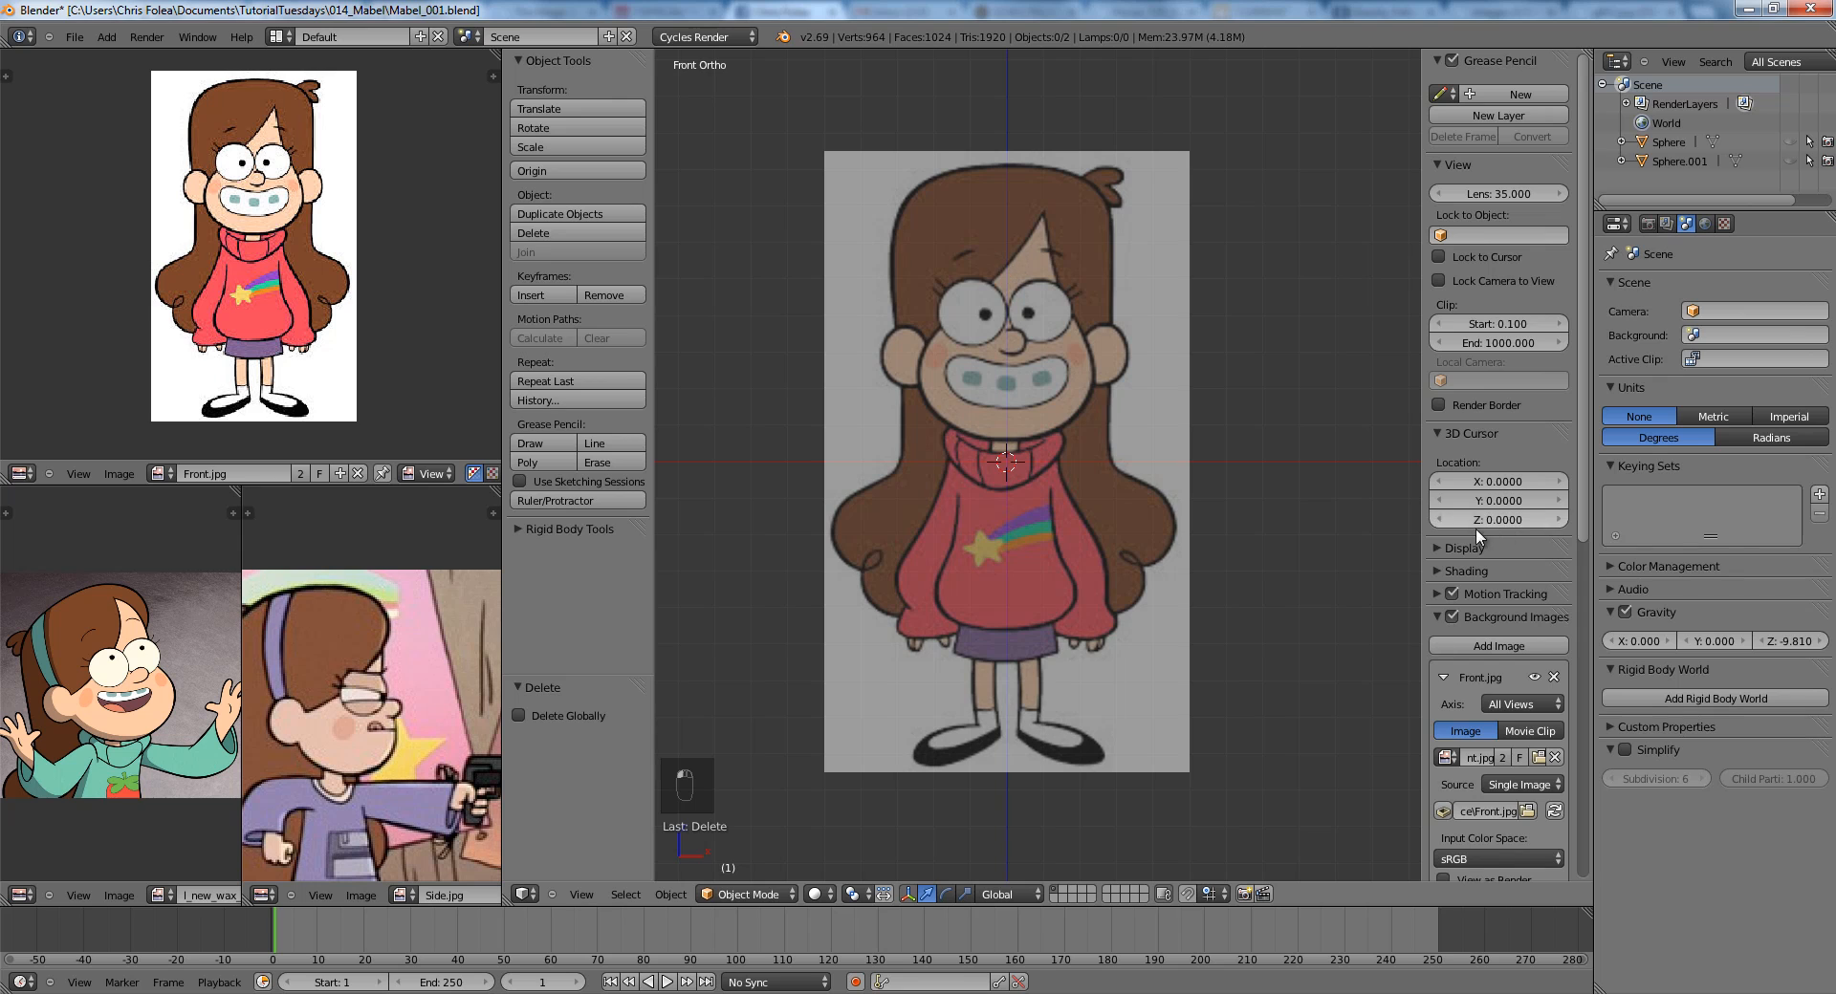
Examine the character's front reference image, especially the face, hair and sweater proportions.
scroll(1081, 514, "down", 2)
scroll(1114, 555, "up", 6)
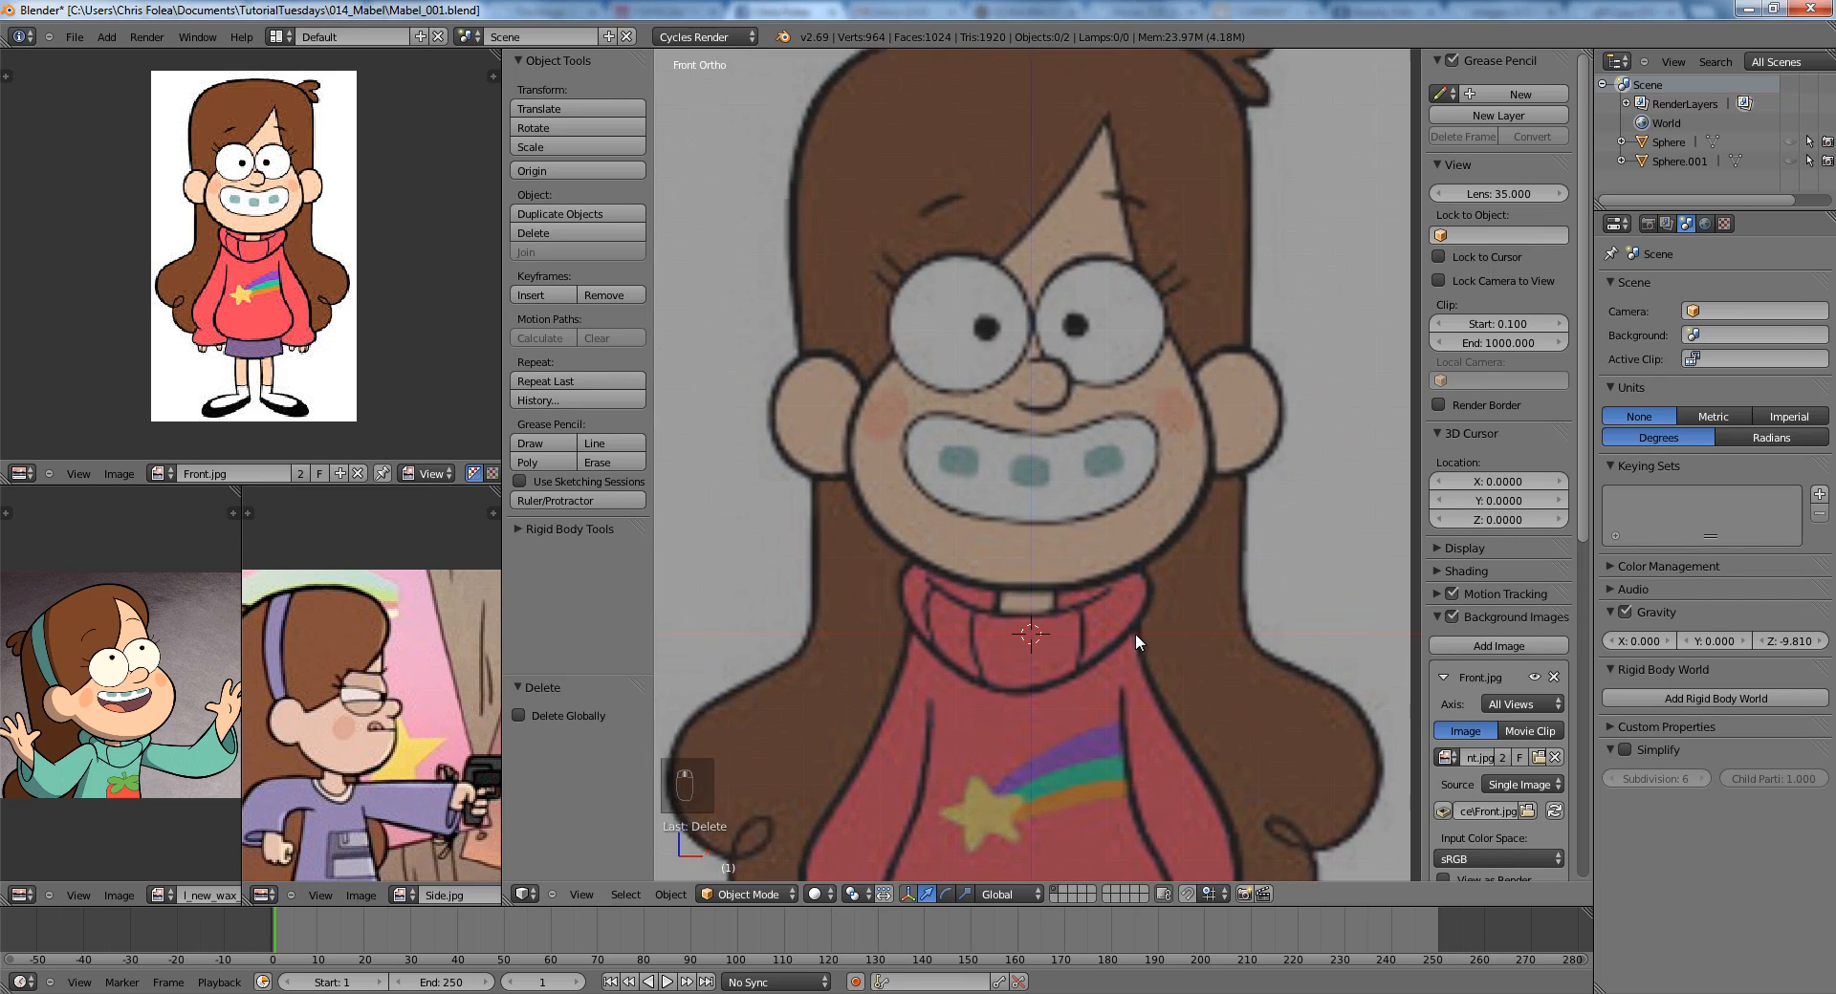
scroll(1153, 628, "down", 4)
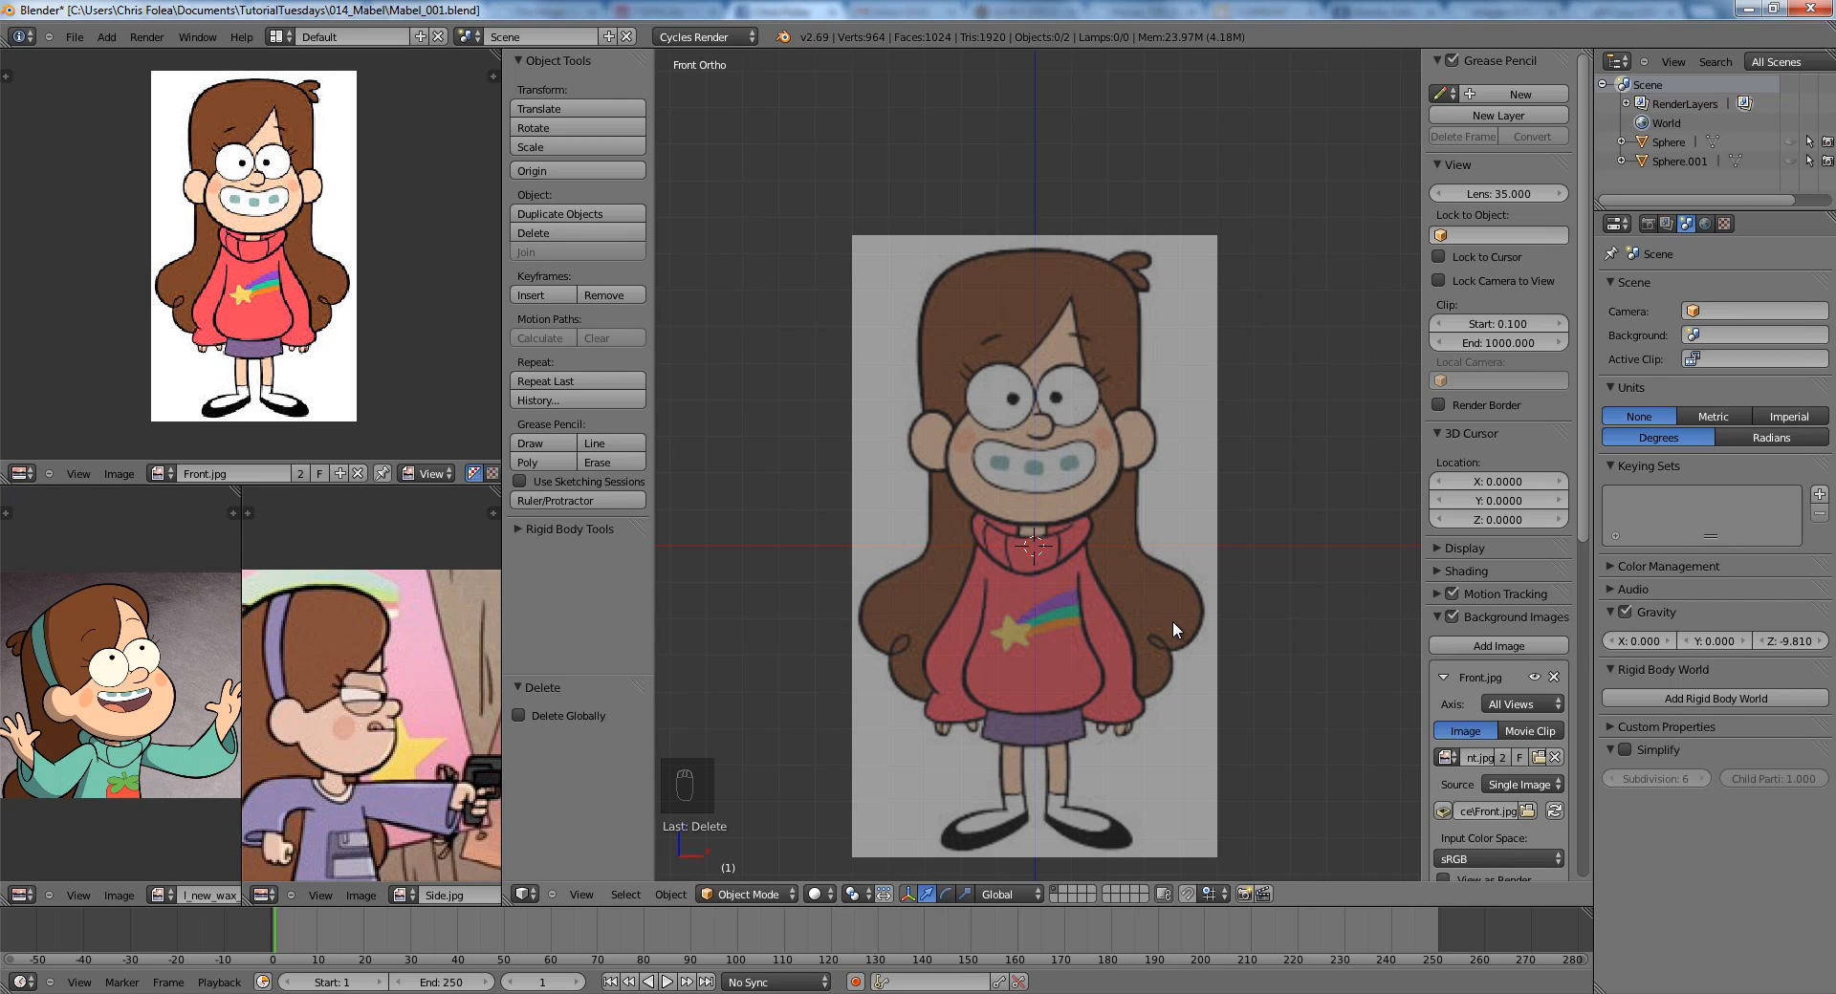
scroll(1088, 617, "up", 5)
scroll(1083, 622, "down", 3)
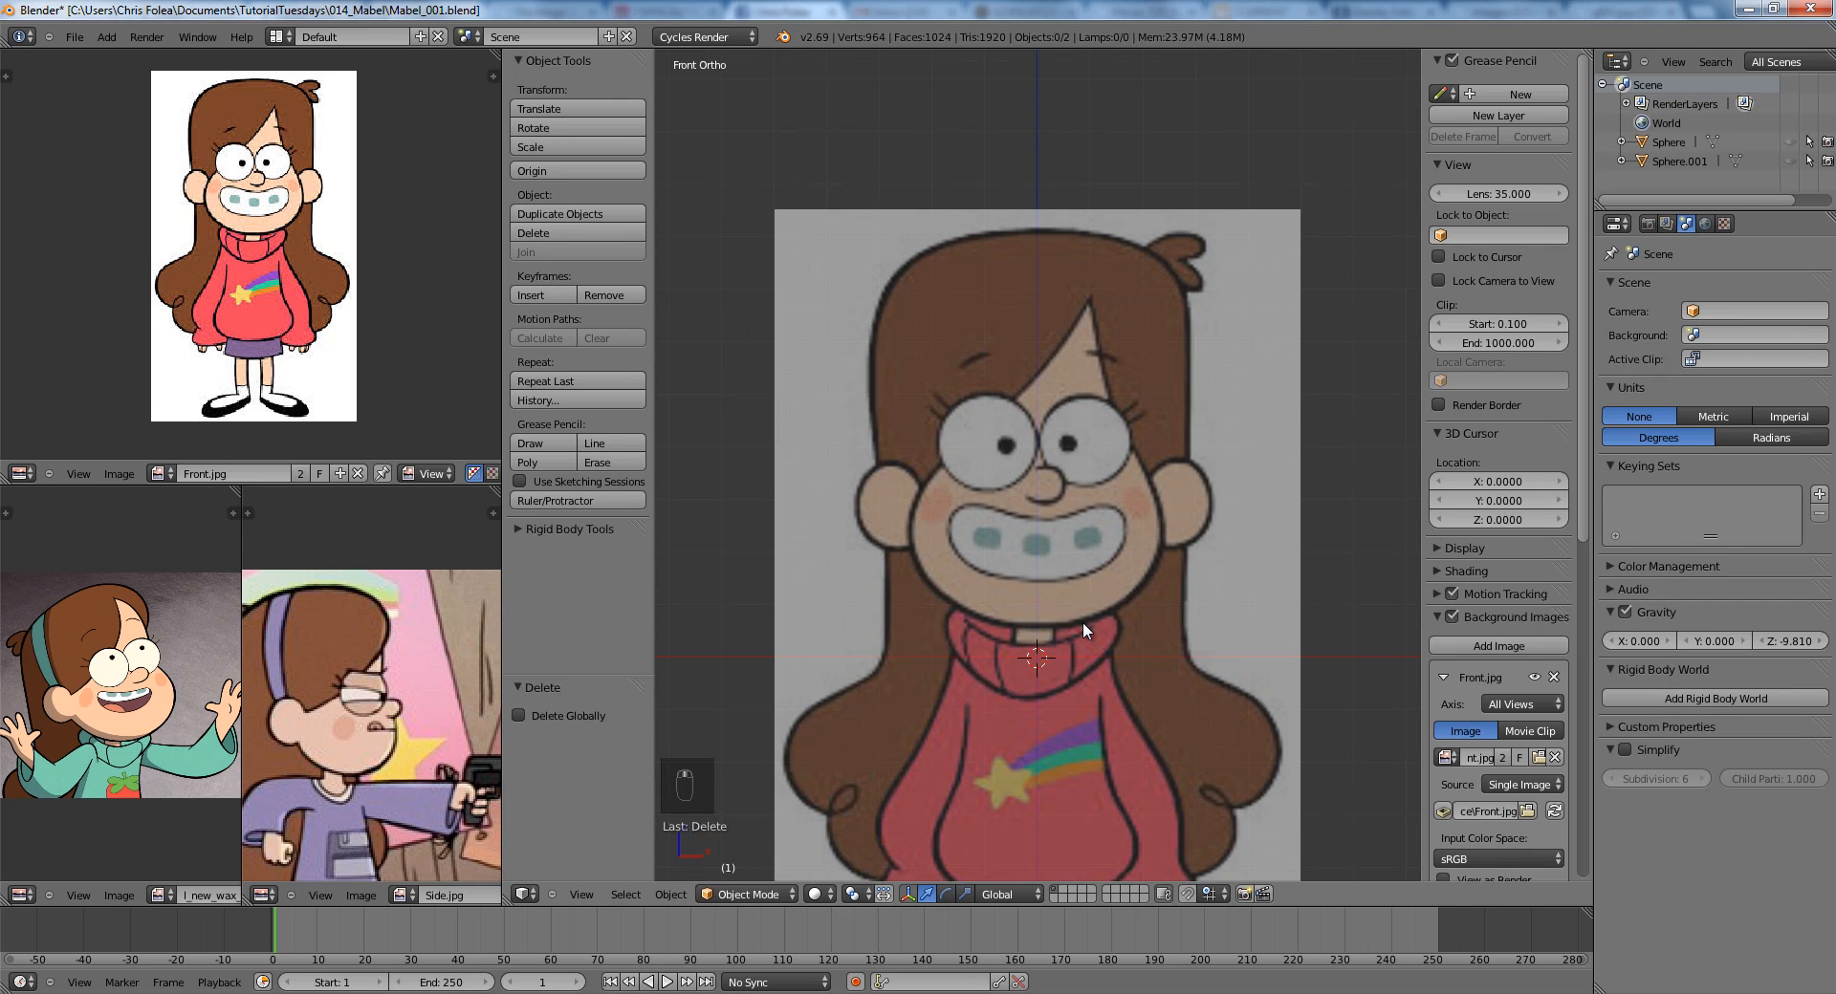
scroll(1064, 617, "up", 2)
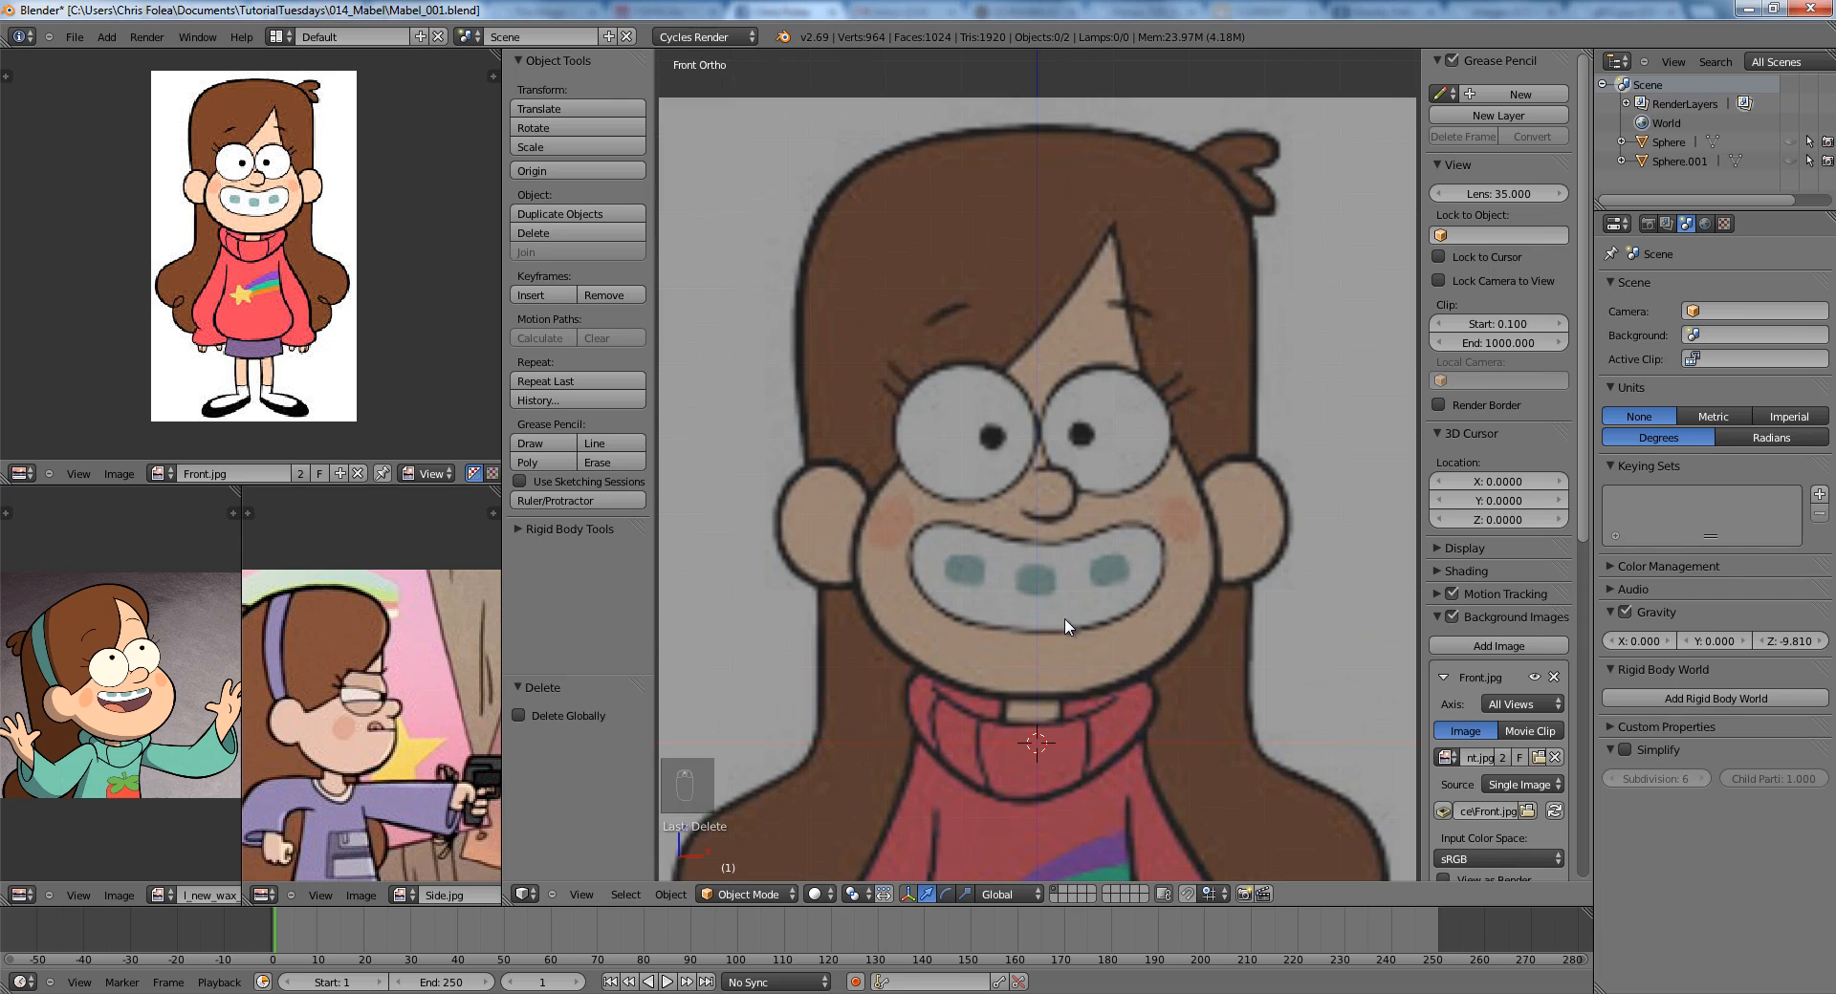
scroll(1065, 619, "down", 8)
middle_click_drag(1064, 620, 1052, 627)
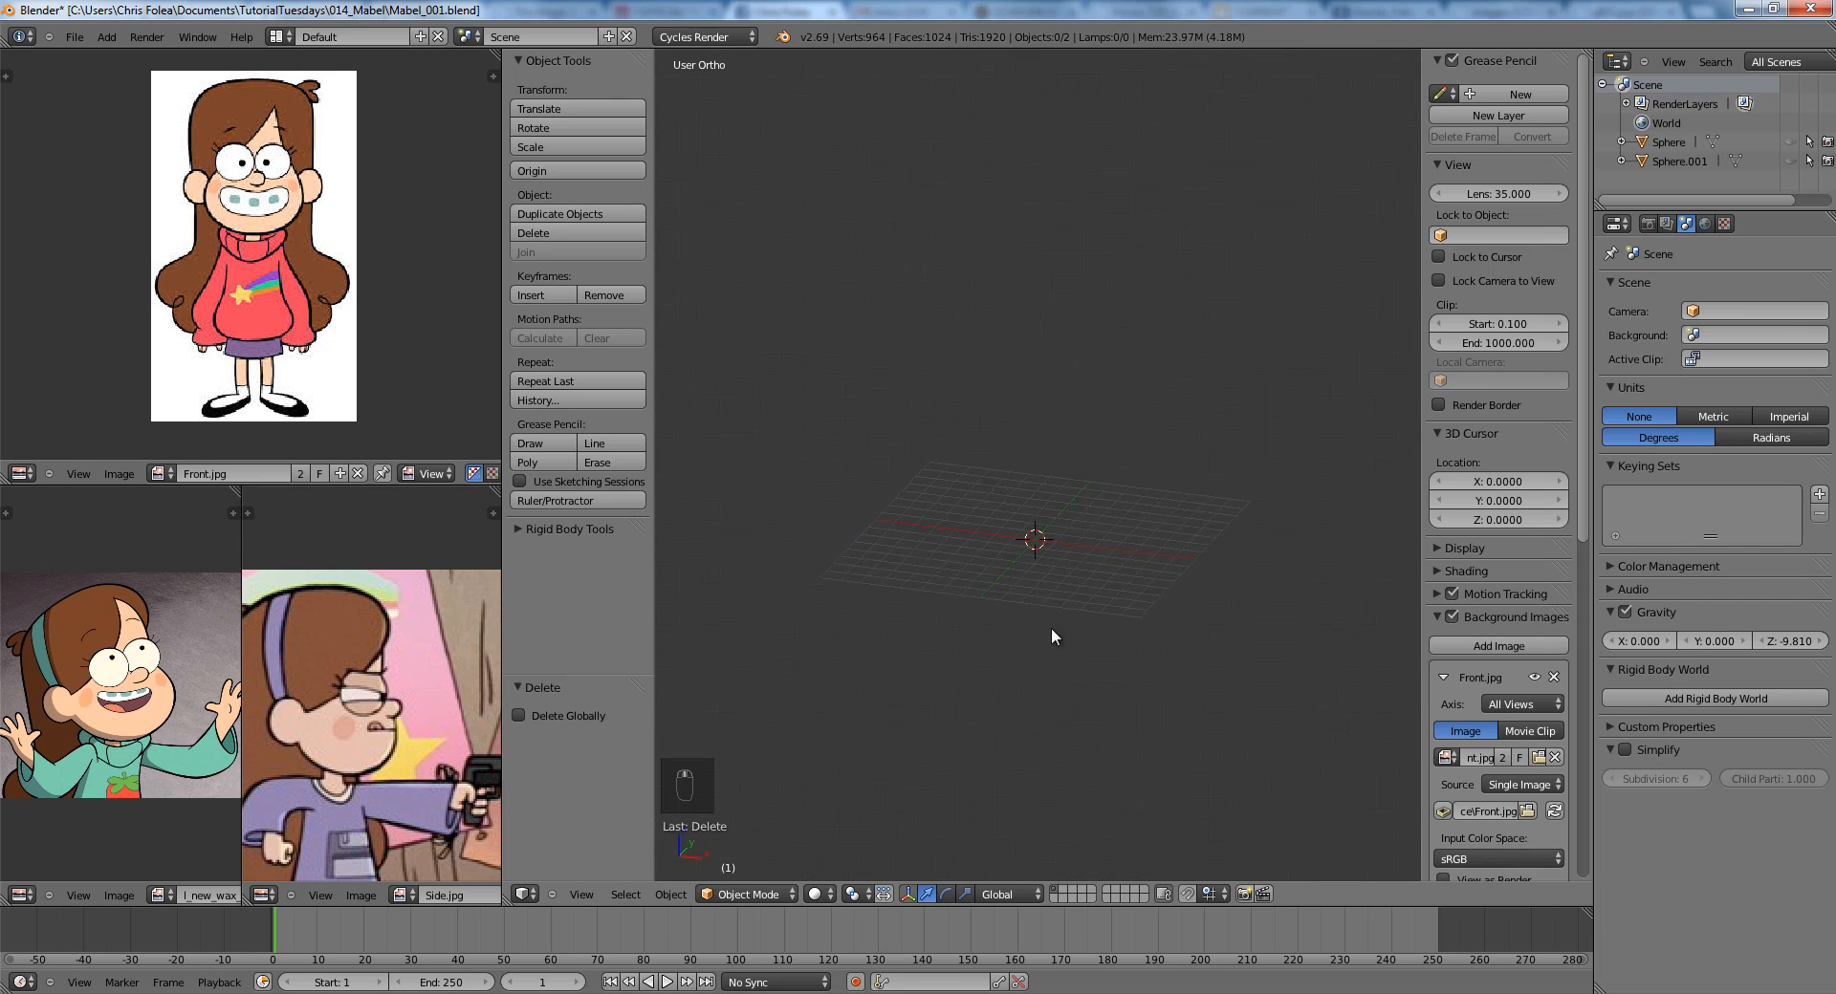
key("KP_1")
middle_click_drag(1023, 524, 1055, 449, "shift")
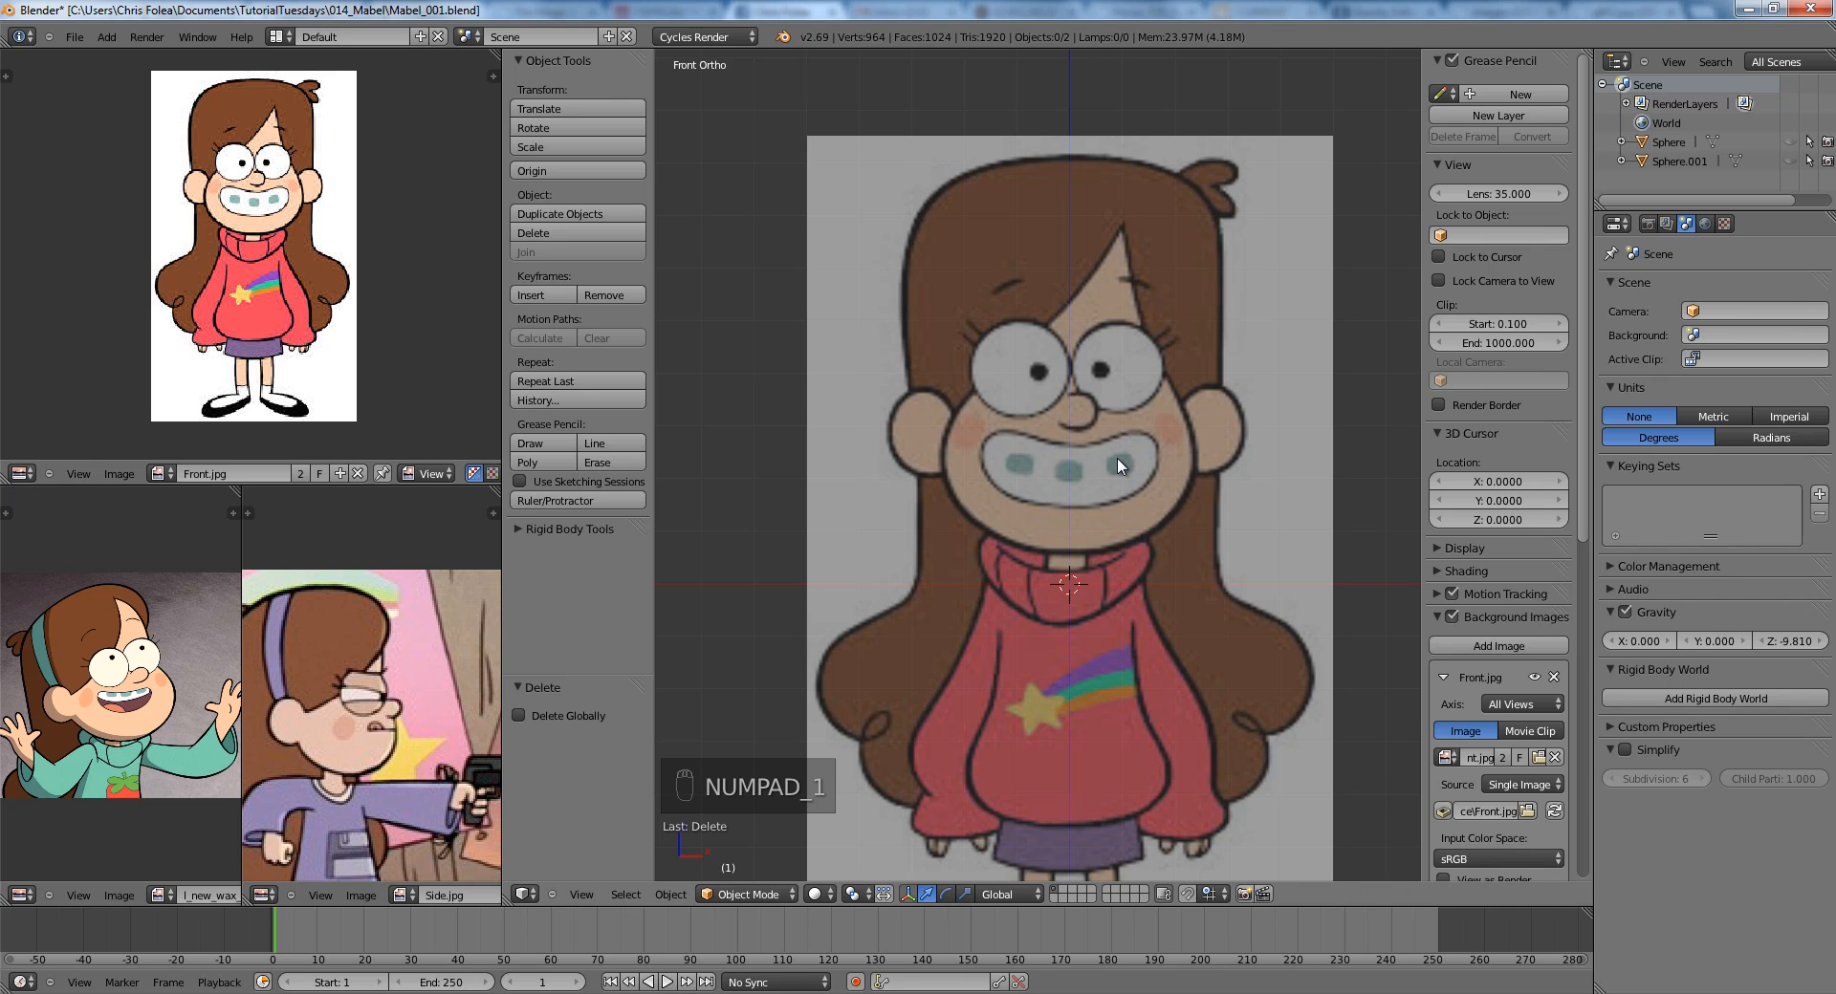
scroll(1009, 612, "up", 3)
scroll(1010, 612, "down", 4)
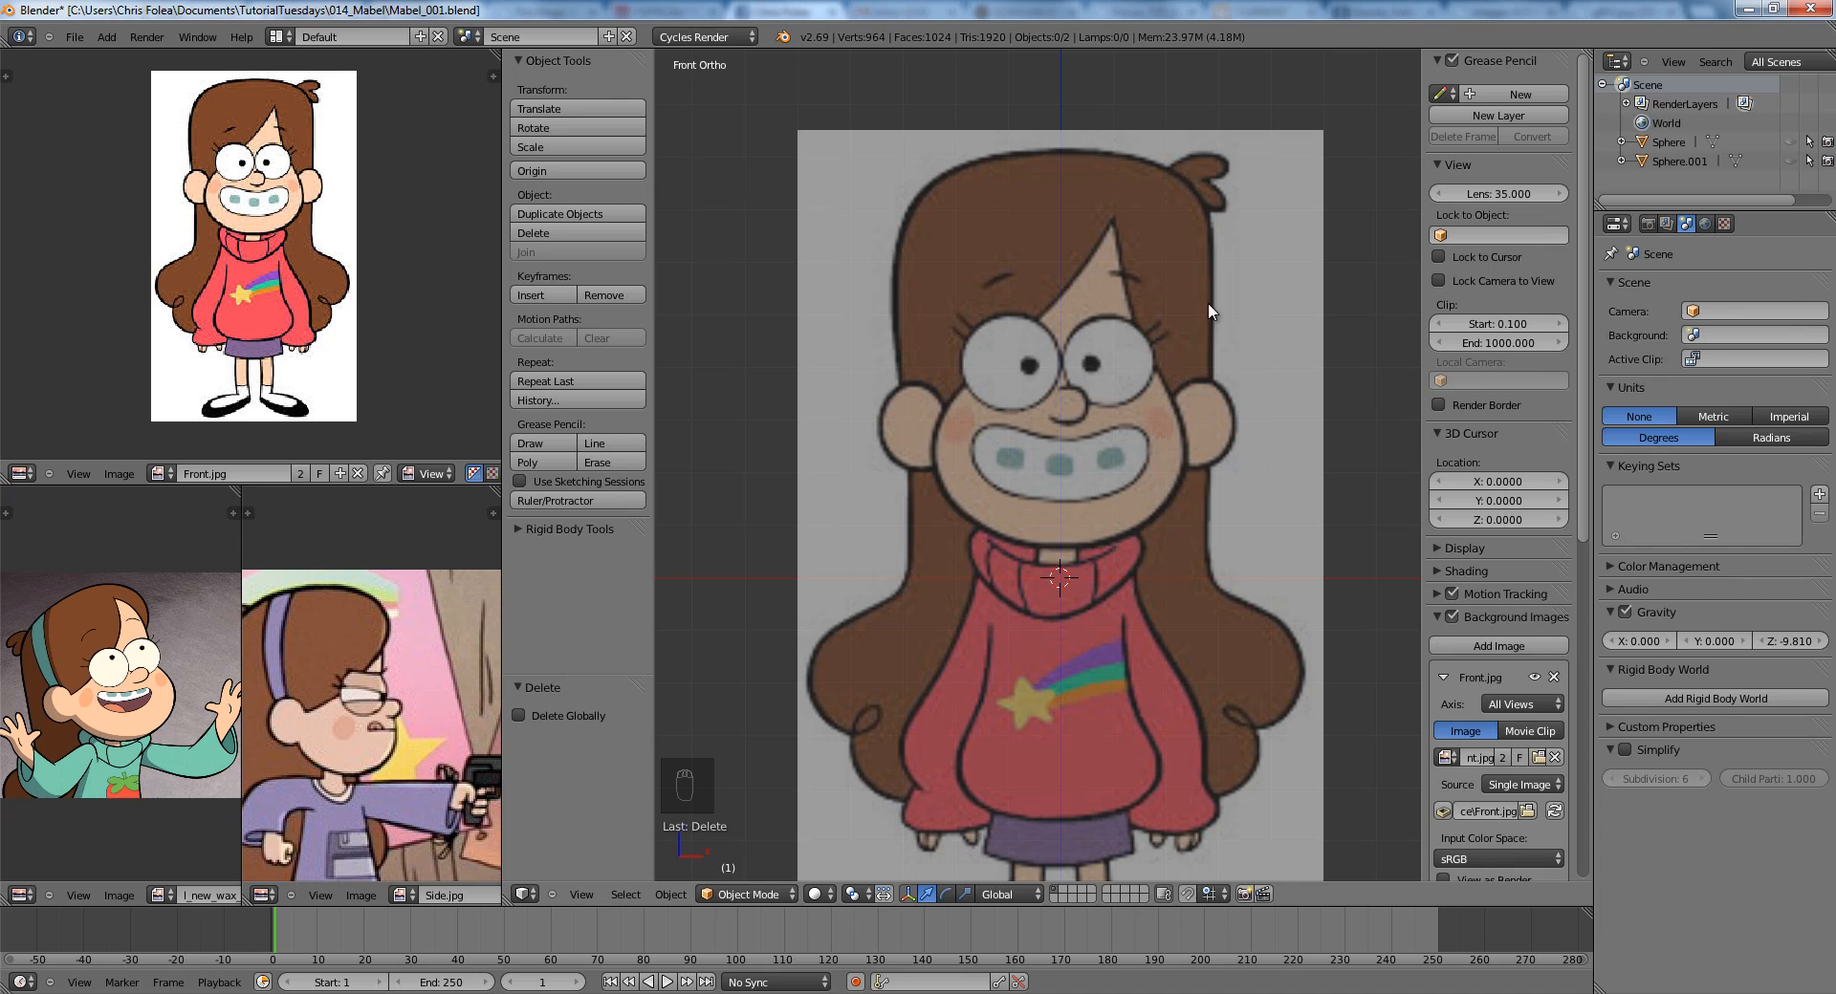
scroll(1159, 461, "up", 4)
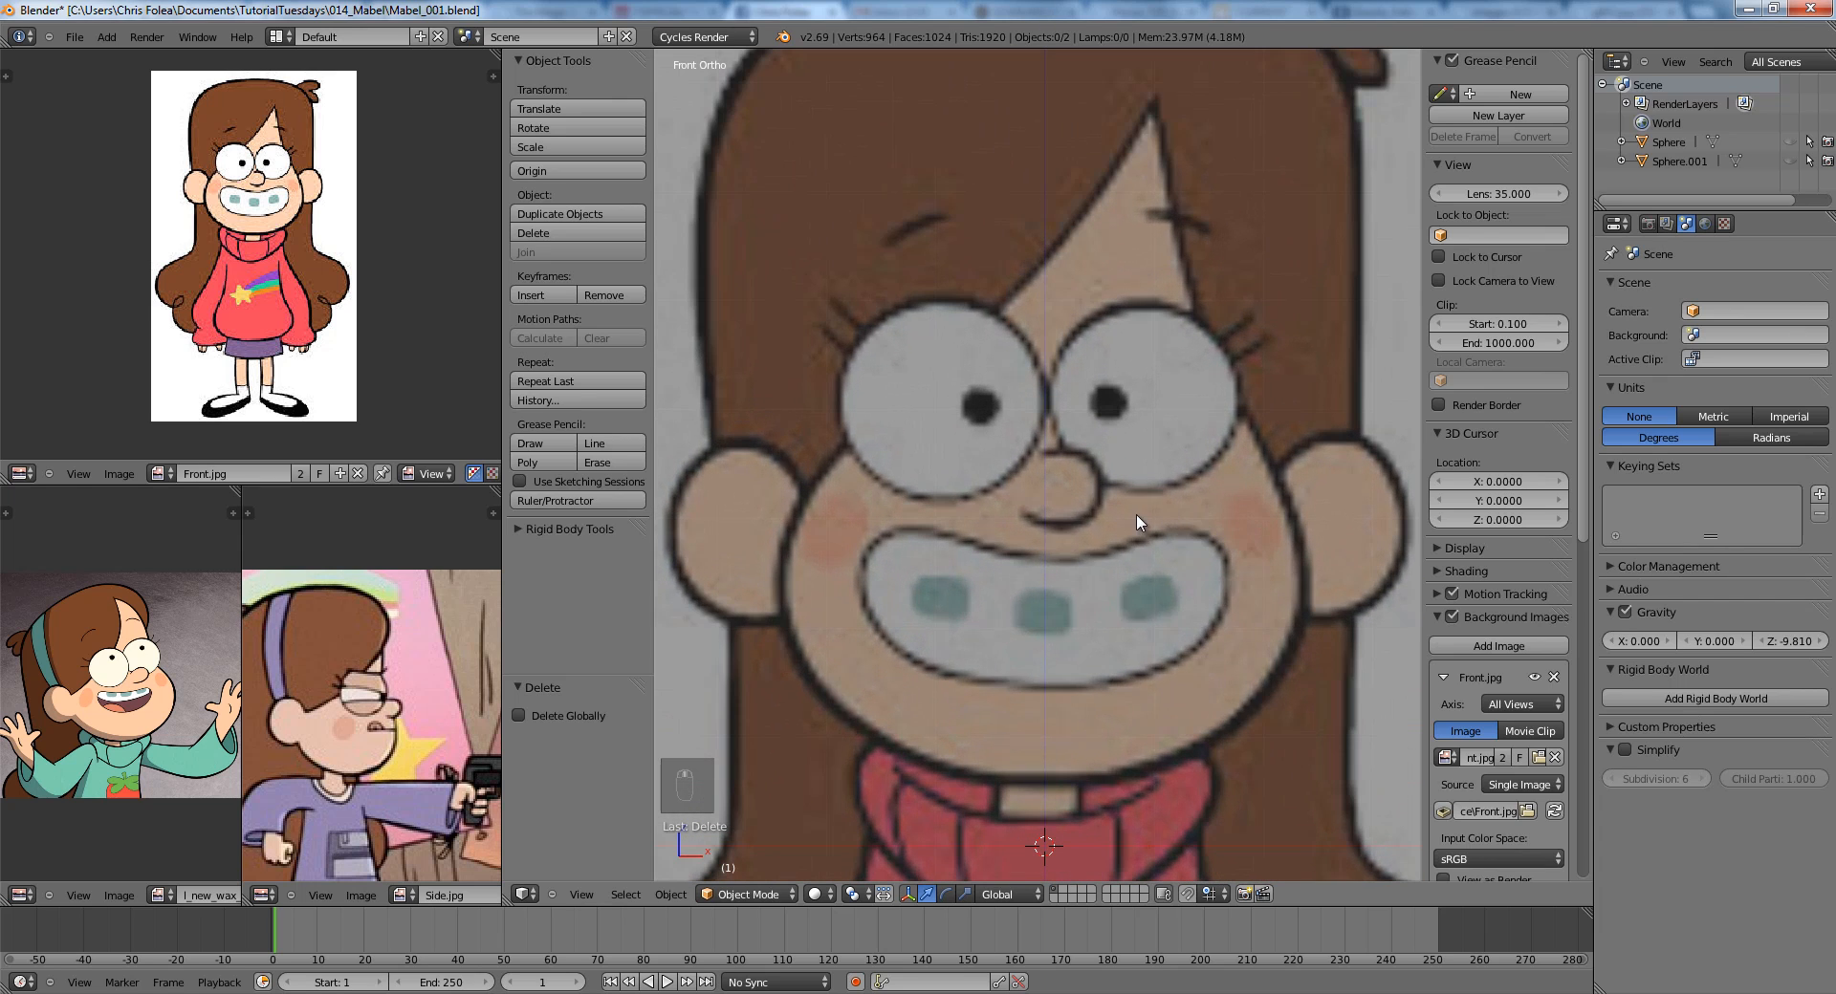
Add a mesh circle with 8 vertices and rotate it 90° about the X axis.
key("shift+a")
left_click(1196, 554)
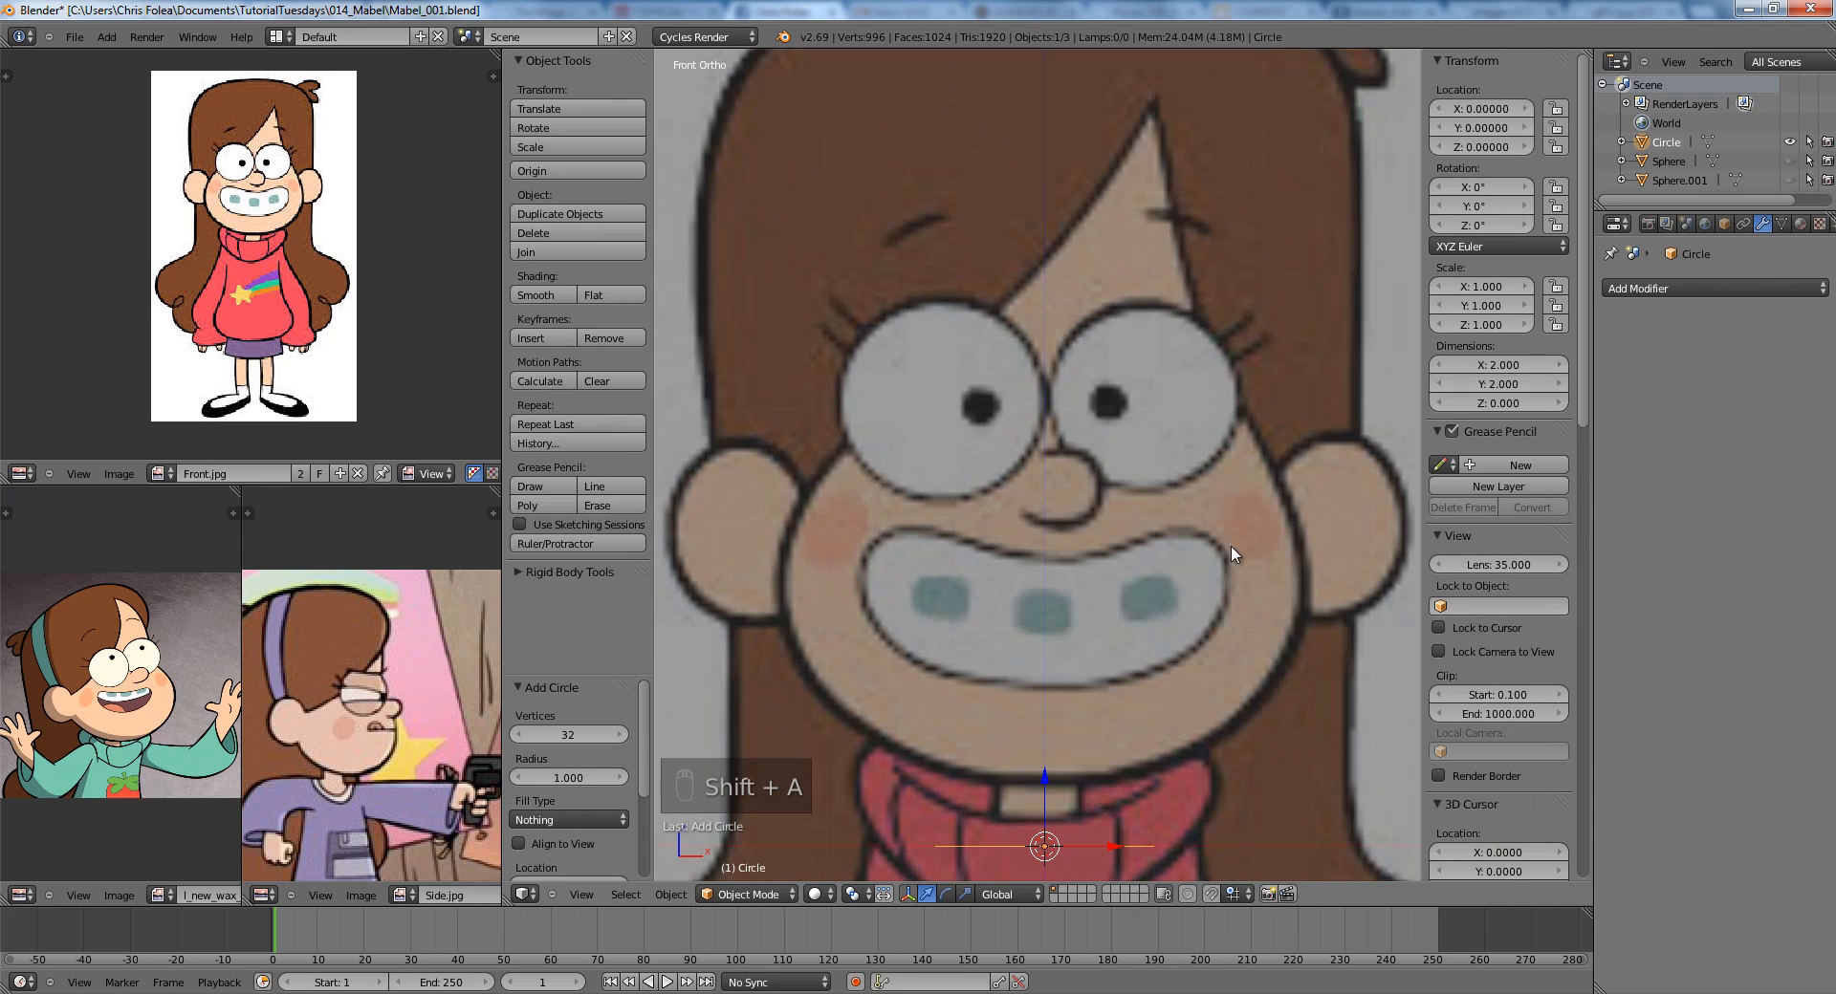
type("8")
key("Return")
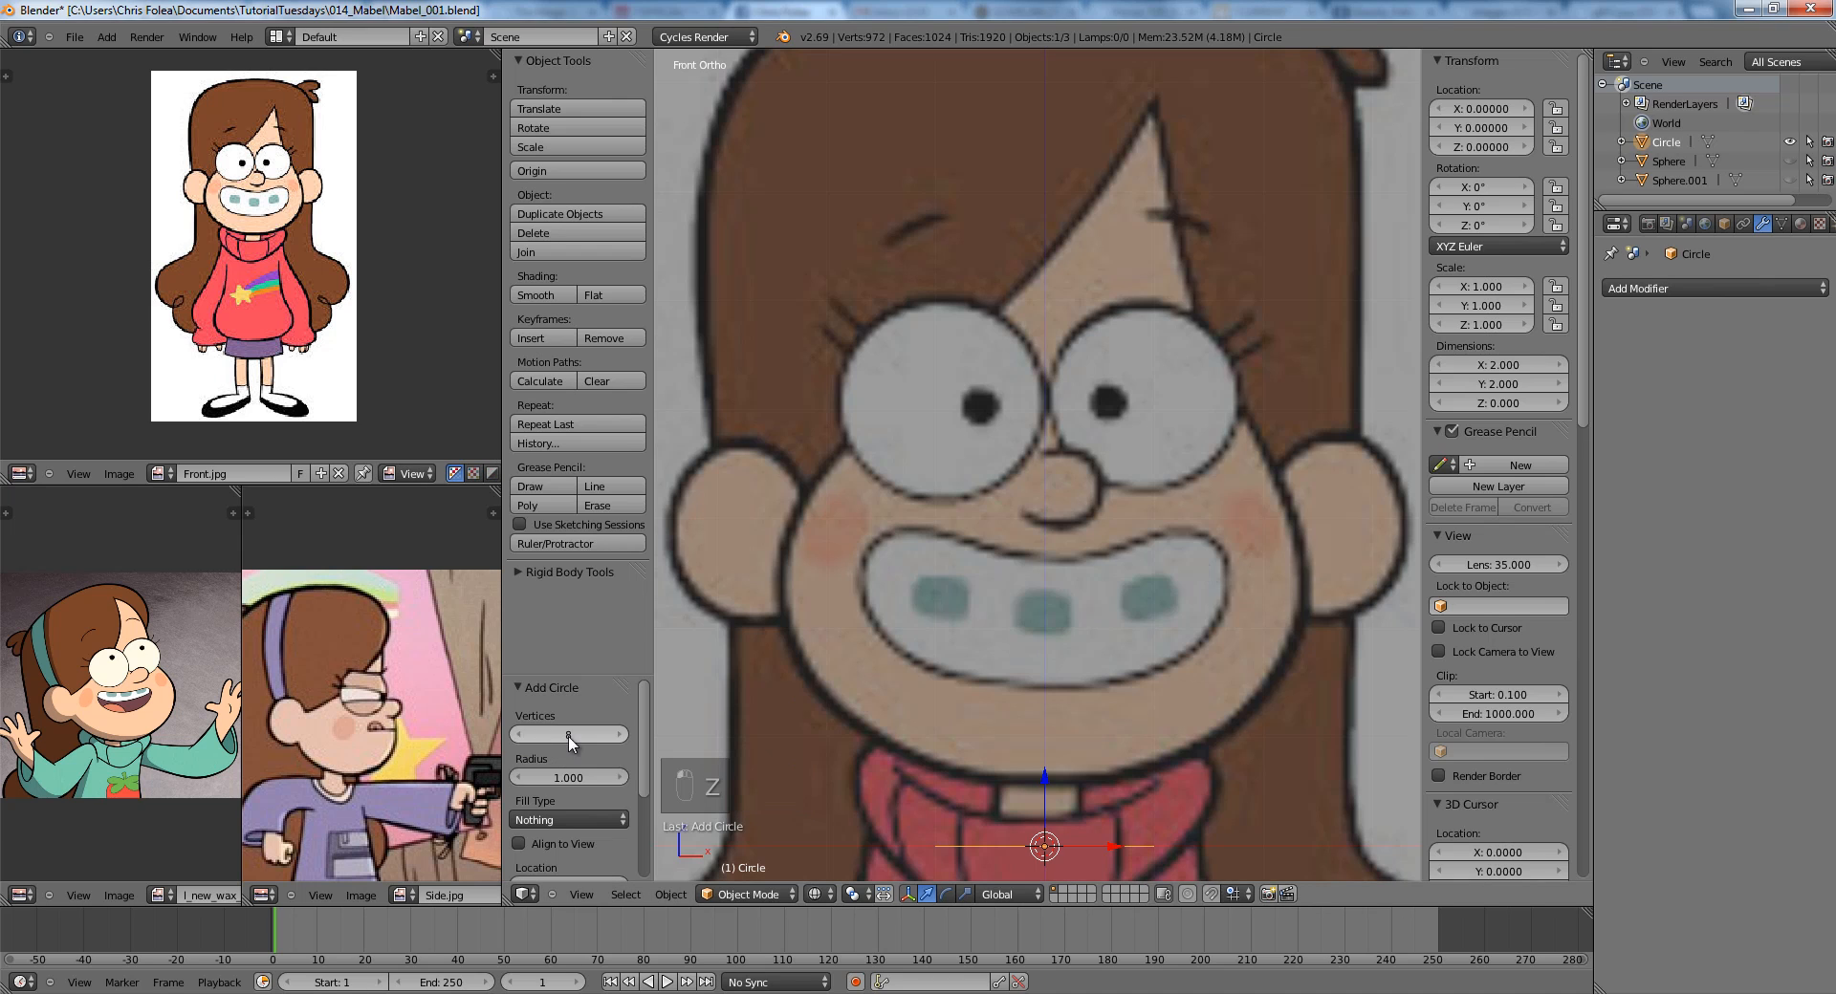
middle_click_drag(1178, 707, 1151, 545, "shift")
type("rx90")
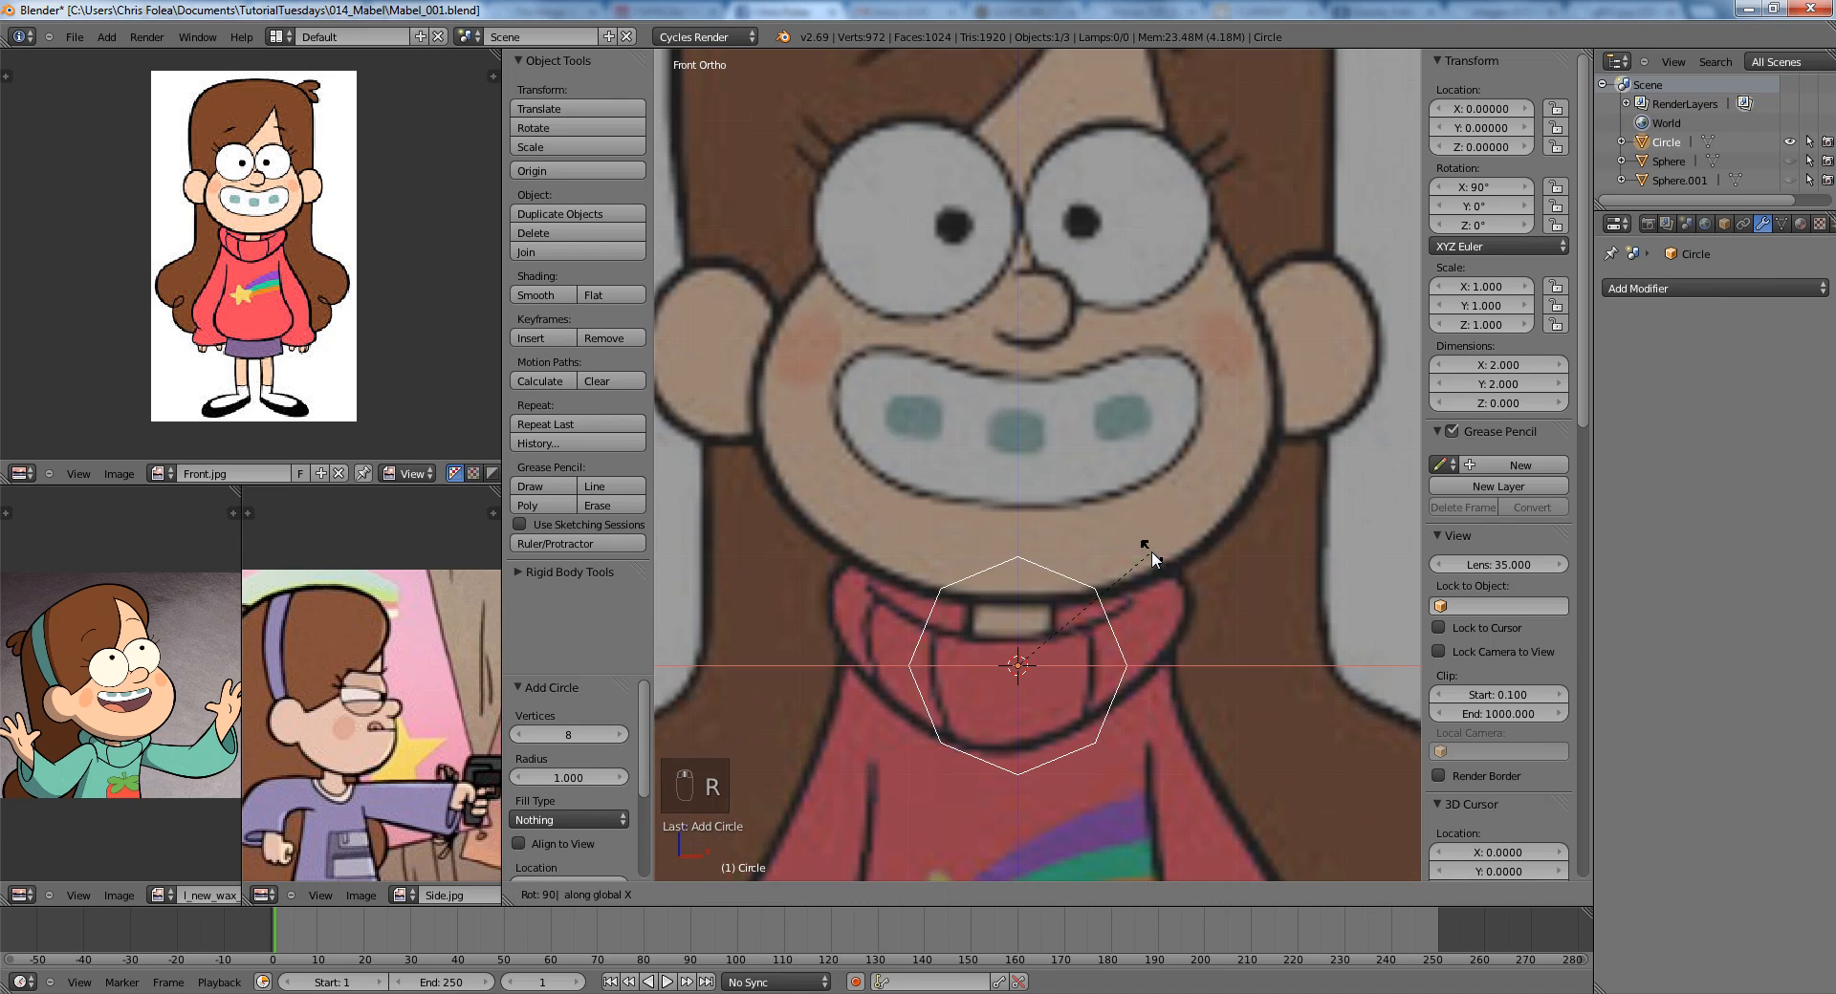
key("Return")
Move the circle up from the origin onto the reference eye on the positive X side.
middle_click_drag(1143, 661, 1132, 784, "shift")
key("g")
left_click(1253, 334)
middle_click_drag(1260, 349, 1155, 493, "shift")
scroll(1243, 593, "up", 1)
key("z")
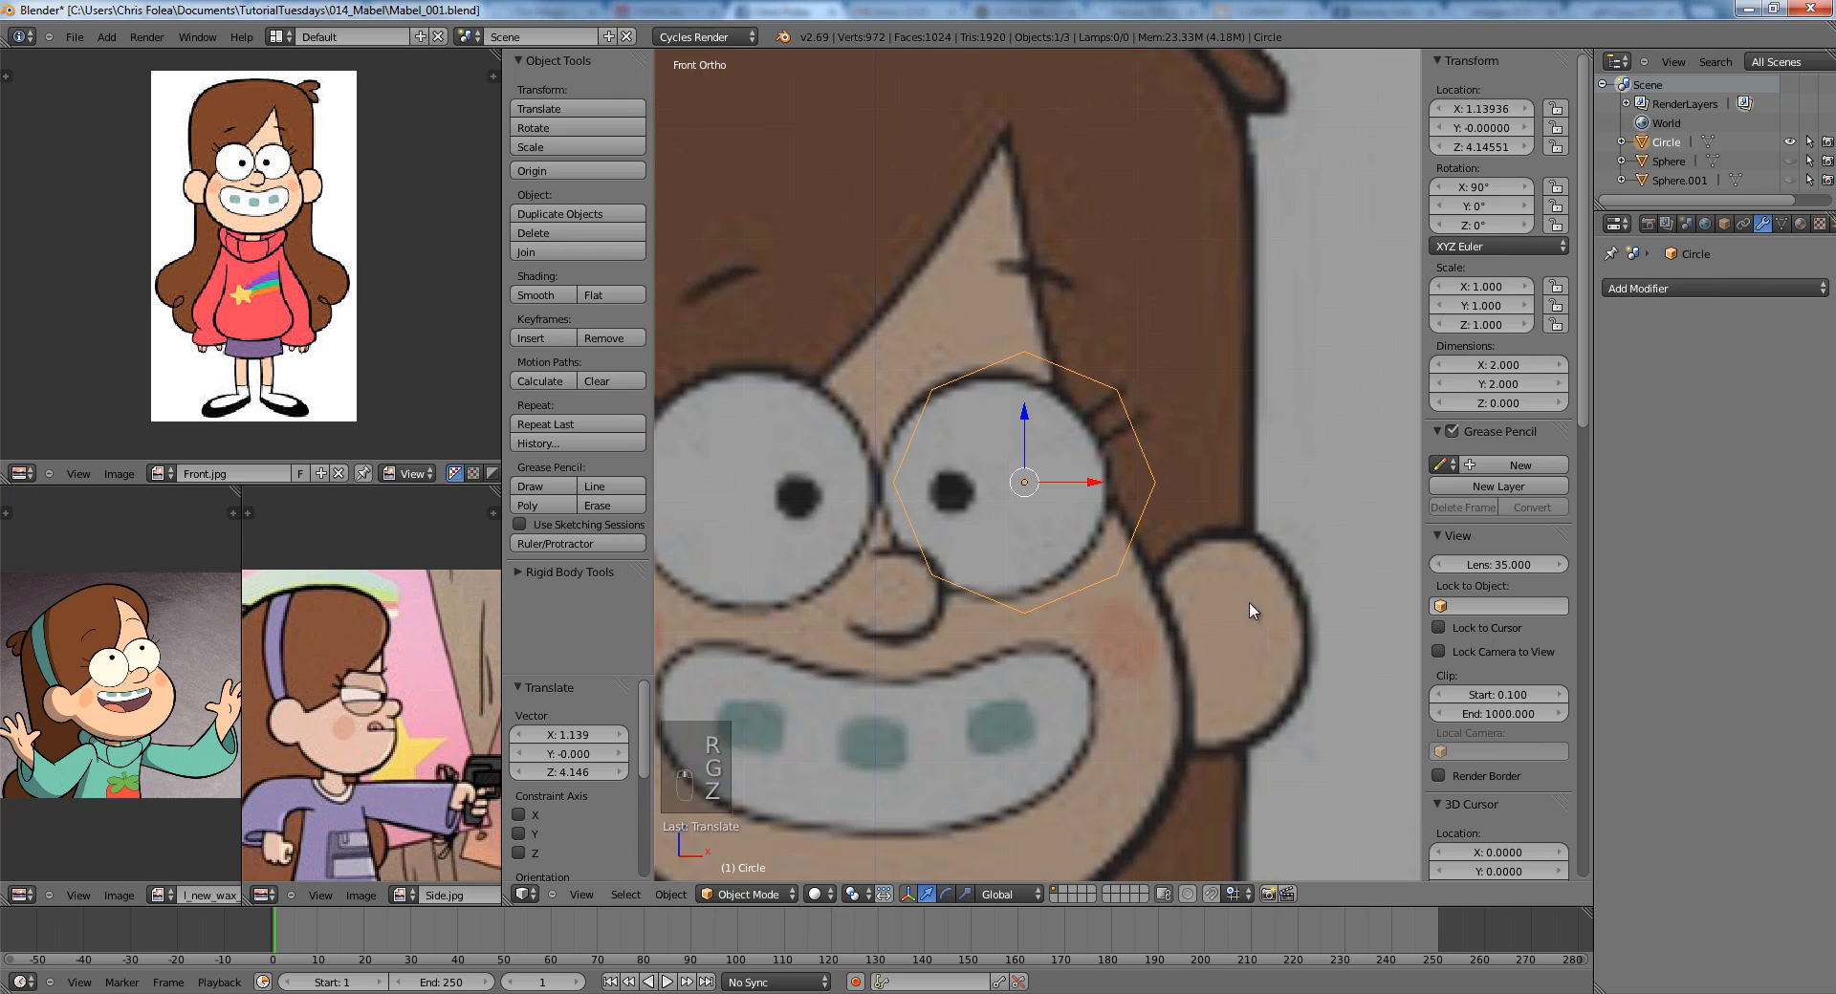
key("z")
Scale the circle down to about 0.71 and nudge it toward the centre of the reference eye.
key("s")
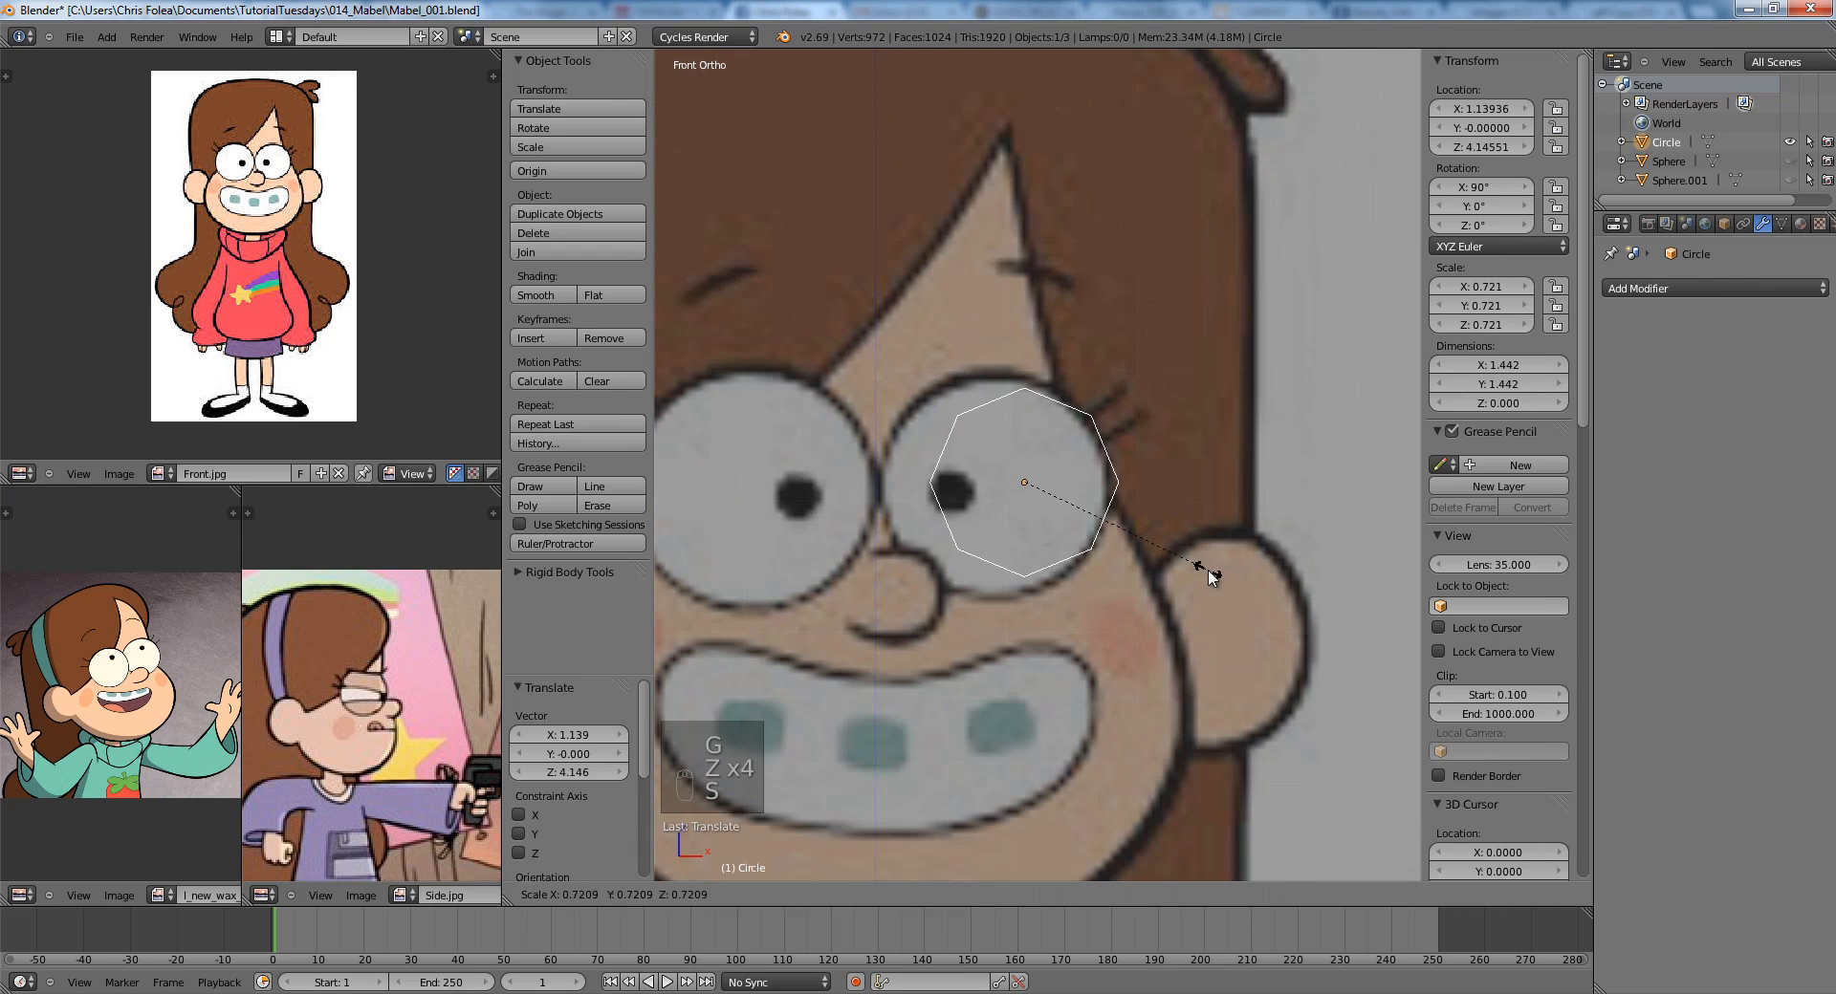
left_click(1185, 571)
key("g")
left_click(1181, 581)
key("s")
left_click(1179, 578)
key("g")
middle_click_drag(1135, 580, 1241, 609, "shift")
left_click(1203, 607)
key("g")
left_click(1243, 603)
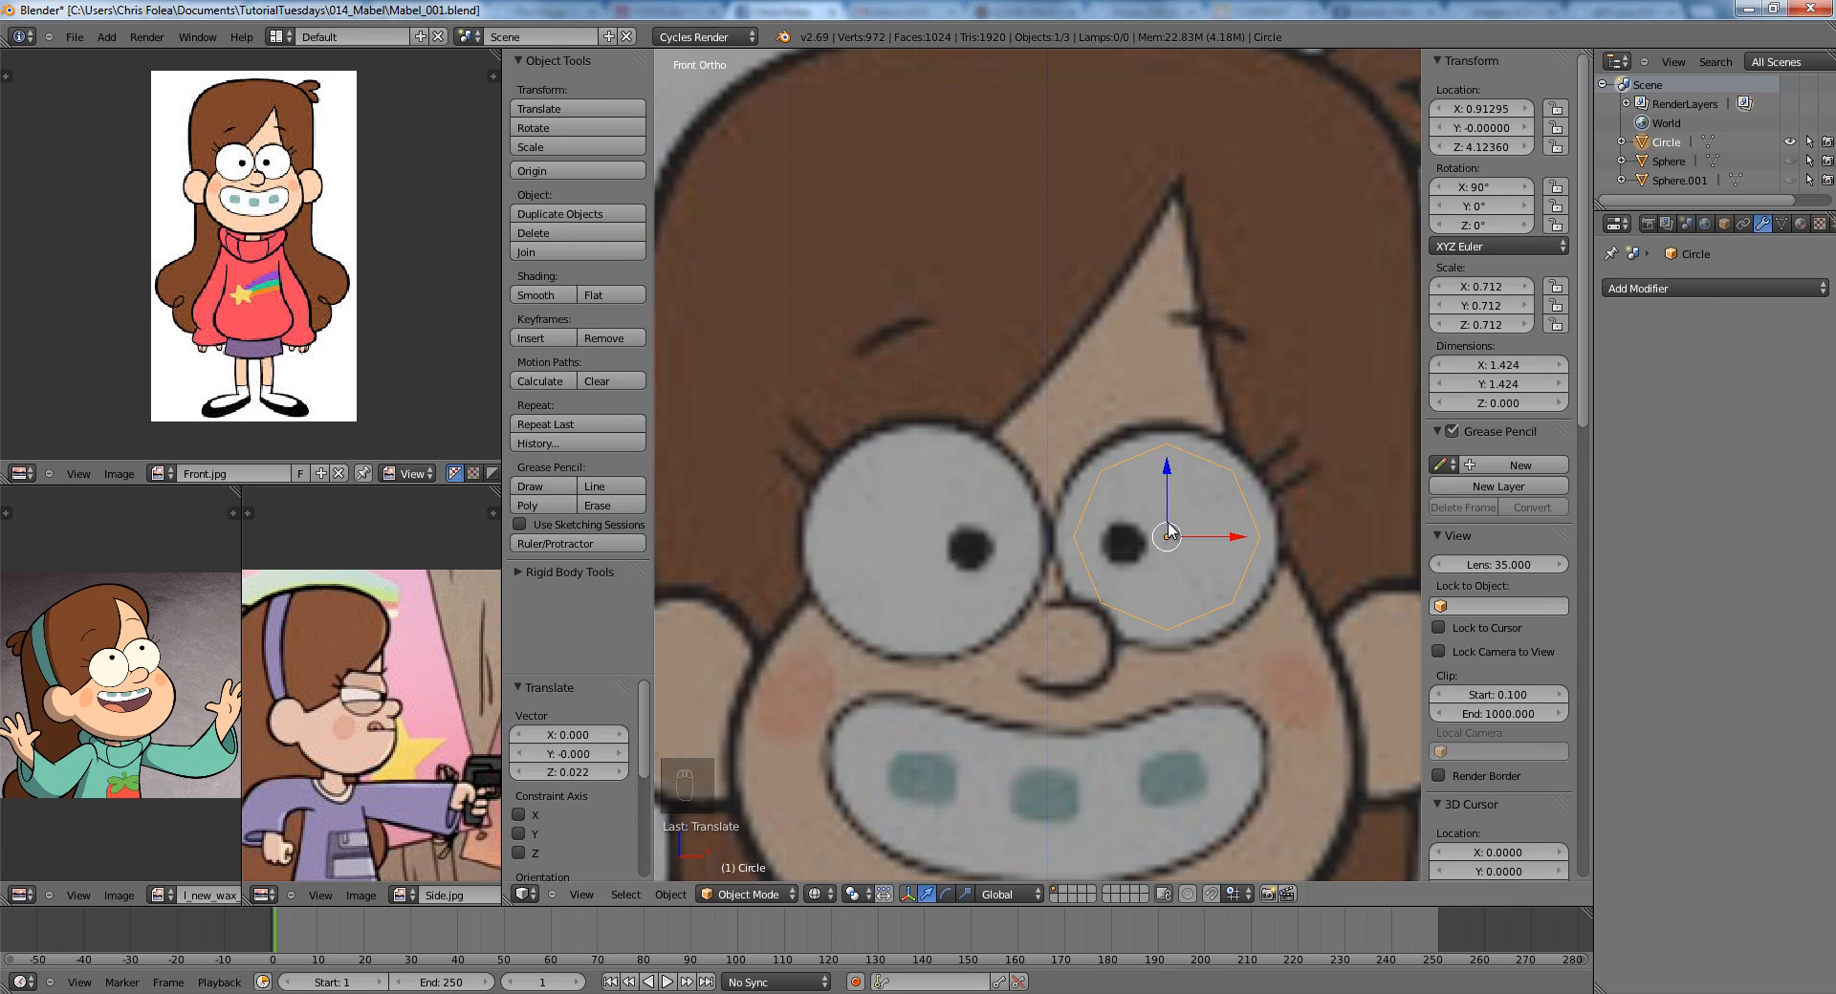
Clear the circle's location and raise it along Z to about 4.09, centred between the eyes.
key("alt+g")
scroll(1135, 689, "down", 3)
key("g")
key("z")
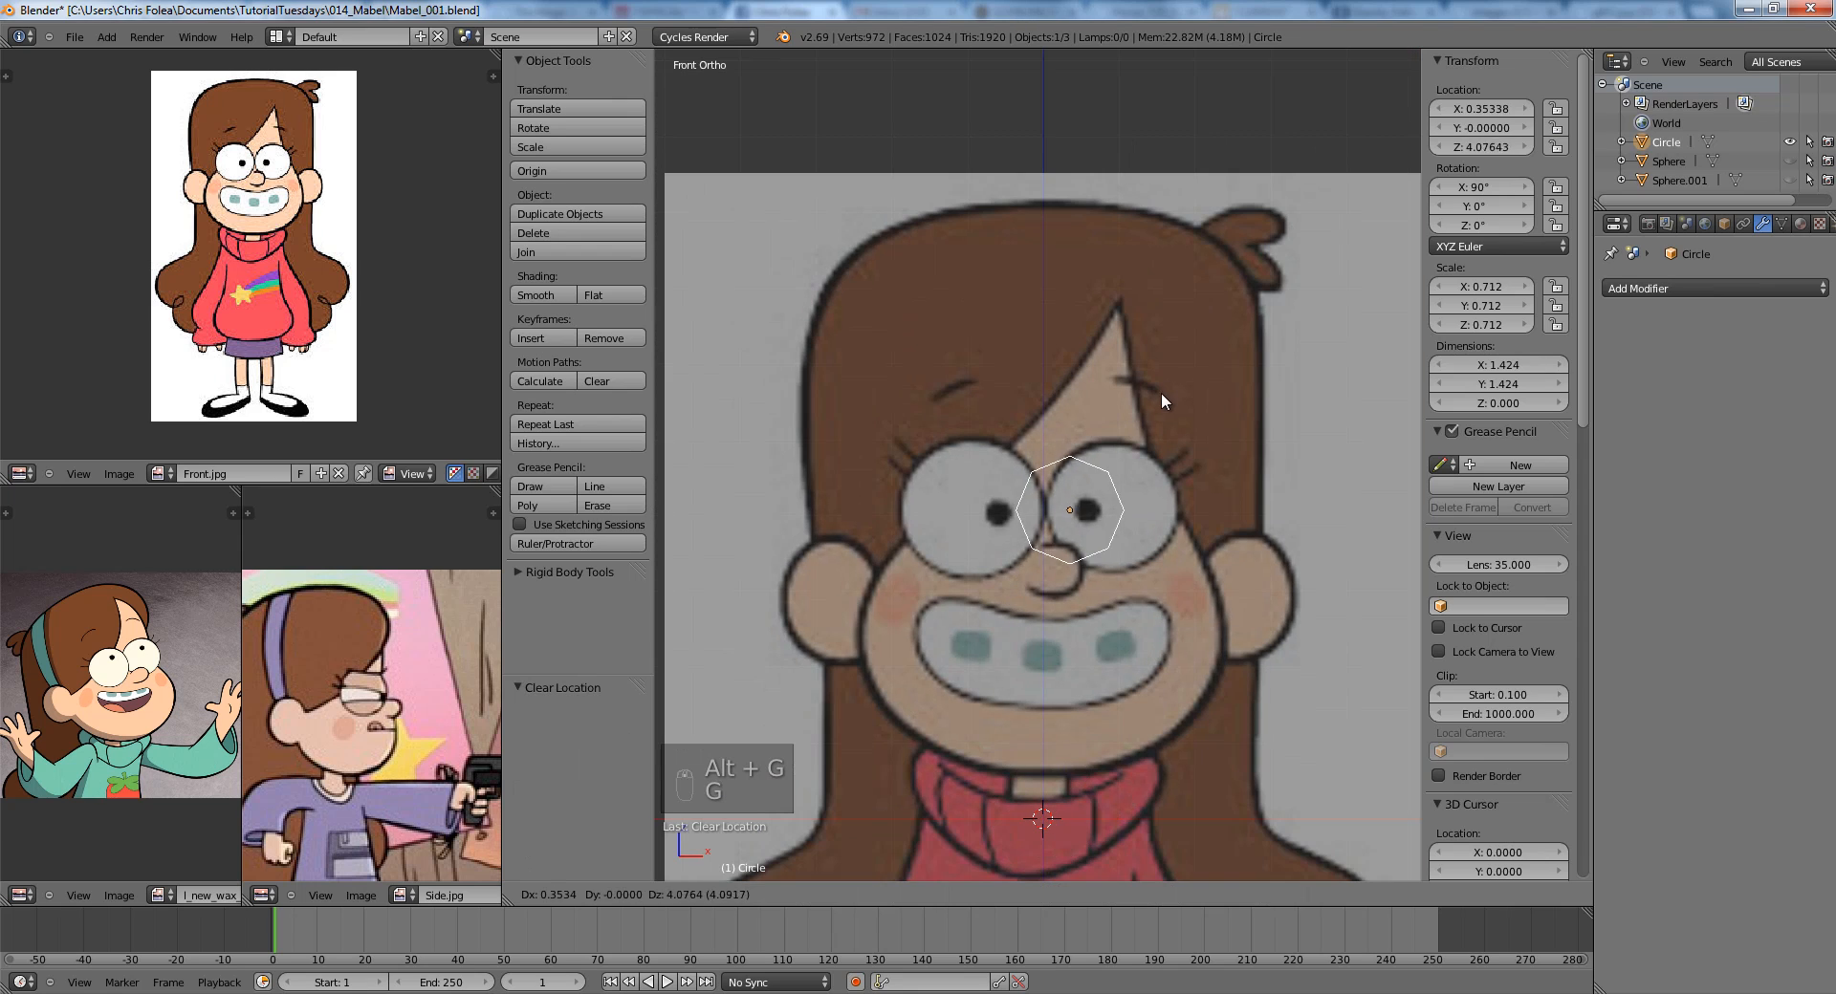
left_click(1161, 372)
middle_click_drag(1147, 444, 1084, 425, "shift")
scroll(1084, 425, "up", 3)
key("g")
key("z")
left_click(1090, 436)
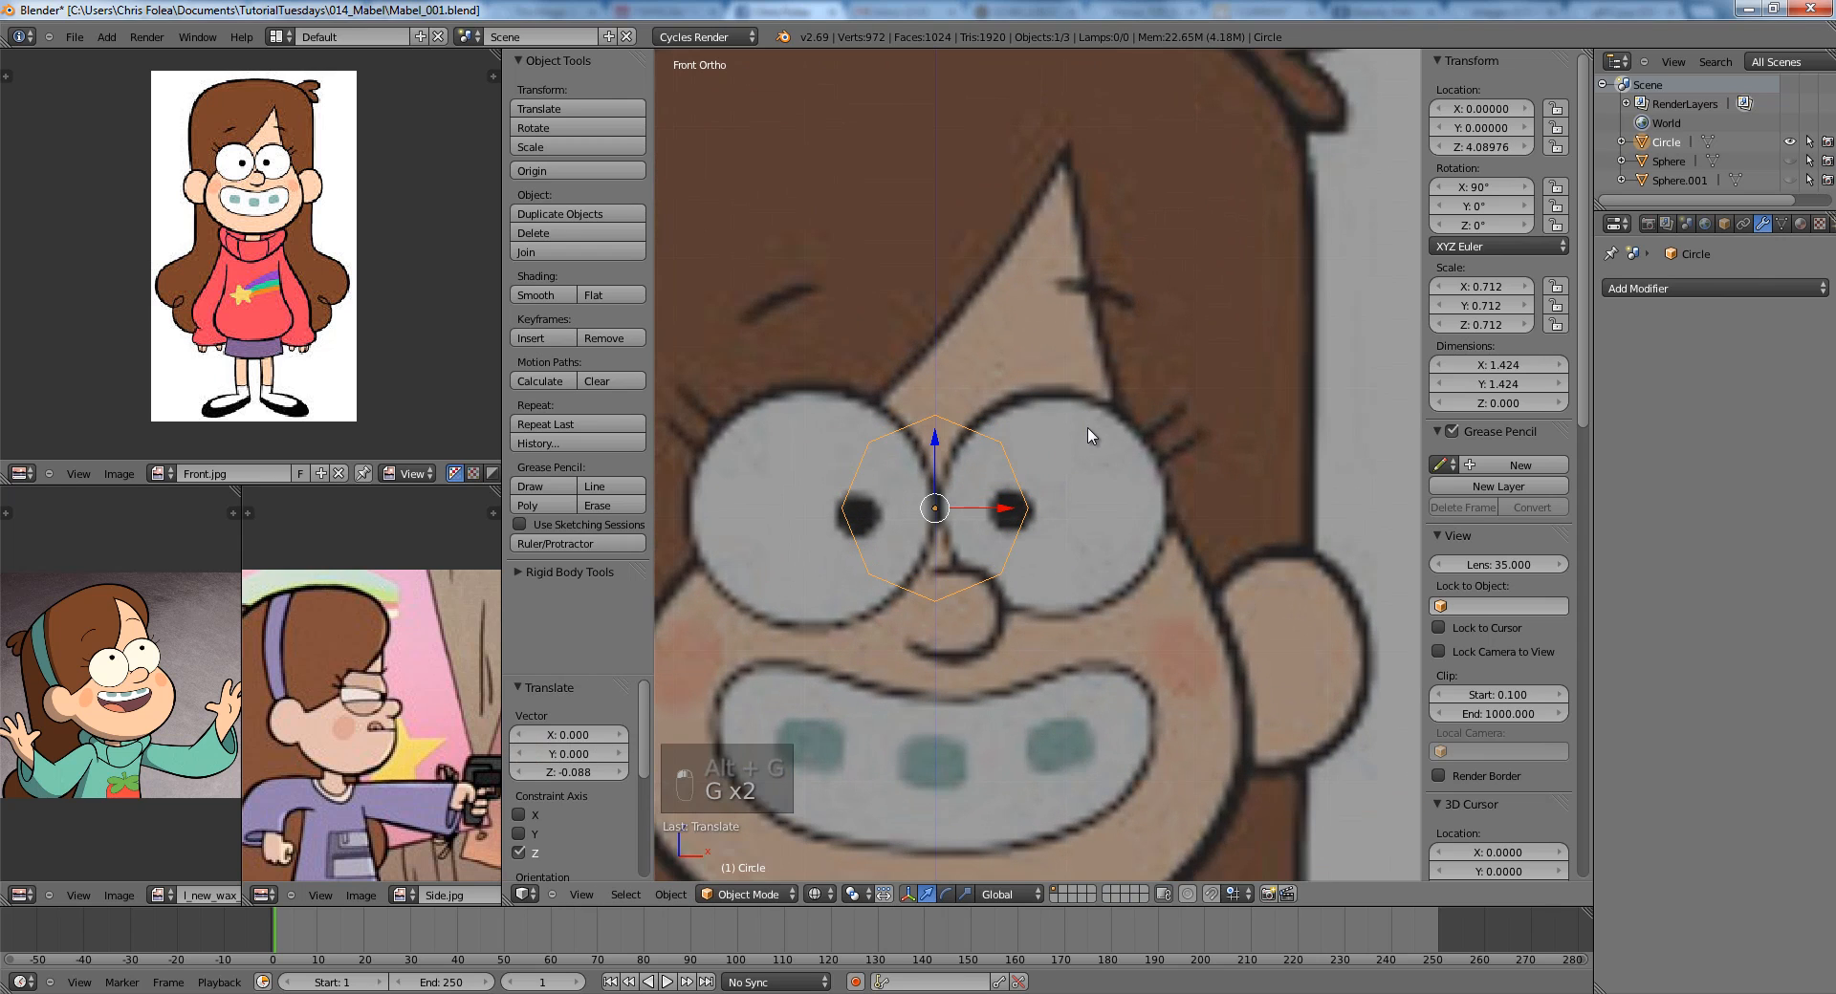
Add a Mirror modifier to the circle.
scroll(1026, 459, "up", 2)
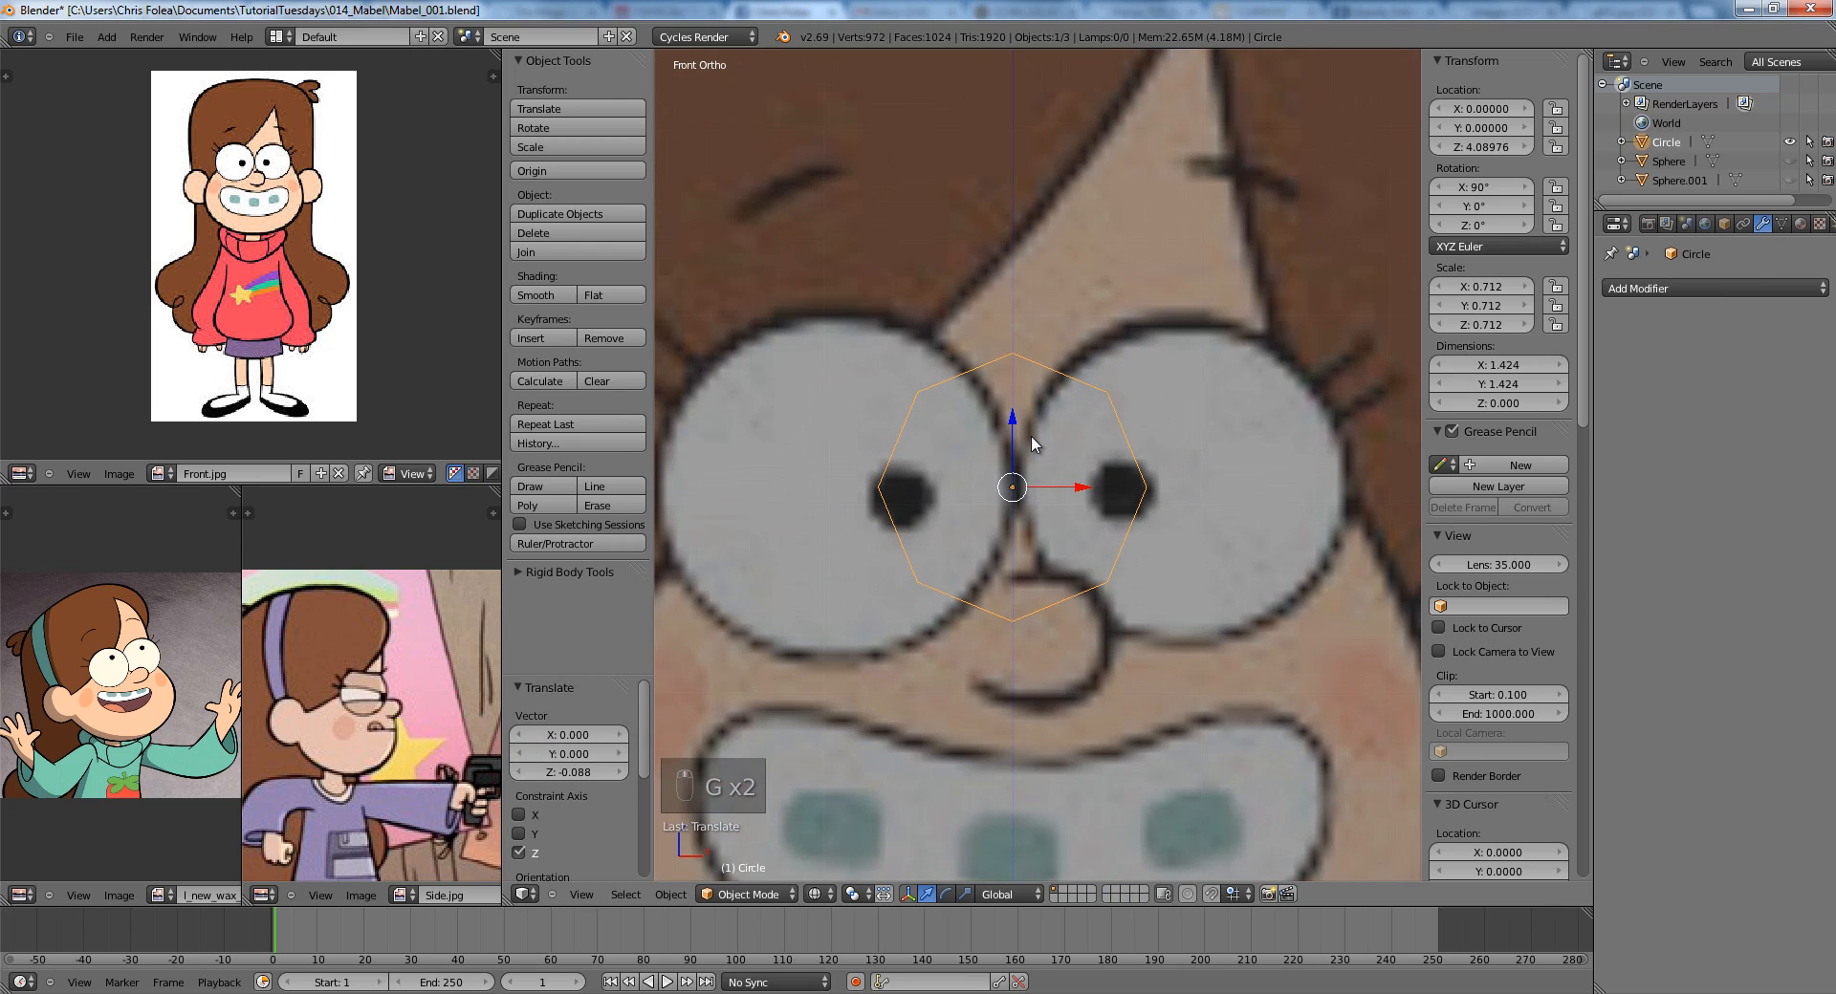
scroll(1032, 441, "down", 3)
scroll(1001, 473, "up", 3)
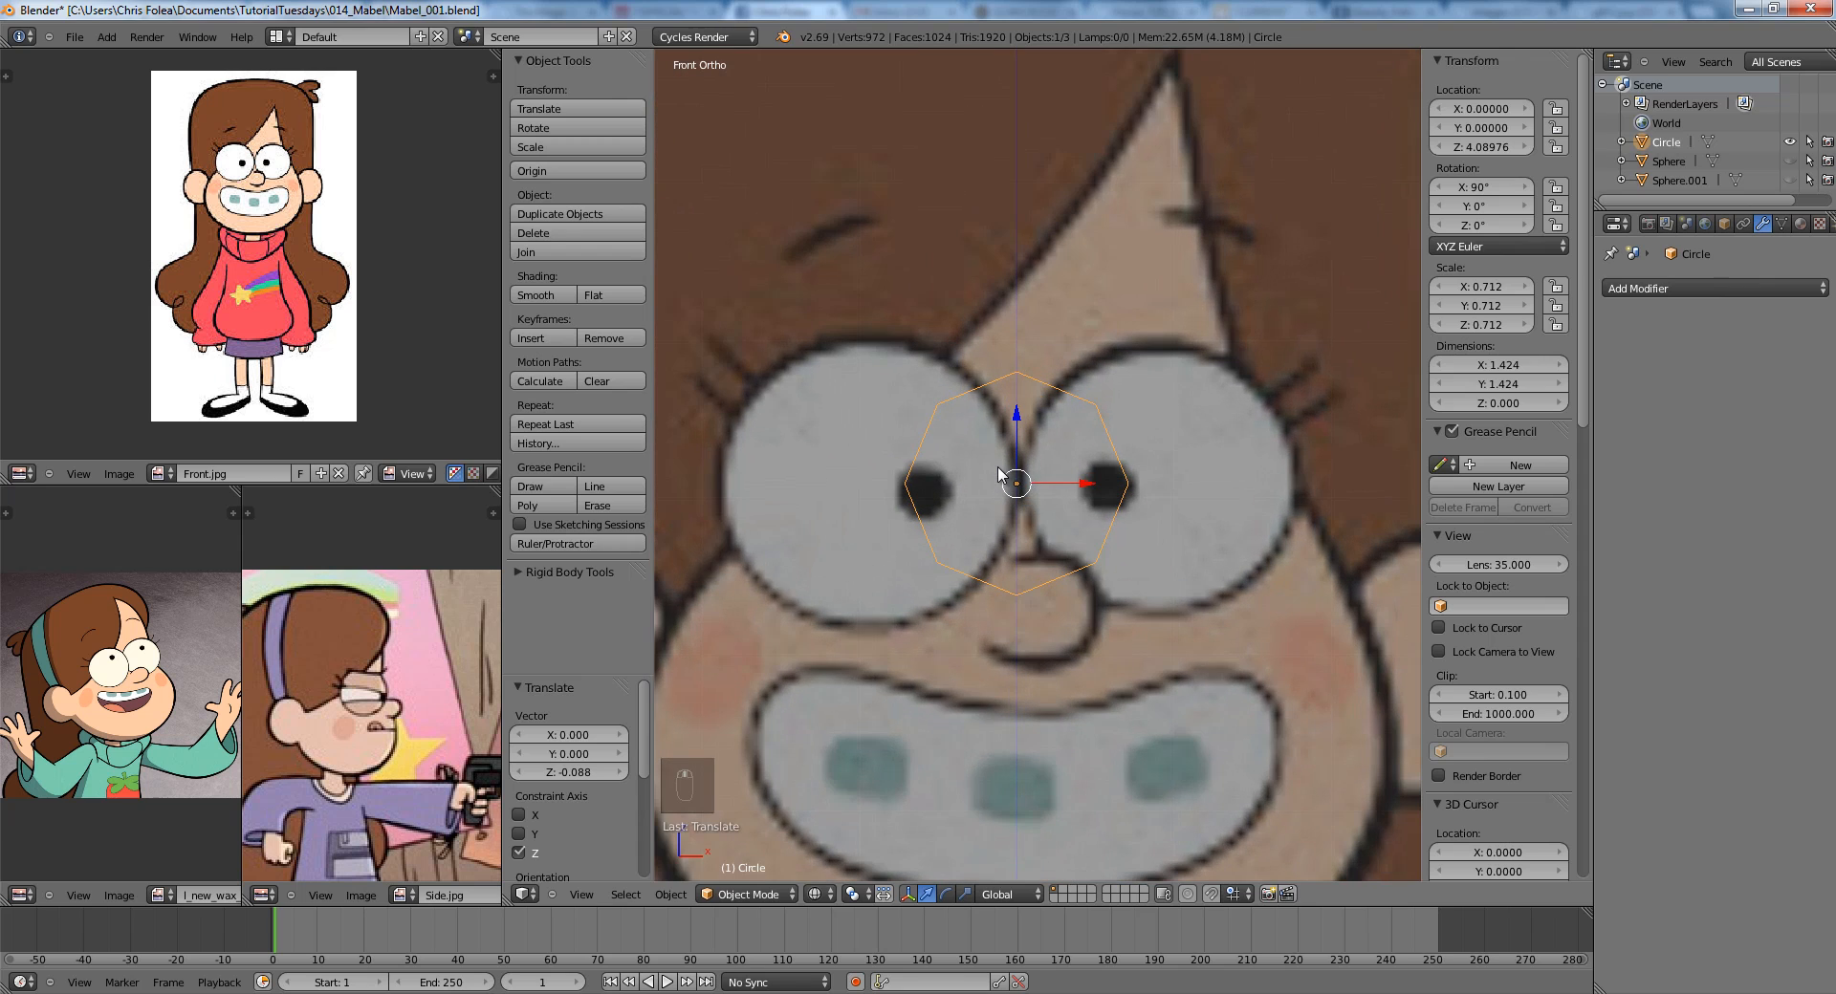
left_click(1694, 289)
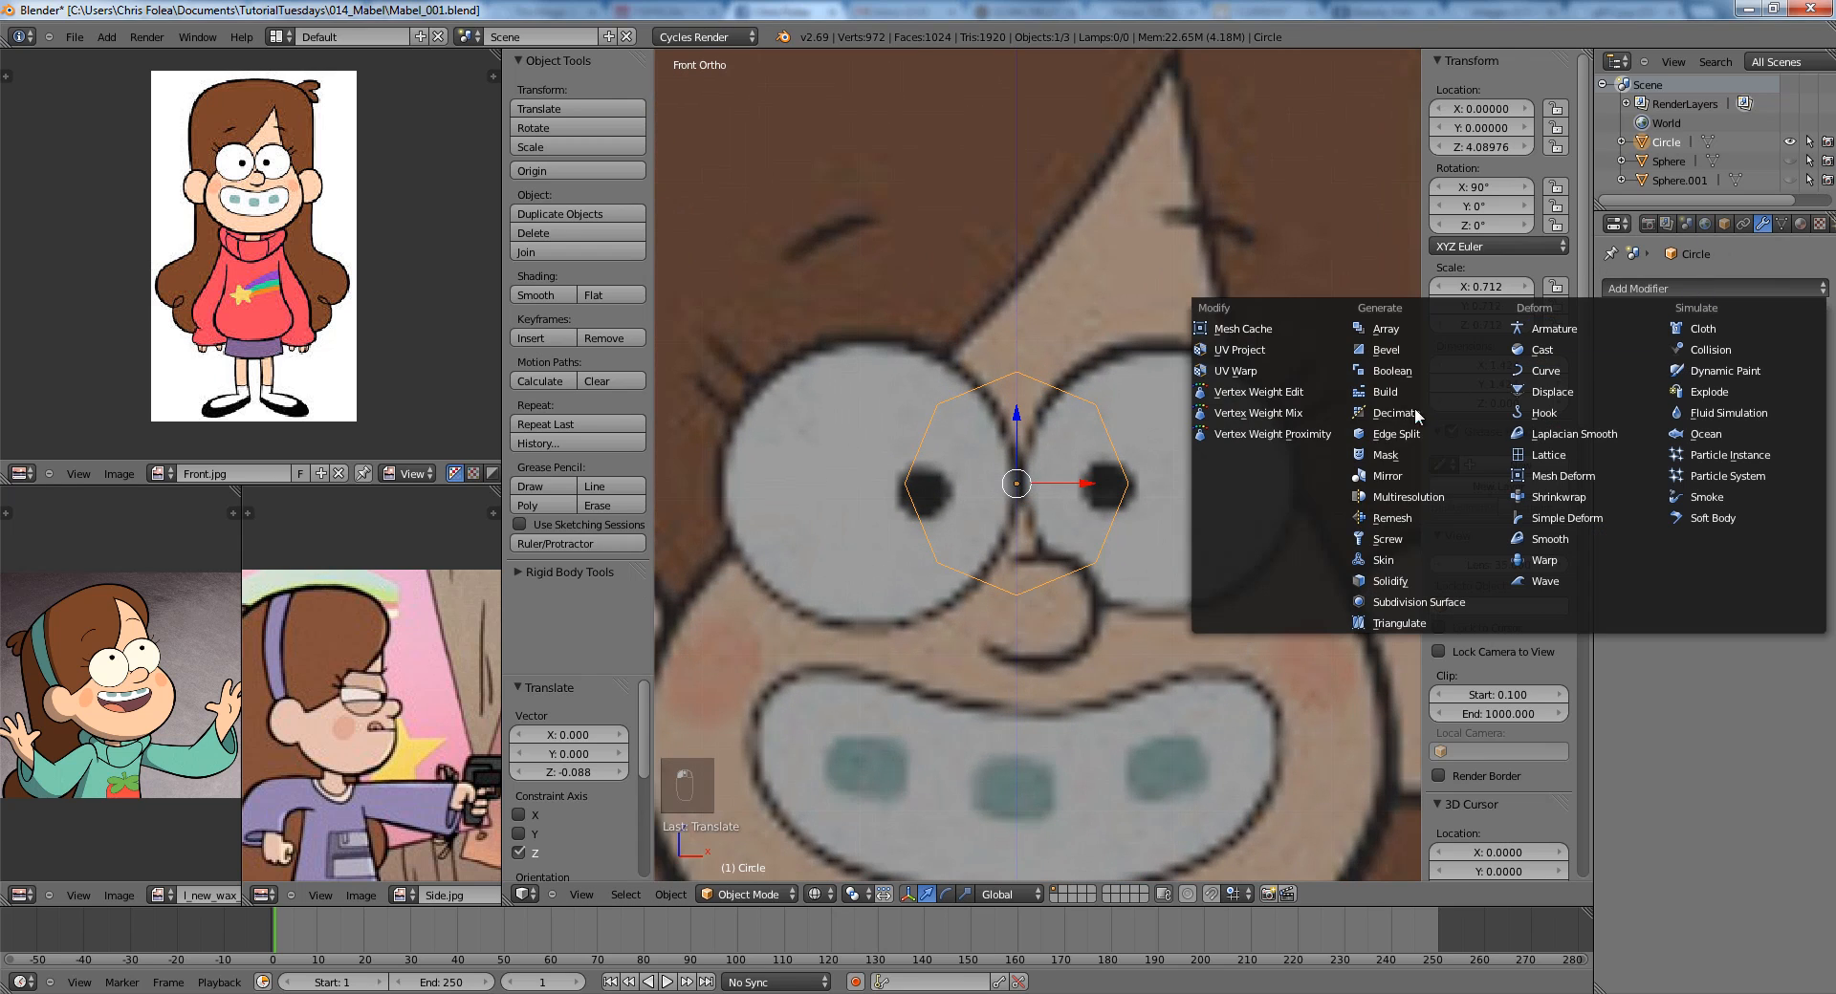
left_click(1386, 473)
In Edit Mode, move all the circle's vertices along X onto the eye, to about 1.32 local X, with proportional editing off.
key("Tab")
key("a")
key("a")
key("a")
key("a")
key("g")
key("x")
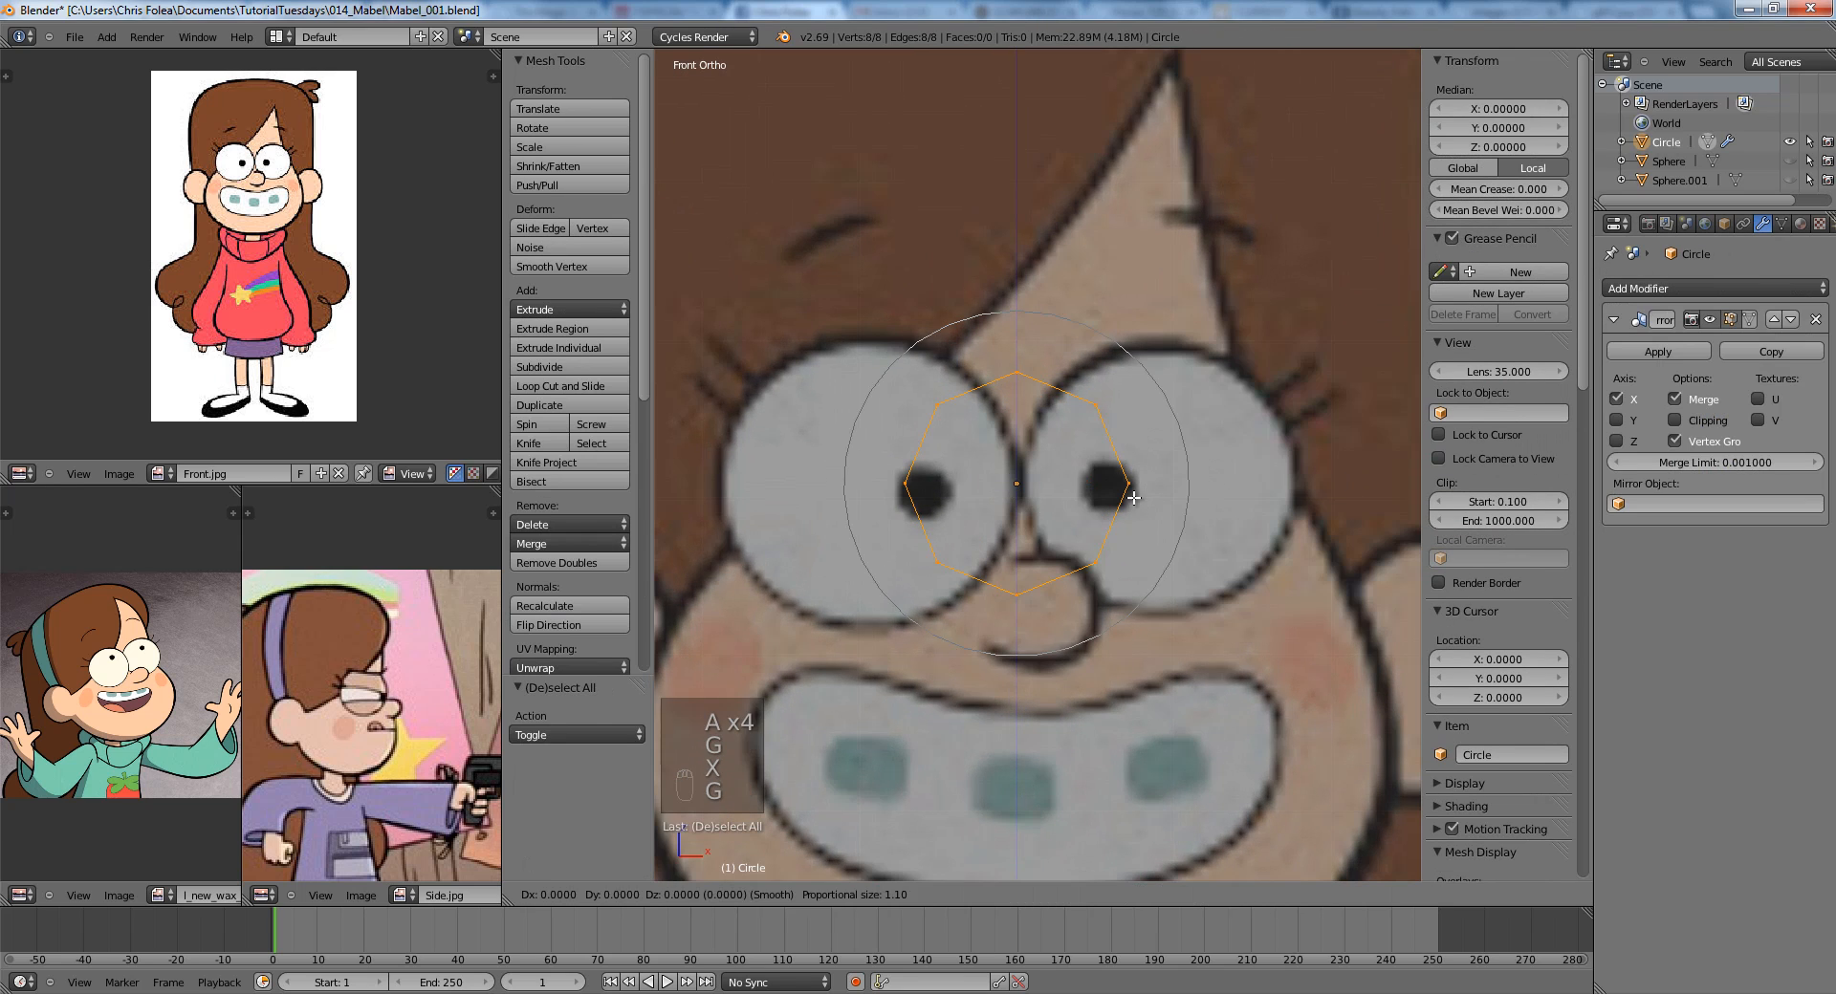
key("g")
left_click(1273, 504)
key("o")
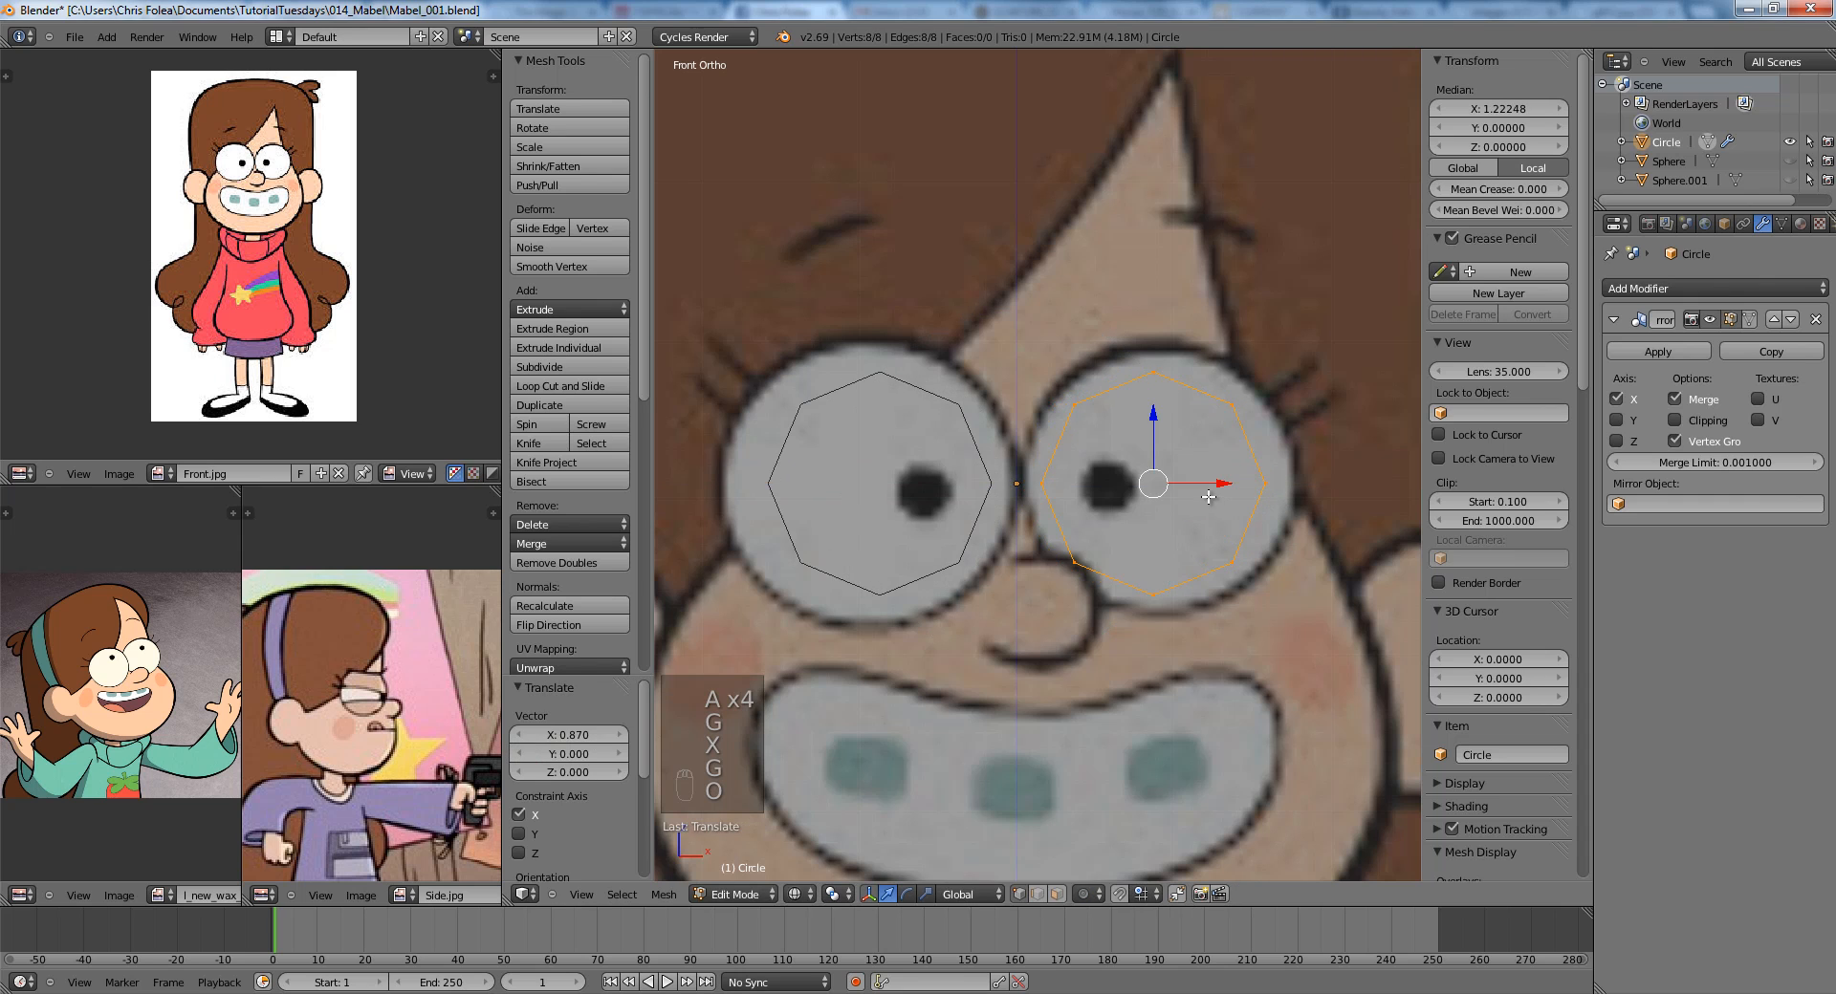
key("g")
left_click(1233, 499)
Scale the circle's vertices up by about 1.22 and fine-tune the size to match the reference eye's outline.
key("KP_3")
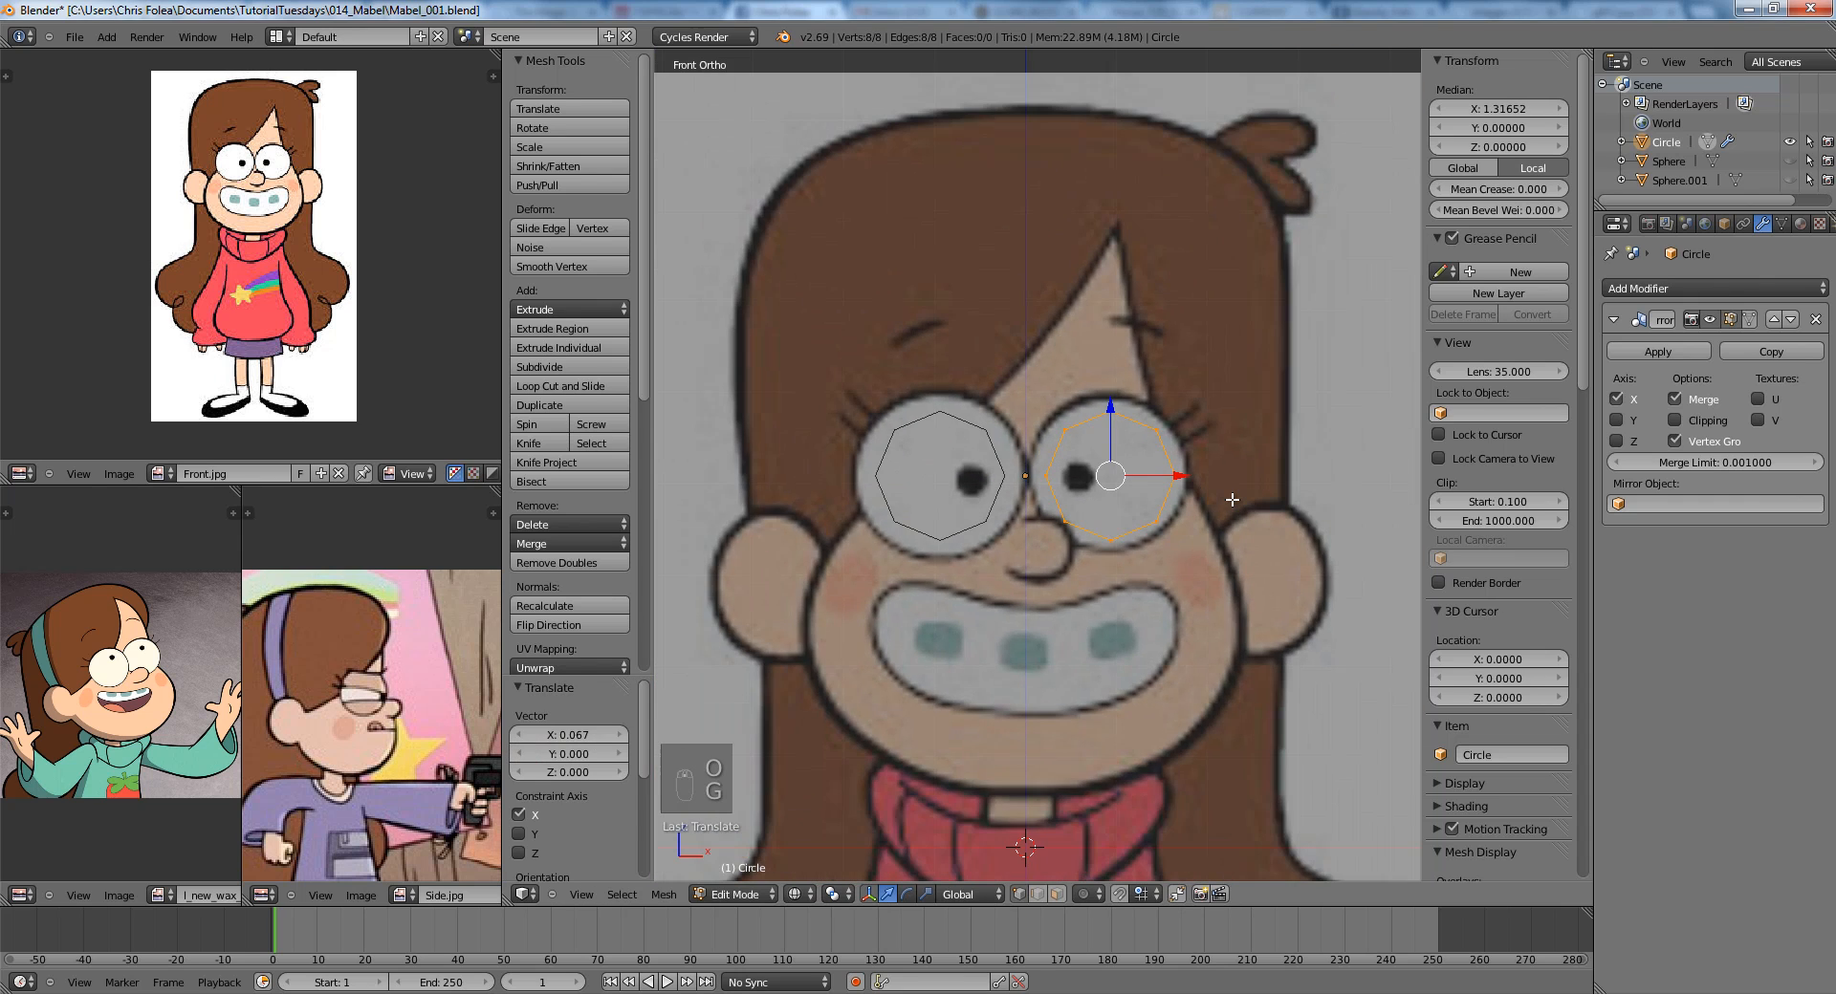
scroll(1128, 478, "up", 2)
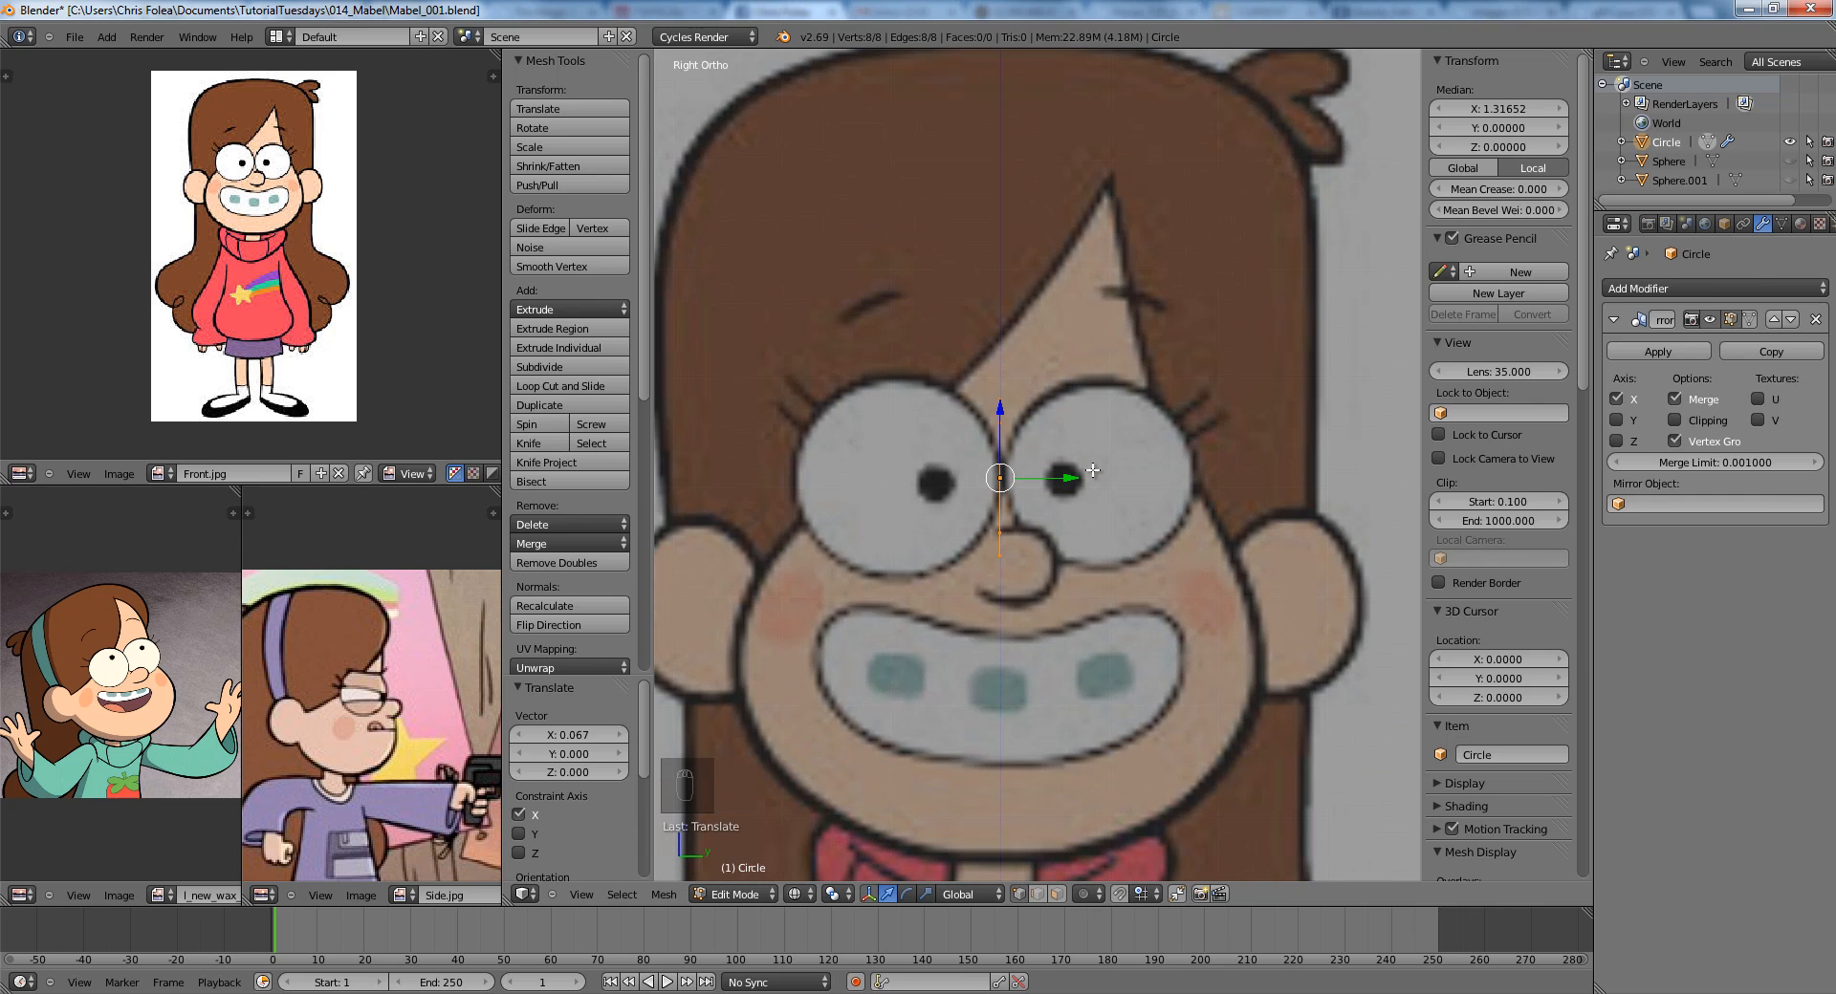
scroll(1092, 471, "down", 3)
scroll(1092, 470, "up", 3)
key("KP_1")
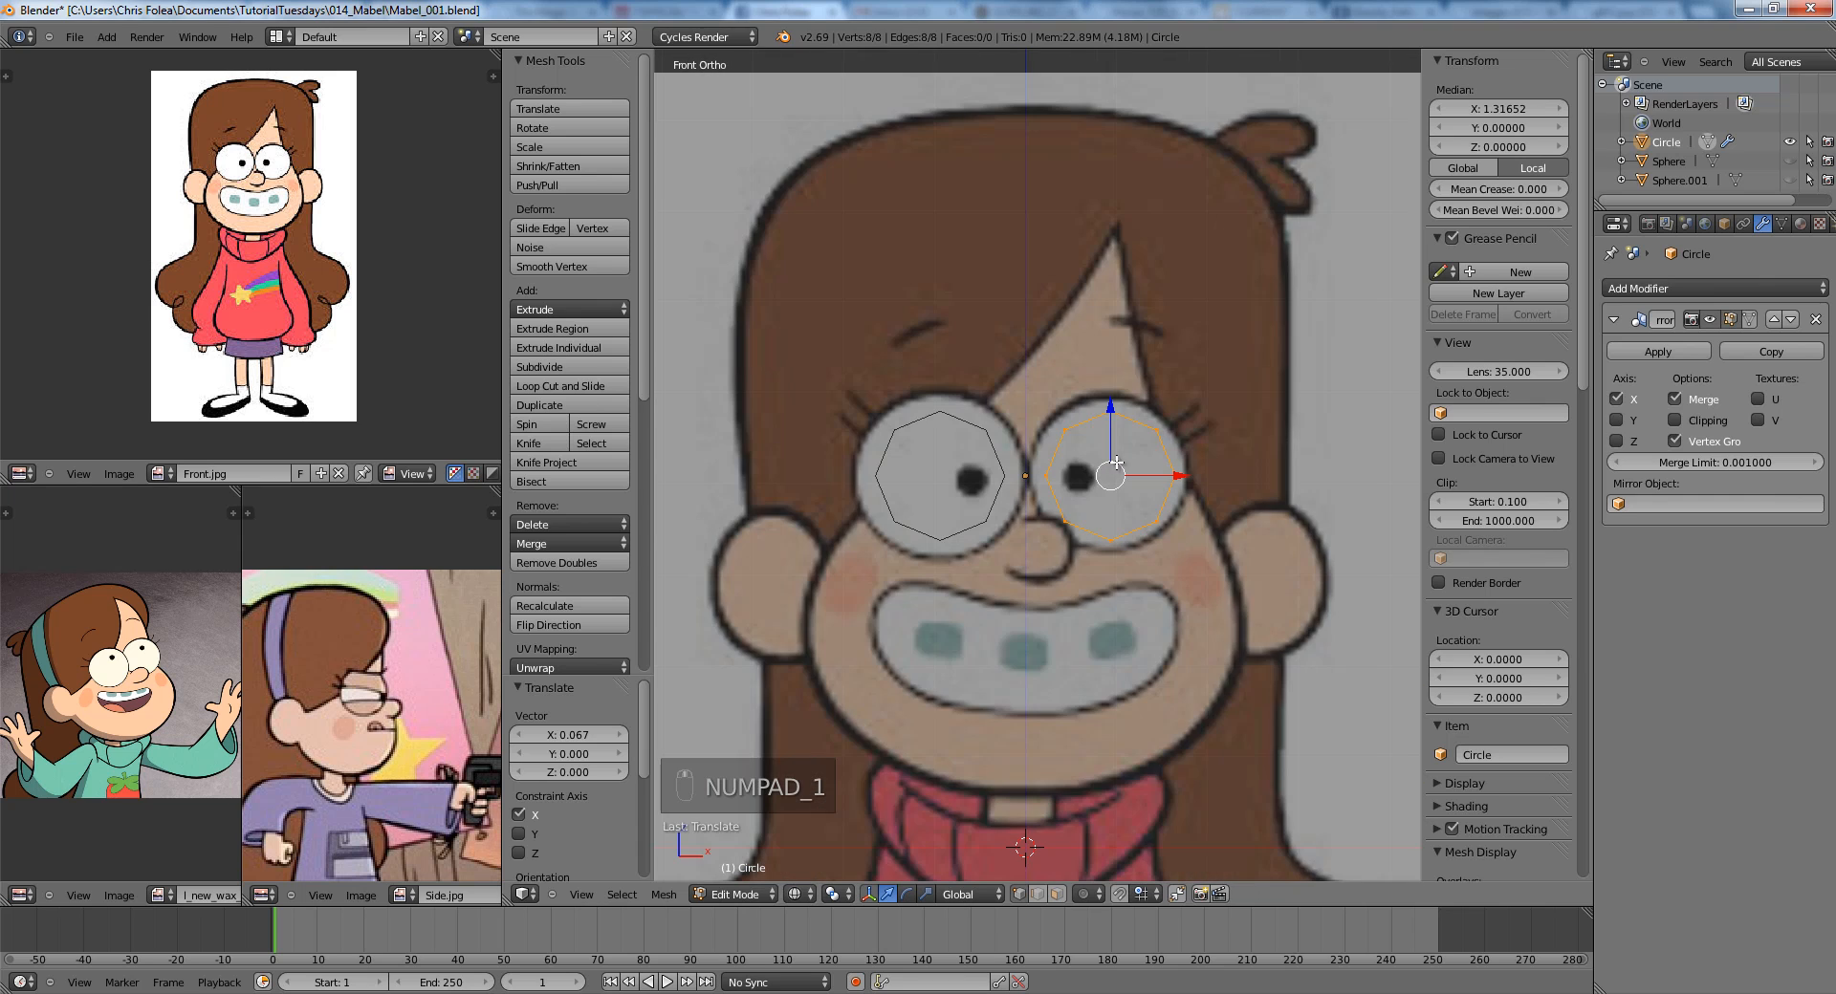
scroll(1093, 471, "up", 4)
key("s")
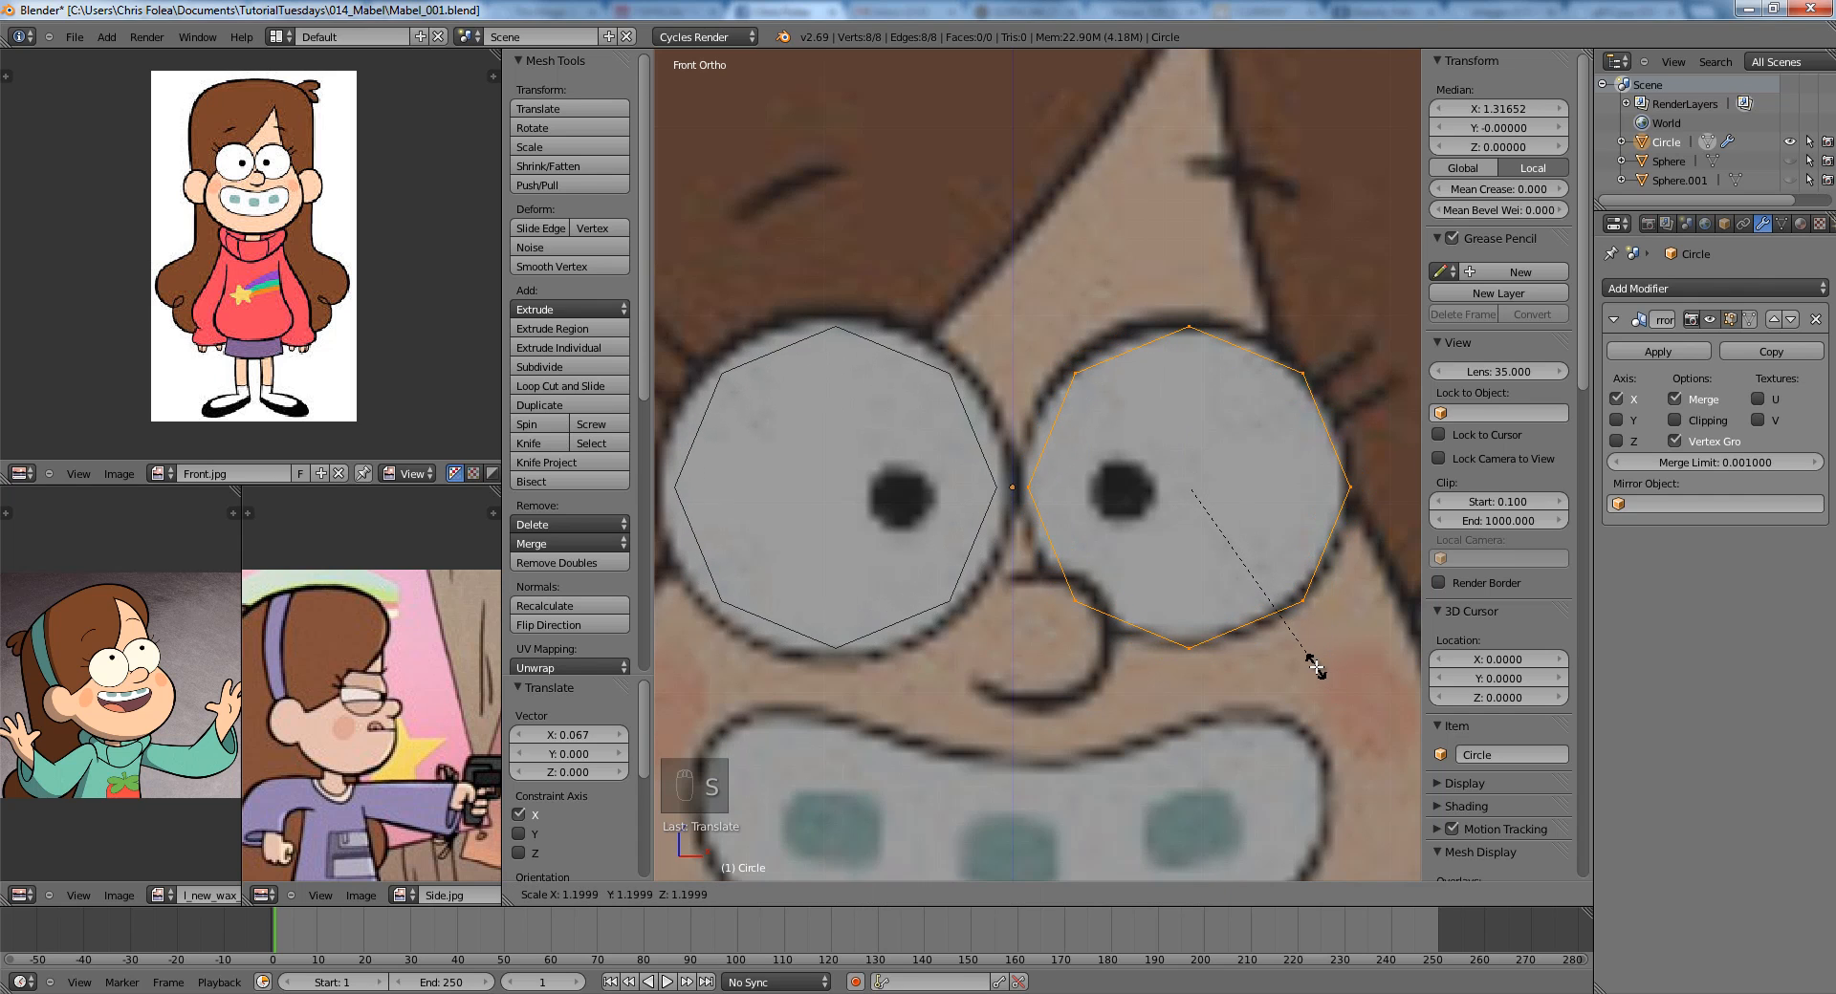
left_click(1308, 672)
key("s")
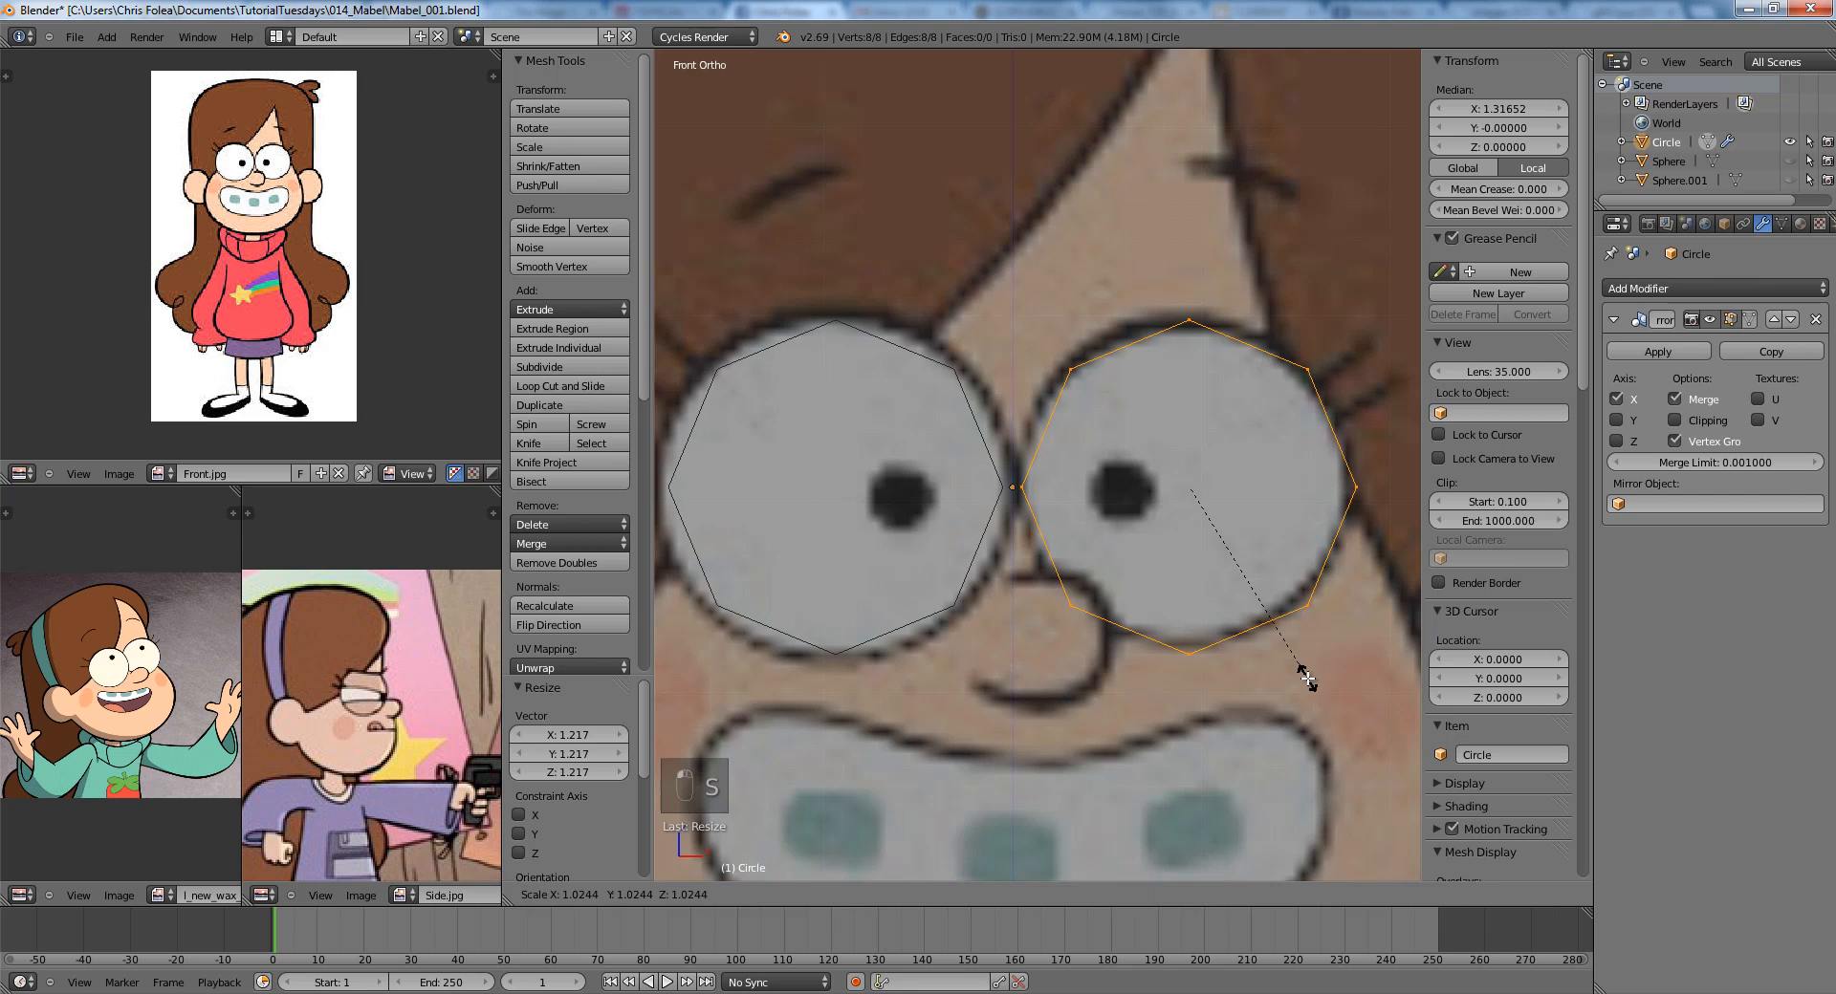
left_click(1304, 677)
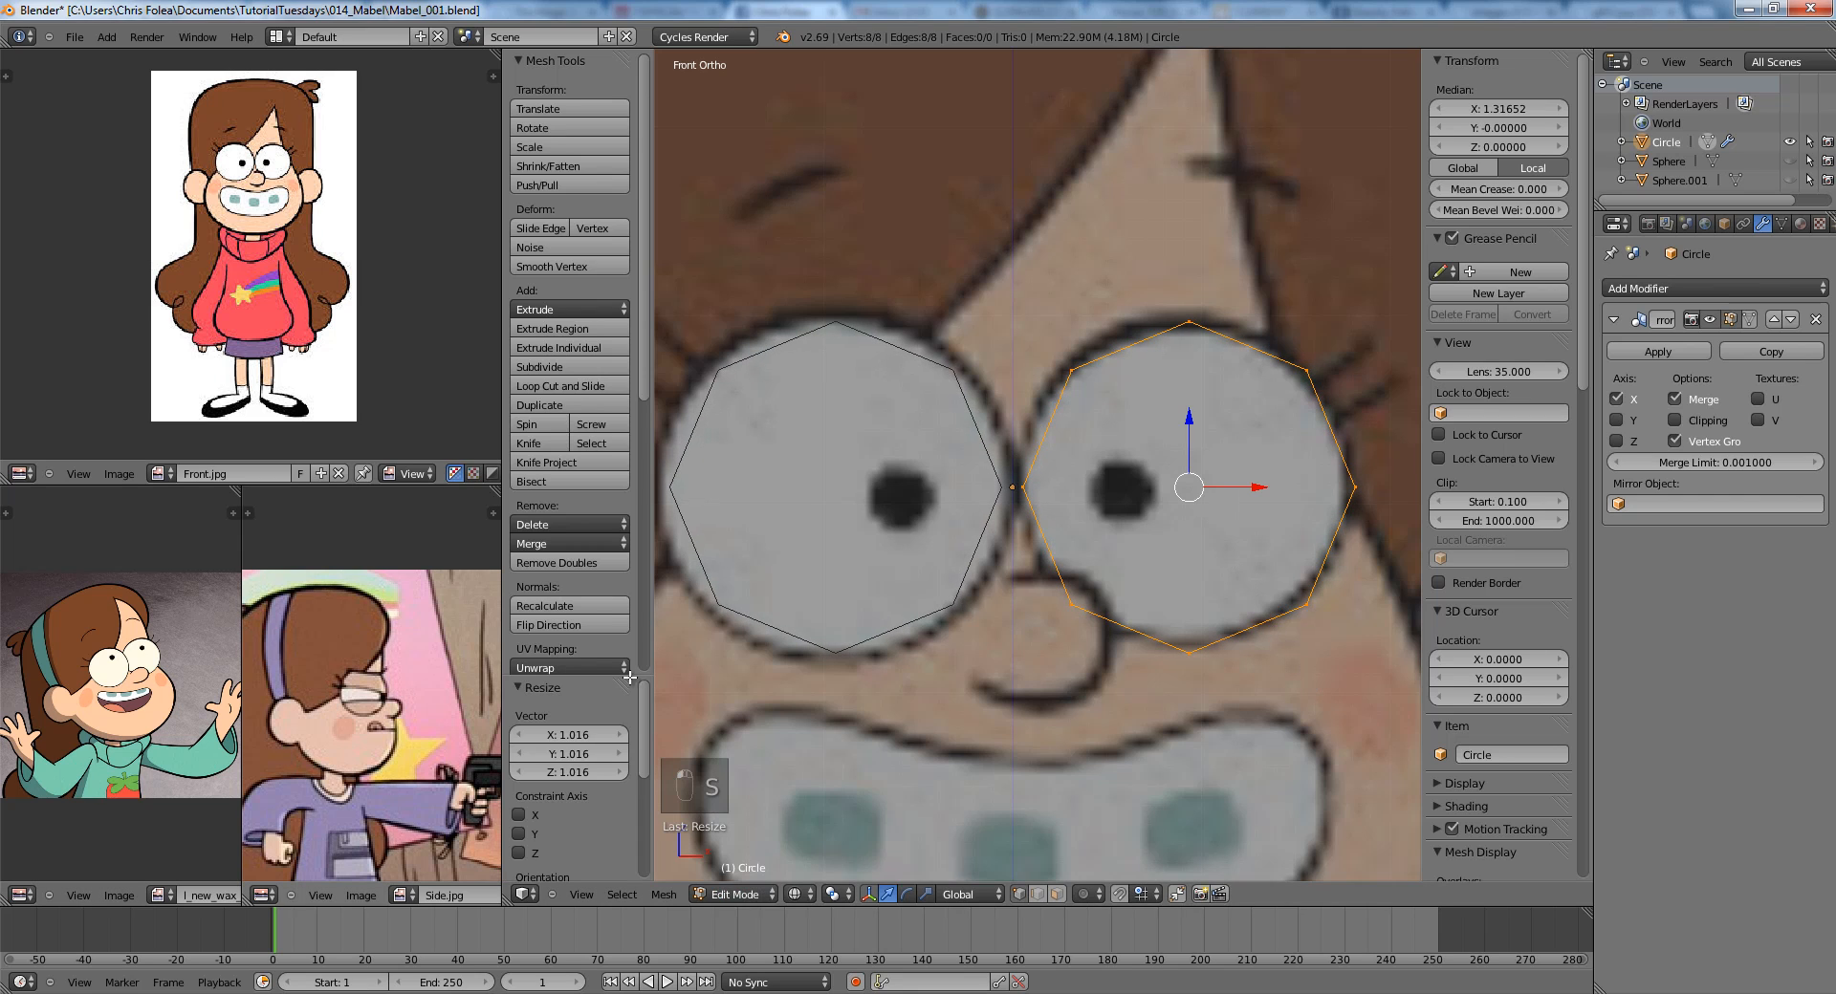
key("s")
left_click(1166, 622)
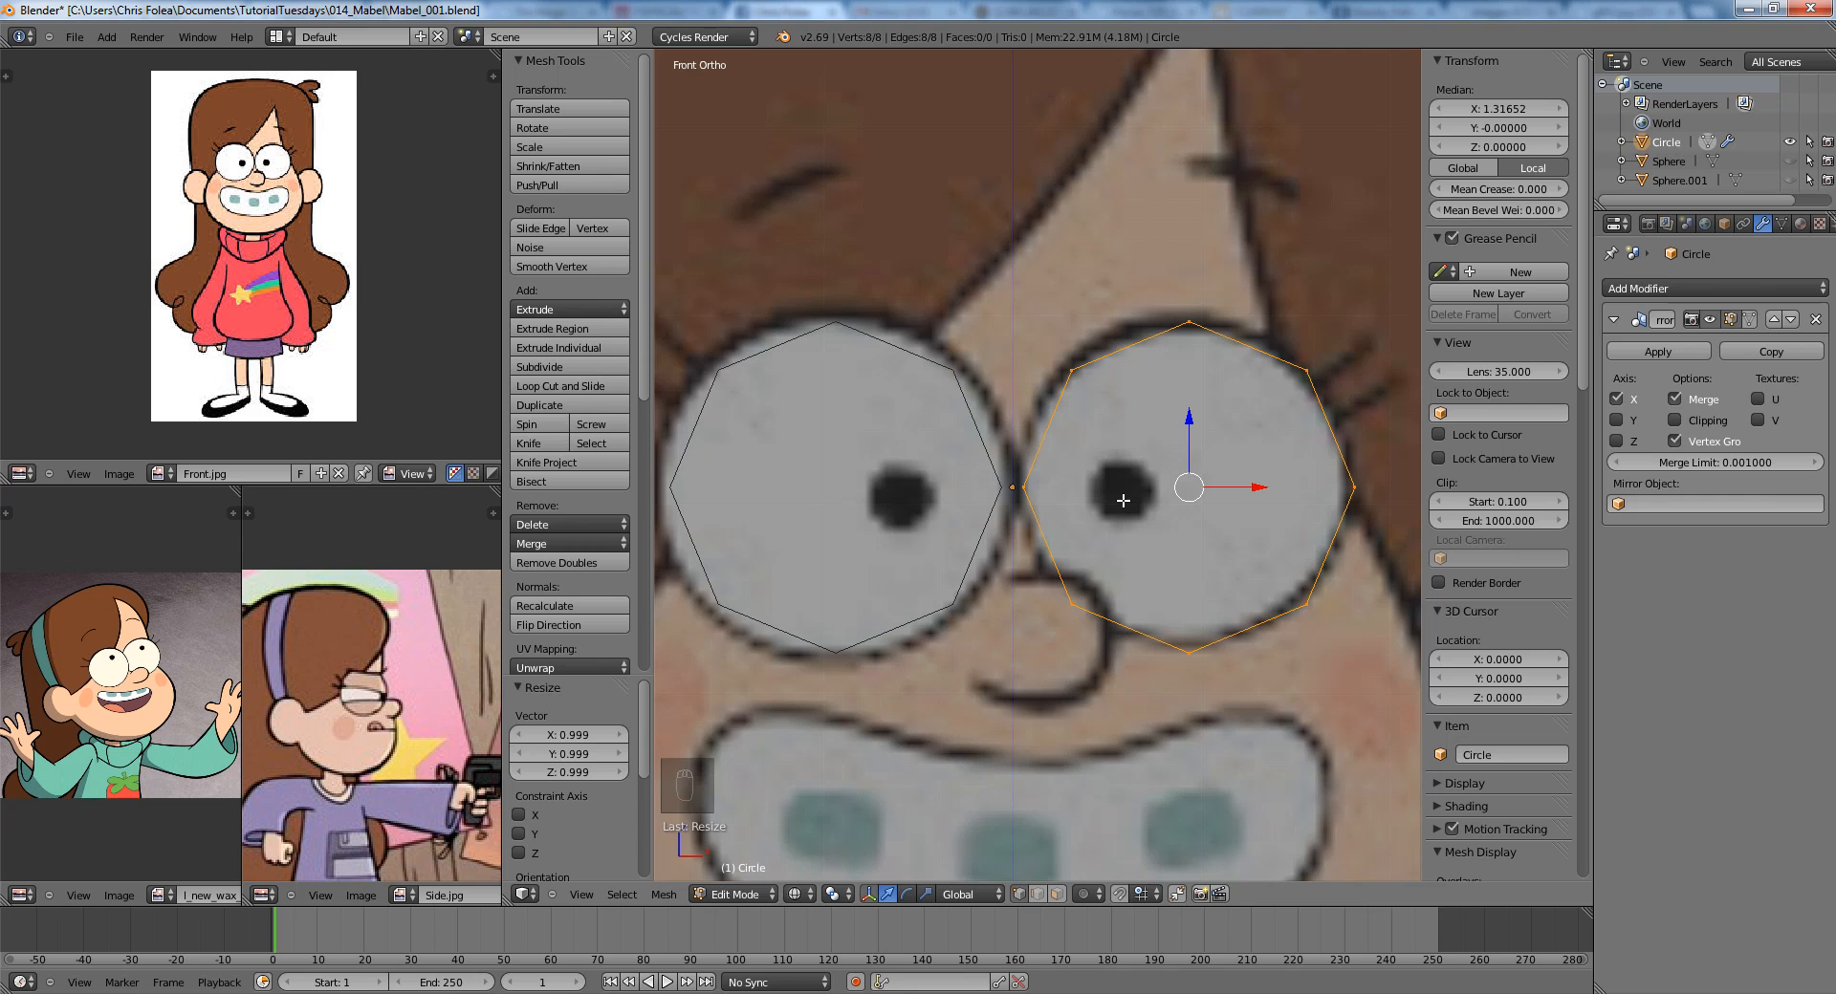
Select the three outer vertices of the eye loop and move them back about 0.25 along Y.
middle_click_drag(1207, 518, 1047, 480, "shift")
key("KP_3")
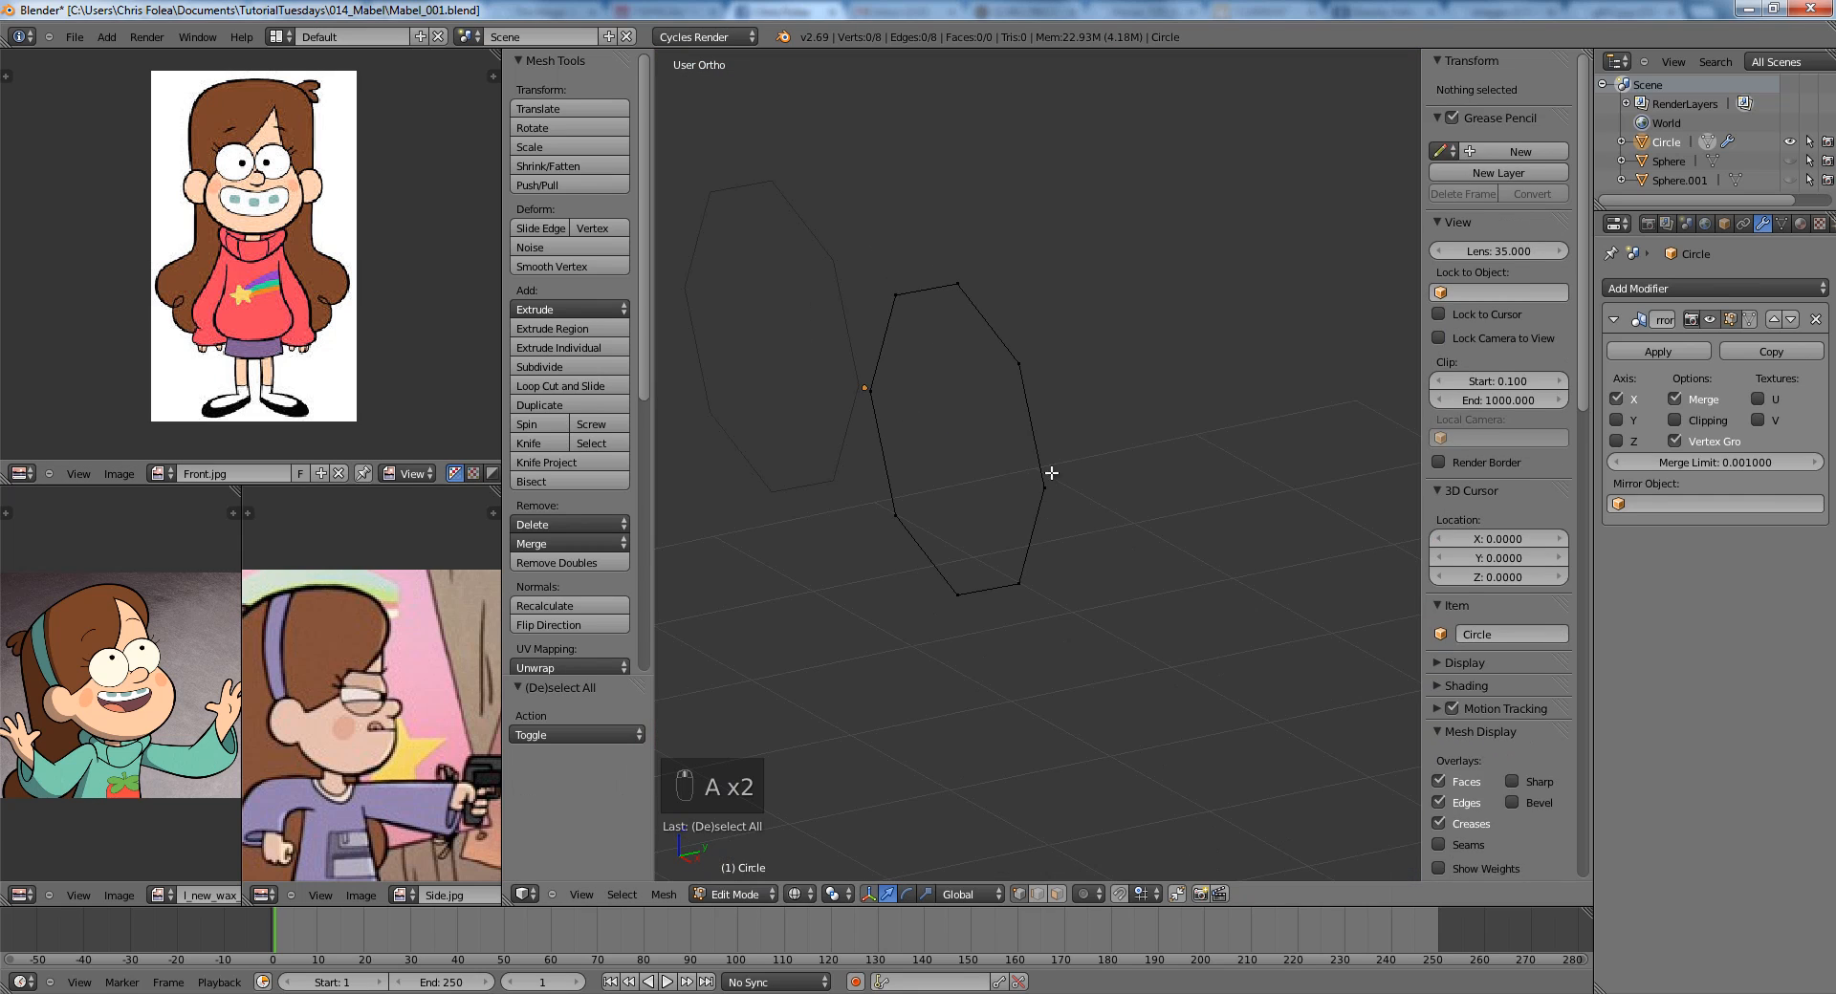
right_click(1052, 478)
right_click(1032, 365, "shift")
right_click(1027, 559, "shift")
key("g")
middle_click(1042, 543)
left_click(1062, 537)
key("KP_3")
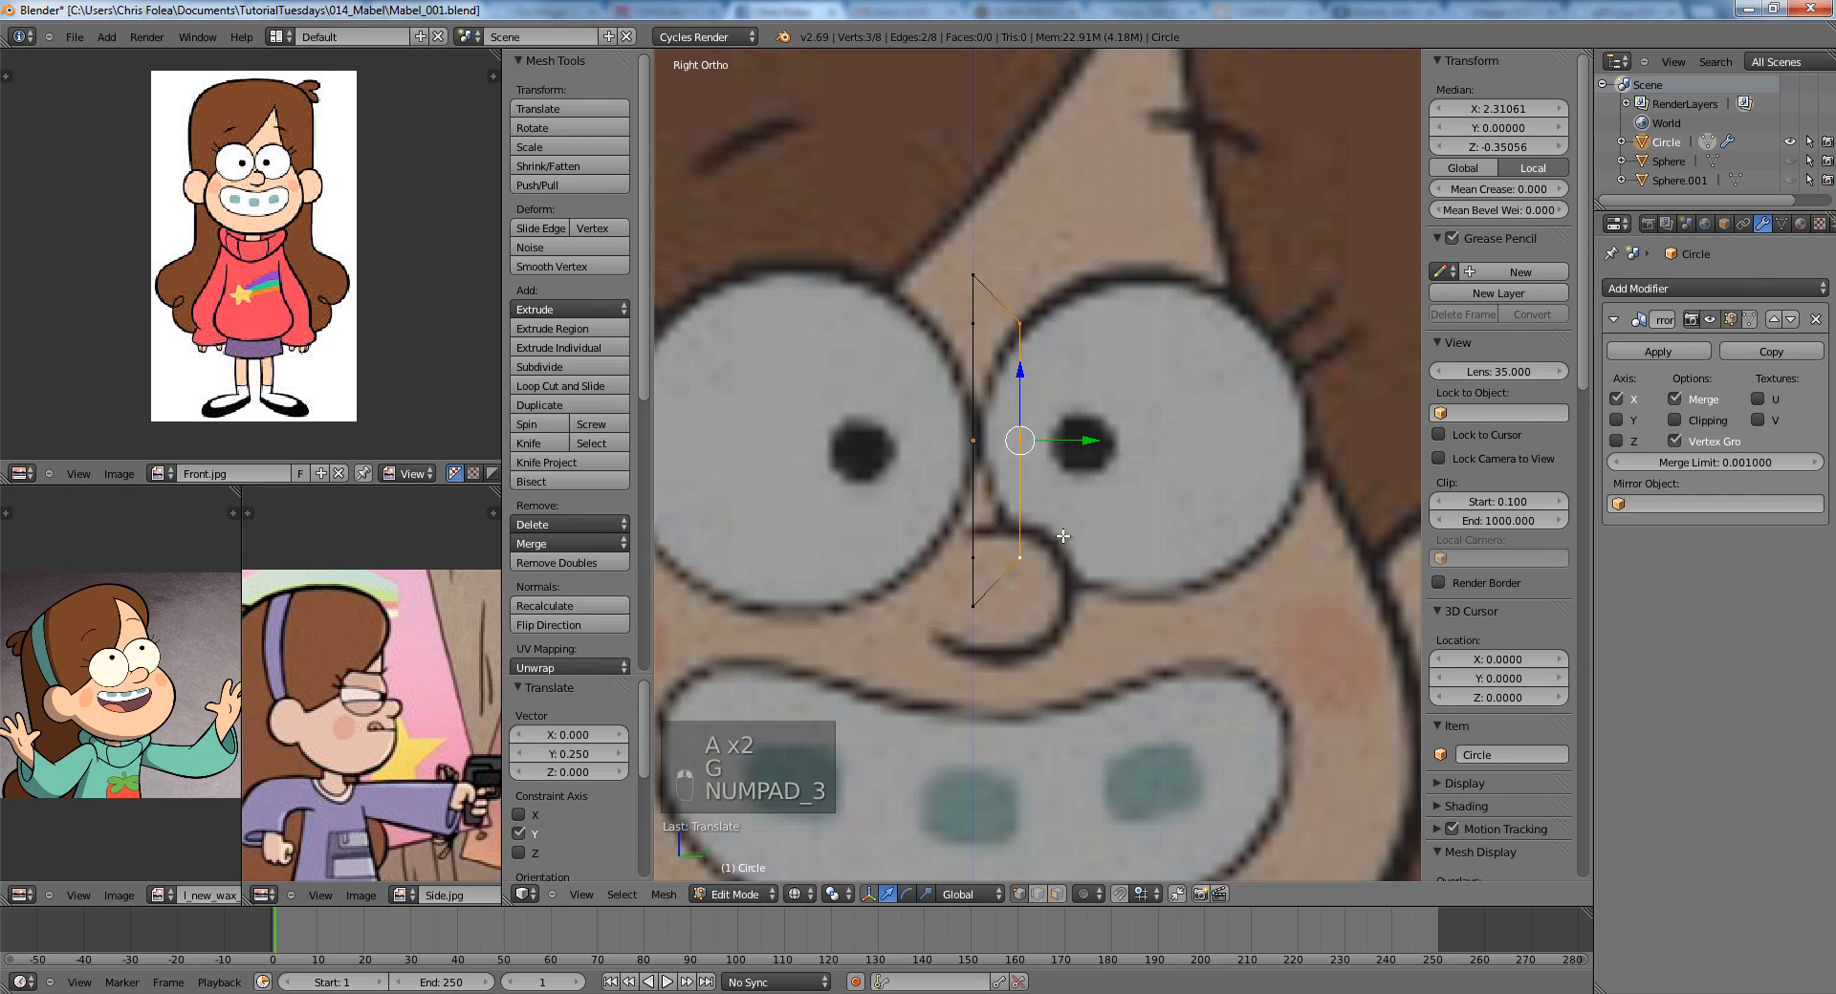
Move the outermost vertex back about 0.28 along Y, and shift all three outer vertices slightly farther back together.
right_click(1019, 440)
key("g")
middle_click(1046, 444)
left_click(1072, 455)
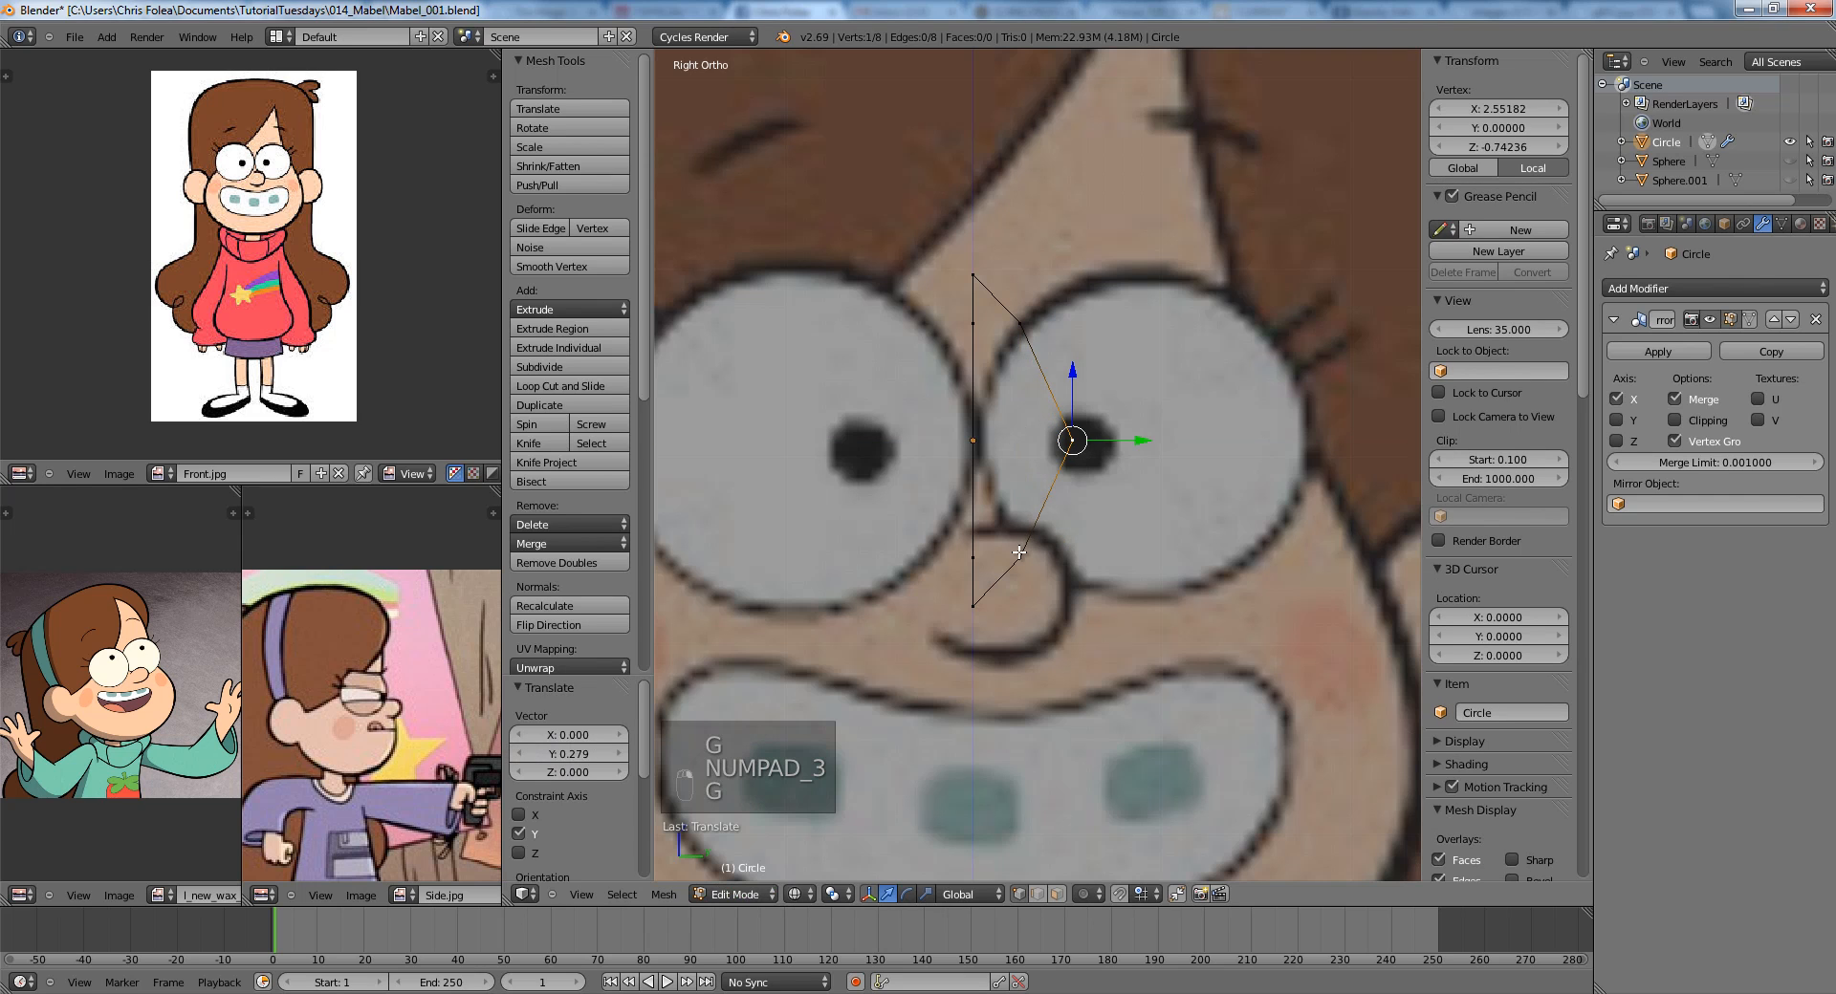
right_click(1019, 557, "shift")
right_click(1024, 337, "shift")
key("g")
middle_click(1046, 356)
left_click(1051, 359)
key("a")
Move the eye loop's innermost vertex, nearest the mirror centre, back about 0.27 along Y.
right_click(1045, 341)
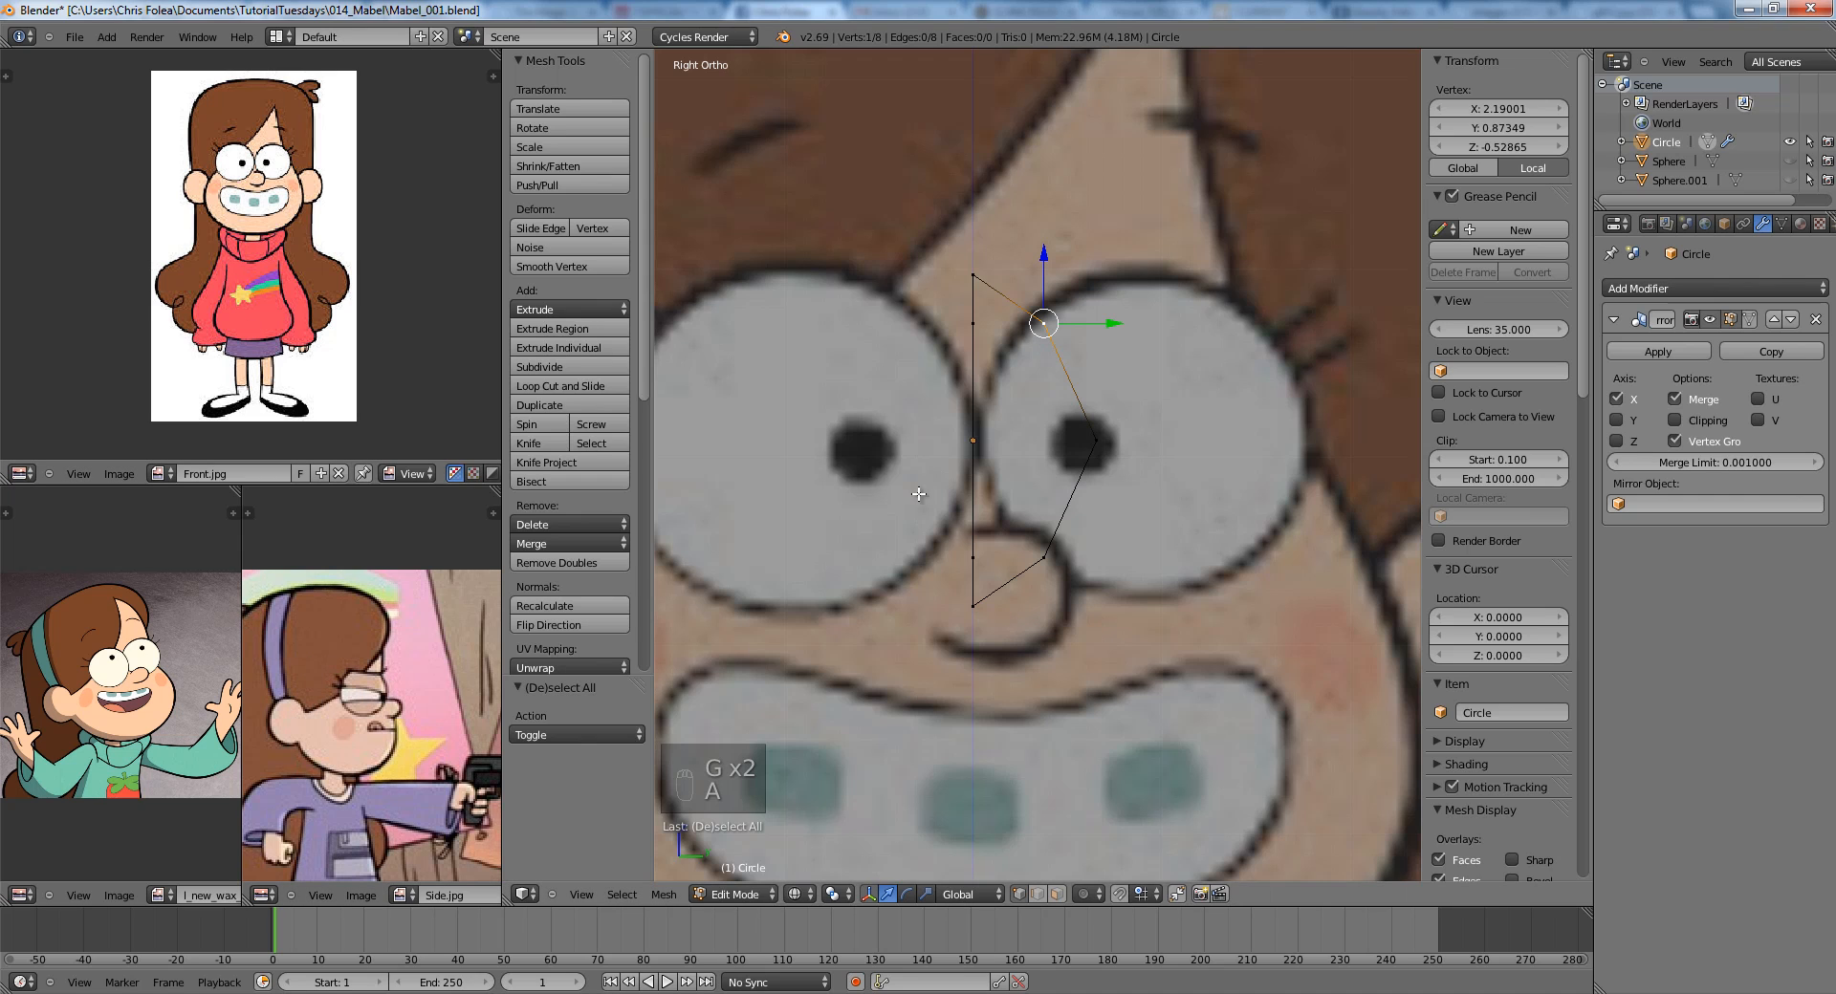
middle_click_drag(956, 440, 1013, 433)
right_click(899, 432)
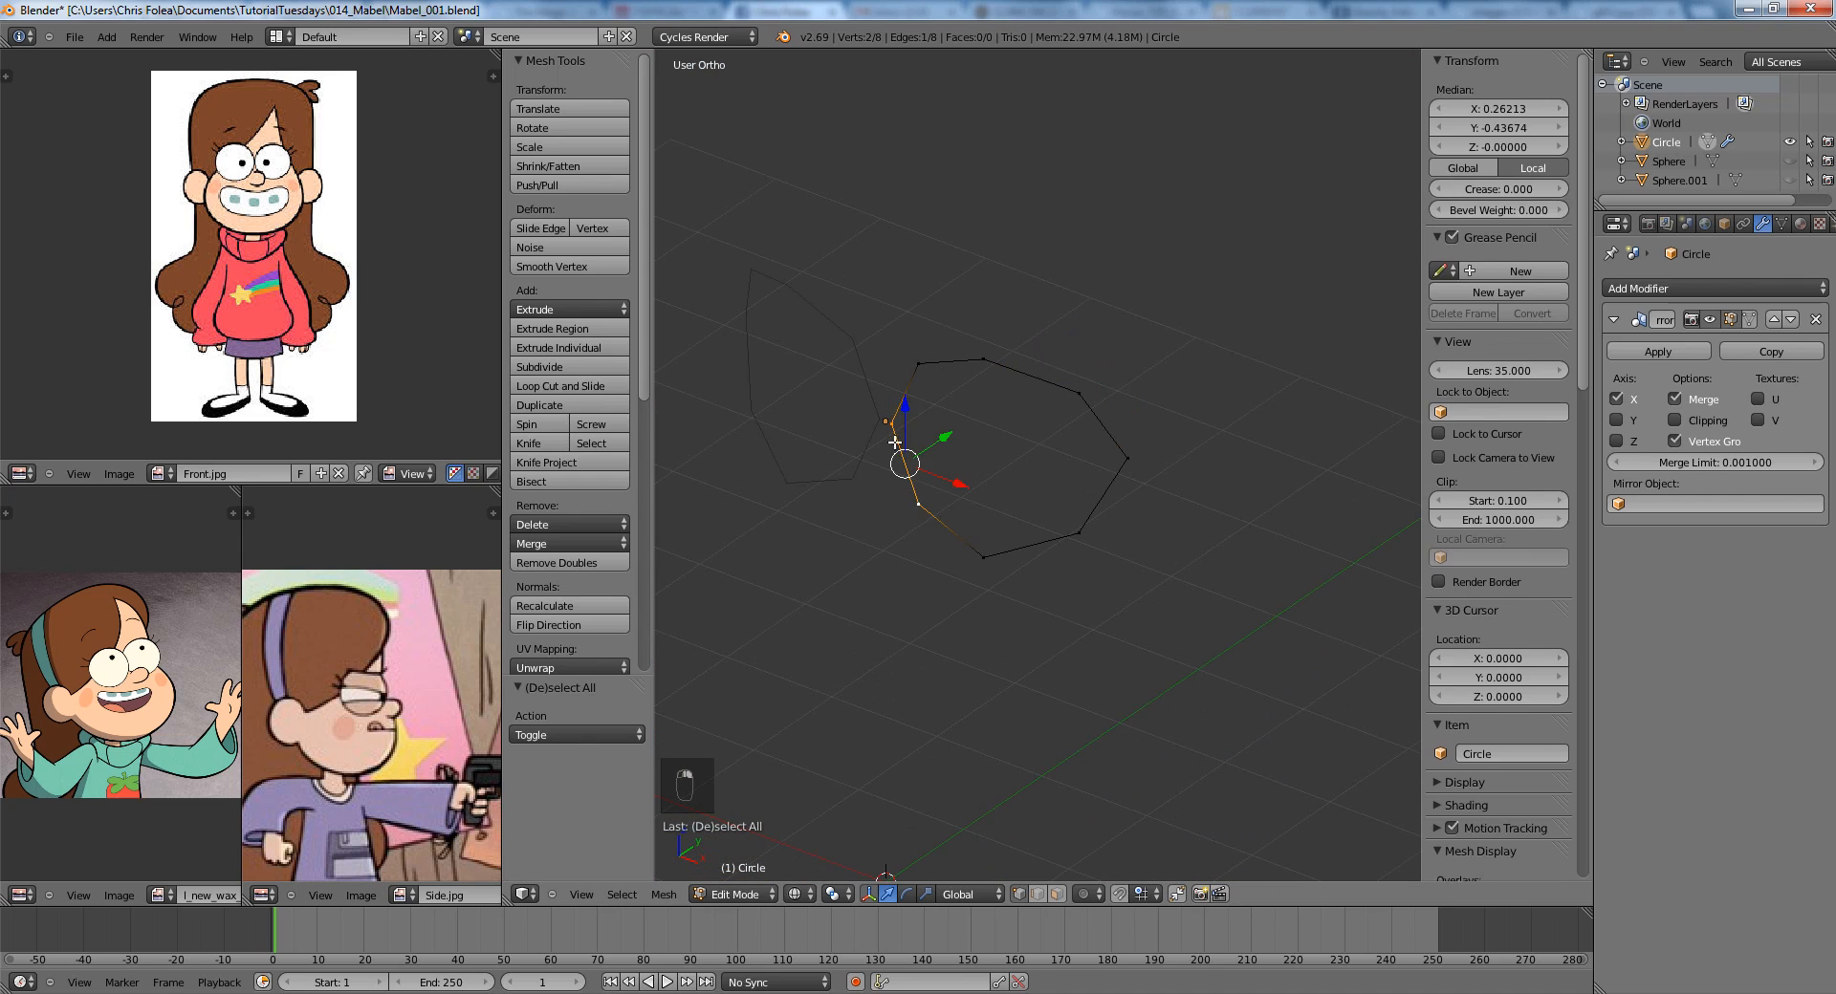
key("g")
left_click(921, 422)
Move the loop's lower inner vertex back about 0.09 and its upper inner vertex about 0.05 along Y.
right_click(922, 506)
key("g")
middle_click(927, 503)
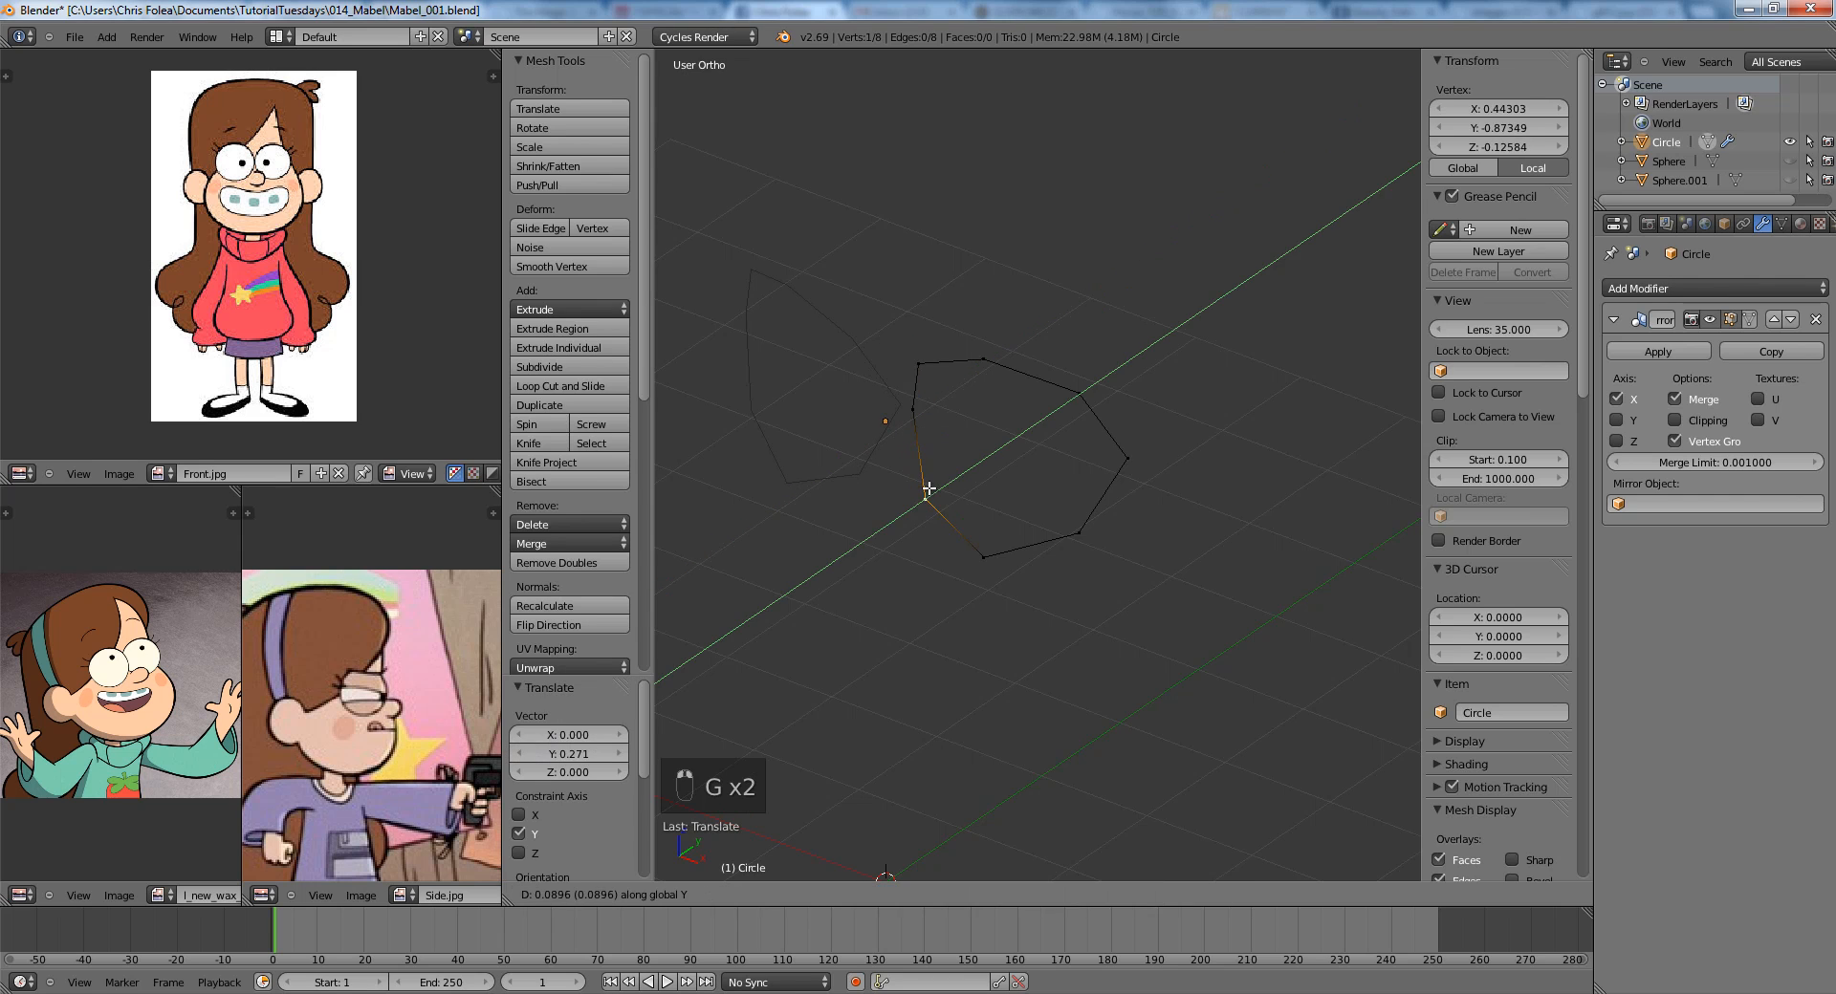
left_click(929, 502)
right_click(922, 370)
key("g")
left_click(931, 369)
key("KP_3")
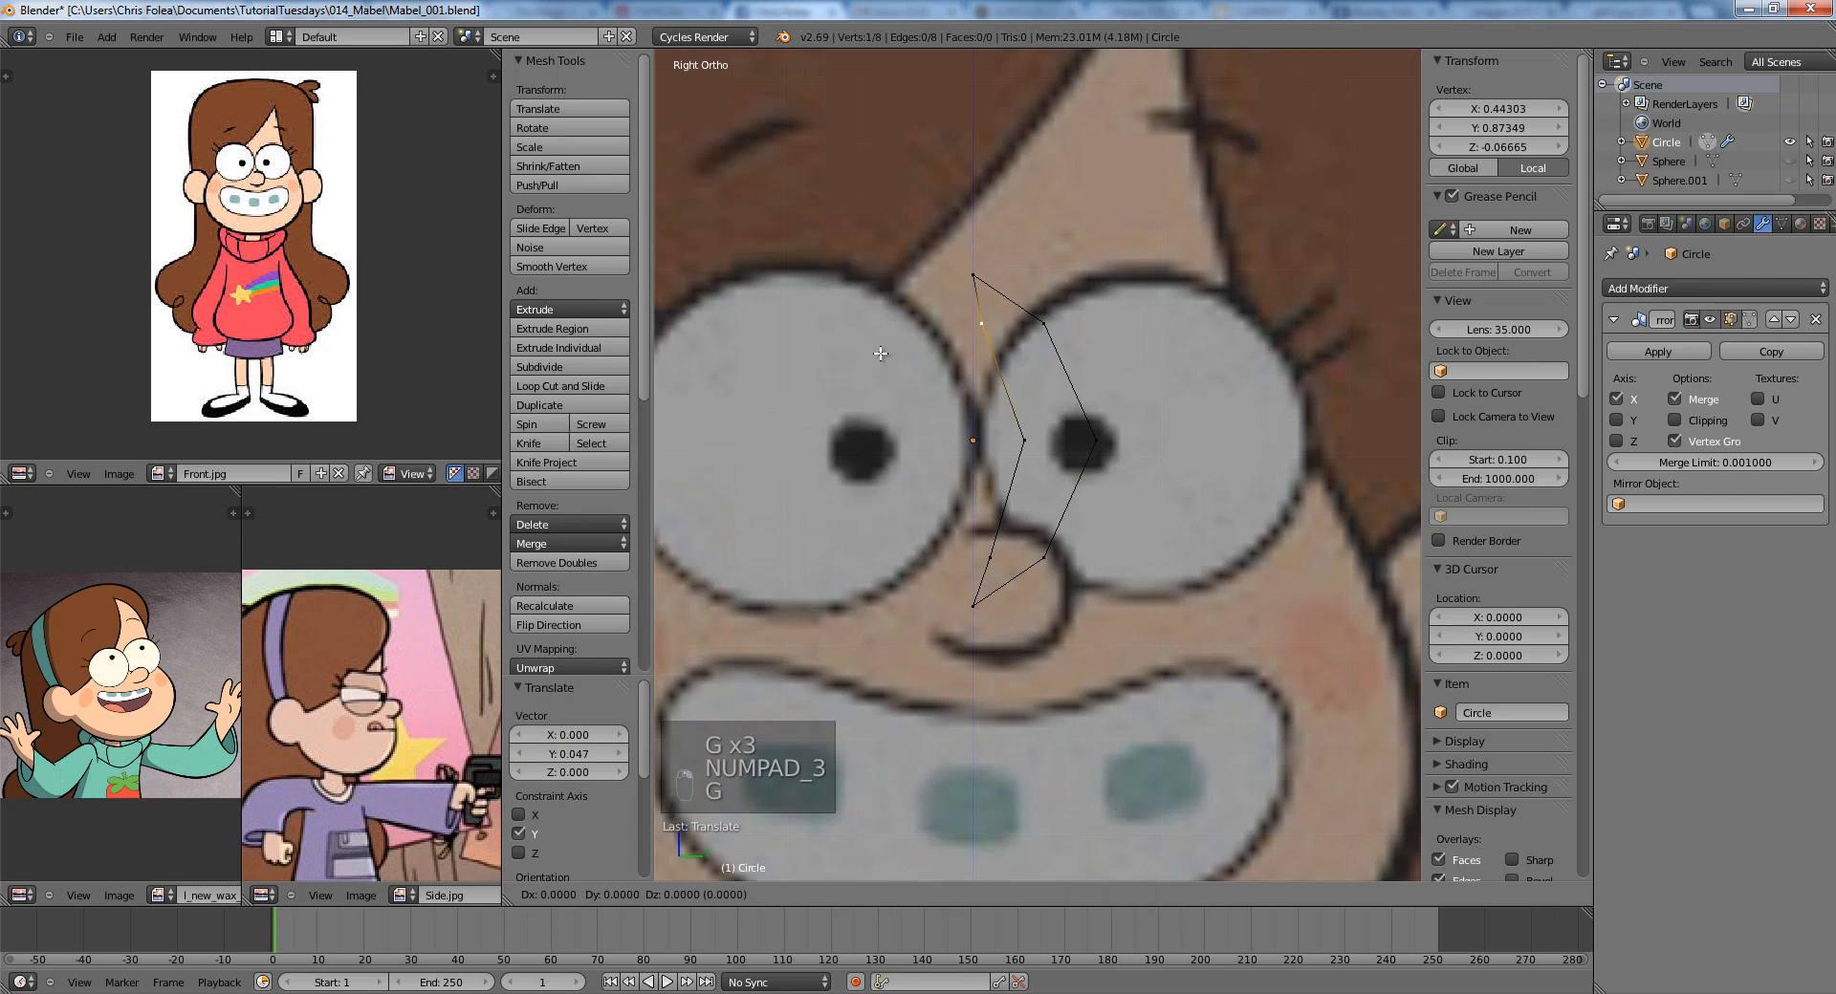
Move the eye loop's upper inner vertex back along Y and lower it about 0.08 along Z.
key("g")
left_click(888, 363)
key("g")
left_click(876, 379)
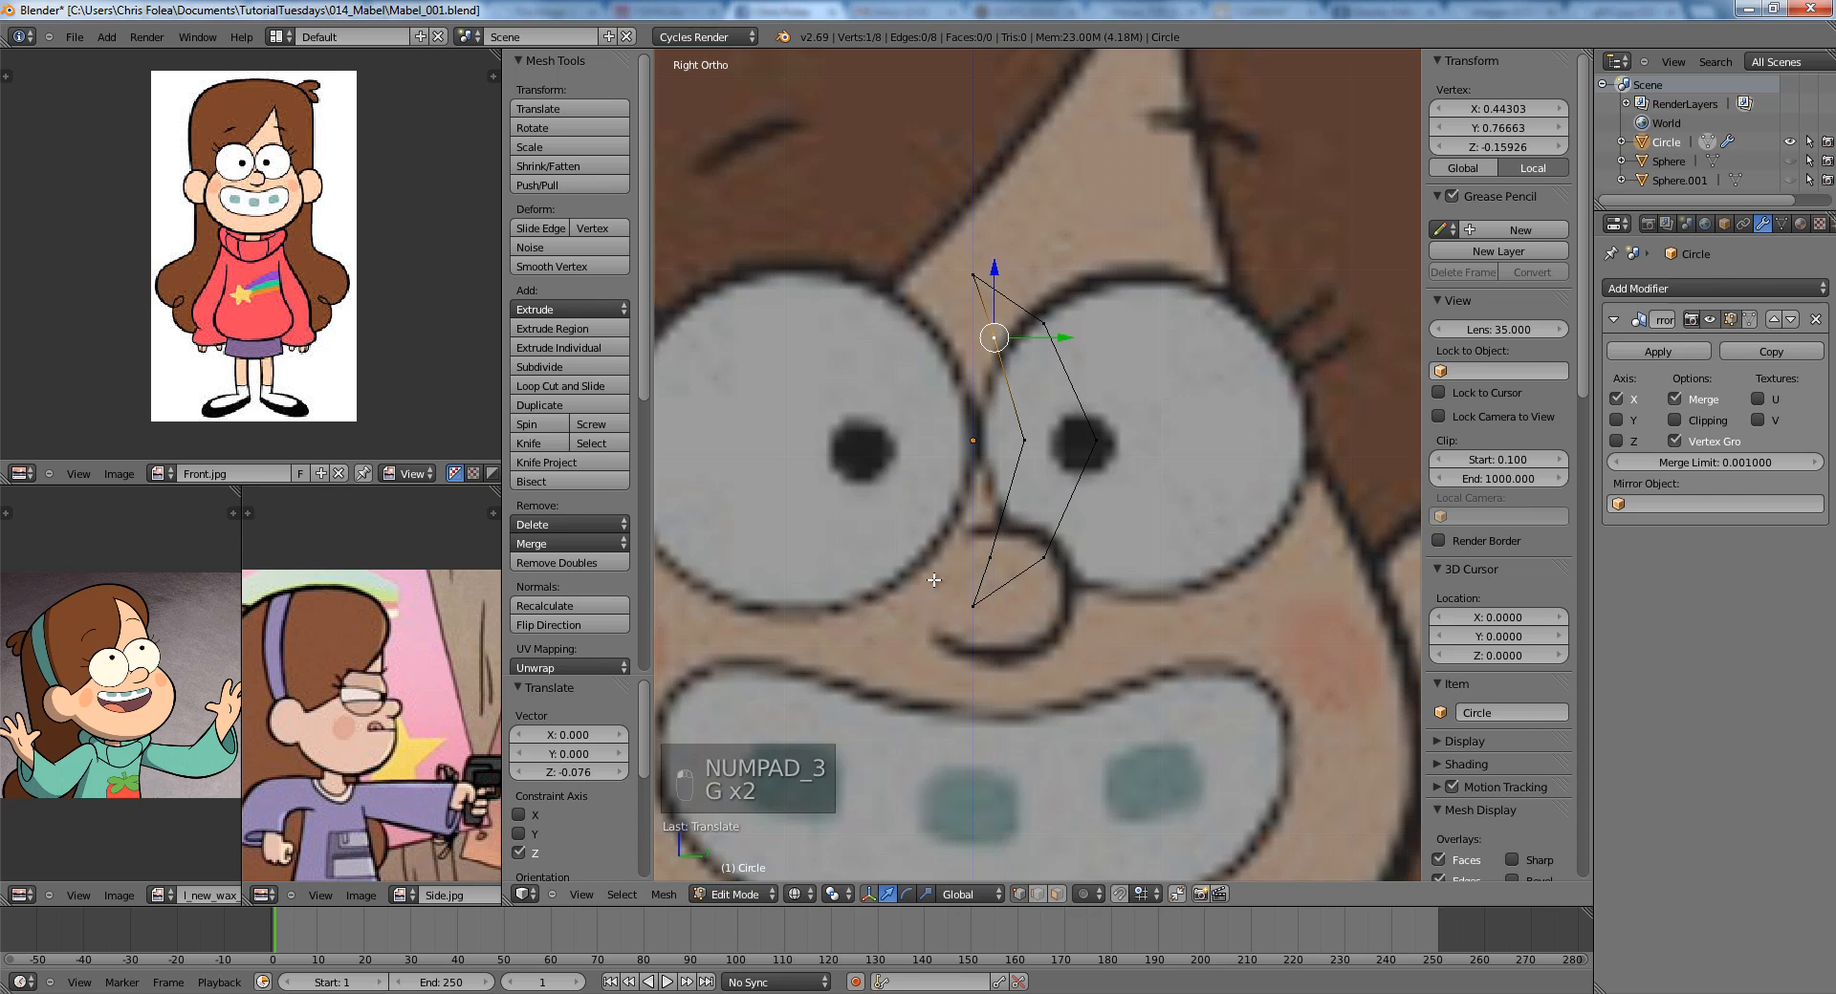
Raise the loop's lower inner vertex about 0.13 along Z, and raise the lower outer vertex along Z as well.
left_click(980, 562)
key("g")
middle_click(982, 547)
left_click(984, 536)
right_click(1041, 552)
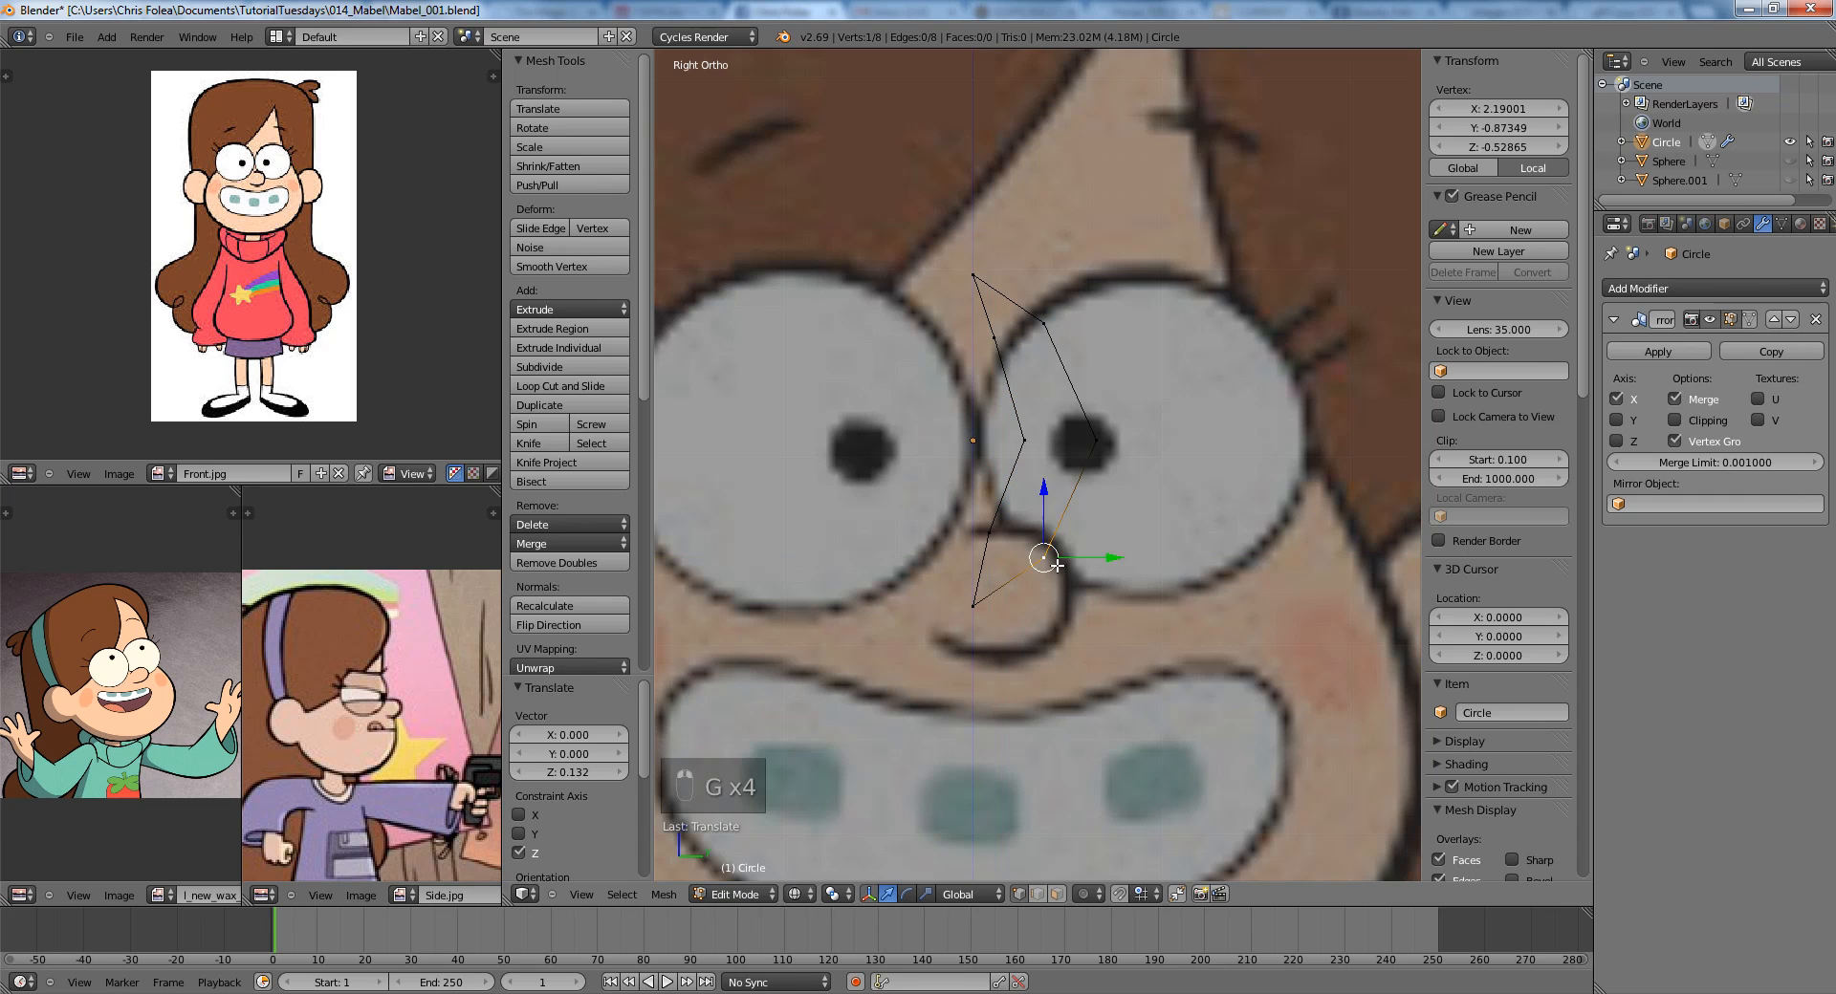
key("g")
middle_click(1042, 533)
left_click(1043, 518)
Return to Object Mode with solid shading and add a Subdivision Surface modifier to the eye loop, viewed from the front.
key("Tab")
scroll(994, 502, "down", 2)
key("z")
middle_click_drag(897, 484, 1081, 510)
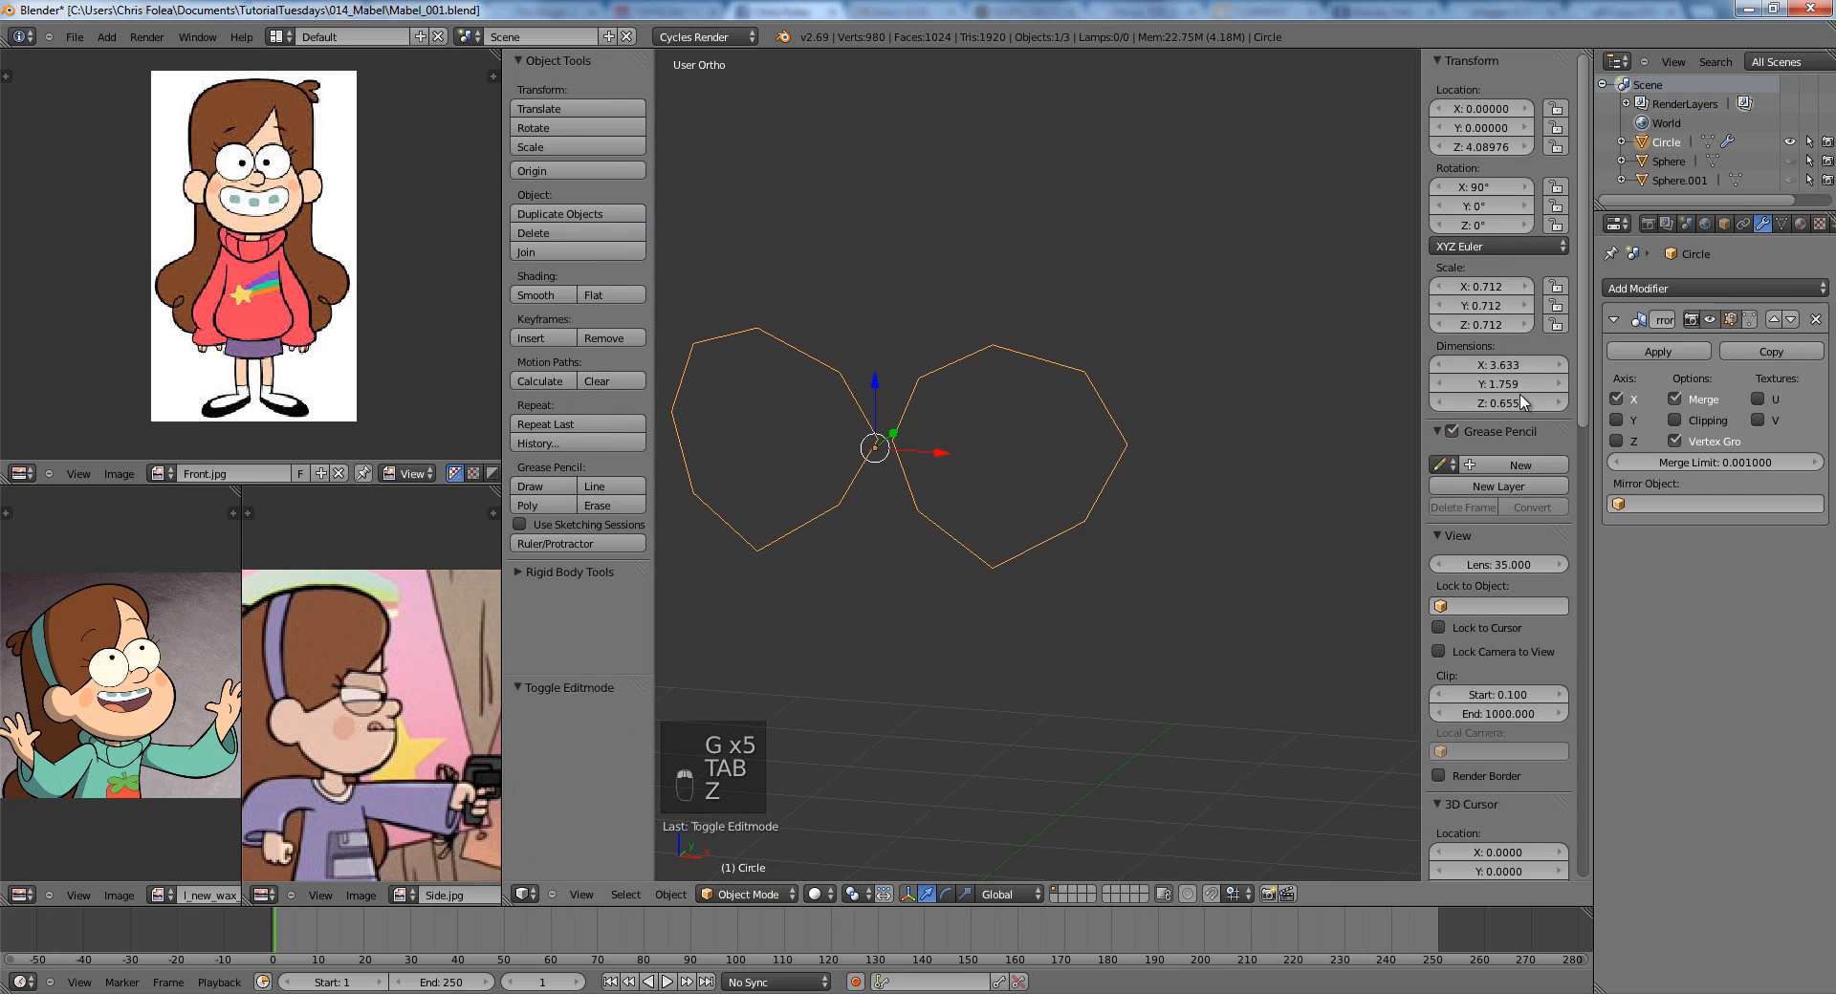
left_click(1696, 281)
left_click(1448, 604)
key("KP_1")
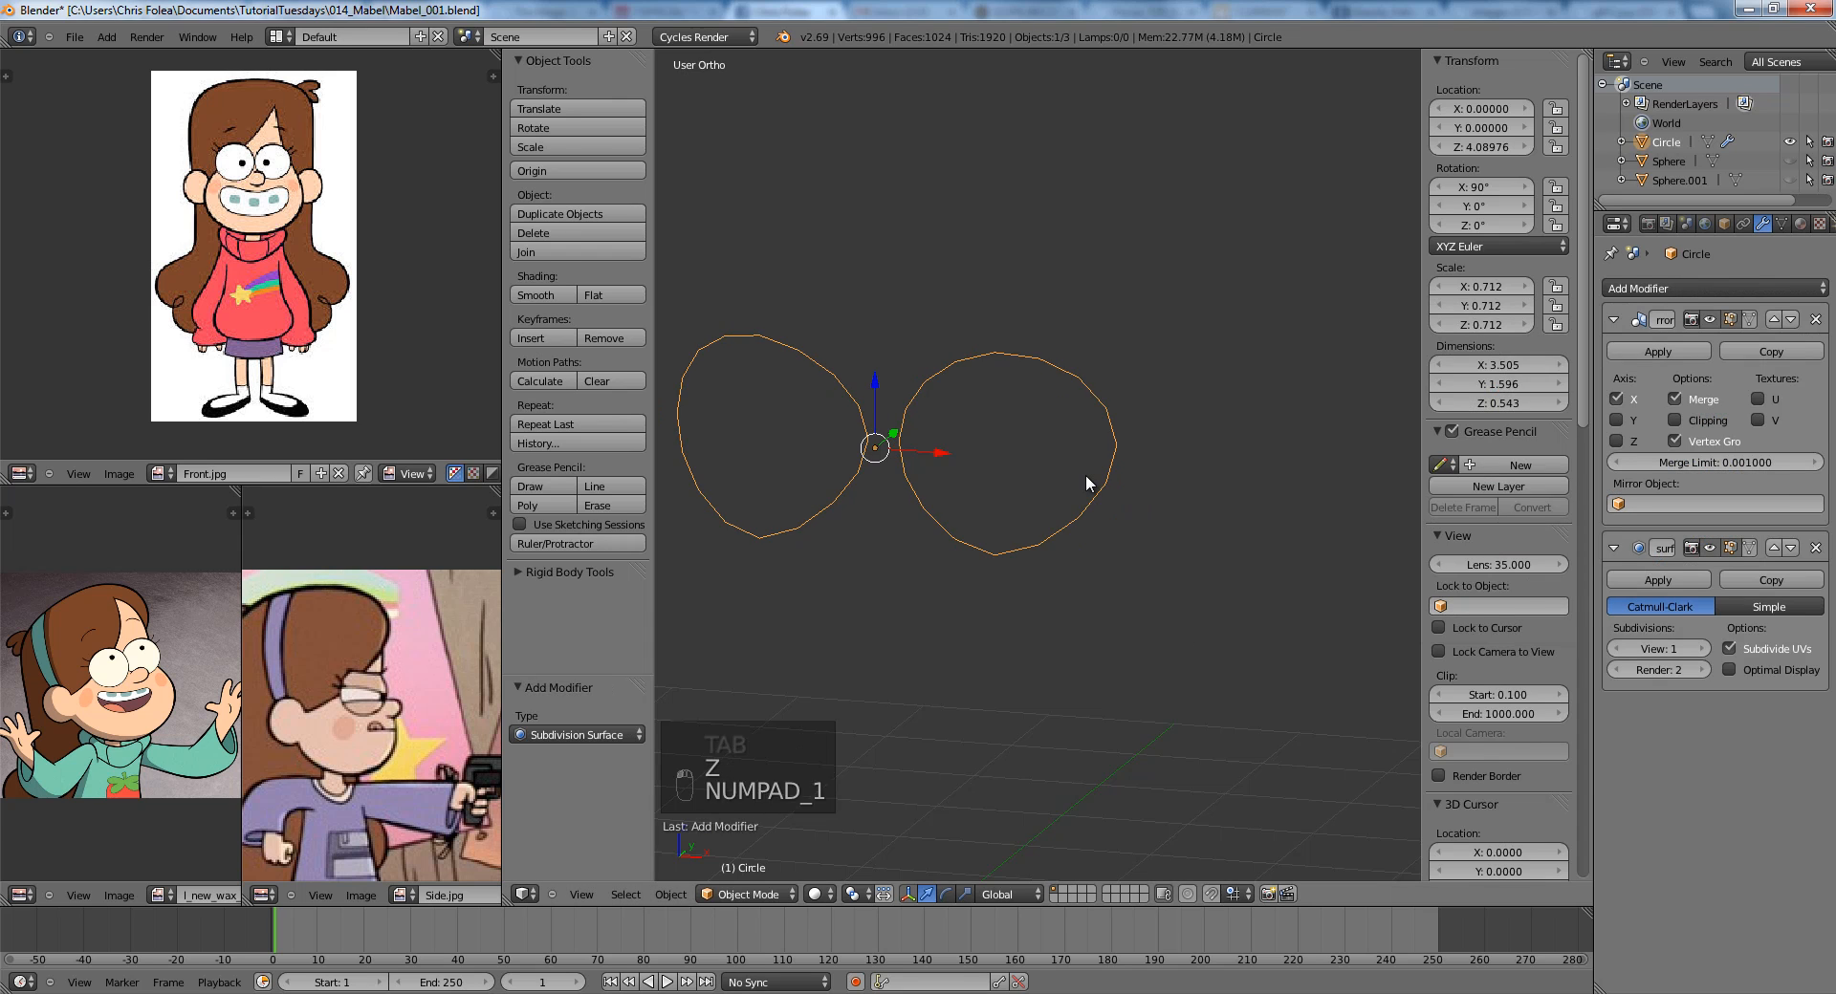
Raise the loop's bottom vertex about 0.04 and lower the lower inner vertex slightly to follow the reference eye's outline.
key("Tab")
right_click(979, 602)
key("g")
left_click(976, 594)
right_click(874, 535)
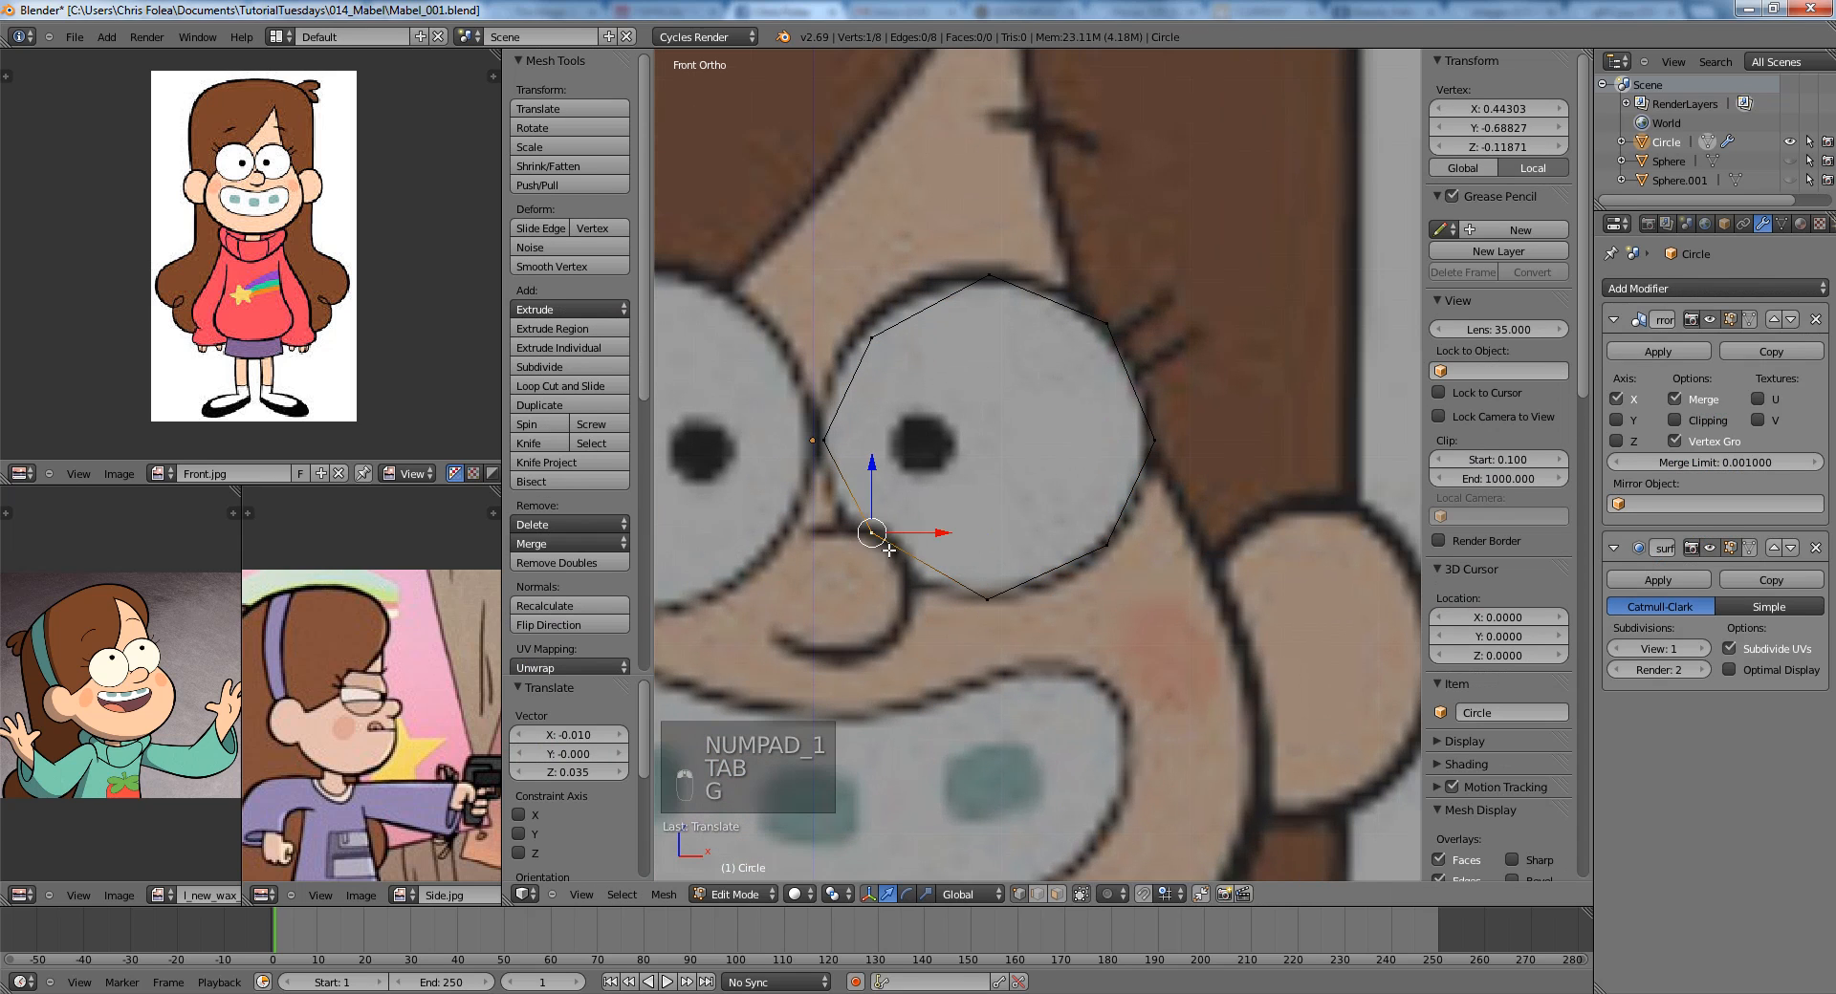
key("g")
left_click(871, 548)
key("Tab")
scroll(1122, 550, "down", 5)
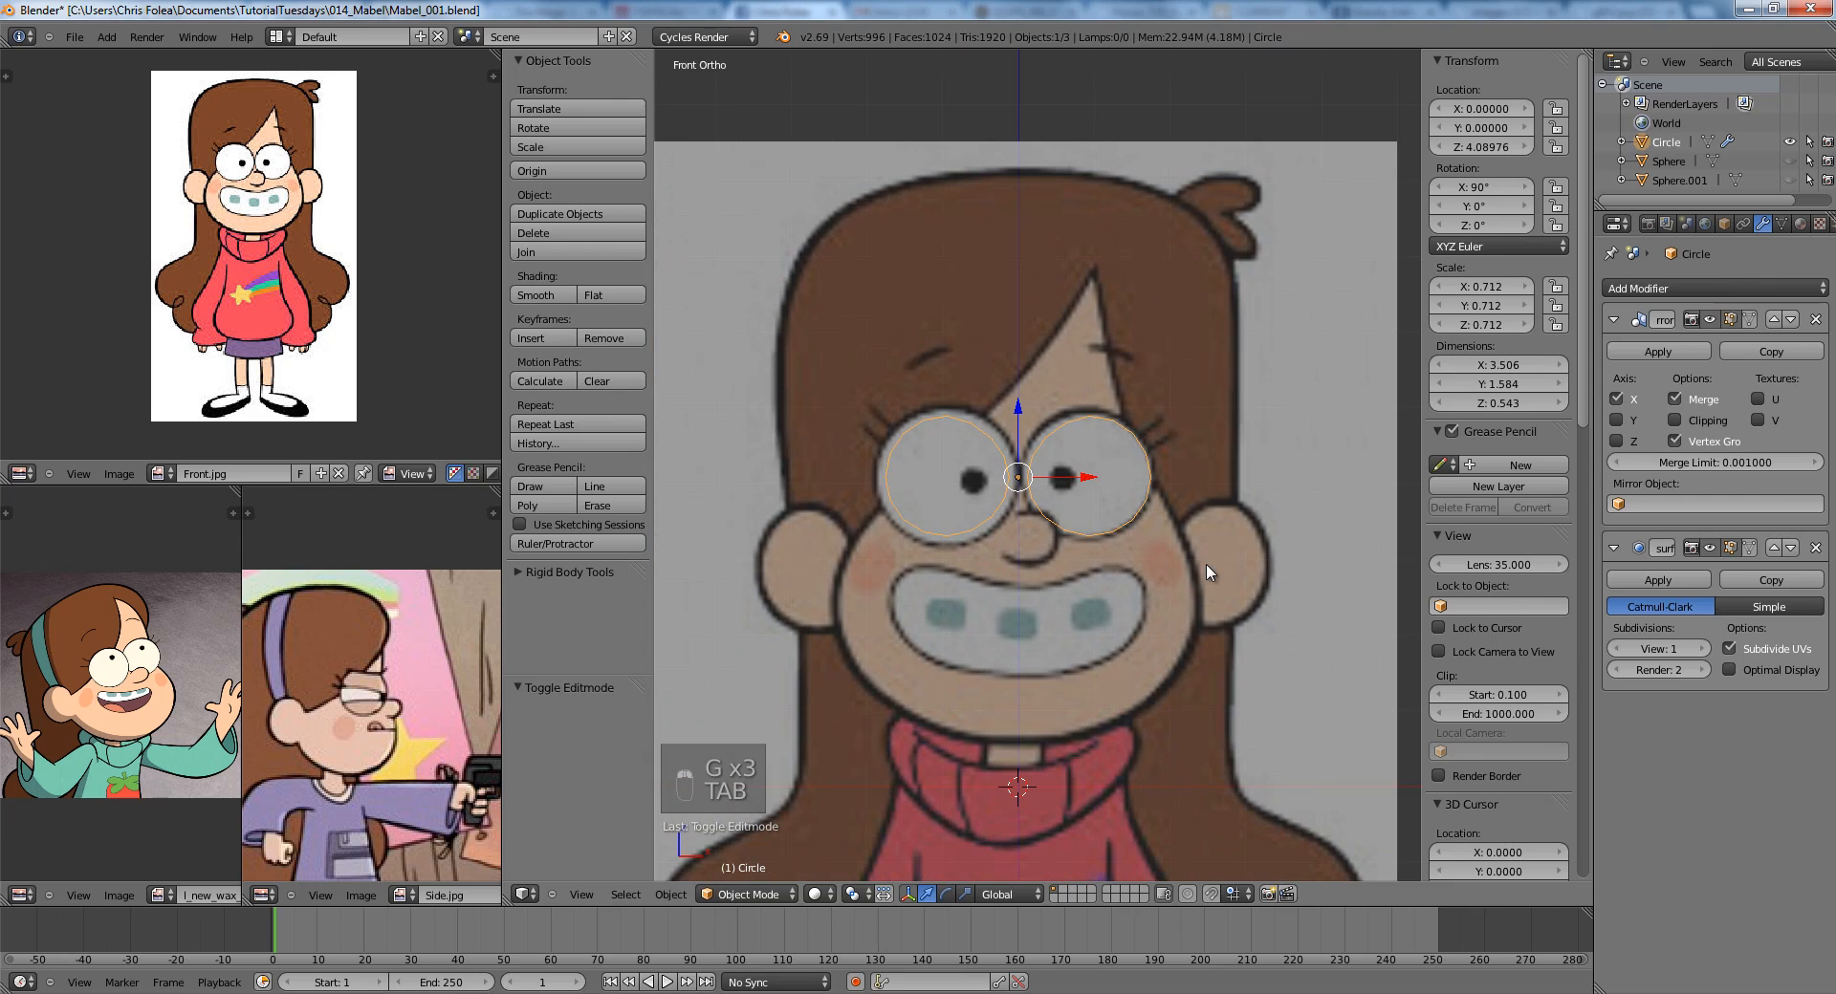
key("Tab")
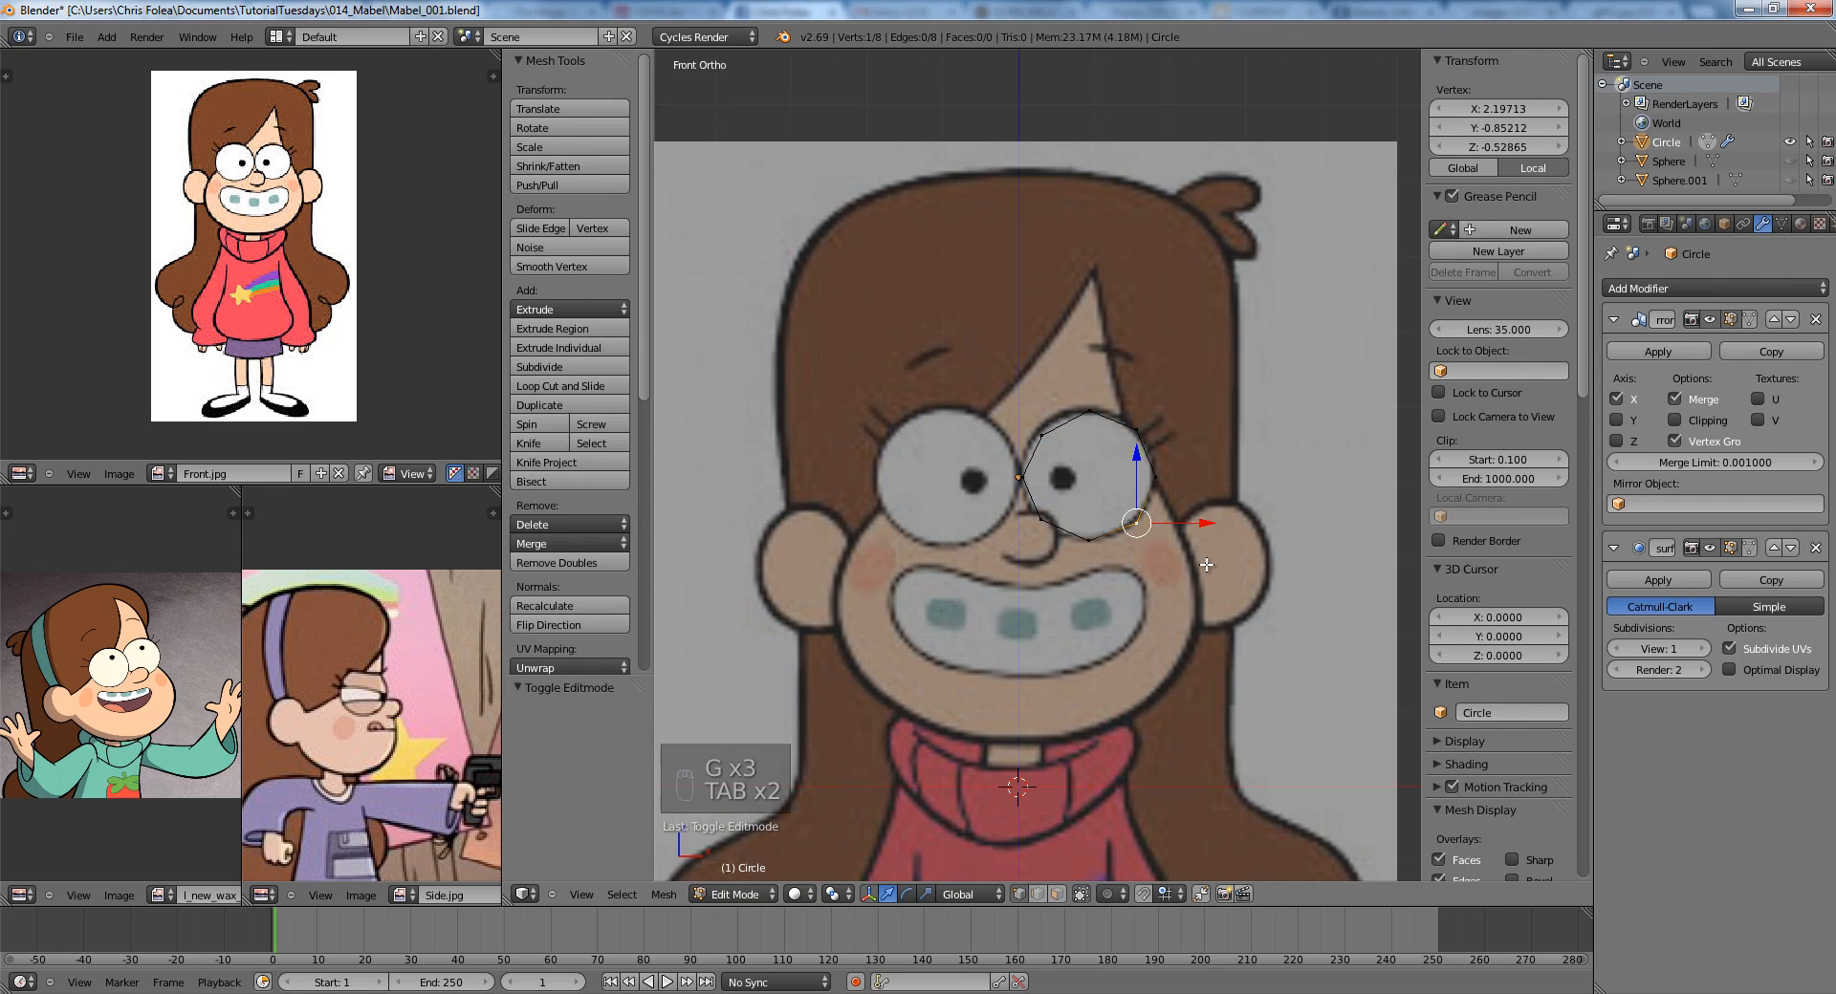
key("Tab")
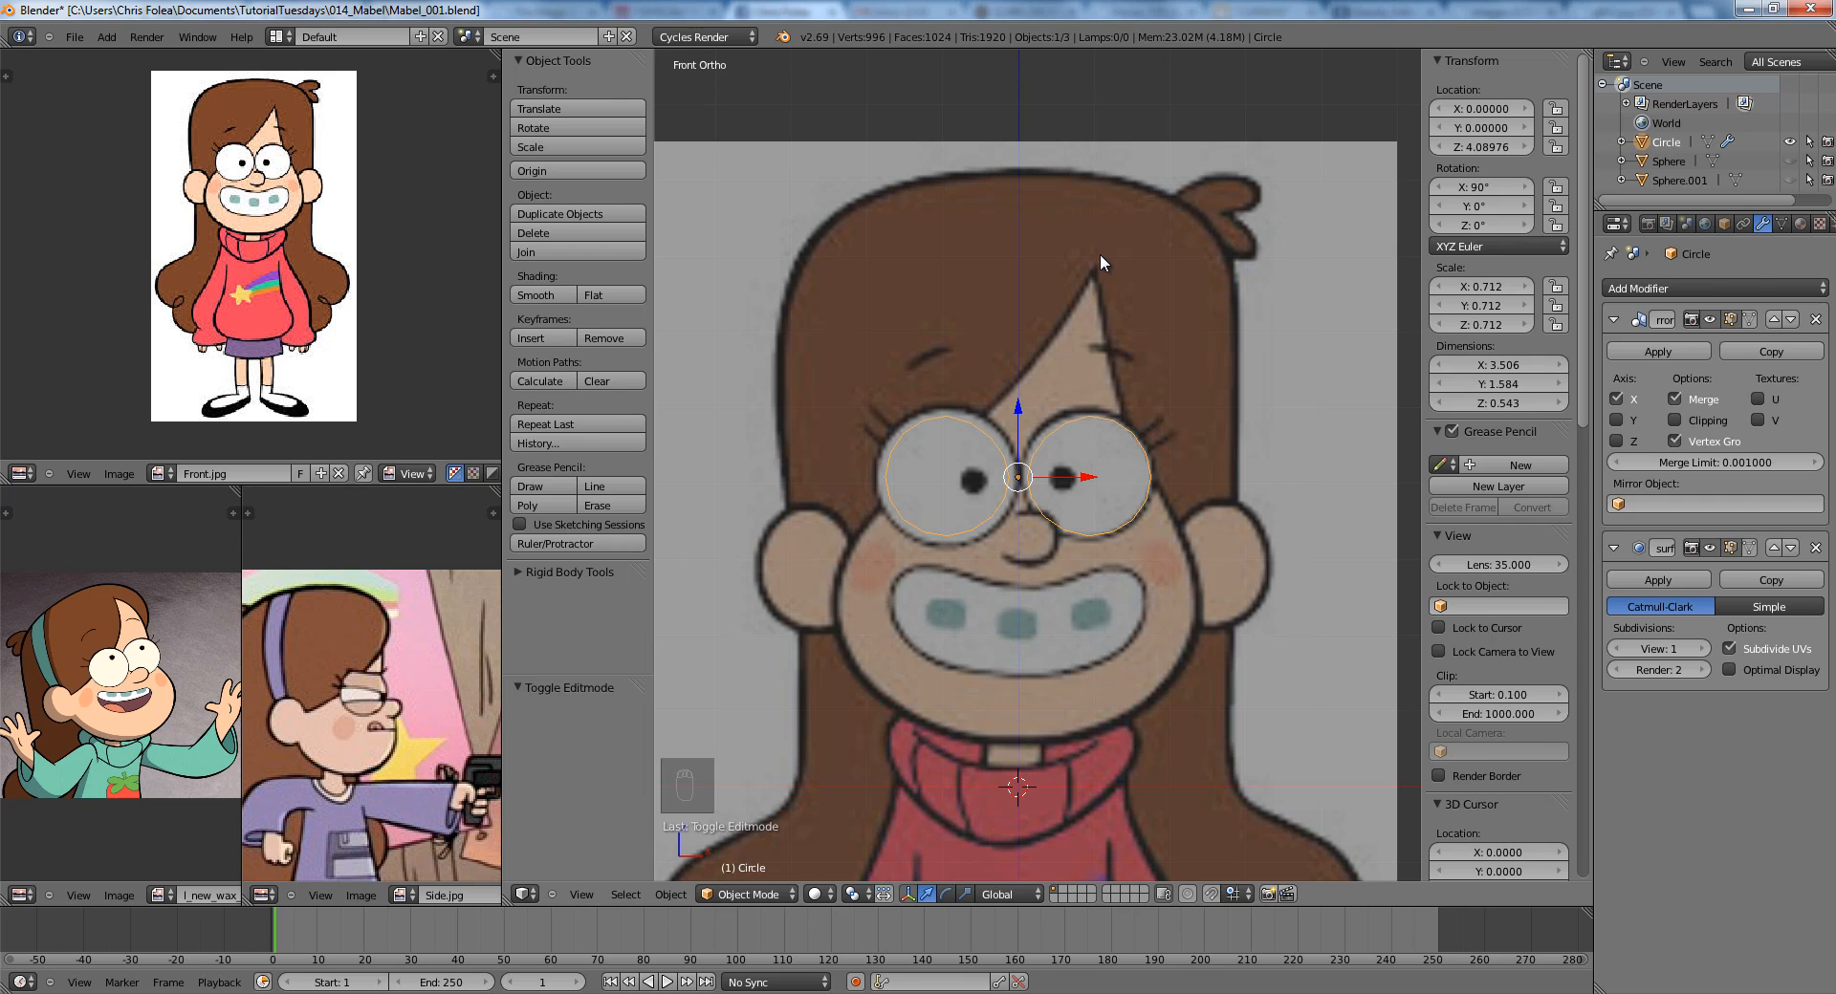
Scale the whole eye loop up to about 1.05 times in front view to fit the reference eye.
scroll(1011, 349, "up", 3)
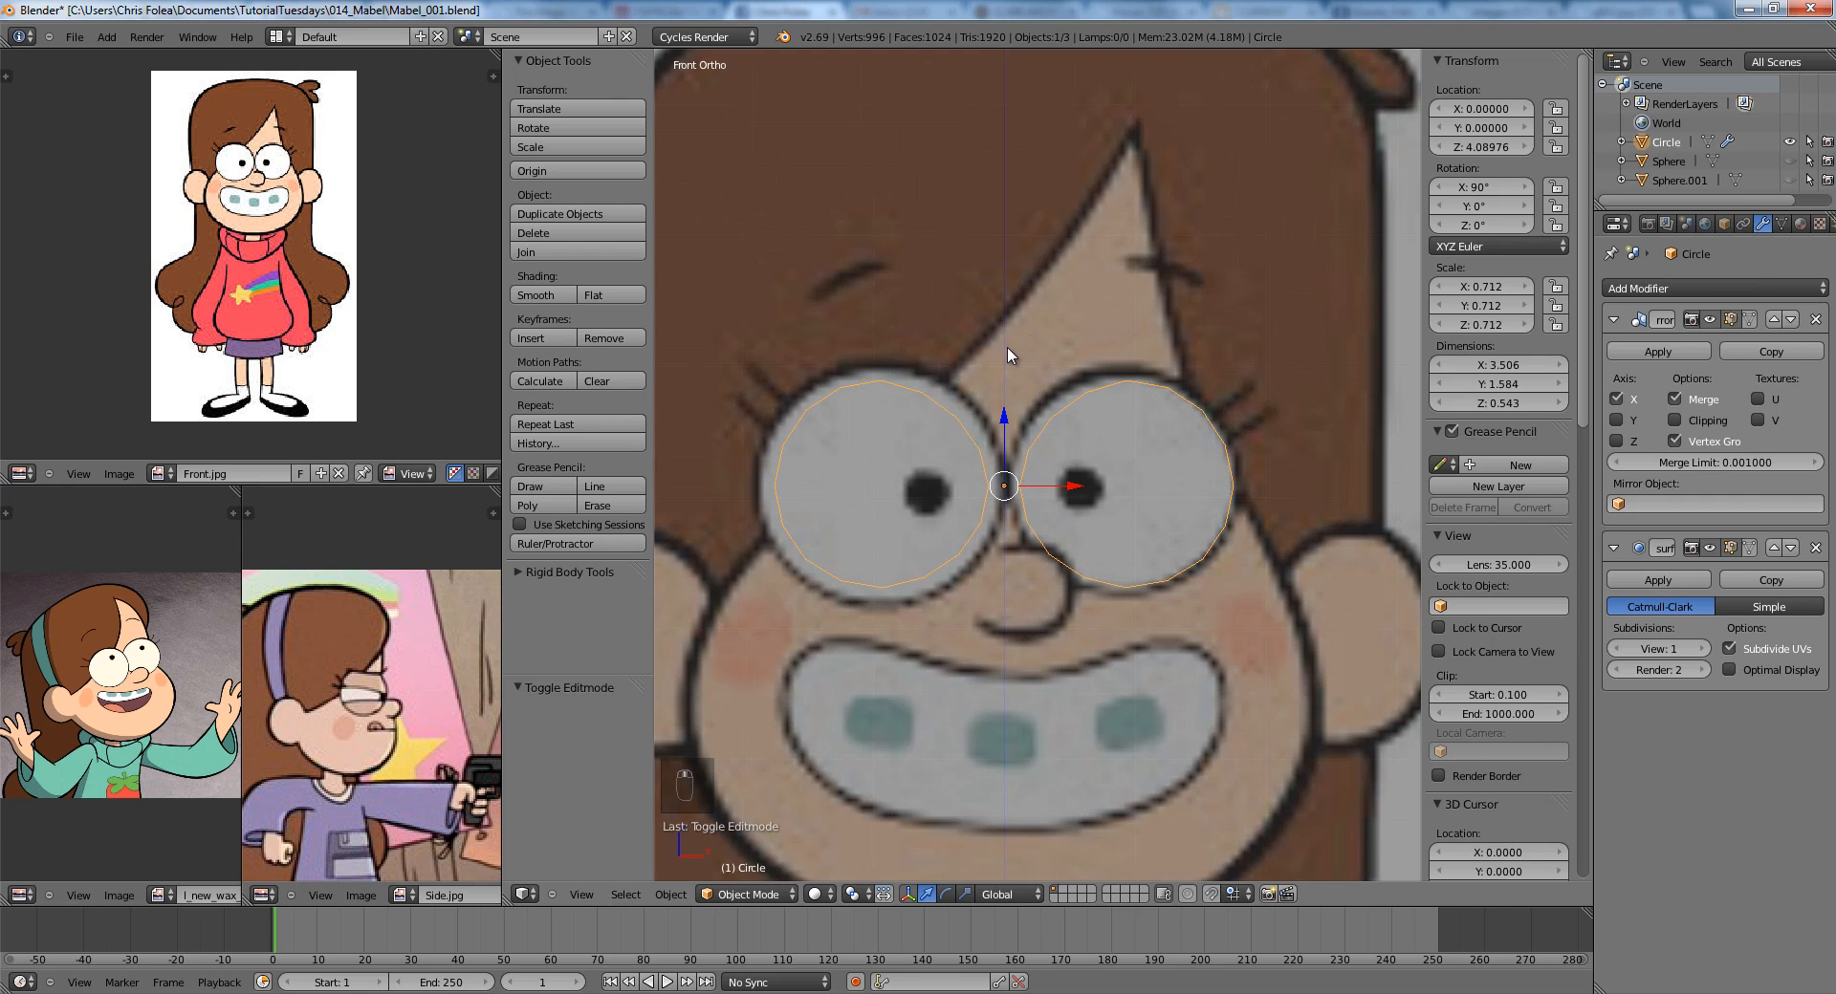
key("KP_3")
key("Tab")
scroll(1071, 418, "up", 2)
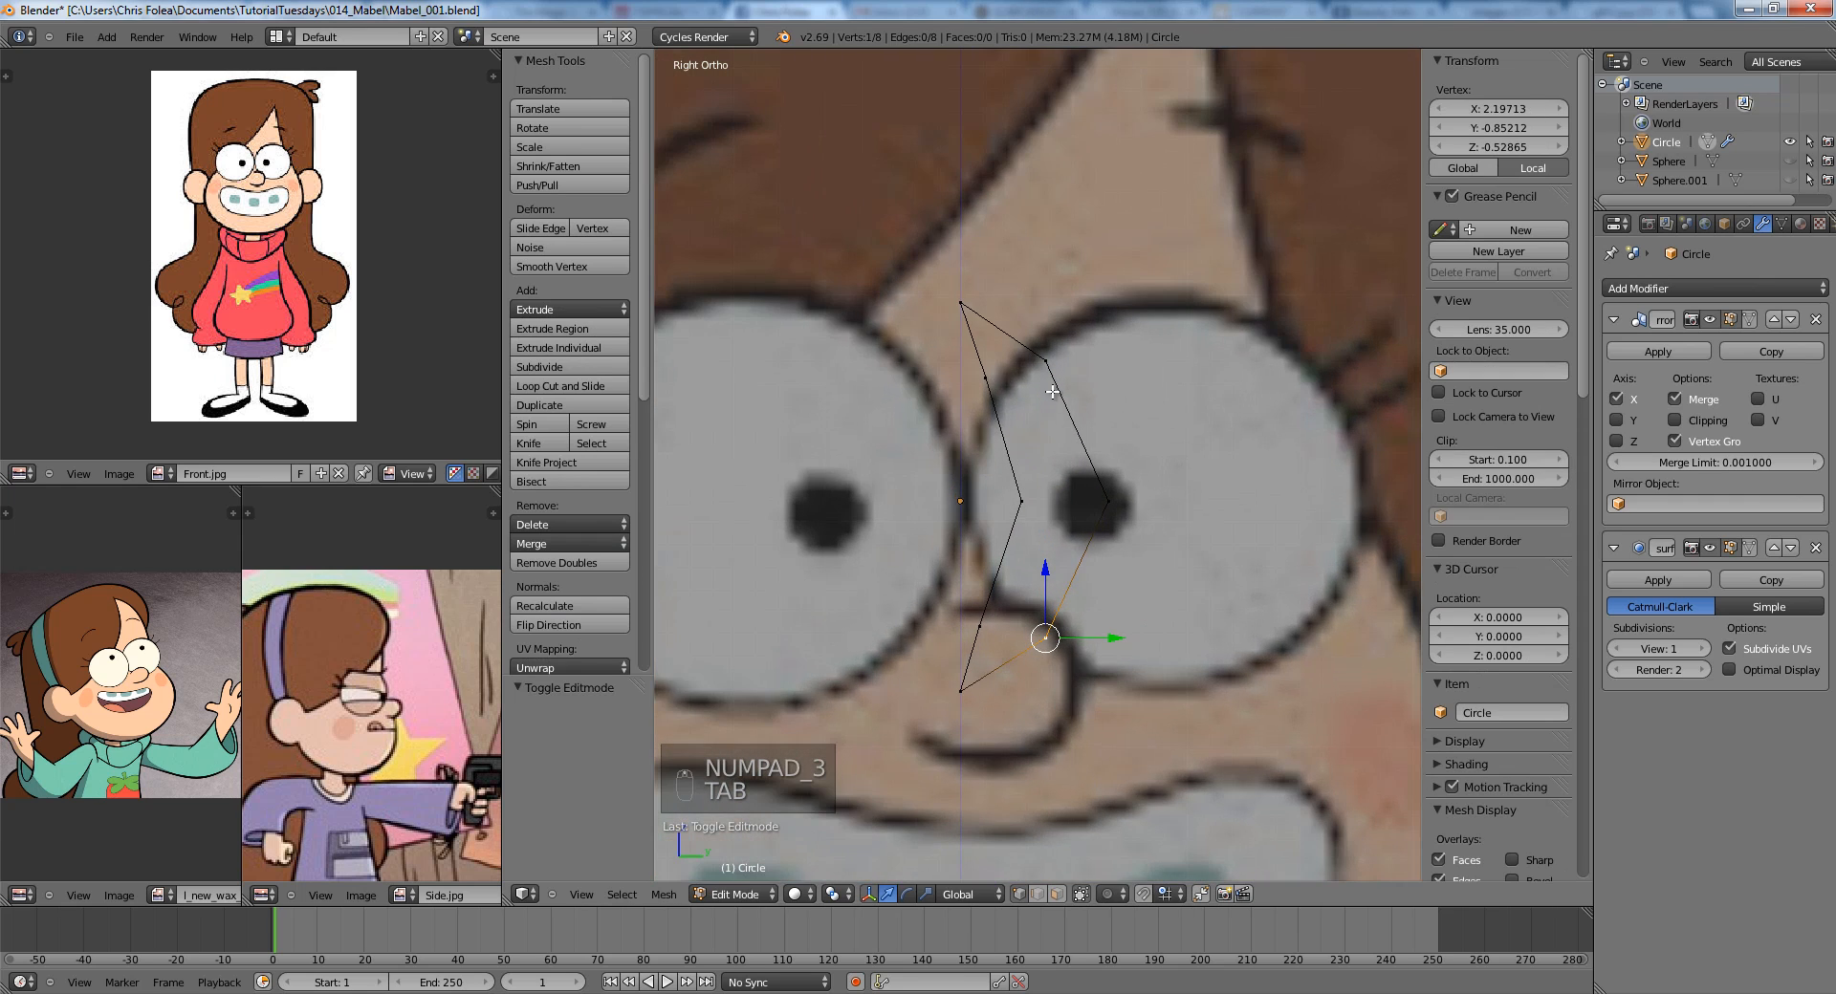
key("KP_1")
key("s")
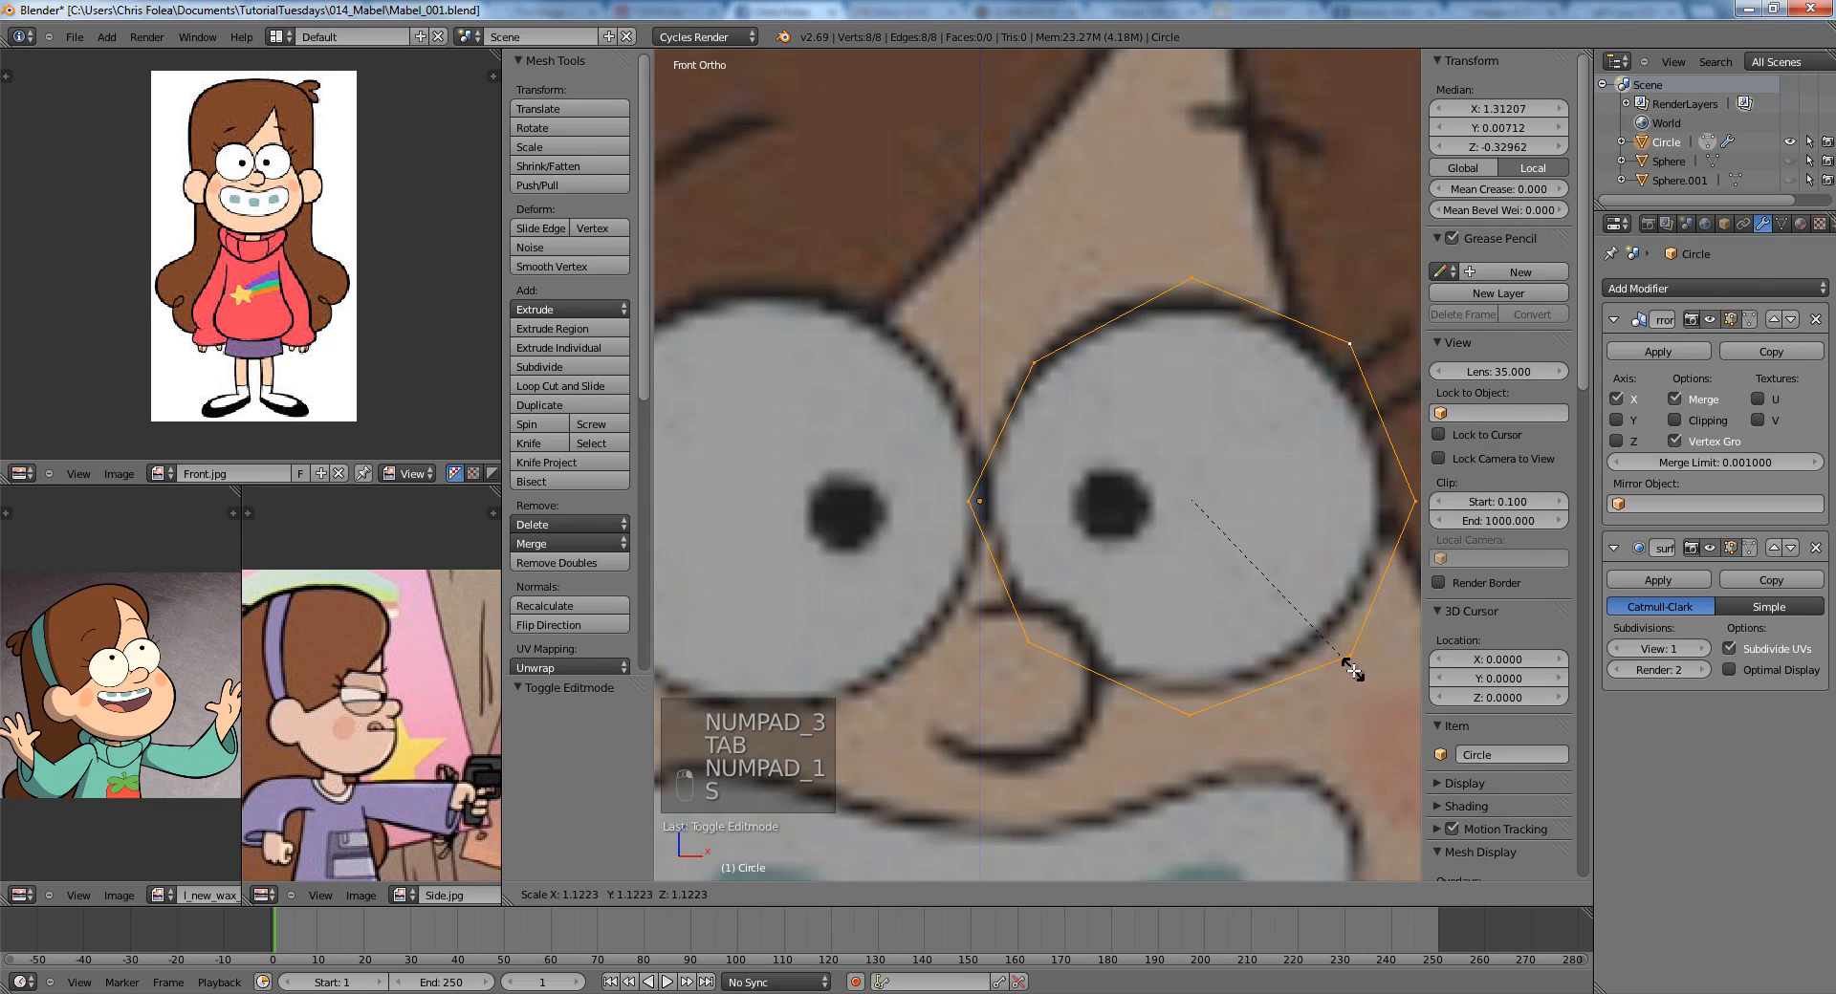
left_click(1342, 647)
middle_click_drag(1342, 647, 1278, 656, "shift")
key("s")
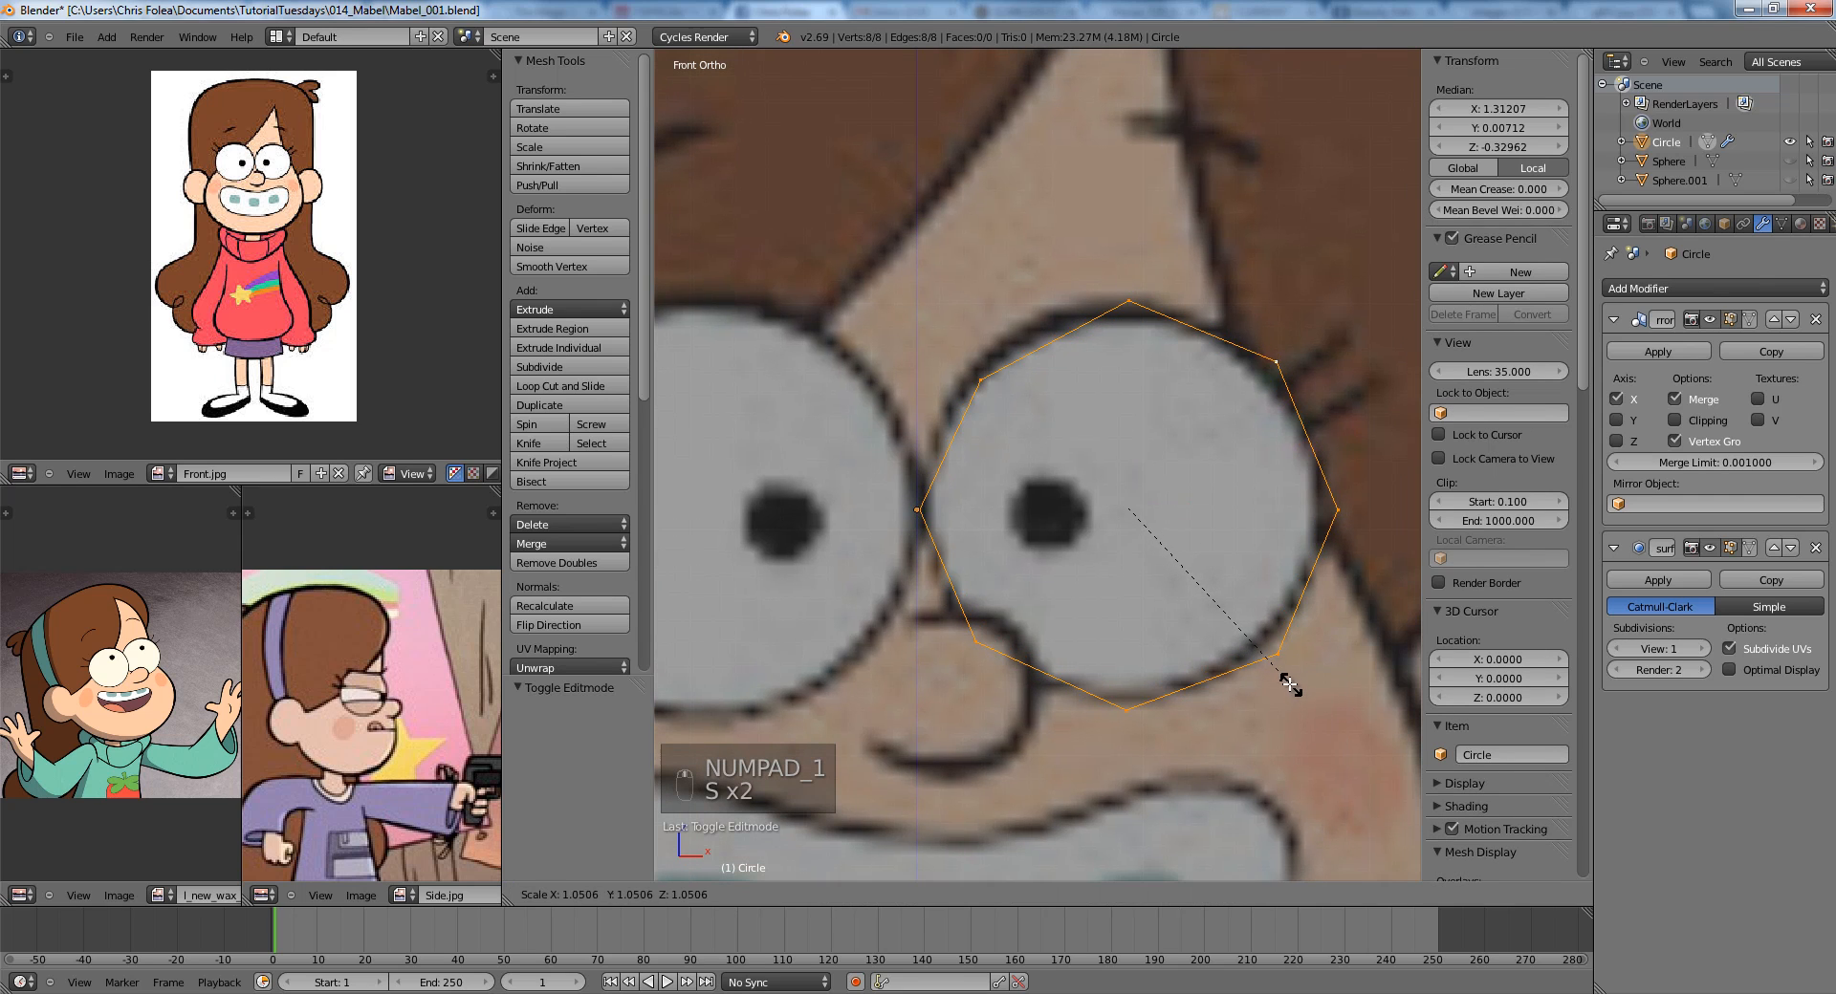
left_click(1291, 690)
Raise the loop's upper vertices slightly and nudge the outermost vertex outward to match the reference eye.
key("a")
key("b")
key("g")
left_click_drag(940, 260, 1377, 556)
left_click(1336, 432)
key("a")
key("b")
key("g")
left_click(1381, 556)
Move the loop's bottom and lower outer vertices down together about 0.05 along Z.
key("a")
key("b")
left_click_drag(1082, 622, 1312, 754)
key("g")
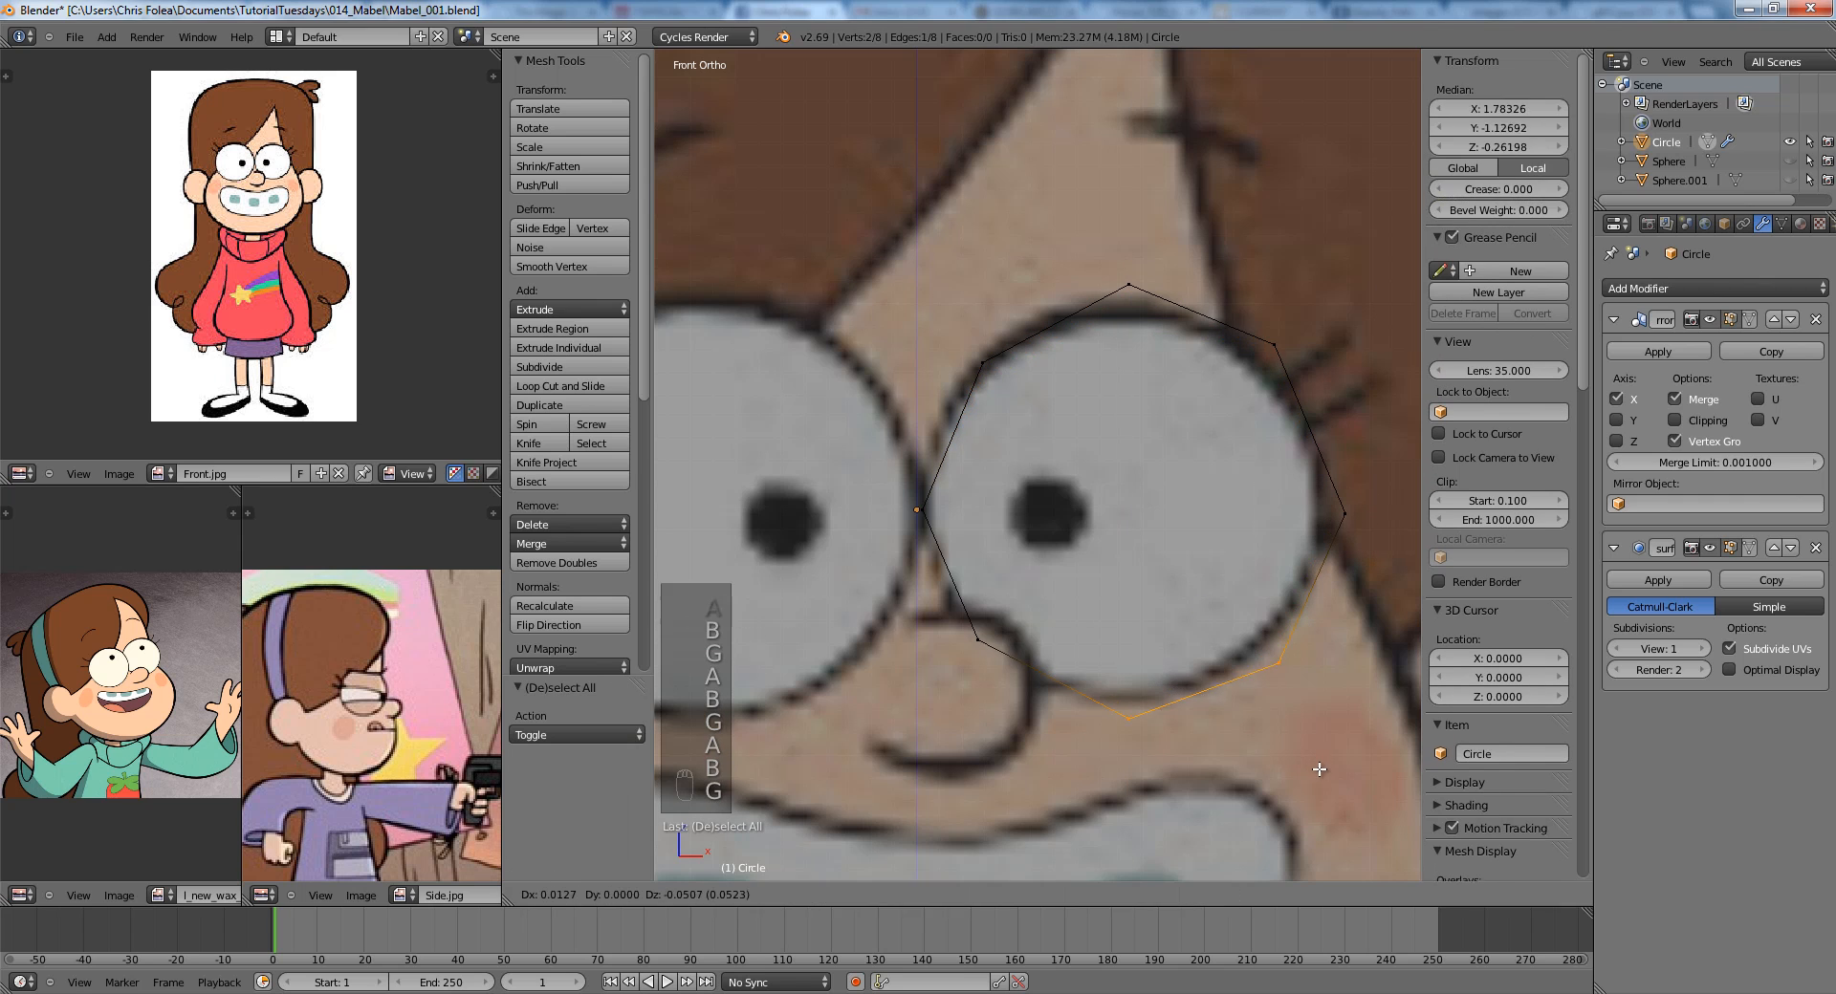
left_click(1316, 770)
key("Tab")
scroll(977, 664, "down", 3)
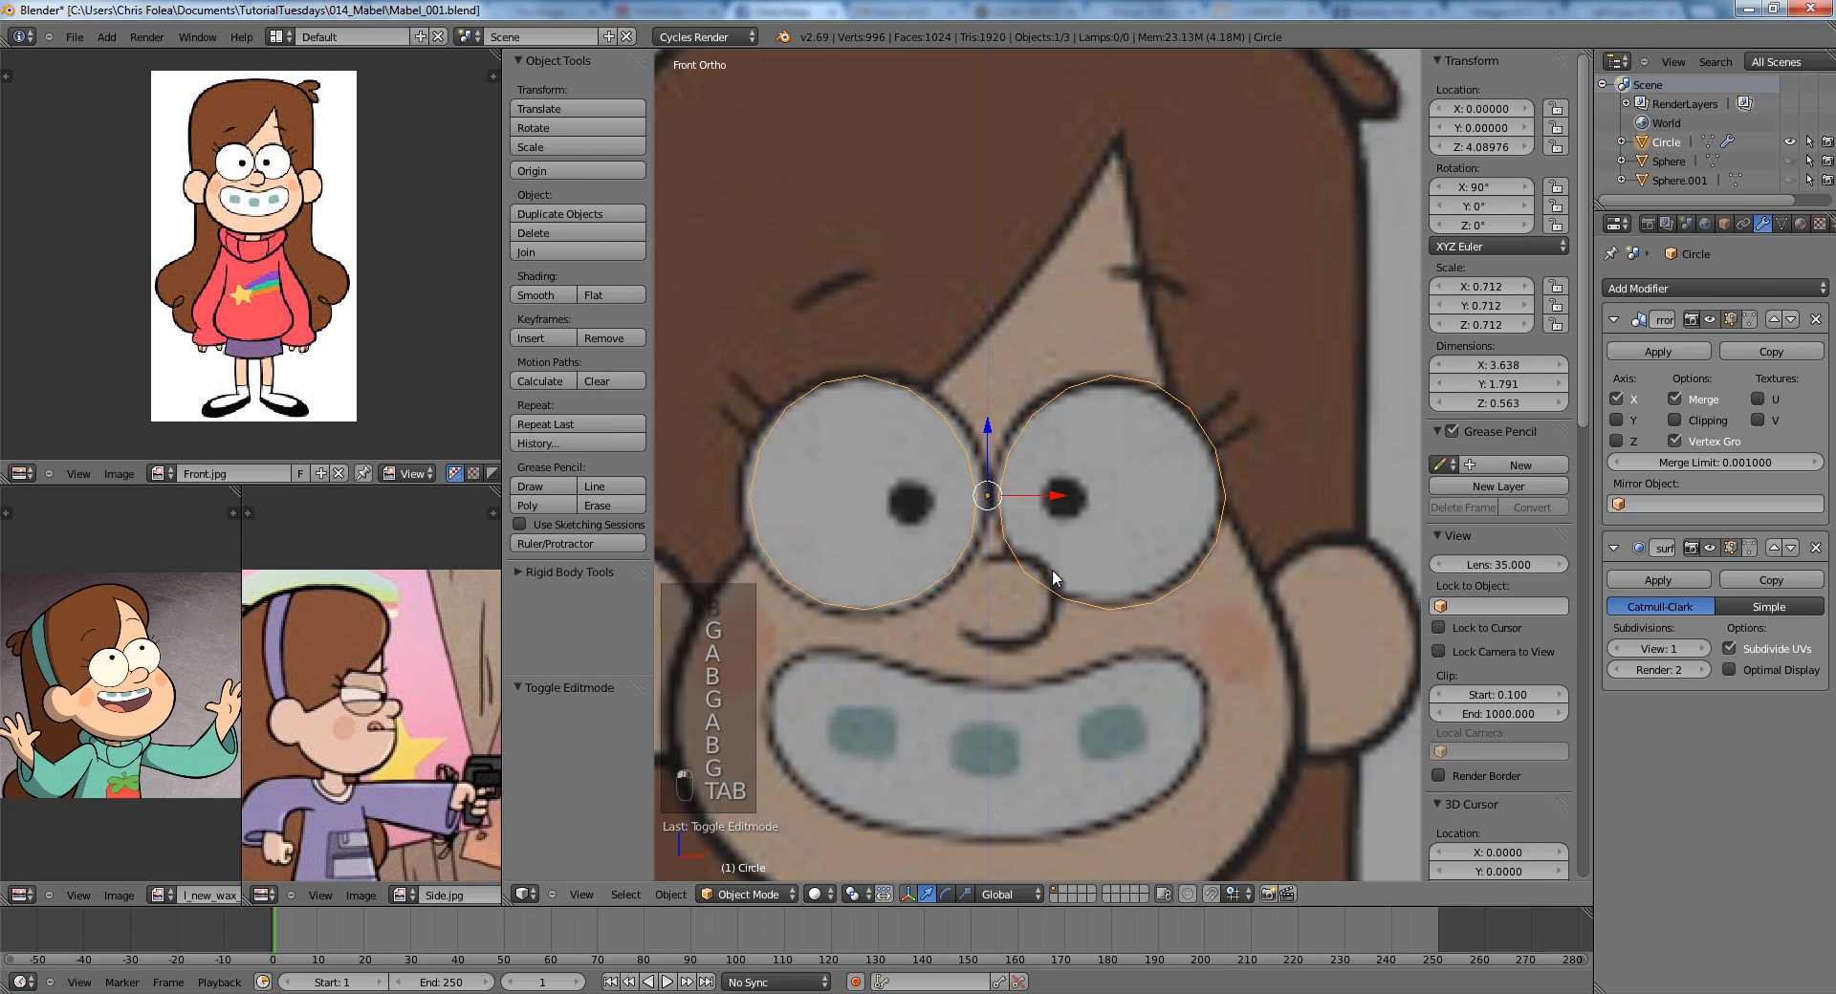
Shift the loop's lower inner vertex slightly outward, away from the mirror centre.
scroll(1128, 521, "up", 3)
key("Tab")
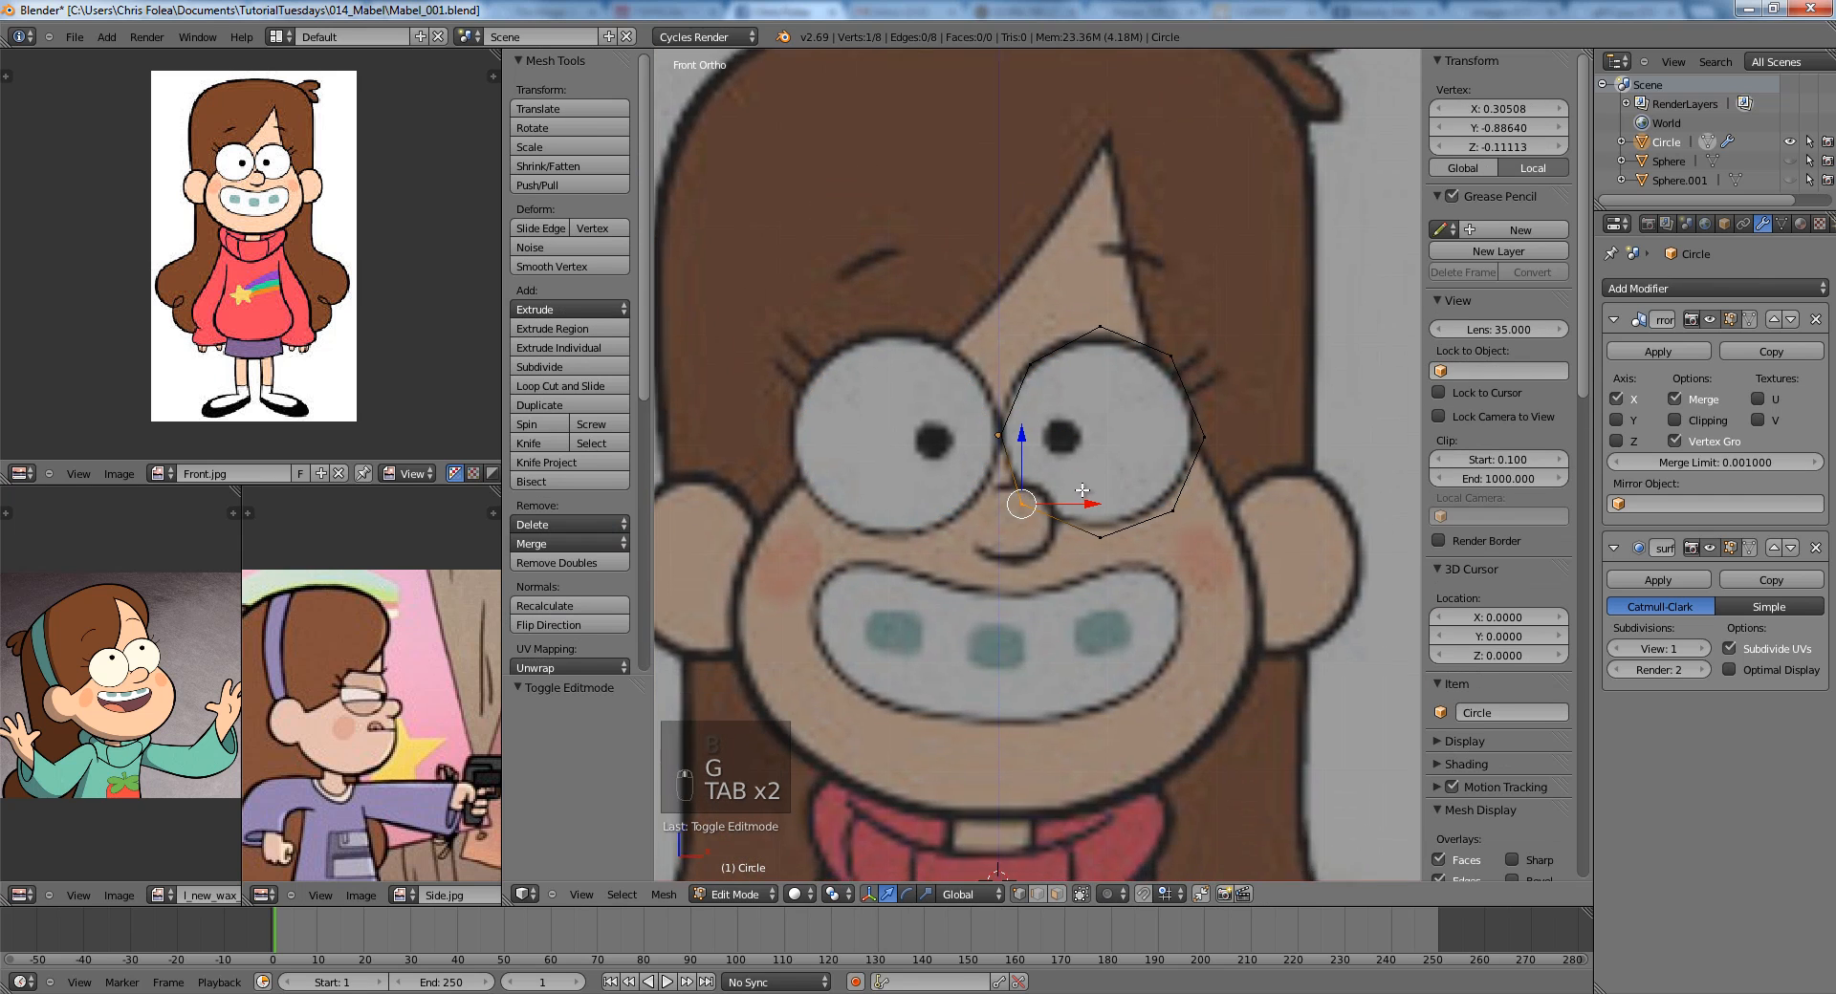
key("a")
key("a")
key("a")
scroll(1111, 503, "down", 3)
key("a")
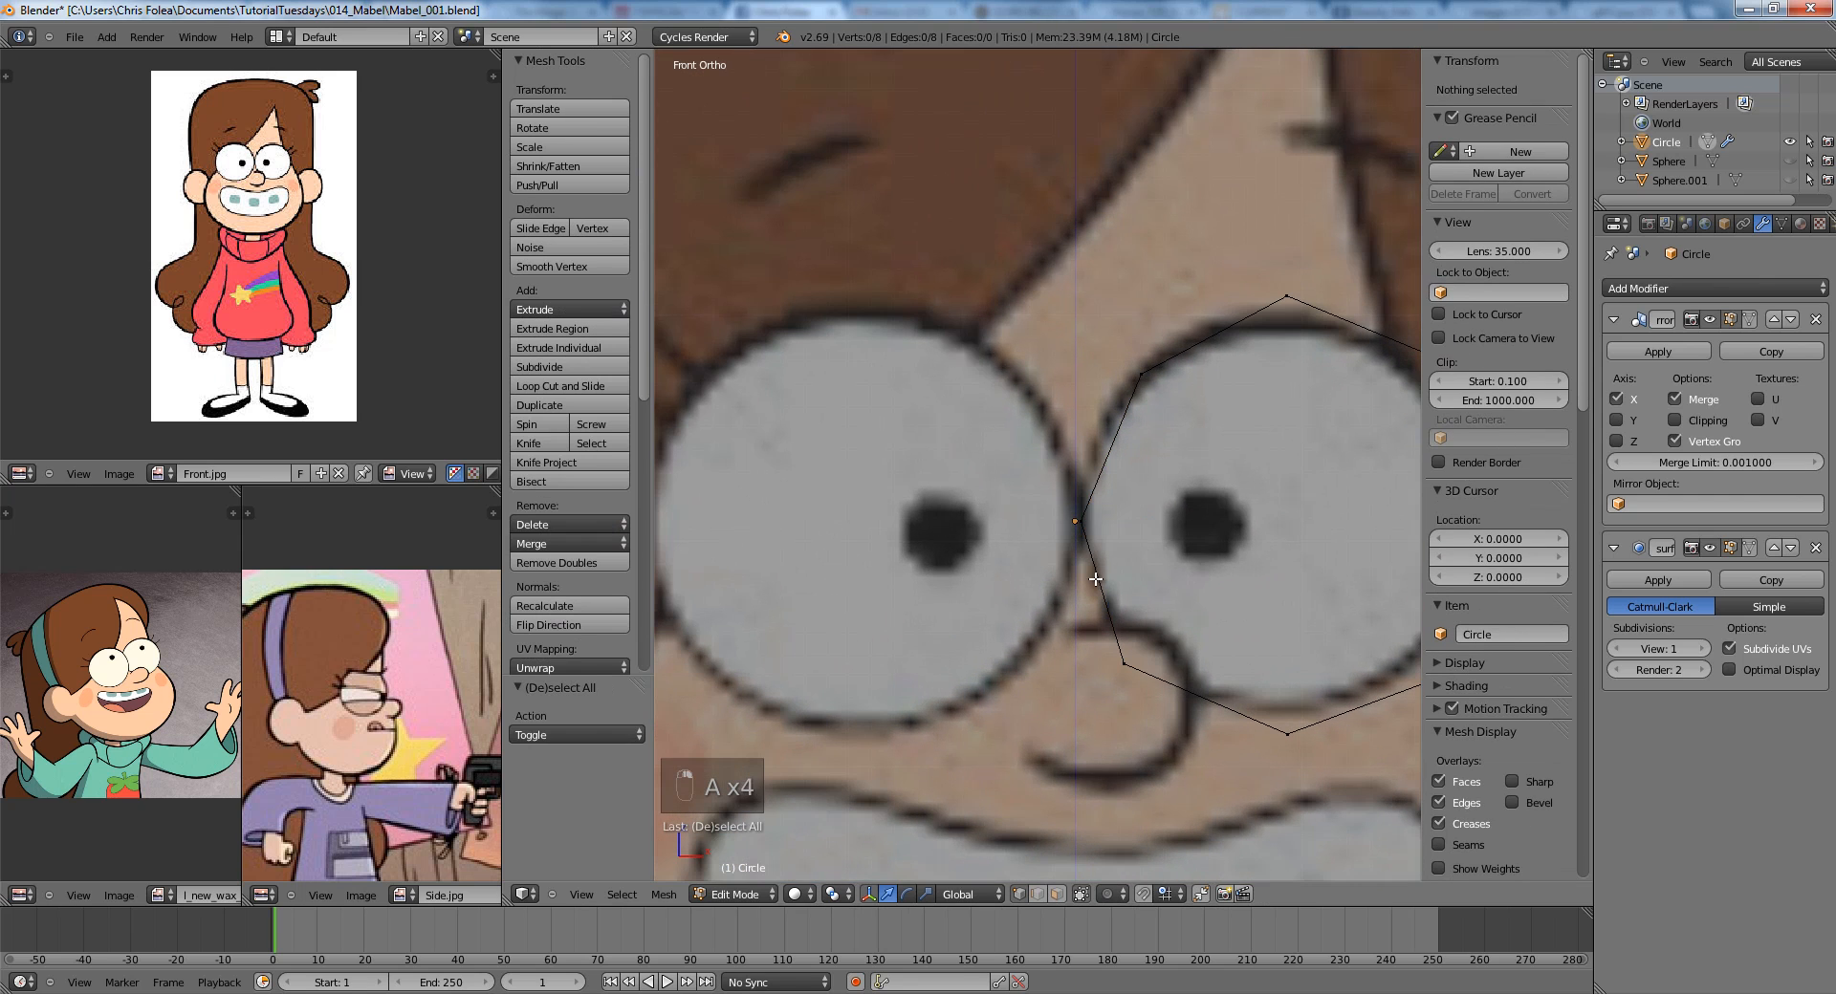
scroll(1096, 574, "up", 4)
right_click(1069, 517)
key("g")
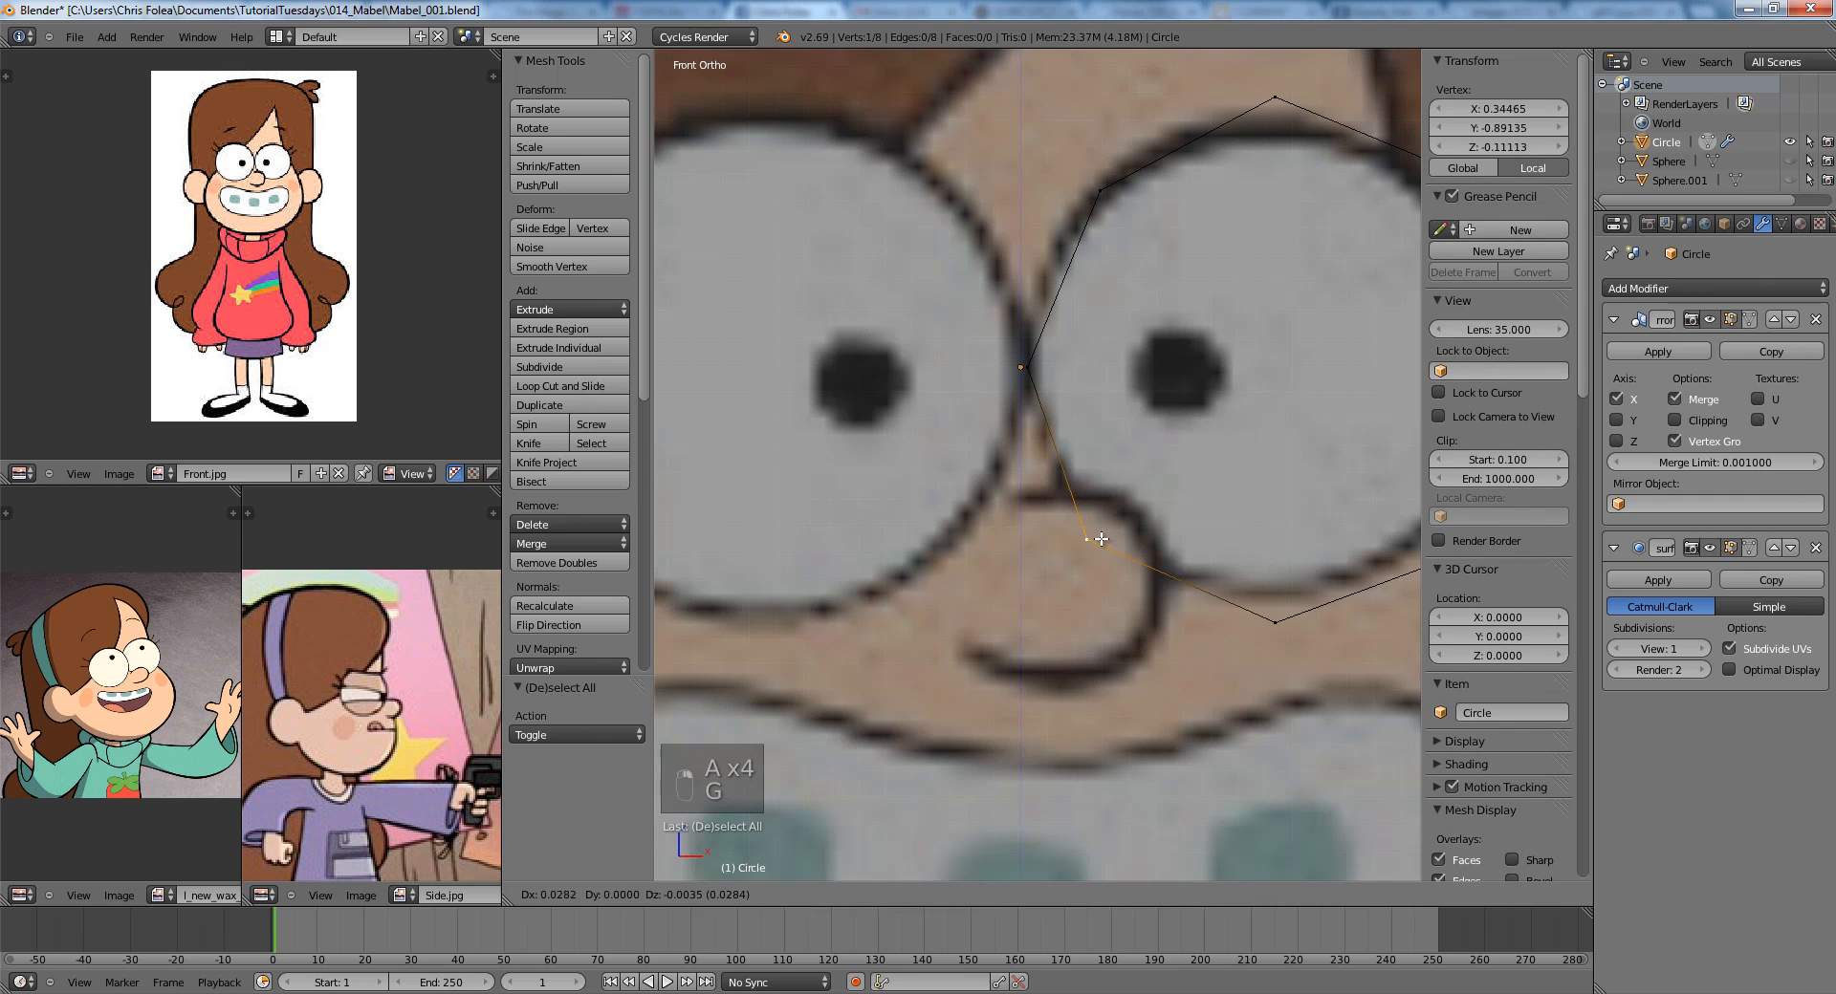
left_click(1099, 531)
middle_click_drag(1156, 494, 1164, 618, "shift")
key("a")
key("e")
right_click(1301, 624)
scroll(1147, 602, "up", 2)
key("a")
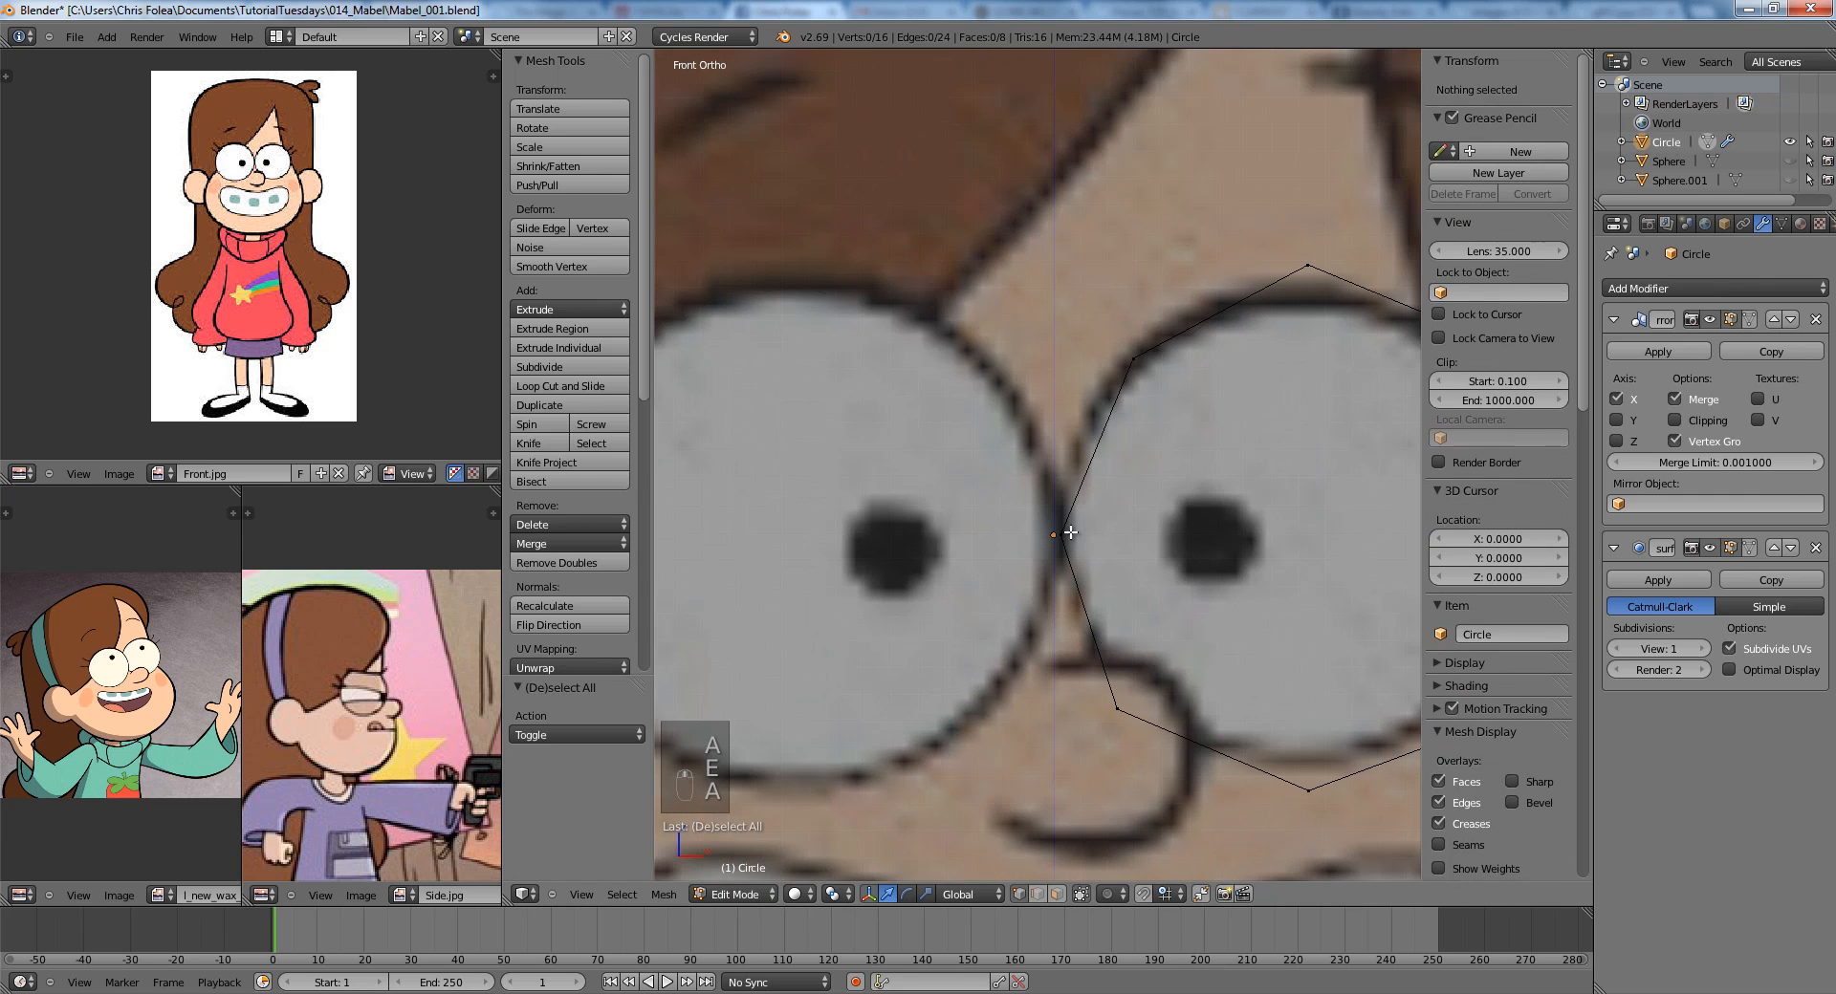
key("z")
key("ctrl+z")
key("ctrl+z")
key("ctrl+z")
Move the loop's innermost vertex about 0.08 away from the mirror centre, and shift the lower inner vertex outward too.
key("a")
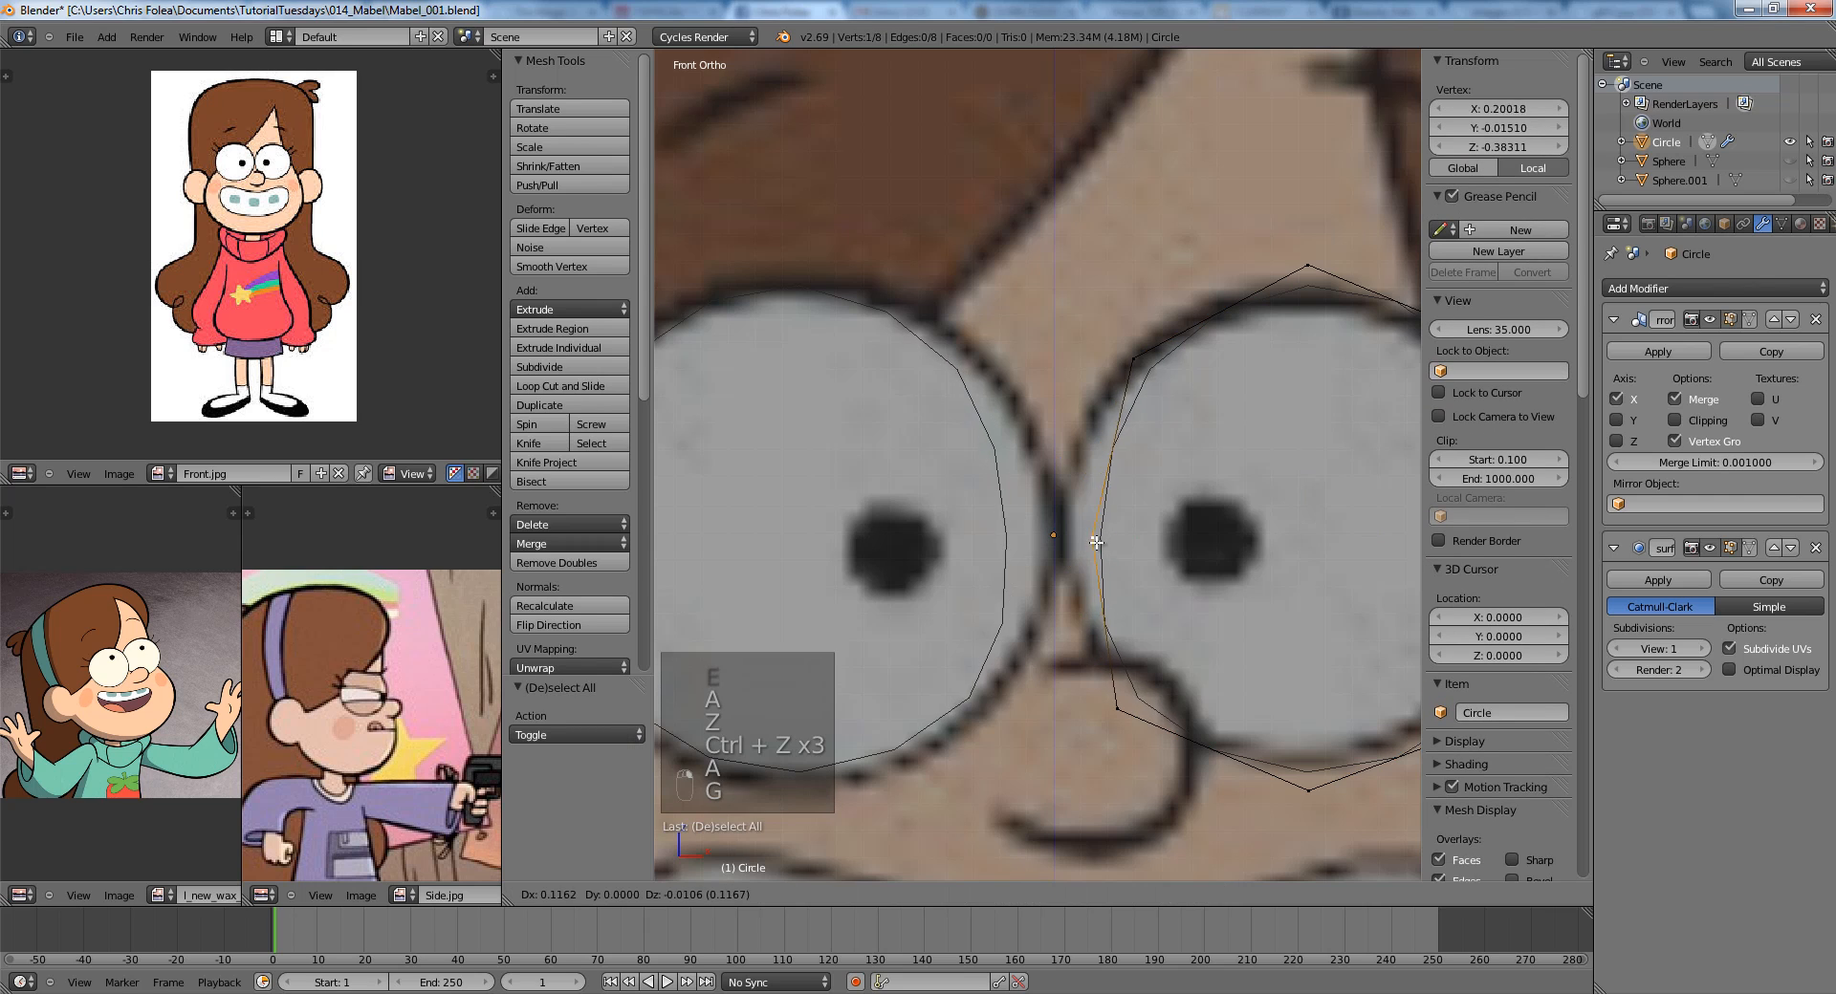
key("g")
key("g")
left_click(1105, 543)
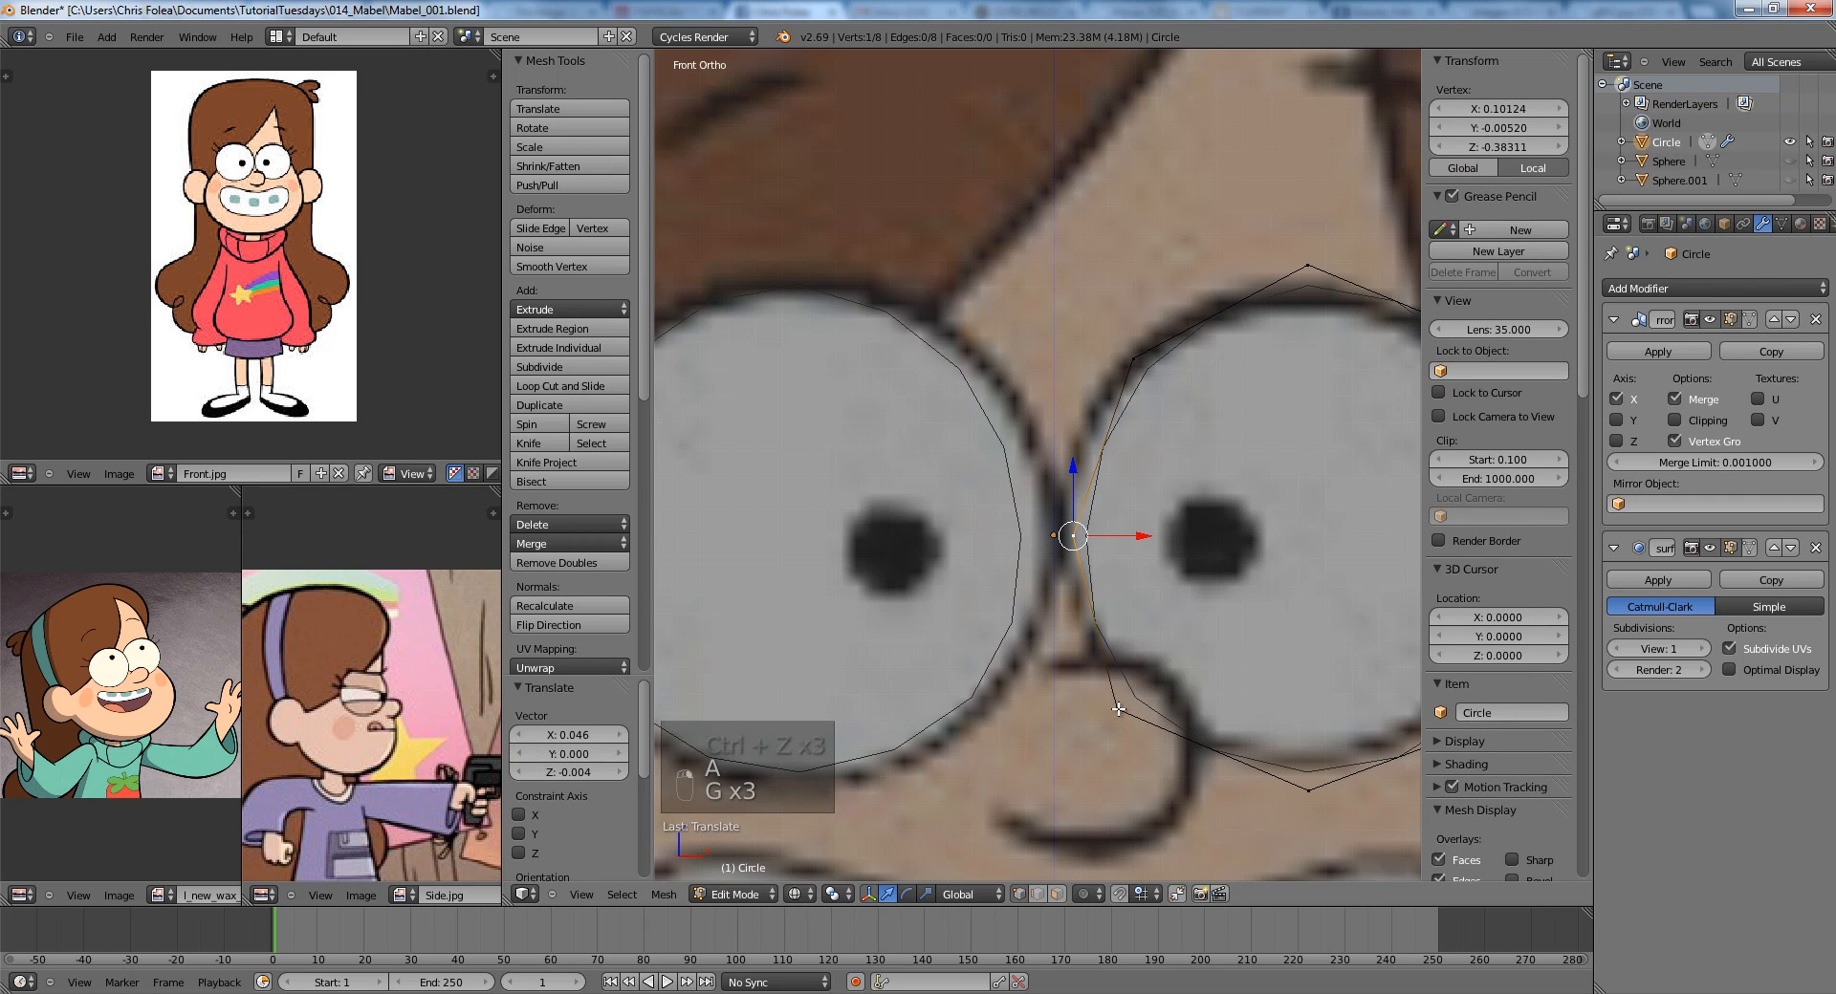
right_click(1119, 709)
key("g")
left_click(1144, 706)
right_click(1075, 529)
key("g")
left_click(1087, 532)
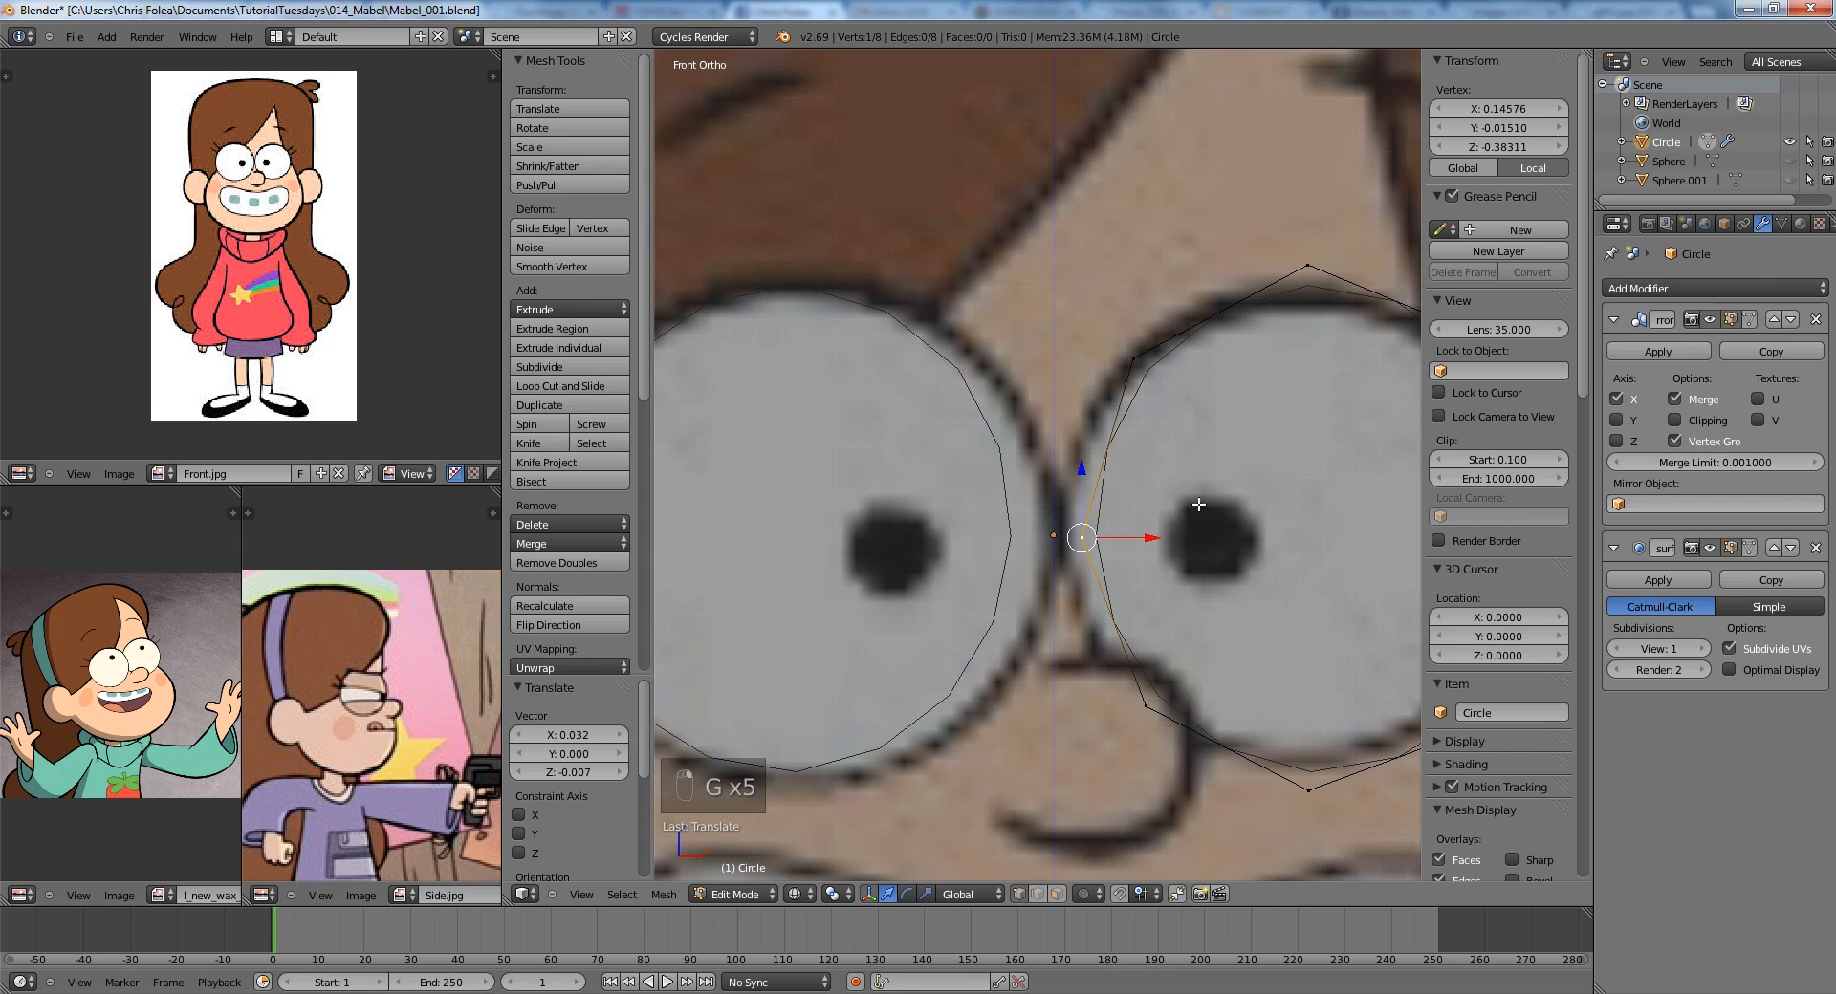
Move the loop's upper outer and outermost vertices slightly inward so the smoothed curve follows the eye outline.
key("g")
left_click(1323, 318)
middle_click_drag(1178, 327, 992, 314, "shift")
right_click(1298, 325)
key("g")
left_click(1294, 333)
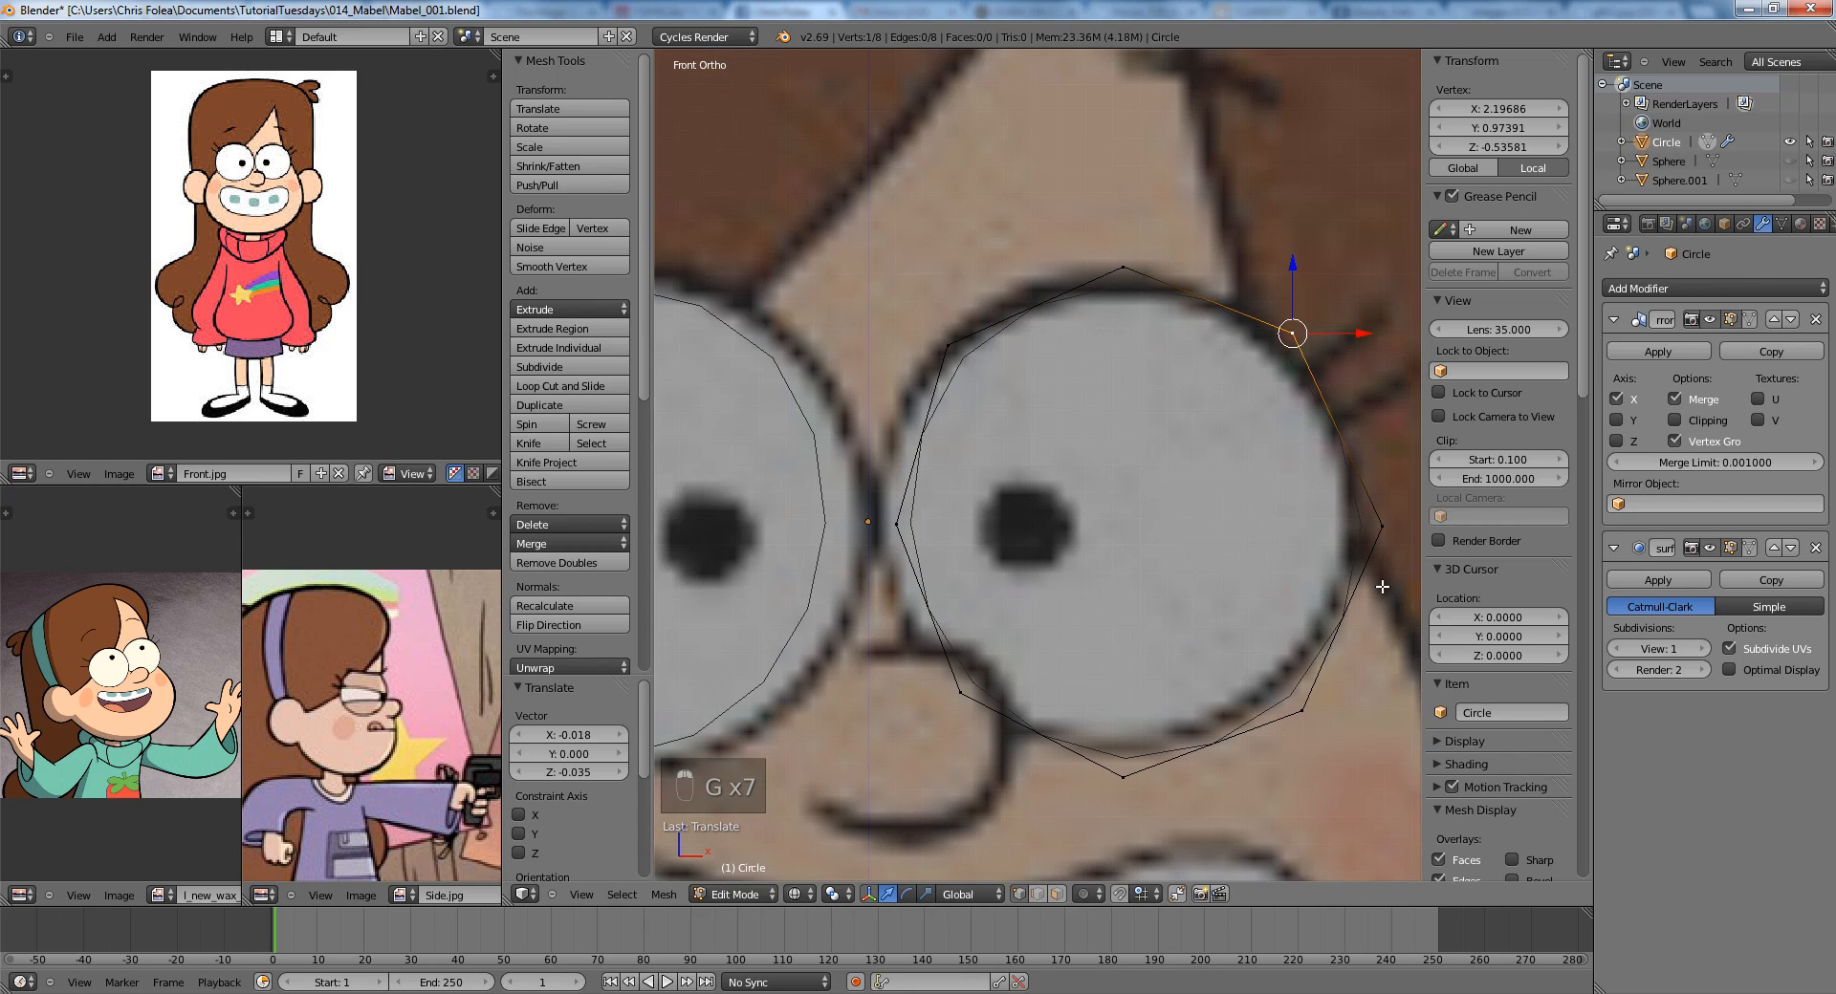
right_click(1377, 545)
key("g")
left_click(1367, 544)
Fine-tune the loop's lower outer and bottom vertices, raising them slightly towards the lower edge of the eye.
right_click(1297, 711)
key("g")
left_click(1296, 708)
right_click(1113, 771)
key("g")
left_click(1118, 762)
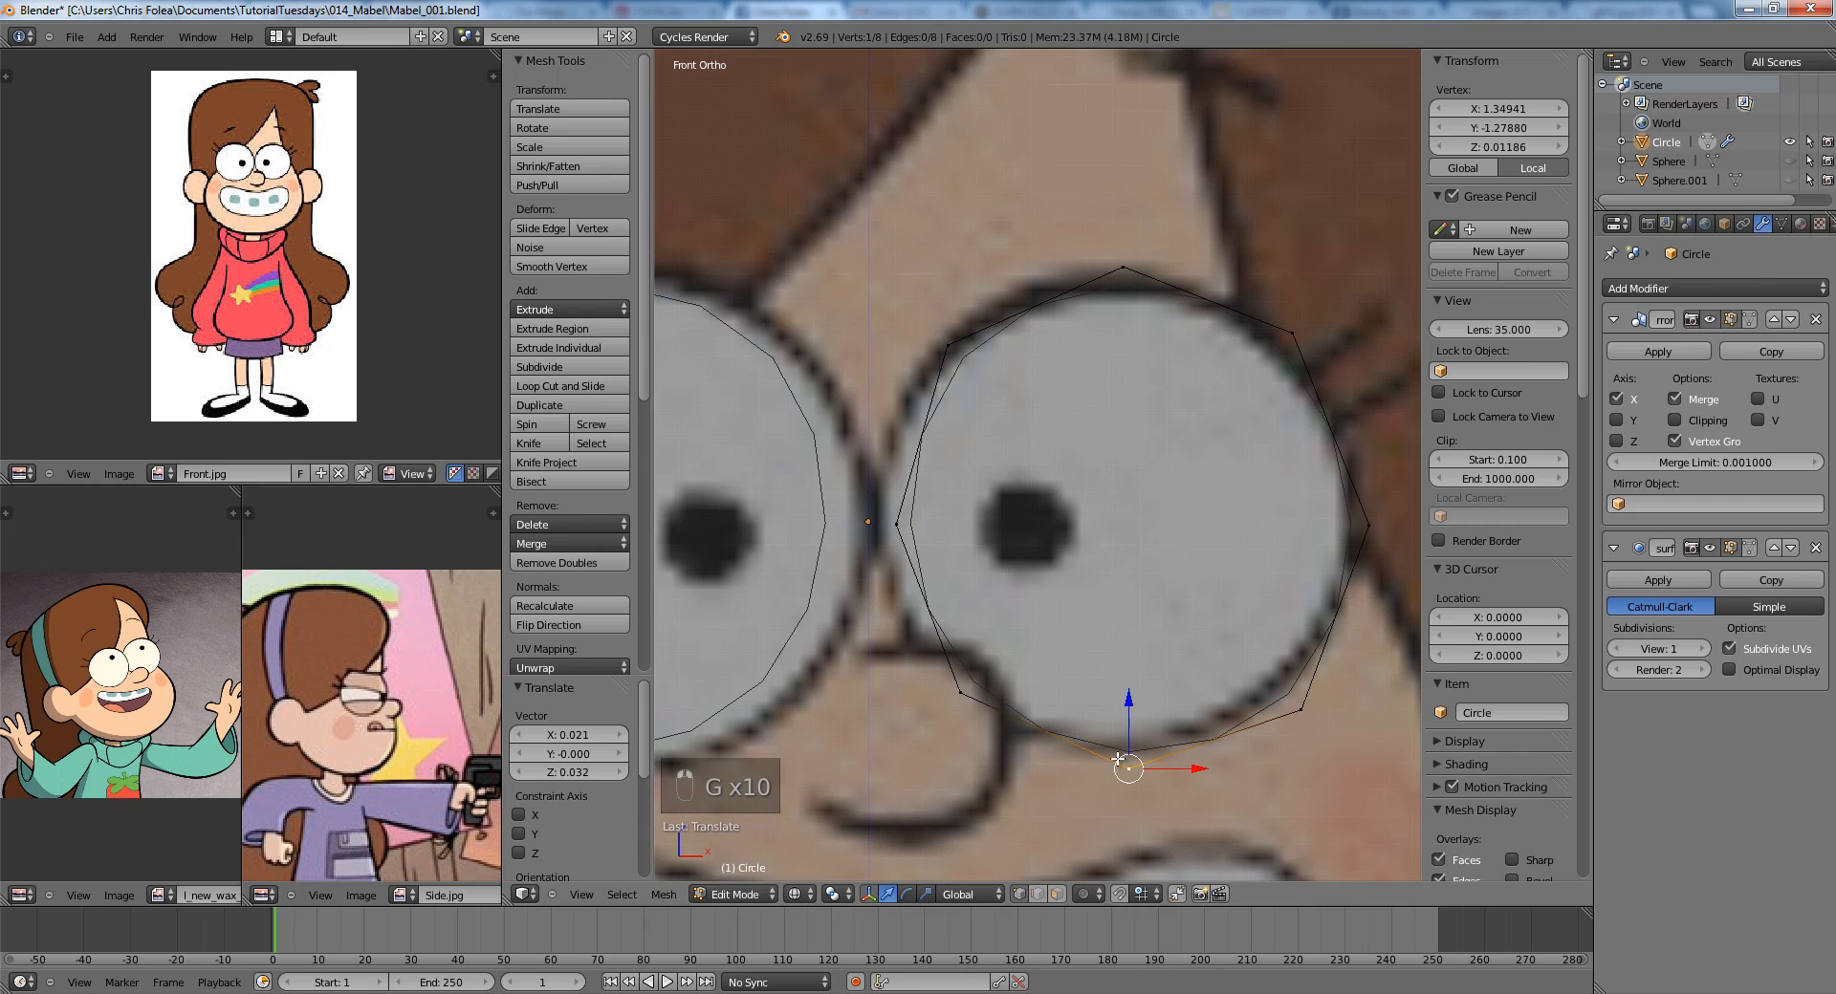
key("g")
left_click(1116, 769)
middle_click_drag(1014, 603, 1160, 634, "shift")
key("a")
scroll(1139, 590, "down", 2)
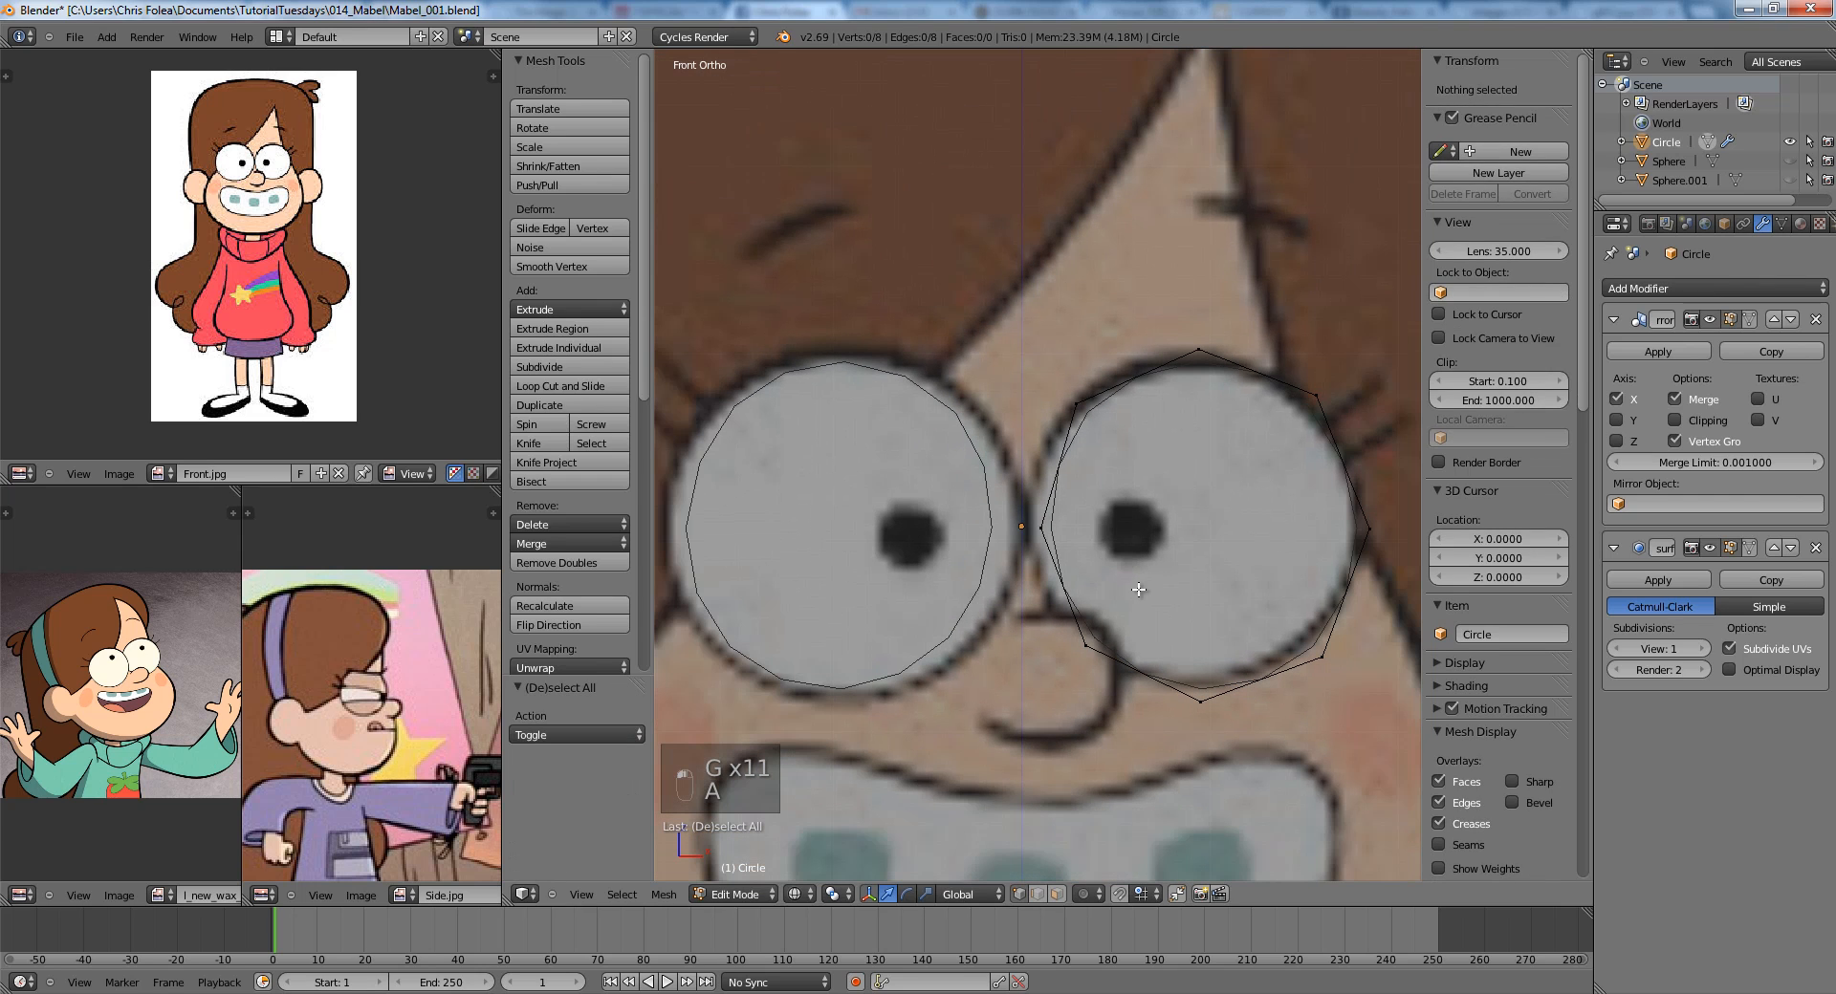
Move the loop's innermost vertex about 0.04 back towards the mirror centre along X.
right_click(1050, 523)
key("g")
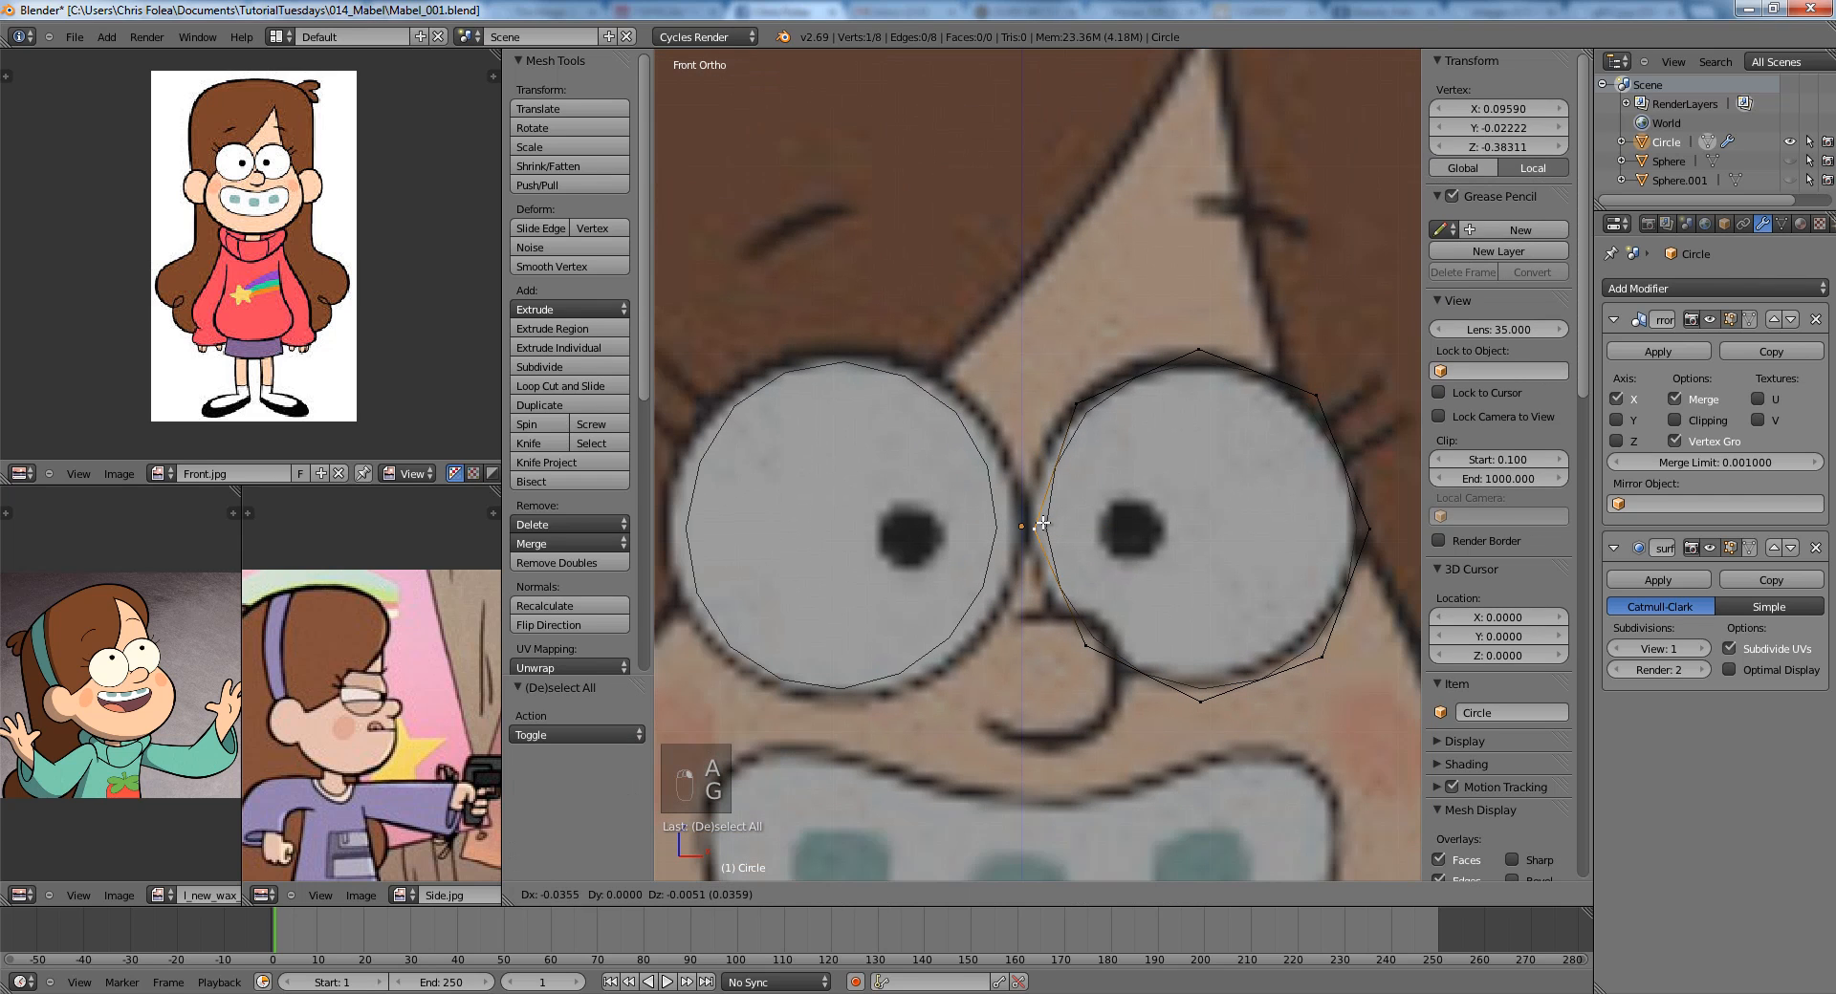
left_click(1043, 523)
middle_click_drag(1130, 554, 1127, 537, "shift")
Extrude the whole eye loop and scale the new outer ring to about 1.055.
scroll(1132, 536, "up", 2)
right_click(1065, 581, "alt")
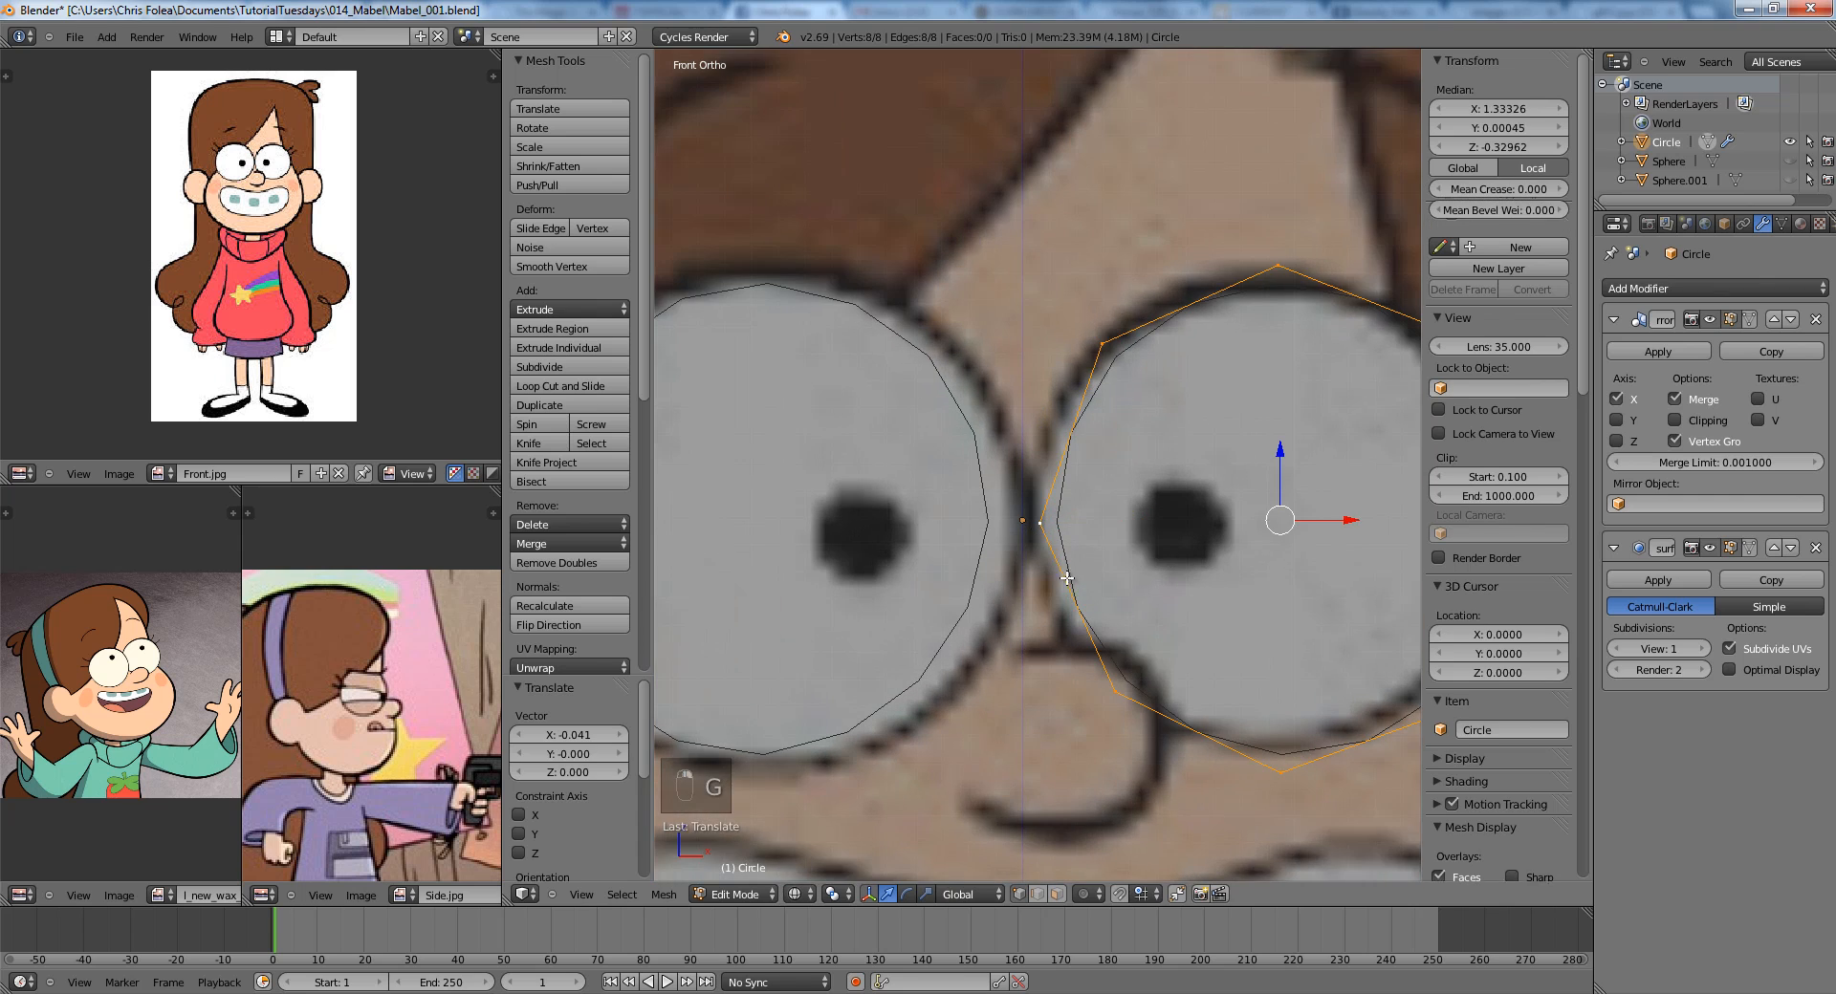
middle_click_drag(1063, 612, 1013, 593, "shift")
key("e")
left_click(1010, 595)
key("s")
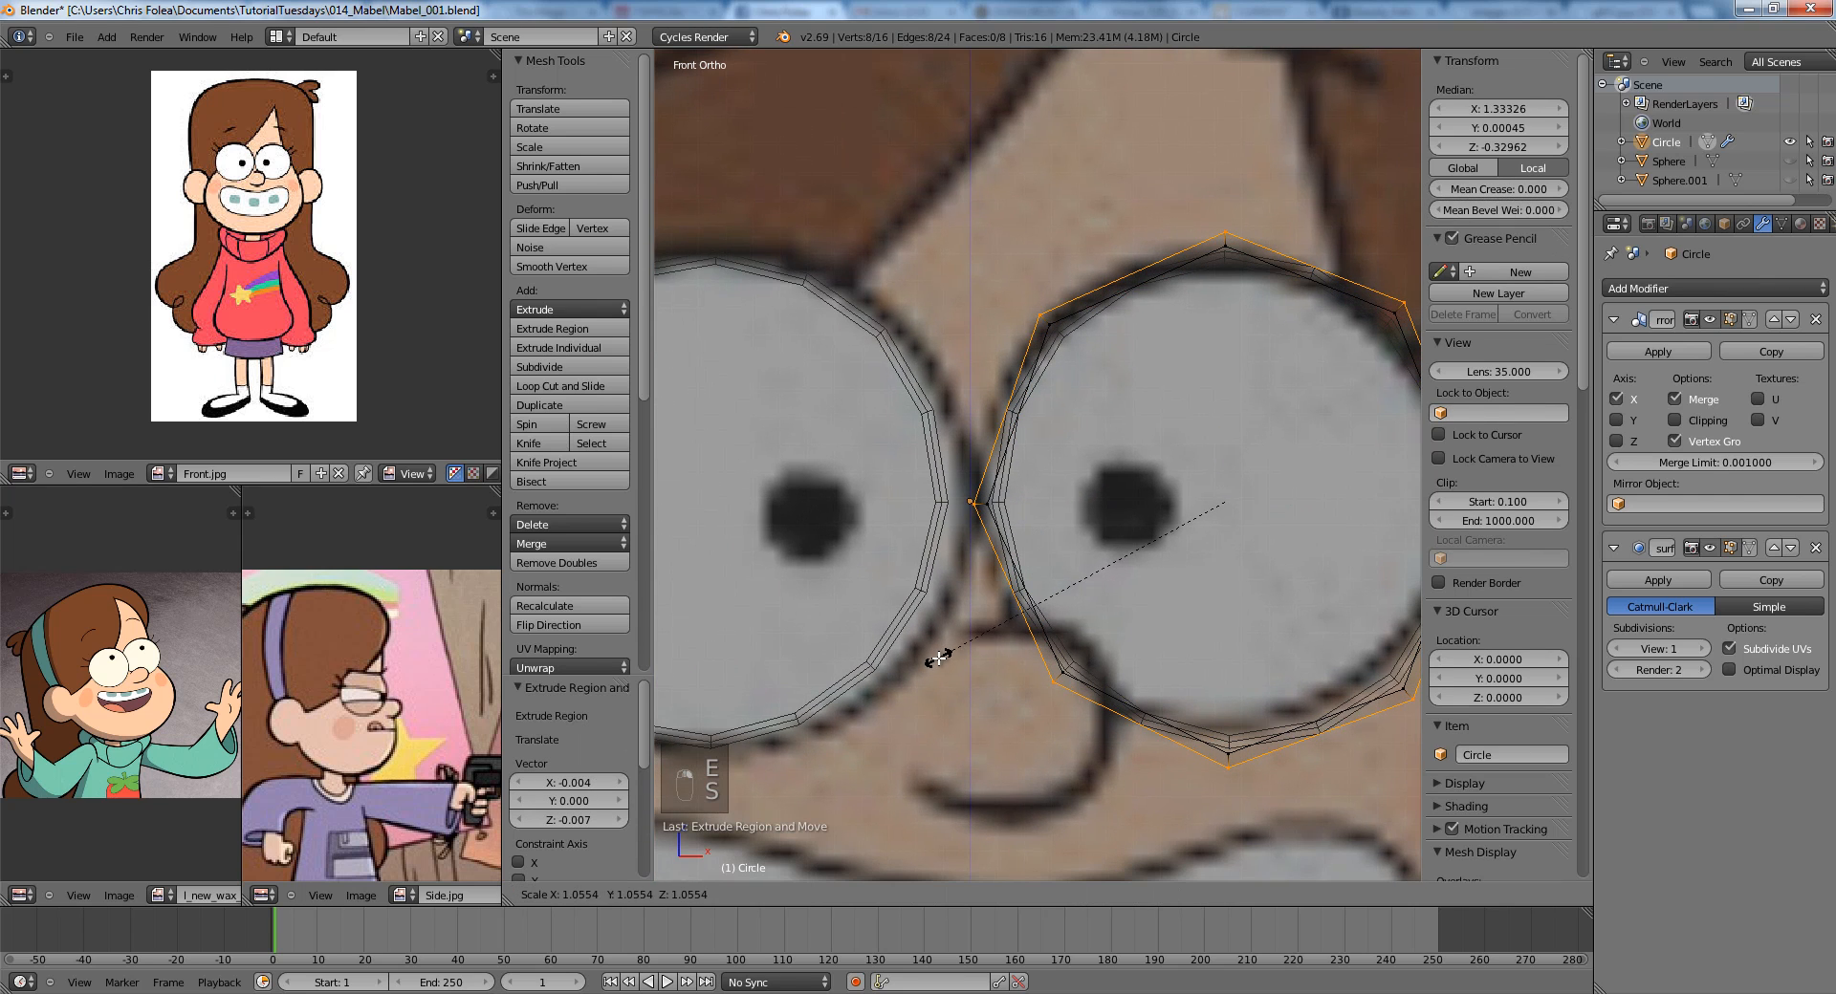
left_click(937, 659)
key("a")
Pull the outer ring's lower inner, bottom and lower outer vertices down and away from the eye to widen the lower rim.
middle_click_drag(937, 658, 893, 558, "shift")
right_click(1013, 606)
key("g")
left_click(1001, 632)
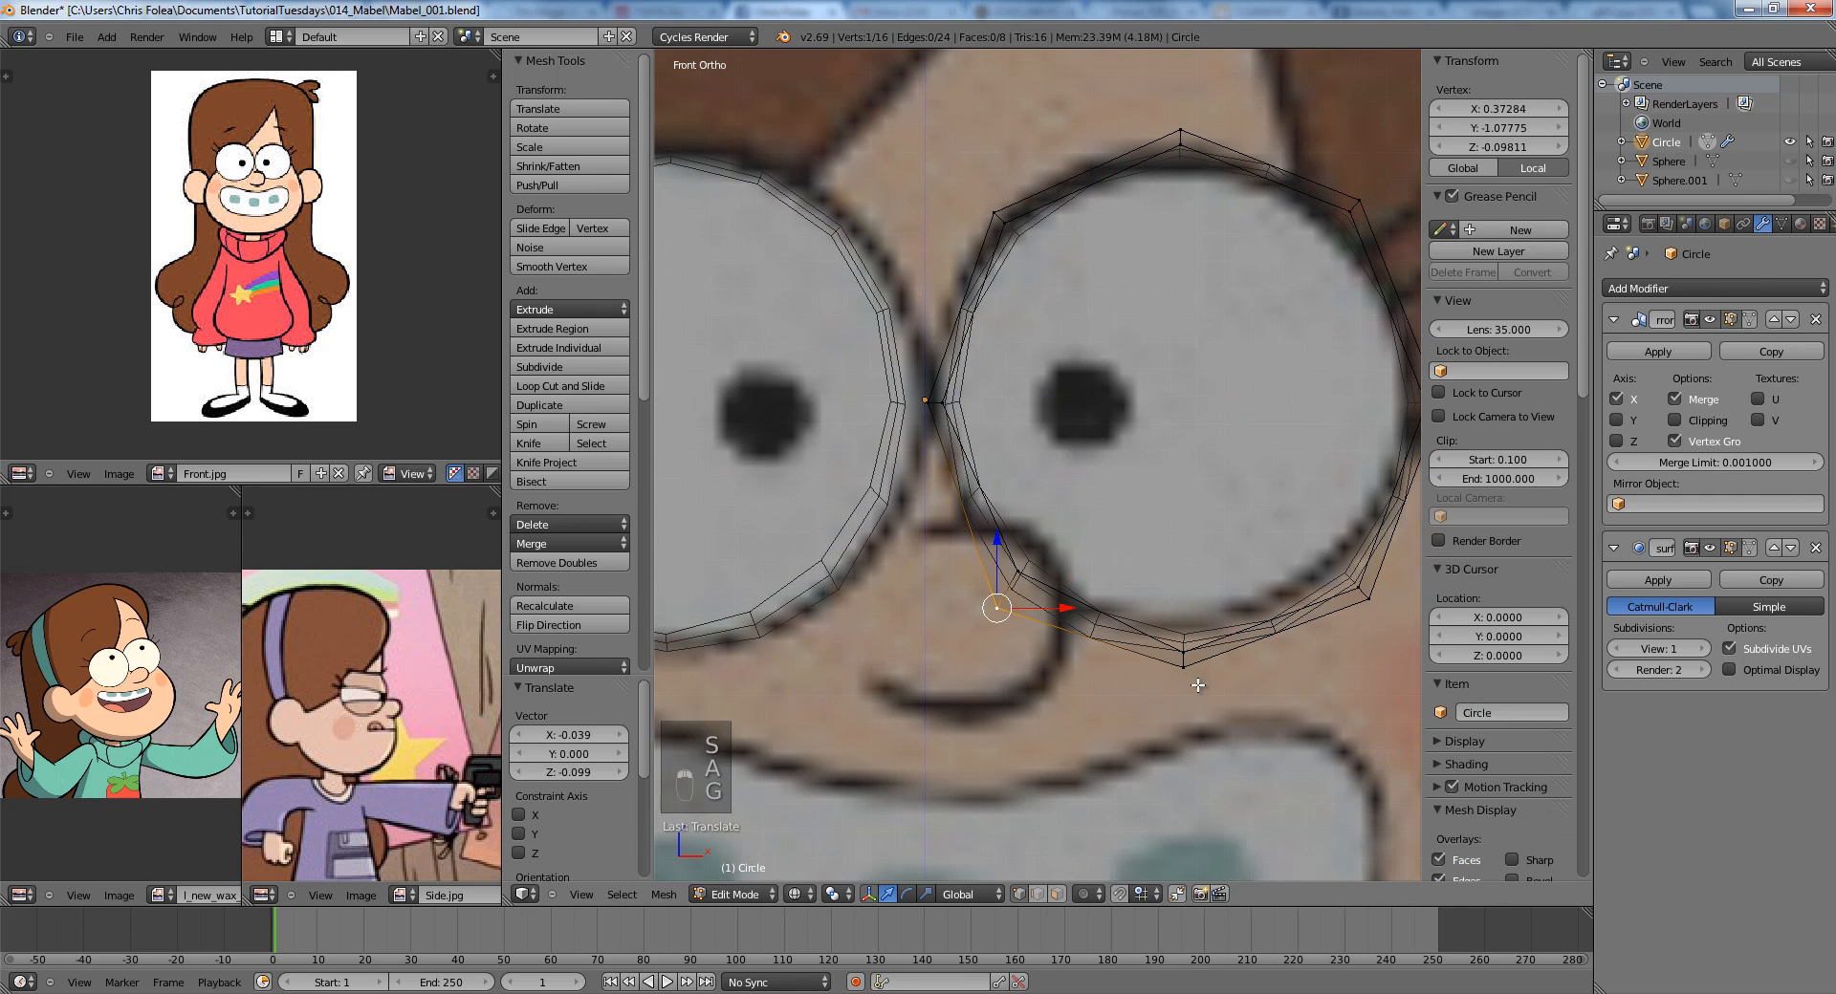
right_click(1194, 688)
key("g")
left_click(1194, 722)
right_click(1387, 609)
key("g")
left_click(1402, 626)
middle_click_drag(1402, 626, 1195, 747, "shift")
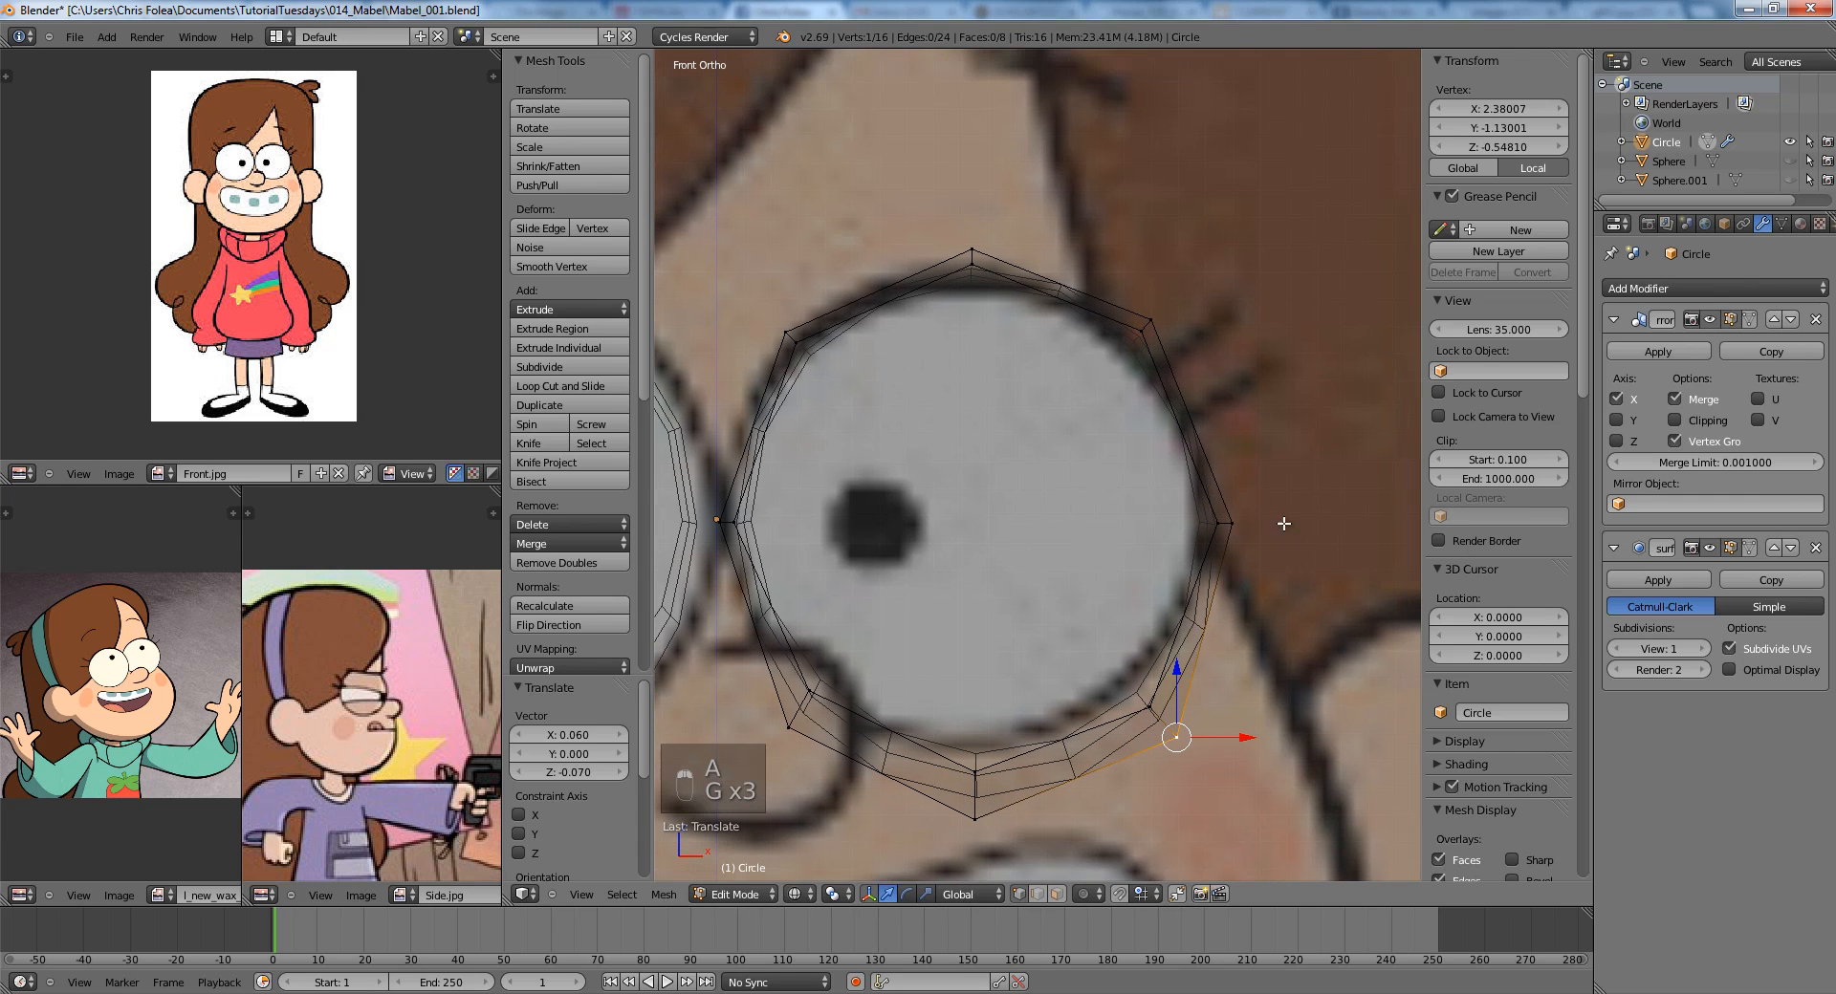
Pull the outer ring's outermost vertex outward, and move the upper outer vertex about 0.06 outward and 0.16 up.
right_click(1264, 531)
key("g")
left_click(1303, 542)
right_click(1151, 318)
key("g")
left_click(1167, 276)
Move the outer ring's top vertex up and its upper inner vertex up and towards the centre to widen the upper rim.
right_click(993, 243)
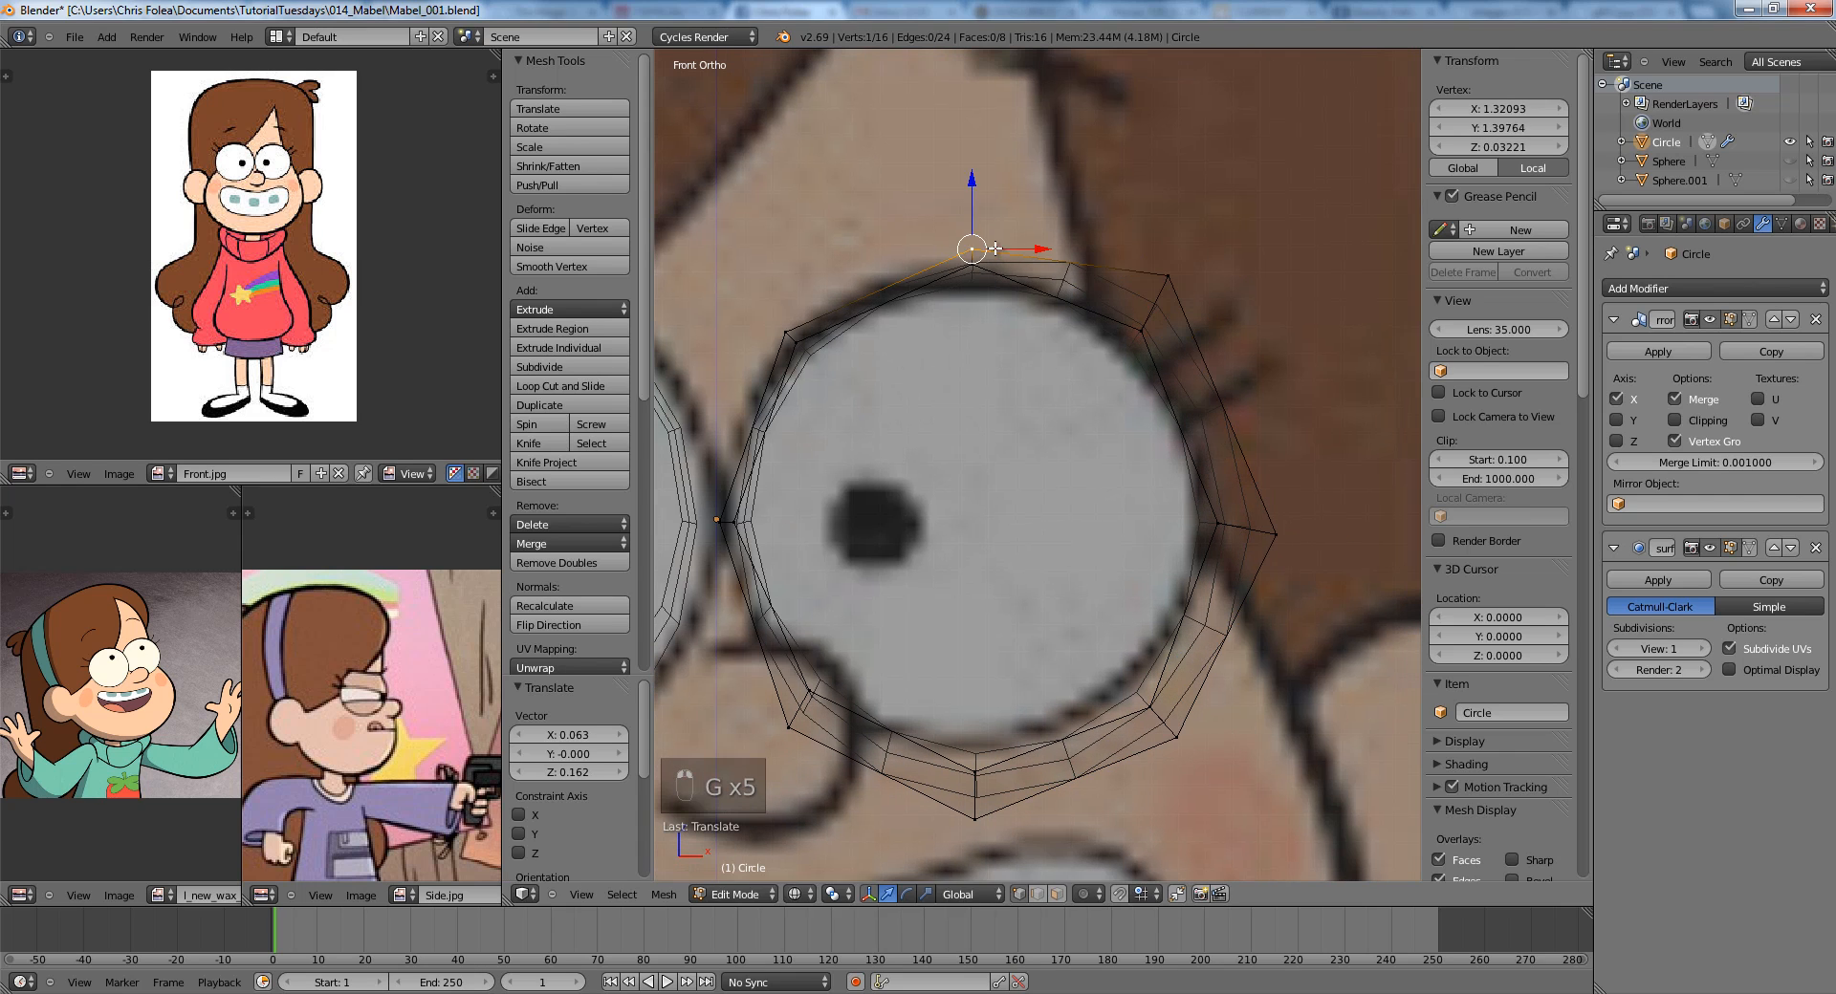
key("g")
left_click(986, 195)
right_click(779, 325)
key("g")
left_click(756, 287)
middle_click_drag(976, 343, 1246, 330, "shift")
scroll(1246, 330, "up", 1)
key("a")
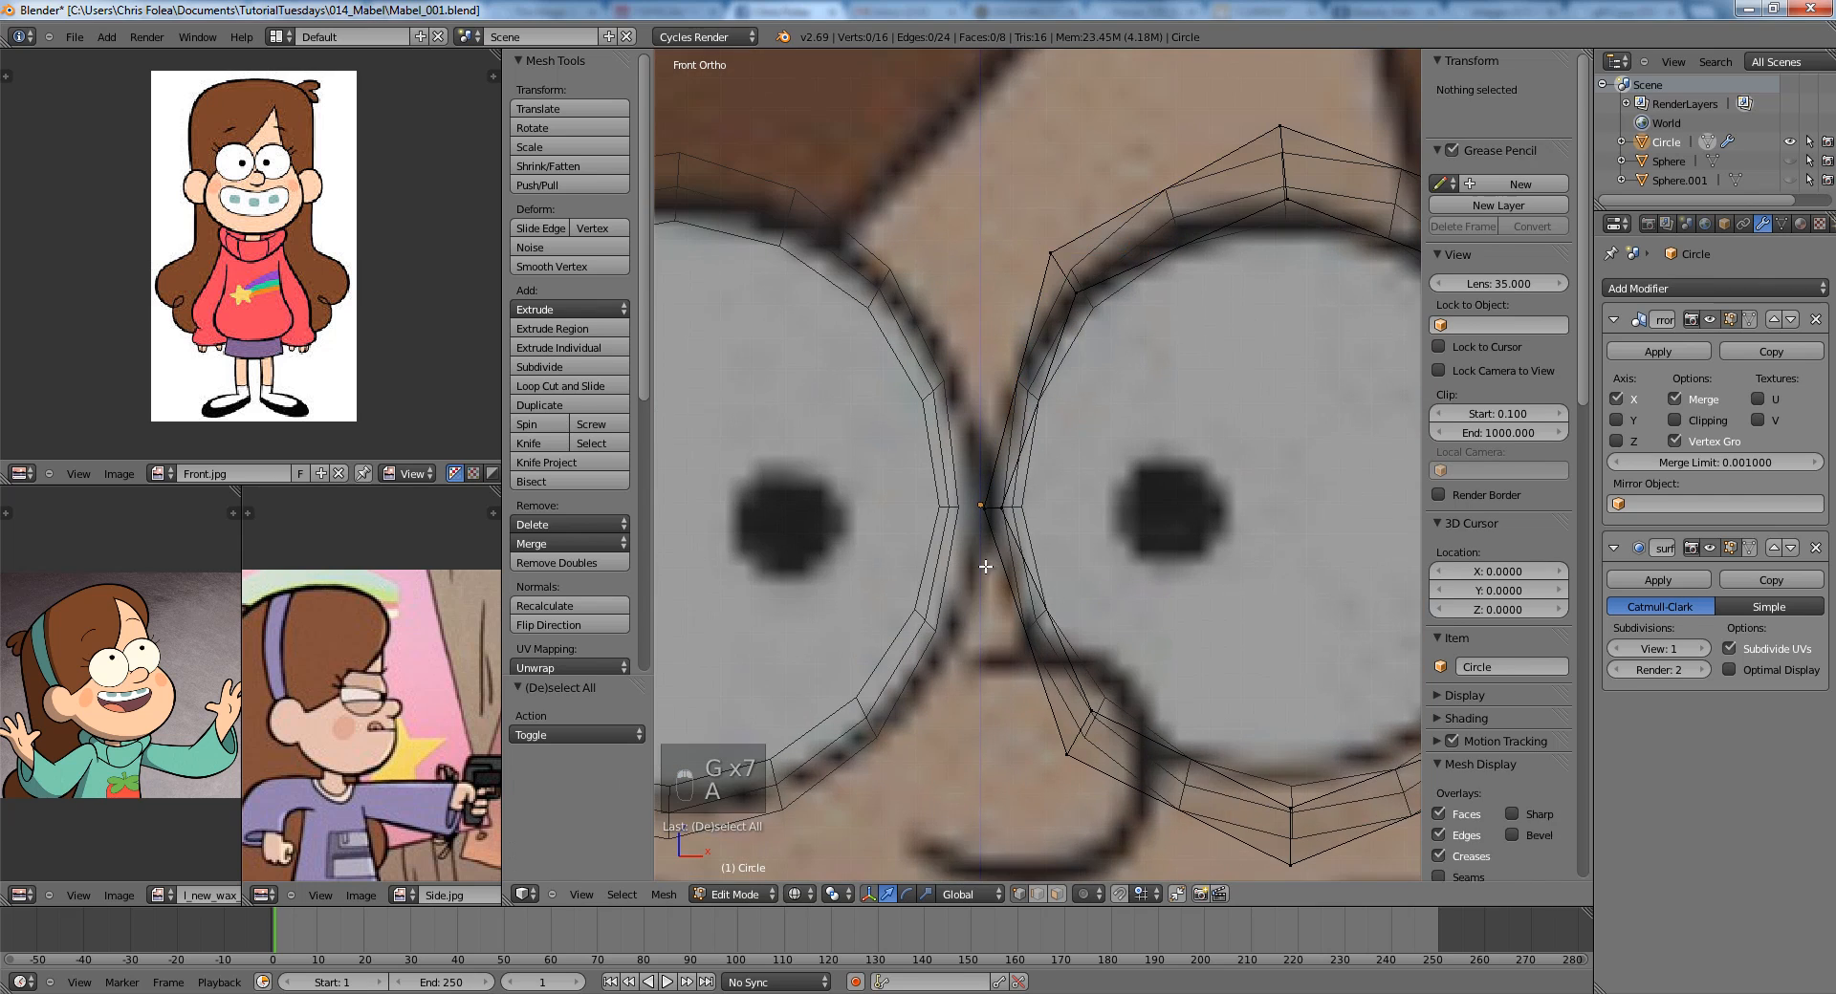
Enable clipping on the Mirror modifier and extrude the outer ring's three inner vertices along X to the mirror centre.
middle_click_drag(1088, 350, 1091, 405, "shift")
right_click(1071, 392)
right_click(998, 645, "shift")
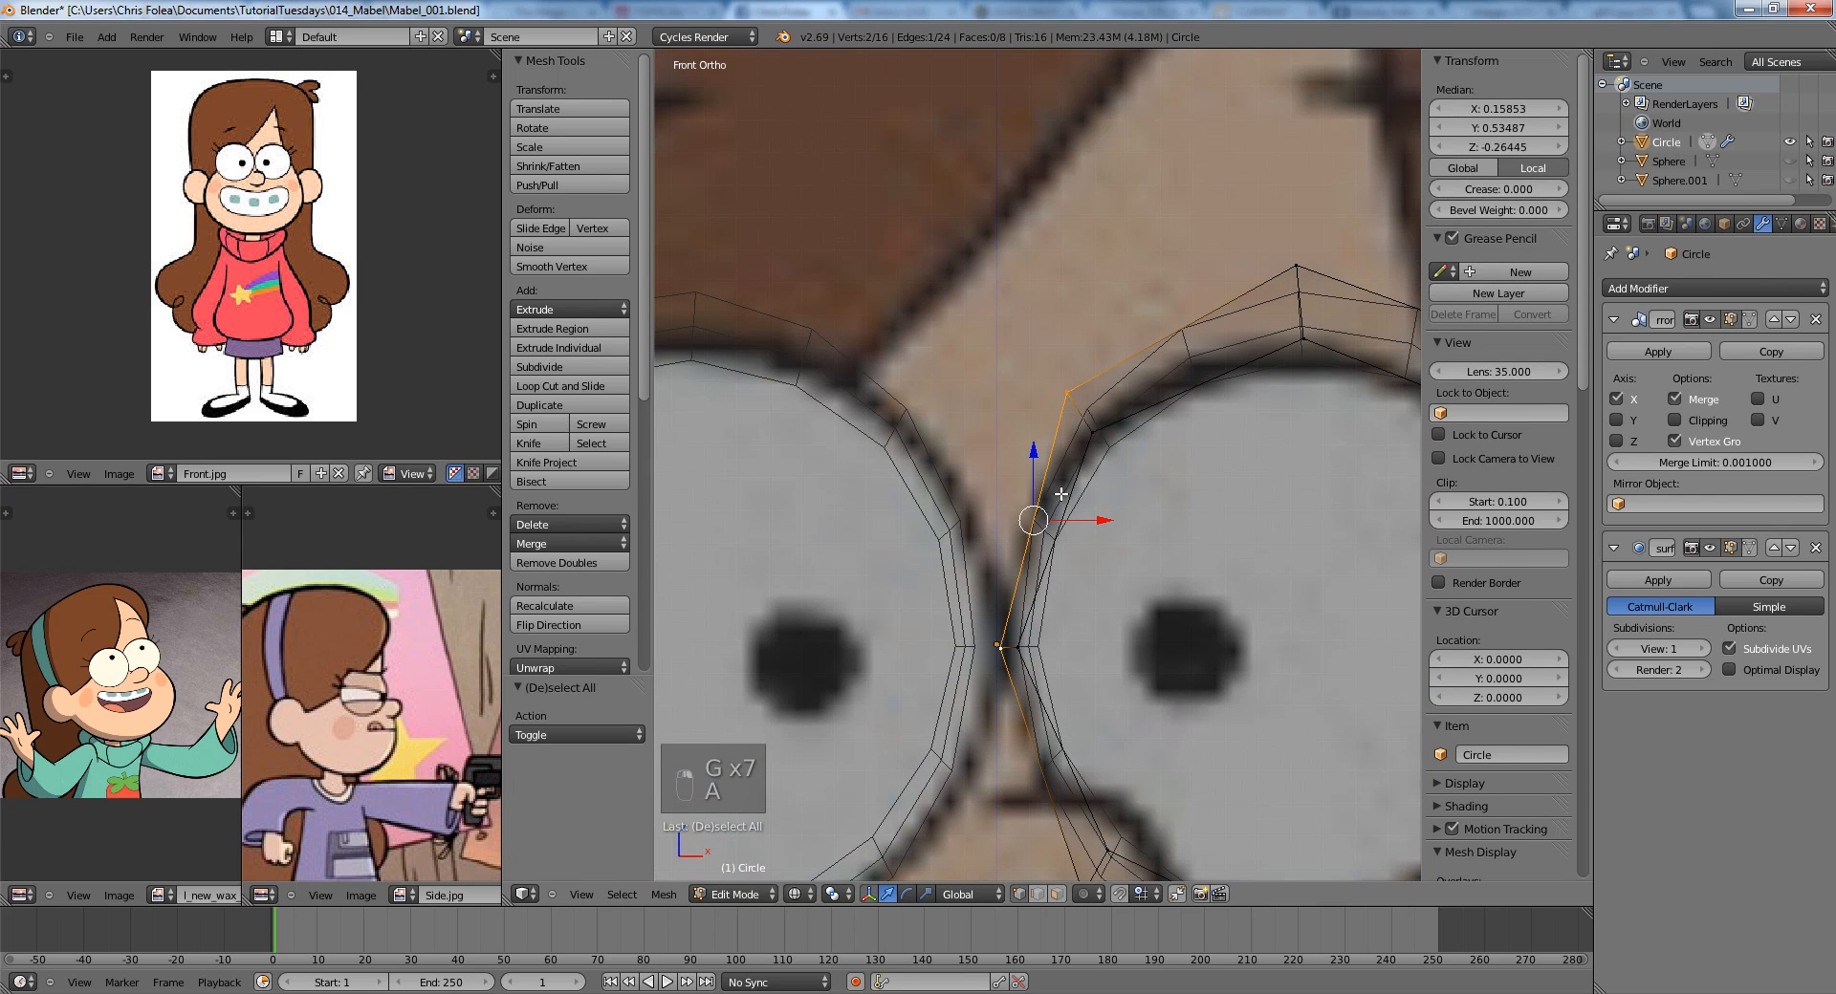
left_click(1697, 420)
middle_click_drag(992, 772, 1003, 544, "shift")
right_click(1099, 670, "shift")
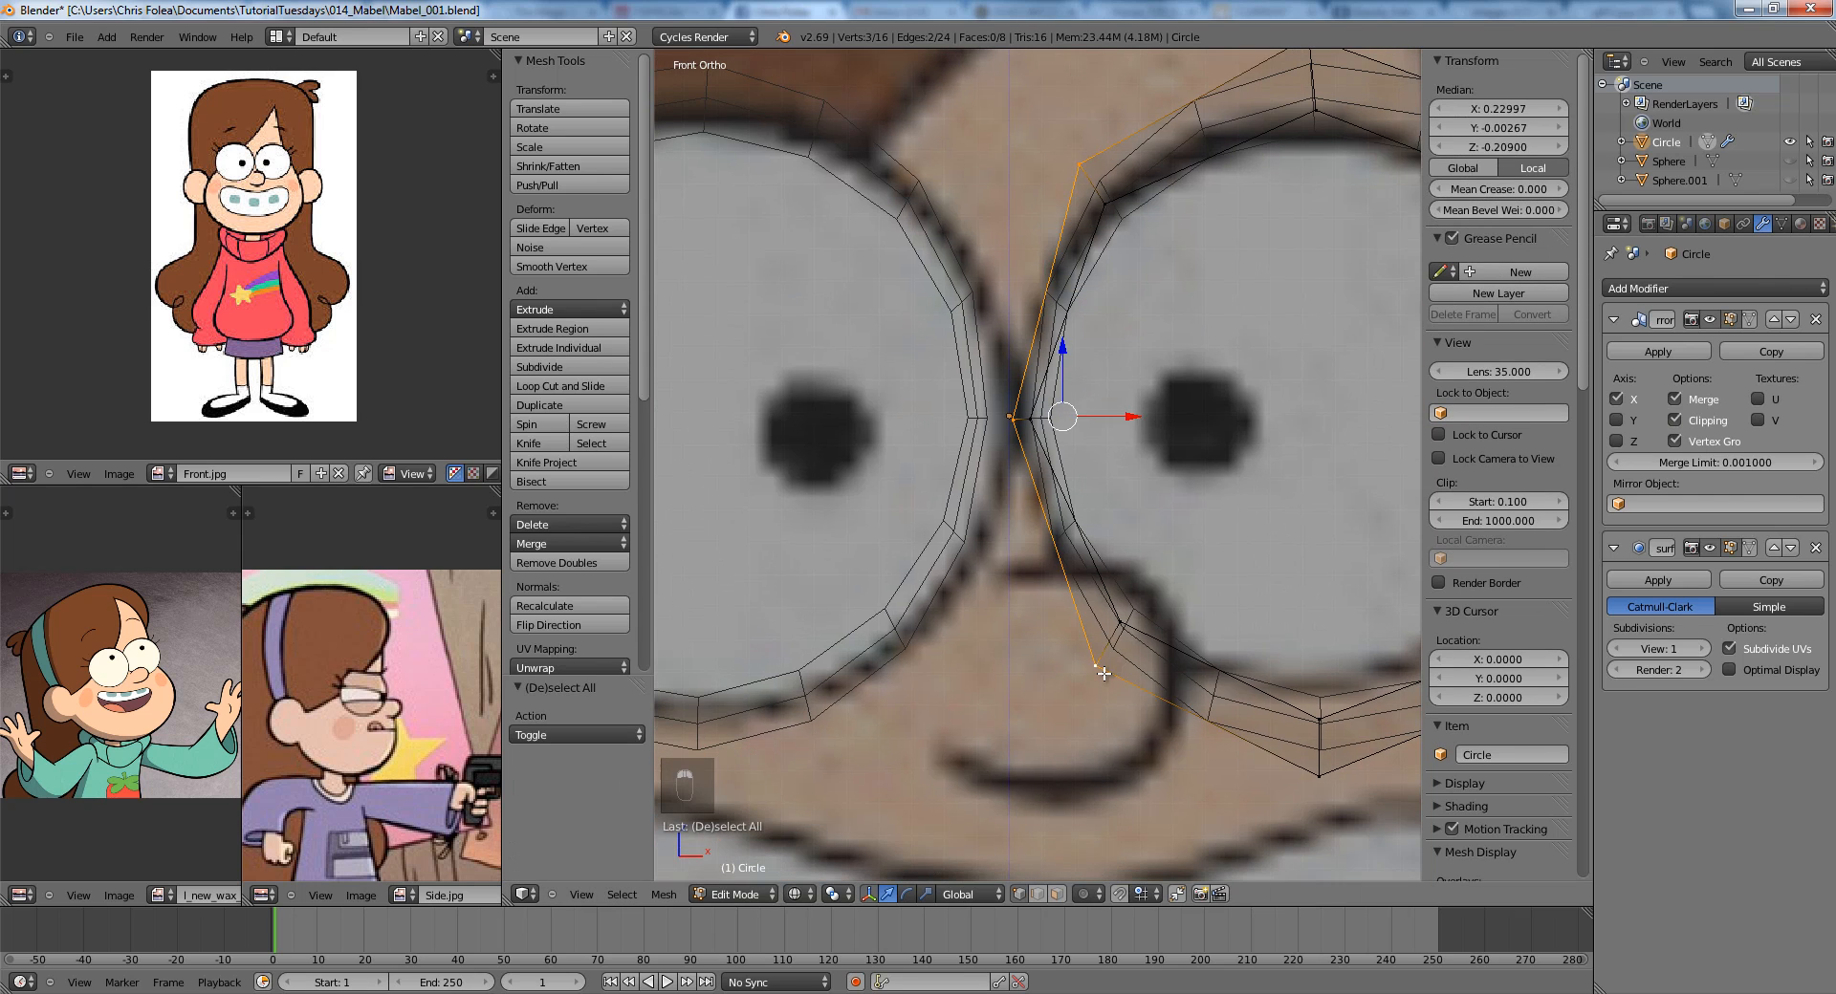
key("e")
key("x")
left_click(1104, 673)
Show the joined eye rims in solid shading and resume editing at the bridge between the eyes.
scroll(1099, 673, "down", 4)
key("Tab")
key("z")
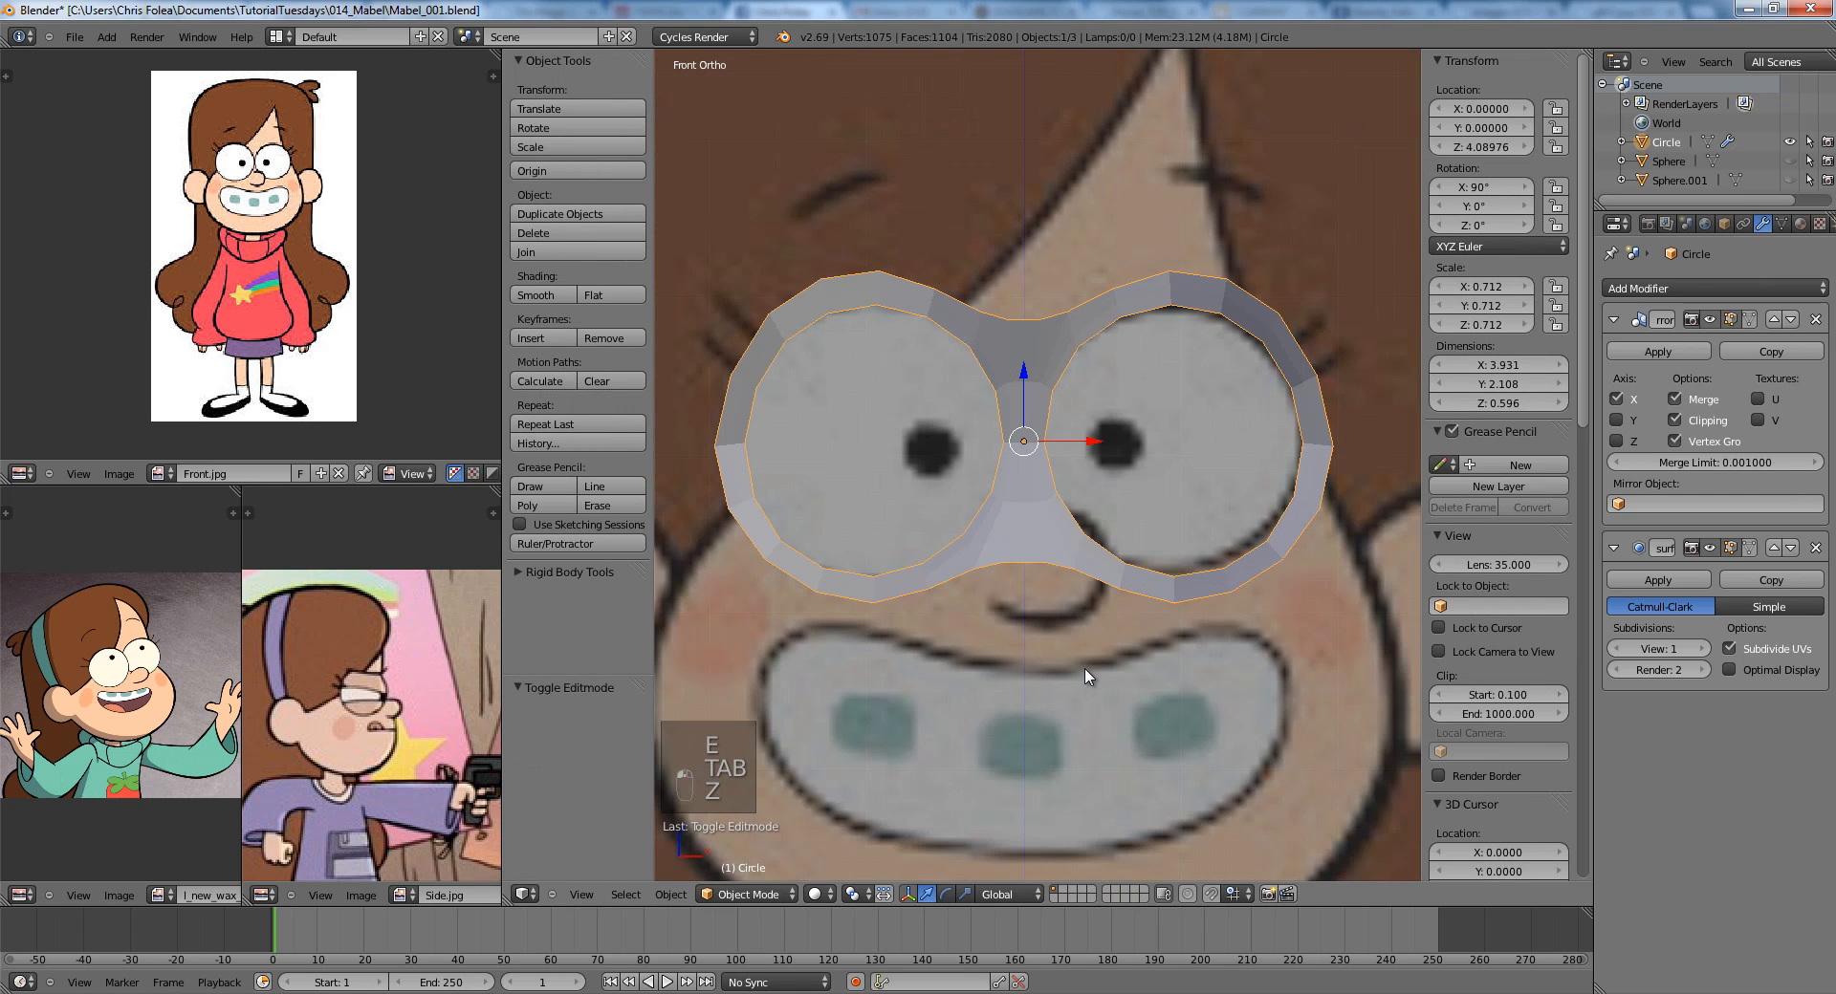
key("Tab")
scroll(1057, 460, "up", 2)
middle_click_drag(1056, 460, 1007, 601, "shift")
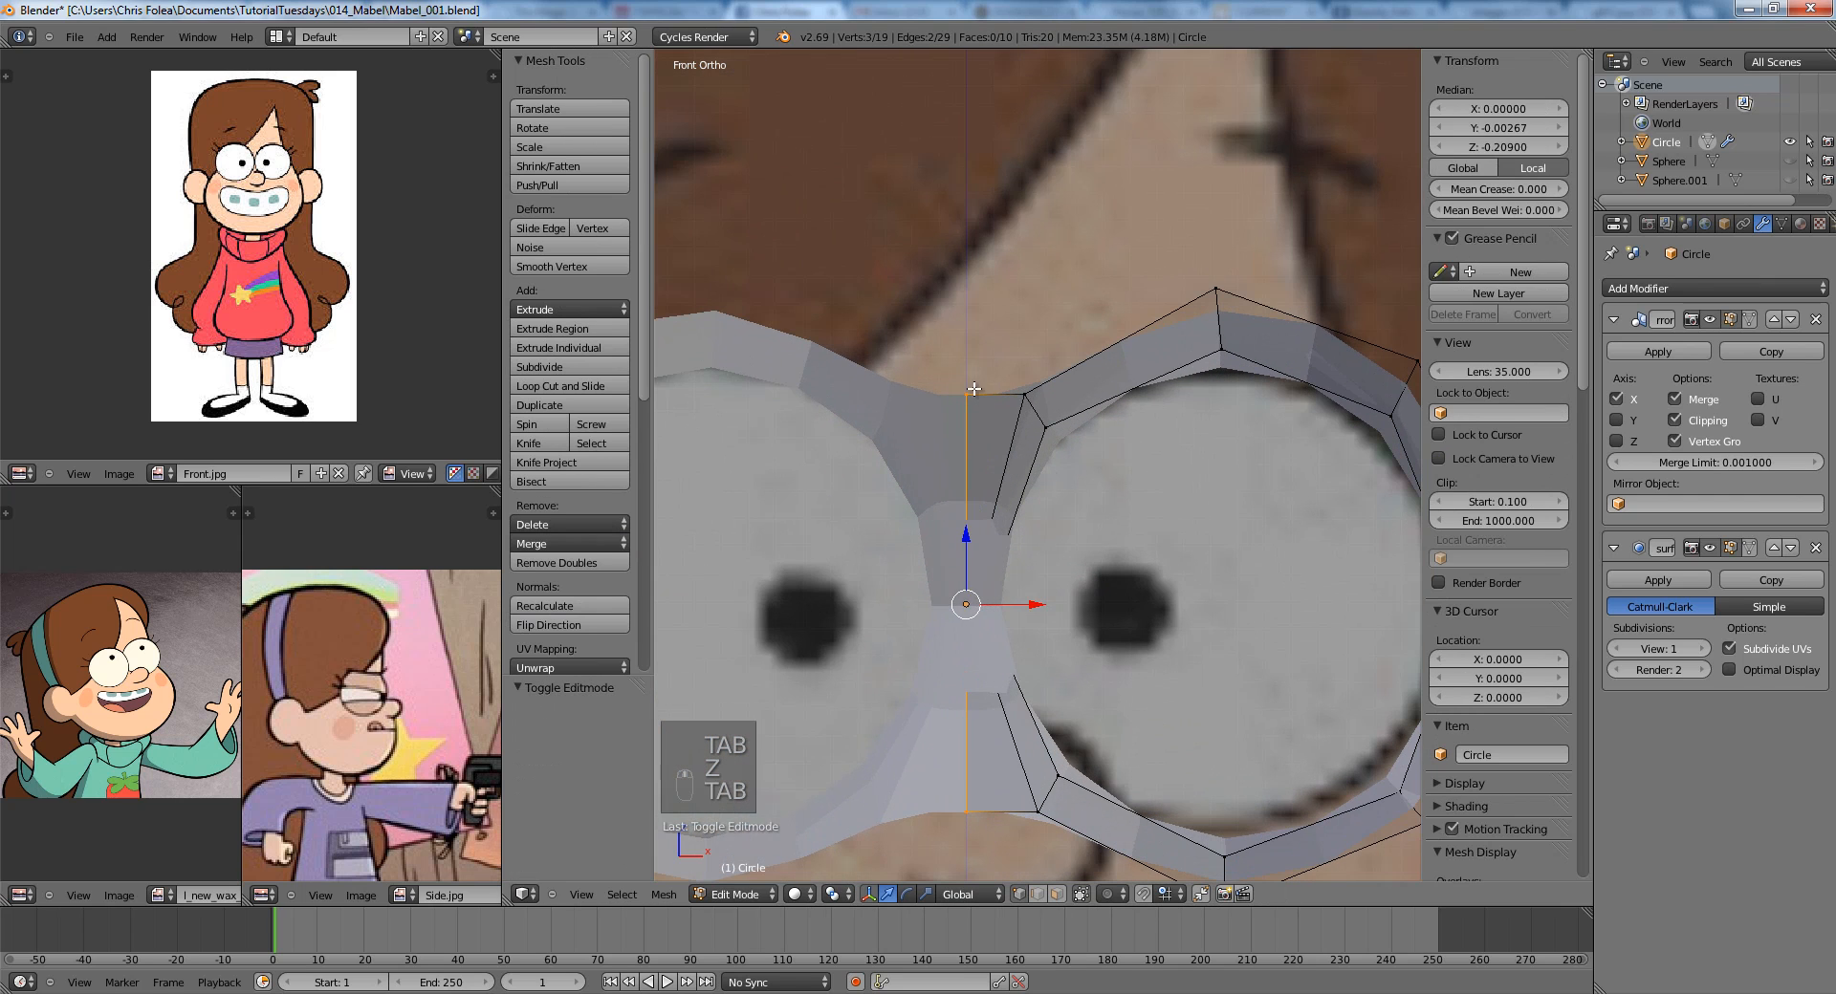
Extrude the eye rim's outer edge loop and scale the new ring outward to about 1.158.
key("a")
key("a")
right_click(974, 391)
middle_click_drag(1001, 469, 924, 585, "shift")
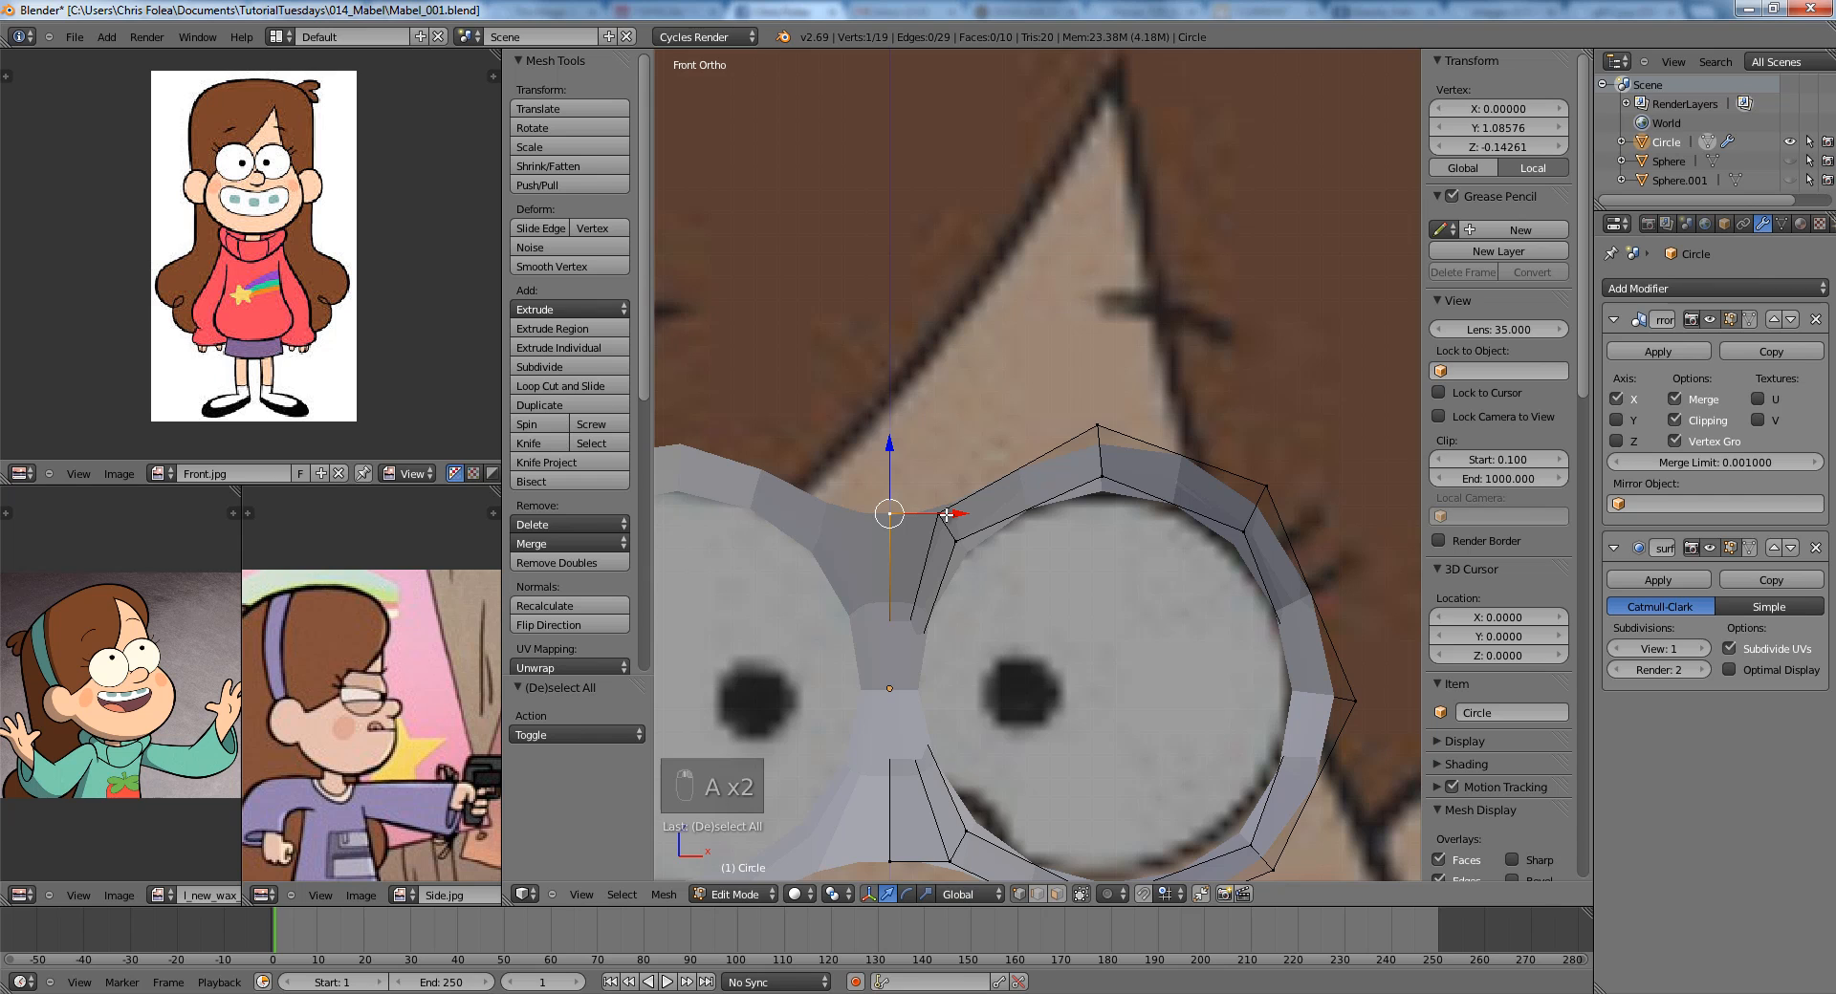
scroll(956, 511, "down", 2)
middle_click_drag(1017, 481, 1007, 394, "shift")
key("a")
scroll(1007, 394, "up", 1)
right_click(986, 370, "alt")
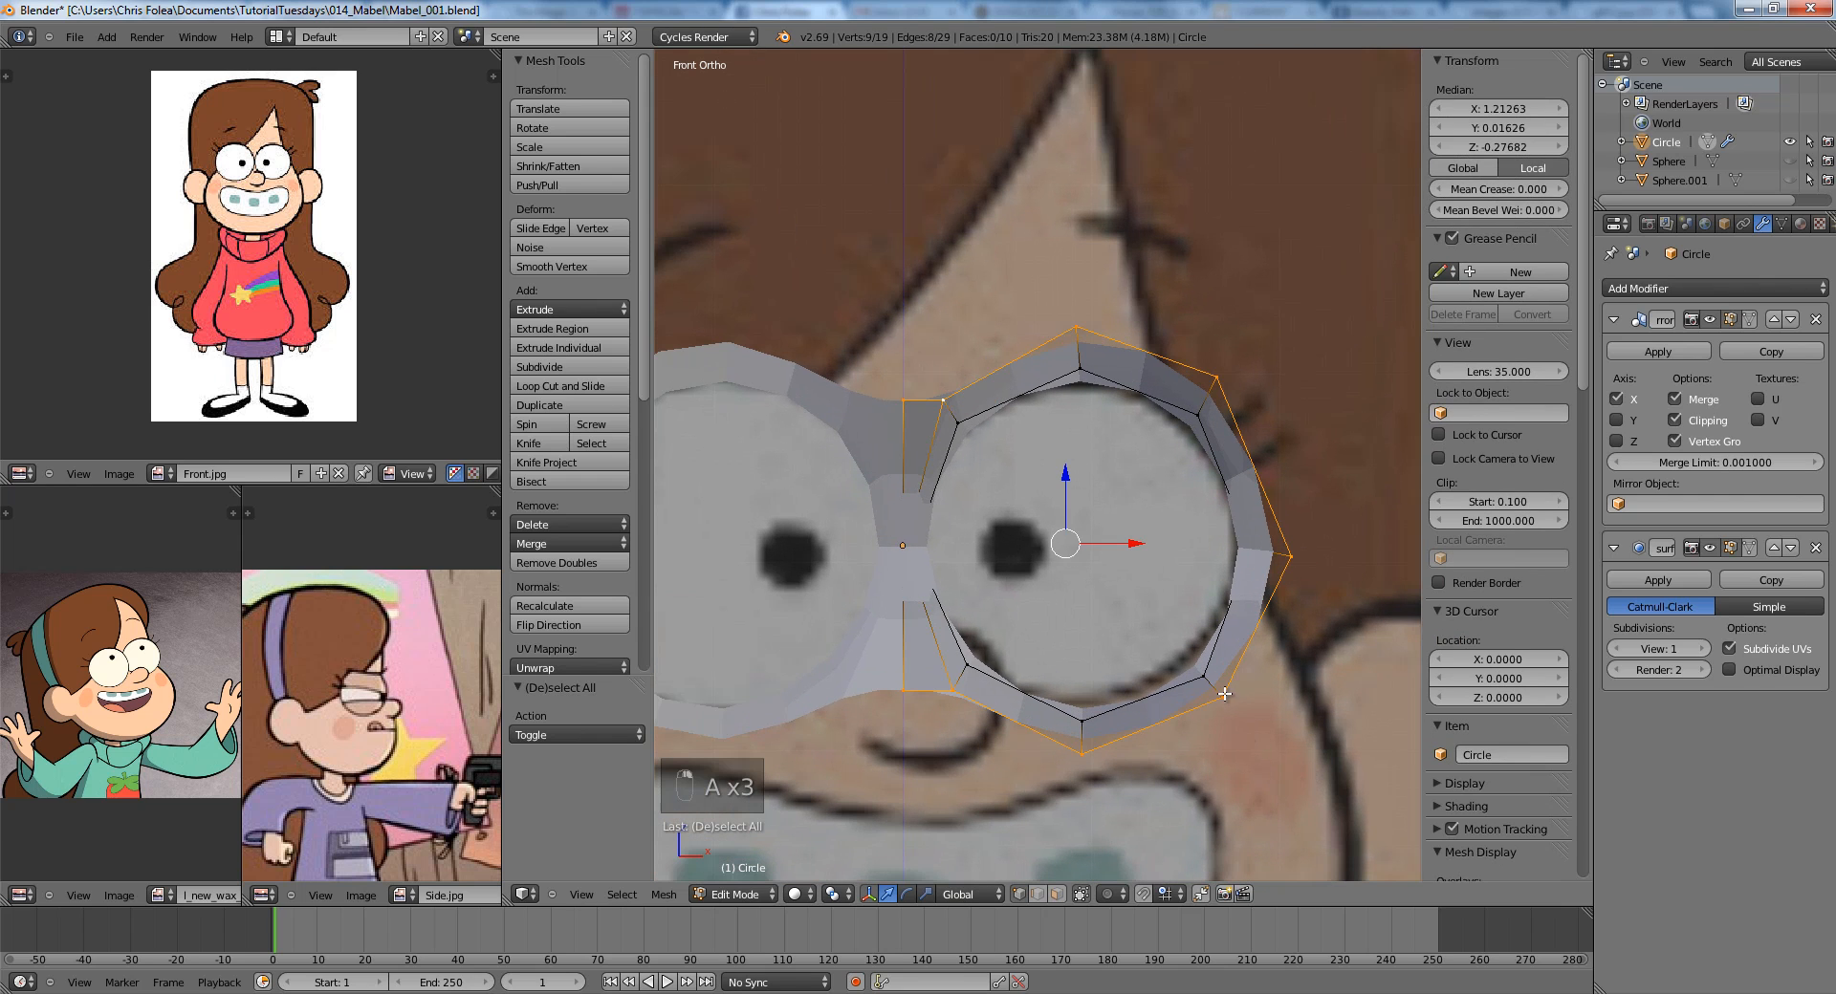
scroll(1225, 694, "up", 1)
key("e")
key("s")
left_click(1087, 734)
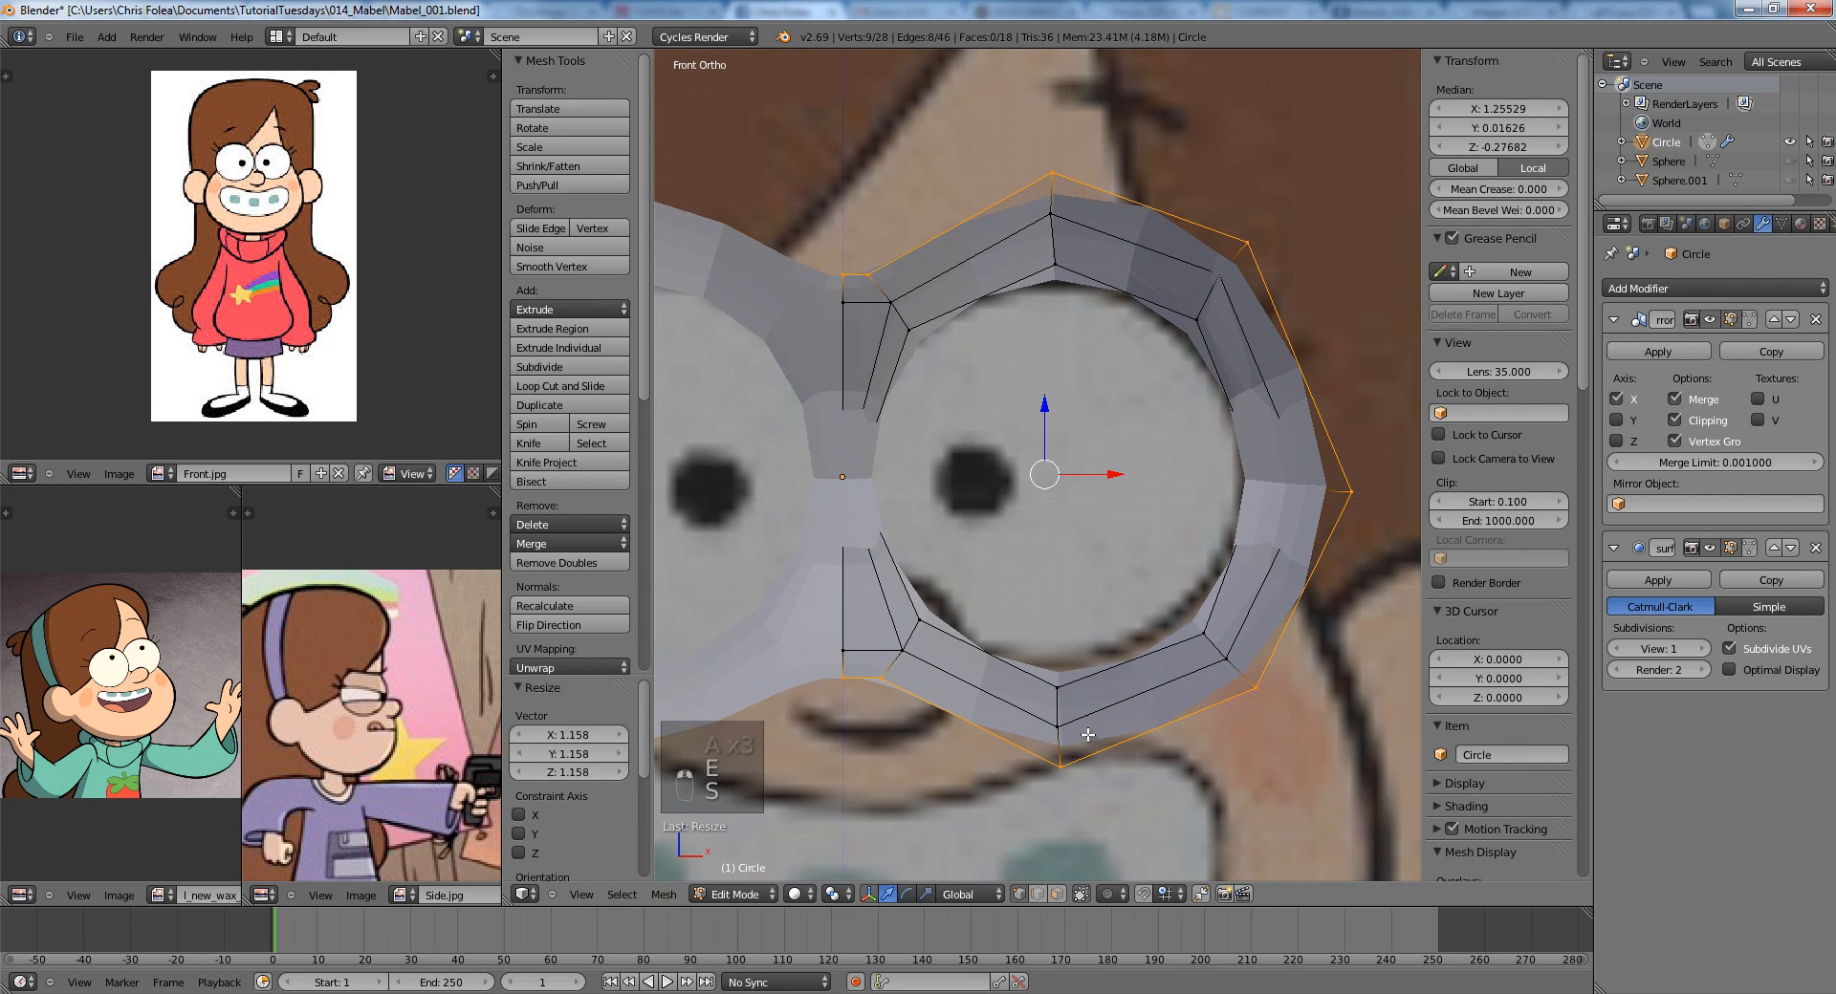
Move the new ring's upper and lower vertices beside the bridge about 0.11 outward along X.
right_click(885, 681)
right_click(868, 275, "shift")
key("g")
key("x")
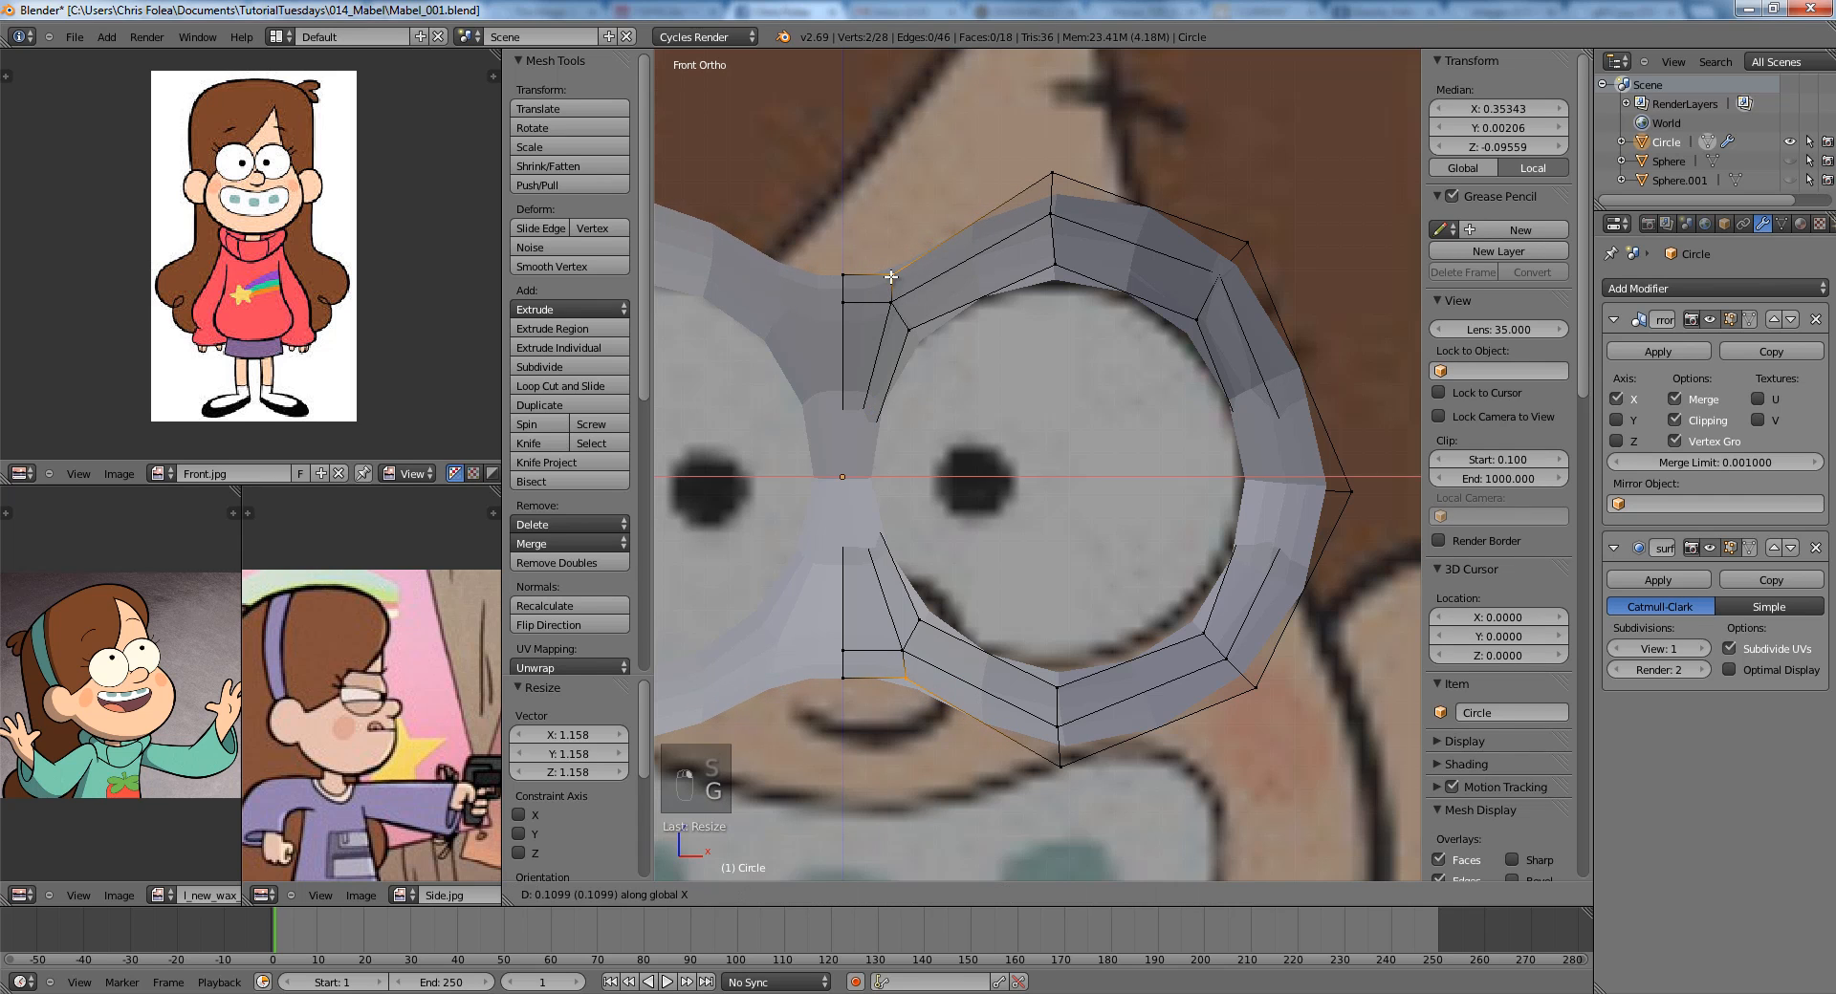
left_click(890, 276)
key("a")
In the right side view, move the outer ring's outermost vertex 0.256 back along Y.
scroll(1238, 414, "down", 4)
key("KP_3")
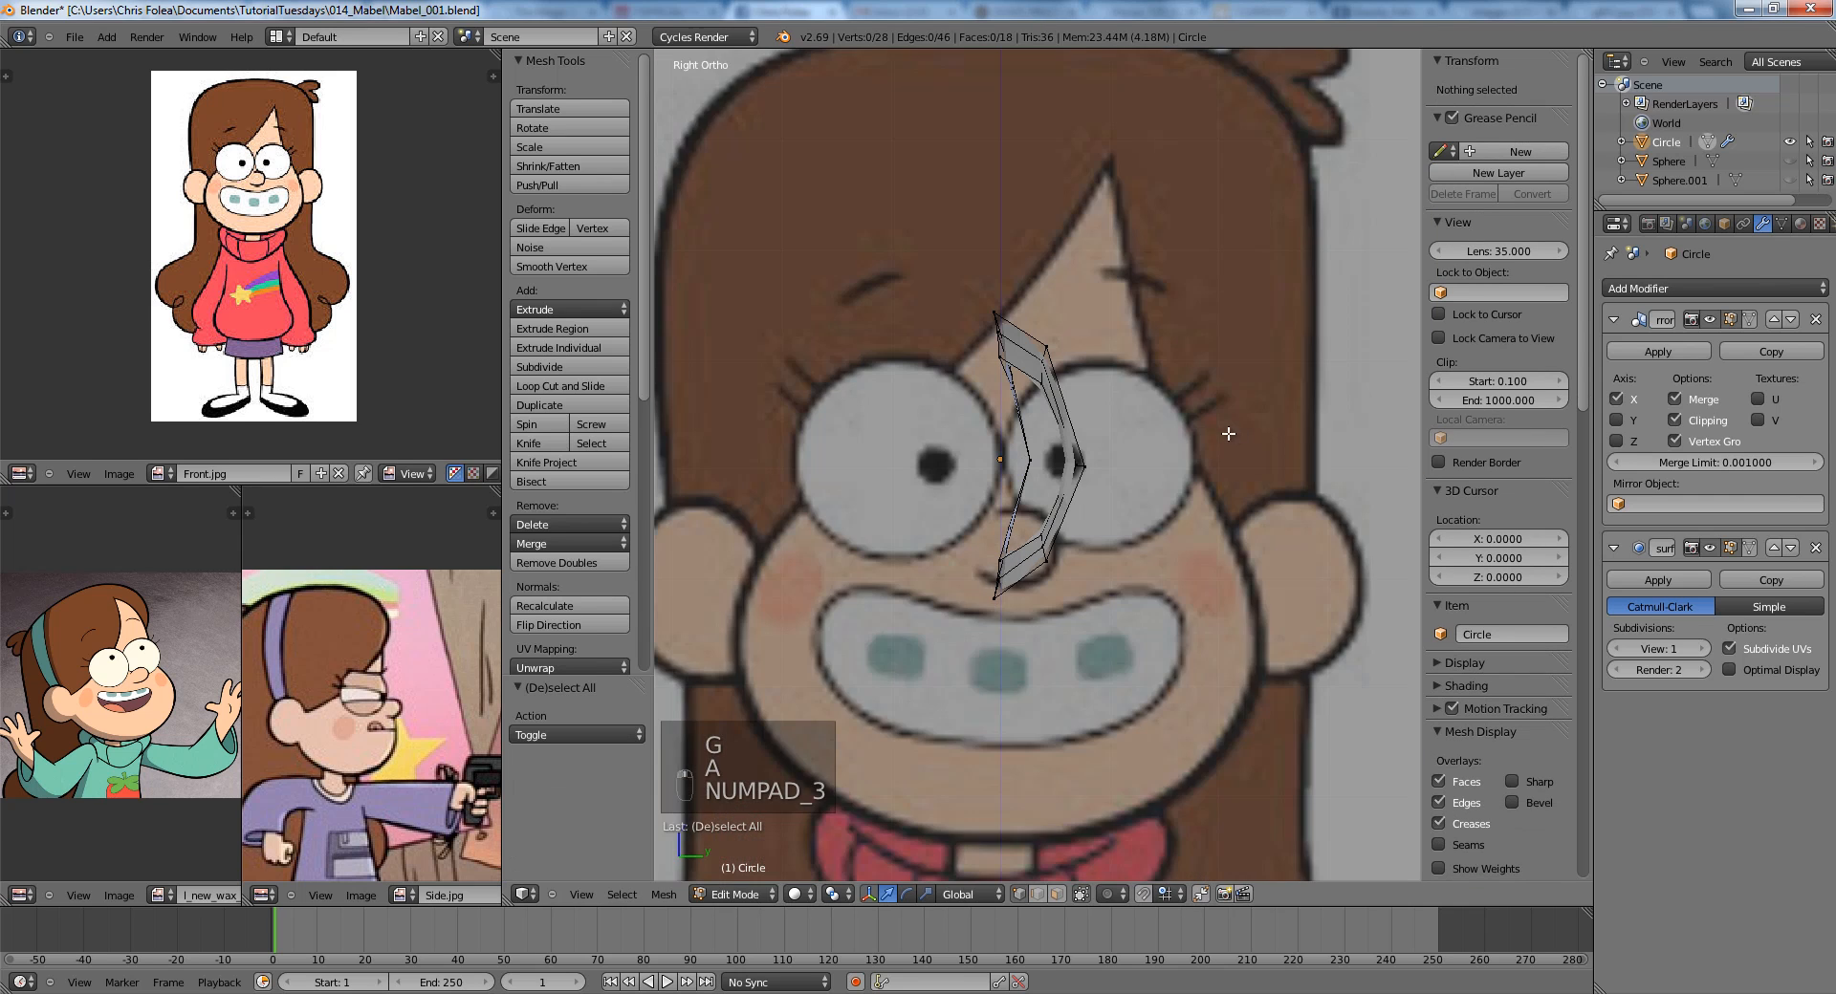
middle_click_drag(1229, 434, 1186, 444, "shift")
scroll(1185, 445, "up", 1)
right_click(1045, 483)
key("g")
key("y")
left_click(1080, 494)
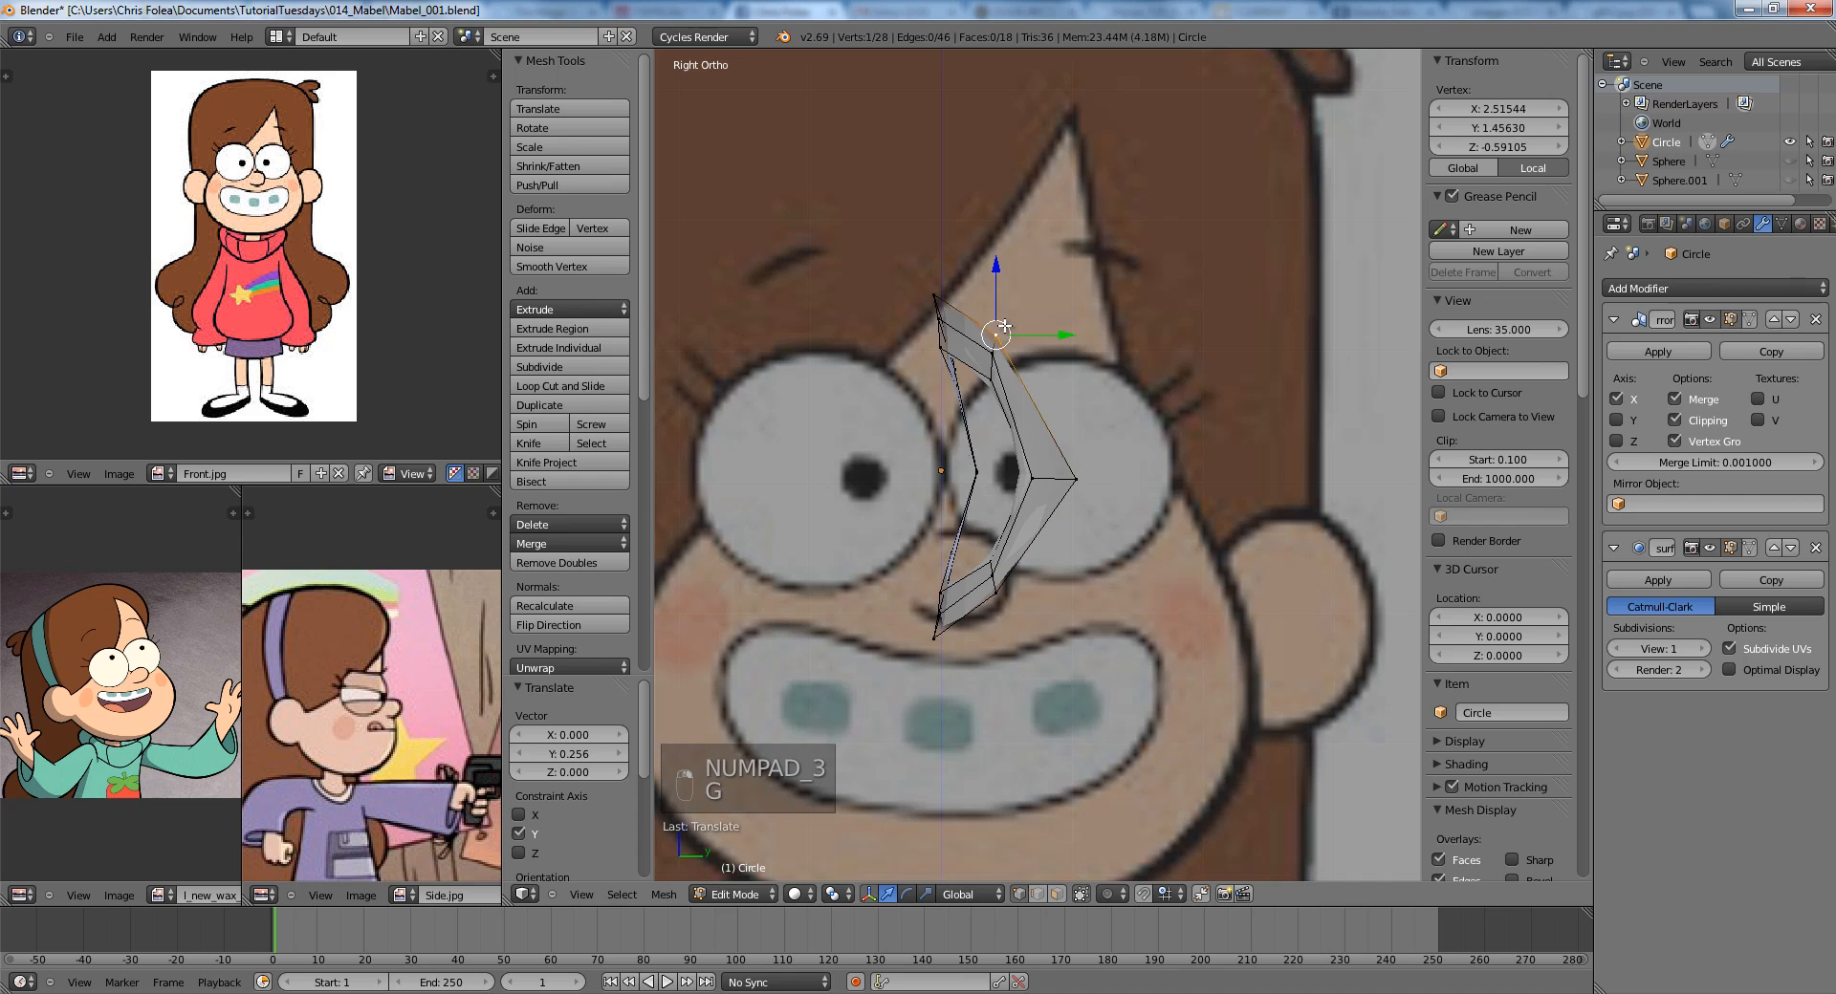
Move the outer ring's top vertex up, and its upper outer vertex about 0.066 forward along Y and 0.073 up.
right_click(934, 293)
key("g")
key("g")
key("g")
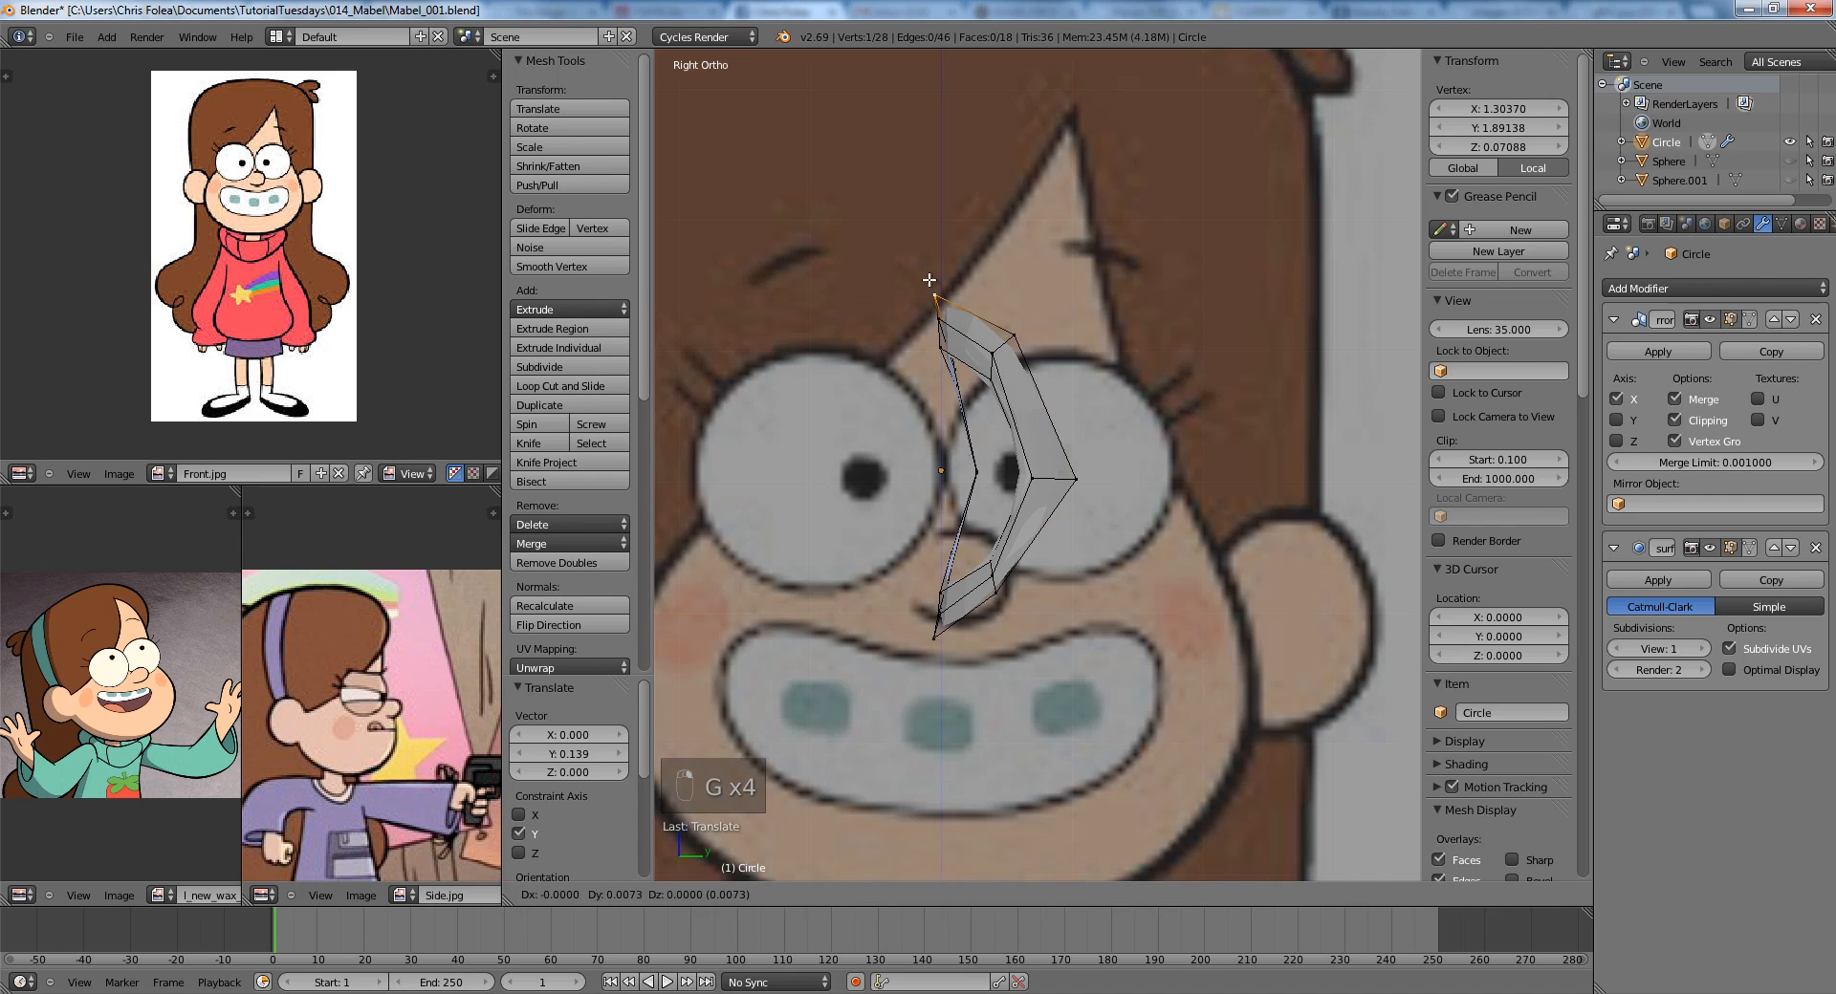
left_click(928, 264)
key("g")
right_click(1042, 333)
right_click(1019, 352)
key("g")
left_click(1008, 345)
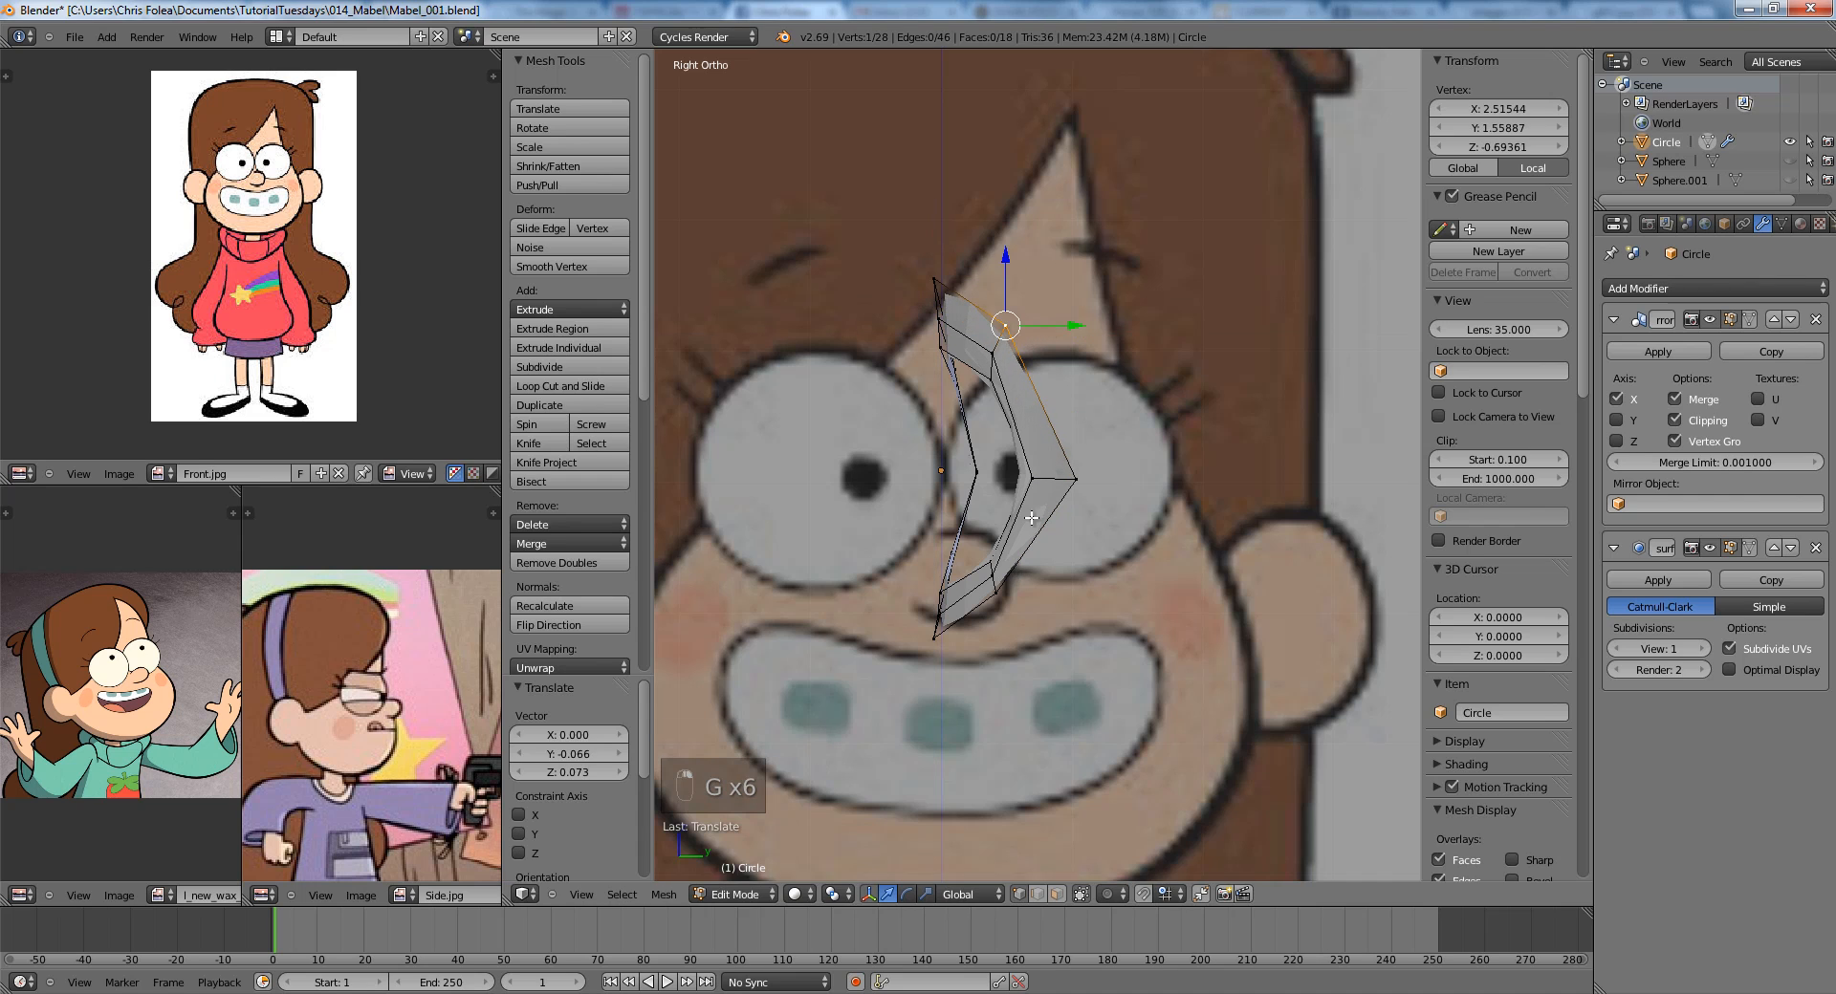
Move the outer ring's bottom vertex down, and its lower outer vertex about 0.046 back along Y and 0.106 down.
scroll(1030, 518, "up", 2)
key("z")
right_click(948, 551)
key("g")
left_click(956, 583)
right_click(1029, 489)
key("g")
left_click(1040, 508)
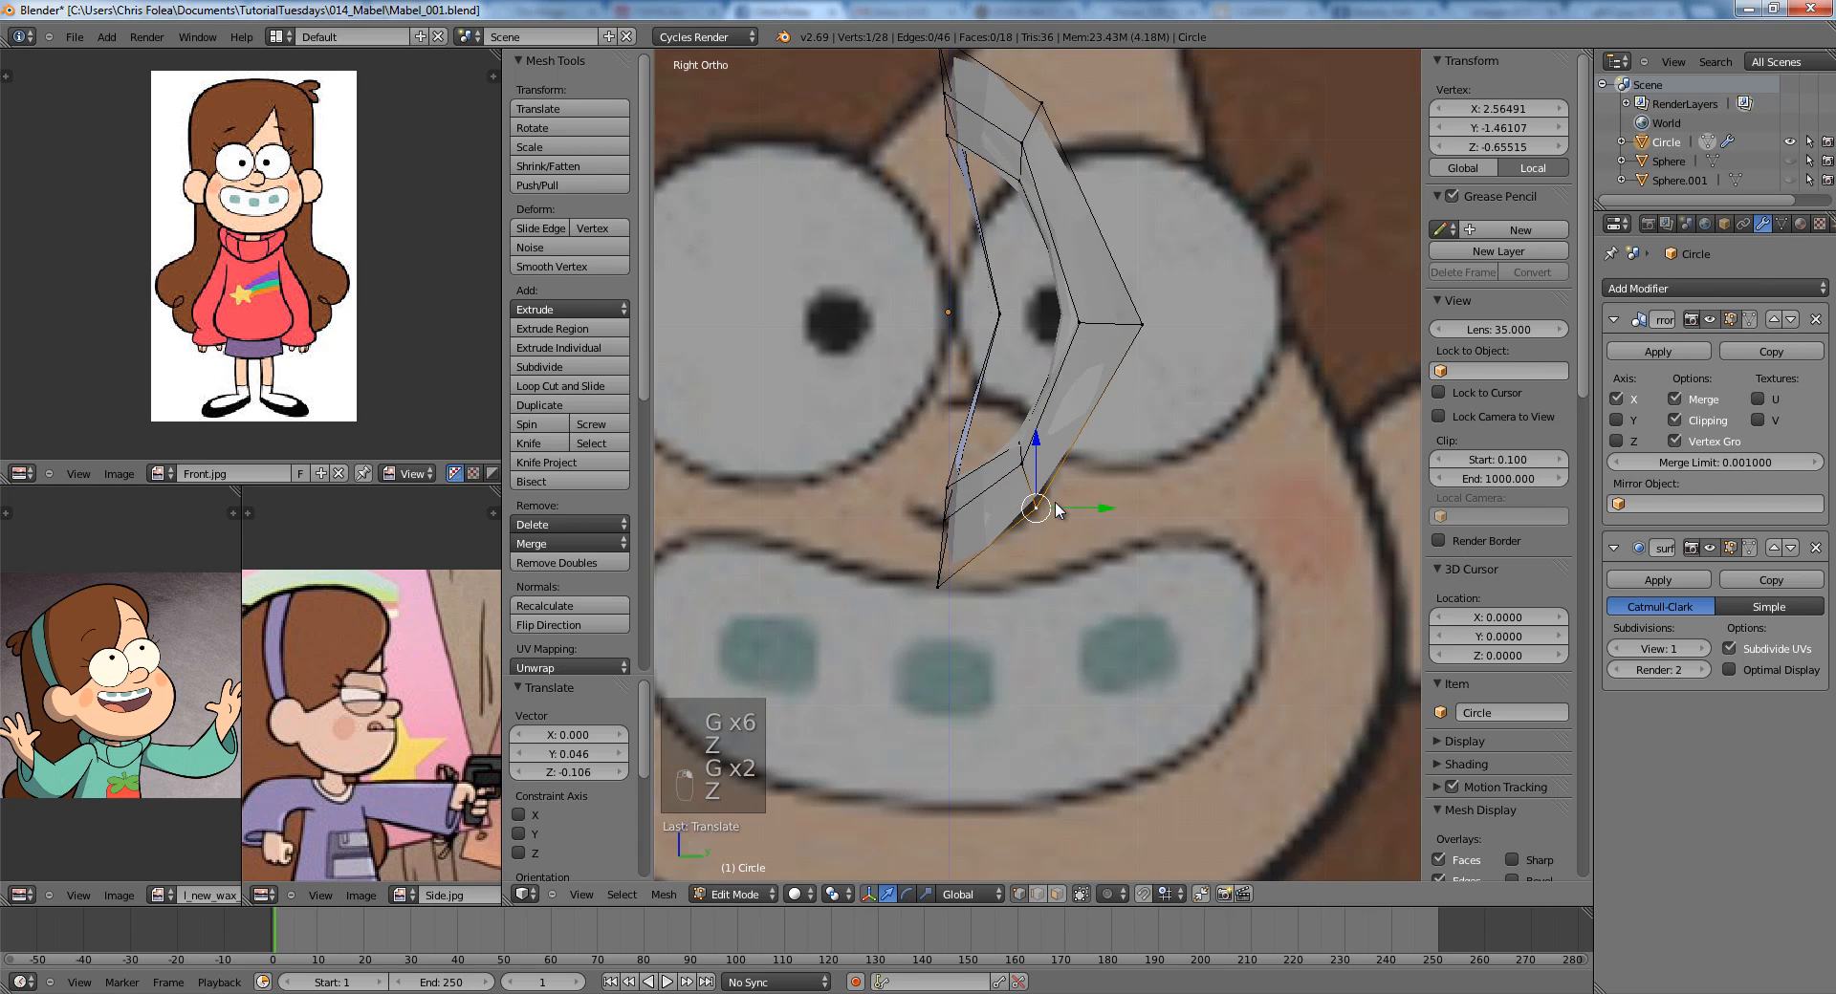
Examine the underside of the nose bridge from the front against the reference in solid and wireframe shading.
key("Tab")
key("KP_1")
scroll(1054, 501, "up", 5)
key("Tab")
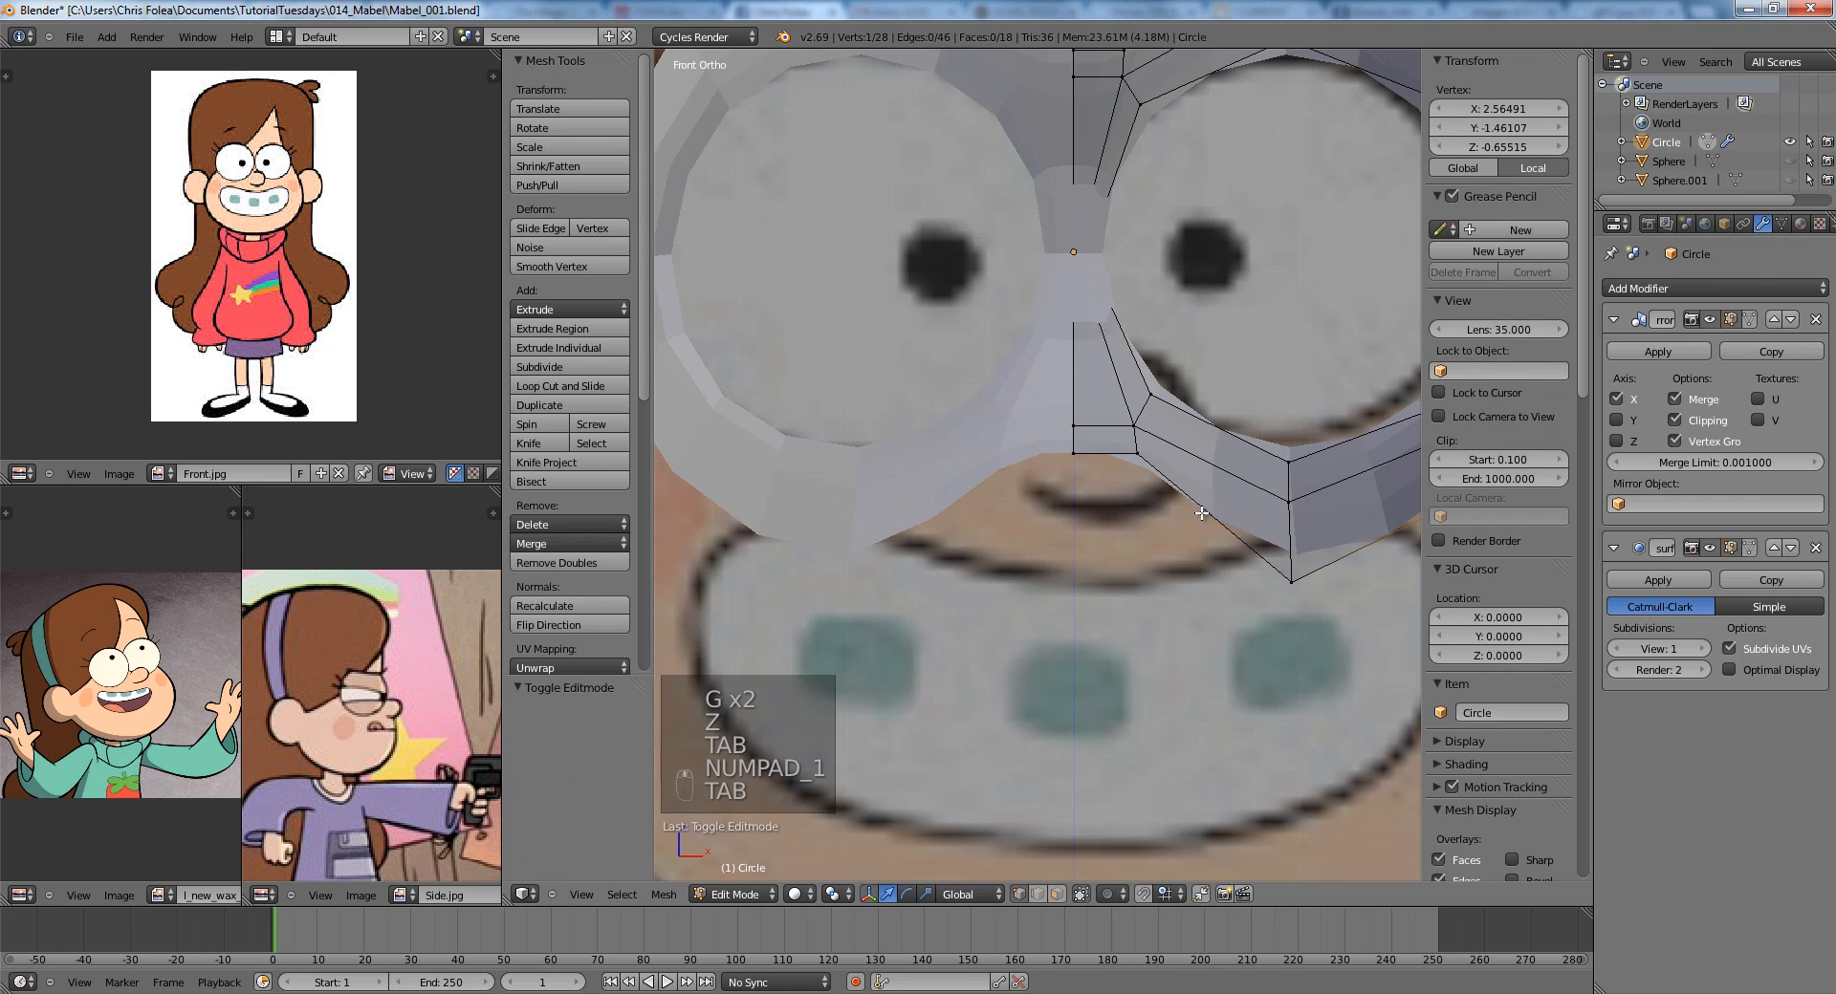
scroll(1201, 513, "up", 1)
middle_click_drag(1201, 513, 1172, 633, "shift")
key("z")
right_click(1046, 531)
key("z")
scroll(1087, 608, "down", 3)
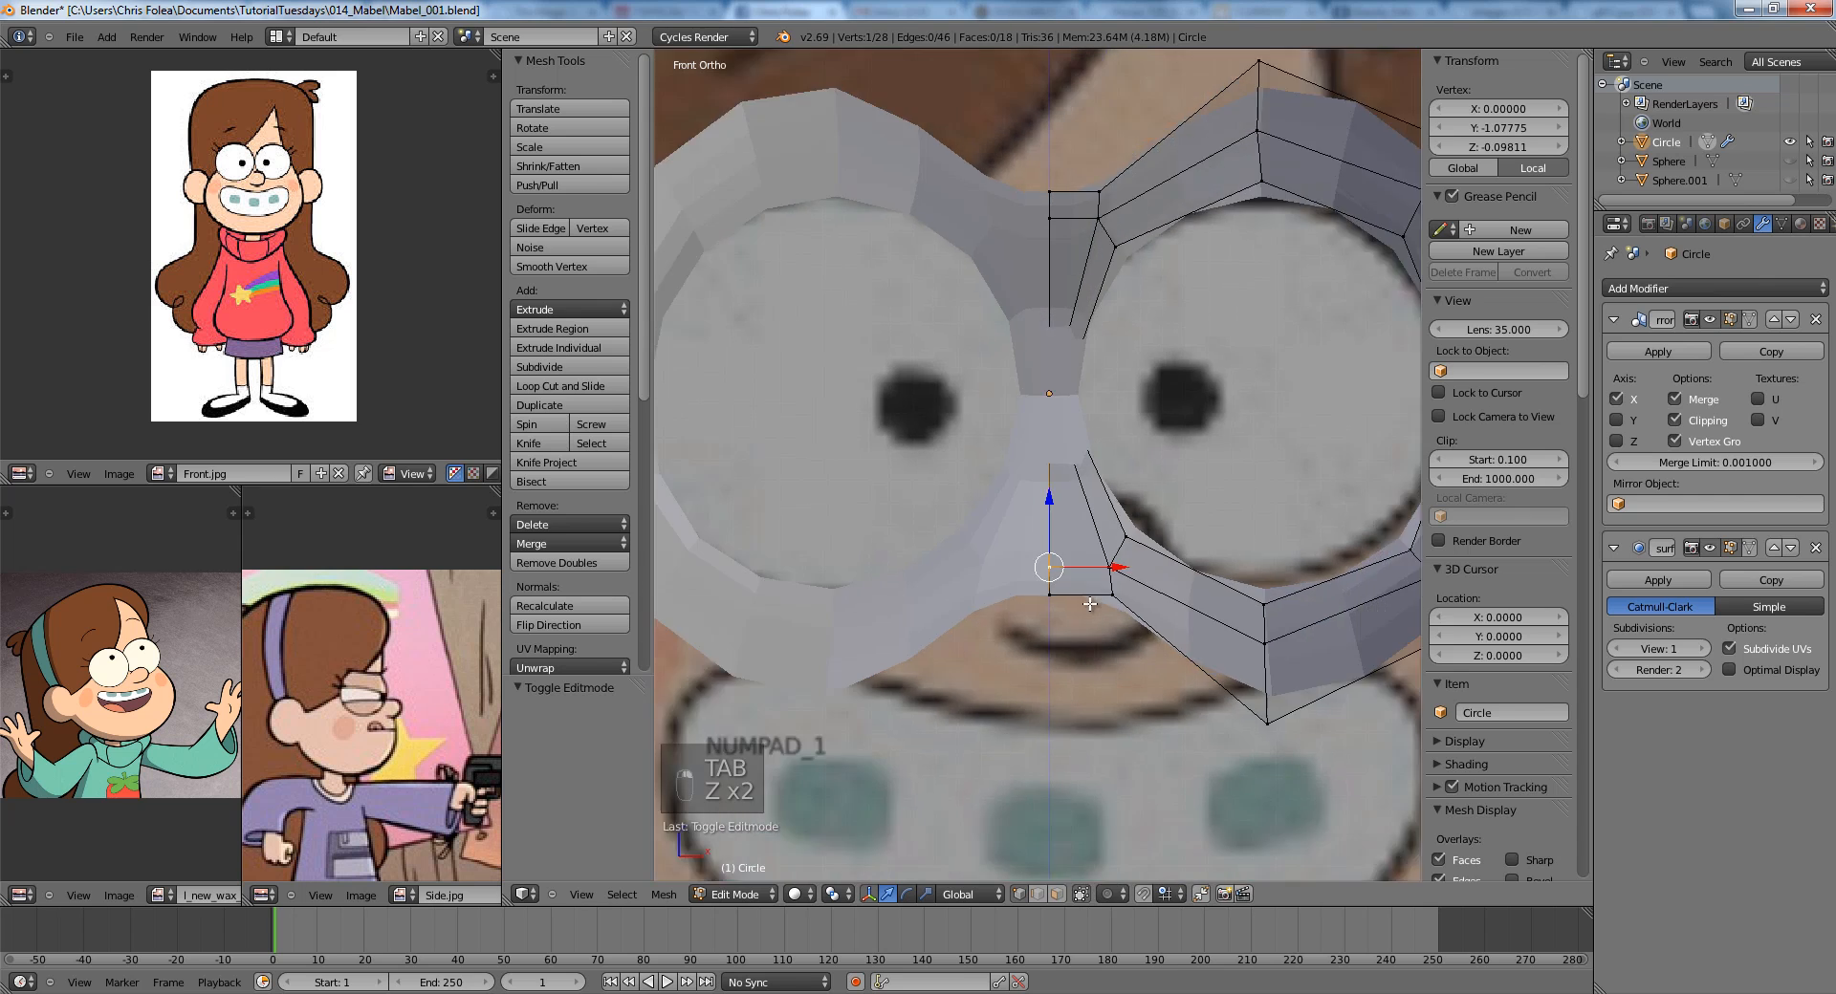
Select the four lower vertices of the nose bridge in wireframe and raise them about 0.097 along Z.
key("a")
key("z")
scroll(1115, 578, "up", 2)
right_click(1058, 521)
right_click(1114, 523, "shift")
right_click(1112, 549, "shift")
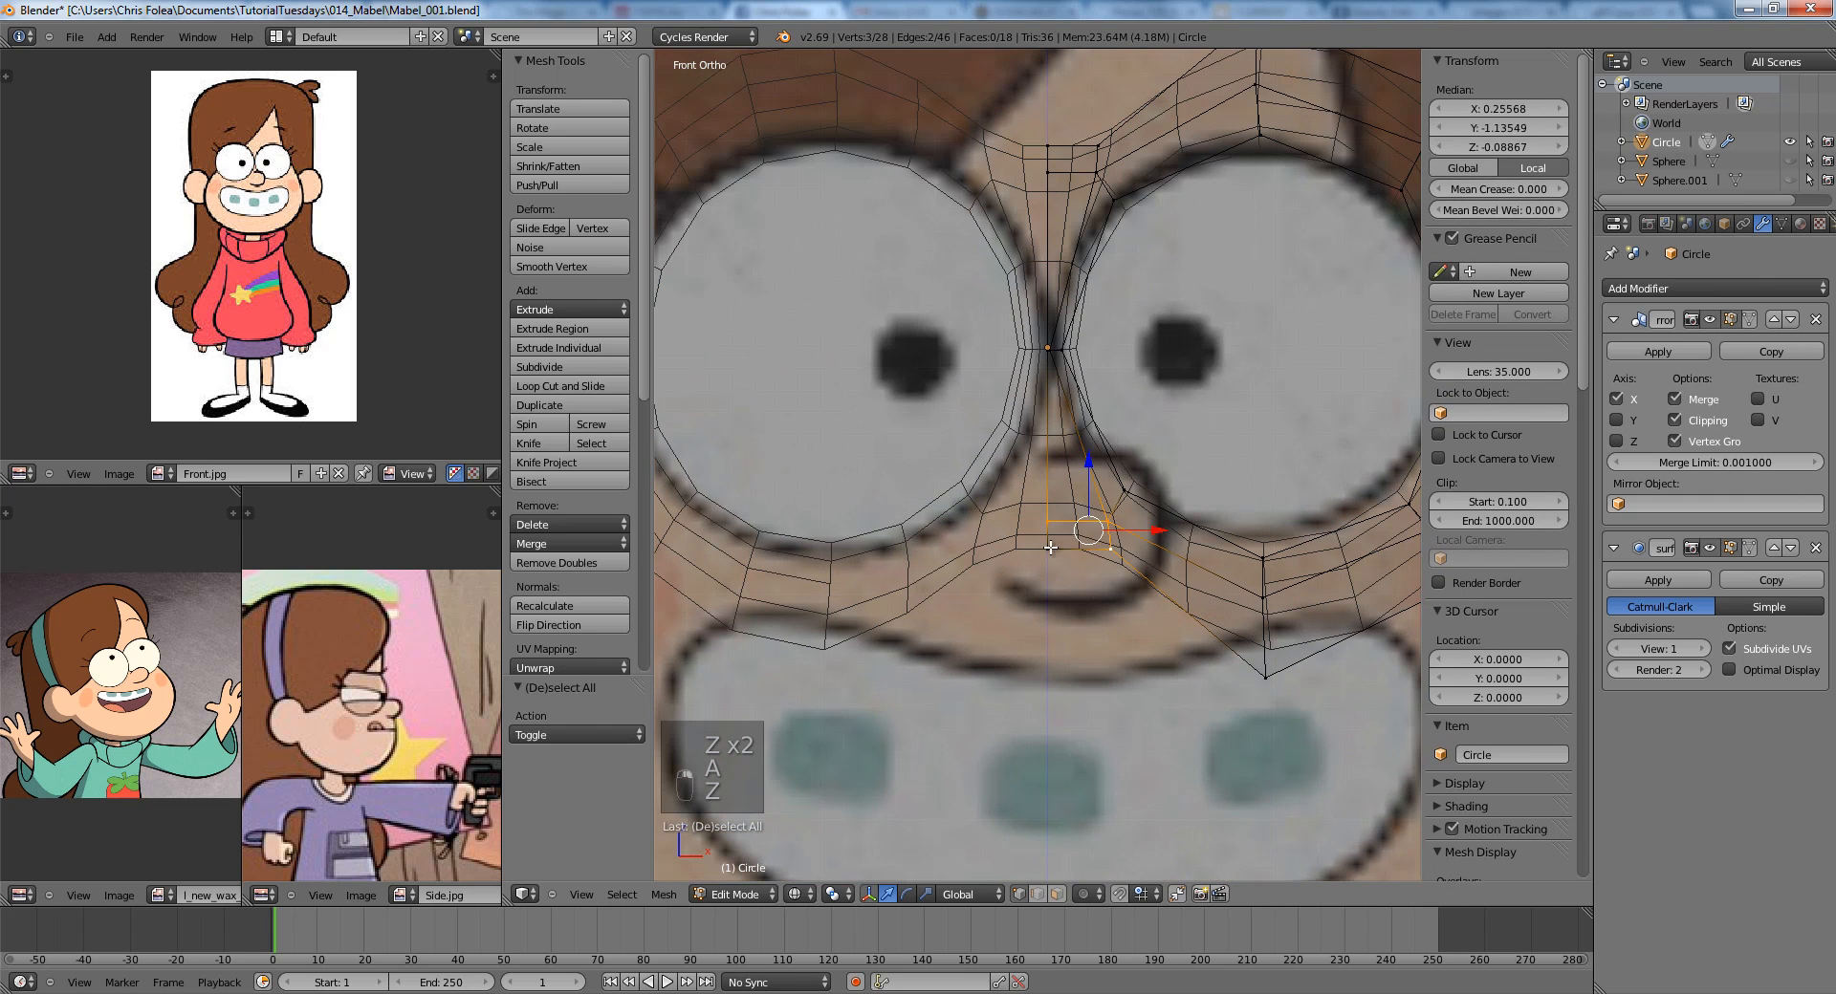
right_click(1050, 552, "shift")
key("g")
middle_click(1050, 541)
left_click(1049, 531)
key("g")
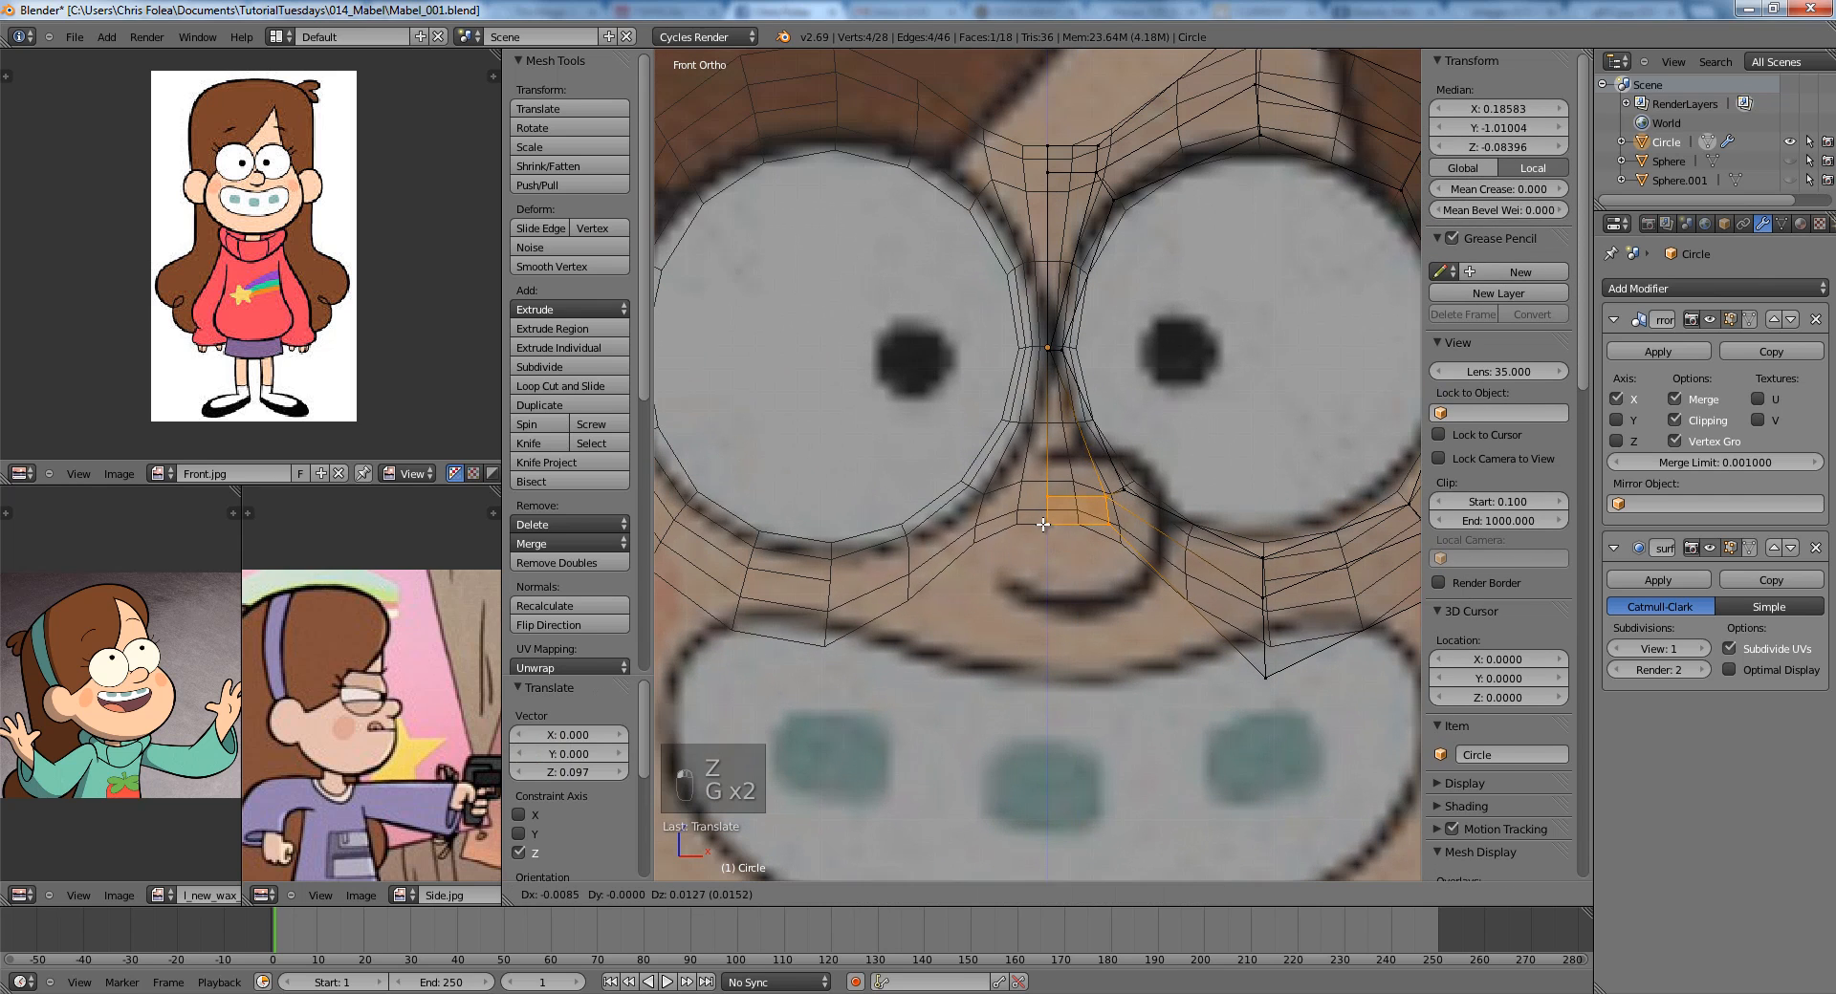
Adjust the rim vertex beside the nose and add a single loop cut across the lower bridge at the top of the nose.
right_click(1144, 504)
key("g")
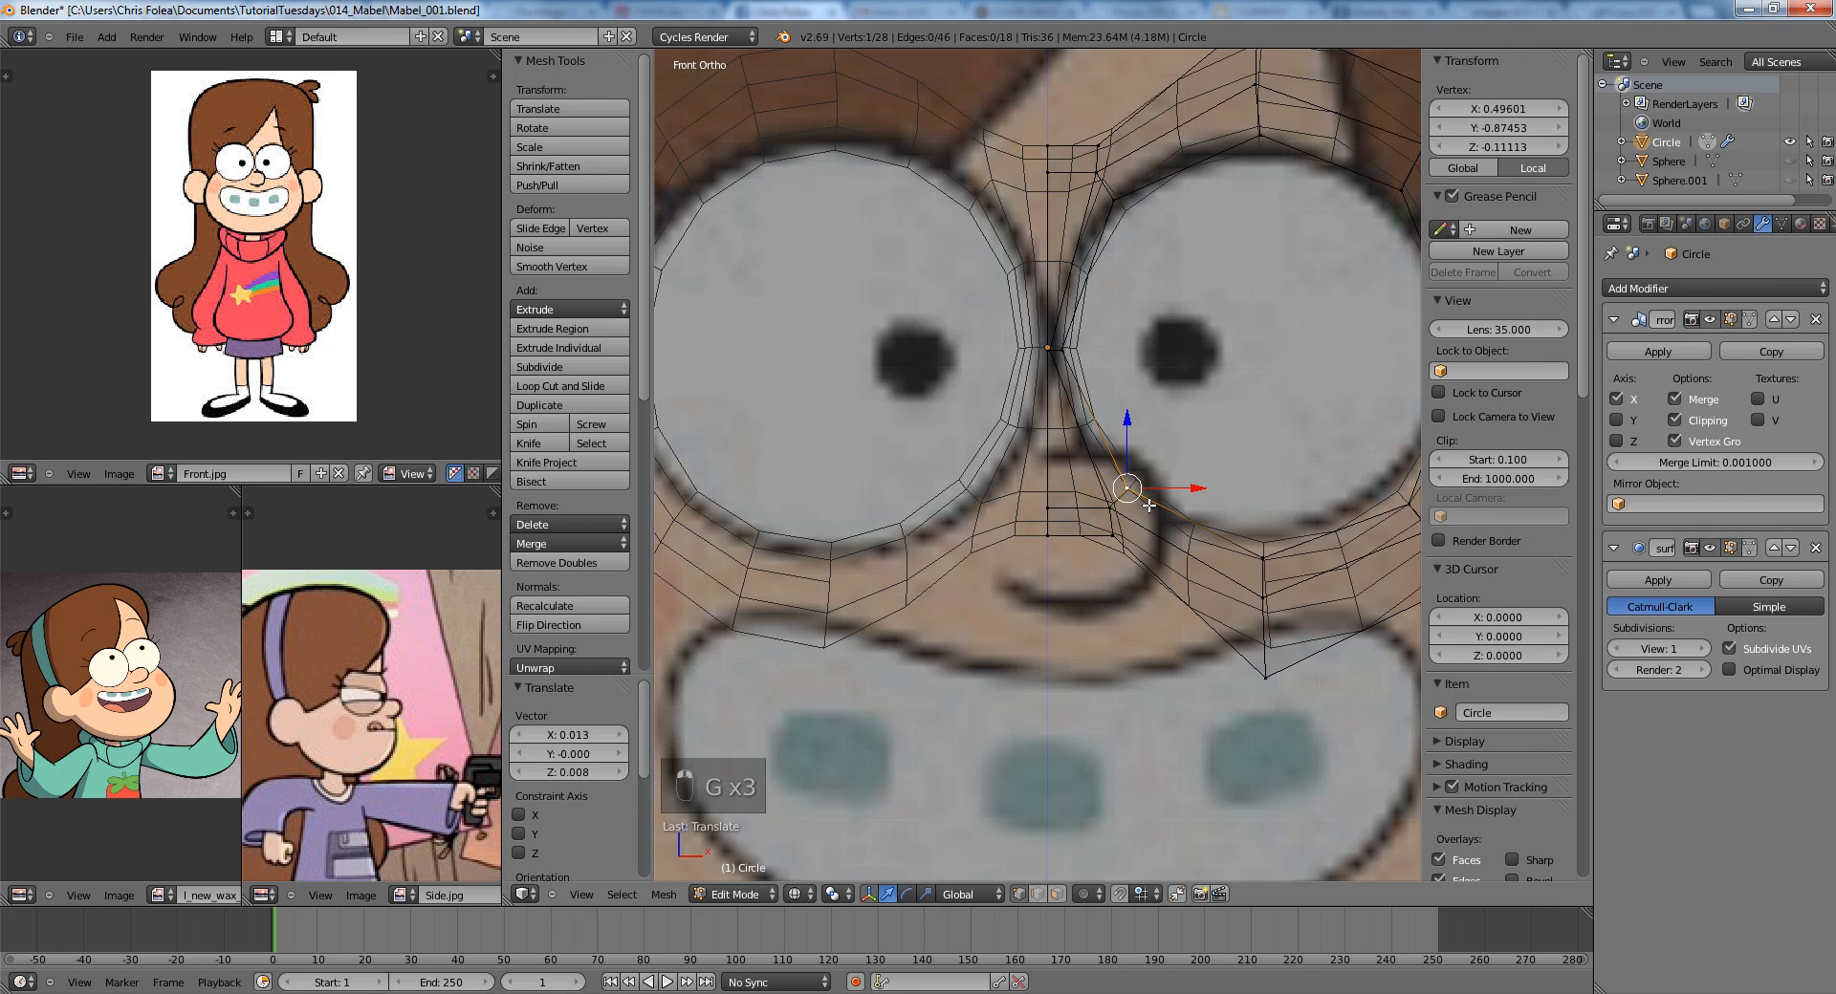
key("ctrl+r")
left_click(1098, 442)
left_click(1100, 454)
key("g")
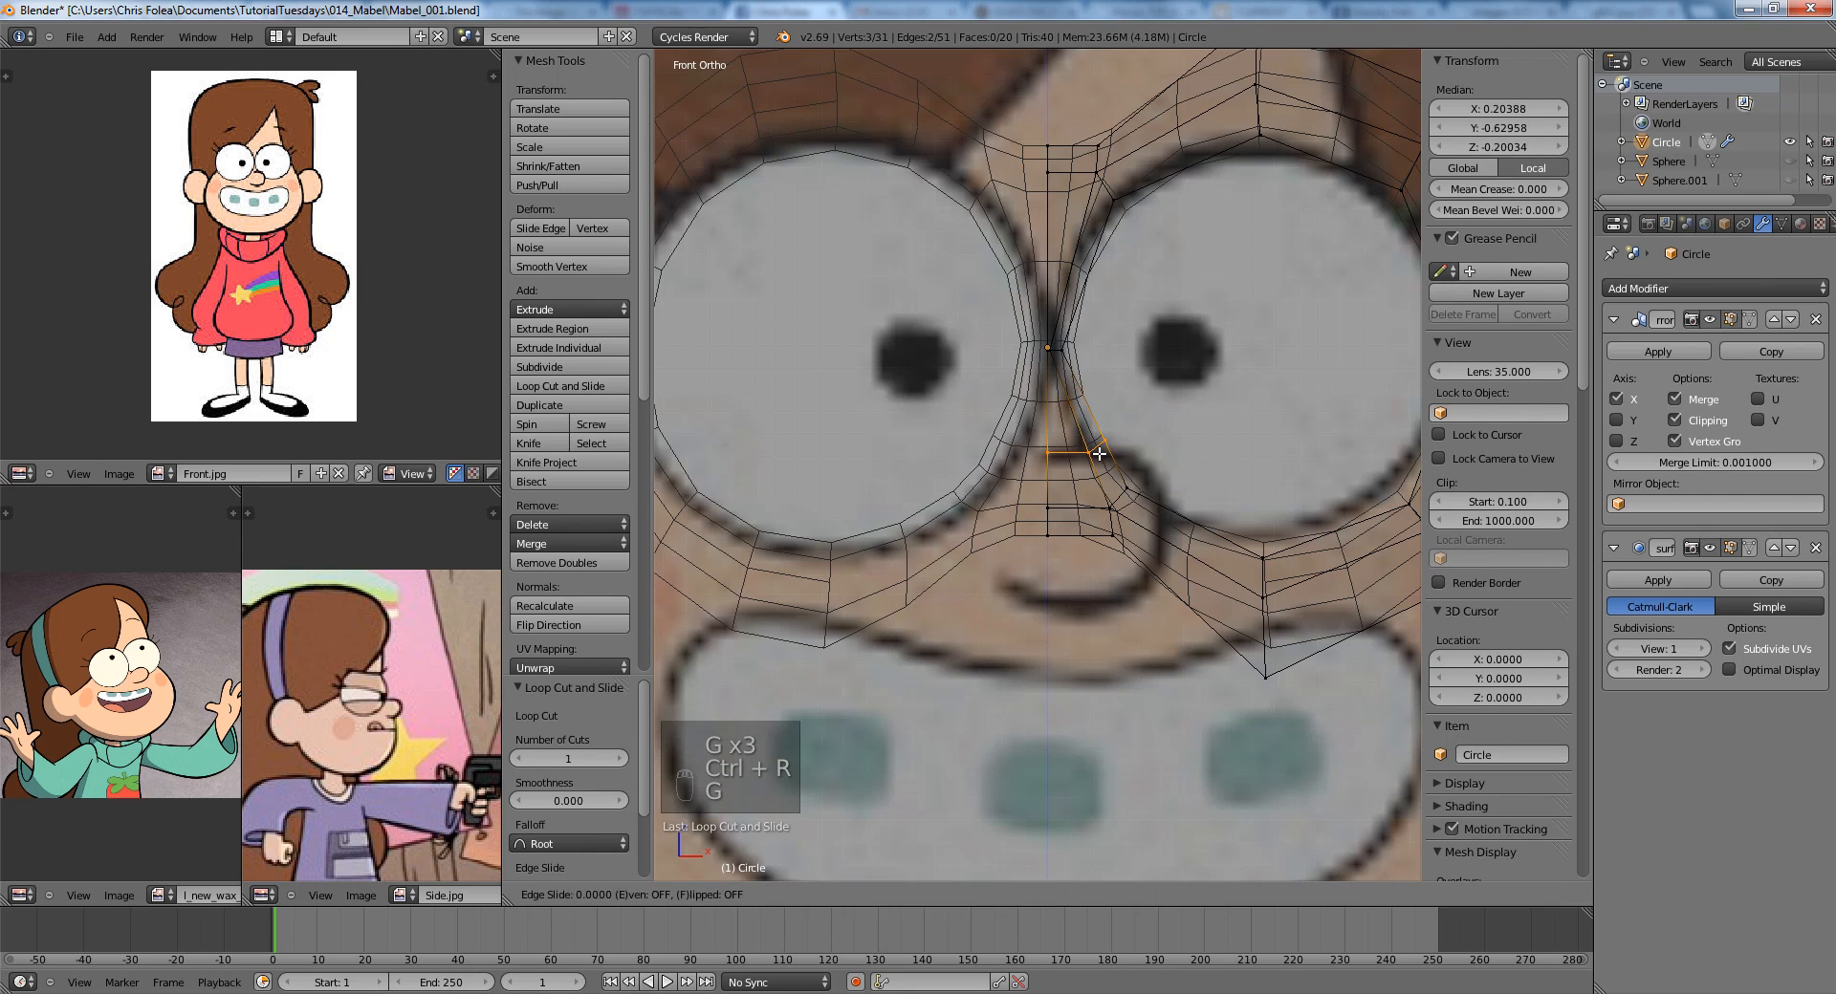
left_click(1094, 458)
Box-select the loop cut's two outer vertices beside the nose and move them about 0.063 towards the centre.
key("a")
key("b")
left_click_drag(1064, 426, 1124, 469)
key("g")
left_click(1114, 468)
key("g")
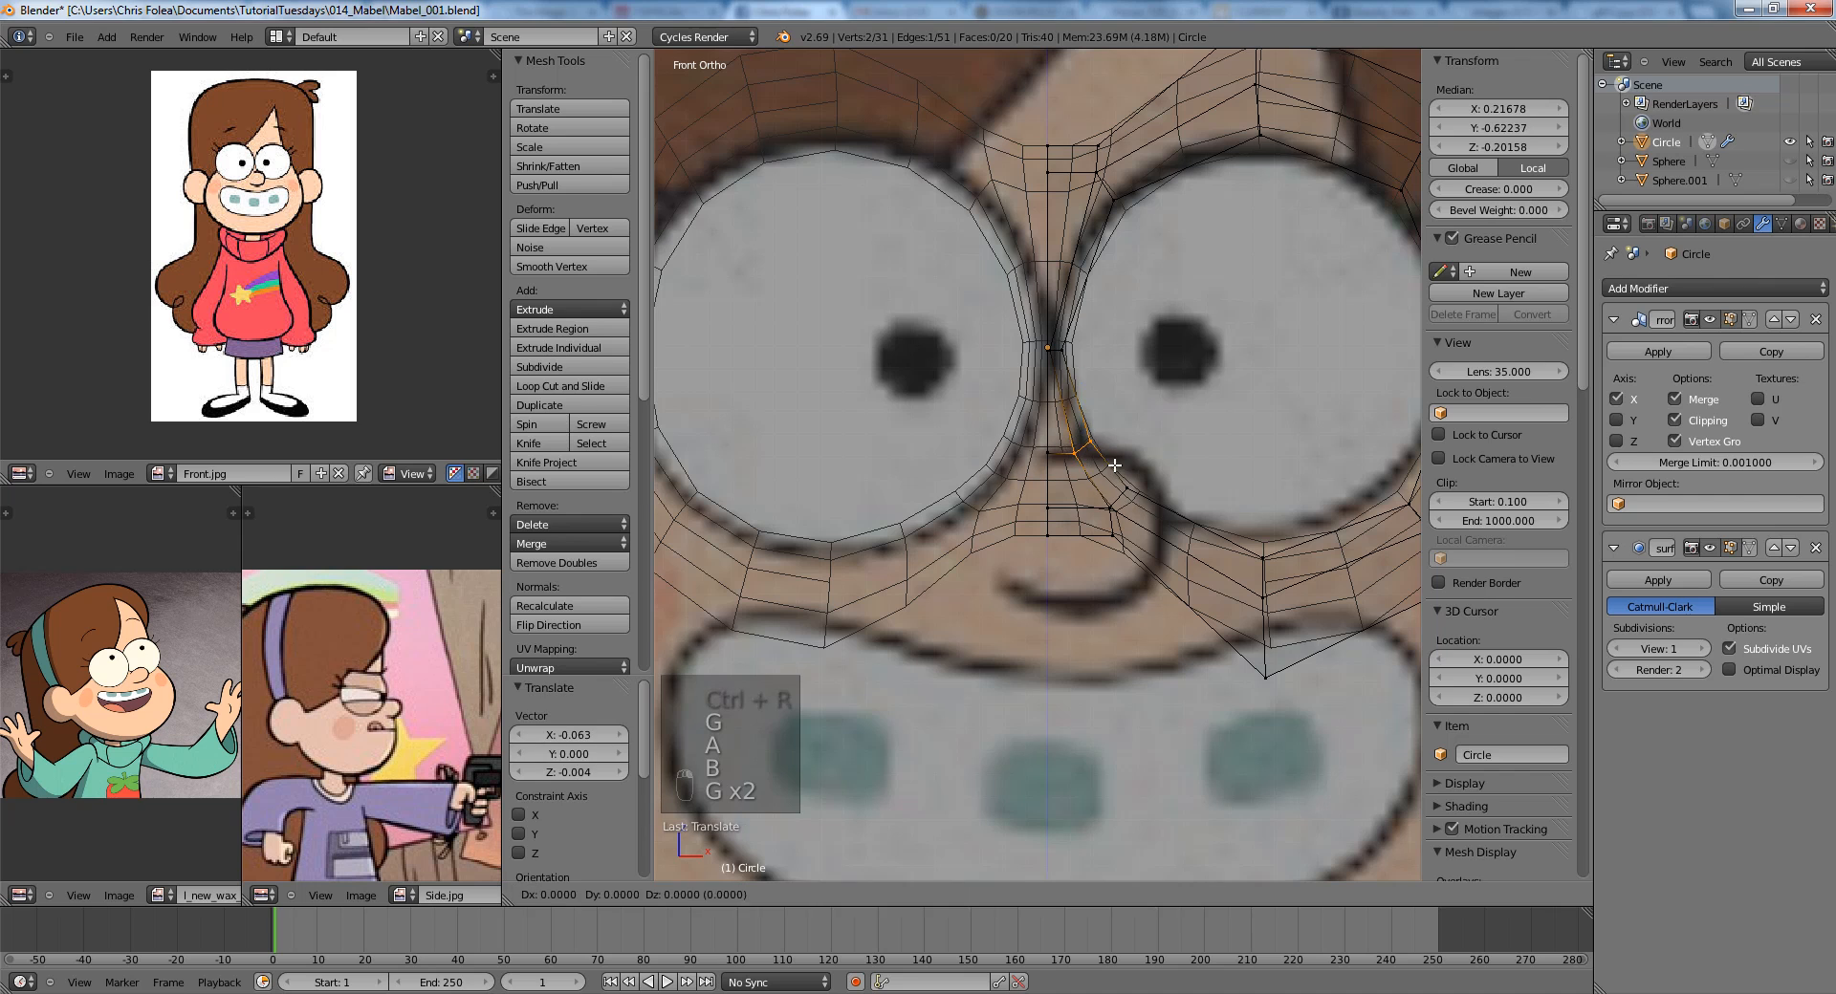
Examine the overall shape of both eye rims from the front and the right side.
key("z")
key("Tab")
scroll(1138, 519, "down", 5)
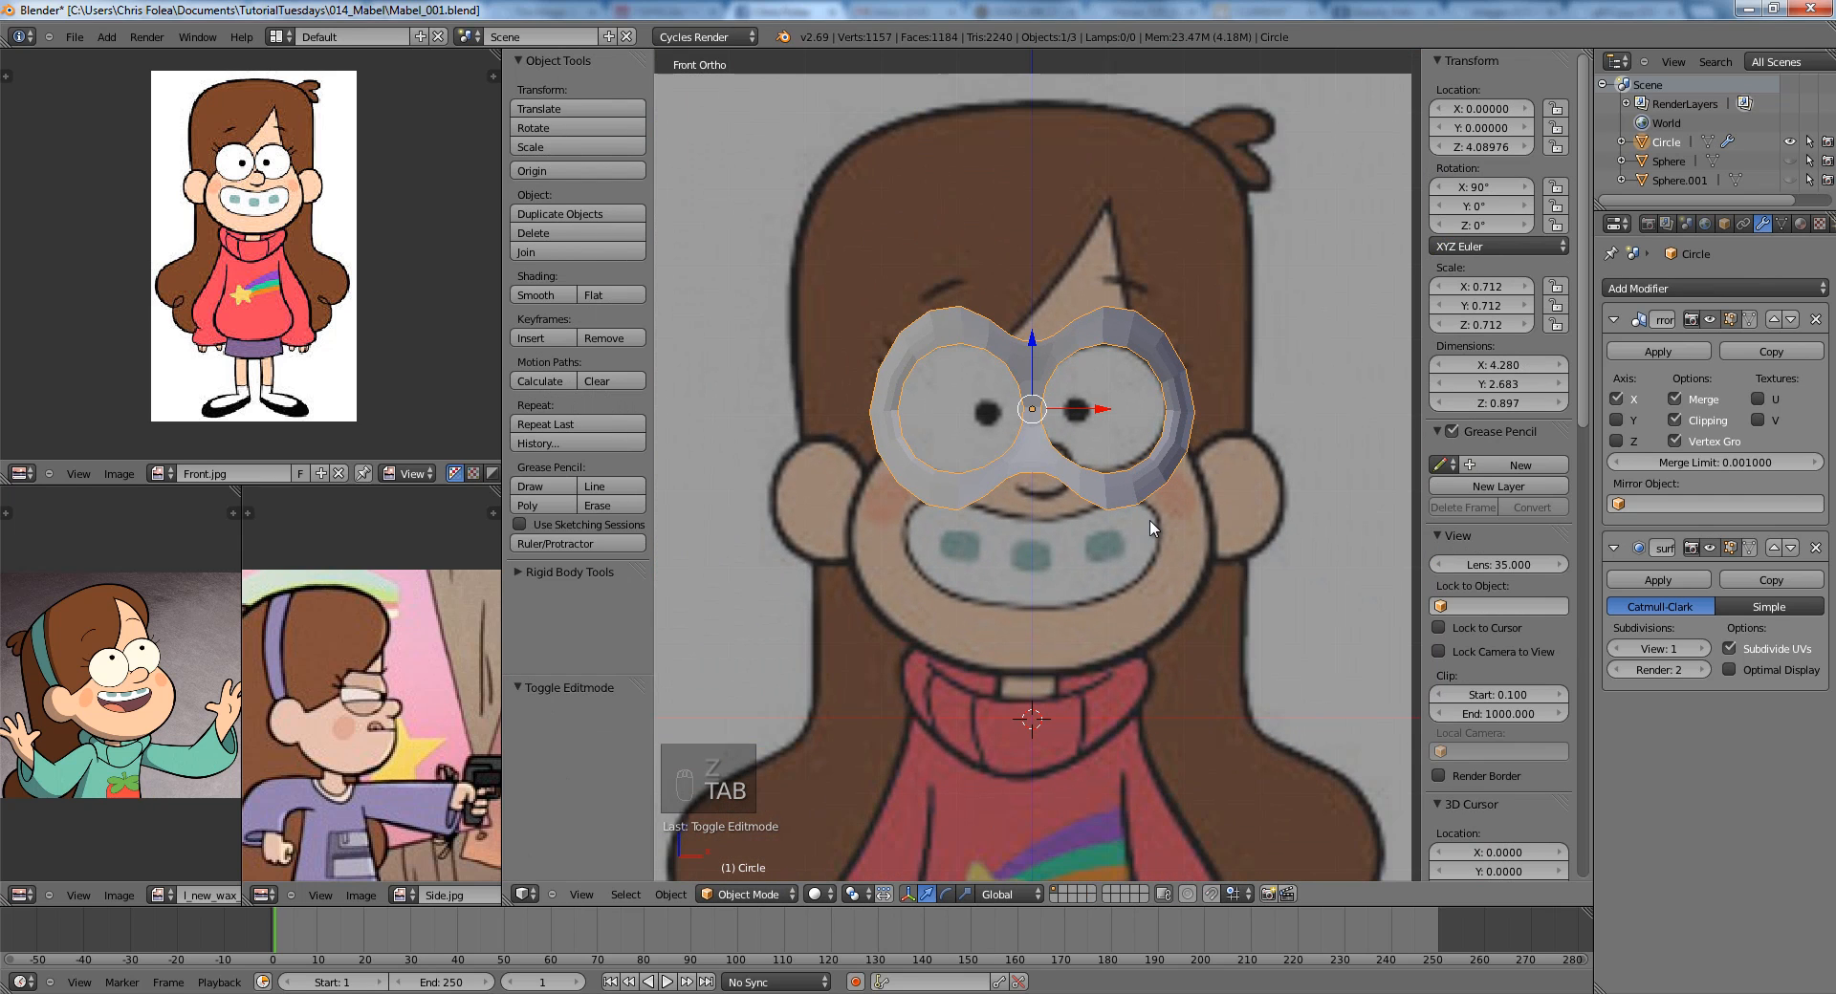
key("KP_3")
scroll(1147, 526, "up", 3)
key("Tab")
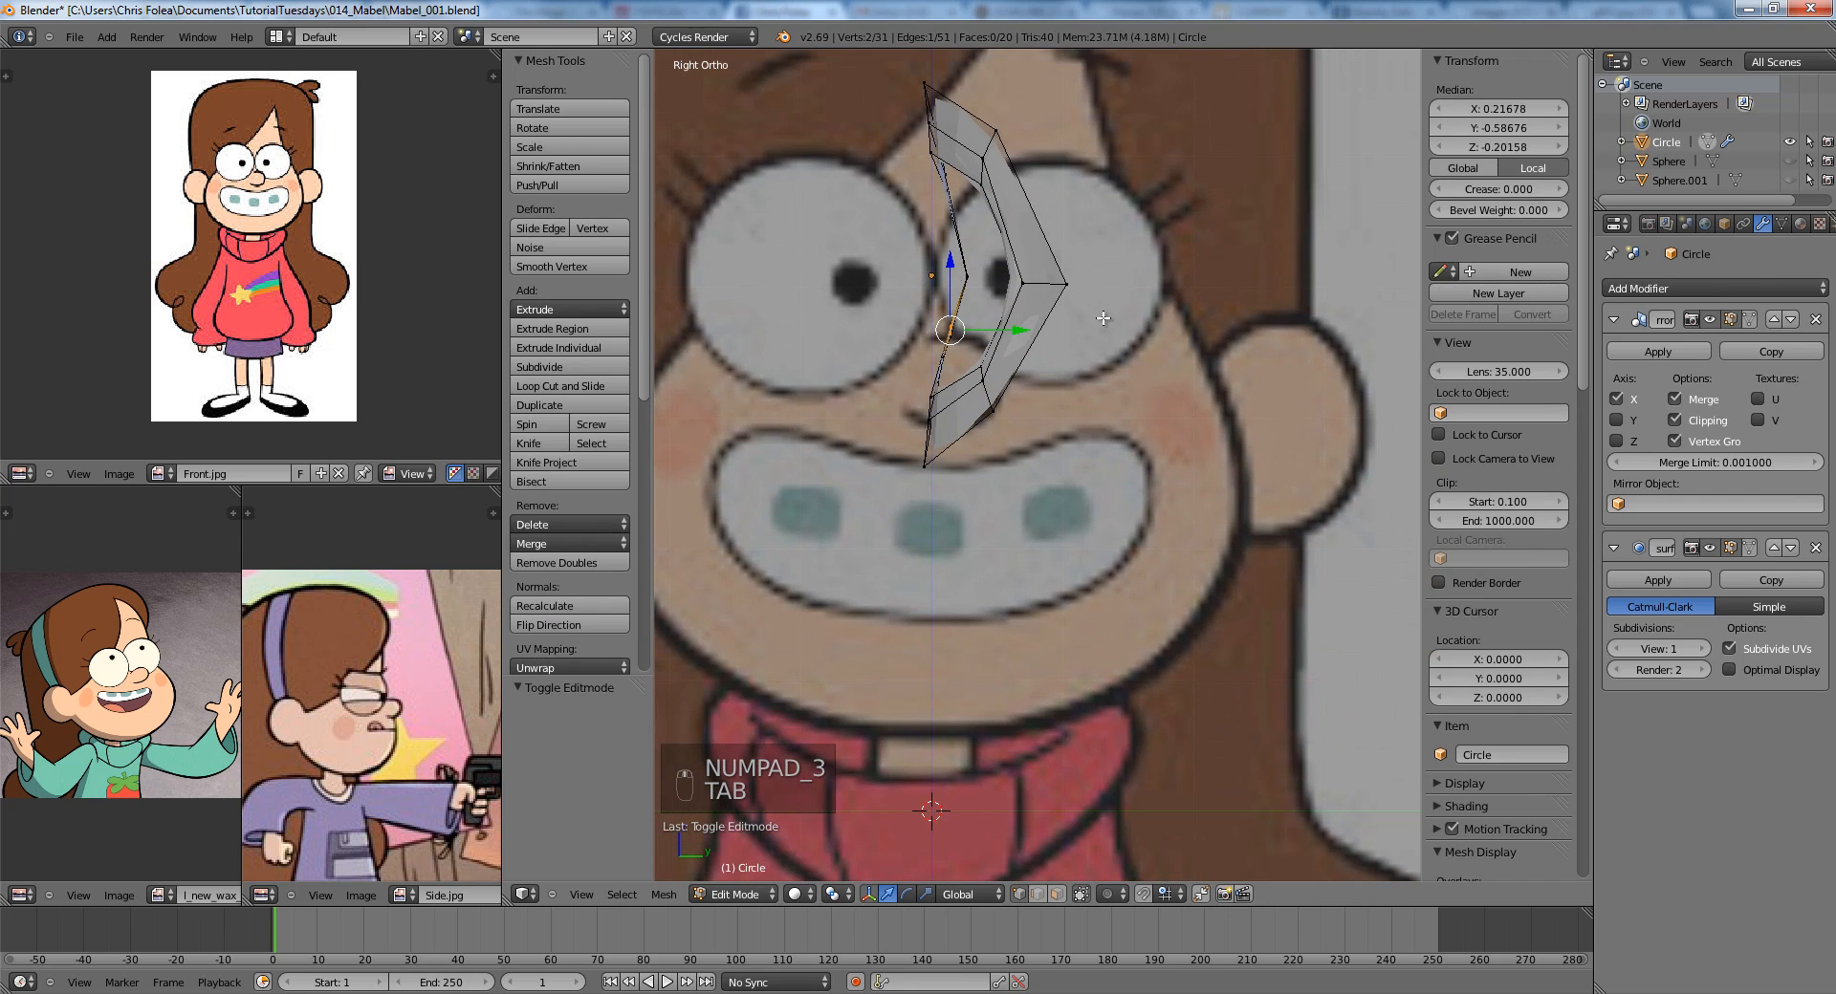
scroll(1026, 503, "down", 3)
key("a")
key("a")
key("z")
scroll(1026, 503, "up", 3)
key("KP_1")
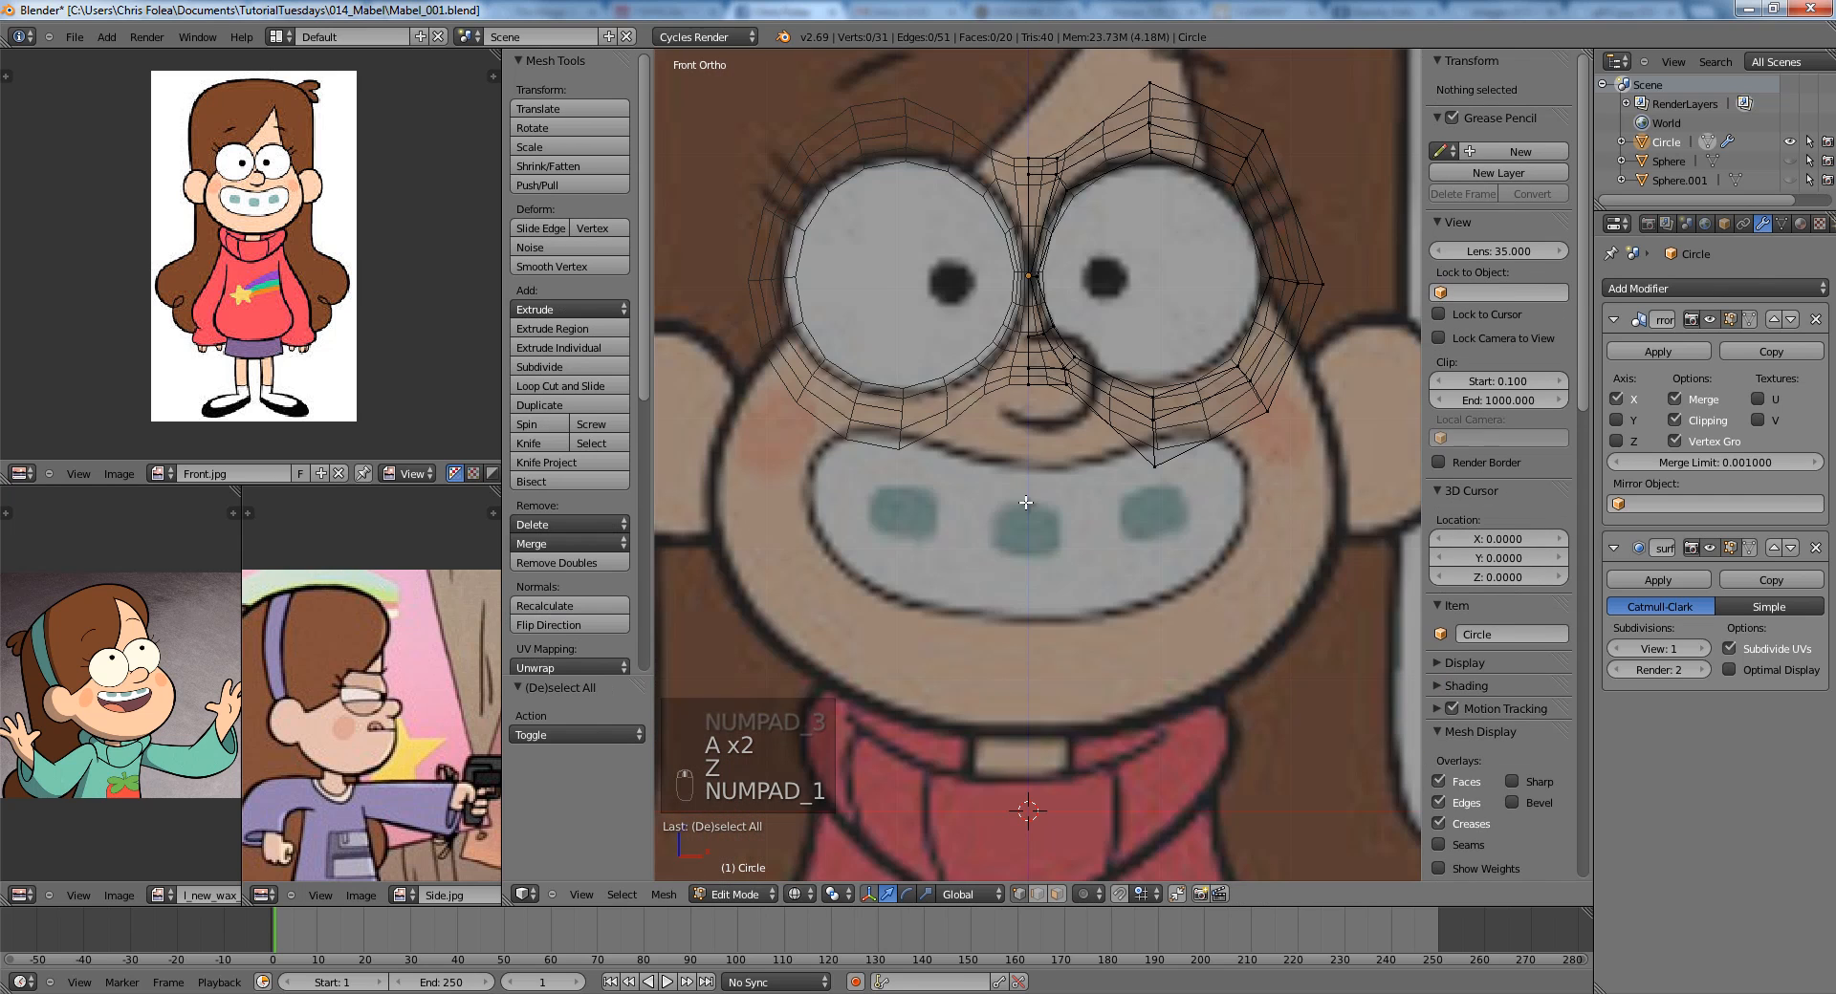
Raise the outer ring's bottom vertex along Z and adjust its lower outer vertex to follow the cheek.
scroll(1100, 574, "up", 3)
right_click(1102, 624)
key("g")
key("g")
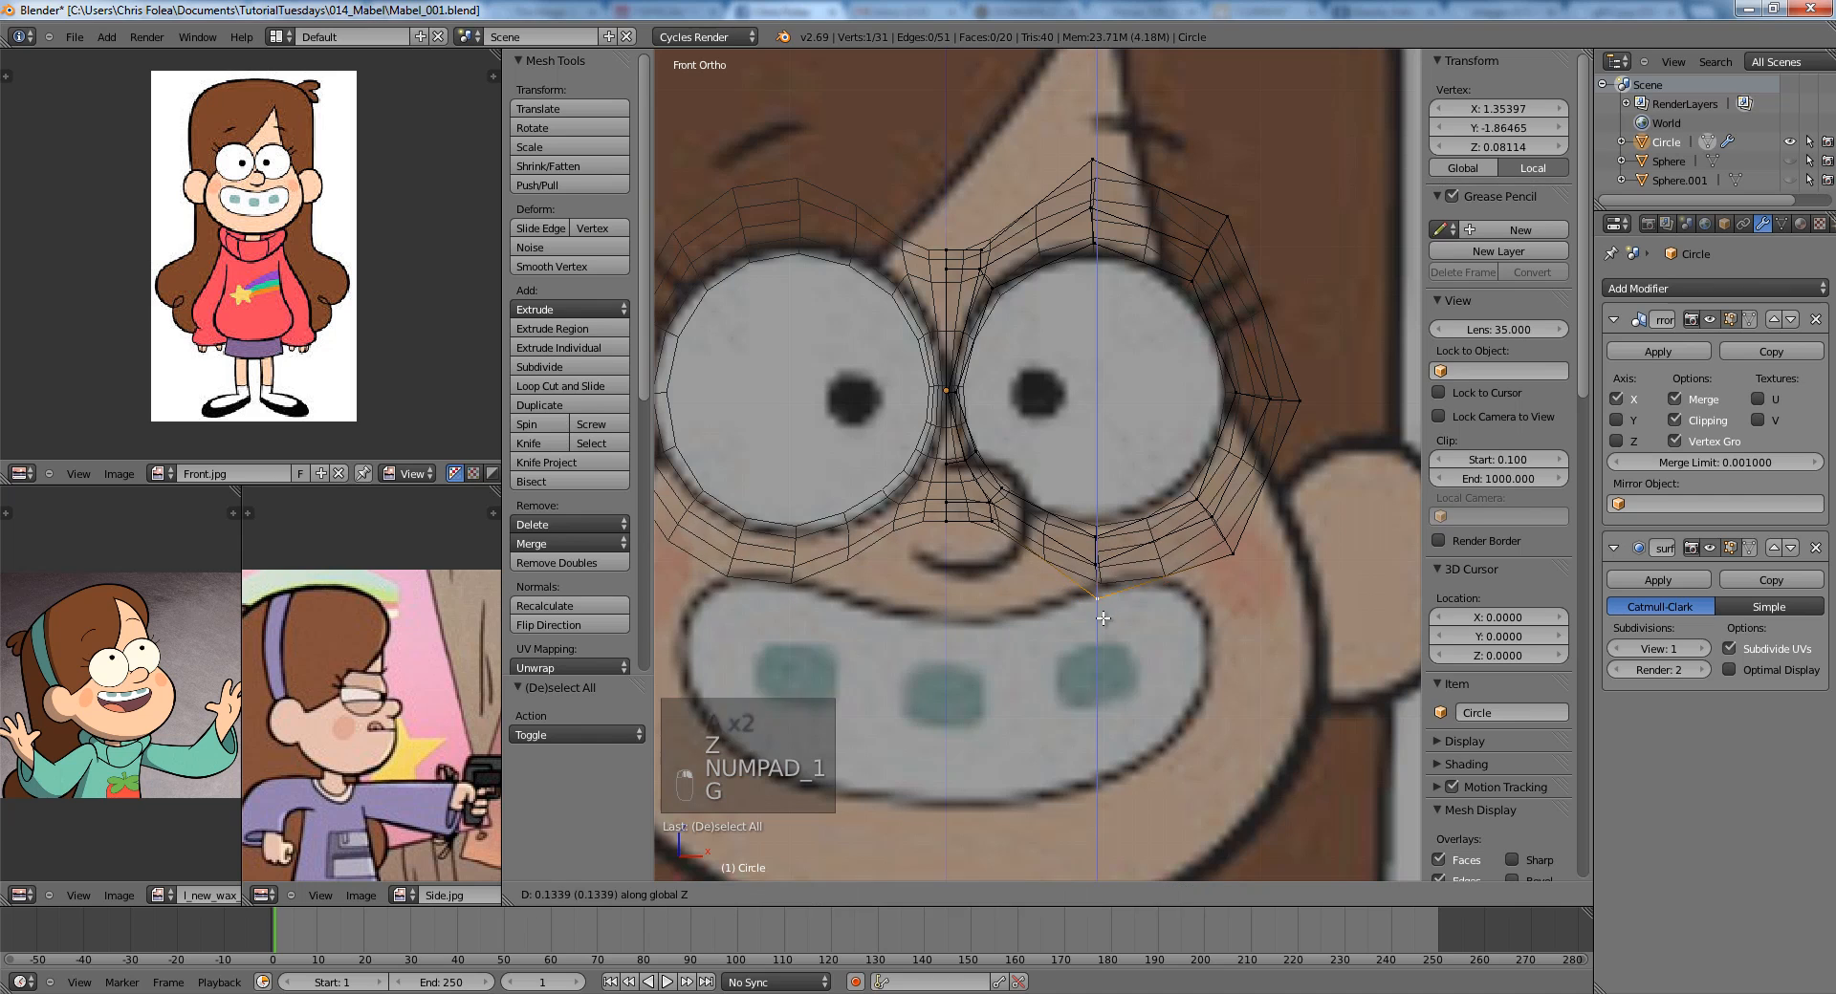
left_click(1112, 560)
key("g")
key("g")
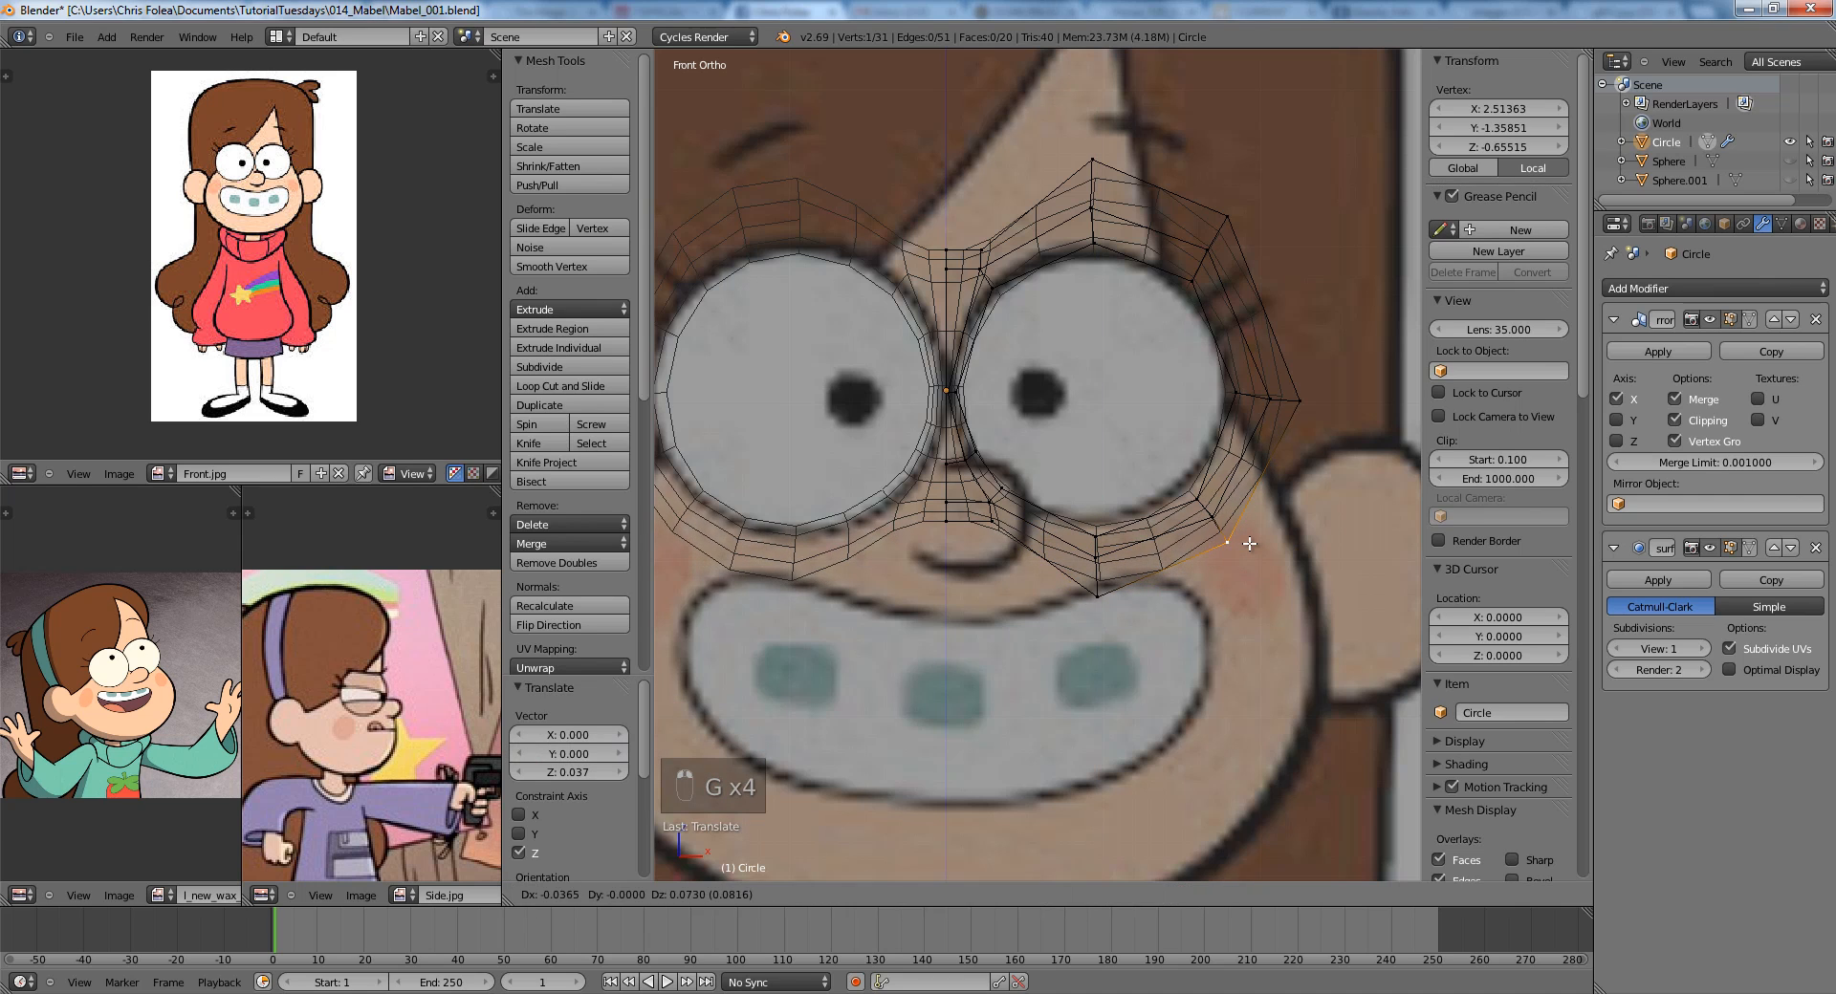
Add an 8-vertex circle of radius 1 to the face mesh and rotate it 90° about X to face the front.
scroll(1256, 543, "down", 2)
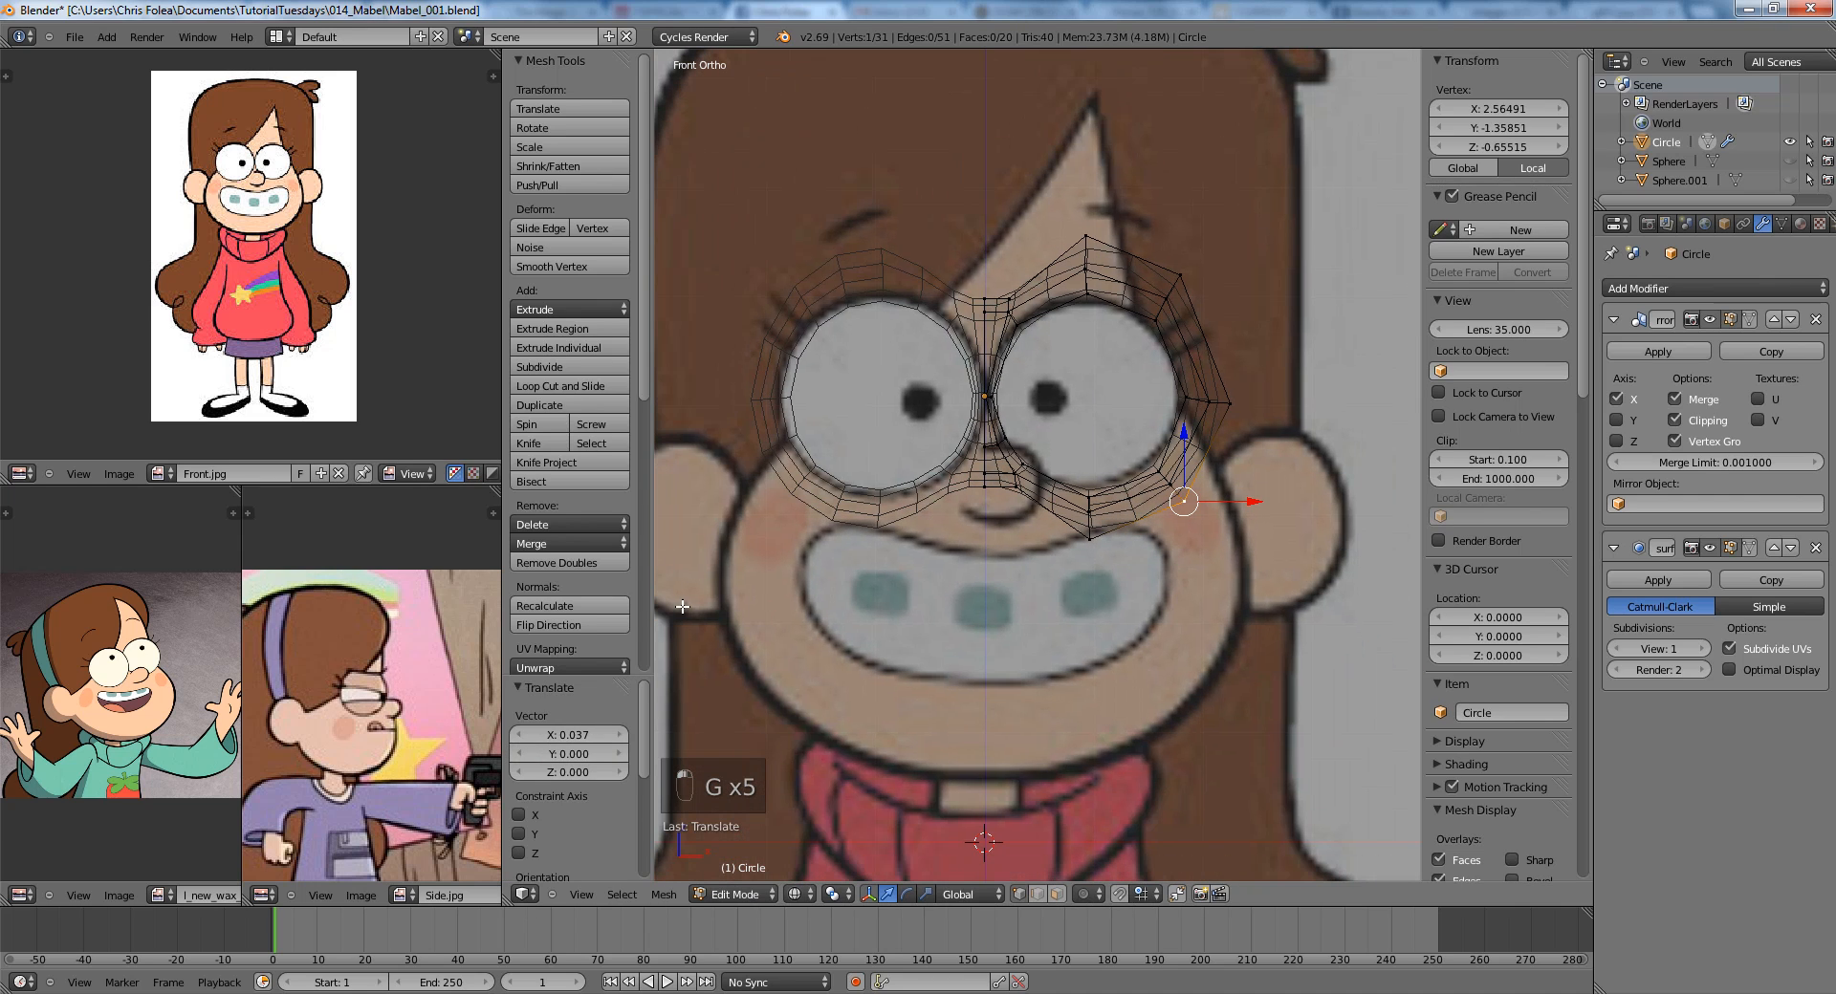
scroll(172, 687, "up", 4)
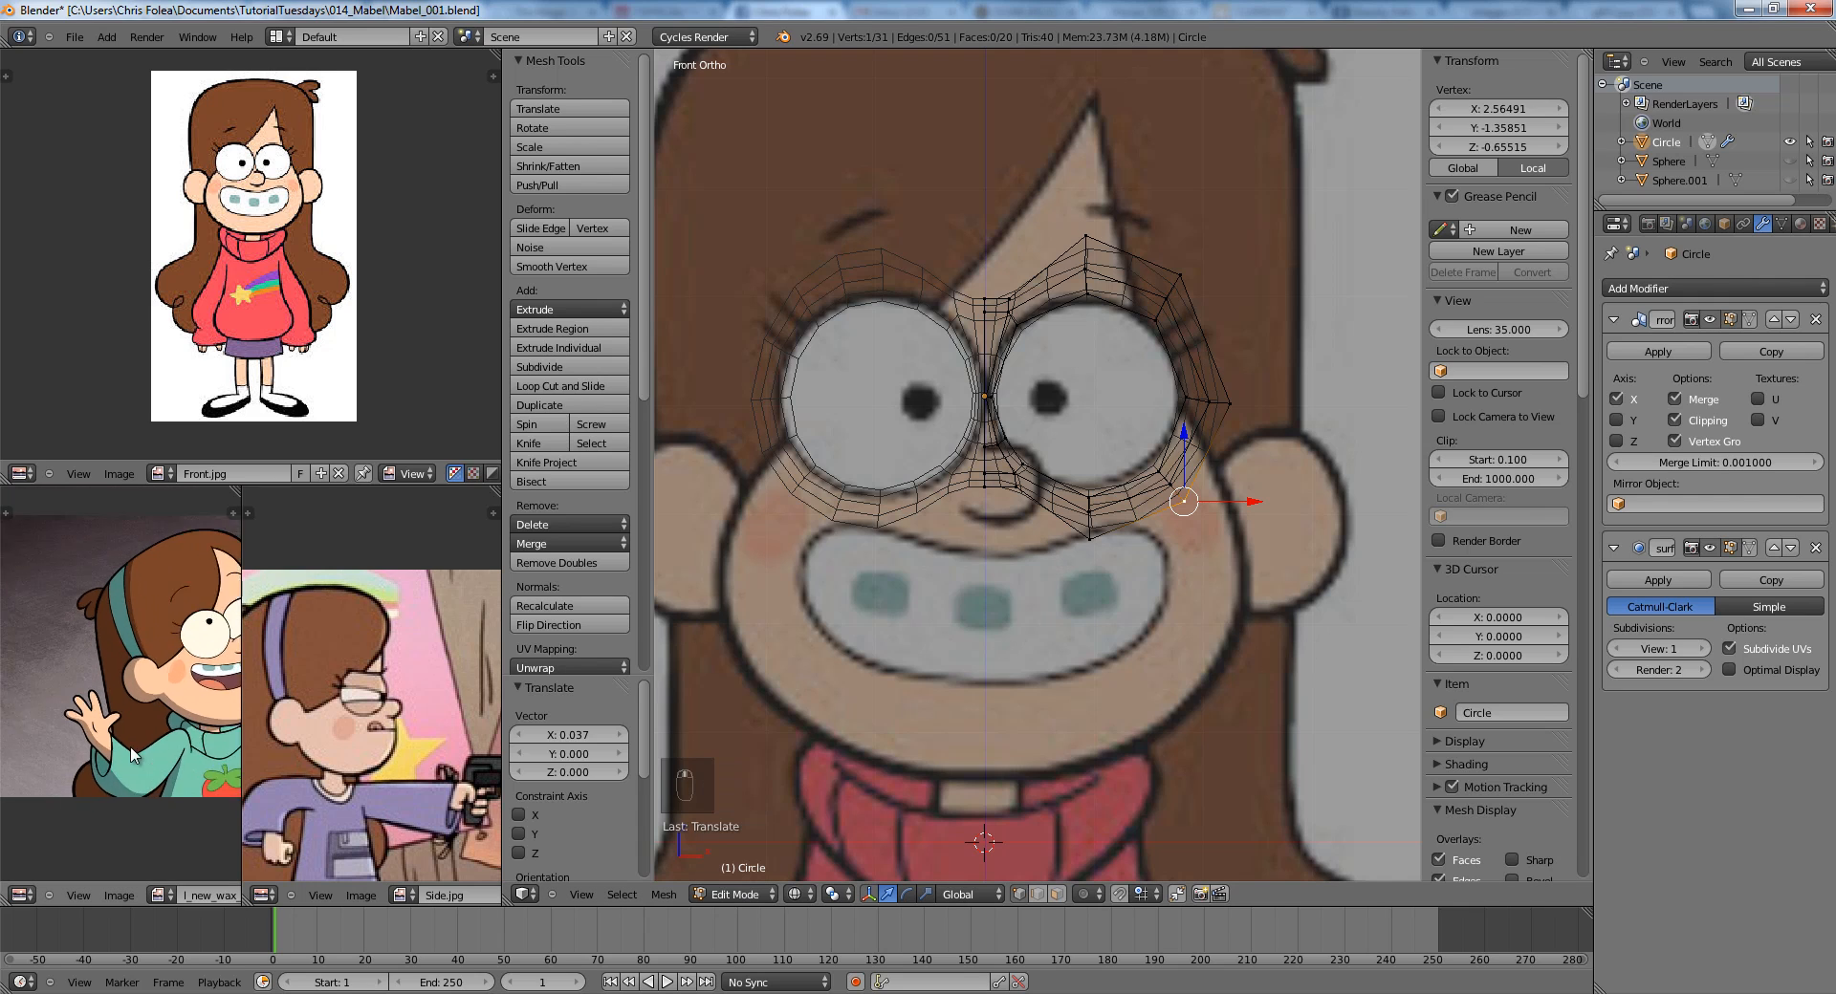
scroll(1109, 599, "up", 2)
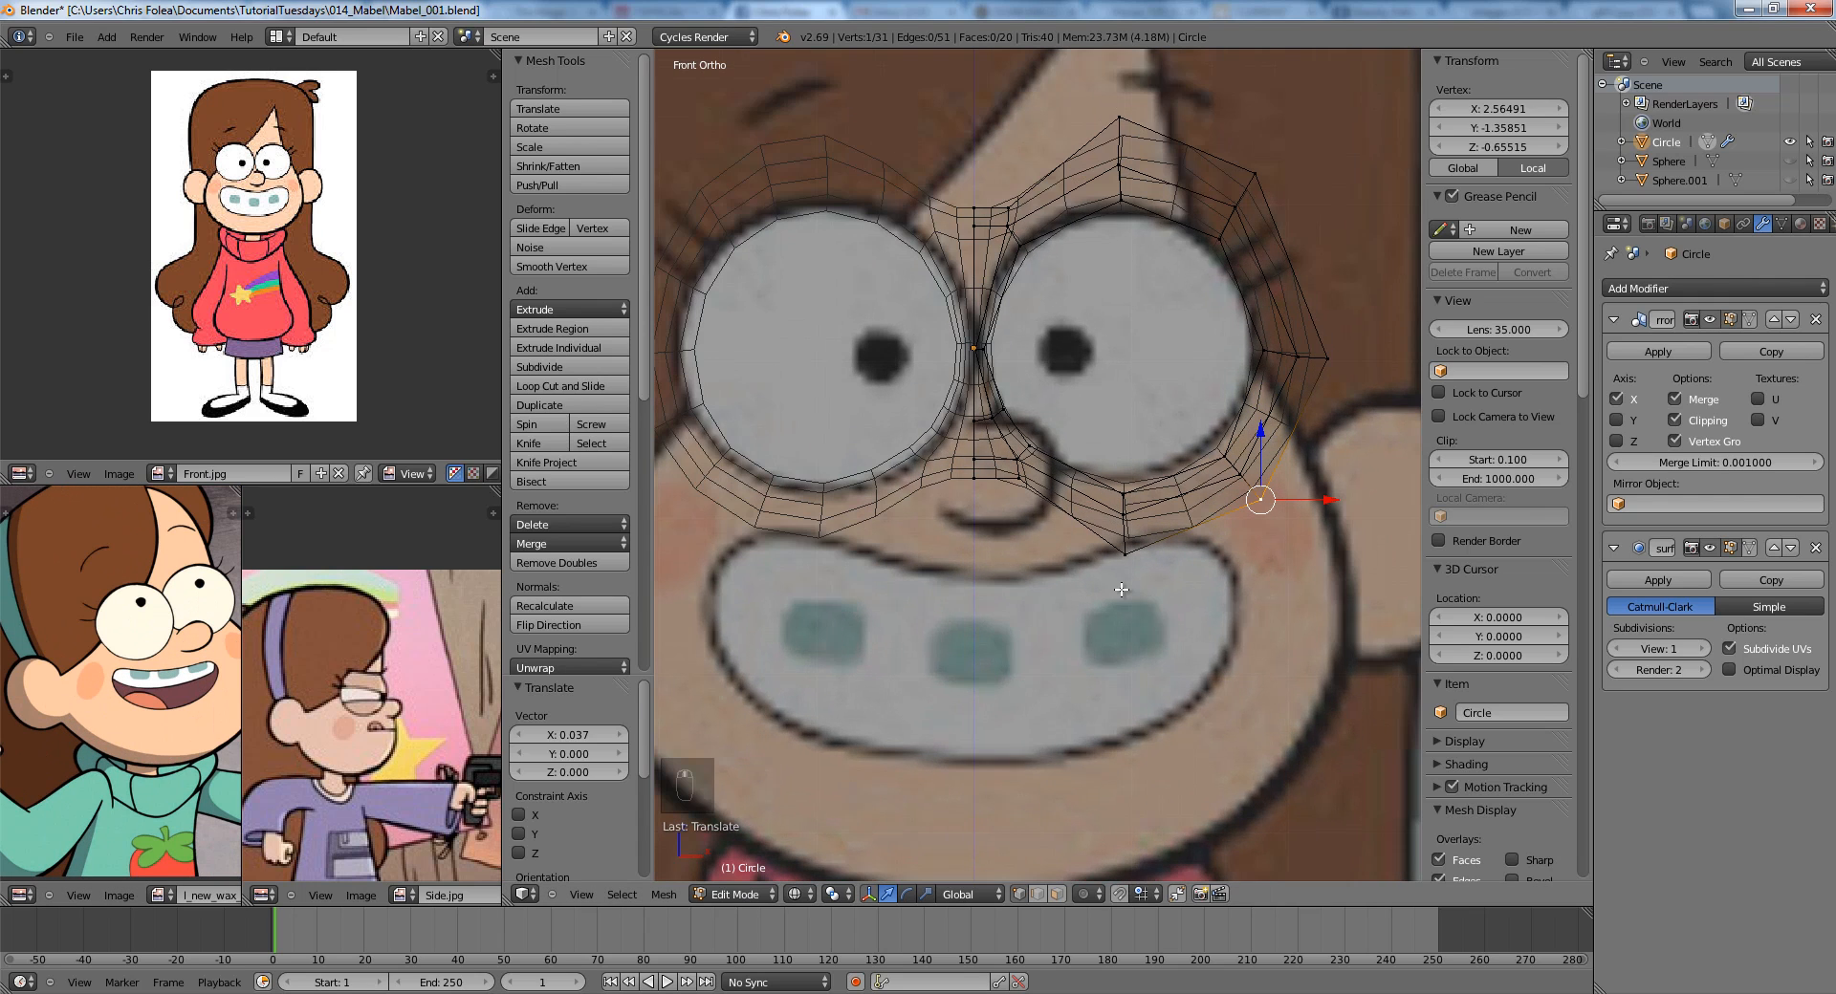
key("shift+a")
left_click(1101, 623)
scroll(1109, 635, "down", 8)
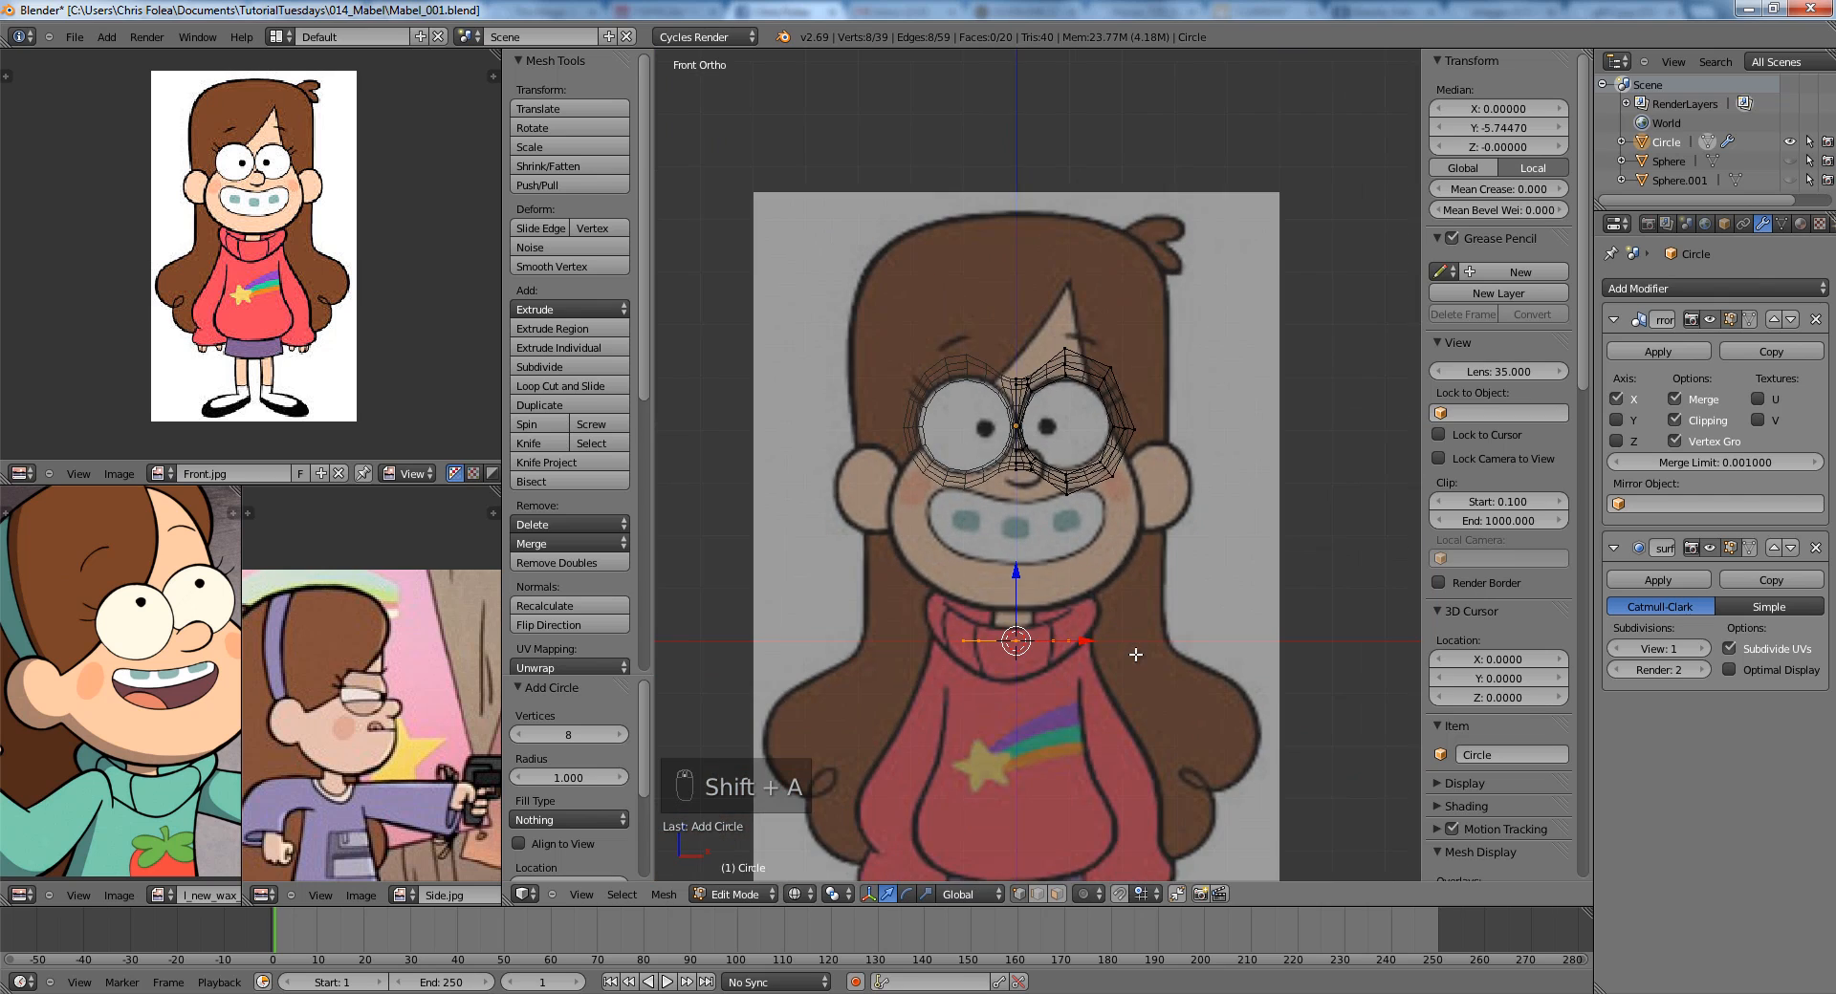
scroll(1112, 642, "up", 6)
middle_click_drag(1091, 745, 1169, 577, "shift")
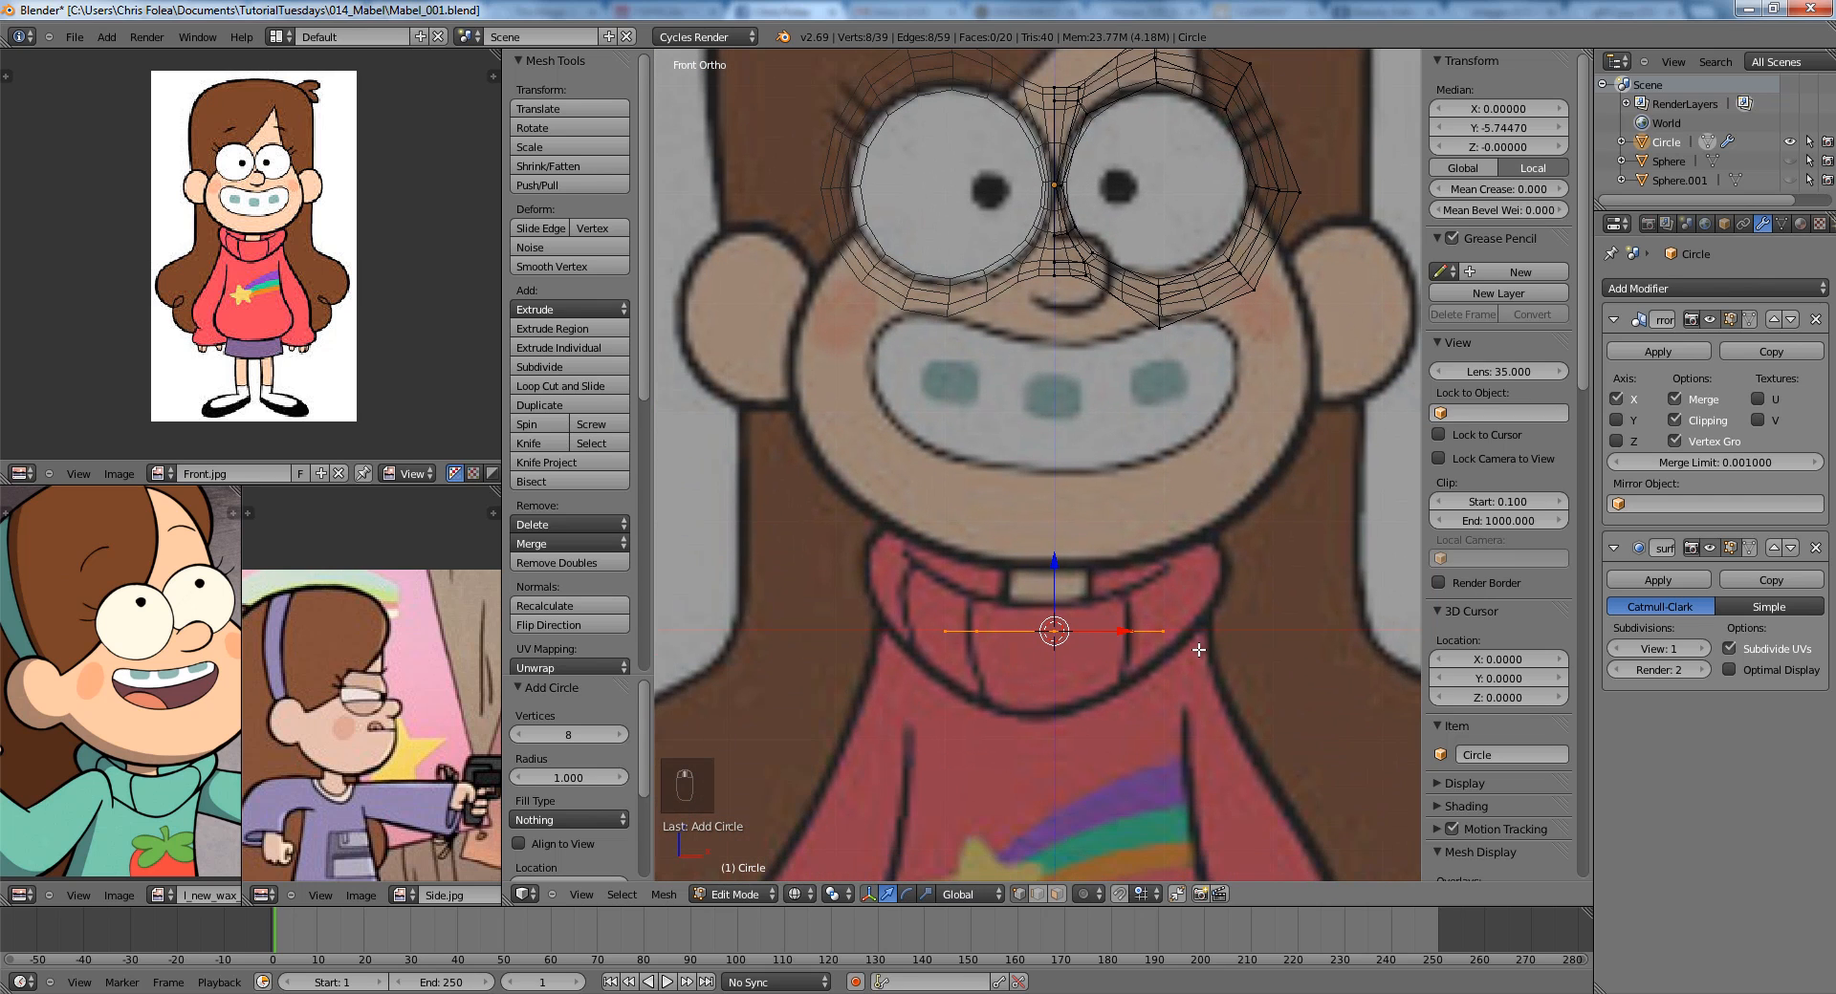
key("Return")
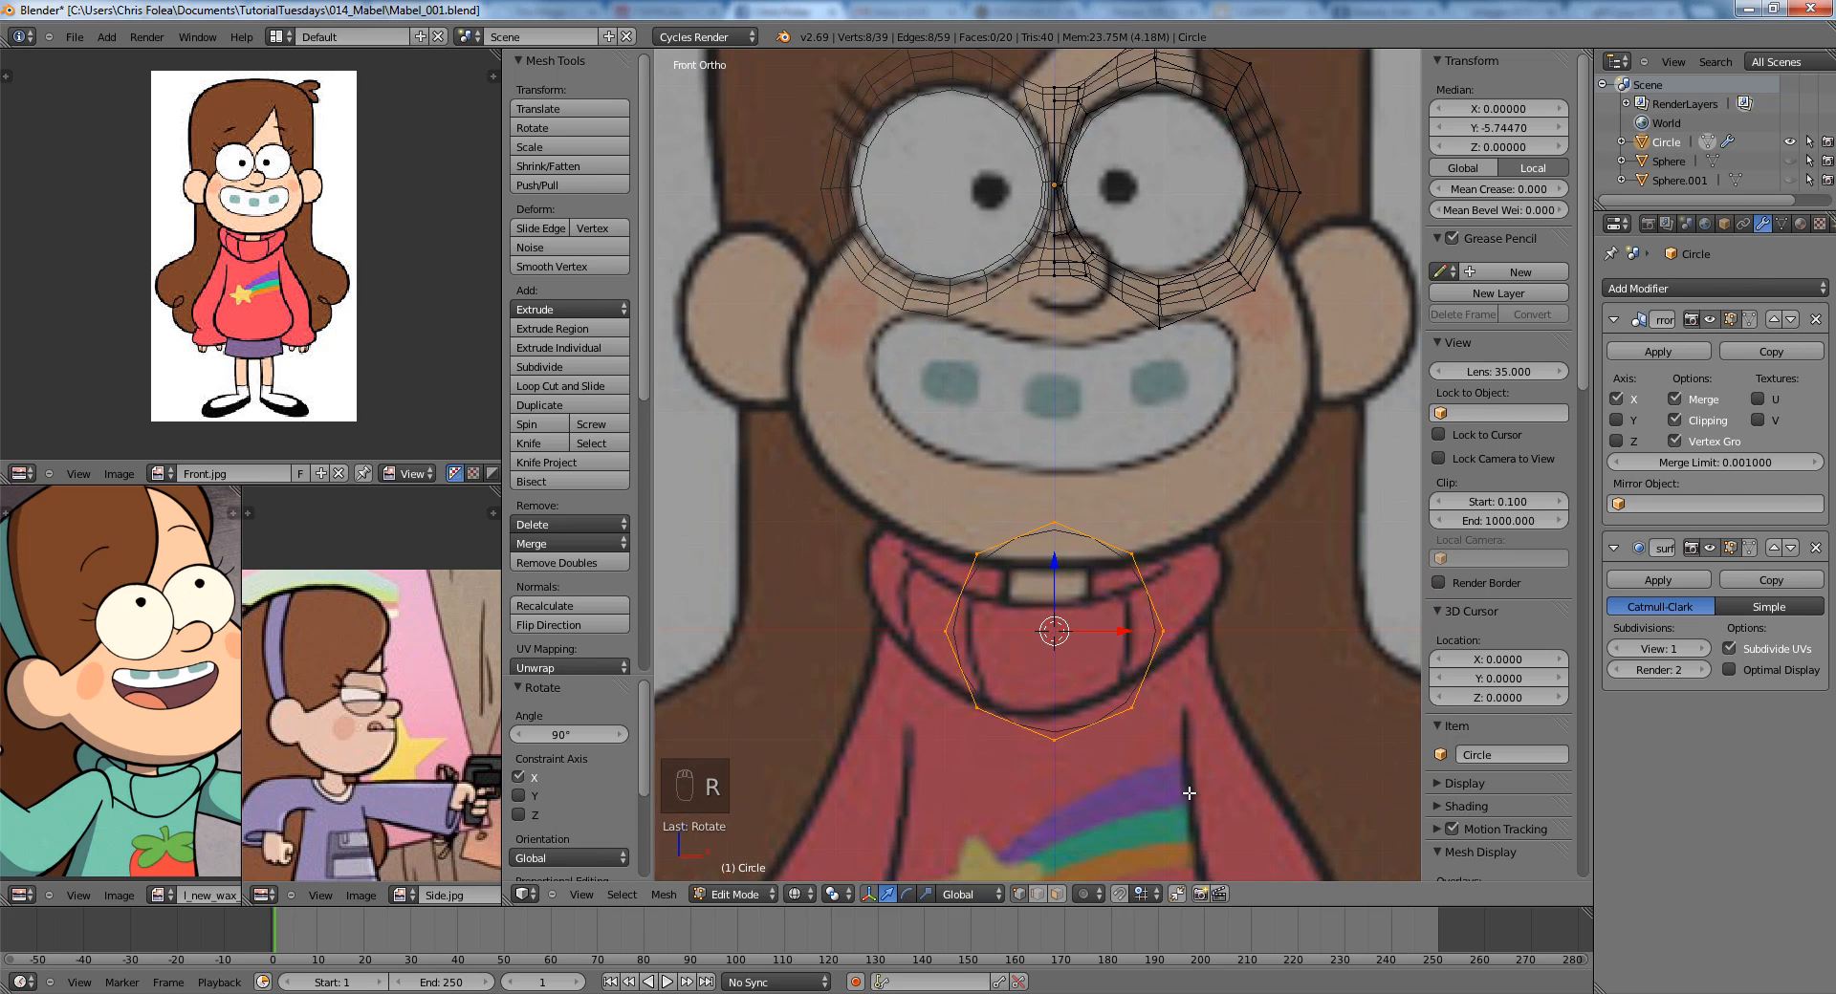
Move the new circle up 2.12 along Z onto the mouth.
key("g")
key("z")
left_click(1192, 549)
Delete the three vertices of the mouth circle on the mirrored side of the centre line.
middle_click_drag(1189, 524, 1154, 620, "shift")
scroll(1154, 620, "up", 2)
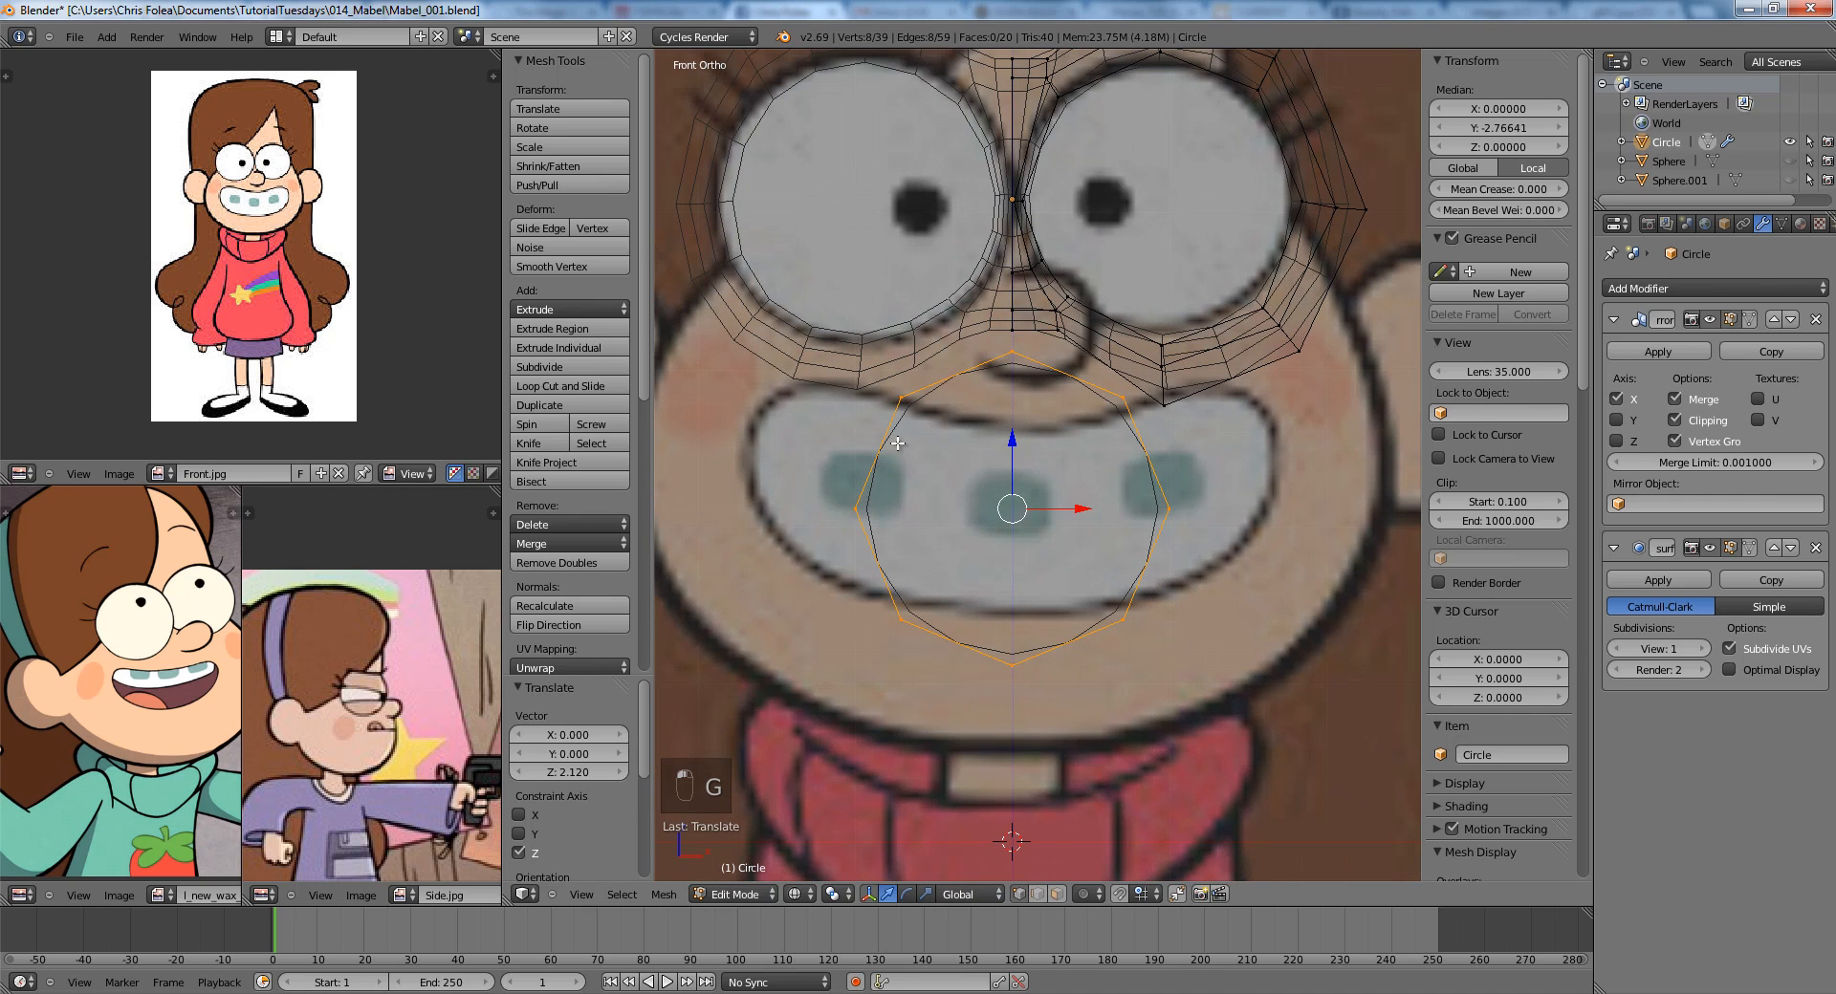
key("a")
key("b")
left_click_drag(942, 375, 852, 698)
key("Delete")
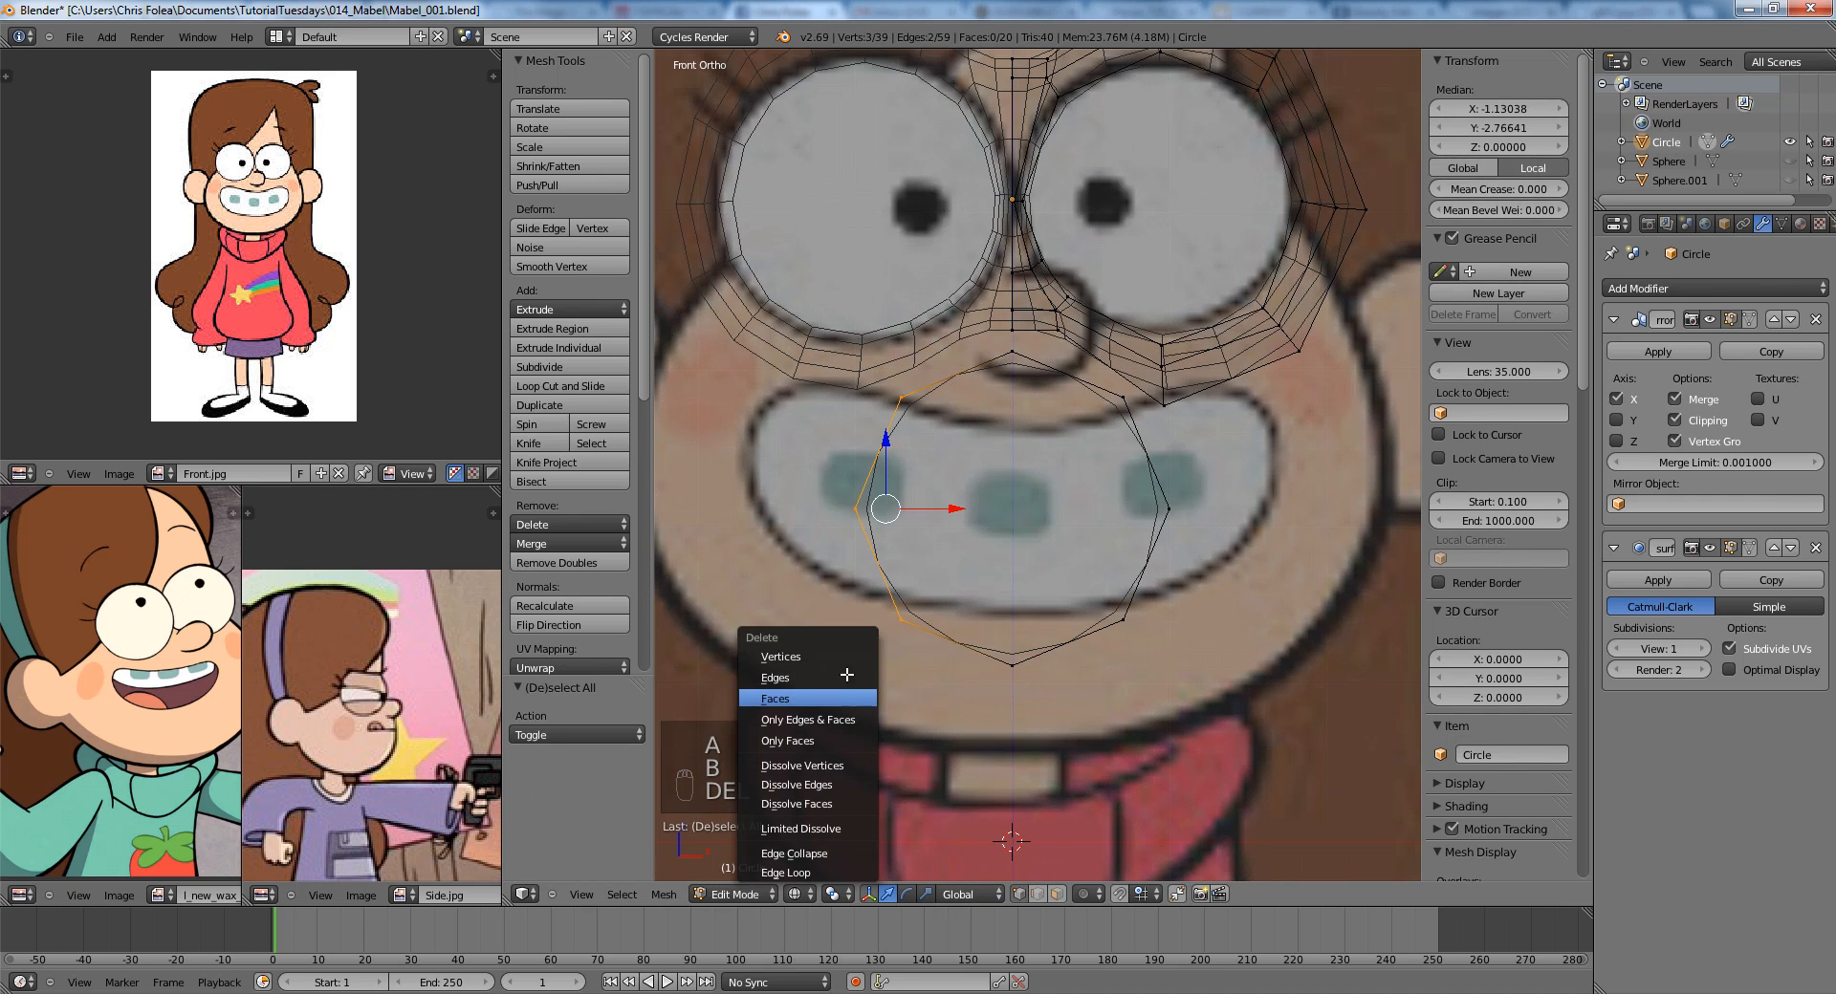
left_click(822, 670)
Fit the half circle to the mouth outline, raising its bottom centre vertex 0.298 and moving its outermost vertex 0.615 outward and 0.377 up.
right_click(1011, 664)
key("g")
left_click(1031, 461)
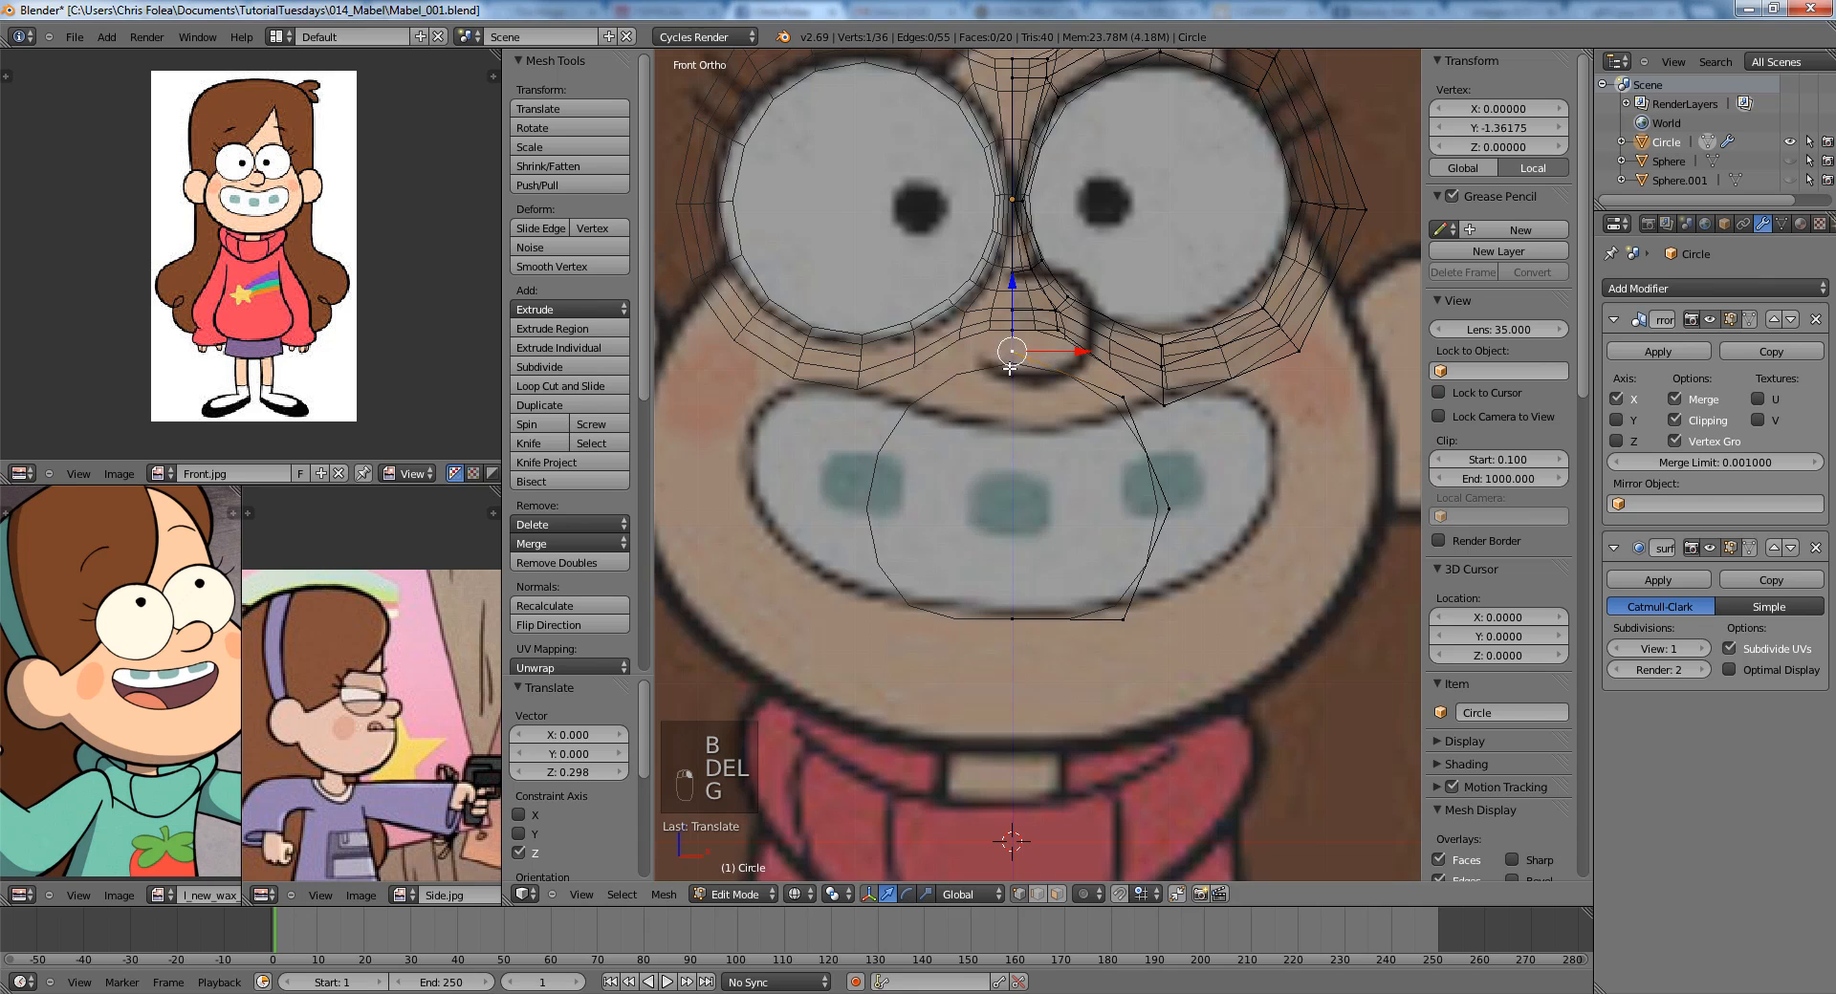
key("g")
left_click(1016, 441)
left_click(1173, 410)
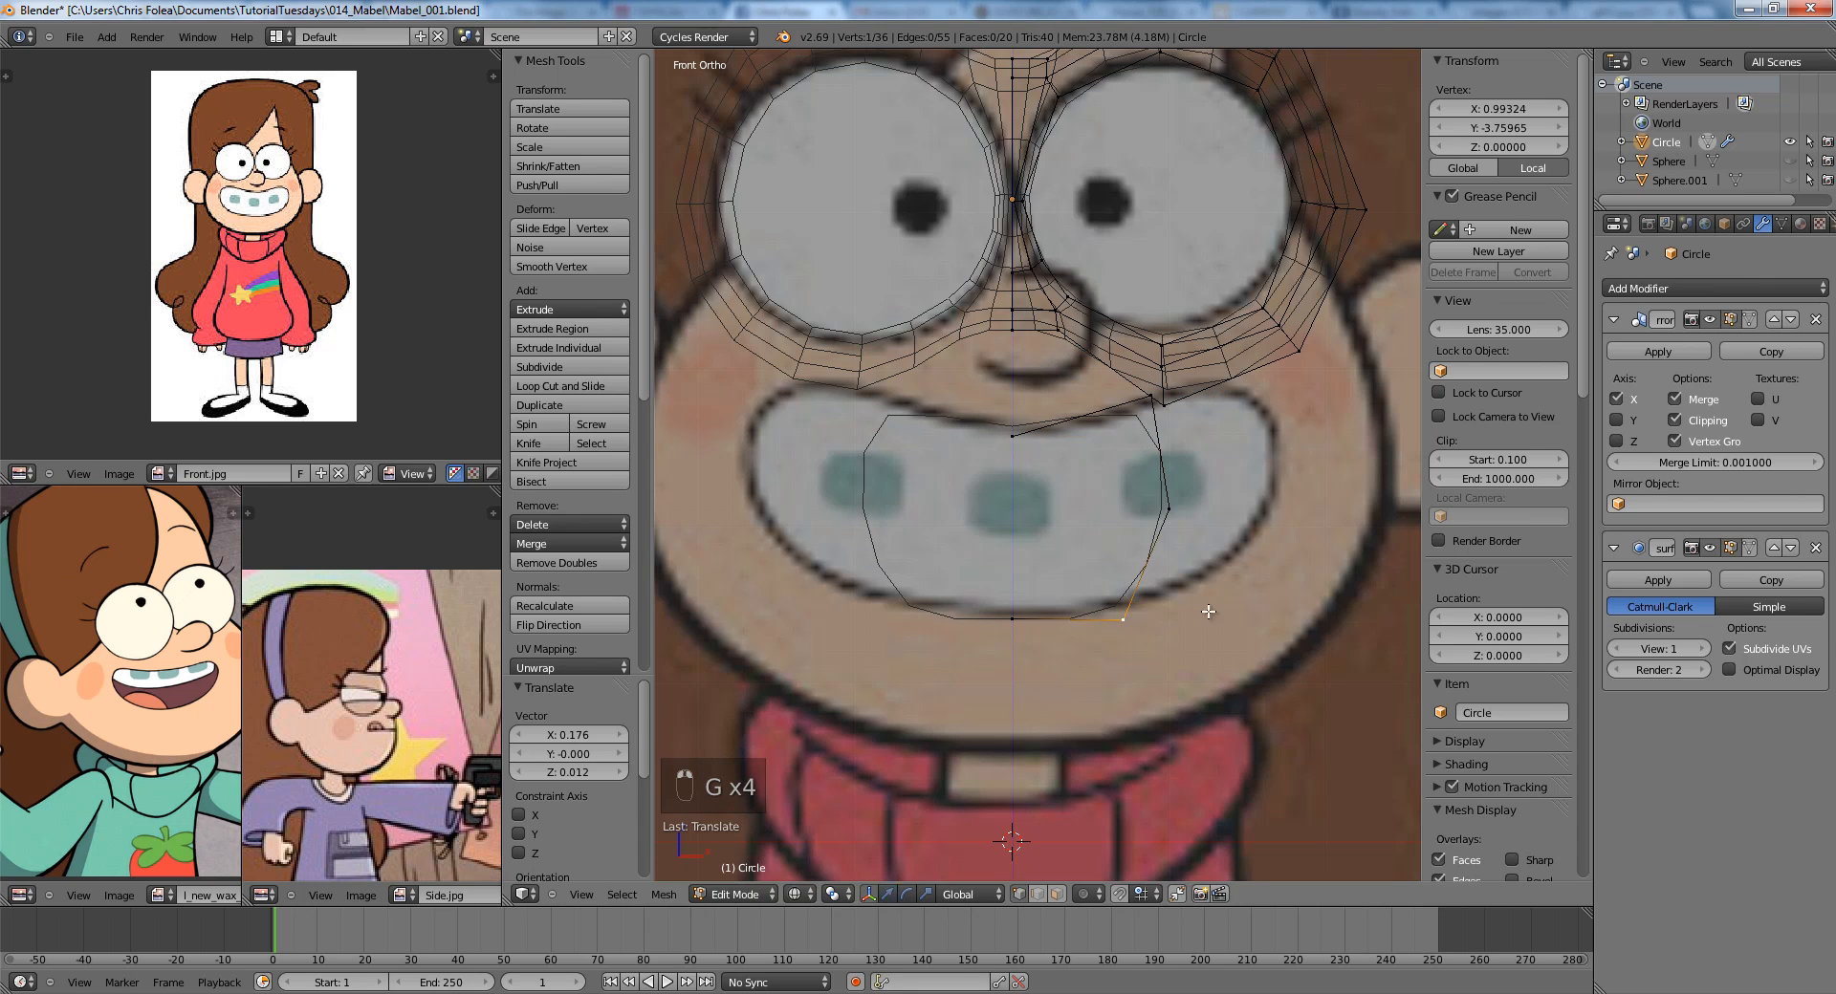
key("g")
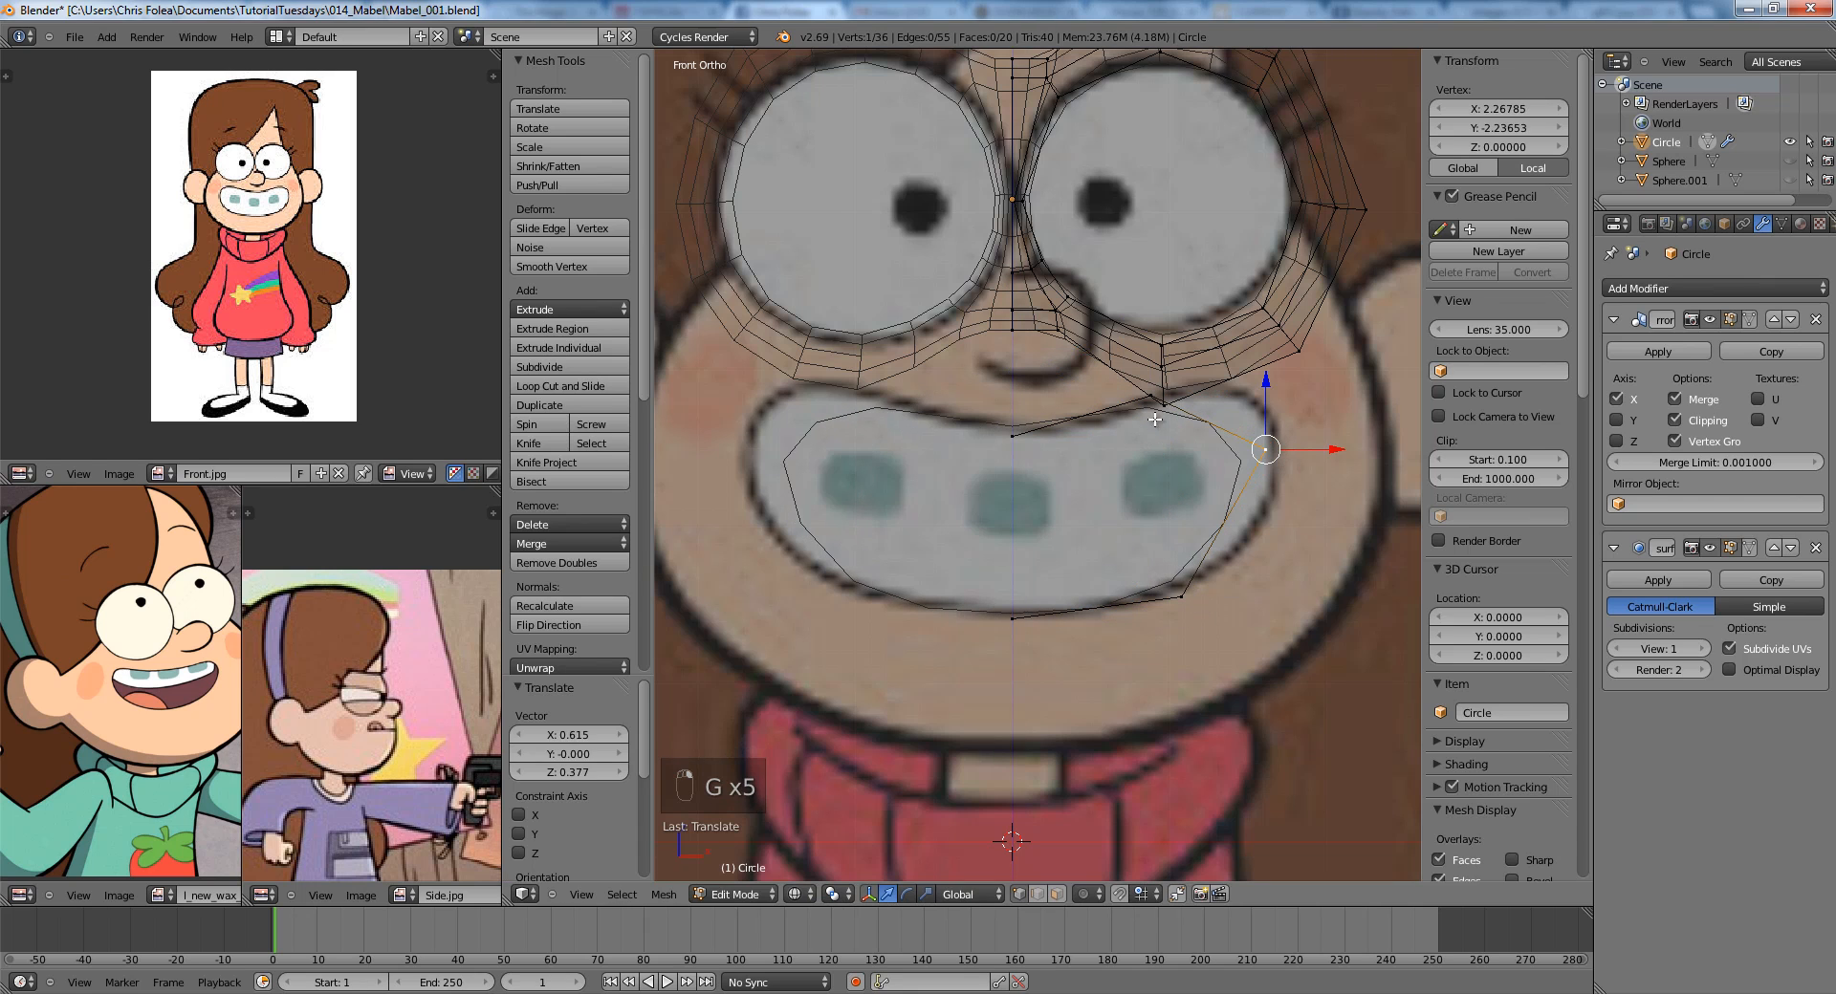
Subdivide the two edges joining the mouth's upper, outermost and lower side vertices.
right_click(1182, 594, "shift")
key("w")
left_click(1177, 559)
Move the two new vertices at the corner of the mouth outward onto the reference outline.
key("a")
right_click(1209, 424)
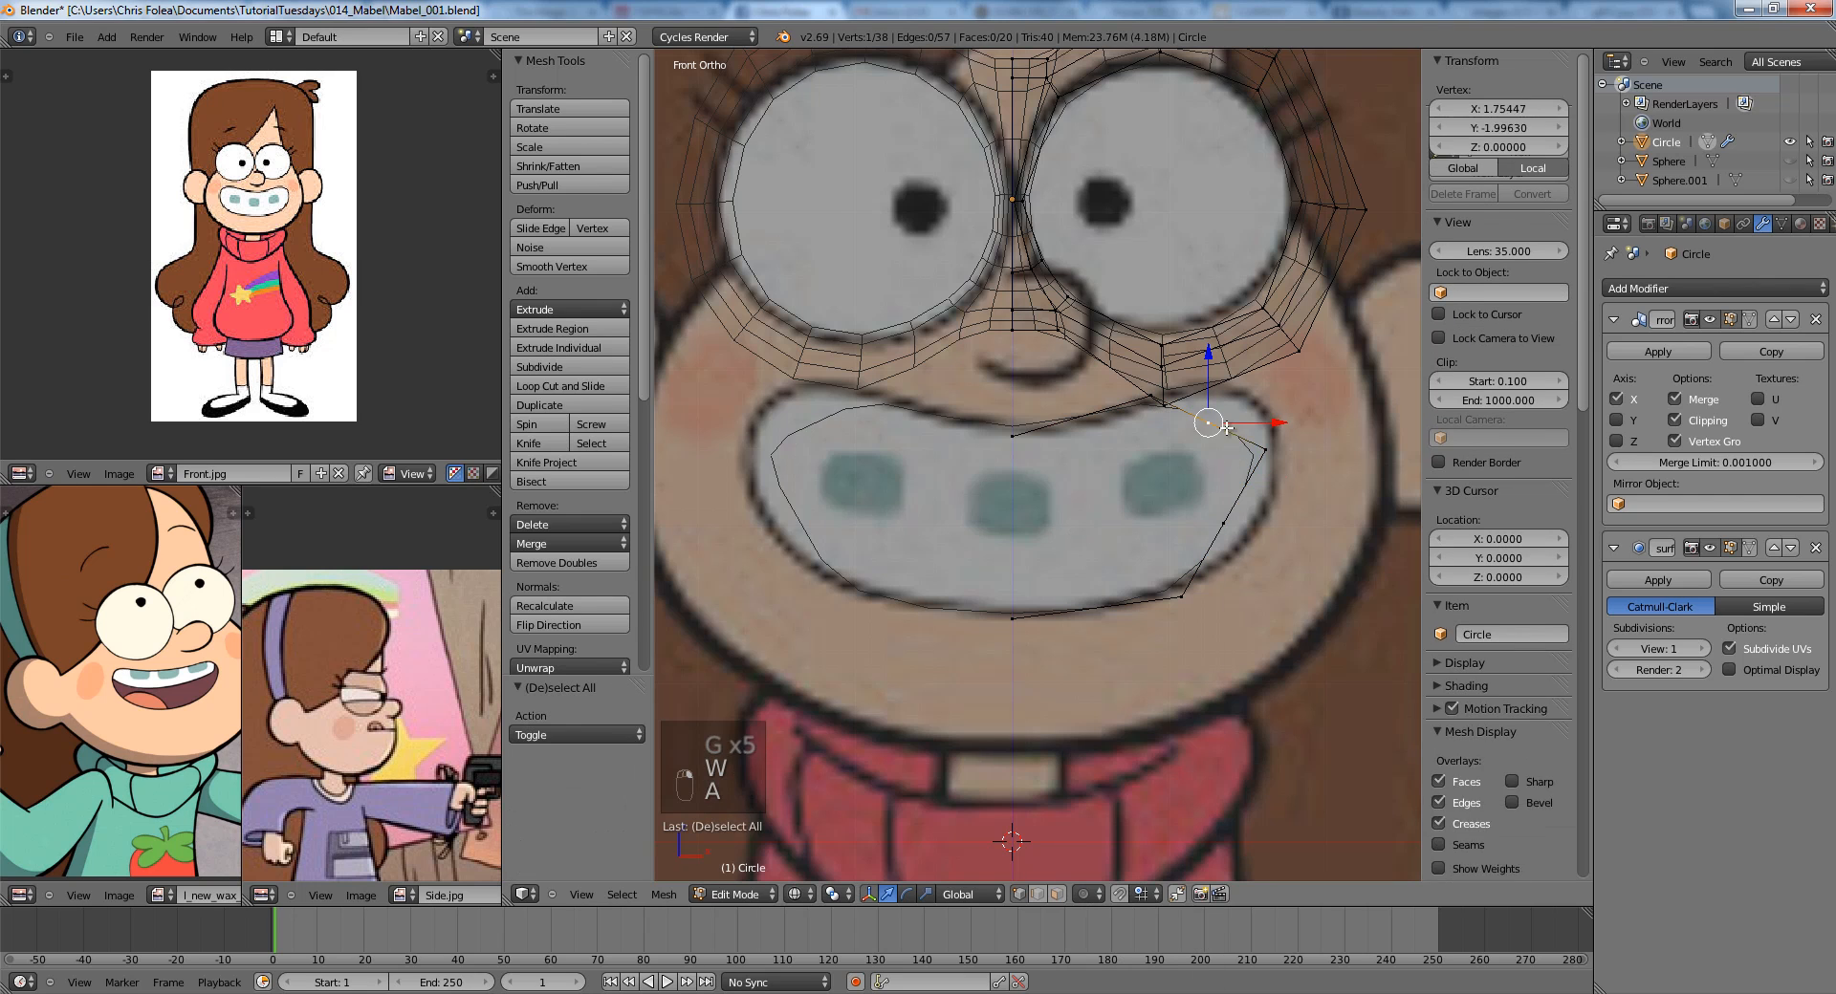
key("g")
left_click(1239, 387)
right_click(1225, 525)
key("g")
Select the whole mouth loop and scale it down to about 0.555, inside the drawn mouth outline.
middle_click_drag(1095, 595, 1106, 663, "shift")
key("a")
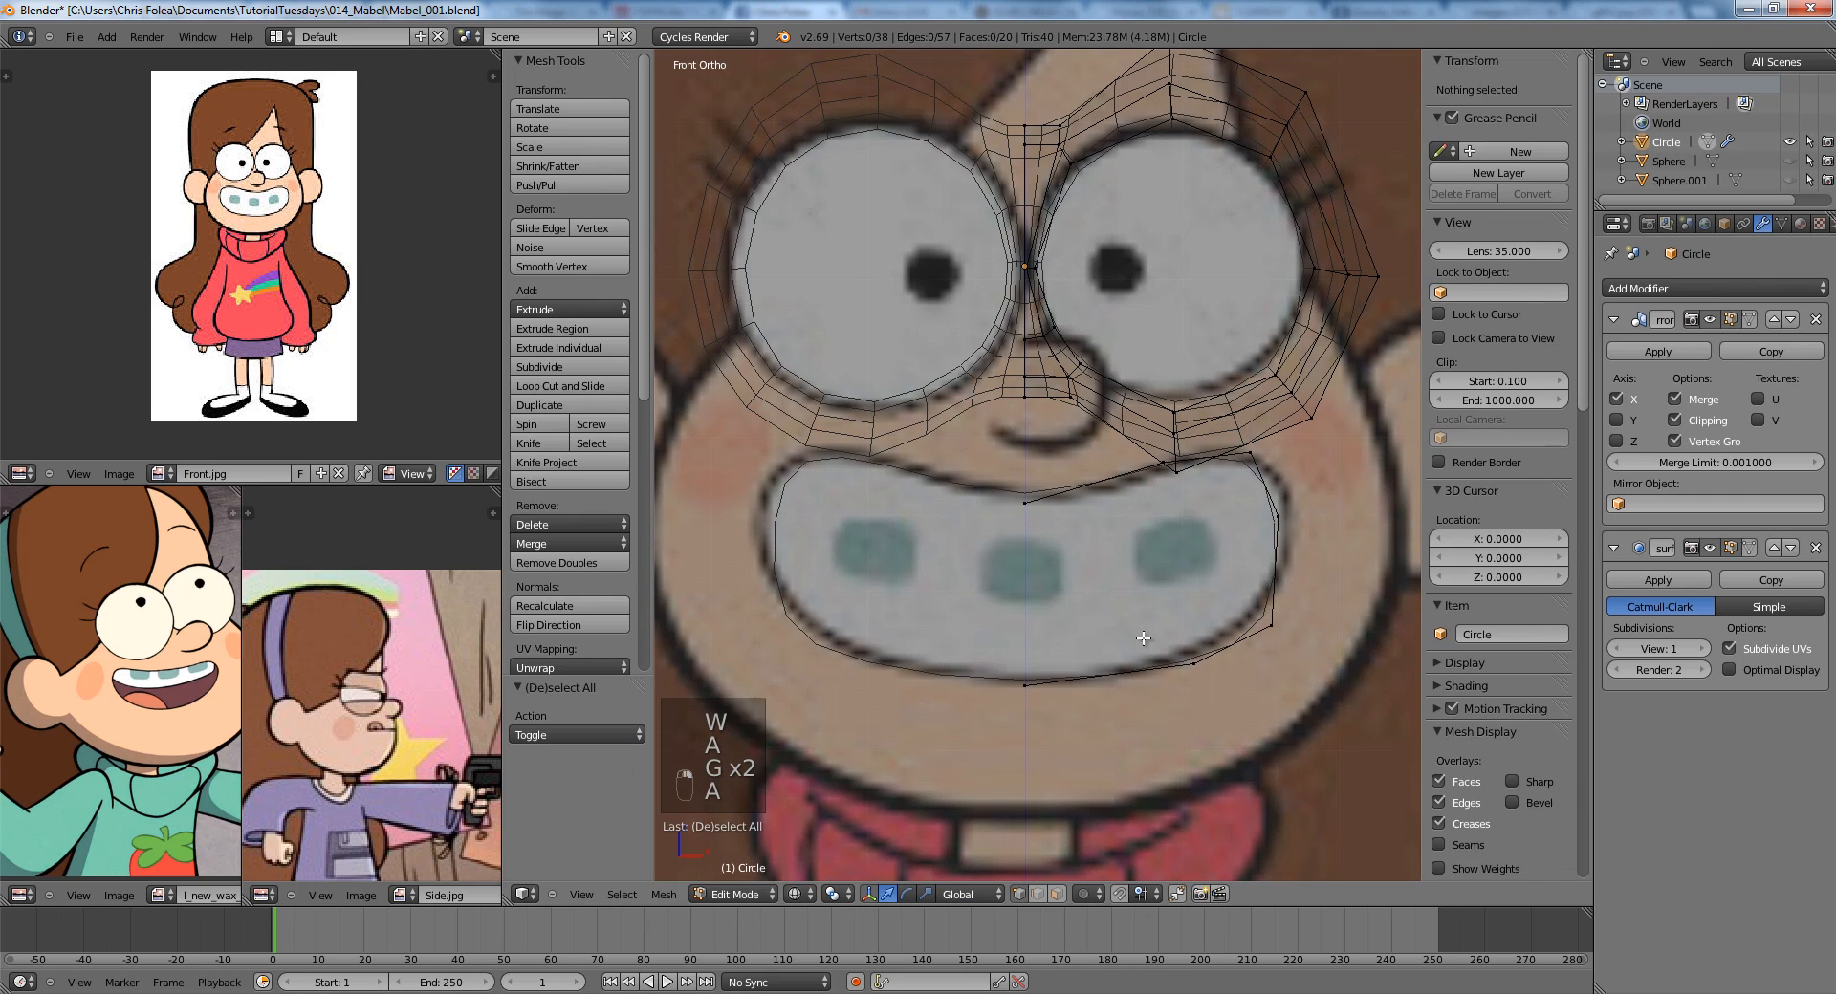
right_click(1225, 646, "alt")
key("s")
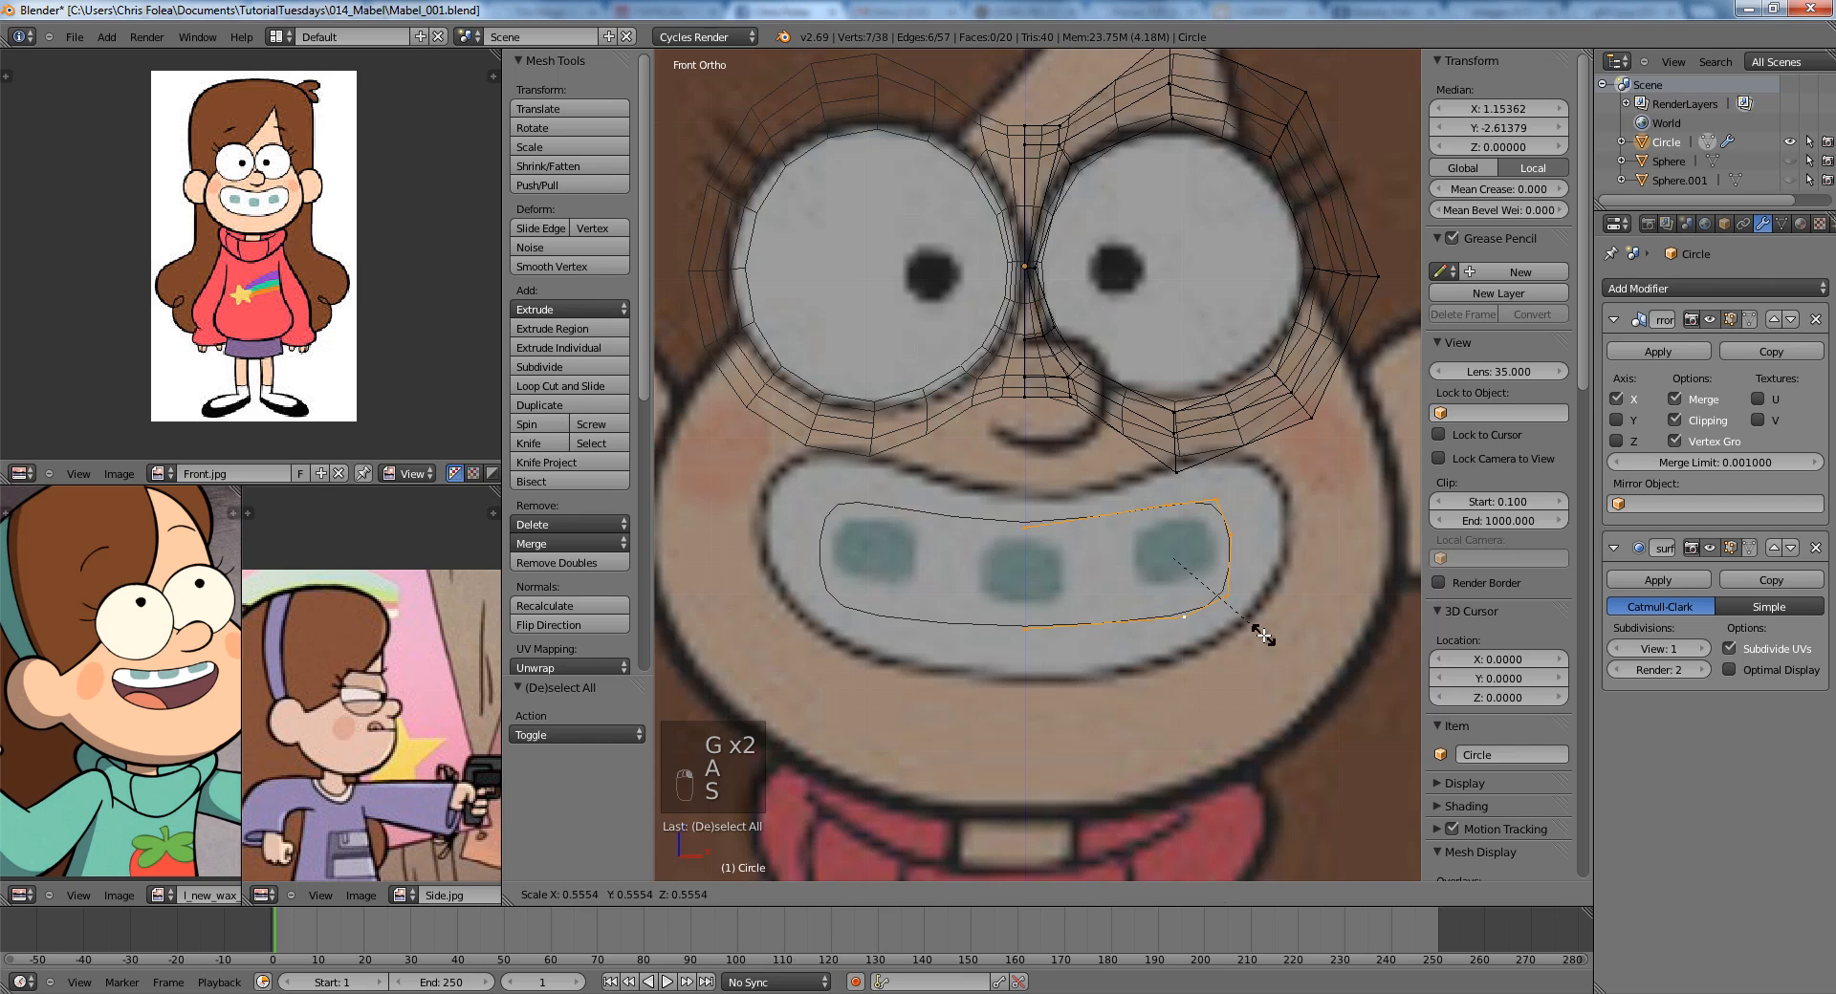
left_click(1263, 635)
Move the mouth loop's bottom centre vertex down along the centre line toward the lower lip.
key("a")
key("b")
left_click_drag(1002, 610, 1069, 660)
key("g")
left_click(1070, 705)
key("g")
left_click(1070, 722)
key("a")
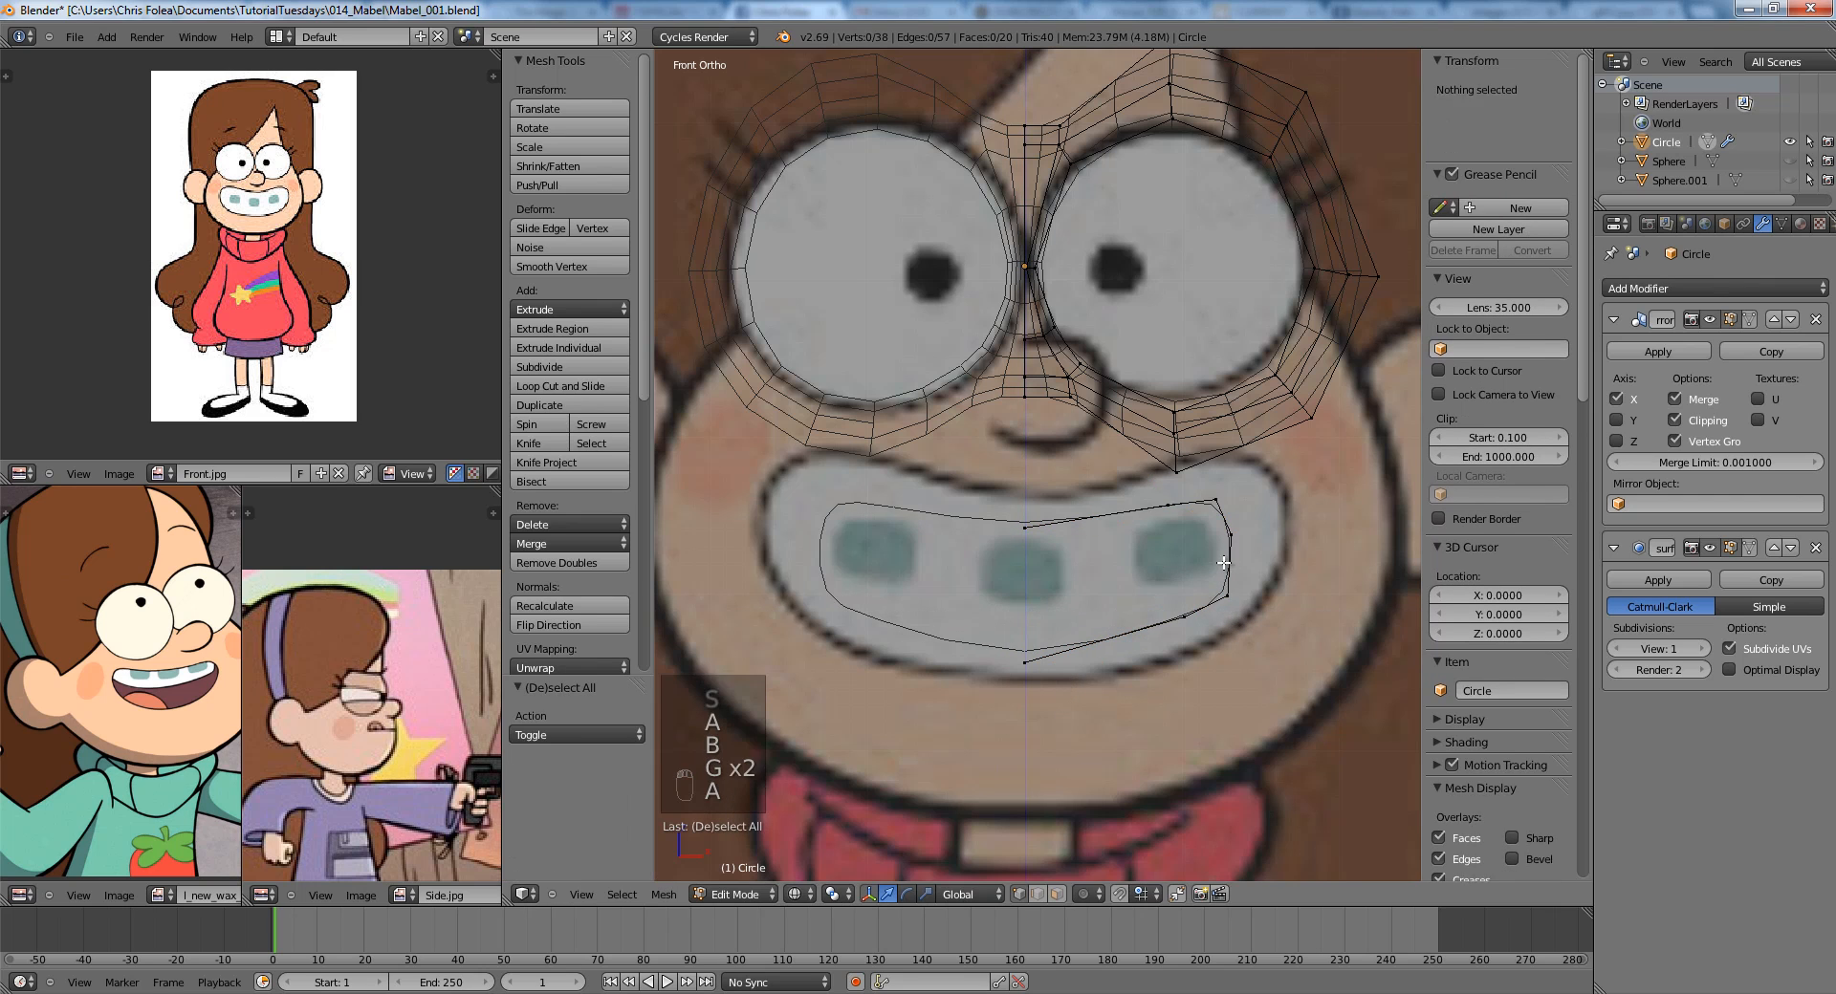
Move the lower vertex at the corner of the mouth slightly up and inward to round the corner.
key("b")
left_click_drag(1270, 579, 1188, 629)
key("g")
left_click(1180, 614)
key("a")
Slide the mouth's upper side vertex along its edge toward the centre line by a factor of about 0.48.
right_click(1163, 508)
key("g")
key("g")
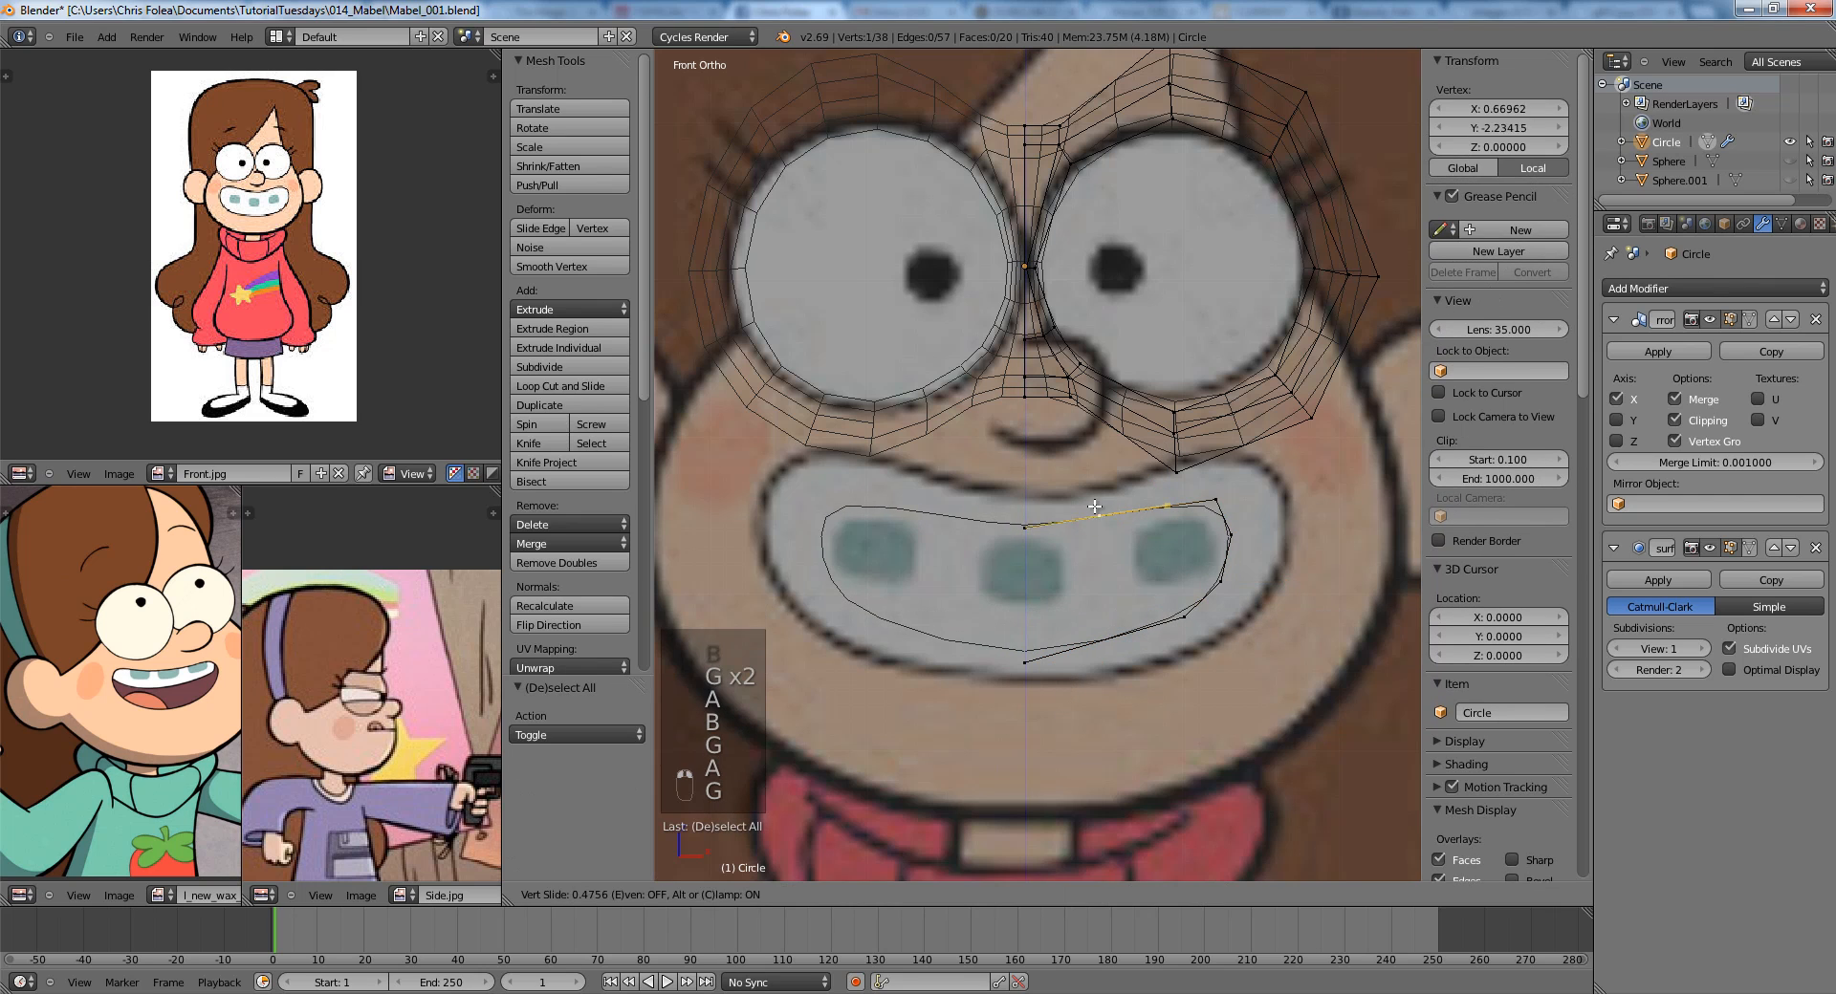
left_click(1096, 513)
left_click(1095, 536)
key("a")
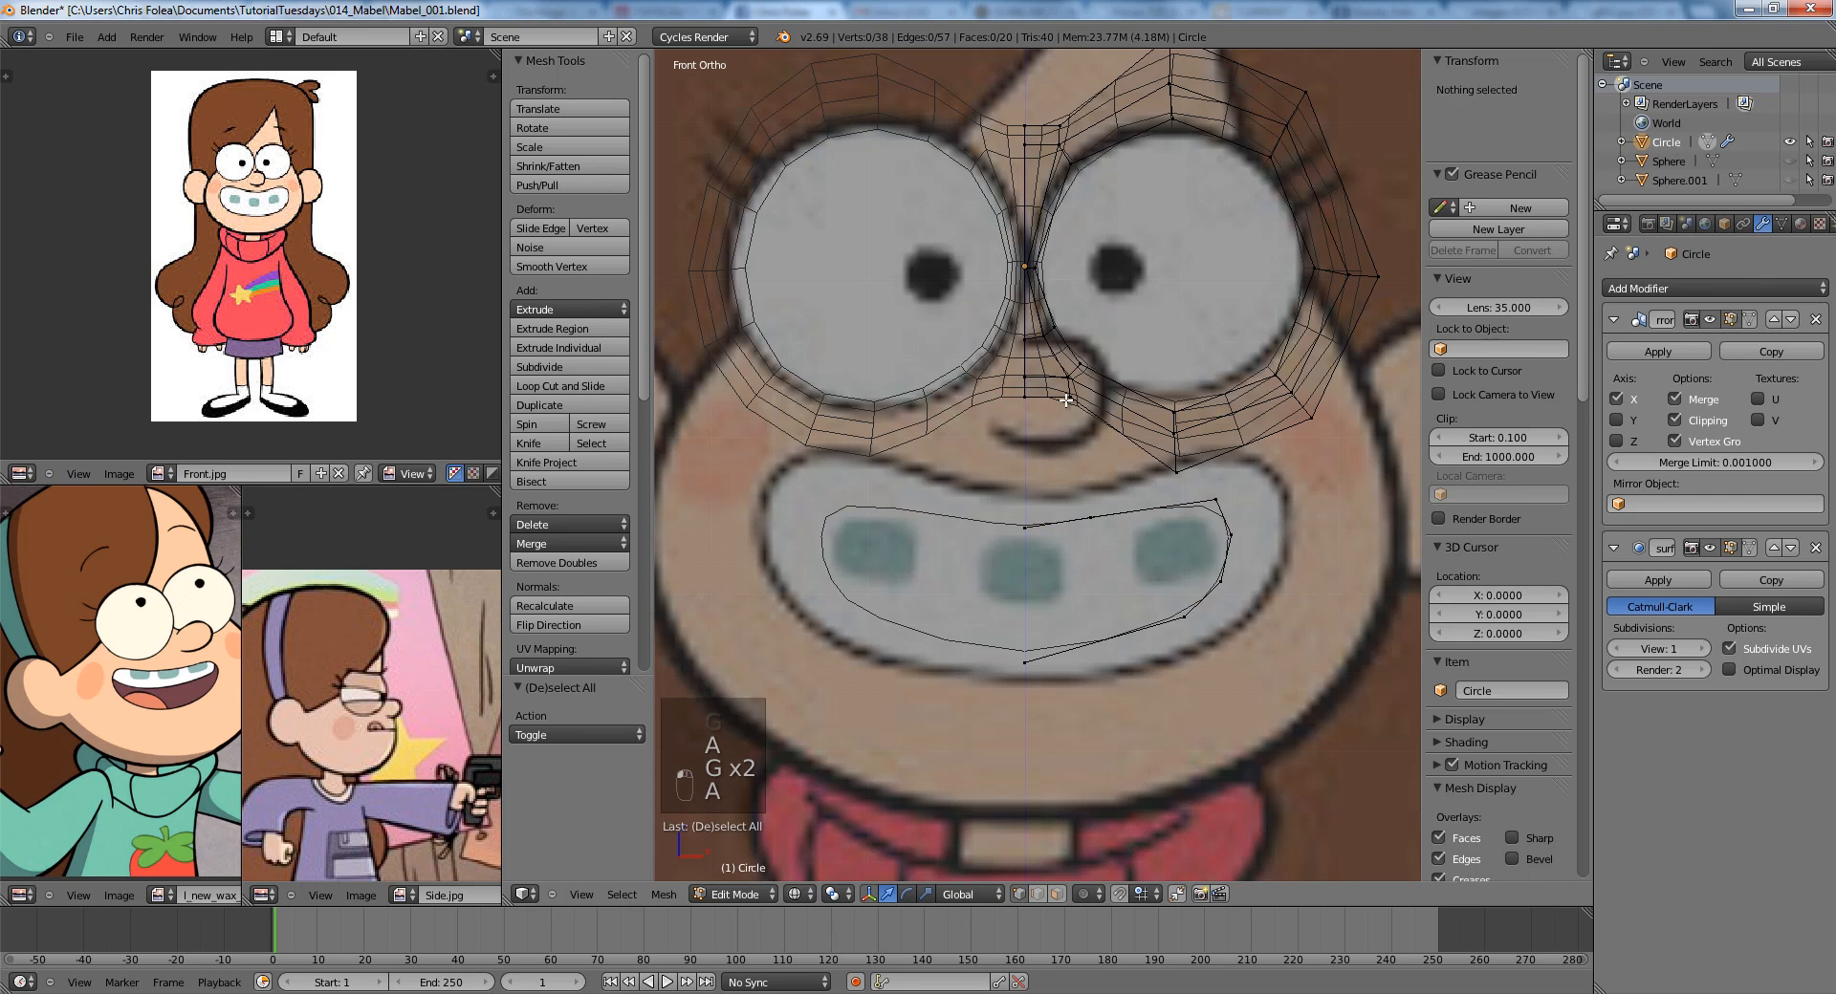
Raise the mouth's top centre vertex and its neighbour about 0.1 along Z.
key("b")
left_click_drag(990, 499, 1081, 552)
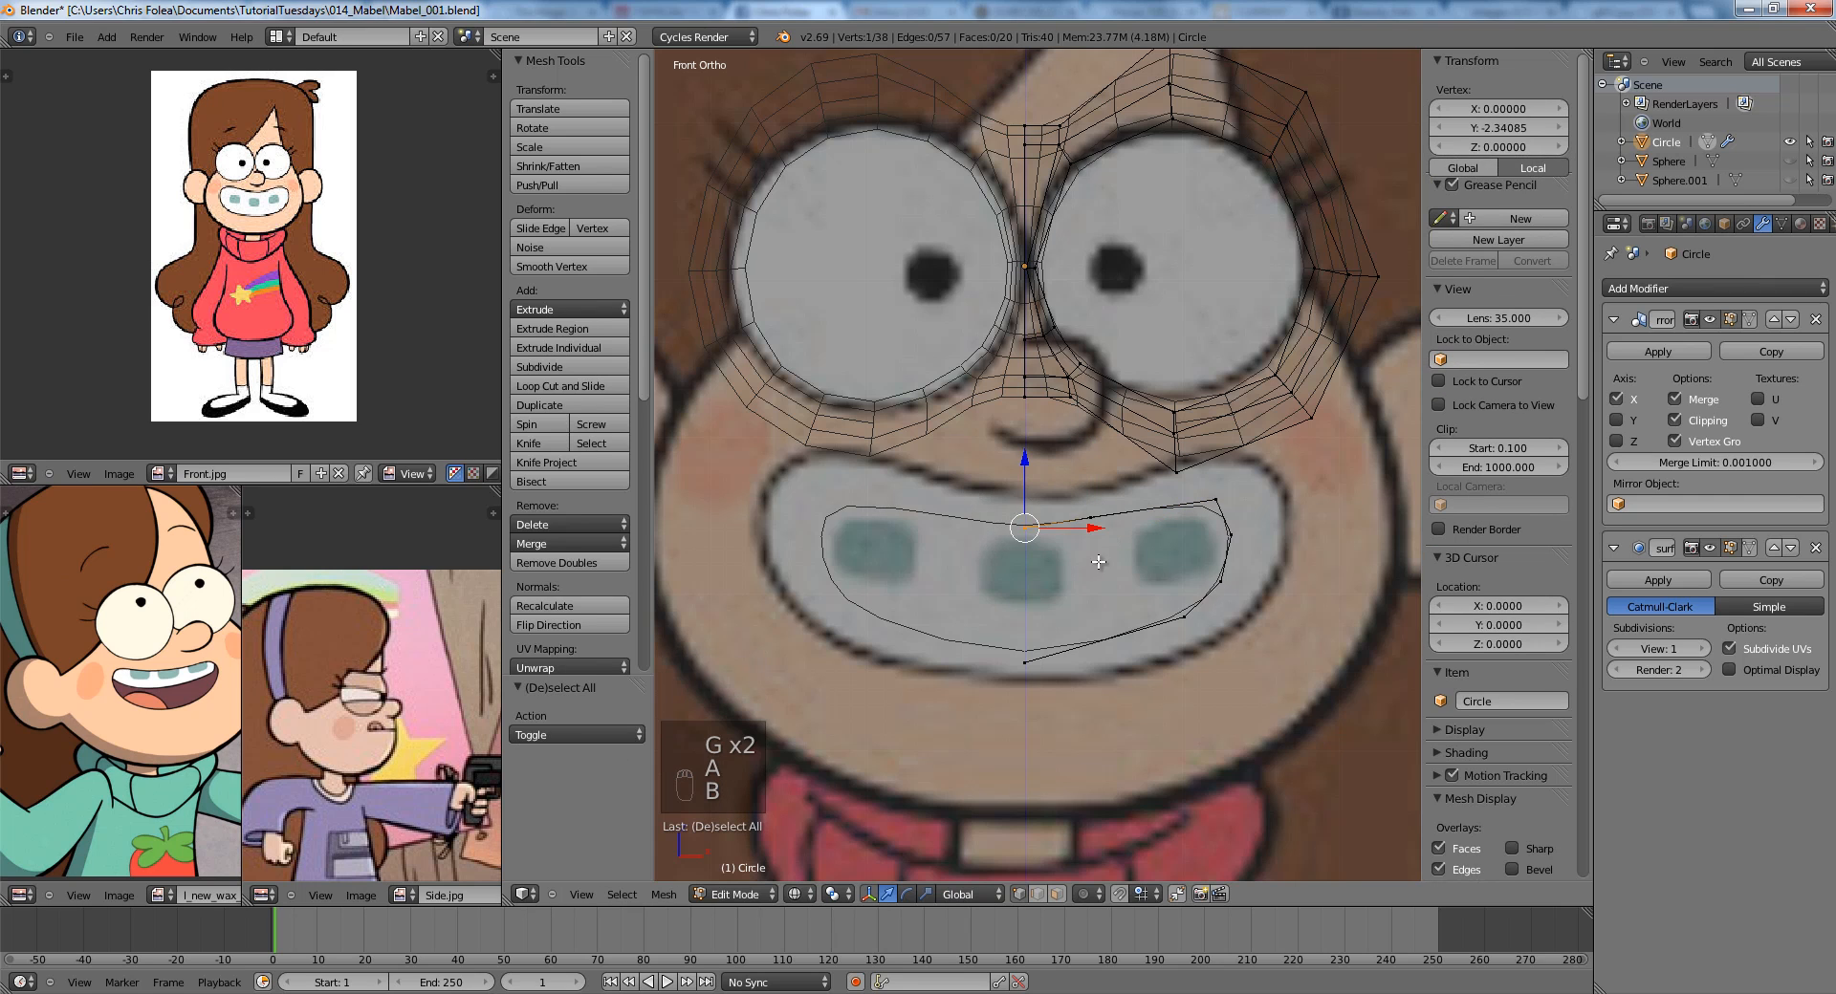
key("g")
right_click(1089, 553)
key("b")
left_click_drag(986, 501, 1115, 562)
key("g")
key("z")
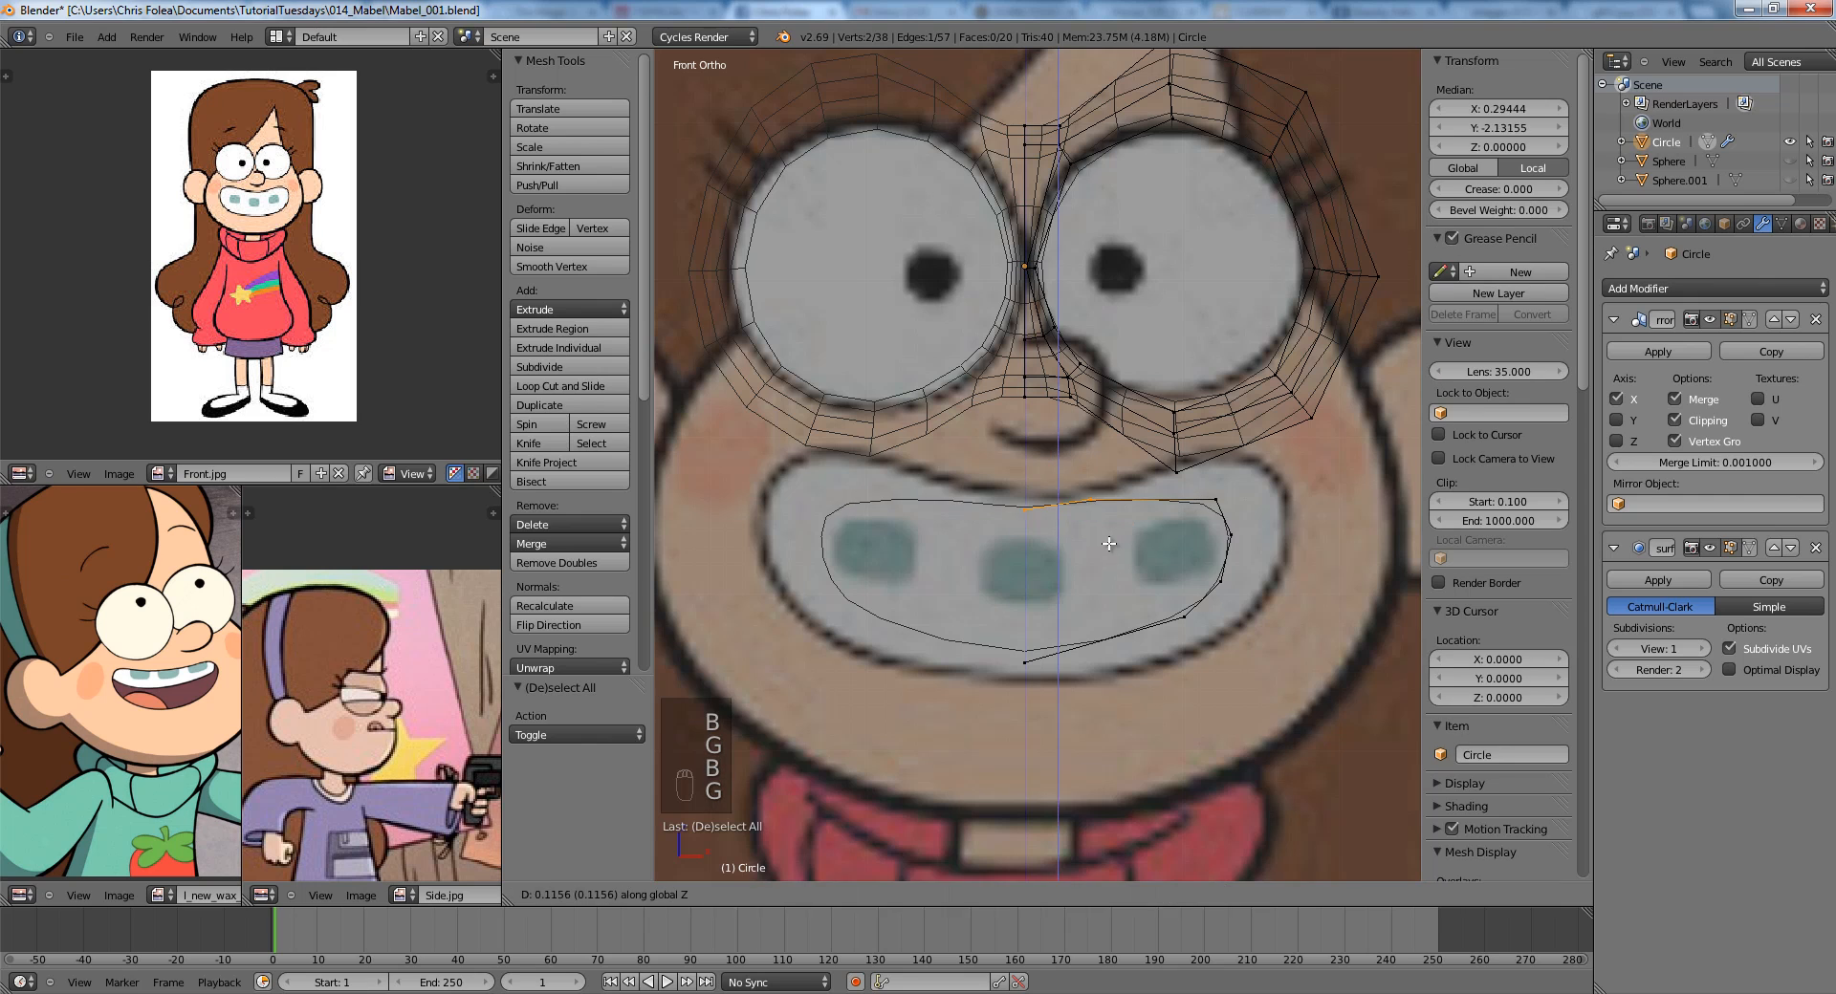
left_click(1110, 546)
key("a")
Raise the mouth's bottom centre vertex 0.176 along Z.
key("b")
left_click_drag(977, 632, 1107, 694)
key("g")
key("z")
left_click(1107, 667)
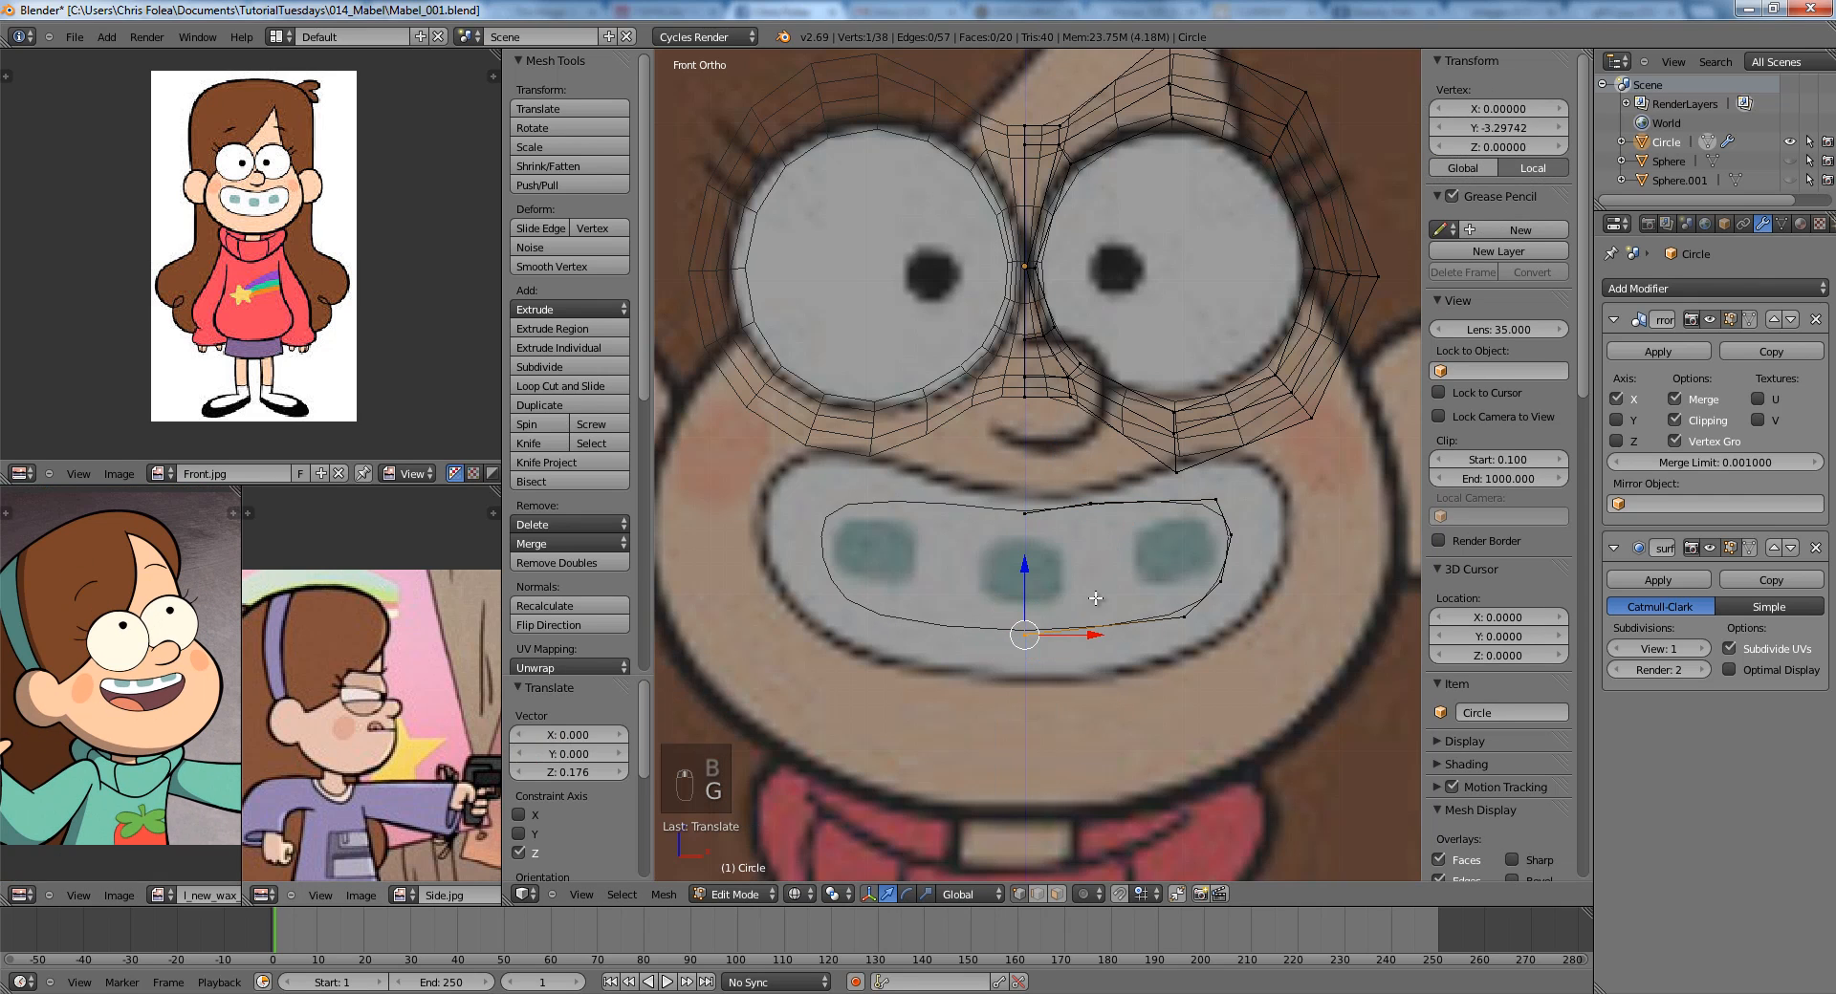
Raise the three vertices at the corner of the mouth 0.123 along Z.
scroll(1095, 598, "up", 2)
key("a")
key("b")
left_click_drag(1253, 494, 1348, 585)
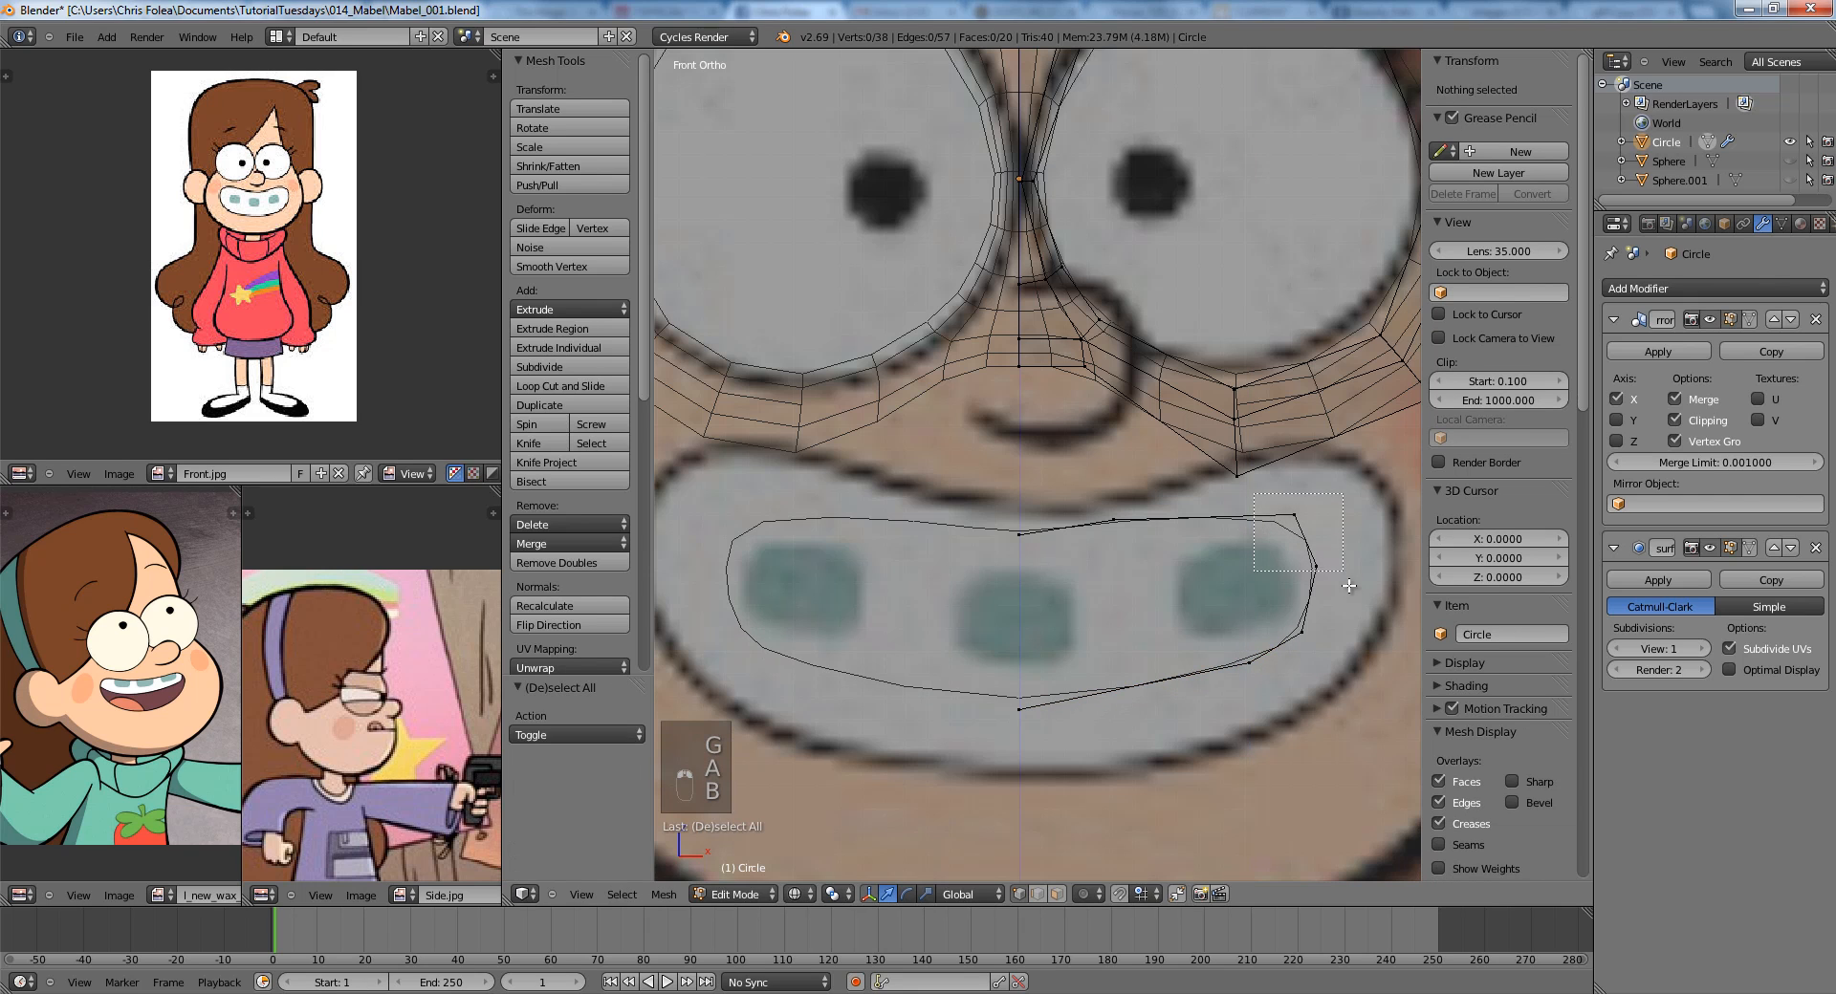
left_click_drag(1342, 674, 1342, 670)
key("g")
left_click(1342, 651)
Slide the mouth's lower side vertex toward the bottom centre, and the upper corner vertex inward along the top edge.
right_click(1239, 667)
key("g")
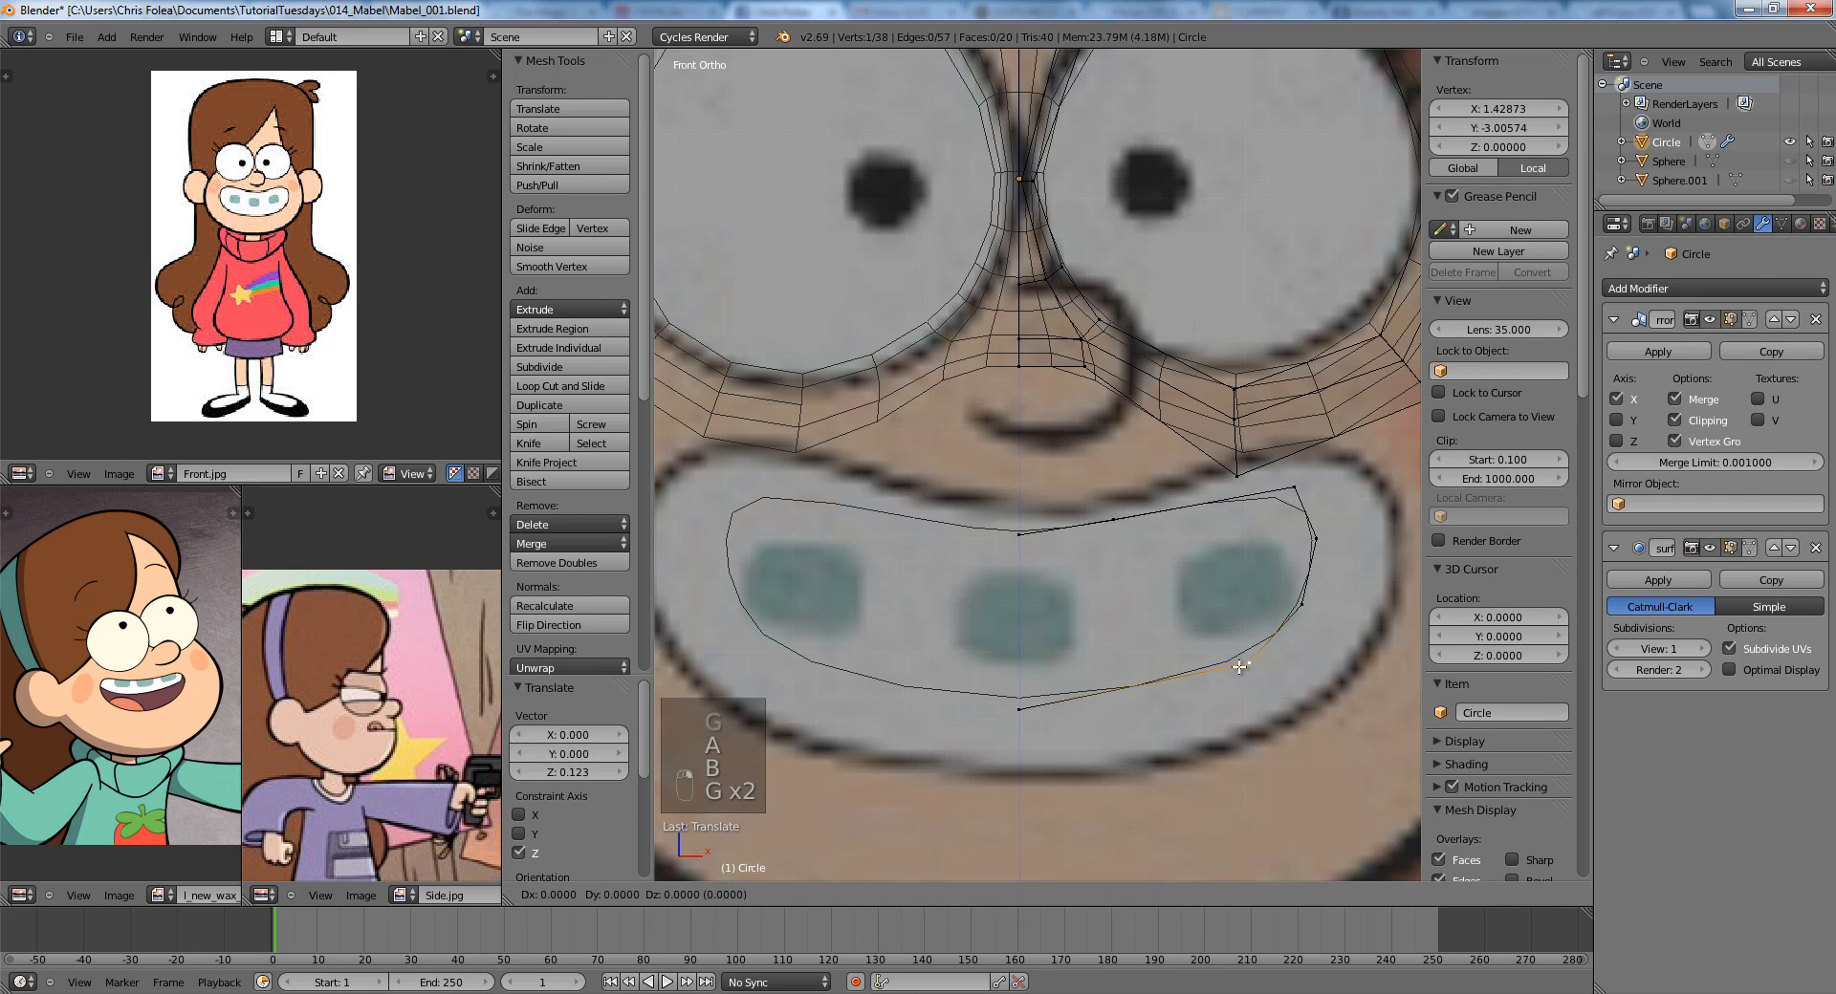
left_click(1150, 697)
key("a")
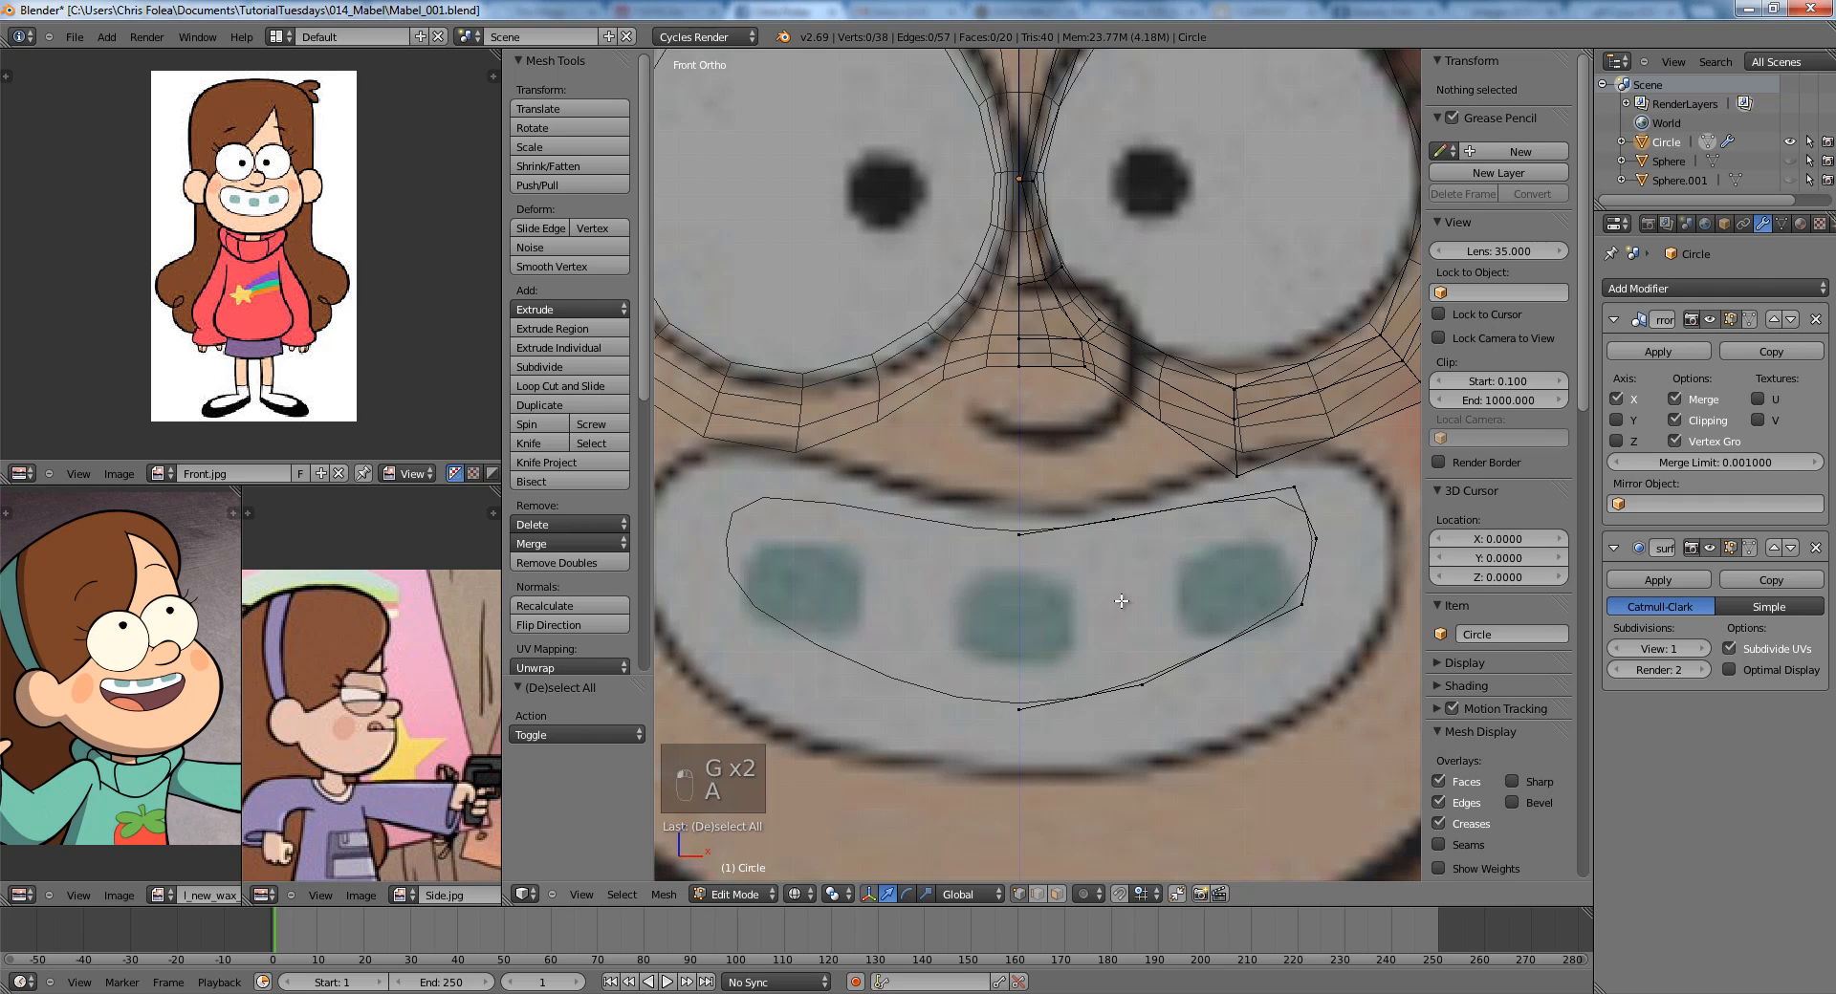
right_click(1291, 485)
key("g")
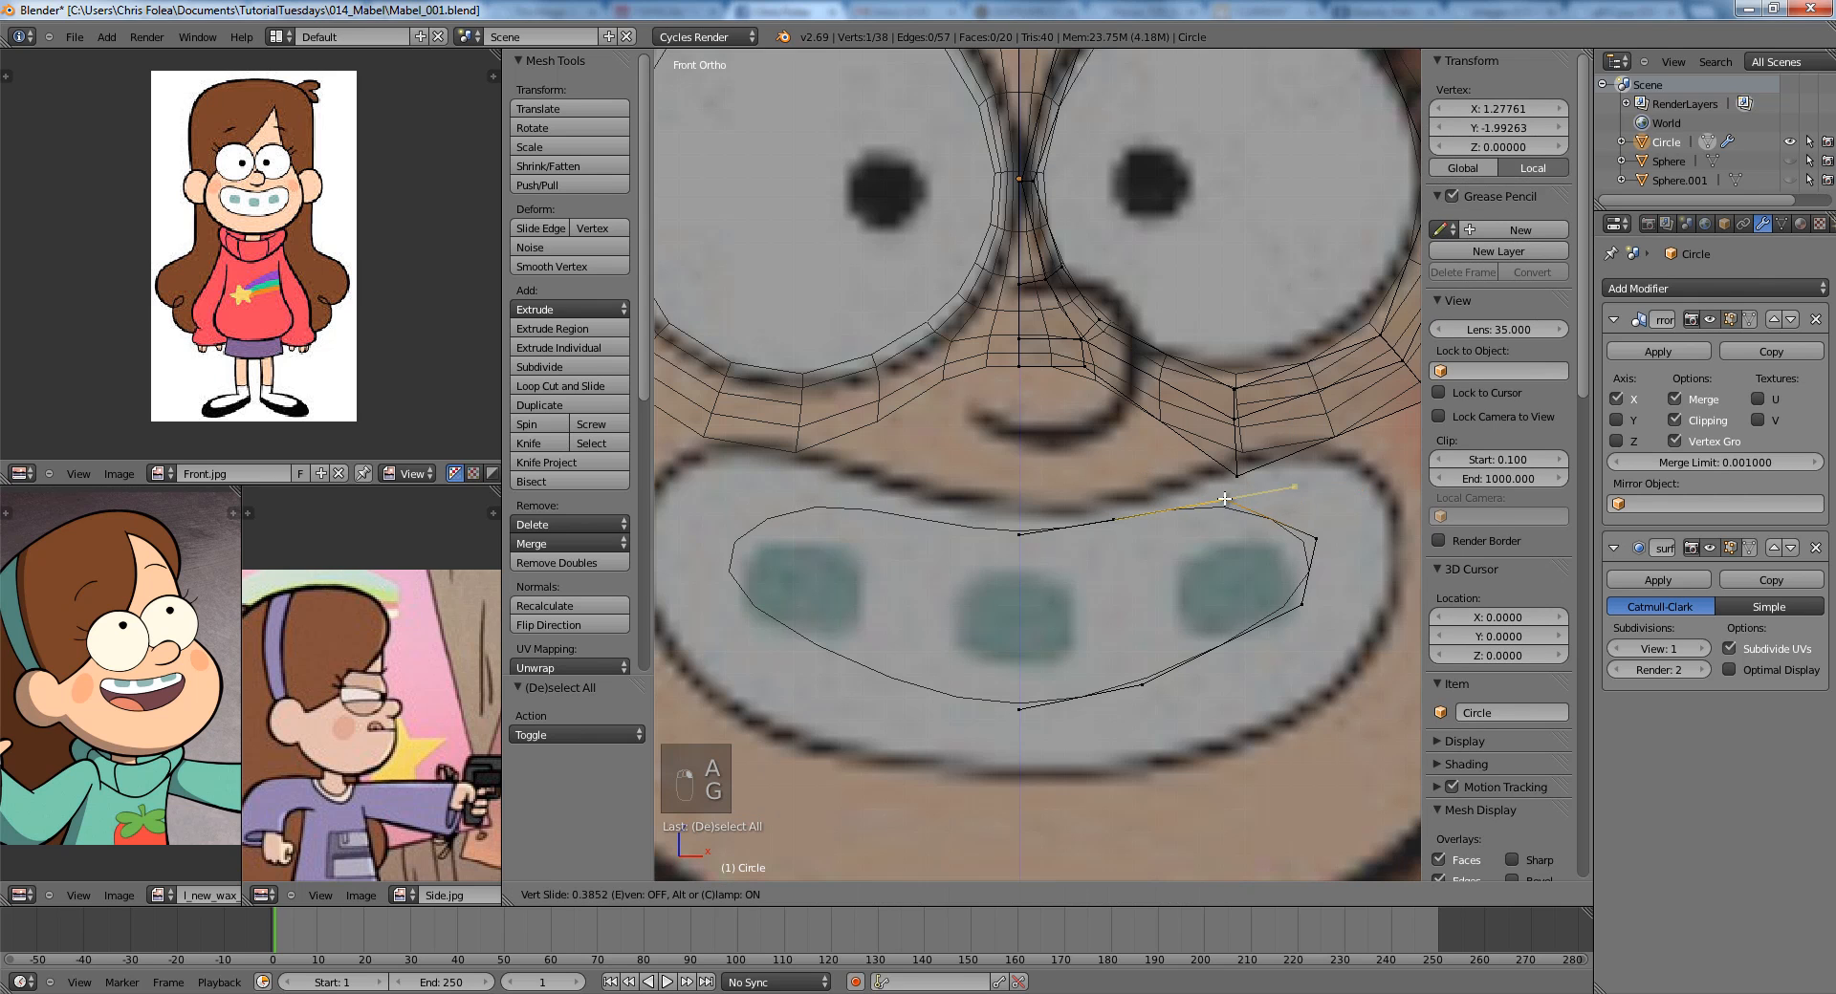
left_click(1238, 496)
Slide the mouth's upper and lower side vertices slightly toward the centre line, the lower one by a factor of 0.087.
scroll(1243, 507, "down", 4)
key("z")
key("Tab")
scroll(1253, 507, "up", 6)
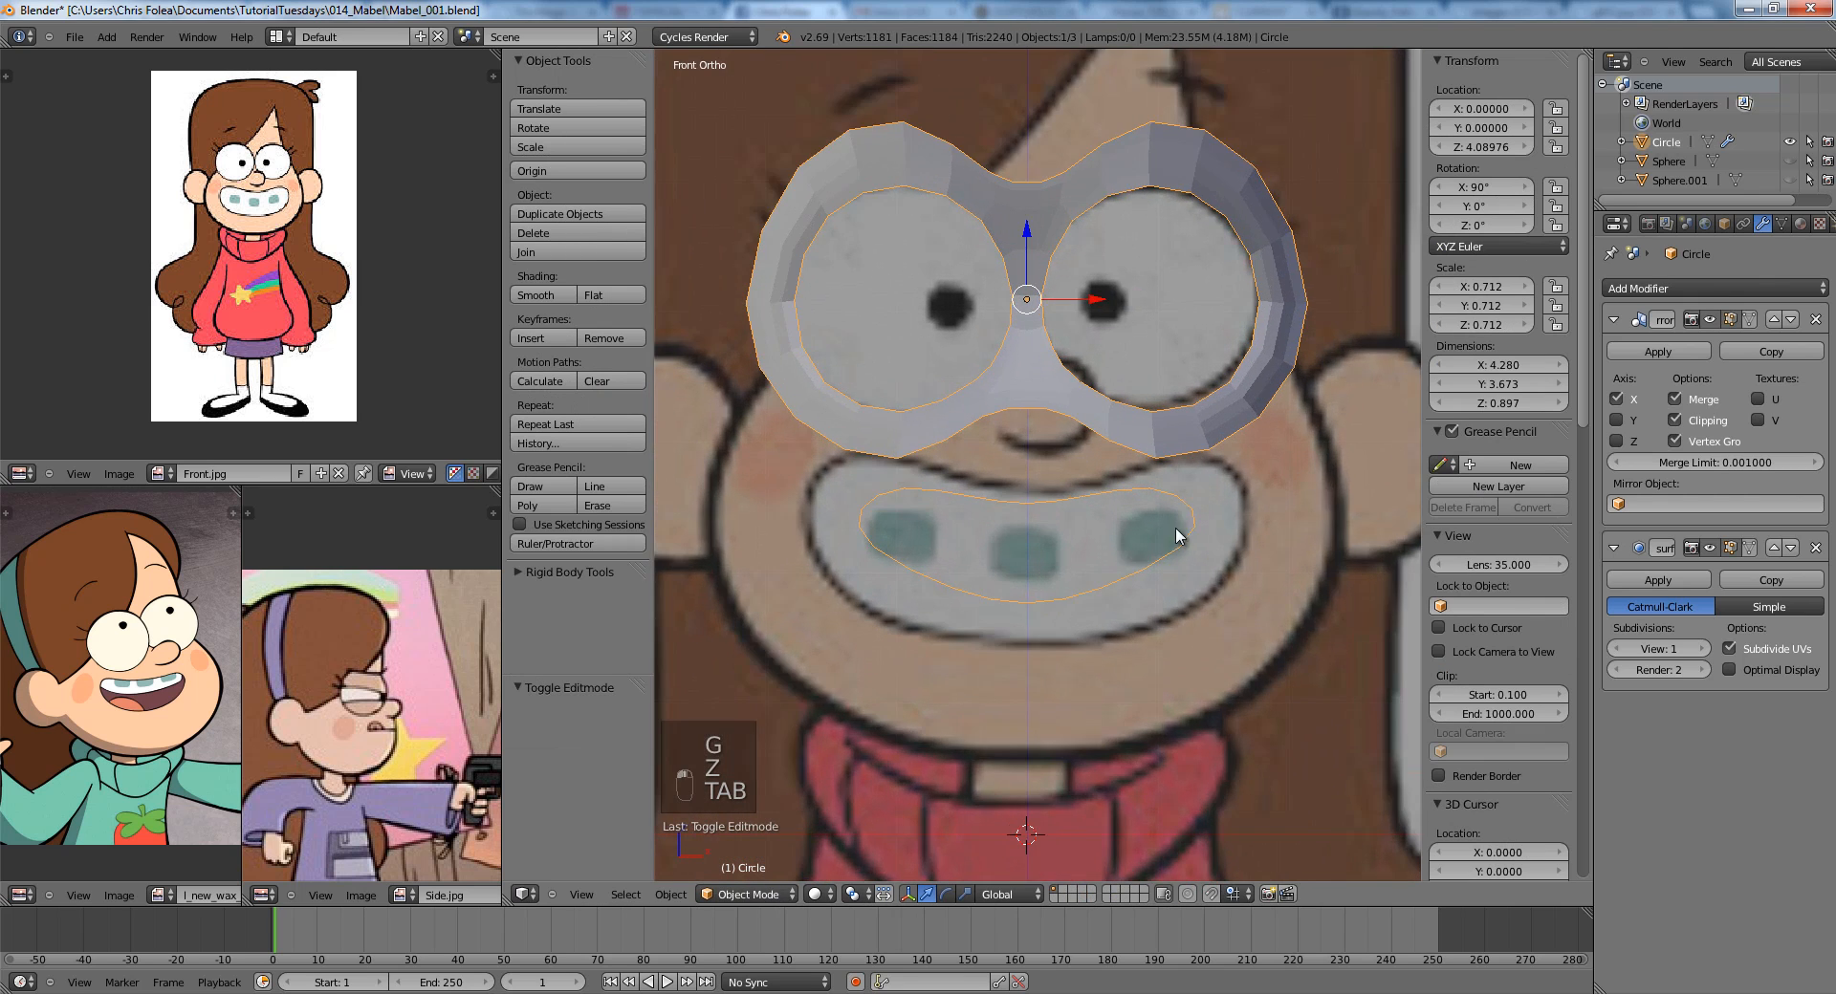
key("Tab")
right_click(1092, 519)
key("g")
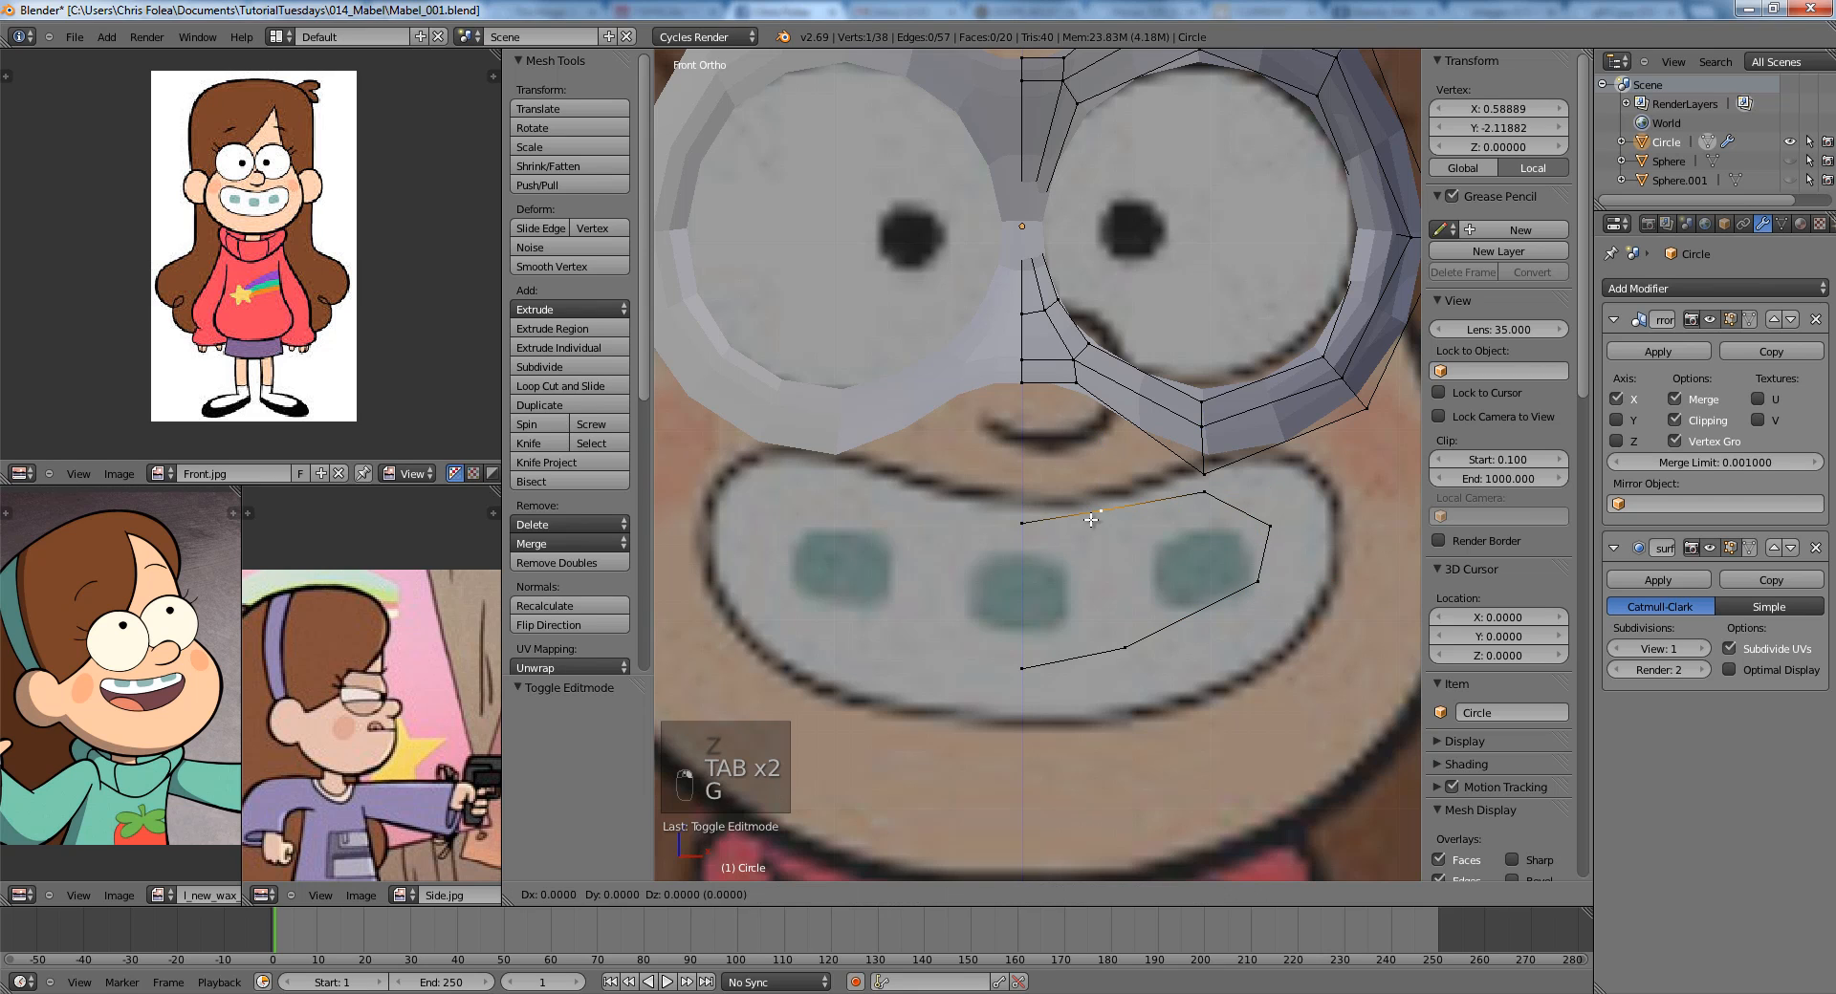
left_click(1088, 520)
left_click(1116, 634)
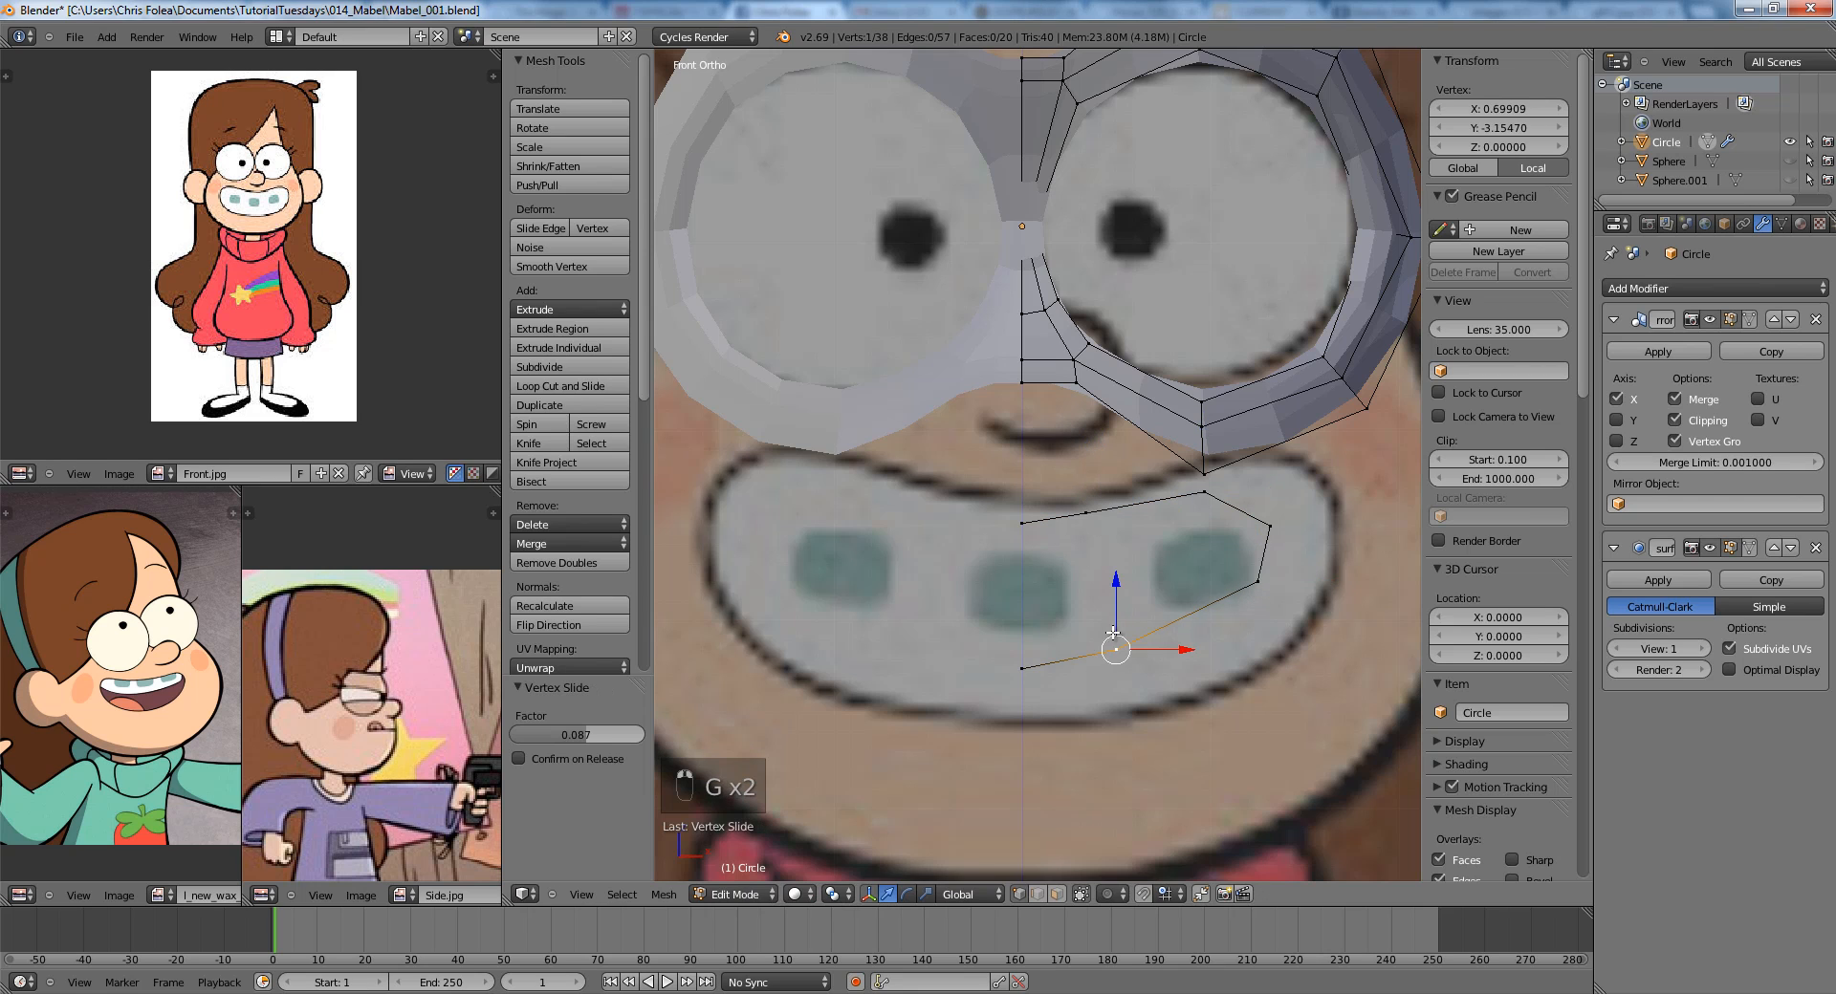
Compare the smoothed mouth loop with the drawn mouth in the front and side reference images.
key("z")
middle_click_drag(1146, 473, 1082, 472, "shift")
key("z")
key("Tab")
key("Tab")
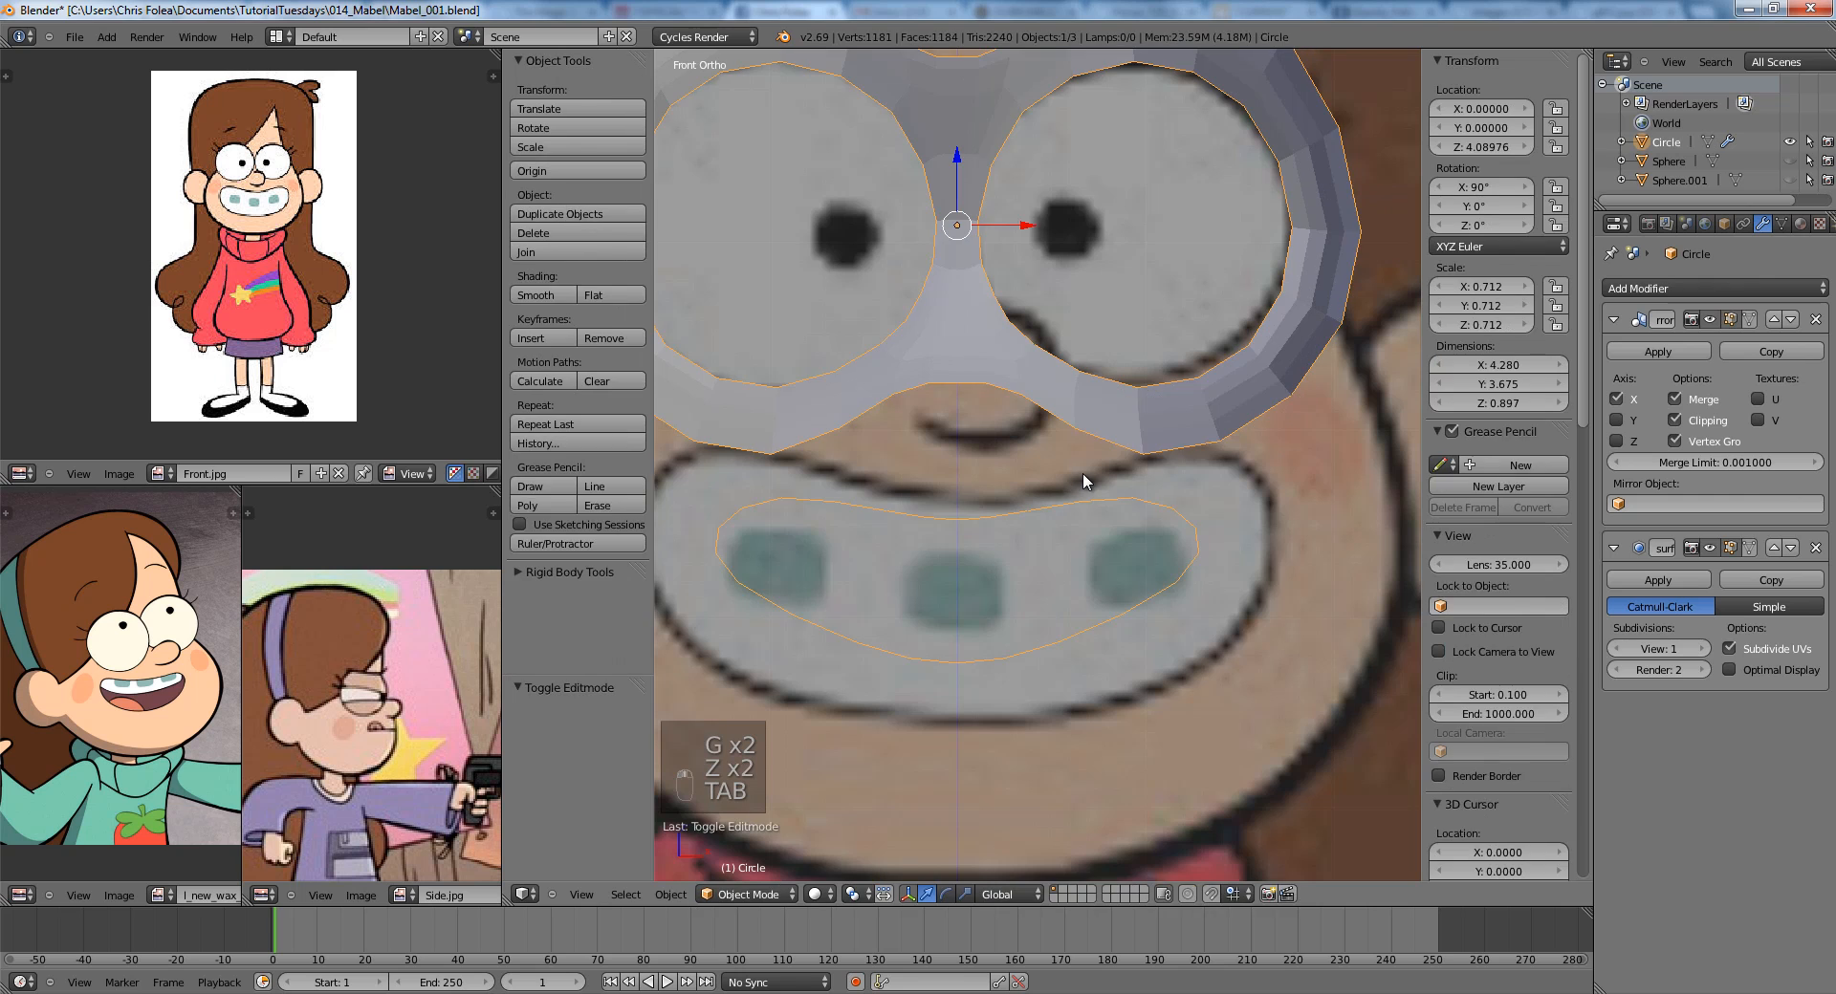
scroll(1082, 473, "up", 2)
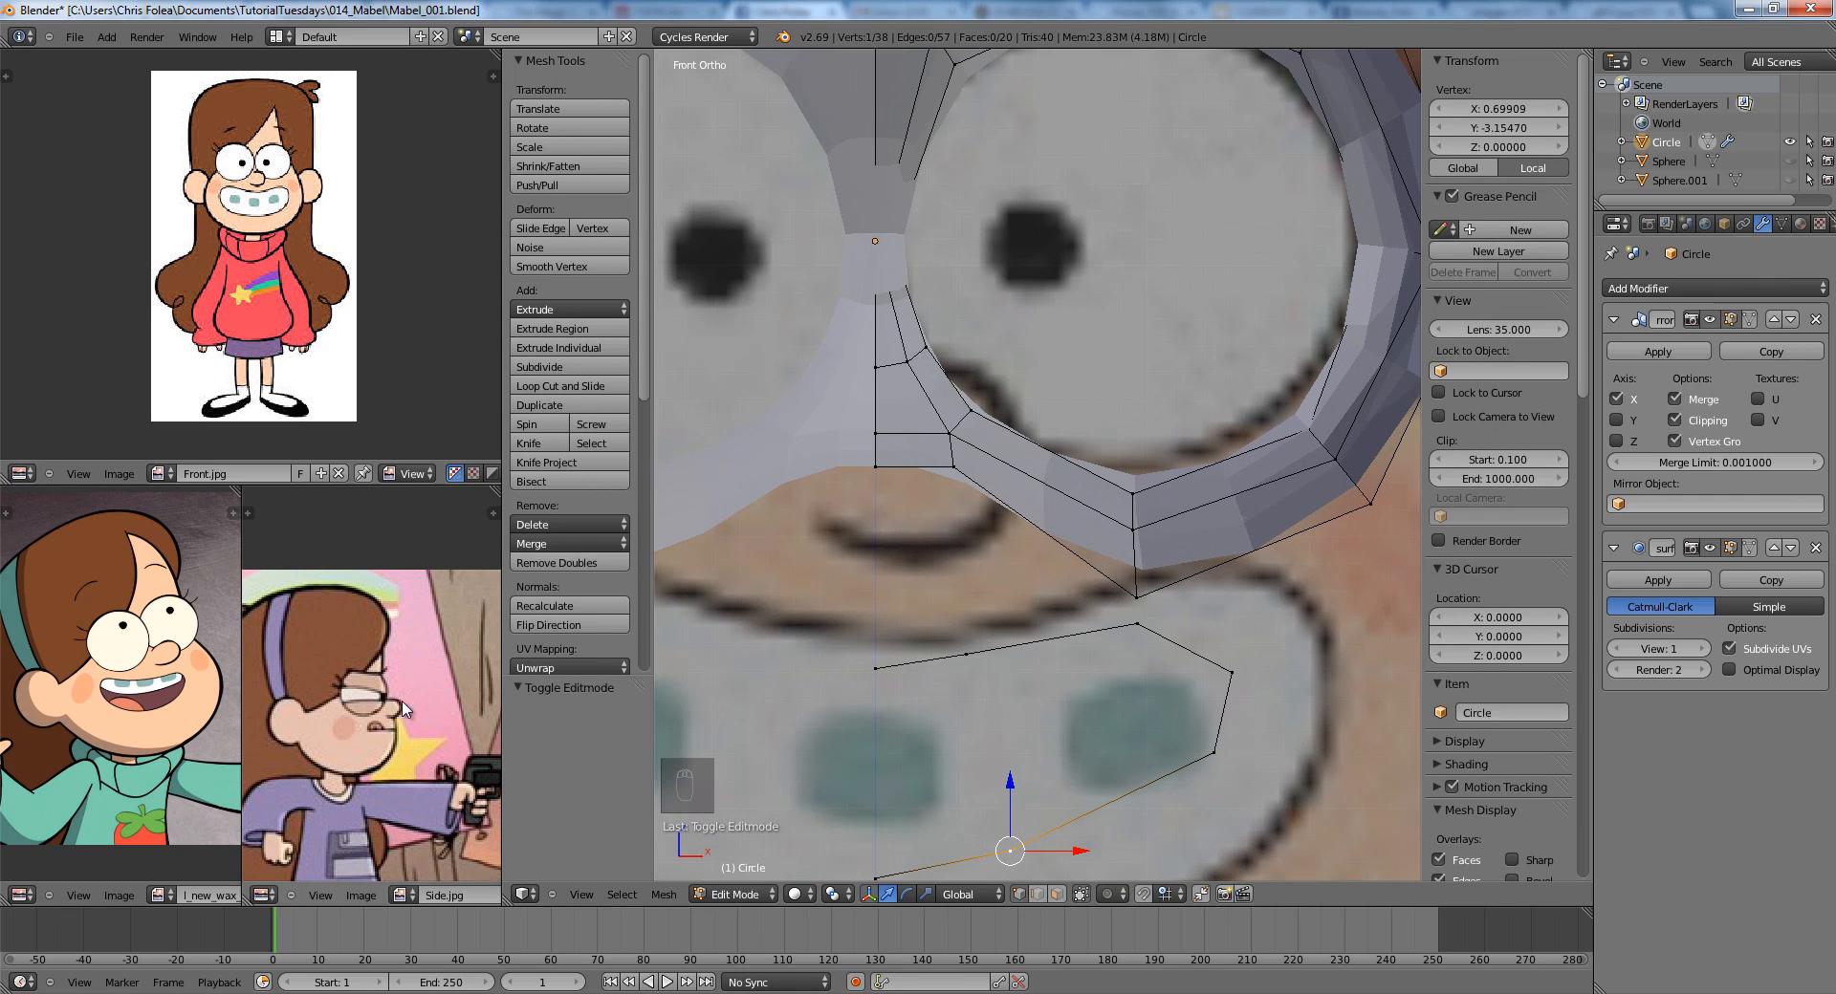
middle_click_drag(315, 706, 325, 663)
scroll(244, 387, "up", 4)
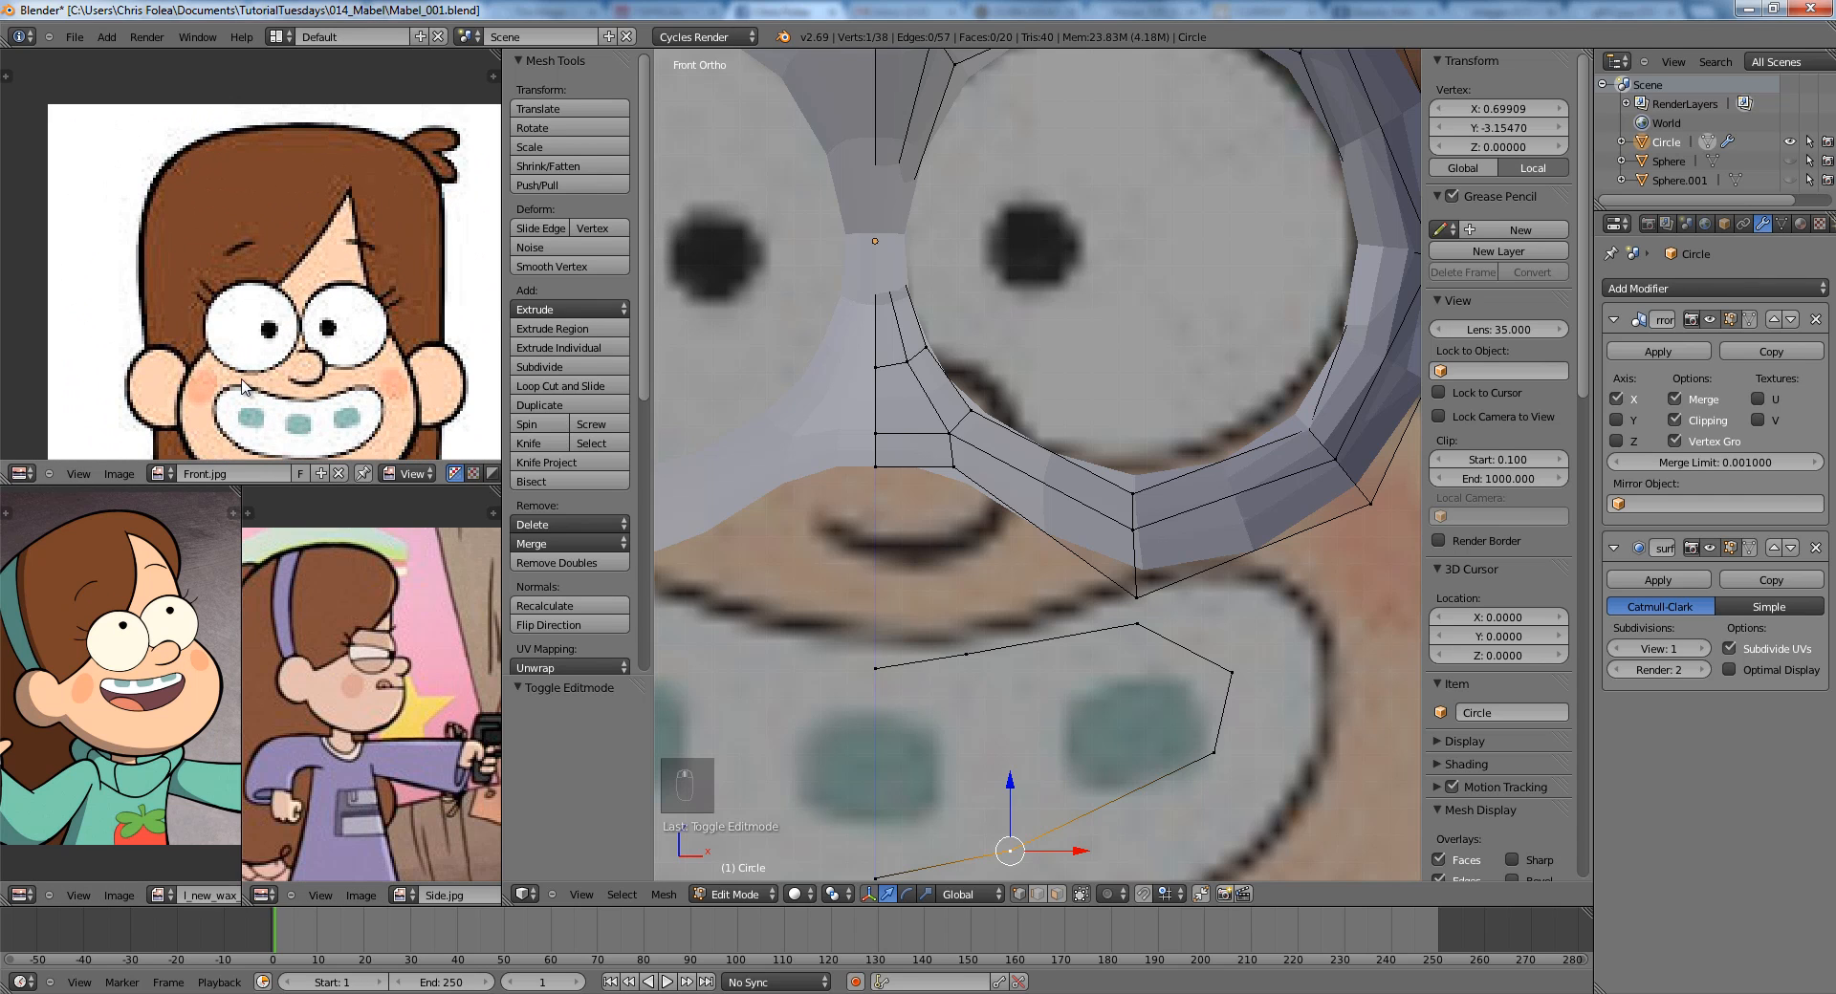
scroll(1173, 421, "down", 2)
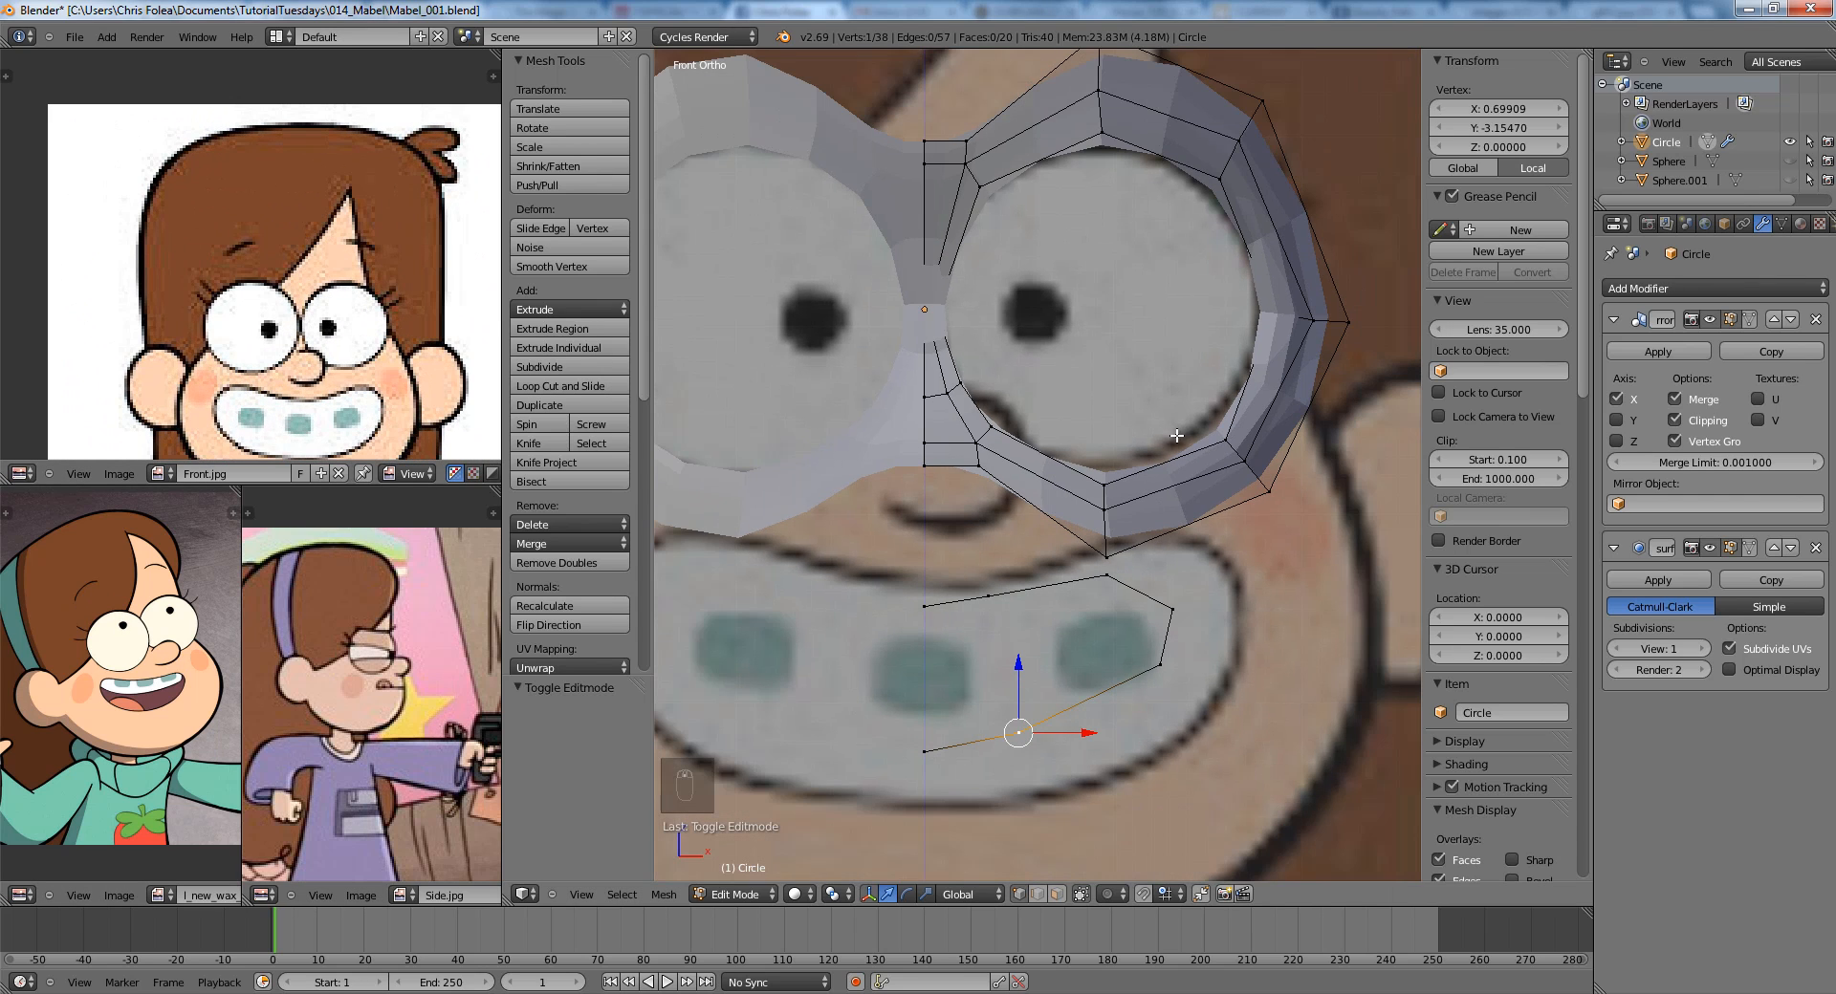
Add one centred edge loop between the inner and middle loops of the eye rim.
middle_click_drag(1197, 380, 1134, 391, "shift")
middle_click_drag(1091, 229, 1107, 418, "shift")
scroll(1106, 418, "up", 2)
key("KP_3")
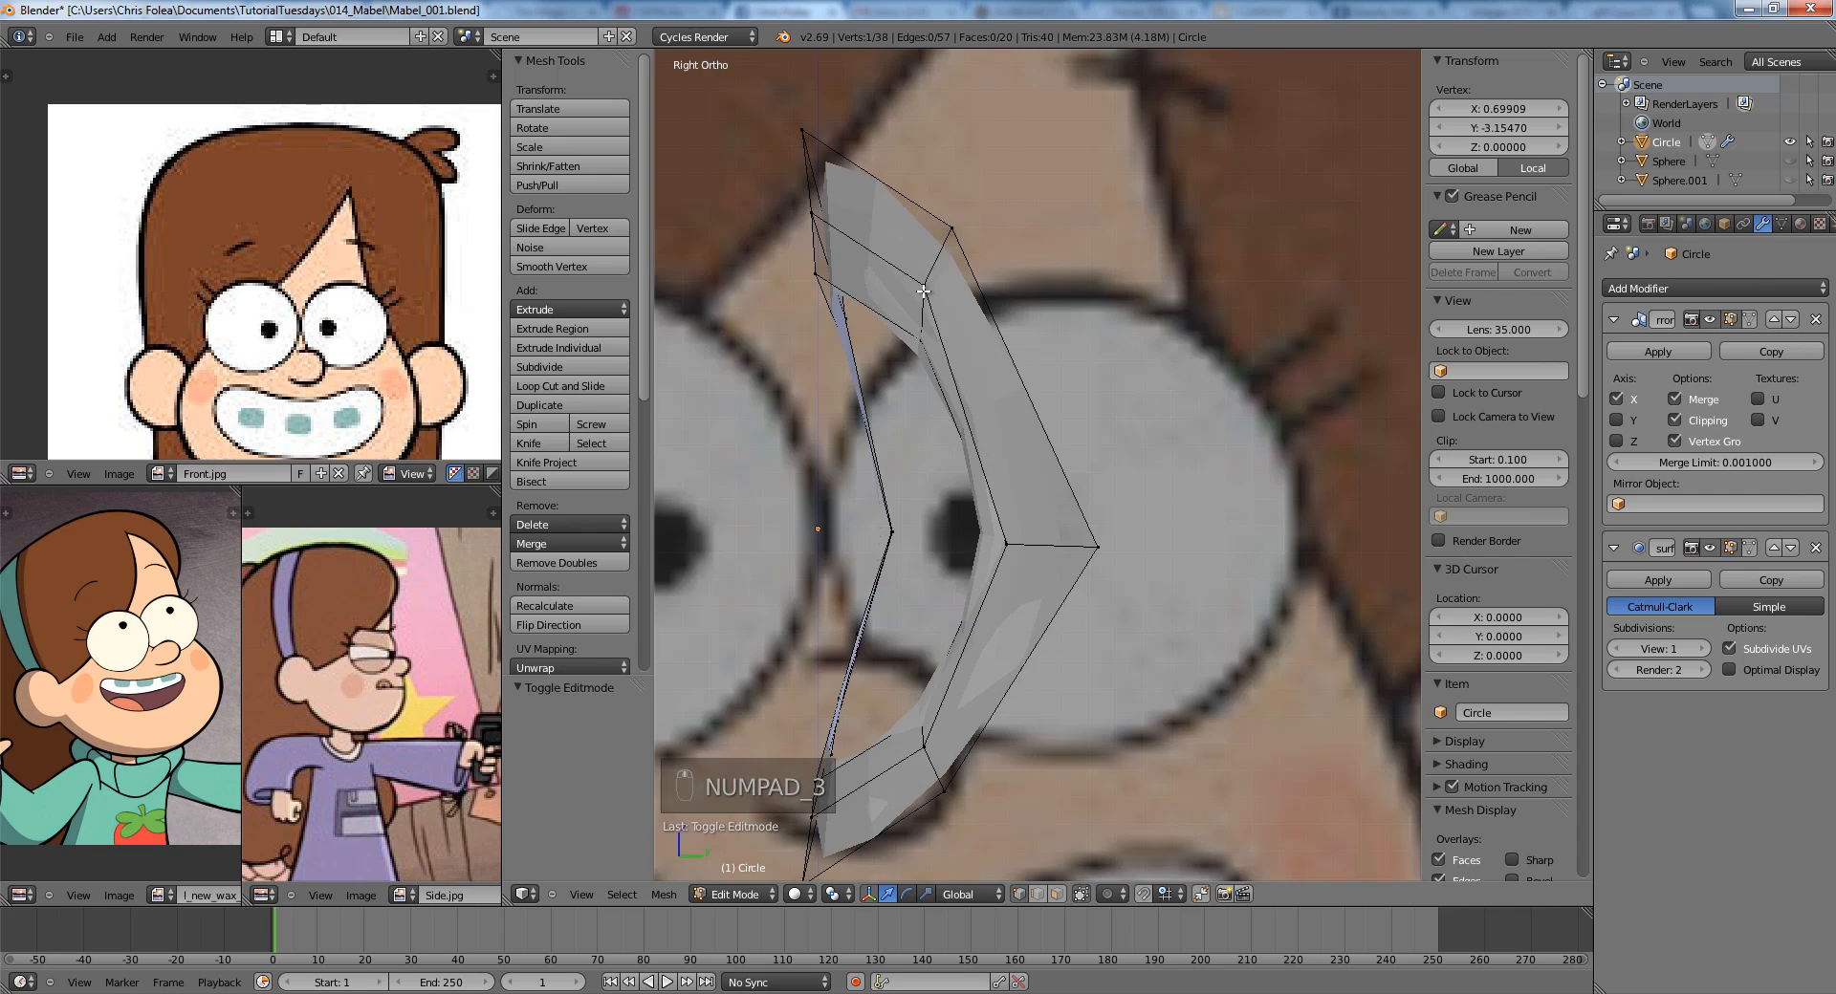
scroll(998, 350, "down", 1)
key("ctrl+r")
left_click(1000, 386)
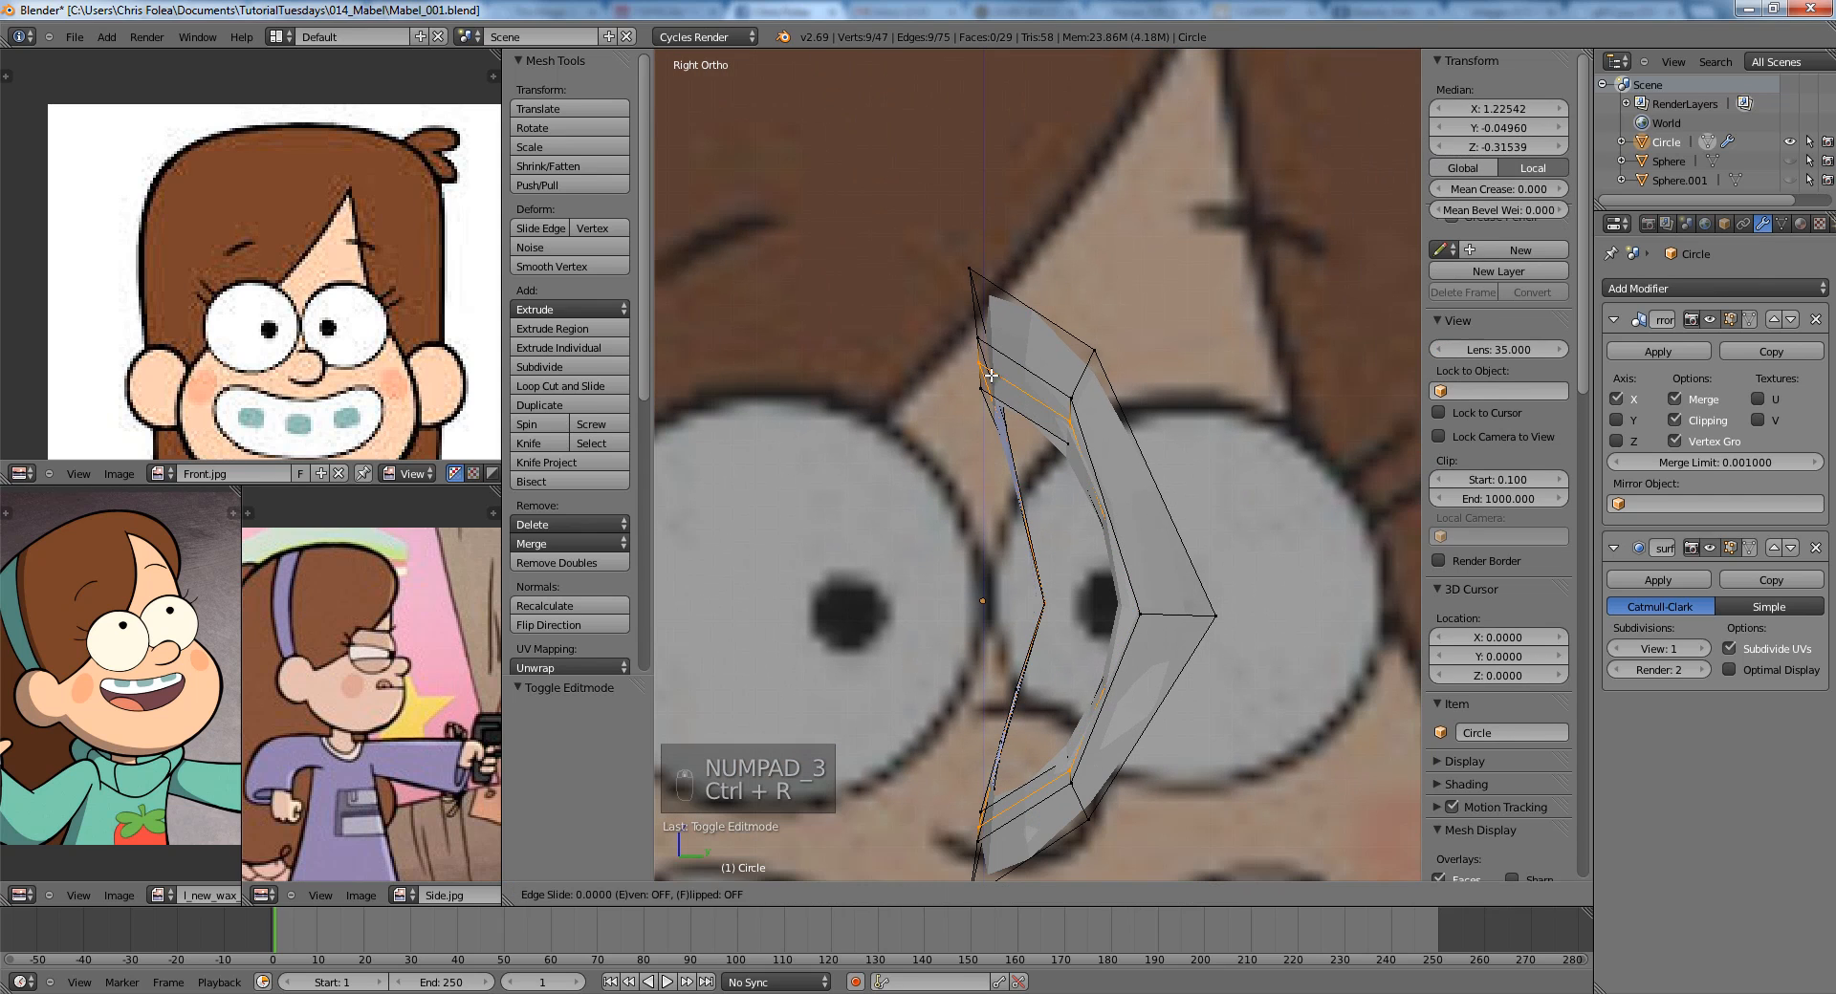
right_click(999, 386)
In the right view, move two upper vertices of the new rim loop 0.114 in Y and -0.073 in Z.
key("z")
scroll(1023, 381, "up", 2)
middle_click_drag(1021, 404, 1026, 449, "shift")
right_click(960, 369)
right_click(1084, 445, "shift")
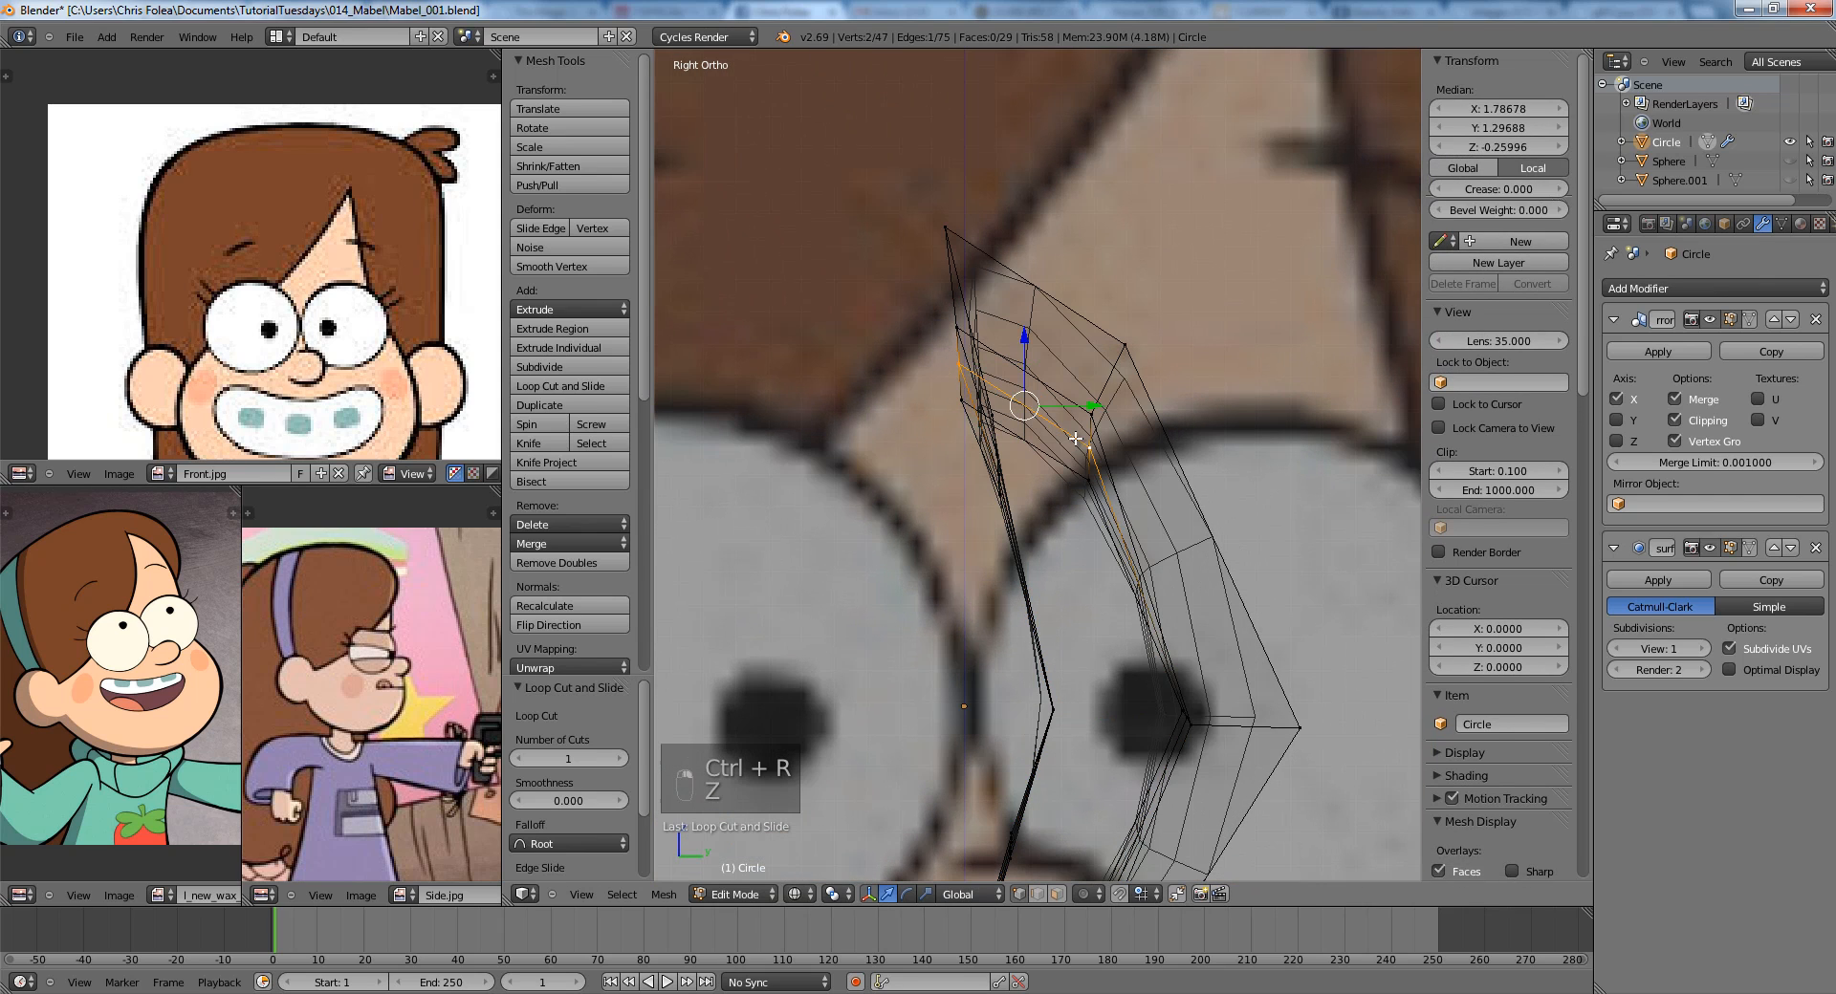
key("z")
key("g")
left_click(1115, 465)
Lower the upper inner rim vertex about 0.08, and shift the outer one -0.012 in Y and -0.029 in Z.
right_click(964, 418)
key("g")
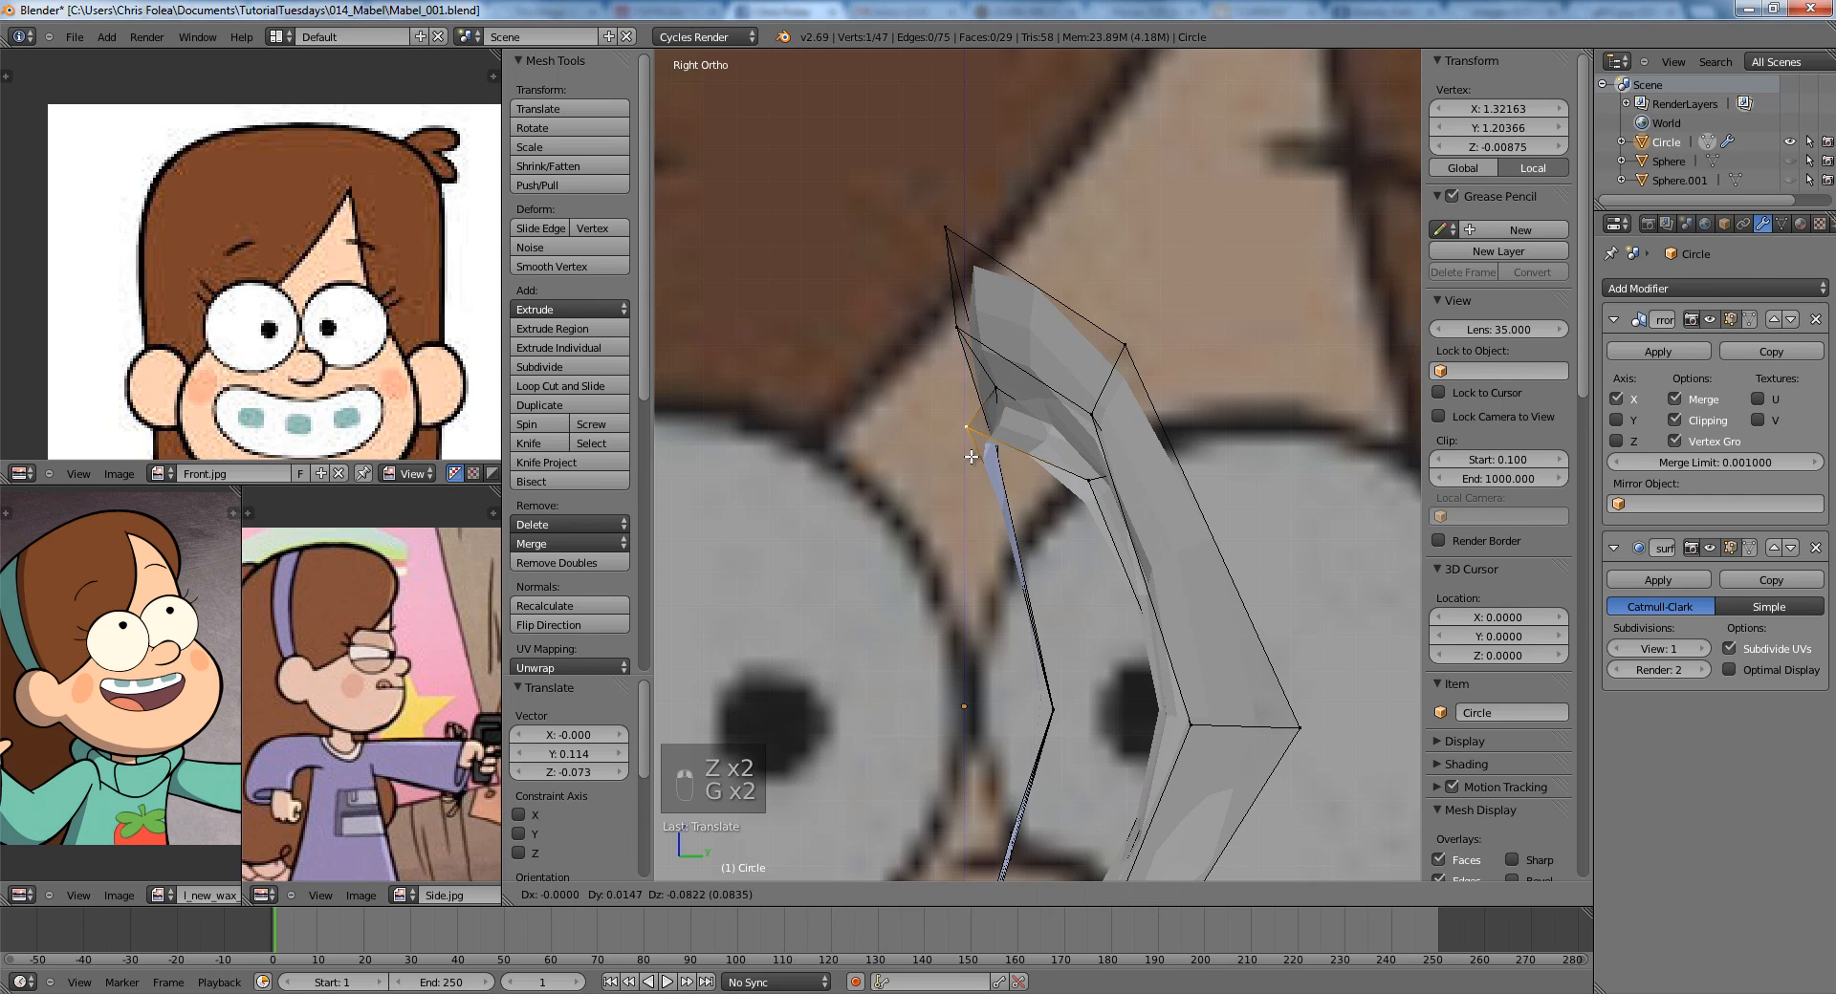
key("z")
scroll(1091, 499, "down", 4)
middle_click_drag(1097, 717, 1134, 532, "shift")
scroll(1134, 533, "up", 4)
key("z")
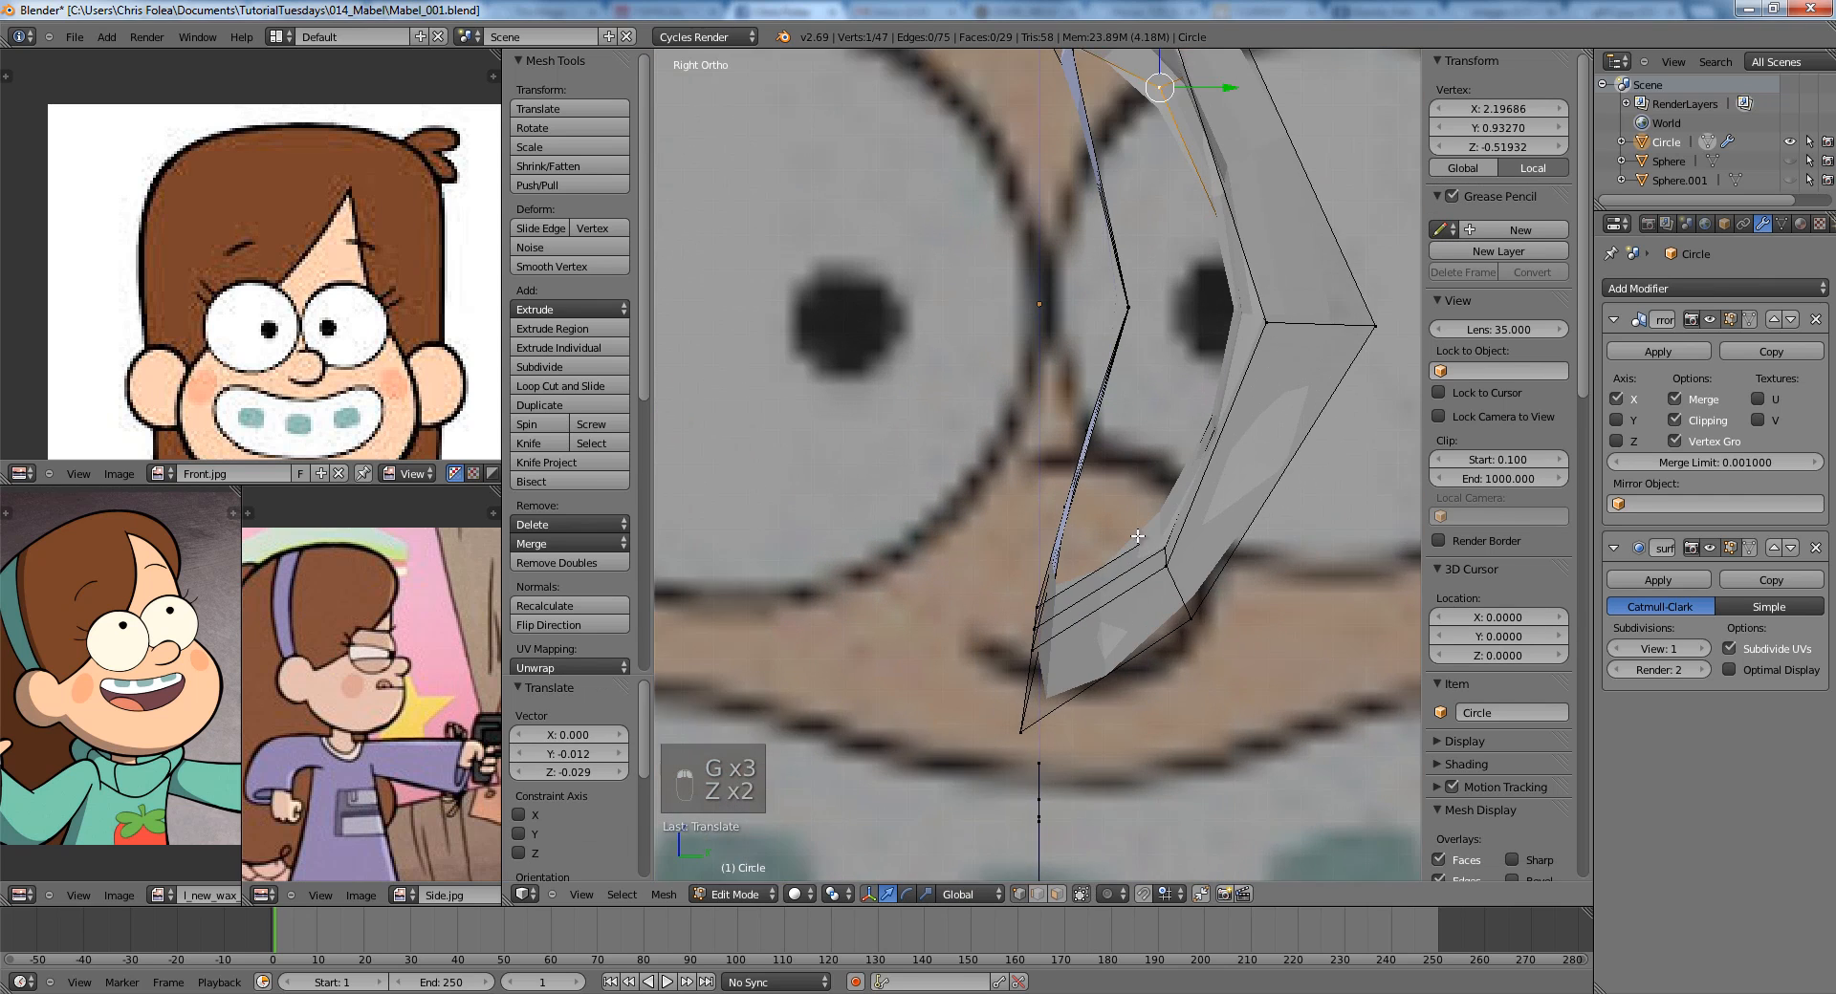
Move two lower vertices of the new rim loop 0.132 in Y and 0.032 in Z.
scroll(1147, 555, "up", 1)
key("z")
middle_click_drag(1233, 402, 1216, 497, "shift")
right_click(1126, 384, "alt")
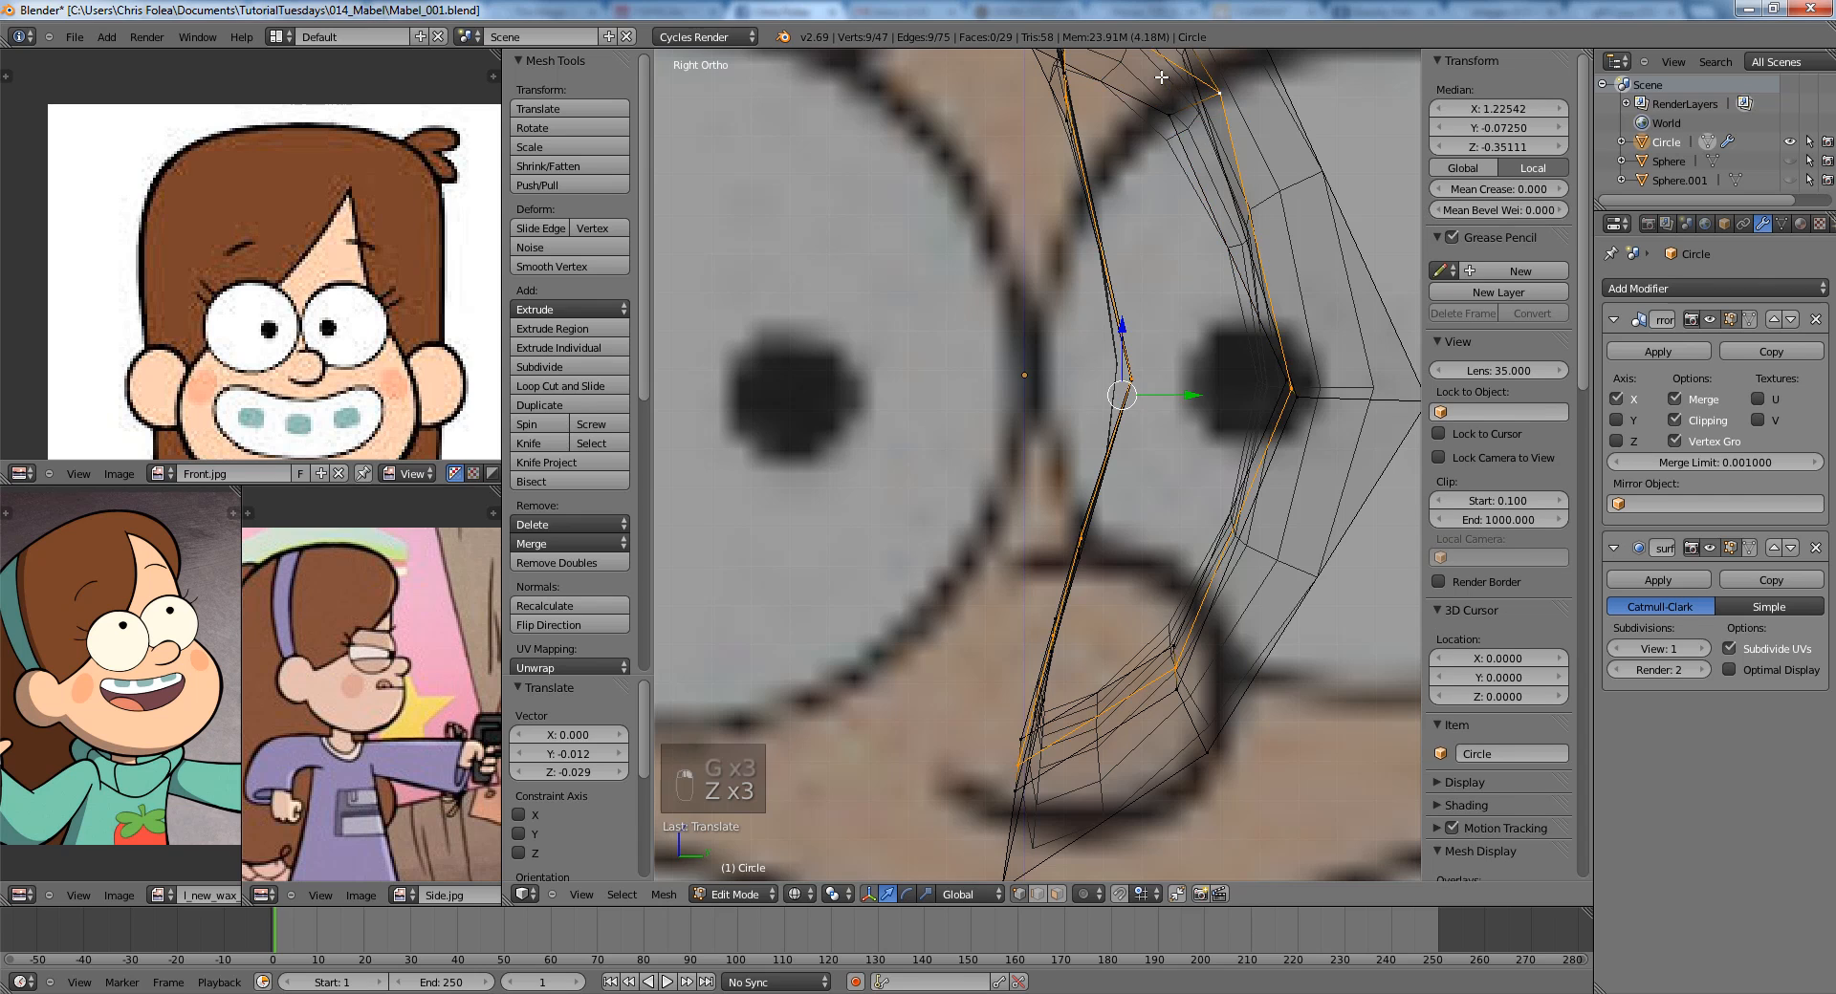
scroll(1148, 447, "down", 1)
middle_click_drag(1148, 446, 1125, 332, "shift")
scroll(1124, 333, "up", 1)
key("a")
right_click(1142, 542)
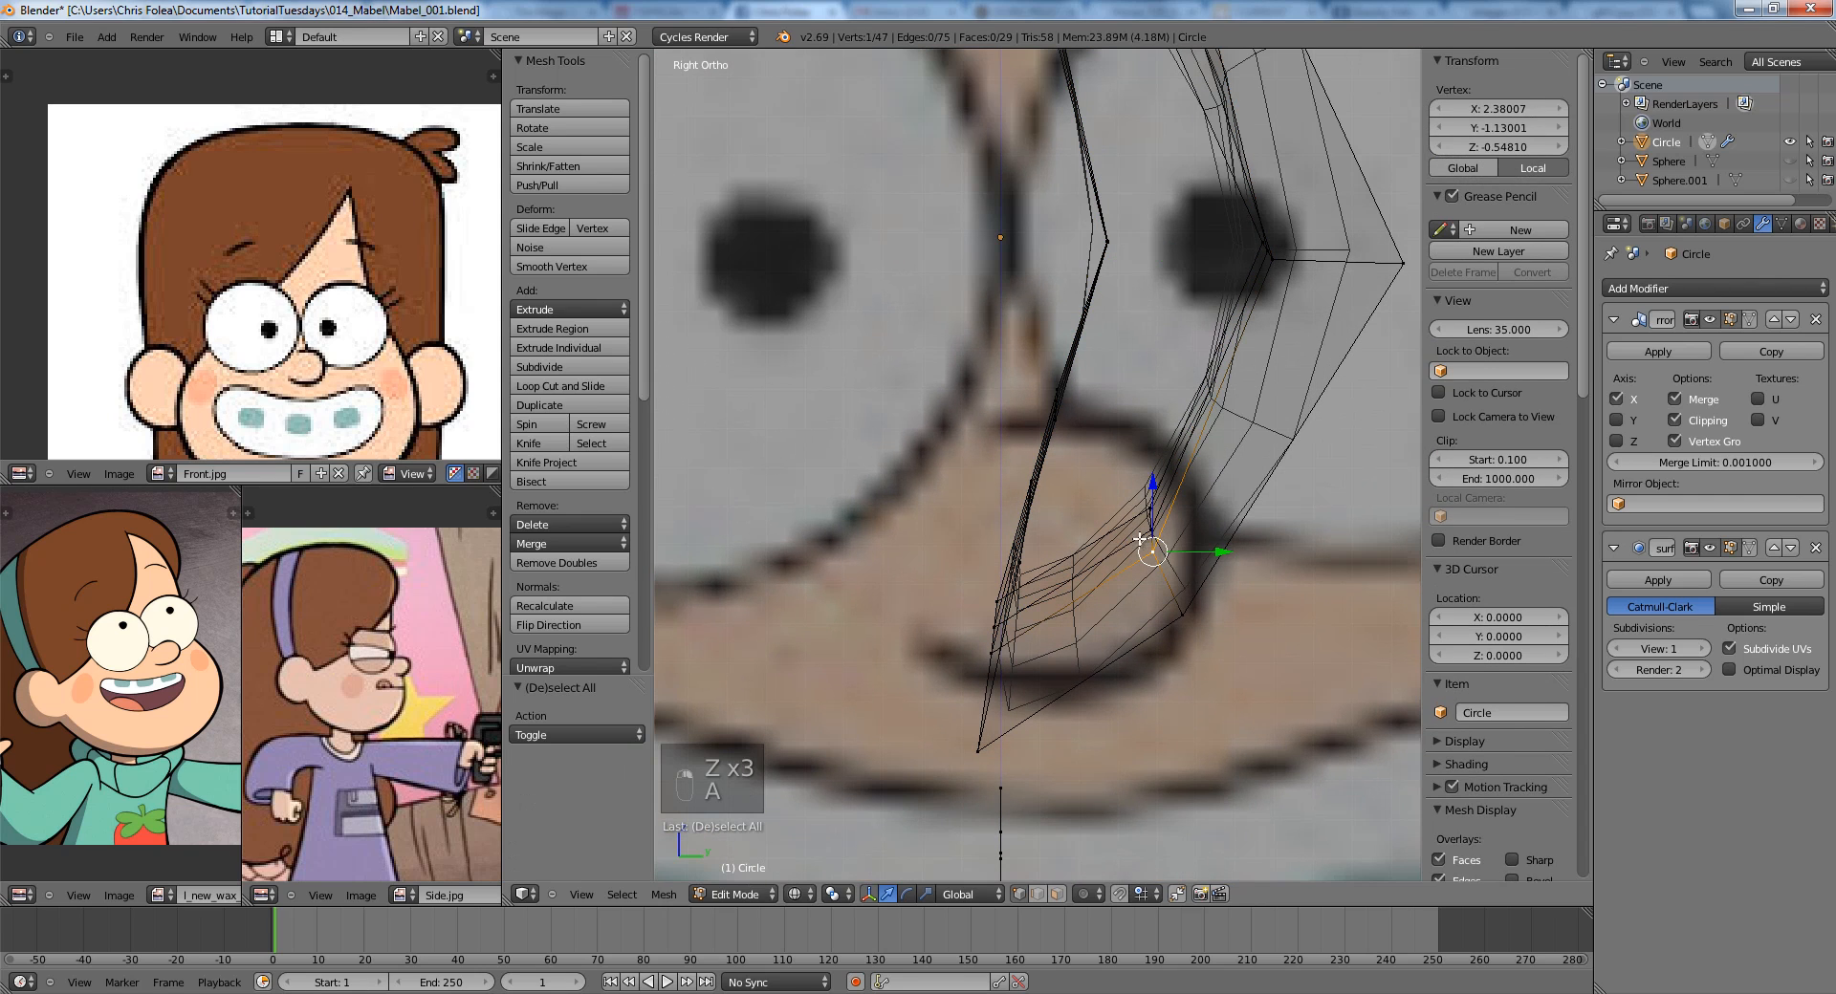
right_click(1004, 626, "shift")
key("g")
left_click(1046, 609)
Shift the selected lower rim loop vertices -0.070 in Y and -0.023 in Z.
key("z")
scroll(993, 614, "down", 1)
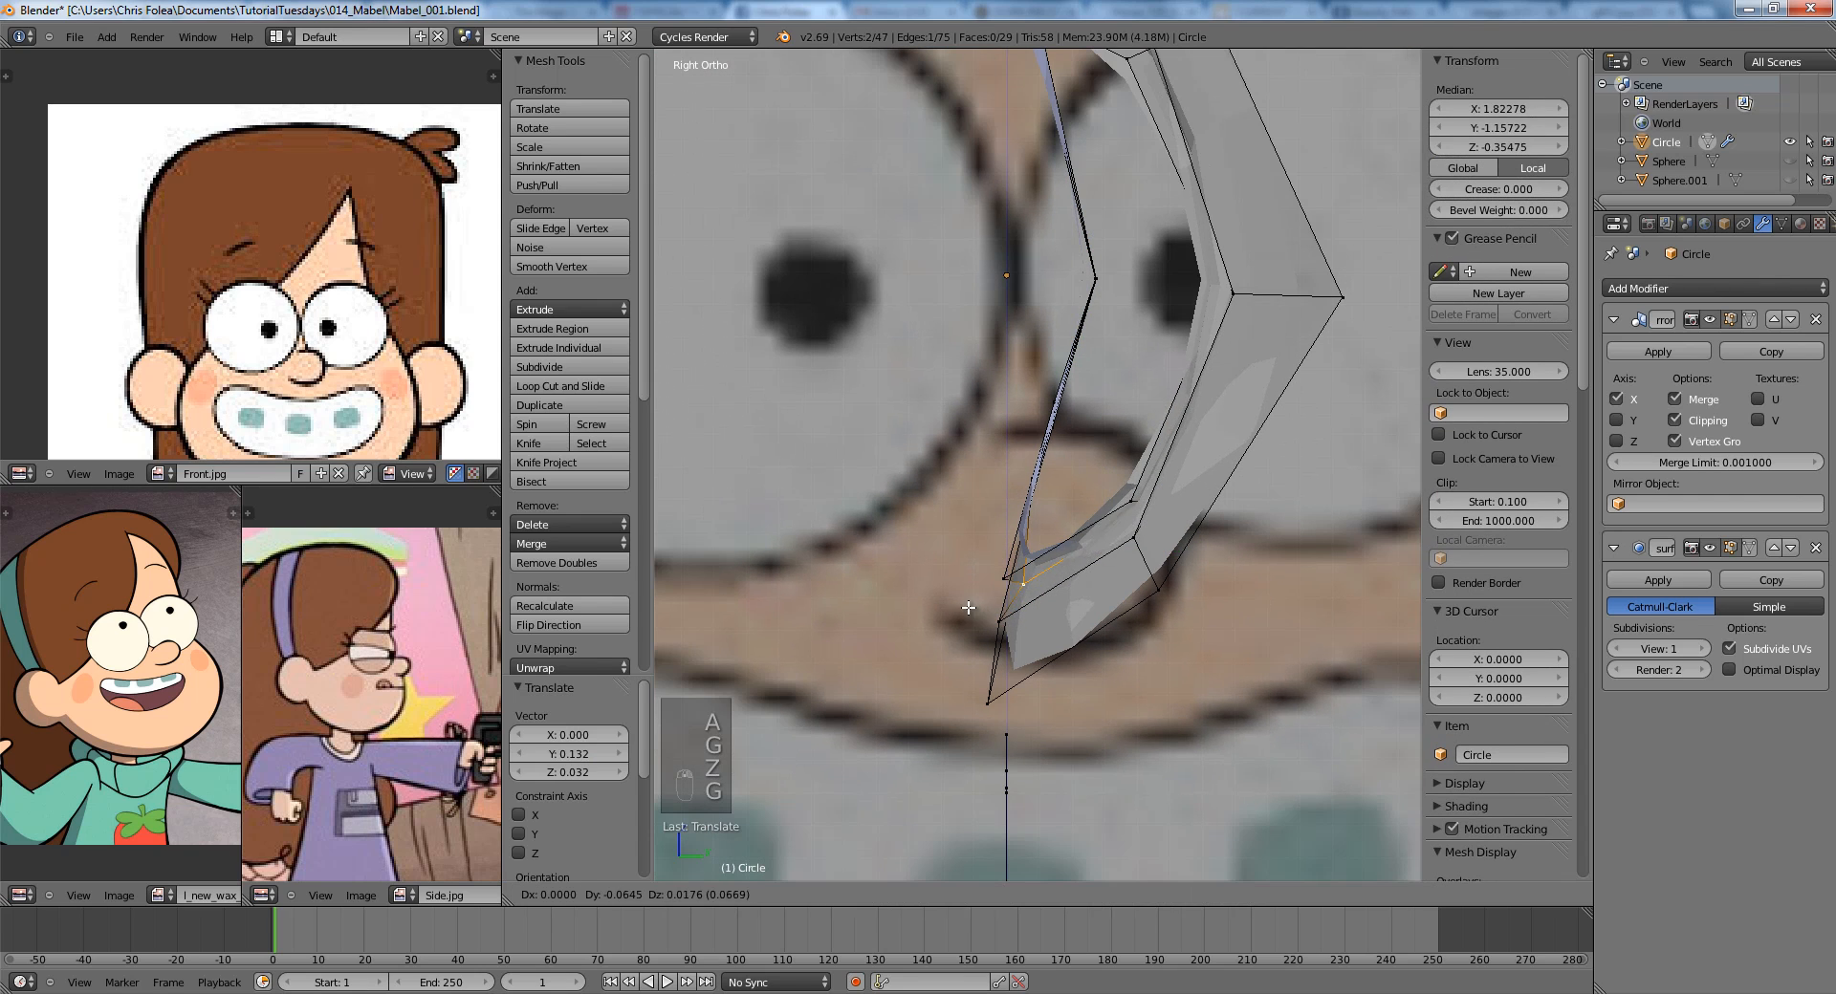
left_click(969, 622)
key("z")
Select the lower inner rim vertex beside the nose bridge and reposition it in the right view.
middle_click_drag(969, 621, 1127, 611)
key("z")
middle_click_drag(994, 555, 971, 518)
right_click(865, 511)
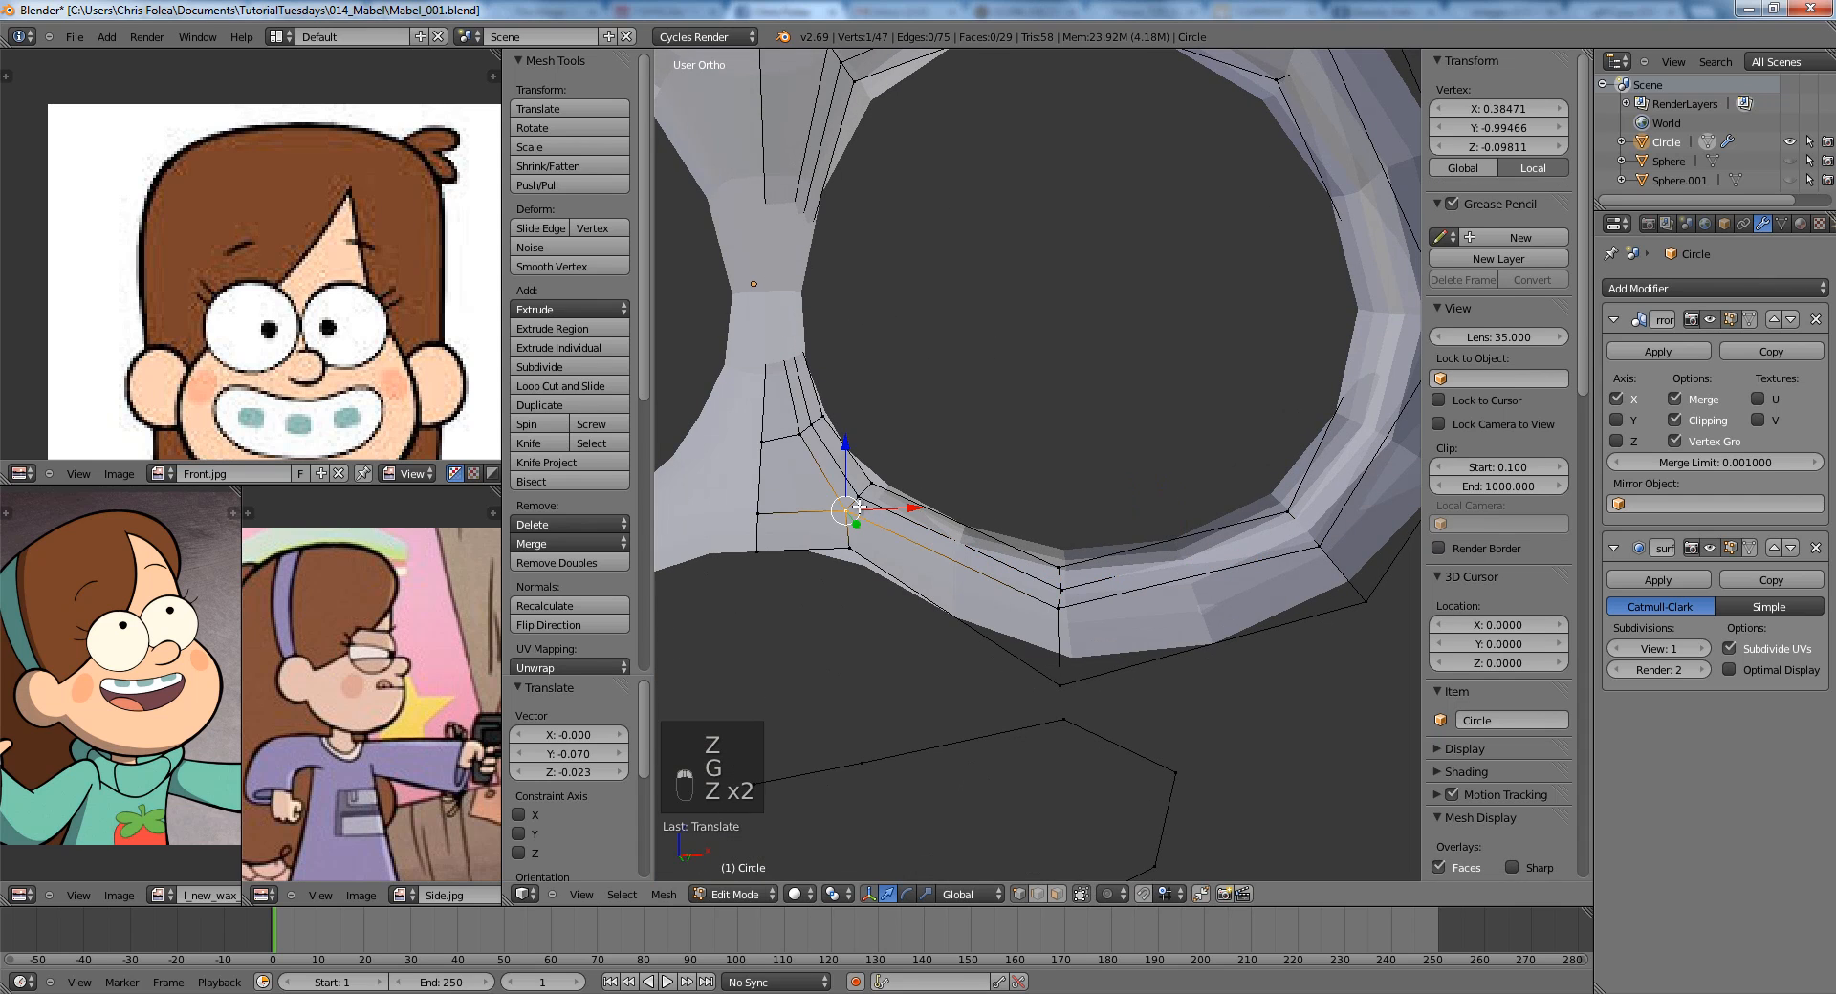
right_click(861, 497)
key("KP_3")
key("z")
left_click(887, 501)
Examine the smoothed eye rims and the outer side of the rim against the front reference.
key("Tab")
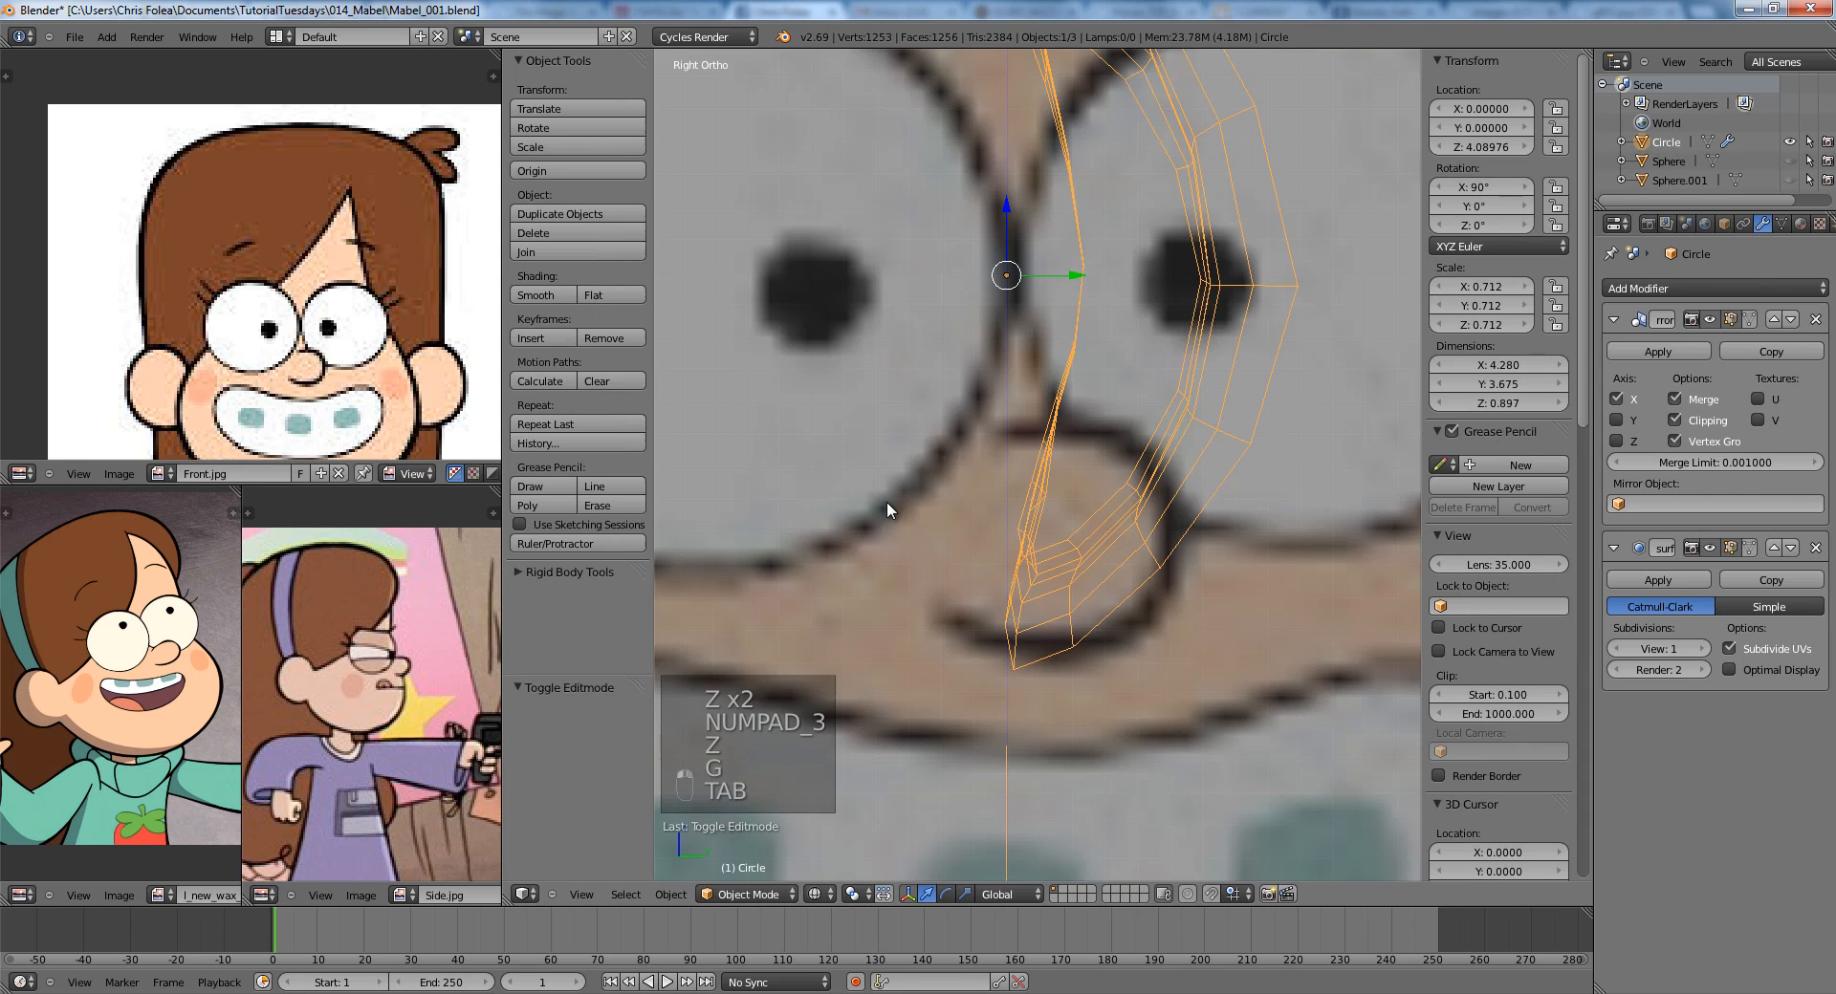
key("z")
middle_click_drag(887, 501, 1099, 565)
scroll(1171, 536, "down", 4)
key("KP_1")
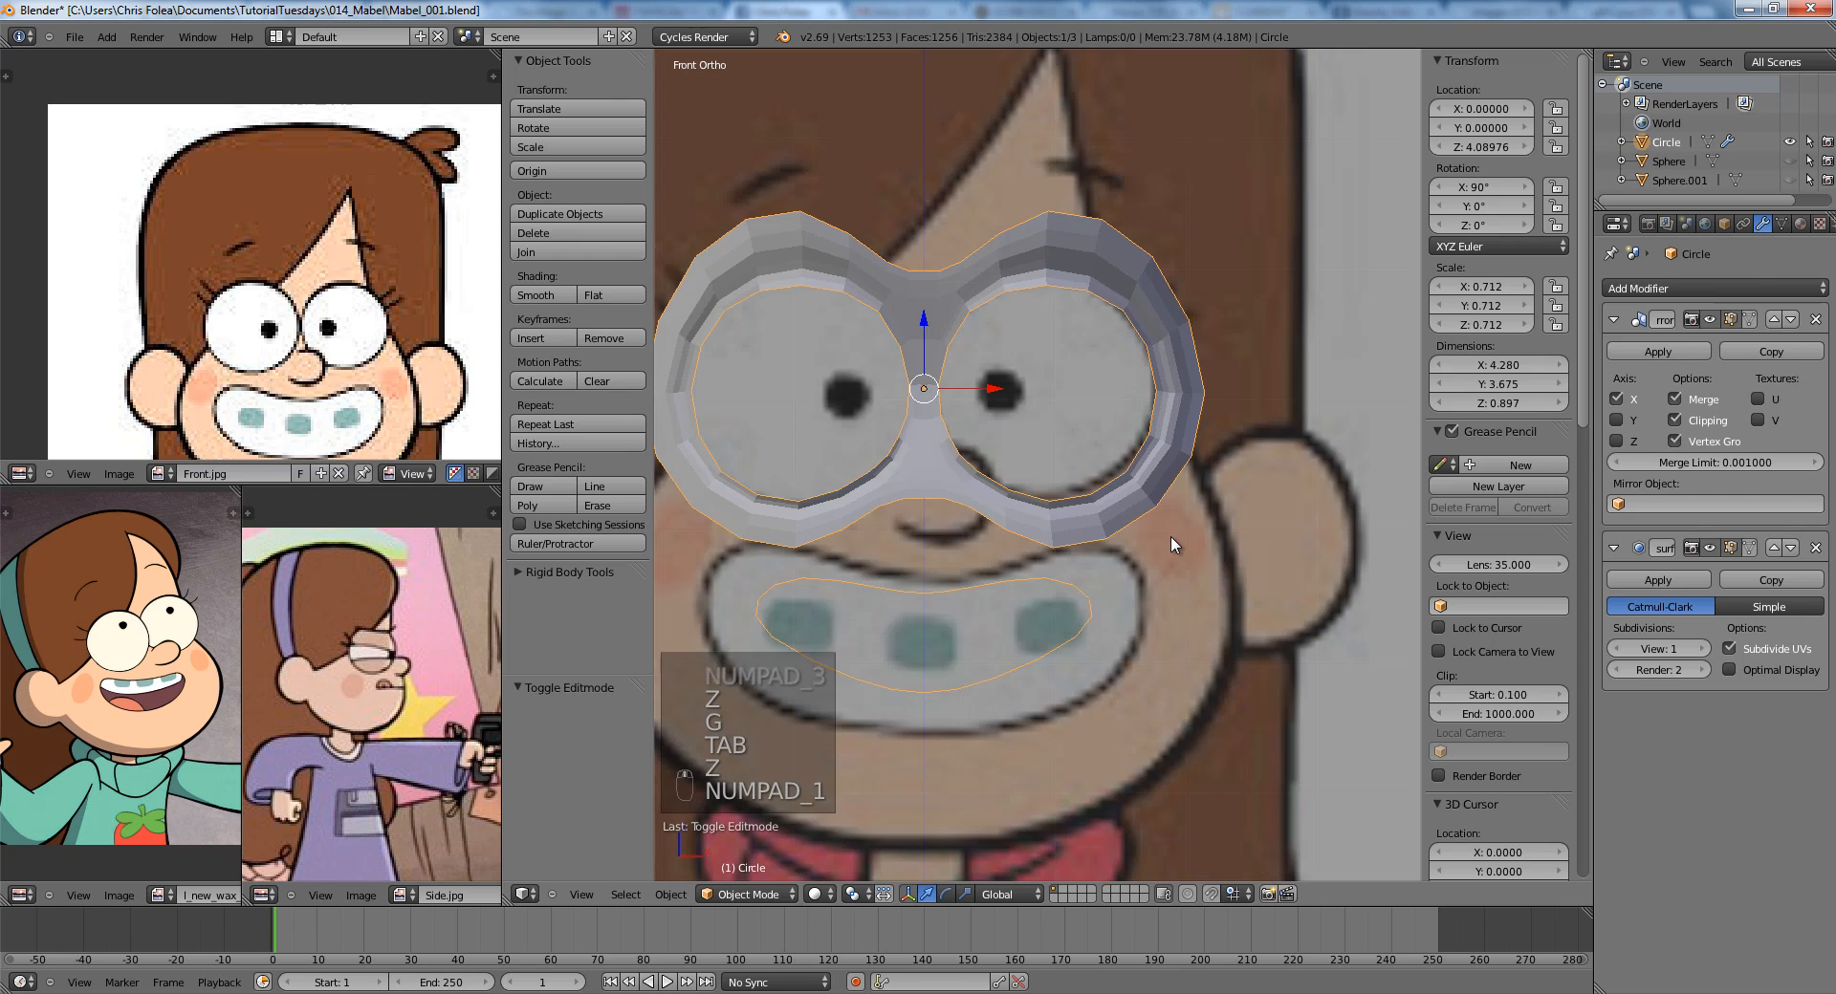
scroll(1171, 536, "up", 4)
scroll(1215, 497, "up", 2)
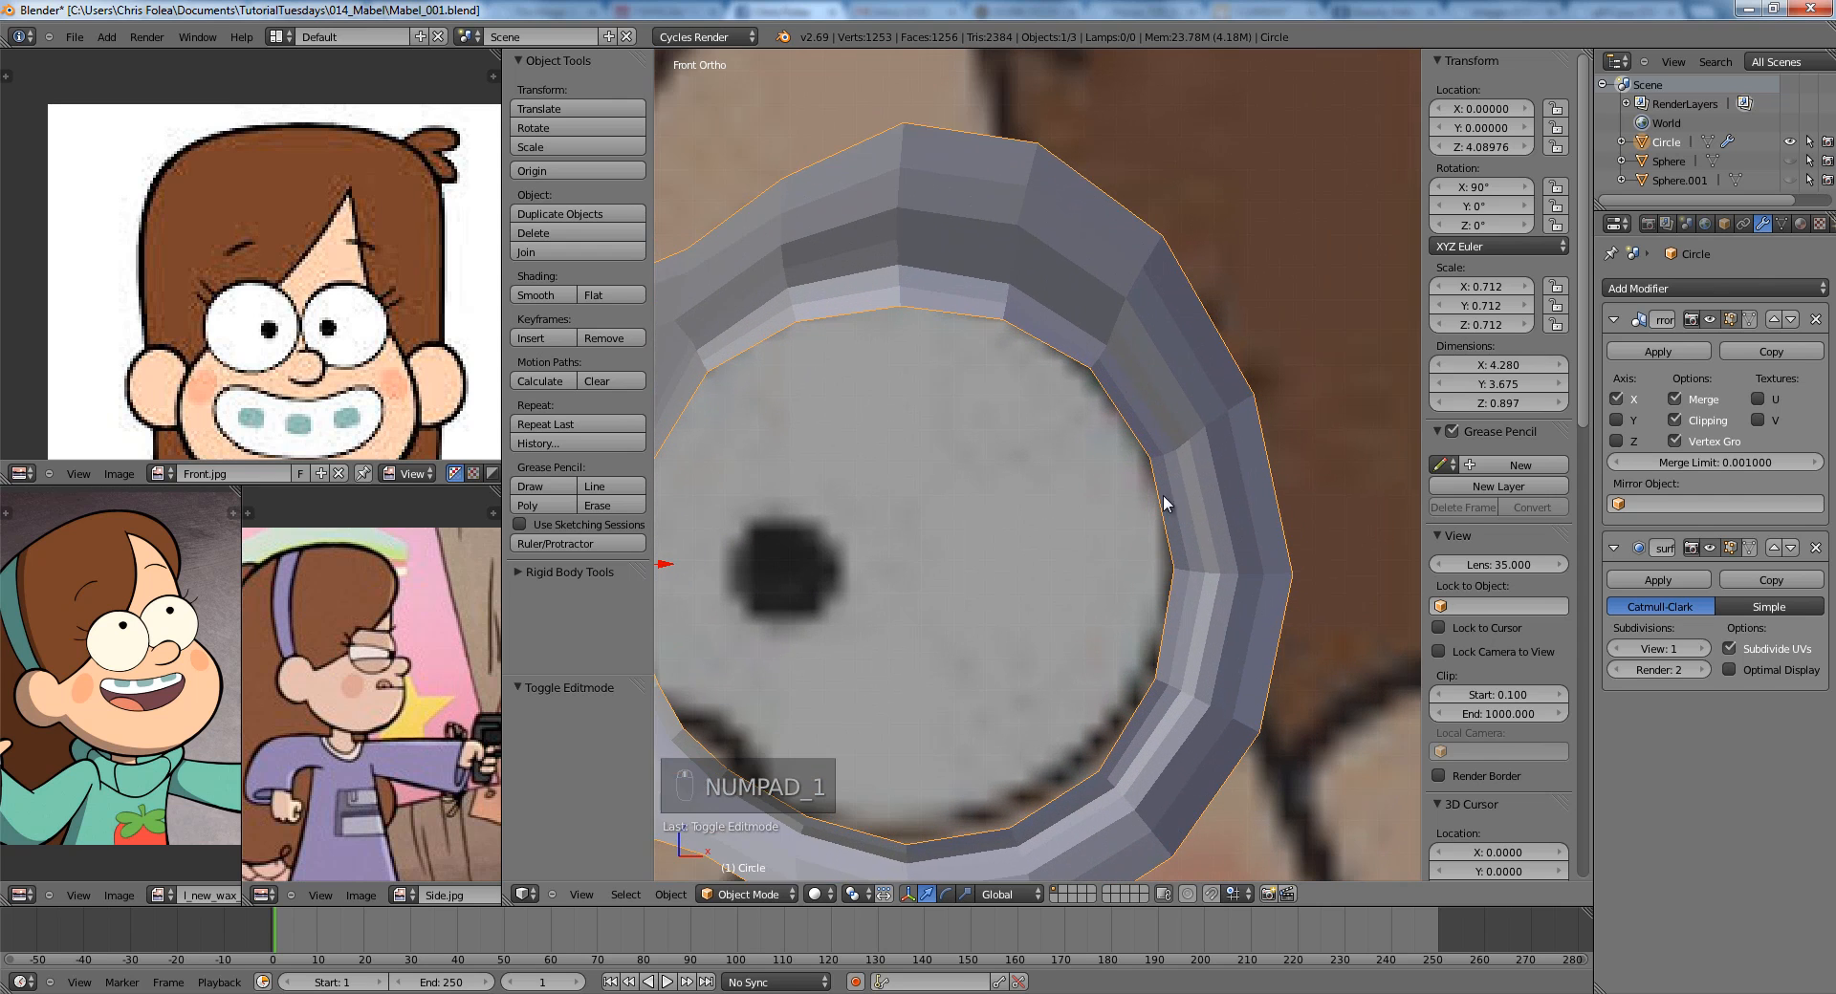
key("z")
key("z")
In the right view, move the two adjacent vertices at the outer side of the inner eye rim -0.025 along Y.
key("Tab")
key("KP_3")
scroll(1201, 553, "up", 3)
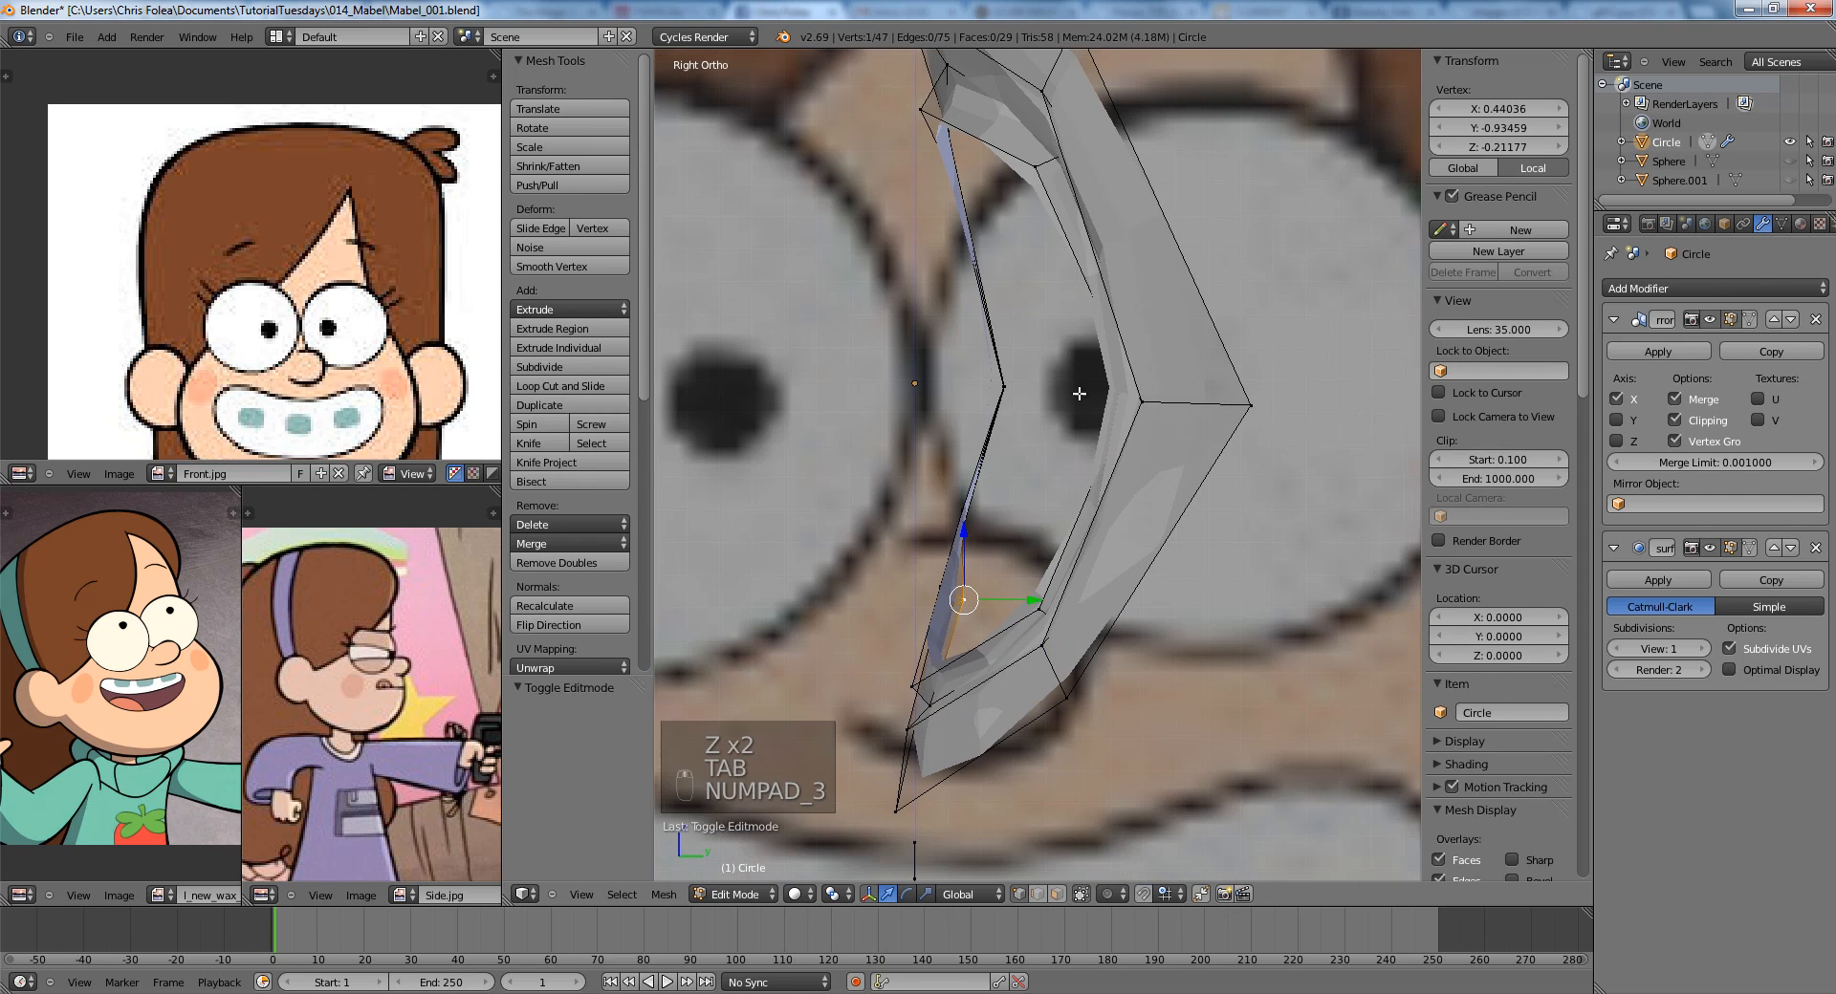
key("z")
scroll(1022, 499, "up", 4)
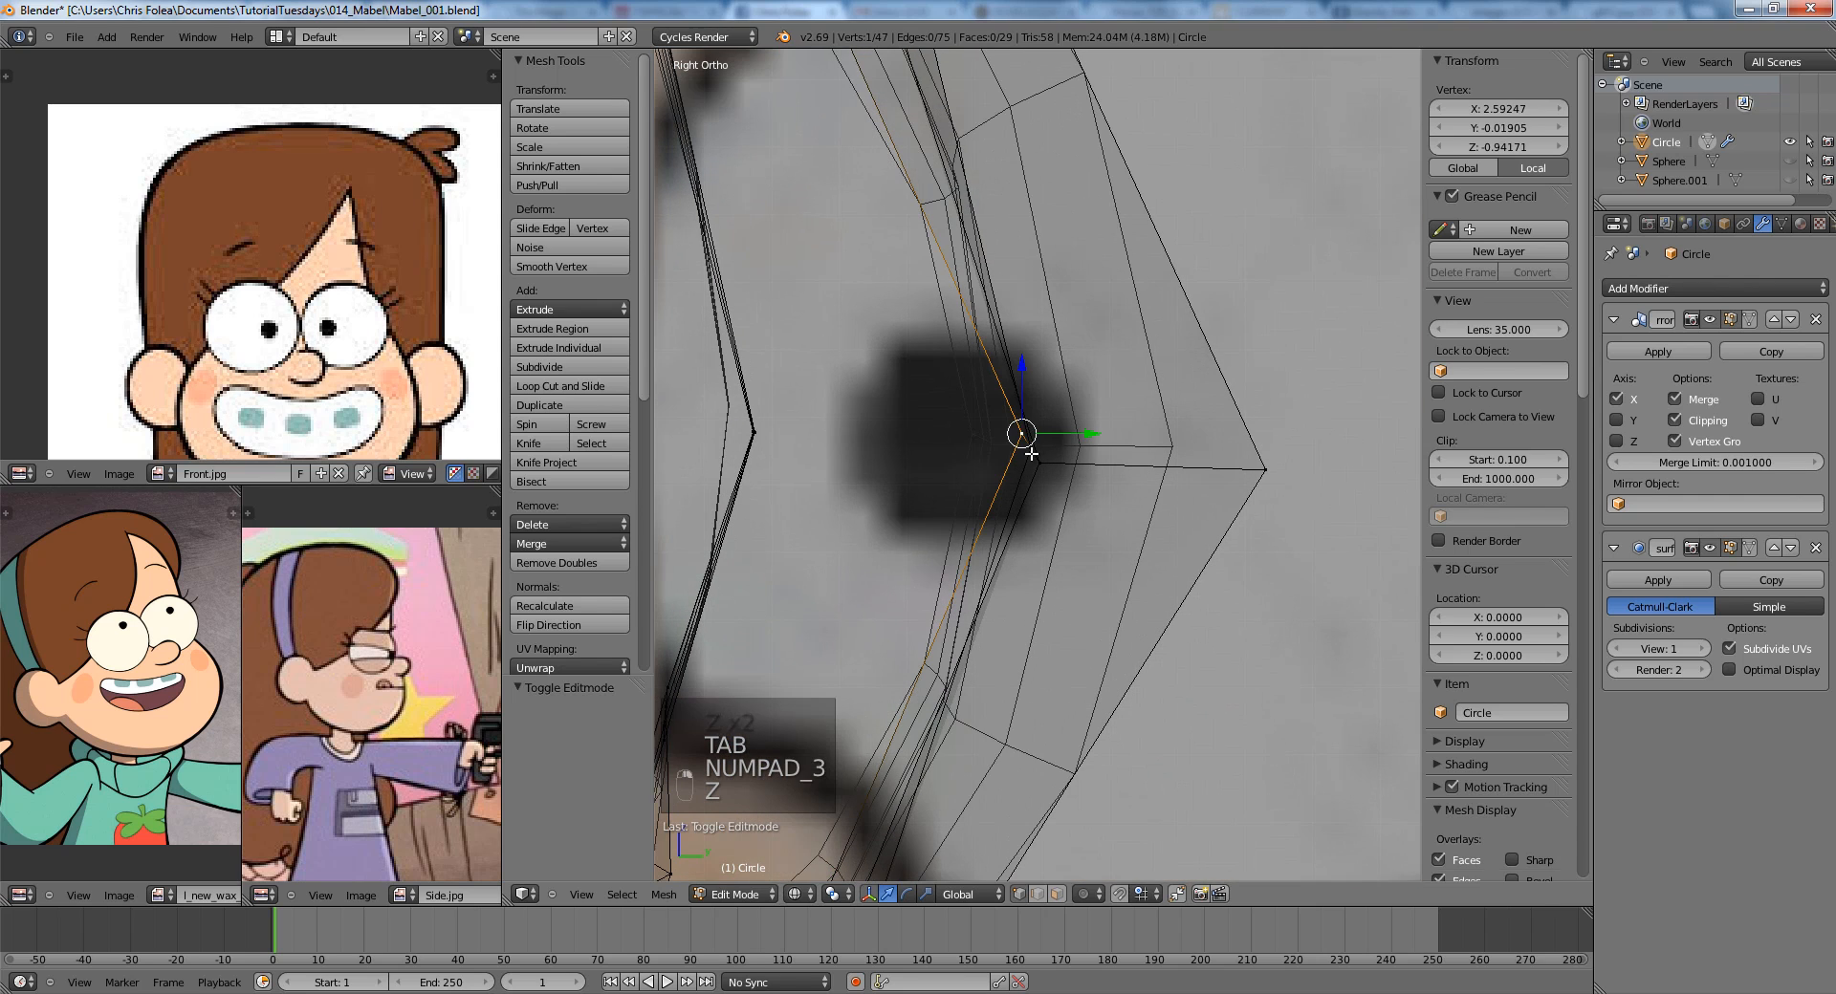
right_click(1031, 453, "shift")
key("g")
middle_click(994, 457)
left_click(1012, 456)
Move the innermost of the eye rim's outer side vertices a further -0.05 or so along Y.
right_click(998, 439)
key("g")
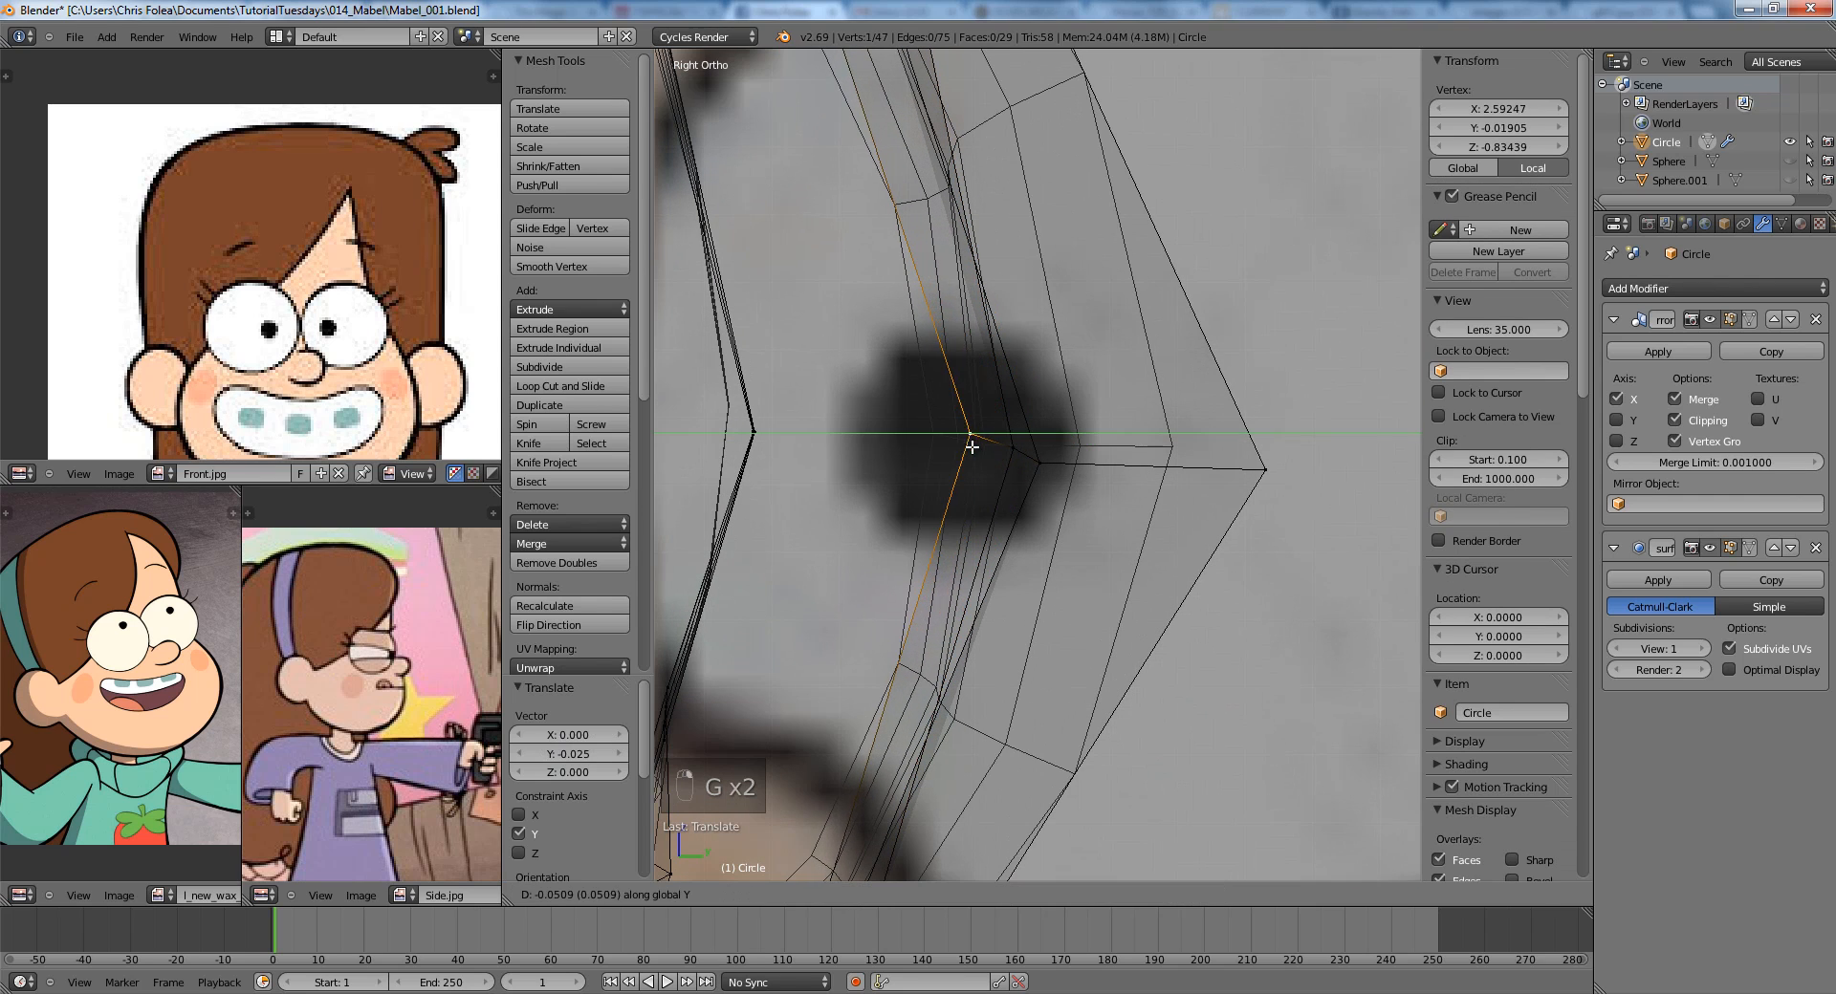
left_click(975, 442)
key("z")
scroll(1035, 462, "down", 4)
In the right view, select the neighbouring vertex on the eye rim's outer side and move it backward along Y.
key("Tab")
key("Tab")
right_click(1034, 465)
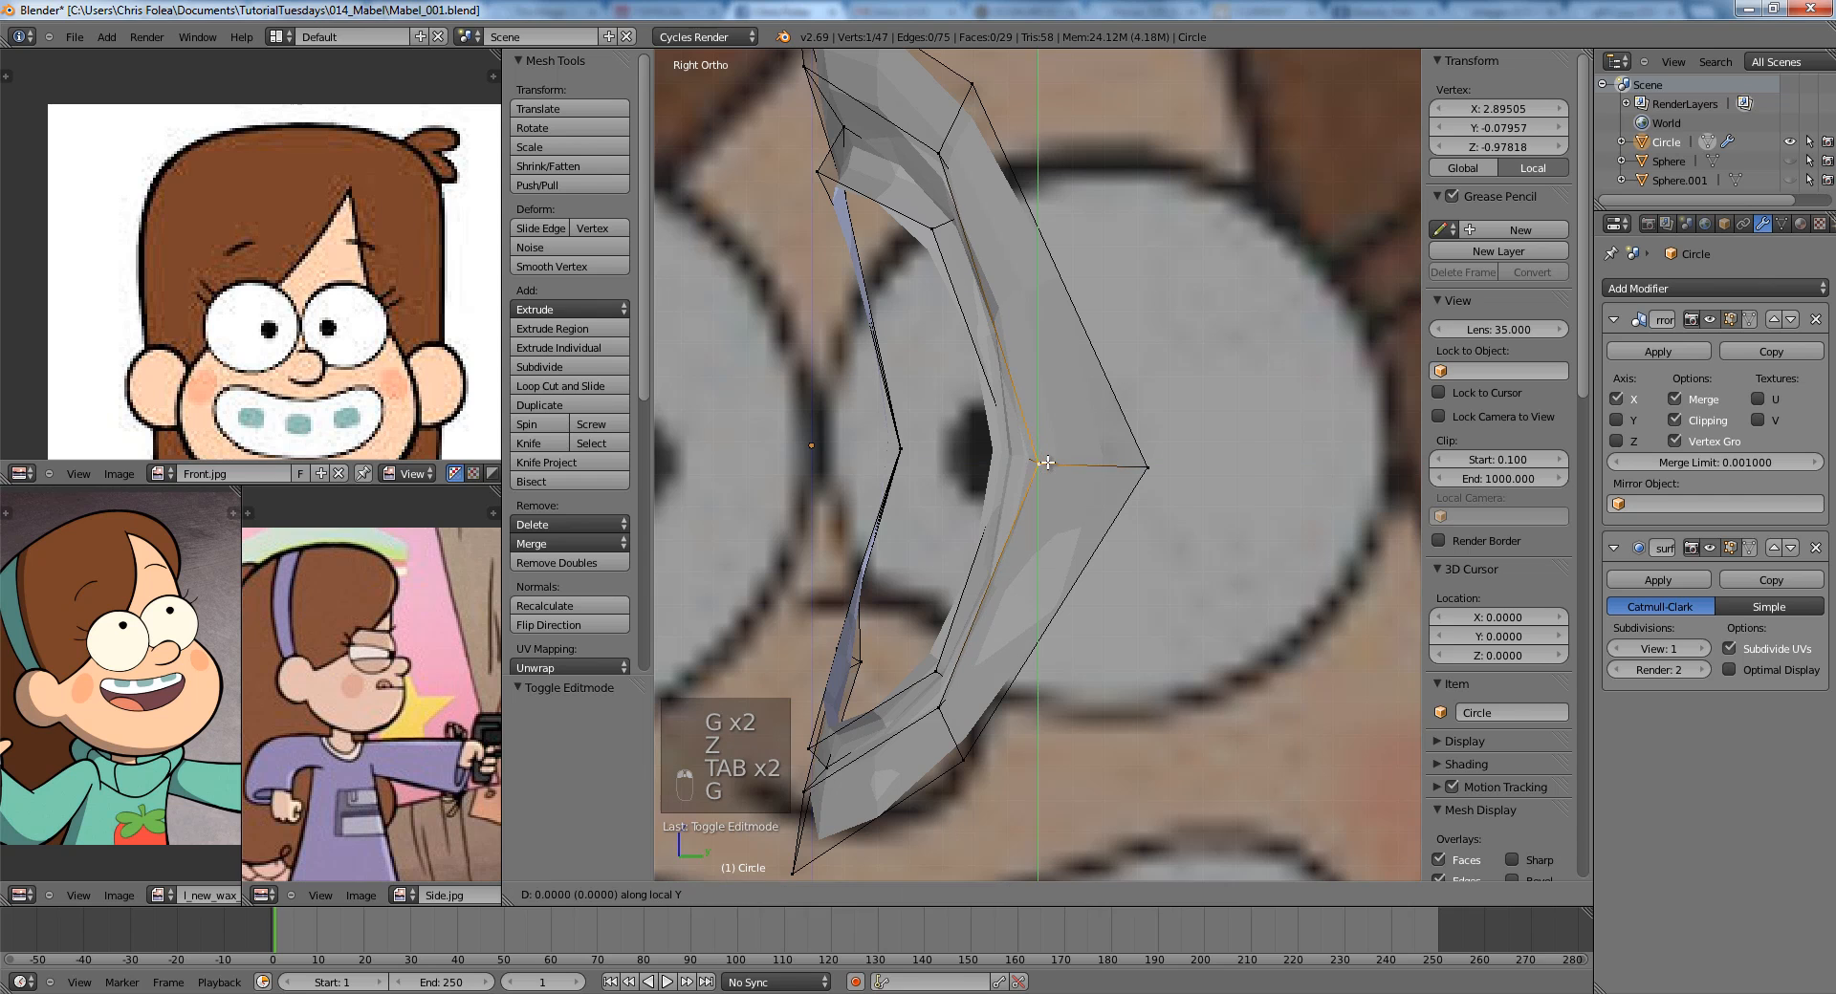
left_click(1094, 466)
key("Tab")
scroll(1143, 553, "down", 4)
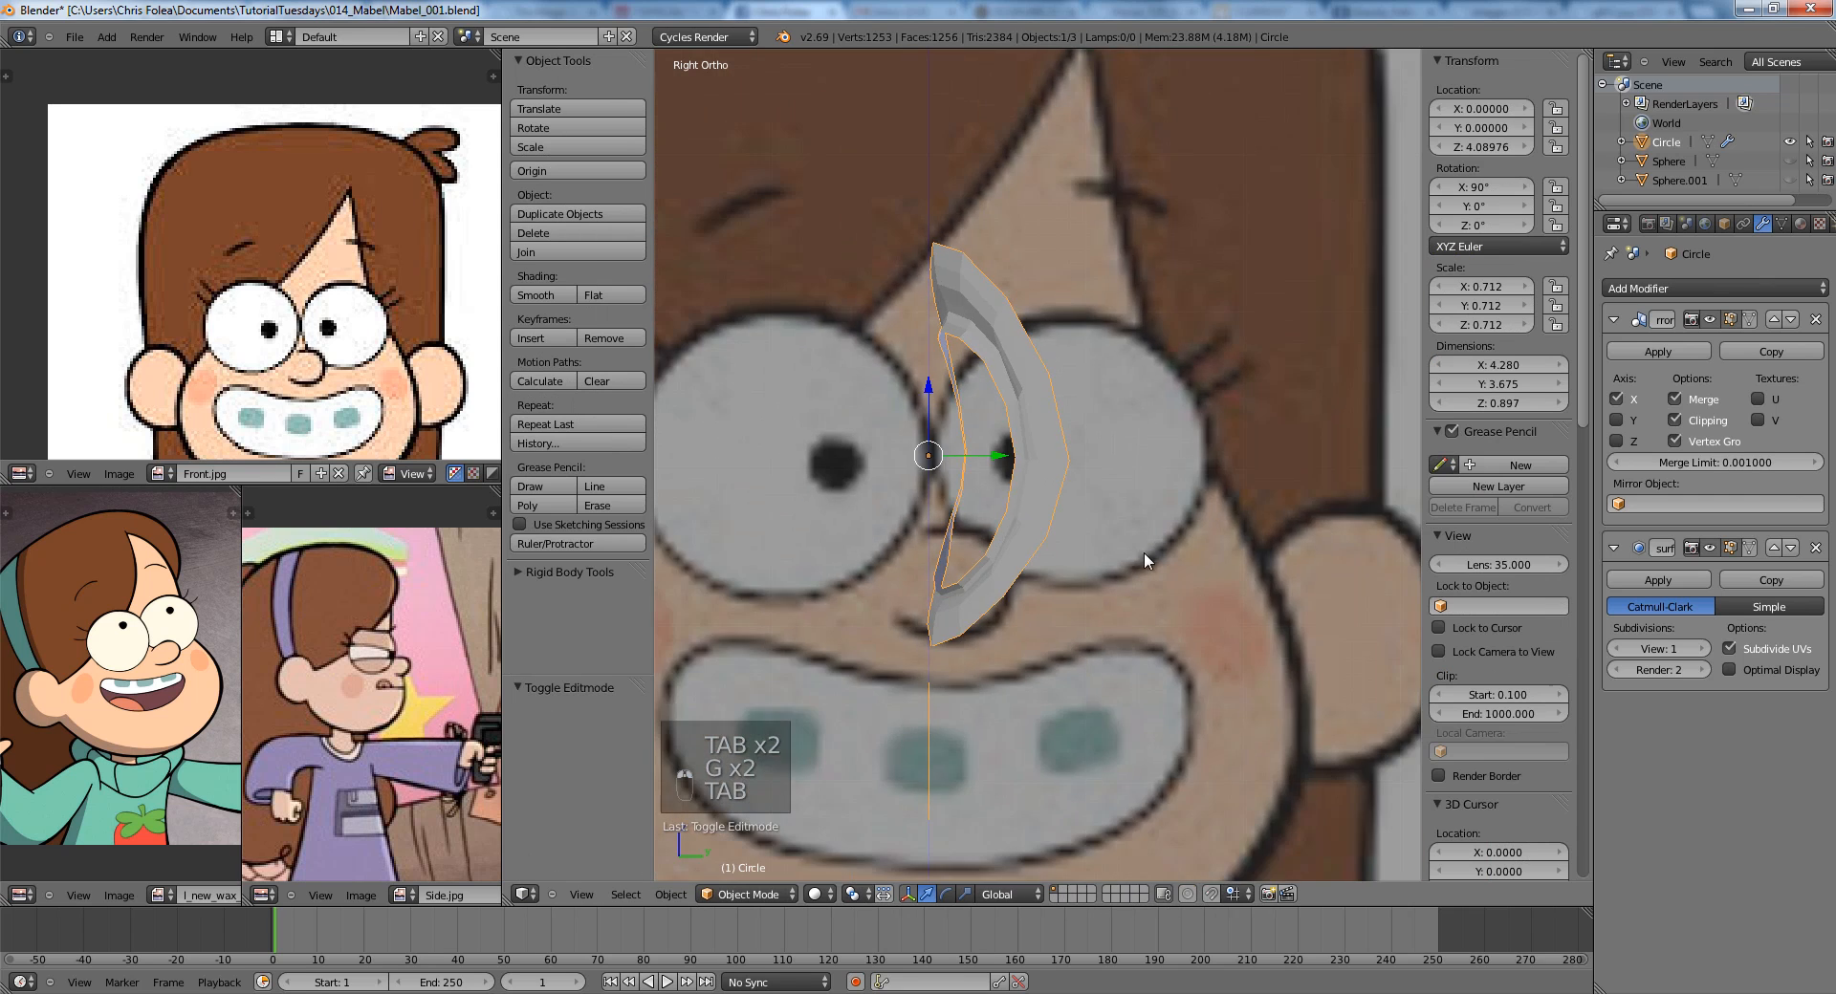
middle_click_drag(1143, 553, 1191, 496)
key("KP_1")
scroll(1190, 493, "up", 4)
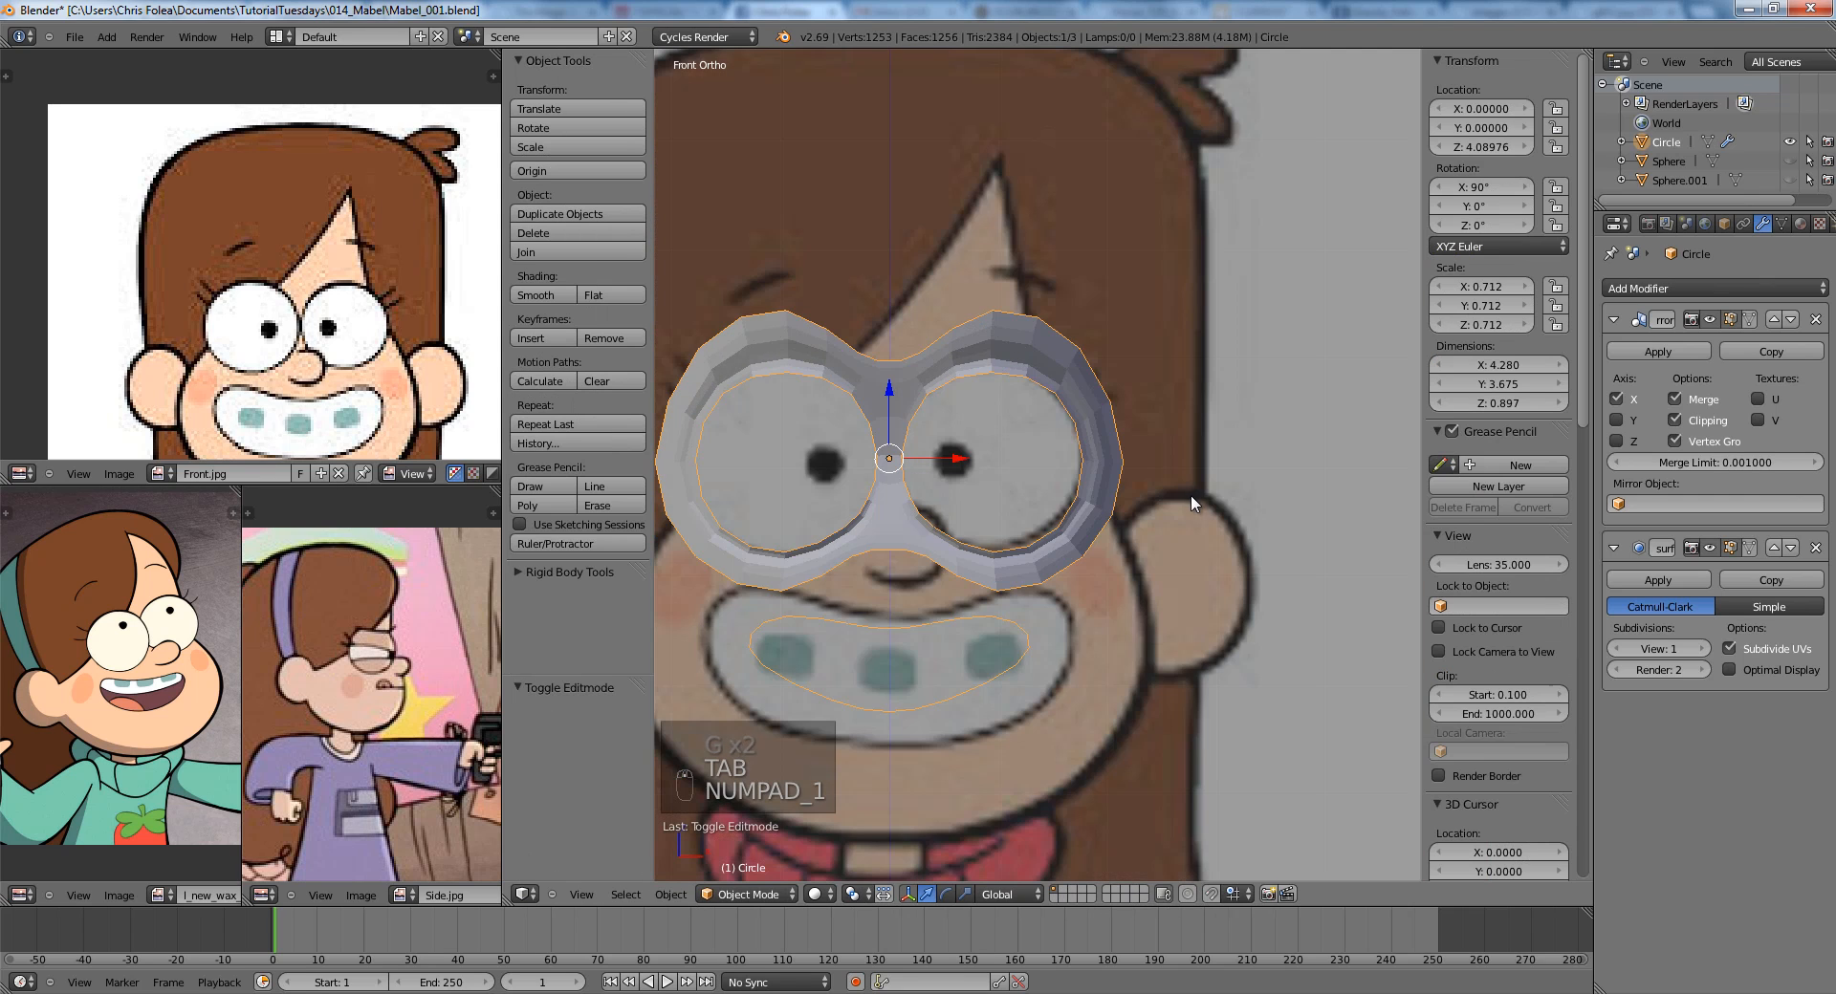
Add a UV sphere with 32 segments and 16 rings and rotate it 90° about X.
key("shift+a")
mouse_move(1195, 461)
left_click(1254, 518)
scroll(1220, 477, "down", 2)
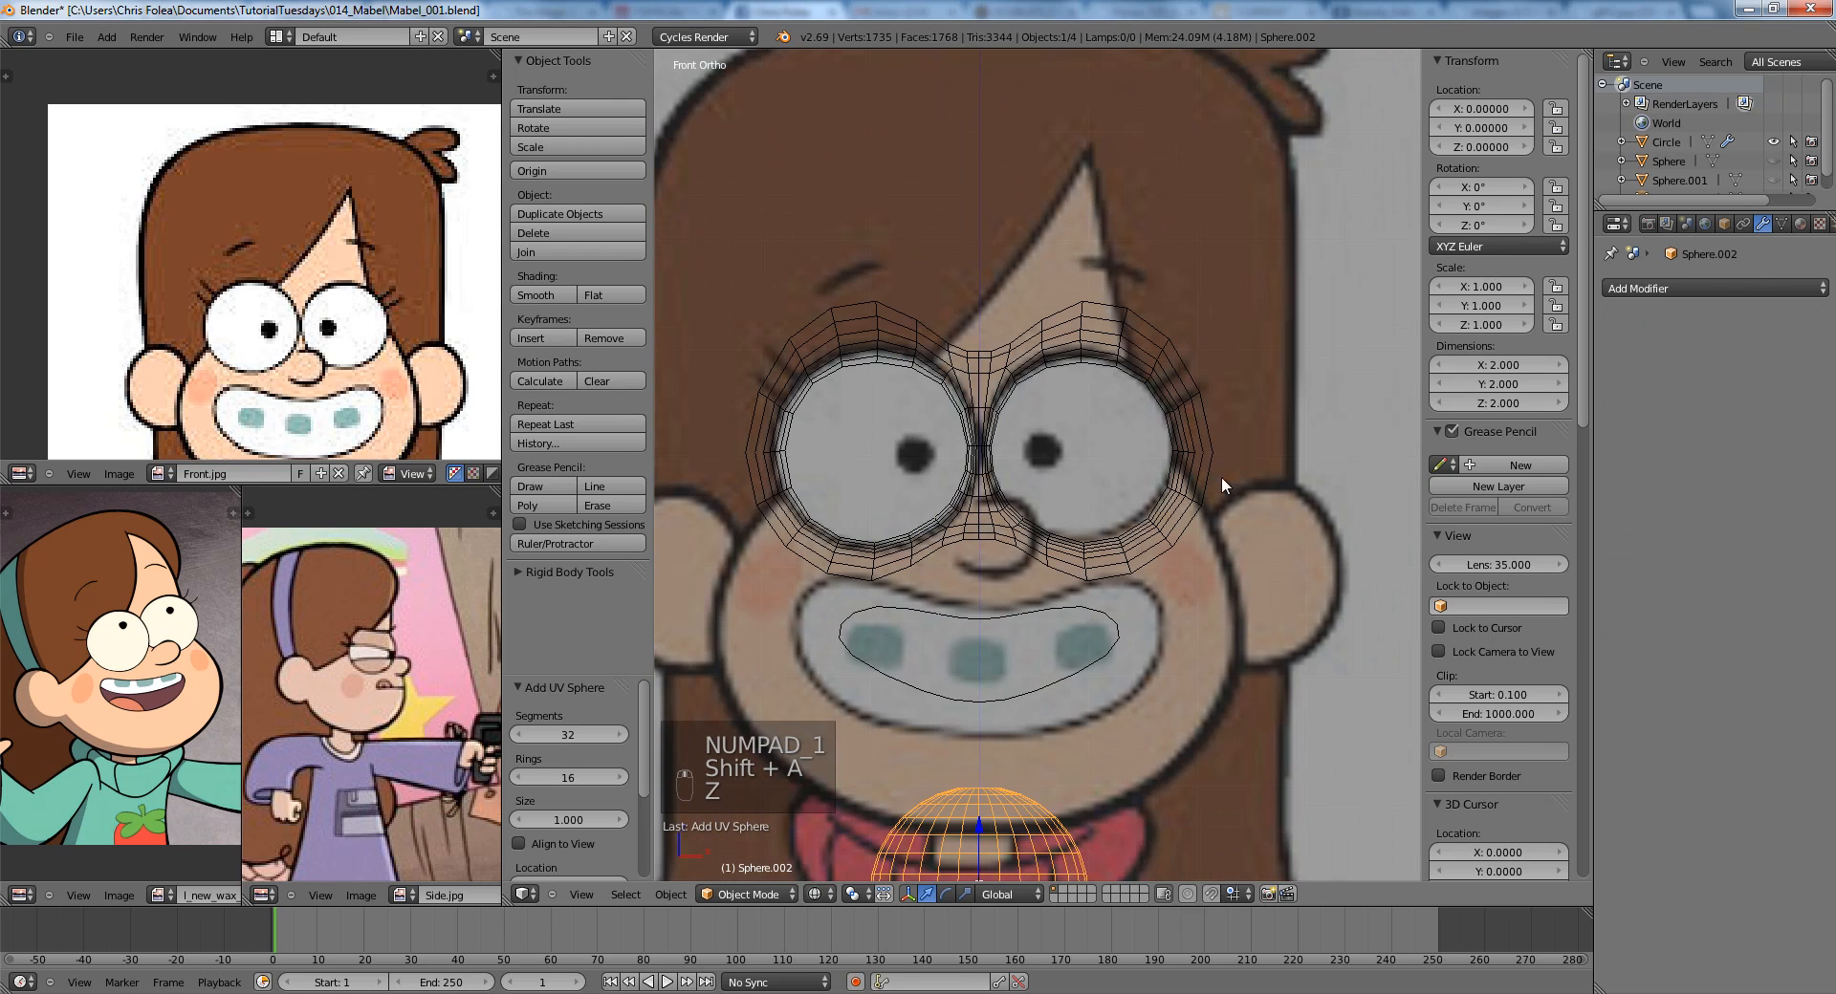
key("z")
key("r")
key("x")
right_click(1214, 467)
scroll(1210, 464, "down", 4)
middle_click_drag(1206, 465, 1192, 391, "shift")
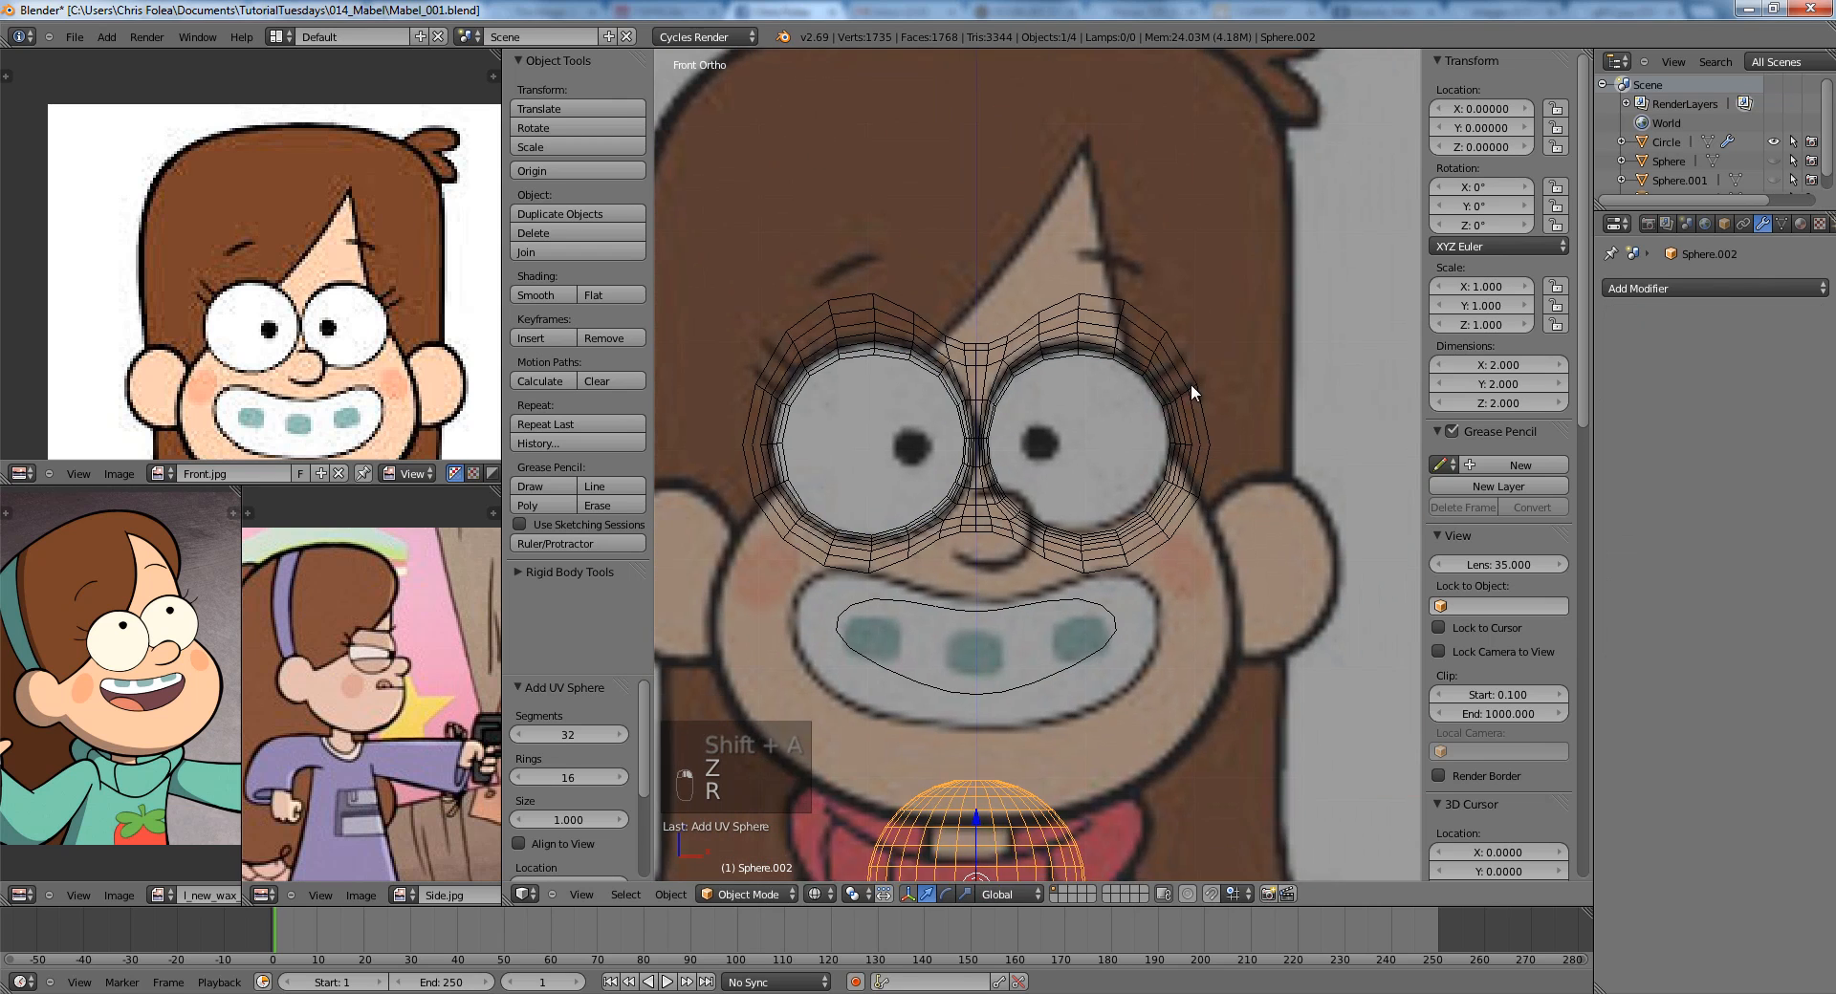
key("r")
key("Return")
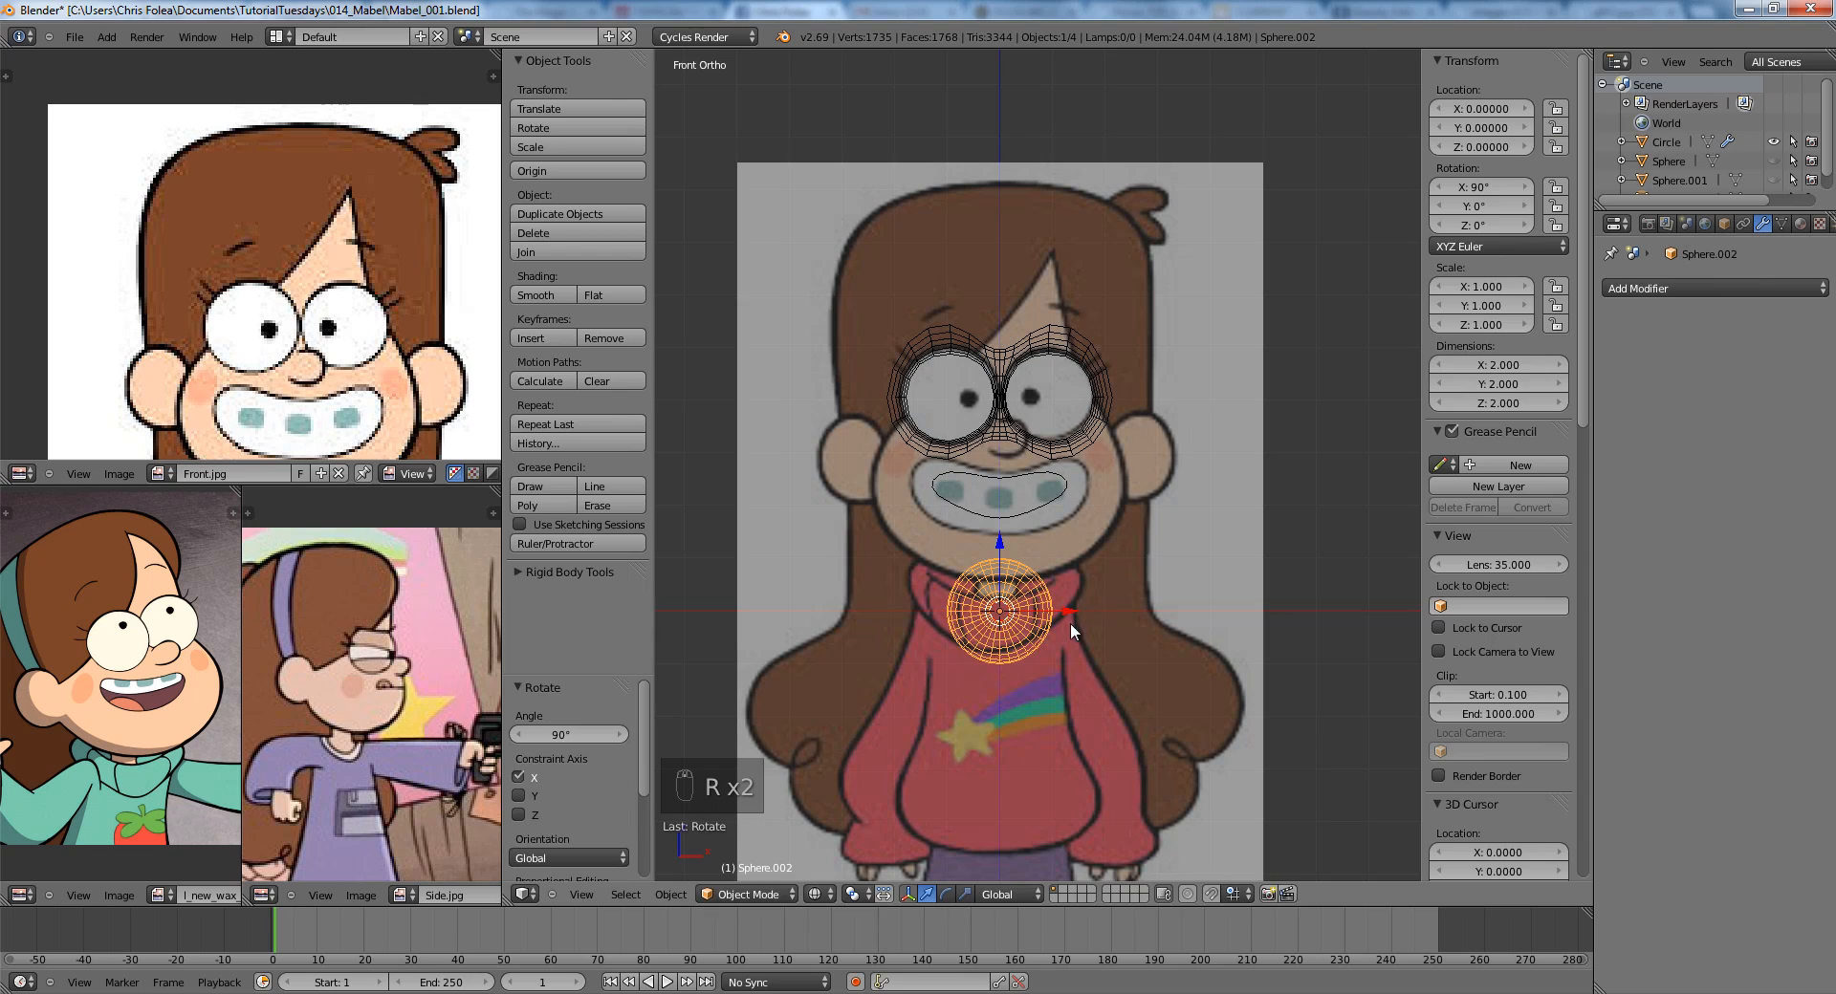
In the front view, move the sphere onto the eye on the positive X side and scale it to about 1.253.
key("g")
left_click(1160, 386)
key("s")
left_click(1185, 406)
middle_click_drag(1155, 421, 1132, 480, "shift")
scroll(1132, 480, "up", 3)
key("g")
left_click(1117, 488)
Fine-tune the sphere over the eye opening to a scale of about 1.258 at X 0.863, Z 4.124.
key("s")
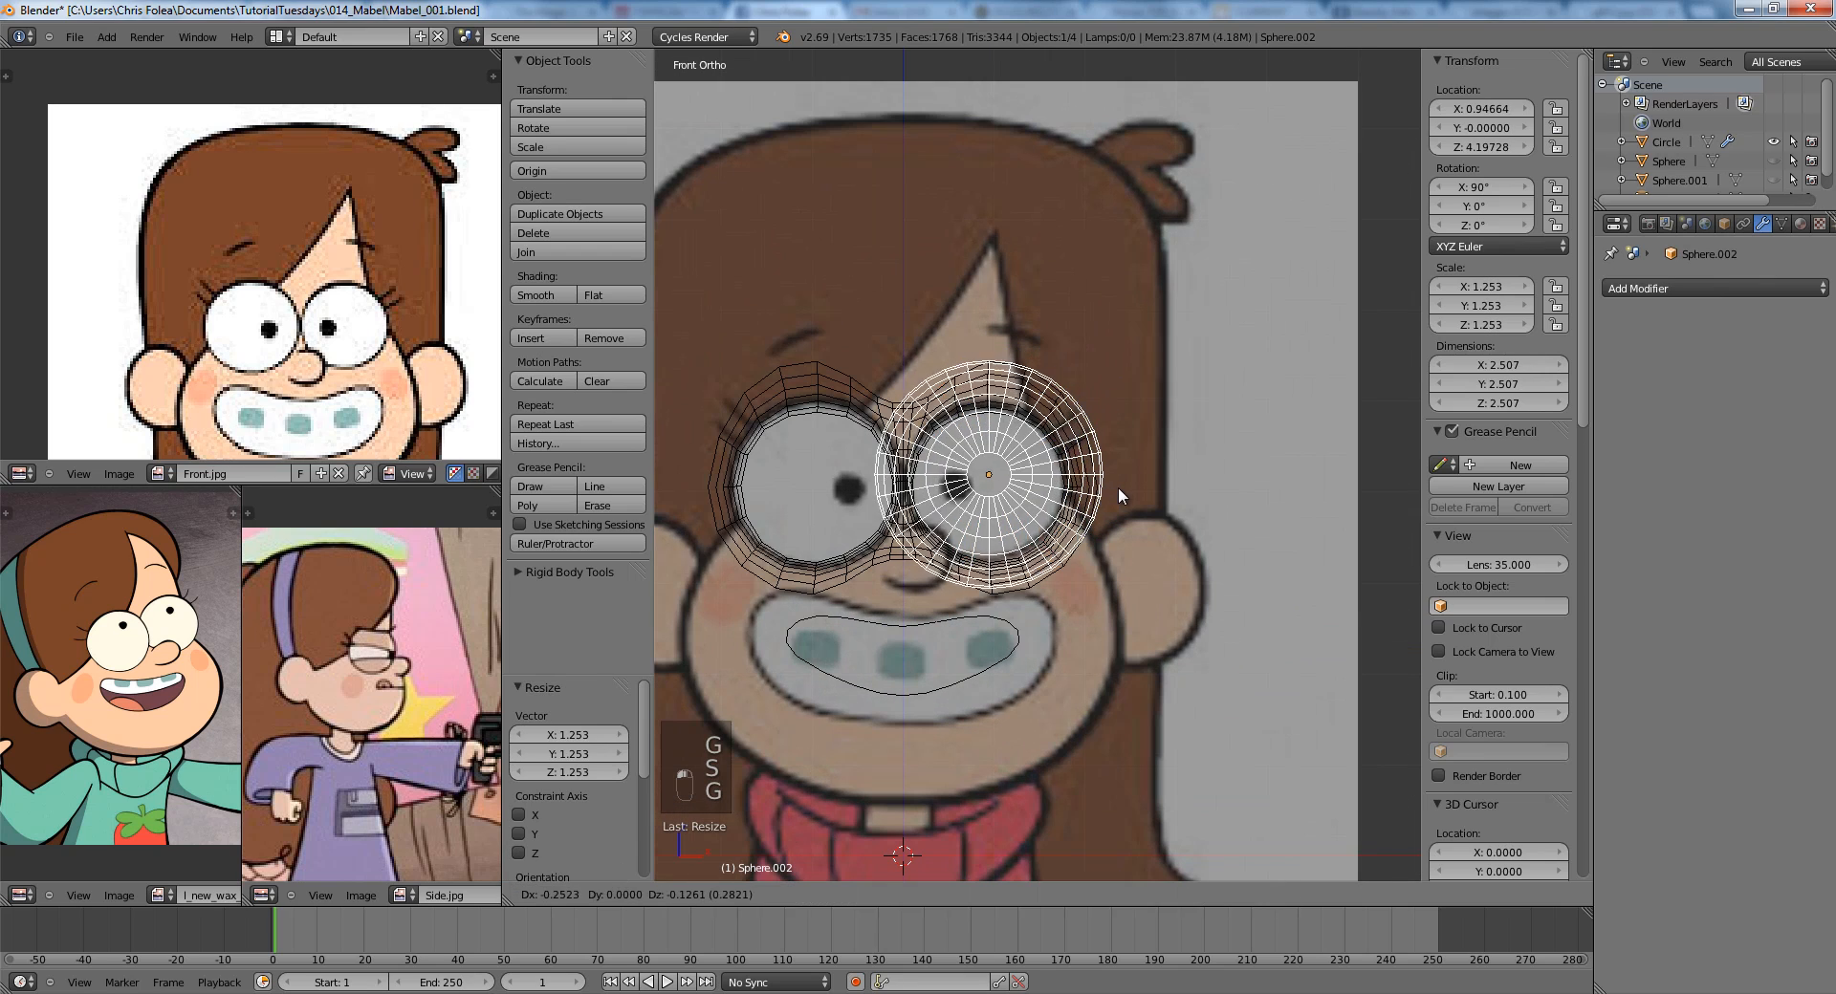
left_click(1117, 493)
key("g")
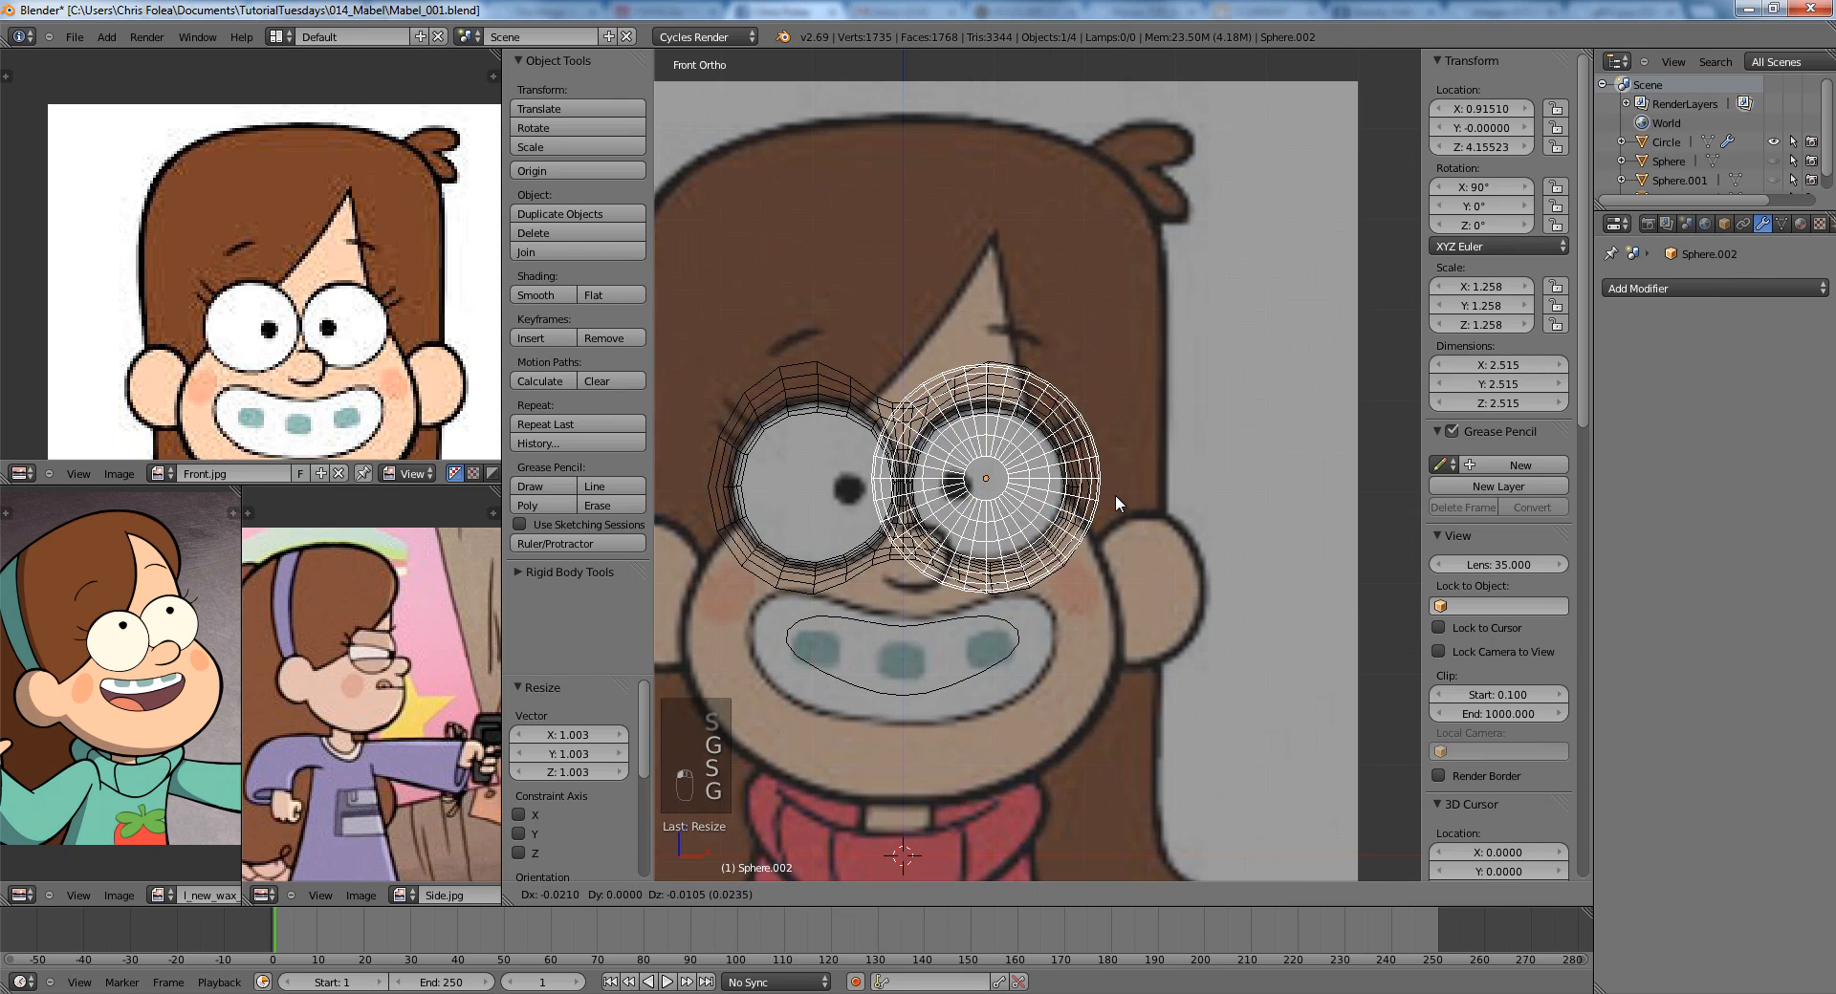
left_click(1109, 496)
key("g")
left_click(1111, 496)
key("z")
In the right view, place the sphere behind the eye rim at about Y 1.217, Z 4.026 and scale it to about 1.414.
key("KP_3")
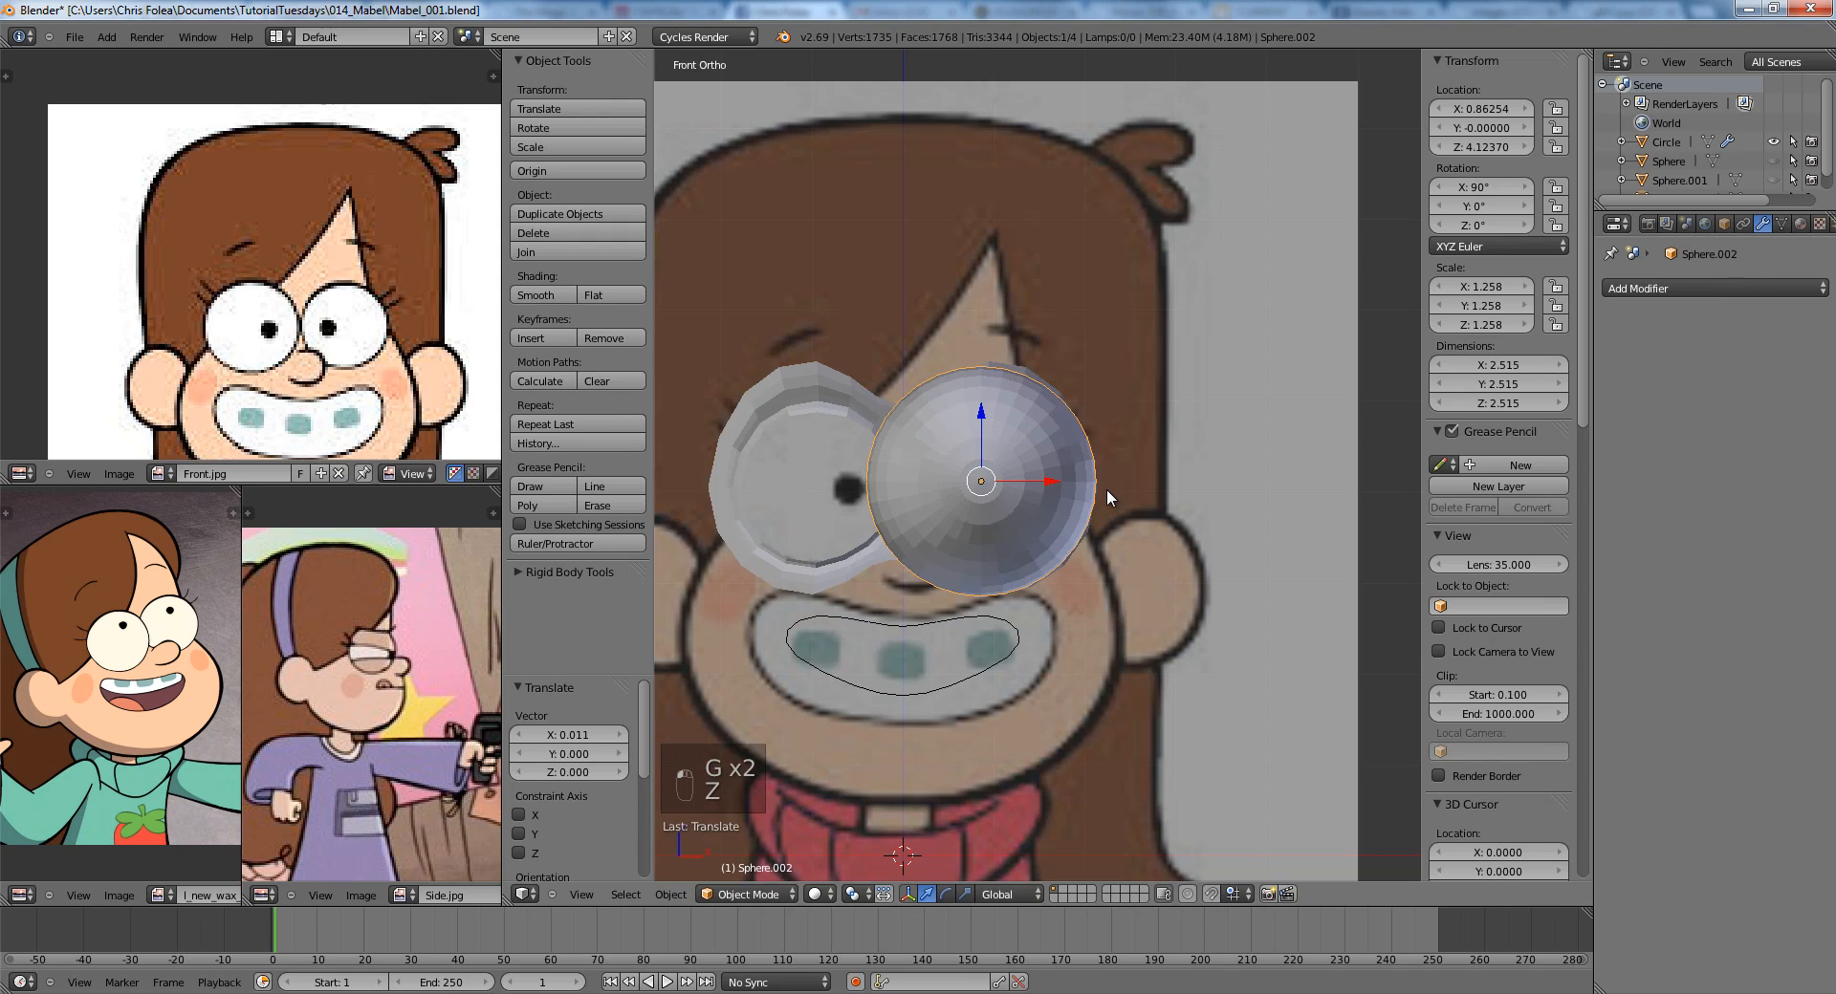
key("z")
key("g")
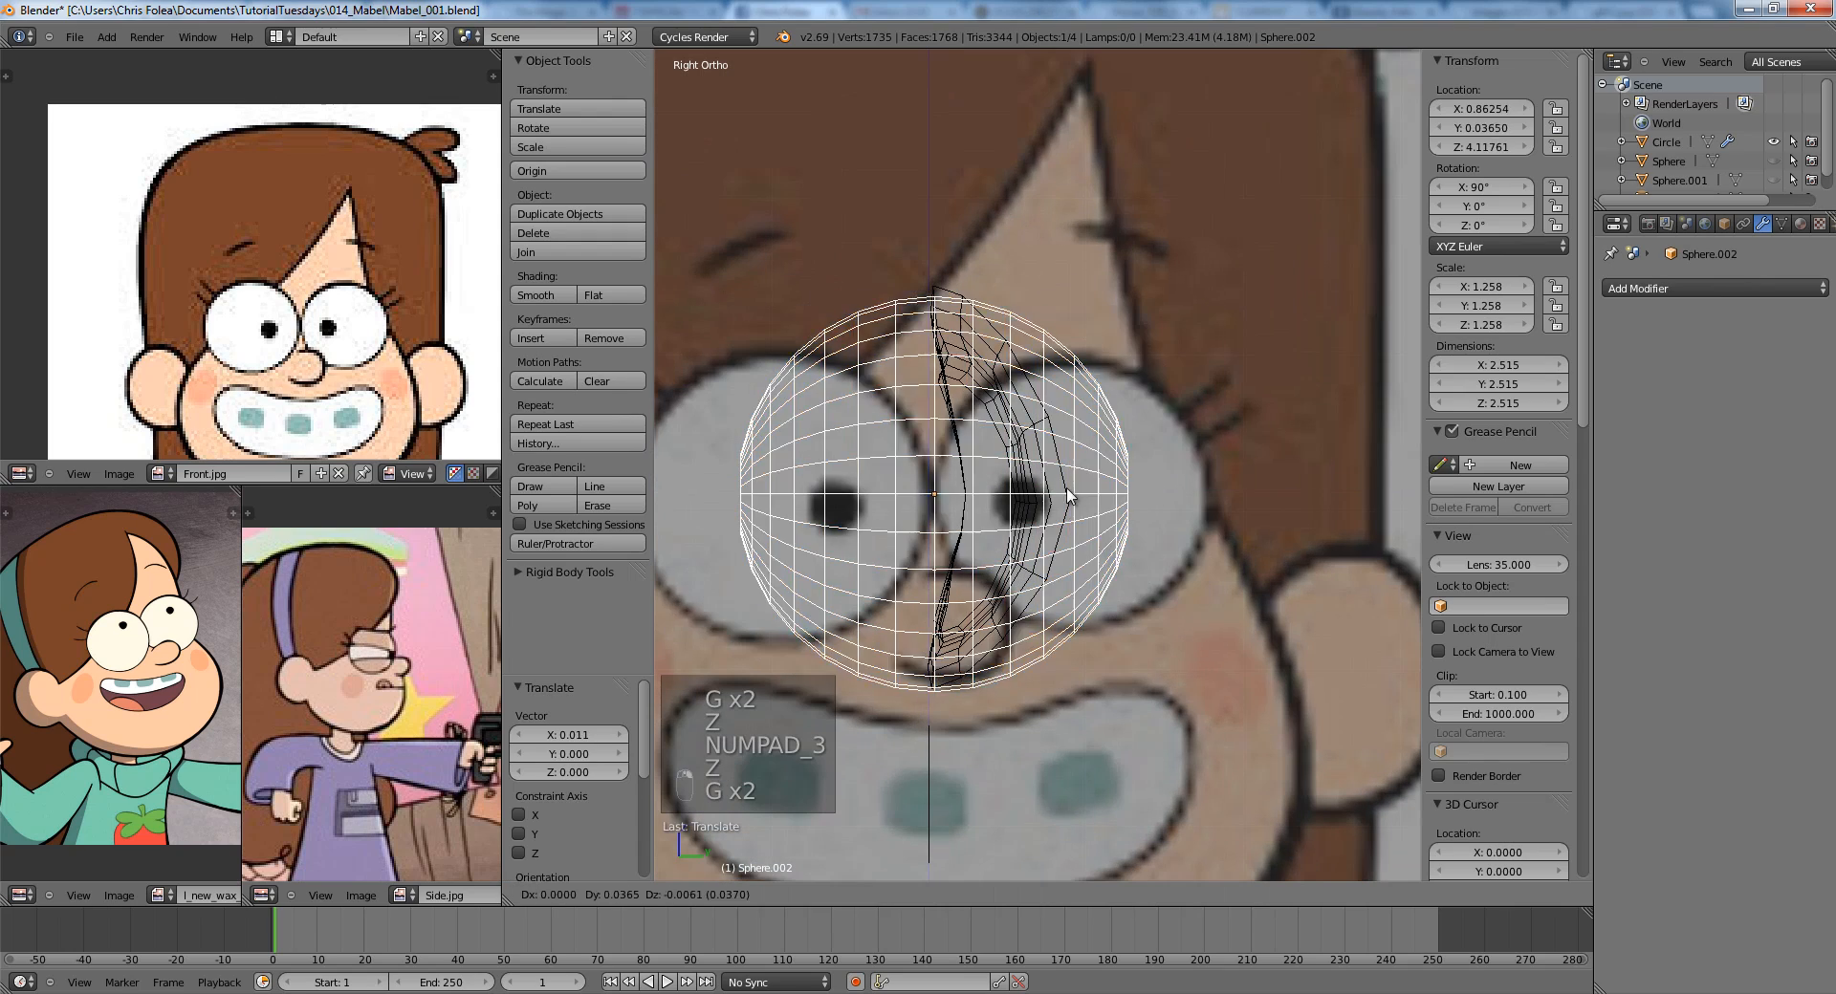
left_click(1160, 505)
key("g")
left_click(1148, 519)
key("s")
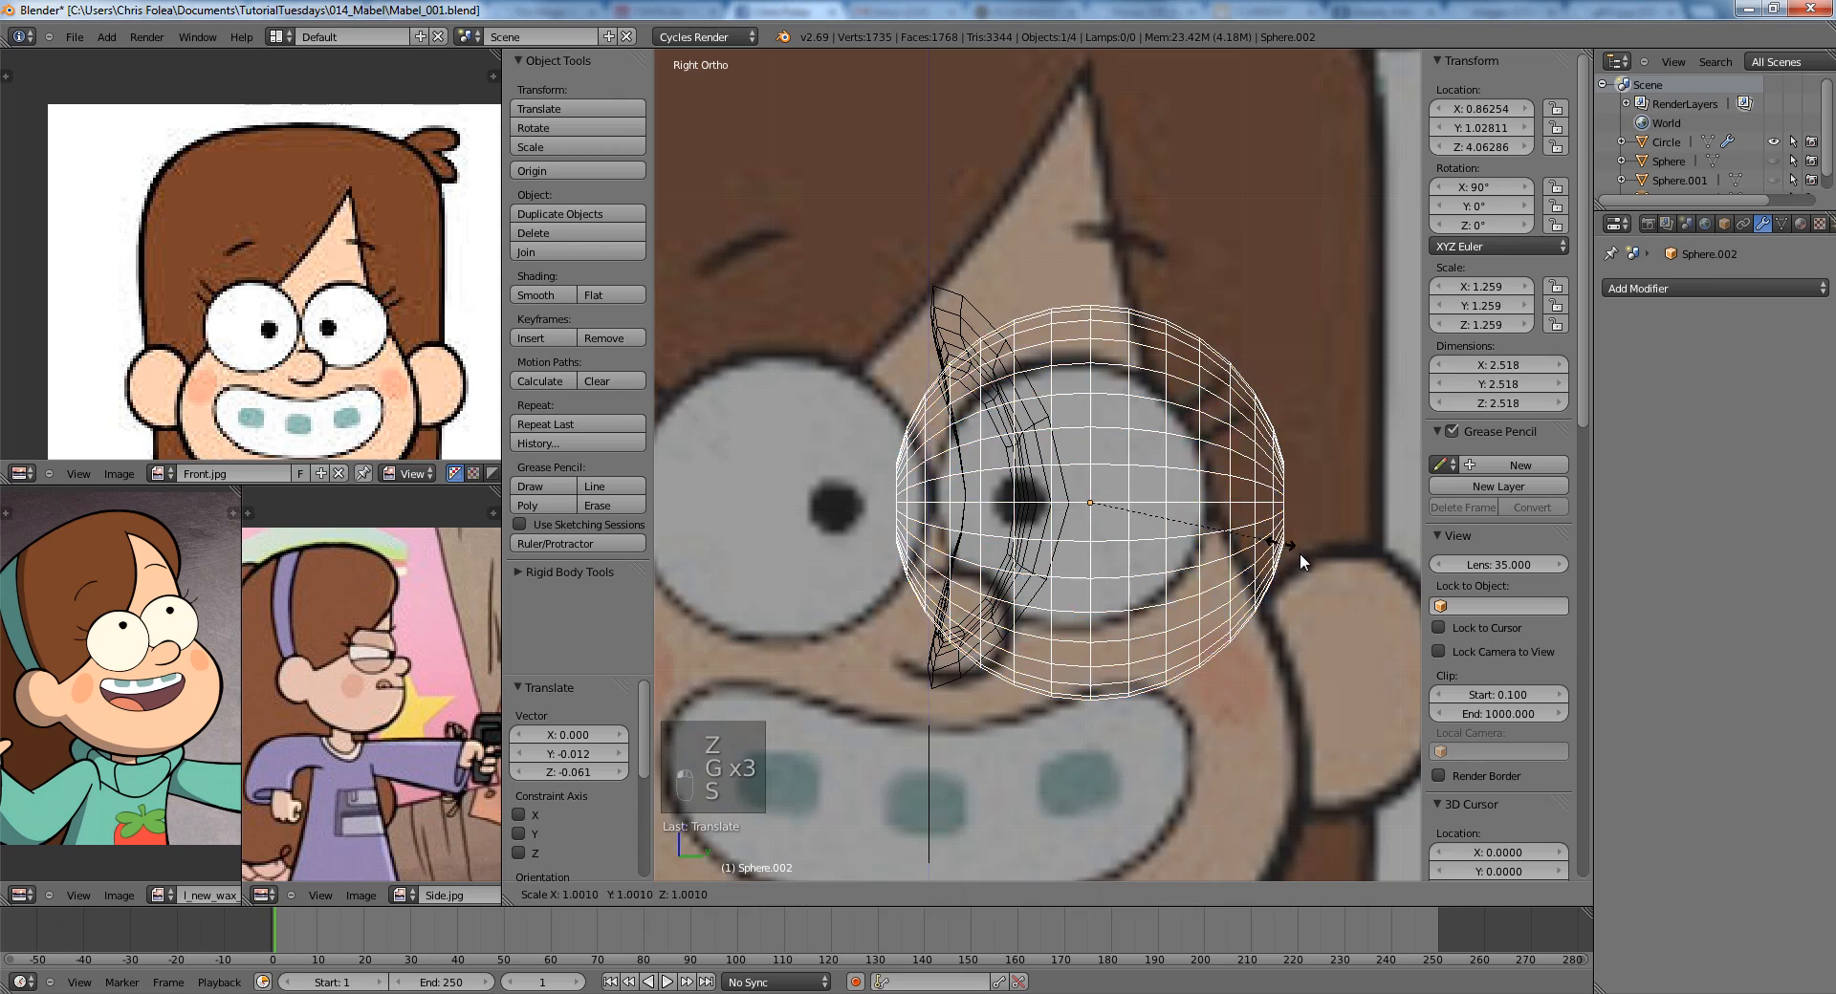
left_click(1302, 559)
key("g")
left_click(1243, 566)
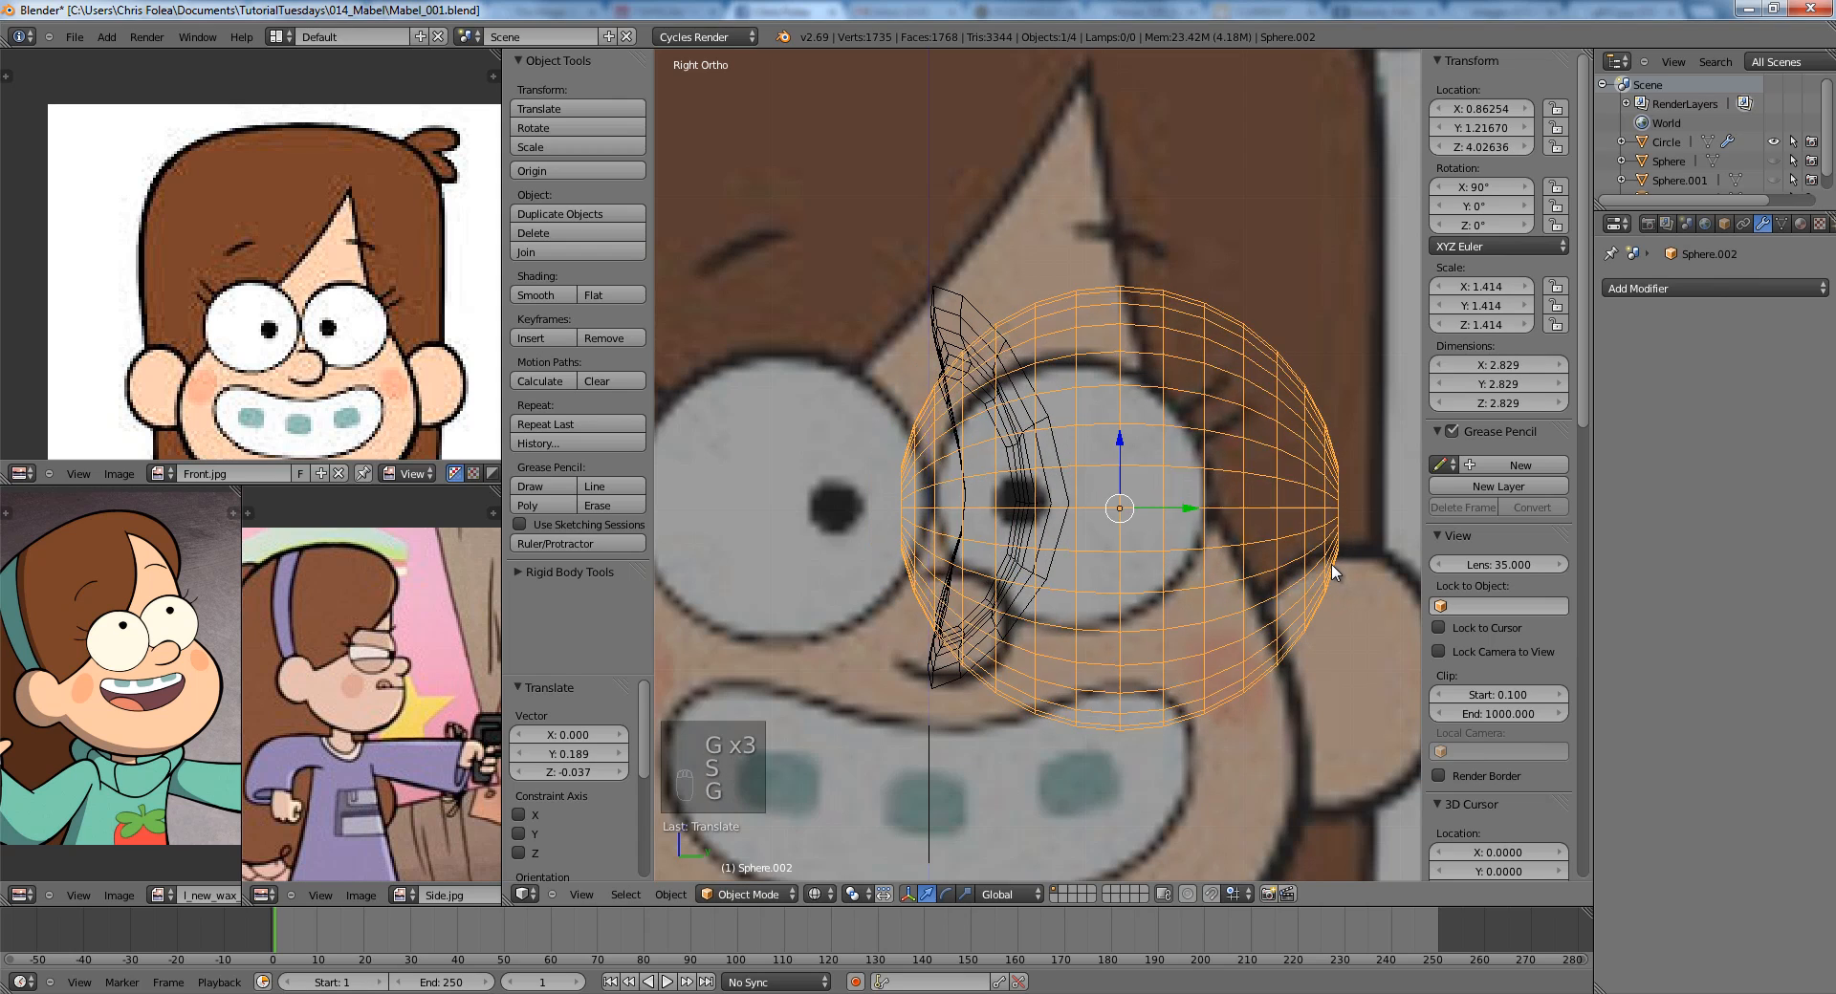
Check the sphere against the rim and move it about -0.191 along X toward the nose bridge.
key("z")
key("KP_1")
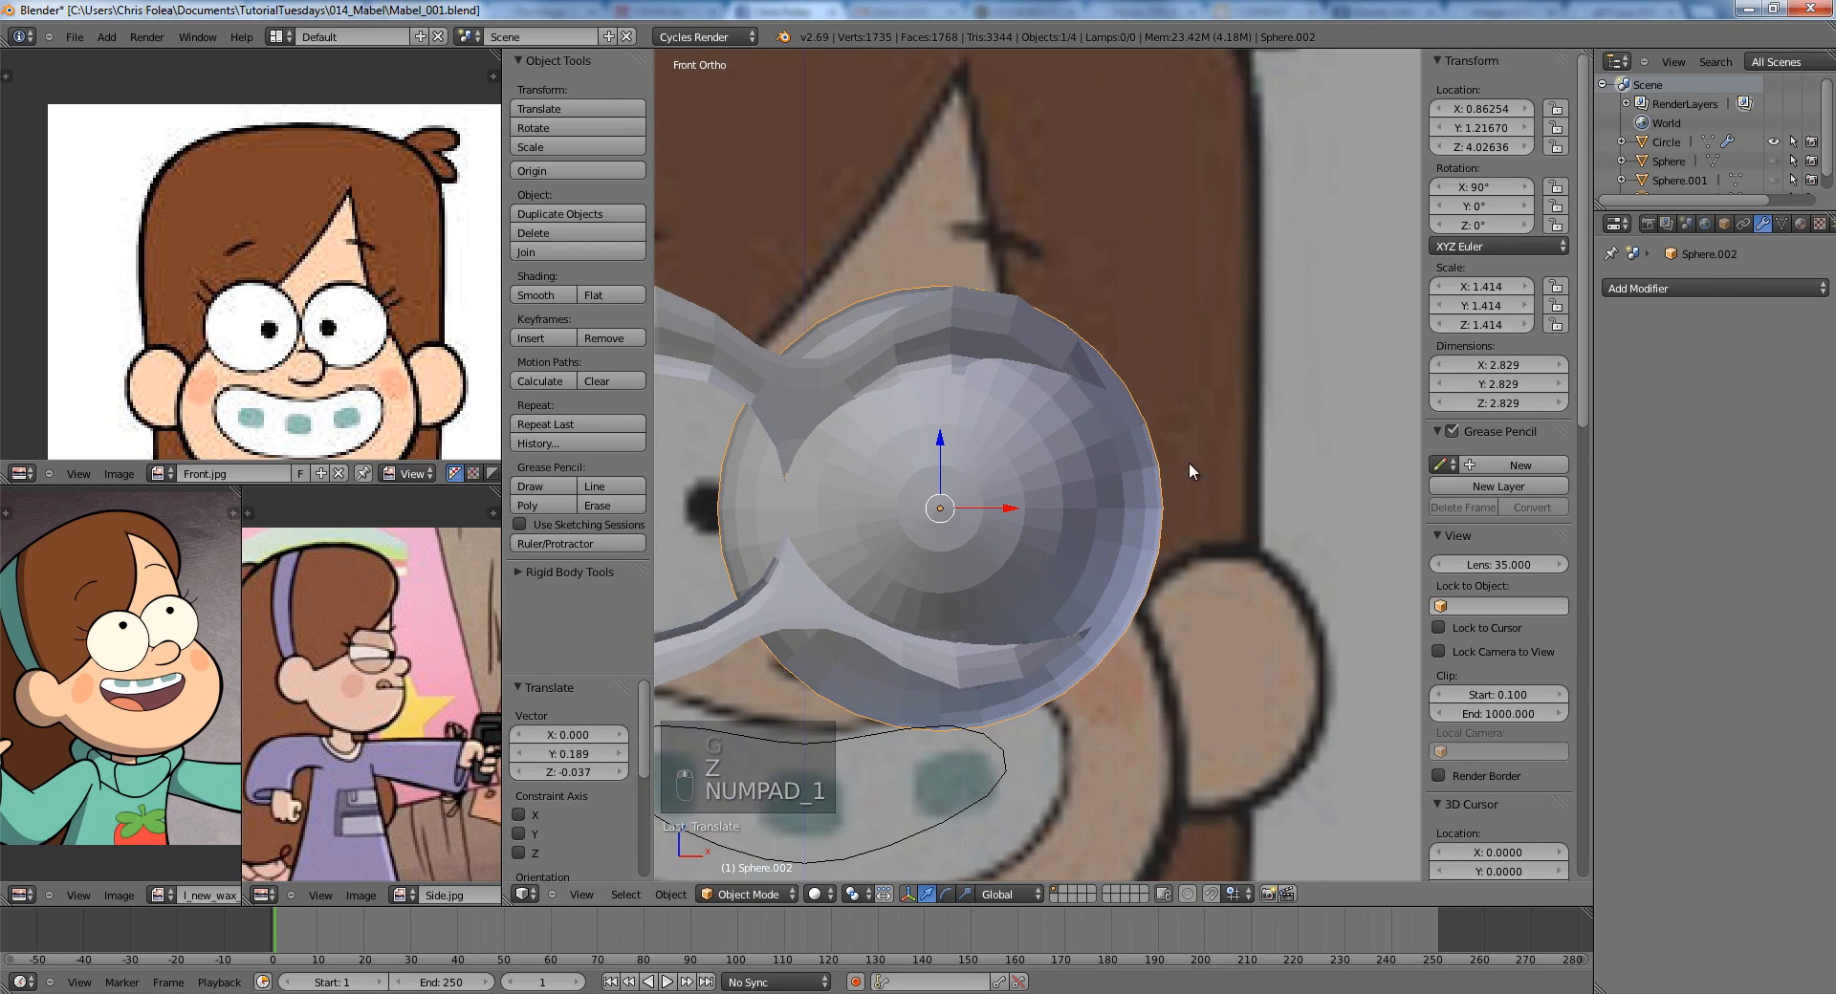
middle_click_drag(1190, 462, 1149, 359)
key("g")
key("g")
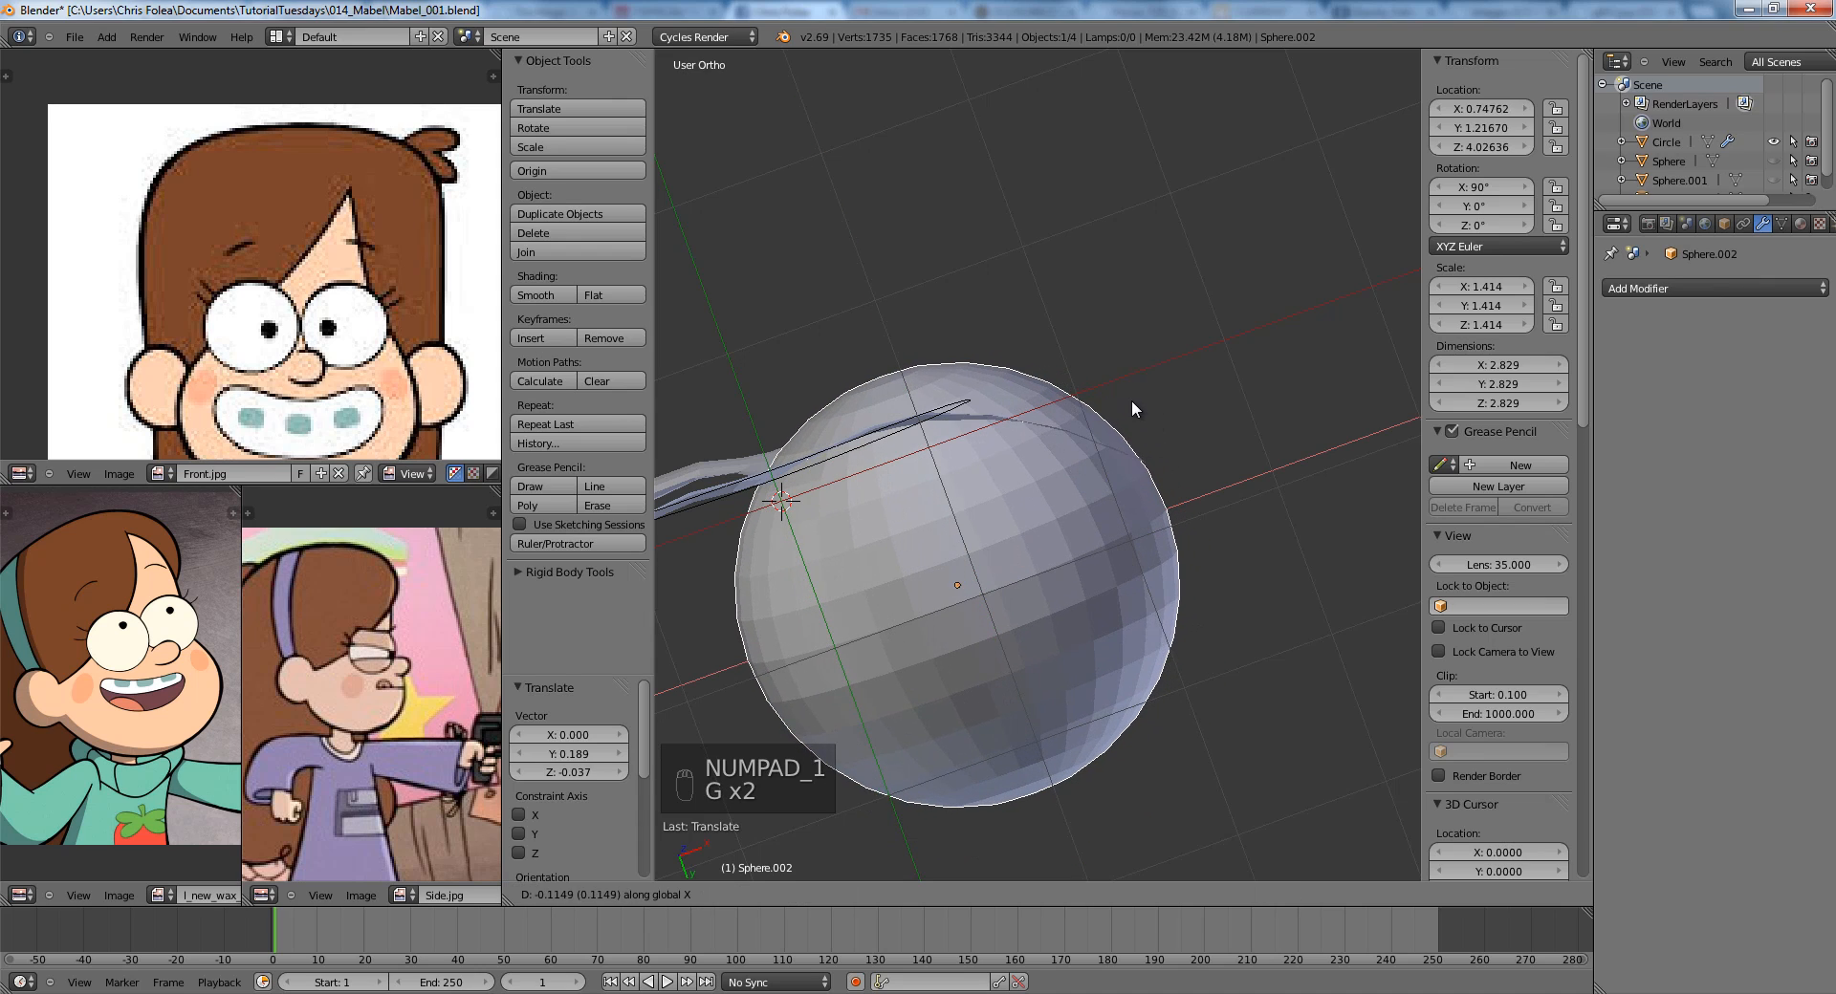
left_click(1120, 397)
In the top view, reposition the eyeball sphere behind the rim at about X 0.621, Y 1.386.
key("KP_7")
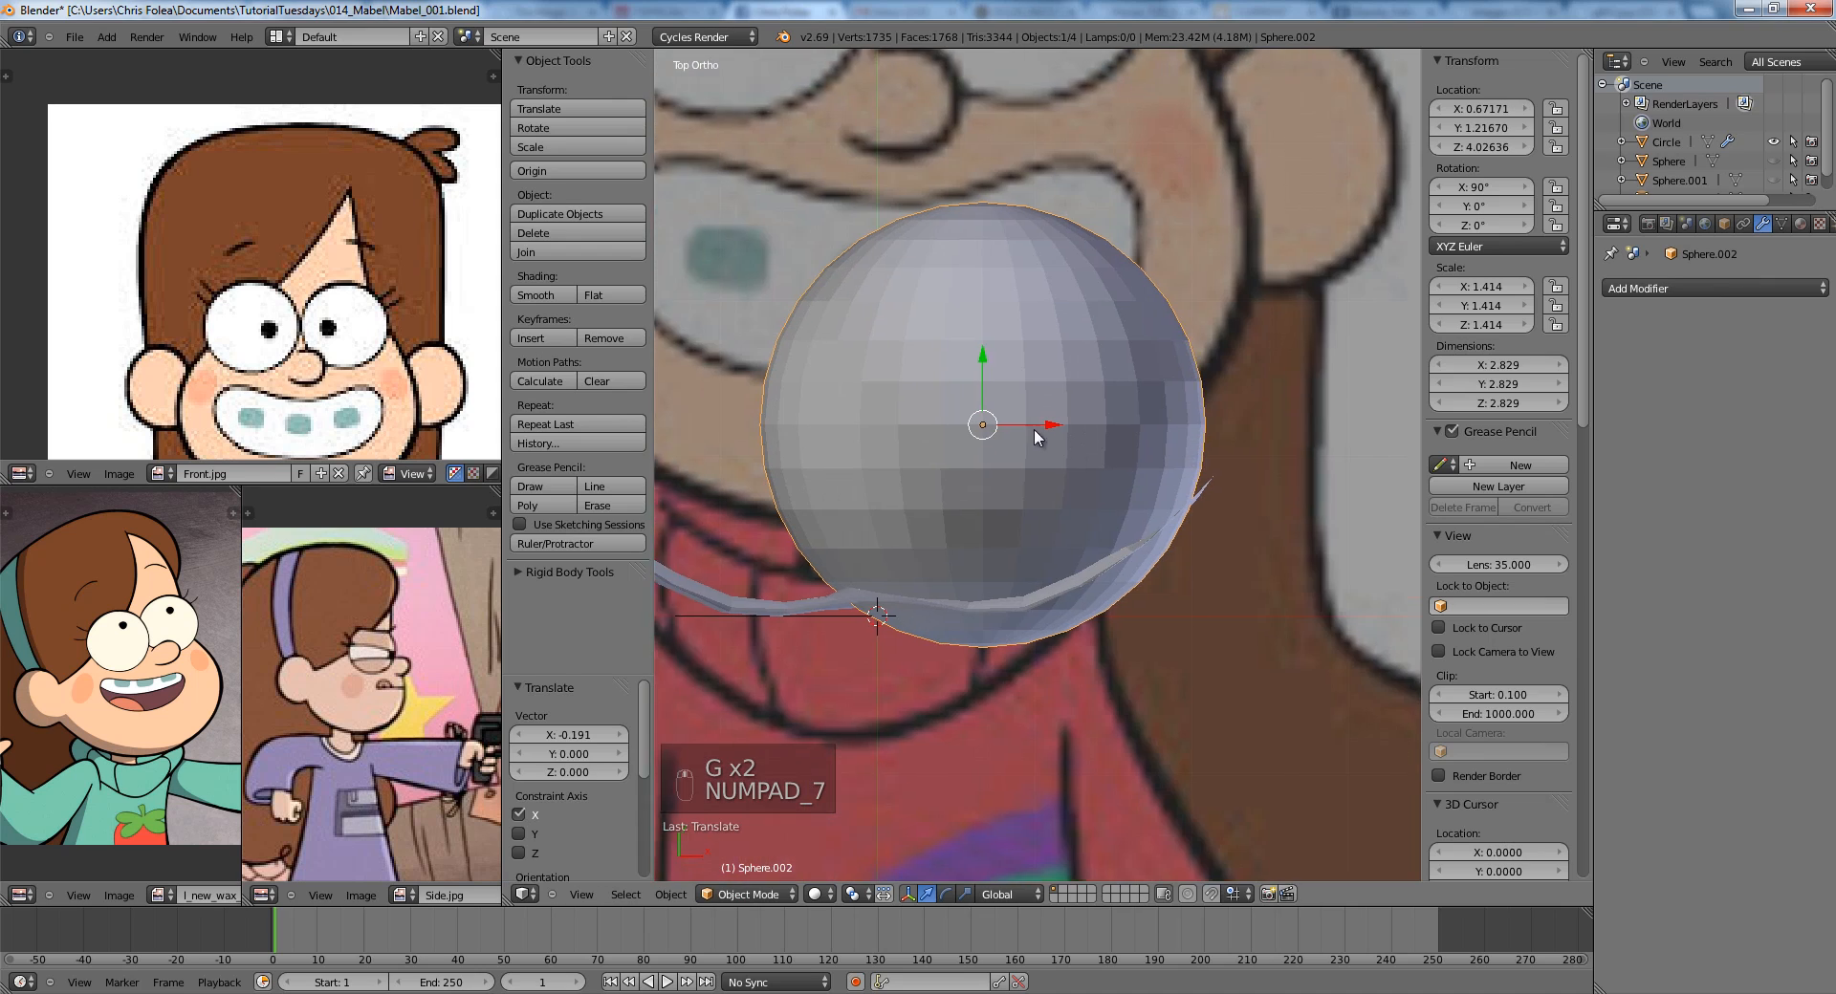
key("z")
key("g")
left_click(1040, 402)
key("z")
middle_click_drag(1040, 401, 1024, 414)
Edit the rim mesh, select the four vertices midway up the nose bridge and move them about -0.15 along Y.
right_click(1024, 414)
key("Tab")
key("z")
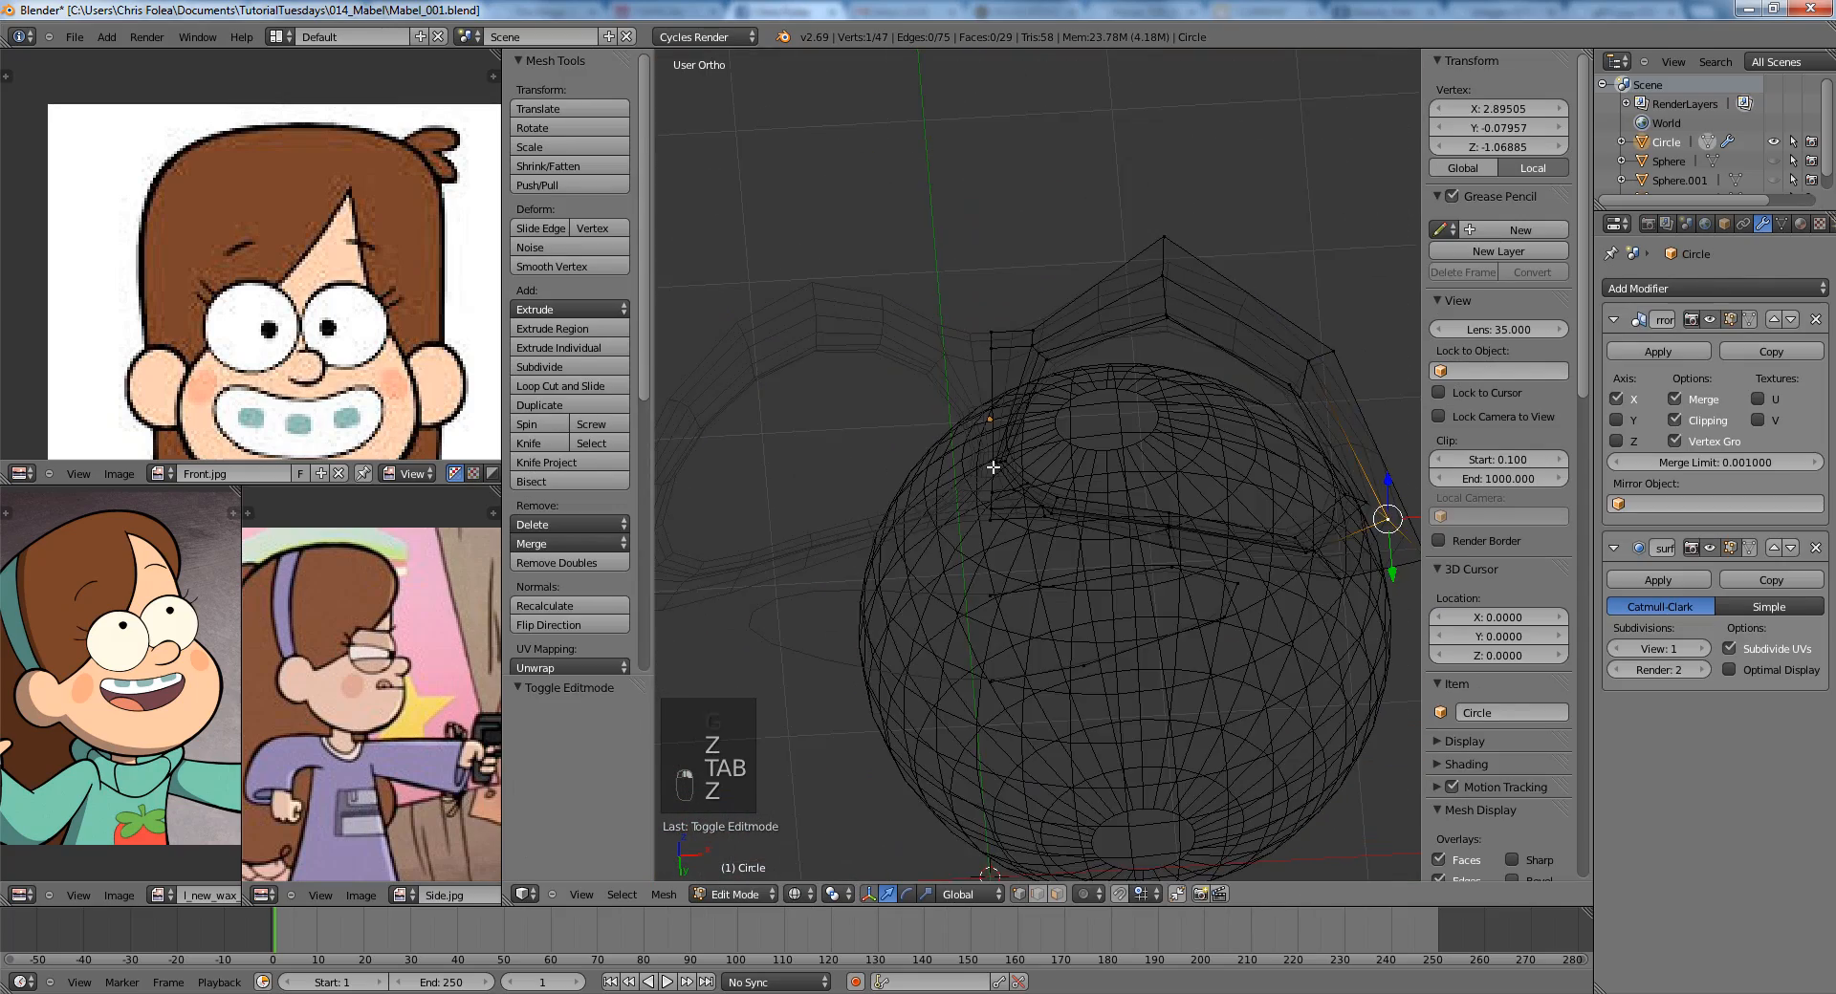
key("a")
key("a")
mouse_move(993, 467)
middle_mouse_down()
mouse_move(952, 447)
mouse_move(926, 524)
middle_mouse_up()
key("a")
key("z")
key("z")
key("z")
key("b")
key("b")
left_click_drag(941, 531, 989, 574)
key("z")
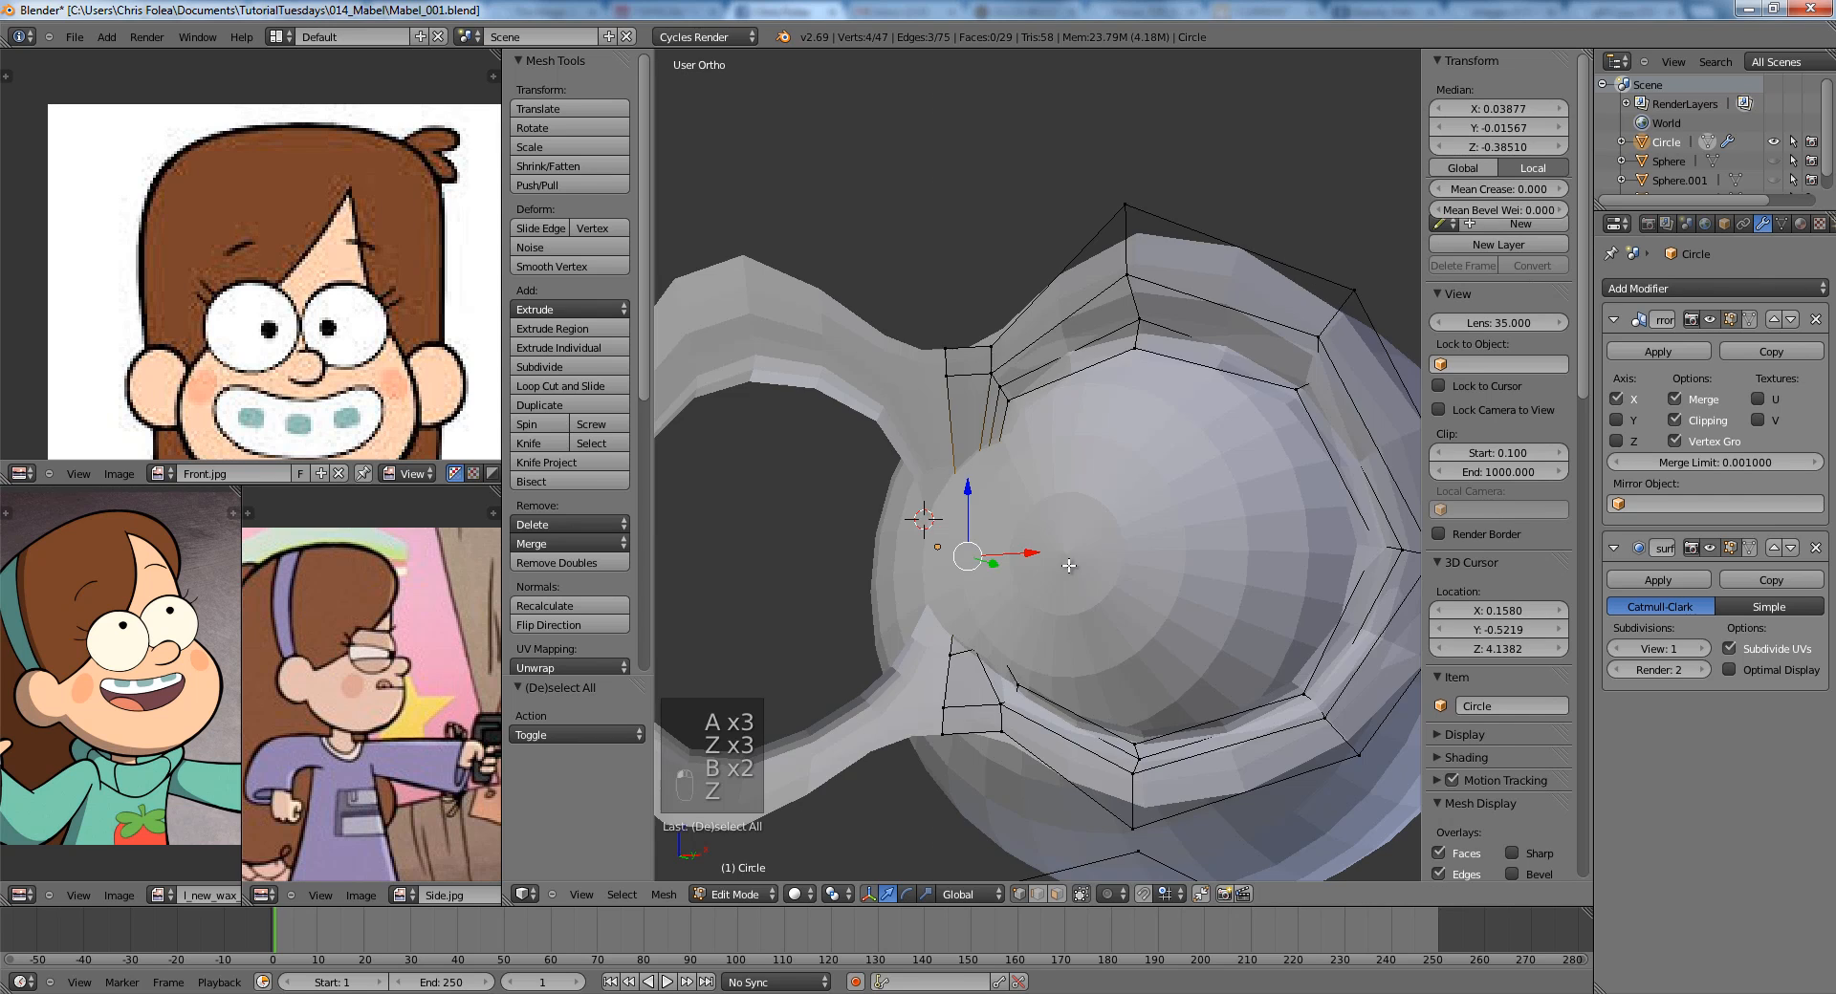
middle_click_drag(989, 574, 1045, 596)
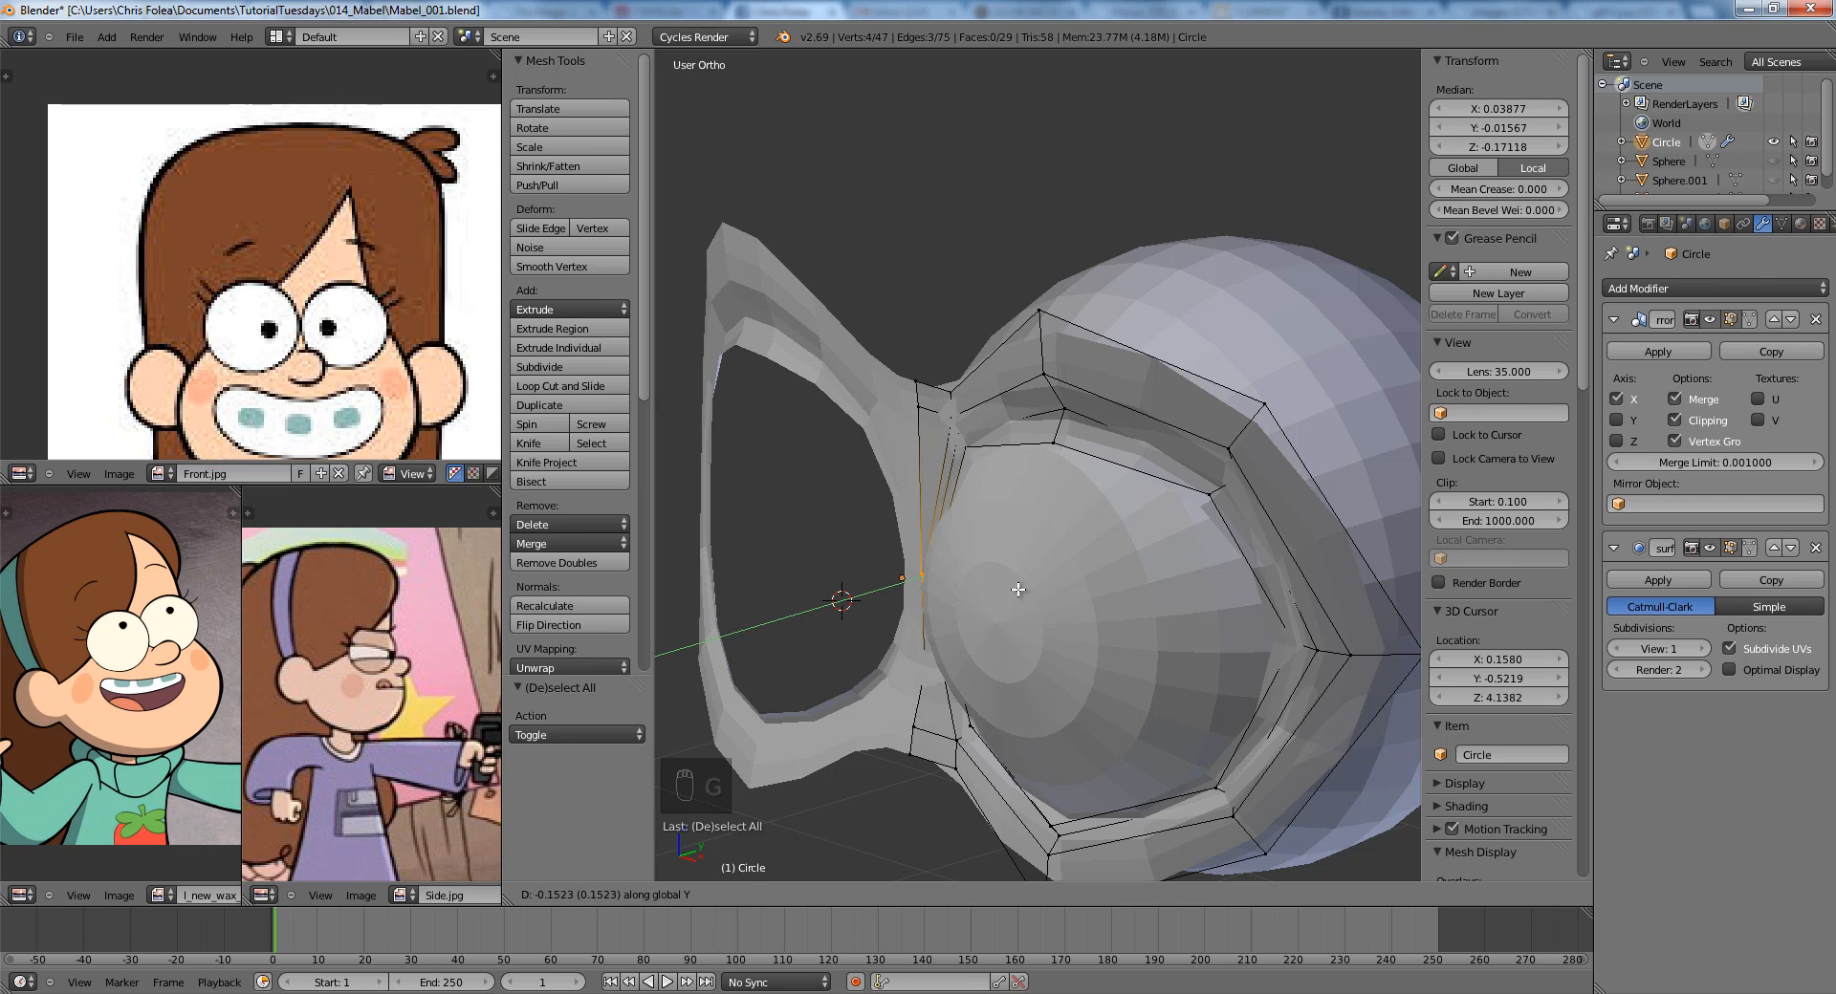
left_click(1009, 593)
Select the six vertices at the lower end of the nose bridge and move them about -0.11 along Y.
middle_click_drag(1009, 592, 1159, 473, "shift")
key("a")
scroll(1160, 474, "up", 2)
key("z")
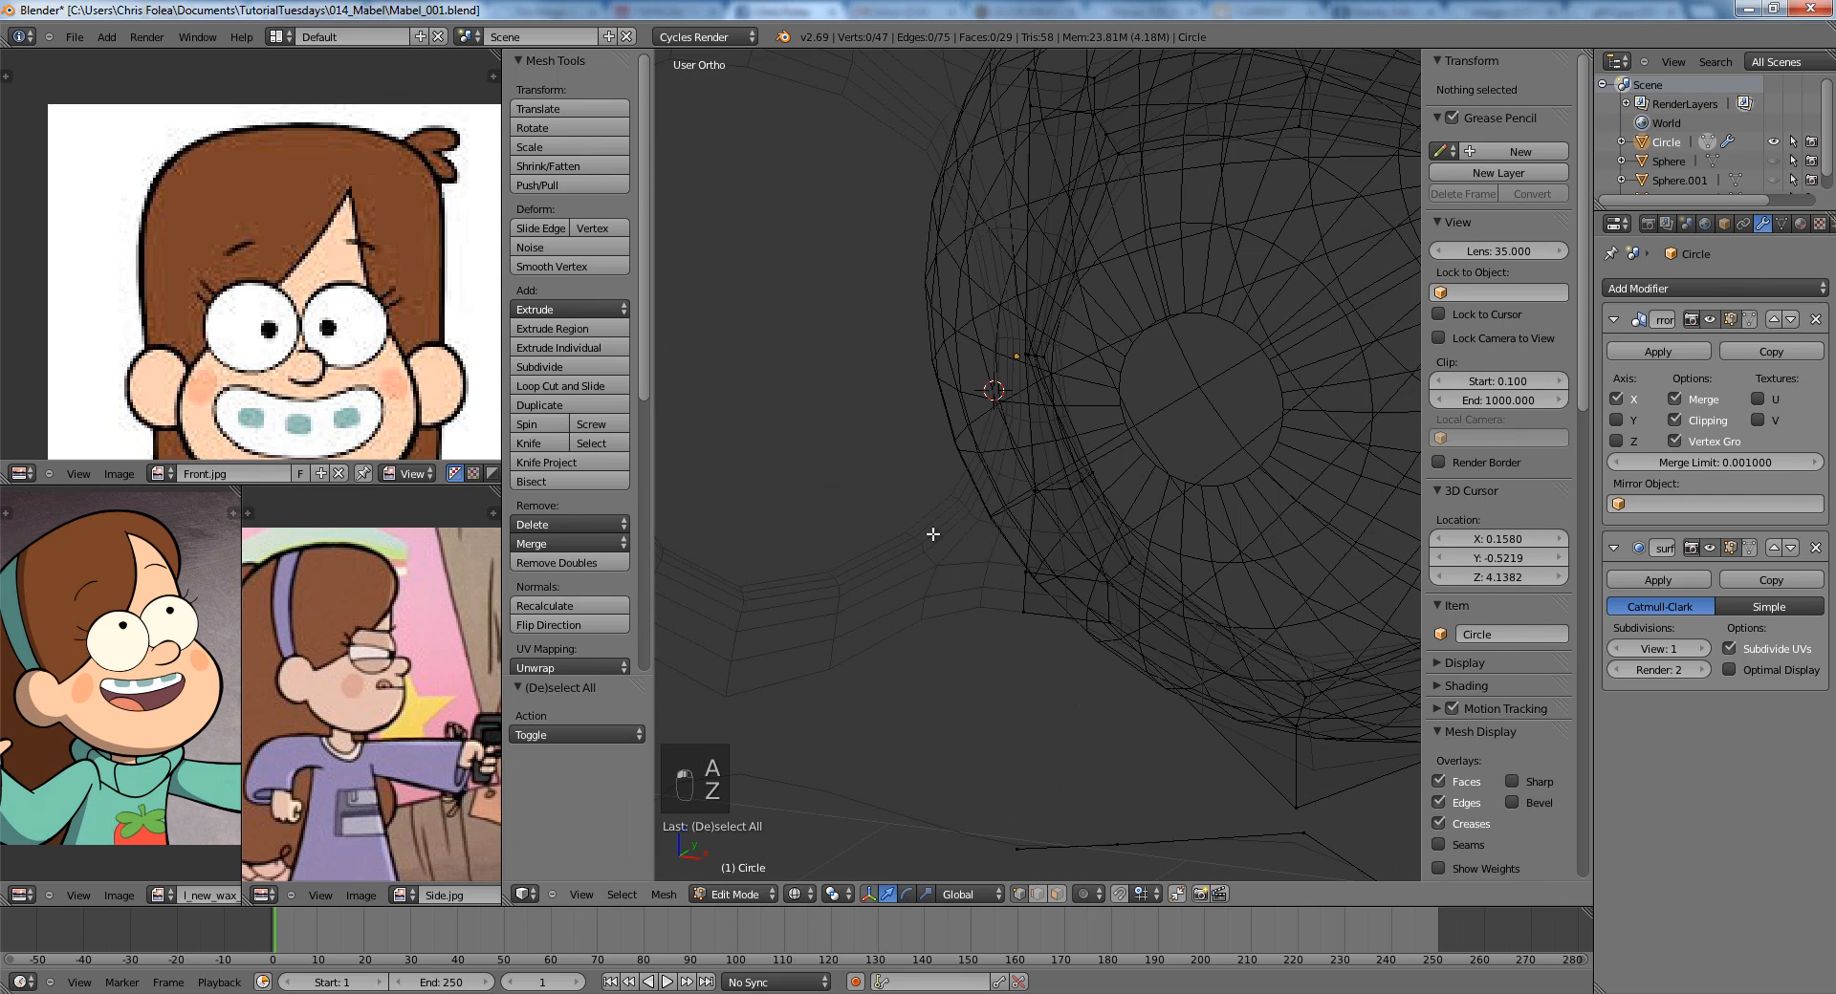
key("b")
left_click_drag(934, 536, 1176, 648)
middle_click_drag(1176, 620, 1160, 524)
key("z")
key("g")
key("y")
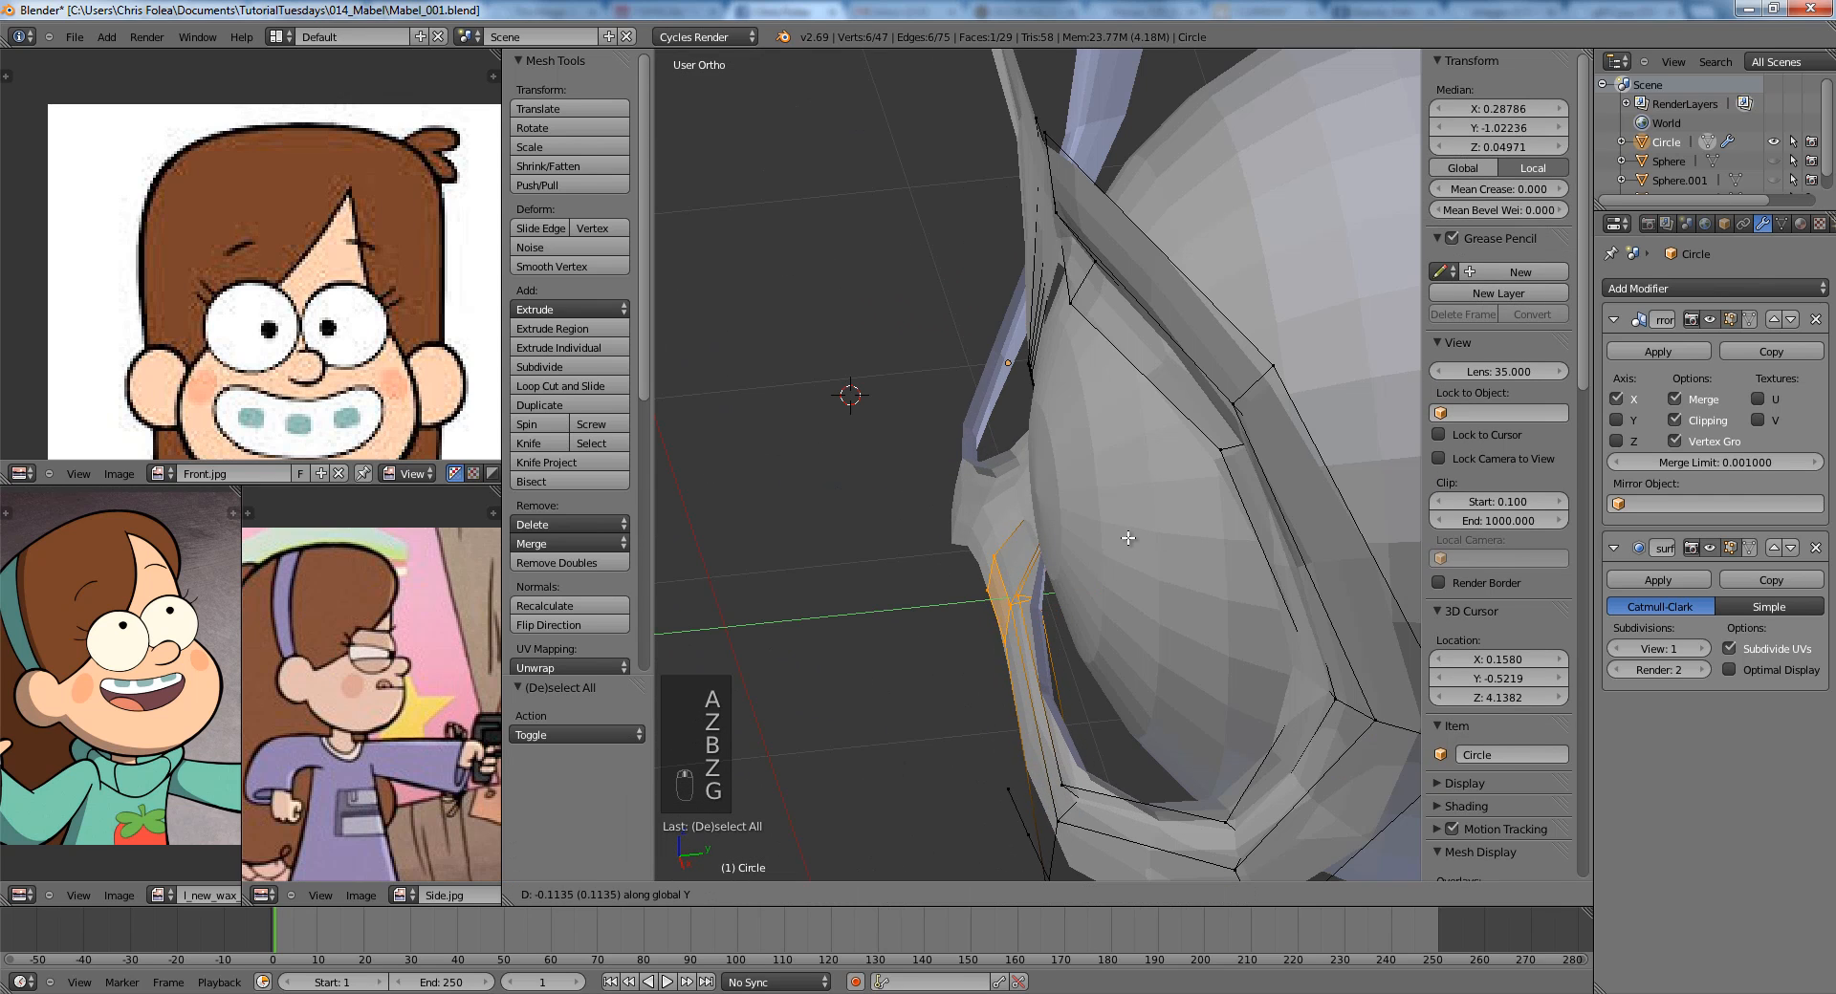
left_click(1147, 538)
Box-select the rim vertices just above the lower end of the nose bridge and adjust them along Y.
key("a")
key("z")
middle_click_drag(1069, 537, 1047, 467)
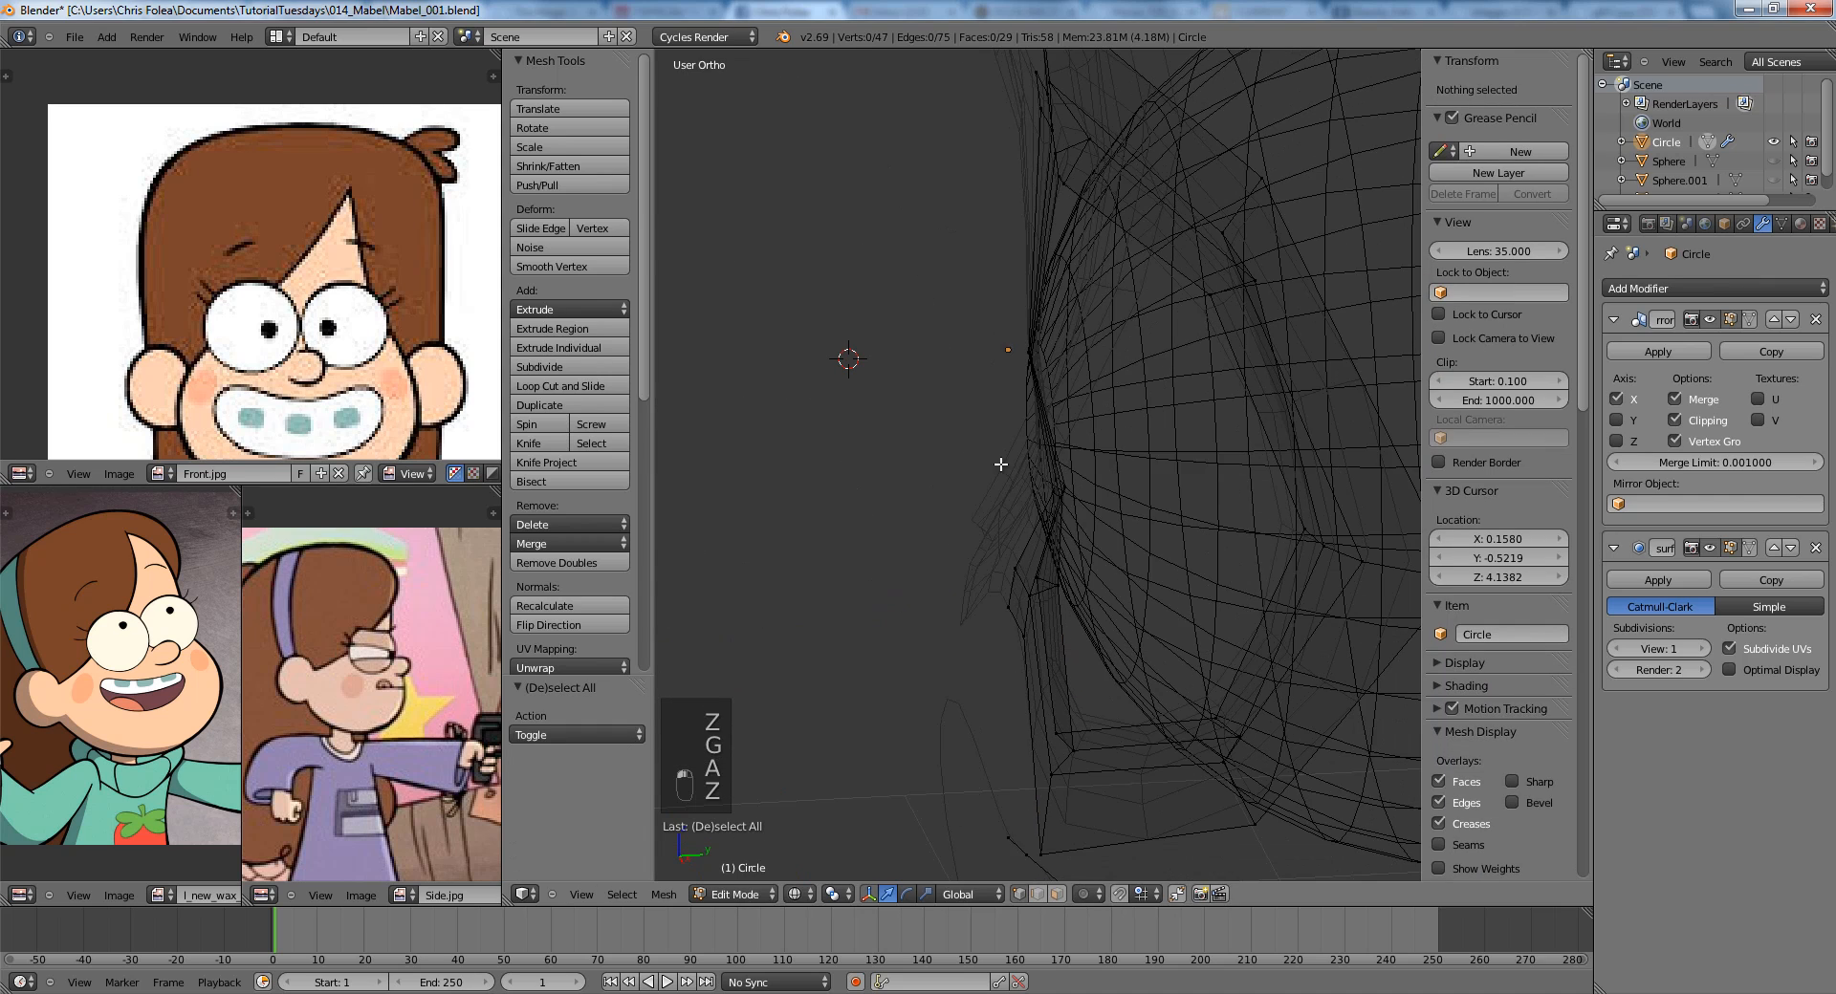
key("b")
left_click_drag(995, 460, 1091, 509)
key("z")
key("g")
key("y")
left_click(1082, 518)
key("a")
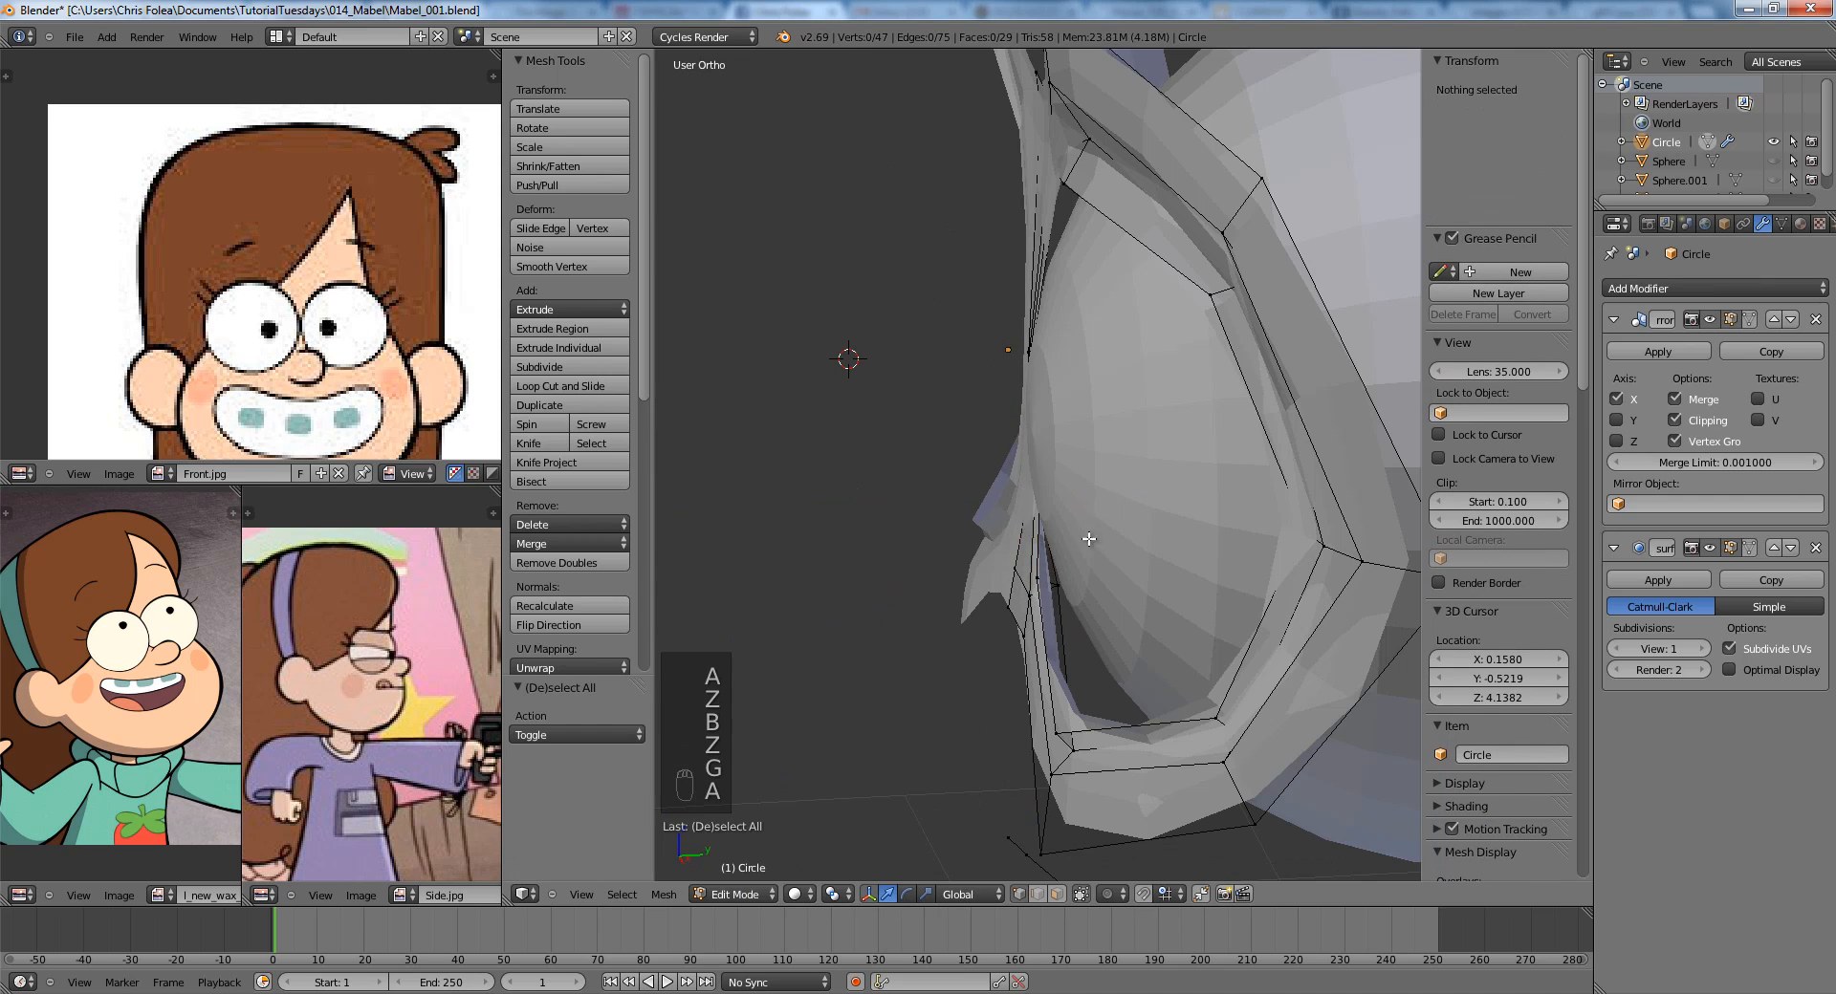
Select the four-vertex cross-section on the underside of the eye rim and move it about 0.16 along Y.
mouse_move(1082, 518)
middle_mouse_down()
mouse_move(1180, 512)
mouse_move(1190, 467)
mouse_move(1096, 494)
middle_mouse_up()
key("z")
key("z")
key("z")
key("a")
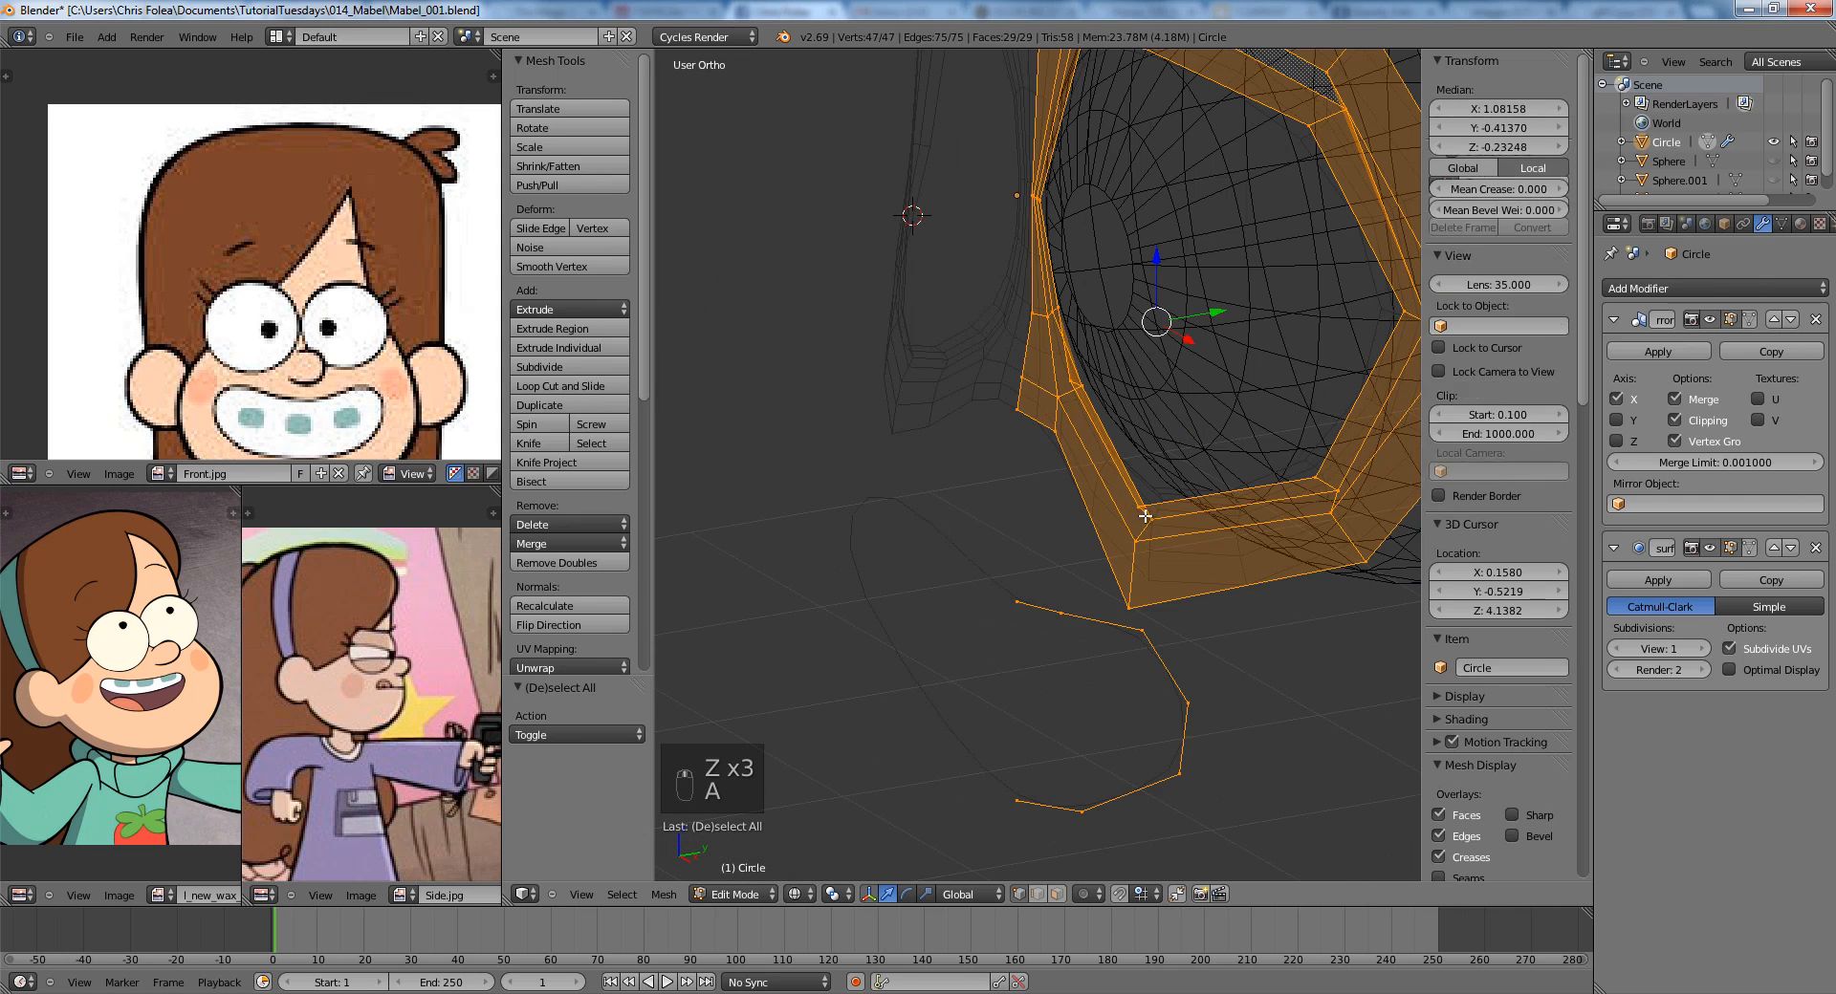
key("a")
key("a")
right_click(1148, 527, "alt")
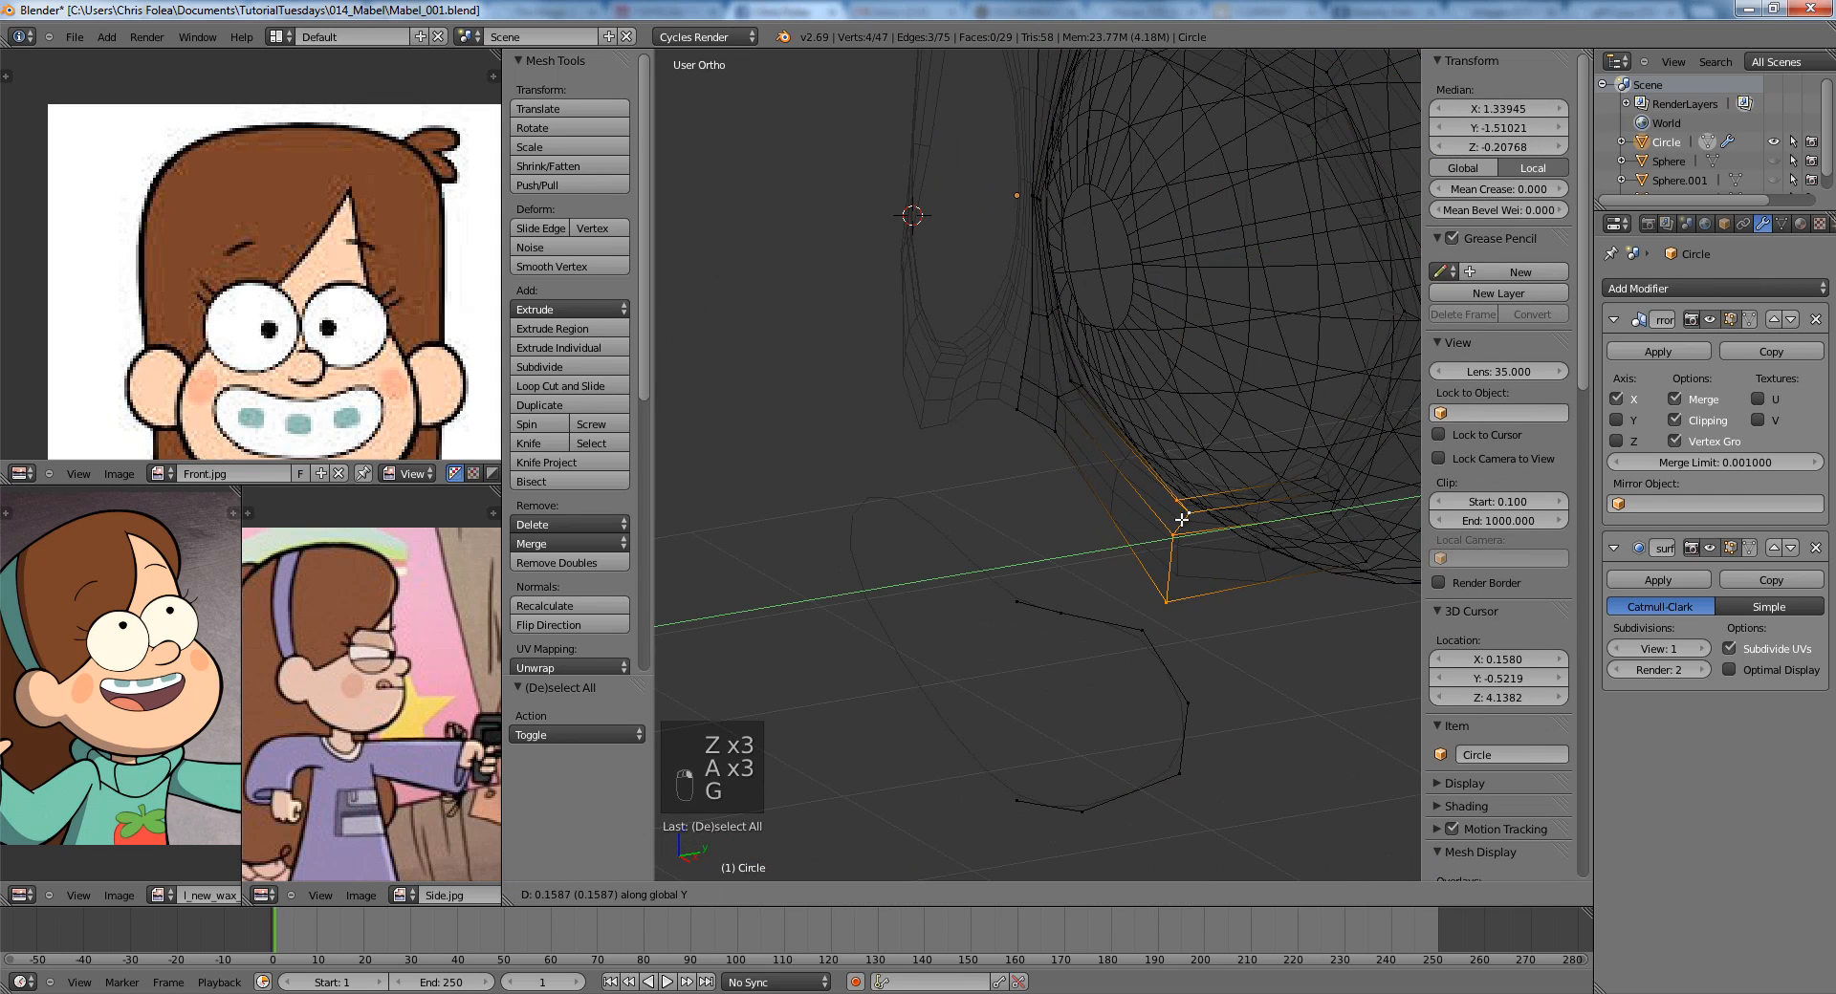
left_click(1181, 519)
Select the four-vertex rim cross-section beside the lower nose bridge and move it about 0.06 along Y.
key("z")
mouse_move(1182, 519)
middle_mouse_down()
mouse_move(1081, 388)
mouse_move(1020, 566)
mouse_move(1124, 483)
mouse_move(1080, 476)
middle_mouse_up()
scroll(1080, 387, "up", 3)
key("a")
key("z")
right_click(1014, 553, "alt")
key("z")
key("z")
key("z")
key("g")
key("y")
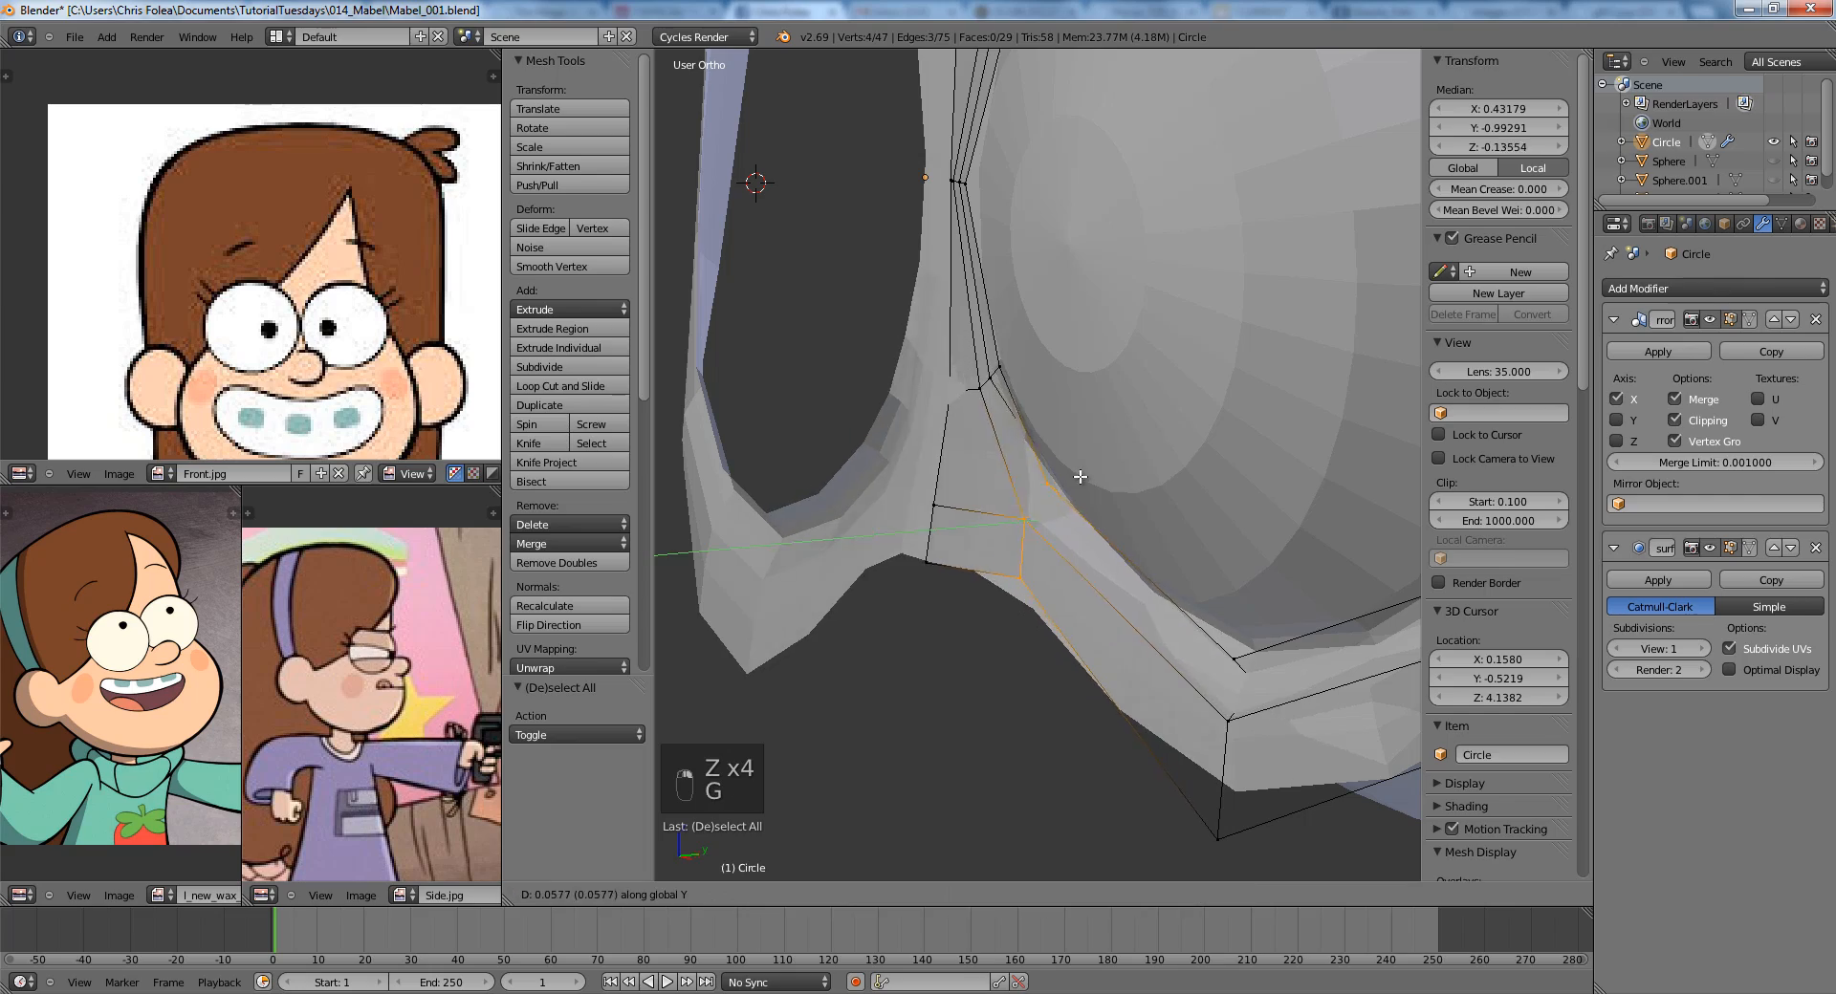
left_click(1066, 486)
Select the innermost edge loop of the eye rim and extrude it in place.
key("a")
right_click(1098, 543, "alt")
scroll(1097, 543, "down", 3)
mouse_move(1098, 544)
middle_mouse_down()
mouse_move(1189, 451)
mouse_move(1057, 566)
mouse_move(1188, 573)
middle_mouse_up()
key("z")
key("z")
key("e")
right_click(1057, 566)
key("z")
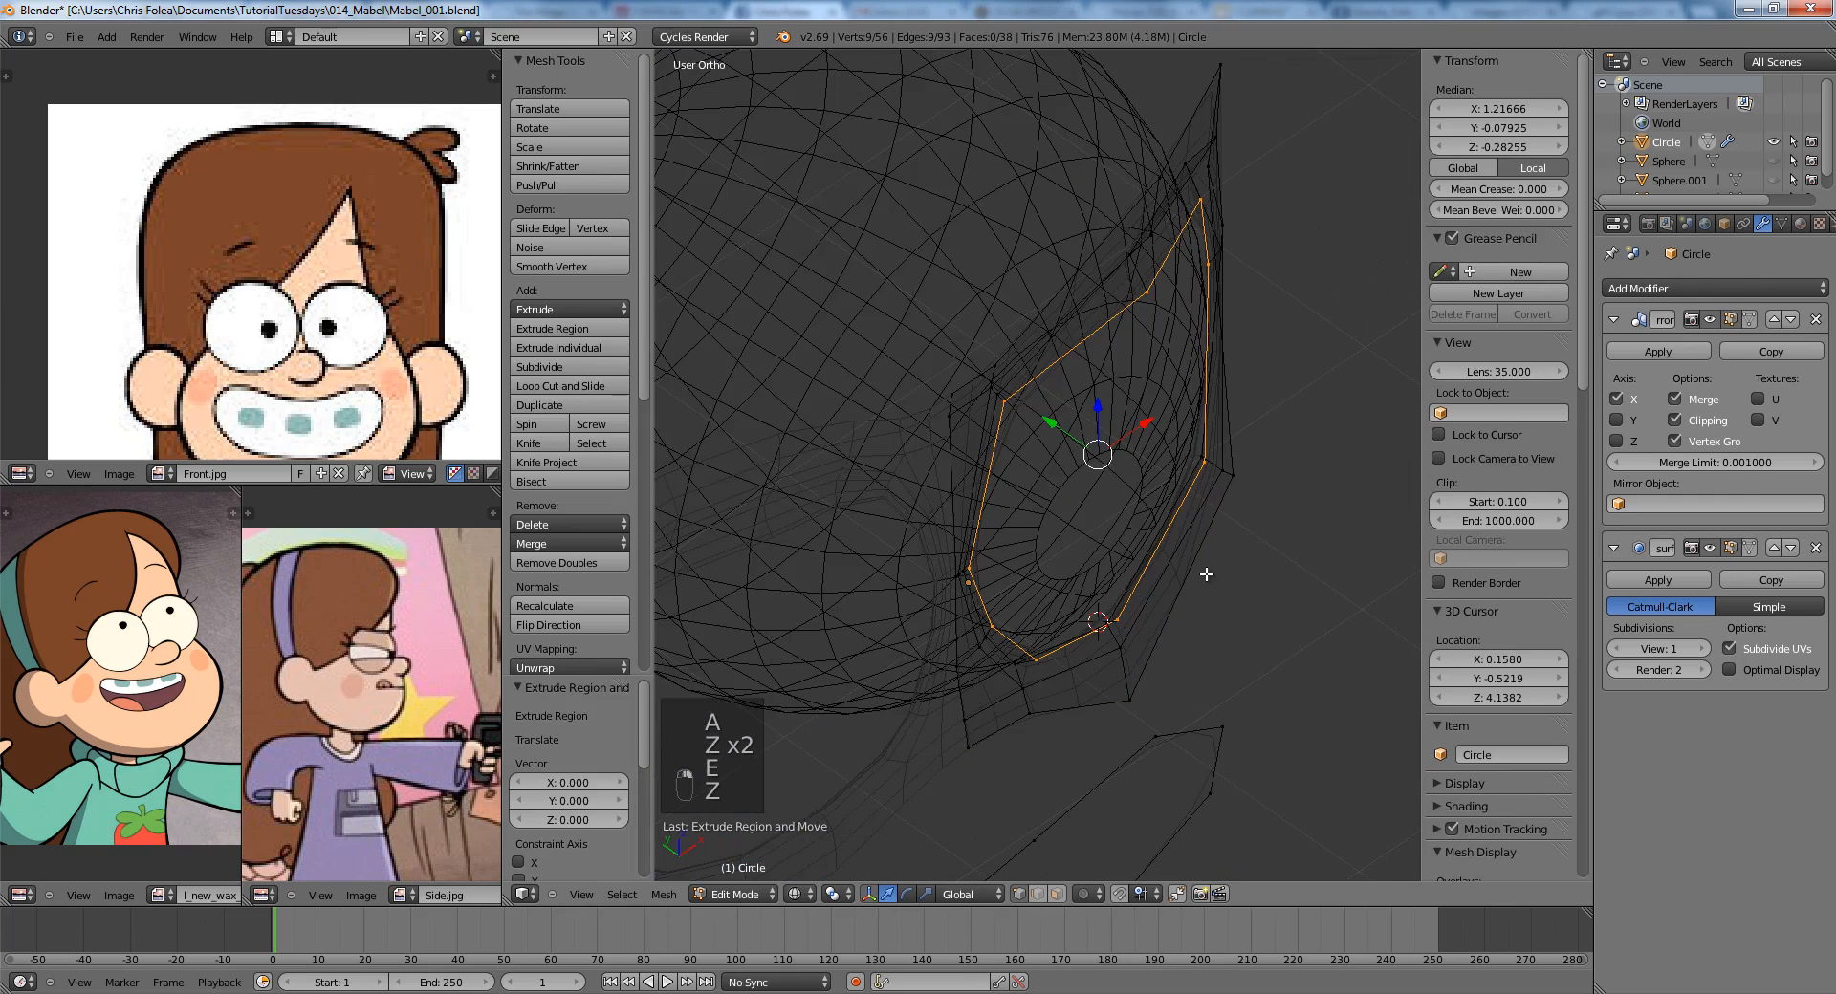
In the top view, move the extruded loop inward toward the eyeball and scale it to about 0.981.
key("KP_7")
key("g")
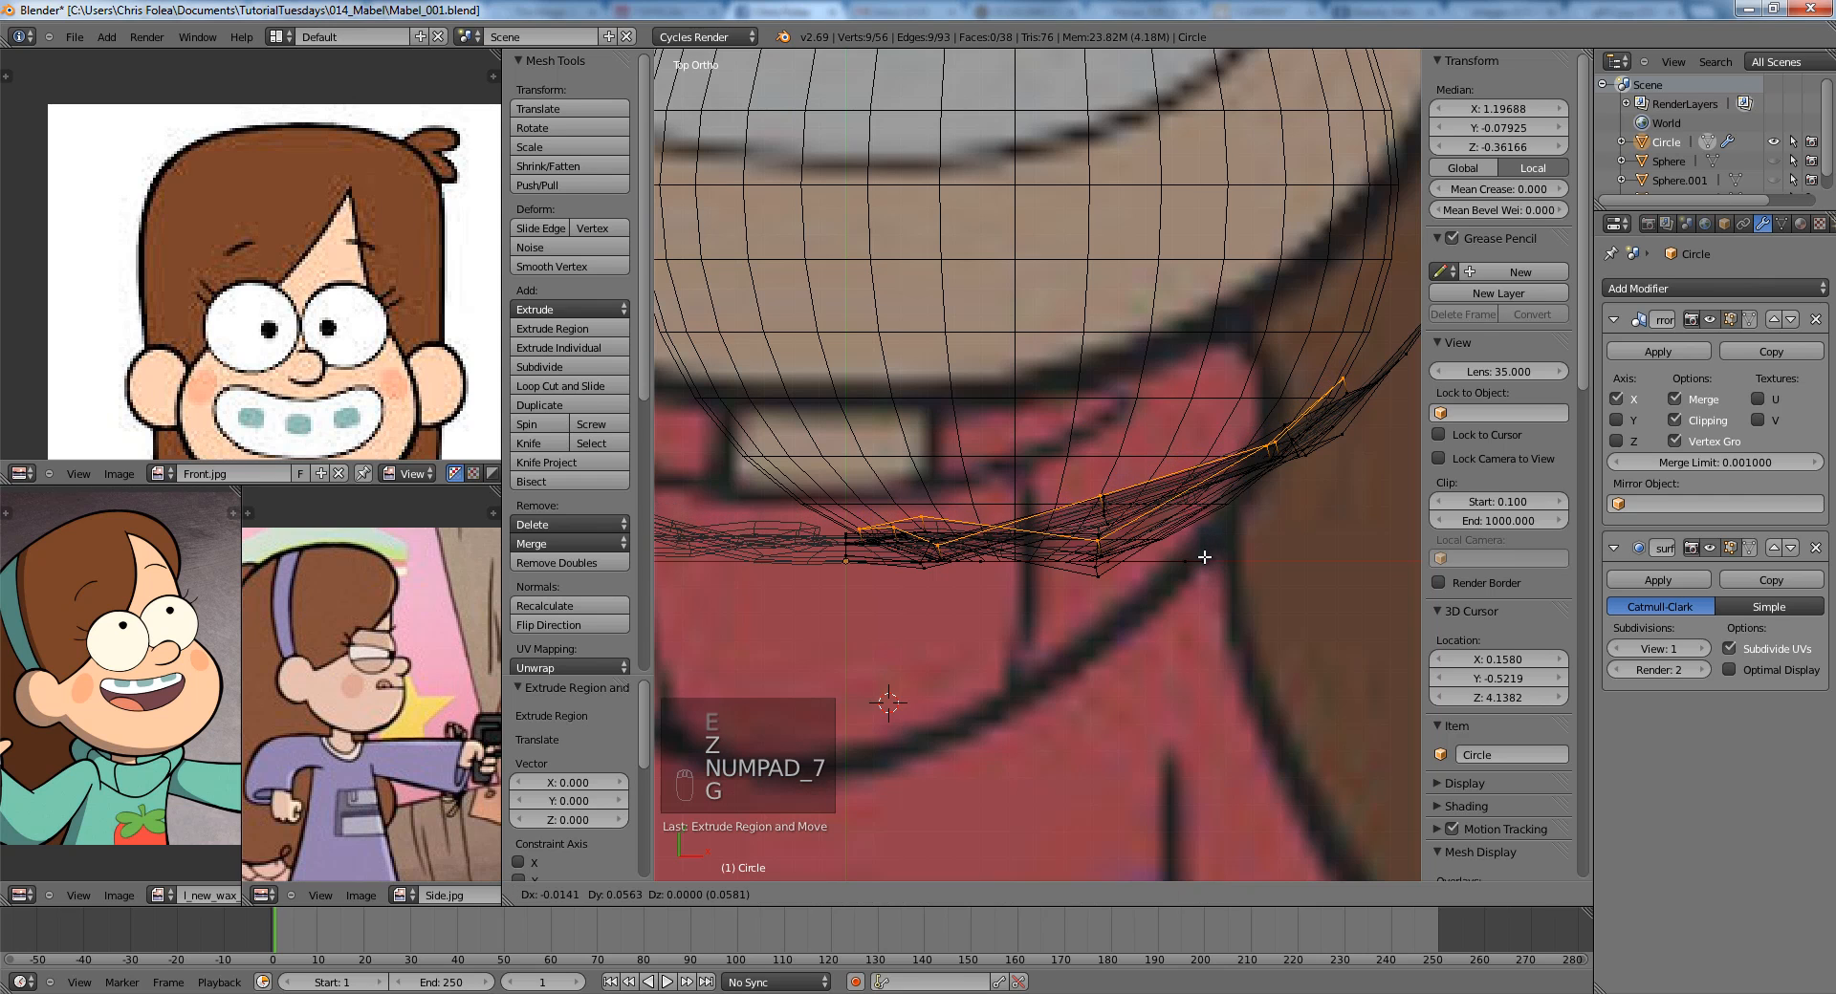
left_click(1203, 556)
key("s")
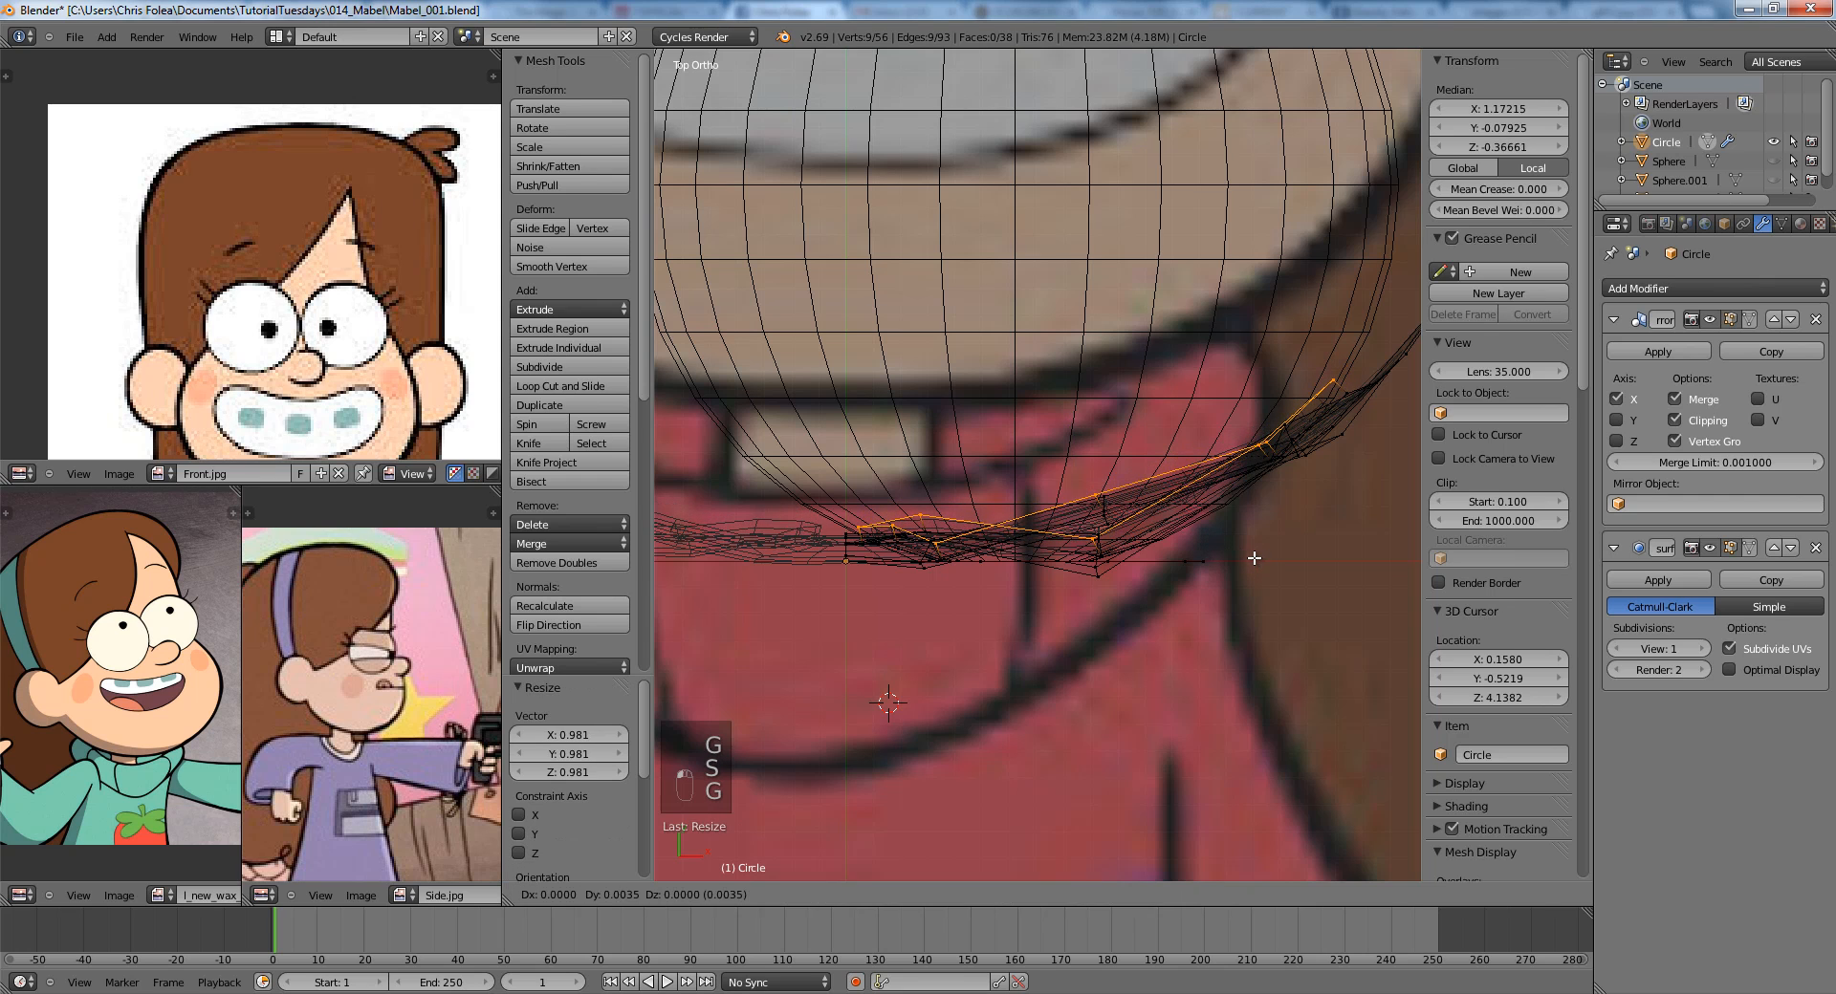
left_click(1254, 557)
Examine the fit of the smoothed eye rim around the eyeball sphere, including from the front.
key("z")
key("Tab")
mouse_move(1071, 631)
middle_mouse_down()
mouse_move(1039, 560)
mouse_move(977, 599)
middle_mouse_up()
key("Tab")
scroll(1095, 530, "up", 3)
key("KP_1")
key("Tab")
scroll(1078, 499, "down", 3)
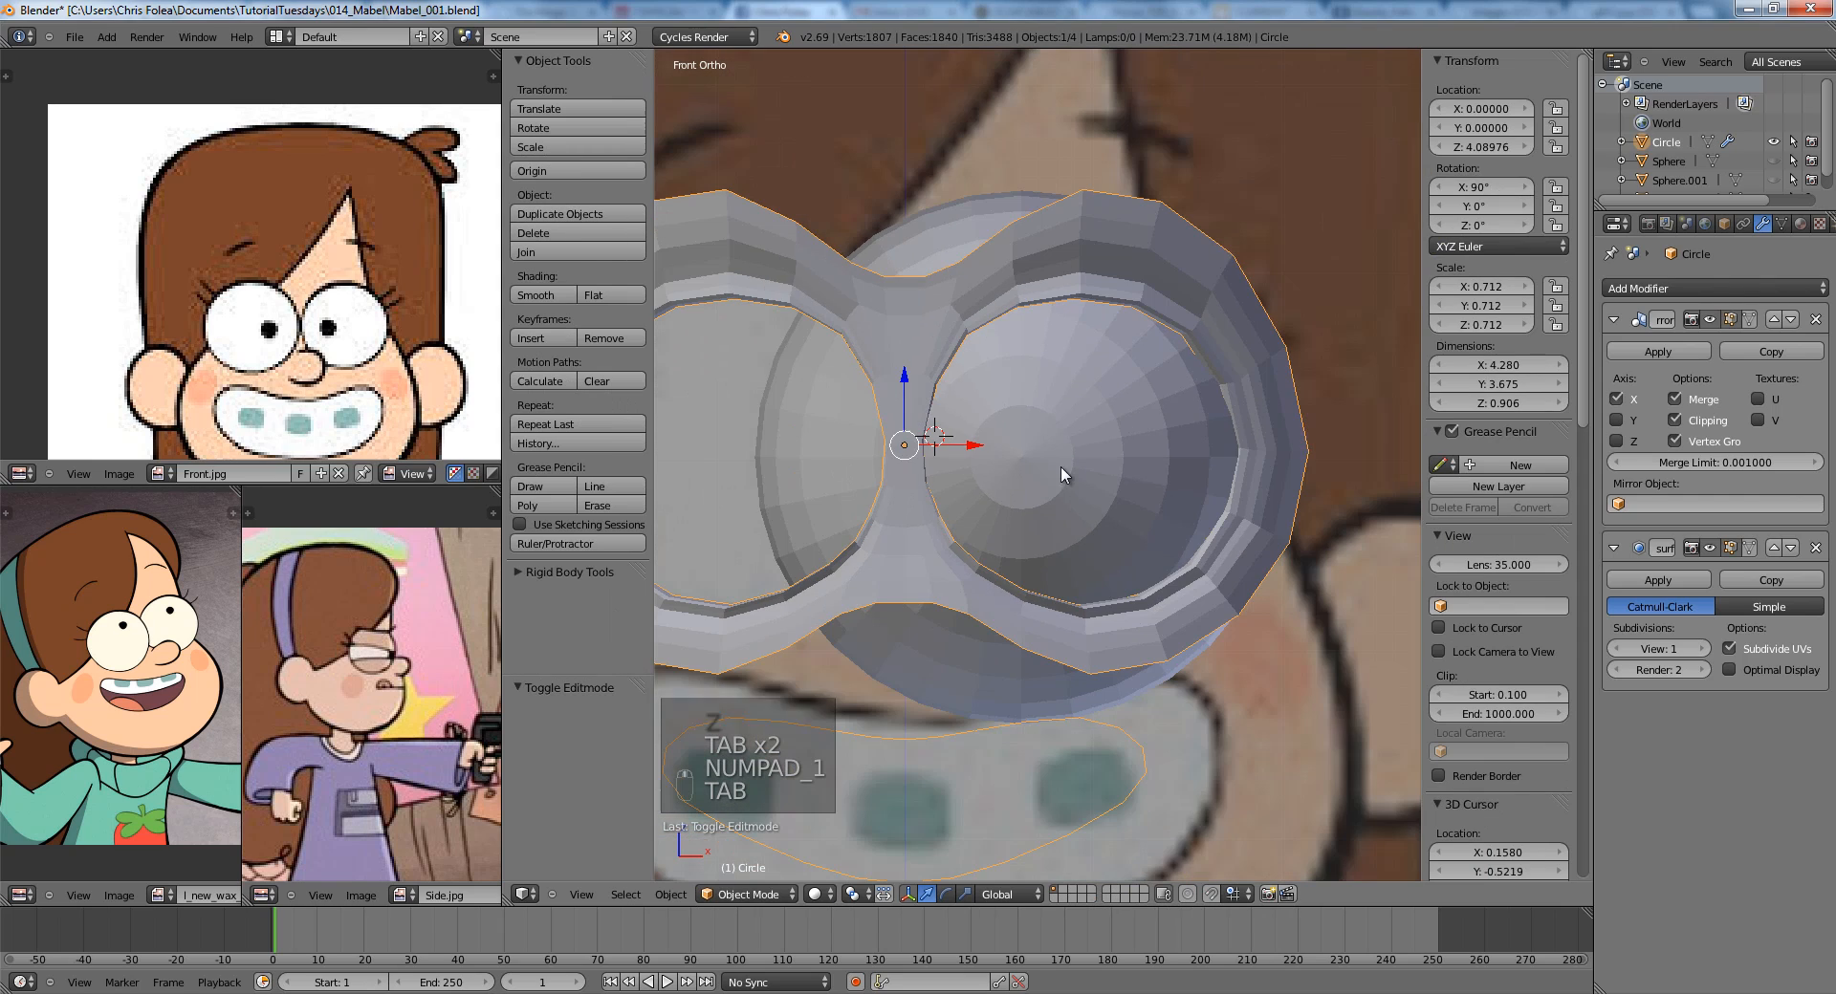
Try an unlinked duplicate of the eyeball sphere at X -0.62101 for the other eye and delete that copy.
right_click(1060, 467)
scroll(1184, 496, "down", 5)
key("z")
key("z")
key("shift+d")
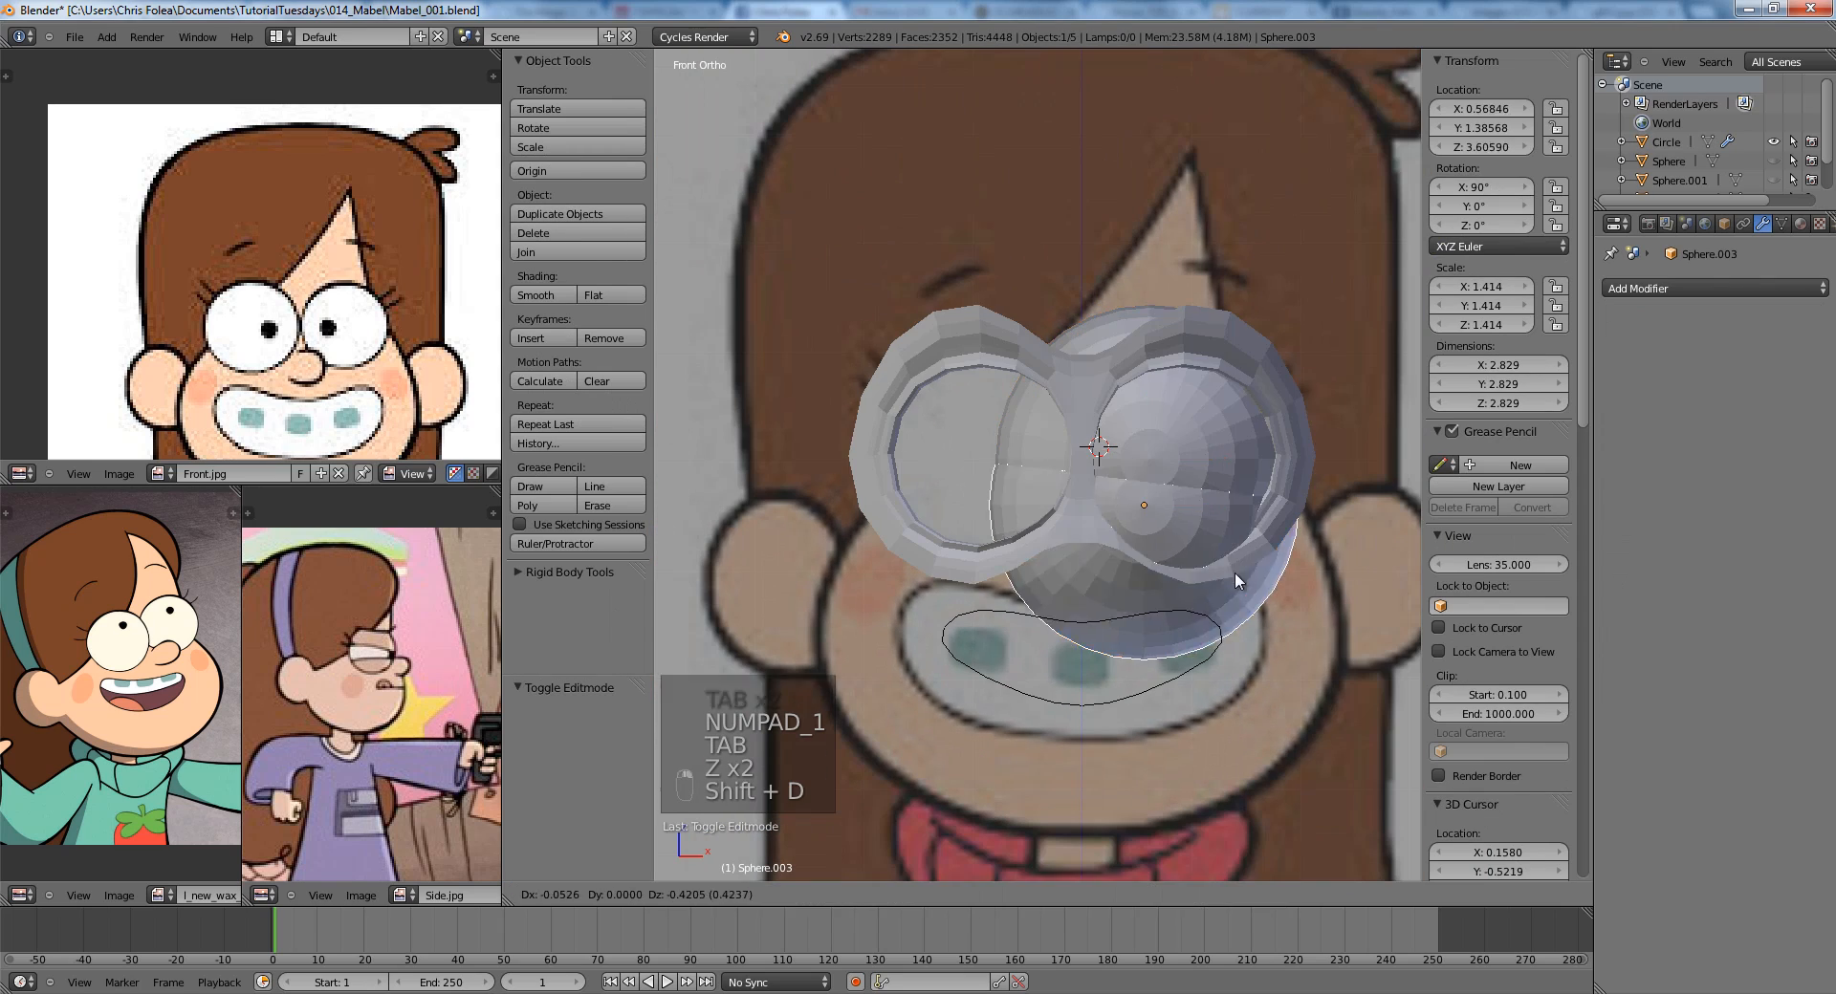
left_click(1271, 359)
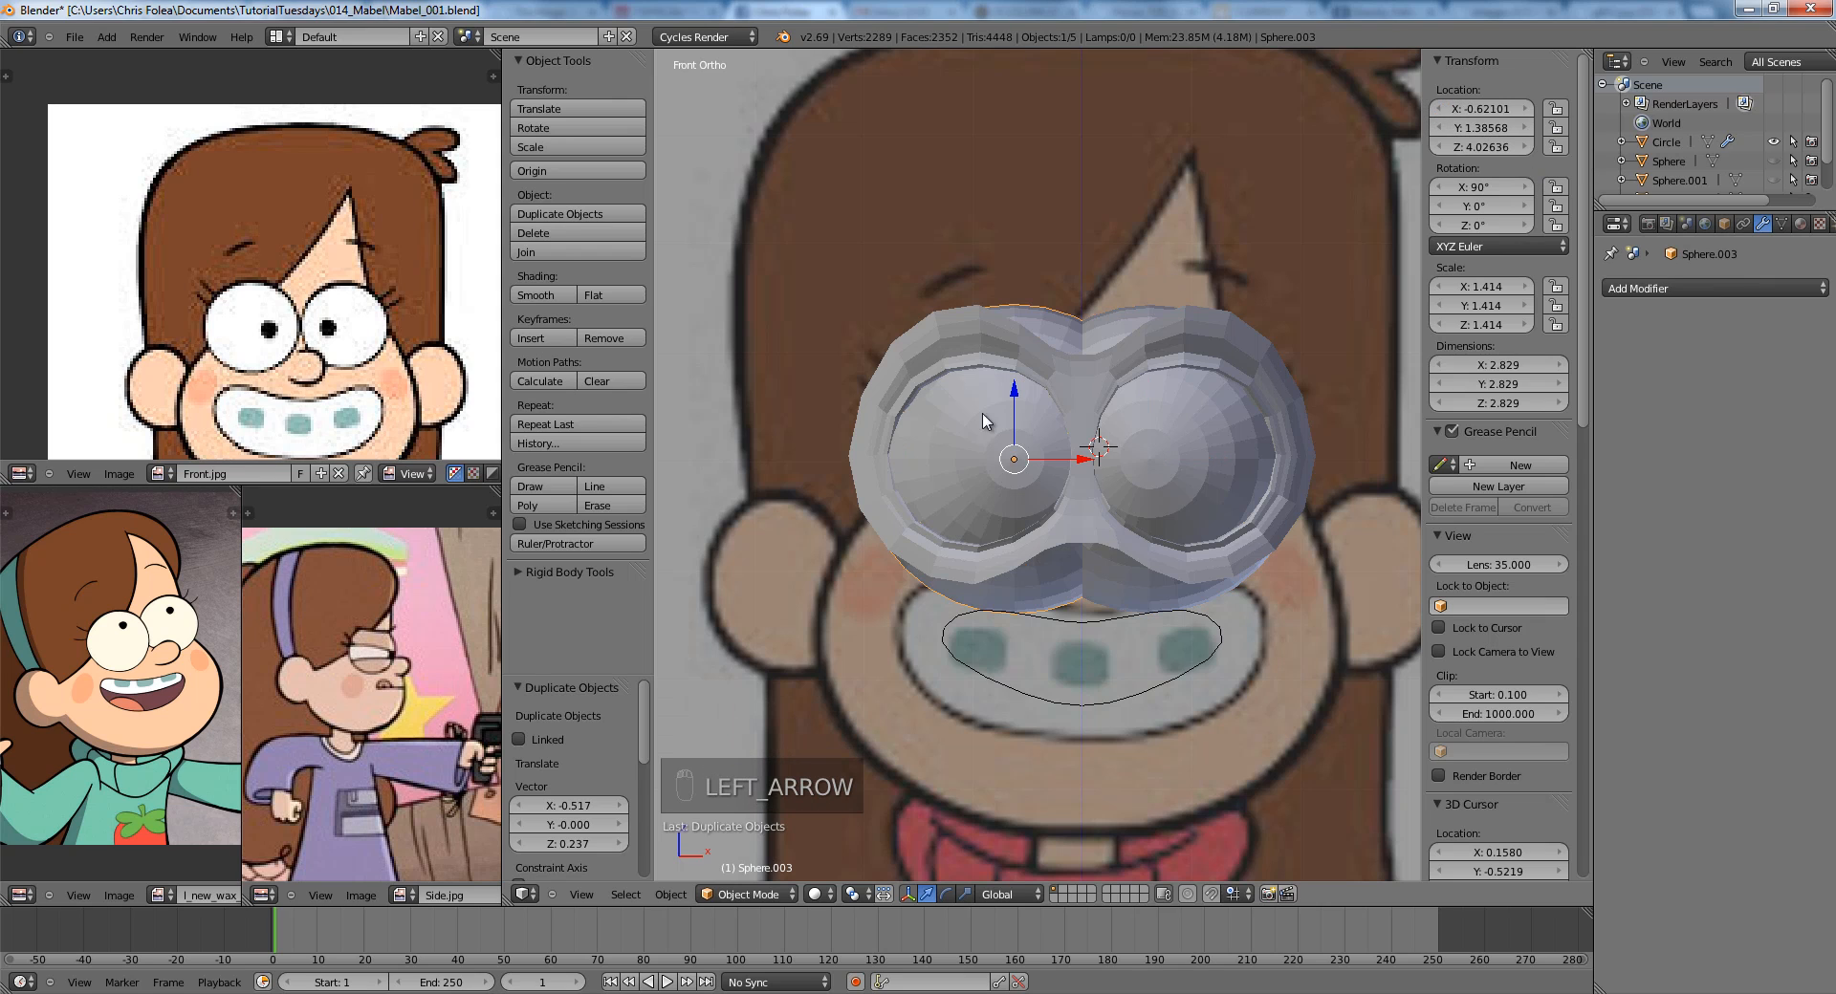
key("Delete")
Make a linked duplicate of the eyeball sphere and set its X location to -0.62101.
key("alt+d")
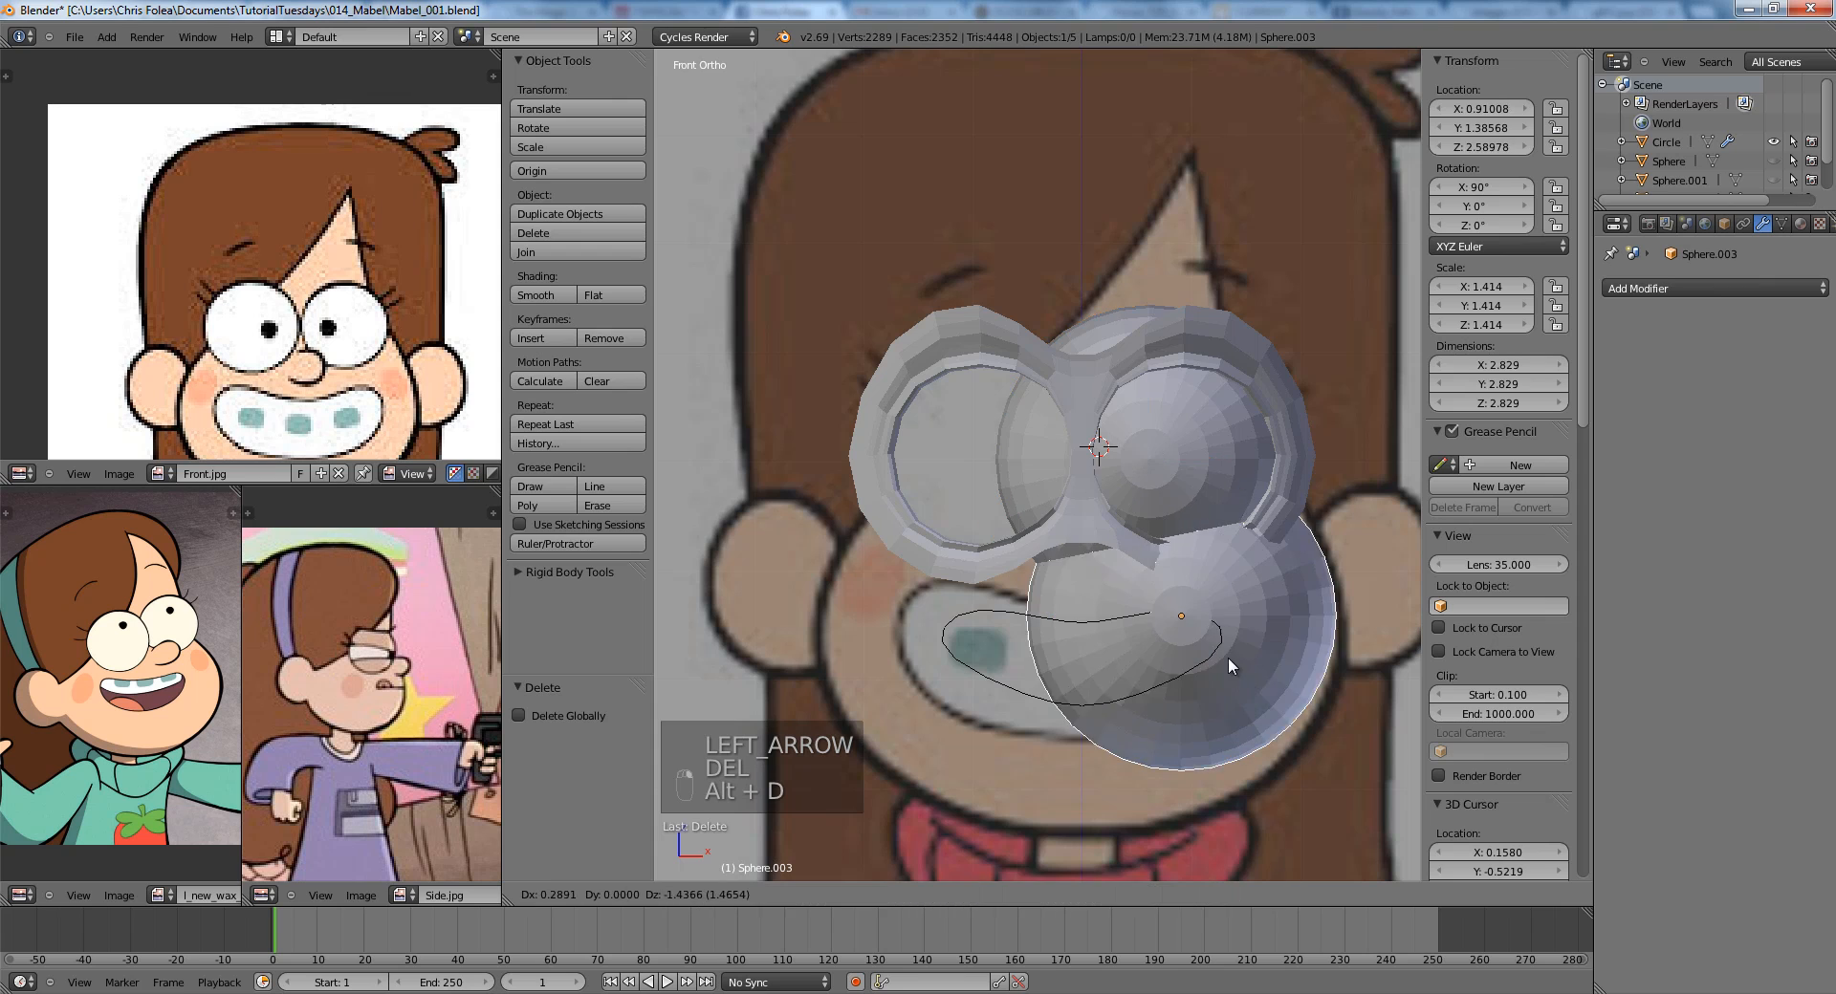
right_click(1352, 327)
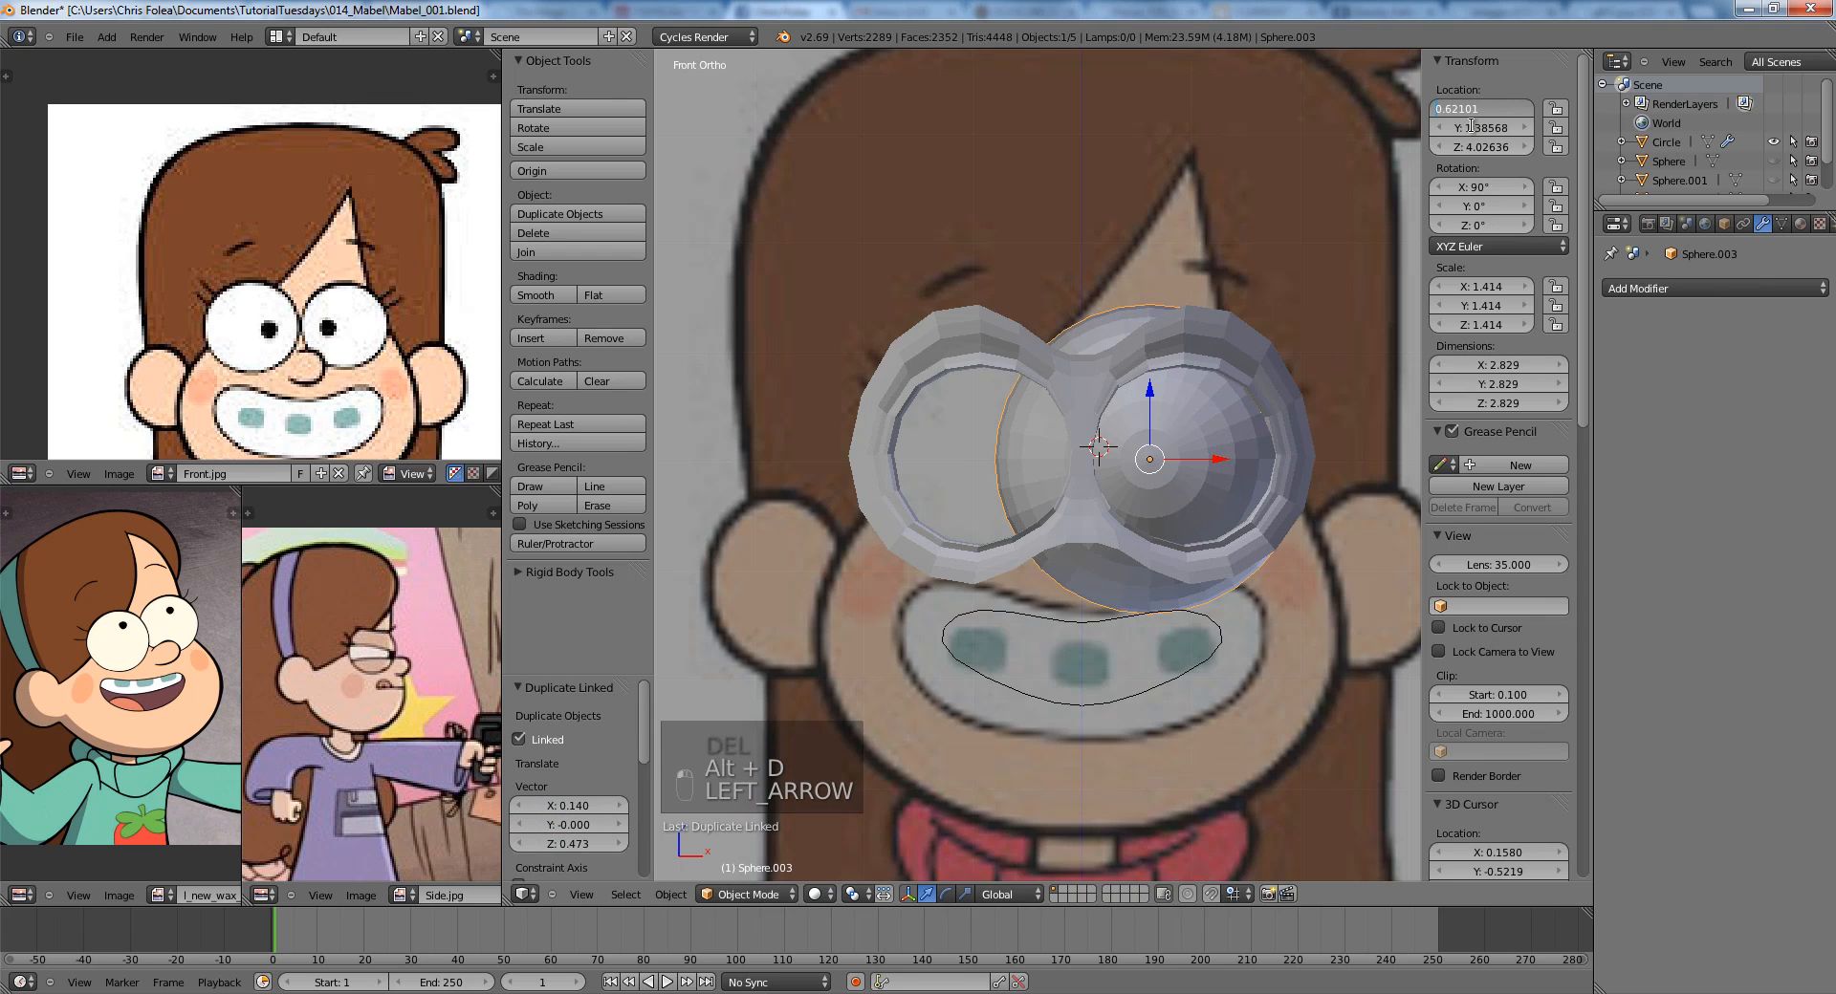
type("-")
key("Return")
Inset the ring of faces around the front pole of the linked eyeball mesh with a thickness of about 0.101.
scroll(1144, 479, "up", 2)
key("Tab")
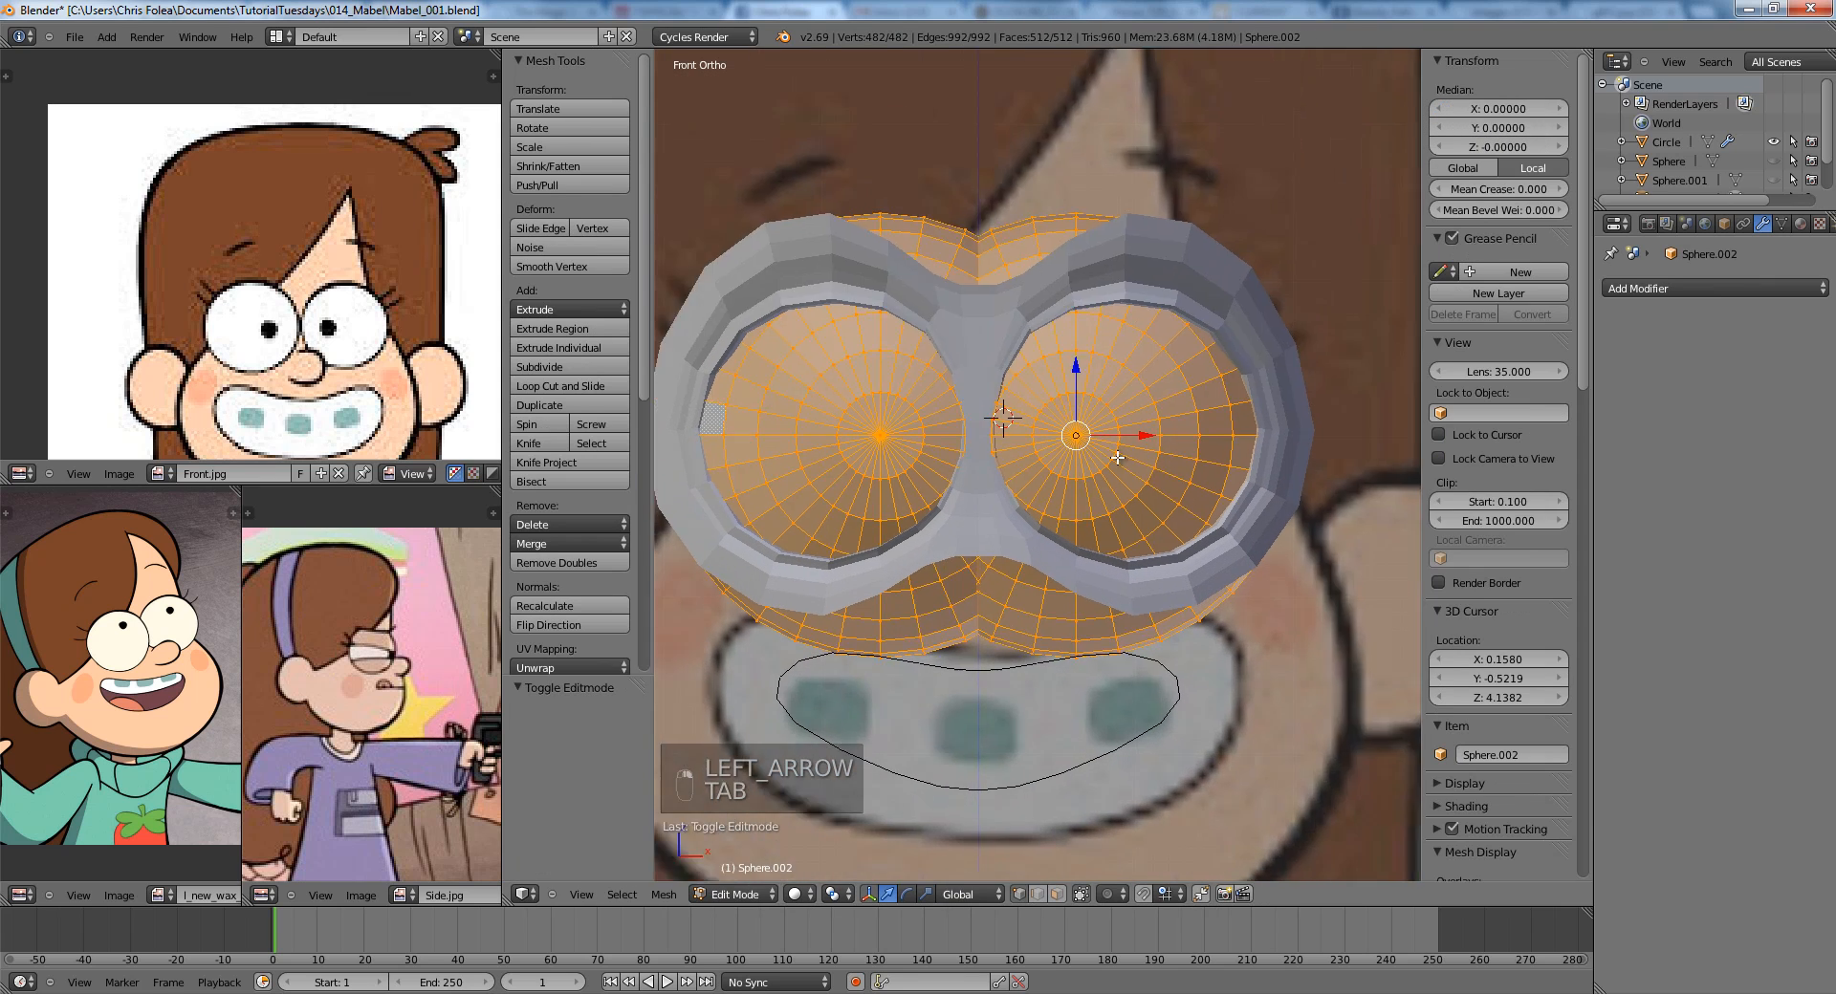
key("a")
scroll(1147, 497, "up", 4)
scroll(1124, 523, "up", 1)
key("ctrl+Tab")
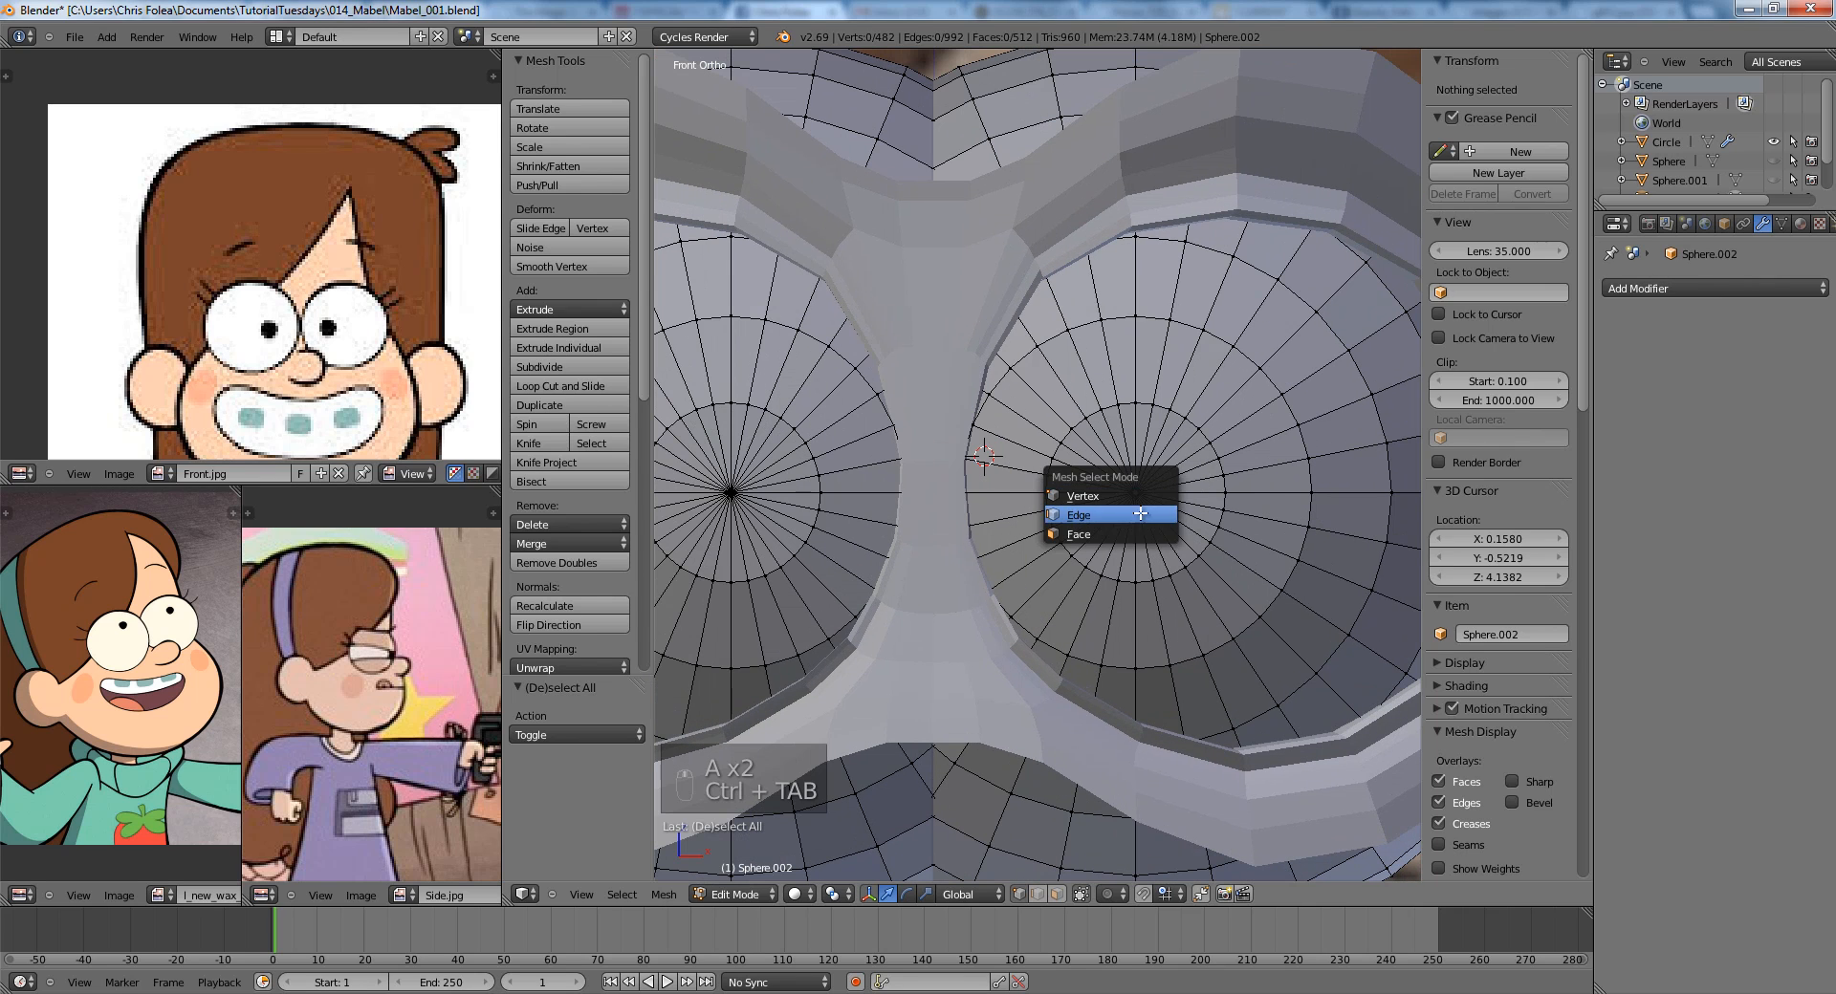
left_click(1125, 528)
key("c")
key("c")
left_click(1139, 492)
key("i")
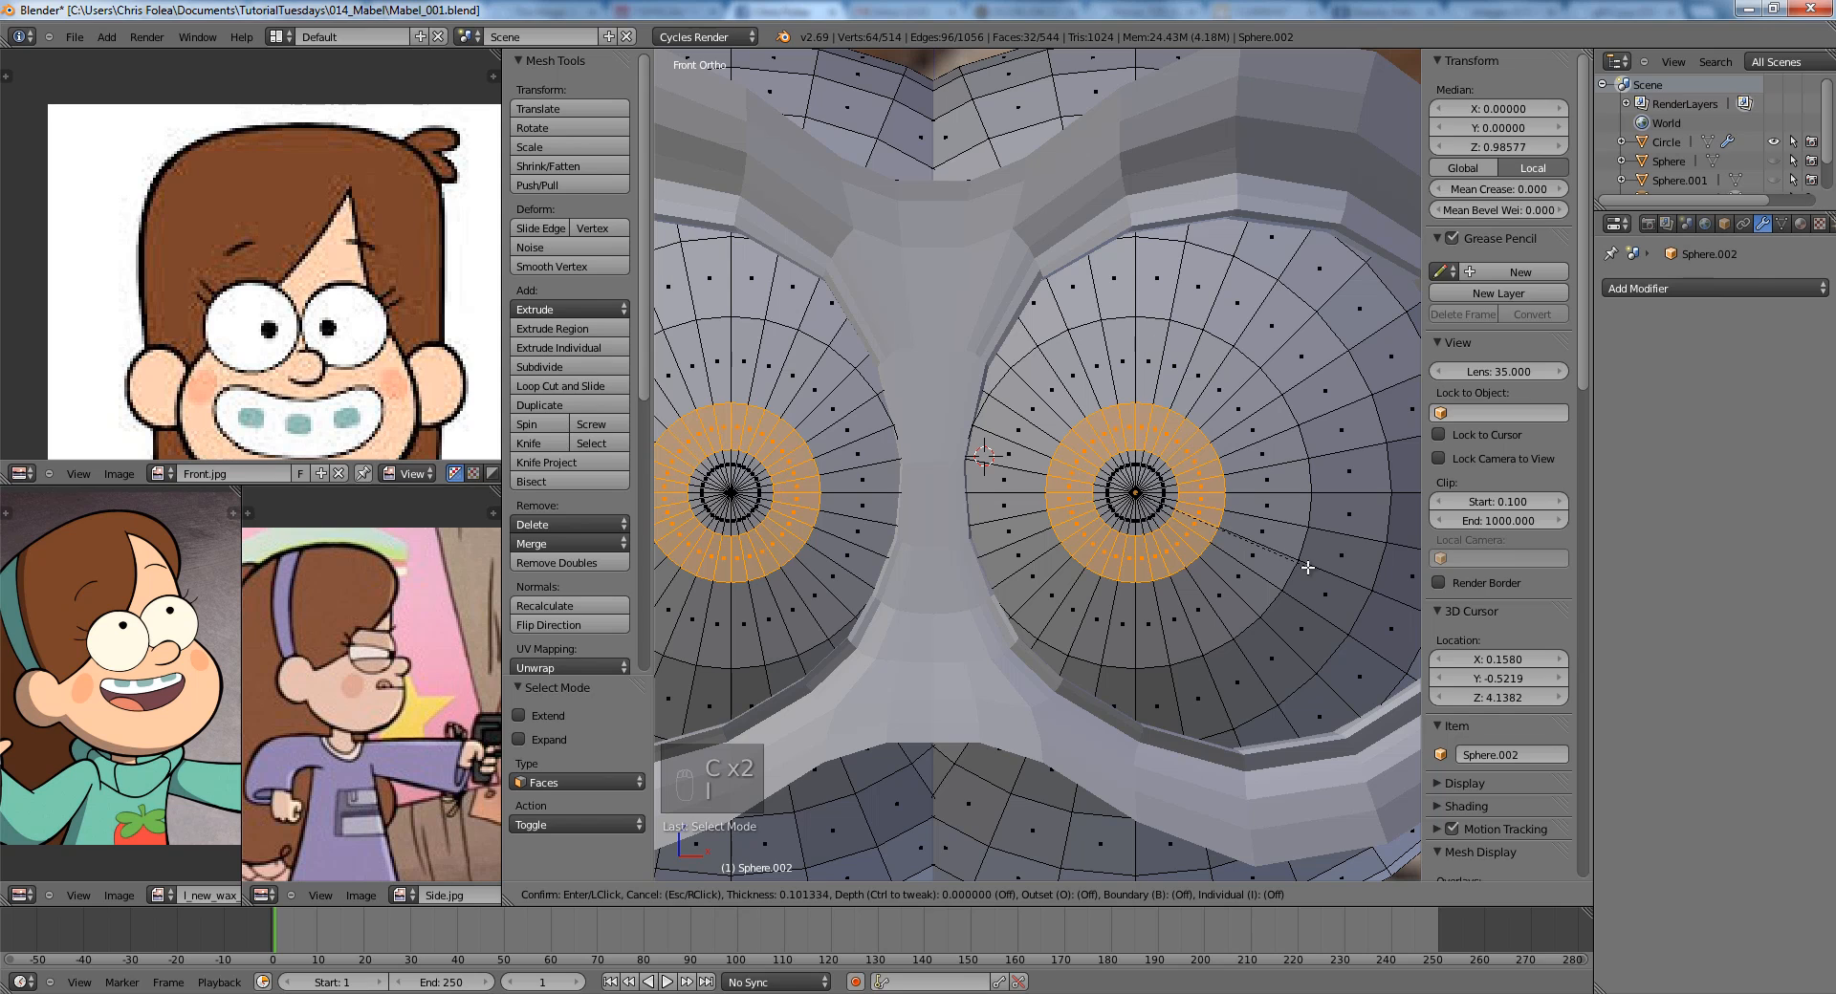
left_click(1307, 568)
Select the faces inside the inset at the eyeball's front and create a new material in a second material slot.
key("a")
key("c")
left_click(1139, 493)
left_click(1801, 223)
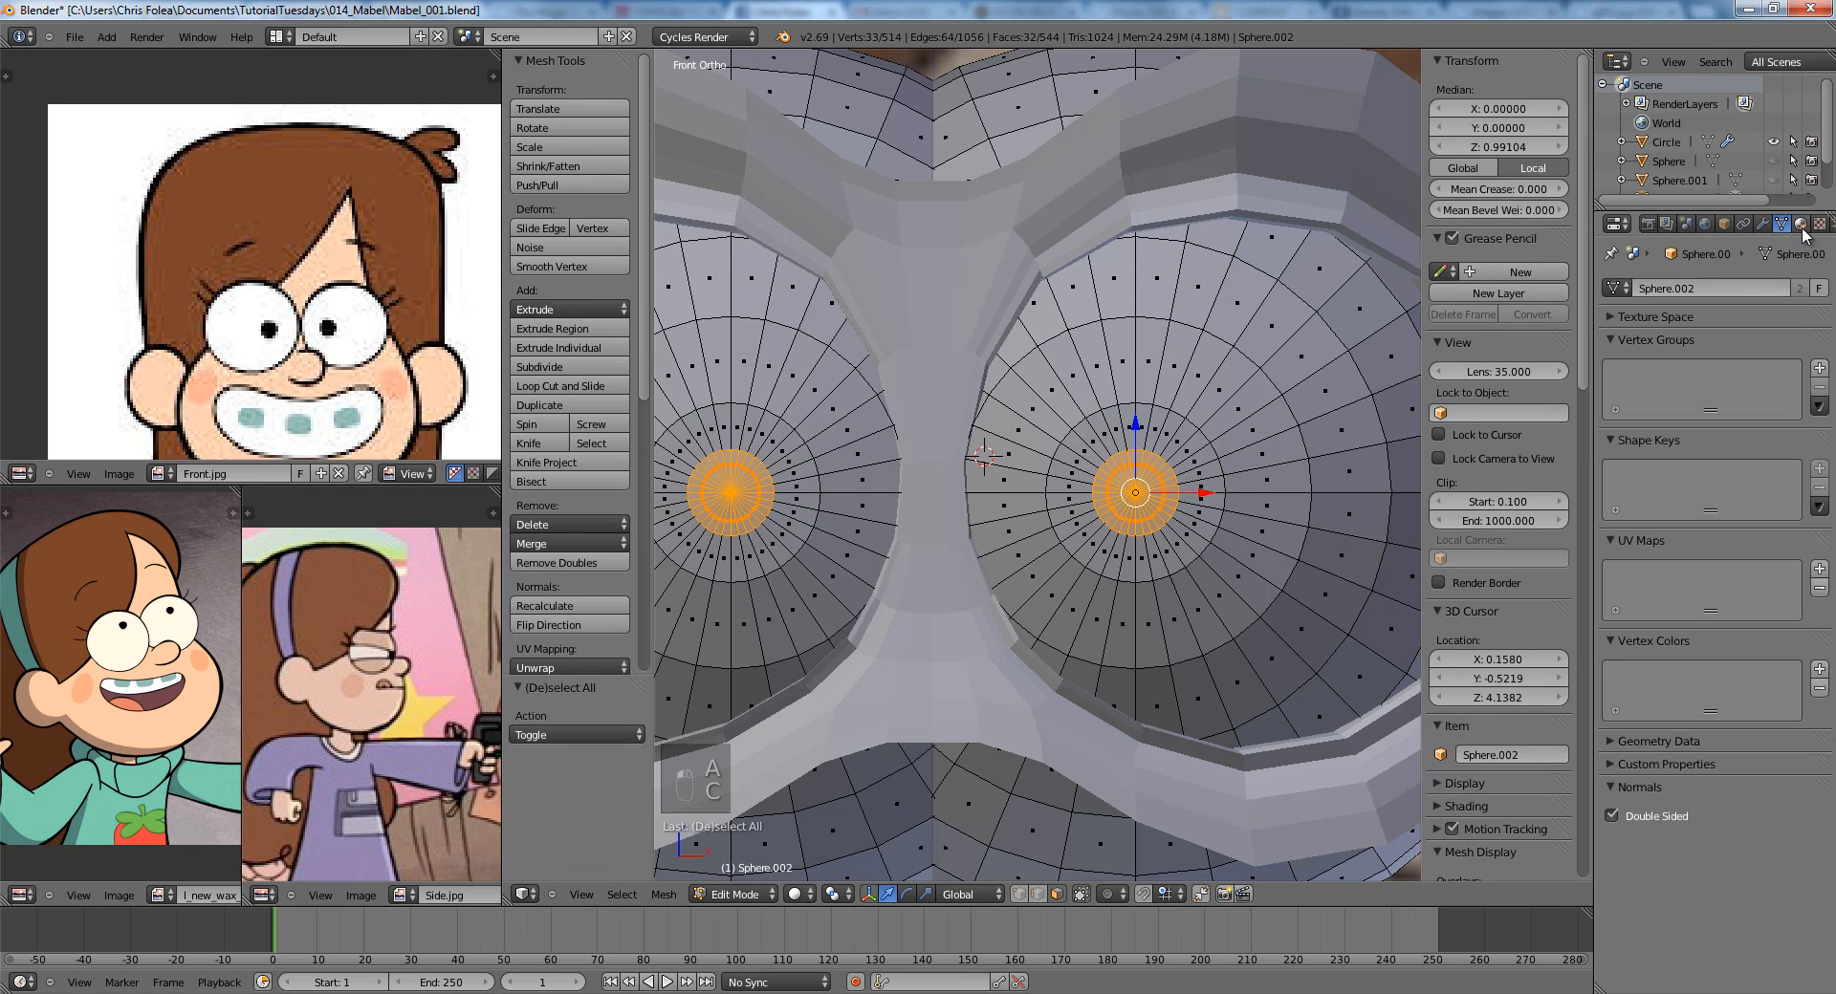
left_click(1820, 287)
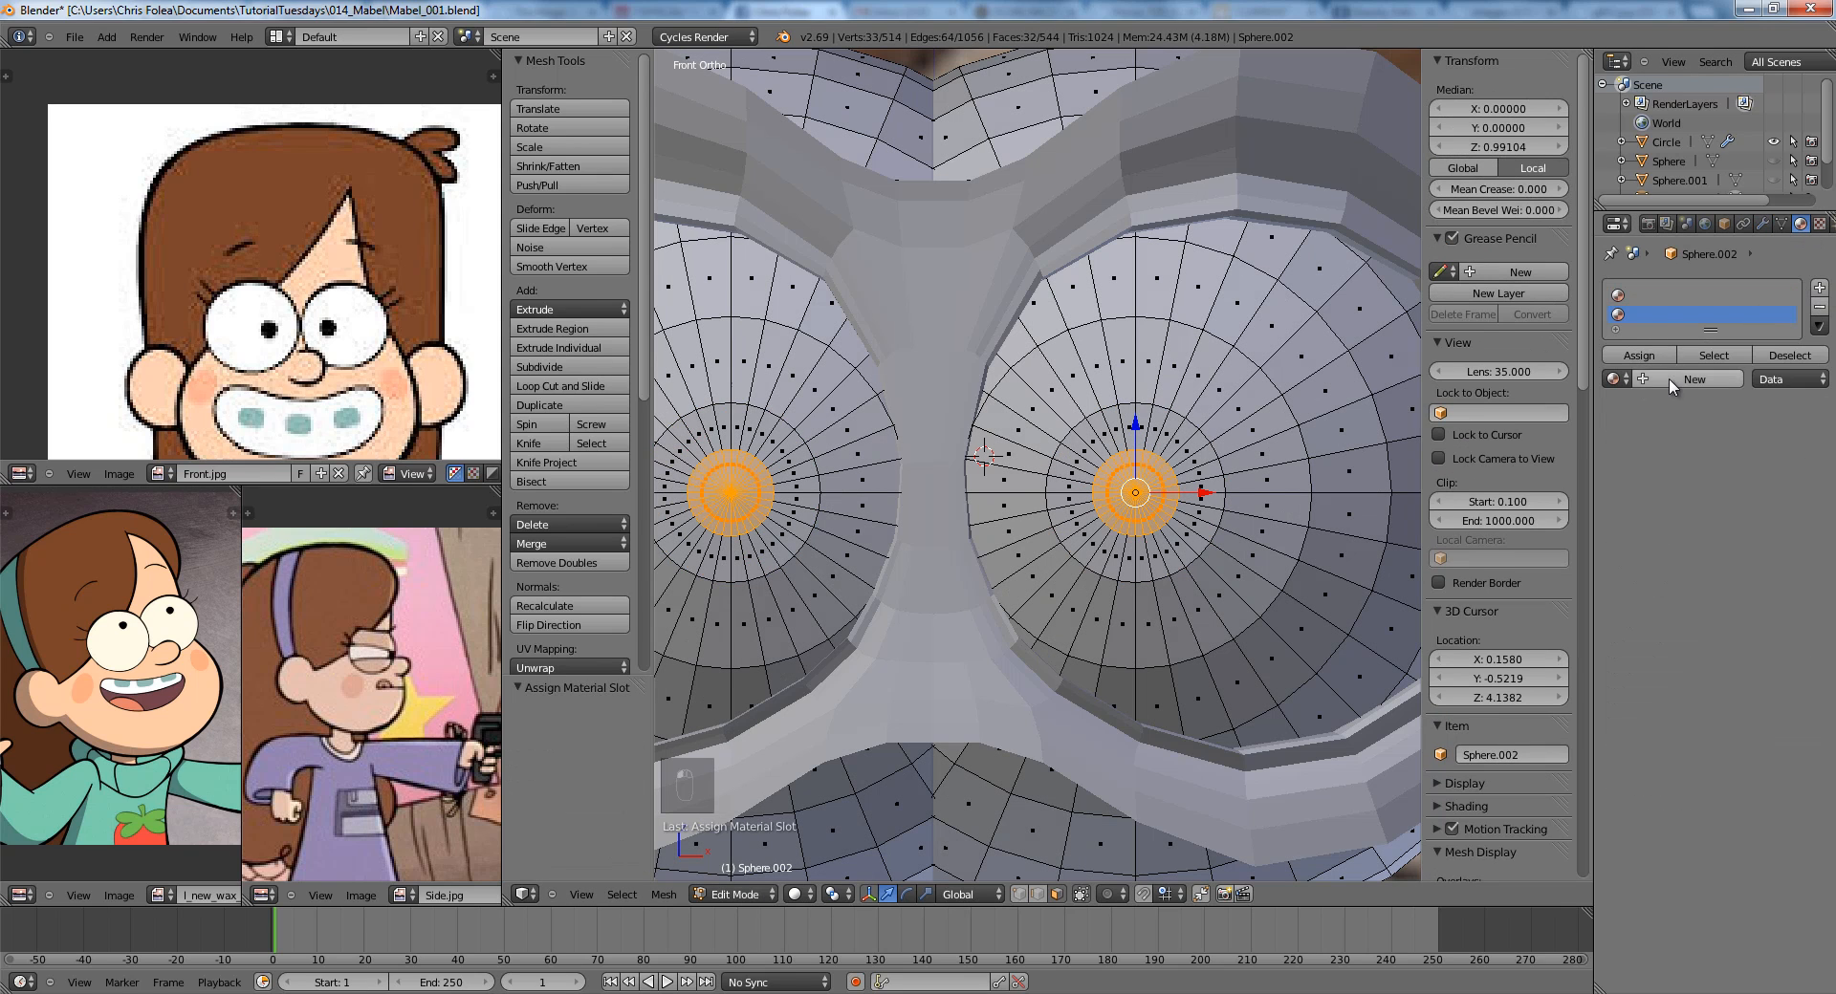
left_click(1670, 380)
Make the new material's diffuse and viewport colours black and assign it to the selected pupil faces.
left_click(1732, 515)
left_click_drag(1799, 331, 1794, 495)
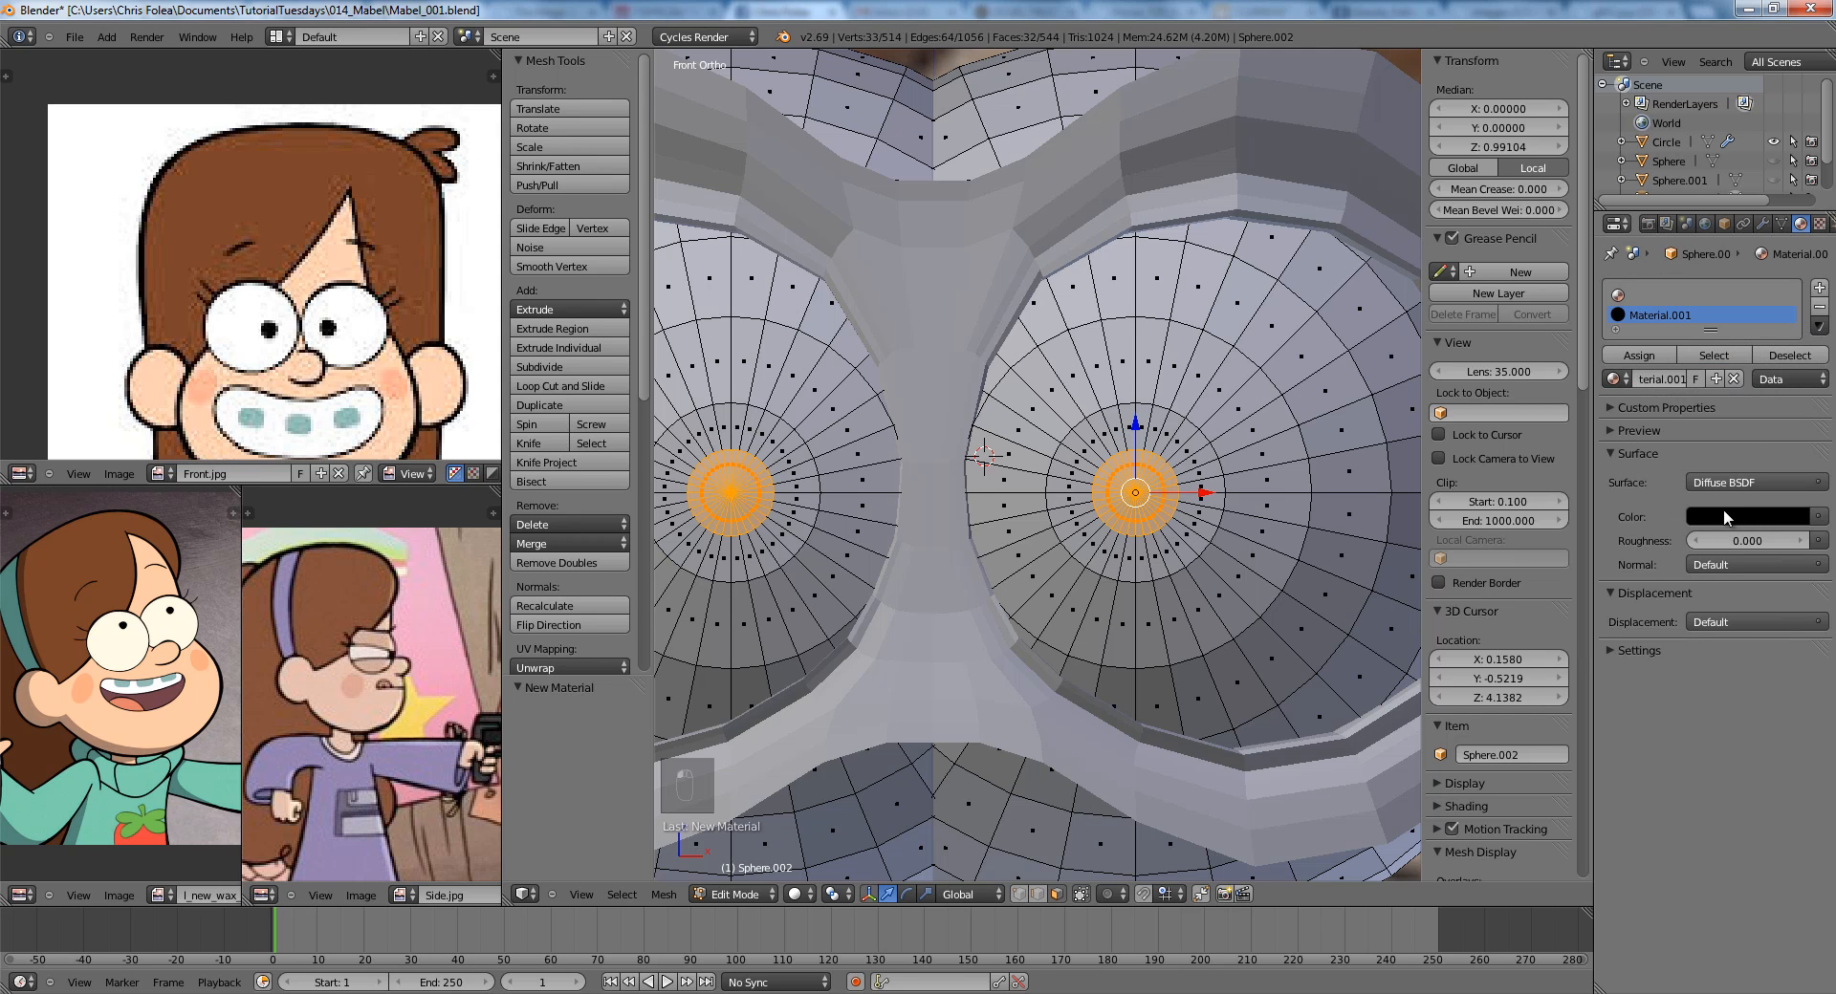
key("Tab")
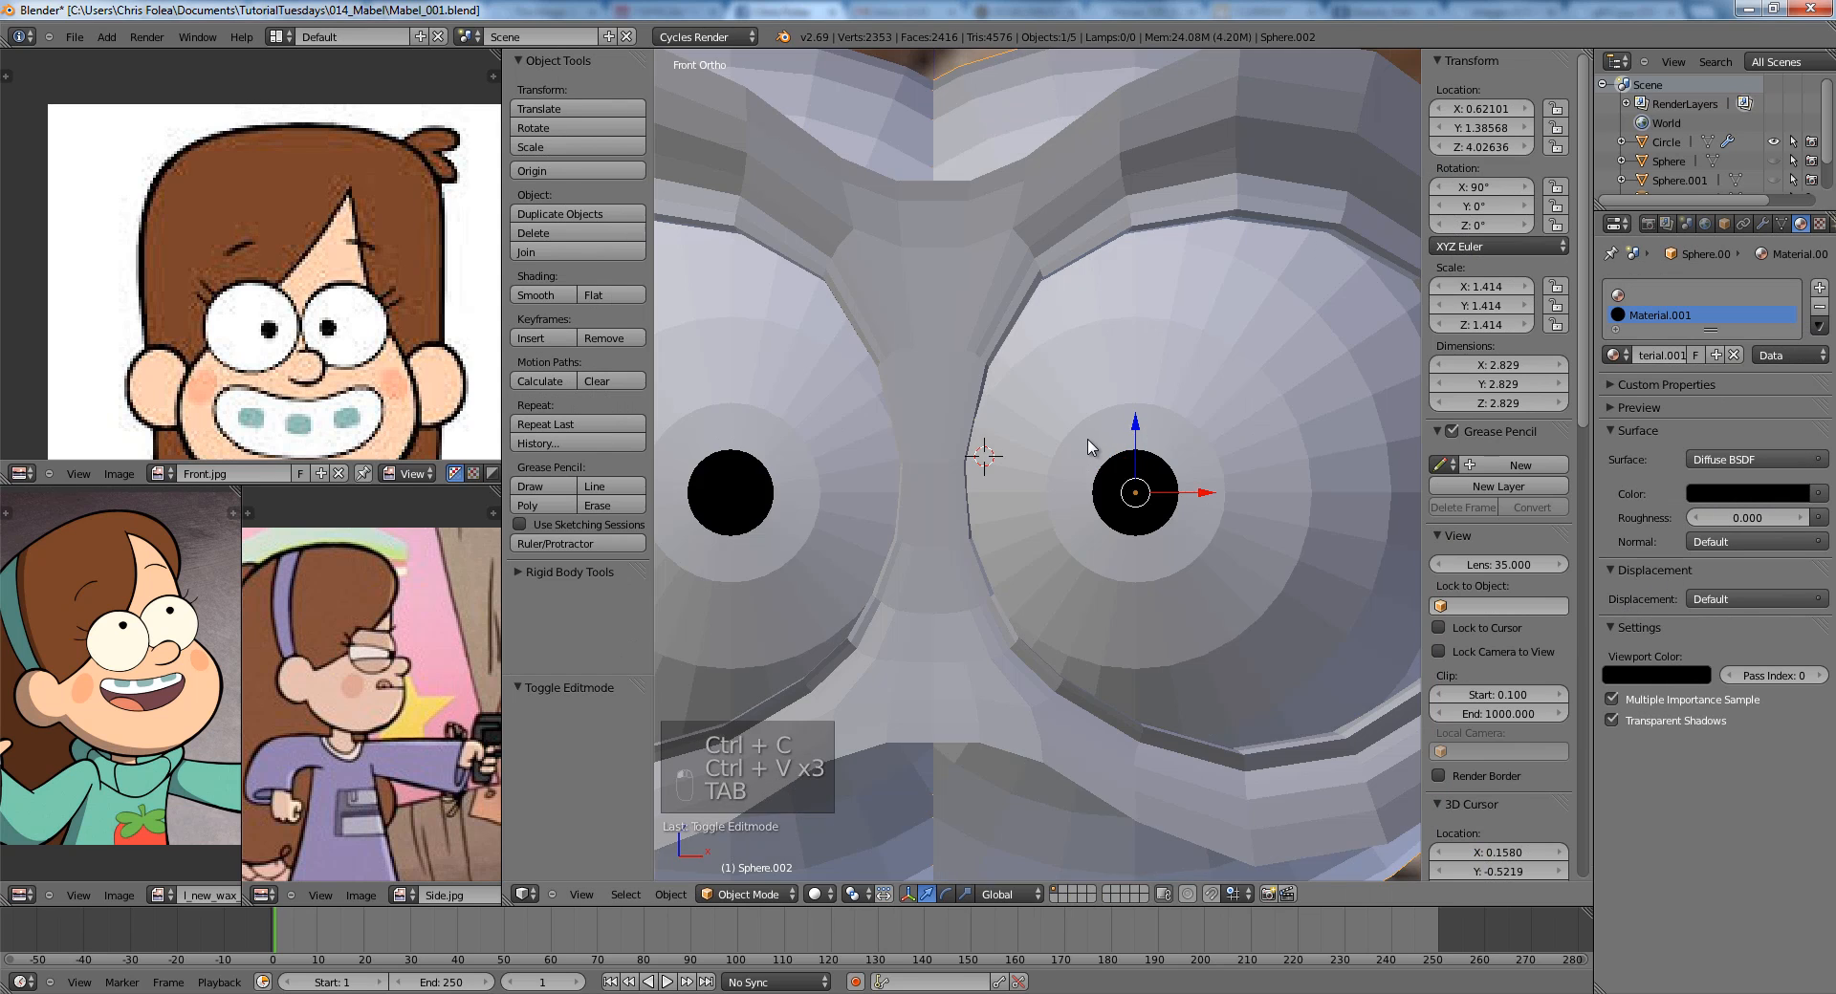
Apply smooth shading to the eyeball spheres.
scroll(1149, 400, "down", 5)
scroll(1170, 410, "up", 2)
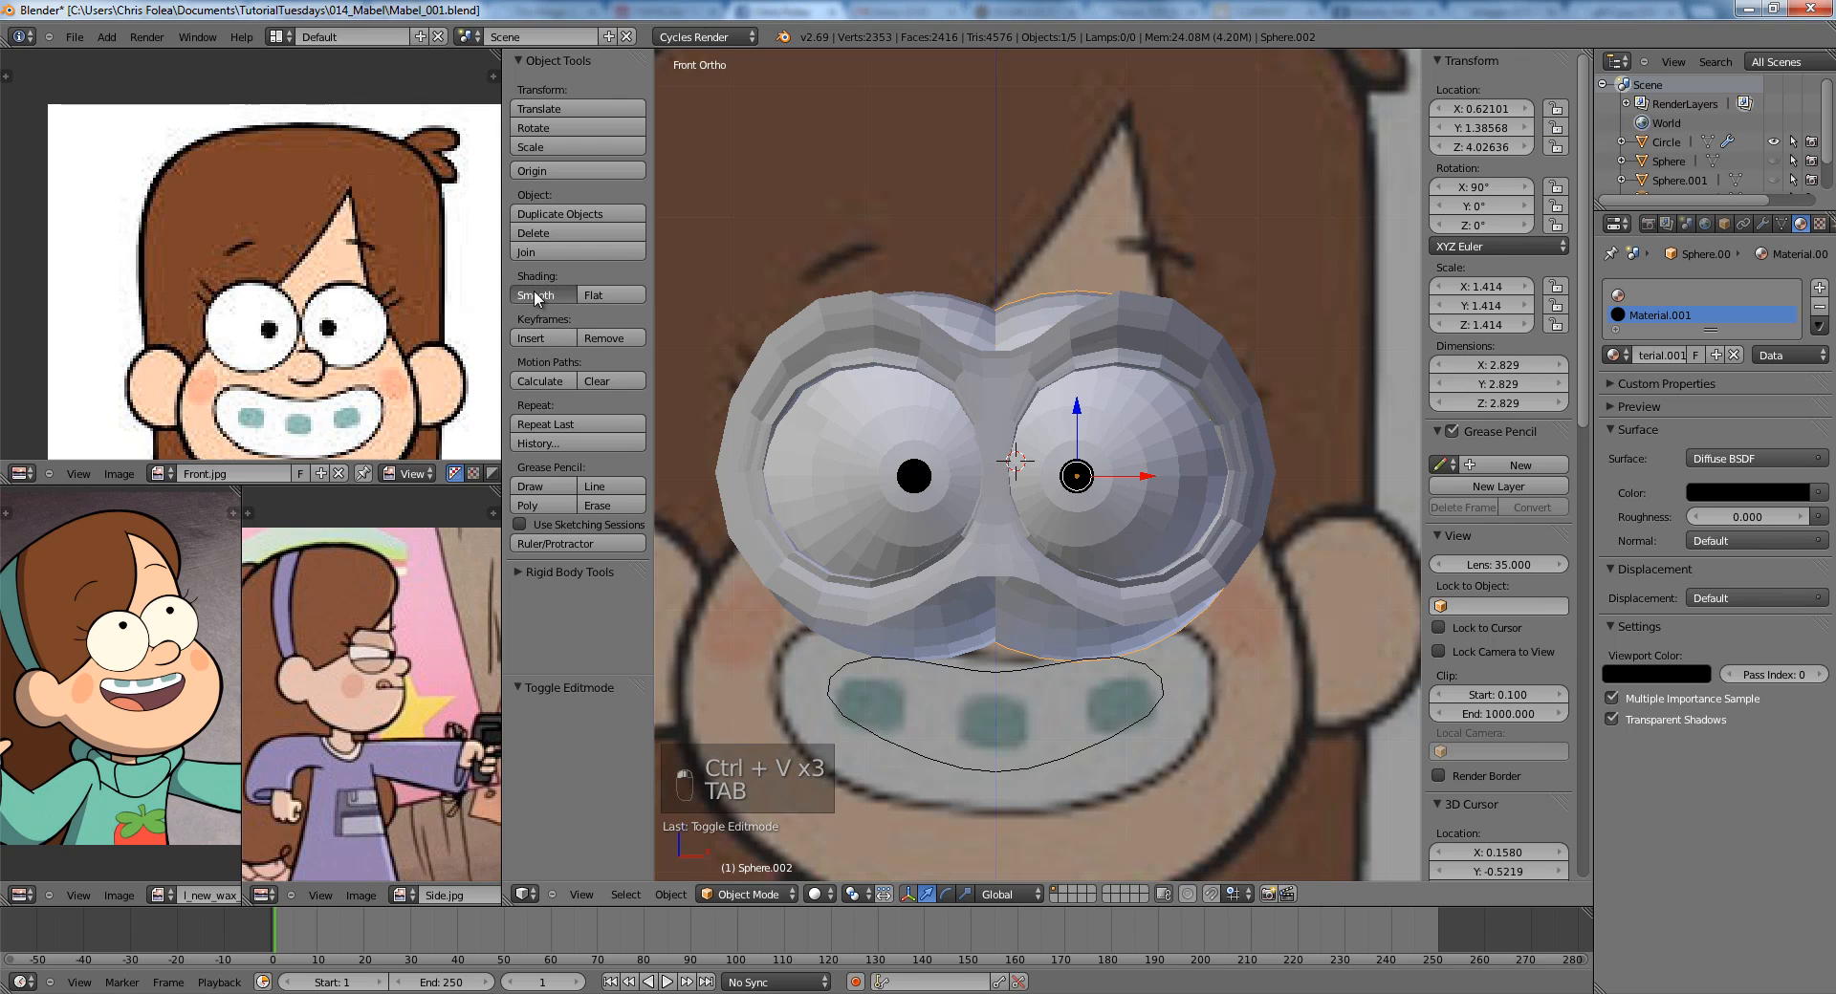
key("a")
scroll(1212, 474, "down", 3)
mouse_move(1212, 475)
middle_mouse_down()
mouse_move(1109, 483)
mouse_move(1220, 491)
mouse_move(1198, 481)
middle_mouse_up()
Open the eye-rim and mouth mesh for editing in the front view, using wireframe display and vertex selection.
right_click(1176, 466)
key("KP_1")
scroll(1195, 392, "up", 4)
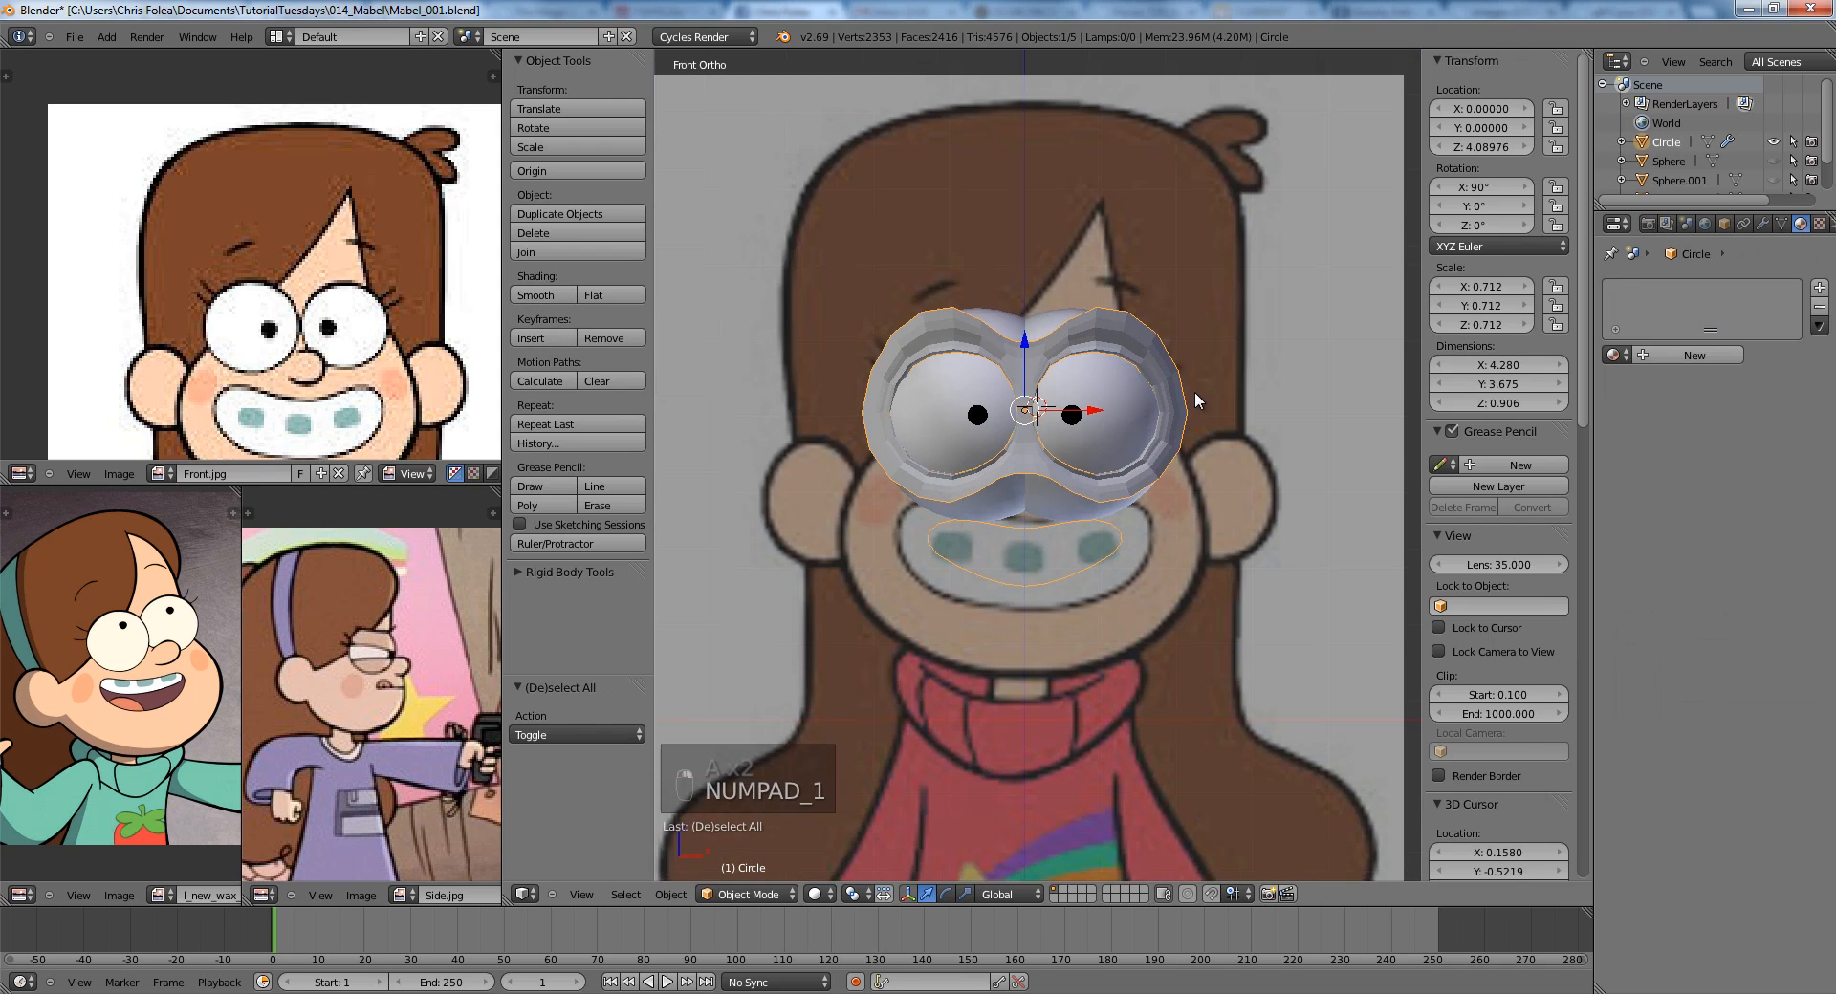
key("Tab")
key("a")
key("a")
key("z")
key("ctrl+Tab")
left_click(1100, 472)
key("a")
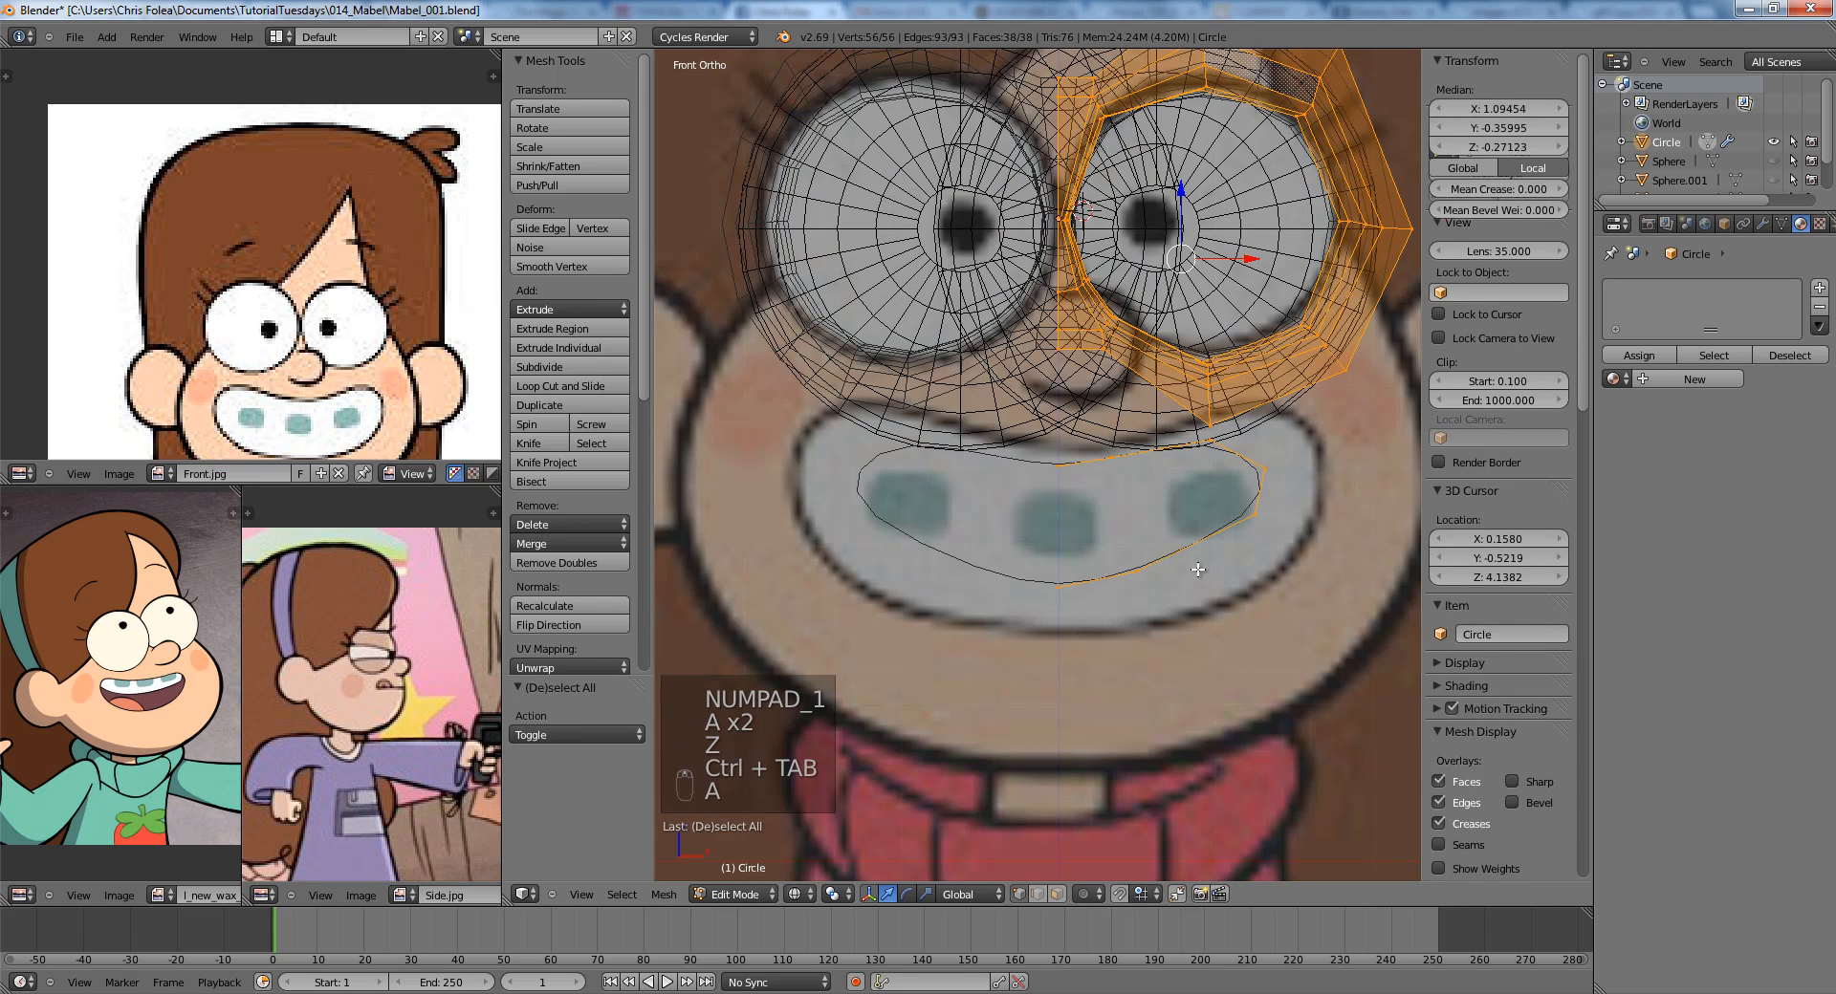
Move the two vertices at the mouth loop's lower outer corner by about 0.037 in X and -0.116 in Z.
key("a")
key("a")
key("b")
left_click_drag(1087, 503, 1186, 570)
left_click_drag(1286, 617, 1286, 617)
key("g")
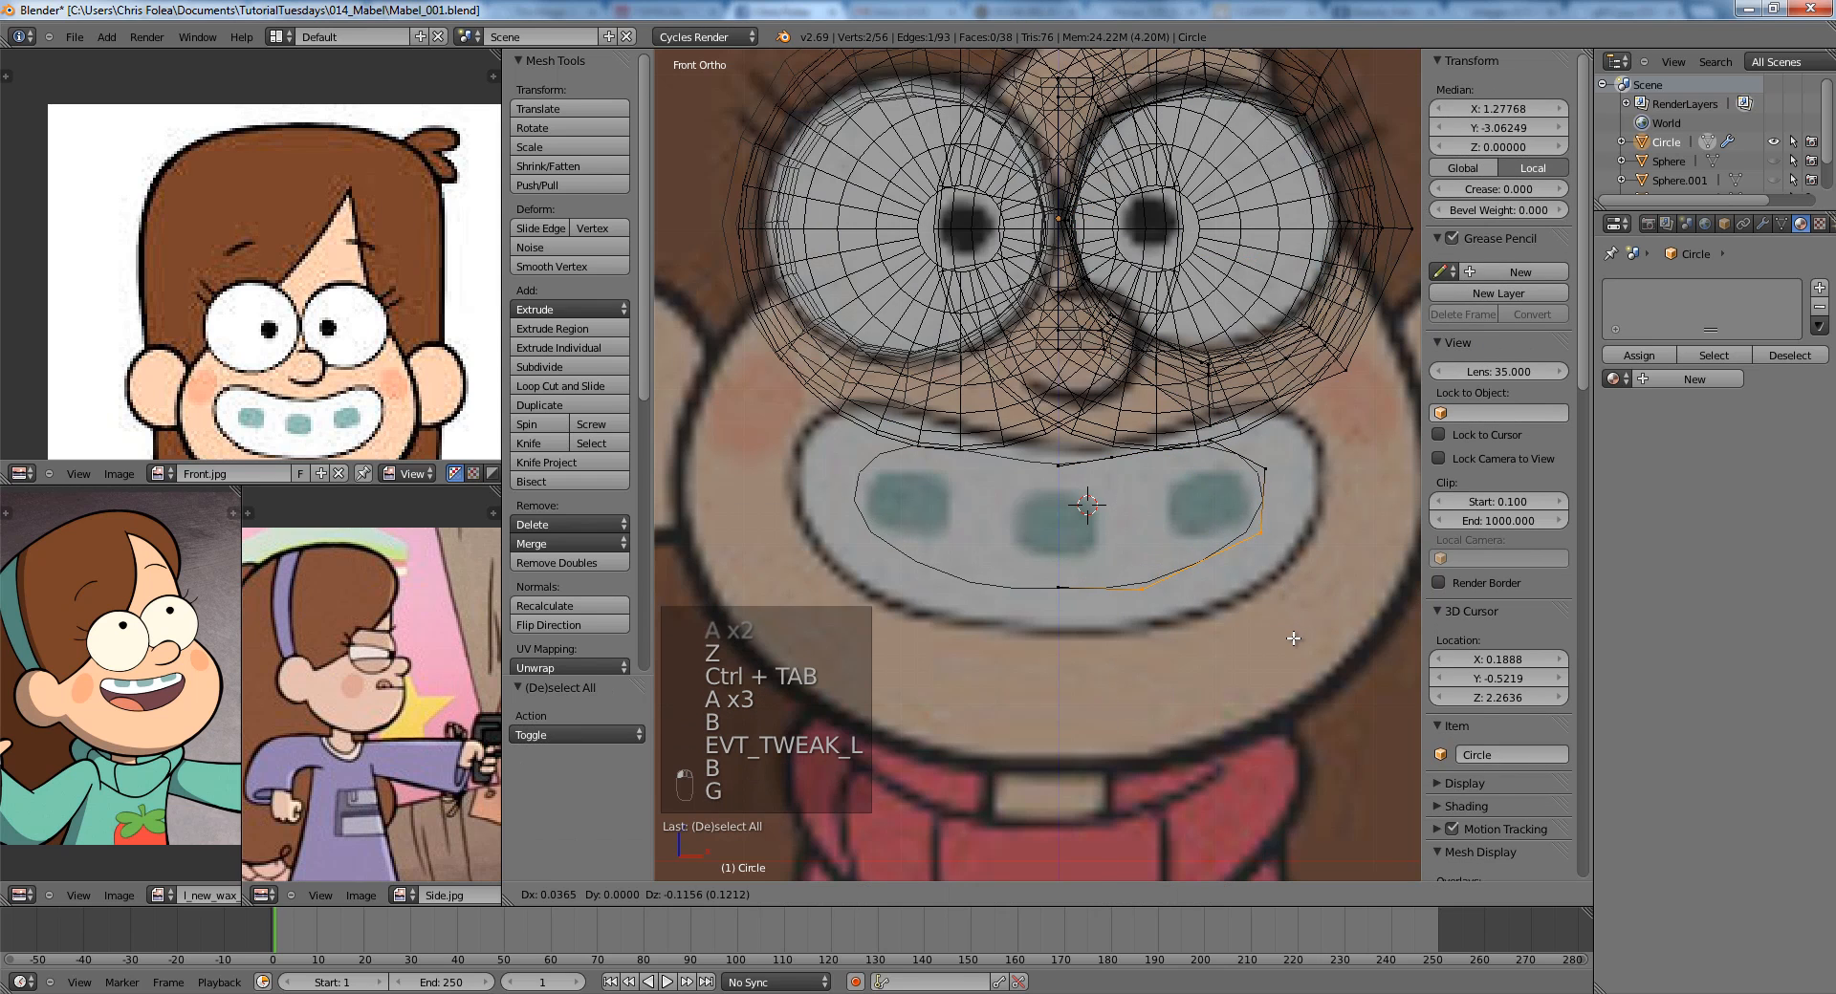
left_click(1291, 636)
key("a")
key("z")
key("Tab")
middle_click_drag(1191, 484, 1150, 528, "shift")
key("Tab")
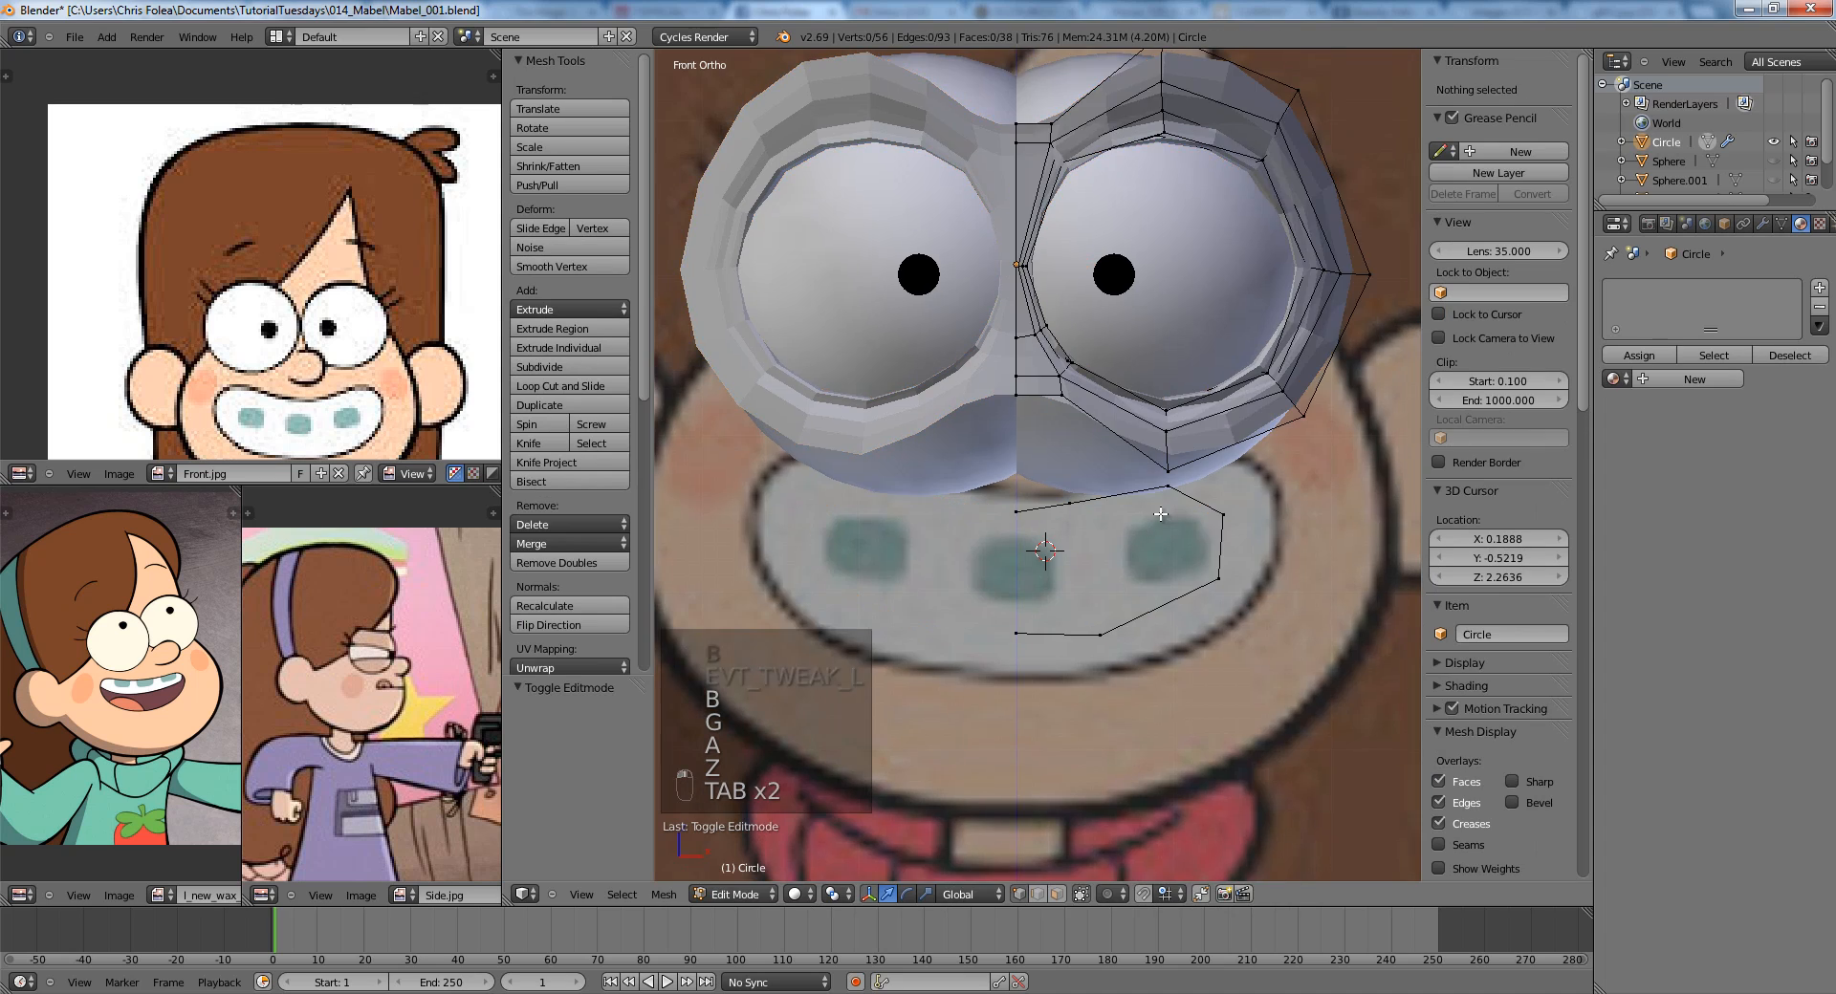
Nudge the upper mouth-line vertex beside the centre line slightly outward to match the reference.
scroll(1138, 521, "up", 3)
right_click(1086, 524)
key("g")
left_click(1097, 525)
key("z")
middle_click_drag(1095, 393, 1040, 468, "shift")
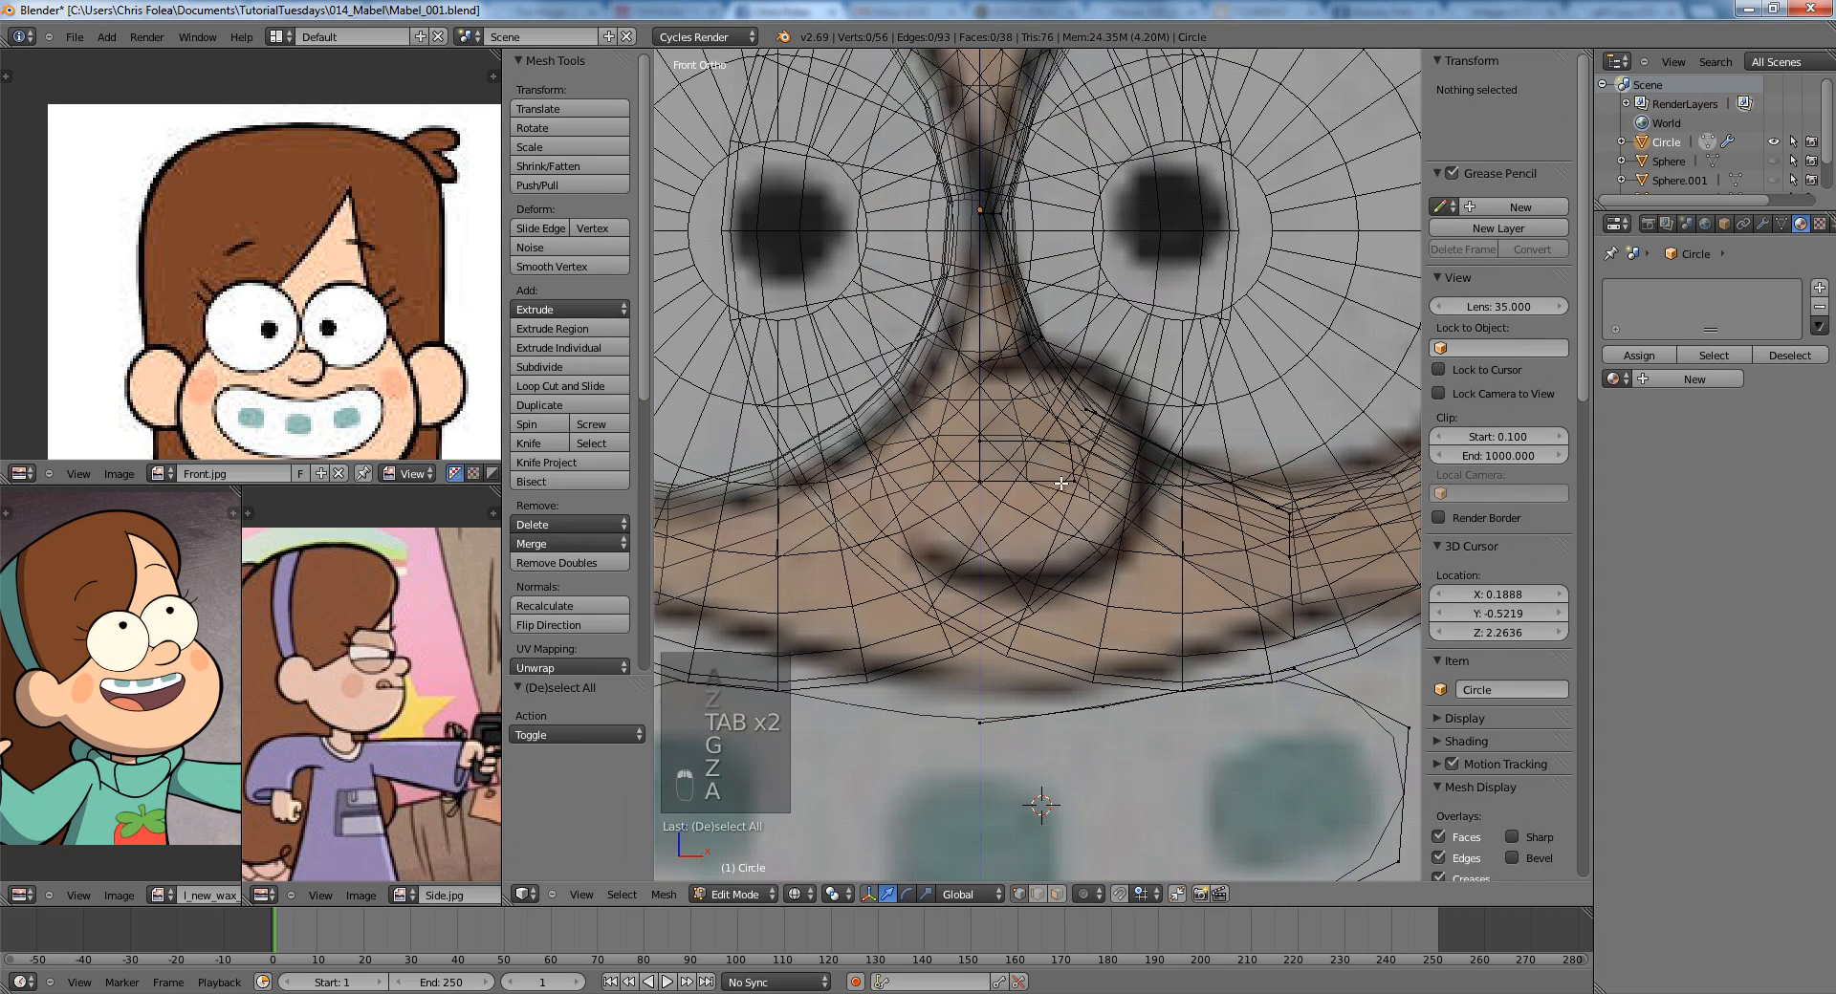
key("a")
key("z")
key("z")
key("z")
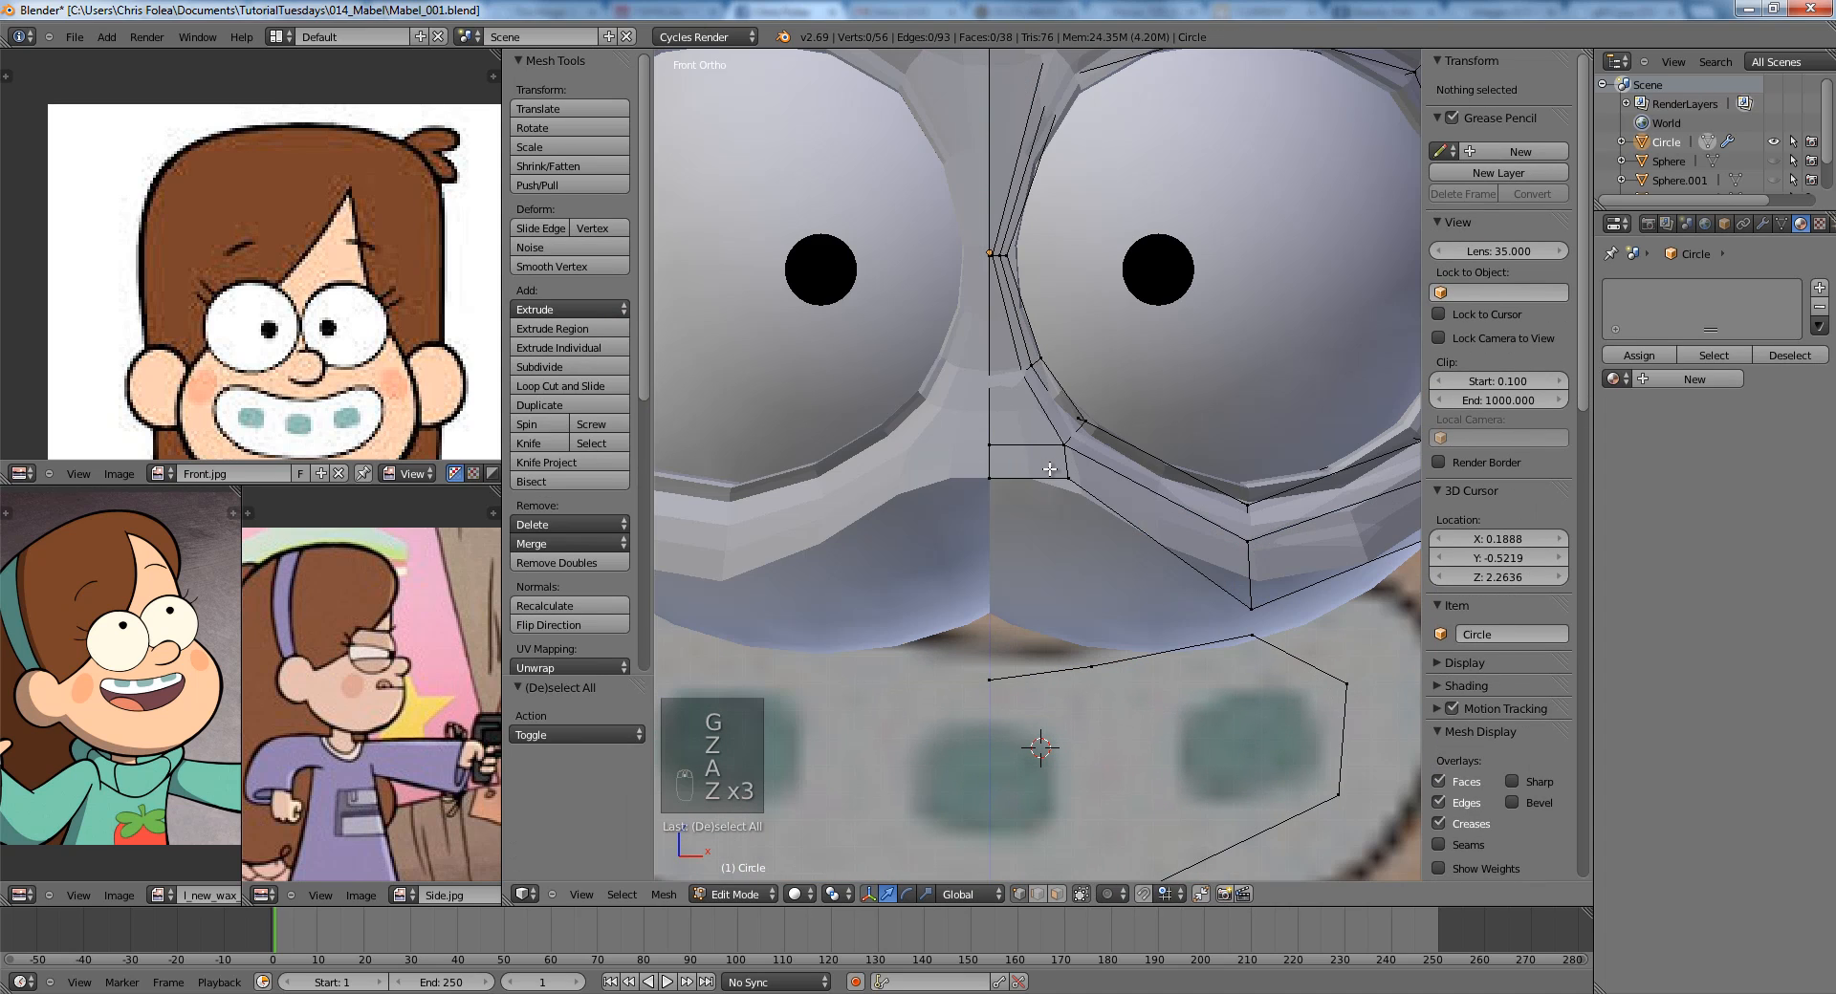
Move the two lower vertices of the nose bridge straight down along Z, ending with a further shift of -0.061.
scroll(1051, 472, "down", 2)
middle_click_drag(1051, 486, 1039, 449, "shift")
right_click(1041, 441)
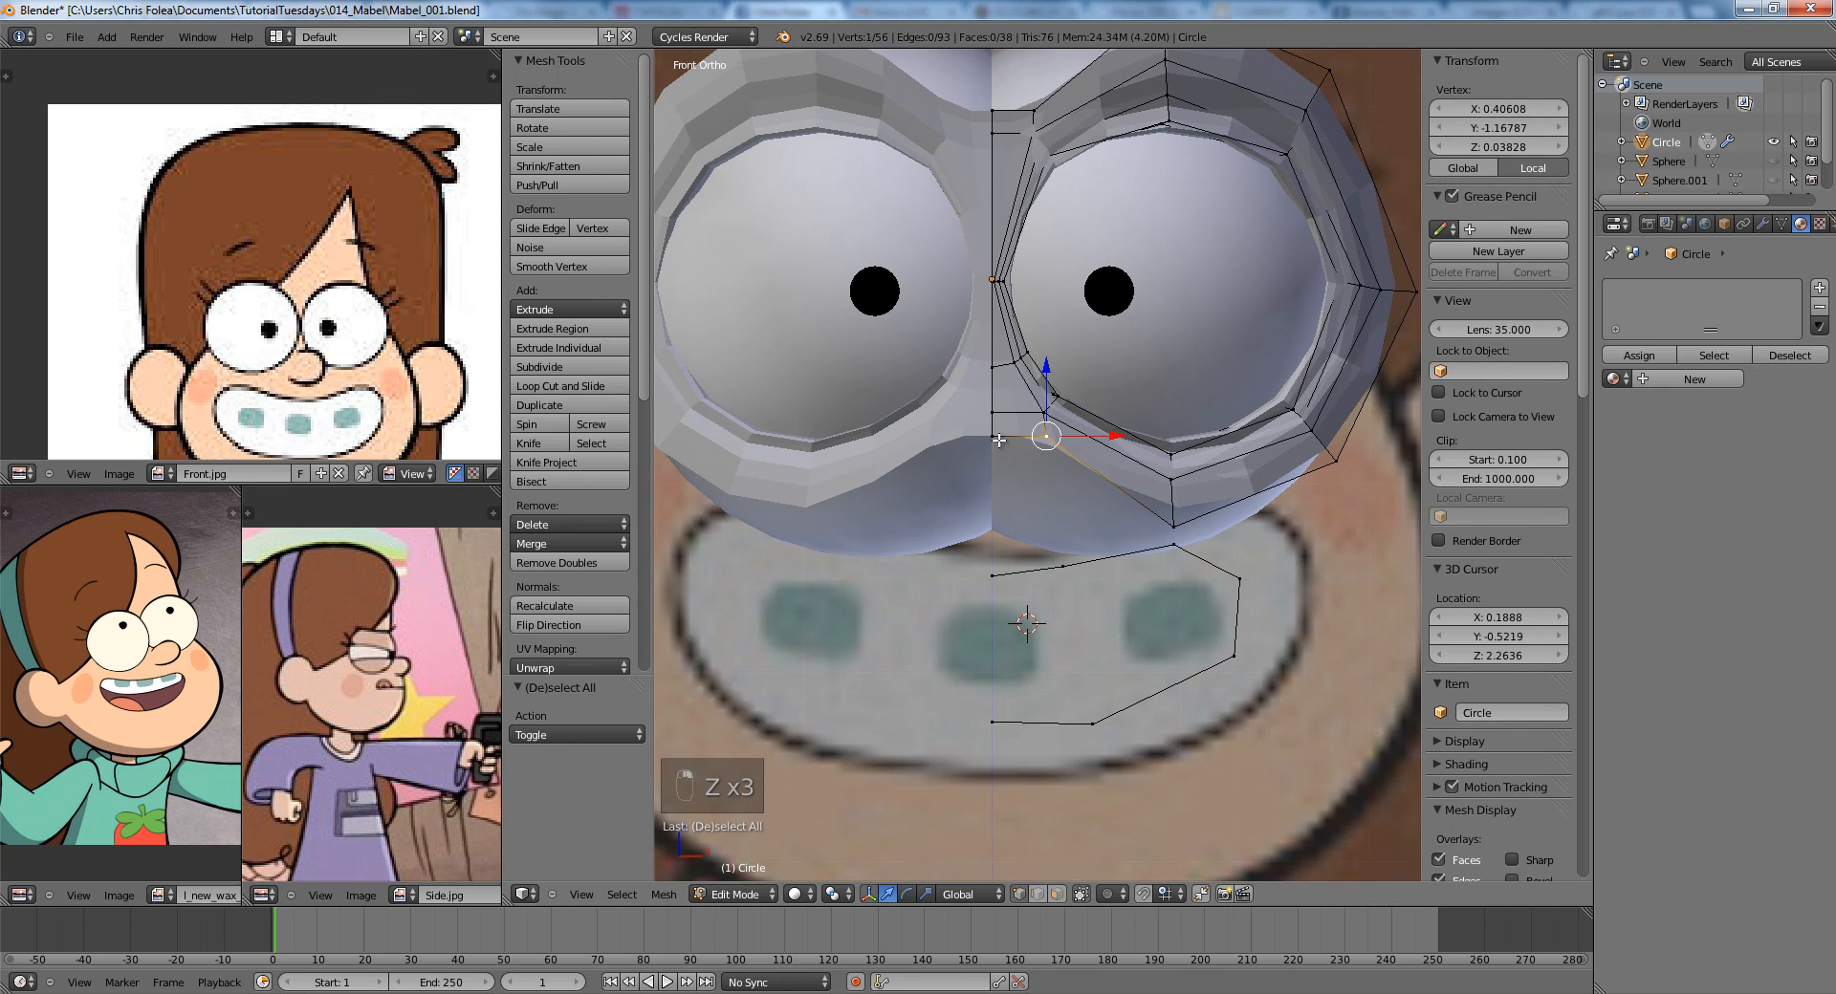
right_click(999, 438, "shift")
key("g")
key("z")
left_click(1002, 469)
key("z")
left_click(999, 480)
key("z")
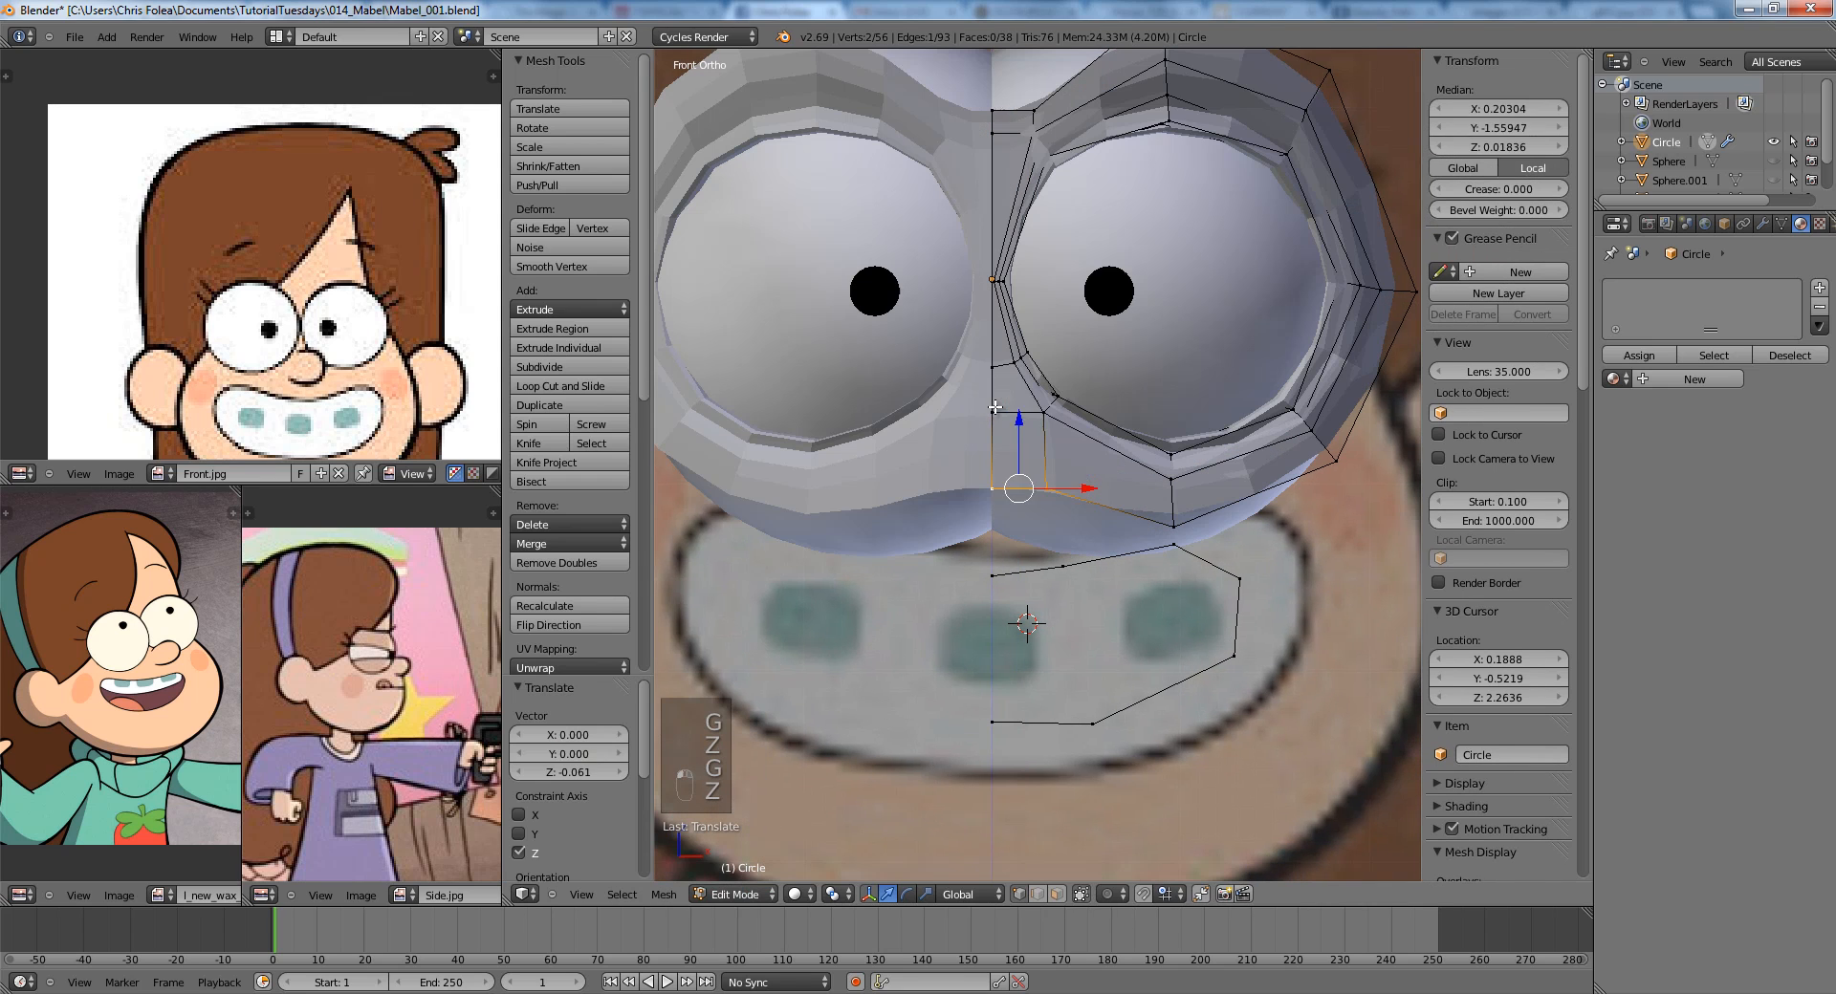
Compare the nose bridge geometry with the drawn nose in the reference using the wireframe display.
right_click(1023, 419)
key("z")
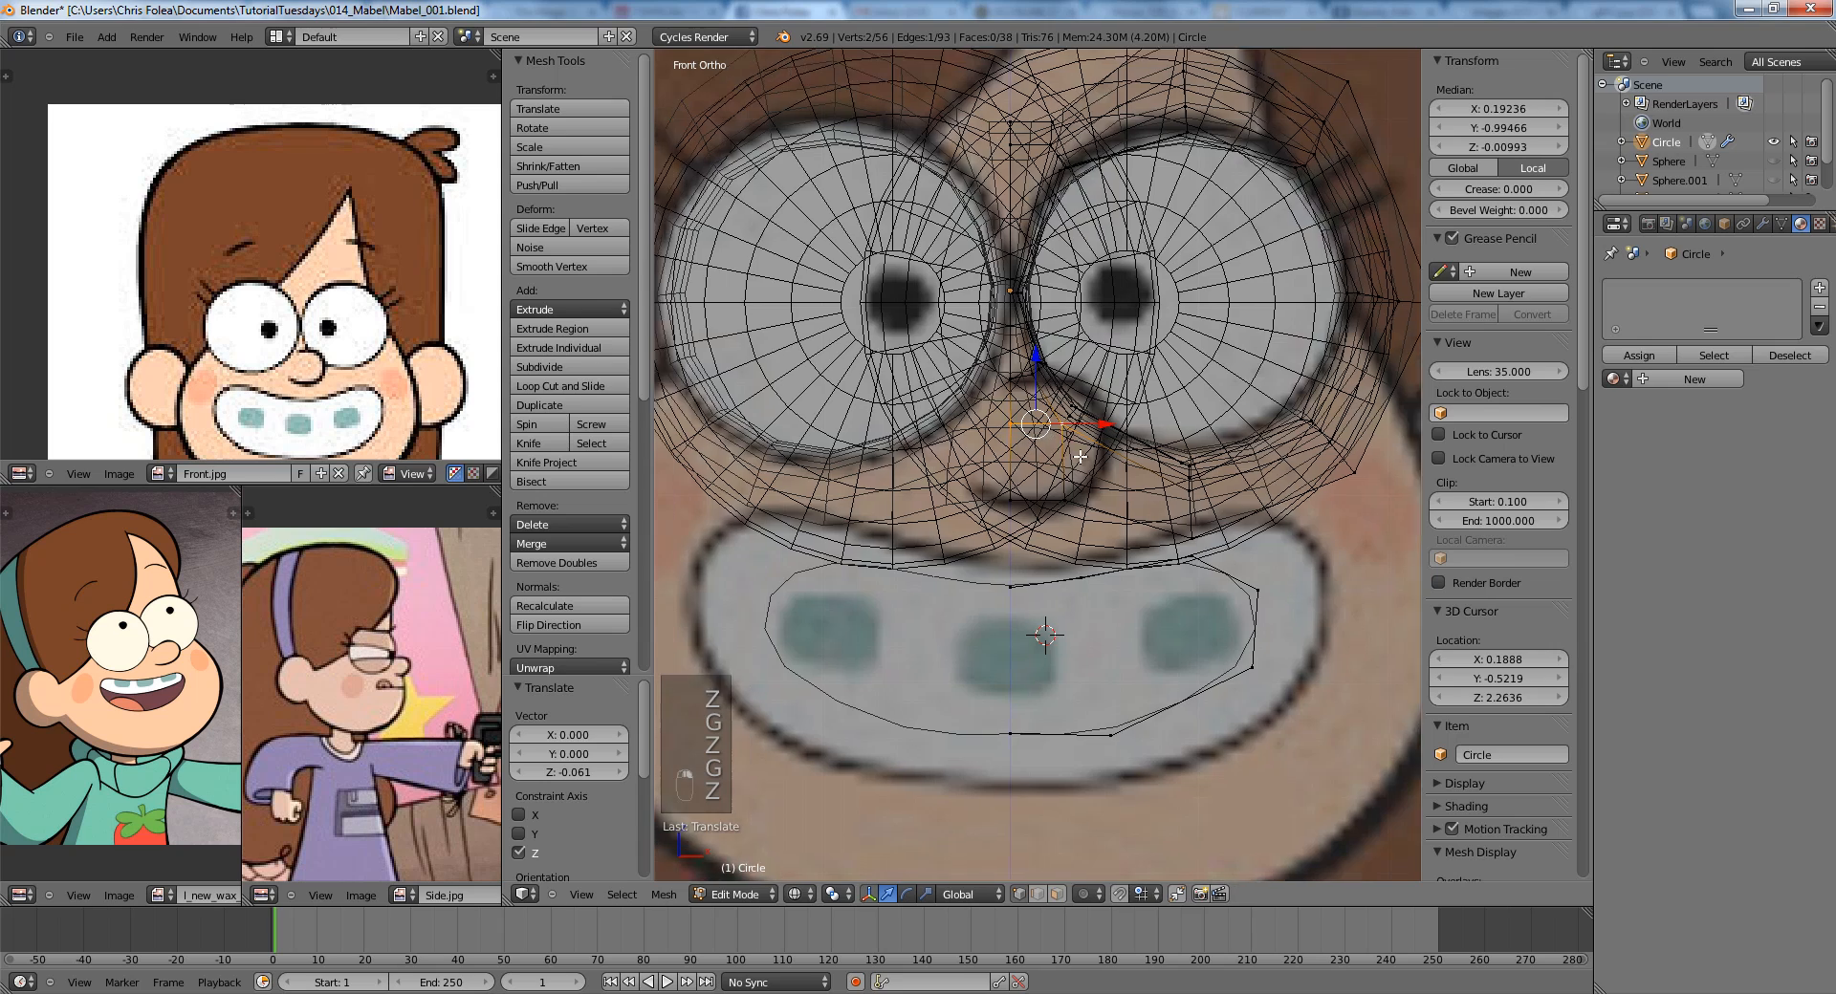
scroll(1052, 440, "up", 2)
key("z")
key("z")
middle_click_drag(1108, 381, 1089, 456, "shift")
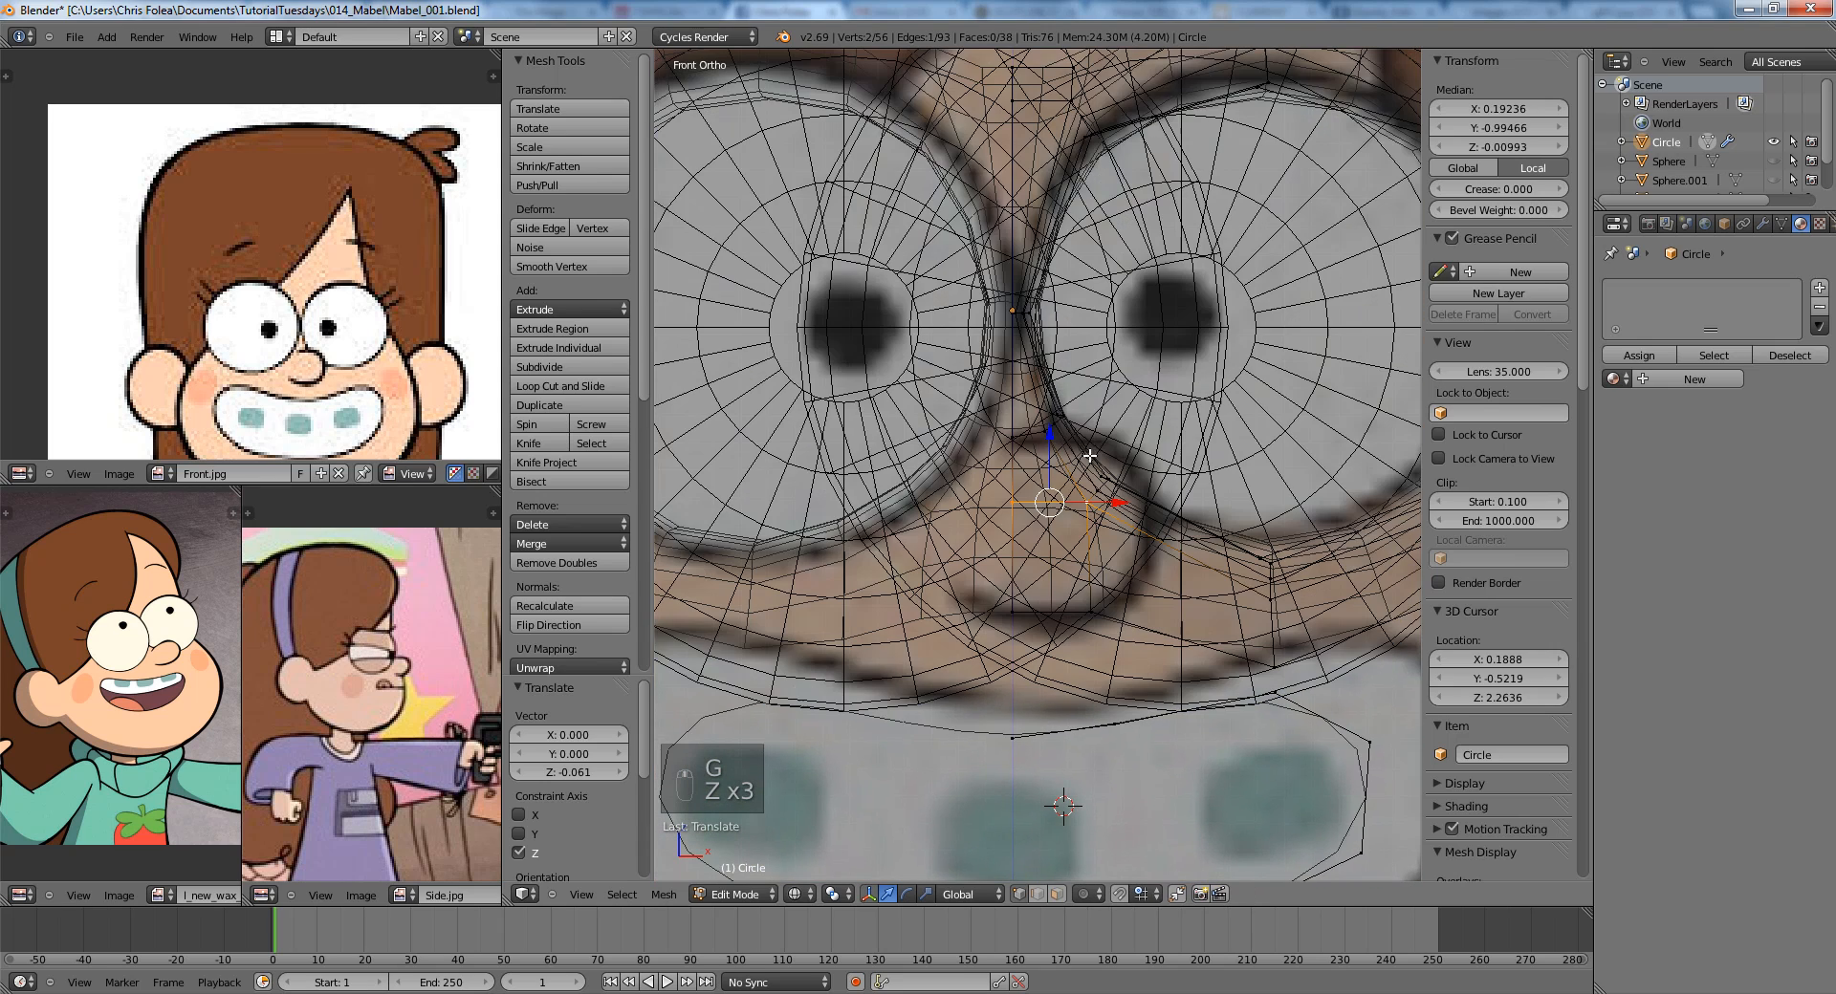
key("z")
key("z")
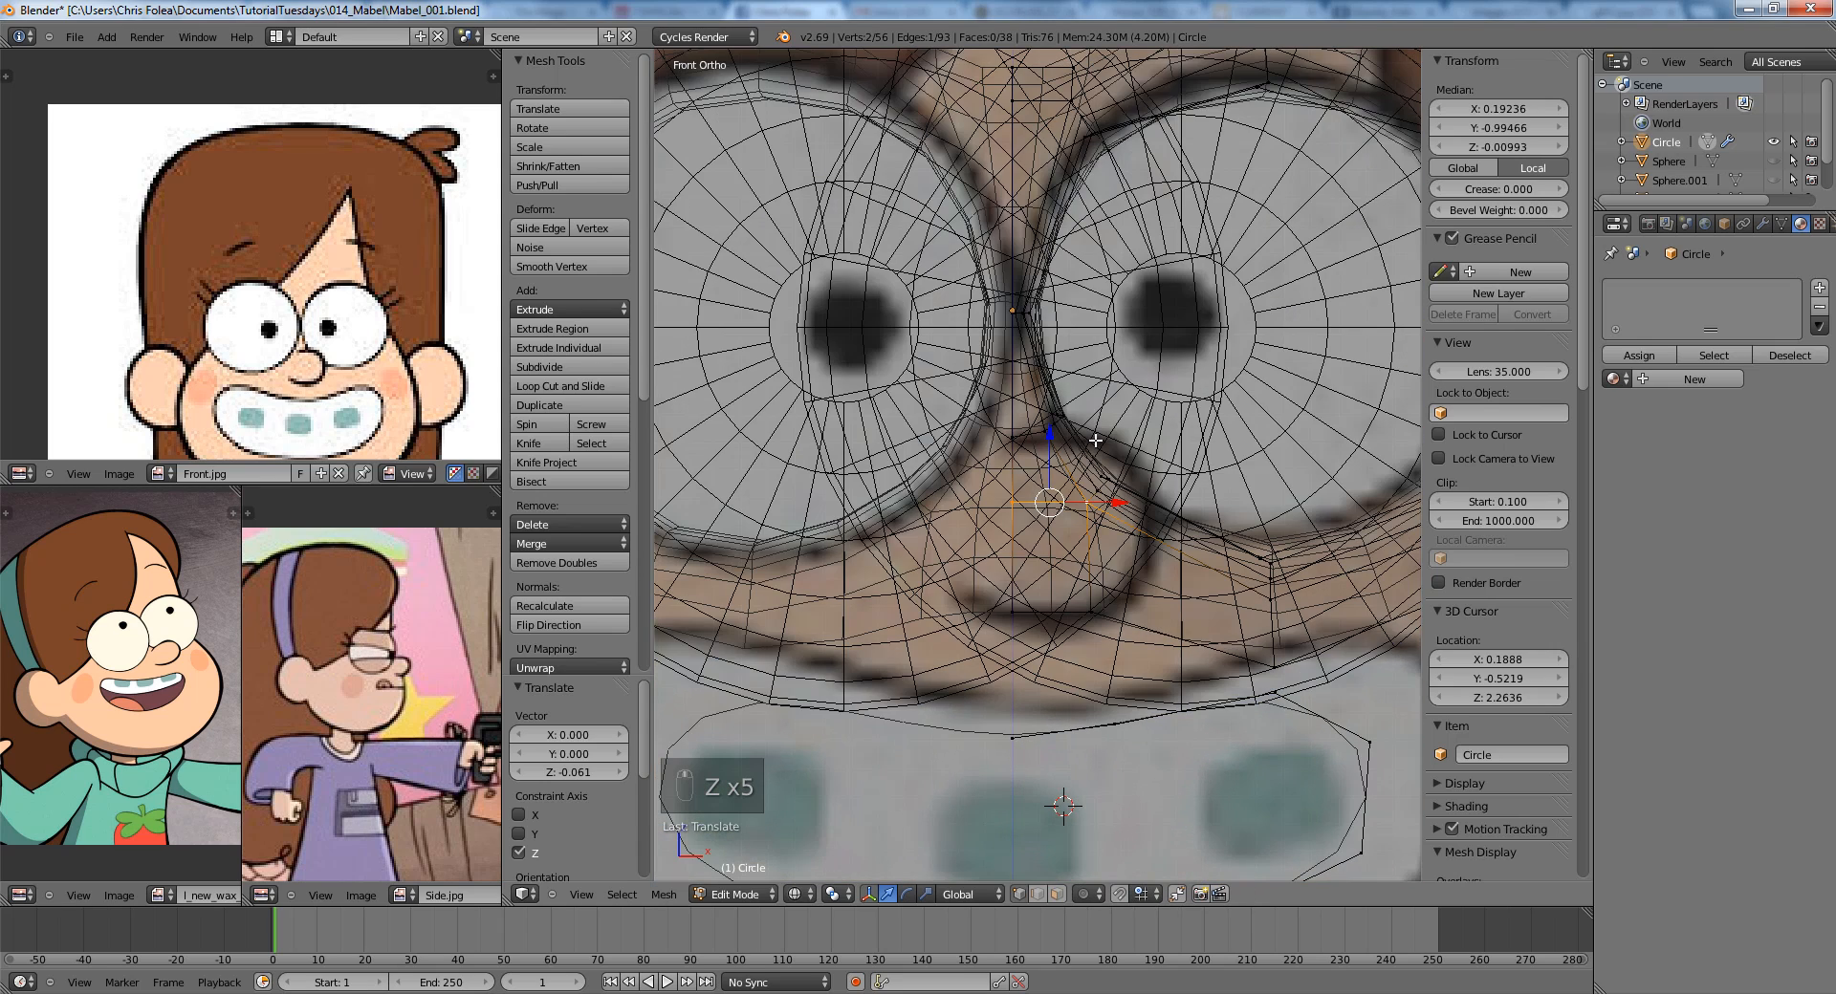
key("z")
Fill a face between the nose bridge's bottom edge and the centre edge of the upper mouth line.
scroll(1071, 459, "down", 3)
middle_click_drag(1016, 650, 997, 491, "shift")
key("a")
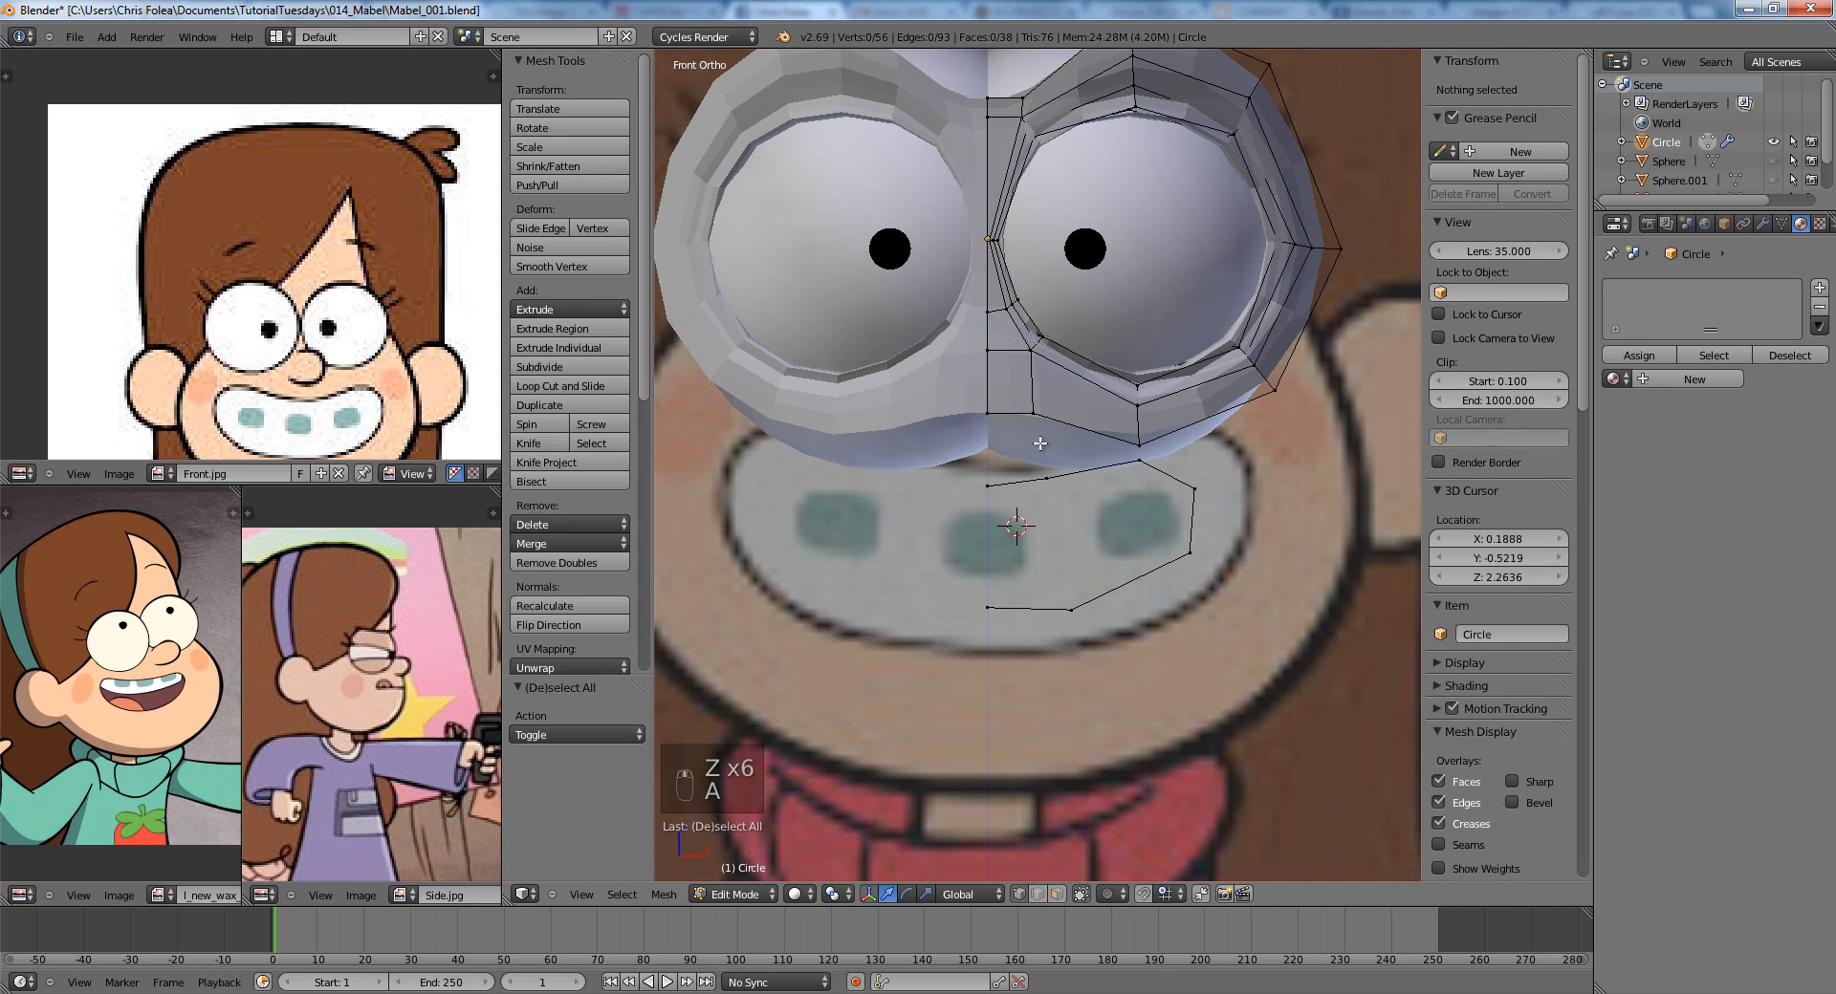
right_click(990, 488, "shift")
right_click(990, 414, "shift")
key("f")
key("a")
Fill the neighbouring face between the lower eye rim and the outer part of the upper mouth line.
middle_click_drag(1124, 442, 1066, 424, "shift")
right_click(1080, 428)
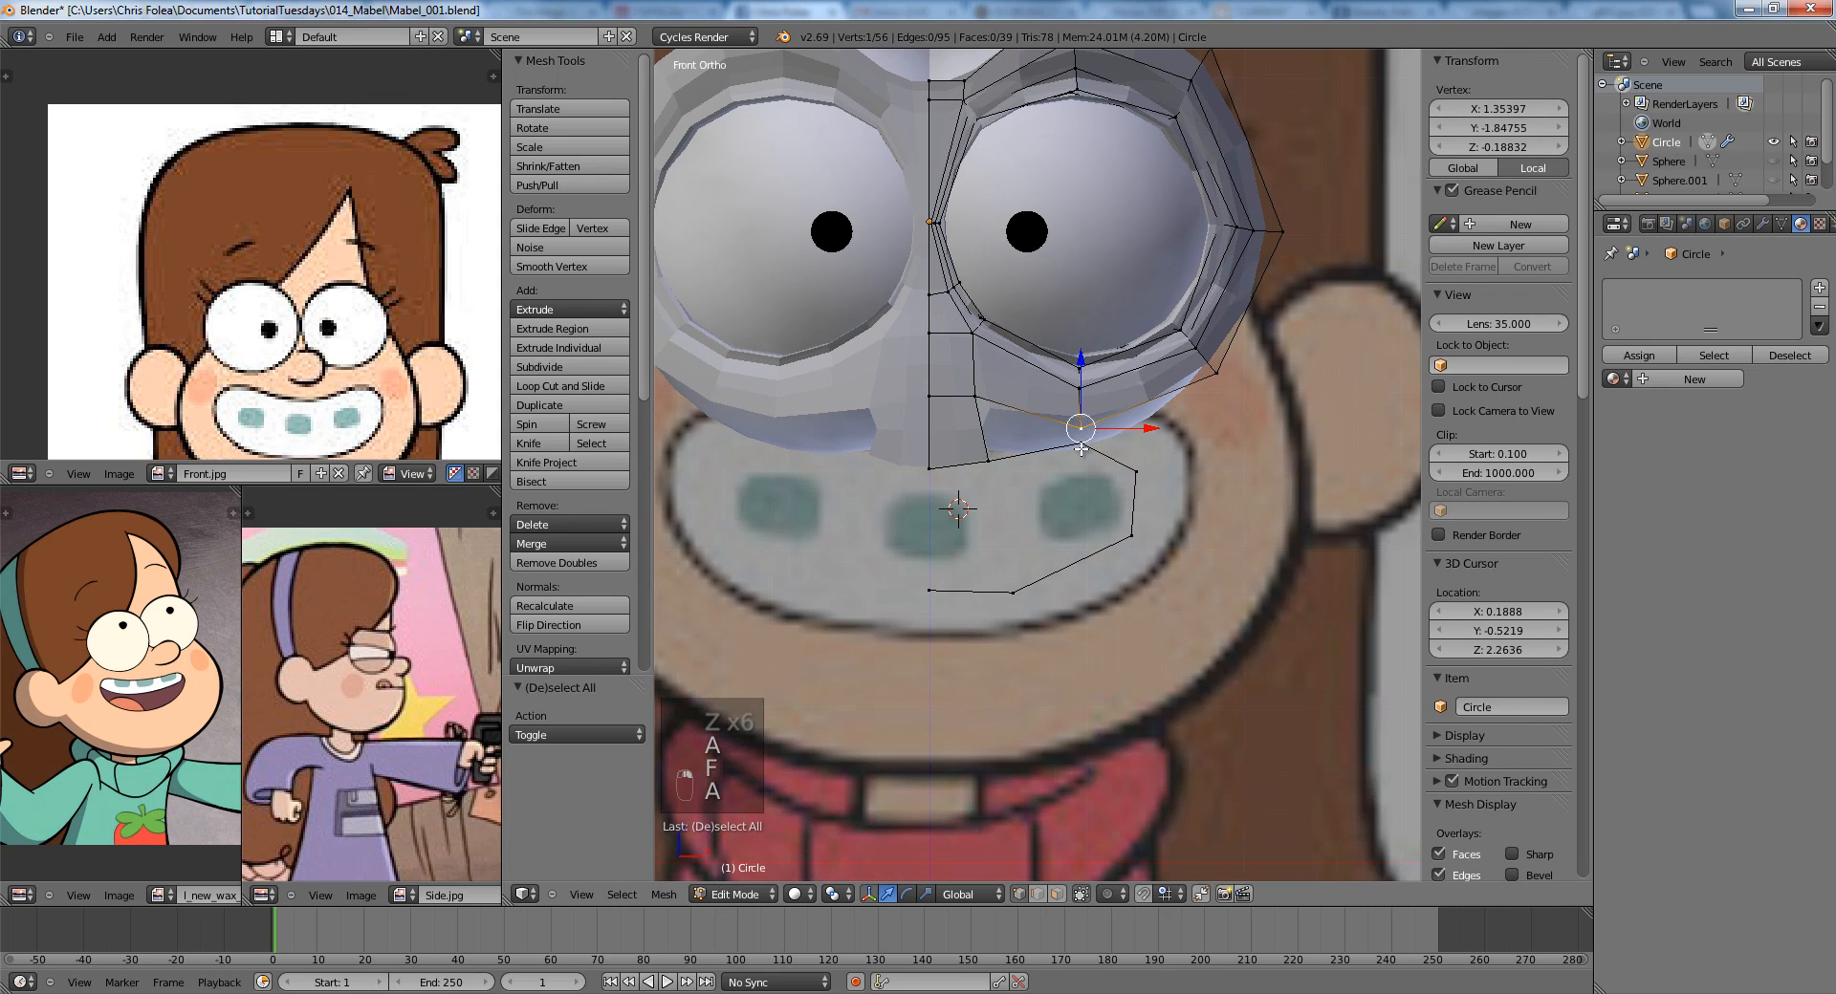
right_click(1081, 445, "shift")
right_click(988, 459, "shift")
right_click(977, 399, "shift")
key("f")
key("a")
Raise the bottom eye-rim vertex above the outer mouth line along Z.
scroll(1023, 413, "up", 1)
right_click(1086, 417)
key("g")
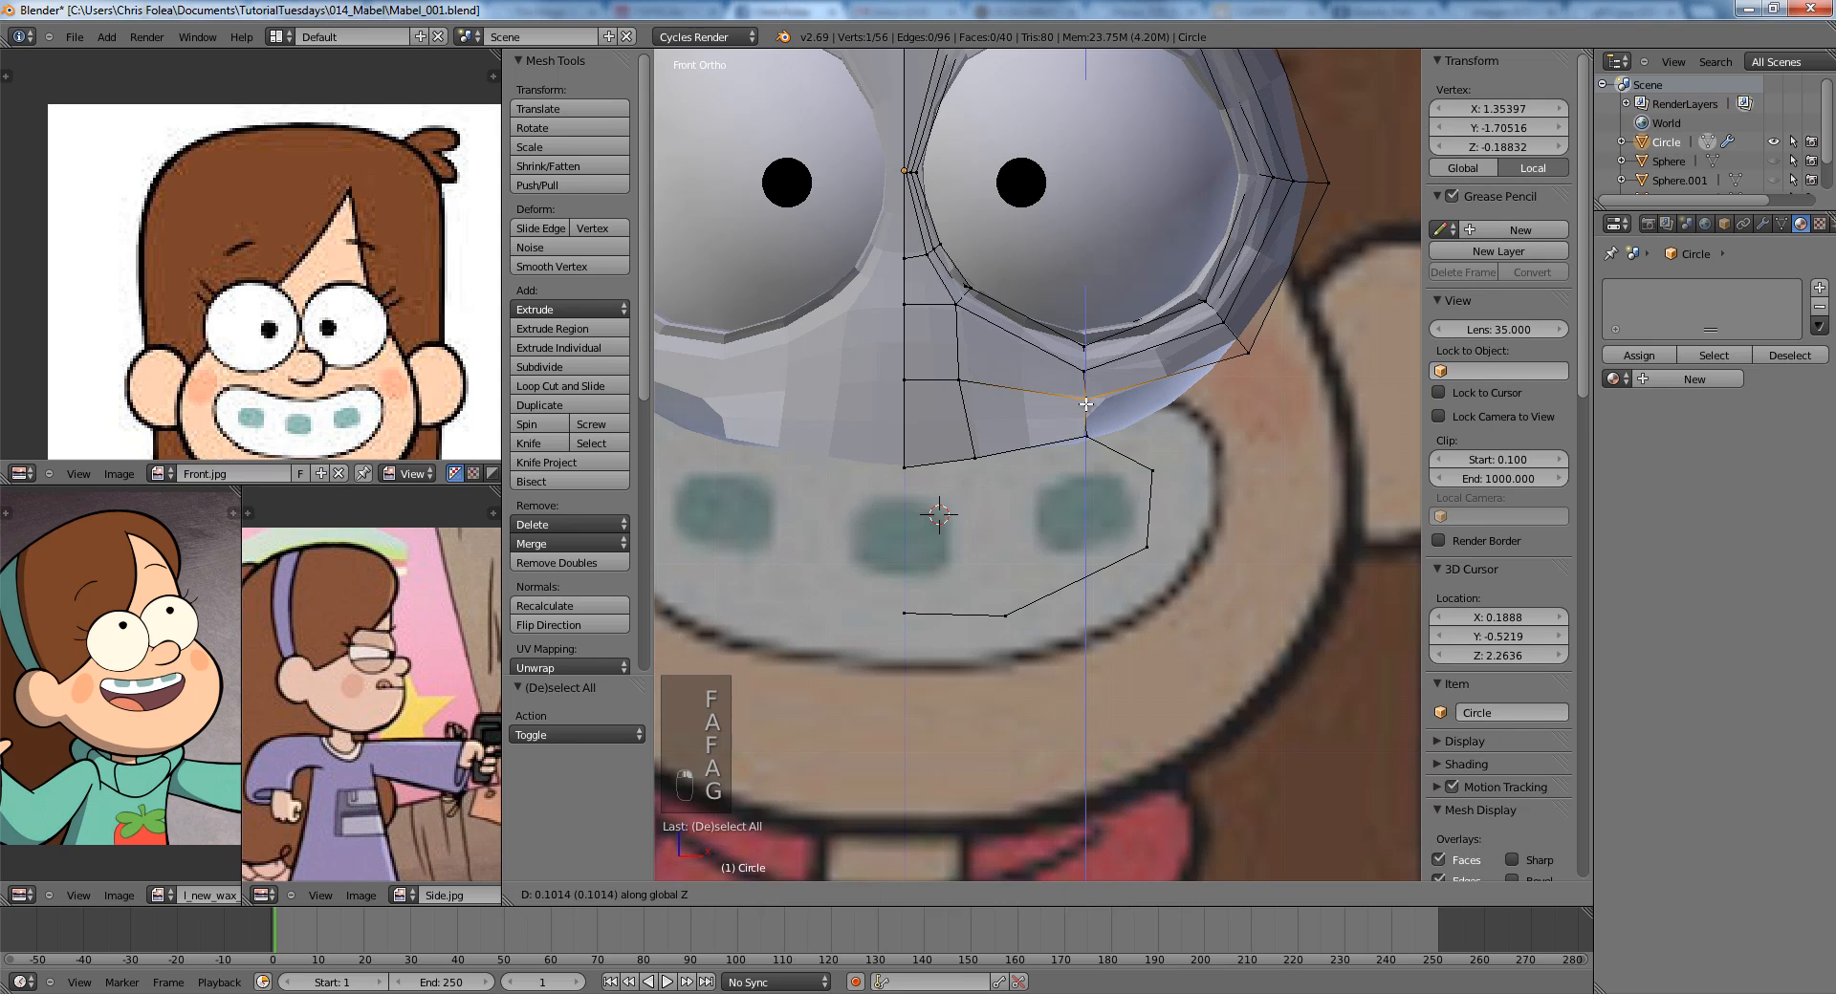
left_click(1085, 393)
key("a")
Add one centred loop cut across the new faces between the nose bridge and the mouth line.
key("ctrl+r")
left_click(1019, 422)
right_click(1019, 422)
key("a")
Extrude the loop cut's outer end vertex in four segments around the mouth outline to the centre line below the teeth.
right_click(1078, 426)
scroll(1077, 426, "up", 3)
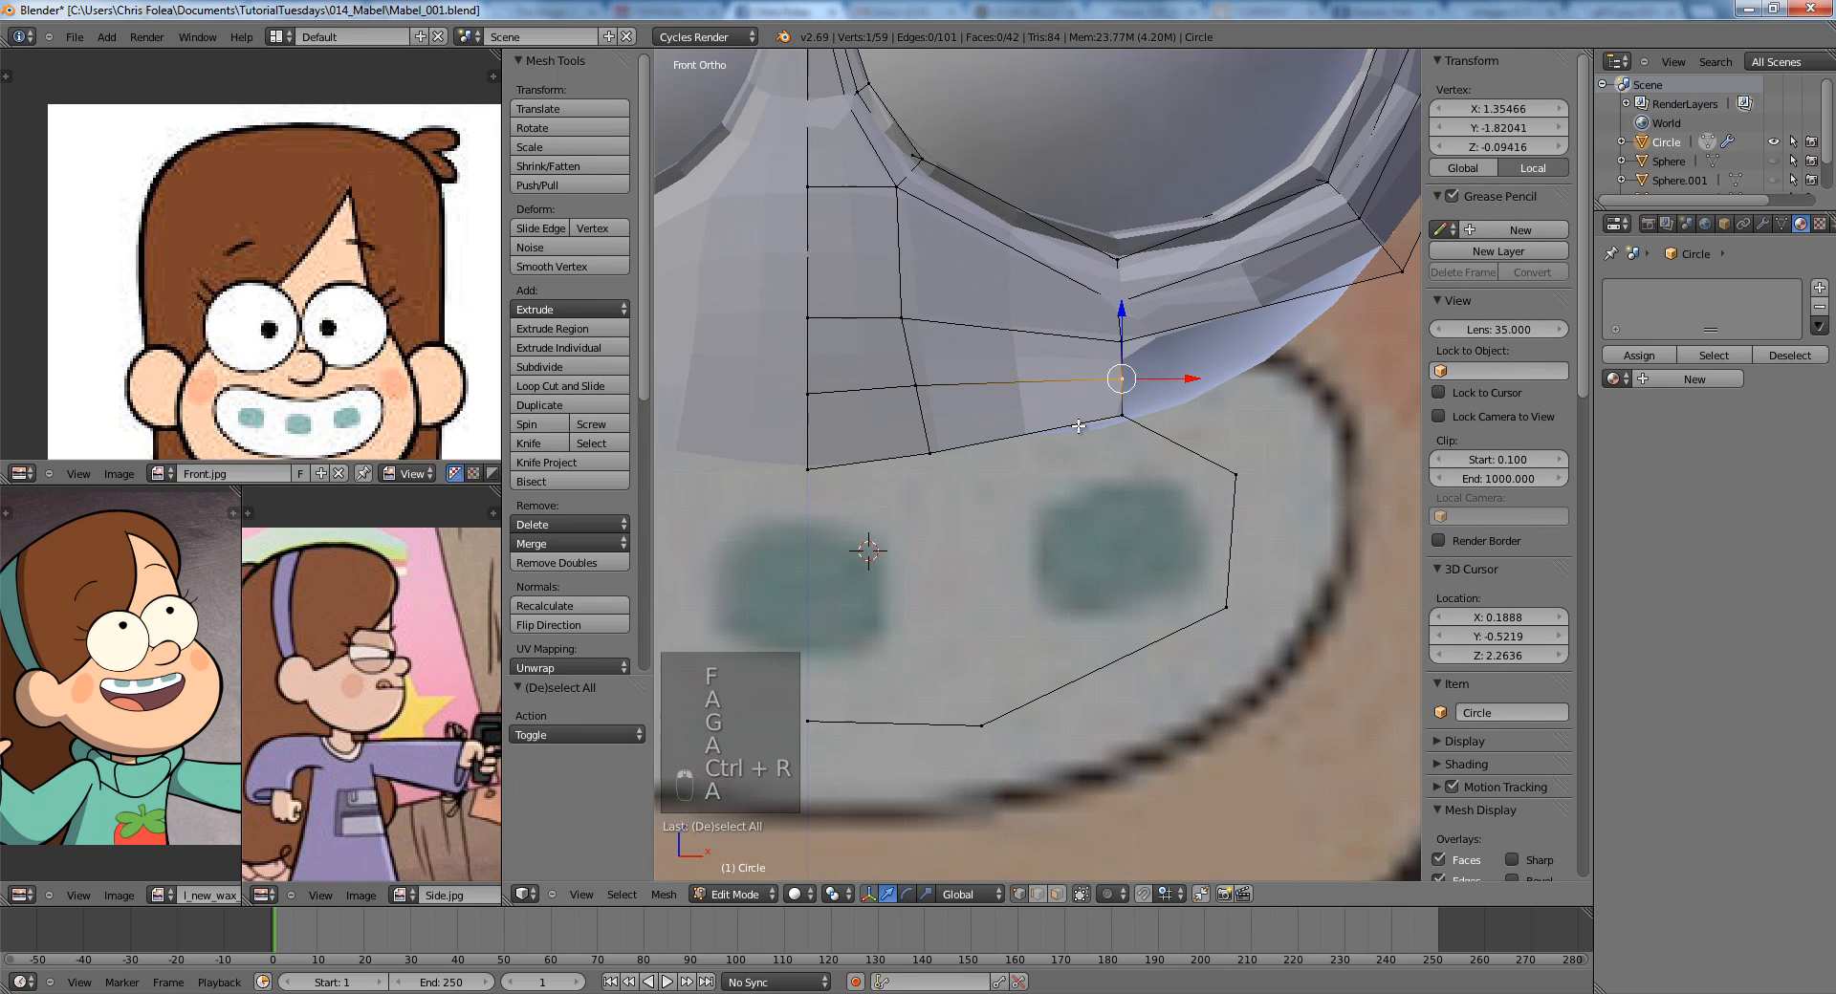
left_click(1270, 421)
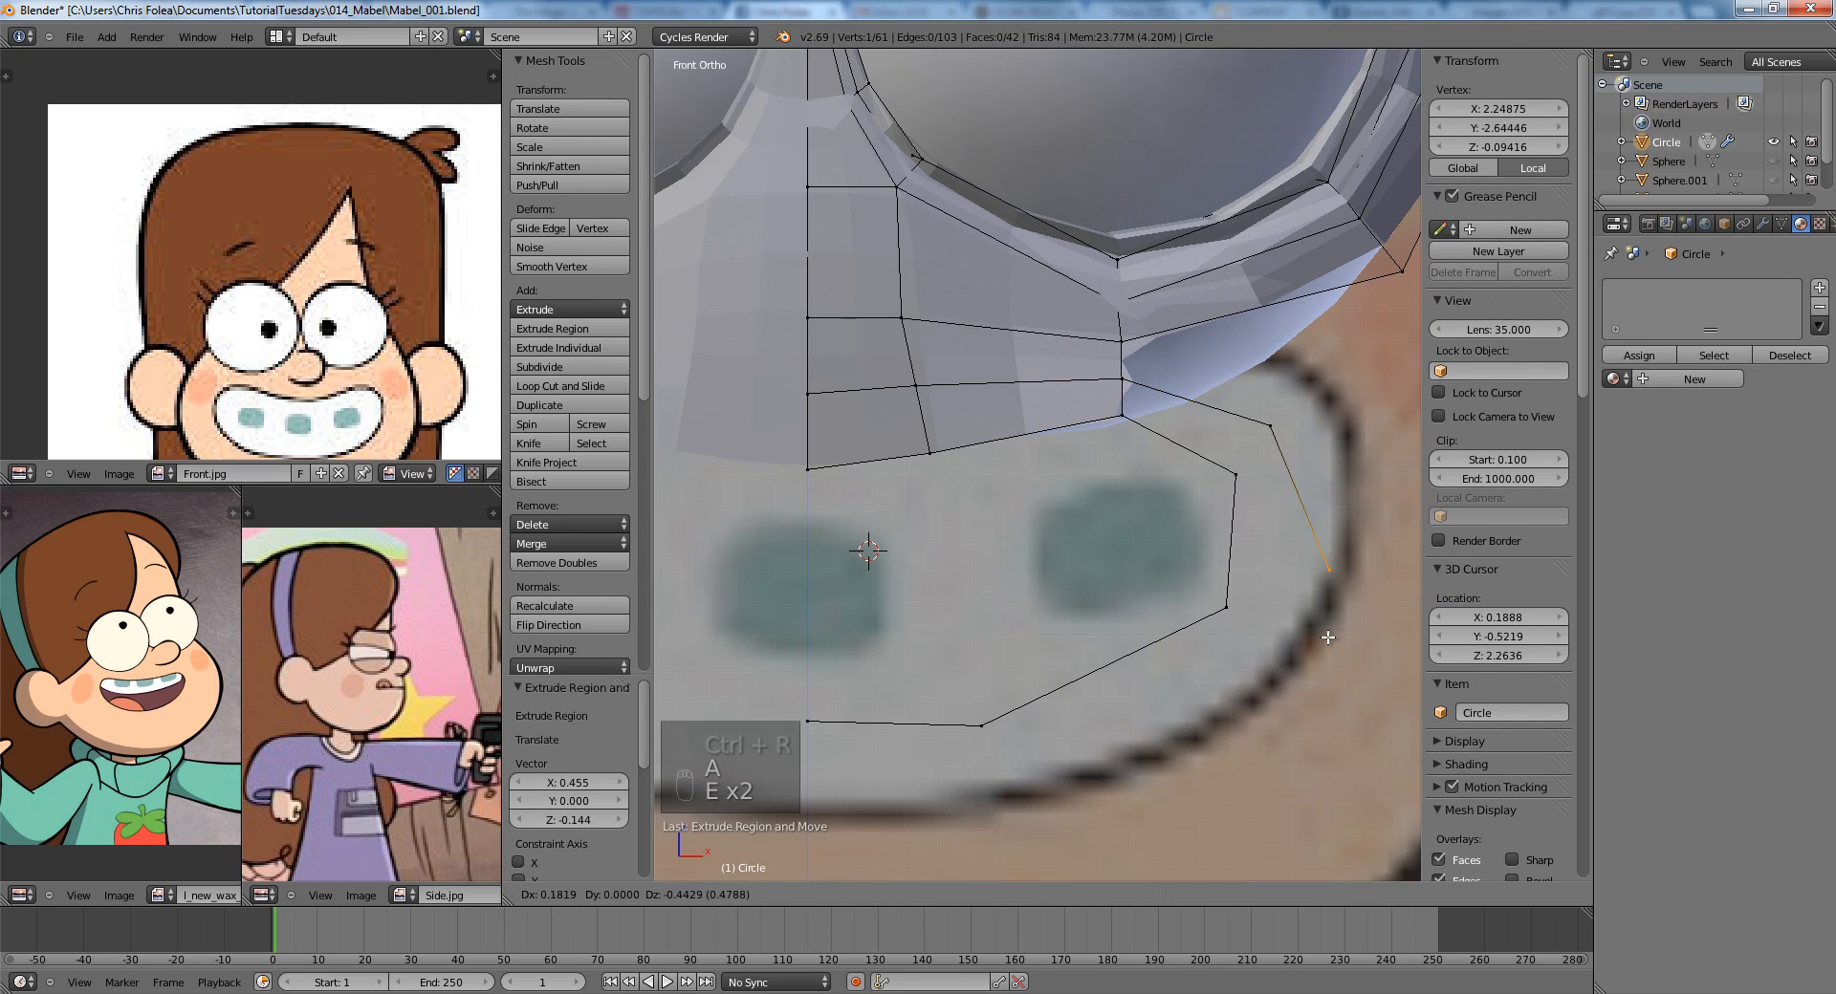
left_click(1324, 717)
key("e")
left_click(1035, 779)
middle_click_drag(1035, 779, 1209, 641, "shift")
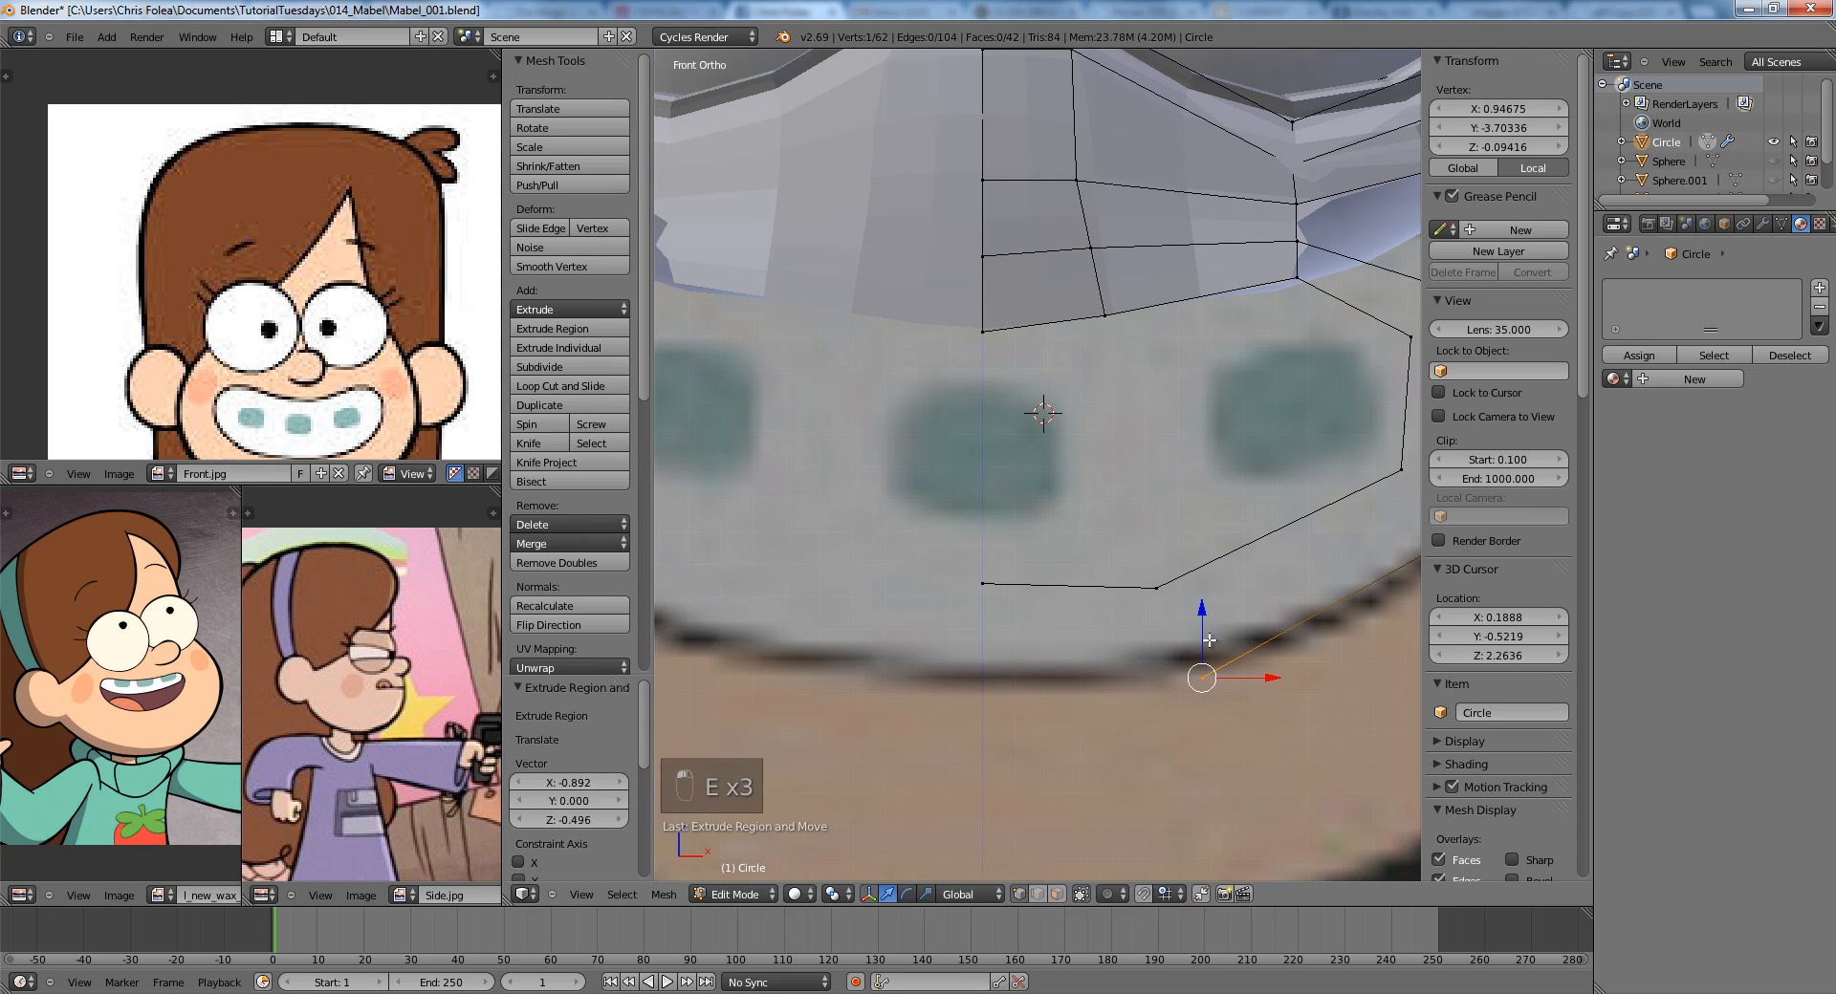
left_click(951, 667)
Bridge the extruded outer mouth outline with the inner mouth loop.
key("ctrl+Tab")
left_click(1146, 657)
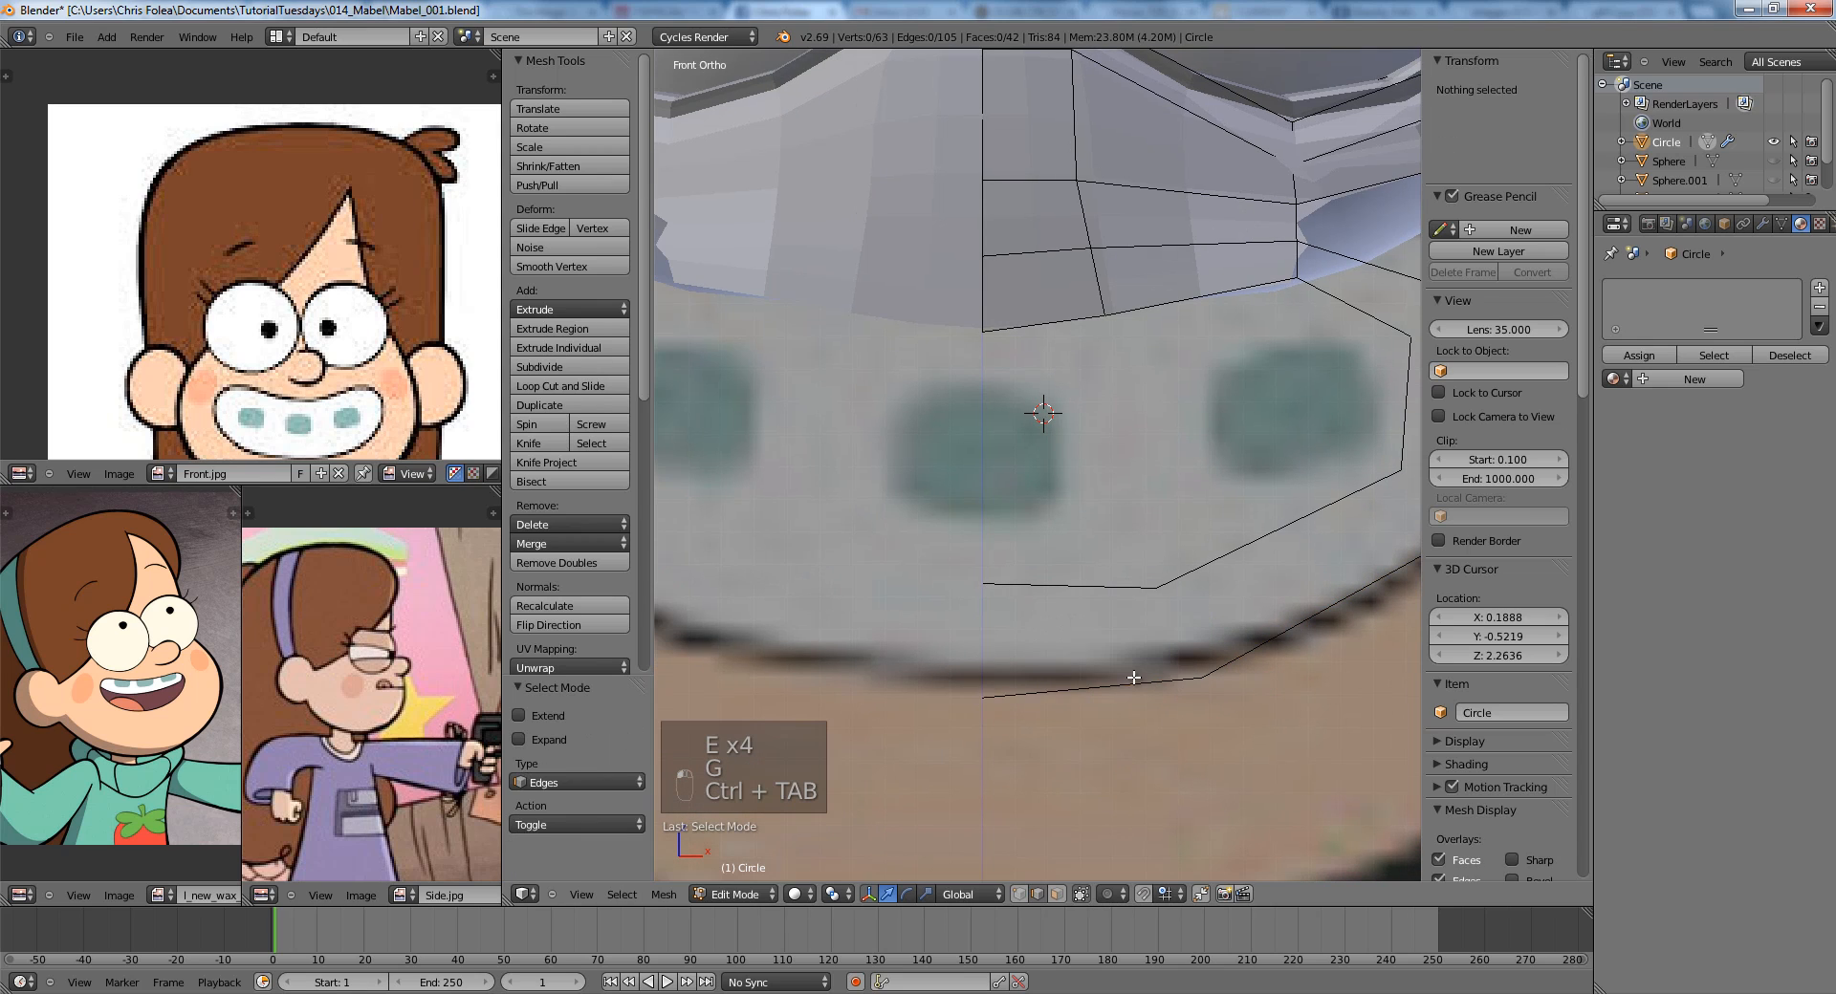
right_click(1134, 682, "alt")
middle_click_drag(1350, 512, 1158, 593, "shift")
key("space")
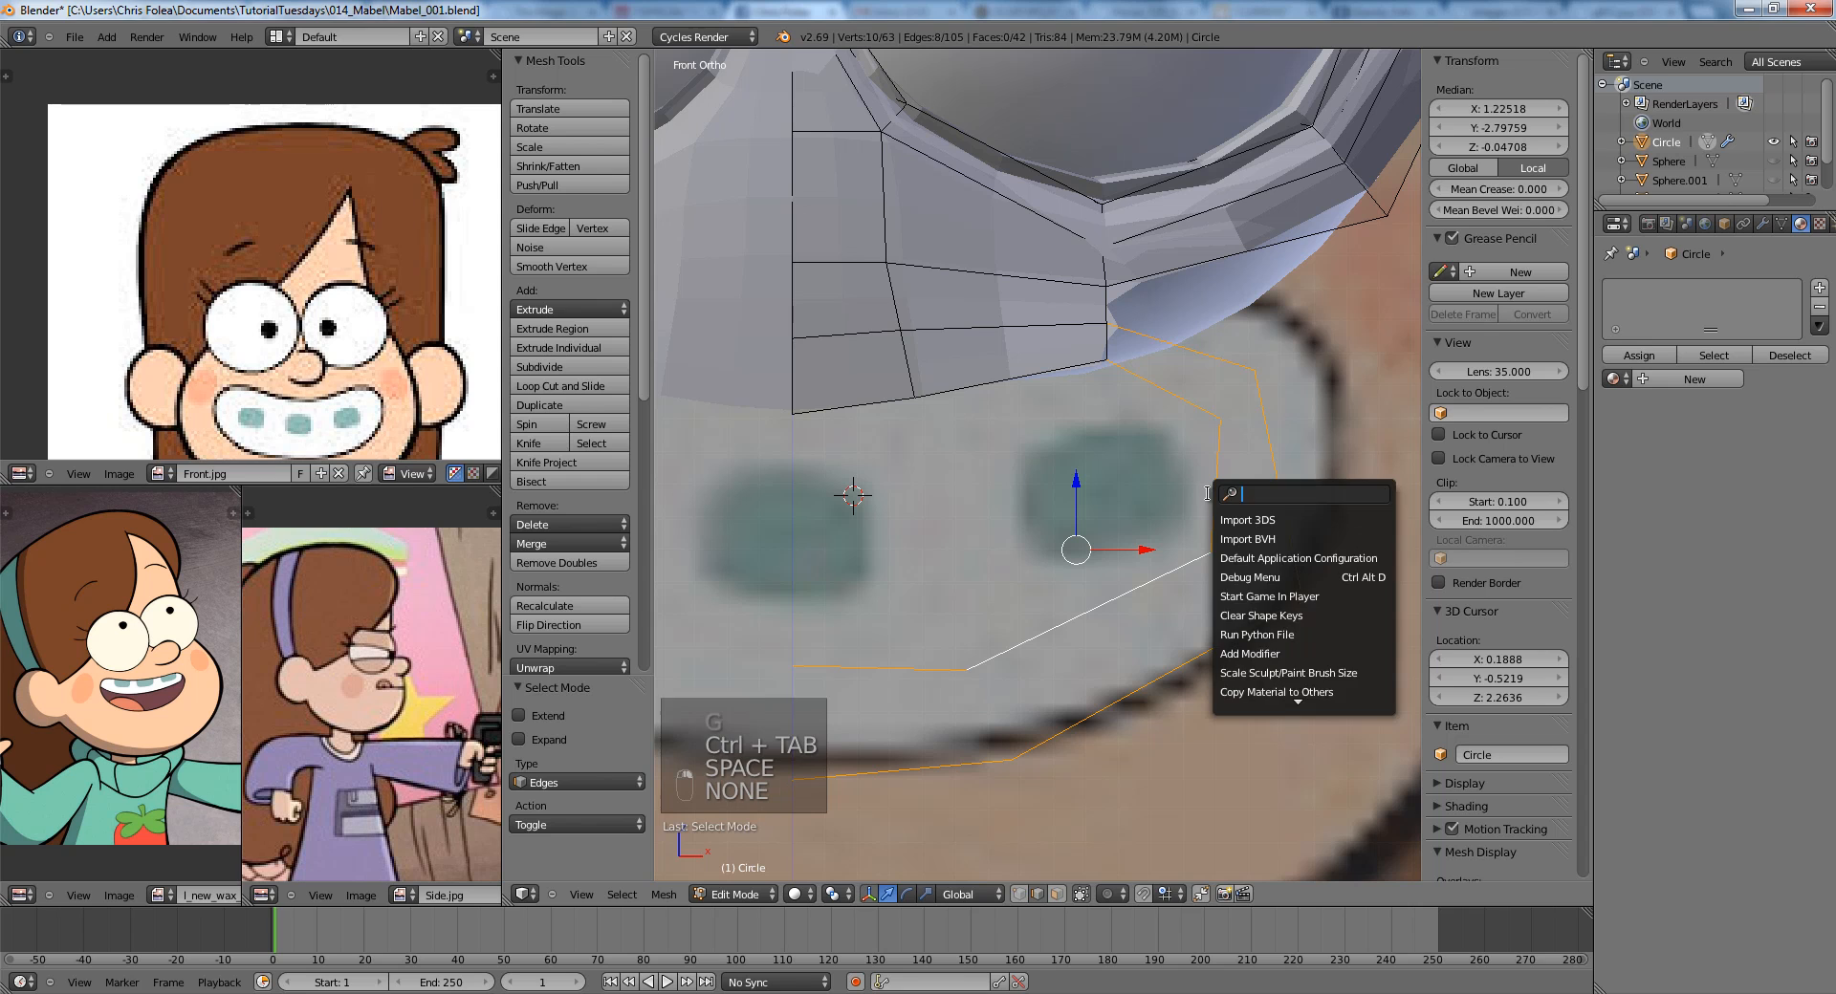
type("bridg")
key("Return")
key("a")
scroll(1218, 504, "down", 4)
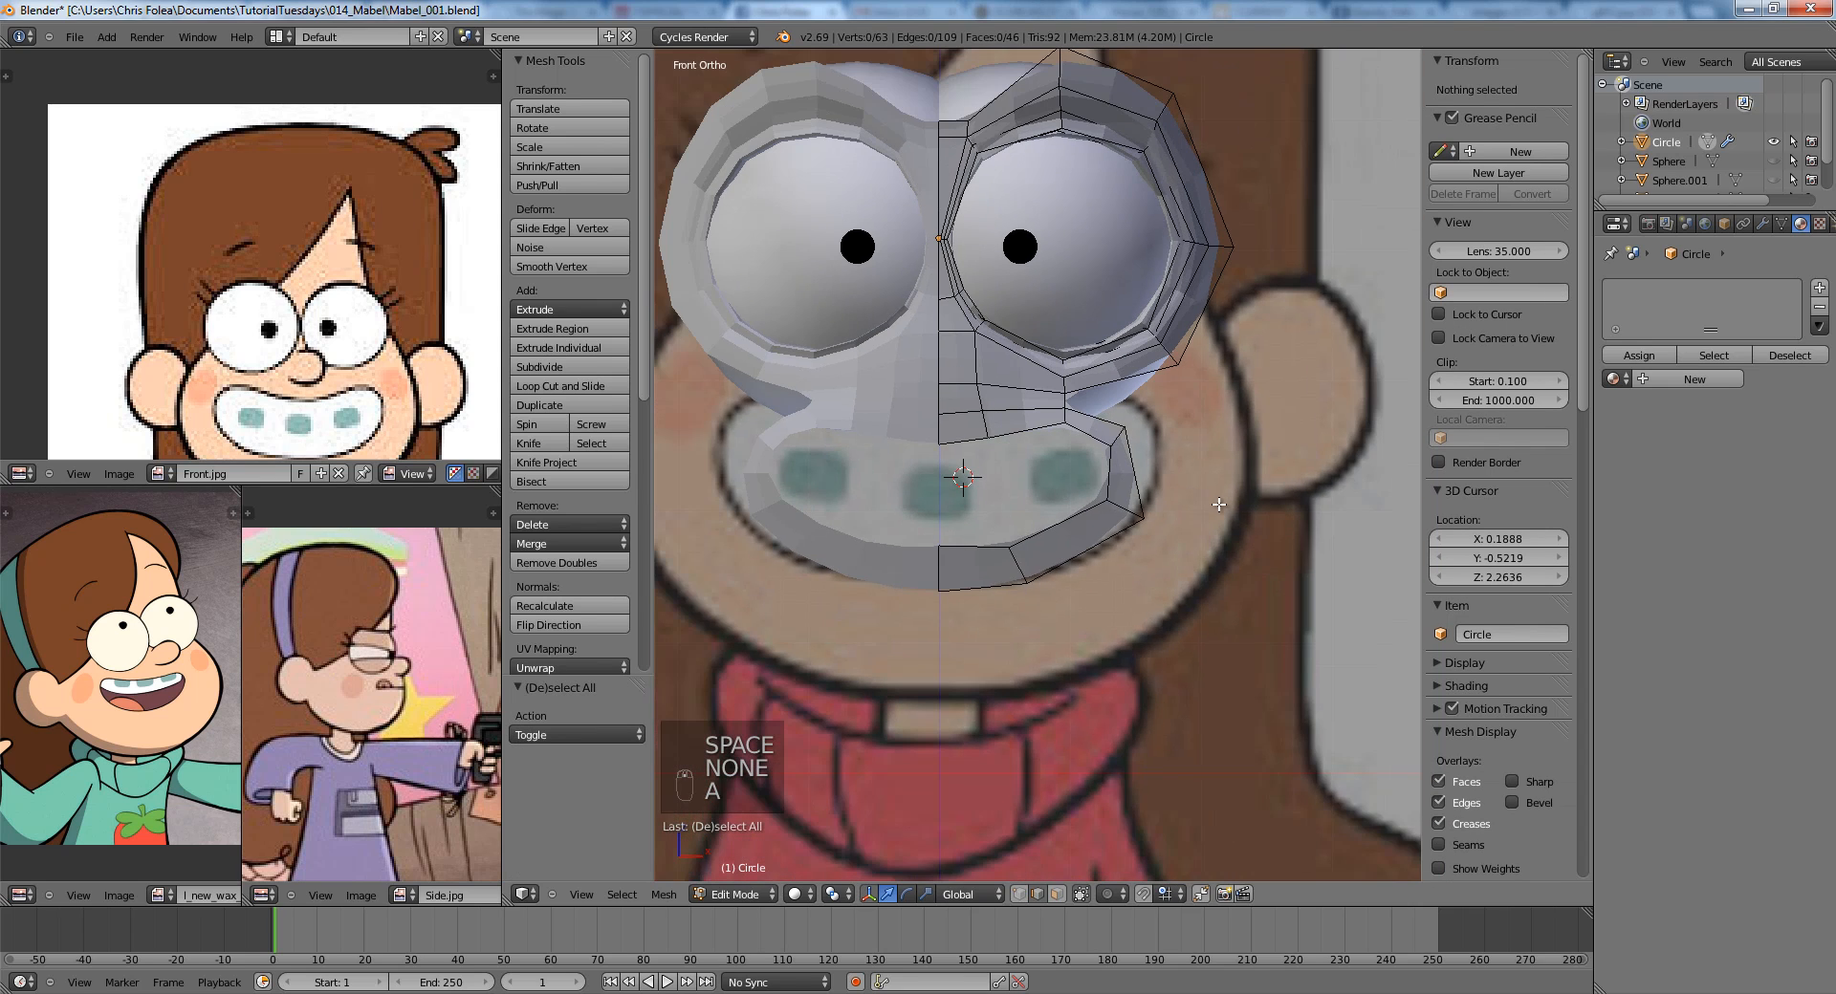
Add one centred loop cut along the bridged strip around the mouth.
scroll(1060, 536, "up", 2)
middle_click_drag(1059, 537, 983, 582, "shift")
key("ctrl+r")
left_click(998, 444)
right_click(998, 445)
scroll(1155, 514, "up", 2)
middle_click_drag(1119, 547, 1248, 388, "shift")
Select the mouth-corner vertices in wireframe and move them back along Y in the right side view.
key("KP_3")
scroll(1148, 445, "up", 1)
key("ctrl+Tab")
left_click(1118, 447)
scroll(1109, 450, "down", 3)
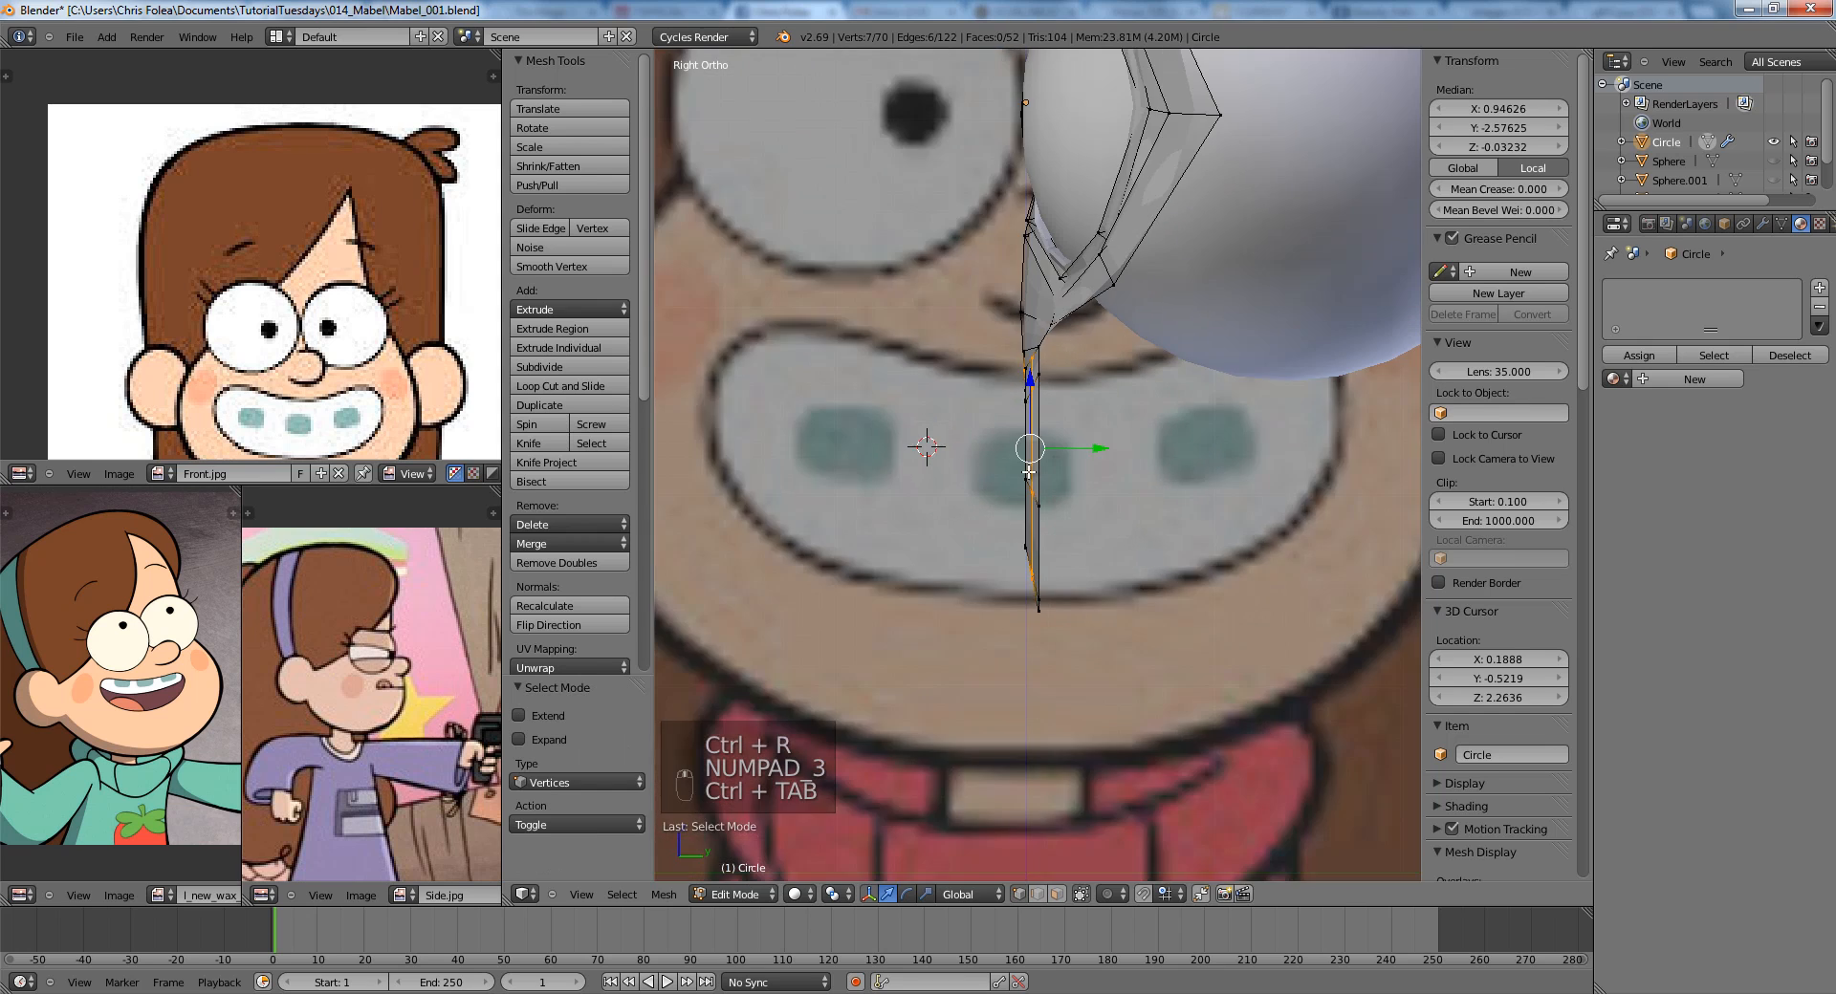
middle_click_drag(1056, 452, 1166, 487)
key("a")
key("z")
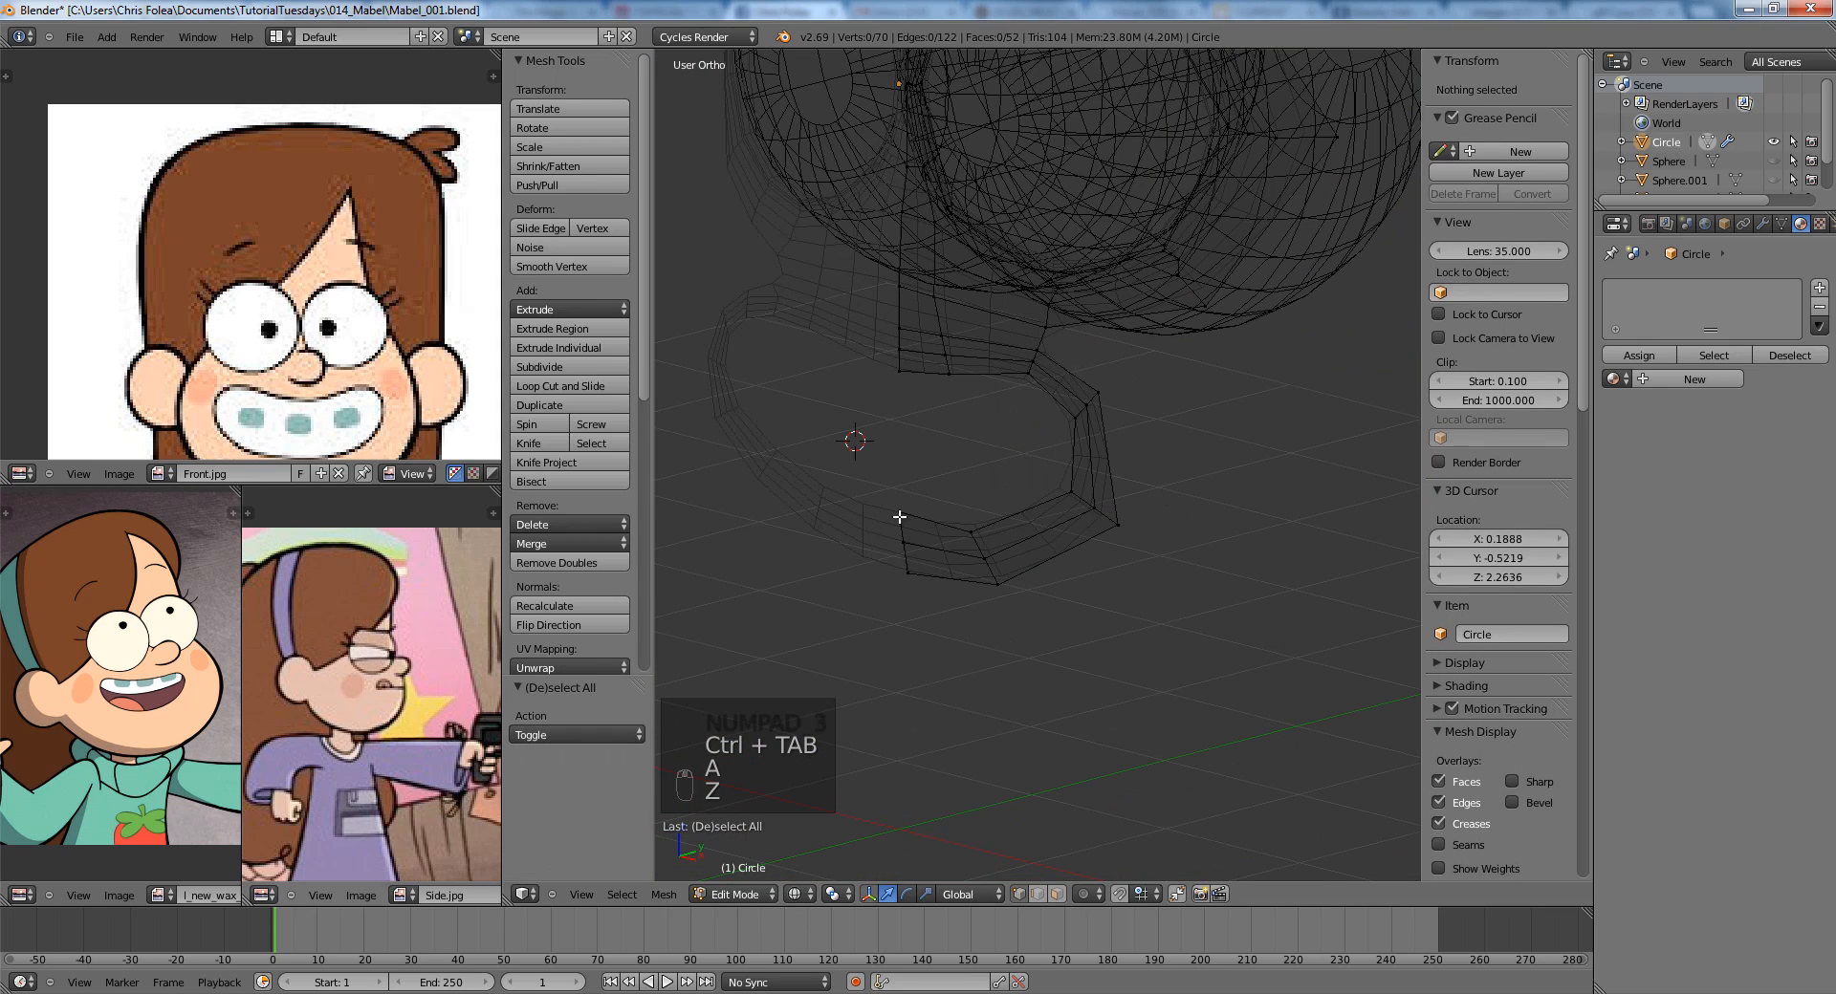
left_click_drag(1064, 378, 1166, 540)
key("KP_3")
key("g")
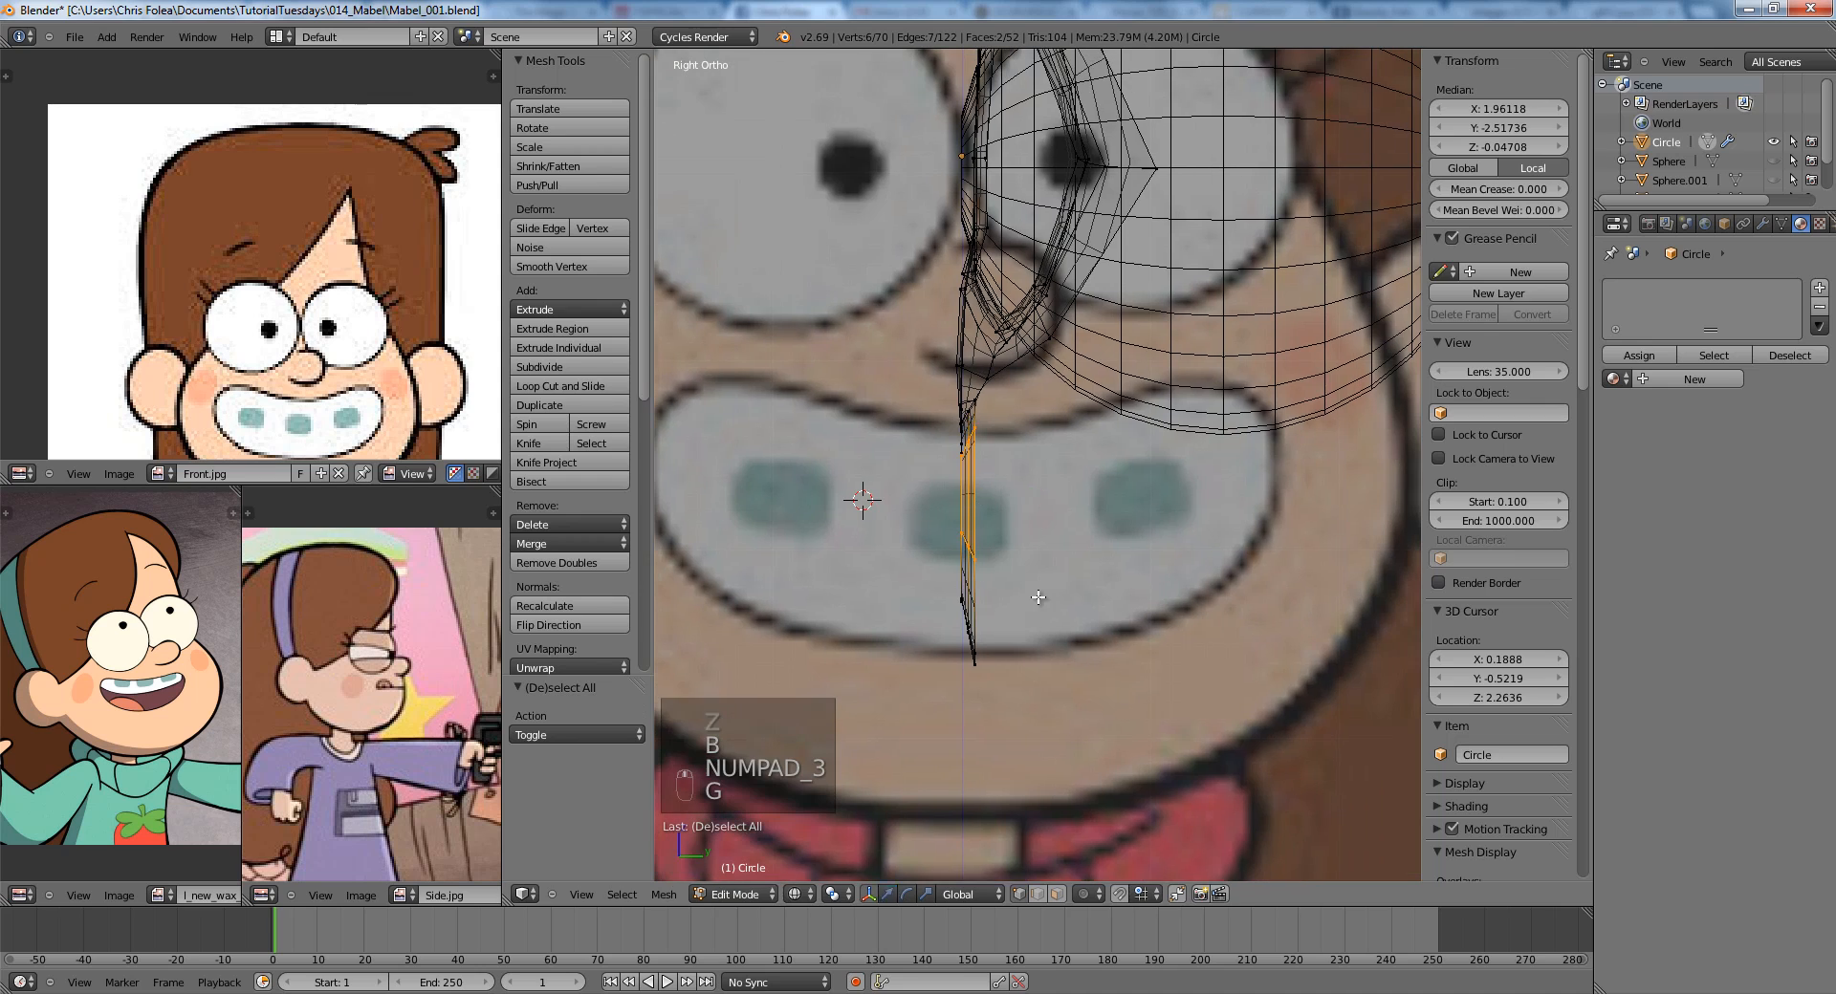
left_click(1137, 594)
Refine the mouth corner by lowering it 0.122 along Z, rotating it about Z and shifting it along Y.
key("g")
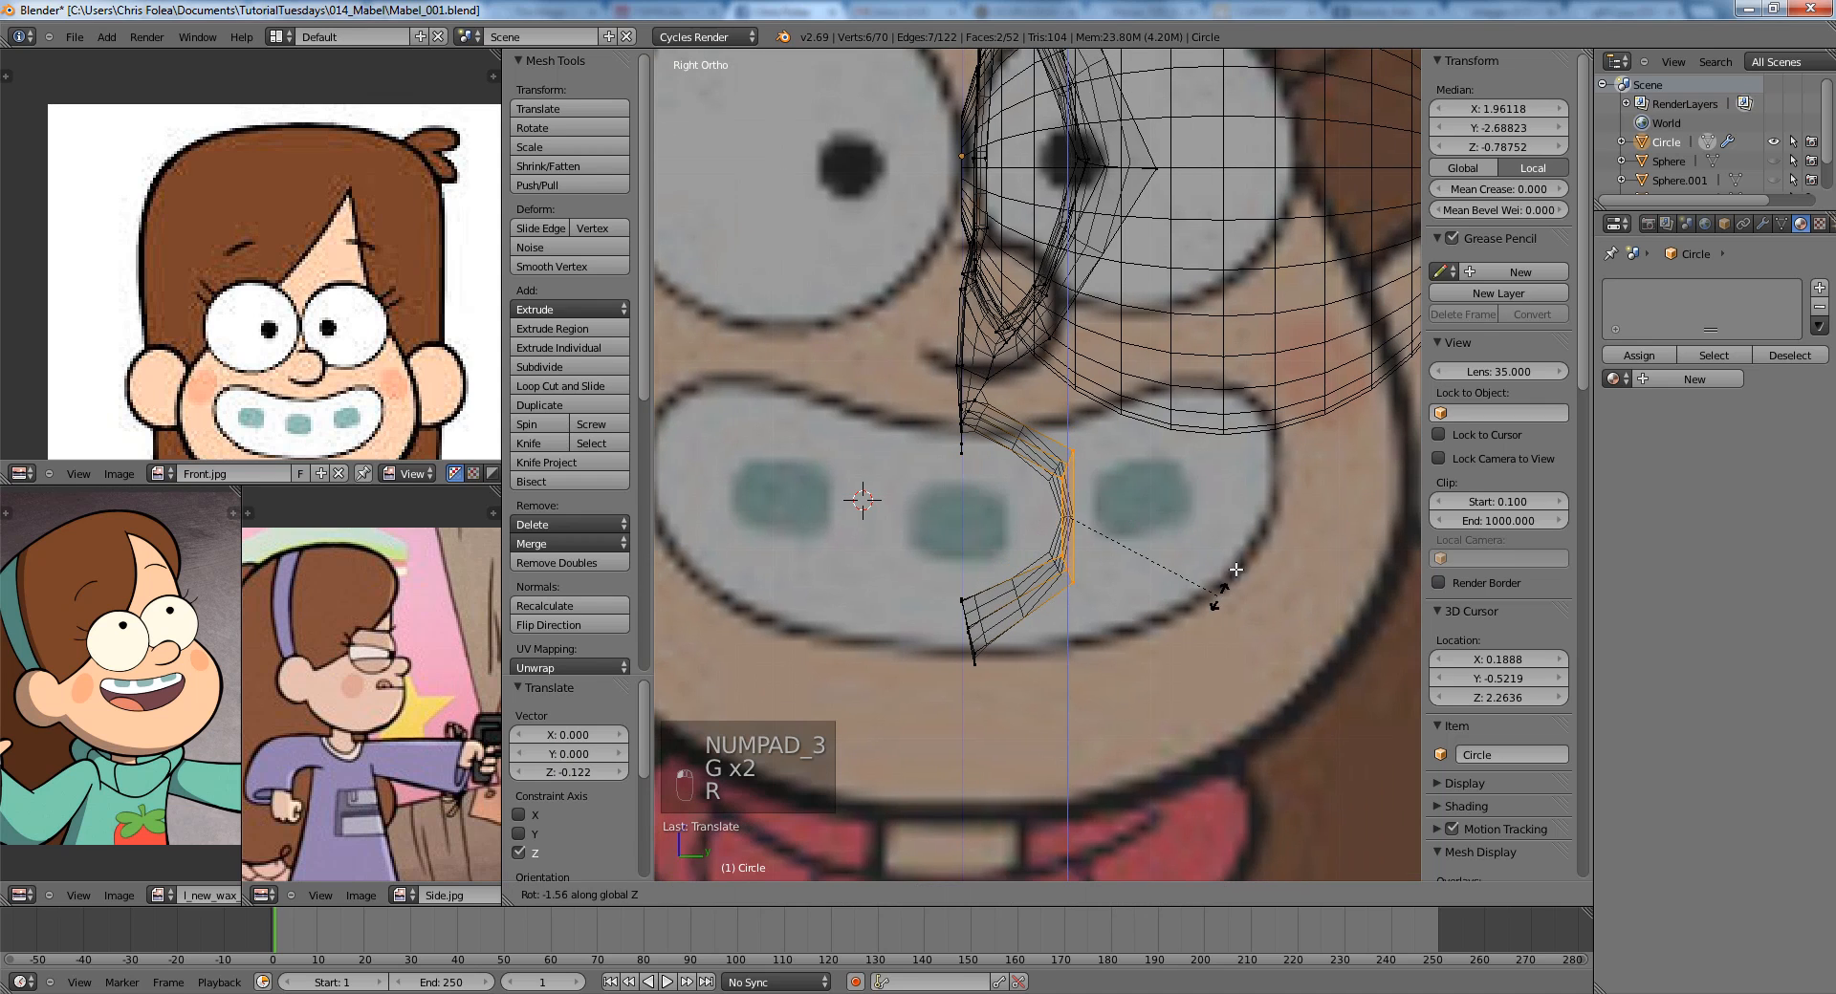
left_click(1243, 516)
key("g")
left_click(1271, 515)
key("z")
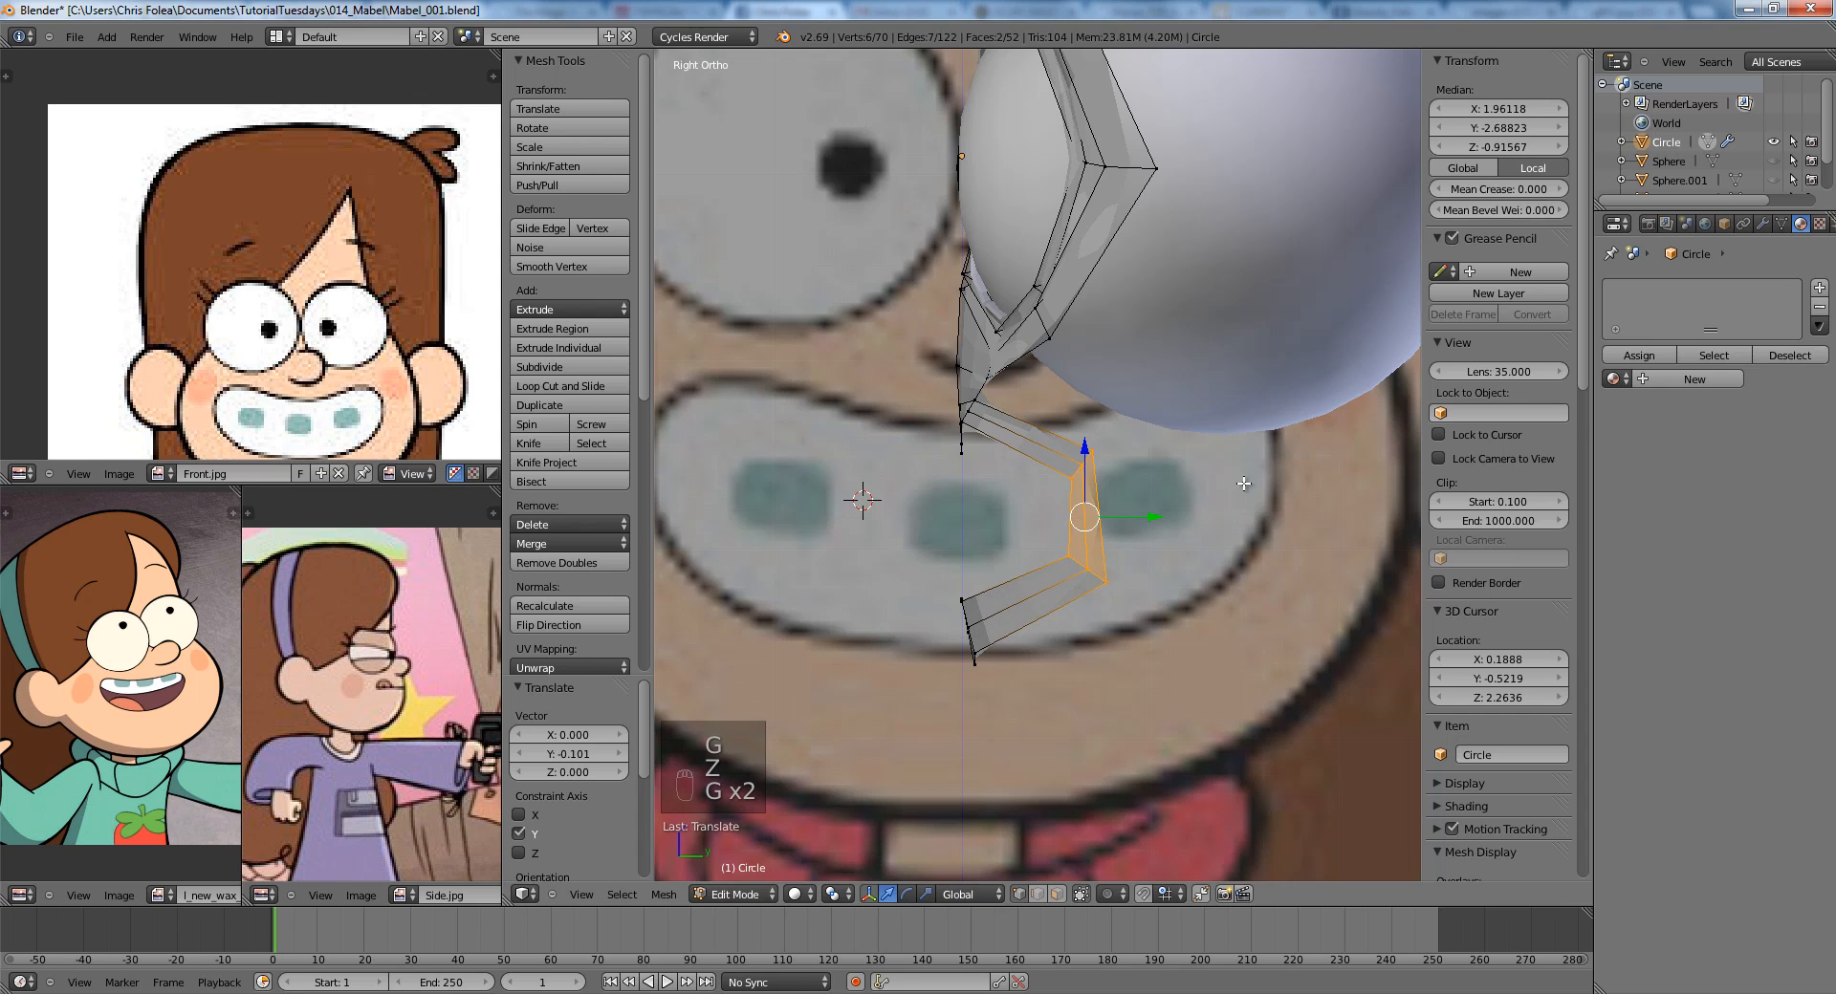
Examine the curved mouth strip from an angle and against the front reference in wireframe.
middle_click_drag(1243, 484, 1191, 662, "shift")
scroll(1082, 554, "down", 3)
key("Tab")
middle_click_drag(1081, 553, 1252, 566)
scroll(1241, 519, "down", 3)
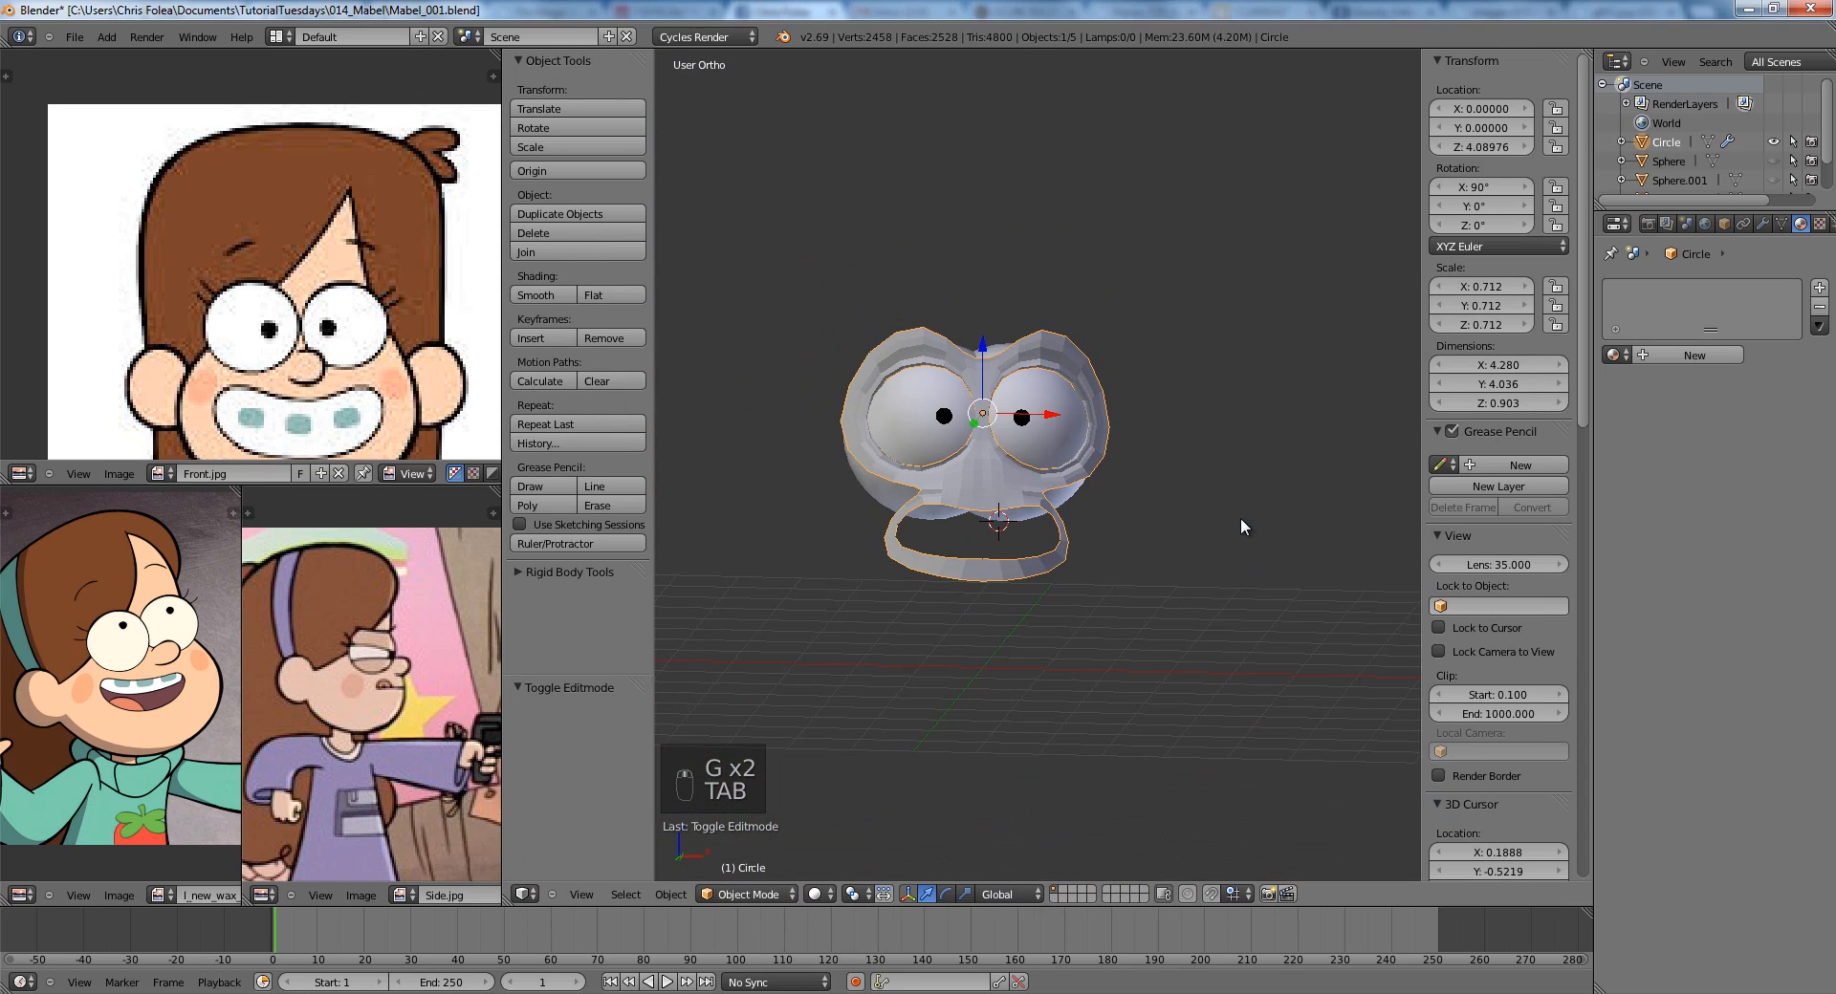
key("KP_1")
scroll(1224, 533, "up", 3)
key("z")
key("Tab")
scroll(1129, 594, "up", 2)
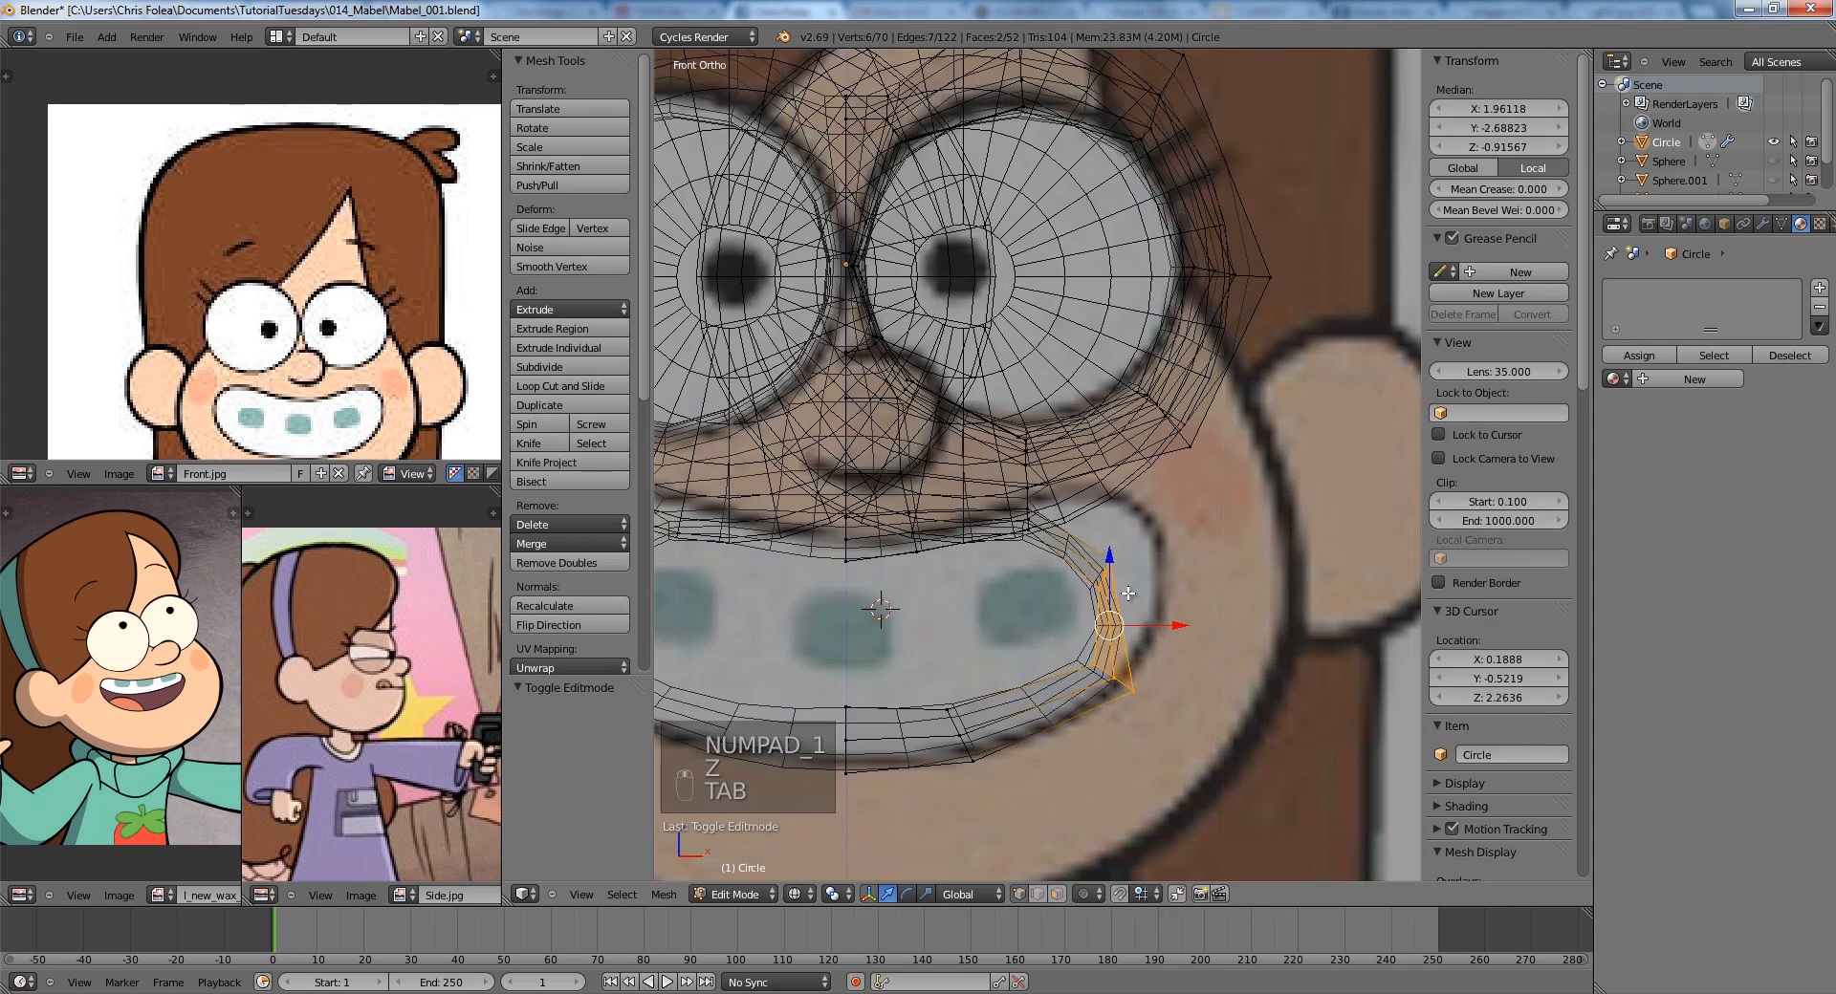
Rotate the upper mouth-corner vertices 36.69° and move them outward to follow the mouth outline in the front reference.
key("a")
key("z")
key("z")
key("b")
left_click_drag(1069, 543, 1153, 598)
key("z")
key("r")
left_click(1204, 646)
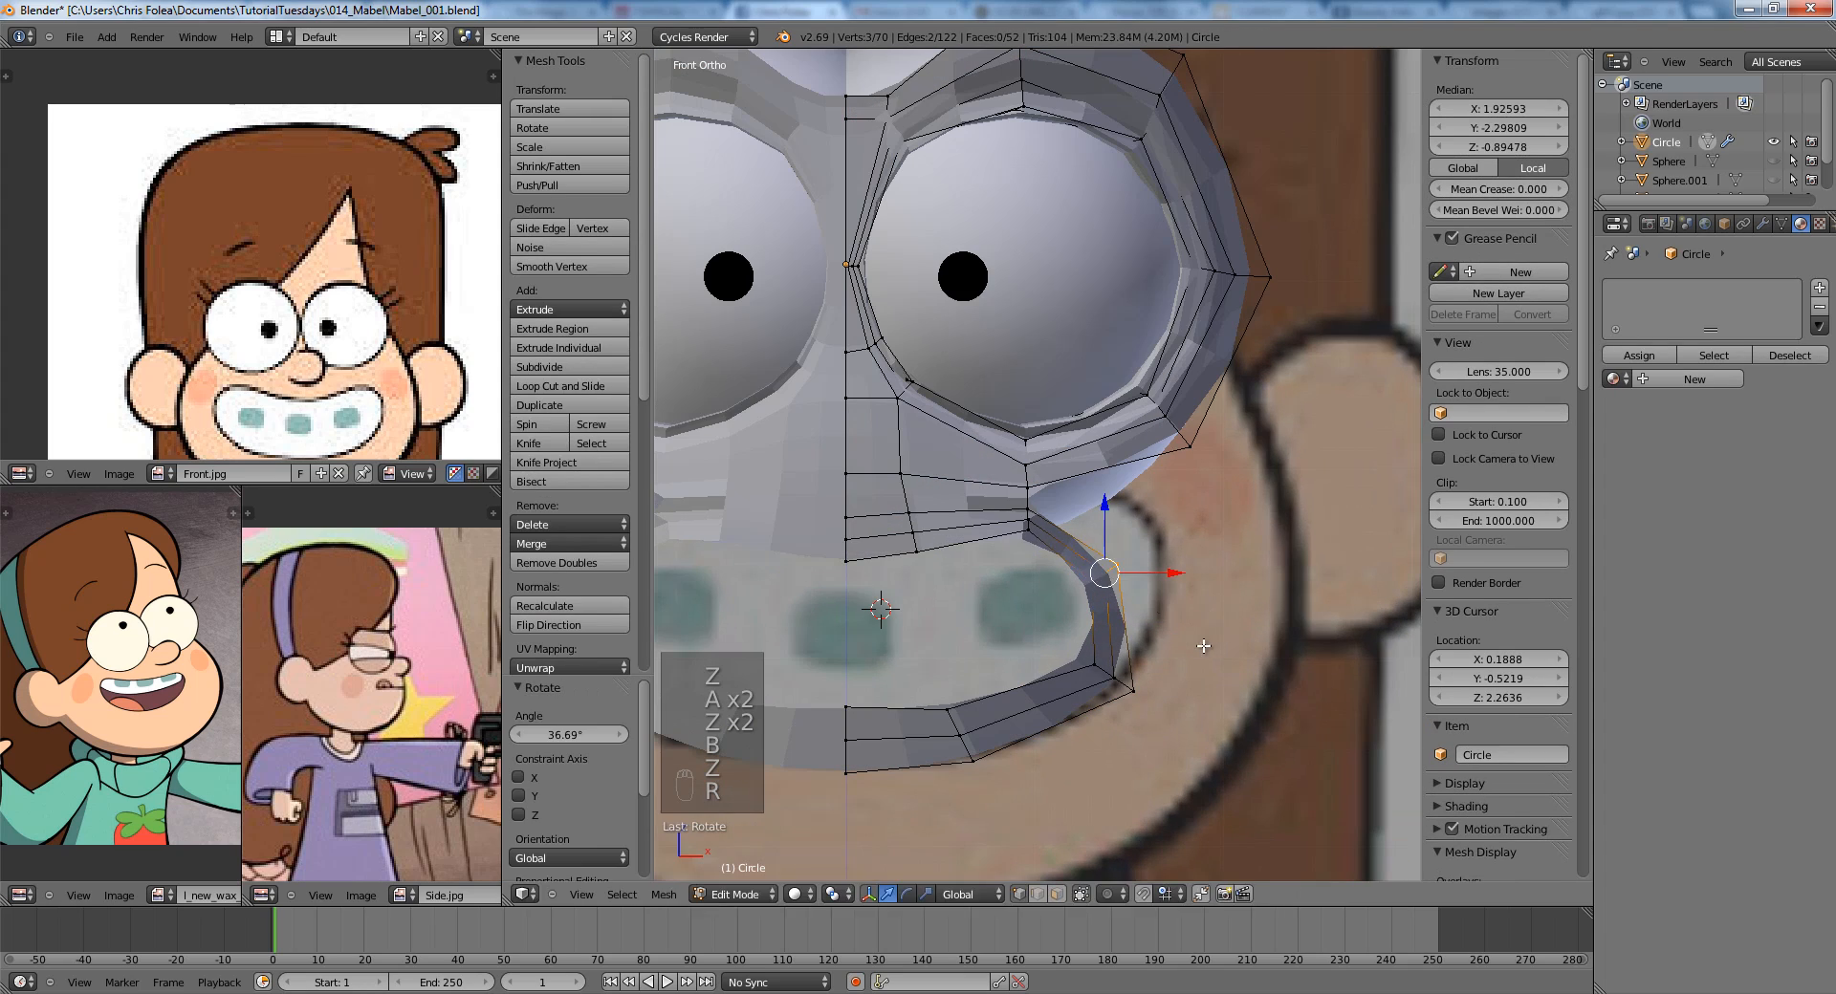
key("g")
left_click(1236, 618)
key("a")
Extrude the bottom centre edge of the lower lip twice in the right side view, down to the chin and back beneath it.
scroll(1231, 615, "down", 2)
middle_click_drag(958, 697, 1057, 568, "shift")
right_click(1081, 548)
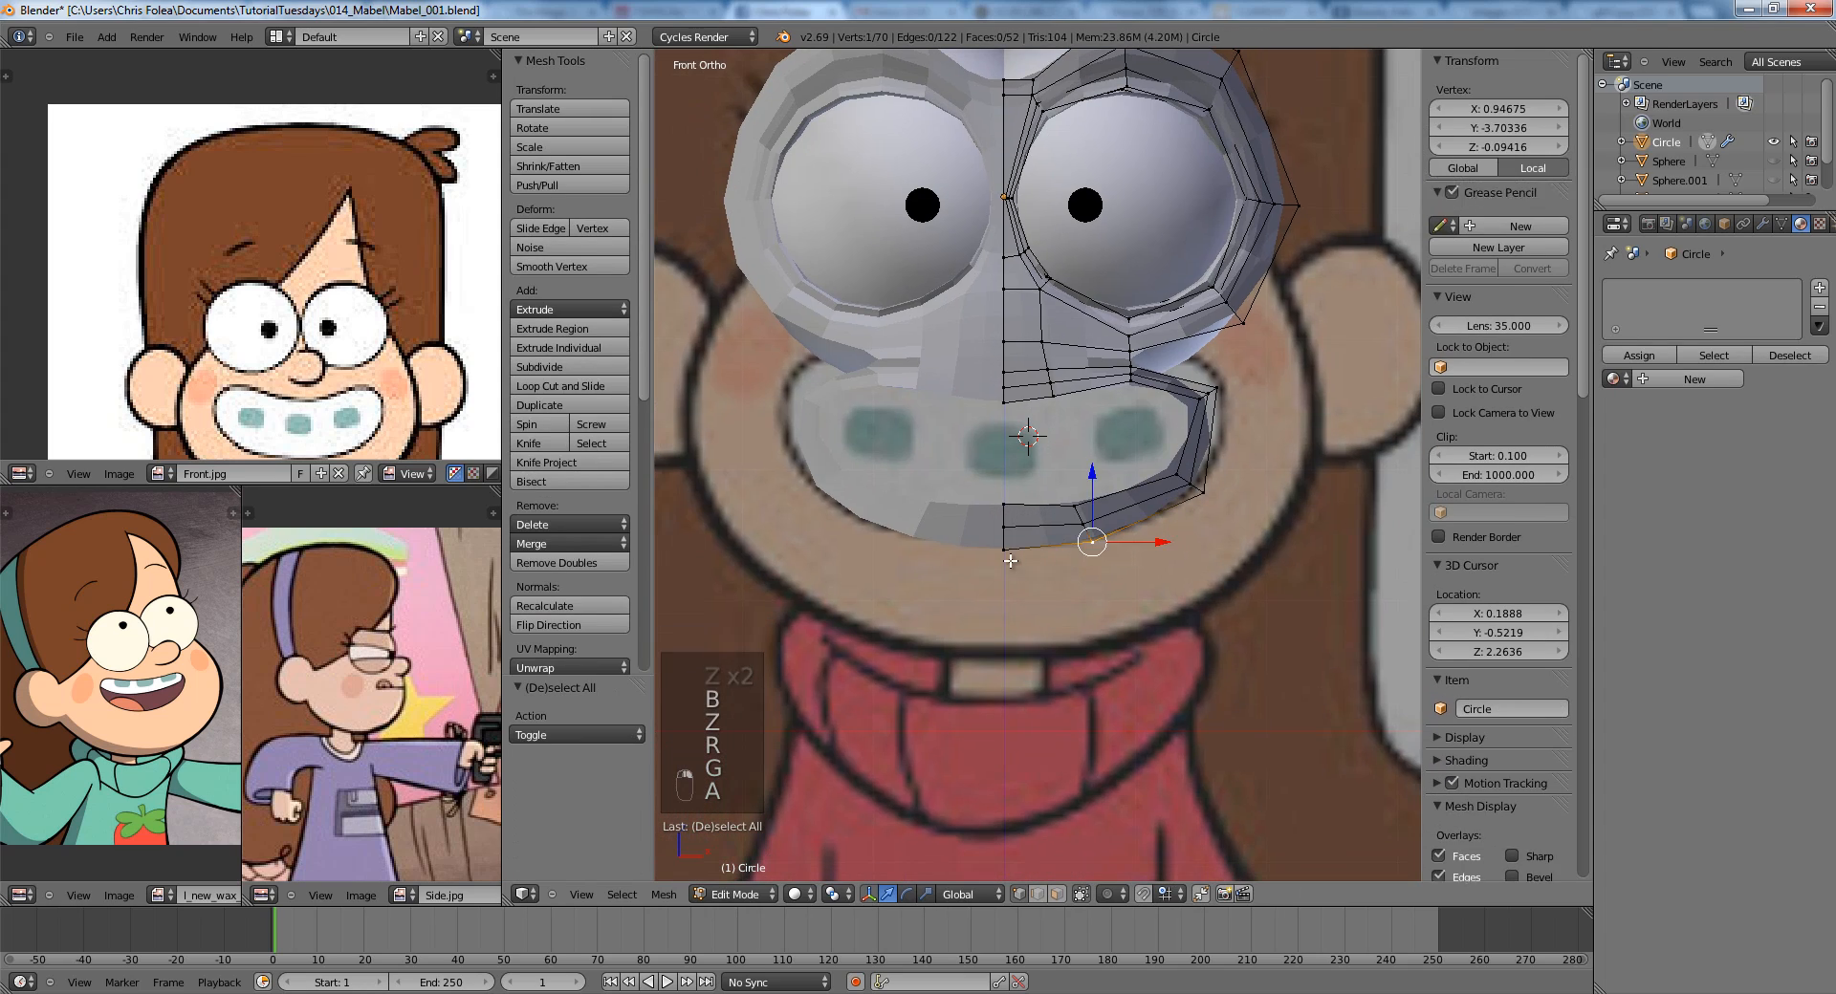
right_click(1009, 559, "shift")
key("KP_3")
key("z")
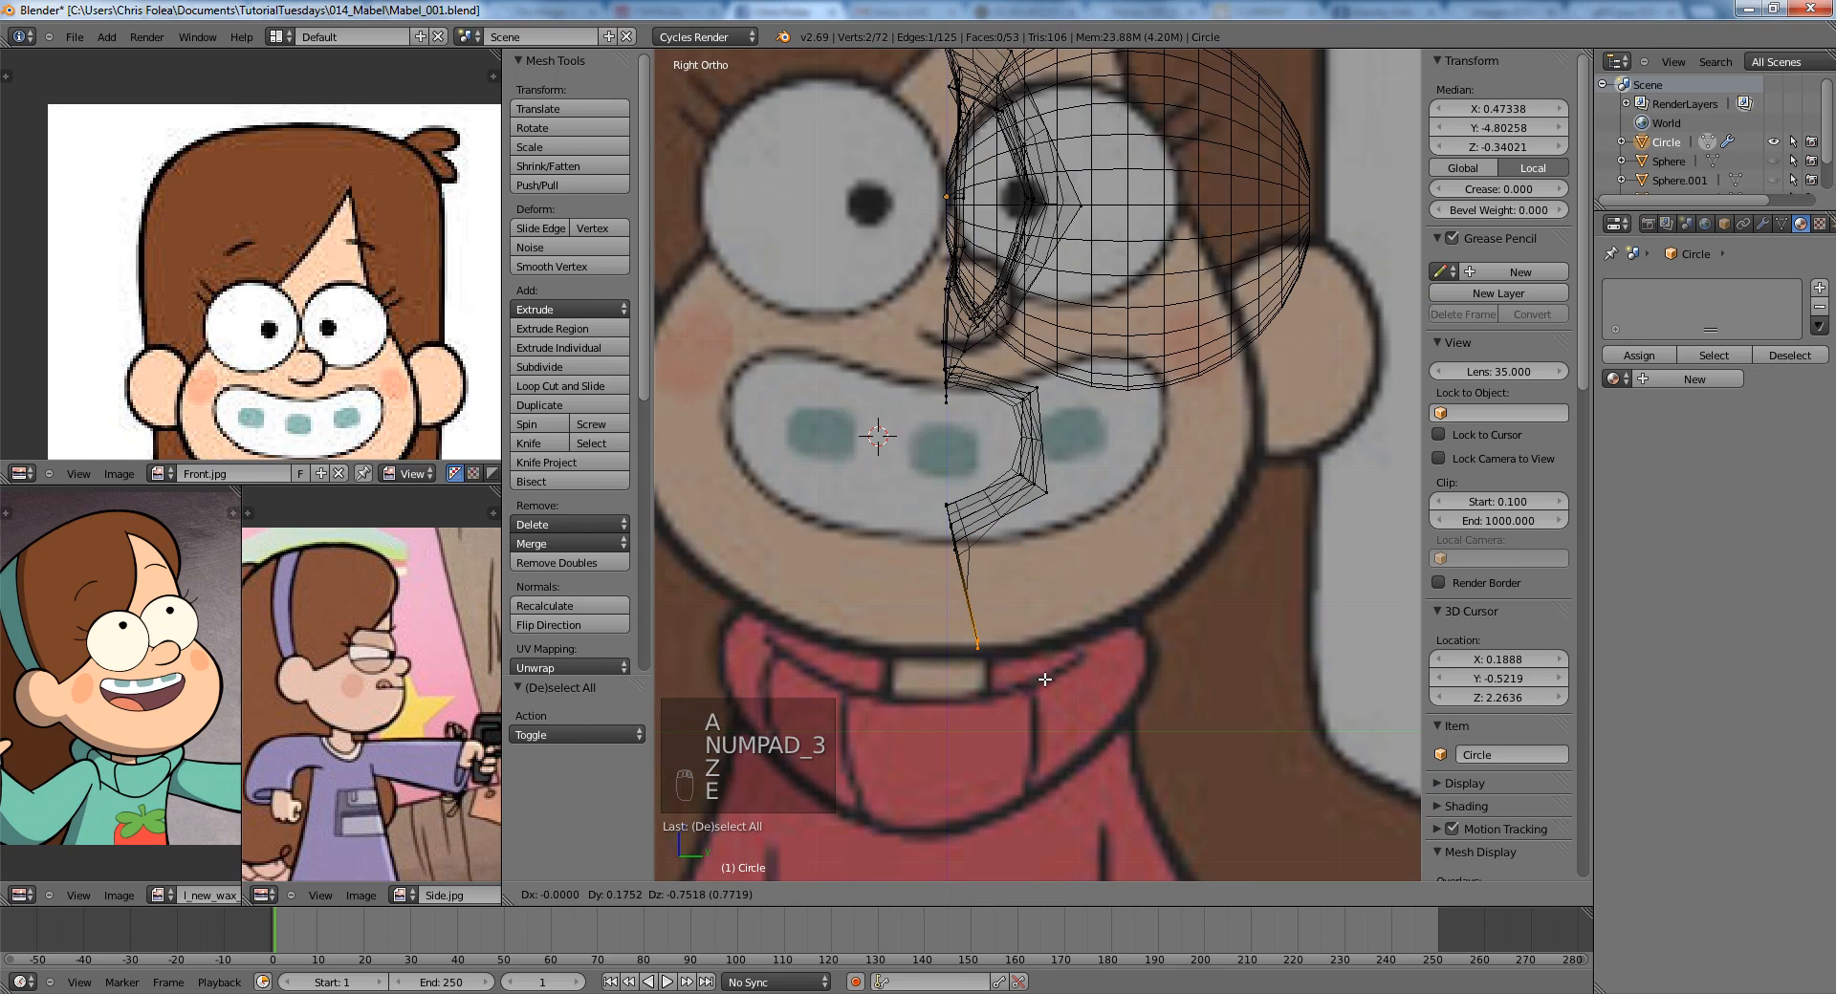
left_click(1045, 678)
key("e")
scroll(1195, 681, "down", 4)
key("Tab")
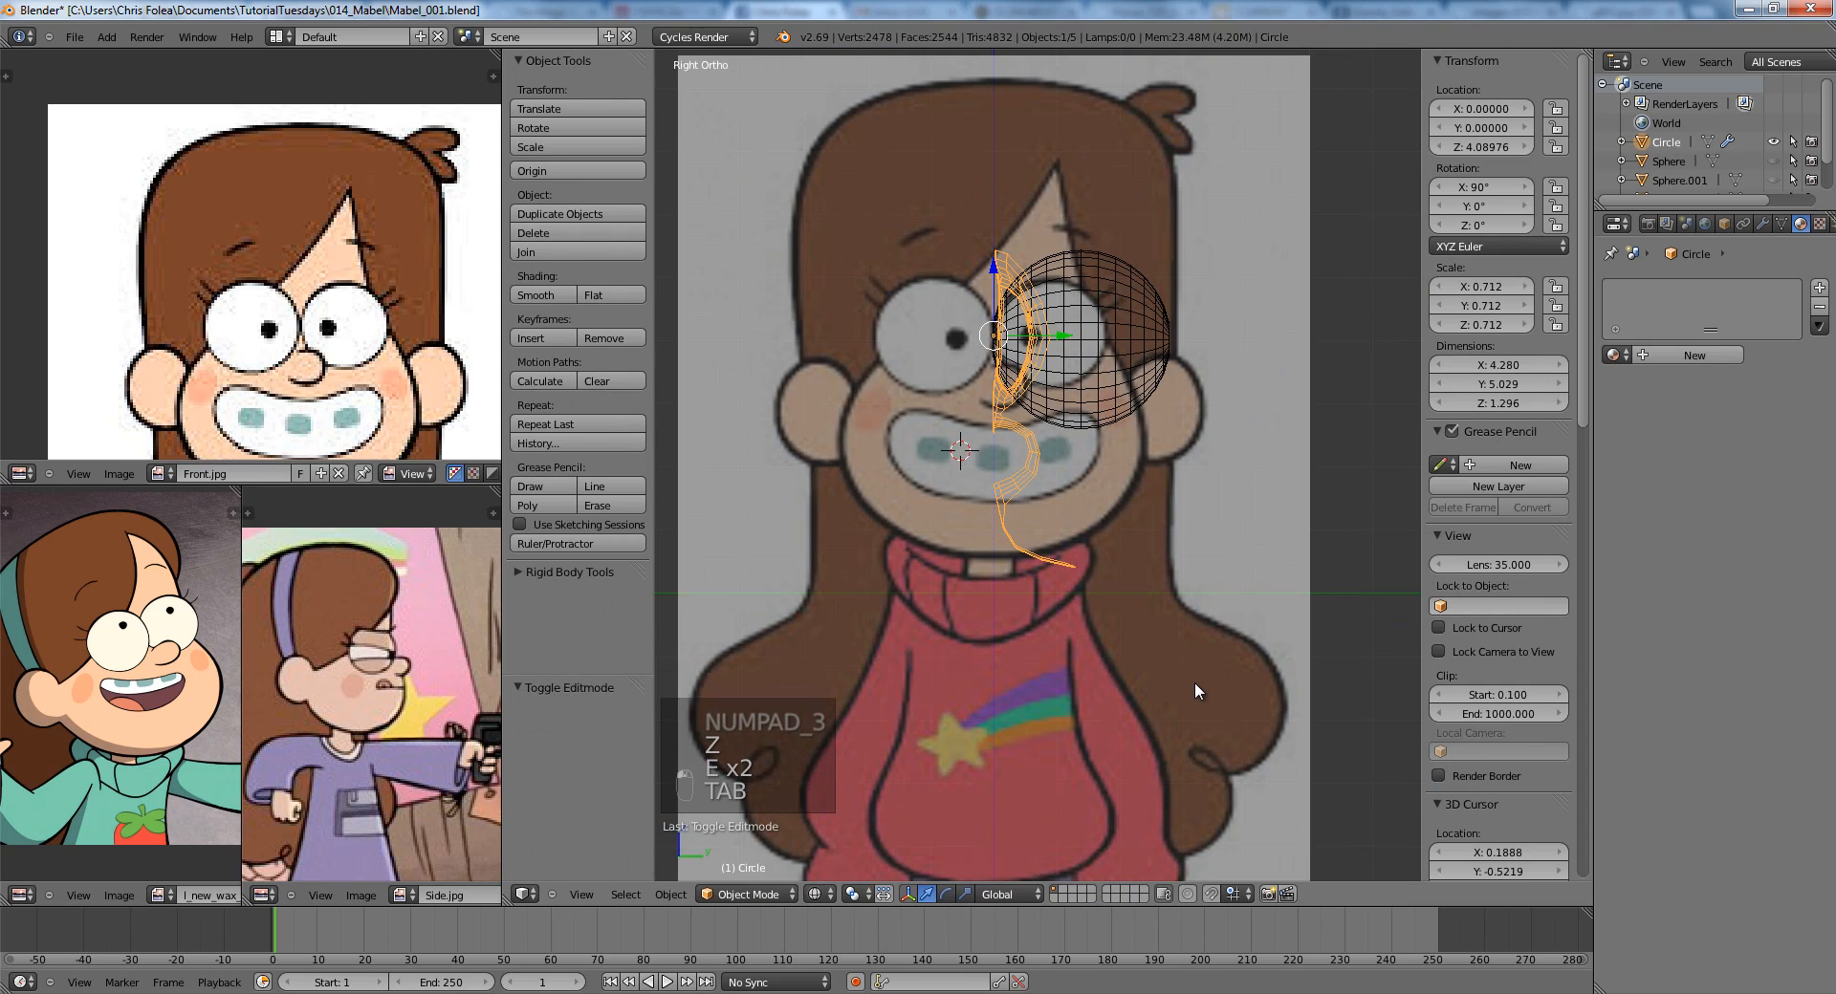
key("z")
key("KP_1")
scroll(1196, 681, "up", 4)
key("Tab")
scroll(1088, 499, "up", 1)
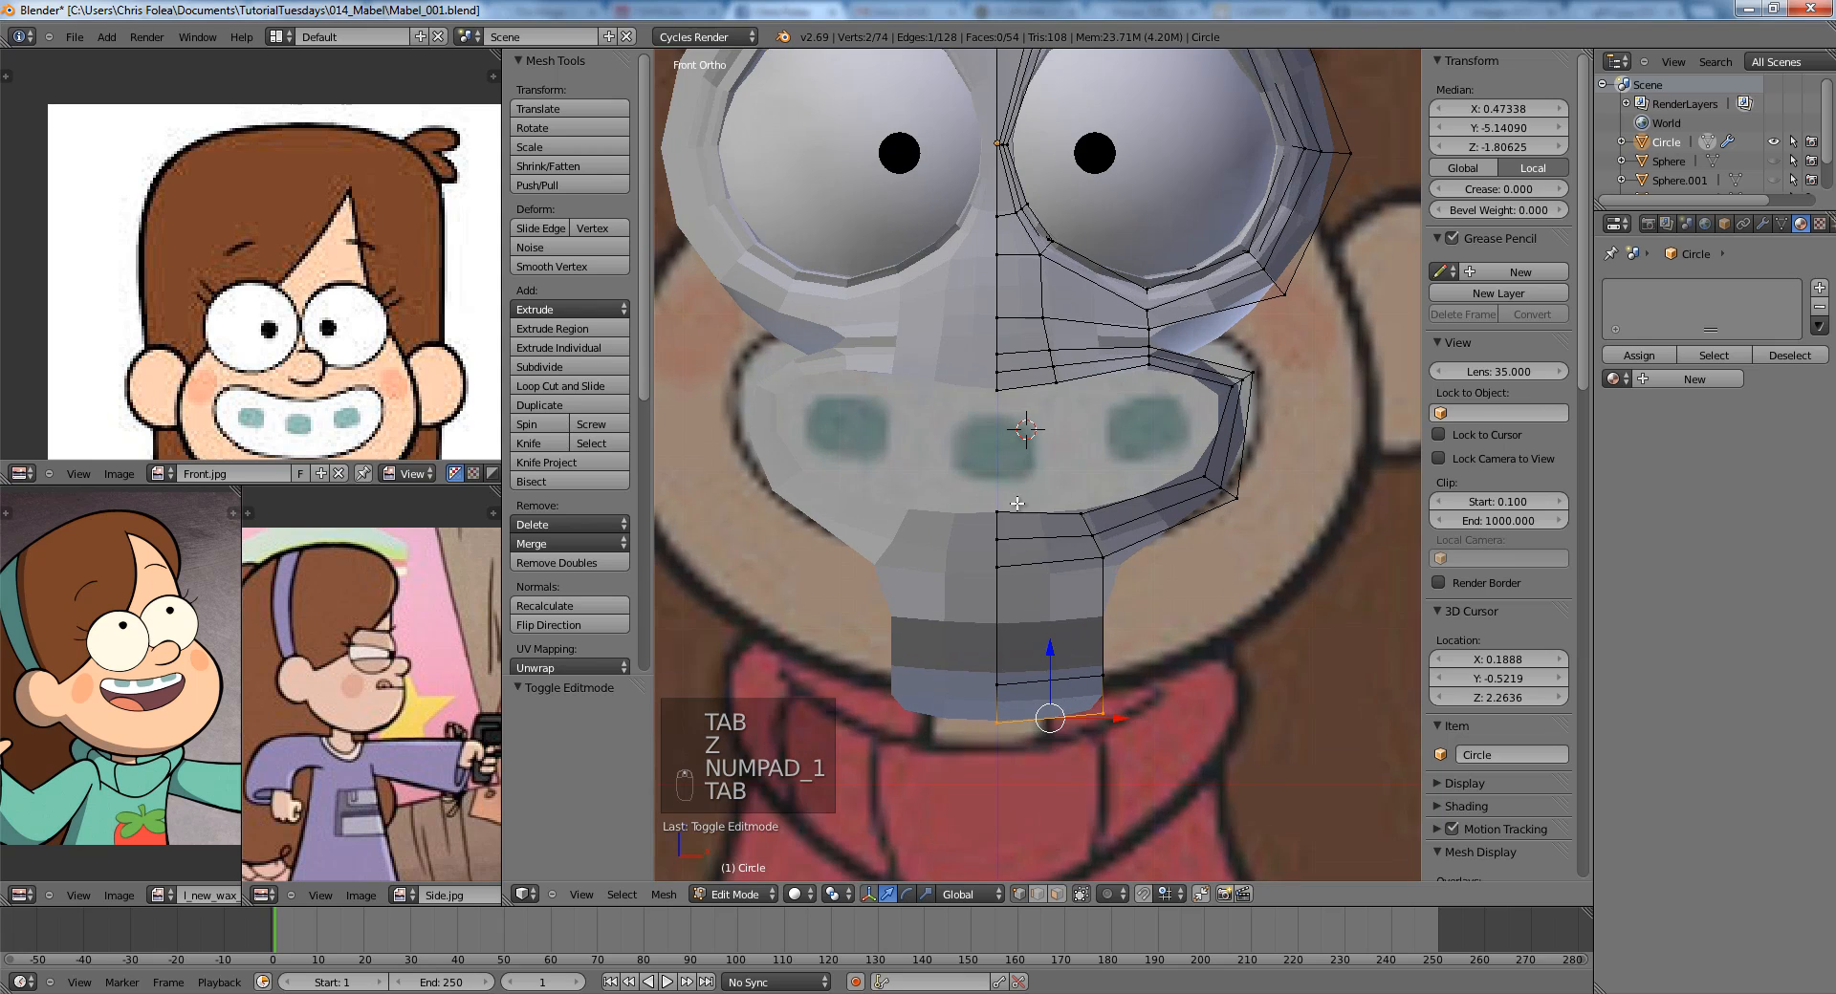
Extrude the inner mouth edge loop backward in the right side view to give the lips thickness.
key("KP_3")
key("z")
key("e")
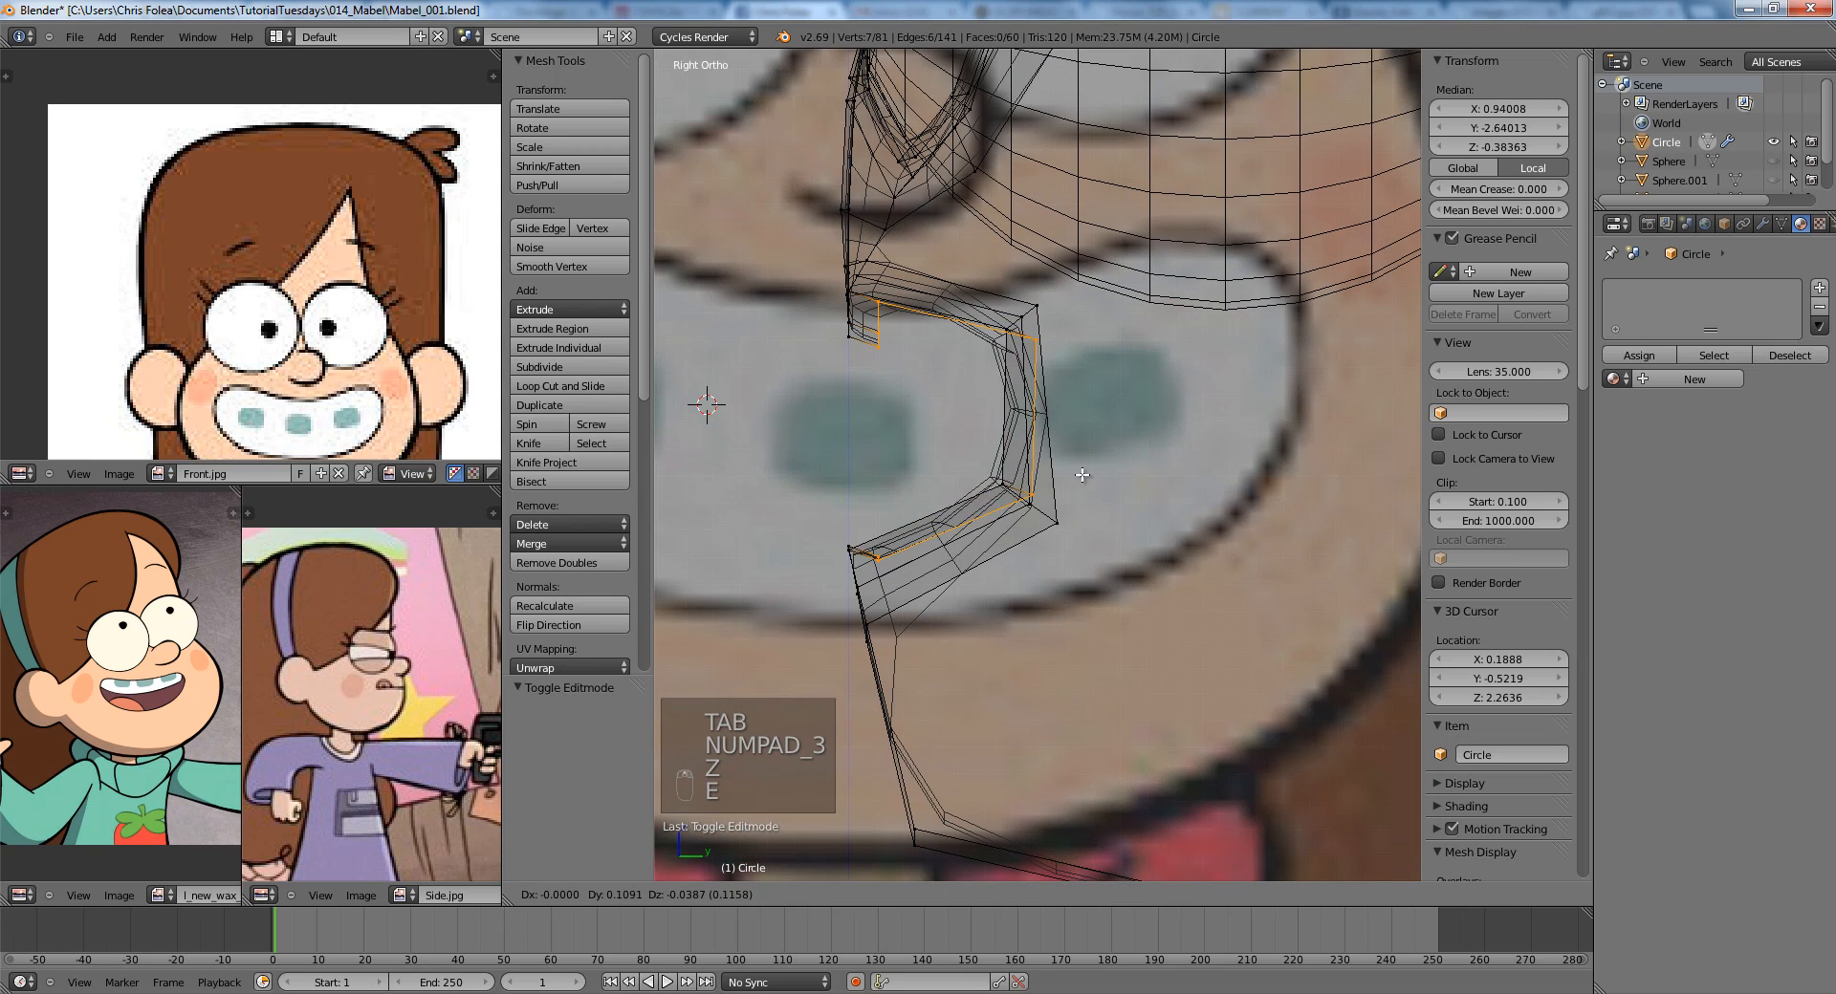
left_click(1096, 470)
key("Tab")
key("z")
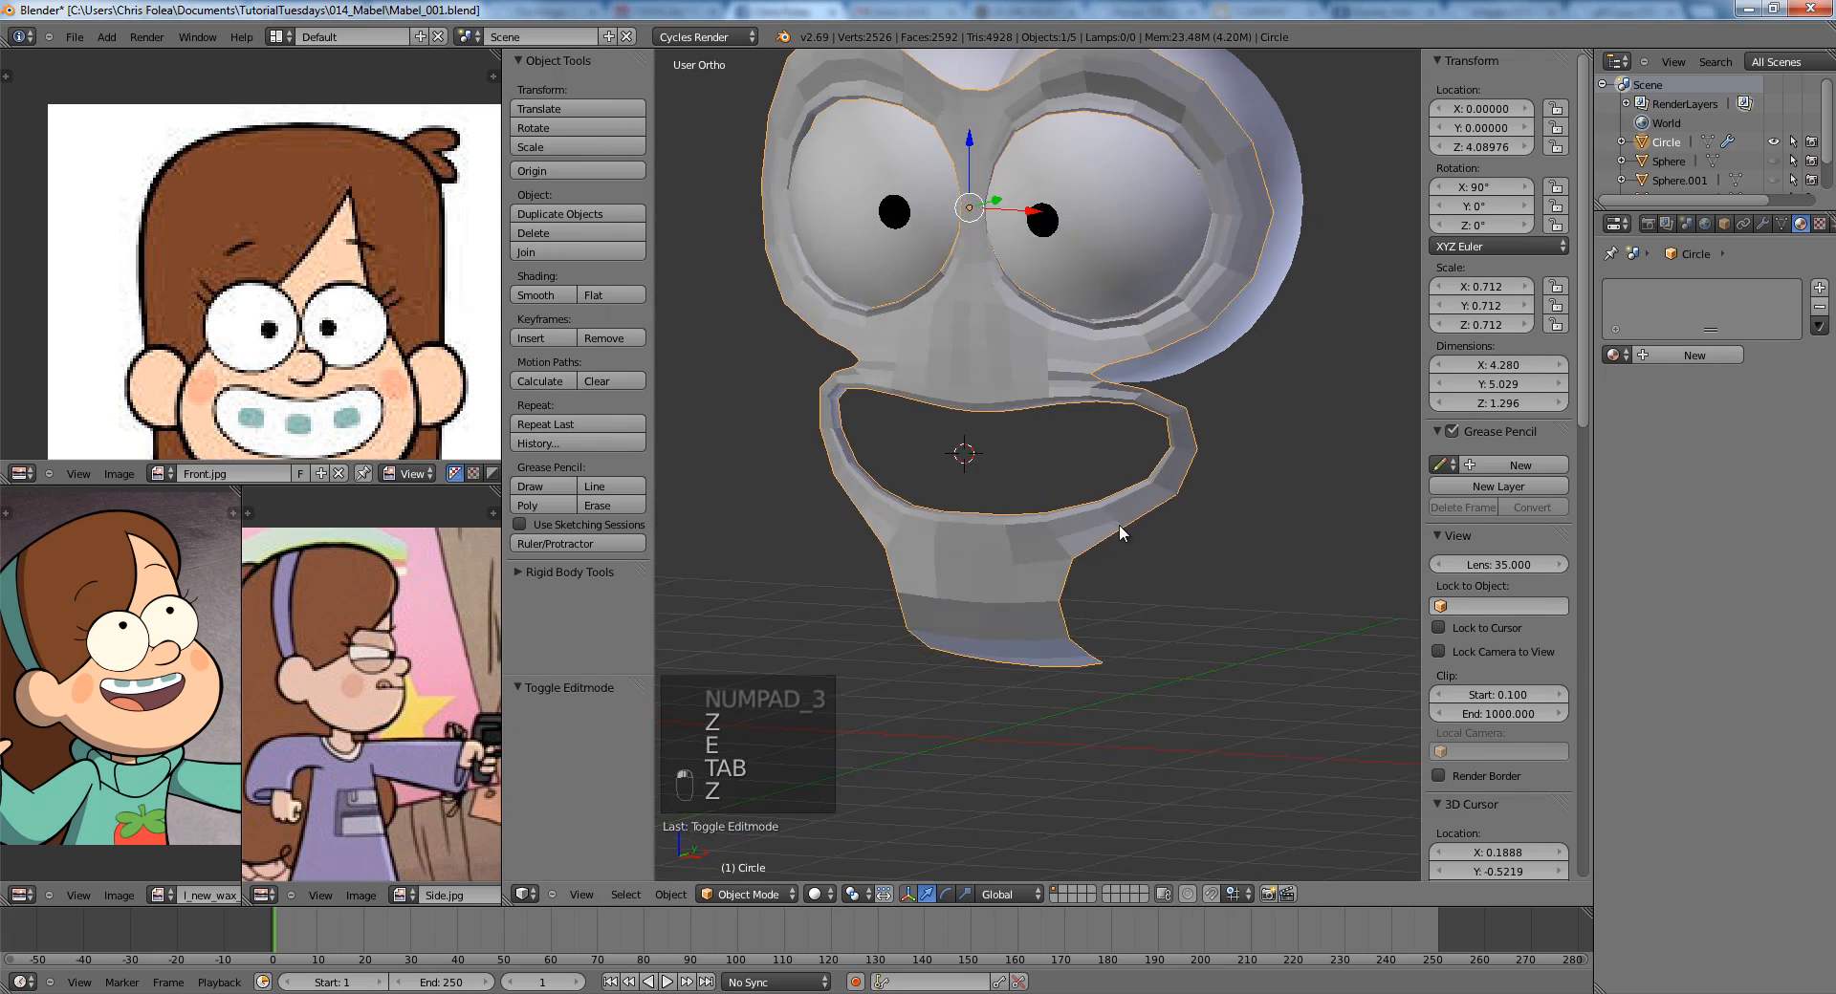
scroll(1118, 524, "down", 2)
key("KP_1")
scroll(1154, 519, "up", 2)
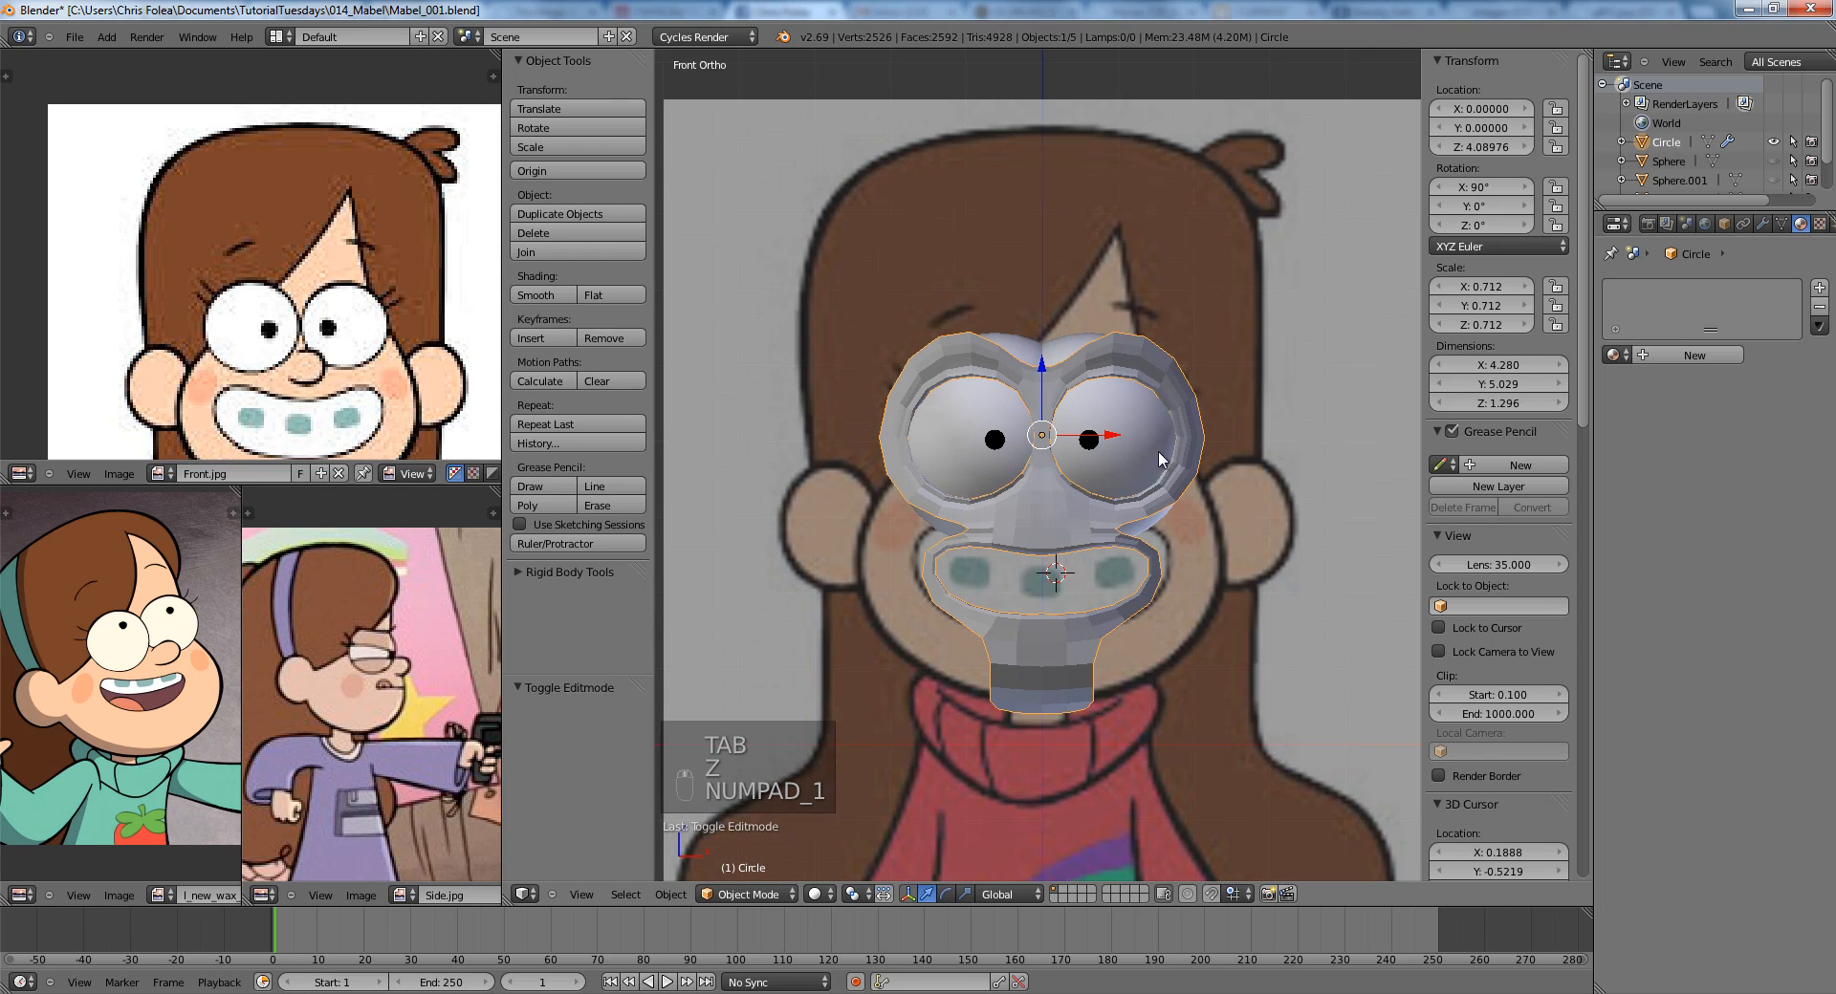
key("KP_3")
key("Tab")
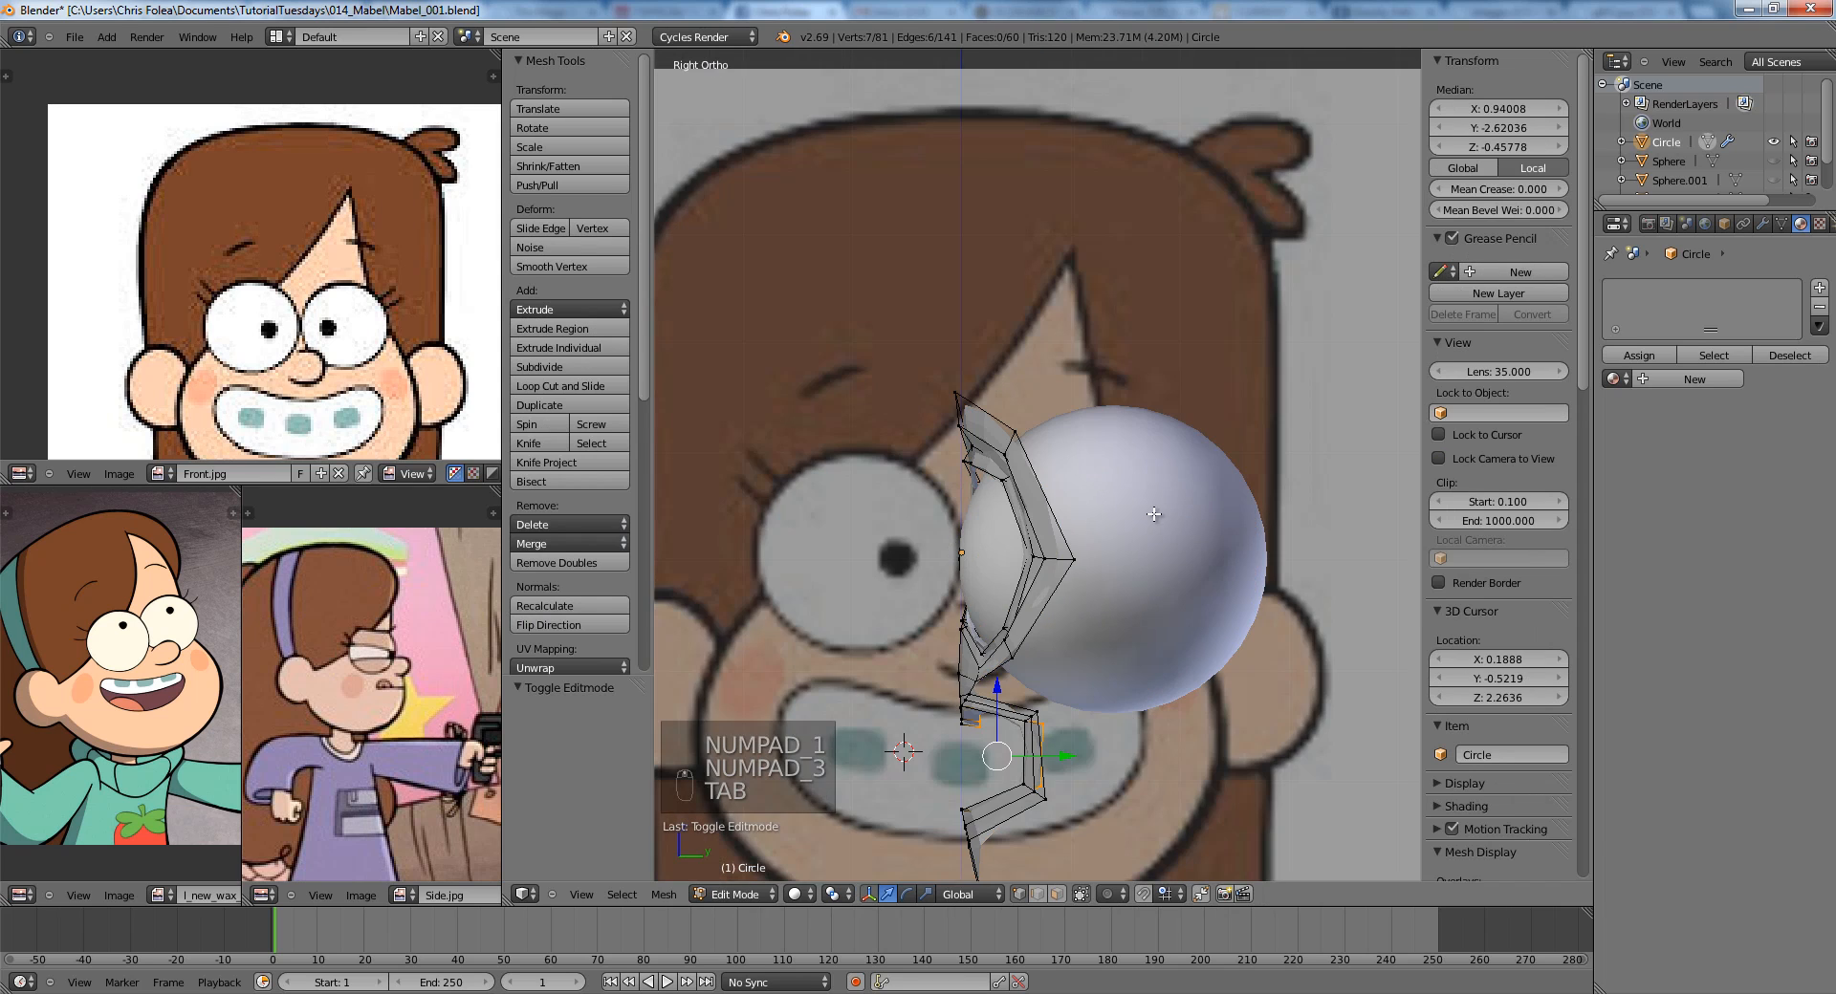
right_click(928, 657)
key("g")
right_click(931, 657)
Add two centred loop cuts across the outer side of the eye rim, one above and one below its midpoint.
middle_click_drag(1040, 601, 1097, 521)
key("ctrl+r")
left_click(1266, 441)
right_click(1265, 441)
key("ctrl+r")
left_click(1280, 582)
right_click(1281, 581)
Box-select the eye rim's lower outer cross-section in front view and move it -0.035 along X.
scroll(979, 574, "up", 2)
key("KP_1")
scroll(1098, 521, "up", 2)
key("a")
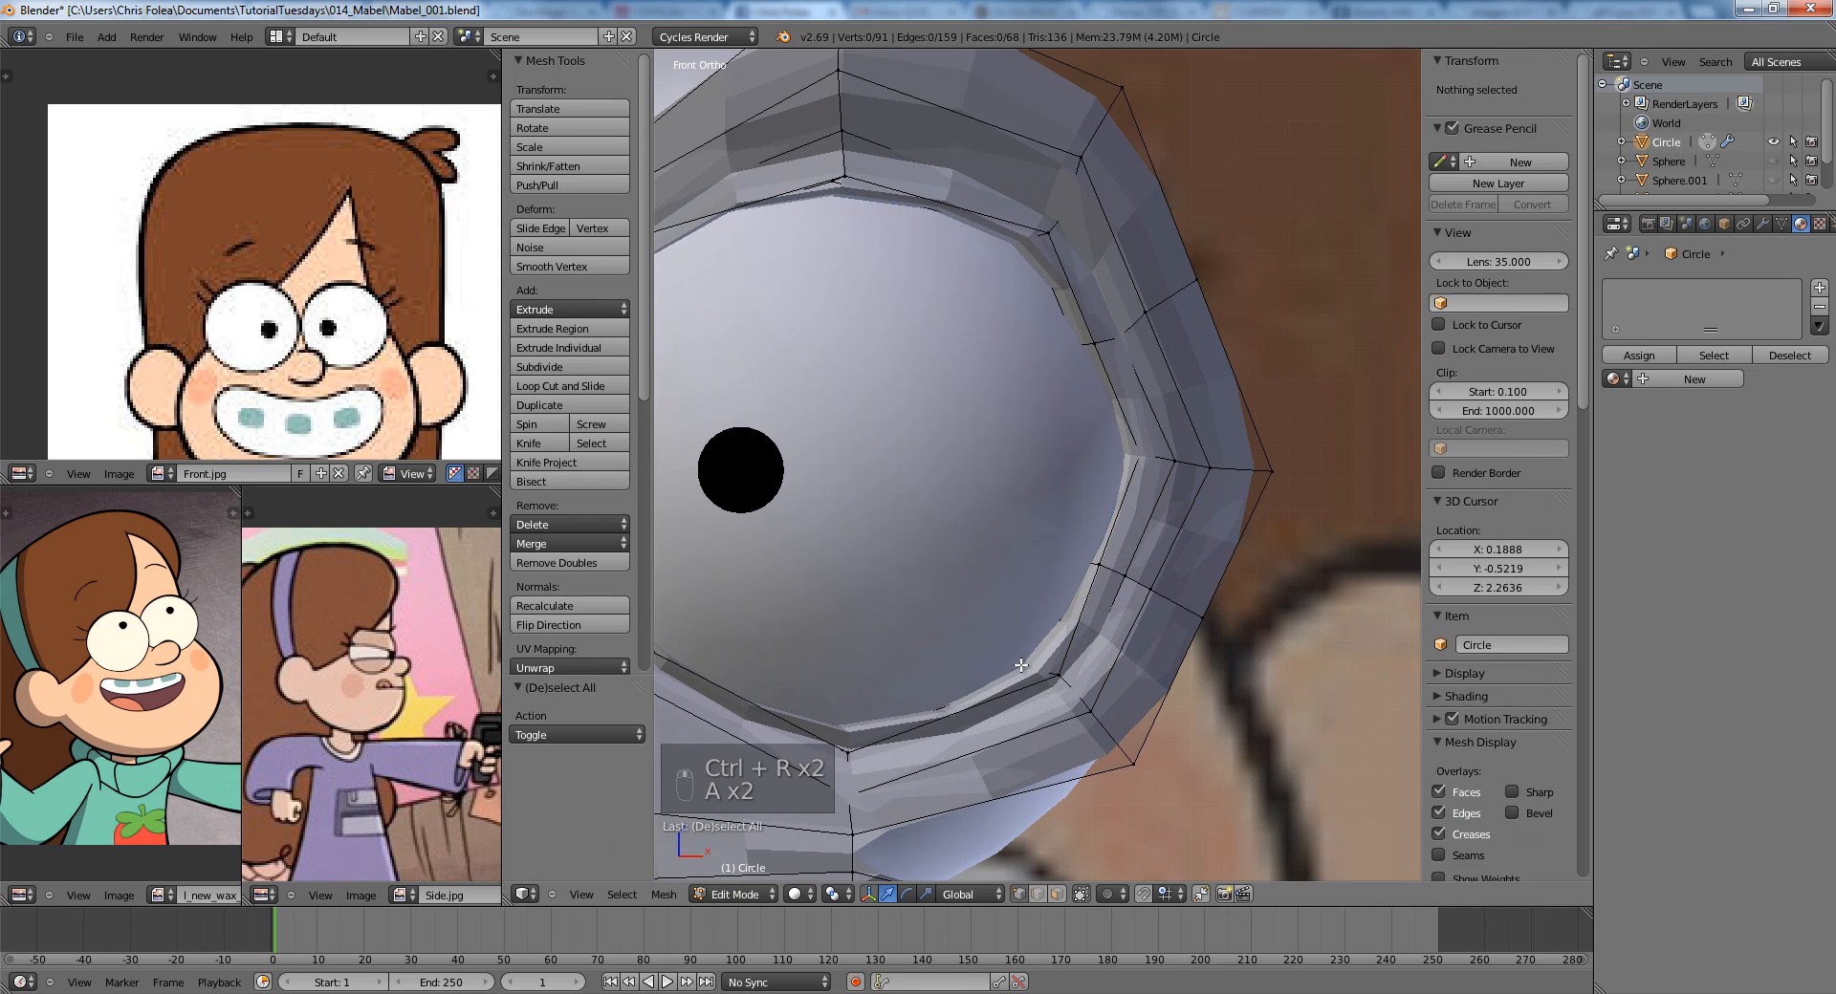
key("z")
key("b")
left_click_drag(990, 639, 1157, 797)
key("z")
key("g")
left_click(1141, 794)
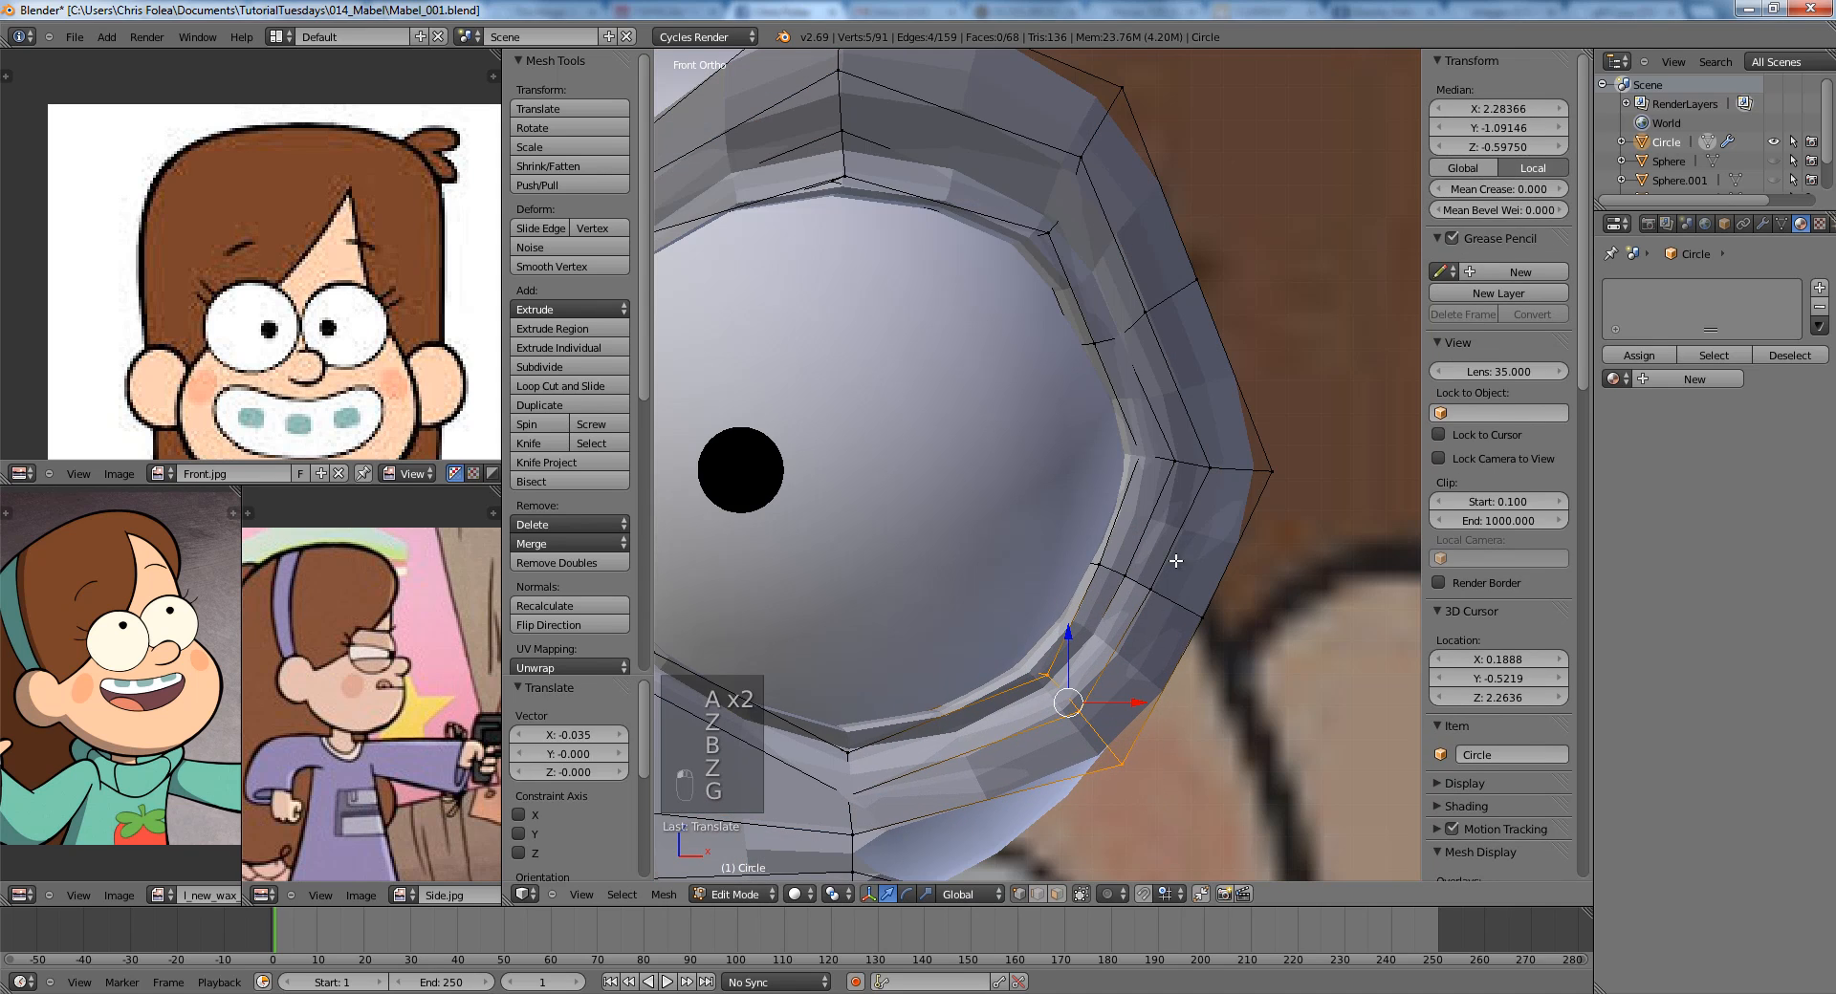
Move the new upper cross-section of the eye rim slightly outward and up, about 0.03 along X and 0.02 along Z.
key("a")
key("z")
key("b")
key("b")
left_click_drag(1066, 296, 1296, 401)
key("z")
key("g")
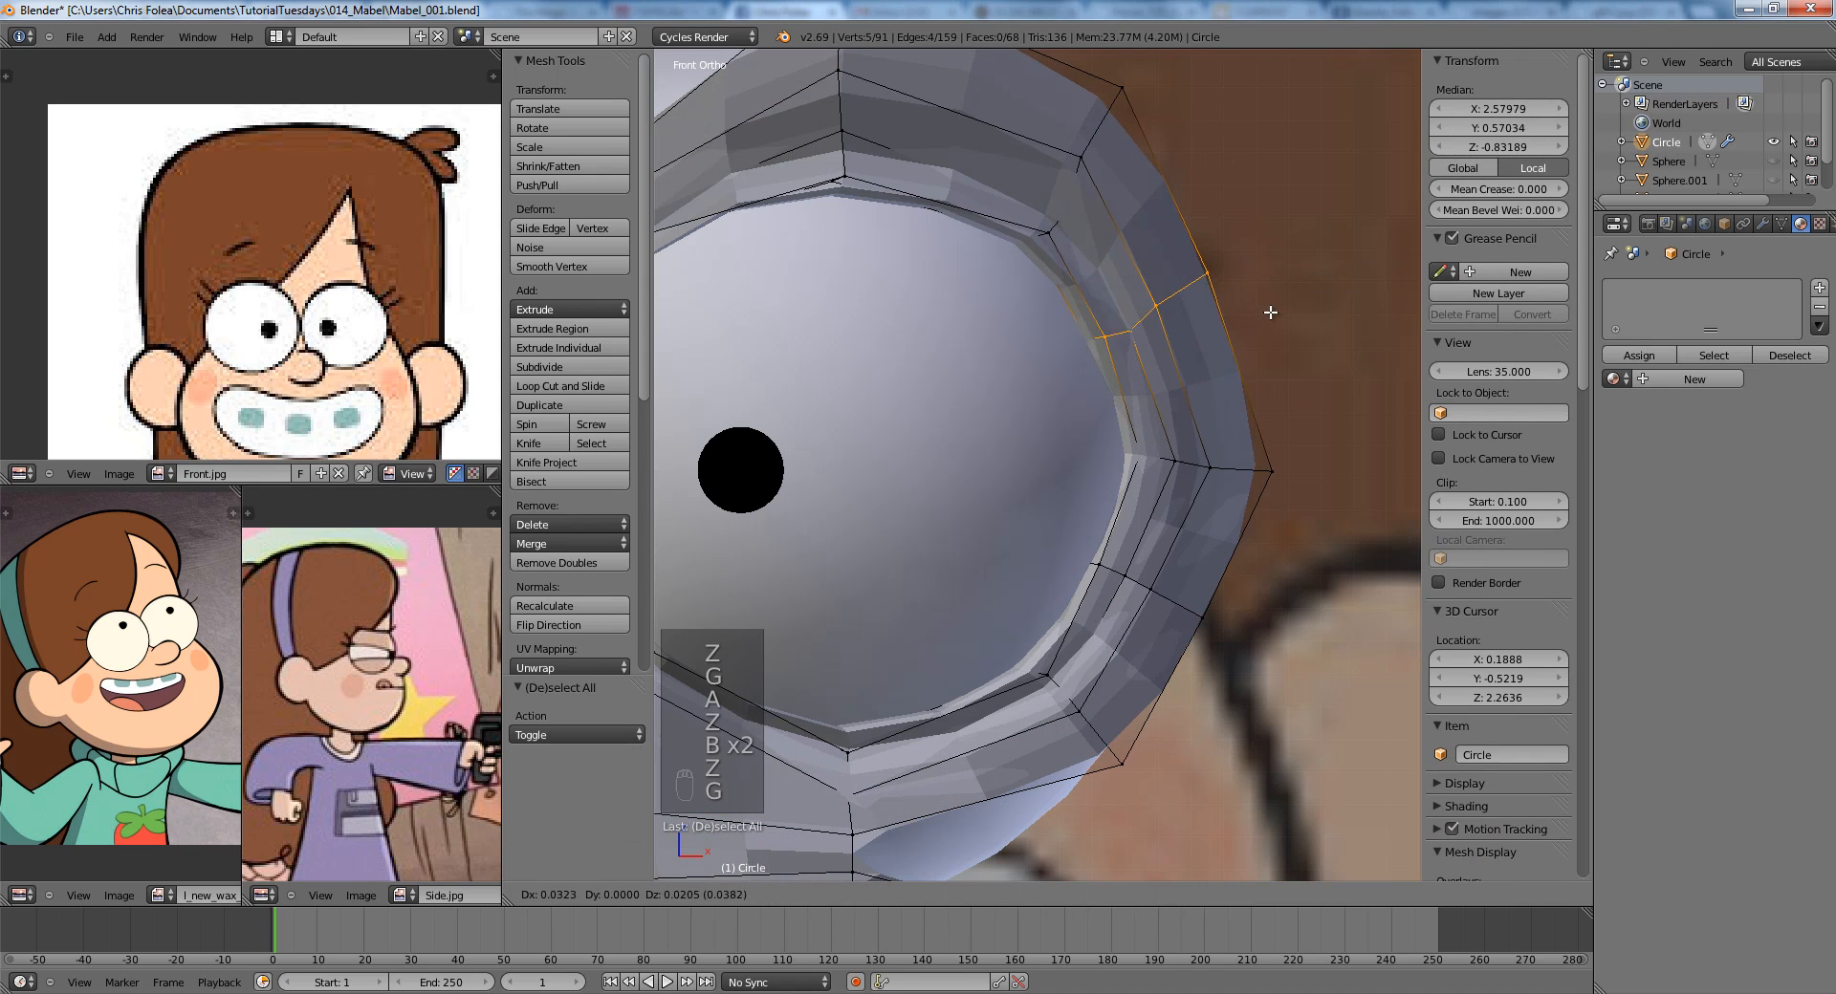
left_click(1278, 319)
Move the eye rim's outermost middle cross-section outward about 0.015 along X to round the contour.
key("a")
key("z")
key("b")
left_click_drag(1090, 423, 1333, 536)
key("z")
key("g")
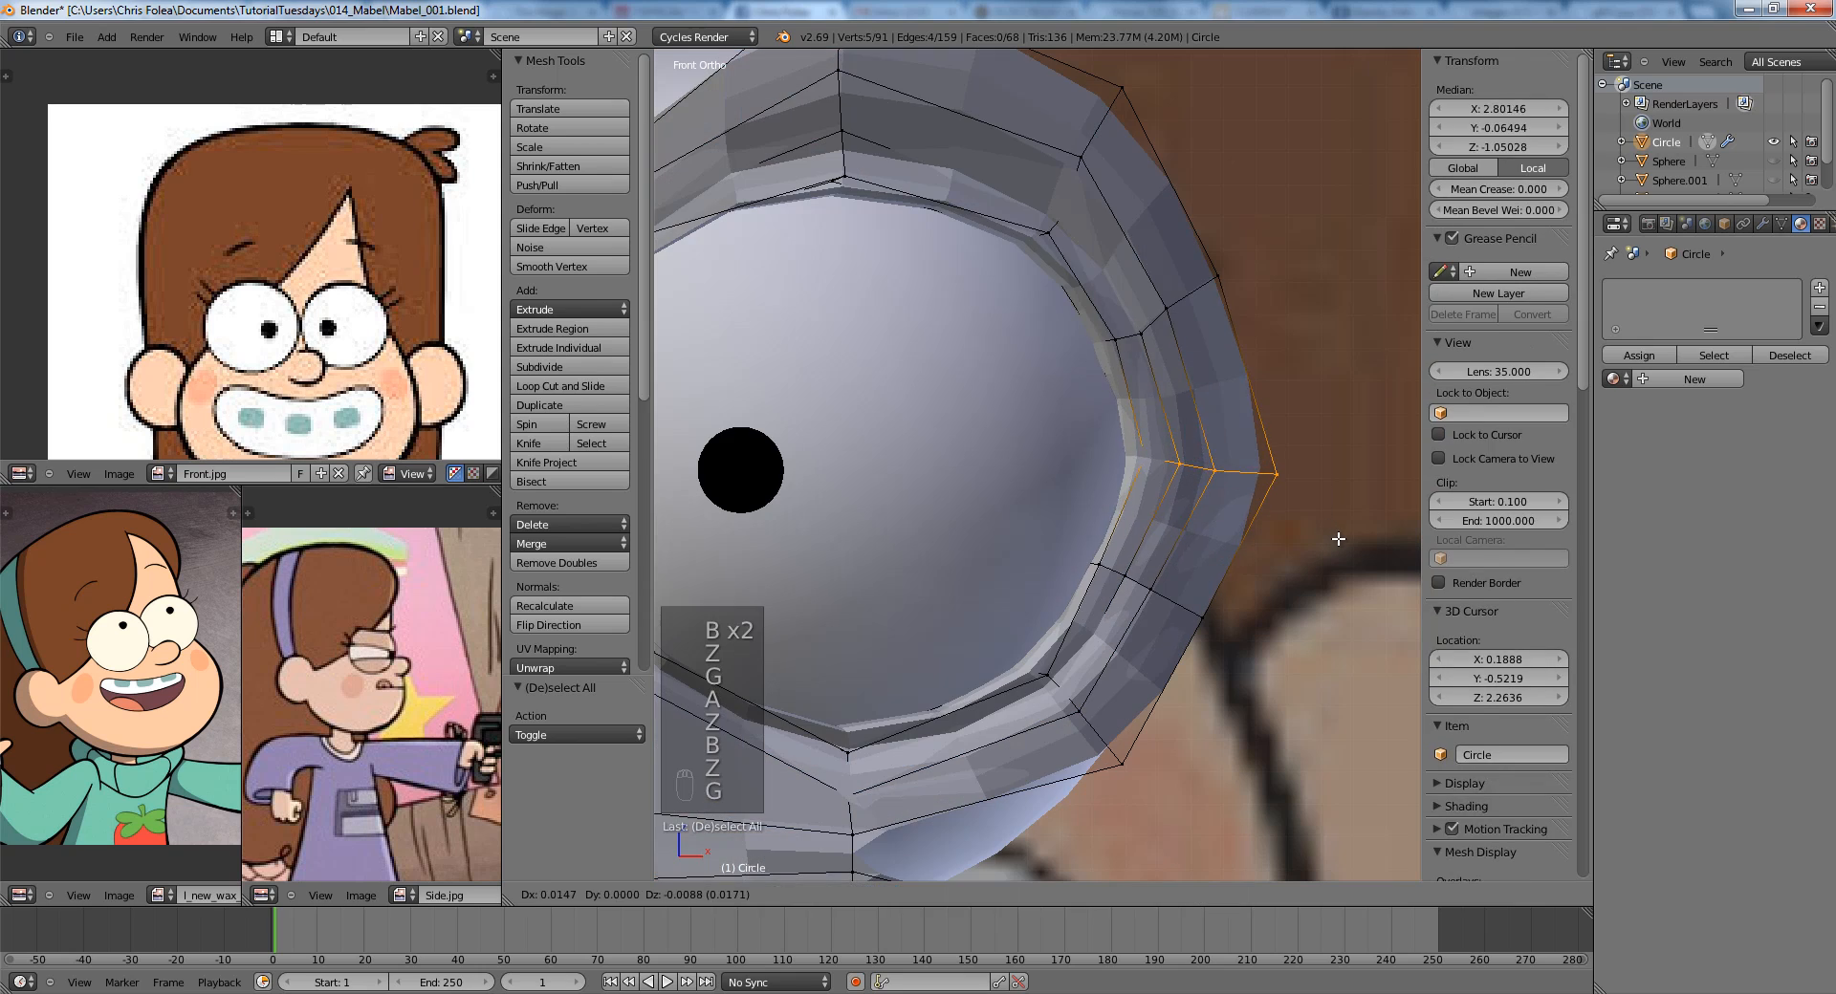
left_click(1336, 539)
Move the new lower cross-section of the eye rim outward and down, about 0.035 along X and -0.026 along Z.
key("a")
key("z")
key("b")
left_click_drag(1029, 524, 1230, 622)
key("z")
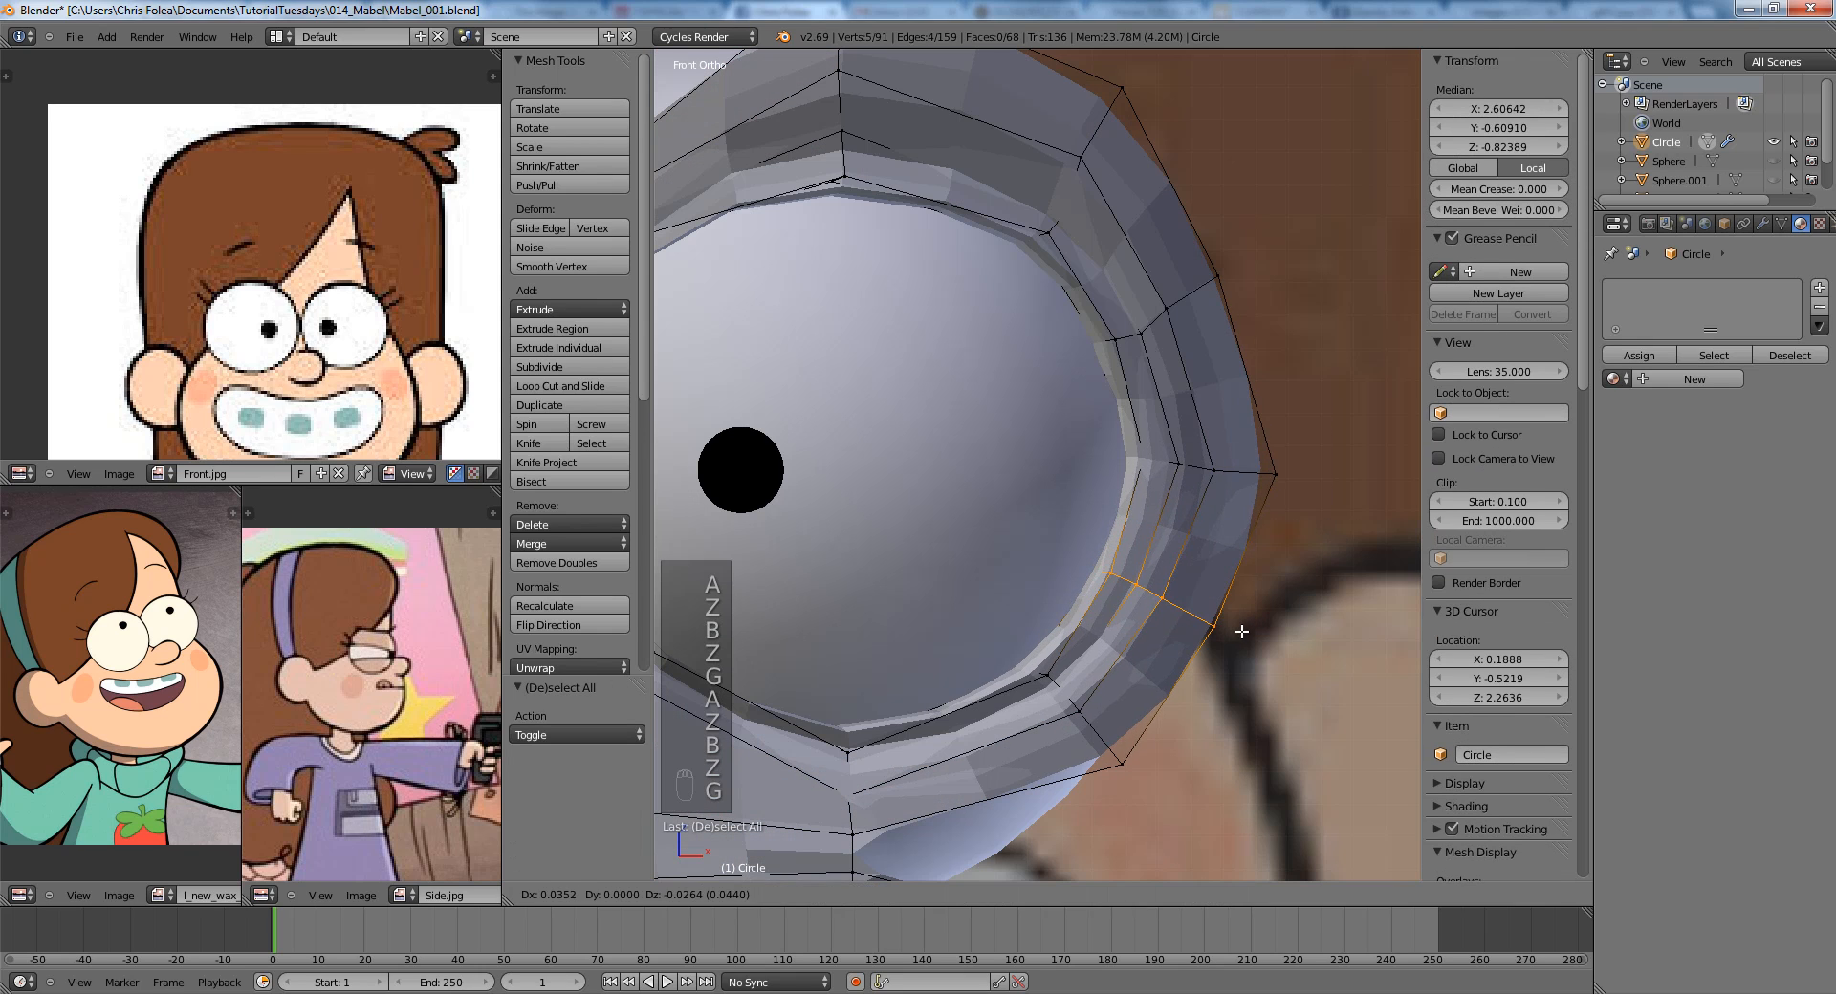
left_click(1241, 632)
scroll(1239, 626, "down", 8)
key("Tab")
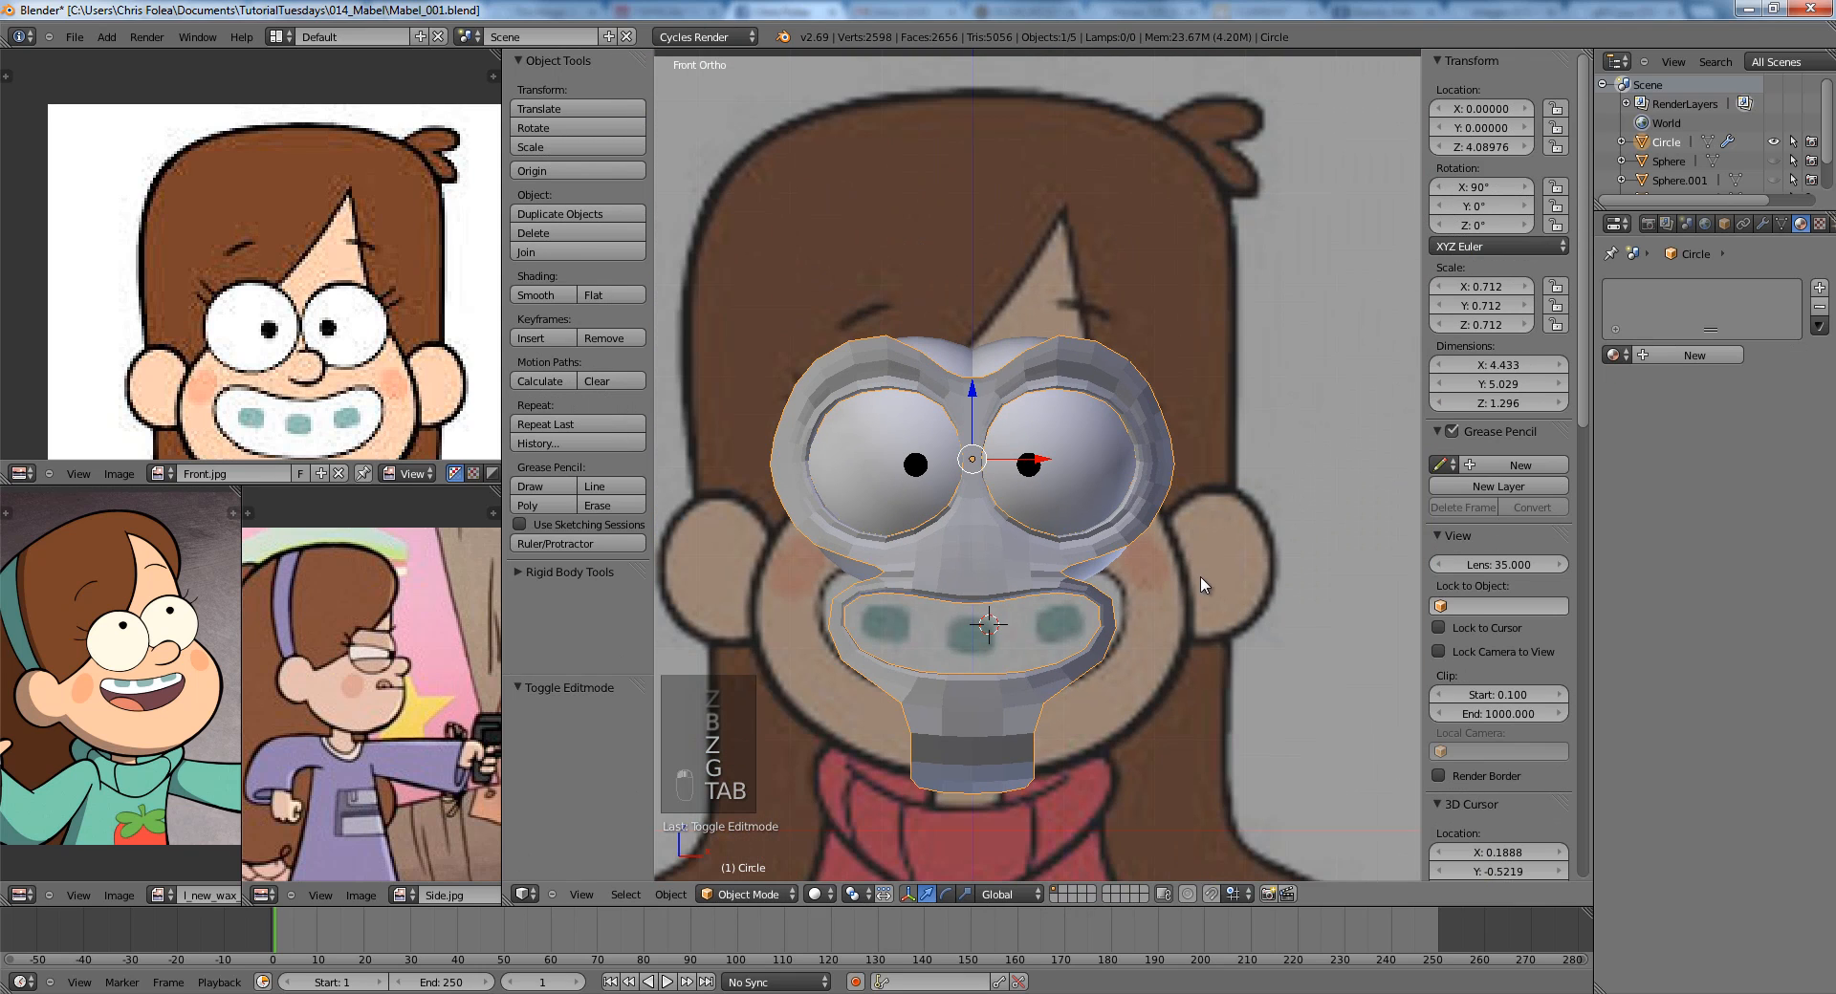
Move the lower outer eye-rim vertices back and down over the eyeball in the right side view.
key("Tab")
scroll(994, 531, "up", 4)
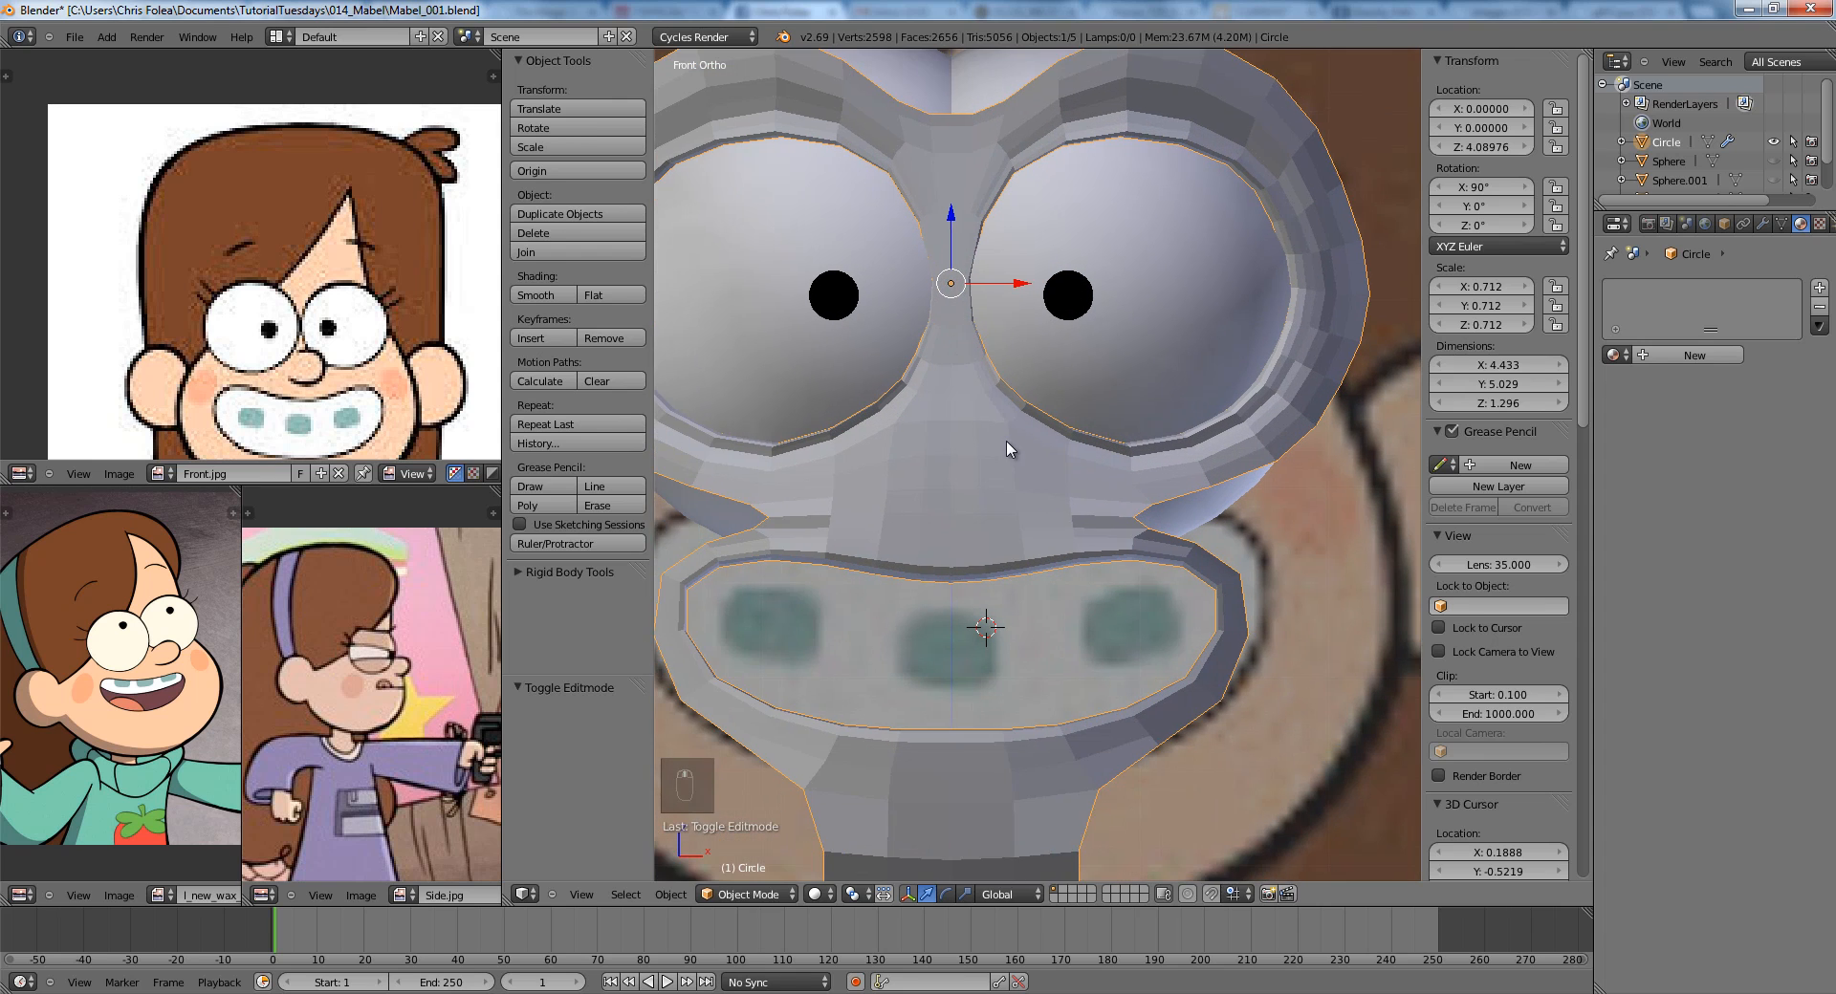
middle_click_drag(1328, 551, 968, 544, "shift")
right_click(1075, 522)
key("KP_3")
scroll(961, 564, "up", 4)
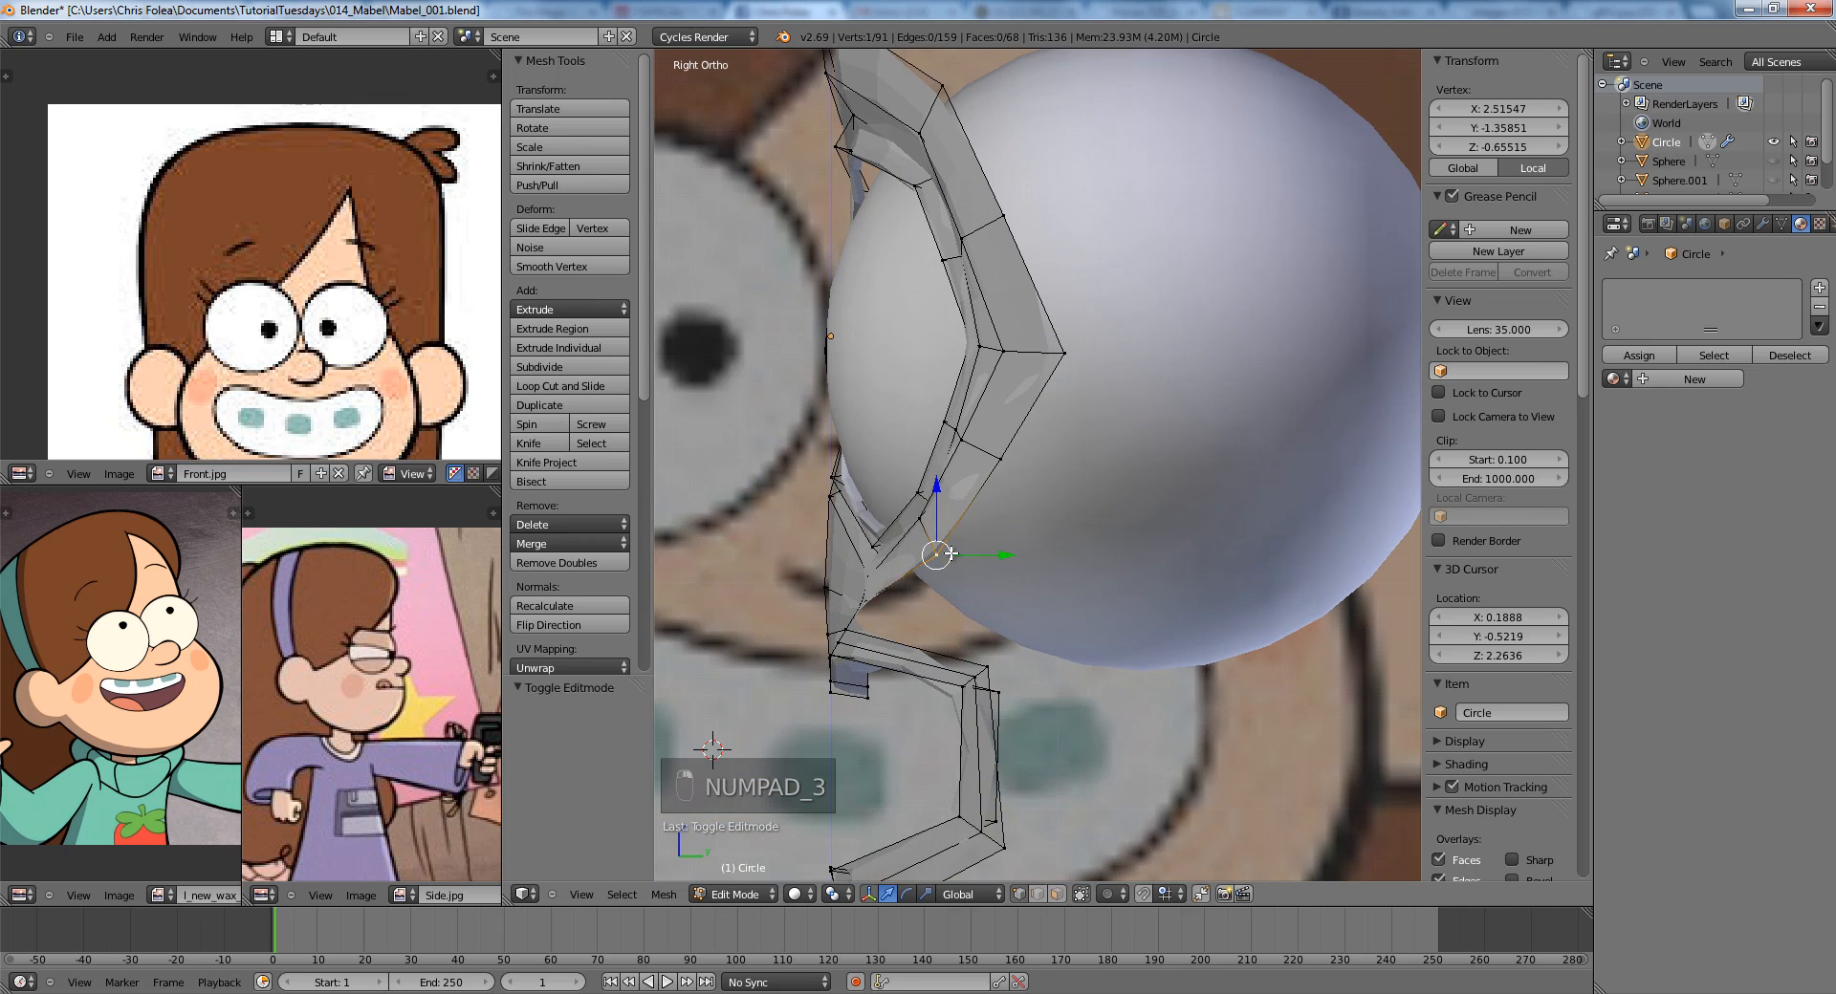
key("g")
left_click(985, 587)
key("g")
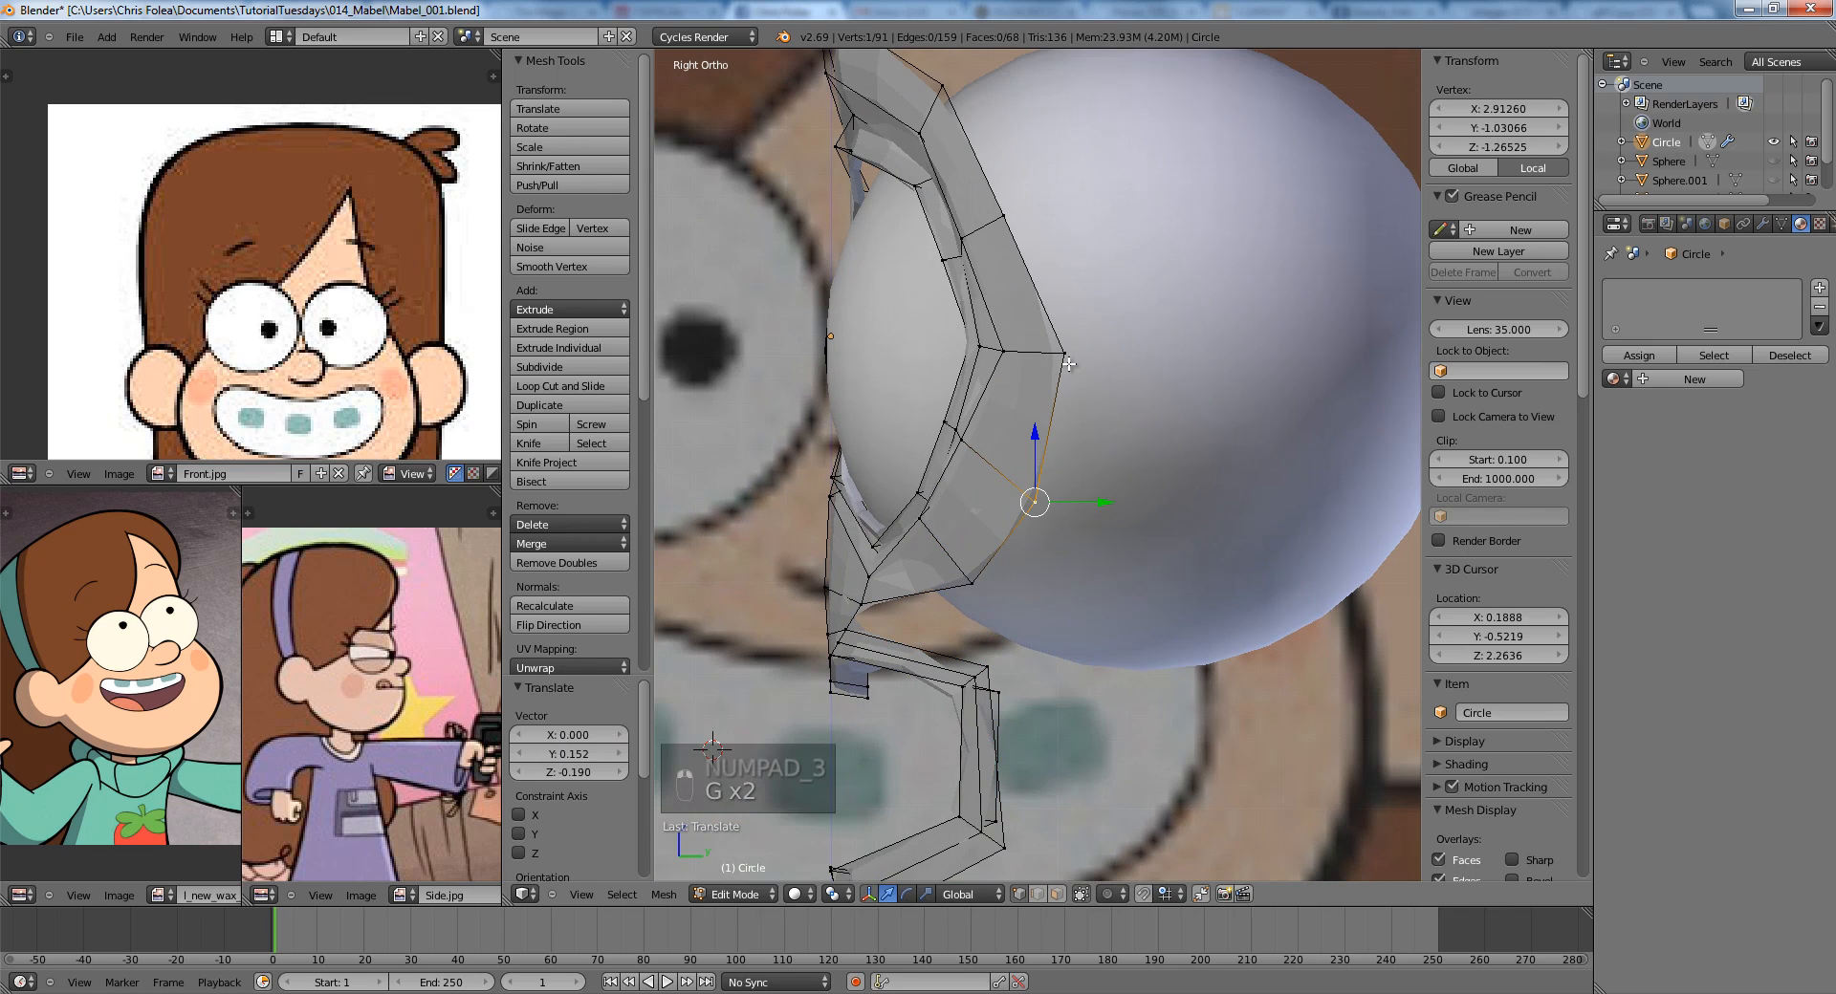
Move the middle and upper outer eye-rim vertices backward in the right side view to round the rim's profile.
left_click(1047, 192)
key("g")
left_click(1069, 196)
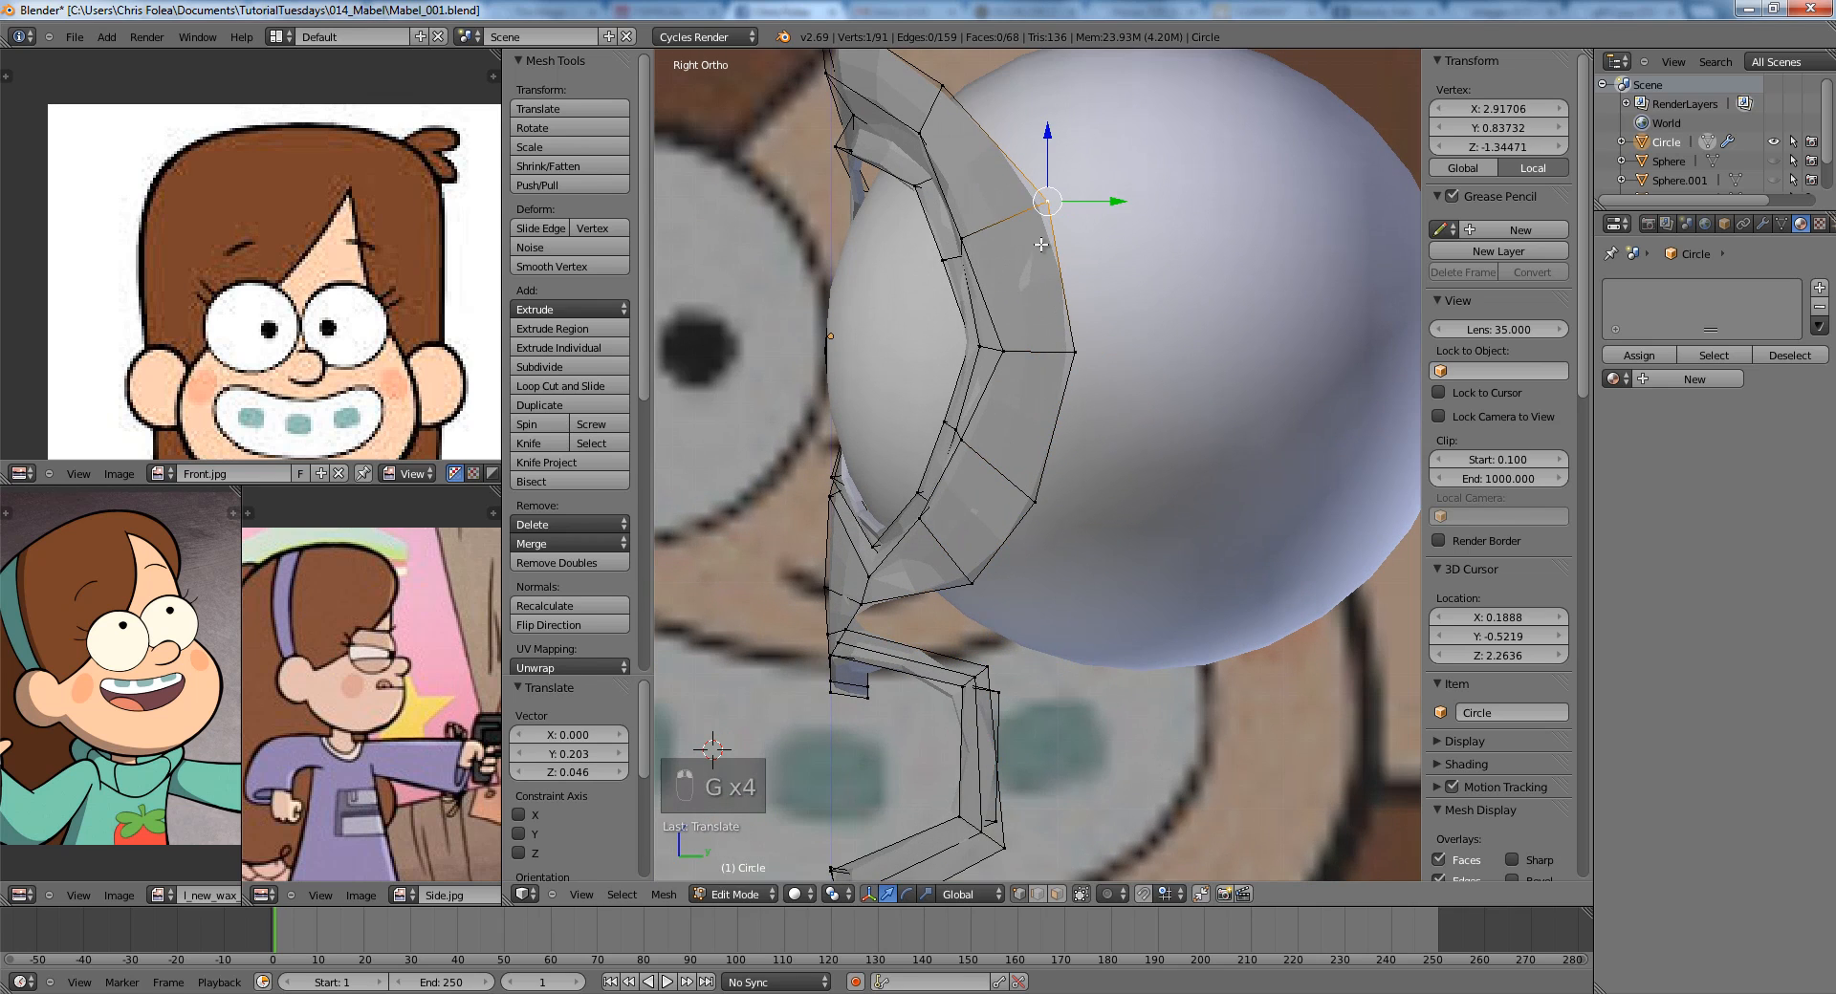
middle_click_drag(1069, 196, 1094, 470, "shift")
right_click(981, 359)
key("g")
scroll(1010, 386, "down", 4)
key("Tab")
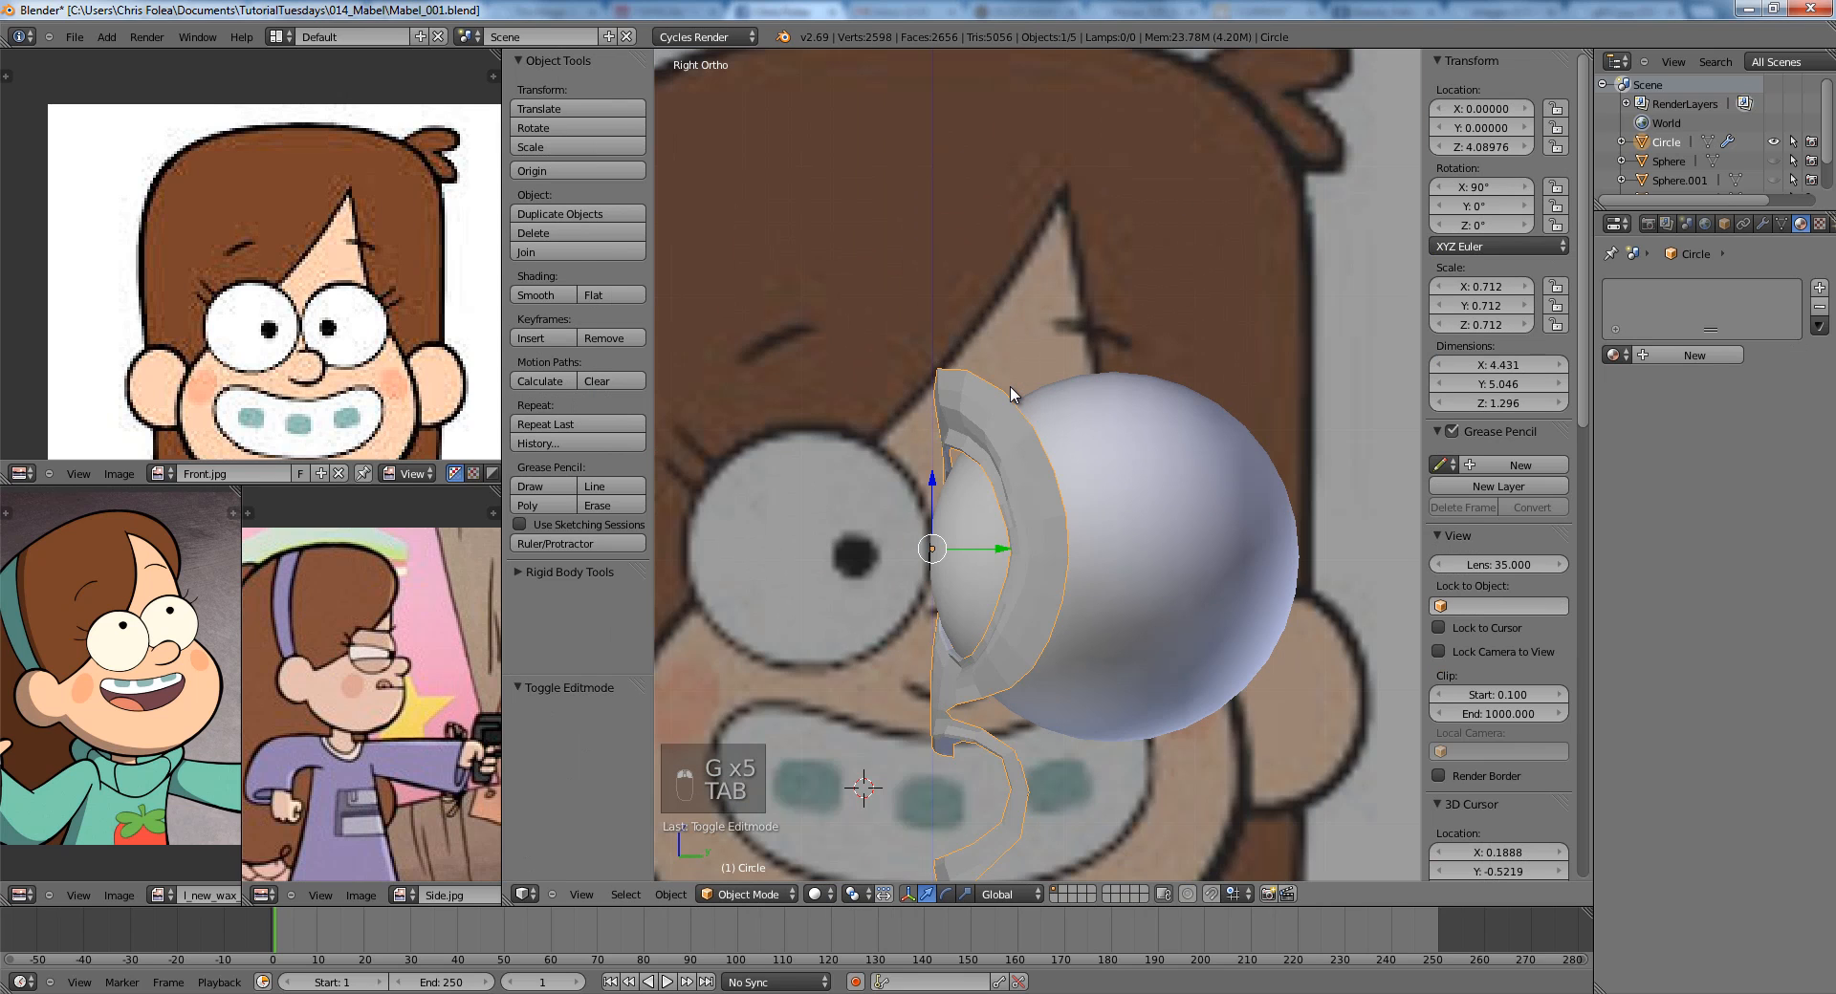
Examine the eyes and nose in the front reference image up close and compare them with the face model.
key("KP_1")
scroll(324, 239, "up", 5)
middle_click_drag(309, 235, 250, 116)
scroll(250, 116, "up", 2)
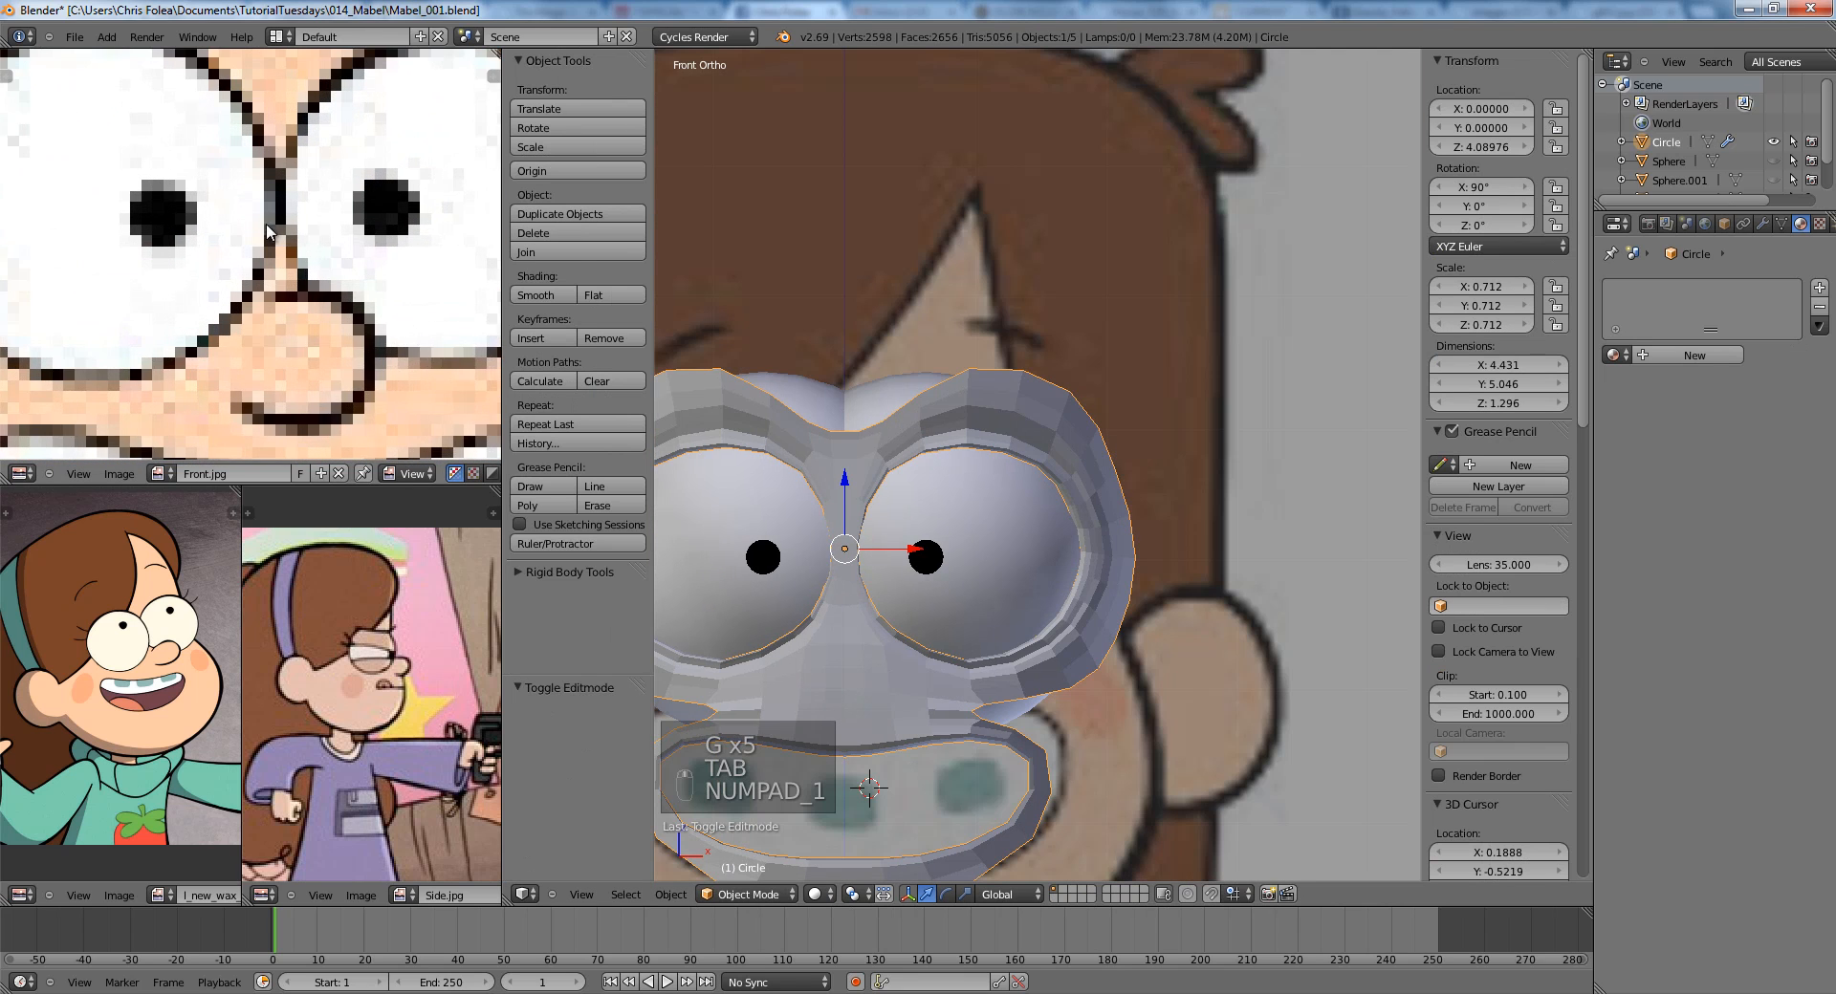
scroll(142, 189, "down", 1)
middle_click_drag(141, 190, 191, 254)
scroll(1023, 435, "down", 1)
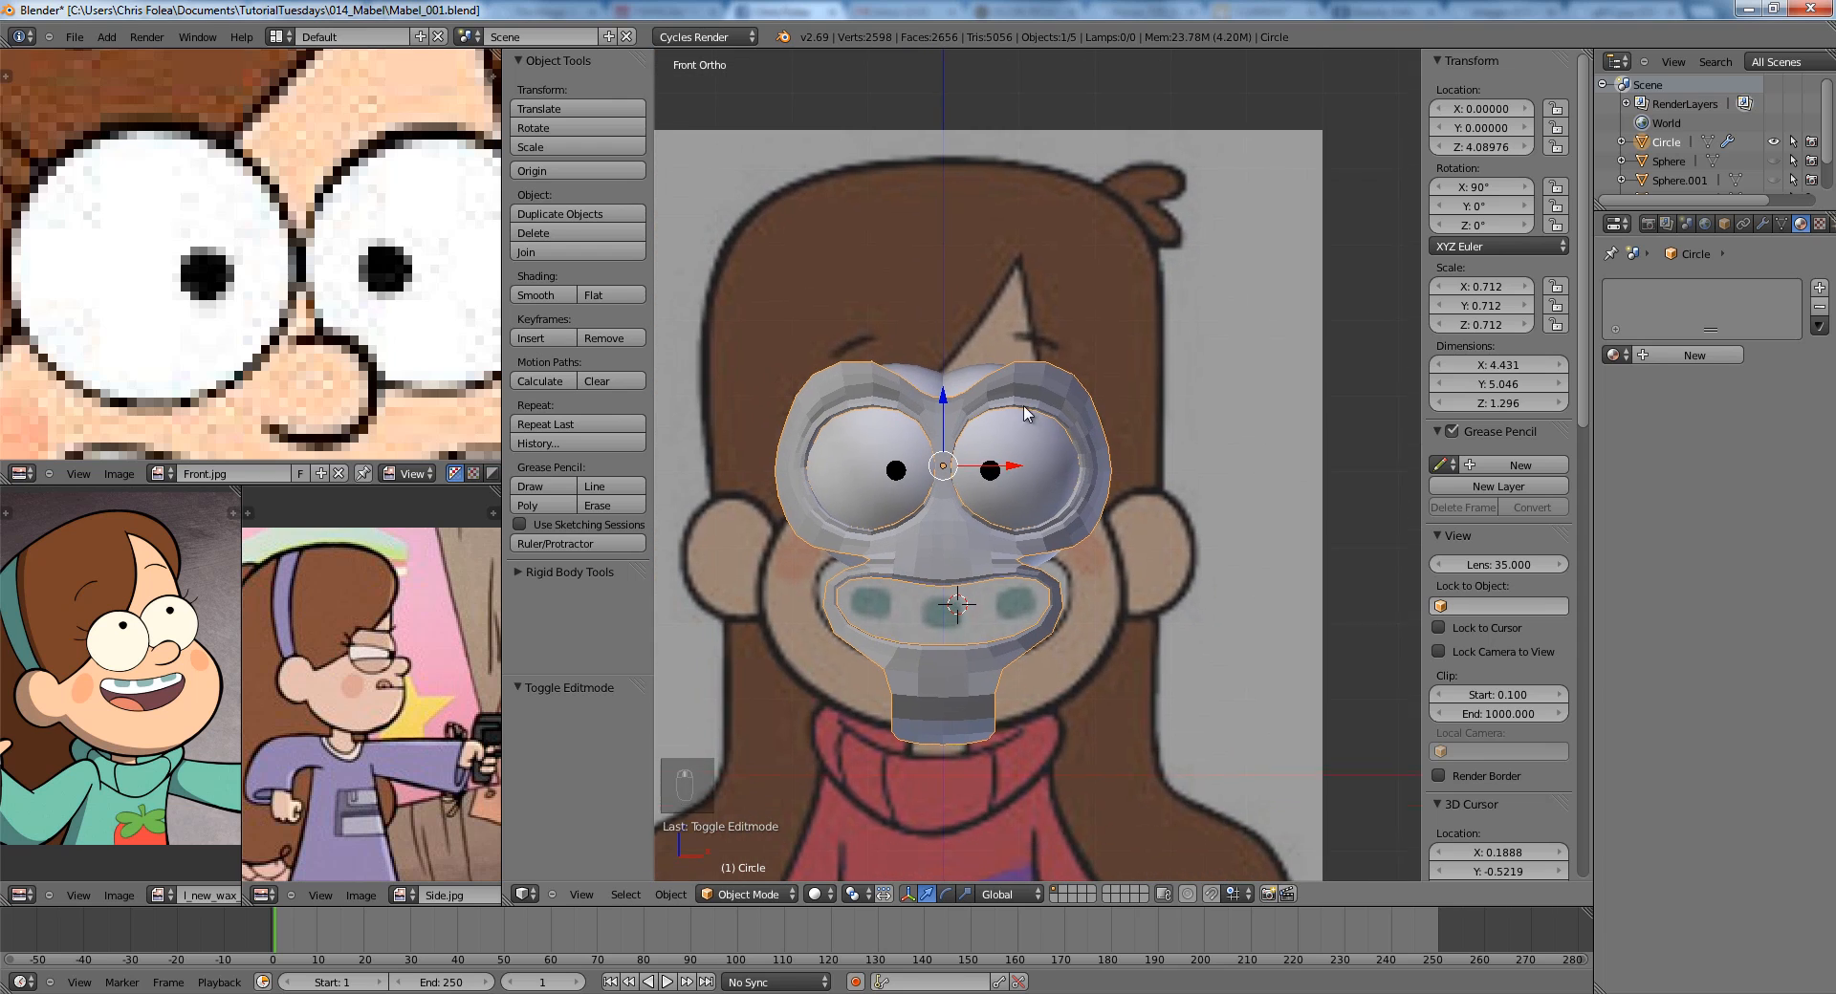
Fill the gap between the lower outer eye rim and the upper mouth corner with a face.
key("Tab")
scroll(1049, 516, "up", 2)
scroll(1049, 516, "up", 1)
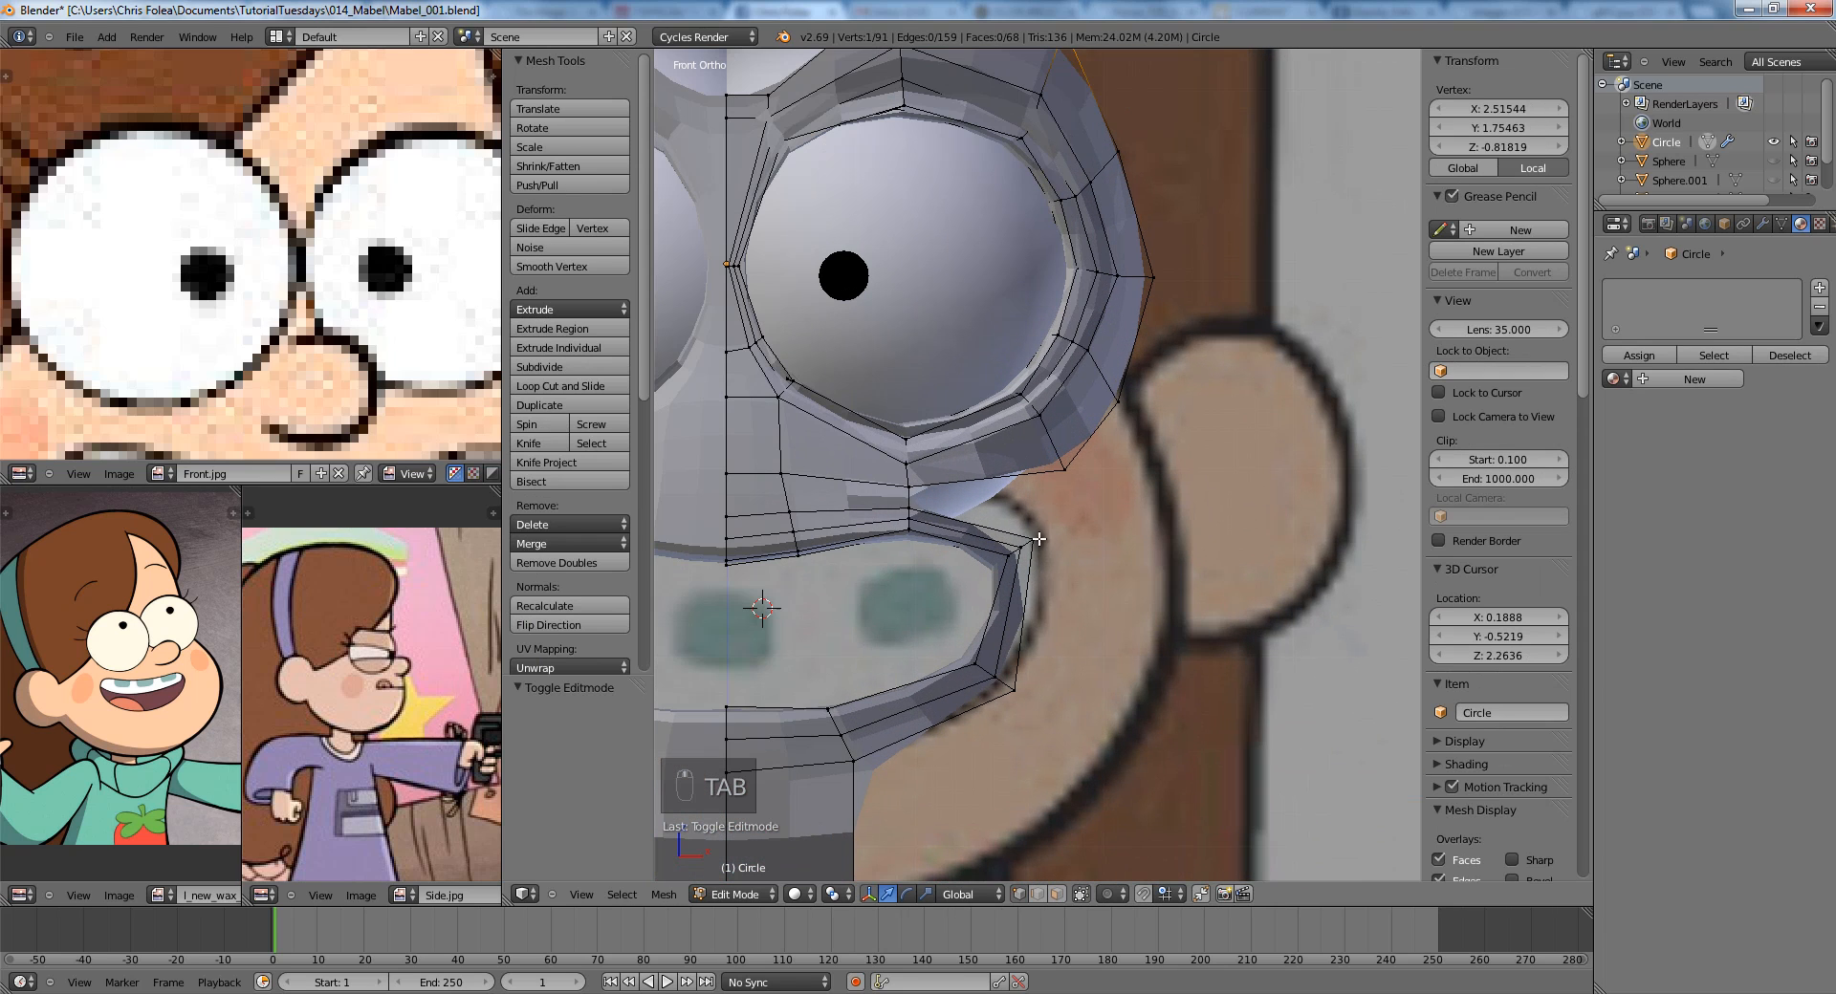
key("f")
key("a")
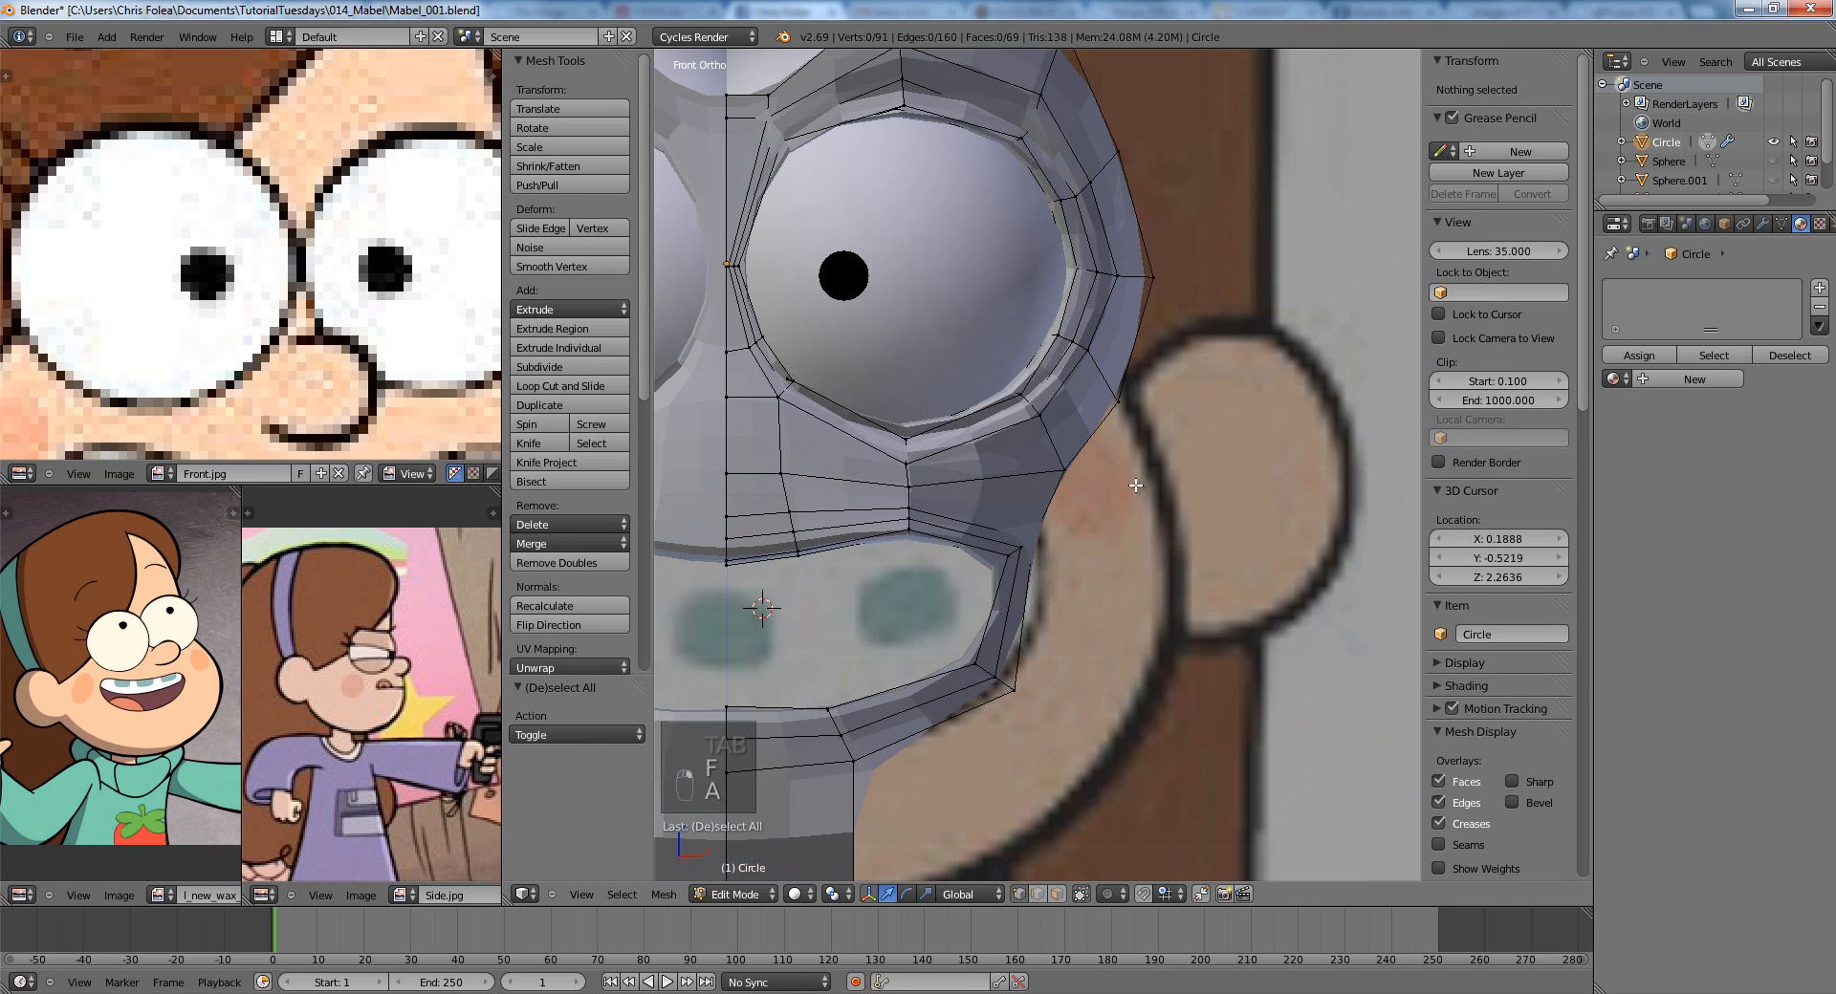
Slide the upper mouth-corner vertex toward the eye rim by a factor of 0.235 in the right side view.
key("KP_3")
scroll(1151, 479, "up", 1)
key("z")
key("z")
right_click(1014, 580)
key("g")
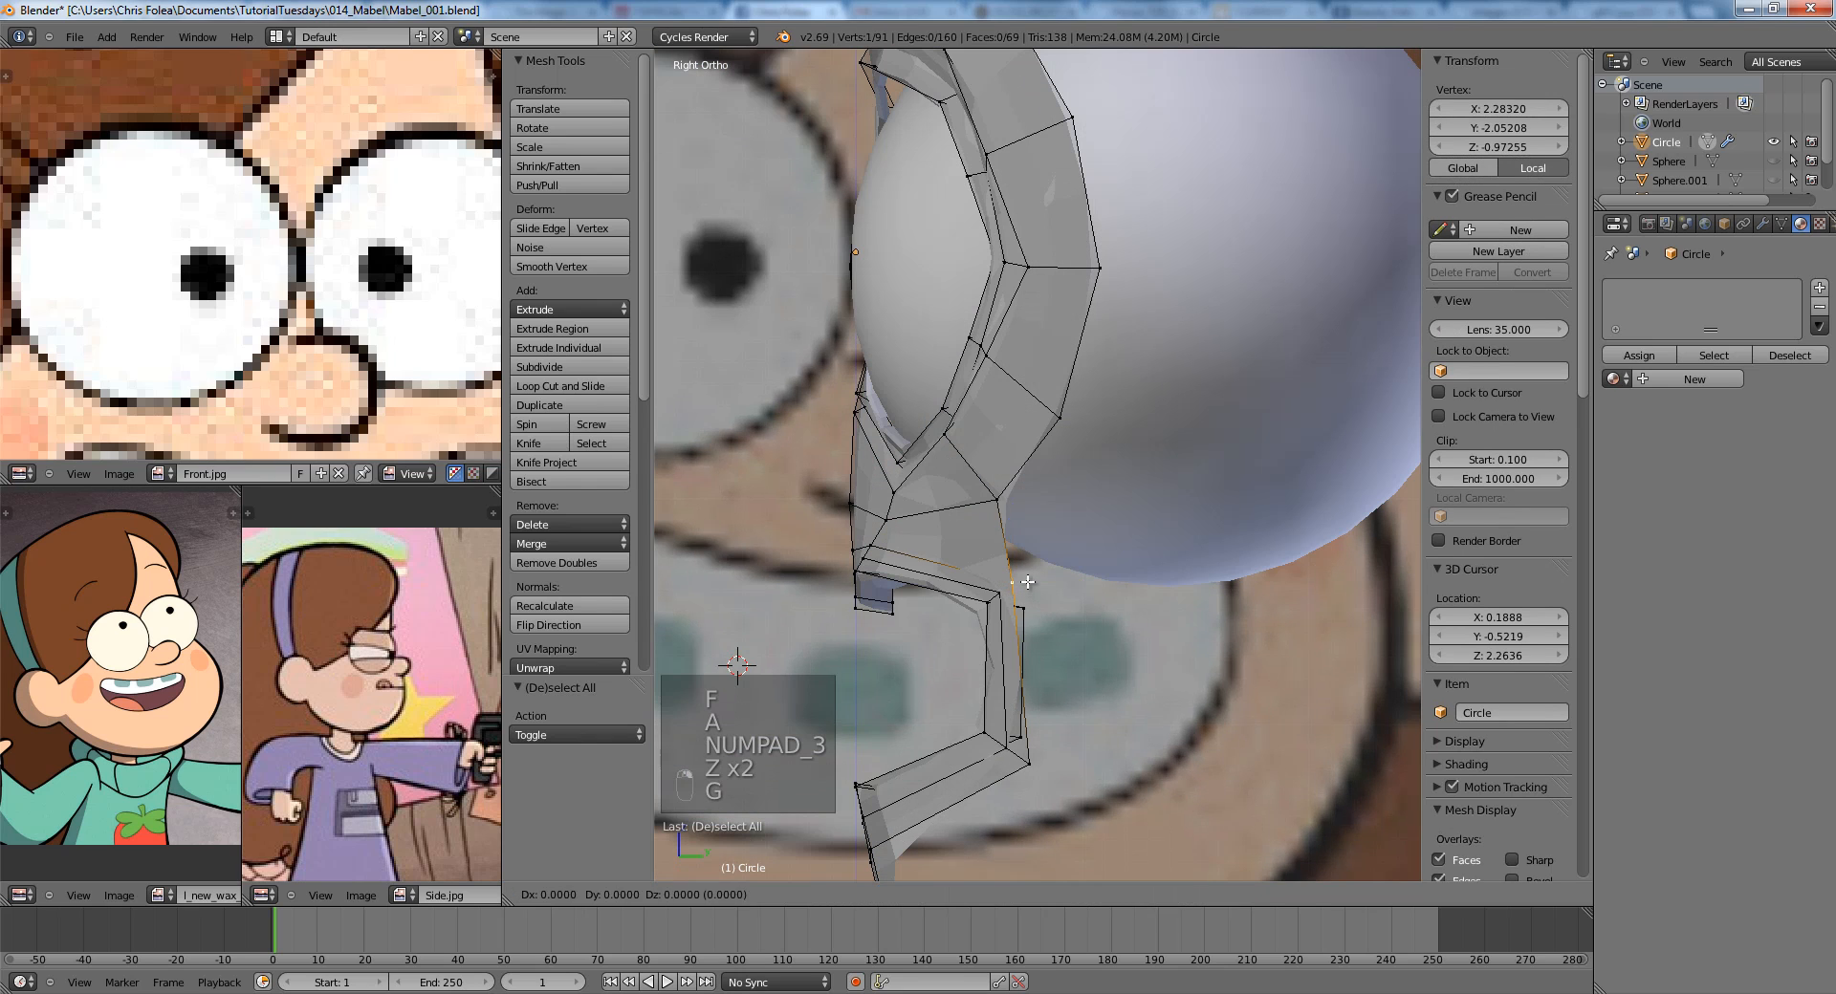
left_click(1022, 551)
key("g")
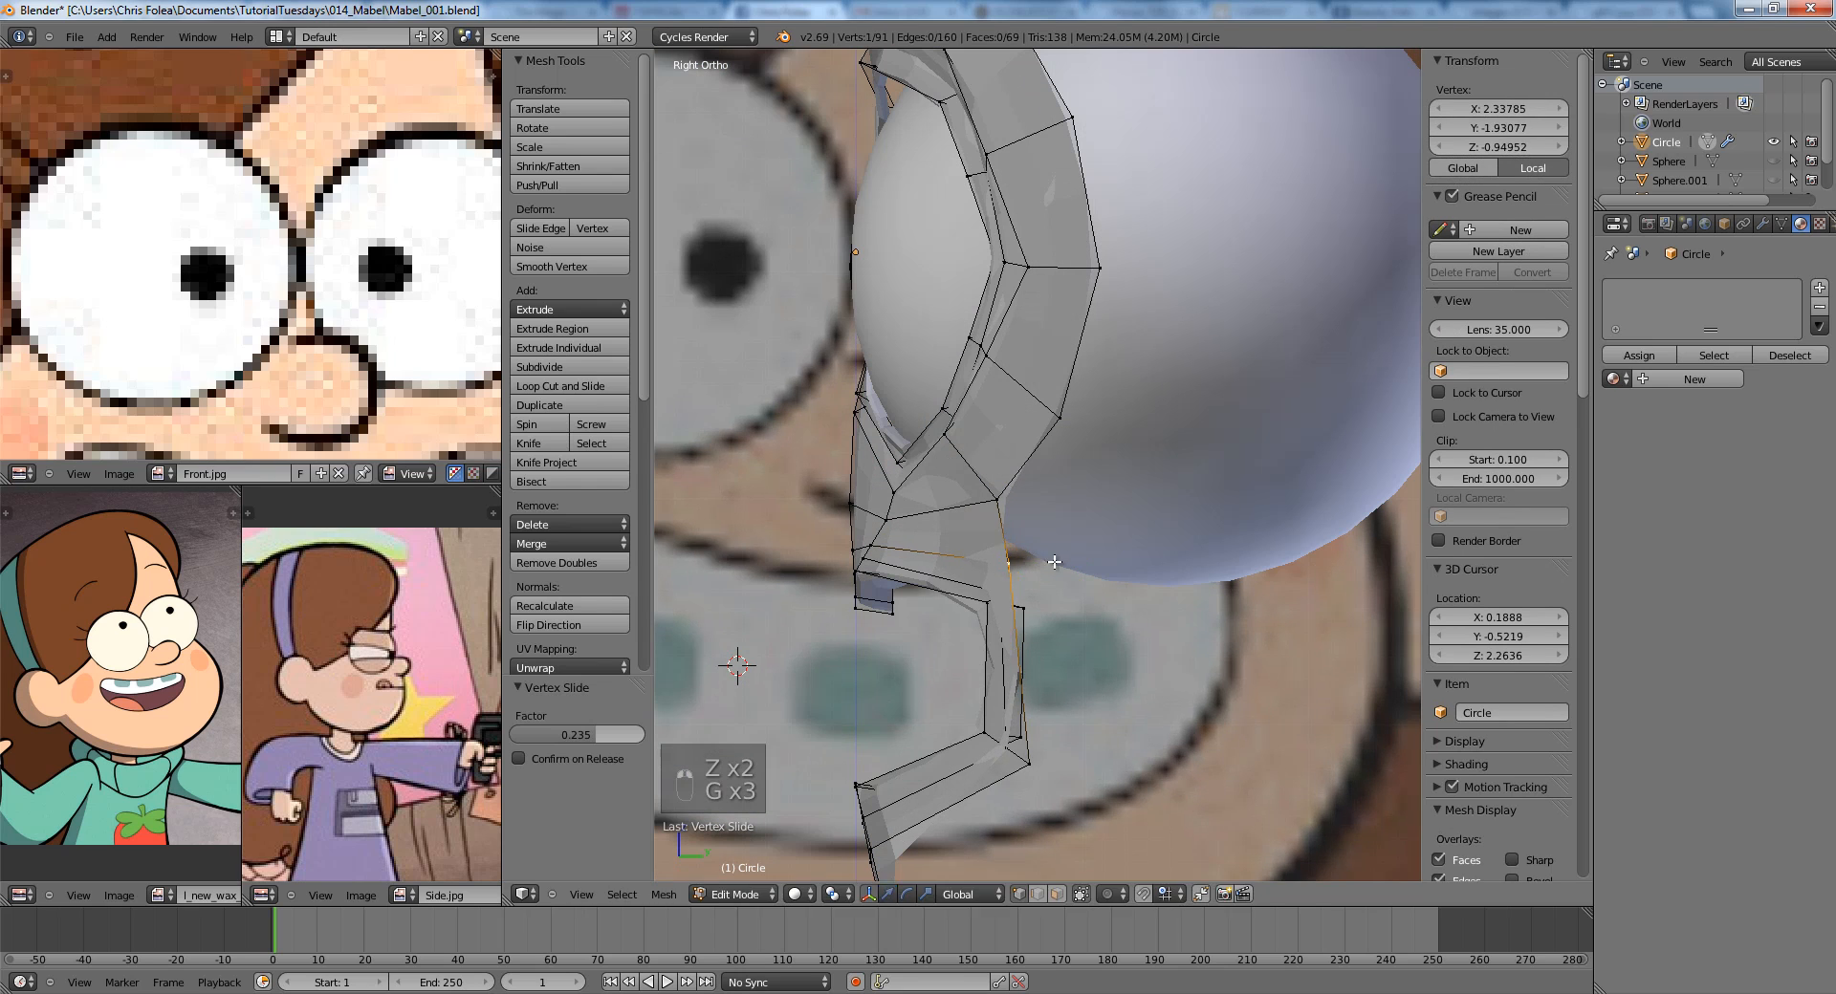
key("Tab")
scroll(1407, 421, "down", 5)
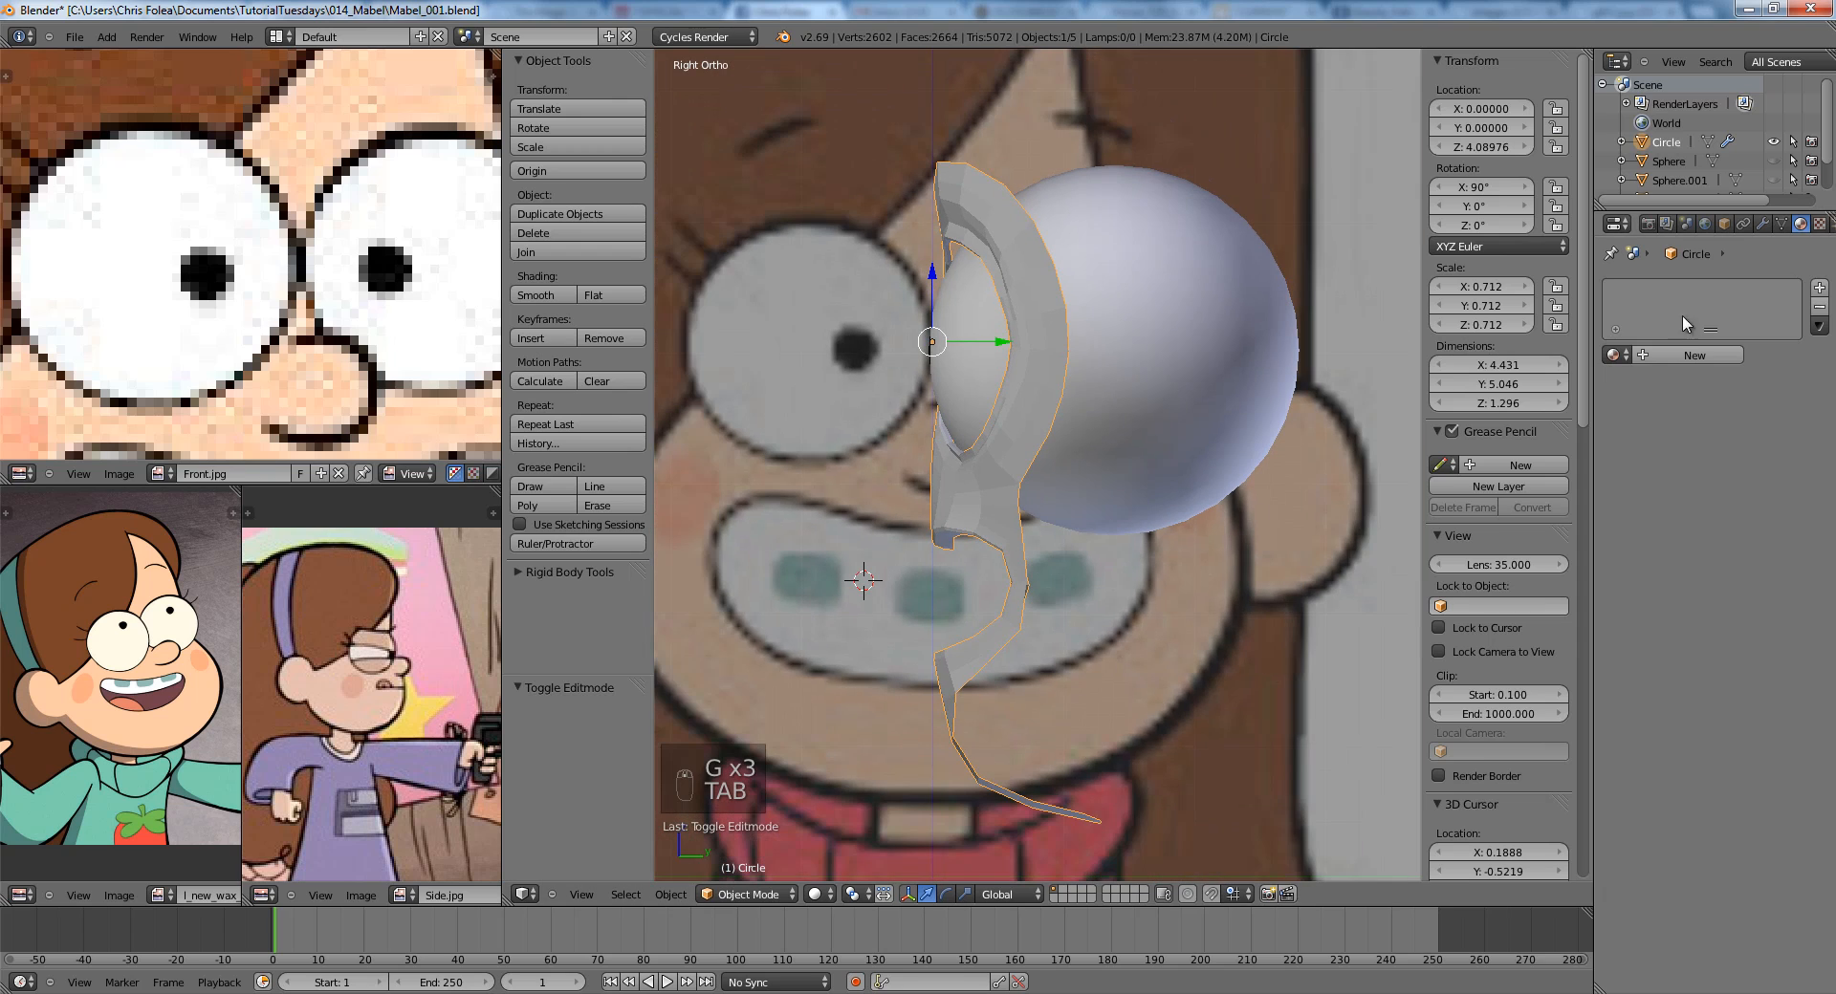
Turn the Subdivision Surface modifier's Edit Mode display off and back on to examine the unsmoothed face mesh.
left_click(1763, 223)
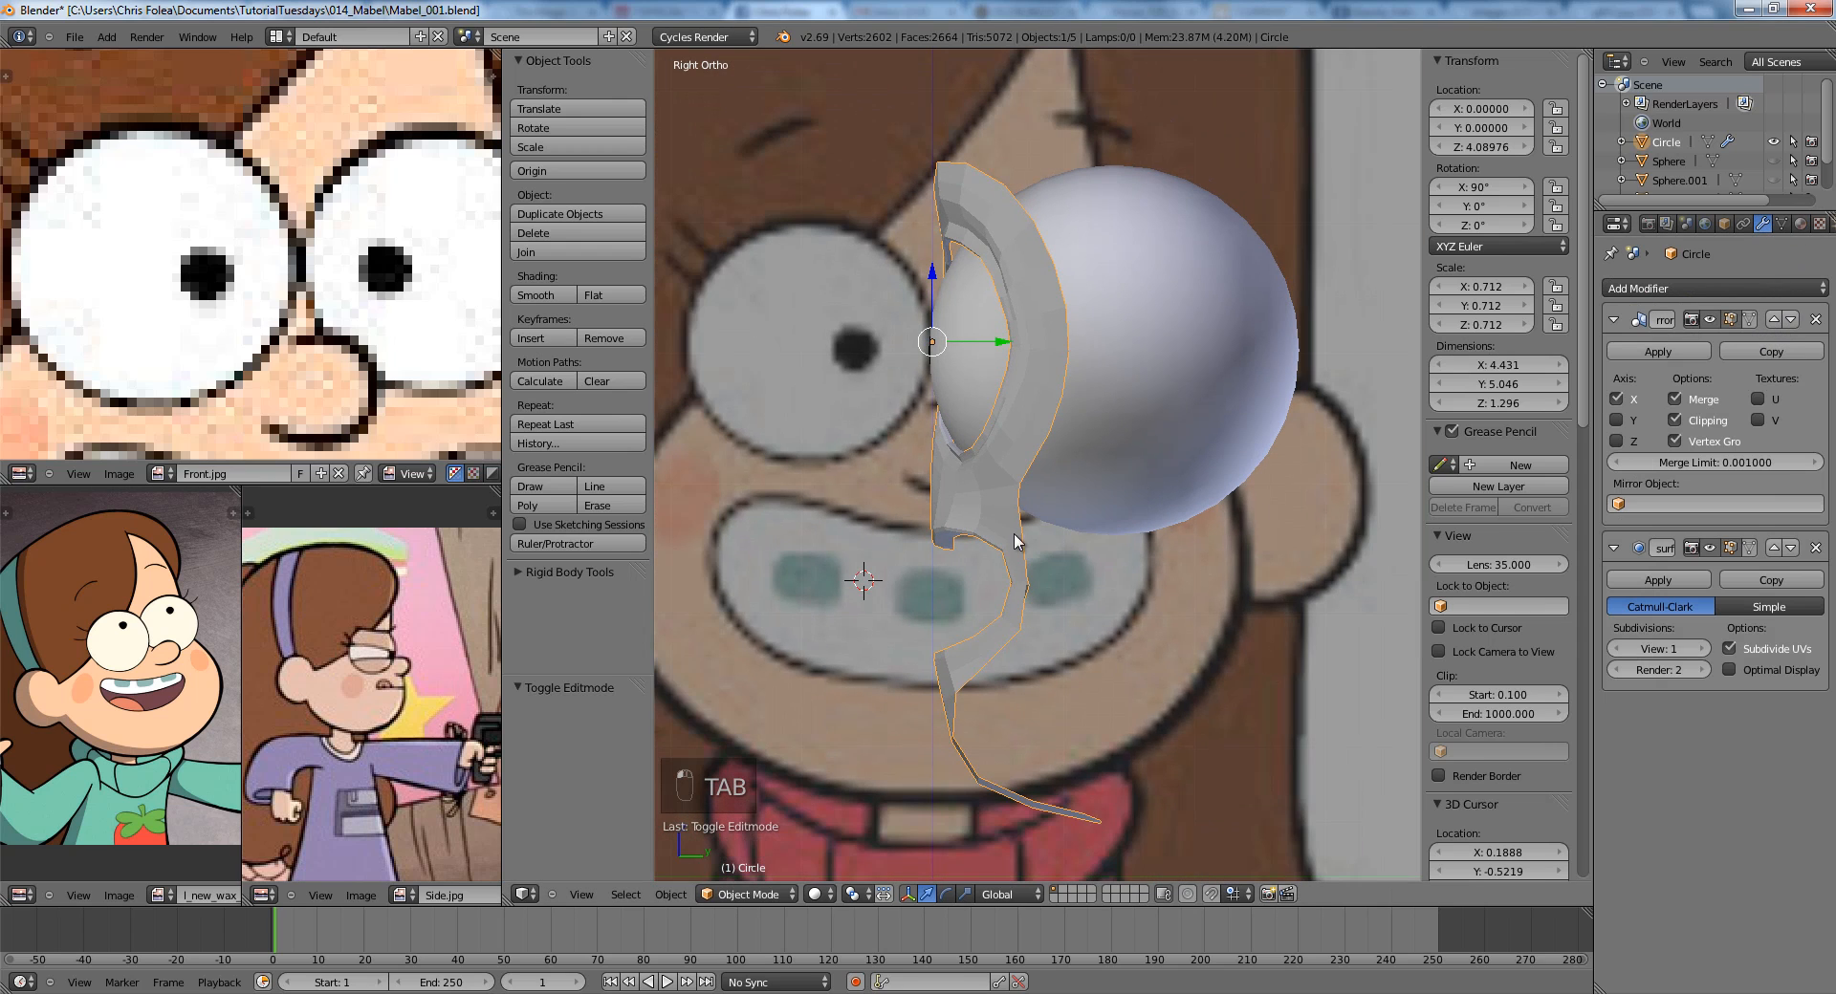
scroll(1059, 396, "up", 3)
key("Tab")
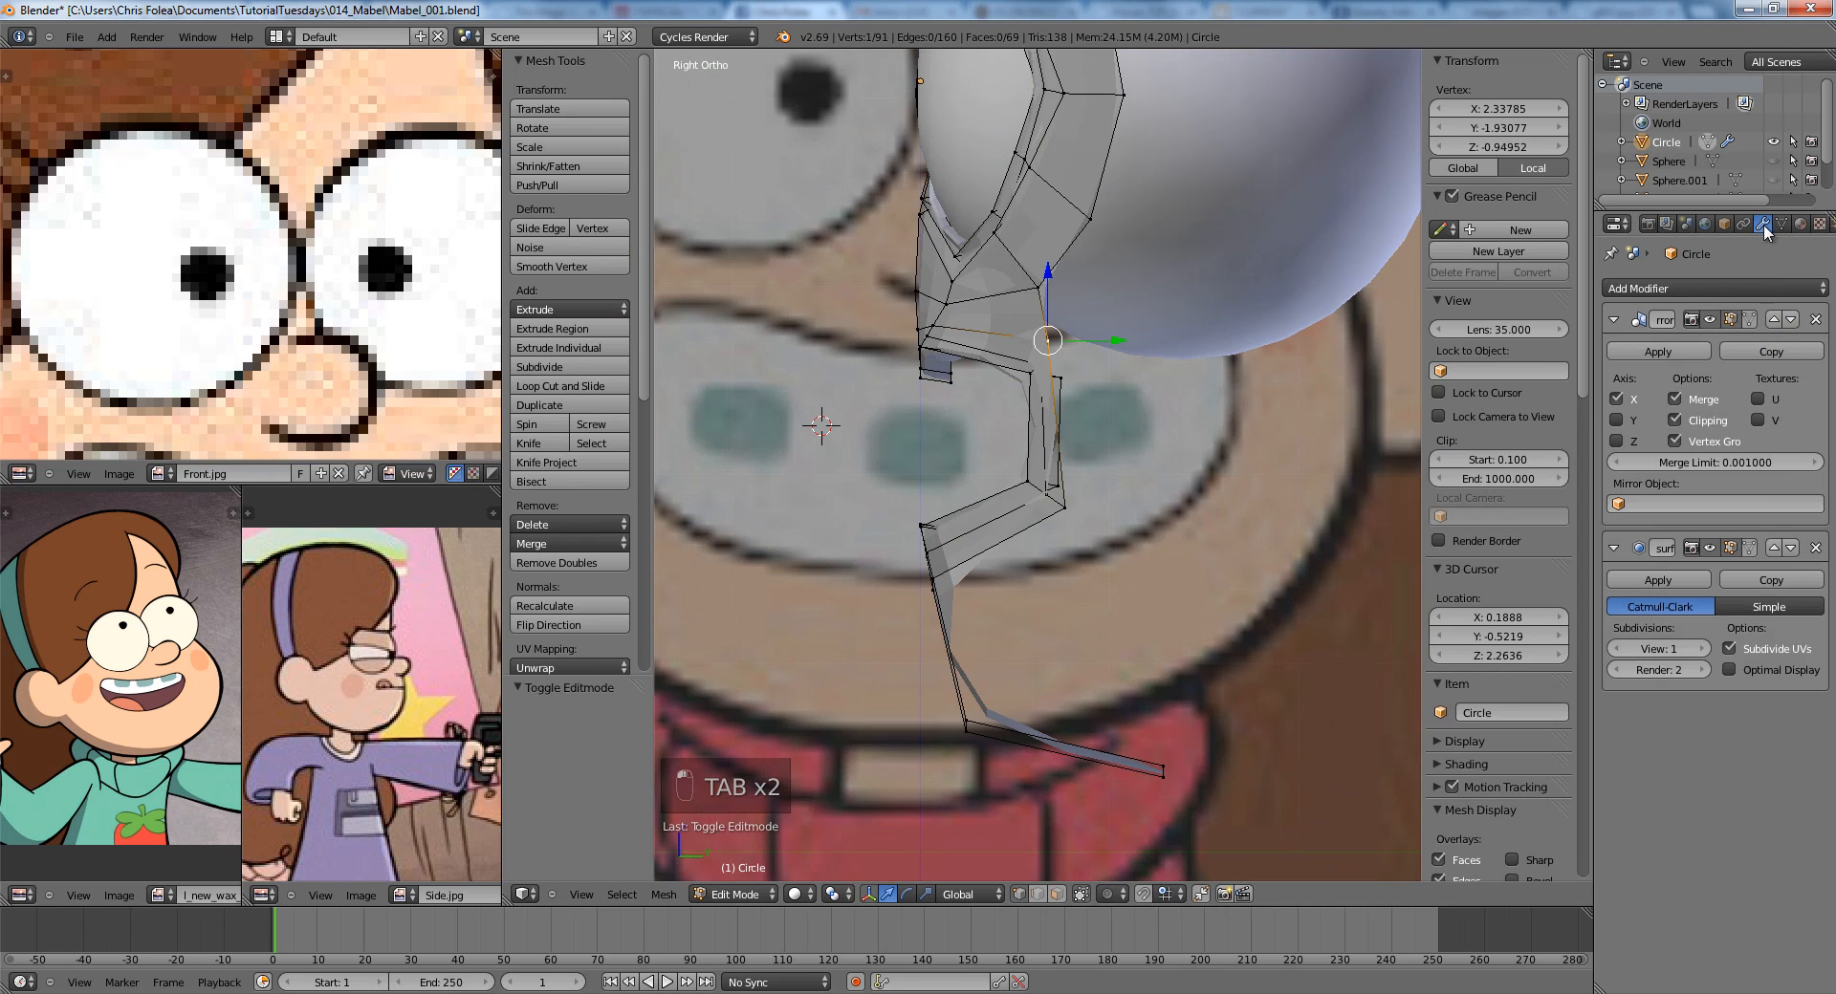
scroll(1061, 405, "down", 1)
middle_click_drag(1061, 404, 1138, 560, "shift")
key("z")
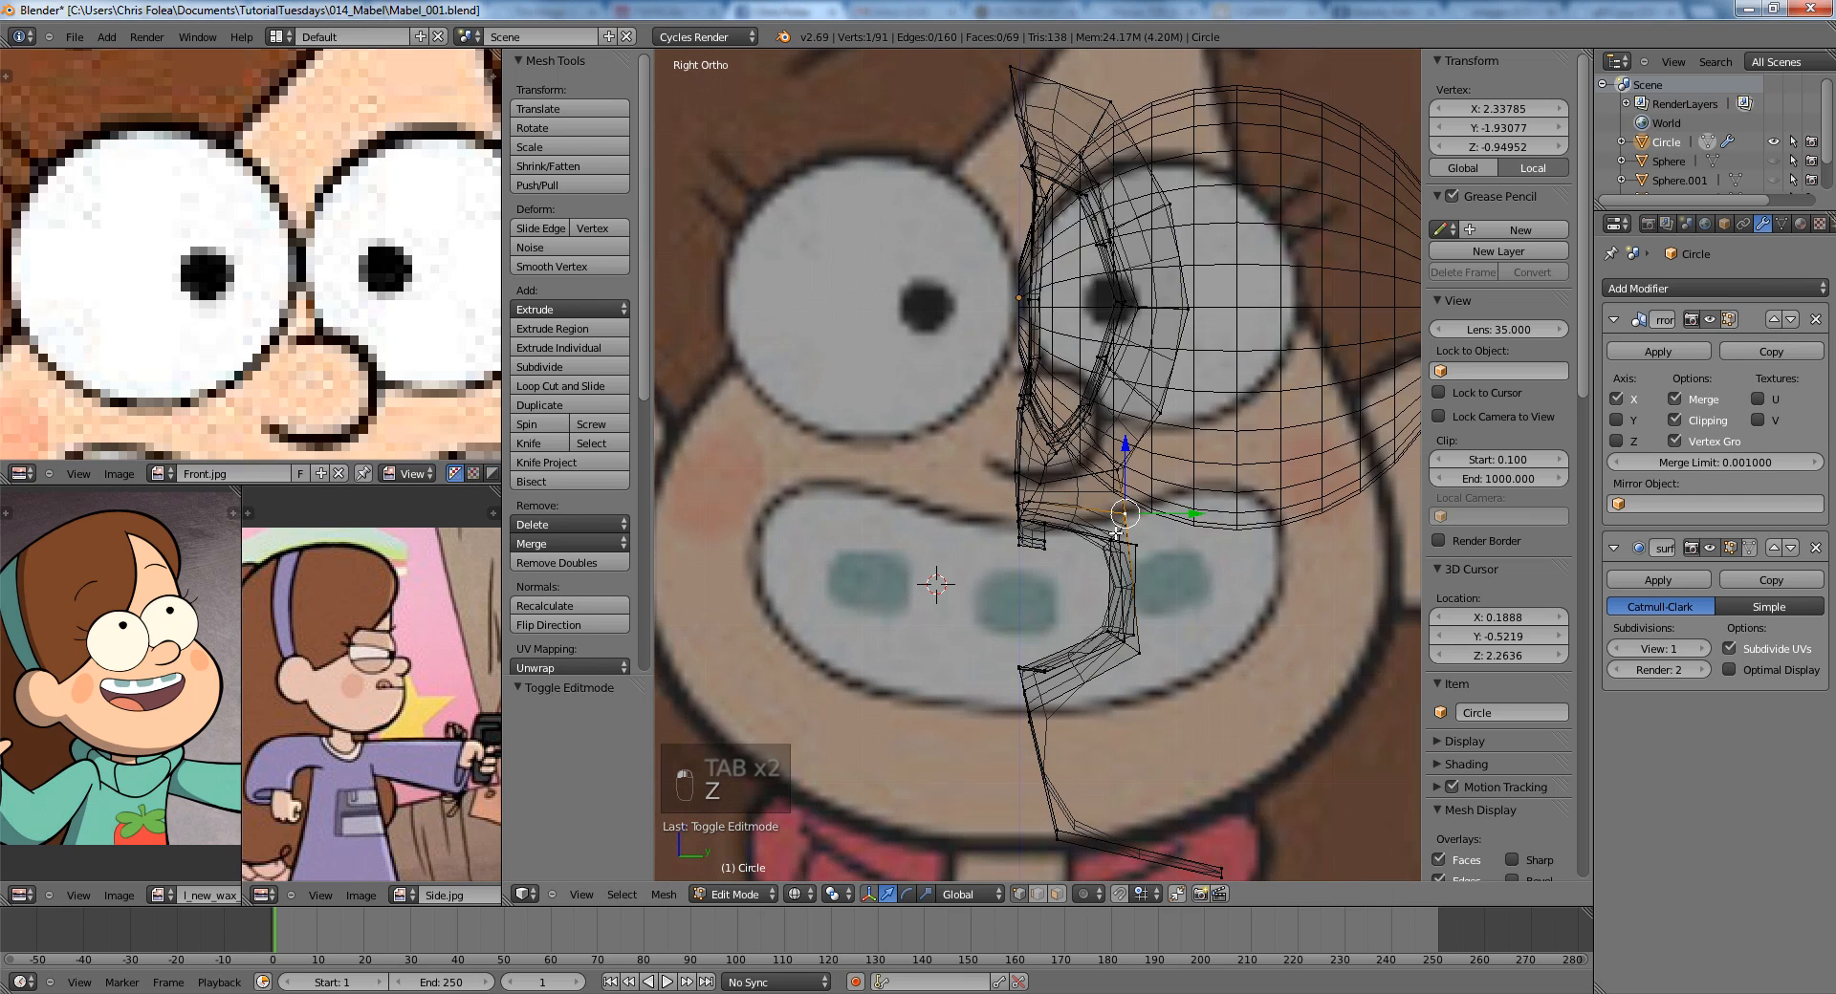
key("z")
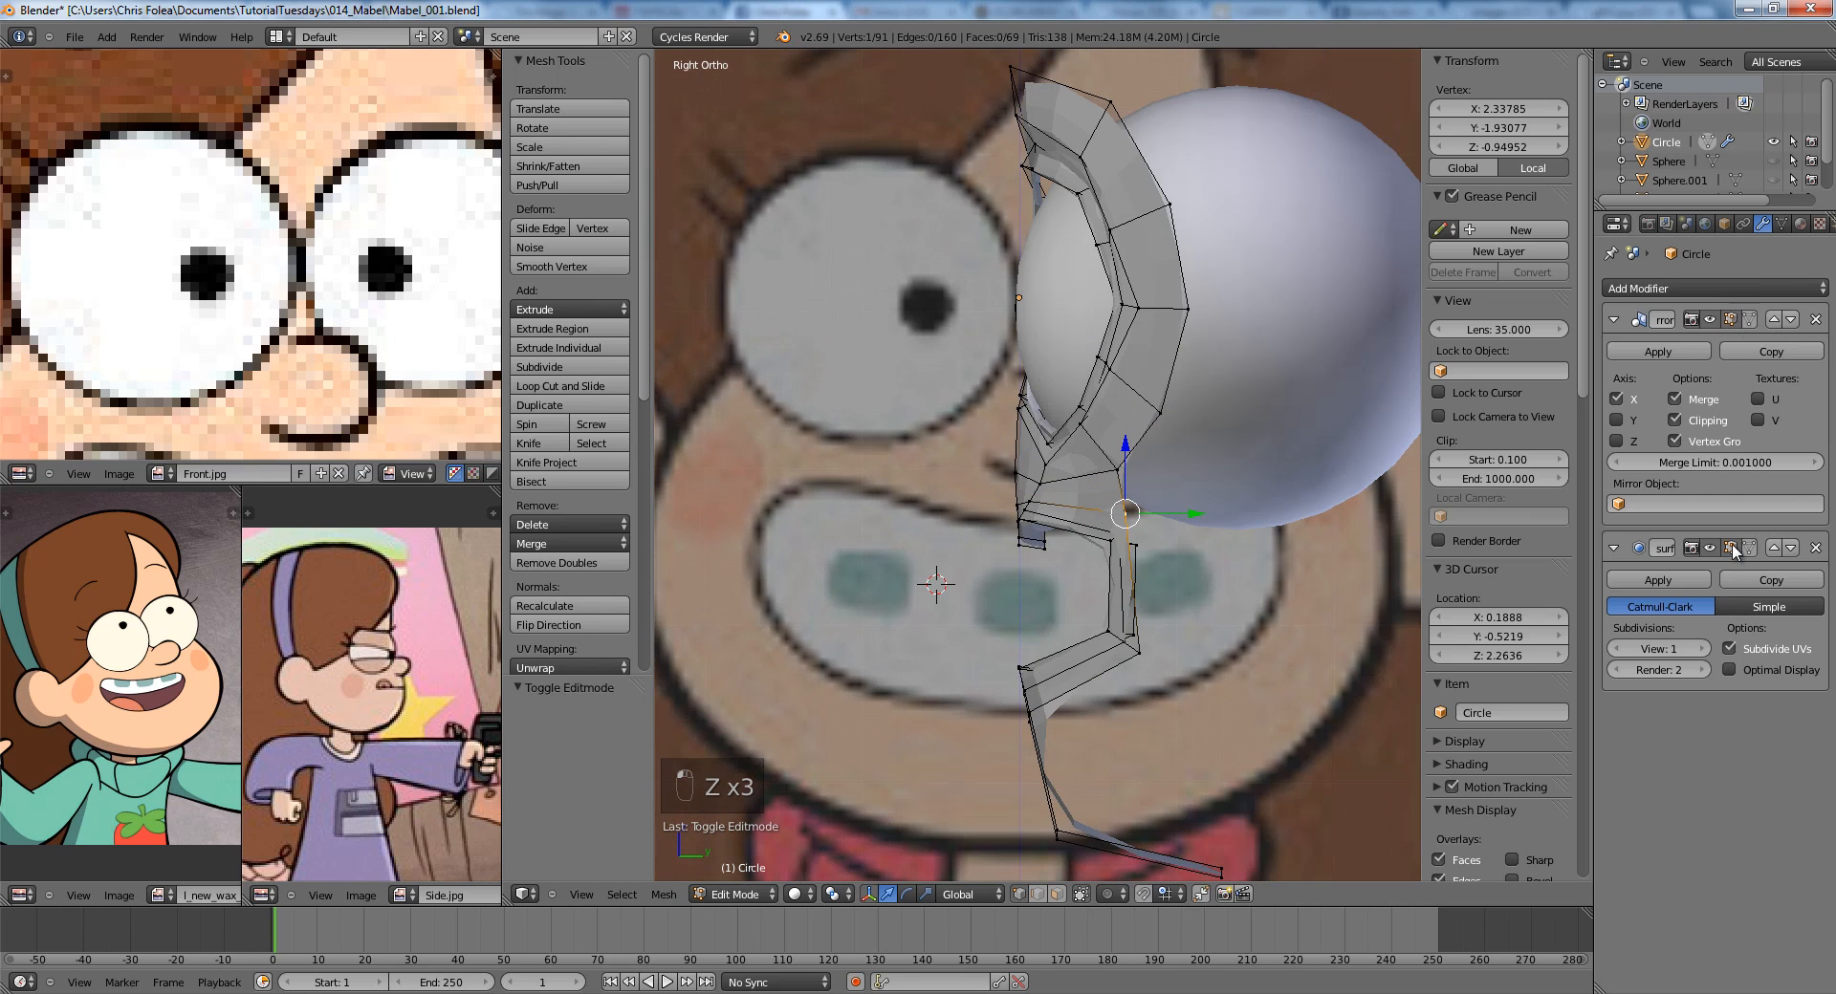
key("KP_1")
key("KP_2")
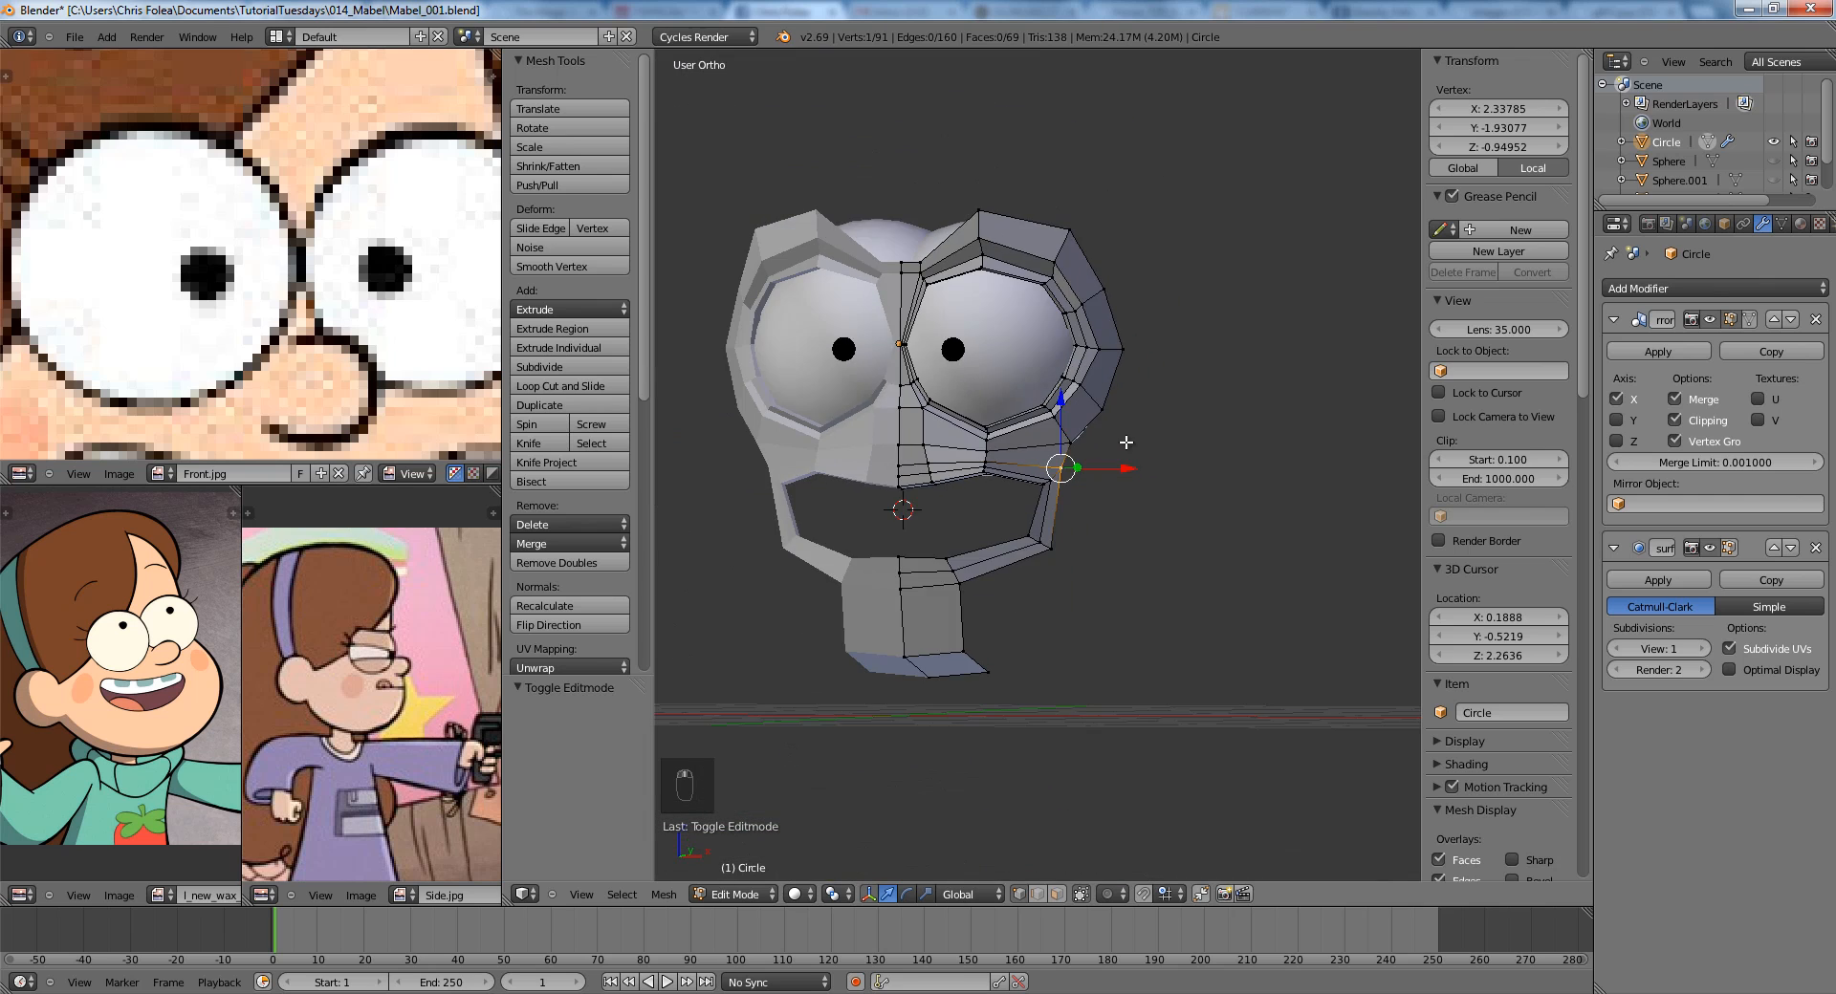
key("KP_1")
scroll(1126, 442, "up", 3)
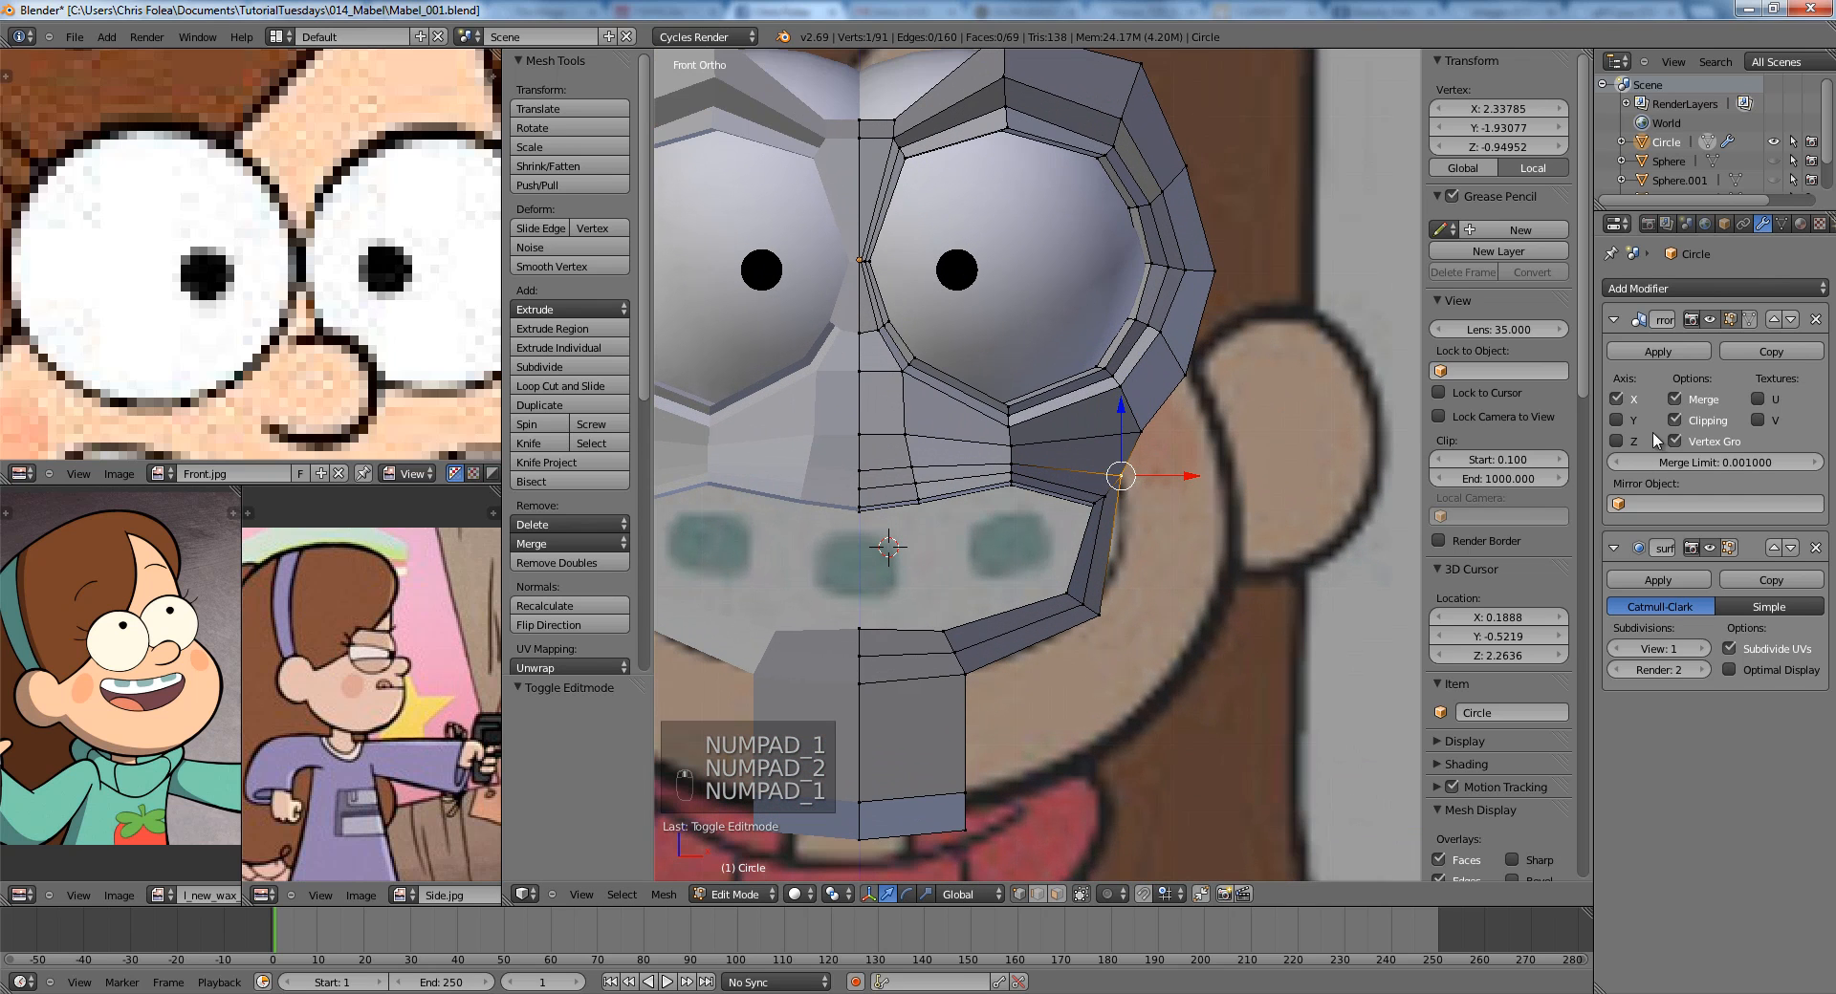
left_click(1728, 549)
Examine the faces between the eyes and upper lip in face selection mode, comparing solid and wireframe display with the reference nose.
scroll(1013, 486, "up", 2)
middle_click_drag(829, 449, 888, 510, "shift")
scroll(1046, 473, "down", 1)
scroll(994, 456, "up", 1)
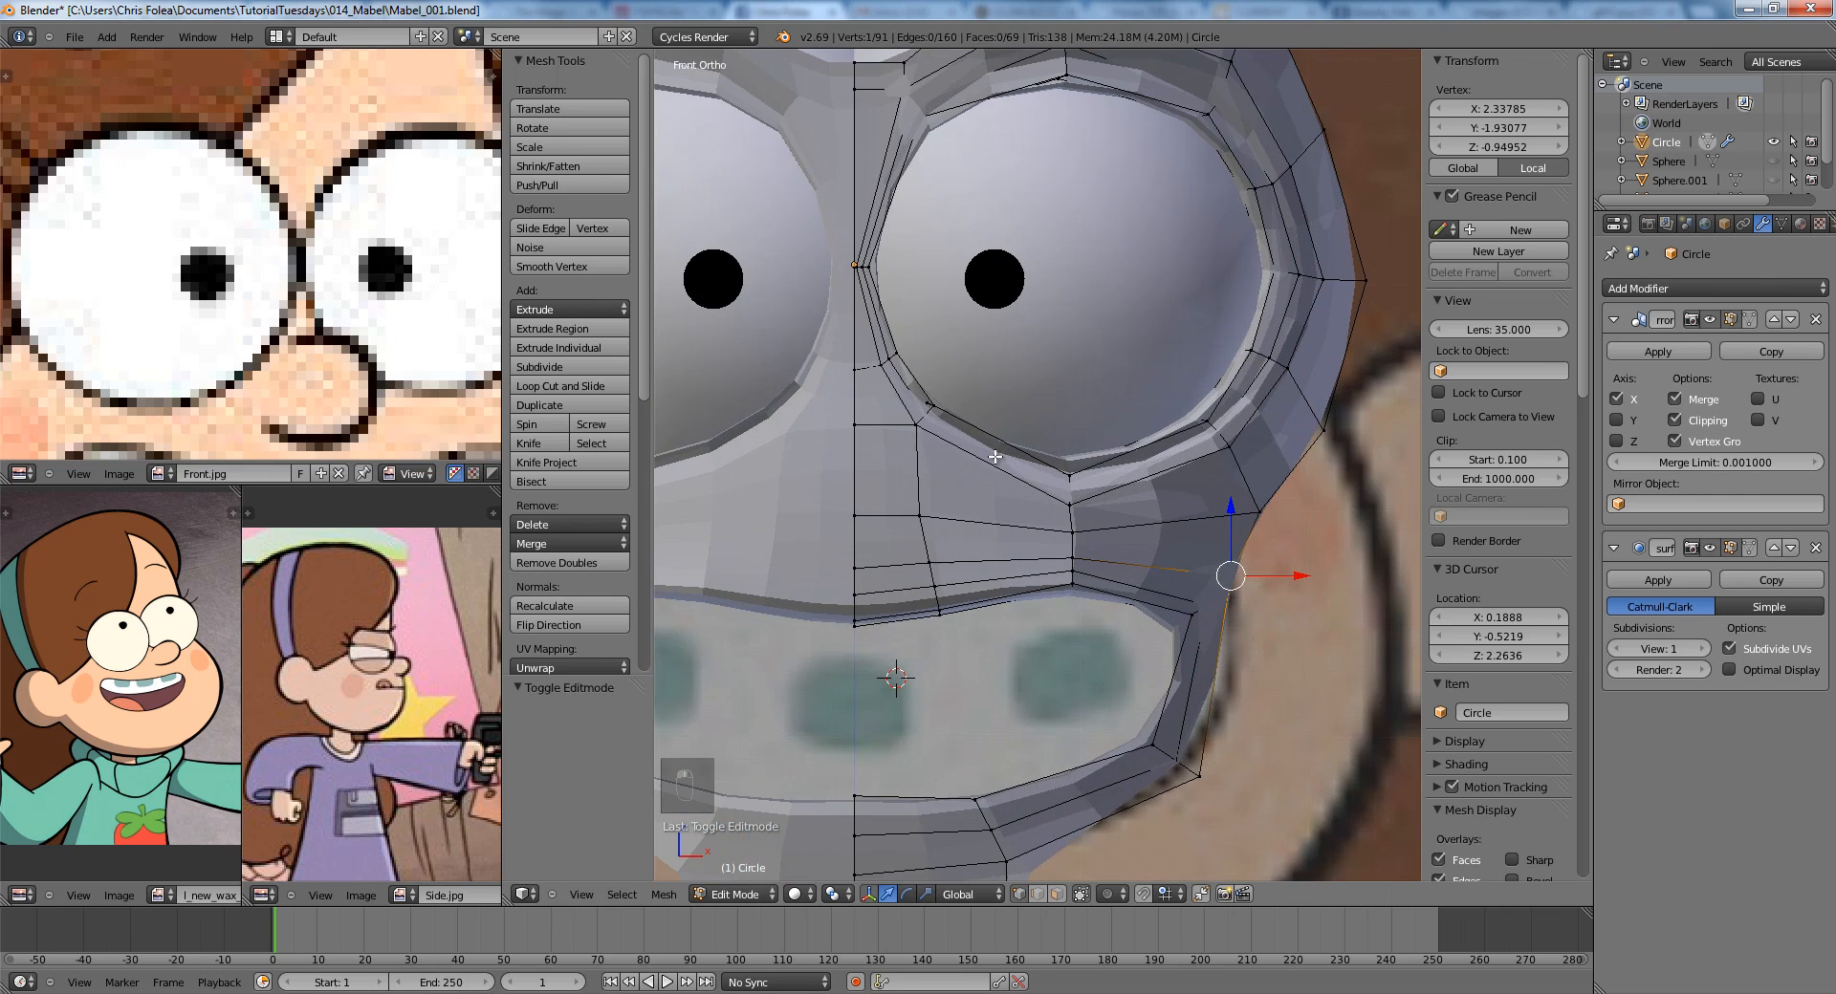
scroll(994, 457, "down", 1)
key("ctrl+Tab")
left_click(957, 483)
right_click(990, 552)
key("z")
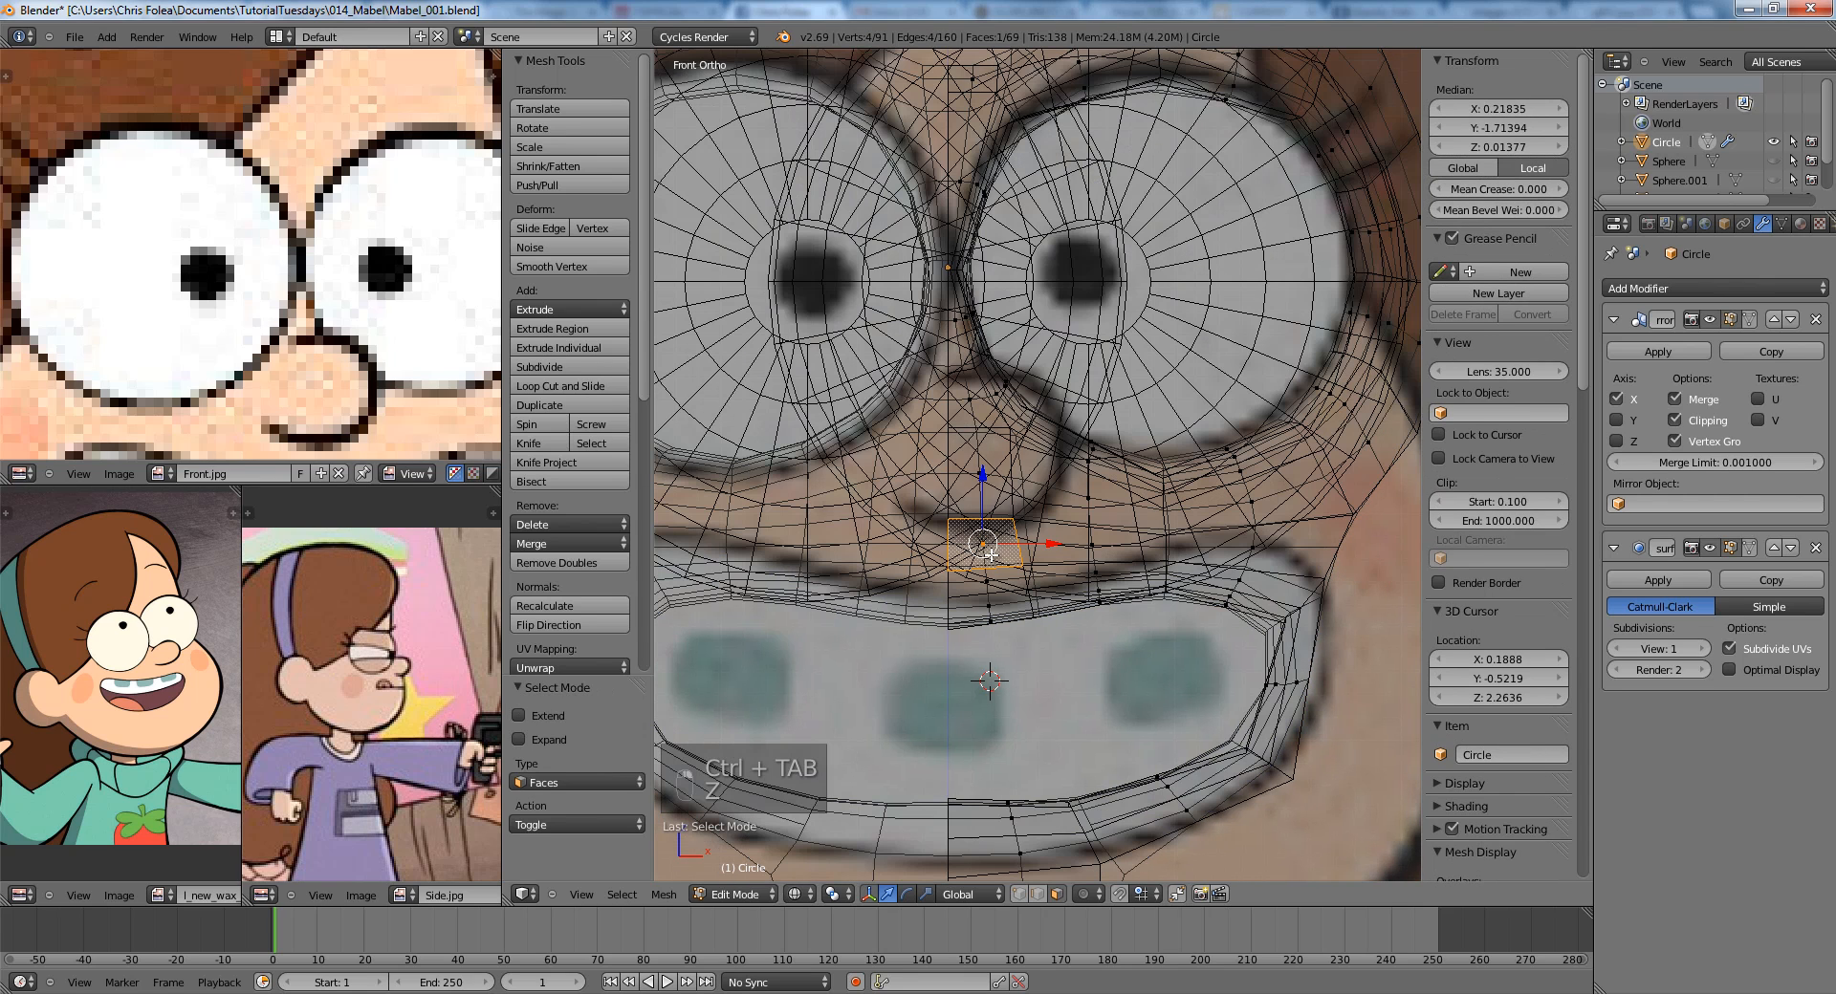
key("z")
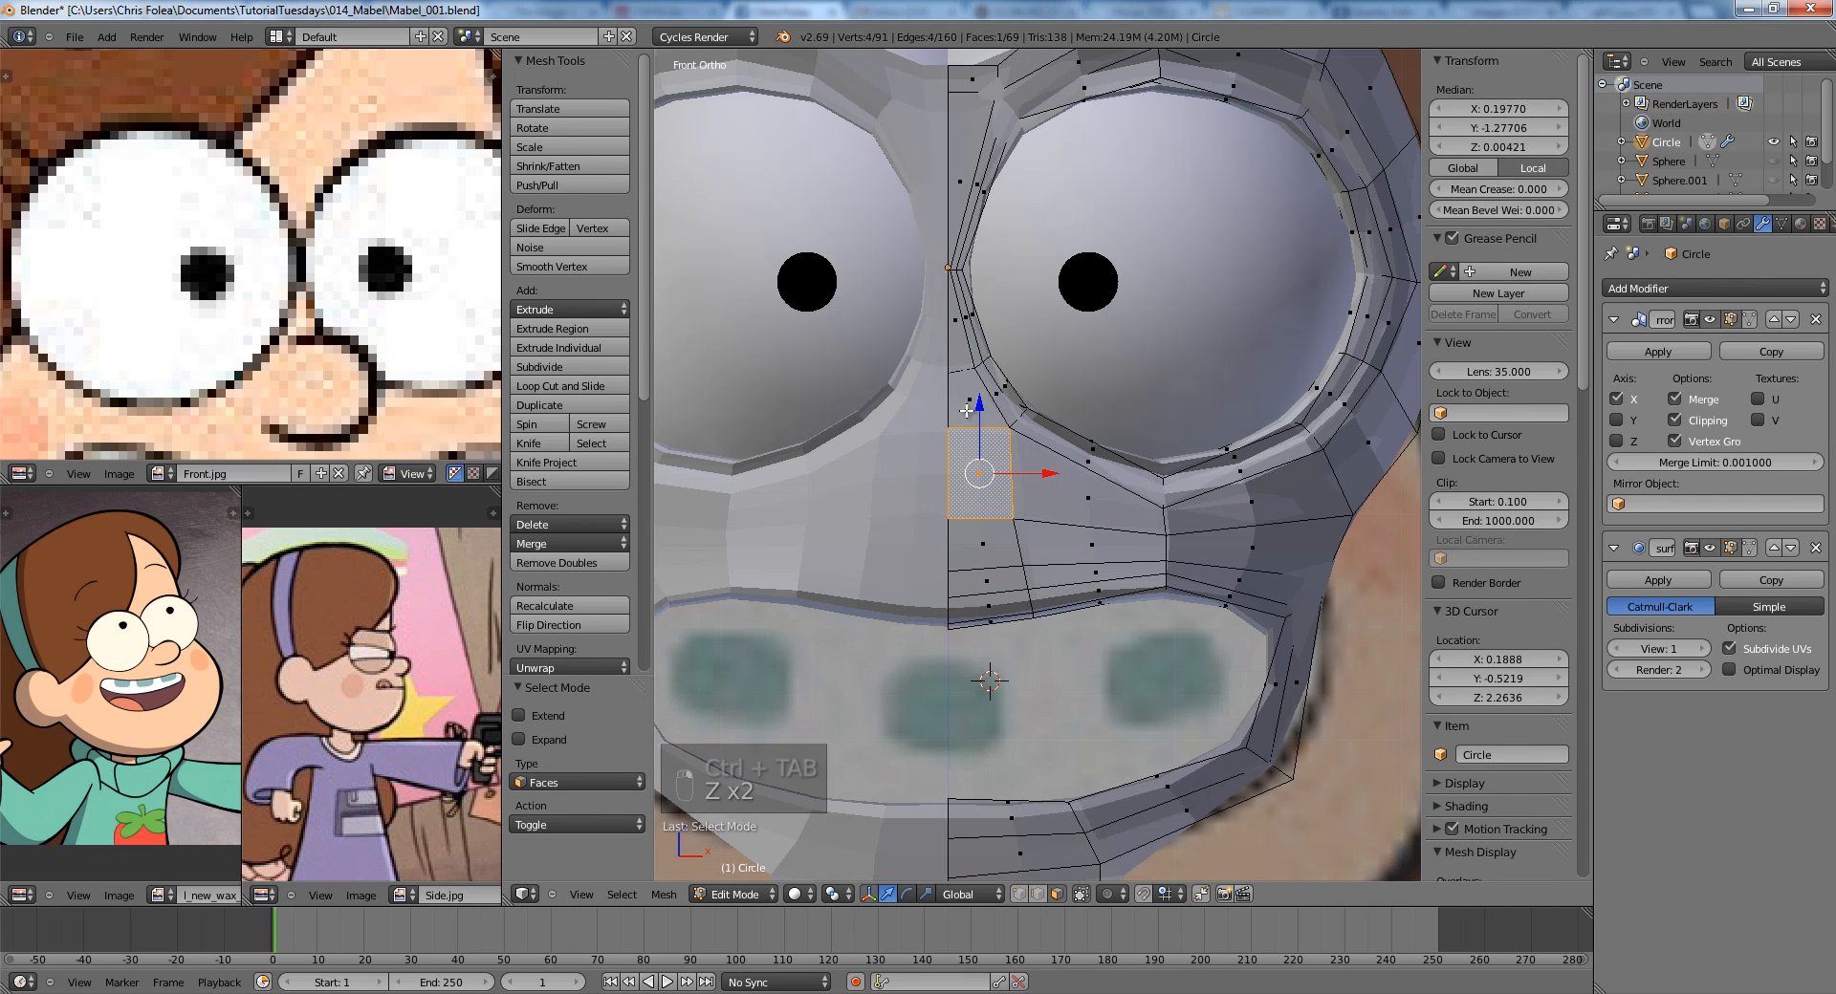
middle_click_drag(967, 411, 1011, 437, "shift")
scroll(1010, 452, "up", 3)
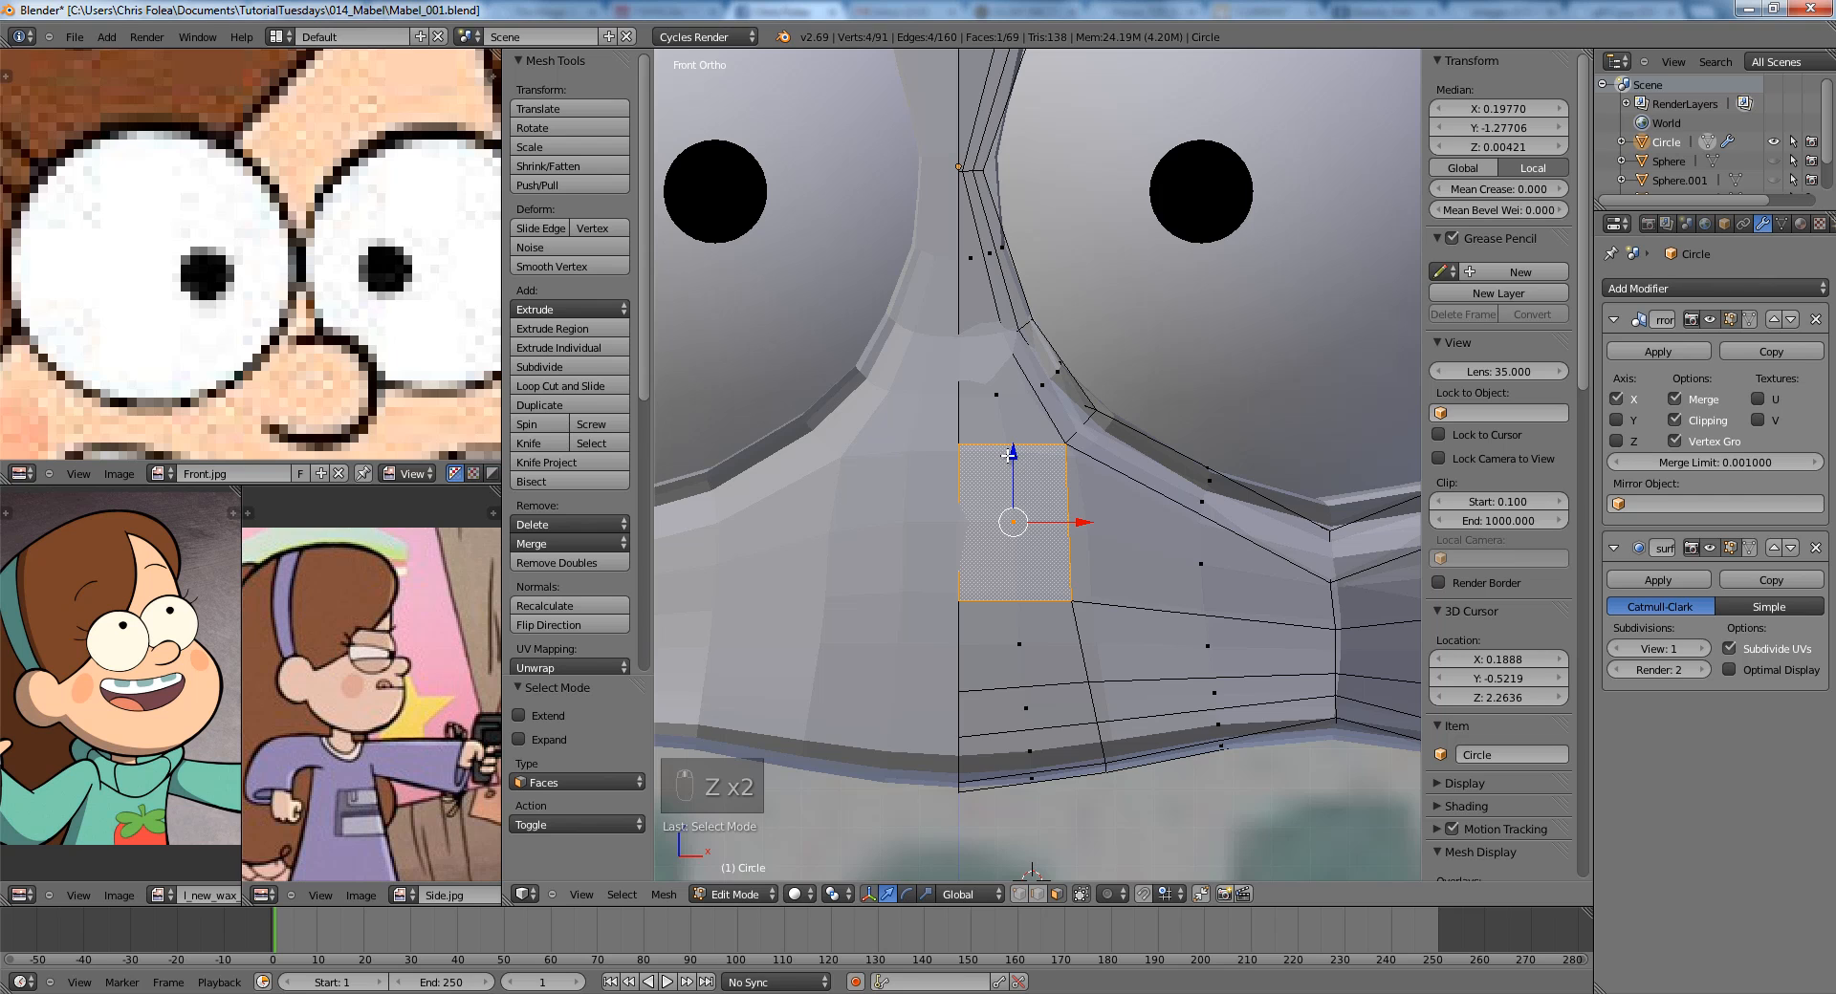
scroll(1011, 452, "down", 3)
scroll(1038, 327, "down", 3)
Move the cross-section edge loop at the top of the eye rim back 0.211 along Y in the right side view.
key("Tab")
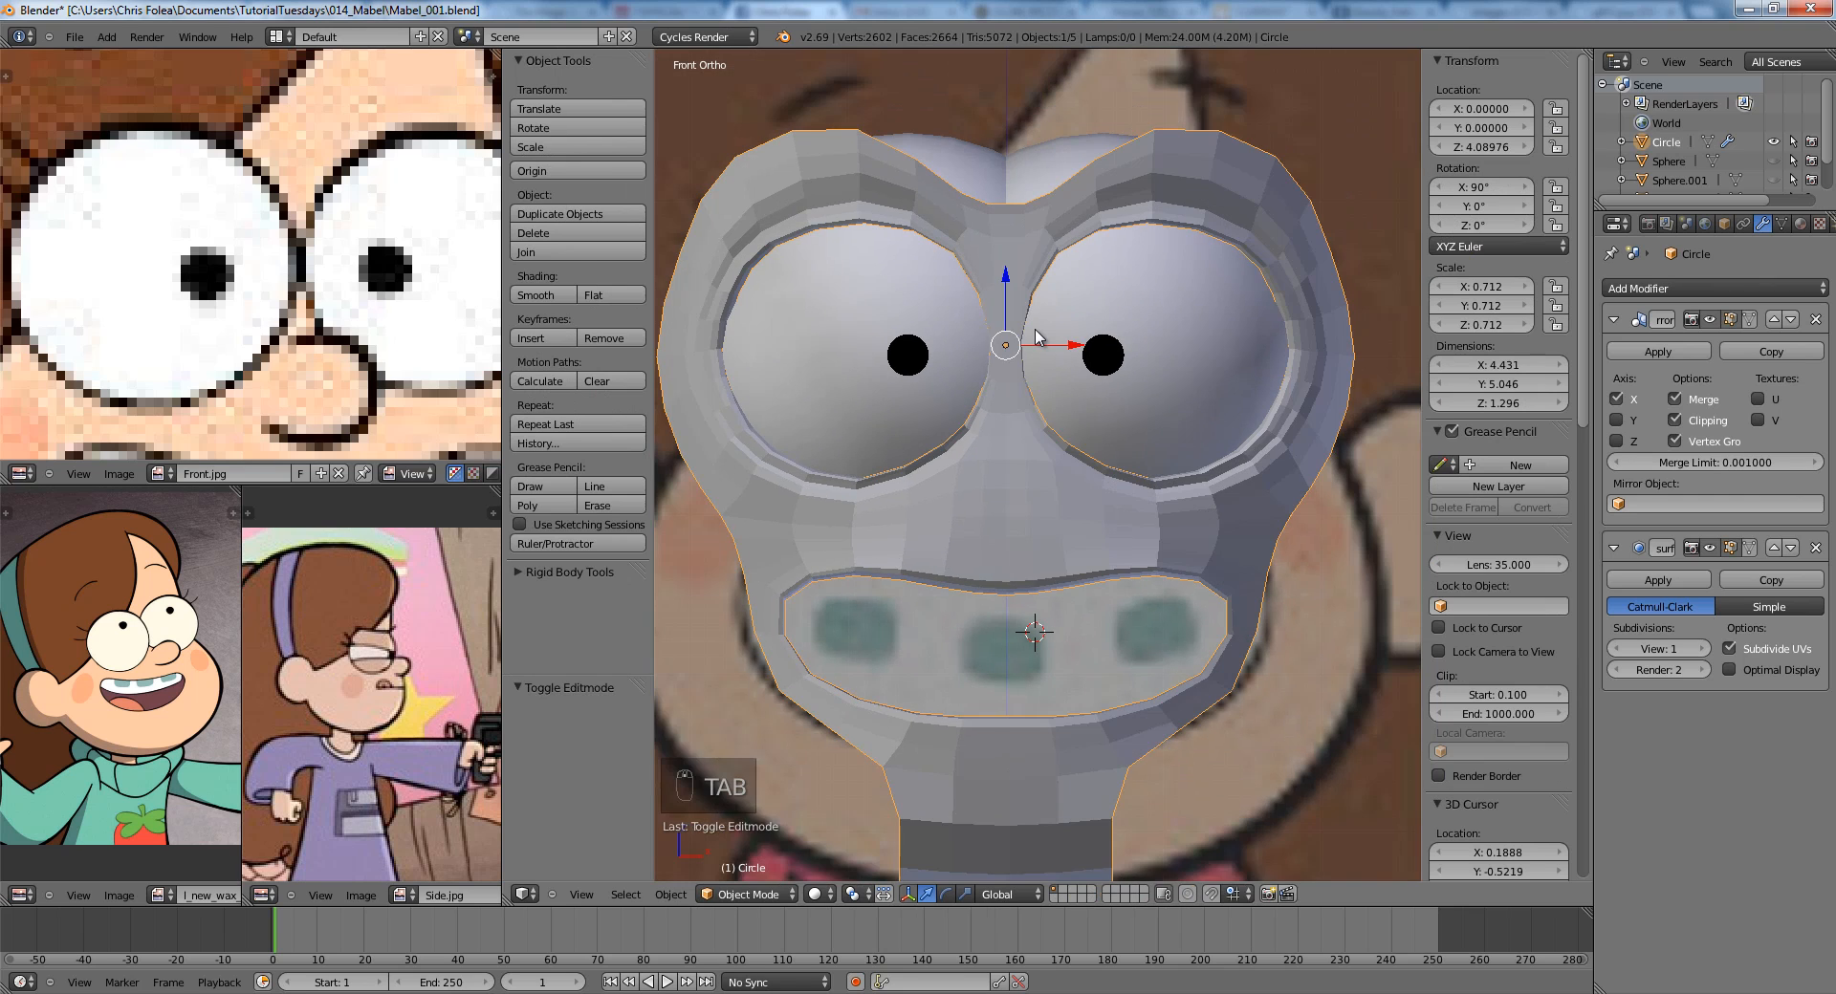
middle_click_drag(1231, 390, 1069, 365)
key("KP_3")
scroll(1069, 366, "up", 3)
key("Tab")
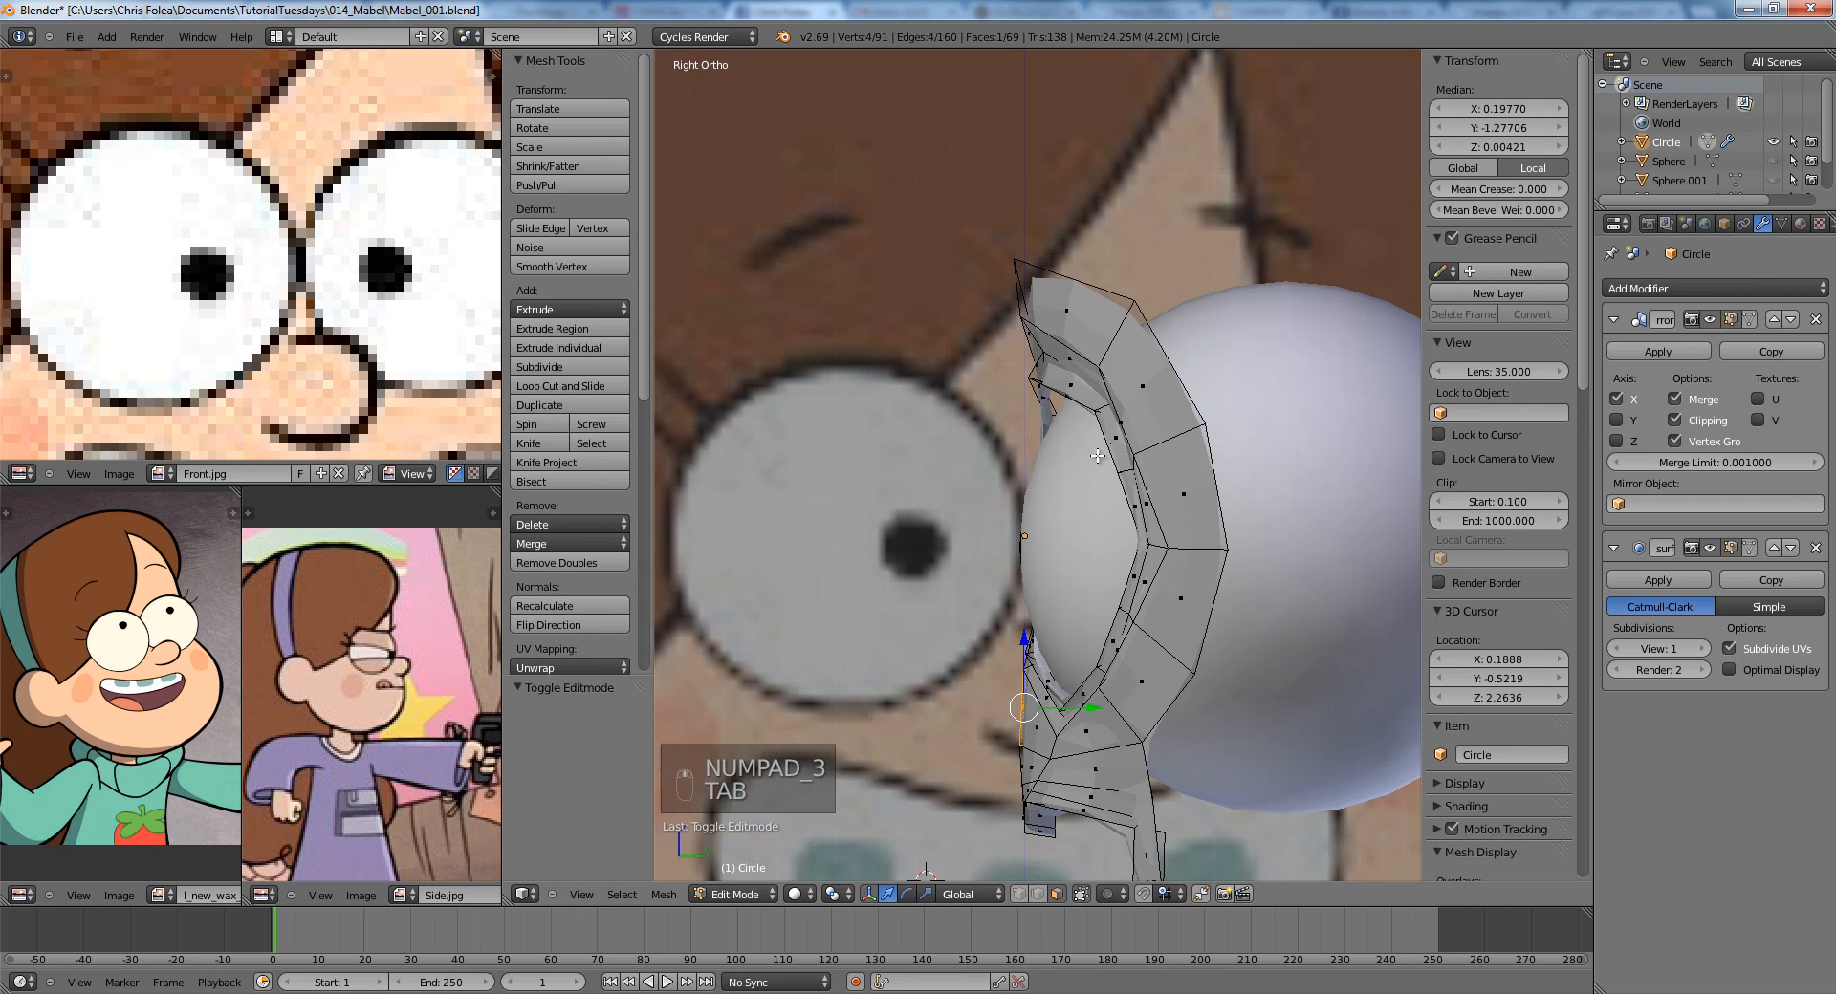
left_click(1069, 402)
key("a")
key("z")
key("b")
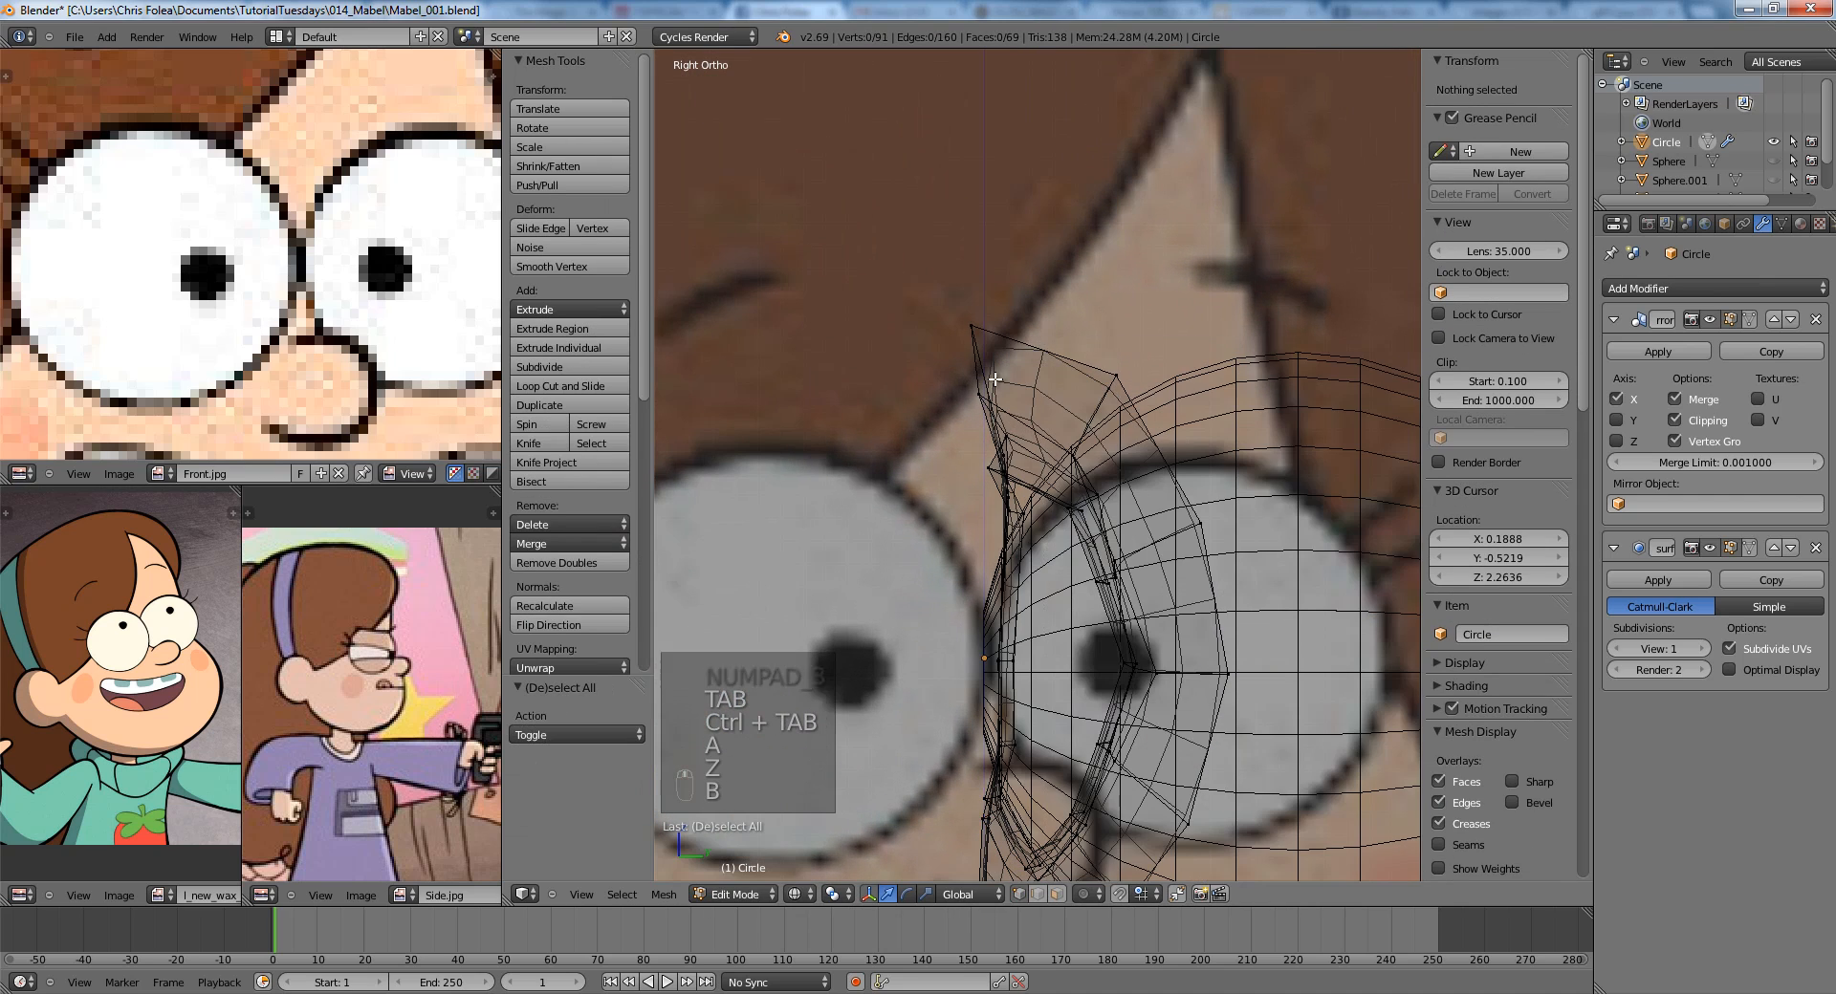
key("z")
middle_click_drag(1014, 342, 1093, 344)
right_click(1093, 345, "alt")
key("KP_3")
key("z")
key("g")
key("y")
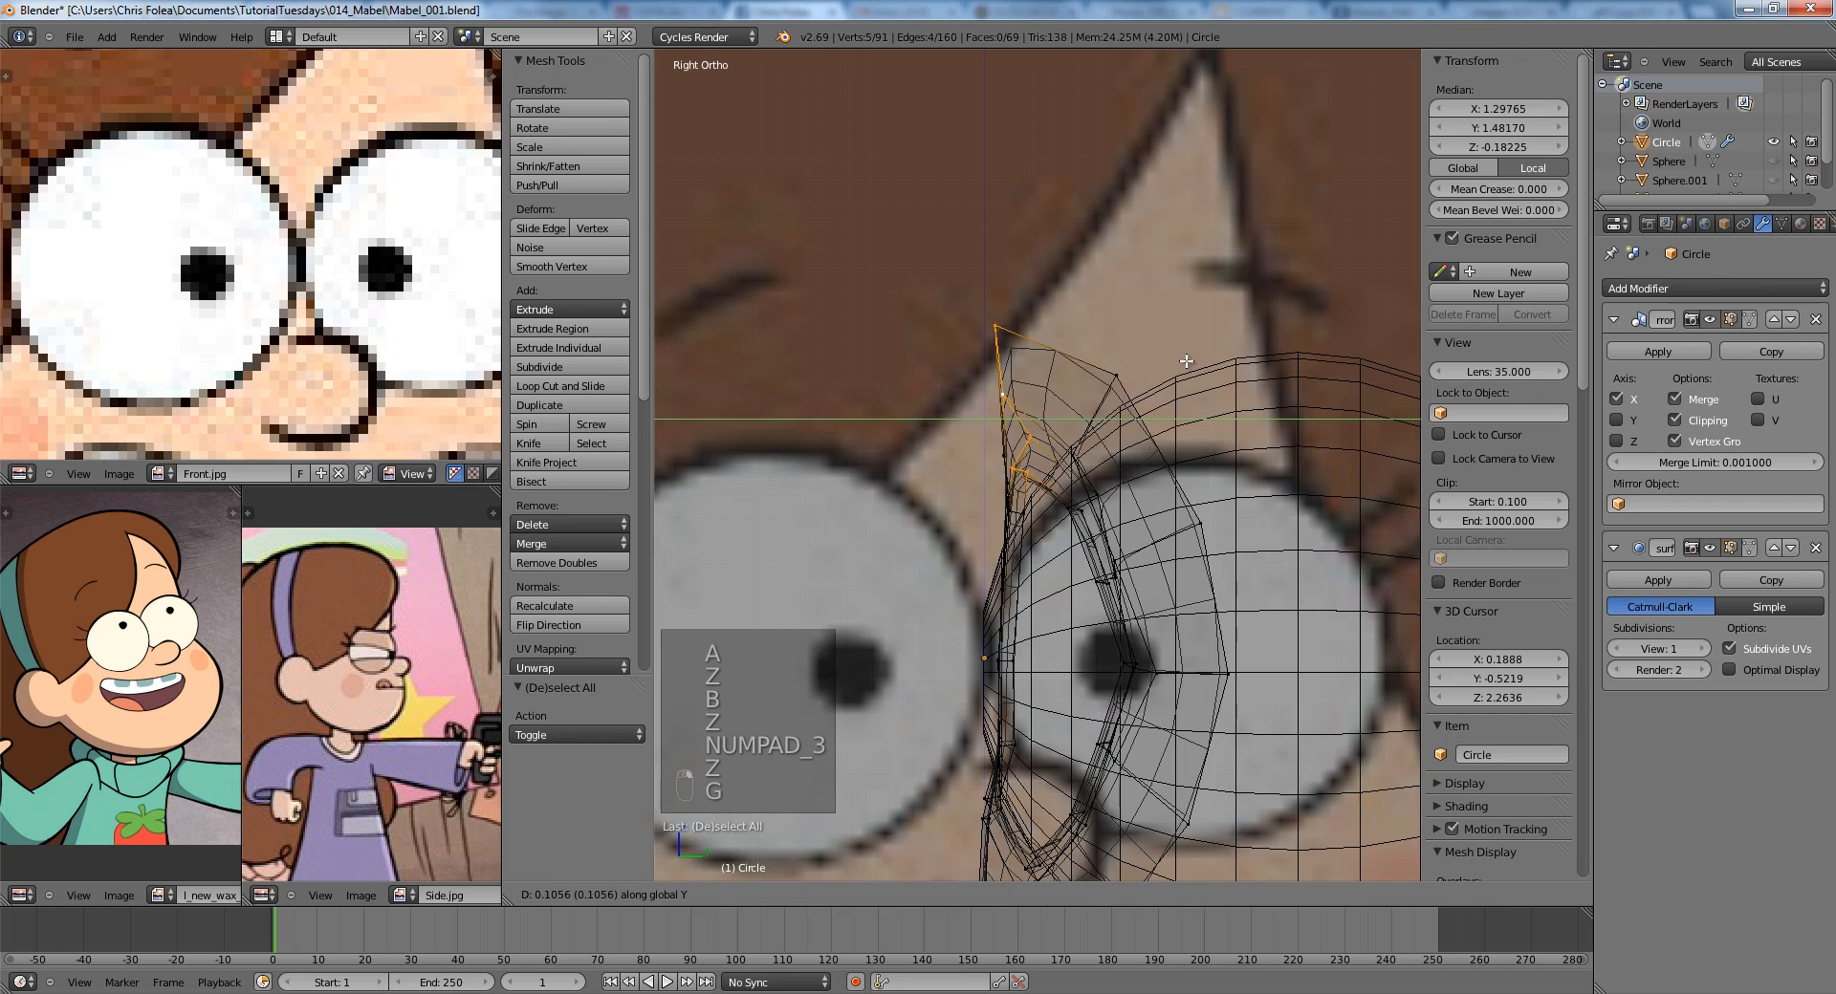
left_click(1188, 365)
Shift the next two cross-section loops on the upper outer eye rim backward to round its side profile.
key("z")
key("g")
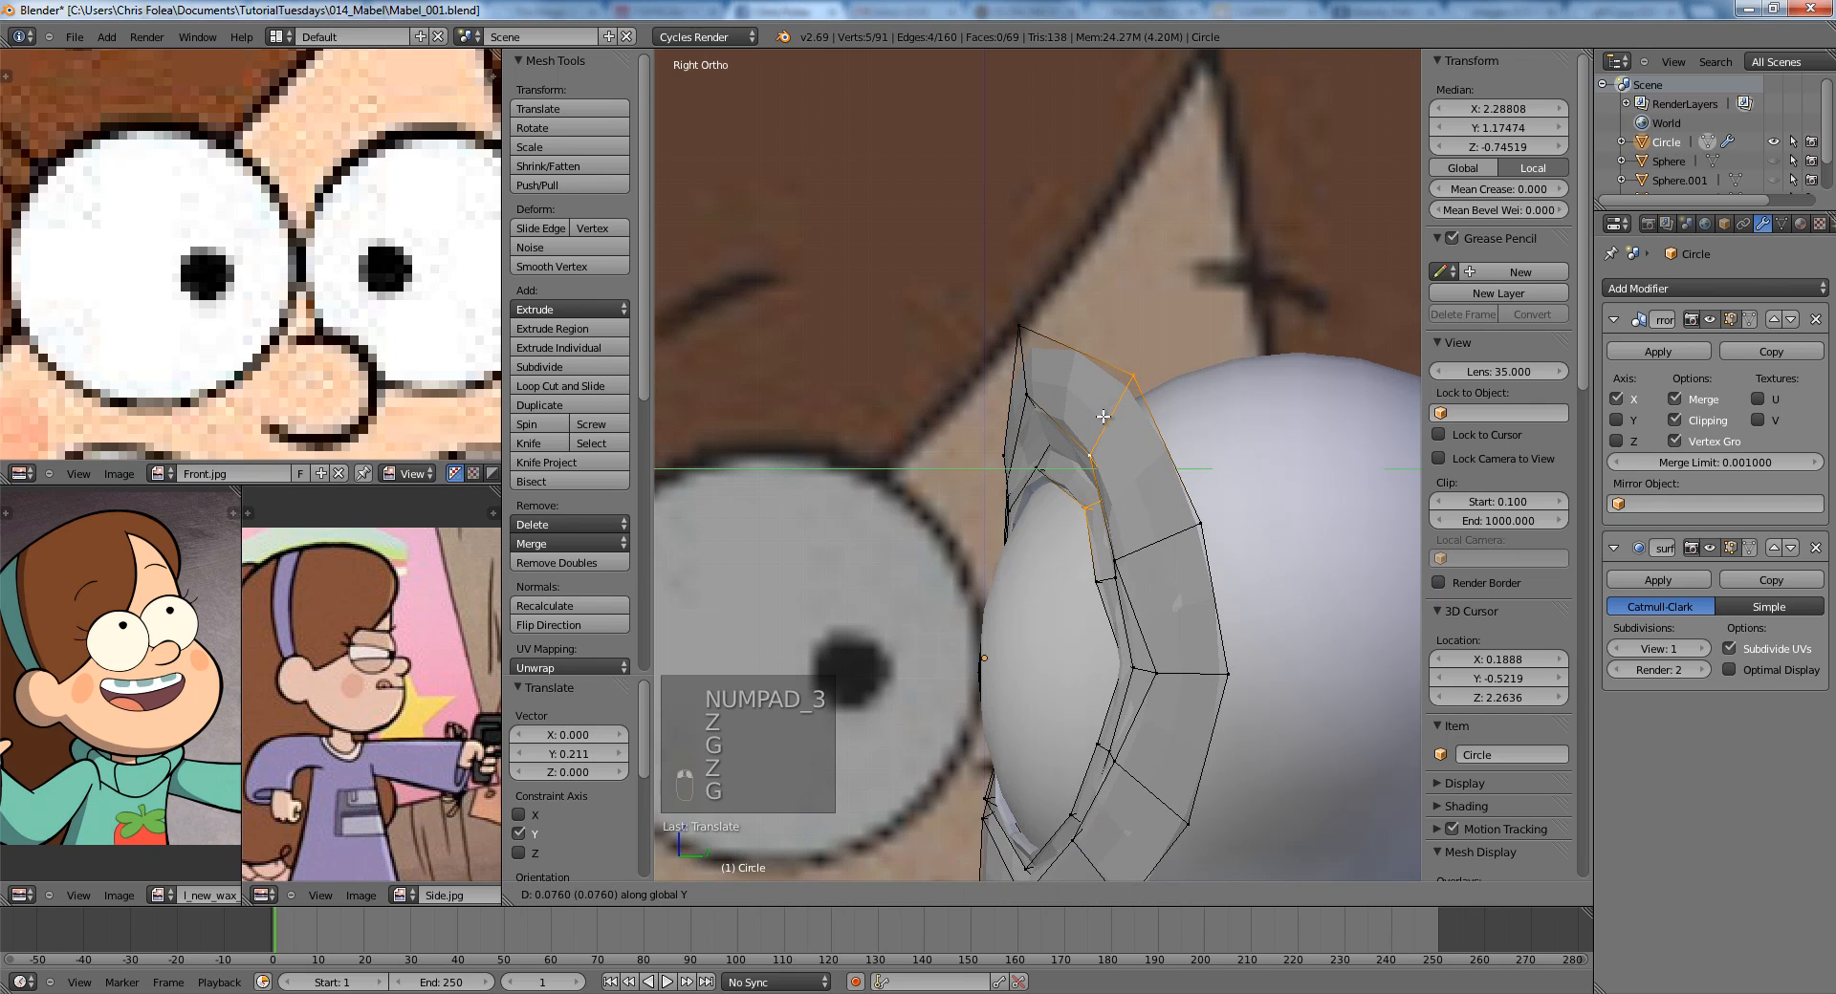
key("g")
left_click(1190, 536)
key("Tab")
key("Tab")
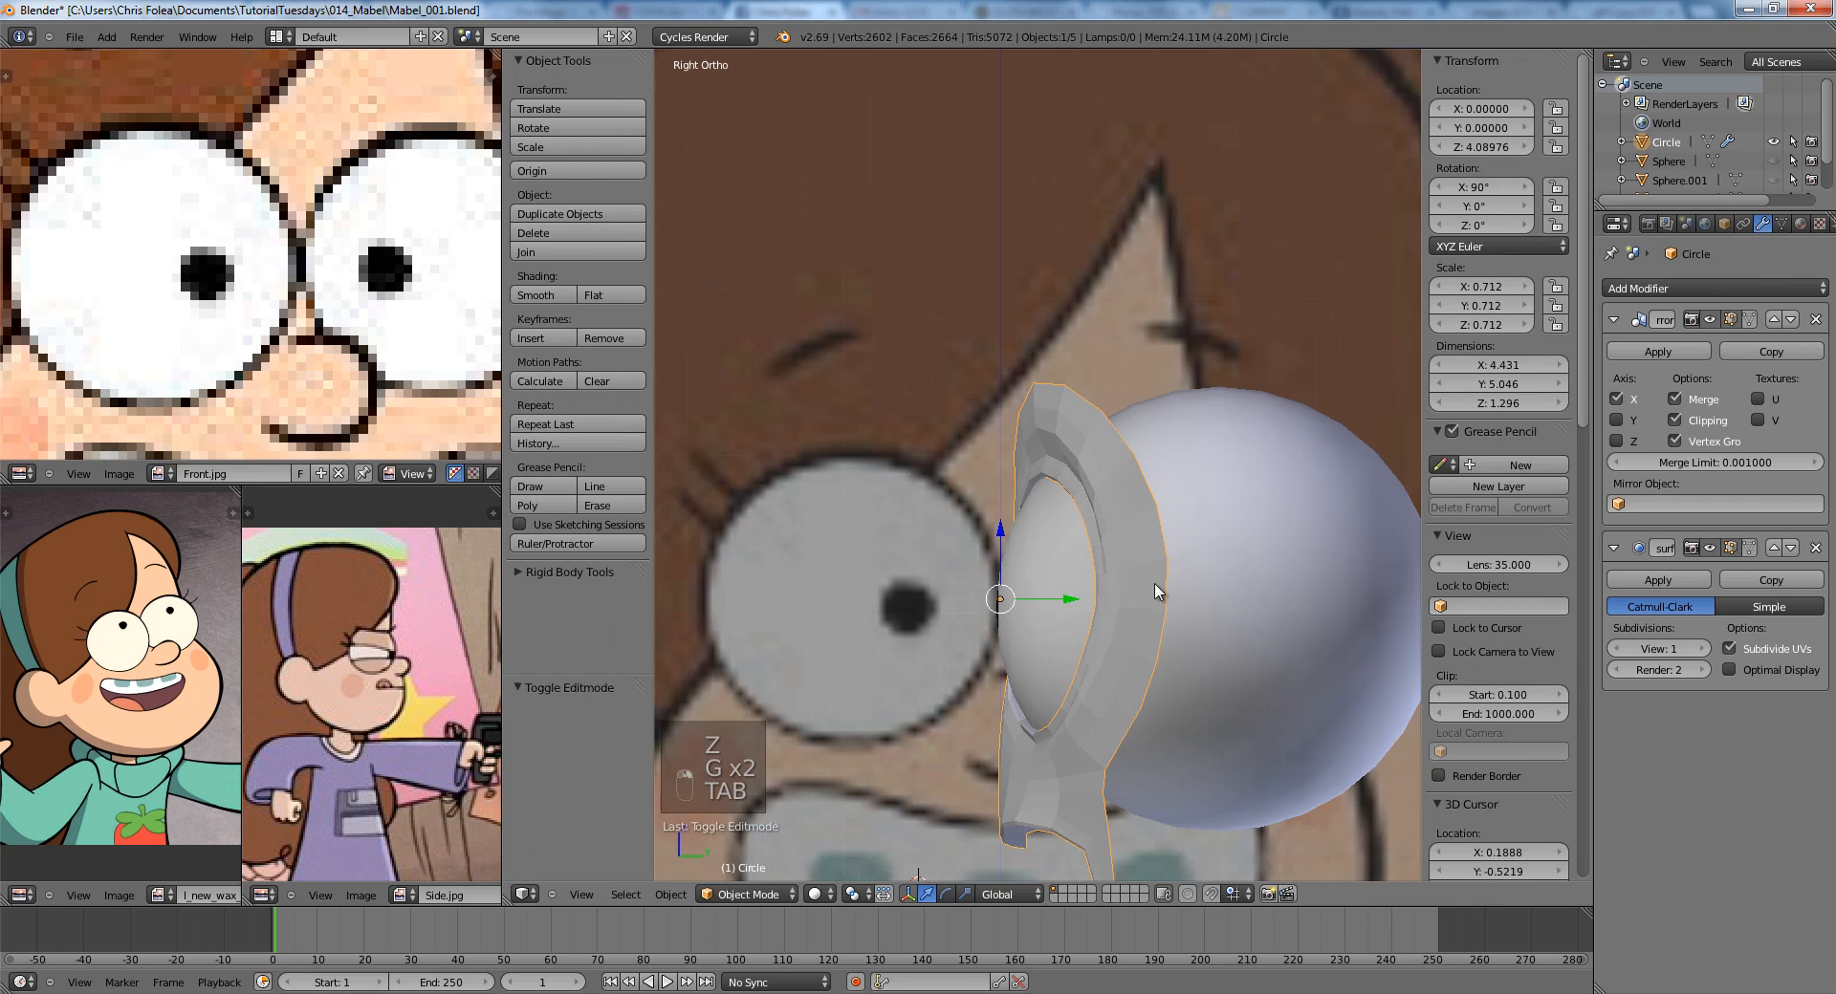
key("g")
left_click(1119, 564)
key("a")
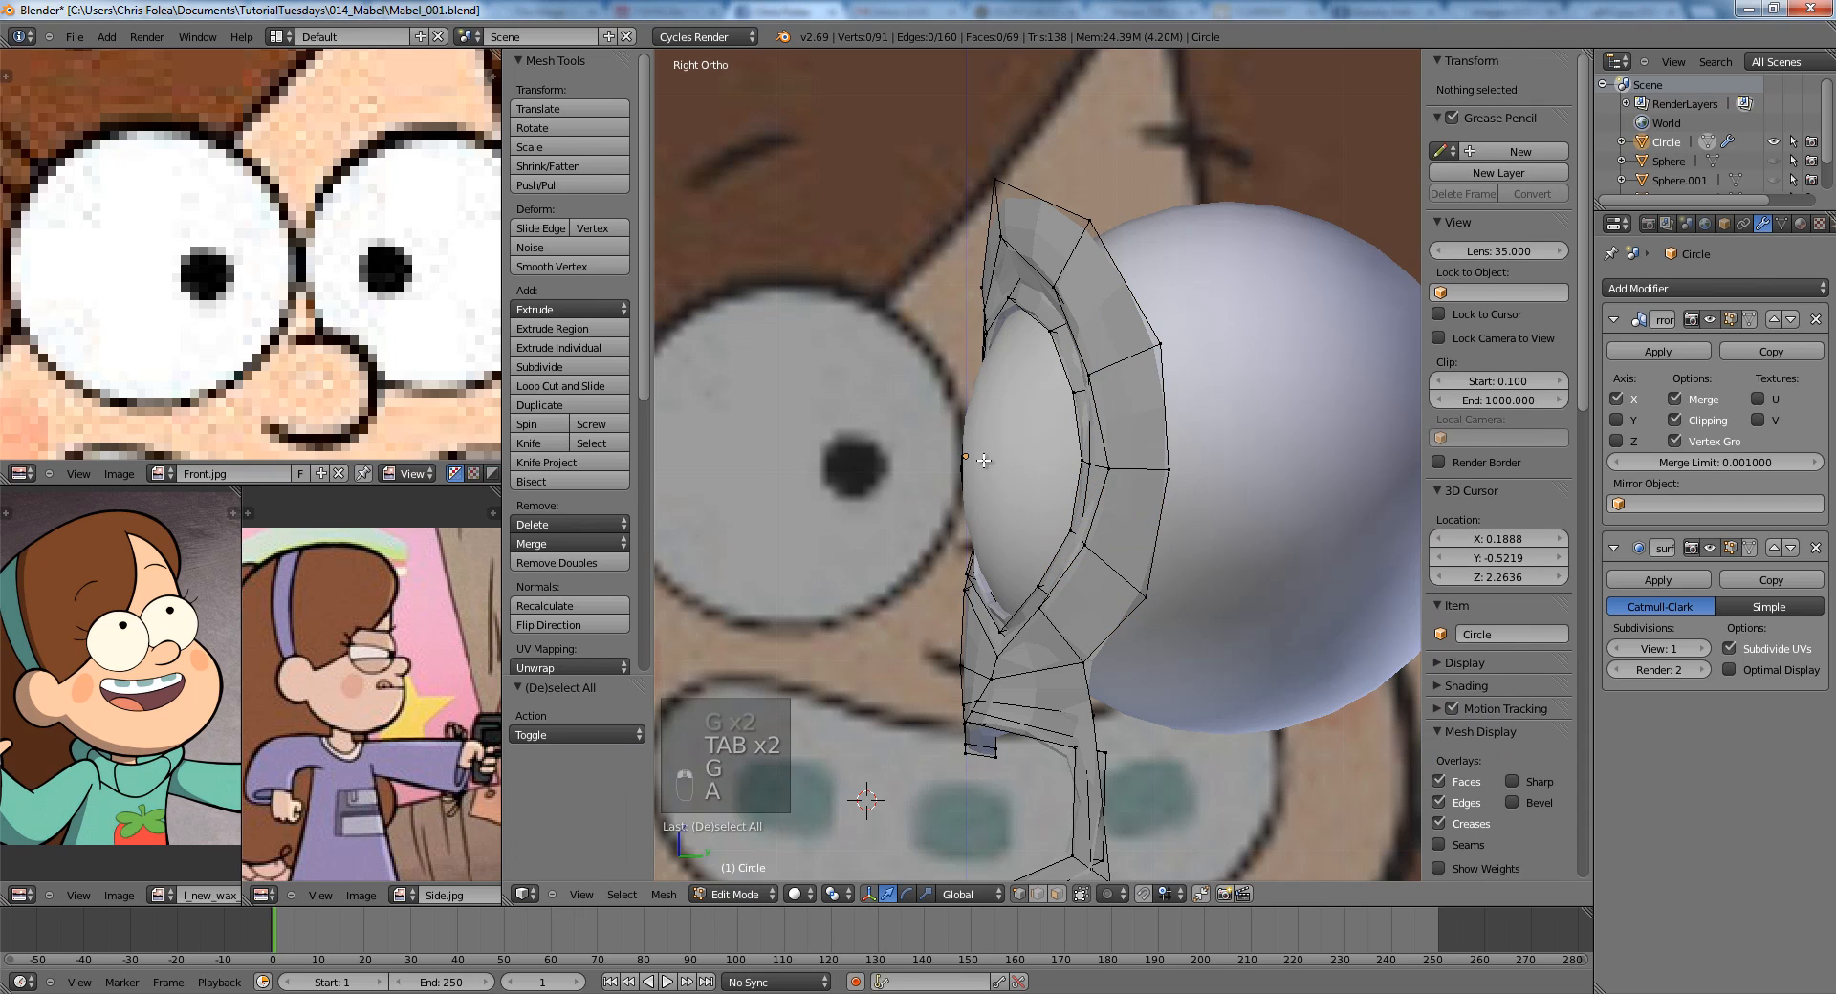
Move the cross-section loop at the middle of the outer eye rim backward along Y in the right side view.
middle_click_drag(1118, 565, 1025, 470)
key("KP_3")
right_click(1026, 467, "alt")
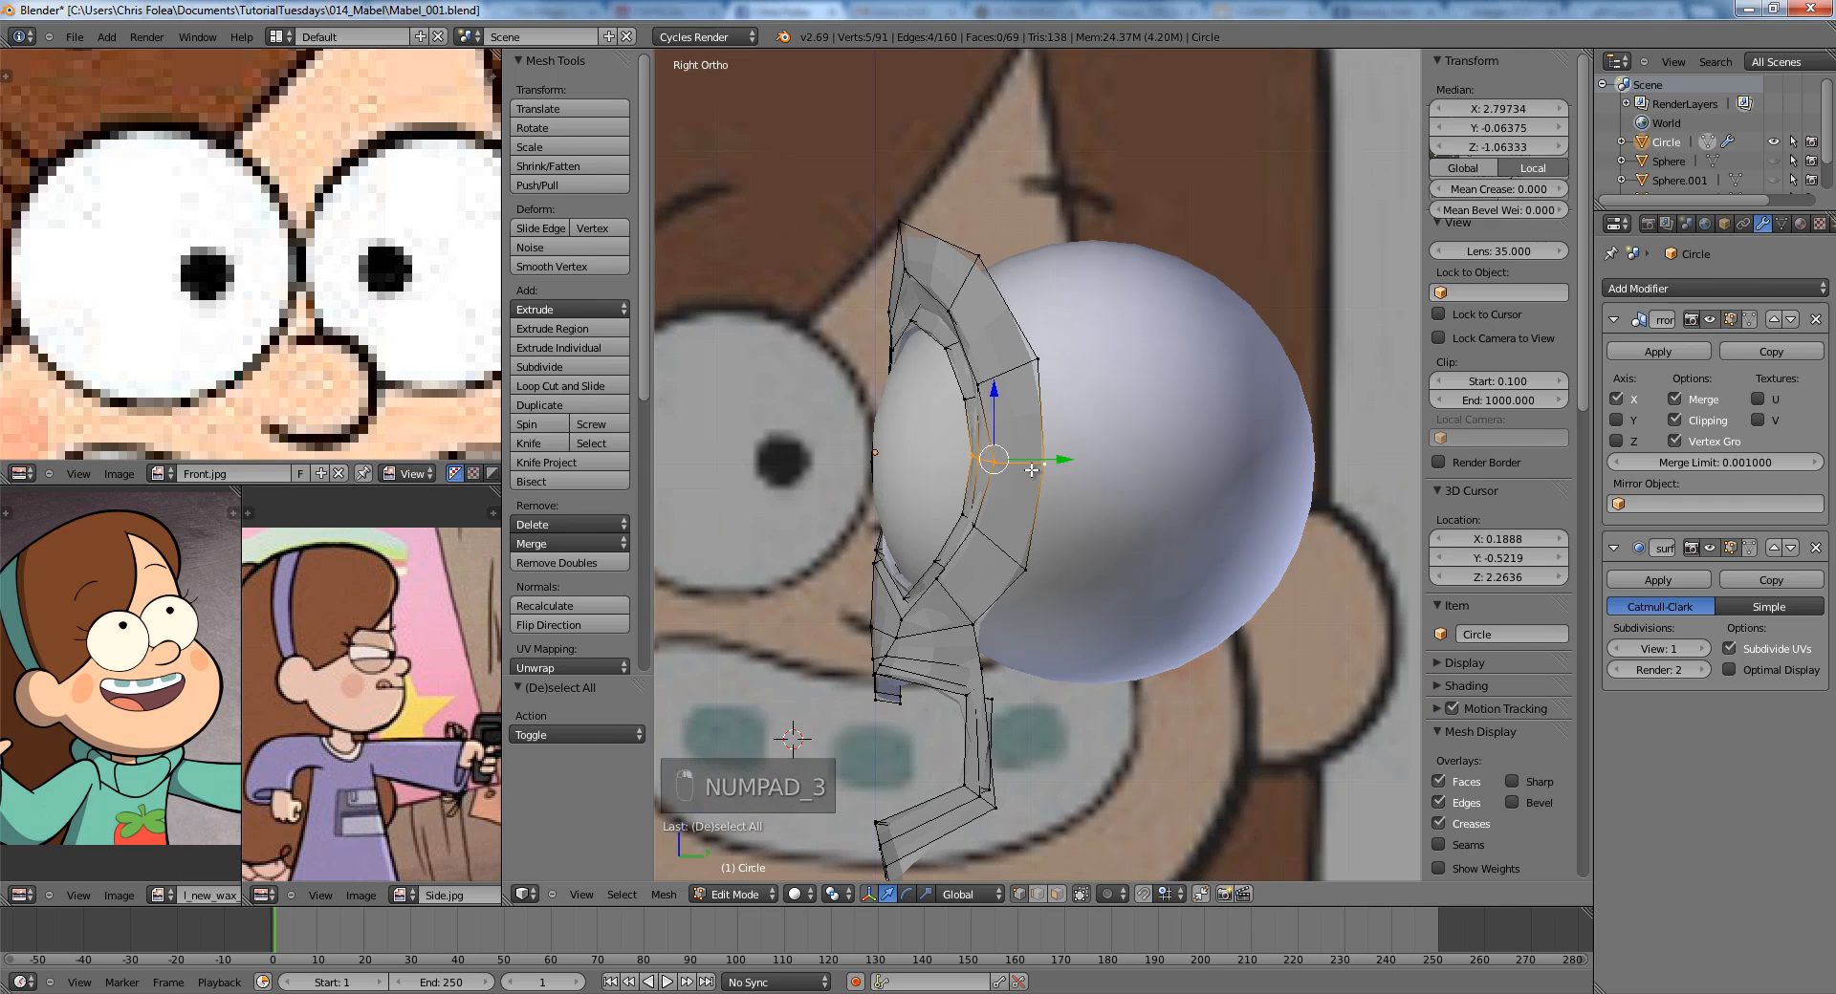
key("g")
middle_click(1039, 472)
left_click(1045, 475)
left_click(1048, 476)
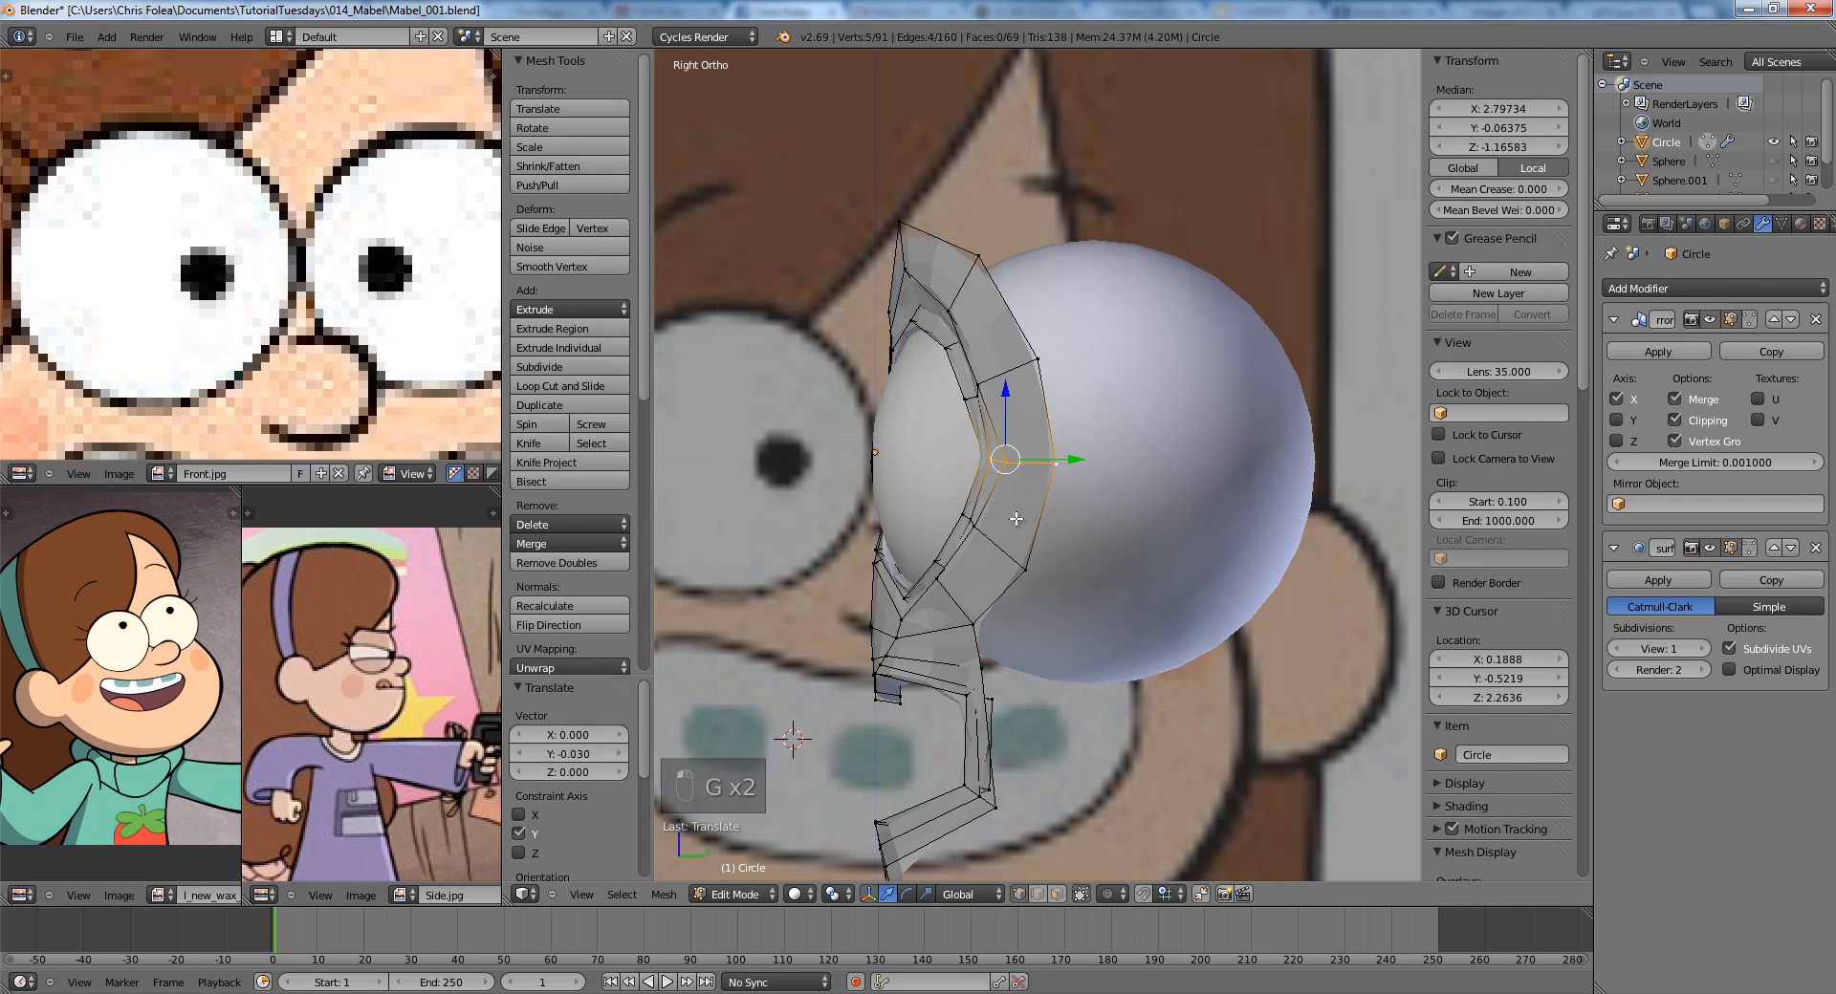
Move the lower outer eye rim's cross-section loop backward to continue the rim's curve in side view.
key("a")
right_click(1003, 547, "alt")
left_click(1018, 557)
key("a")
Reposition the inner vertices of the lower eye rim in side view so the rim follows the eyeball.
right_click(954, 602, "alt")
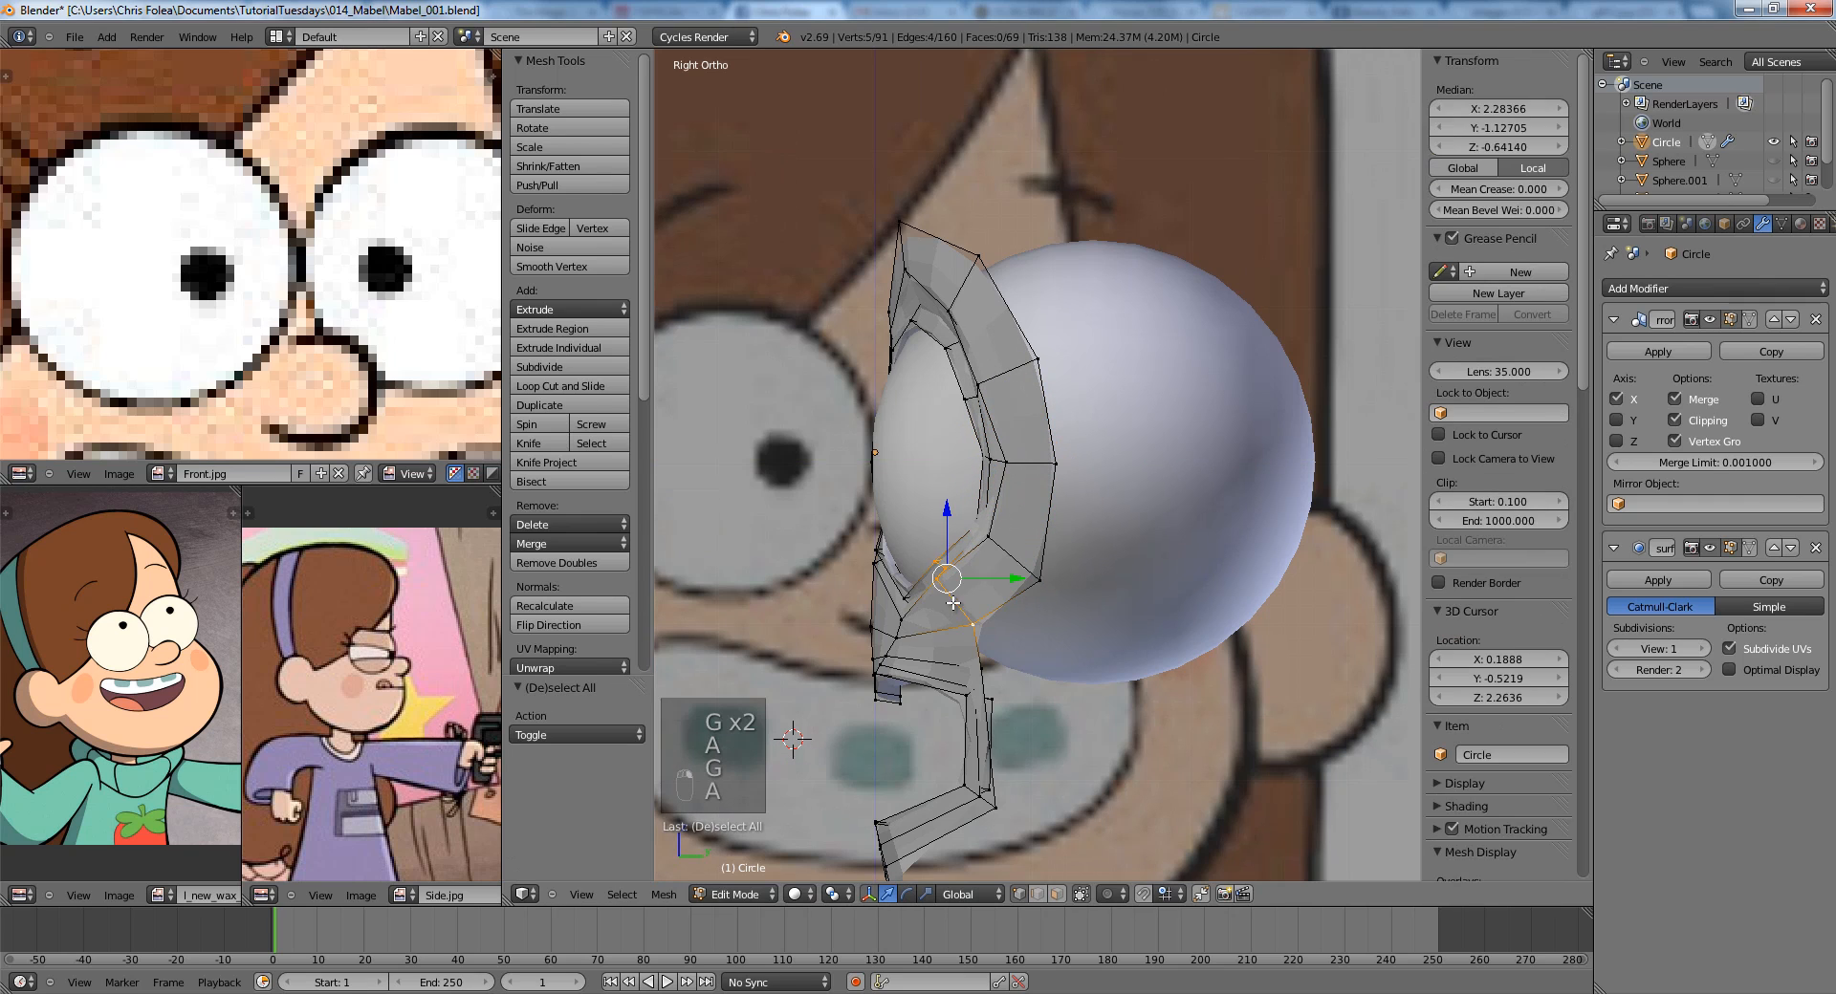
key("a")
middle_click_drag(966, 569, 995, 503, "shift")
scroll(997, 490, "up", 2)
key("z")
key("b")
left_click_drag(938, 538, 911, 548)
key("z")
key("g")
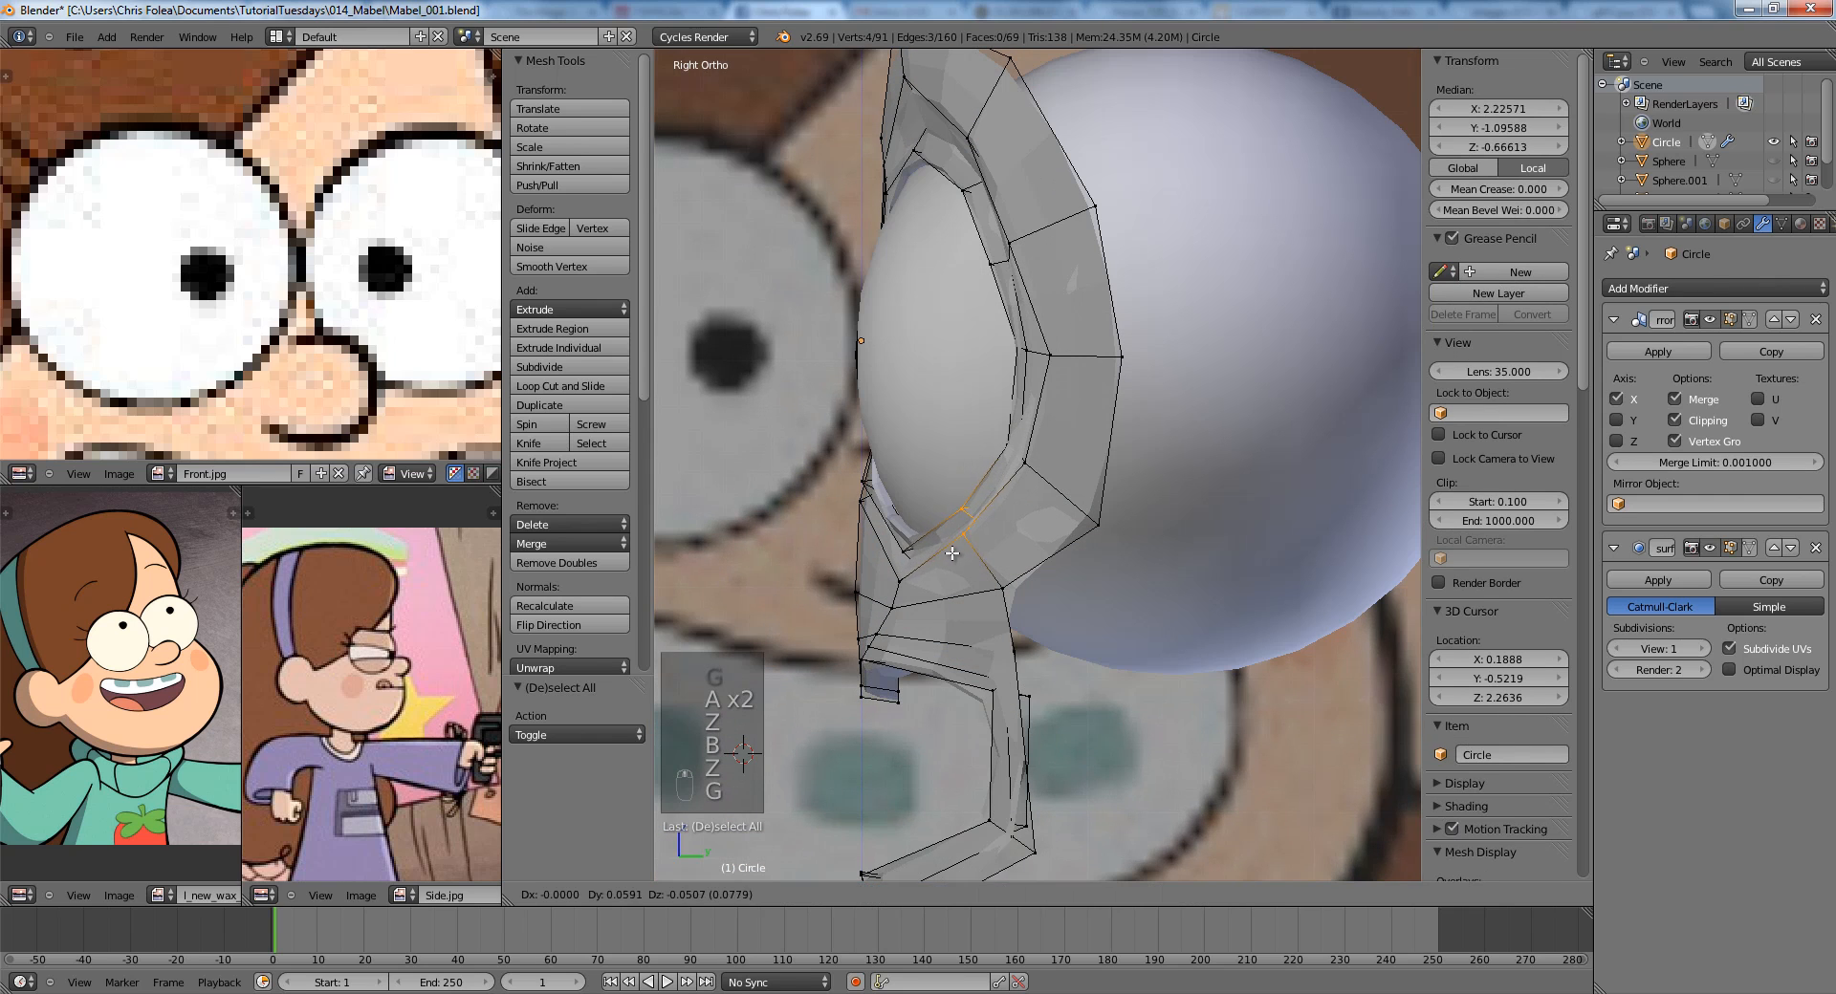
left_click(920, 547)
Move the upper outer eye rim's cross-section loop slightly back and up to smooth the side curve.
key("a")
middle_click_drag(1047, 225, 1013, 466, "shift")
key("z")
key("z")
right_click(1016, 464, "alt")
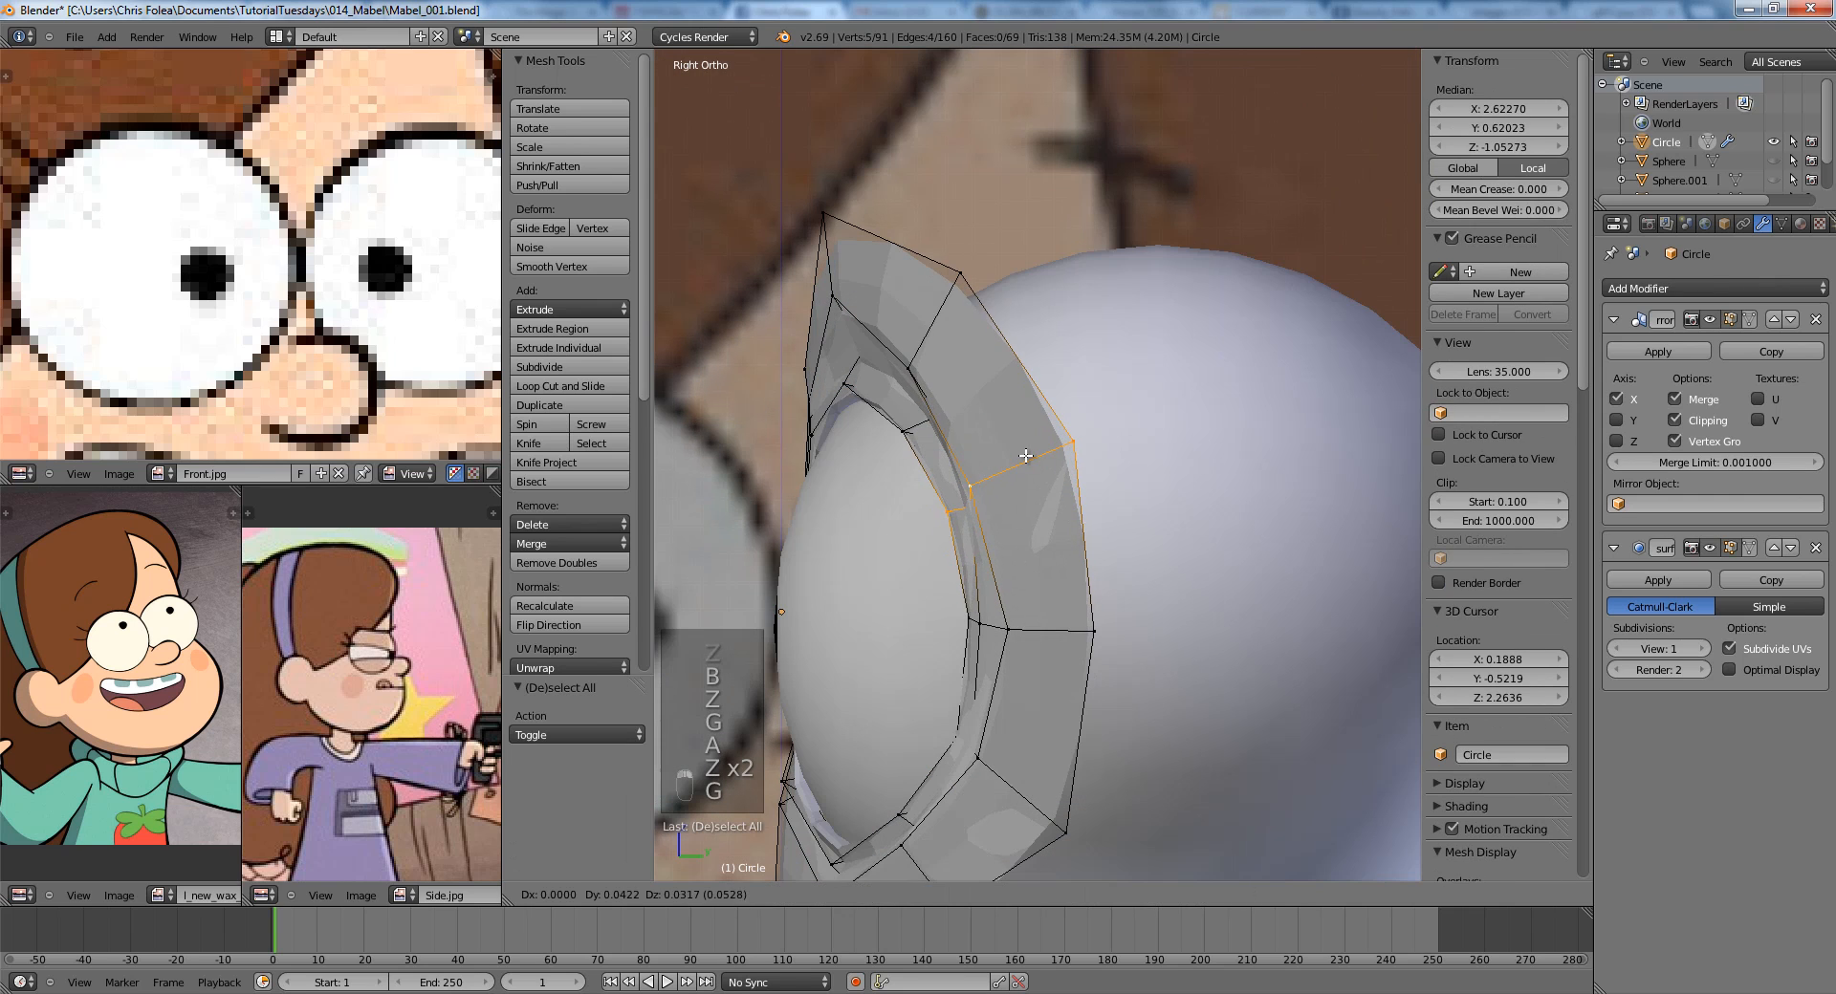
left_click(1025, 456)
Nudge the next higher cross-section loop of the eye rim backward and check the smoothed profile.
key("a")
key("z")
right_click(919, 319, "alt")
key("z")
key("g")
left_click(930, 320)
key("Tab")
scroll(890, 528, "down", 4)
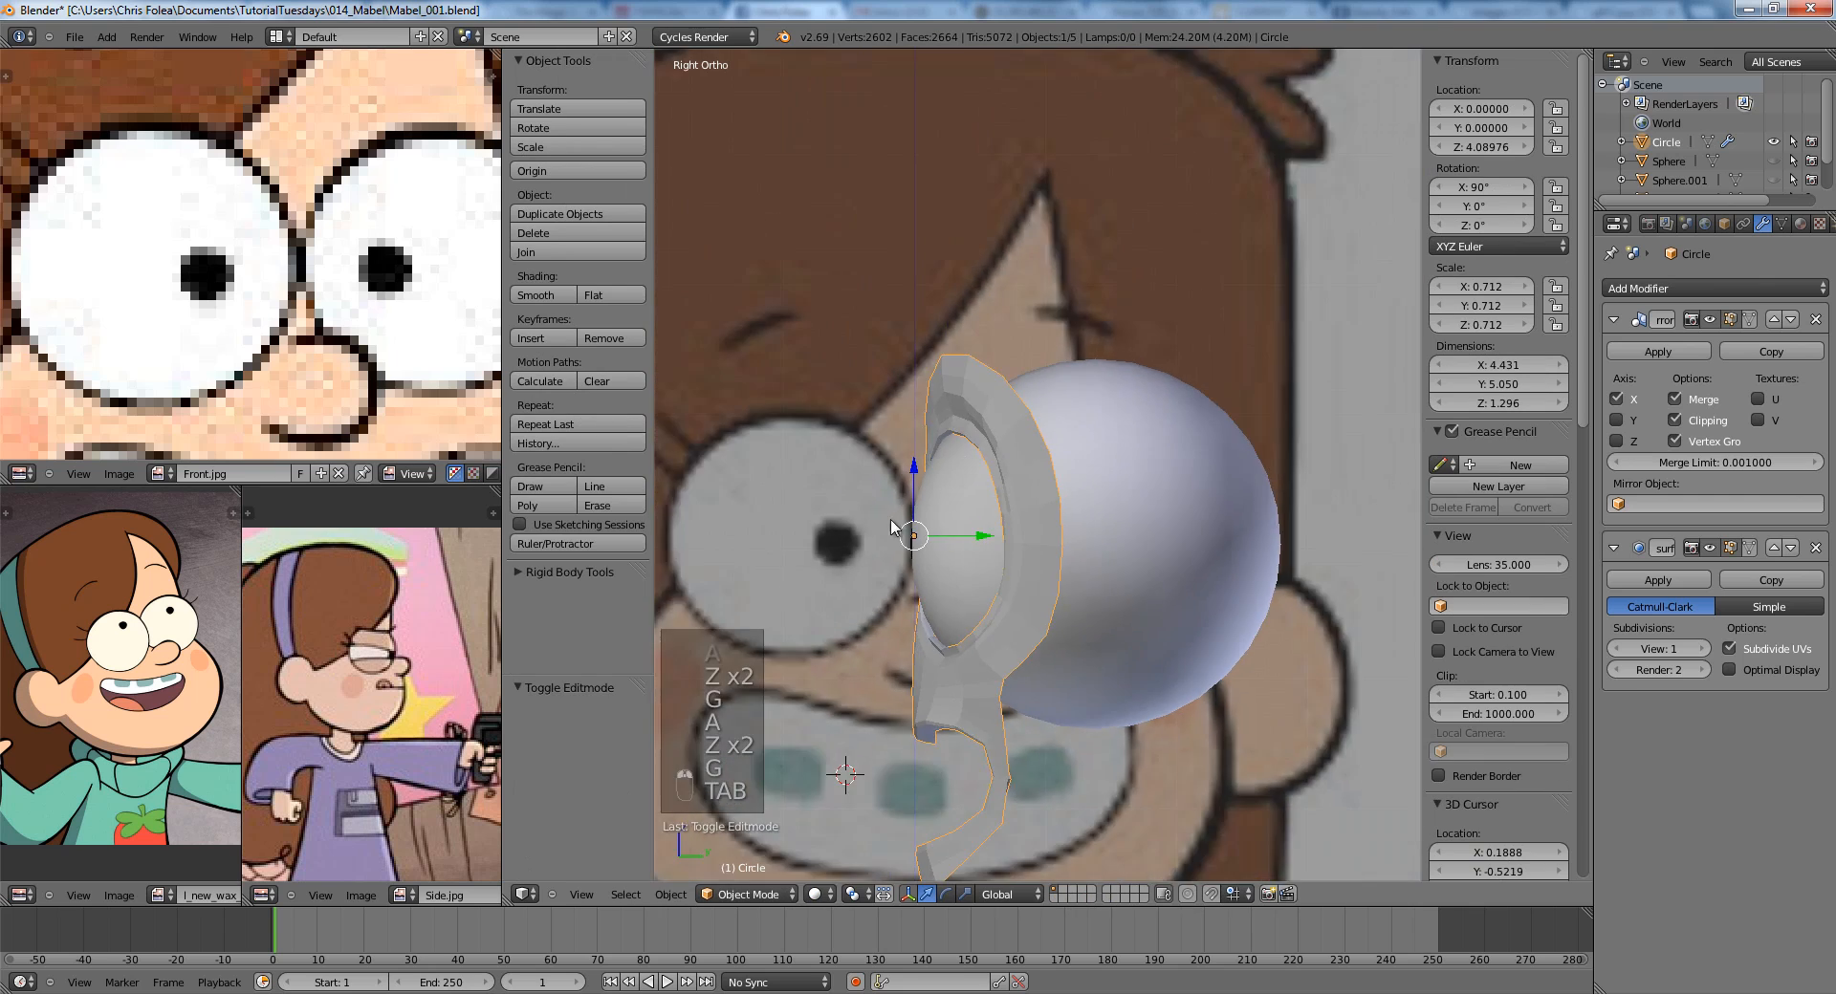
Add one loop cut across the mouth rim at the corner and move it outward to the reference outline in front view.
key("KP_1")
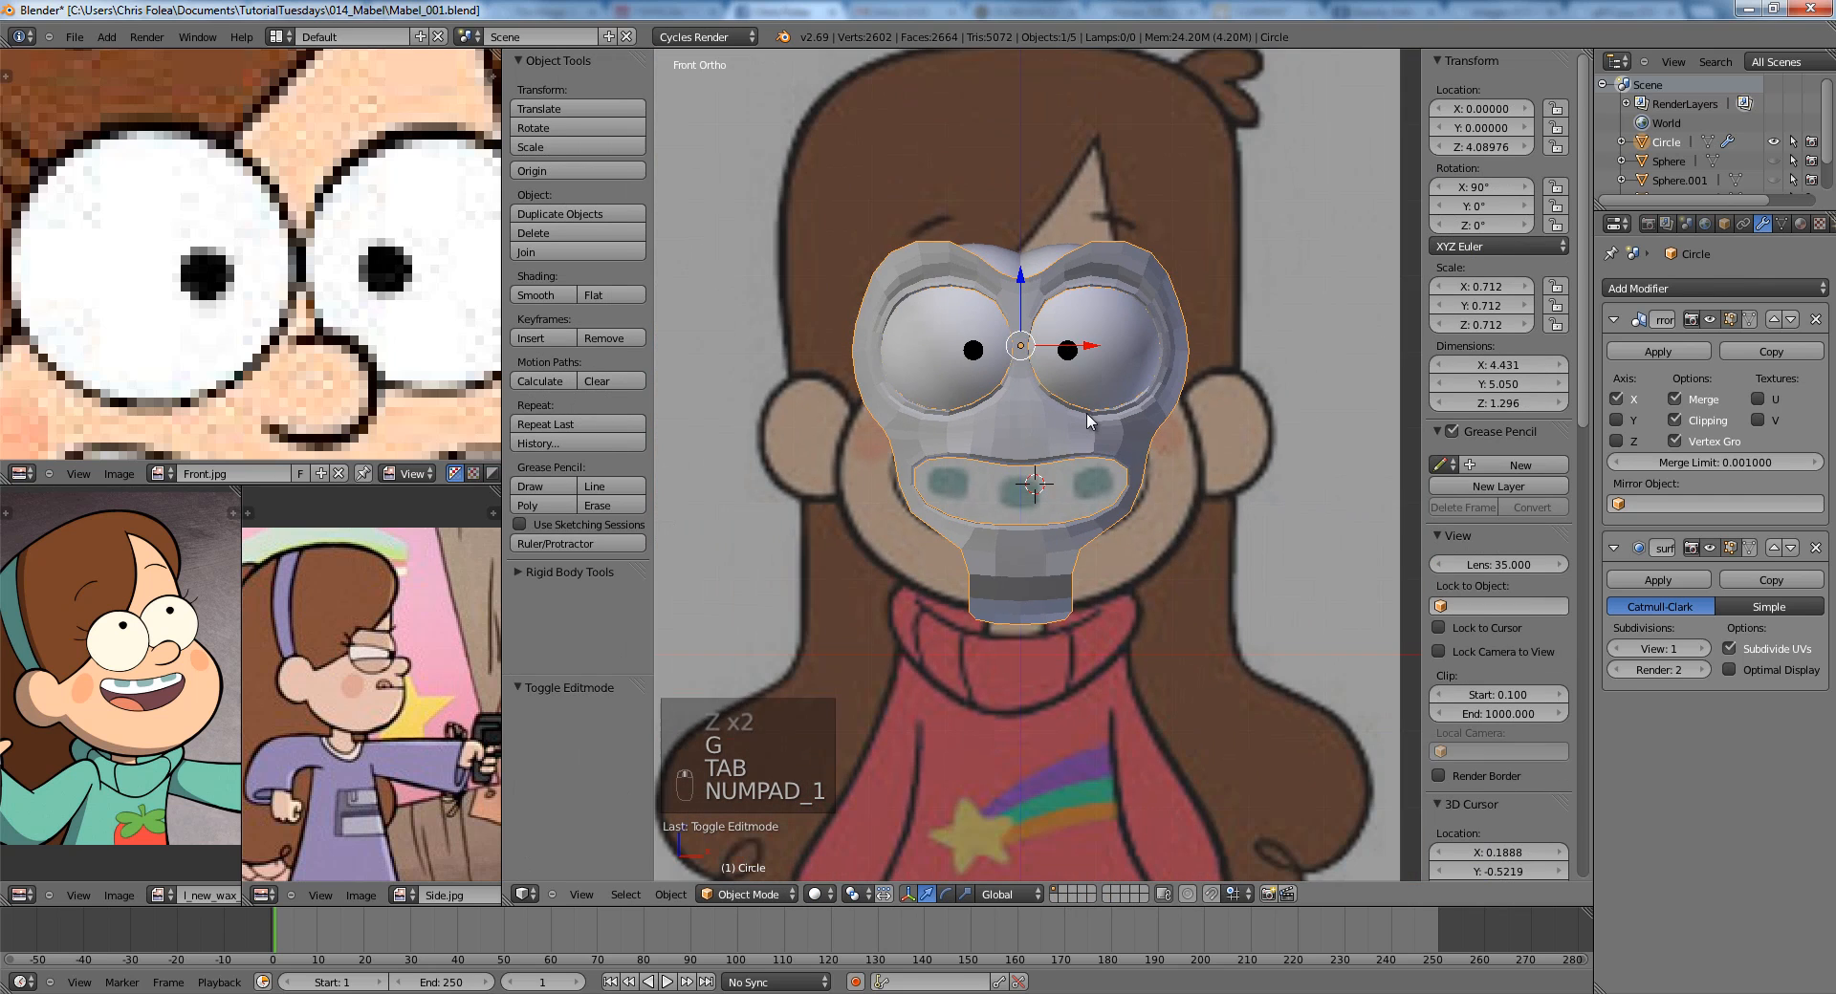
key("Tab")
scroll(1088, 417, "up", 3)
scroll(1087, 413, "down", 1)
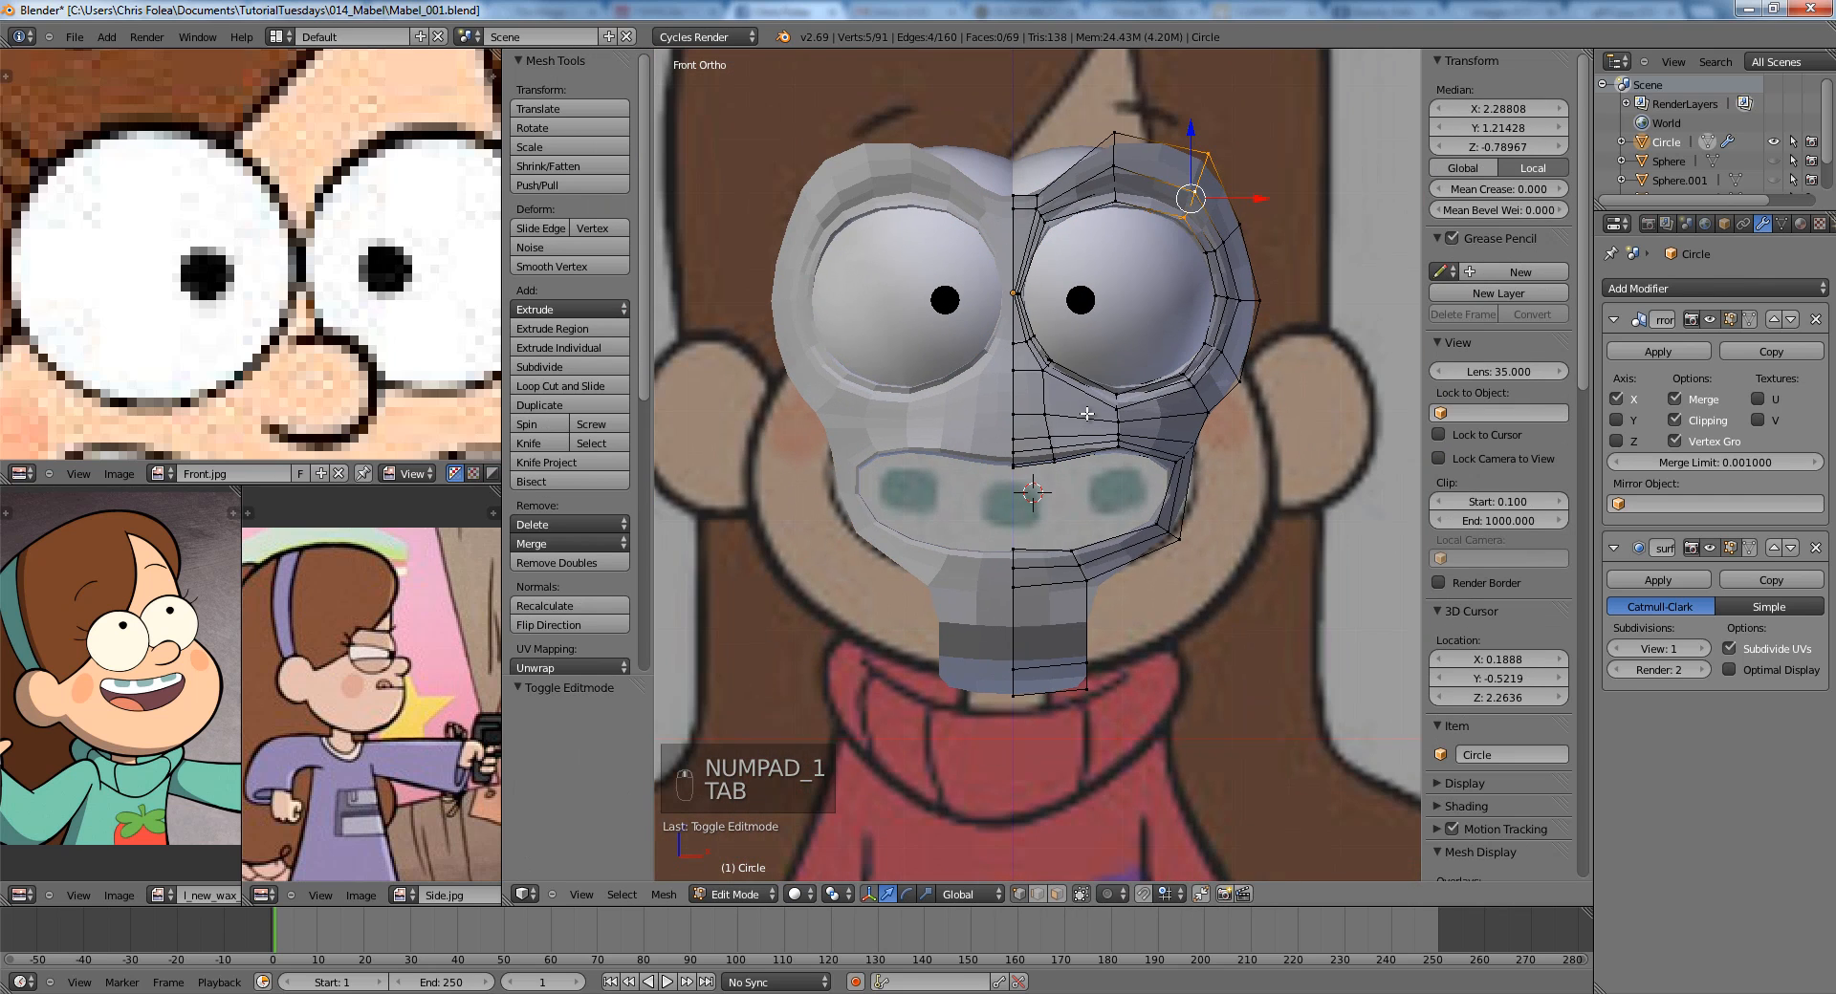
scroll(1087, 413, "down", 3)
scroll(997, 419, "up", 5)
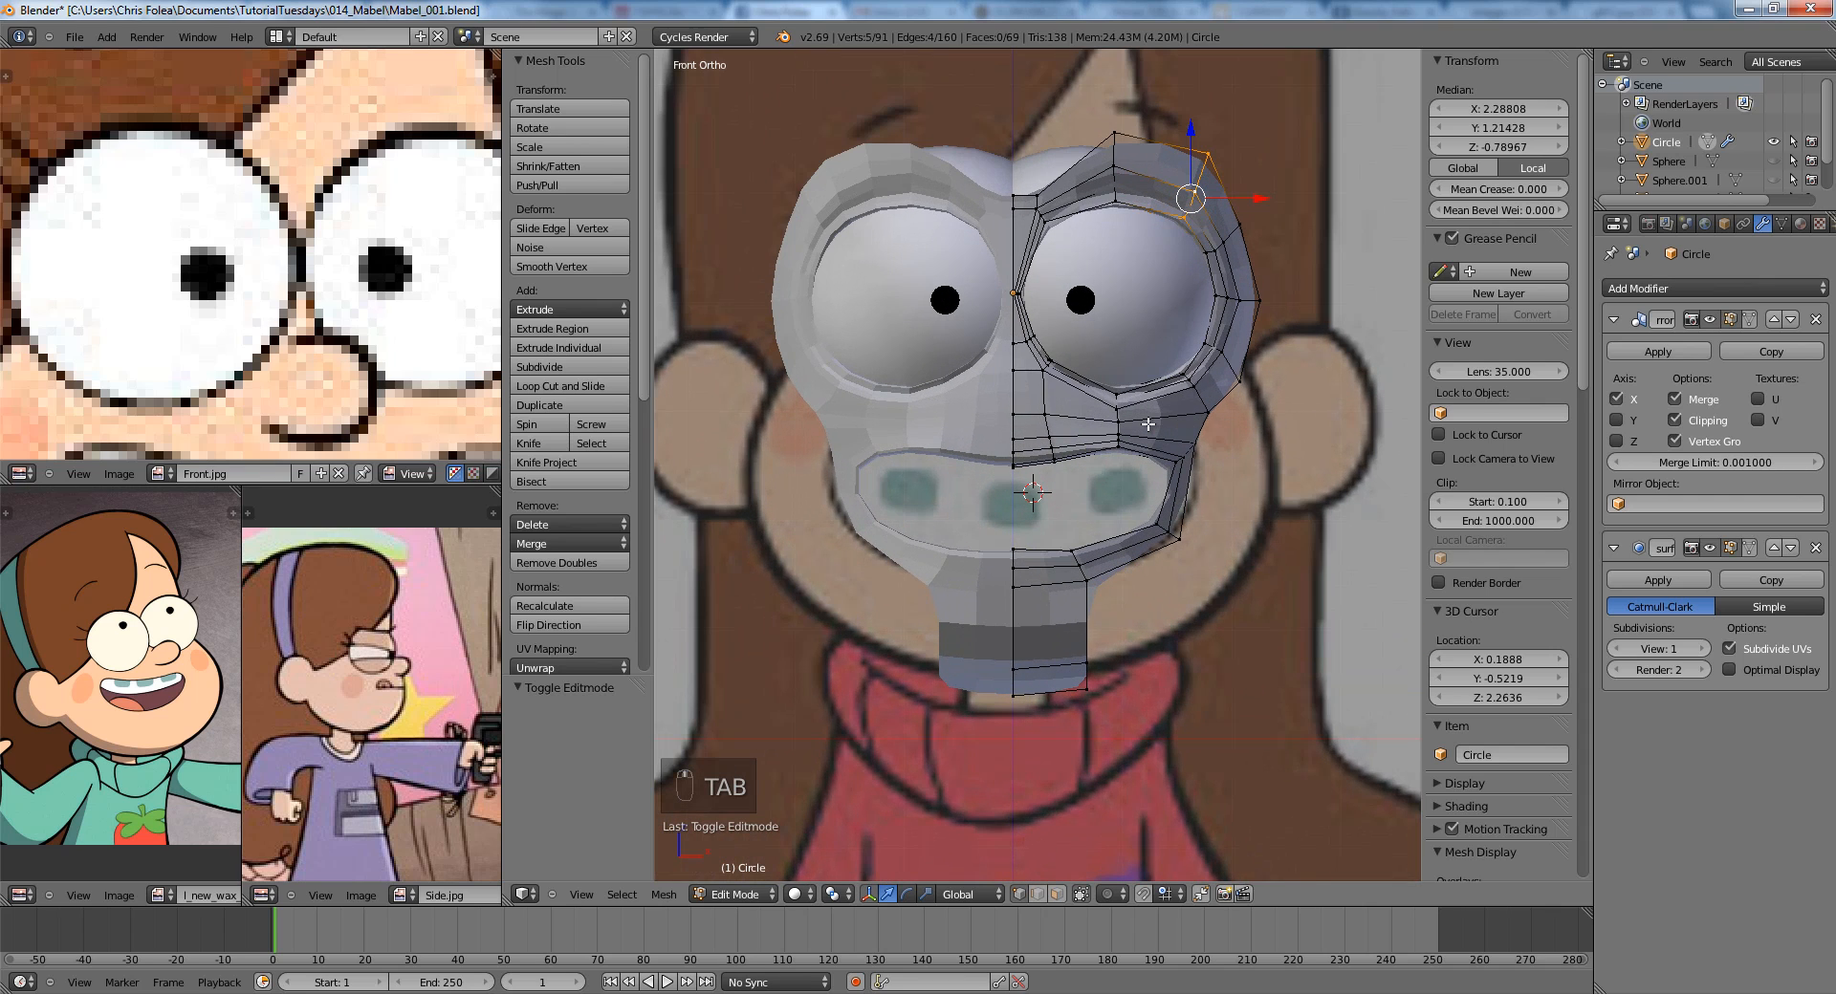
scroll(998, 419, "up", 1)
key("ctrl+r")
double_click(998, 419)
middle_click_drag(1035, 452, 1110, 505, "shift")
scroll(1110, 504, "up", 1)
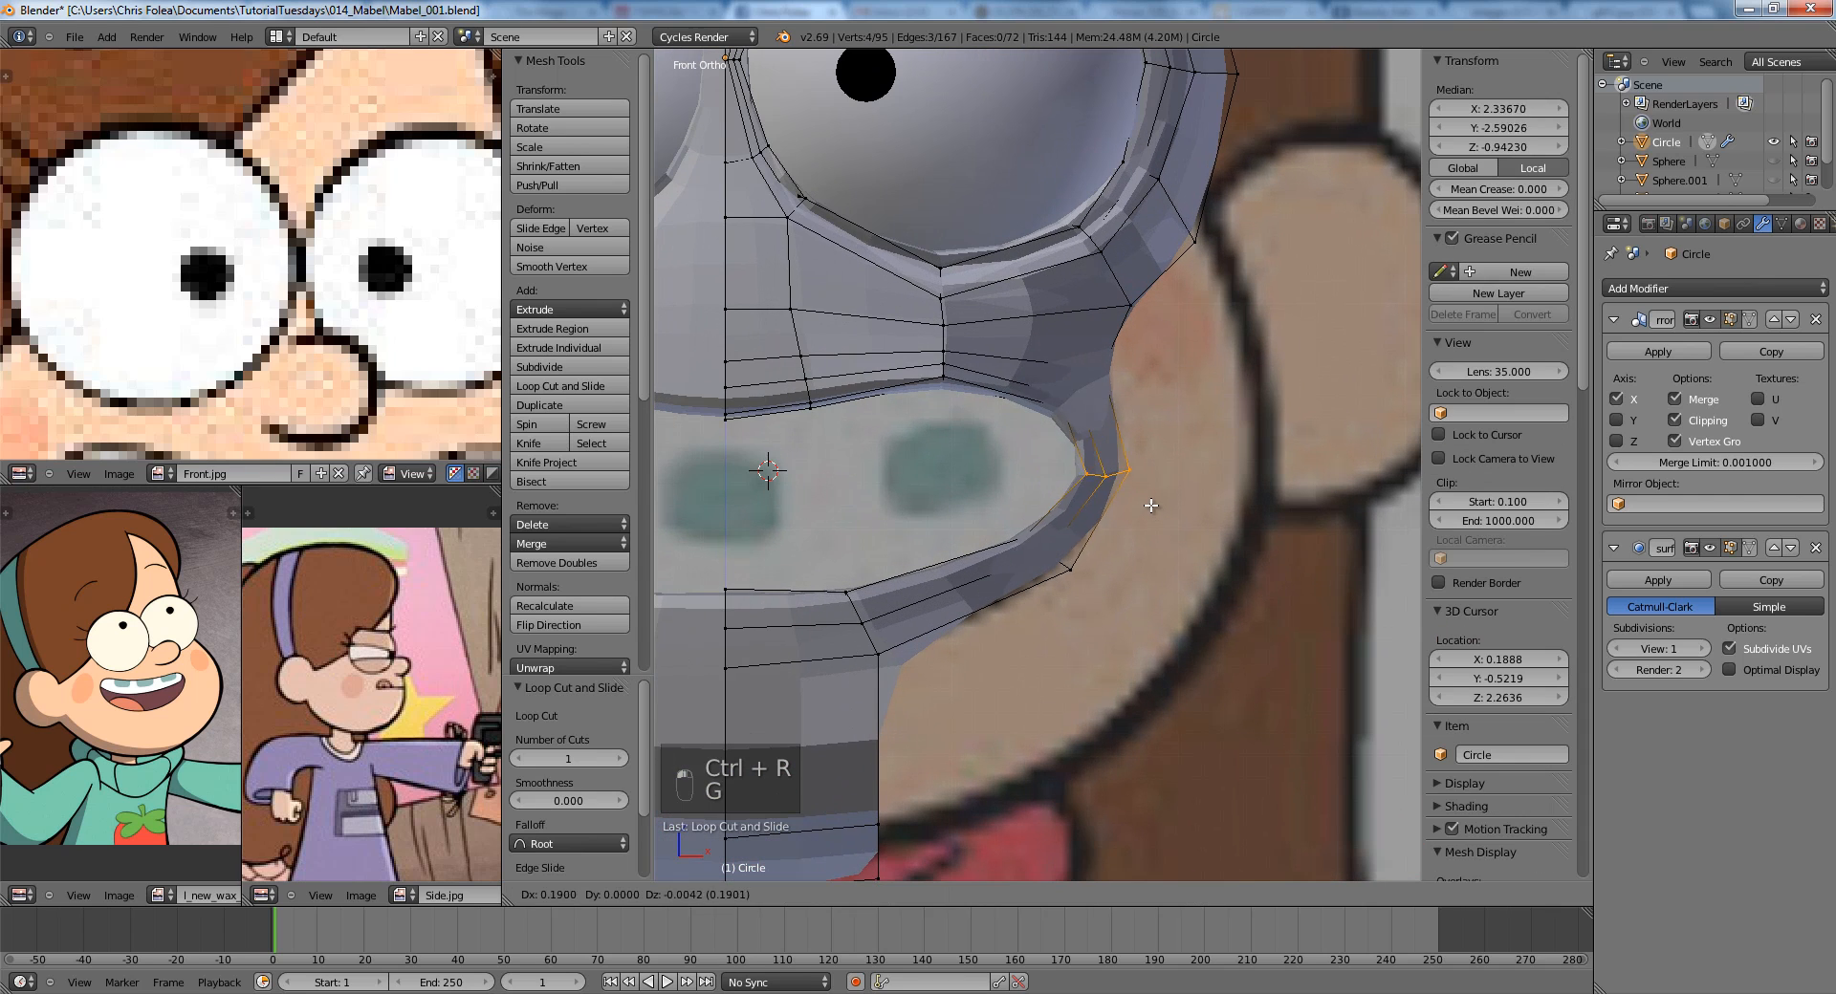
left_click(1143, 503)
Slide the mouth rim's lower outer cross-section loop inward along the lower lip to match the reference curve.
key("z")
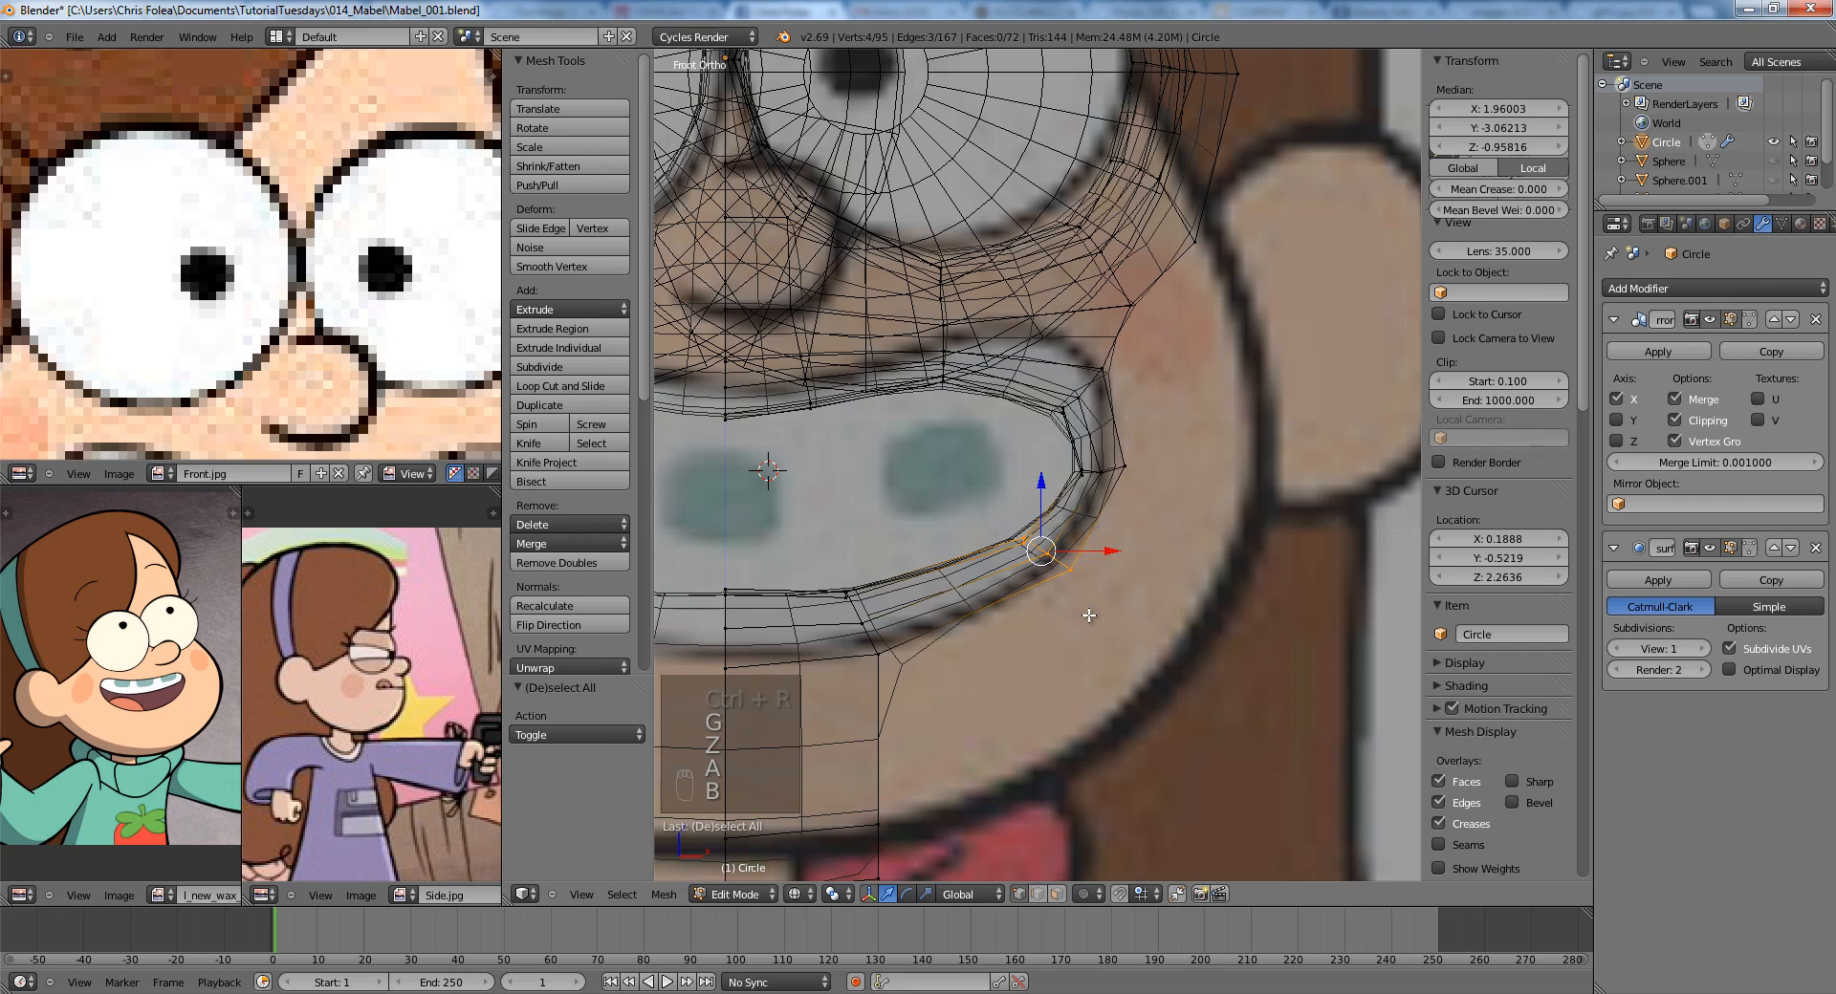
key("g")
key("g")
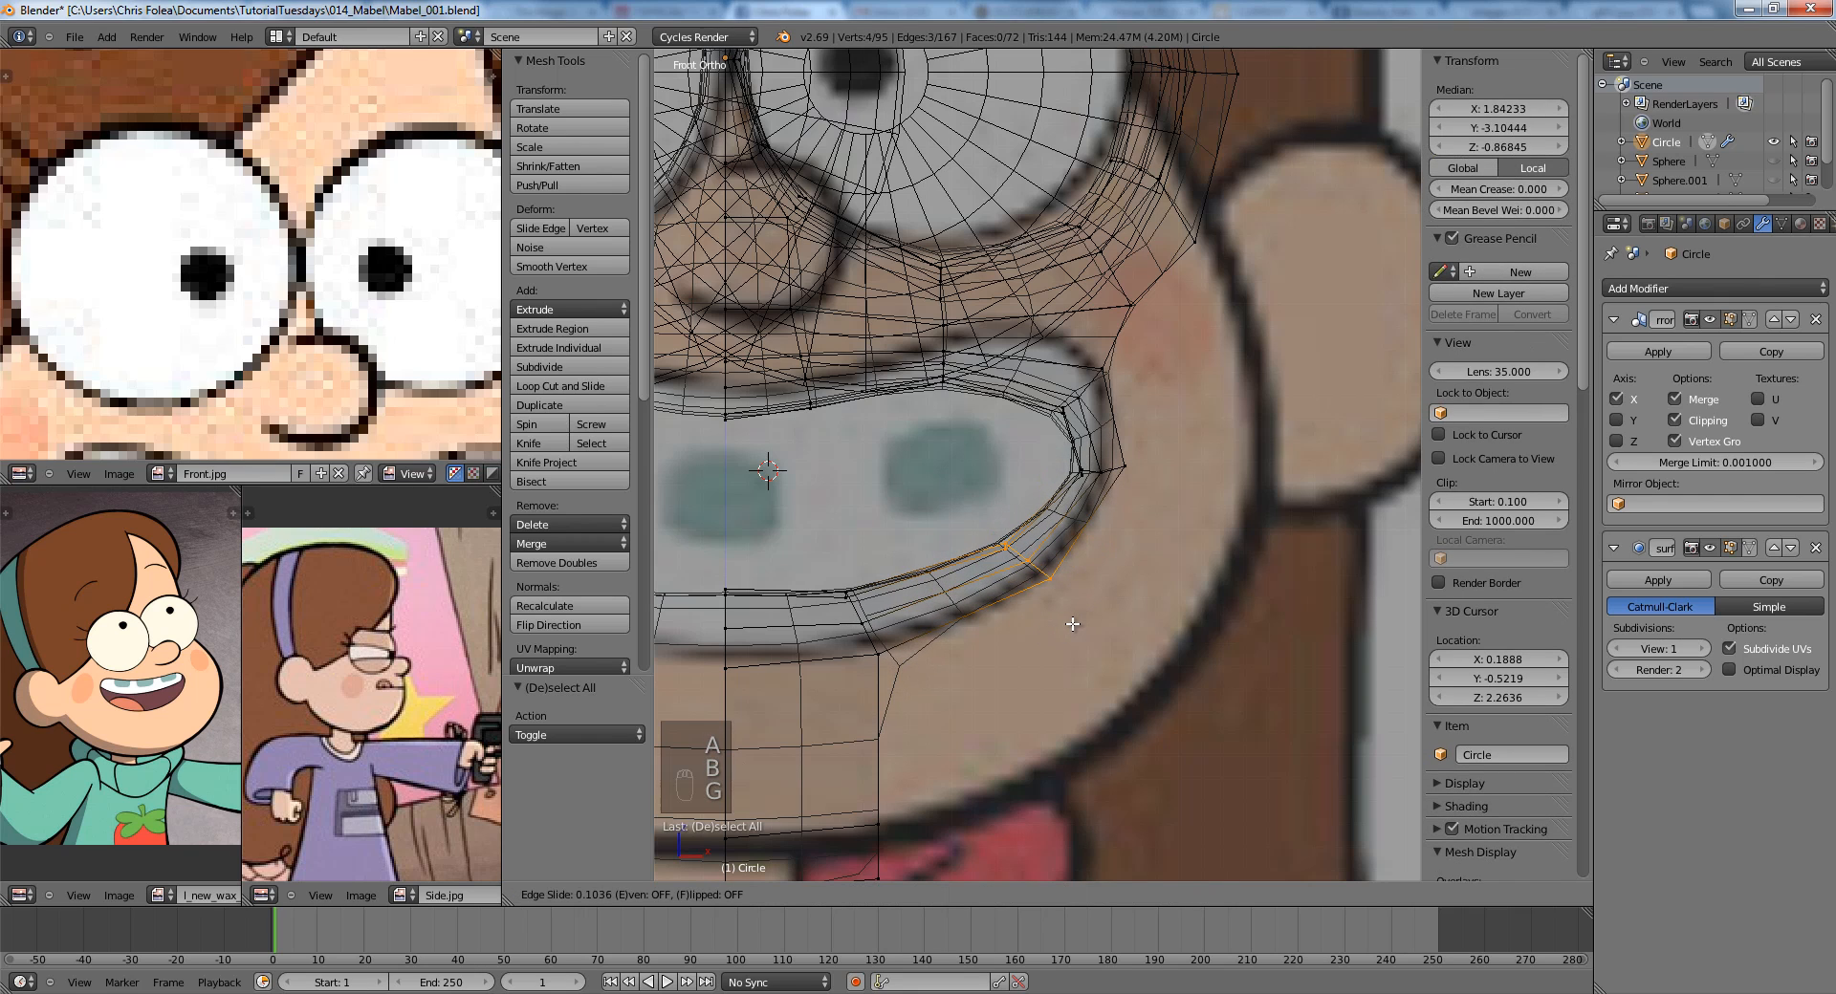
left_click(1072, 623)
left_click(1099, 646)
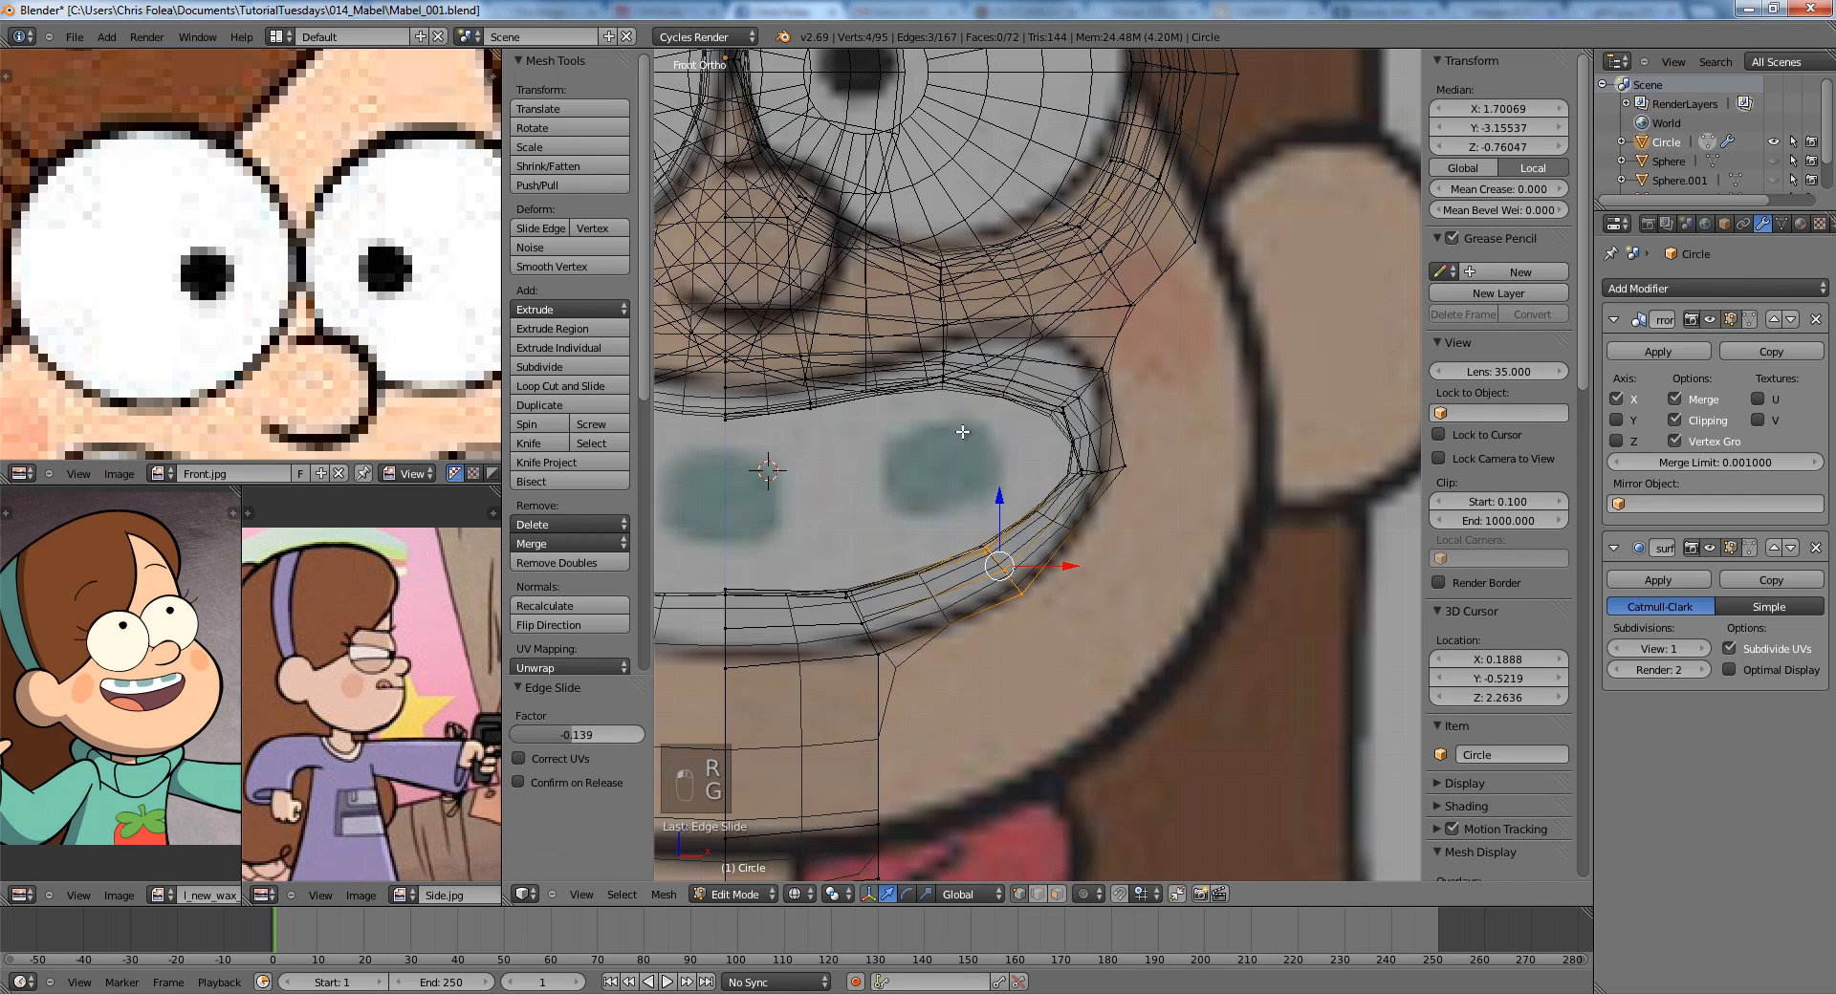
Slide the new mouth-corner loop downward along the rim and rotate it by 12.471 degrees.
key("z")
middle_click_drag(1047, 456, 1017, 488, "shift")
scroll(1015, 487, "up", 1)
key("a")
key("z")
key("b")
left_click_drag(1028, 493, 1113, 535)
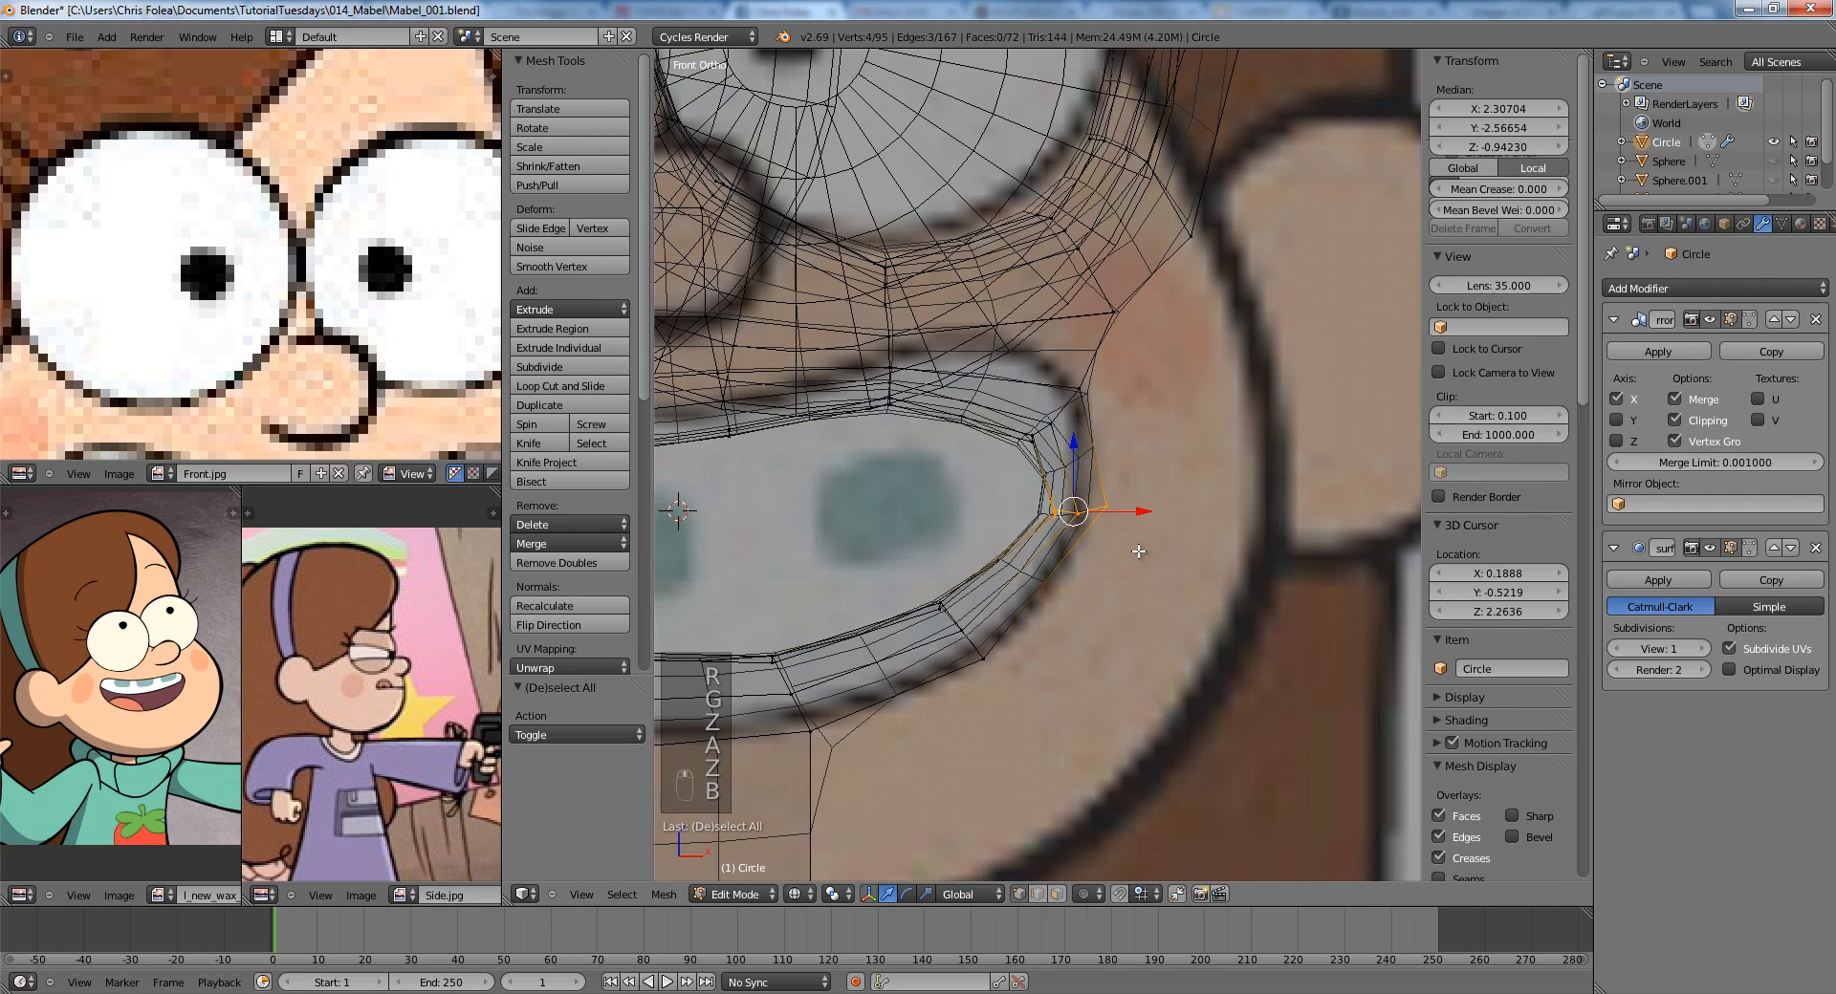
key("g")
key("g")
left_click(1081, 618)
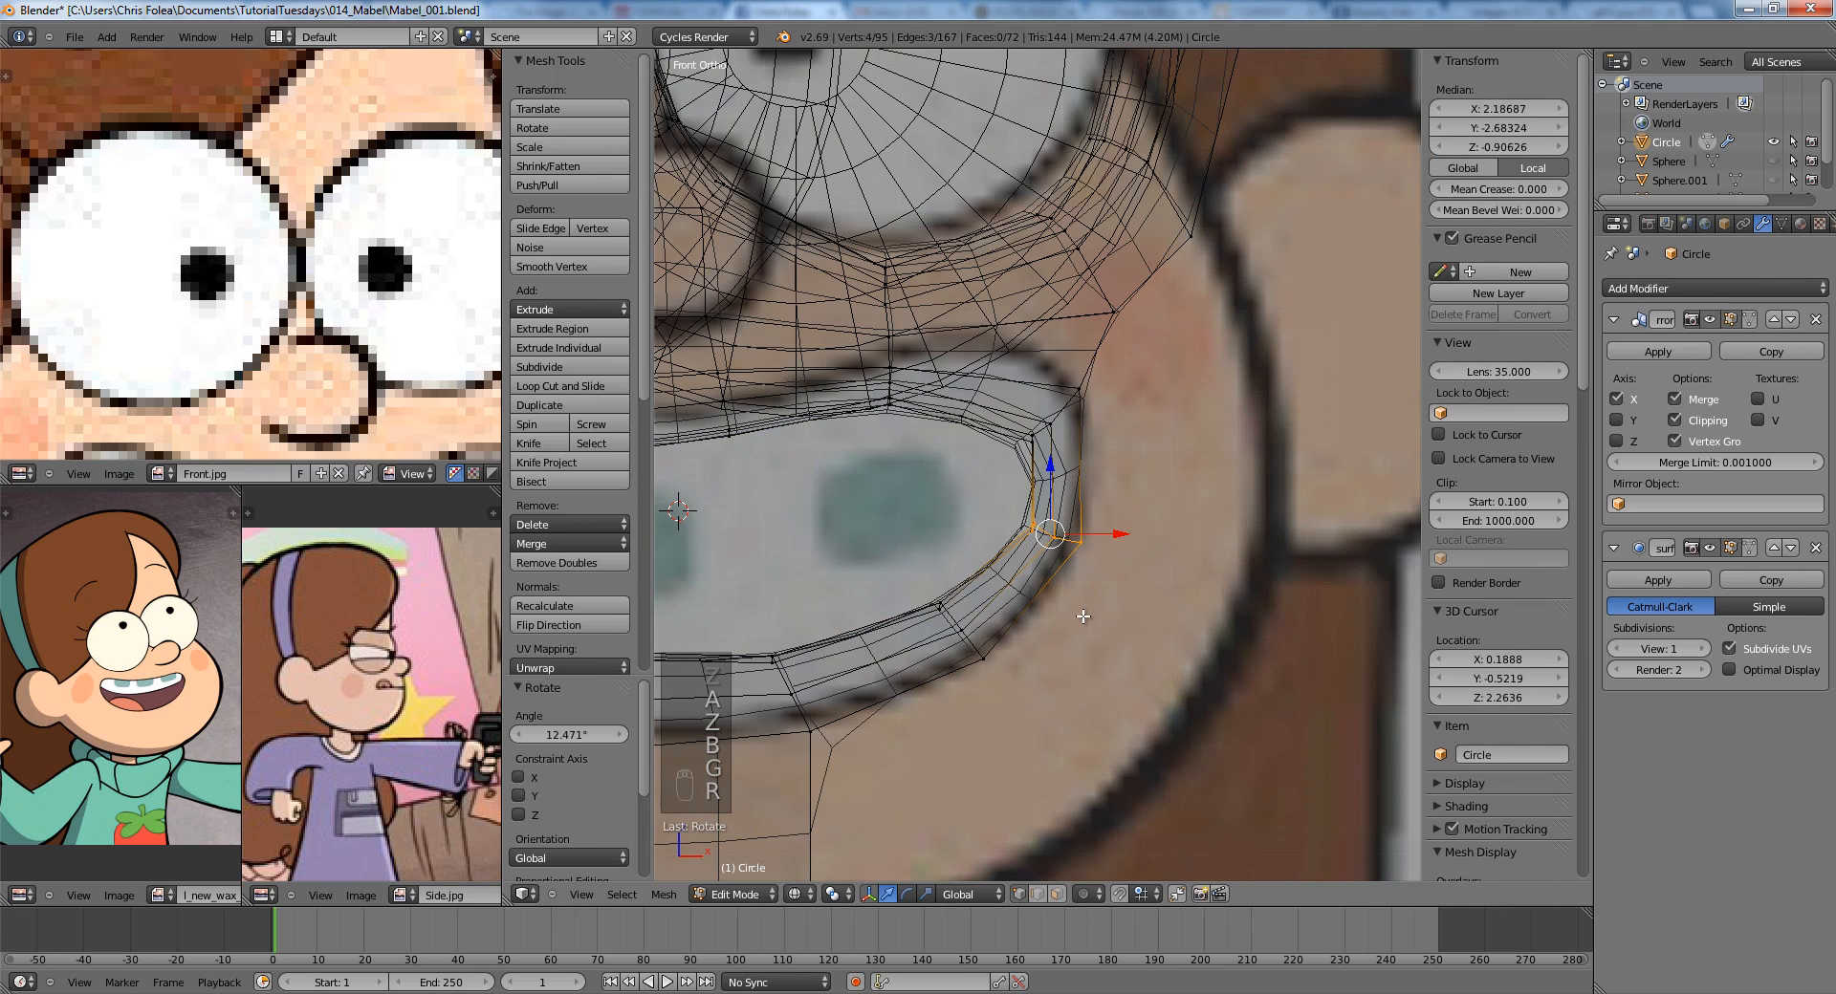
Select the upper mouth-corner vertices and move them to fit the rounded corner in the reference.
key("a")
key("b")
left_click_drag(1037, 373, 1063, 431)
key("b")
left_click_drag(1004, 366, 1105, 473)
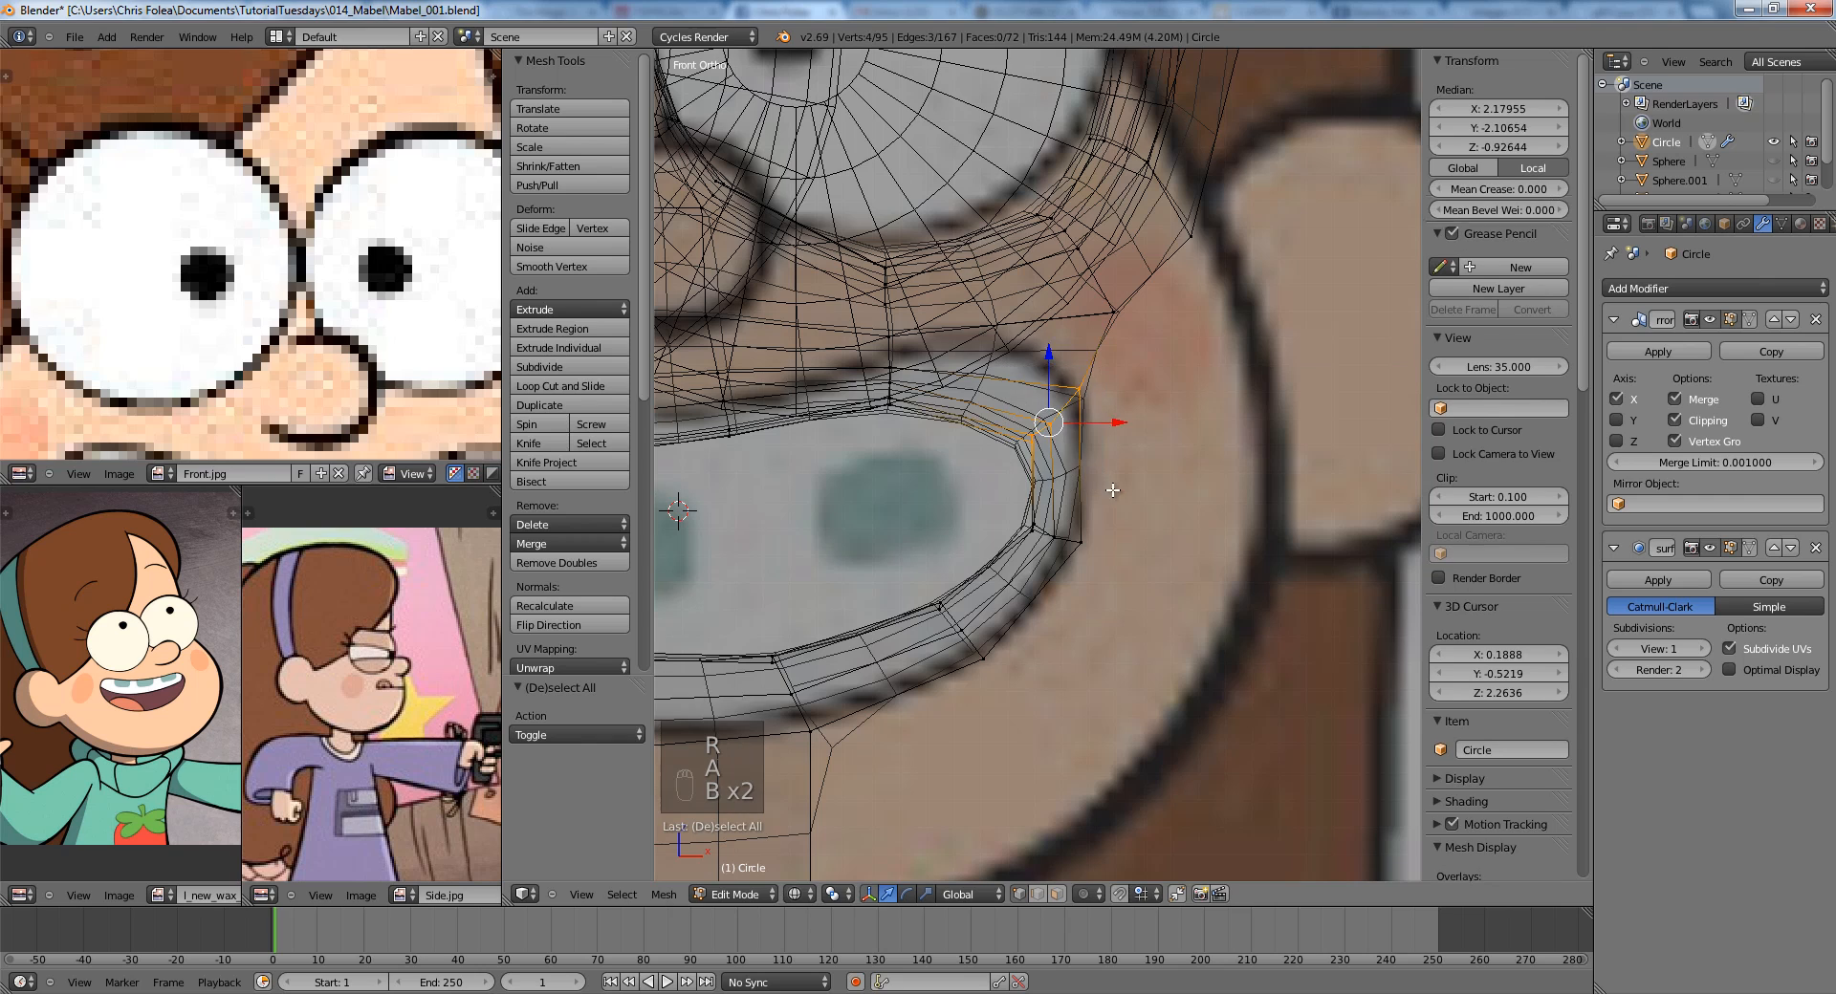
key("g")
left_click(1088, 470)
Add another loop cut between the upper and lower mouth-corner loops and move it outward to round the corner.
key("a")
key("ctrl+r")
double_click(1058, 474)
key("g")
left_click(1060, 472)
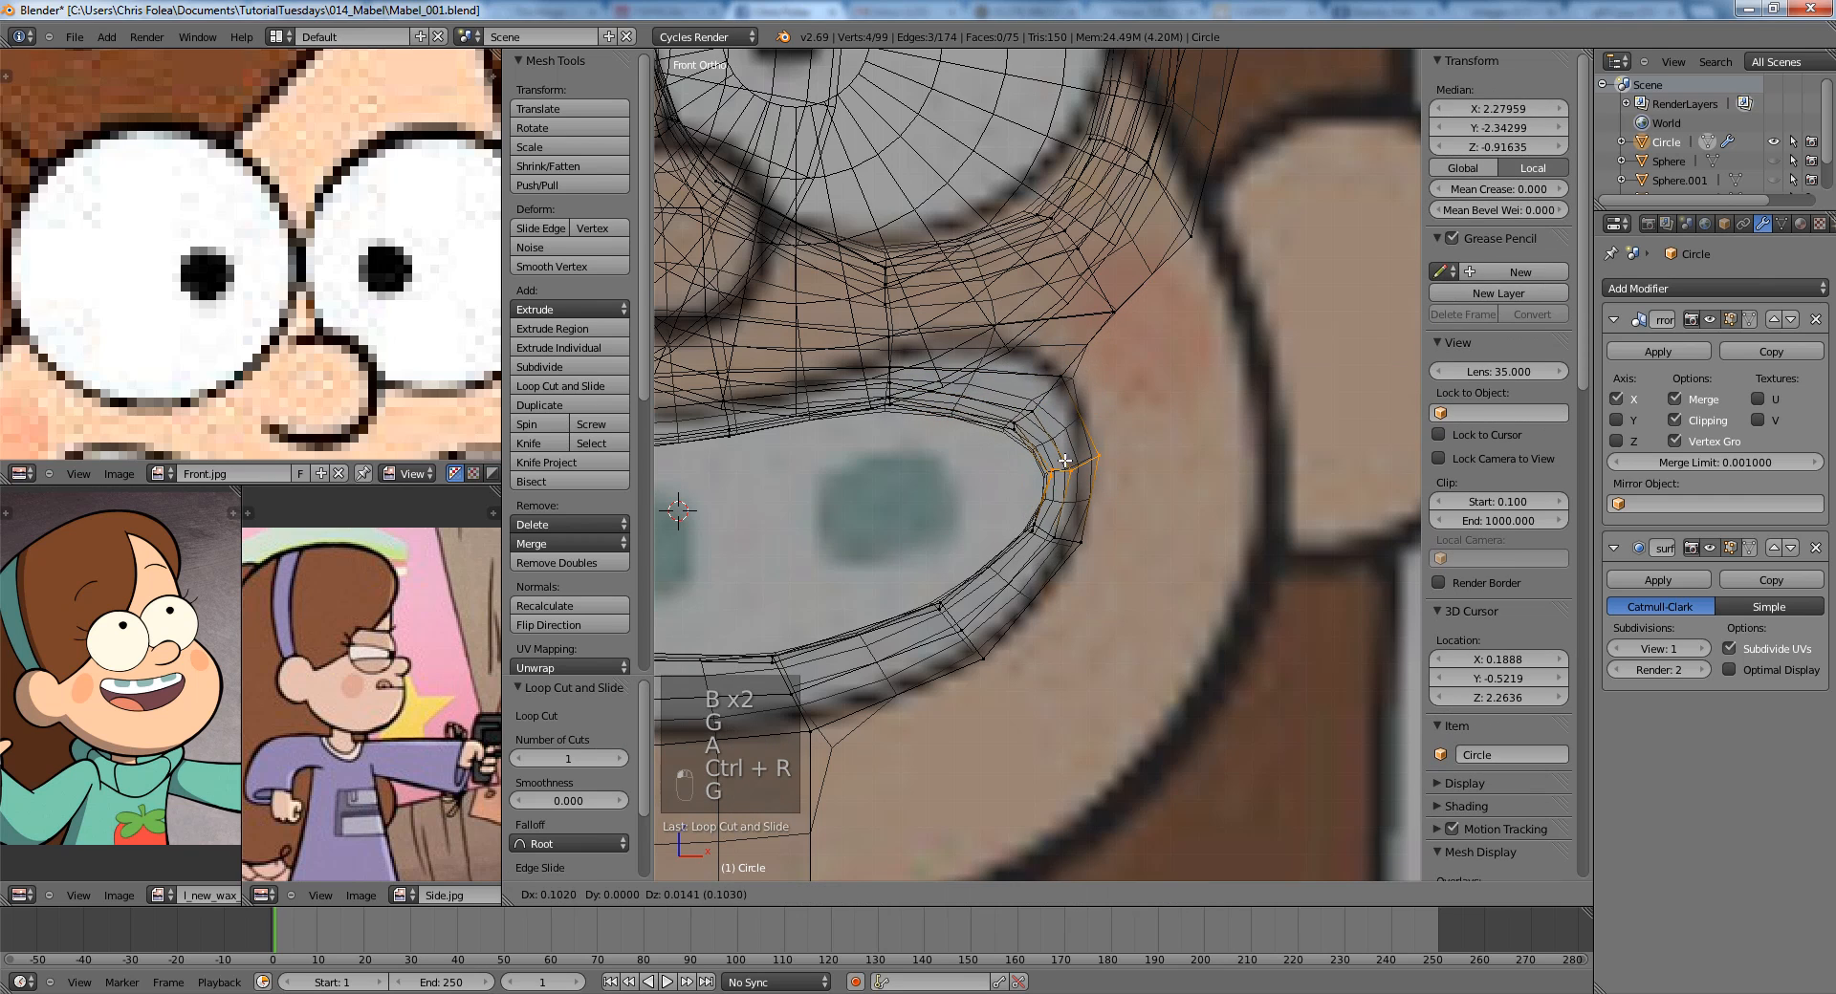
Move the newest mouth-corner loop backward along Y in the right side view.
key("z")
scroll(1099, 469, "down", 5)
key("Tab")
key("KP_3")
key("Tab")
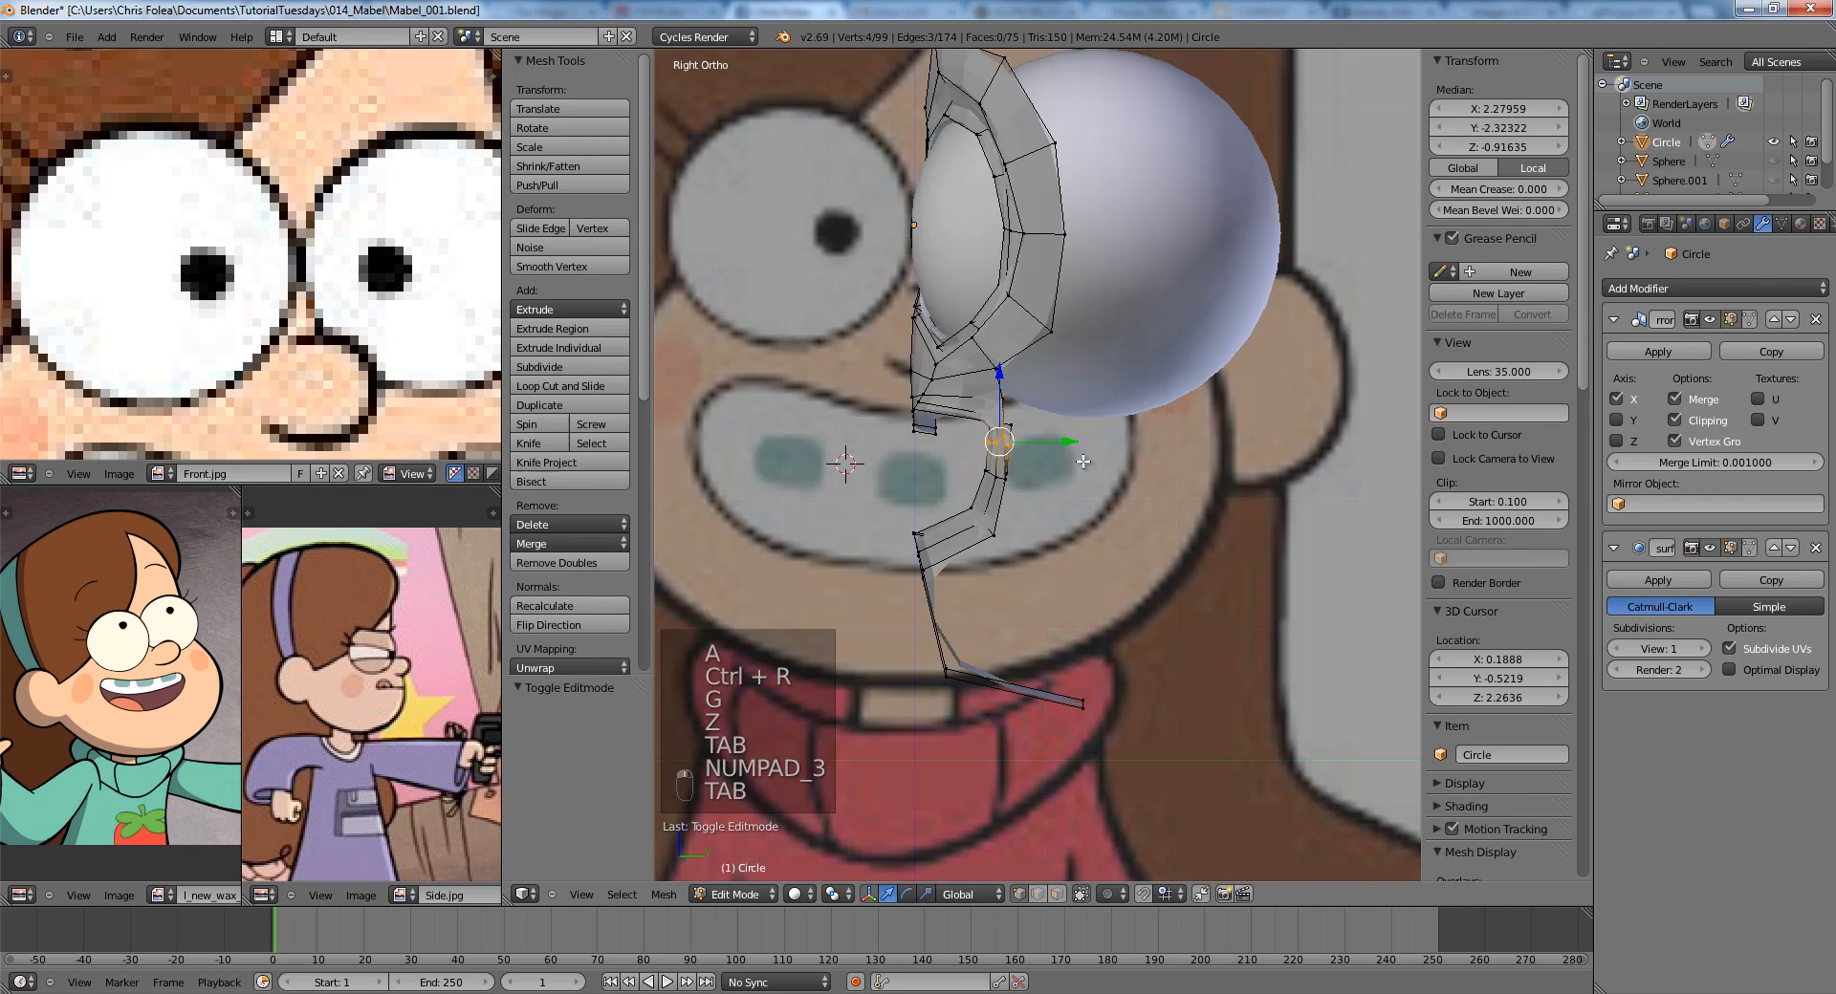
scroll(946, 417, "up", 4)
key("a")
key("a")
key("z")
right_click(946, 417, "alt")
key("g")
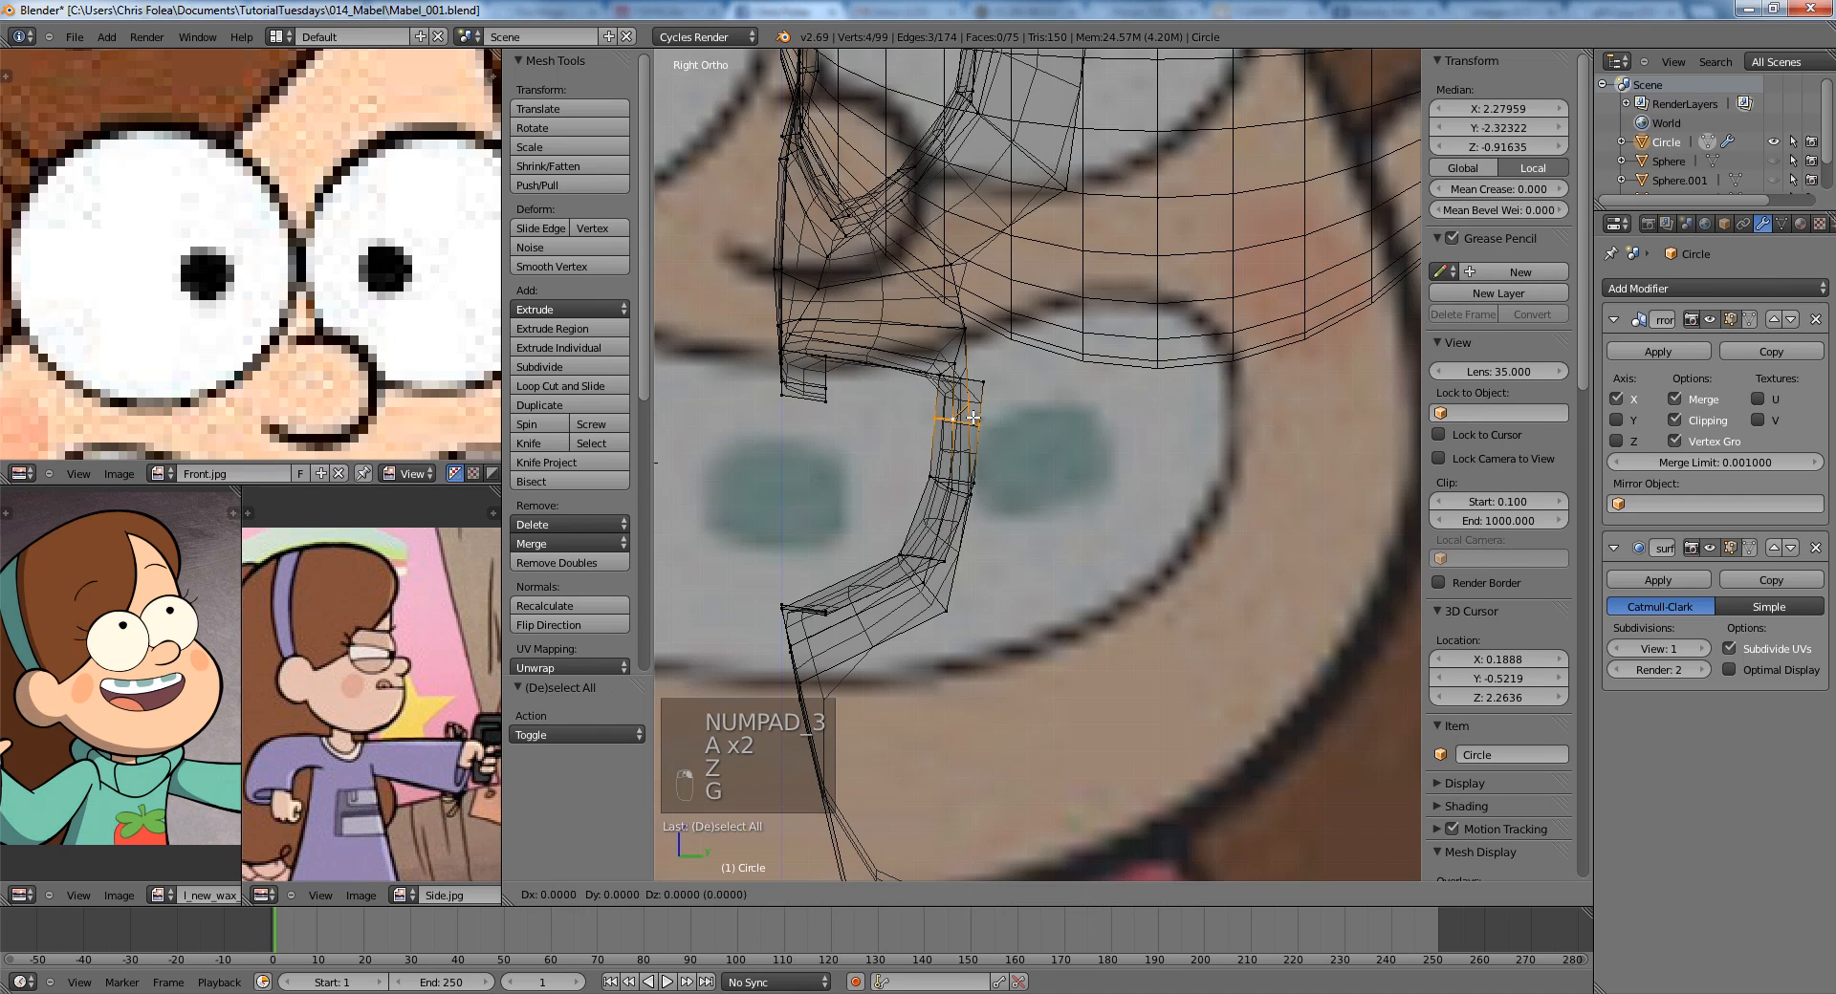
middle_click(961, 418)
left_click(973, 420)
Move the mouth-corner loop just below it backward along Y and inspect the smoothed mouth in solid display.
key("a")
right_click(946, 486, "alt")
key("g")
middle_click(960, 488)
left_click(979, 486)
key("Tab")
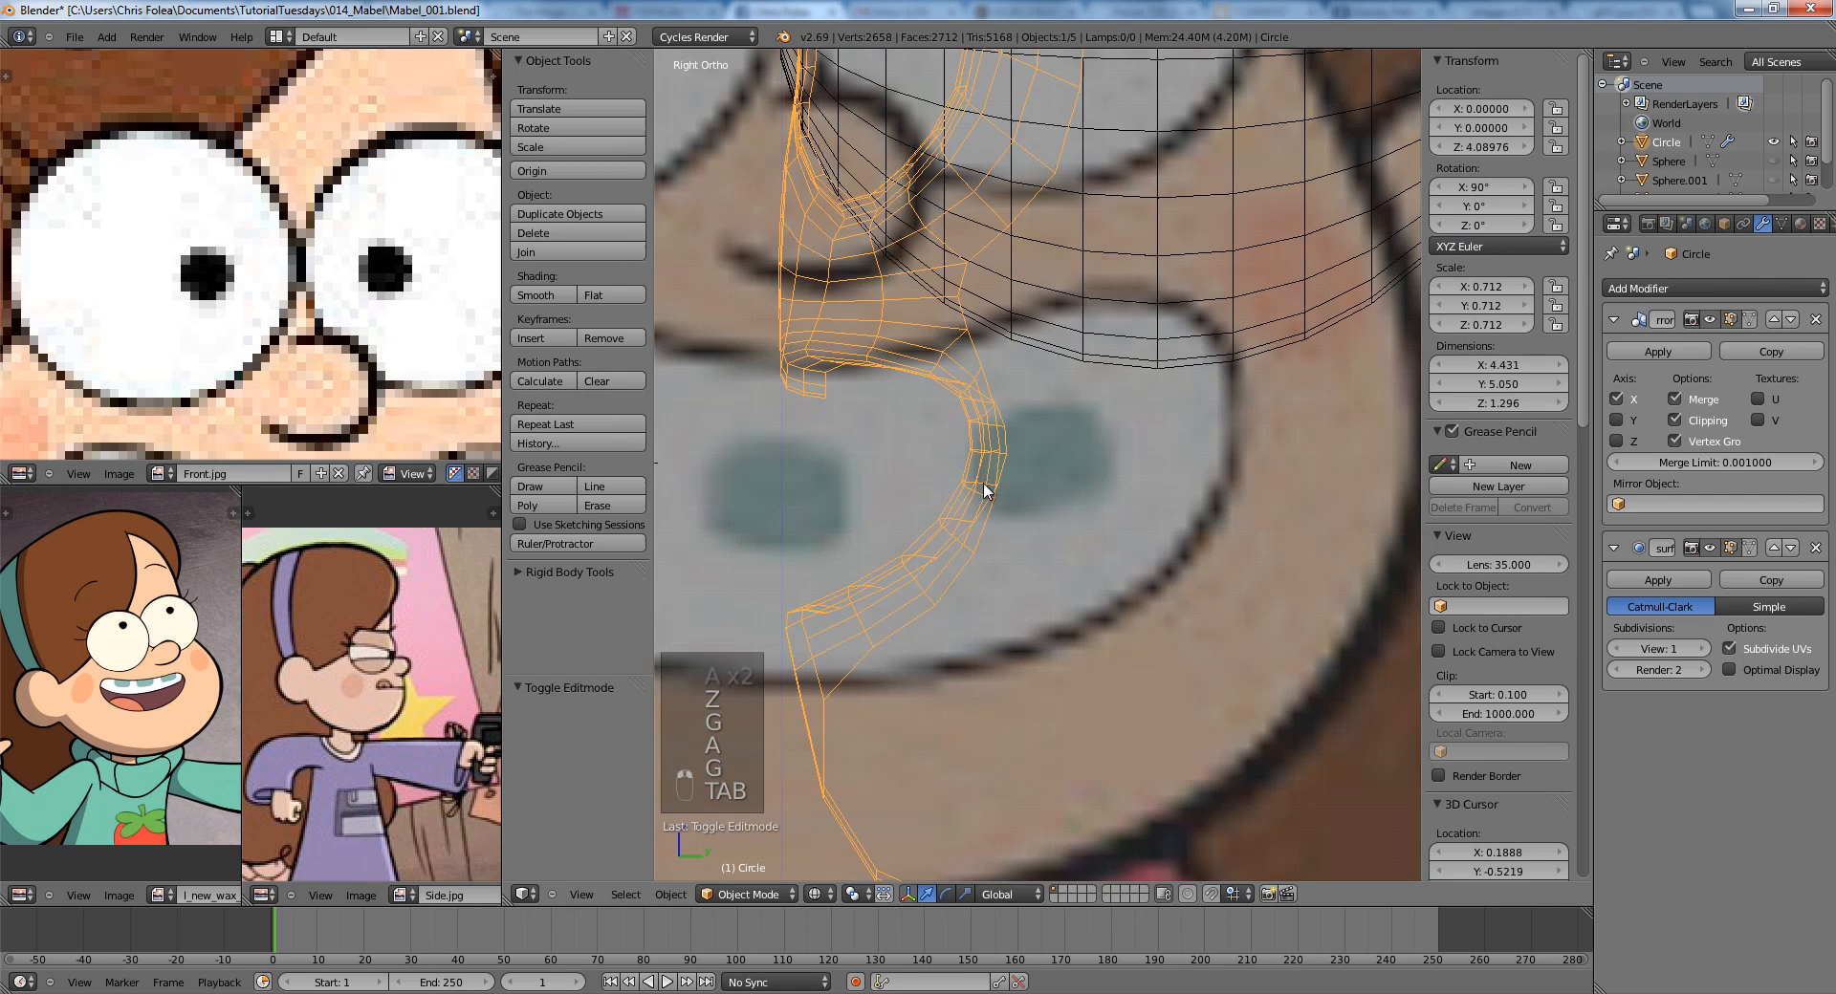
key("z")
scroll(974, 502, "down", 3)
mouse_move(966, 517)
middle_mouse_down()
mouse_move(1127, 501)
mouse_move(1200, 463)
middle_mouse_up()
scroll(1138, 387, "down", 3)
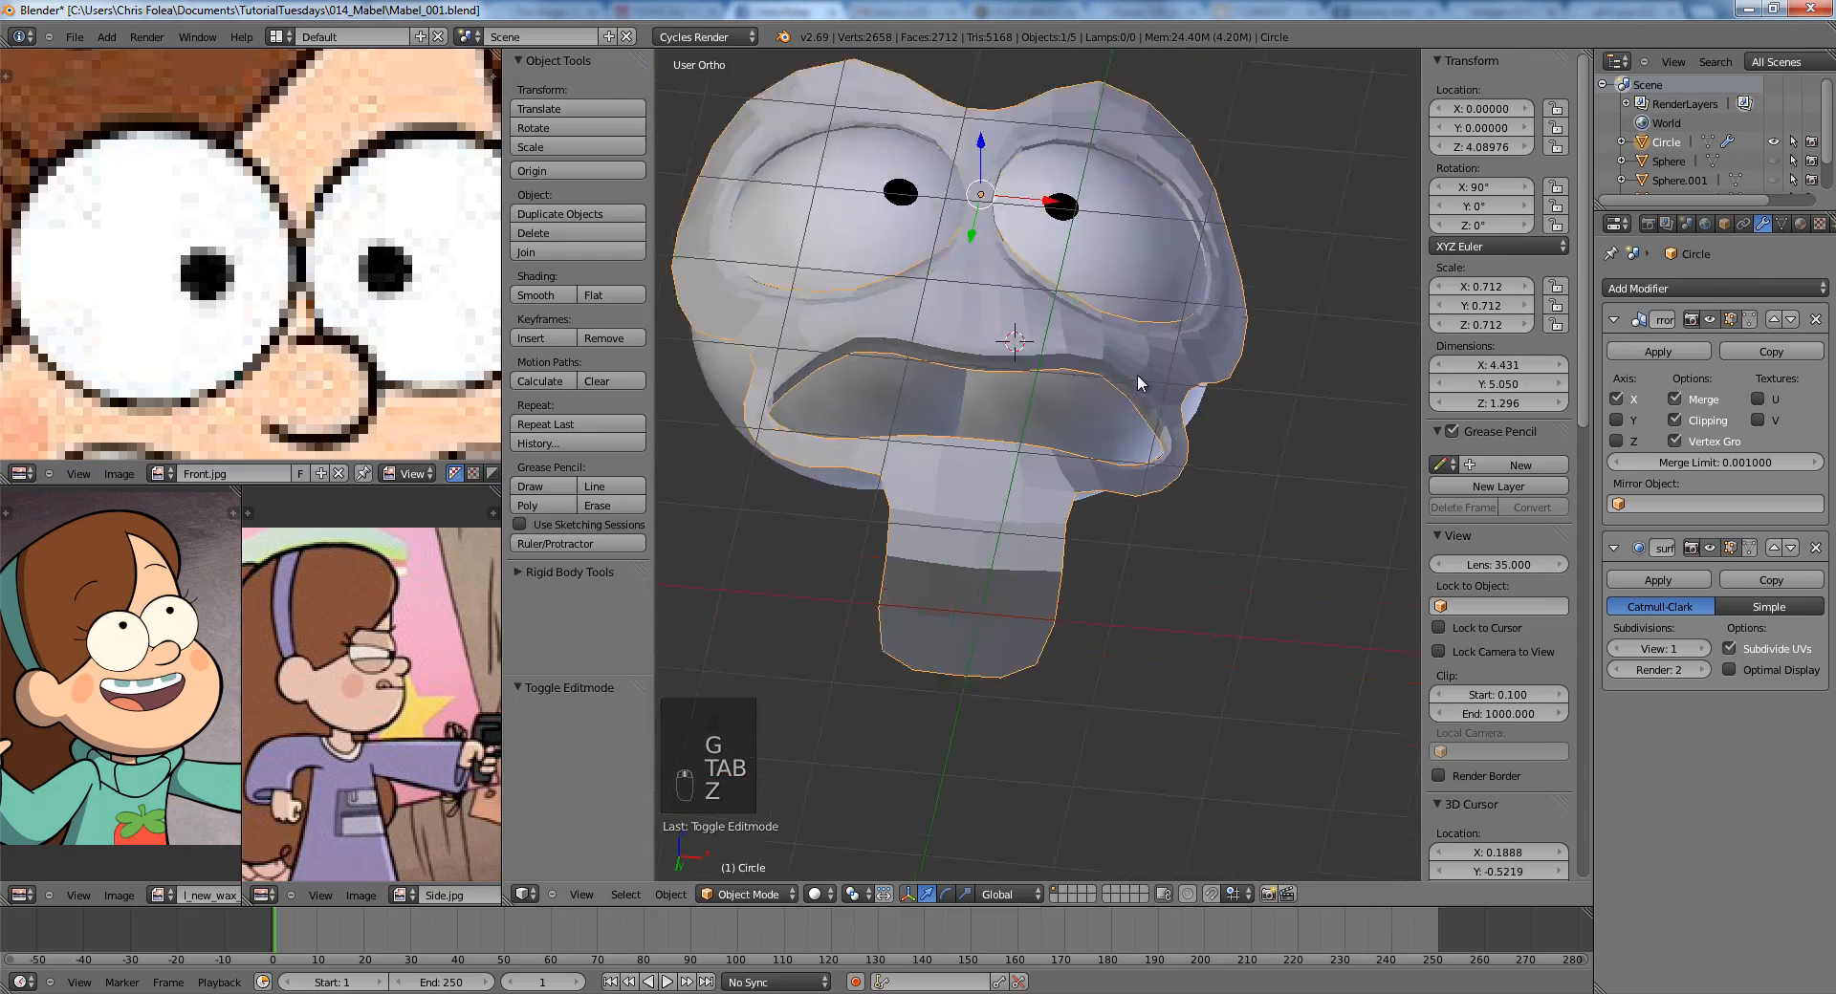
key("KP_1")
mouse_move(1132, 385)
middle_mouse_down()
mouse_move(1102, 286)
mouse_move(1110, 220)
mouse_move(1102, 303)
mouse_move(1020, 536)
mouse_move(959, 450)
middle_mouse_up()
scroll(1110, 221, "up", 4)
key("Tab")
scroll(1103, 303, "up", 4)
key("z")
key("a")
key("b")
left_click_drag(948, 421, 1022, 520)
key("z")
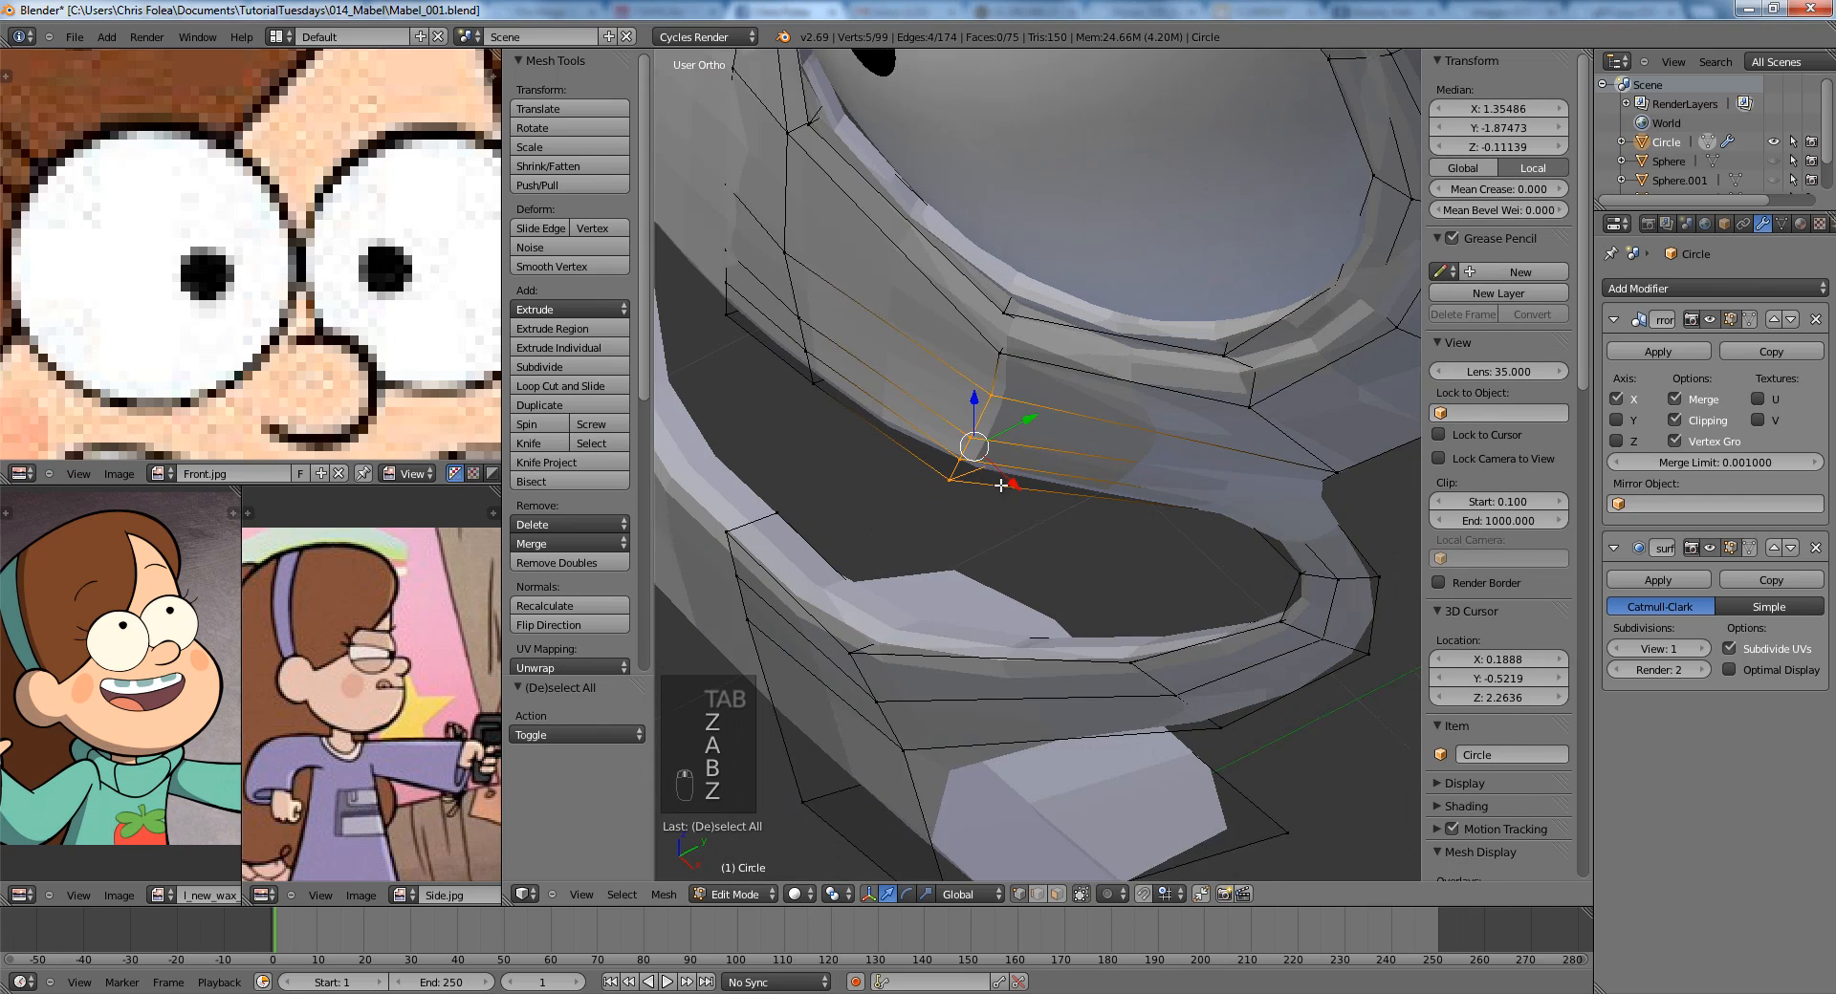
key("g")
right_click(1017, 479)
mouse_move(1017, 479)
middle_mouse_down()
mouse_move(897, 391)
mouse_move(980, 428)
middle_mouse_up()
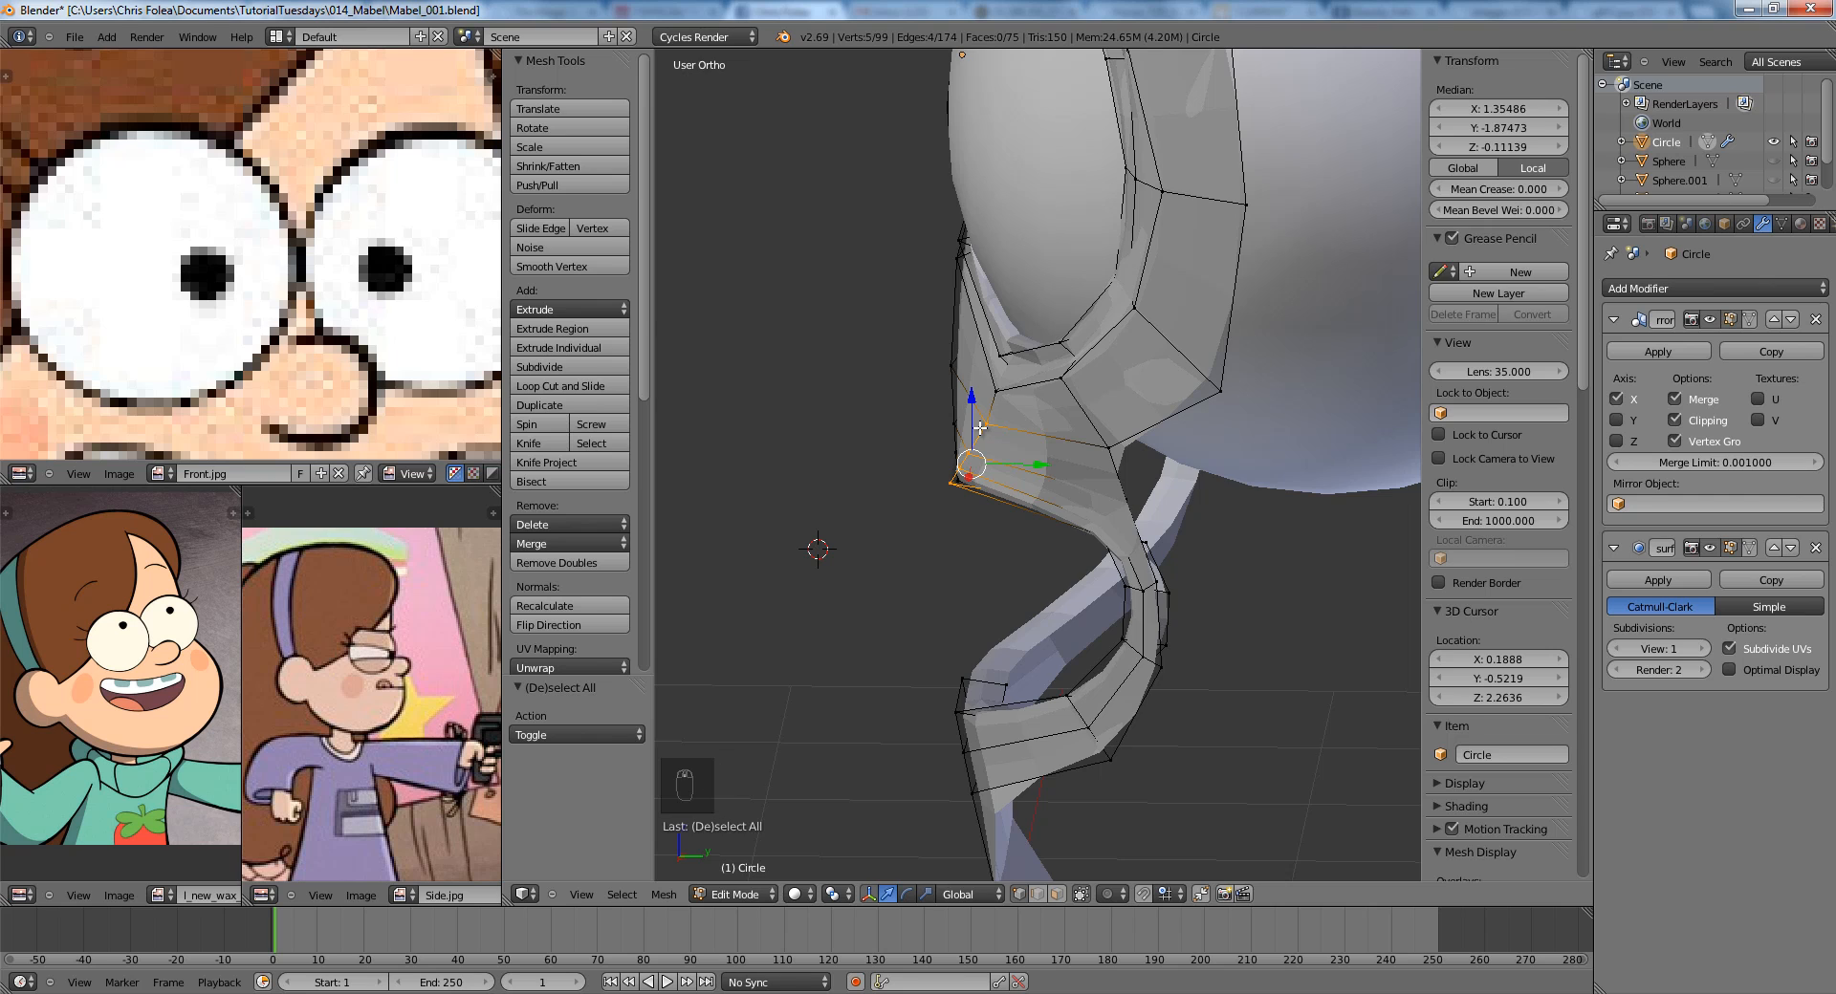
Select the upper-lip vertices near the centre line in the right side view and move them forward.
key("KP_3")
key("a")
key("a")
key("z")
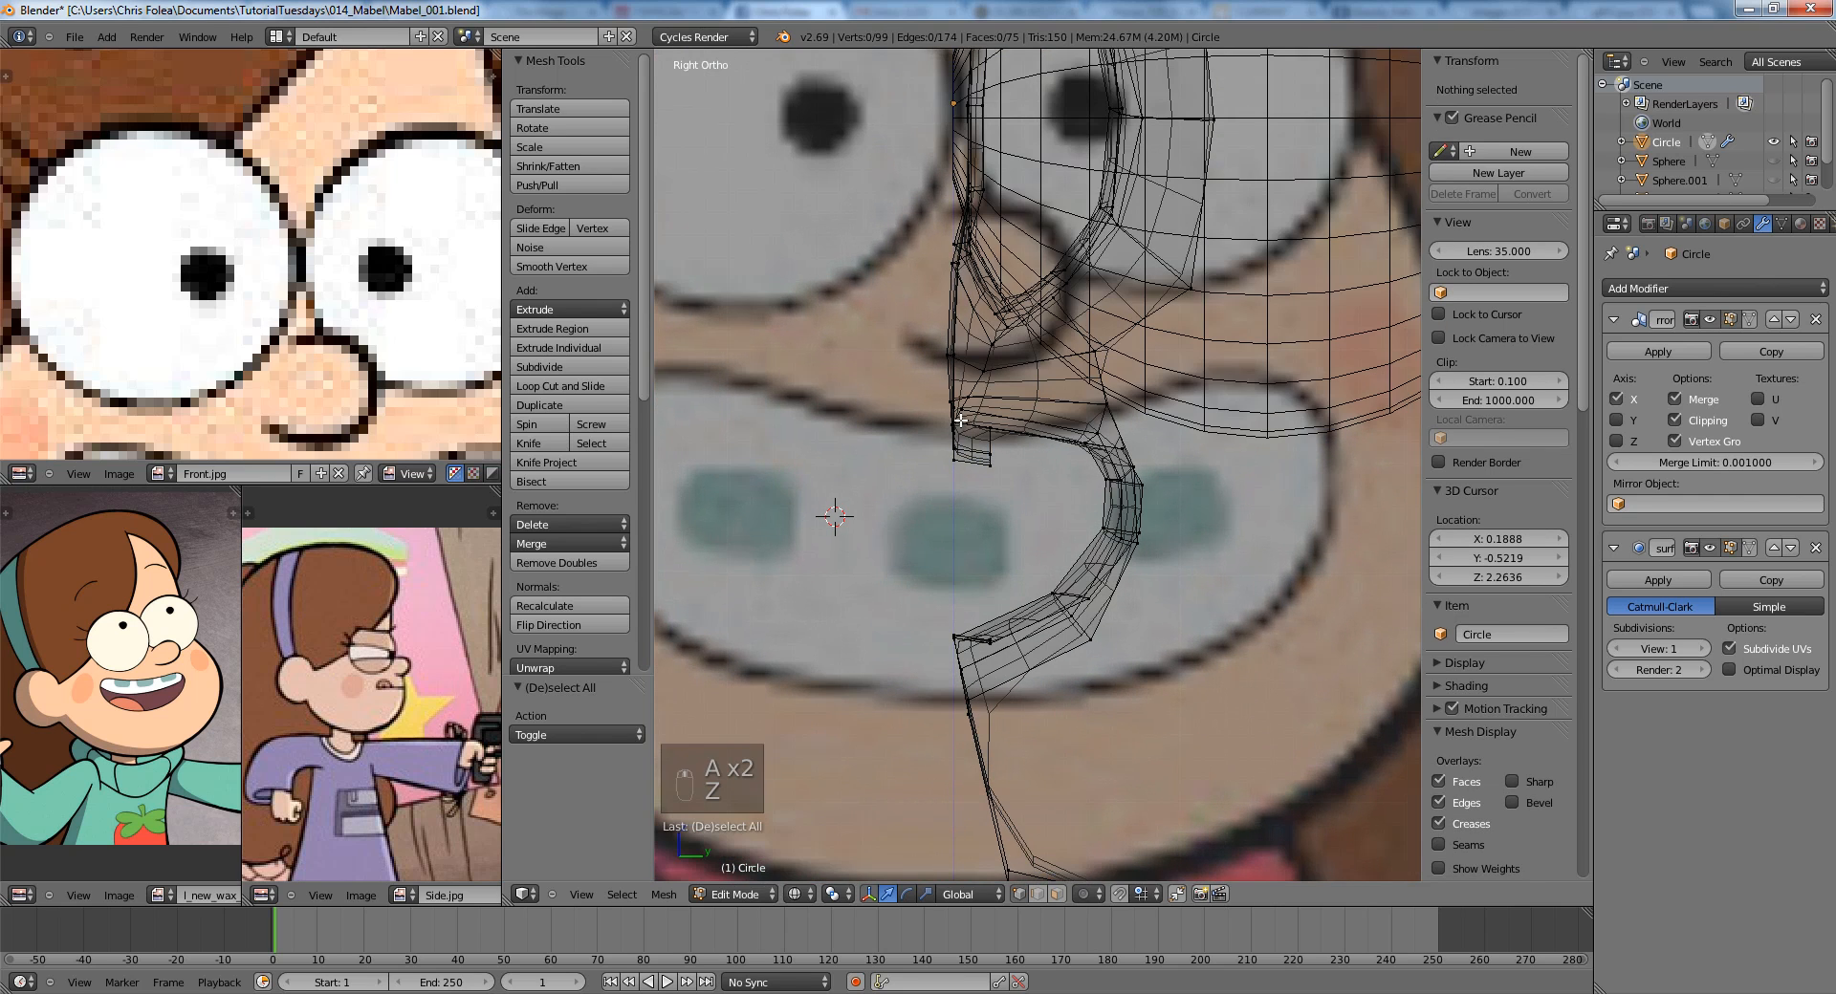
middle_click_drag(992, 359, 957, 556, "shift")
left_click_drag(1053, 720, 1053, 721)
key("z")
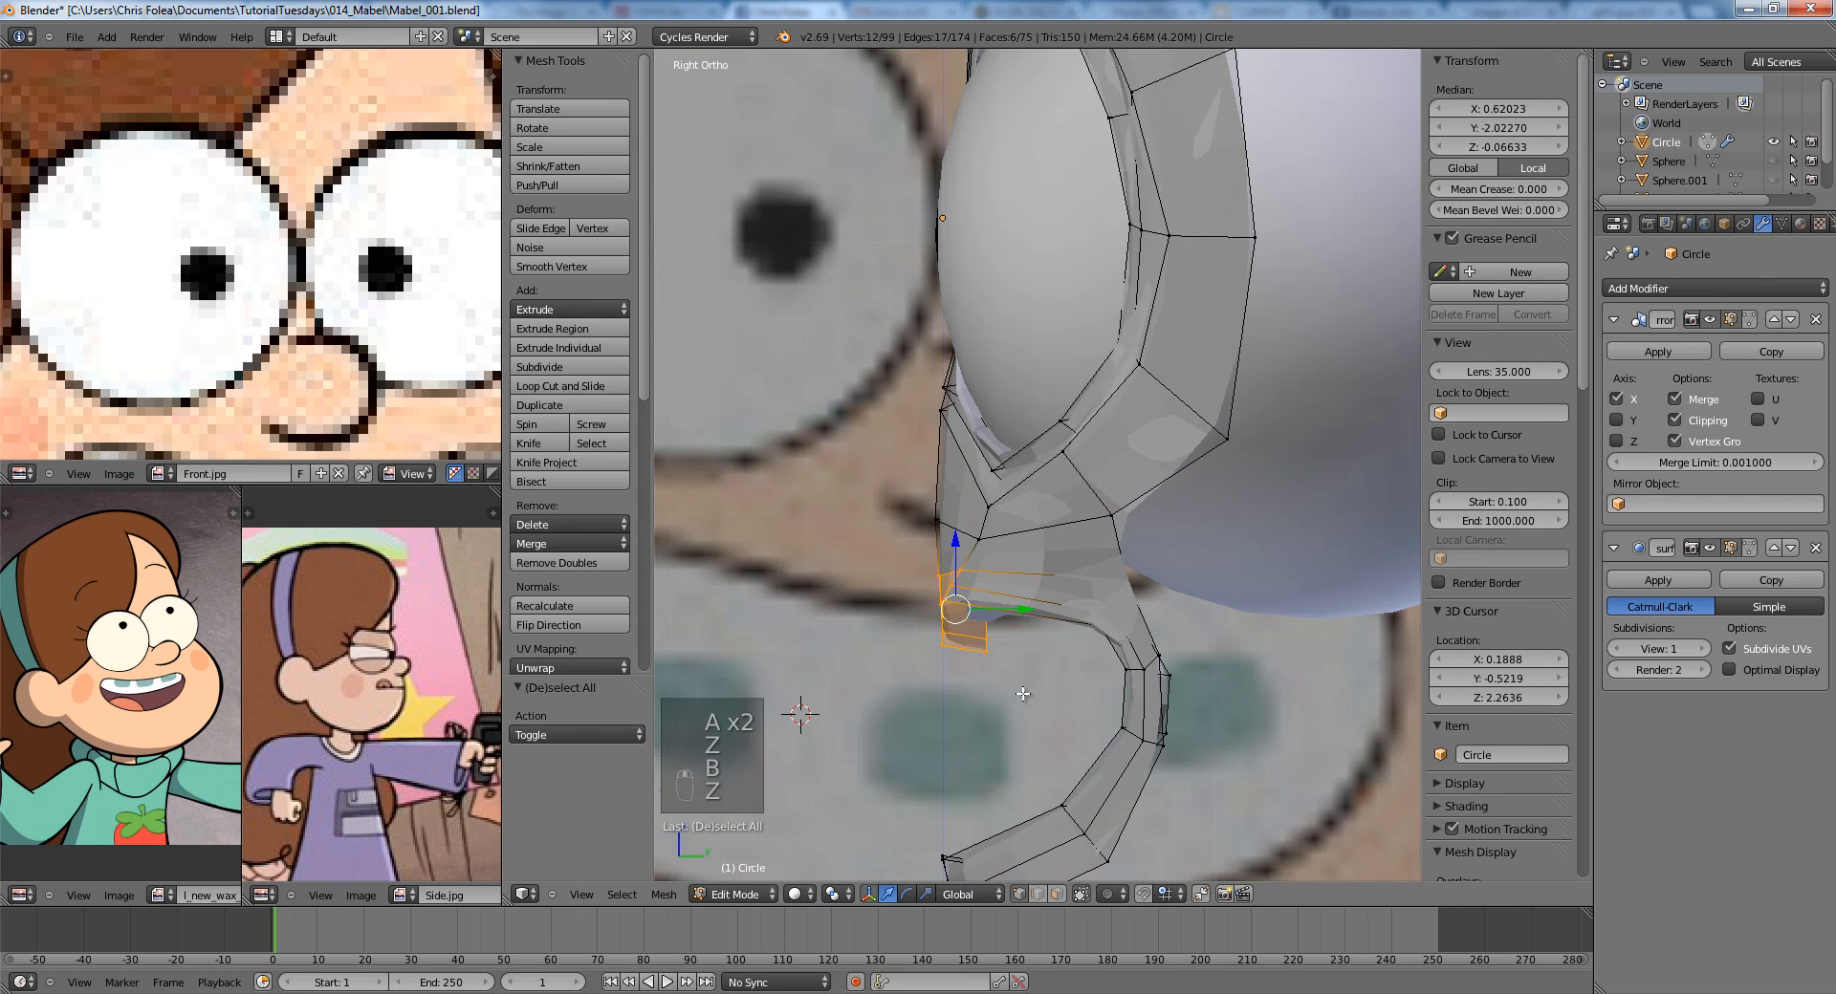
key("g")
left_click(986, 689)
Select the four upper-lip vertices below the eye and move them backward along Y, checking the smoothed mouth.
key("a")
scroll(1010, 466, "up", 2)
mouse_move(973, 586)
middle_mouse_down("shift")
mouse_move(1009, 466)
mouse_move(995, 451)
mouse_move(1005, 463)
middle_mouse_up("shift")
key("z")
key("b")
left_click_drag(1005, 463, 1053, 488)
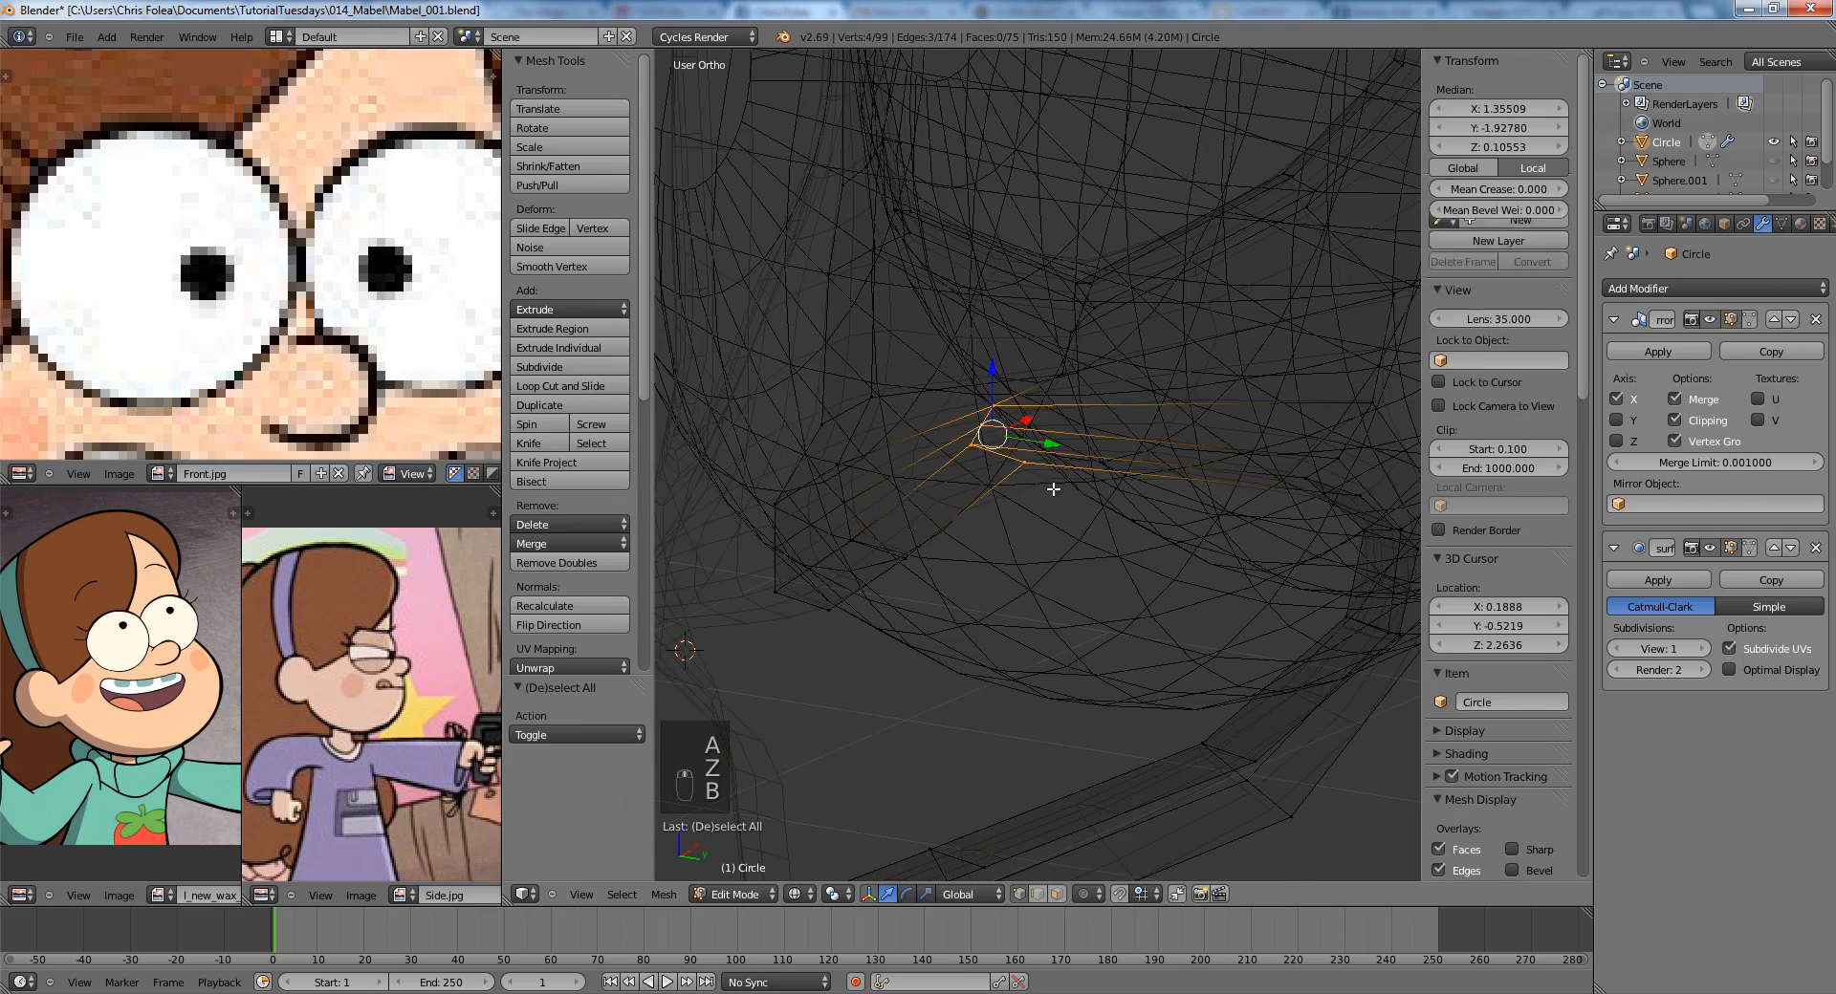
key("z")
mouse_move(1053, 487)
middle_mouse_down()
mouse_move(1023, 459)
mouse_move(1042, 325)
middle_mouse_up()
key("g")
left_click(1088, 377)
key("Tab")
scroll(1074, 406, "down", 4)
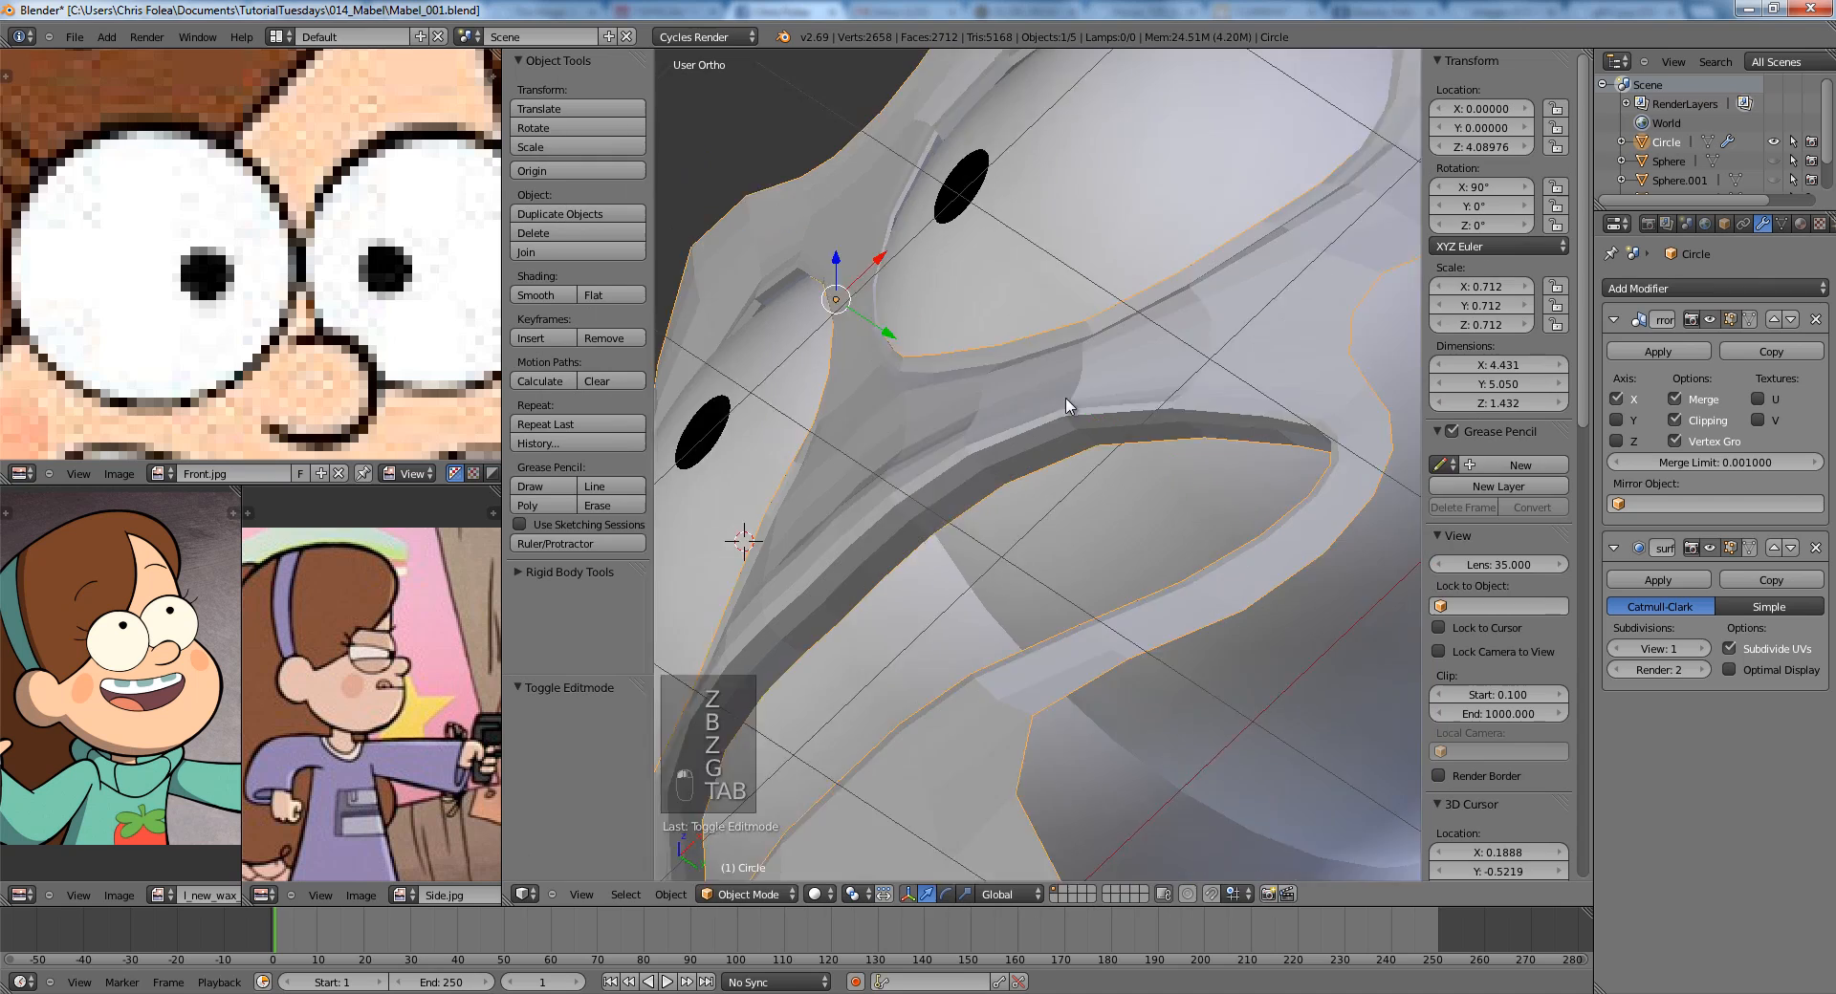
middle_click_drag(1073, 408, 1007, 435)
Return to Edit Mode and switch the mesh selection to faces.
key("Tab")
scroll(1007, 435, "up", 2)
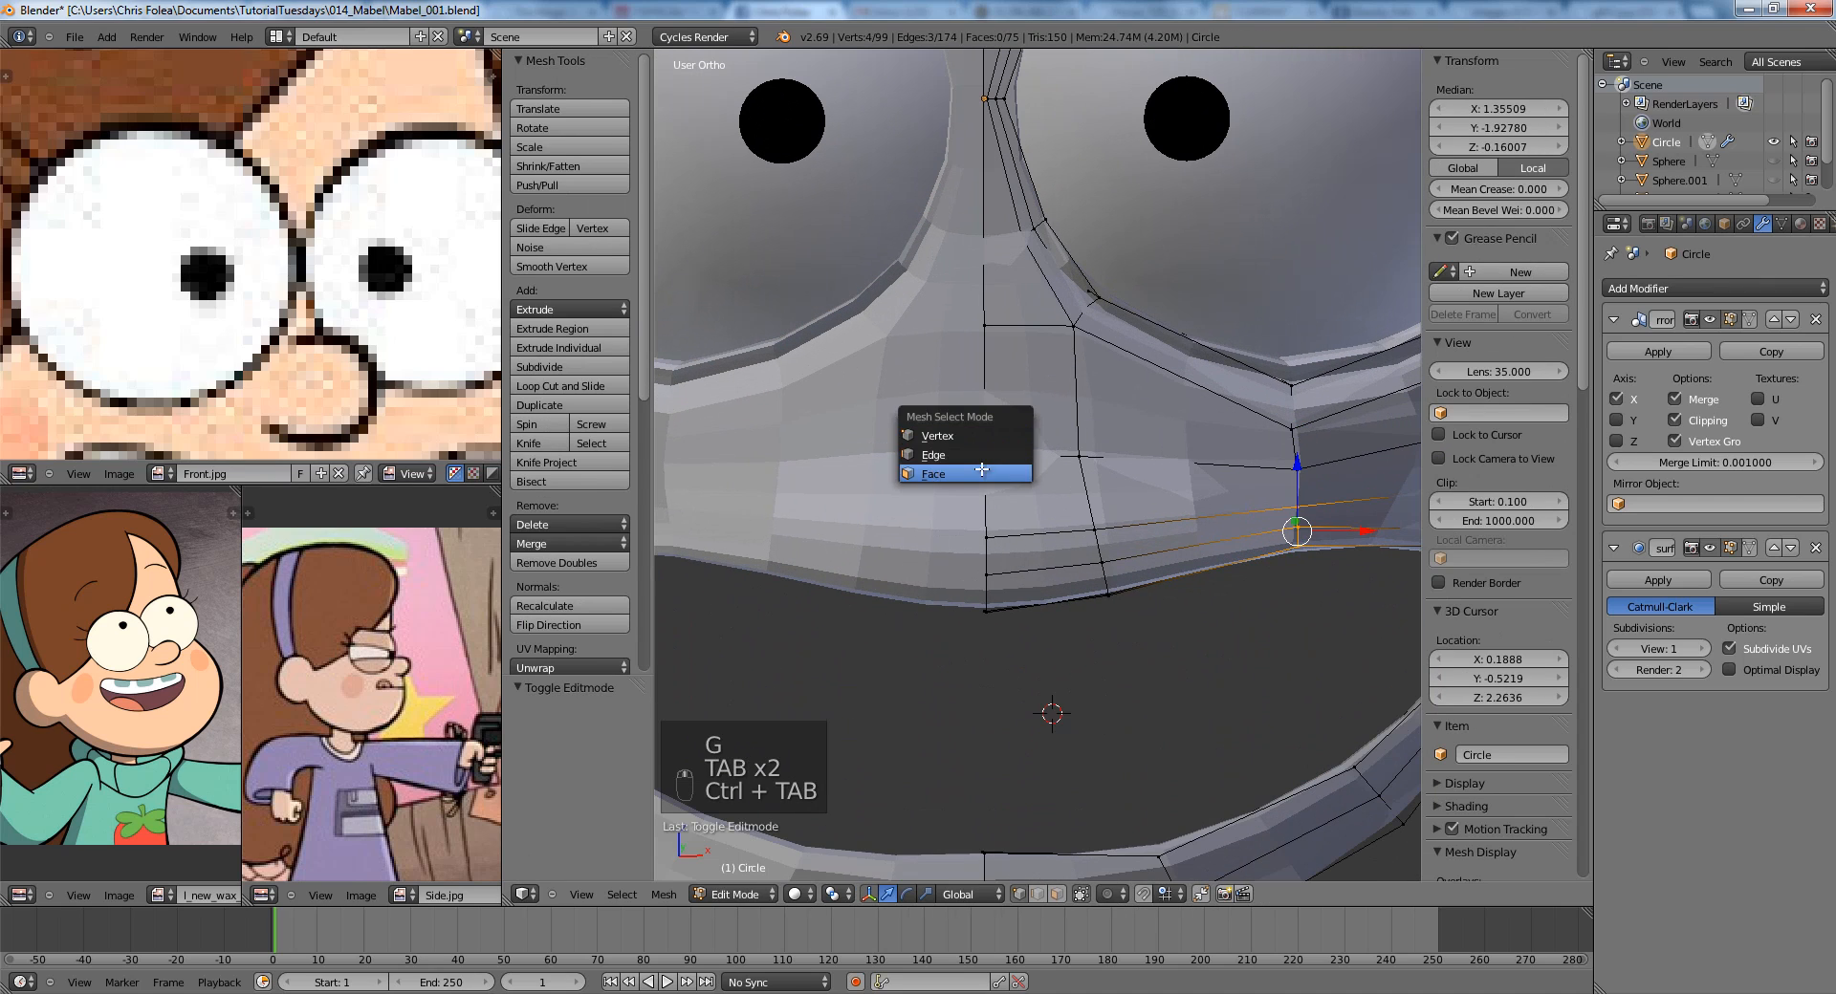
left_click(982, 470)
key("i")
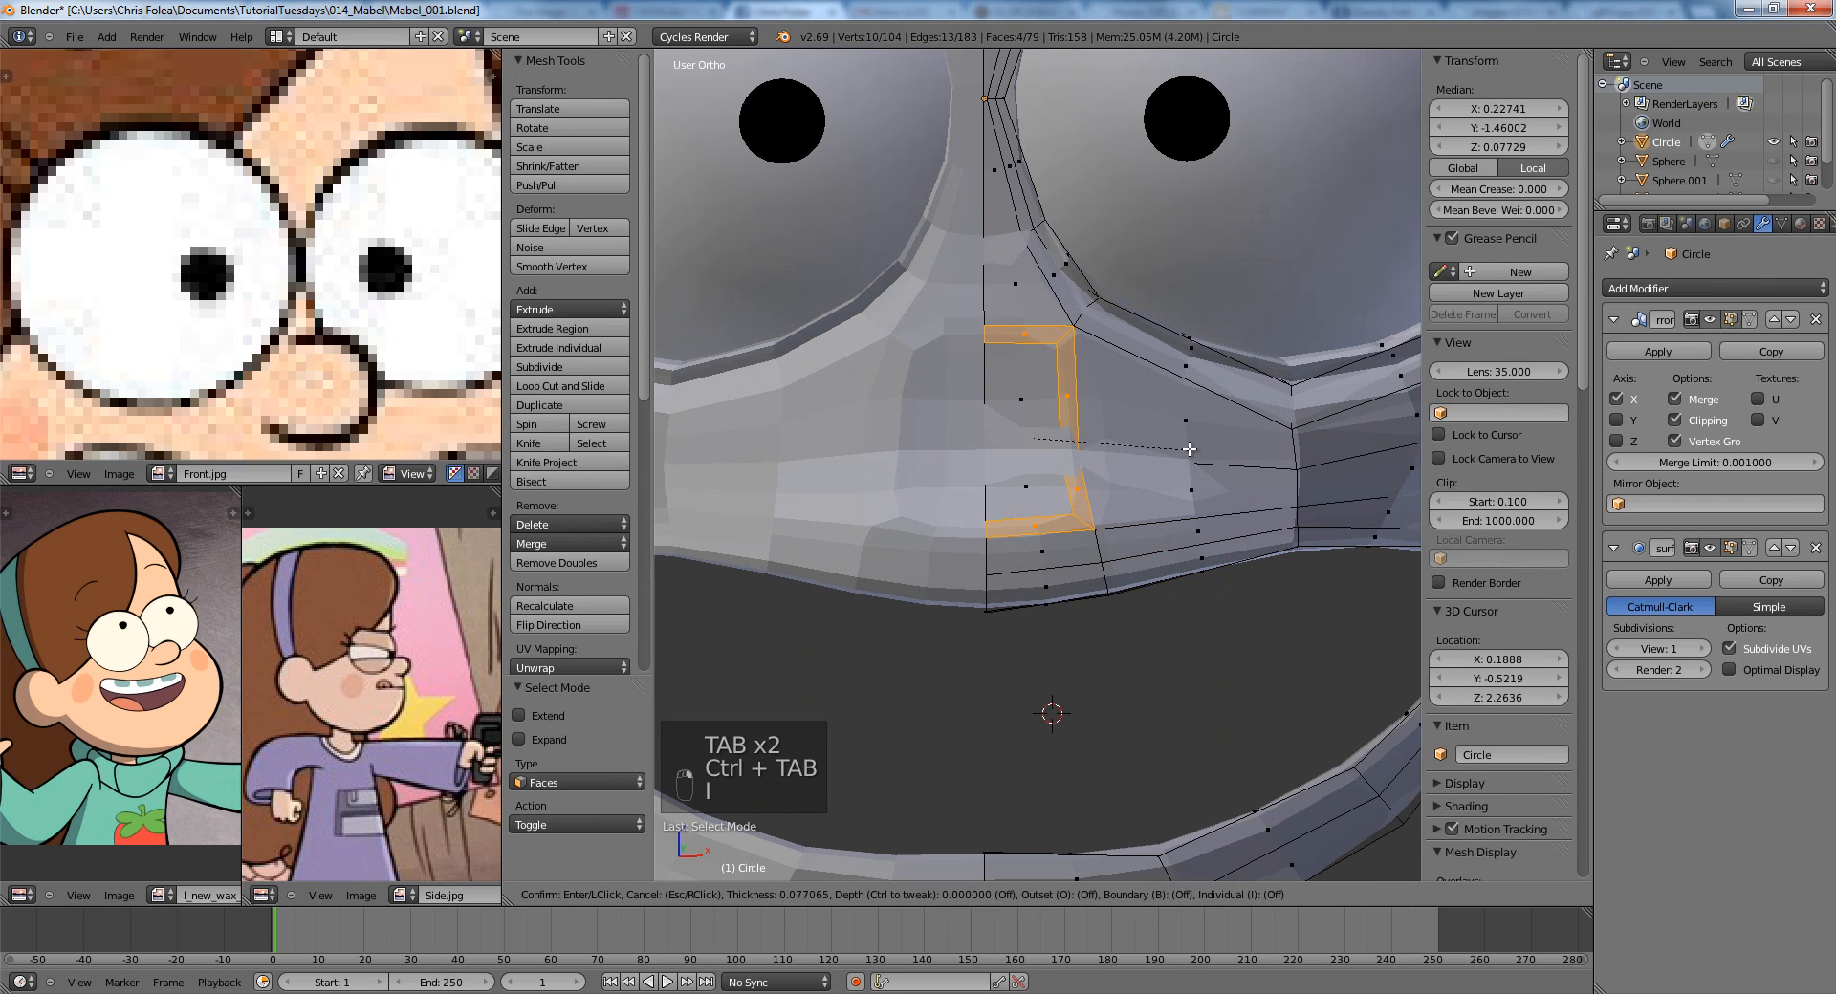
right_click(1182, 445)
key("ctrl+z")
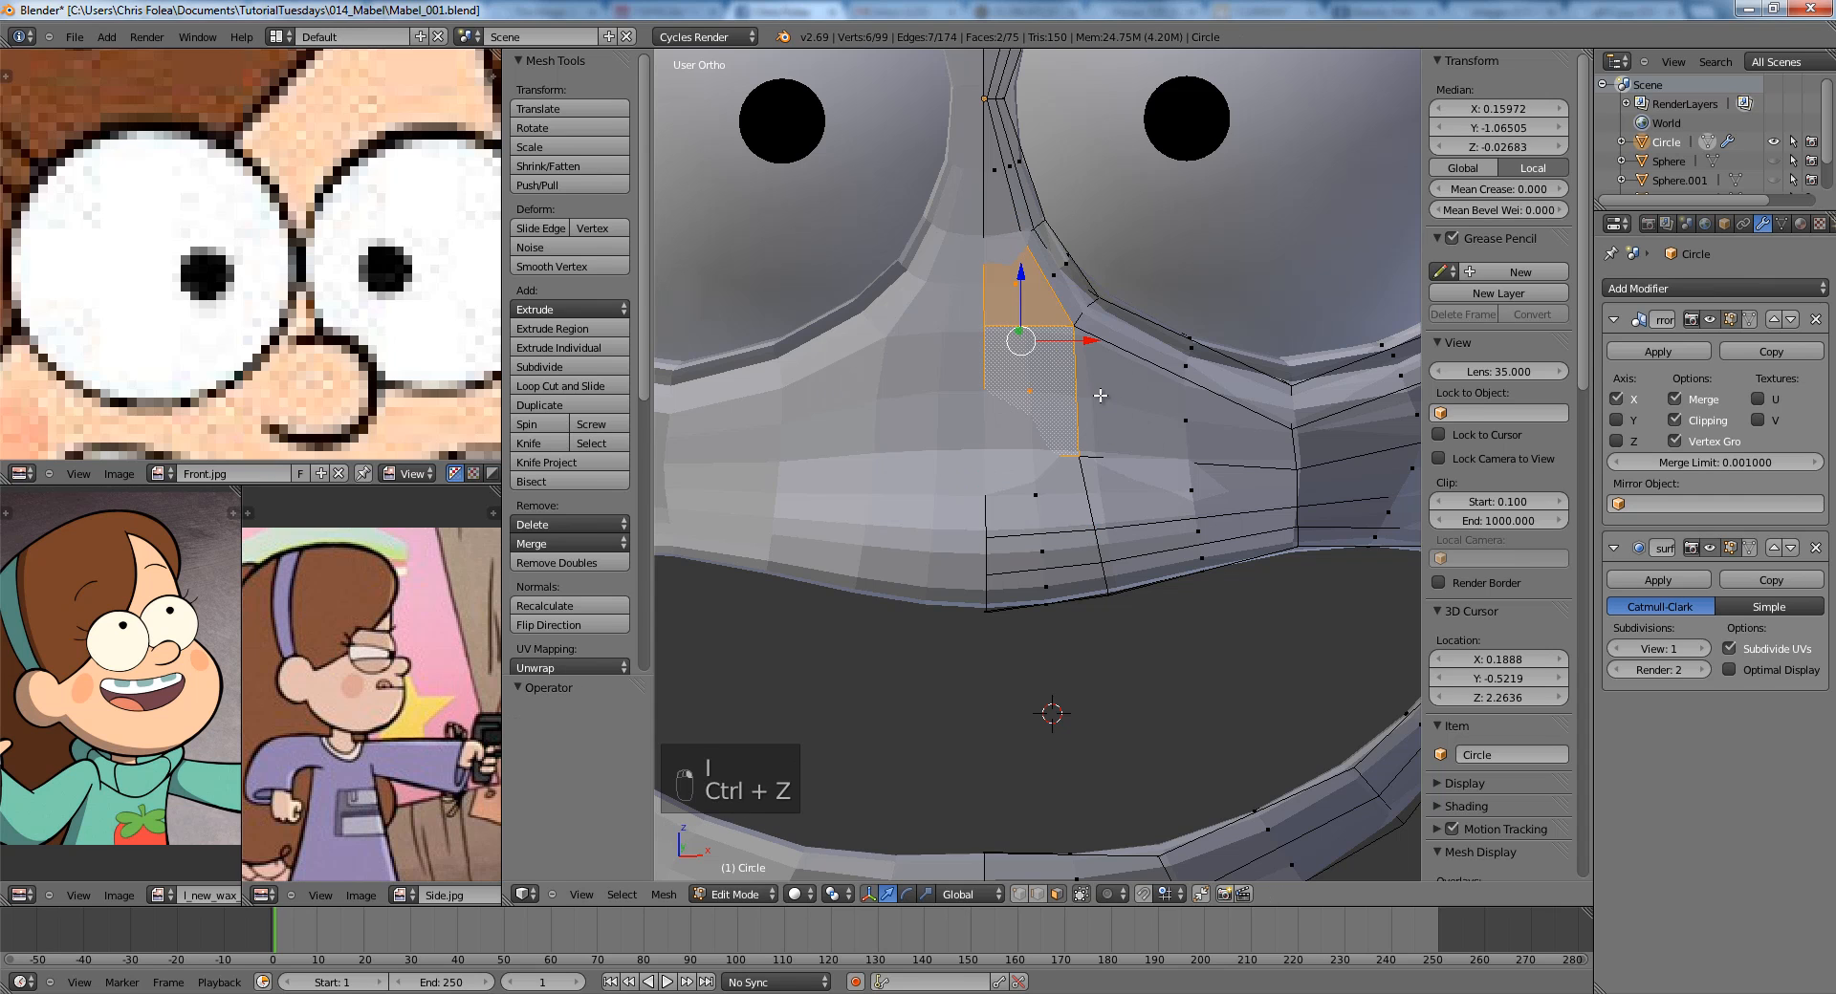
Inset the two selected faces between the eyes in the front view with a thickness of about 0.054.
key("z")
key("KP_1")
key("z")
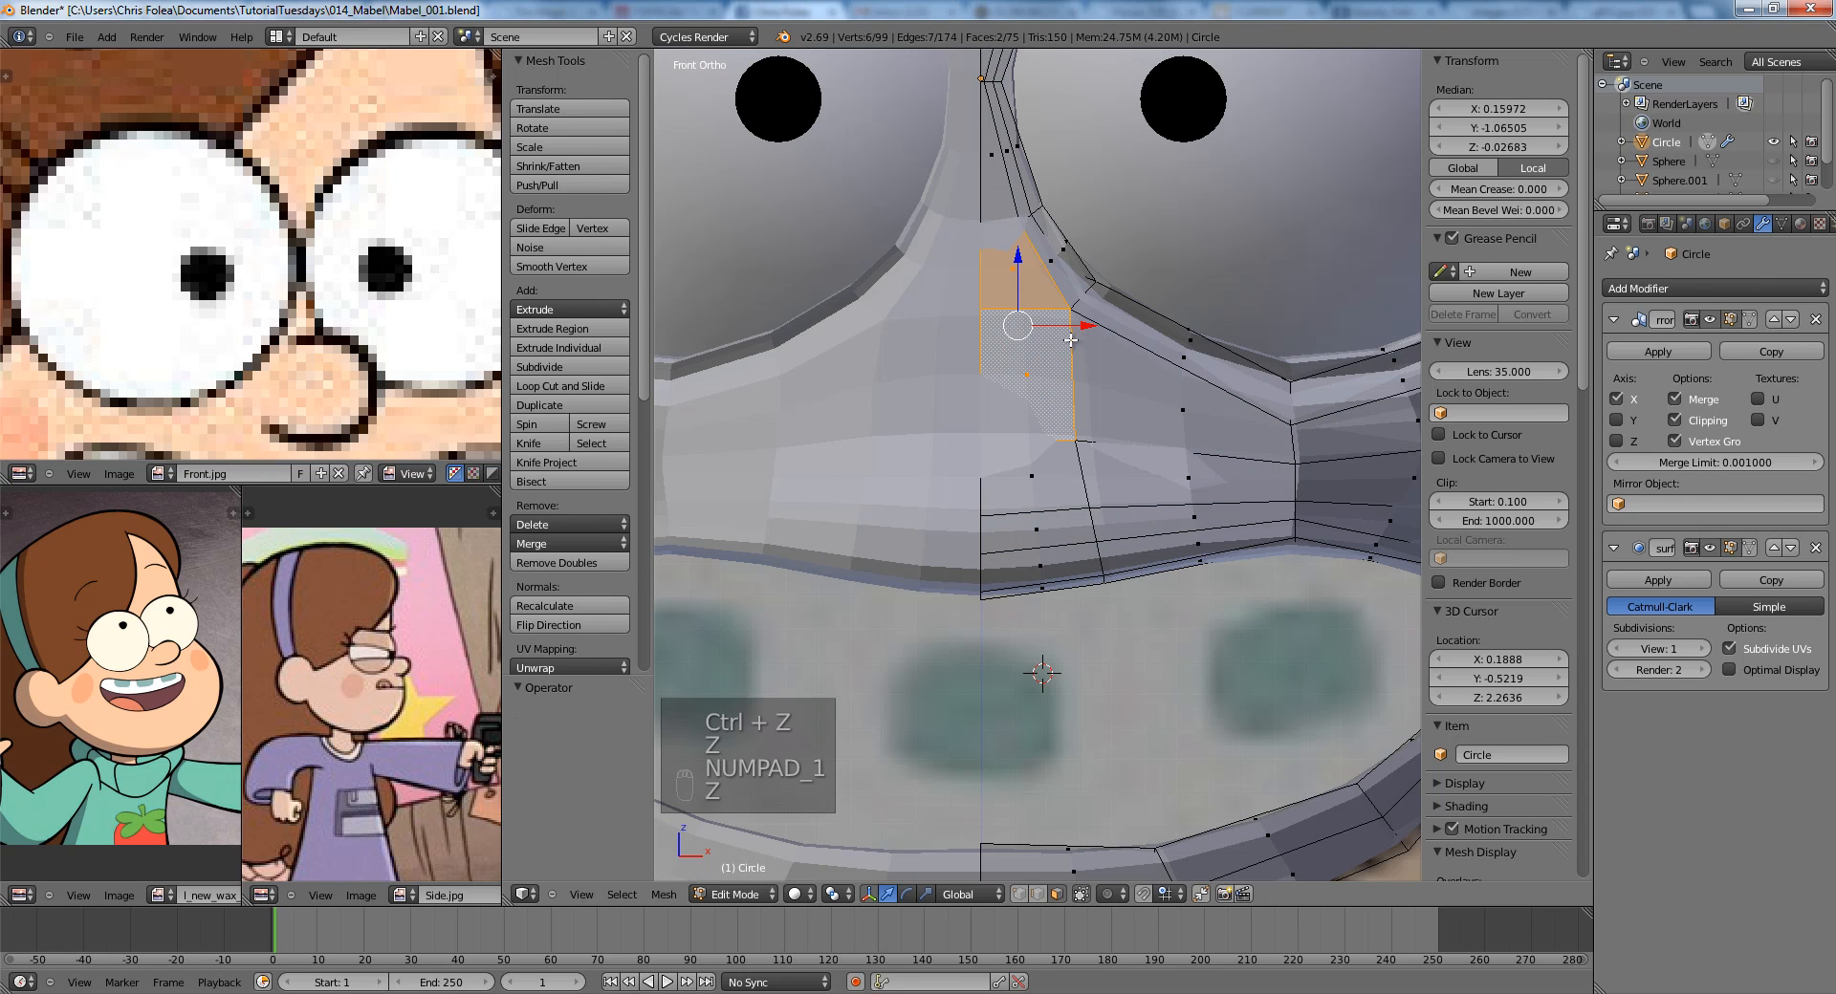
key("i")
left_click(1208, 379)
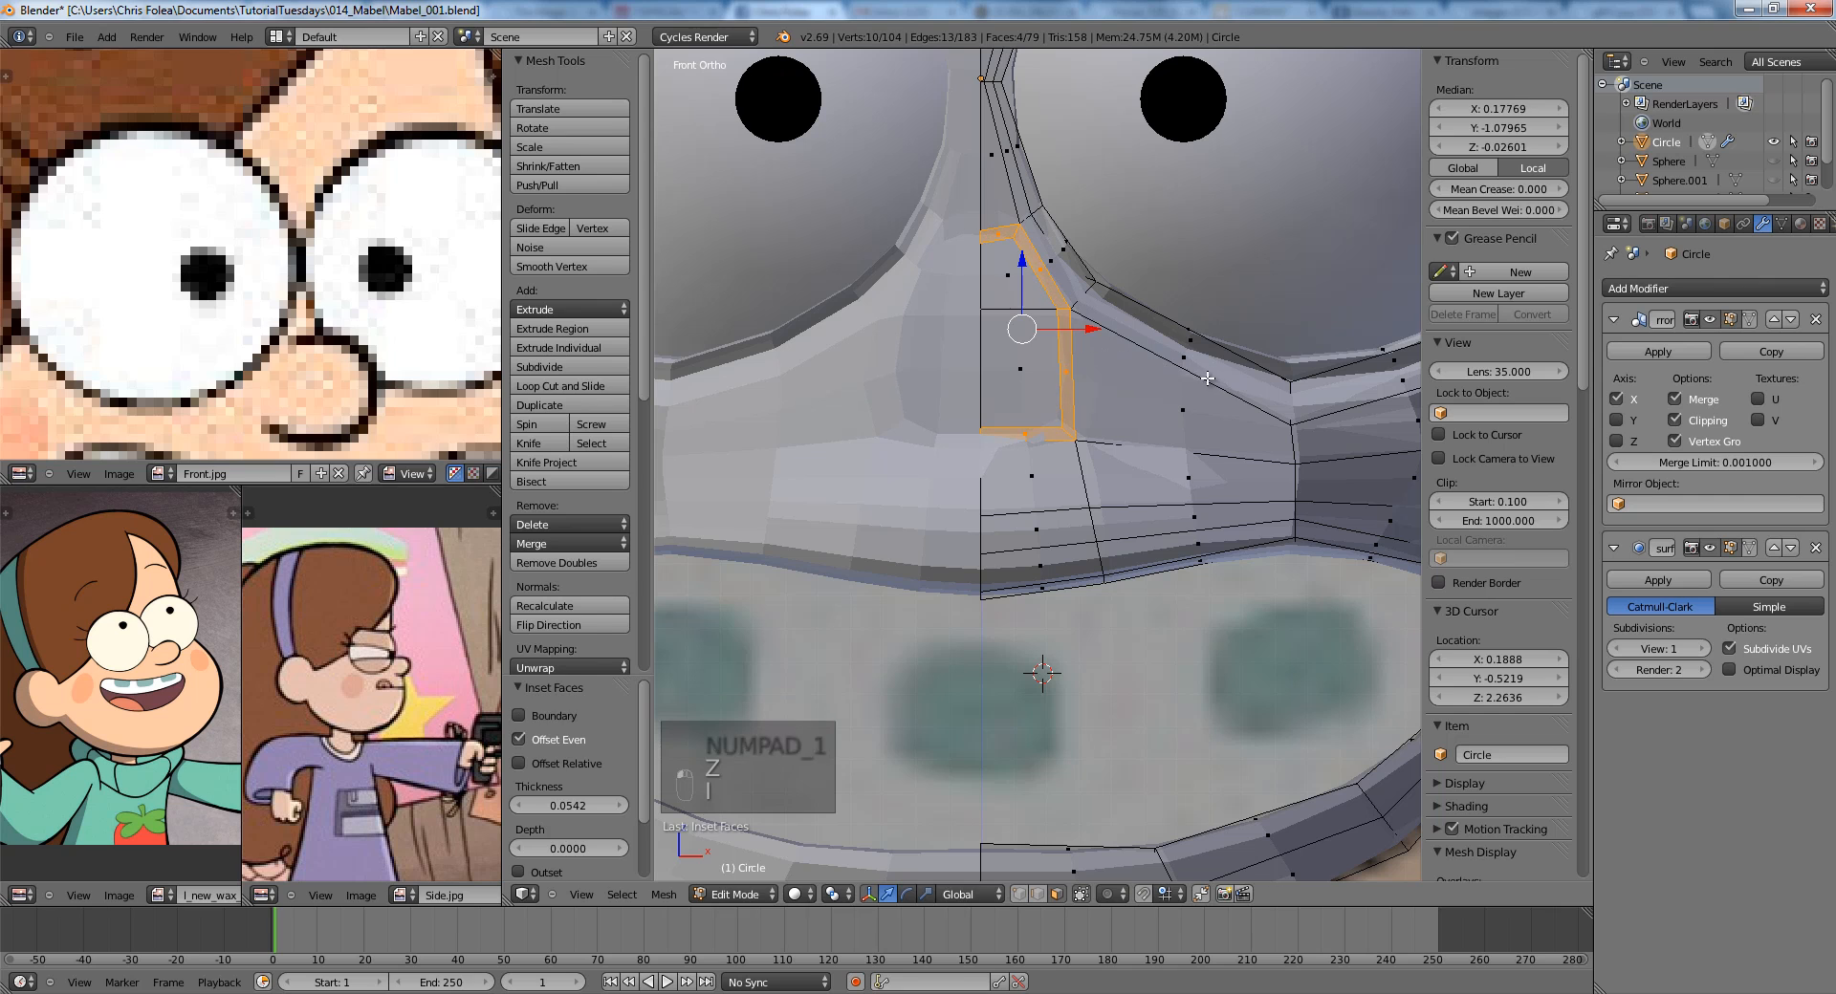
Extrude the two inner nose faces forward in the right side view and move them further out from the face.
key("KP_3")
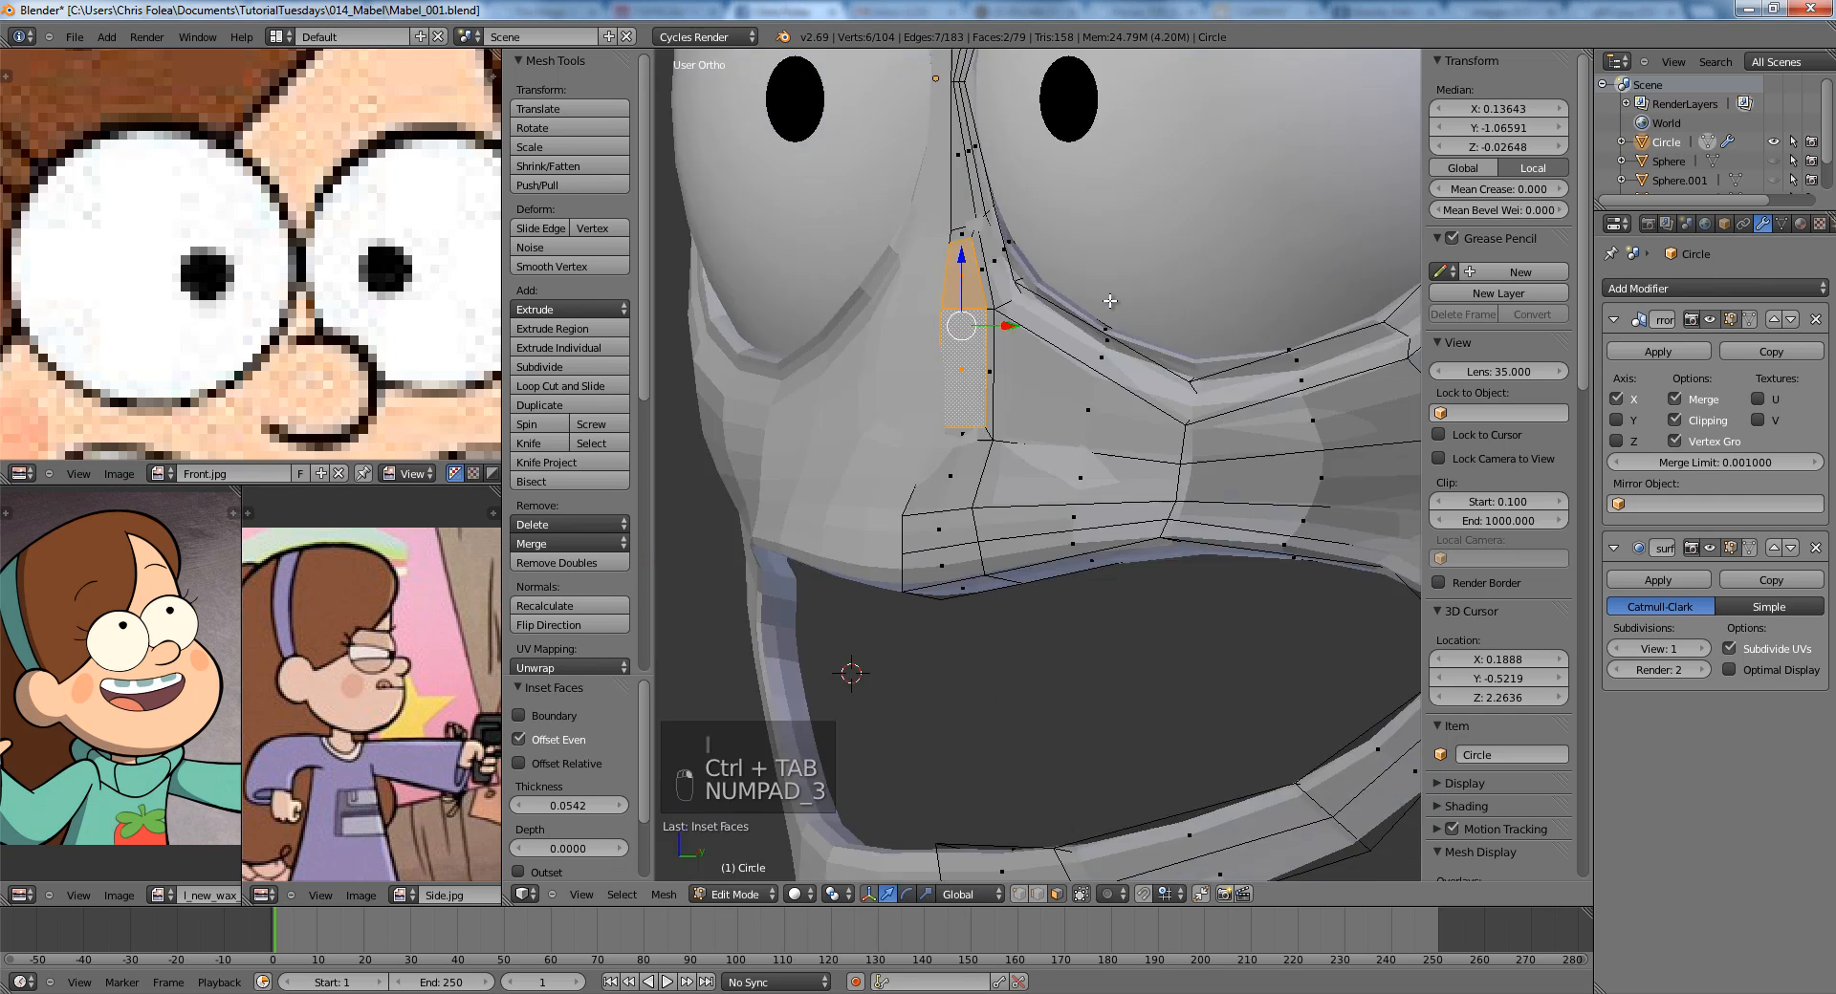
key("e")
left_click(1015, 319)
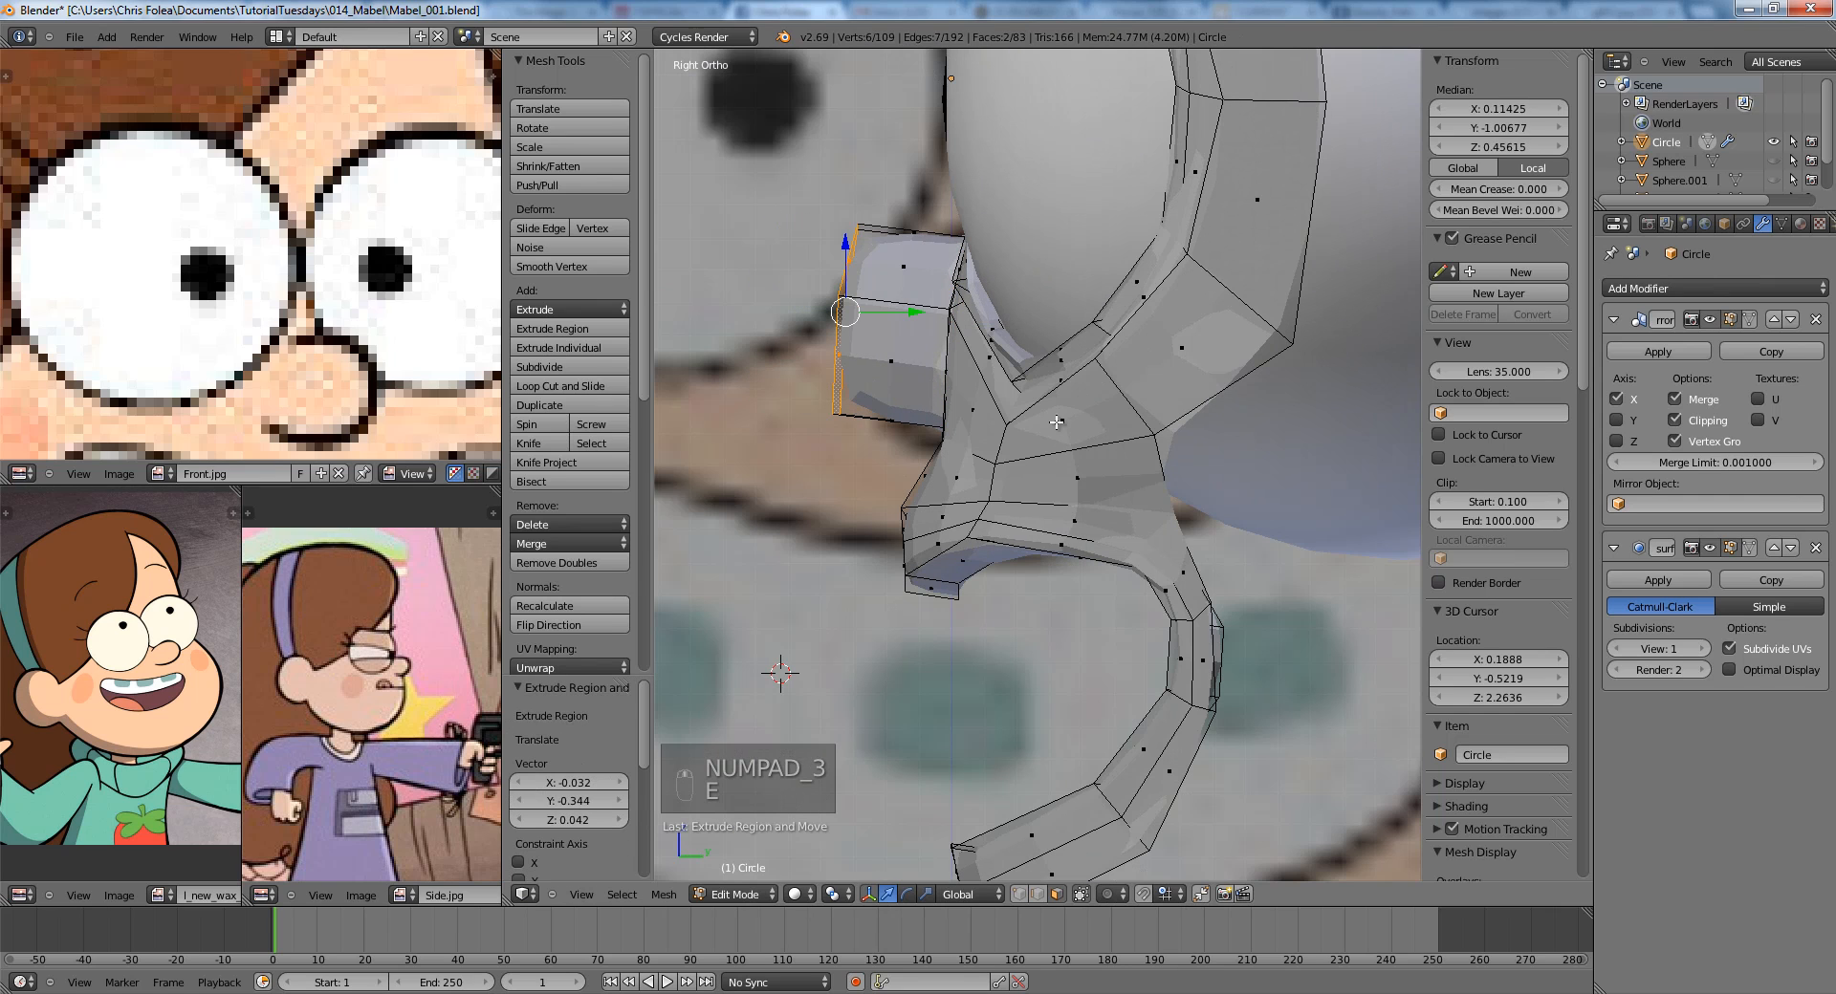
middle_click_drag(847, 310, 1039, 423, "shift")
key("g")
left_click(971, 402)
Switch to vertex selection in wireframe and add a loop cut around the middle of the extruded nose.
left_click(946, 376)
key("a")
key("z")
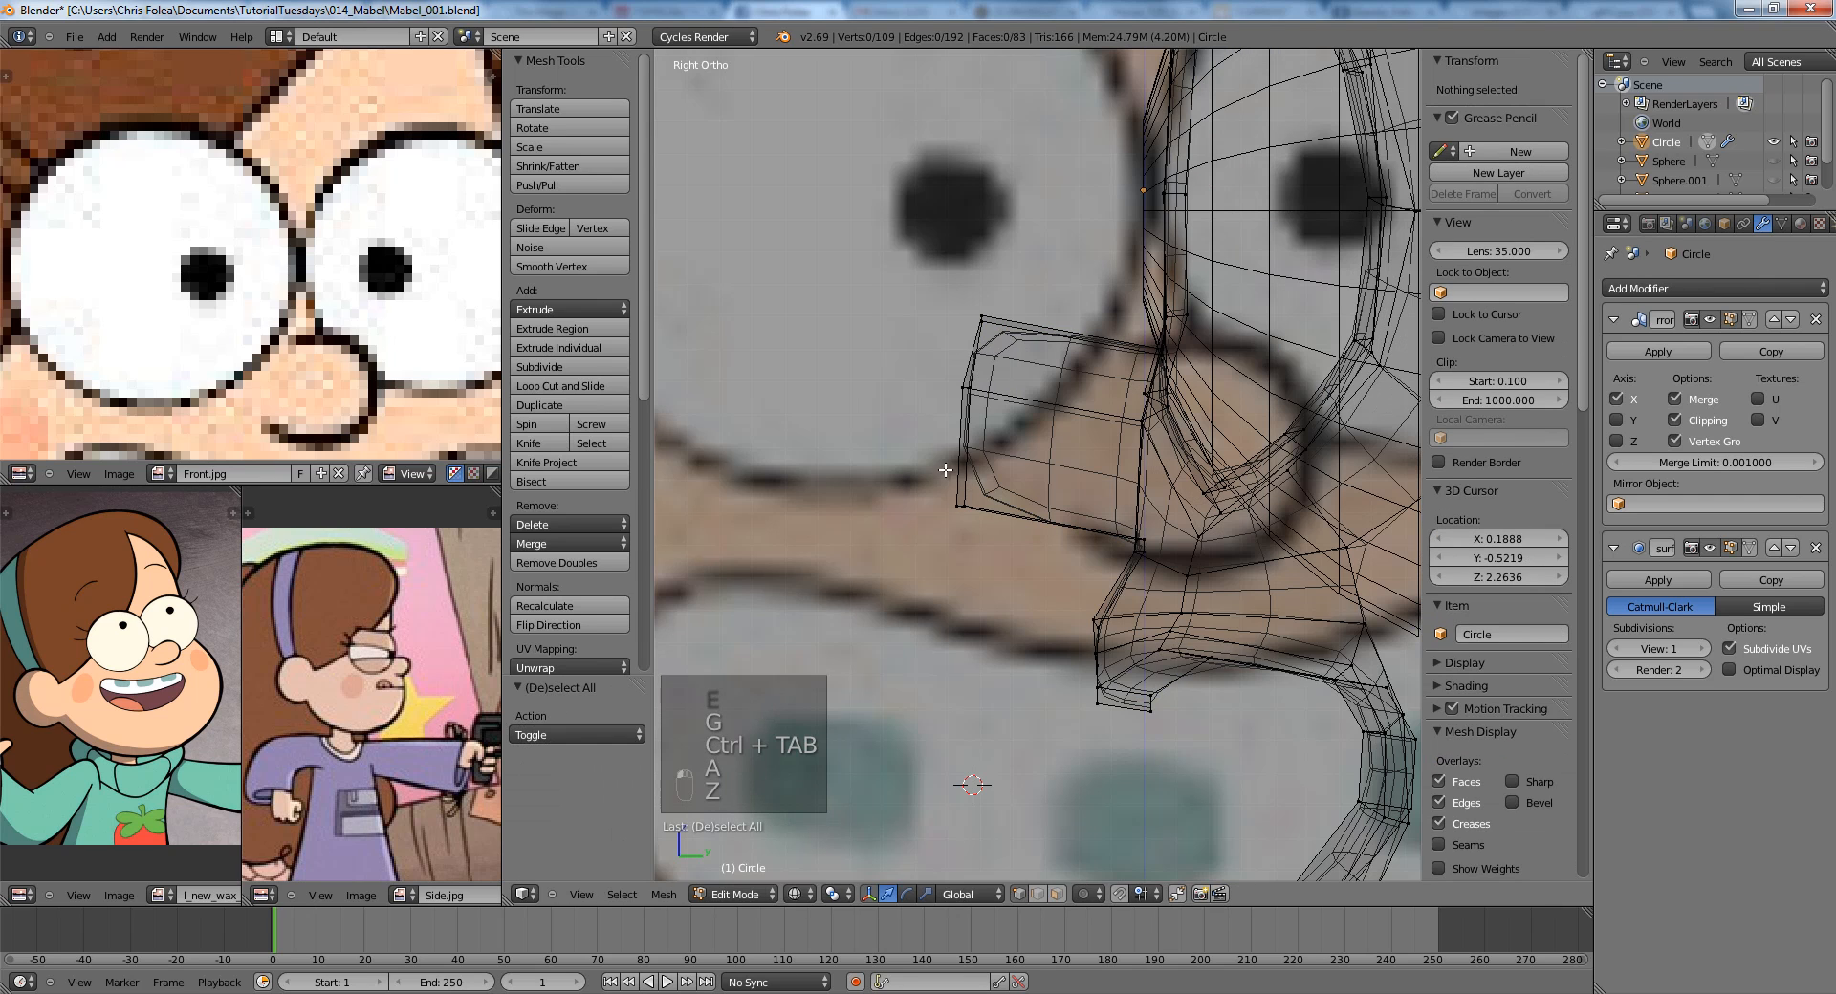
key("a")
key("ctrl+r")
key("a")
Reposition the lower and upper front vertices of the nose in the side view to start rounding its tip.
key("b")
left_click_drag(892, 466, 994, 546)
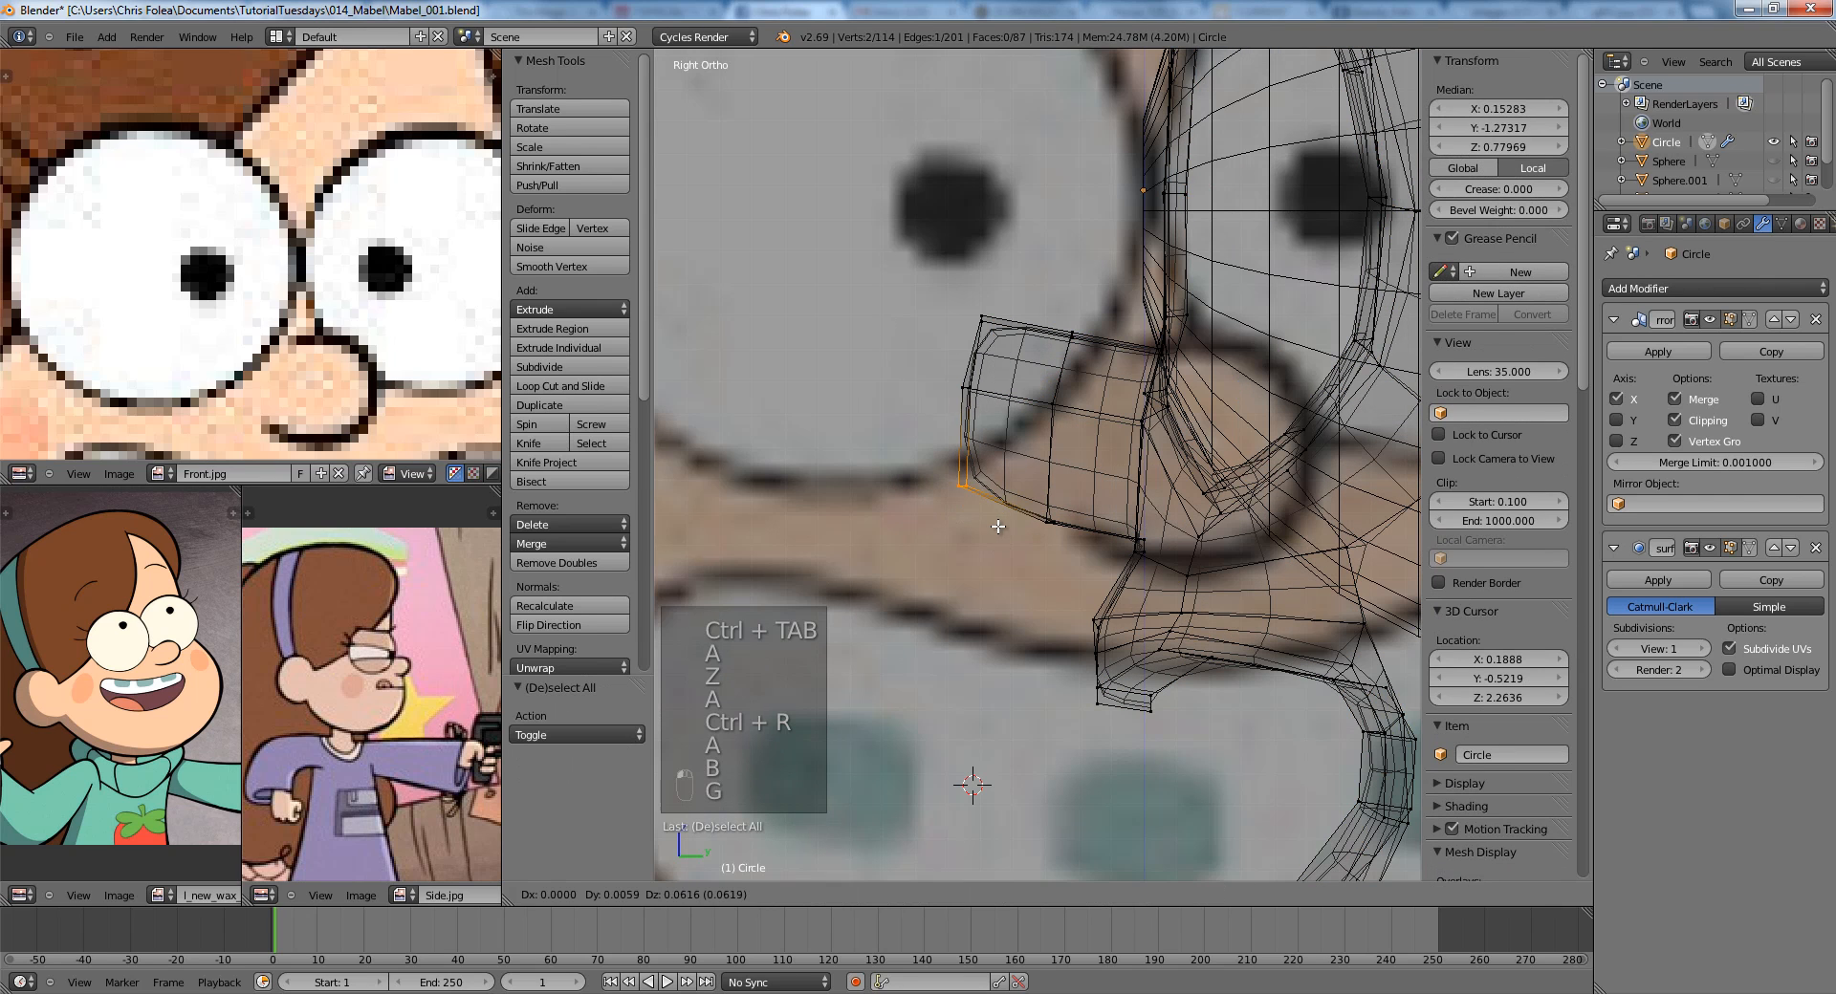
key("g")
left_click(980, 493)
key("a")
key("b")
left_click_drag(890, 273, 1023, 349)
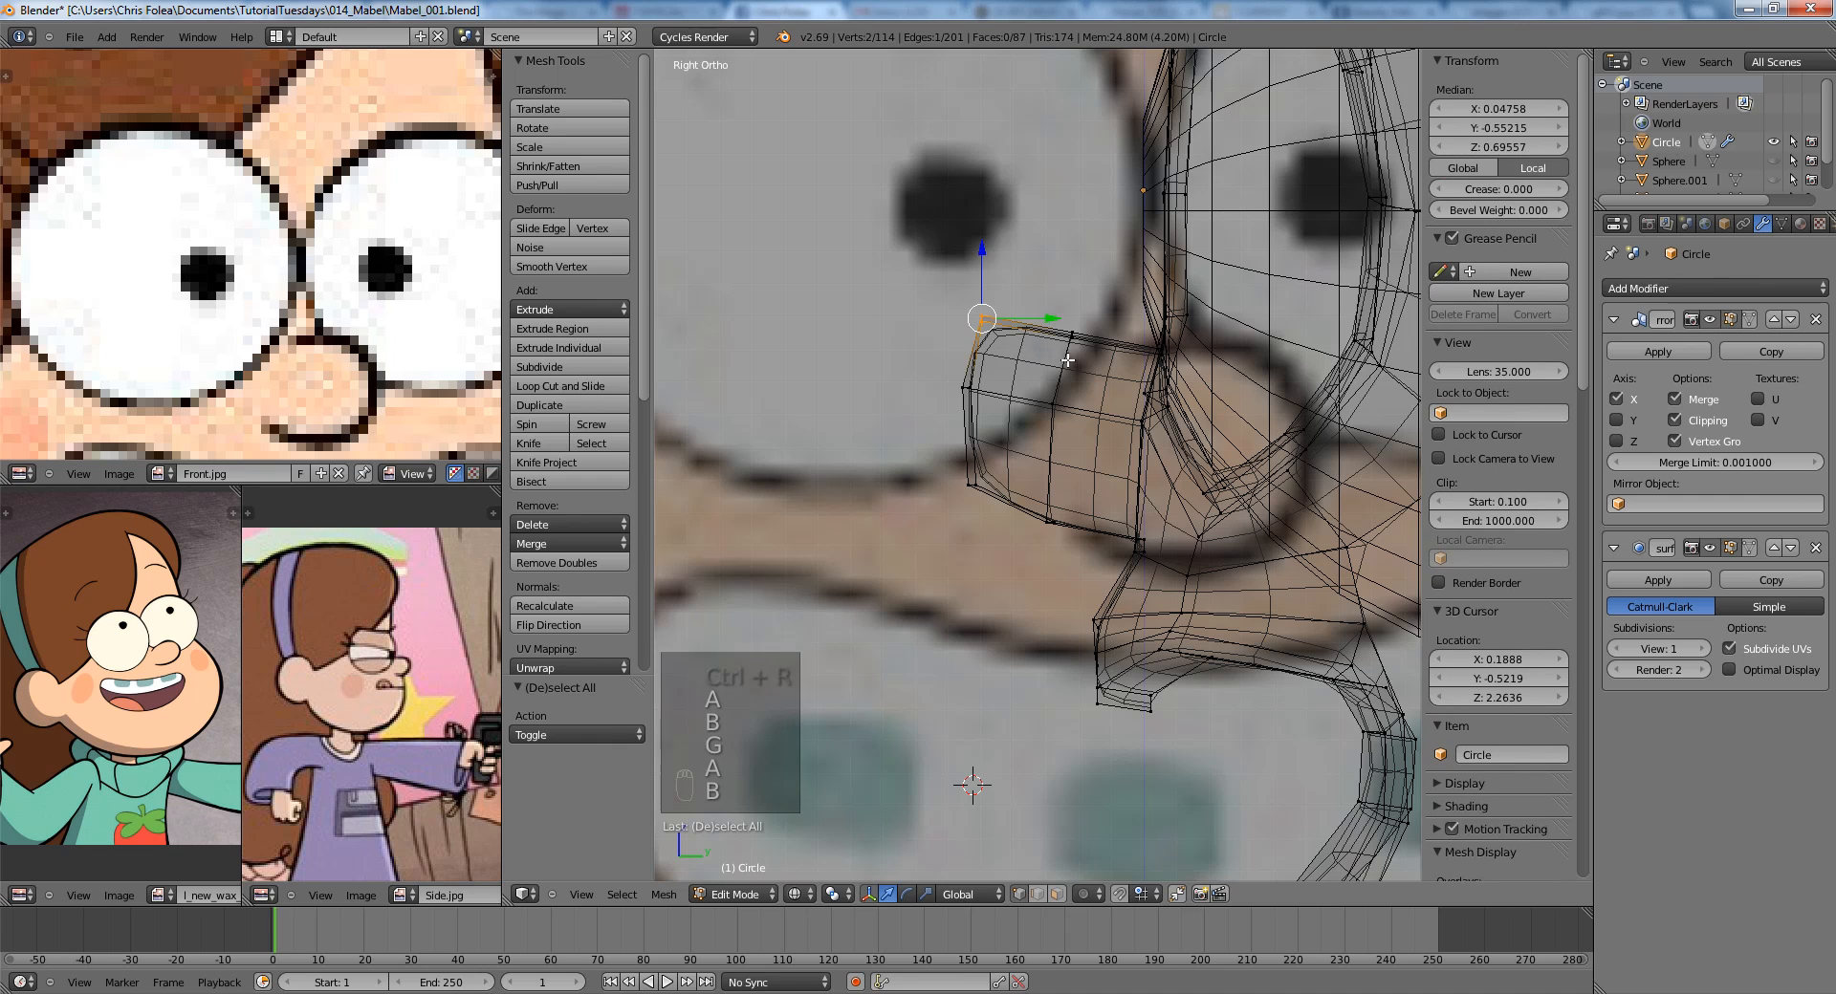
left_click(1055, 380)
Select the whole front section of the nose and move it backward to shorten the nose.
key("a")
left_click_drag(1088, 554, 1088, 554)
key("g")
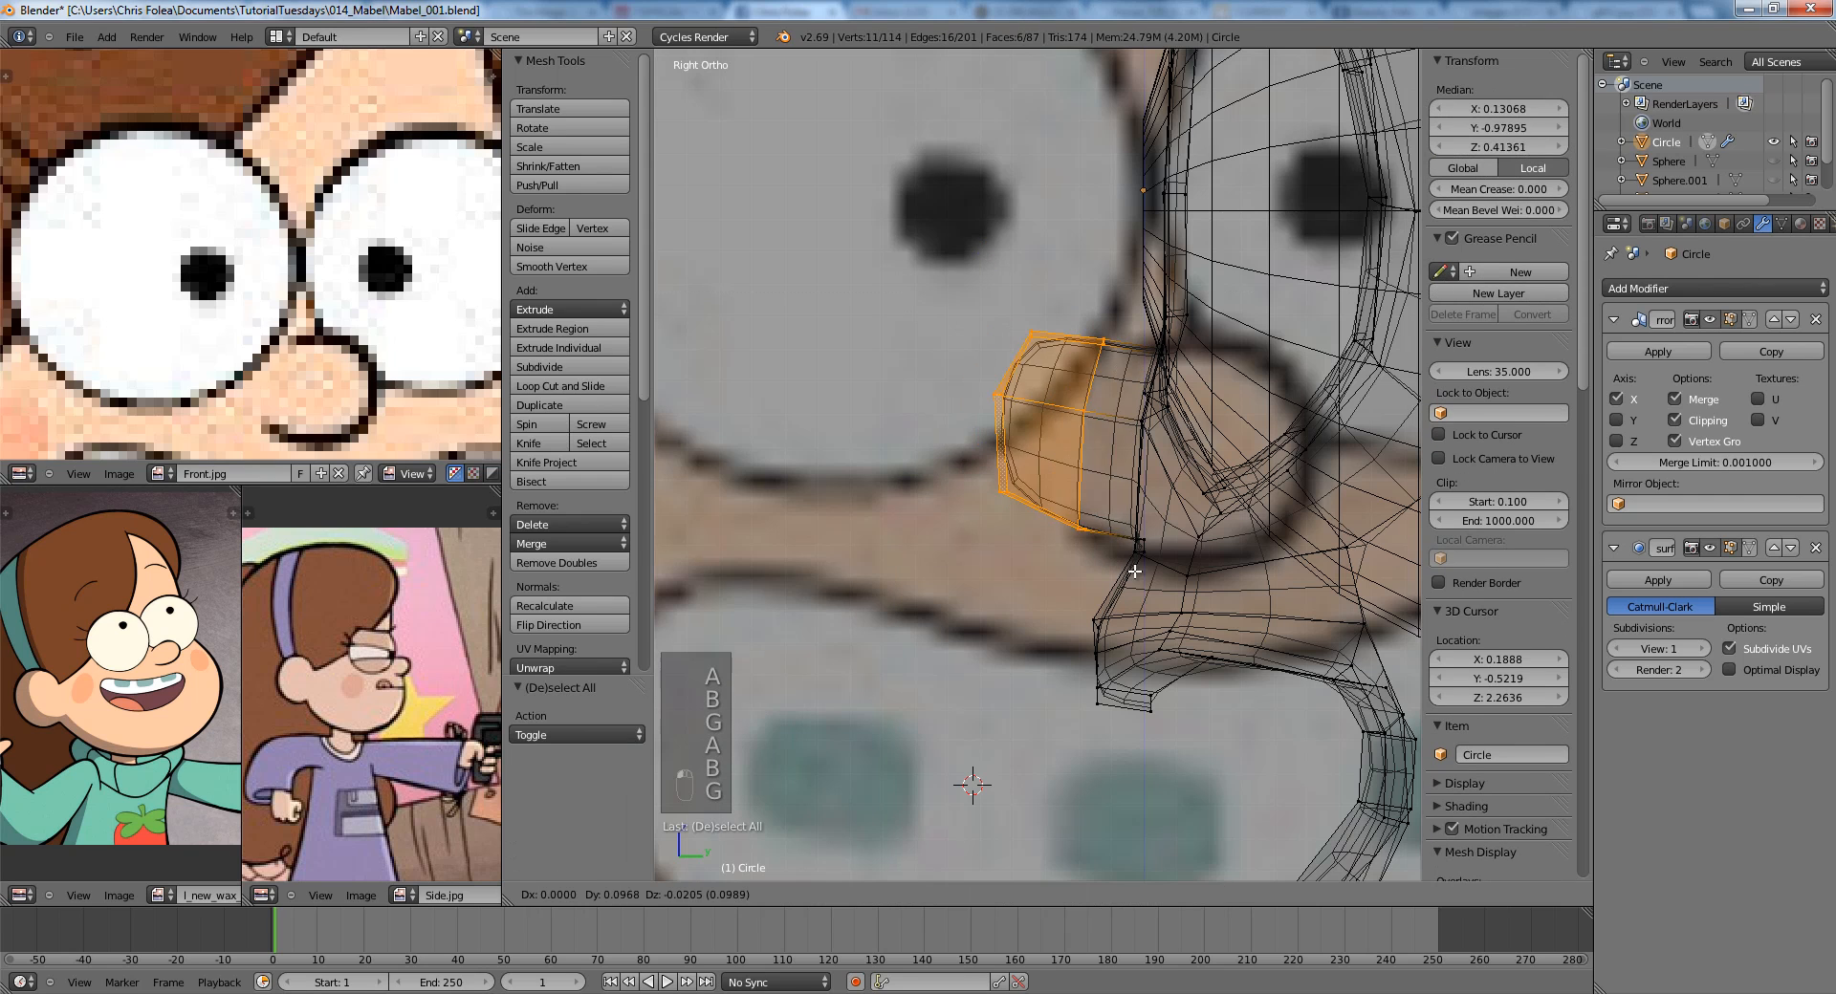
left_click(1125, 554)
Adjust the lower and middle front nose vertices in the side view to round the profile.
key("a")
key("b")
left_click_drag(972, 463, 1032, 507)
key("g")
left_click(1038, 498)
key("a")
key("b")
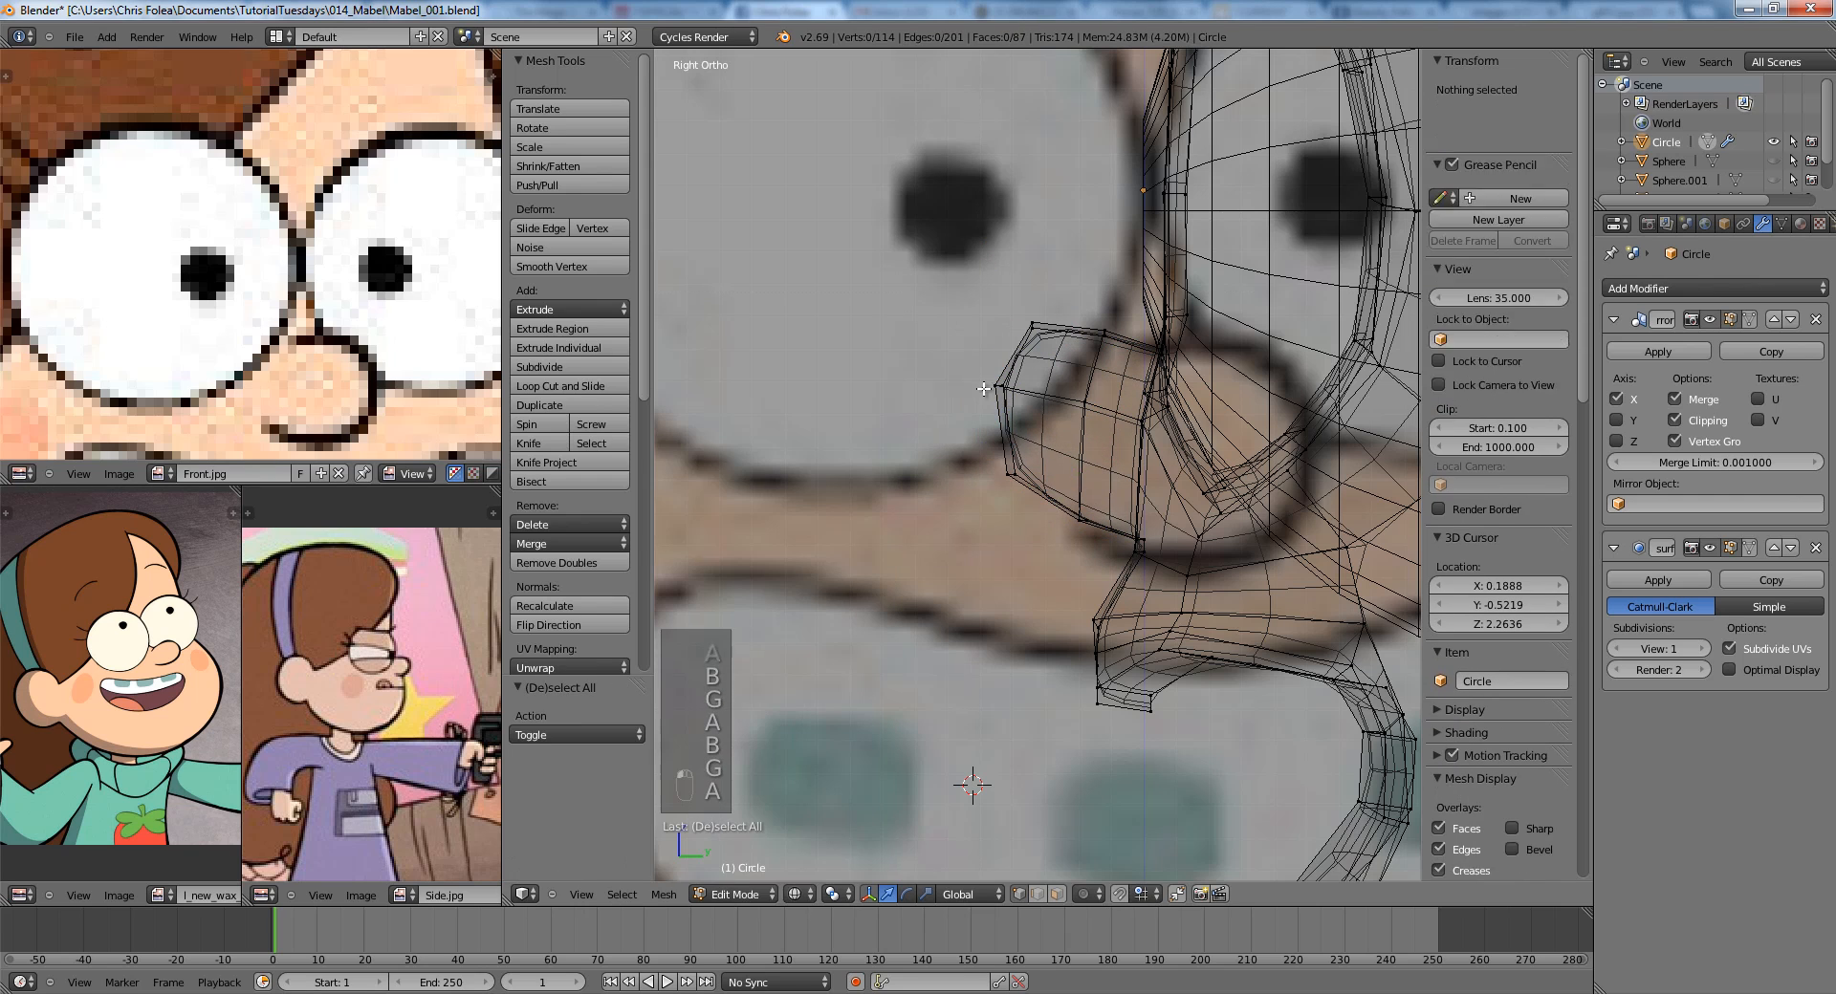
left_click_drag(971, 359, 1048, 417)
key("g")
left_click(1050, 417)
Move the upper front nose vertices slightly backward and check the nose in solid display from the front.
key("a")
key("b")
left_click_drag(1007, 307, 1058, 348)
key("g")
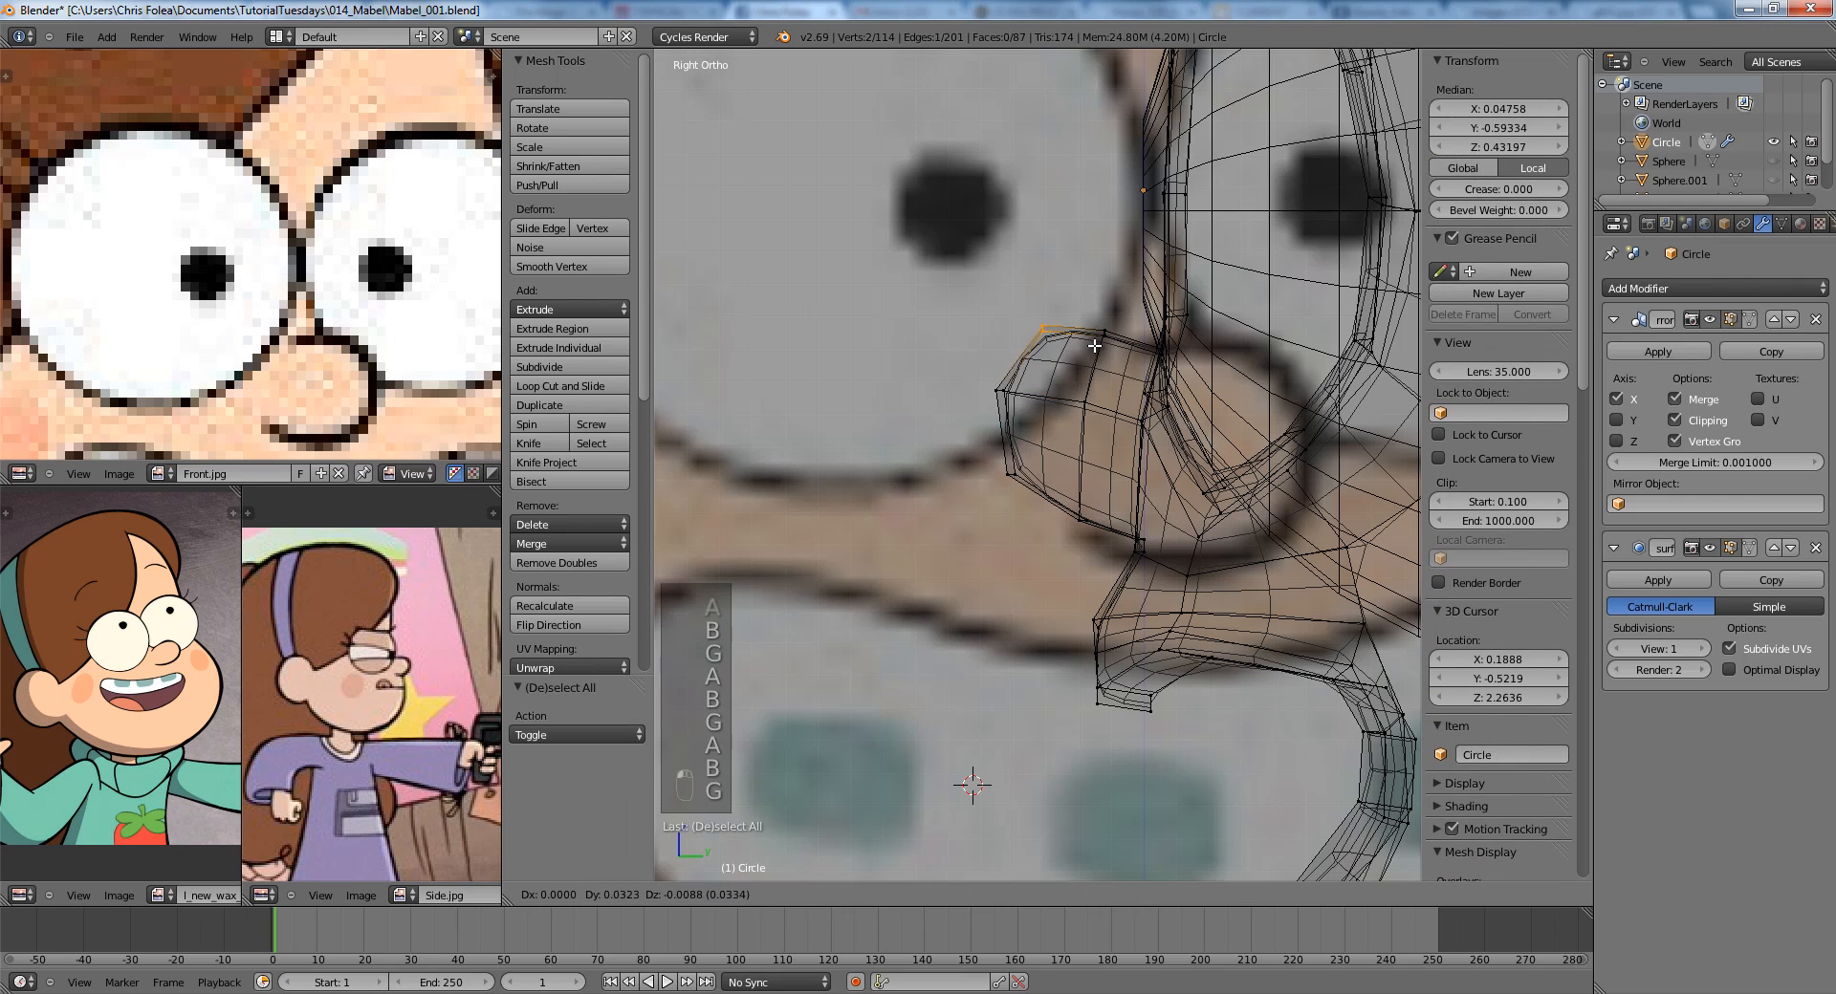
left_click(1060, 360)
key("Tab")
key("z")
key("KP_1")
key("Tab")
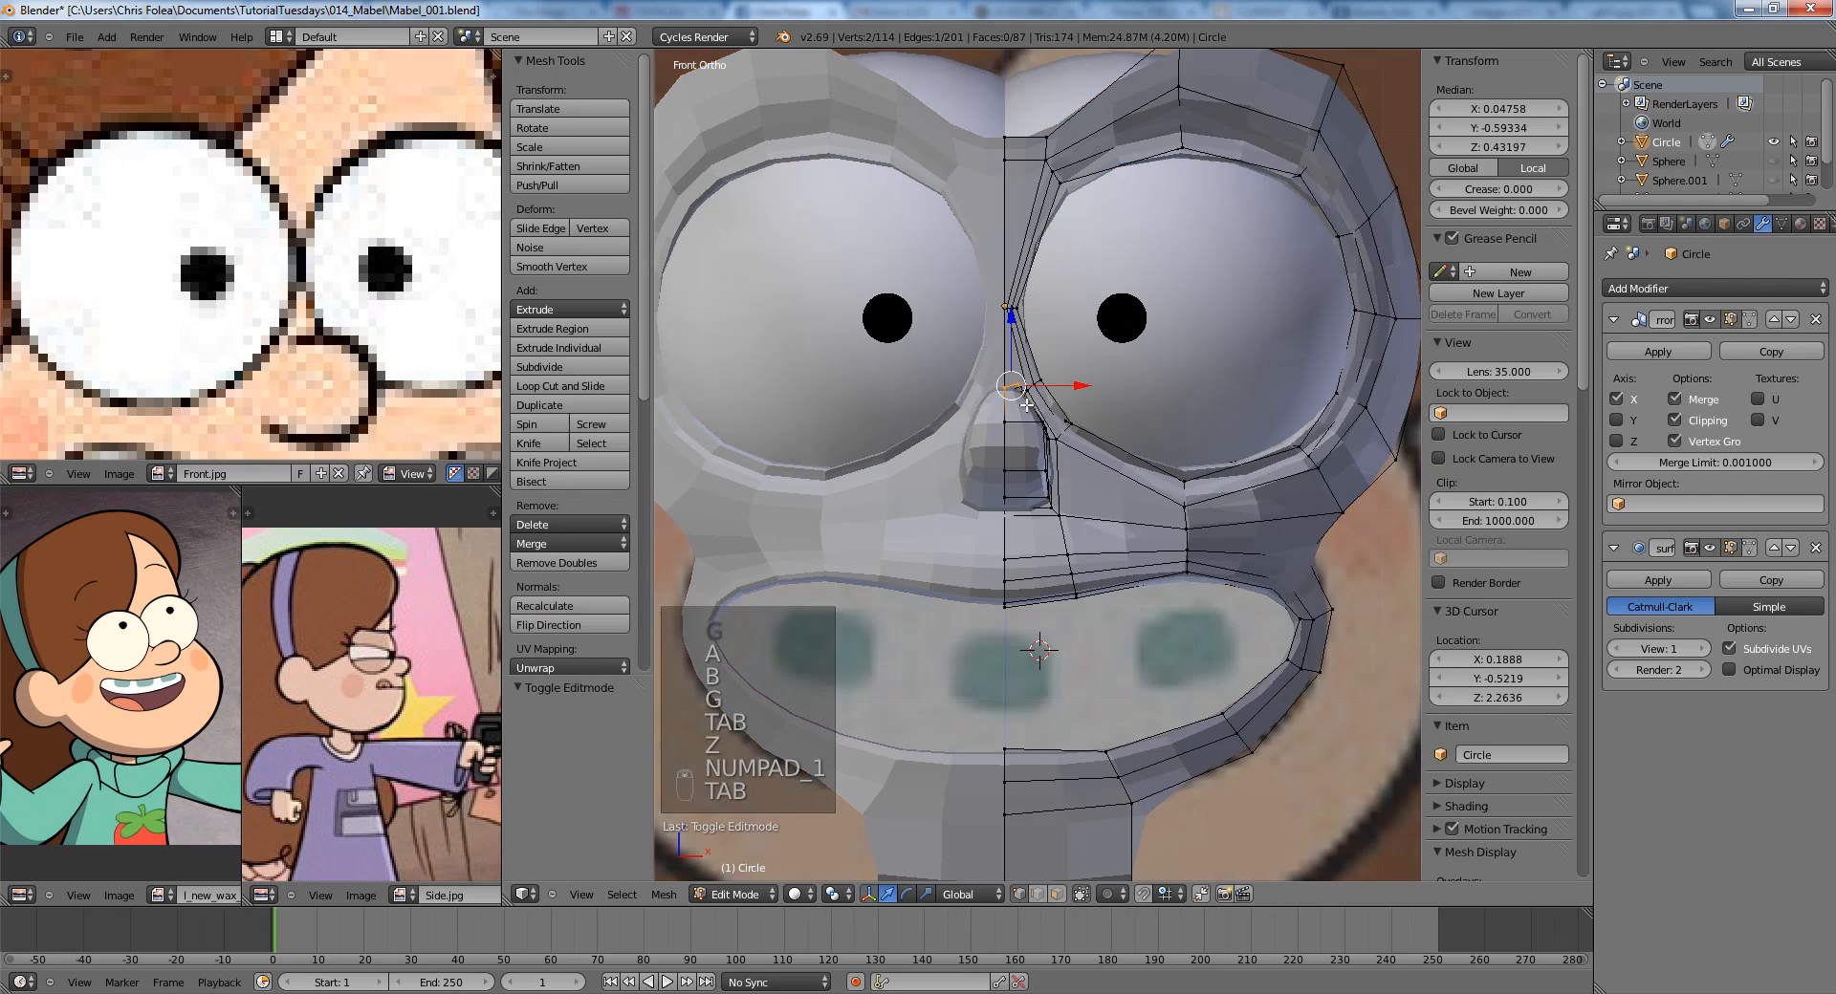
Select the three vertices down the front side edge of the nose and move them in the top view.
key("a")
key("a")
middle_click_drag(1047, 401, 975, 512, "shift")
scroll(975, 512, "up", 2)
right_click(1006, 372)
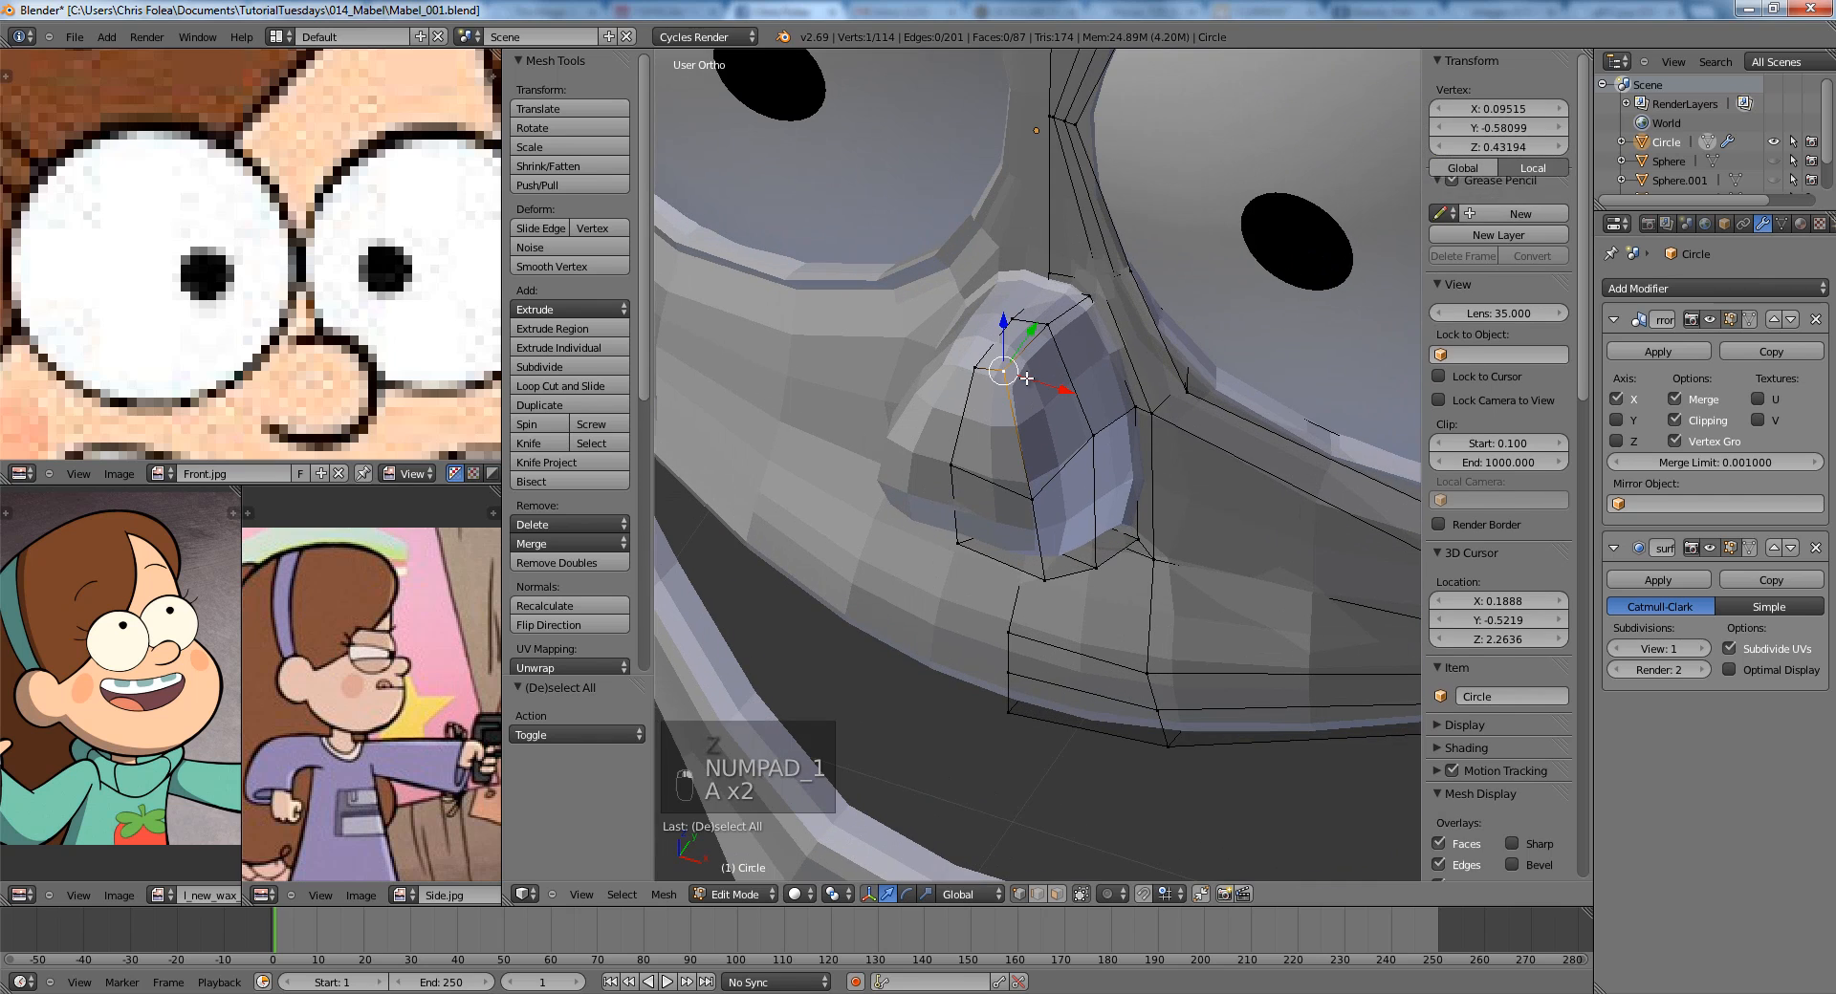
right_click(1030, 494, "shift")
right_click(1044, 578, "shift")
key("KP_7")
key("g")
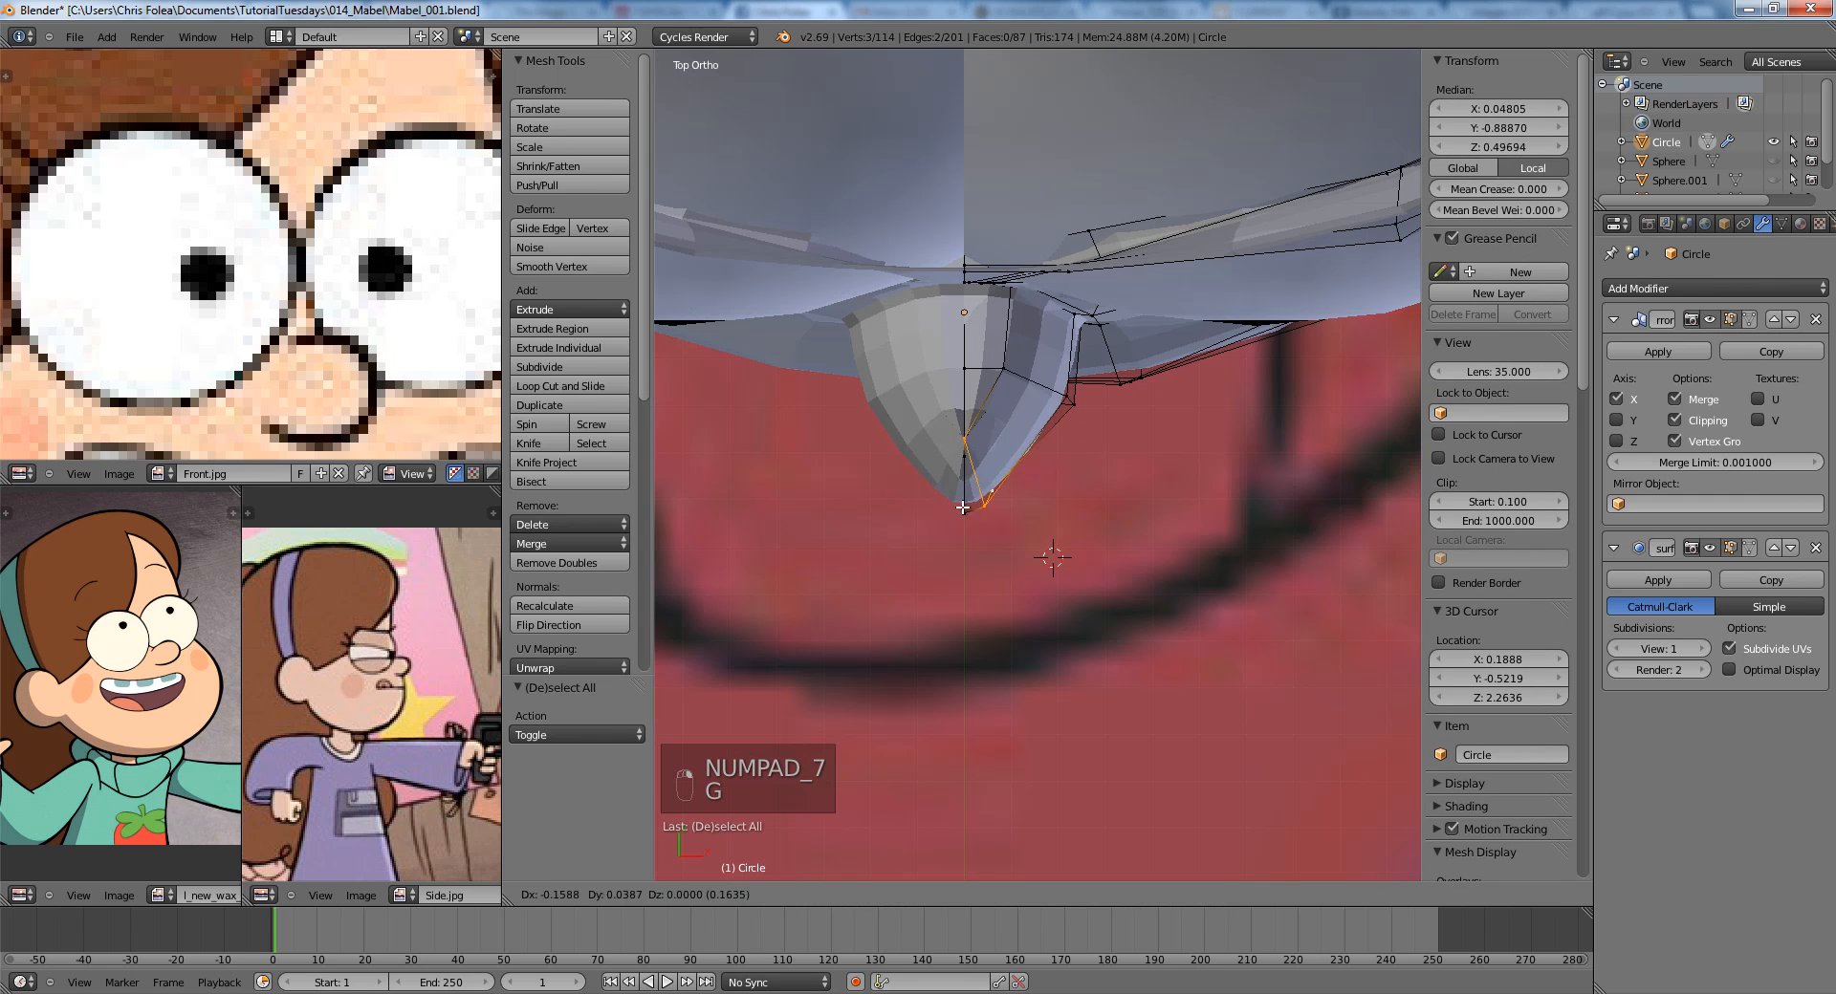
left_click(1041, 513)
Select the nose's front corner vertices in the top view and move them backward to round the tip.
key("a")
key("z")
key("b")
left_click_drag(1041, 466, 1088, 547)
key("g")
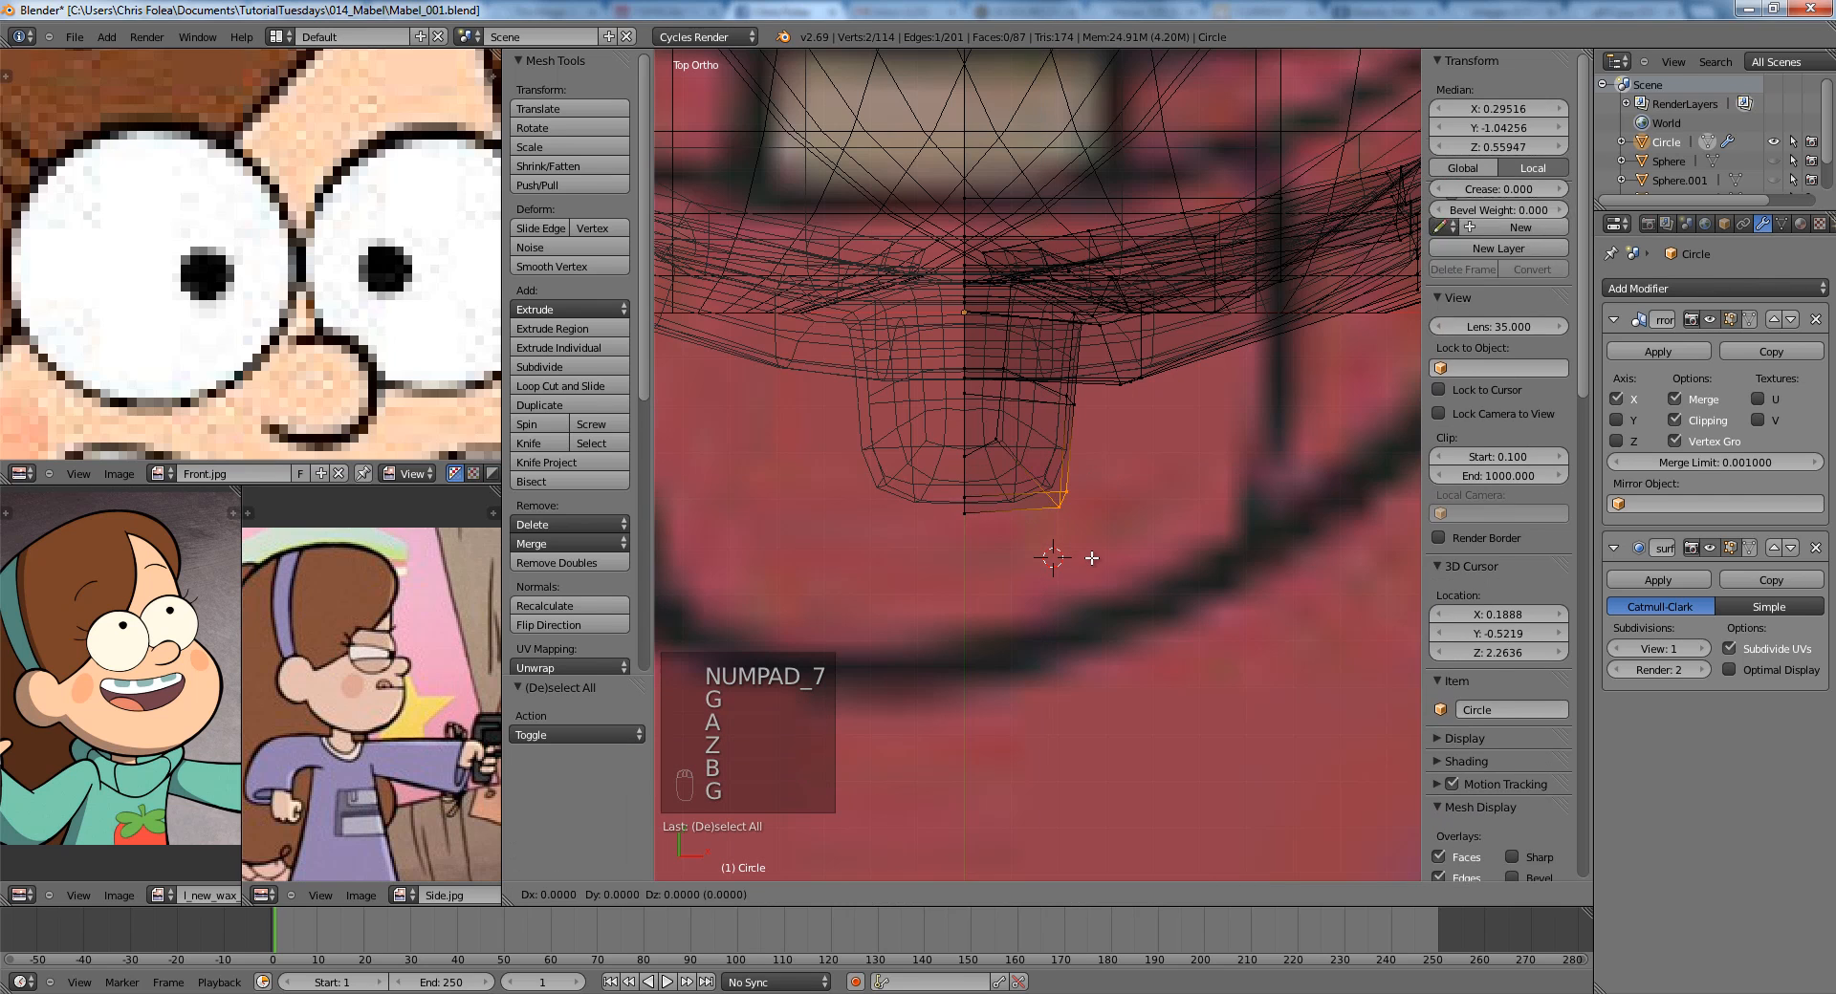
middle_click(1092, 543)
left_click(1099, 524)
key("a")
middle_click_drag(1079, 413, 1055, 478, "shift")
scroll(1056, 478, "up", 1)
key("z")
Select the side vertices of the nose's middle loop and move them outward along X to widen the nose.
right_click(971, 430)
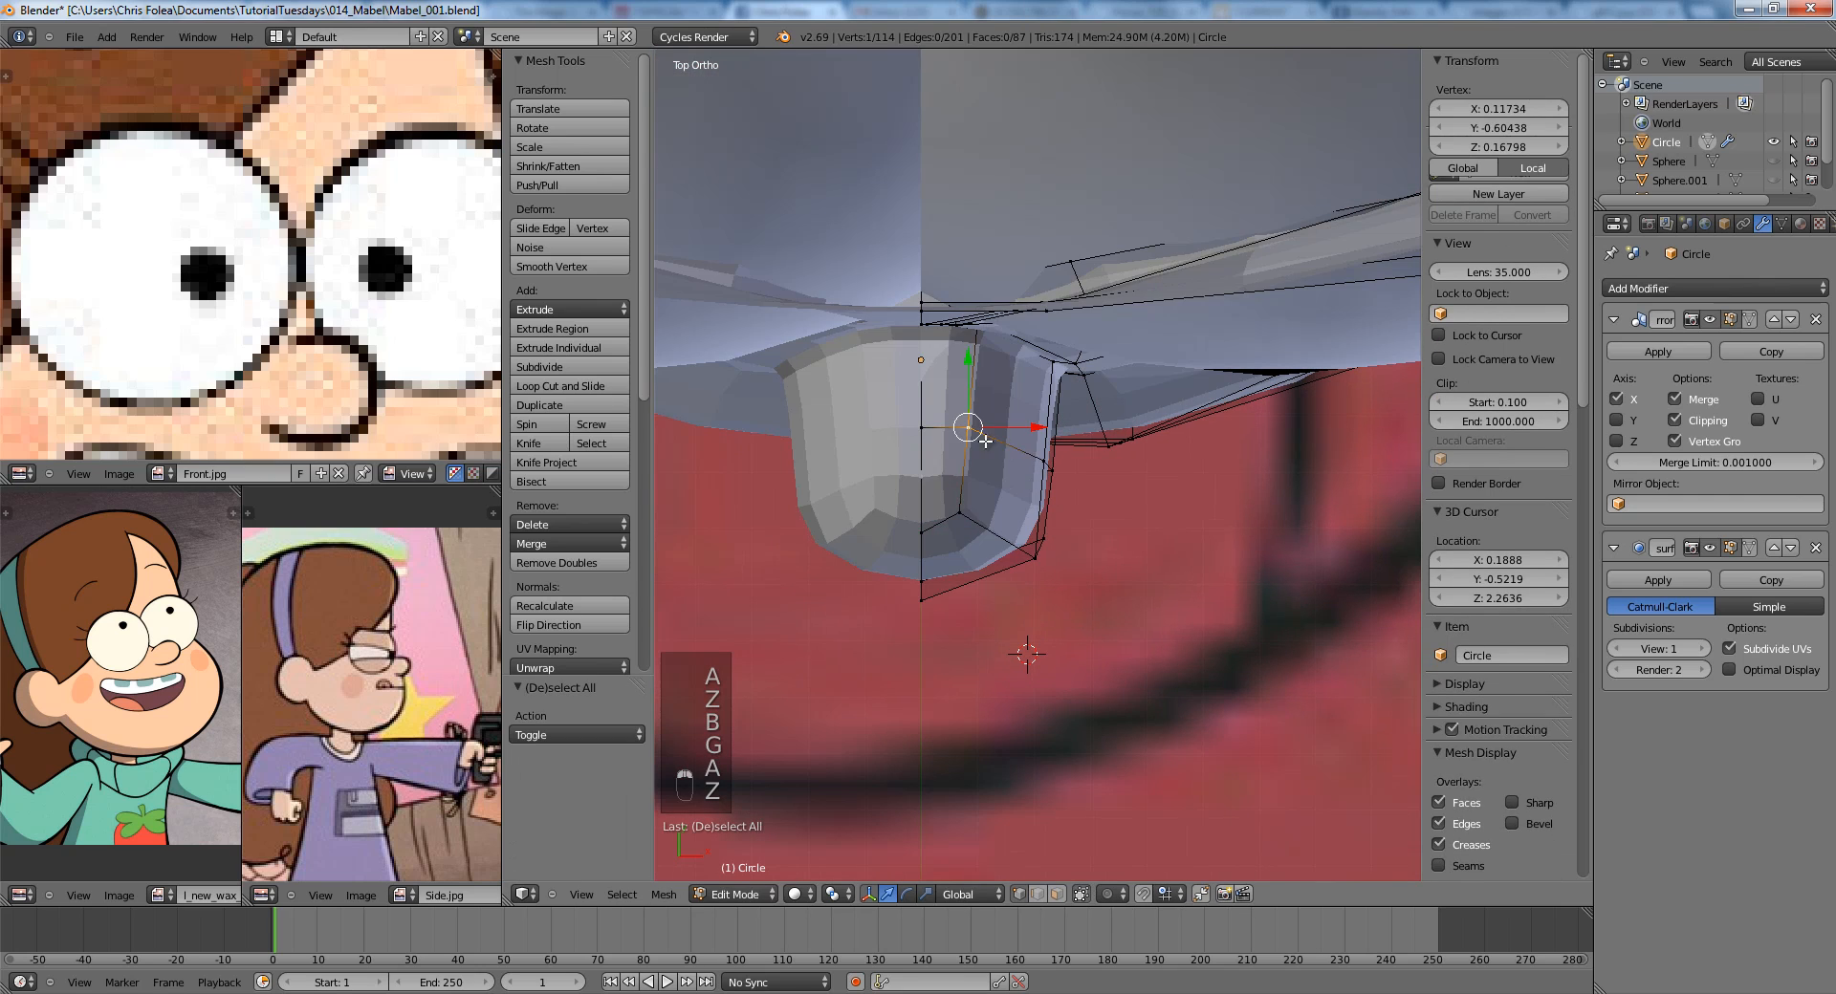
key("z")
left_click_drag(1034, 453, 1076, 491)
key("z")
key("g")
middle_click(1102, 494)
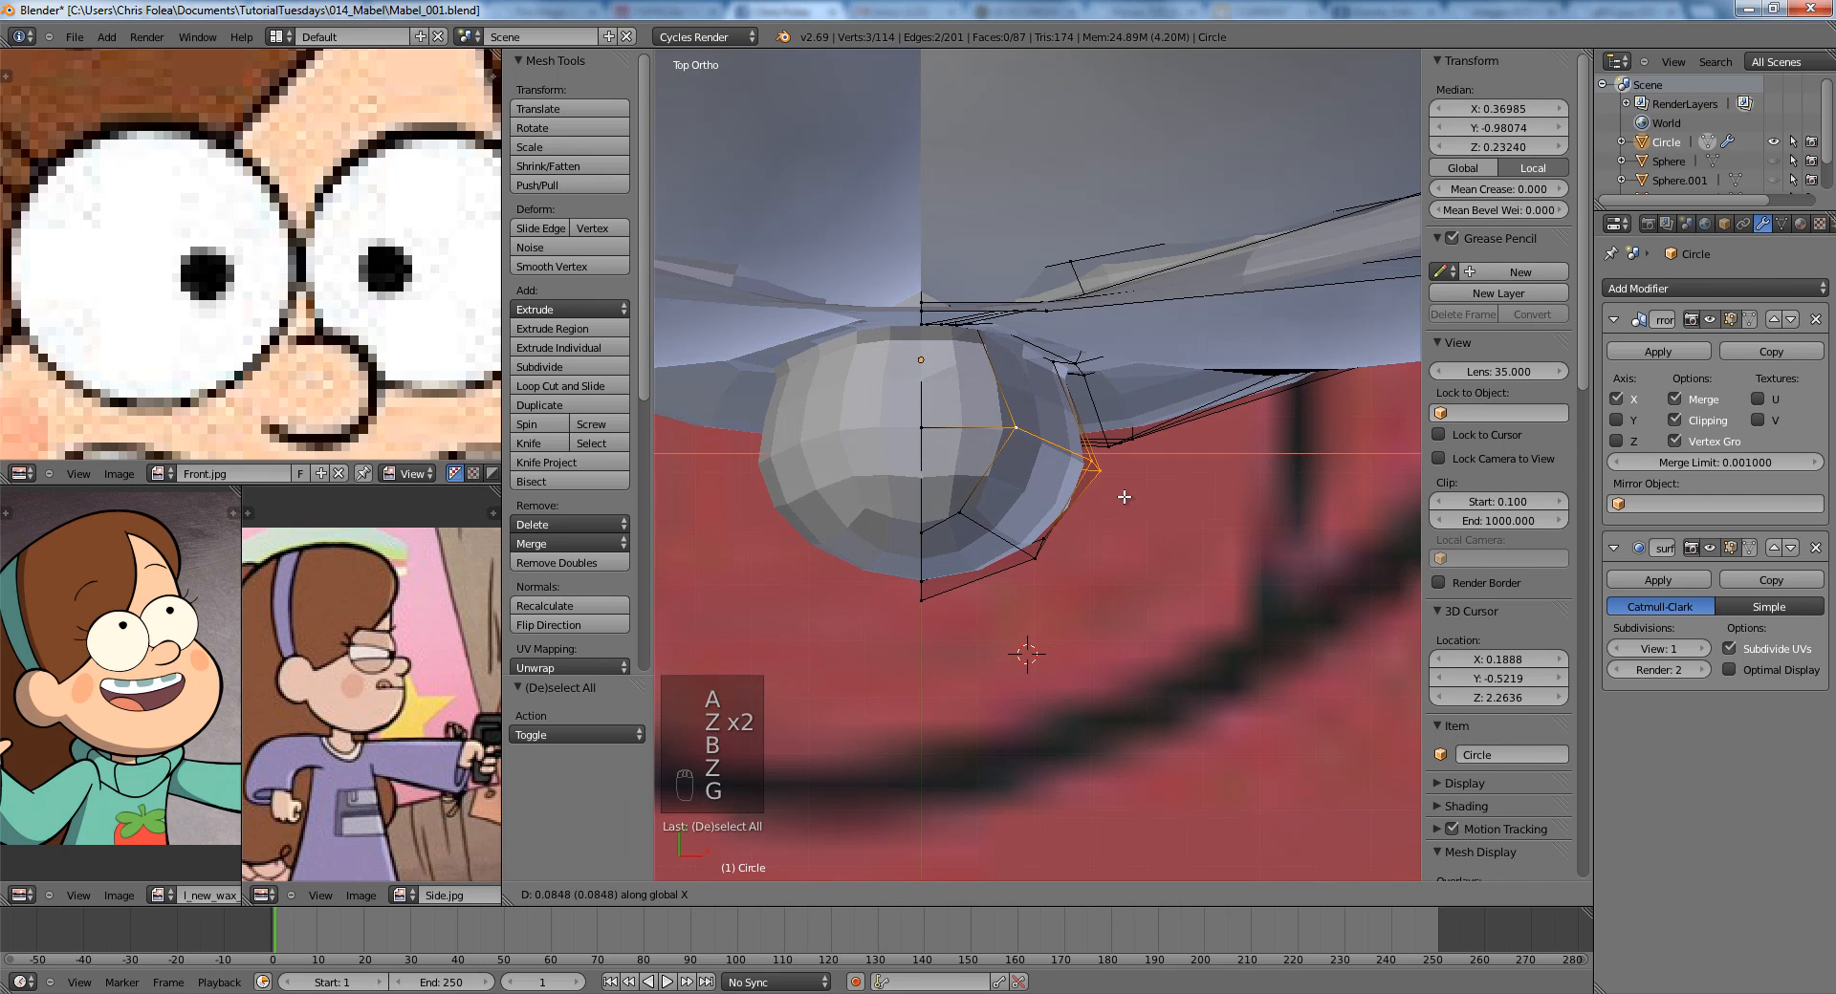
left_click(1110, 491)
Examine the smoothed nose from several angles and compare its shape with the front reference image.
key("Tab")
scroll(1093, 524, "down", 3)
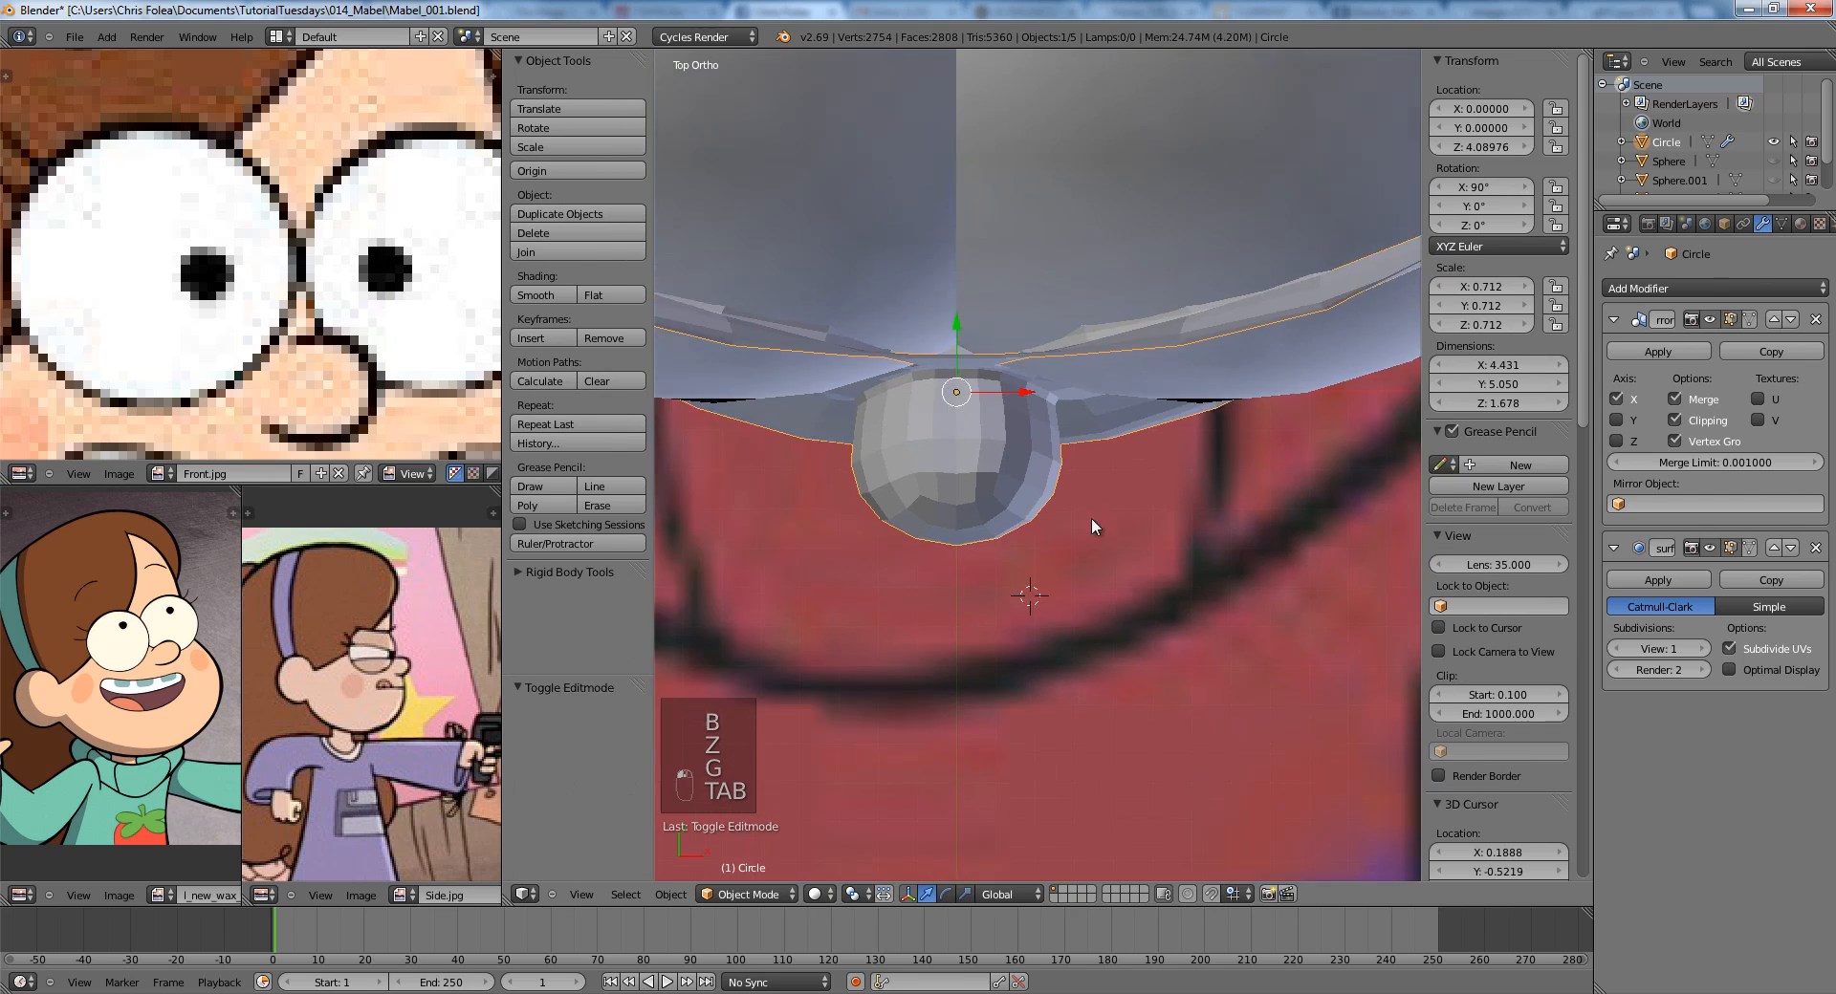
middle_click_drag(1077, 533, 1009, 331)
scroll(1018, 356, "down", 1)
key("KP_1")
key("Tab")
scroll(956, 330, "up", 5)
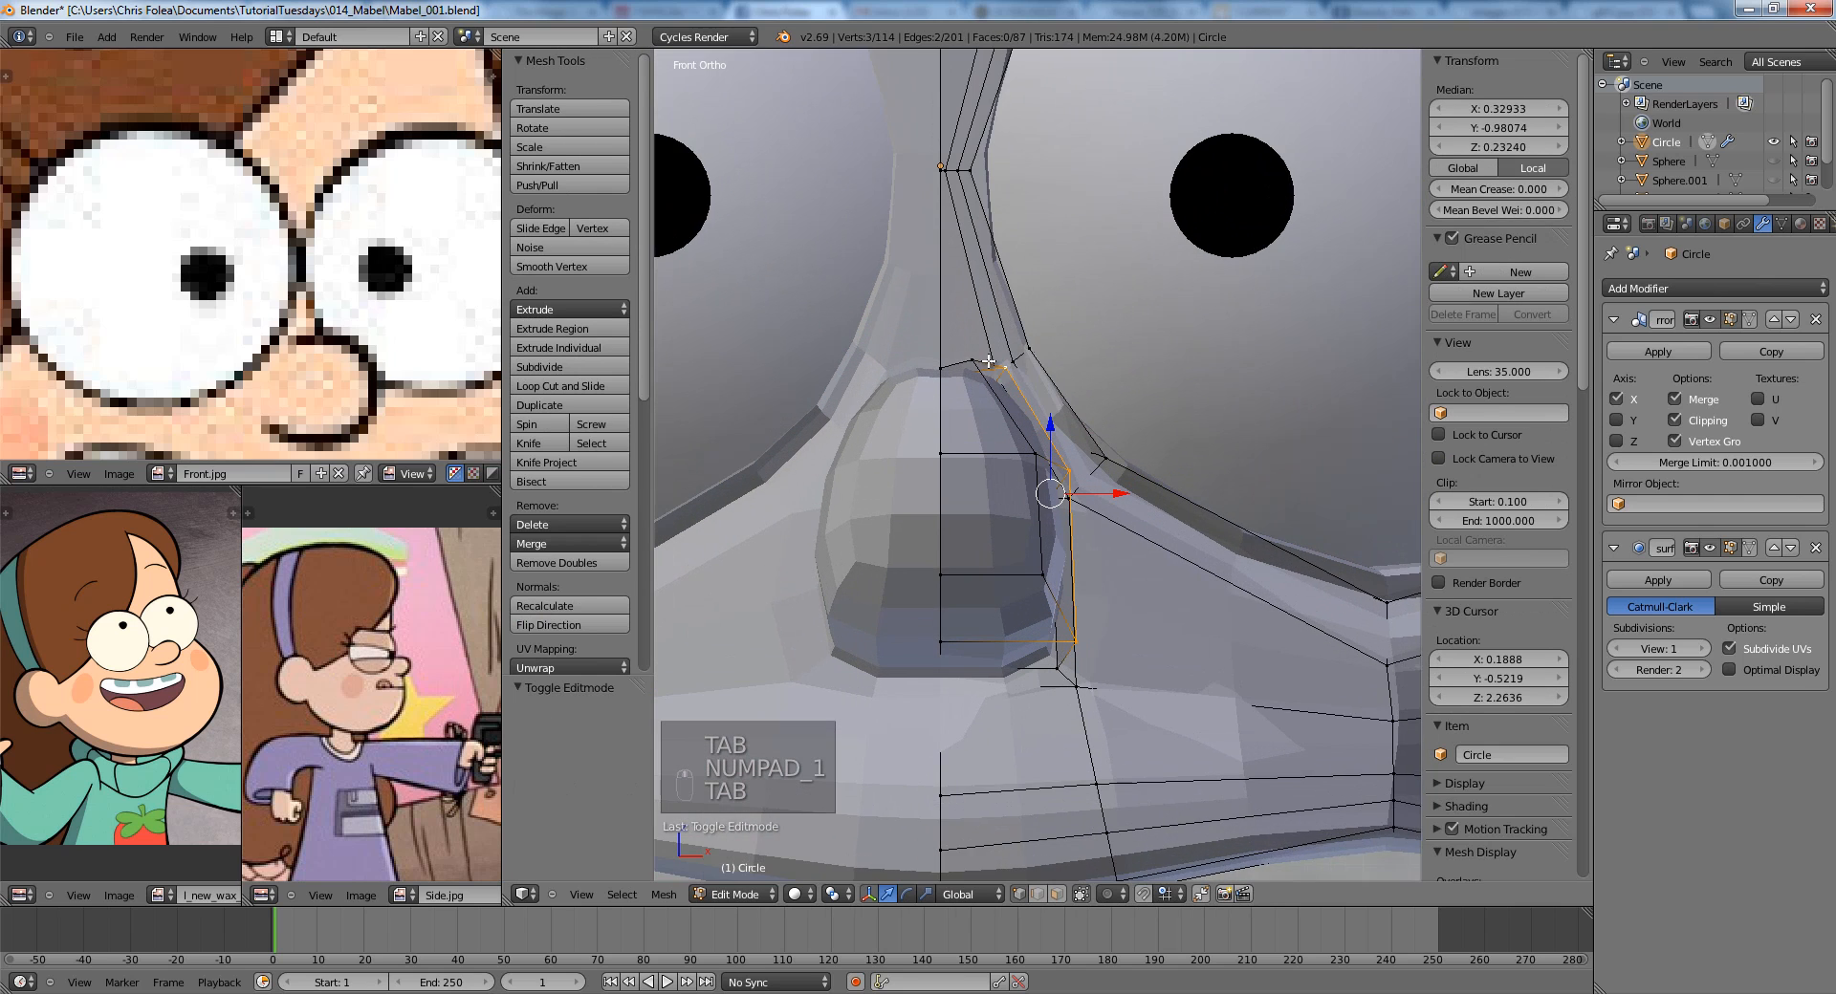
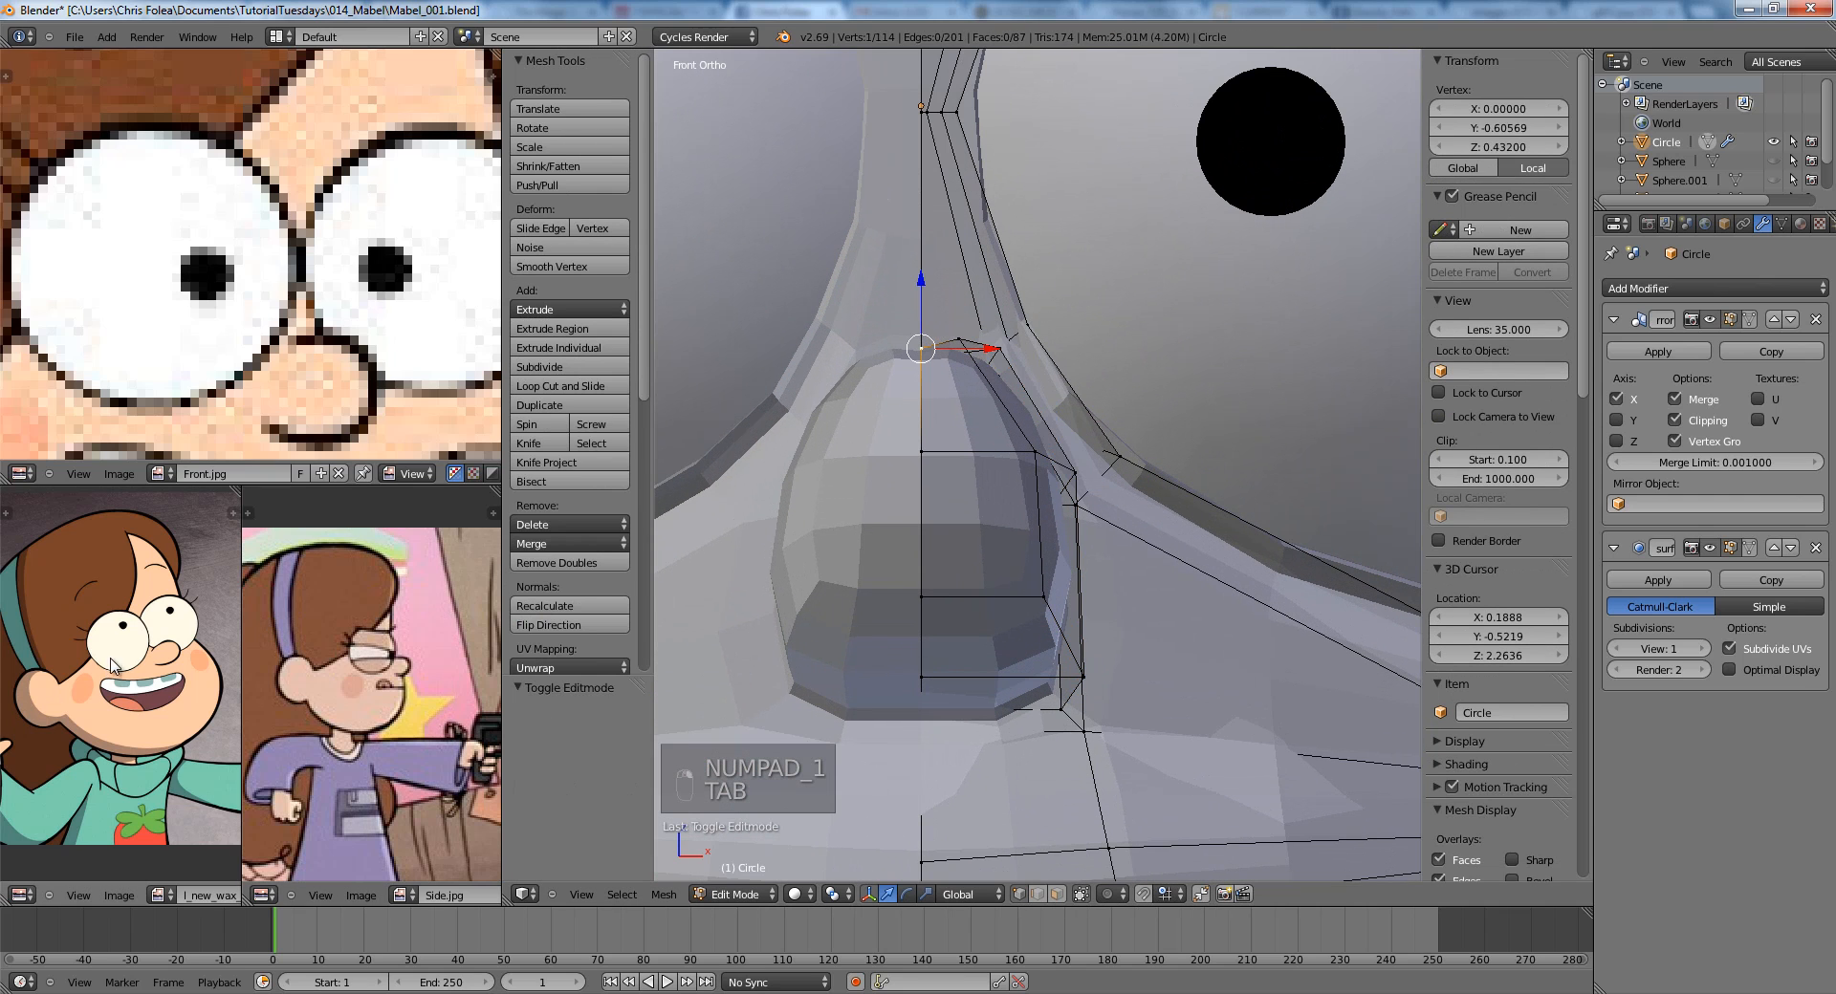
scroll(388, 267, "down", 2)
scroll(953, 390, "up", 3)
Select the two side vertices on top of the nose, lower them about 0.031 along Z, and move them outward along X.
key("a")
key("z")
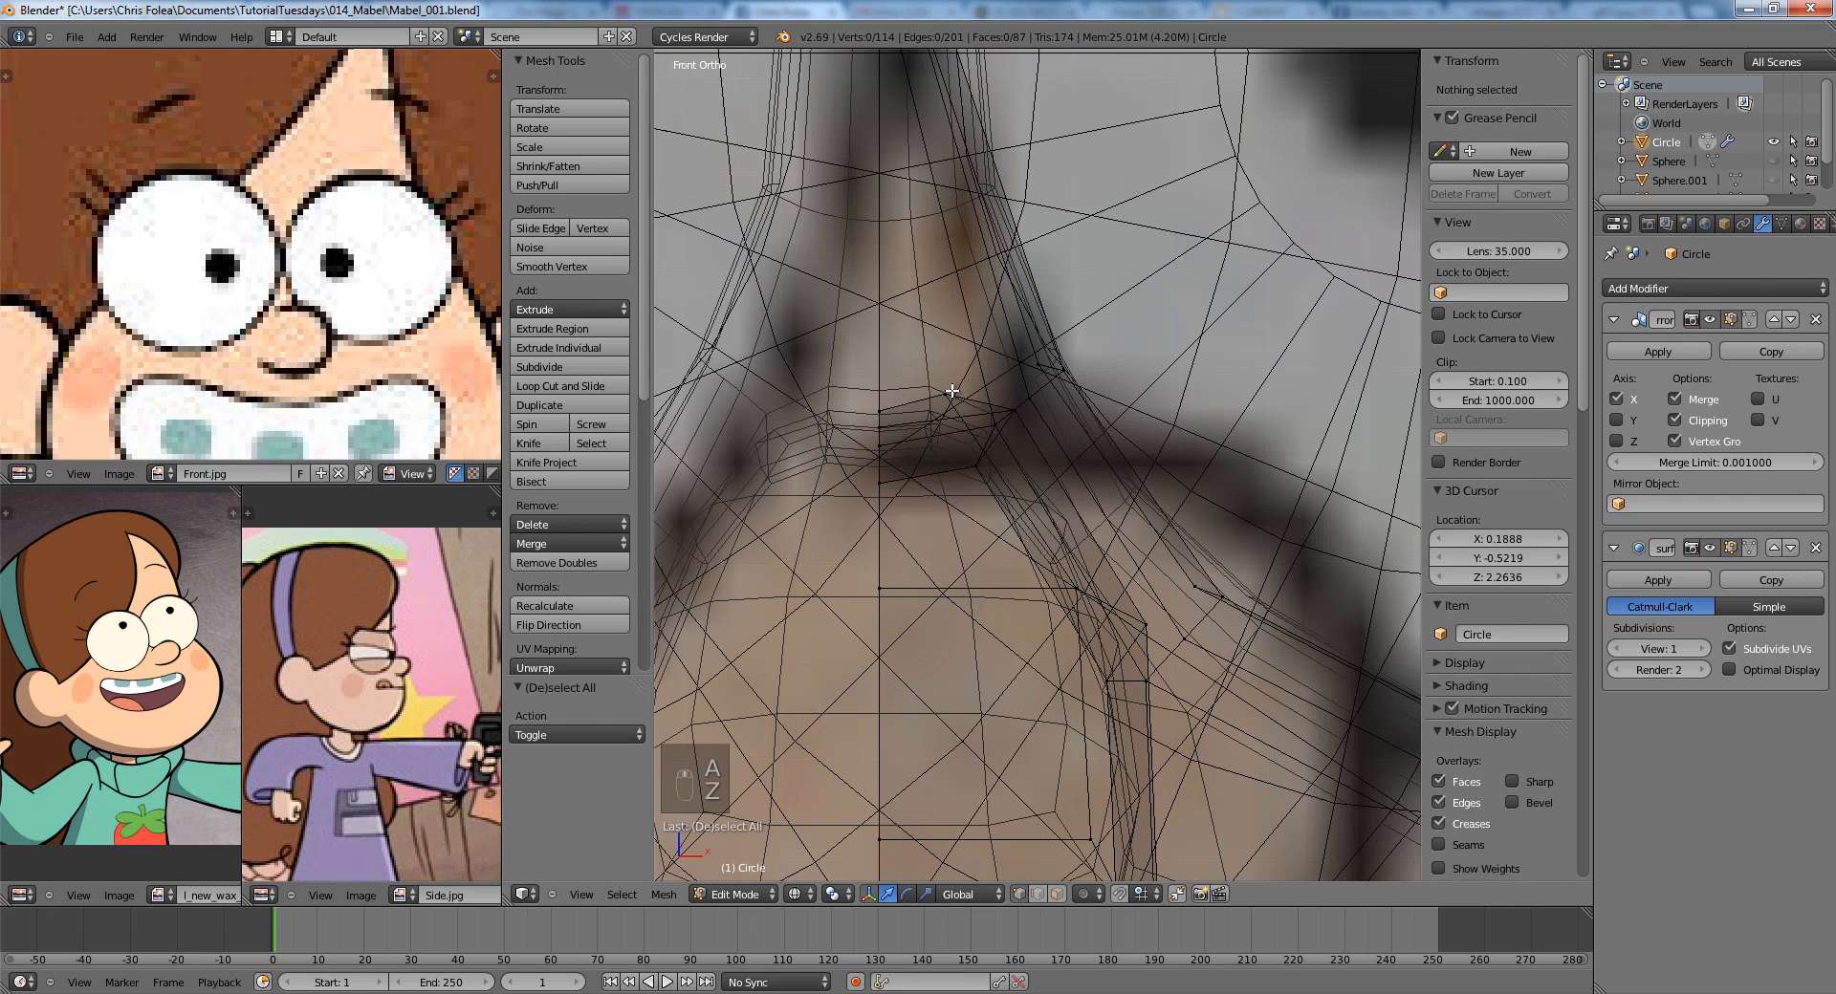
right_click(952, 392)
key("z")
key("KP_1")
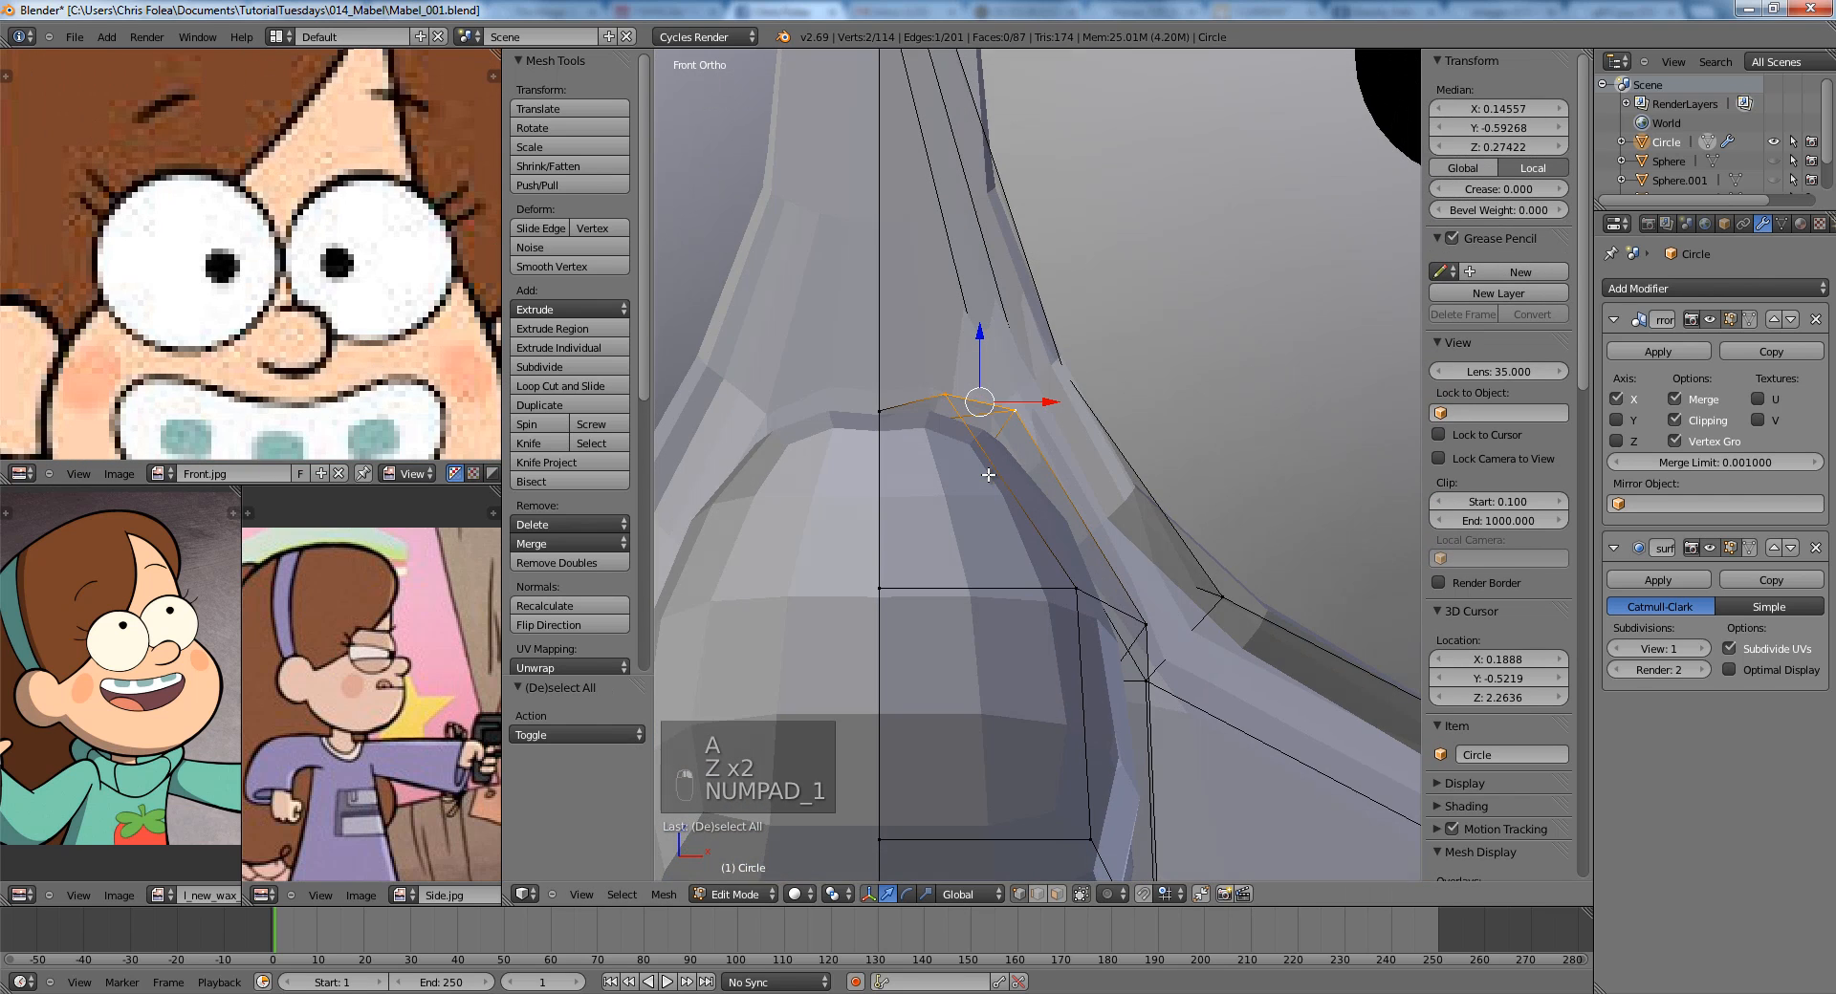
scroll(988, 474, "down", 4)
key("g")
middle_click(1028, 425)
left_click(1025, 426)
key("g")
middle_click(1052, 413)
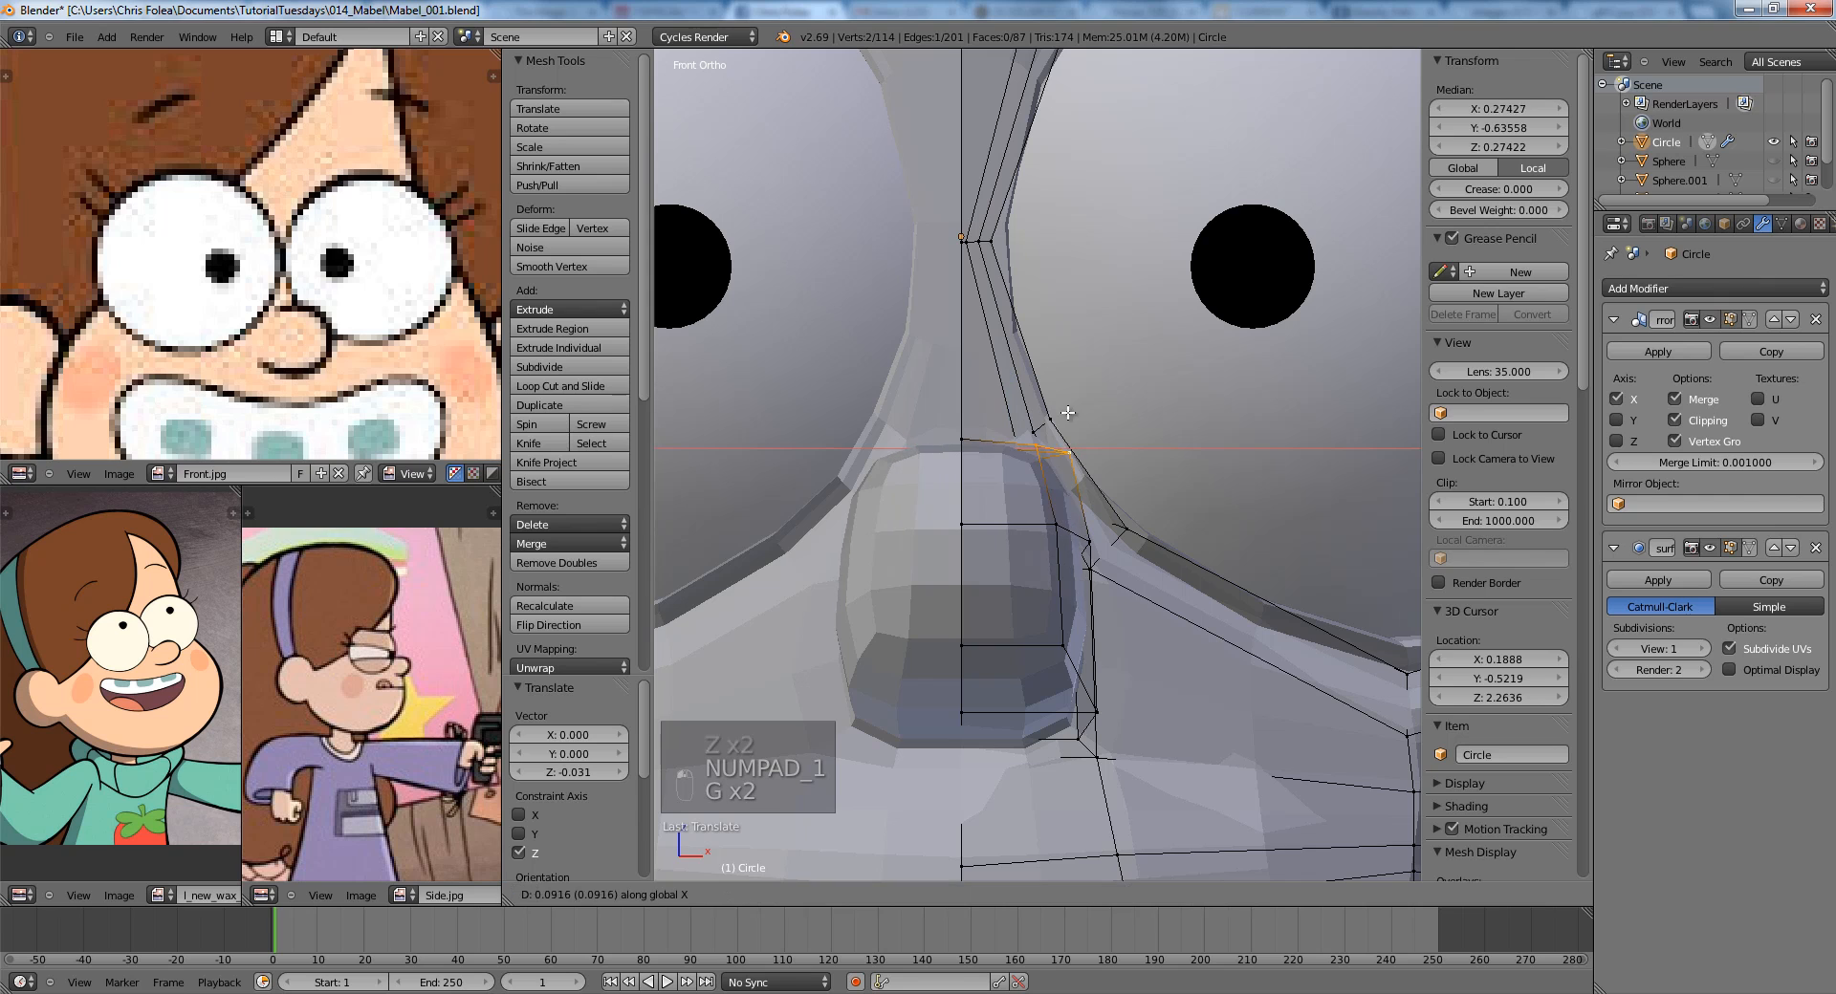
left_click(1044, 412)
Select the nose's upper horizontal edge loop without the surrounding face vertices and edge-slide it downward.
key("a")
right_click(1068, 529, "alt")
key("g")
right_click(1076, 538)
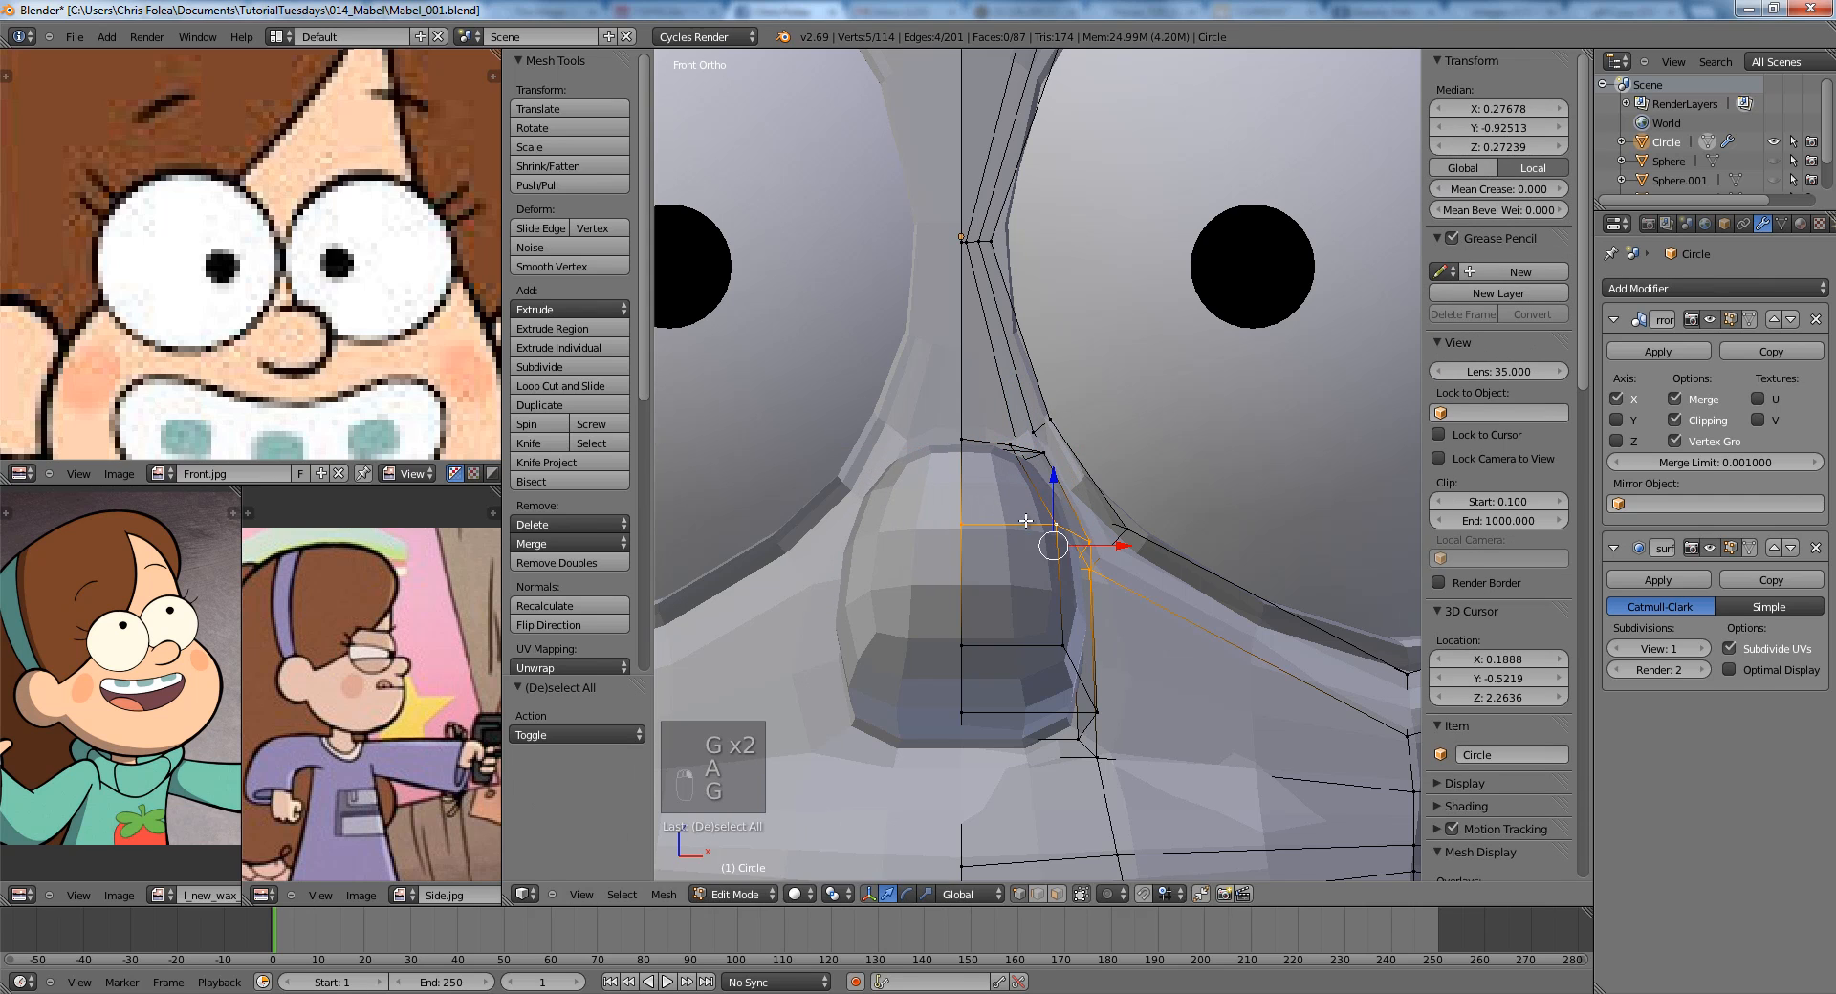
key("z")
key("c")
middle_click(1091, 573)
right_click(1076, 573)
key("z")
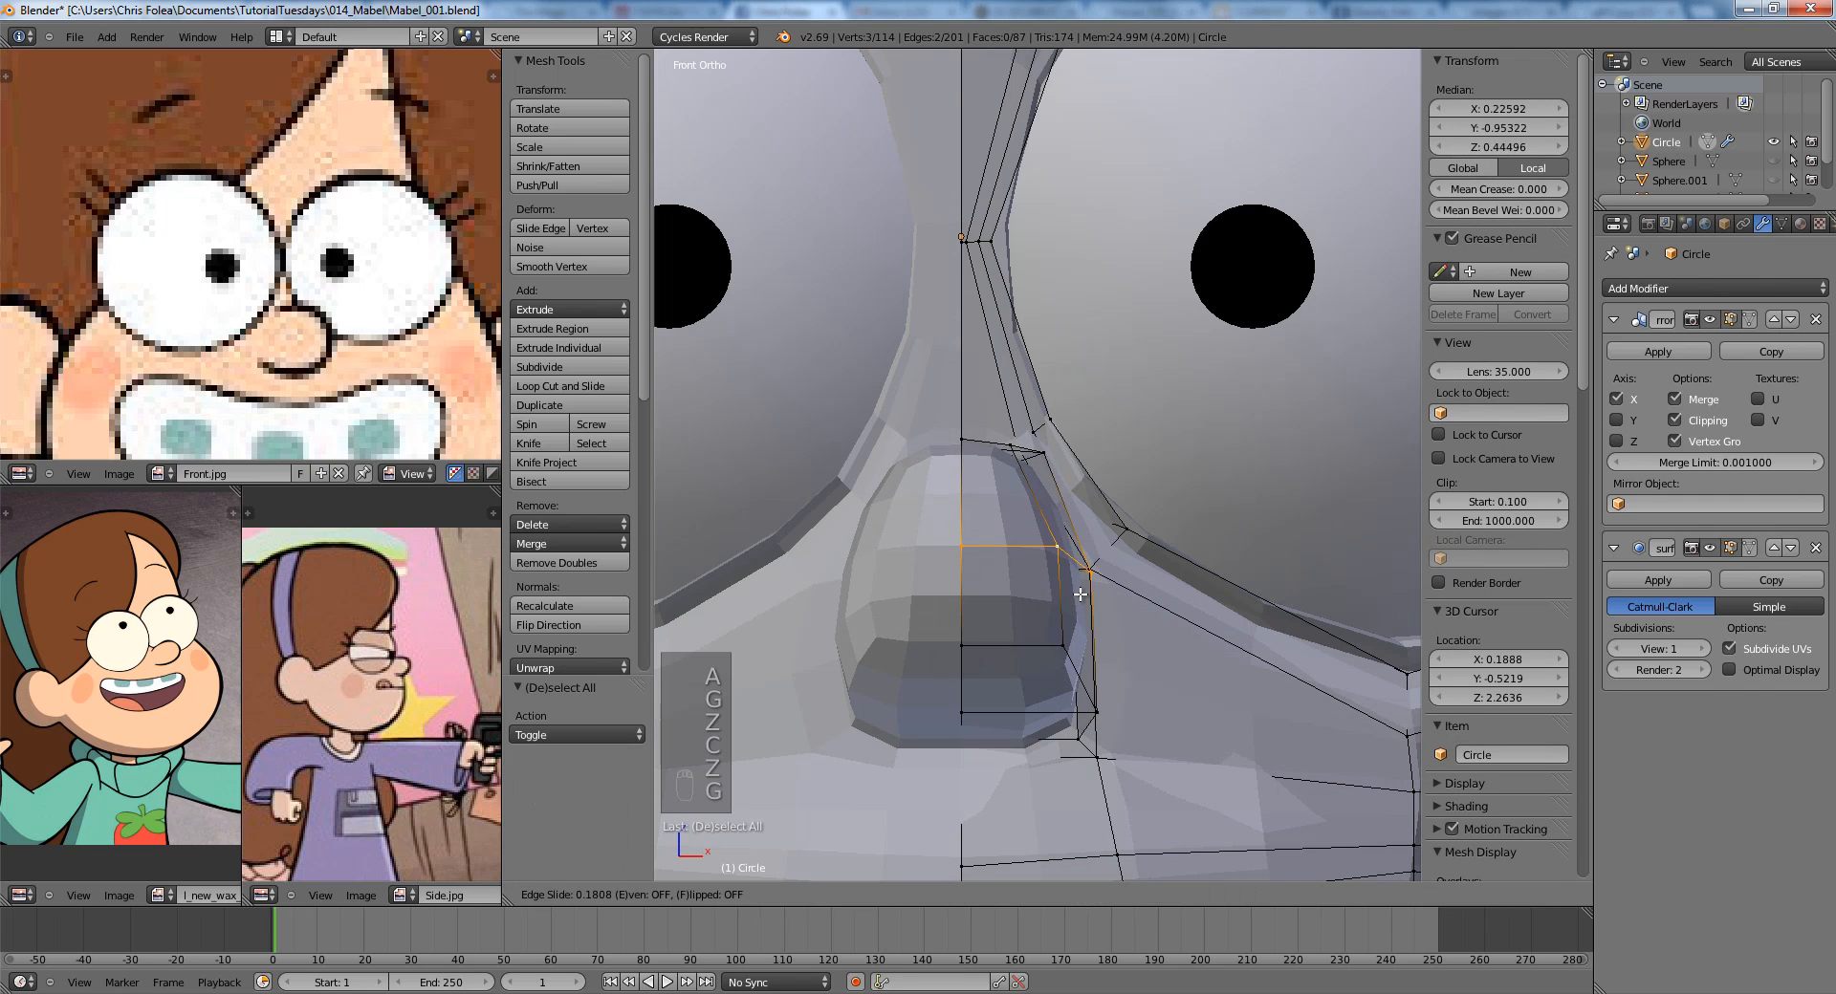
left_click(1081, 600)
key("a")
Select the two upper side vertices of the nose, lower them 0.068 along Z, and move them 0.041 outward along X.
middle_click_drag(1001, 629, 940, 659)
right_click(990, 449)
right_click(1060, 462, "shift")
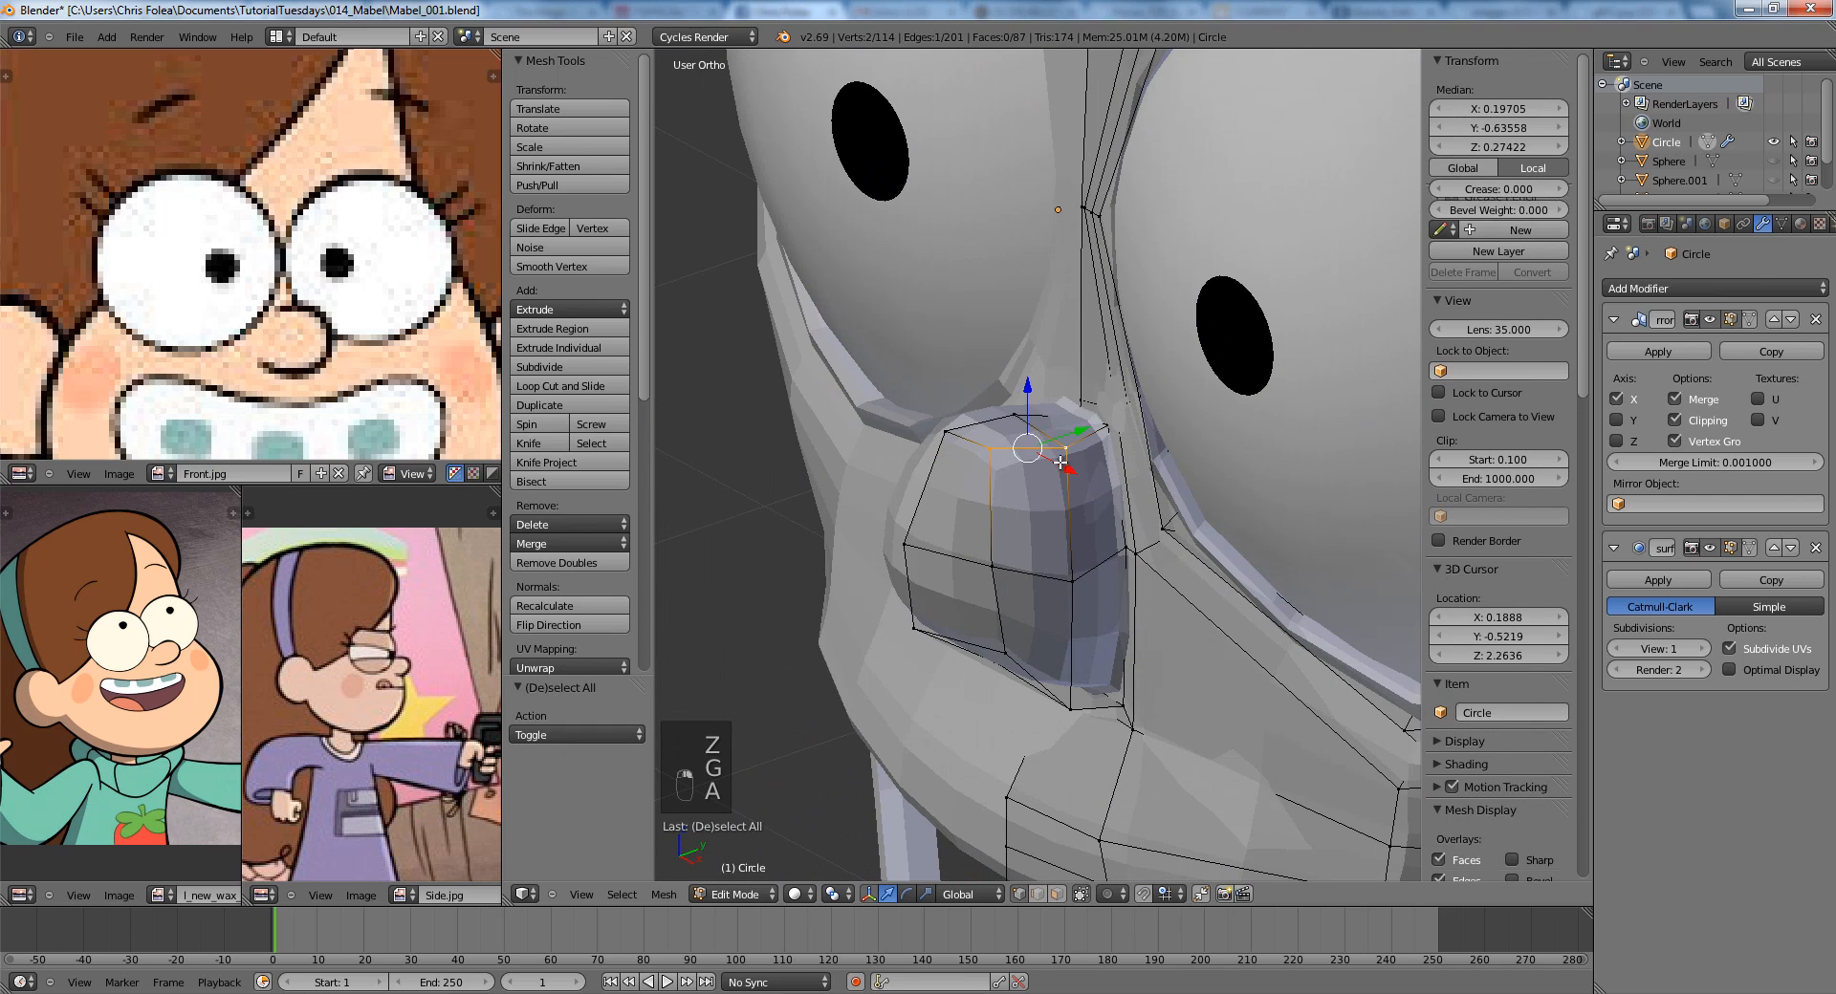
left_click(1024, 487)
key("KP_1")
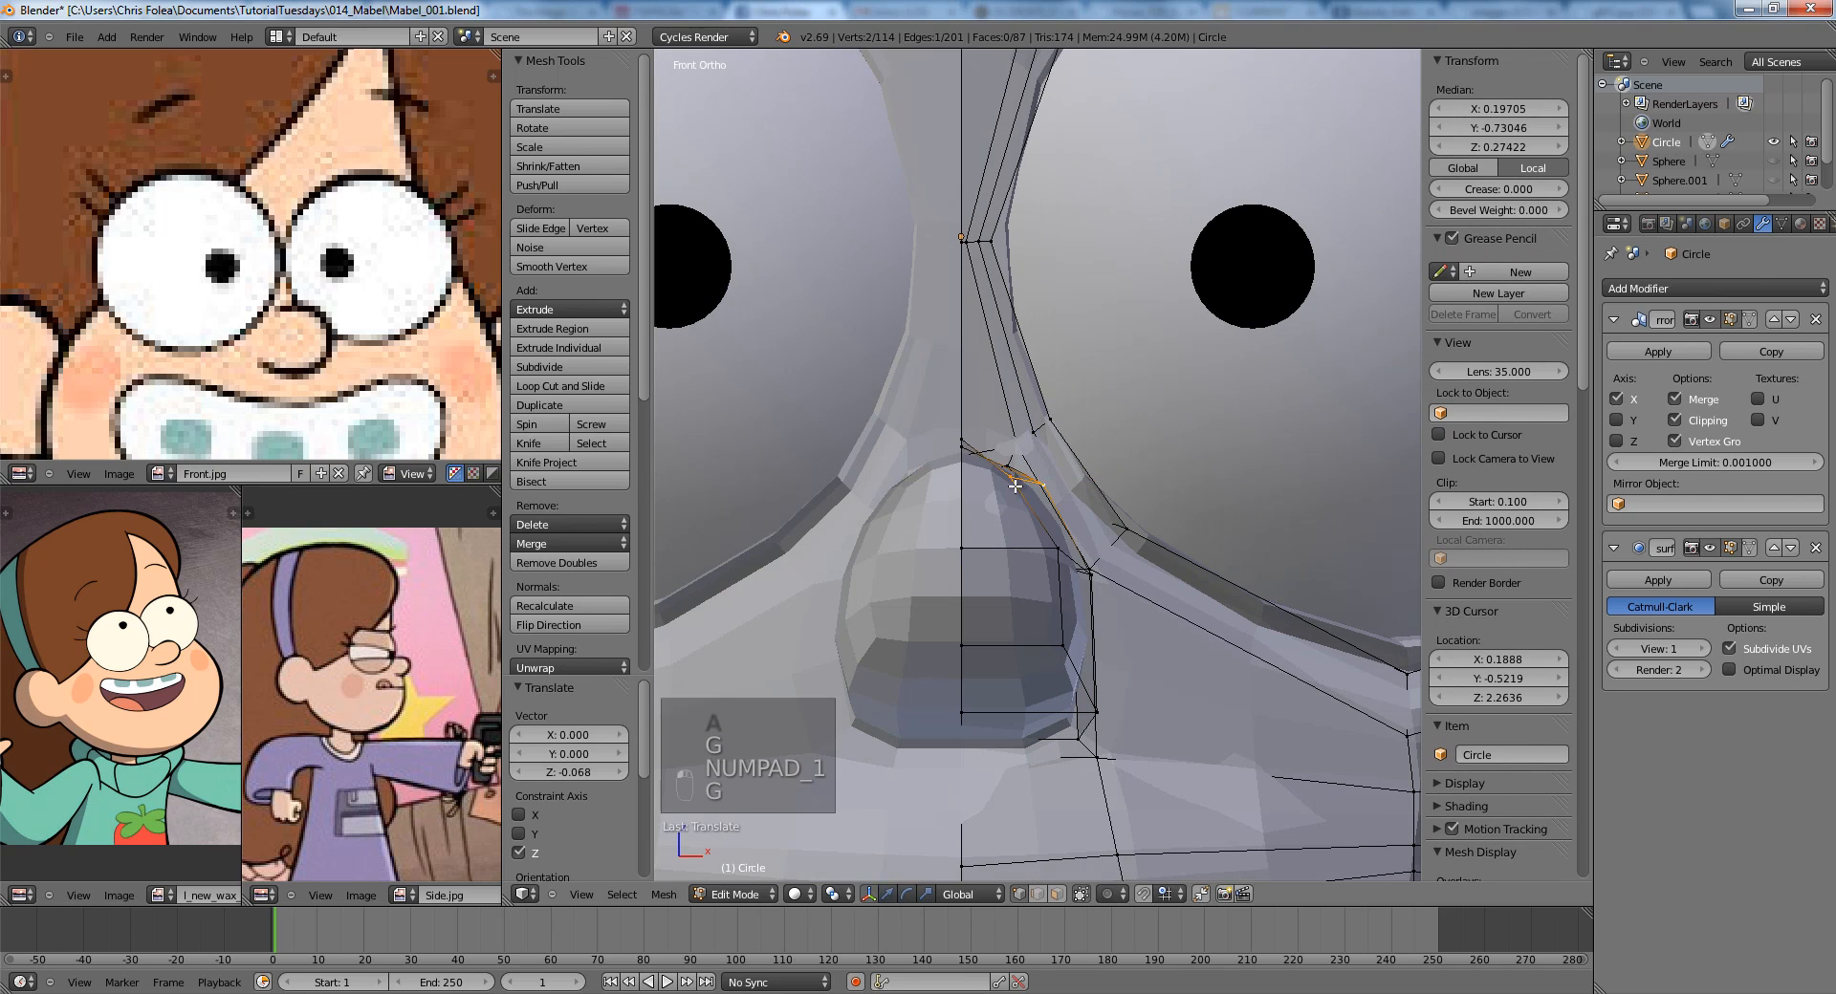
key("g")
Reposition the two lower side vertices of the nose and leave Edit Mode to check the whole face.
right_click(1067, 643)
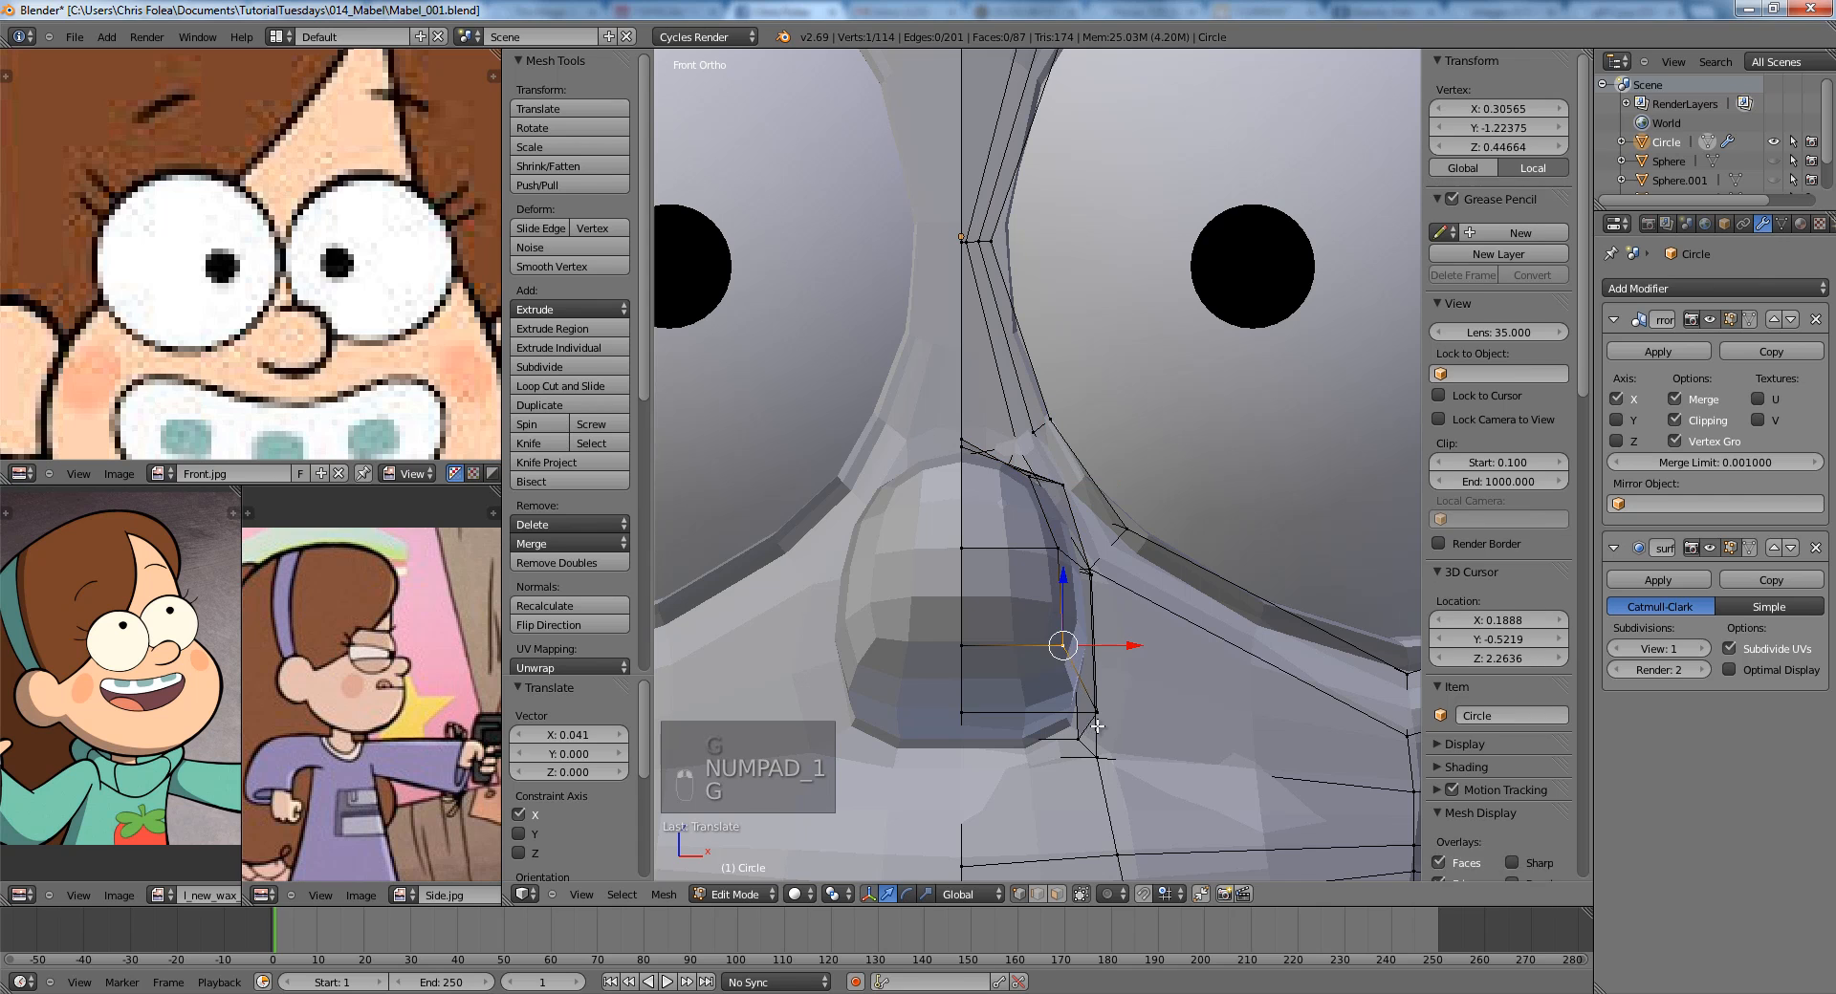
right_click(1097, 713, "shift")
key("g")
left_click(1088, 709)
key("Tab")
scroll(1067, 566, "down", 4)
scroll(1067, 574, "down", 5)
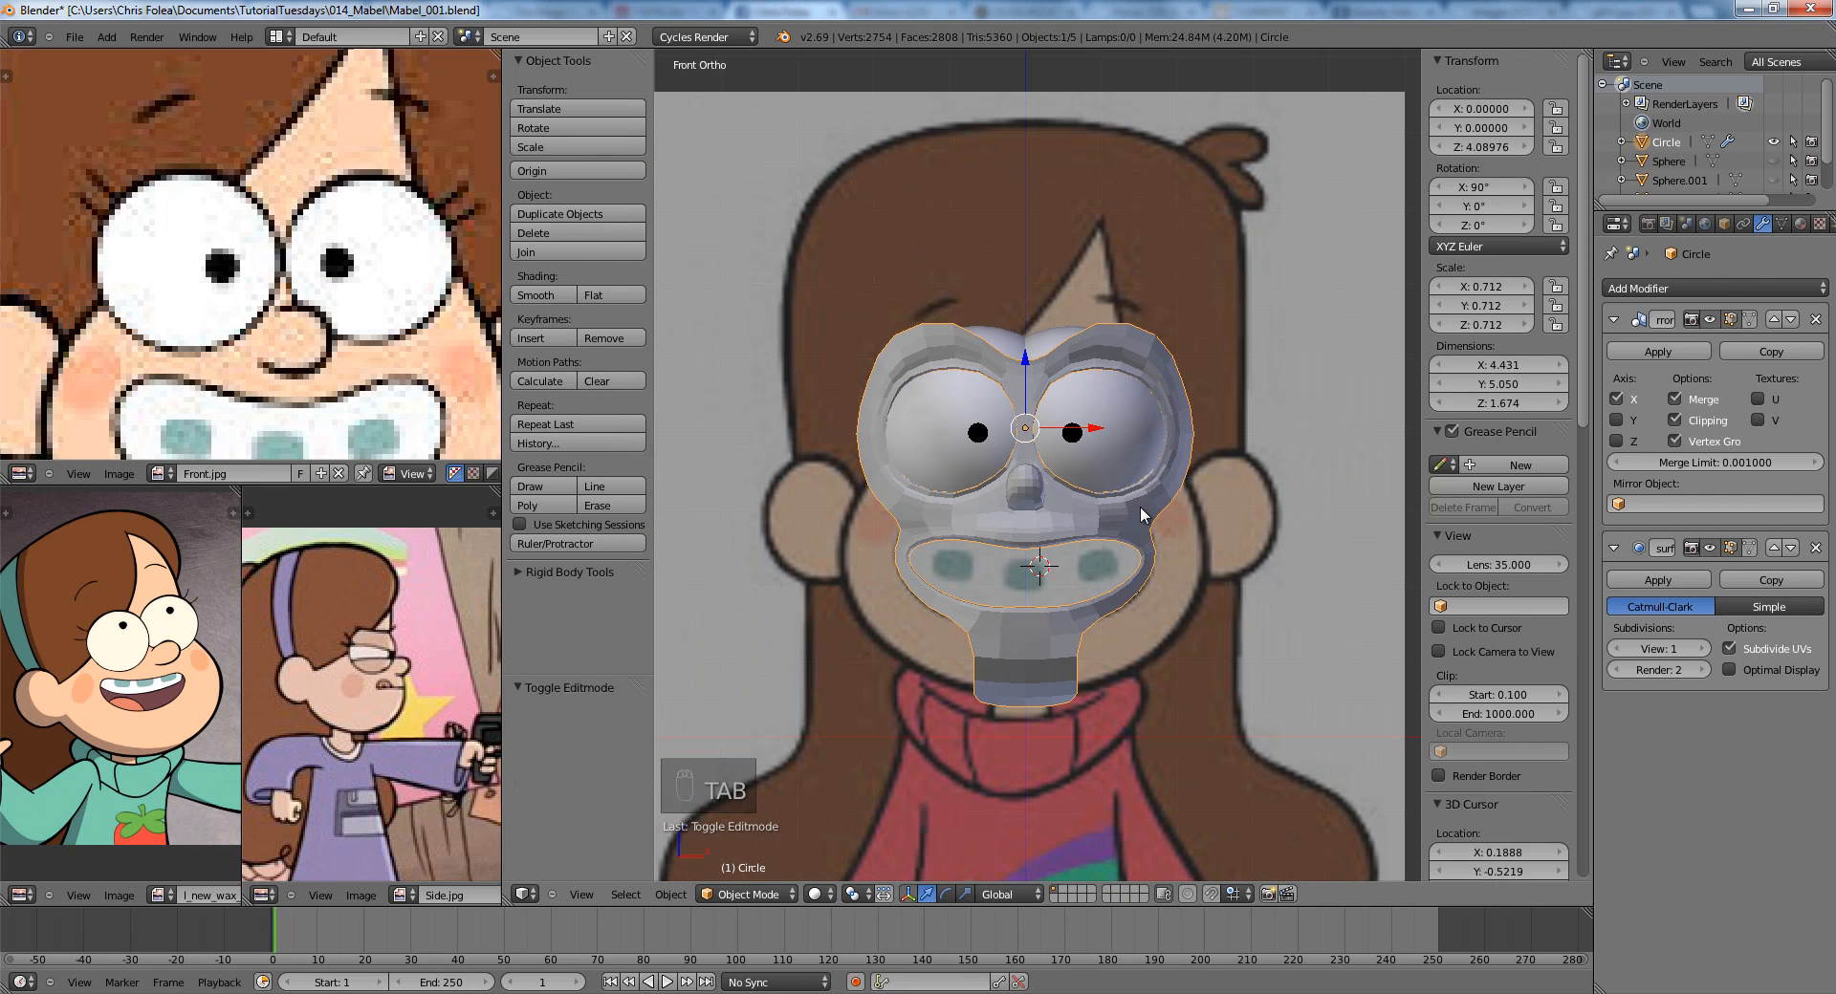
In the side view, select all vertices of the nose's protruding part, scale them up, and move them slightly forward.
key("z")
scroll(1075, 552, "up", 5)
key("z")
key("Tab")
key("KP_3")
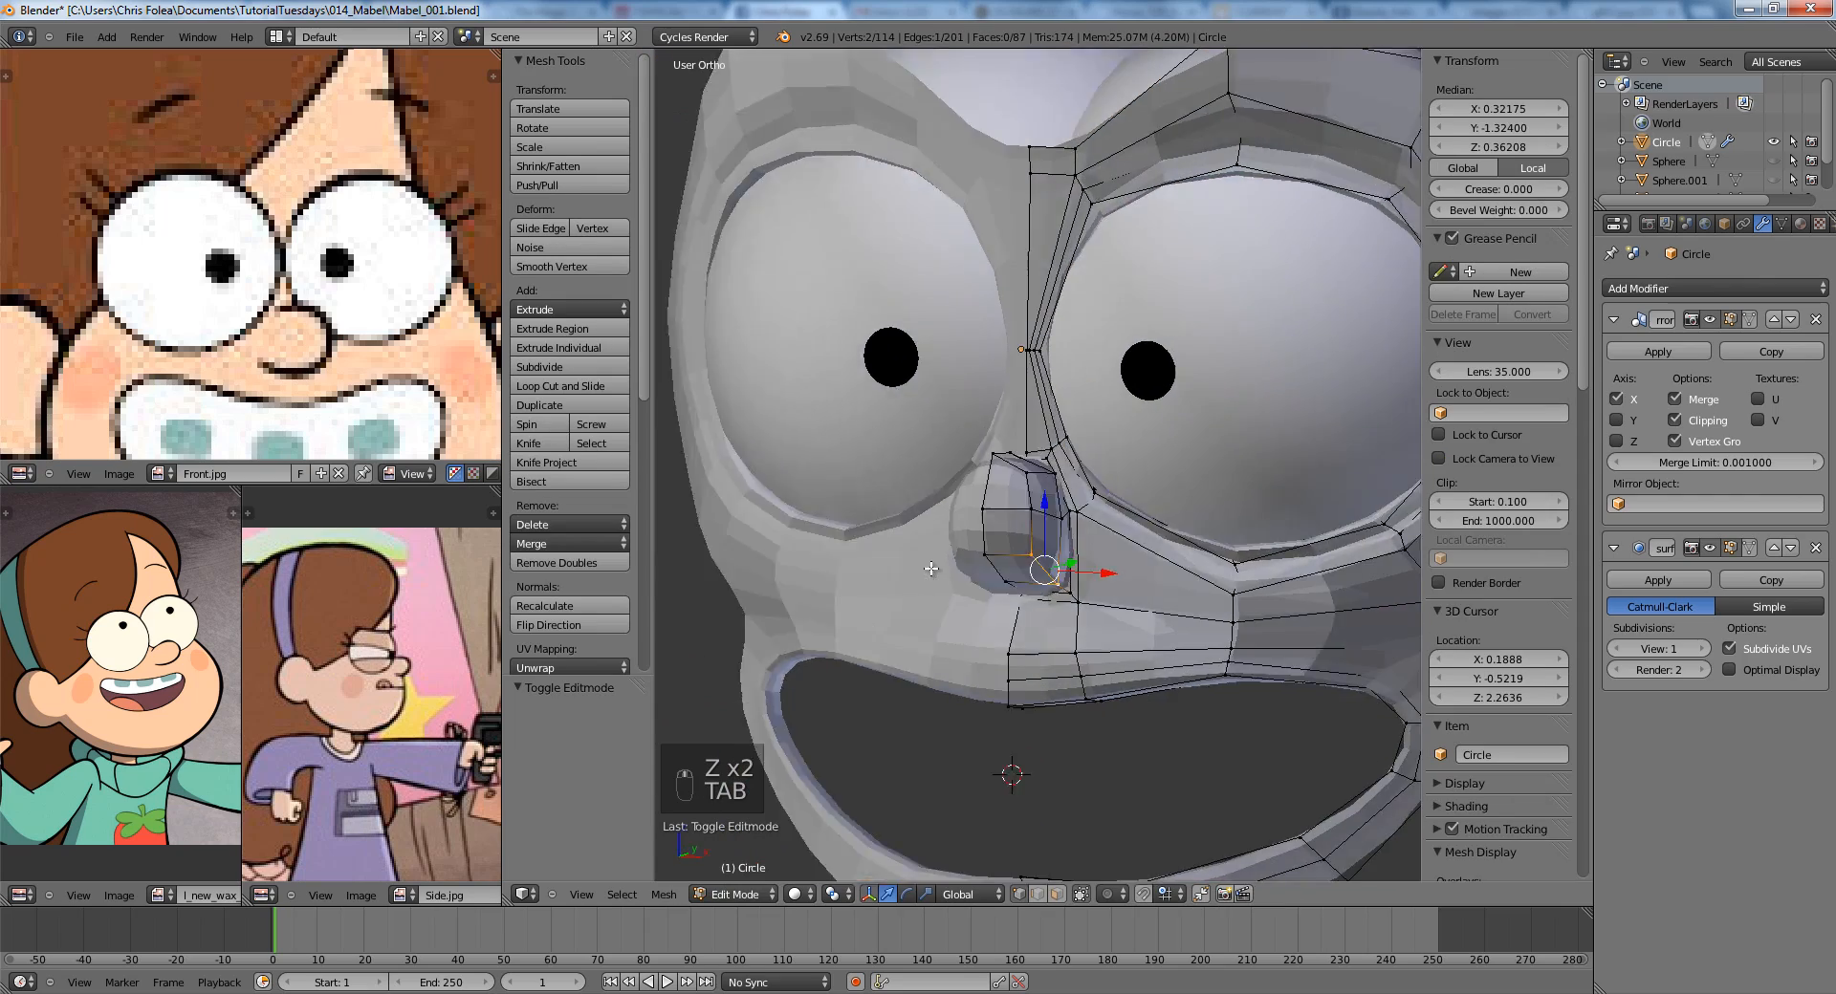
scroll(956, 762, "up", 6)
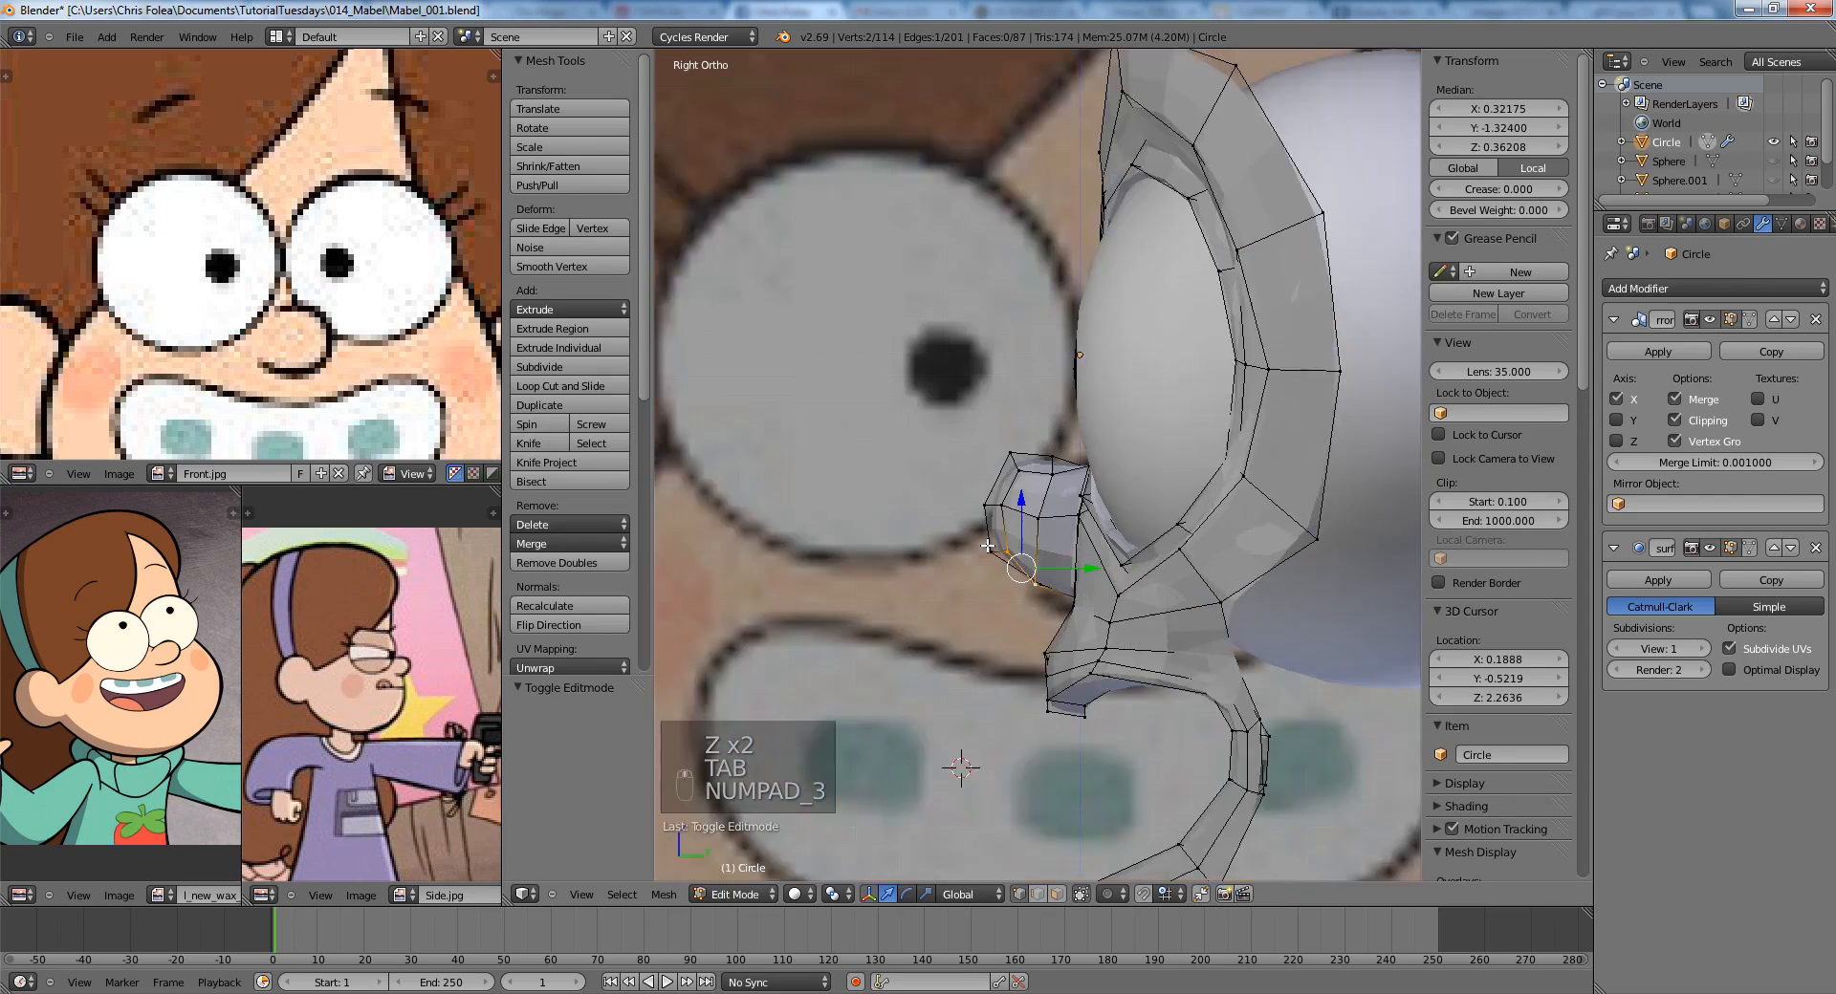
key("a")
key("a")
key("z")
key("b")
mouse_move(849, 386)
left_mouse_down()
mouse_move(1033, 708)
mouse_move(1081, 743)
left_mouse_up()
key("z")
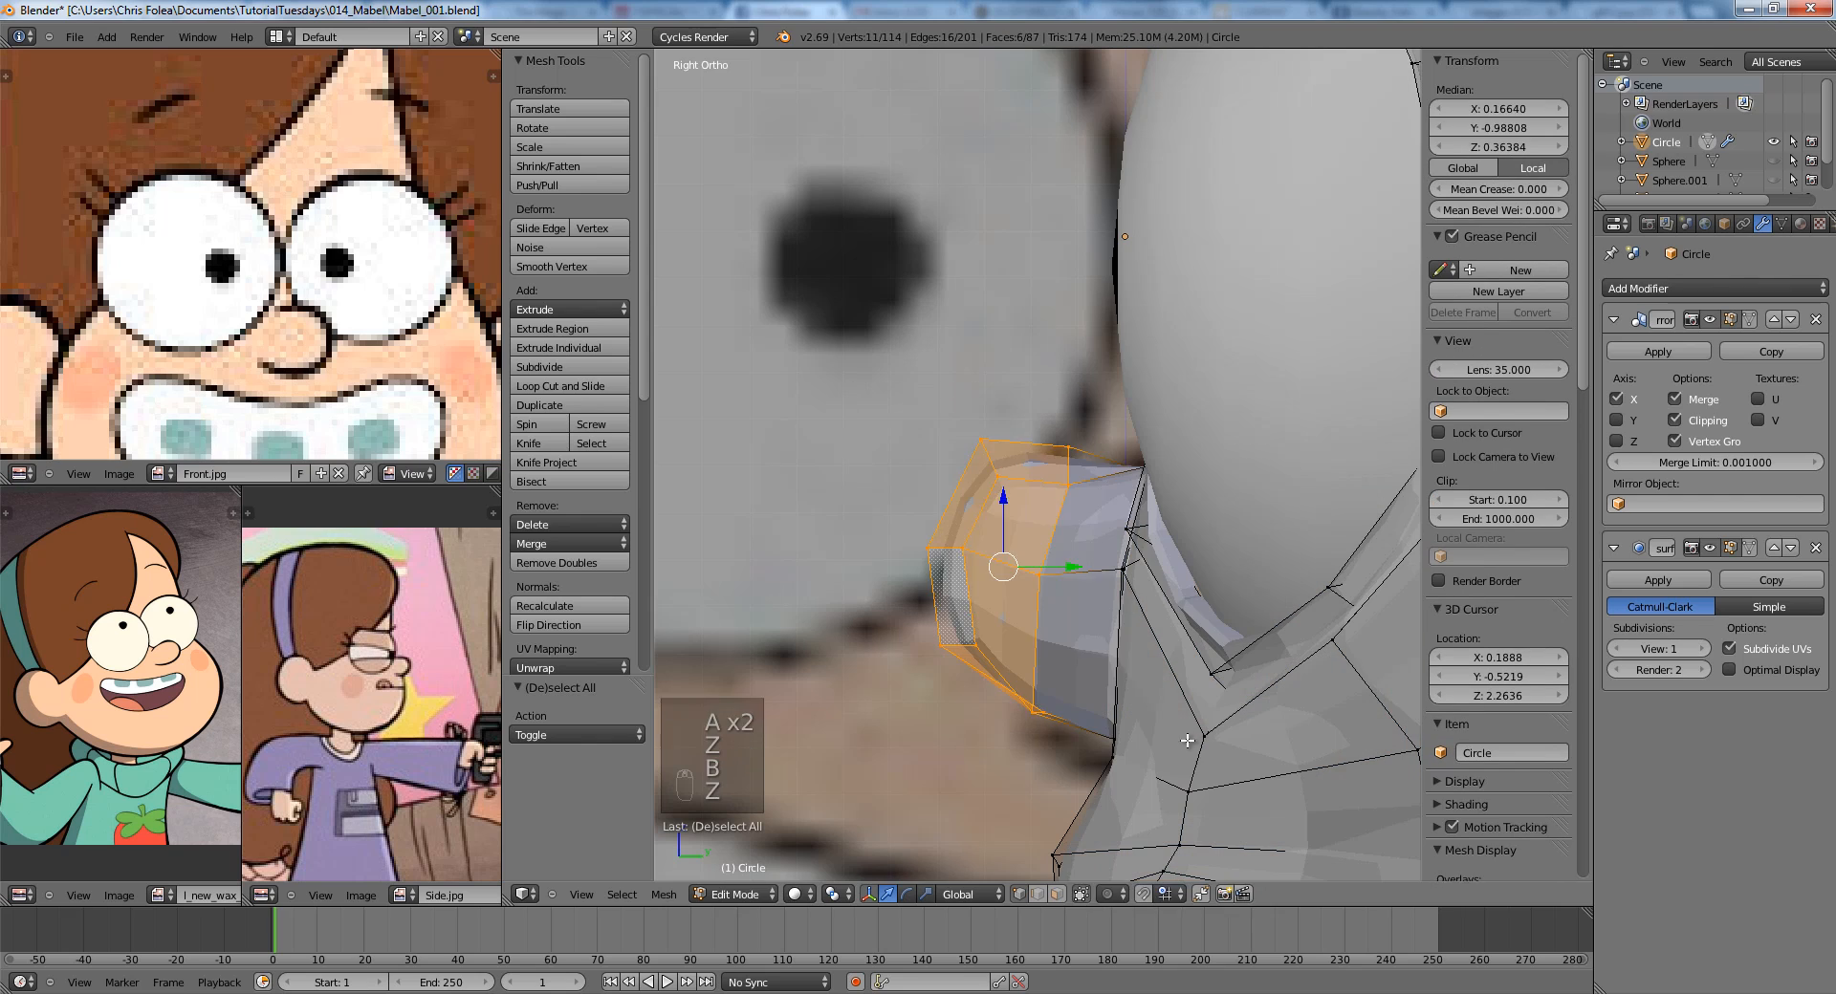
key("s")
left_click(1207, 756)
key("g")
left_click(1208, 757)
key("a")
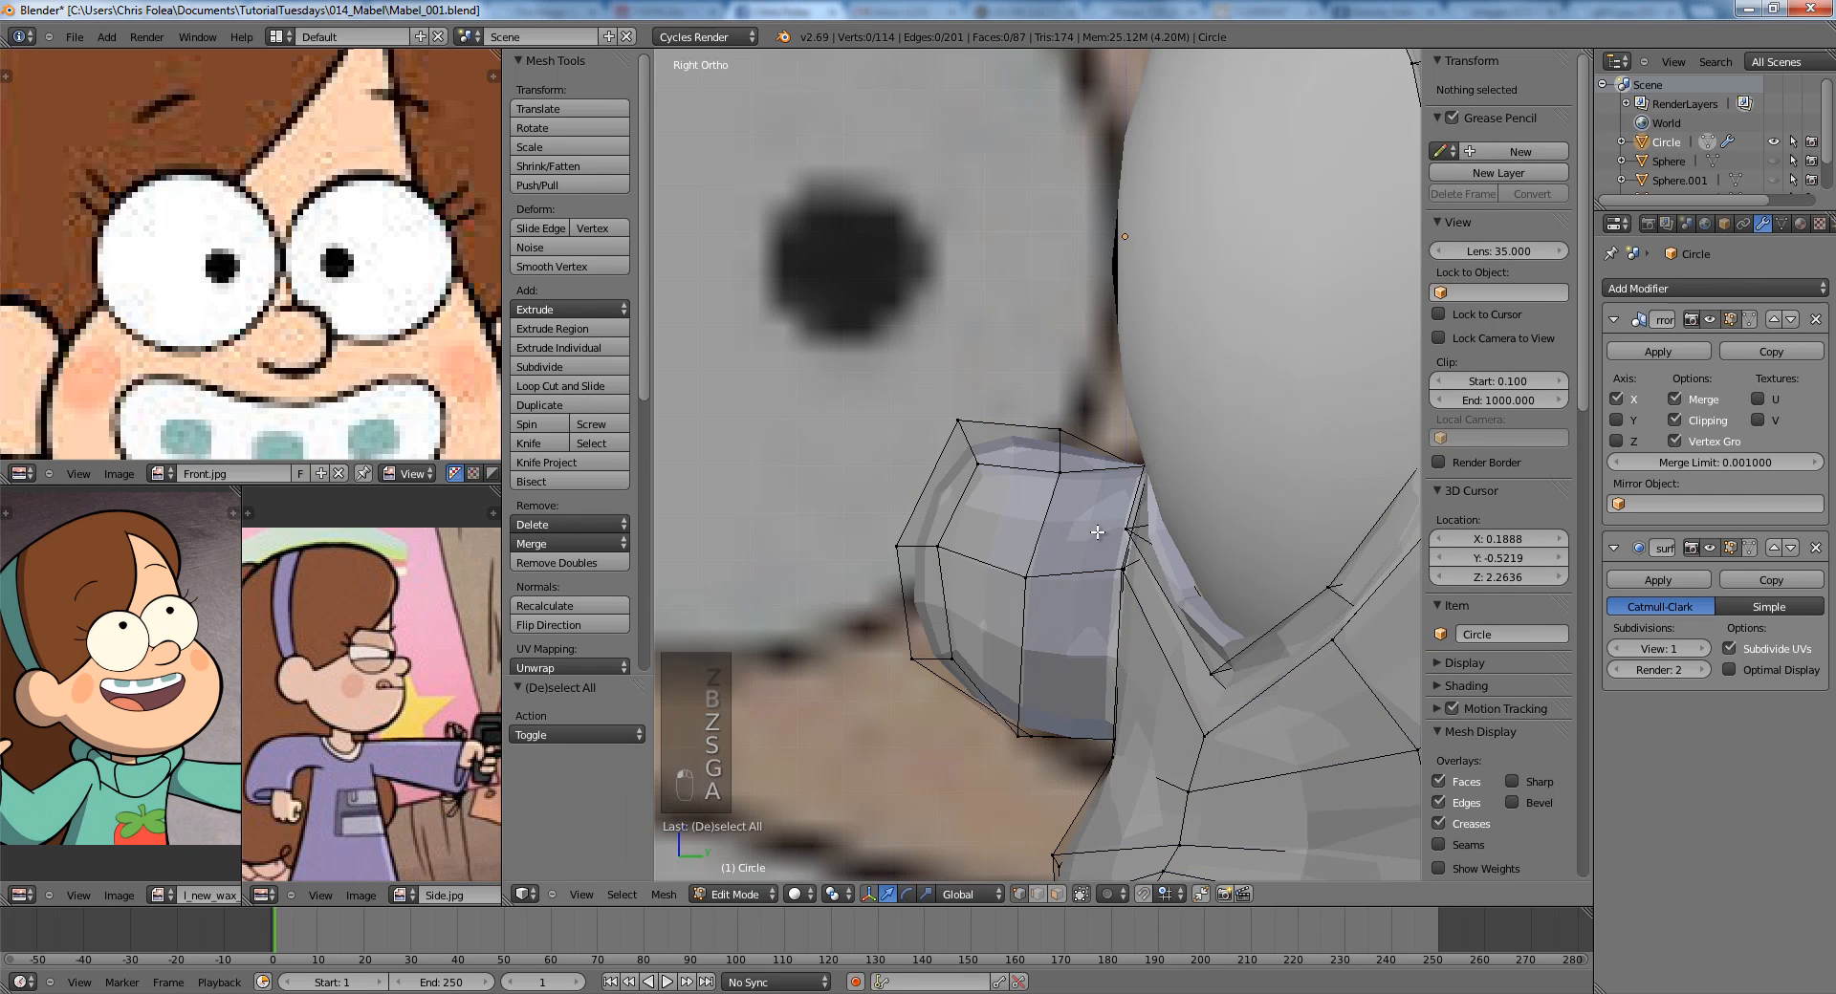
Slide the vertex in the middle of the nose's side towards the face by a factor of about 0.162.
right_click(1018, 579)
key("g")
key("g")
left_click(1042, 581)
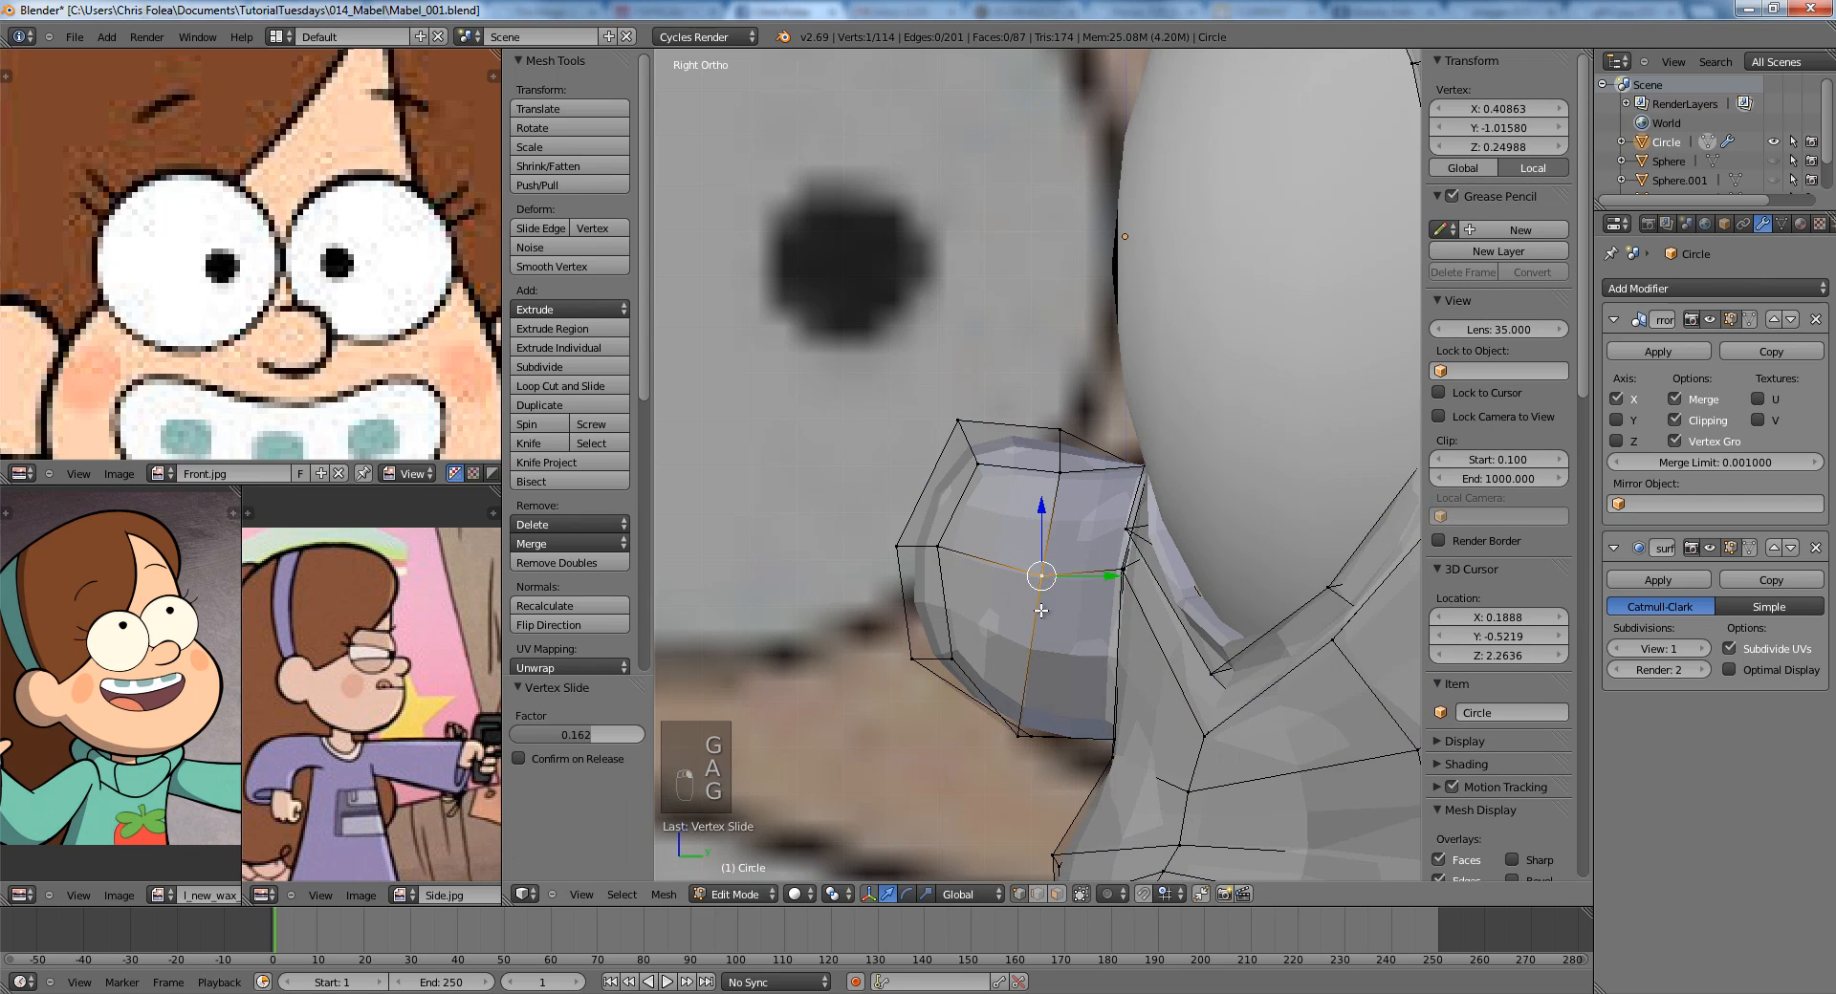
key("a")
Slide the nose's two underside vertices by a factor of about 0.061 and raise the lower side vertex about 0.057 along Z.
middle_click_drag(1053, 735, 1036, 603, "shift")
key("z")
left_click_drag(1056, 564, 999, 629)
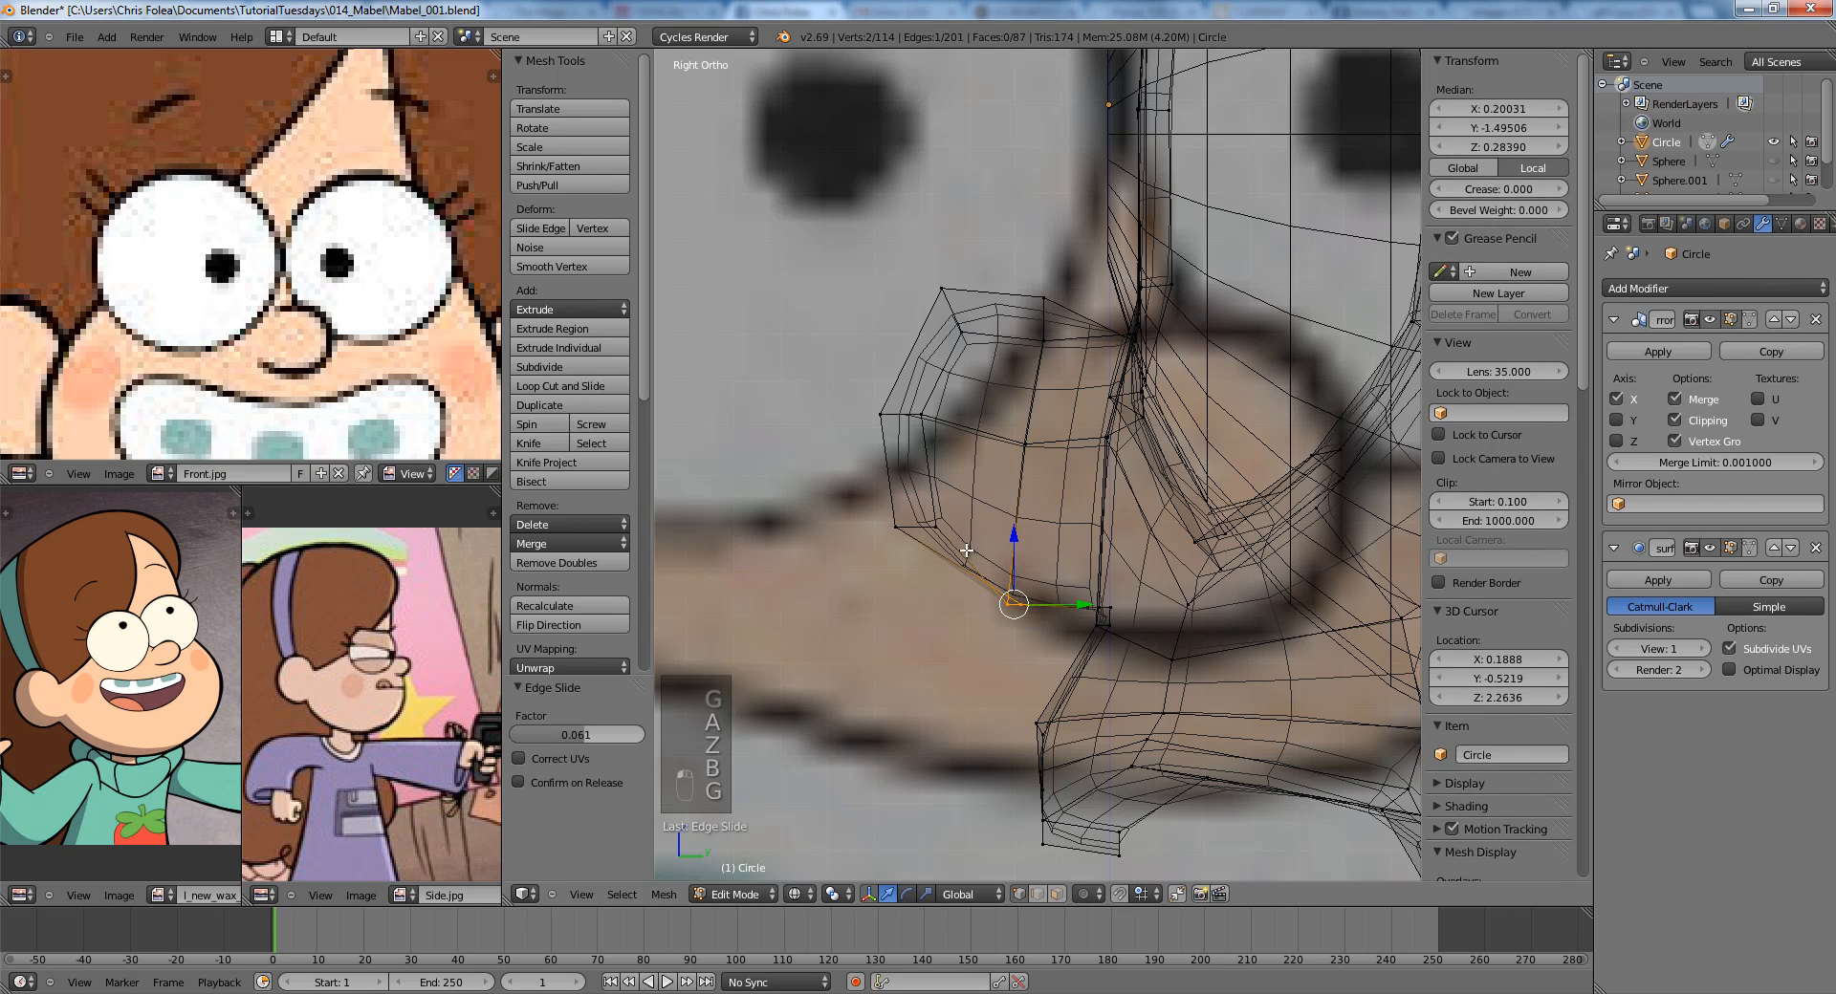
key("z")
key("g")
key("g")
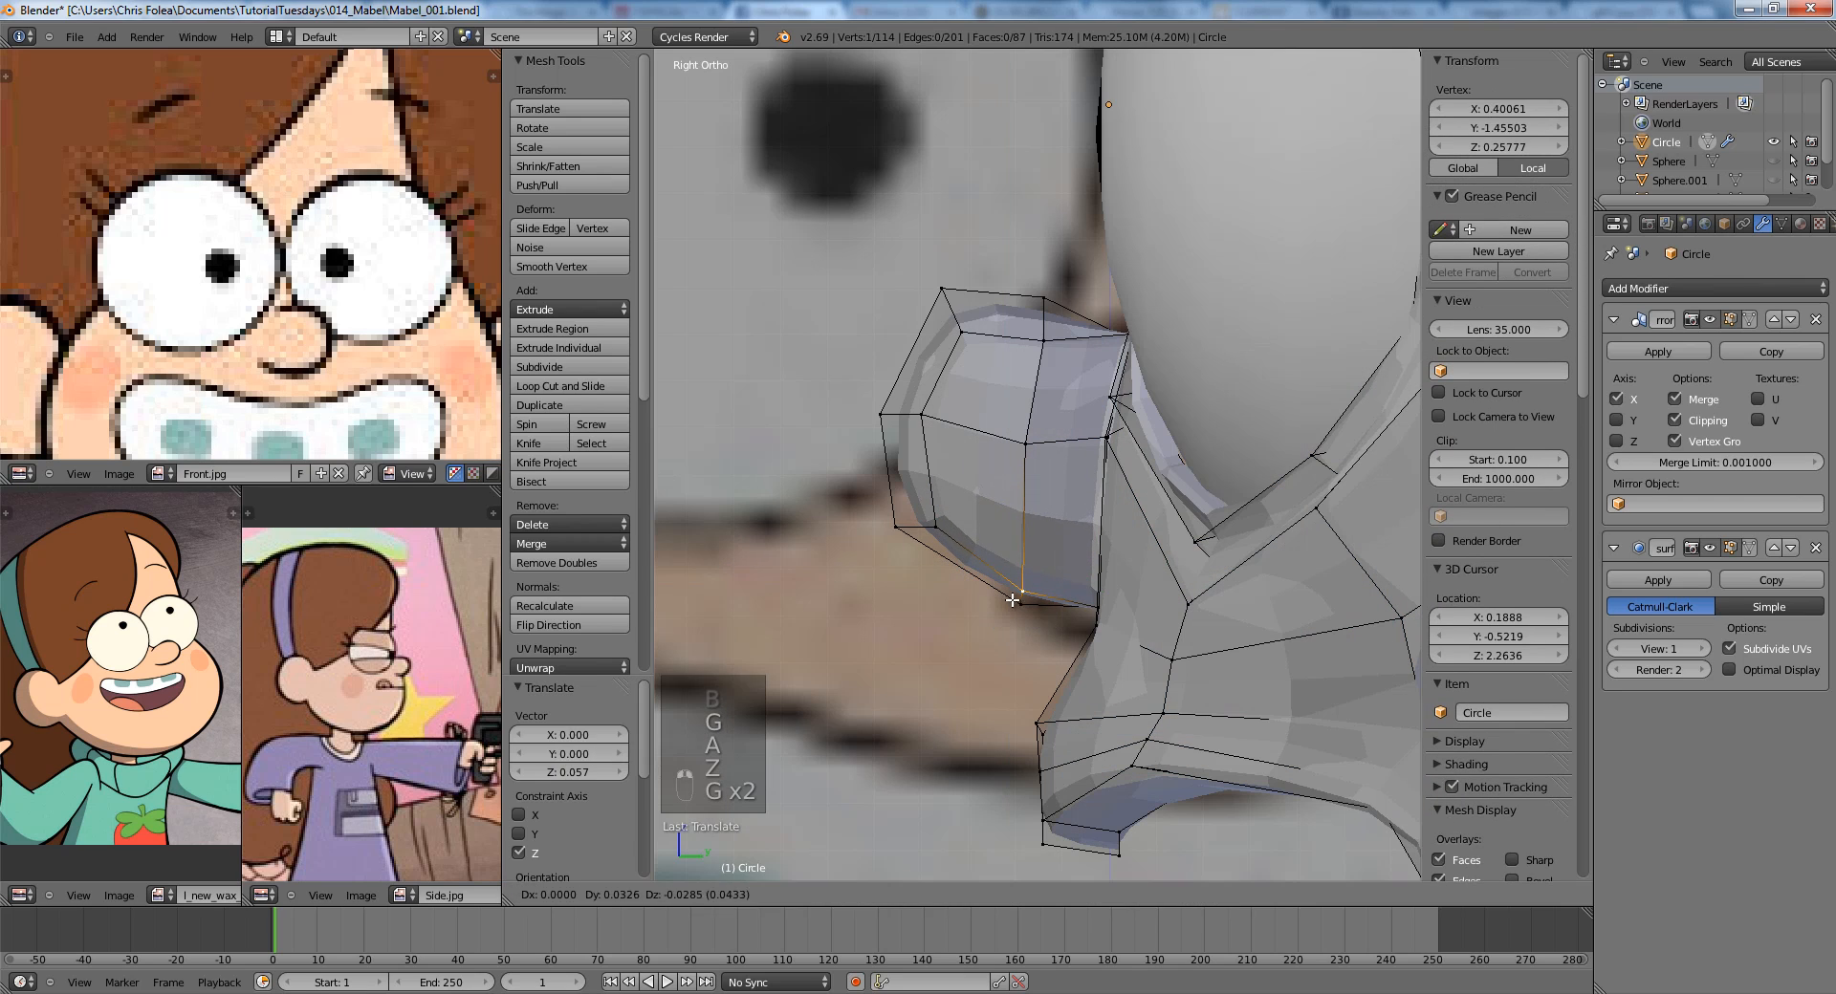
left_click(927, 521)
Nudge the side vertex near the nose's tip forward, adjust the top centre vertex, and leave Edit Mode.
right_click(911, 424)
key("g")
left_click(905, 421)
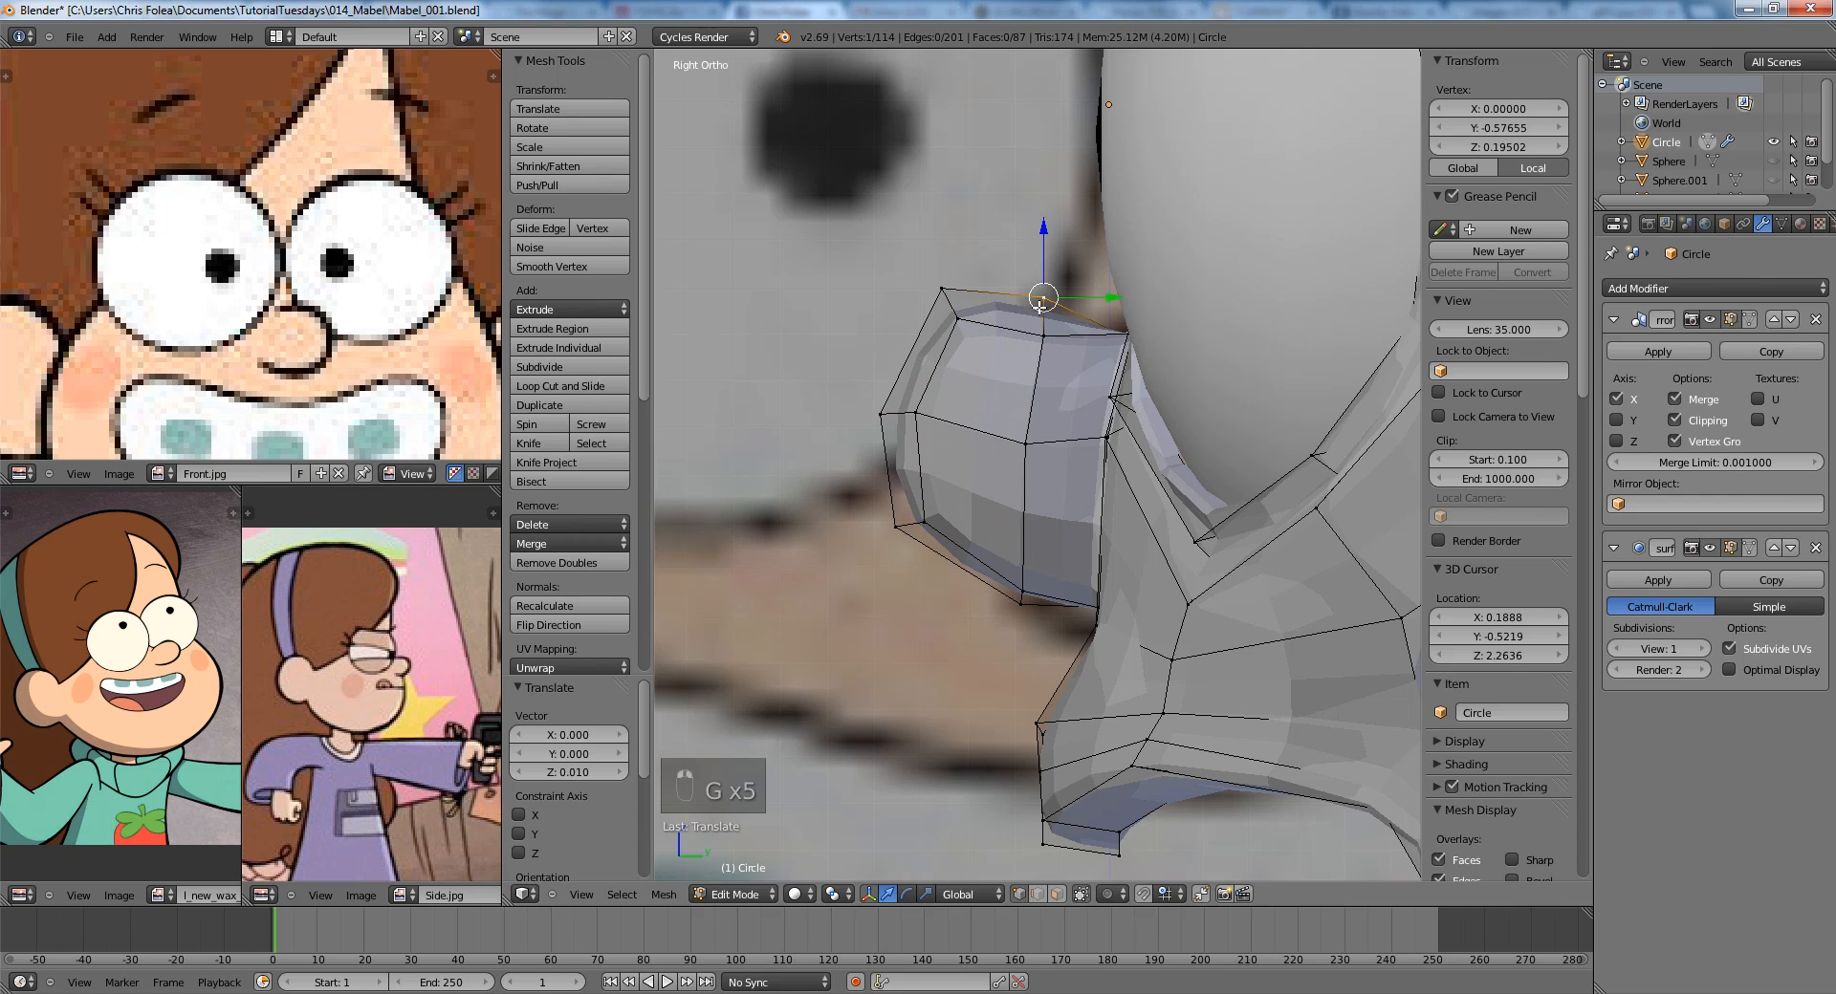
key("Tab")
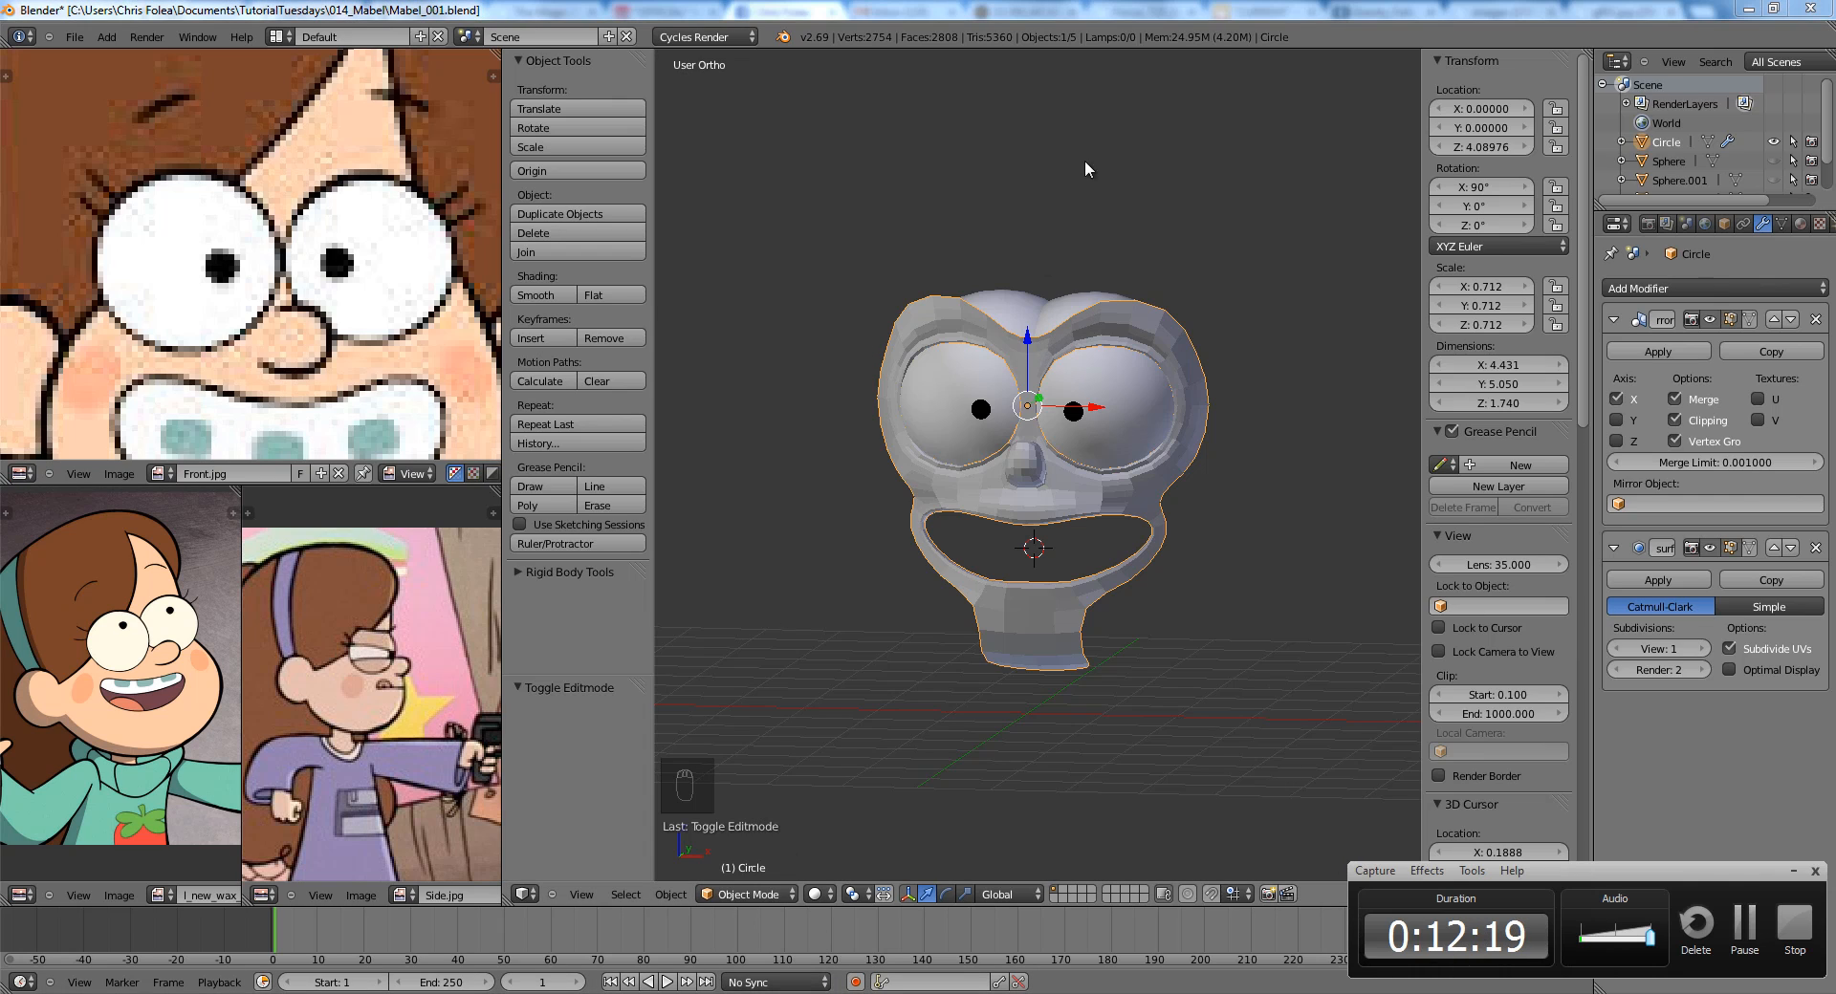
left_click(1793, 871)
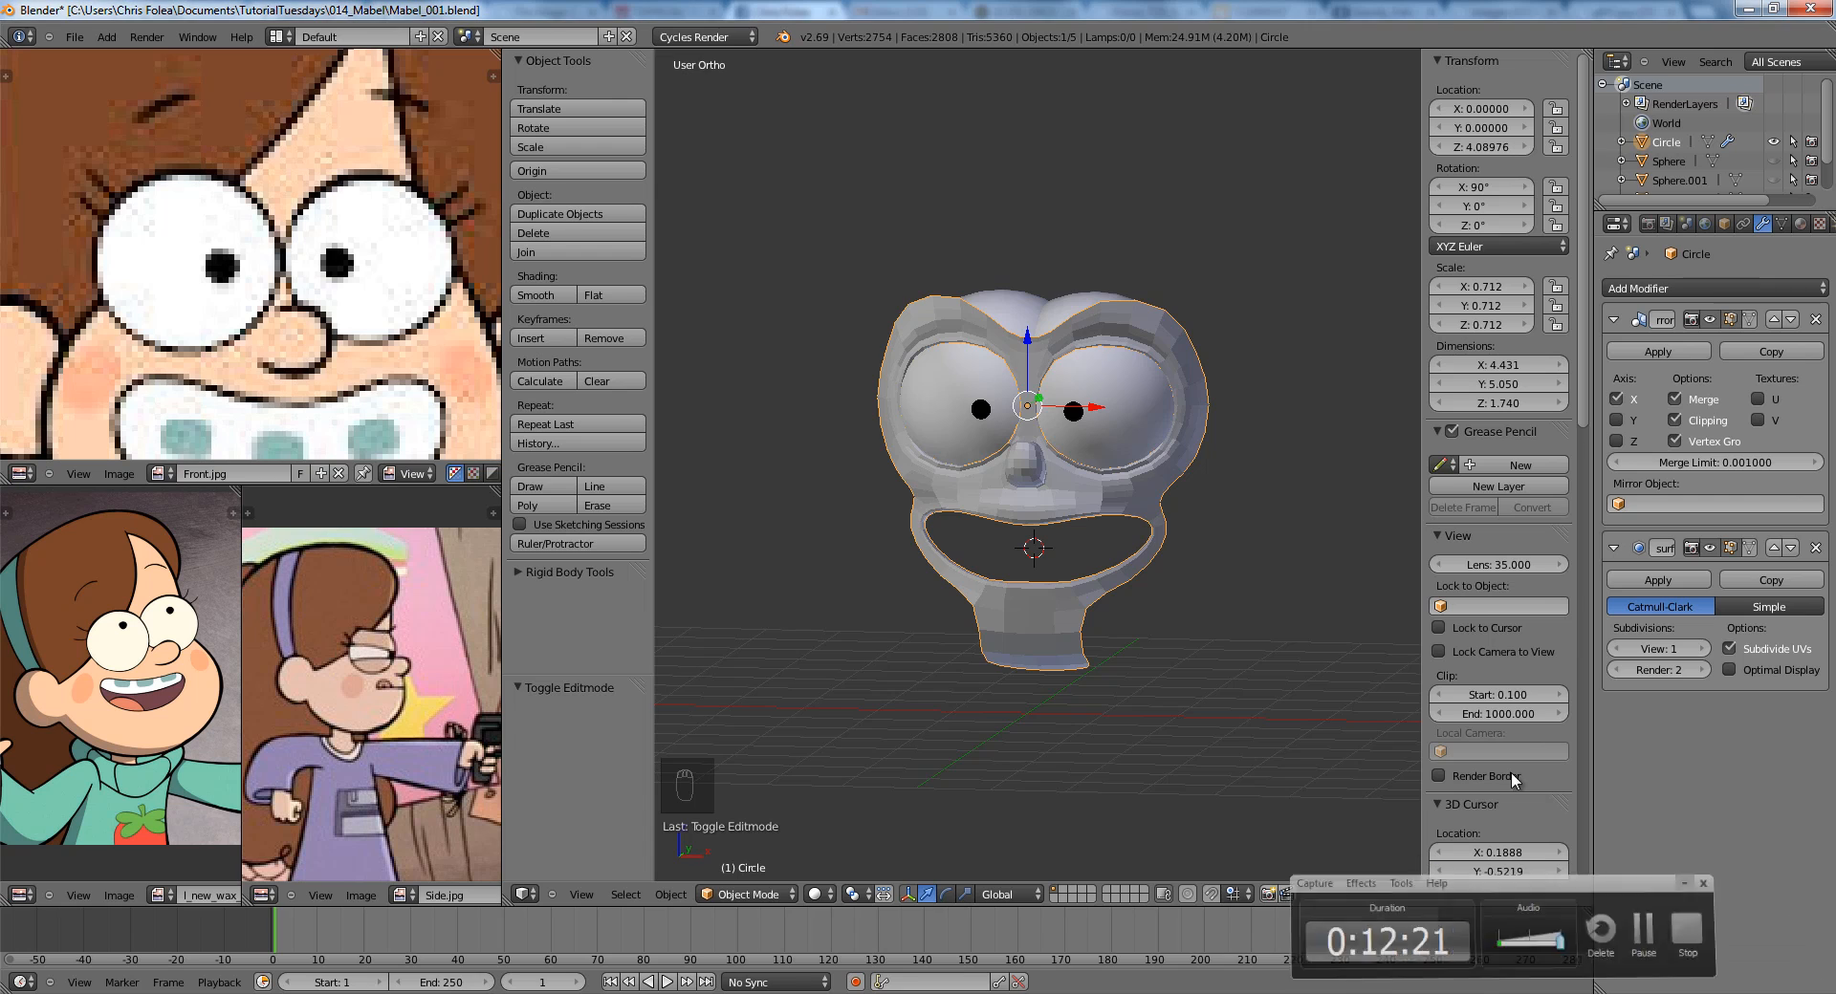
In the side view, move the brow ridge's front vertex about 0.173 forward along Y.
key("KP_1")
key("Tab")
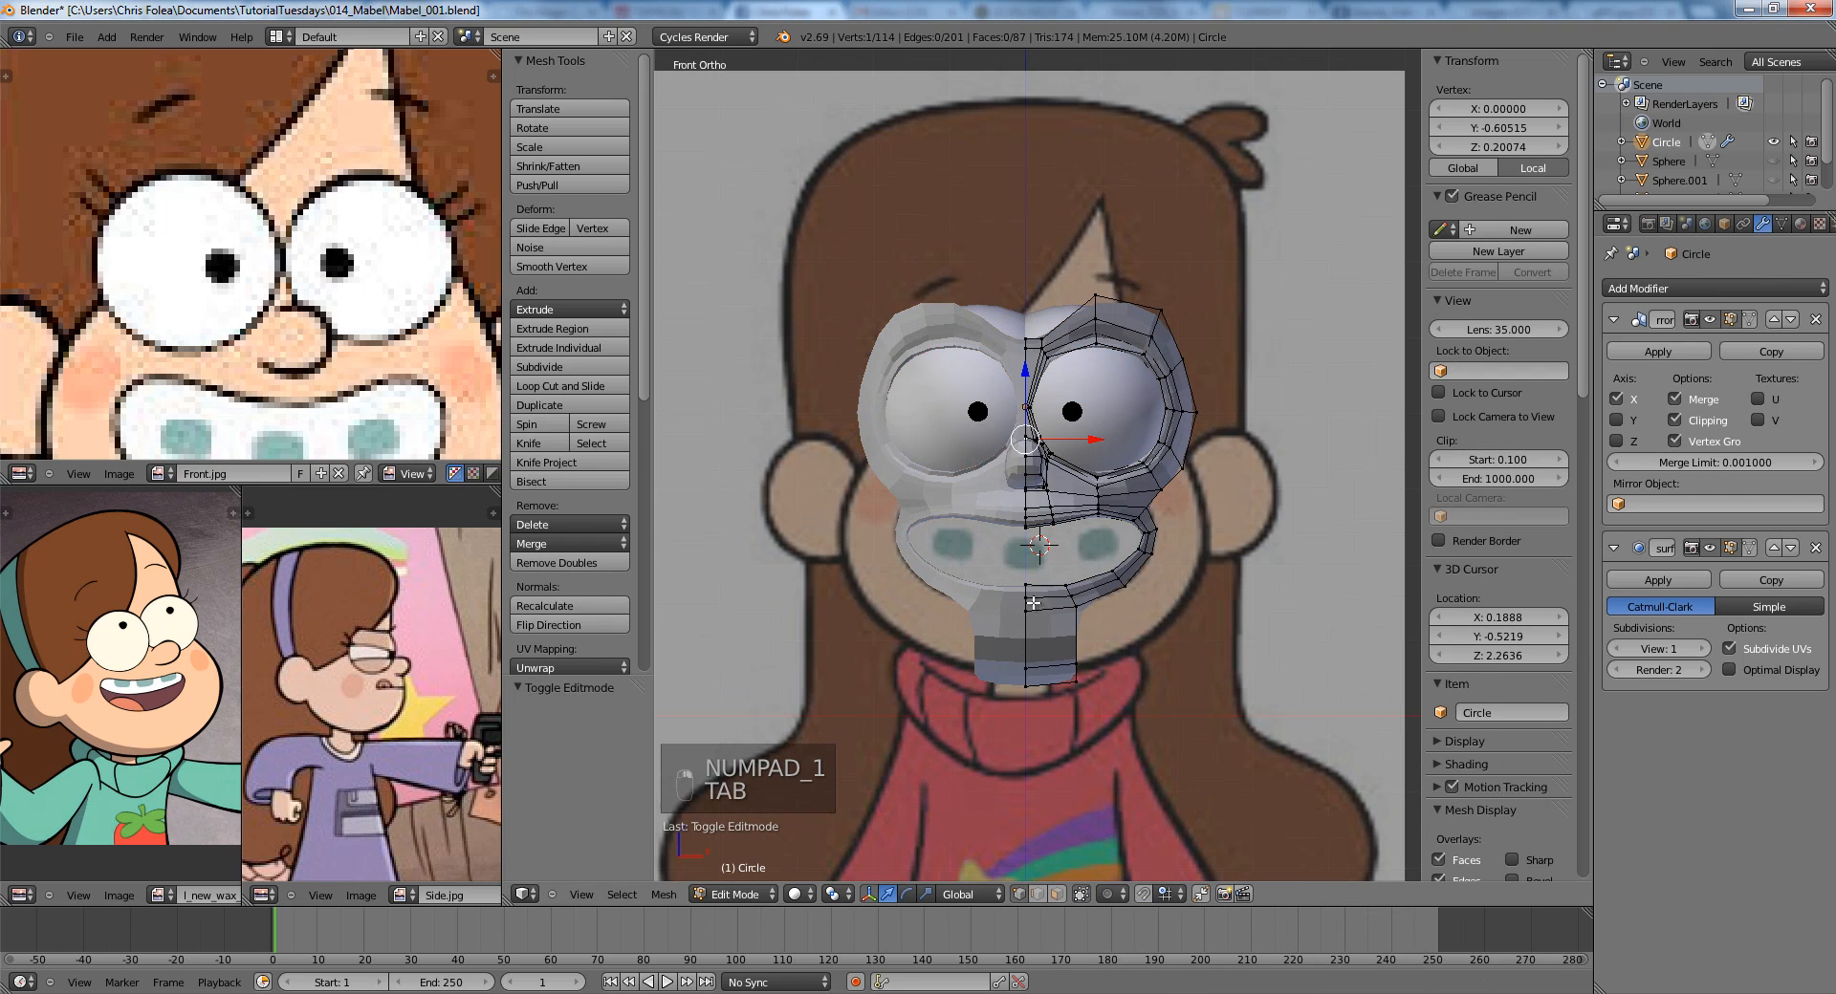
key("KP_3")
middle_click_drag(1004, 482, 1196, 530)
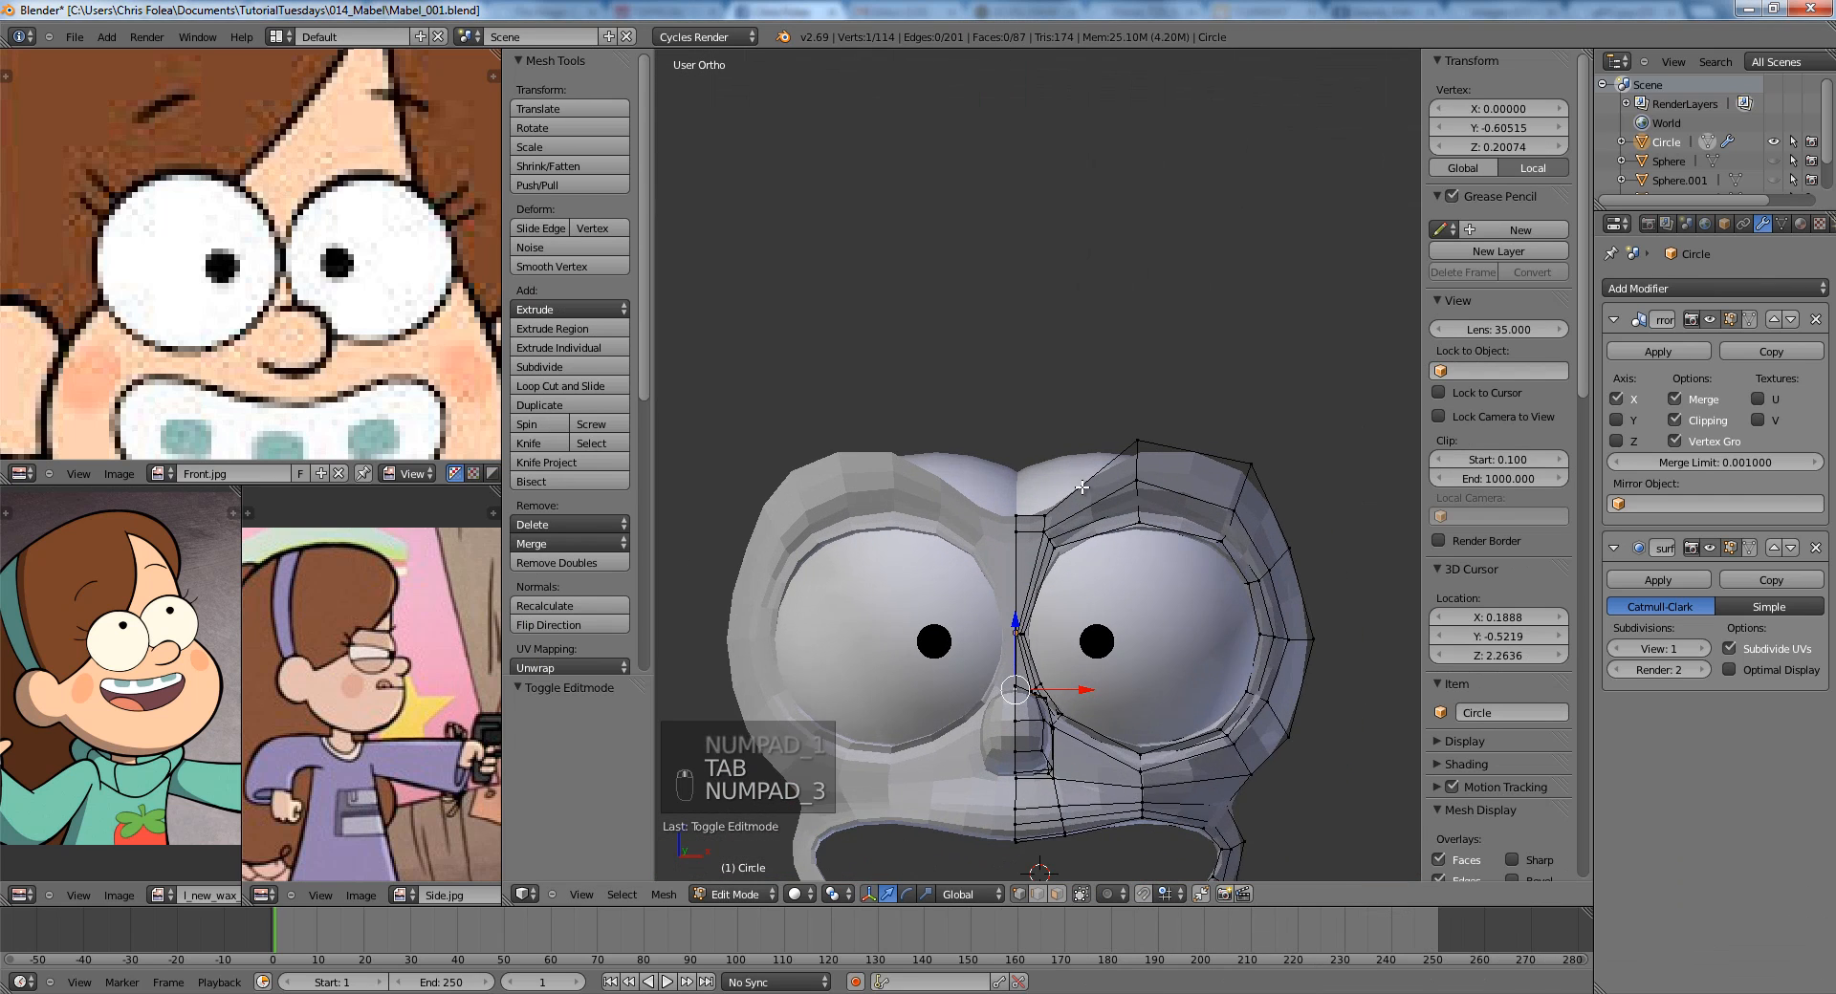
key("KP_3")
scroll(1045, 418, "up", 3)
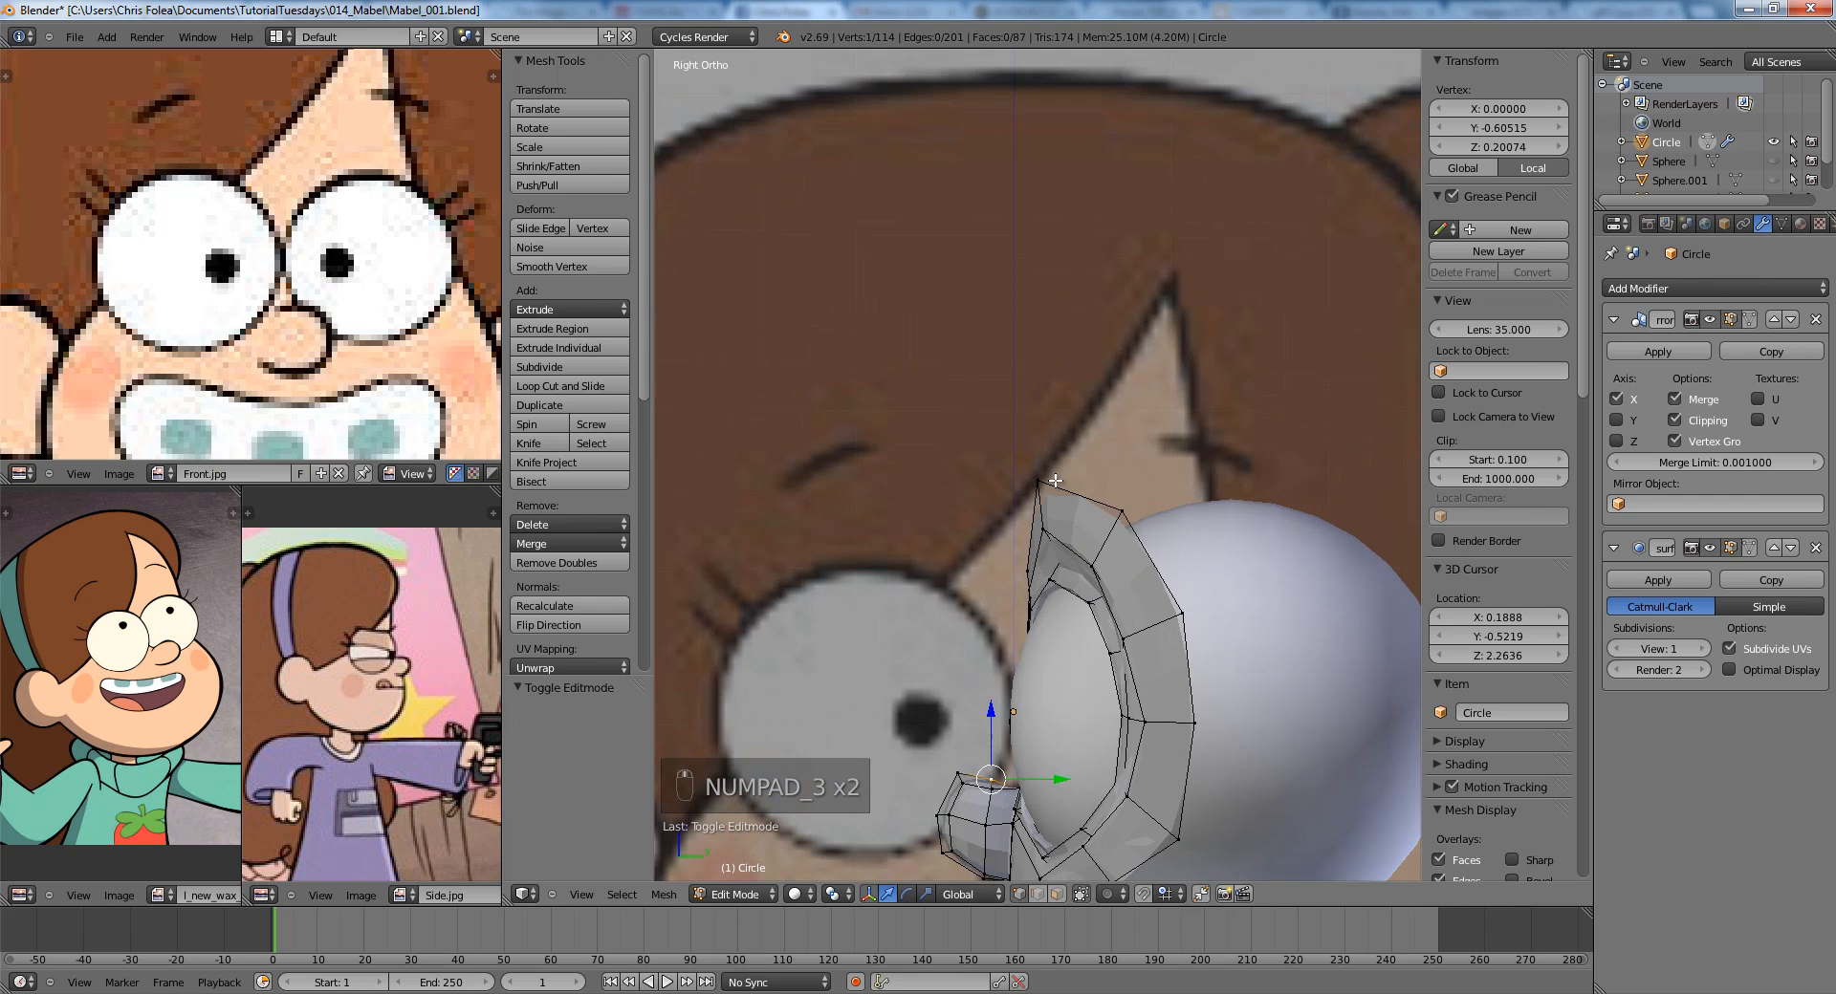
scroll(1050, 535, "up", 2)
key("z")
right_click(1009, 441)
key("g")
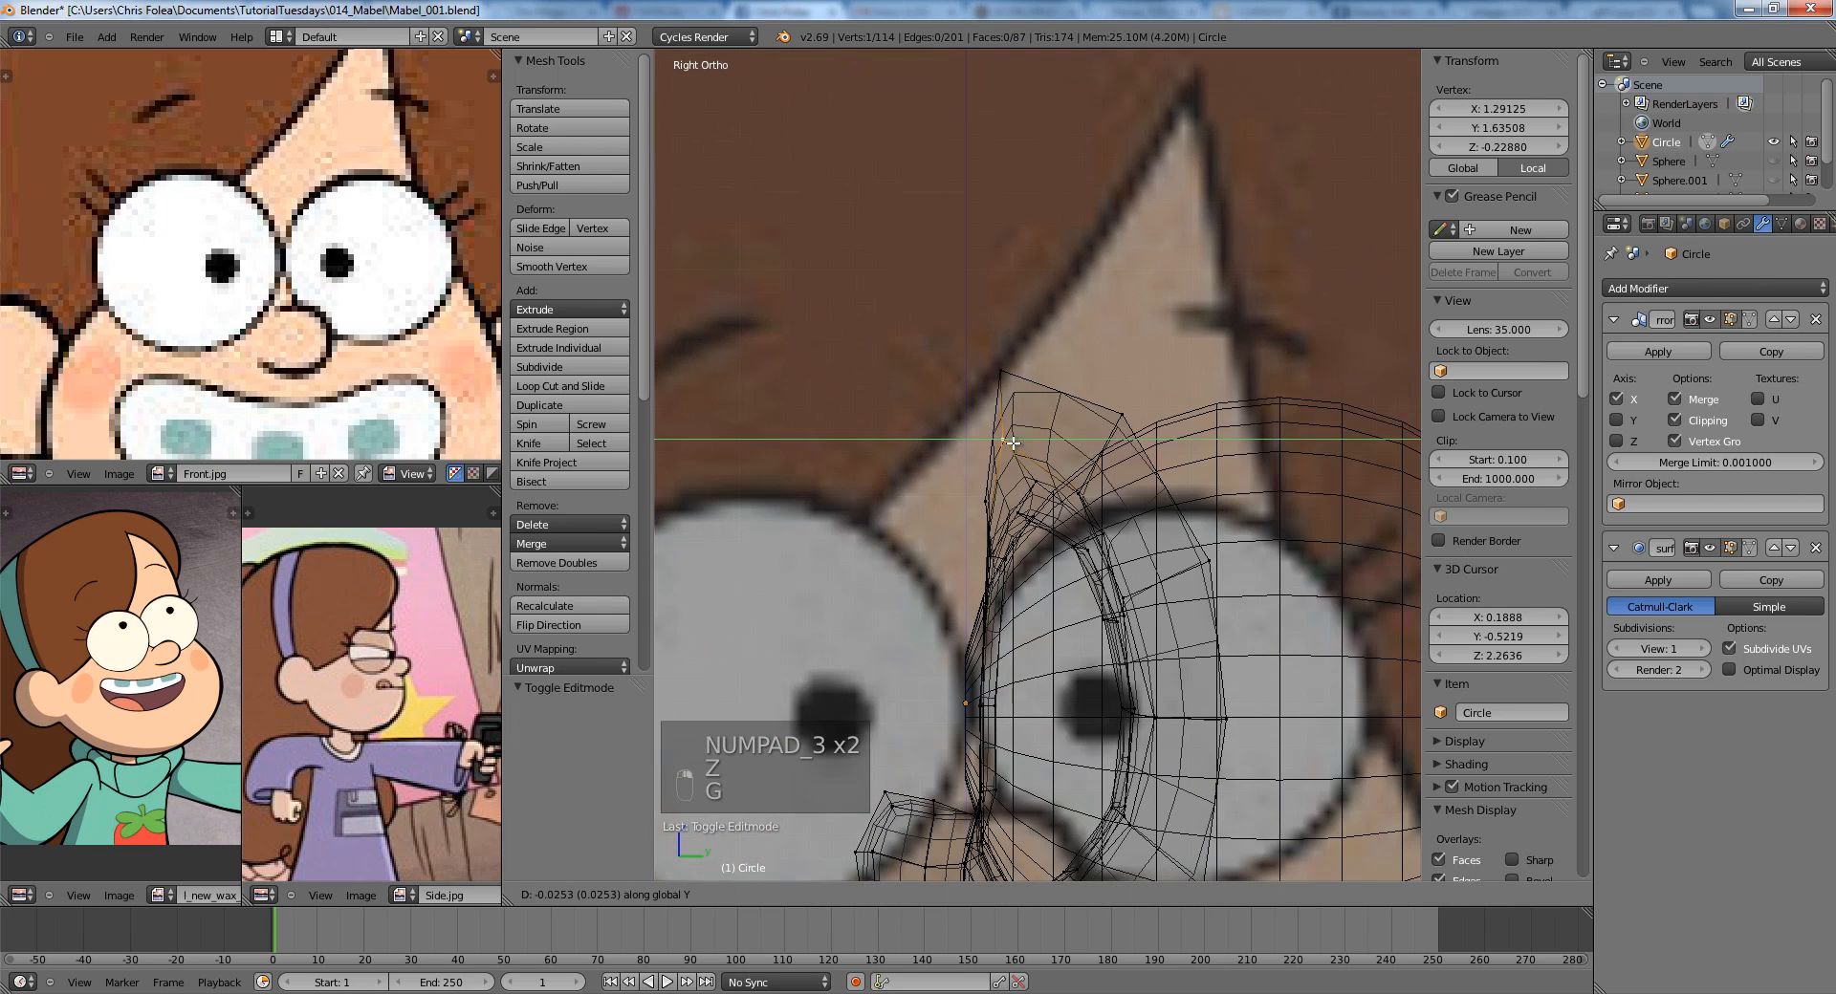
left_click(1014, 442)
left_click(1004, 442)
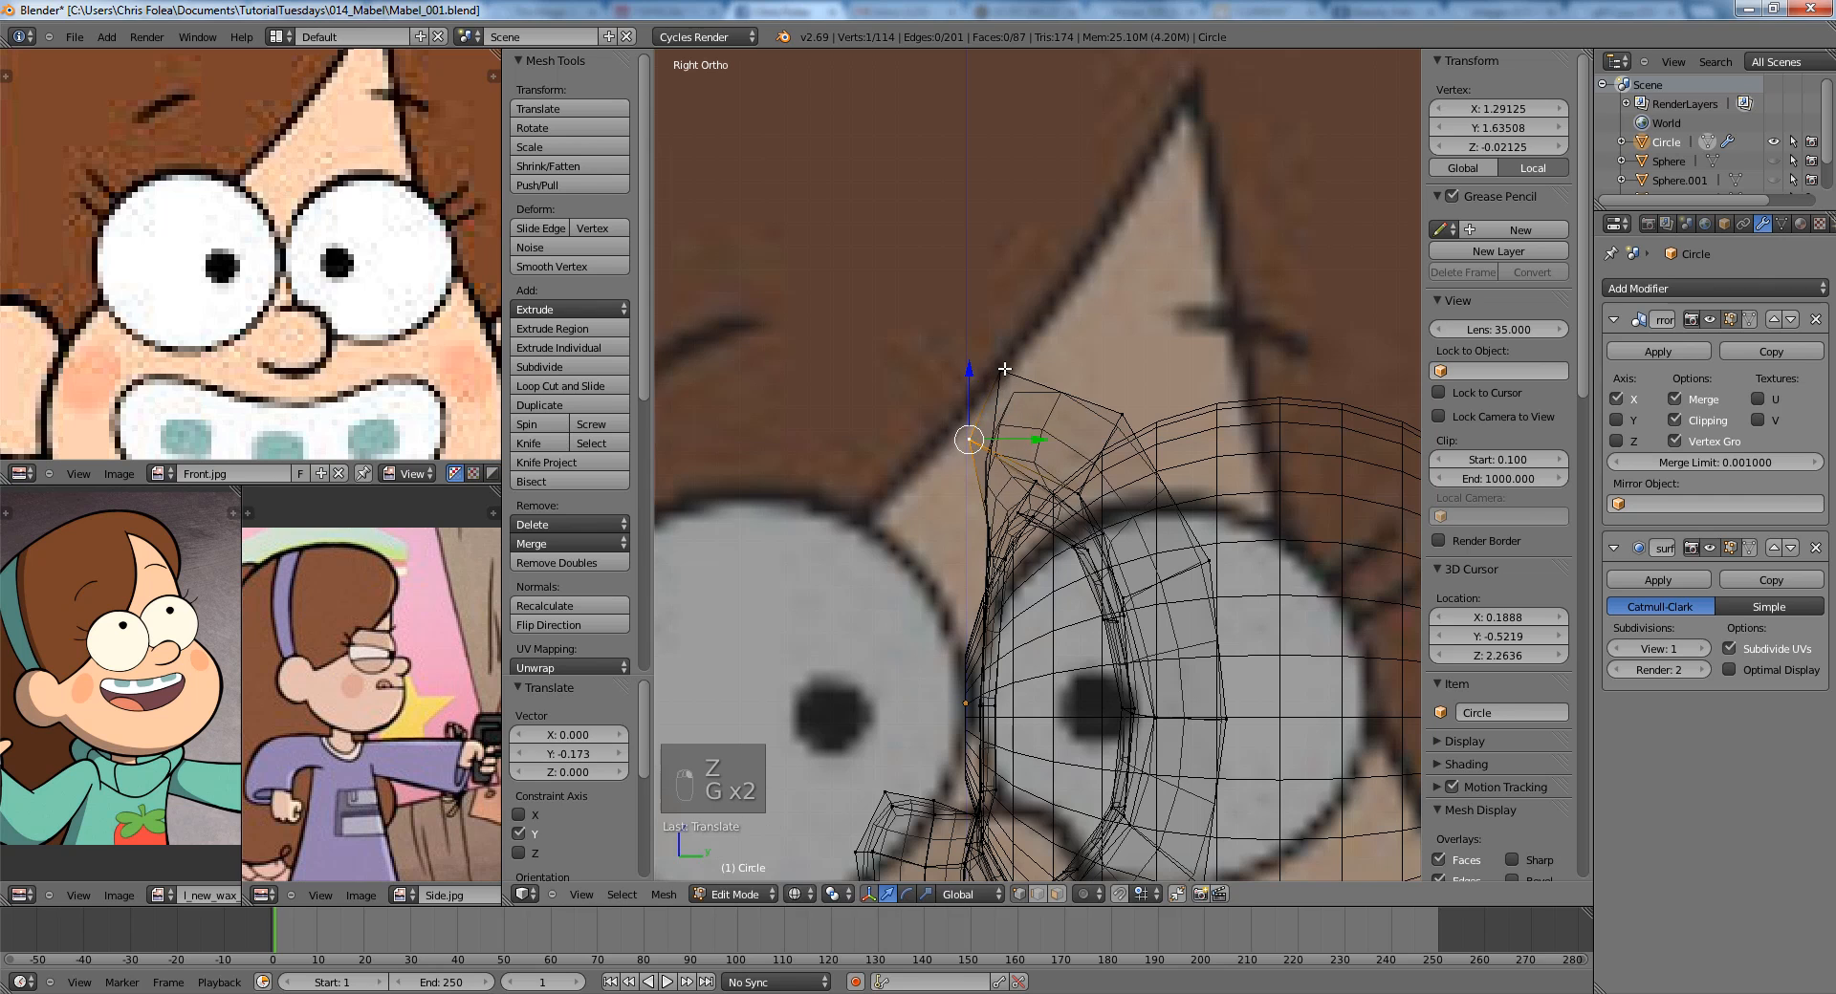
Move the next brow ridge vertices forward in the side view, shifting the outer one about 0.068 along Y.
key("g")
key("g")
left_click(1084, 478)
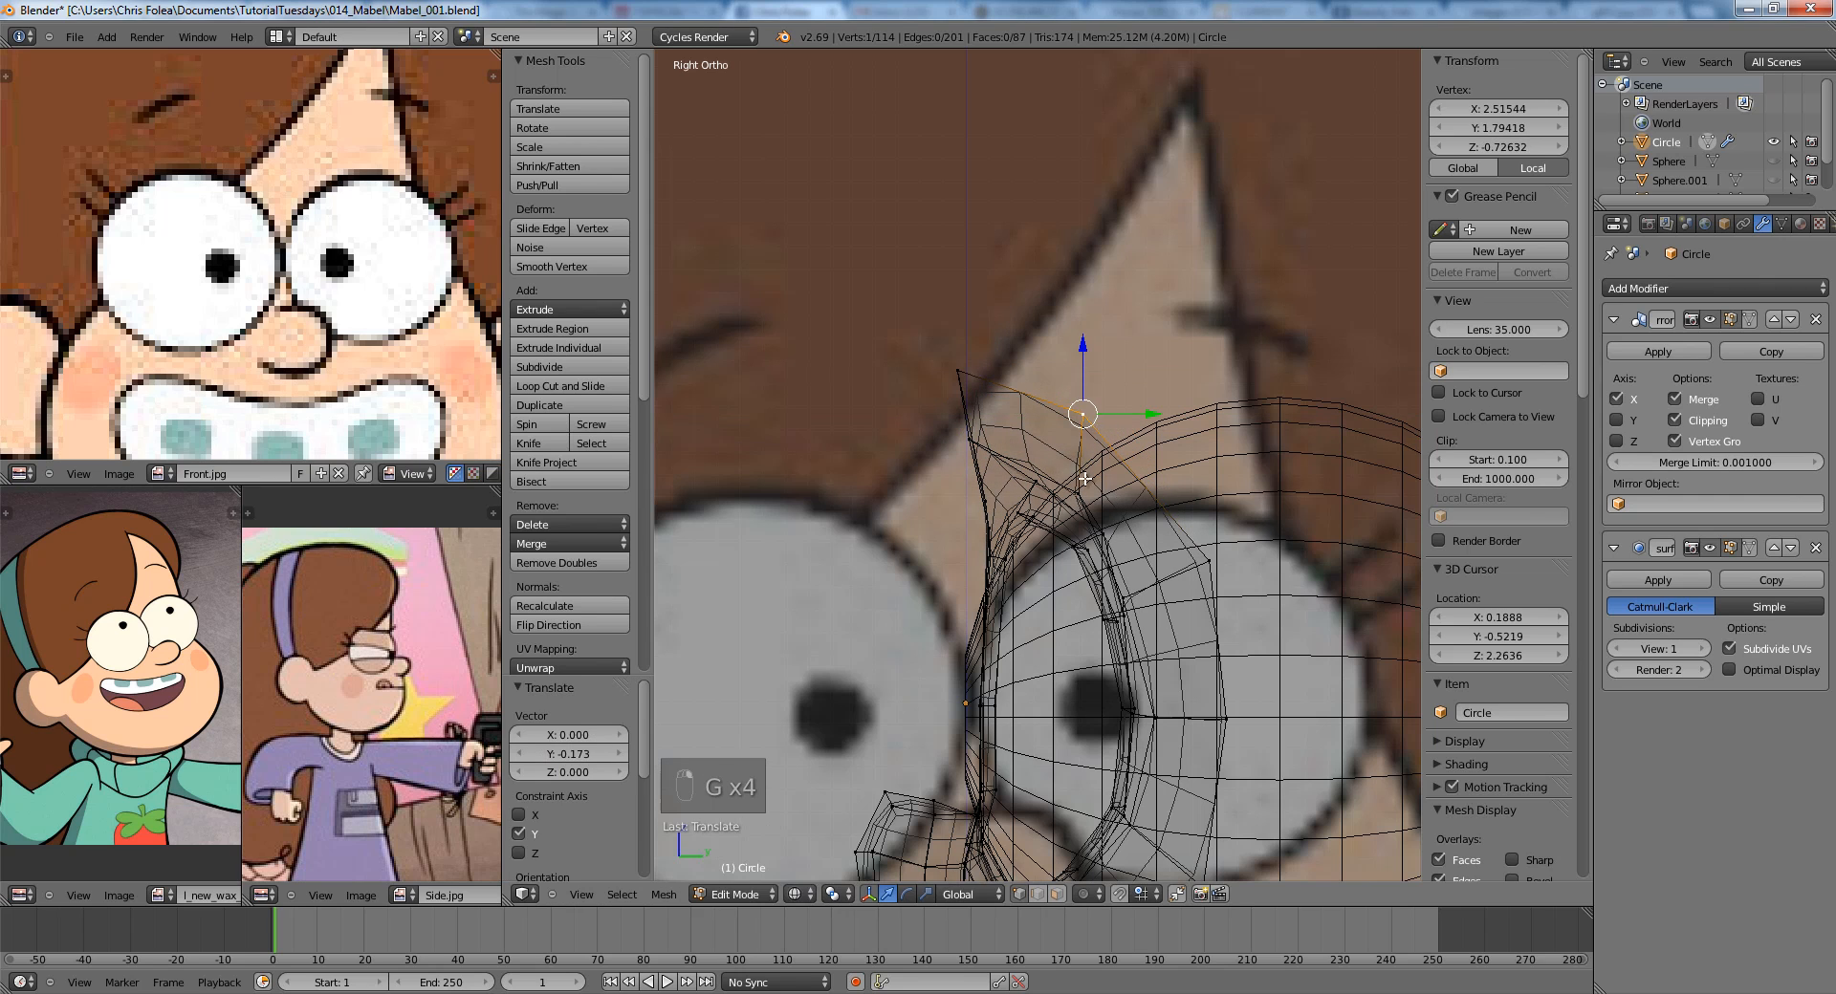
left_click(1065, 483)
key("z")
scroll(938, 486, "down", 3)
mouse_move(938, 486)
middle_mouse_down()
mouse_move(1109, 485)
mouse_move(1104, 429)
middle_mouse_up()
scroll(1103, 428, "up", 2)
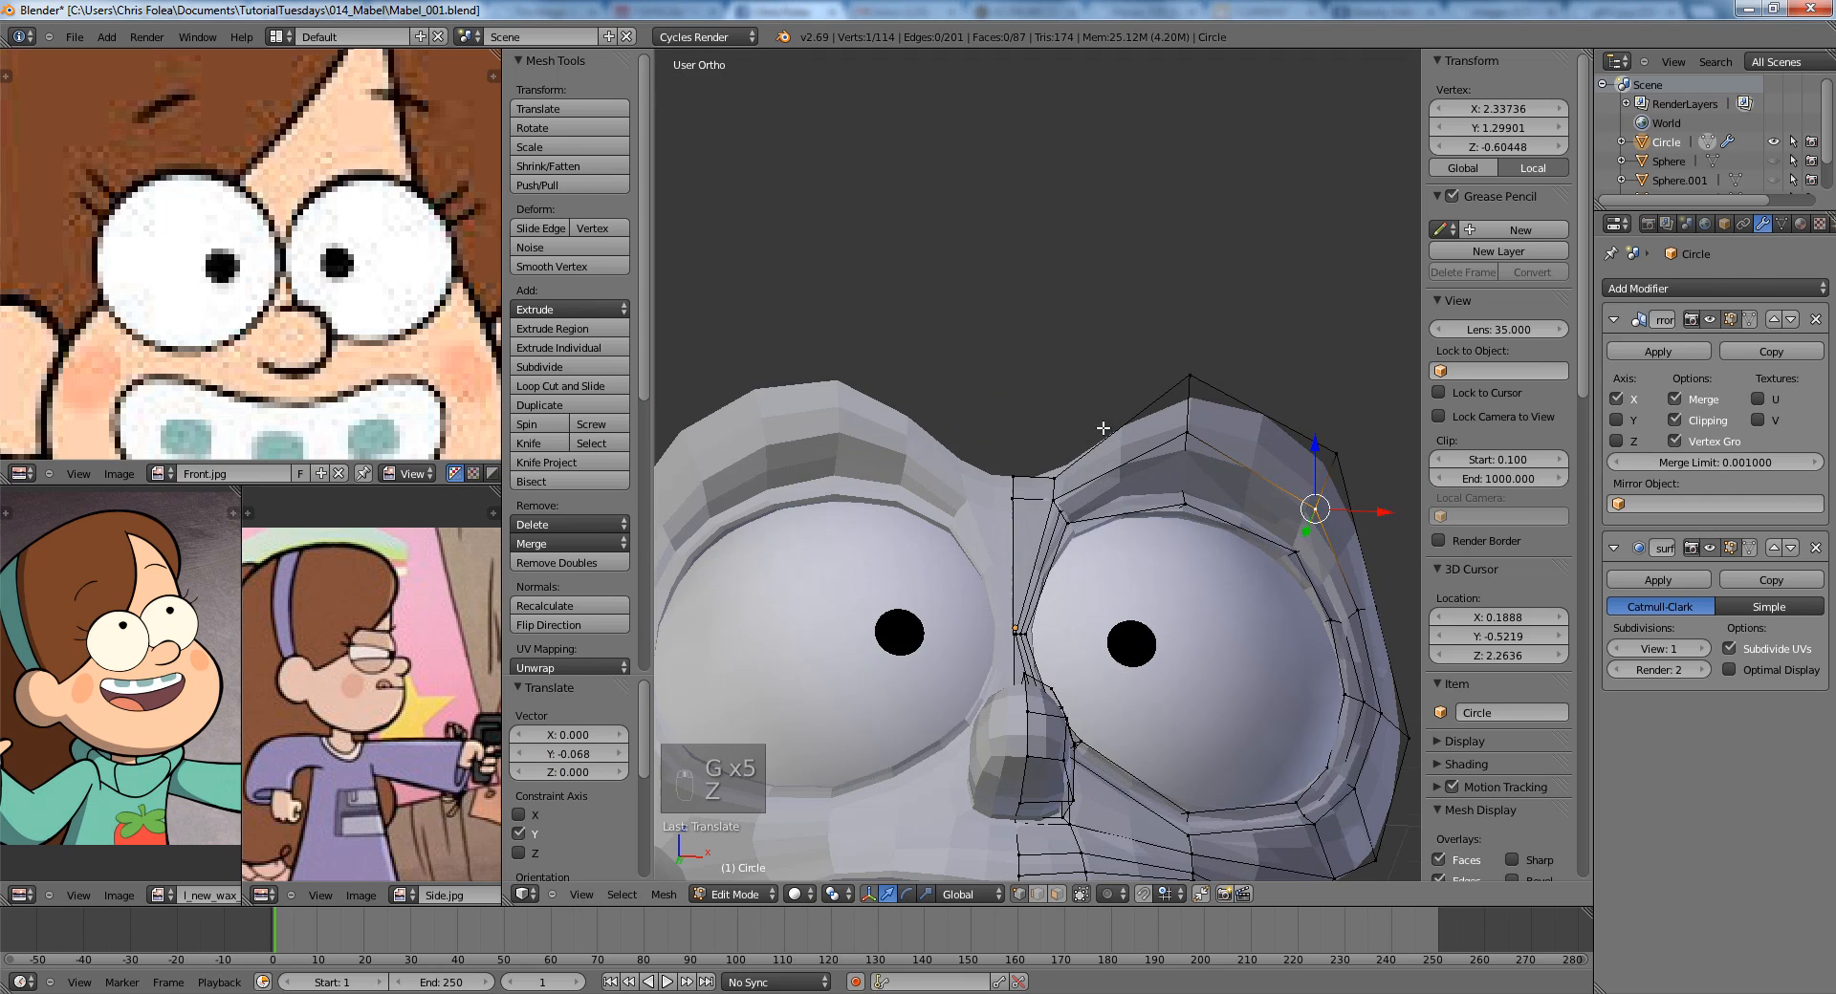
Select the two vertices between the brows, raise them about 0.249 along Z, and check the face outside Edit Mode.
right_click(1027, 472, "shift")
key("g")
key("z")
key("KP_3")
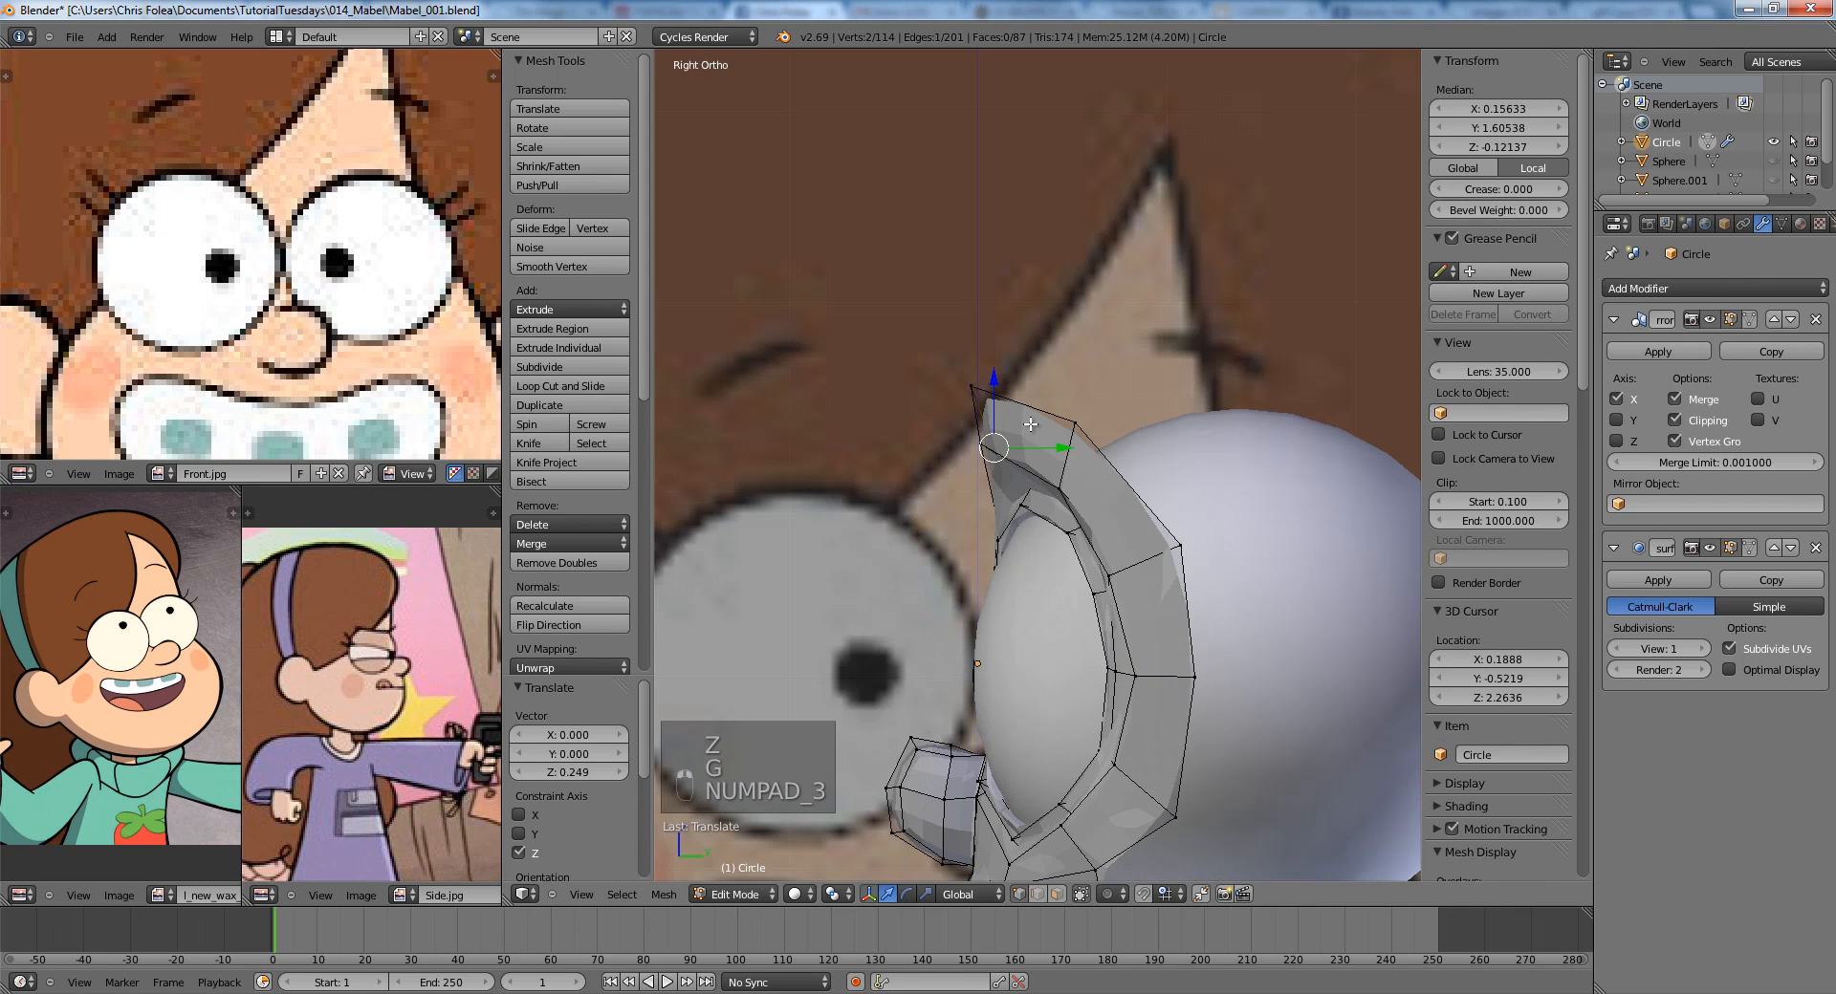
scroll(973, 434, "down", 3)
key("a")
middle_click_drag(968, 443, 1132, 488)
key("Tab")
scroll(1147, 459, "down", 2)
key("KP_3")
key("Tab")
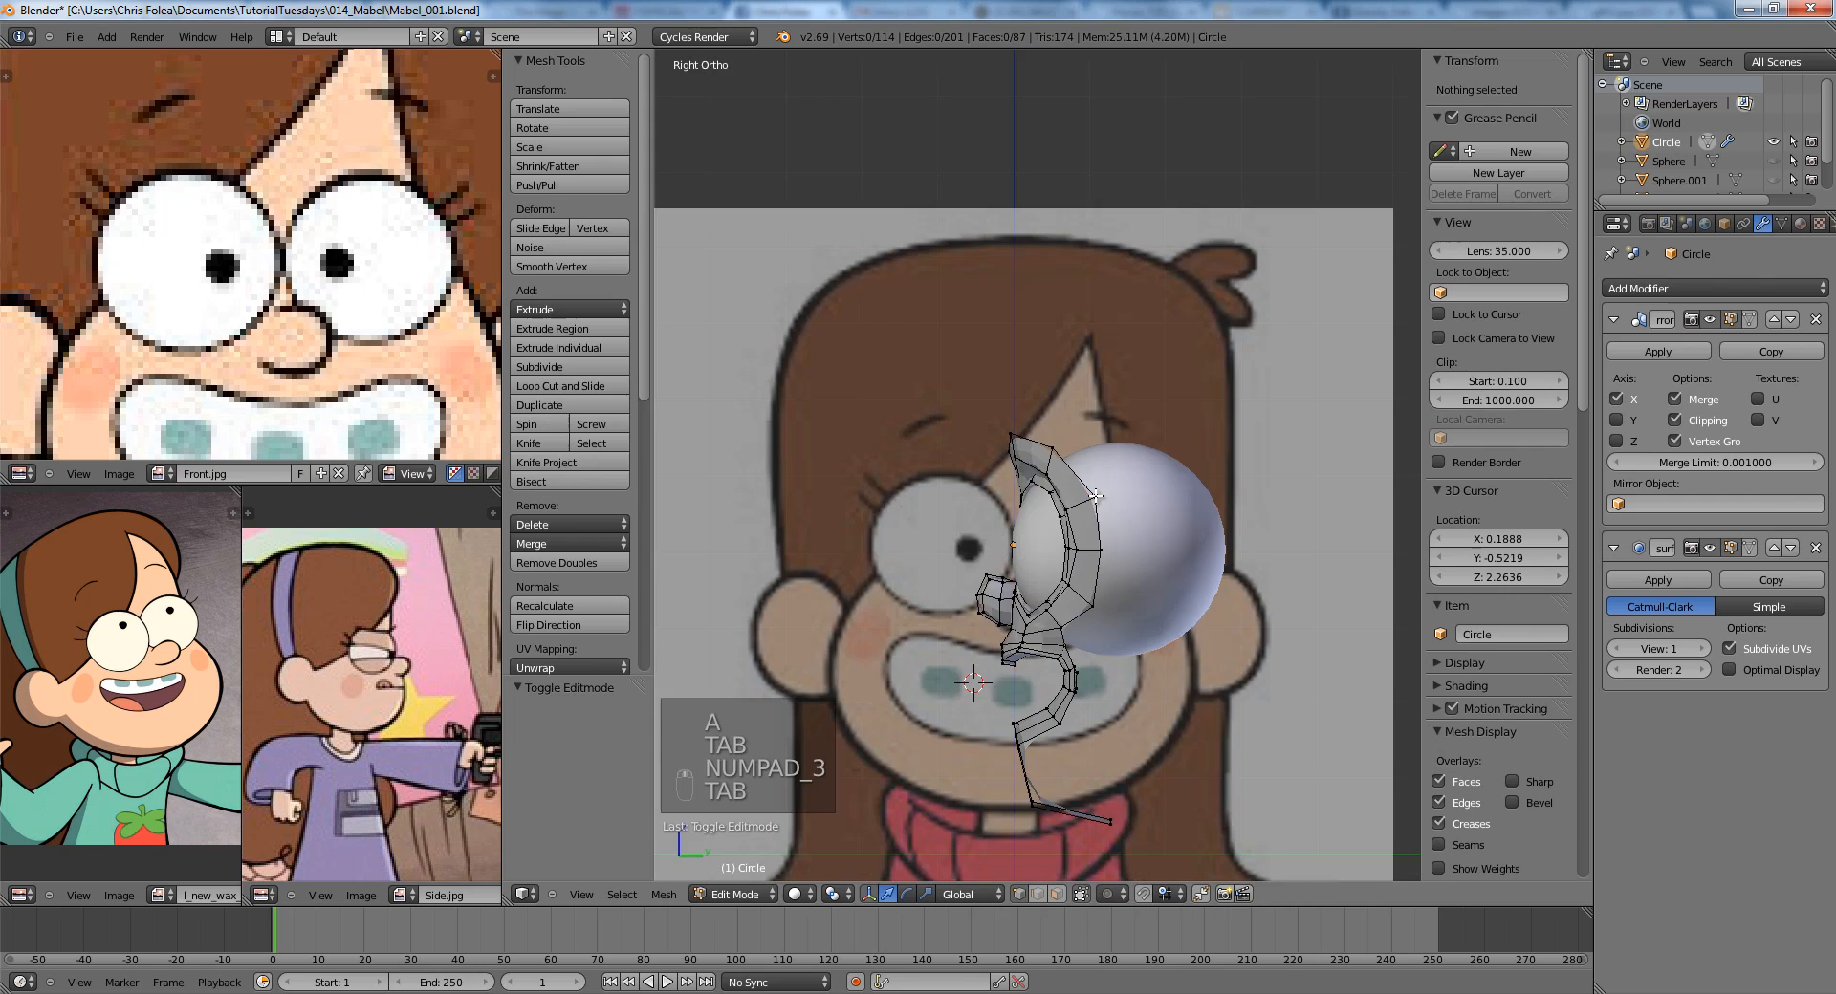
In the side view, adjust the cheek vertices above the mouth corner, moving the one nearest the lip about 0.014 along Y.
scroll(1090, 581, "up", 5)
key("z")
right_click(1066, 582)
key("z")
key("g")
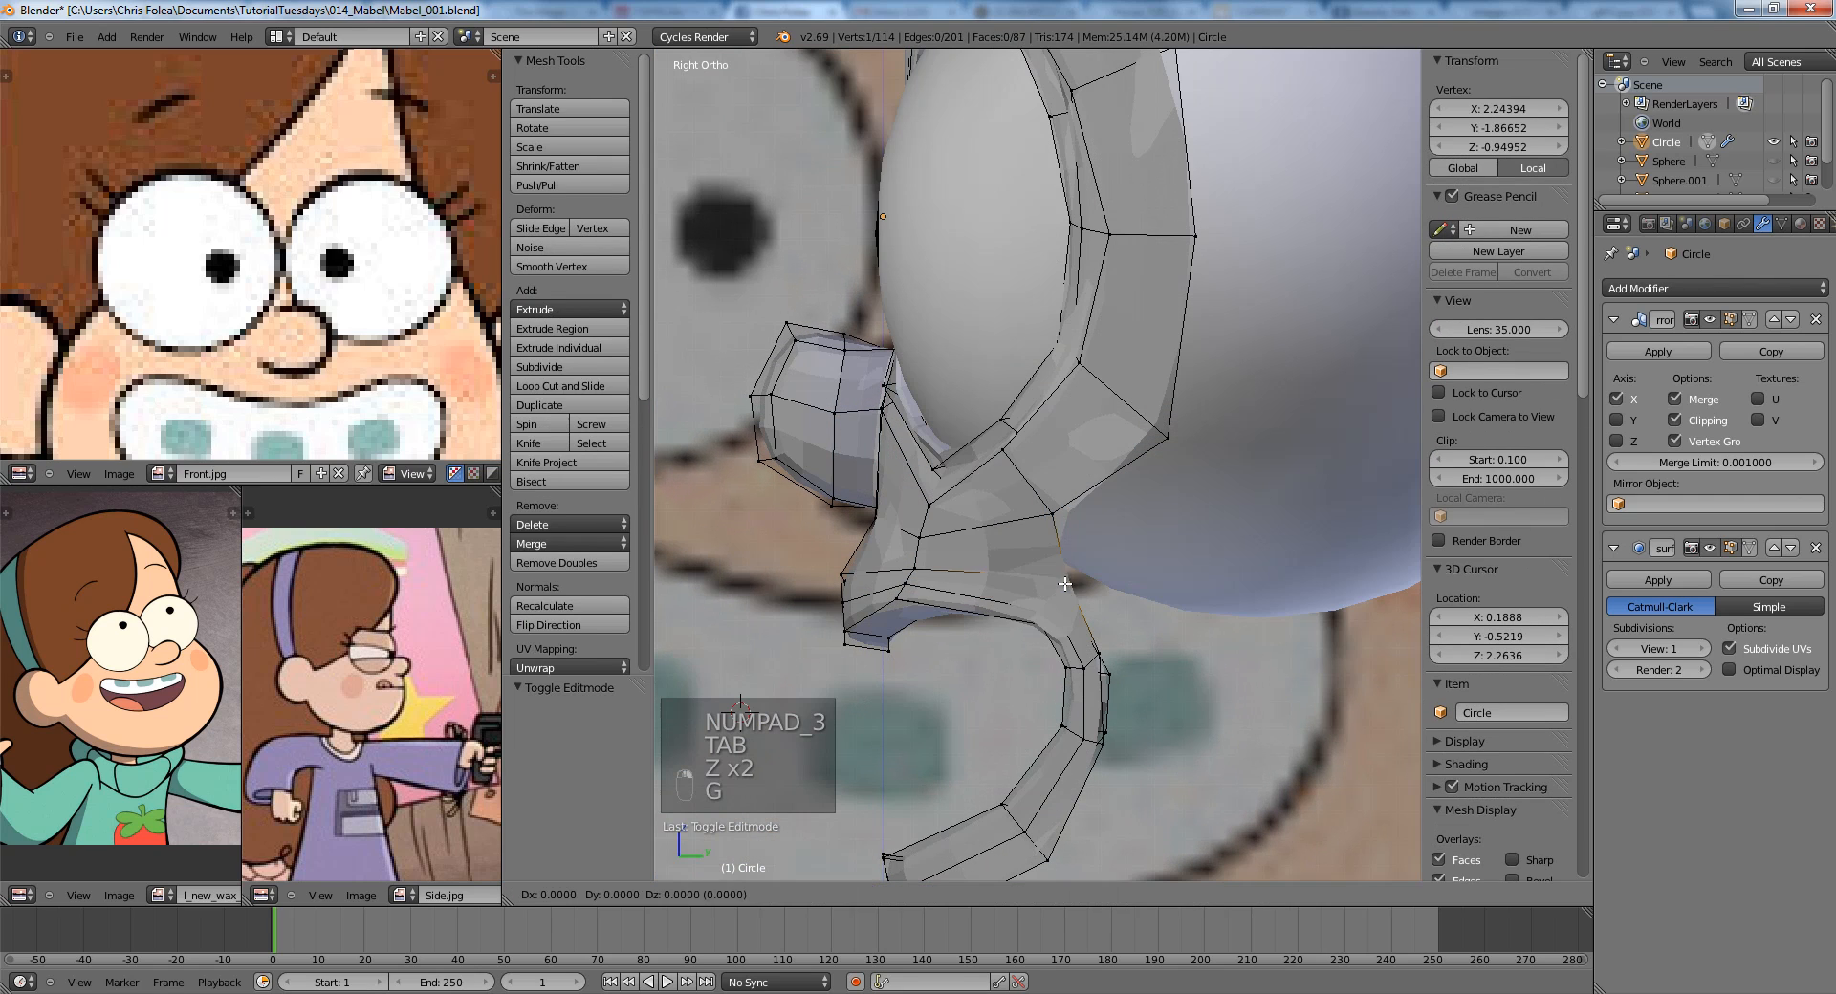
left_click(1069, 582)
key("z")
scroll(985, 513, "up", 4)
key("z")
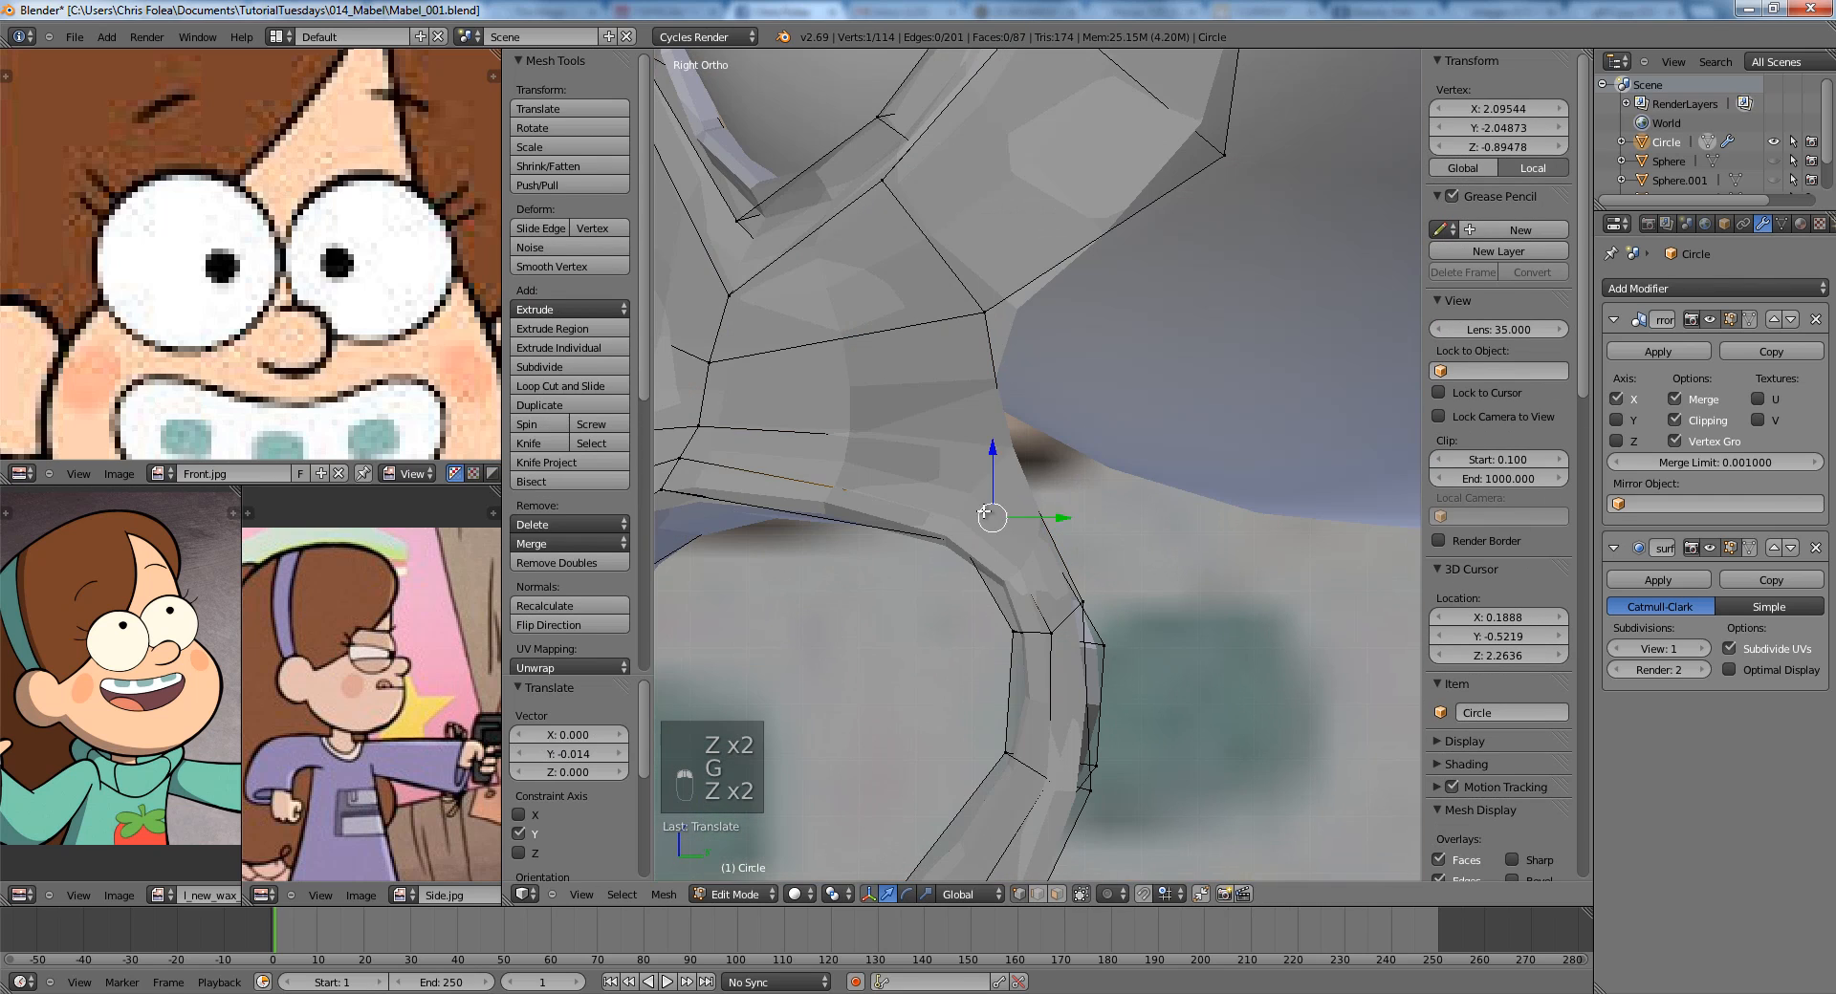
Raise the vertex above the mouth corner 0.014 along Z, reposition the neighbouring cheek vertex, and leave Edit Mode.
key("g")
middle_click(972, 502)
left_click(971, 498)
key("z")
right_click(994, 449)
key("g")
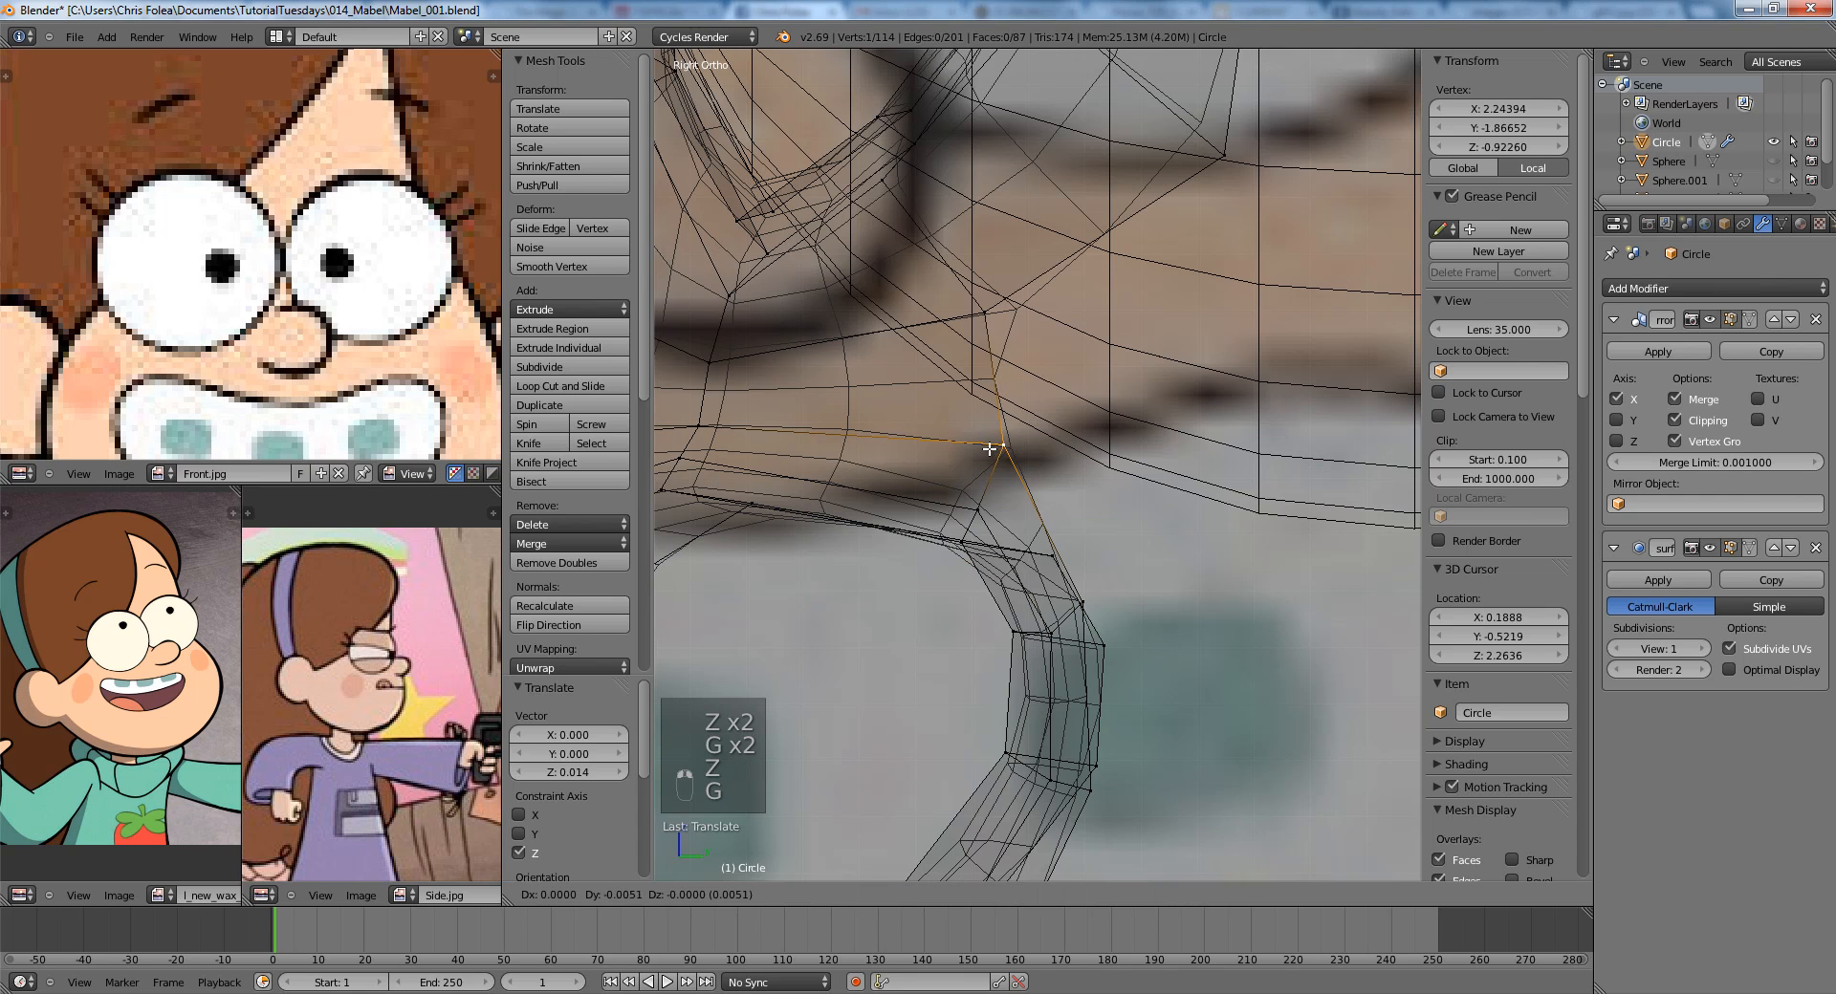
left_click(983, 438)
key("z")
scroll(1013, 492, "down", 3)
key("Tab")
mouse_move(955, 479)
middle_mouse_down()
mouse_move(1121, 479)
mouse_move(1202, 508)
mouse_move(1199, 493)
middle_mouse_up()
scroll(1135, 485, "down", 6)
key("KP_1")
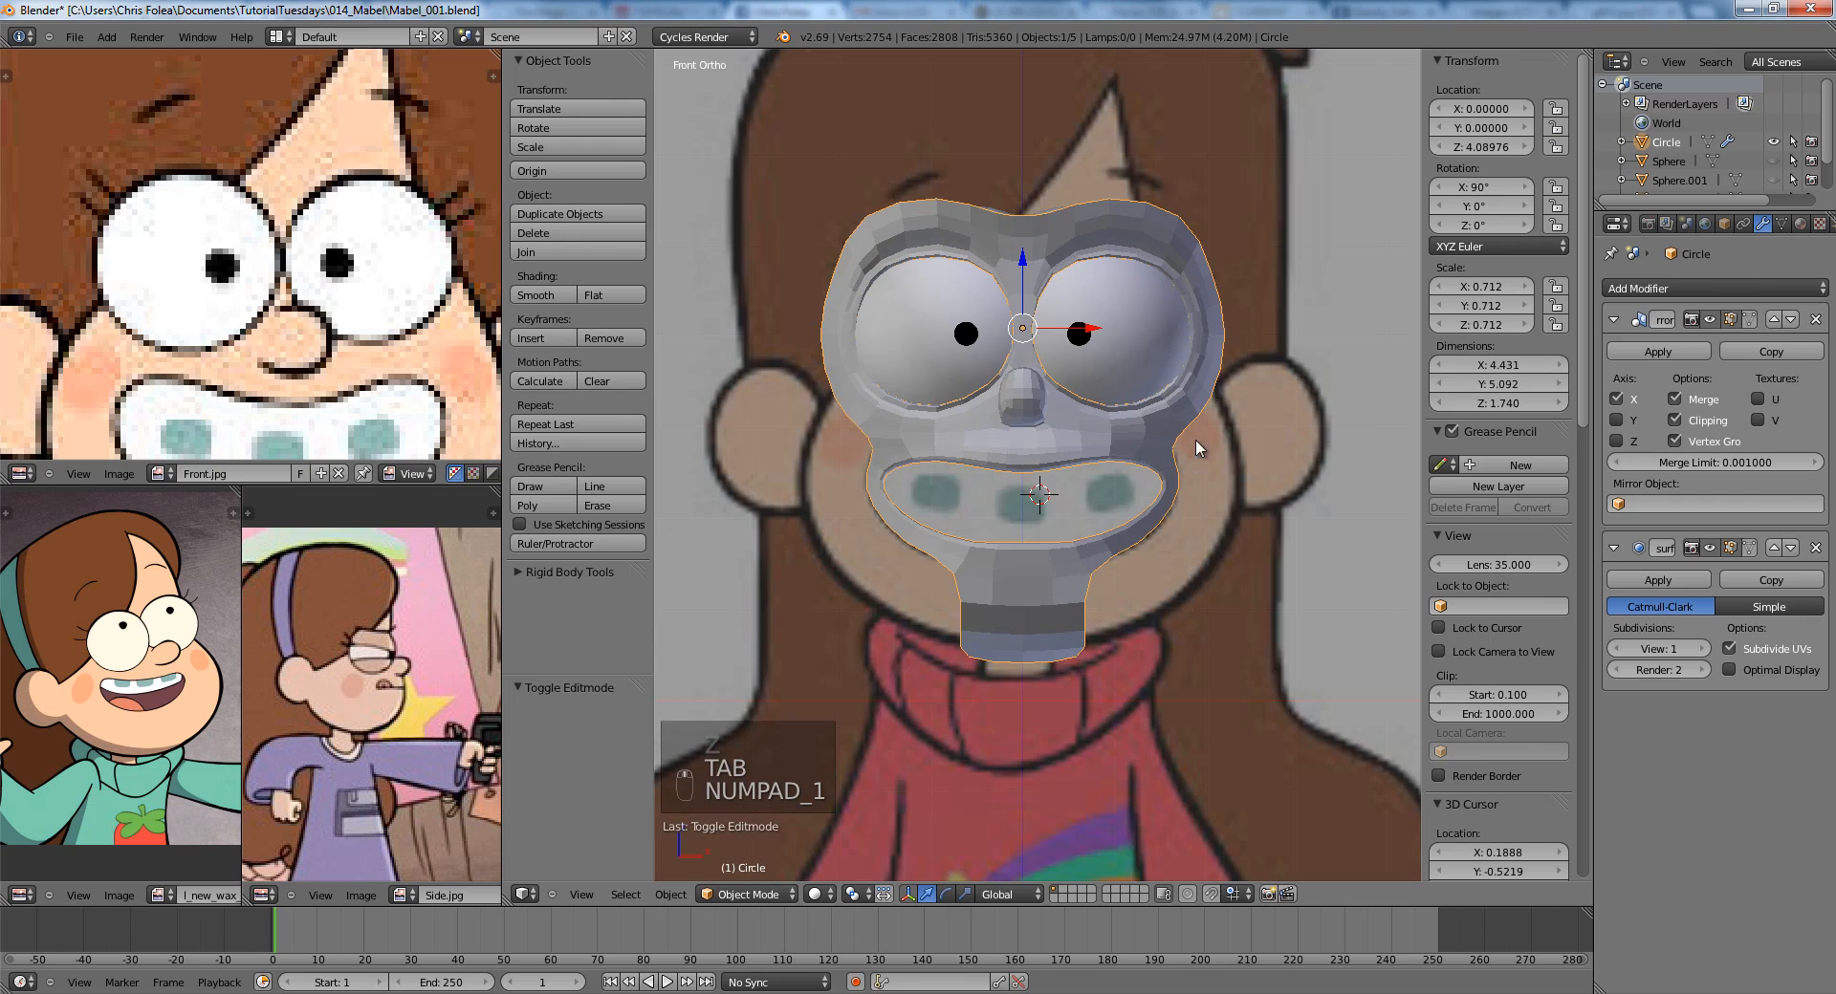
Select the three vertices along the top inner brow and extrude them about 1.985 up the forehead.
scroll(1196, 478, "down", 2)
key("Tab")
scroll(1062, 462, "up", 2)
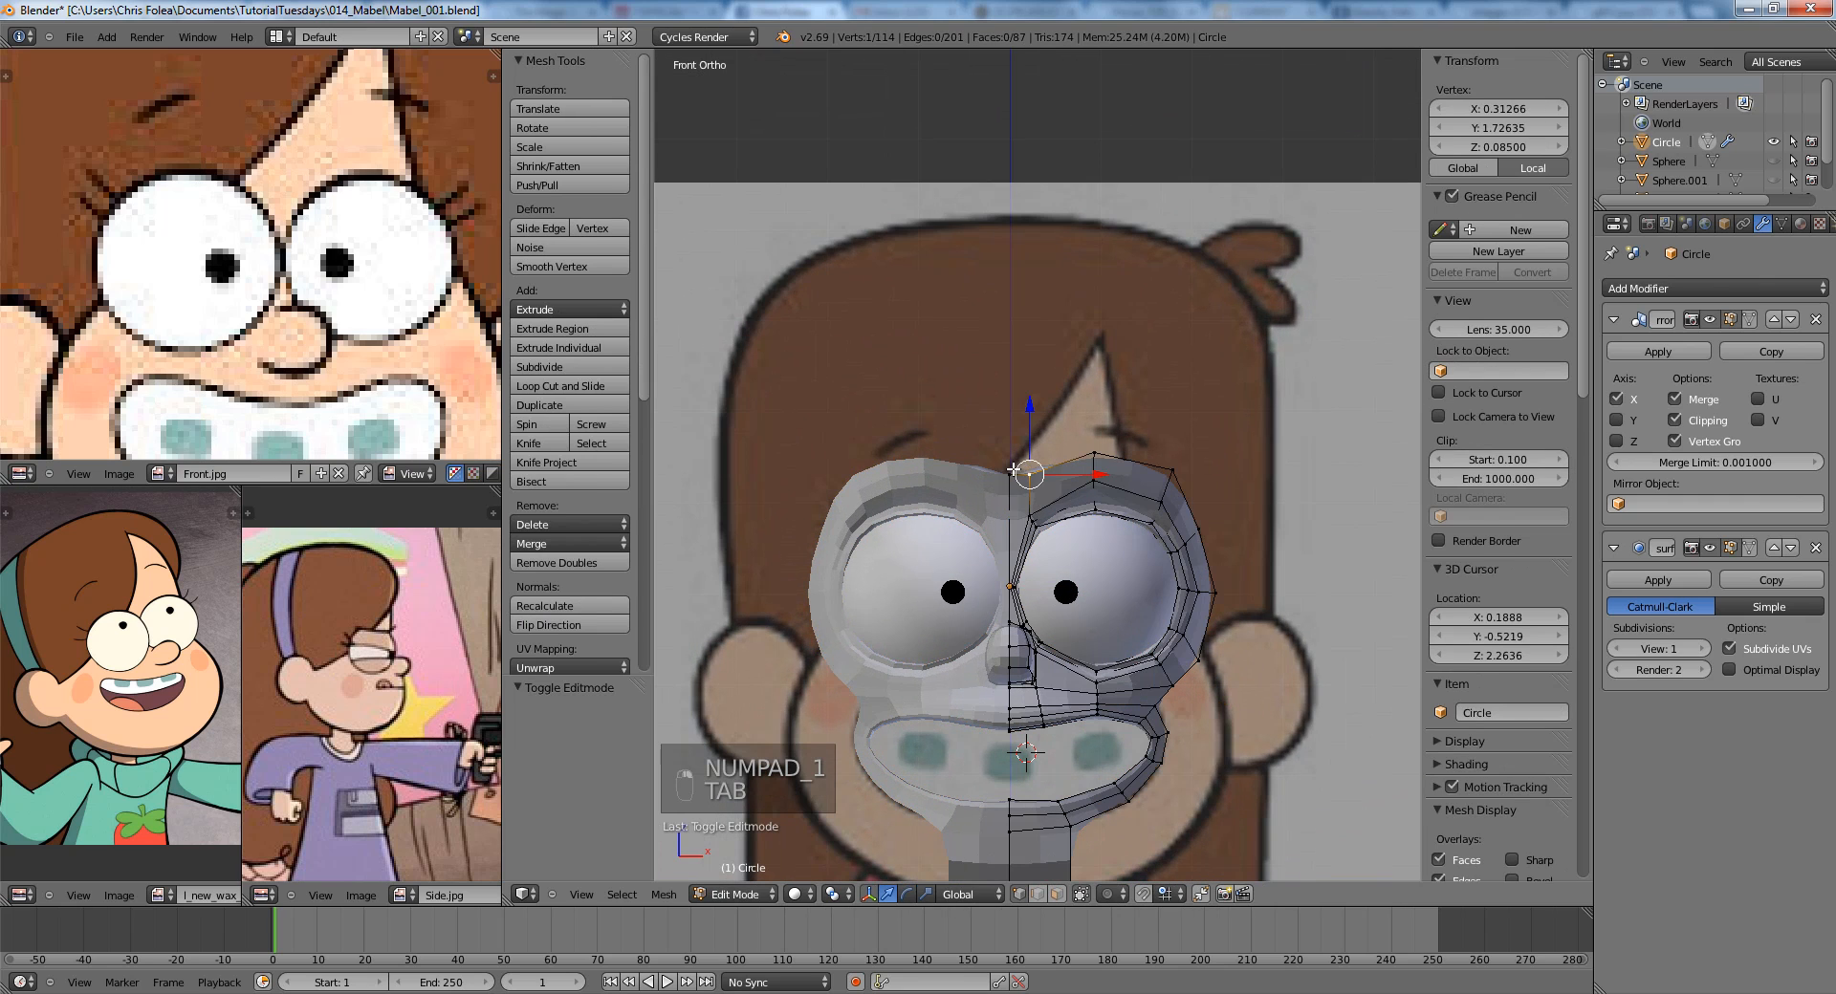
right_click(1106, 451, "ctrl")
key("KP_3")
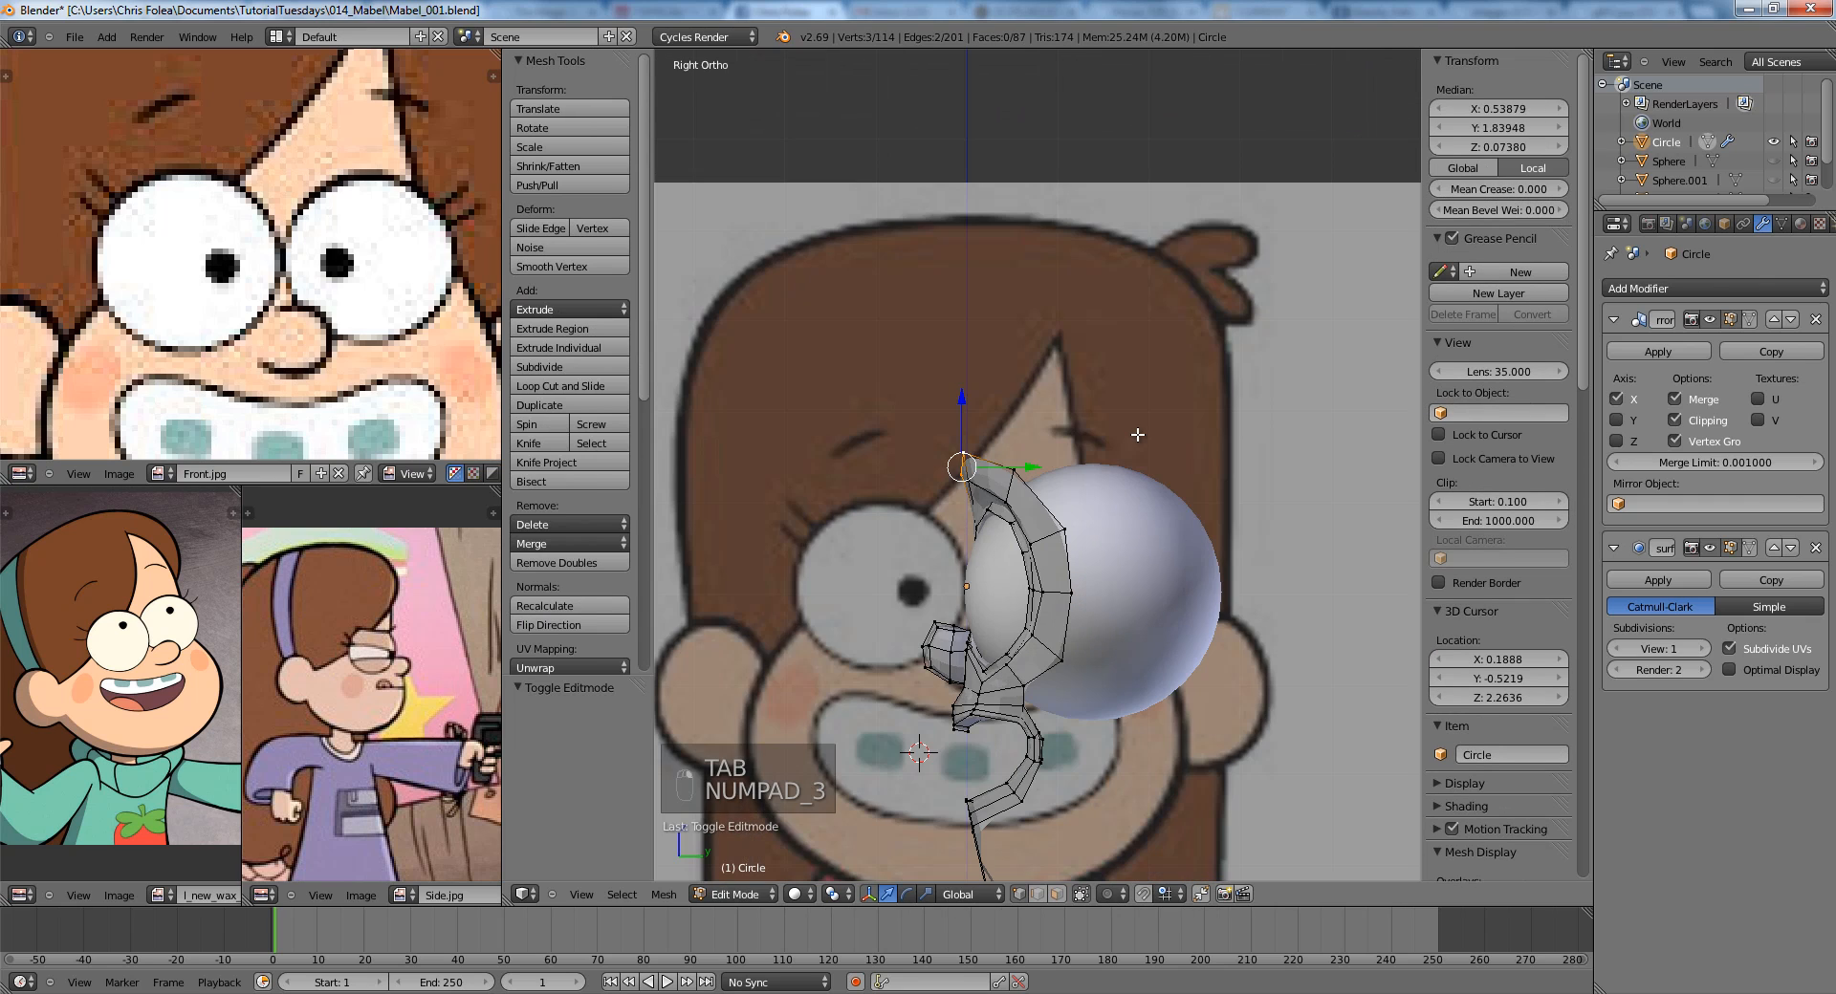
key("e")
left_click(1071, 271)
Rotate the extruded forehead edge in the side view and lower it about 0.252 along Z.
key("r")
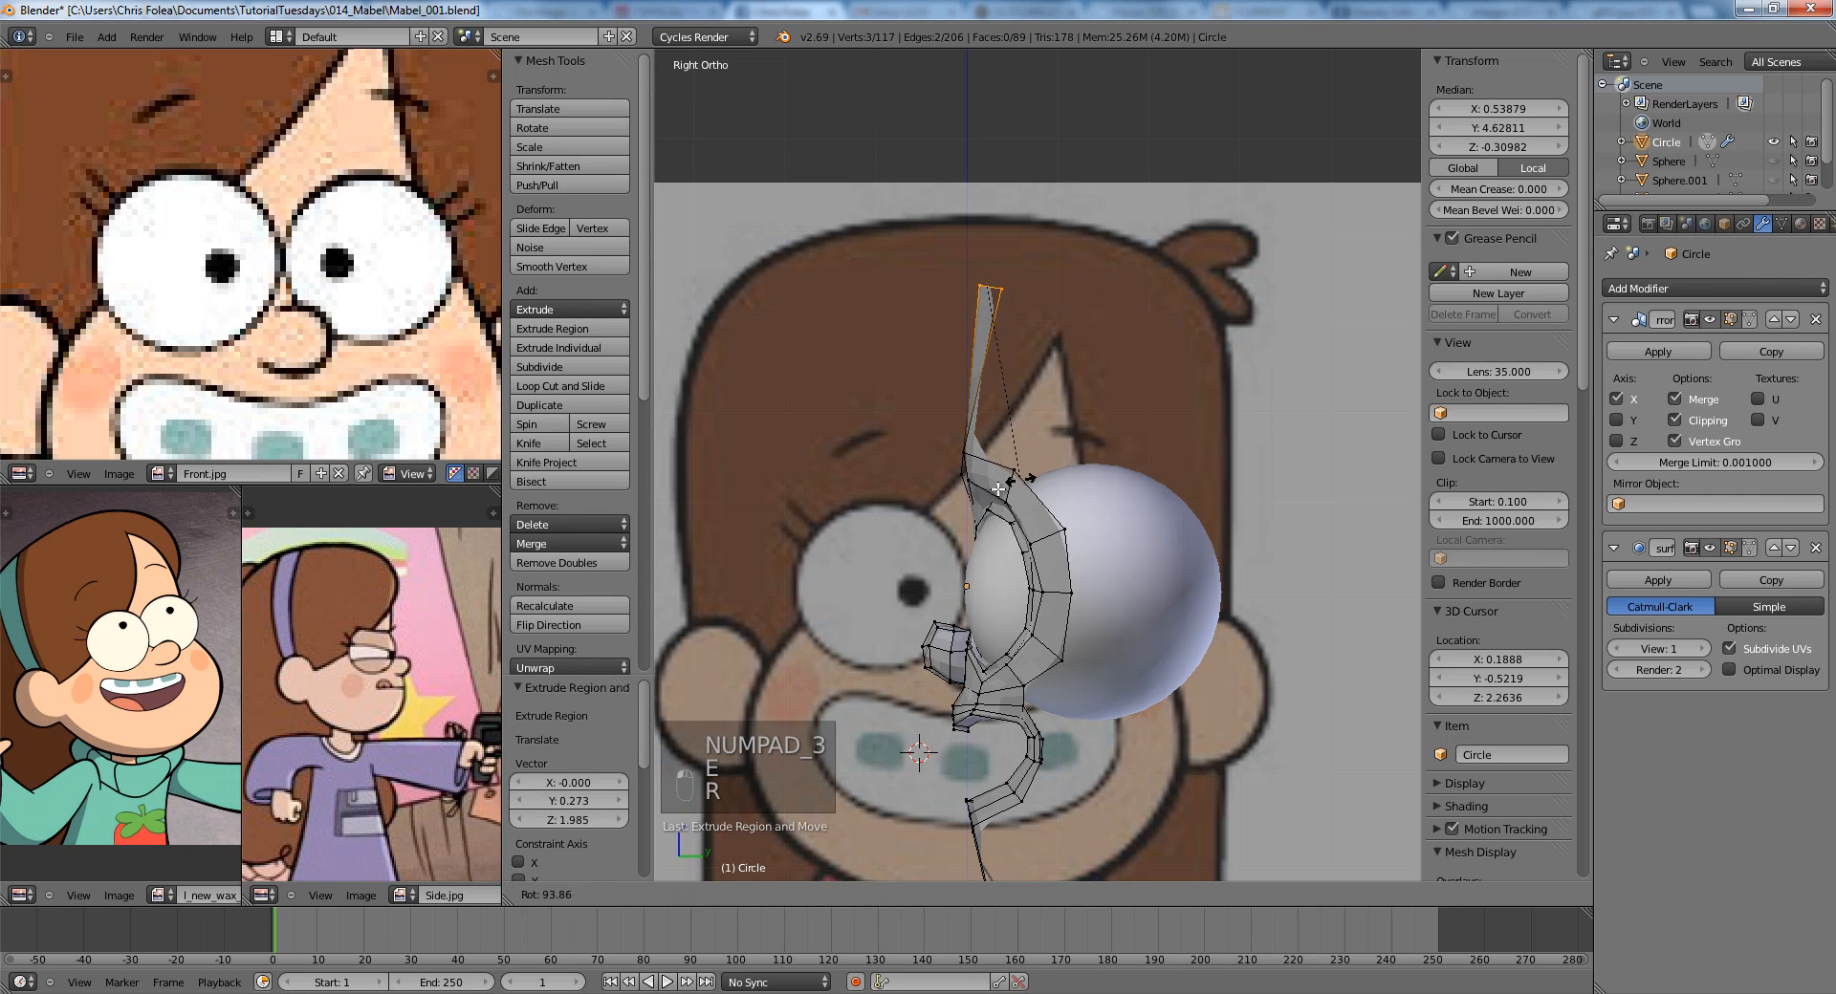
left_click(1052, 457)
key("g")
left_click(1053, 437)
middle_click_drag(1053, 437, 996, 390, "shift")
scroll(996, 390, "down", 3)
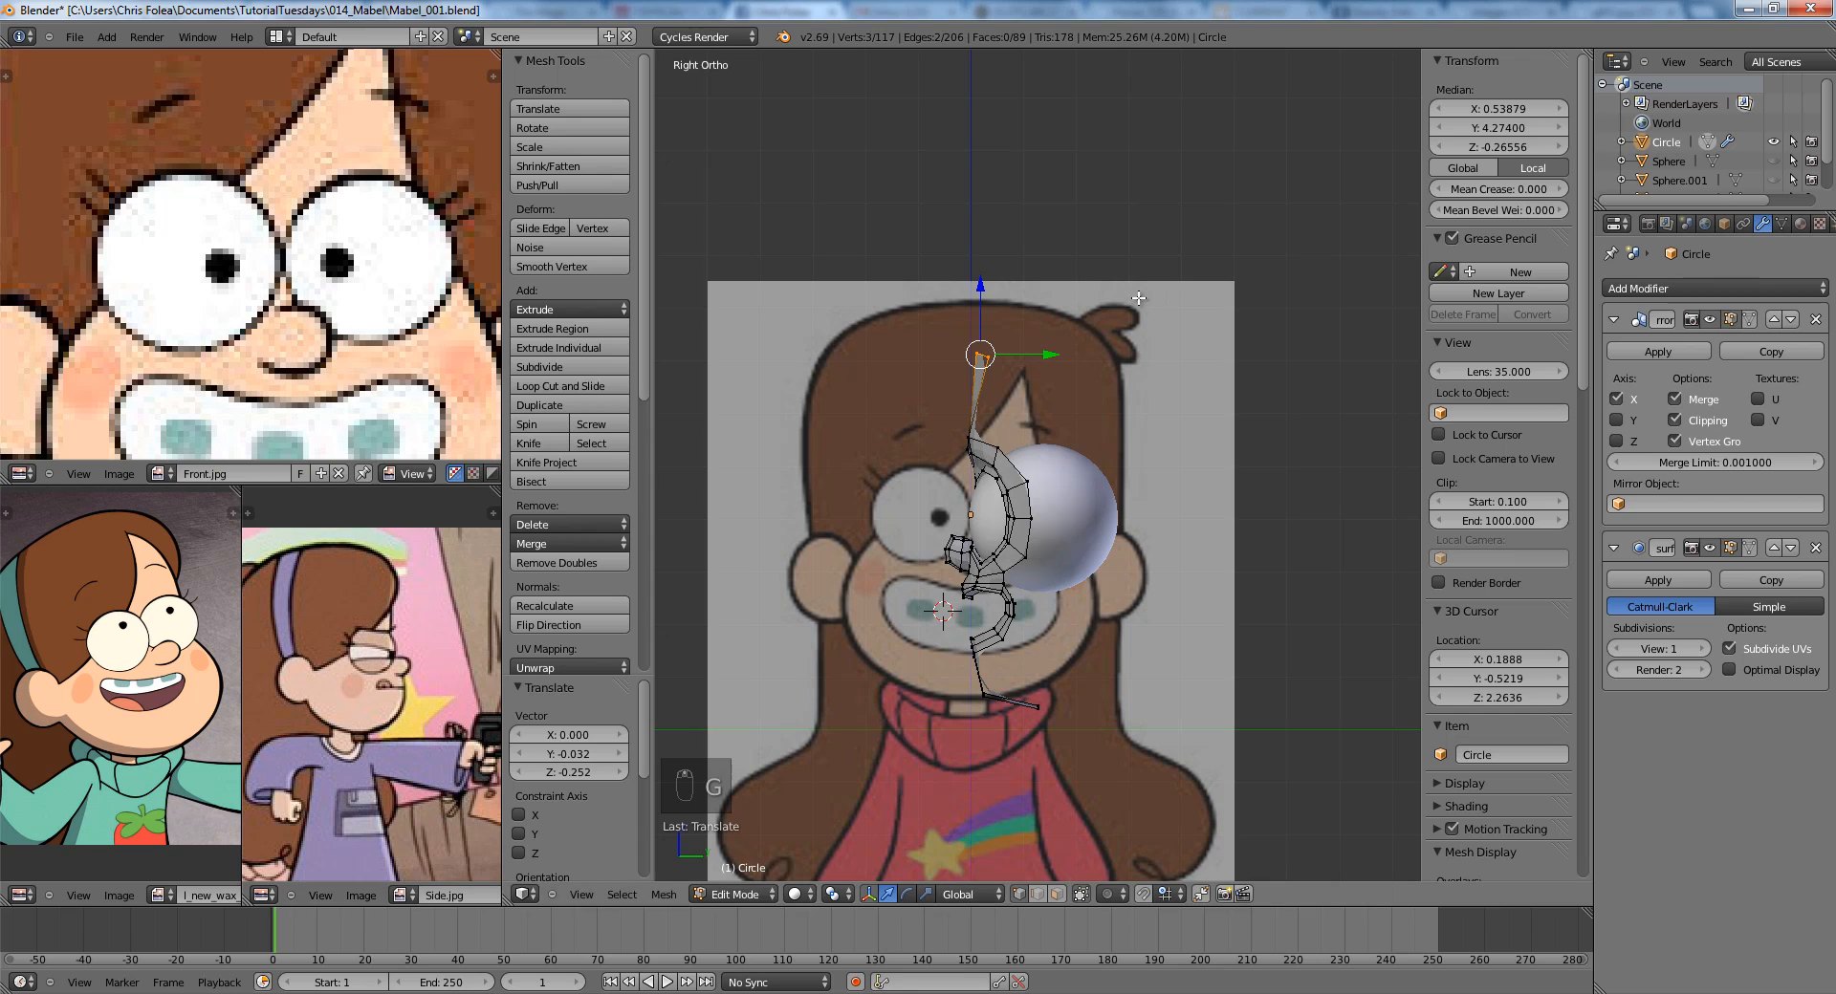
Extrude the forehead strip about 3.848 back over the skull, down the back of the head, and inward to the neck.
left_click(1350, 279)
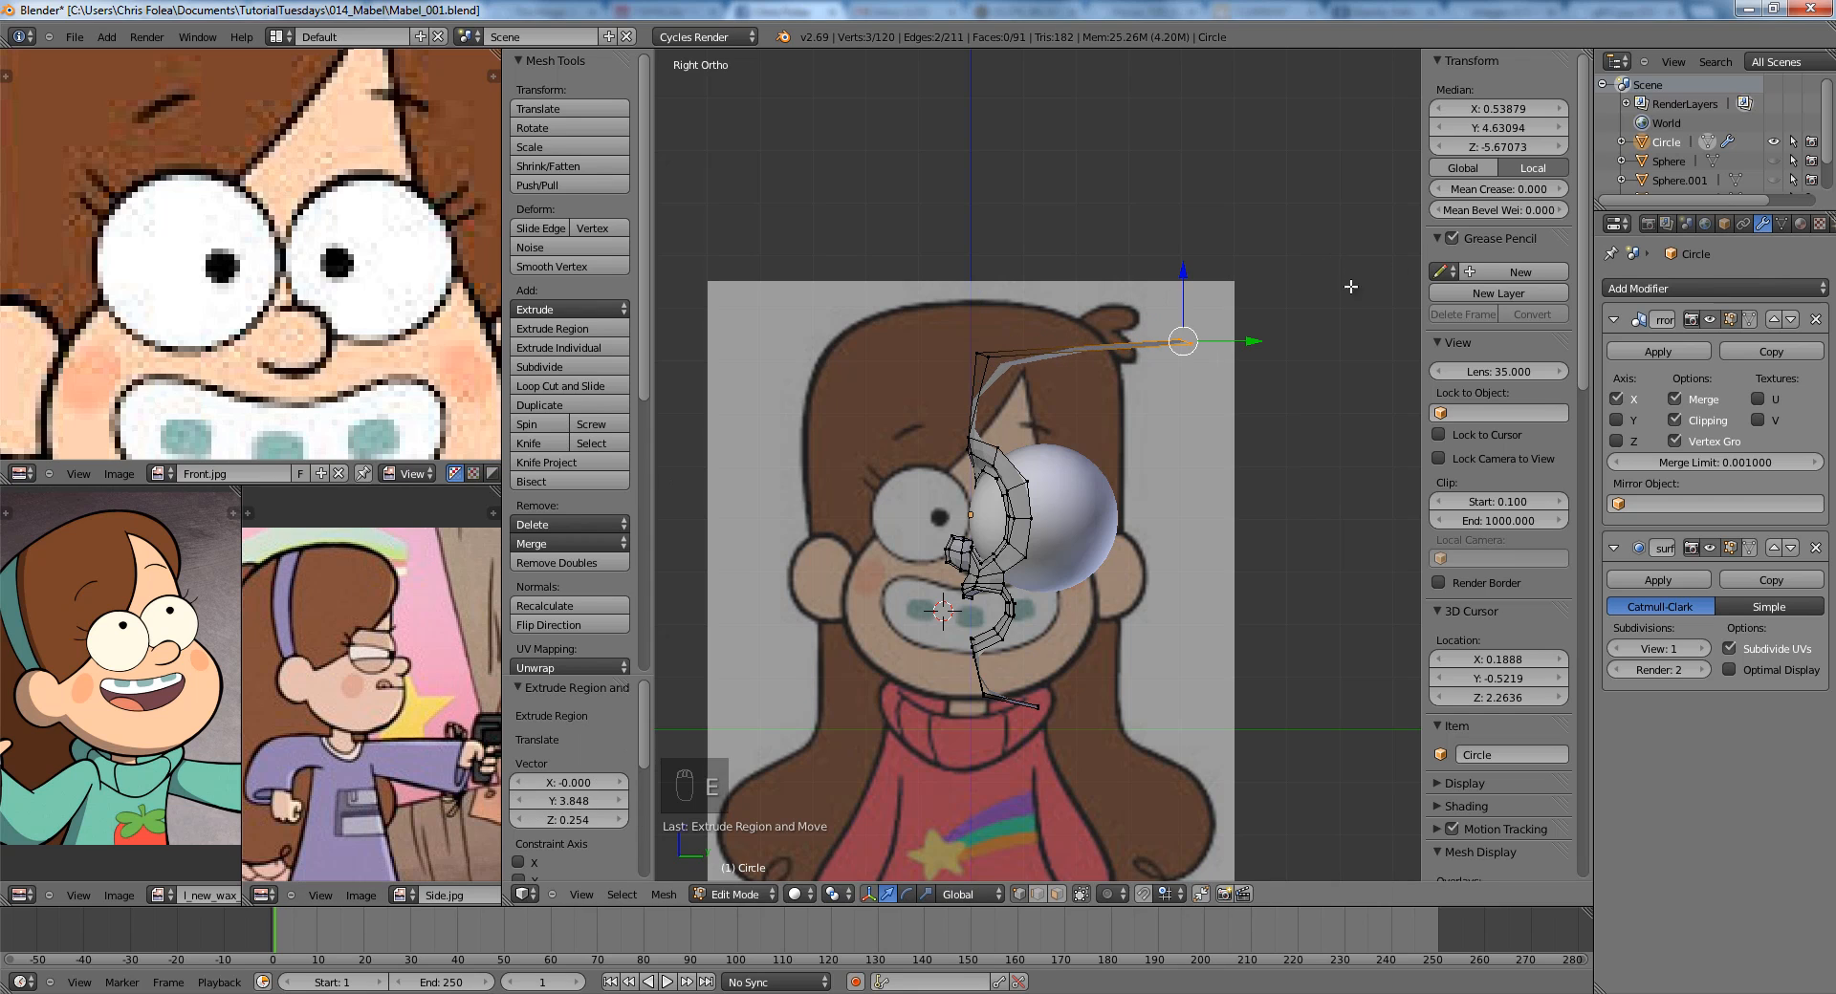
key("e")
left_click(1388, 746)
key("e")
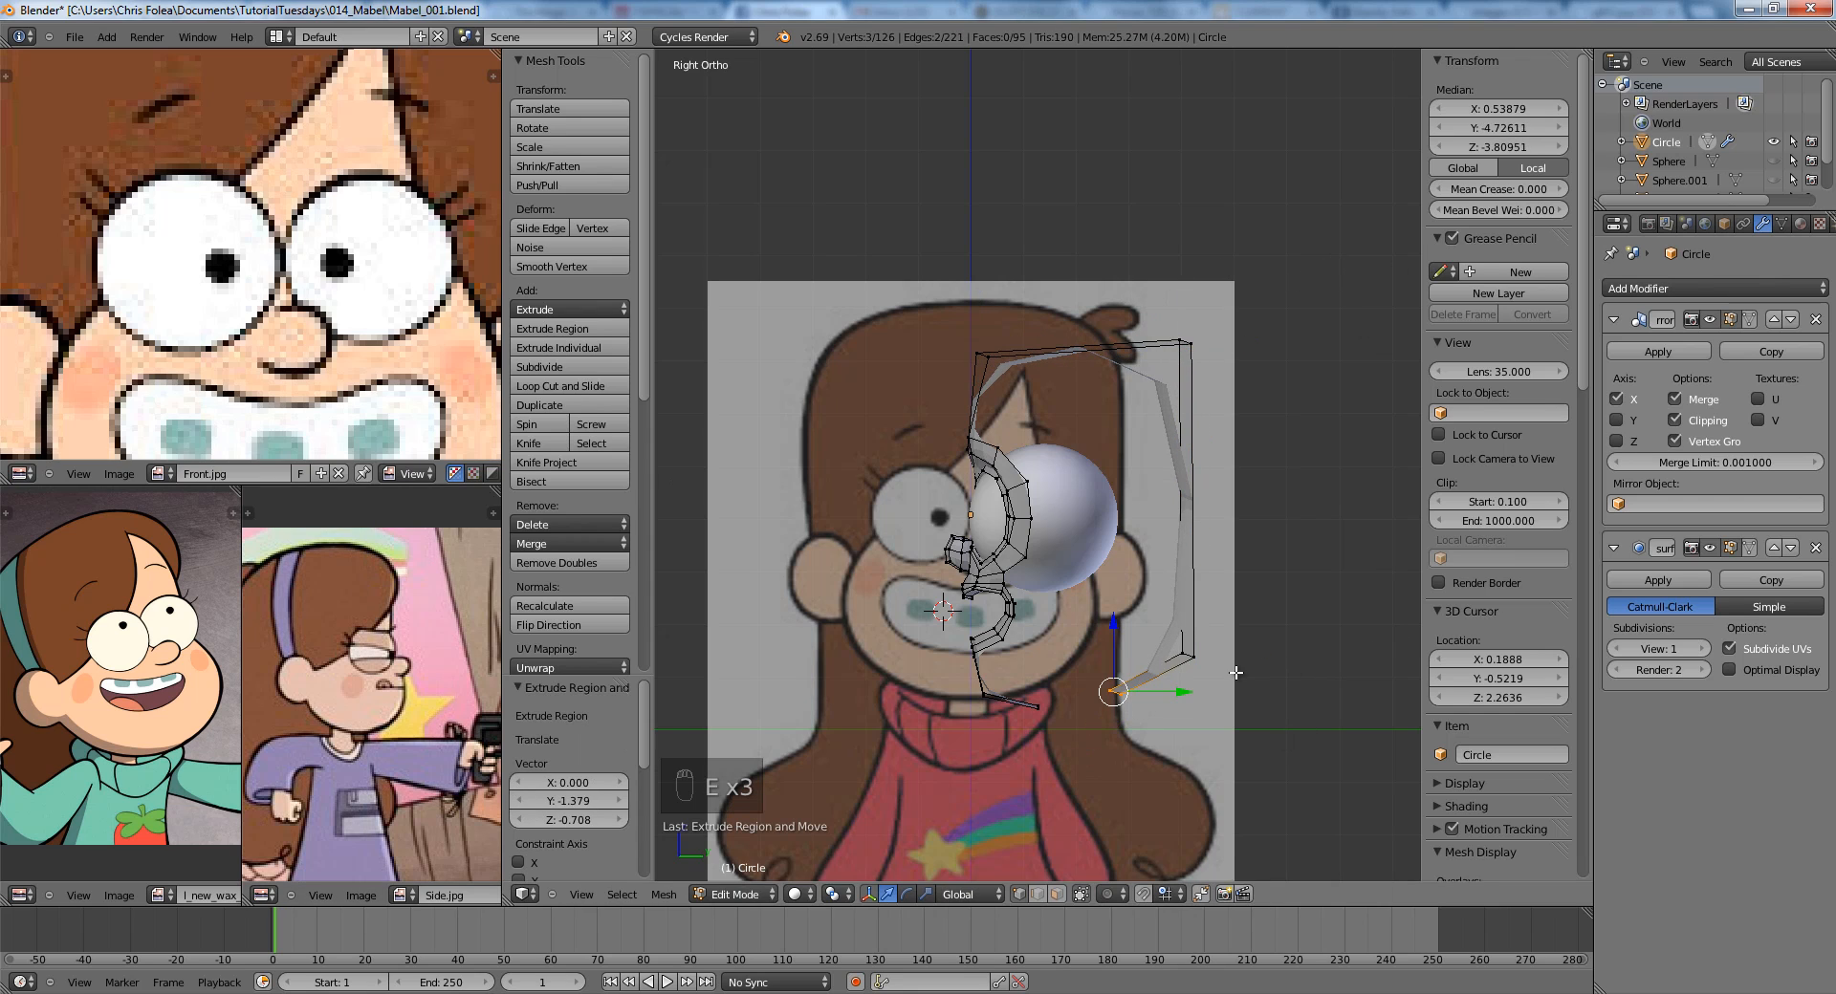
middle_click_drag(1235, 673, 1401, 530)
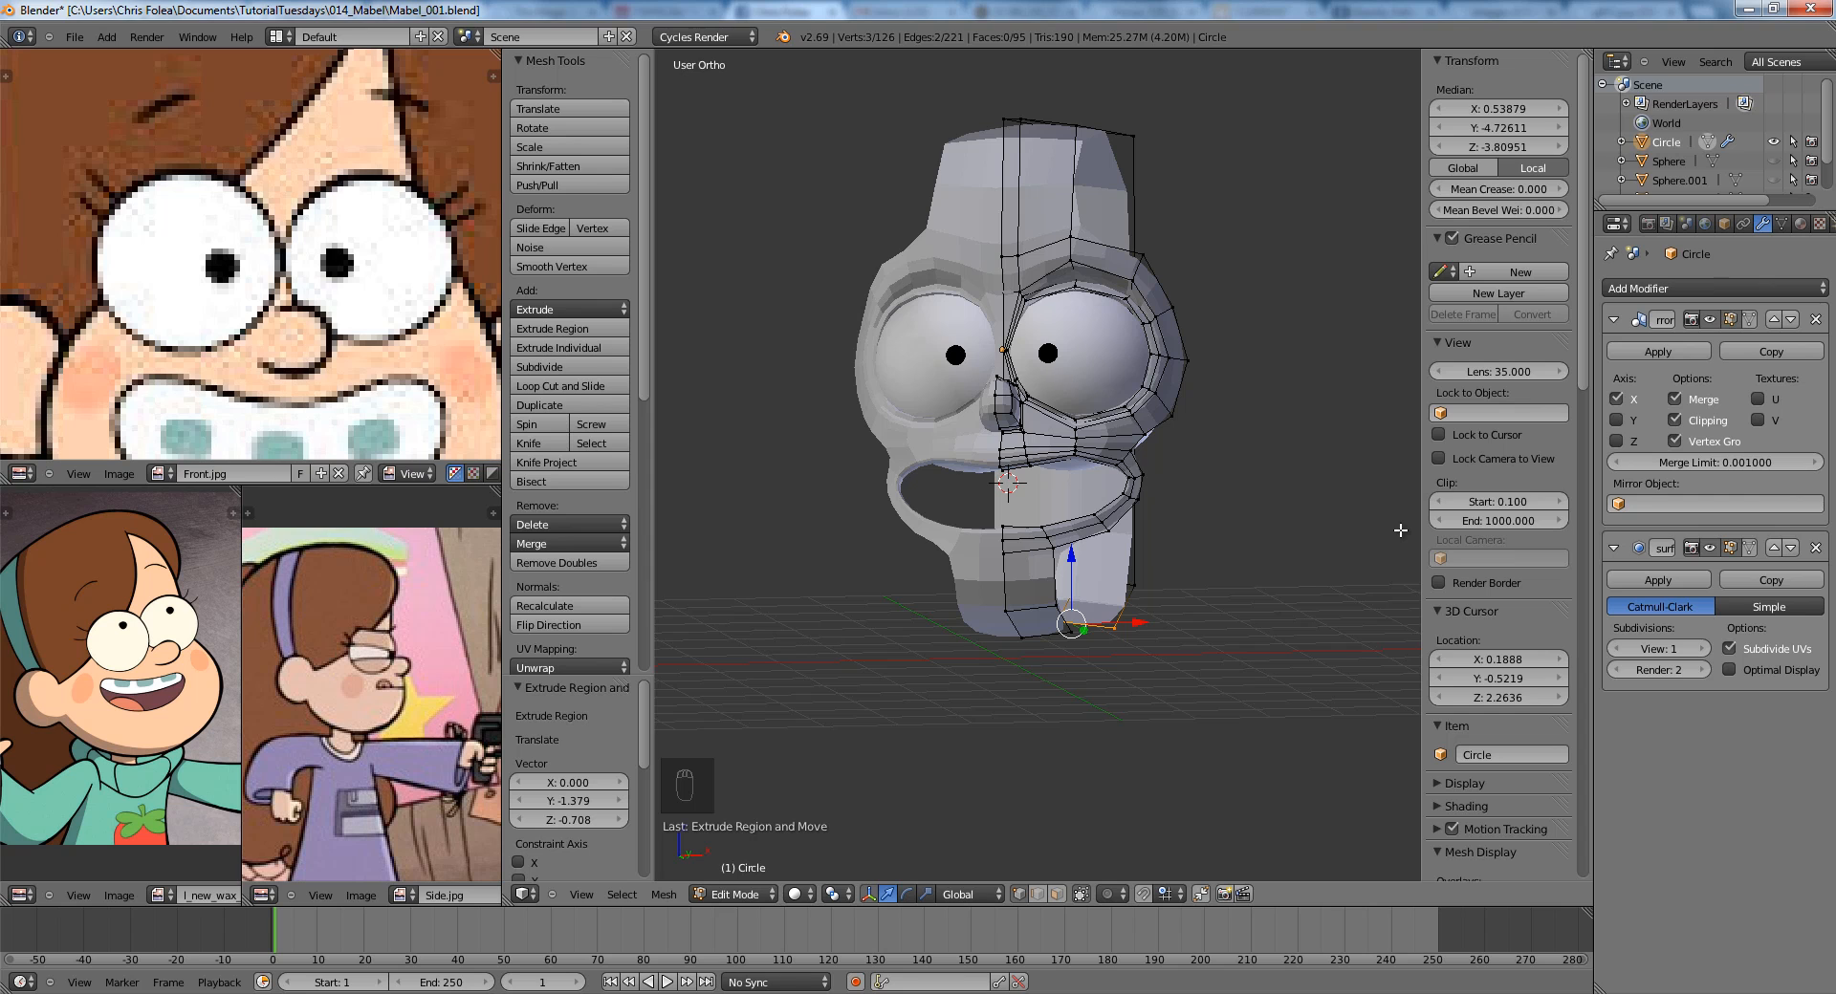
Select the six side vertices of the chin strip below the mouth and reposition them from an underside view.
middle_click_drag(1221, 501, 984, 526)
key("a")
key("z")
middle_click_drag(1019, 584, 1075, 606)
middle_click_drag(1015, 550, 1069, 565)
scroll(1069, 564, "up", 2)
key("c")
left_click_drag(1024, 577, 1091, 752)
middle_click_drag(1120, 729, 1030, 734)
key("z")
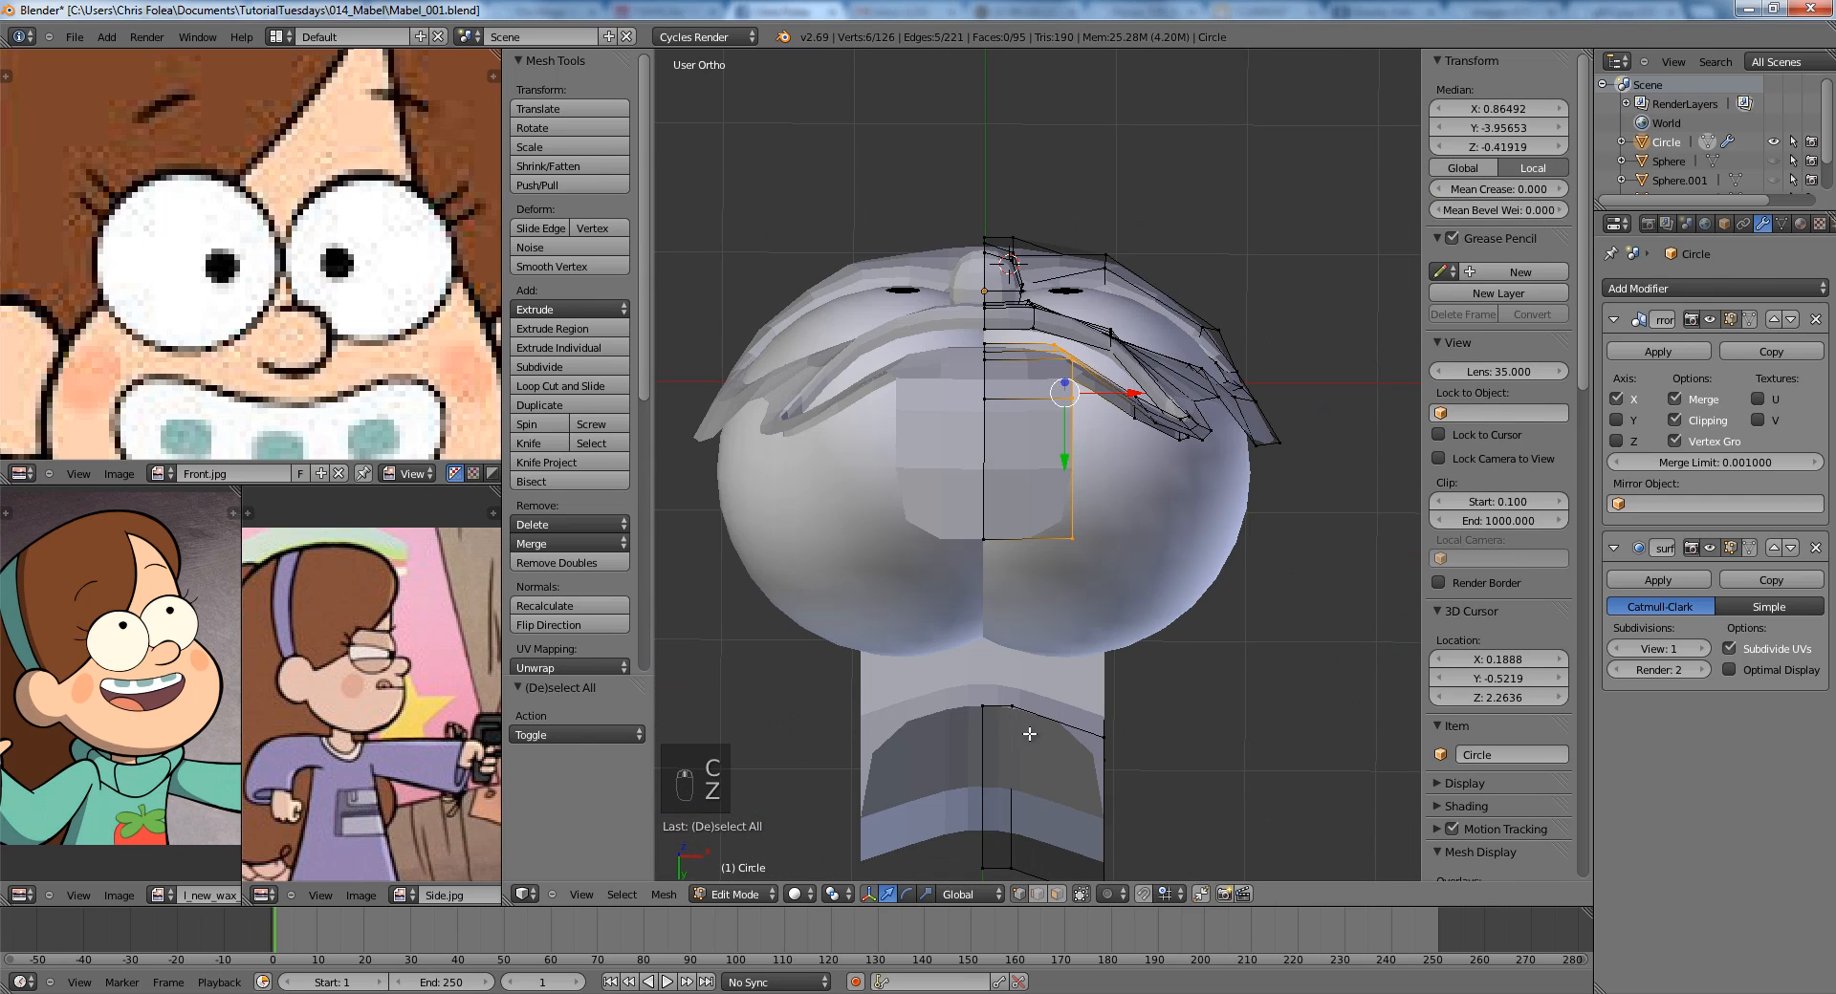
left_click(1050, 419)
key("a")
middle_click_drag(1050, 420, 985, 526)
Add one loop cut across the lower lip and another across the area between the upper lip and the eye.
key("ctrl+r")
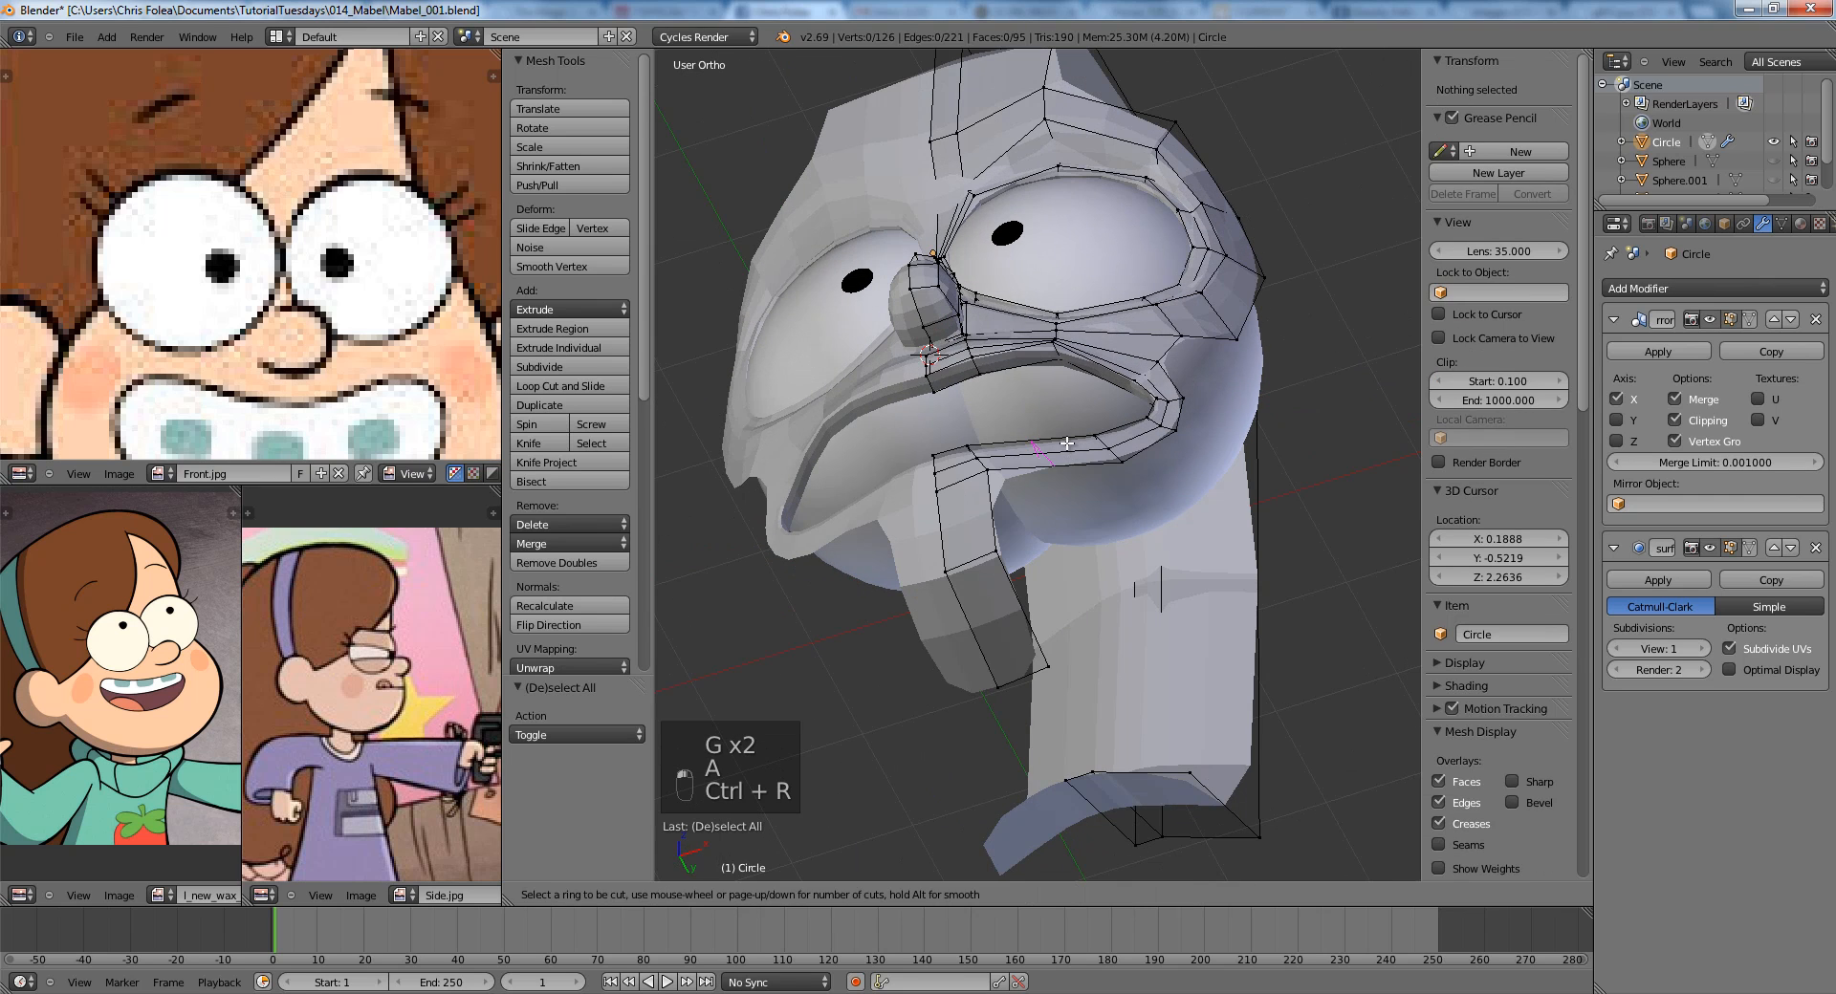
double_click(1042, 453)
key("ctrl+r")
double_click(1016, 341)
middle_click_drag(1016, 341, 1019, 315)
Move the new lower lip edge loop 0.098 forward along Y and adjust the new edge loop above the upper lip.
right_click(1037, 421, "alt")
mouse_move(1037, 421)
middle_mouse_down()
mouse_move(1050, 373)
mouse_move(1043, 437)
middle_mouse_up()
scroll(1050, 378, "up", 1)
key("g")
key("y")
left_click(1055, 392)
right_click(1010, 349, "alt")
key("g")
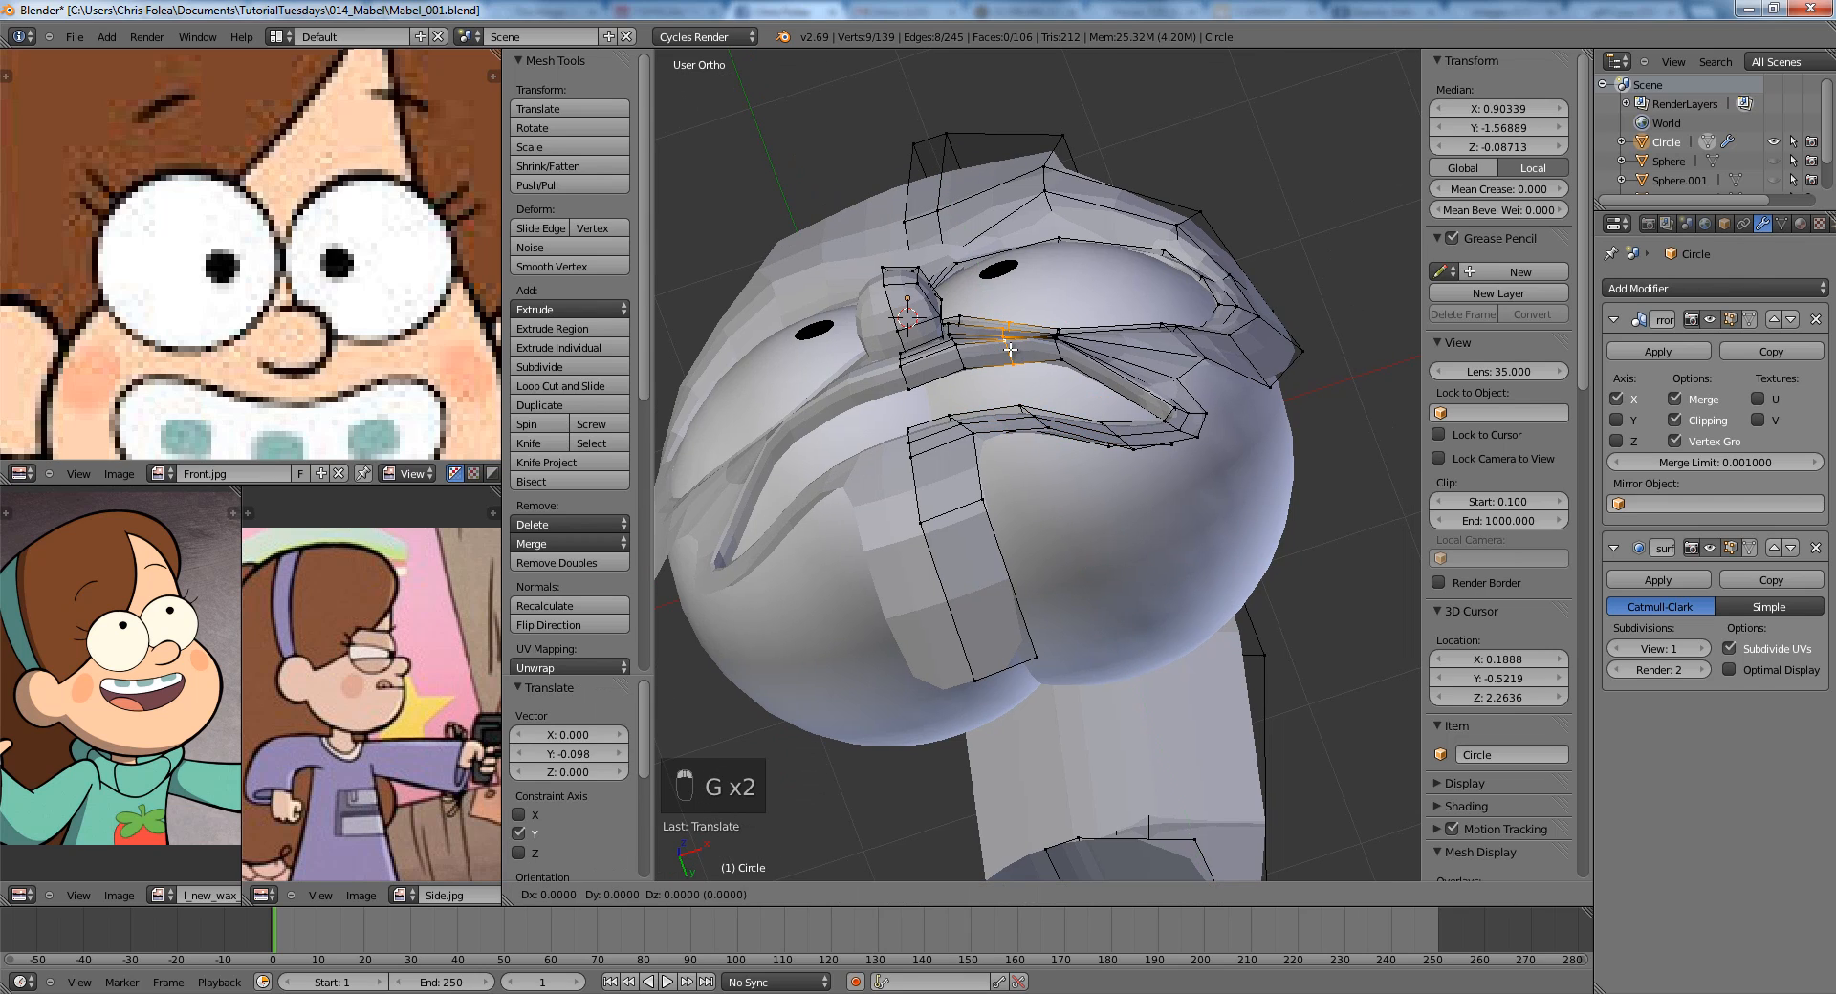
left_click(1011, 347)
key("a")
Adjust the vertex between the upper lip and the eye along Y and leave Edit Mode to check the face.
middle_click_drag(1010, 347, 1067, 424)
scroll(1067, 423, "up", 2)
right_click(1131, 578)
key("g")
key("y")
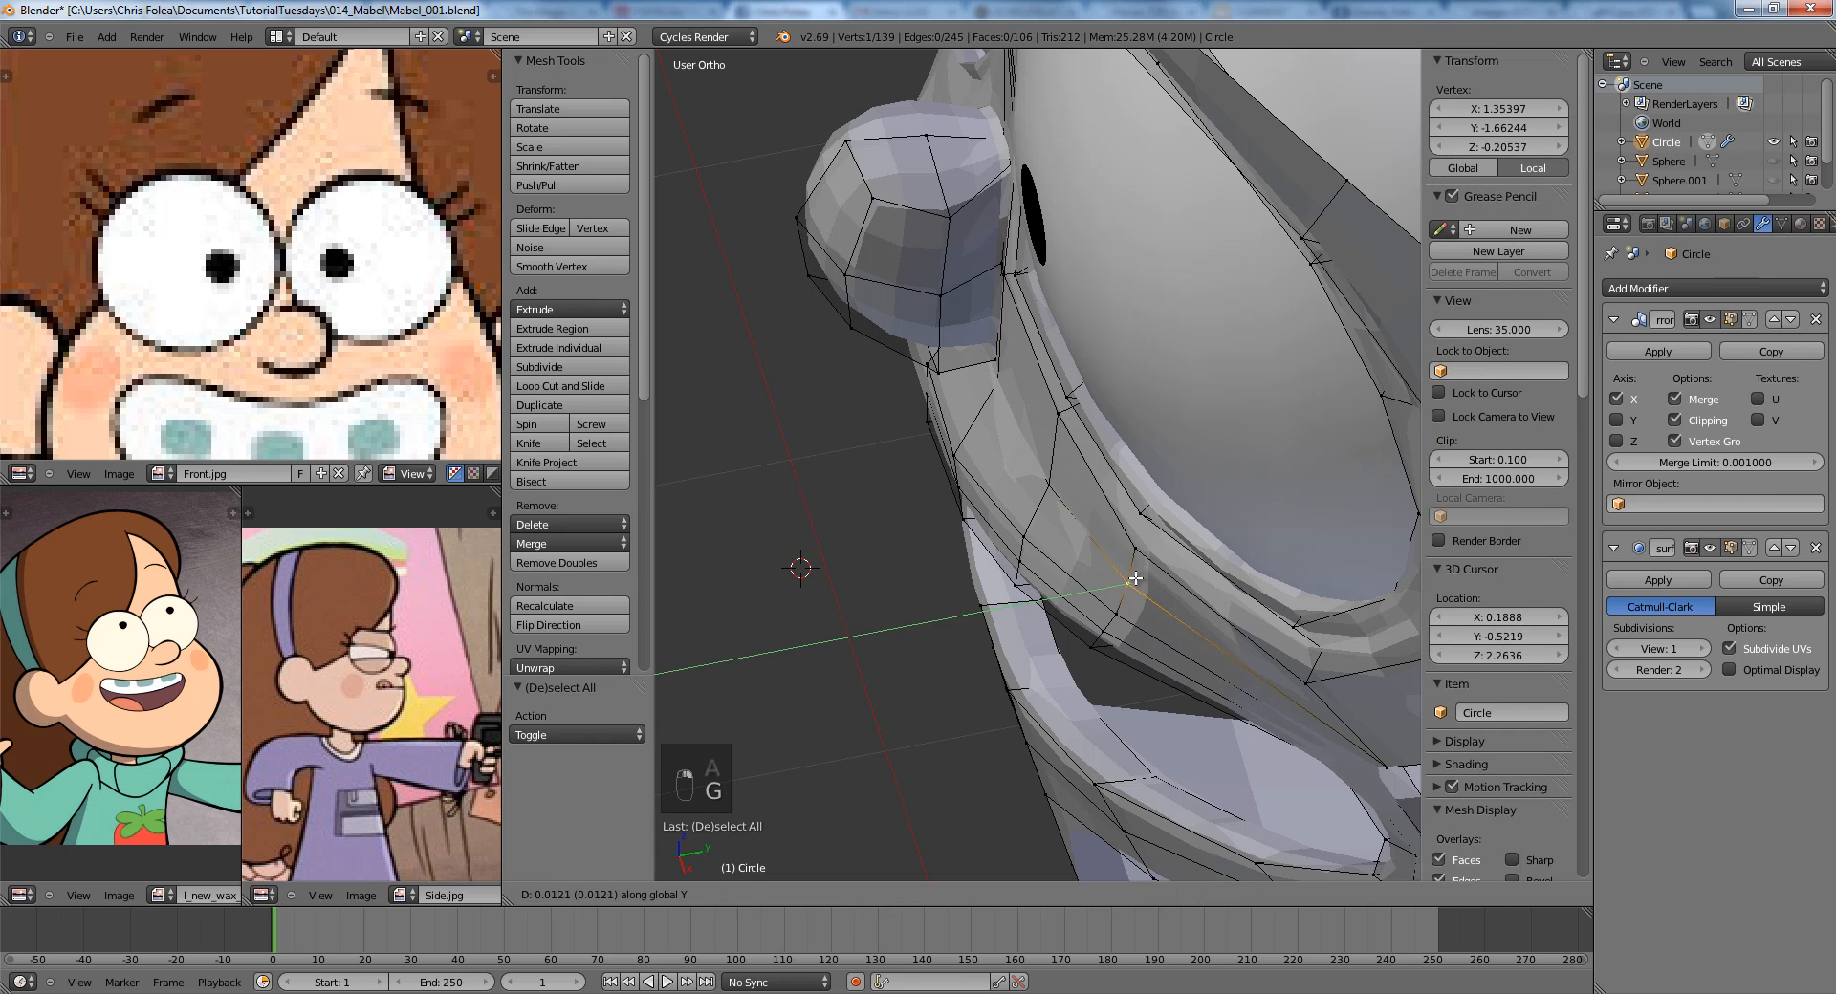
left_click(1128, 579)
key("Tab")
scroll(1164, 533, "down", 5)
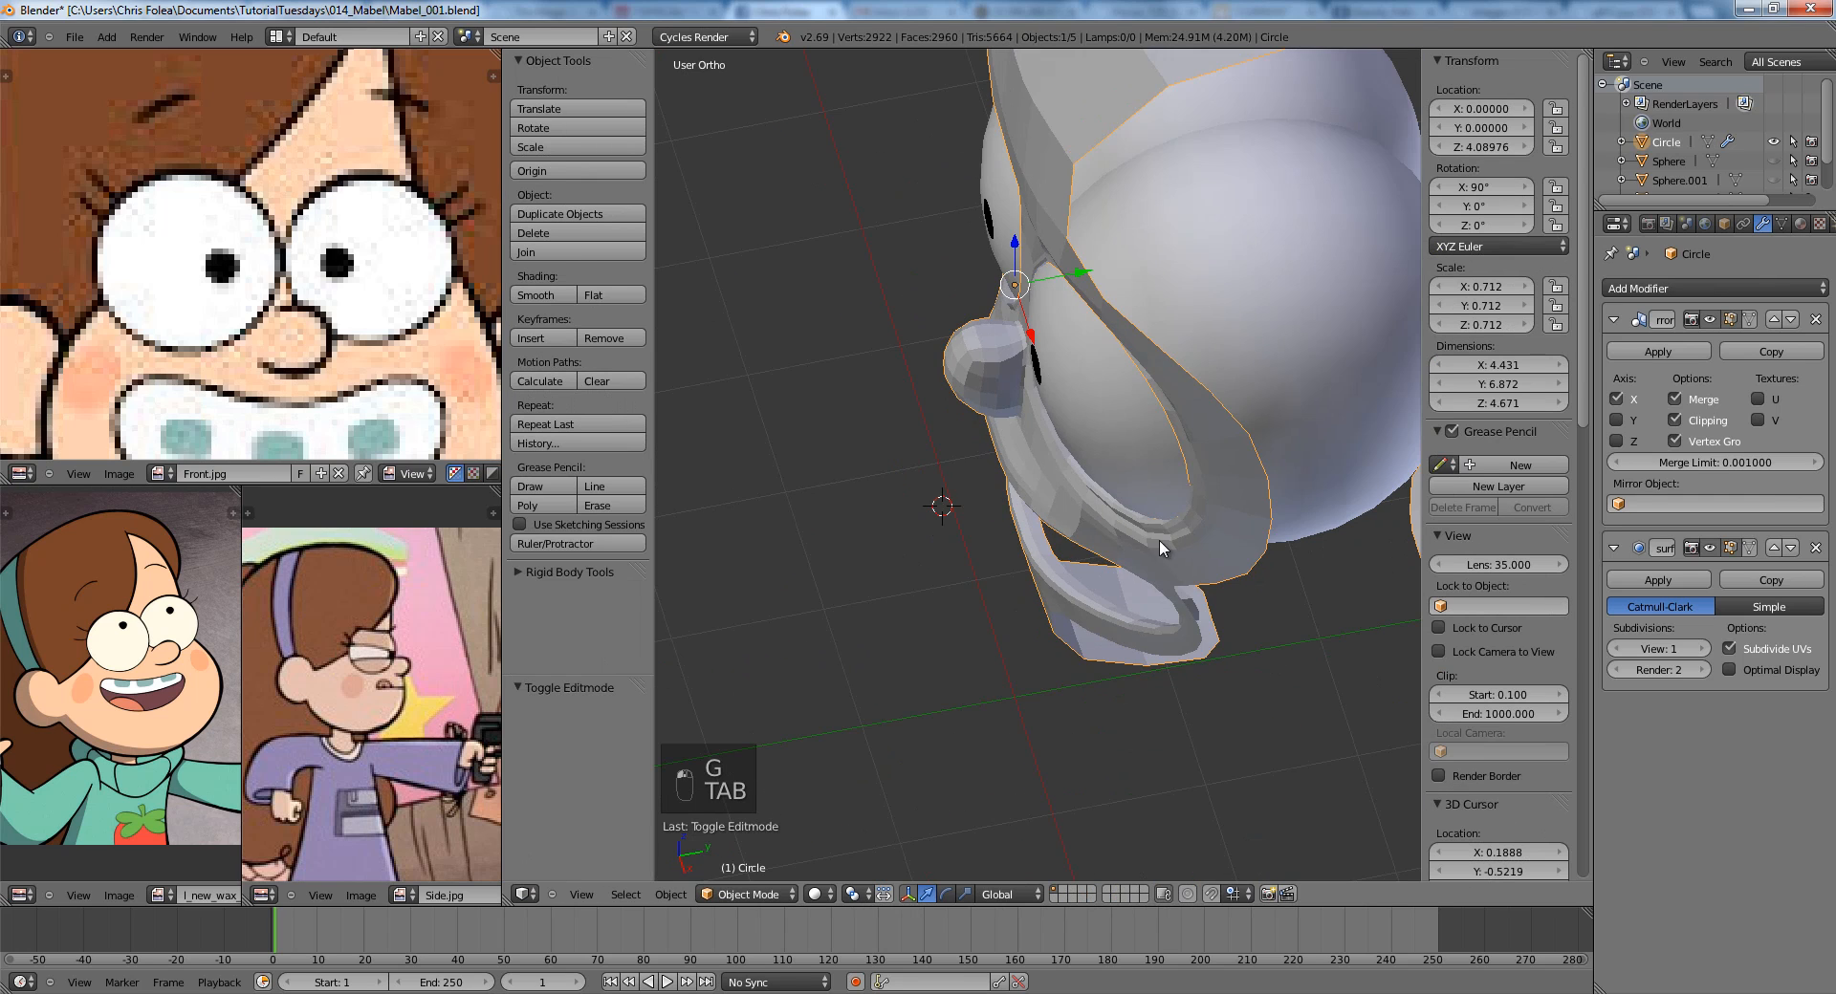
Fill the underside gap between the end of the chin strip and the strip around the back of the head with a face.
middle_click_drag(1159, 542, 1230, 382)
key("KP_1")
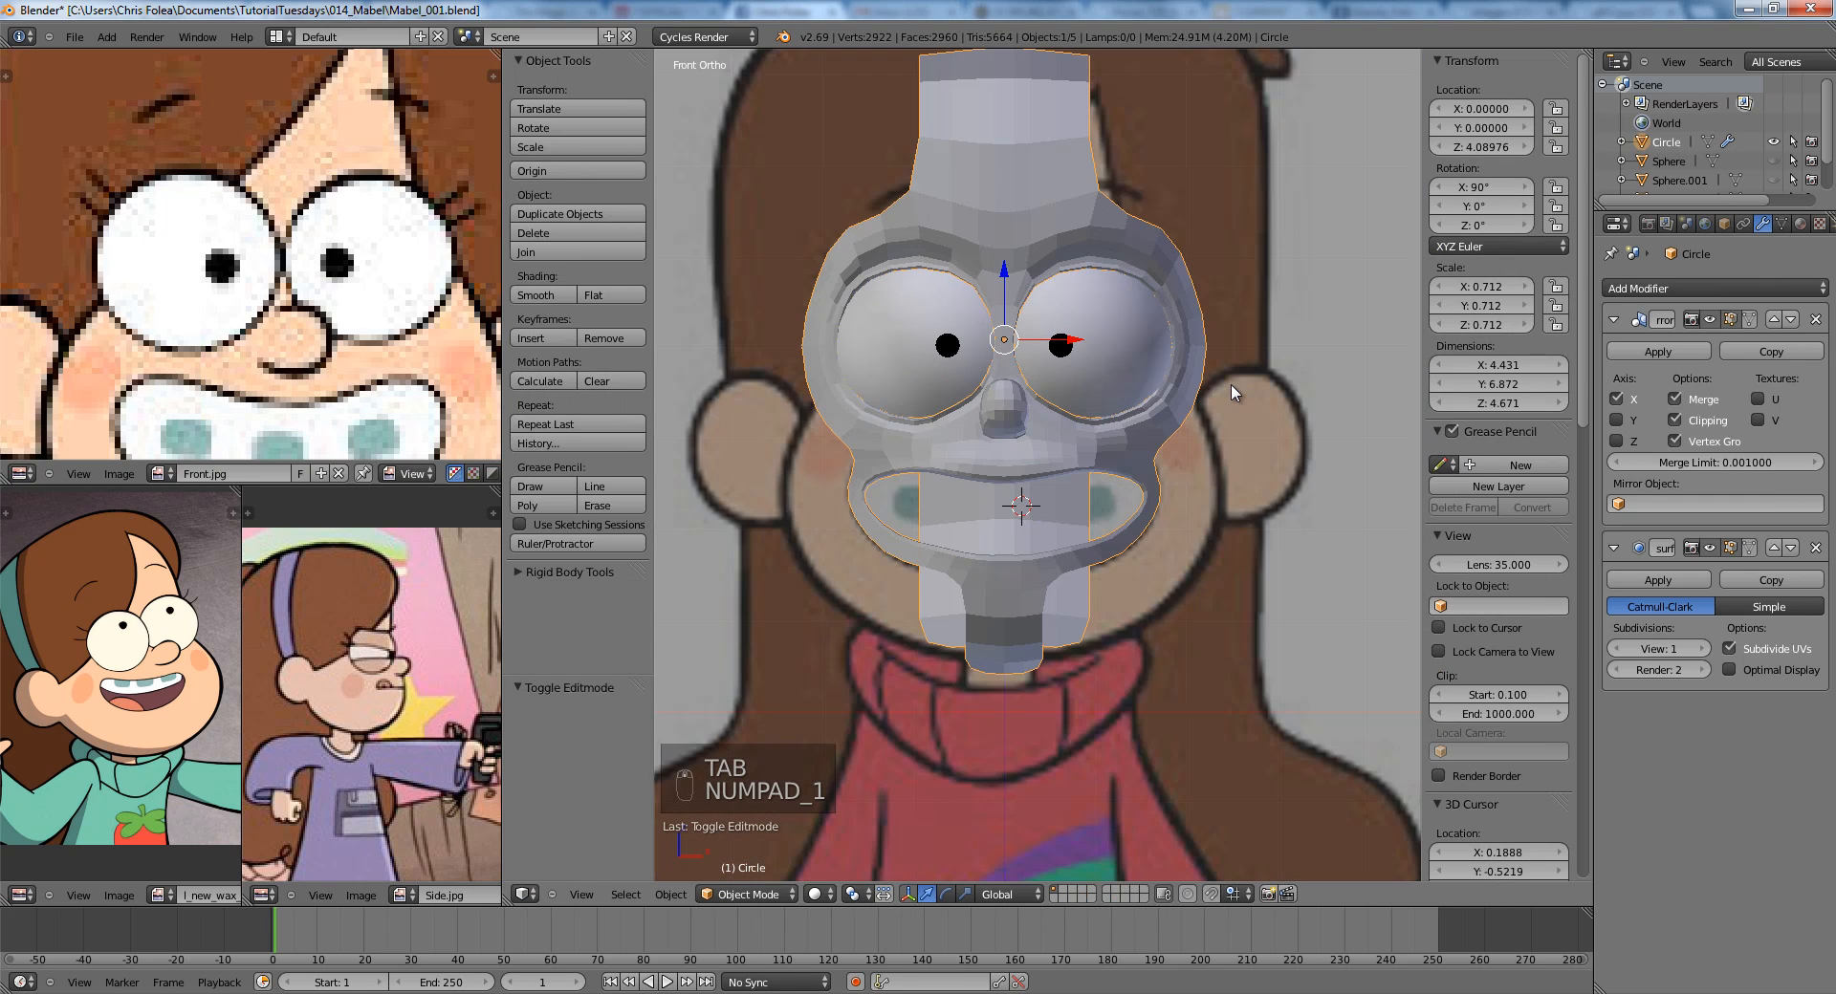
scroll(1185, 394, "up", 2)
scroll(1184, 394, "down", 4)
middle_click_drag(1109, 461, 1112, 378, "shift")
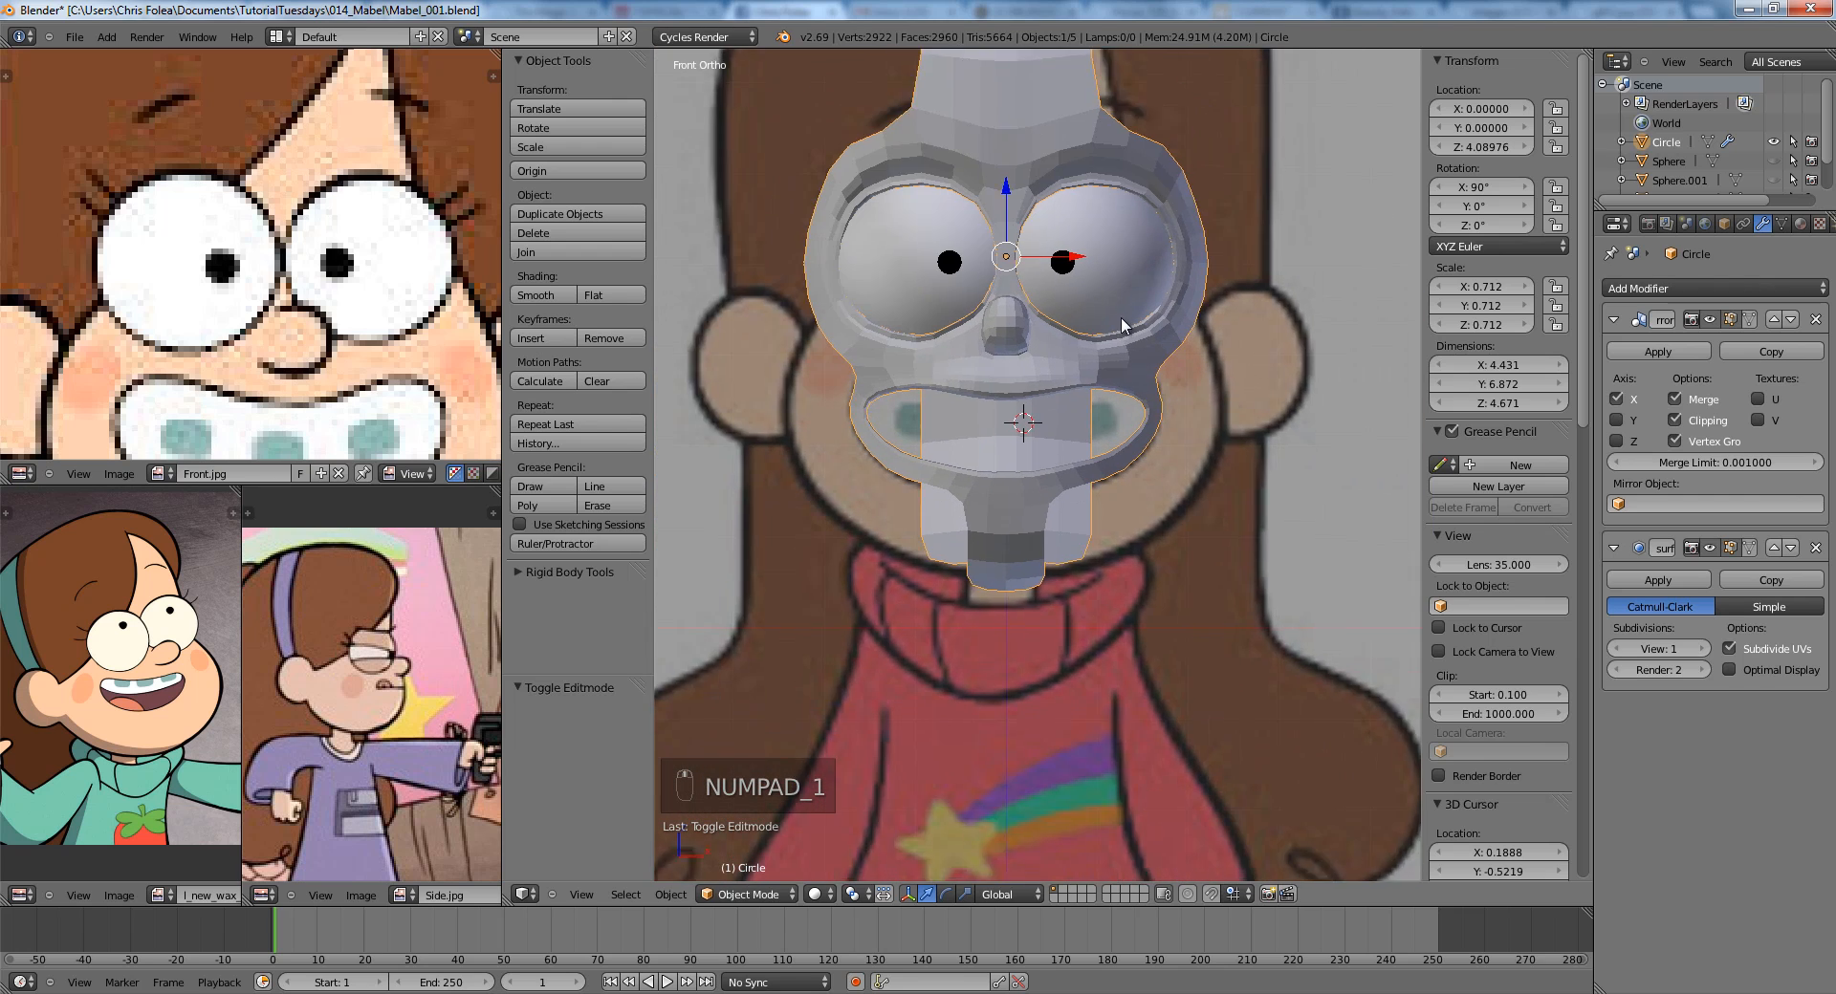
key("Tab")
scroll(1102, 352, "up", 2)
key("a")
key("a")
scroll(1079, 406, "up", 1)
middle_click_drag(1062, 540, 1099, 328, "shift")
scroll(1104, 366, "up", 2)
scroll(1058, 438, "down", 4)
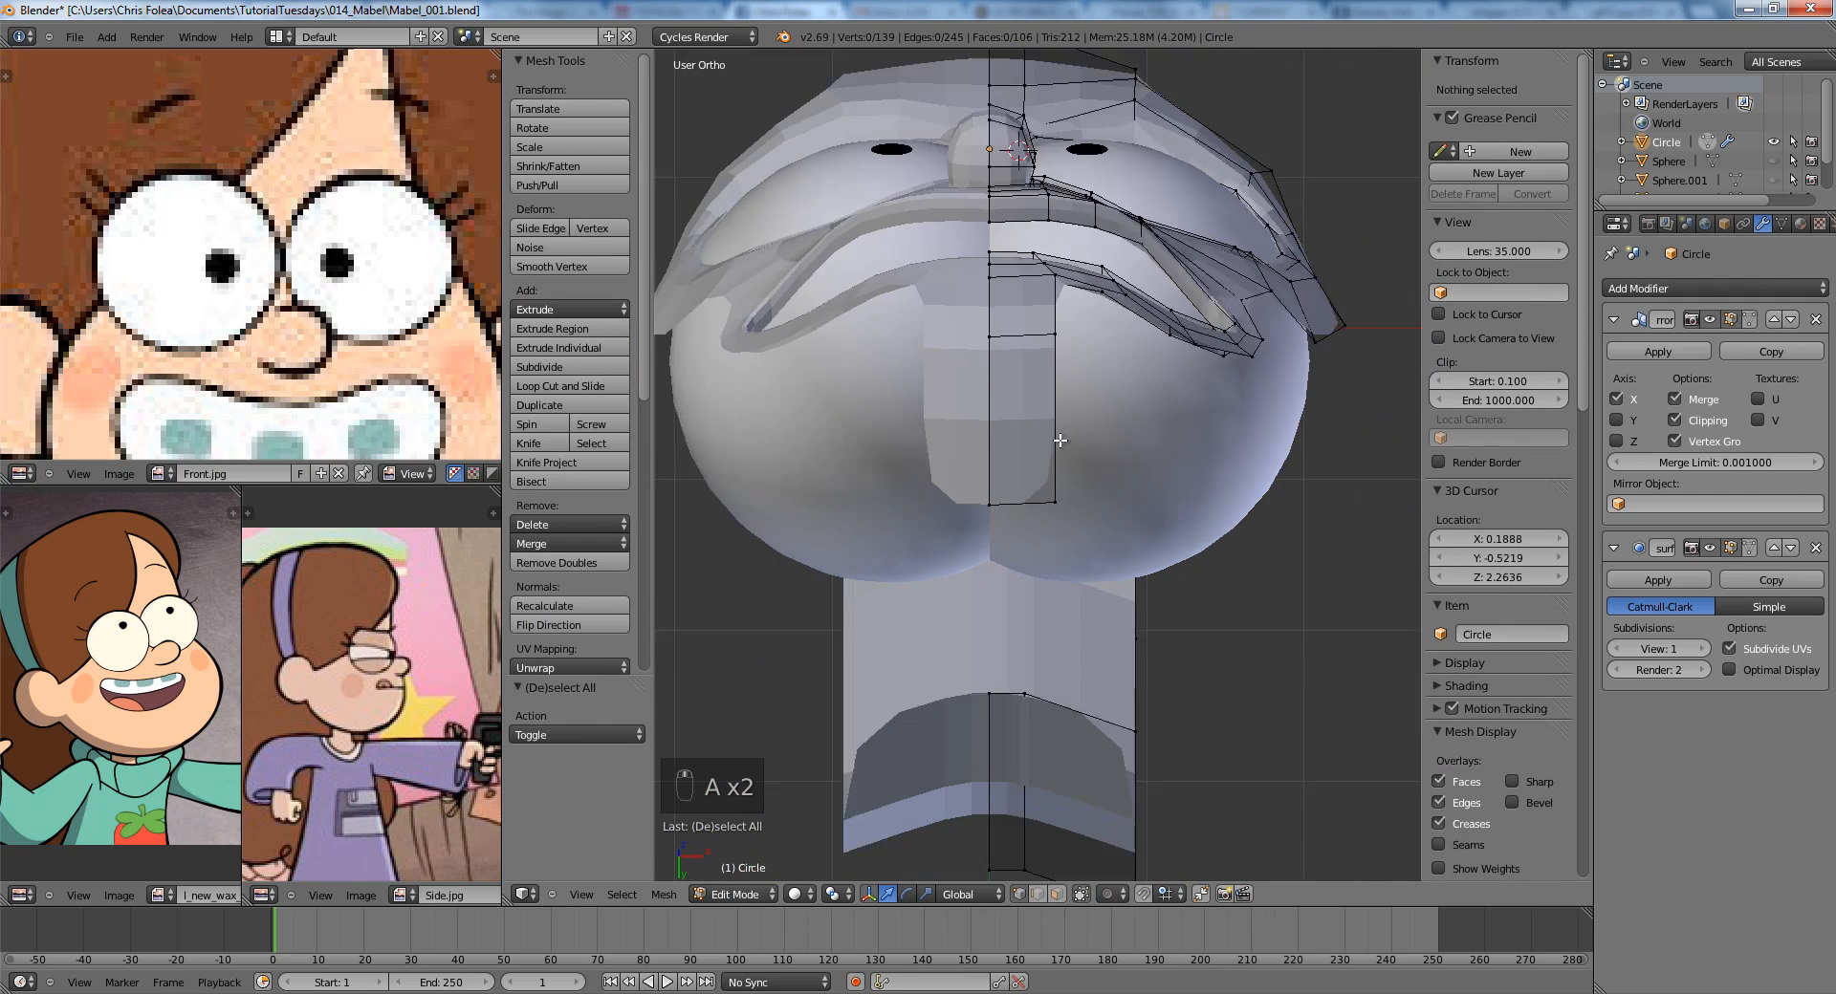
right_click(1050, 491)
right_click(1029, 623, "shift")
right_click(1005, 623, "shift")
right_click(1007, 483, "shift")
key("f")
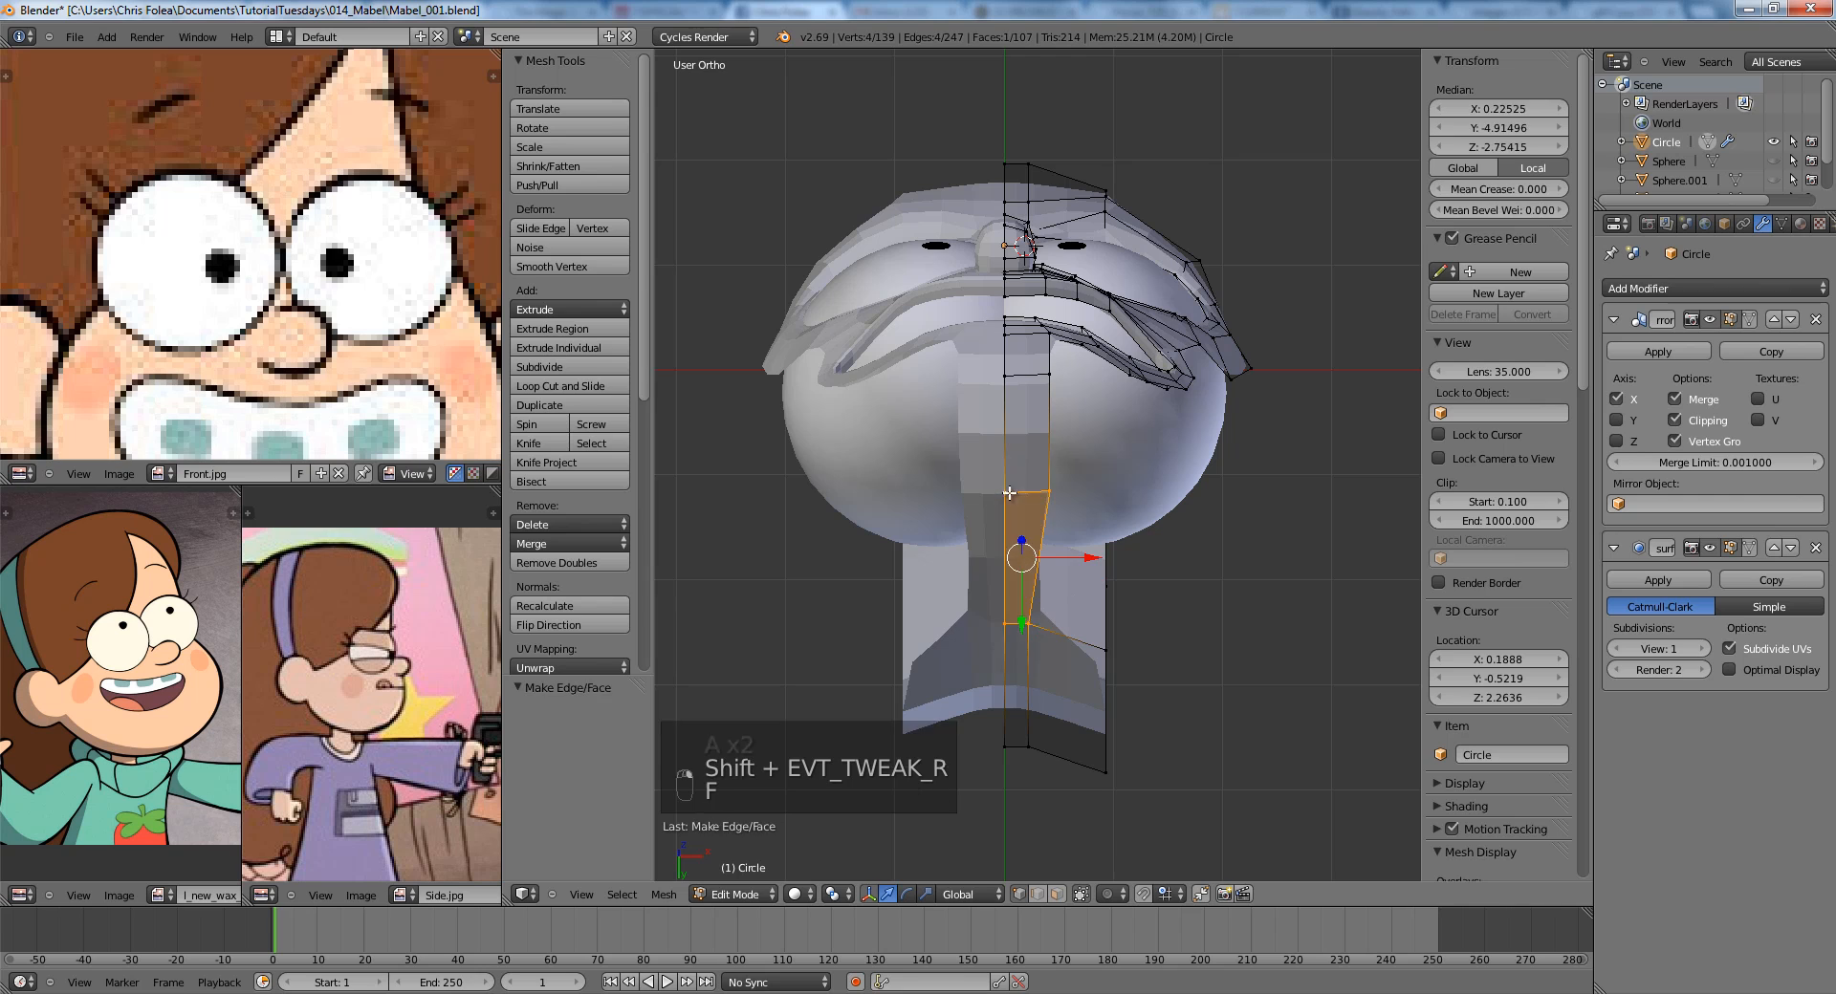
Edge-slide the outer side edge of the new underside face outward with a factor of 0.280.
key("a")
right_click(1055, 495)
middle_click_drag(1046, 669, 1023, 492)
right_click(1033, 579, "shift")
key("g")
key("g")
left_click(1053, 579)
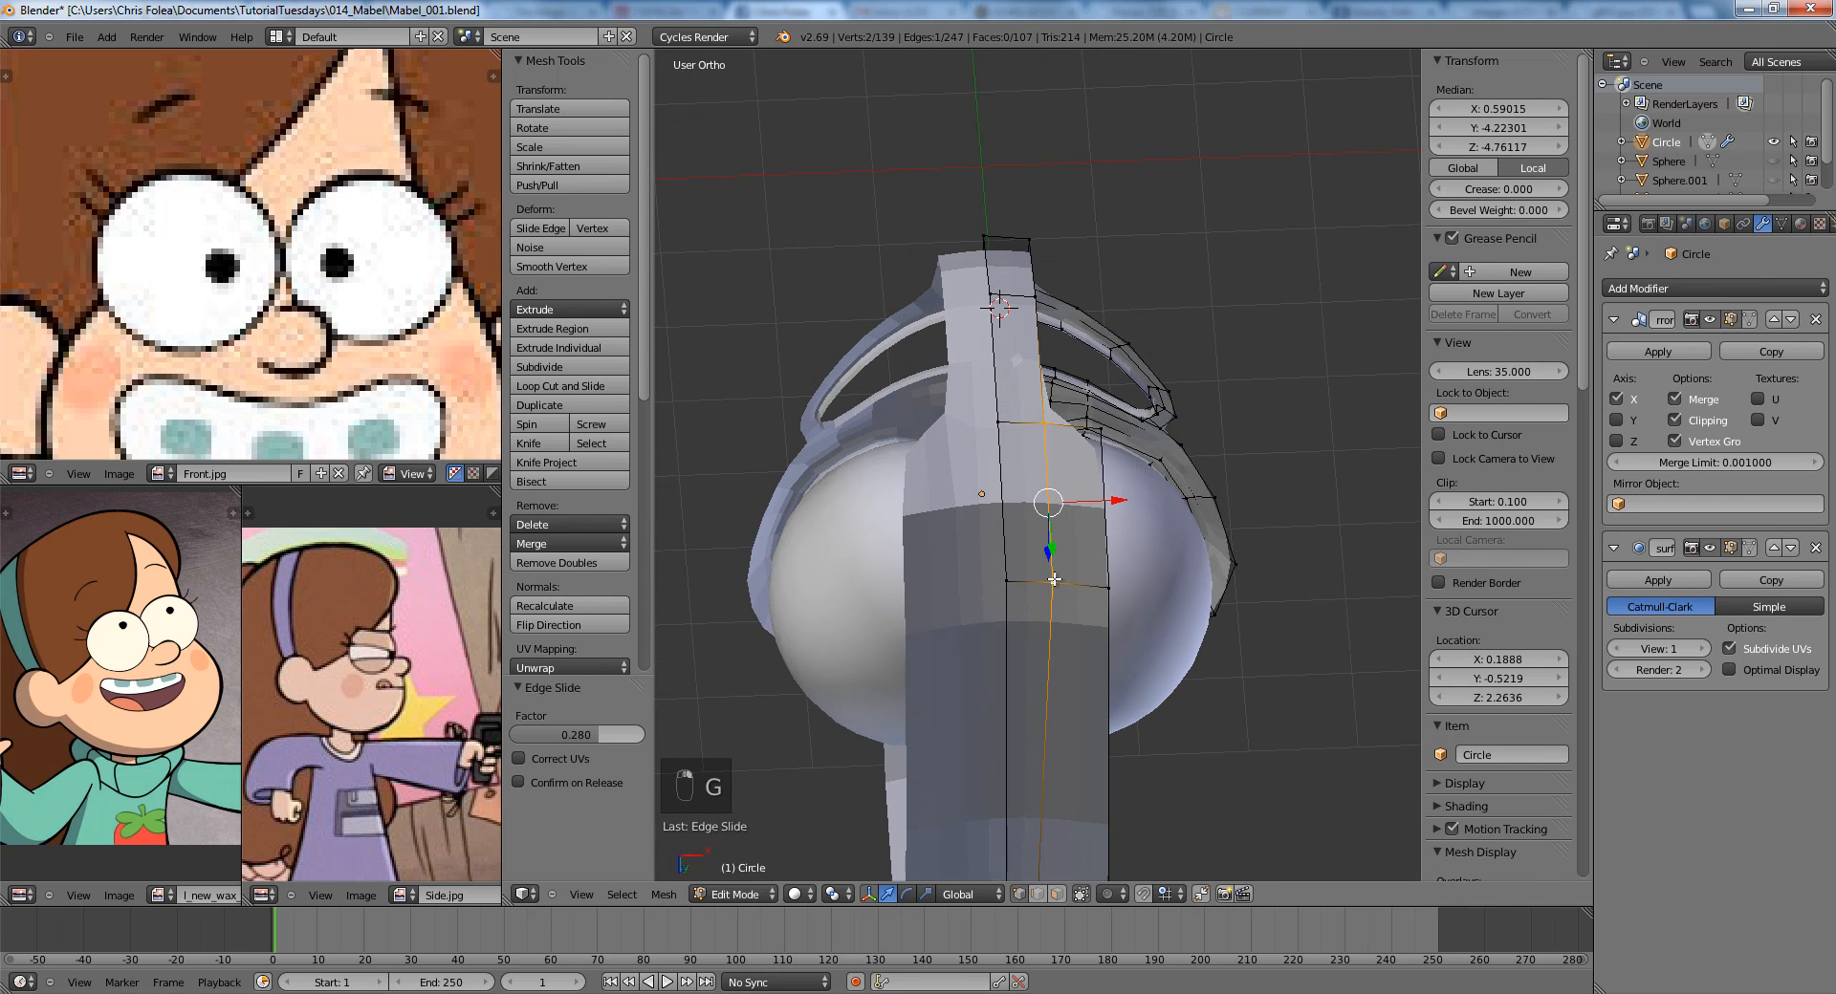
In side view, reposition the vertices at the lower rear corner of the head strip to smooth its profile.
key("a")
key("KP_3")
key("z")
key("z")
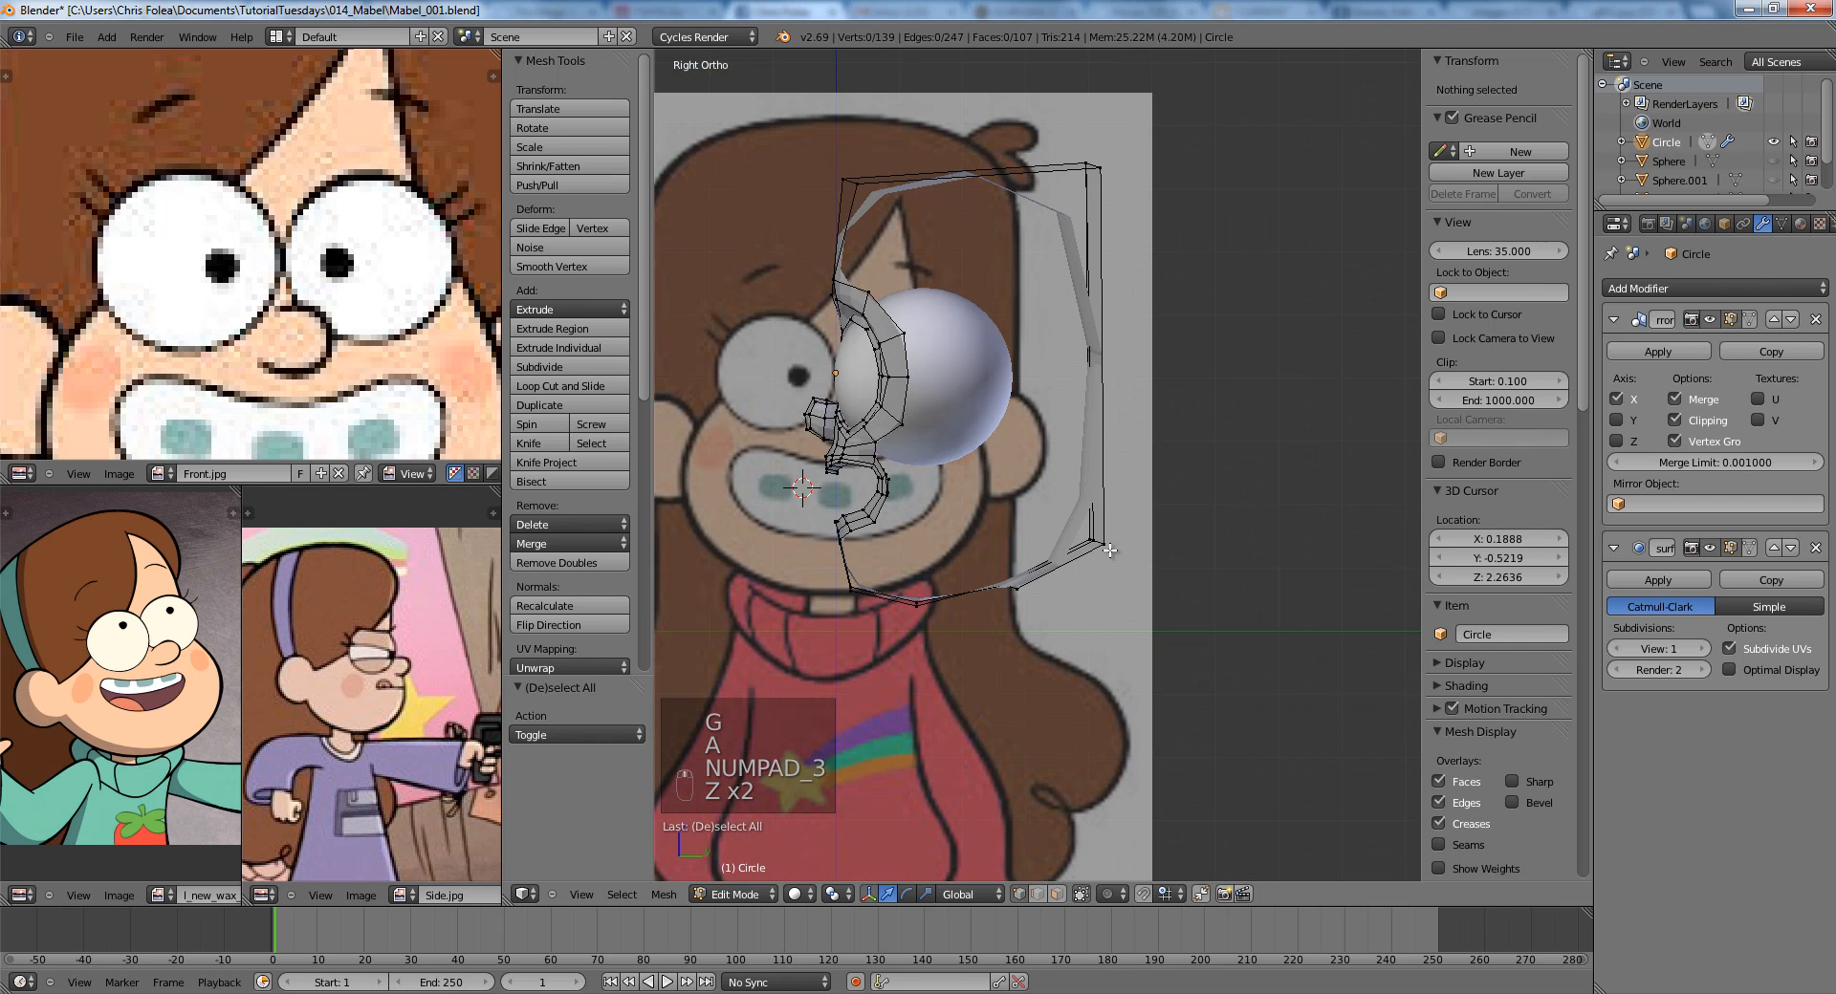
right_click(1101, 545)
scroll(1110, 550, "up", 3)
key("g")
left_click(1069, 531)
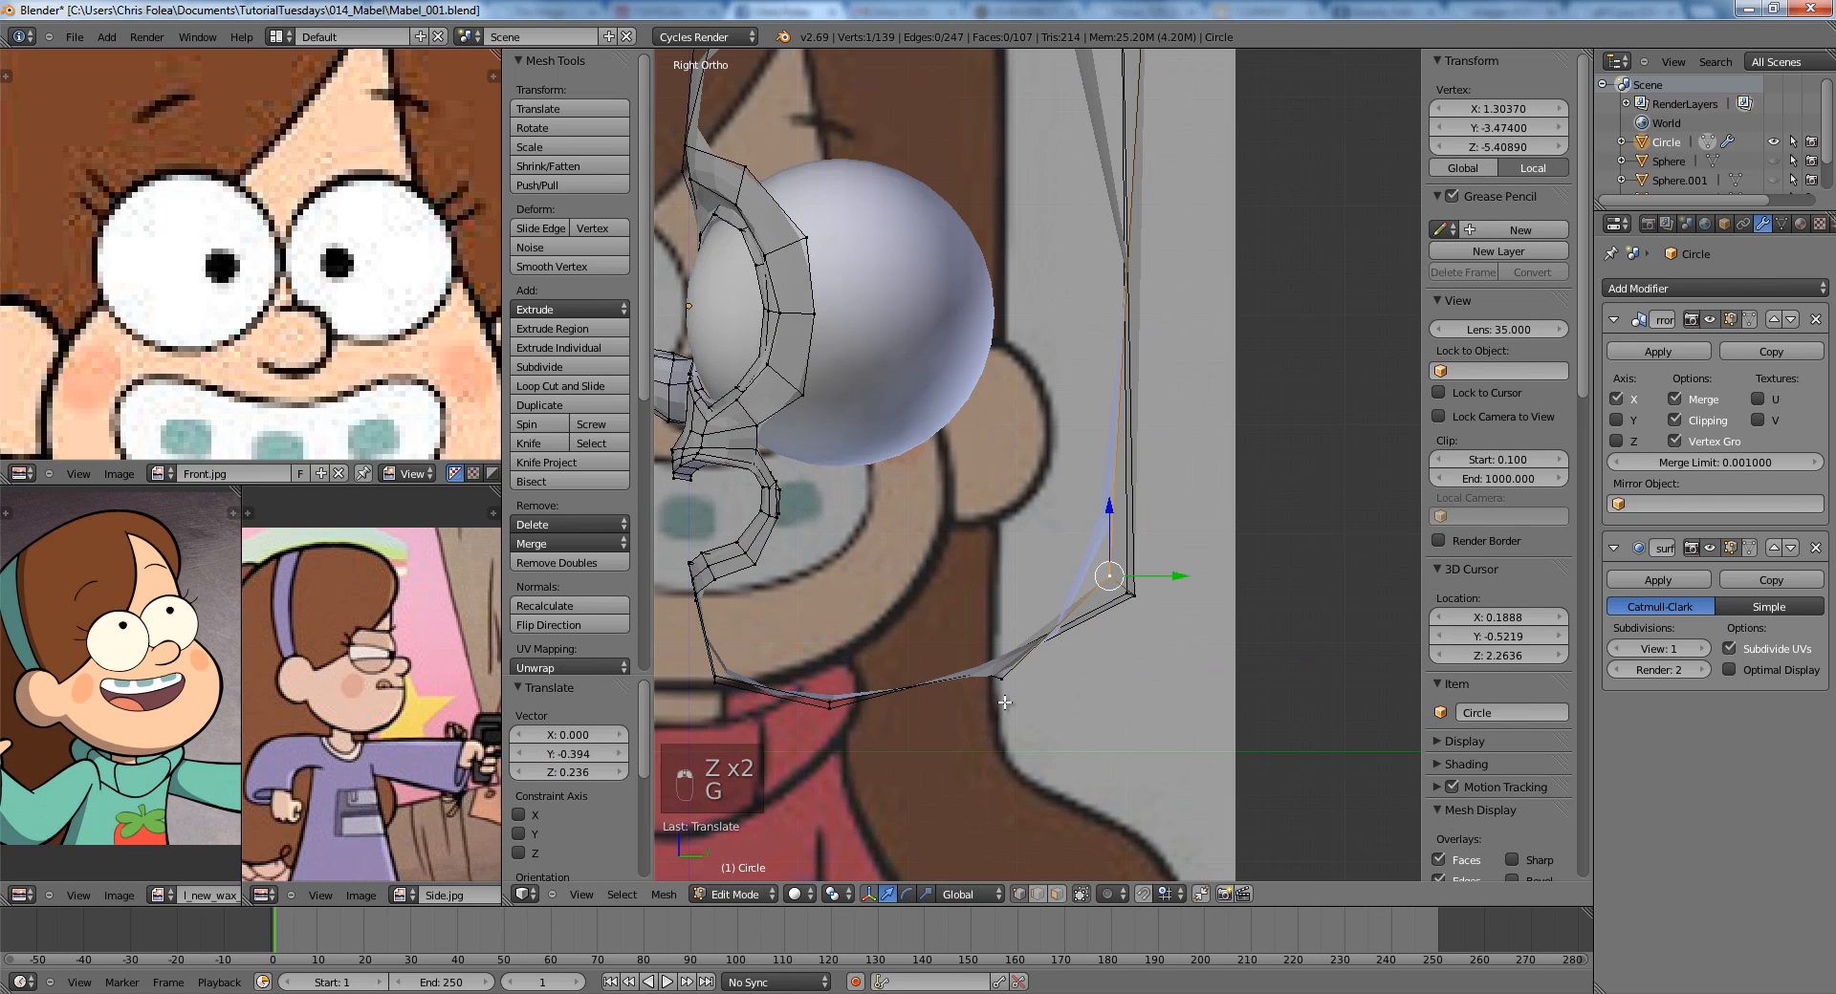
key("g")
left_click(1115, 613)
Move the outer vertex at the upper rear corner of the head strip forward and down, and check the shape in Object Mode.
middle_click_drag(1115, 613, 1048, 989, "shift")
key("z")
key("z")
right_click(1082, 371)
key("g")
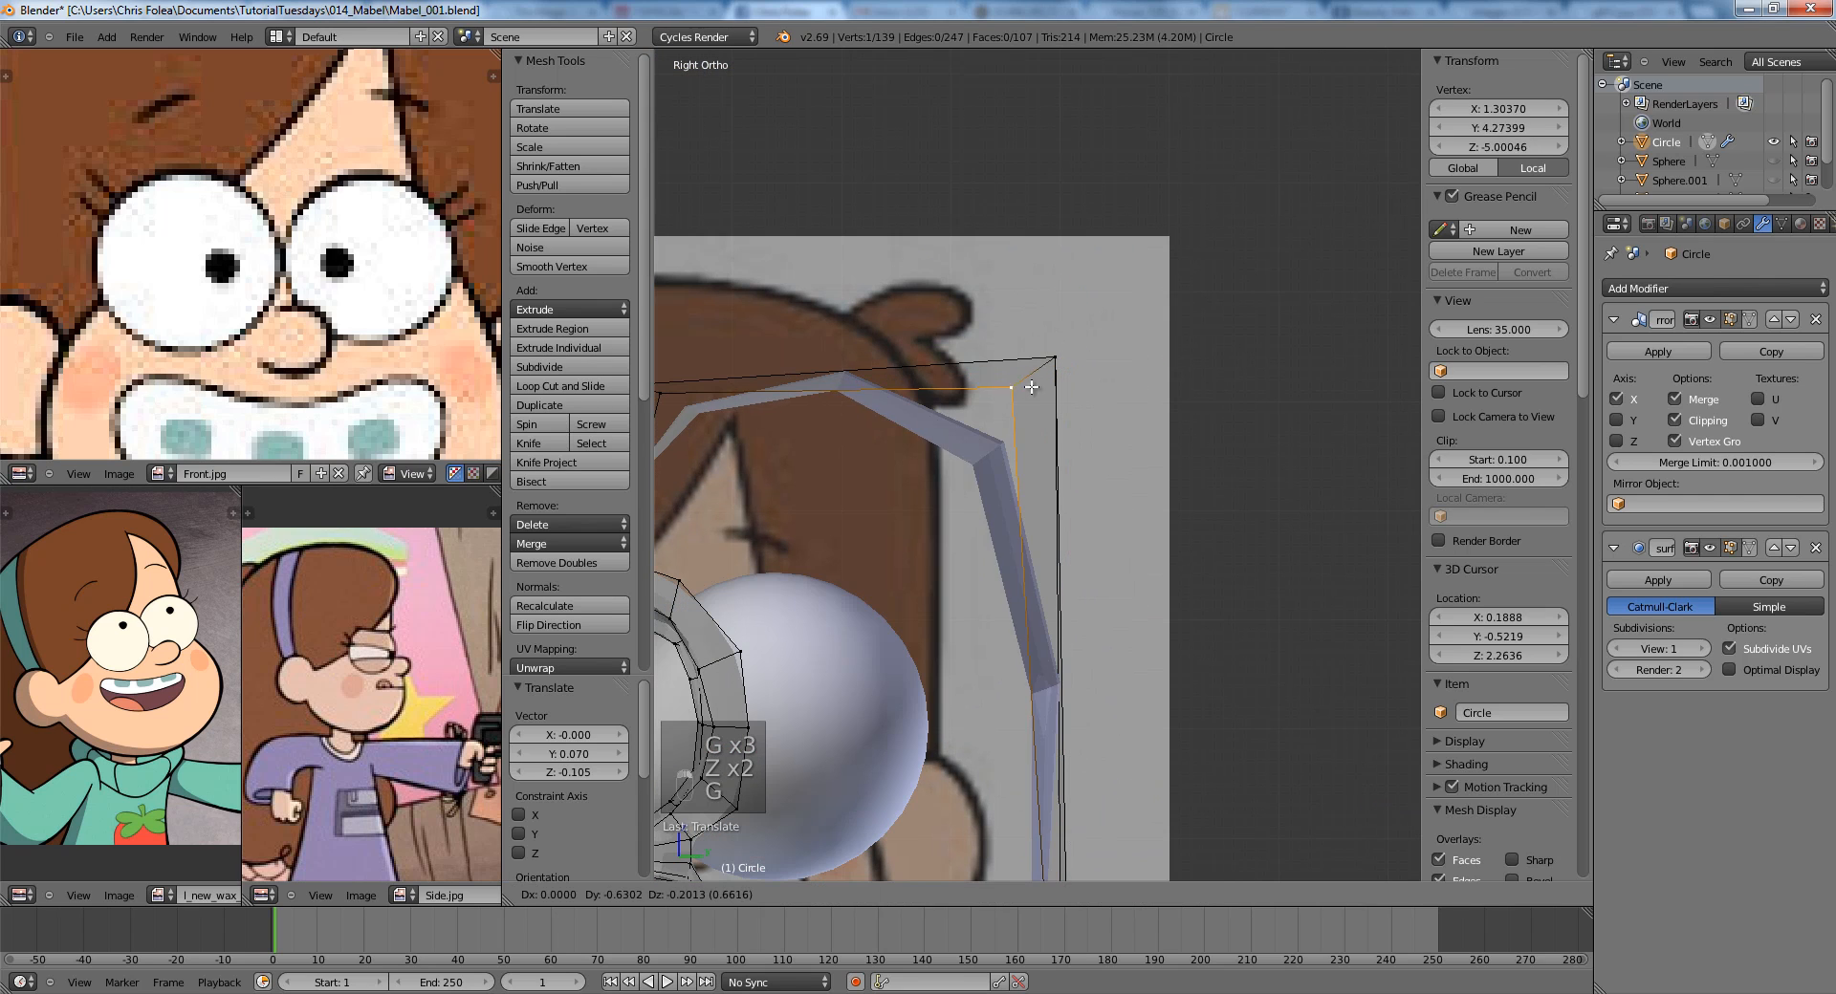
left_click(1032, 376)
scroll(1032, 376, "down", 3)
middle_click_drag(1031, 478, 955, 506)
key("Tab")
key("KP_3")
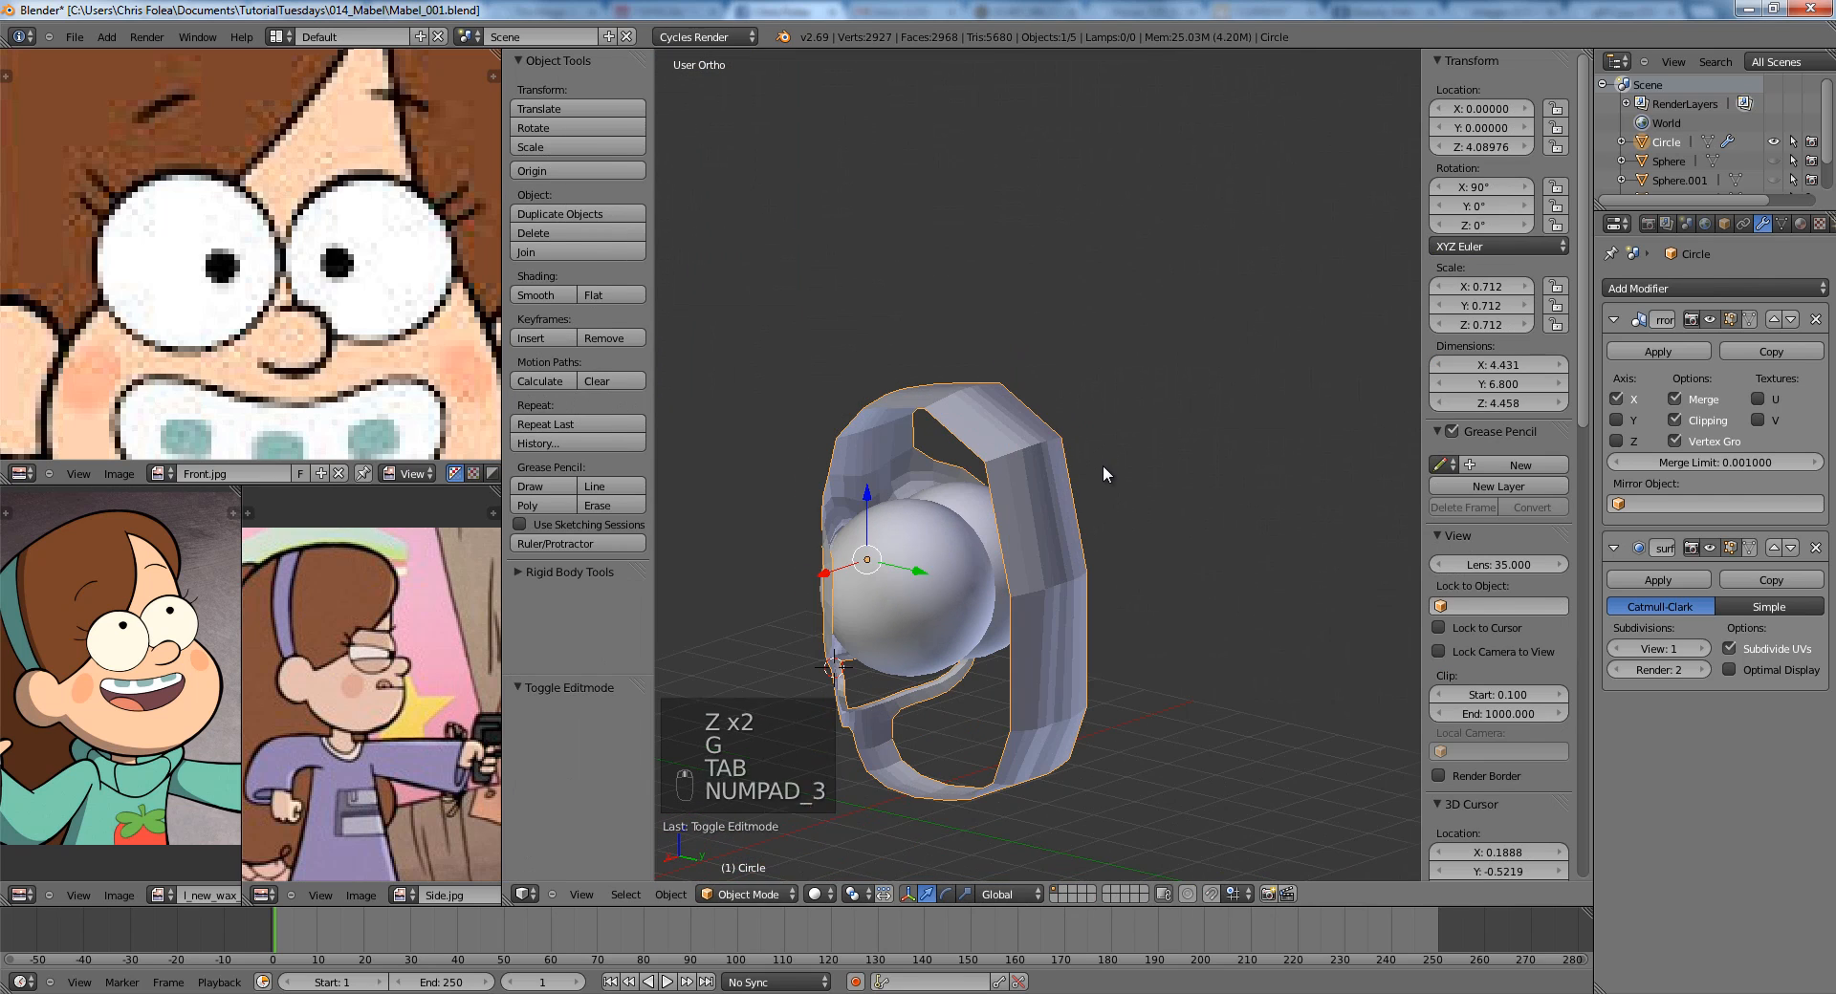
Add one loop cut across the back section of the head strip and move it rearward to round the skull.
key("Tab")
key("ctrl+r")
left_click(1042, 562)
left_click(1043, 563)
key("g")
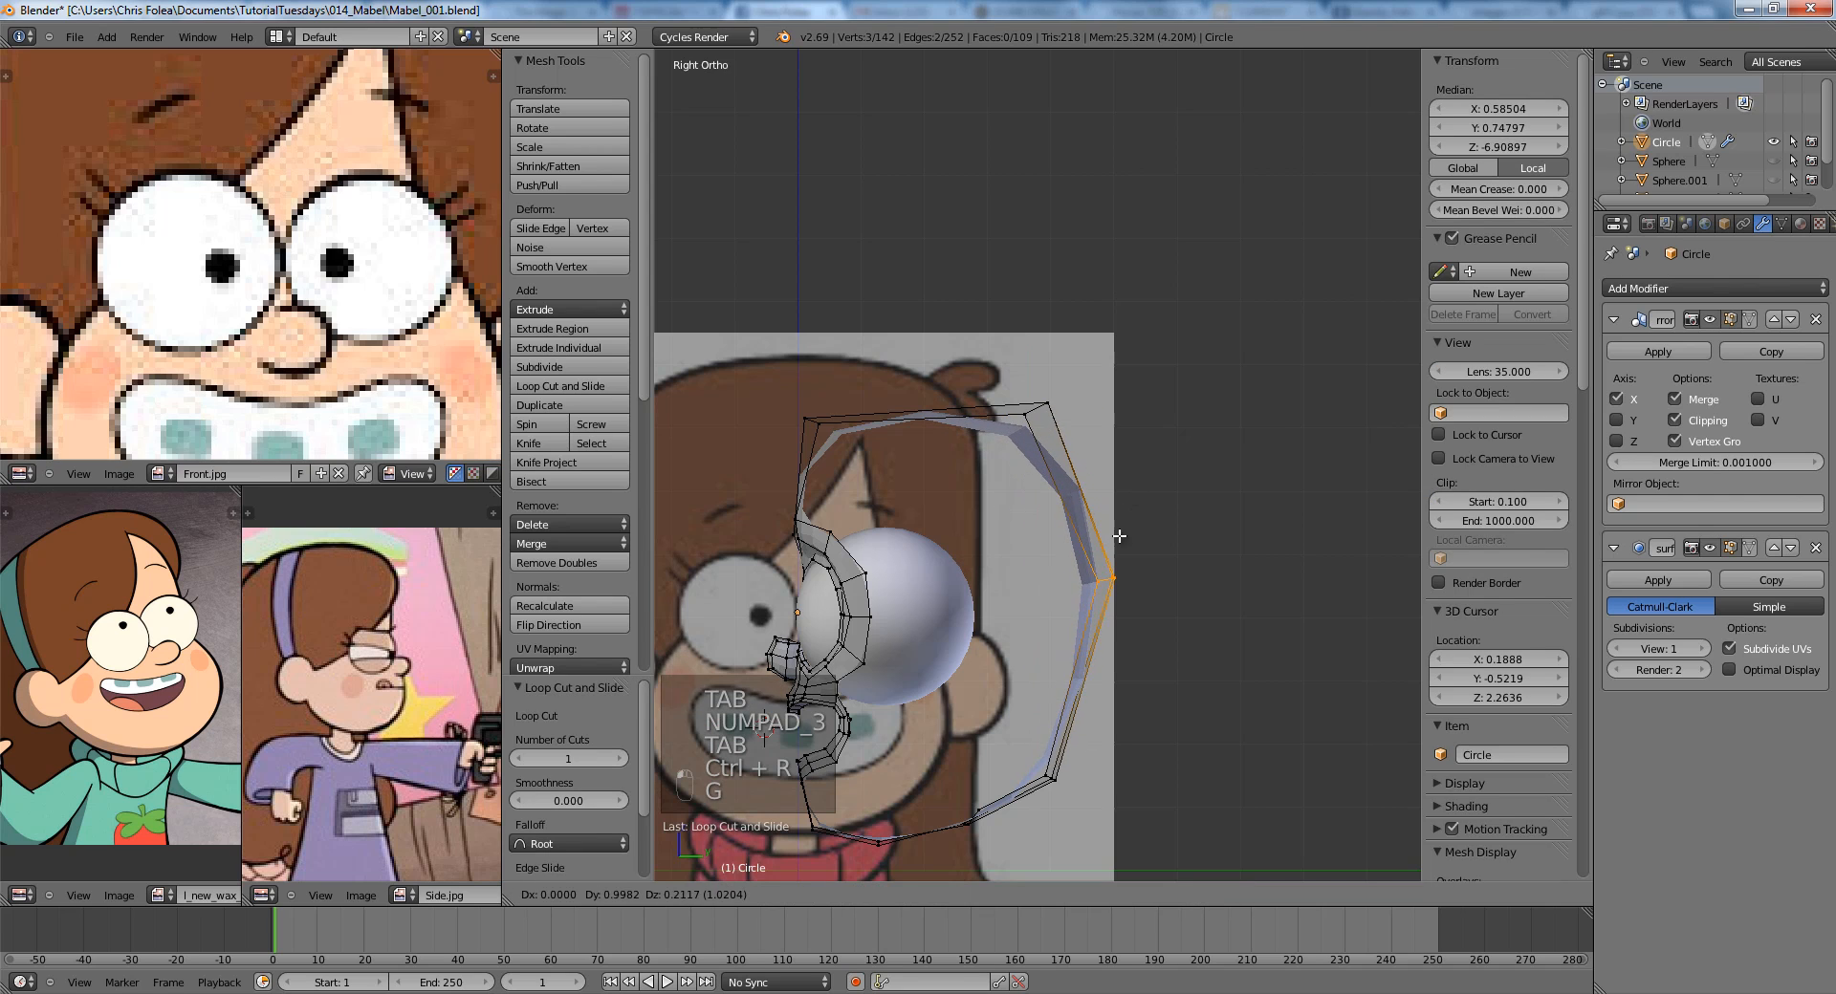
left_click(1079, 539)
key("a")
Select the upper back vertices of the head strip in wireframe and reposition them along the skull curve.
key("b")
key("z")
mouse_move(1096, 470)
left_mouse_down()
mouse_move(990, 368)
mouse_move(1110, 462)
left_mouse_up()
key("b")
key("g")
left_click(1089, 463)
key("a")
Move the three vertices at the lower rear corner of the head strip backward and up.
middle_click_drag(1131, 565, 1102, 399, "shift")
key("ctrl+r")
right_click(1023, 507)
key("b")
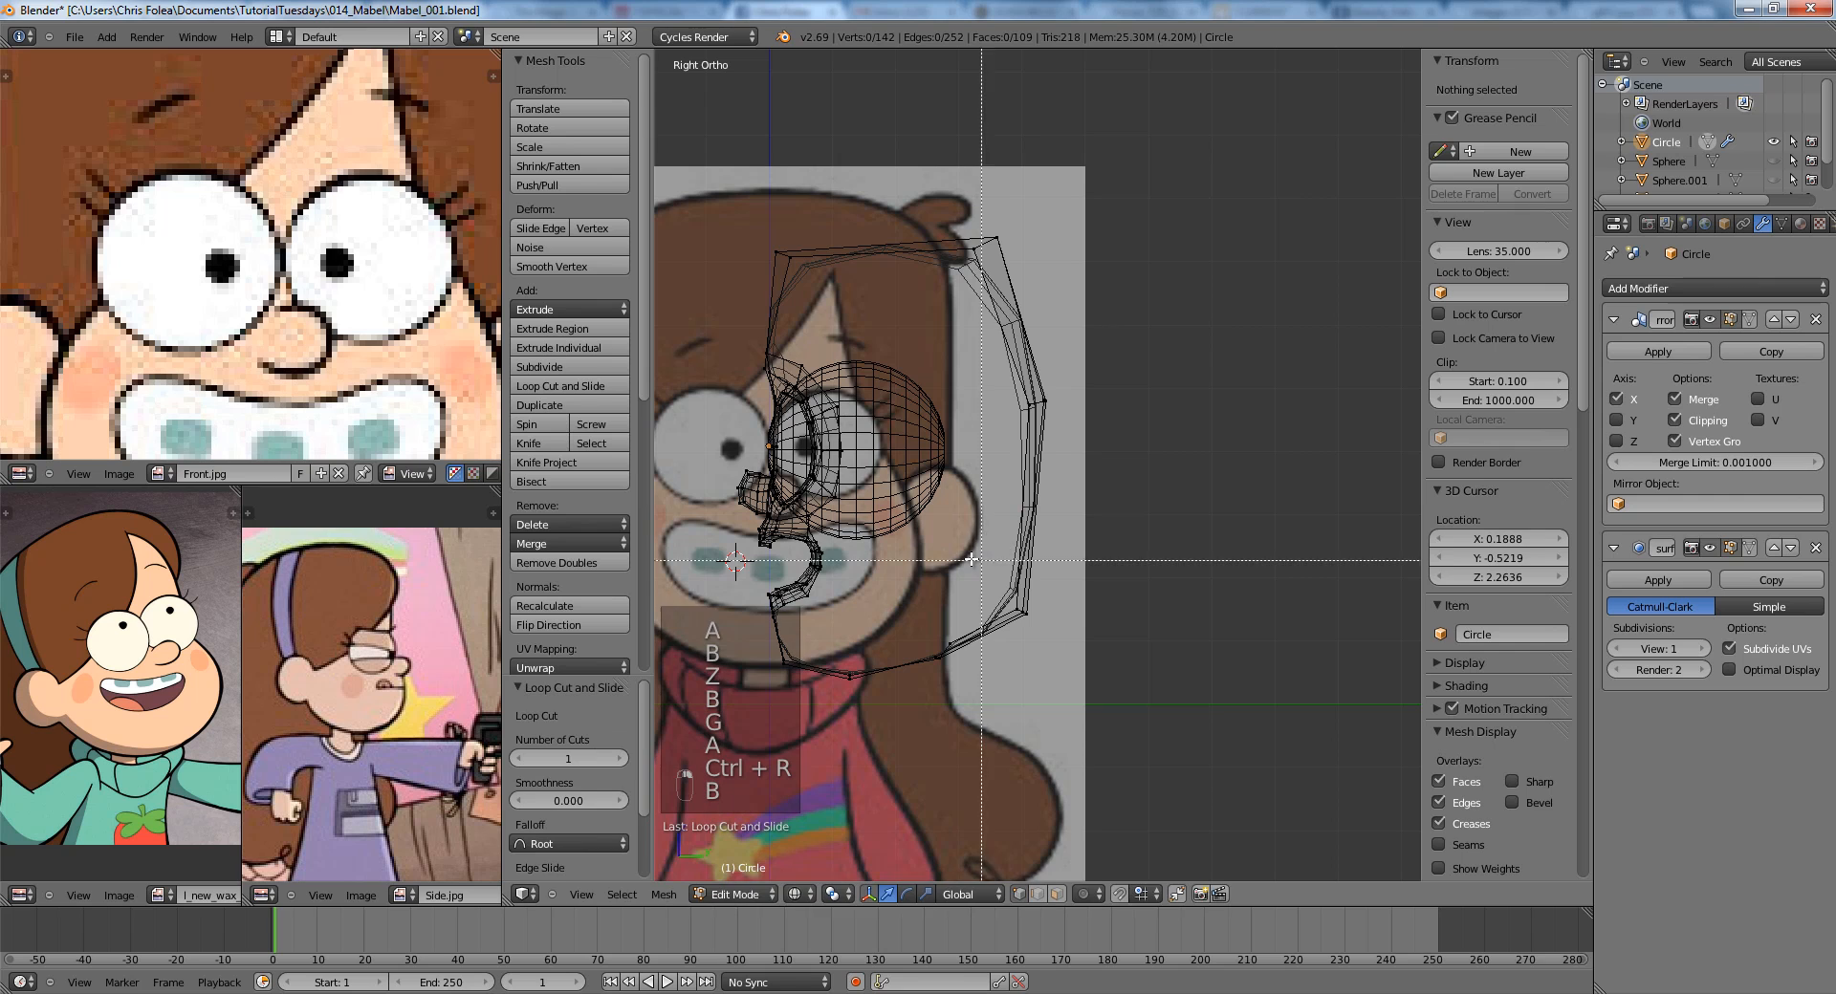
left_click_drag(982, 557, 1129, 688)
key("g")
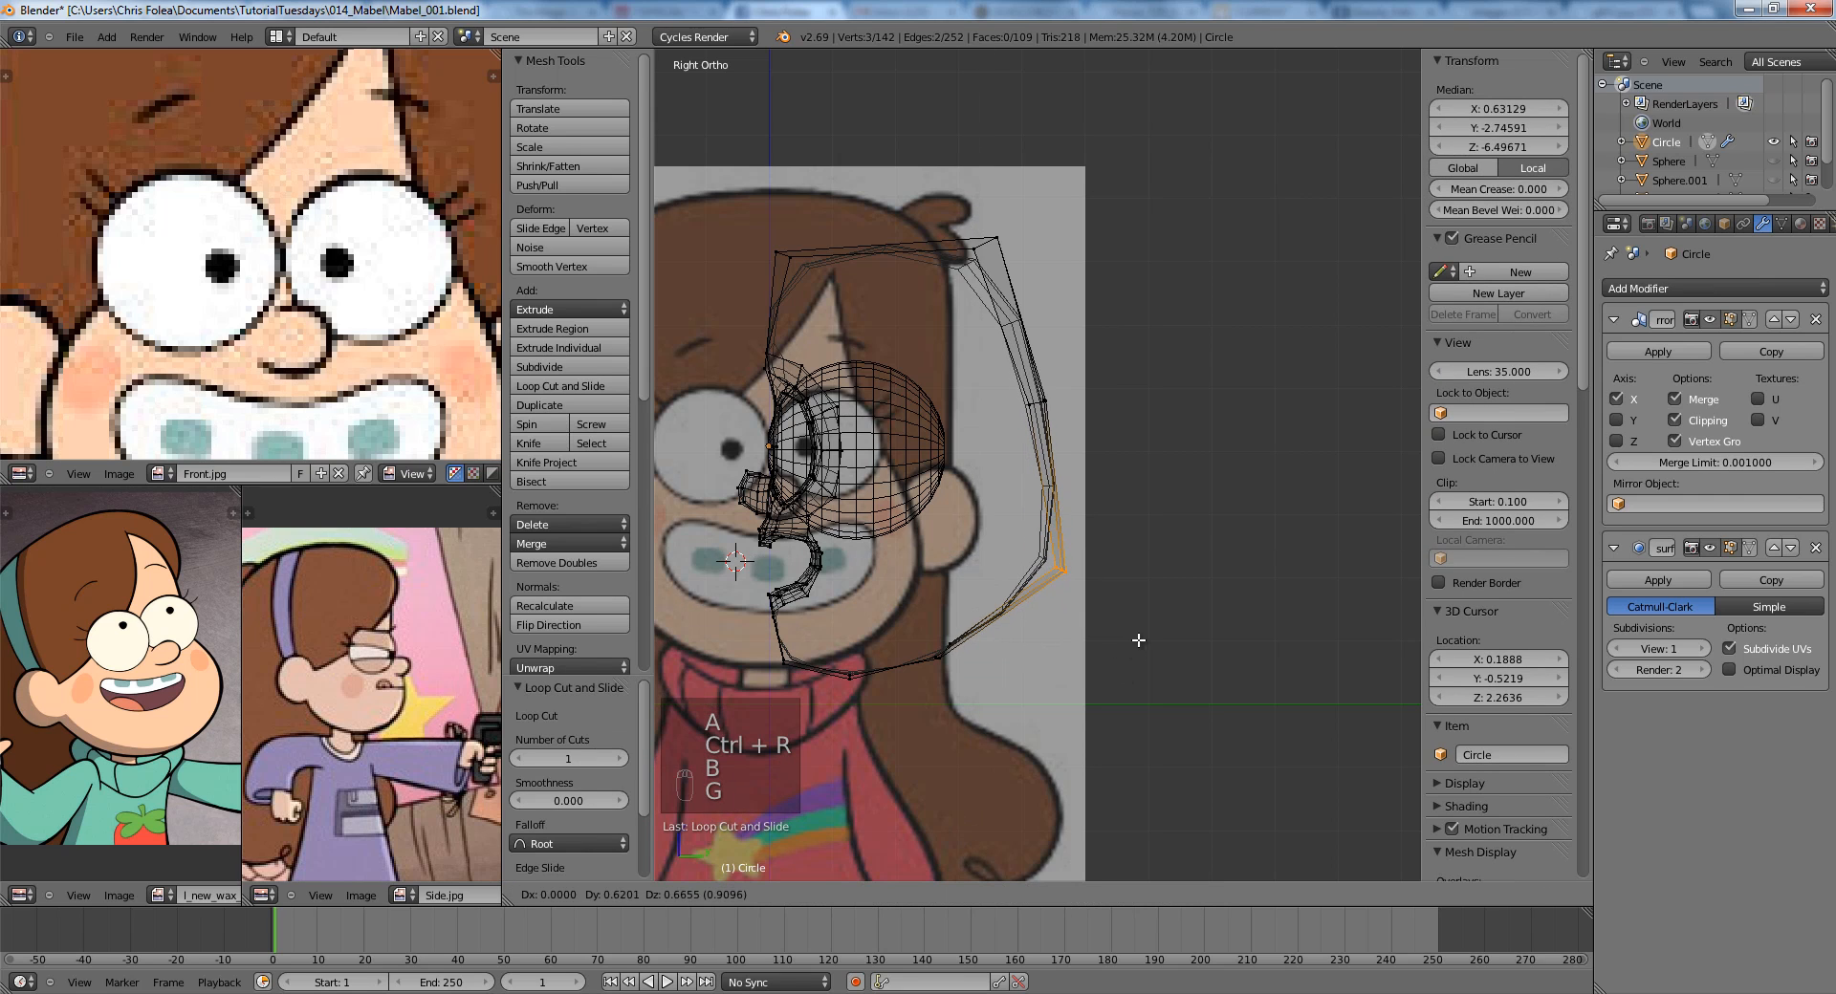
left_click(1135, 651)
key("a")
Examine the side profile of the mouth and chin against the reference image in wireframe.
scroll(855, 535, "up", 4)
middle_click_drag(856, 504, 1146, 533, "shift")
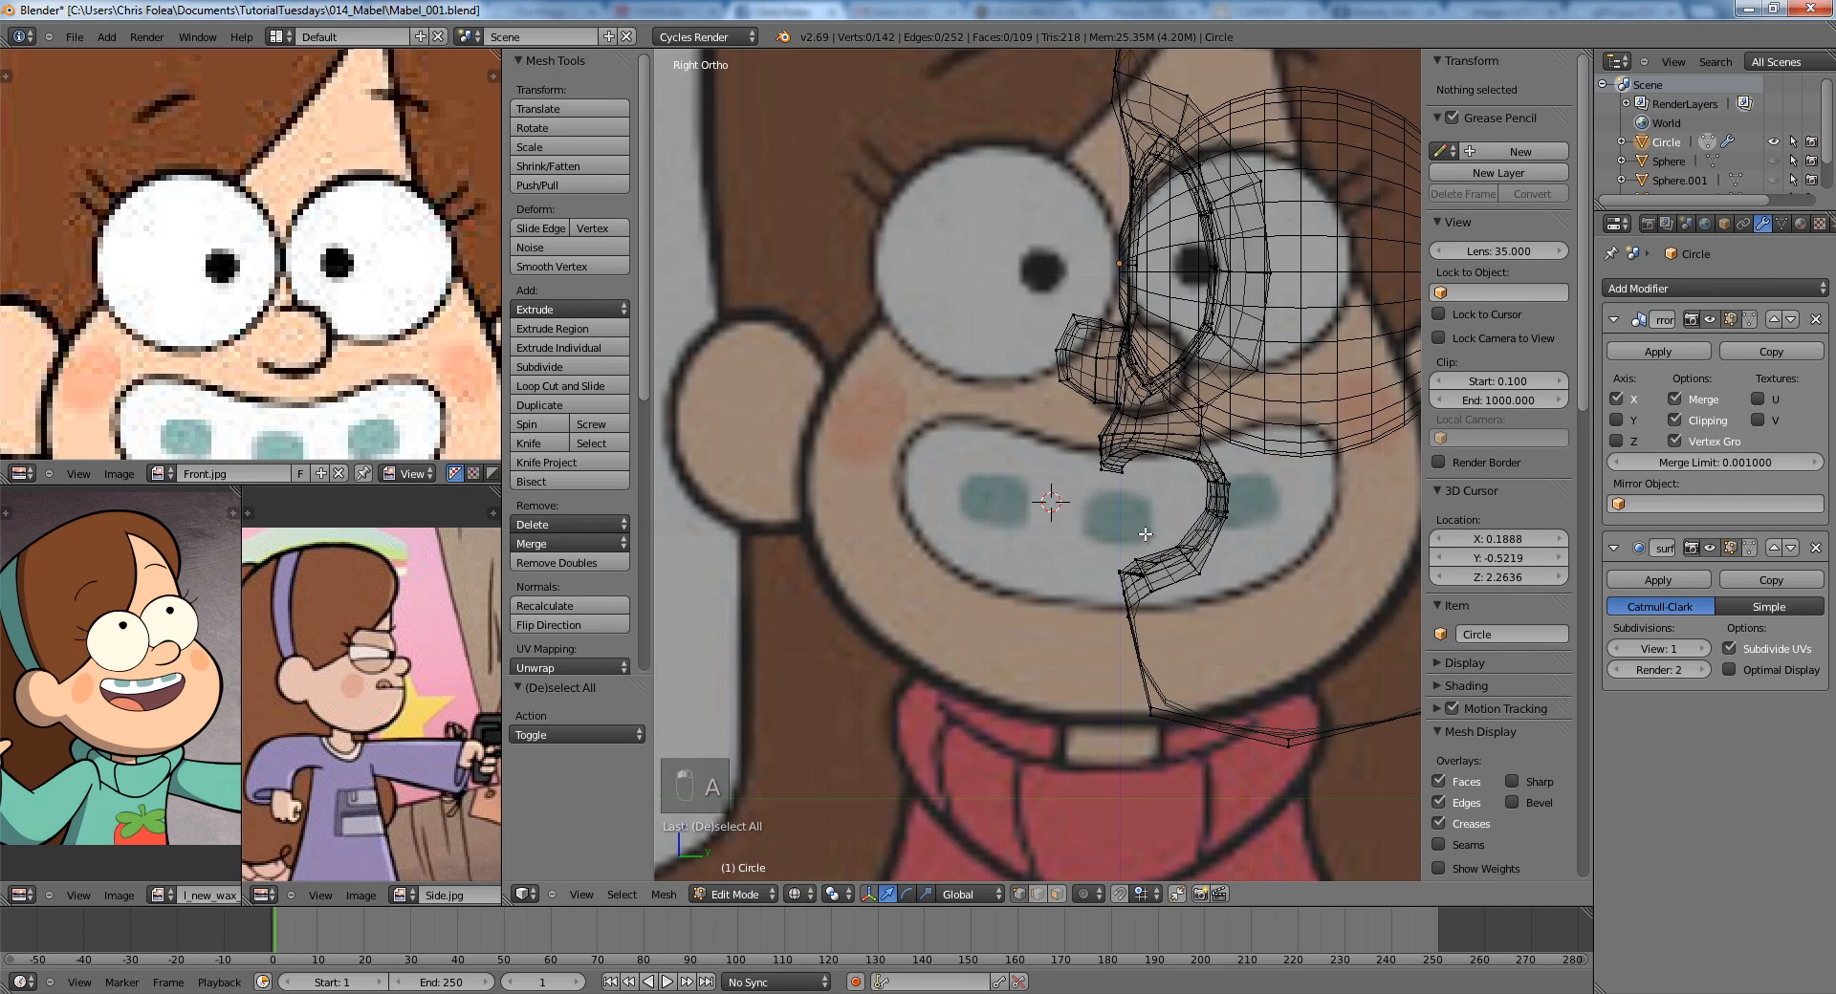
scroll(1161, 483, "down", 3)
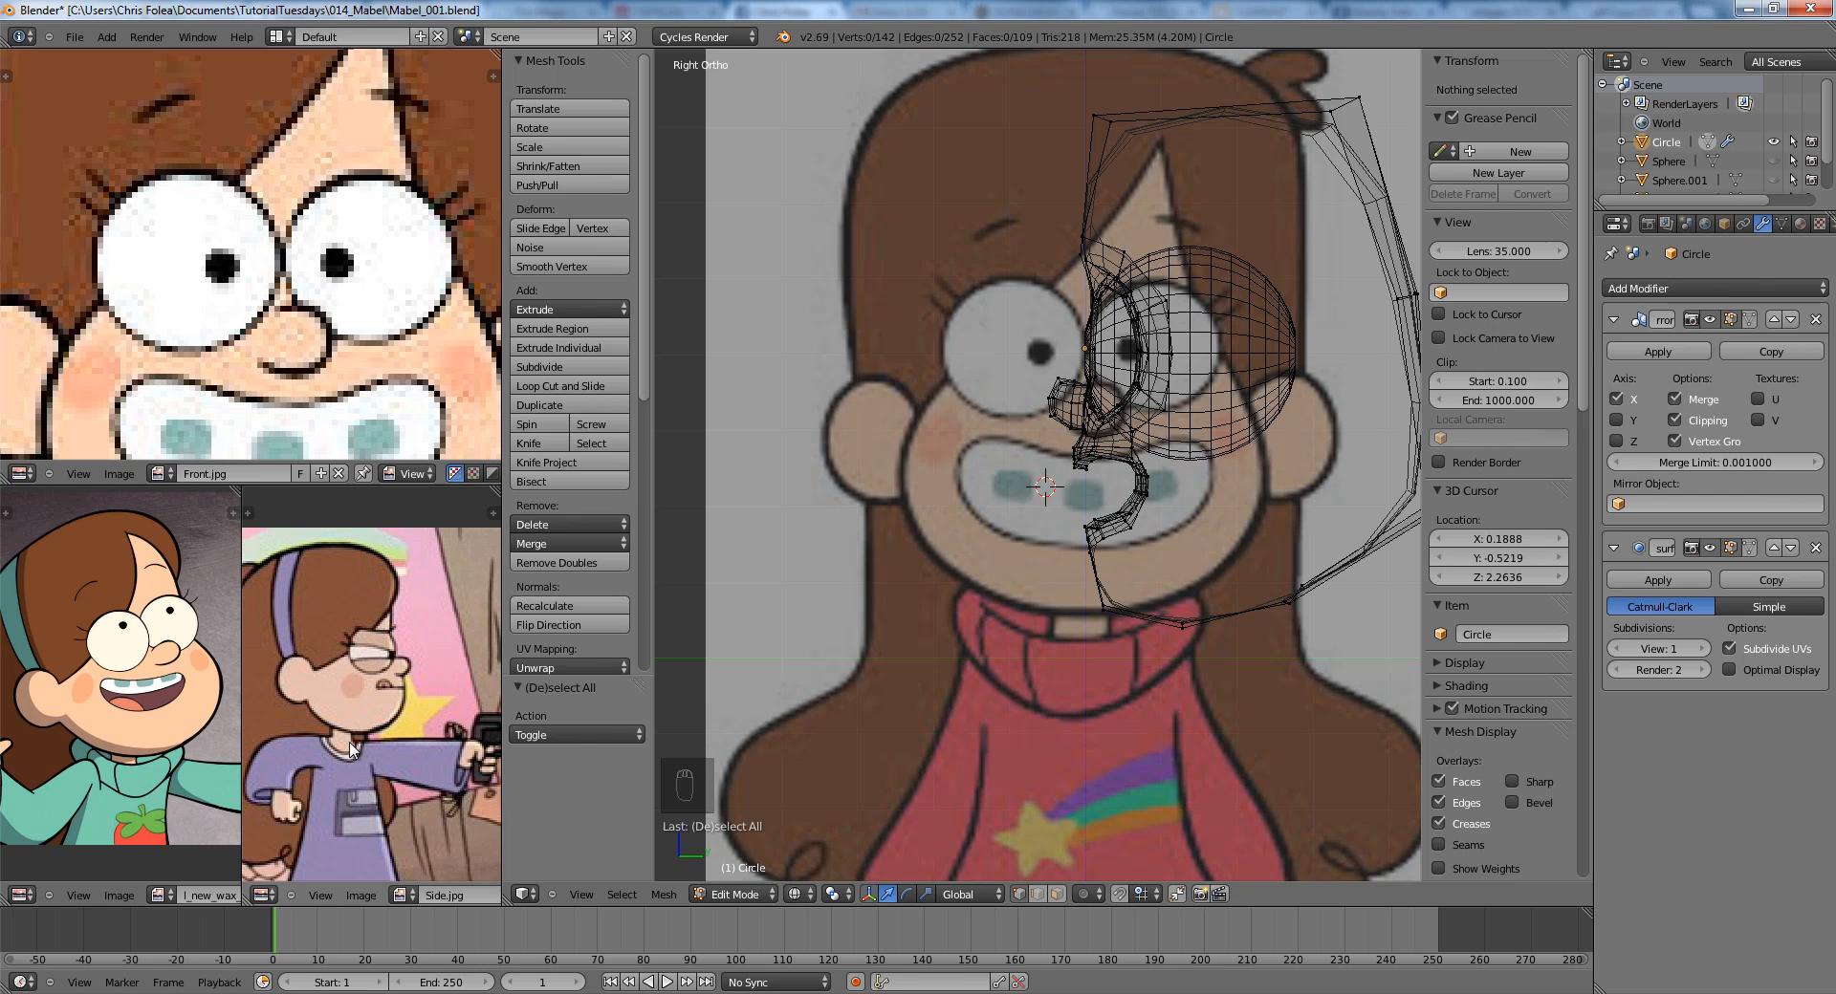
scroll(906, 533, "up", 5)
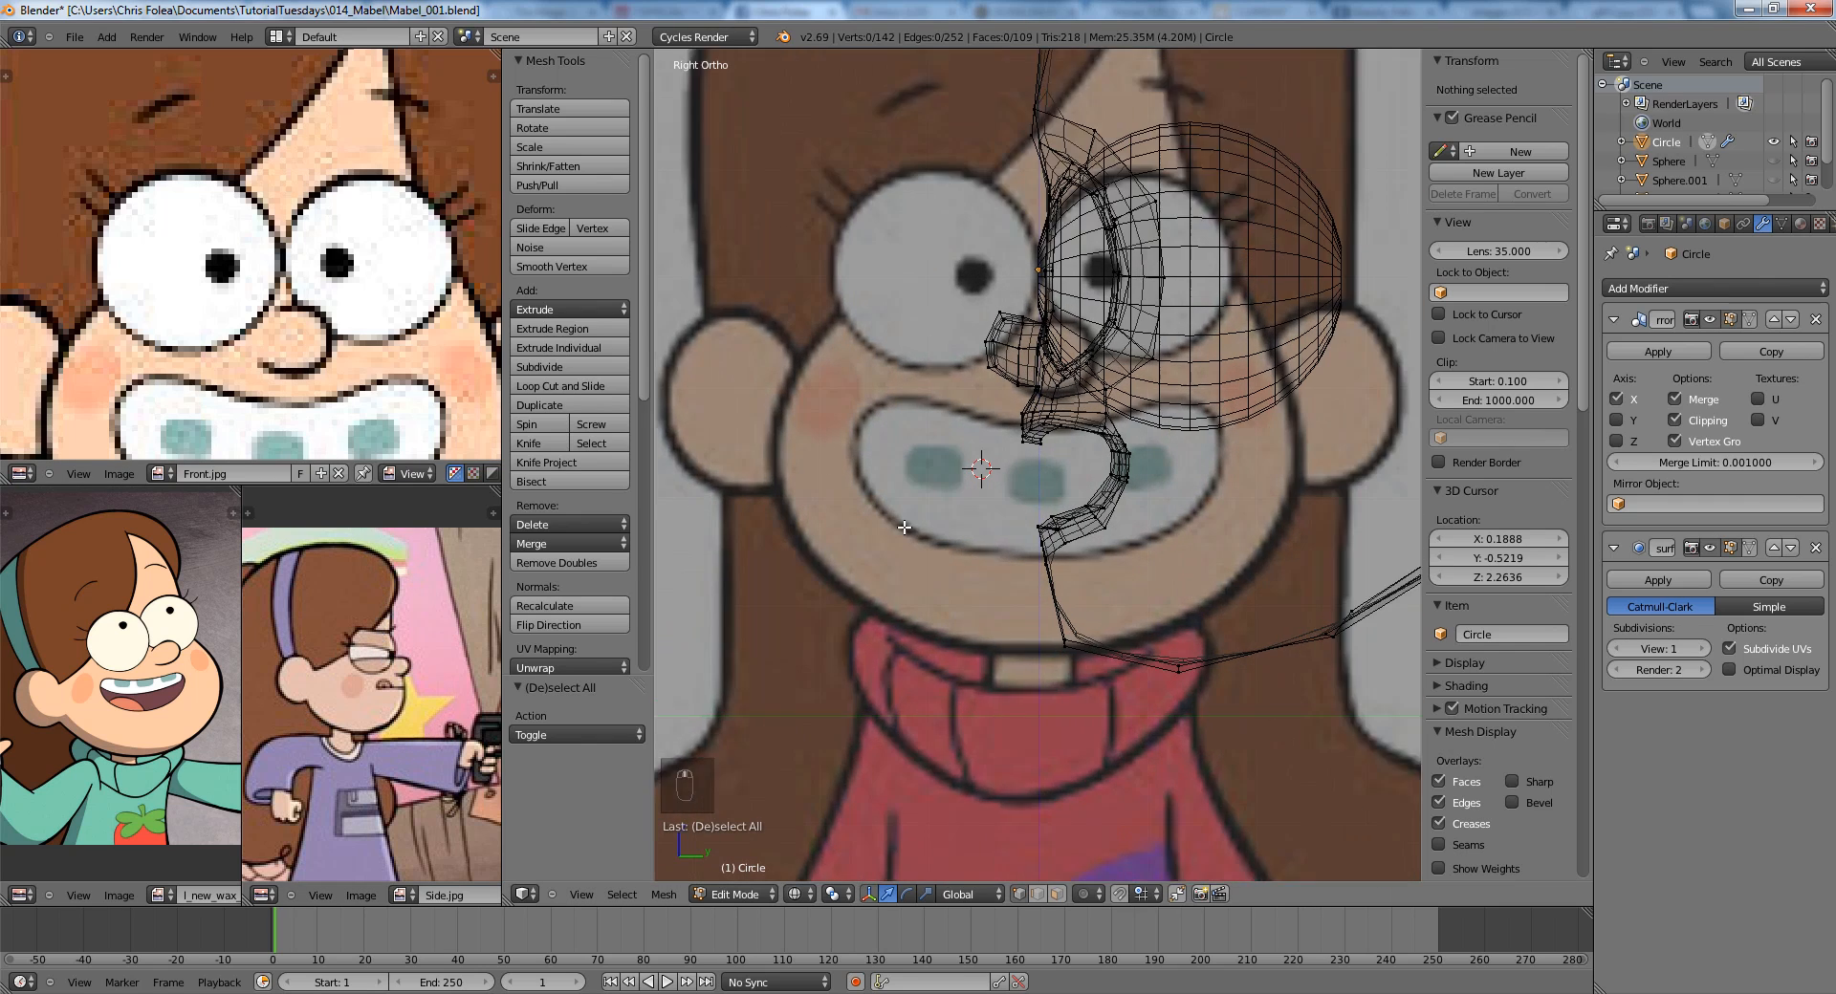
key("a")
key("z")
key("a")
key("z")
scroll(907, 533, "up", 2)
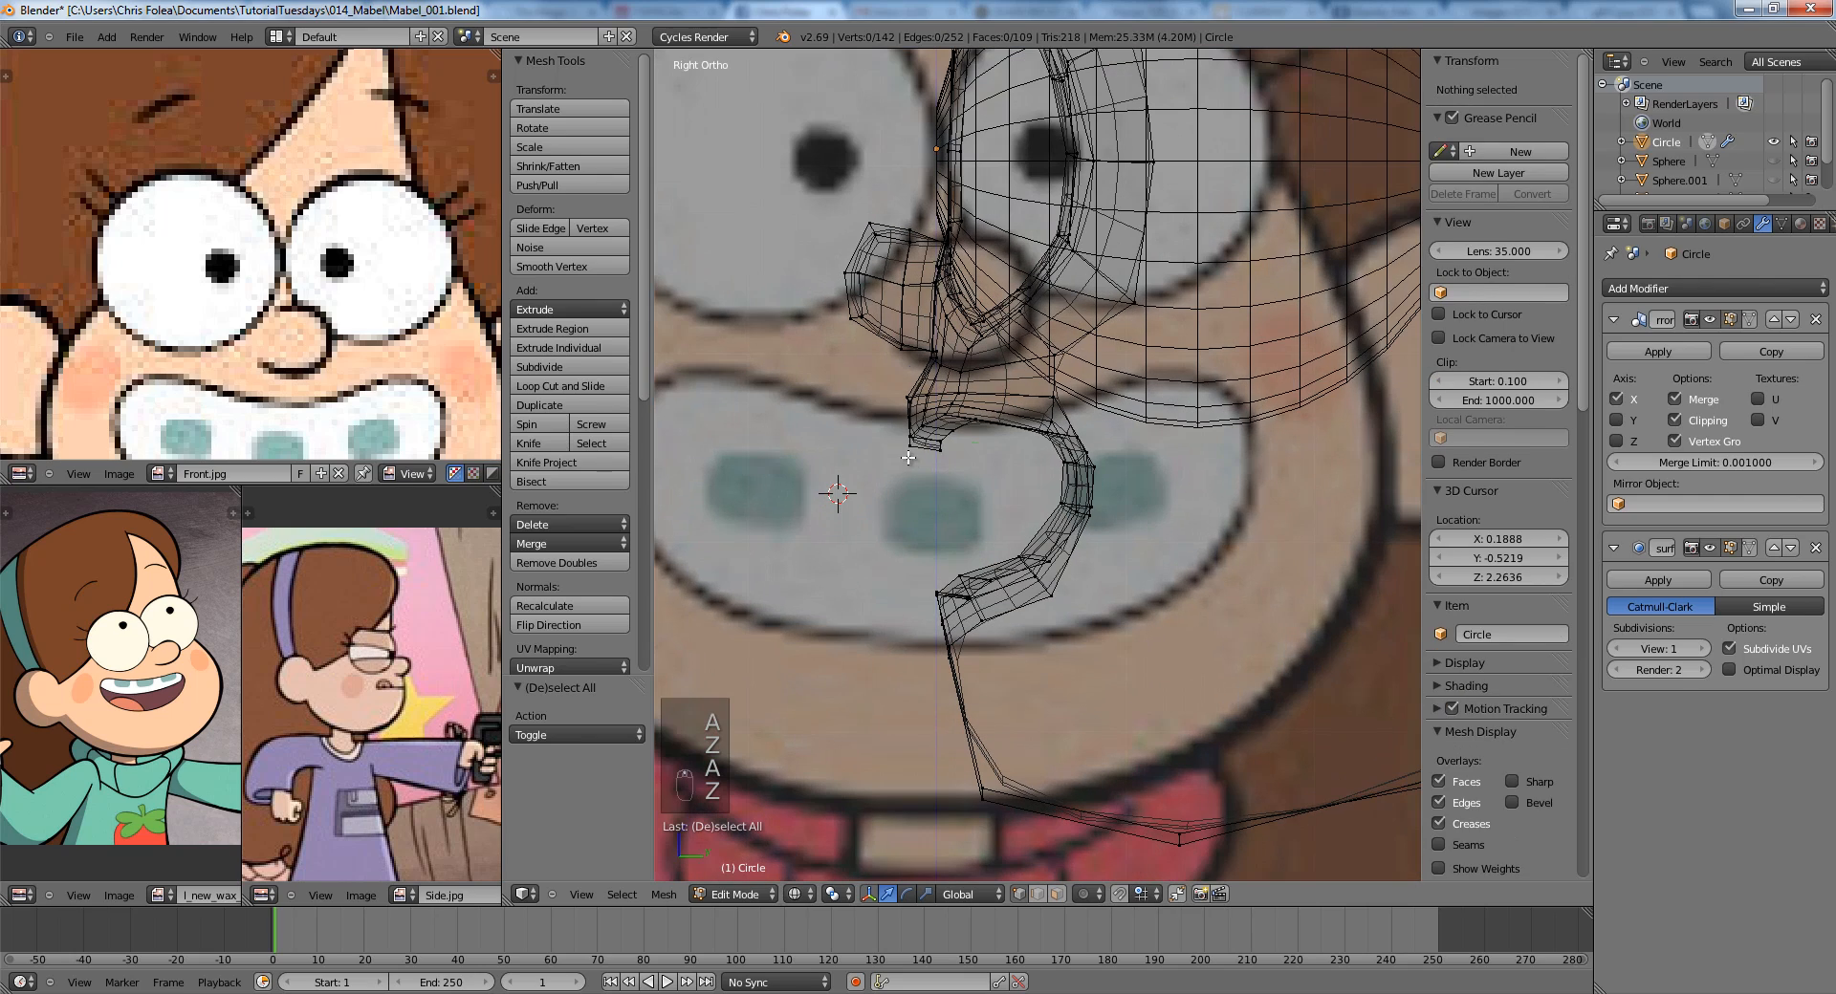
Try to pull the centre vertices of both lips forward in side view with proportional editing.
right_click(925, 447)
mouse_move(972, 596)
middle_mouse_down()
mouse_move(1037, 631)
mouse_move(1005, 610)
middle_mouse_up()
key("KP_3")
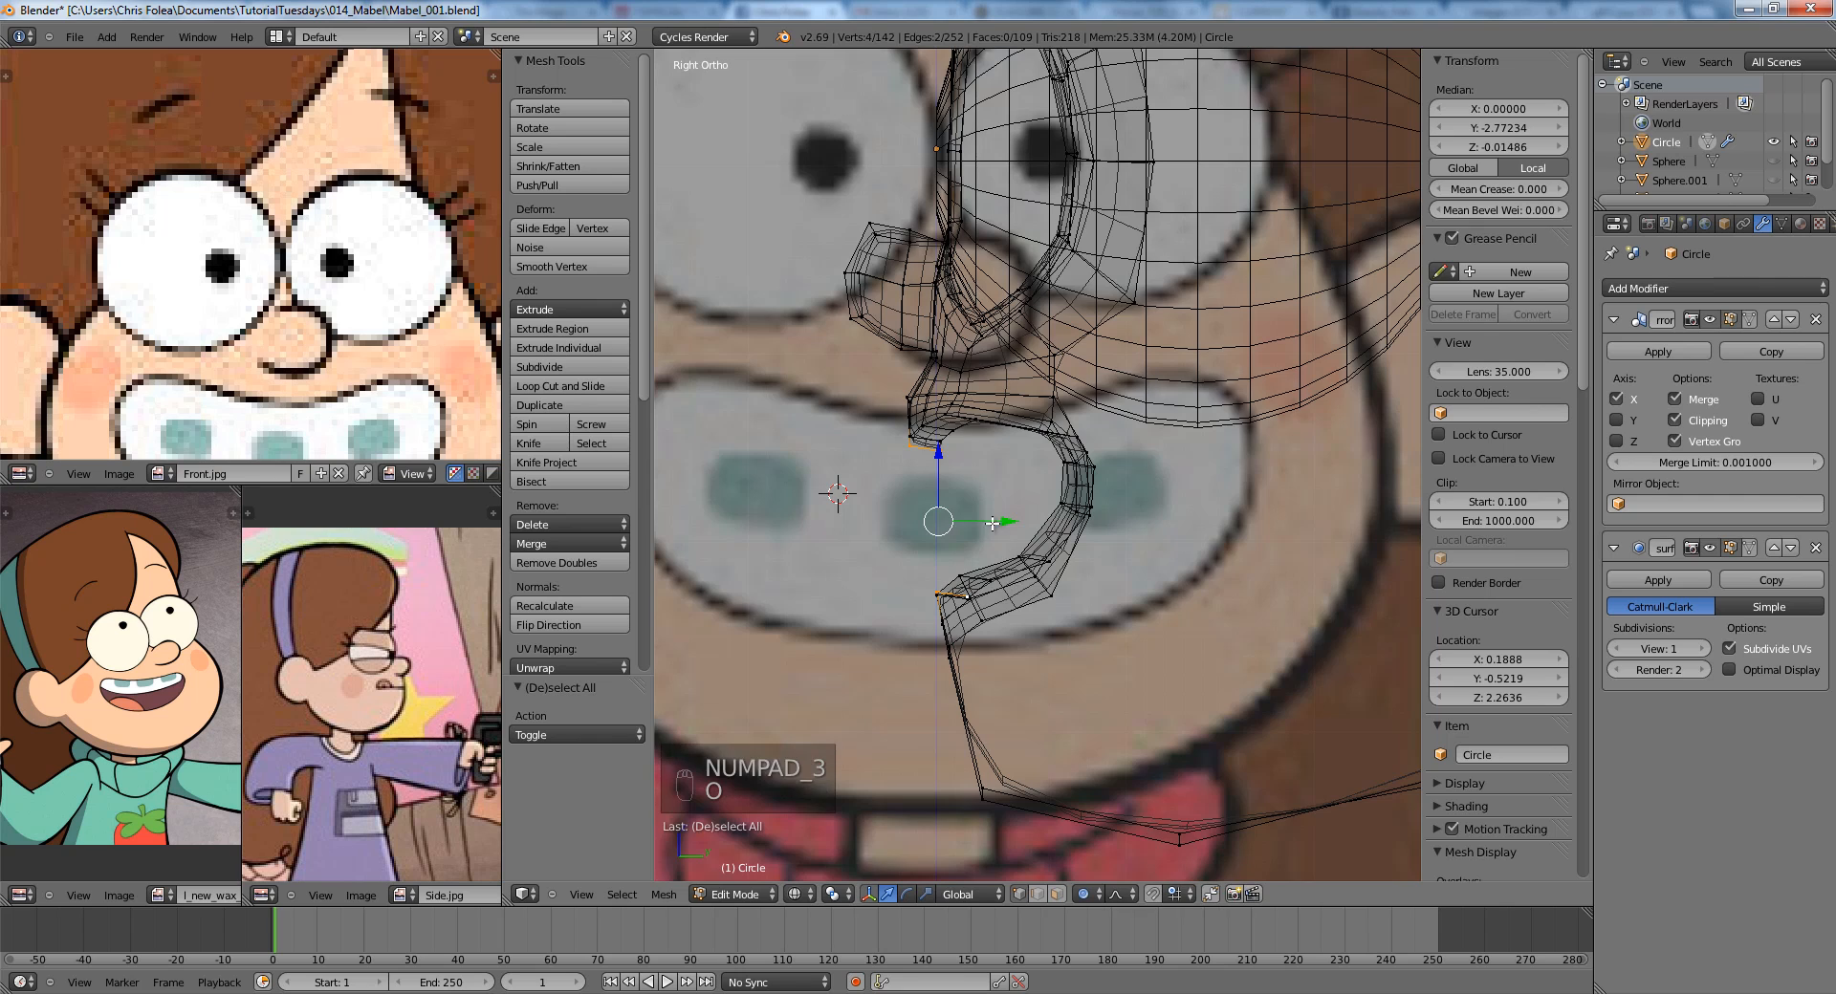
scroll(993, 523, "down", 3)
key("g")
scroll(979, 520, "down", 7)
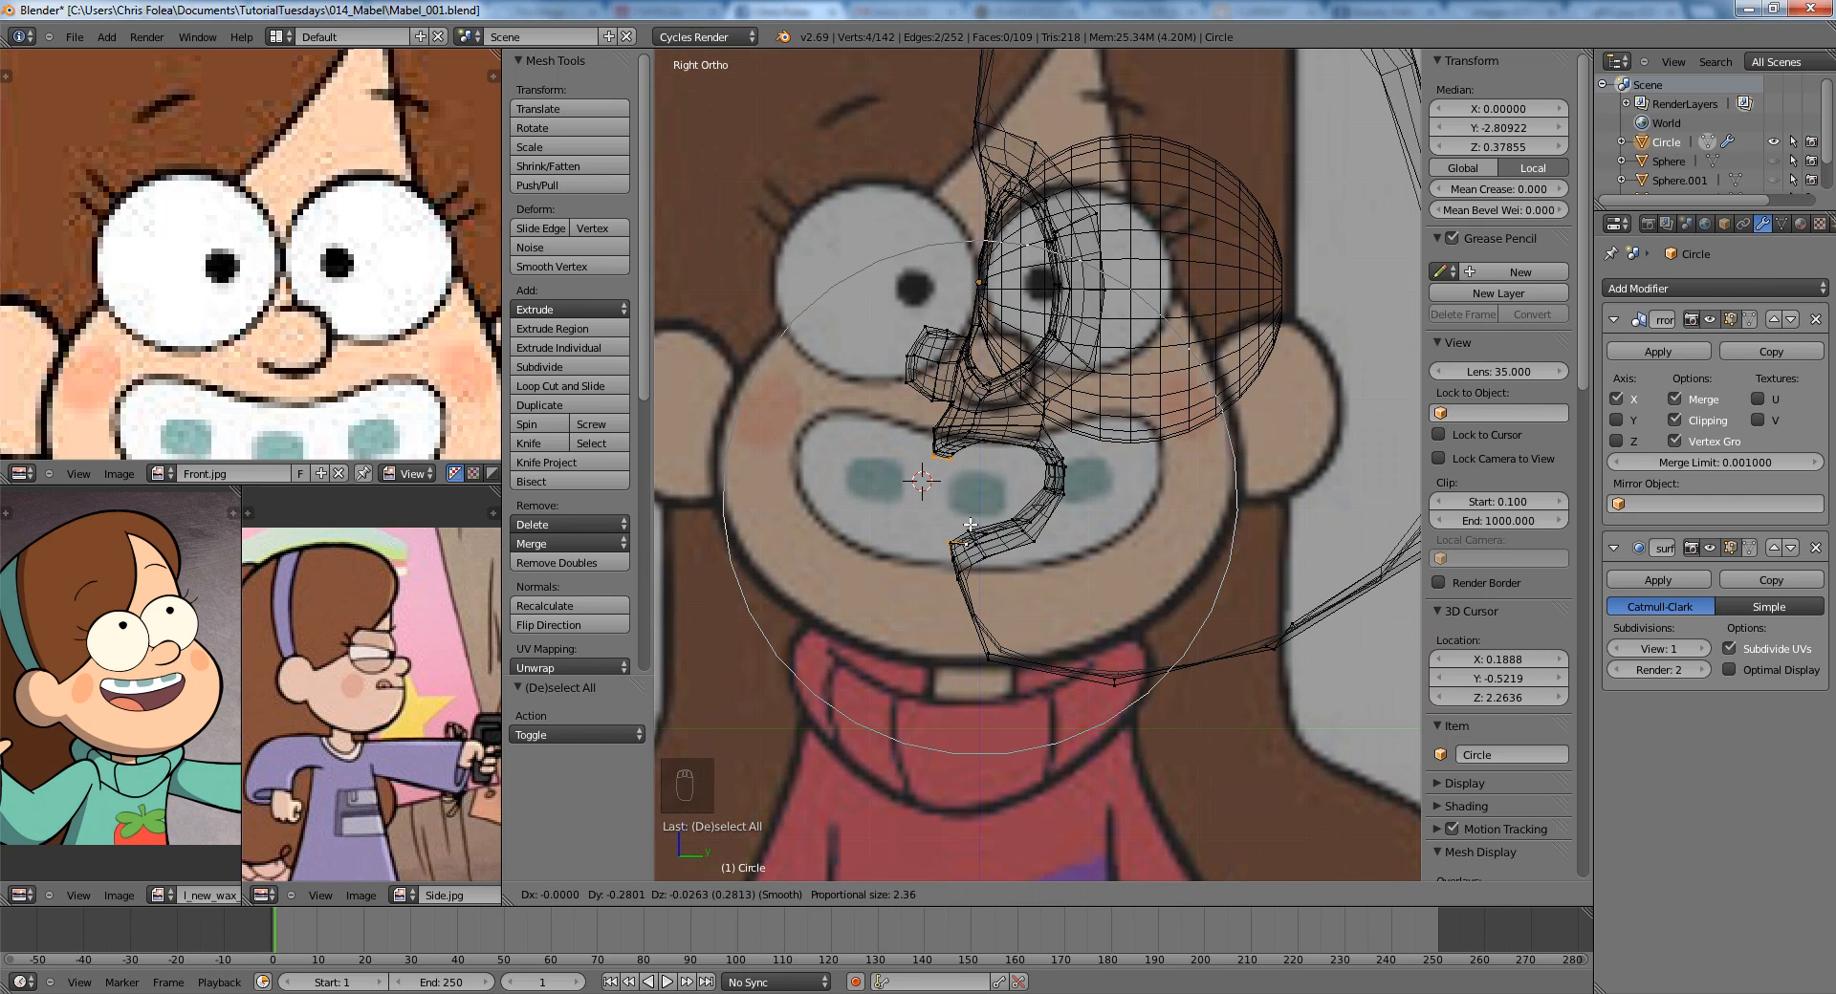
right_click(1012, 526)
key("g")
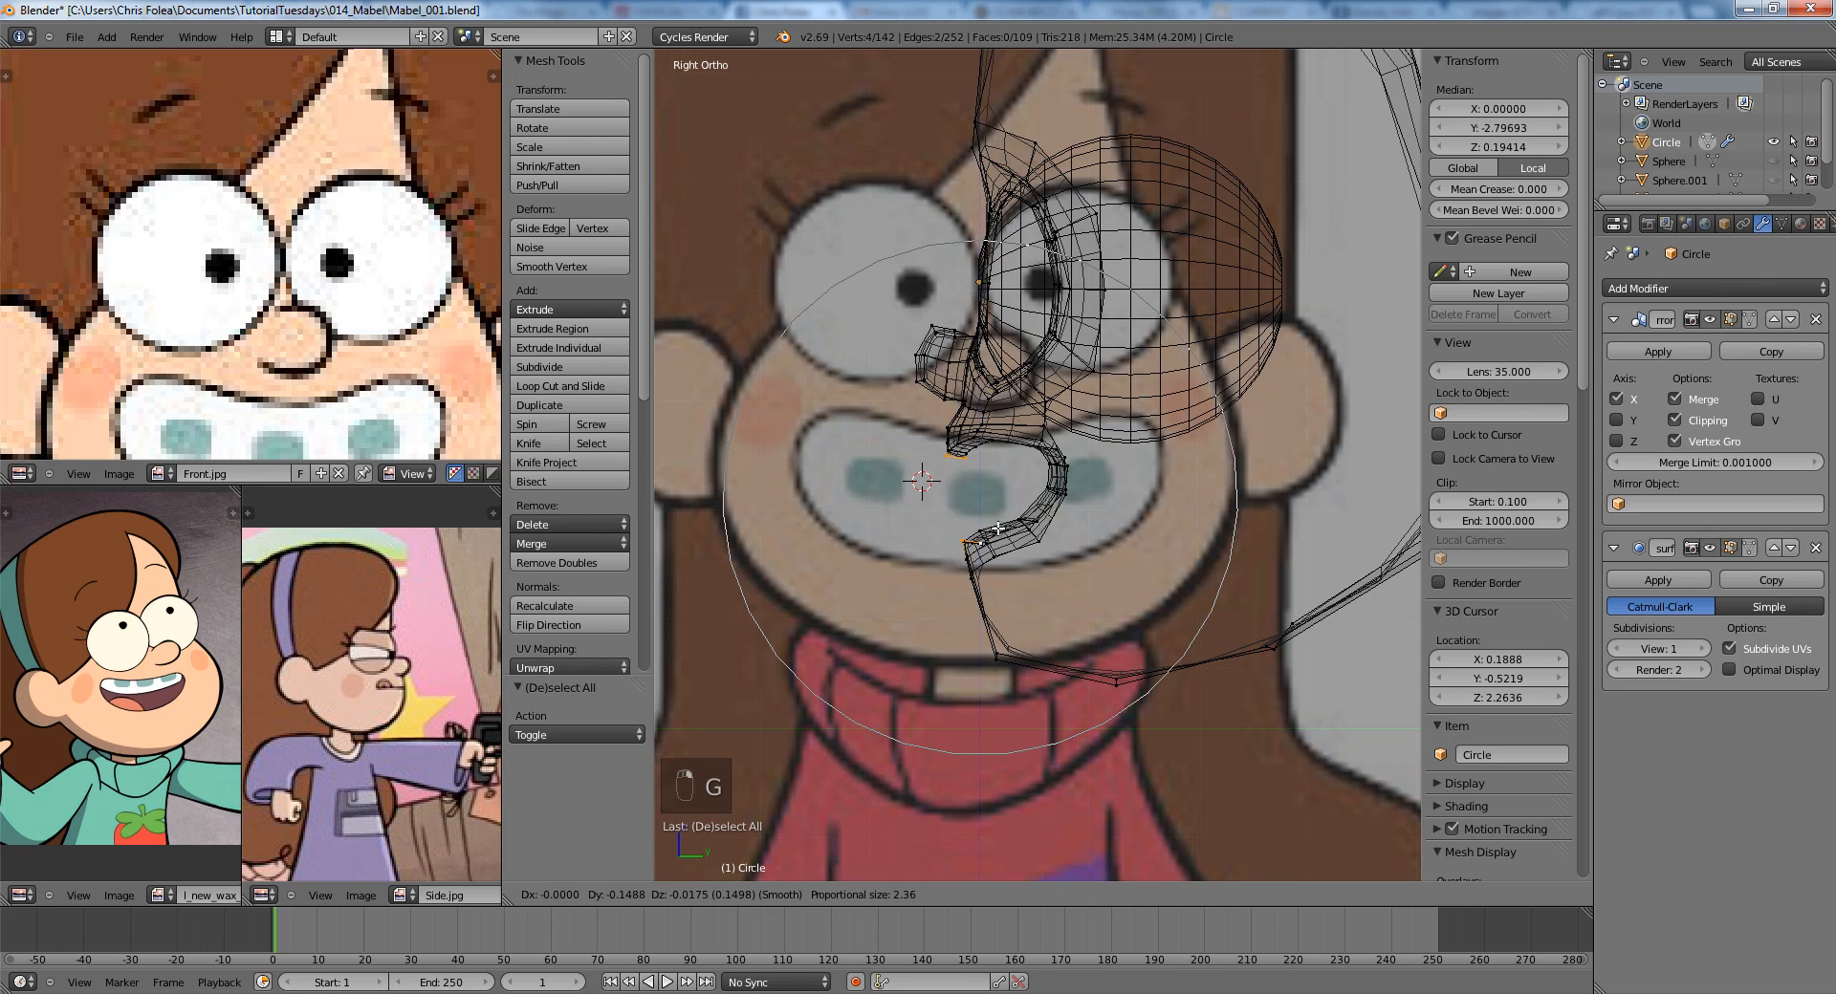
right_click(997, 527)
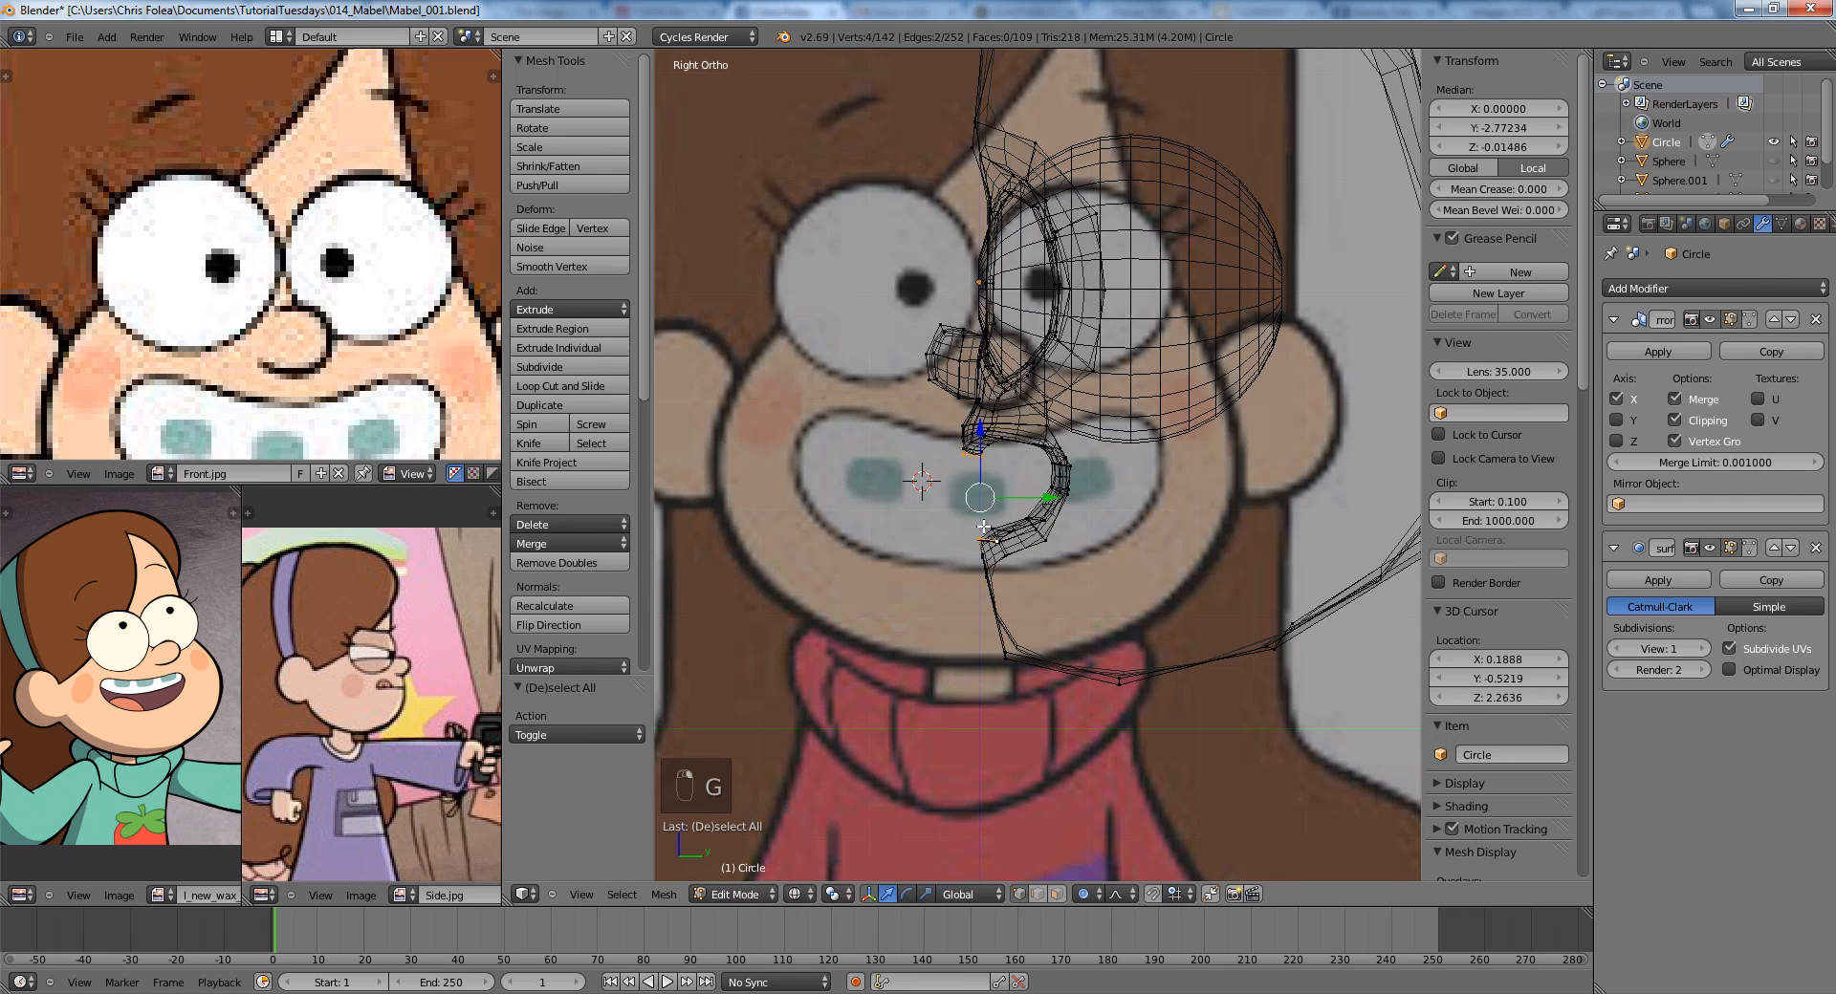
Select the four vertices where the nose base meets the upper lip area and move them forward along Y without proportional editing.
key("z")
middle_click_drag(984, 527, 1125, 530)
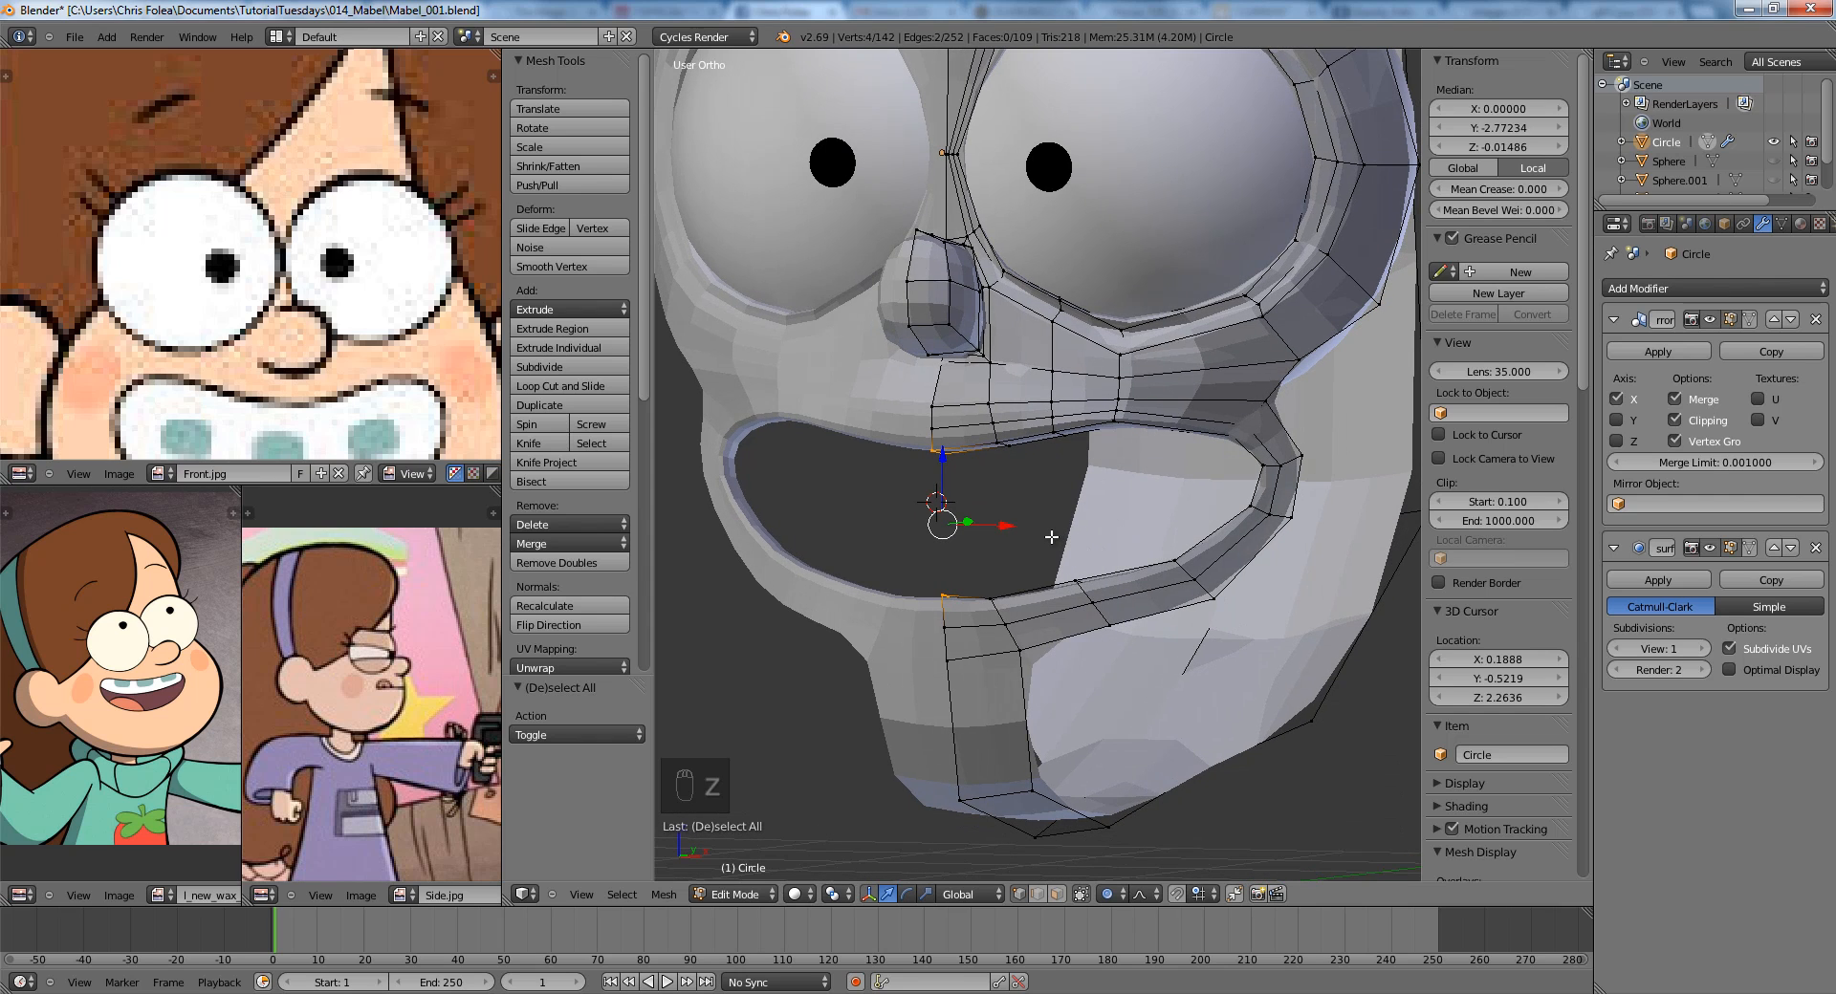
key("KP_3")
middle_click_drag(1025, 486, 1156, 643, "shift")
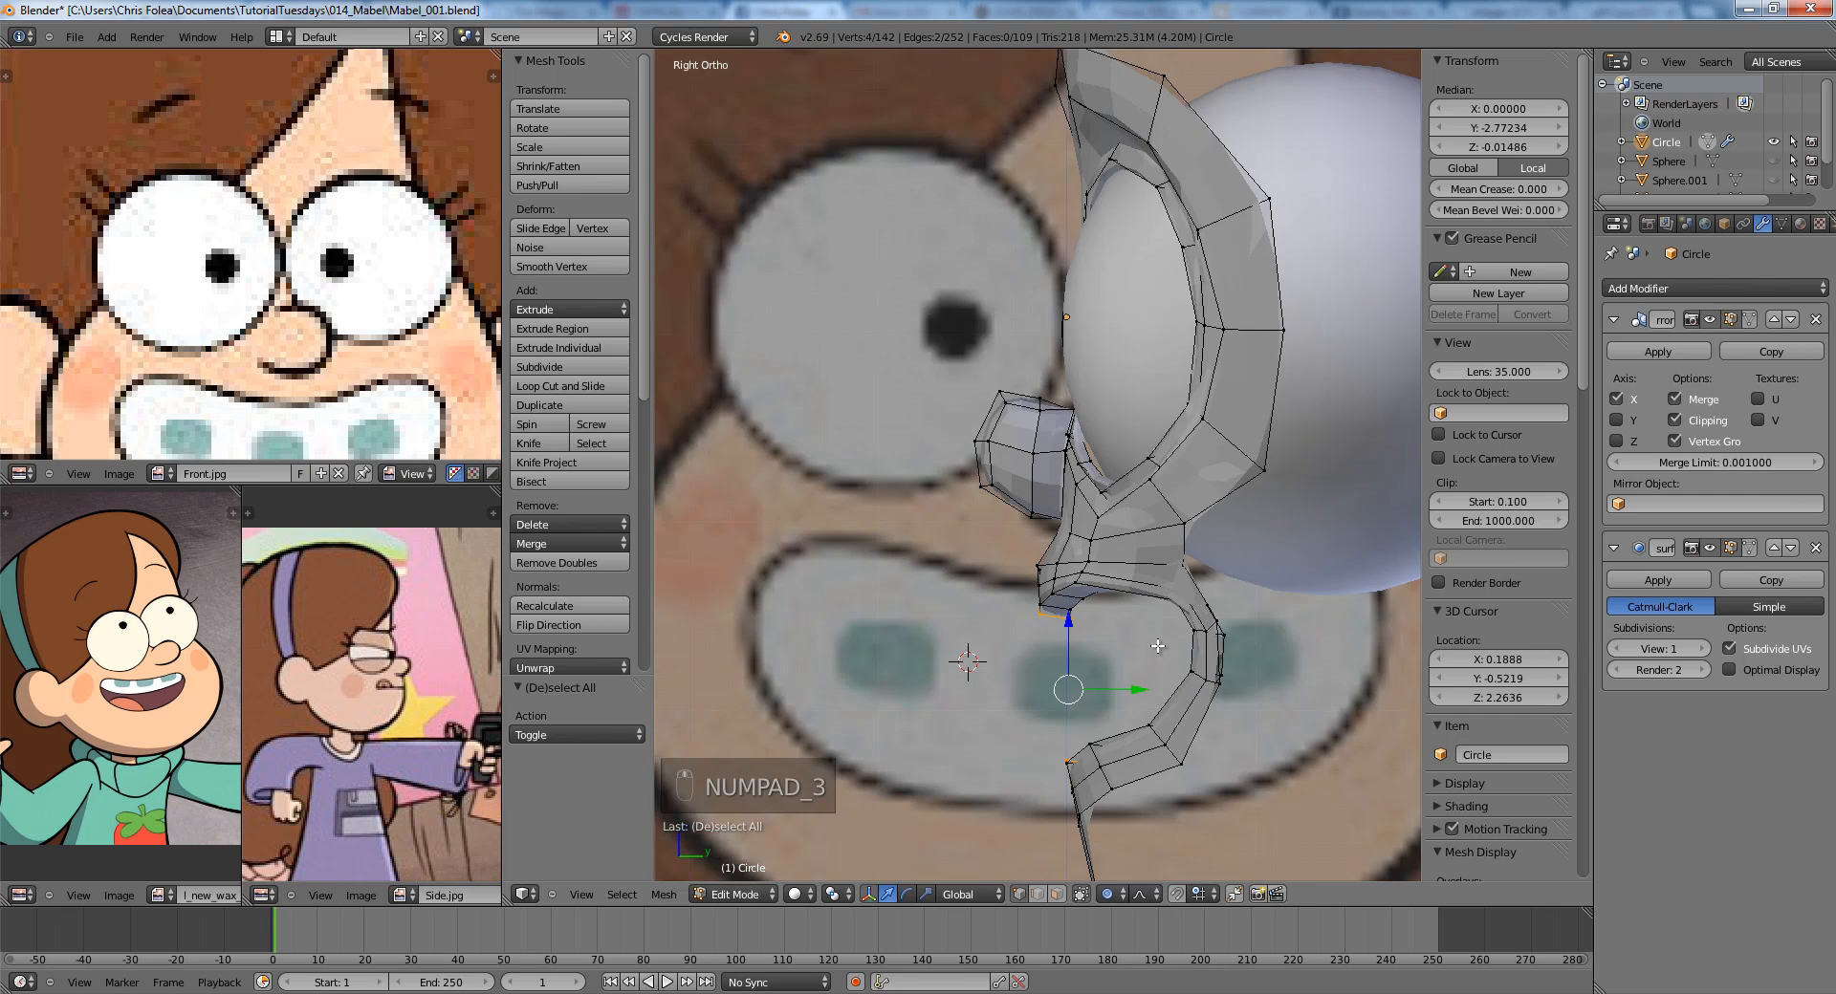
key("a")
scroll(1129, 626, "up", 6)
key("z")
key("b")
mouse_move(1060, 590)
left_mouse_down()
mouse_move(1157, 662)
mouse_move(1138, 674)
left_mouse_up()
key("z")
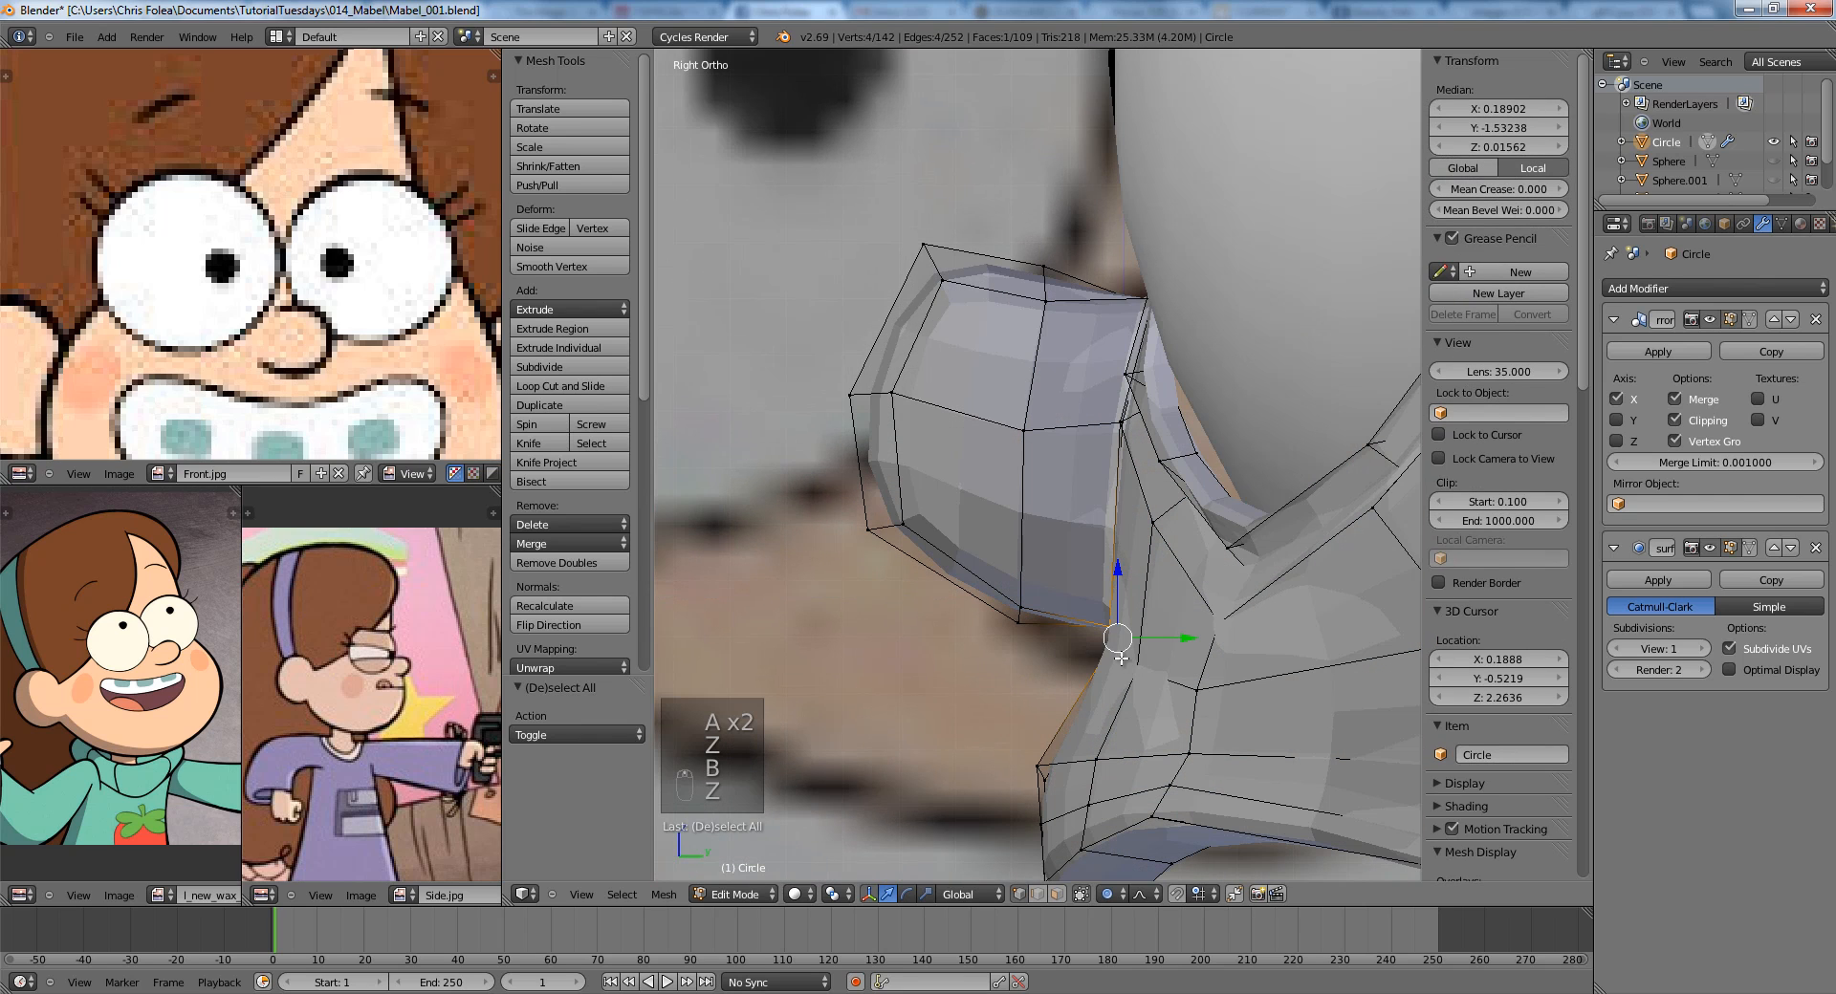
key("g")
key("y")
left_click(1127, 645)
key("a")
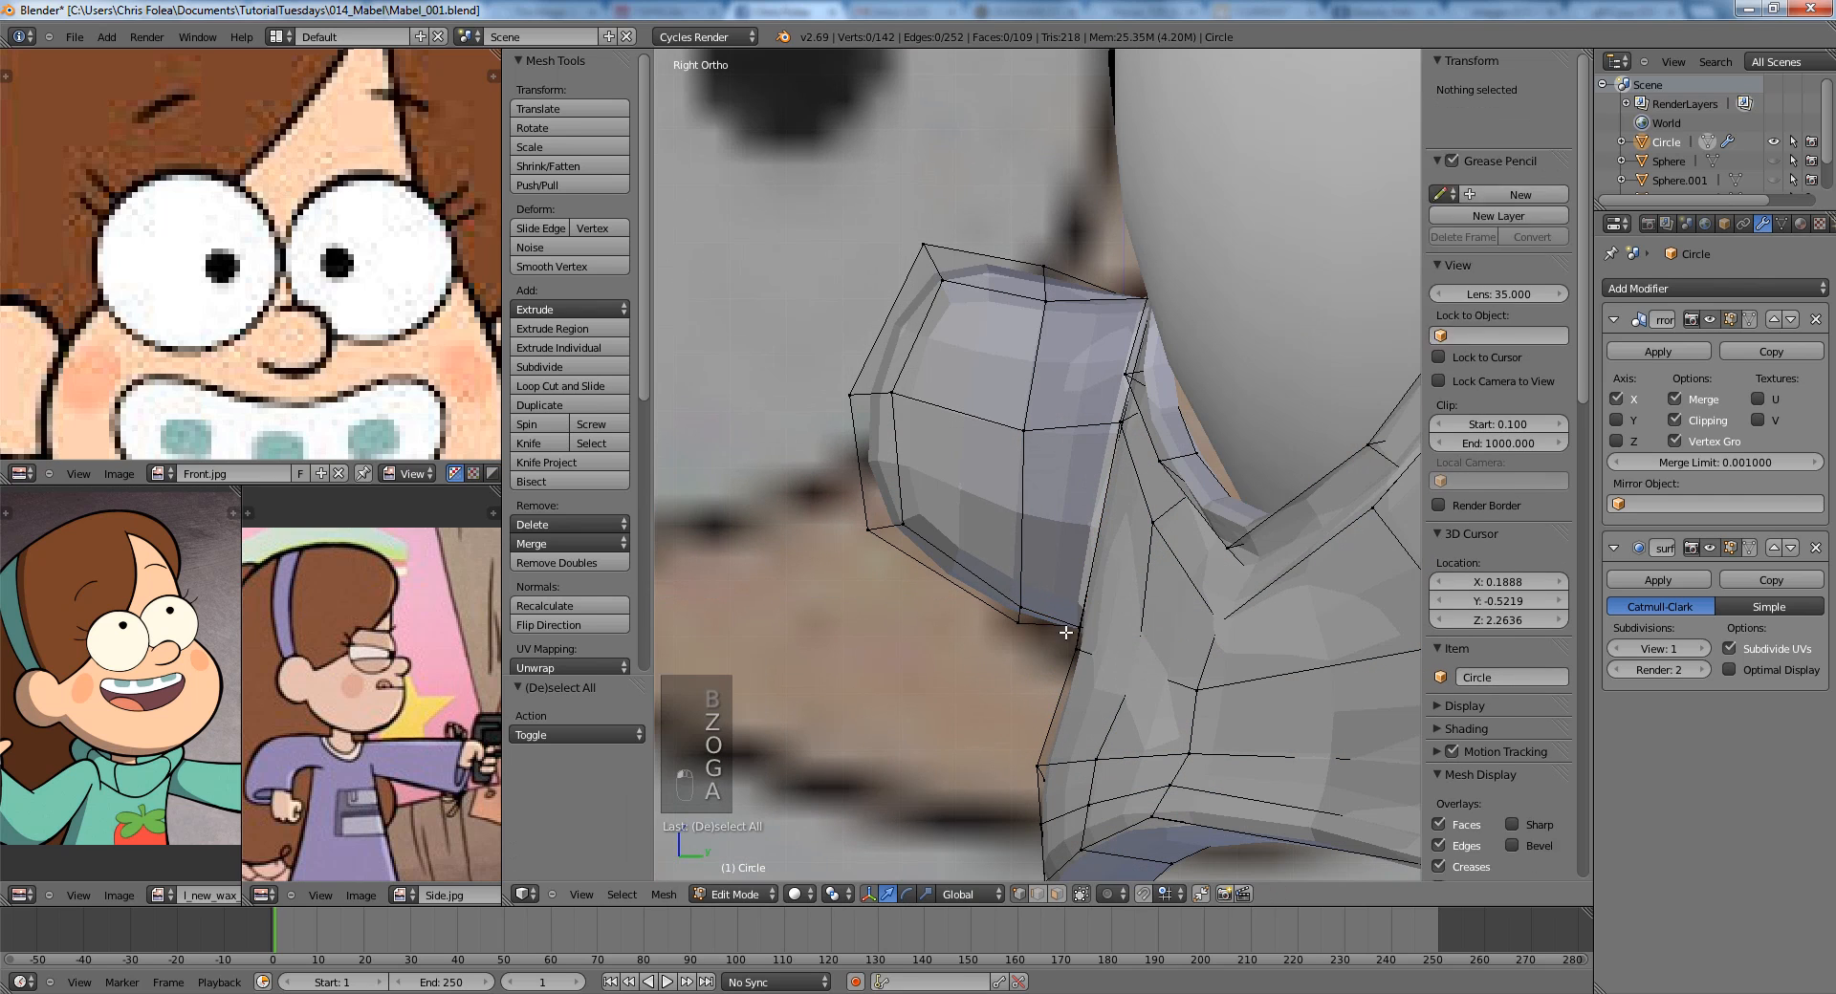
Move the two vertices on the nose's underside by -0.076 along Y and 0.036 along Z.
key("z")
key("b")
left_click_drag(987, 575, 1036, 648)
key("g")
left_click(985, 631)
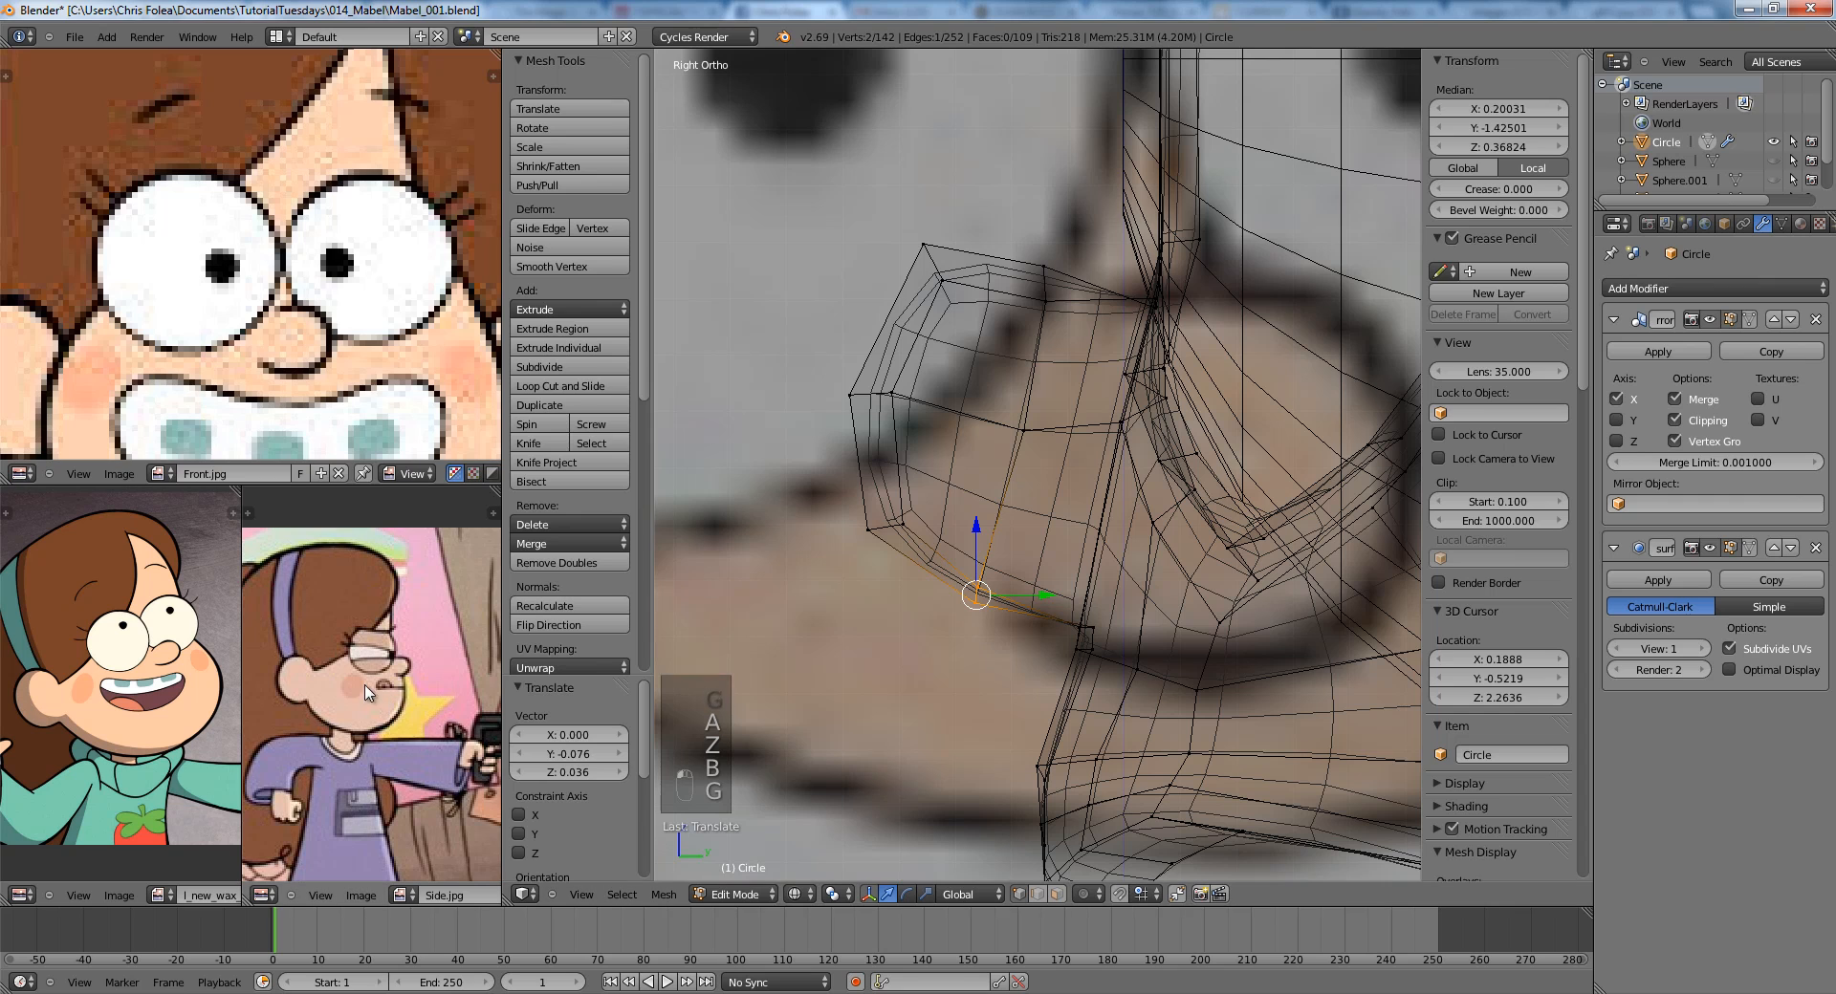
scroll(369, 692, "up", 3)
key("a")
Select the front vertices of the nose and move them forward to lengthen it.
scroll(848, 398, "down", 2)
key("b")
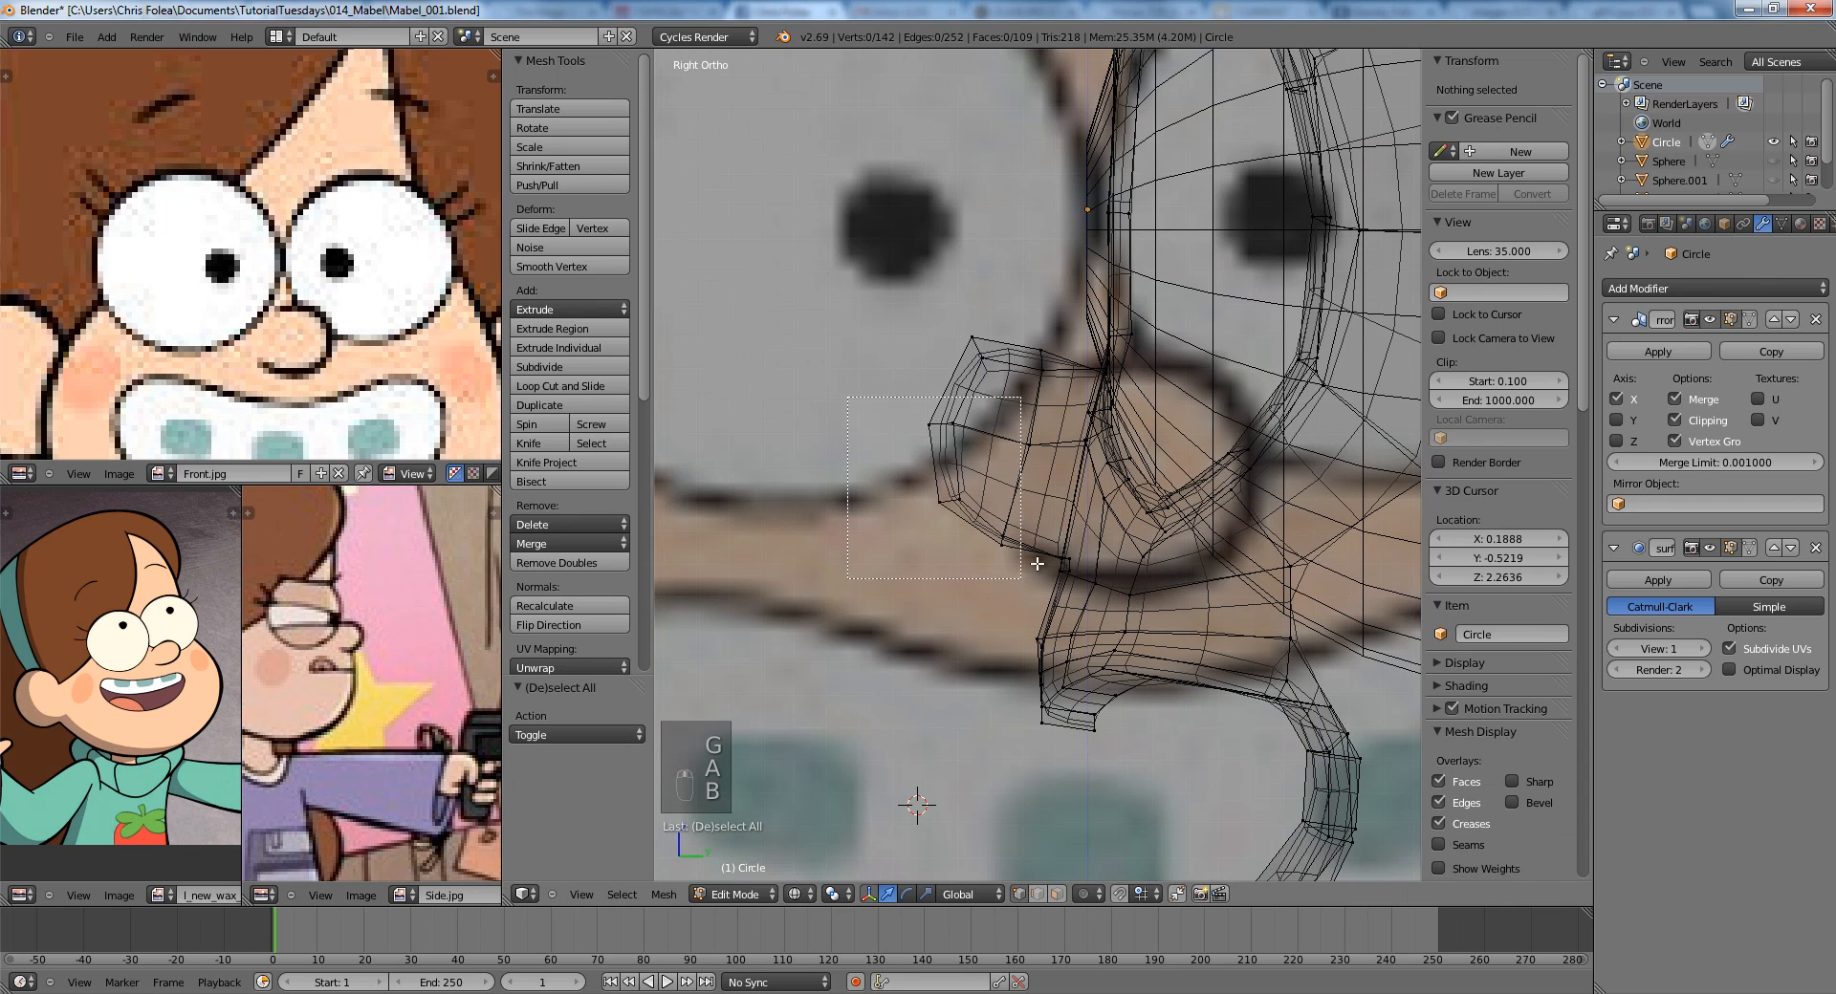
left_click_drag(1037, 564, 1039, 562)
key("b")
left_click_drag(1060, 410, 1063, 411)
key("g")
left_click(1018, 409)
key("a")
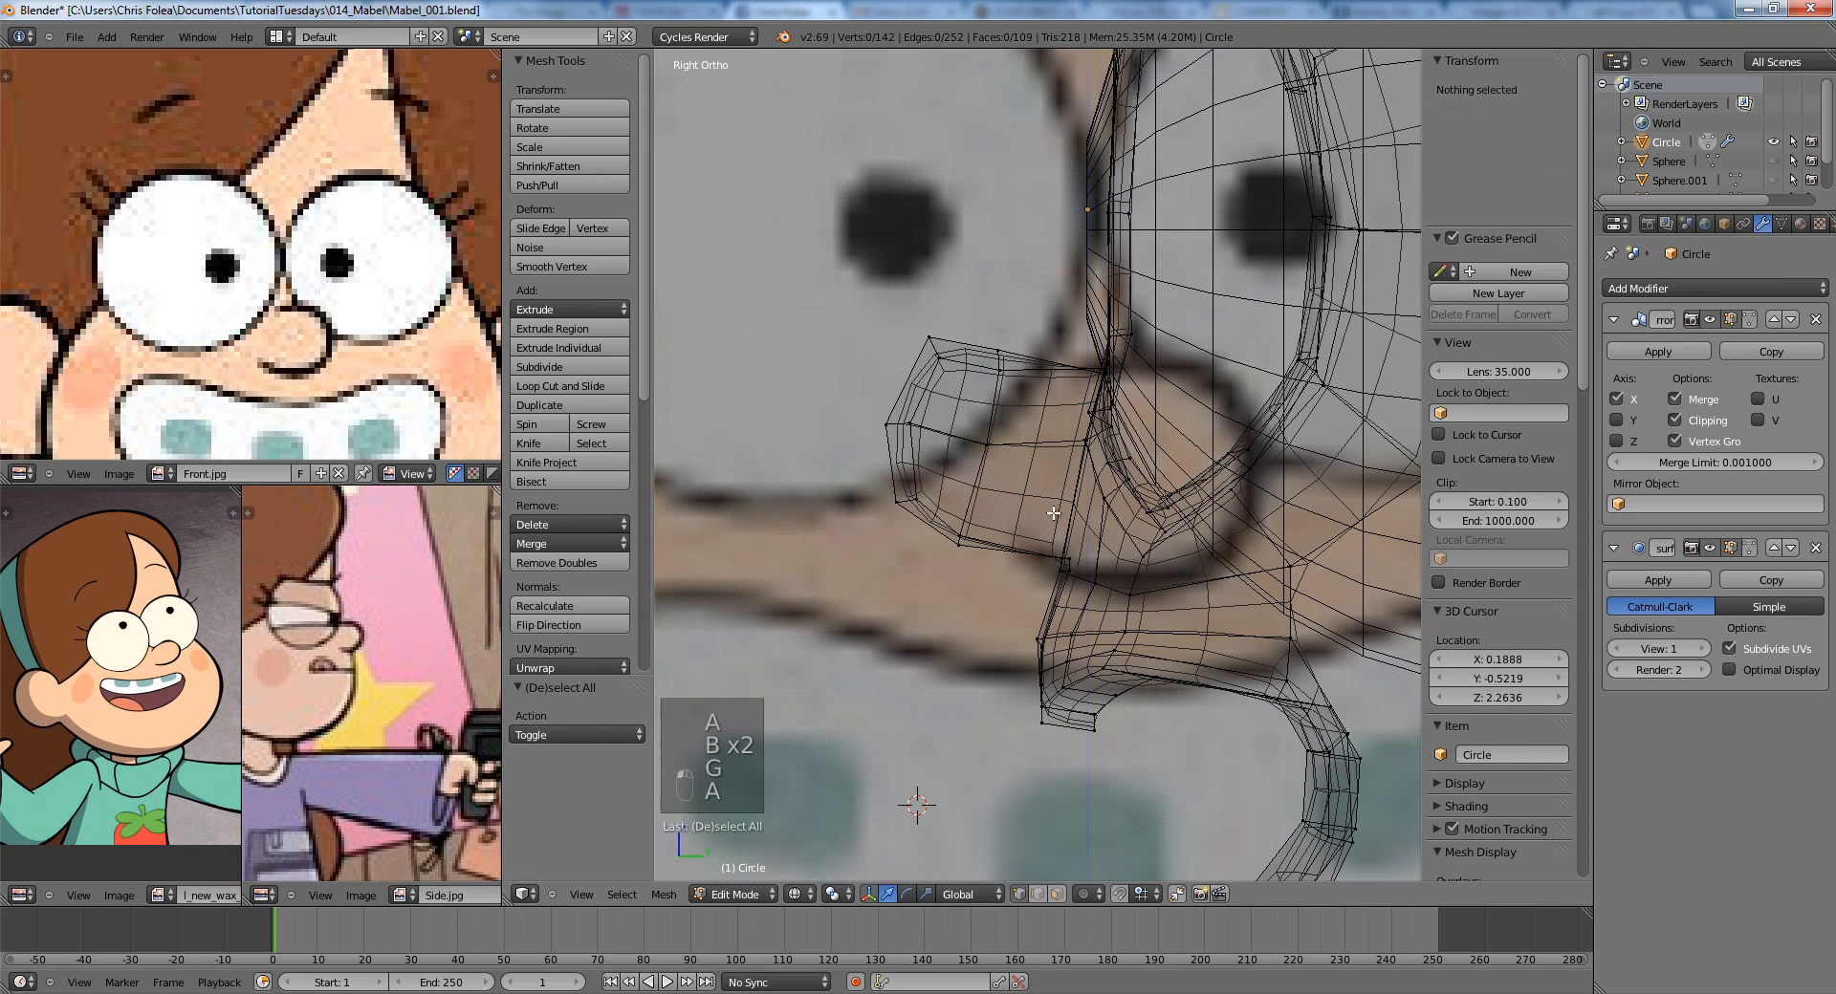
Select the vertices between the nose base and the upper lip's lower edge in groups and reposition them in side view.
key("b")
left_click_drag(1017, 534, 1138, 736)
key("g")
left_click(1057, 595)
key("a")
key("b")
key("g")
left_click(1165, 747)
middle_click_drag(1166, 747, 1176, 662, "shift")
scroll(1176, 662, "up", 3)
key("a")
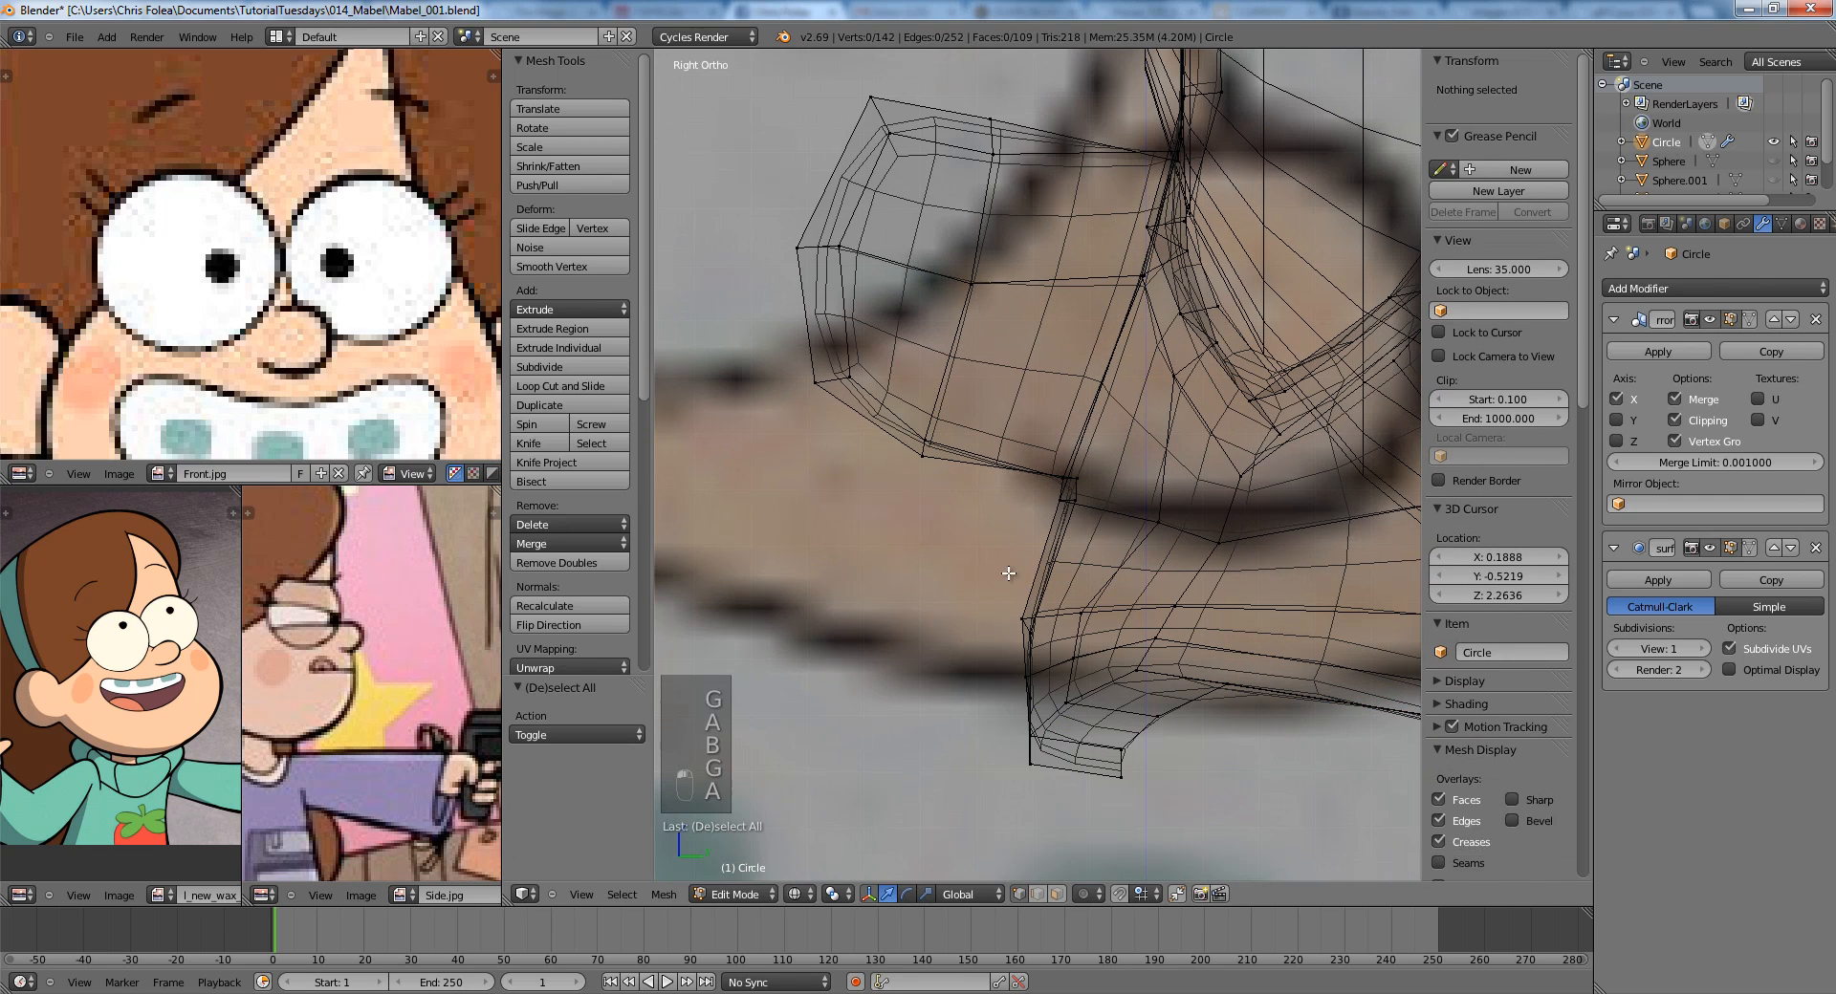
Try to shift the single vertex at the top front of the upper lip backward.
key("b")
left_click_drag(1019, 596, 1061, 627)
key("g")
left_click(1090, 624)
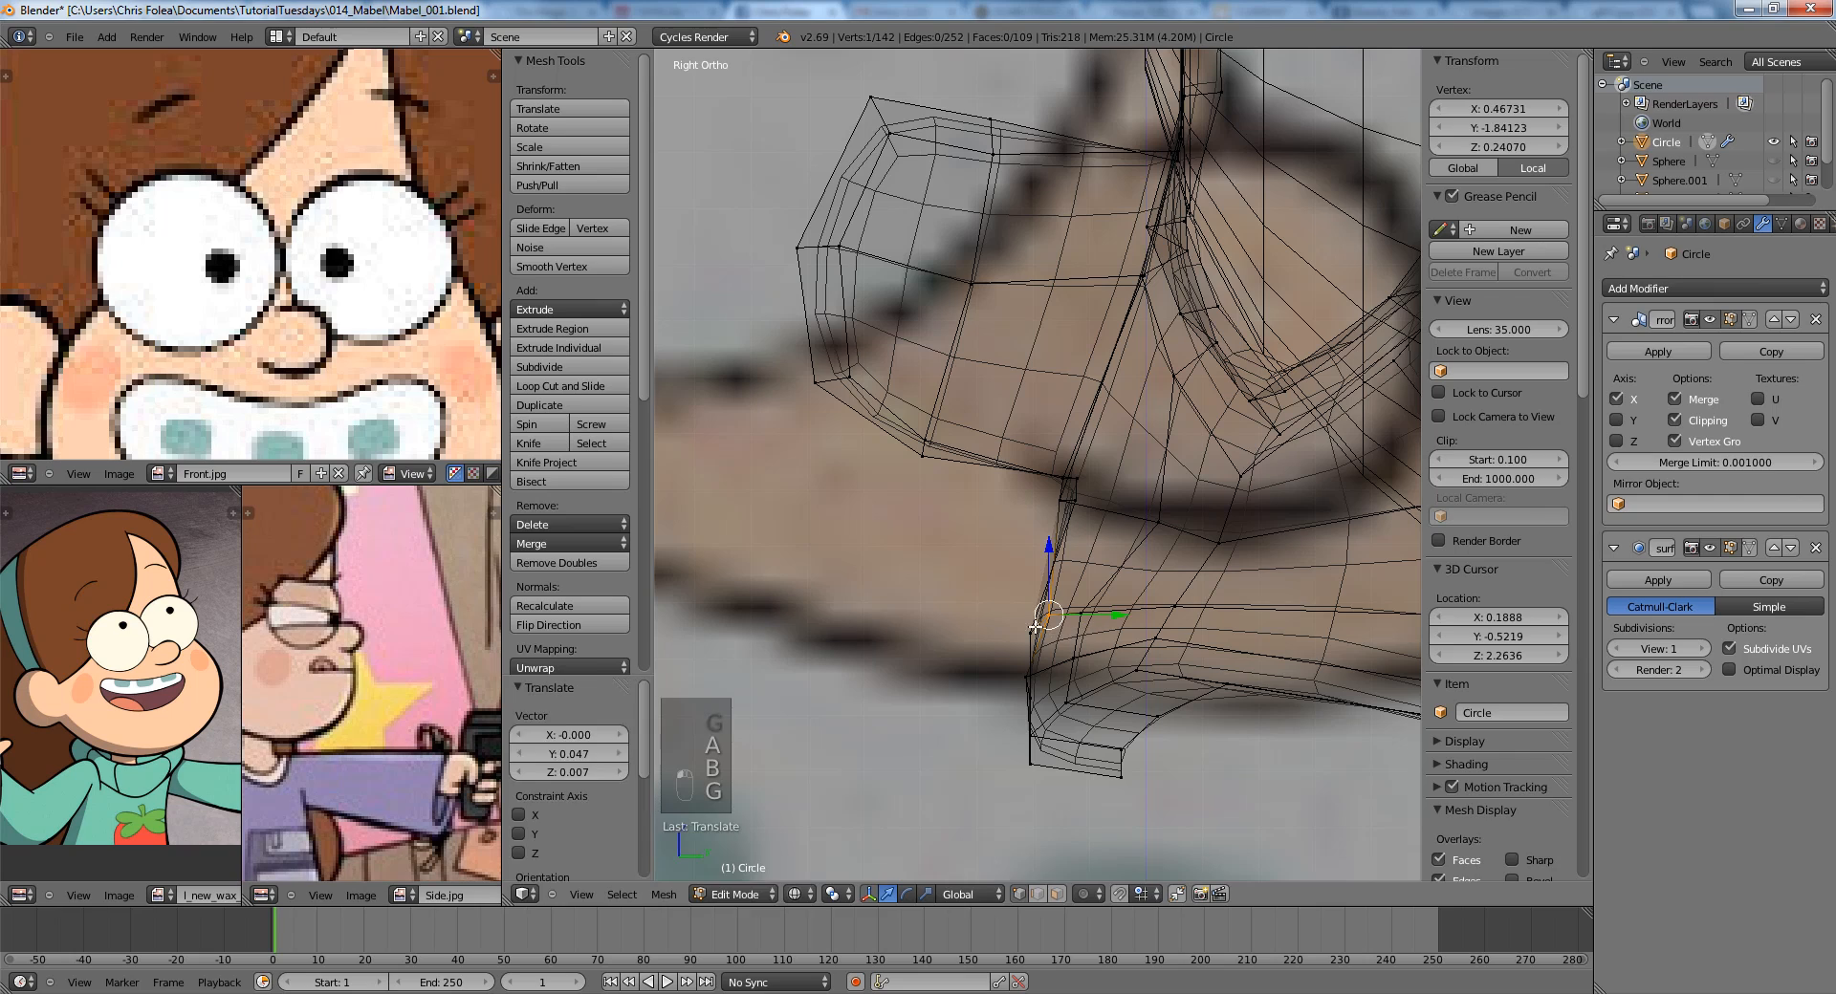
key("ctrl+z")
Select the sixteen front vertices of the upper lip, move them backward along Y and check the profile in Object Mode.
key("a")
key("b")
left_click_drag(943, 578, 1250, 834)
key("g")
key("y")
left_click(1264, 831)
key("Tab")
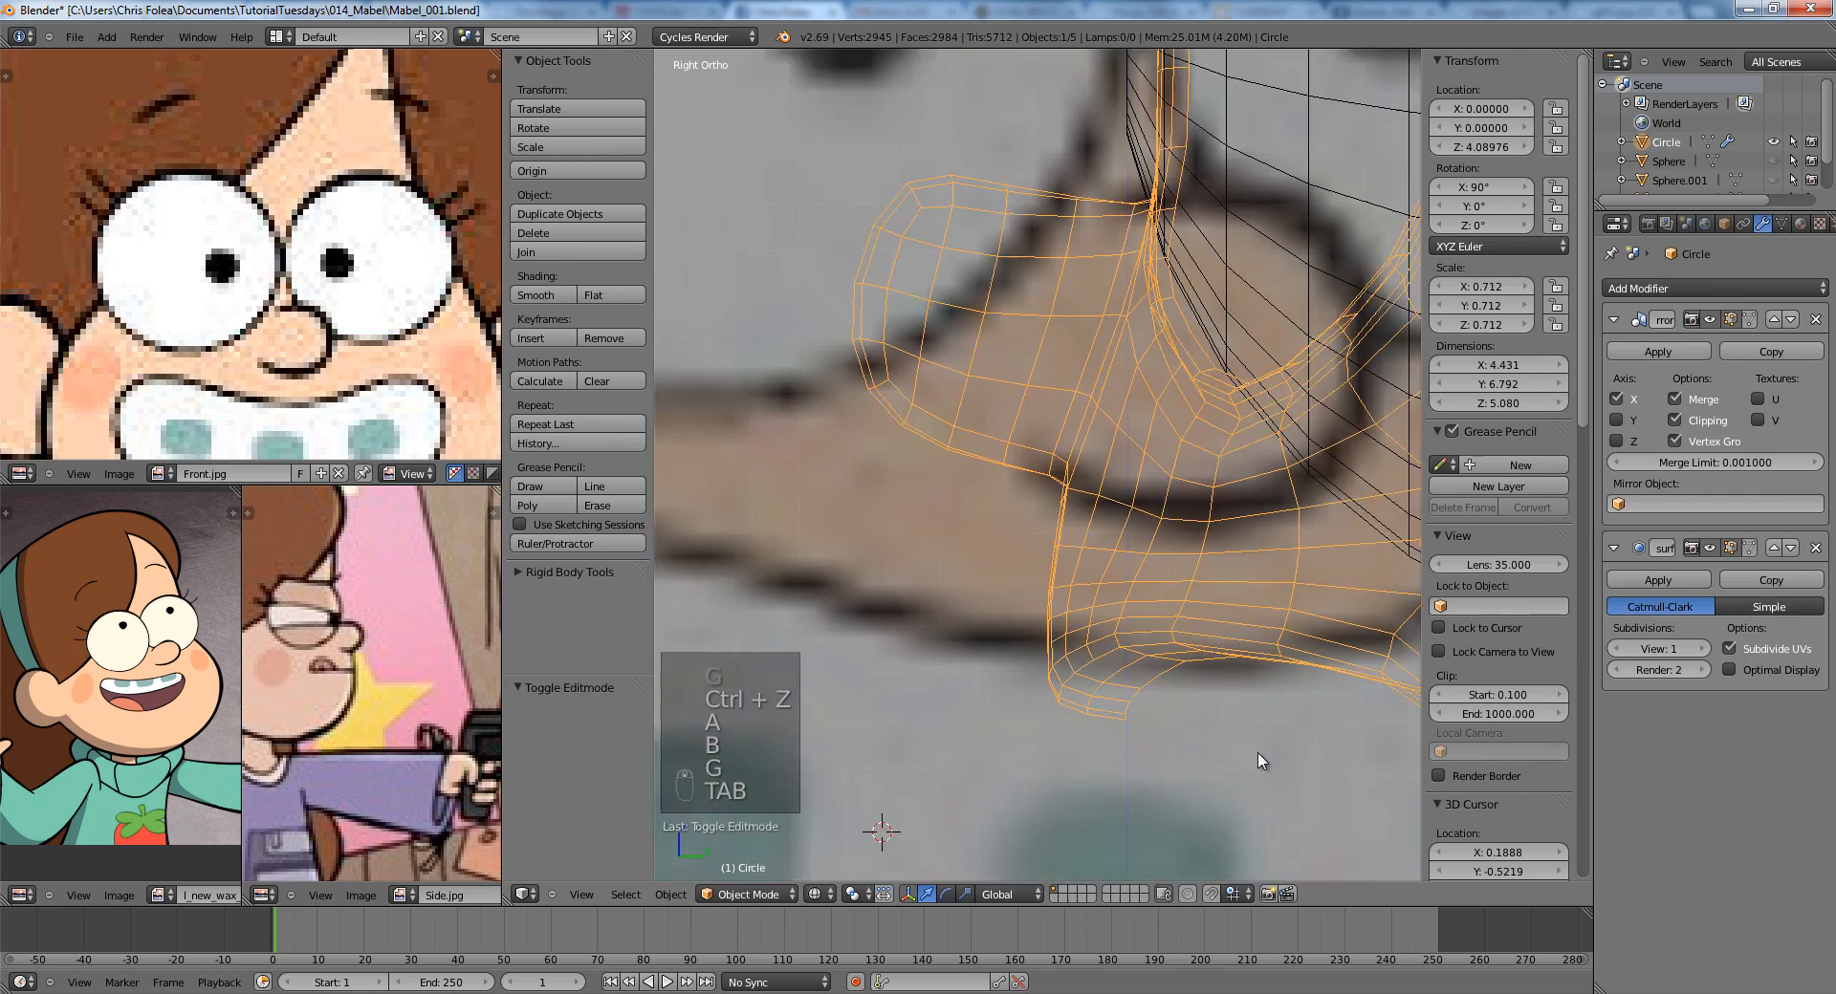
scroll(1115, 496, "down", 5)
Select the twelve front vertices of the lower lip and move them slightly forward and up in side view.
key("Tab")
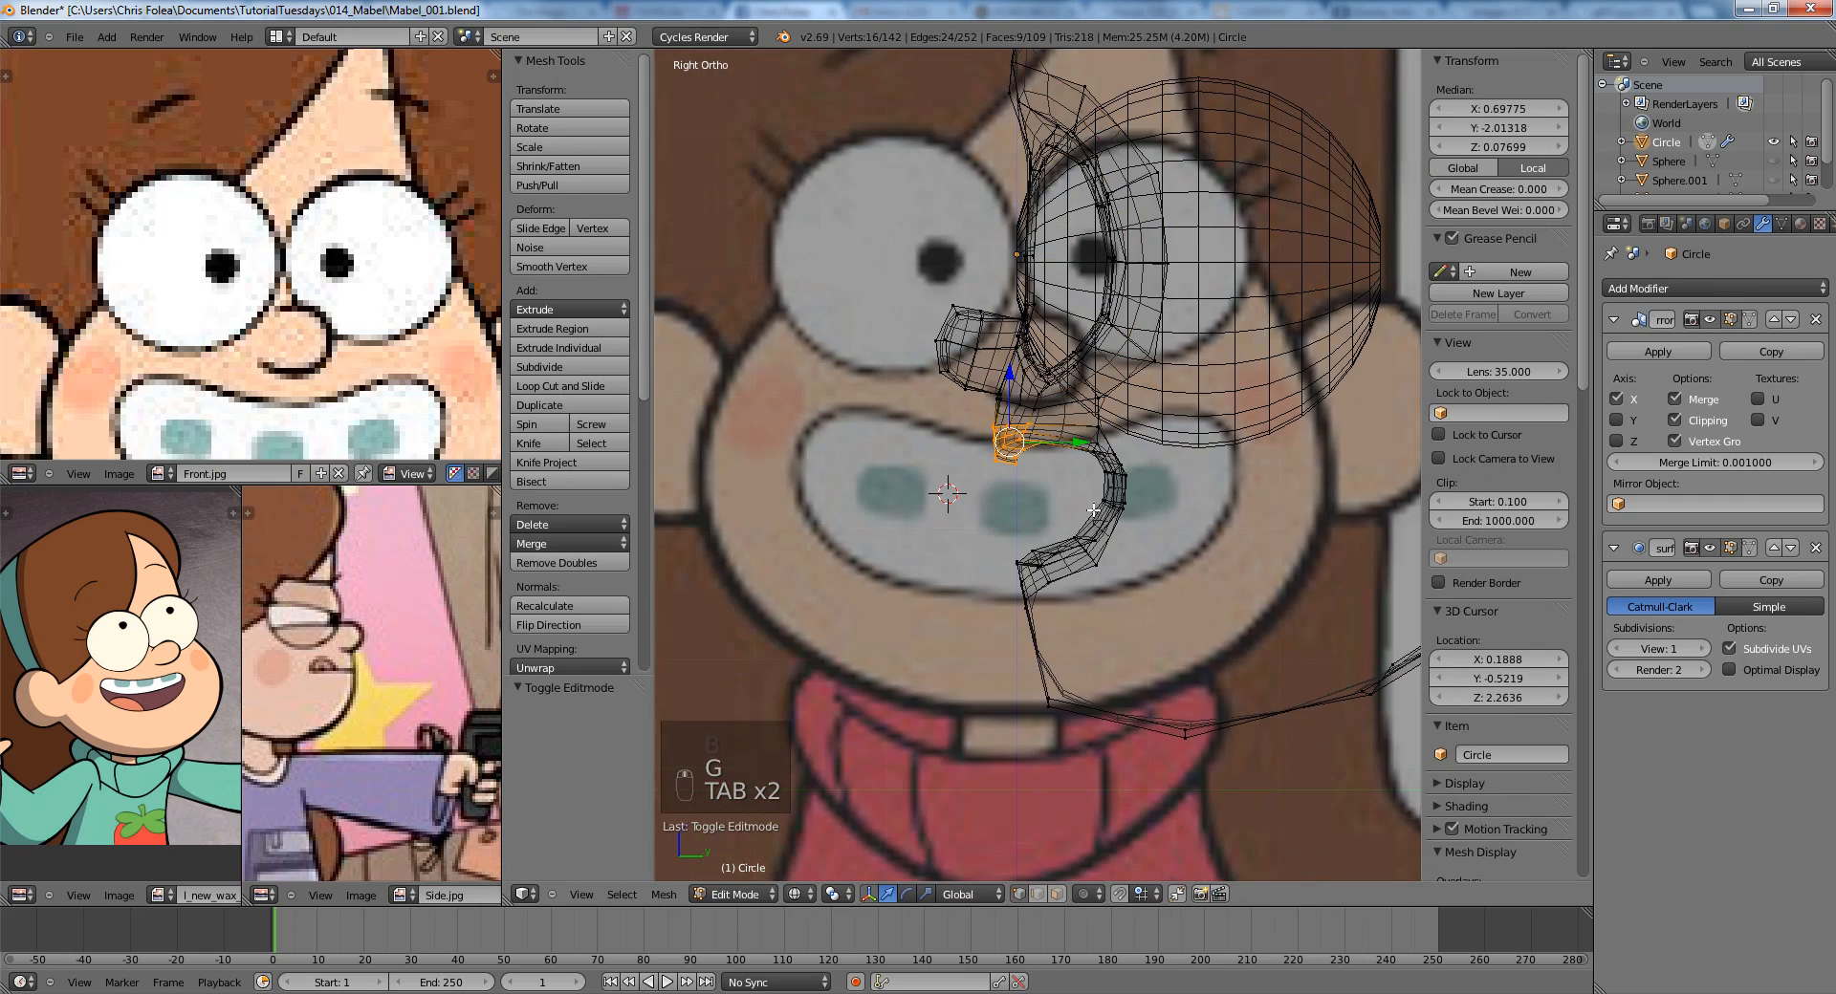
scroll(1004, 528, "up", 4)
key("a")
key("a")
key("a")
left_click_drag(1091, 674, 1092, 674)
key("g")
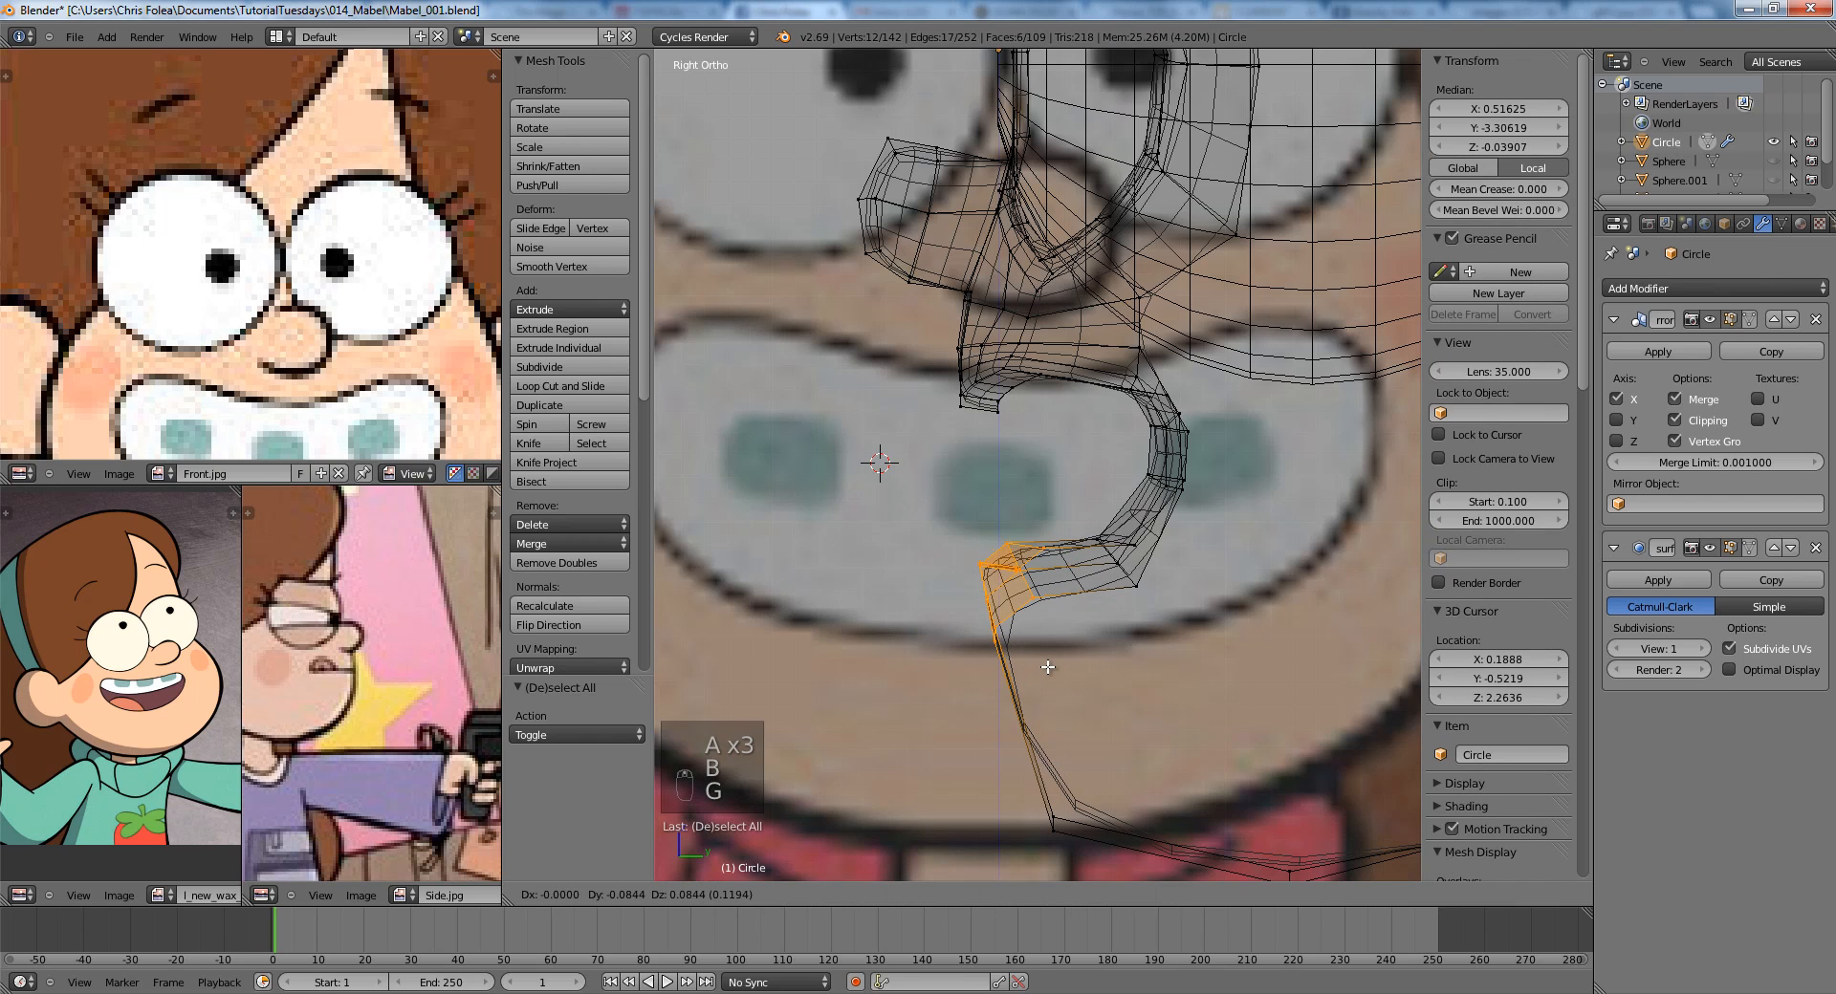
left_click(1074, 655)
Move the next four vertices along the lower lip by -0.076 along Y and 0.093 along Z.
key("a")
key("b")
left_click_drag(1078, 499, 1187, 636)
key("g")
left_click(1168, 614)
middle_click_drag(1169, 614, 1157, 657, "shift")
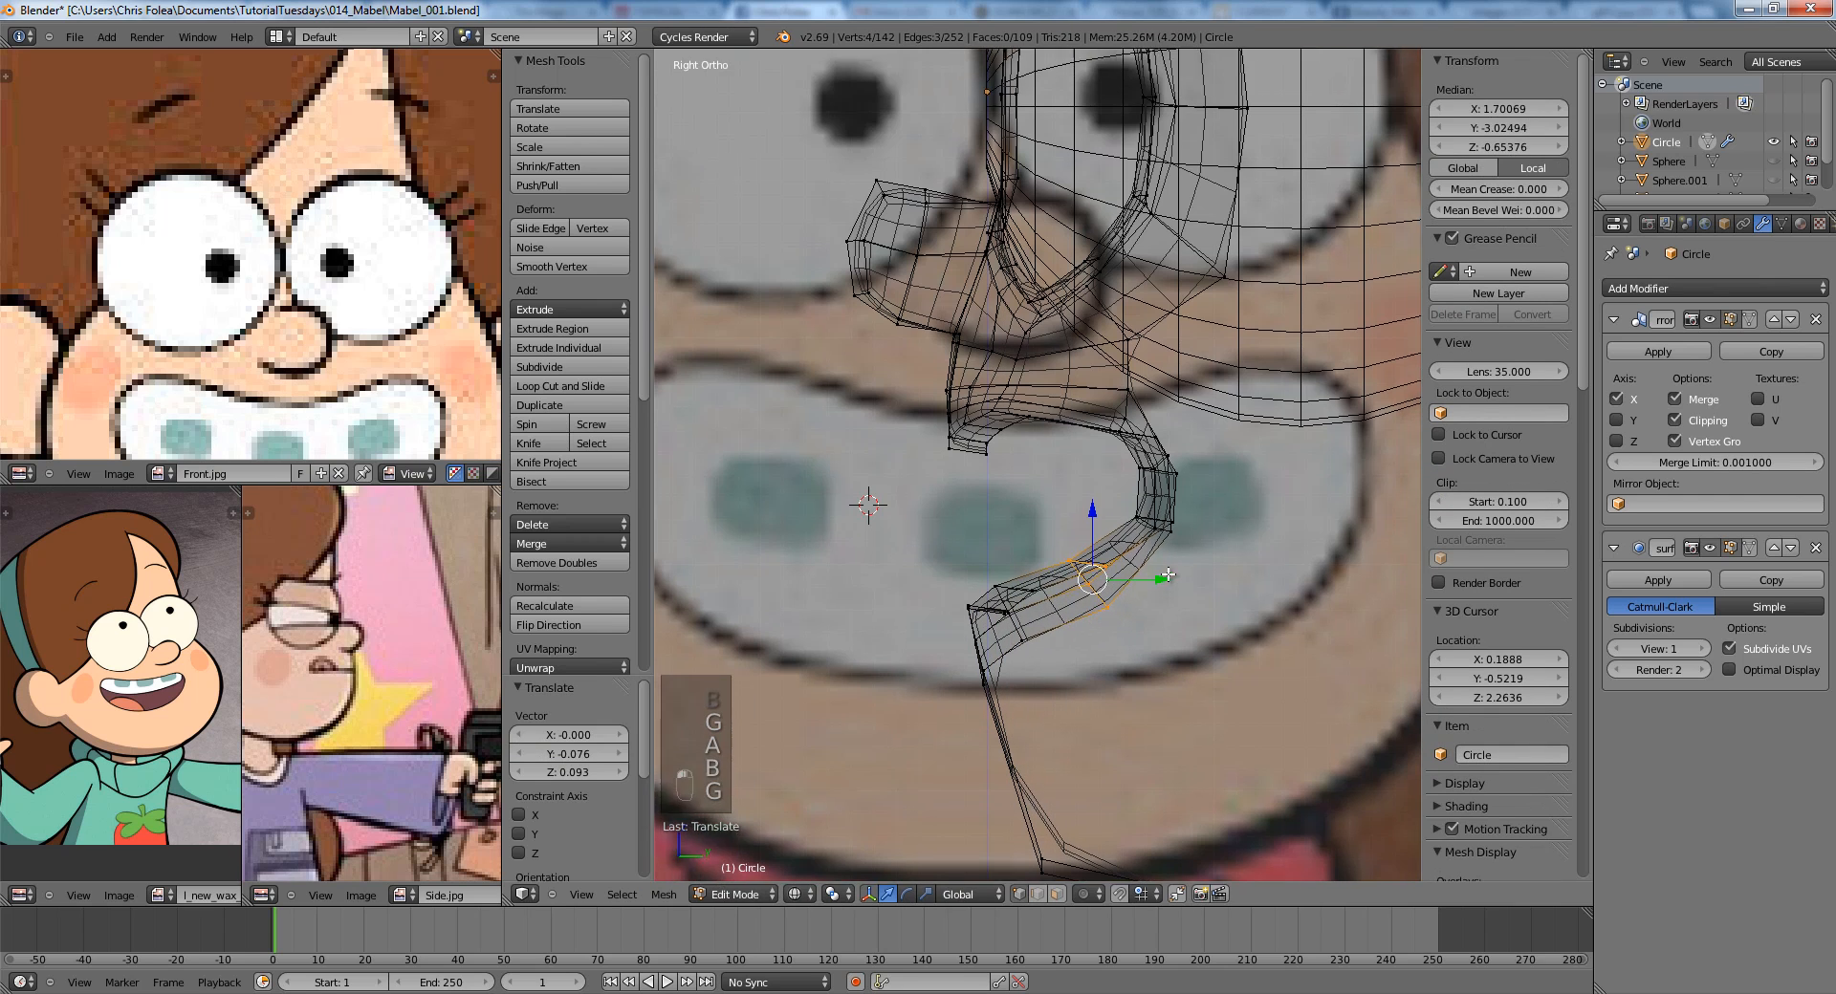
Select the vertices on the rear underside of the head strip in the side view and move them.
key("z")
scroll(1186, 564, "down", 5)
key("Tab")
key("Tab")
scroll(1195, 559, "up", 1)
middle_click_drag(1195, 559, 1044, 483, "shift")
key("a")
key("a")
key("a")
key("z")
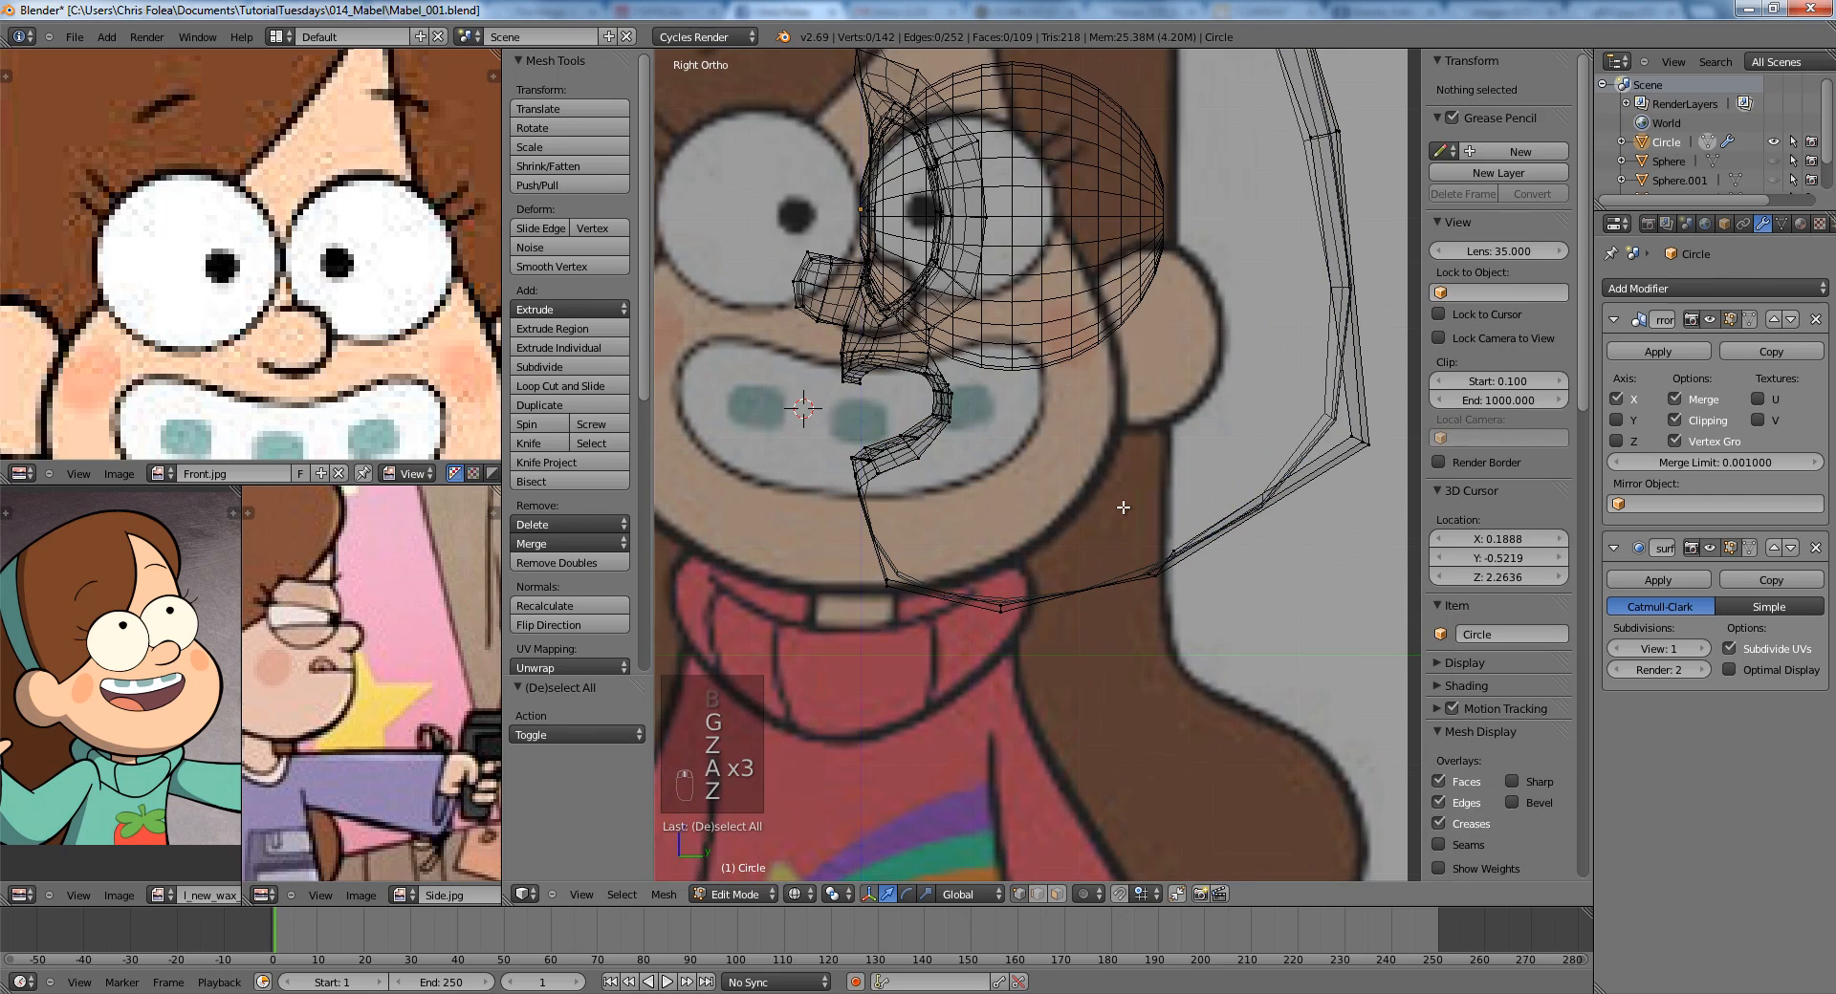
key("b")
left_click_drag(1123, 508, 1209, 631)
key("g")
key("z")
left_click(1207, 658)
key("Tab")
Select the vertices on the lower eye-socket rim near the nose in the front view and nudge them into place.
scroll(1169, 560, "down", 4)
key("z")
mouse_move(1168, 560)
middle_mouse_down()
mouse_move(1048, 570)
mouse_move(1190, 558)
middle_mouse_up()
scroll(1153, 534, "up", 2)
key("KP_1")
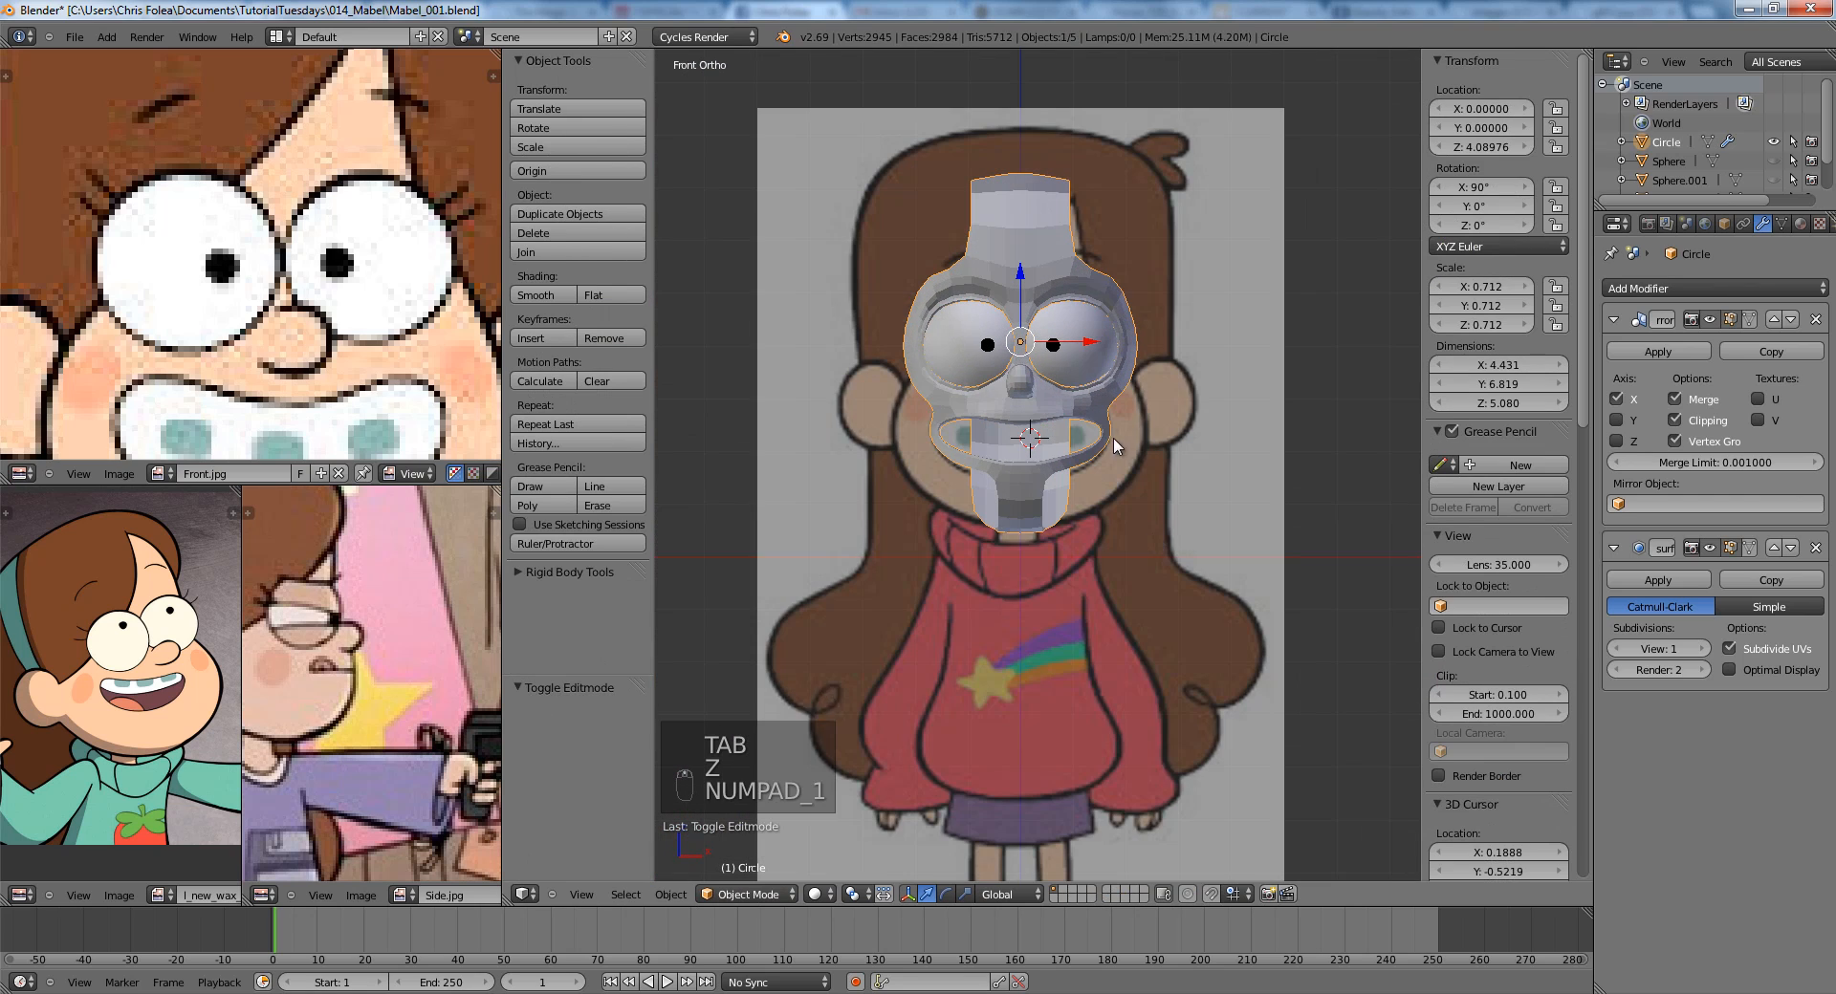
scroll(1088, 604, "up", 5)
key("Tab")
scroll(1051, 559, "up", 3)
key("a")
key("a")
key("z")
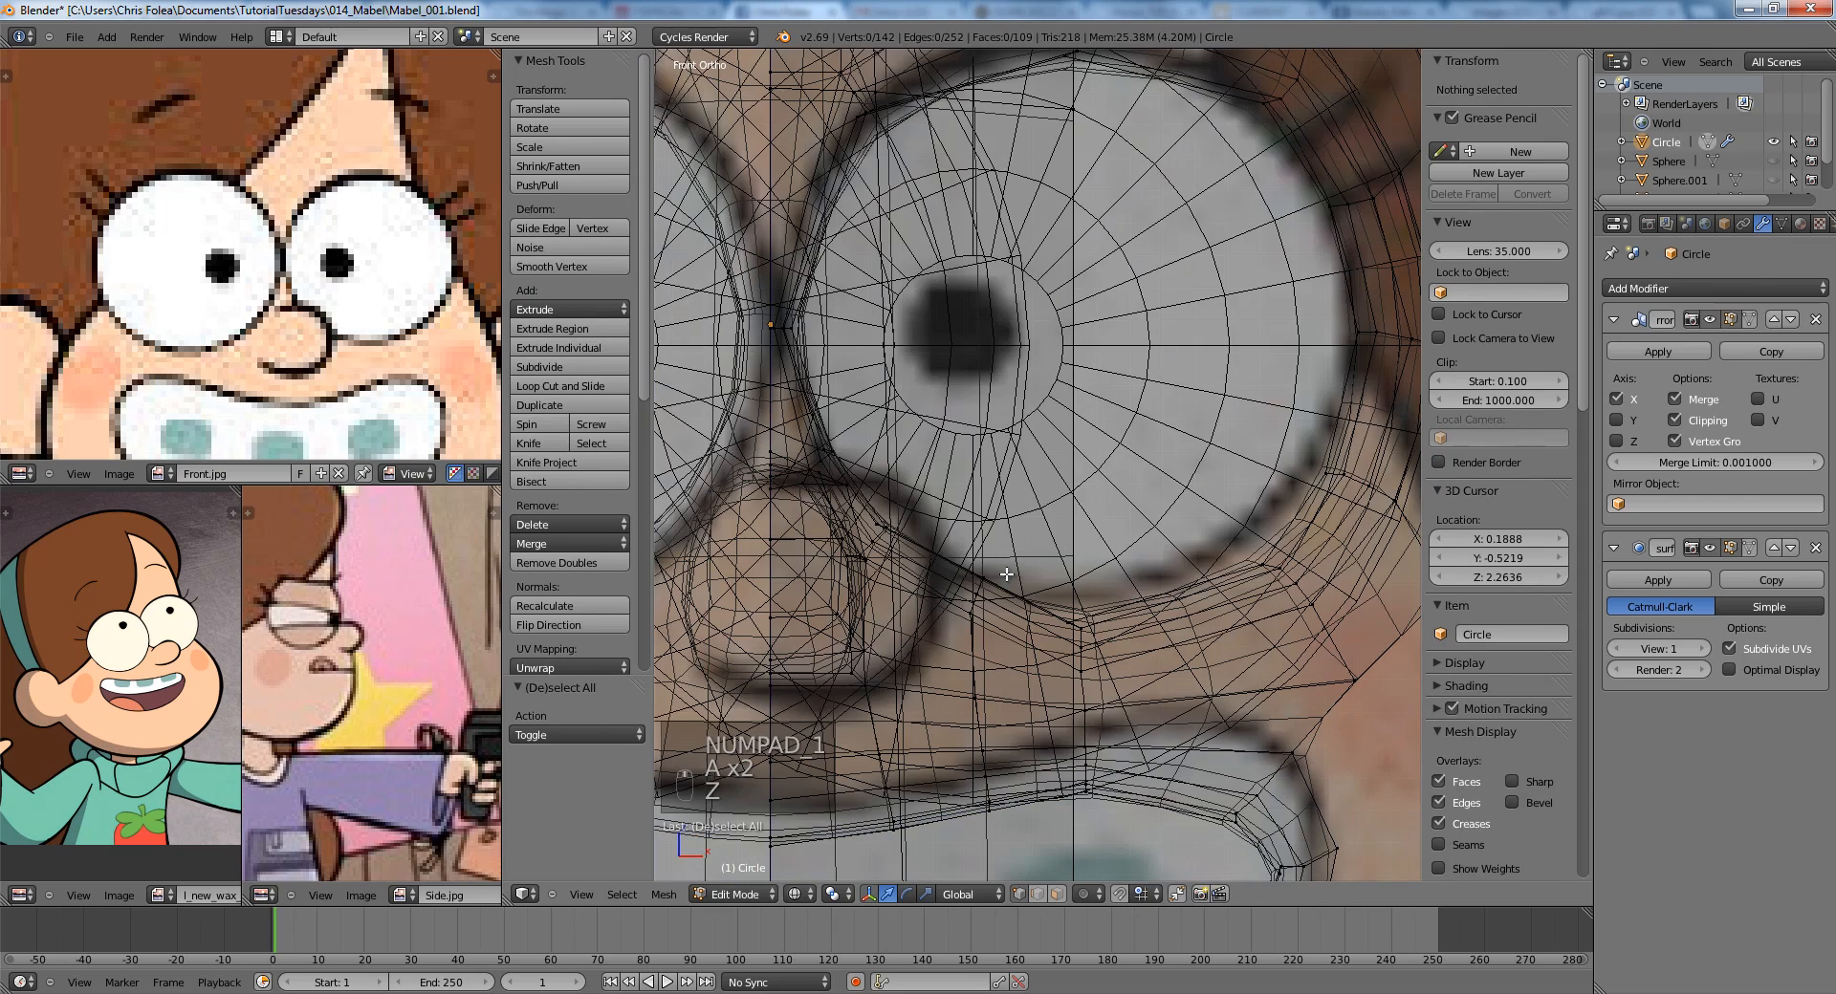
left_click_drag(1006, 637, 1008, 646)
key("z")
key("g")
left_click(1002, 631)
key("a")
Add one centred vertical loop cut through the forehead strip above the eye.
scroll(1174, 512, "down", 3)
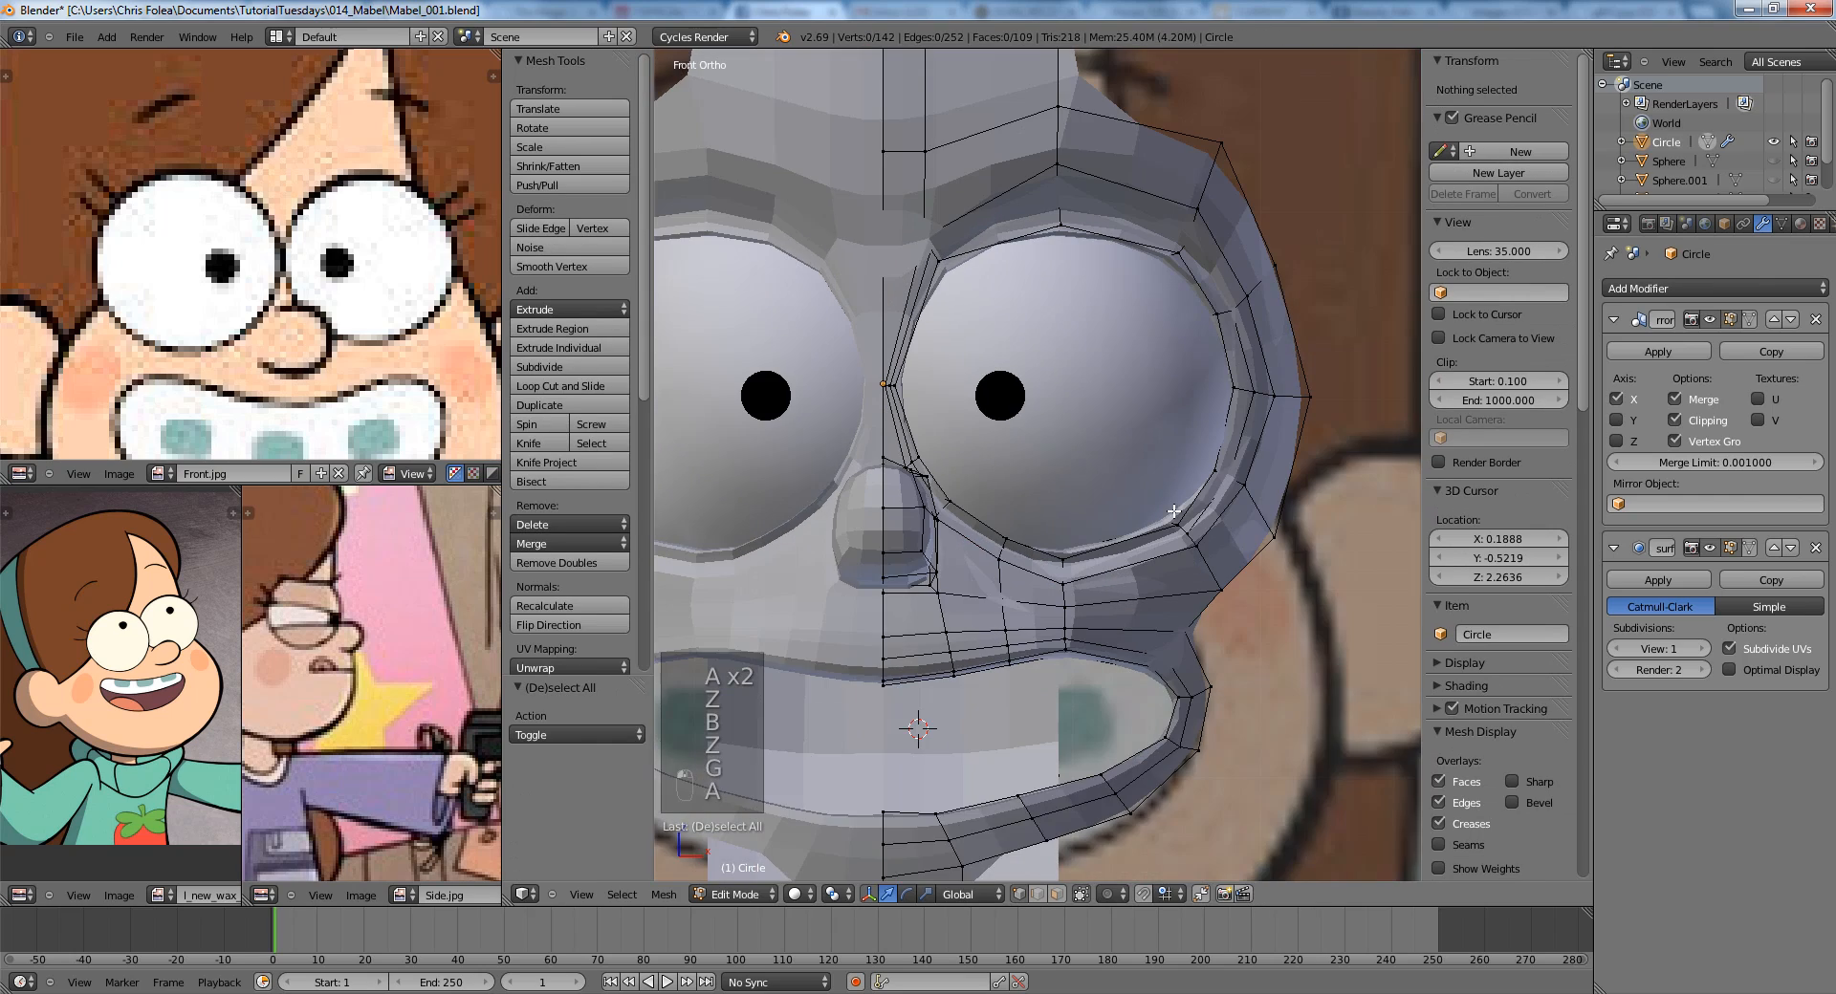
scroll(1138, 593, "up", 1)
middle_click_drag(1043, 256, 1033, 364, "shift")
key("ctrl+r")
left_click(1046, 335)
right_click(1045, 336)
scroll(1108, 405, "down", 3)
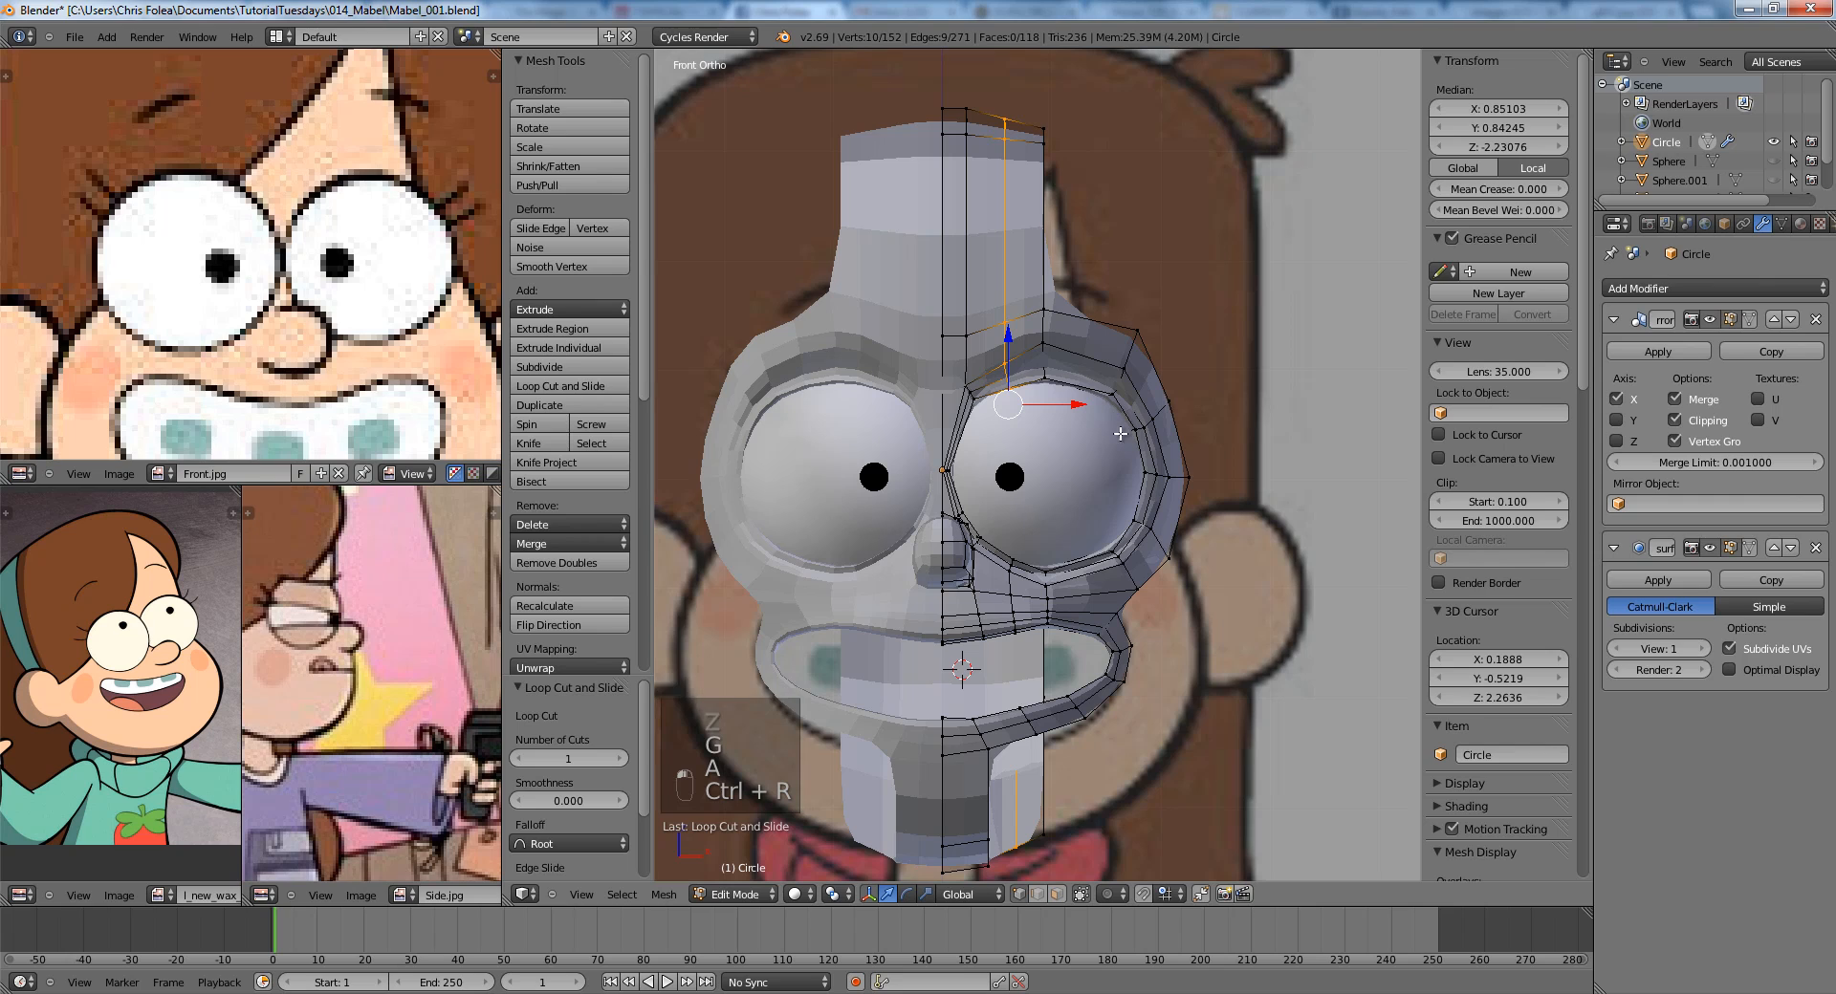
Select the new loop's vertices along the brow above the eye and reposition them in the front view.
scroll(1083, 471, "up", 3)
key("a")
key("z")
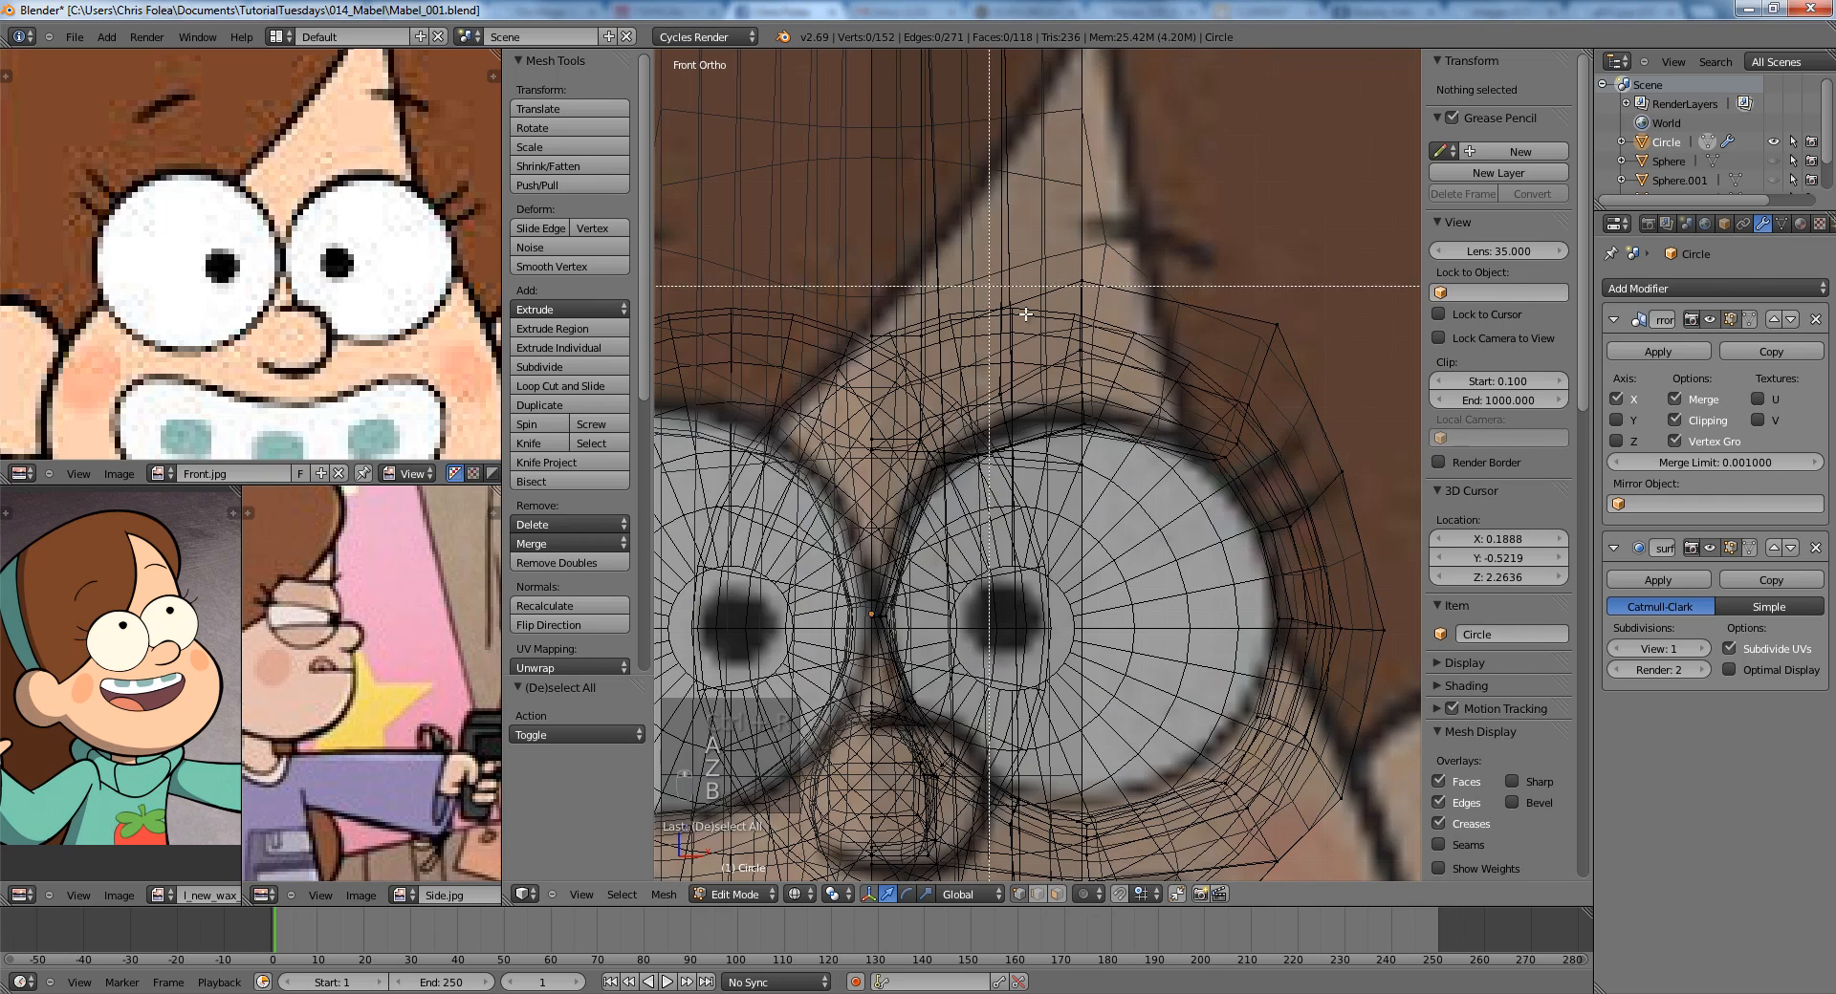
key("z")
middle_click_drag(1023, 296, 1014, 246)
key("z")
left_click_drag(1040, 390, 1042, 392)
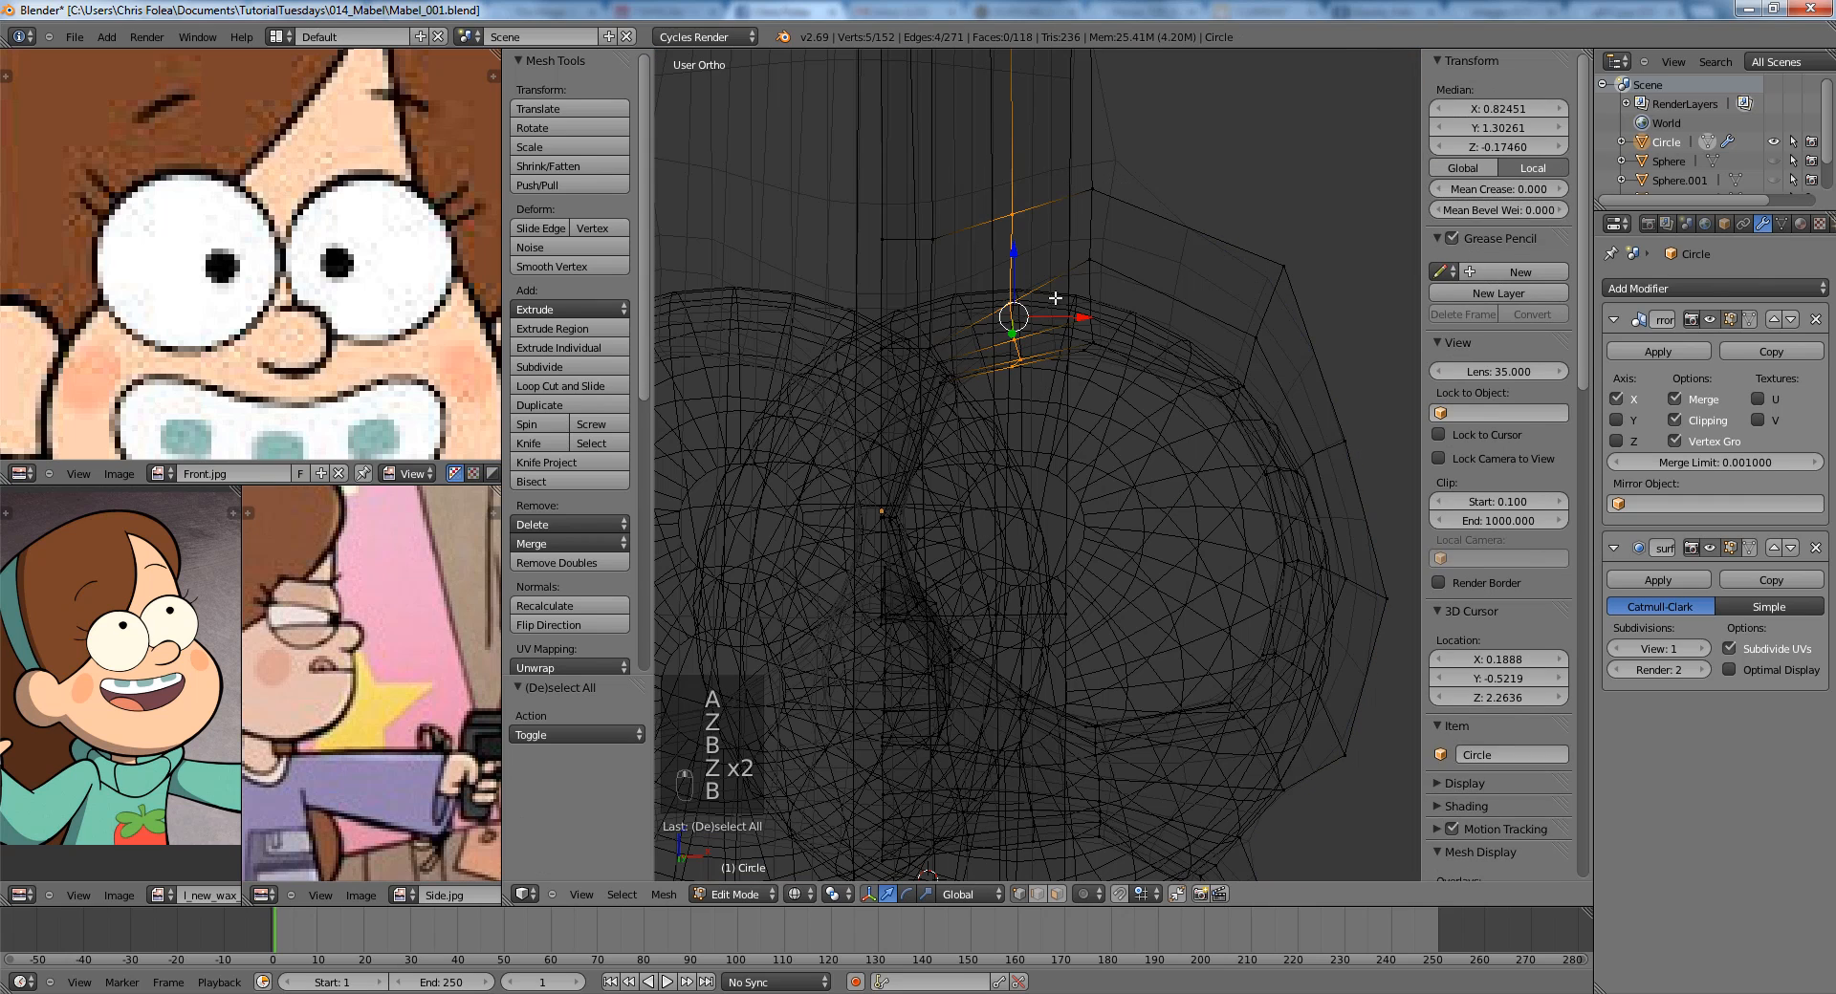
key("KP_1")
key("z")
left_click(1064, 283)
key("a")
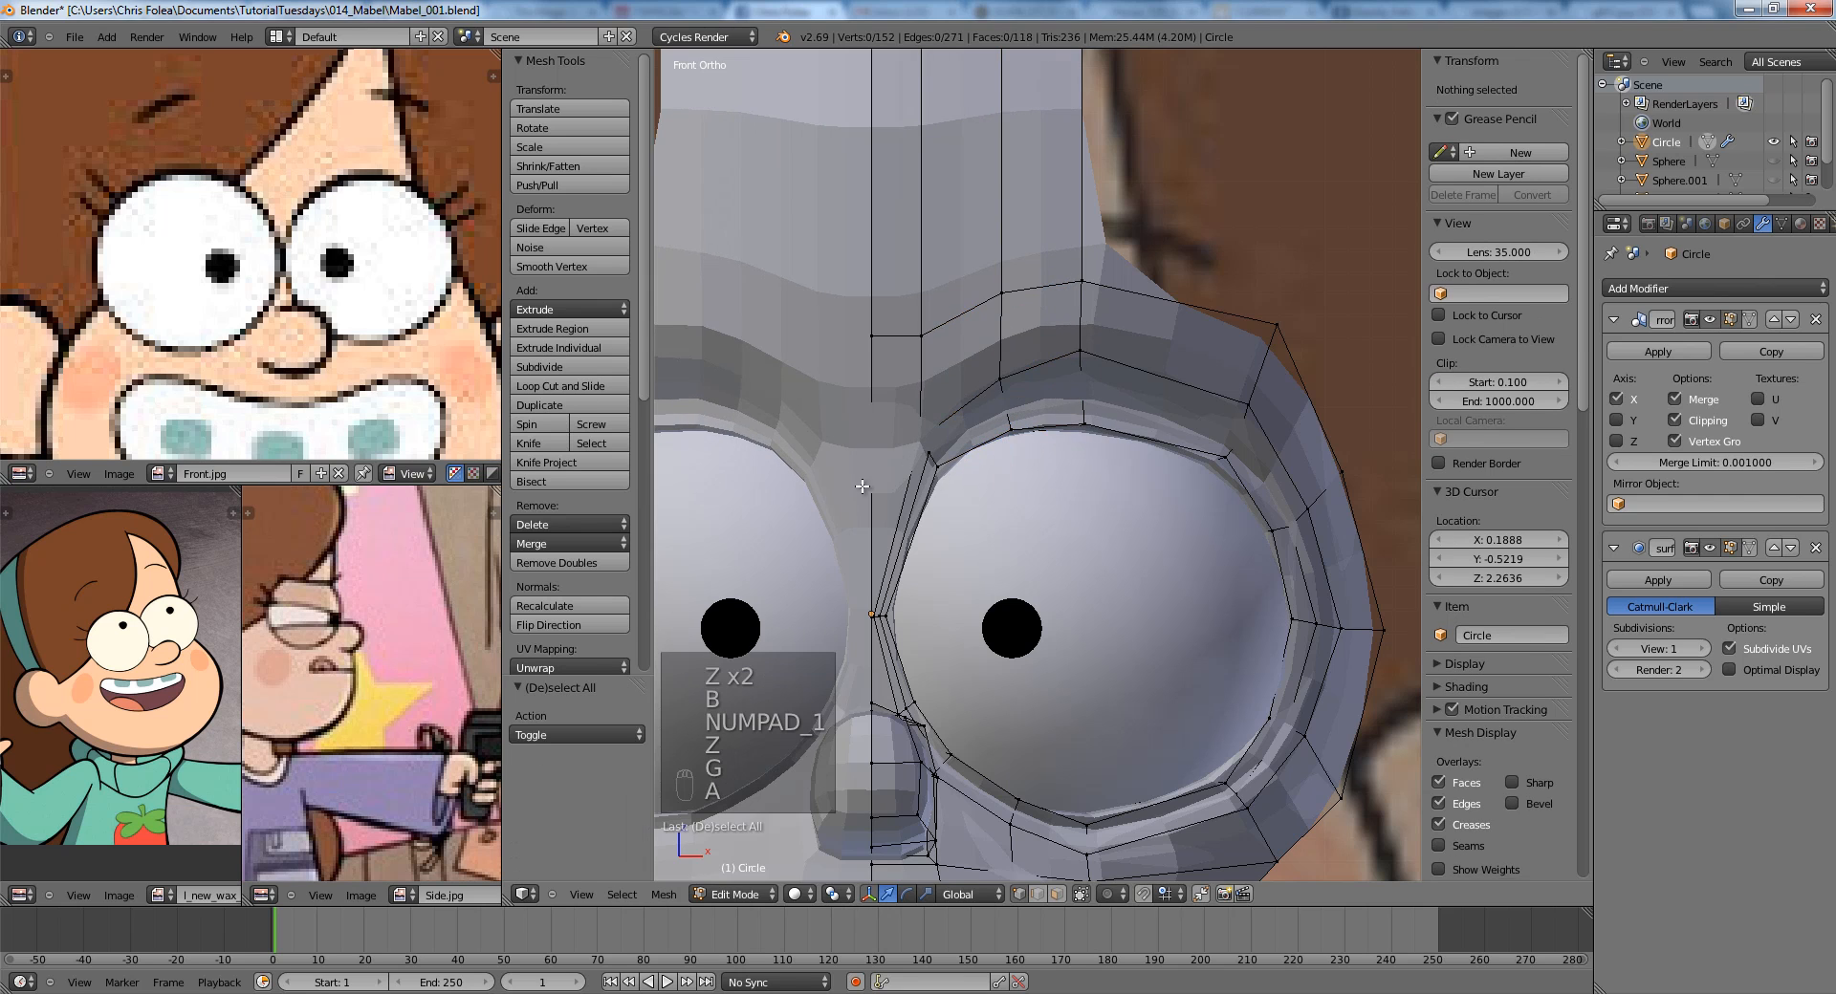
Add a horizontal loop cut across the bridge between the eyes, above the nose.
key("z")
key("z")
left_click(881, 519)
key("a")
scroll(956, 517, "up", 3)
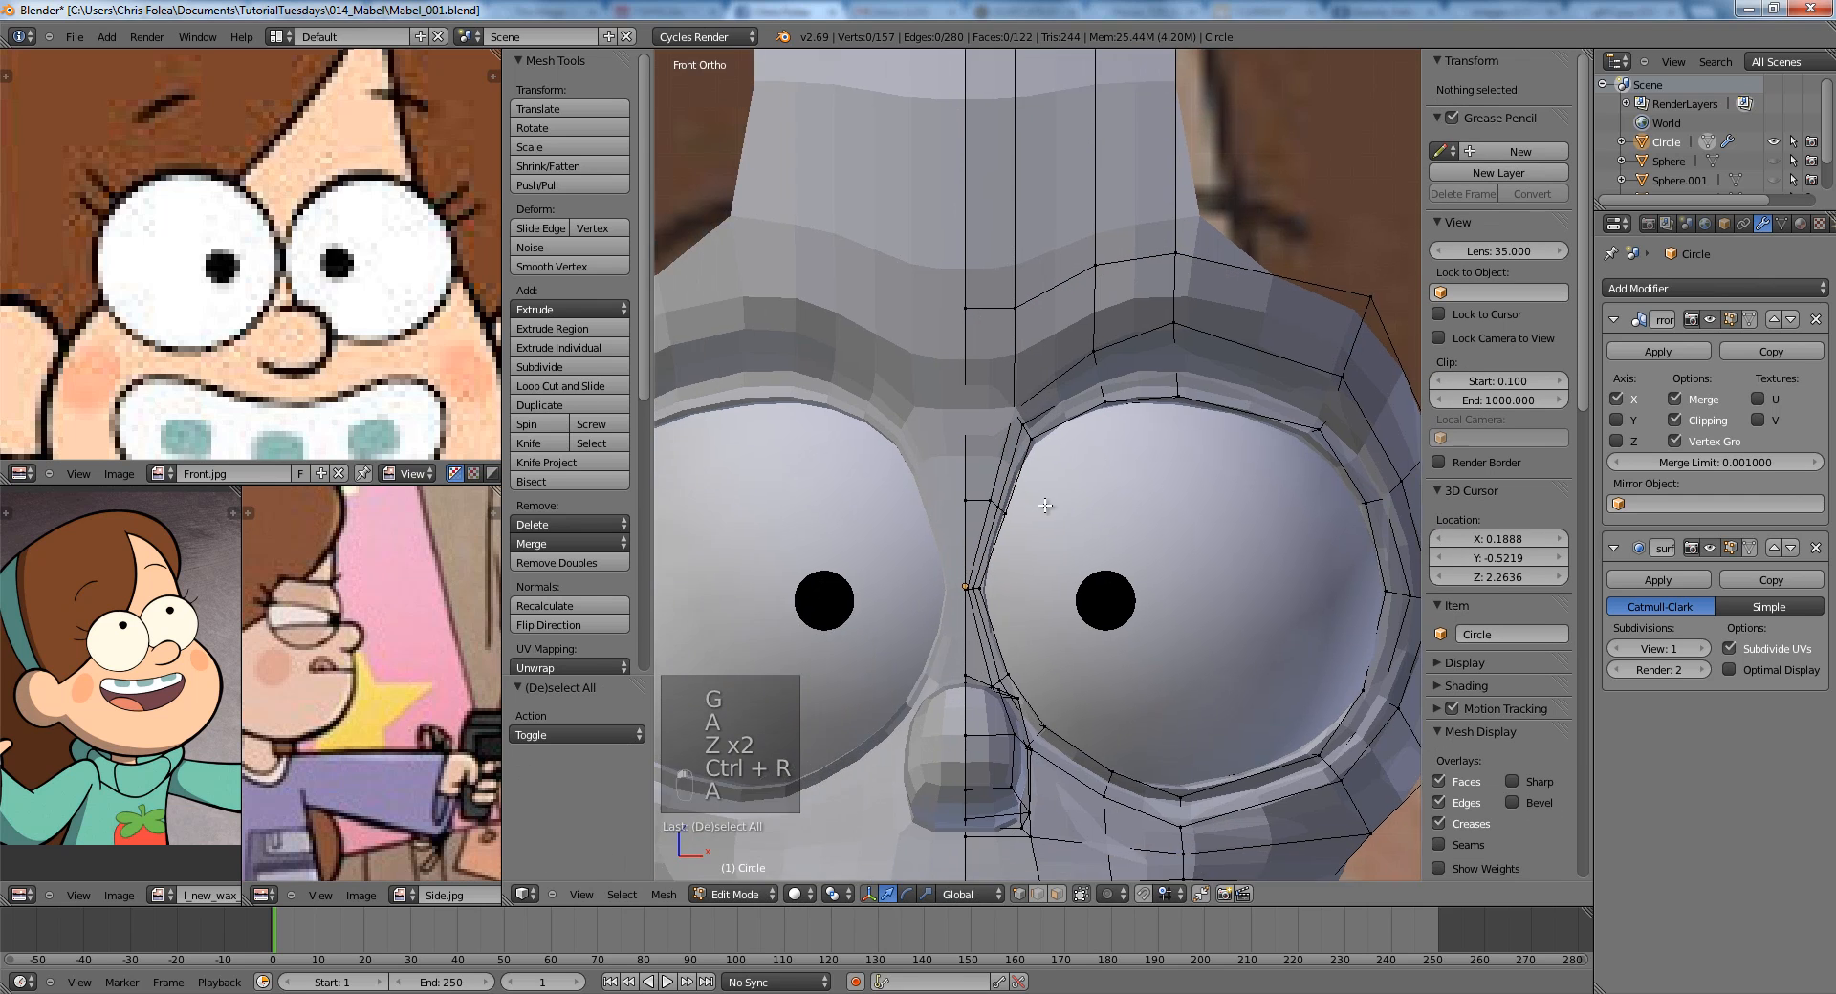
Move the new bridge loop's vertices beside the eye by about -0.038 on X and 0.009 on Z.
key("z")
key("b")
left_click_drag(1035, 563, 1036, 563)
key("z")
key("g")
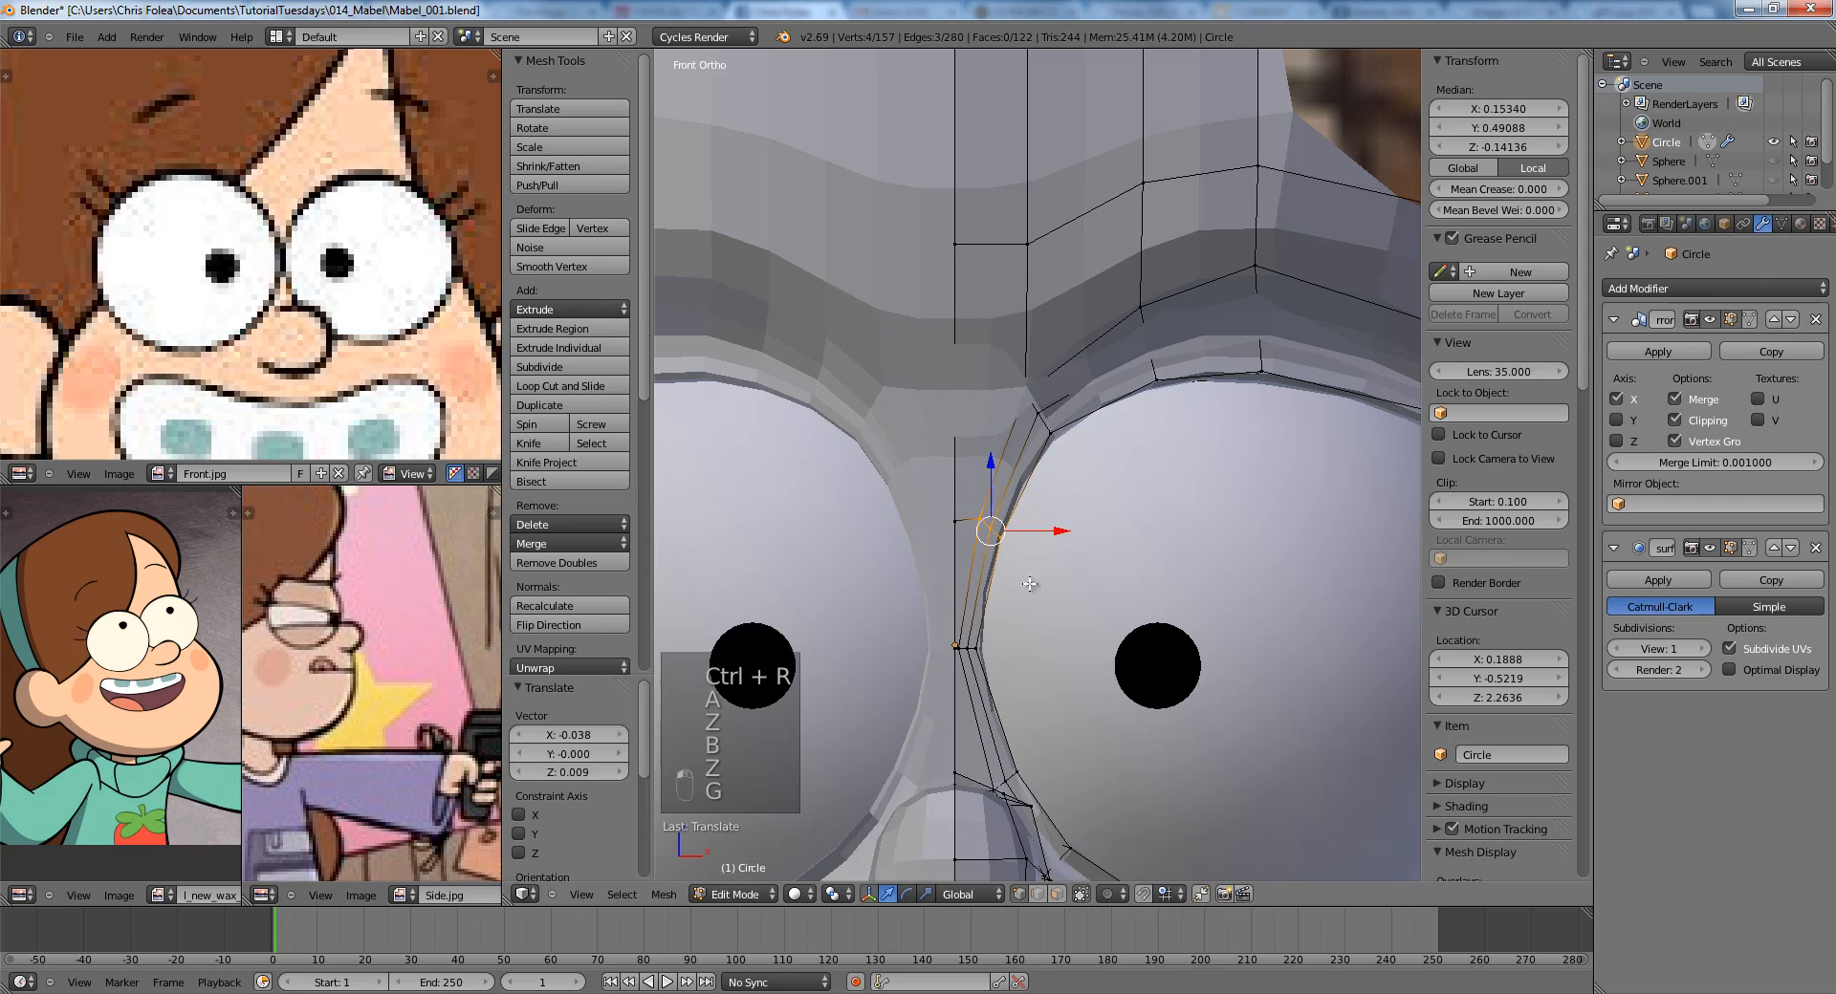
left_click(1029, 584)
key("a")
Select the vertices at the upper inner corner of the eye socket and move them towards the face centre.
key("z")
key("b")
left_click_drag(1023, 358, 1082, 486)
key("z")
key("g")
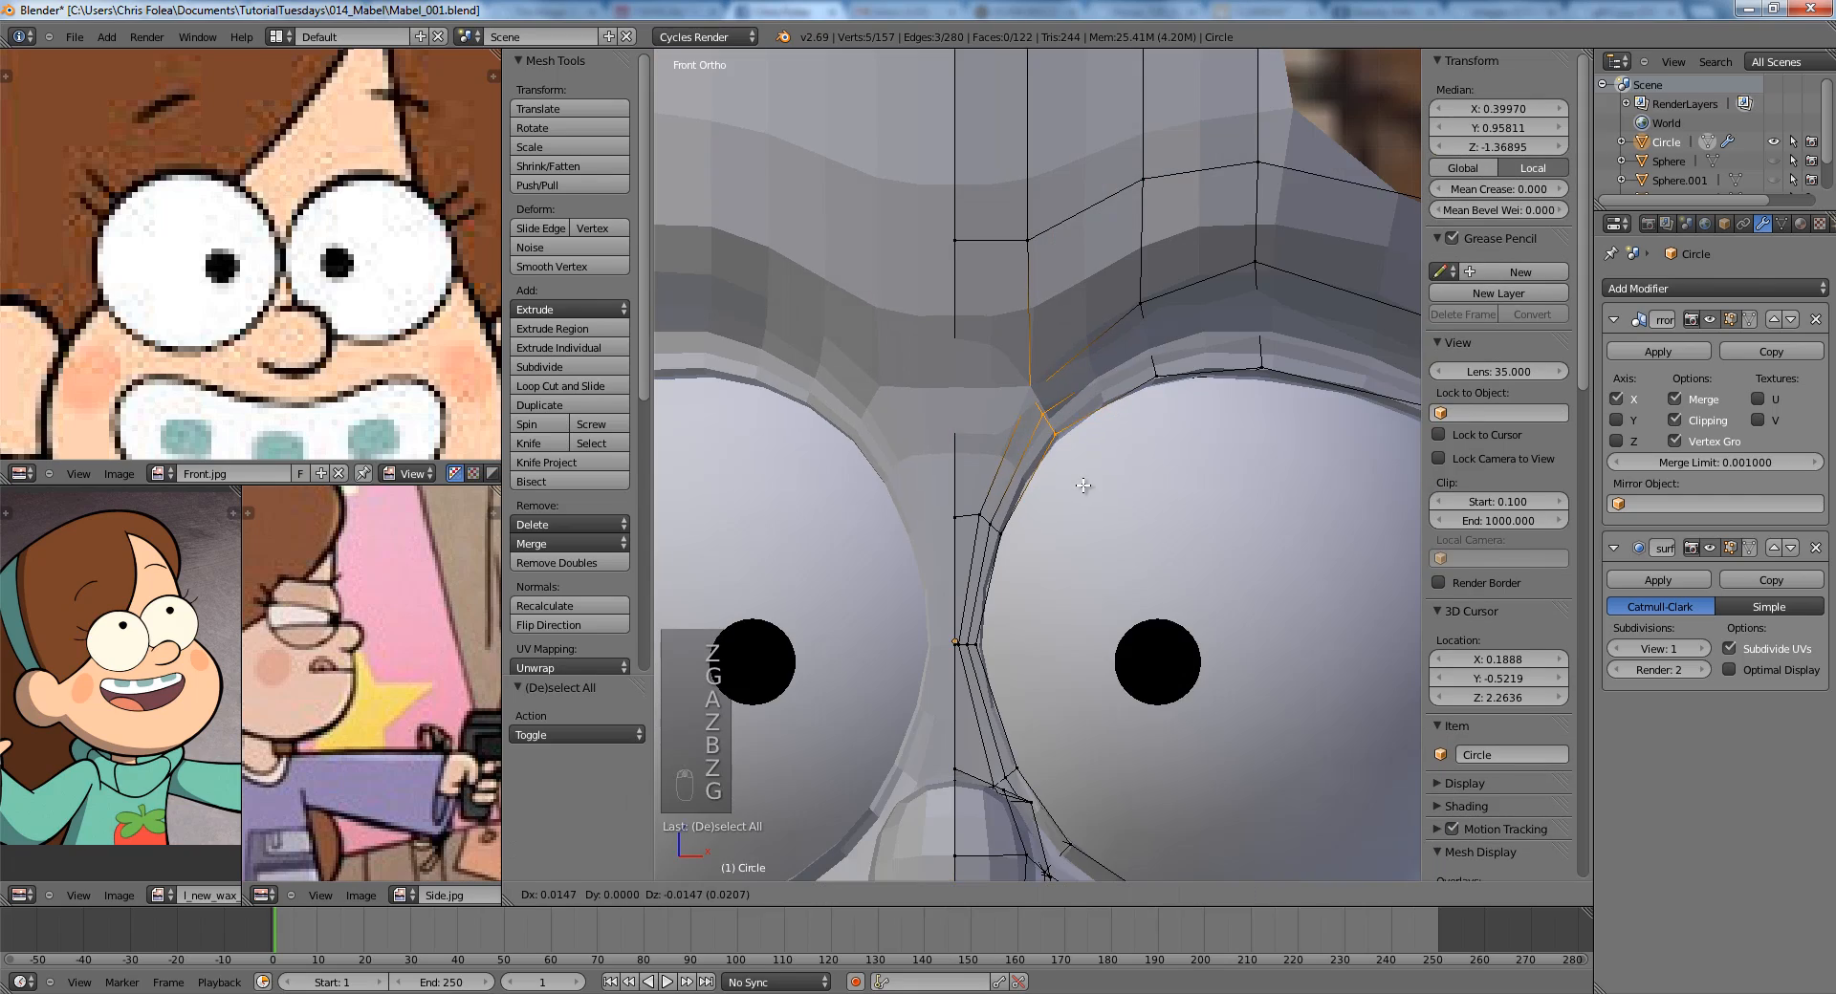
left_click(1112, 498)
Drop the stray vertex from the inner eye-corner selection and shift the rest about -0.007 on X.
key("z")
scroll(1134, 423, "down", 5)
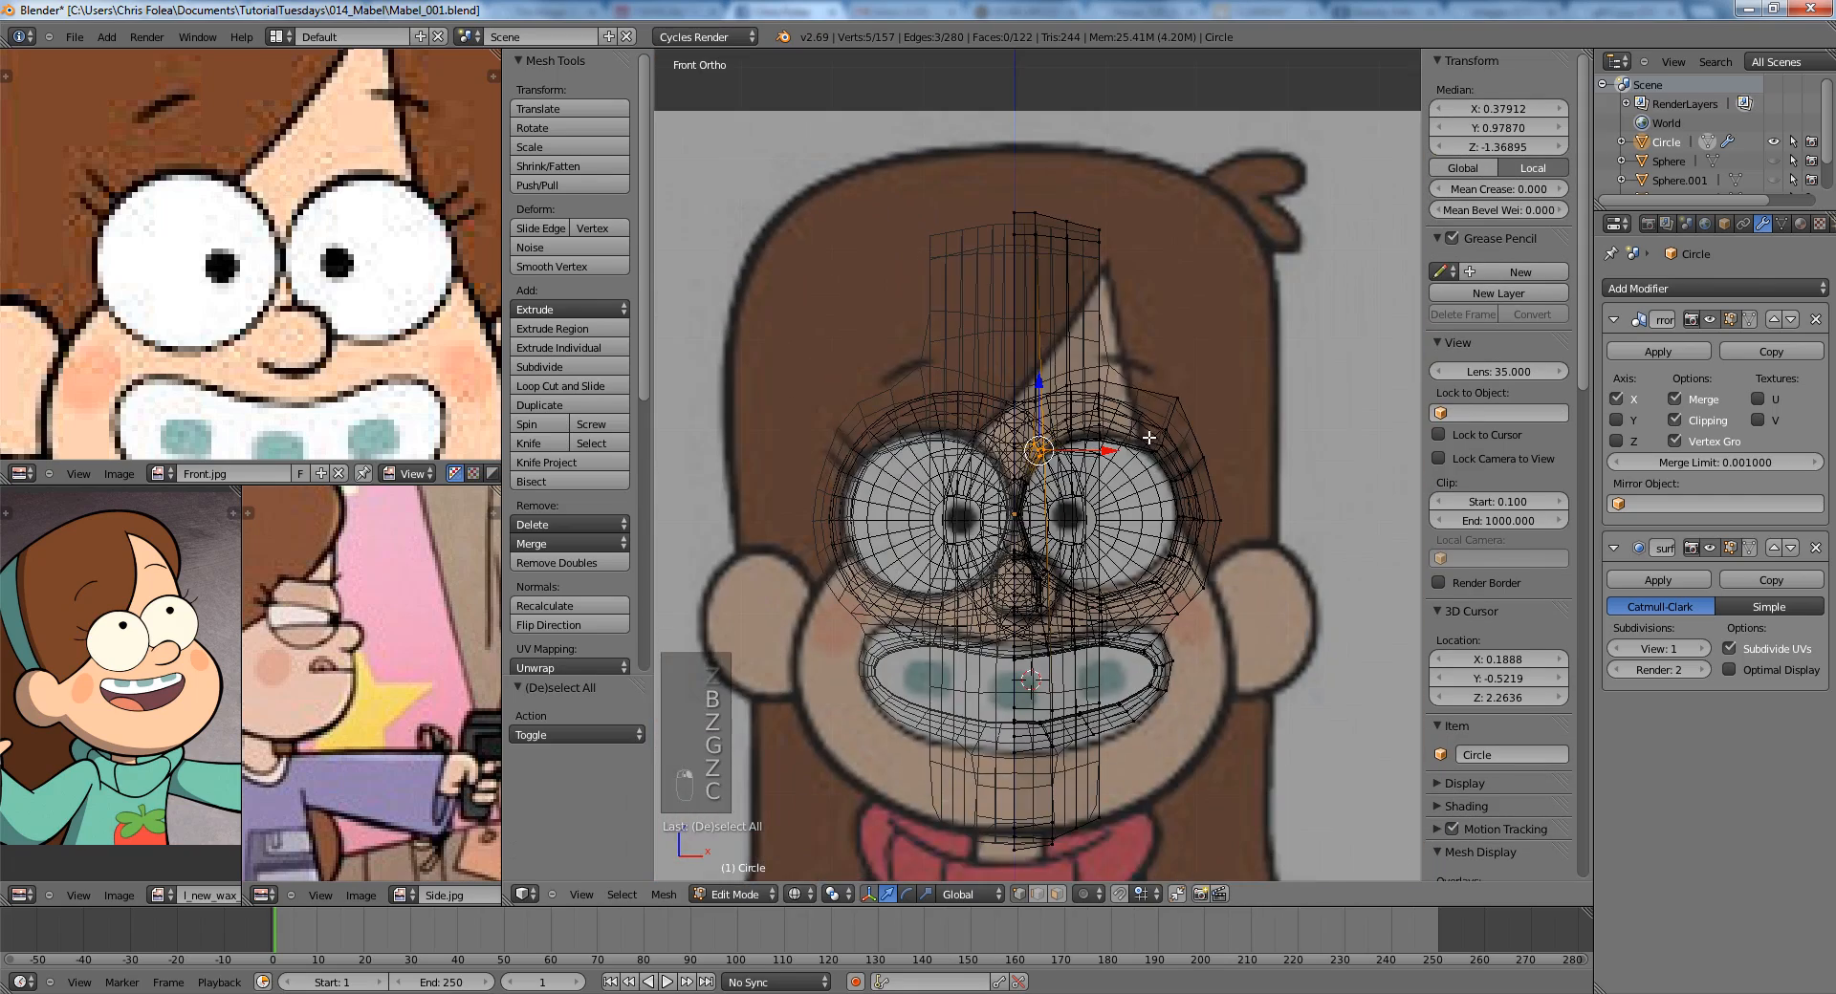
middle_click_drag(1135, 424, 1050, 460)
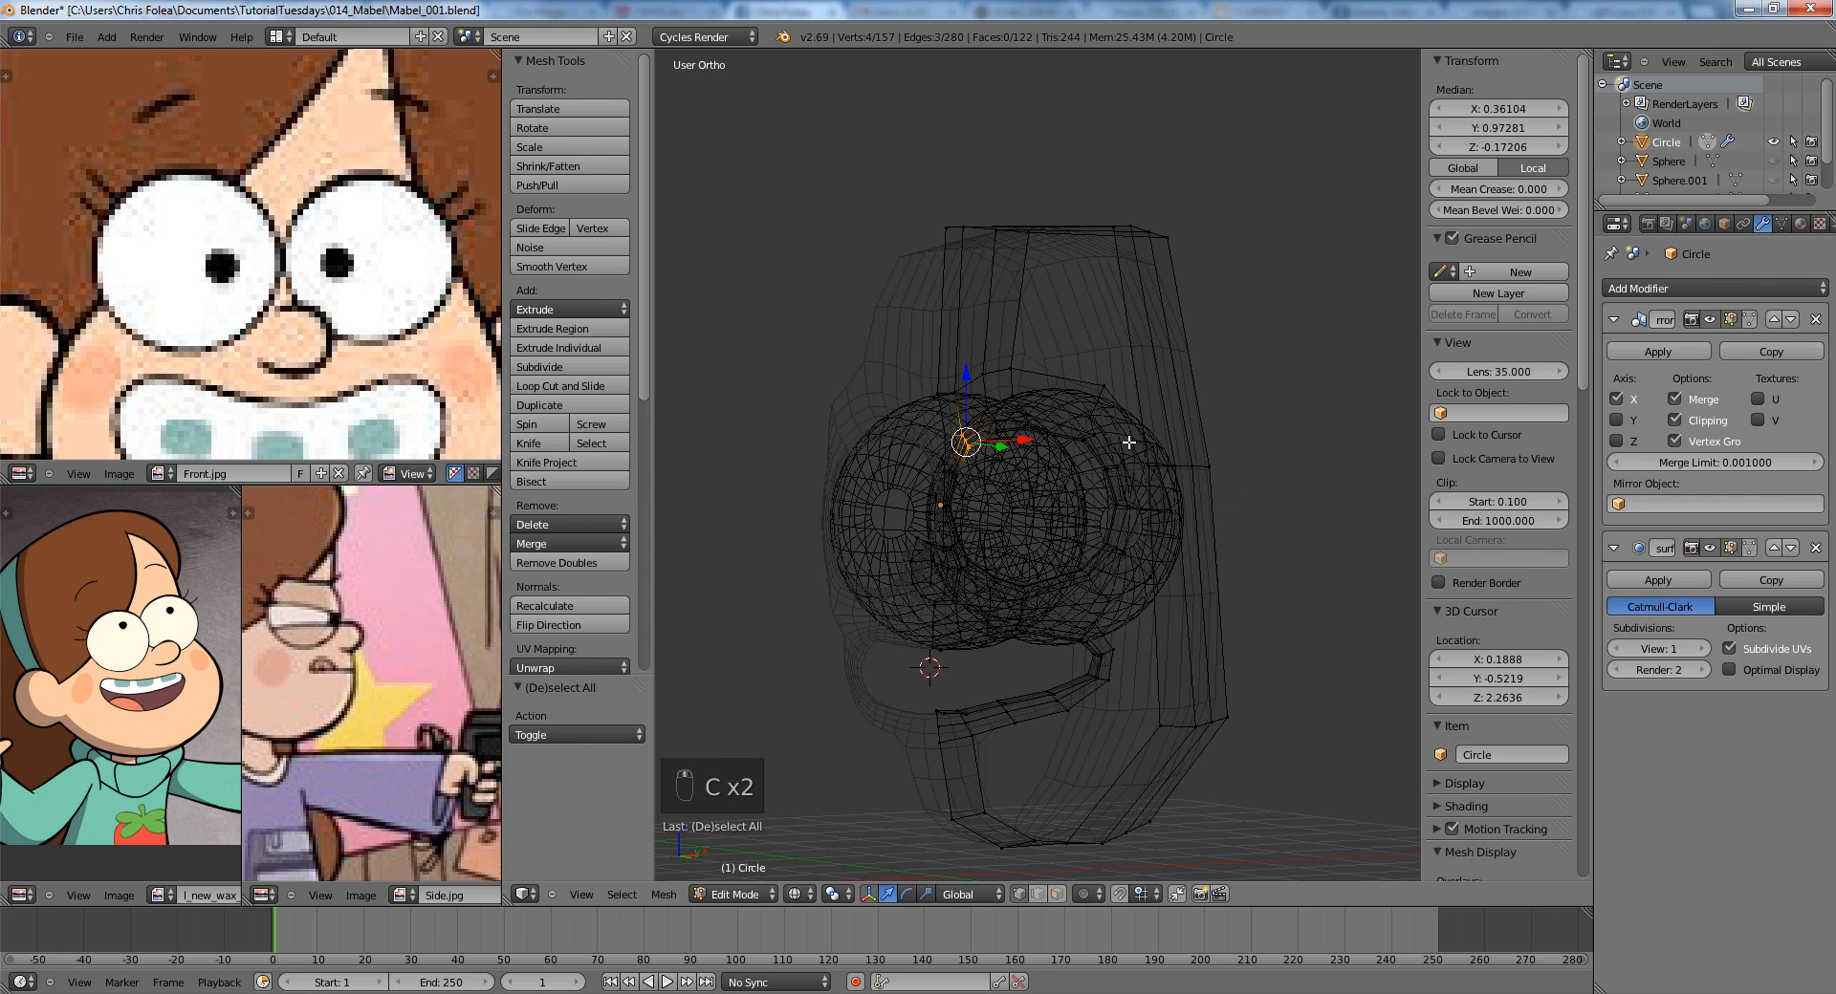
key("KP_1")
key("z")
scroll(1097, 456, "up", 5)
left_click(1094, 456)
scroll(1094, 456, "down", 6)
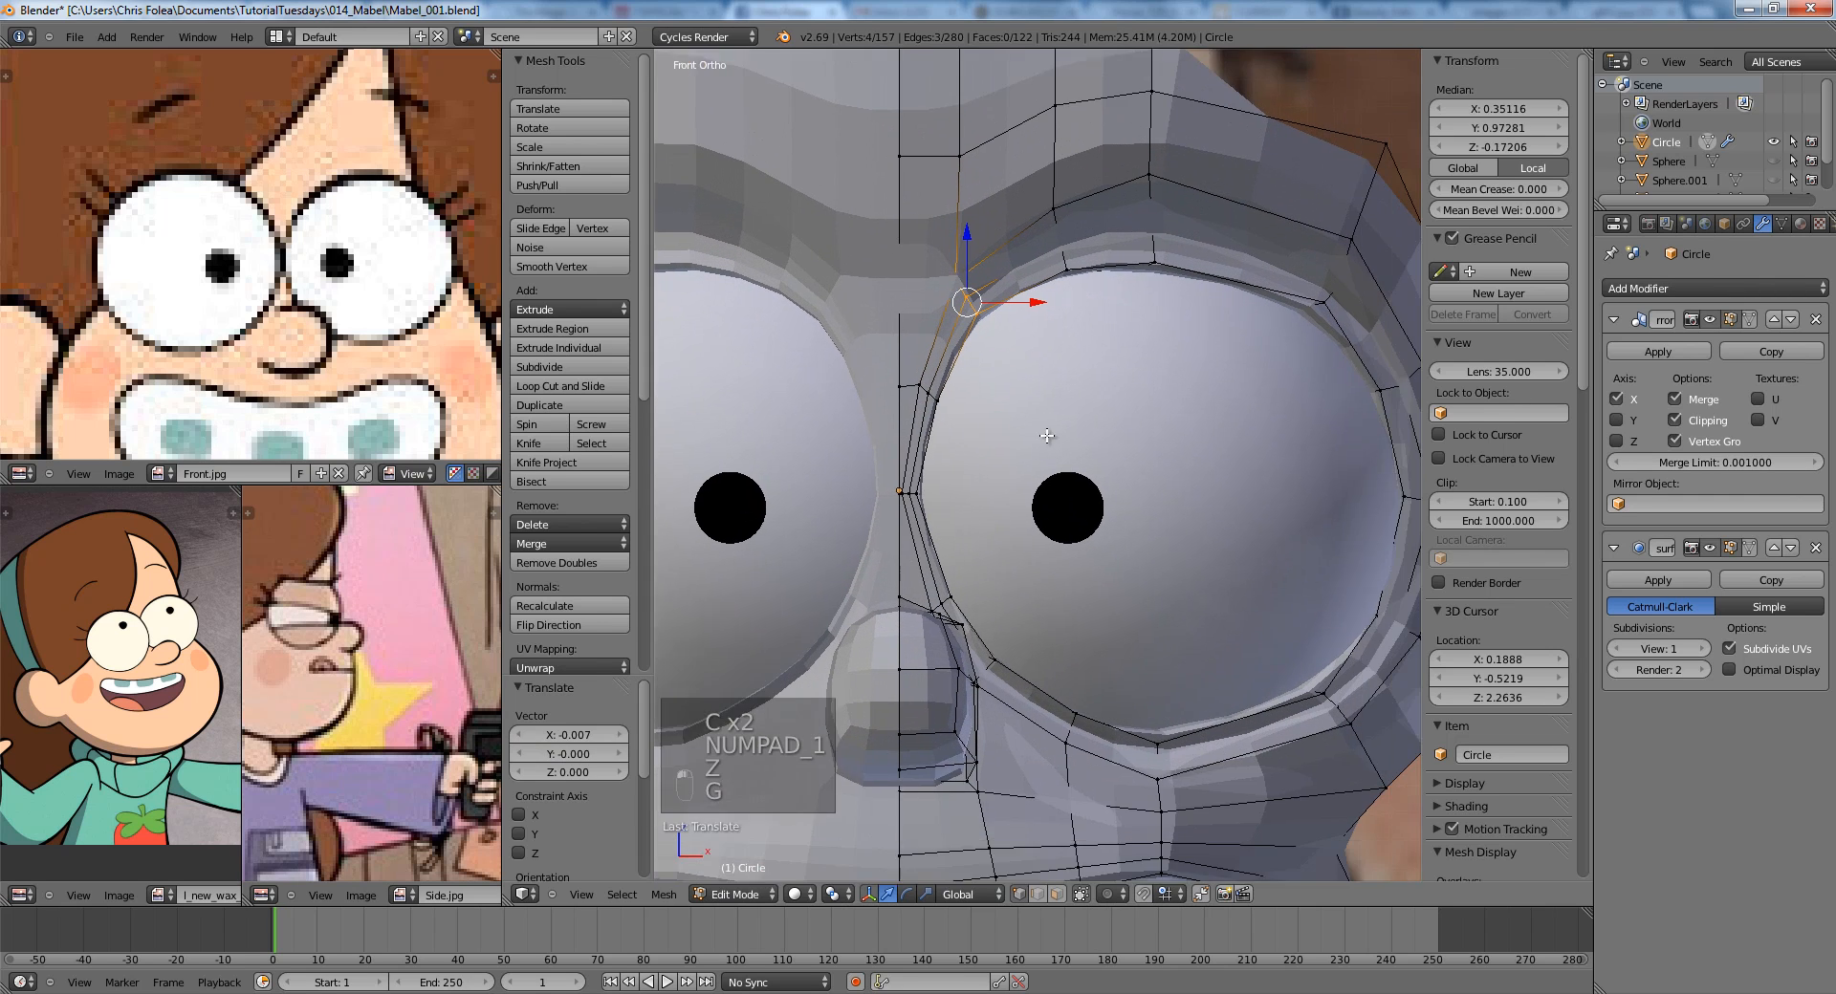
Examine the shape of the brow and eye sockets in both object and edit mode.
key("a")
key("Tab")
key("Tab")
key("Tab")
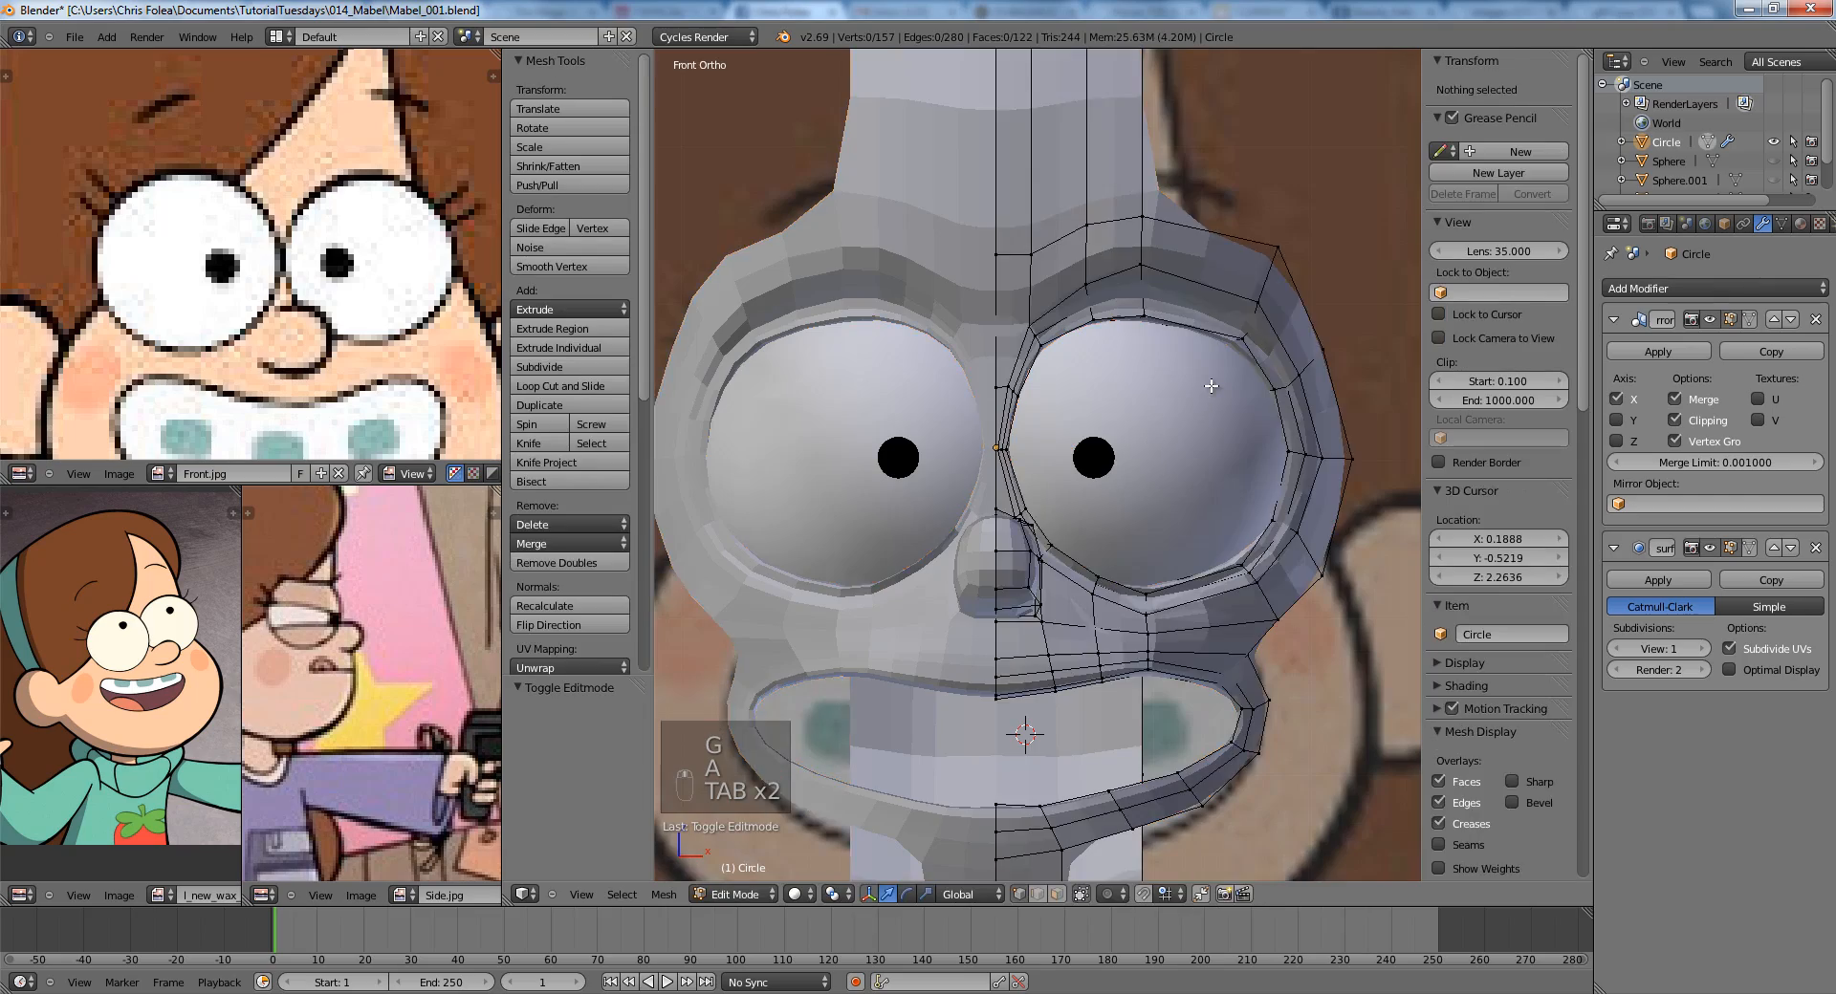
scroll(1208, 392, "down", 6)
key("Tab")
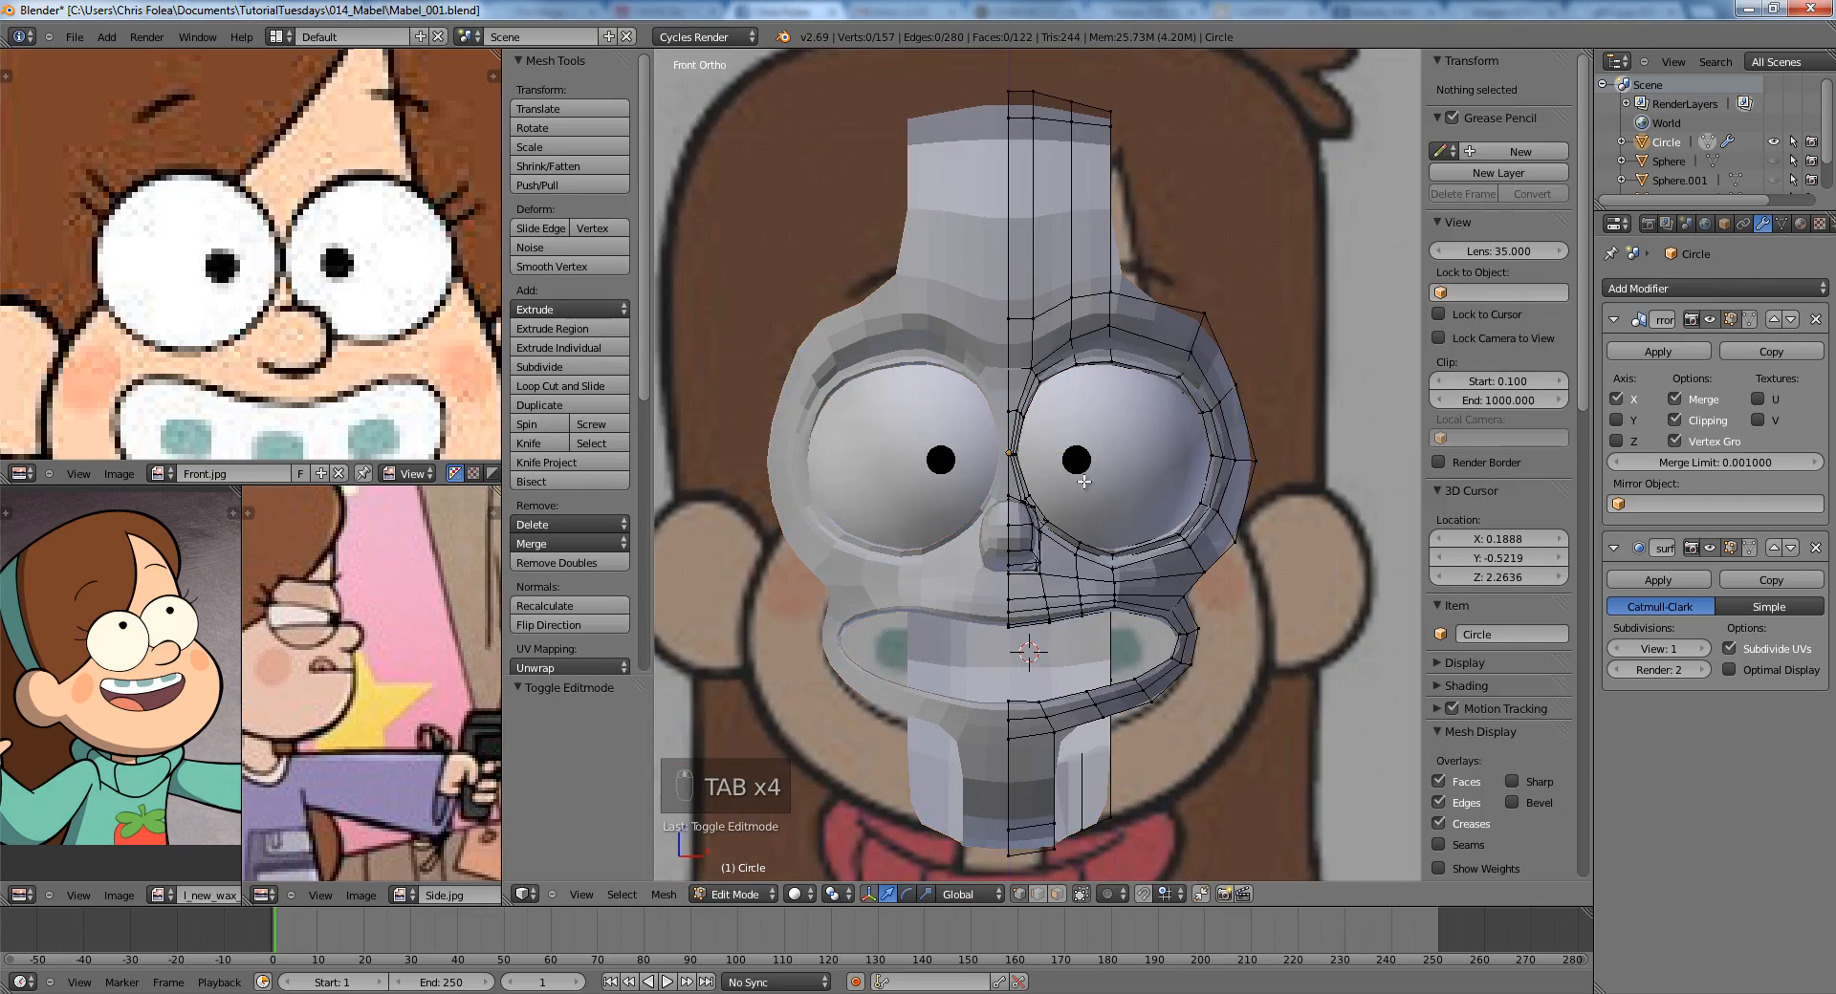
scroll(1197, 410, "up", 4)
key("a")
key("a")
key("a")
key("a")
key("a")
key("z")
key("a")
Select the brow vertices above the outer half of the eye and slide them into place in the front view.
middle_click_drag(1090, 316, 1136, 298)
key("z")
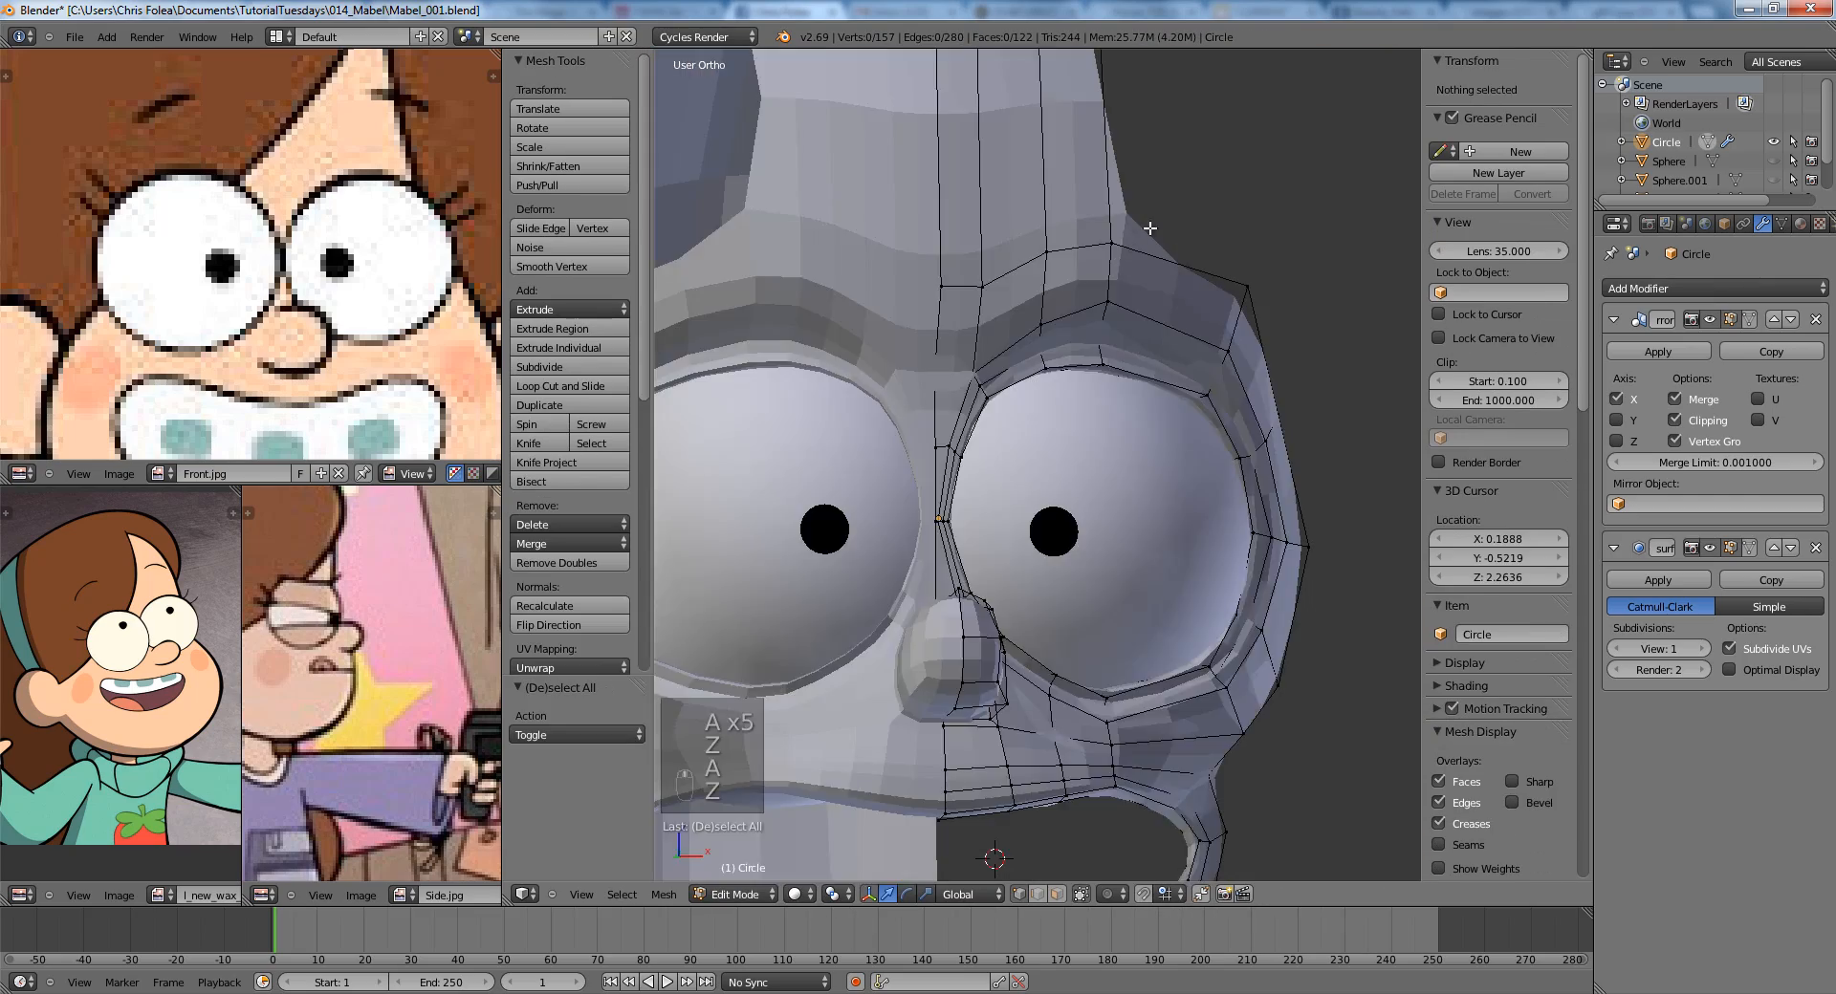
key("z")
left_click(1150, 220)
key("b")
left_click_drag(1132, 245, 1099, 392)
key("z")
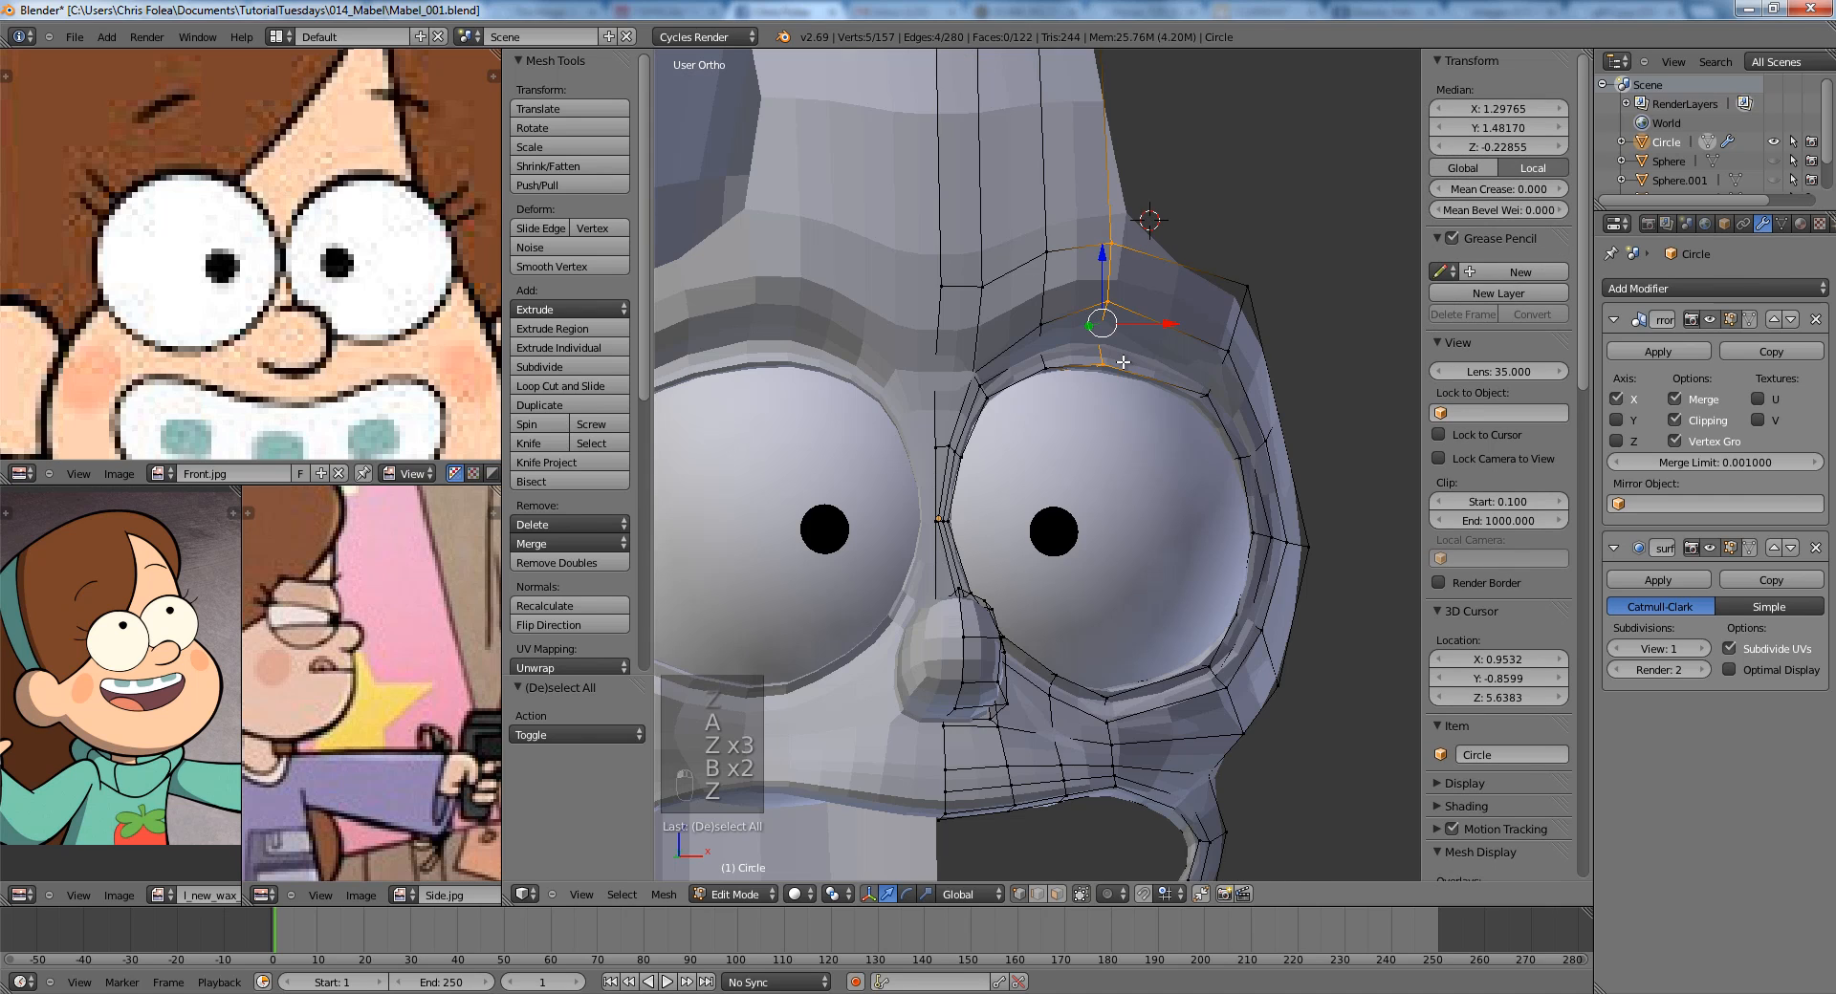
key("KP_1")
key("g")
key("g")
left_click(1074, 340)
key("a")
Select the vertices on the upper eye rim, excluding the stray one, and shift them in the front view.
key("z")
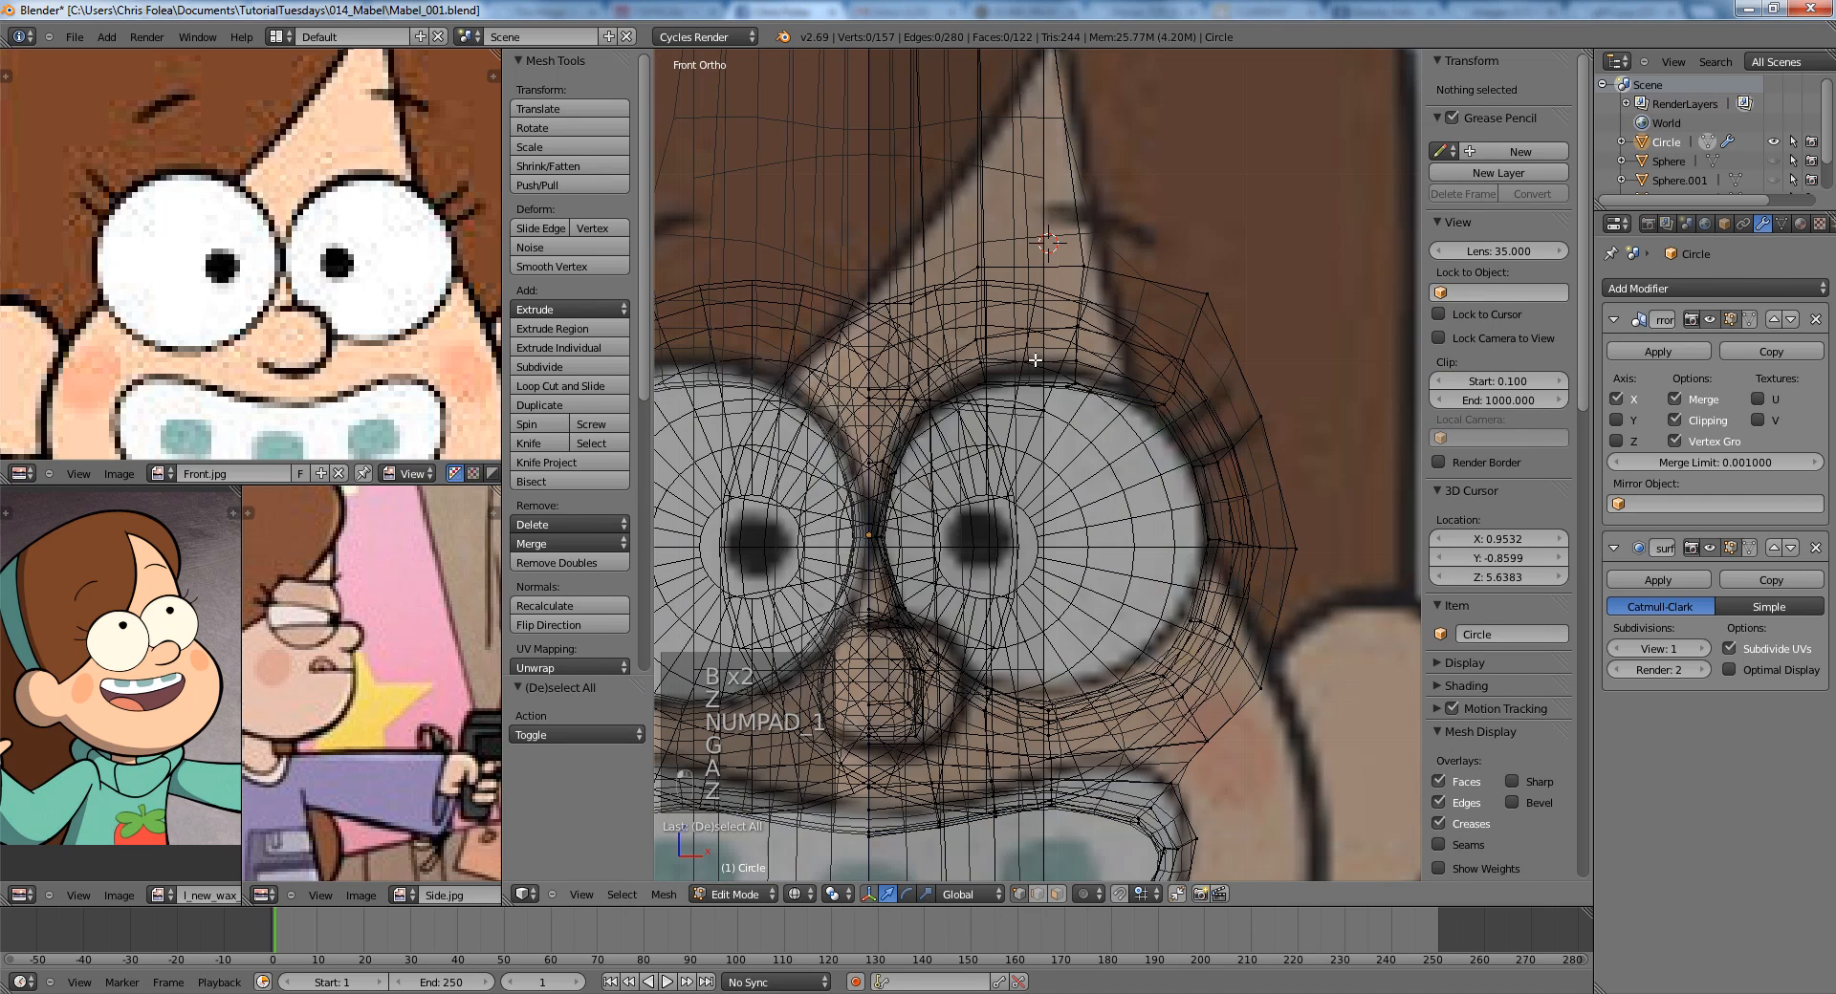
left_click_drag(1098, 417, 1098, 418)
key("z")
key("g")
right_click(1099, 421)
key("z")
key("c")
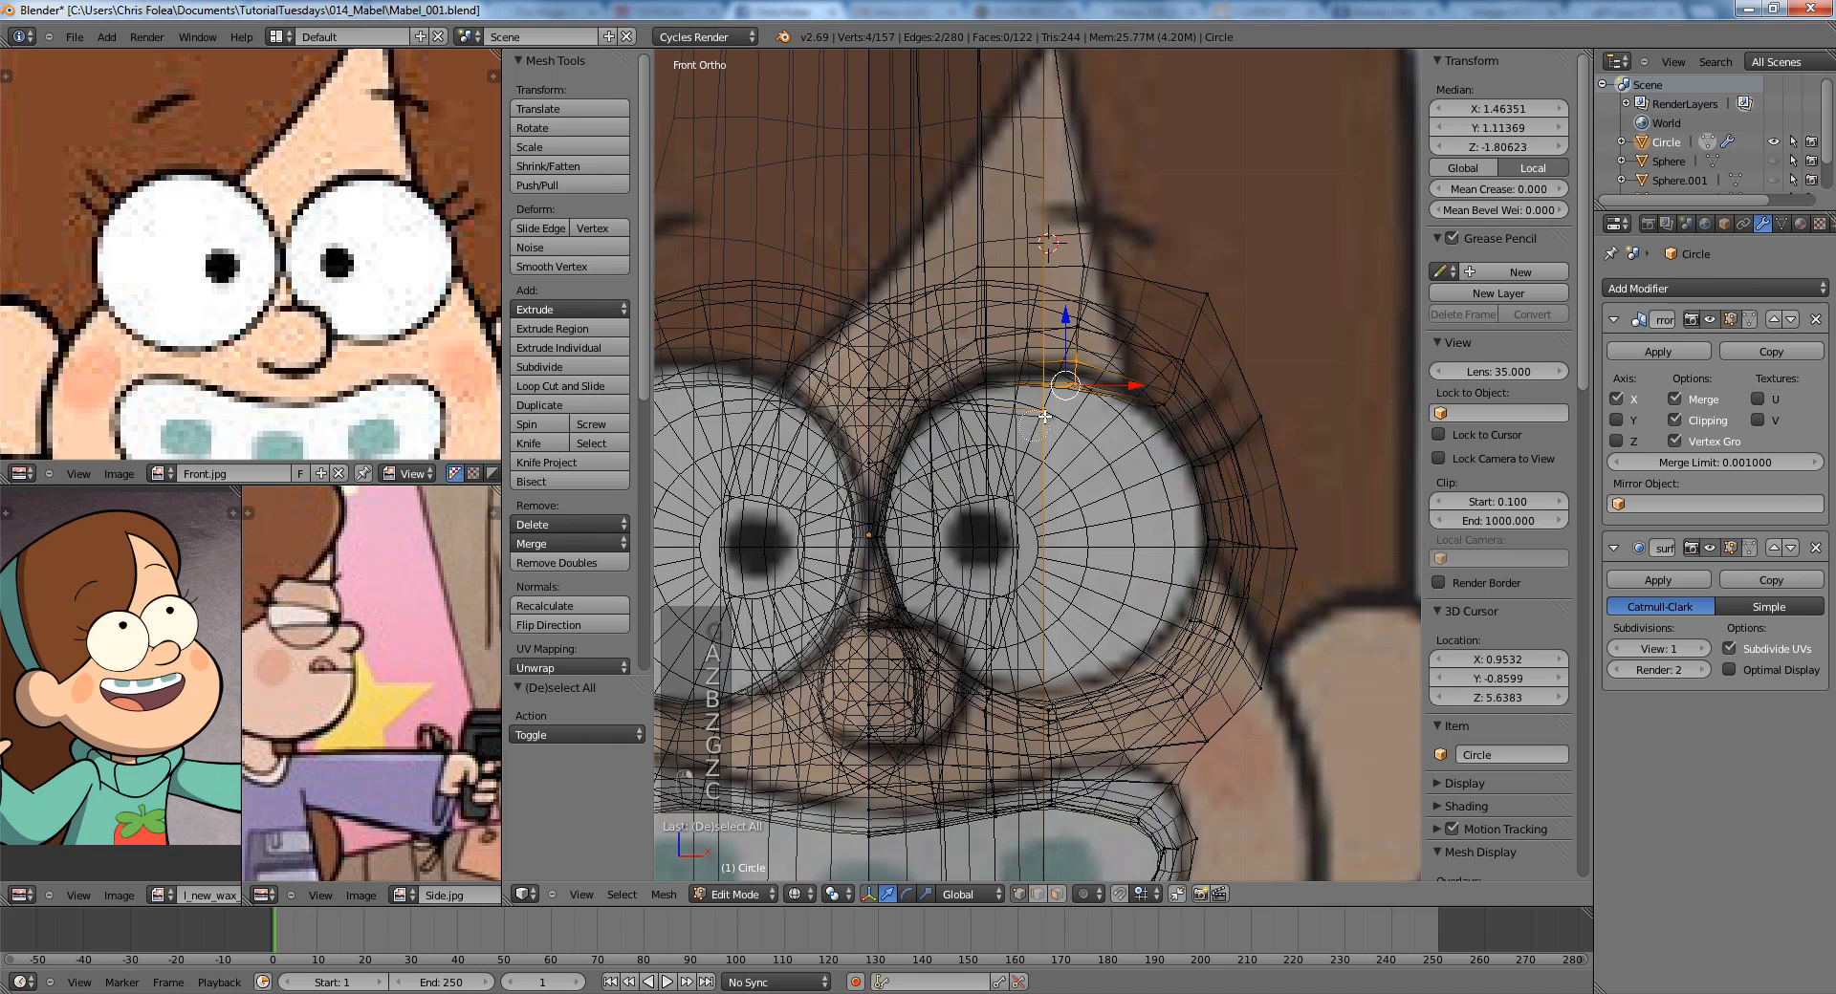
middle_click(1036, 418)
right_click(1037, 419)
key("z")
key("g")
left_click(1102, 421)
scroll(1122, 424, "down", 4)
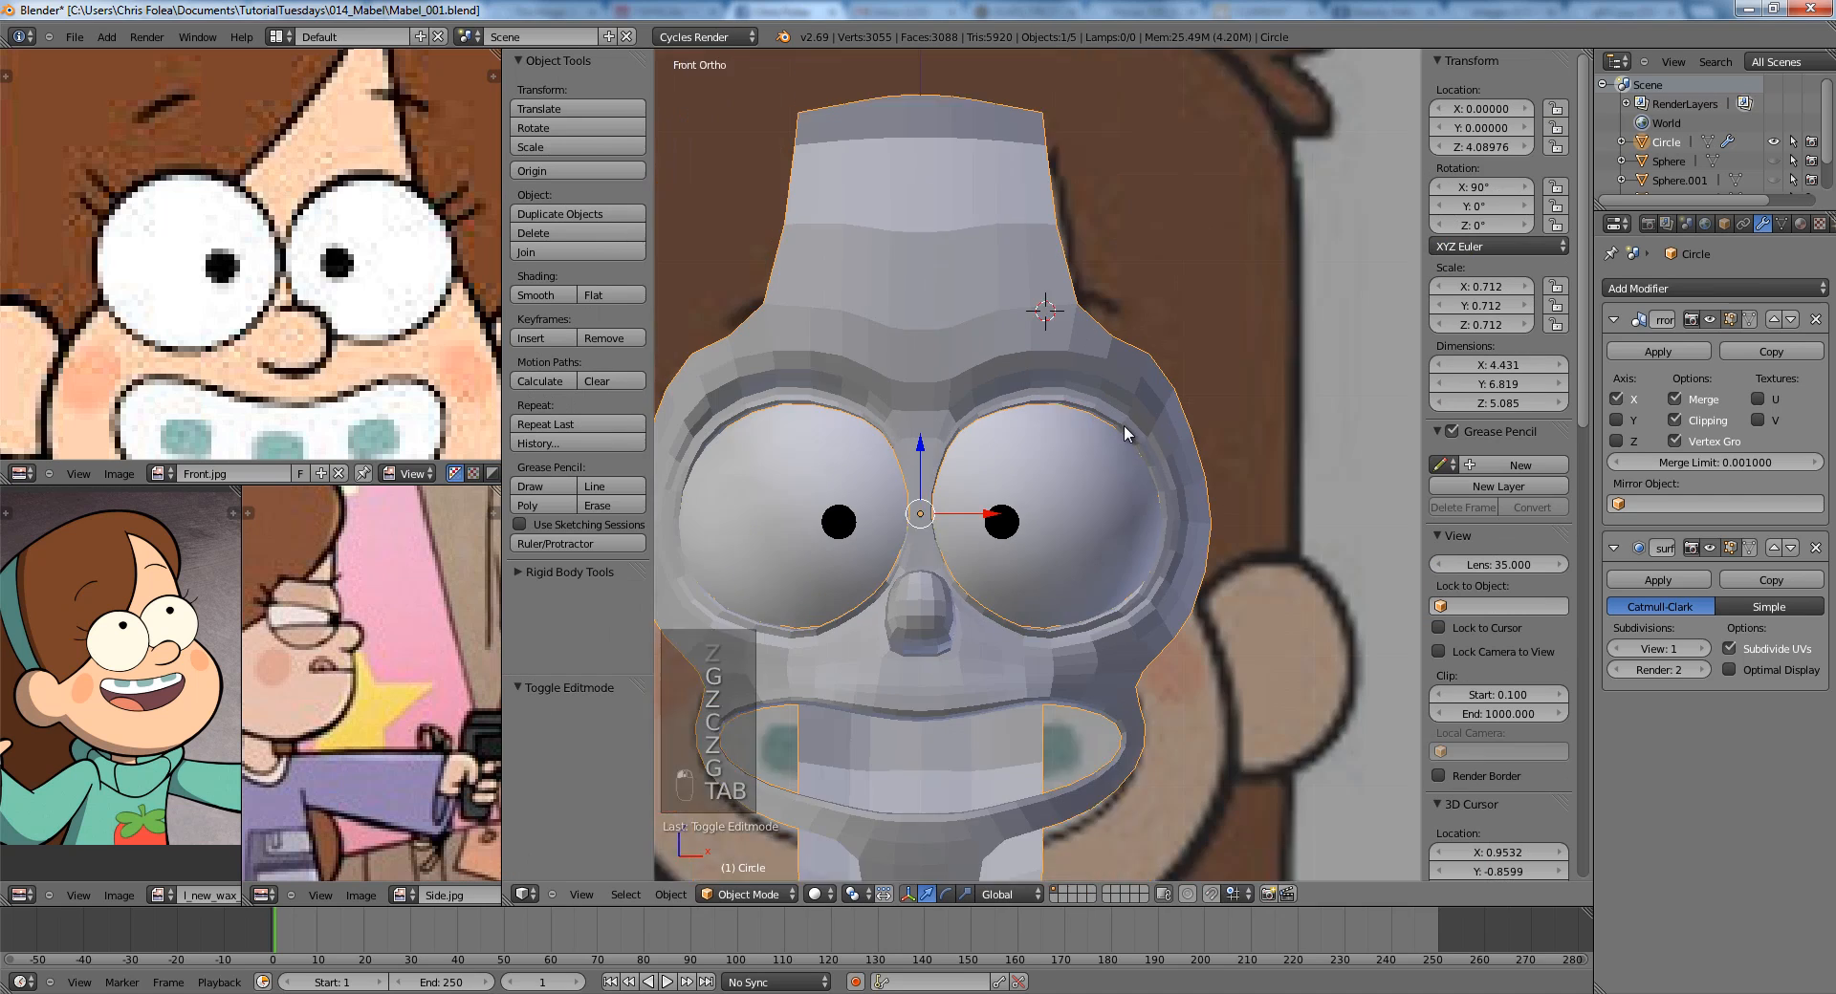
Examine the head mesh and its eye area from an angle and in the side view.
key("Tab")
scroll(1138, 411, "down", 2)
middle_click_drag(1156, 398, 994, 422)
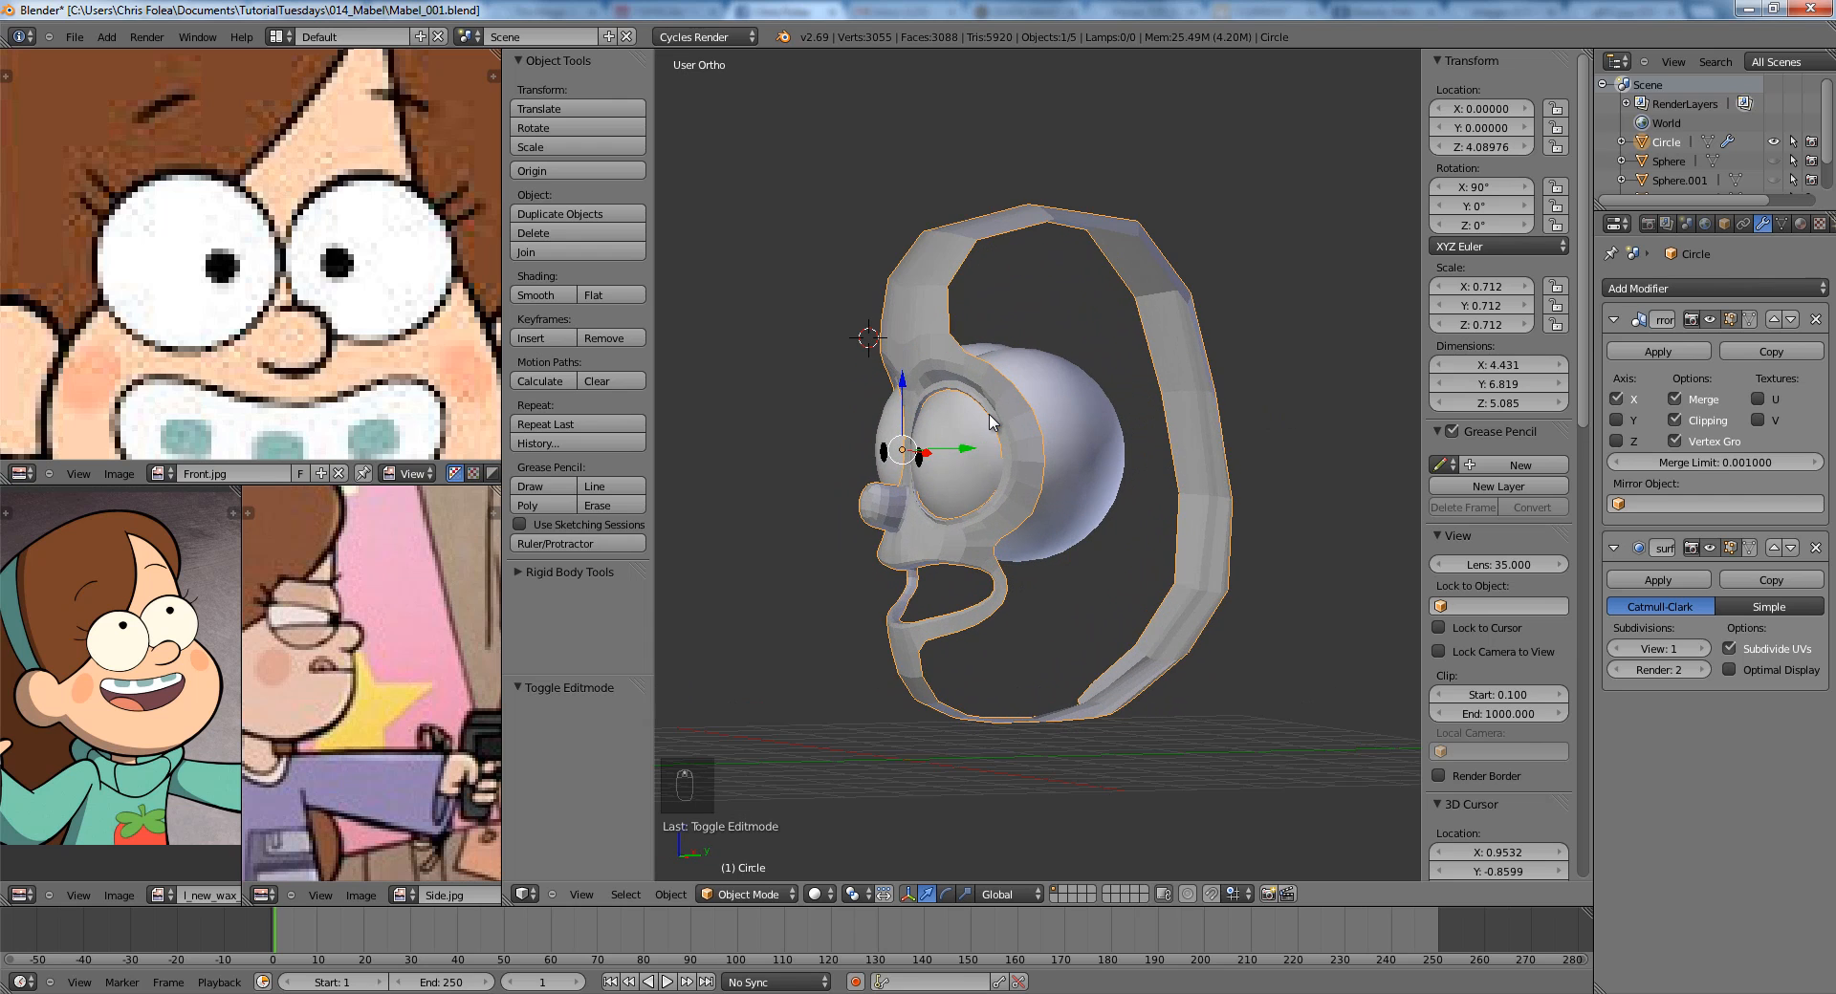
key("KP_3")
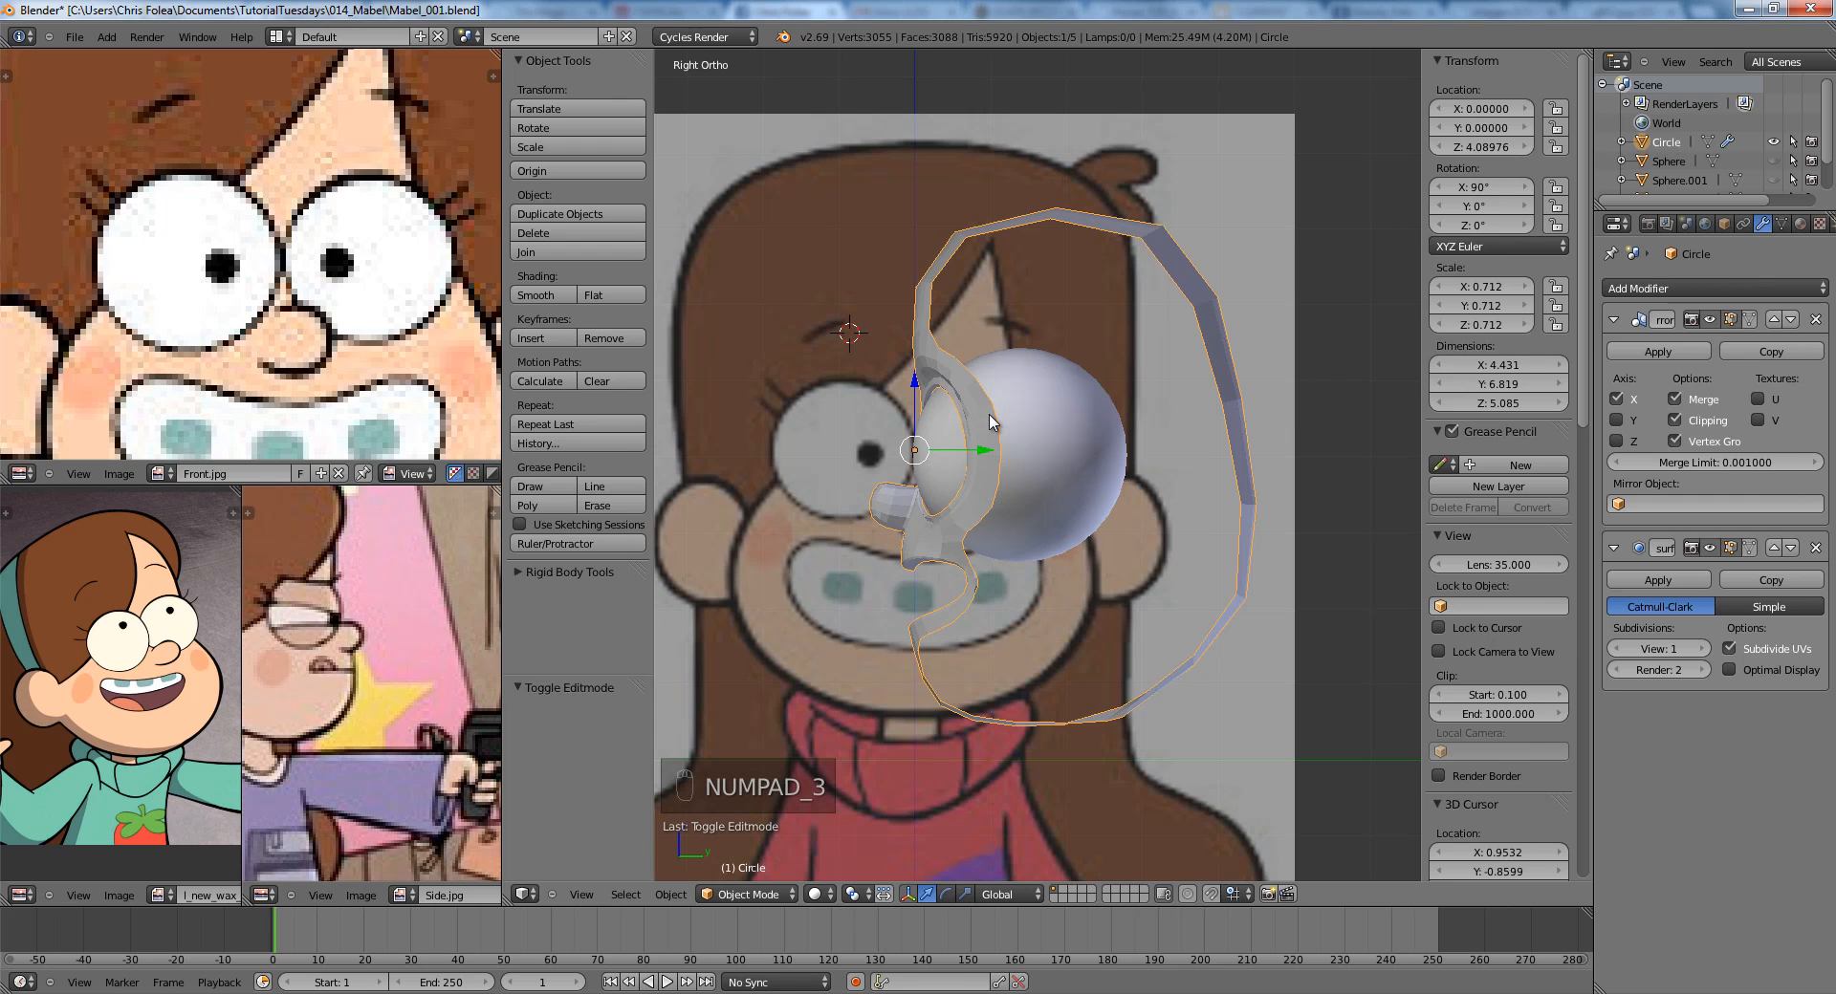
key("Tab")
scroll(990, 421, "up", 5)
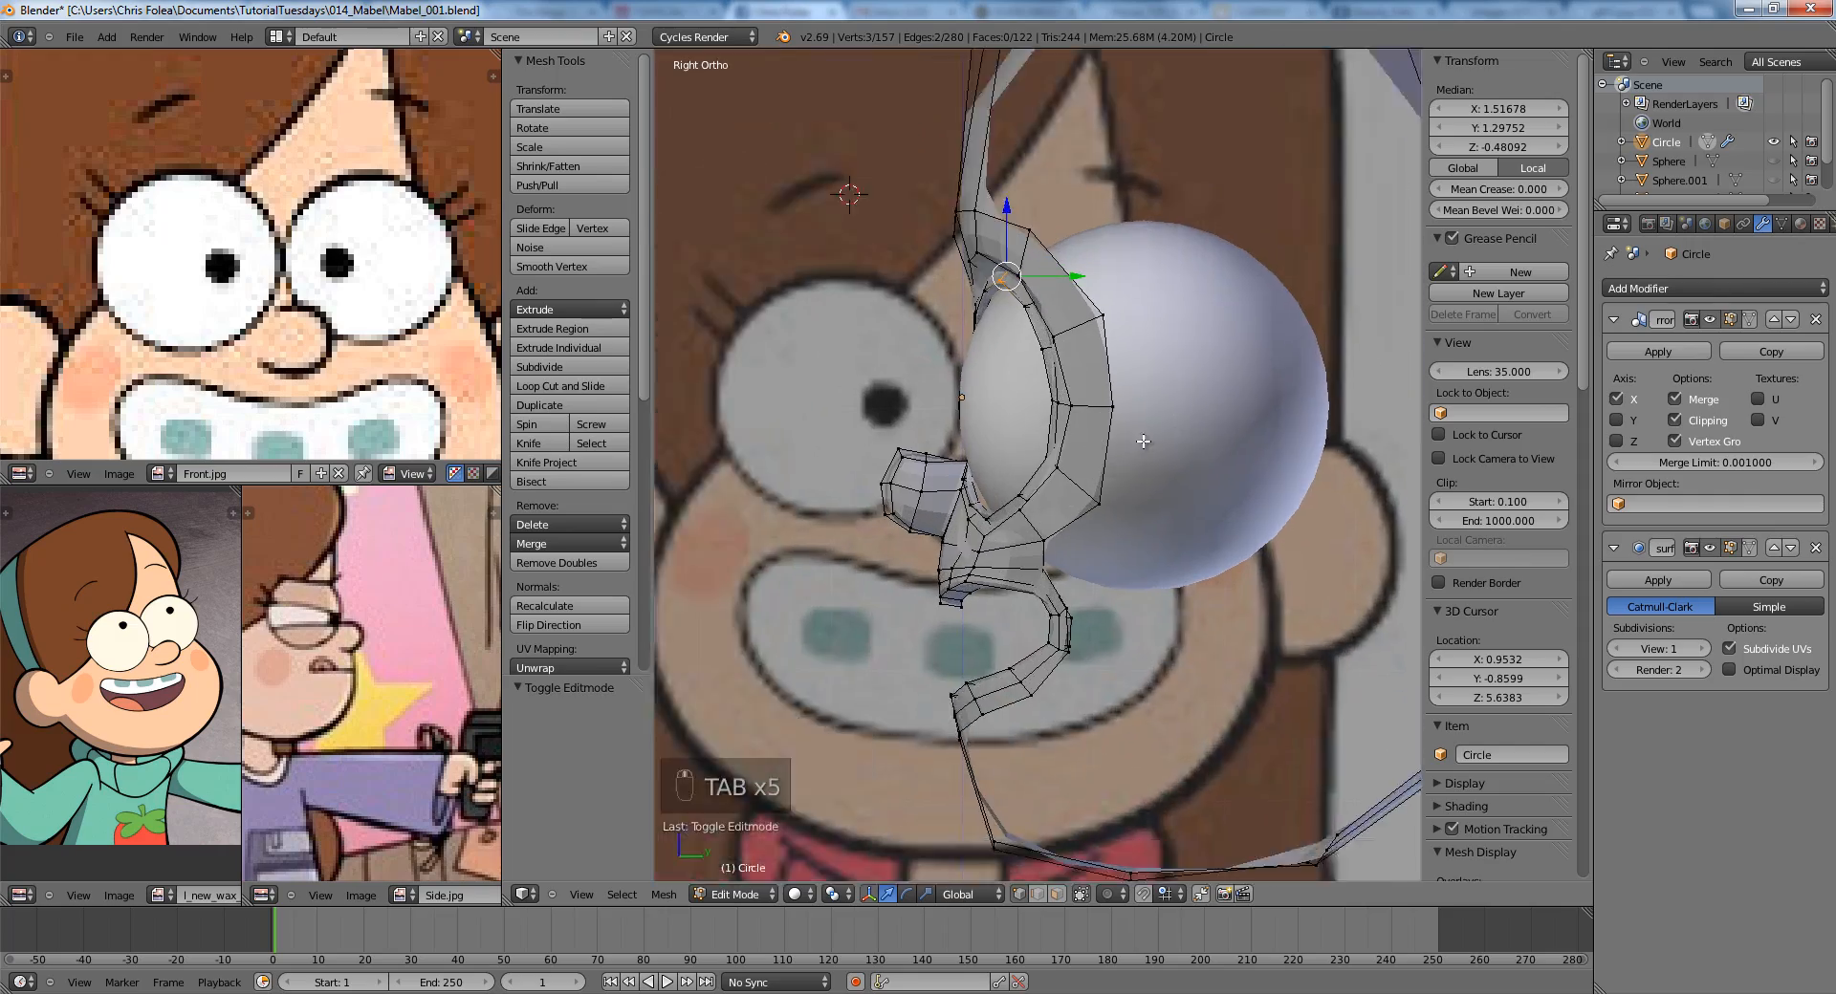
key("a")
key("a")
key("a")
key("a")
key("a")
key("a")
key("z")
key("z")
Select the edge loop around the eye opening together with its inner rim and move it along Y in the side view.
middle_click_drag(1090, 560, 1182, 595)
right_click(1162, 576, "alt")
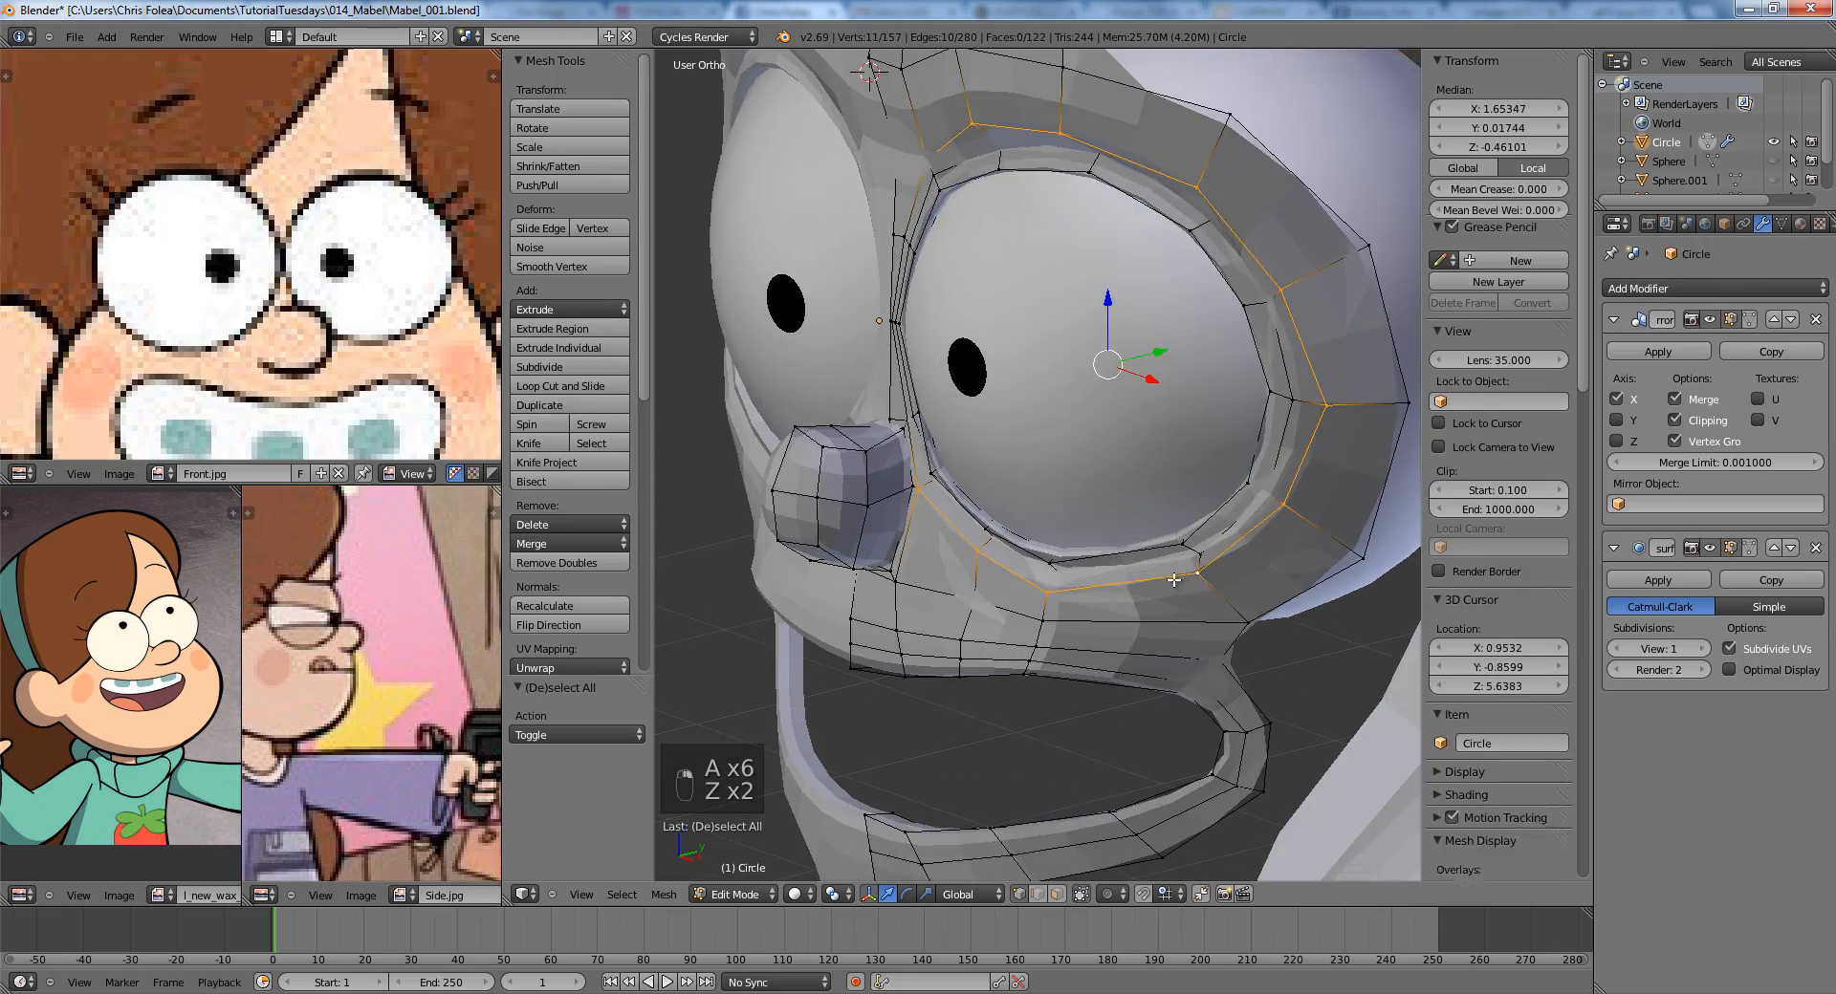
key("z")
middle_click_drag(1021, 547, 1096, 502)
key("z")
key("z")
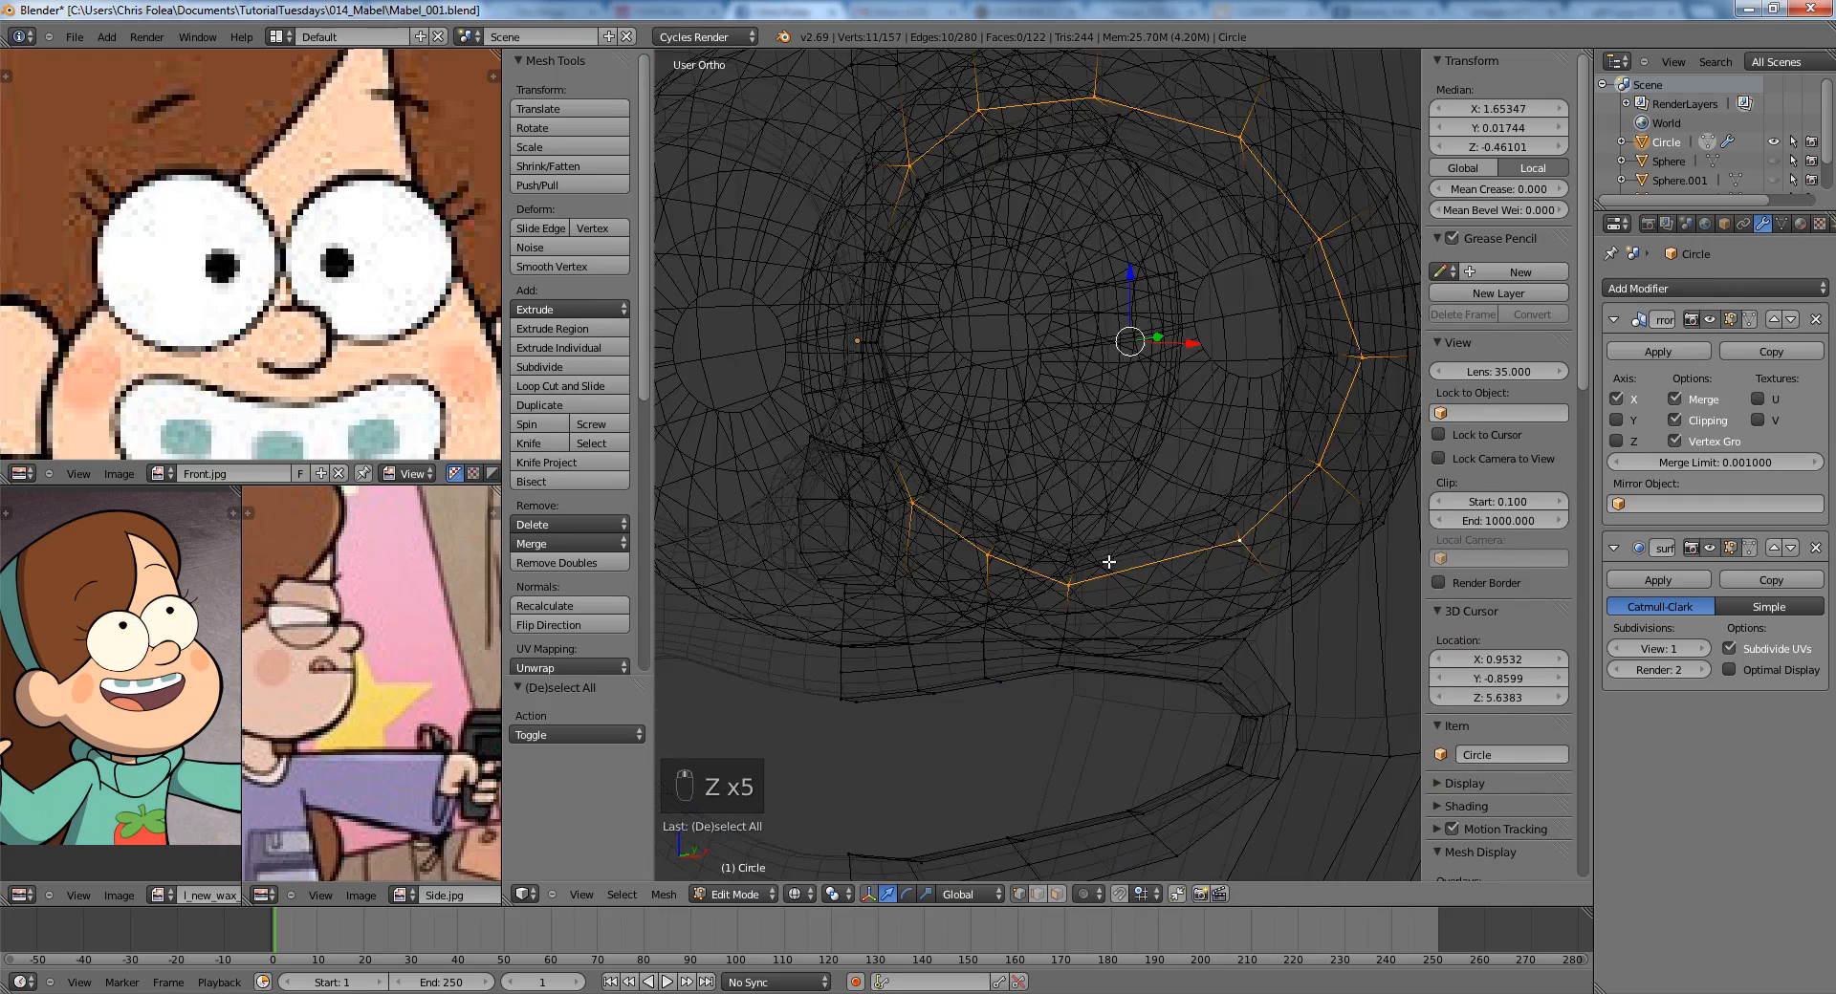
key("ctrl+KP_Add")
key("ctrl+KP_Add")
key("z")
middle_click_drag(1109, 535, 1131, 411)
key("g")
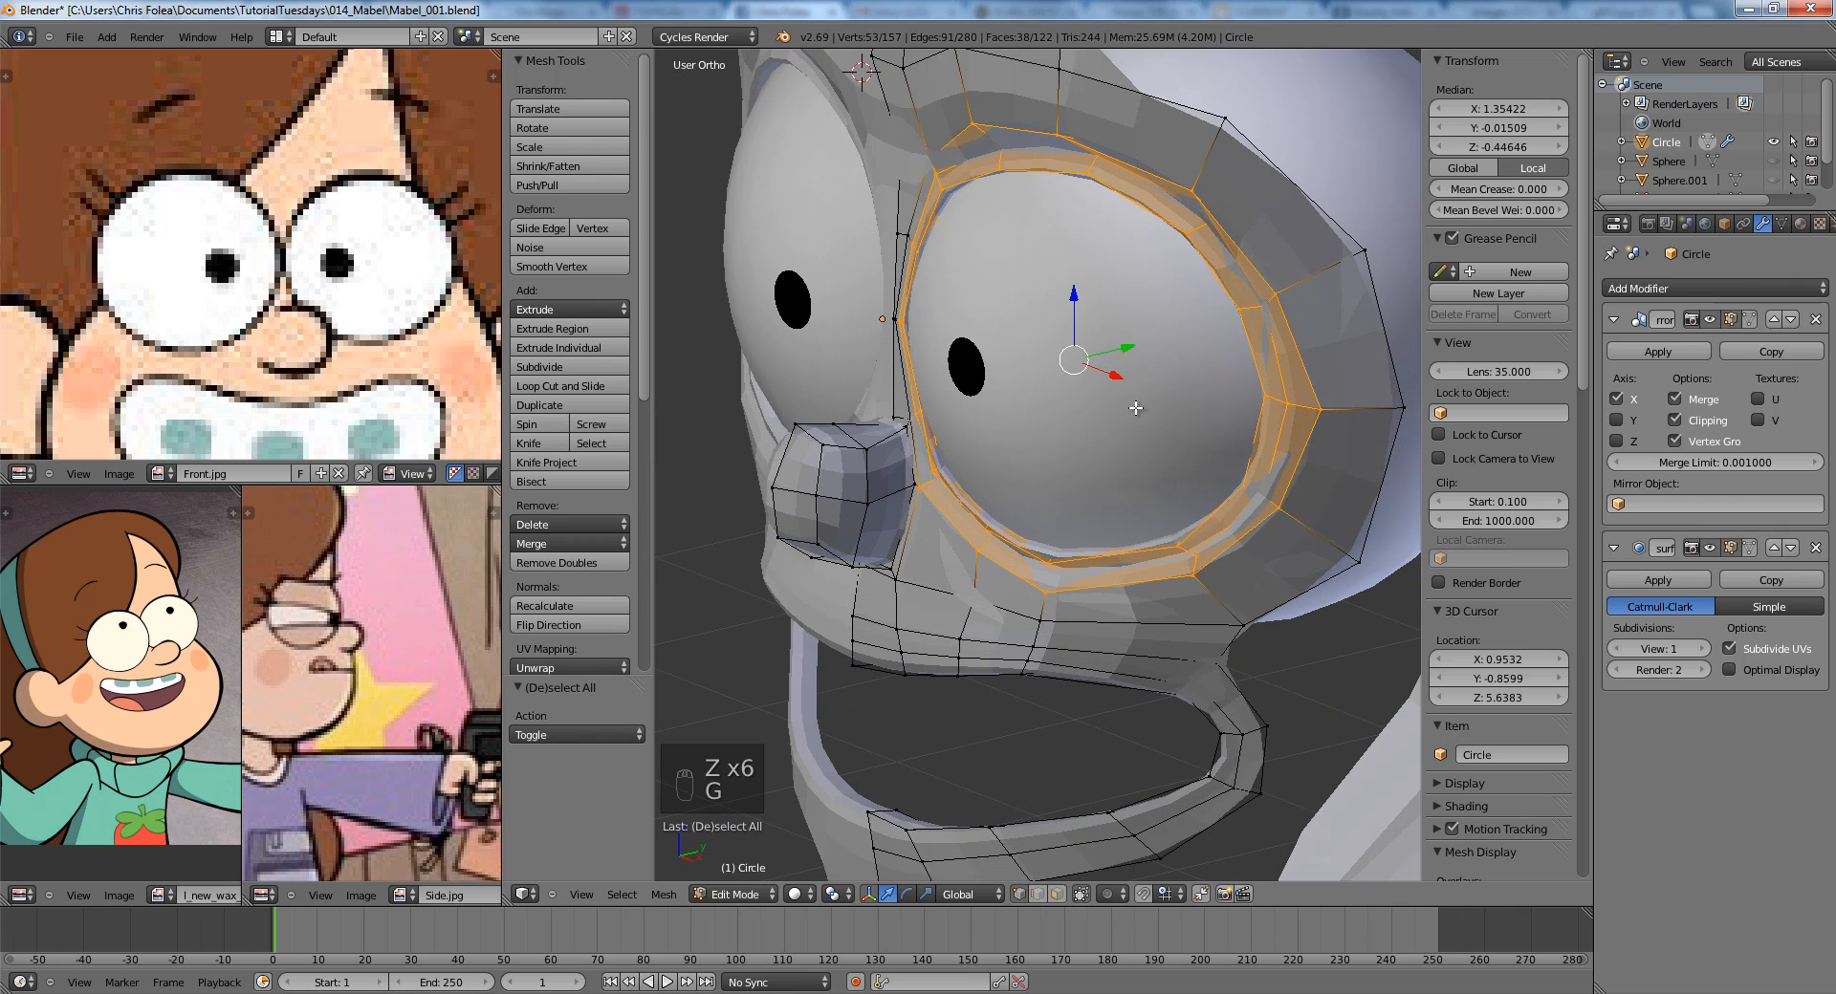
key("KP_3")
key("z")
key("z")
scroll(1138, 407, "down", 2)
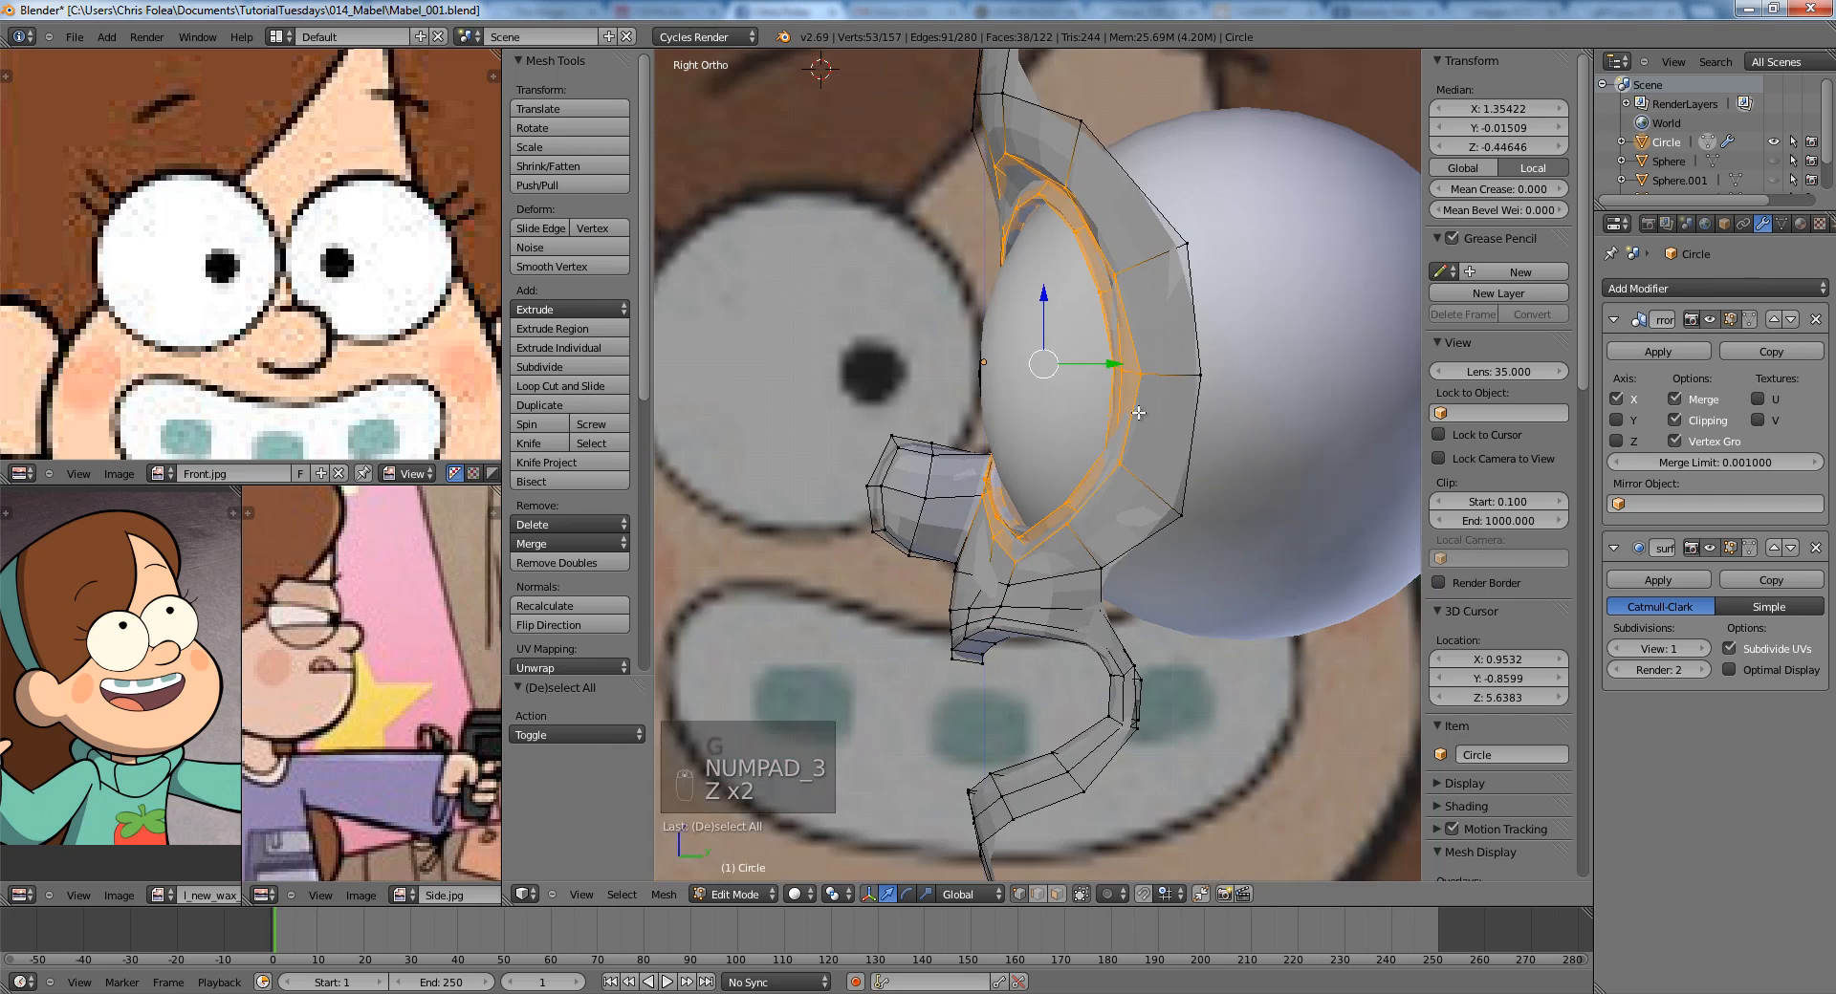
key("g")
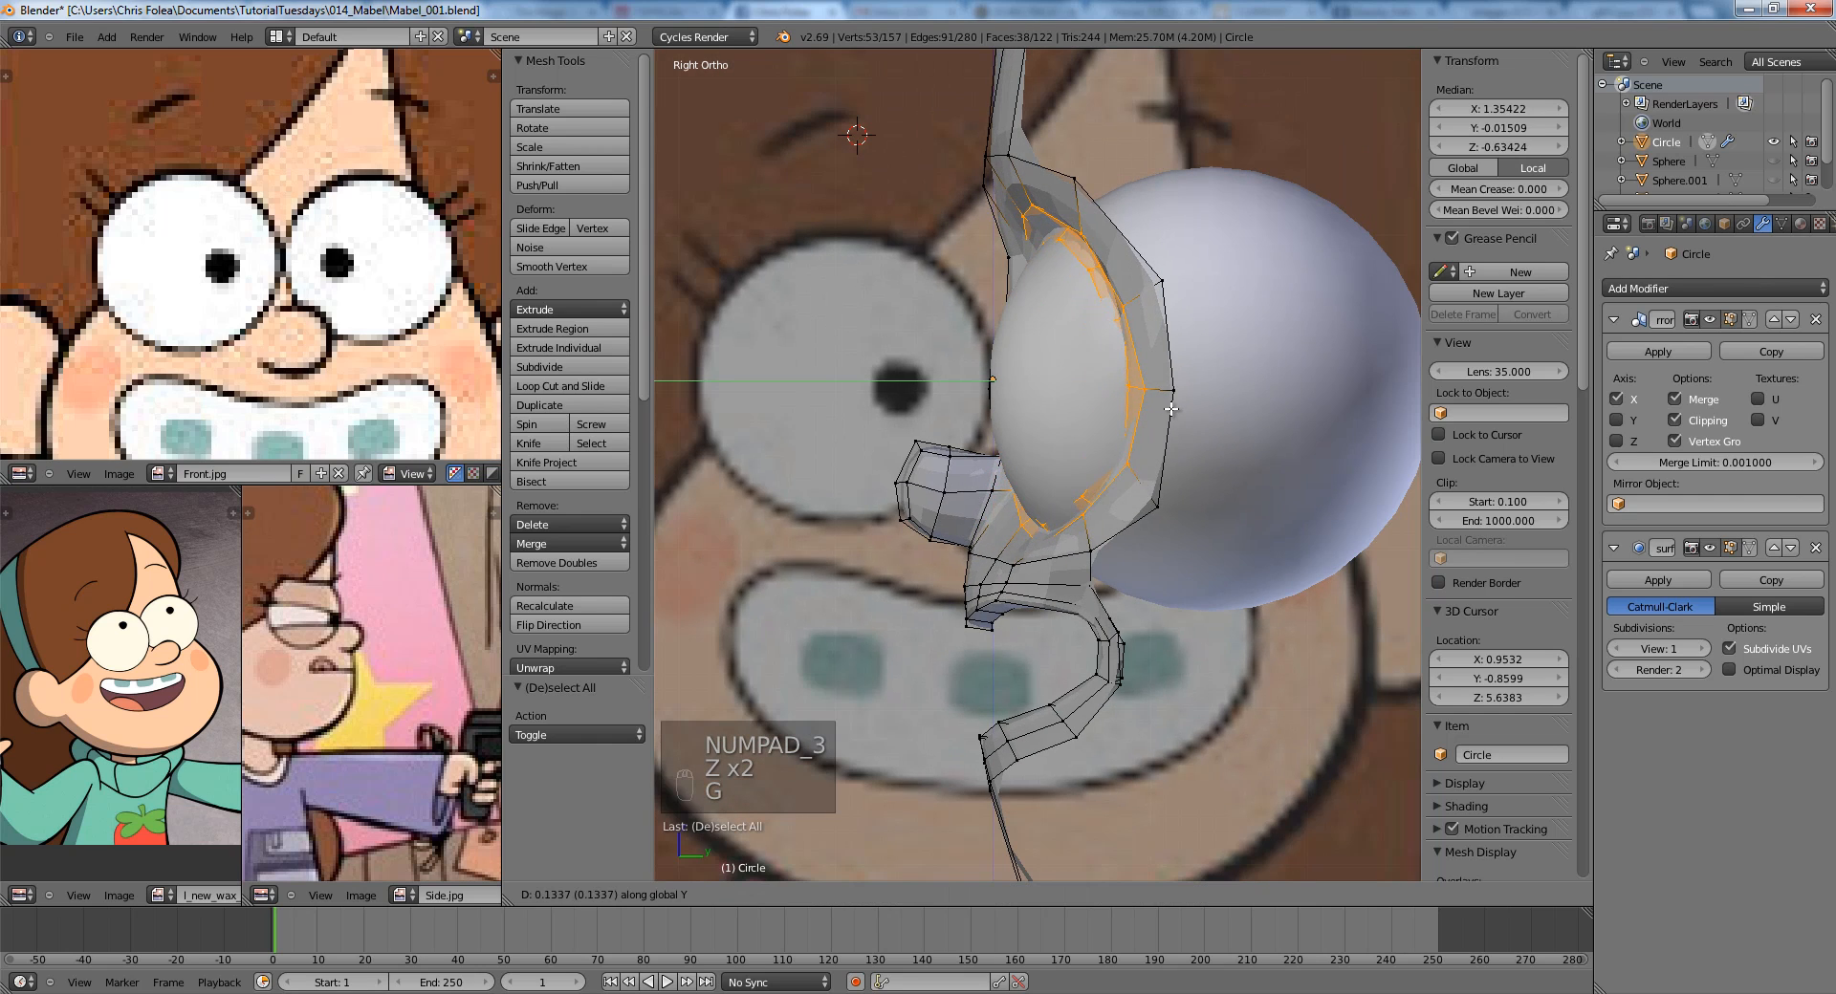
key("g")
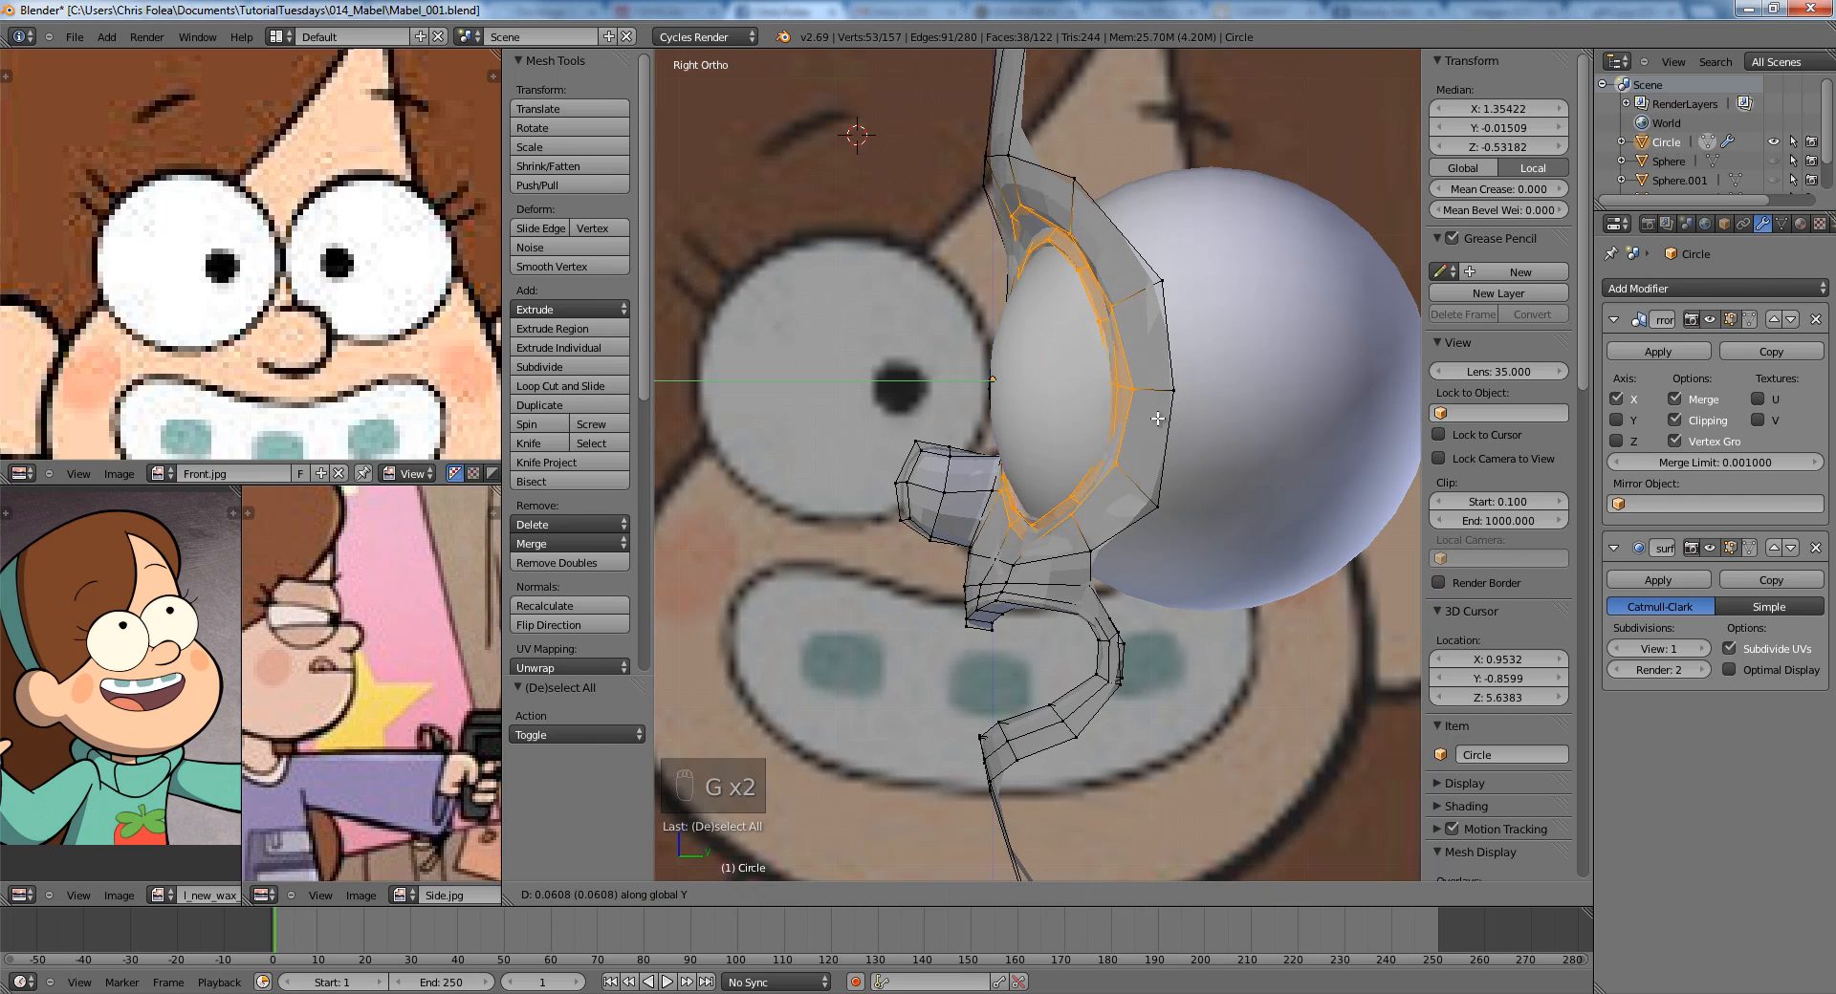
key("g")
left_click(1183, 414)
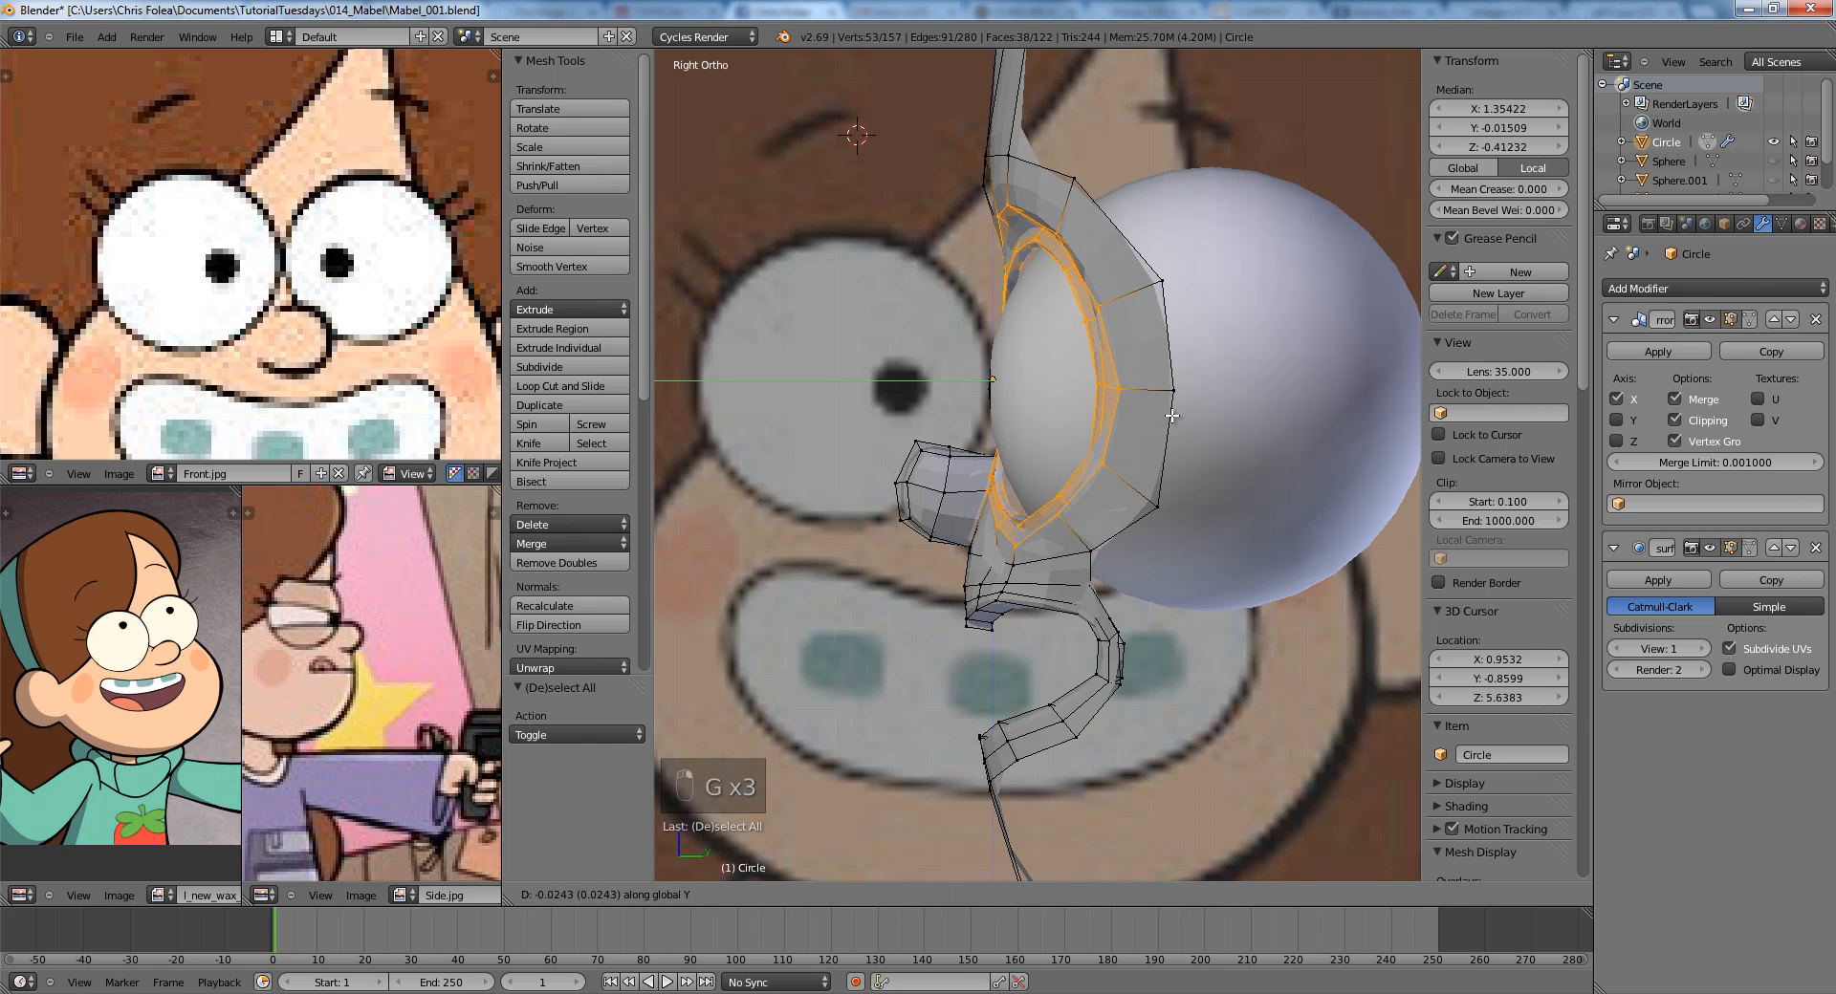
middle_click_drag(1183, 414, 1281, 191)
key("Tab")
right_click(1300, 147)
key("KP_3")
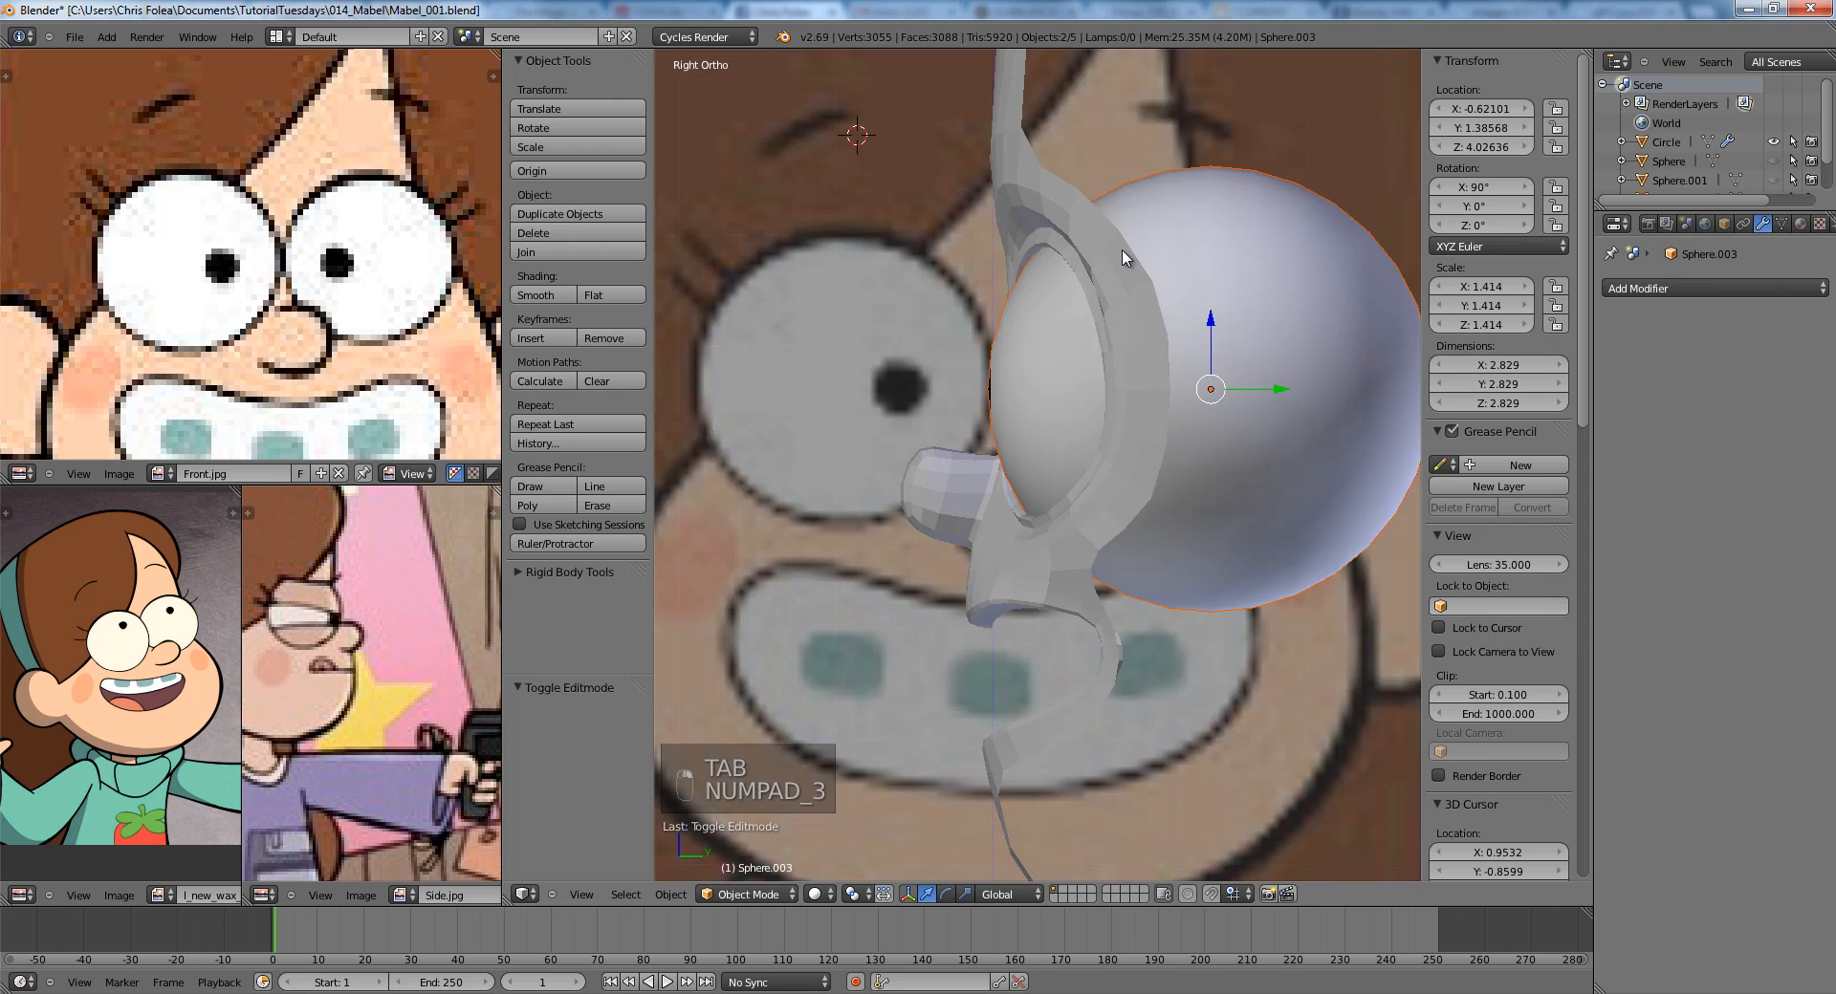
key("g")
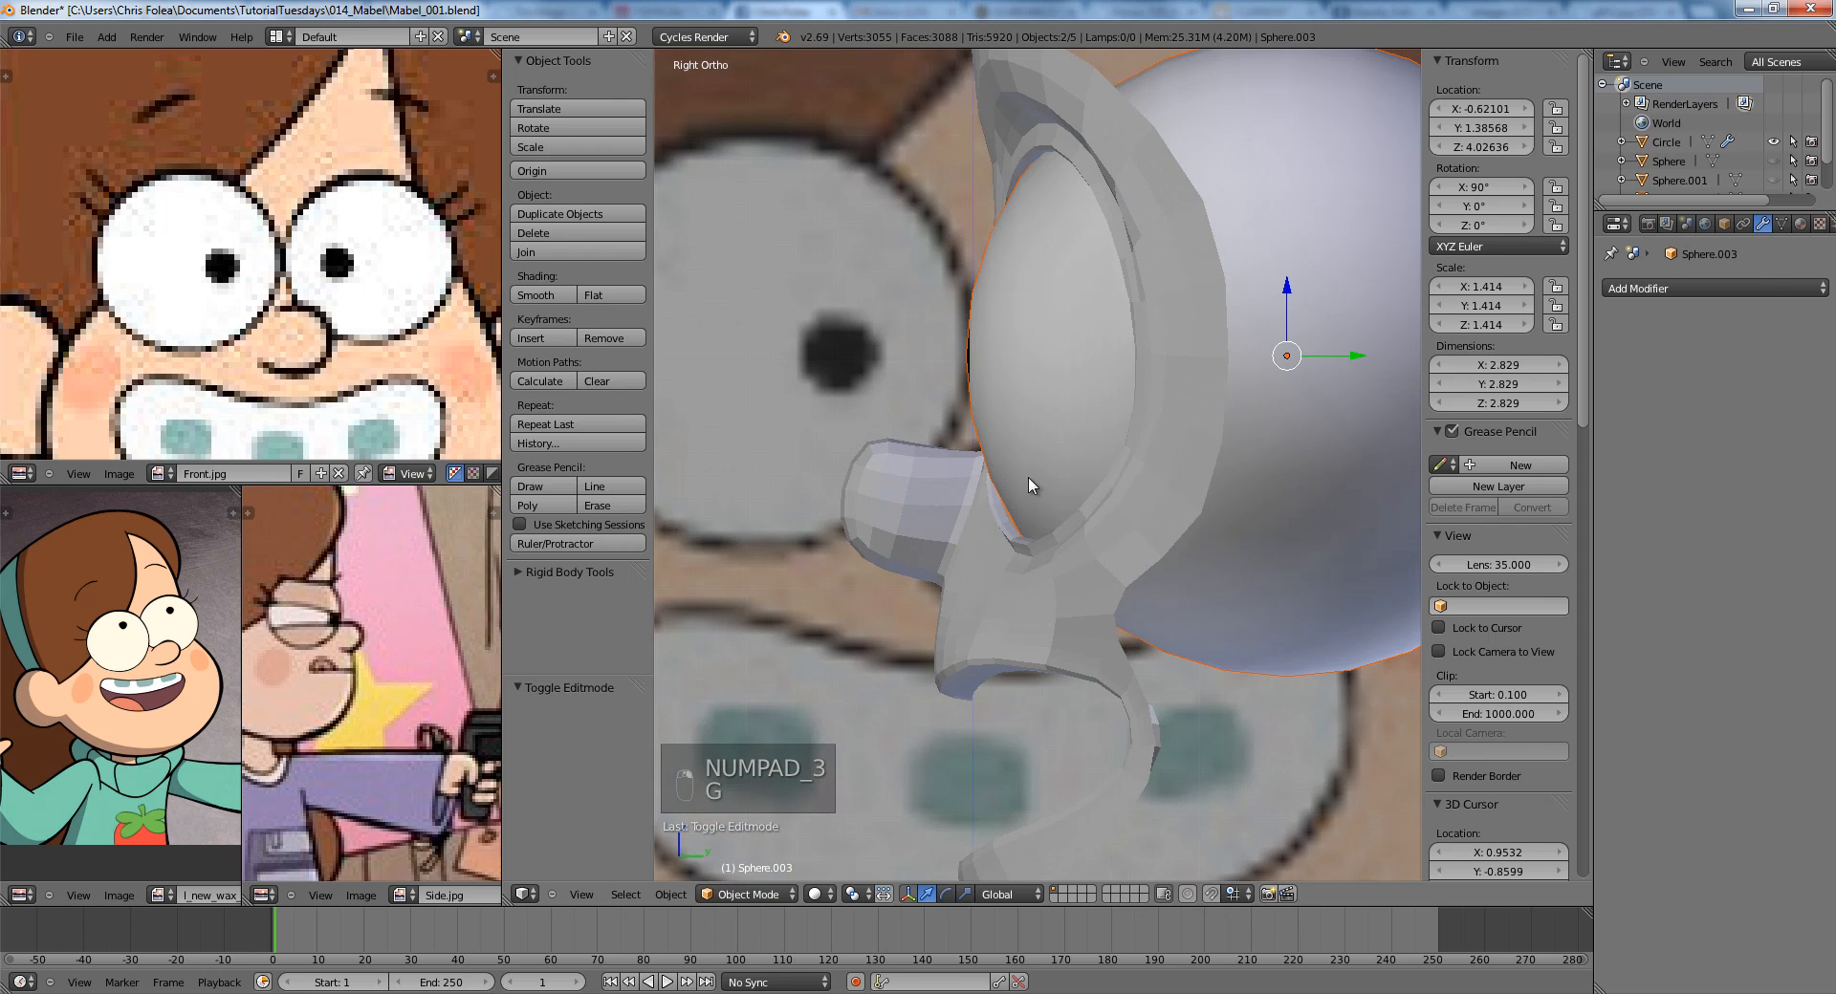
Shift the selected eye-rim loops of the face mesh along Y in the side view.
right_click(962, 531)
key("Tab")
key("g")
middle_click(1064, 445)
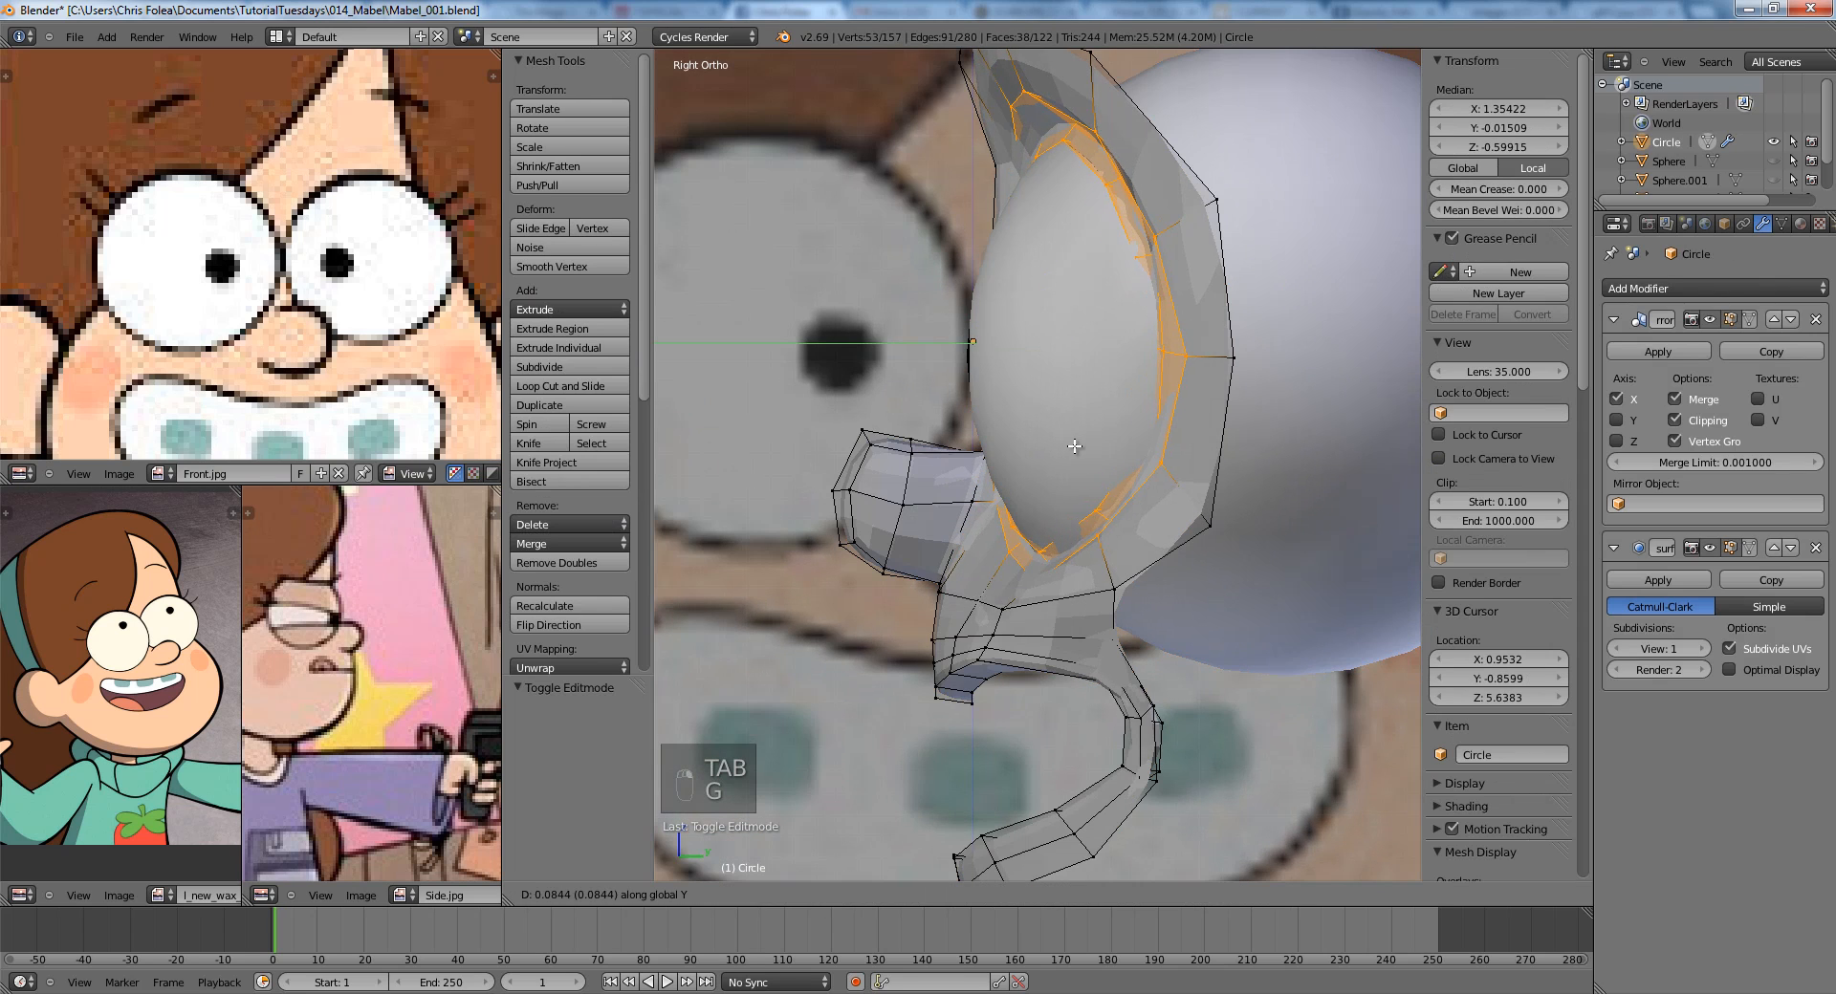
left_click(1067, 446)
left_click(1073, 447)
key("Tab")
Try to move both eyeballs along the Y axis in the side view and check their fit in the sockets.
right_click(1277, 461)
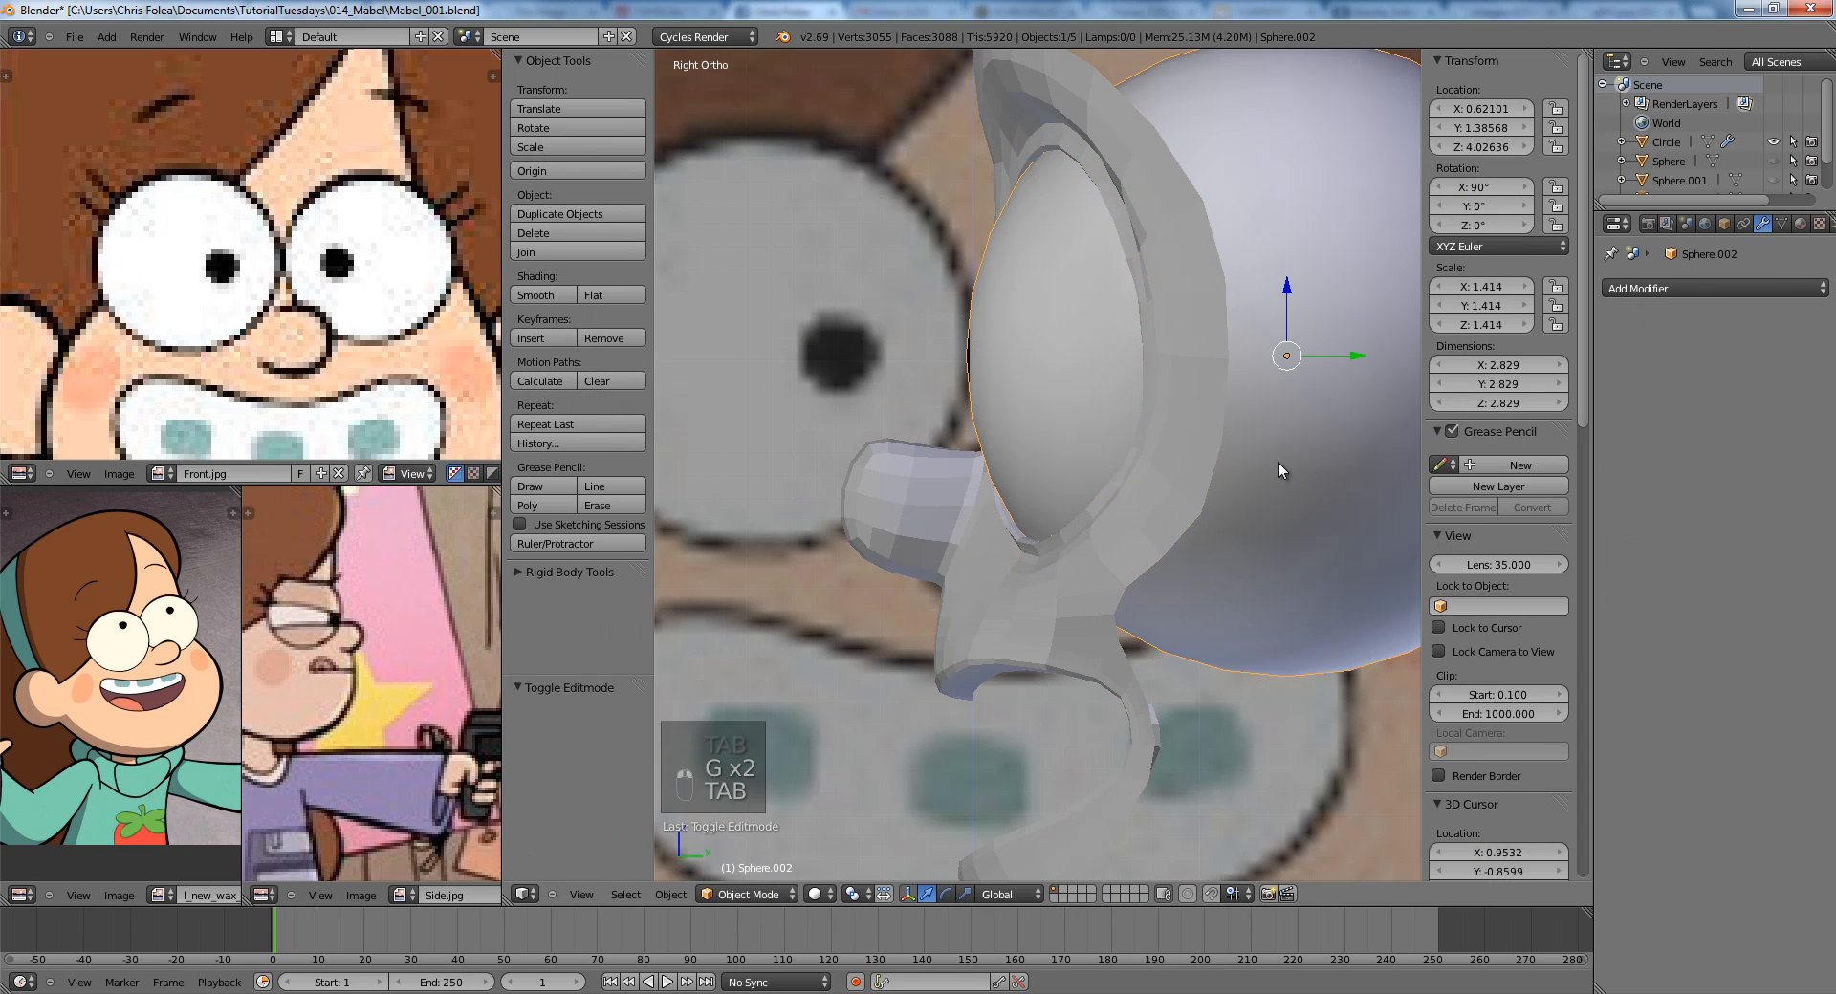
key("z")
key("z")
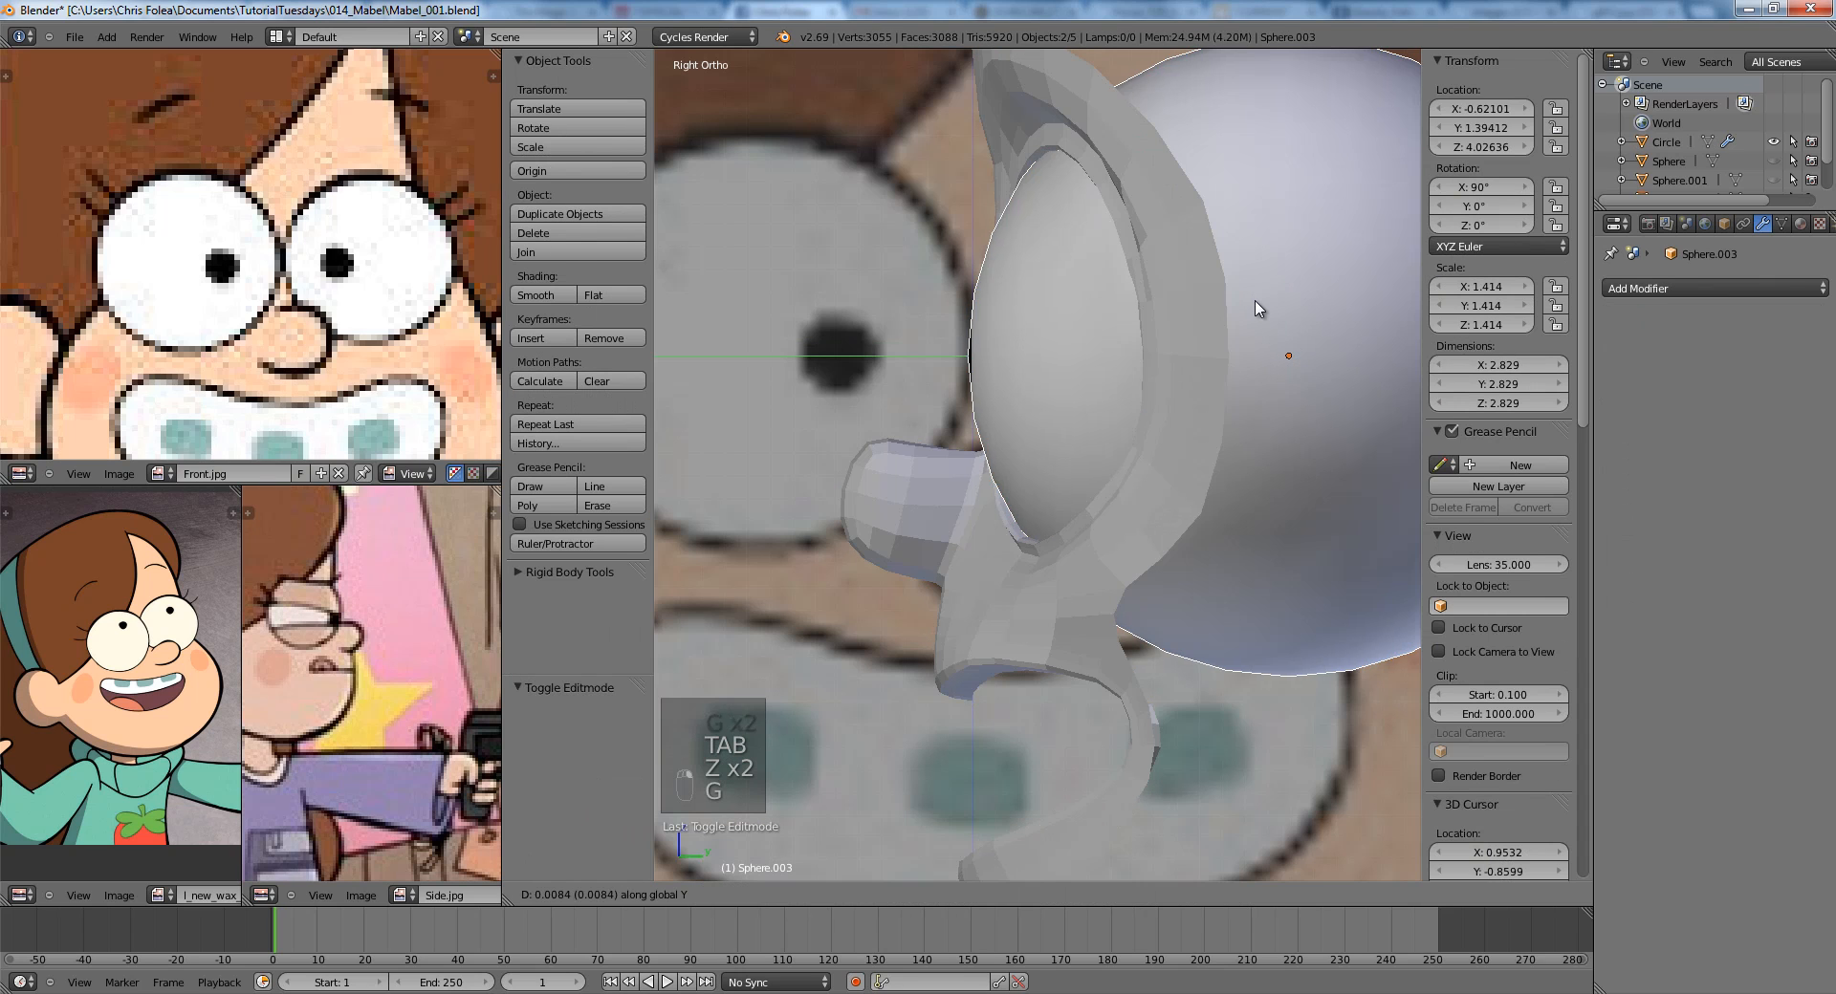
key("g")
scroll(1202, 336, "down", 4)
key("a")
middle_click_drag(1075, 377, 1283, 387)
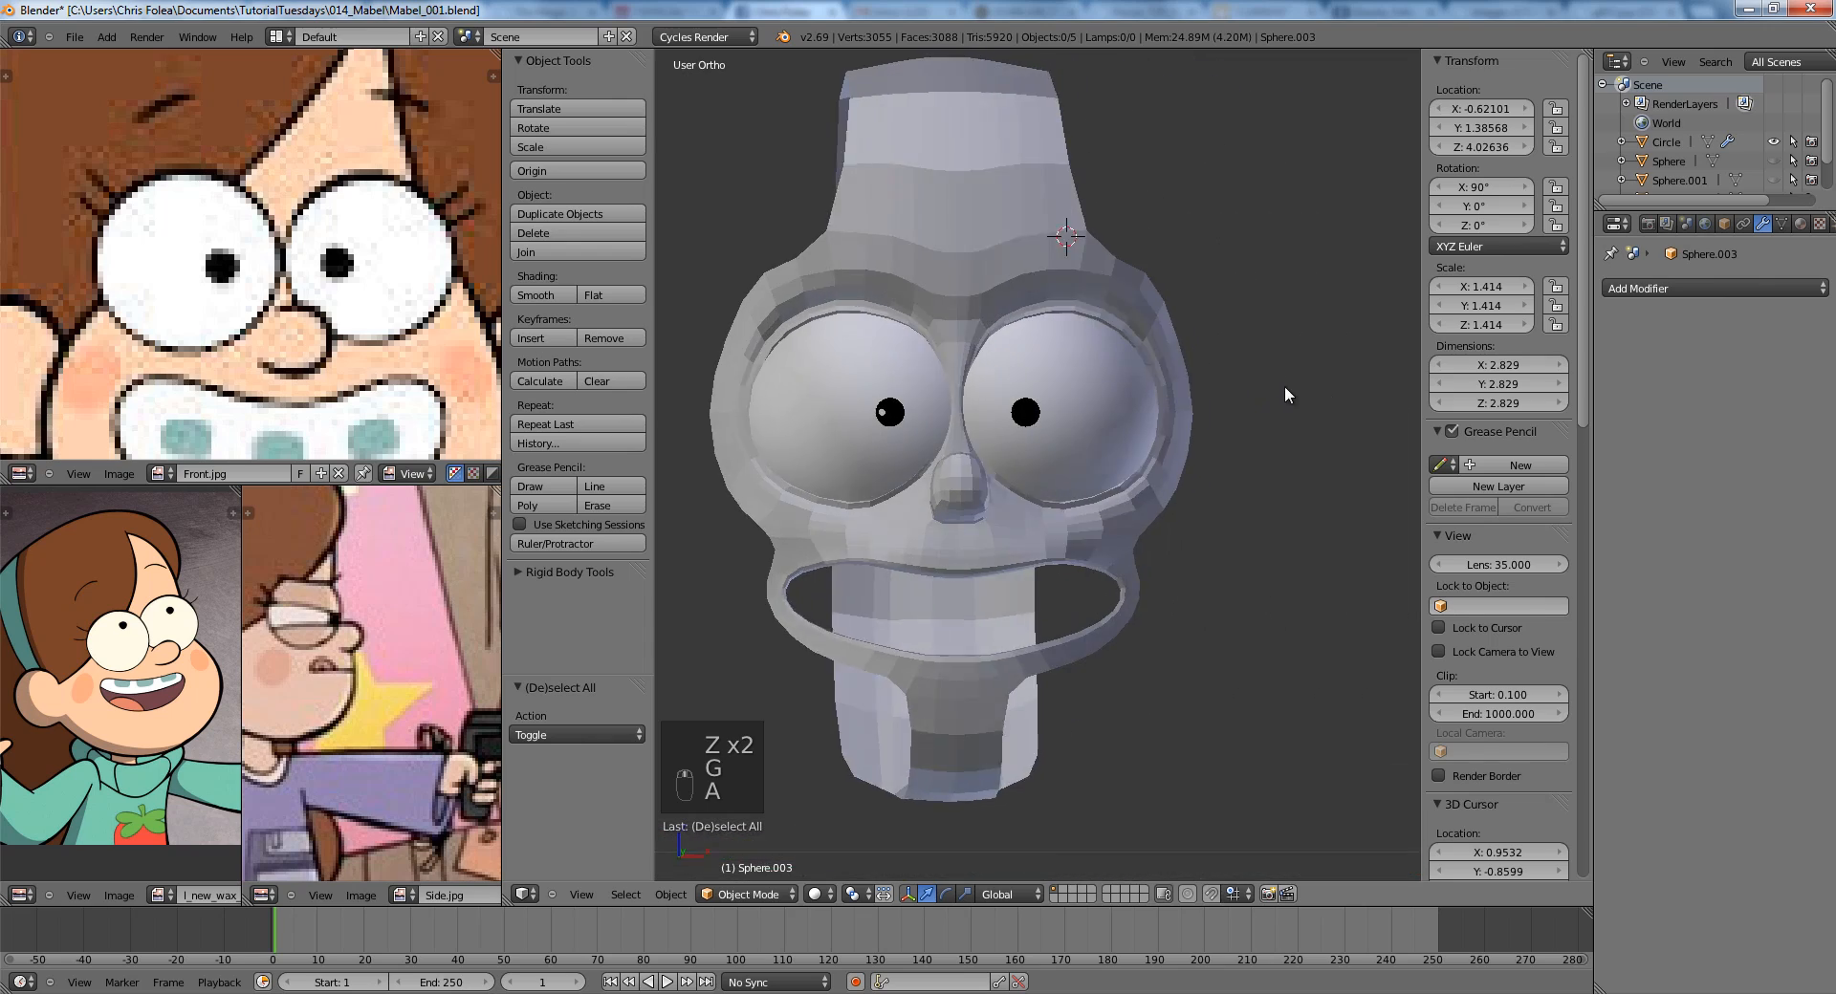
mouse_move(1152, 394)
middle_mouse_down()
mouse_move(1133, 457)
mouse_move(1084, 486)
mouse_move(1109, 483)
mouse_move(1034, 447)
mouse_move(985, 450)
middle_mouse_up()
scroll(1083, 485, "up", 4)
scroll(1034, 448, "down", 3)
Reselect both eyeballs in wireframe and try to shift them along Y from an angled view.
key("z")
right_click(1241, 342)
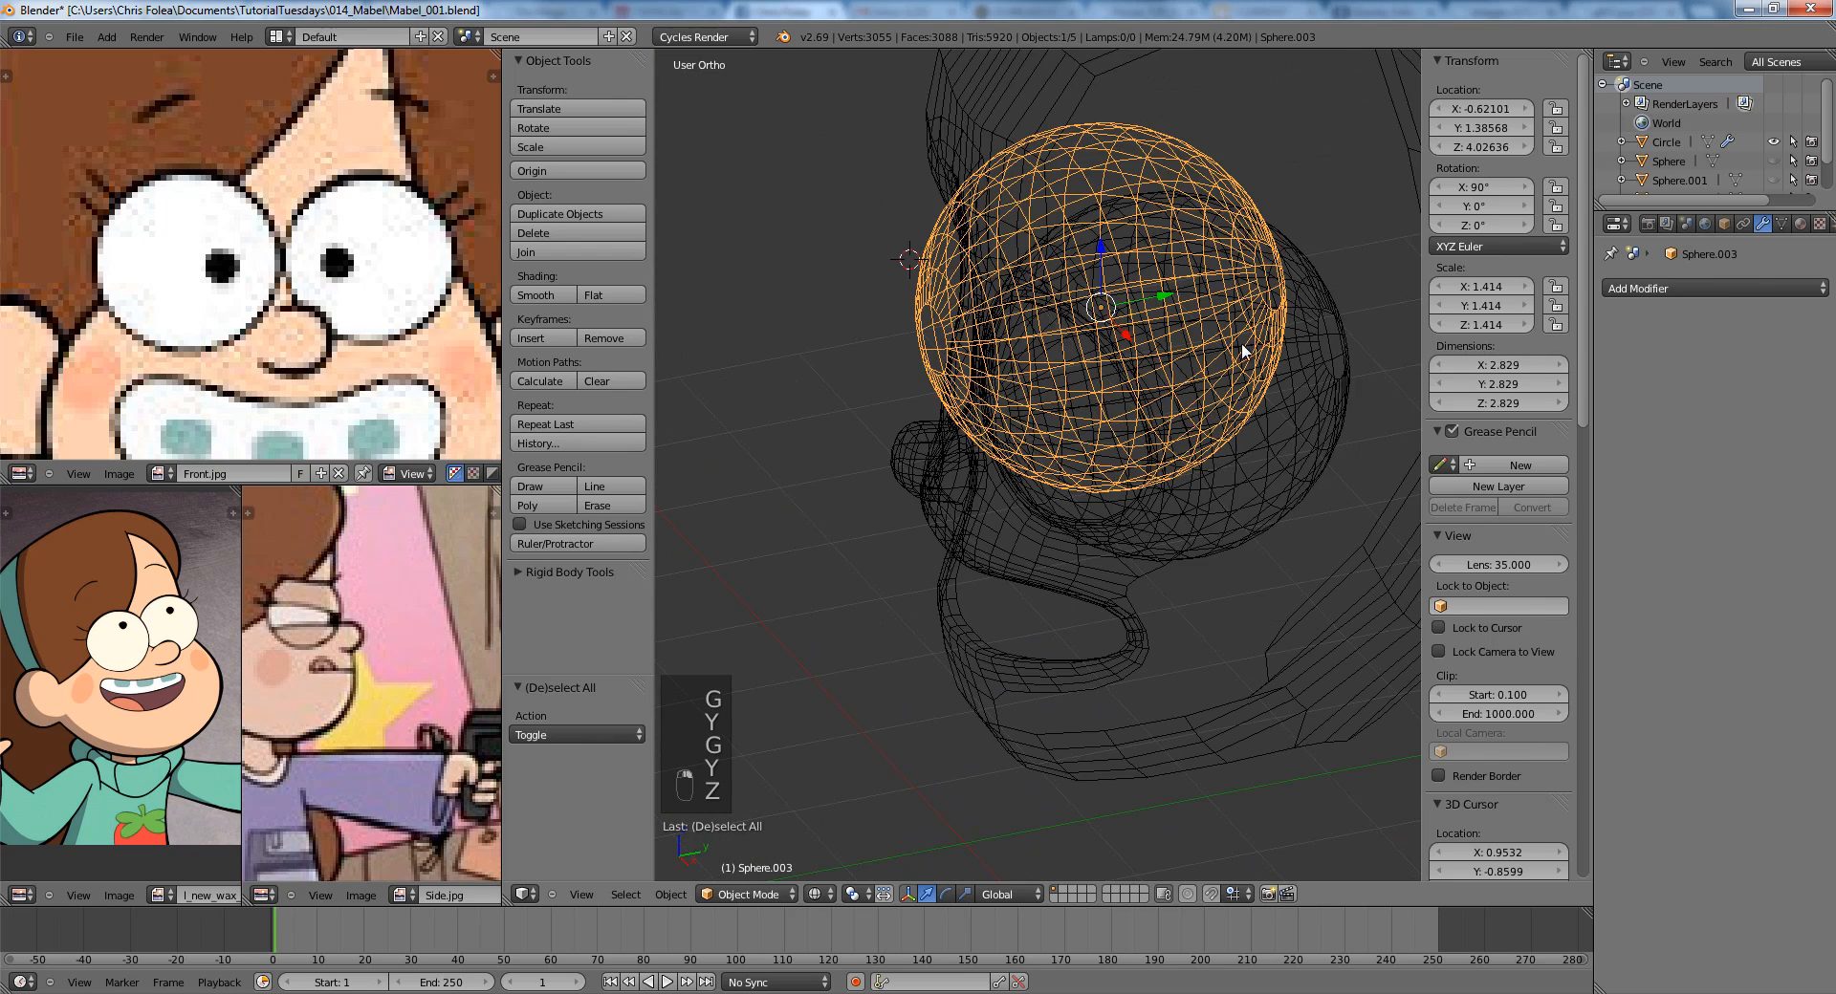
right_click(1253, 364, "shift")
key("z")
scroll(1051, 424, "up", 4)
key("g")
key("y")
right_click(1083, 446)
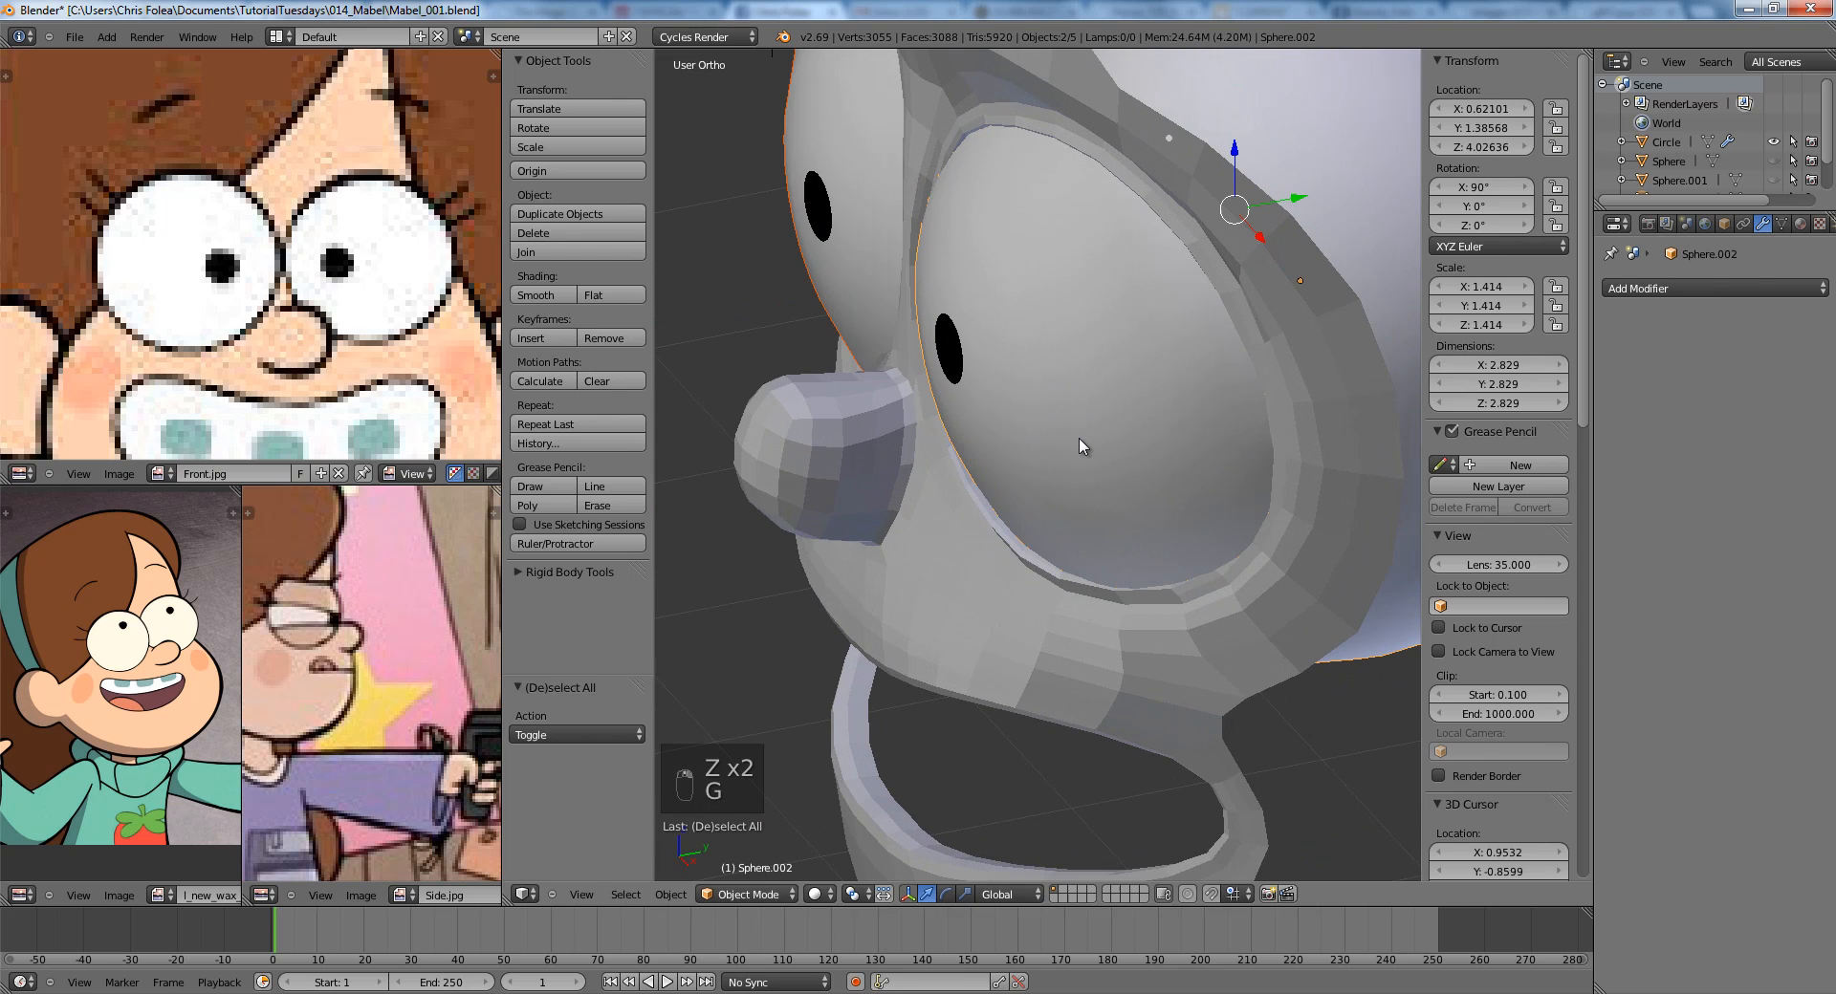
key("g")
key("y")
right_click(1089, 447)
Examine how the eyeballs sit in the face from an angle, from the front and from the side.
middle_click_drag(1089, 446, 1203, 384)
scroll(1203, 384, "down", 4)
key("Tab")
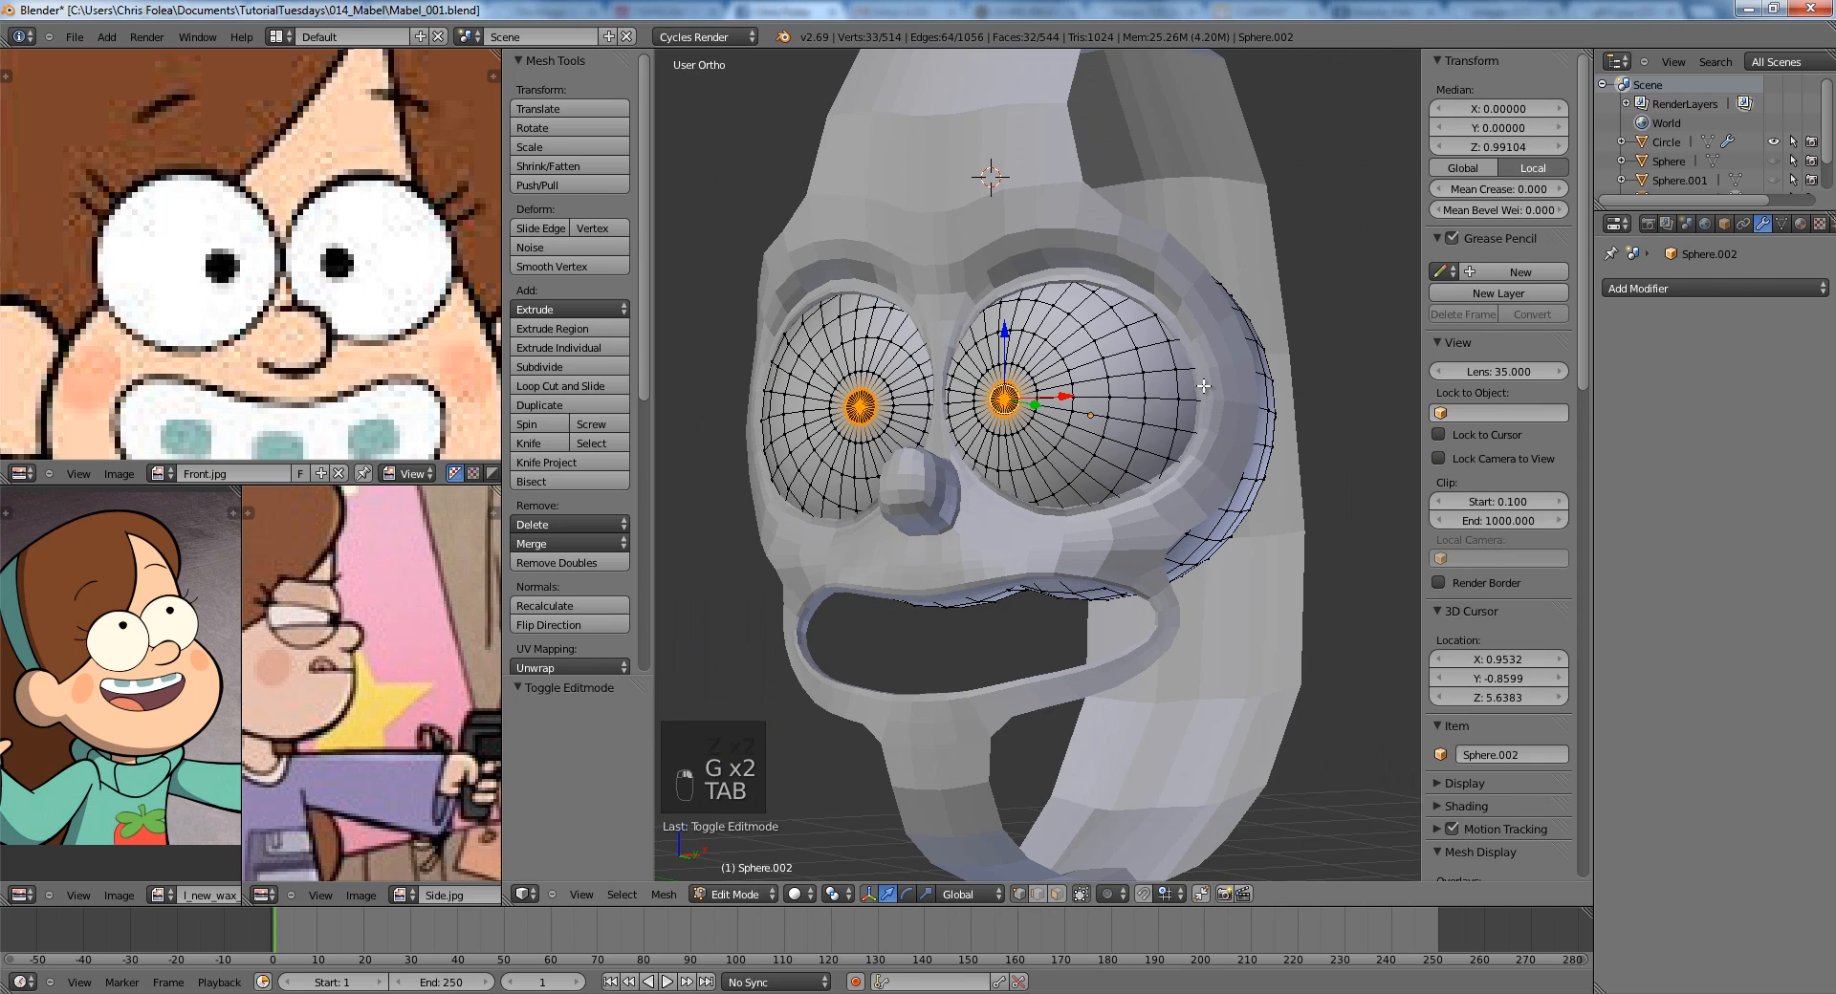
key("KP_1")
key("Tab")
scroll(1208, 382, "down", 3)
scroll(1195, 392, "up", 6)
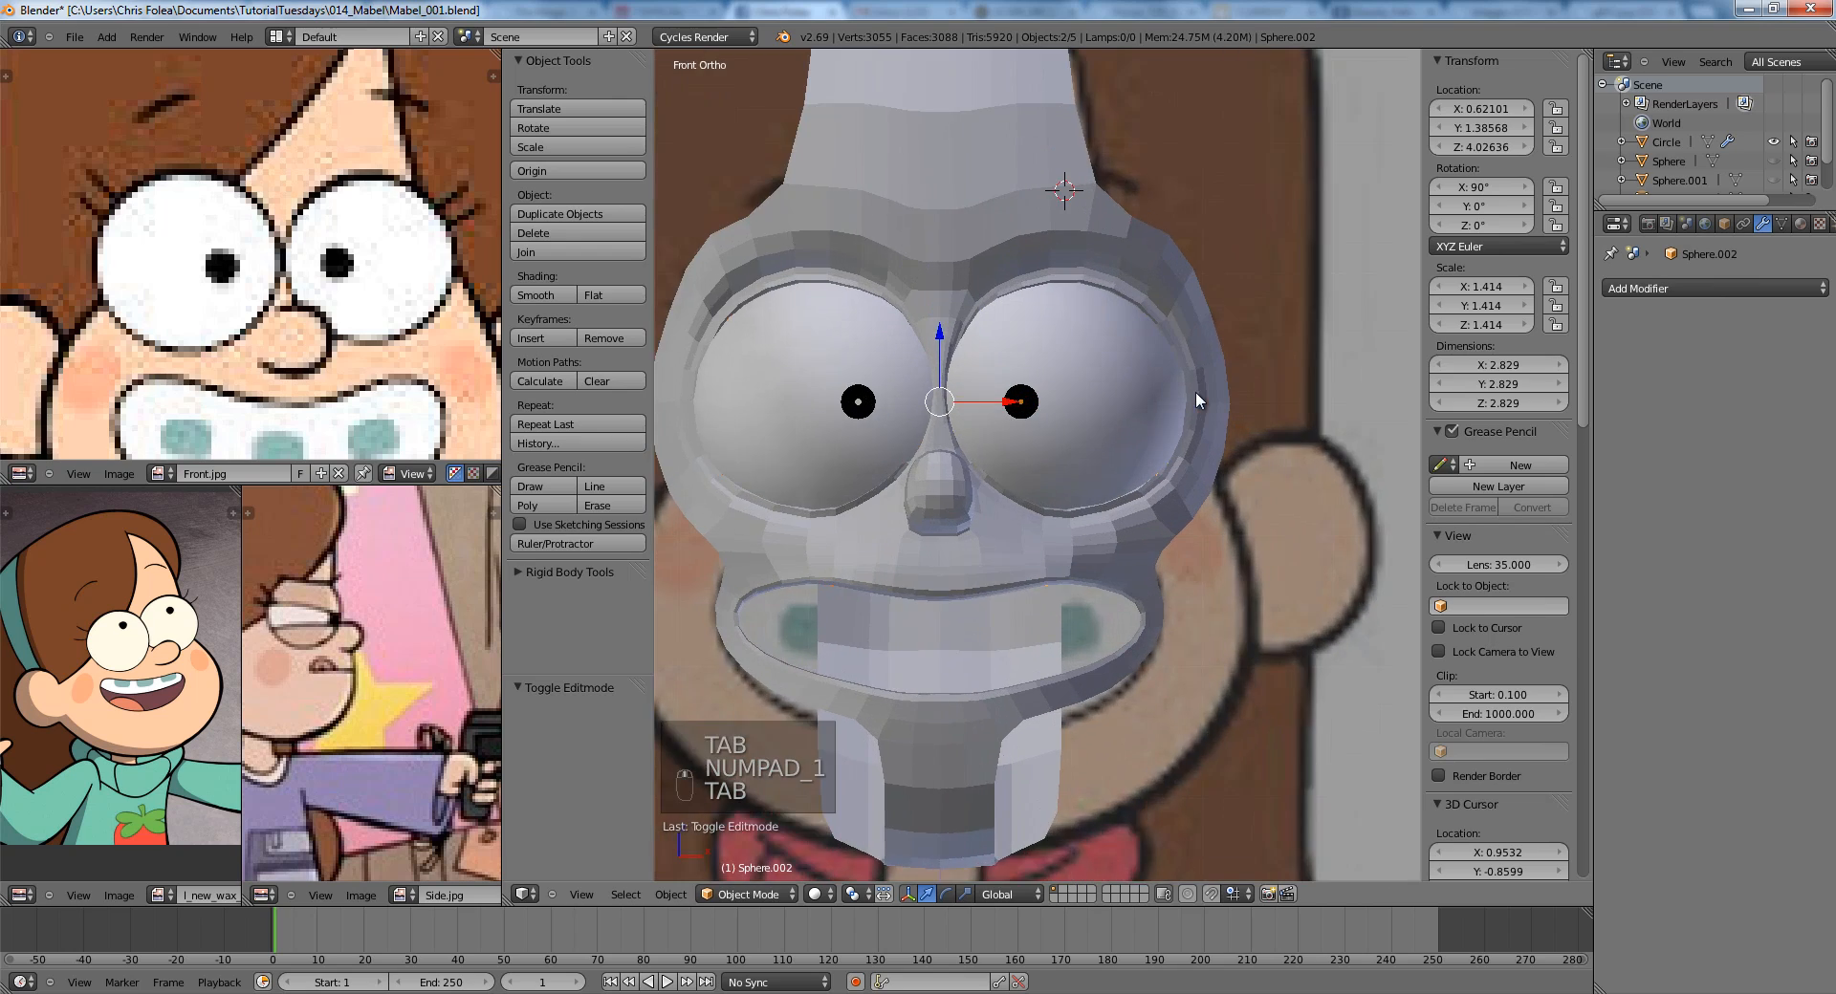
key("Tab")
middle_click_drag(1080, 363, 1057, 402)
scroll(1057, 402, "up", 1)
key("KP_3")
key("Tab")
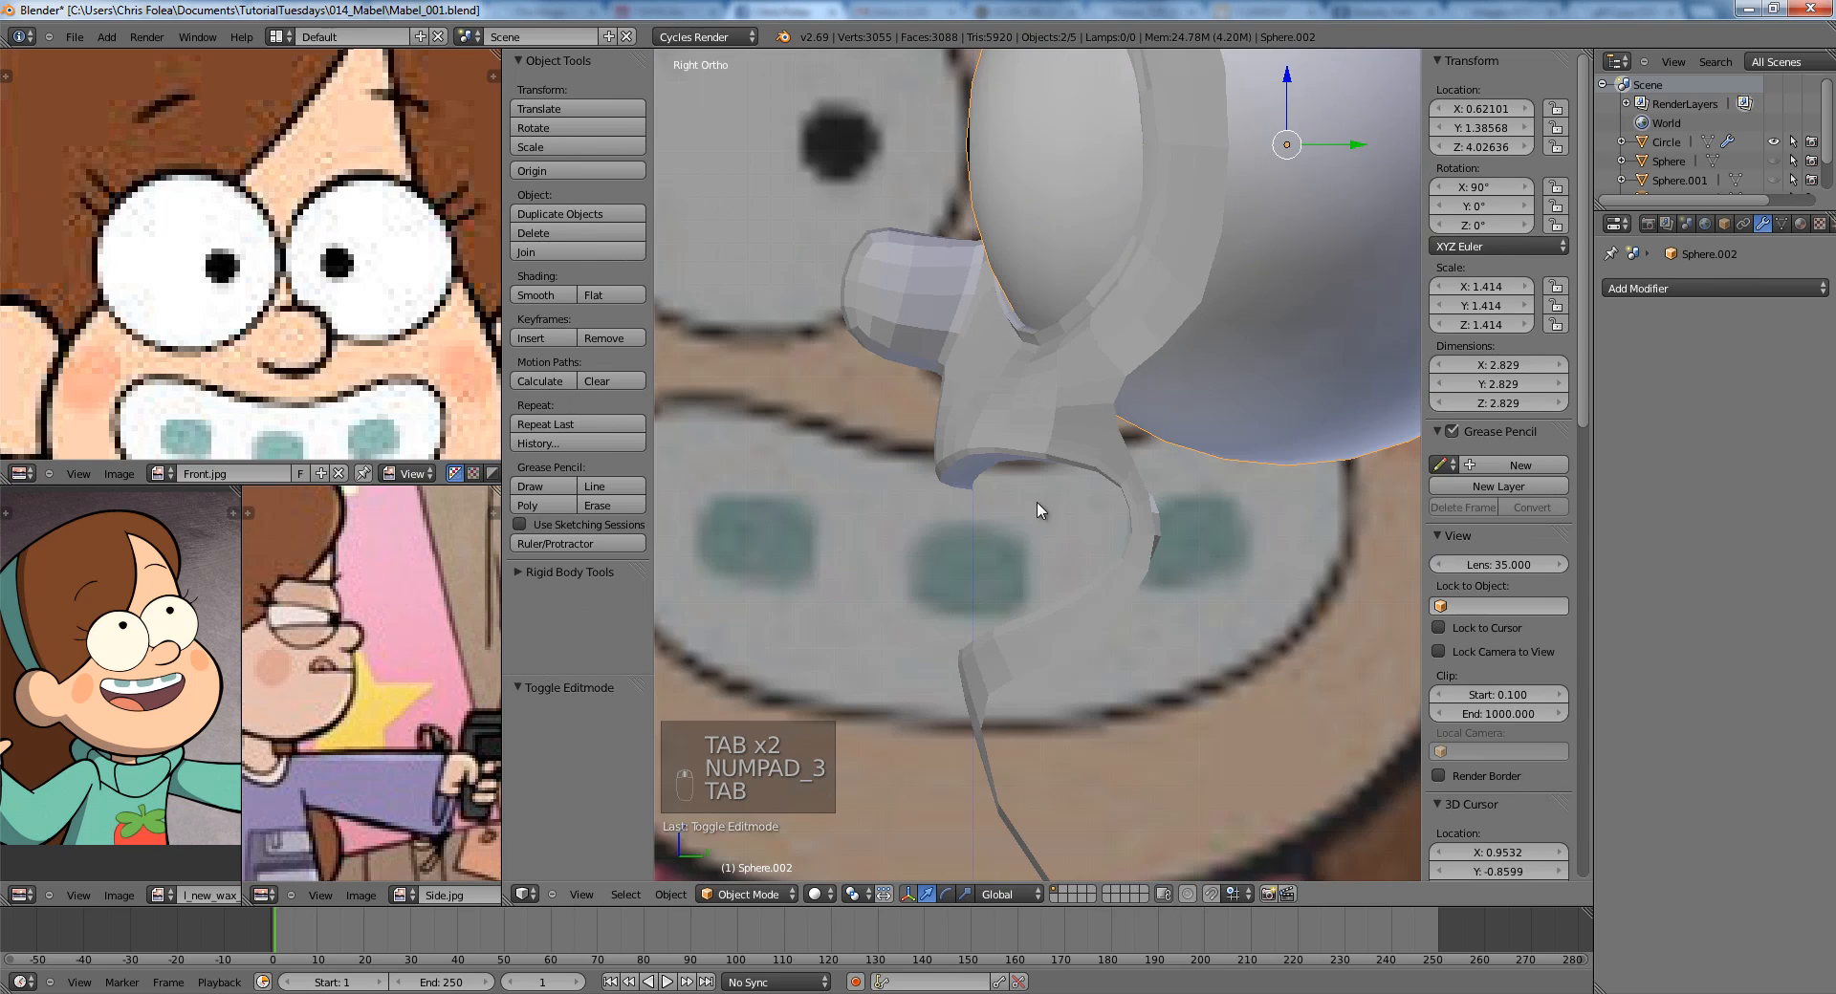
Put the face mesh into Edit Mode in the side view and clear the eye-rim selection.
right_click(1050, 412)
key("Tab")
scroll(1050, 411, "down", 2)
scroll(1047, 413, "up", 2)
key("z")
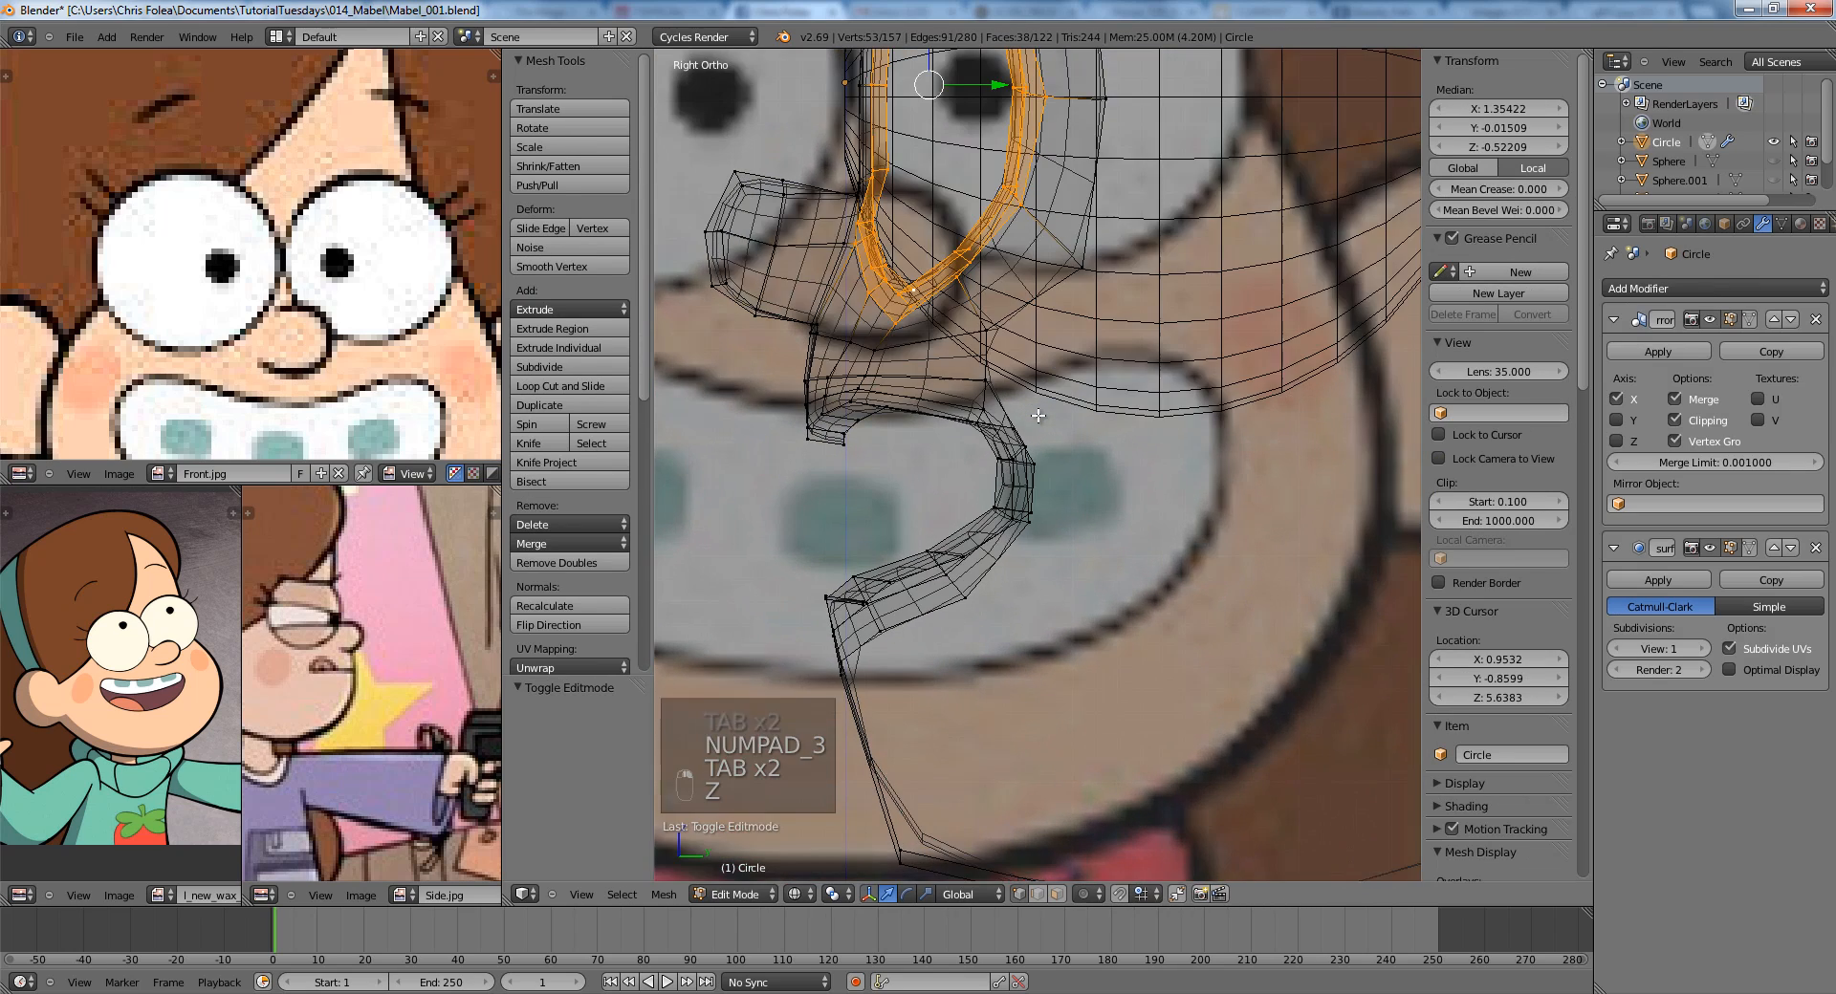
key("z")
scroll(1043, 413, "down", 1)
middle_click_drag(1044, 413, 1112, 289, "shift")
scroll(1111, 289, "up", 2)
key("a")
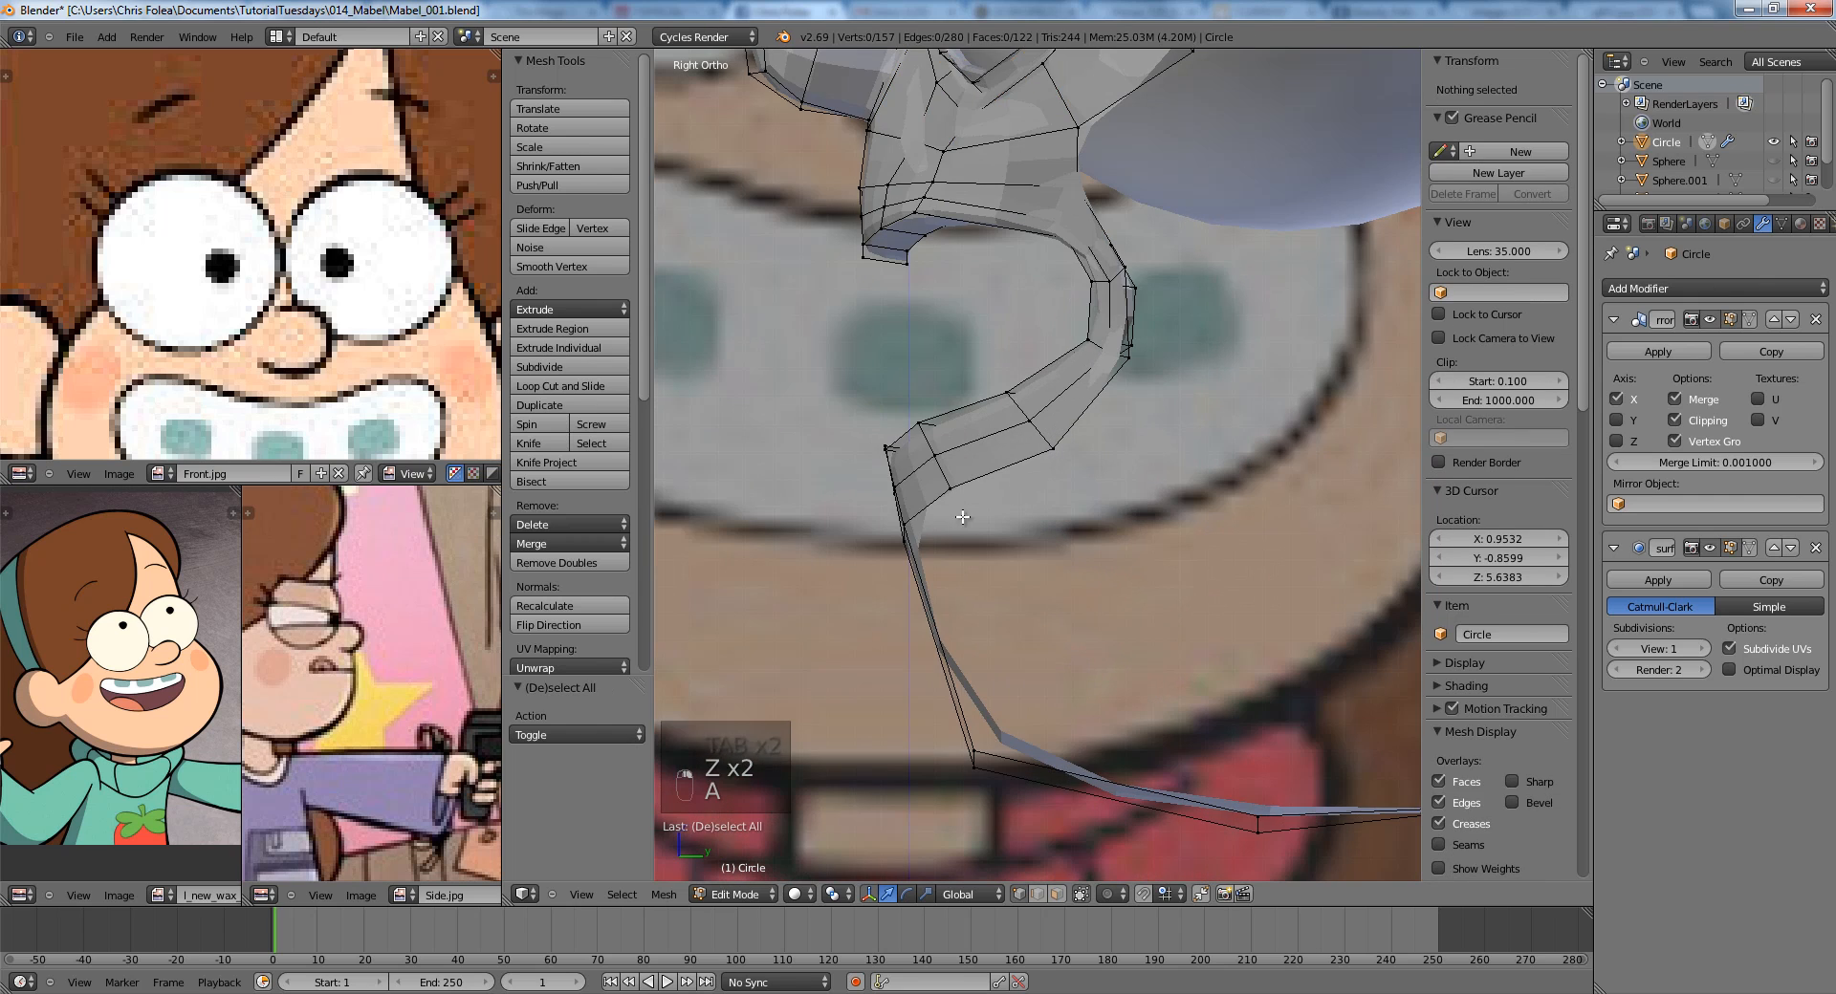
Box-select the three vertices on the lower lip's bottom edge and move them down and back toward the chin.
key("z")
key("a")
key("a")
key("a")
left_click(974, 498)
key("b")
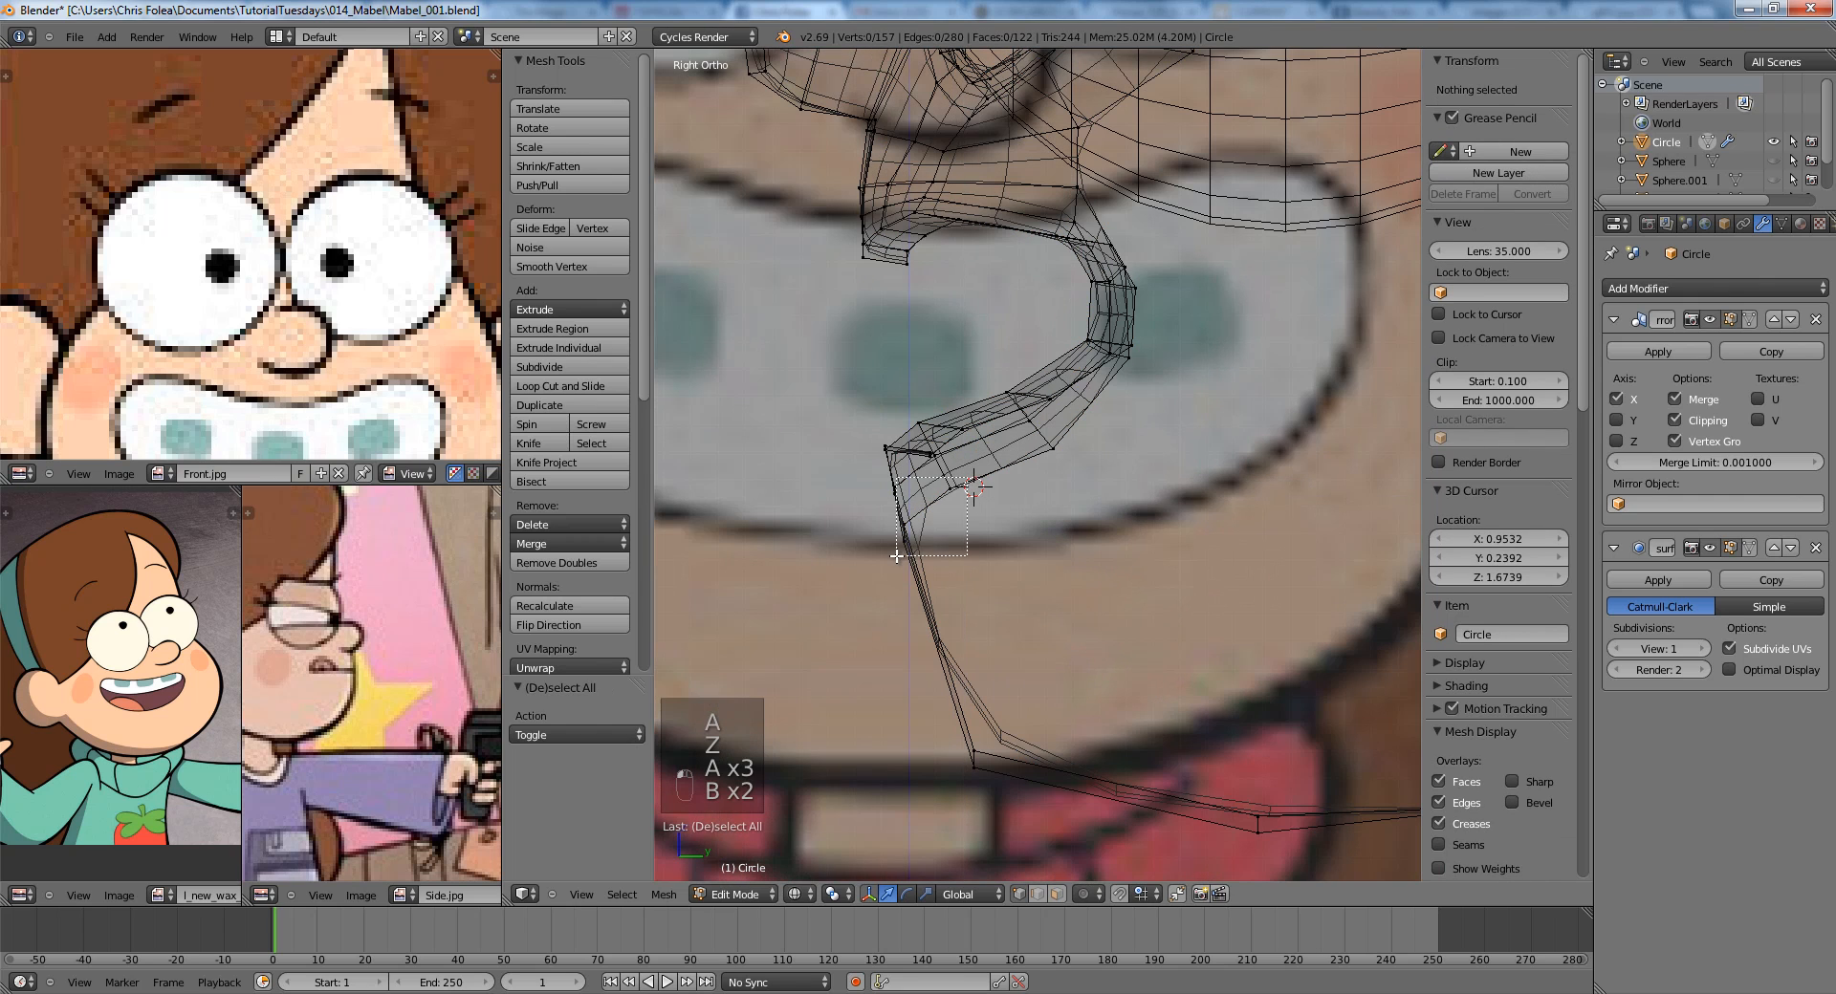
left_click_drag(896, 555, 916, 547)
key("z")
middle_click_drag(889, 494, 974, 472)
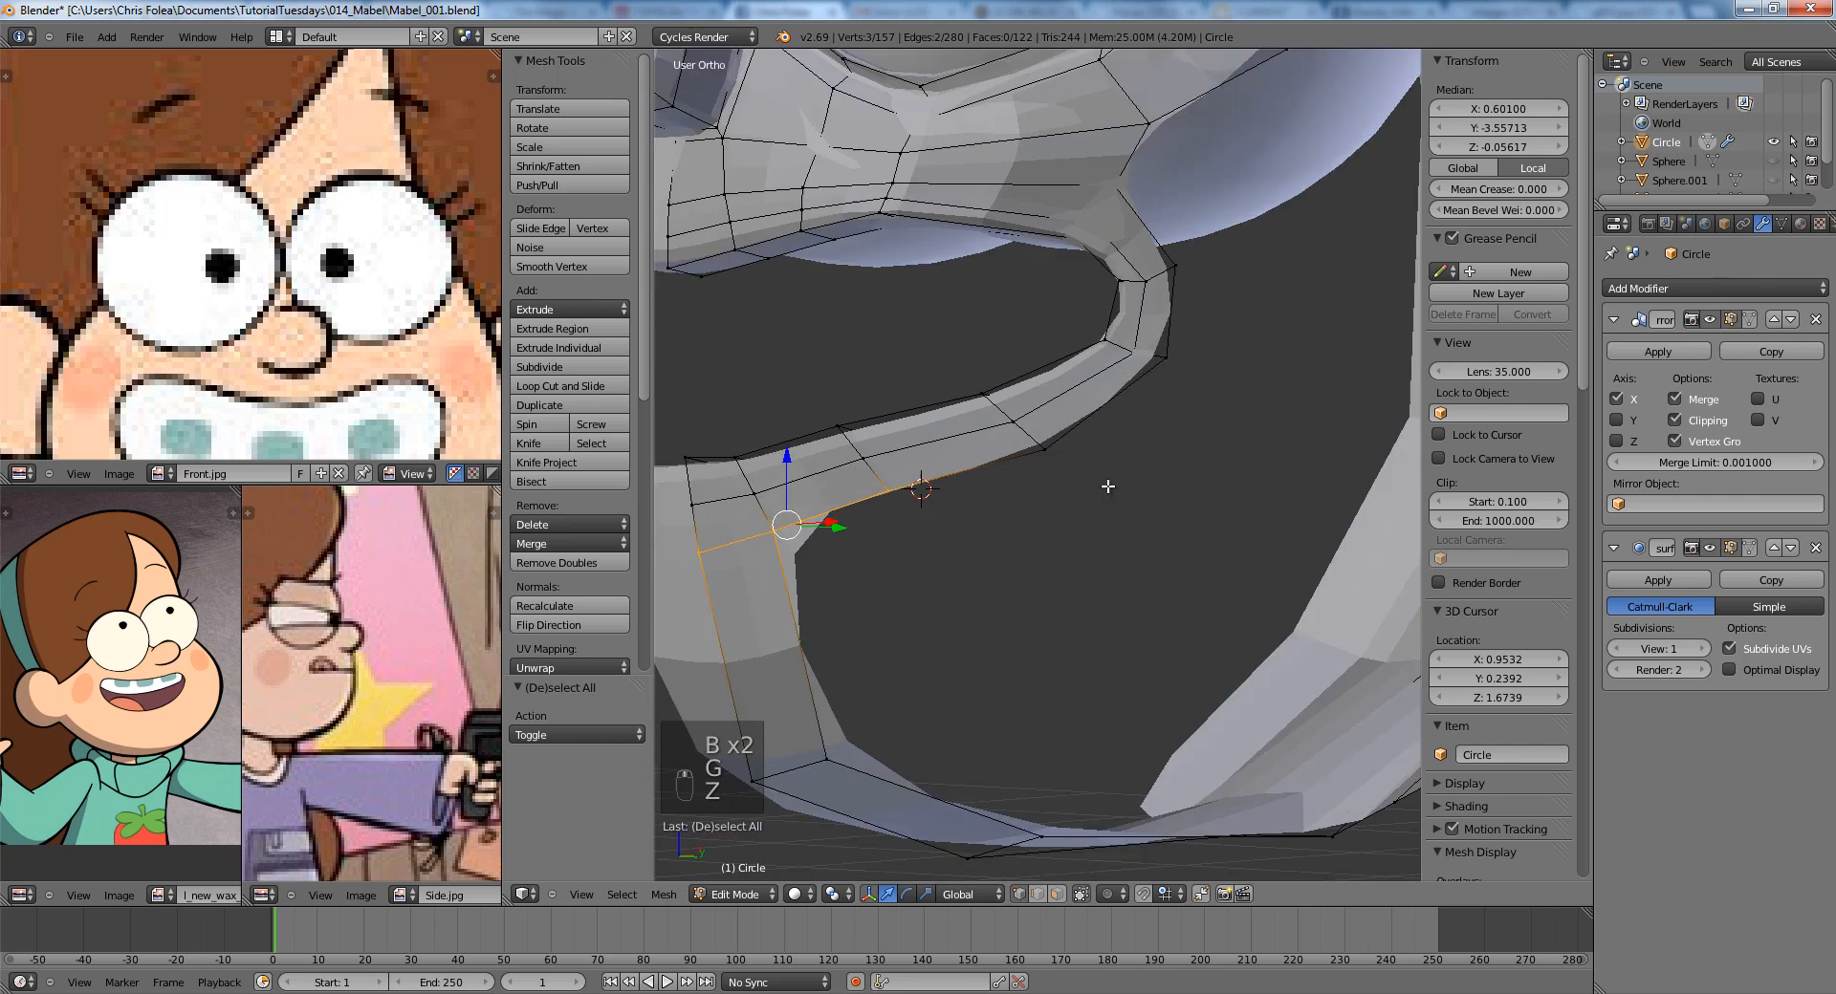
key("KP_3")
key("g")
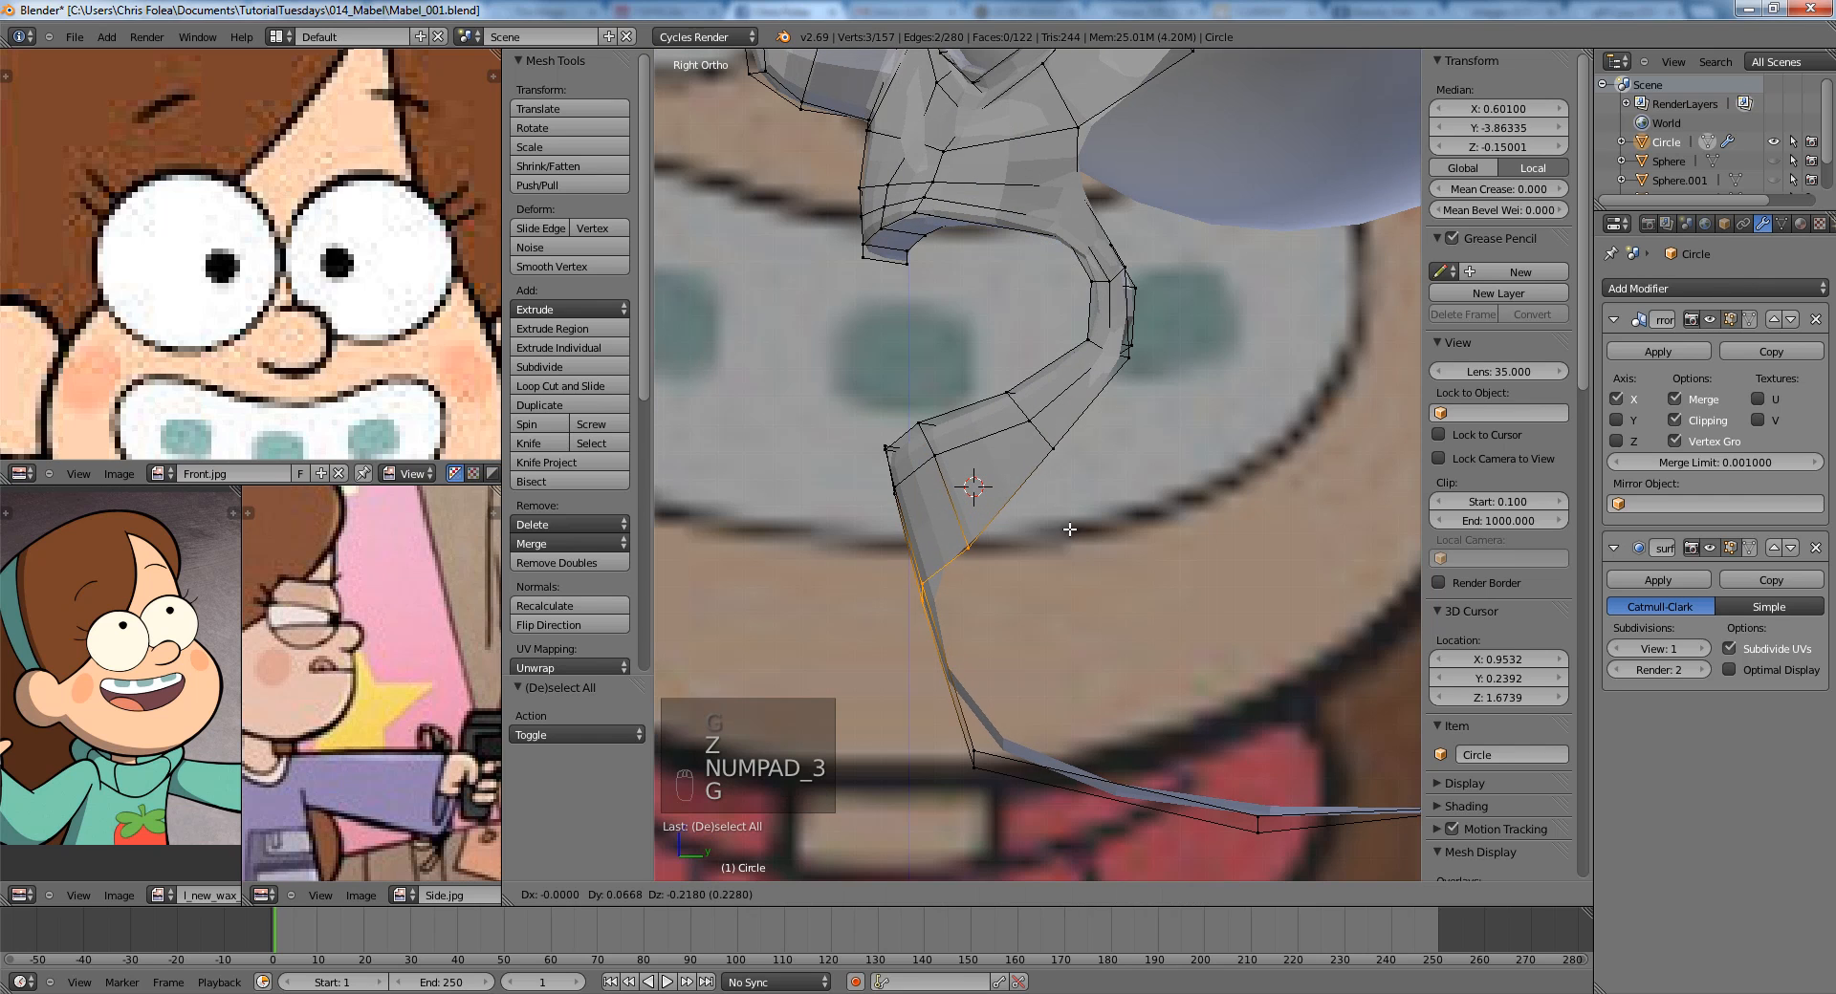
left_click(1071, 537)
Move the outer edge vertices of the lower lip and mouth corner outward, one at a time, to widen the strip.
key("z")
key("a")
right_click(1057, 456)
left_click(1078, 504)
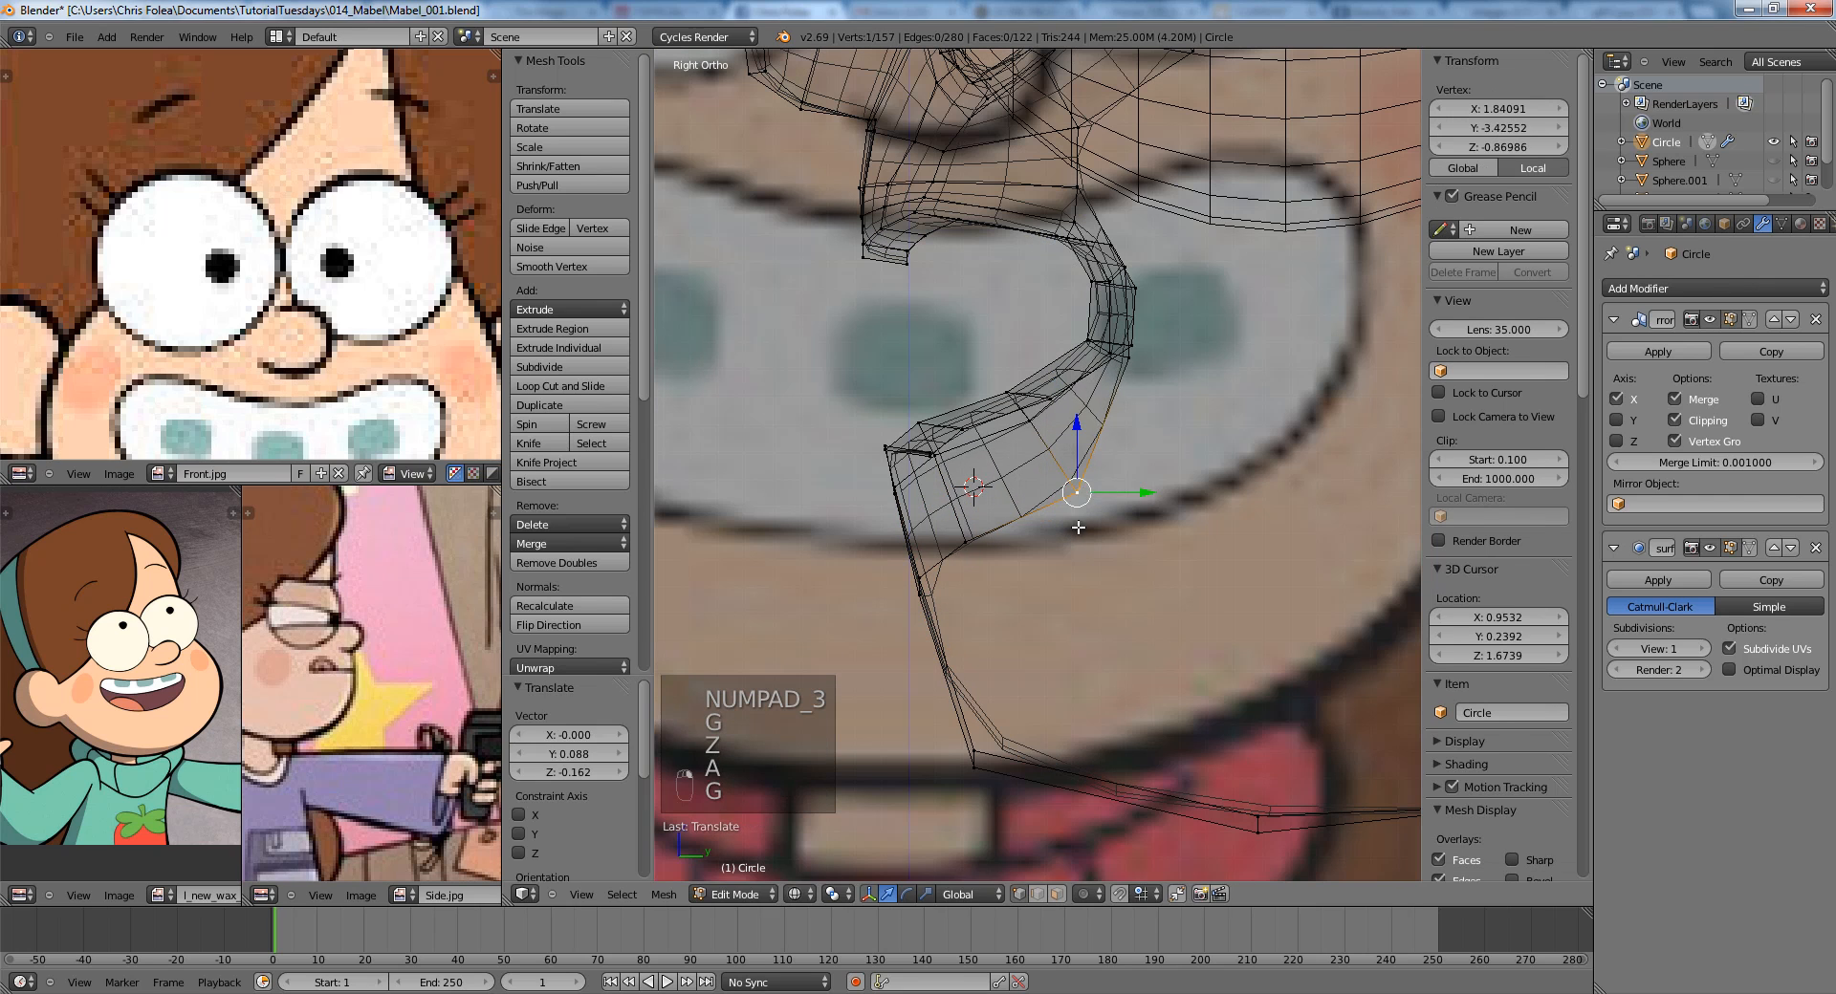
key("z")
middle_click_drag(1179, 504, 1117, 548)
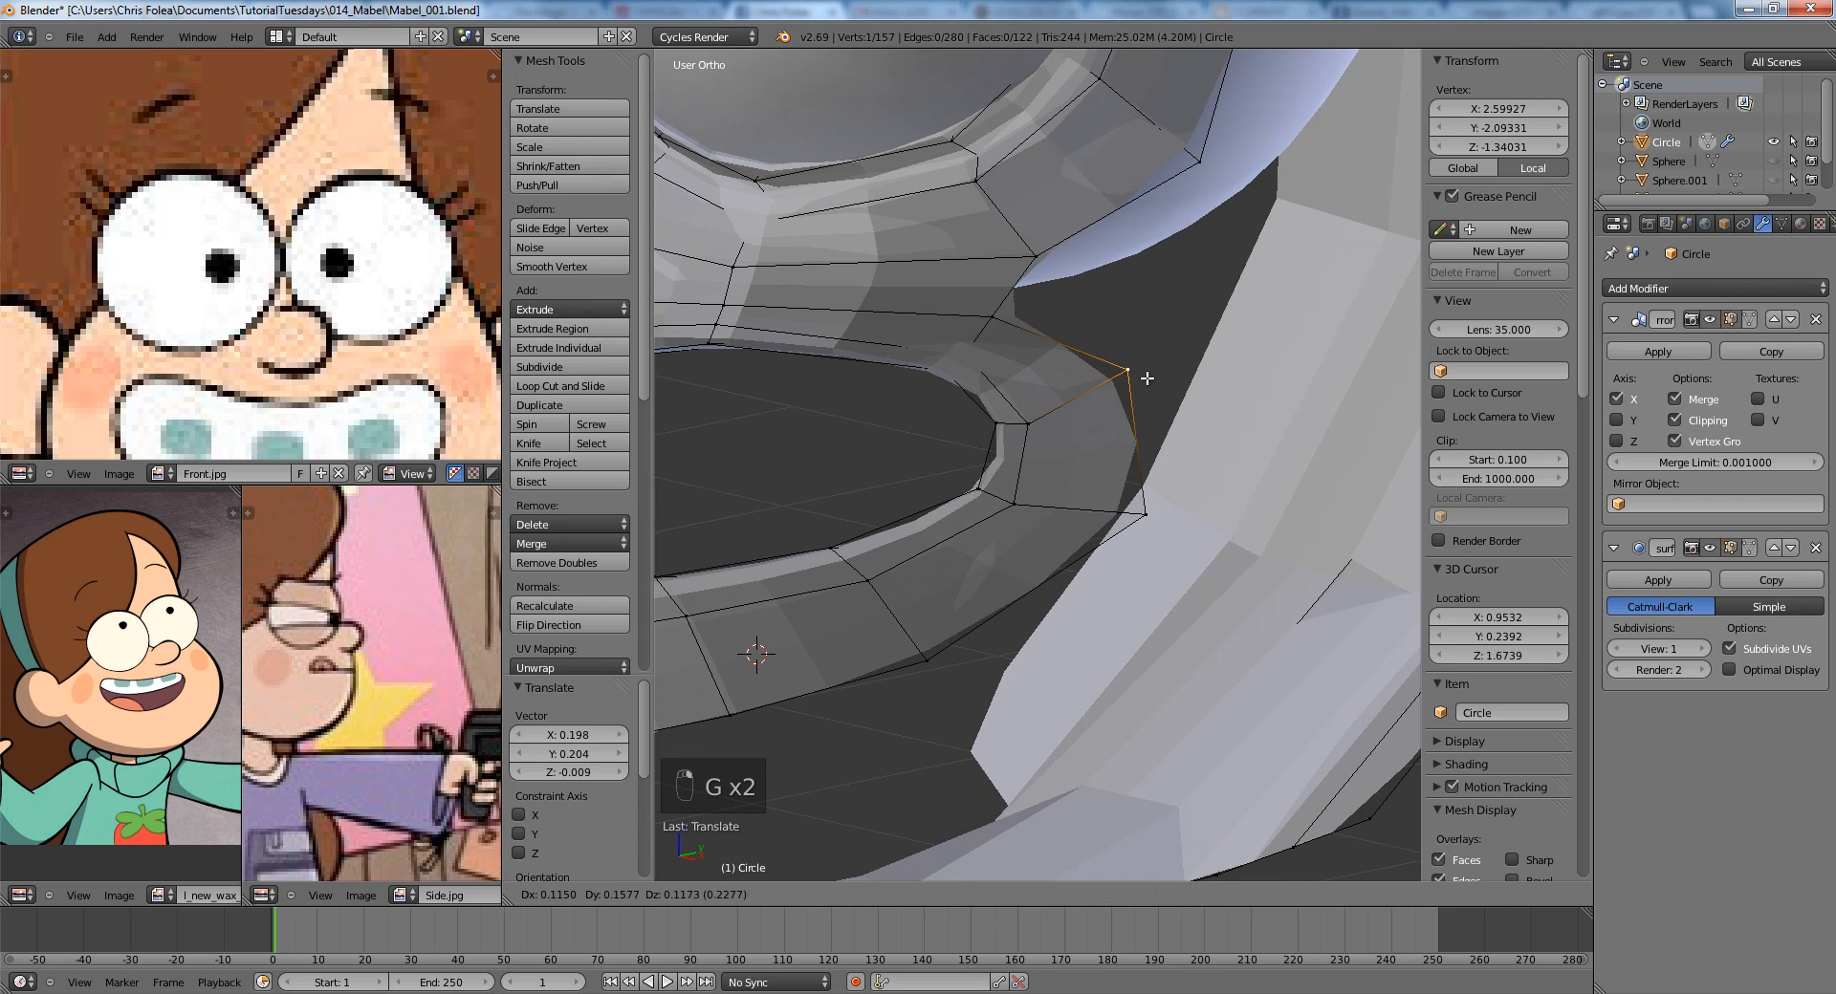
key("a")
scroll(1083, 382, "down", 6)
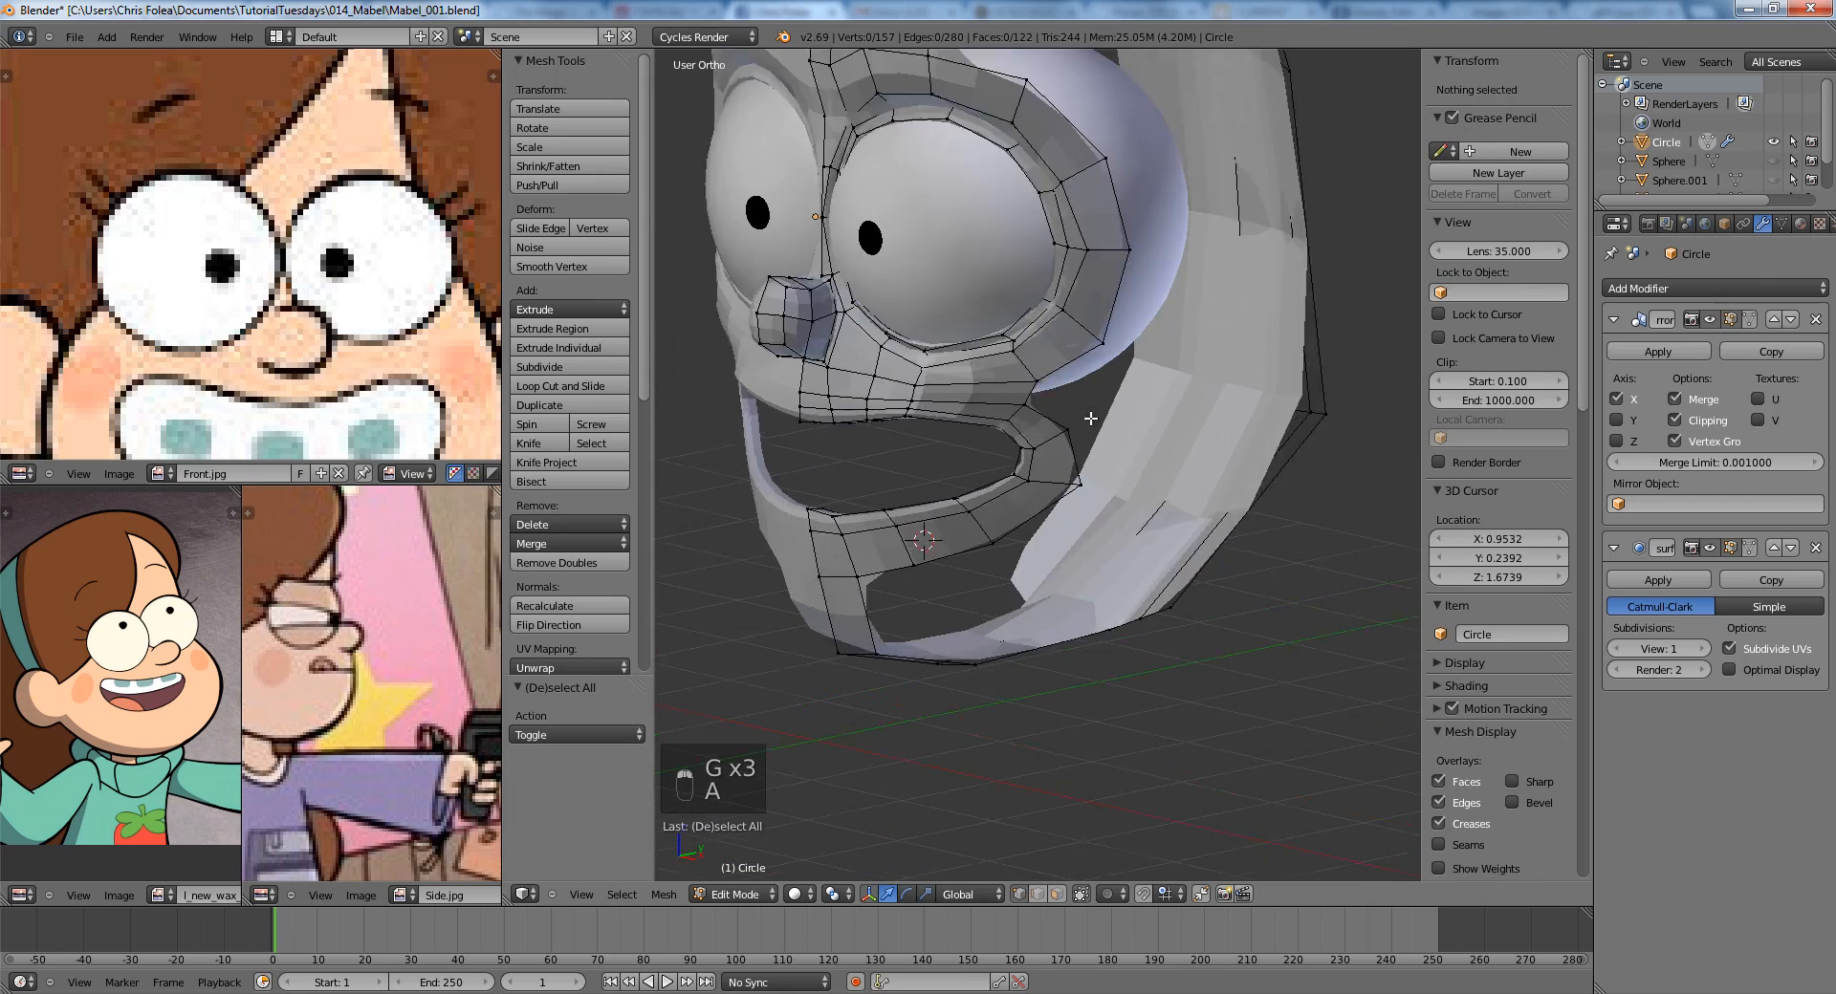
Box-select the inner-rim vertices around the upper mouth corner in wireframe and shift them in the side view.
scroll(1090, 414, "up", 4)
key("z")
key("a")
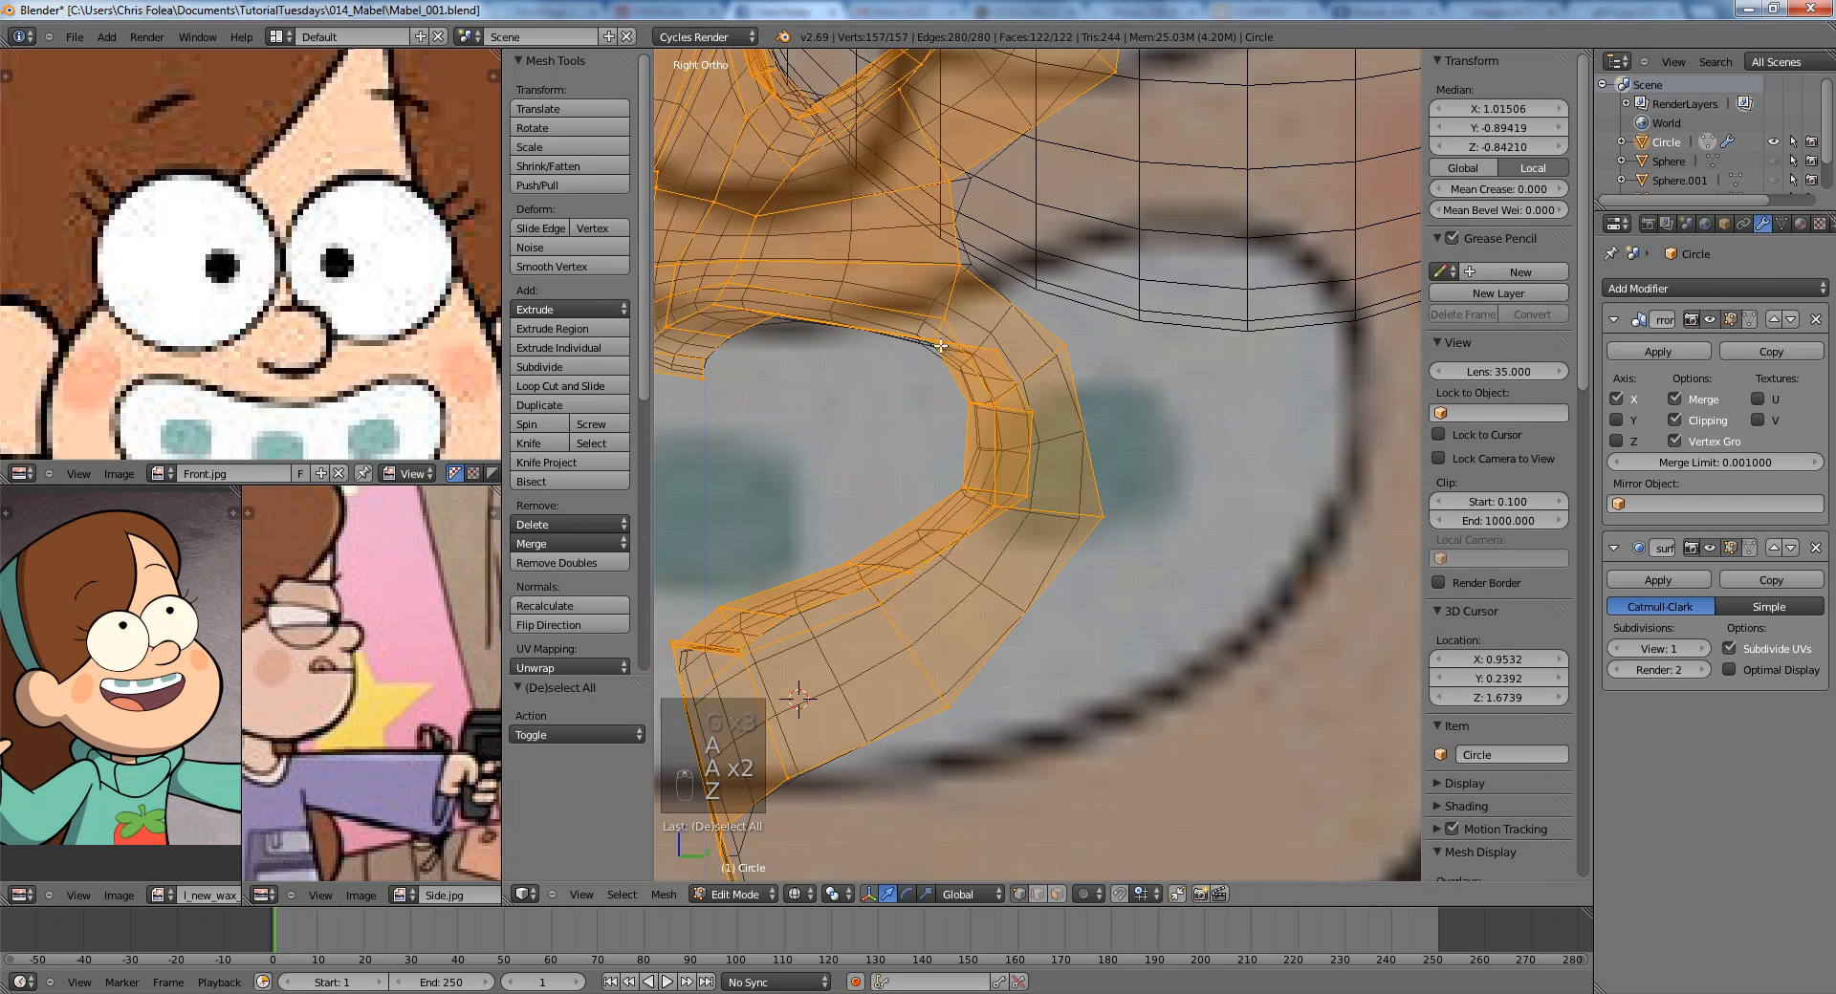
key("a")
key("g")
left_click_drag(1016, 363, 1044, 431)
left_click(988, 366)
key("a")
key("b")
key("g")
right_click(1028, 436)
key("z")
key("a")
Box-select the three vertices at the lower inner mouth corner and reposition them in the side view.
key("z")
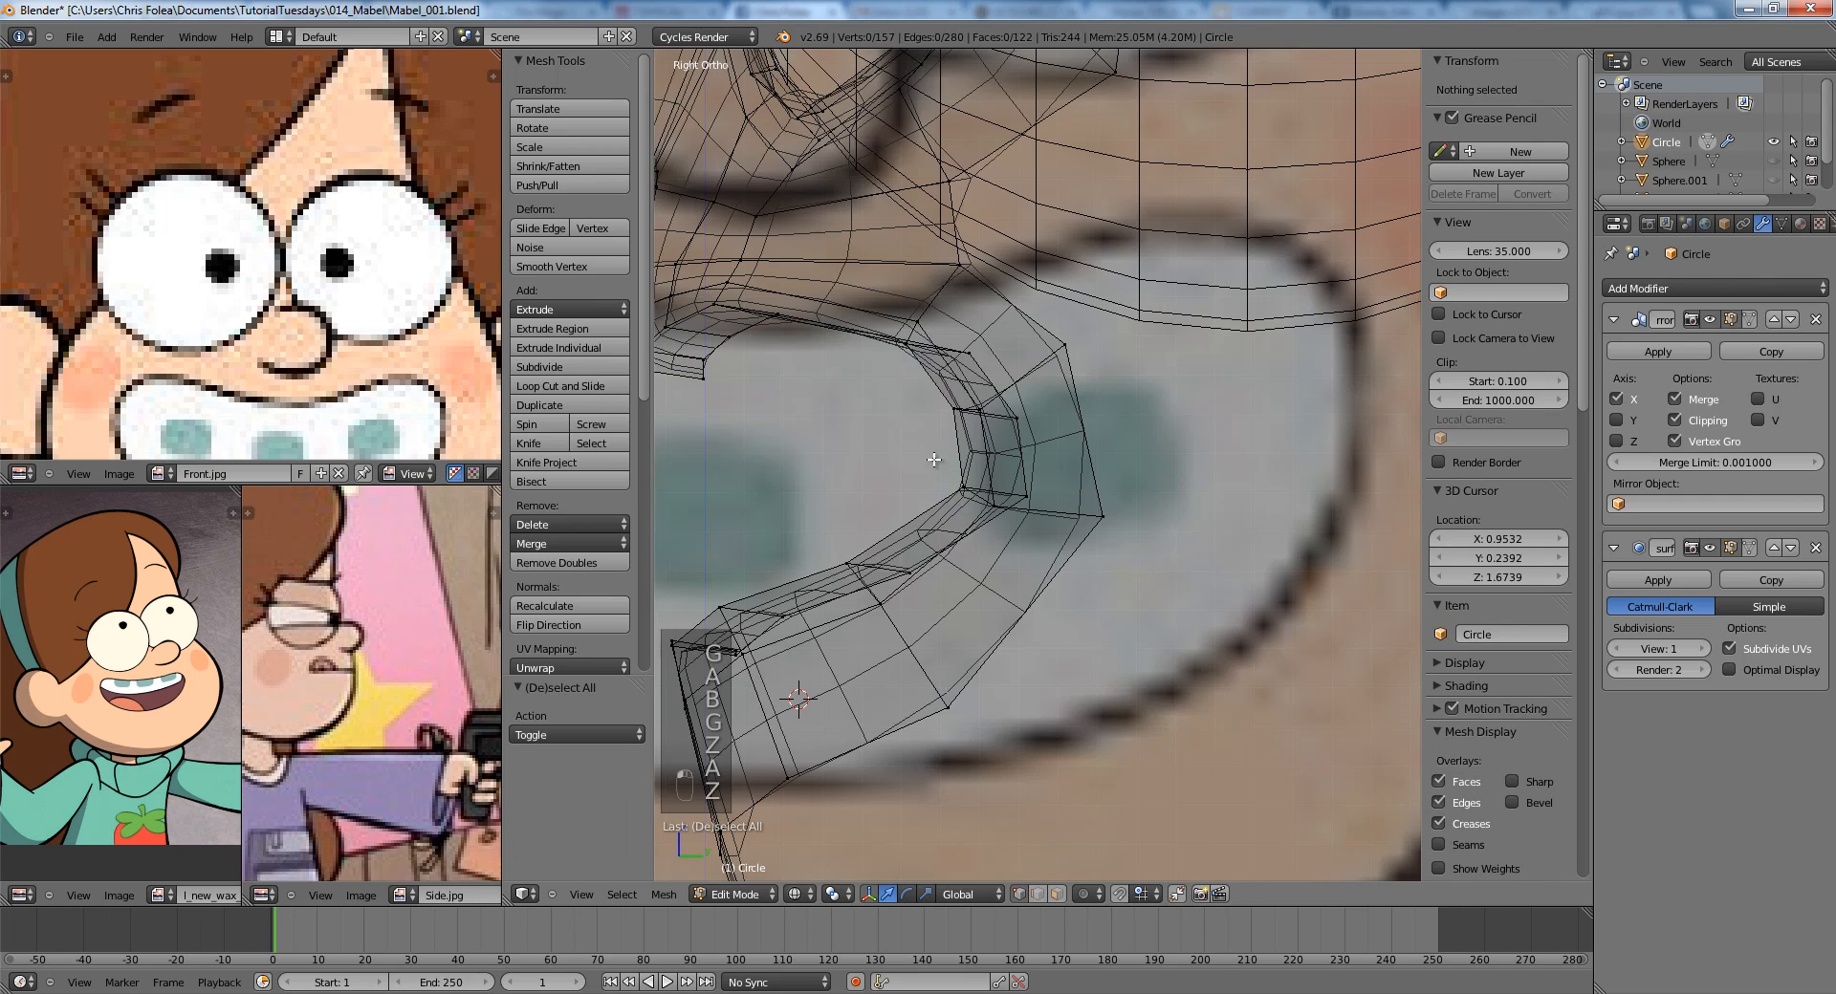
left_click_drag(1044, 522, 1044, 522)
key("z")
key("g")
left_click(998, 532)
key("Tab")
scroll(981, 509, "down", 4)
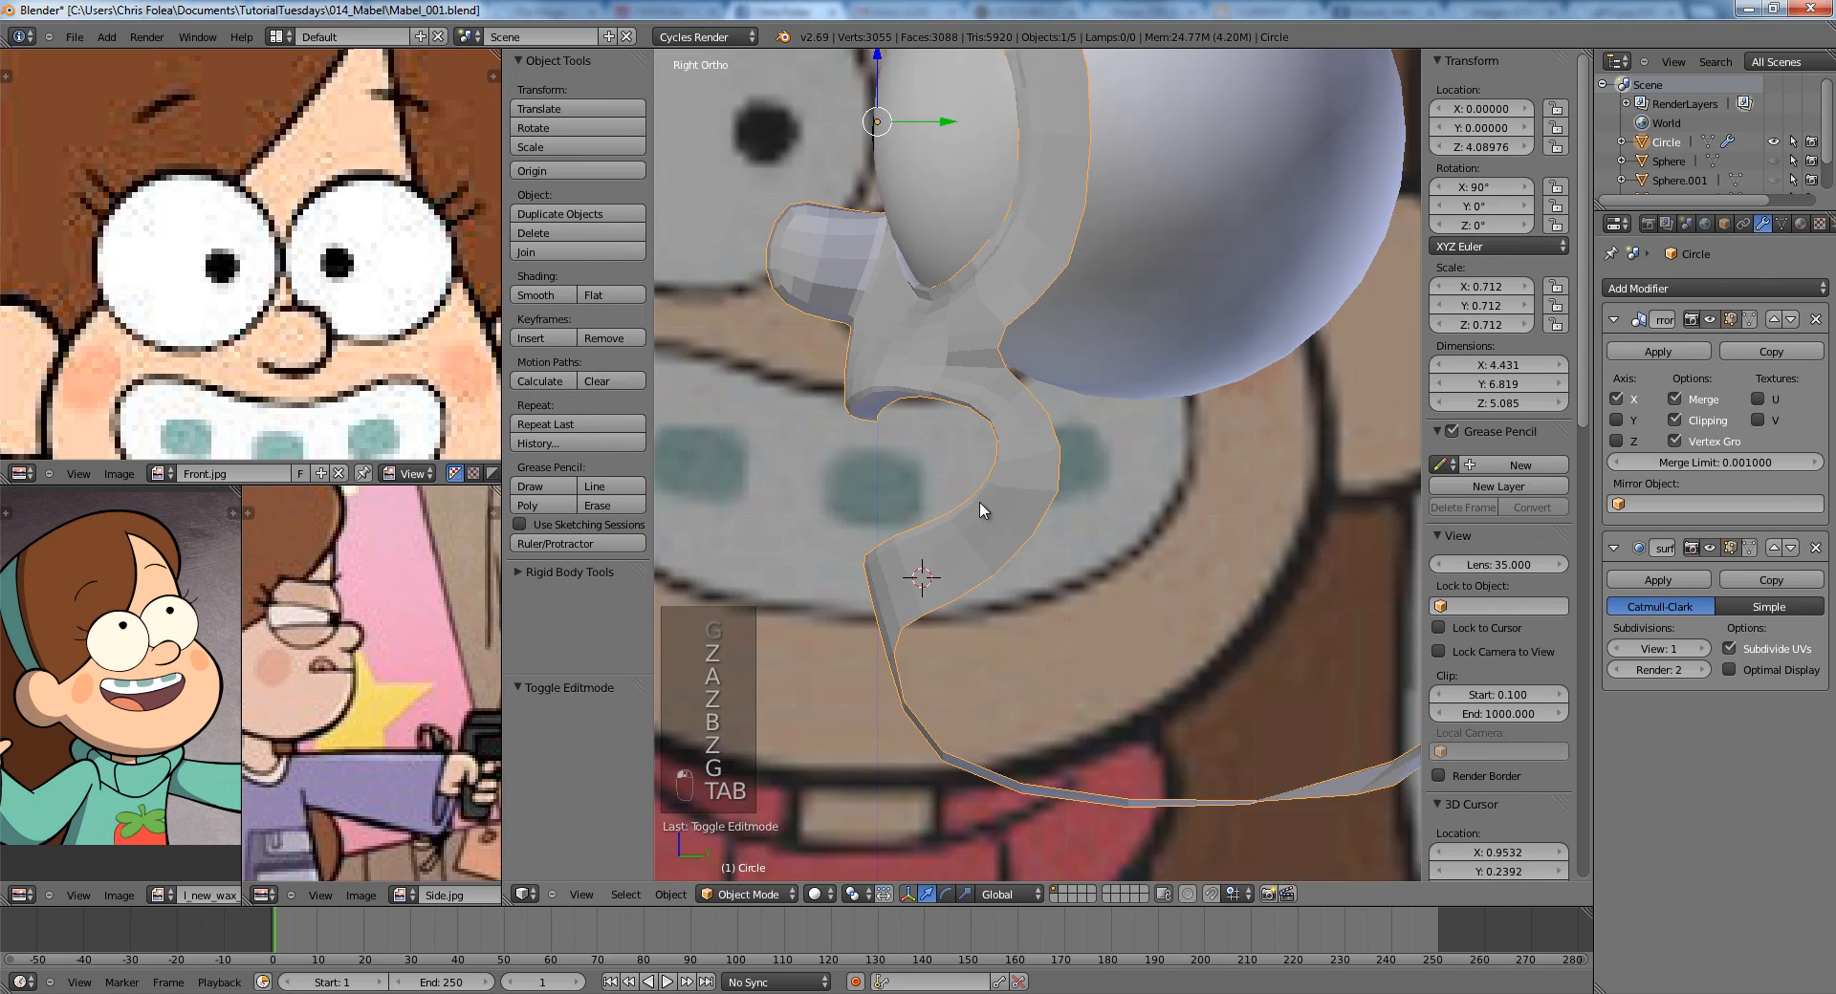
Move the cheek vertex between the eye socket and the upper lip slightly upward.
mouse_move(979, 508)
middle_mouse_down()
mouse_move(1163, 518)
mouse_move(1009, 501)
middle_mouse_up()
key("Tab")
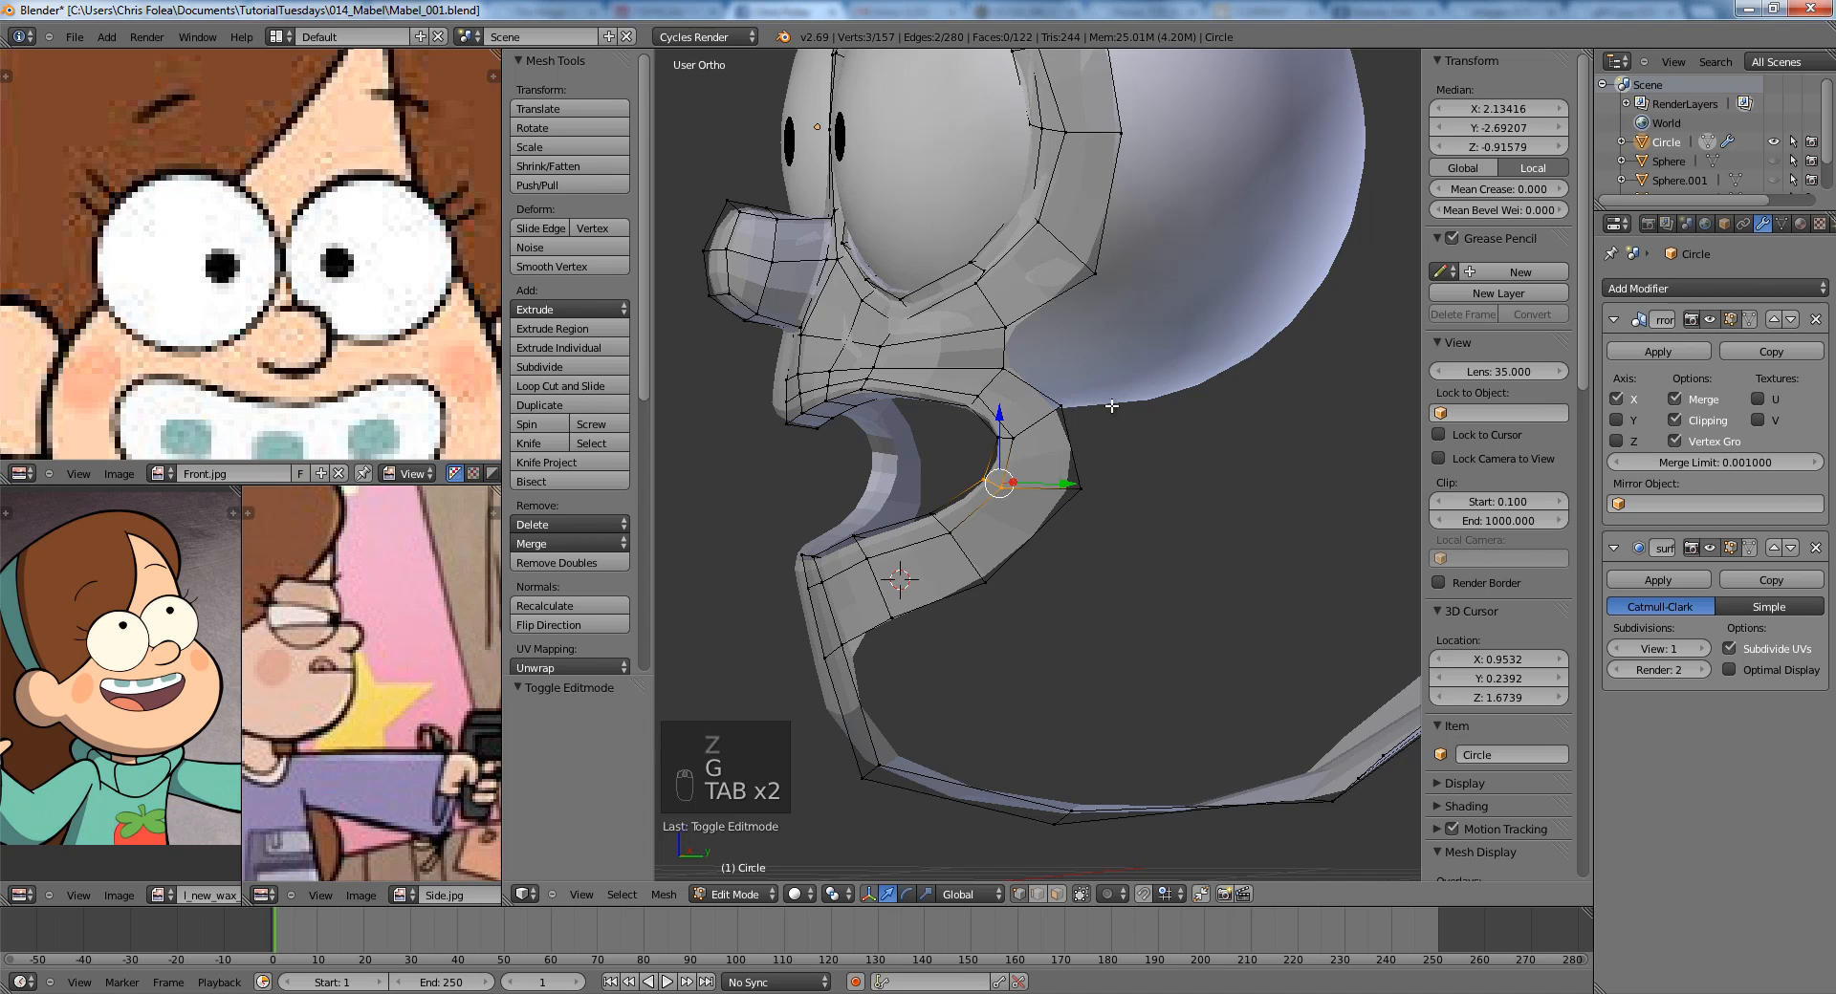
middle_click_drag(1111, 405, 1248, 364)
scroll(1148, 367, "up", 2)
right_click(847, 286)
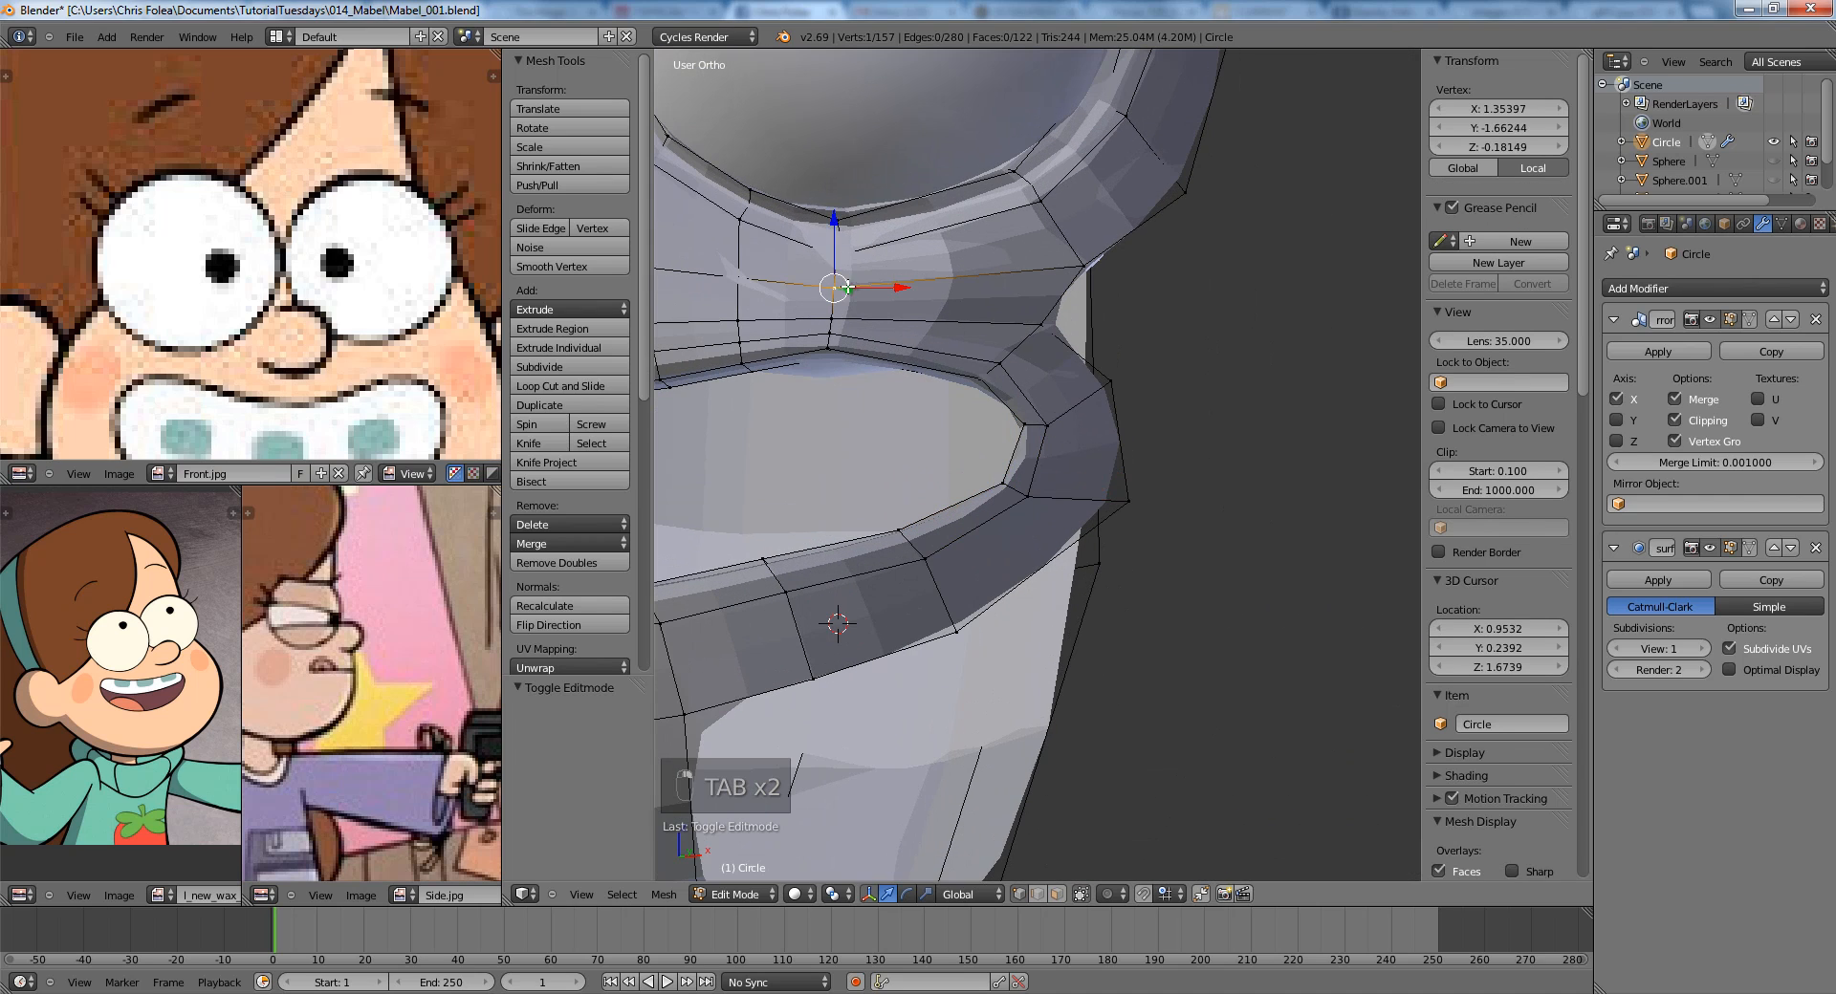
key("g")
left_click(849, 279)
key("a")
Fill a face between the four outer vertices joining the eye socket to the mouth corner.
scroll(1081, 353, "down", 4)
mouse_move(1081, 353)
middle_mouse_down()
mouse_move(1087, 426)
mouse_move(1074, 334)
middle_mouse_up()
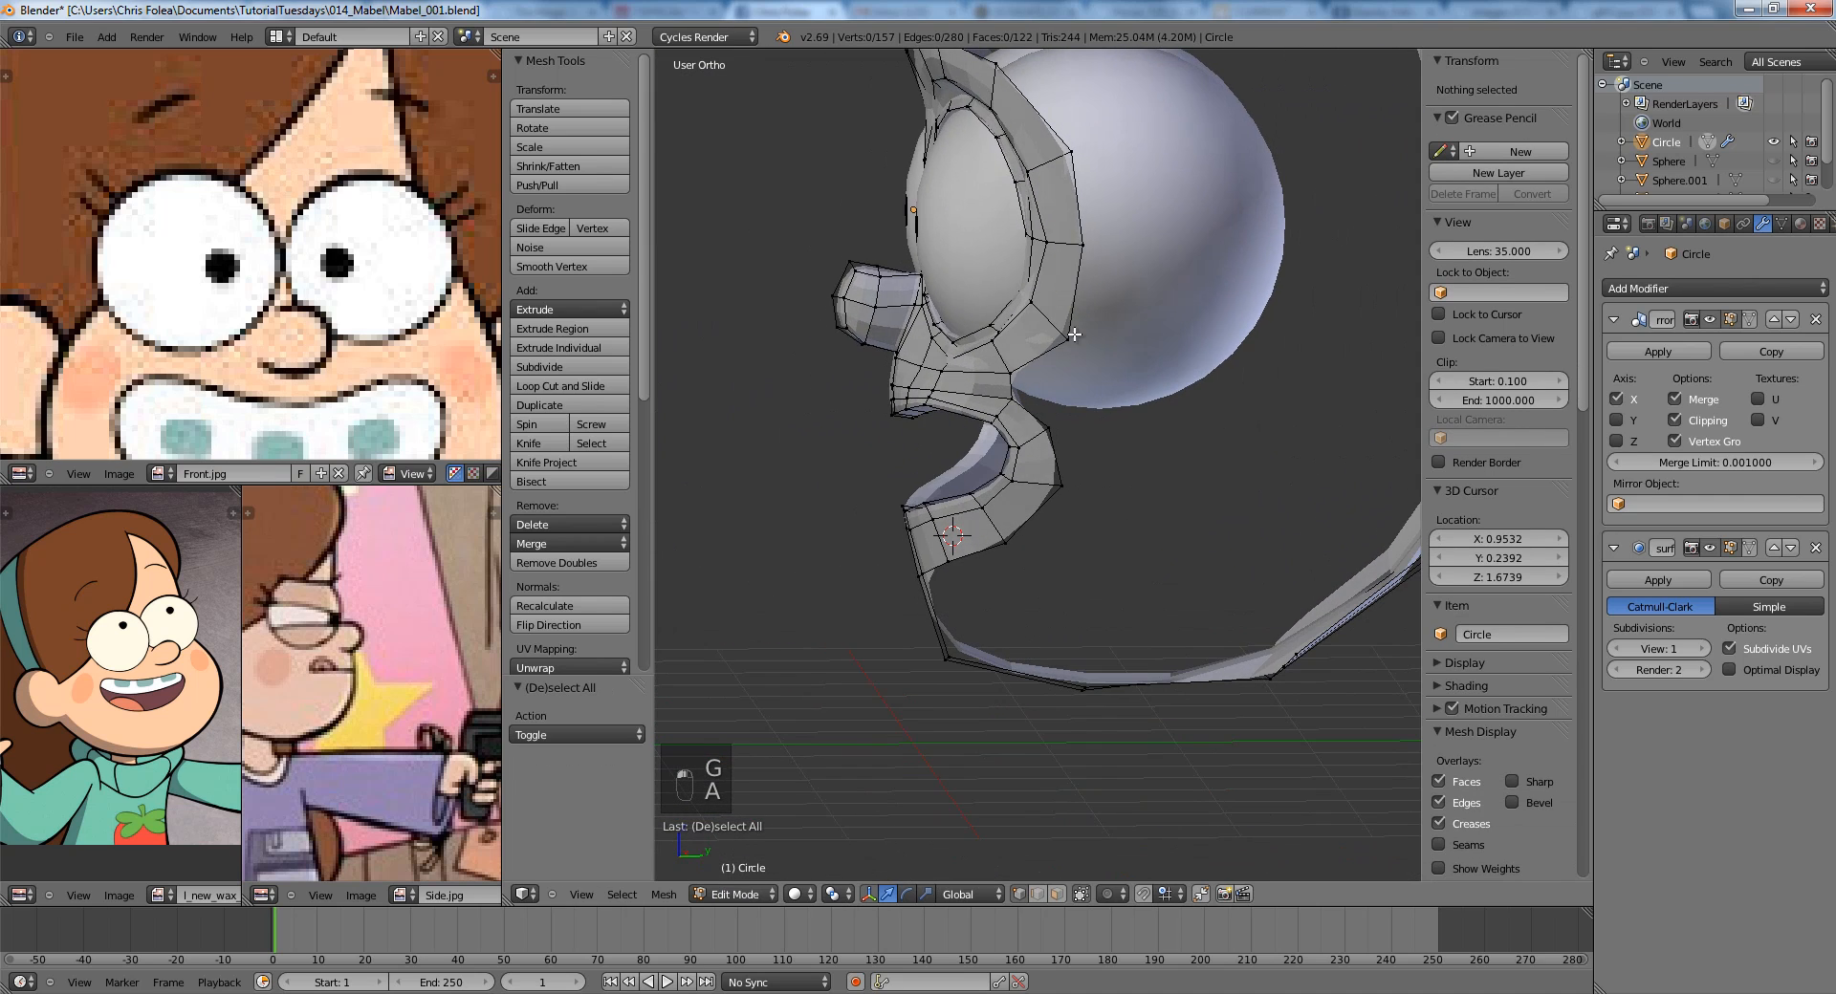
right_click(1071, 339)
right_click(1050, 427, "shift")
right_click(1013, 400, "shift")
right_click(1012, 374, "shift")
key("f")
key("a")
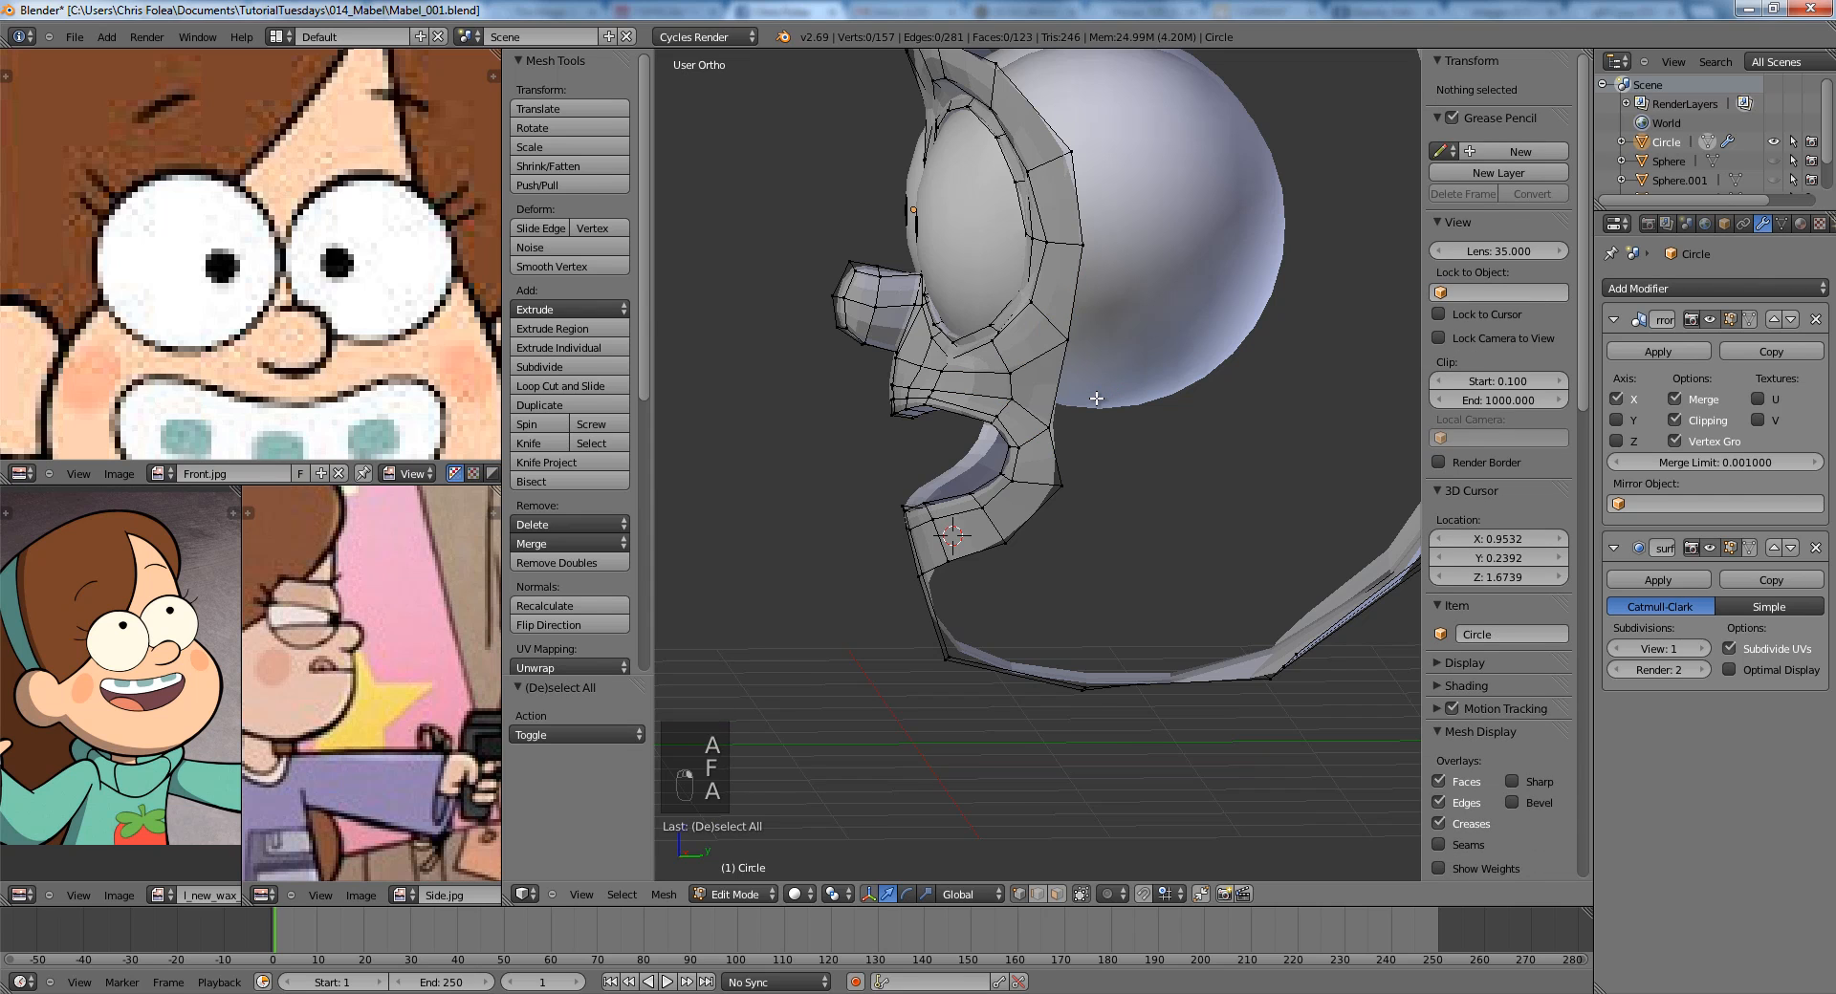
Undo the face filled between the eye socket and the mouth corner.
key("KP_3")
middle_click_drag(1096, 398, 1085, 356, "shift")
key("ctrl+z")
key("ctrl+z")
key("ctrl+z")
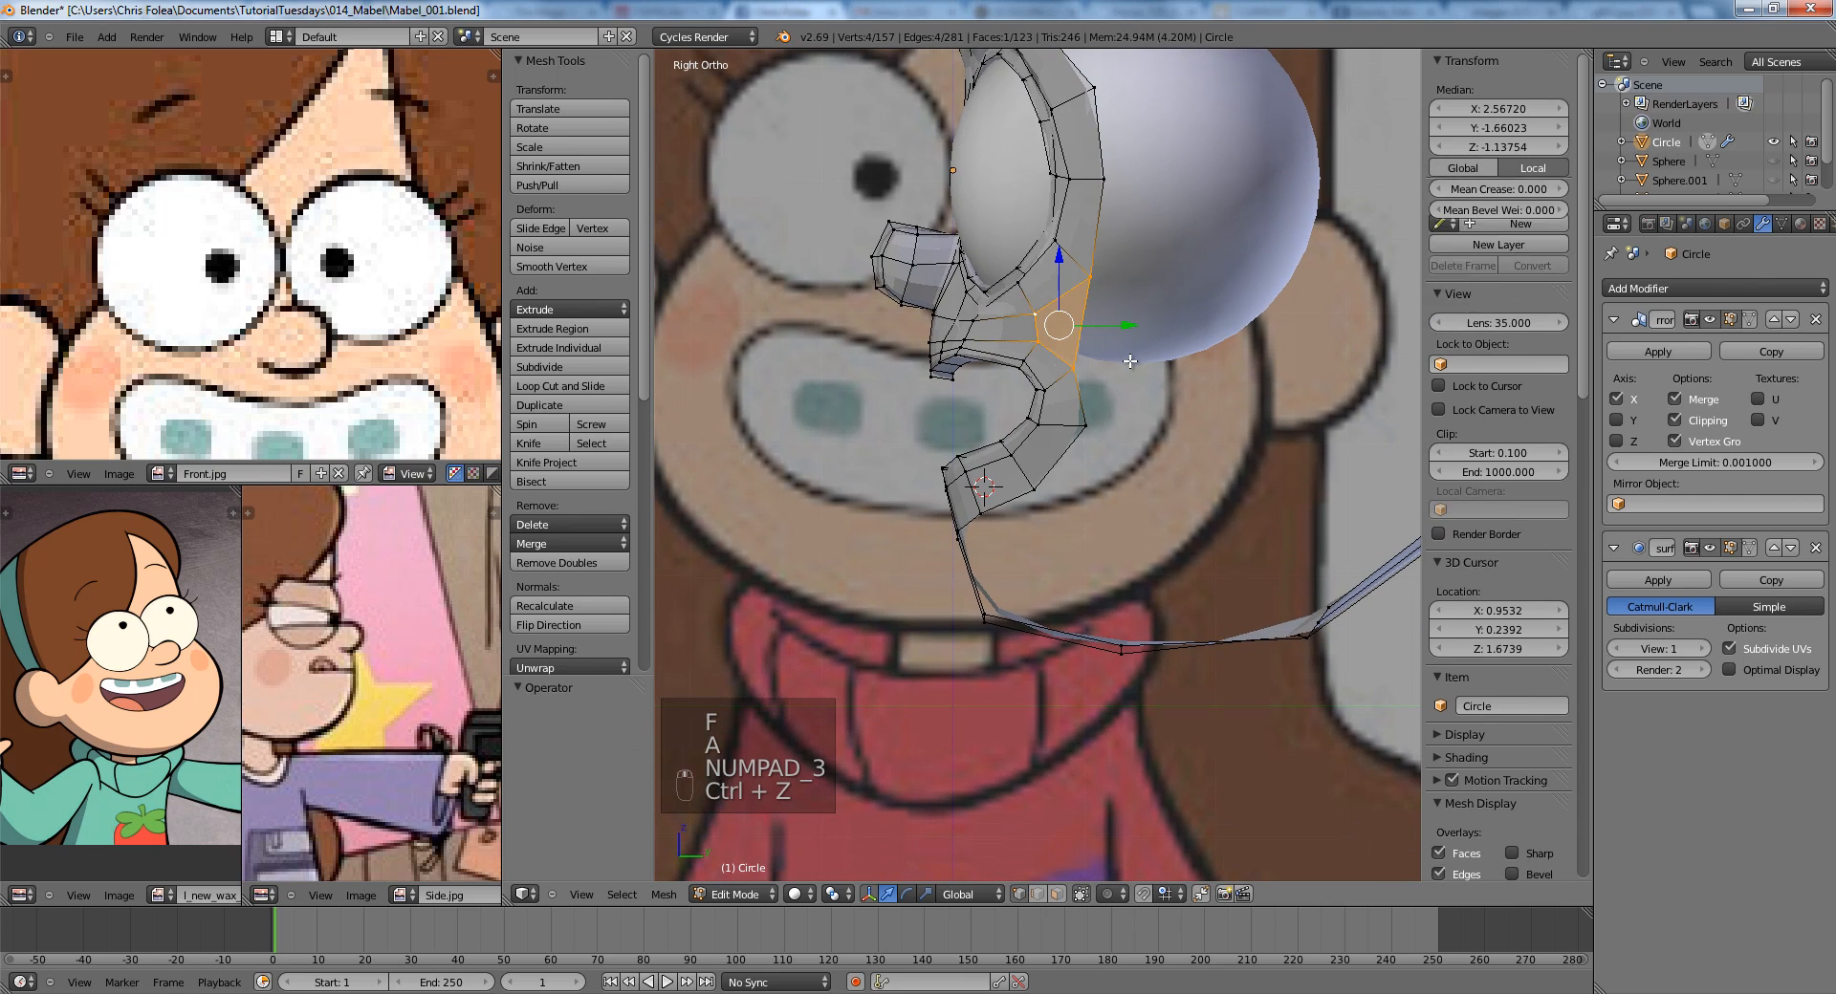
Extrude a chain of three vertices from the outer cheek vertex, curving around the mouth toward the chin.
scroll(994, 467, "up", 2)
key("a")
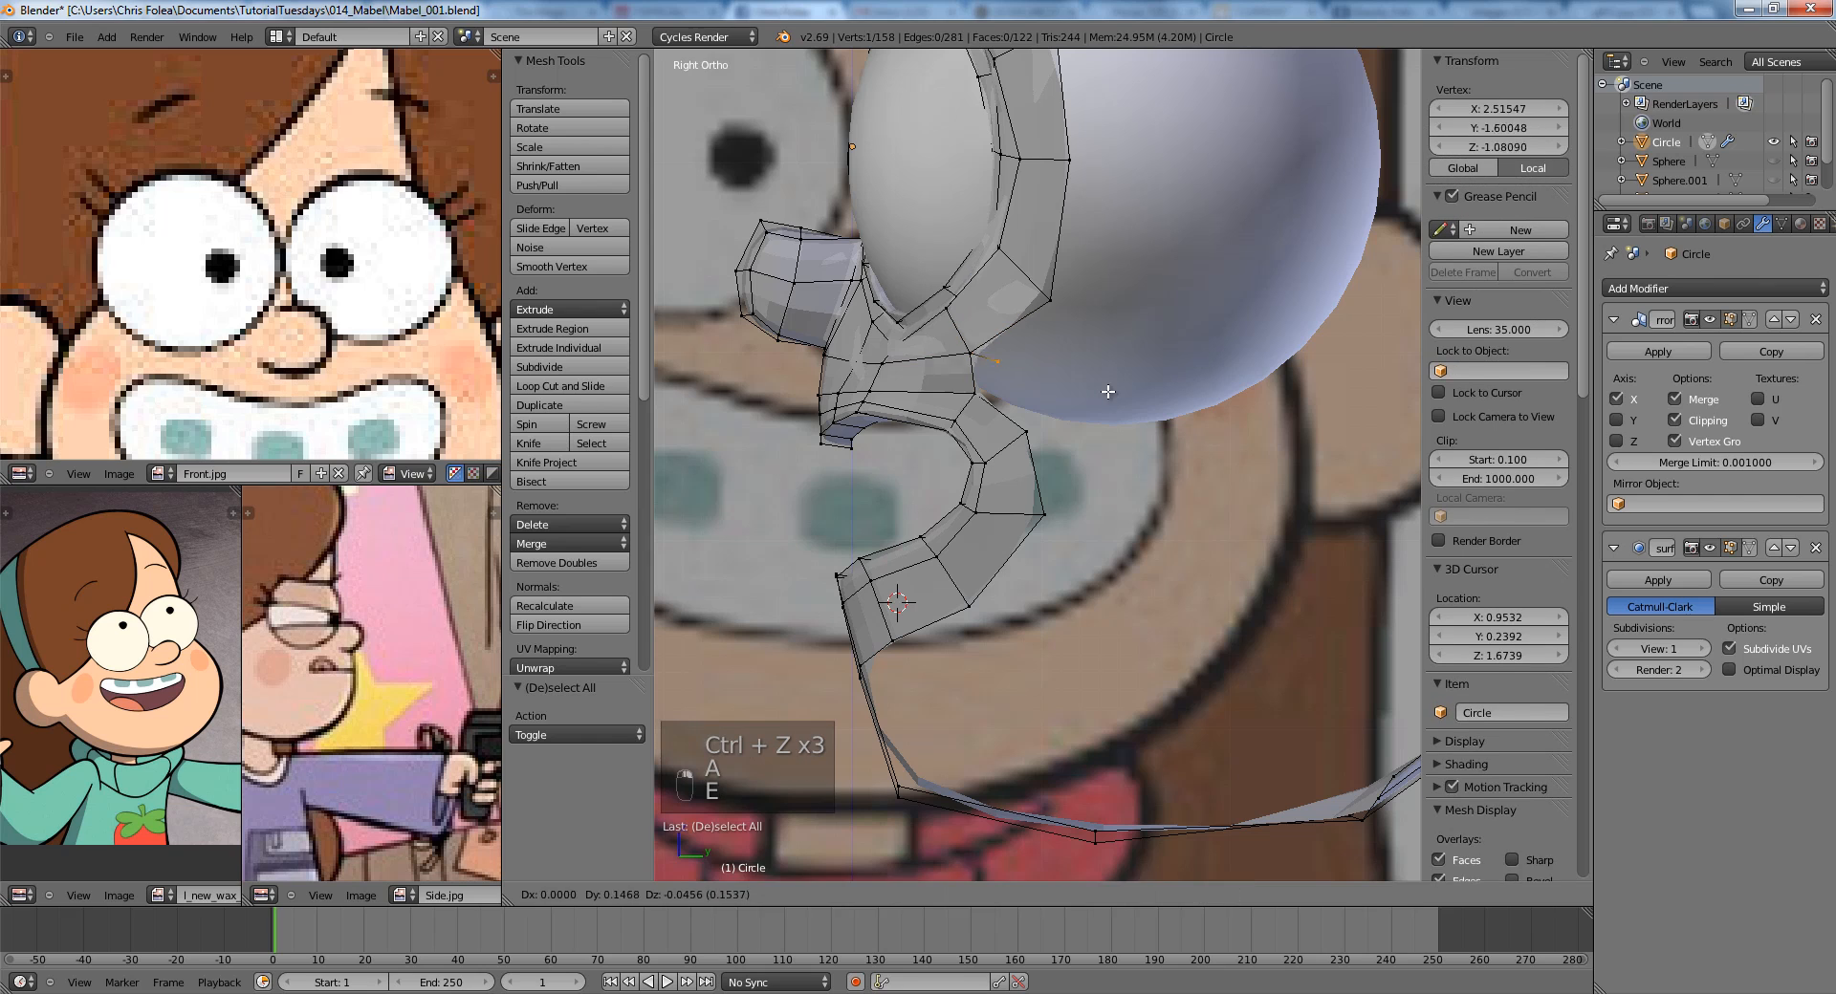
right_click(973, 352)
key("e")
left_click(1106, 387)
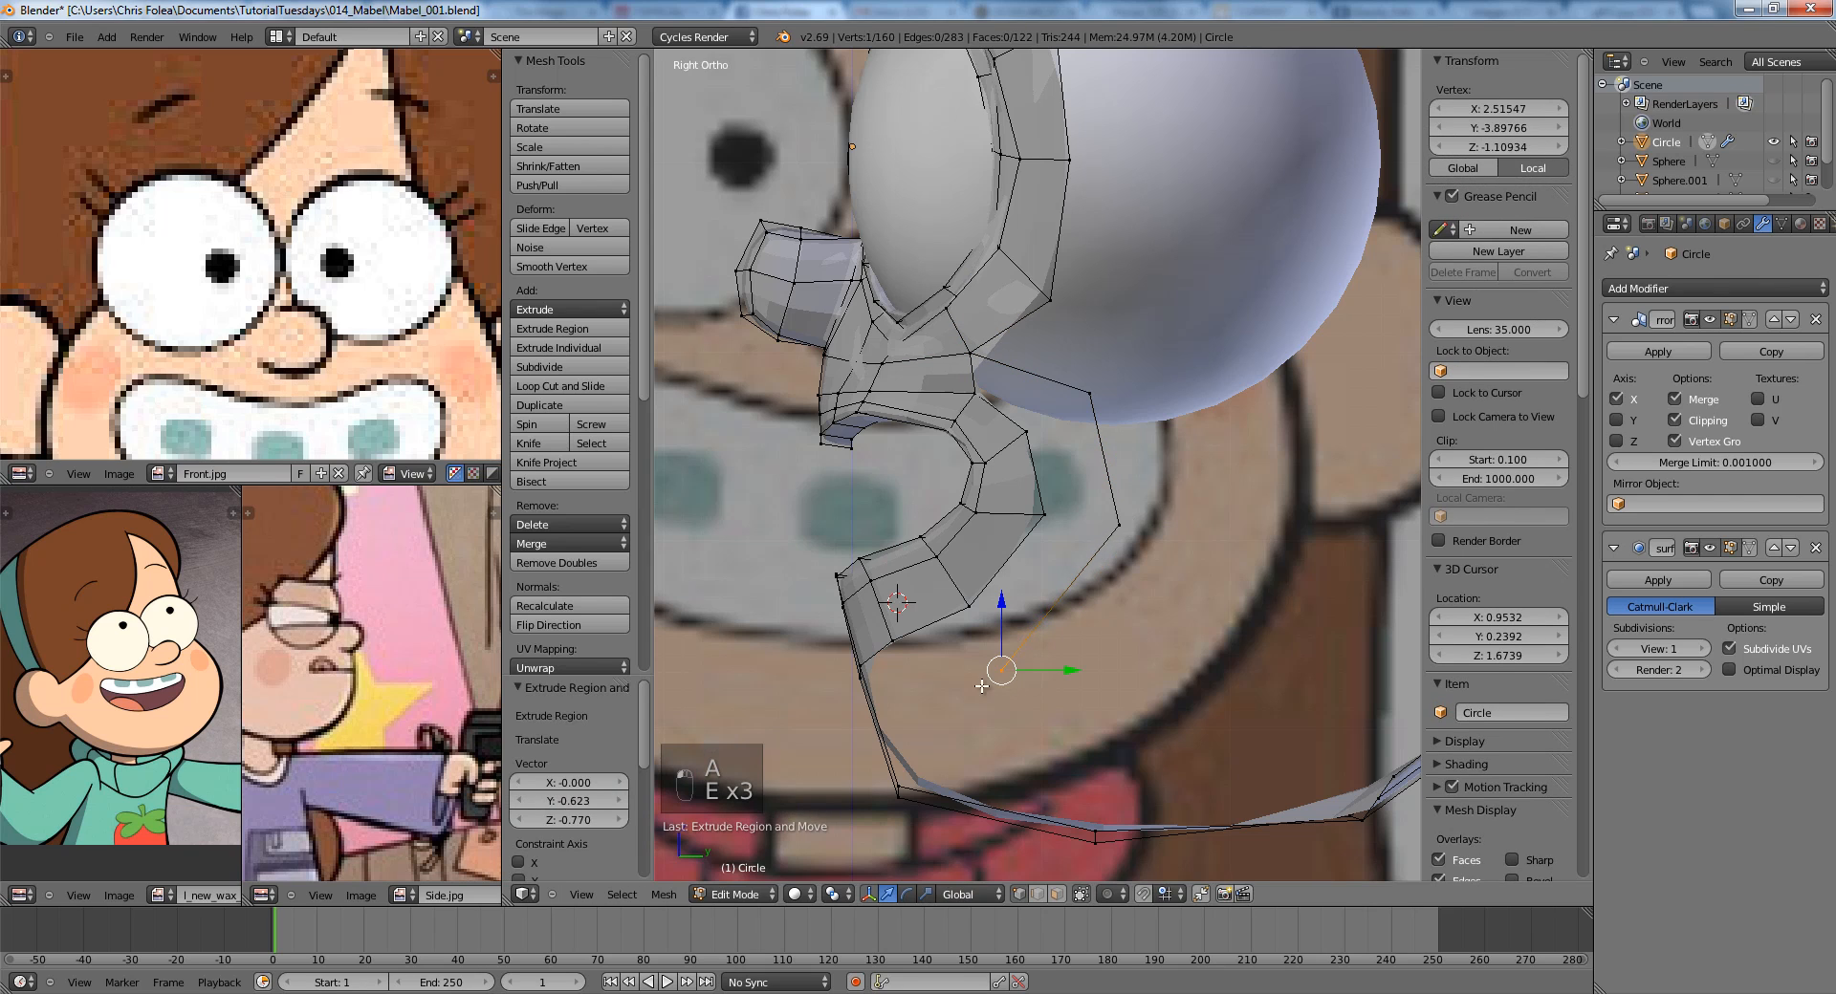
Add a centred loop cut across the chin strip below the lower lip.
middle_click_drag(952, 689, 1081, 701)
key("ctrl+r")
left_click(779, 724)
right_click(778, 724)
middle_click_drag(931, 647, 1039, 564, "shift")
key("a")
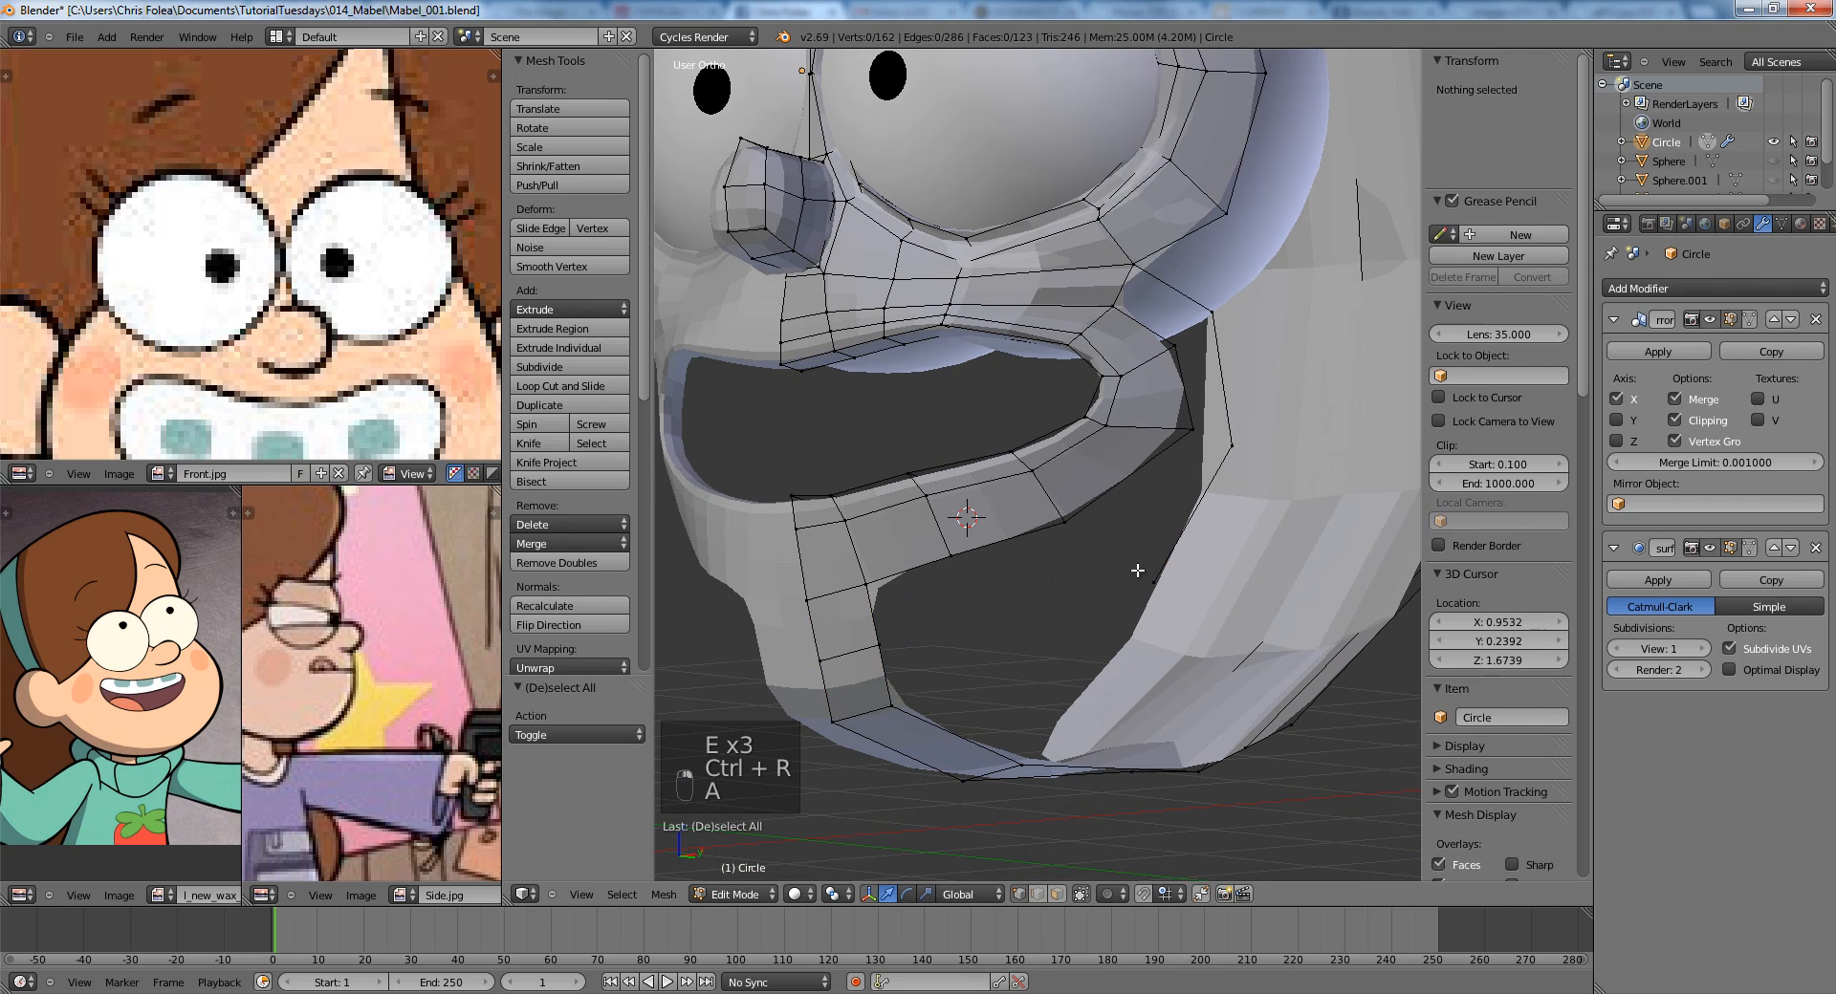
Fill a face between the end of the extruded chain, the chin strip's side and the lower lip's bottom edge.
right_click(1143, 575)
right_click(879, 643, "shift")
right_click(867, 585, "shift")
right_click(951, 557, "shift")
right_click(1061, 522, "shift")
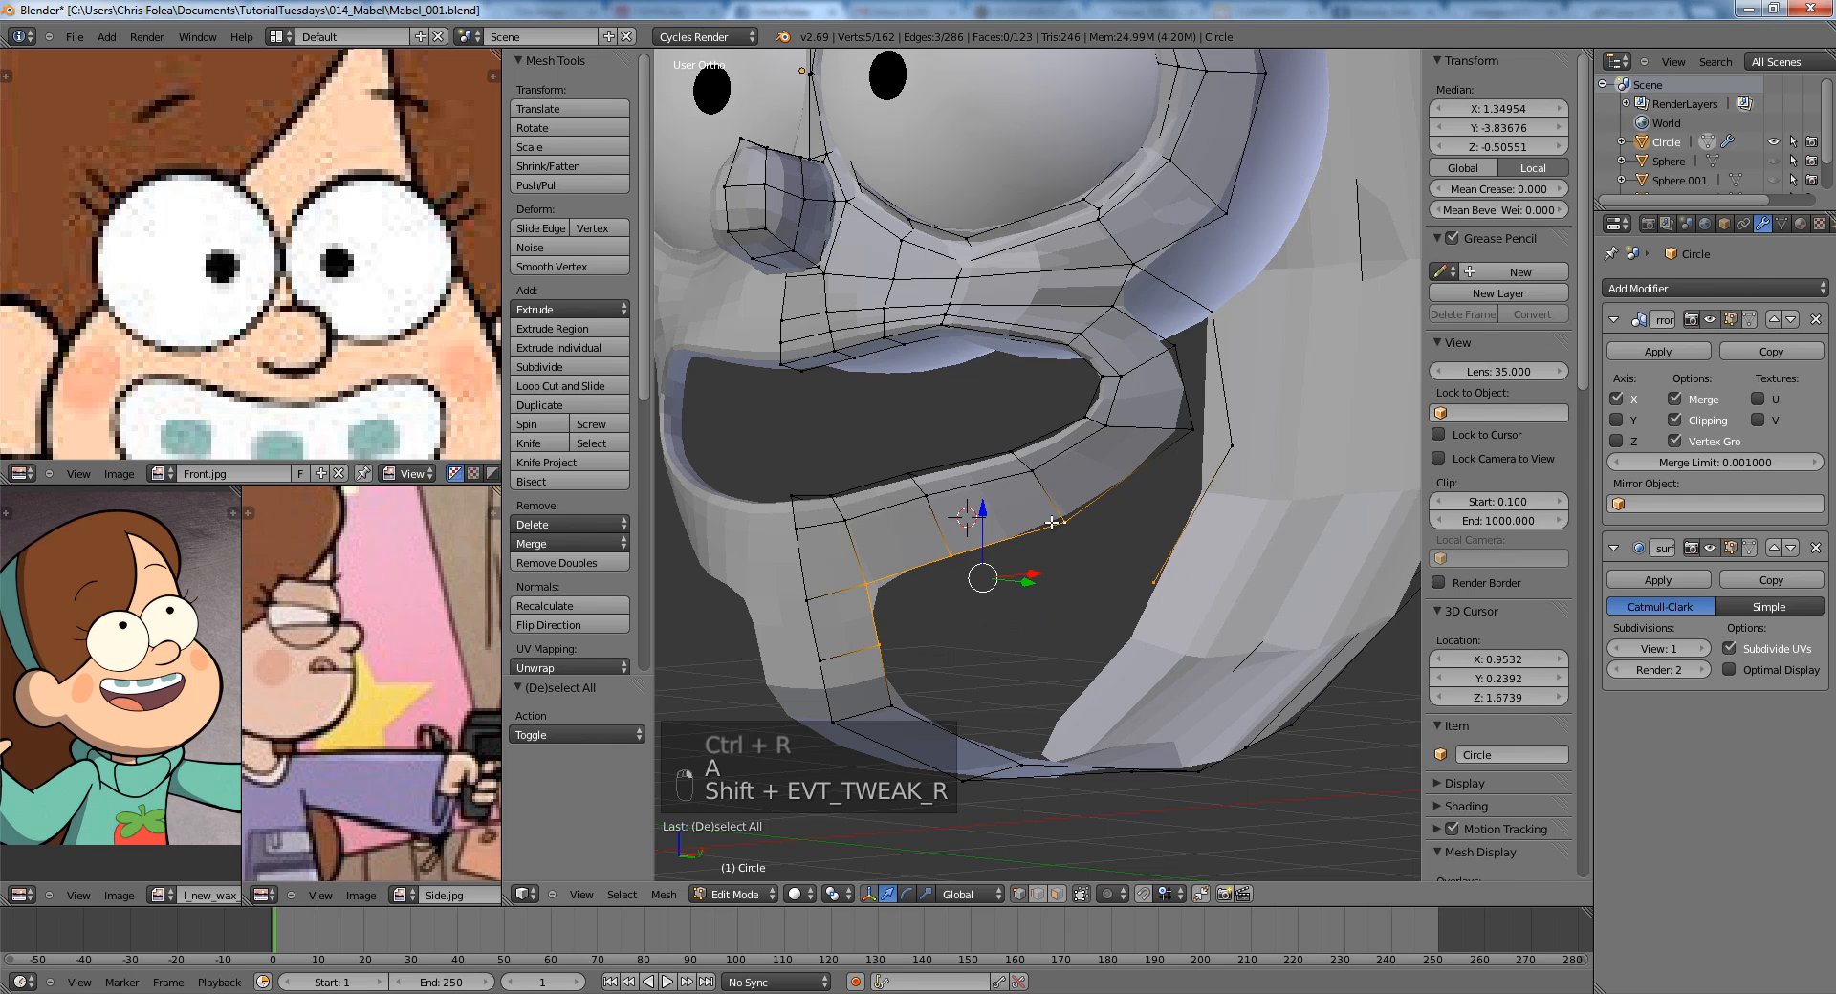
key("f")
key("a")
Subdivide the new face's lower edge and connect its midpoint to the lip vertex above it.
right_click(884, 647)
right_click(1154, 580, "shift")
key("w")
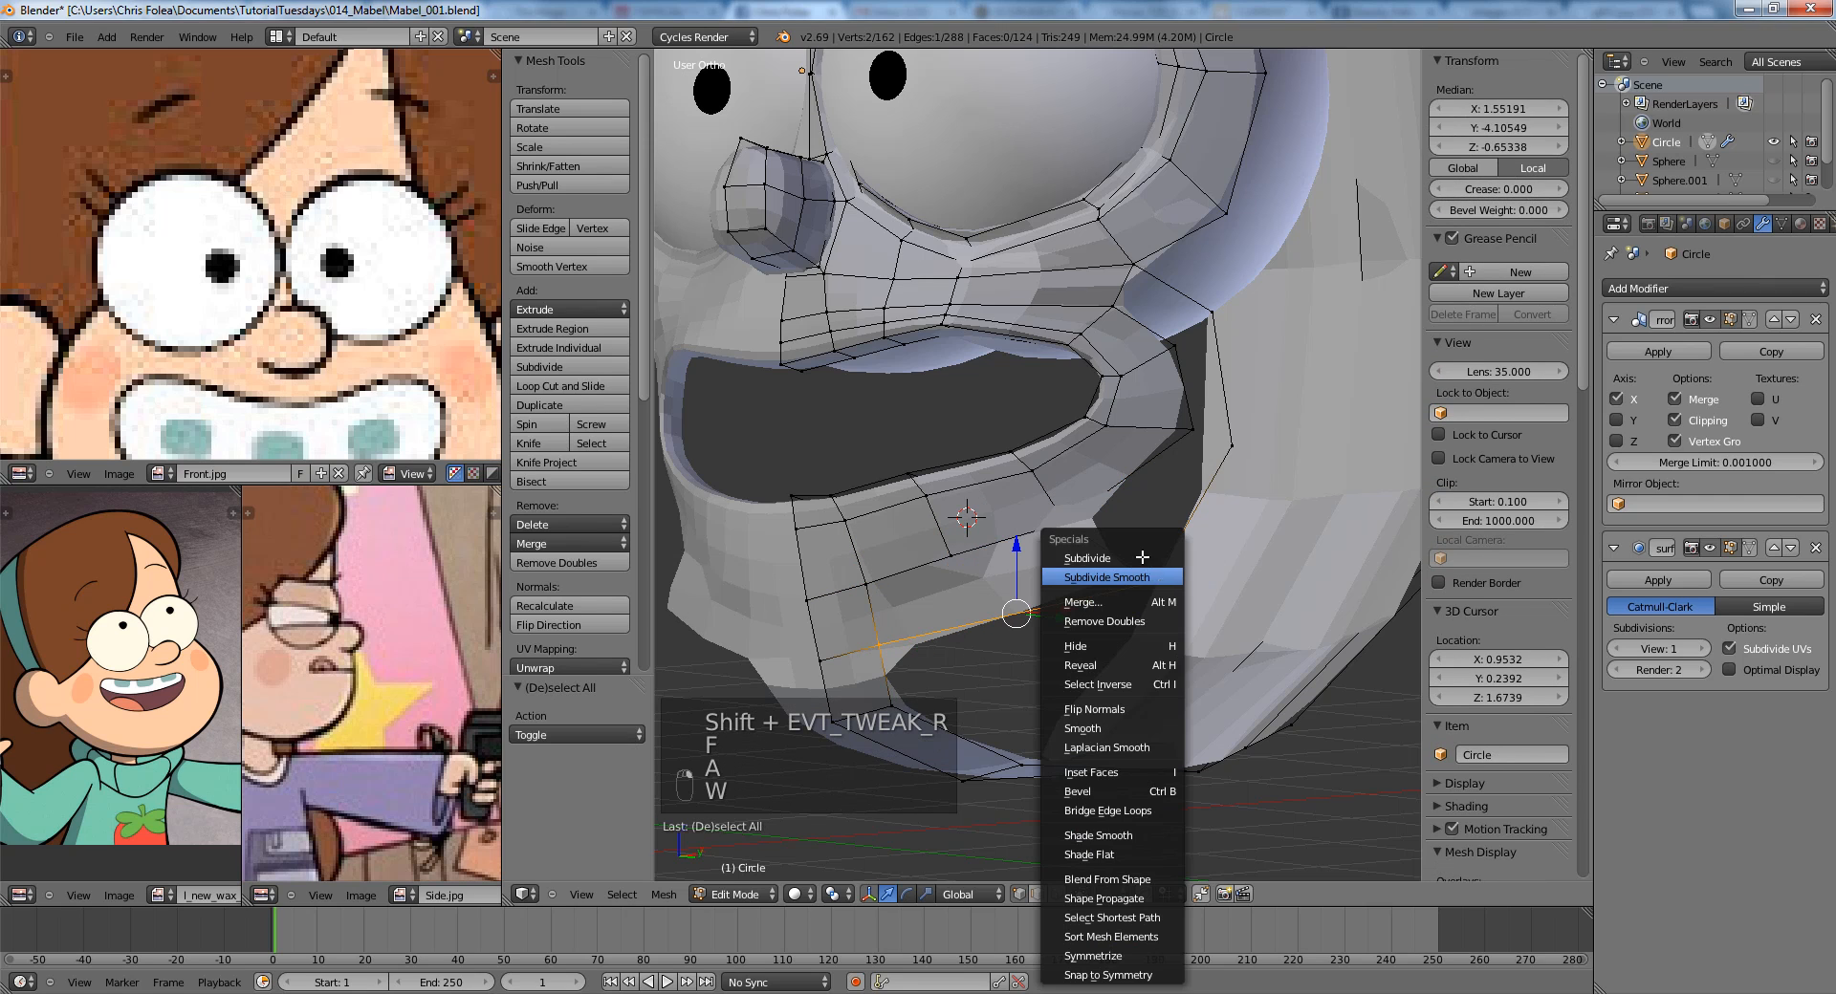
left_click(1147, 577)
key("a")
right_click(961, 566)
right_click(1025, 613, "shift")
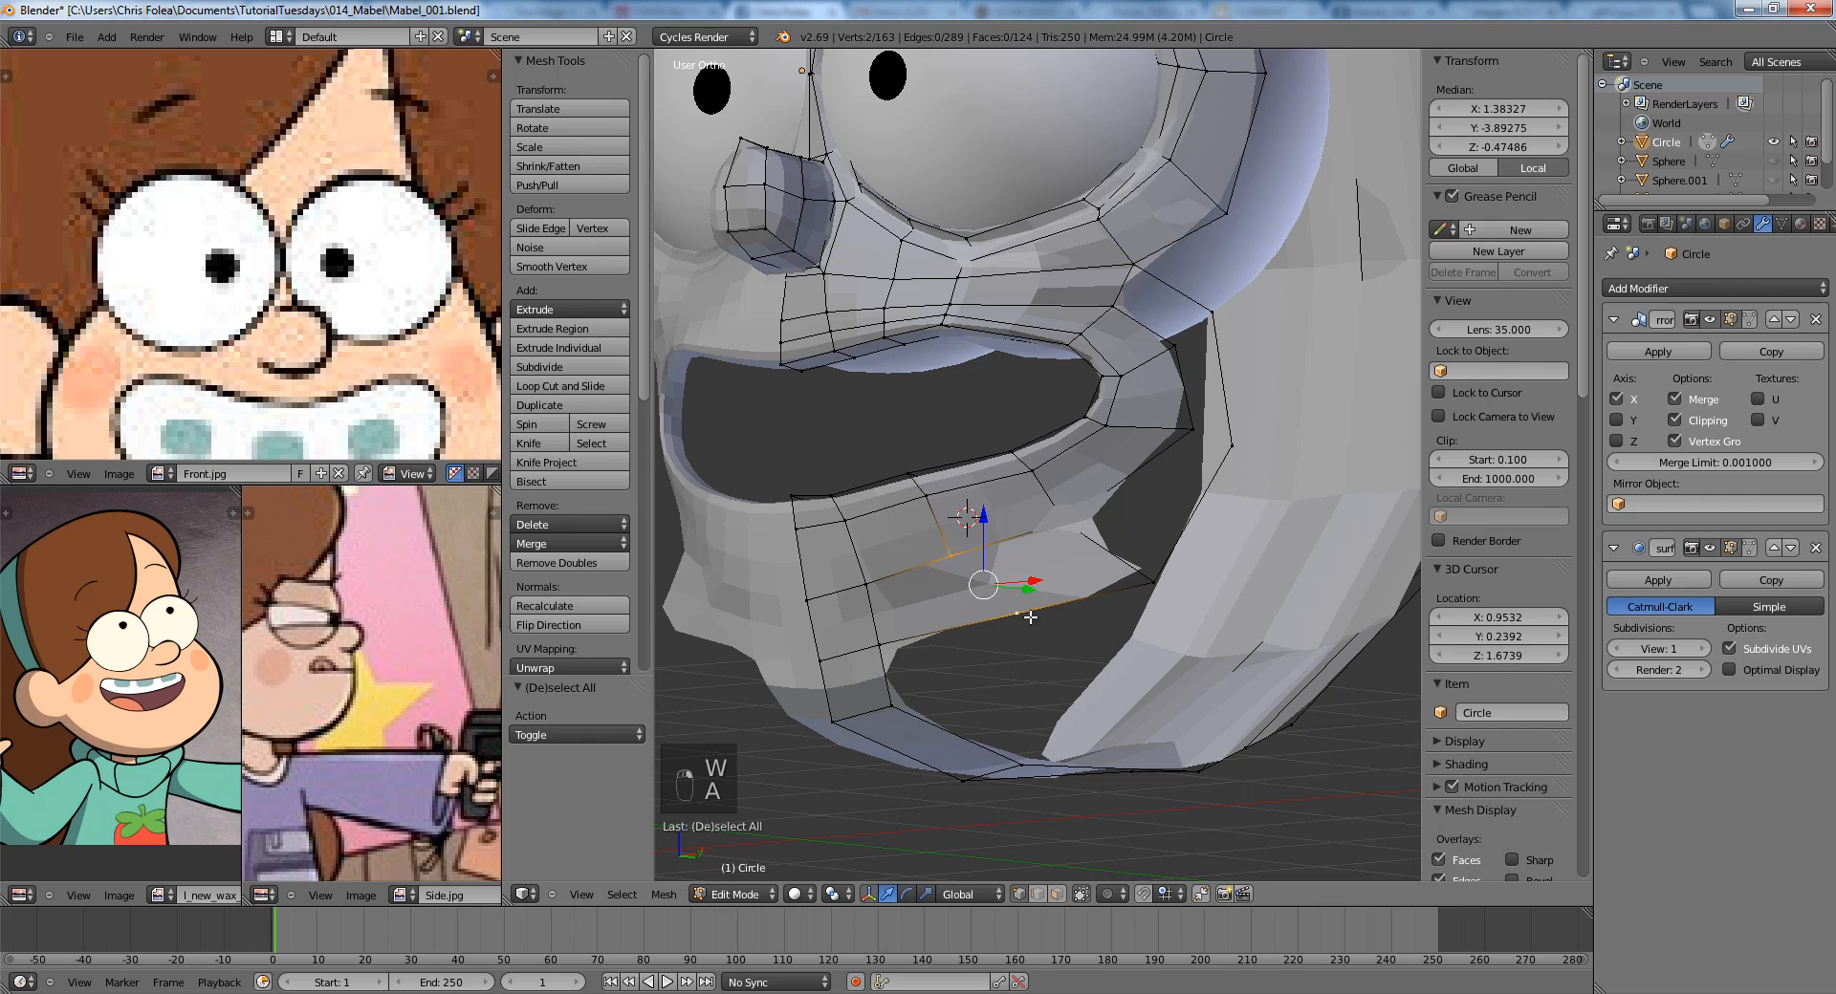
key("j")
Slide the new midpoint vertex toward the chin strip, and slide the face's outer corner vertex along its edge.
key("a")
right_click(1024, 614)
key("g")
key("g")
left_click(977, 624)
key("a")
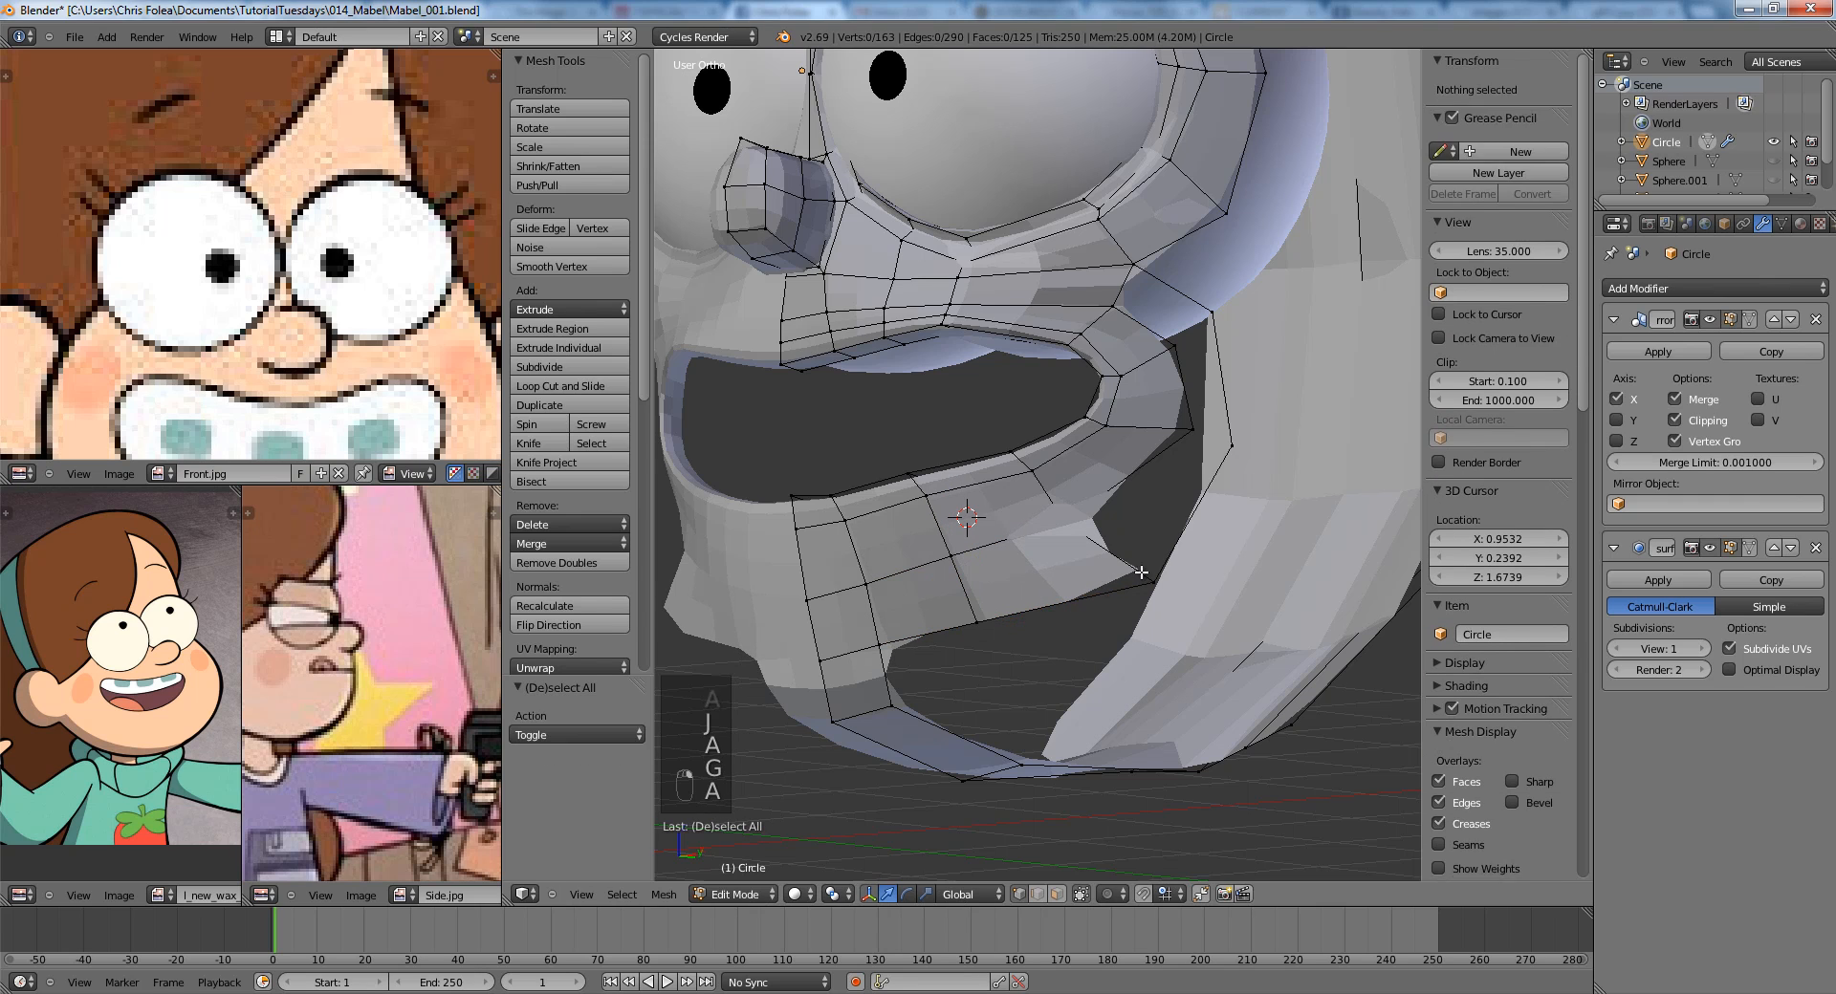
right_click(1151, 579)
key("g")
key("g")
key("a")
Move the lower cheek patch's outer corner vertex 0.289 backward and 0.081 upward in side view.
key("KP_3")
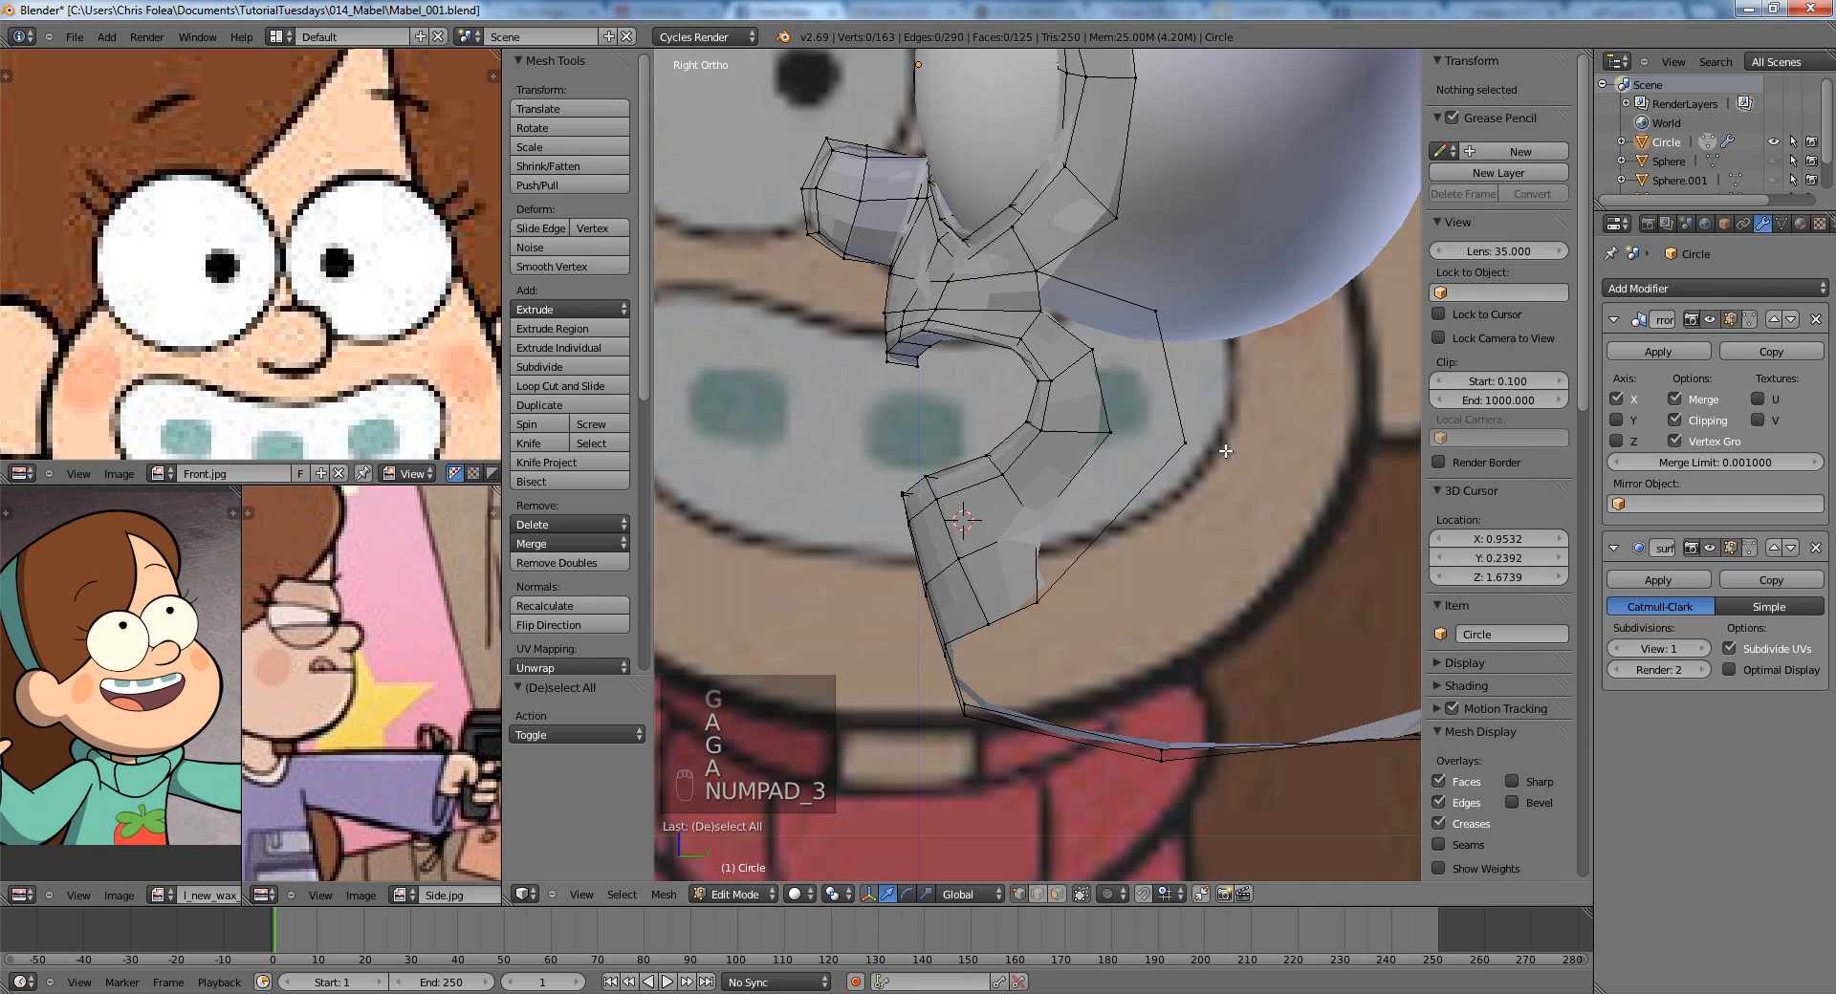
right_click(1038, 603)
key("g")
left_click(1095, 586)
Fill a face between the lower cheek patch's moved corner and the outer cheek chain beside the mouth.
right_click(1187, 438)
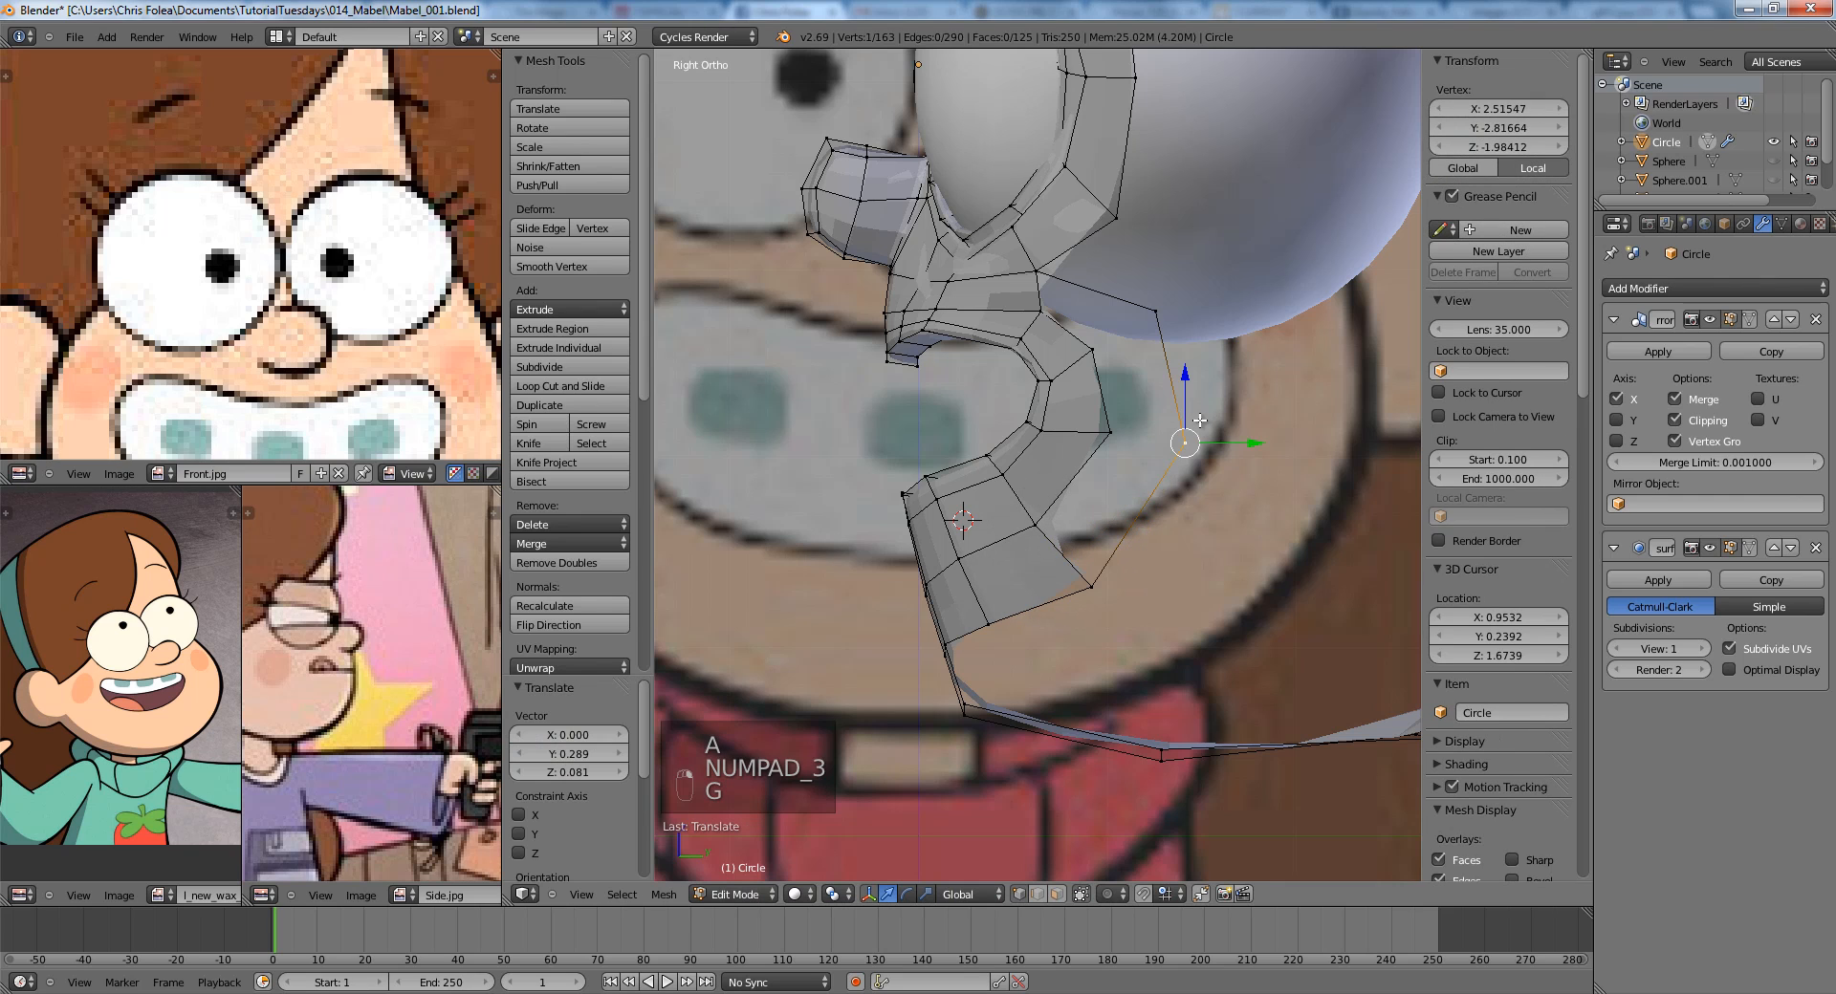
right_click(1037, 525, "shift")
right_click(1091, 585, "shift")
key("f")
middle_click_drag(1116, 495, 1053, 622, "shift")
scroll(1052, 612, "up", 1)
key("a")
Fill the two remaining gaps between the mouth-corner ring and the outer cheek chain up to the area under the eye.
right_click(1049, 577)
right_click(1103, 430, "shift")
right_click(1139, 585, "shift")
key("f")
right_click(1029, 475)
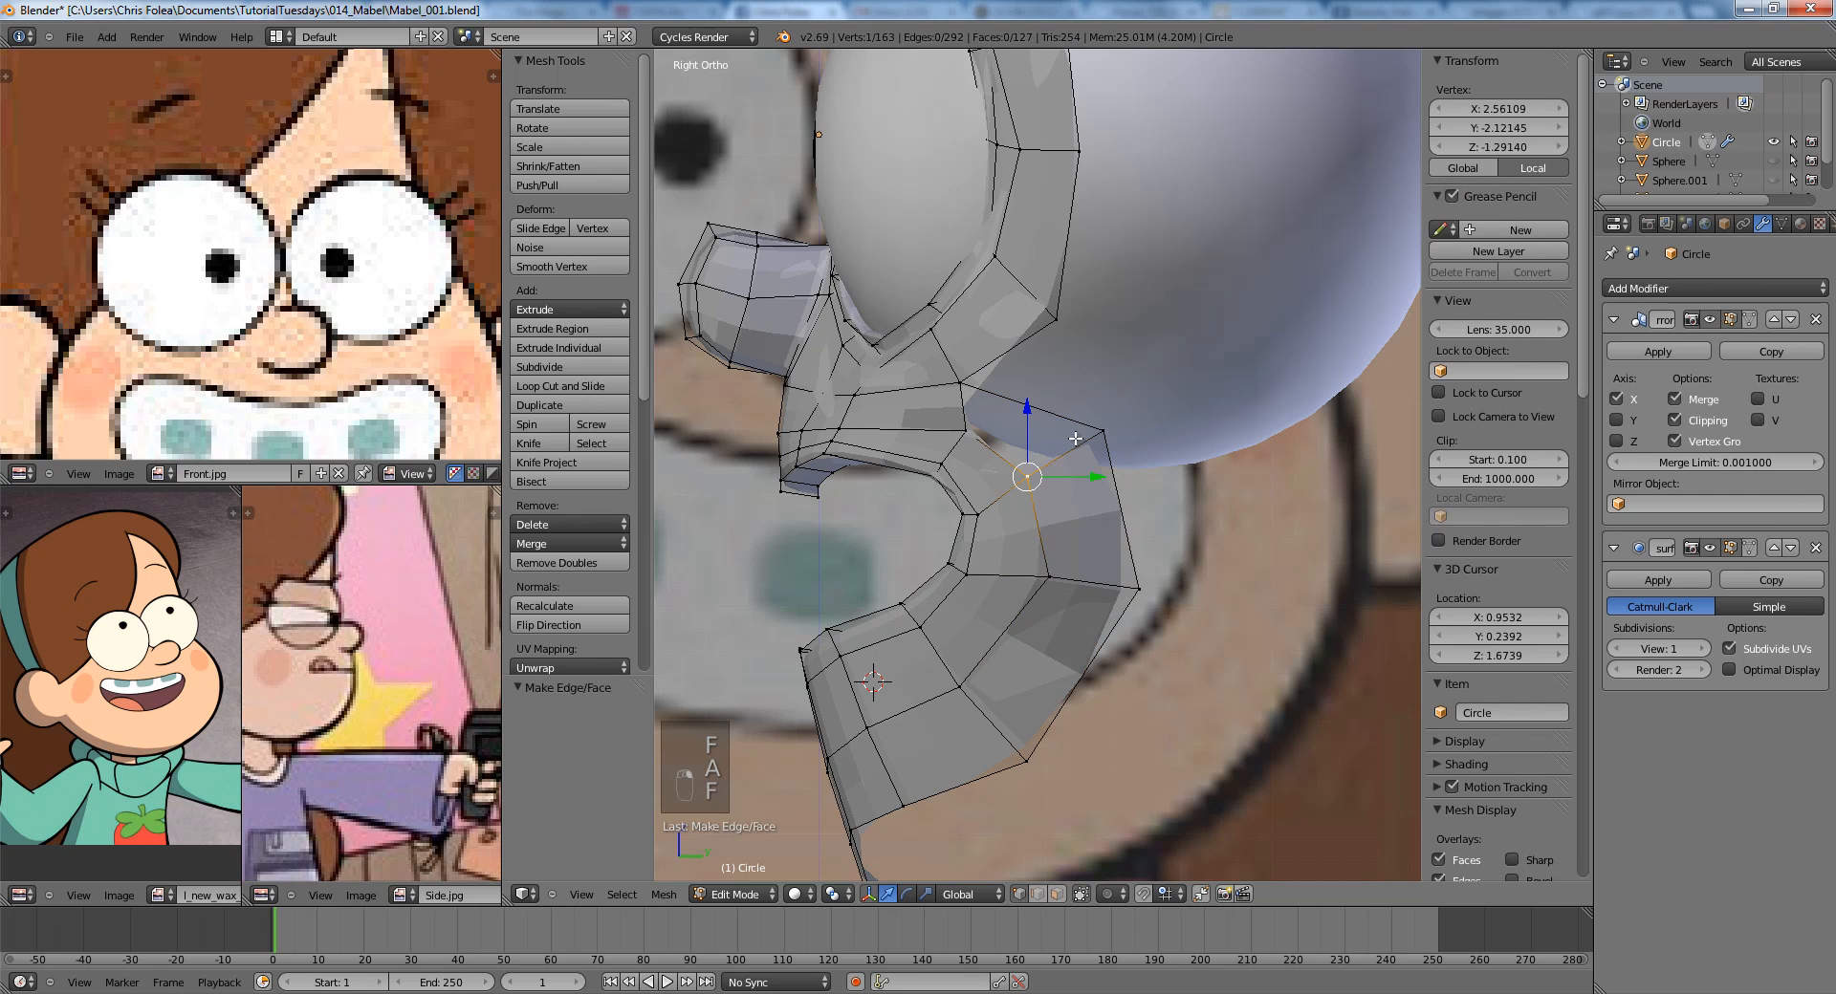
right_click(977, 427, "shift")
right_click(1105, 430, "shift")
key("f")
key("a")
scroll(1109, 430, "down", 1)
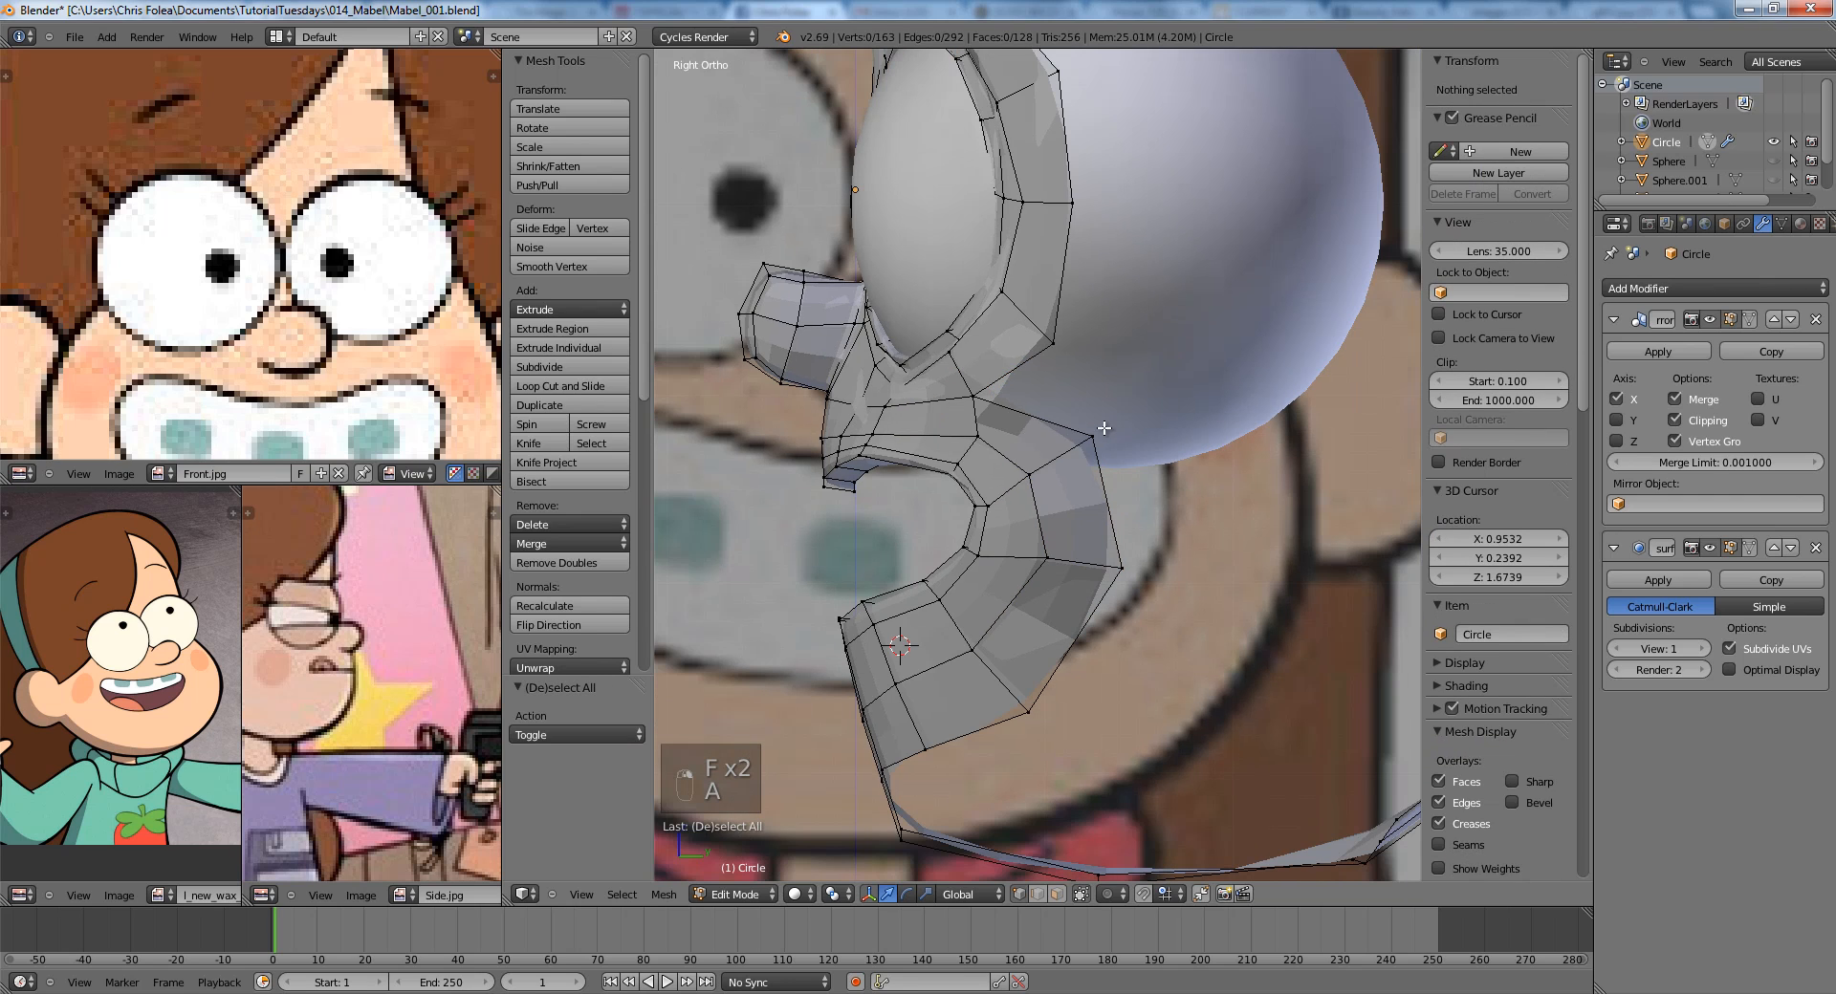
Shift the cheek chain's top vertex and the eye ring's lower outer vertex slightly to smooth the side profile.
right_click(1103, 428)
scroll(1103, 427, "down", 1)
left_click(1091, 366)
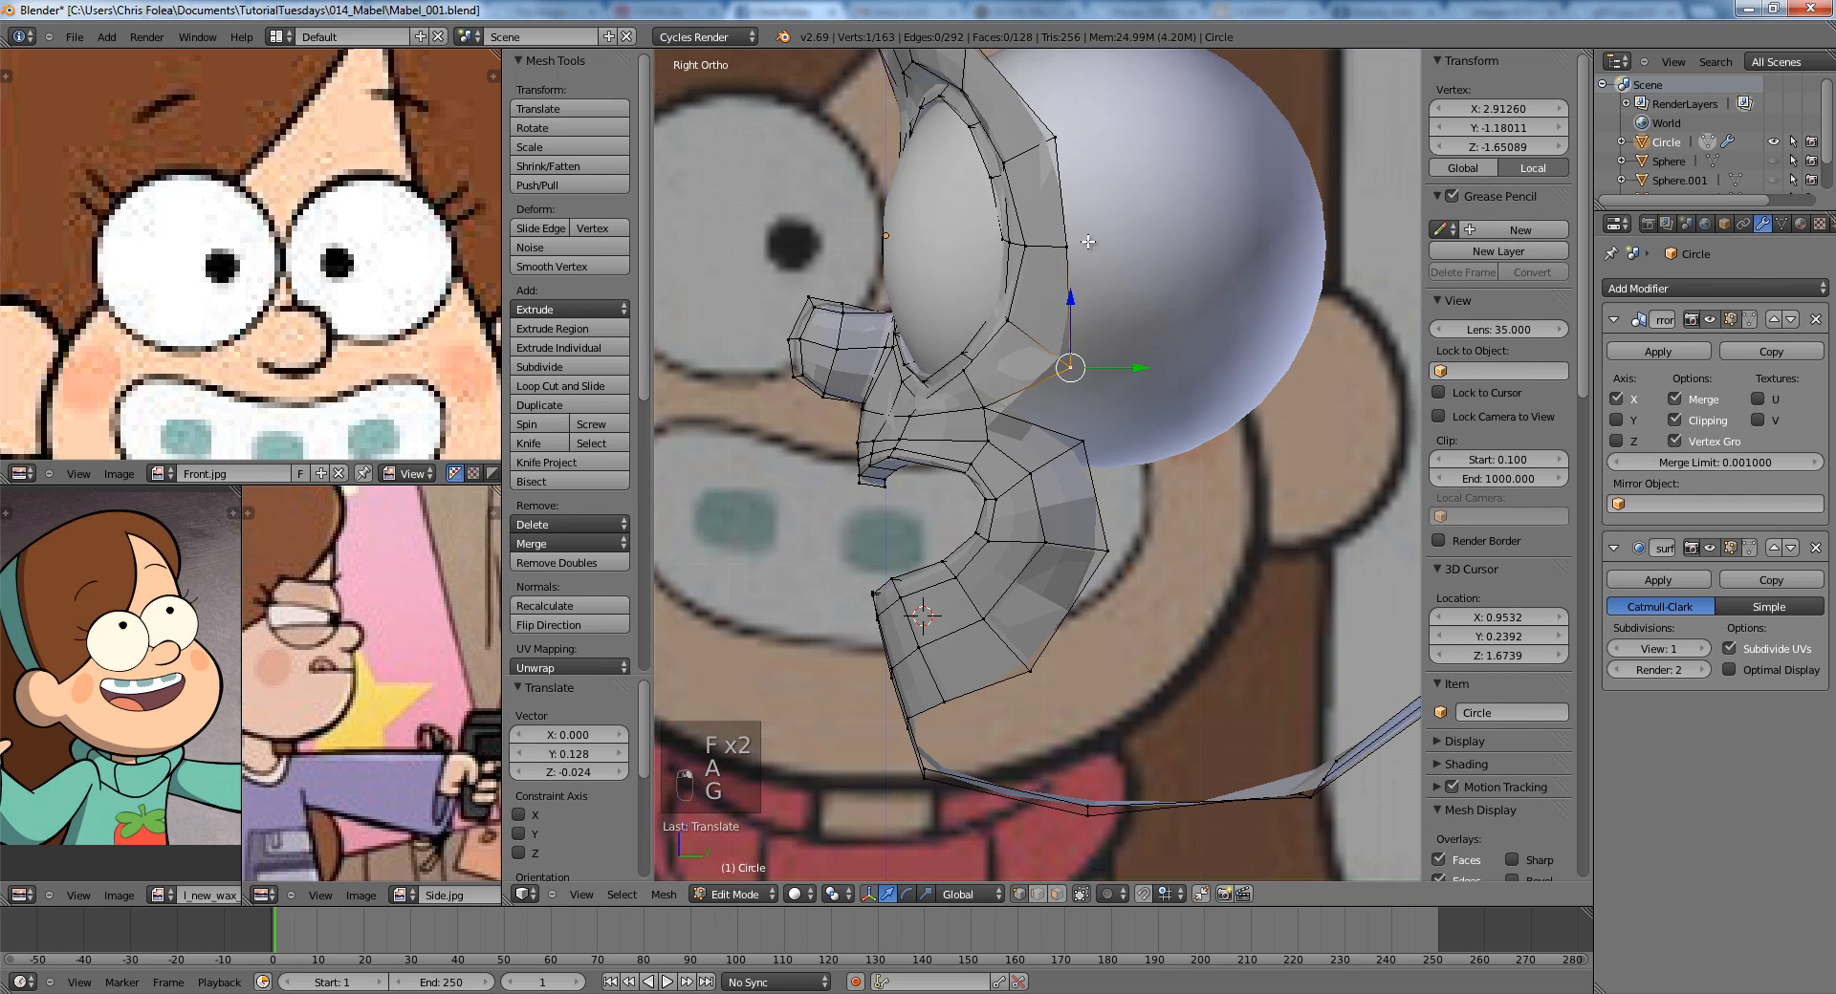
Add a loop cut around the outer band of faces encircling the eye.
middle_click_drag(1076, 176, 1296, 383, "shift")
key("Tab")
scroll(1109, 306, "down", 2)
scroll(1203, 368, "up", 1)
key("Tab")
key("ctrl+r")
left_click(1099, 251)
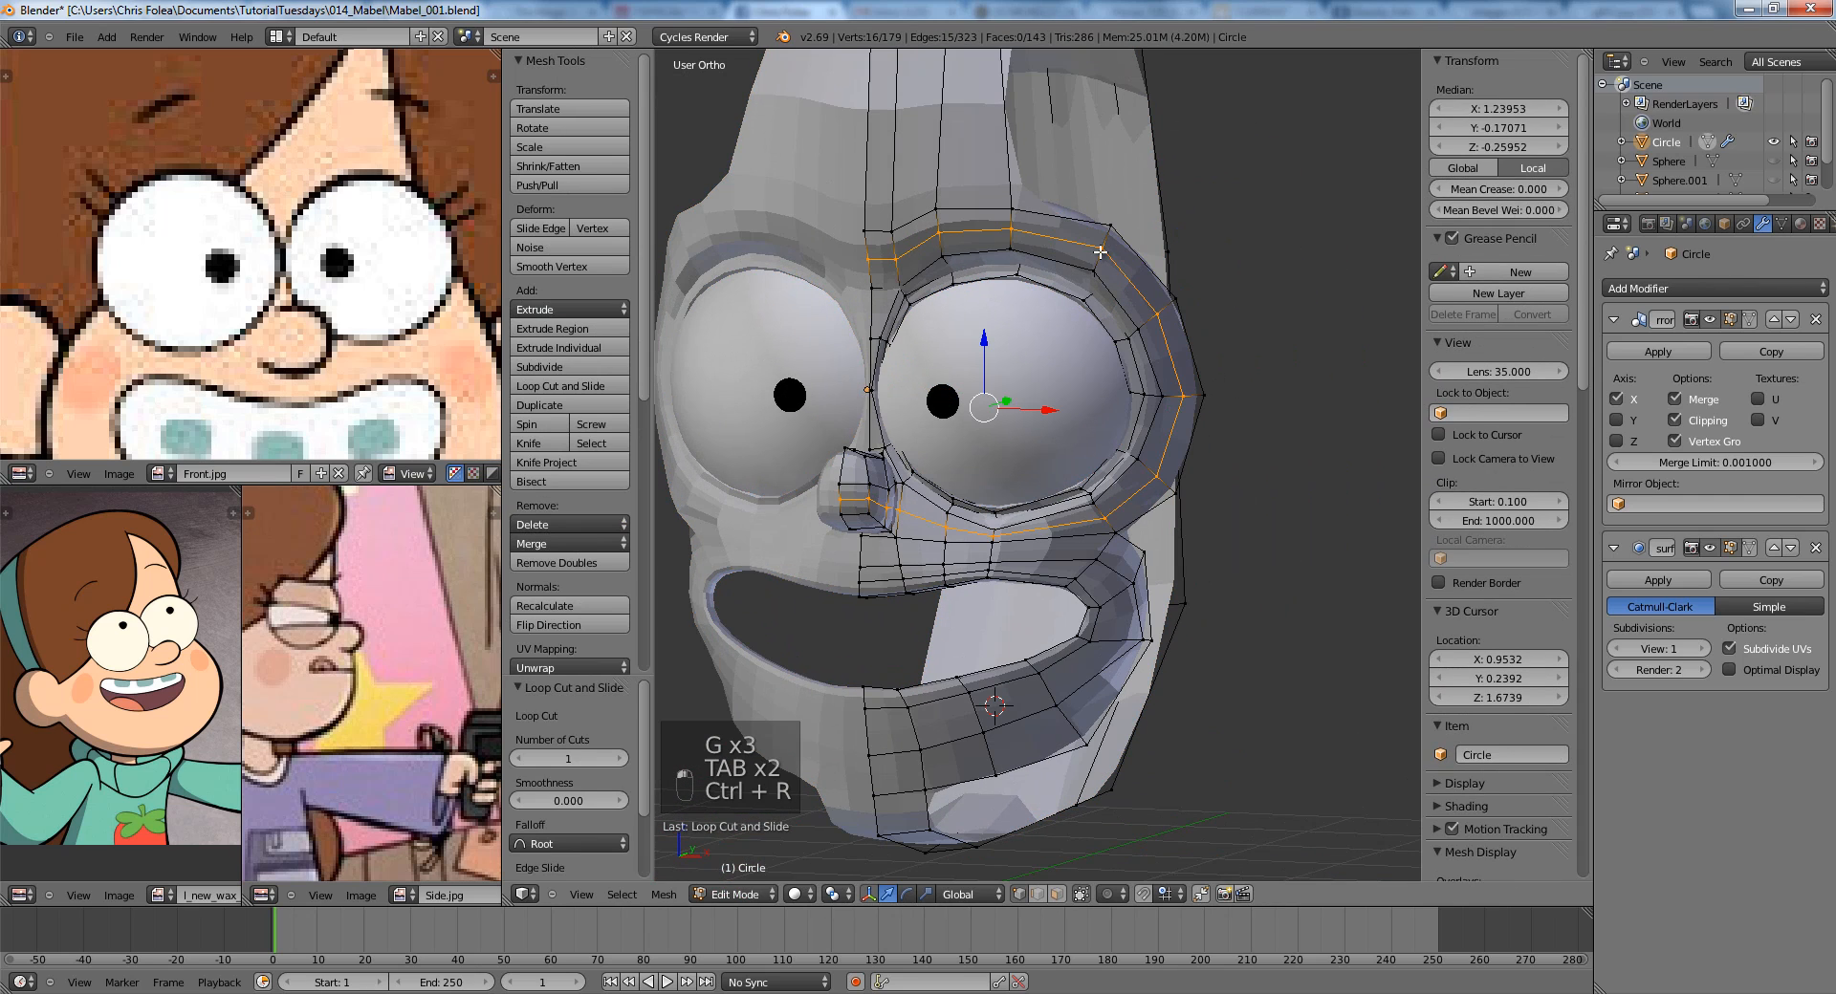
key("a")
Box-select the middle row of vertices at the nose tip and nudge it to round the side profile.
key("KP_3")
middle_click_drag(952, 445, 1122, 398, "shift")
scroll(1122, 398, "up", 4)
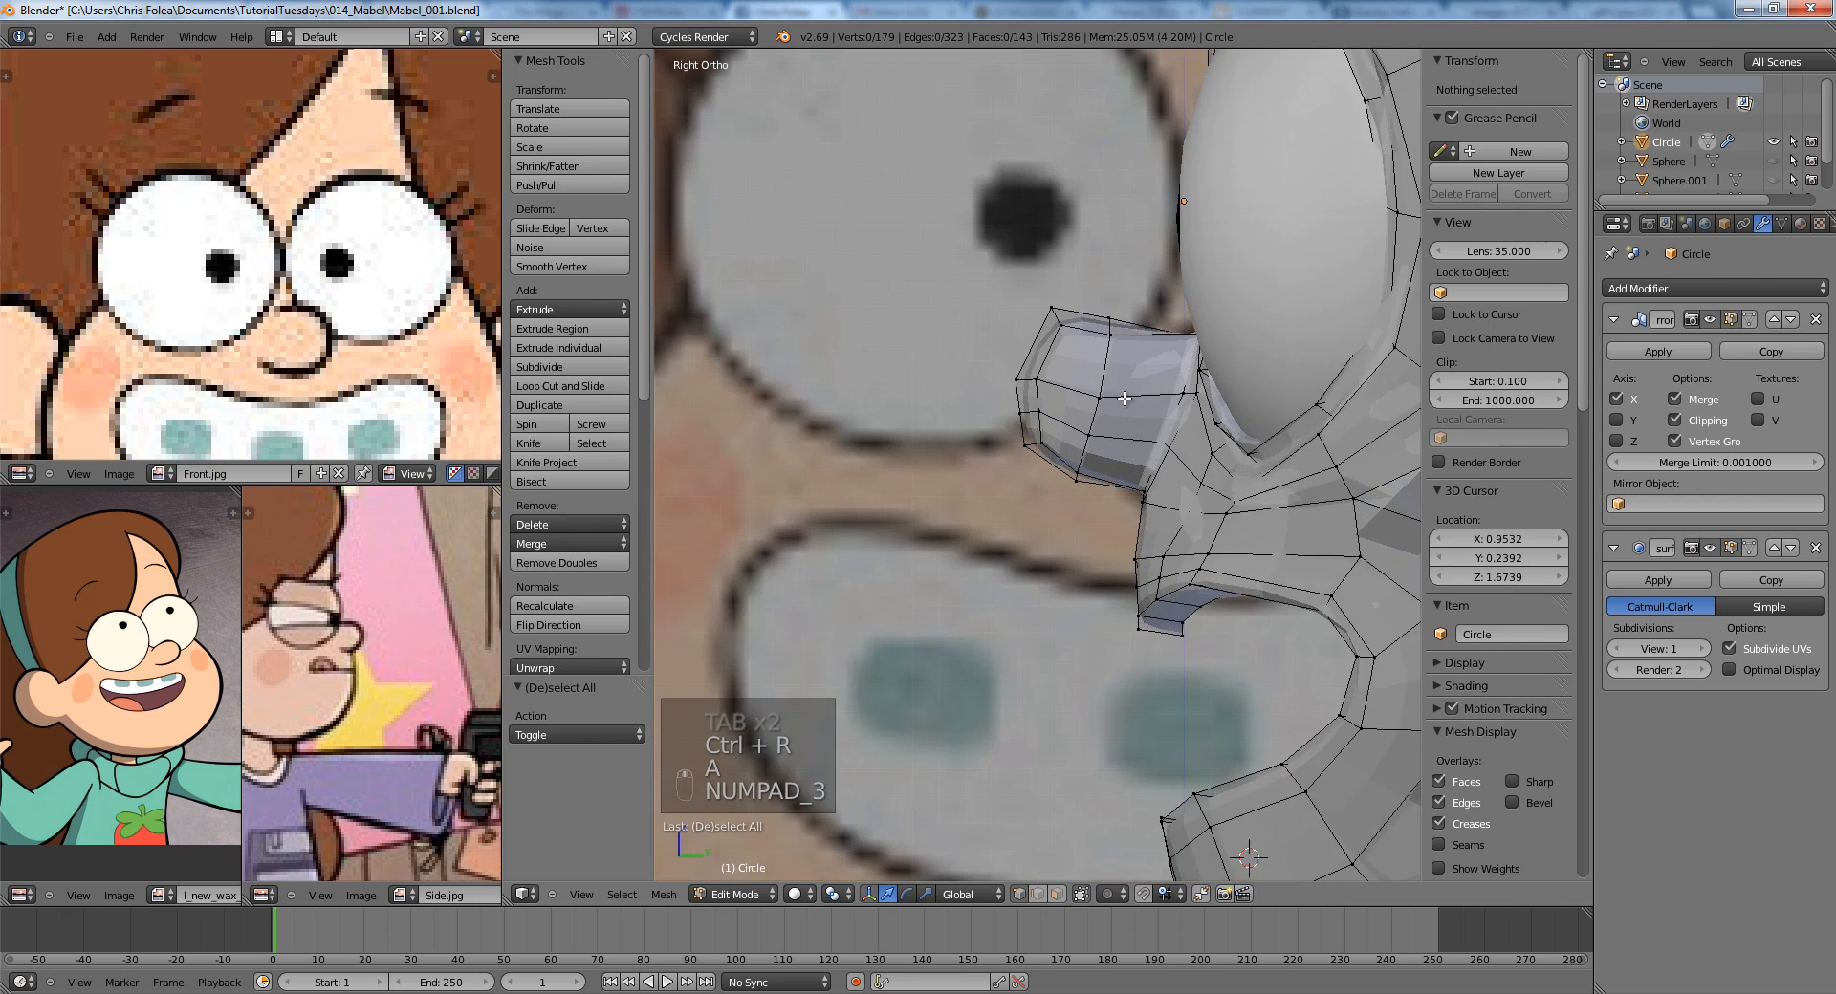
key("a")
key("a")
key("a")
key("a")
key("z")
key("b")
right_click(992, 365)
key("z")
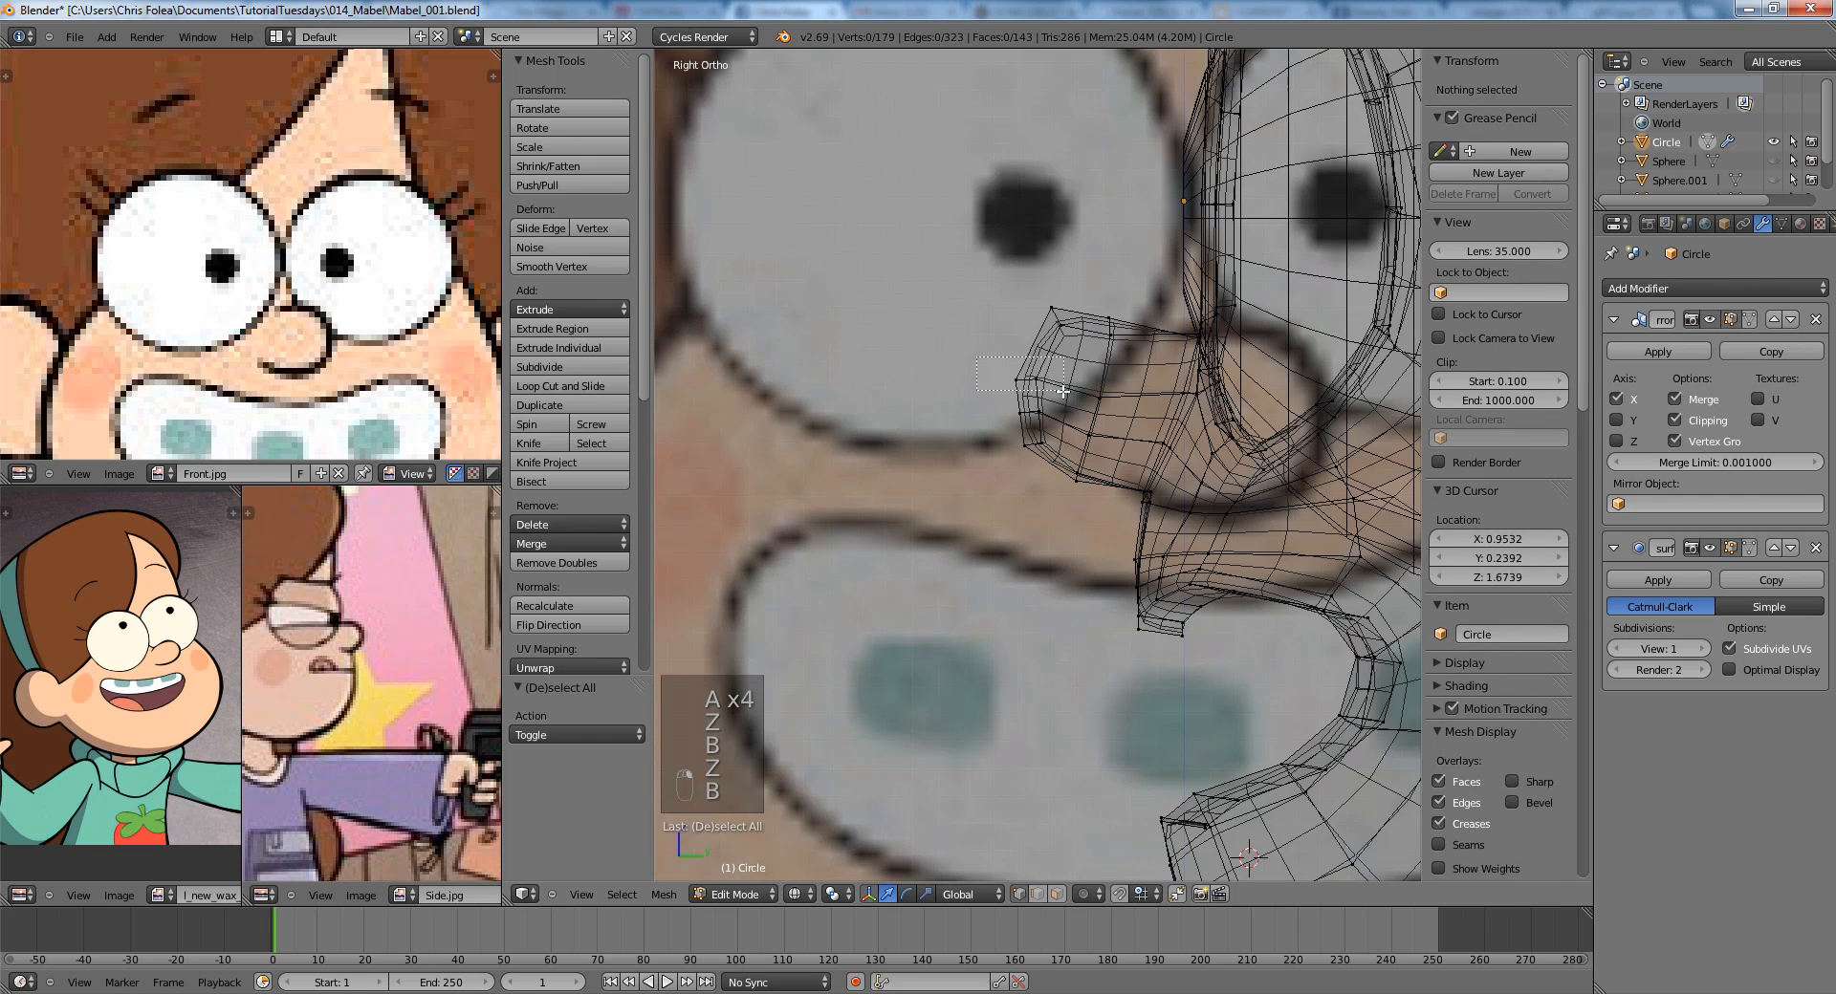
left_click_drag(1063, 391, 1073, 415)
right_click(1125, 405)
key("a")
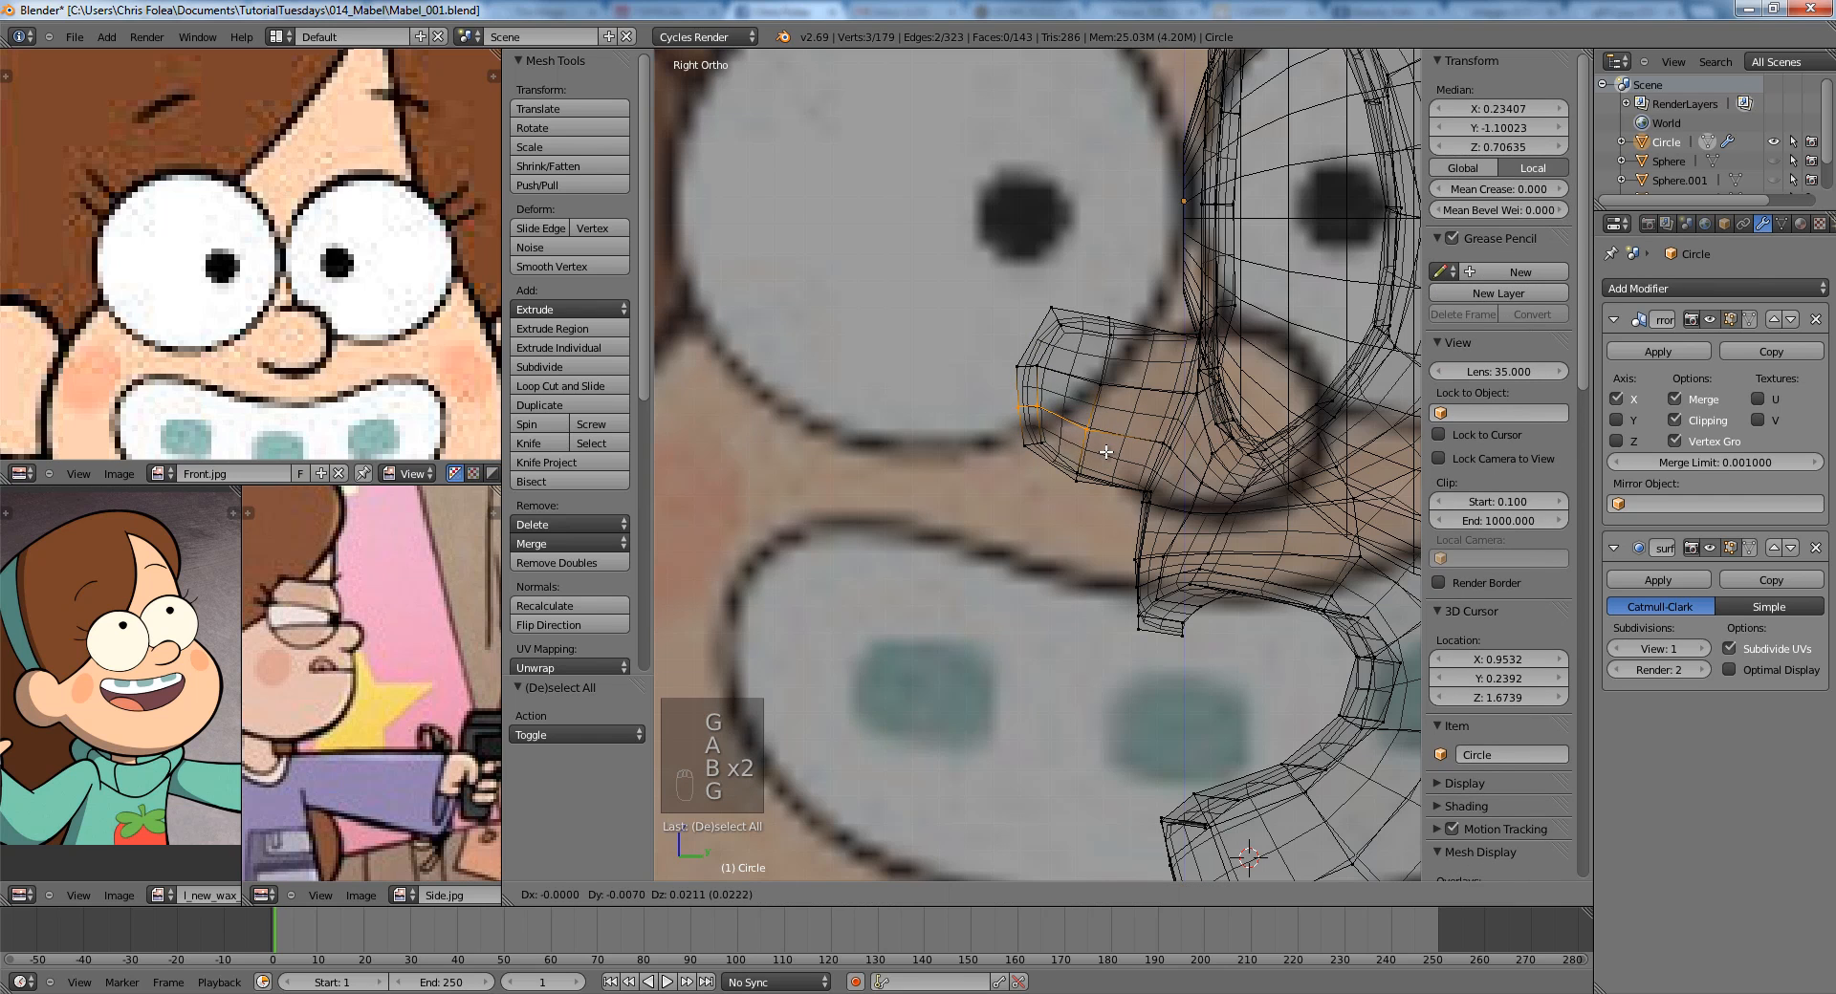
right_click(1106, 452)
Box-select the vertices on the nose's lower front and adjust their position to round the underside.
key("a")
key("b")
key("g")
left_click(1064, 466)
key("a")
key("b")
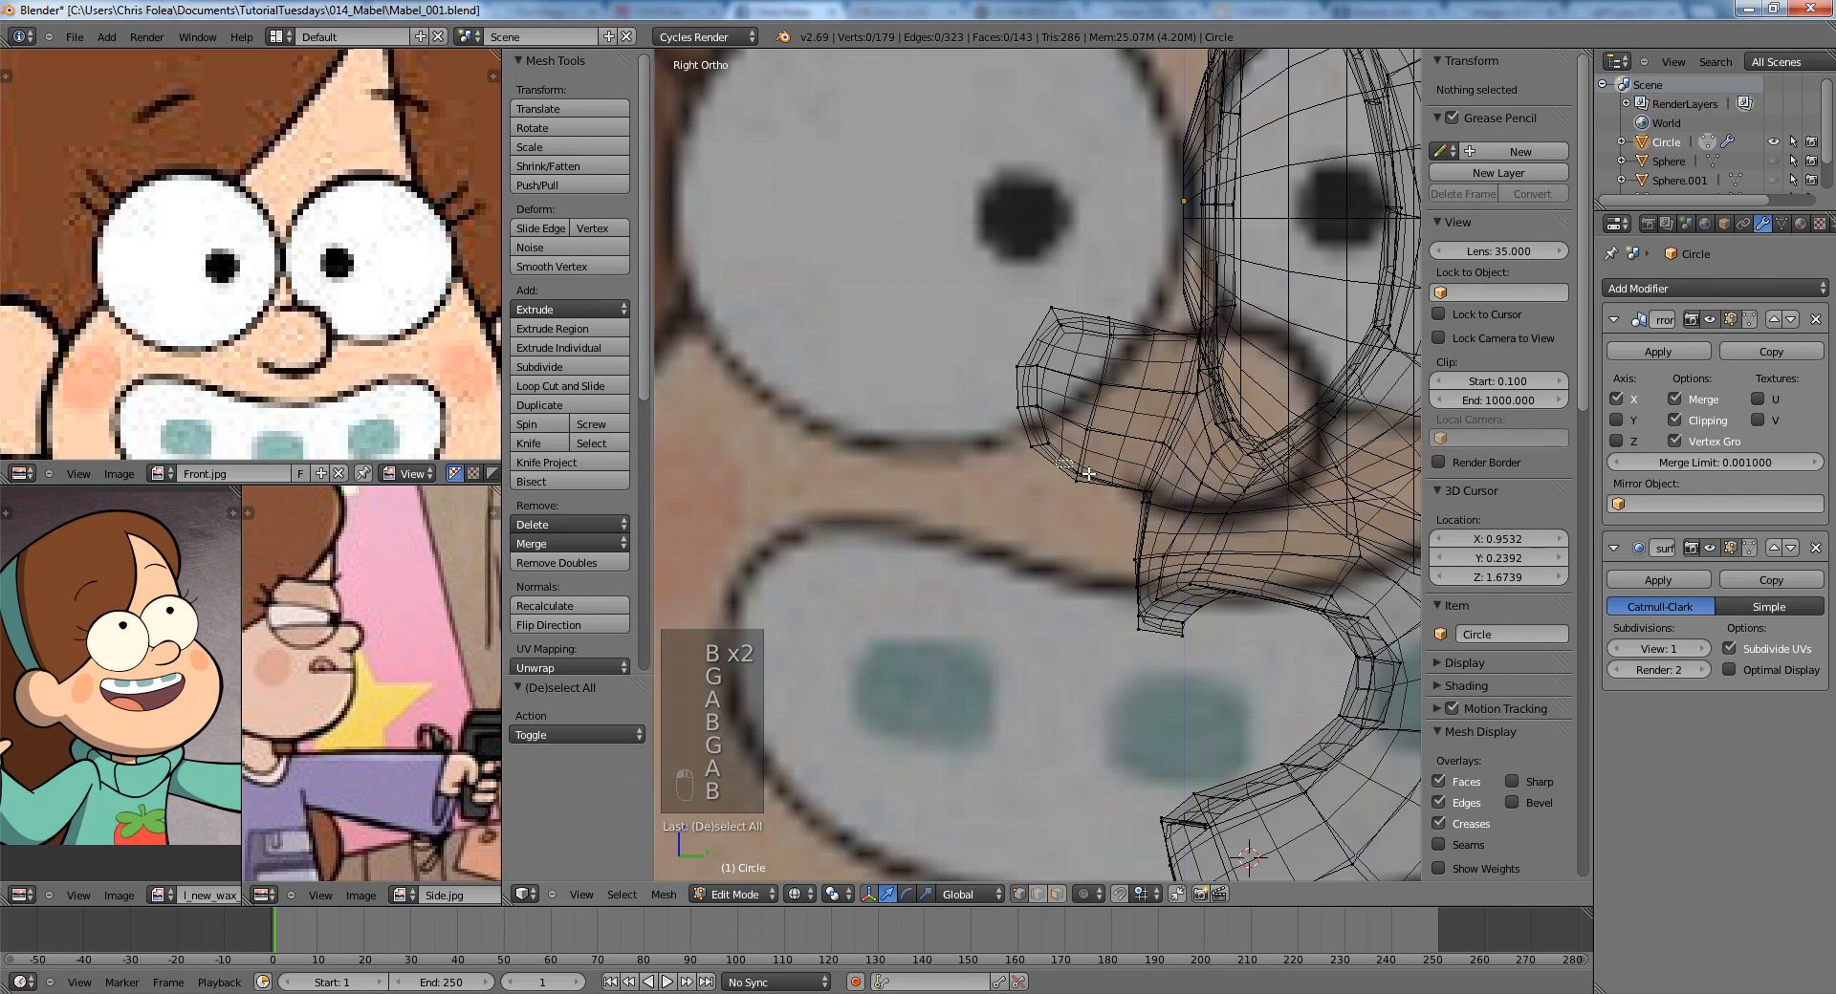
left_click_drag(1066, 461, 1100, 489)
key("g")
key("Tab")
key("z")
Add a centred loop cut running from the lower eye rim down to the upper lip.
scroll(1136, 478, "down", 7)
mouse_move(1138, 486)
middle_mouse_down("shift")
mouse_move(1070, 511)
mouse_move(1166, 507)
mouse_move(1216, 475)
middle_mouse_up("shift")
scroll(1216, 474, "up", 2)
key("Tab")
scroll(1051, 468, "up", 5)
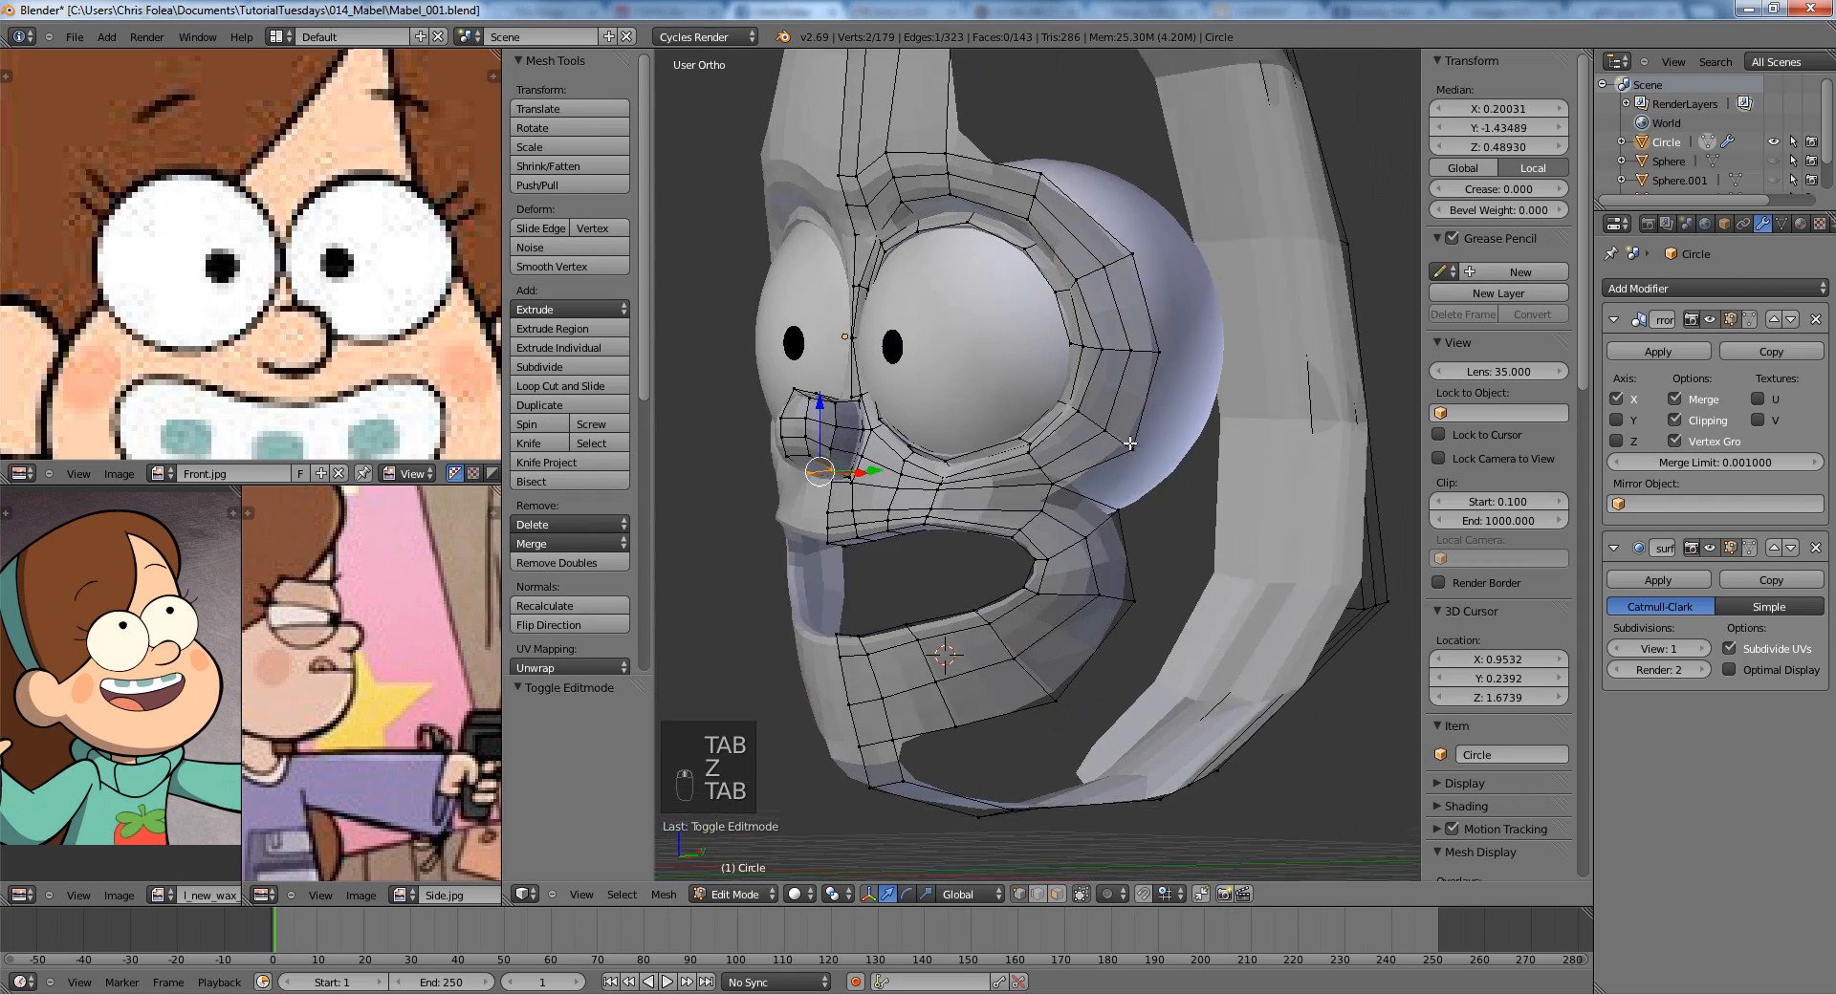
key("ctrl+r")
left_click(960, 461)
right_click(960, 461)
Box-select the new loop's vertices between eye and upper lip in front view and adjust their position.
key("KP_1")
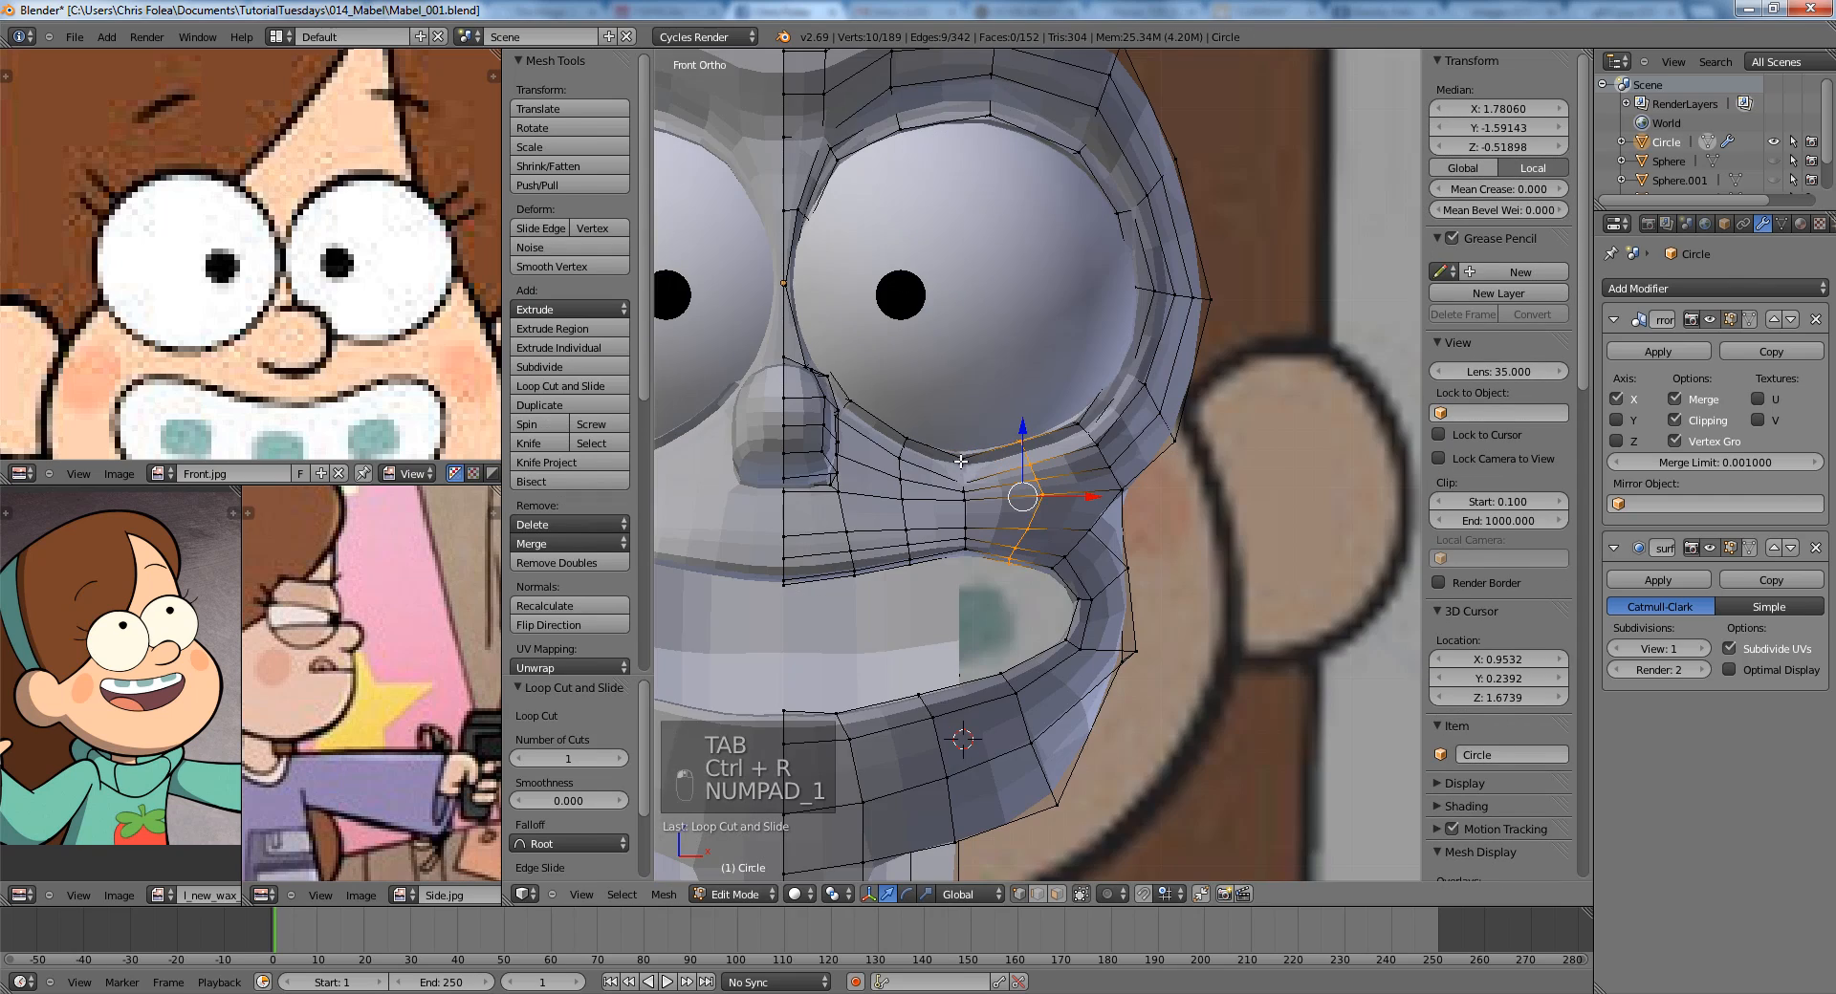
scroll(956, 450, "up", 5)
key("a")
key("a")
key("z")
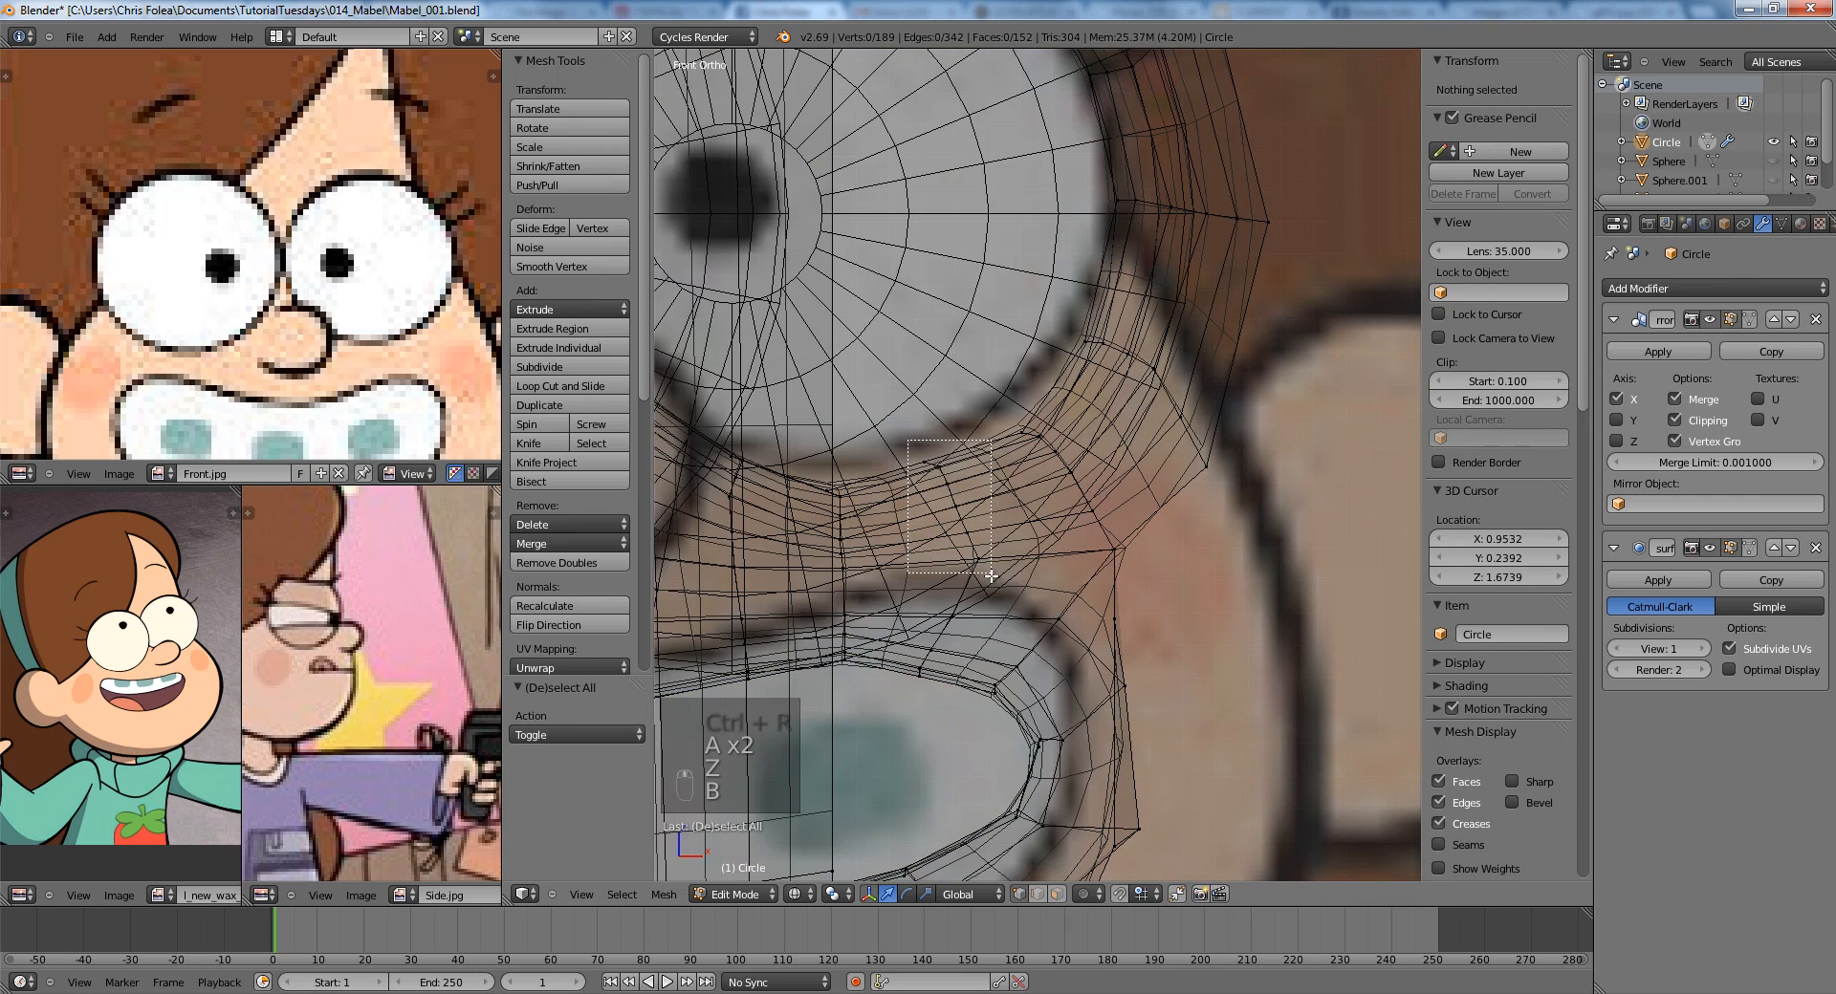
left_click_drag(991, 576, 991, 580)
key("z")
key("g")
left_click(991, 586)
key("a")
middle_click_drag(991, 586, 1024, 450, "shift")
key("z")
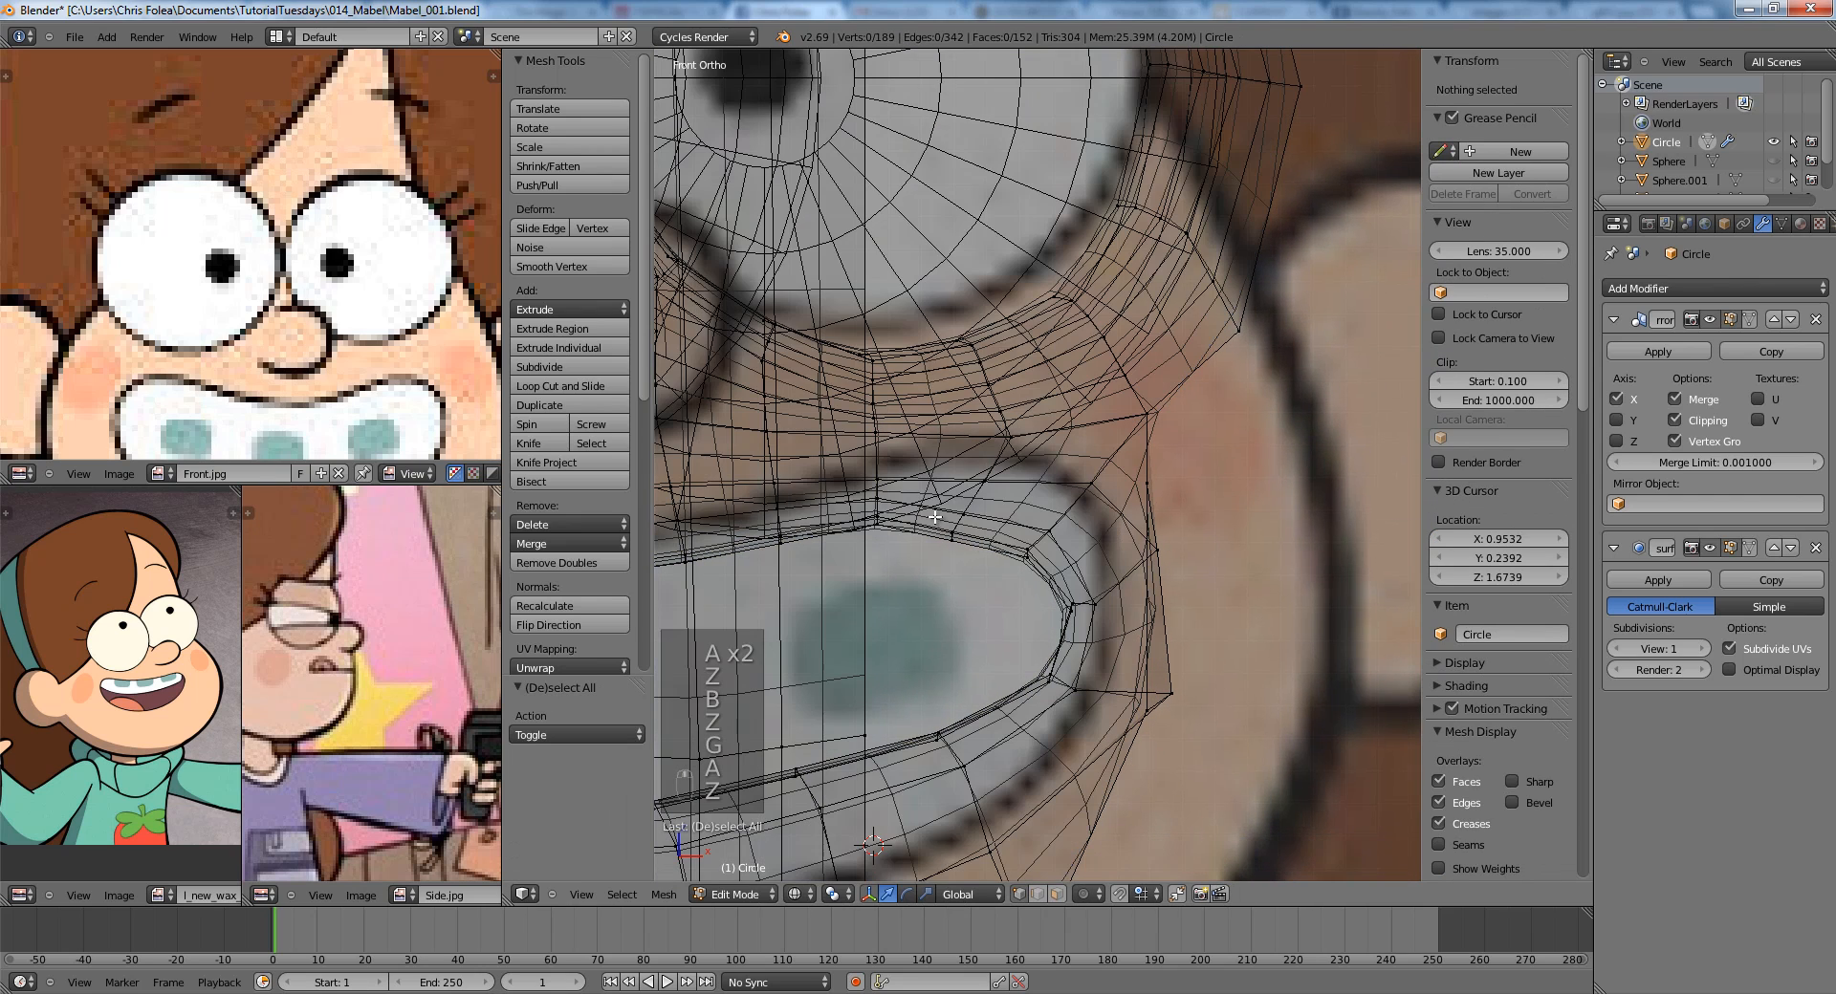
Move the new loop's vertex above the upper lip slightly outward to follow the mouth outline.
right_click(986, 482)
key("z")
key("z")
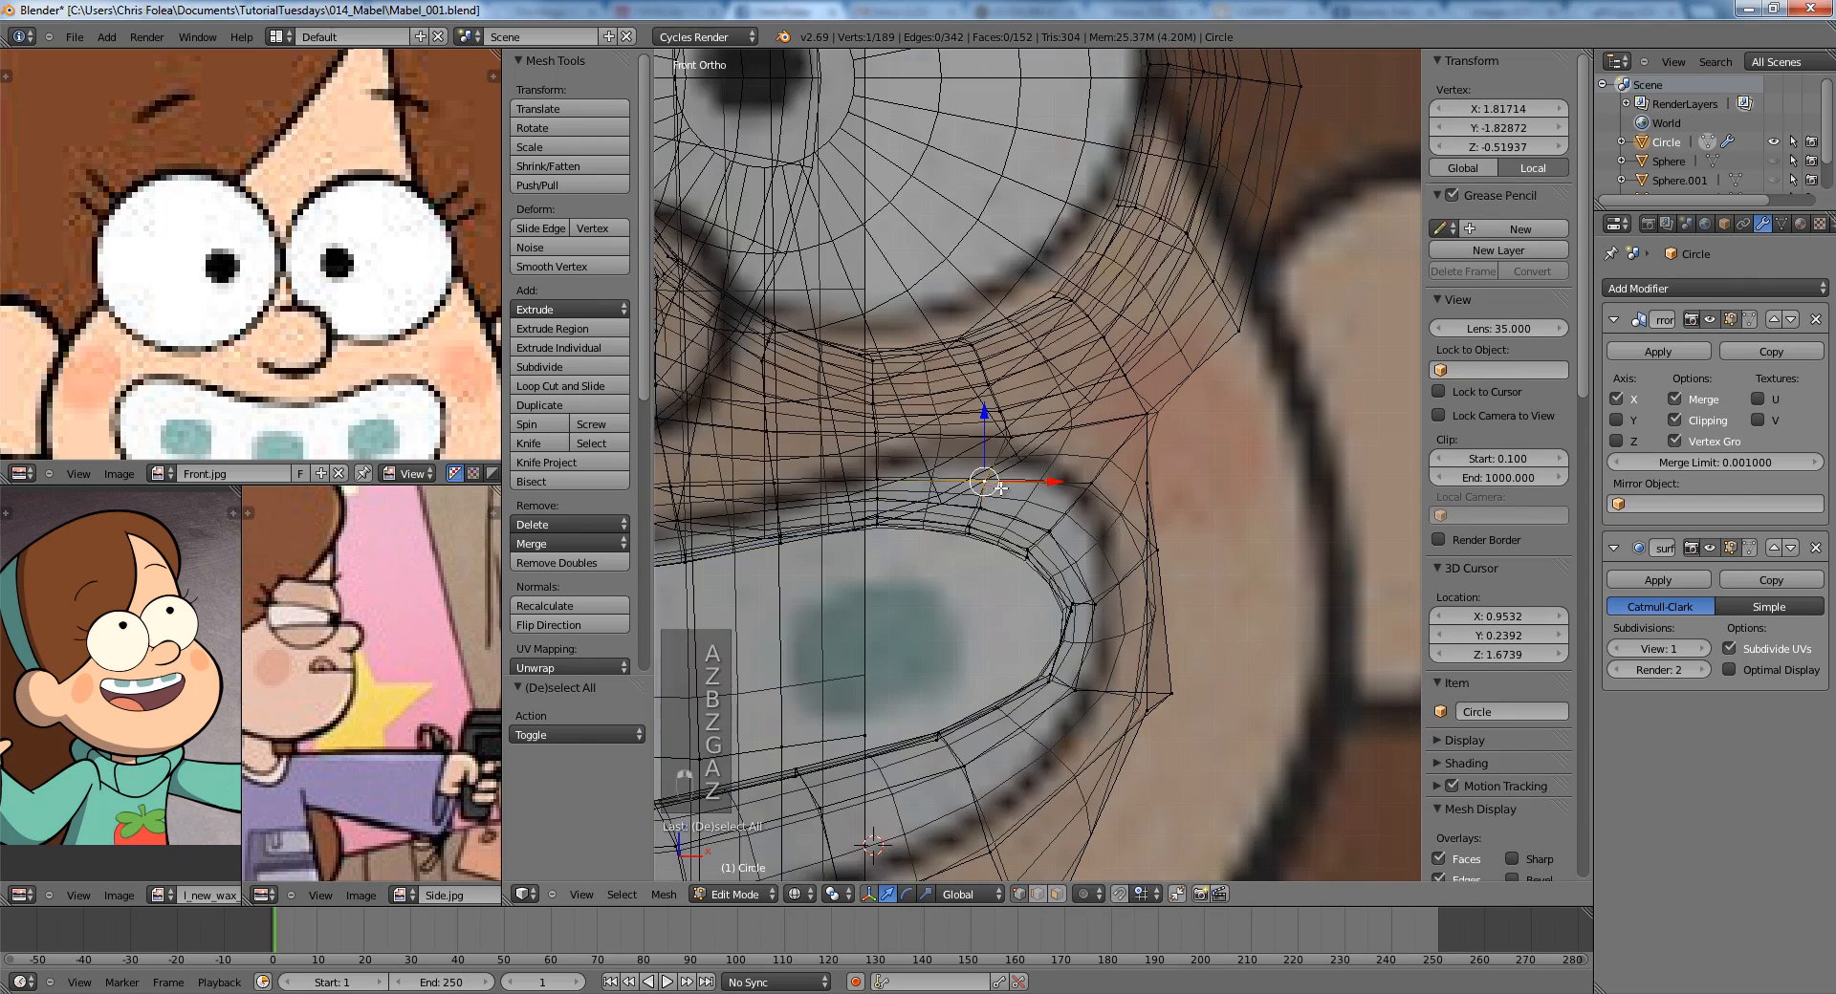
key("z")
key("g")
left_click(1008, 484)
key("Tab")
key("KP_3")
key("Tab")
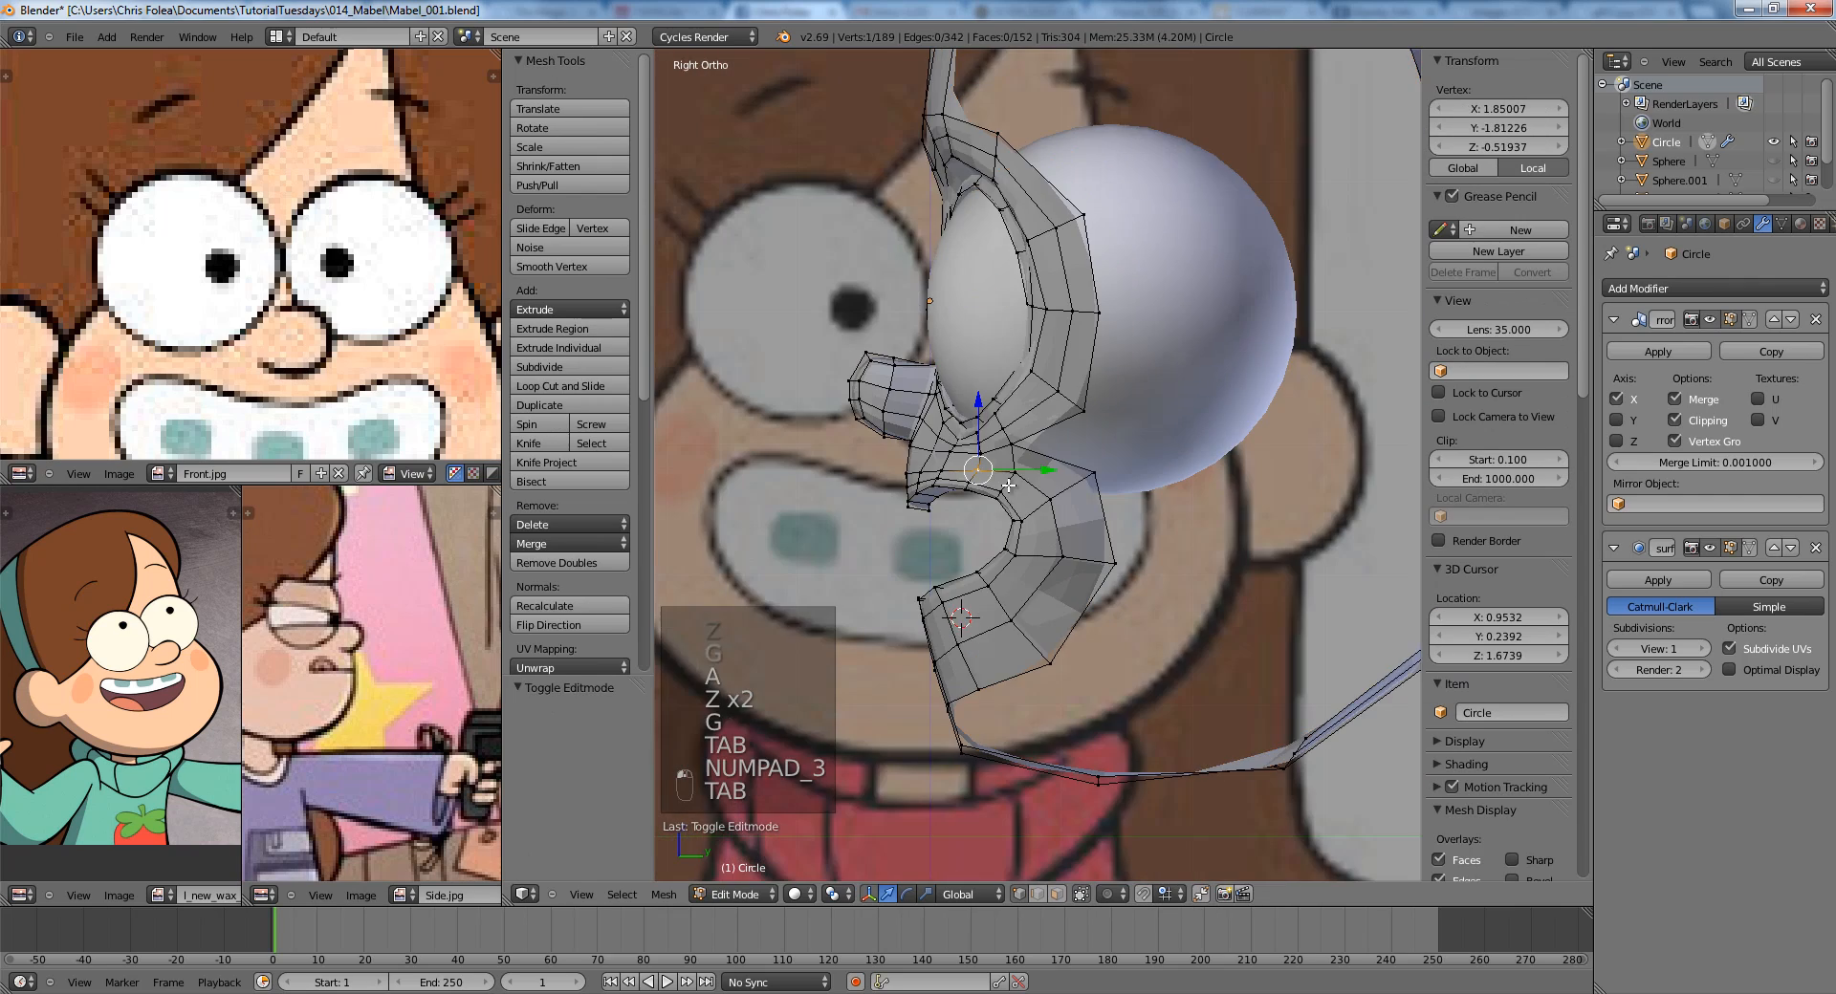
Select the row of four vertices along the upper lip from the centre and move it 0.054 forward and 0.010 down.
scroll(918, 490, "up", 5)
right_click(929, 486)
key("z")
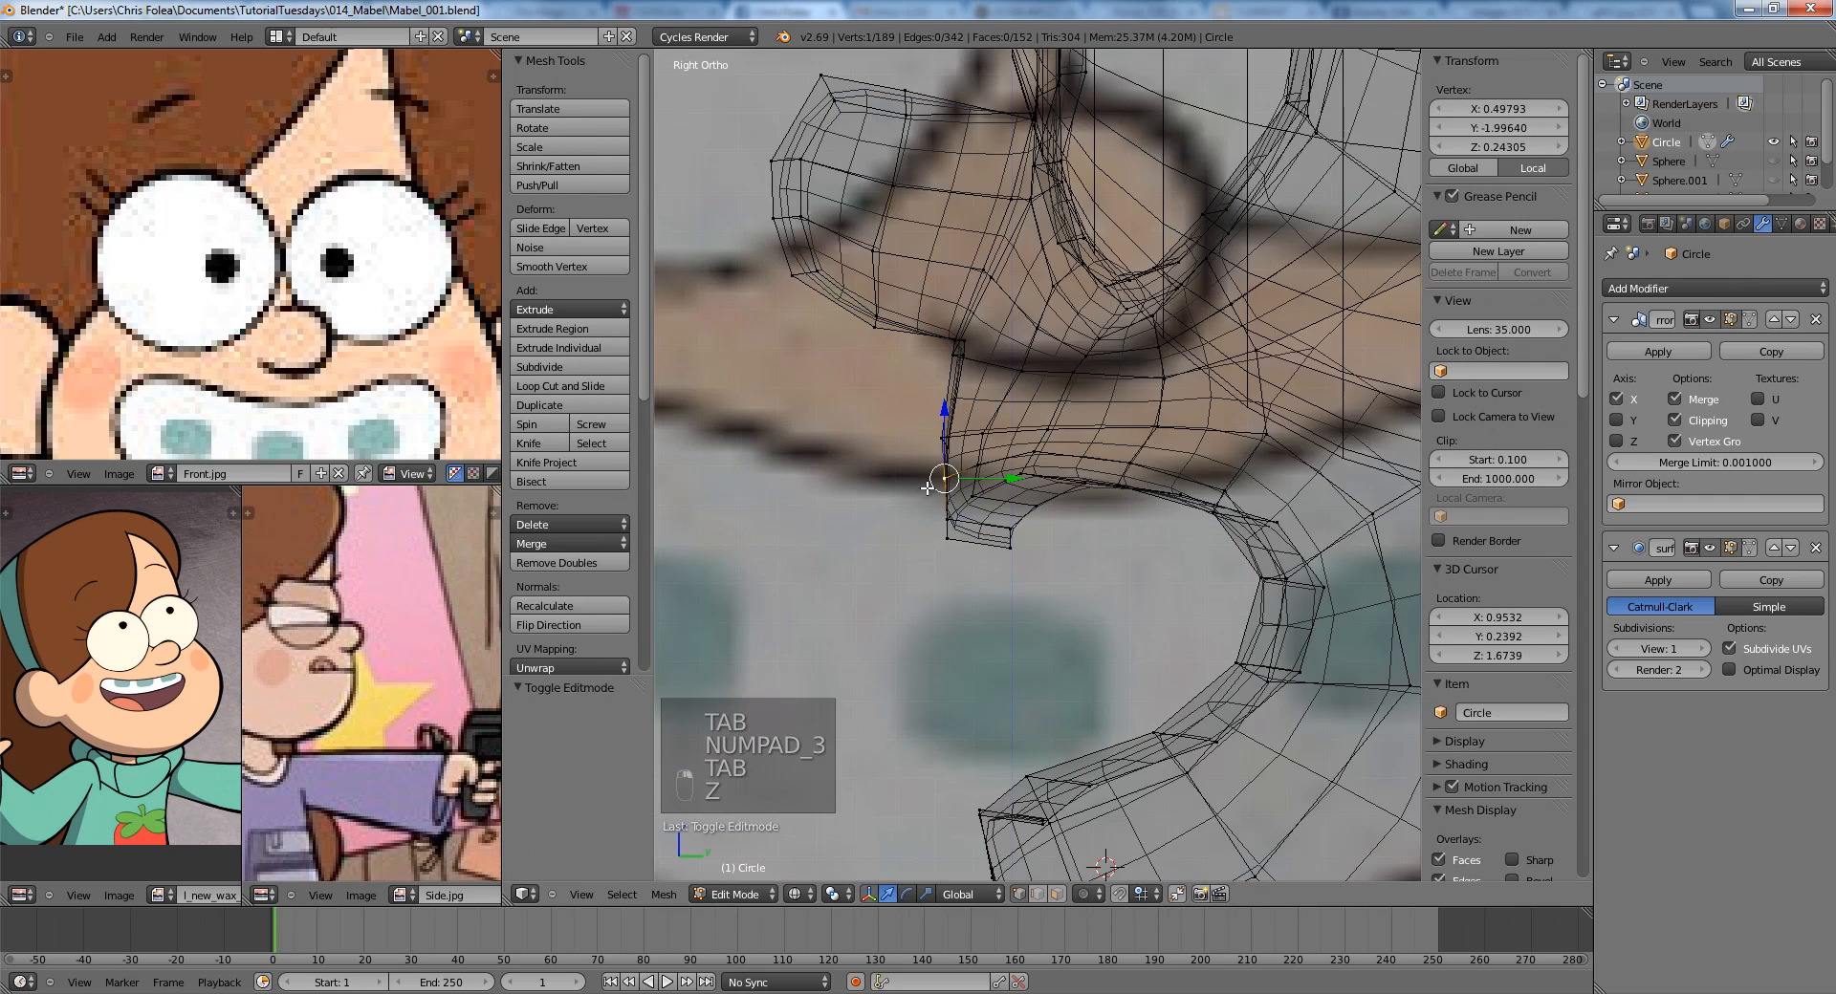
key("z")
middle_click_drag(928, 488, 905, 552)
right_click(906, 552, "shift")
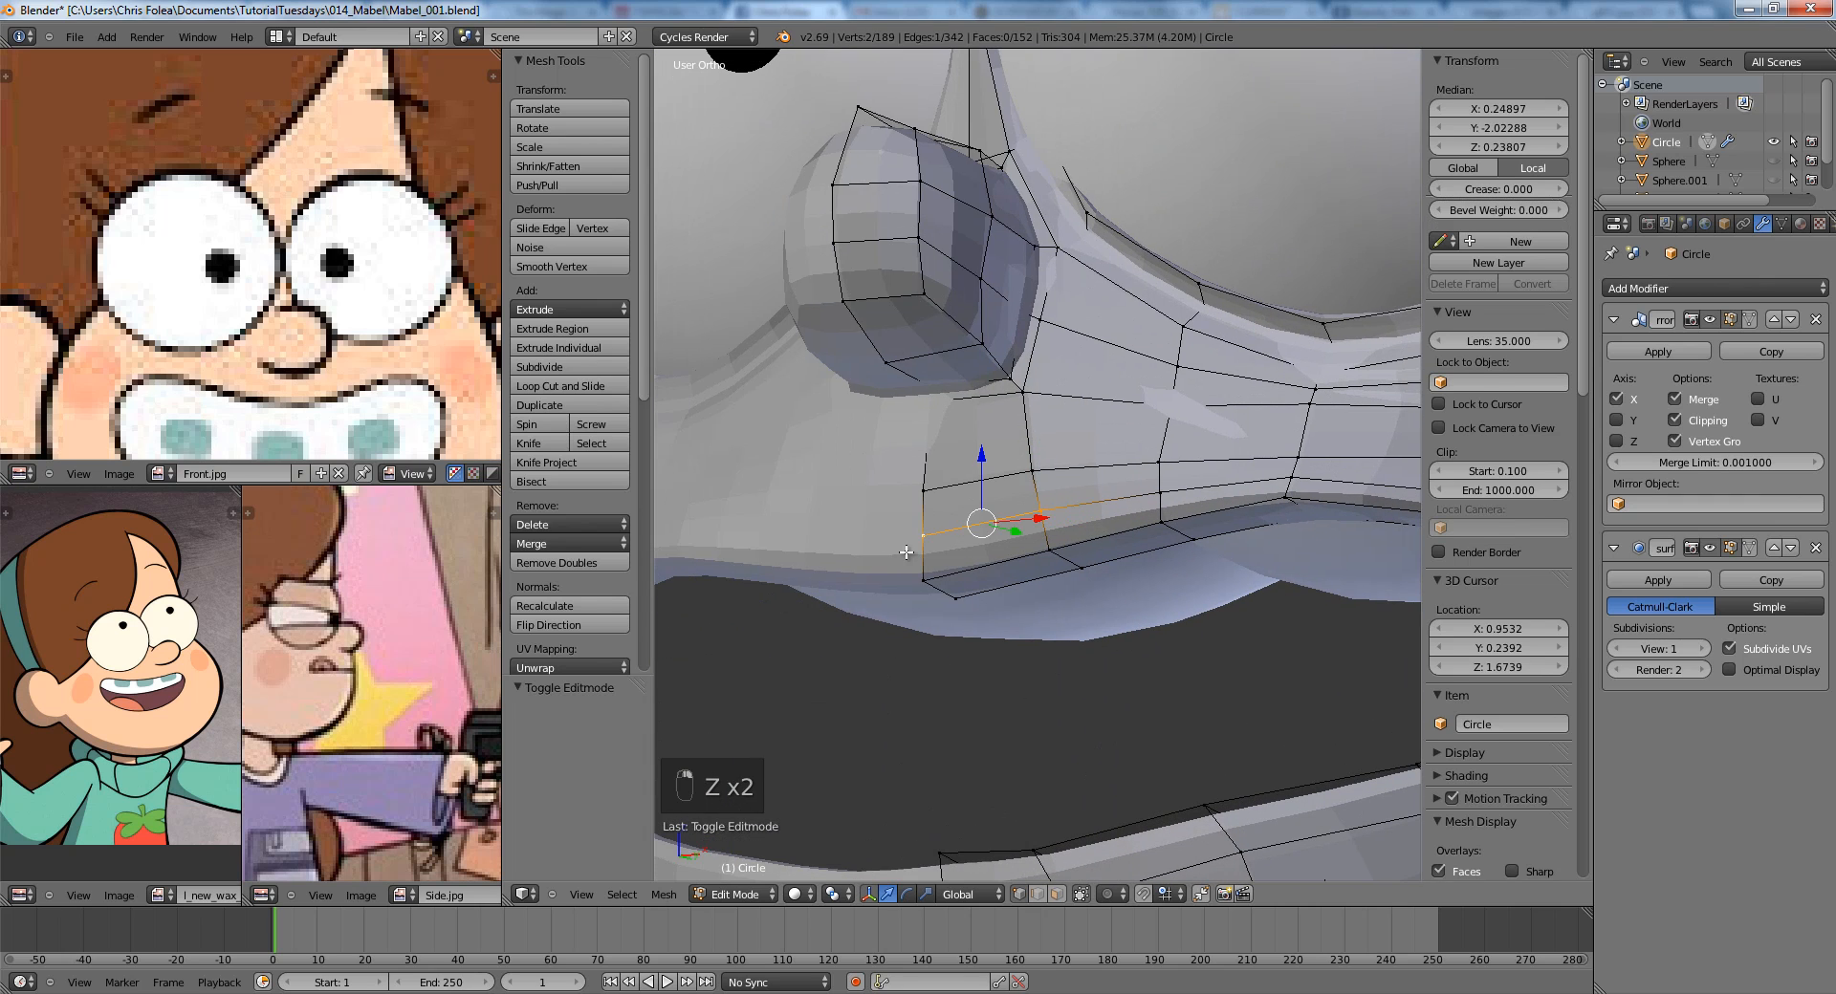
key("KP_3")
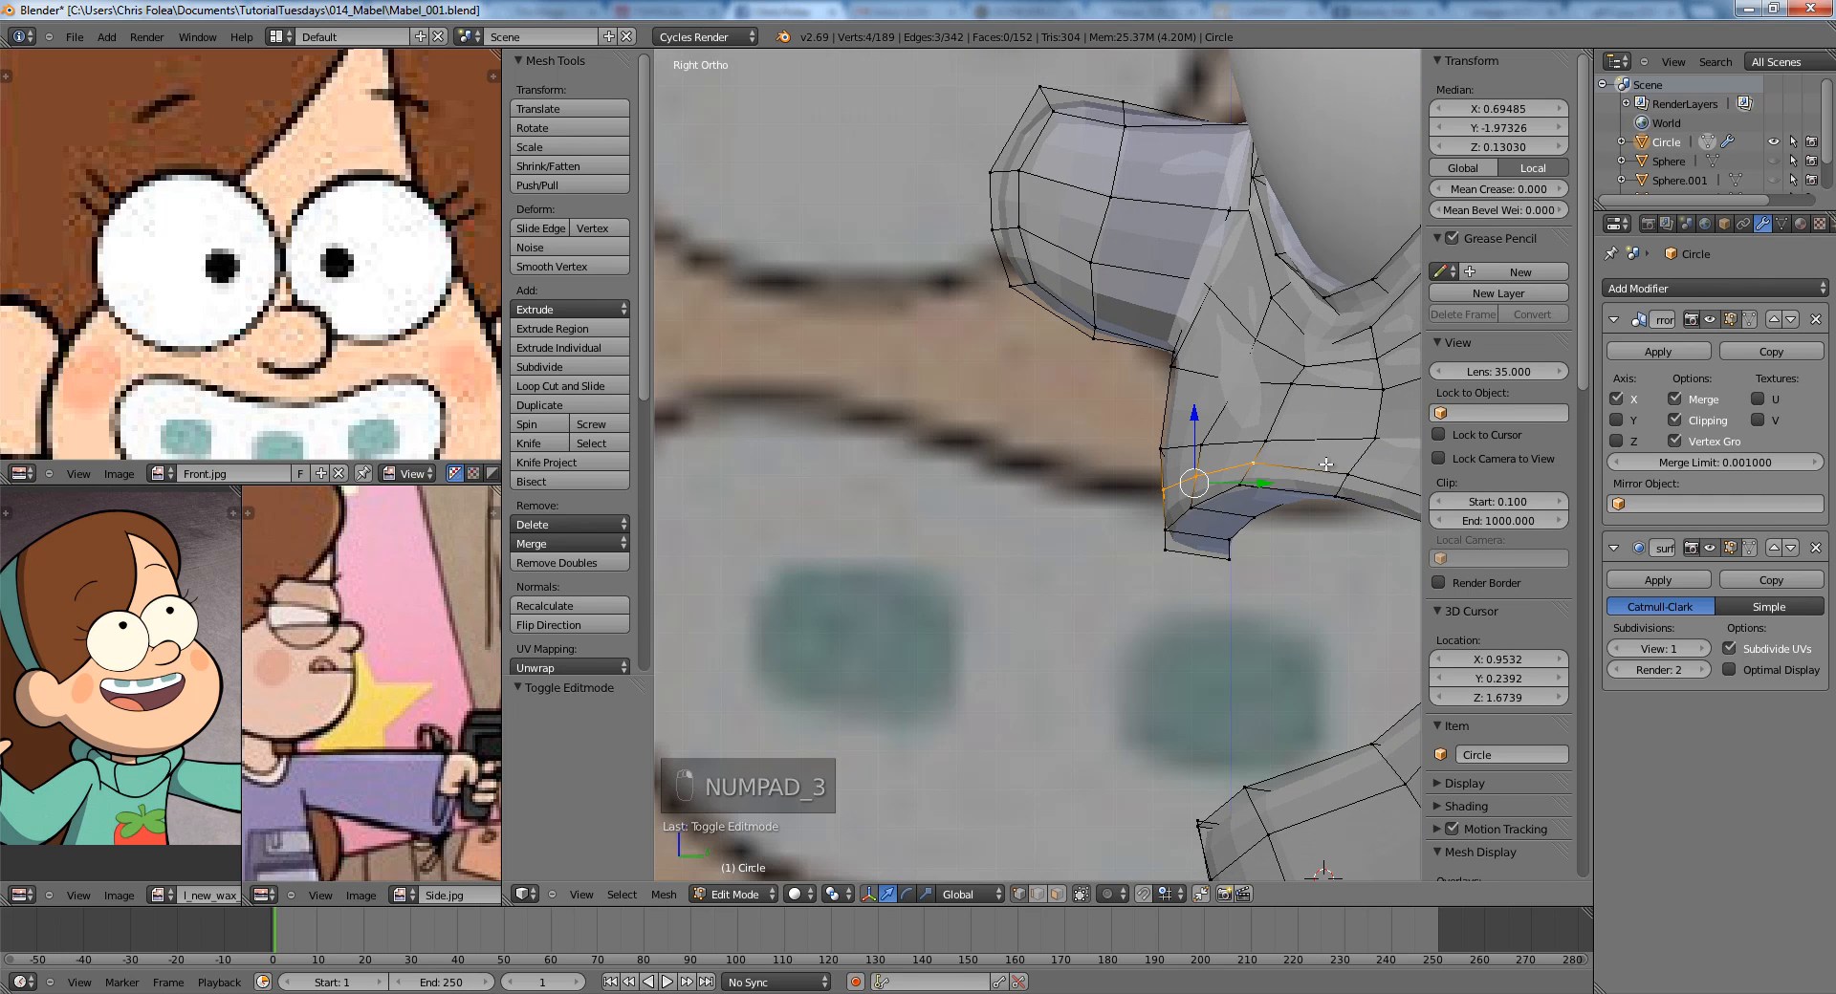
left_click(1281, 467)
middle_click_drag(1316, 510, 1084, 476, "shift")
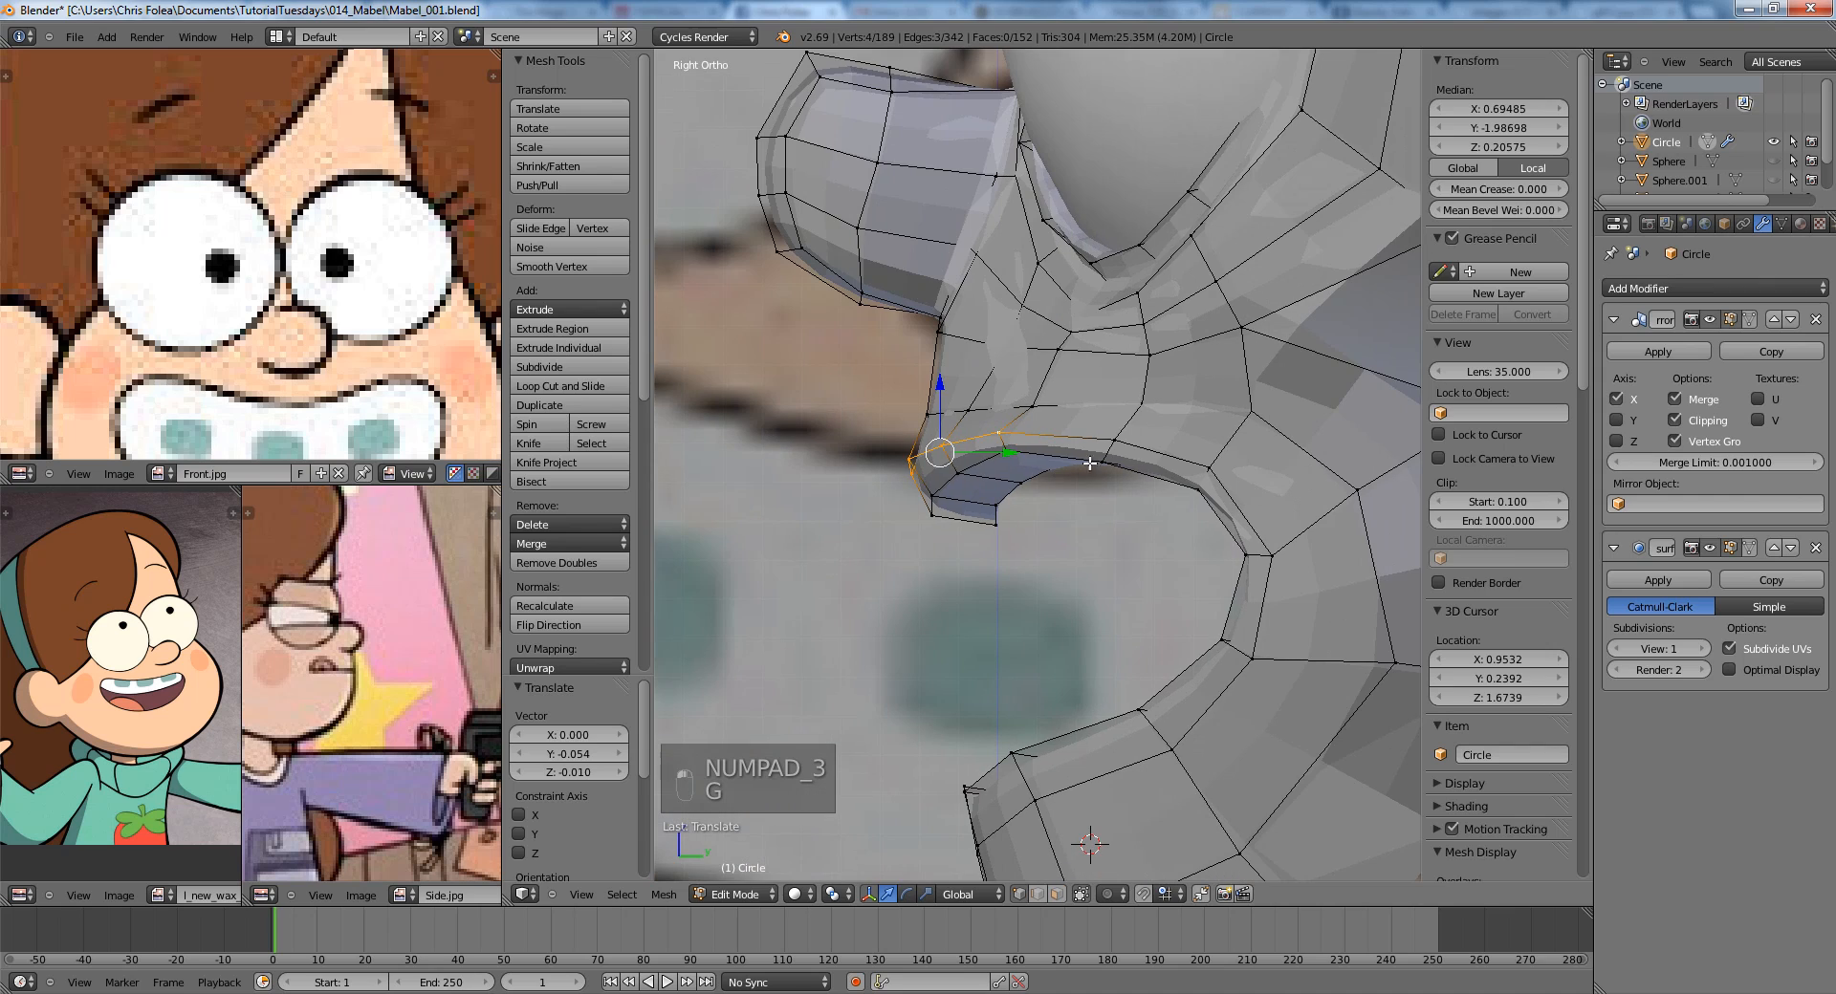
Reposition individual upper-lip vertices in side view to round the lip's profile.
right_click(1098, 444)
key("g")
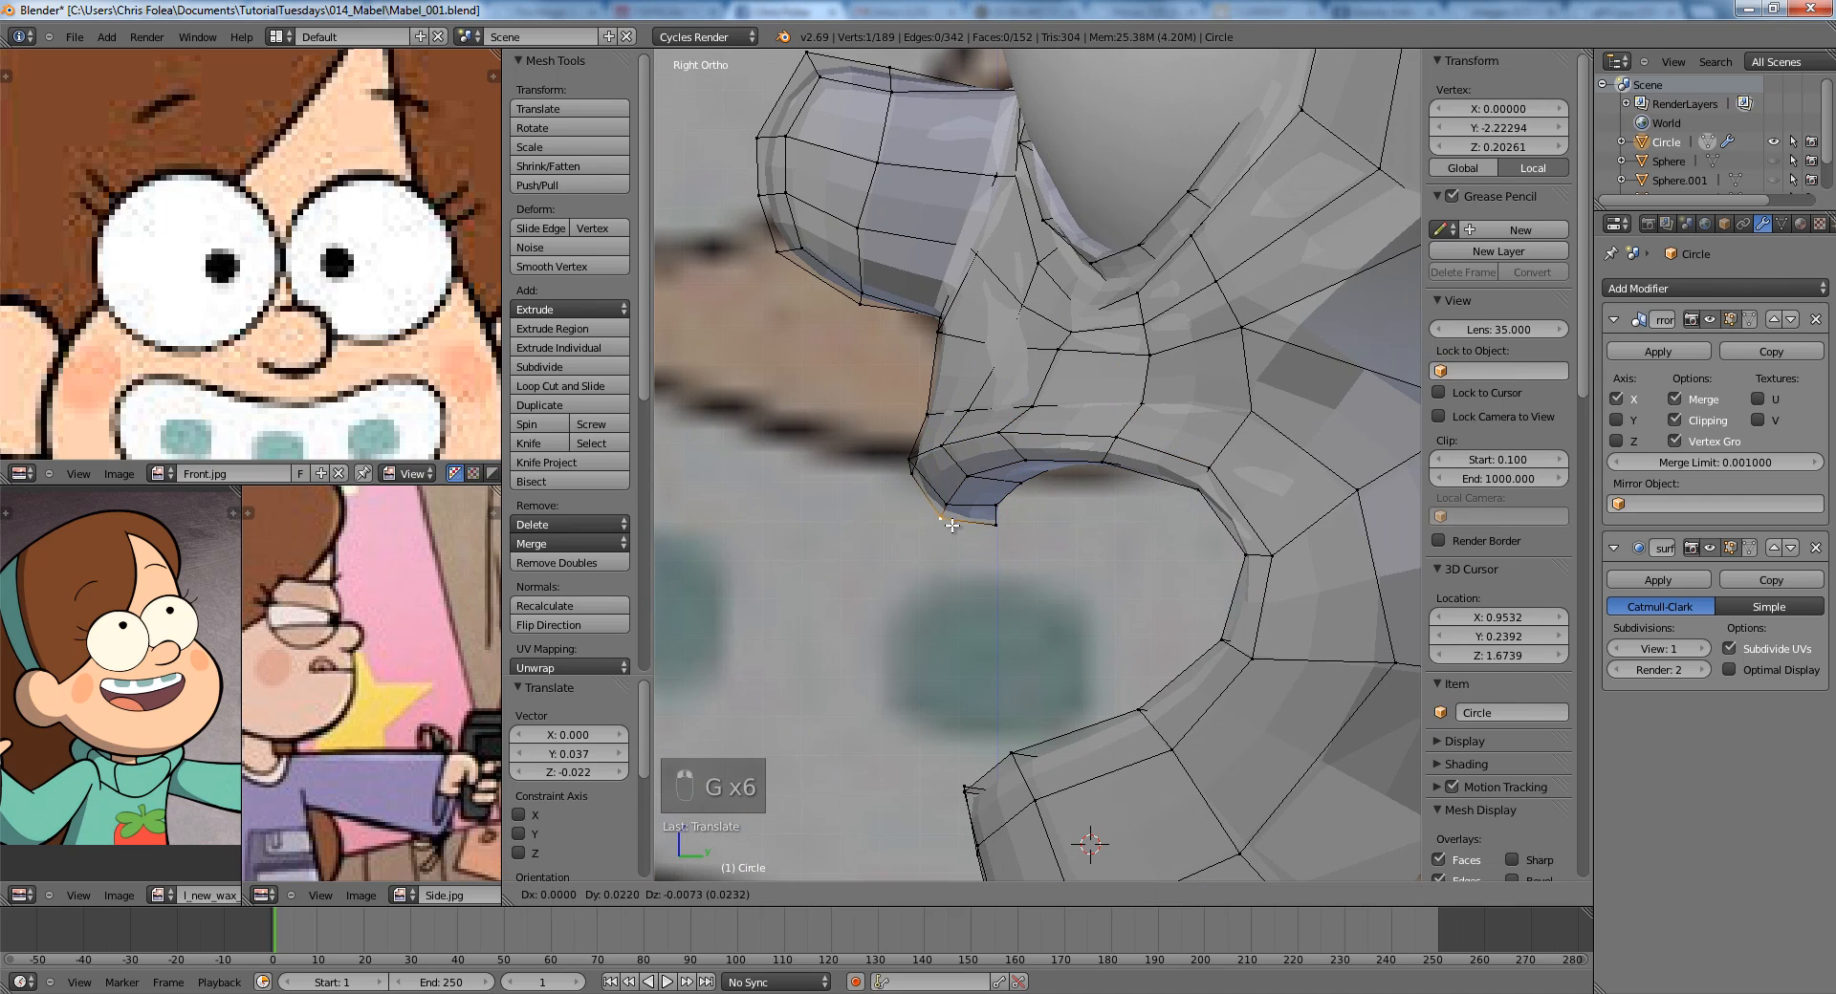
left_click(1110, 431)
key("Tab")
scroll(1099, 442, "down", 5)
middle_click_drag(1063, 478, 1276, 471)
key("Tab")
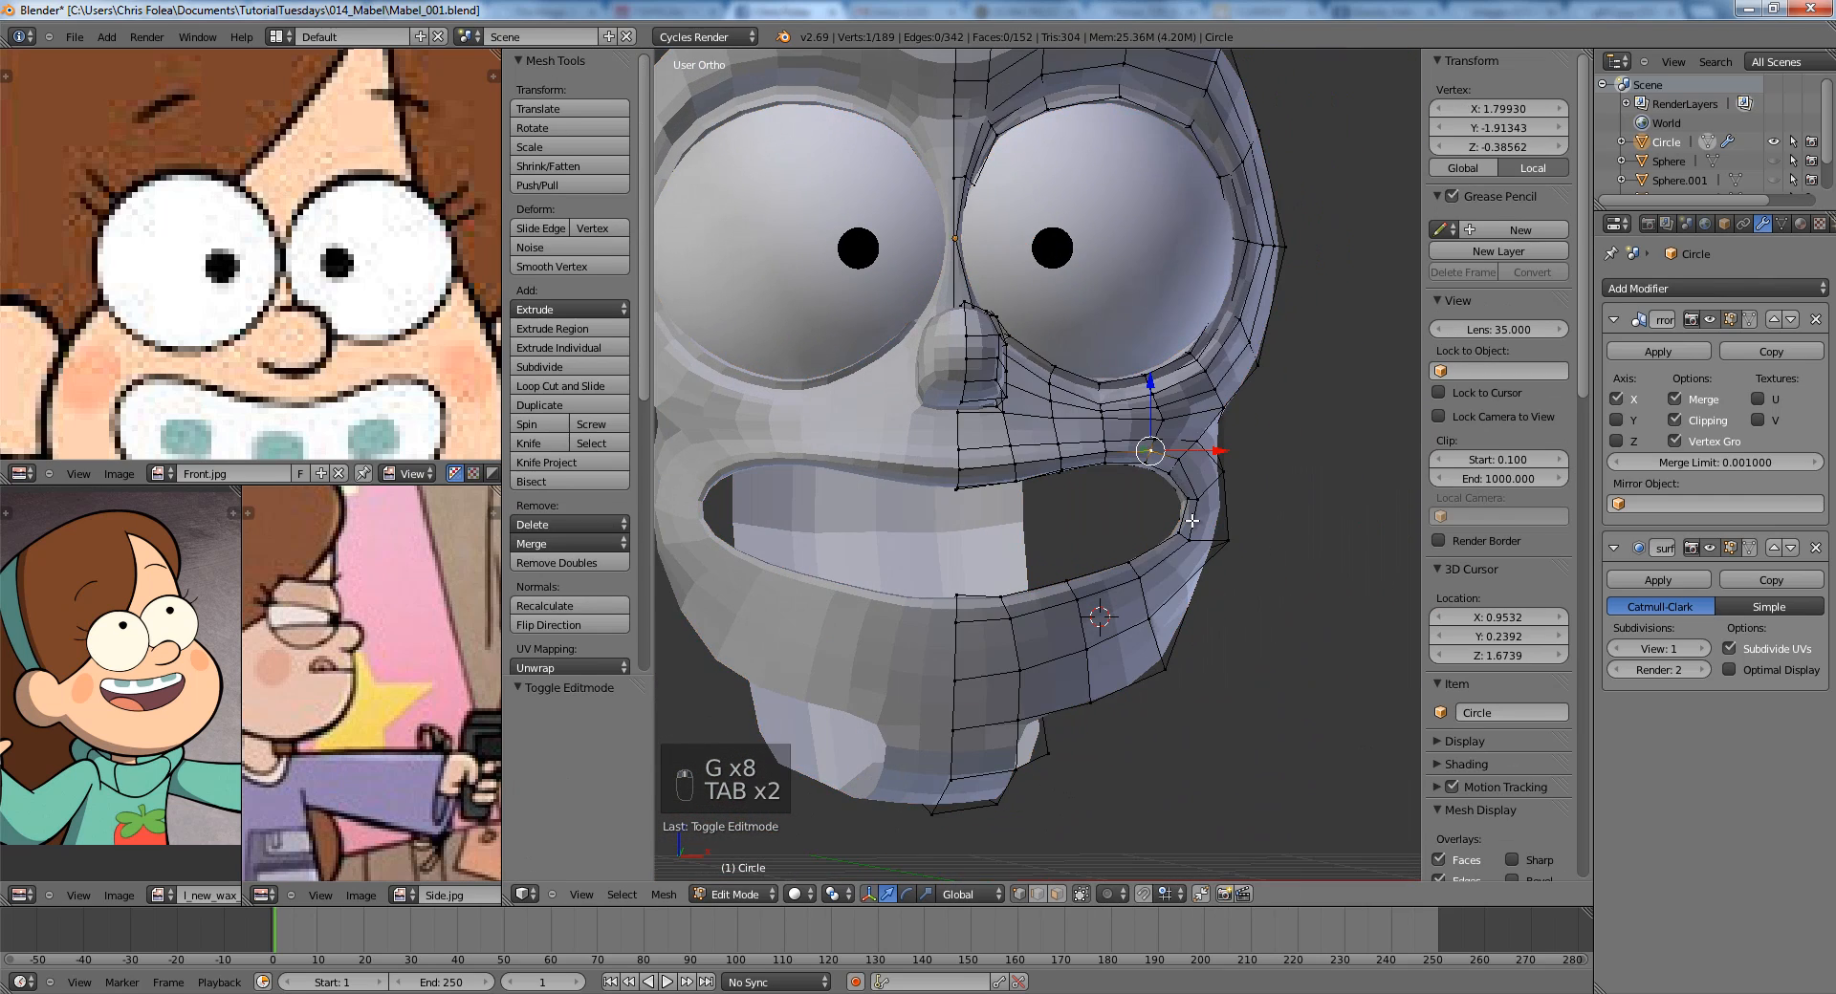
Try to pull single vertices of the row below the lower lip's rim slightly forward in side view.
key("KP_3")
scroll(1026, 511, "up", 4)
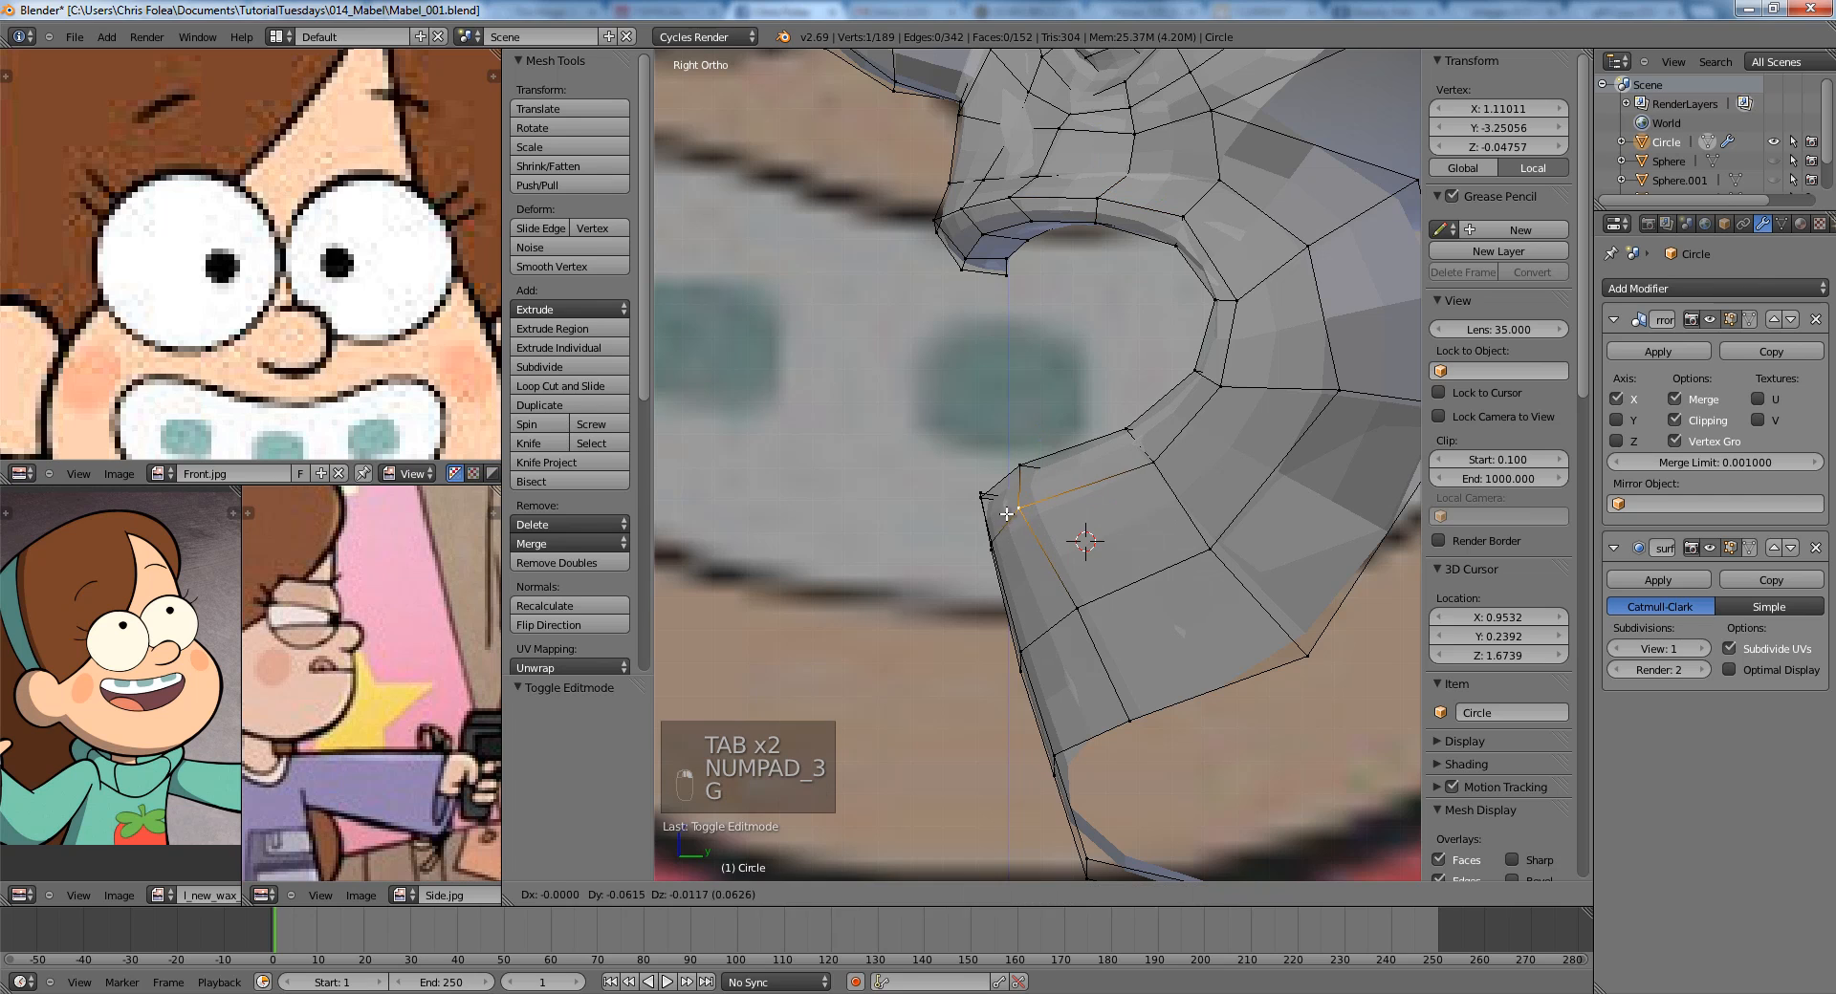
left_click(1007, 513)
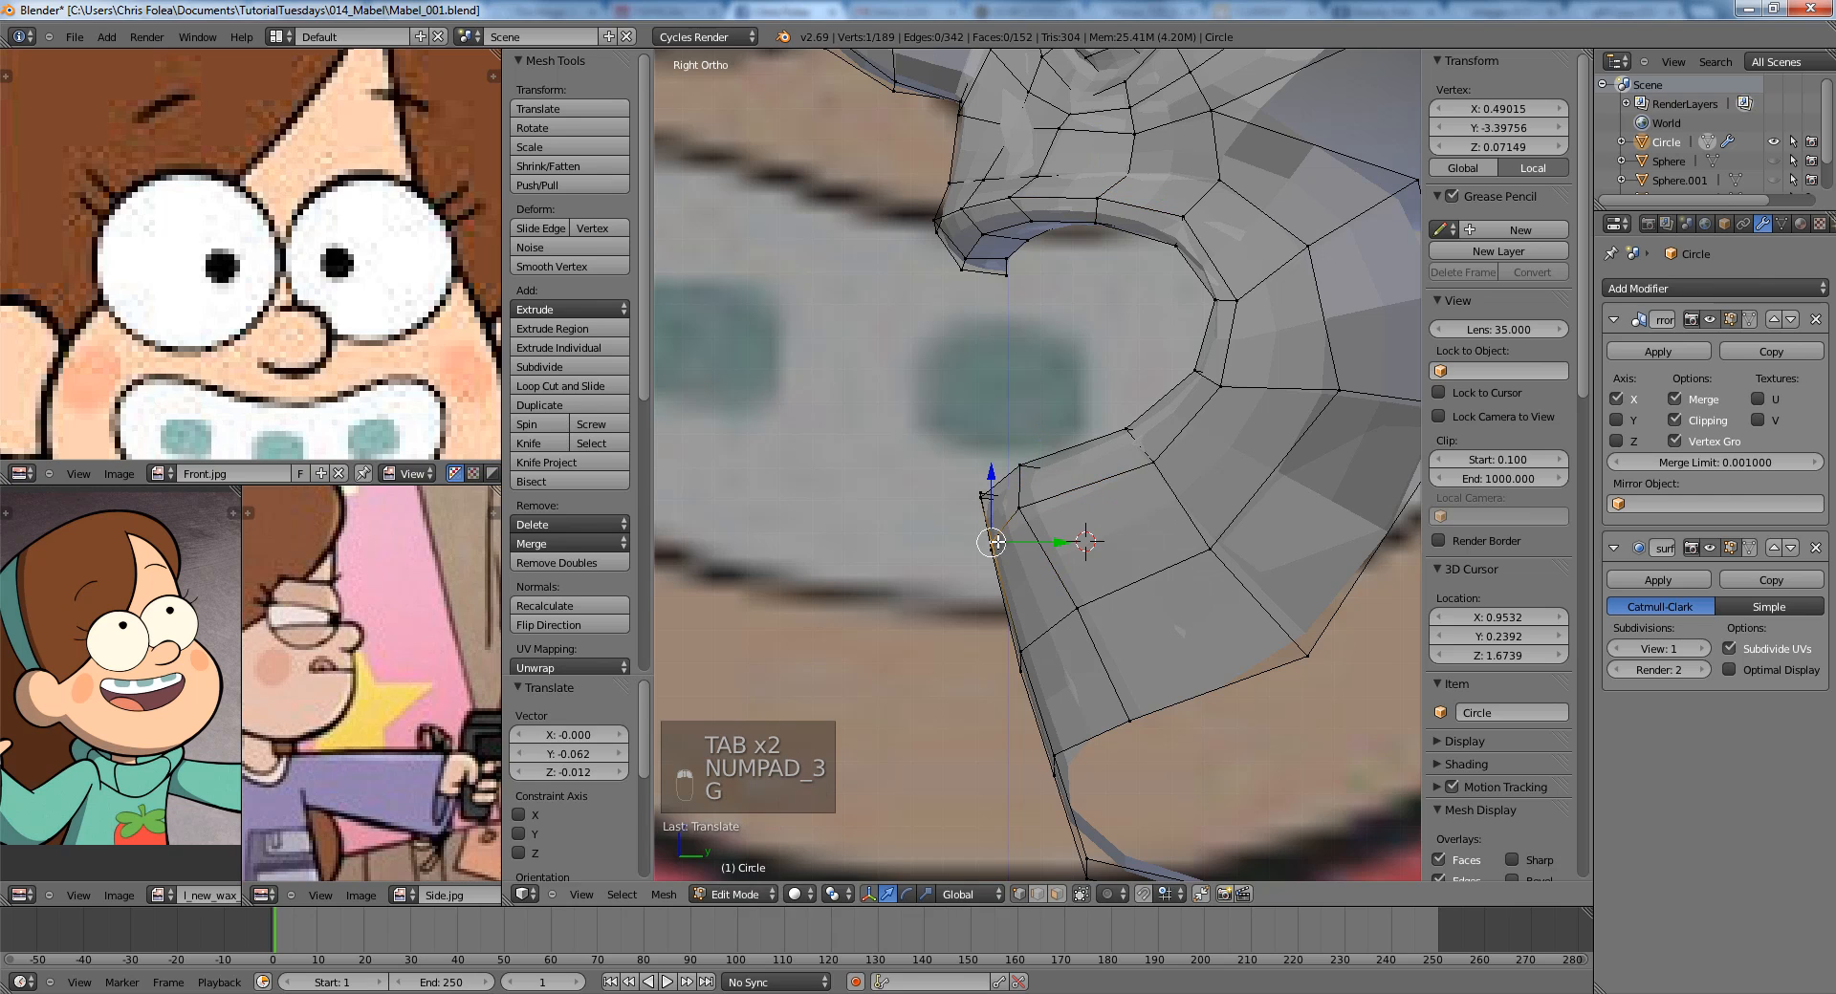
Add a centred loop cut around the mouth in the band of faces outside the lips.
key("ctrl+r")
left_click(1185, 507)
right_click(1185, 506)
key("g")
right_click(1190, 506)
key("a")
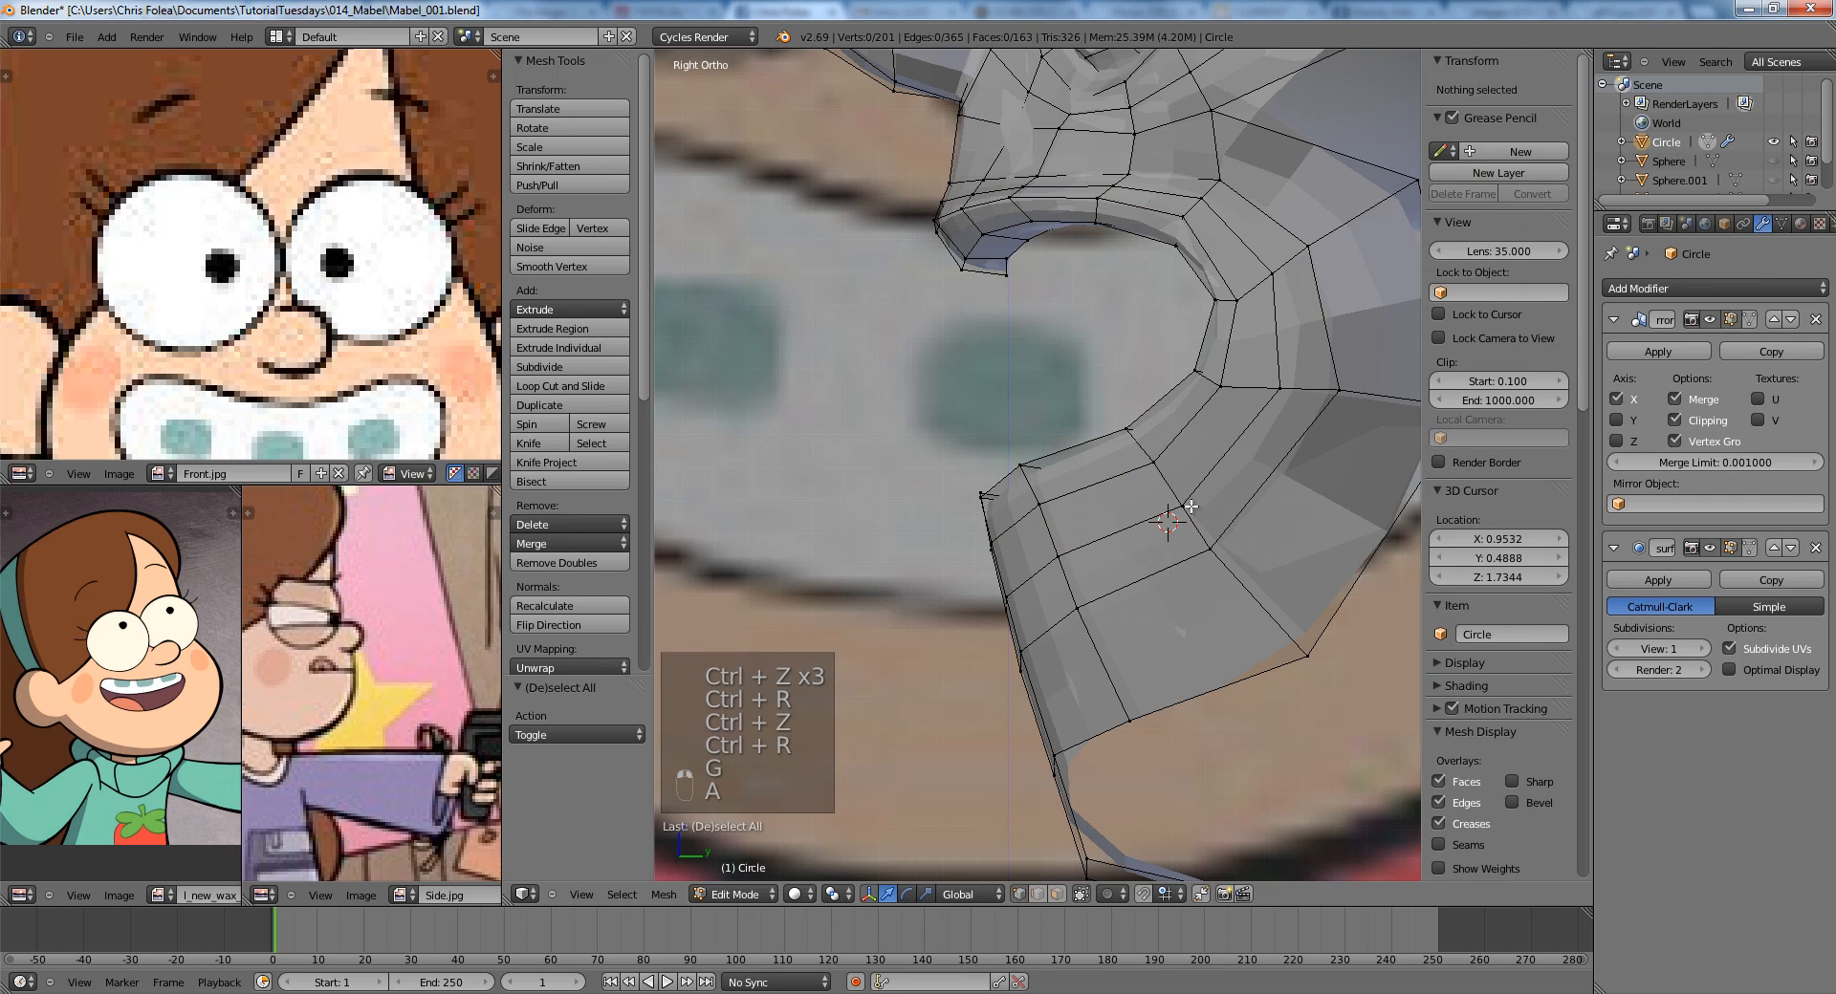
Move the three centre vertices below the lower lip's rim 0.066 forward and 0.007 up, and adjust the neighbouring vertex.
scroll(1106, 491, "up", 1)
mouse_move(1059, 531)
middle_mouse_down()
mouse_move(1074, 569)
mouse_move(1083, 553)
middle_mouse_up()
right_click(1078, 552)
right_click(992, 564, "ctrl")
key("KP_3")
key("g")
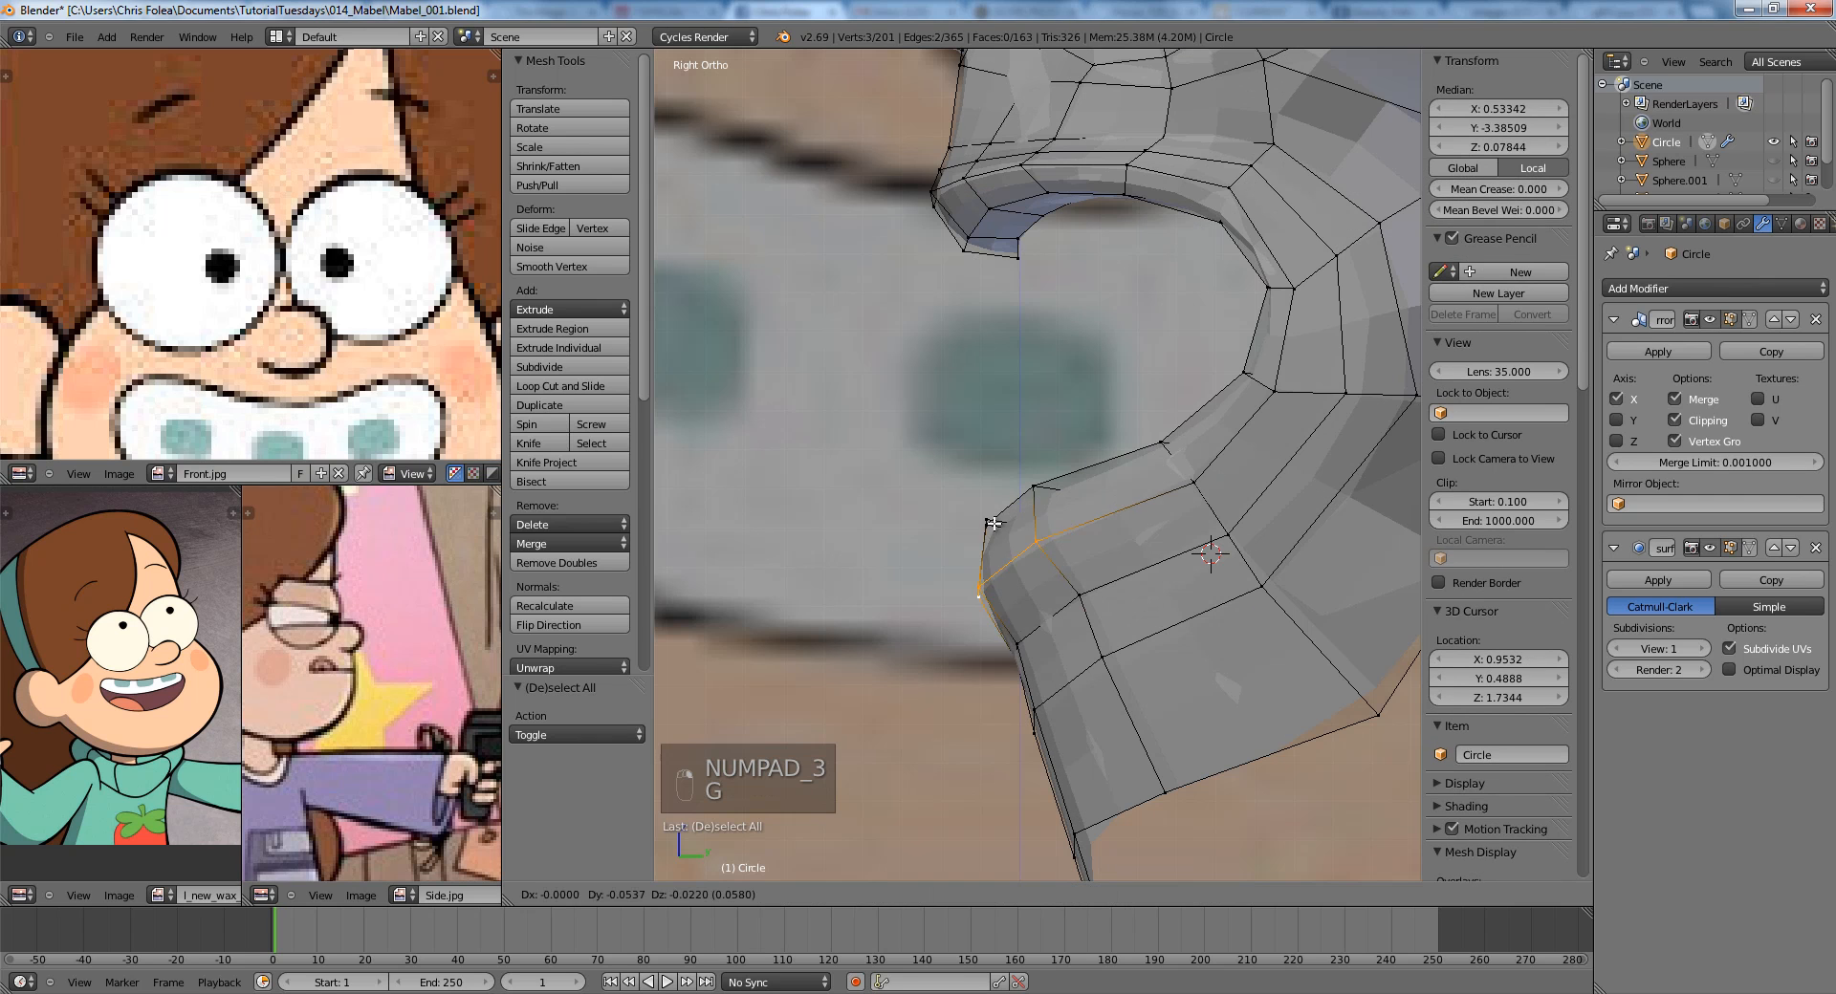
left_click(966, 515)
middle_click_drag(1185, 504, 1145, 531, "shift")
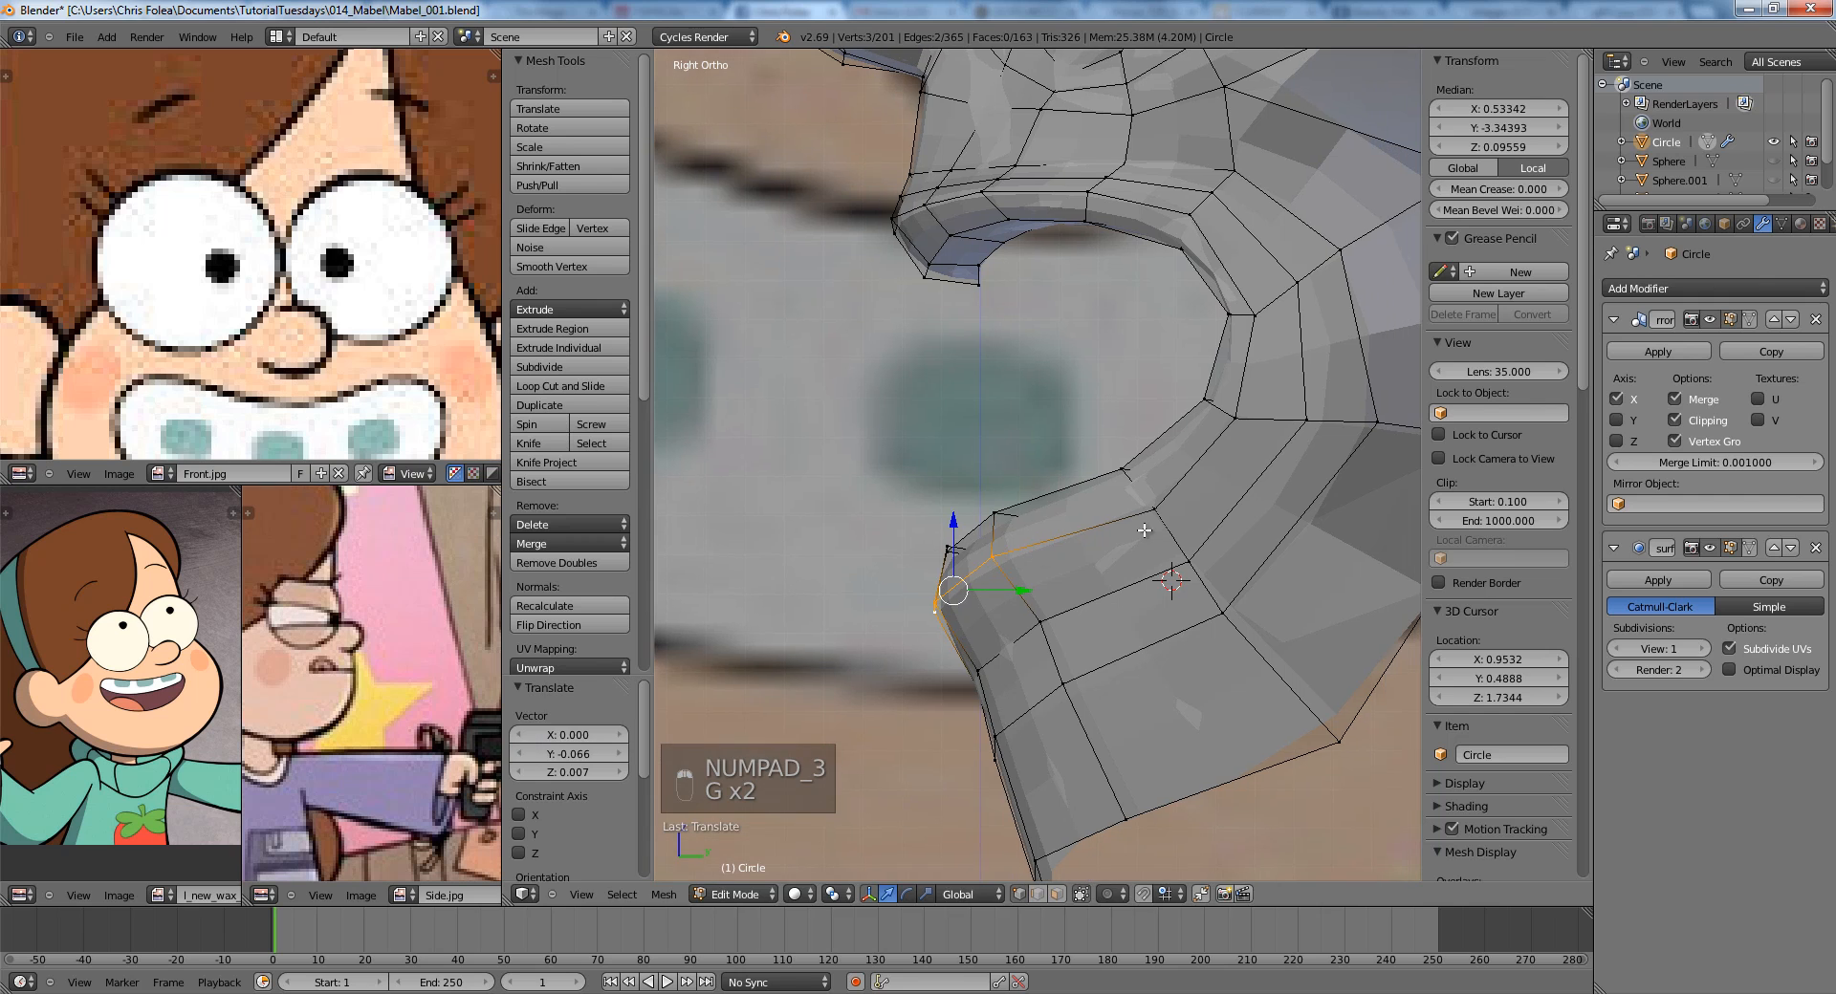
right_click(1159, 515)
key("g")
key("a")
Box-select the front vertices of the next row under the lower lip and move them to round the lip's underside.
key("z")
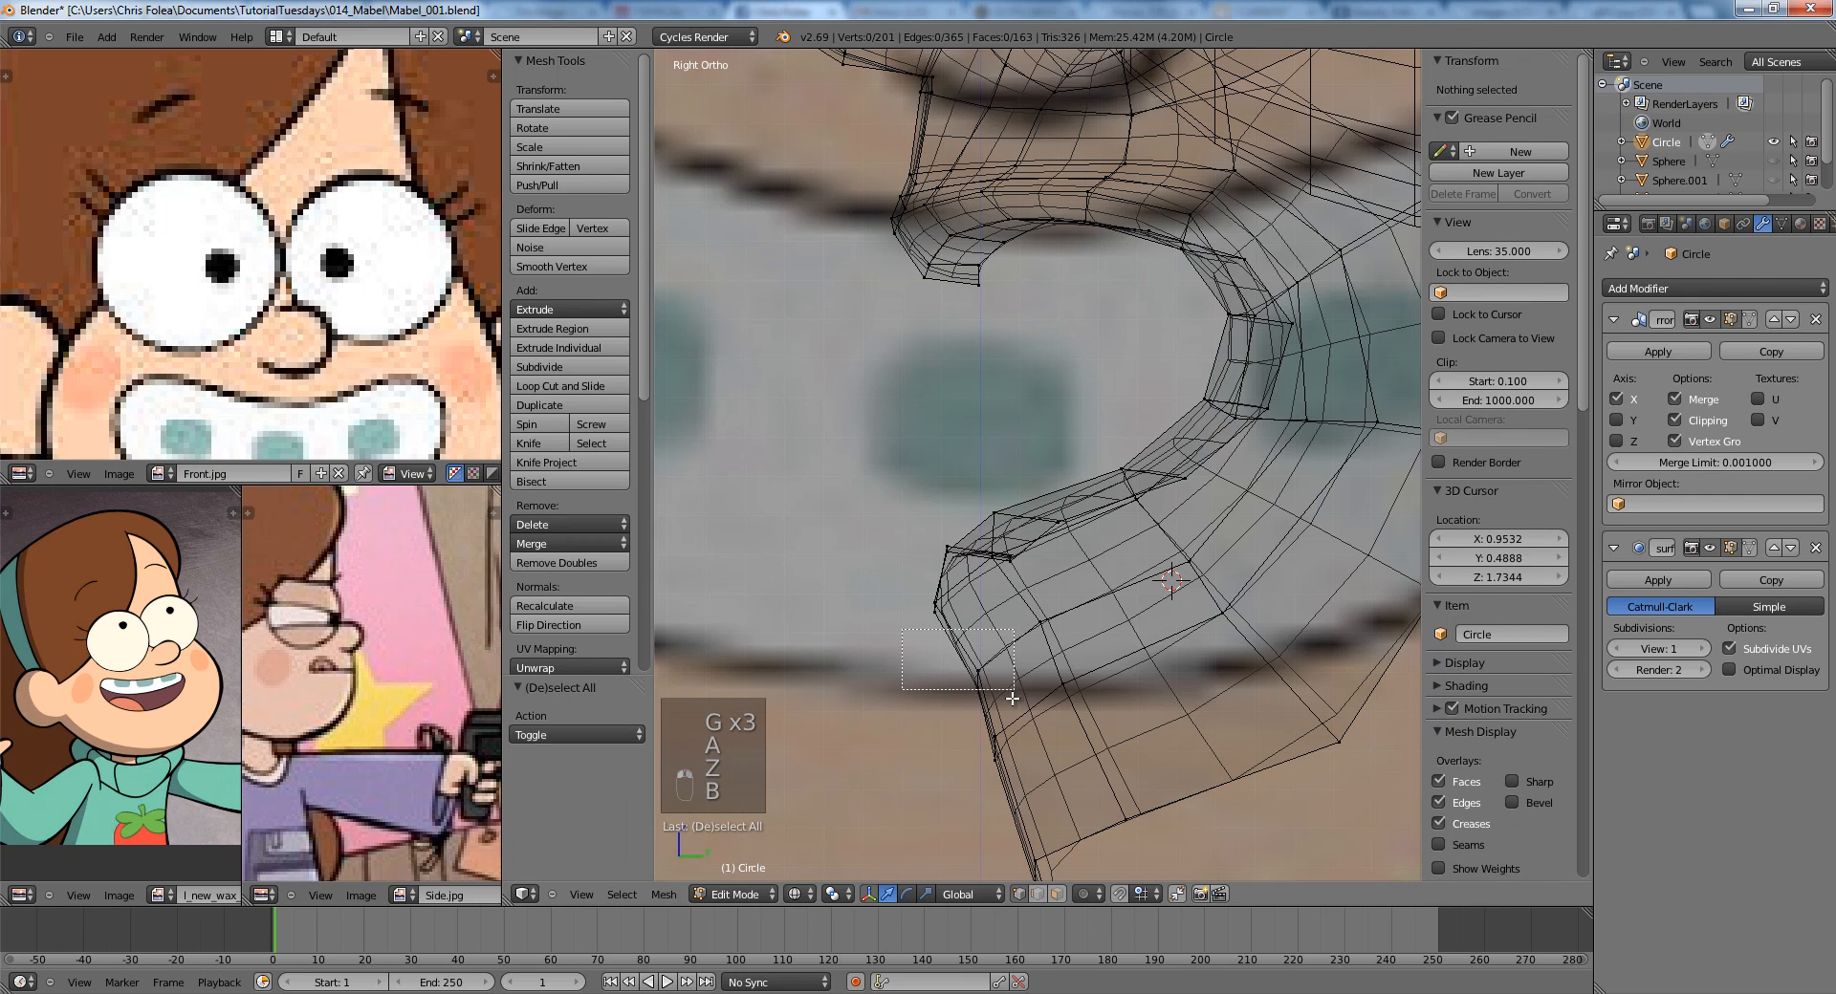
left_click_drag(1012, 699, 1021, 718)
key("b")
left_click_drag(1002, 585, 1080, 645)
key("z")
left_click(1079, 609)
Move the upper pair of vertices outside the mouth corner 0.097 forward along the Y axis.
key("Tab")
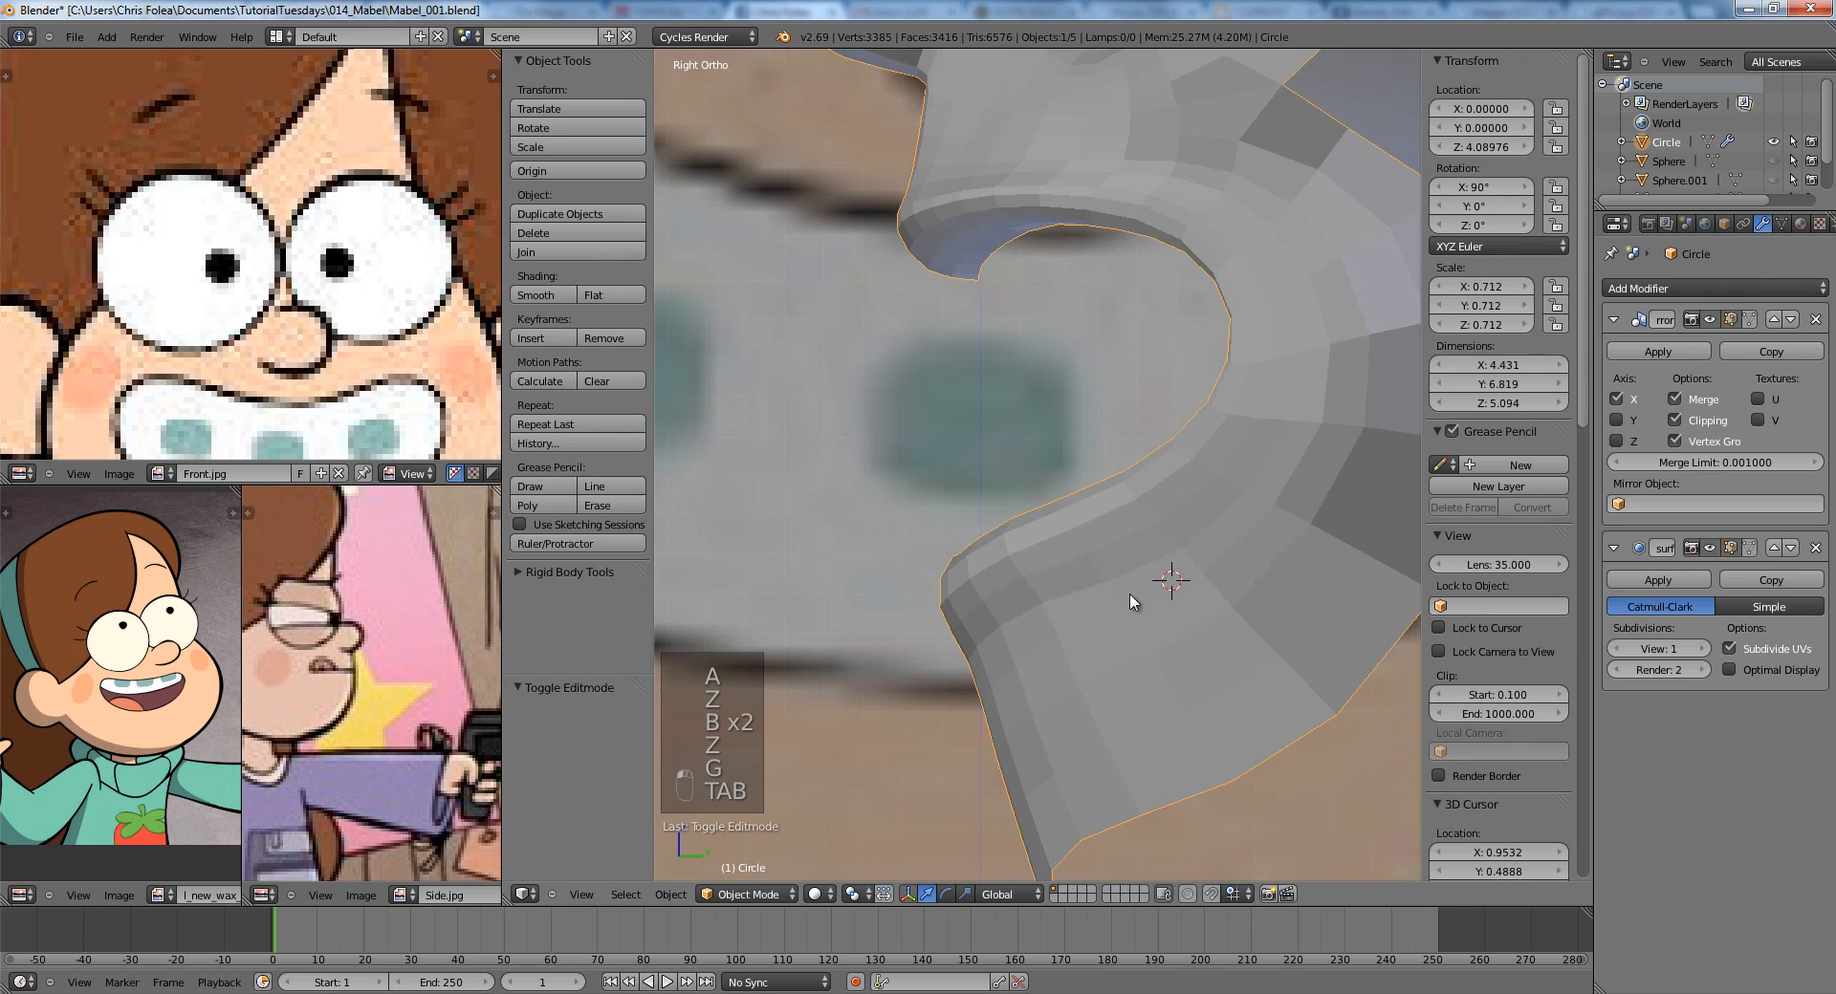
scroll(1135, 600, "down", 4)
middle_click_drag(1134, 600, 1325, 572)
scroll(1186, 557, "down", 5)
middle_click_drag(1184, 554, 995, 449)
key("Tab")
scroll(997, 583, "up", 6)
right_click(958, 477)
right_click(1002, 457, "shift")
left_click(910, 511)
Move the neighbouring lower pair of vertices outside the mouth corner forward along the Y axis.
right_click(948, 547)
right_click(1024, 539, "shift")
key("g")
key("y")
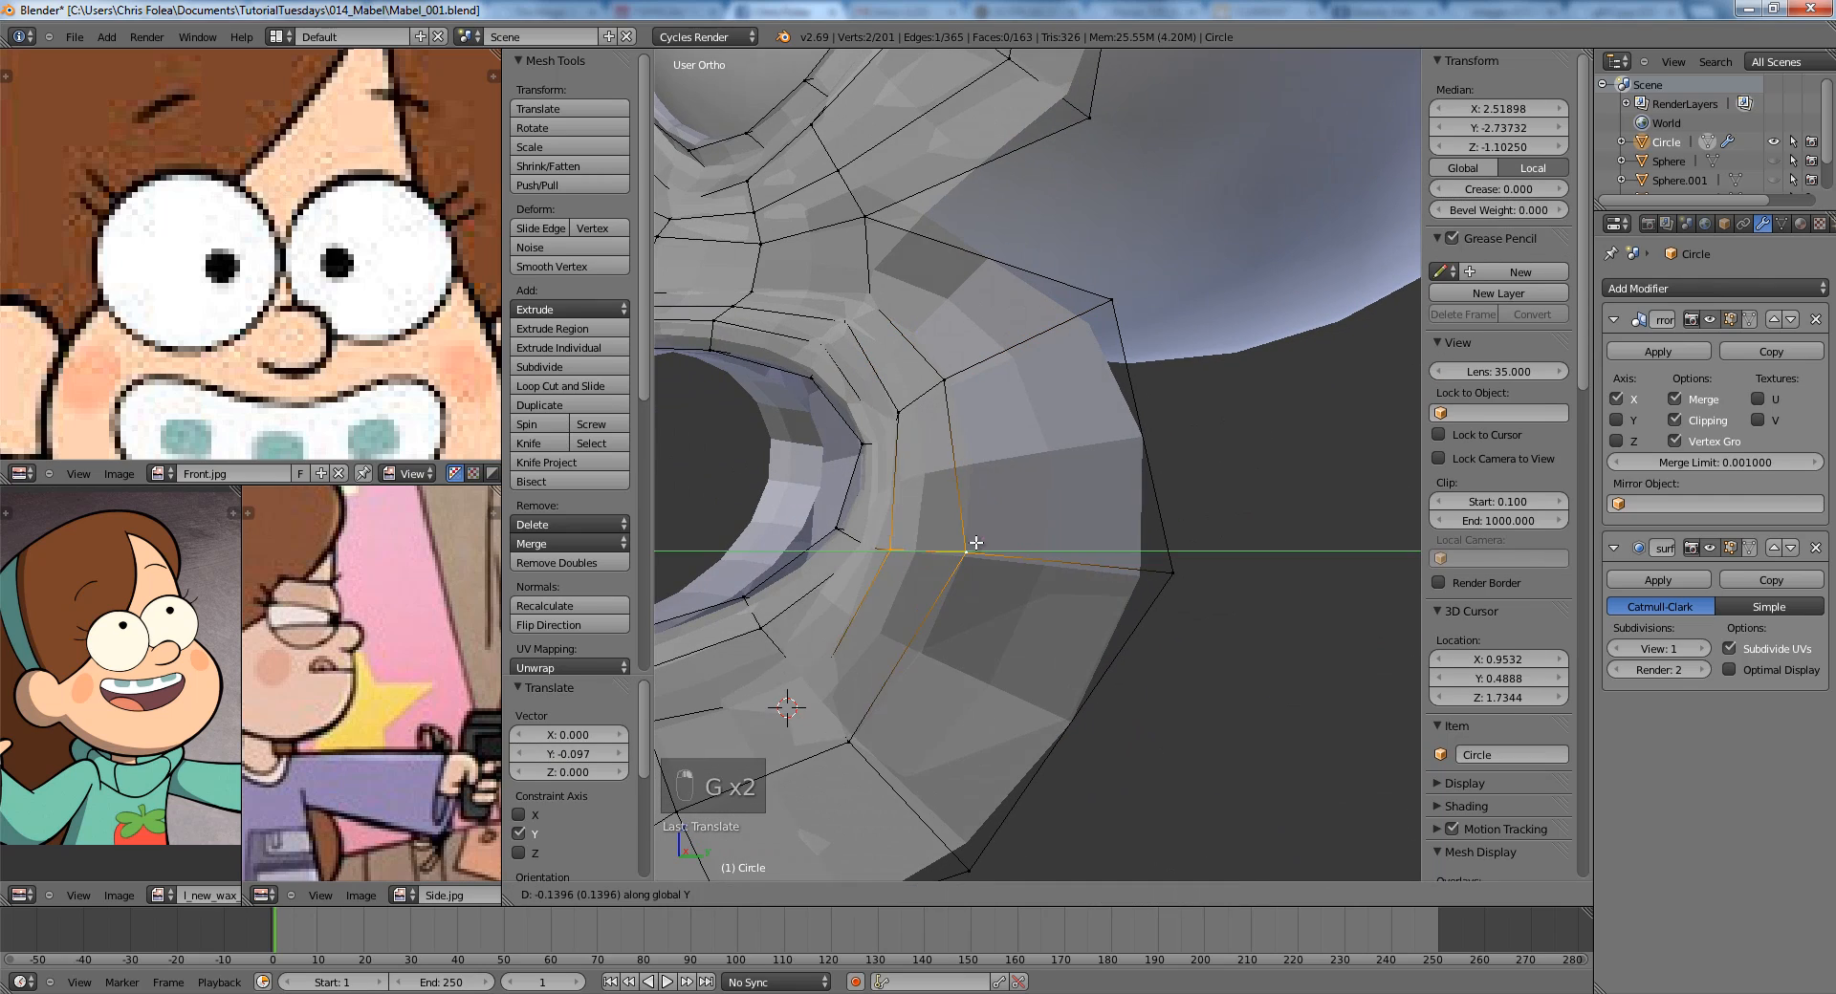
left_click(993, 542)
key("Tab")
middle_click_drag(971, 540, 881, 572)
scroll(1109, 534, "down", 5)
key("Tab")
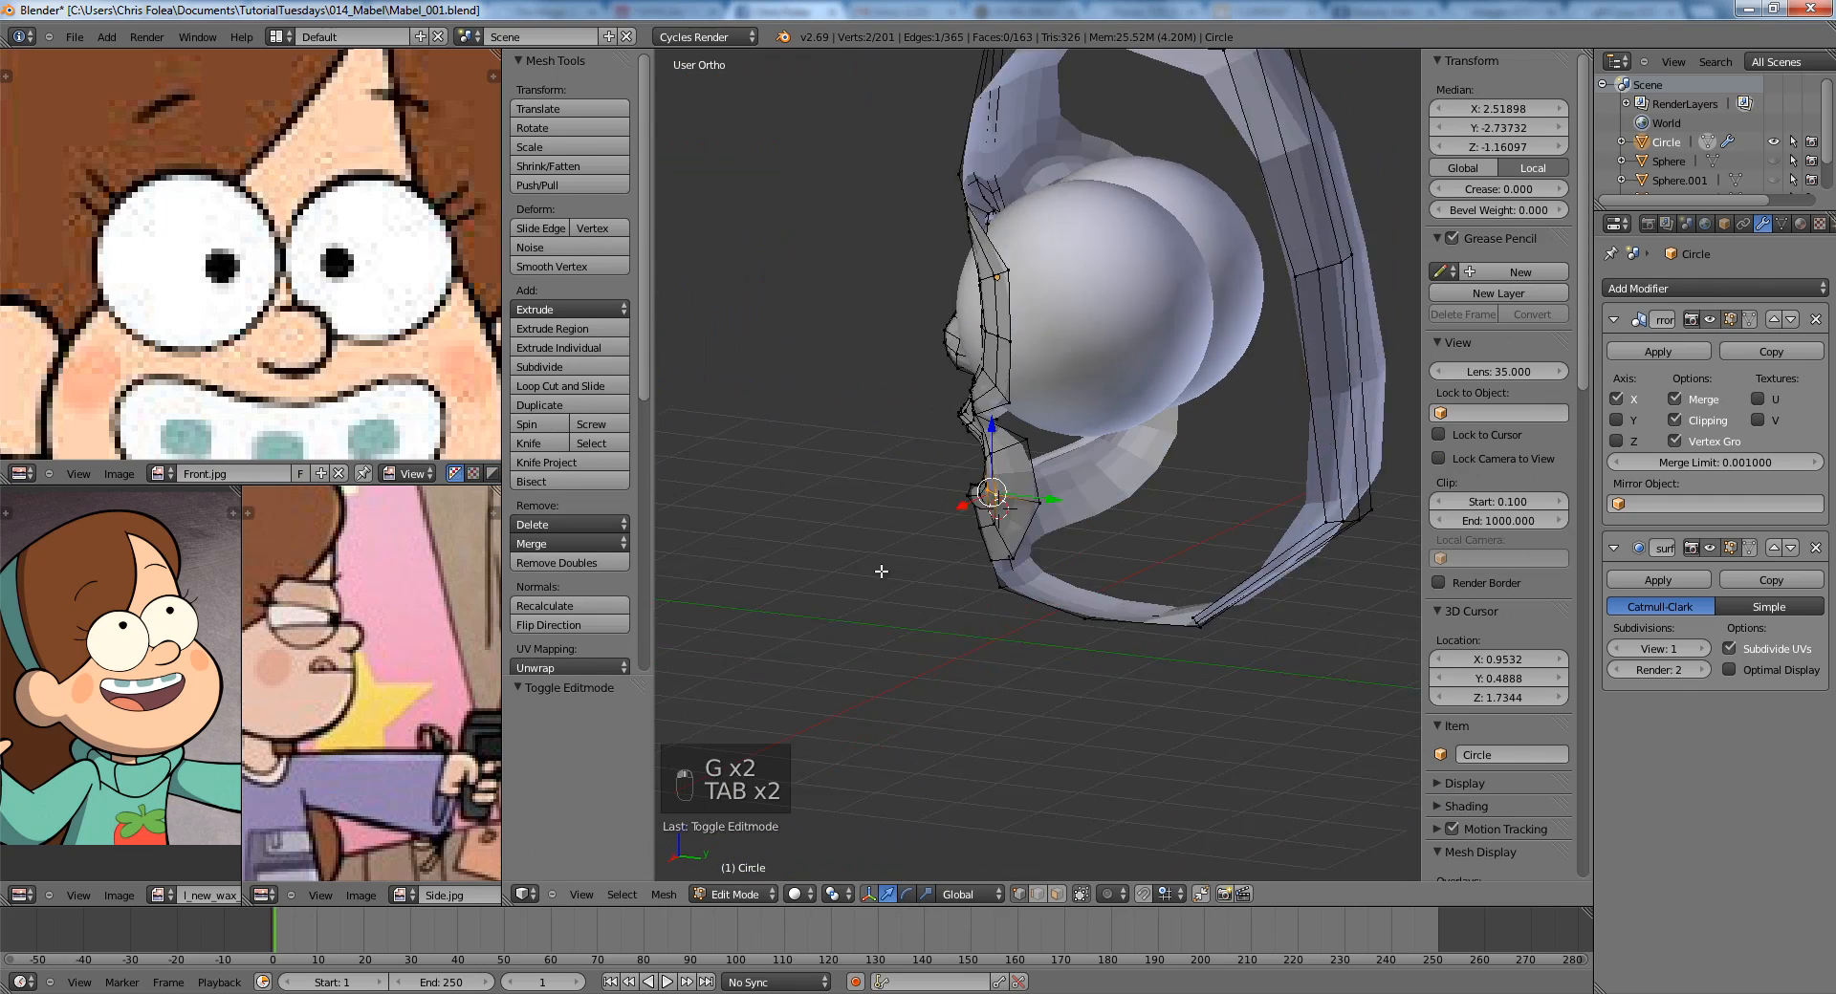
Move the outermost pair of cheek vertices beside the mouth corner 0.298 outward along the X axis.
scroll(881, 571, "up", 5)
key("a")
key("a")
key("a")
key("KP_1")
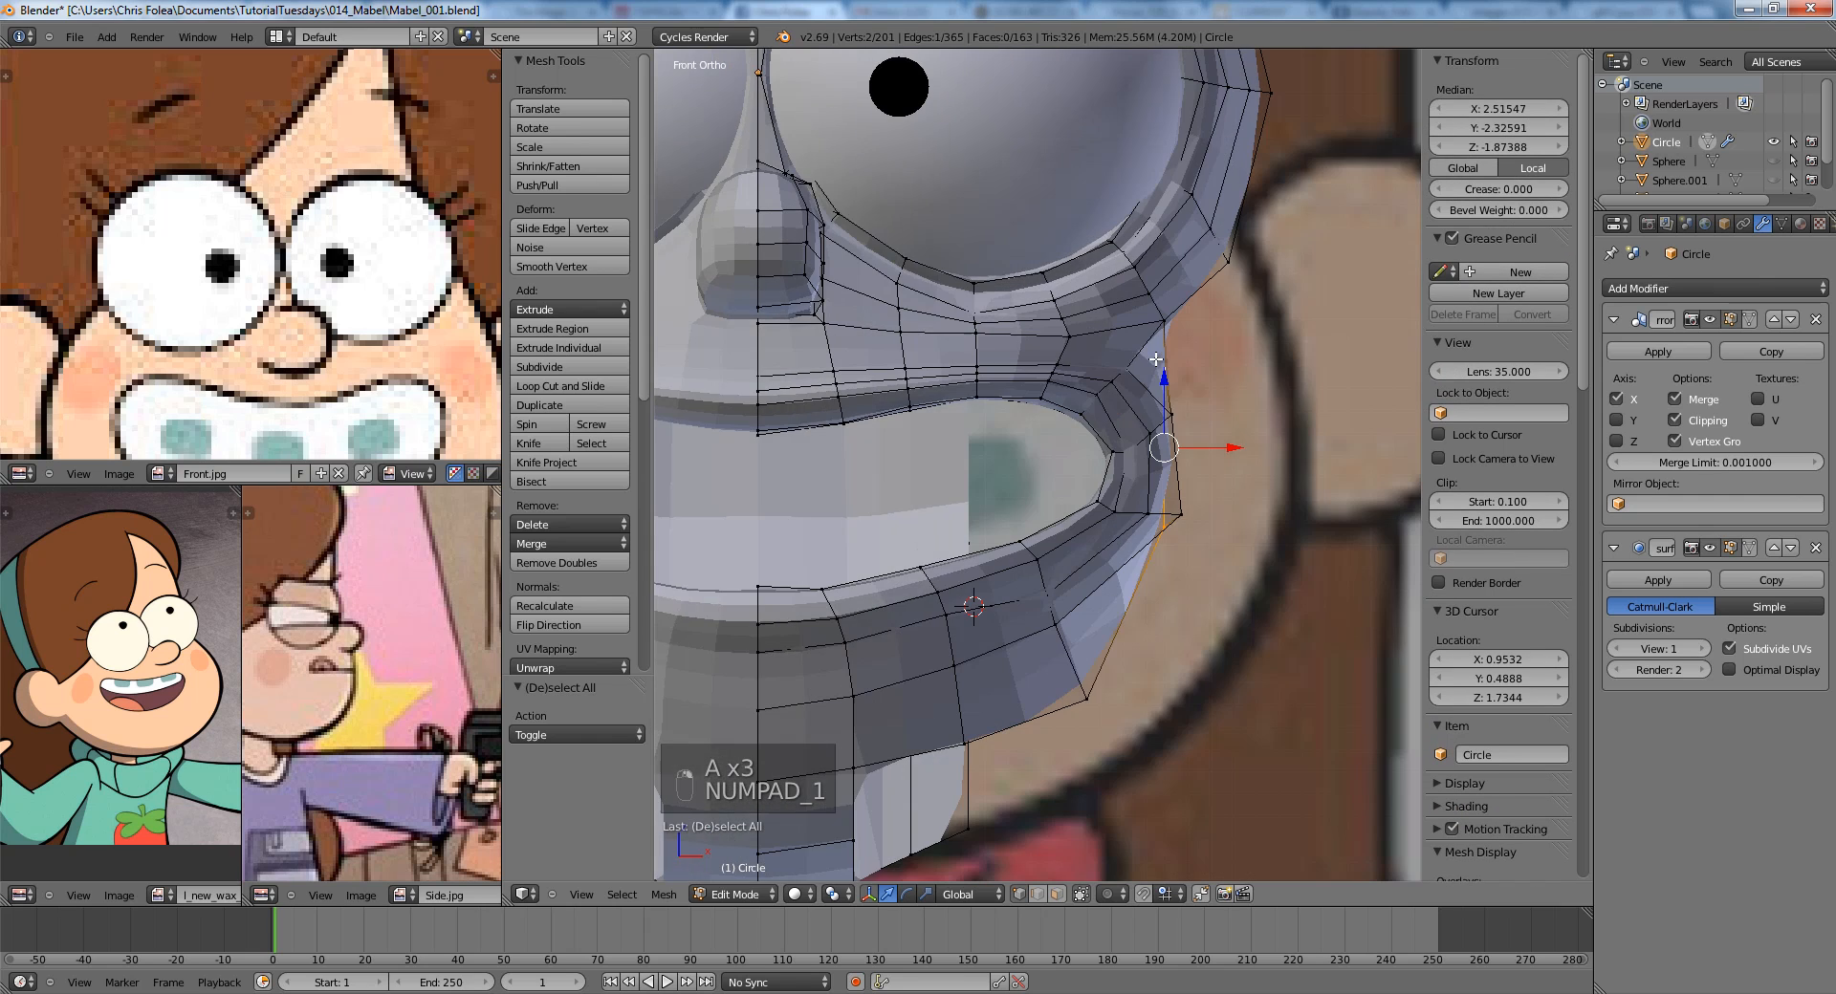
scroll(1159, 371, "down", 5)
scroll(1176, 380, "up", 3)
key("z")
key("z")
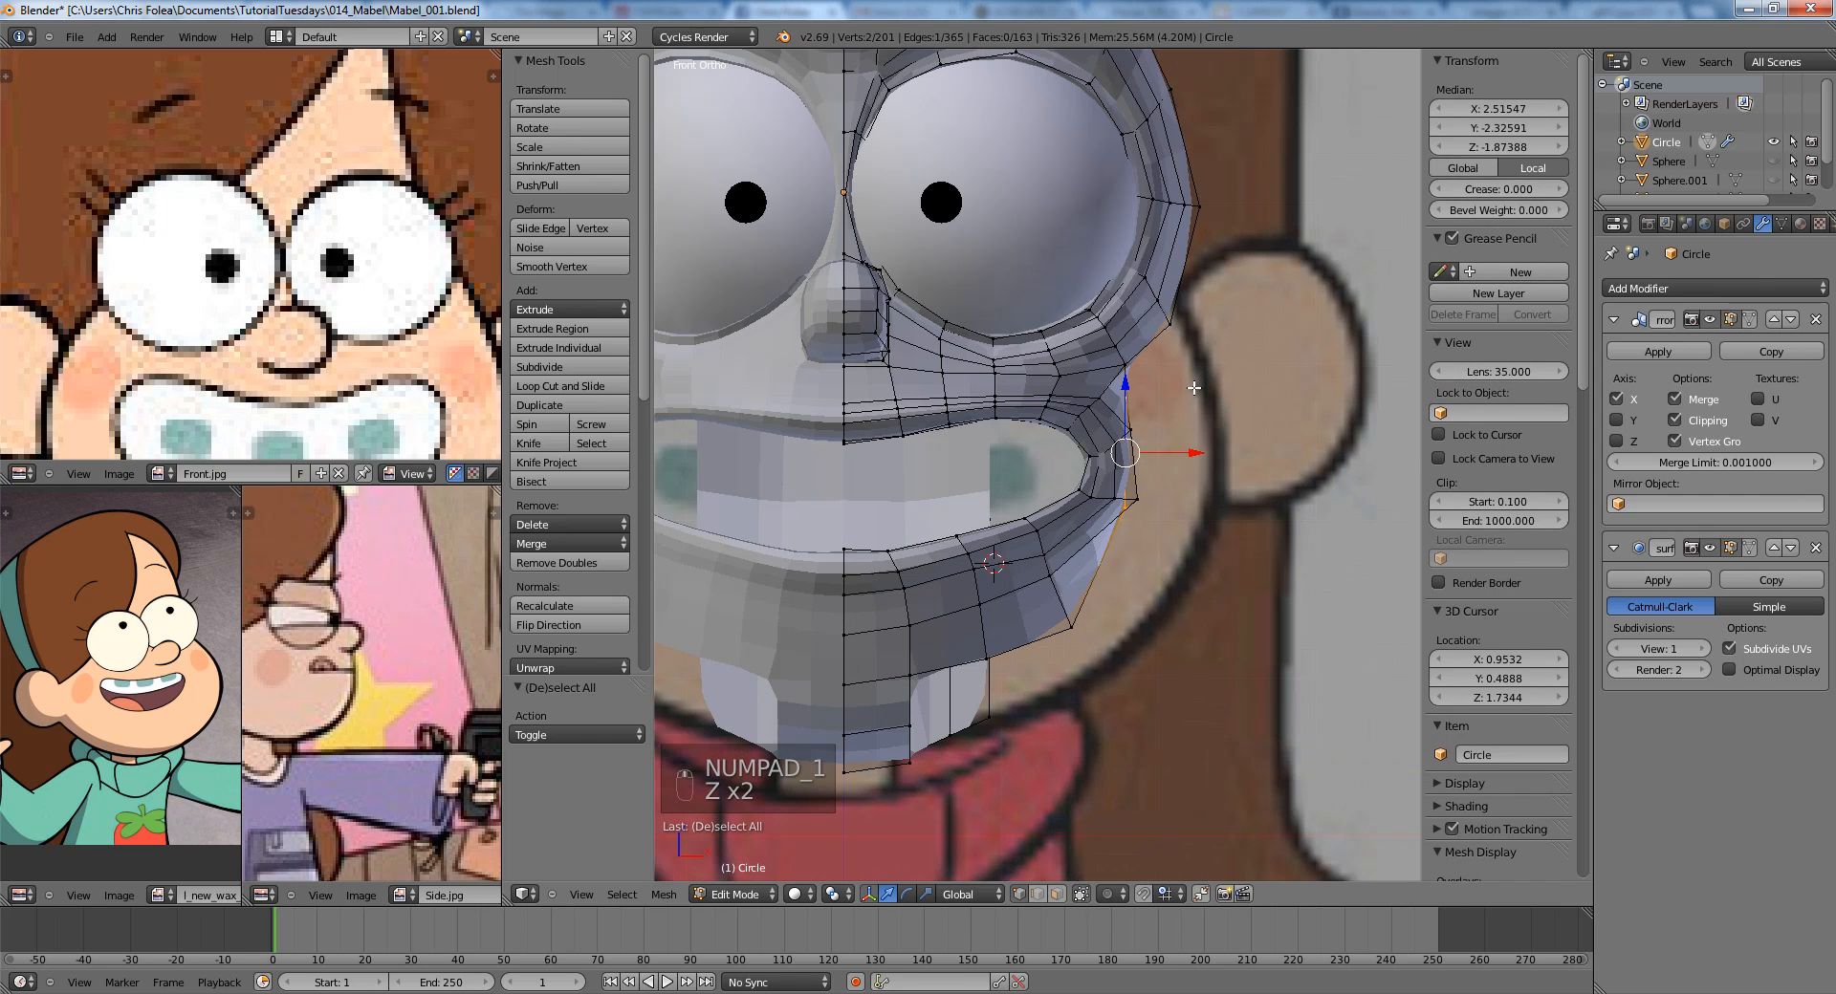
key("g")
key("x")
left_click(1241, 396)
scroll(1241, 396, "up", 2)
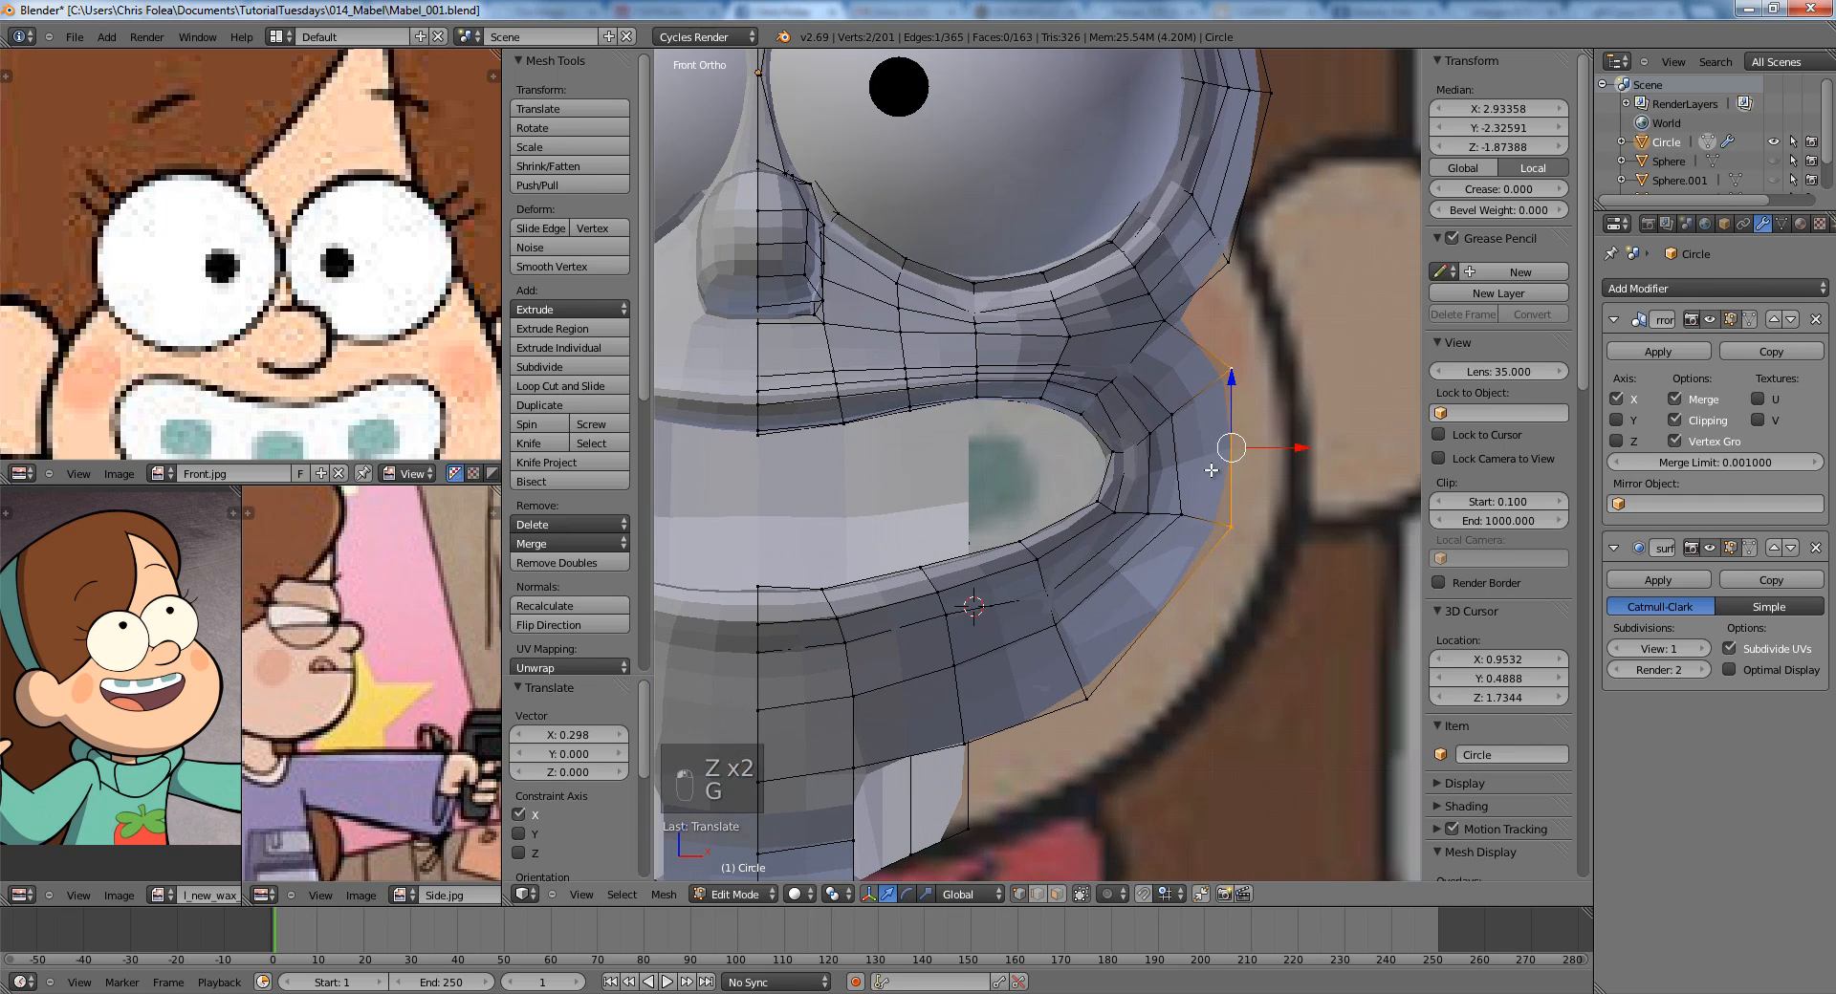
Move the next pair of vertices inside the cheek's outer edge 0.165 outward along the X axis.
key("a")
right_click(1180, 415)
right_click(1190, 513, "shift")
key("g")
middle_click(1207, 500)
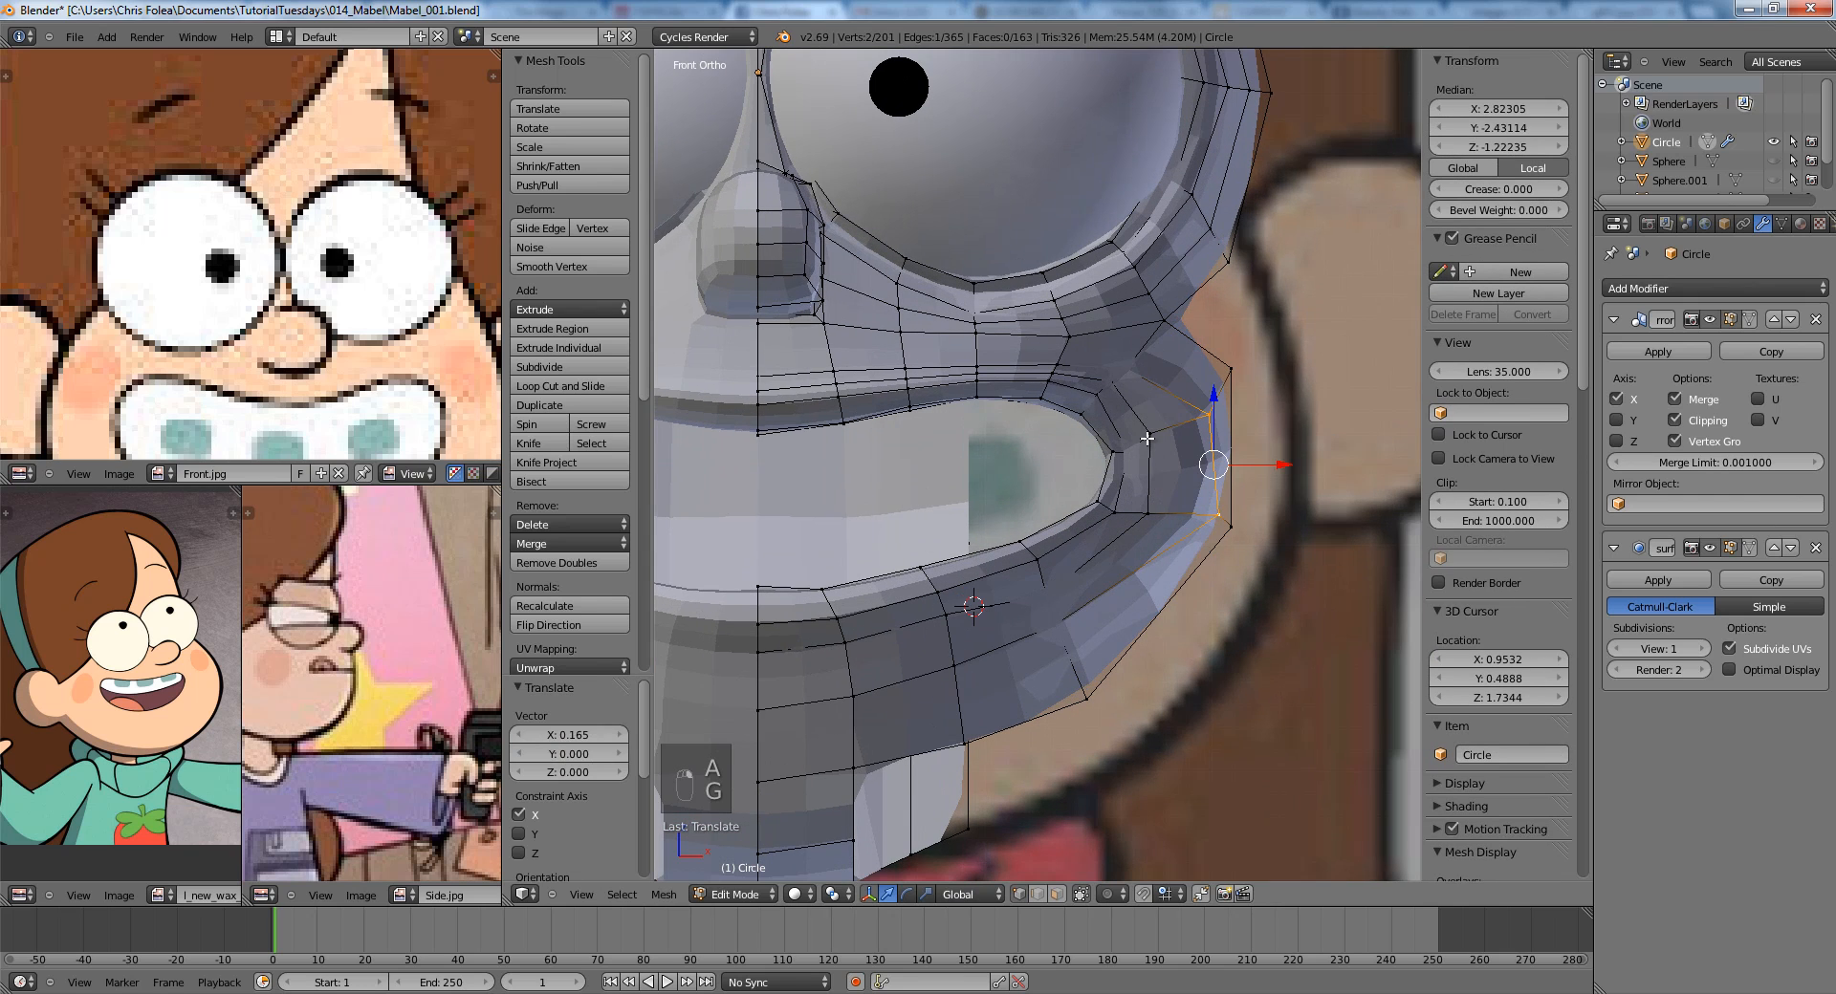
Move the vertex pair nearer the mouth corner slightly outward to even the spacing of the cheek rows.
right_click(1147, 439)
right_click(1147, 513, "shift")
key("g")
middle_click(1162, 522)
left_click(1167, 531)
key("a")
middle_click_drag(1181, 434, 1130, 447, "shift")
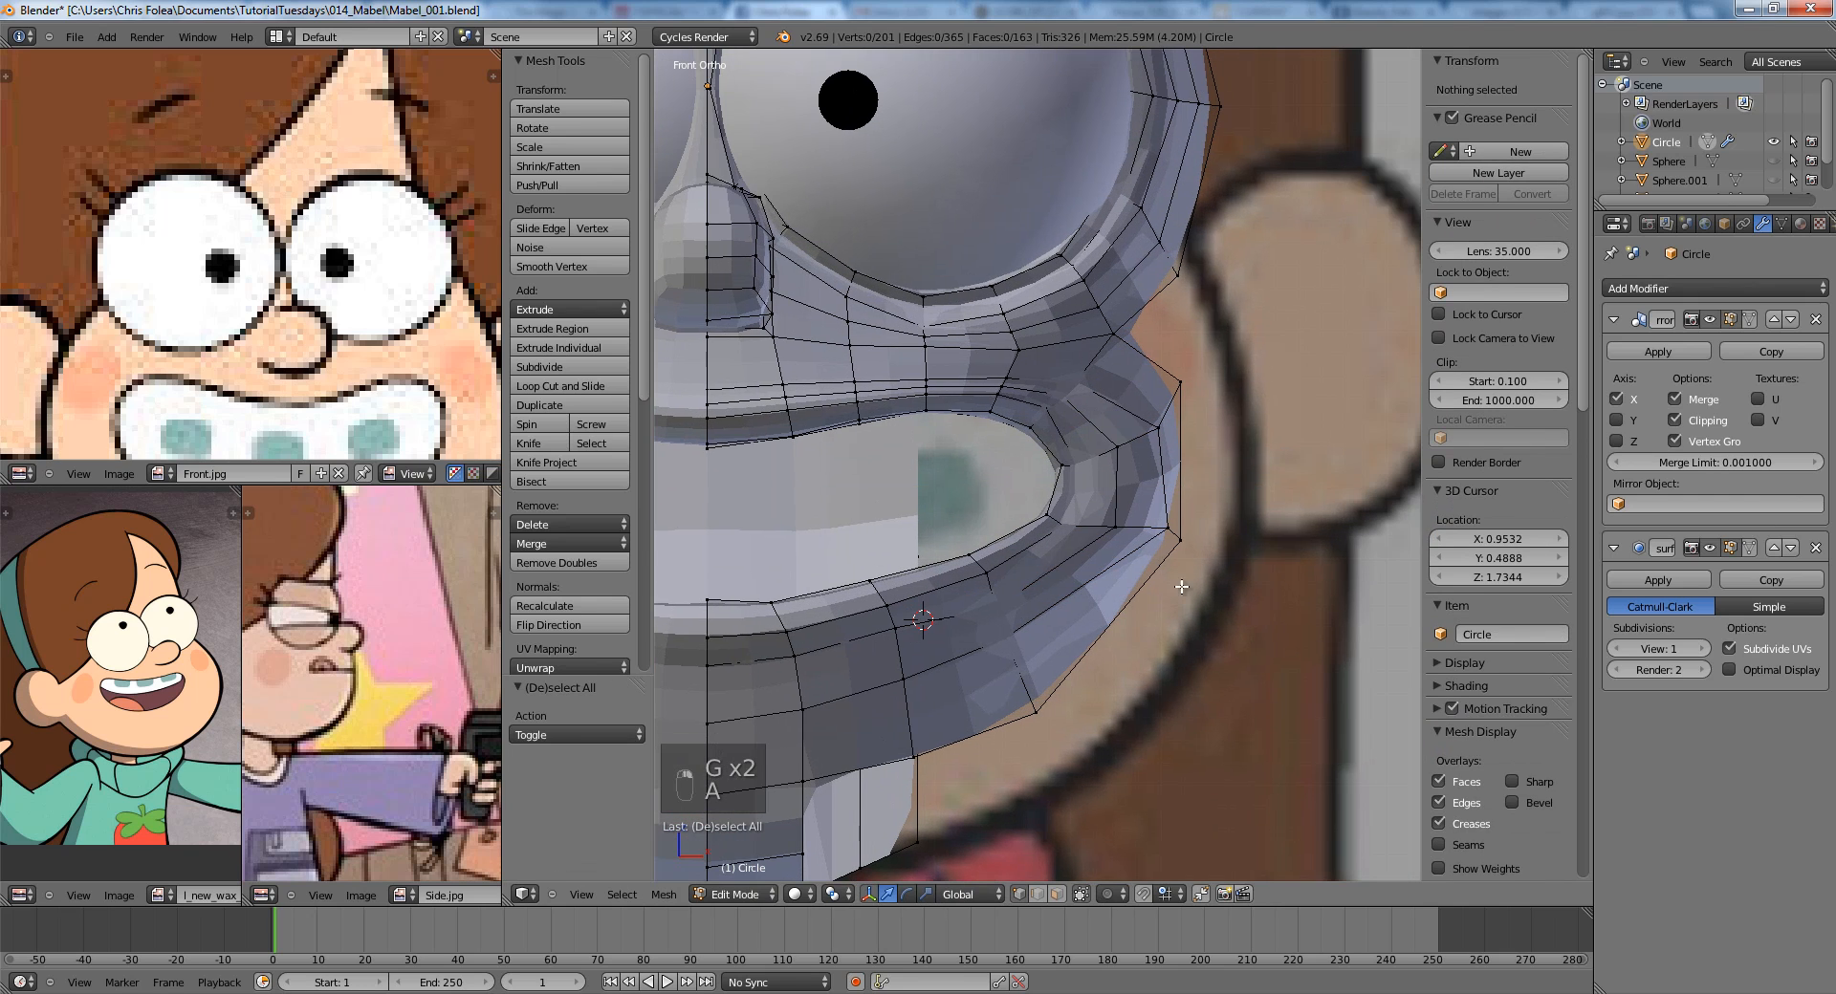
Move the lower cheek vertices beside the mouth corner downward one by one to round the cheek.
right_click(1184, 555)
key("g")
left_click(1200, 618)
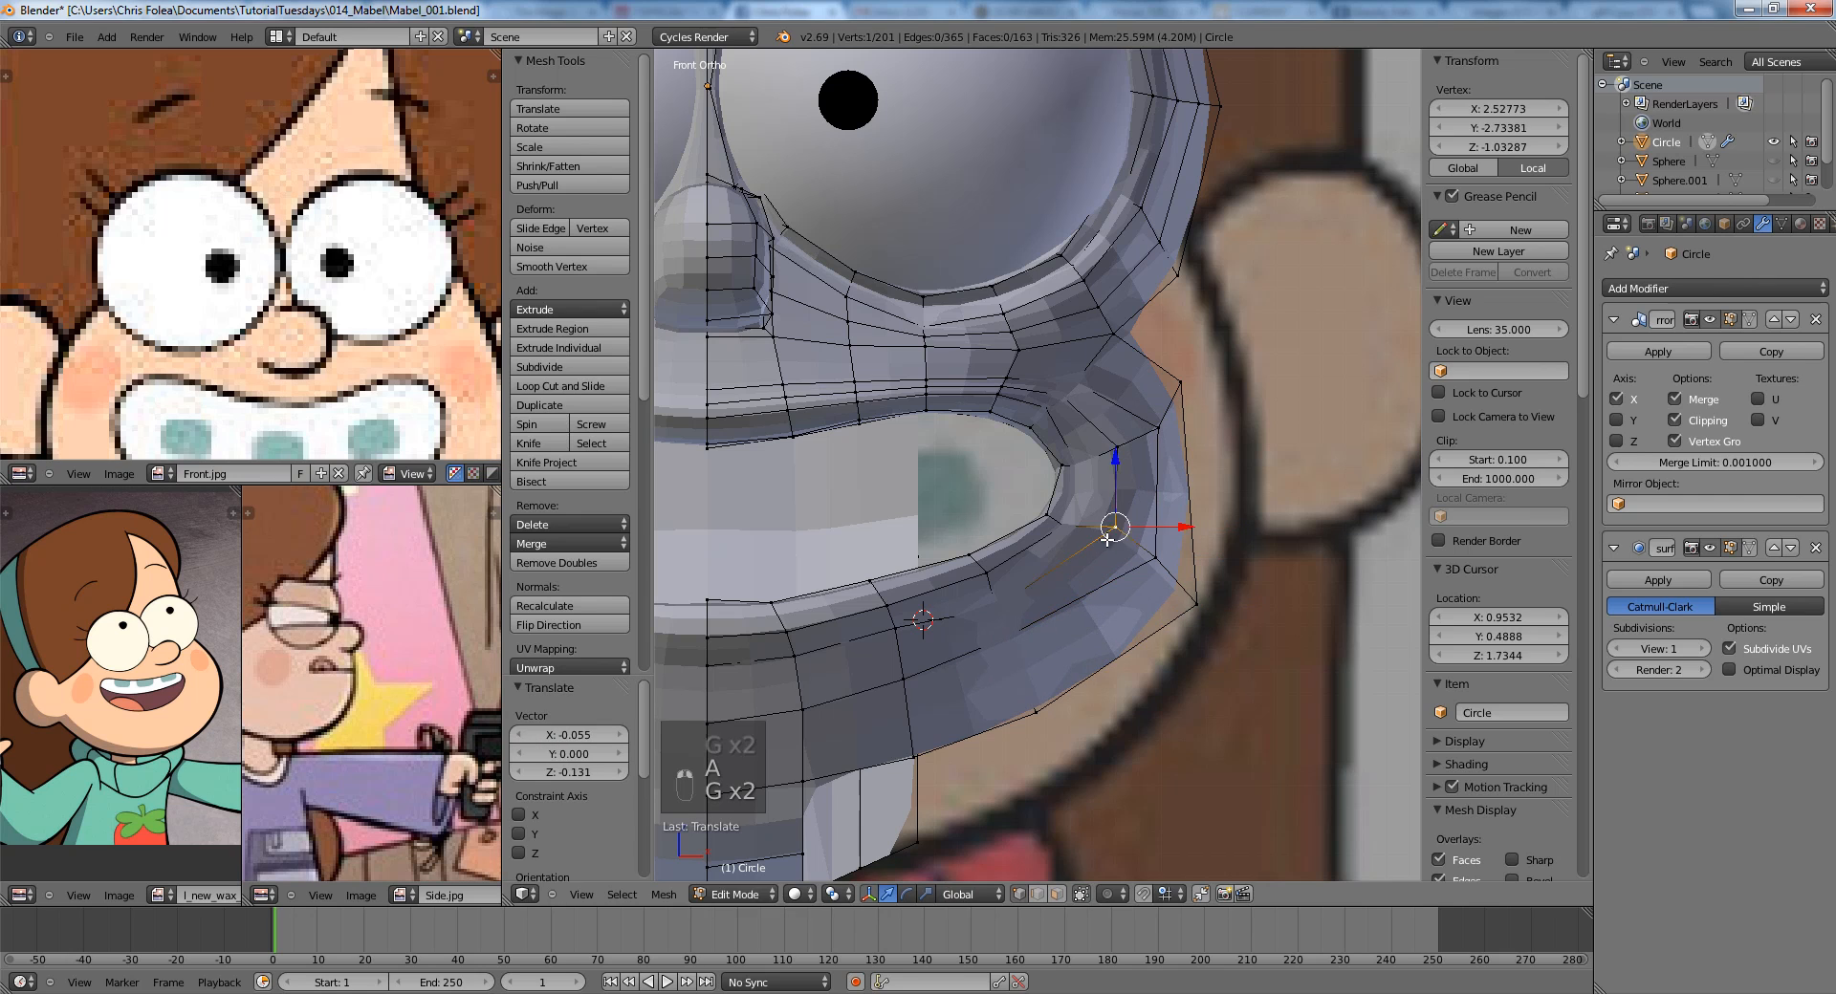
scroll(1138, 570, "down", 5)
key("Tab")
scroll(1218, 514, "up", 4)
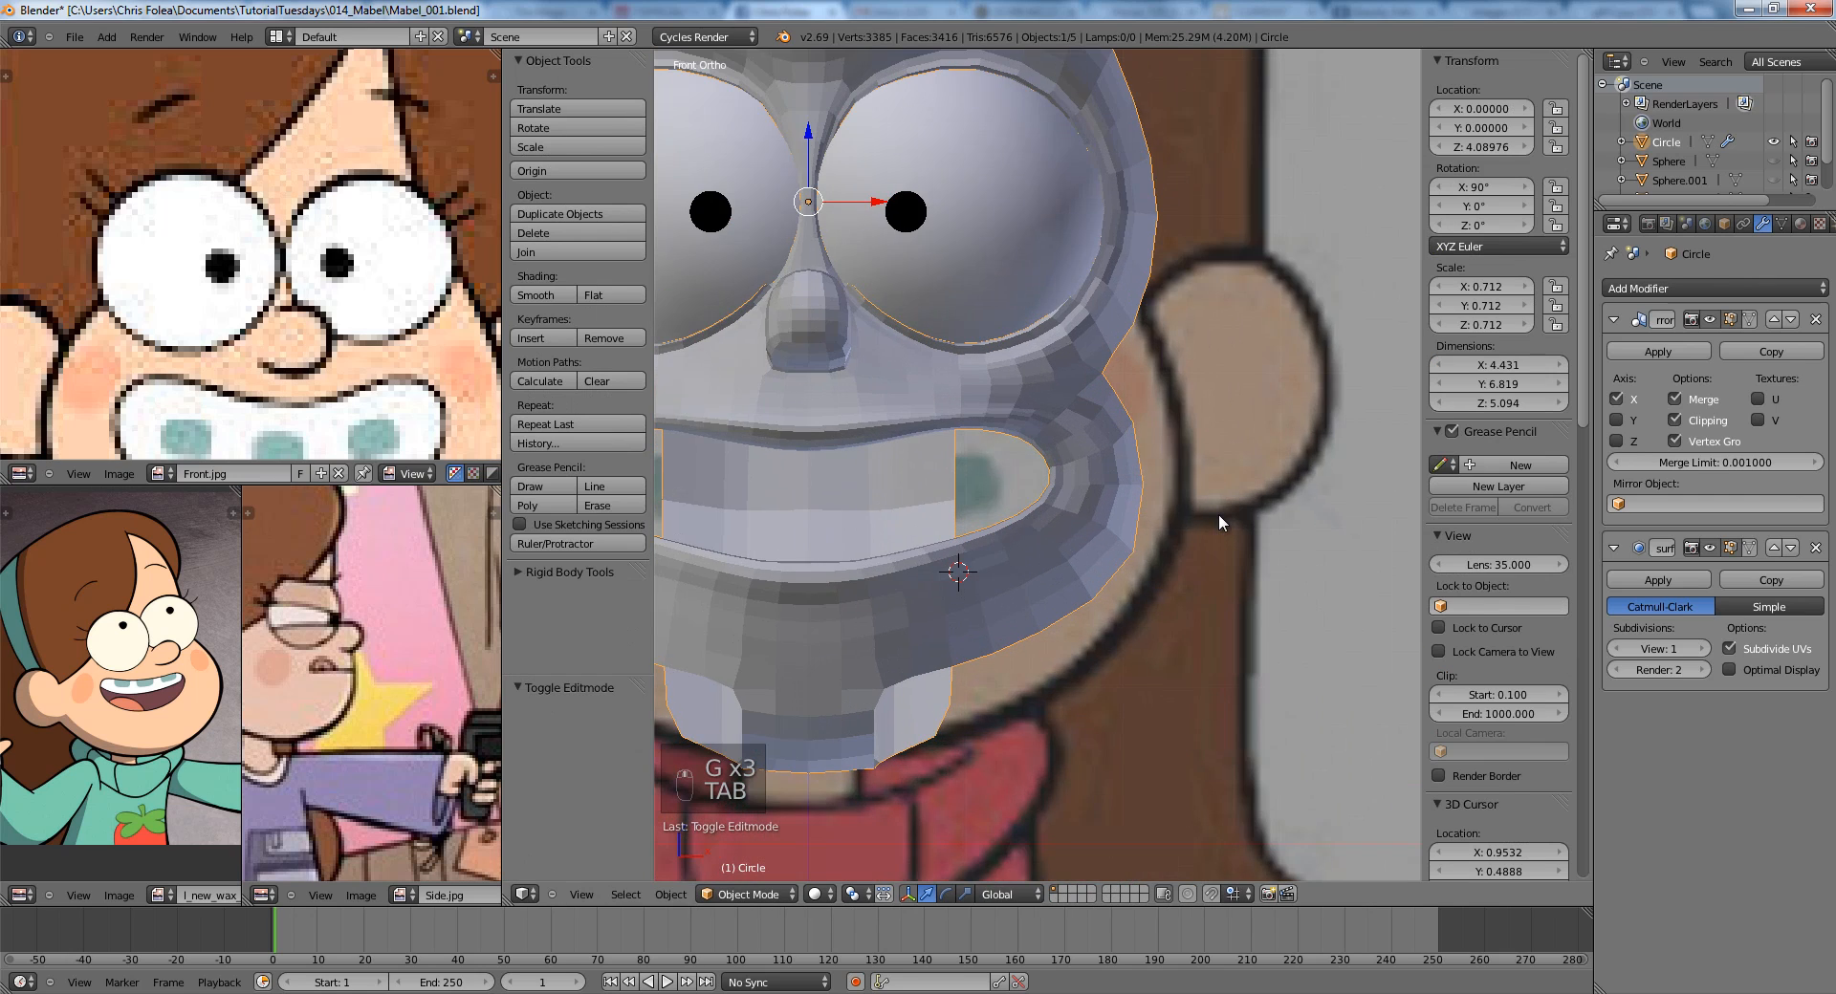
Add a centred edge loop around the mouth through the outer cheek and chin faces.
key("KP_3")
key("Tab")
key("a")
key("a")
scroll(1026, 433, "up", 1)
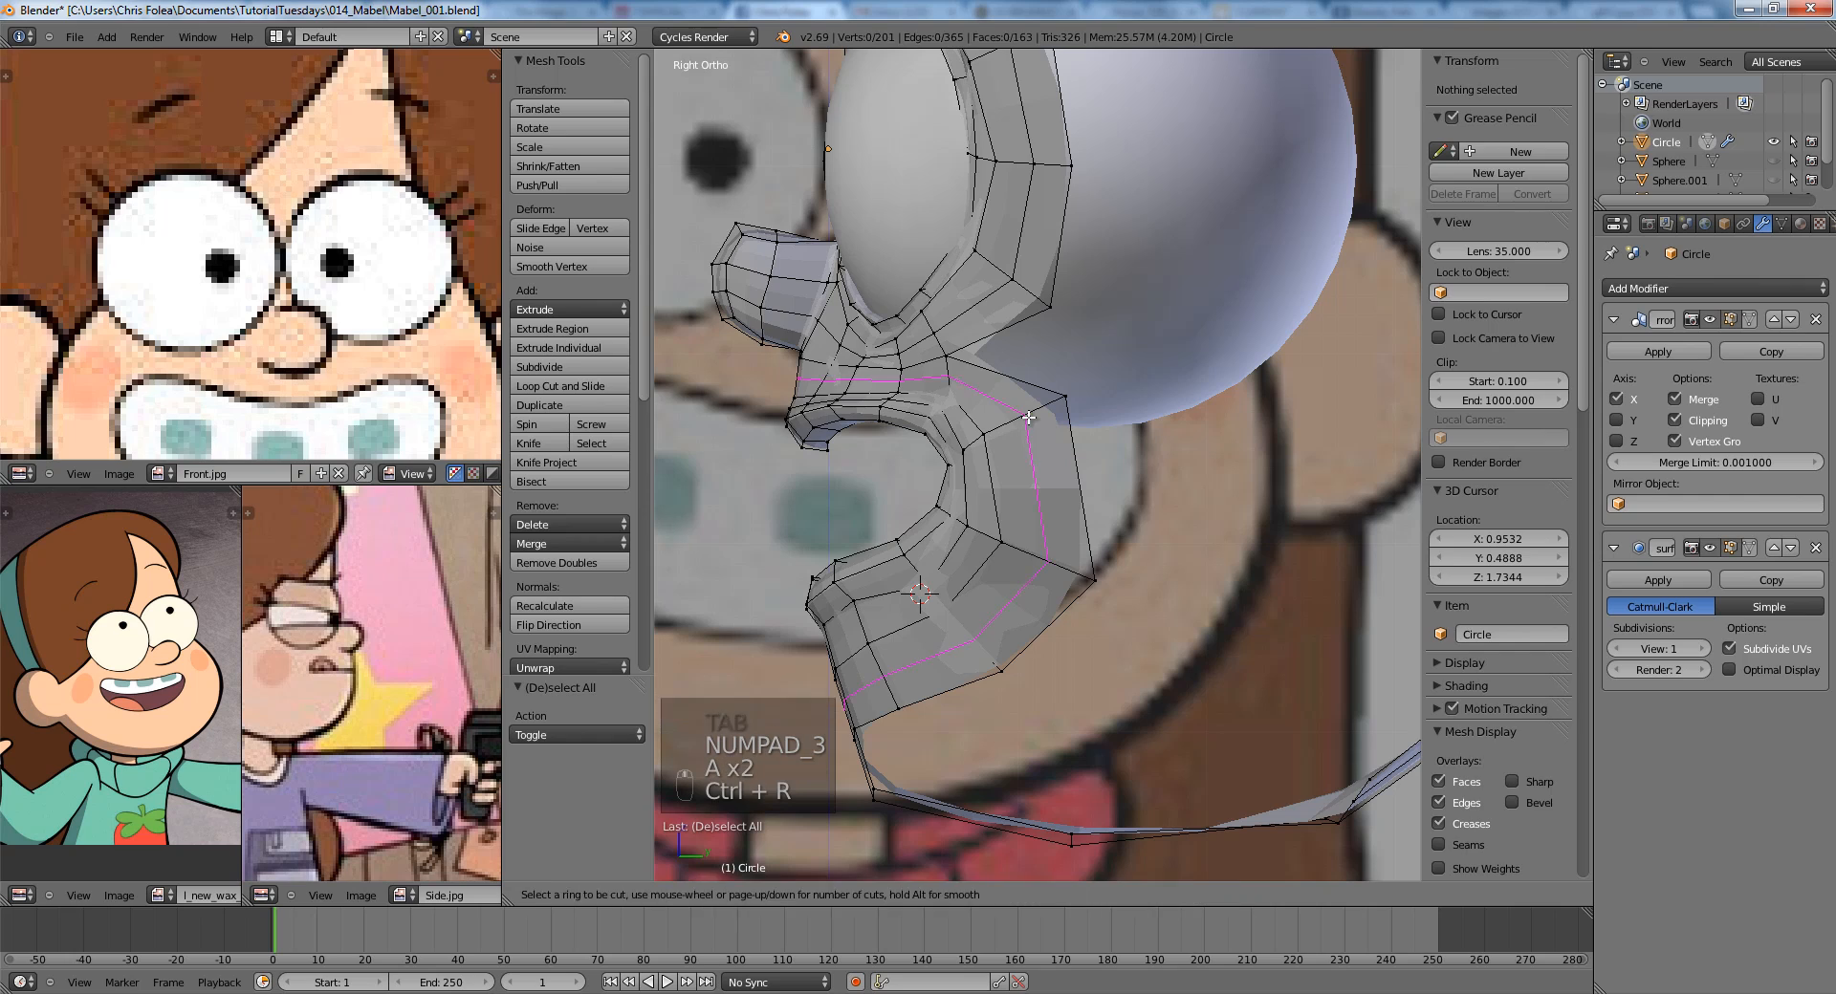
left_click(1029, 418)
right_click(1029, 418)
key("a")
Merge the eye socket's lower outer vertex with the cheek's upper outer vertex at their center.
middle_click_drag(1053, 525, 1065, 561)
right_click(1123, 418)
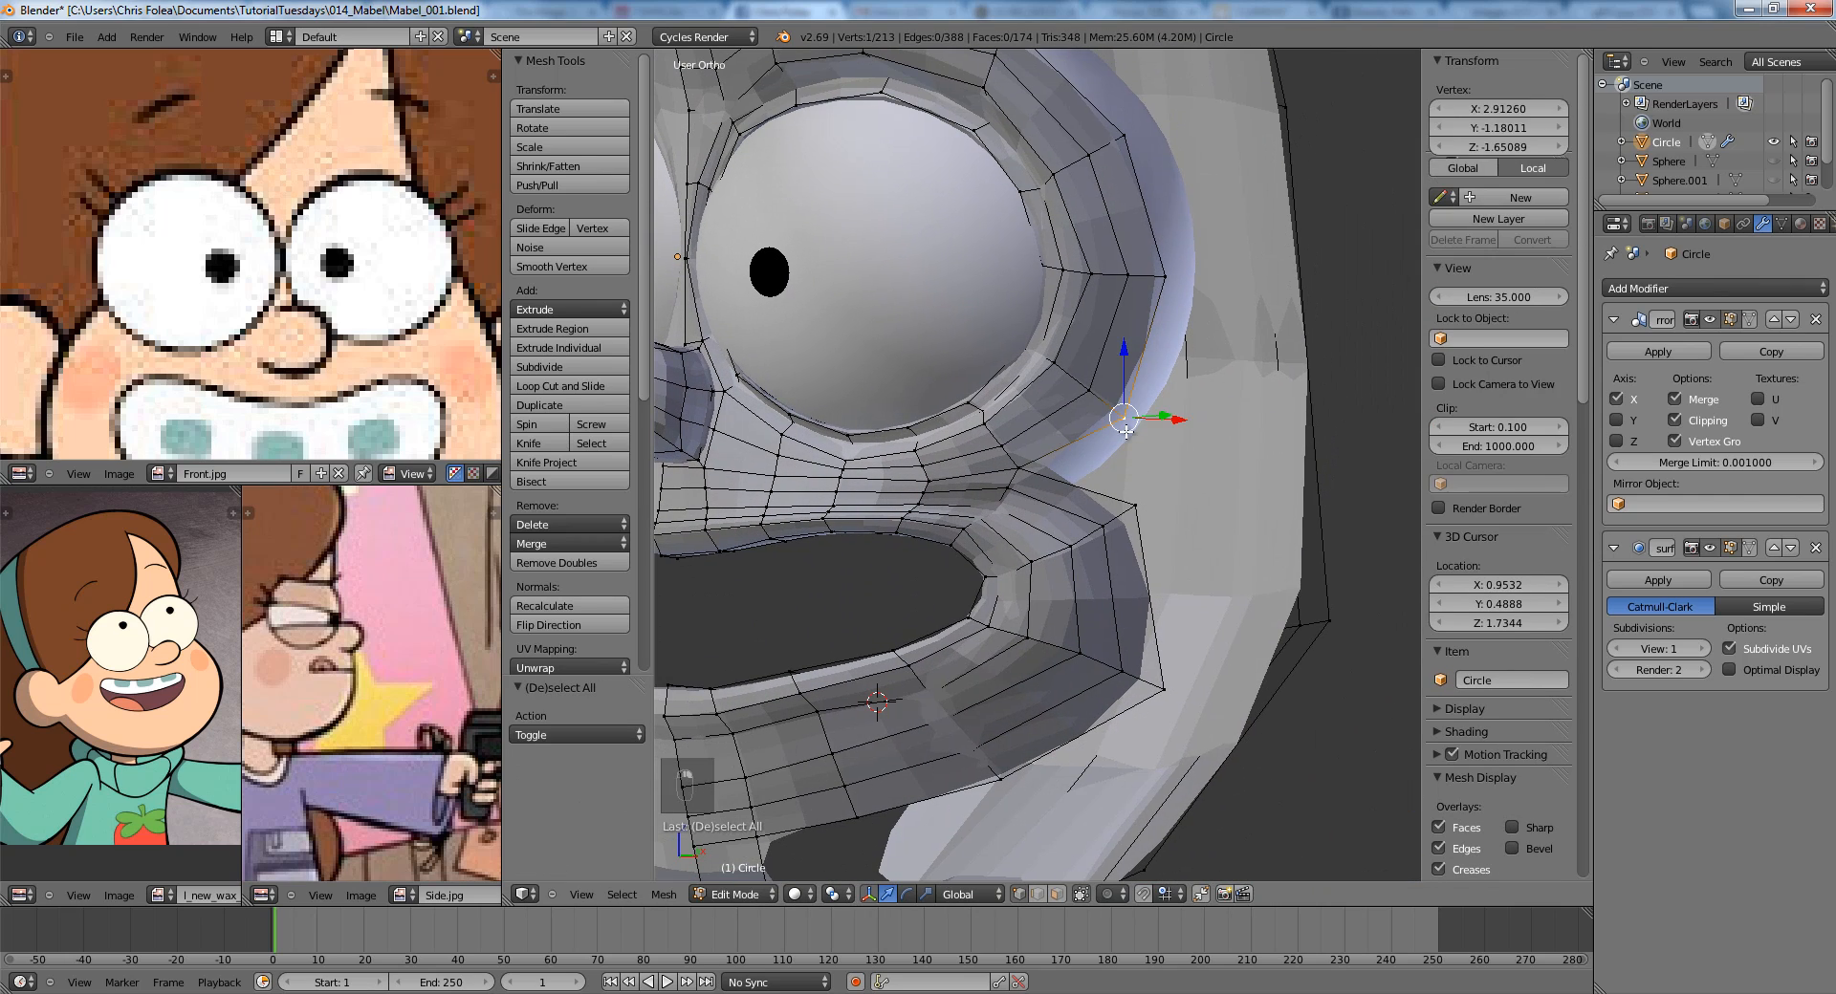
right_click(1138, 506, "shift")
left_click(1143, 527)
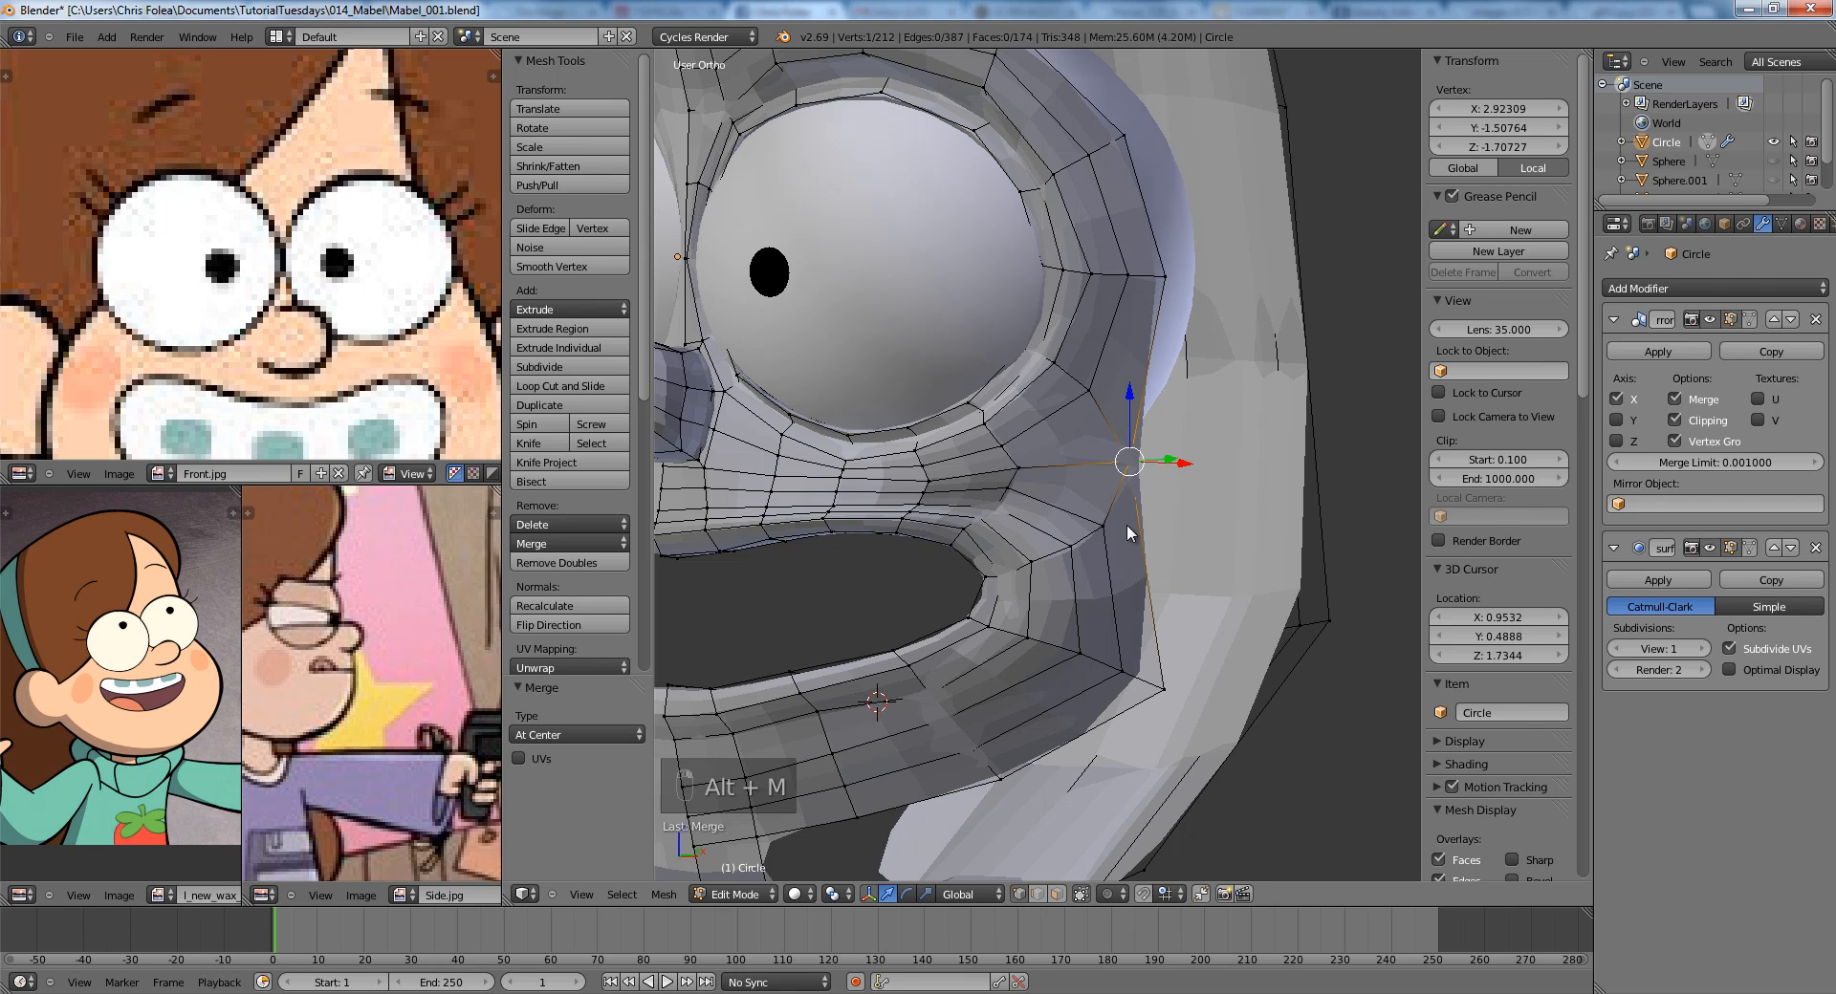
key("Tab")
key("KP_3")
key("Tab")
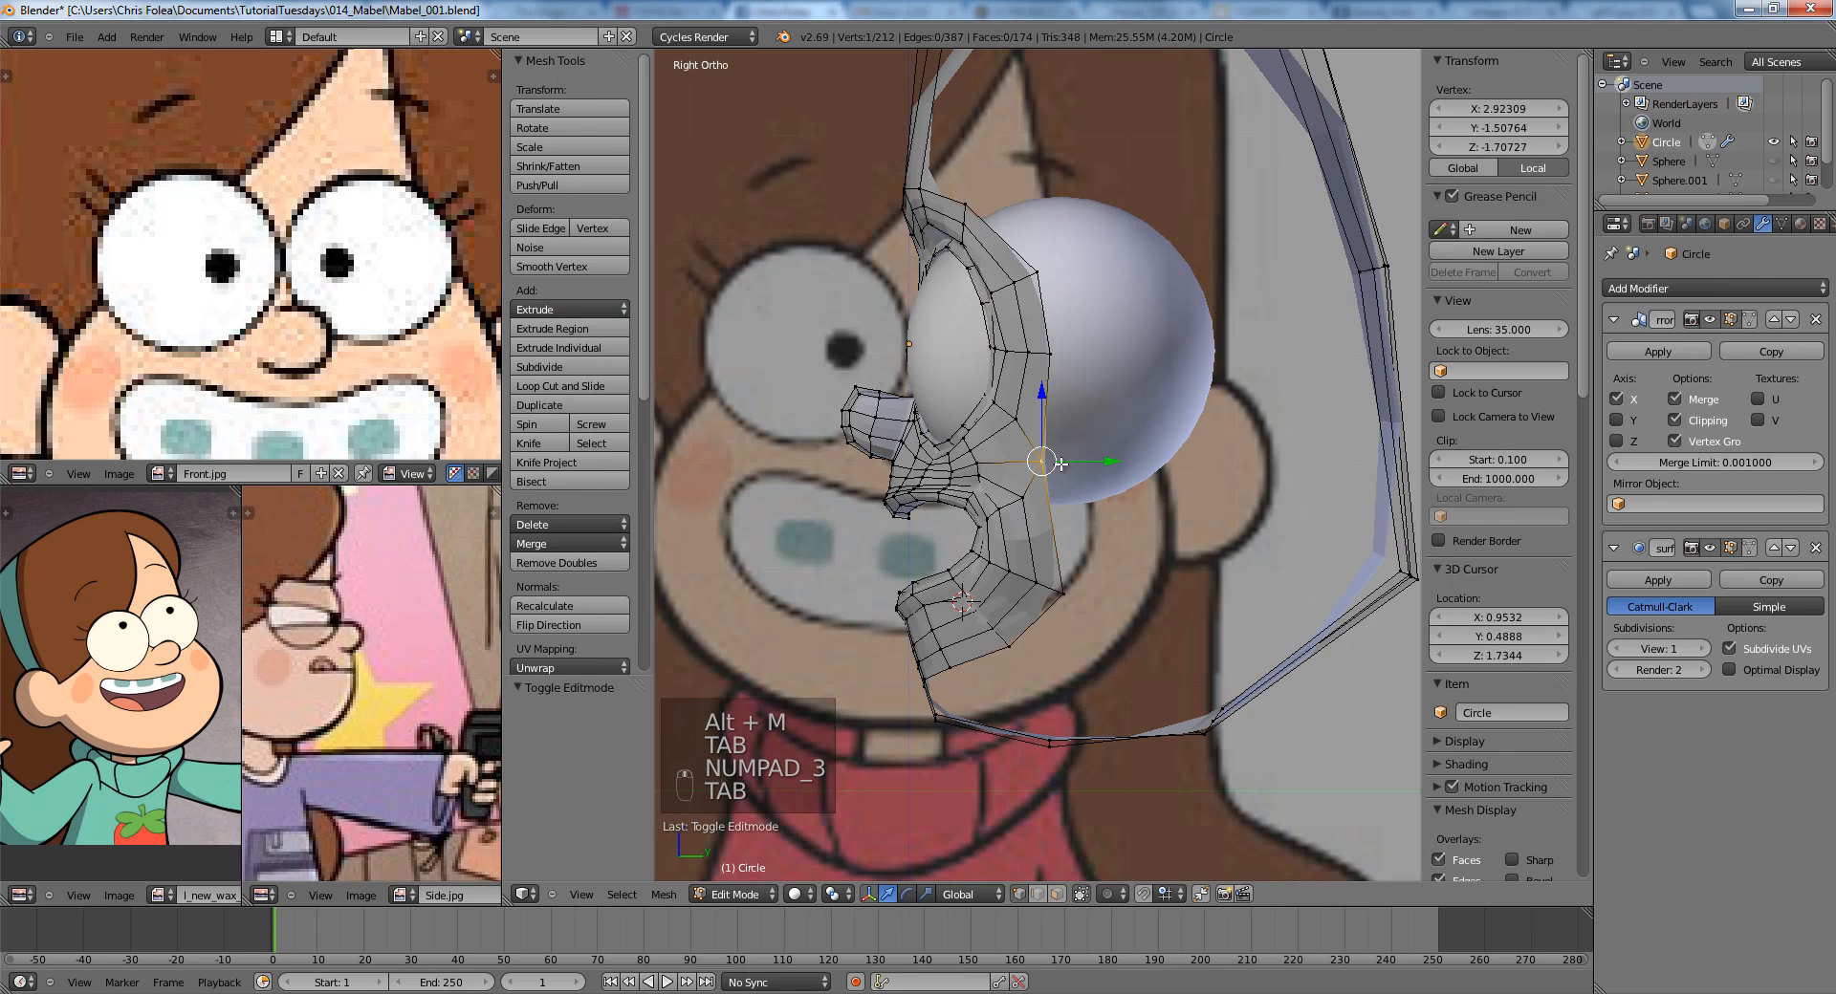
Try adding two radial edge loops across the outer side of the eye socket.
scroll(1054, 533, "up", 2)
key("a")
key("a")
middle_click_drag(1021, 504, 1065, 552, "shift")
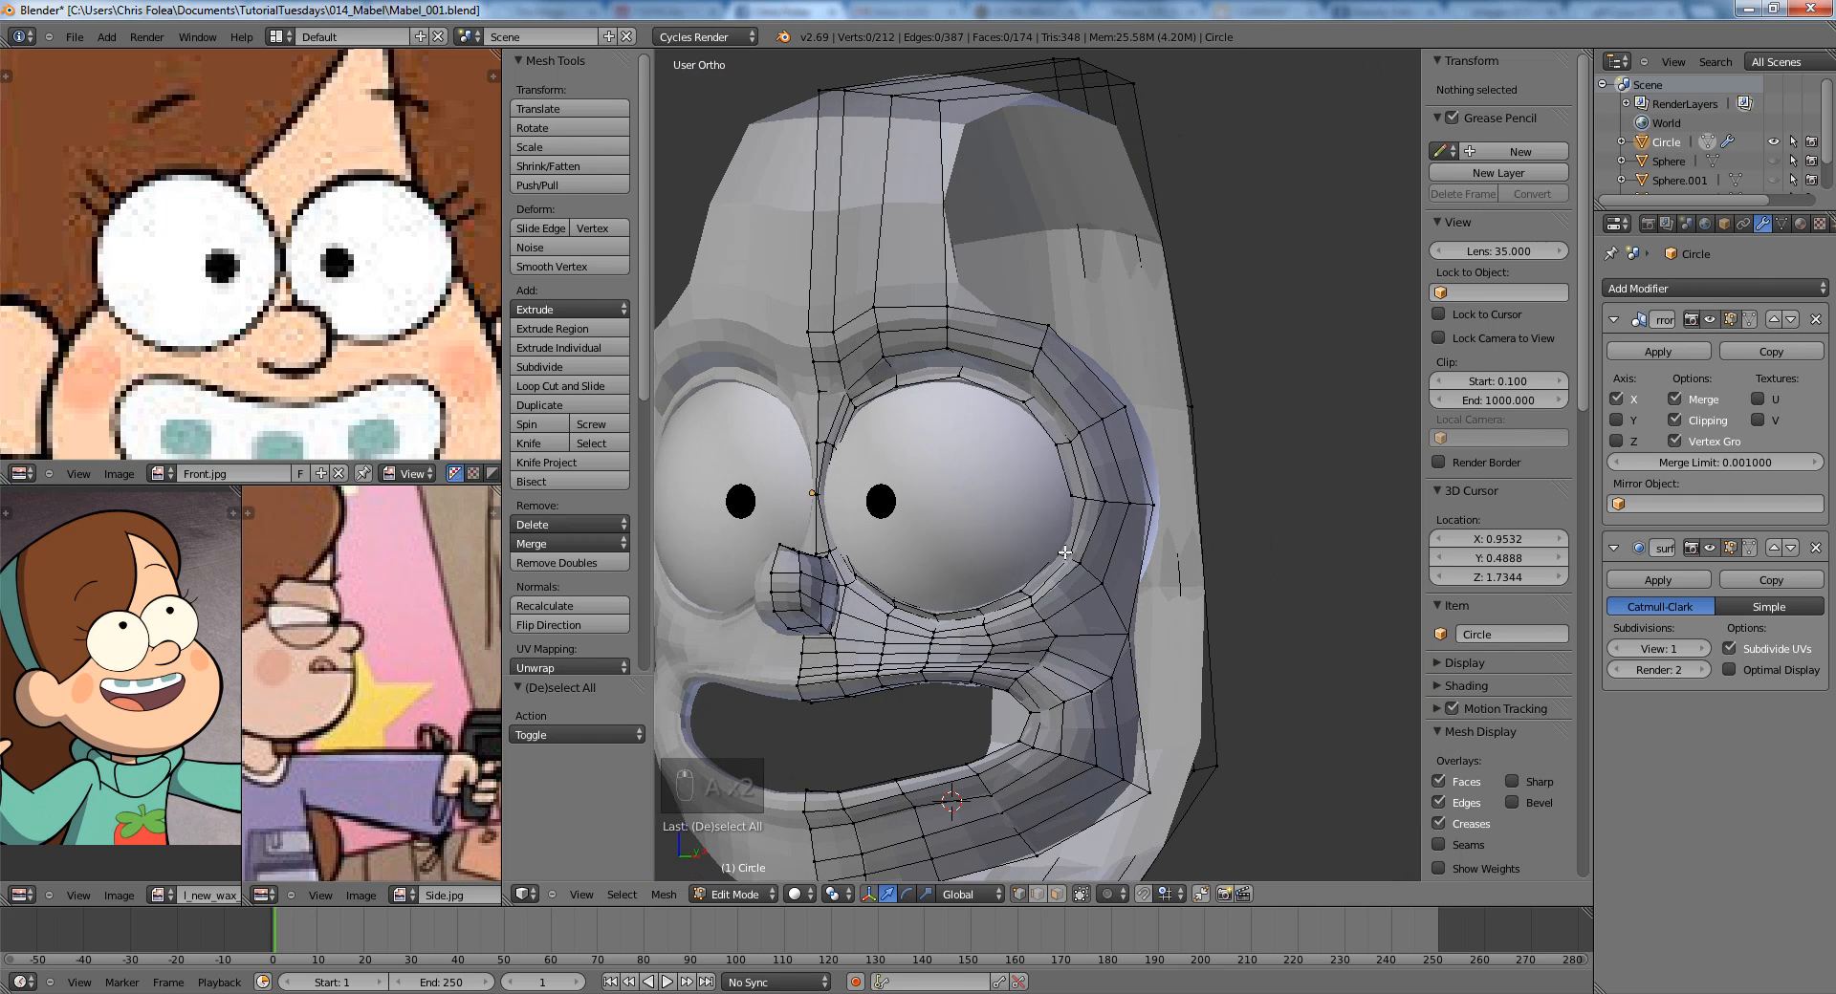
key("ctrl+r")
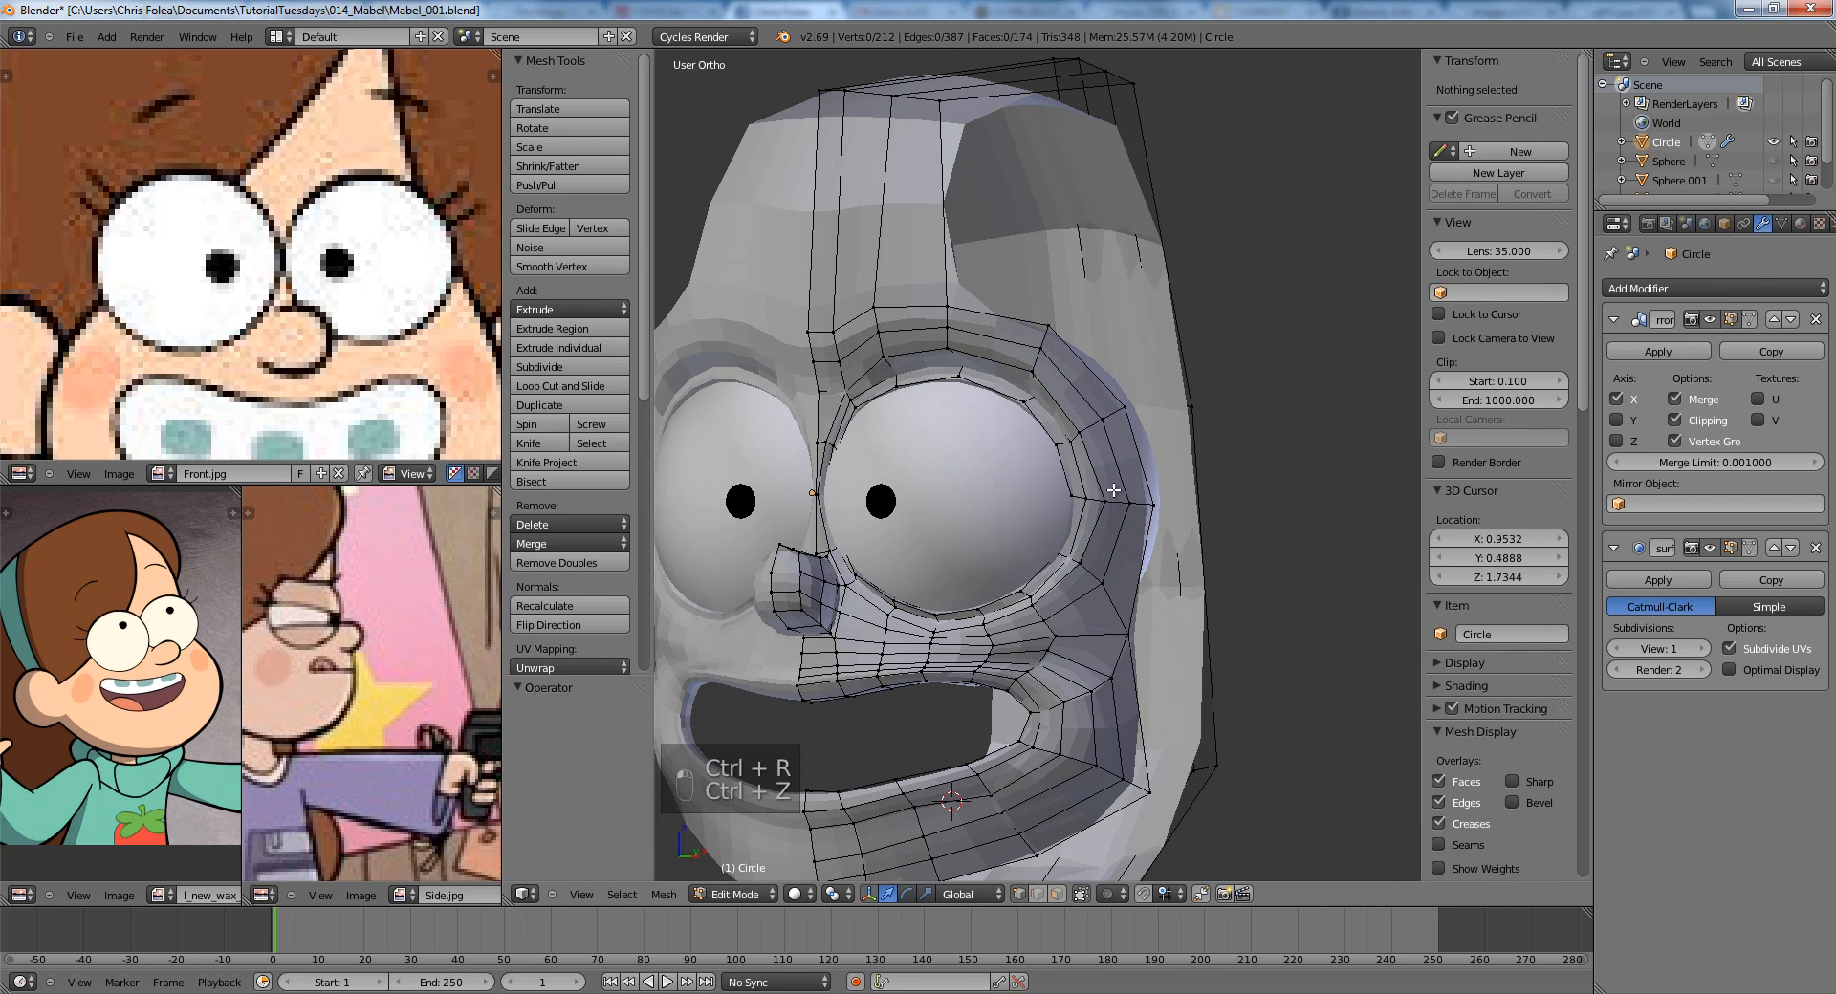
key("ctrl+z")
key("ctrl+r")
left_click(1116, 532)
middle_click_drag(1126, 486, 1022, 523)
left_click(1117, 532)
key("ctrl+r")
left_click(1126, 476)
left_click(1126, 476)
key("KP_3")
key("a")
key("a")
right_click(1091, 459)
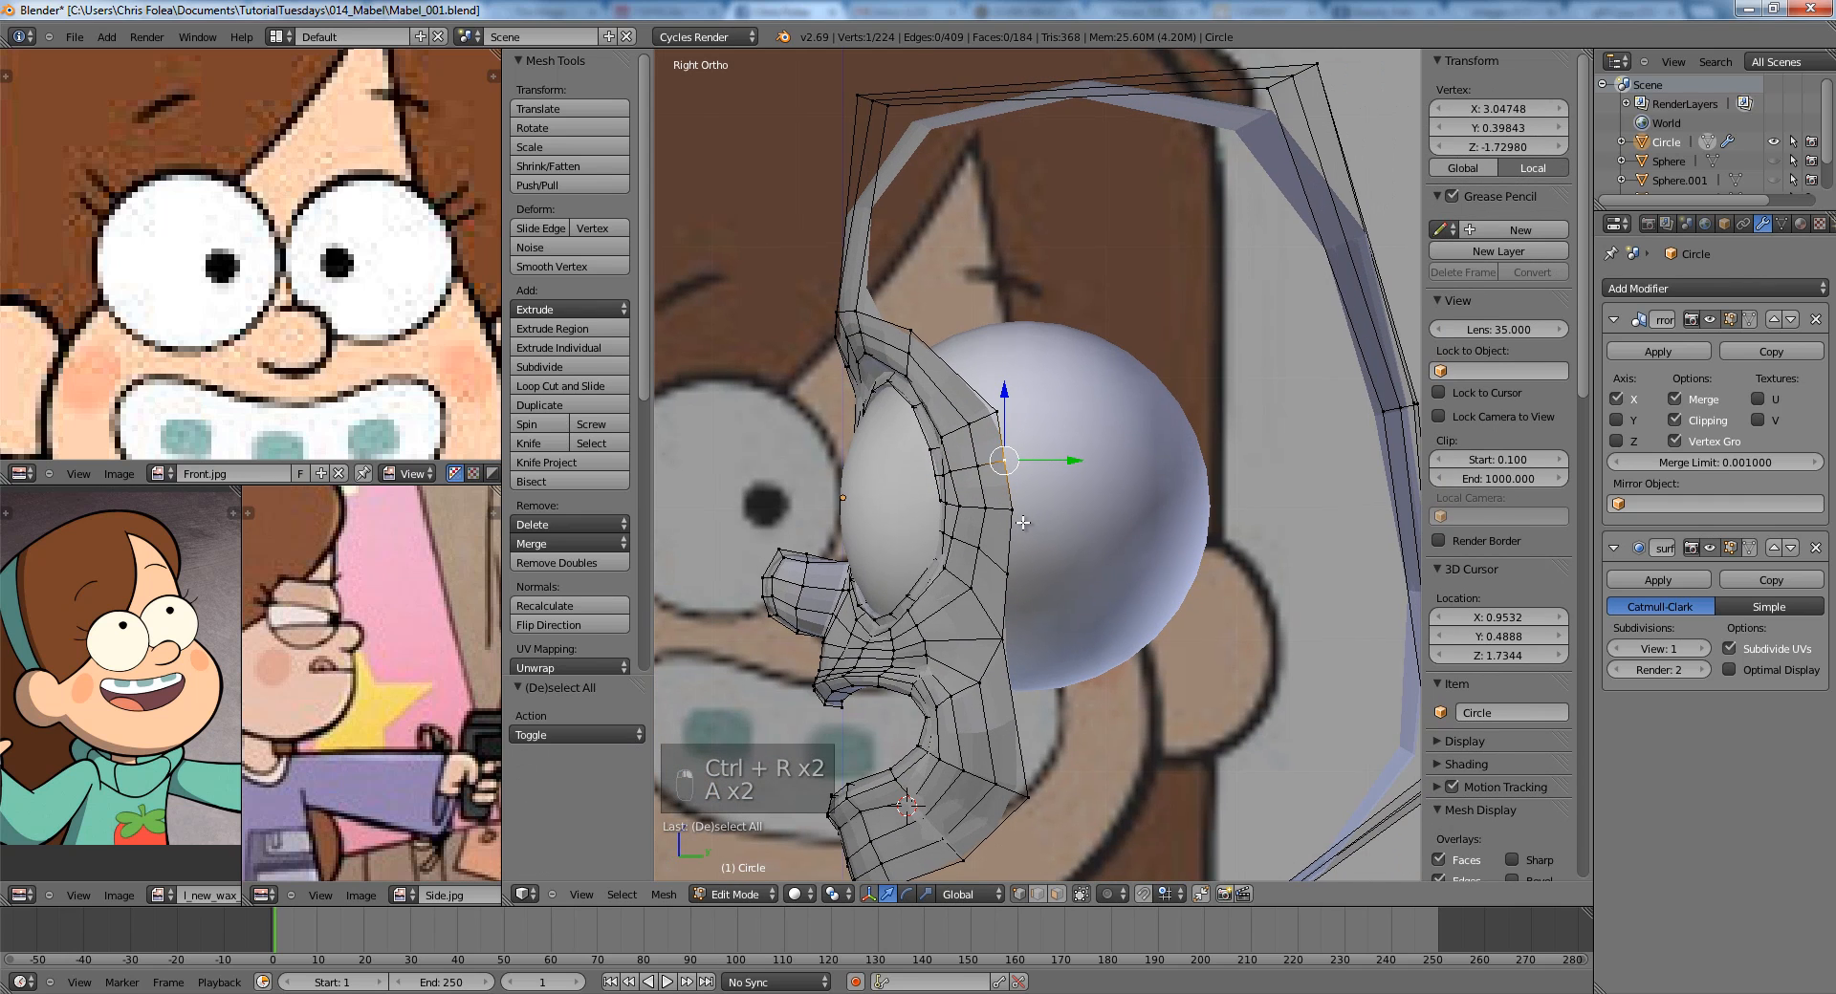
key("a")
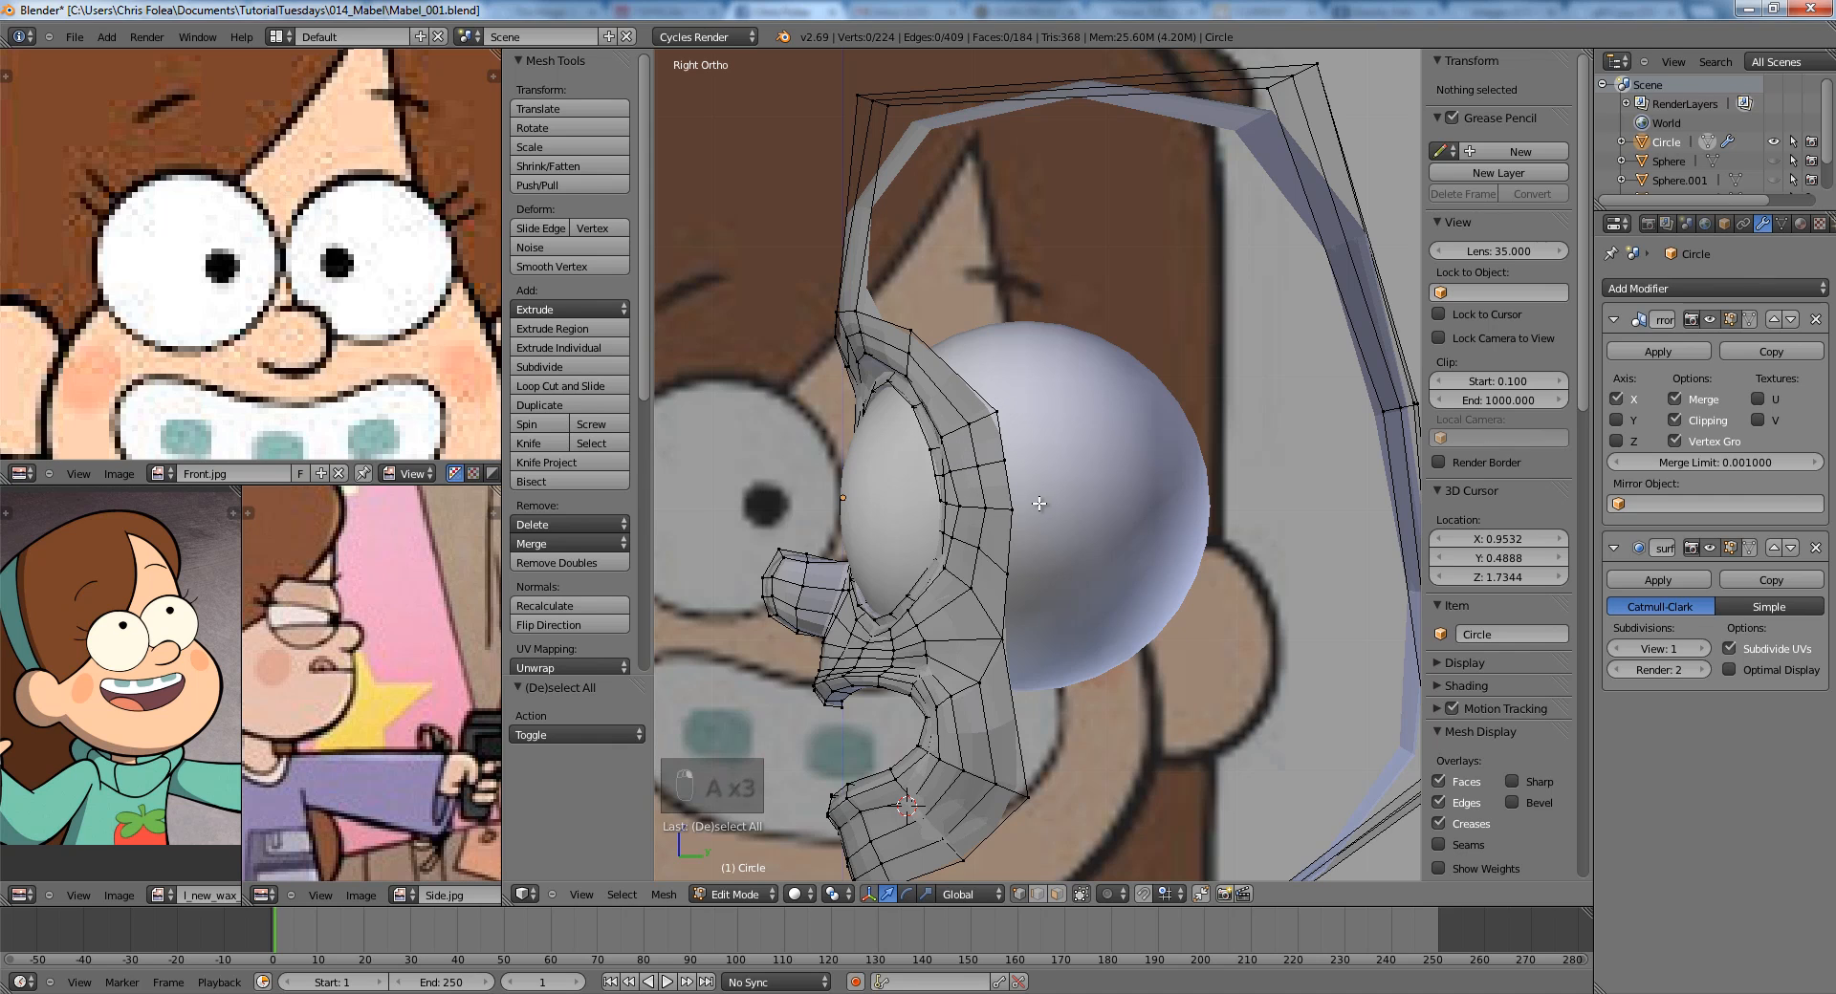
Undo the two edge loops added across the outer eye socket.
key("ctrl+z")
key("ctrl+z")
key("ctrl+z")
key("ctrl+z")
key("ctrl+z")
key("ctrl+z")
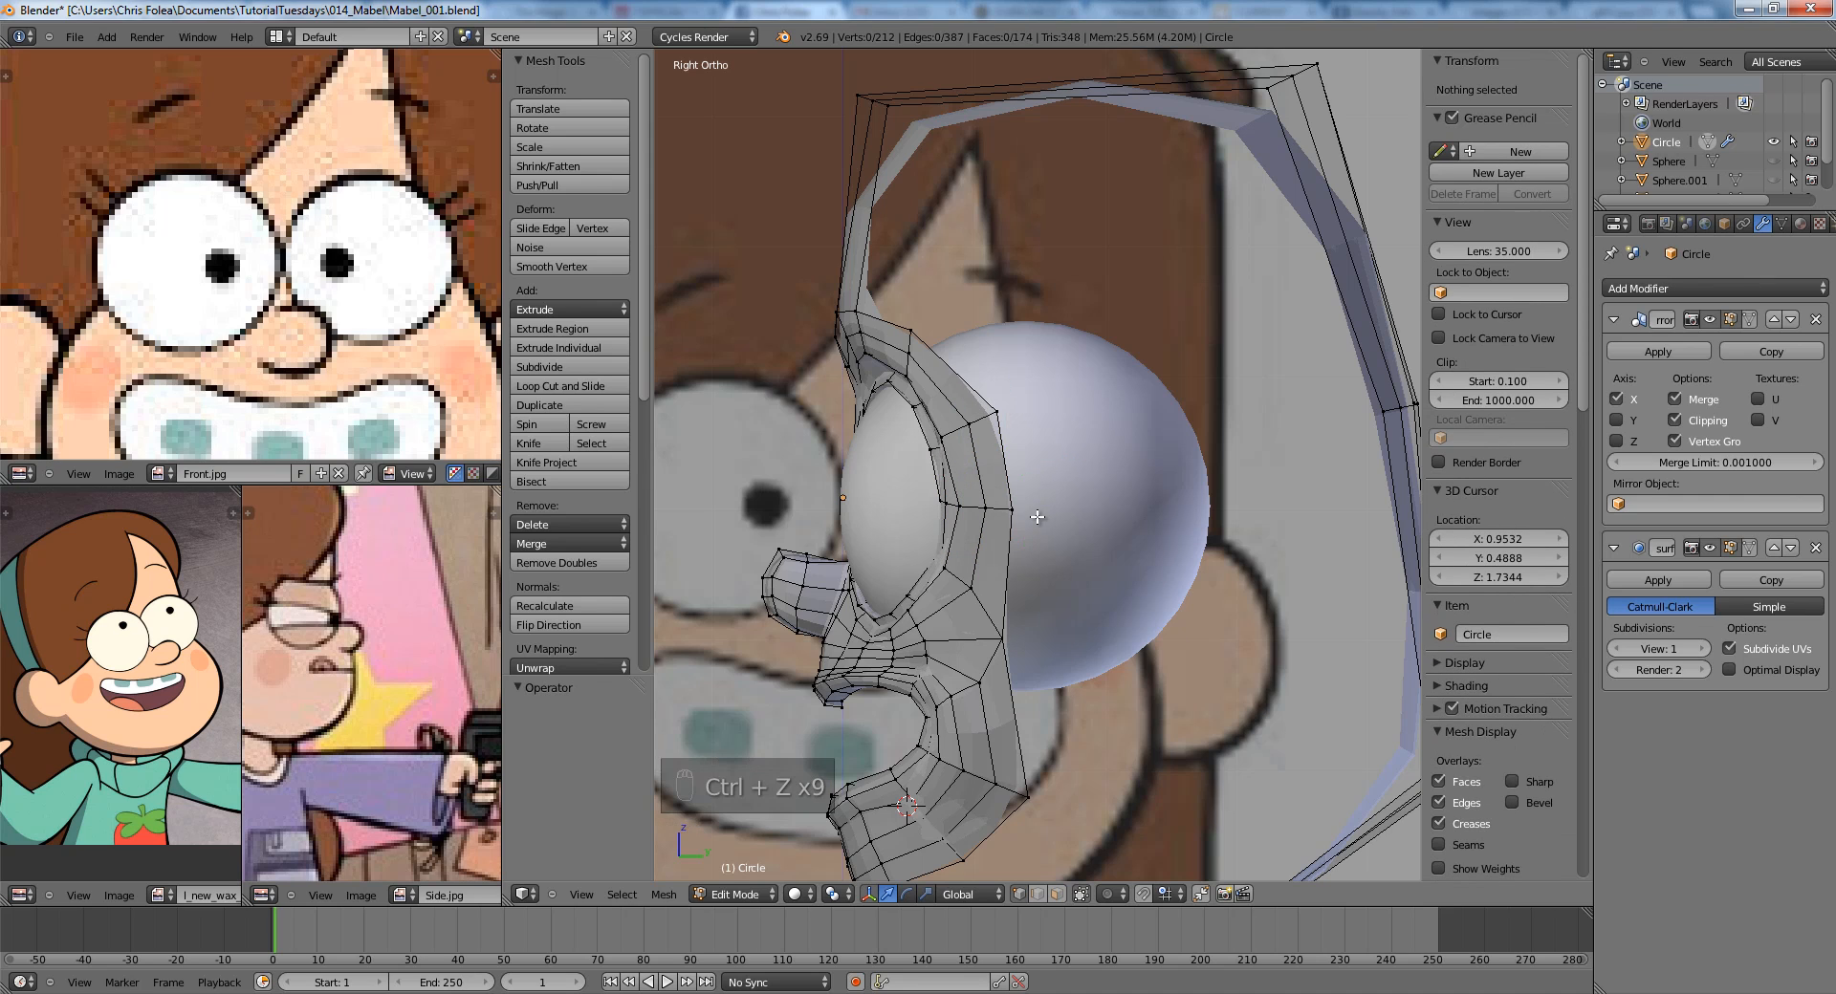
Add a single radial edge loop across the outer side of the eye socket.
middle_click_drag(1027, 496, 1059, 647)
key("ctrl+r")
left_click(1012, 410)
left_click(1012, 410)
key("a")
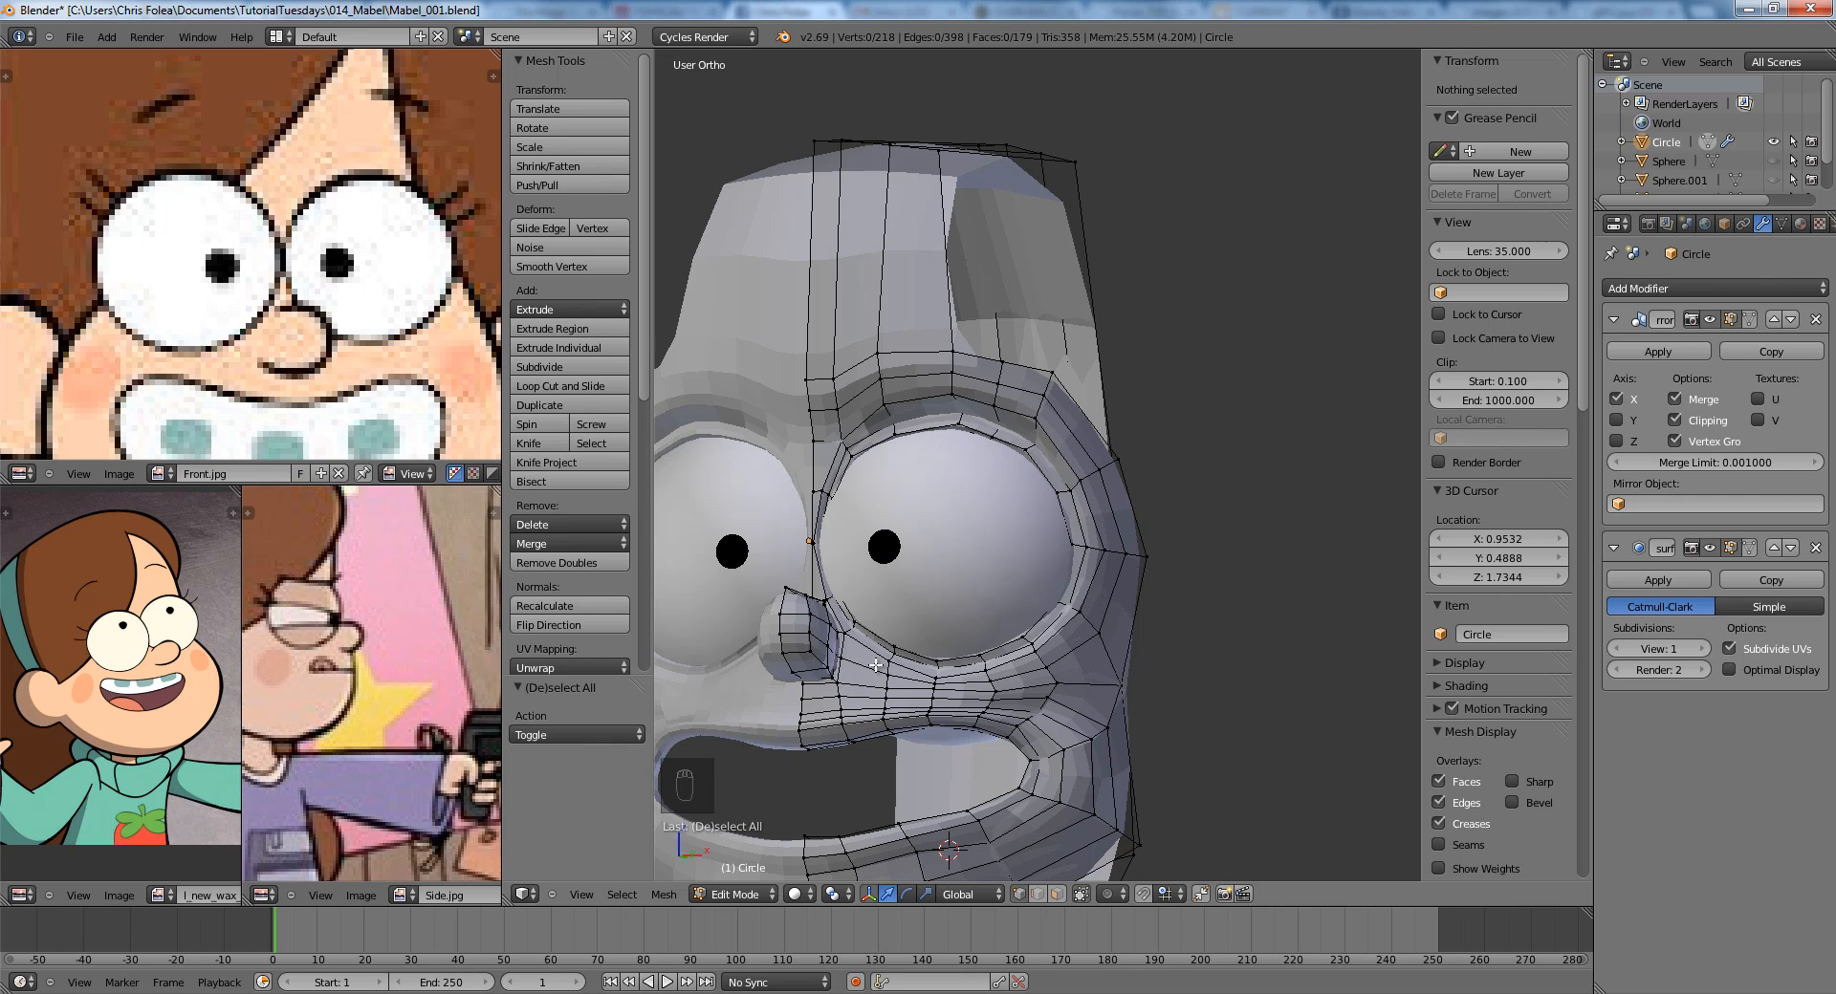
Slide the radial edge loop at the eye socket's upper outer side to even out the spacing.
middle_click_drag(954, 547, 919, 549, "shift")
scroll(919, 549, "up", 2)
key("a")
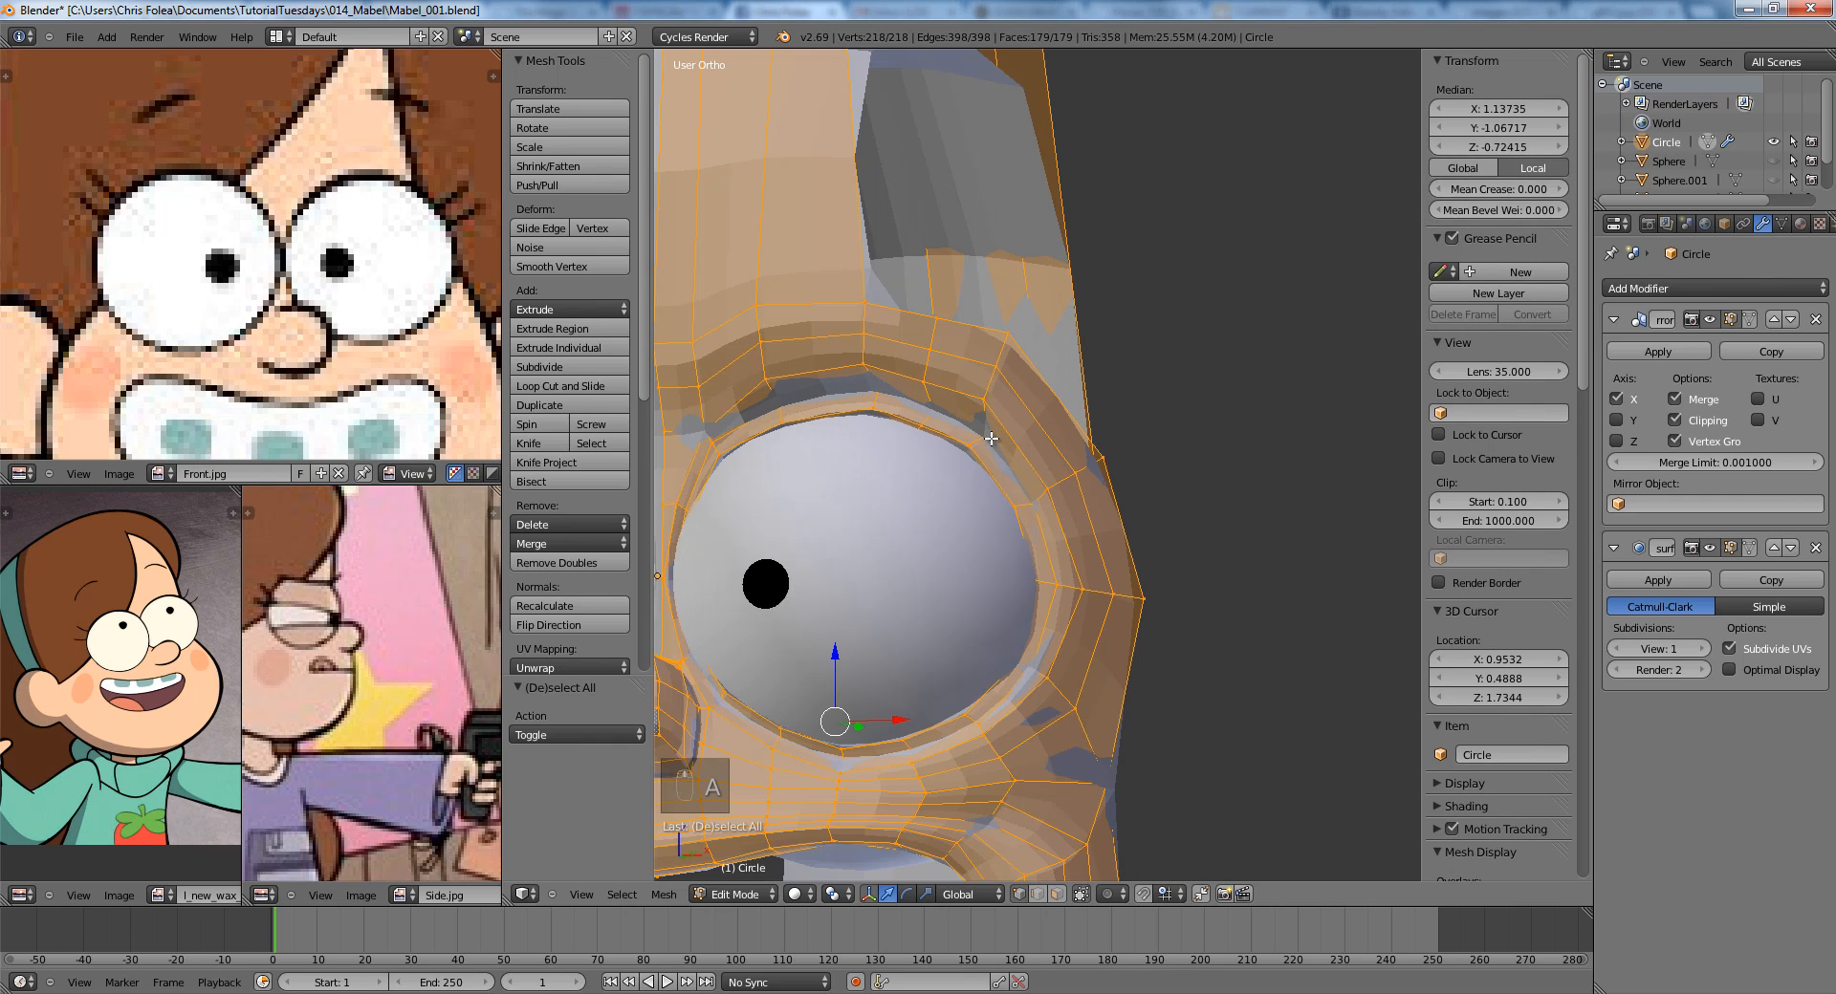
key("a")
right_click(983, 438, "alt")
left_click(995, 457)
key("a")
key("a")
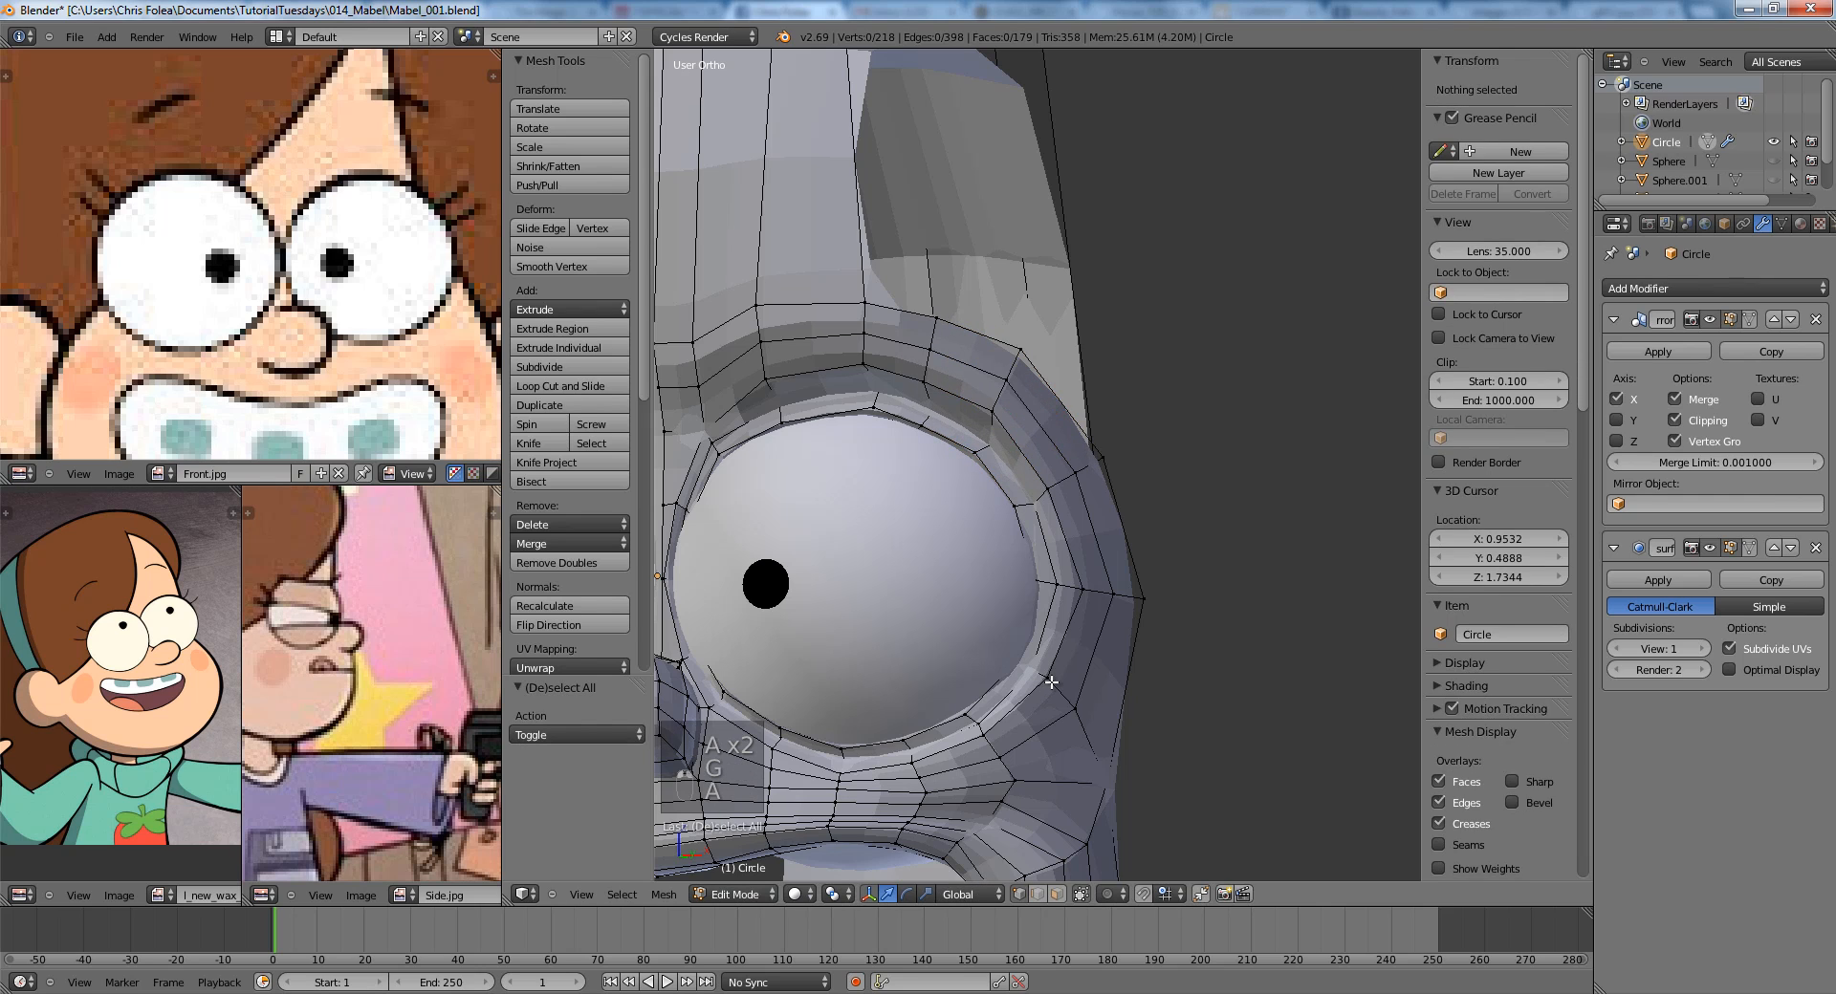
Slide the radial edge loop at the eye socket's outermost side slightly upward.
right_click(1102, 597, "alt")
key("g")
key("g")
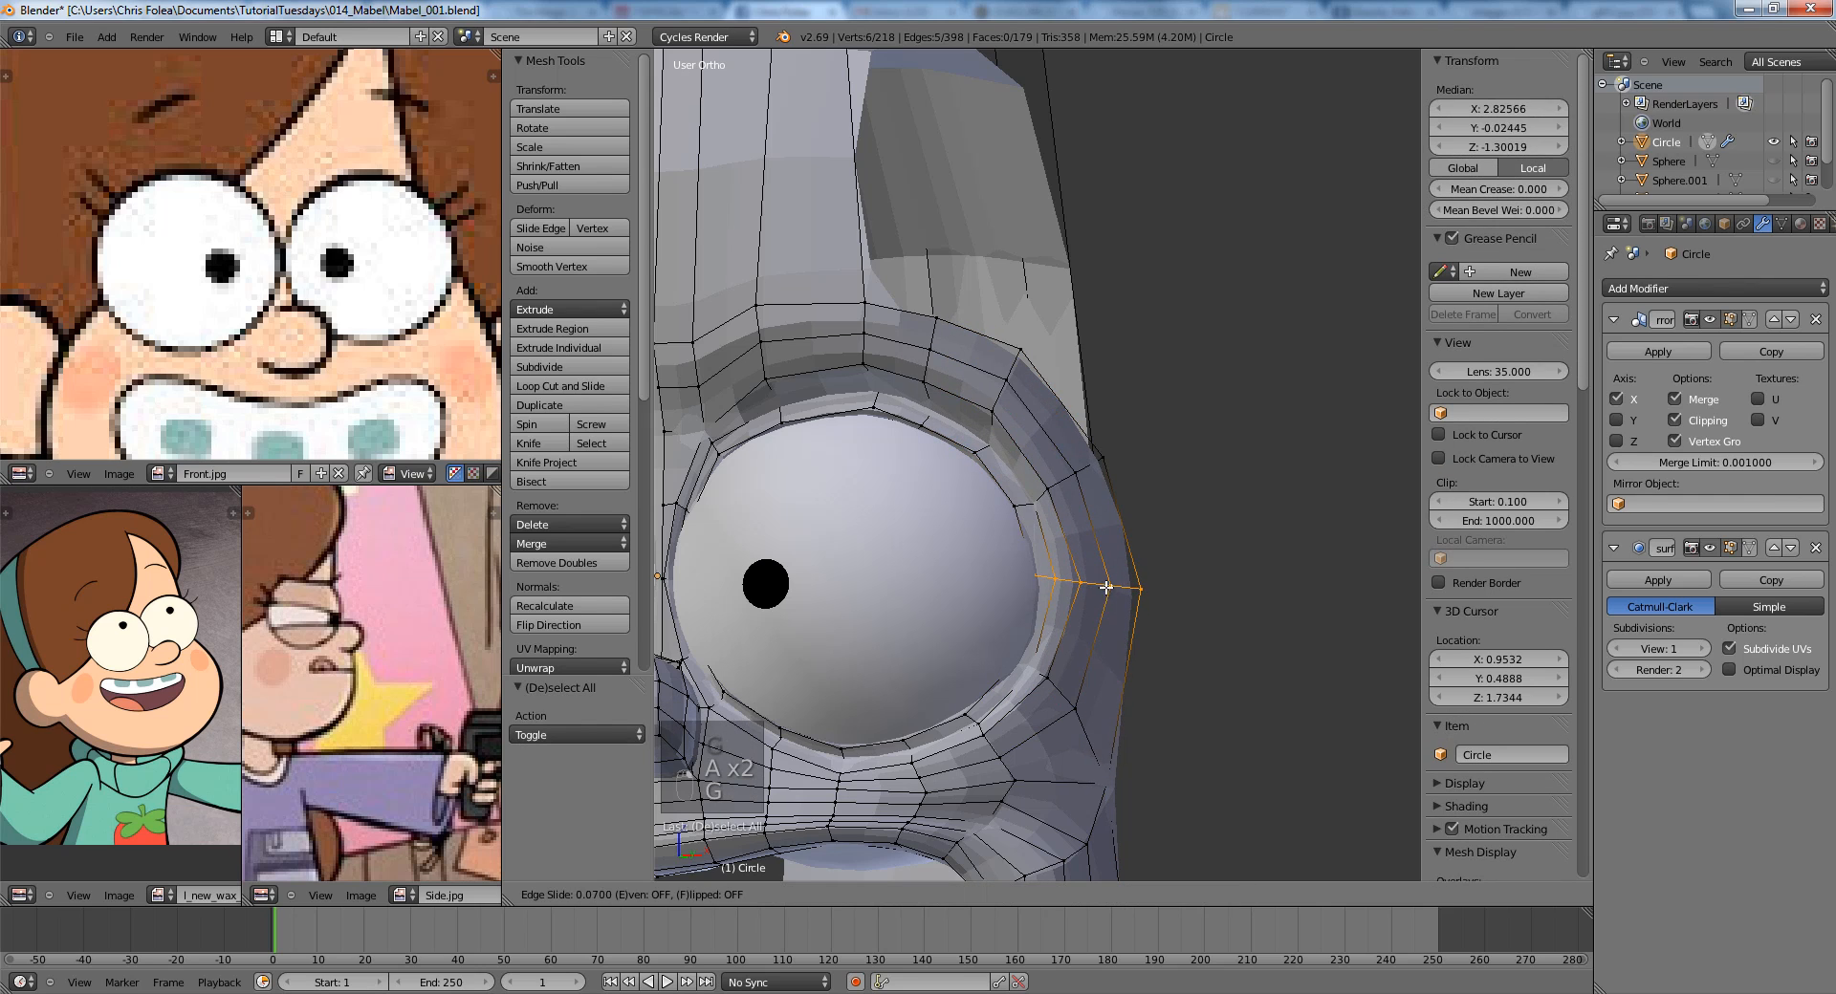
key("a")
Extrude the three outermost eye socket vertices 1.776 backward along the Y axis to start the head's side.
scroll(1109, 583, "down", 5)
key("KP_3")
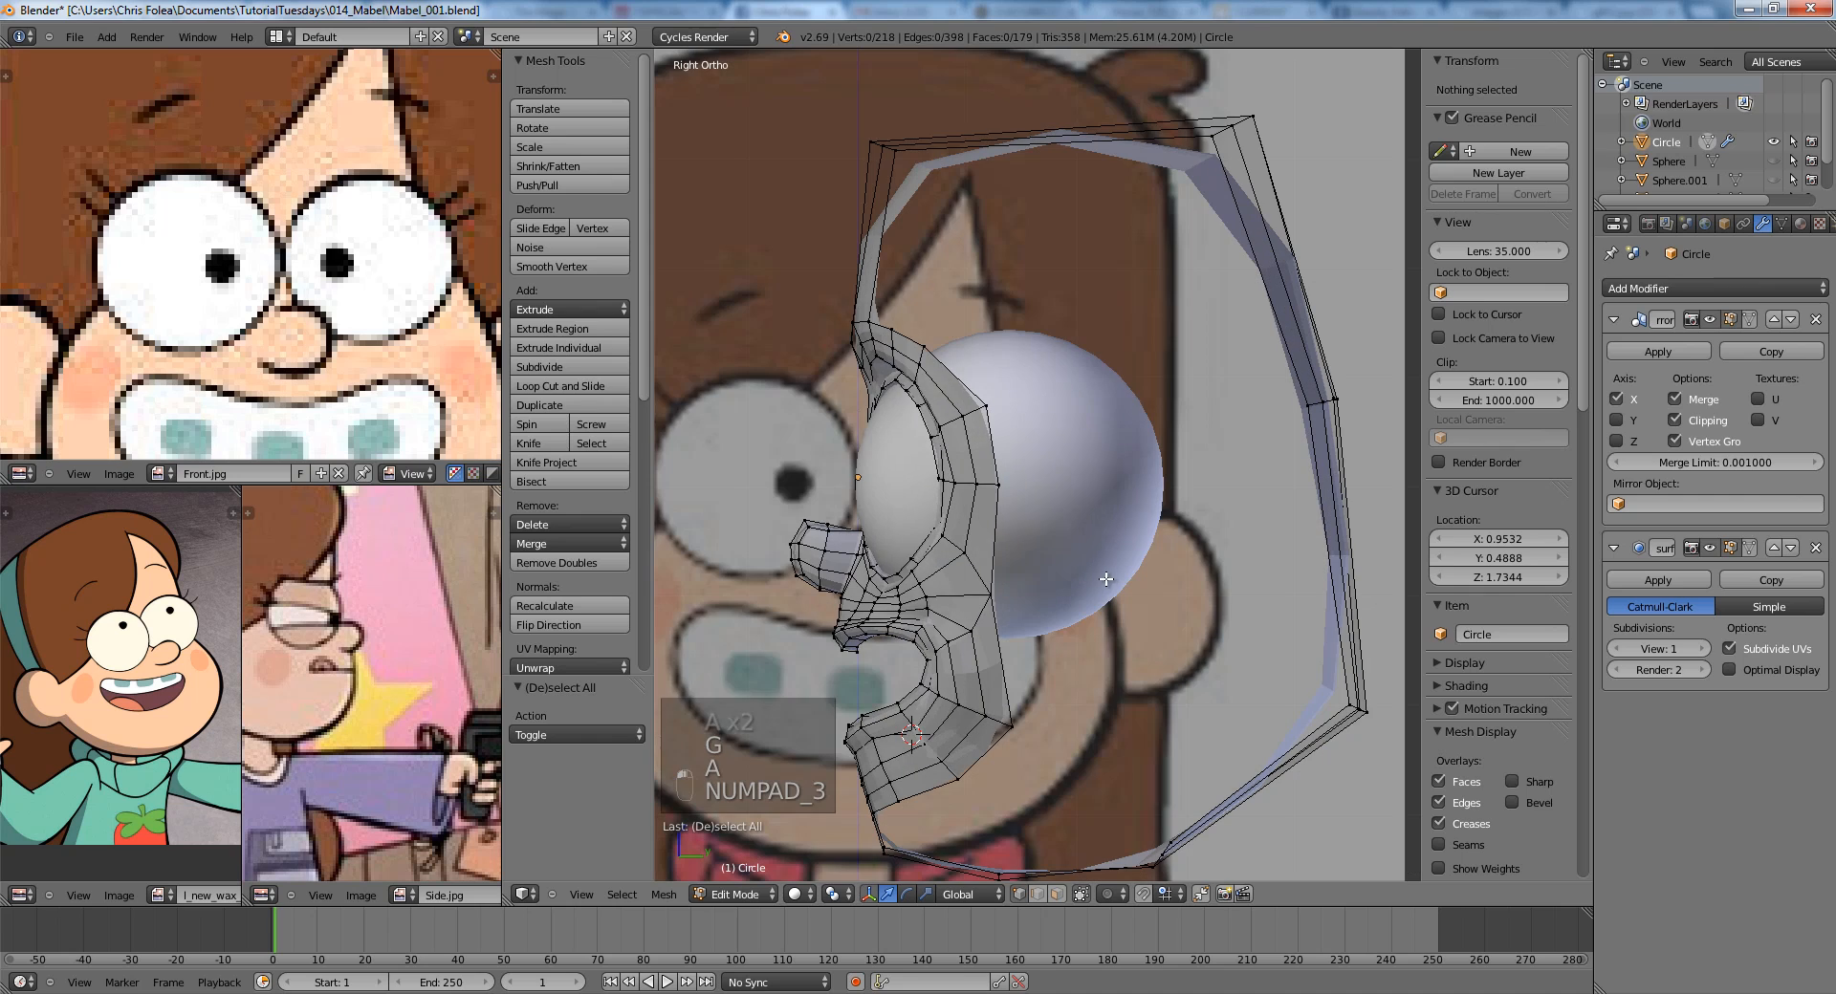
right_click(1000, 486, "shift")
right_click(1000, 415, "shift")
key("e")
key("x")
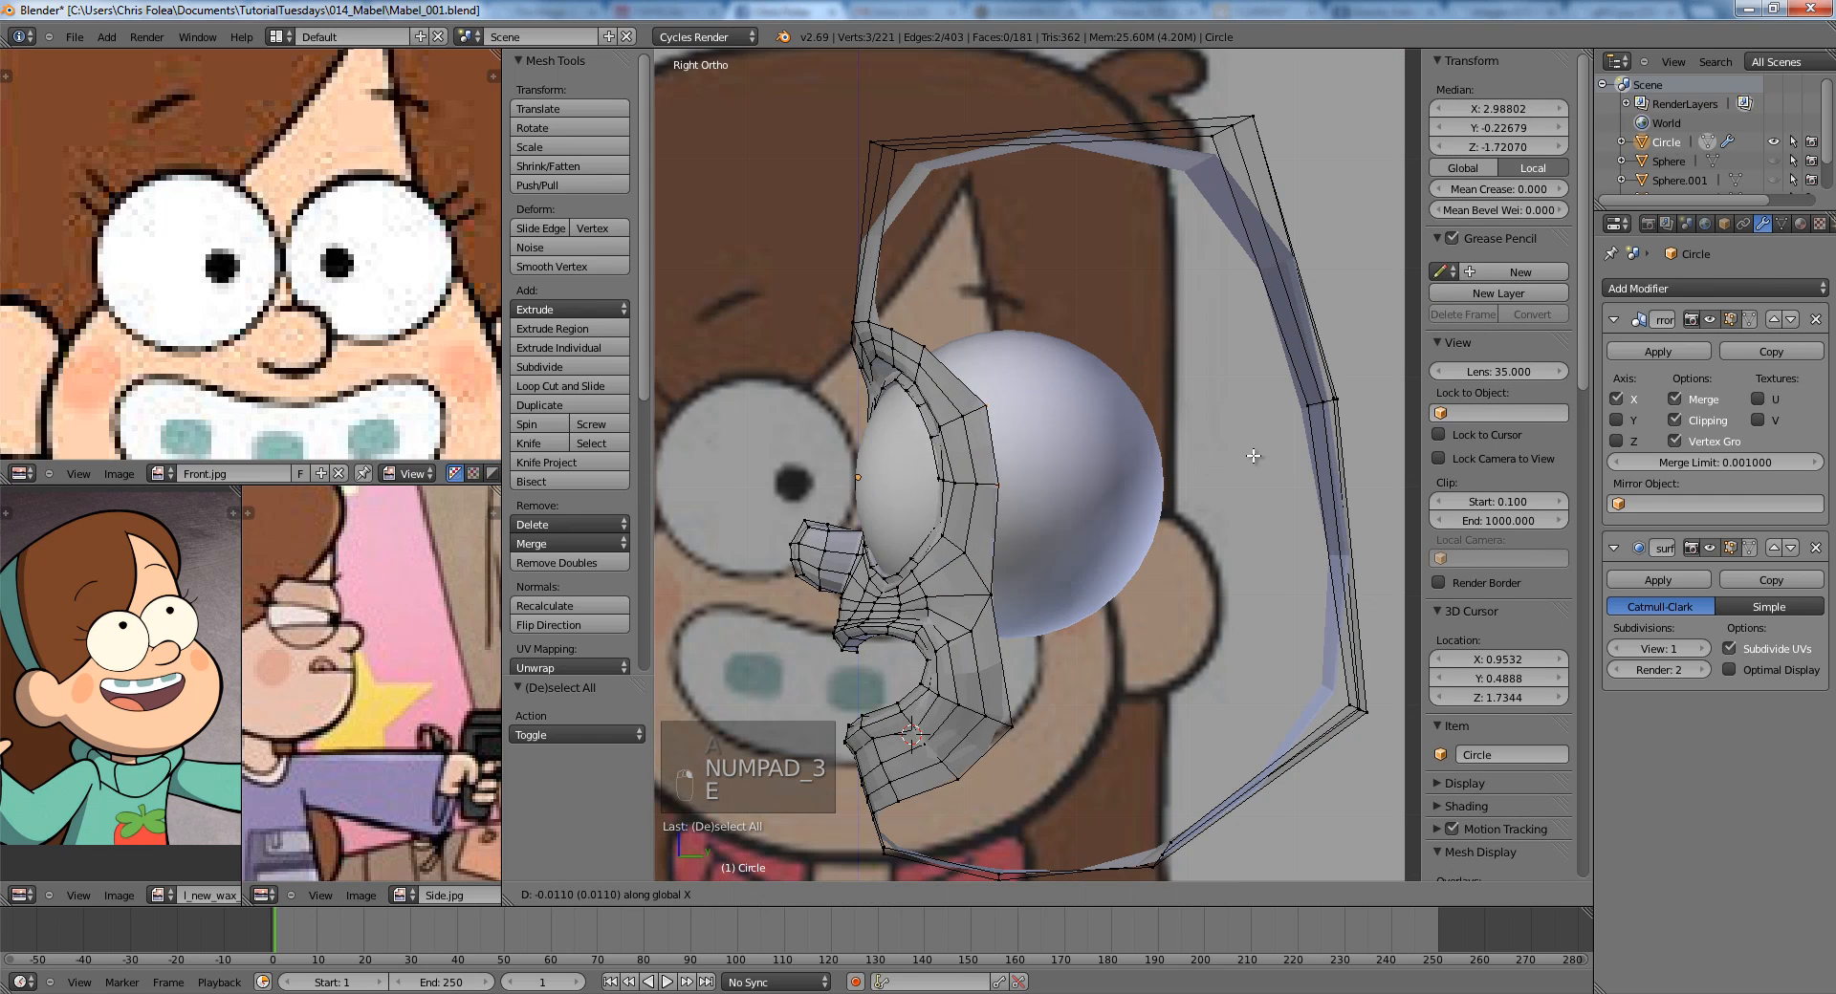
left_click(1238, 453)
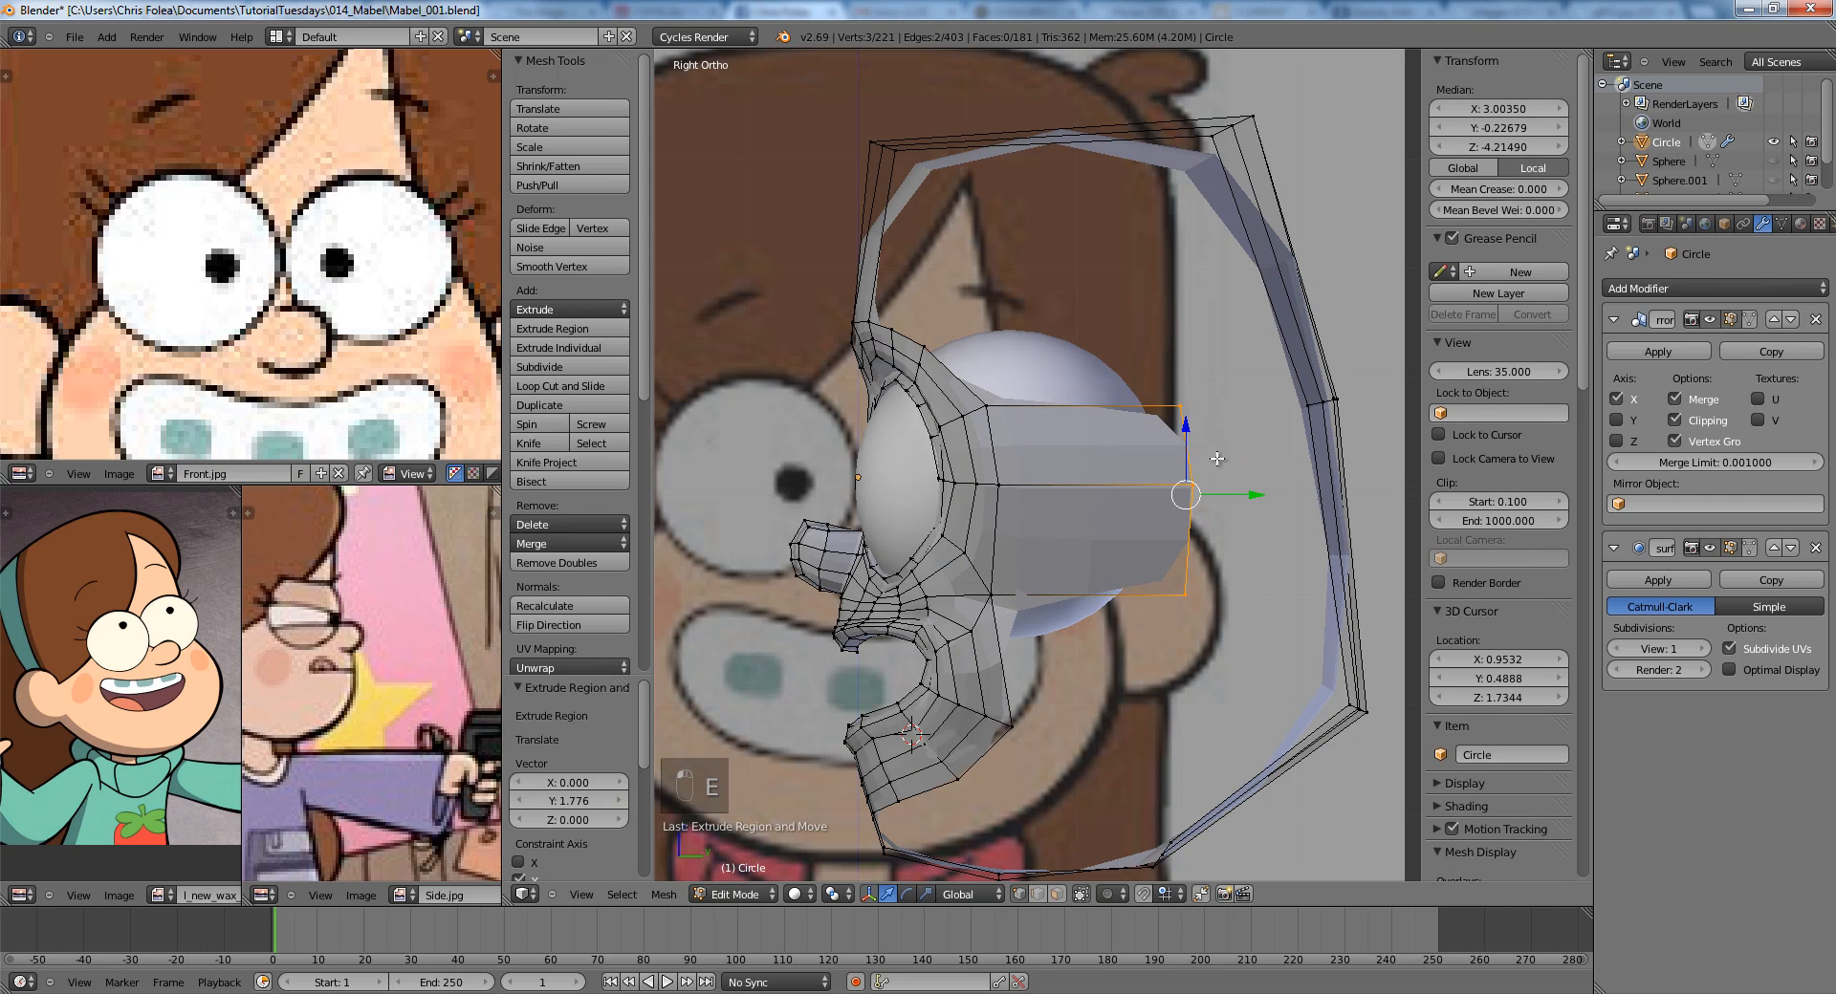
left_click(1212, 457)
Add two horizontal edge loops across the back-of-head band, near the height of the new side strip.
middle_click_drag(1213, 457, 1229, 493)
key("ctrl+r")
left_click(1235, 493)
left_click(1217, 416)
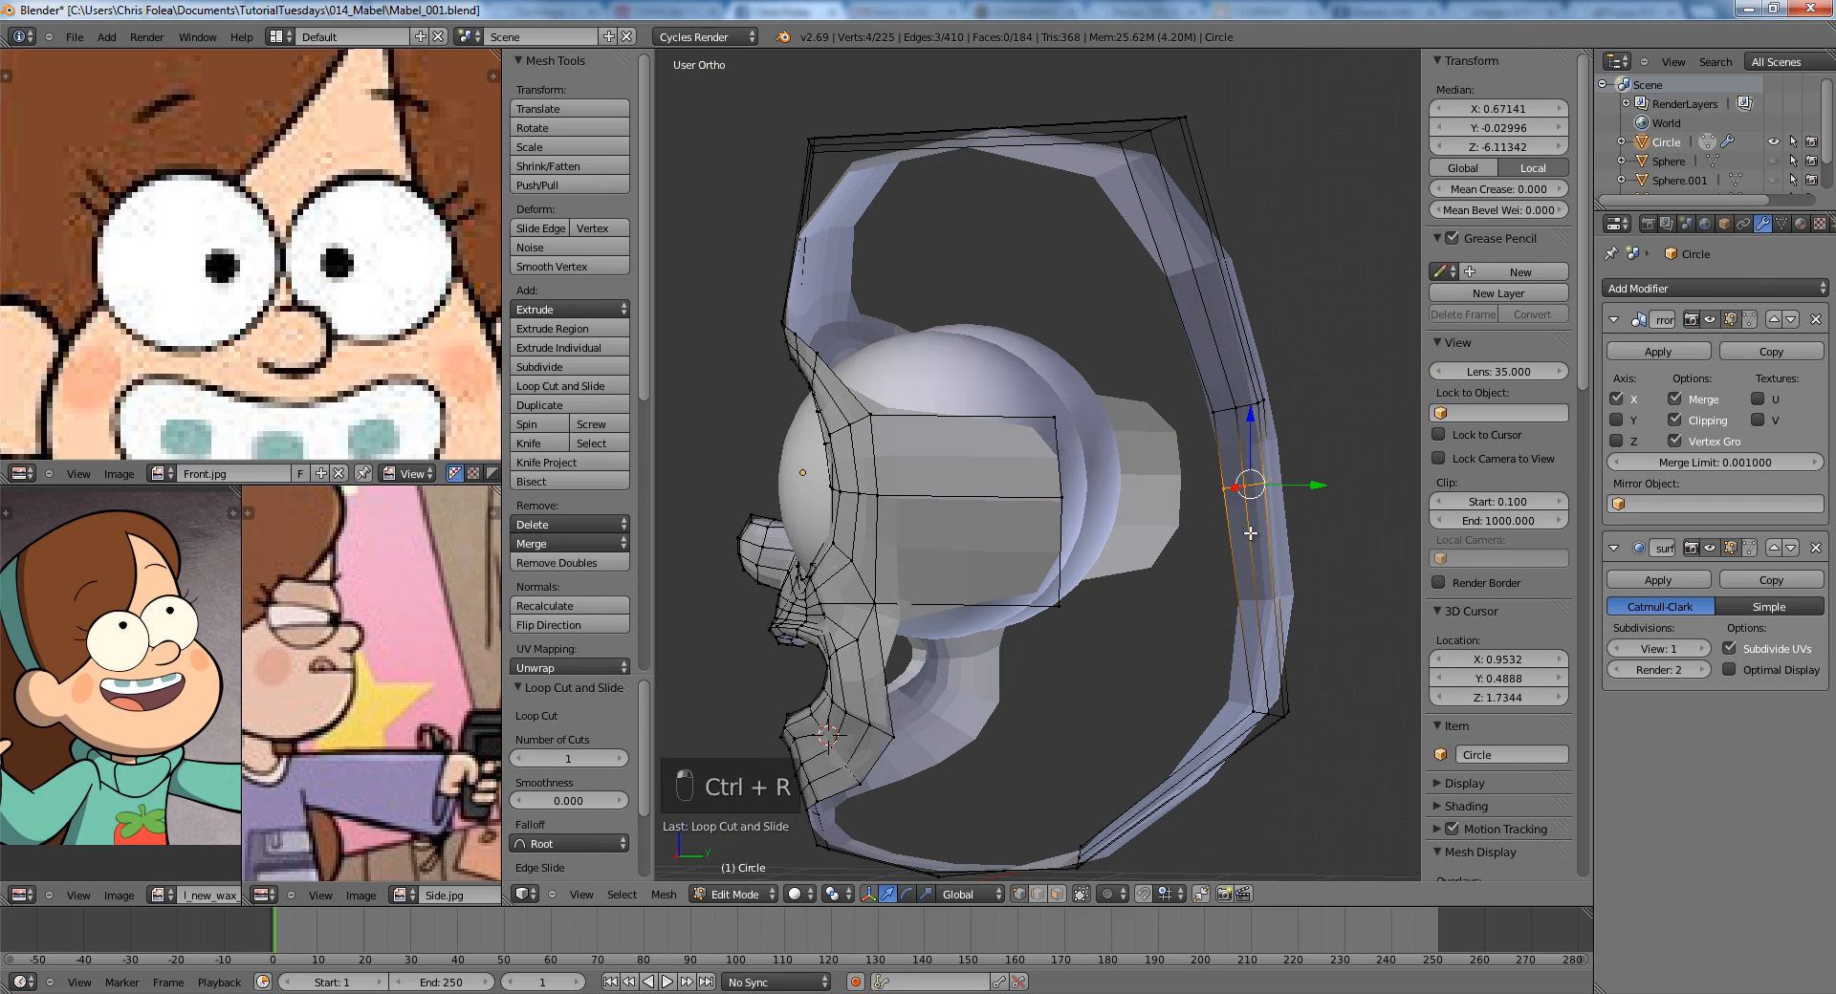
key("ctrl+r")
left_click(1243, 507)
Compare the head mesh with the reference image from the front and side in wireframe and solid display.
key("KP_1")
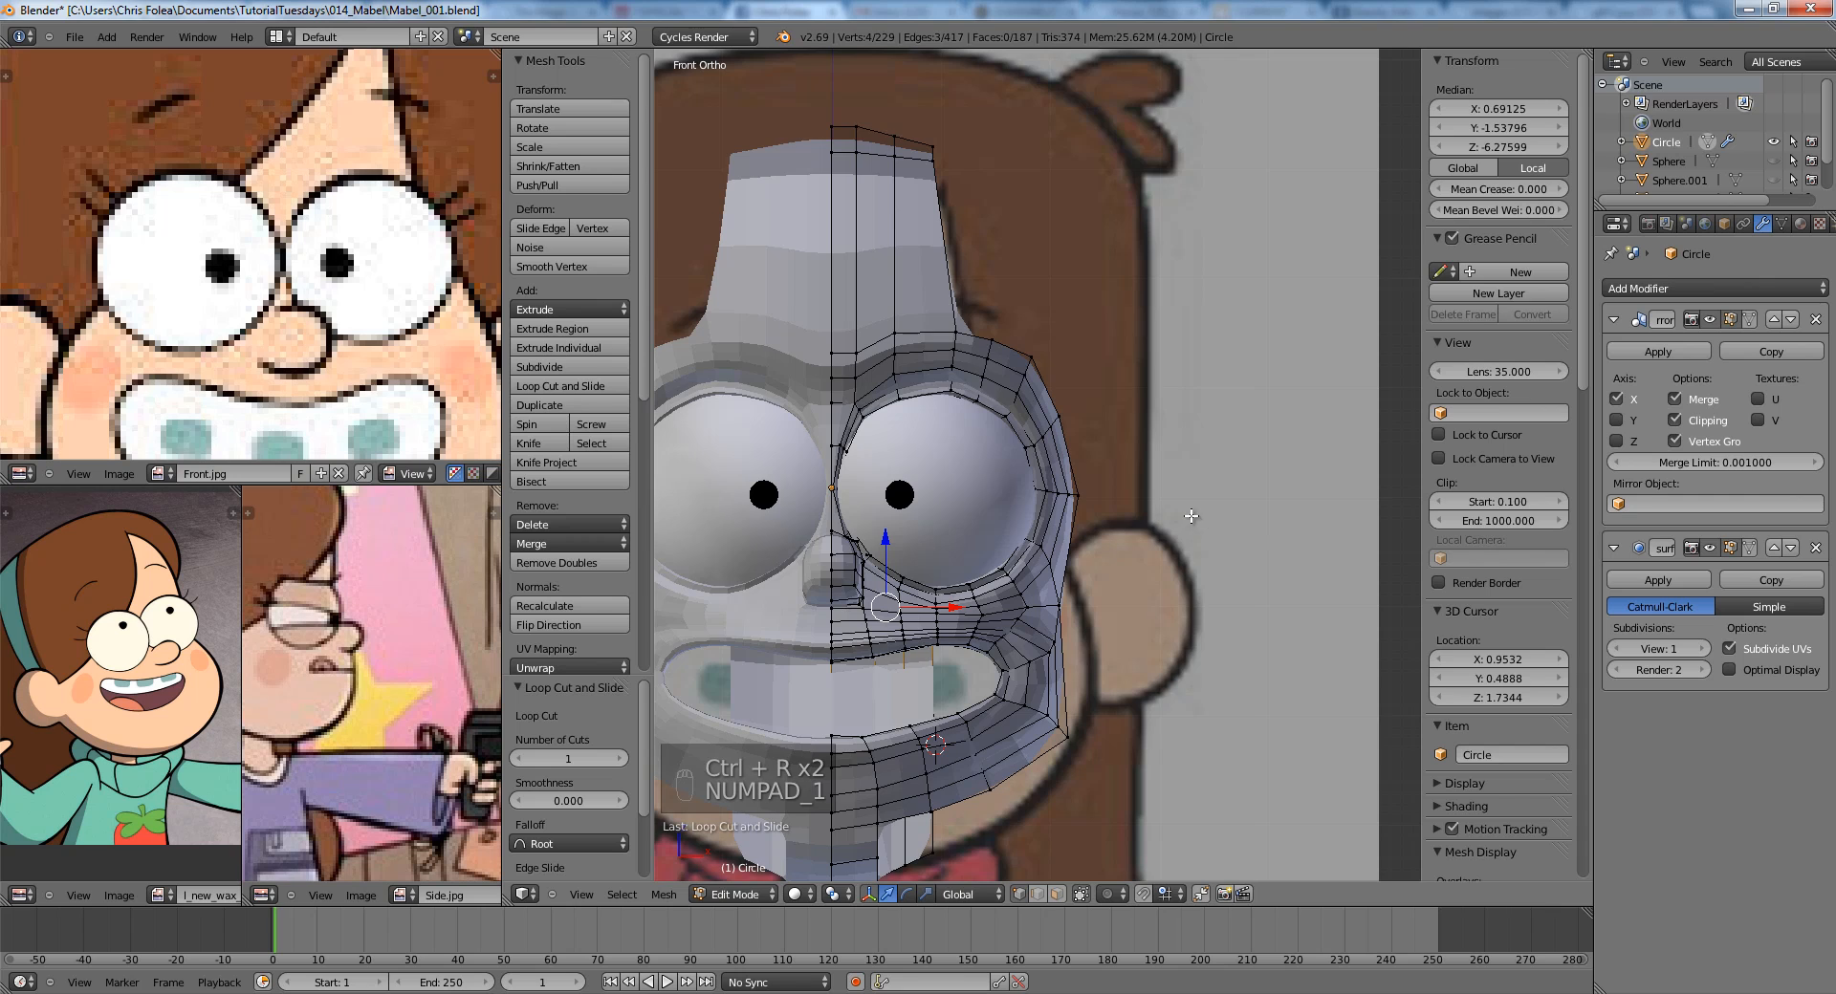
scroll(1191, 506, "down", 2)
key("z")
key("z")
key("z")
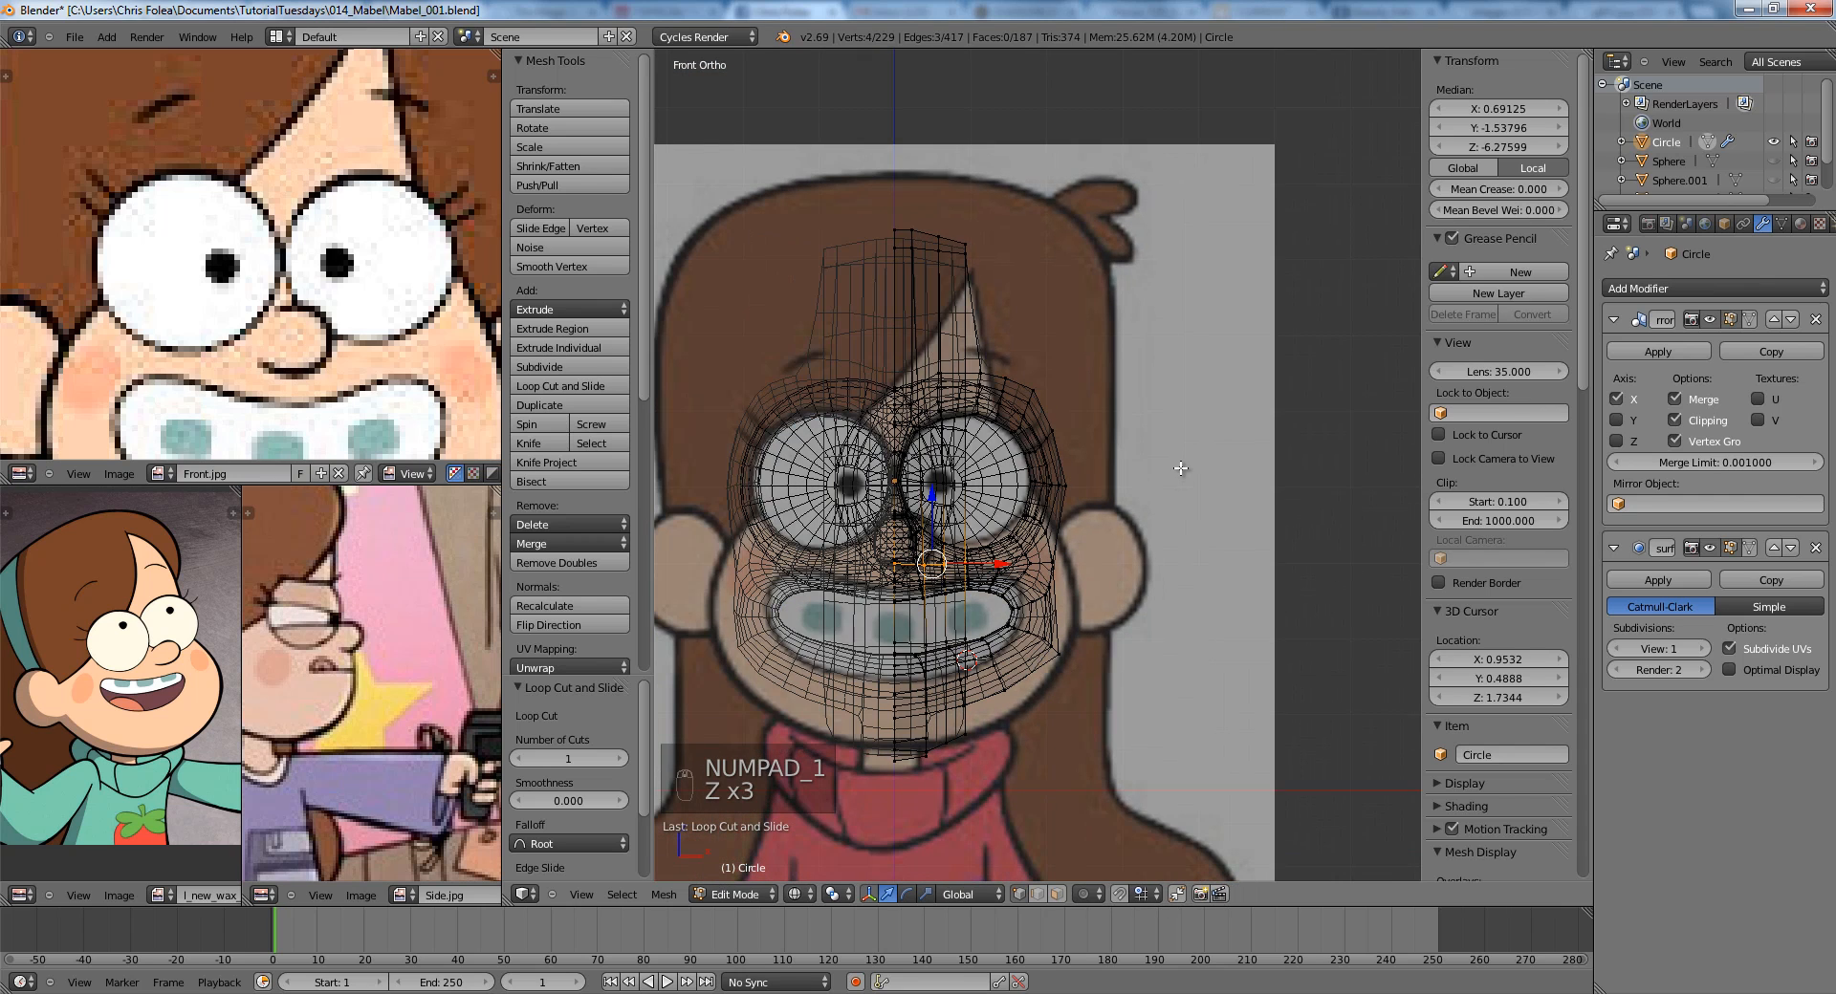
key("z")
key("KP_3")
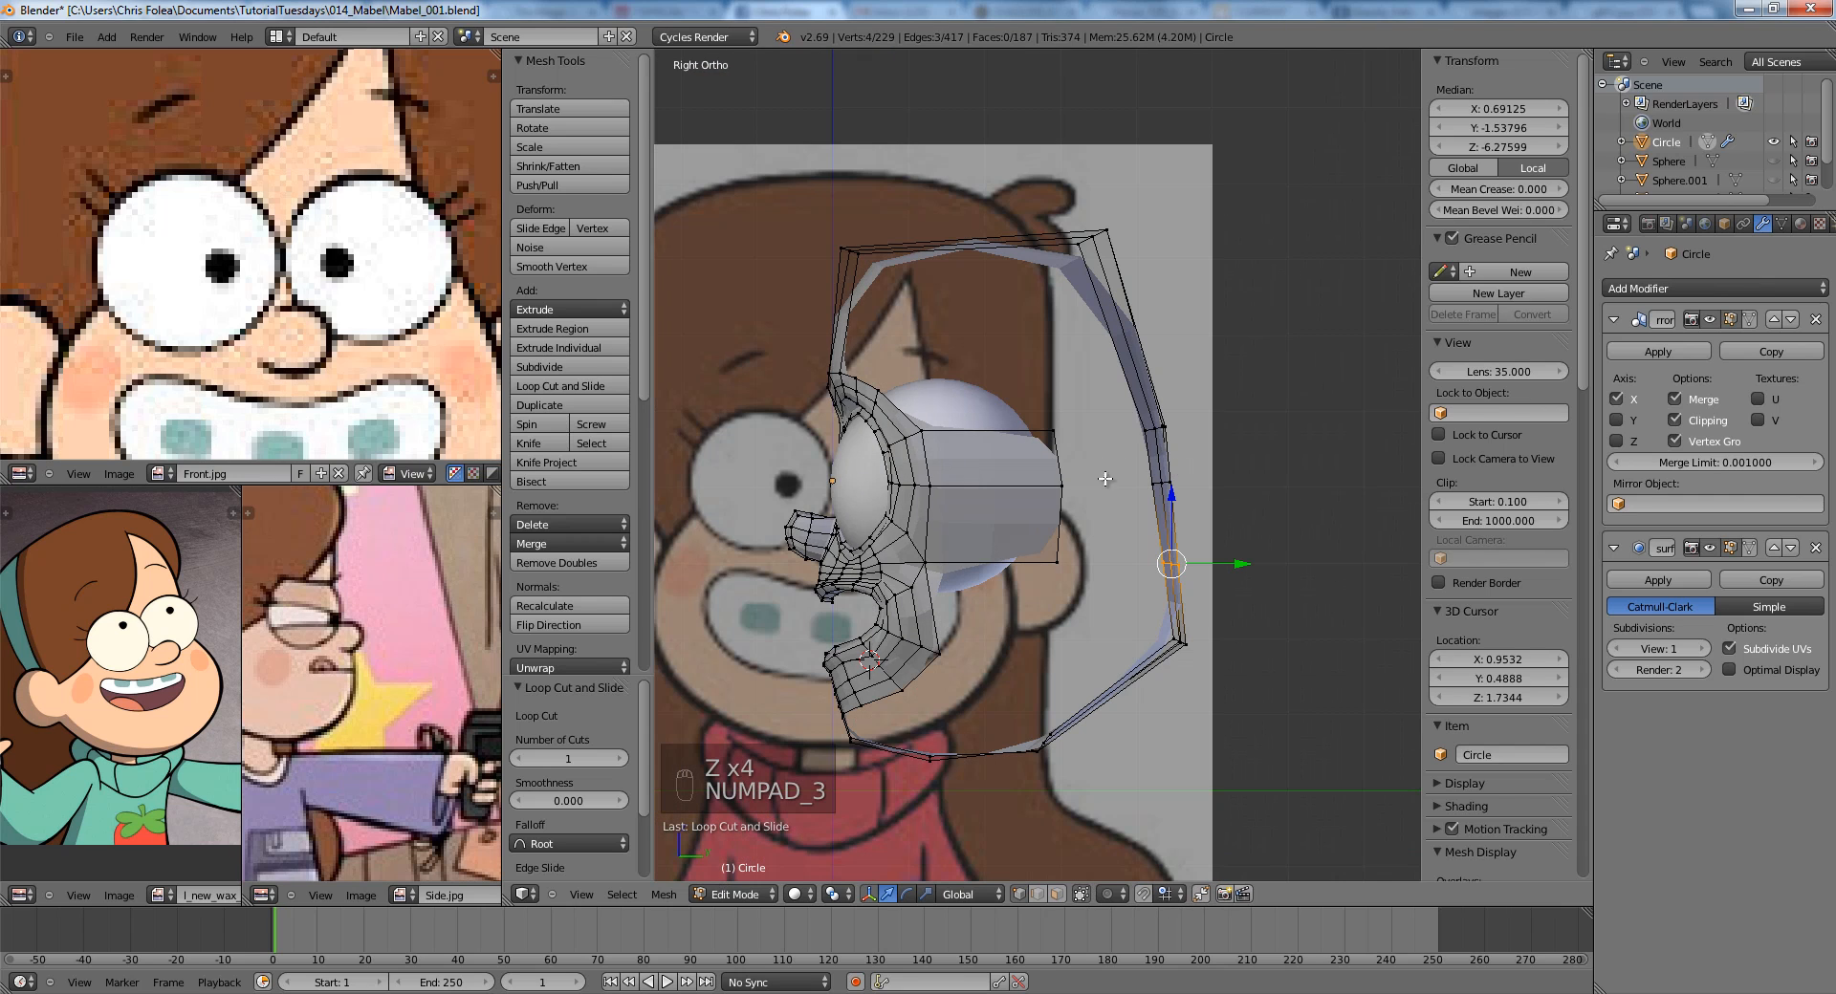
Fill the gap between the side strip and the back-of-head band, and connect the middle vertices to split the face.
key("a")
key("a")
middle_click_drag(1105, 478, 1186, 494)
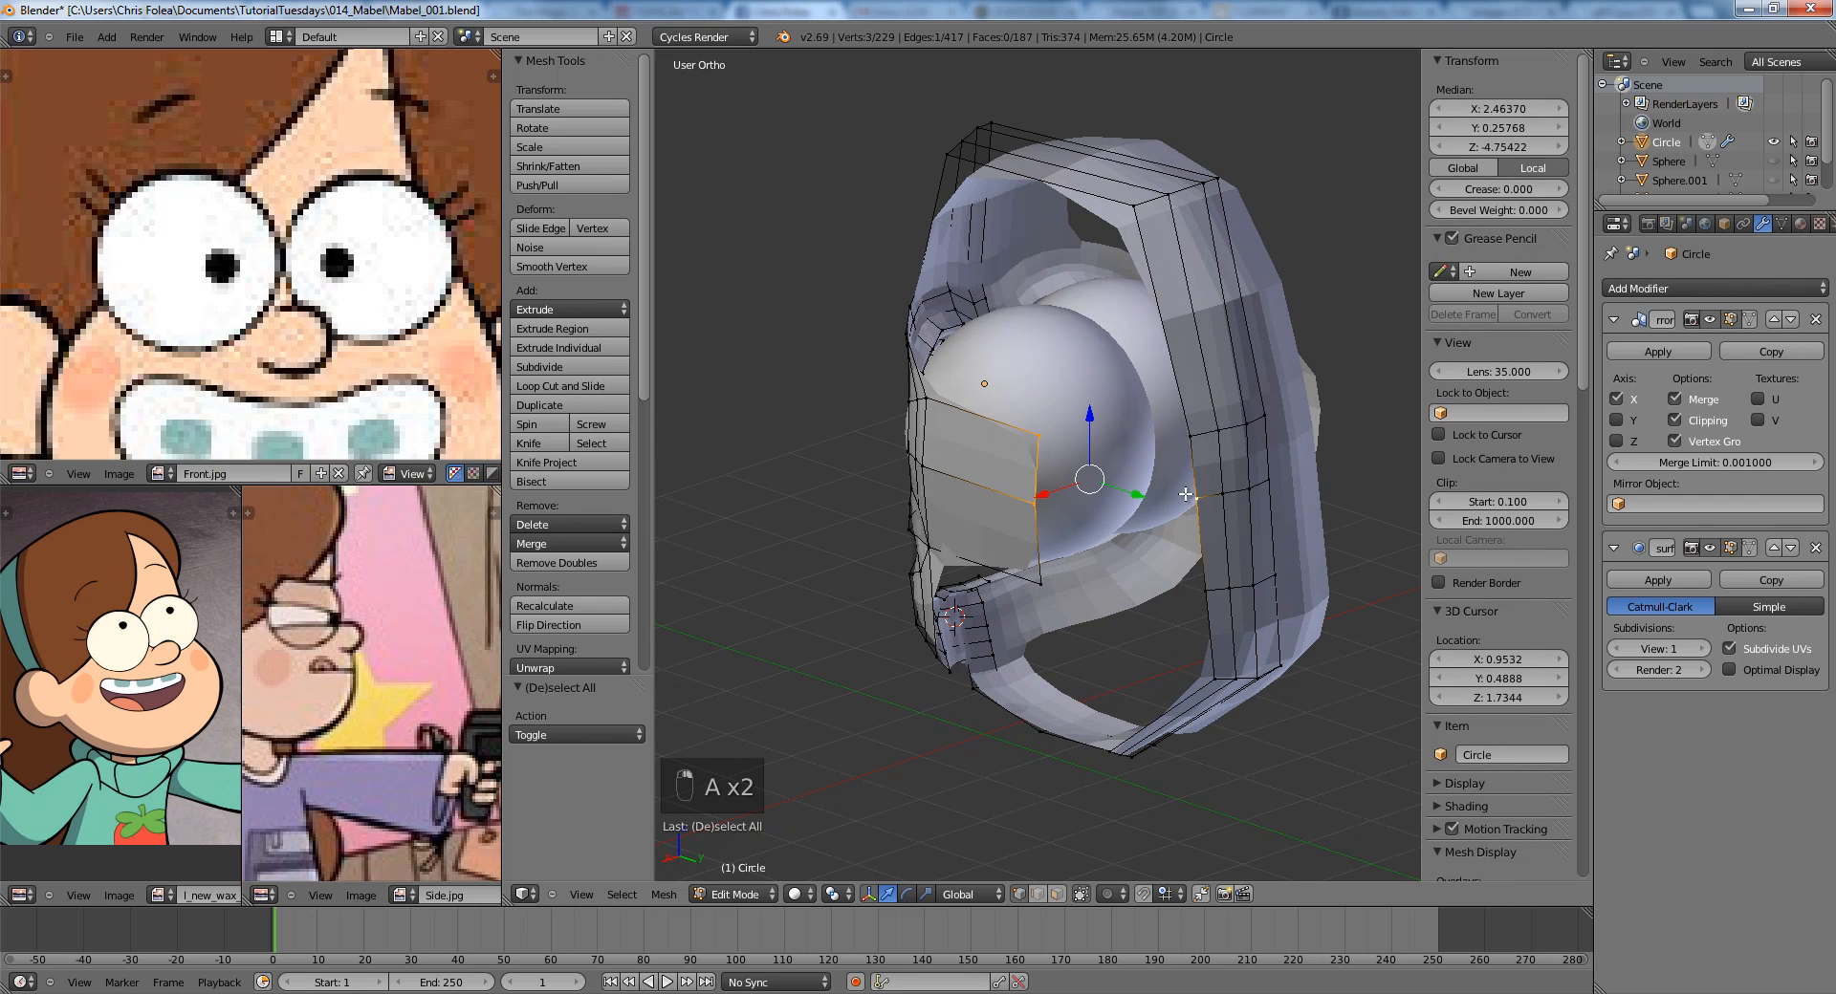
key("f")
key("a")
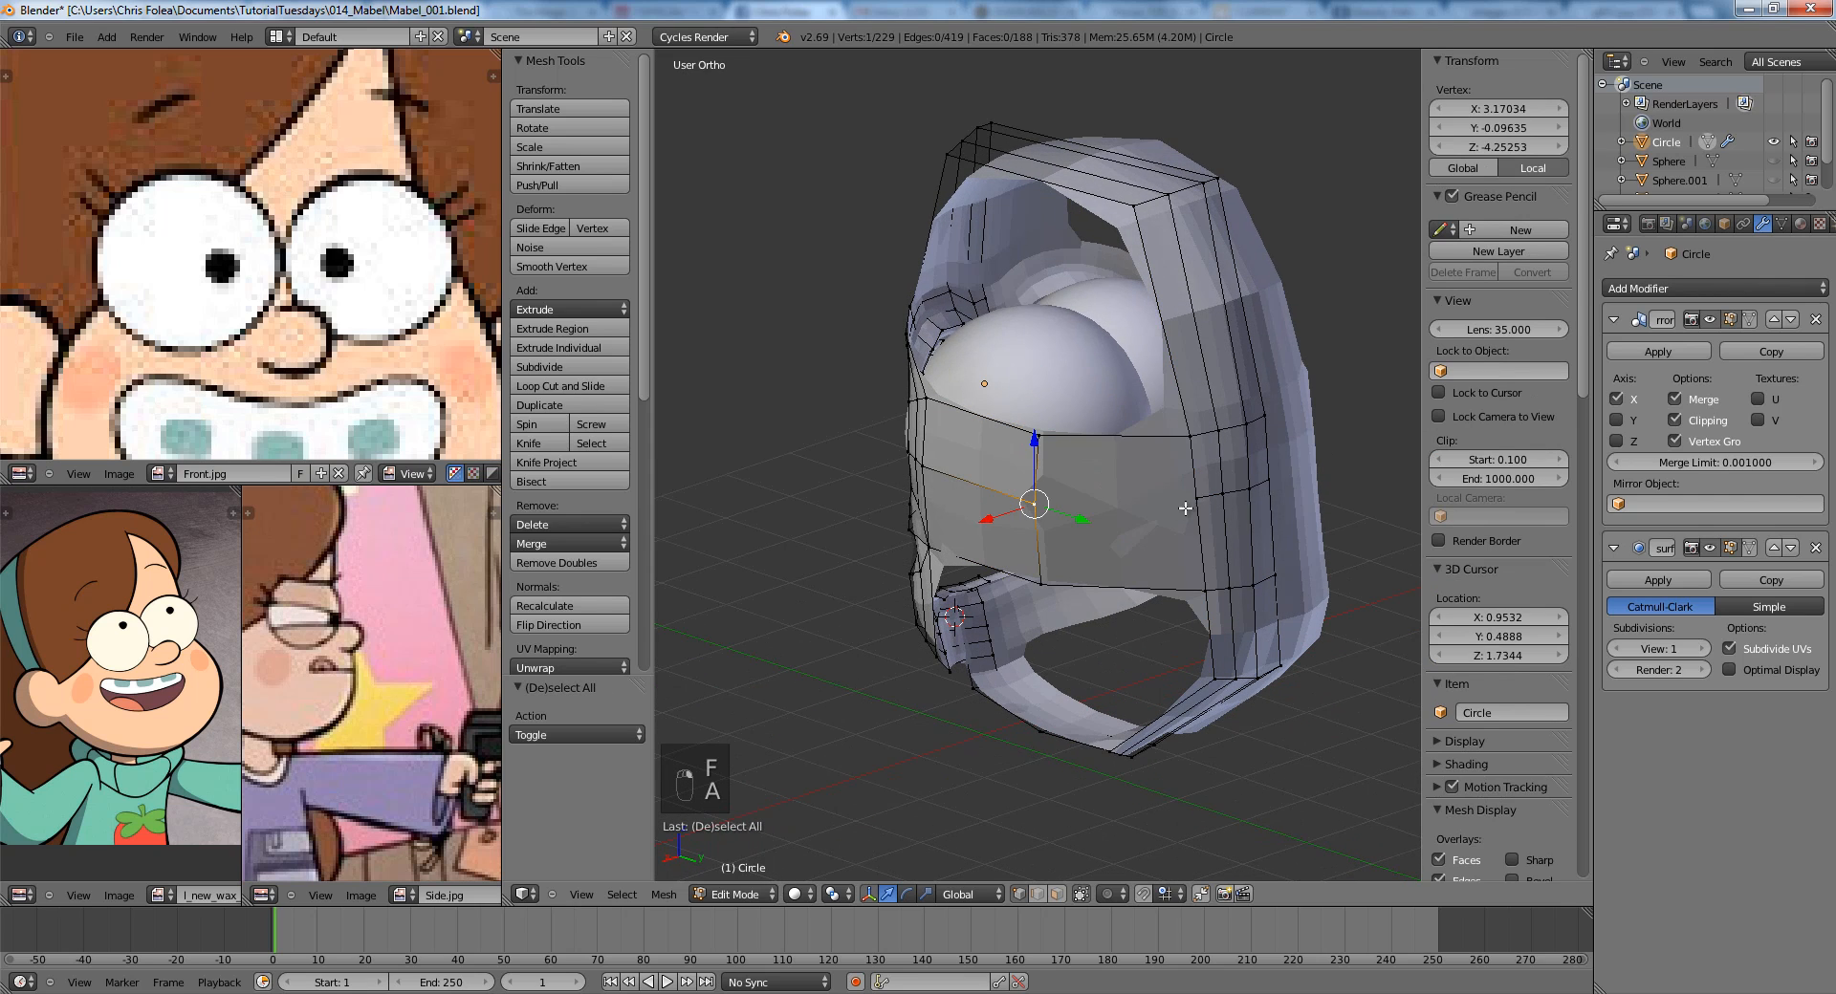
key("j")
key("a")
Move the three vertices halfway along the side strip outward in the front view to widen the head.
key("KP_1")
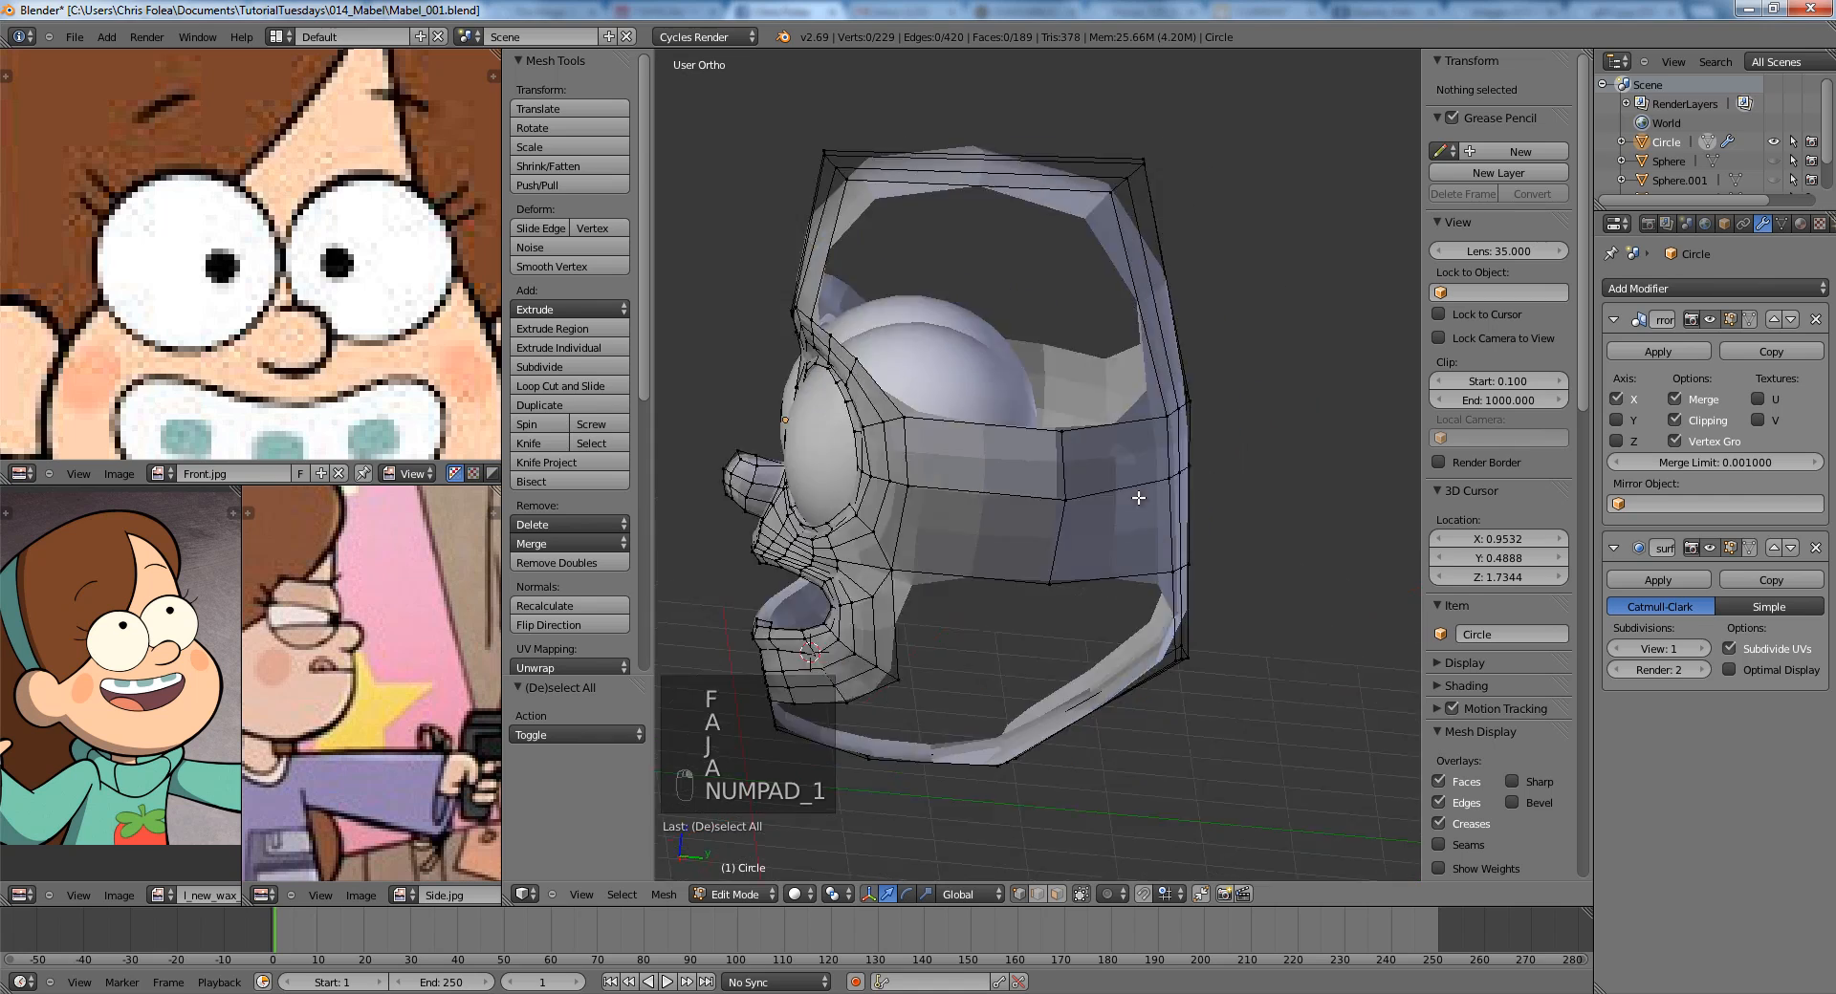
key("KP_3")
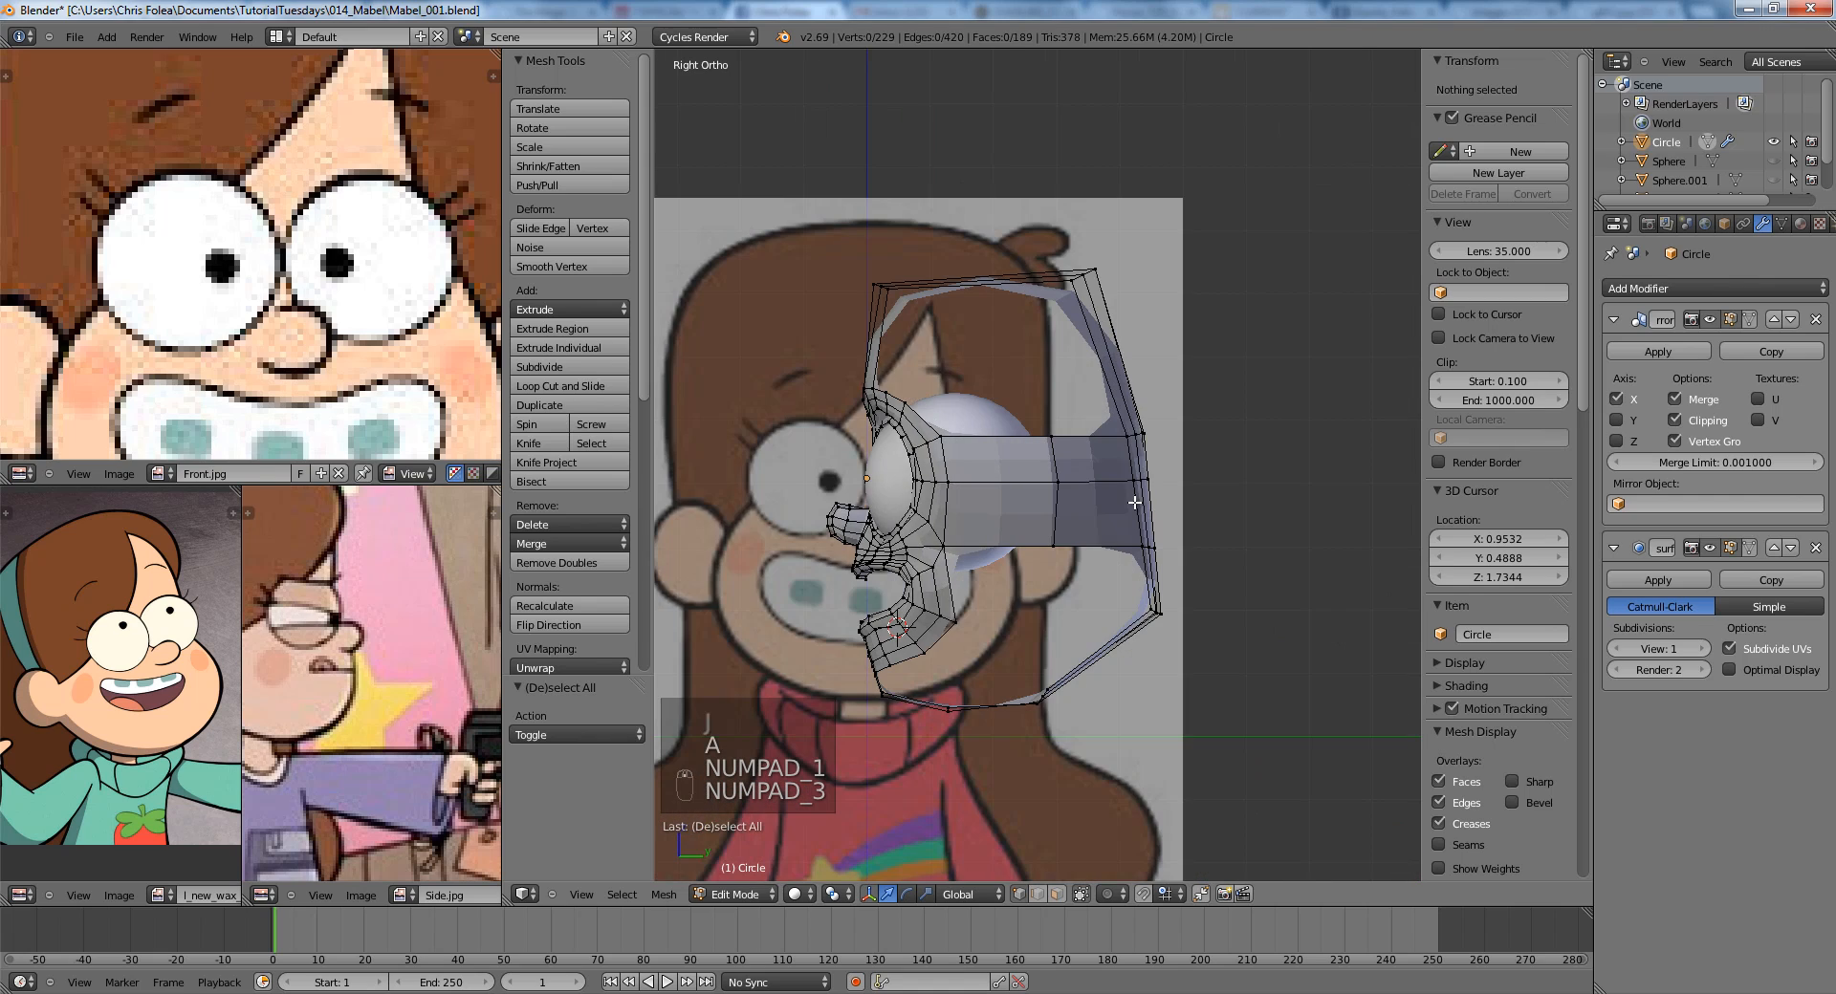
middle_click_drag(1139, 498, 1270, 539)
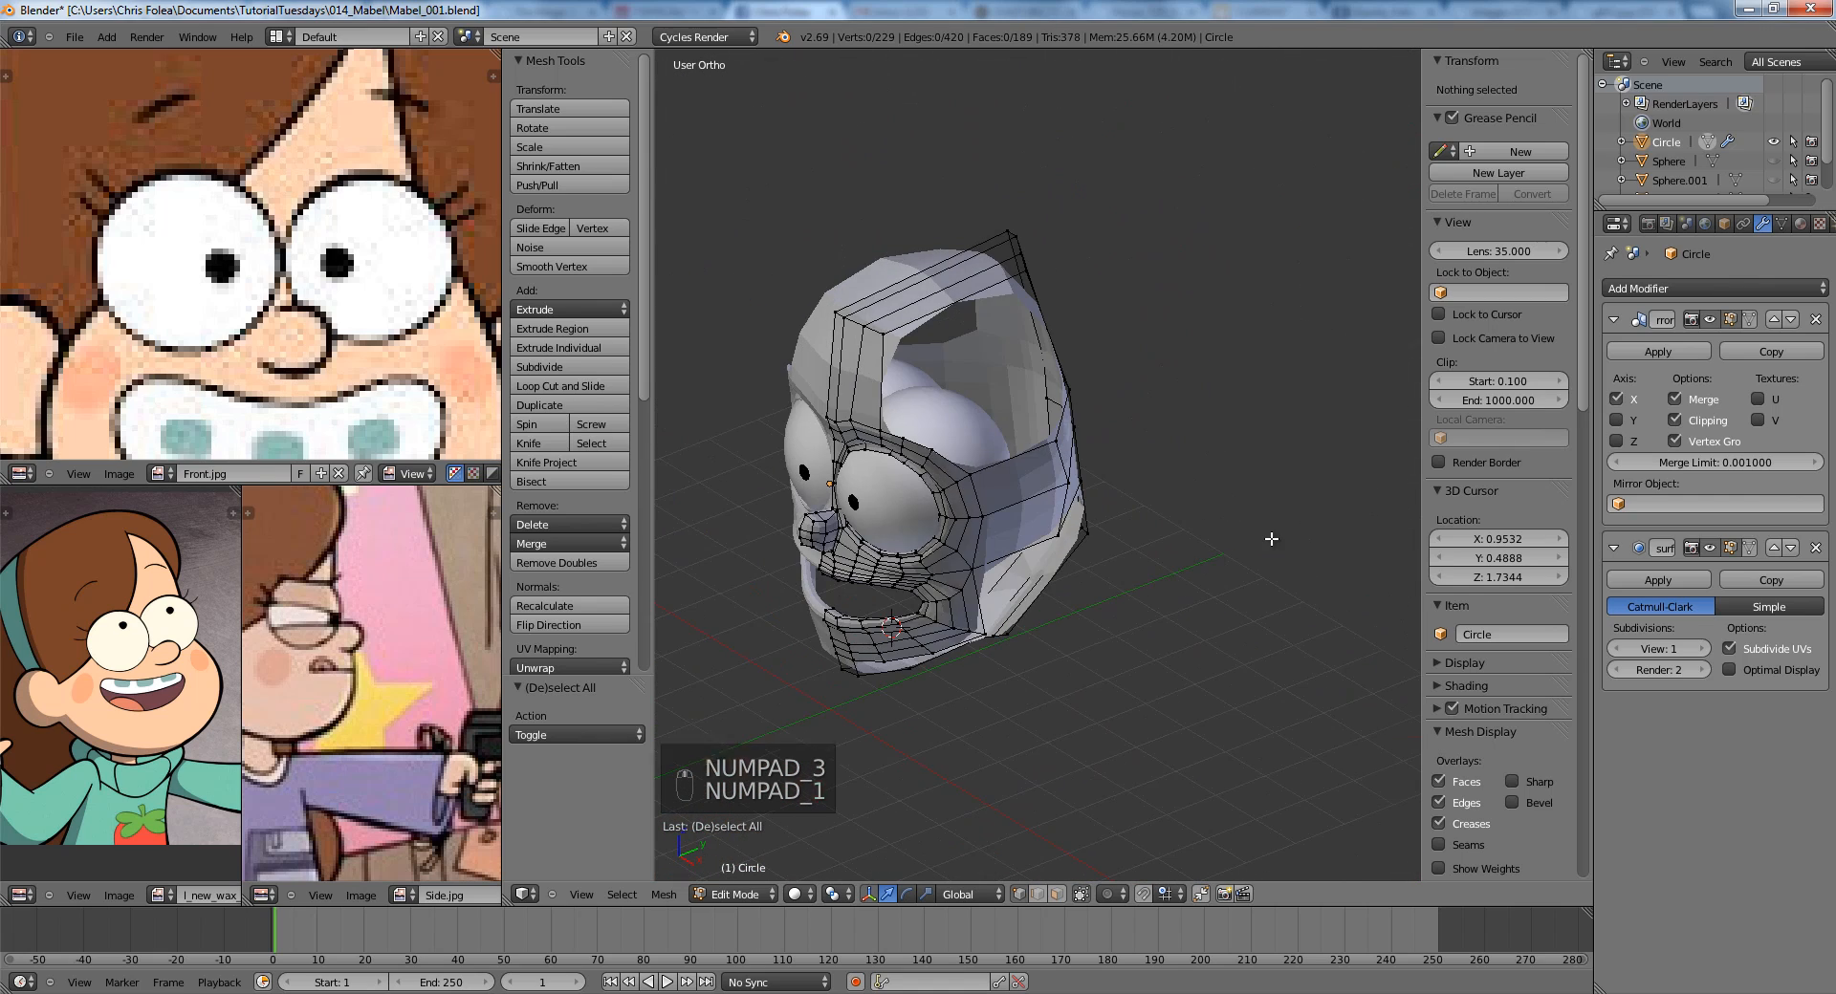
key("KP_1")
scroll(1243, 522, "up", 3)
middle_click_drag(1192, 488, 1153, 546)
right_click(1087, 494)
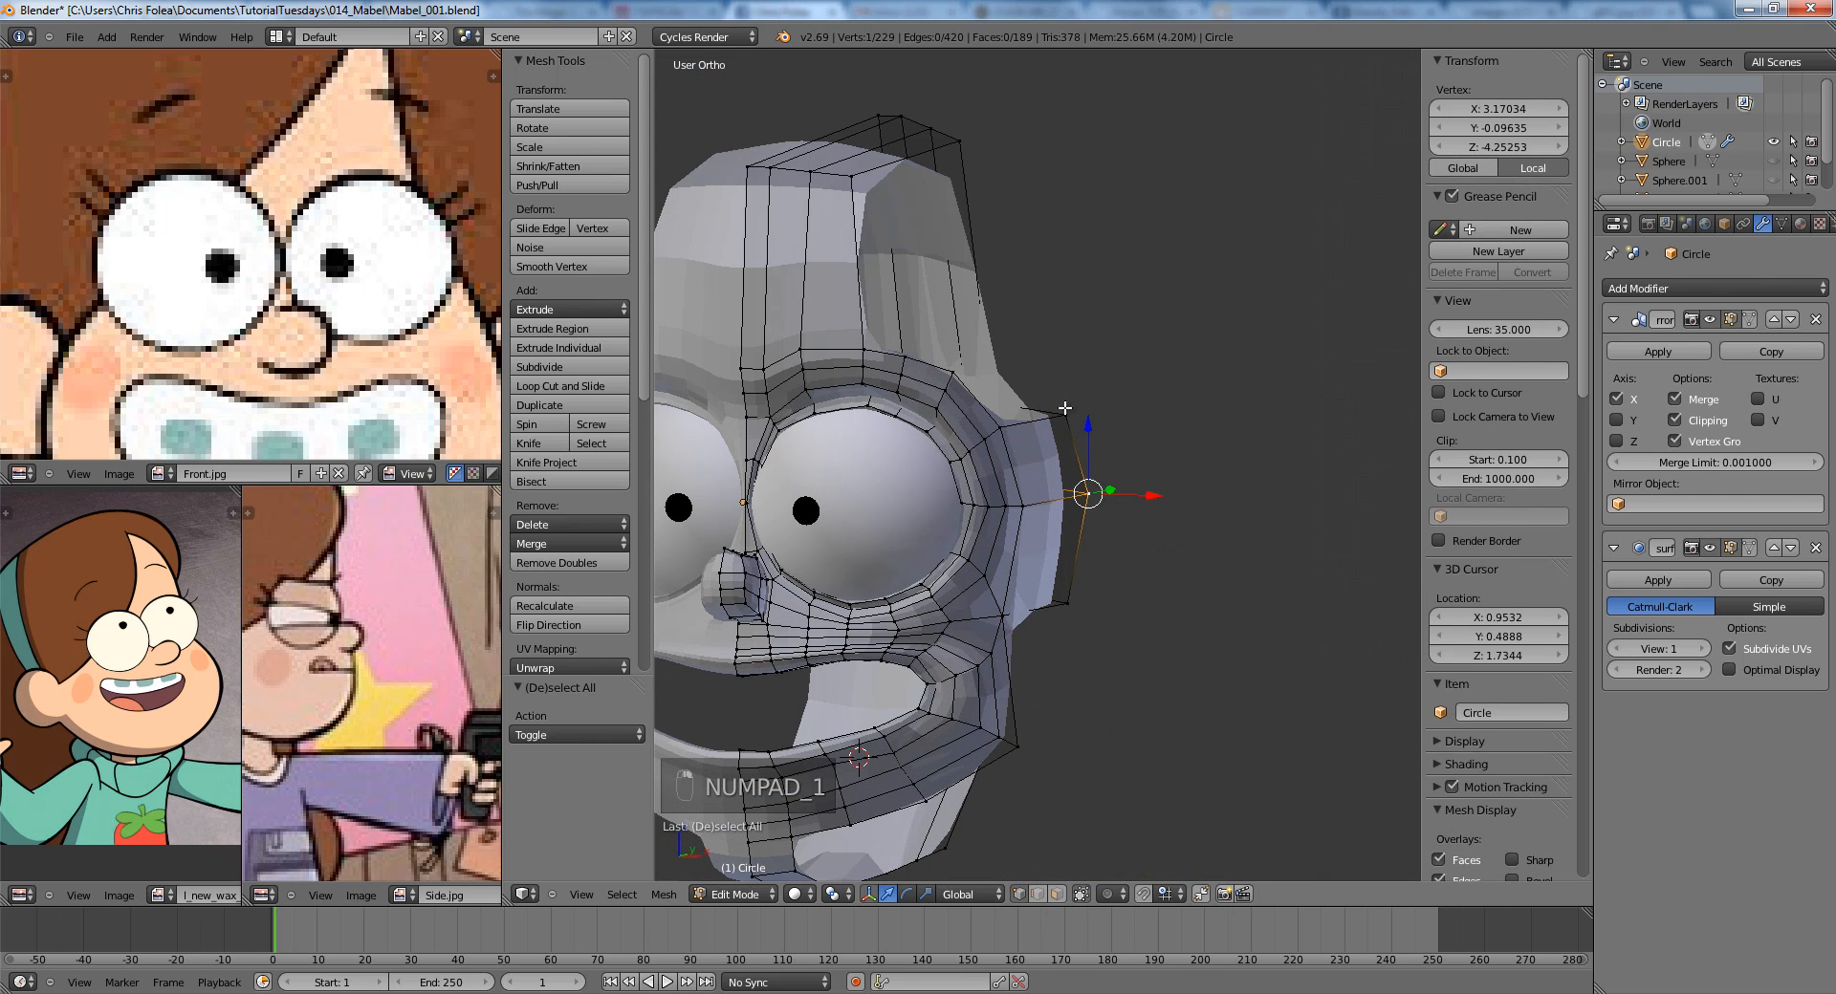
right_click(1065, 408, "shift")
right_click(1098, 606, "shift")
scroll(1185, 574, "down", 4)
key("KP_1")
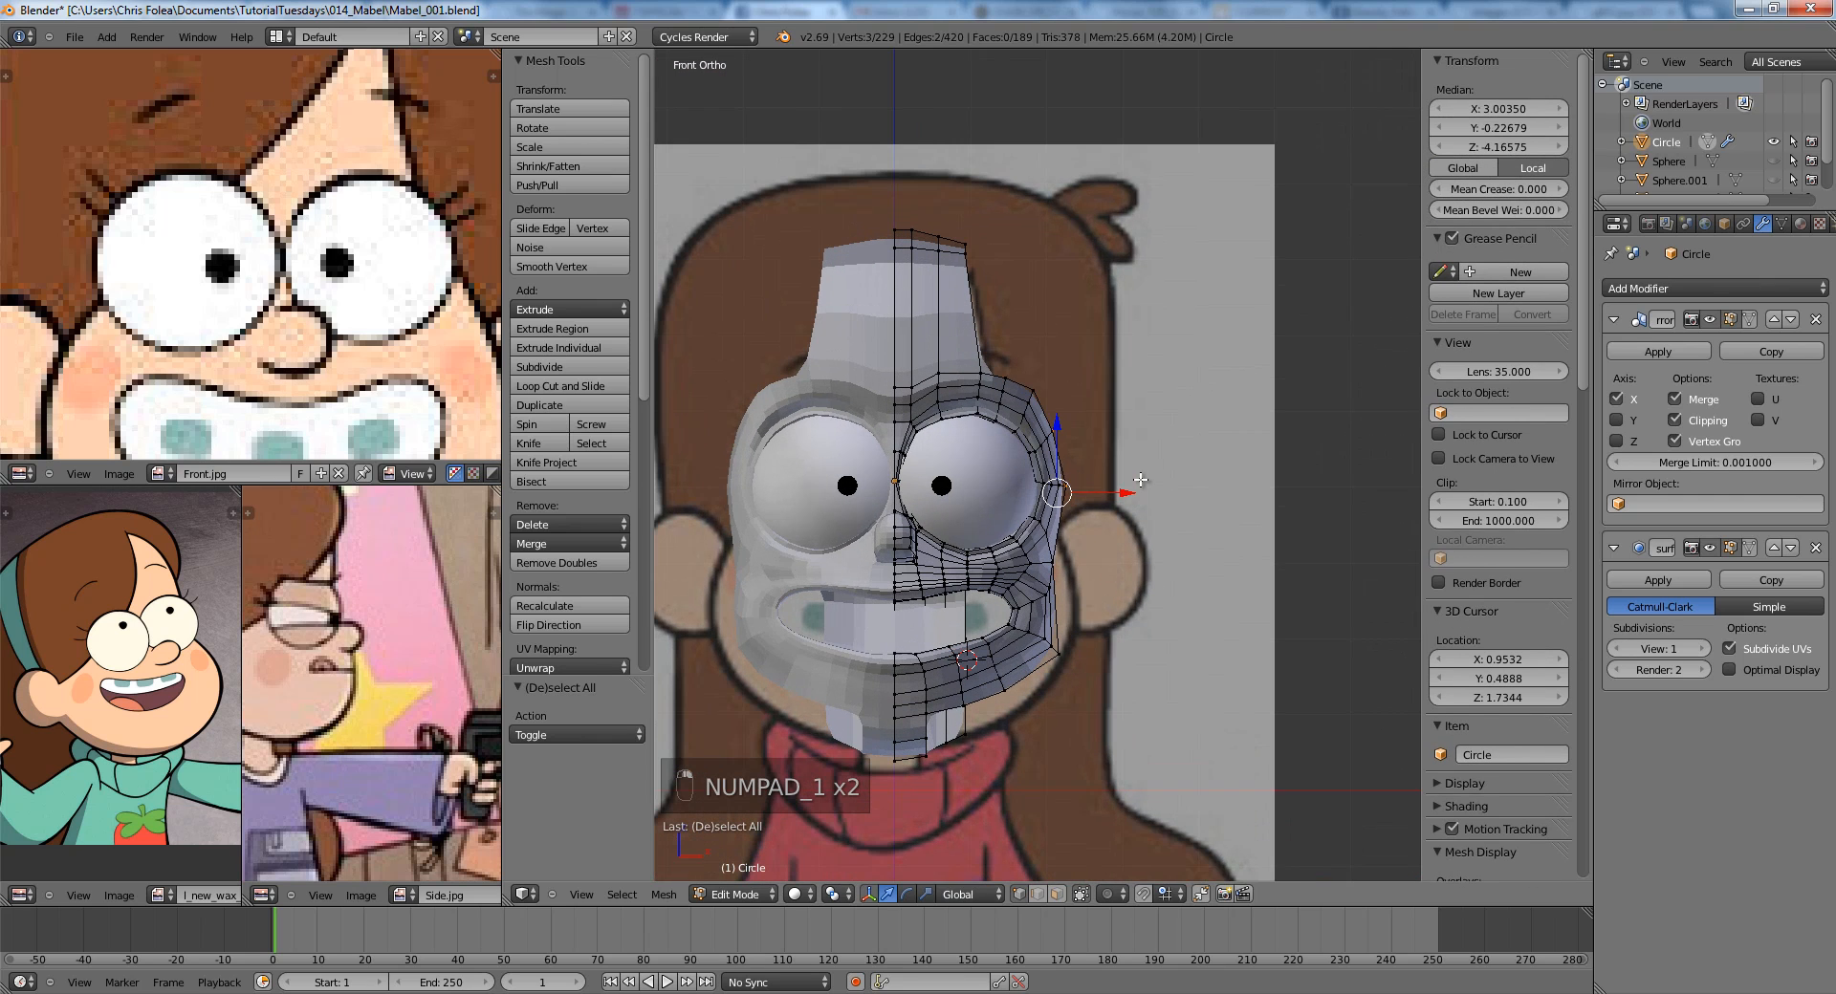
middle_click_drag(1158, 512, 1133, 449, "shift")
scroll(1133, 449, "up", 3)
key("a")
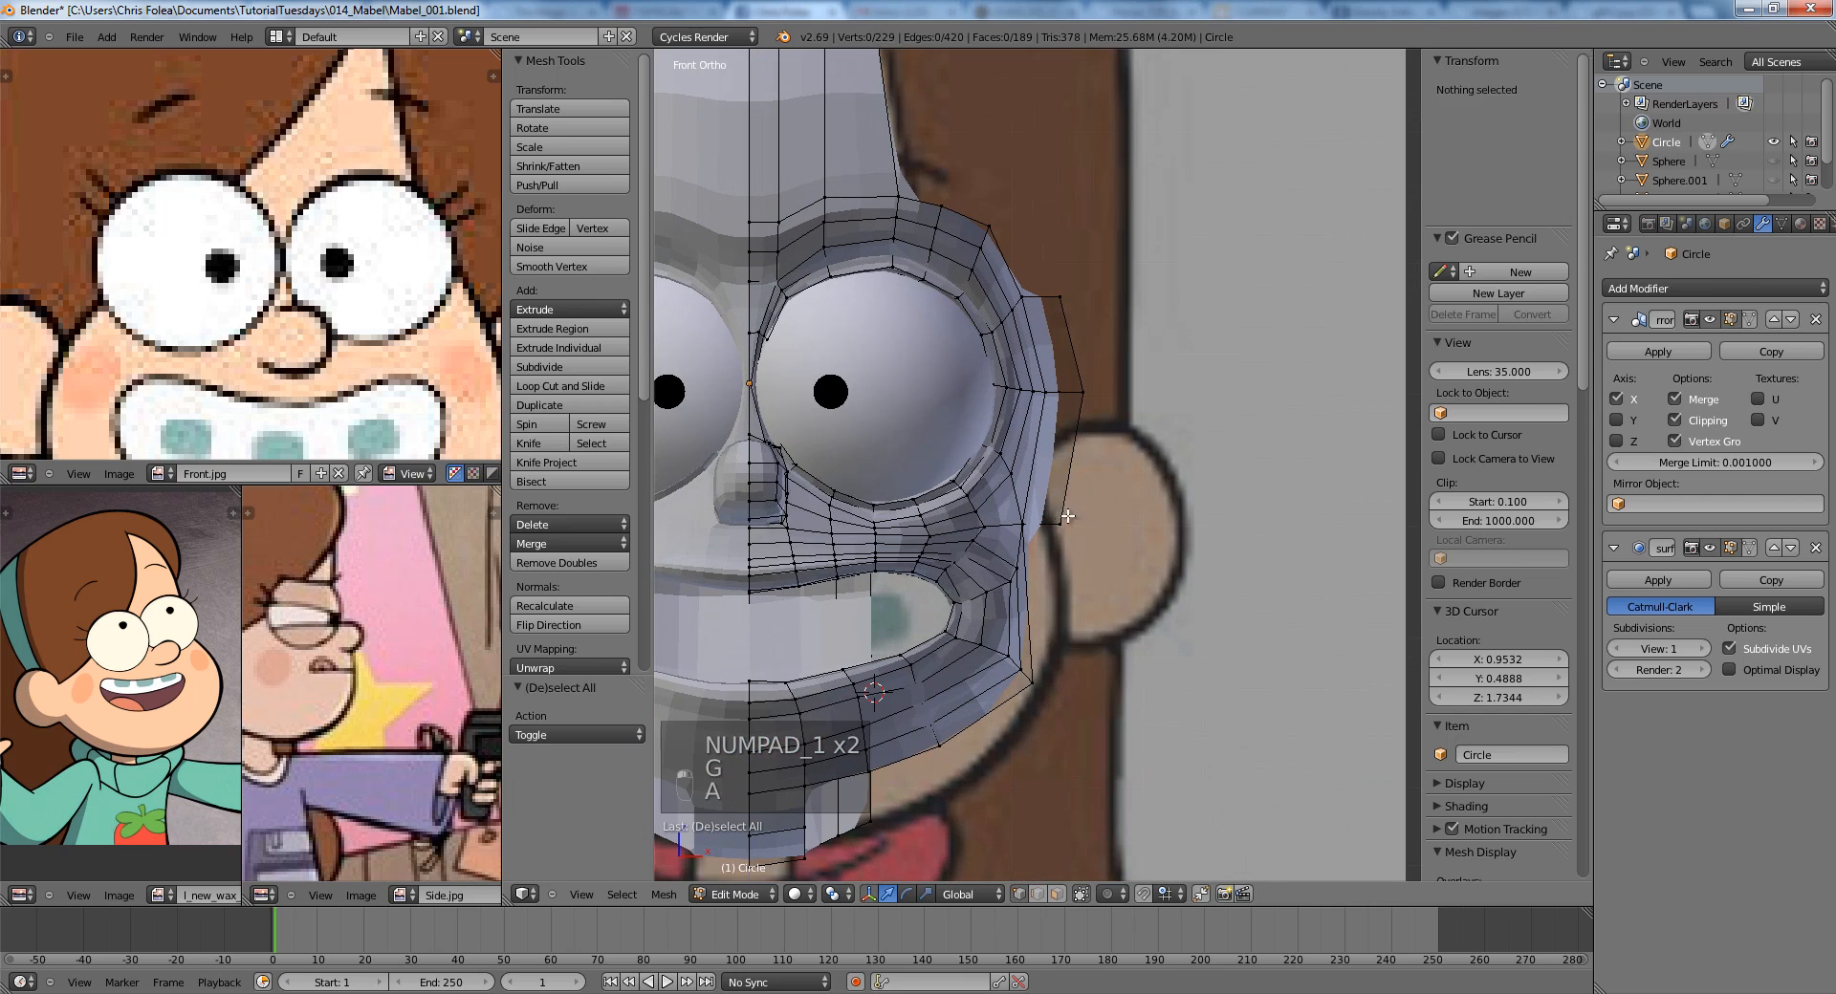
Reposition the side strip's outer vertices in the front view, moving the lower one outward and the middle and upper ones slightly inward.
right_click(1062, 526)
key("g")
left_click(1081, 528)
right_click(1082, 409)
key("z")
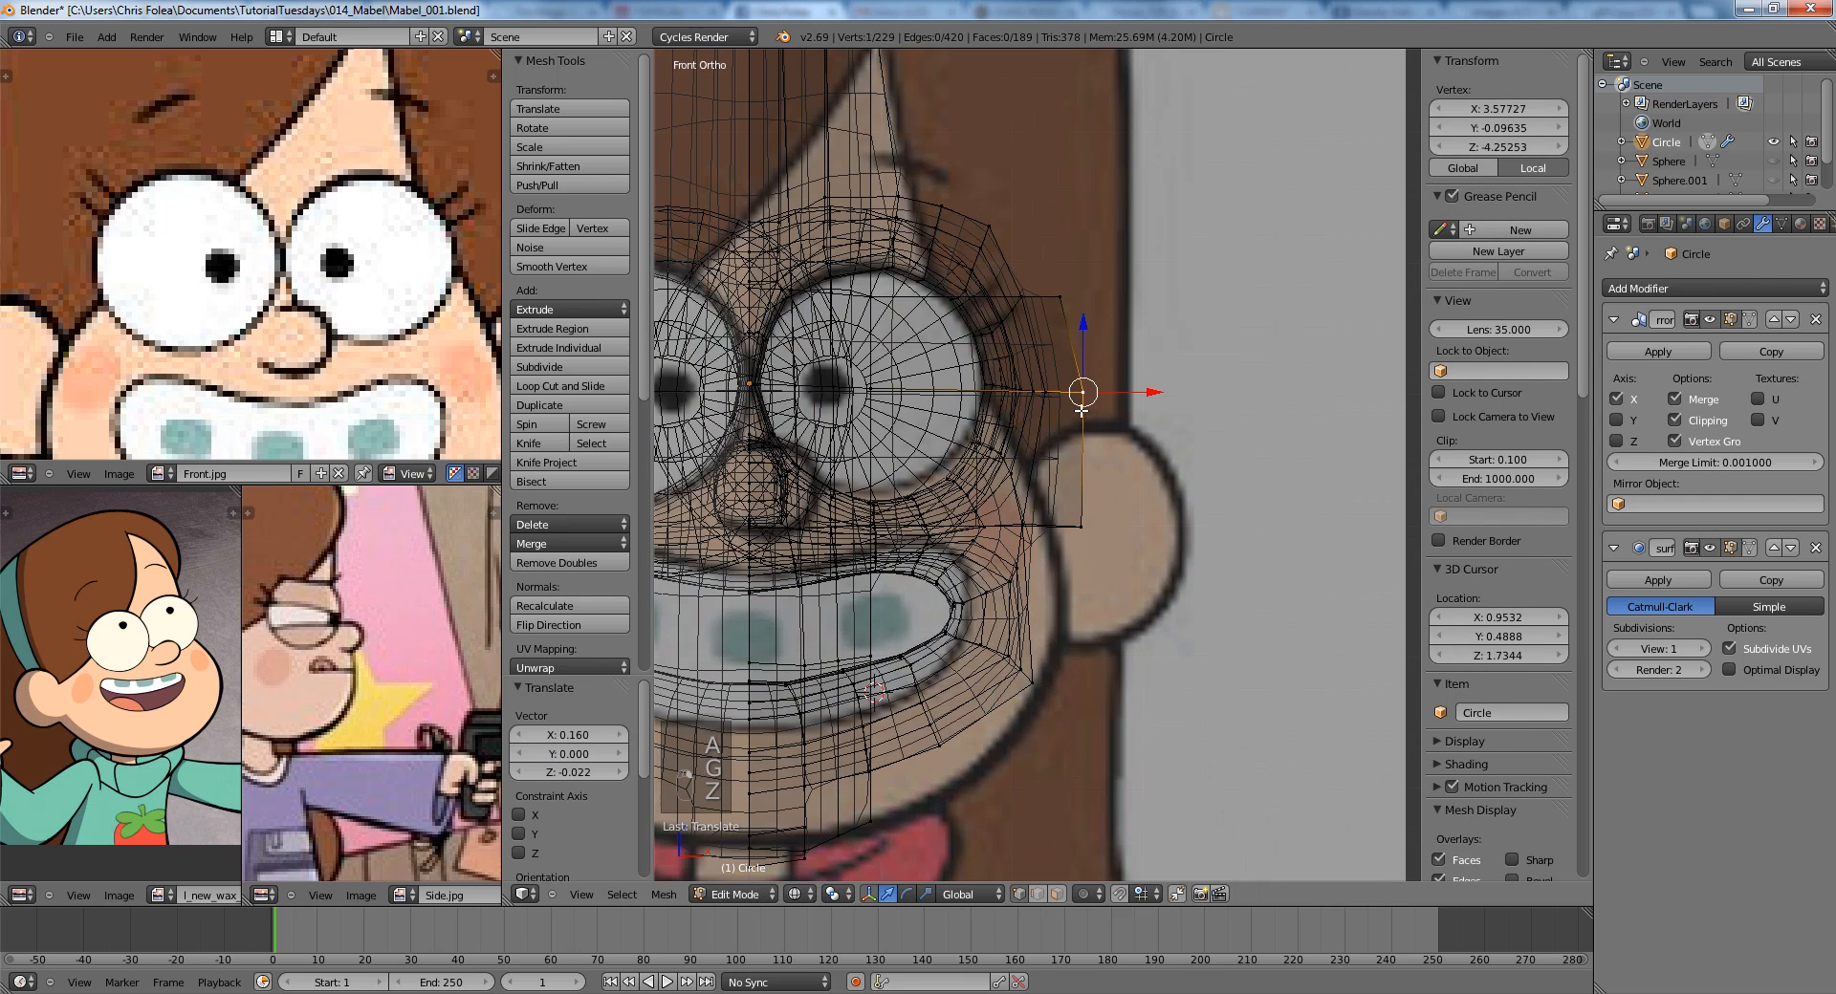
key("g")
key("x")
left_click(1069, 407)
key("z")
right_click(1059, 297)
key("g")
middle_click(1054, 298)
left_click(1053, 299)
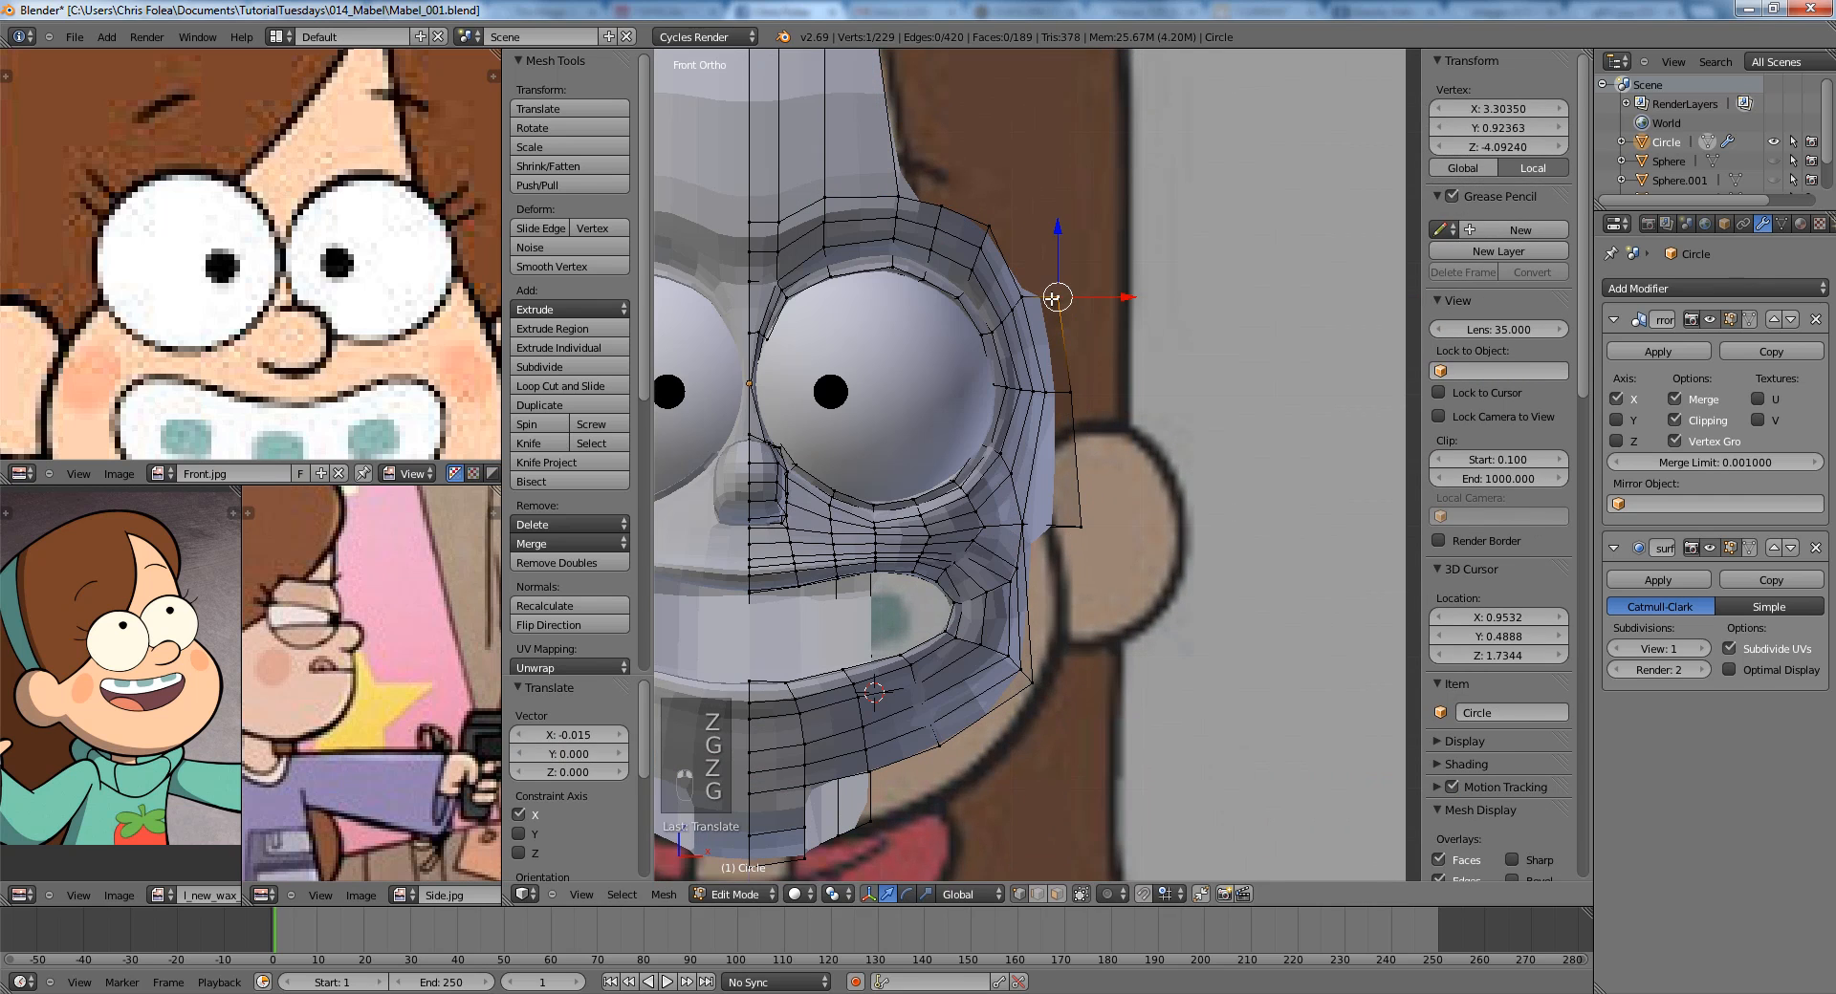
Compare the side strip with the reference image from the front and side in wireframe and solid display.
mouse_move(1053, 299)
middle_mouse_down("shift")
mouse_move(1133, 523)
mouse_move(1117, 450)
mouse_move(1154, 414)
middle_mouse_up("shift")
key("z")
key("z")
key("Tab")
key("Tab")
key("a")
right_click(1125, 456)
key("z")
scroll(1166, 506, "up", 1)
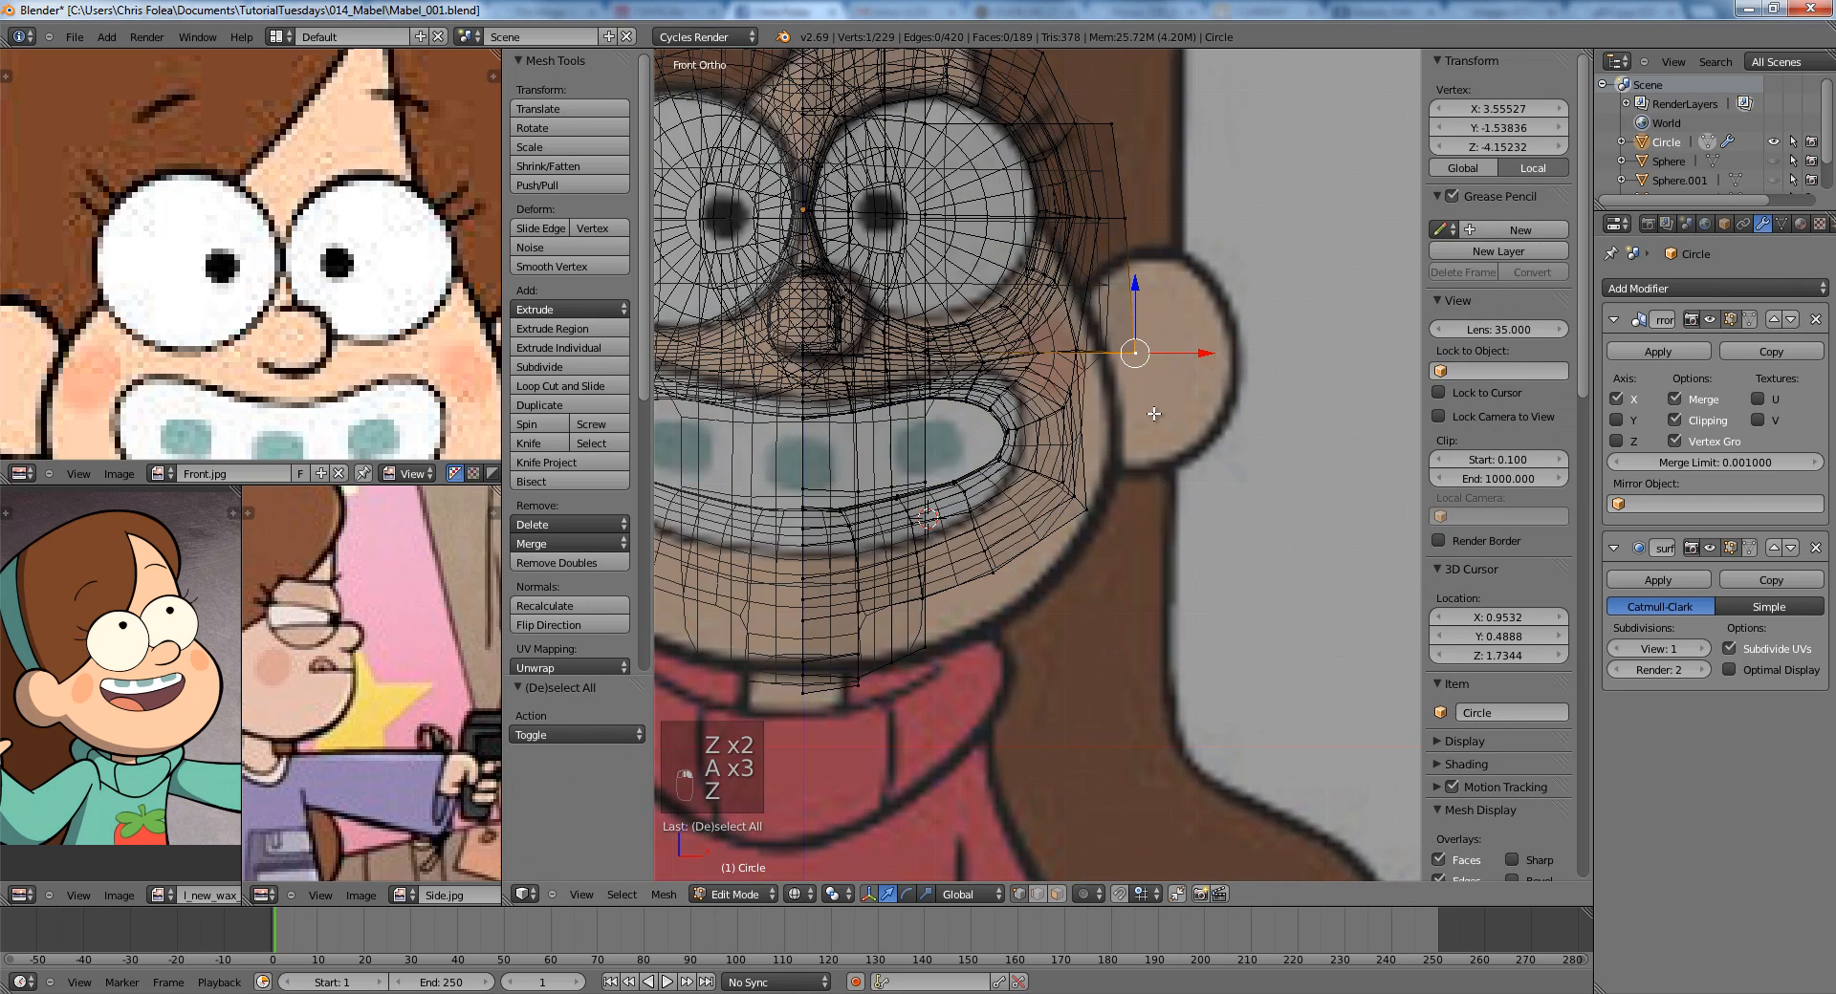
key("z")
key("KP_3")
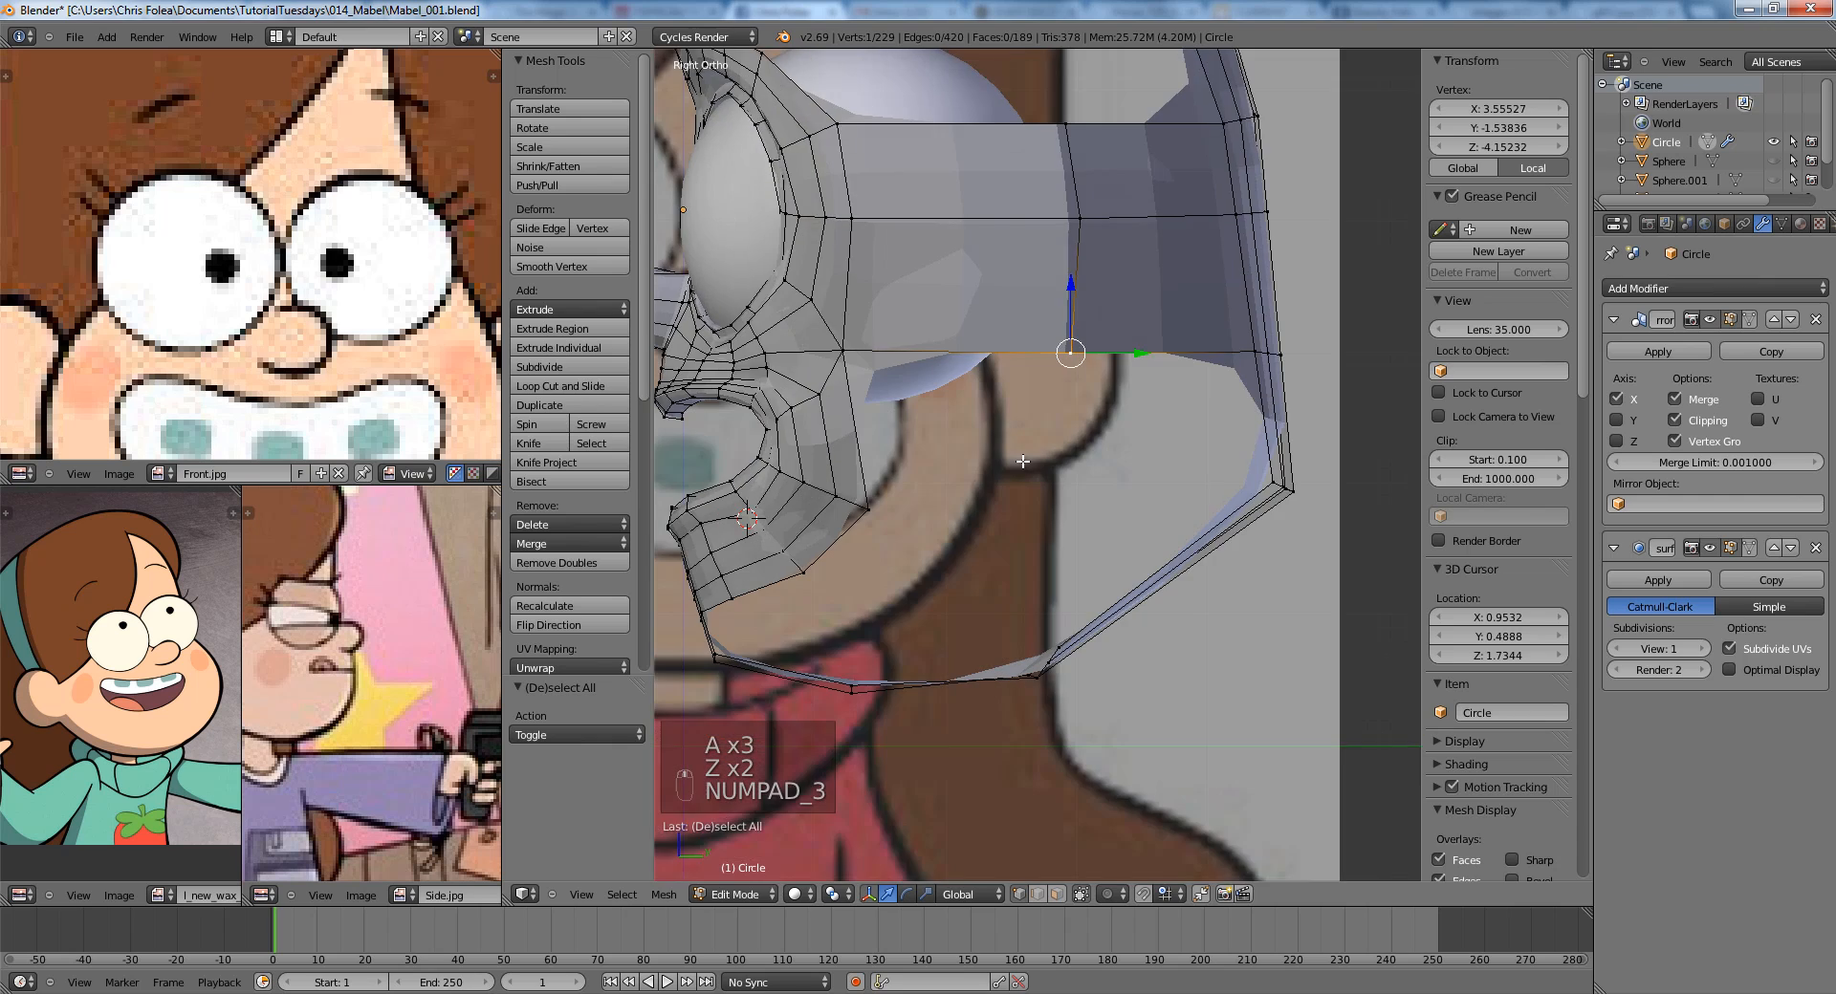
scroll(1130, 354, "down", 2)
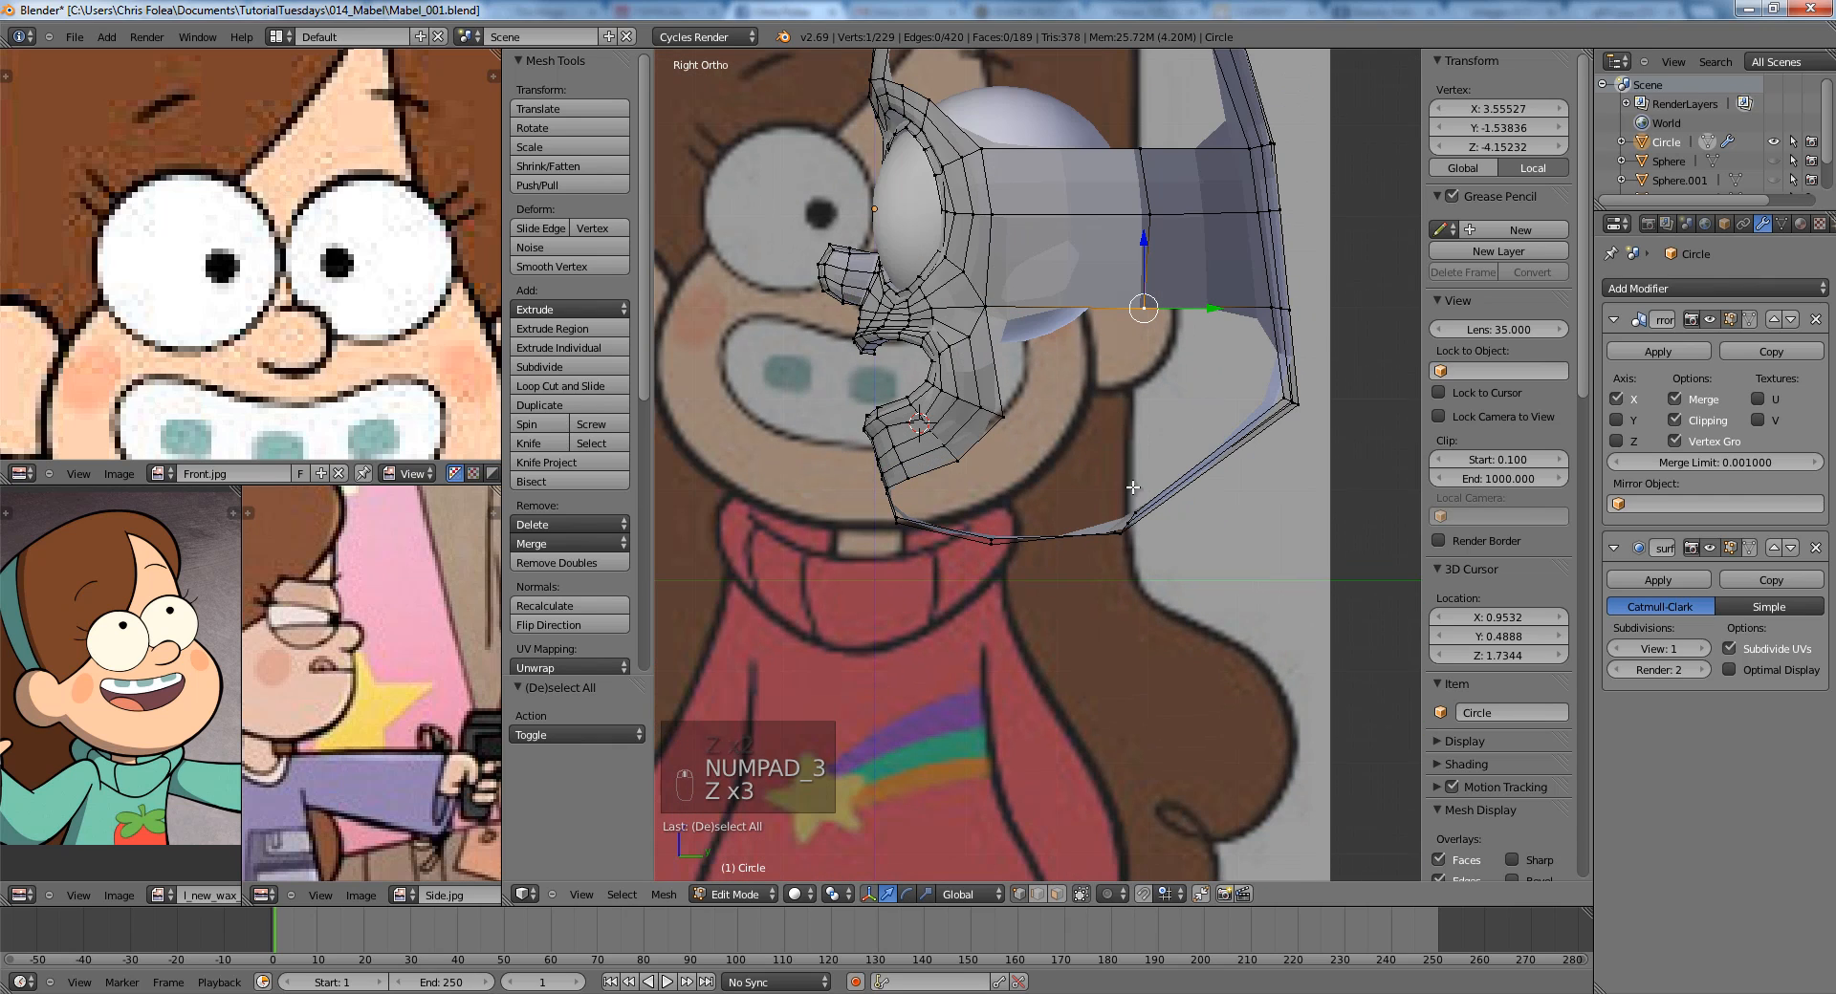
Add one vertical edge loop across the side strip, just behind the eye socket.
middle_click_drag(1132, 488, 1146, 478)
middle_click_drag(1016, 481, 1028, 220)
key("ctrl+r")
key("ctrl+r")
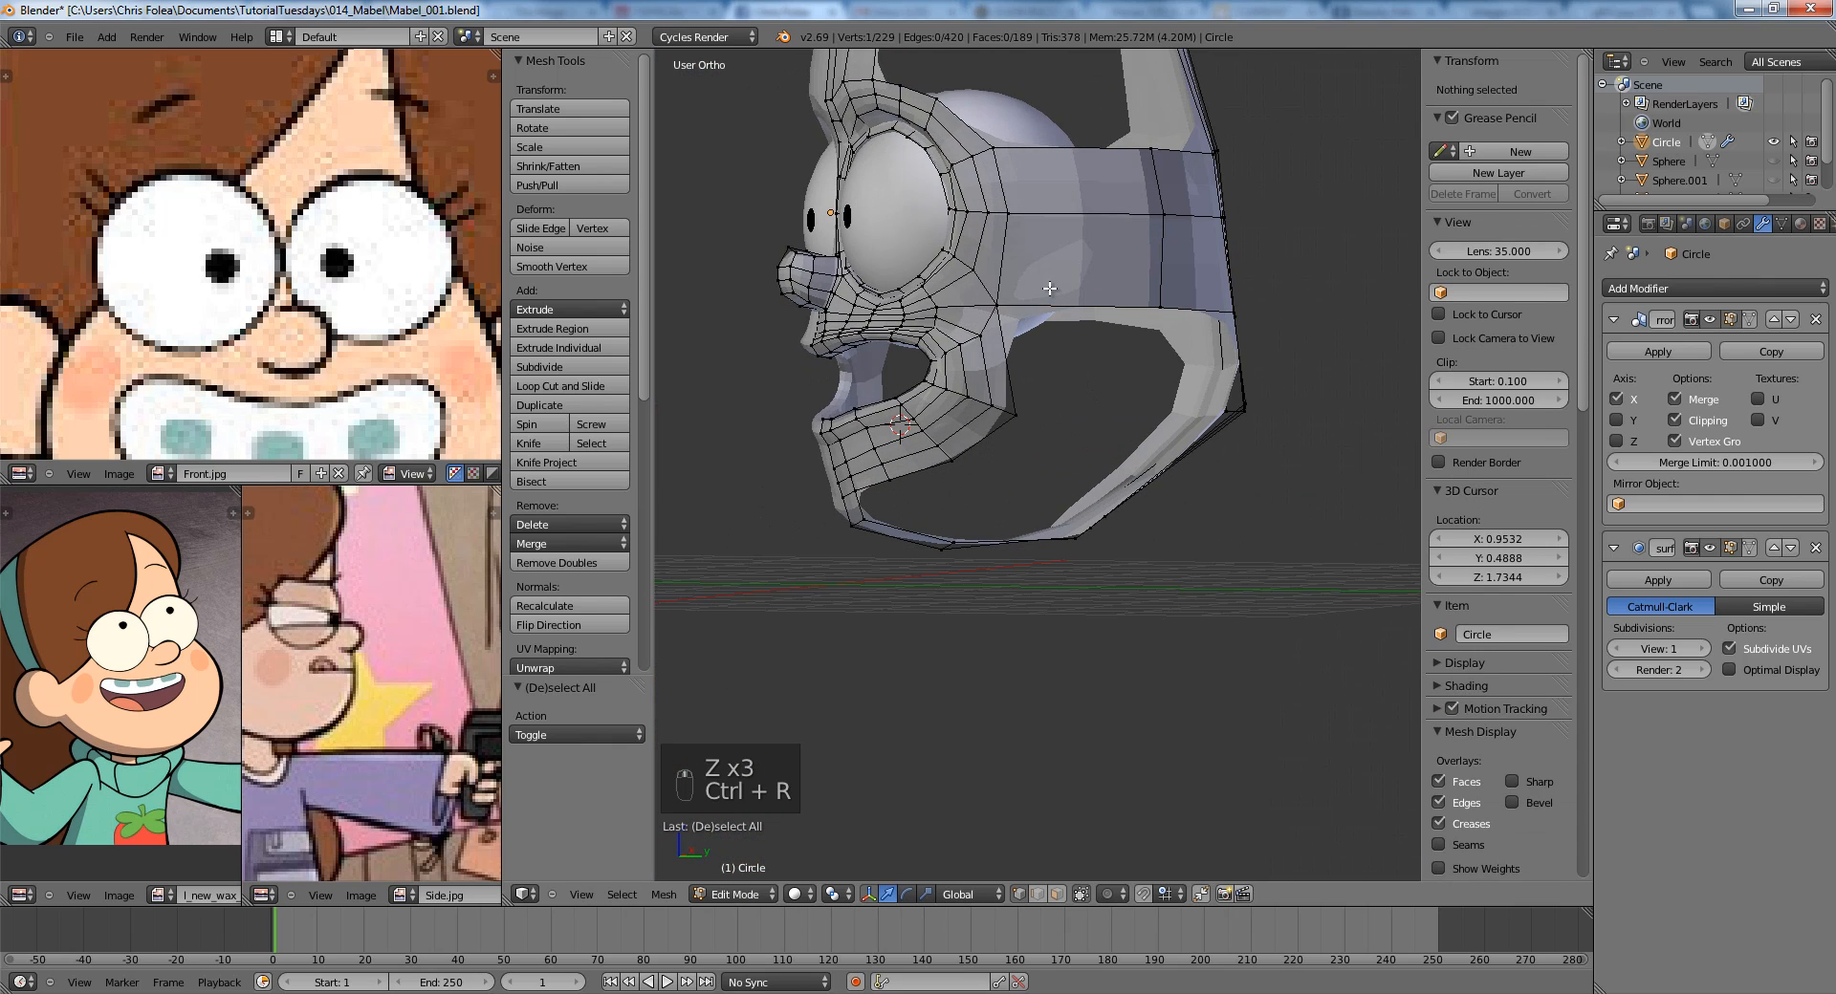
left_click(1032, 205)
left_click(1033, 204)
Fill a face between the jaw's lower edges and the bottom vertex of the side strip's new edge loop.
right_click(1054, 307)
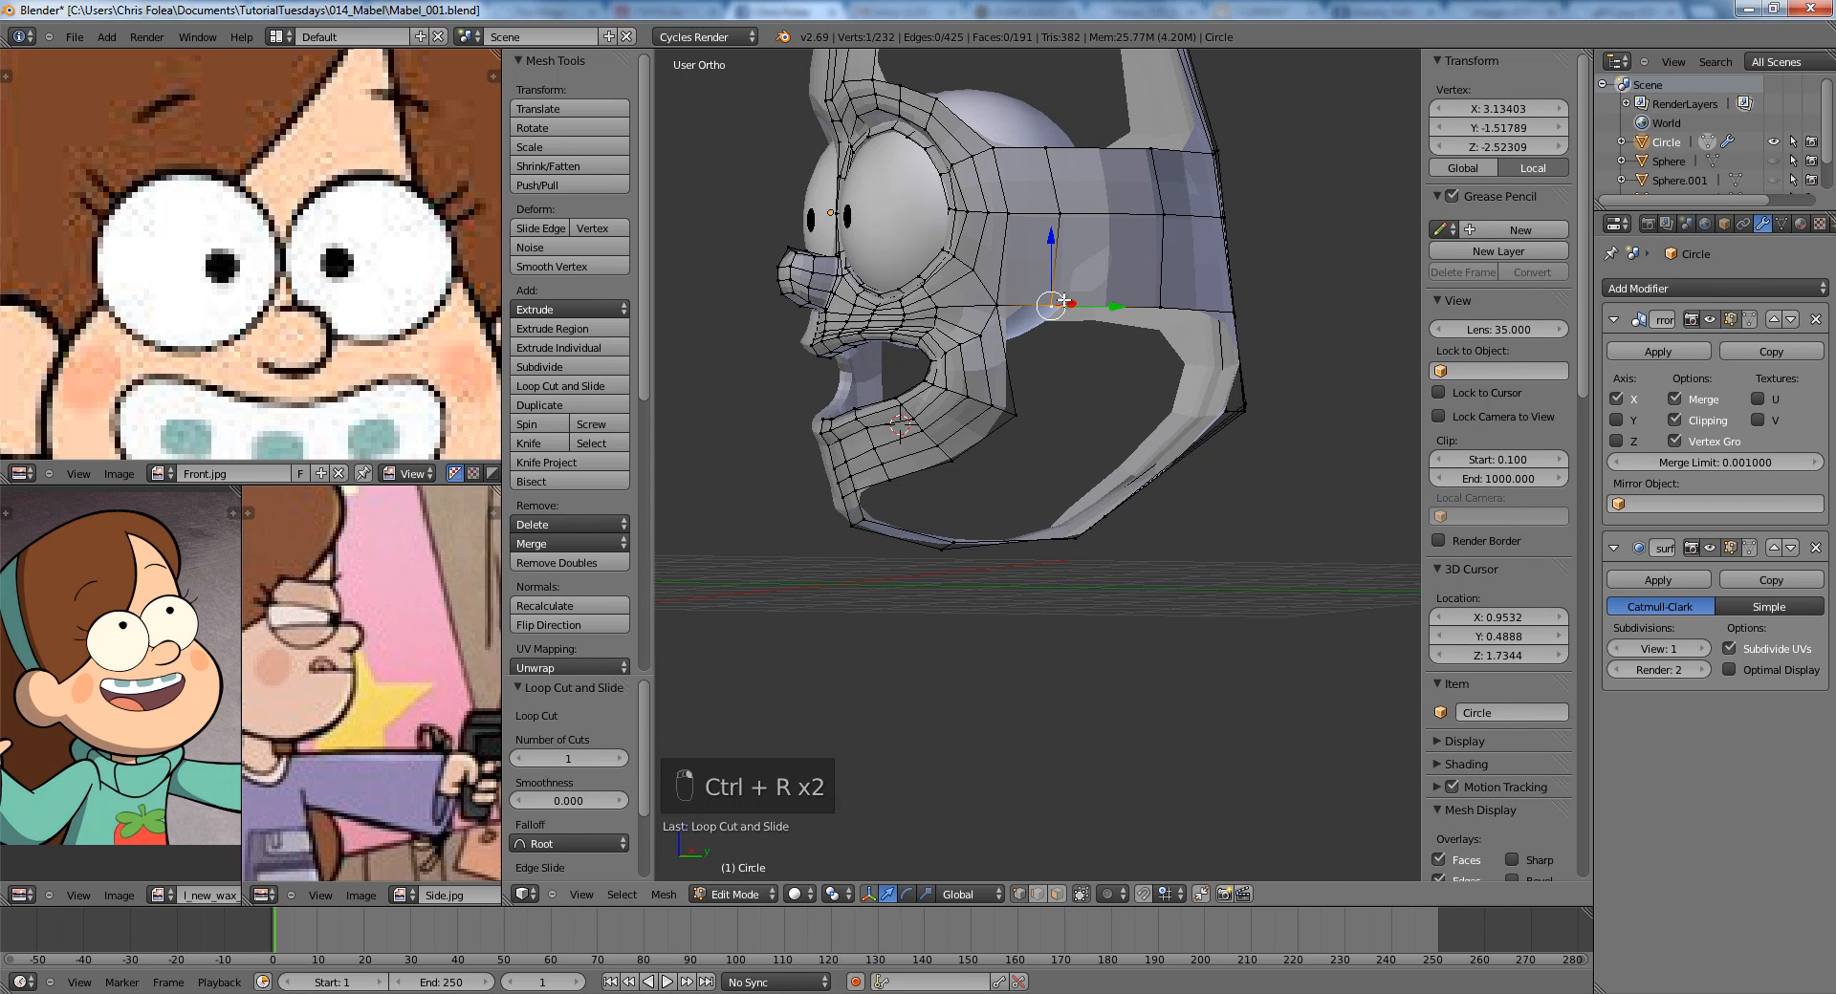
key("KP_2")
key("KP_3")
middle_click_drag(984, 492, 947, 459)
right_click(866, 508, "shift")
right_click(861, 478, "shift")
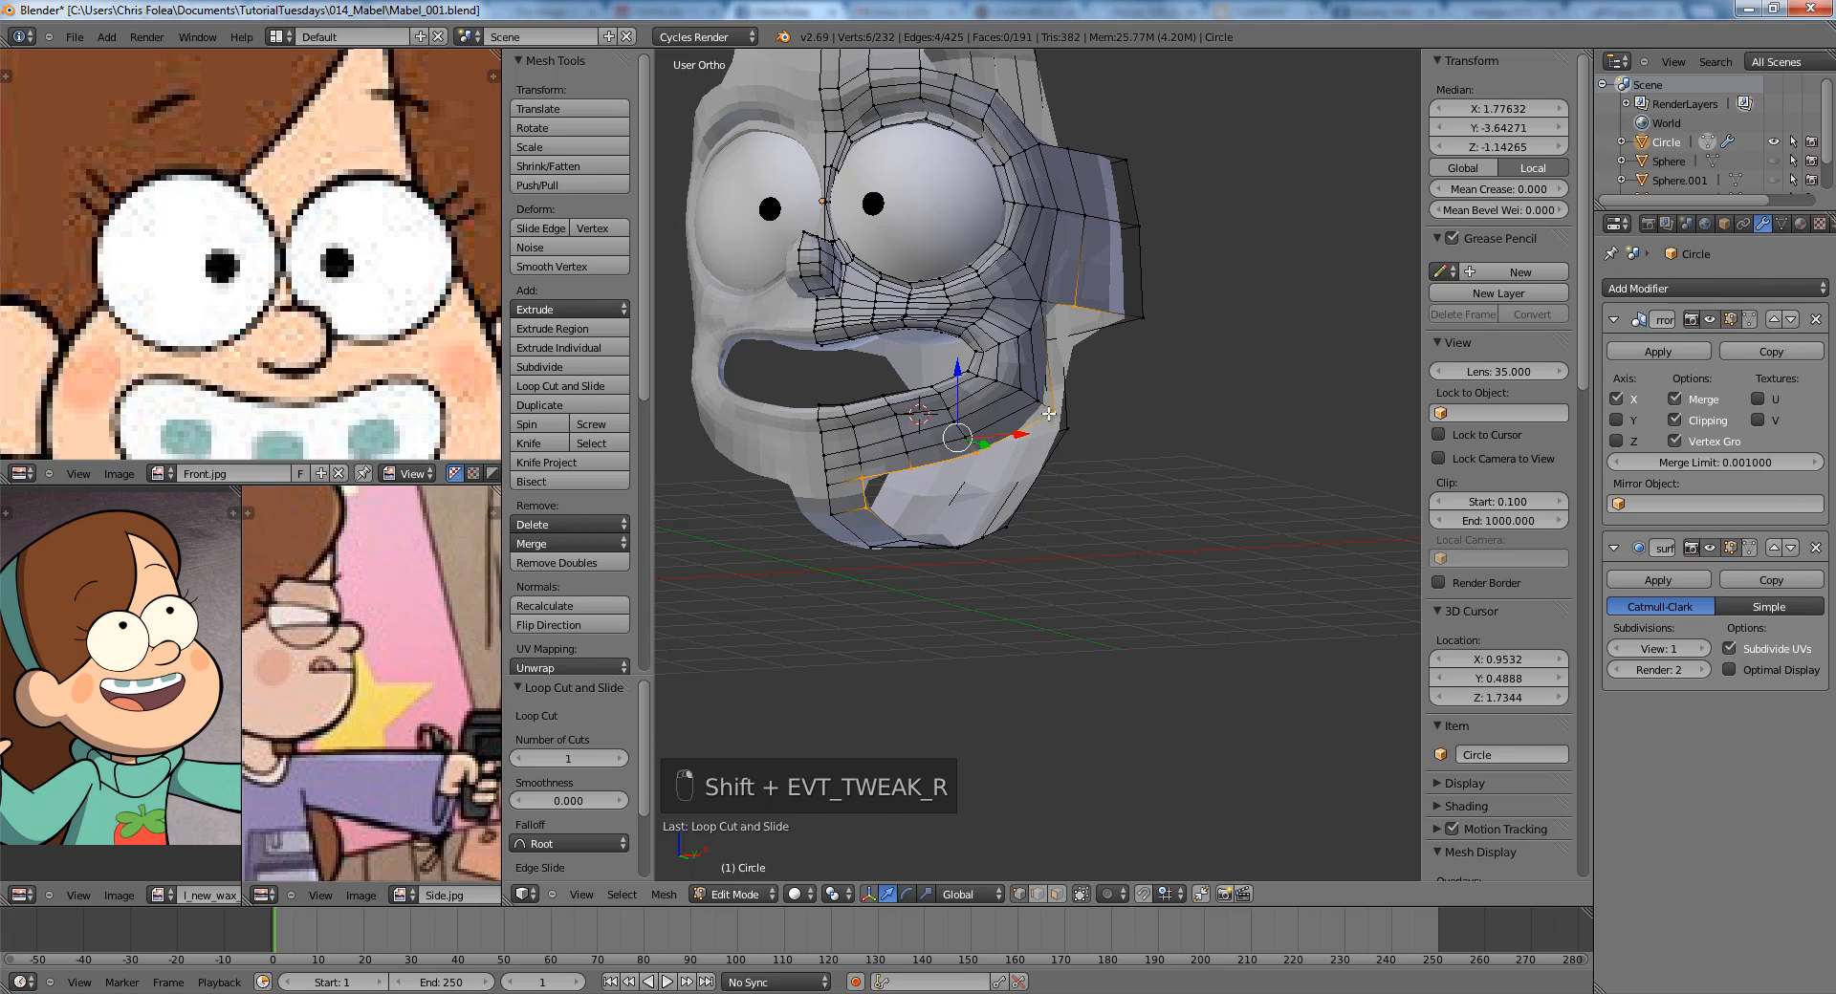
middle_click_drag(1049, 413, 846, 417)
key("f")
key("a")
Subdivide the long edge running from the chin to the side strip once.
right_click(983, 337)
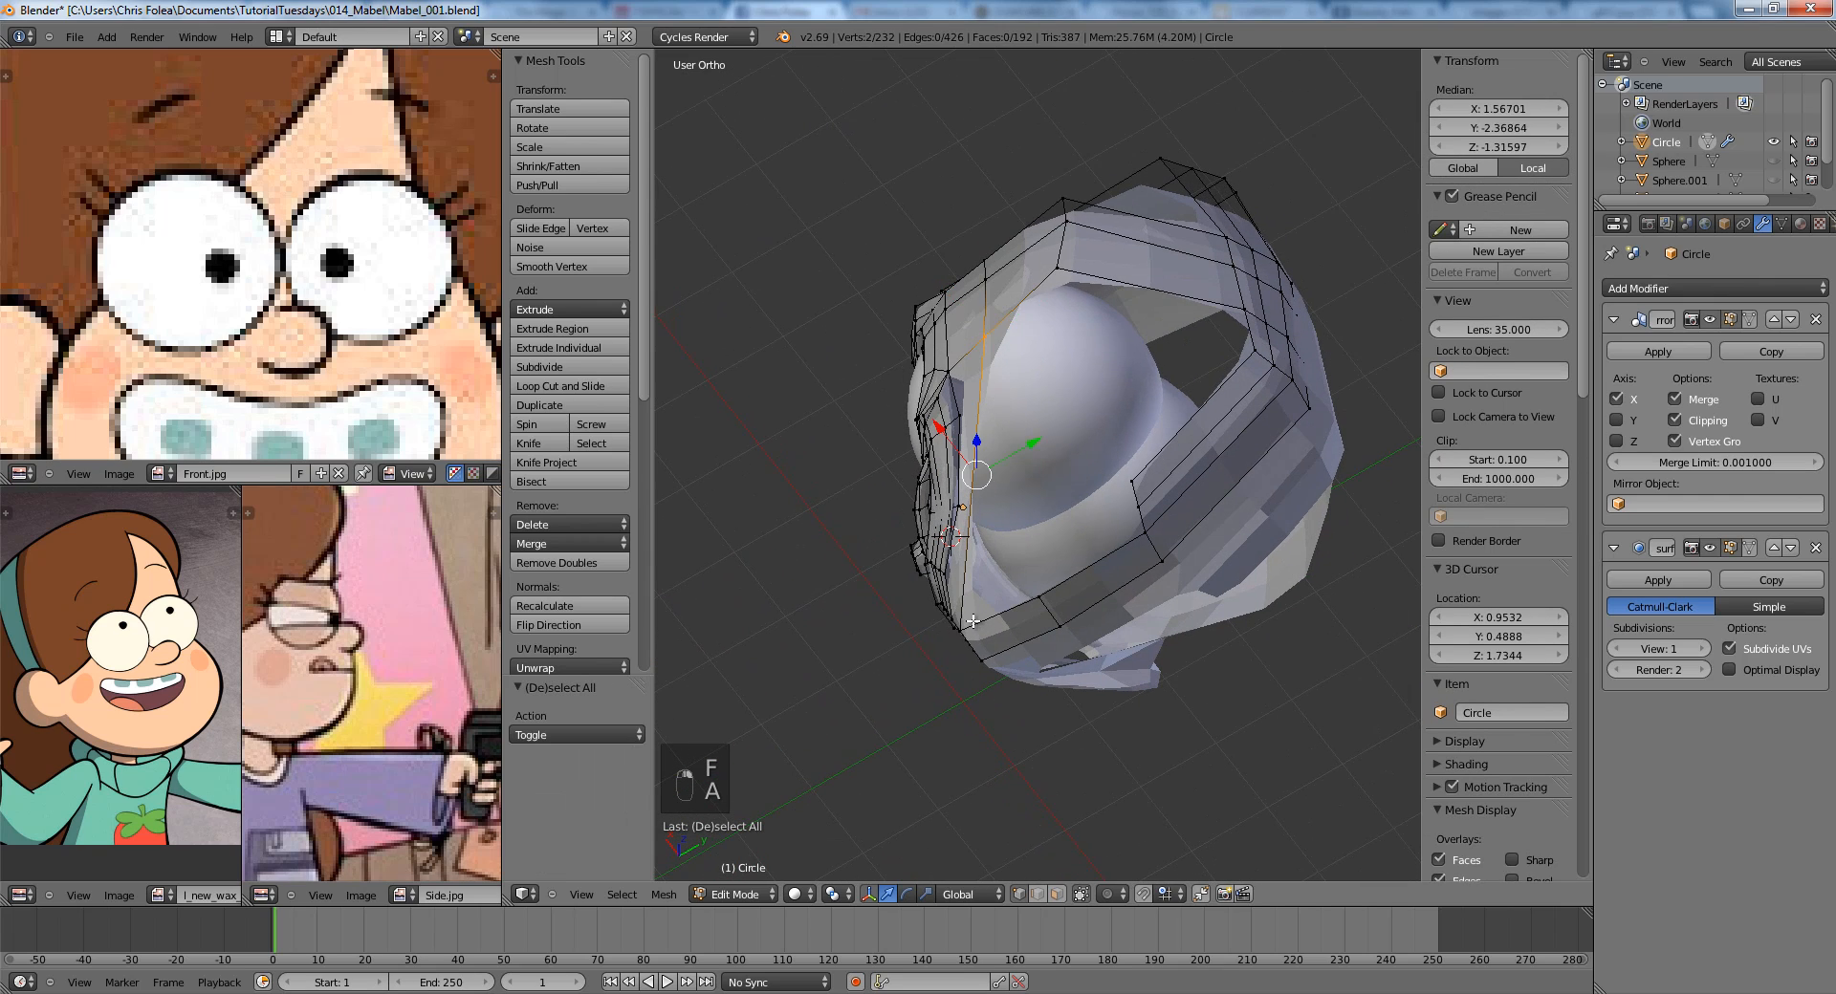
mouse_move(994, 555)
middle_mouse_down()
mouse_move(1237, 578)
mouse_move(832, 451)
mouse_move(1098, 508)
middle_mouse_up()
key("z")
key("ctrl+z")
right_click(995, 471, "shift")
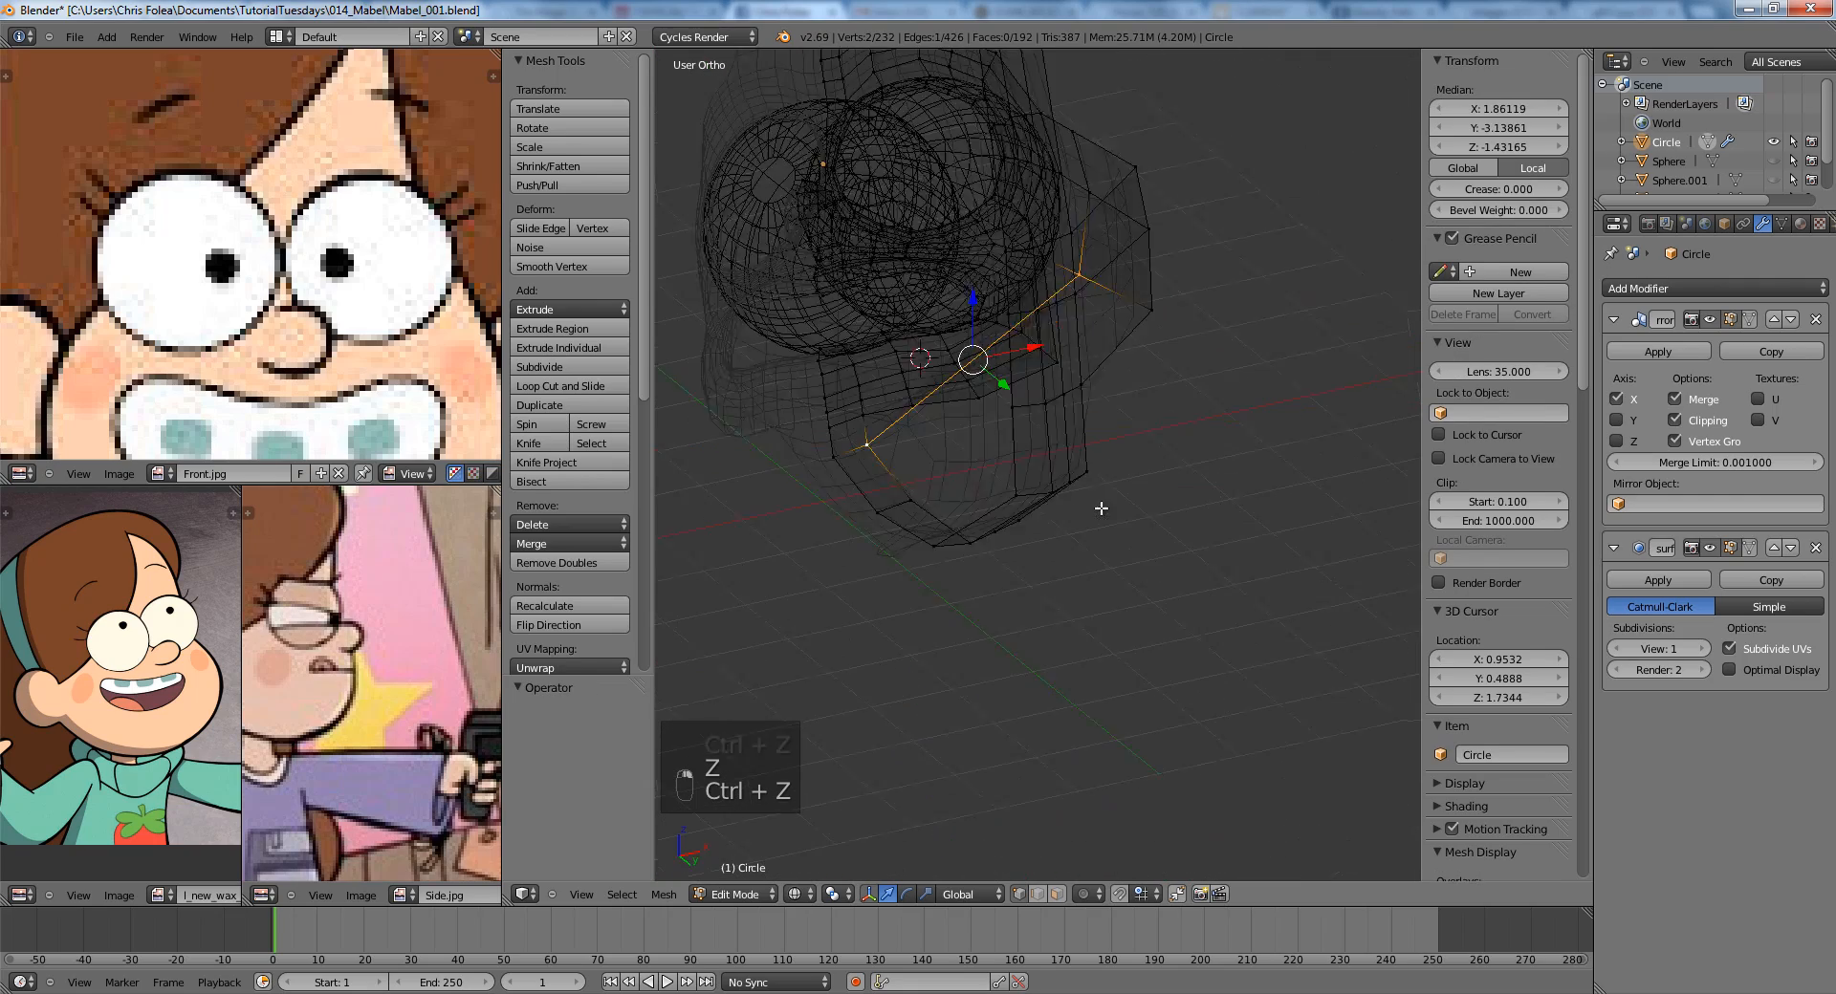
key("w")
left_click(975, 505)
Pull the long edge's new midpoint down and outward toward the jaw corner and connect it to the adjacent jaw vertex.
key("z")
middle_click_drag(960, 495, 984, 434)
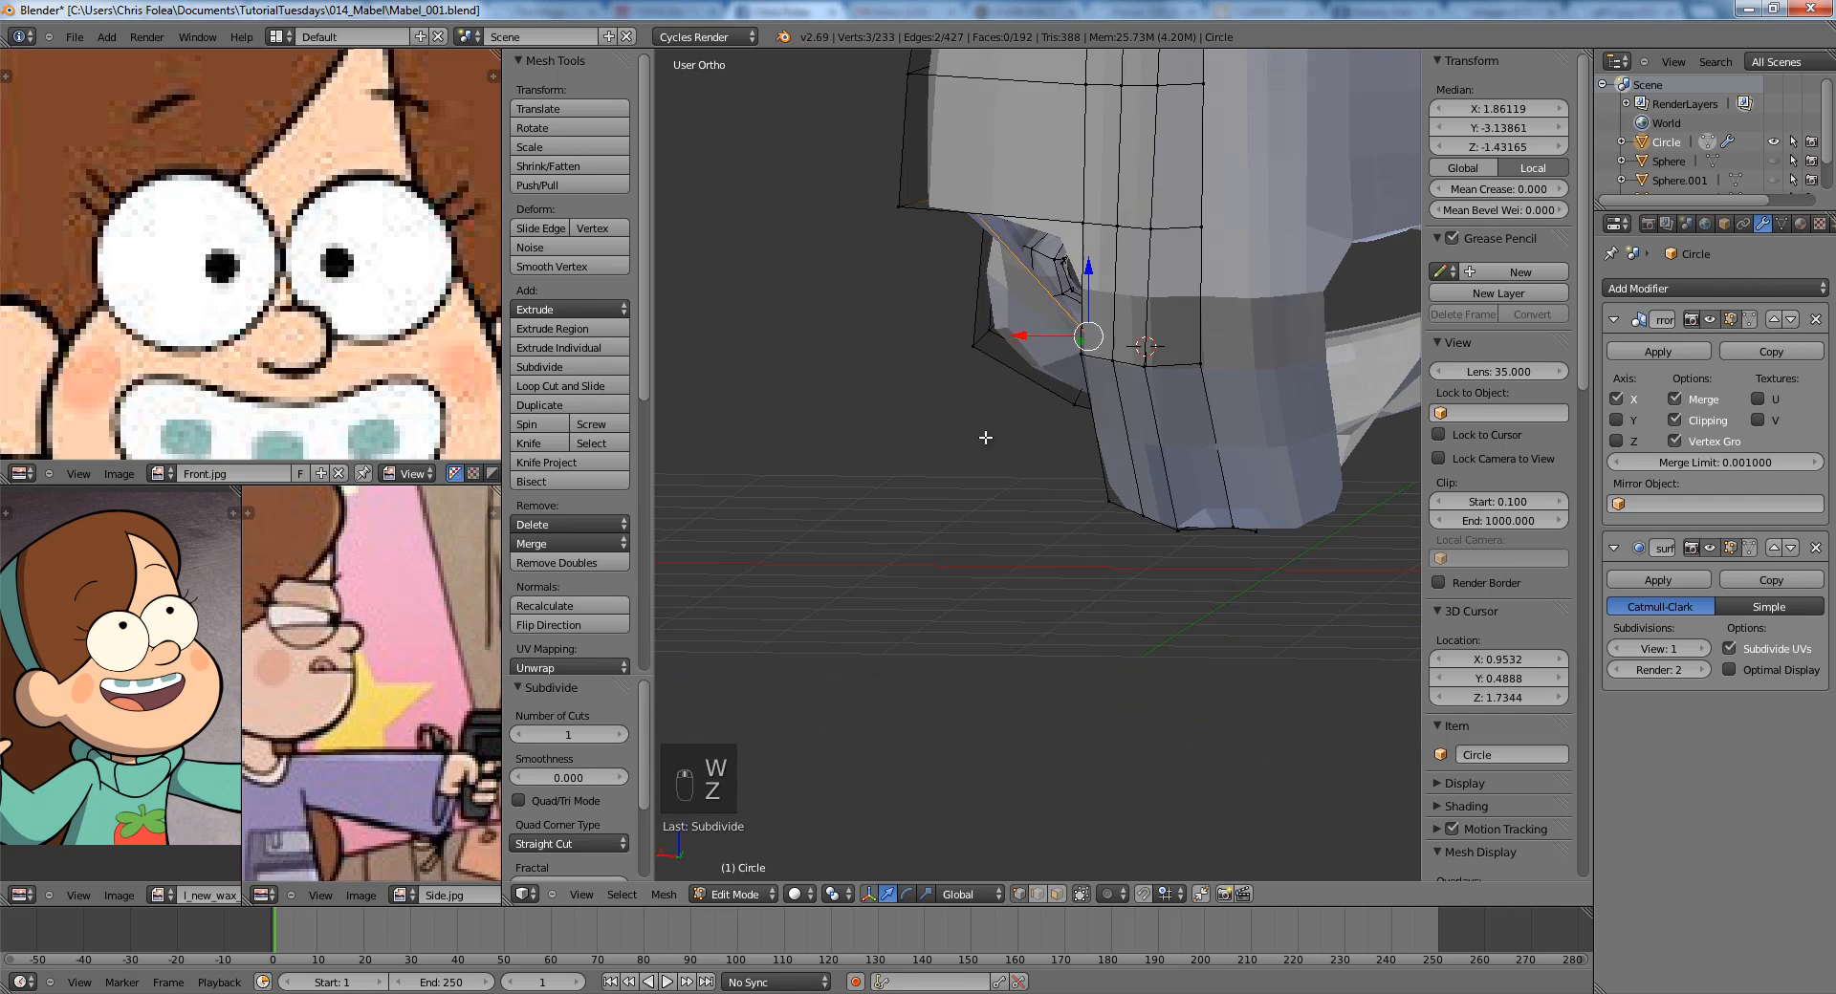
key("z")
middle_click_drag(1074, 335, 1070, 327)
right_click(1071, 328)
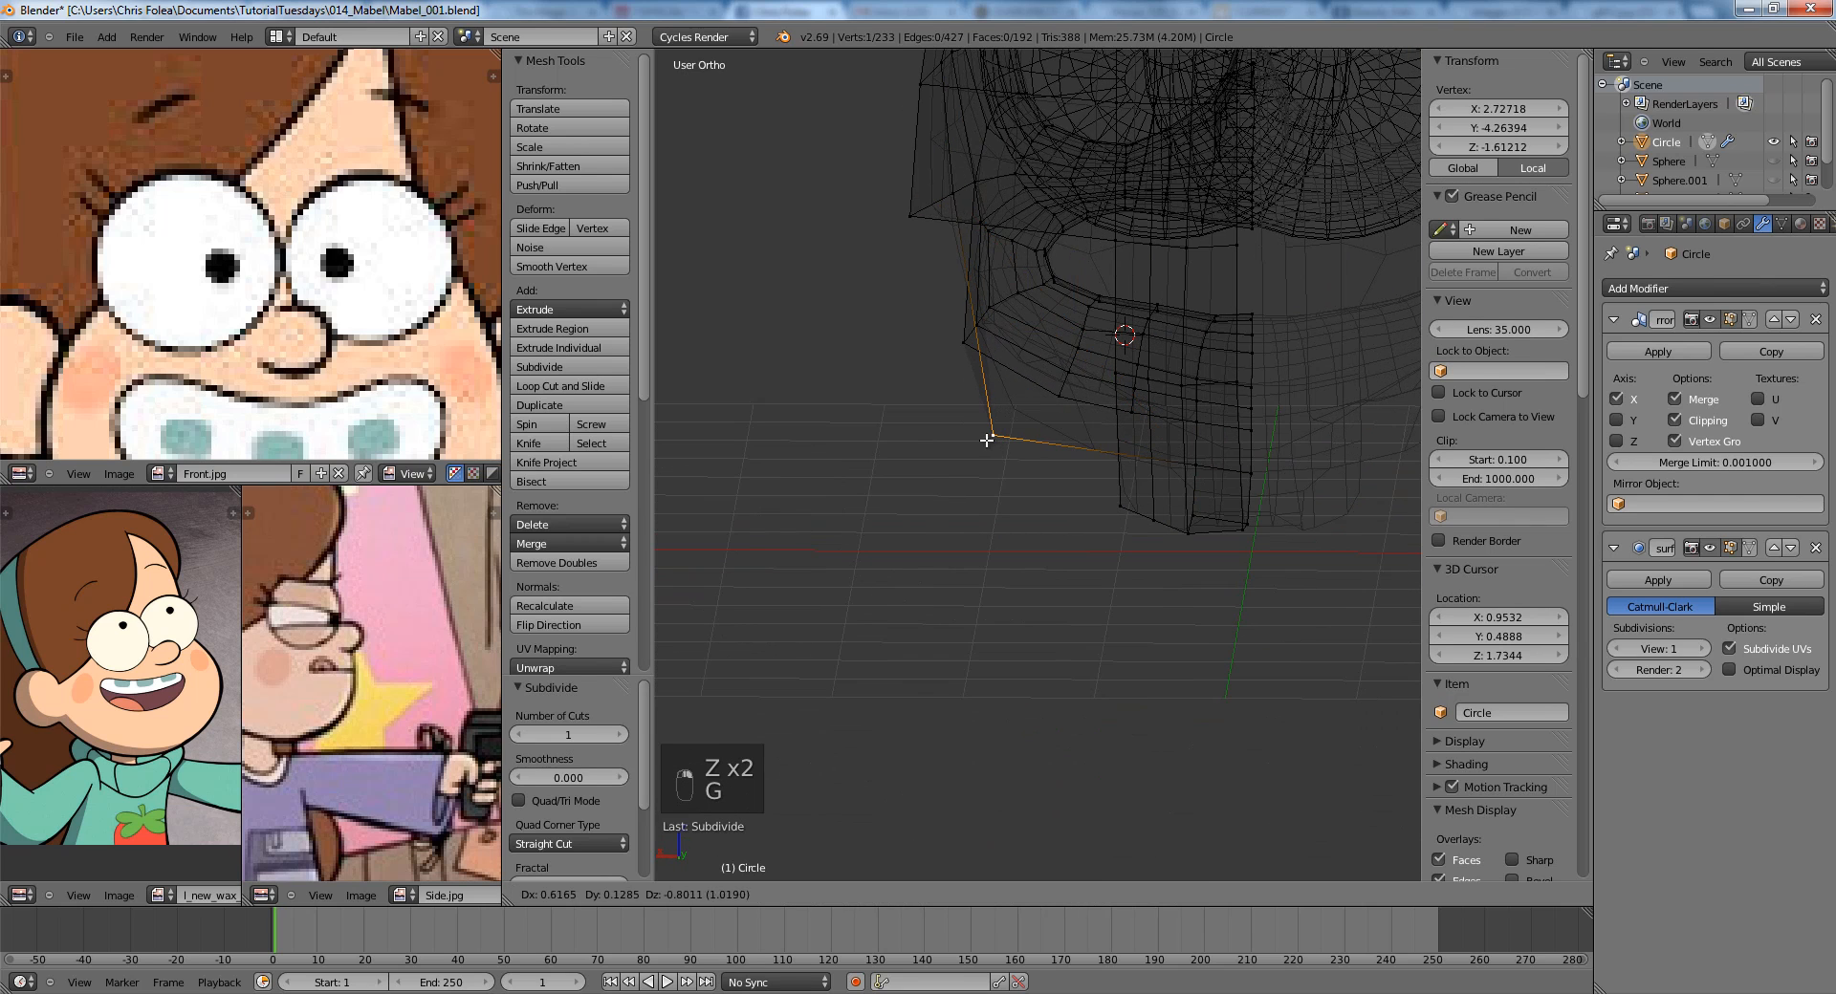
left_click(986, 440)
key("z")
mouse_move(986, 440)
middle_mouse_down()
mouse_move(914, 450)
mouse_move(1006, 433)
mouse_move(1010, 469)
mouse_move(1077, 482)
middle_mouse_up()
key("j")
Subdivide the edge between the jaw corner and the chin, then connect its midpoint to the chin vertex above.
key("a")
right_click(995, 479)
key("z")
right_click(841, 494, "shift")
key("w")
left_click(835, 492)
key("a")
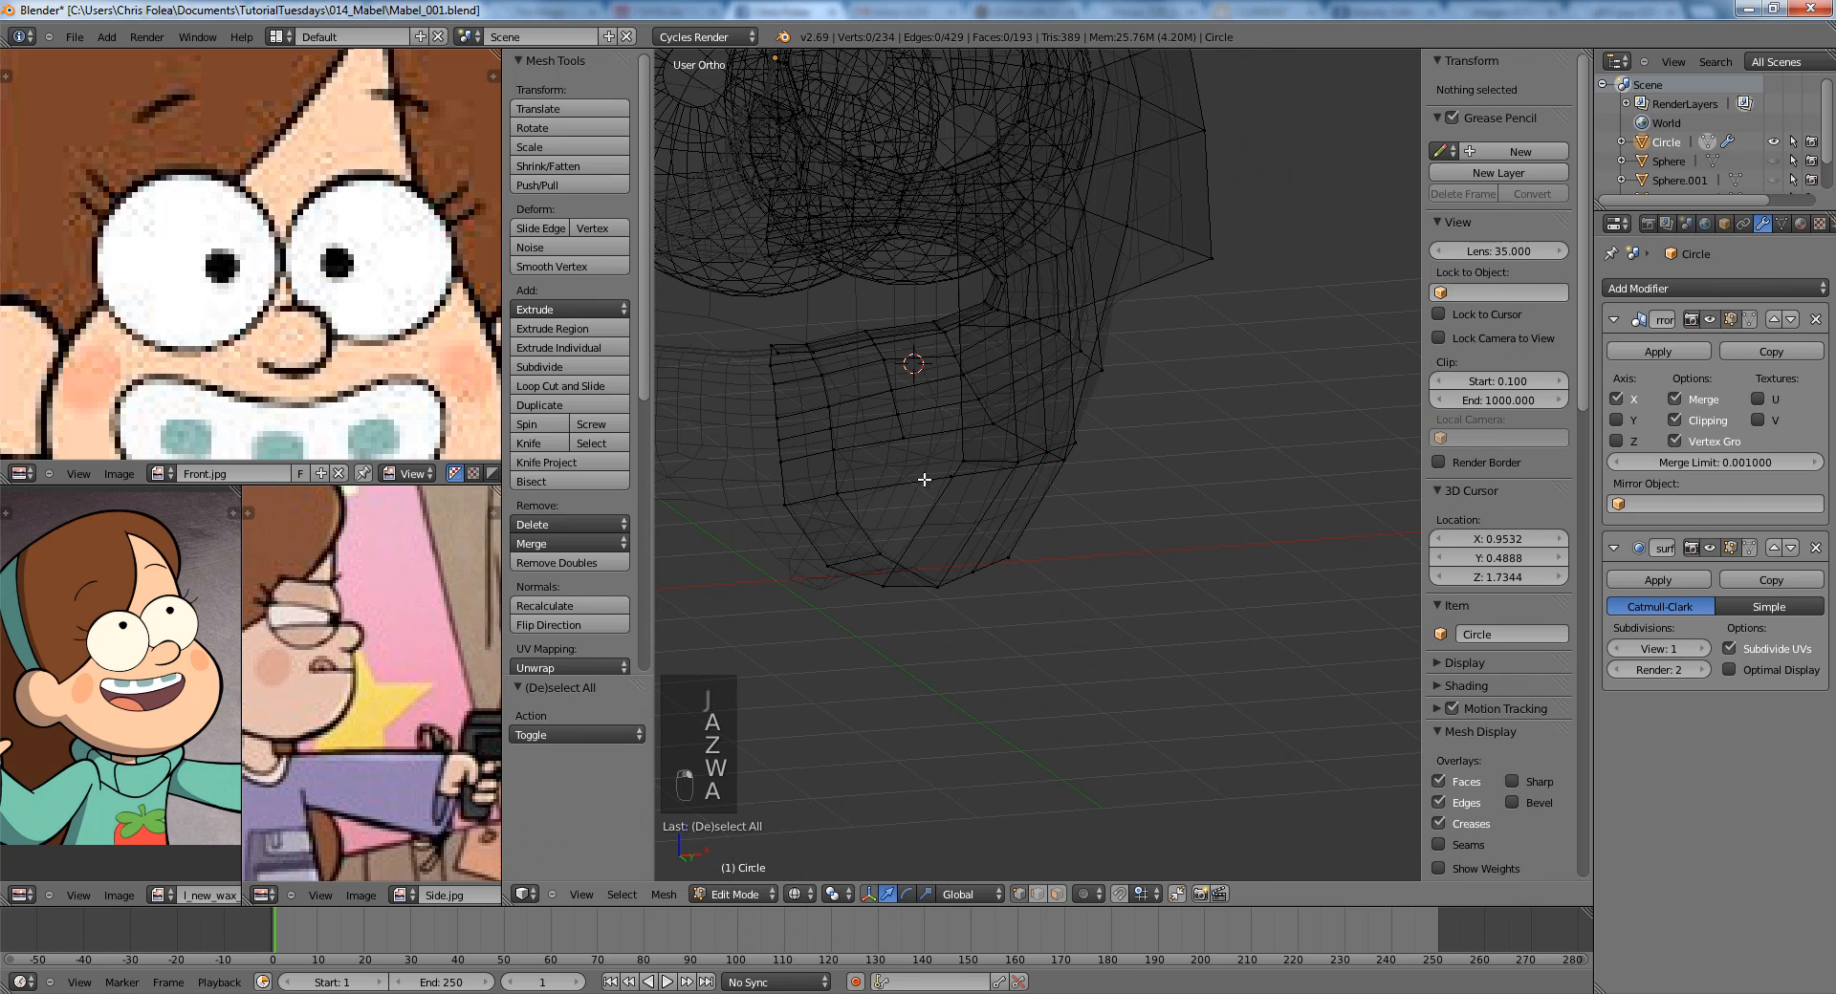
right_click(945, 477)
right_click(905, 441, "shift")
right_click(1059, 486)
key("j")
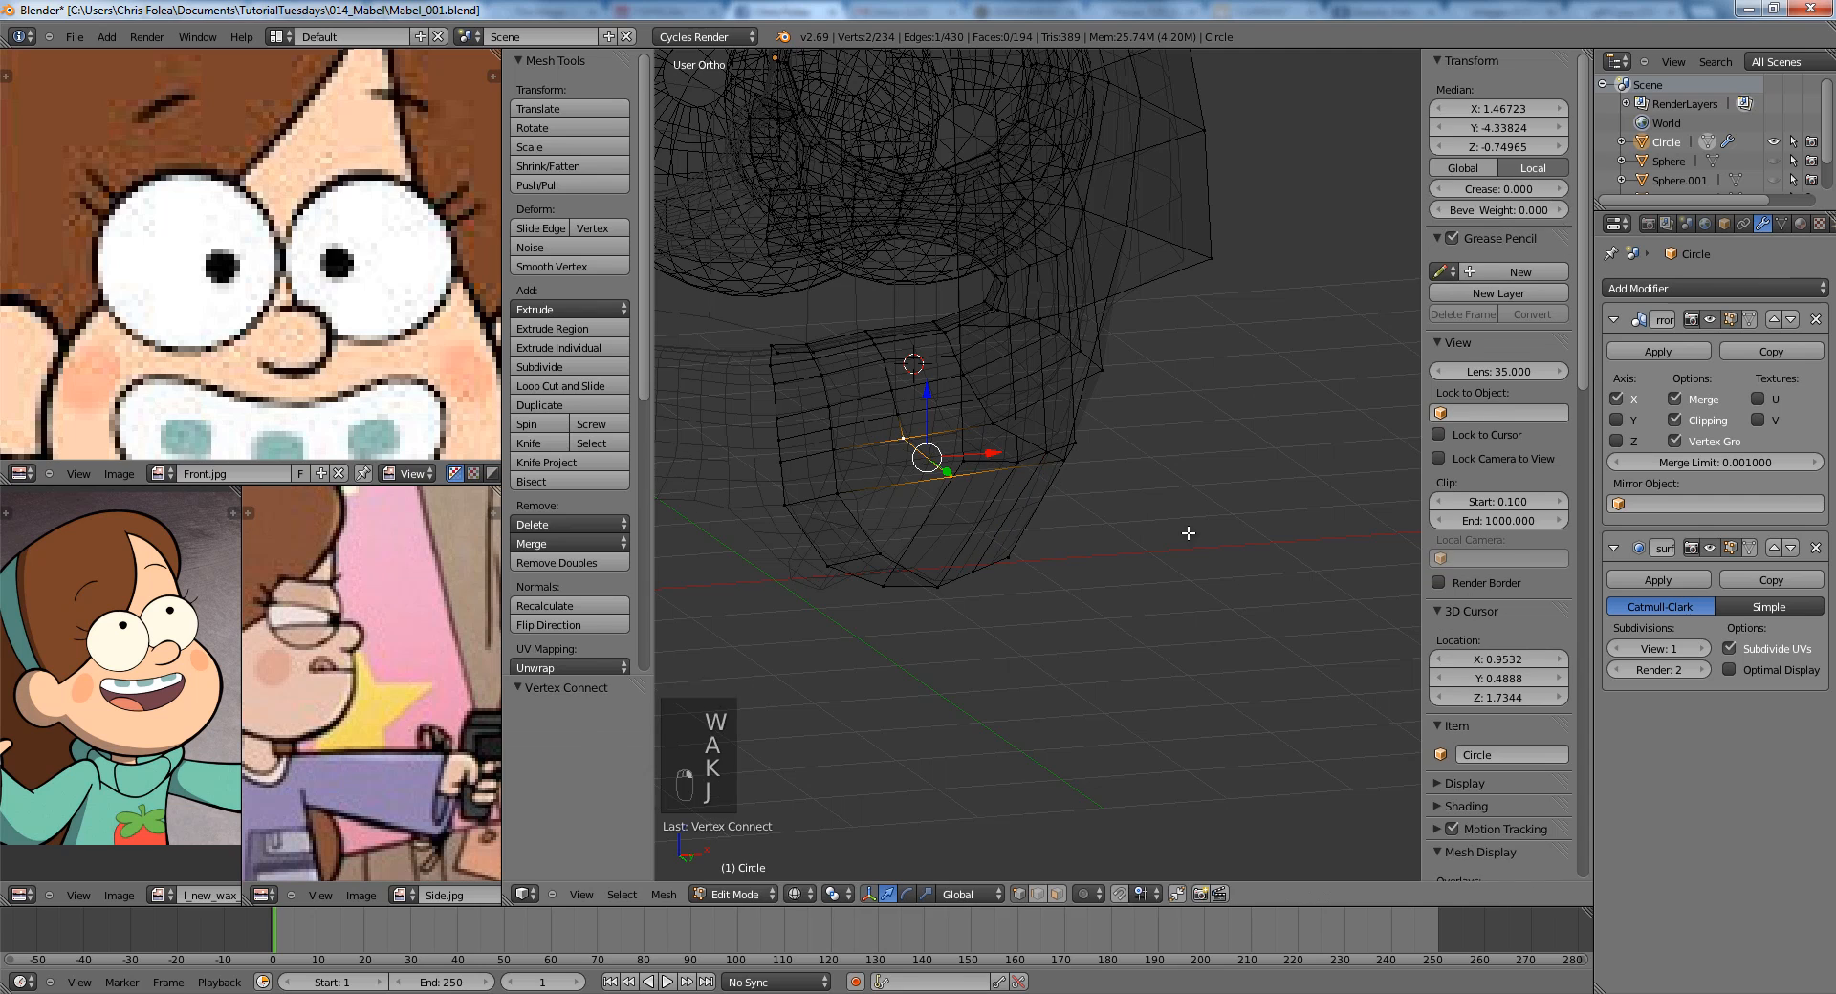
key("a")
Subdivide the edge between the lower jaw vertex and the side strip.
mouse_move(1027, 581)
middle_mouse_down()
mouse_move(938, 560)
mouse_move(955, 606)
mouse_move(931, 676)
middle_mouse_up()
key("z")
right_click(947, 577)
right_click(1040, 323, "shift")
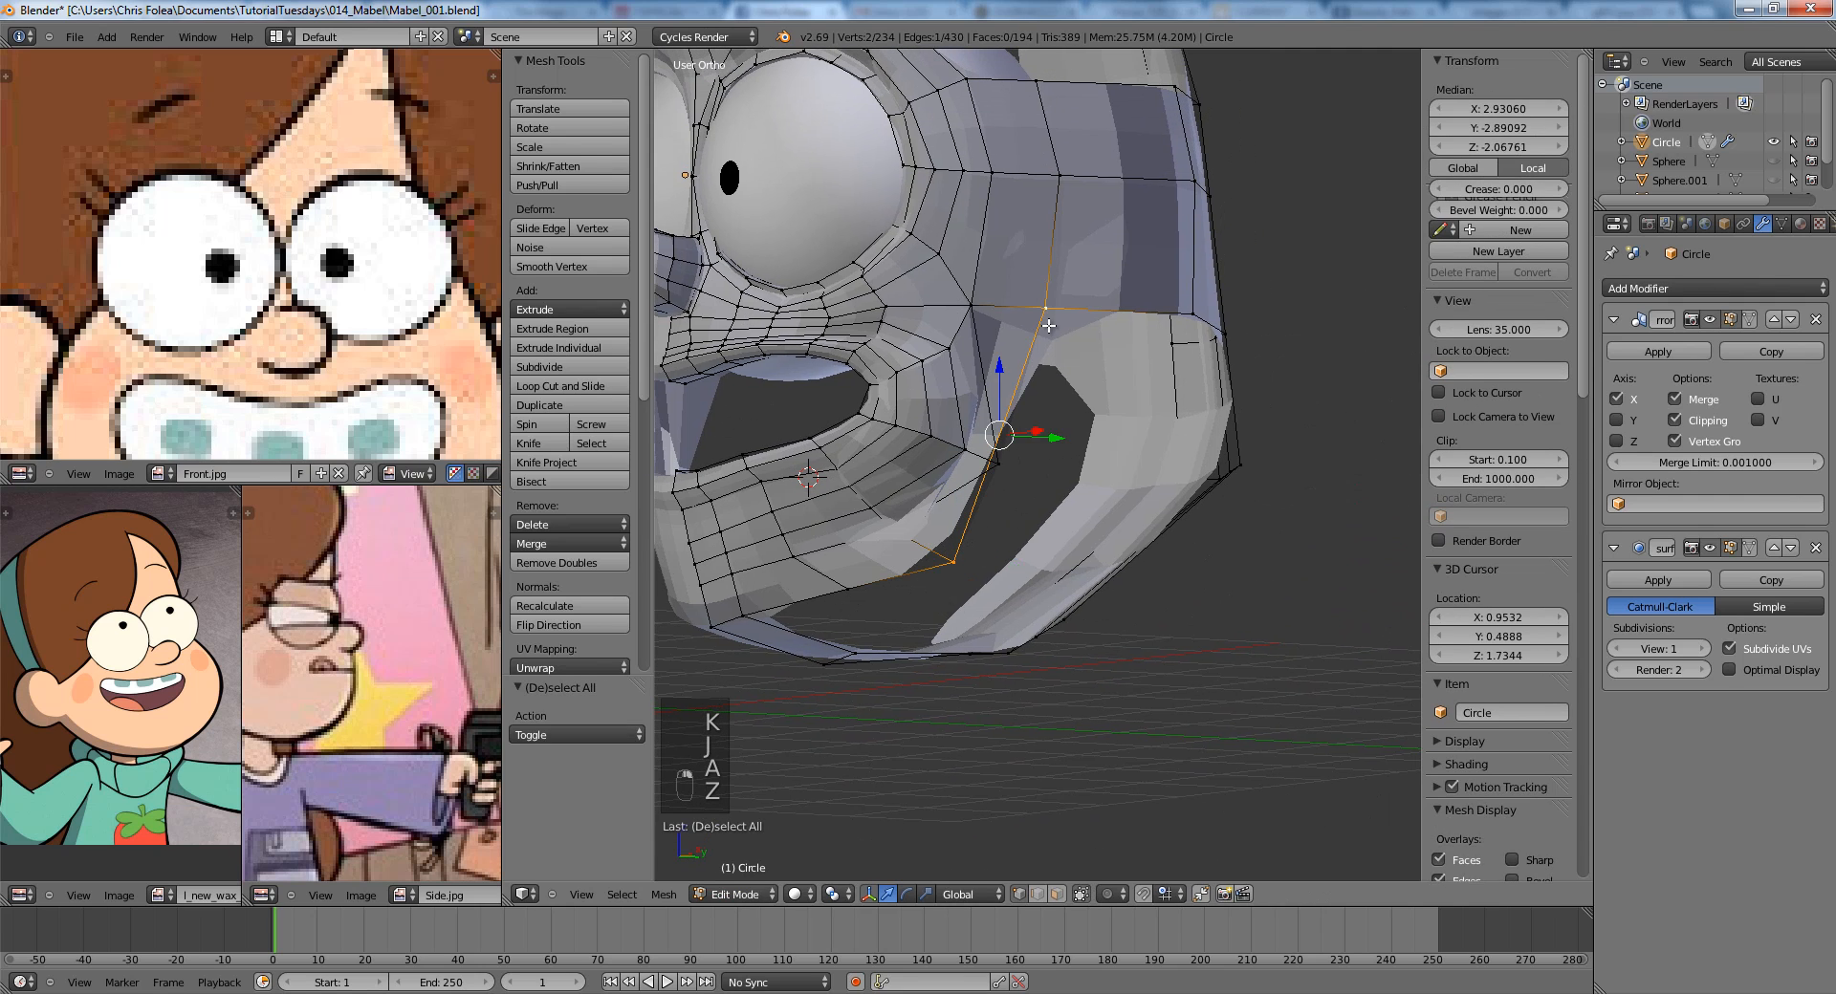
key("w")
left_click(1004, 316)
Move the new cheek-edge vertex backward to form the jaw corner and connect it to the neighbouring cheek vertex.
key("z")
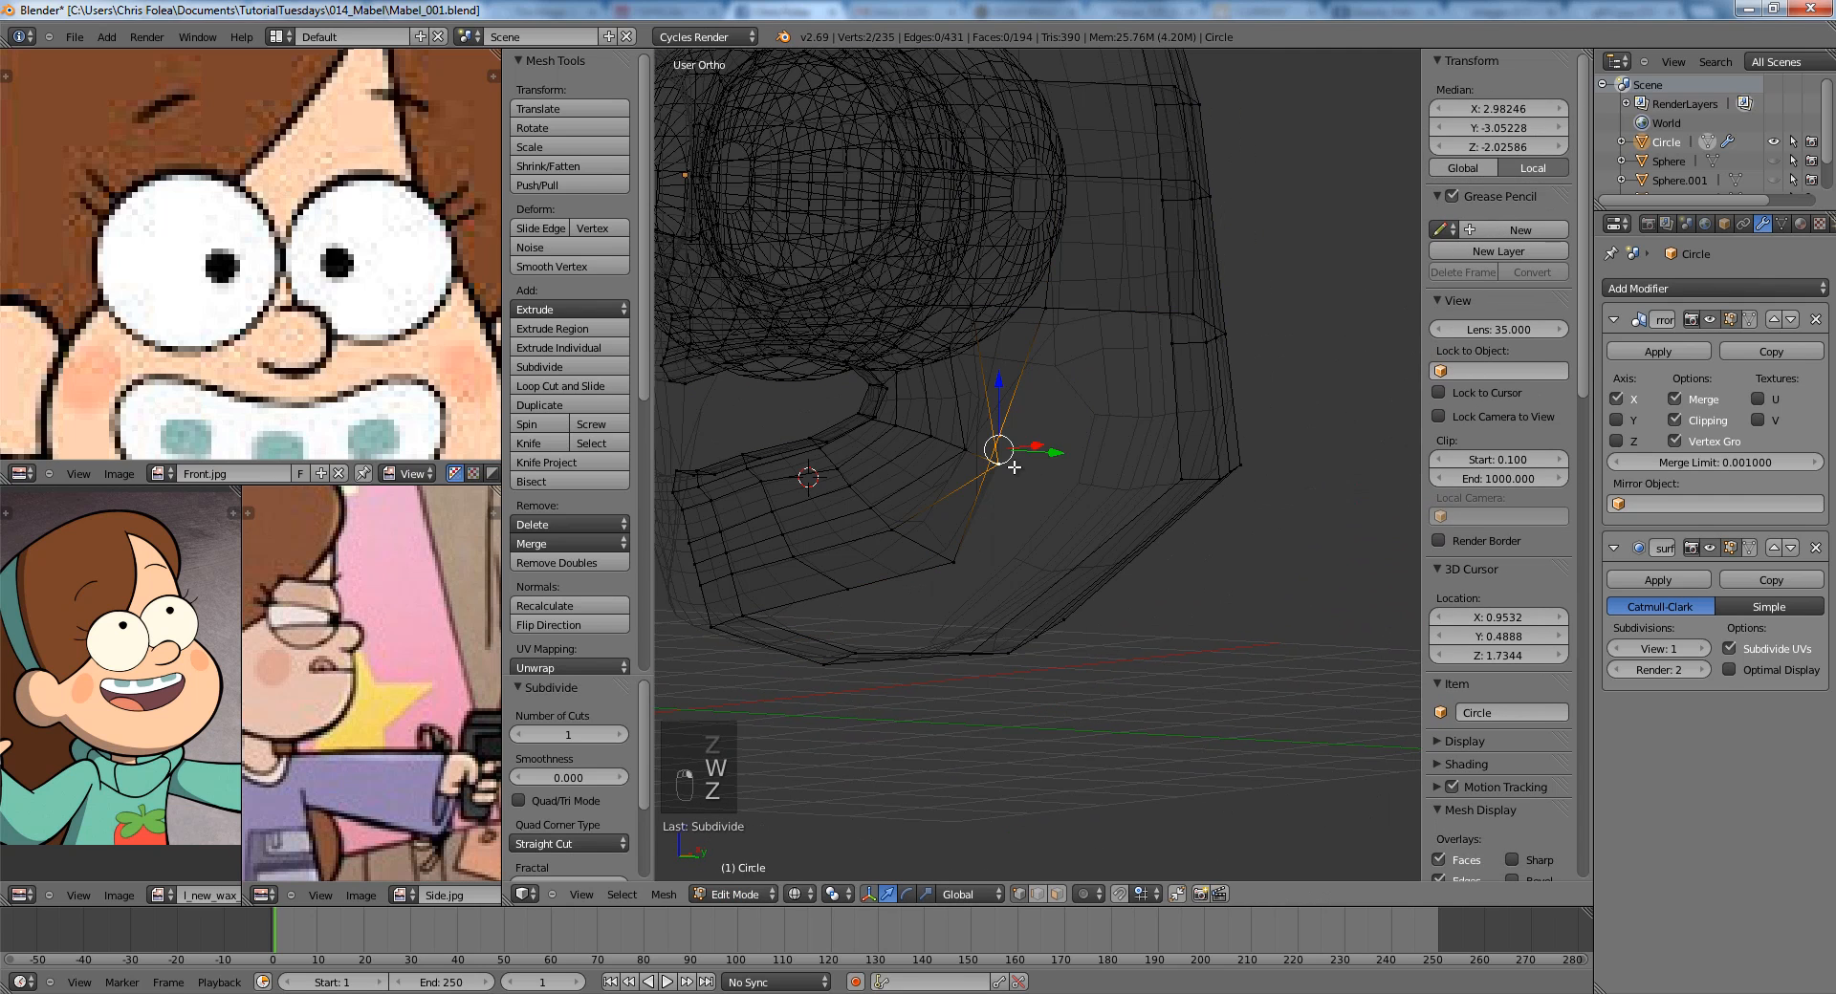
key("z")
key("g")
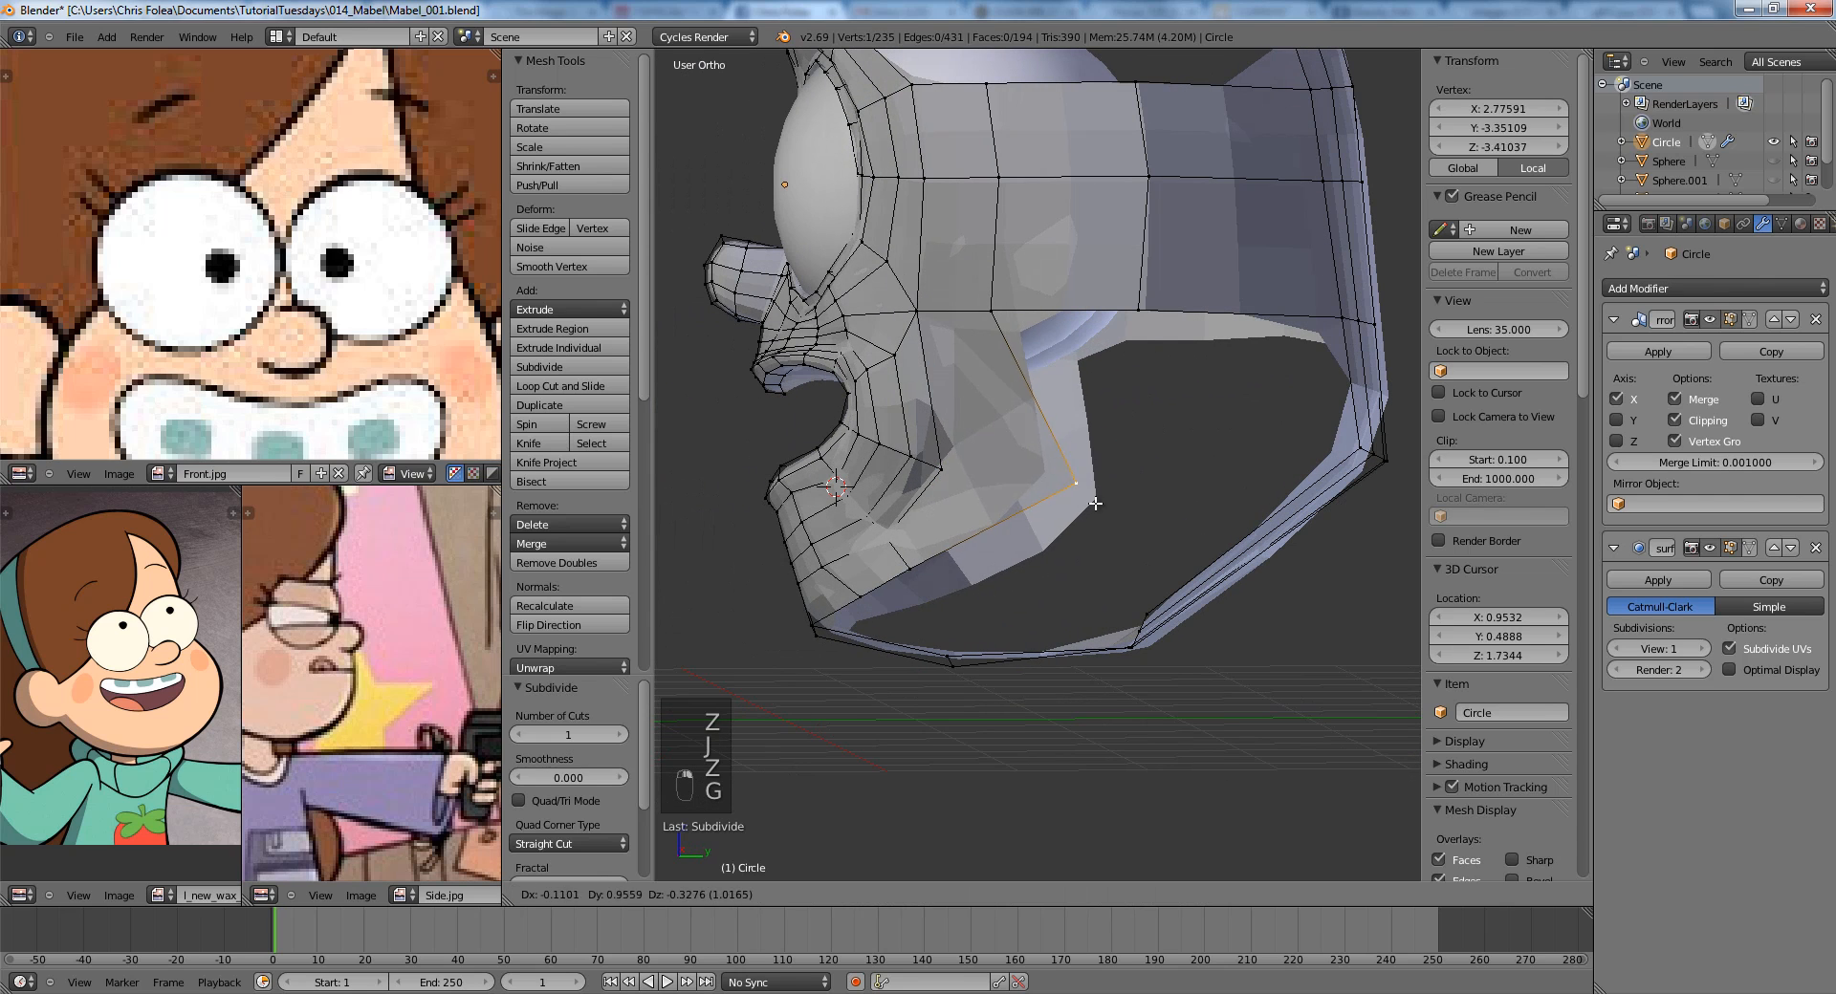
left_click(989, 485)
key("j")
key("a")
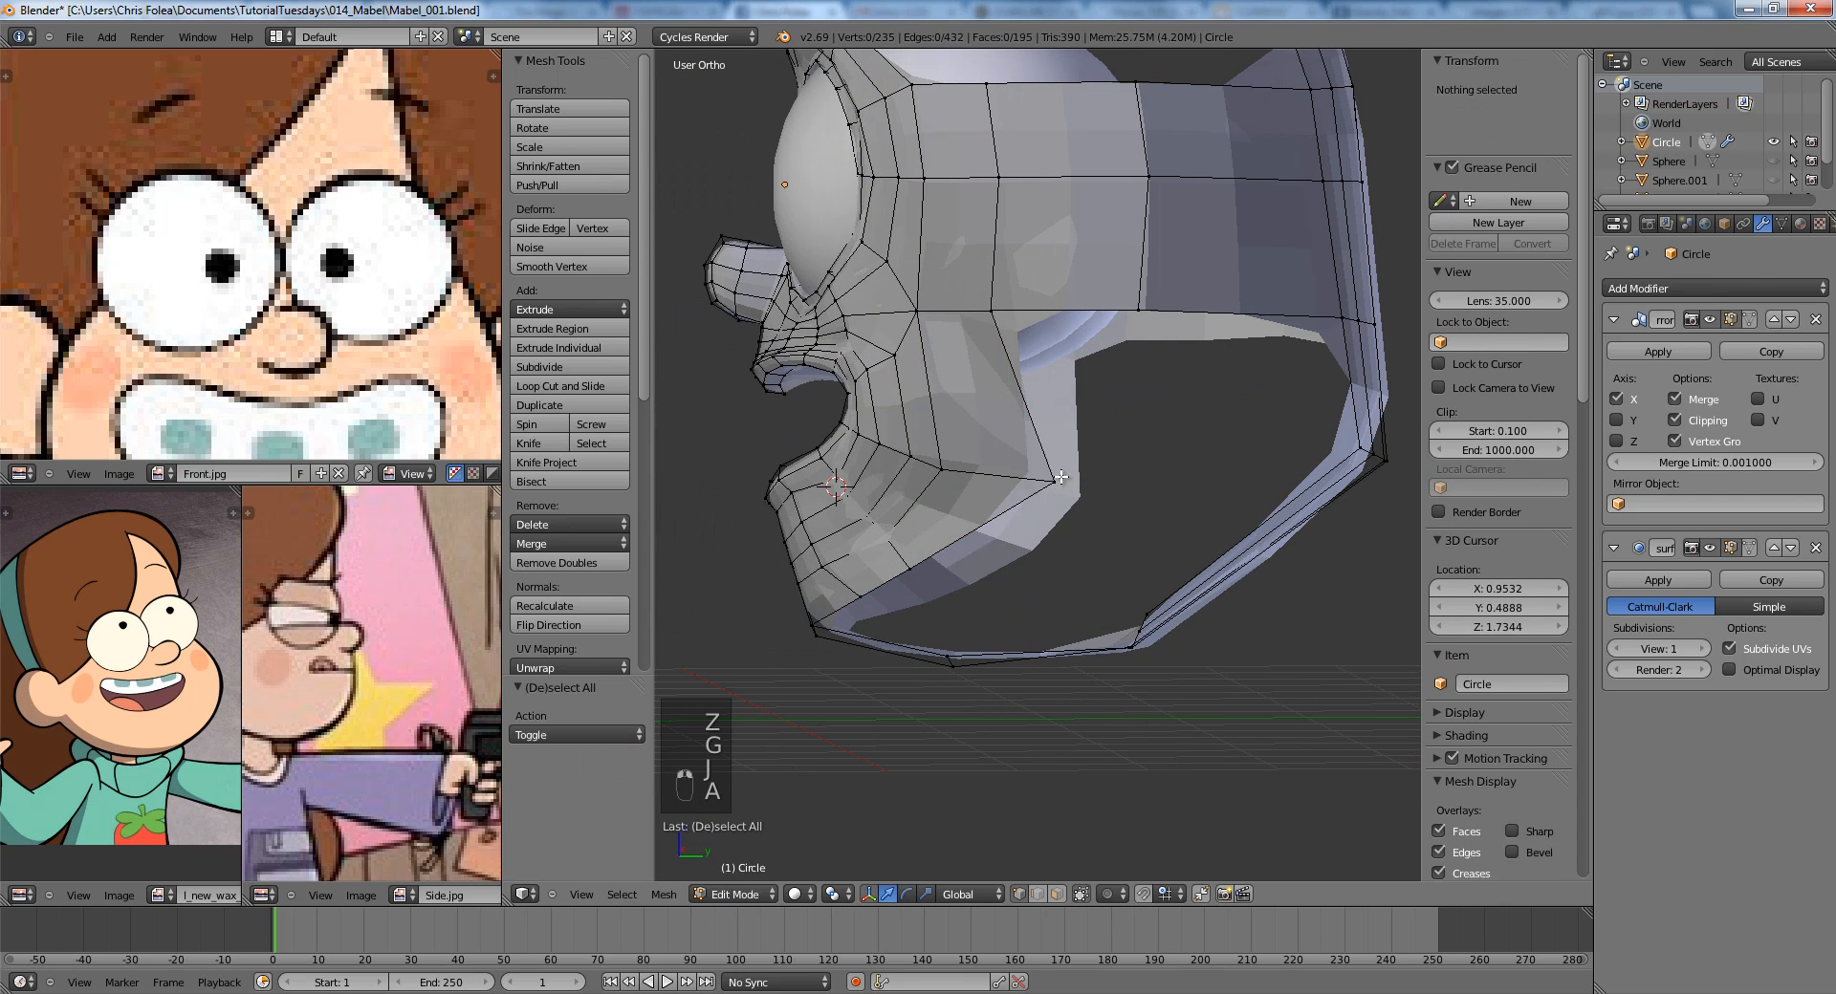
Move the lower jaw and chin vertices in the side view to follow the reference face outline.
key("KP_3")
right_click(947, 545)
key("g")
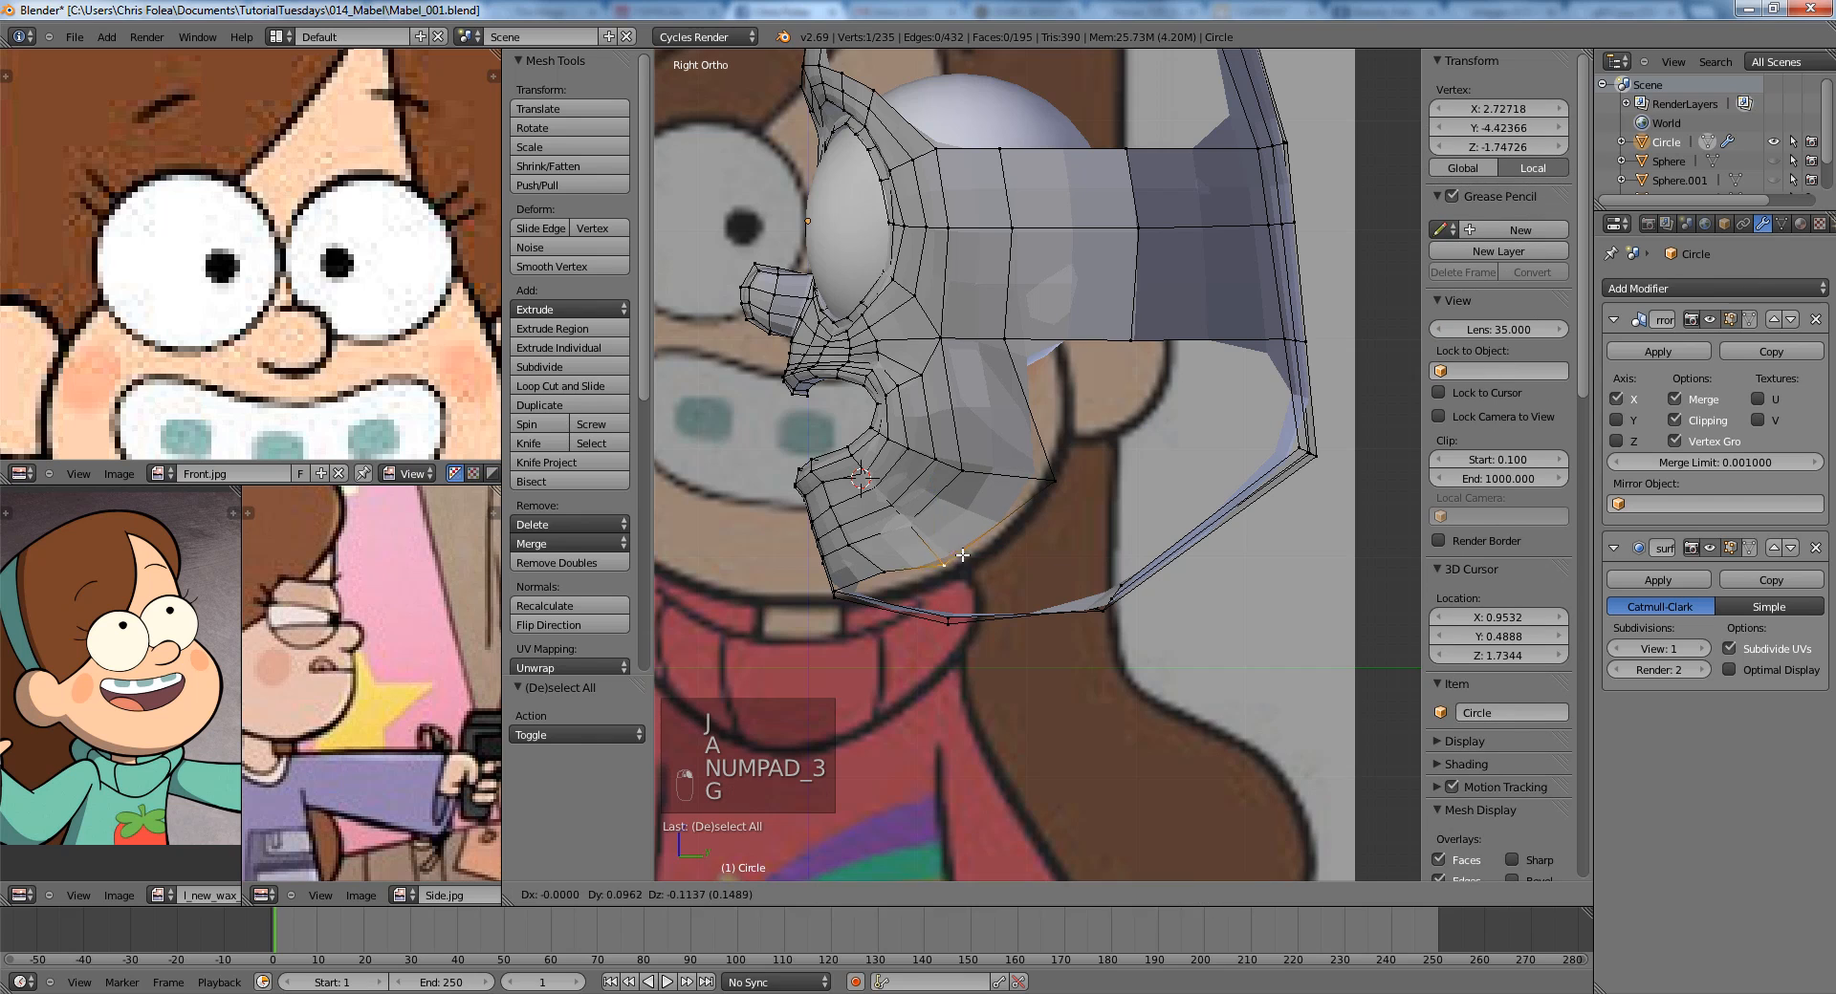
key("g")
key("a")
key("z")
key("b")
key("g")
left_click_drag(817, 575, 913, 593)
left_click(873, 631)
key("a")
key("b")
key("g")
left_click(921, 600)
key("a")
Move the jaw corner vertex in the side view to line up with the reference jawline.
key("b")
left_click_drag(1035, 458, 1077, 503)
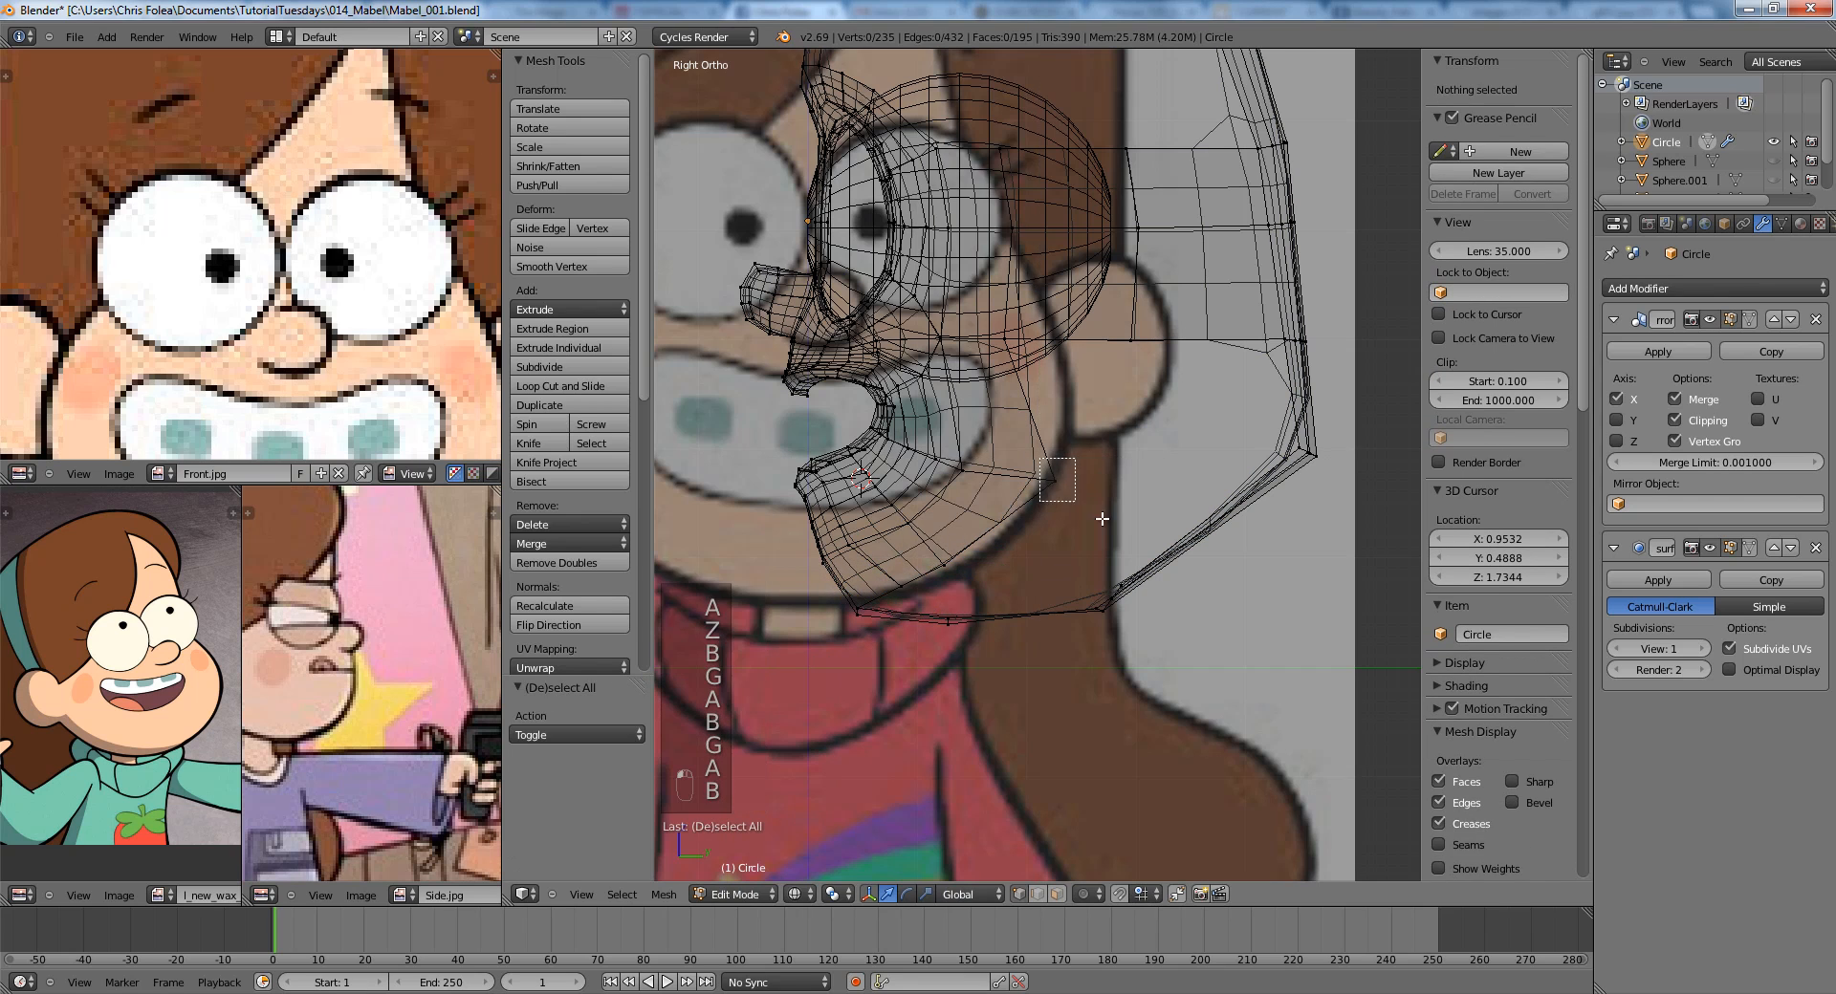
key("g")
left_click(1073, 522)
key("z")
scroll(1075, 525, "down", 1)
key("Tab")
key("Tab")
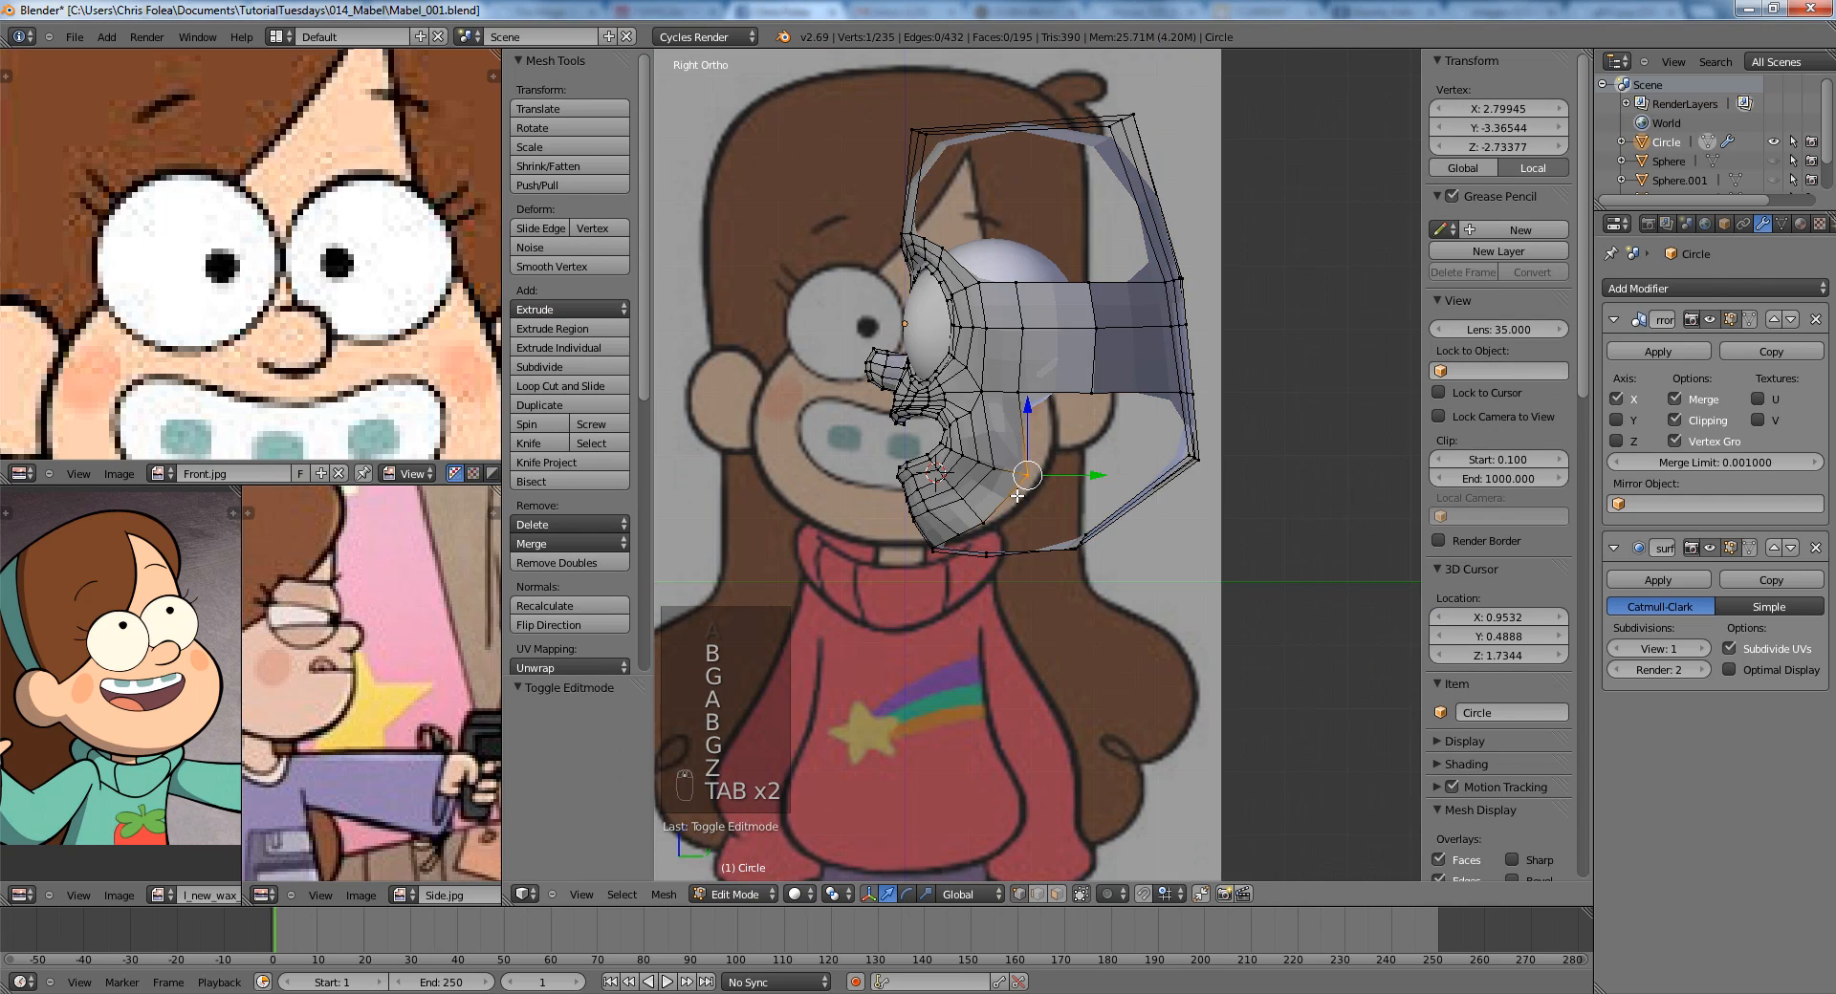
Move the jaw corner vertex outward in the front view to match the reference cheek outline.
scroll(1001, 505, "up", 1)
key("KP_1")
scroll(1099, 507, "up", 5)
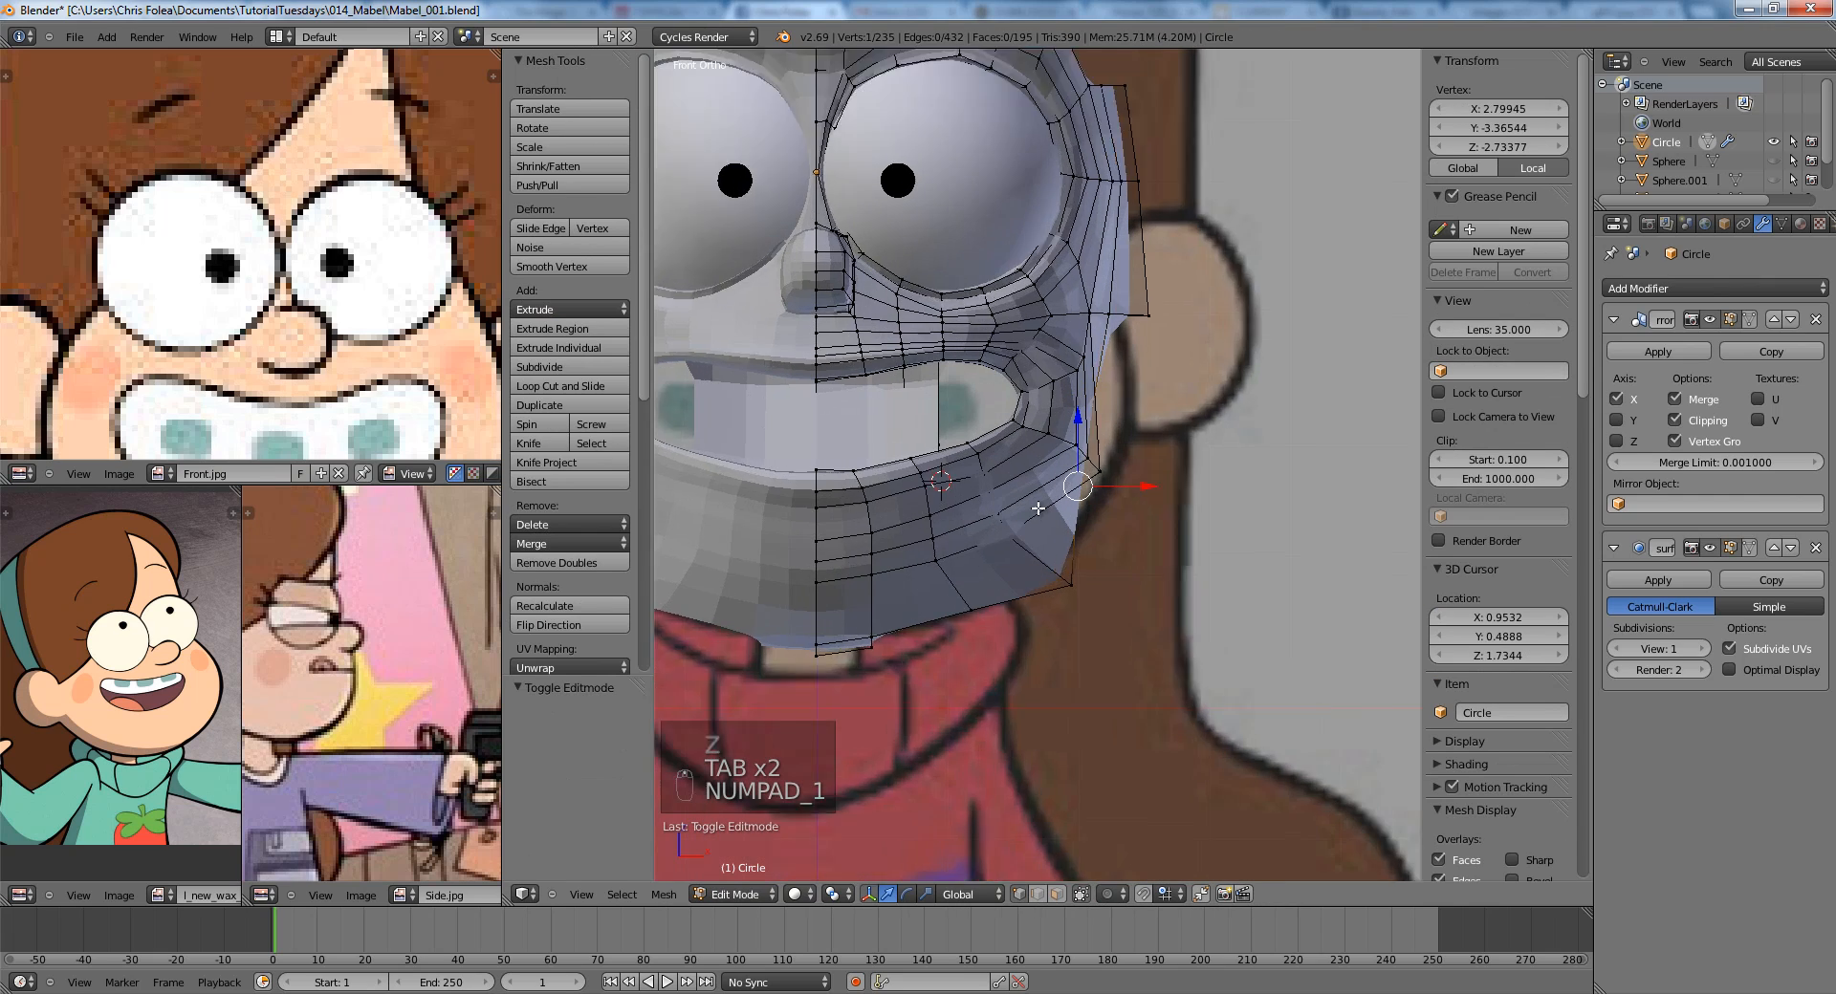
key("z")
key("z")
middle_click_drag(1139, 512, 1013, 509)
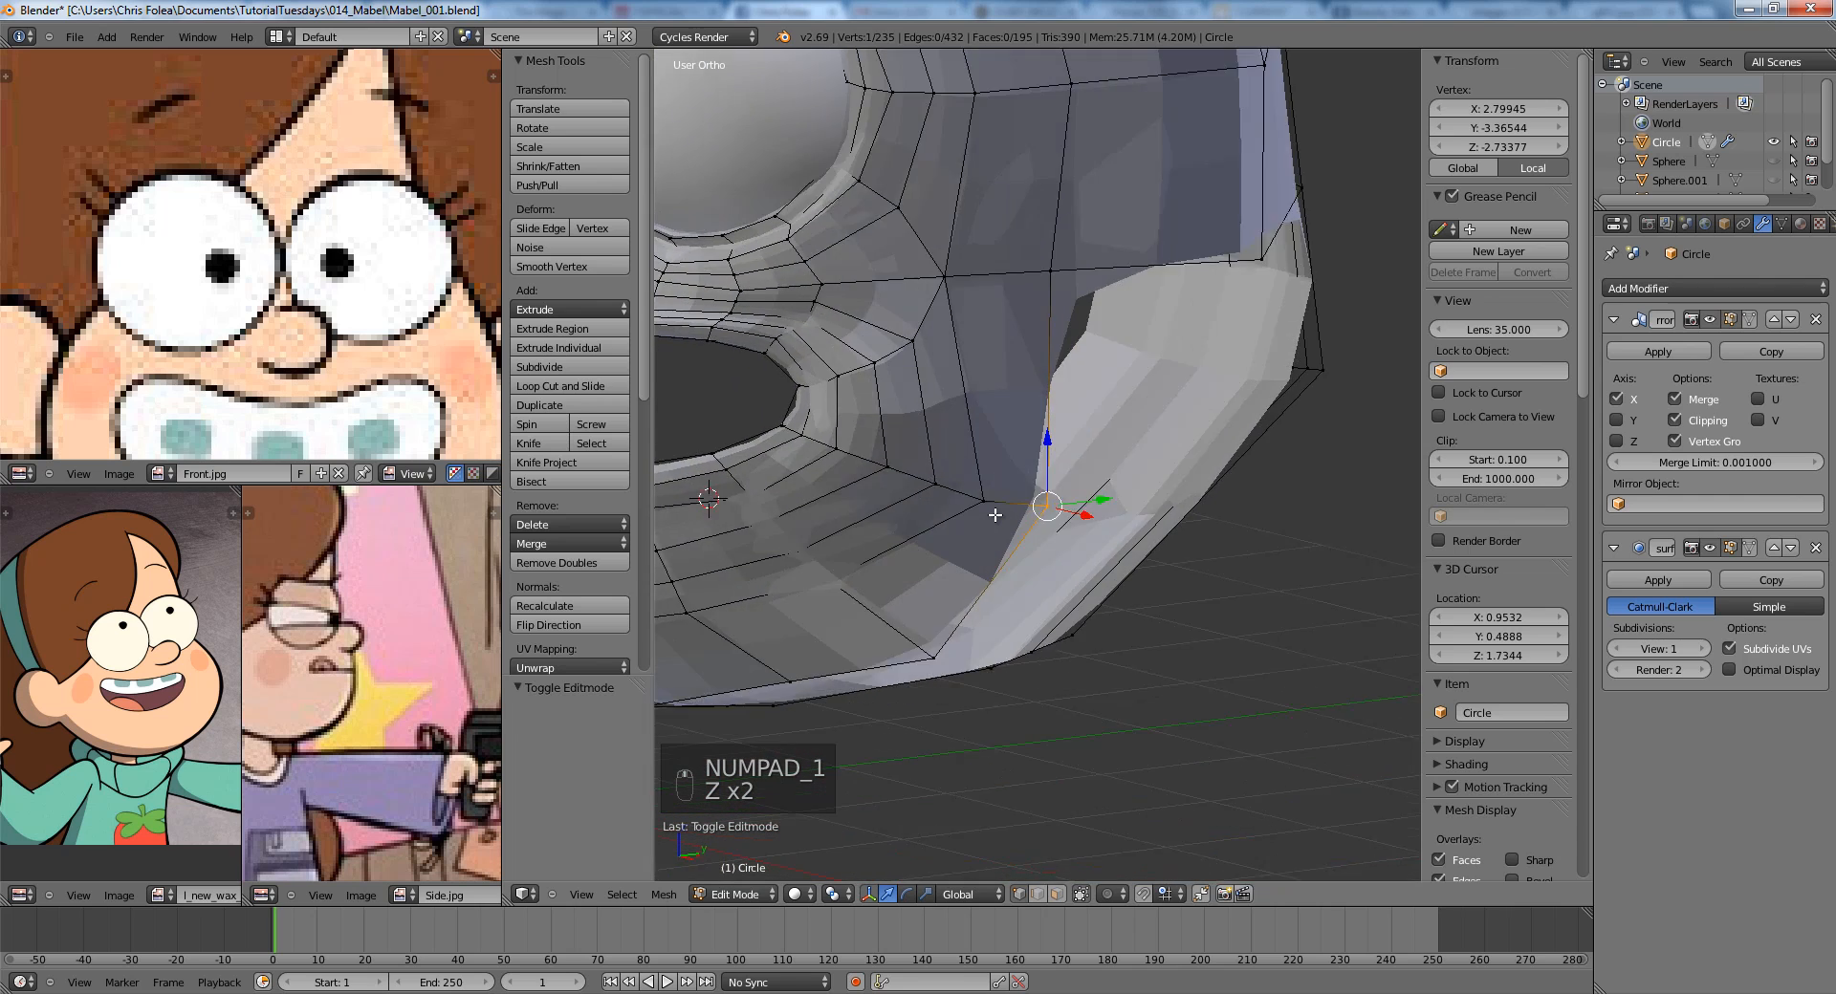
key("z")
key("z")
key("g")
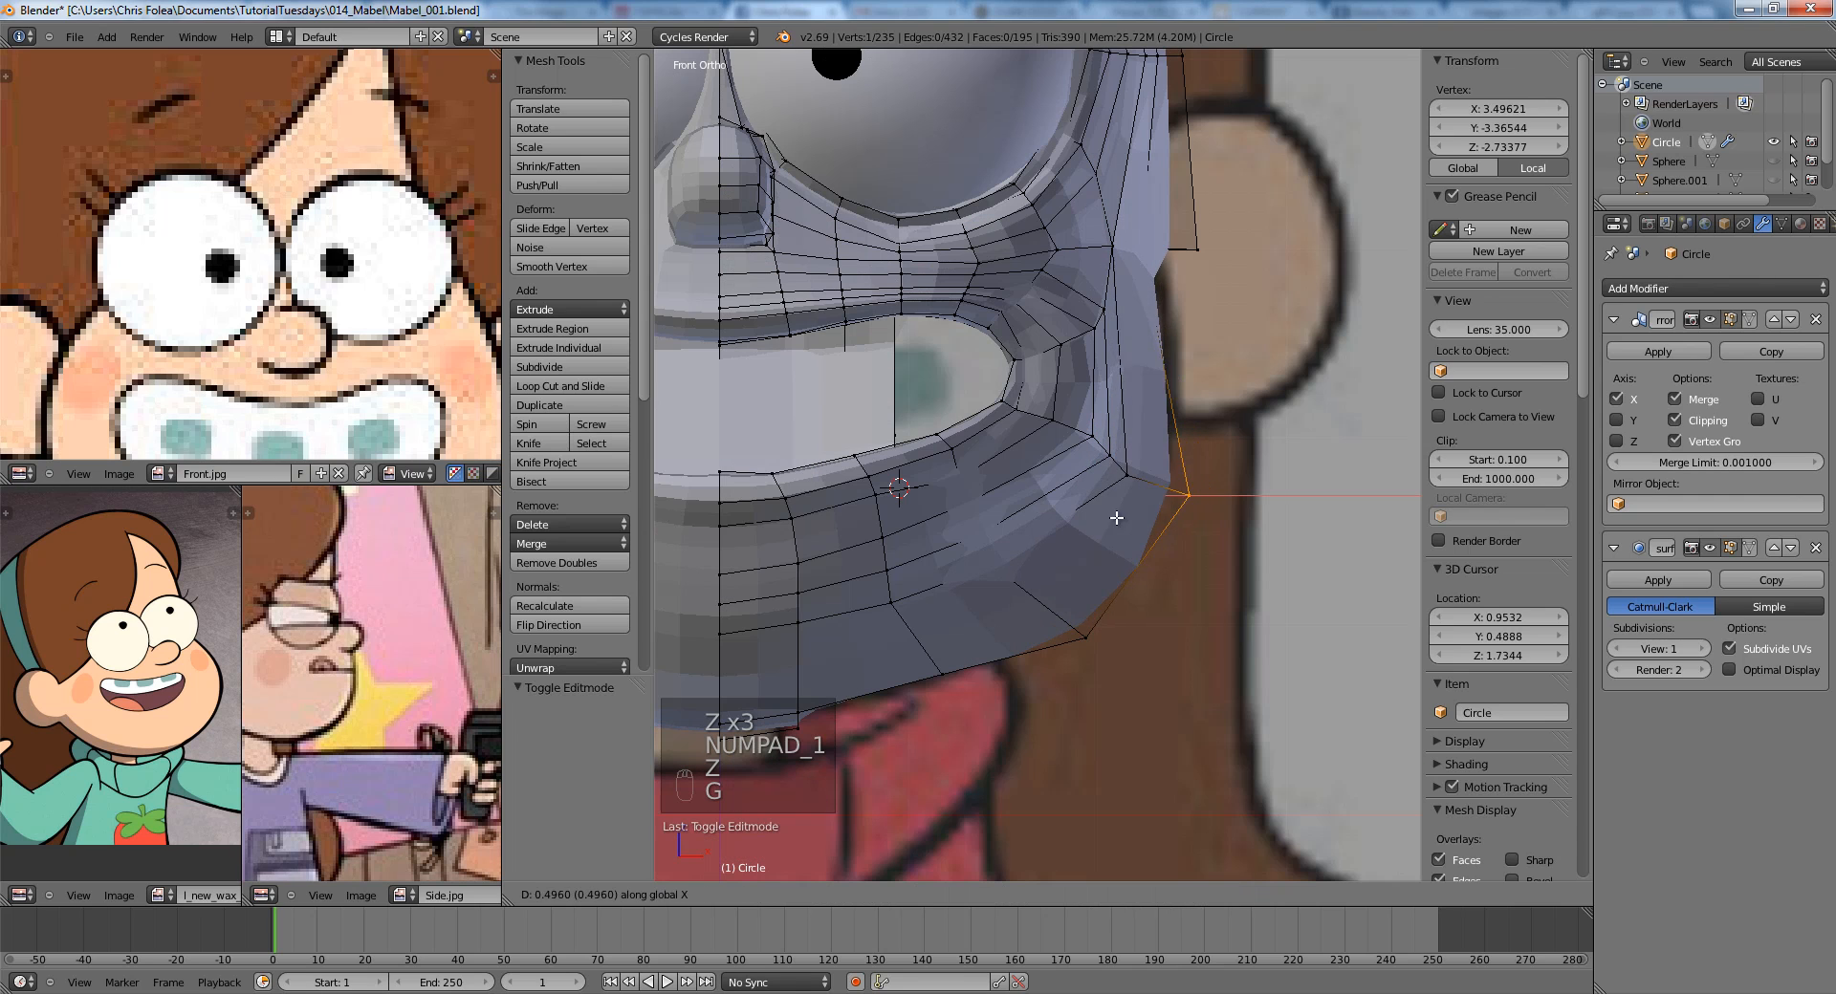
key("g")
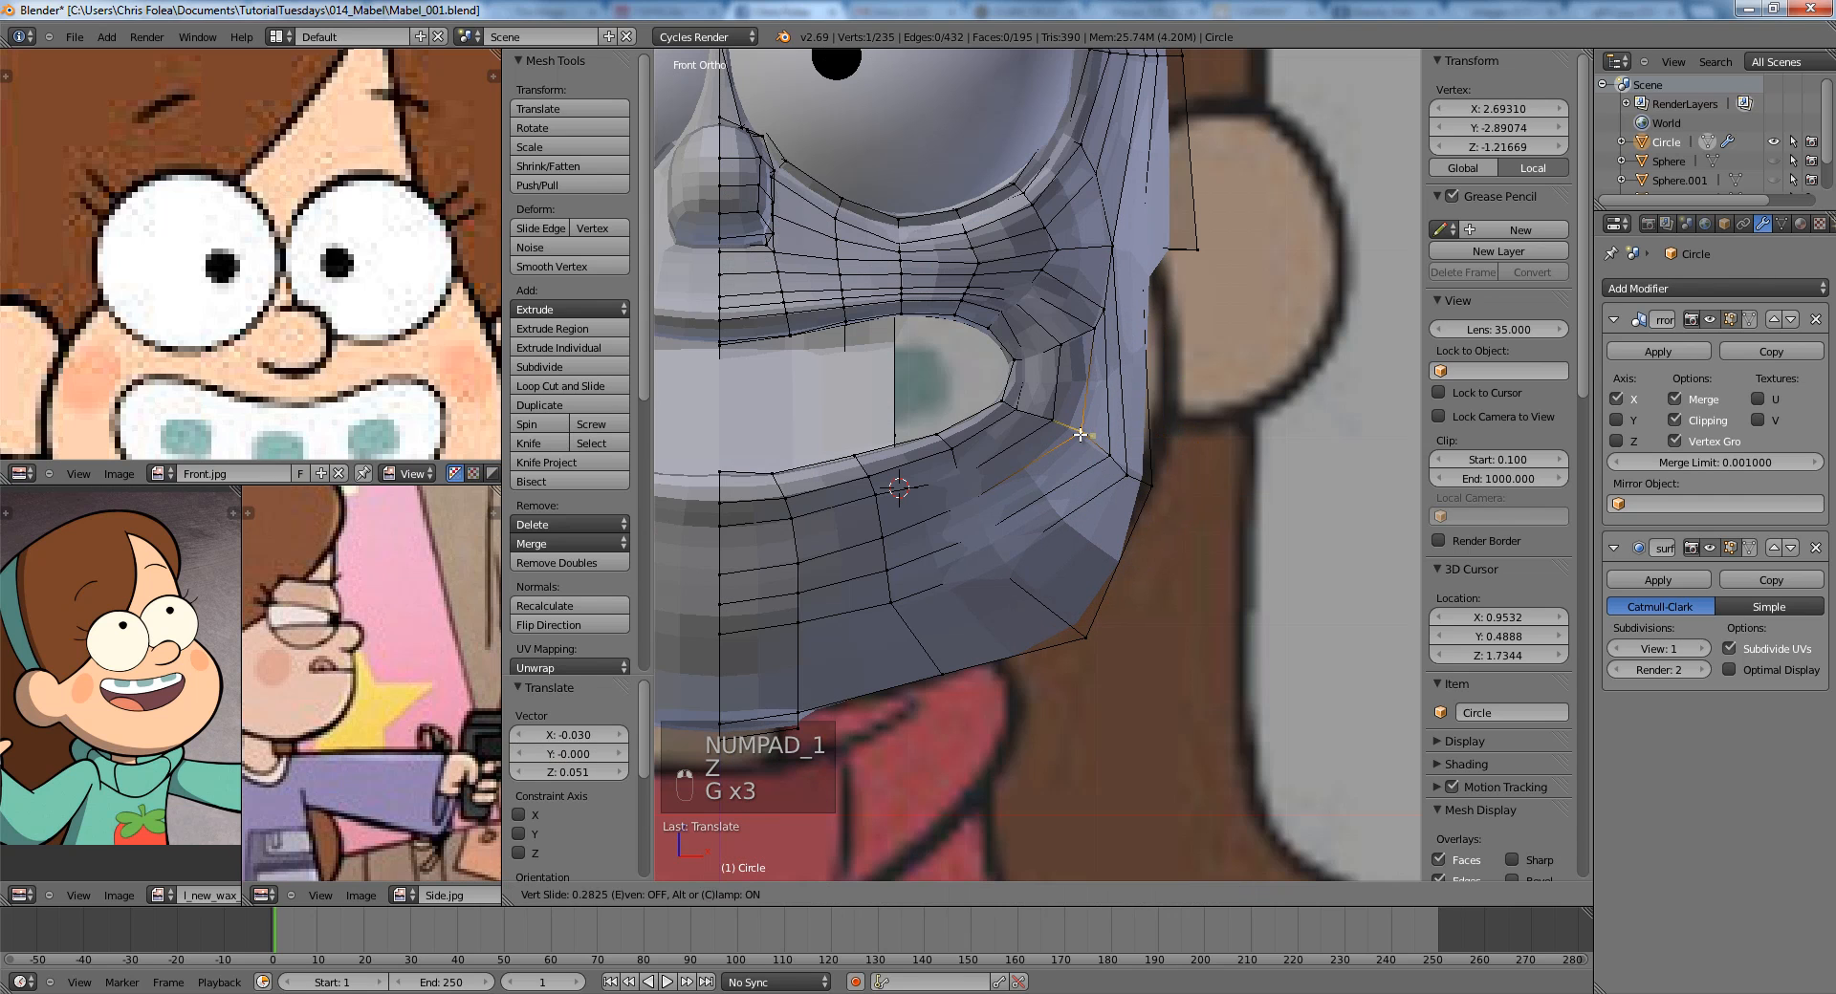
Even out the cheek vertices between the mouth corner and the jaw corner in the front view.
left_click(1081, 435)
right_click(1109, 455)
key("g")
left_click(1103, 452)
right_click(1126, 475)
key("g")
left_click(1123, 472)
Move the lower jaw and chin vertices in the front view to fit the reference chin outline.
key("z")
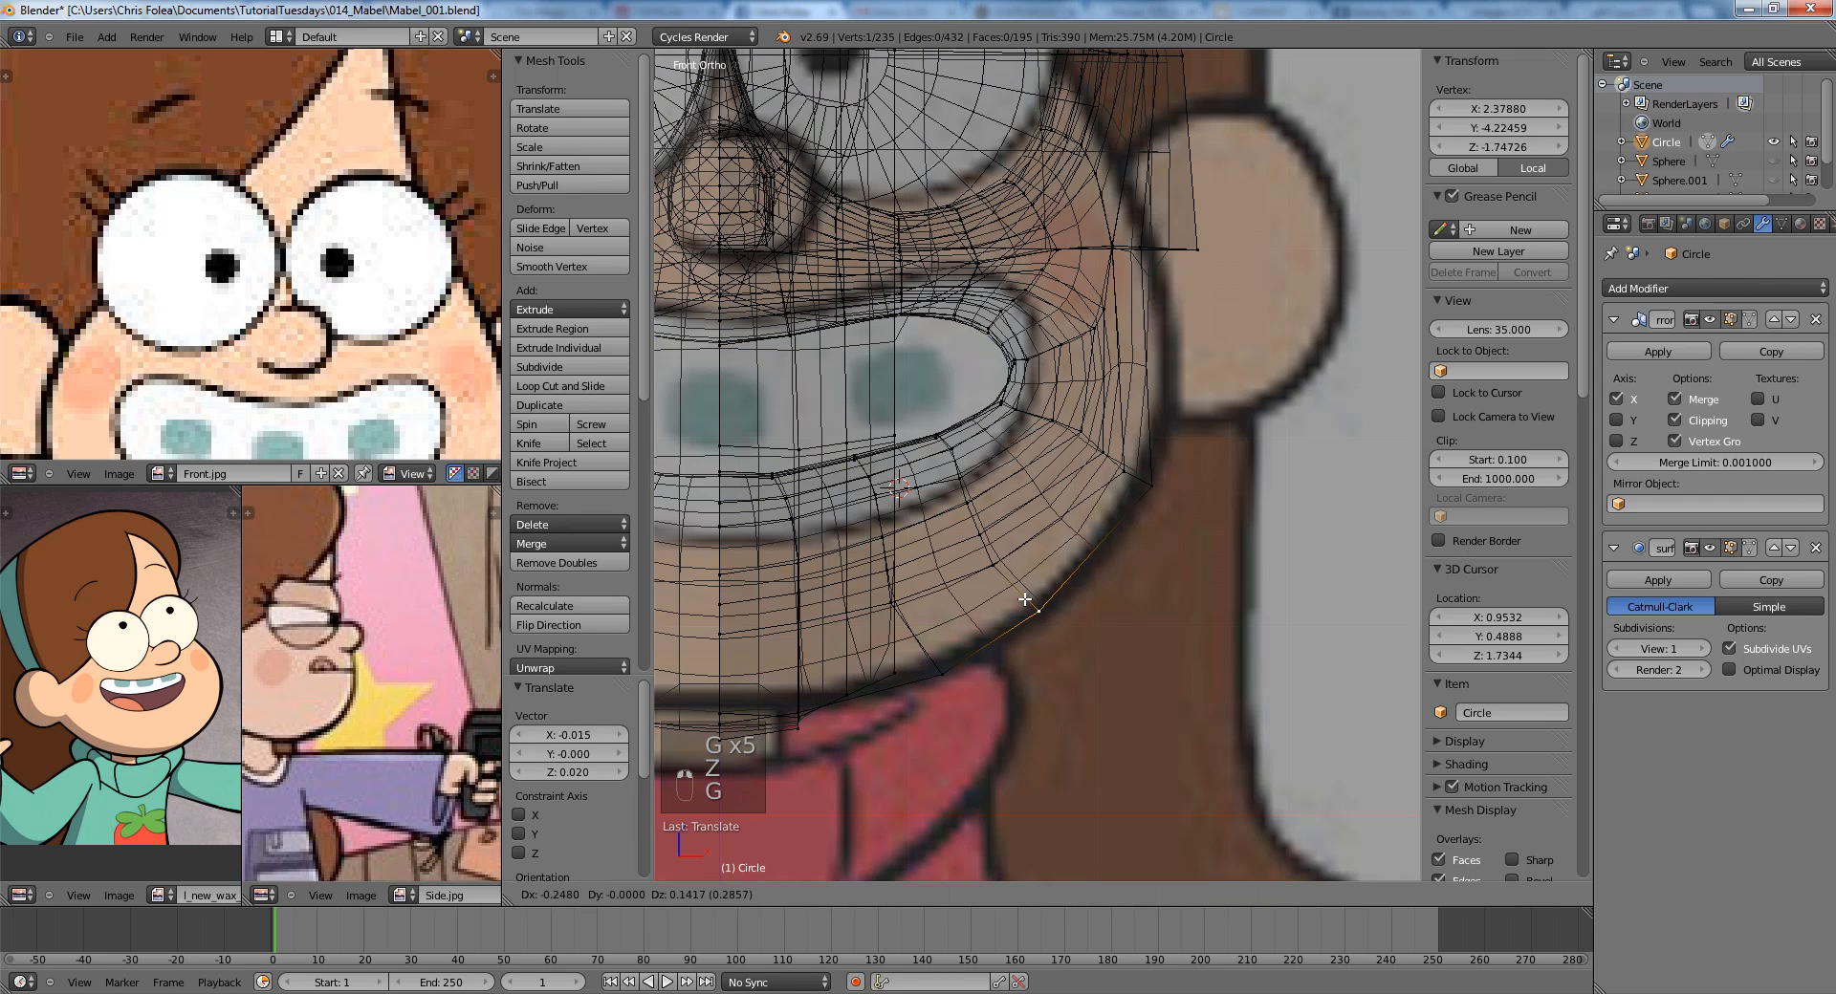
key("g")
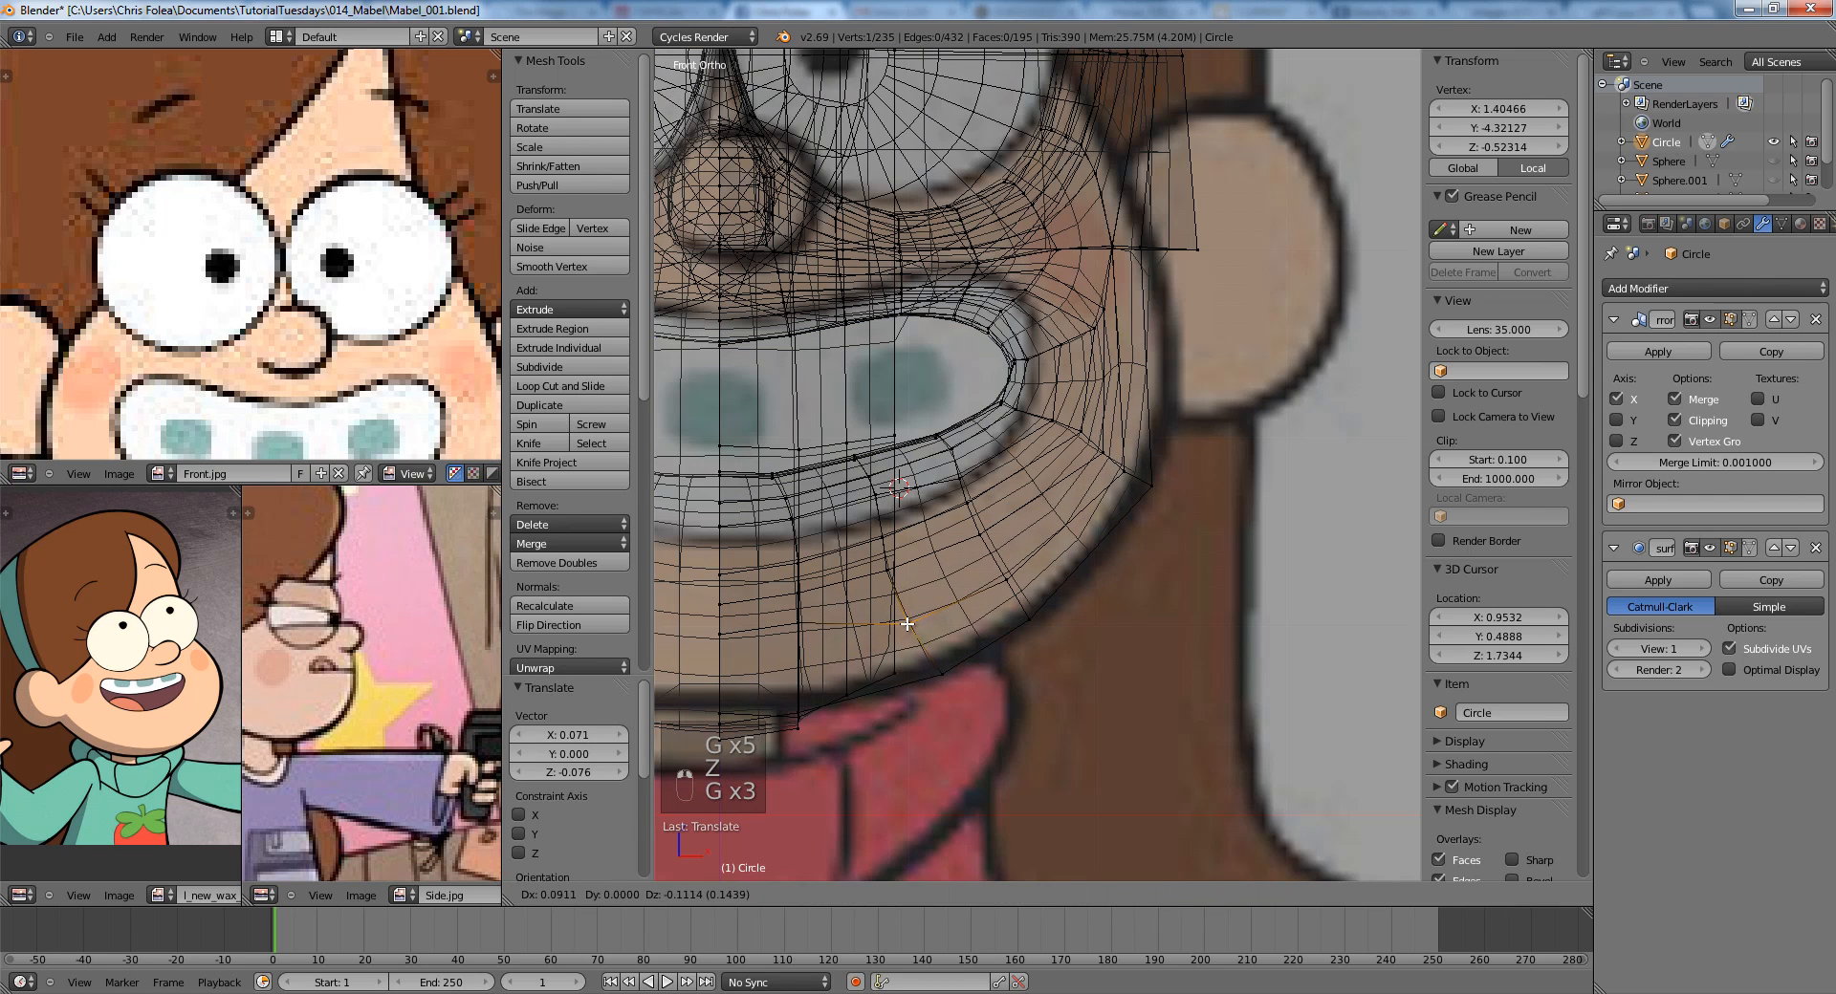
key("g")
key("g")
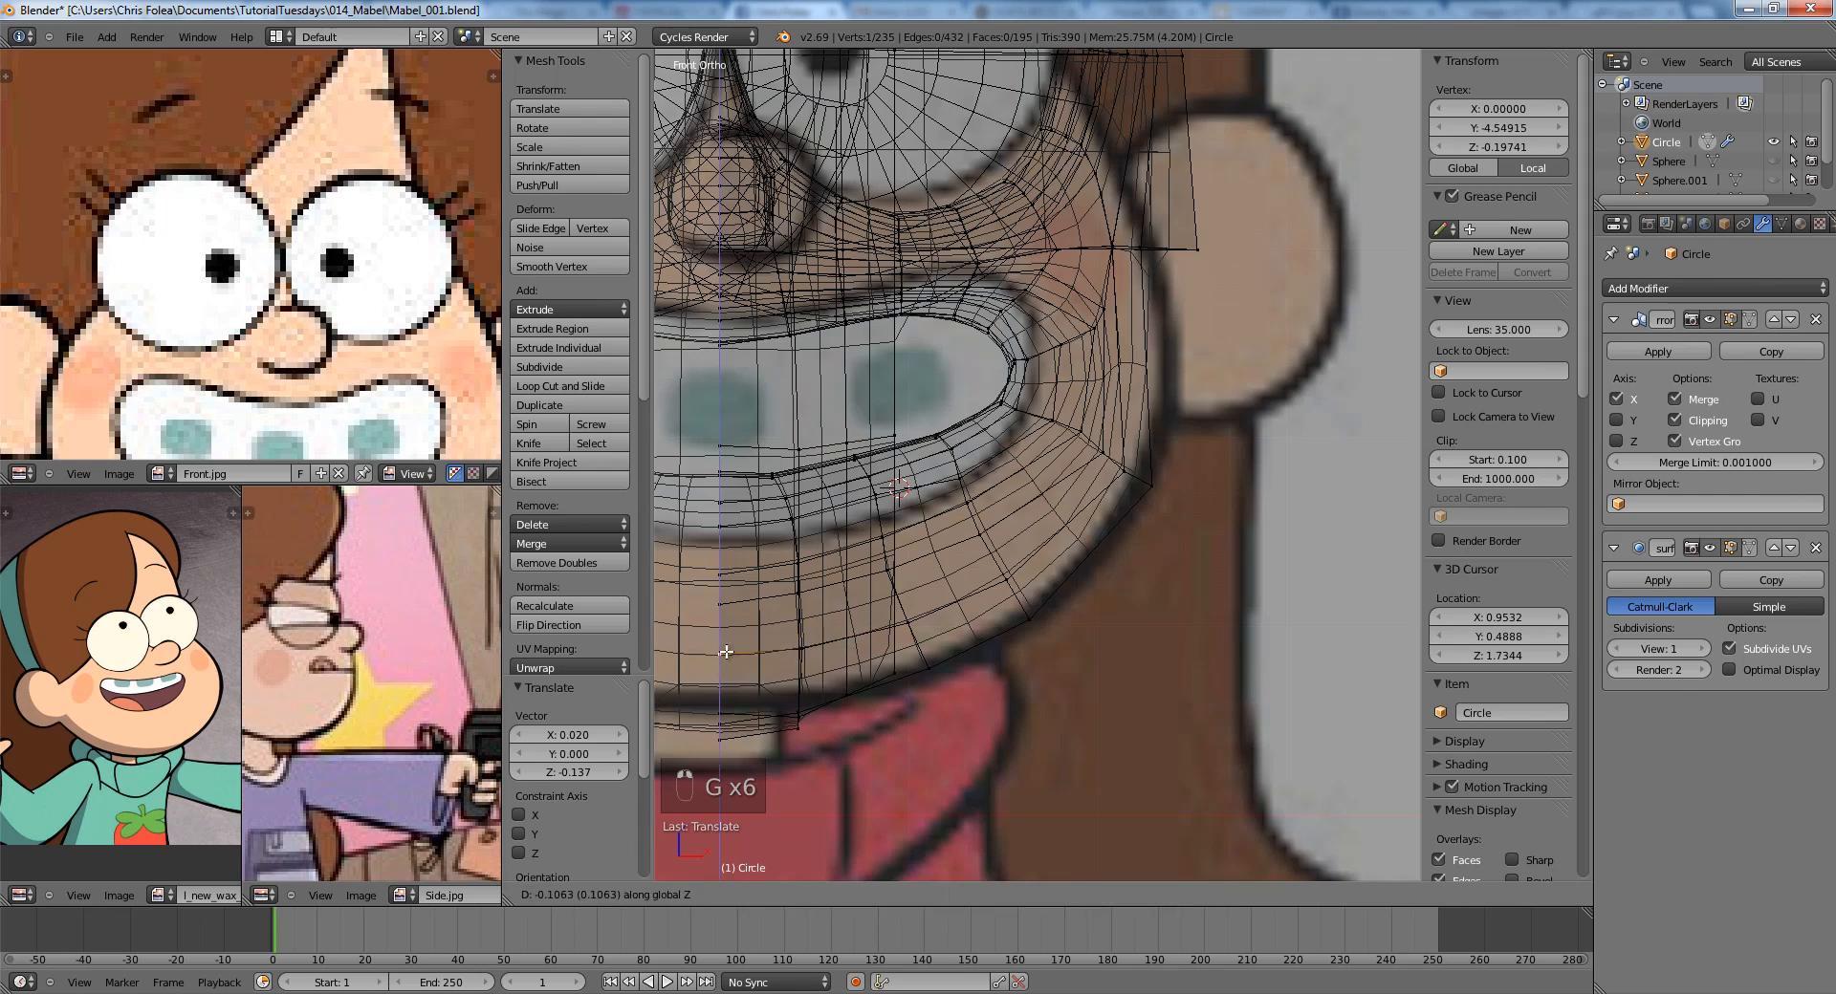
key("z")
key("Tab")
scroll(1061, 599, "down", 5)
scroll(1061, 589, "up", 4)
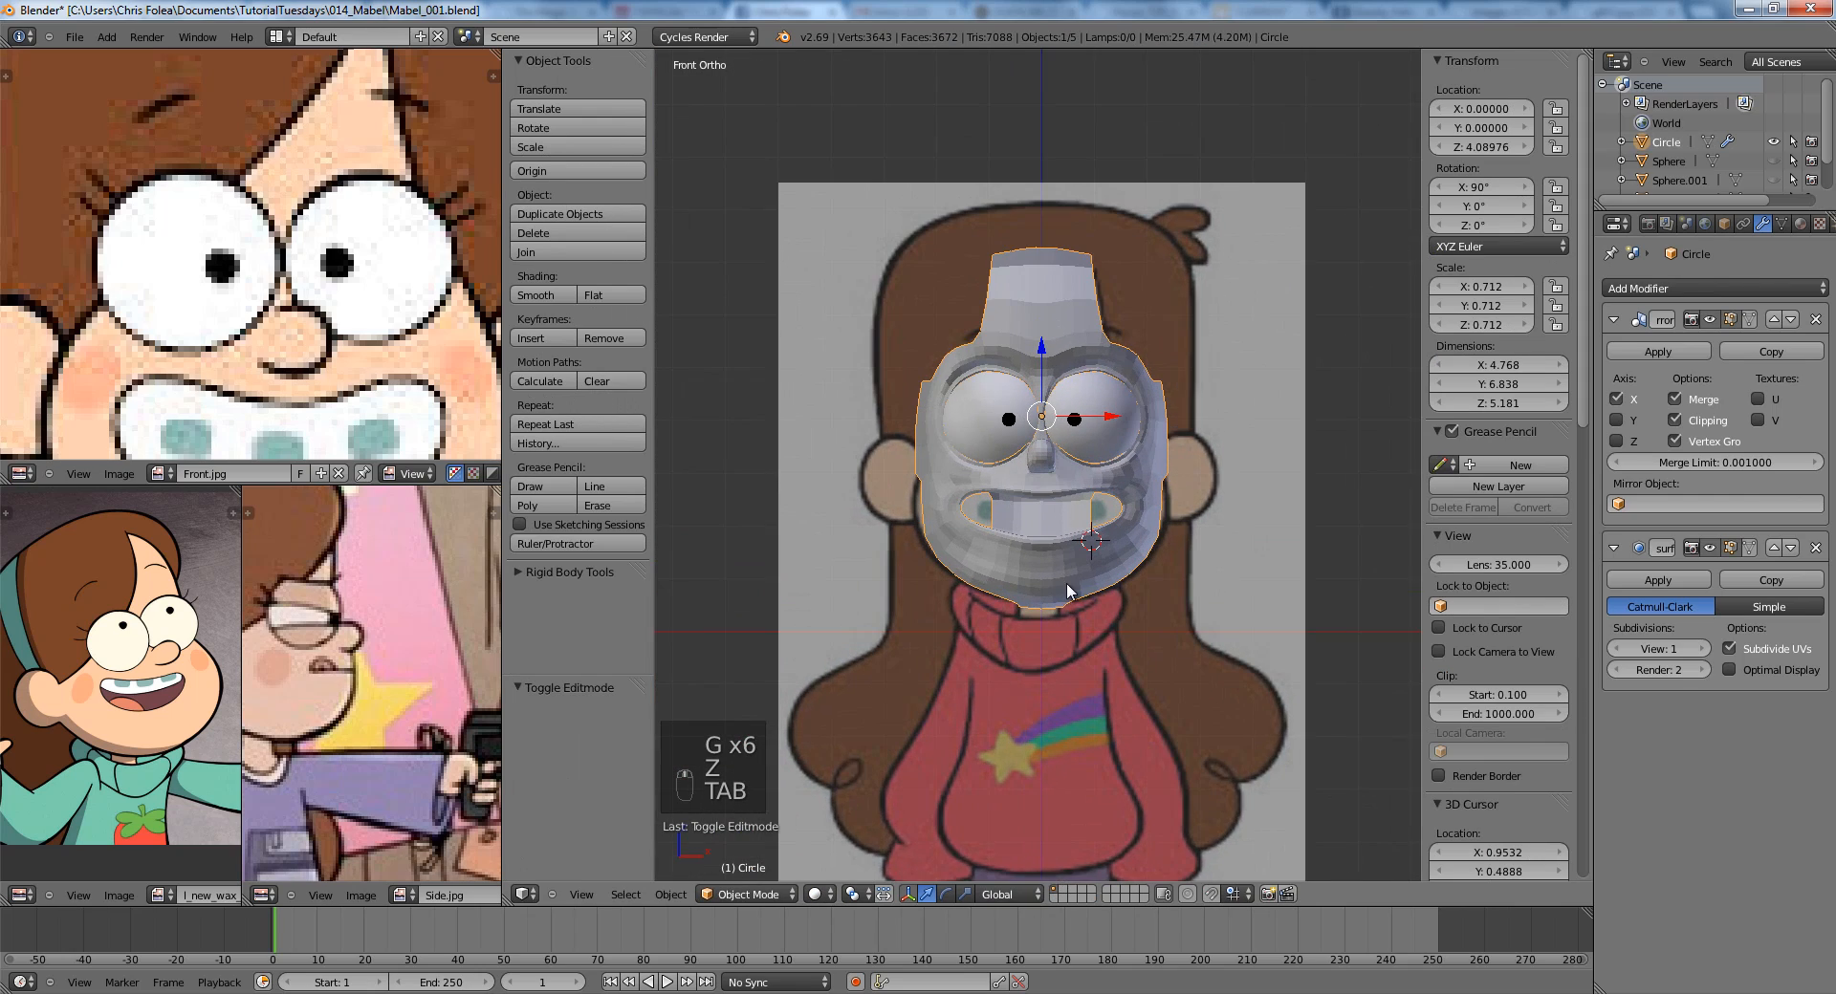
Adjust the lower front chin vertices in the side view to round the chin's profile.
key("KP_3")
key("Tab")
scroll(1000, 525, "up", 9)
middle_click_drag(918, 636, 936, 525, "shift")
key("a")
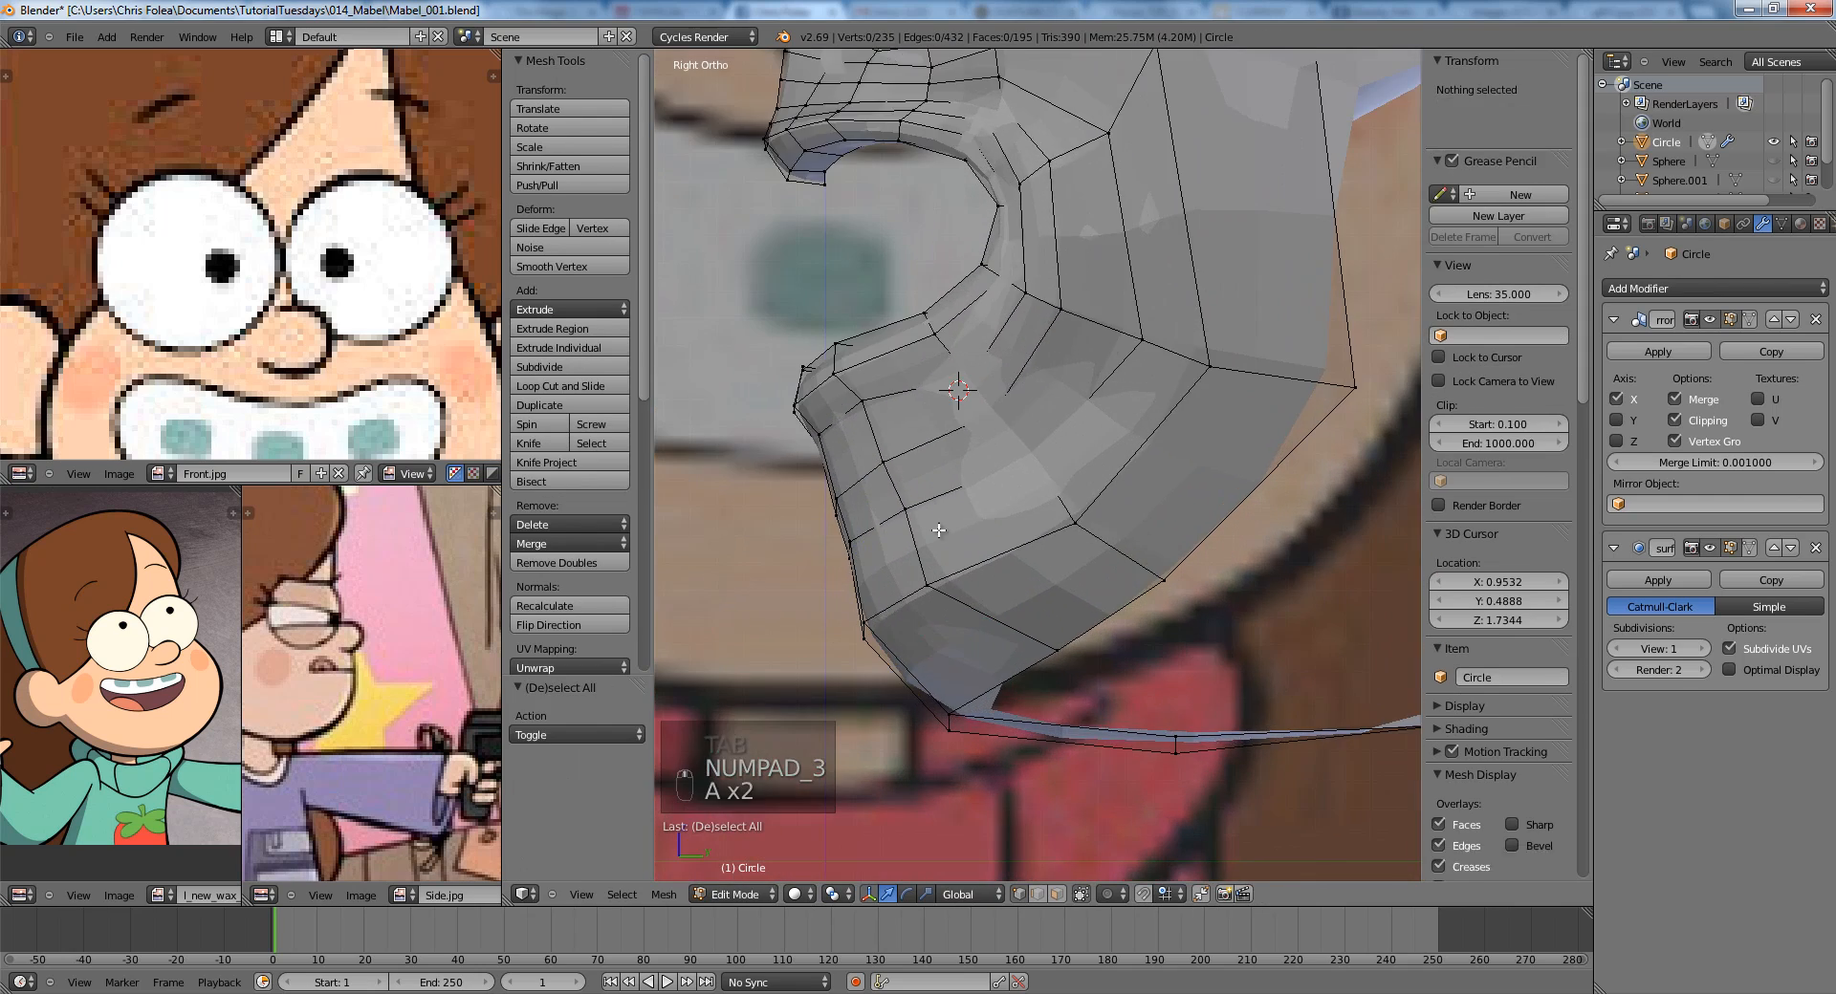
key("z")
key("b")
left_click_drag(807, 536, 859, 595)
key("g")
key("a")
key("b")
key("g")
key("g")
left_click(869, 594)
key("a")
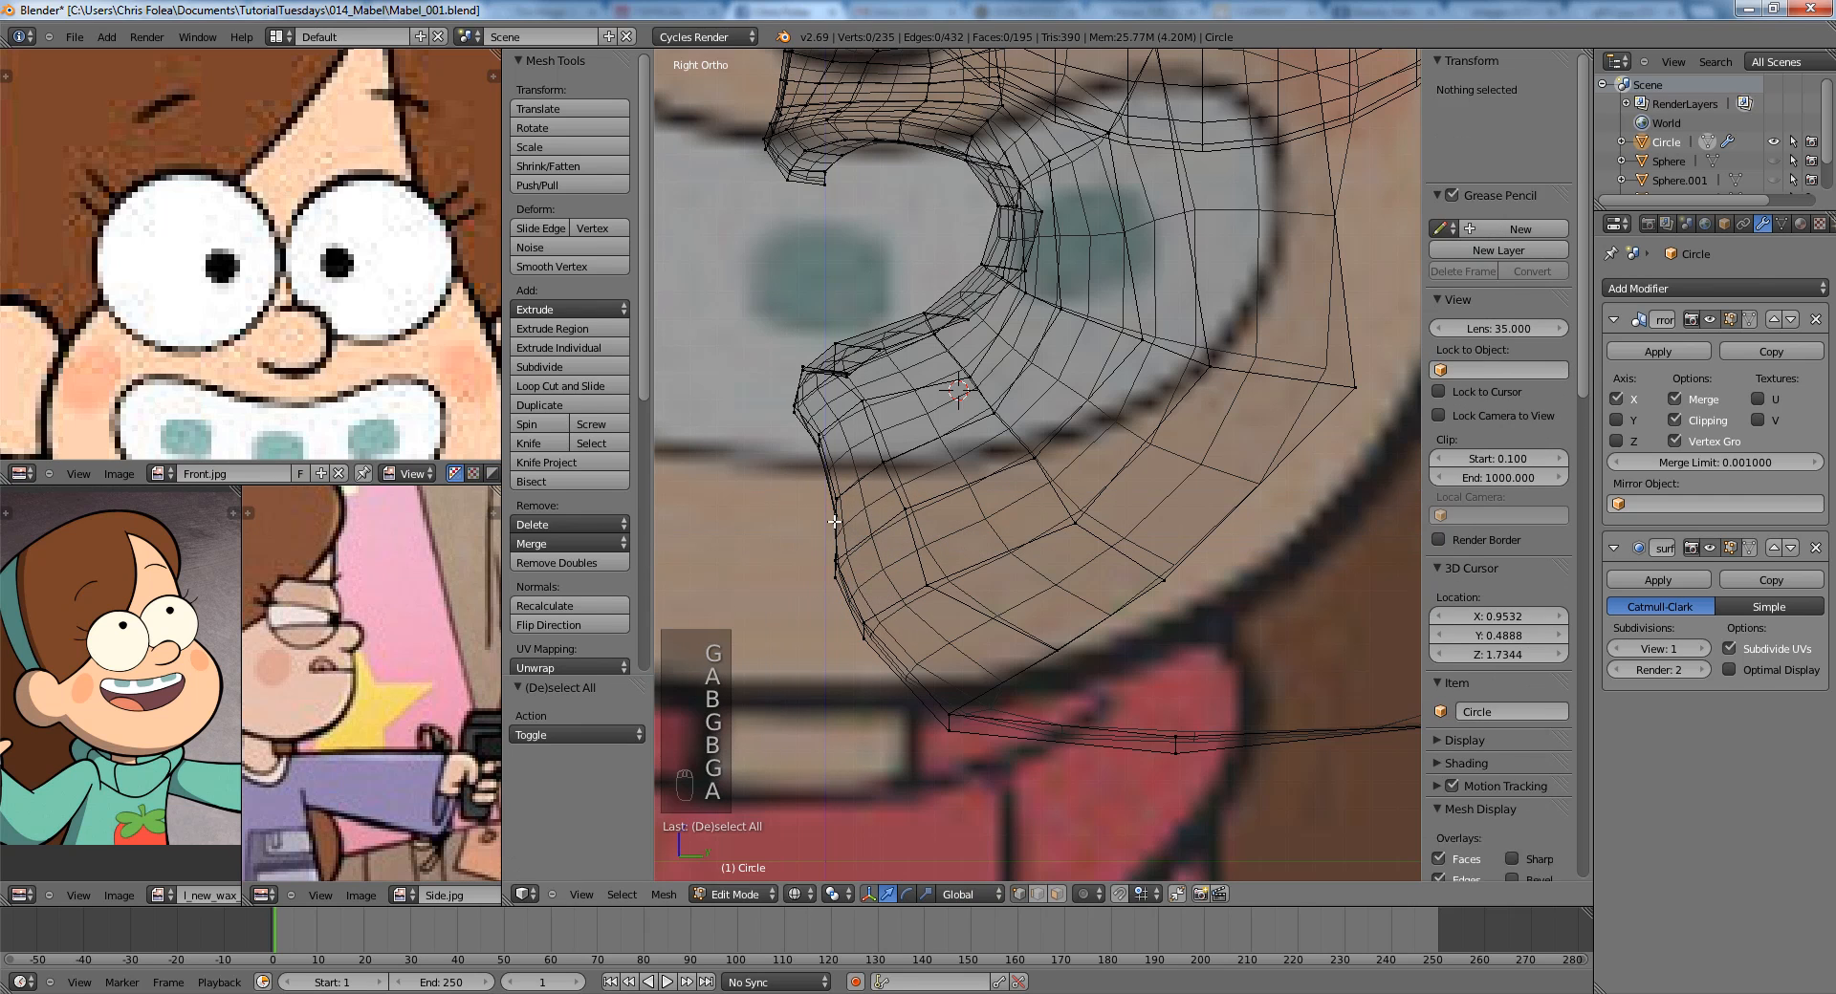
Shift the front chin vertices below the lower lip in the side view to smooth the profile.
key("b")
left_click_drag(797, 482, 887, 523)
key("g")
left_click(869, 517)
key("a")
scroll(938, 528, "down", 6)
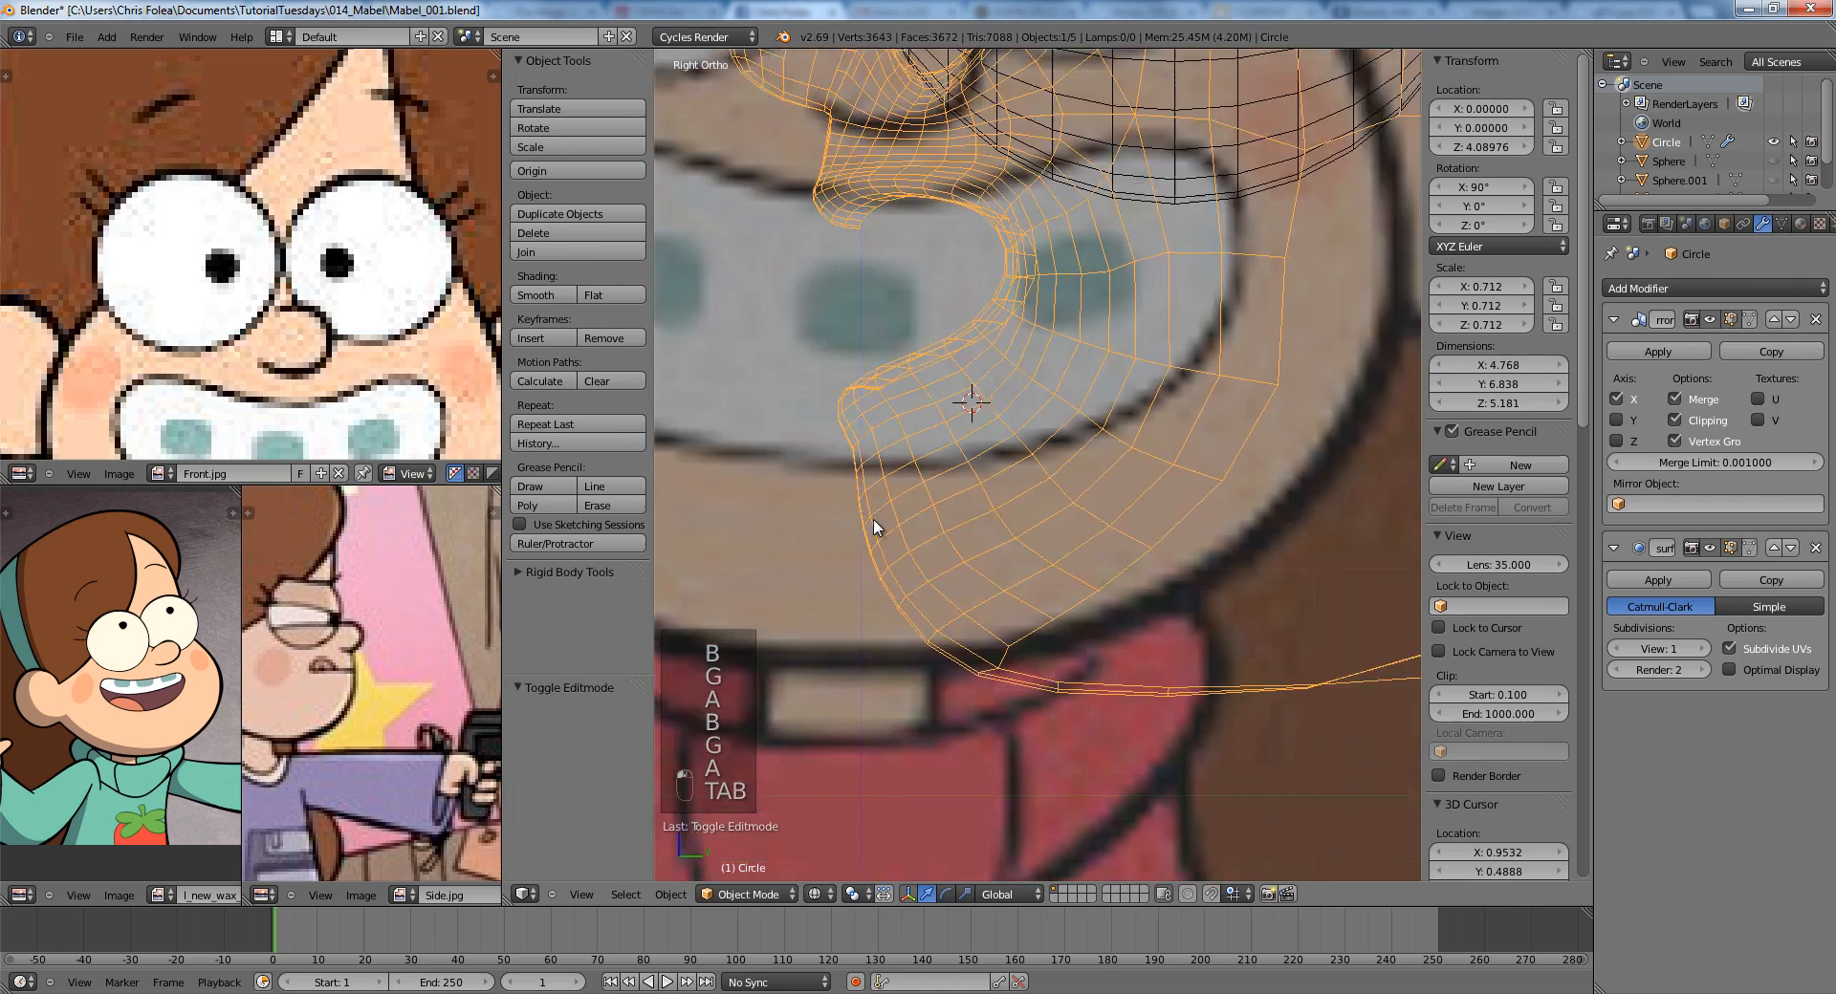
key("Tab")
key("z")
key("Tab")
scroll(1031, 519, "up", 5)
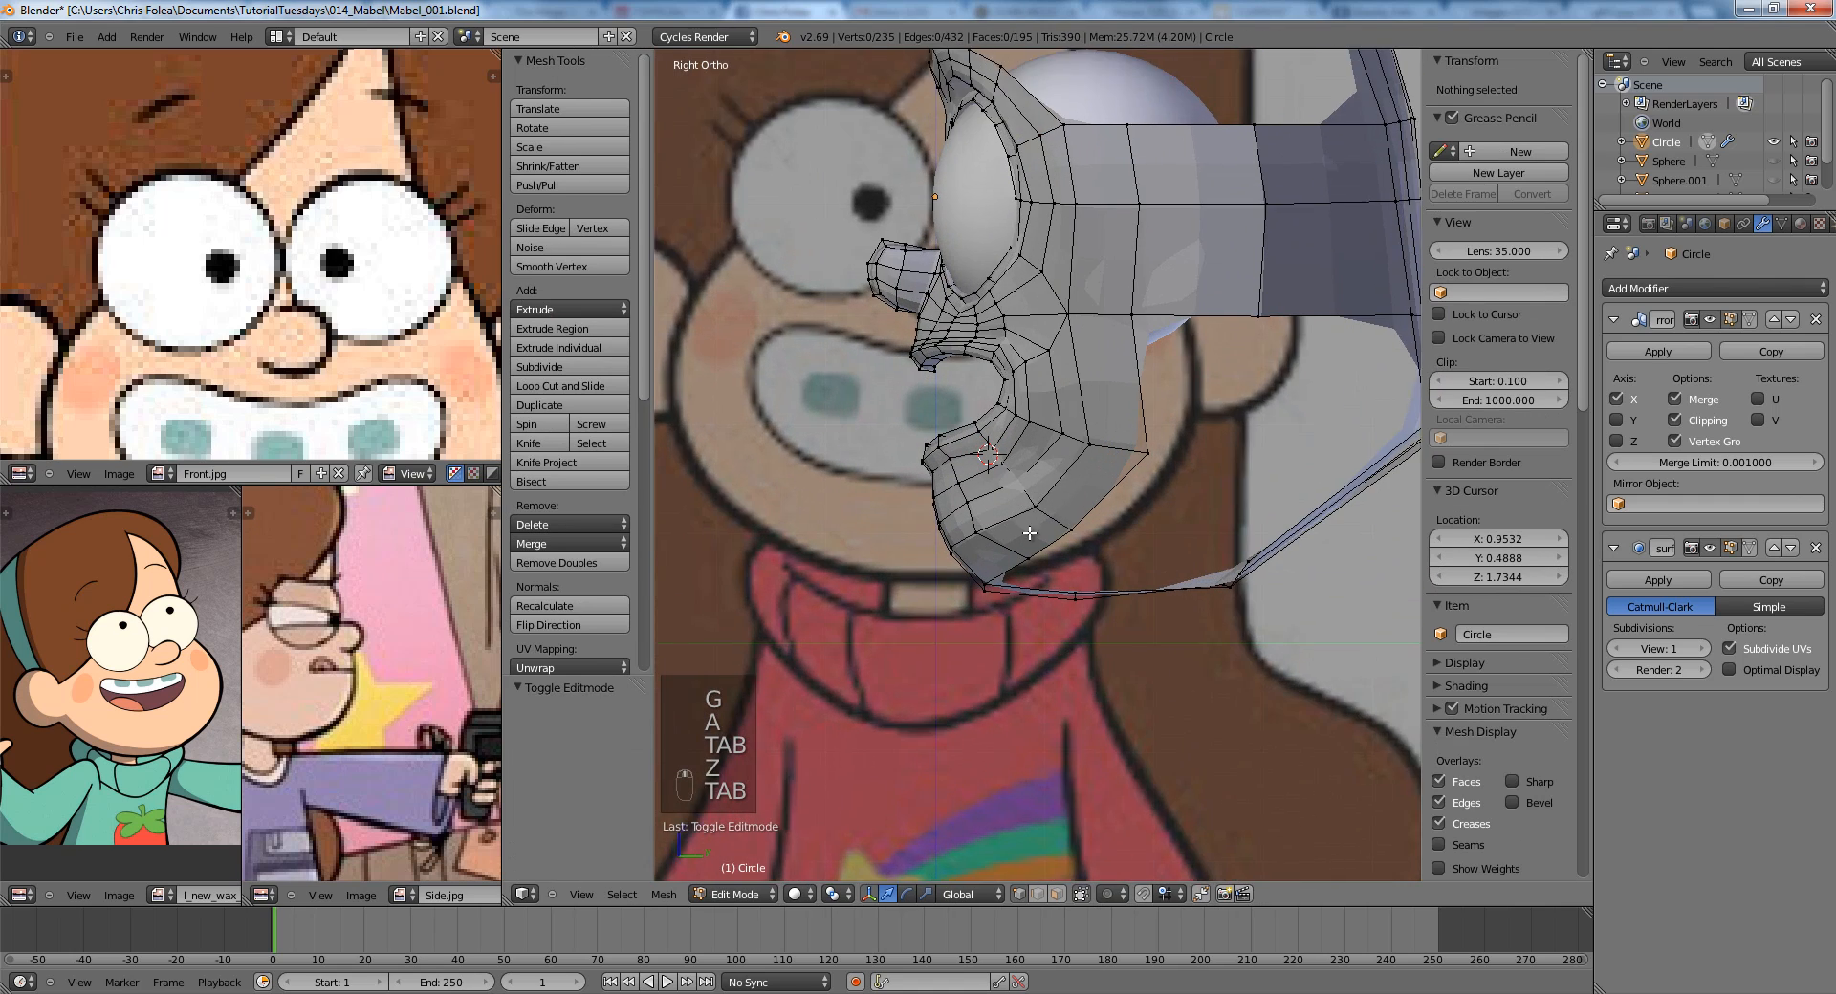
Reposition the cheek vertex behind the mouth corner from the side and from an angled view.
right_click(1062, 463)
key("g")
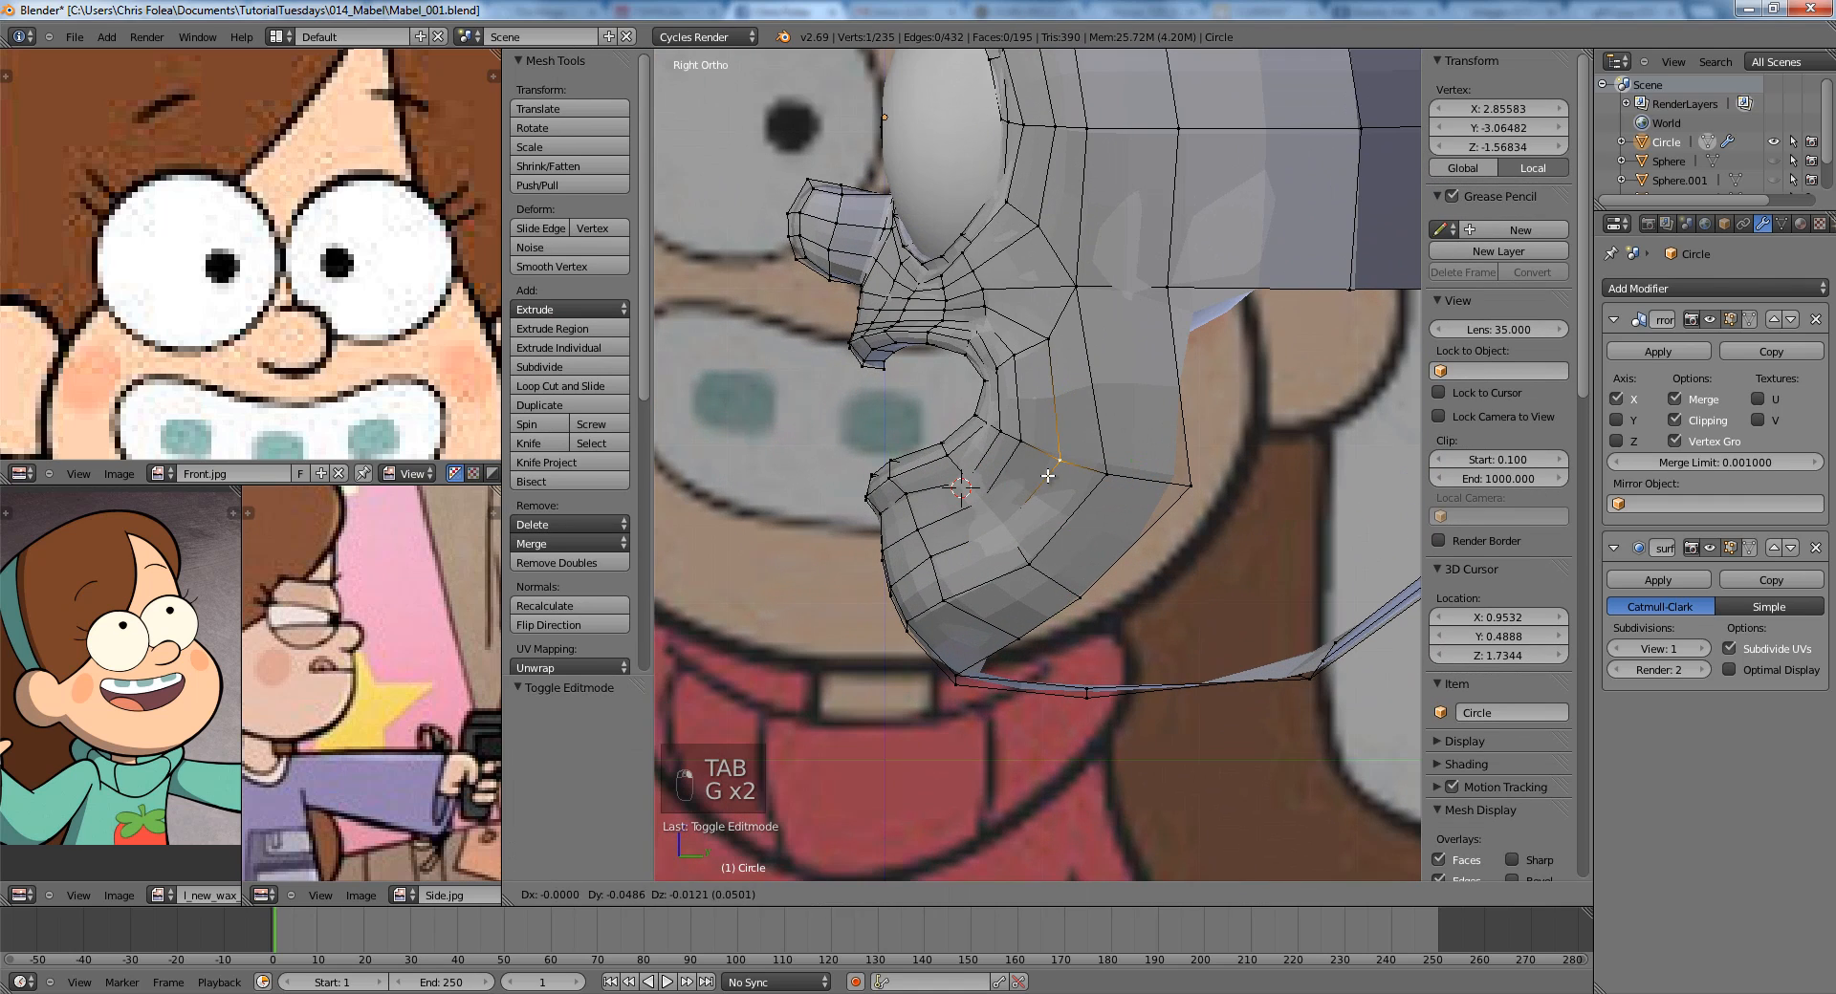
middle_click_drag(1091, 471, 1032, 577)
key("g")
left_click(1016, 570)
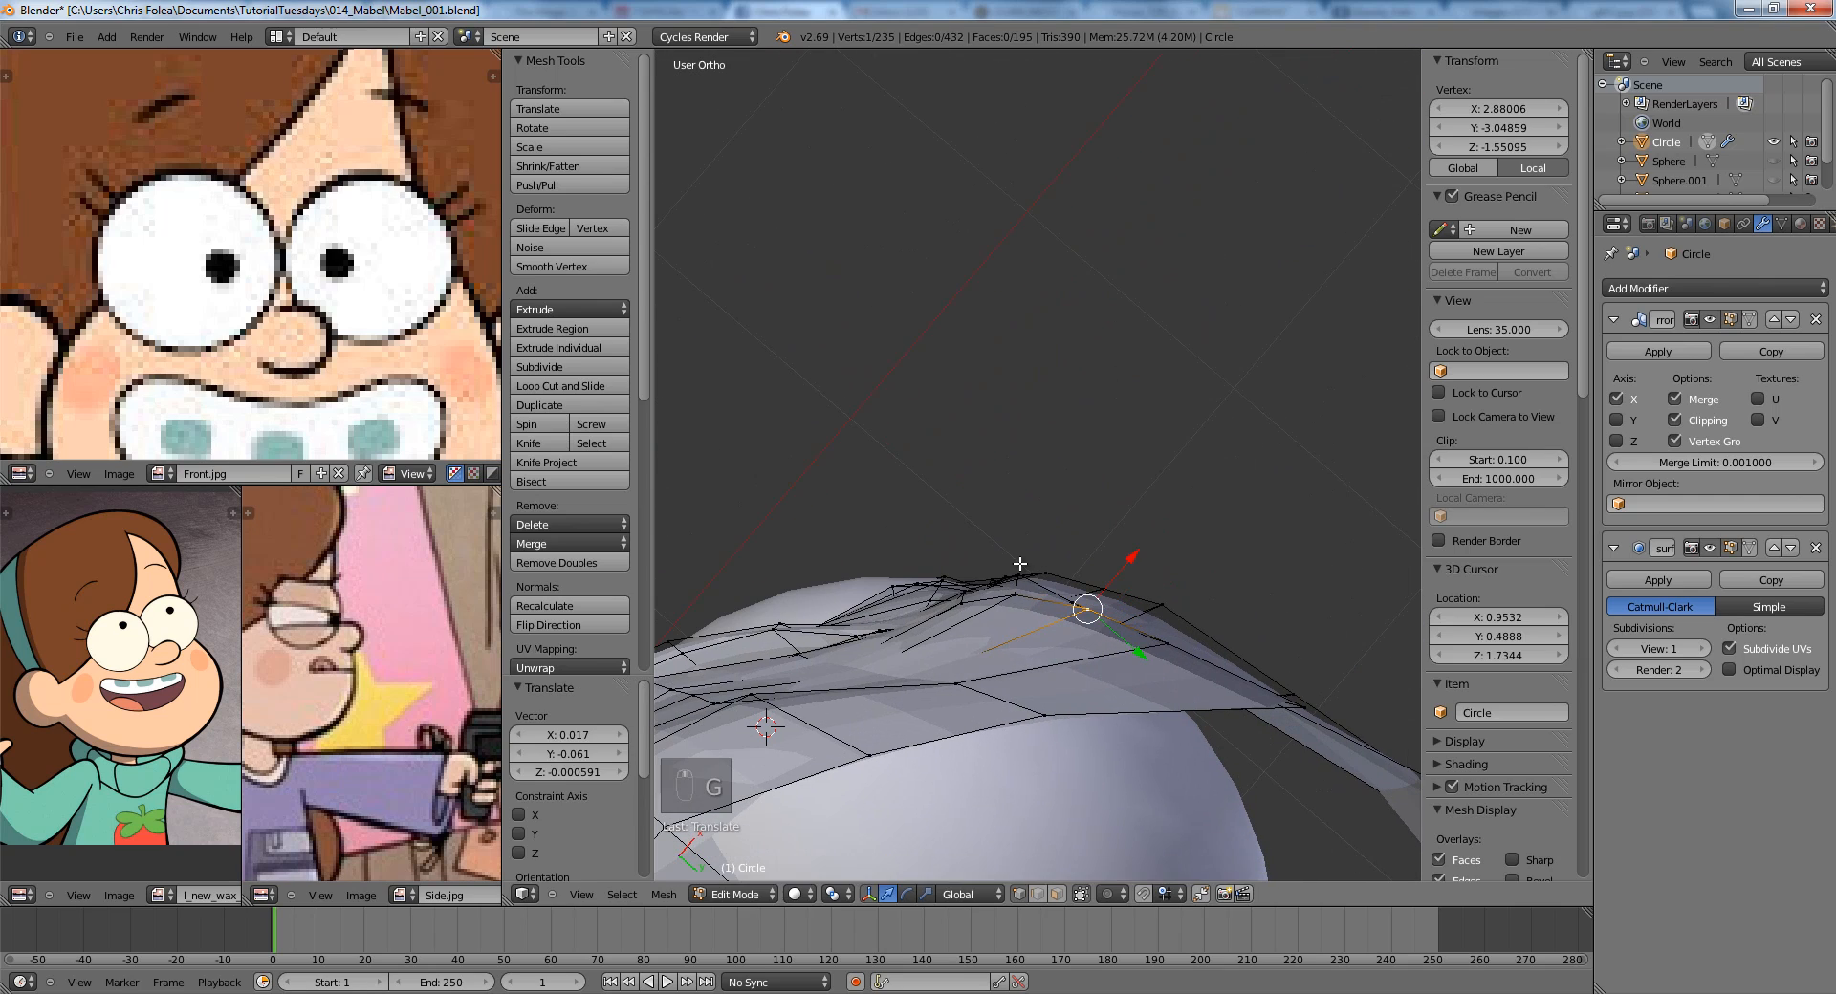
Reposition the cheek vertices beside the mouth corner in the front view to even out the edge flow.
key("KP_1")
key("z")
right_click(969, 442)
key("z")
key("g")
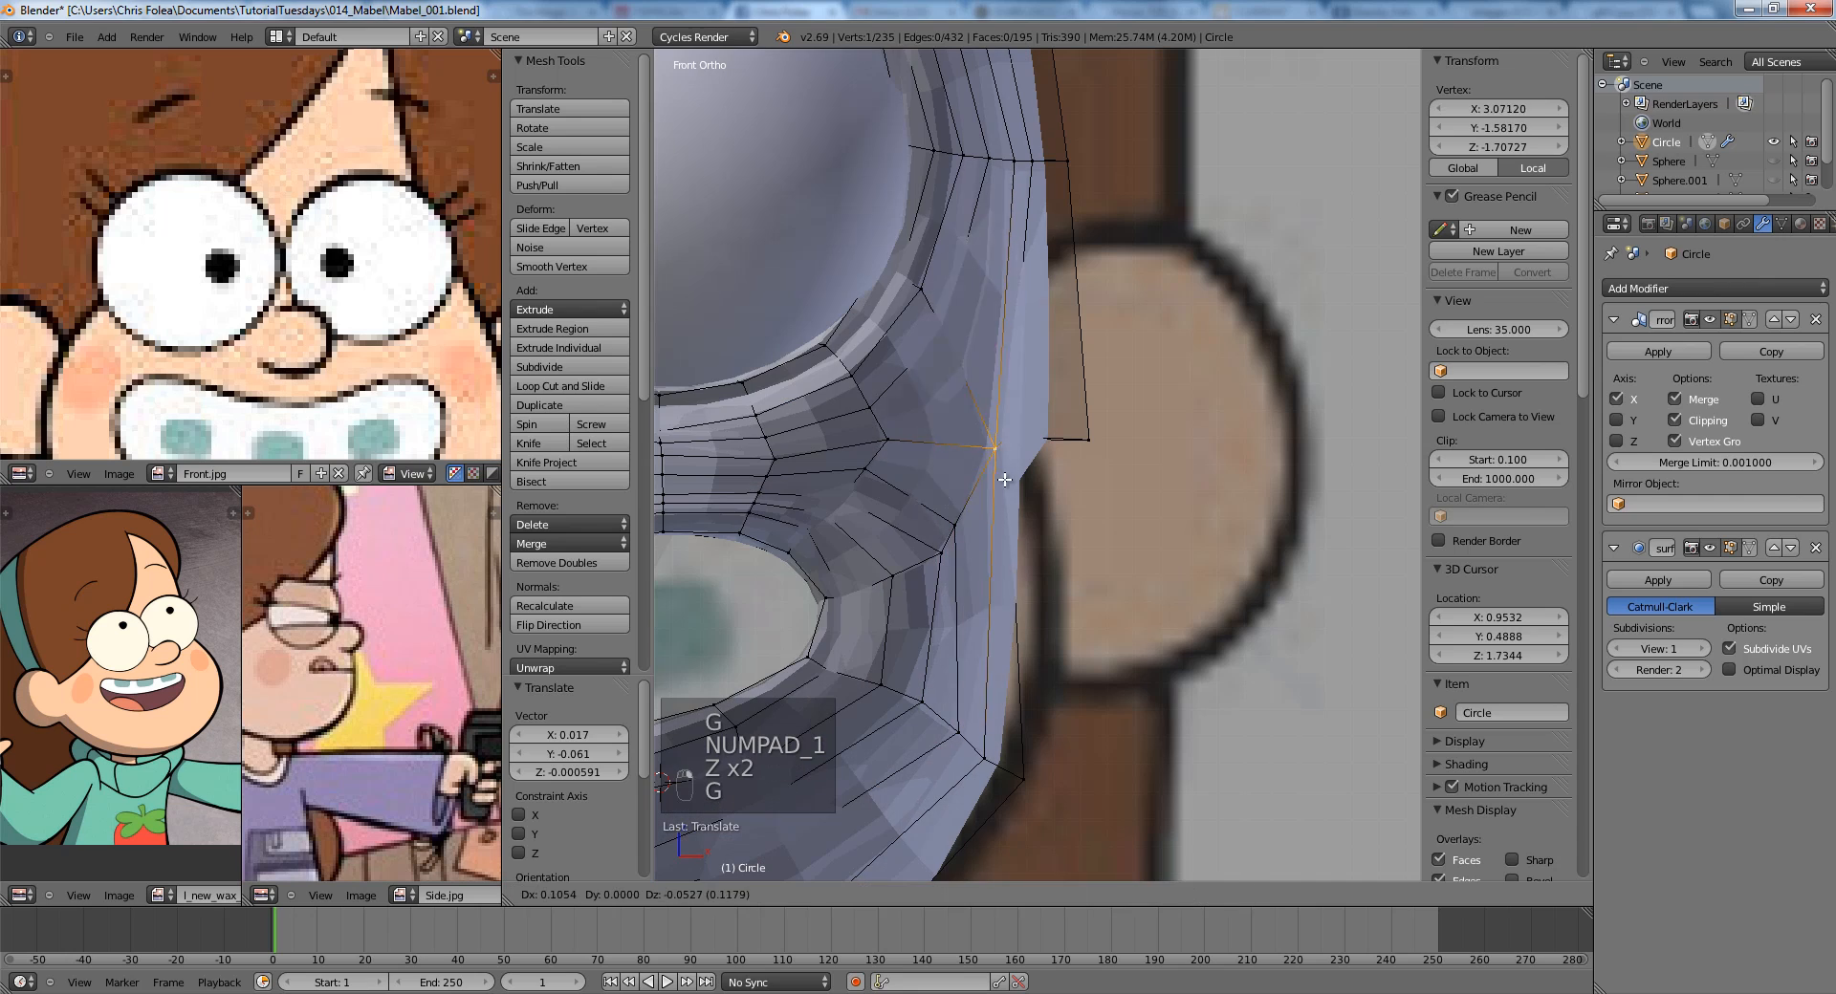
left_click(964, 525)
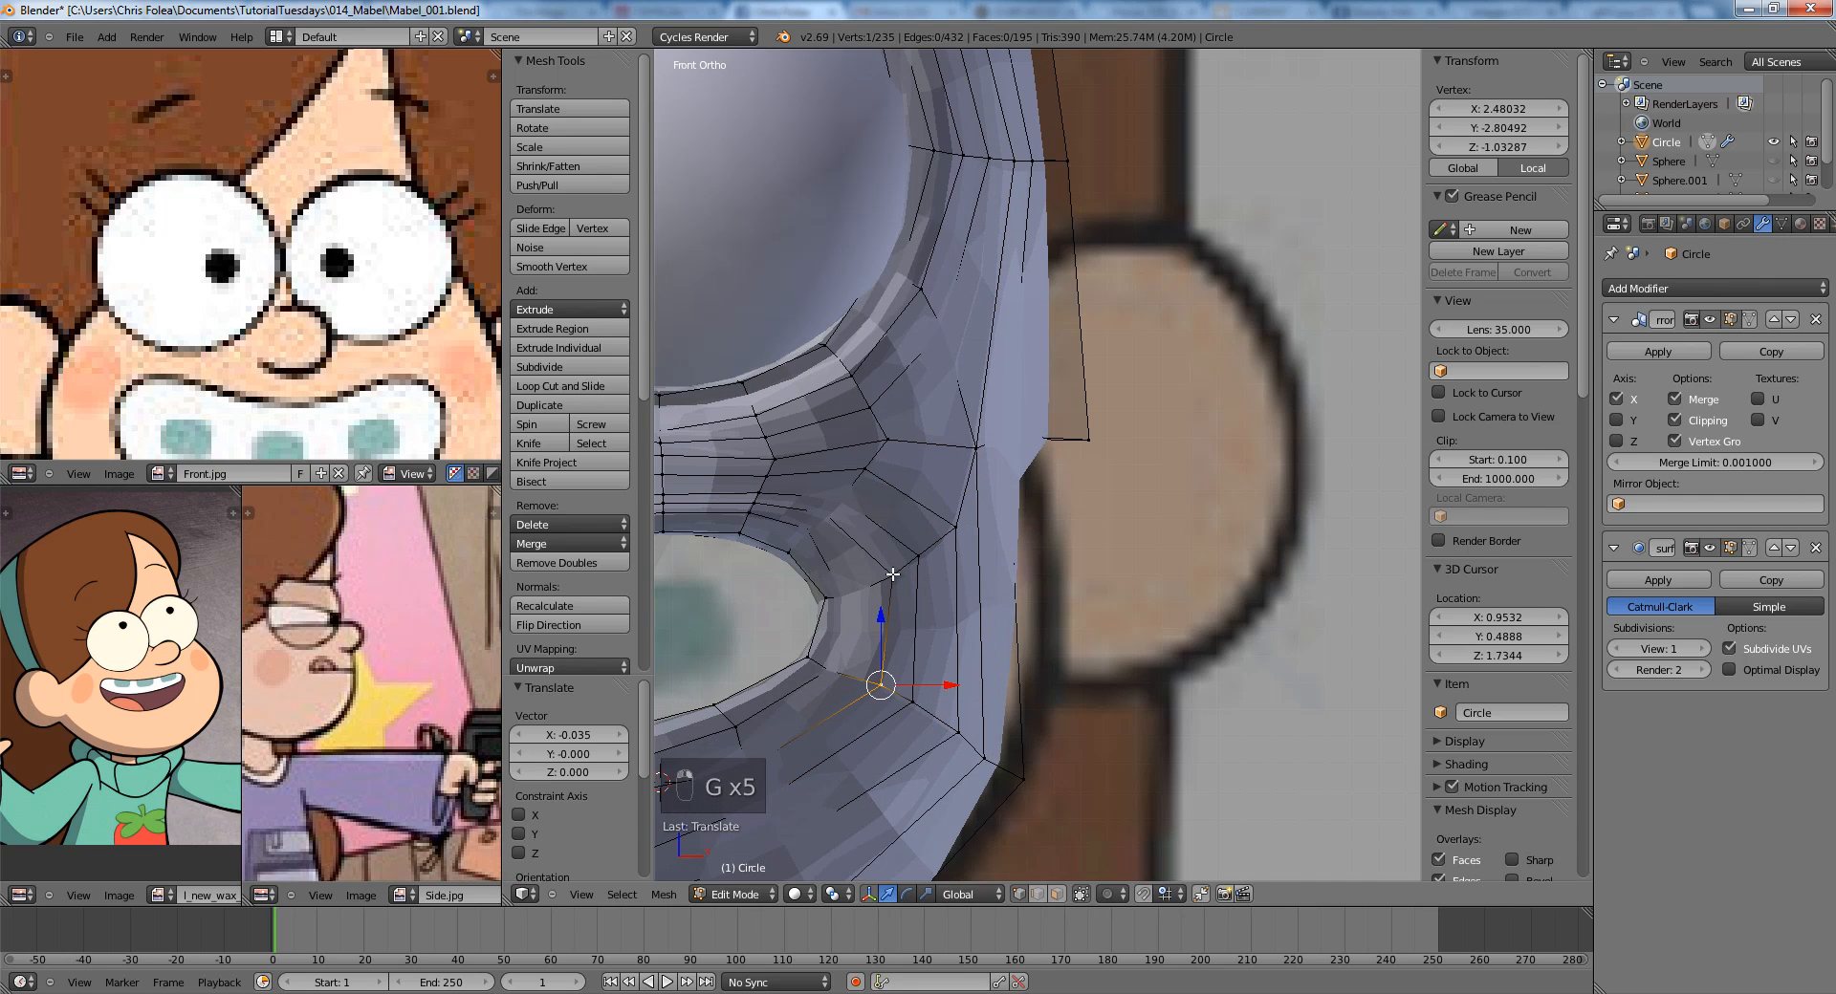
Adjust the two vertices just outside the mouth corner in the front and side views to smooth the surrounding loop.
right_click(892, 573, "shift")
key("g")
key("KP_3")
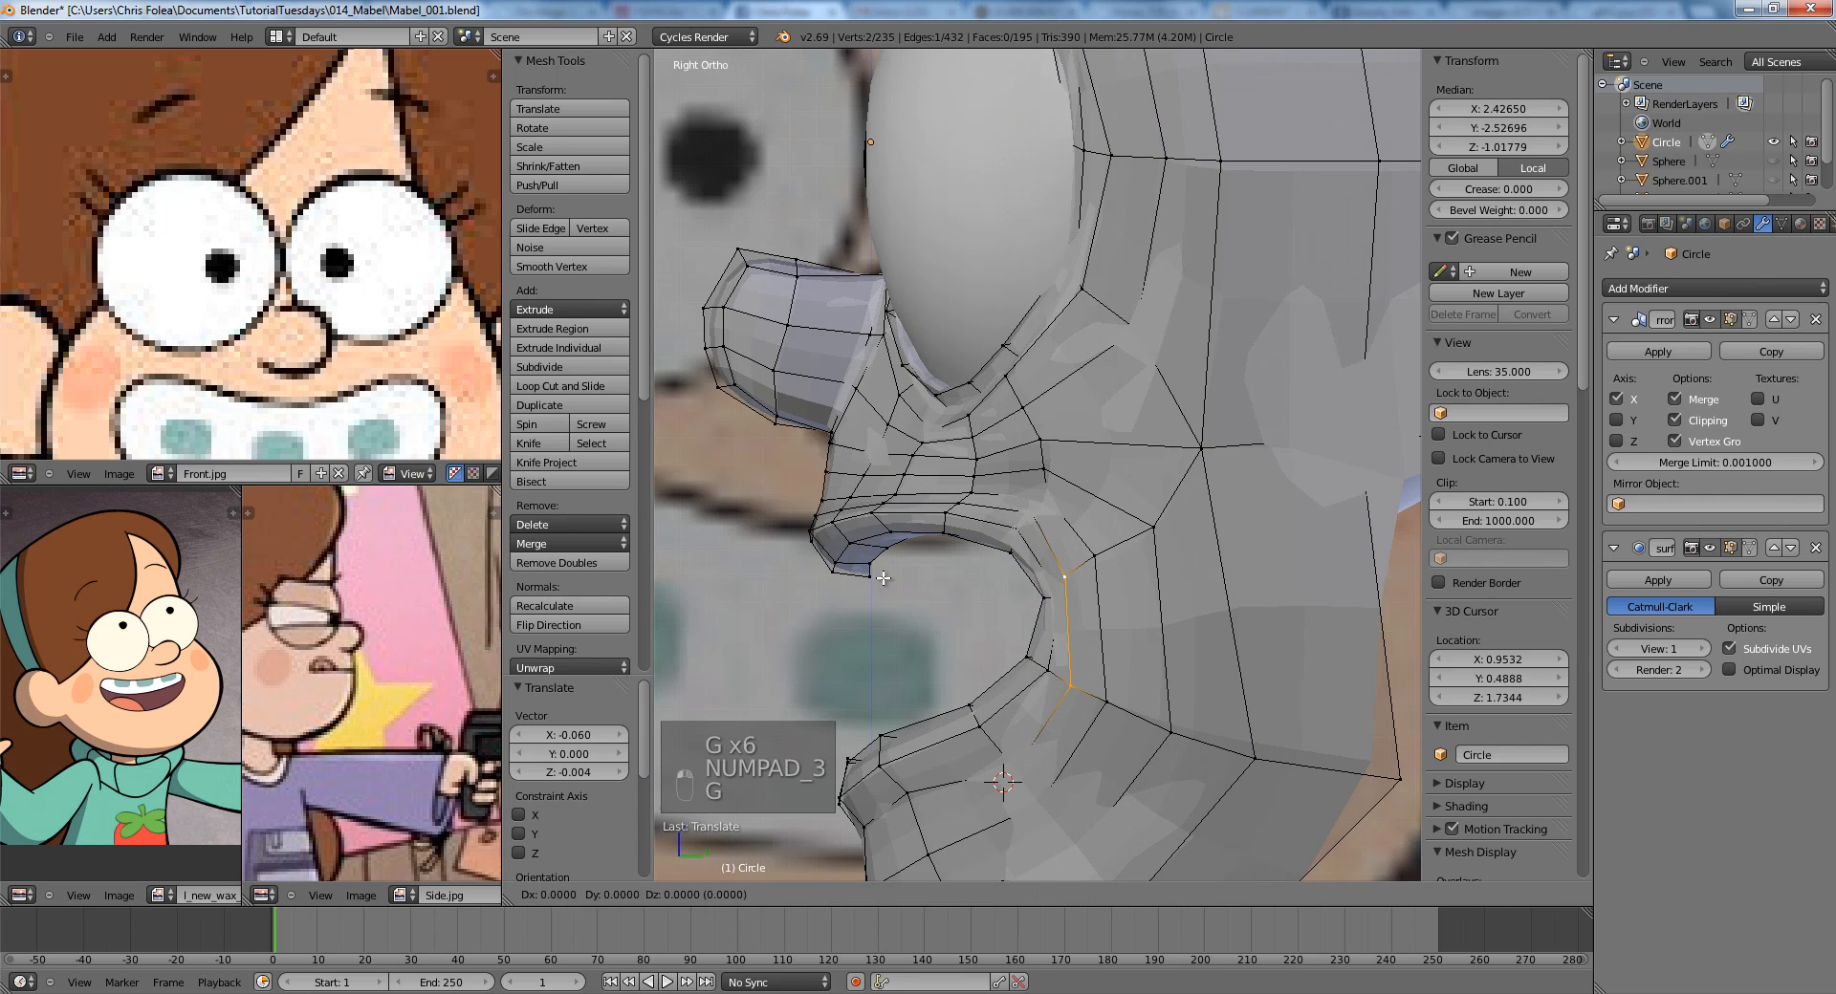
key("Tab")
key("Tab")
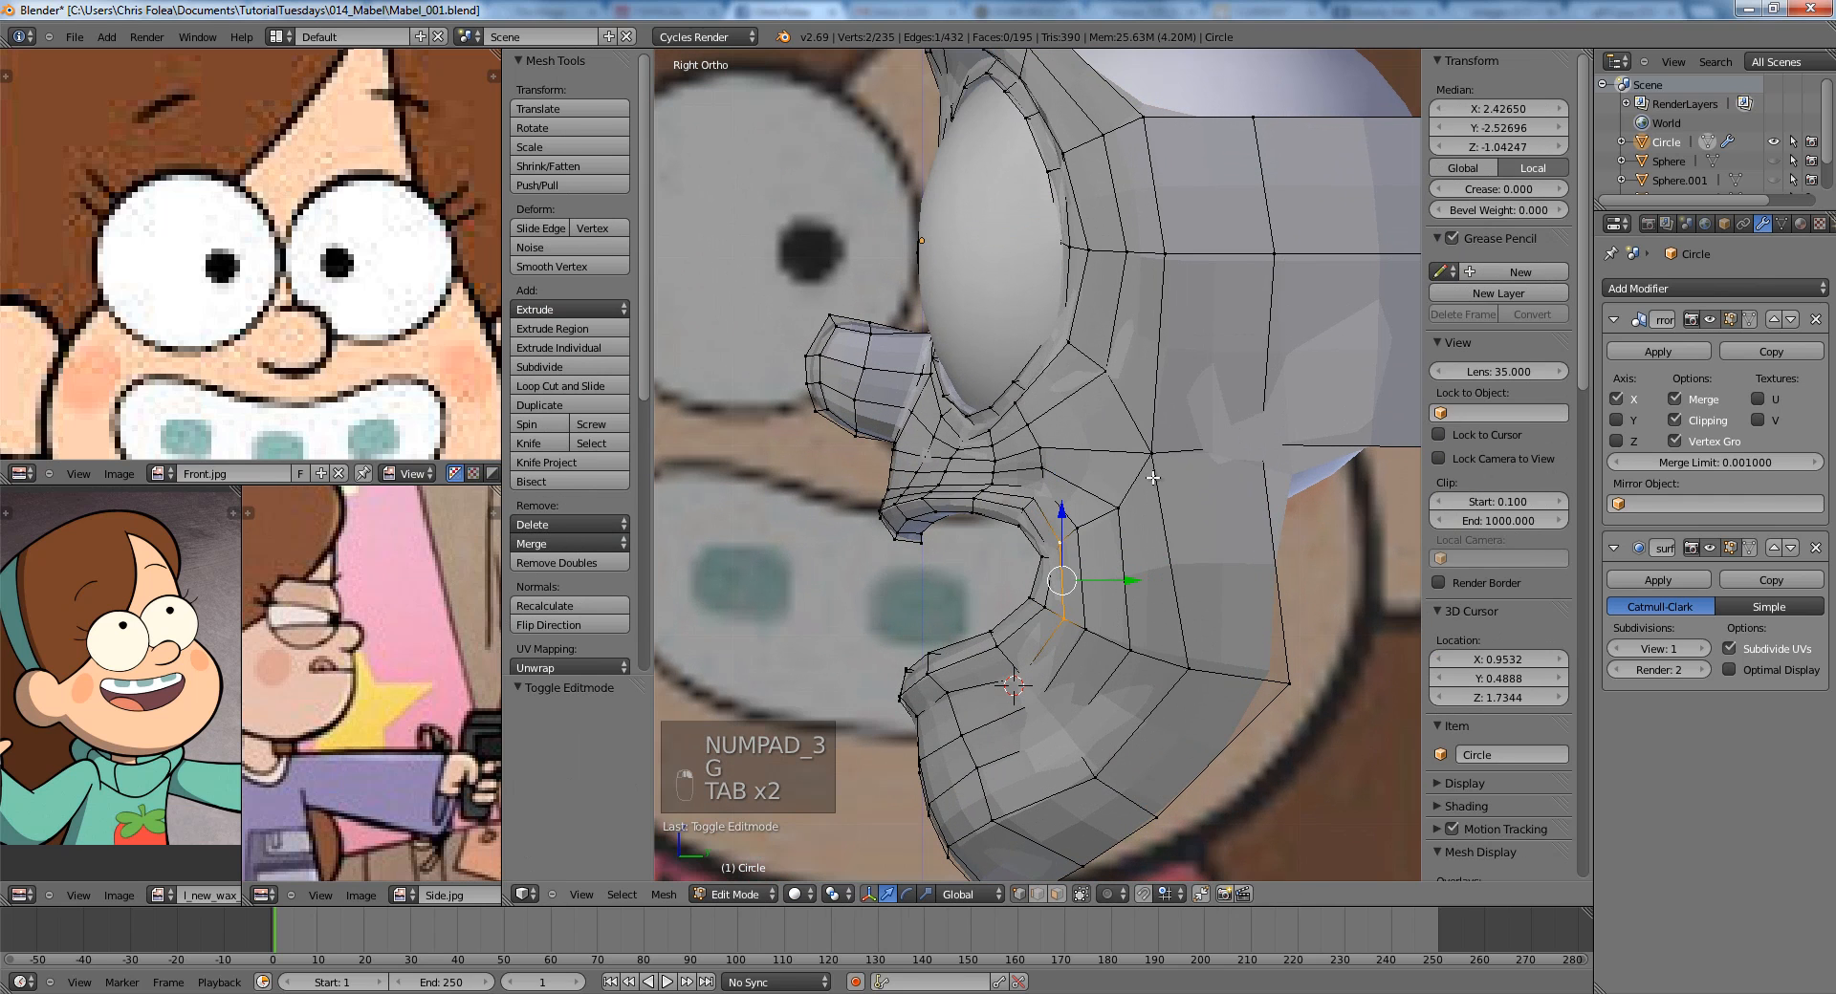
key("g")
key("a")
key("Tab")
scroll(1042, 587, "down", 2)
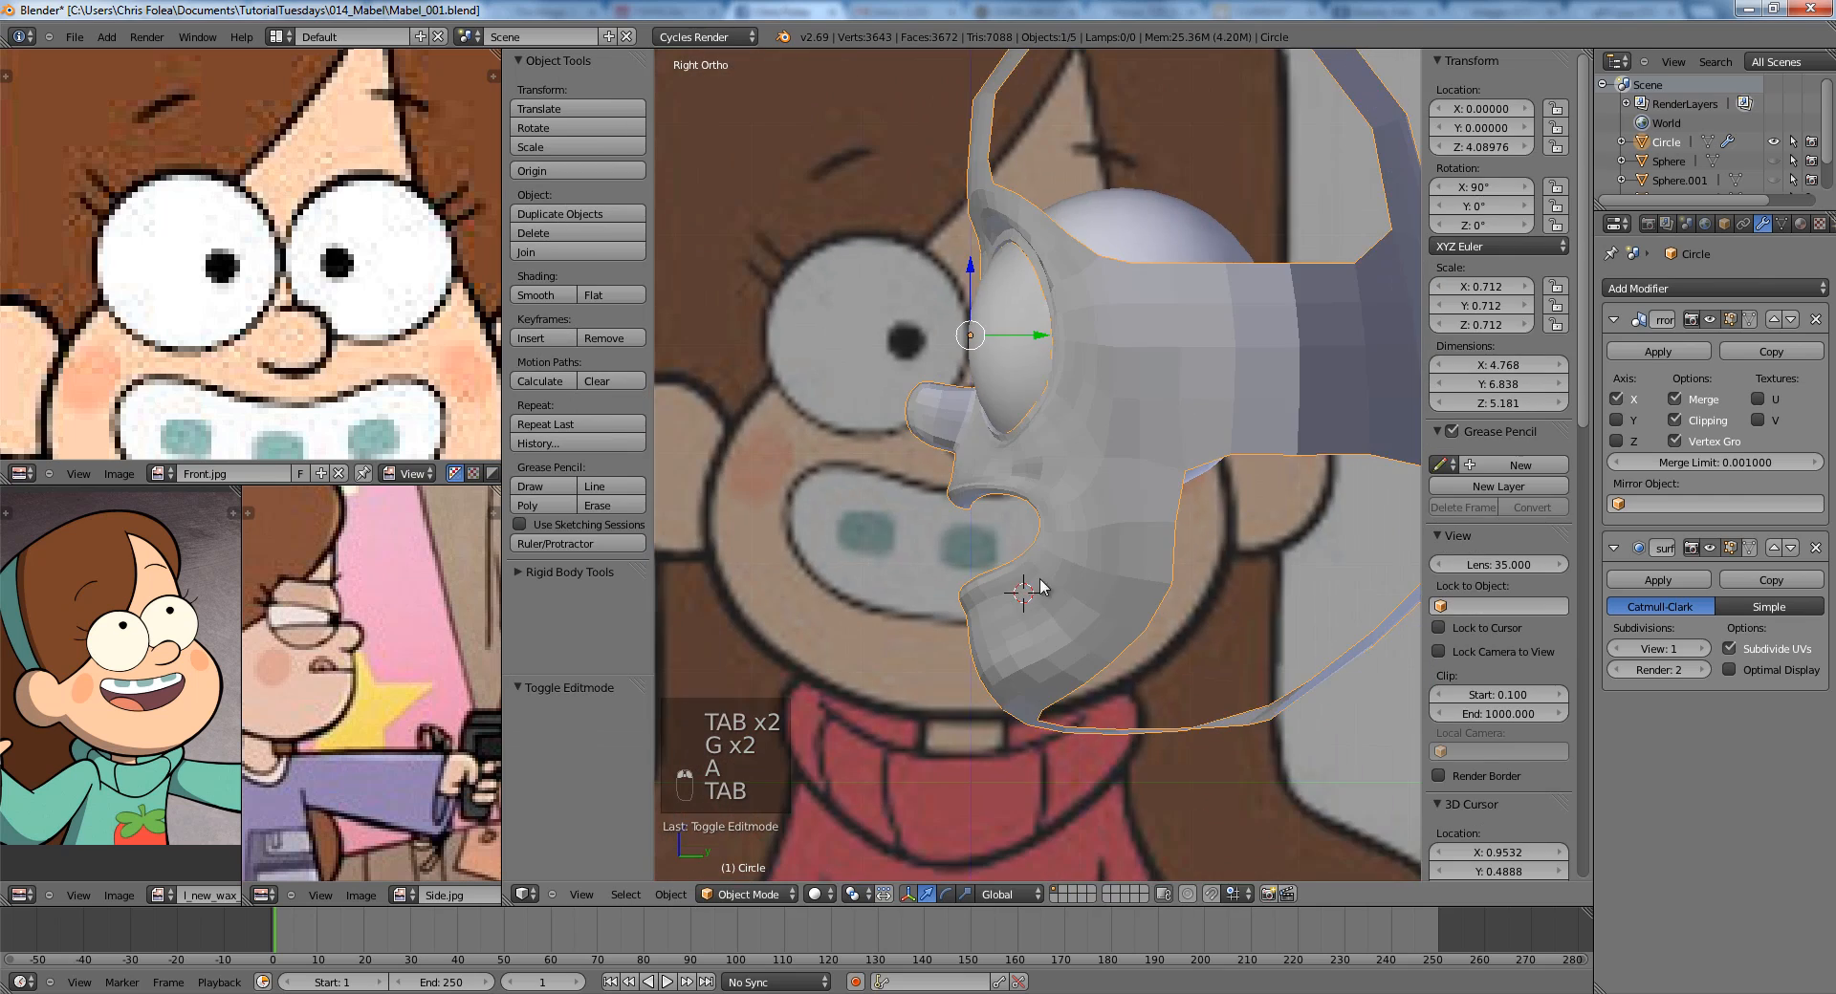
Shift the vertices between the lower lip and jaw in the front view to space the chin loops evenly.
middle_click_drag(1040, 579, 1172, 578)
key("Tab")
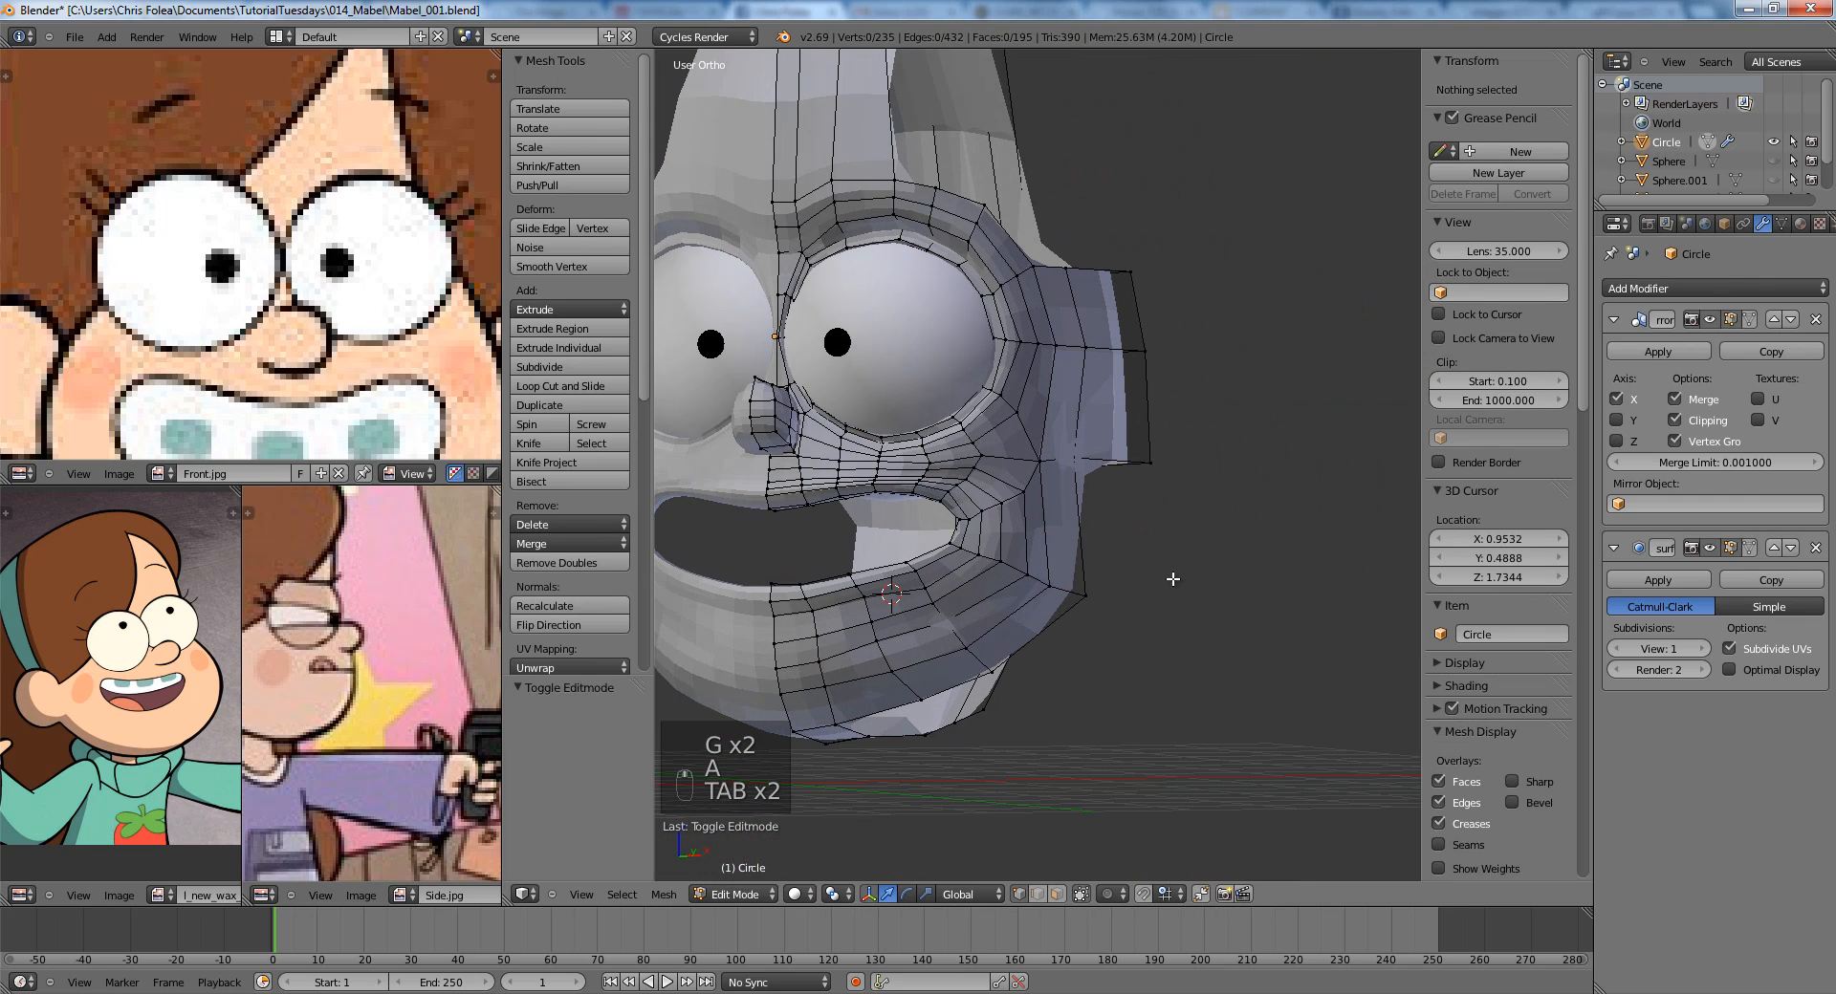
scroll(1173, 579, "down", 3)
scroll(1173, 579, "up", 3)
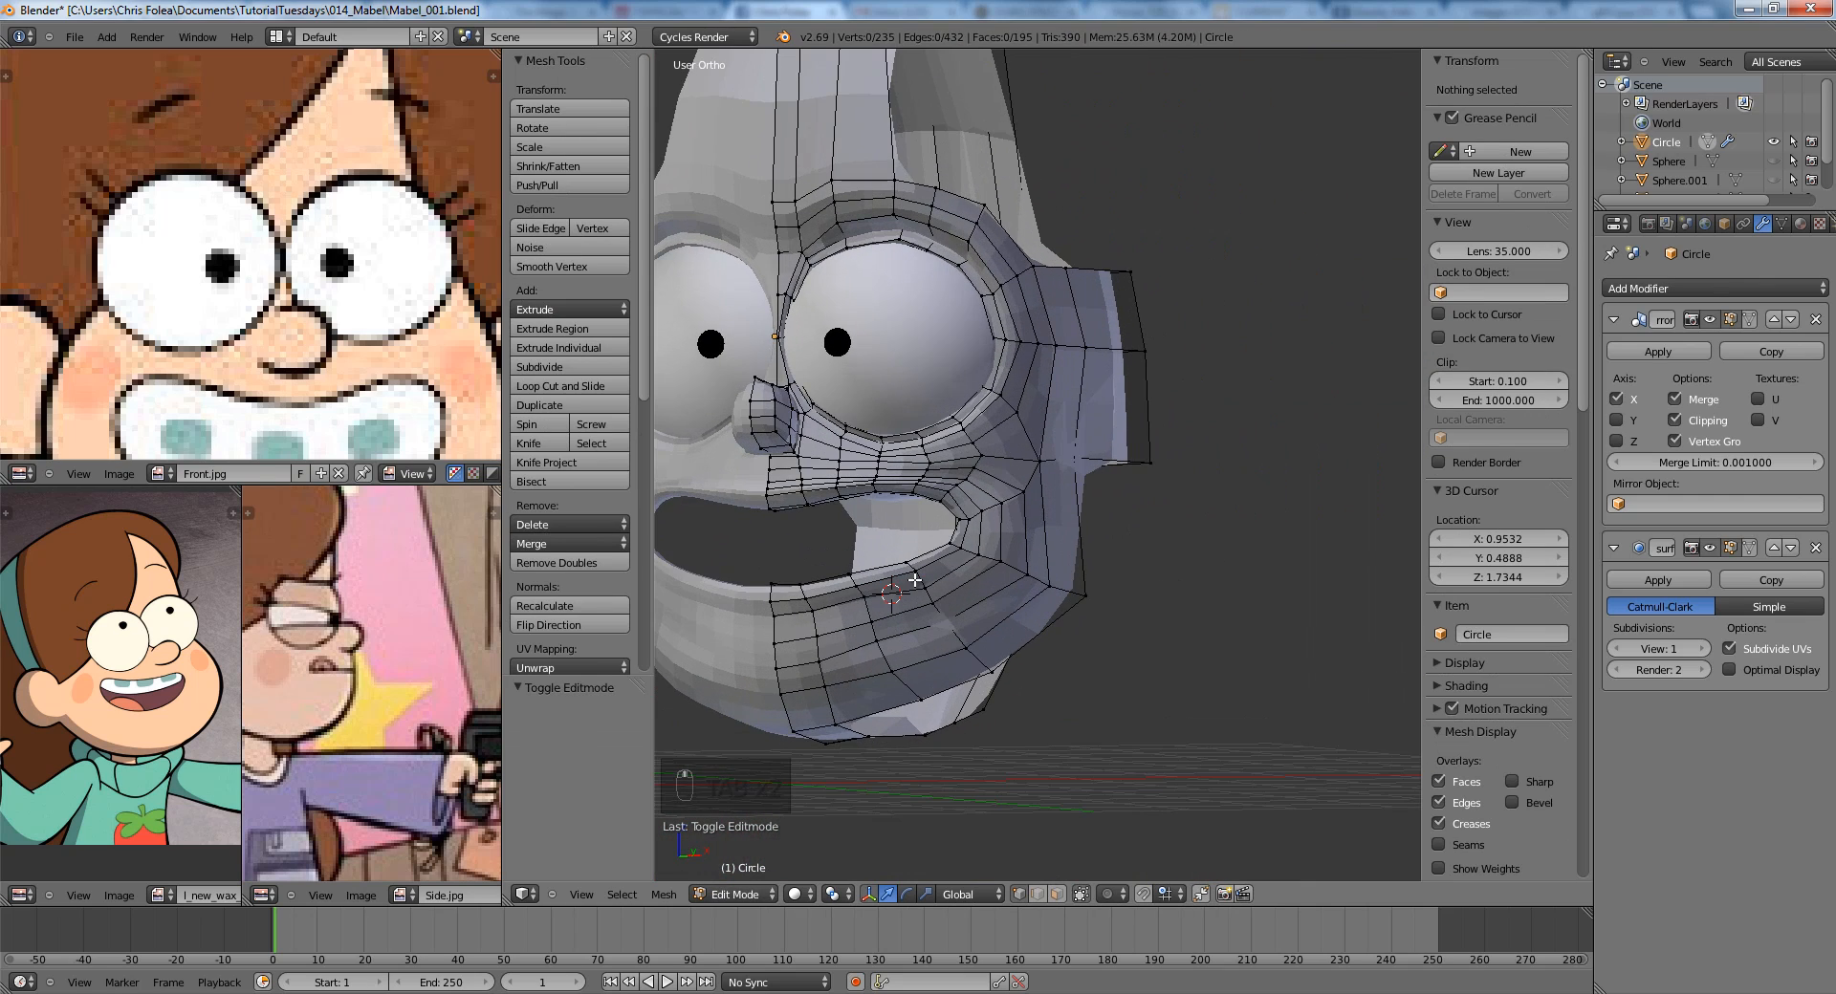
key("KP_1")
scroll(1002, 595, "up", 4)
right_click(1003, 593)
key("g")
left_click(1008, 595)
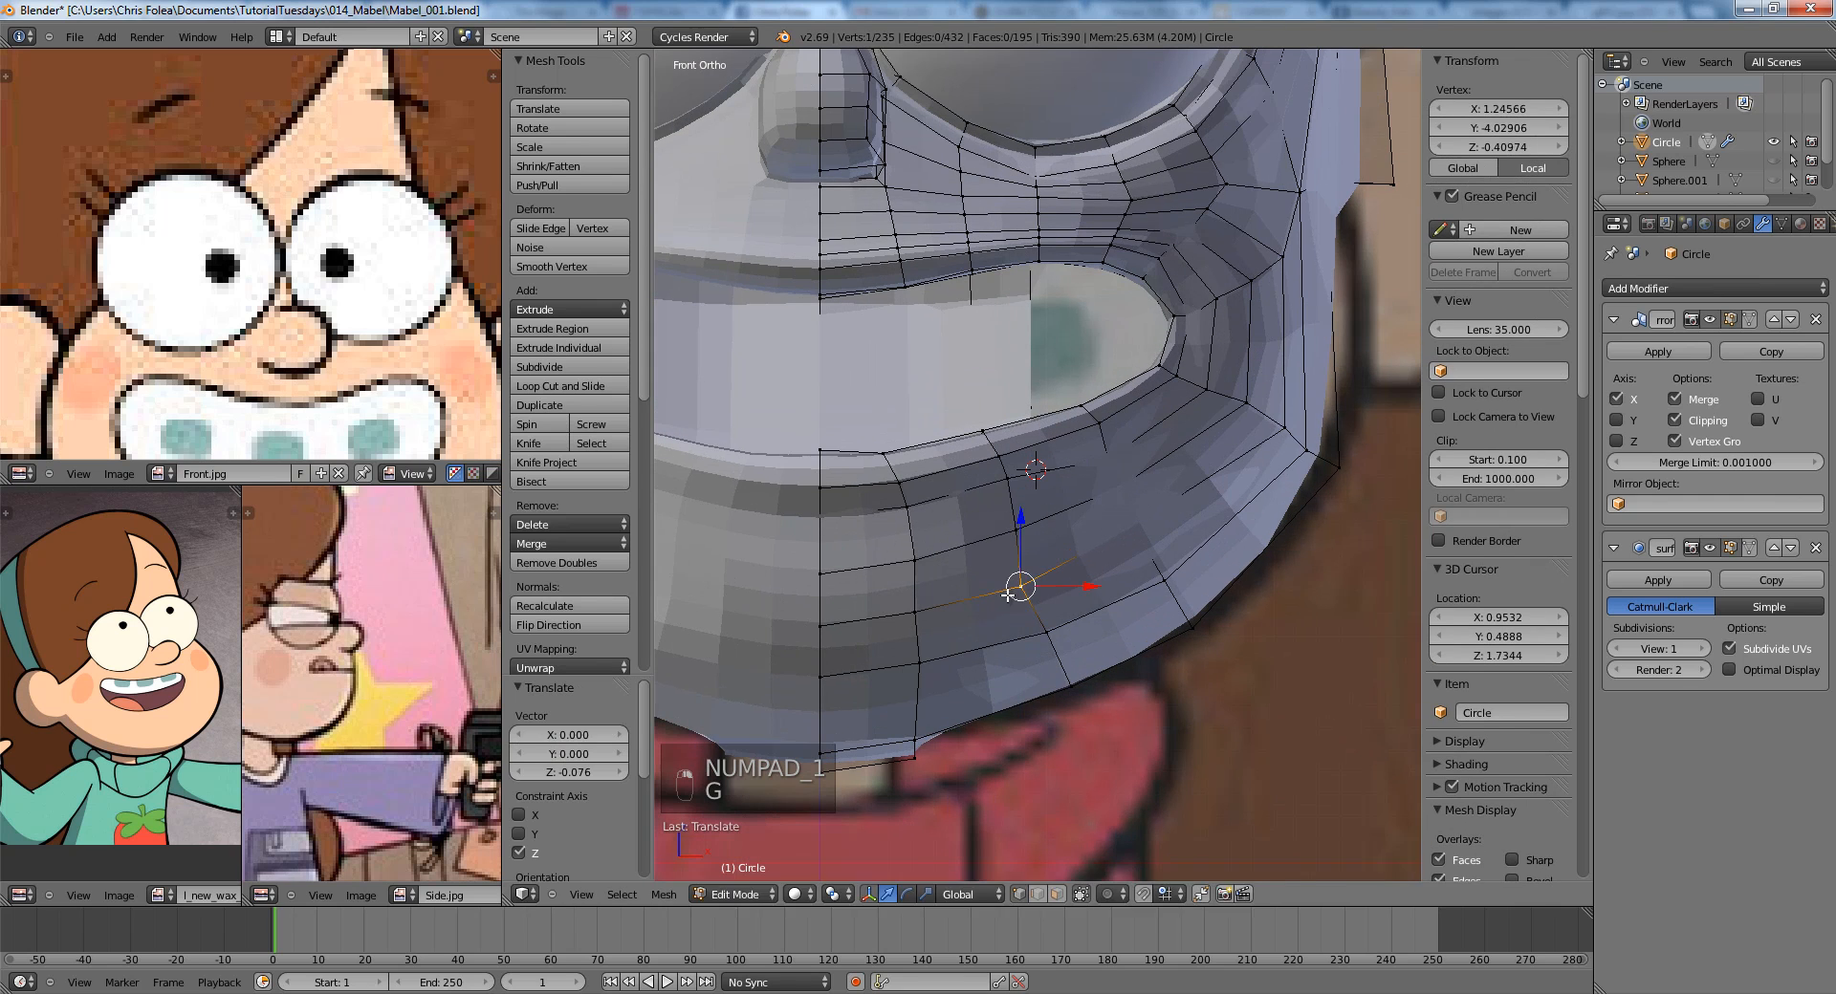
right_click(1143, 538)
key("z")
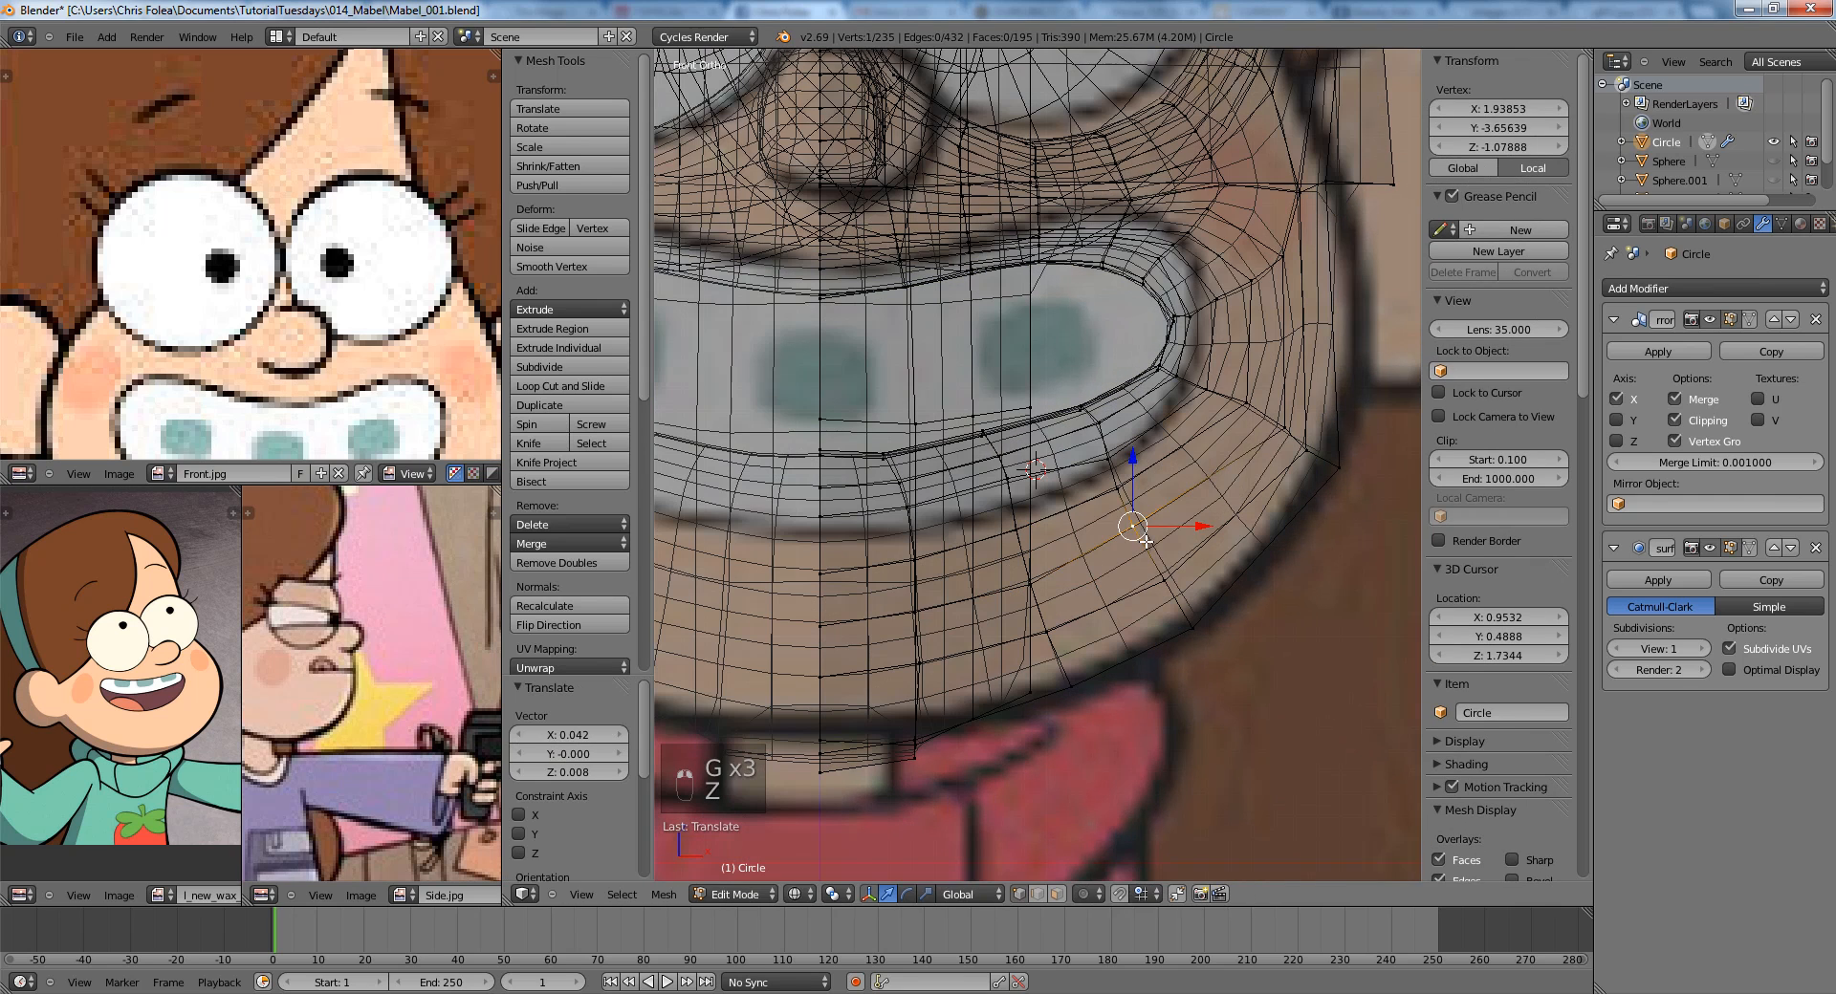
left_click(1117, 490)
key("z")
key("Tab")
scroll(1160, 548, "down", 8)
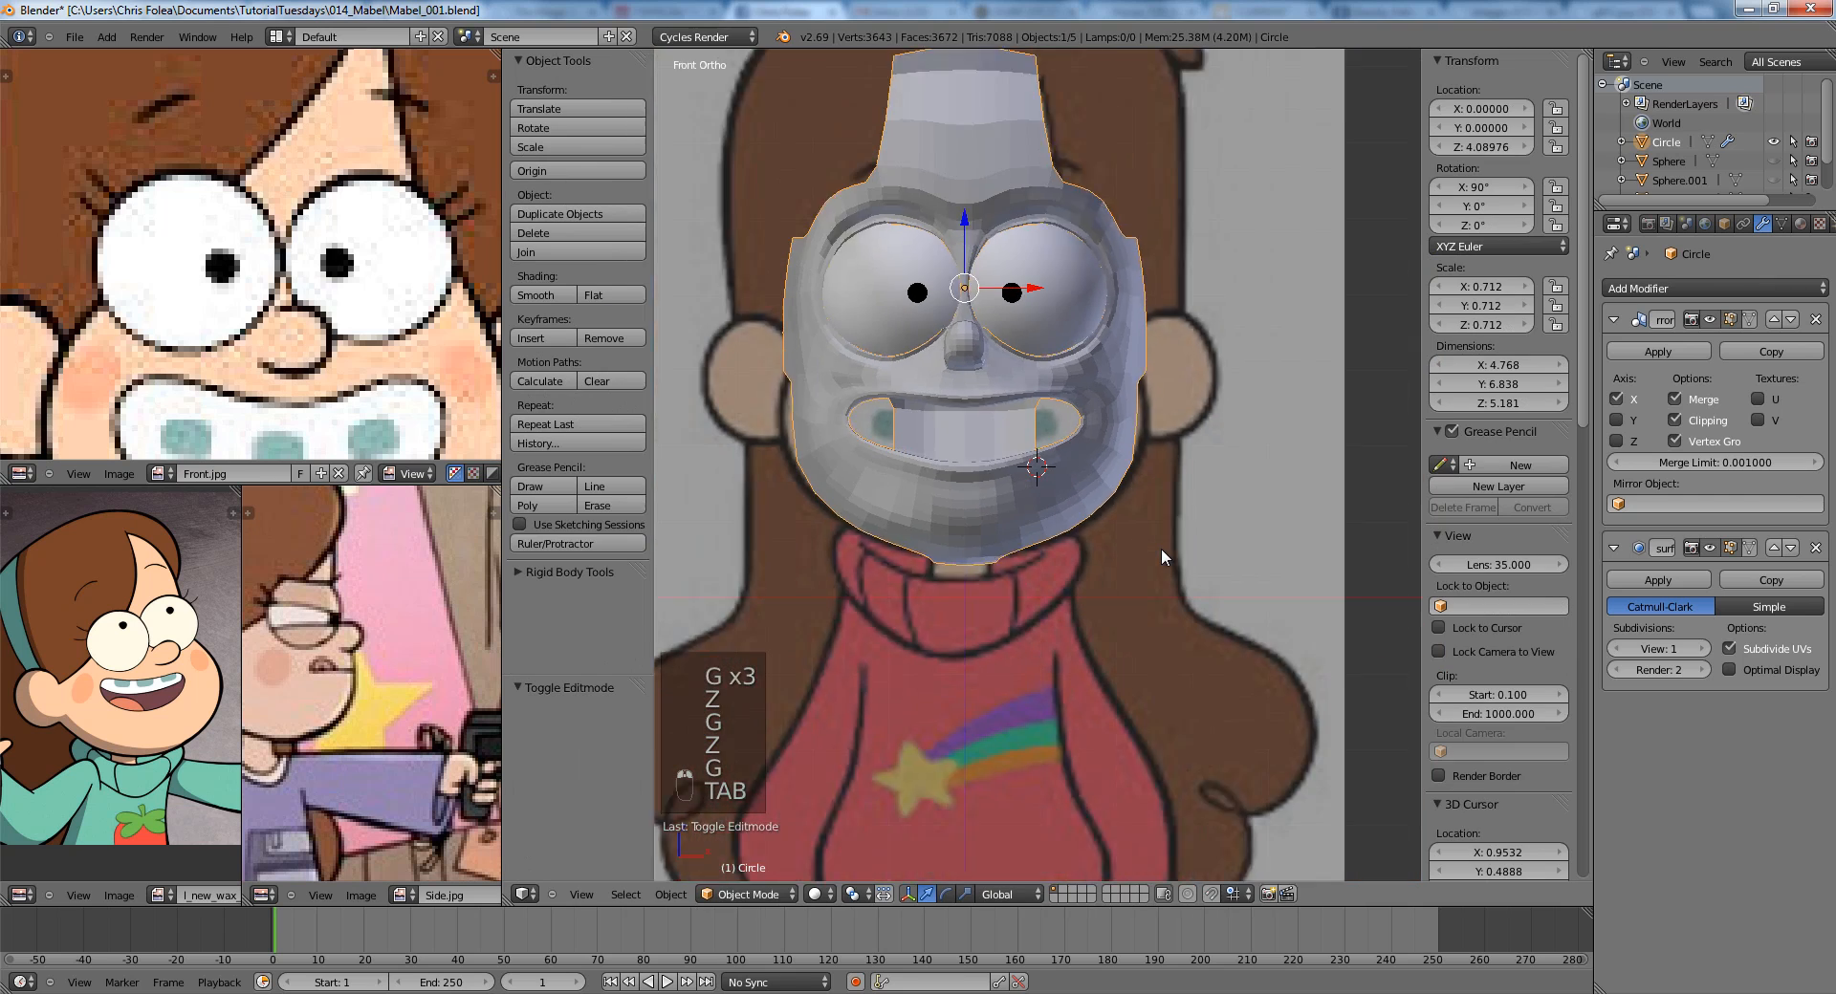
Examine the head mesh's shape from the side and front against the reference image.
key("KP_3")
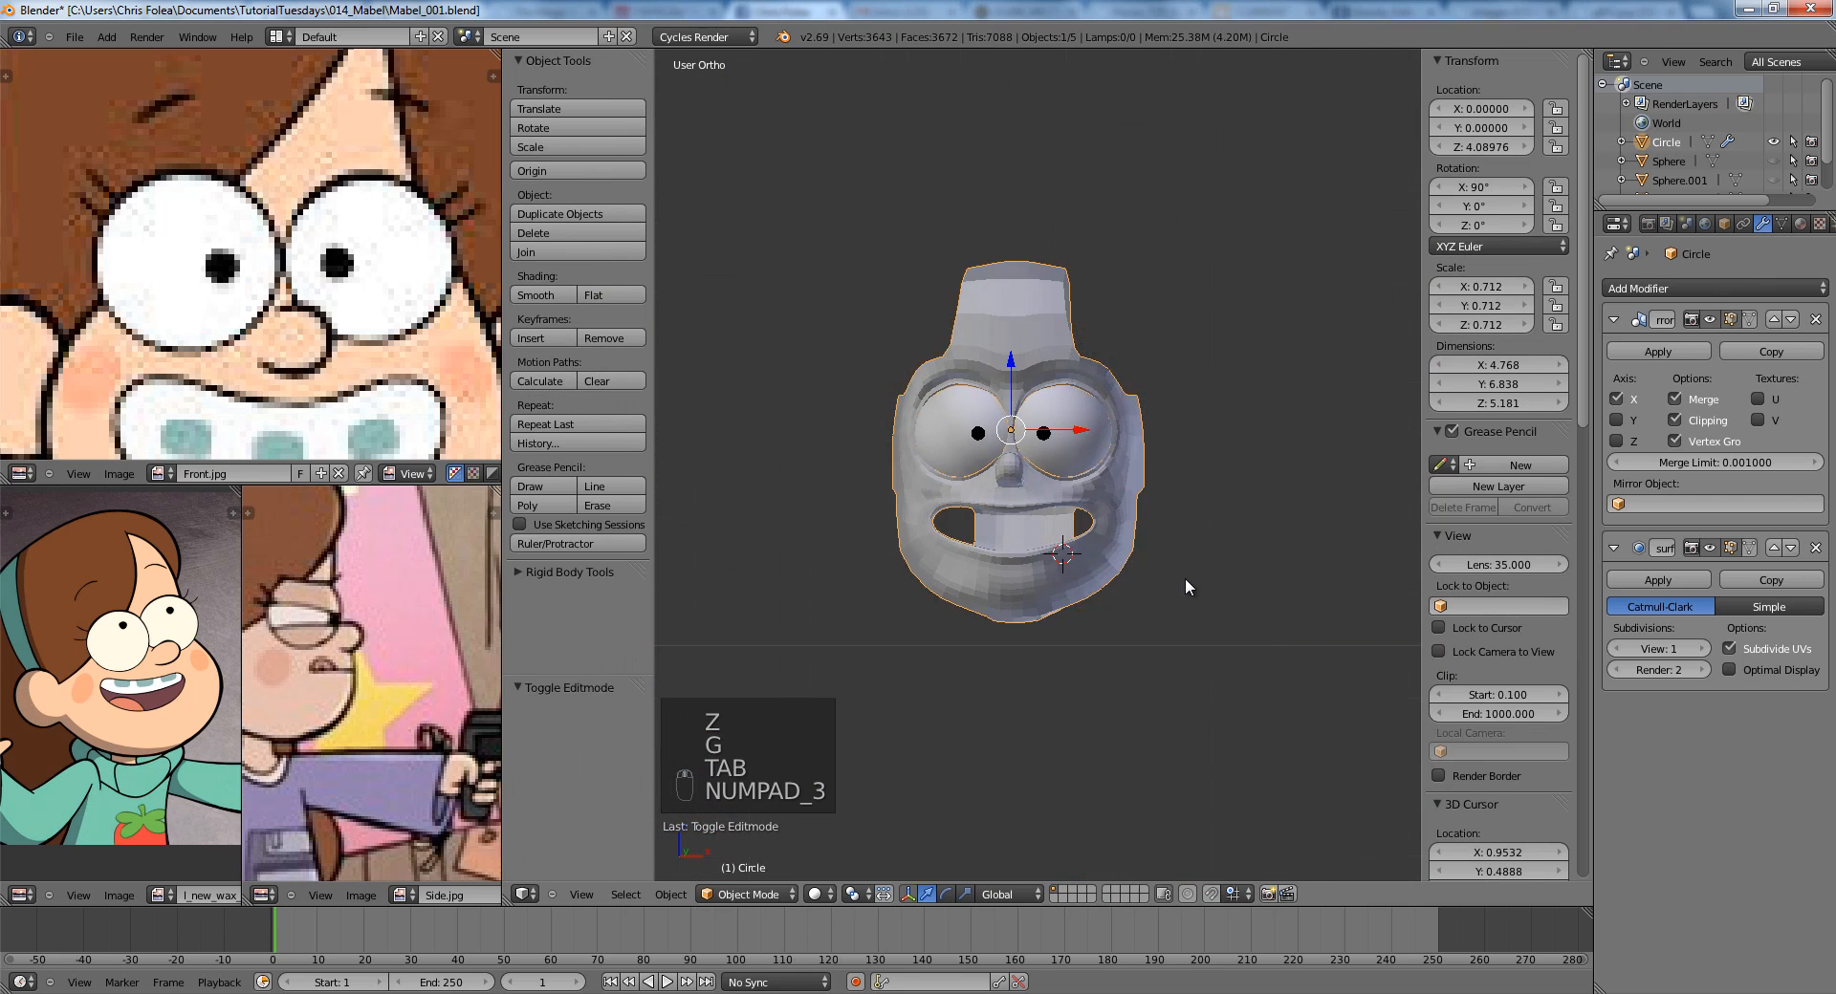
key("Tab")
scroll(1150, 638, "up", 5)
key("a")
key("a")
key("a")
key("a")
key("a")
key("a")
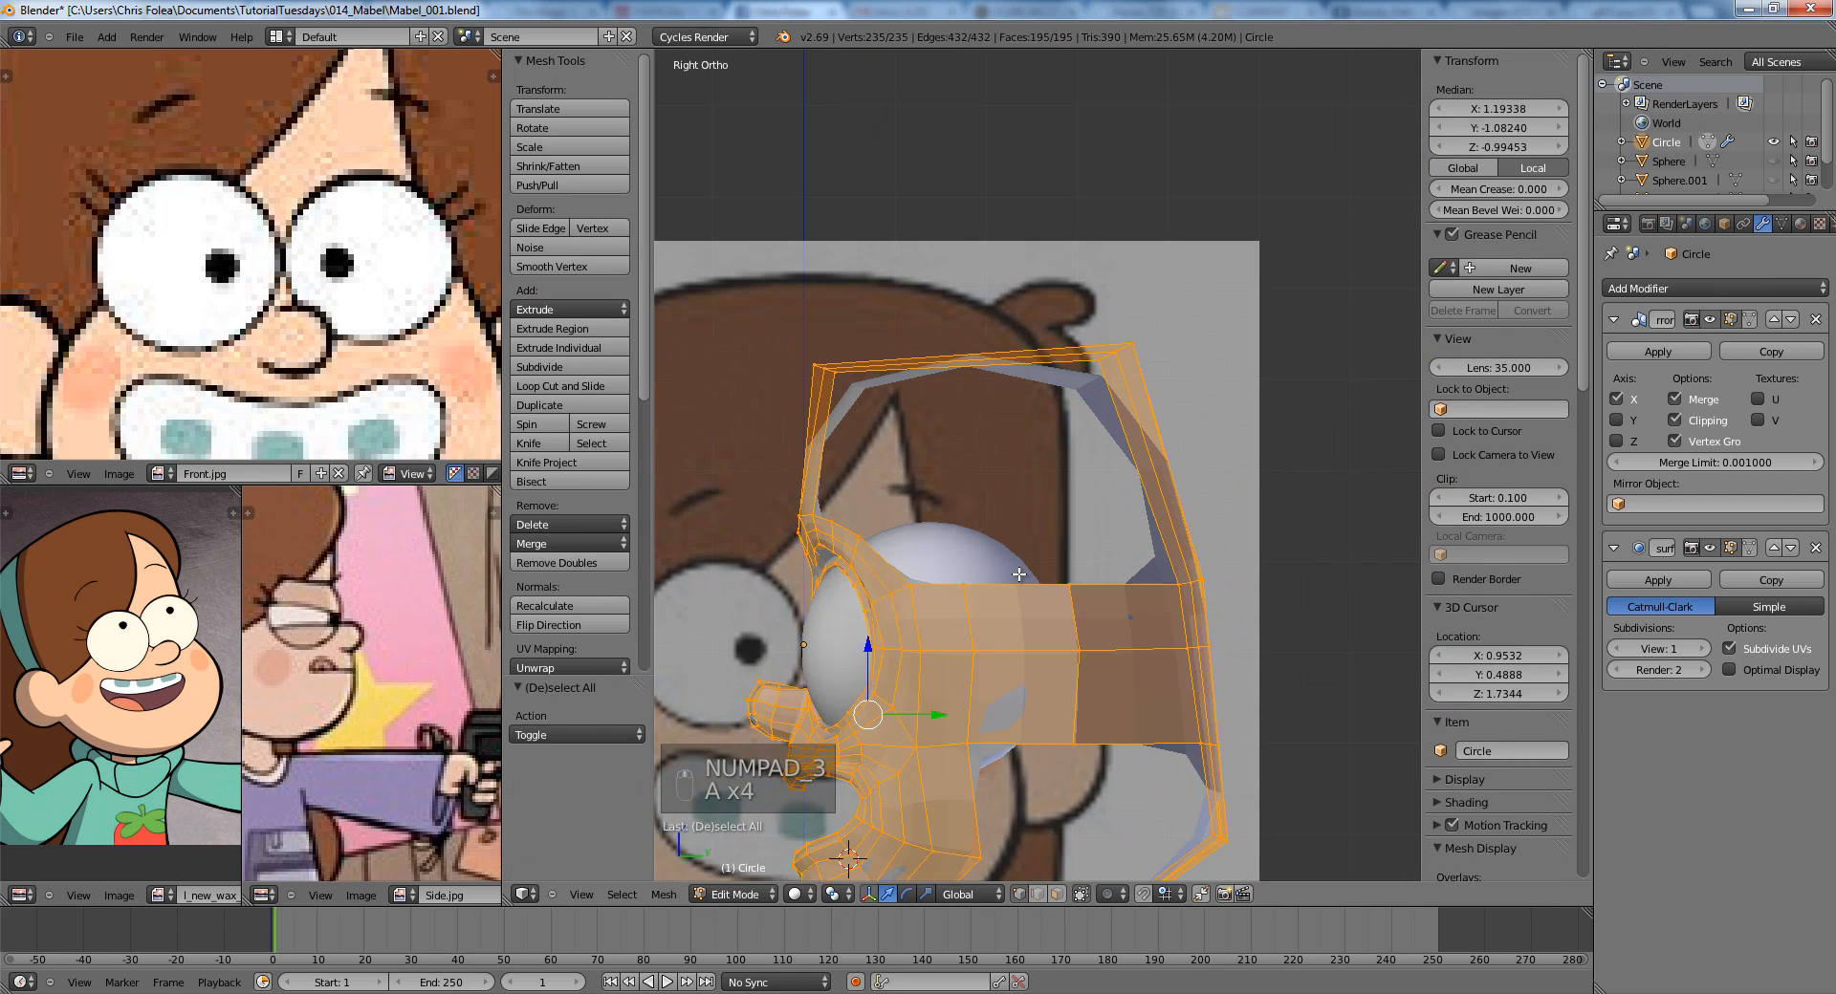
middle_click_drag(952, 427, 1021, 451)
key("KP_1")
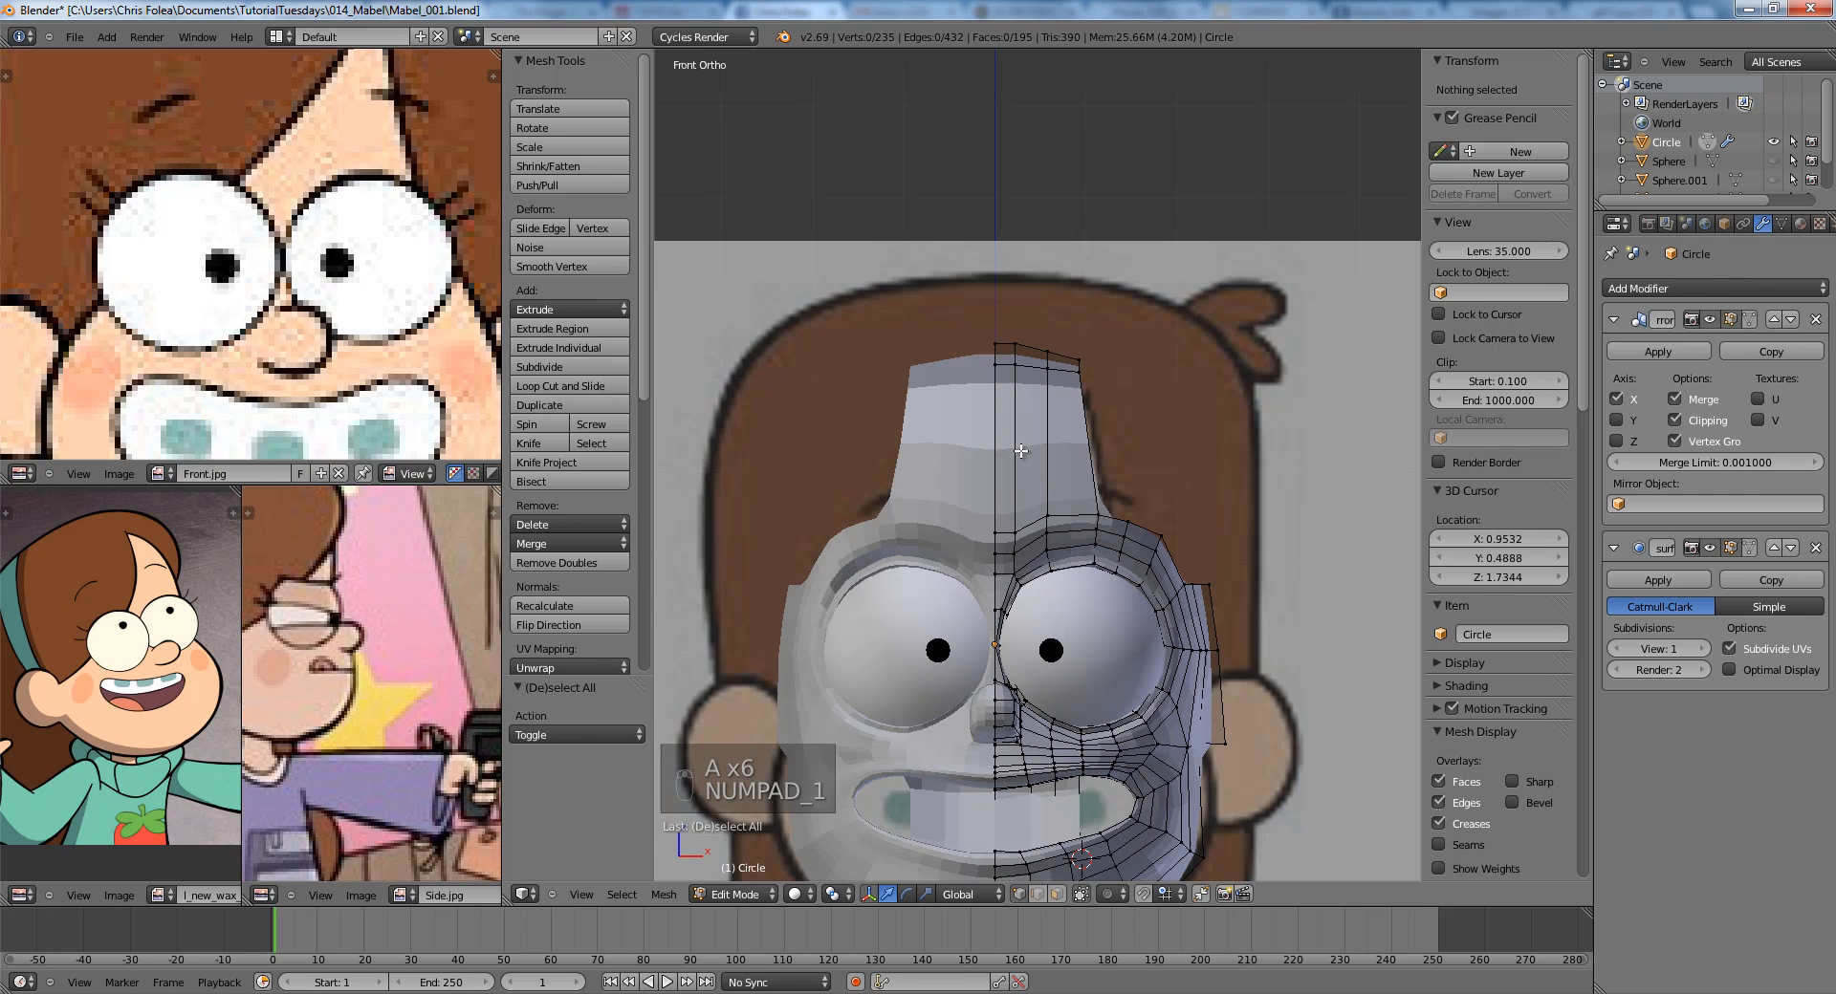
Move the outer column of vertices at the top of the forehead strip outward in the front view.
scroll(1014, 488, "up", 4)
key("a")
key("a")
key("a")
key("a")
key("z")
key("z")
key("b")
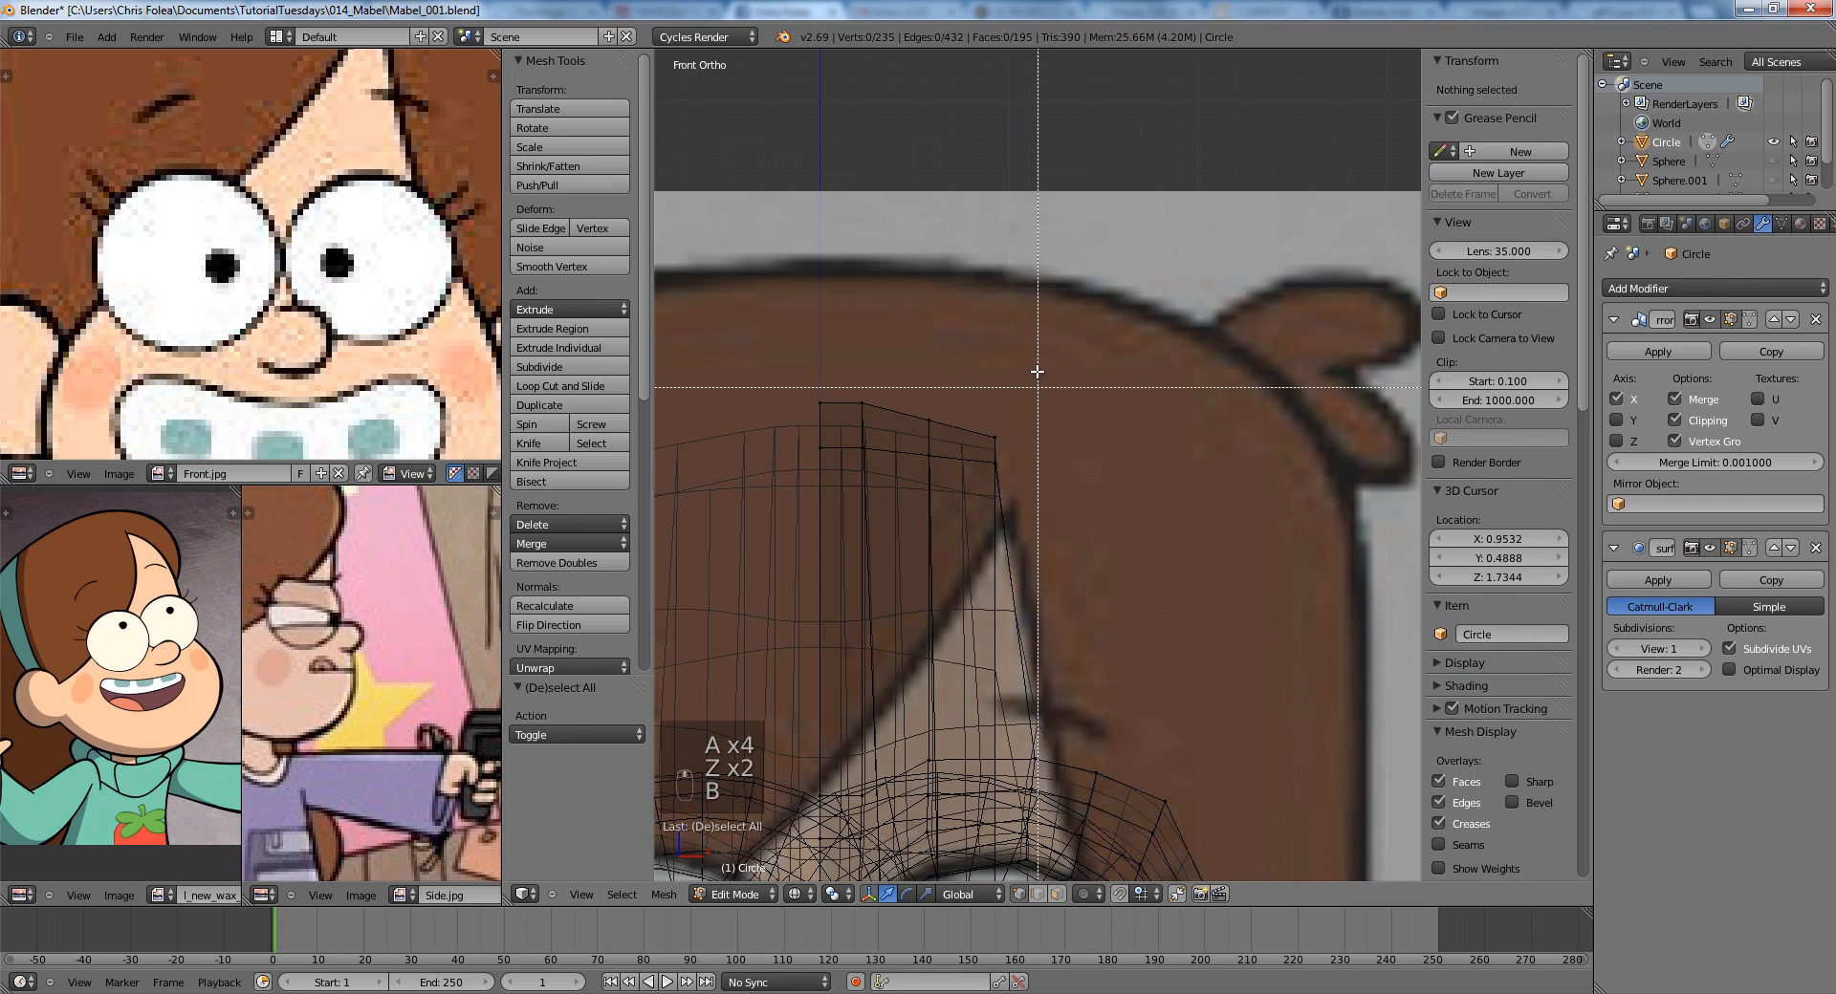
key("g")
left_click_drag(969, 492, 896, 481)
left_click(1022, 500)
Shift the inner vertex columns at the top of the forehead strip outward to space them evenly.
key("a")
key("g")
left_click(939, 477)
key("a")
key("b")
left_click_drag(898, 361, 851, 475)
key("g")
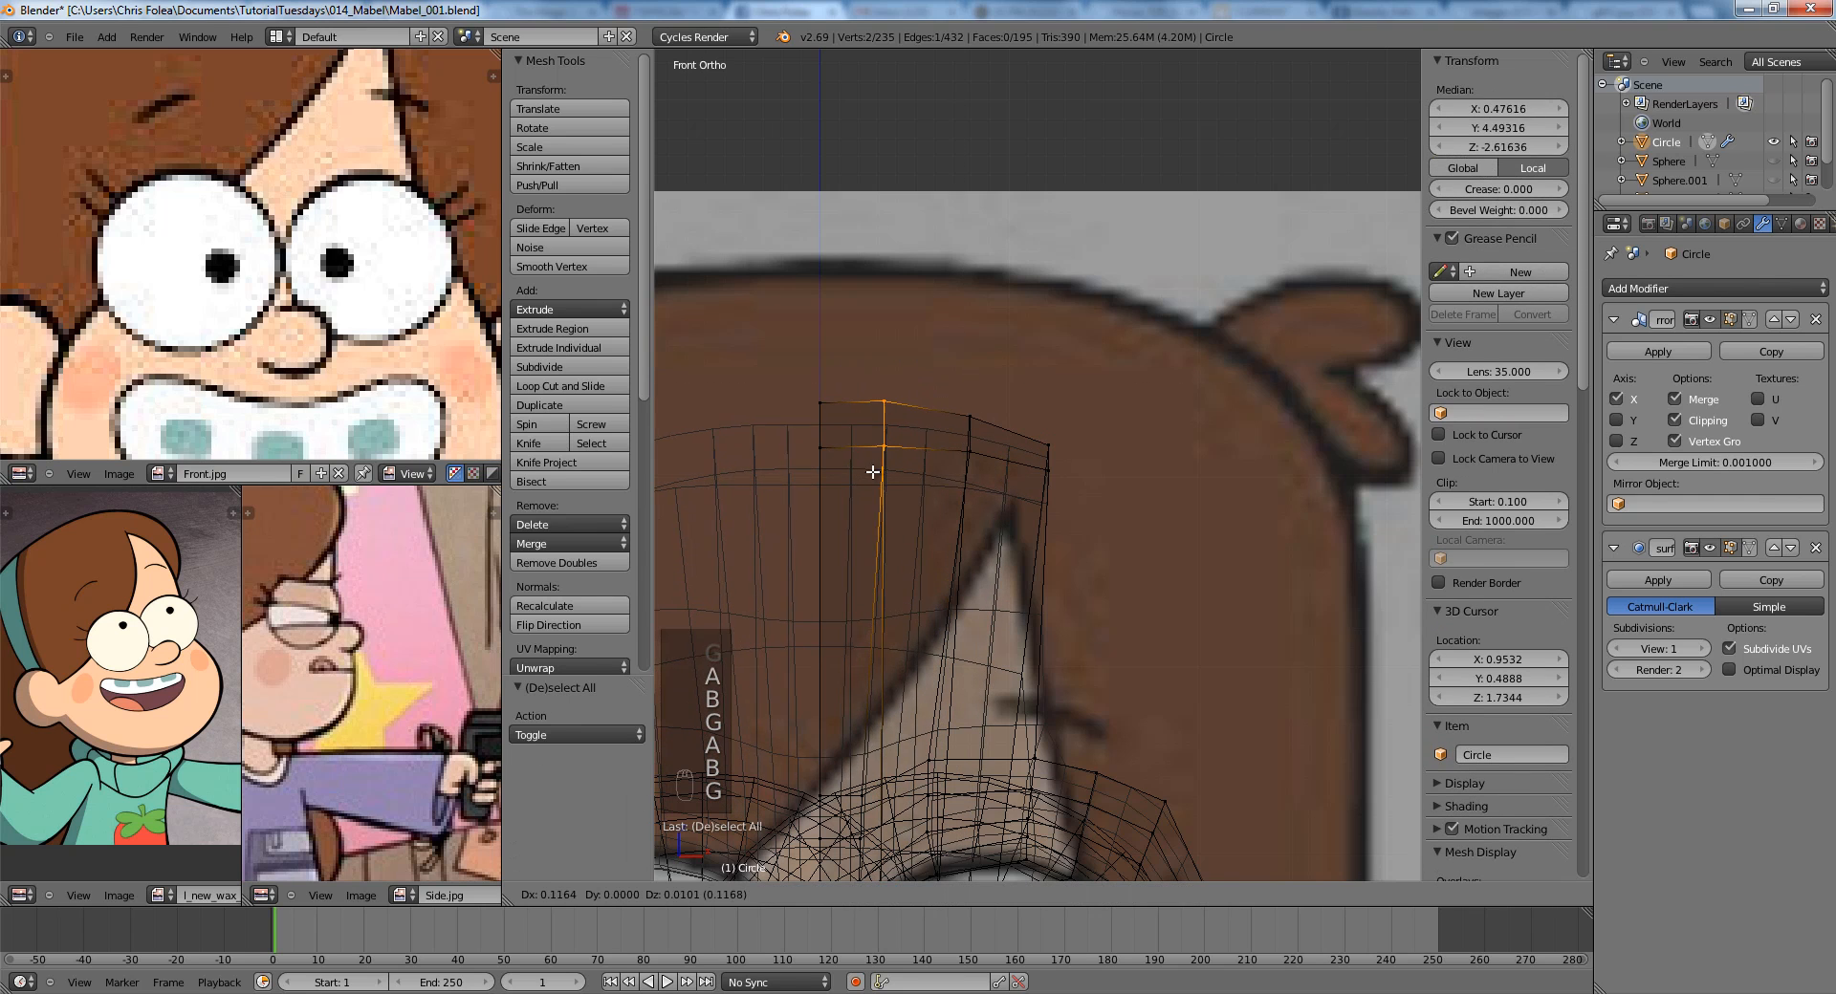
left_click(887, 474)
key("Tab")
key("z")
scroll(1044, 509, "down", 5)
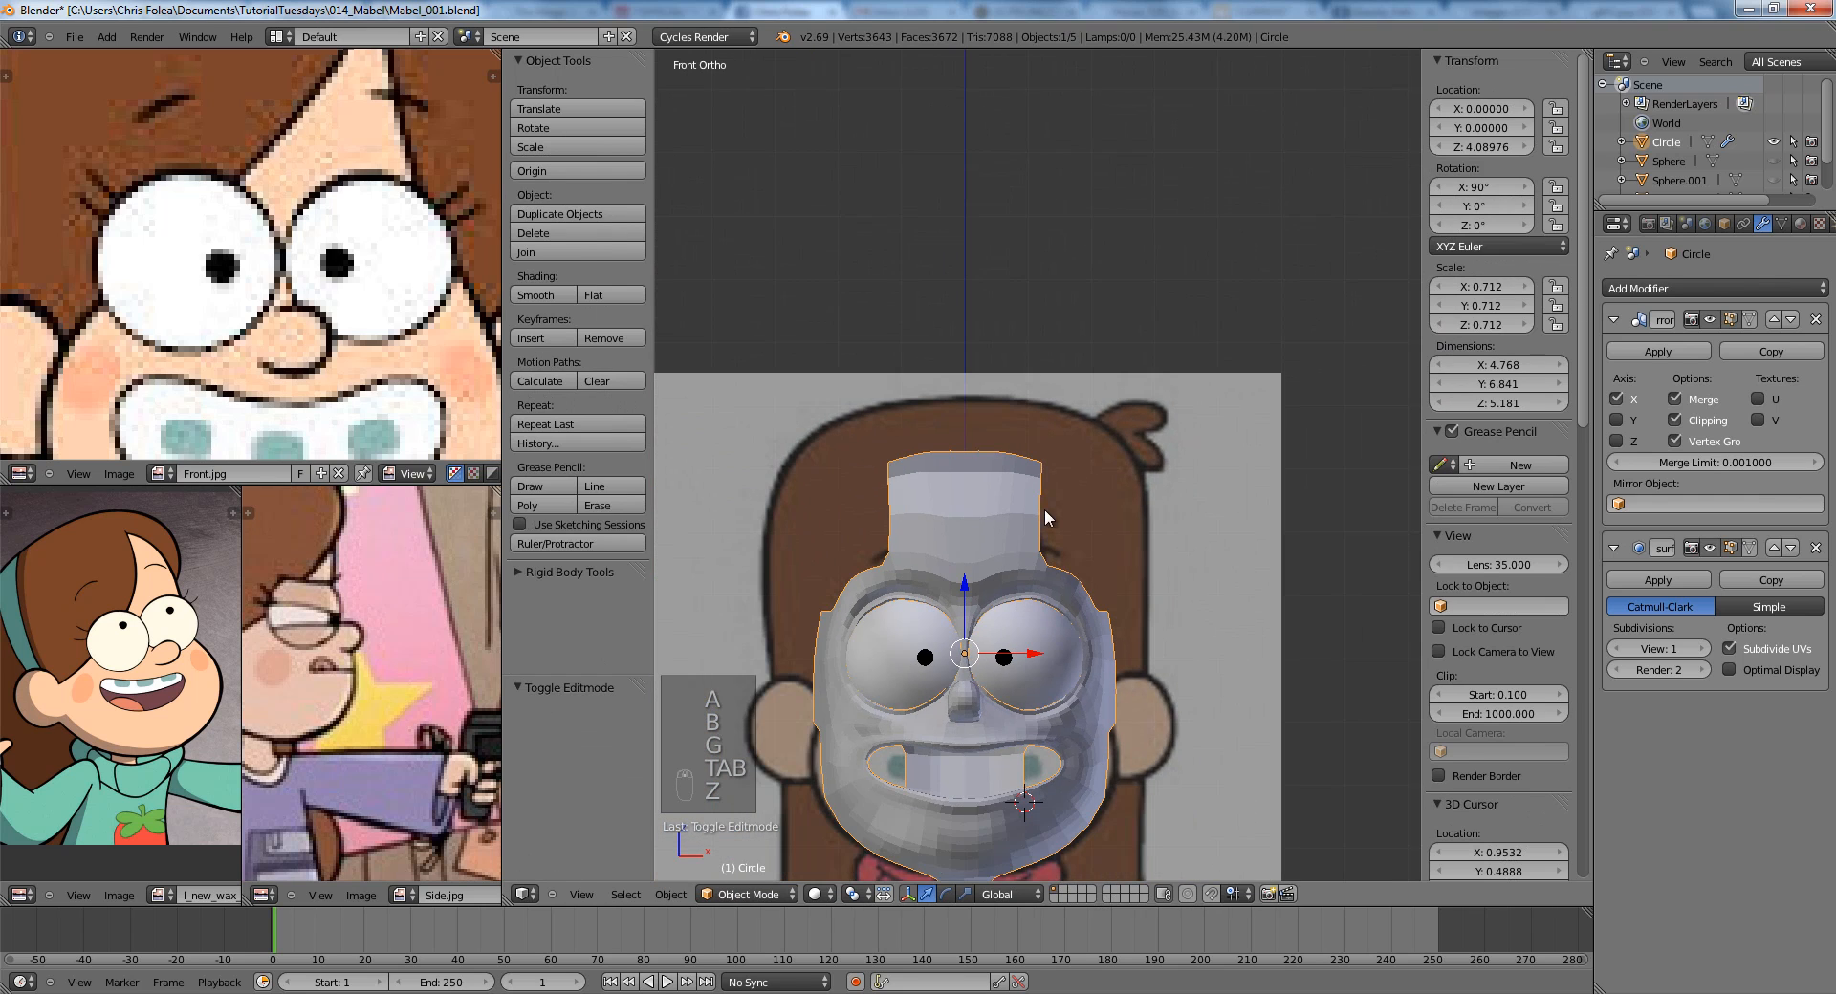
Add one horizontal loop cut across the forehead strip and move it forward in the side view to round the forehead.
key("Tab")
scroll(1076, 521, "up", 2)
key("a")
key("a")
key("ctrl+r")
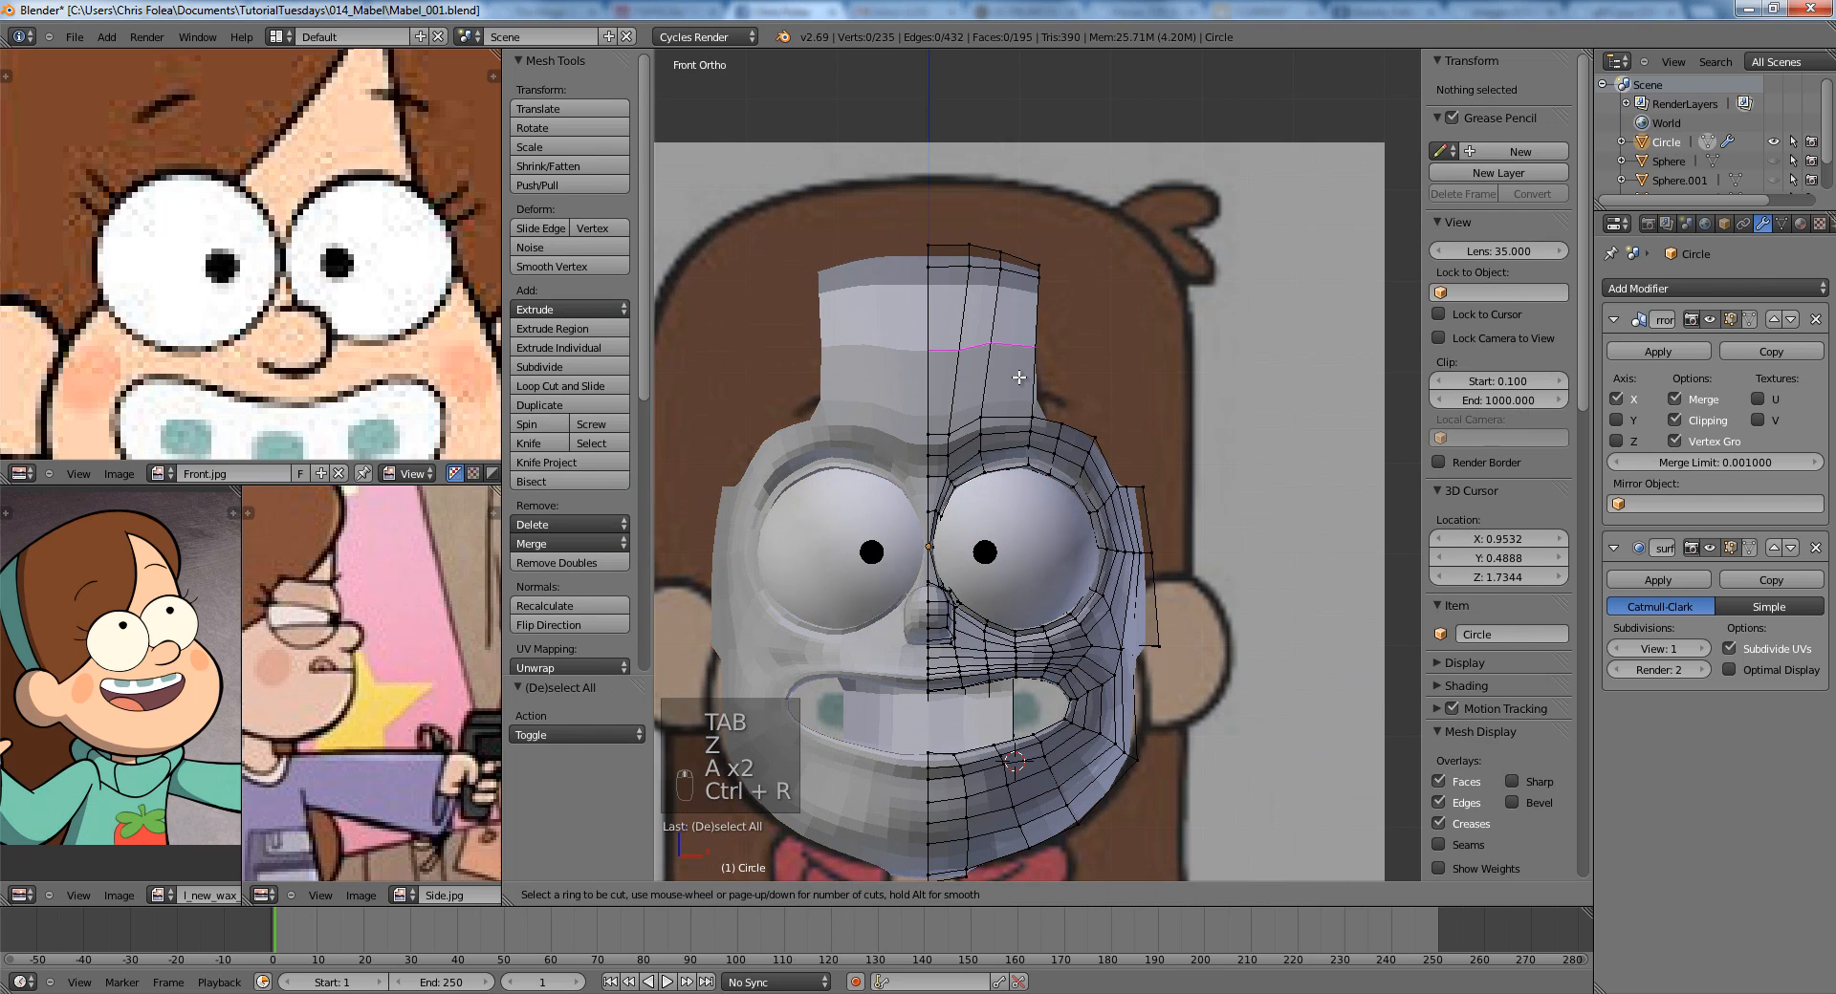
left_click(1019, 377)
left_click(1019, 377)
key("KP_3")
key("z")
key("g")
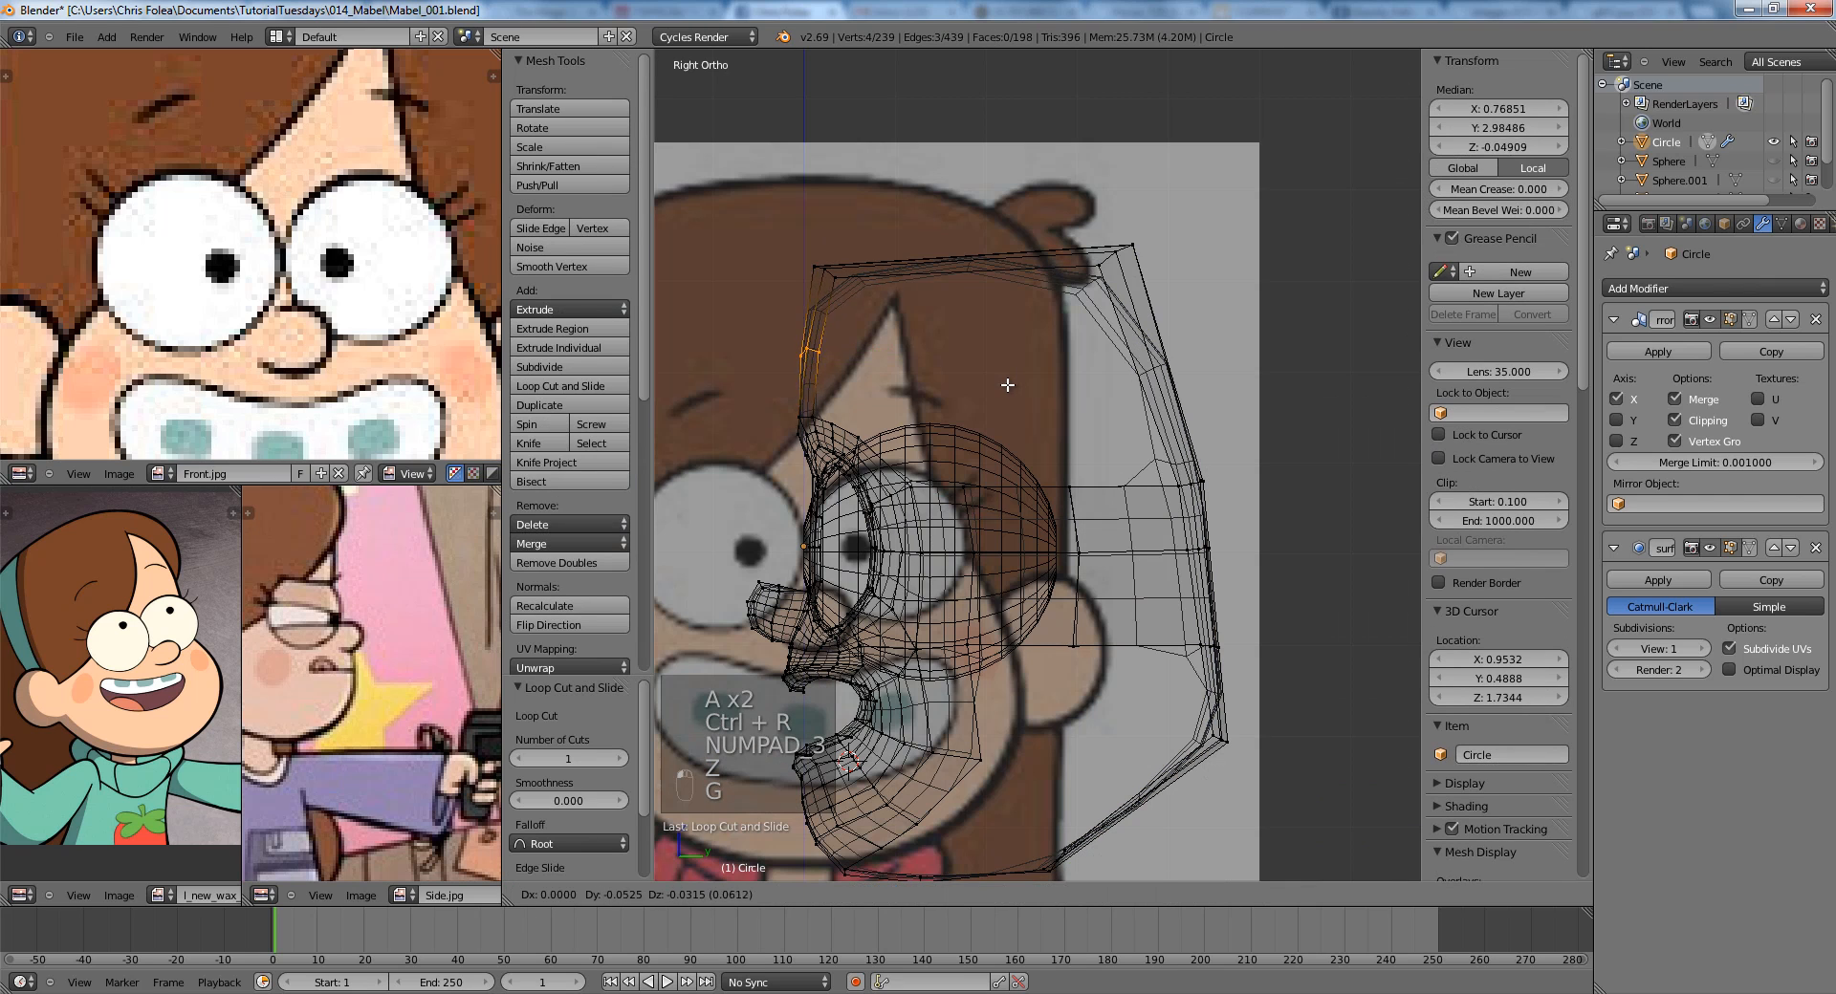
left_click(1005, 385)
scroll(956, 344, "down", 3)
key("a")
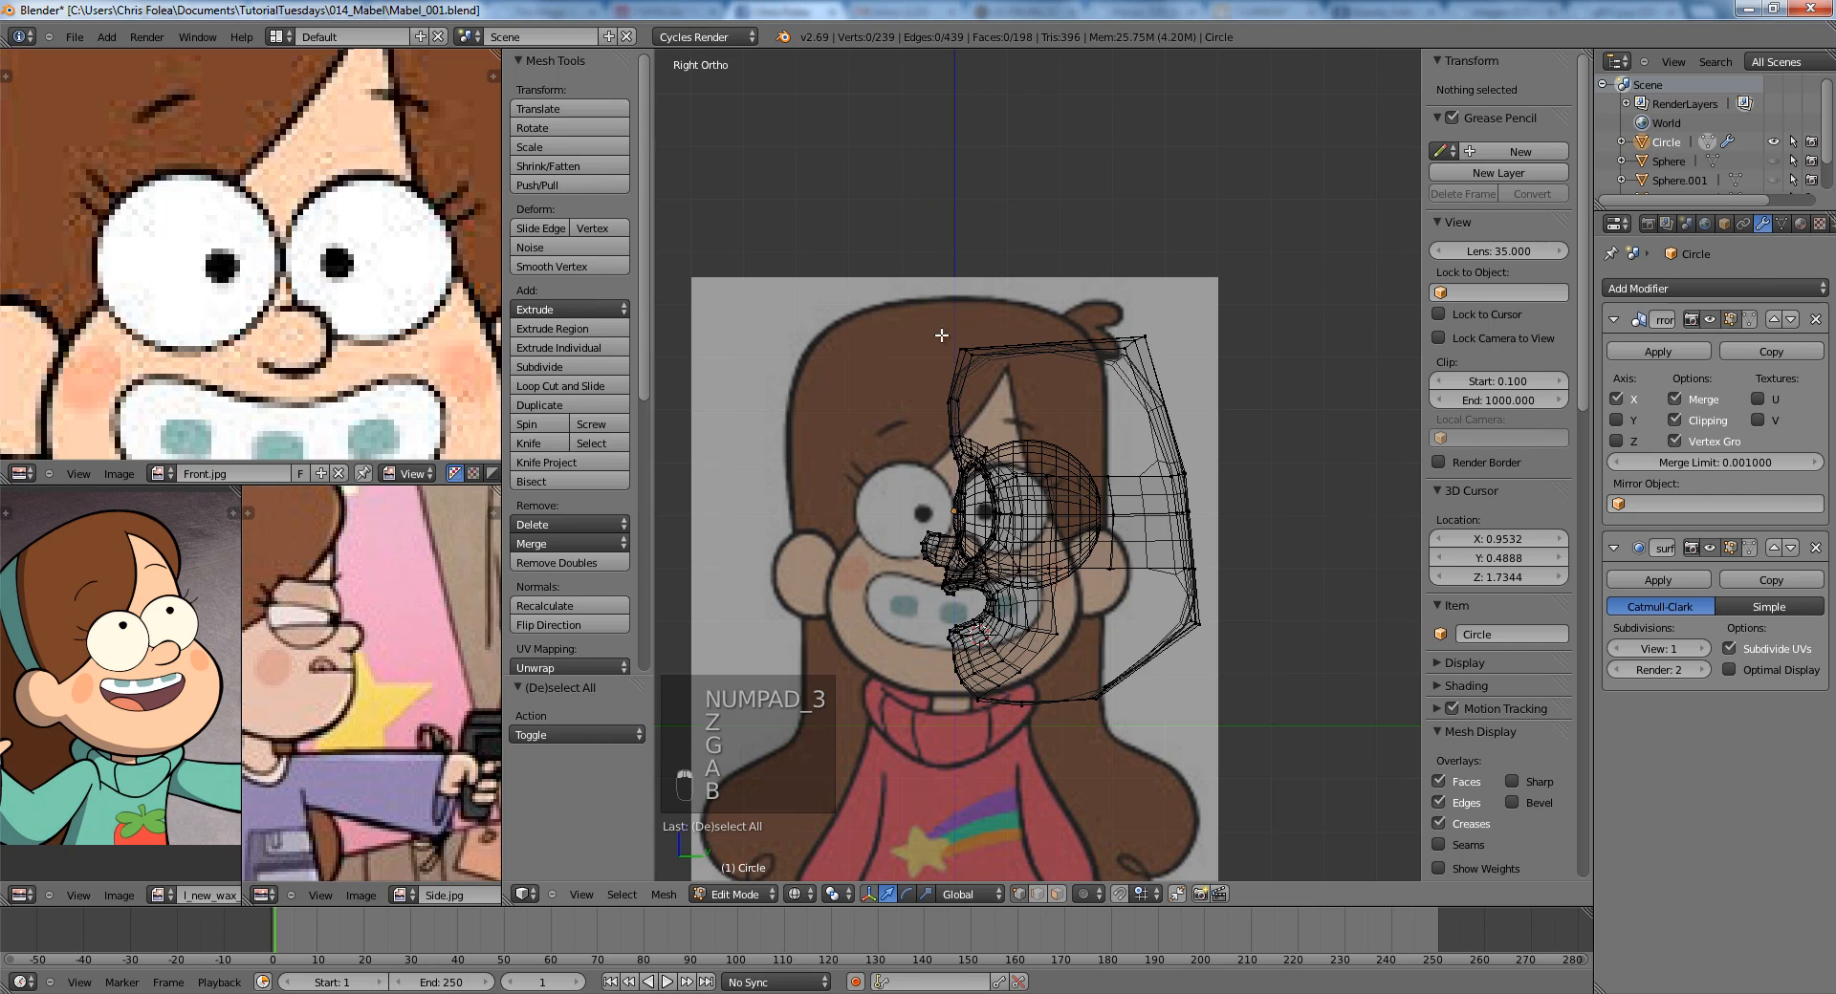
key("Tab")
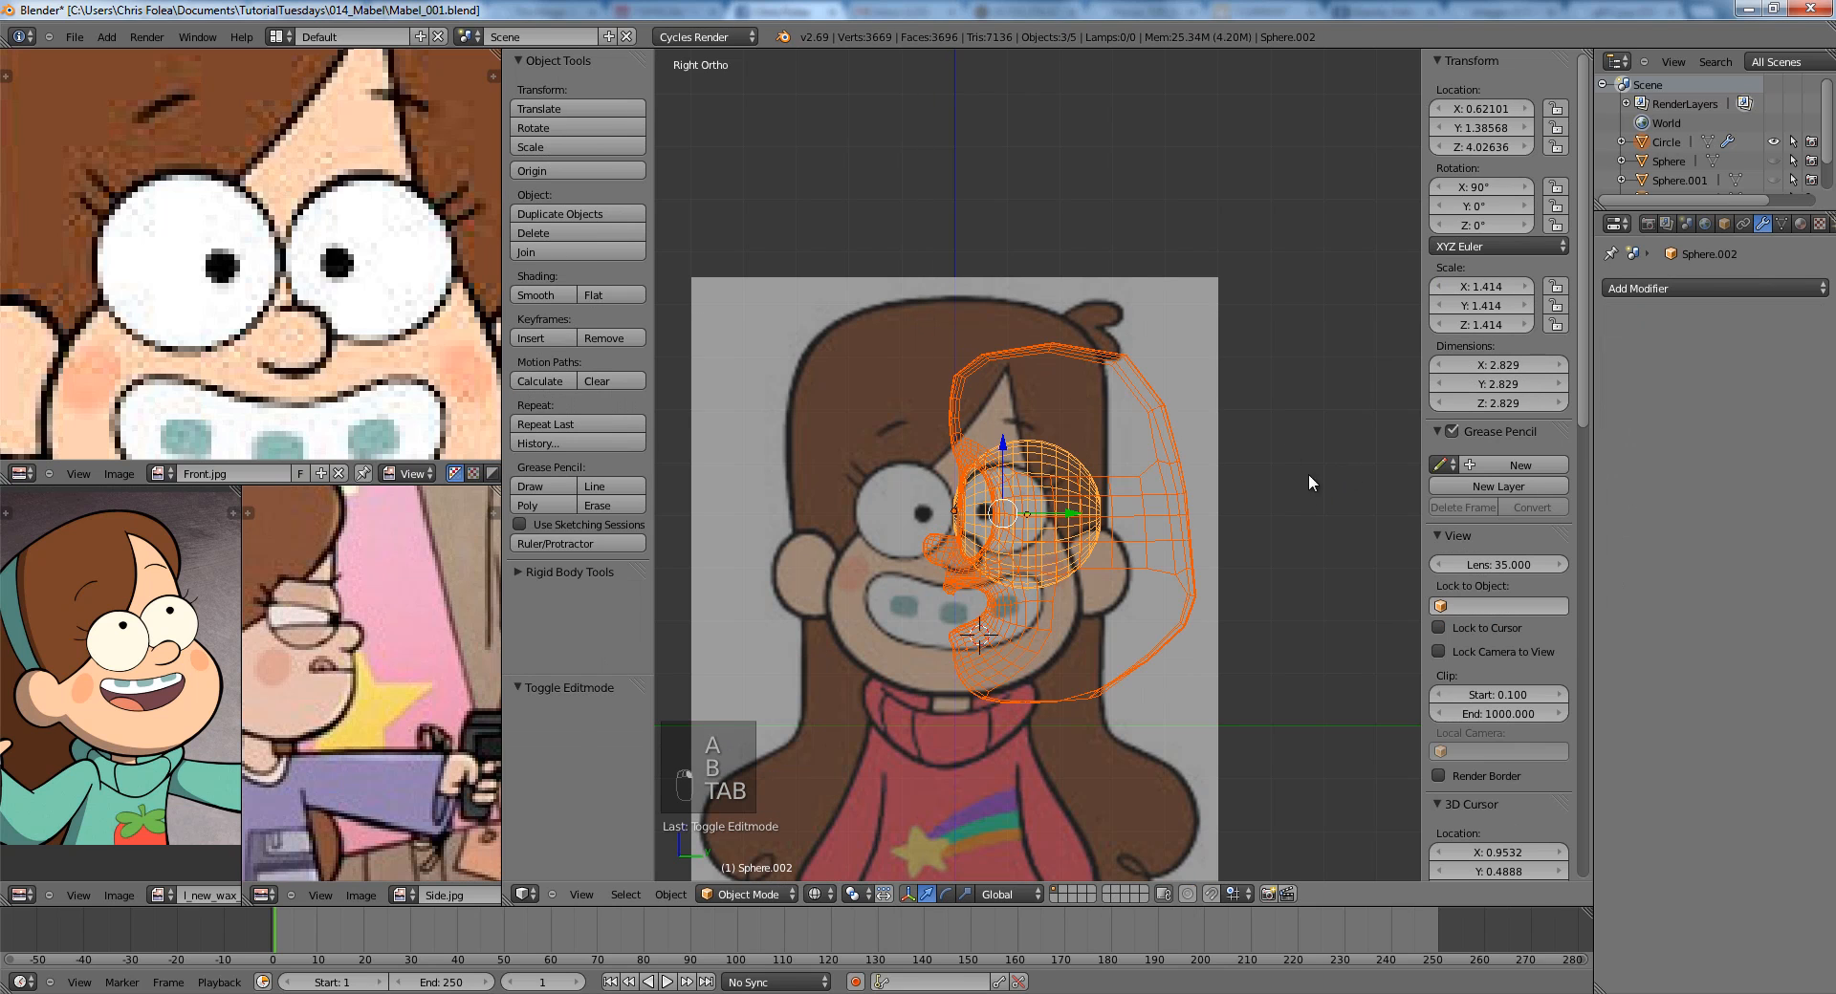
key("r")
key("r")
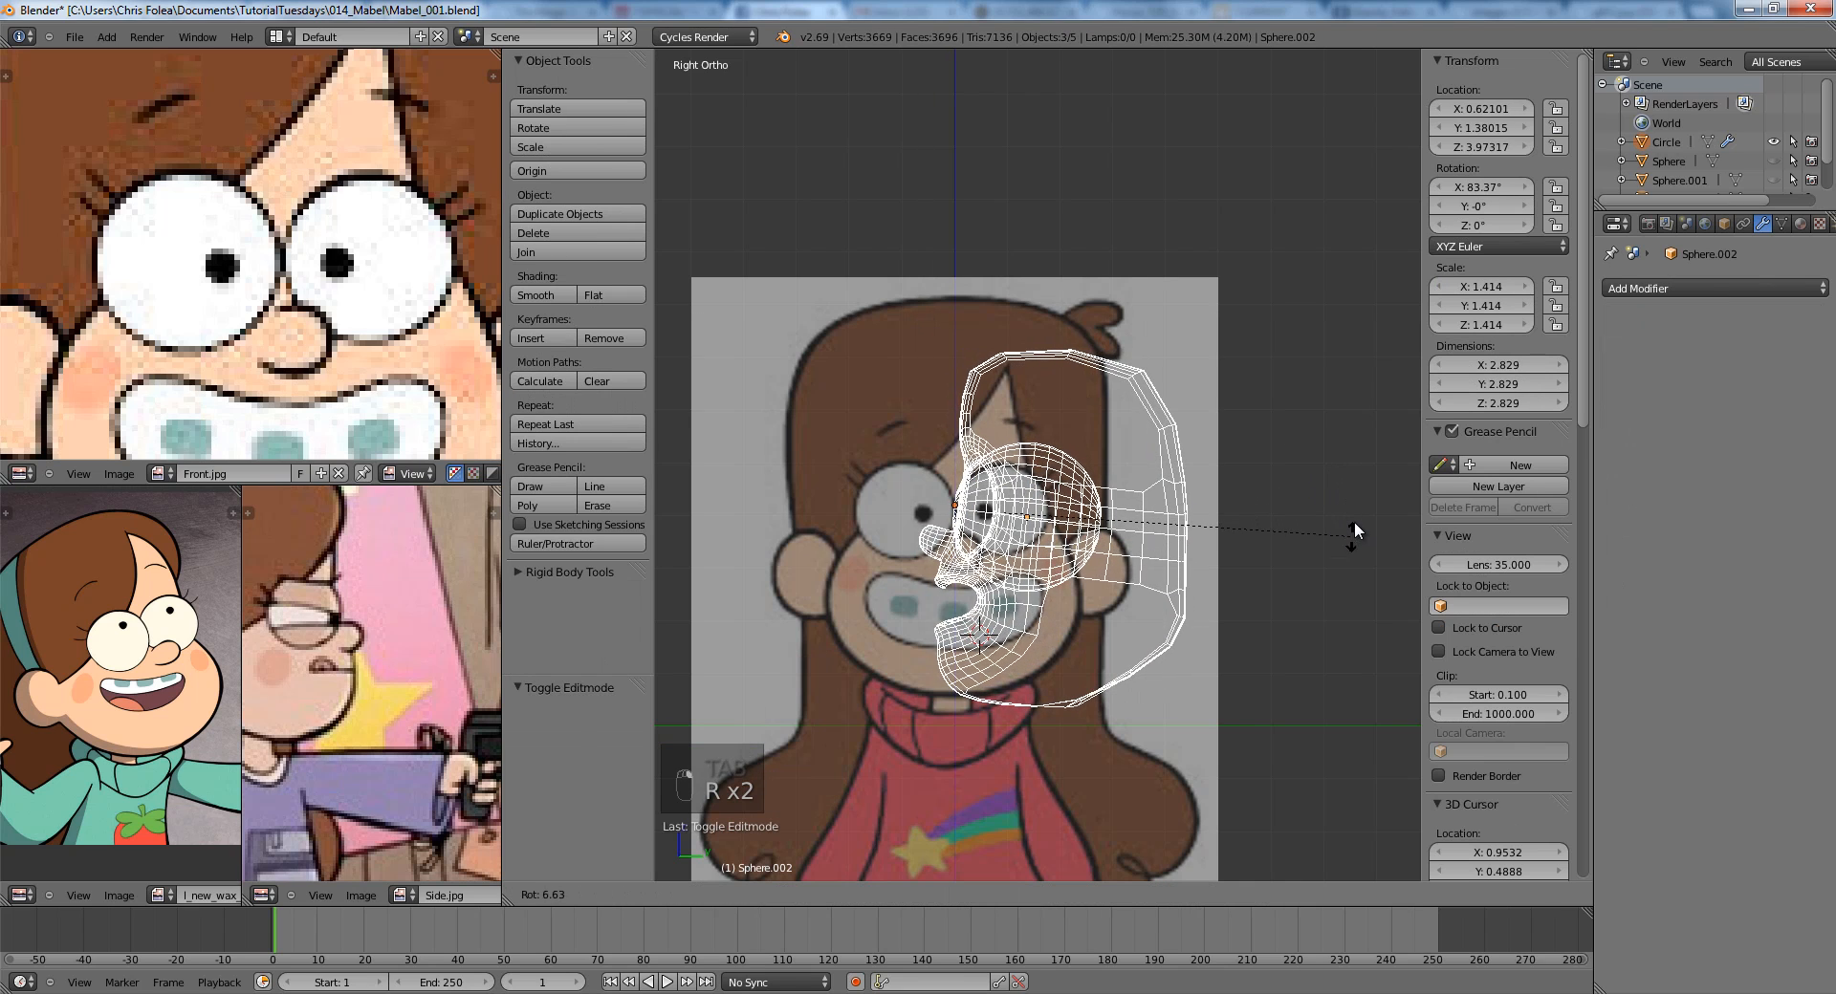
key("r")
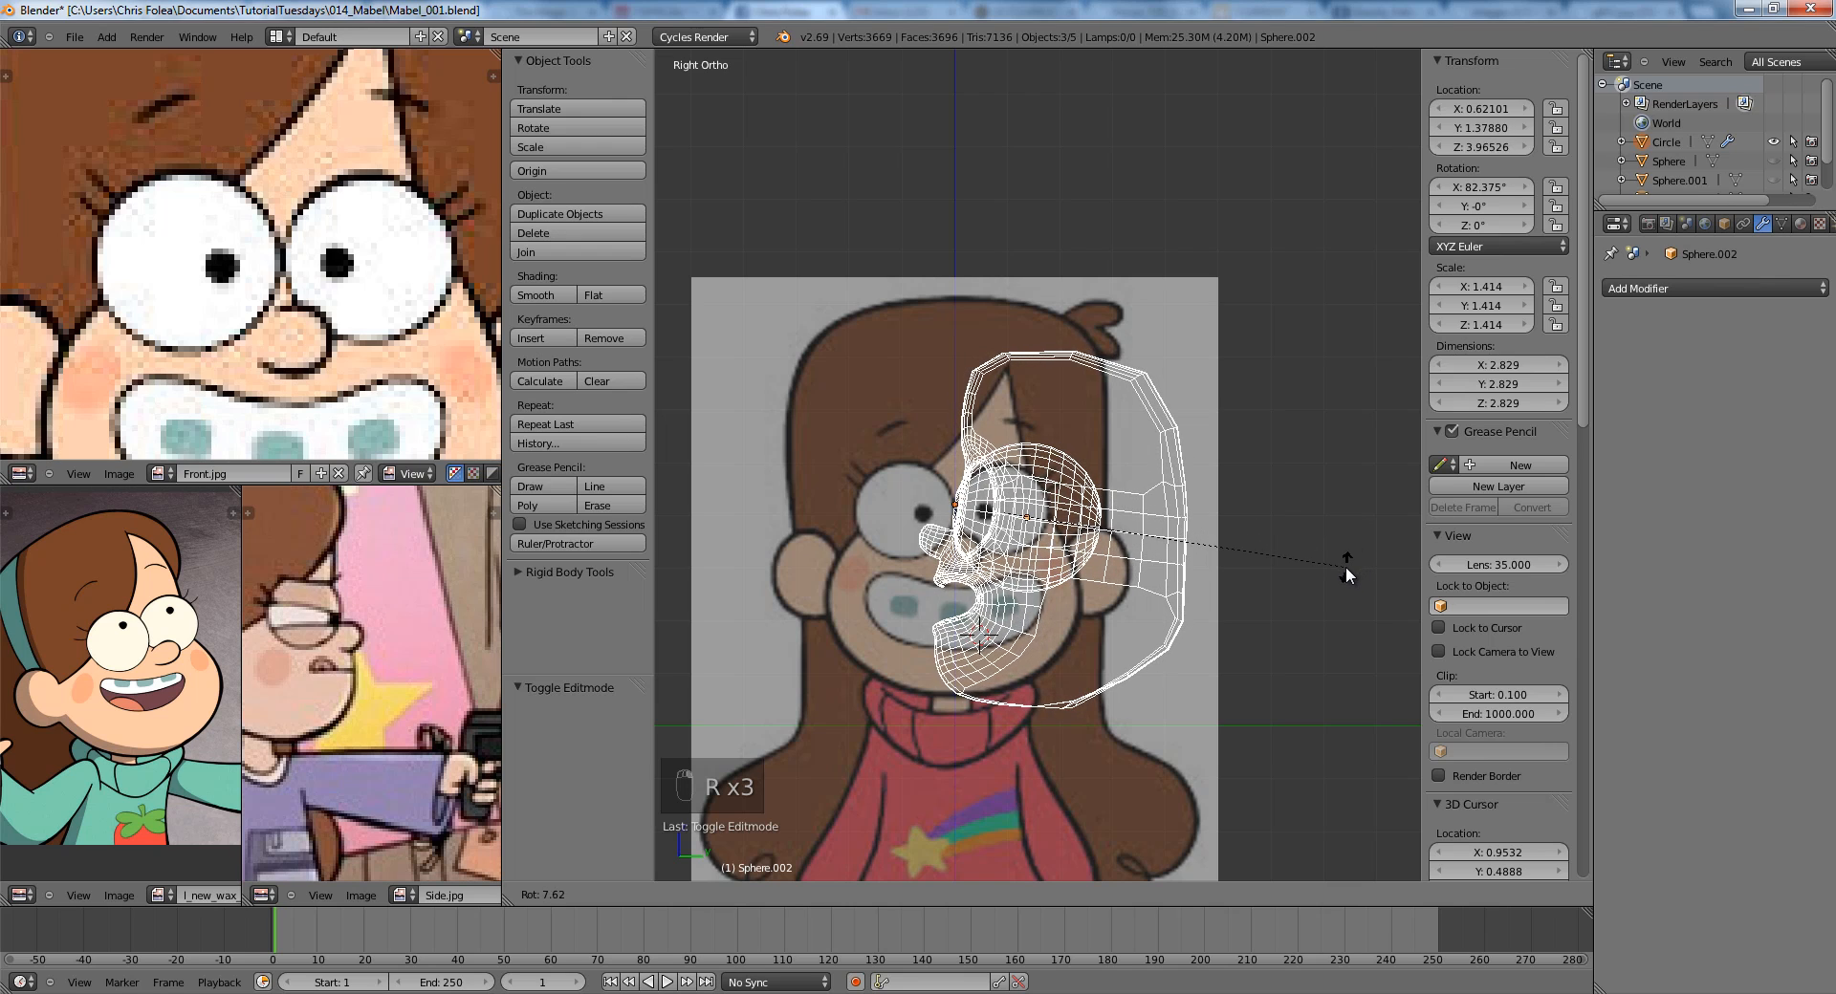
key("Escape")
key("z")
key("KP_1")
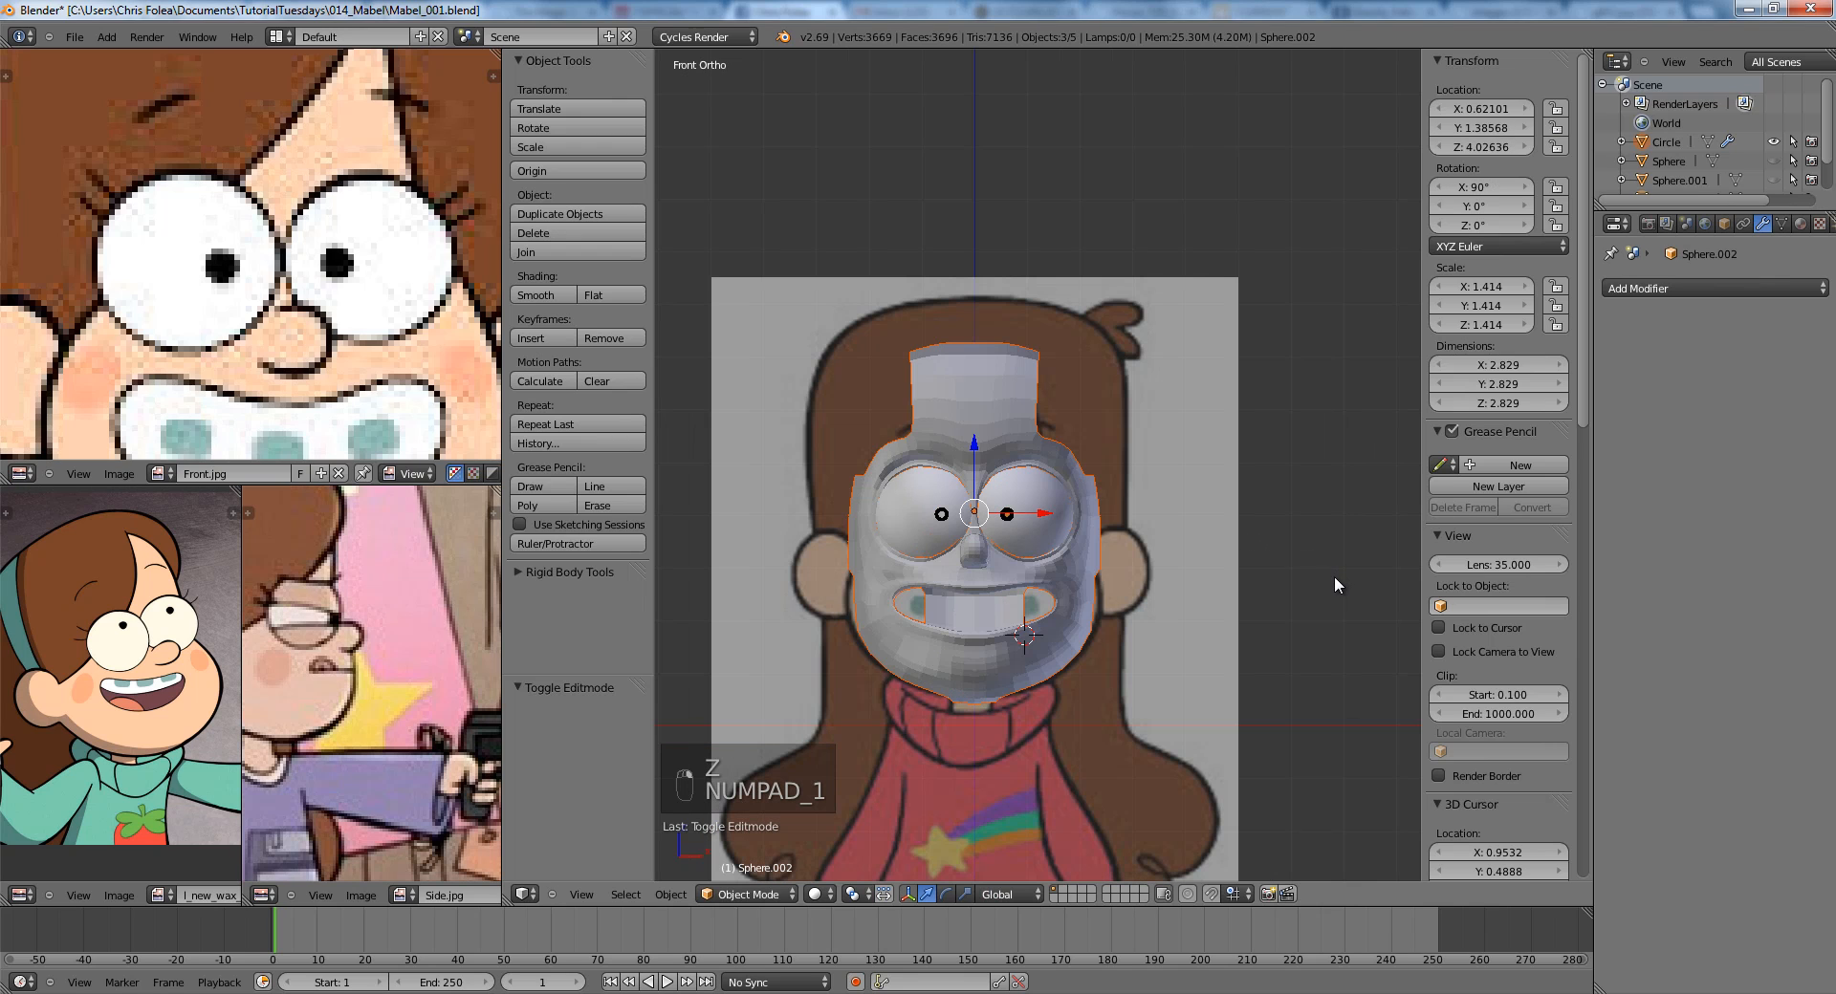
Reopen only the head mesh for editing in the side view and compare its profile with the side reference.
right_click(1101, 631)
key("KP_3")
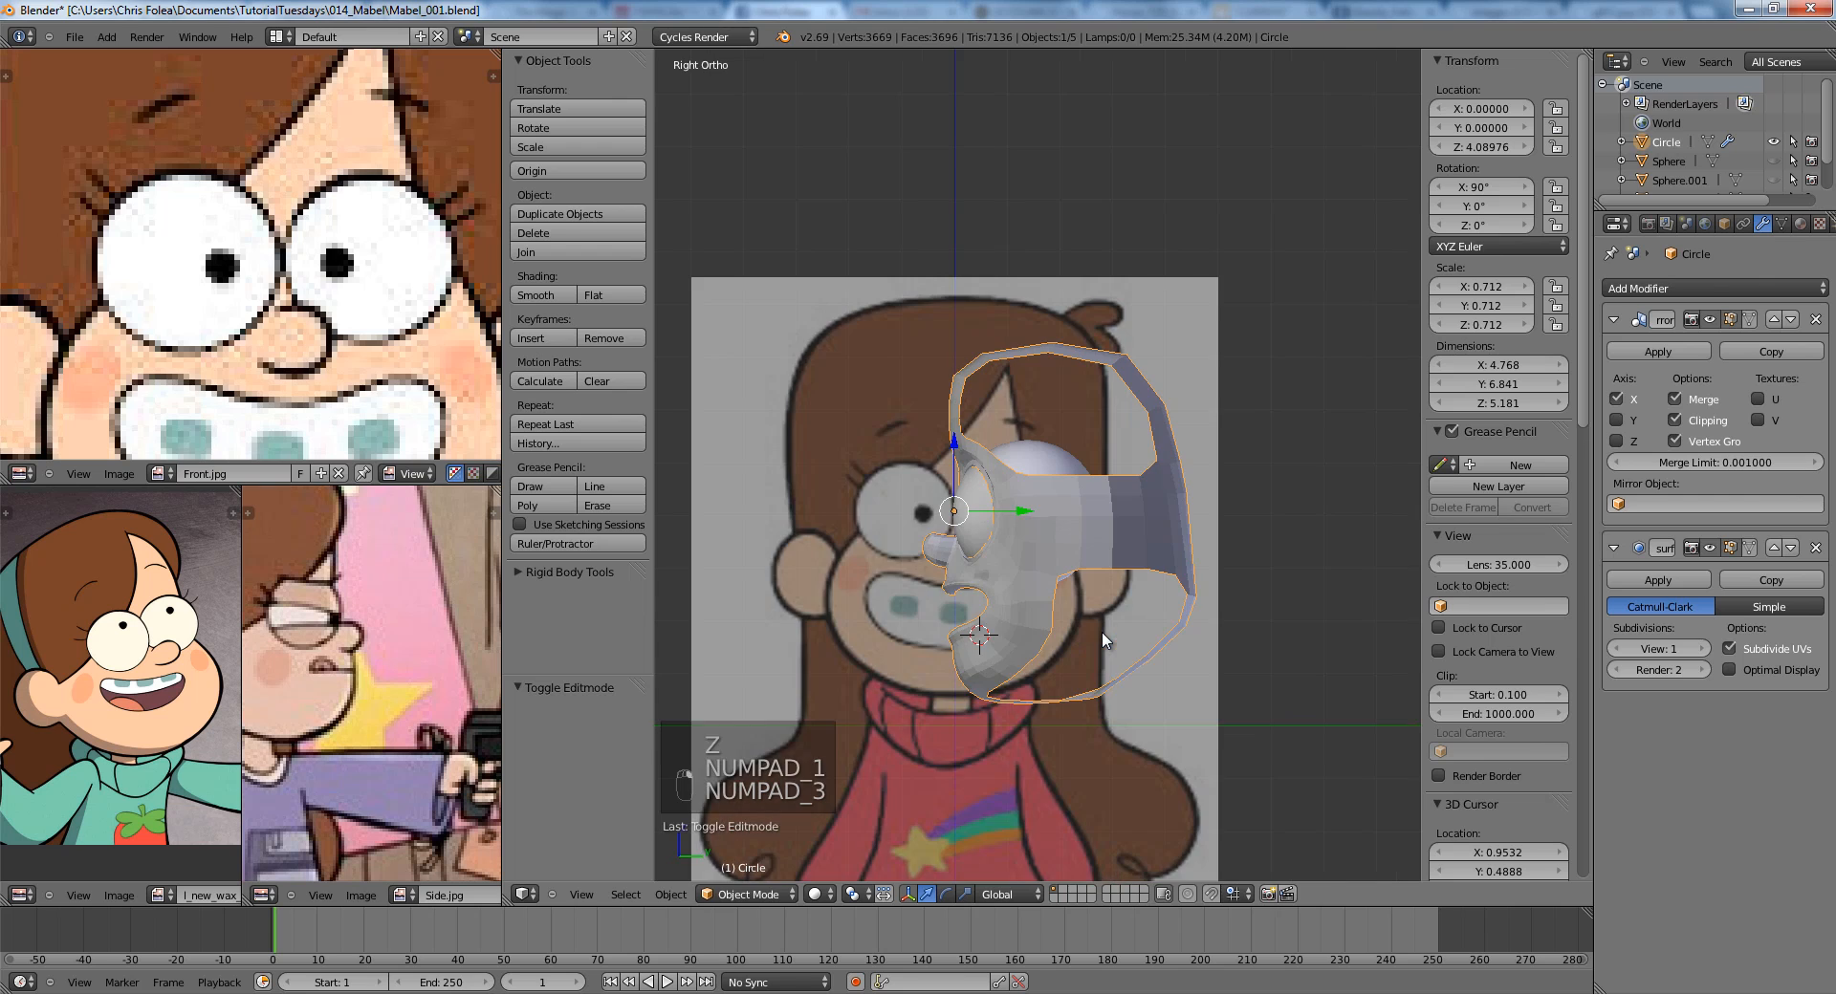
key("Tab")
scroll(1117, 612, "up", 5)
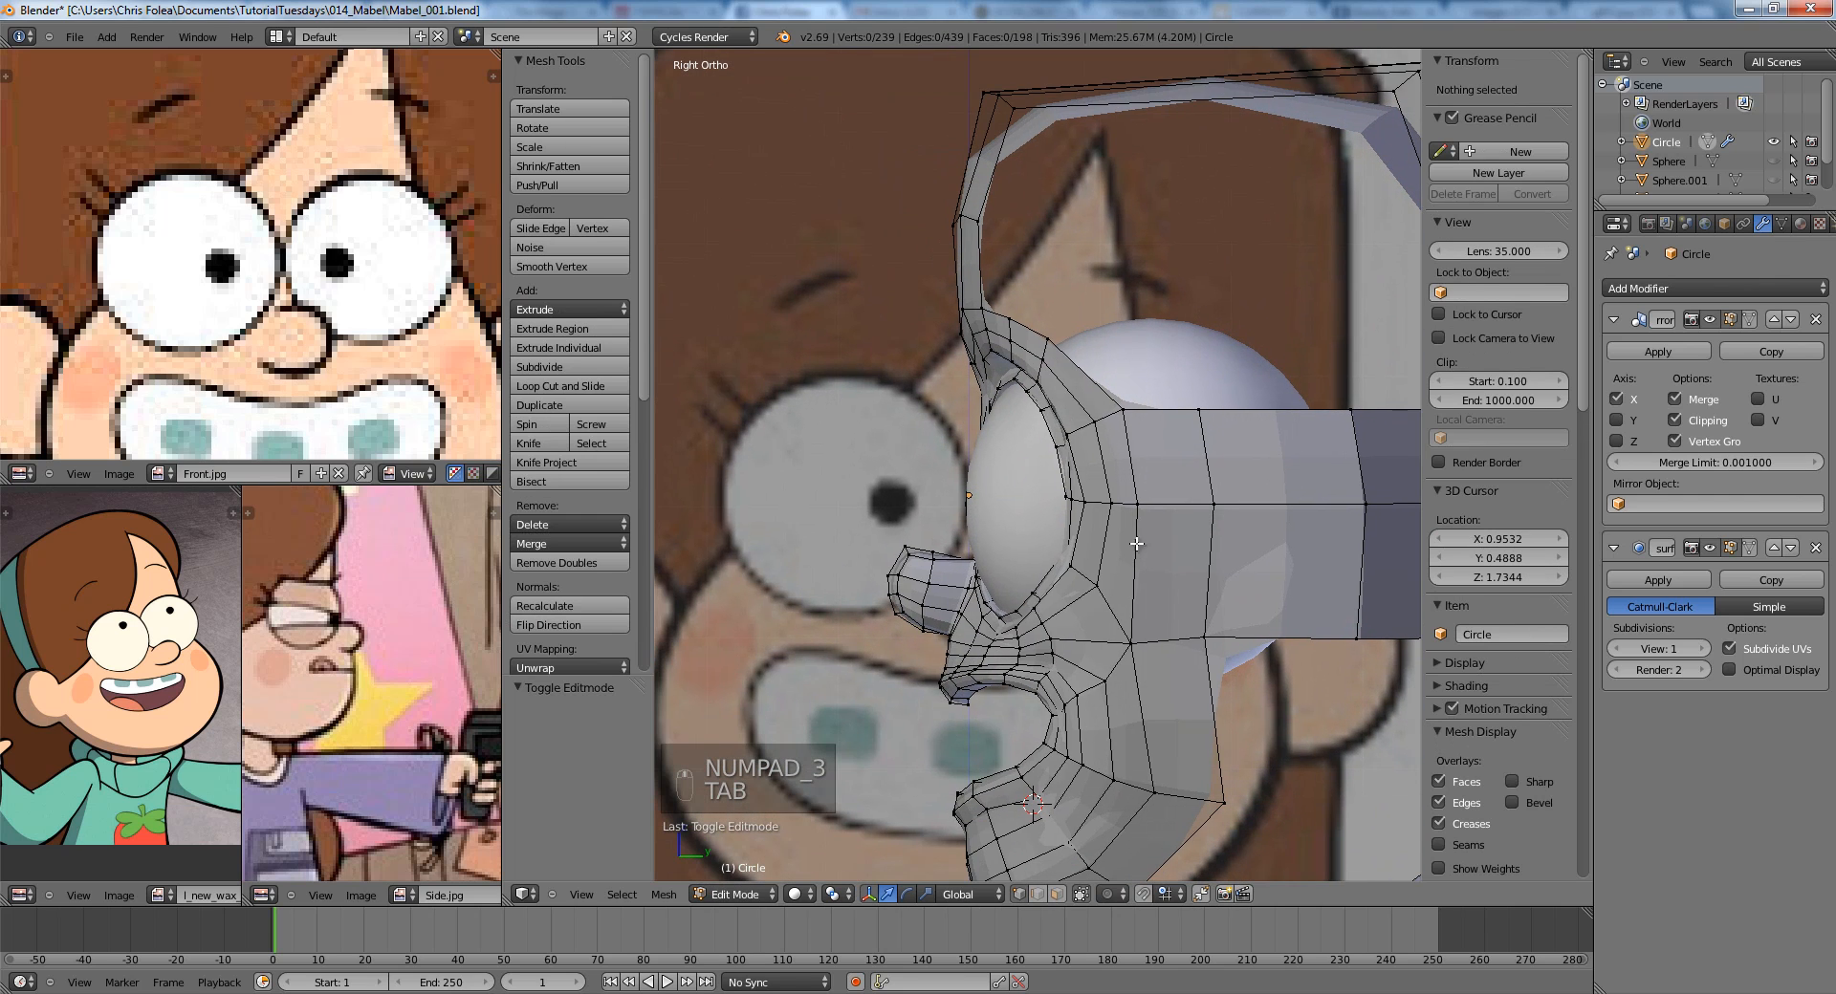
middle_click_drag(1042, 606, 1070, 447, "shift")
scroll(330, 707, "down", 3)
scroll(1020, 587, "down", 3)
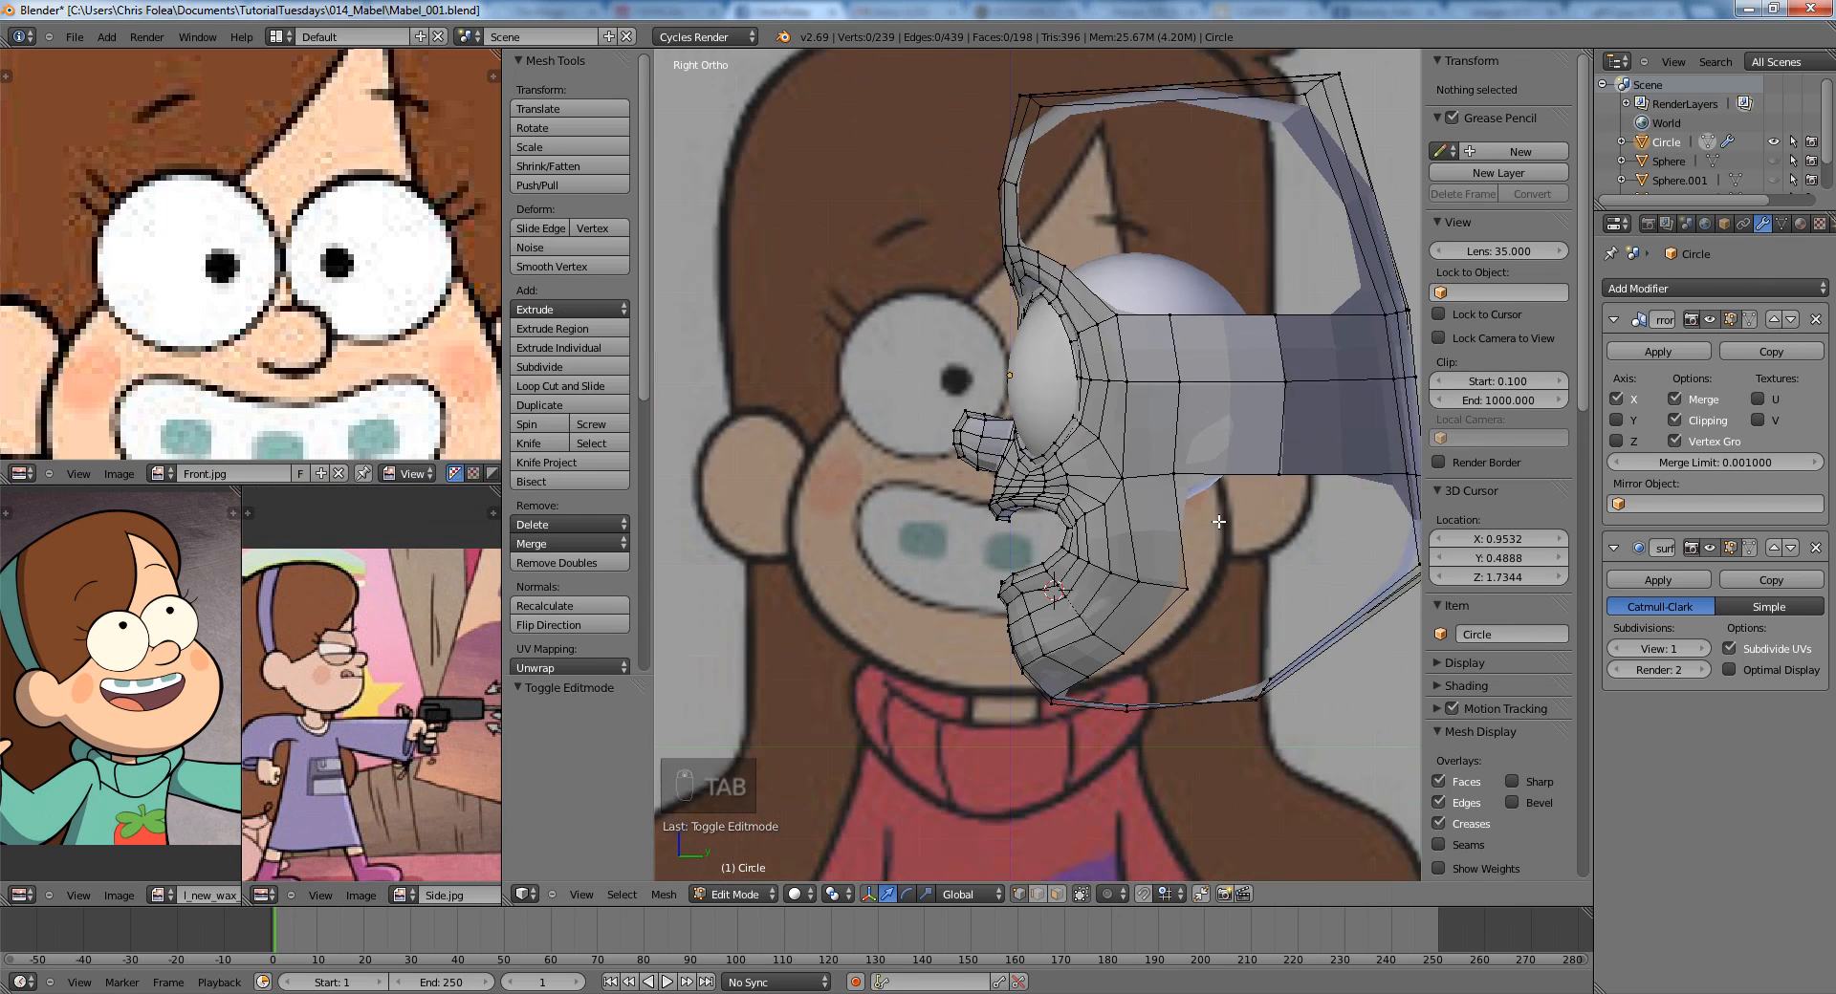
scroll(1021, 587, "up", 4)
key("a")
scroll(1020, 587, "down", 4)
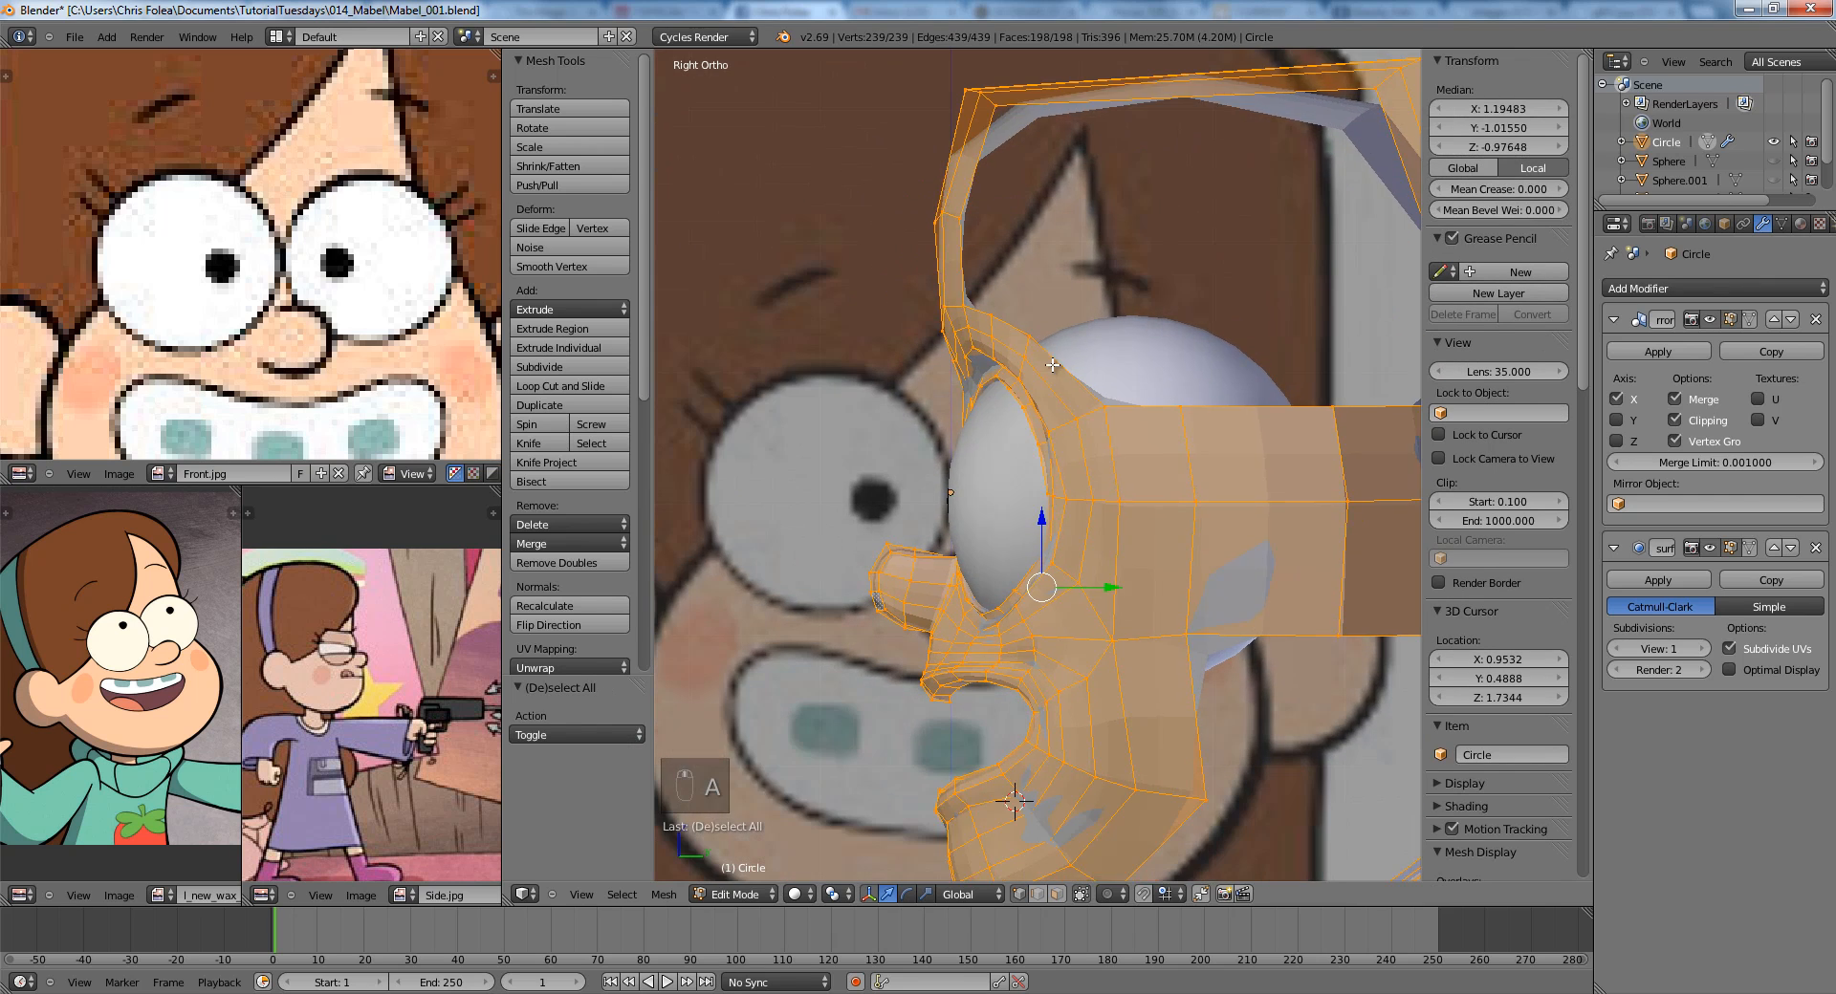
Select the upper half of the head mesh in the side view, from the eye and nose area up.
key("z")
key("a")
key("b")
left_click_drag(866, 190, 1313, 398)
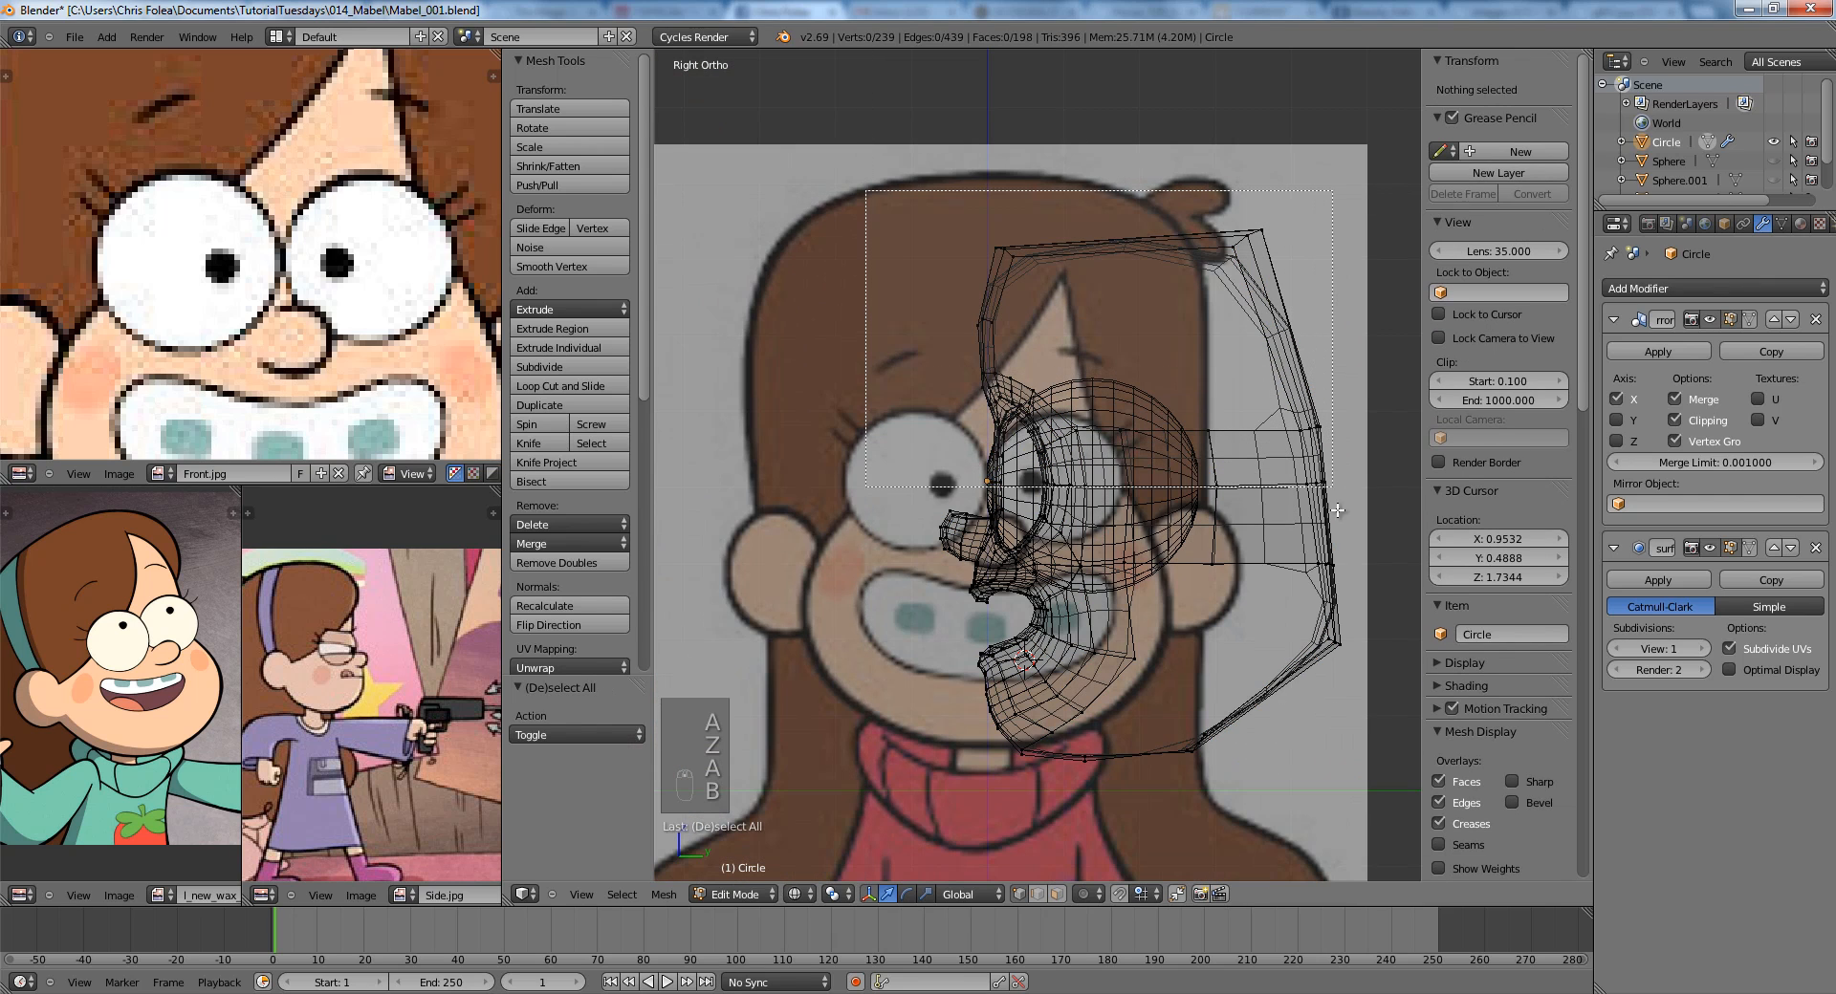
left_click_drag(1347, 552, 1347, 552)
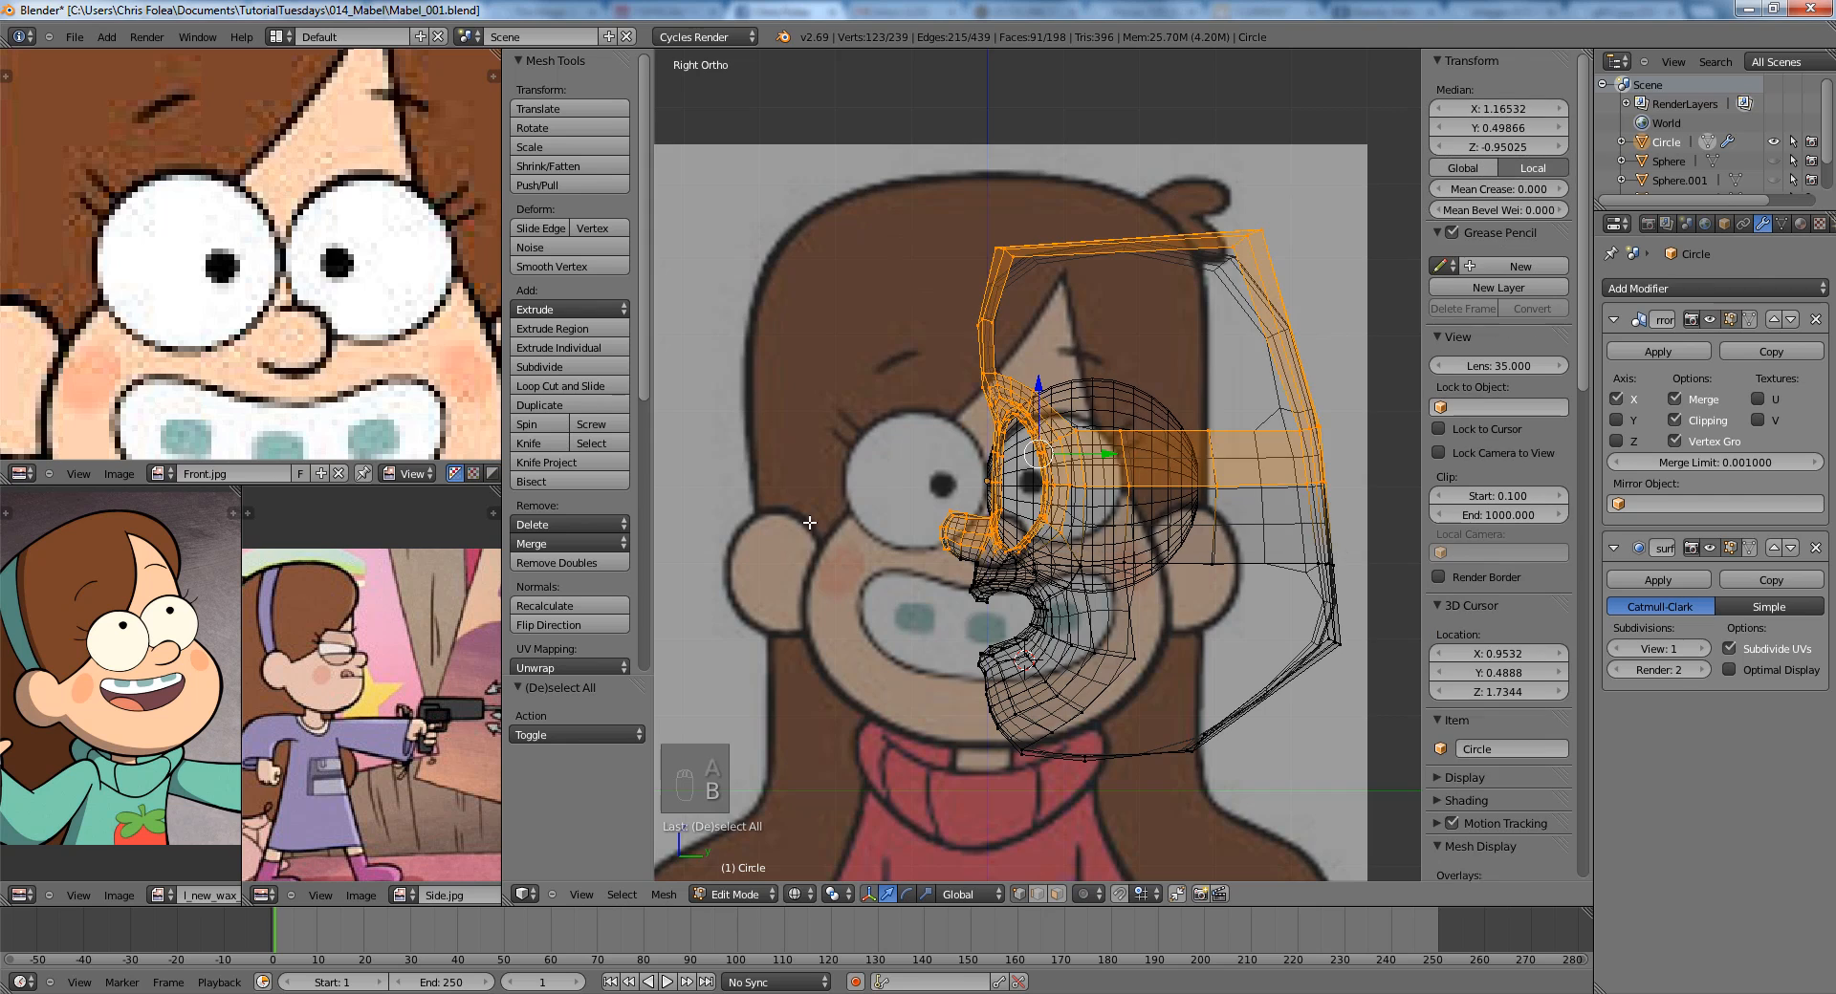
scroll(983, 542, "up", 3)
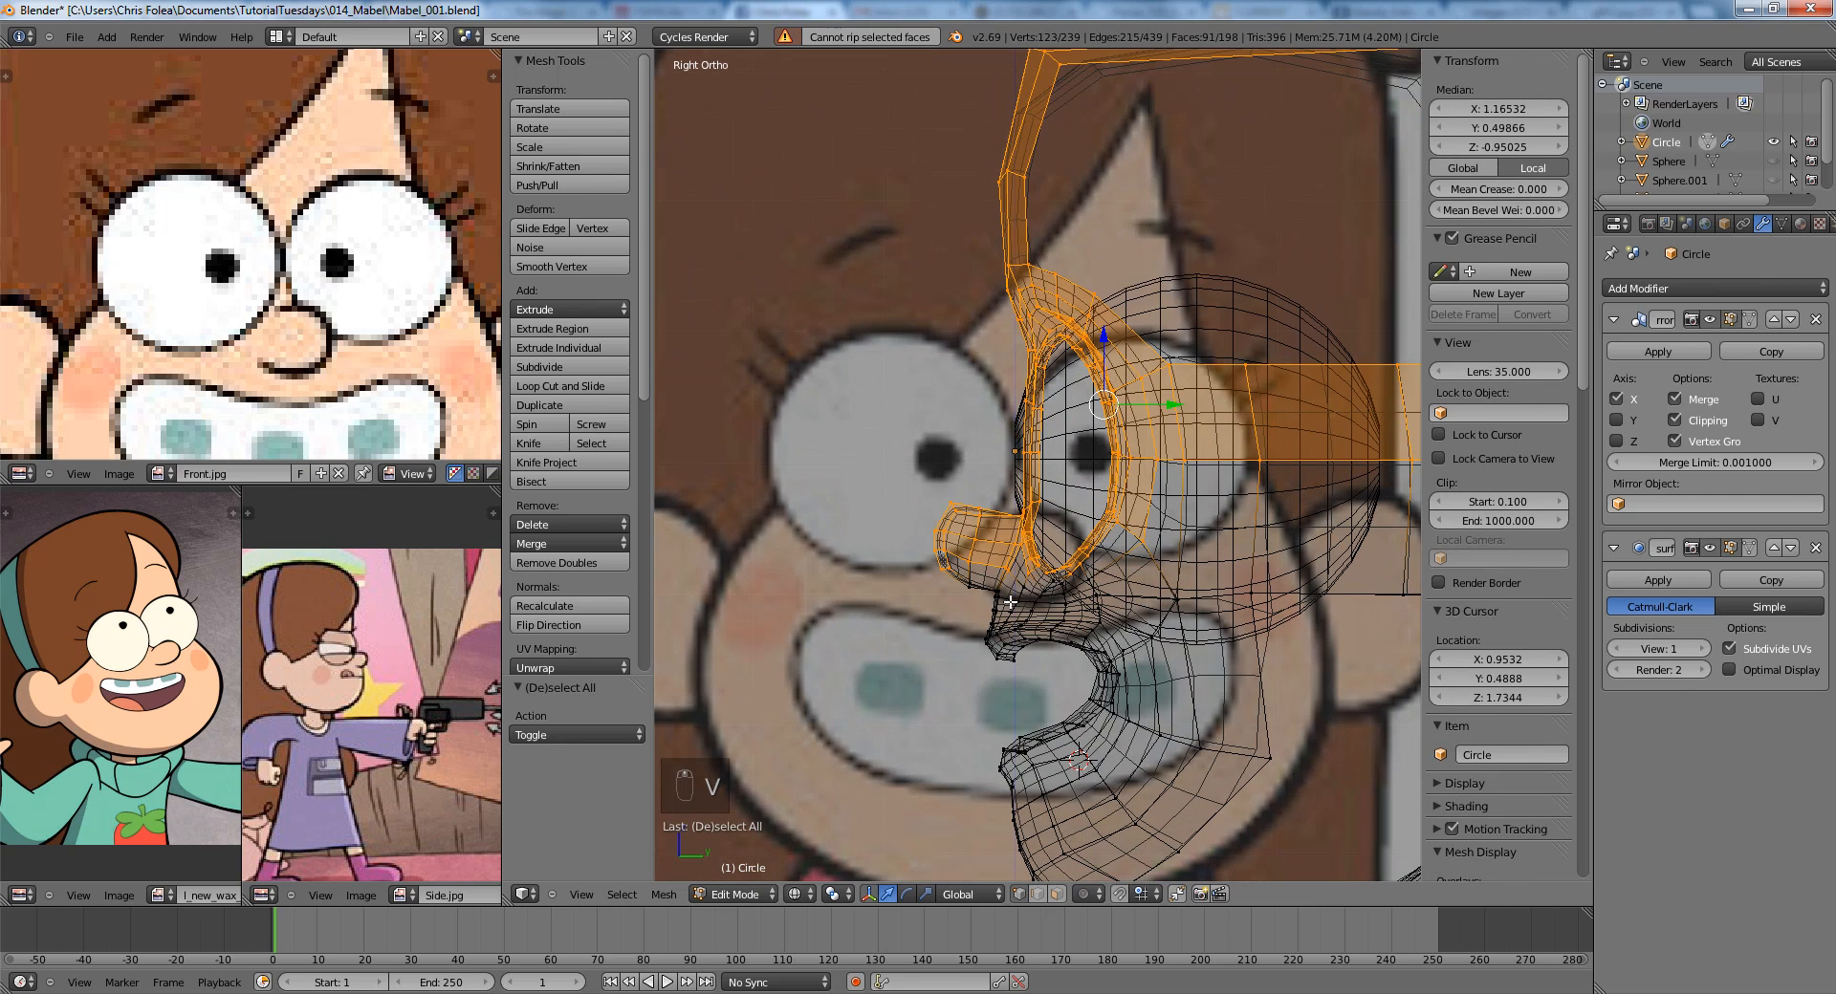
key("z")
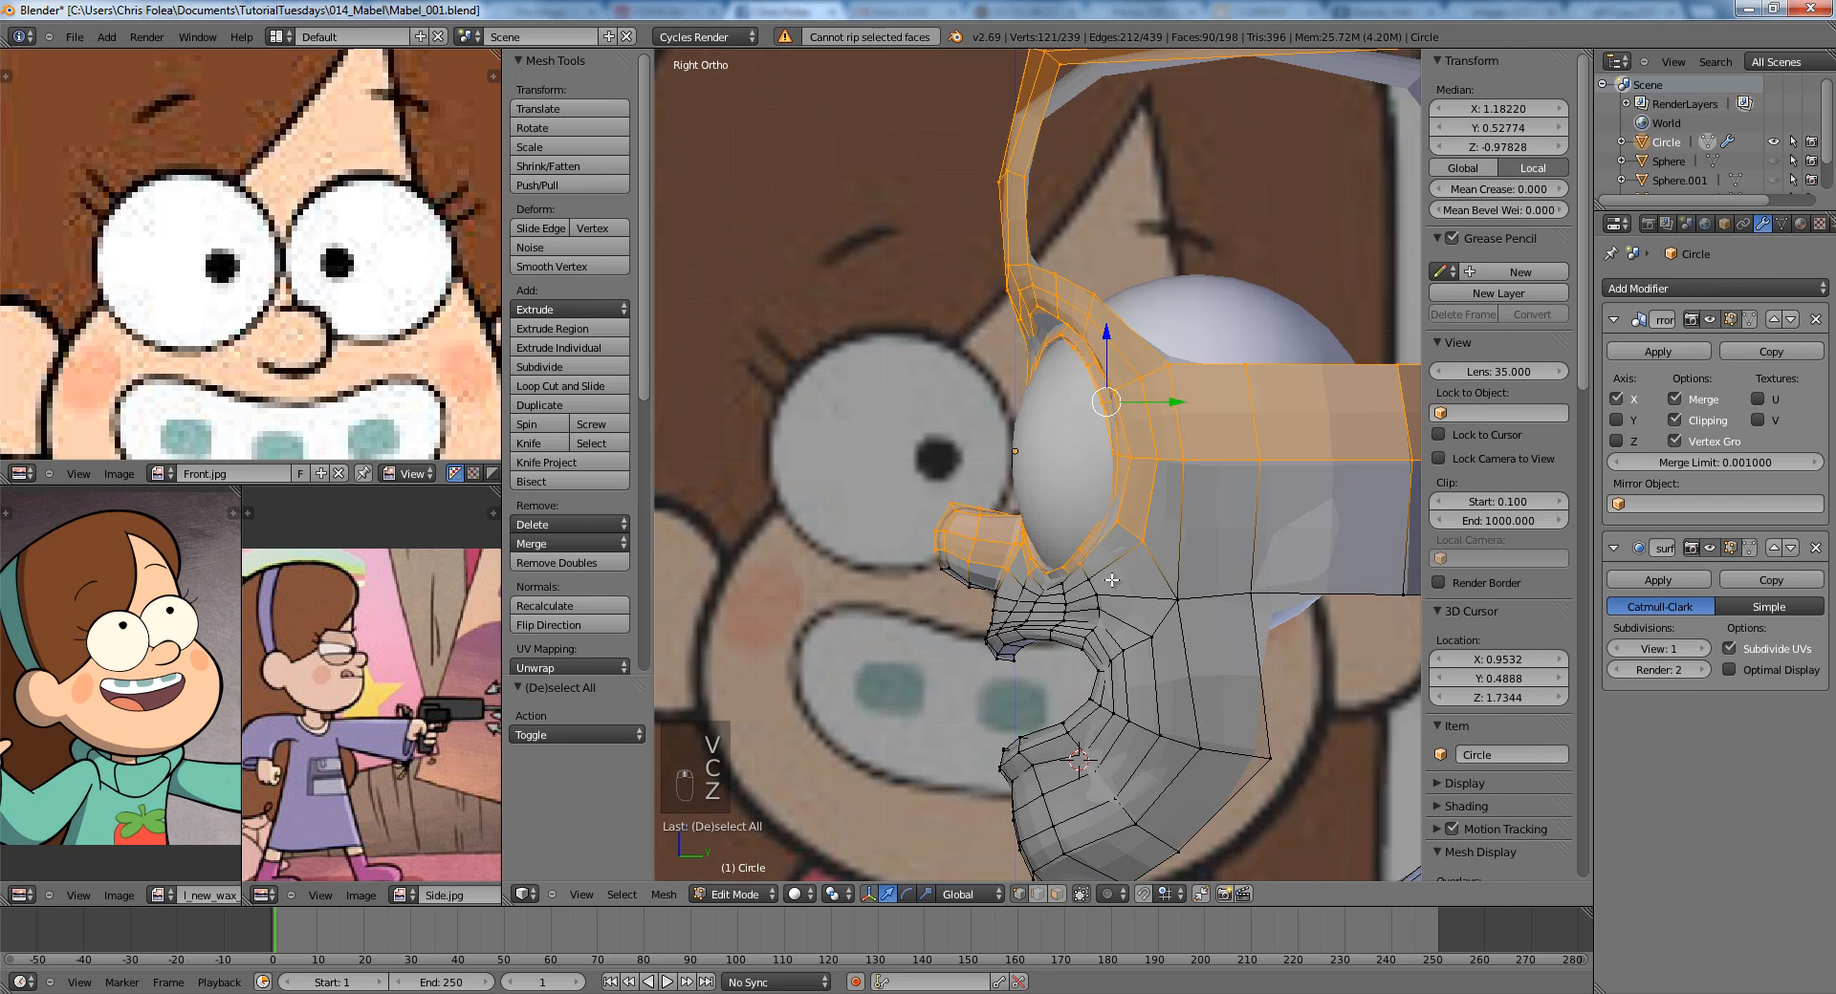
Enable proportional editing with an influence size of 0.42 and test moving the selected upper head along Y.
scroll(1092, 520, "down", 1)
scroll(1093, 520, "down", 2)
key("o")
key("g")
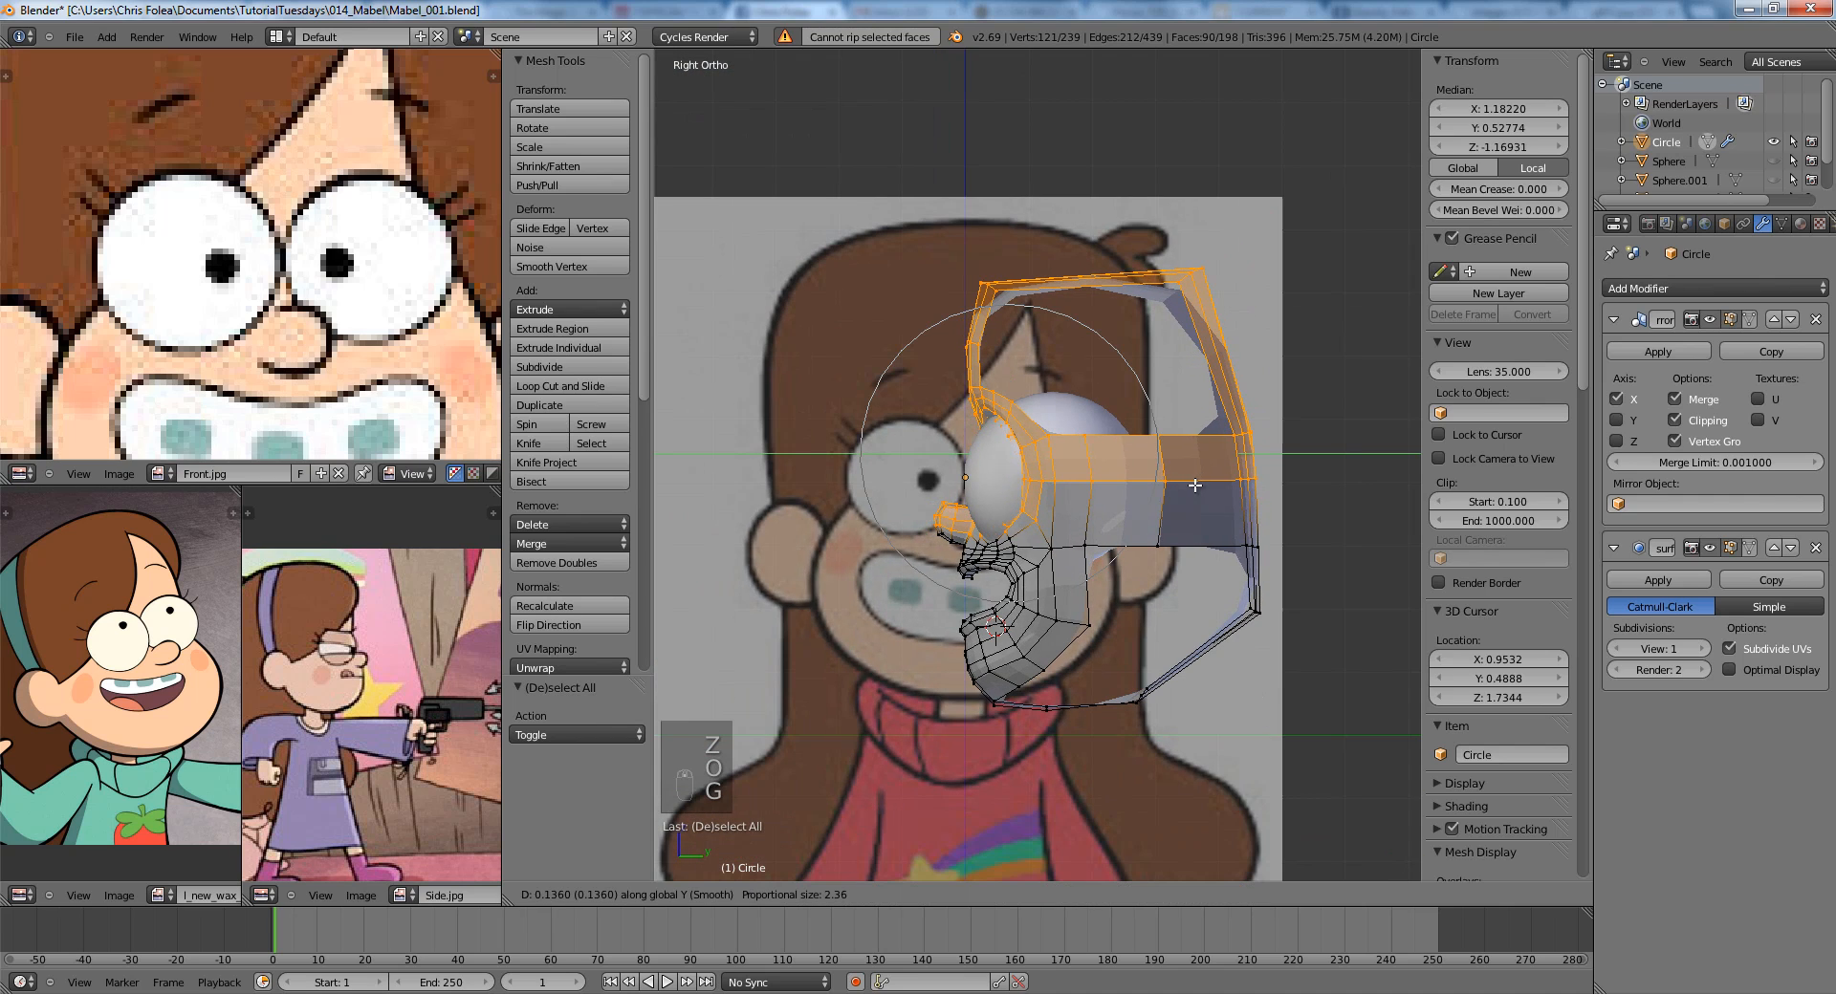
scroll(1181, 499, "up", 4)
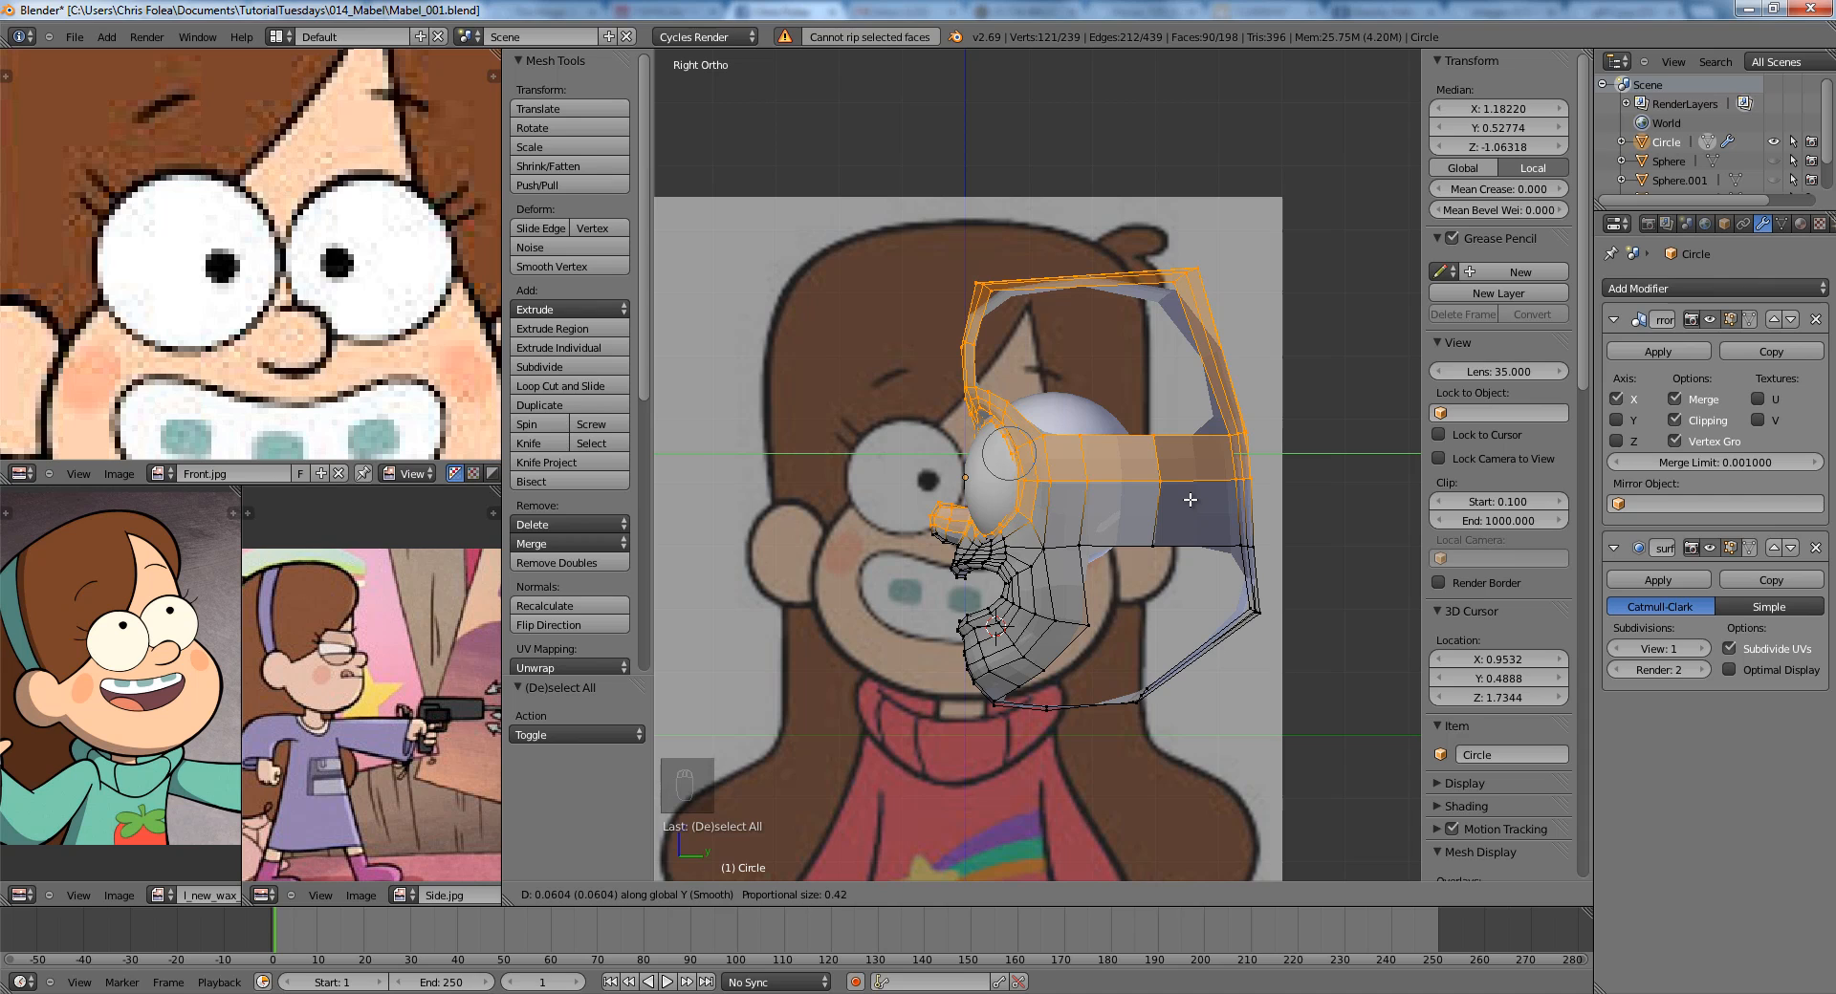
key("g")
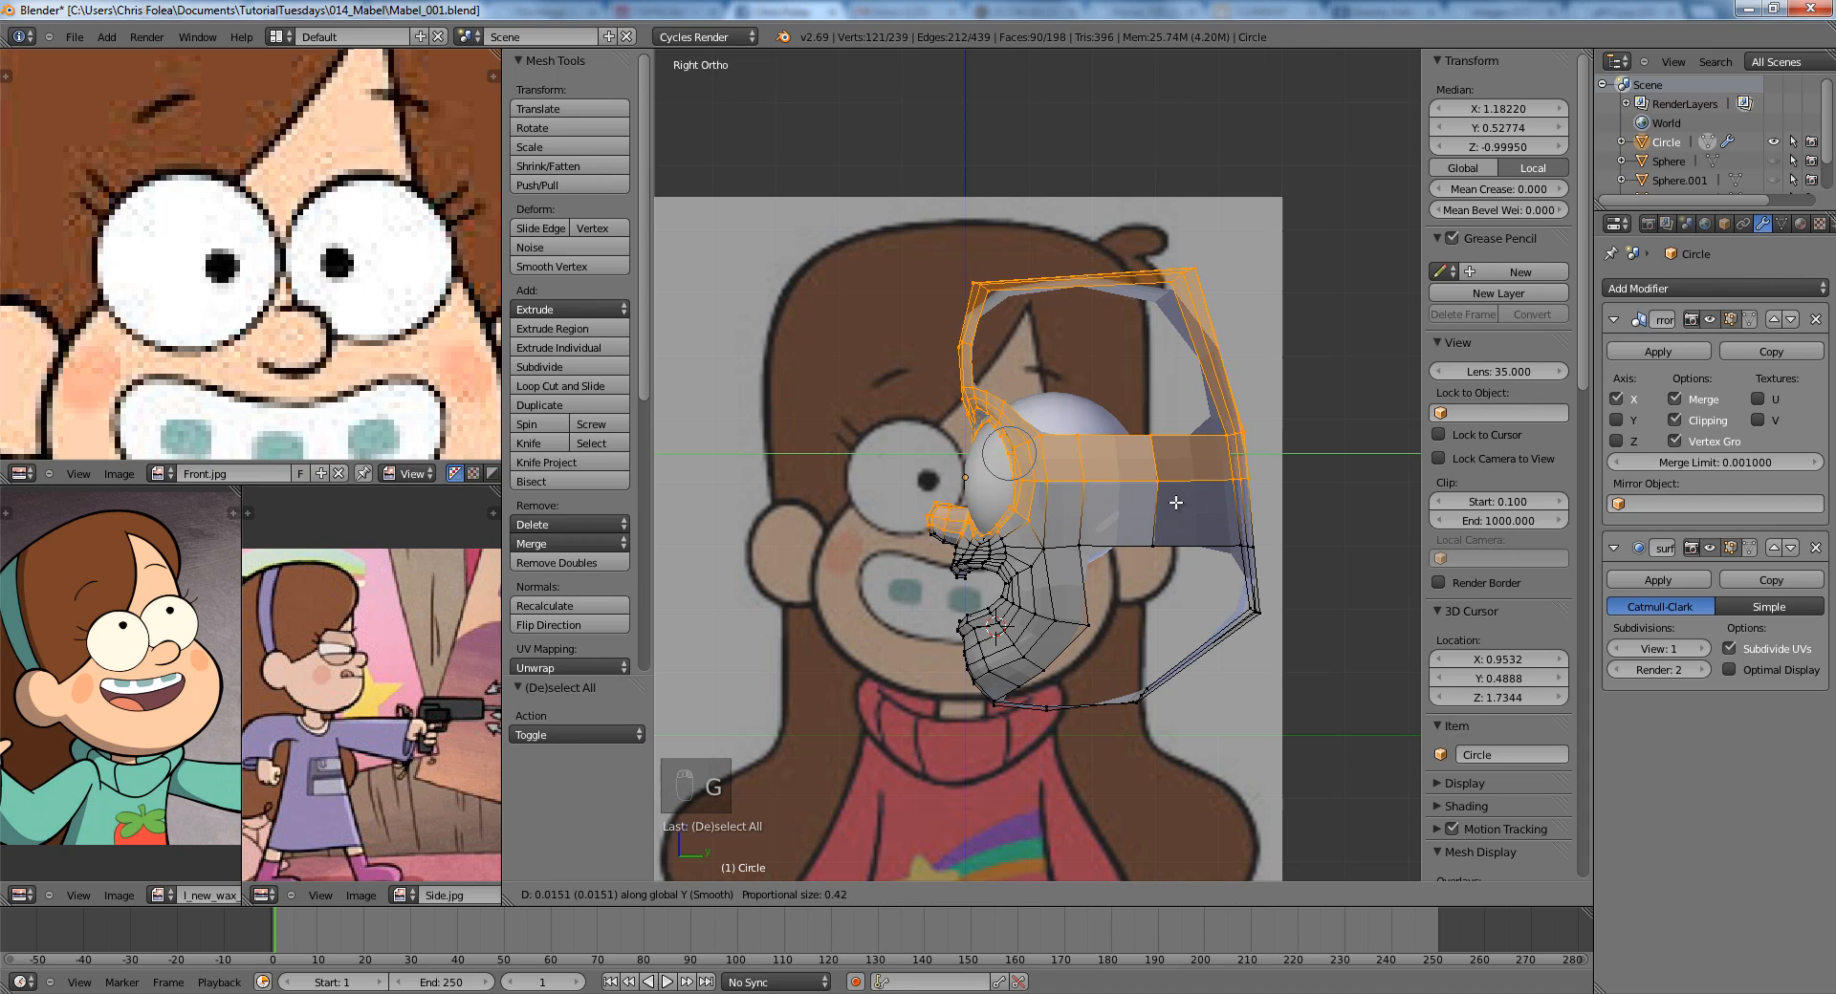
key("g")
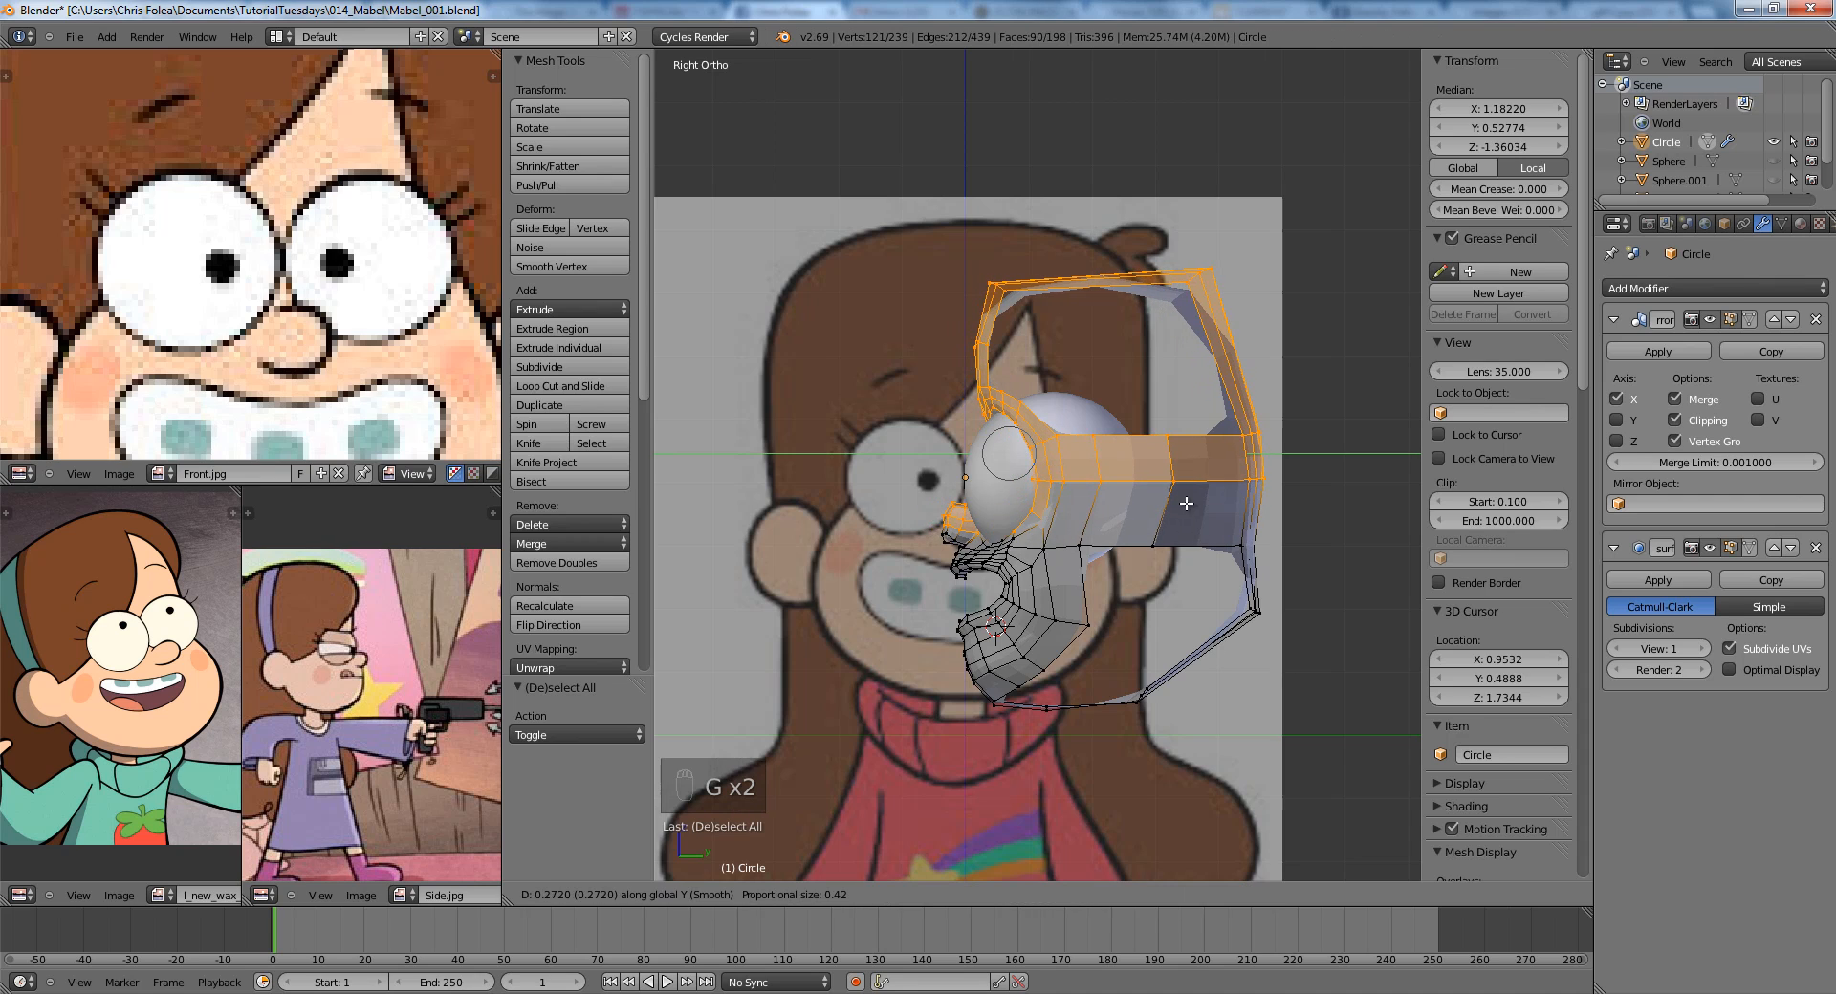
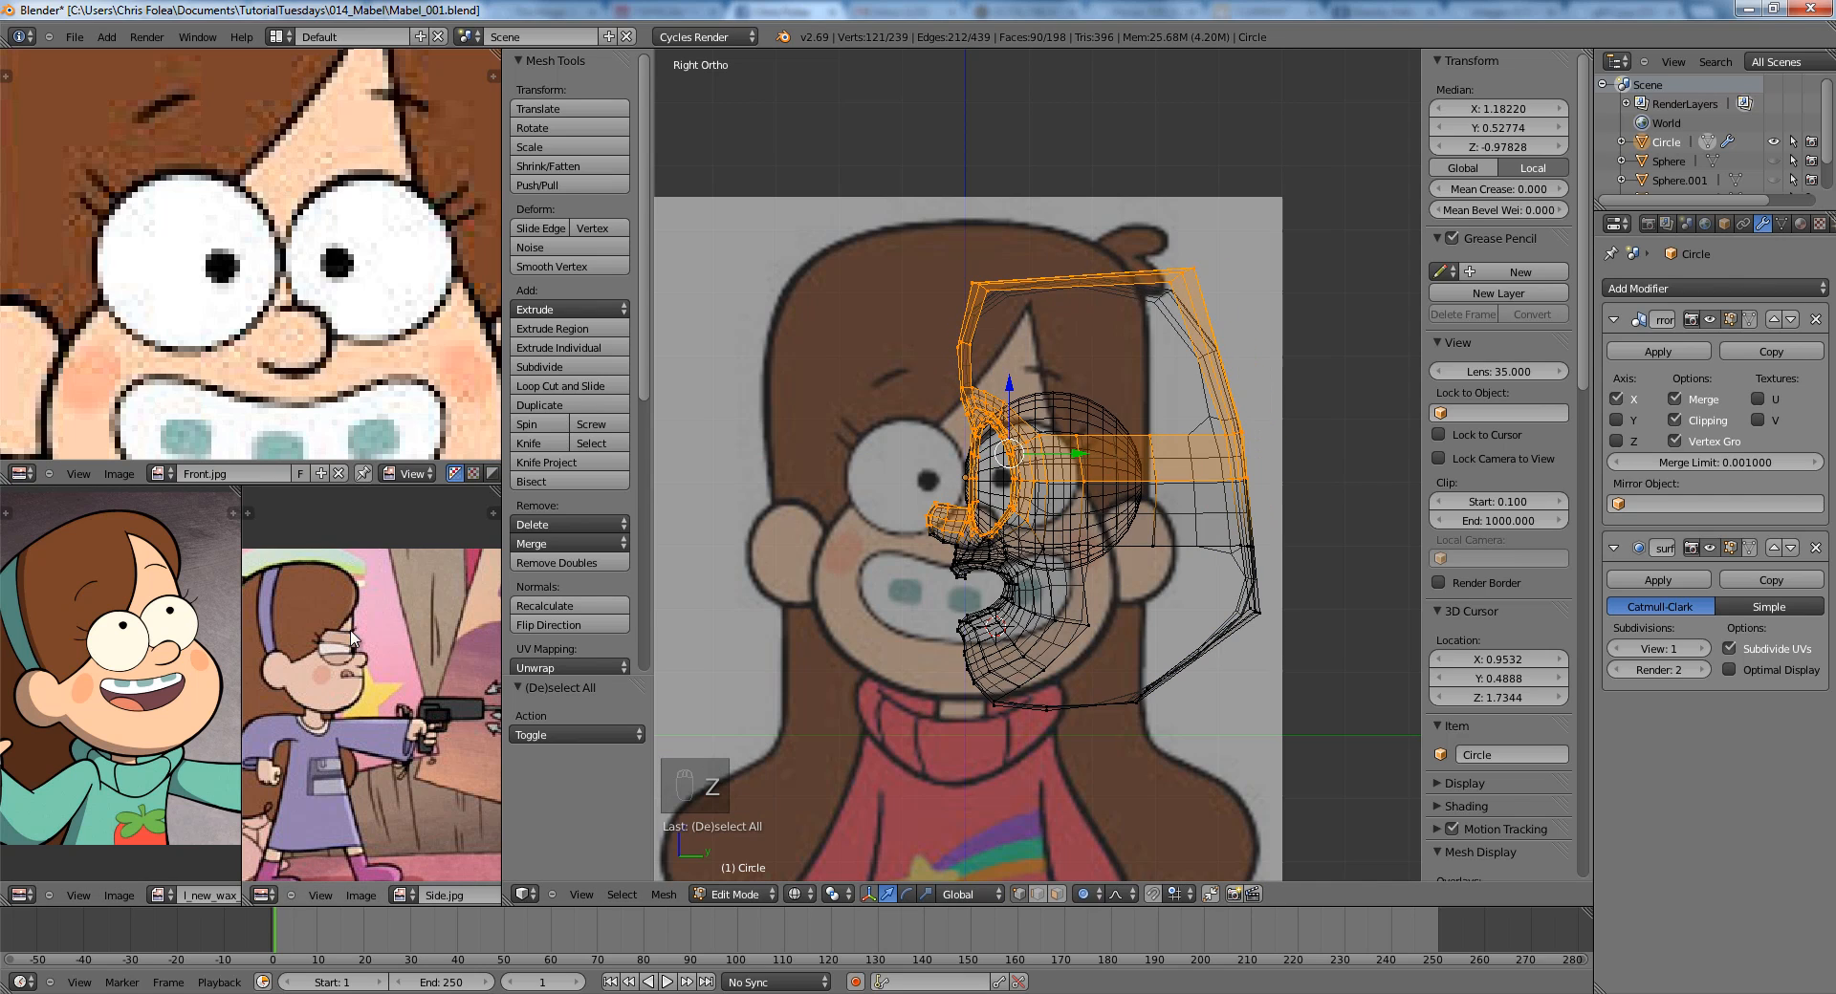
right_click(1048, 463)
key("g")
key("y")
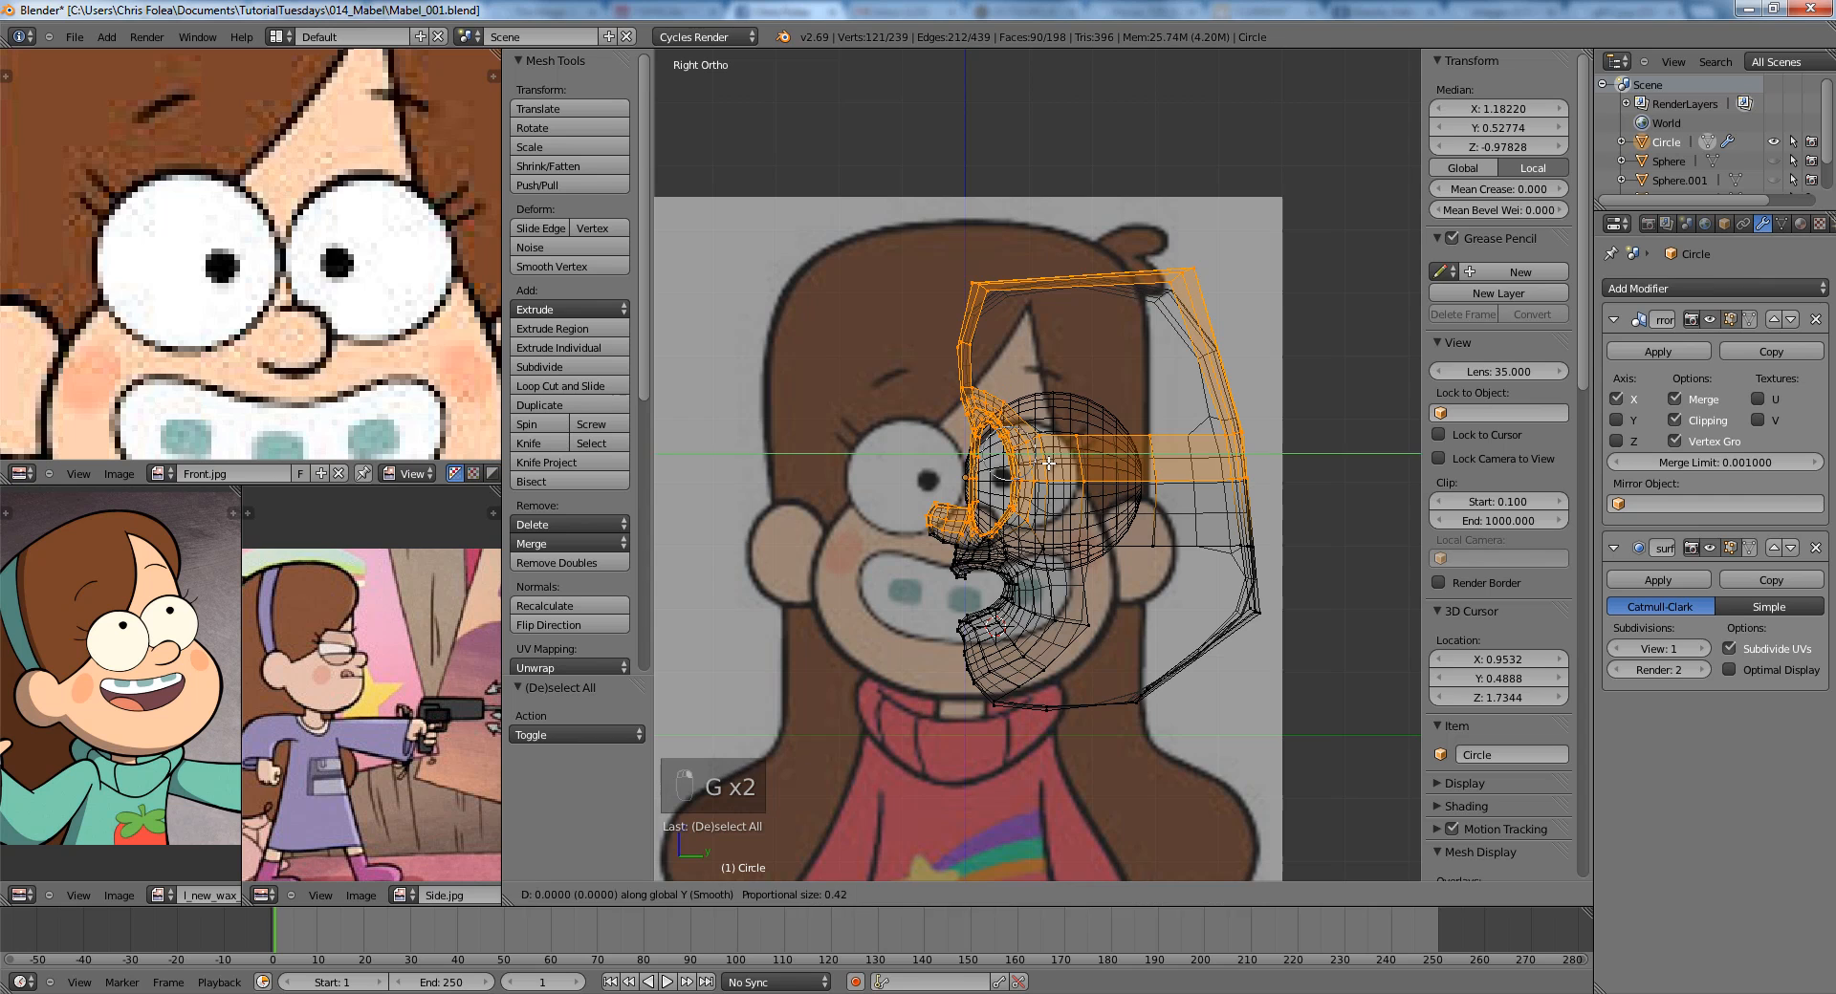
right_click(1048, 462)
right_click(1049, 466)
key("g")
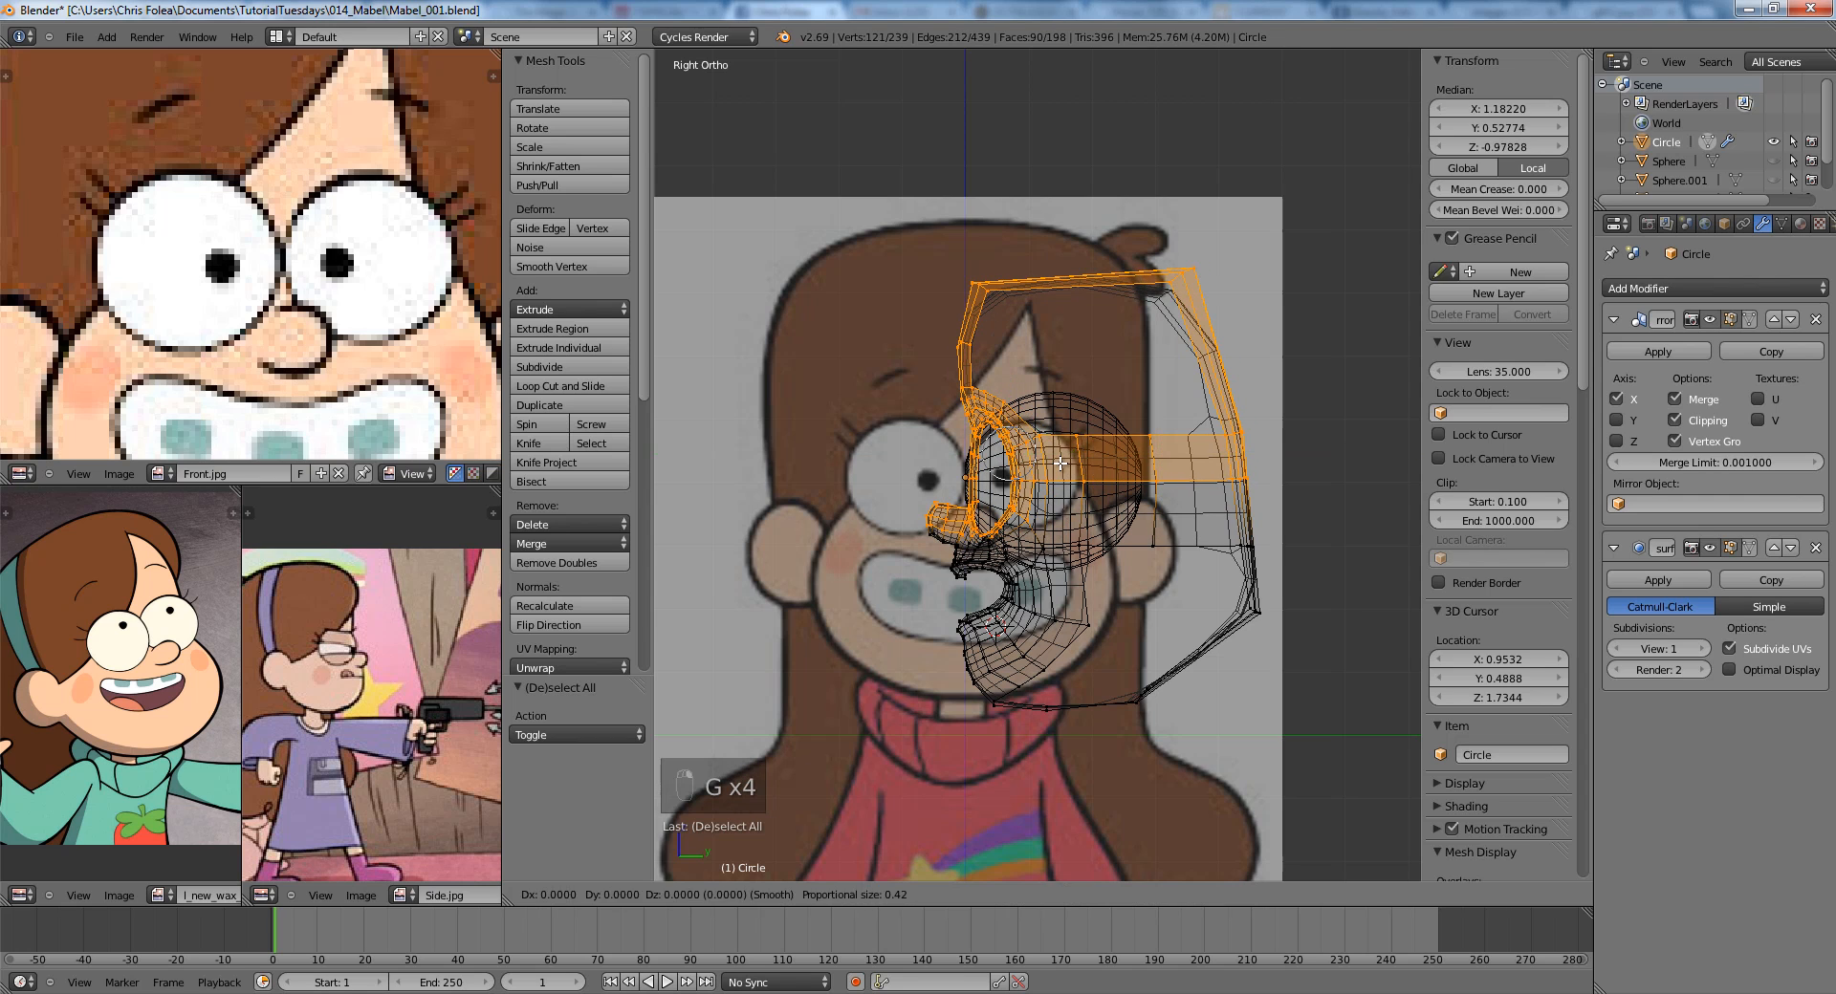
right_click(1042, 470)
Remove the nose vertices from the selection and move the rest of the upper head slightly back along Y.
middle_click_drag(912, 502, 976, 465, "shift")
scroll(976, 464, "up", 3)
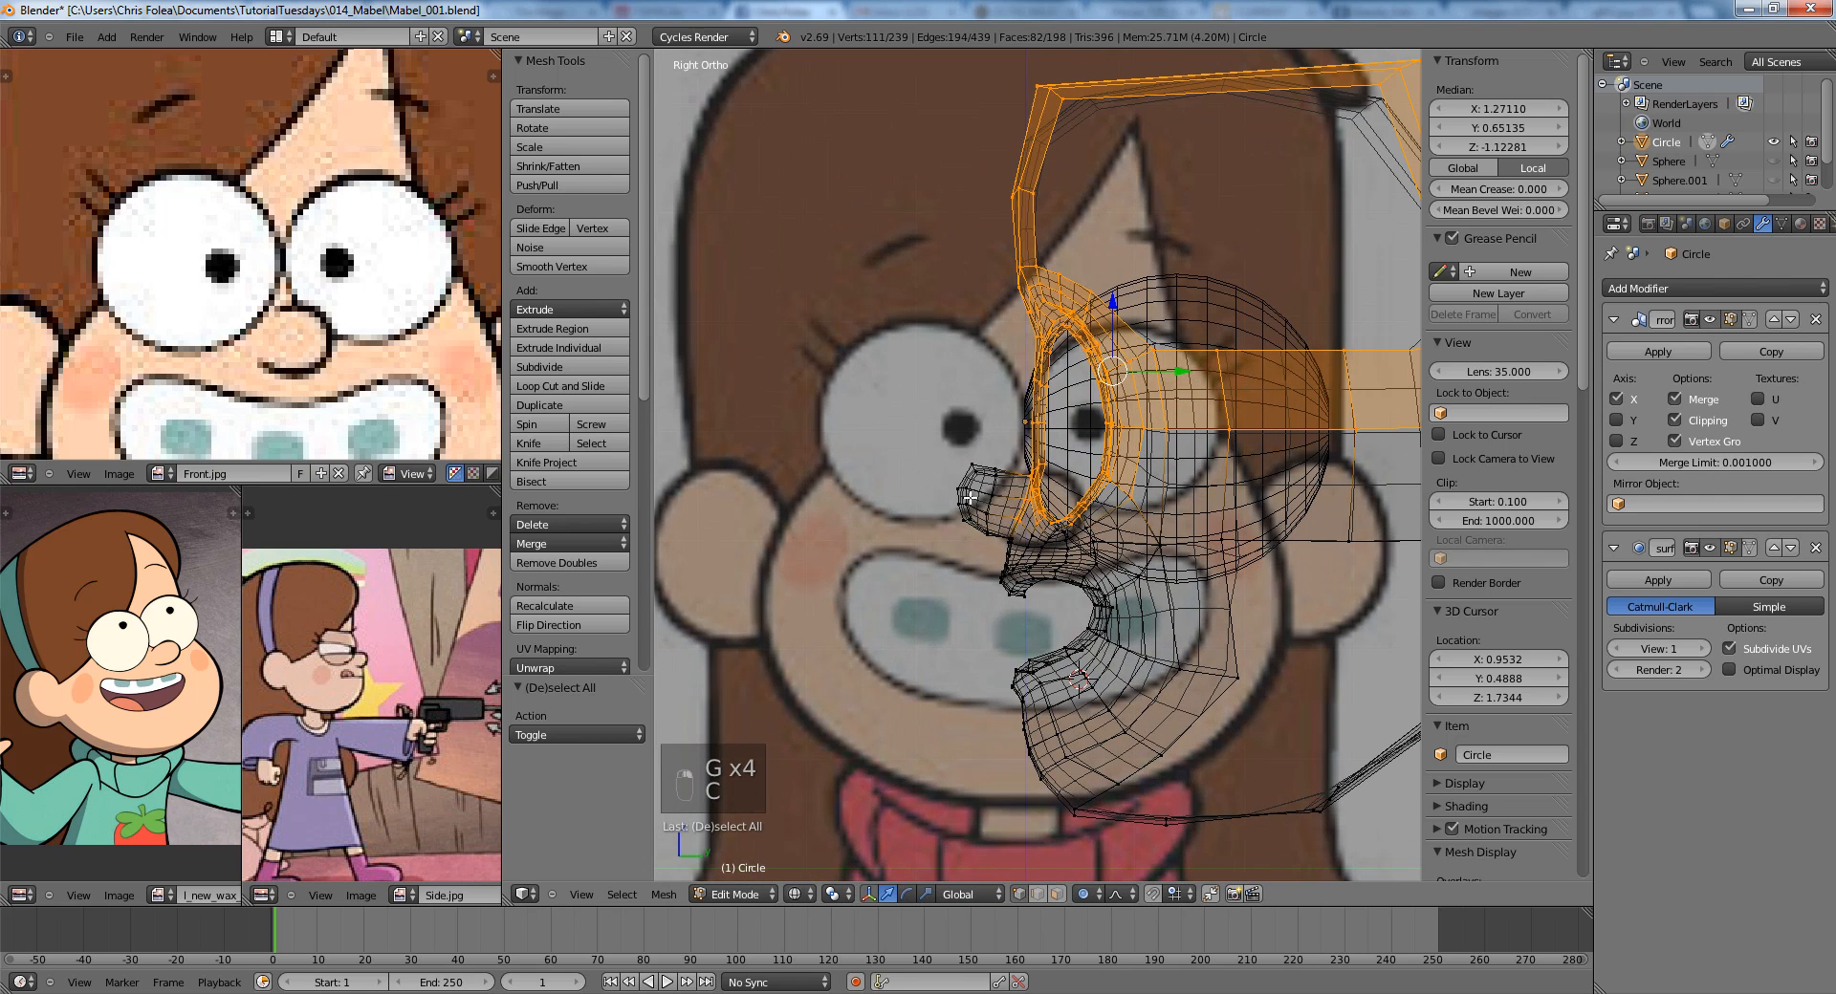
scroll(969, 497, "up", 1)
key("g")
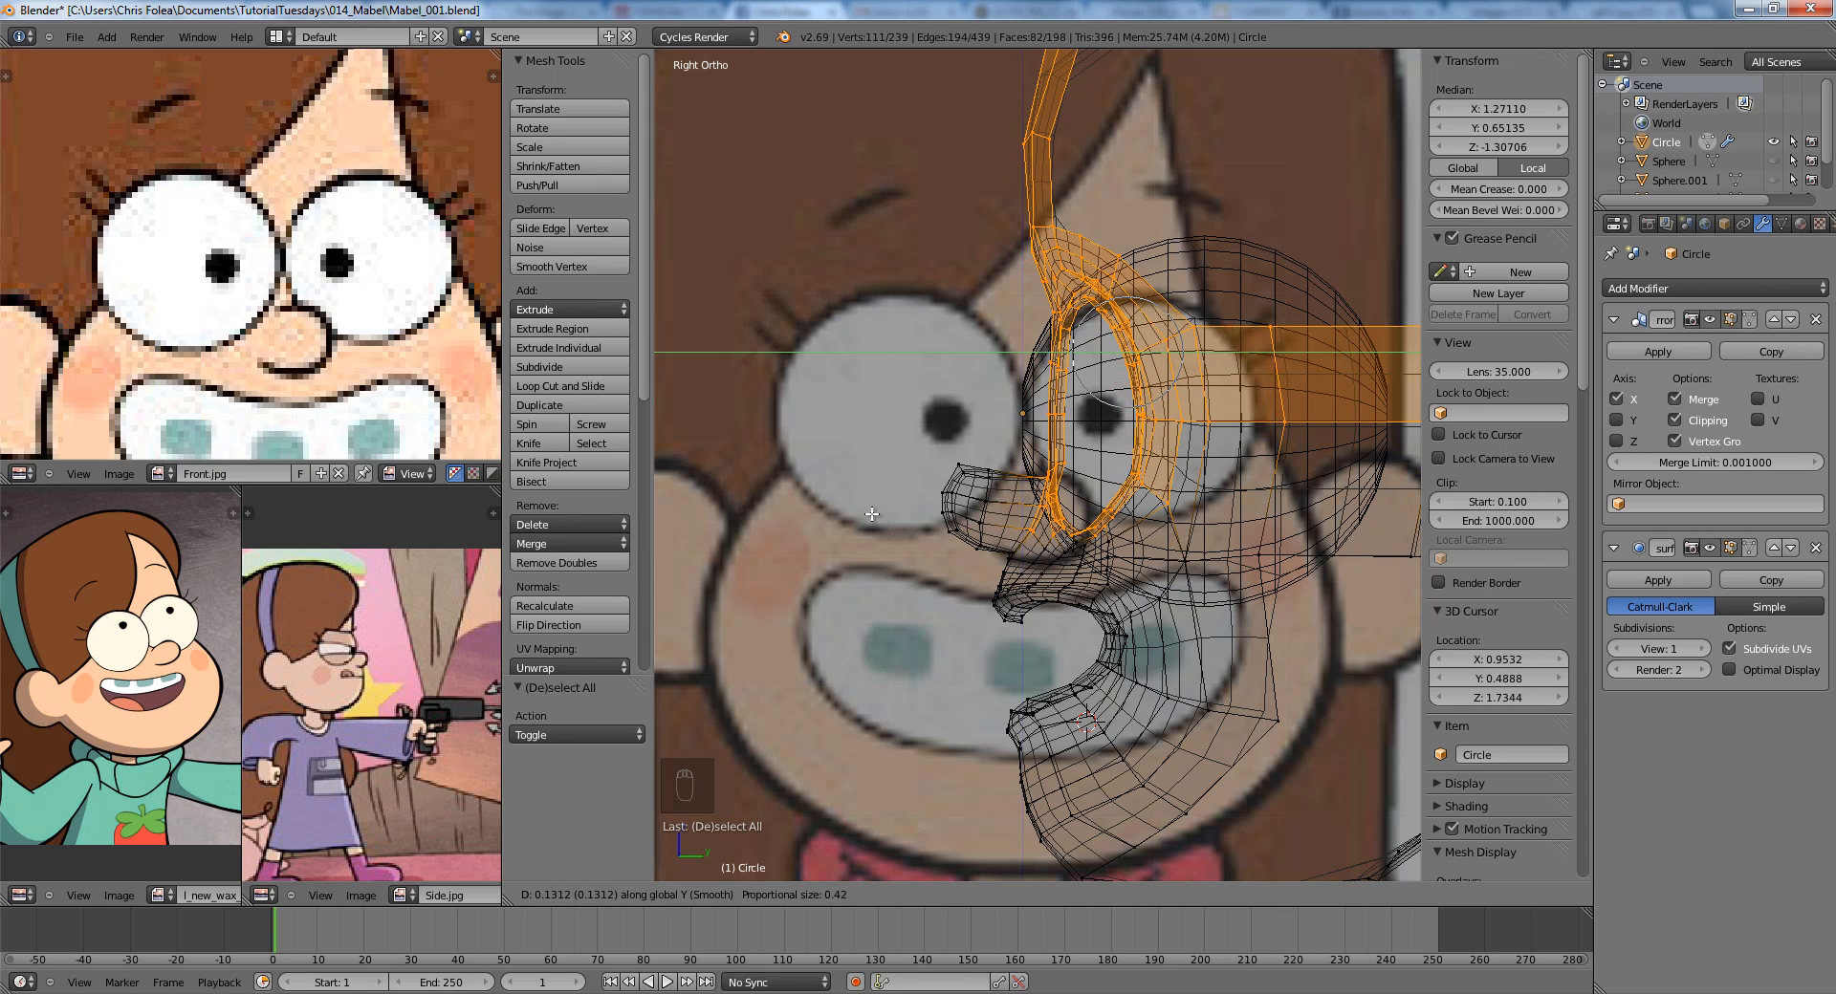
left_click(874, 514)
key("Tab")
key("z")
key("Tab")
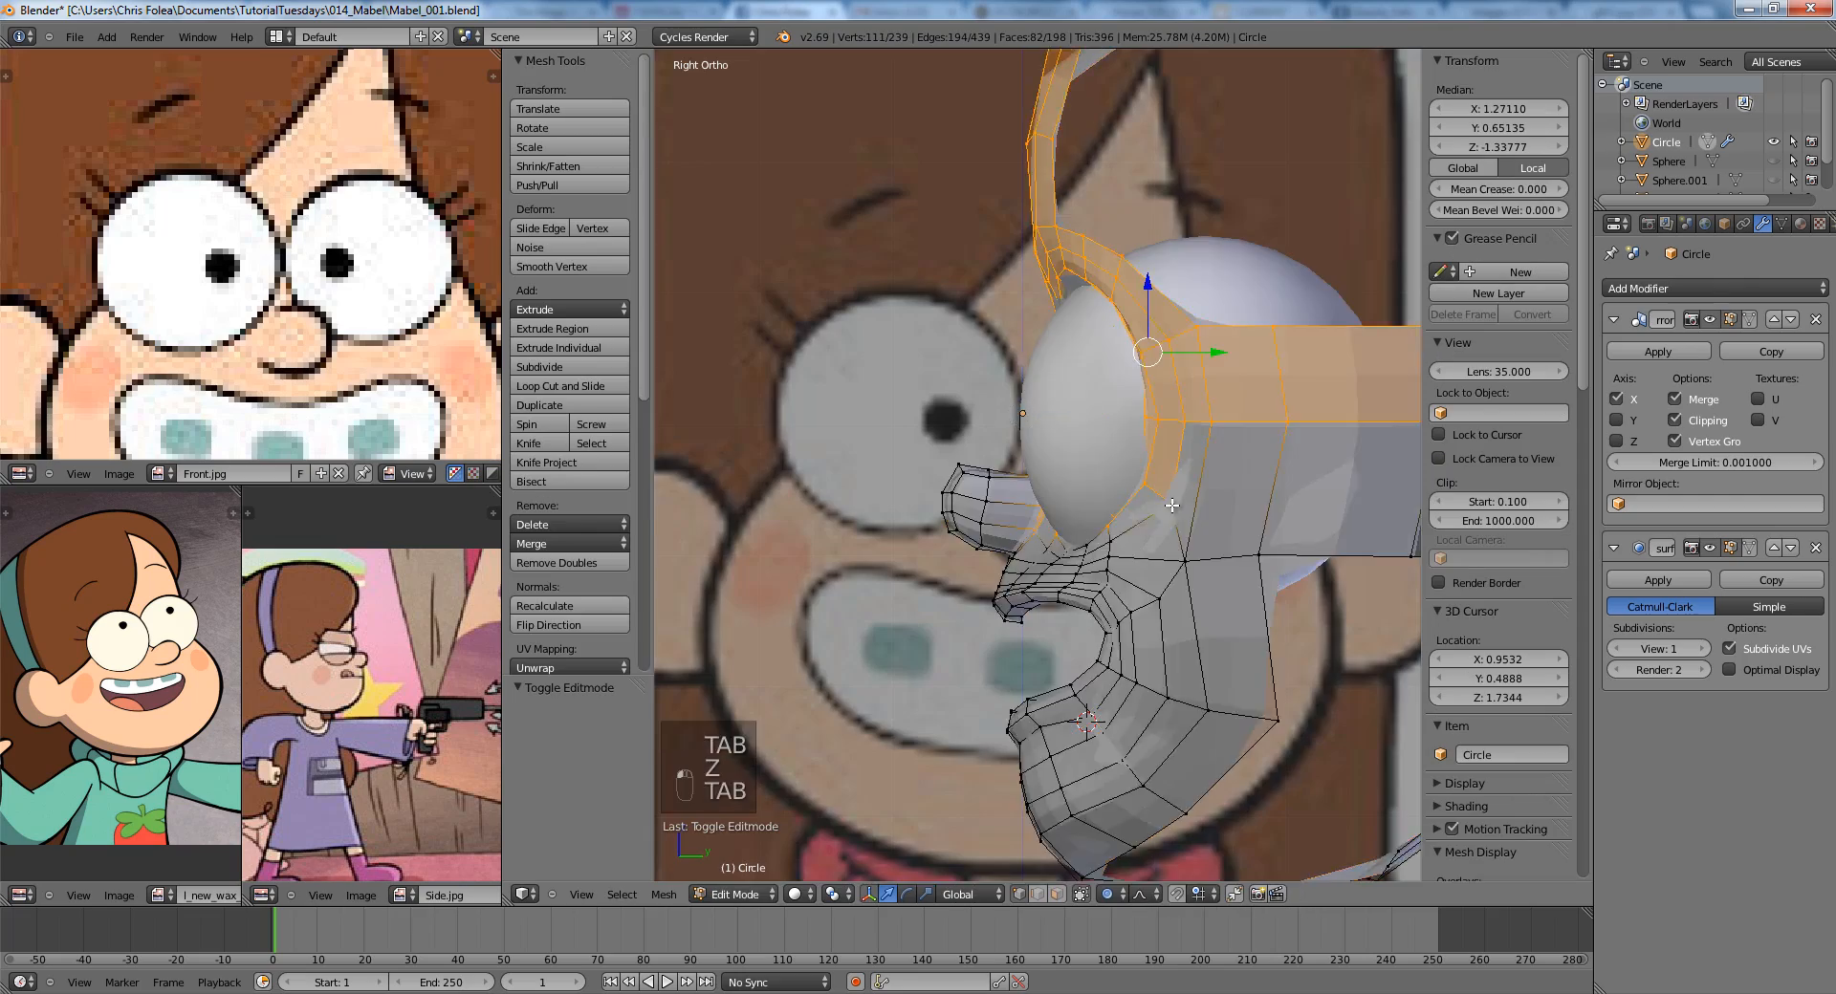
Select both eyeball spheres and move them 0.407 back along Y into the head.
scroll(1132, 495, "up", 3)
scroll(1132, 494, "up", 2)
key("z")
key("Tab")
scroll(1197, 384, "down", 3)
right_click(1103, 297)
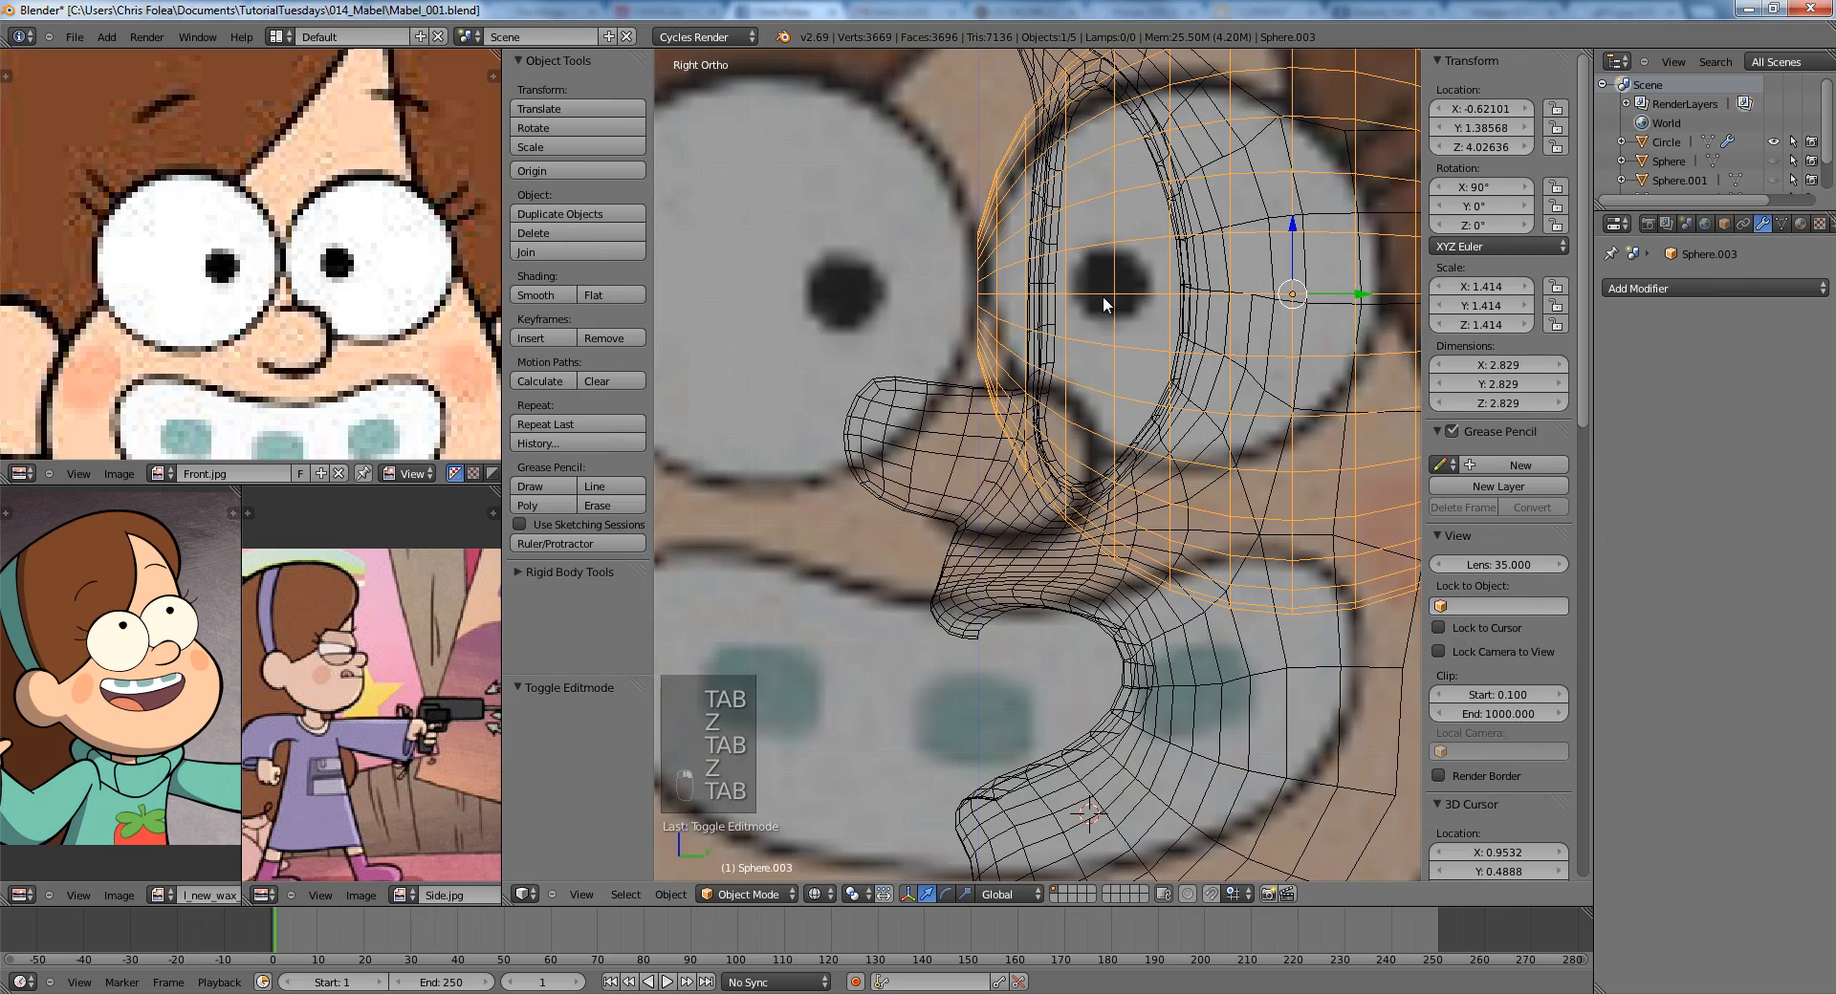
scroll(1103, 298, "down", 2)
key("g")
key("y")
left_click(1170, 401)
key("z")
scroll(1170, 405, "up", 3)
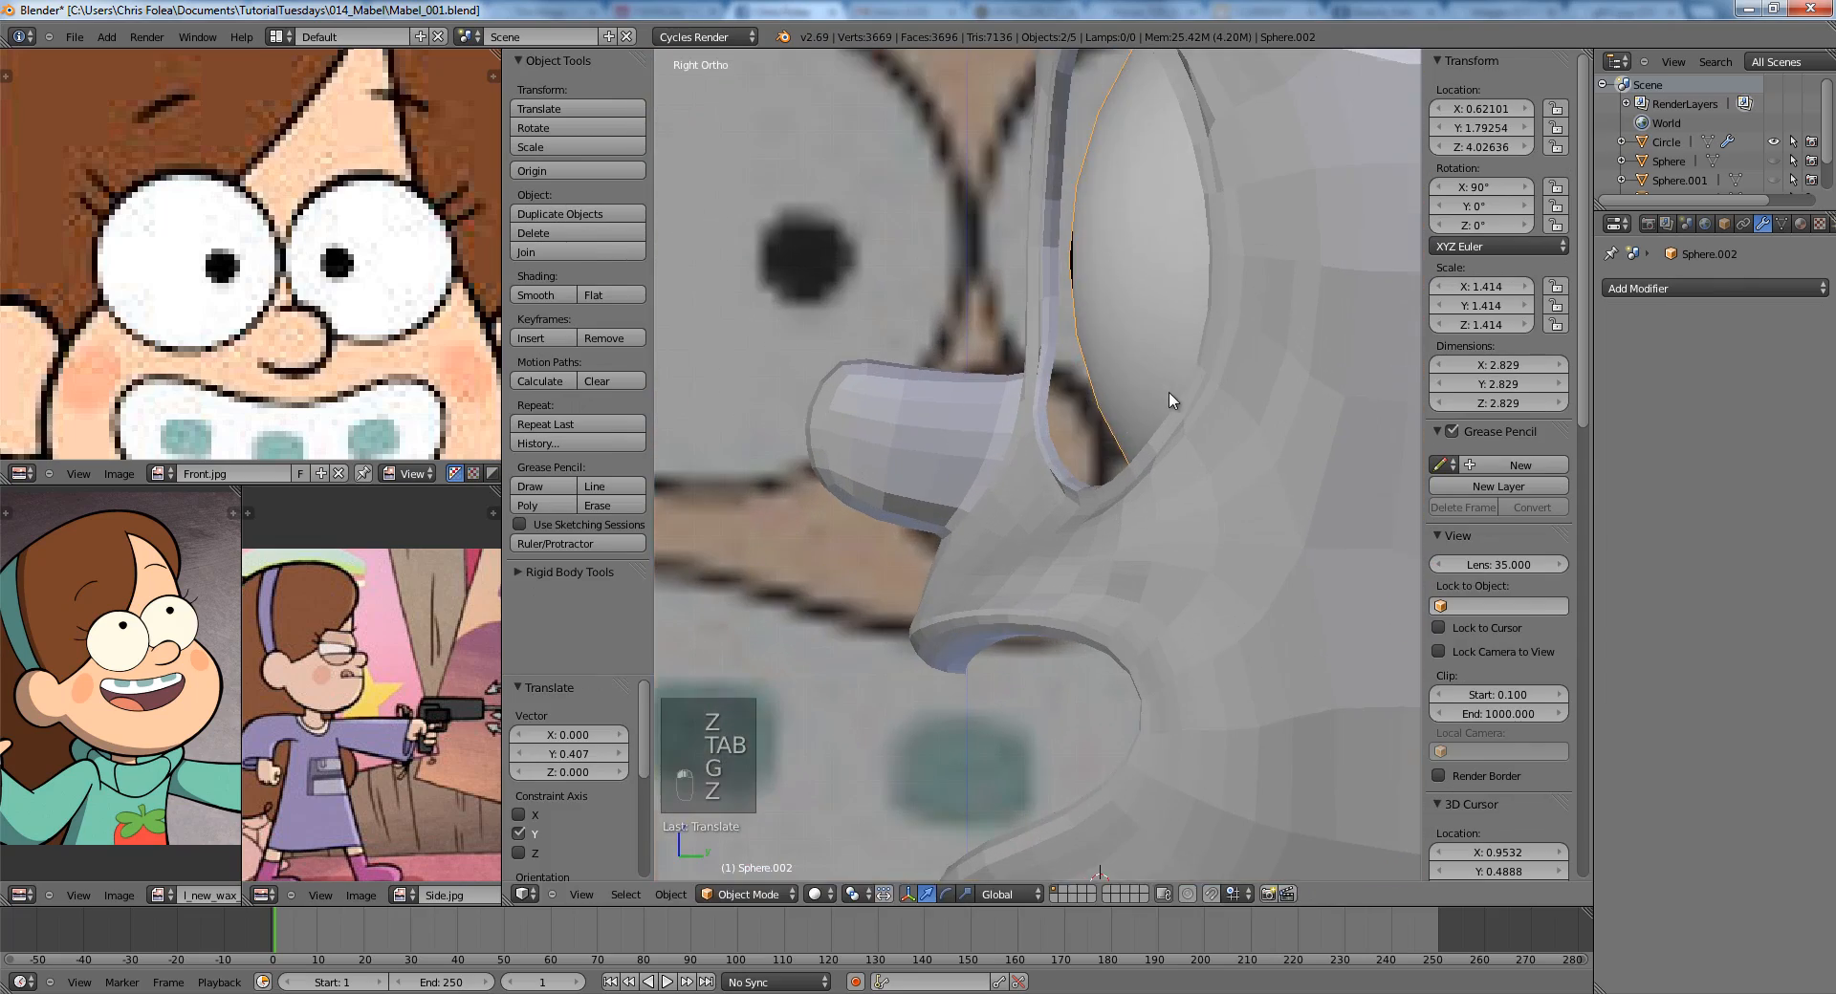
Move both eyeballs 0.292 forward along Y and check their fit in the sockets from an angle.
key("g")
key("y")
left_click(1090, 393)
scroll(1090, 393, "down", 3)
middle_click_drag(1090, 393, 1143, 478)
scroll(1010, 433, "down", 3)
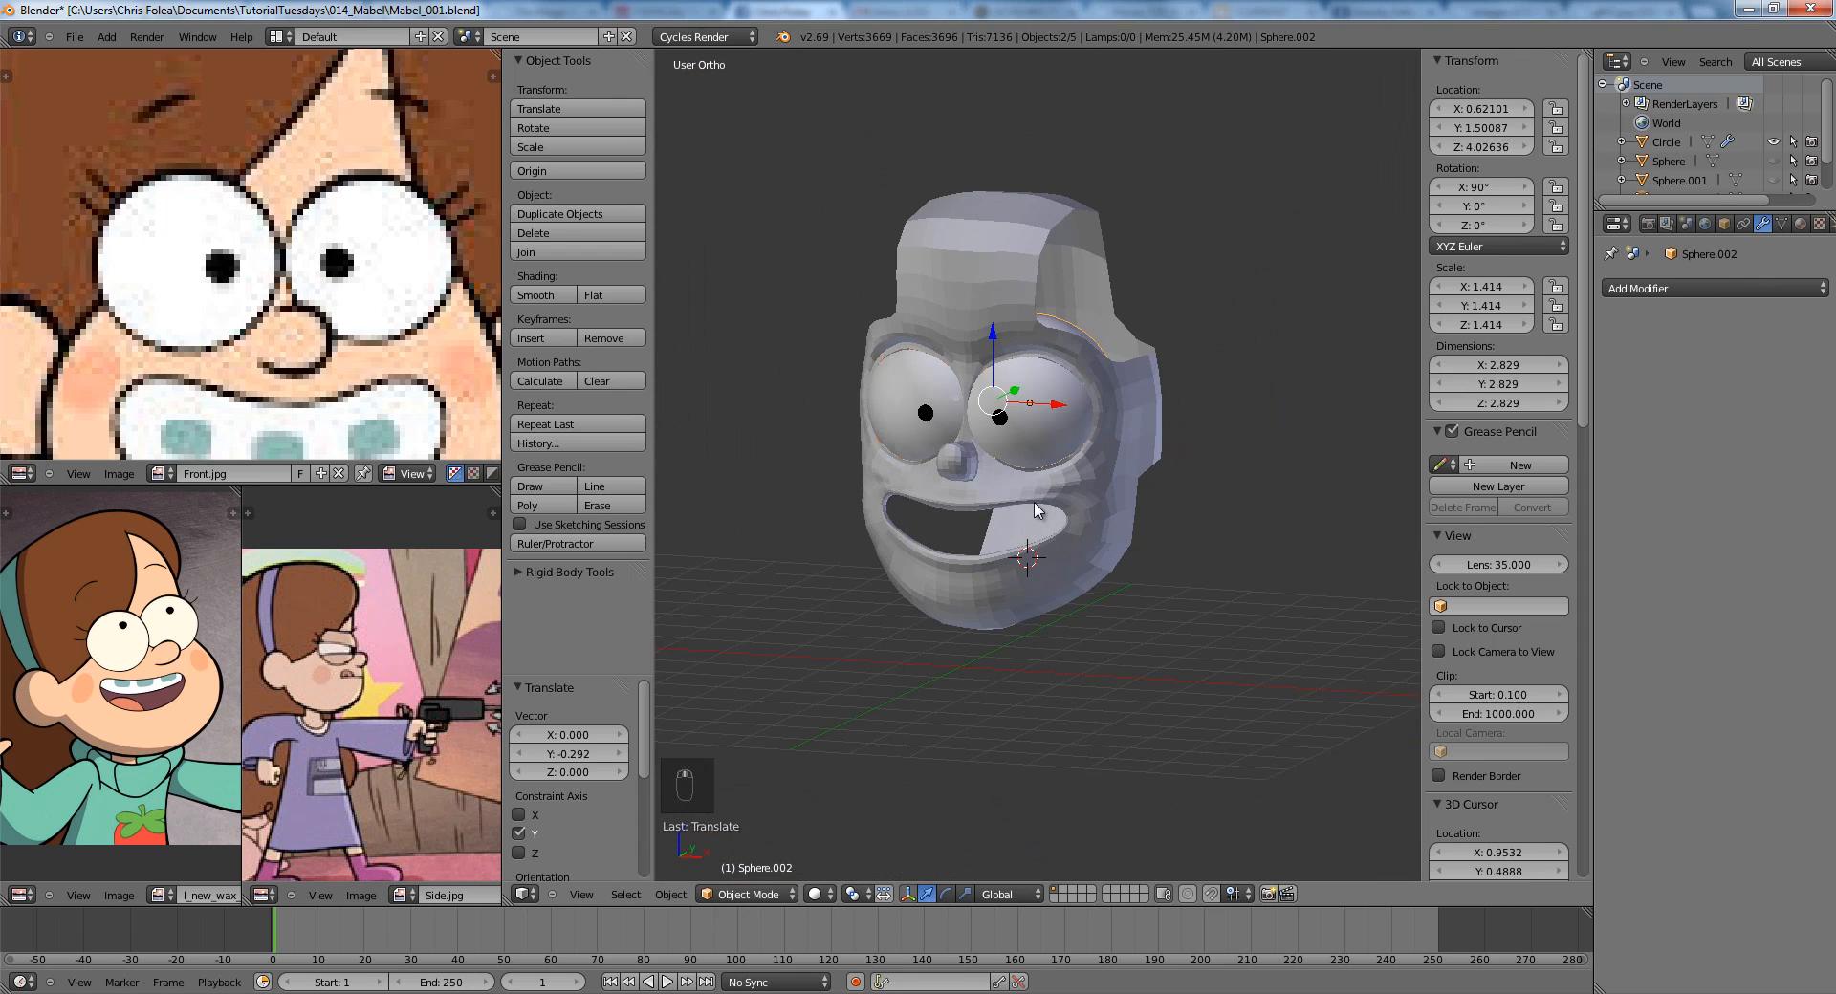
Reopen the head mesh in the side view and, without proportional editing, move two cheek vertices below the eye back along Y.
middle_click_drag(1010, 433, 1212, 542)
scroll(1213, 542, "up", 3)
right_click(1213, 543)
key("Tab")
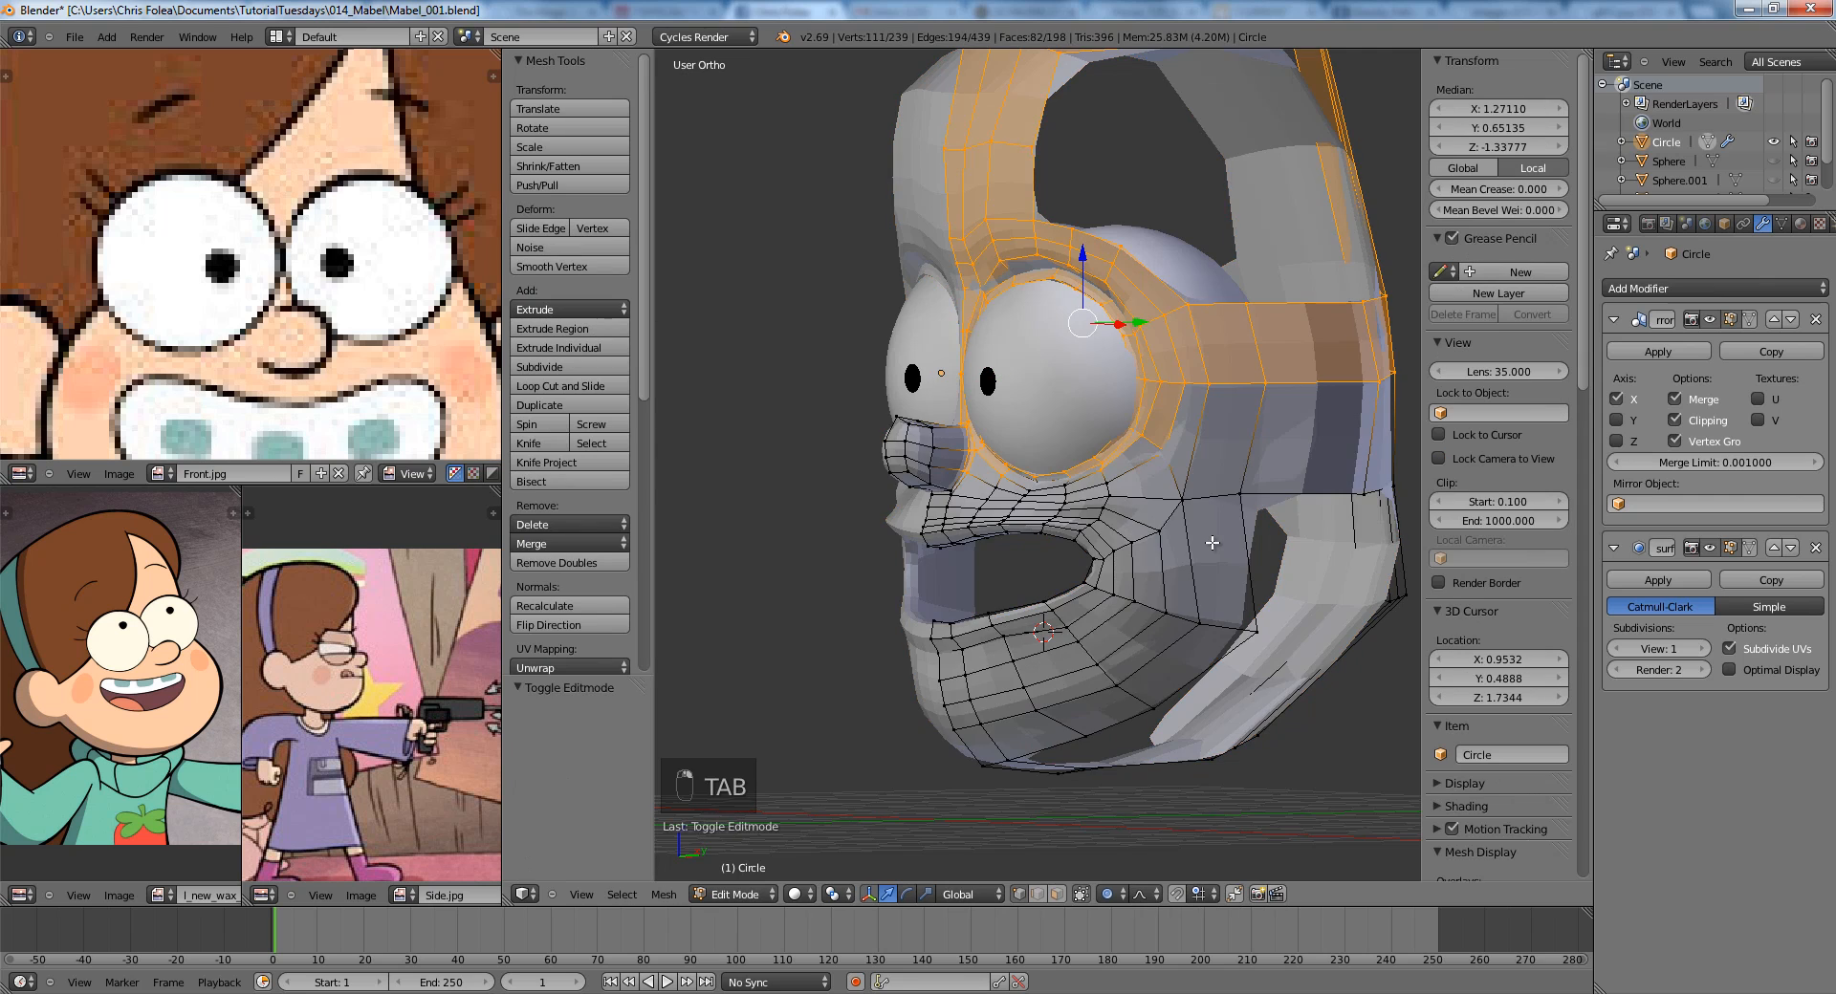
key("KP_3")
scroll(1069, 467, "up", 5)
right_click(1042, 466)
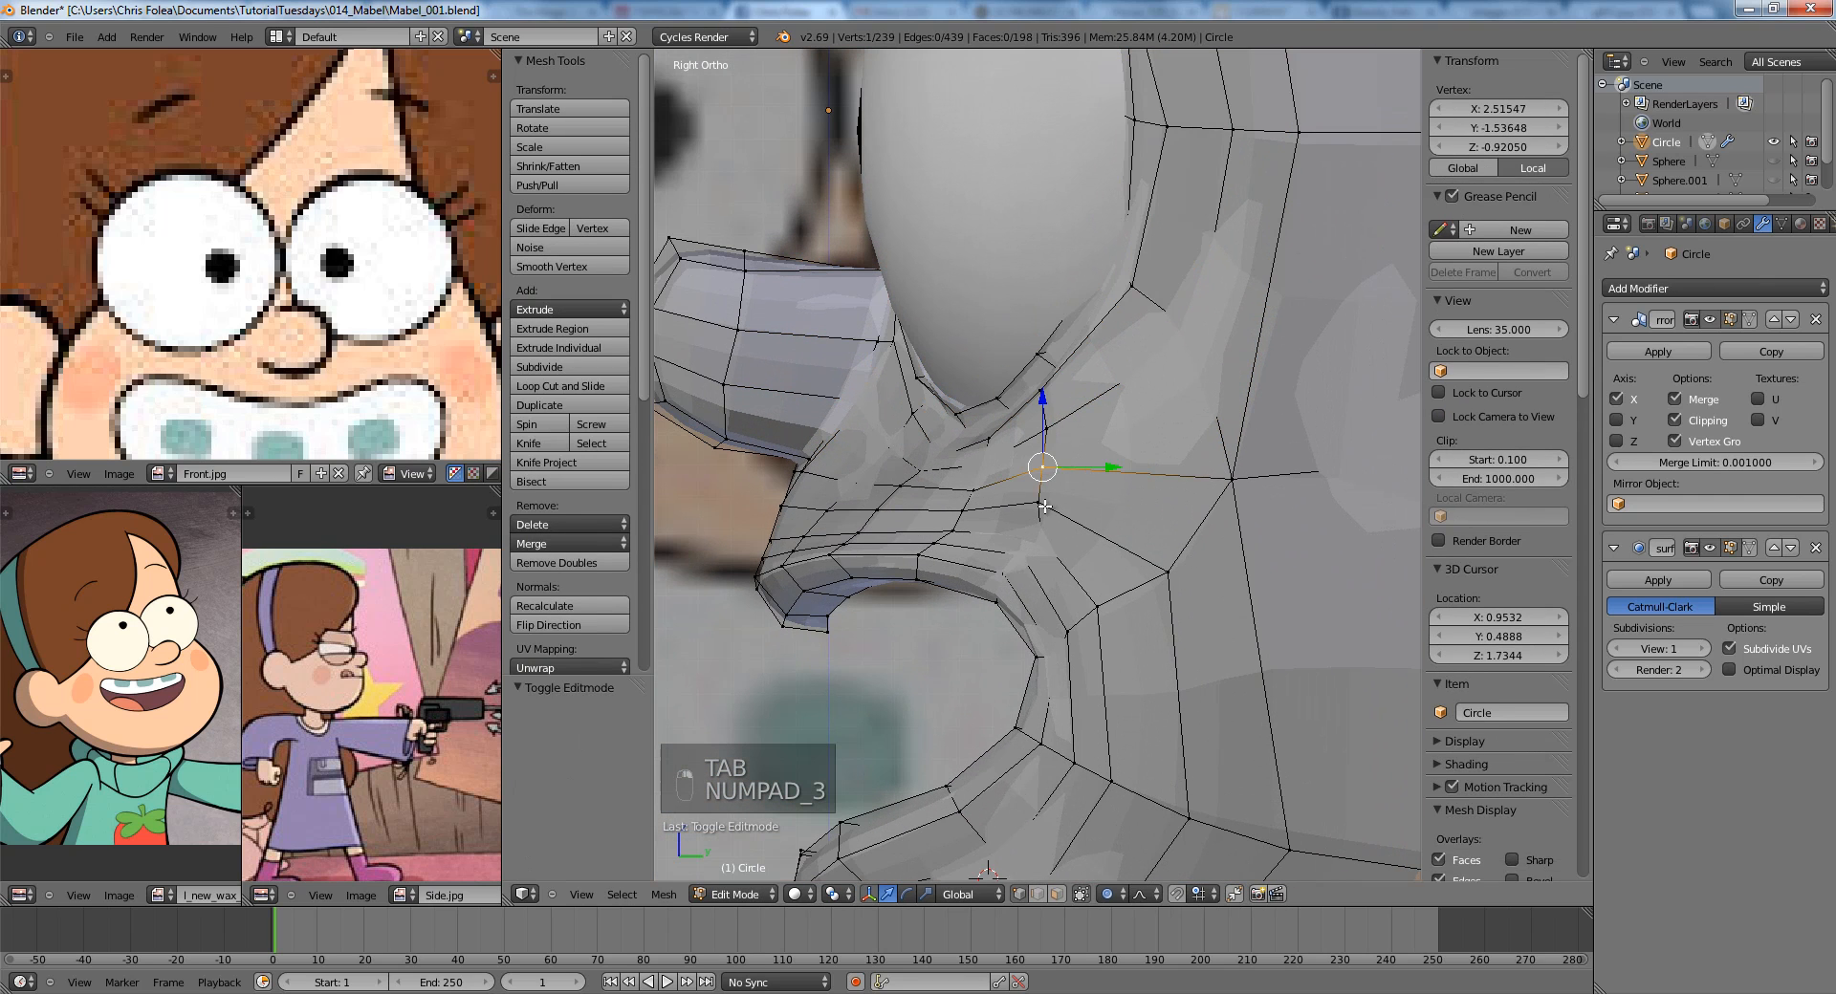
right_click(1039, 501, "shift")
key("g")
key("o")
key("g")
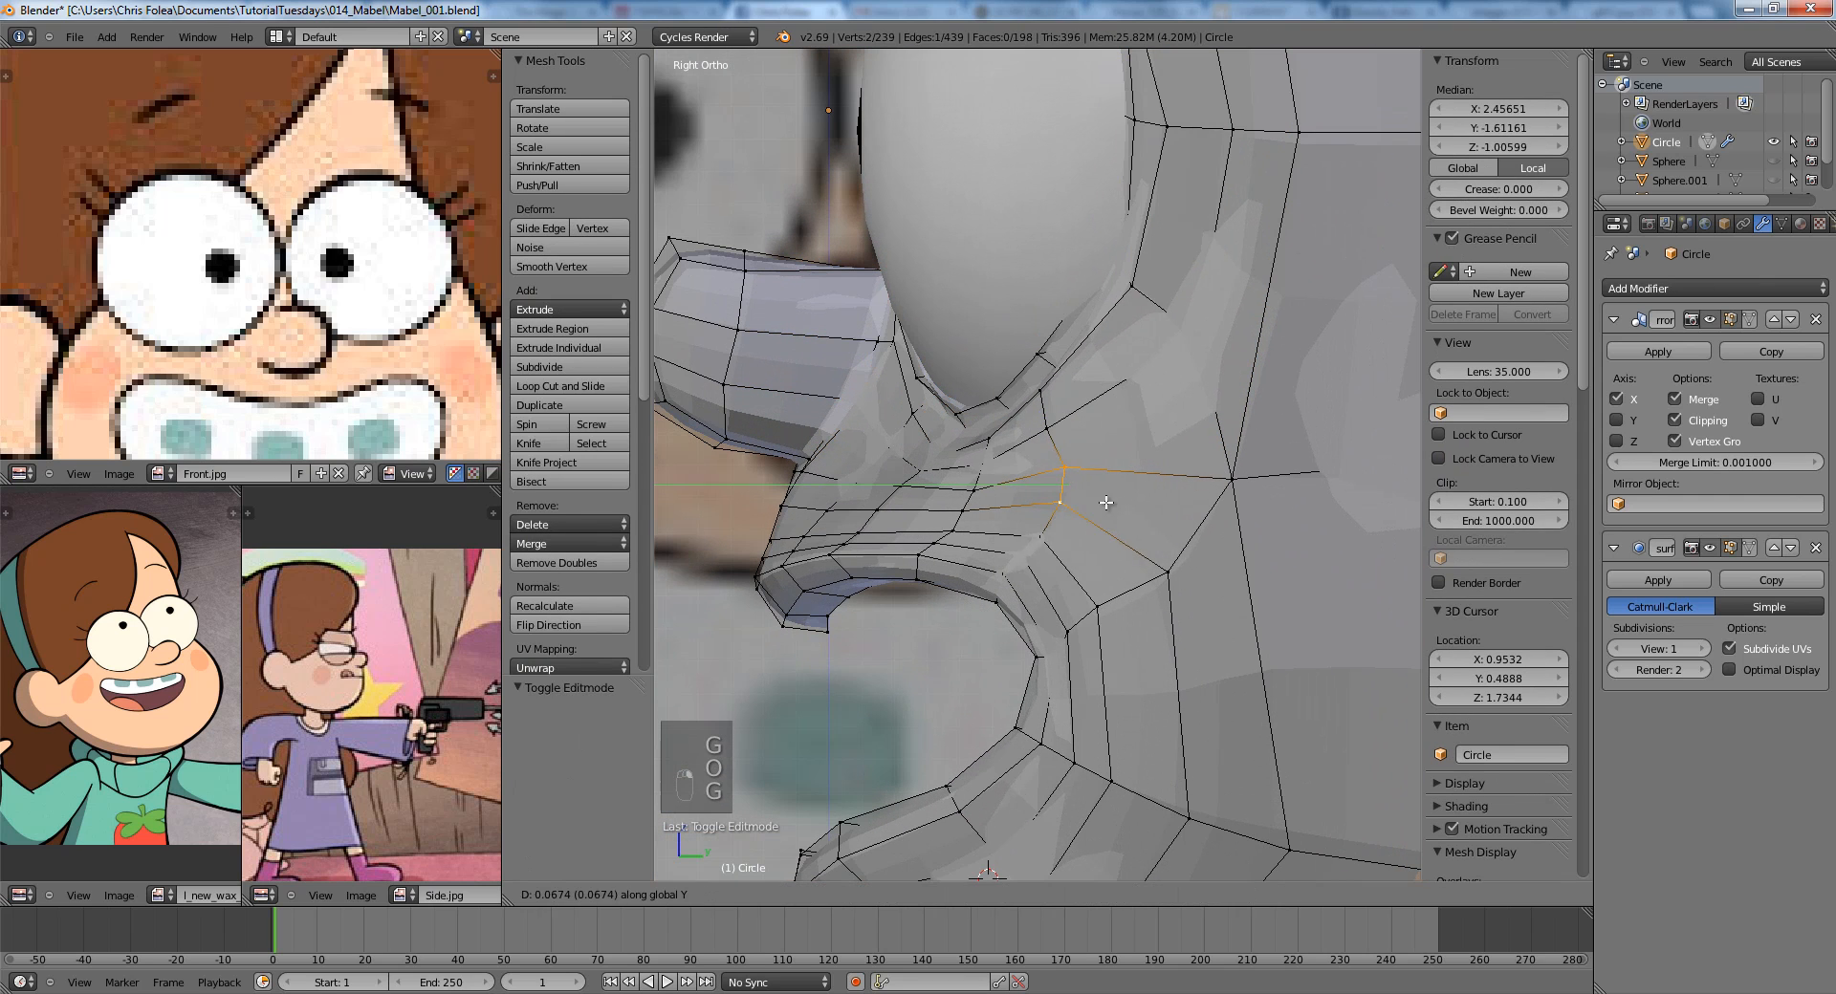
left_click(1095, 502)
key("a")
scroll(1101, 507, "up", 2)
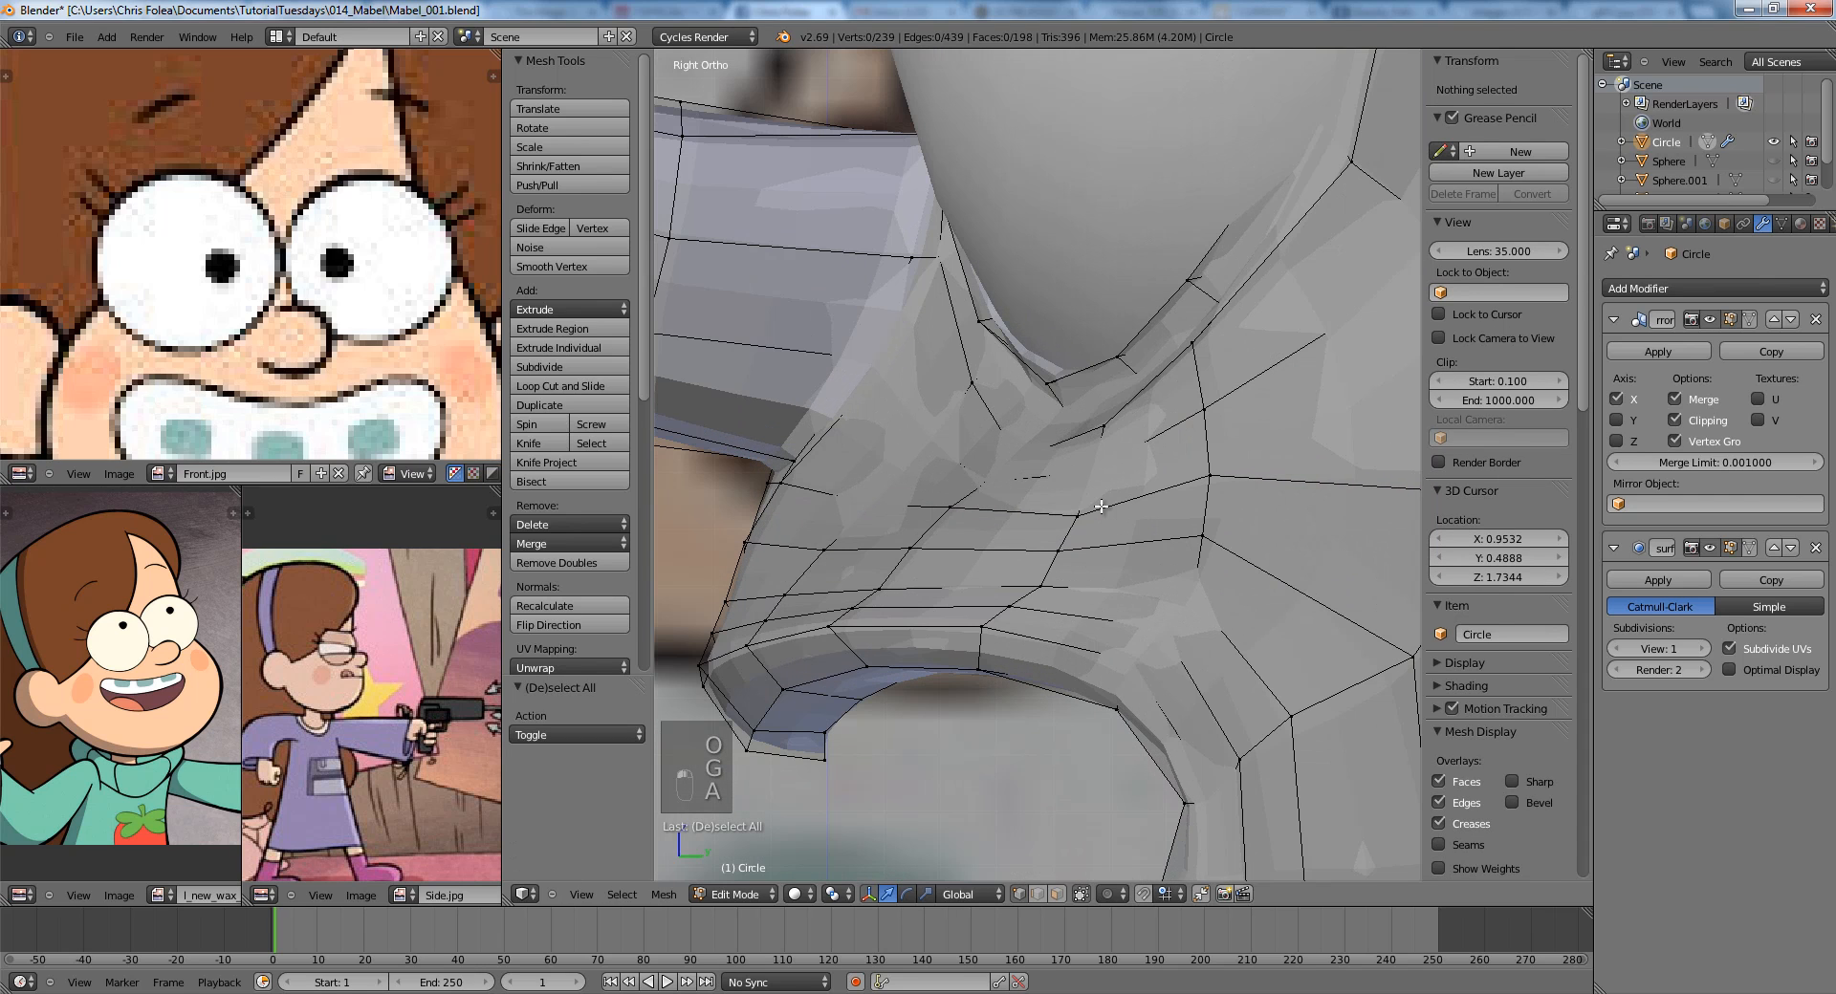
Nudge the cheek-side vertices in the rows between the eye socket and upper lip forward along Y.
right_click(1042, 585)
key("g")
middle_click(1038, 584)
left_click(1035, 584)
key("z")
key("z")
key("z")
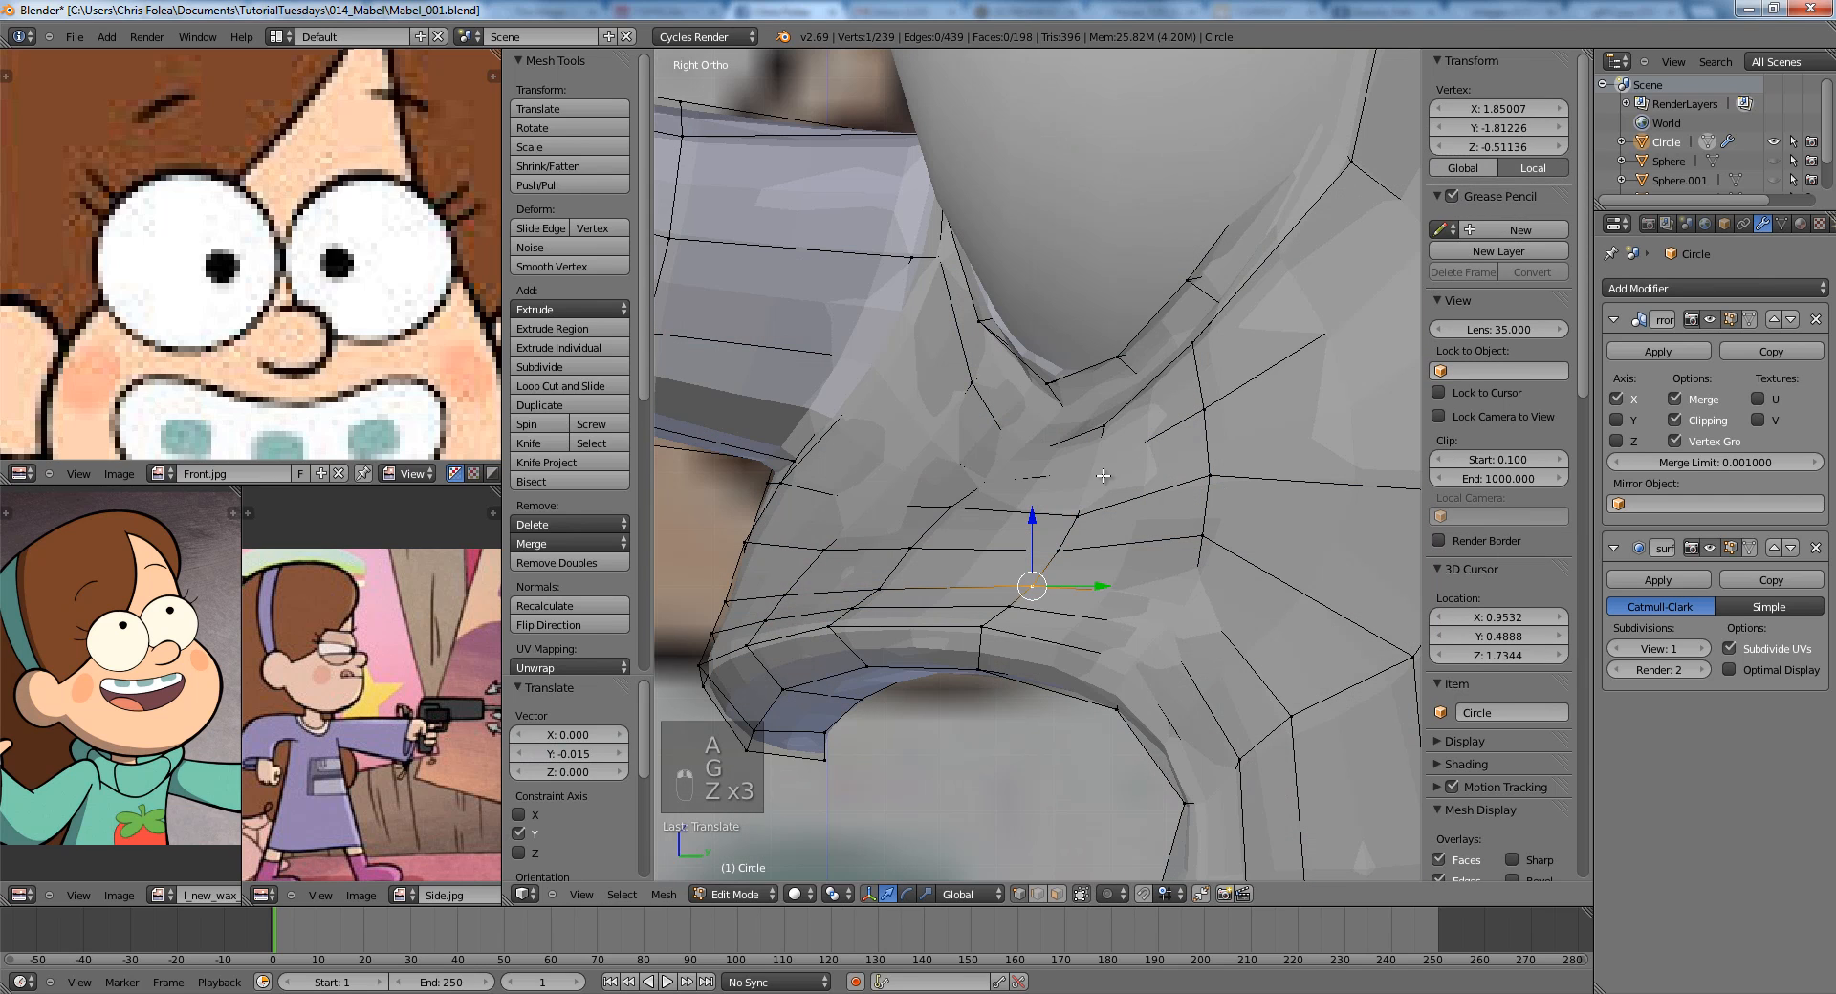
key("g")
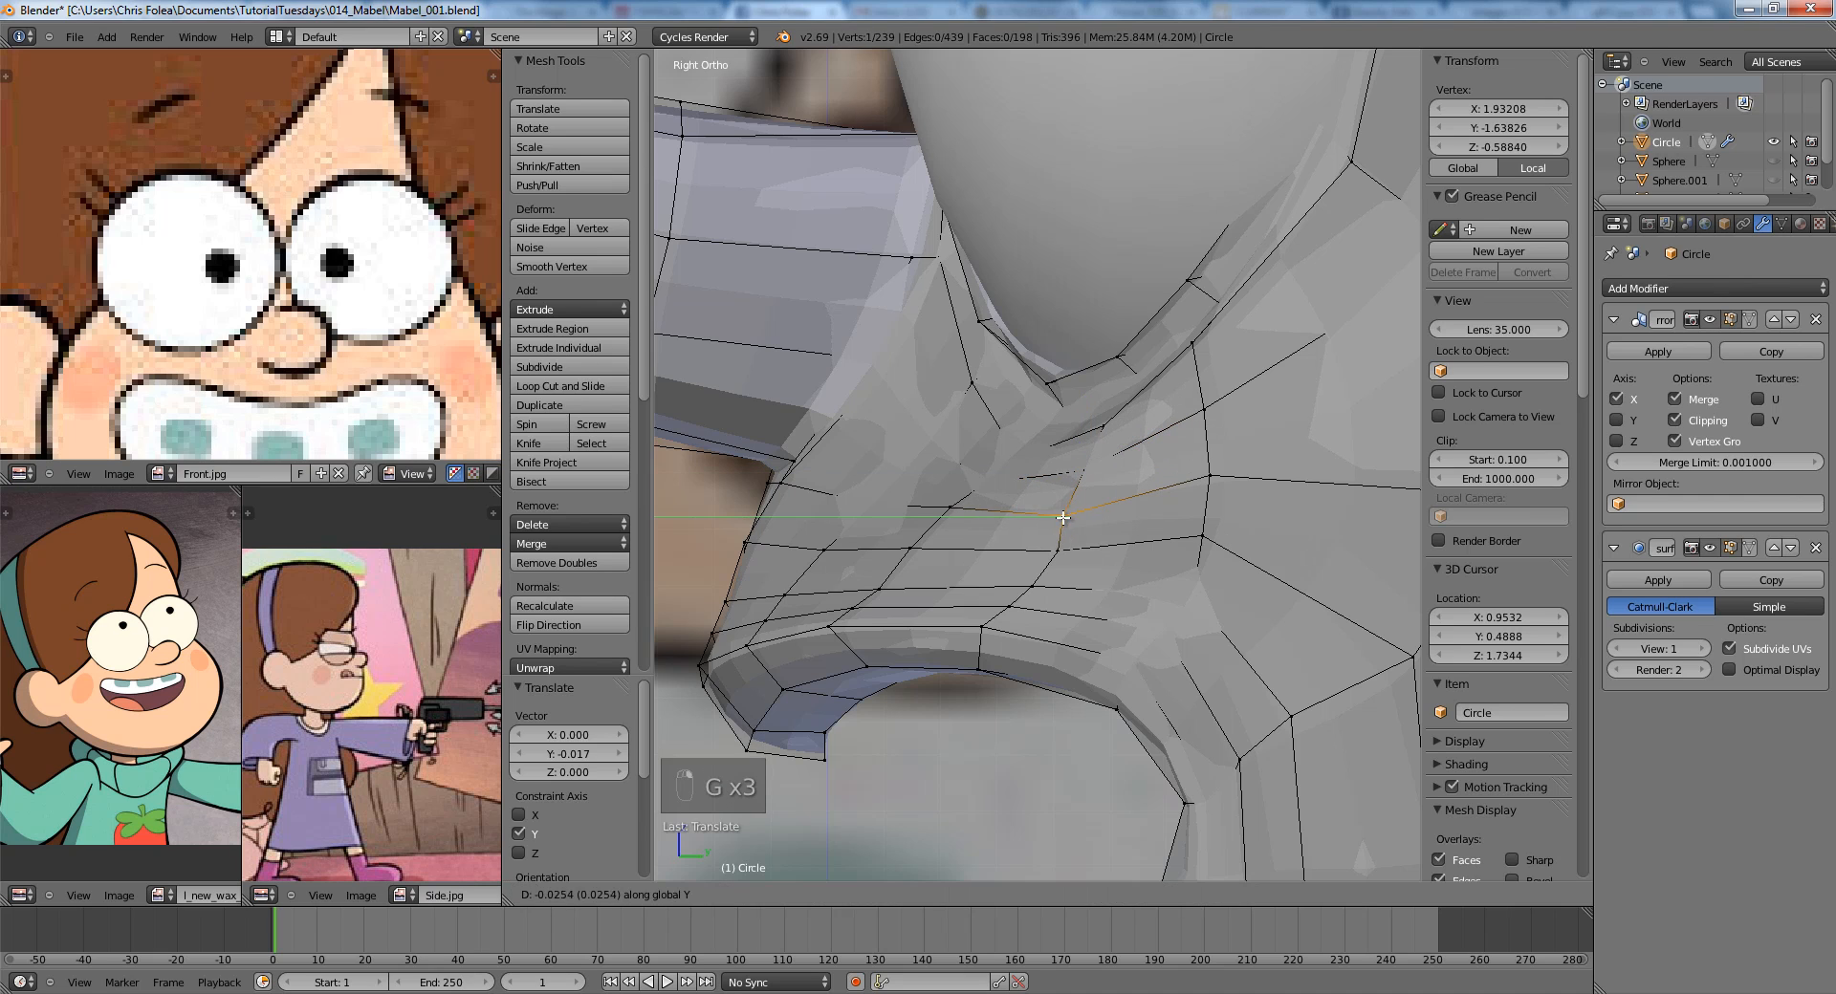
Nudge the next vertices above the upper lip forward along Y and slide the one nearest the profile along its edge.
right_click(1013, 610)
key("g")
middle_click(1006, 609)
left_click(1002, 608)
middle_click_drag(914, 549, 1000, 581, "shift")
scroll(995, 588, "up", 1)
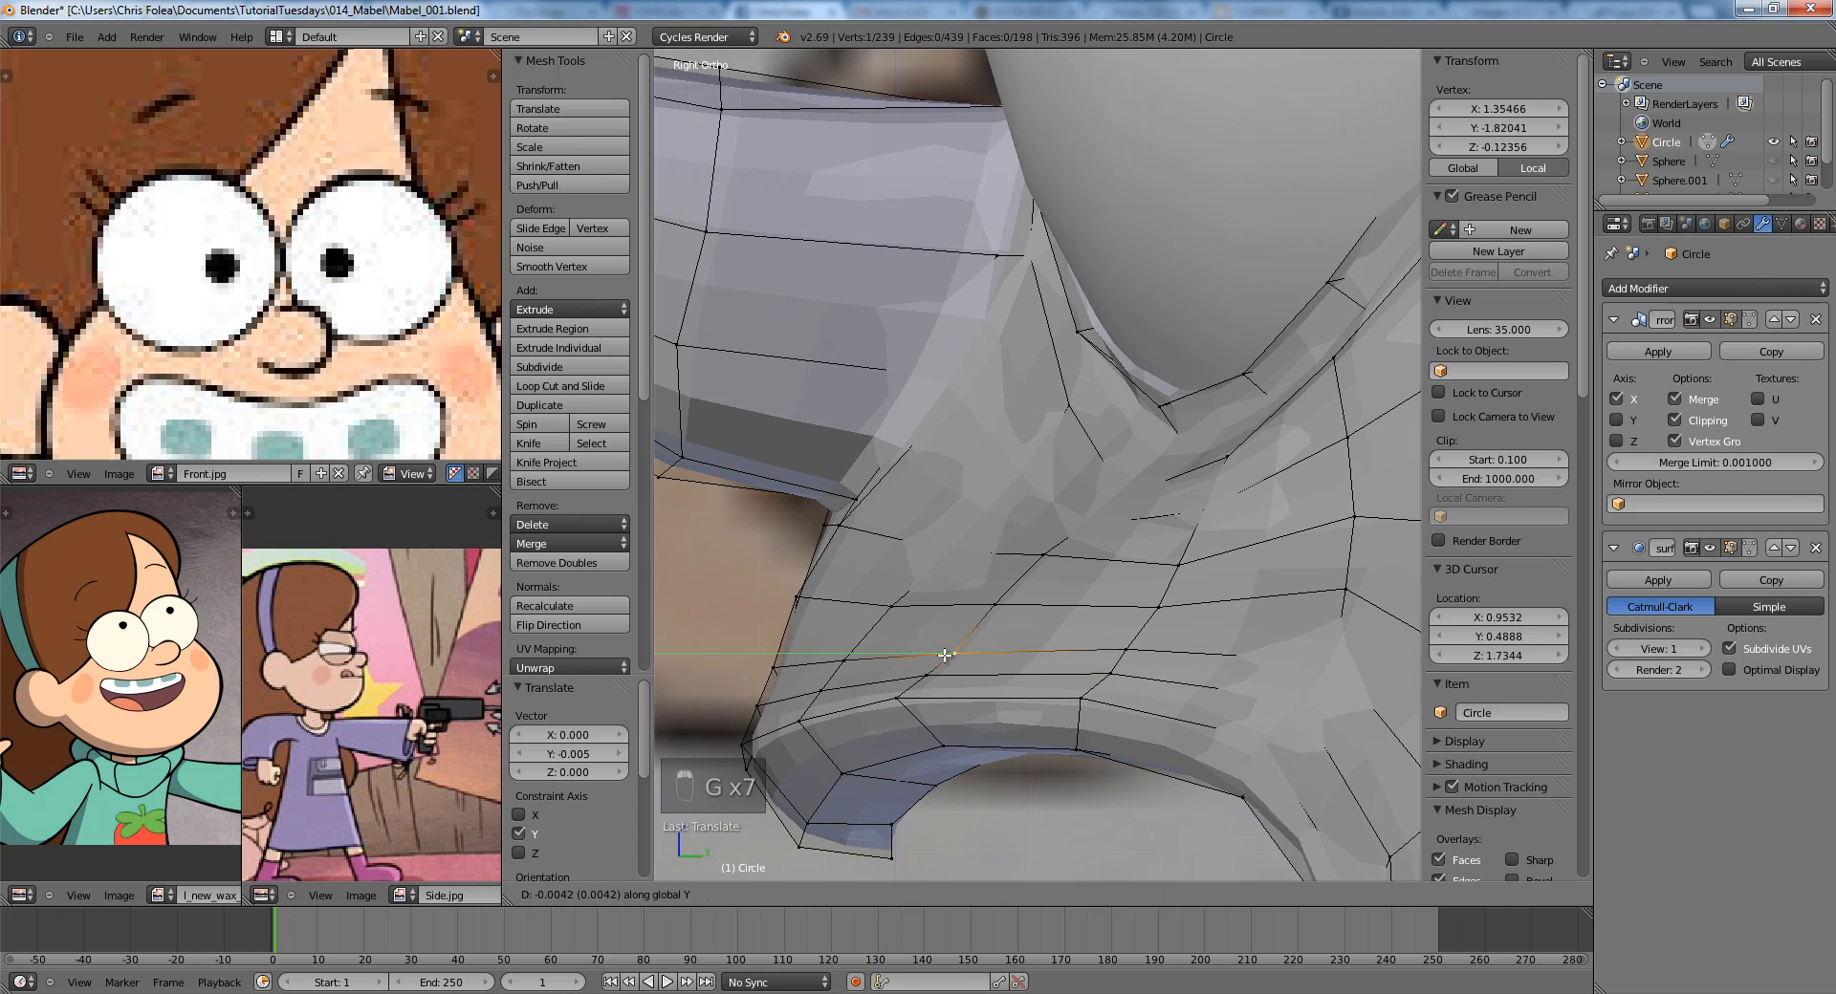
key("g")
left_click(923, 646)
Add the neighbouring profile vertex above the upper lip to the selection and slide it along its edge.
key("z")
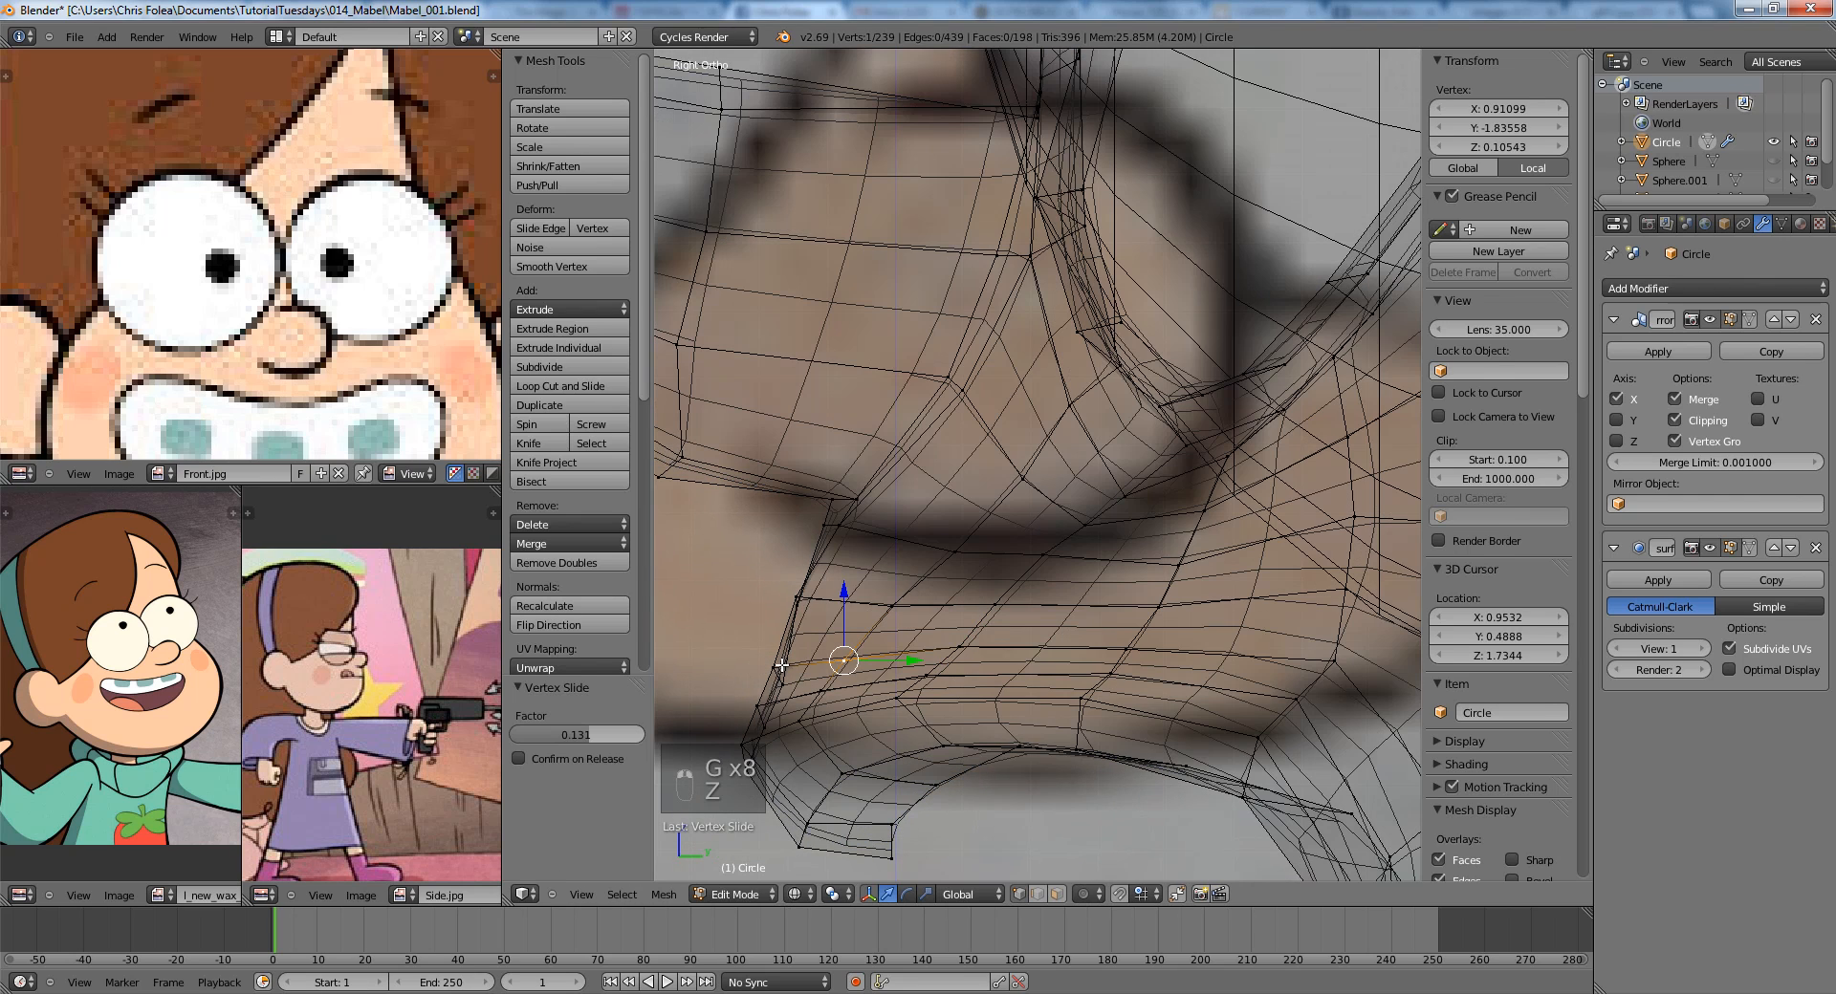
right_click(771, 667, "shift")
right_click(776, 667, "shift")
key("z")
key("g")
key("g")
left_click(789, 660)
key("a")
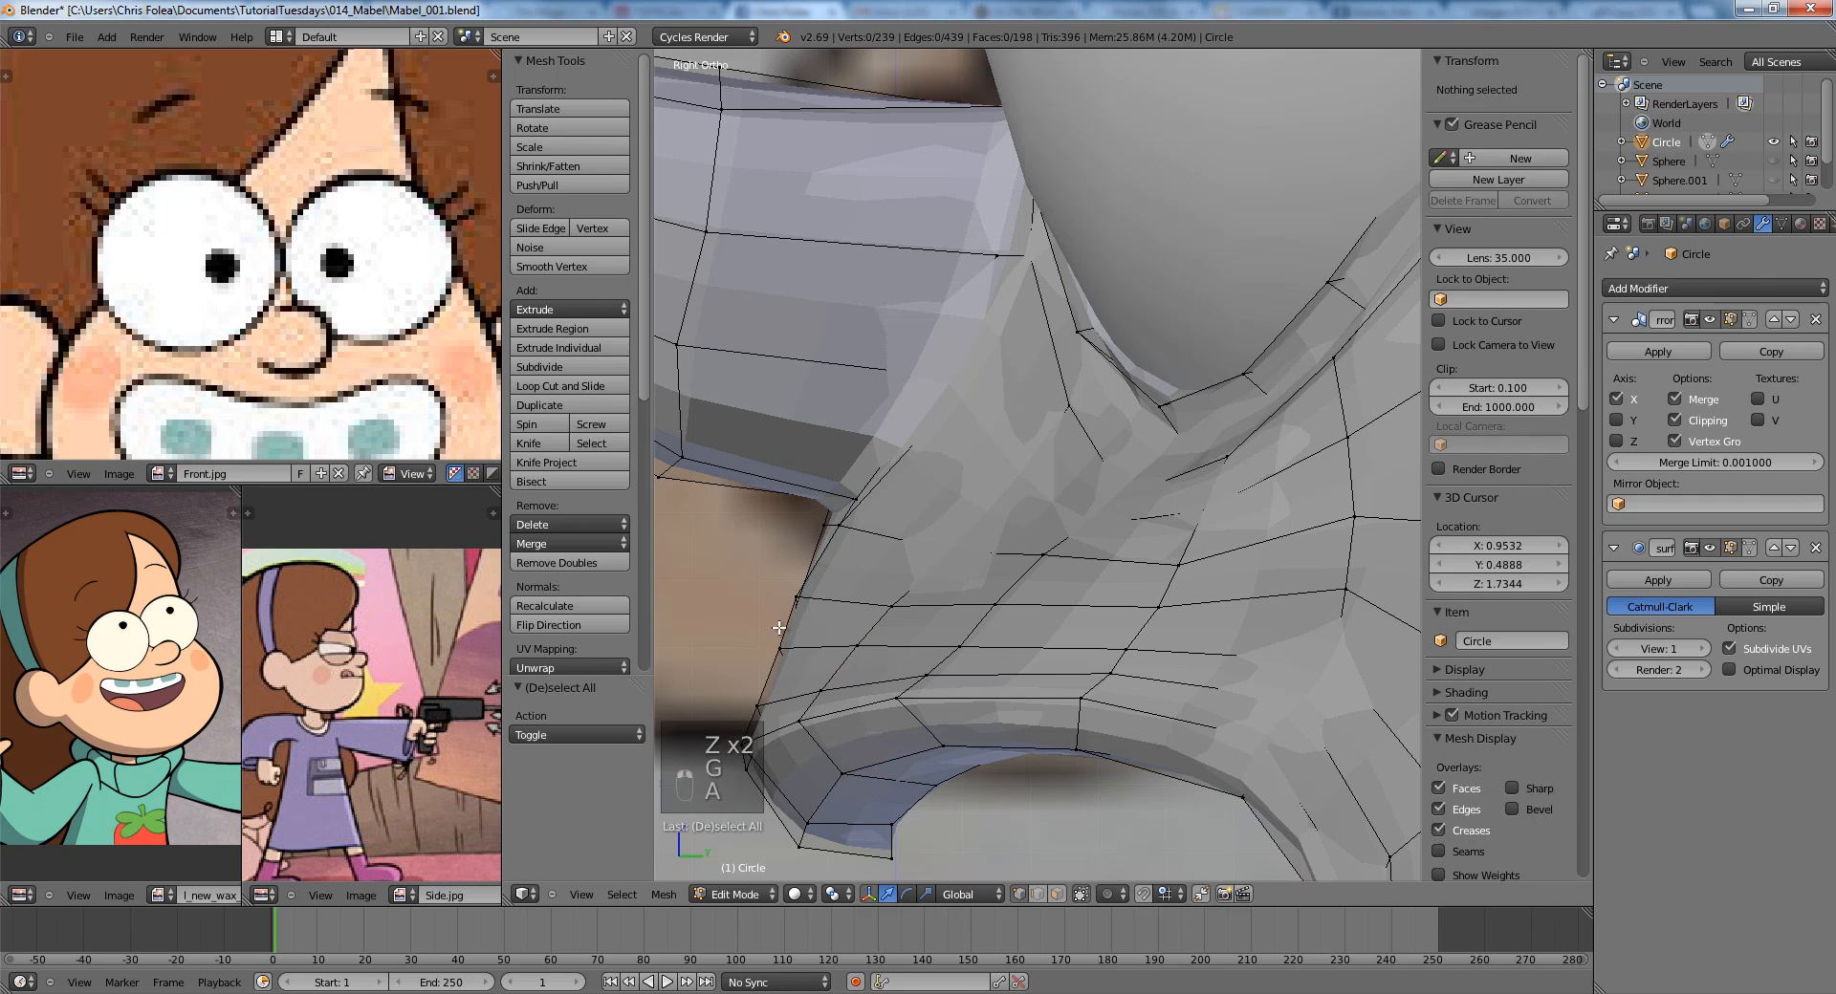
Box-select the profile vertices between the nose and upper lip and adjust their position in the side view.
key("z")
key("b")
left_click_drag(767, 667, 796, 635)
key("g")
left_click(798, 638)
key("a")
key("z")
middle_click_drag(1113, 505, 1081, 562, "shift")
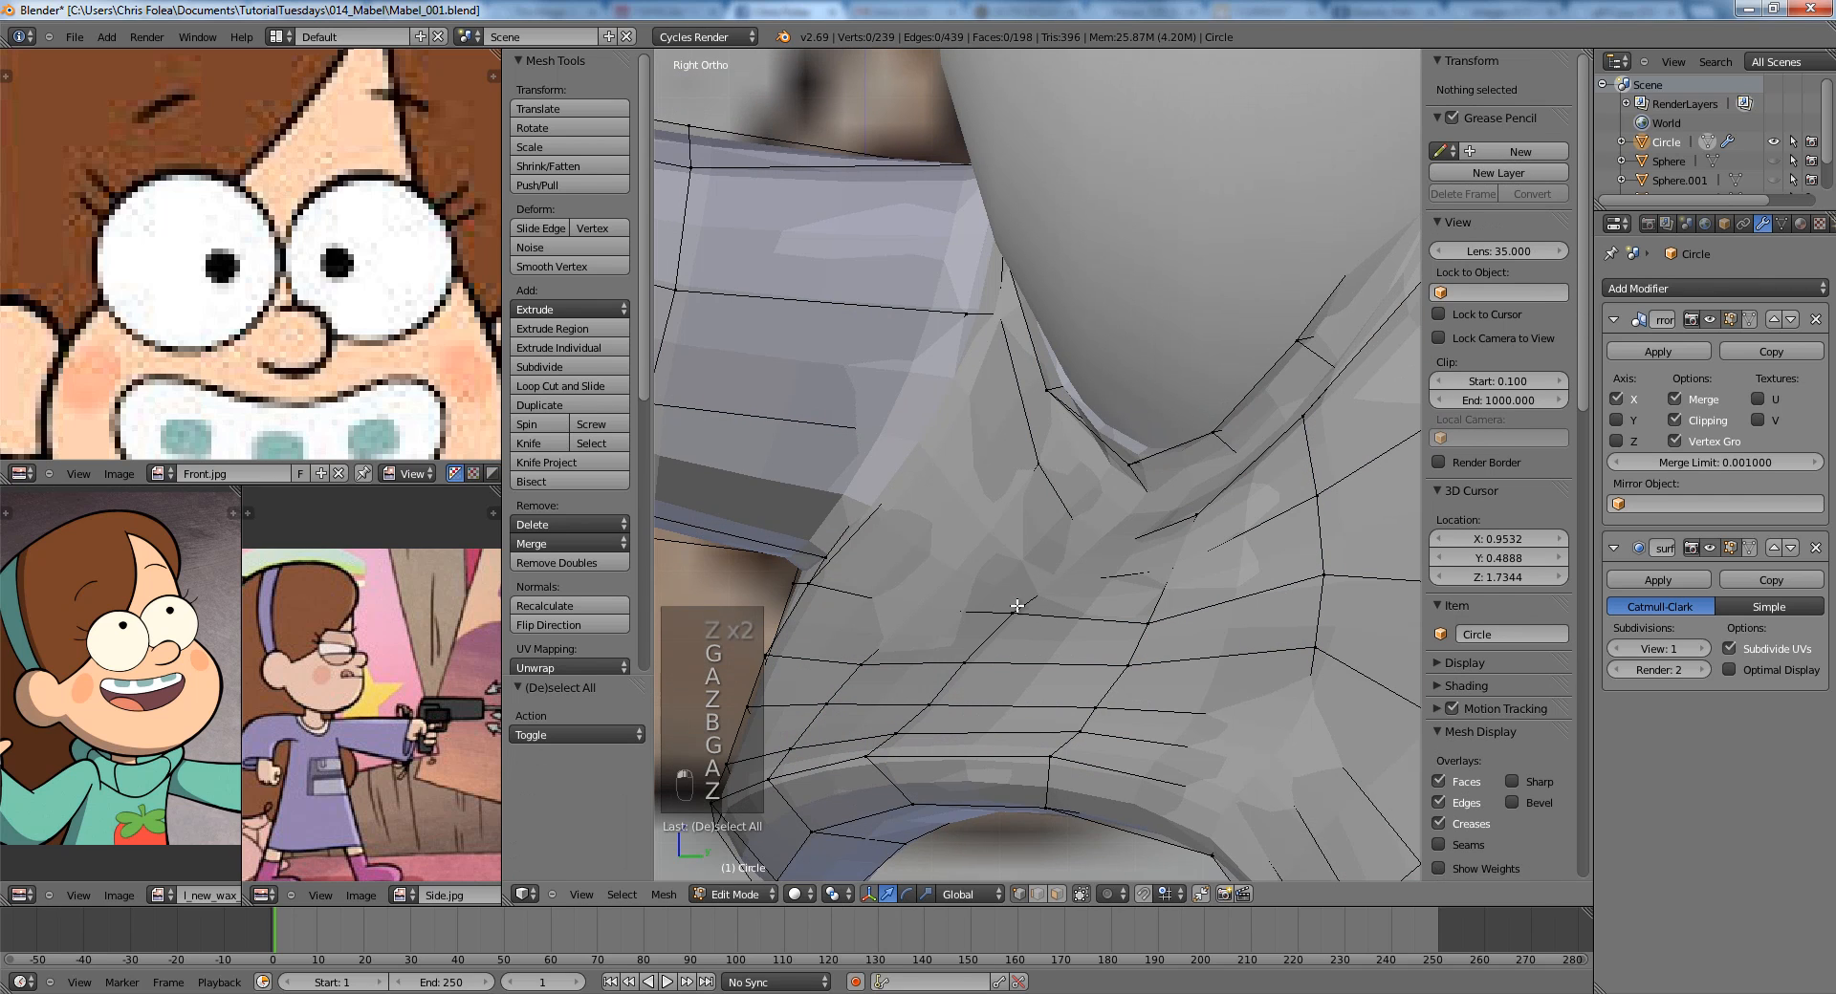
Nudge two inner vertices between the nose base and upper lip to even out the edge flow.
right_click(970, 651)
key("g")
left_click(966, 648)
right_click(936, 696)
key("g")
left_click(934, 692)
key("a")
key("z")
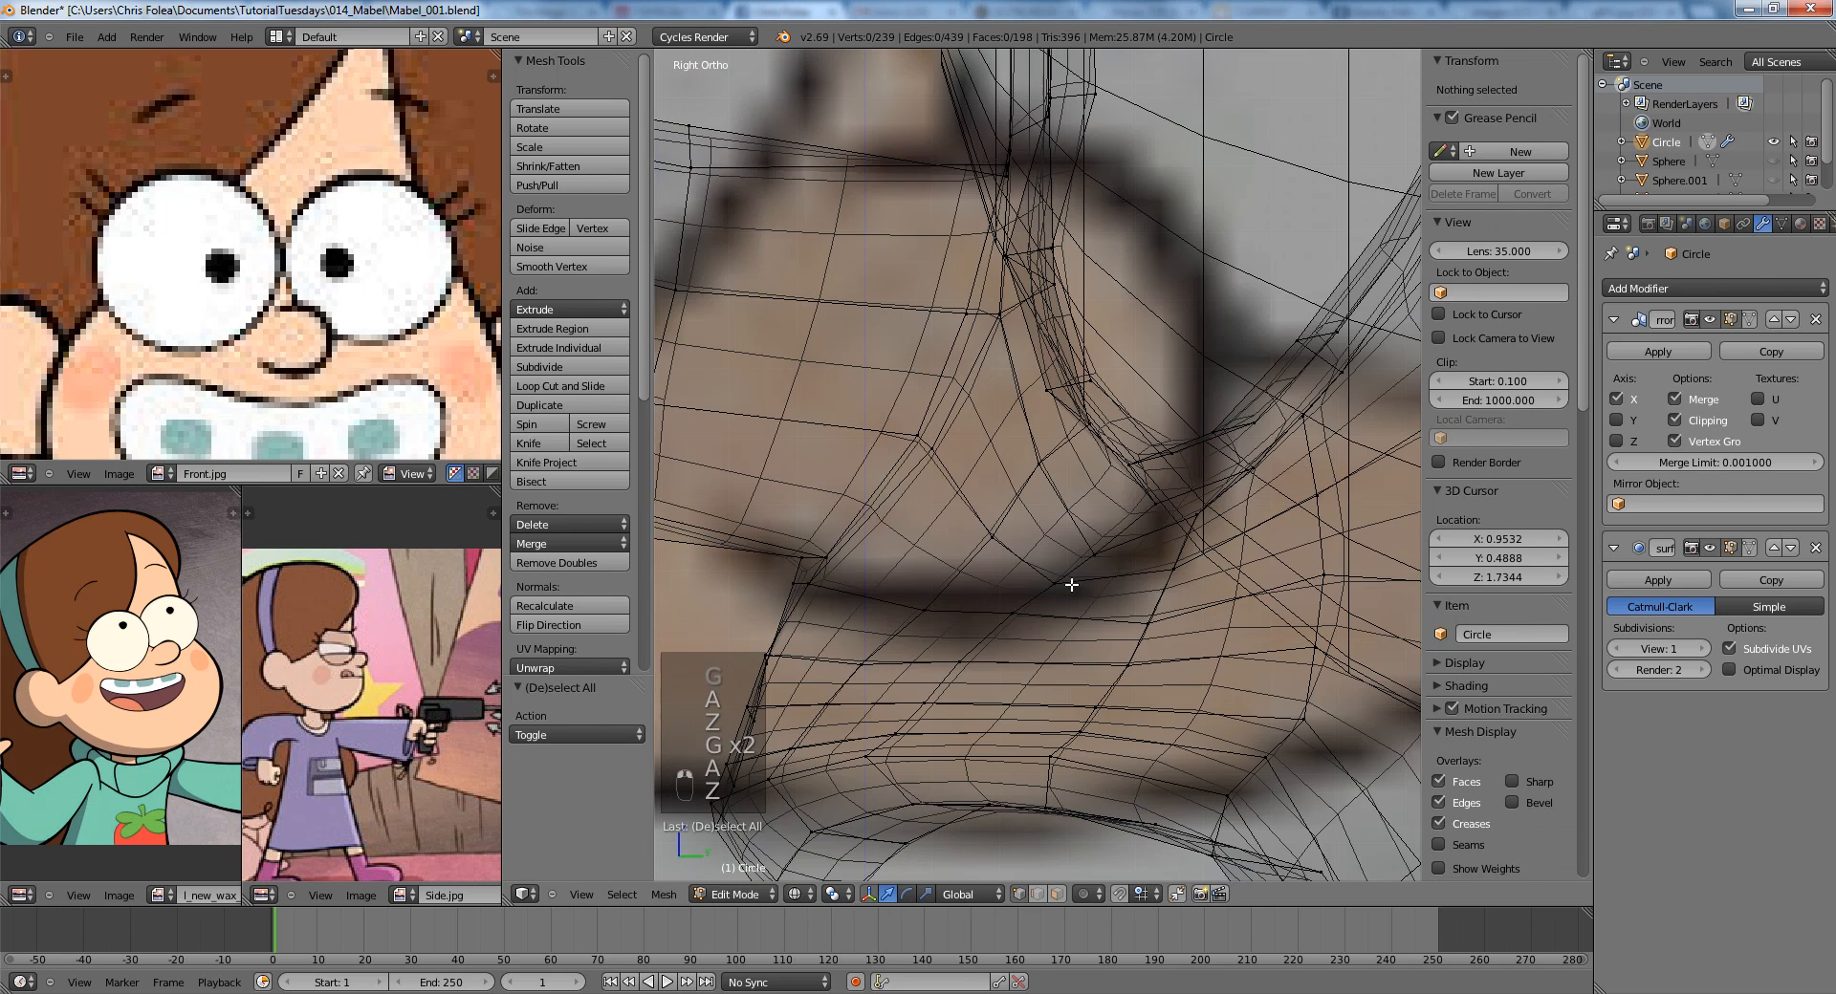
Reposition the vertex between the nose base and lower eye socket in the side view, and leave mesh editing.
right_click(1095, 555)
key("z")
key("g")
left_click(1100, 553)
key("z")
key("g")
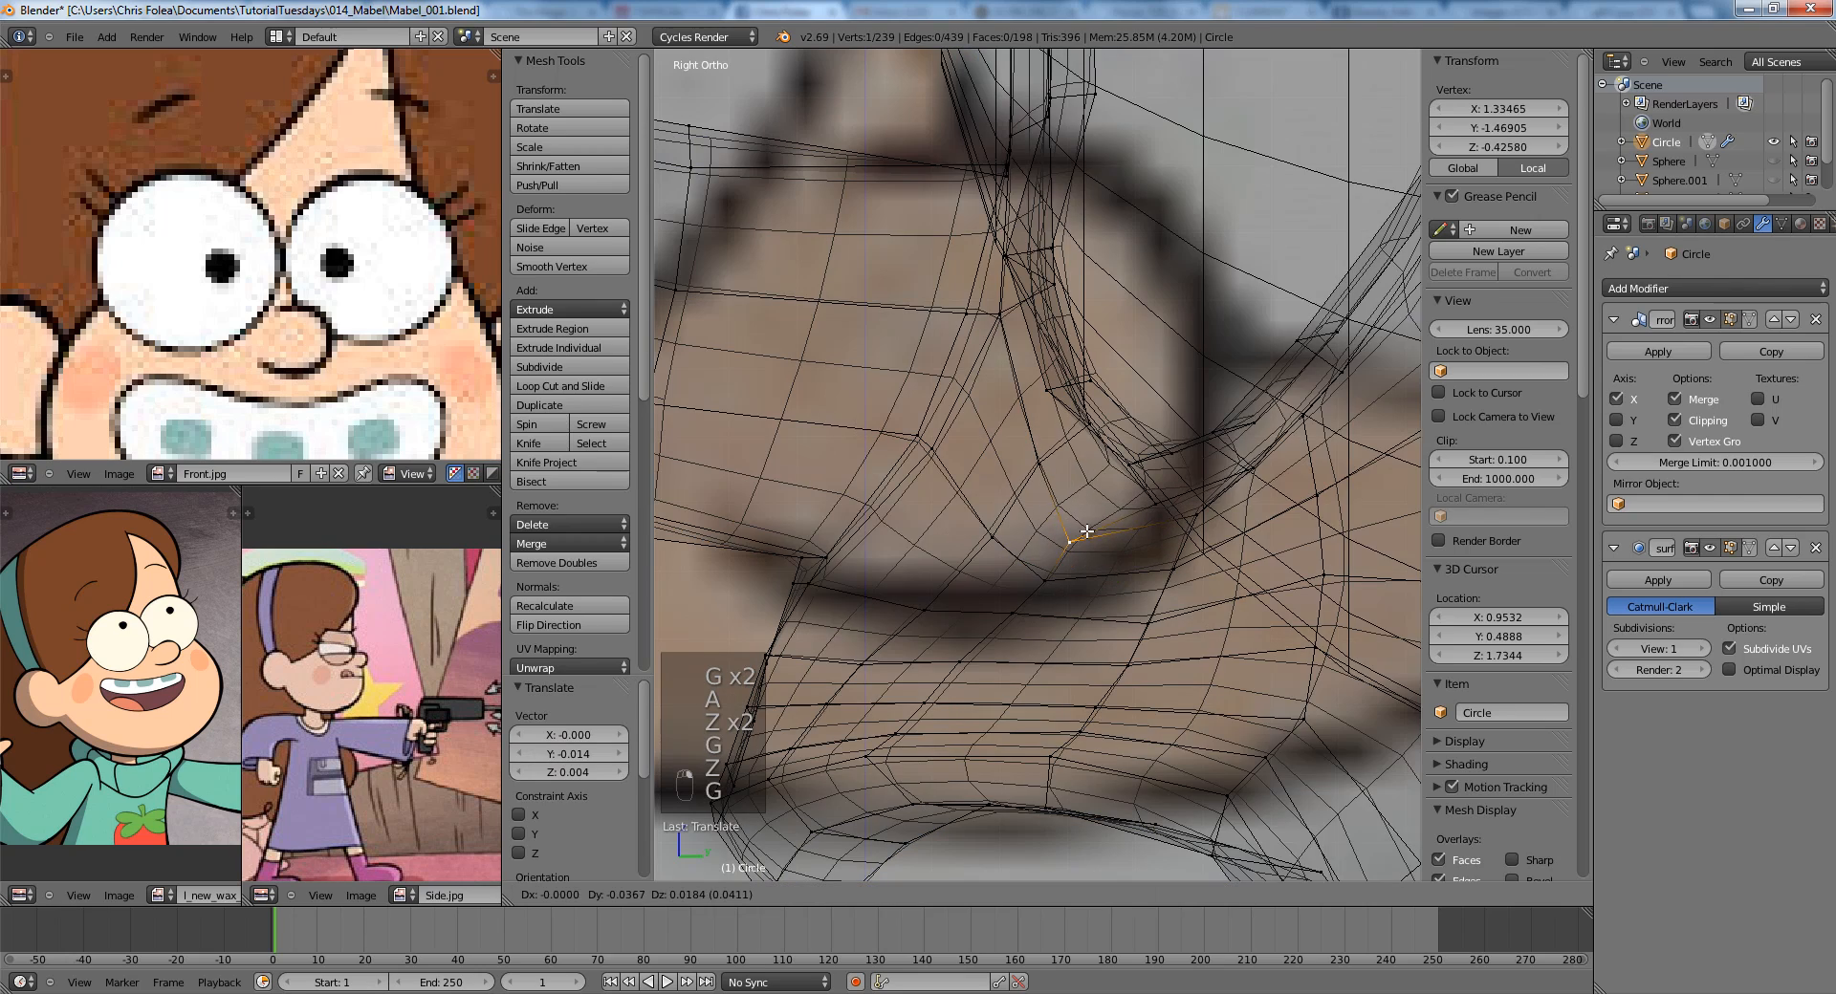
left_click(1090, 530)
key("z")
key("Tab")
Switch the head to Sculpt Mode and soften the area between eye and mouth using the Smooth brush with radius 50.
scroll(1114, 564, "down", 8)
mouse_move(1014, 566)
middle_mouse_down()
mouse_move(1208, 594)
mouse_move(1281, 574)
mouse_move(1089, 547)
middle_mouse_up()
scroll(1288, 572, "down", 3)
scroll(1086, 543, "up", 3)
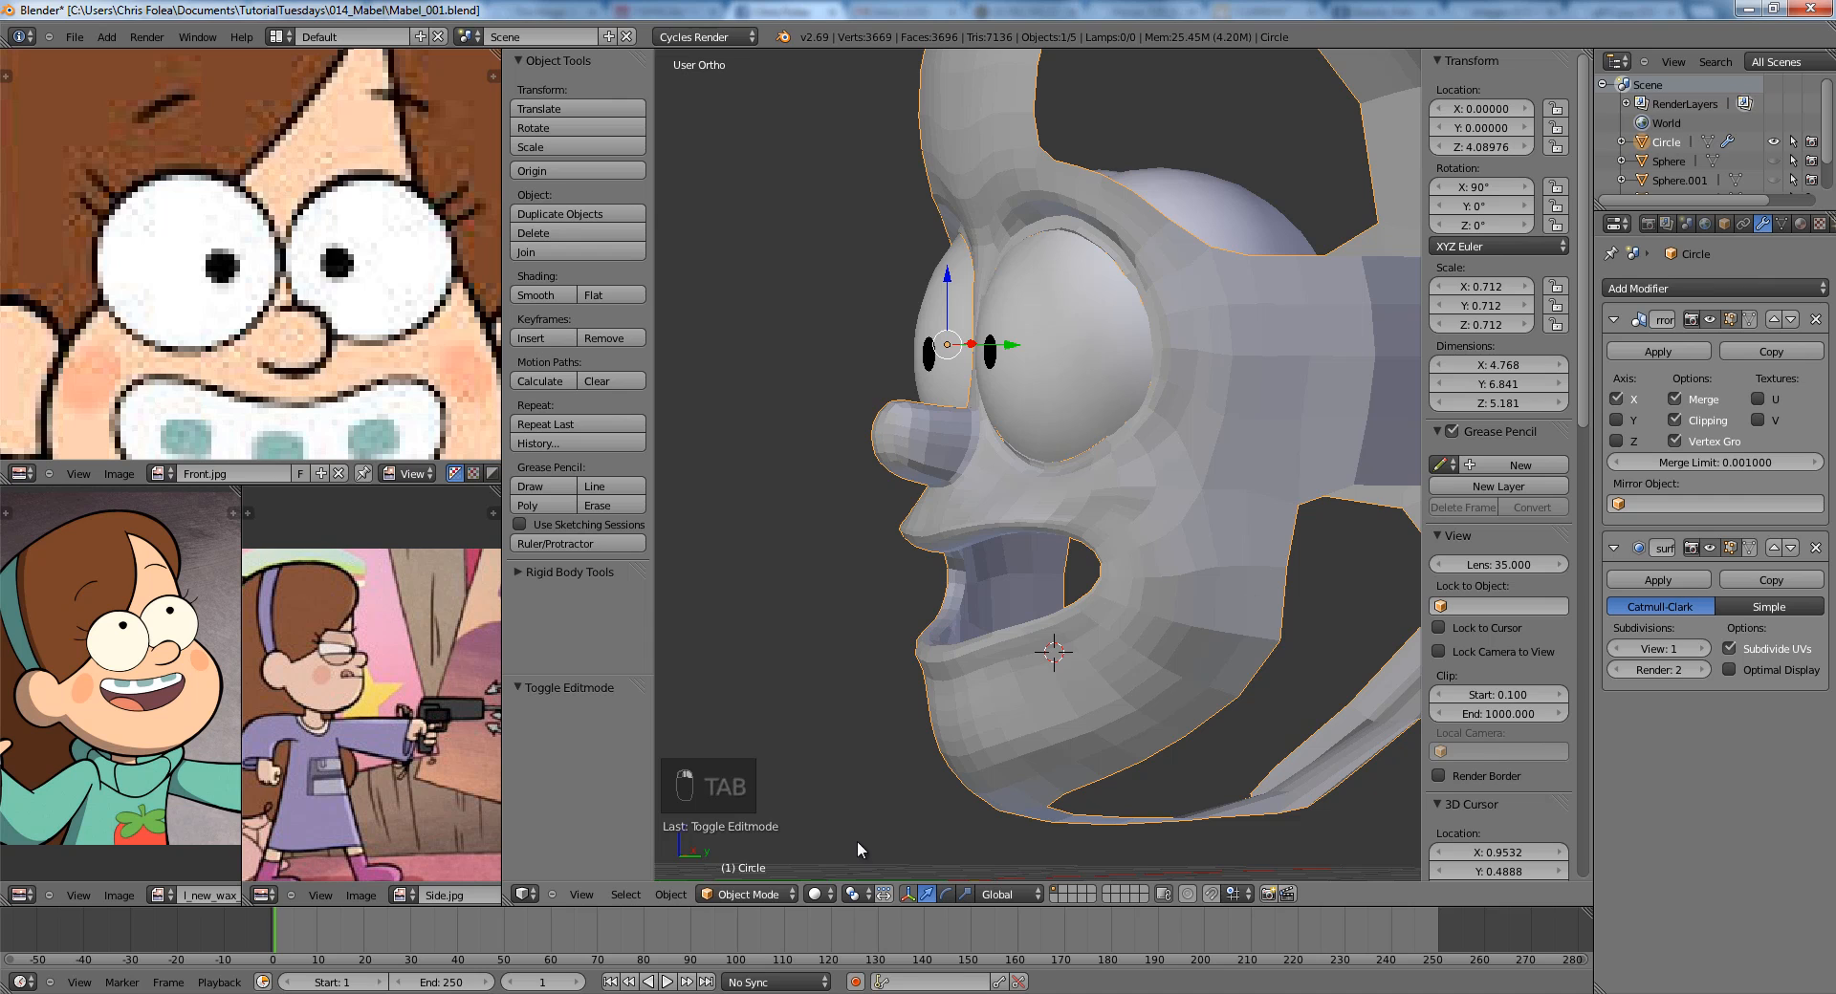
left_click(789, 895)
left_click(749, 833)
scroll(1090, 622, "up", 6)
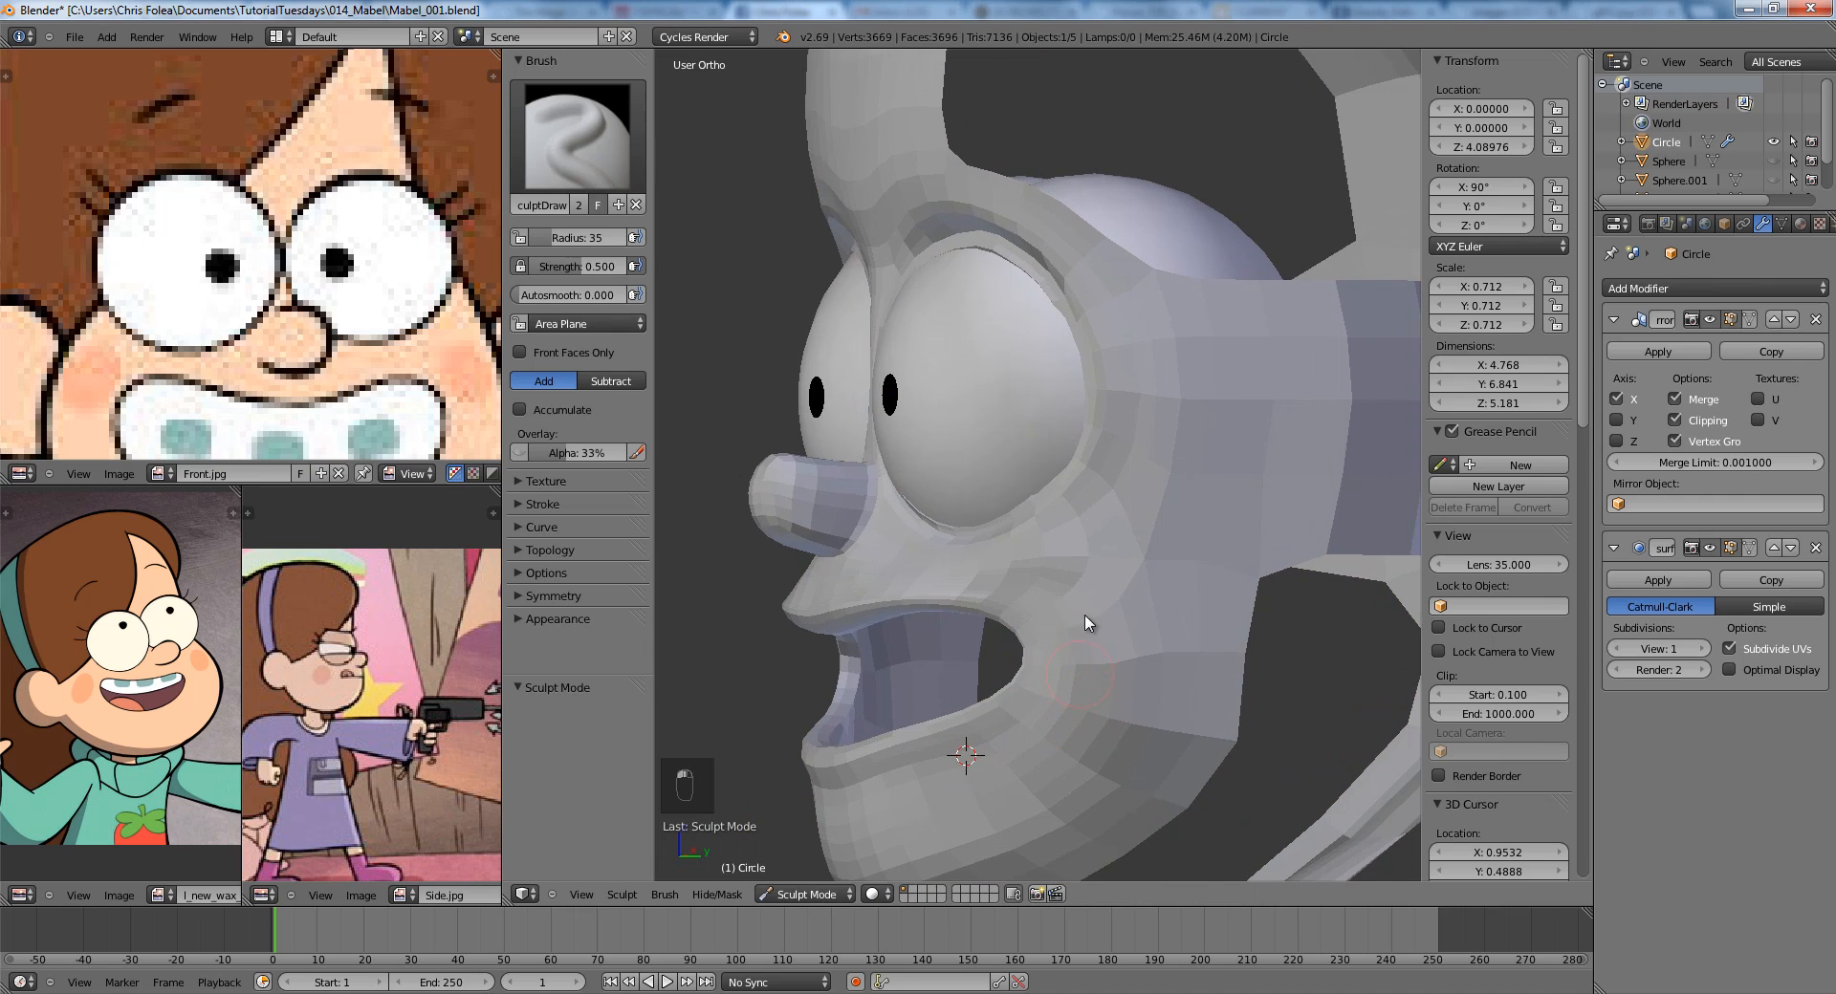
key("f")
left_click(1069, 604)
left_click(612, 161)
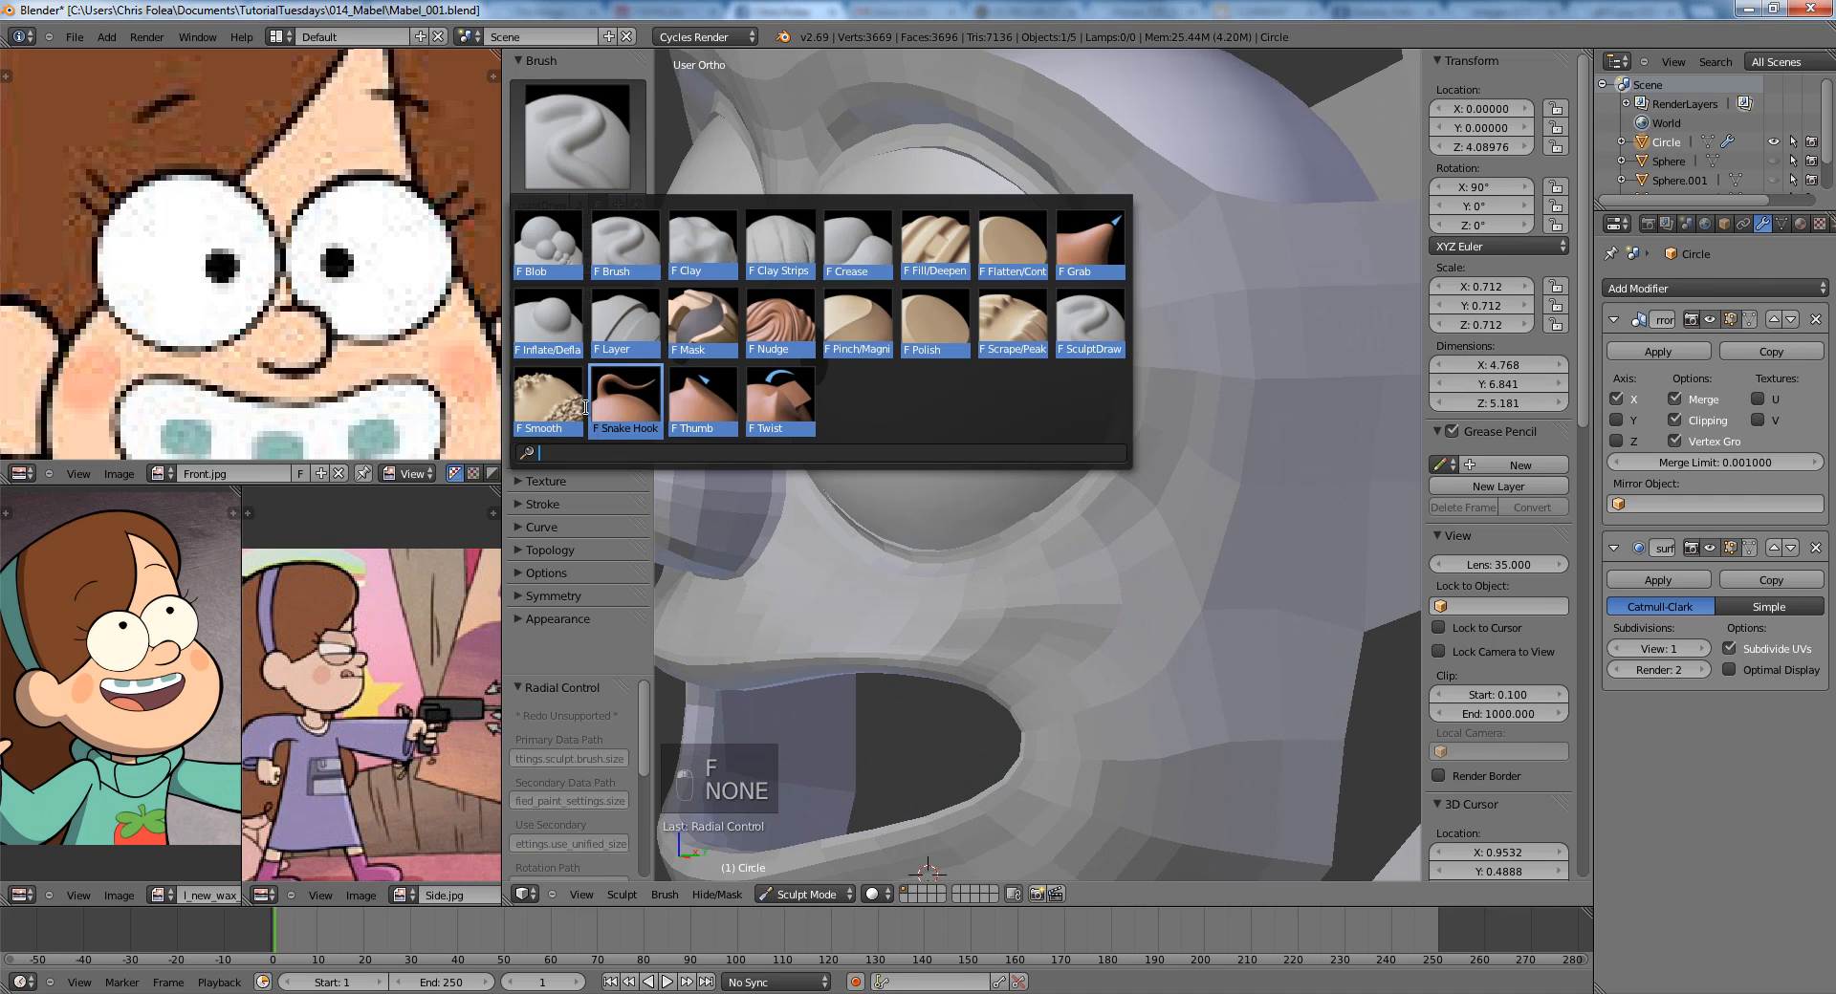
left_click(572, 411)
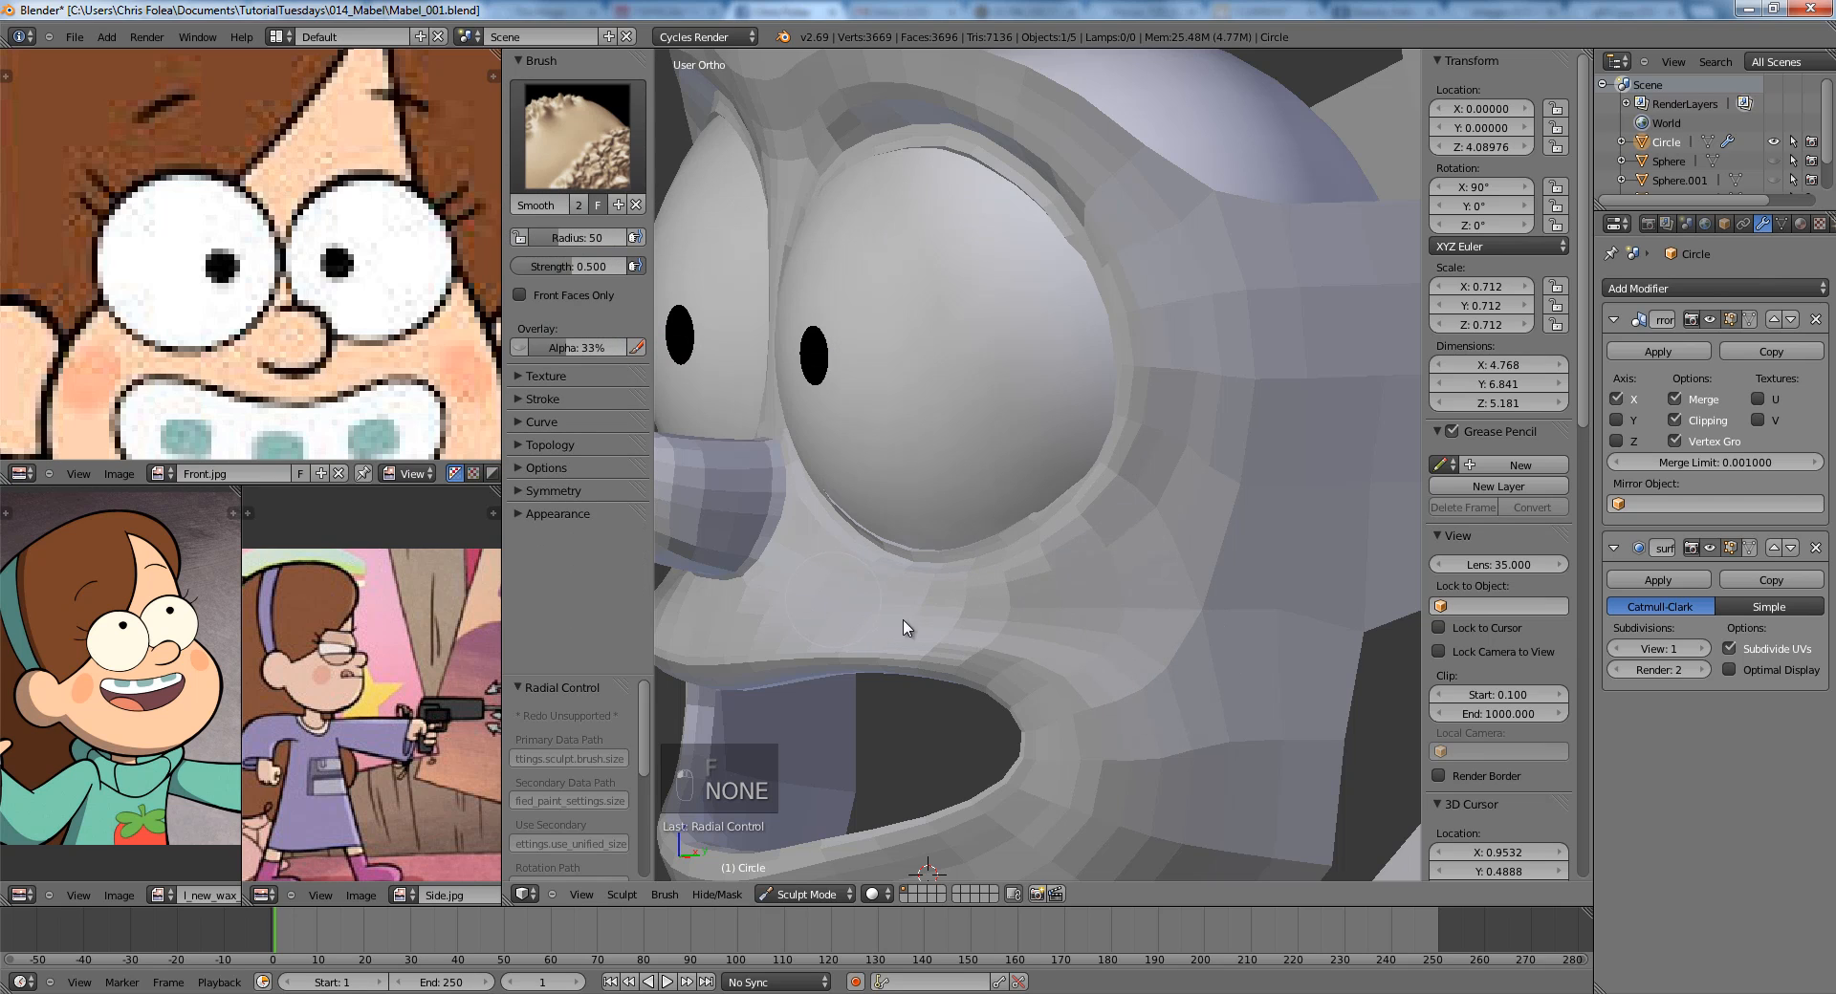
middle_click_drag(1109, 681, 1144, 675)
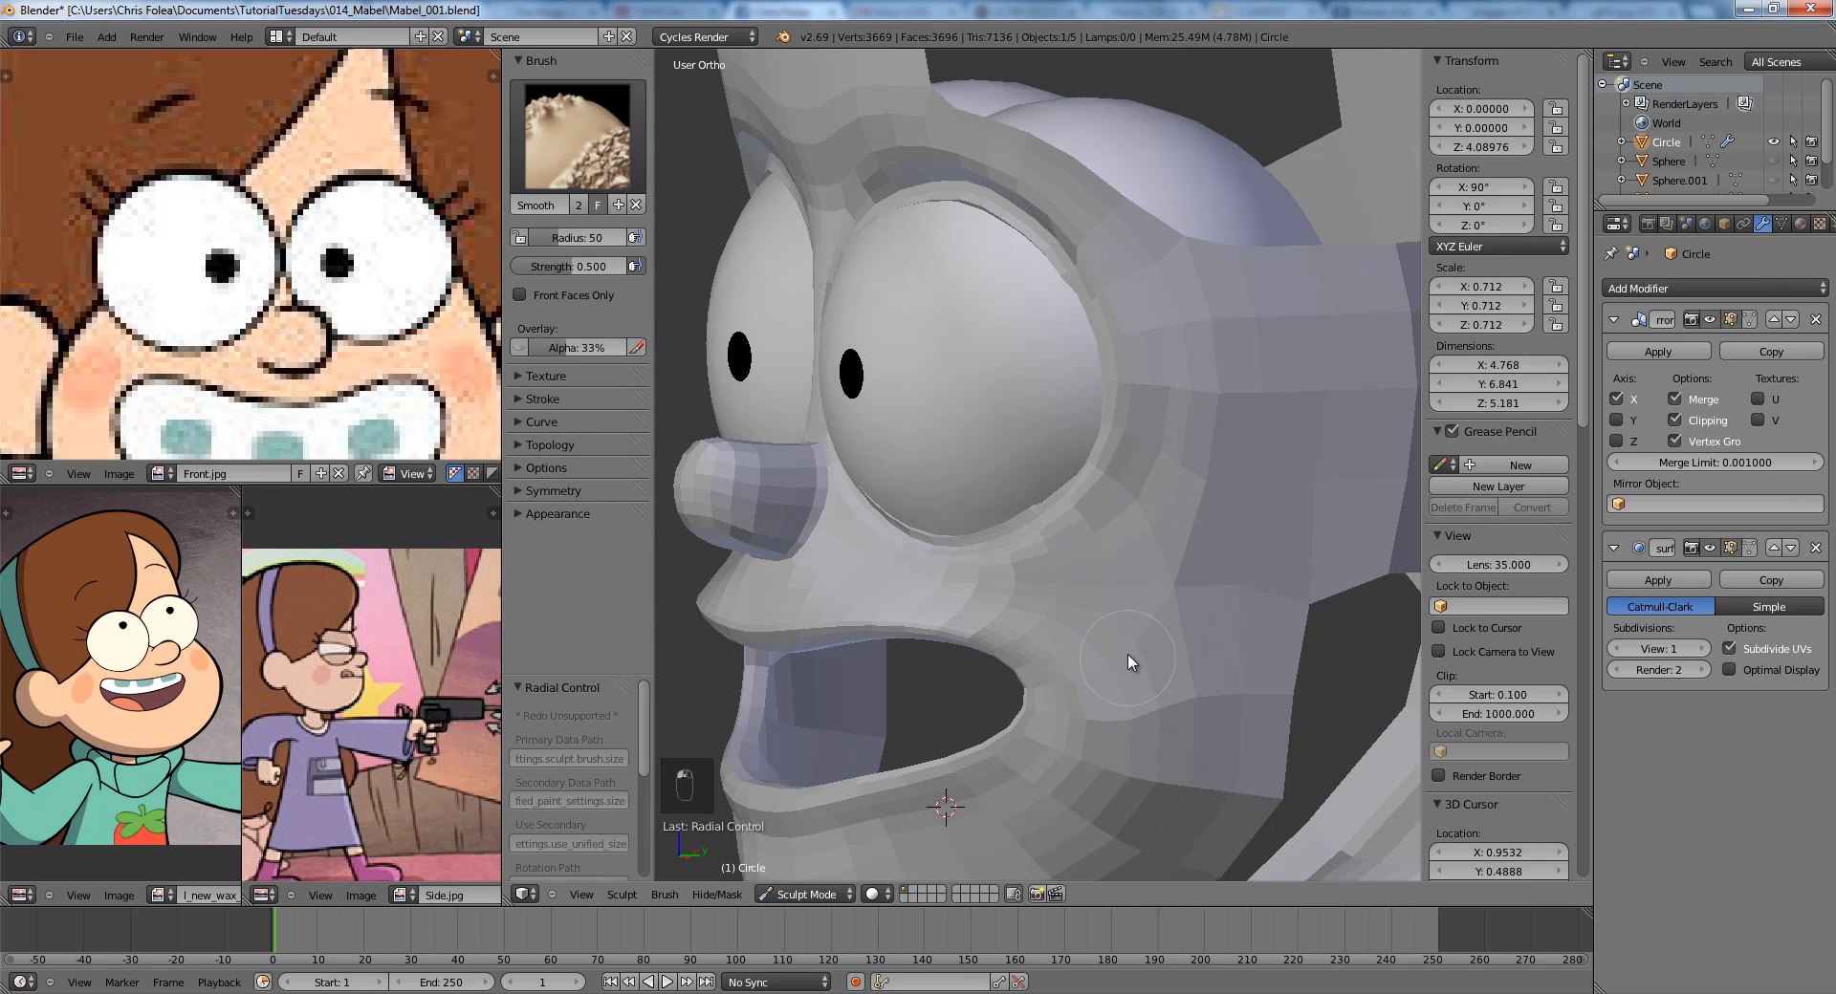
middle_click_drag(832, 591, 1147, 595)
Reopen the head mesh in the side view and move two cheek vertices above the mouth corner forward.
key("KP_3")
key("Tab")
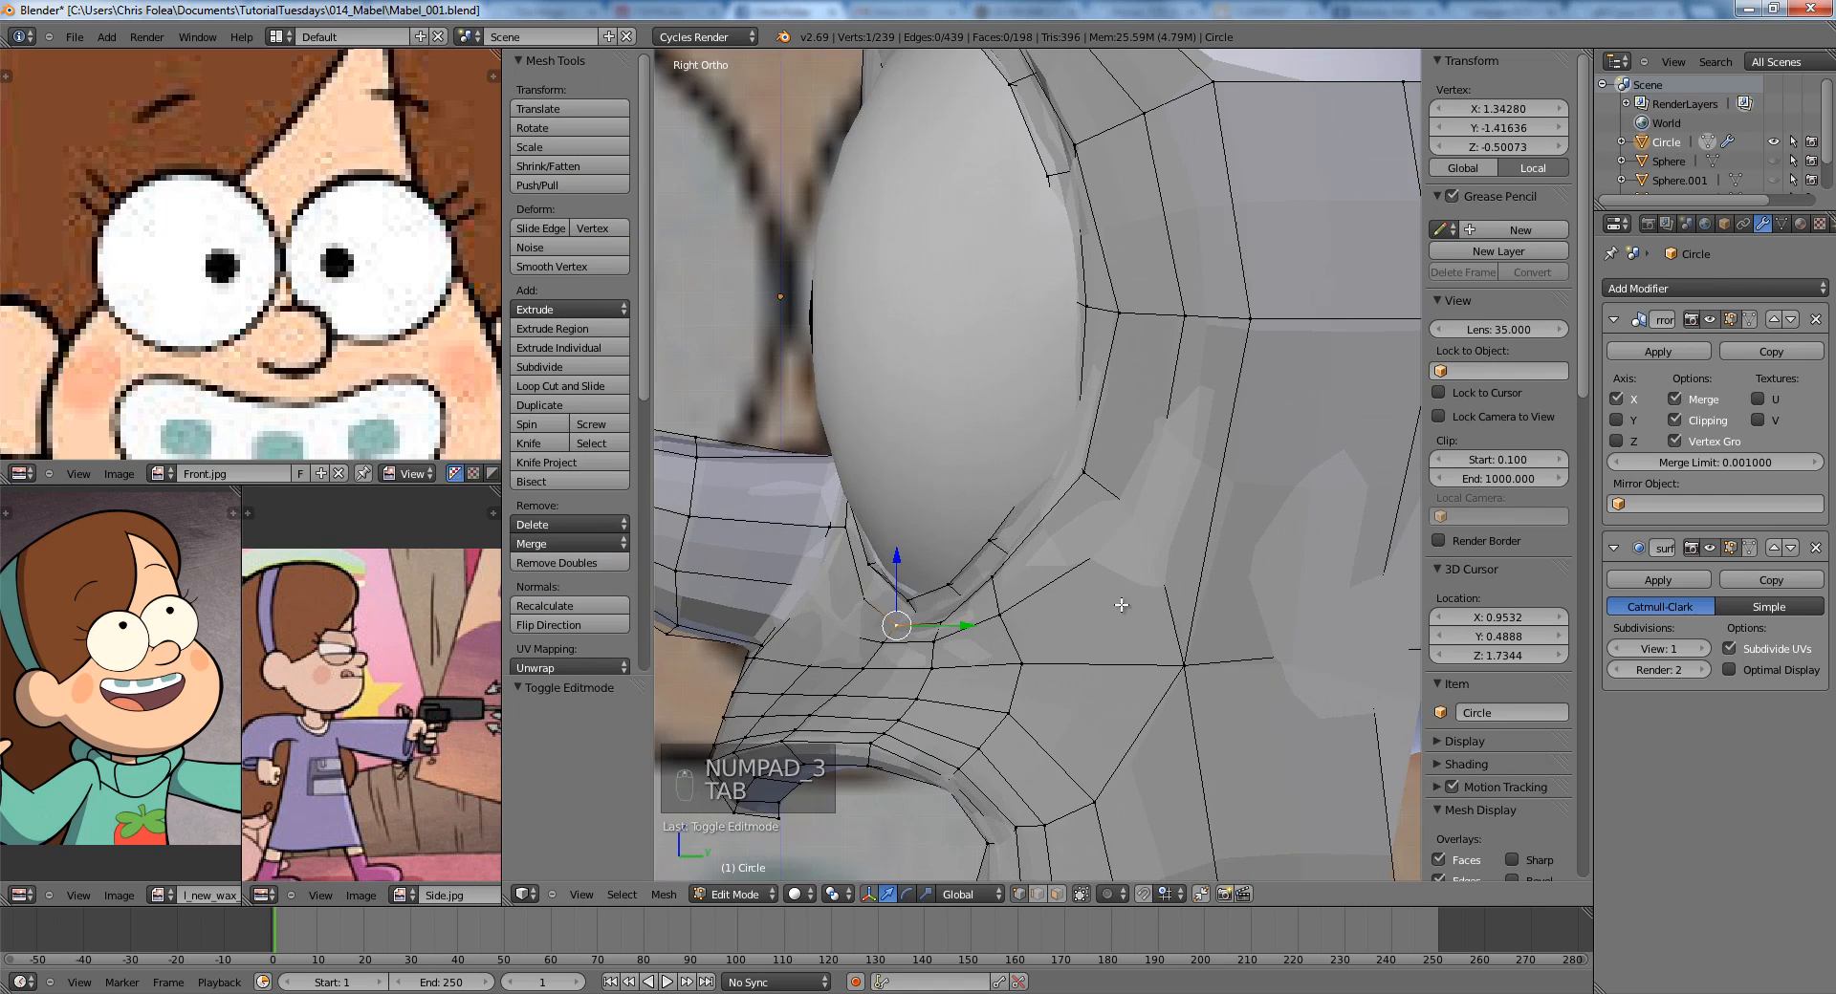
key("a")
key("a")
key("a")
key("a")
key("a")
right_click(1028, 659)
key("g")
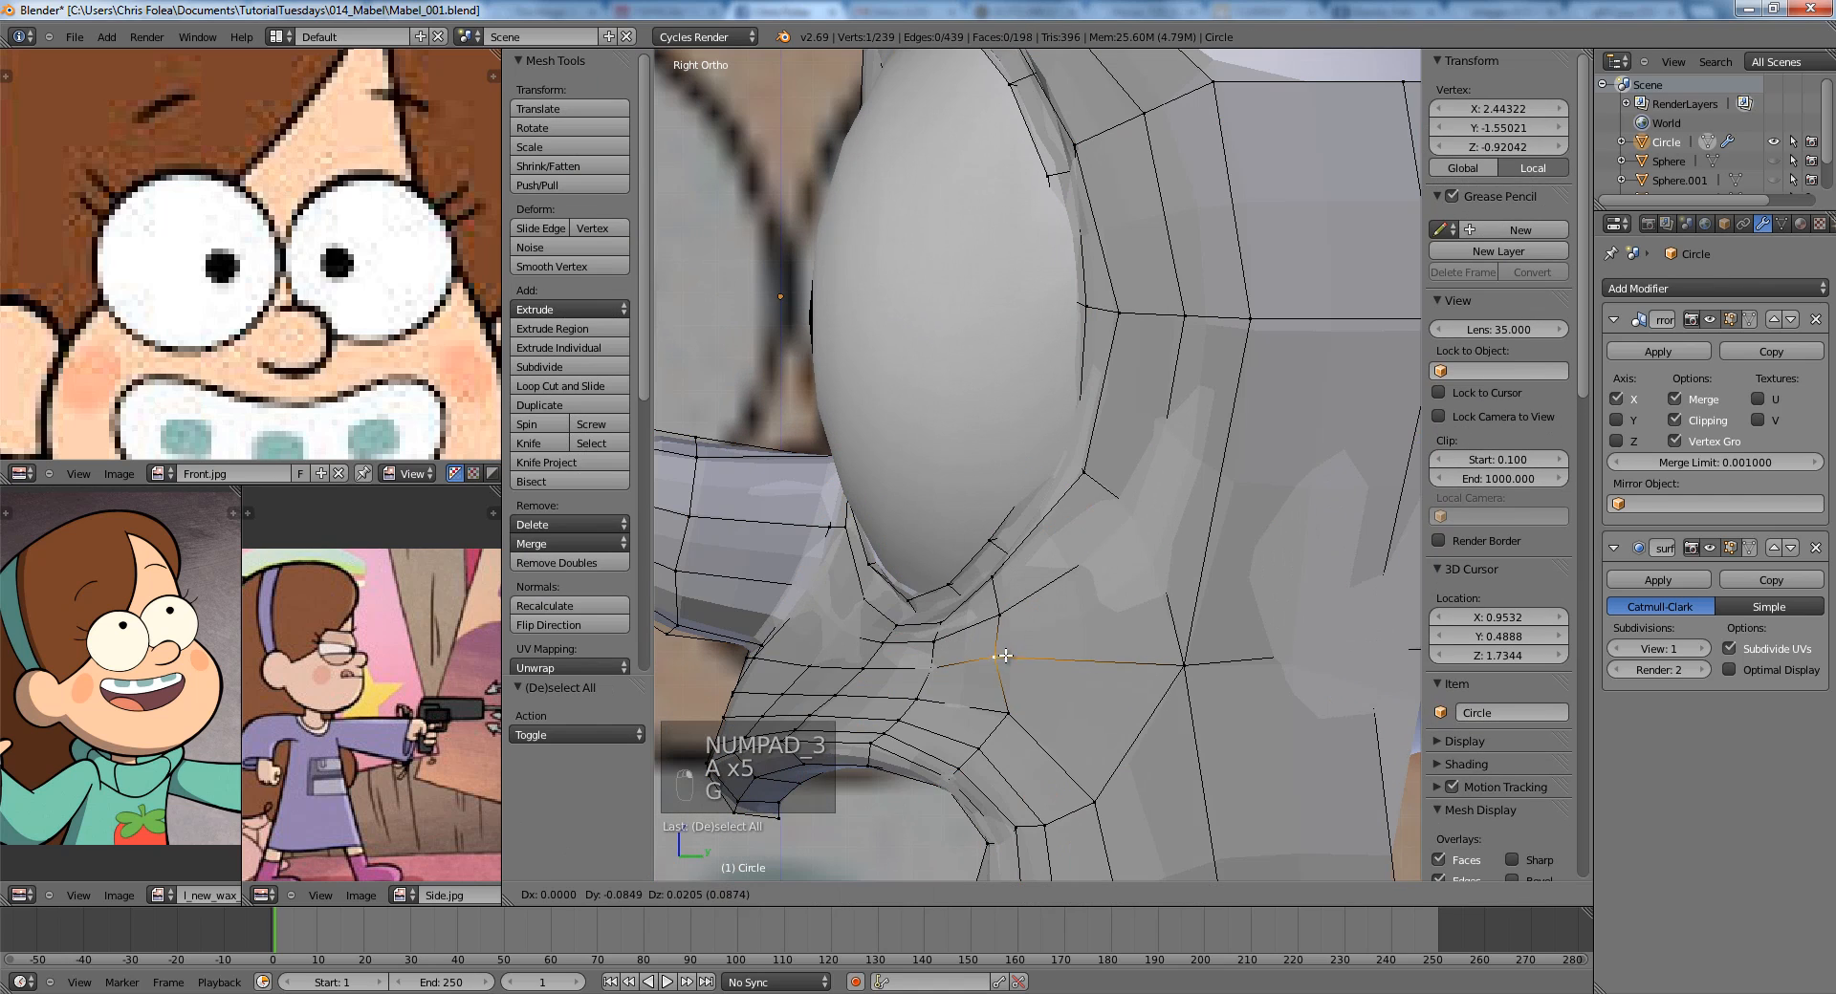
left_click(1002, 657)
right_click(1015, 715)
key("g")
left_click(999, 718)
middle_click_drag(1097, 805, 1080, 587, "shift")
scroll(1079, 587, "down", 1)
key("a")
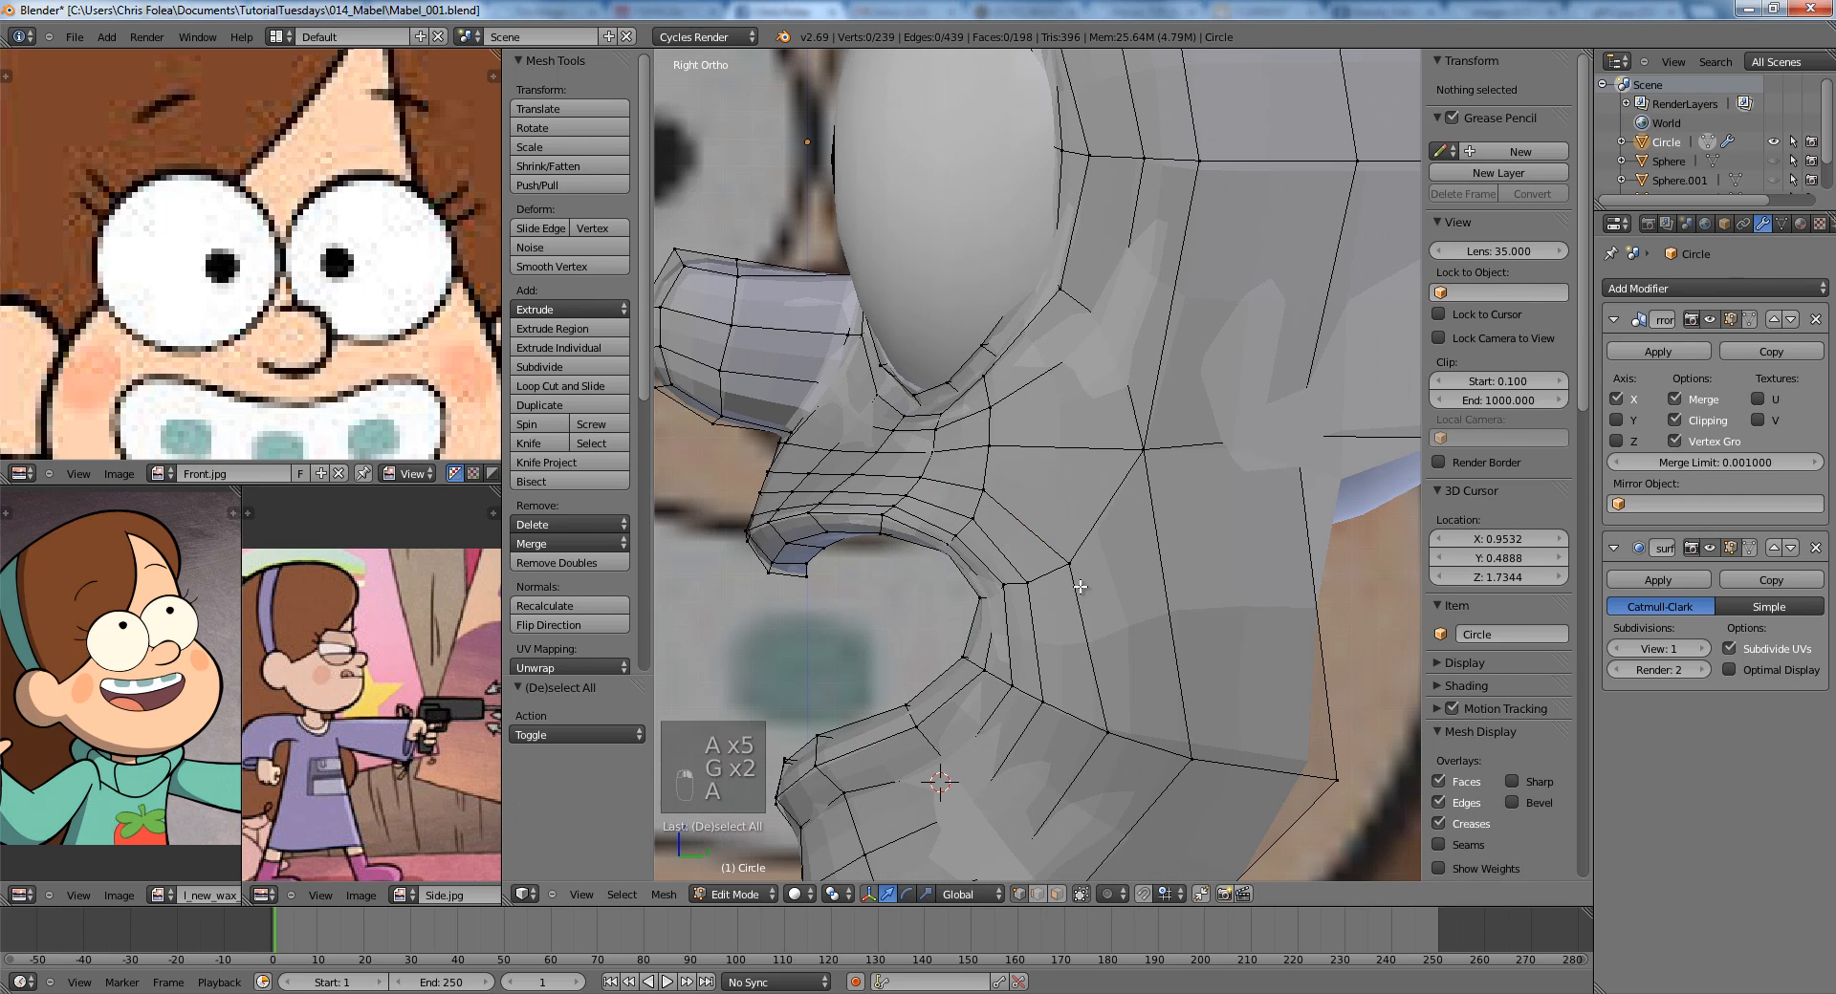
Shift the cheek vertex behind the mouth corner and the one higher on the cheek slightly forward.
right_click(1079, 587)
key("g")
left_click(1071, 586)
key("g")
left_click(1127, 438)
key("a")
scroll(1161, 653, "down", 2)
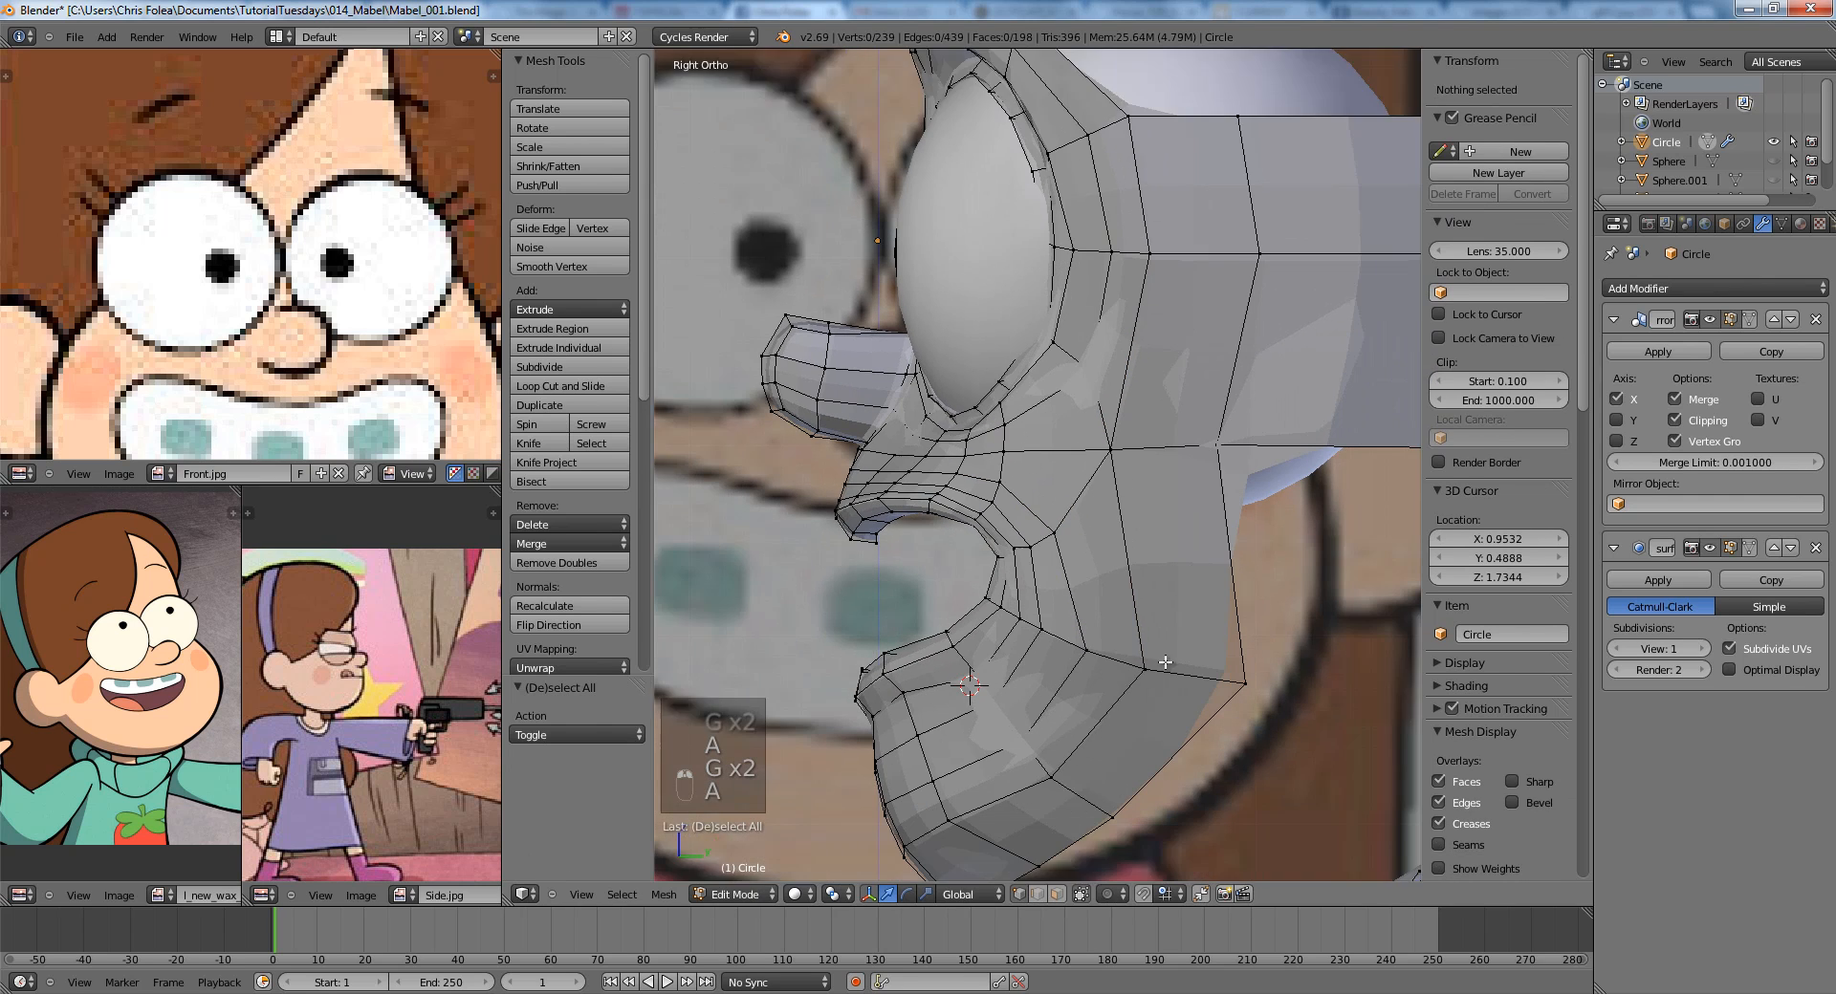
middle_click_drag(1163, 664, 1139, 591, "shift")
right_click(1132, 587)
key("g")
right_click(1128, 585)
Return the head to Sculpt Mode and inspect the reshaped face from the front.
key("Tab")
key("KP_1")
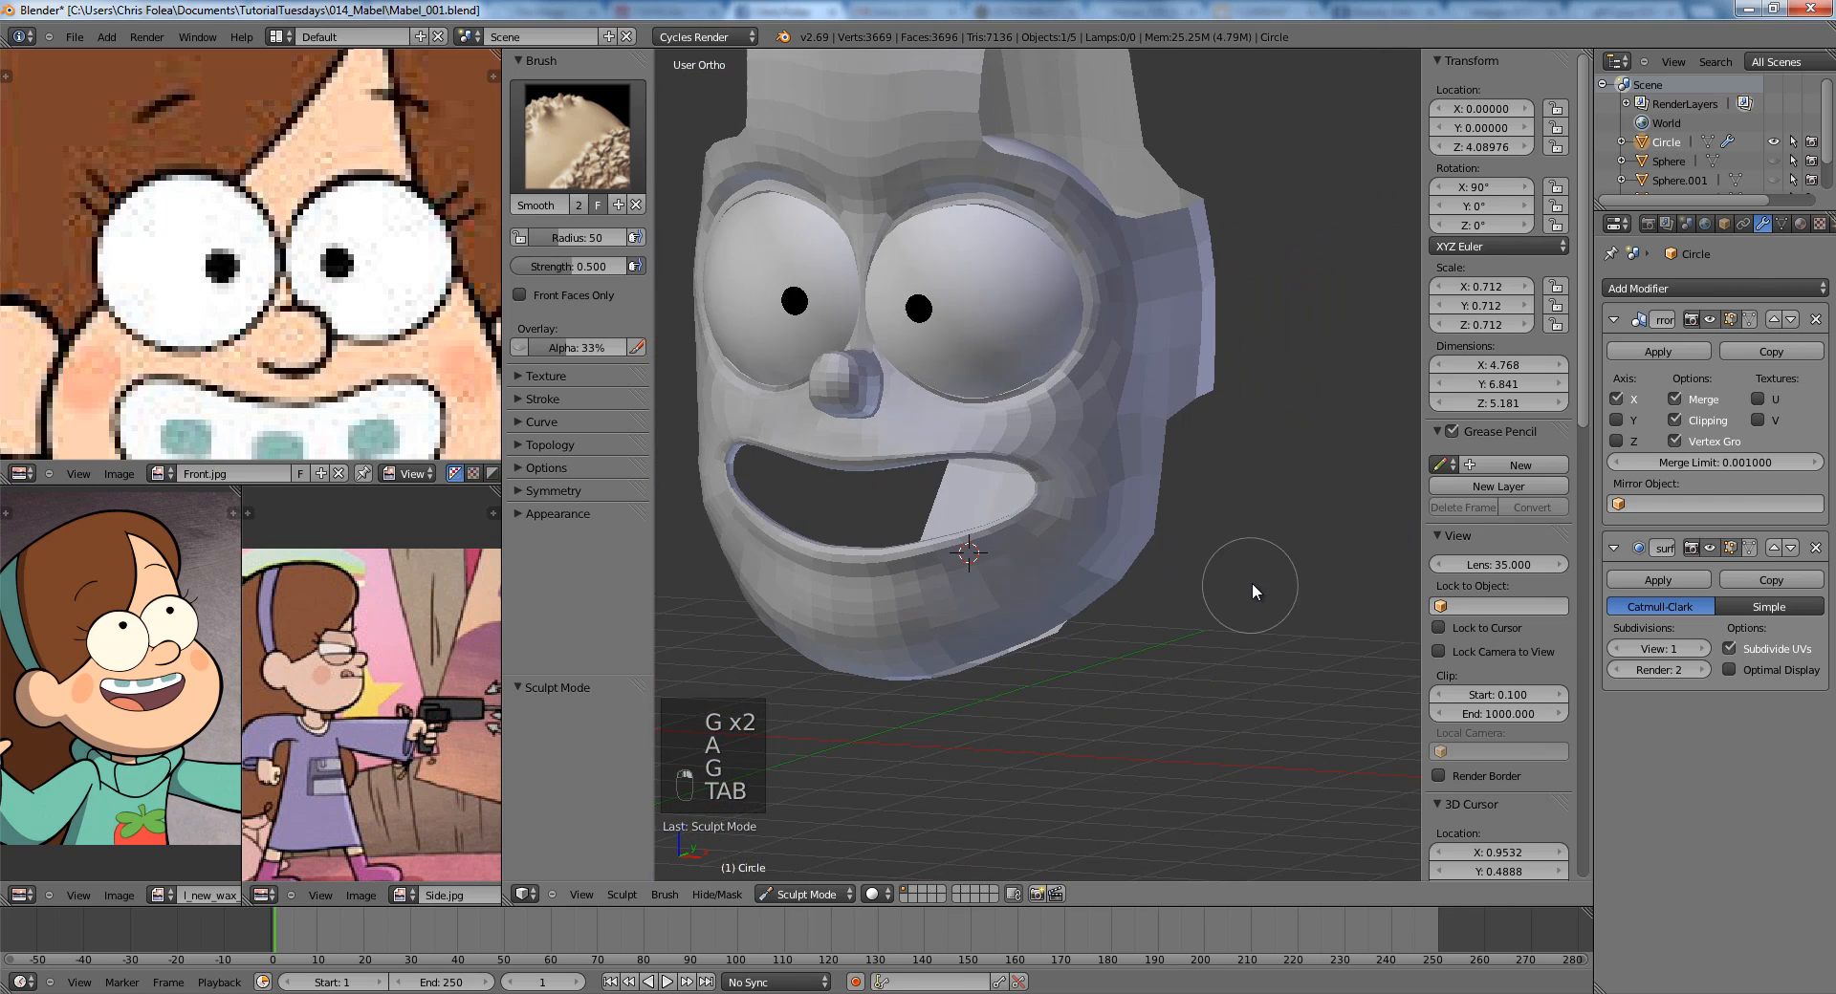
Compare the head mesh with the front reference image in Edit Mode and Sculpt Mode.
key("Tab")
scroll(1175, 528, "up", 1)
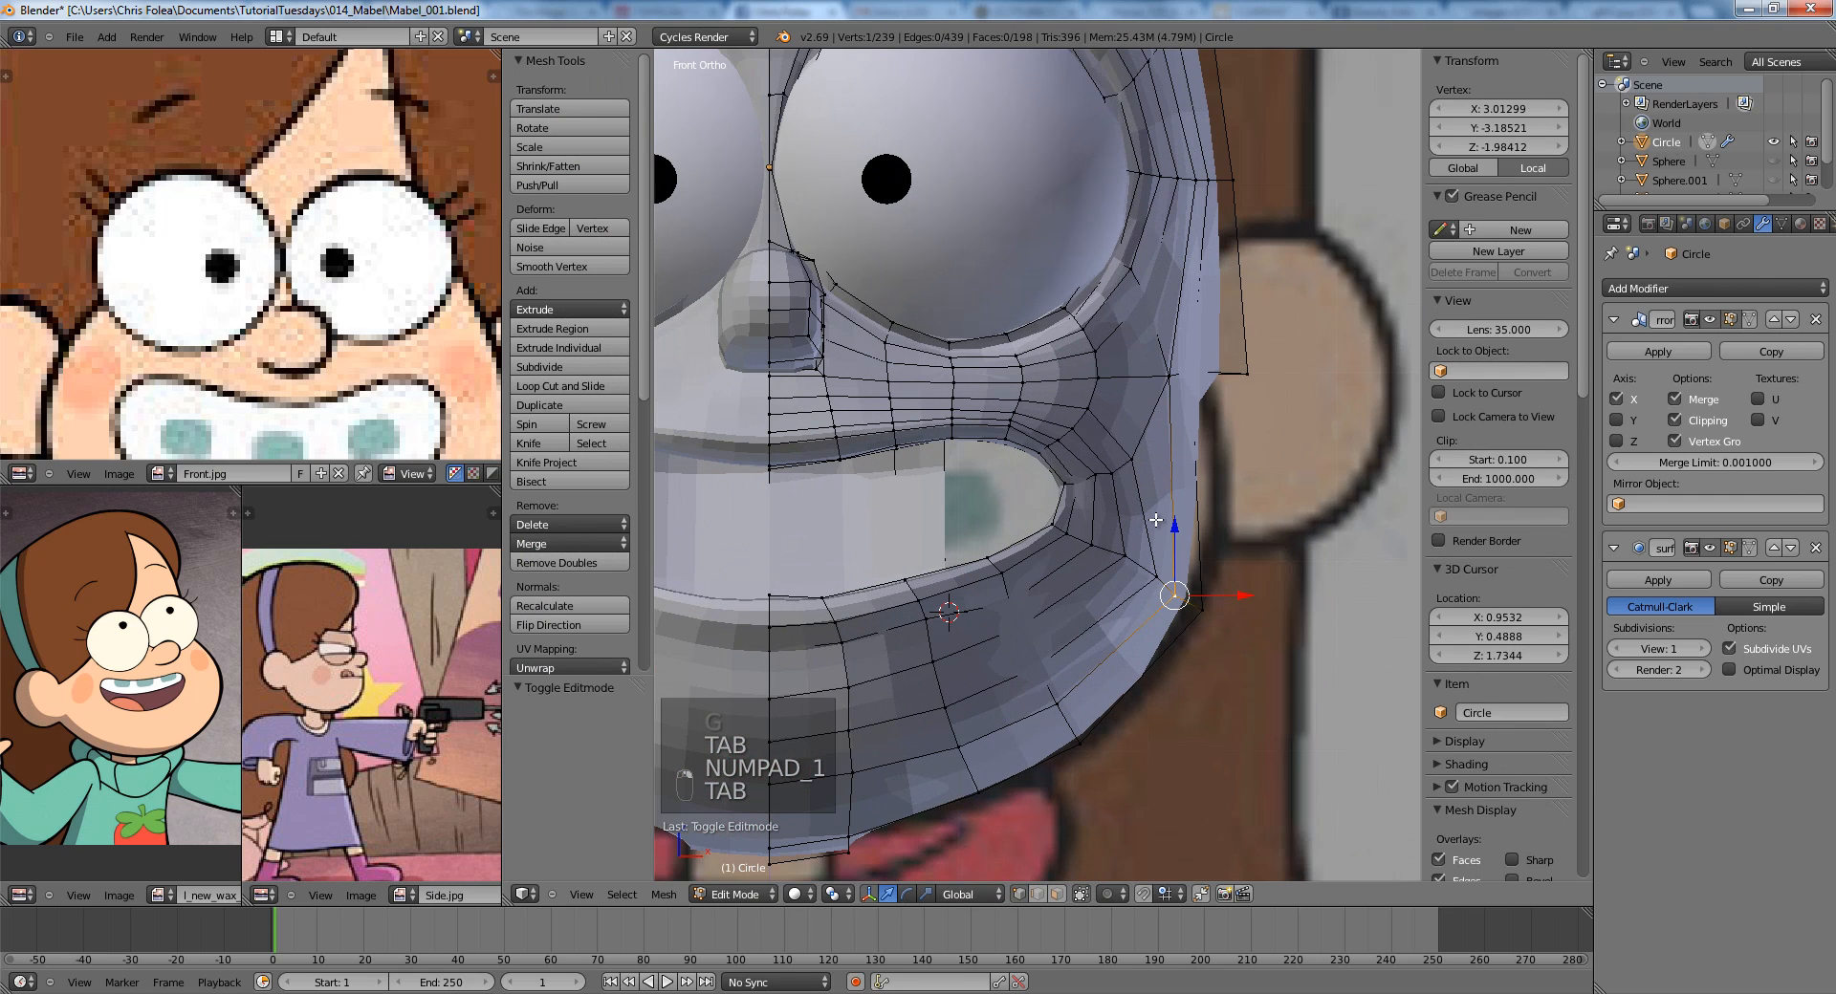
key("a")
key("a")
scroll(1156, 523, "down", 5)
key("Tab")
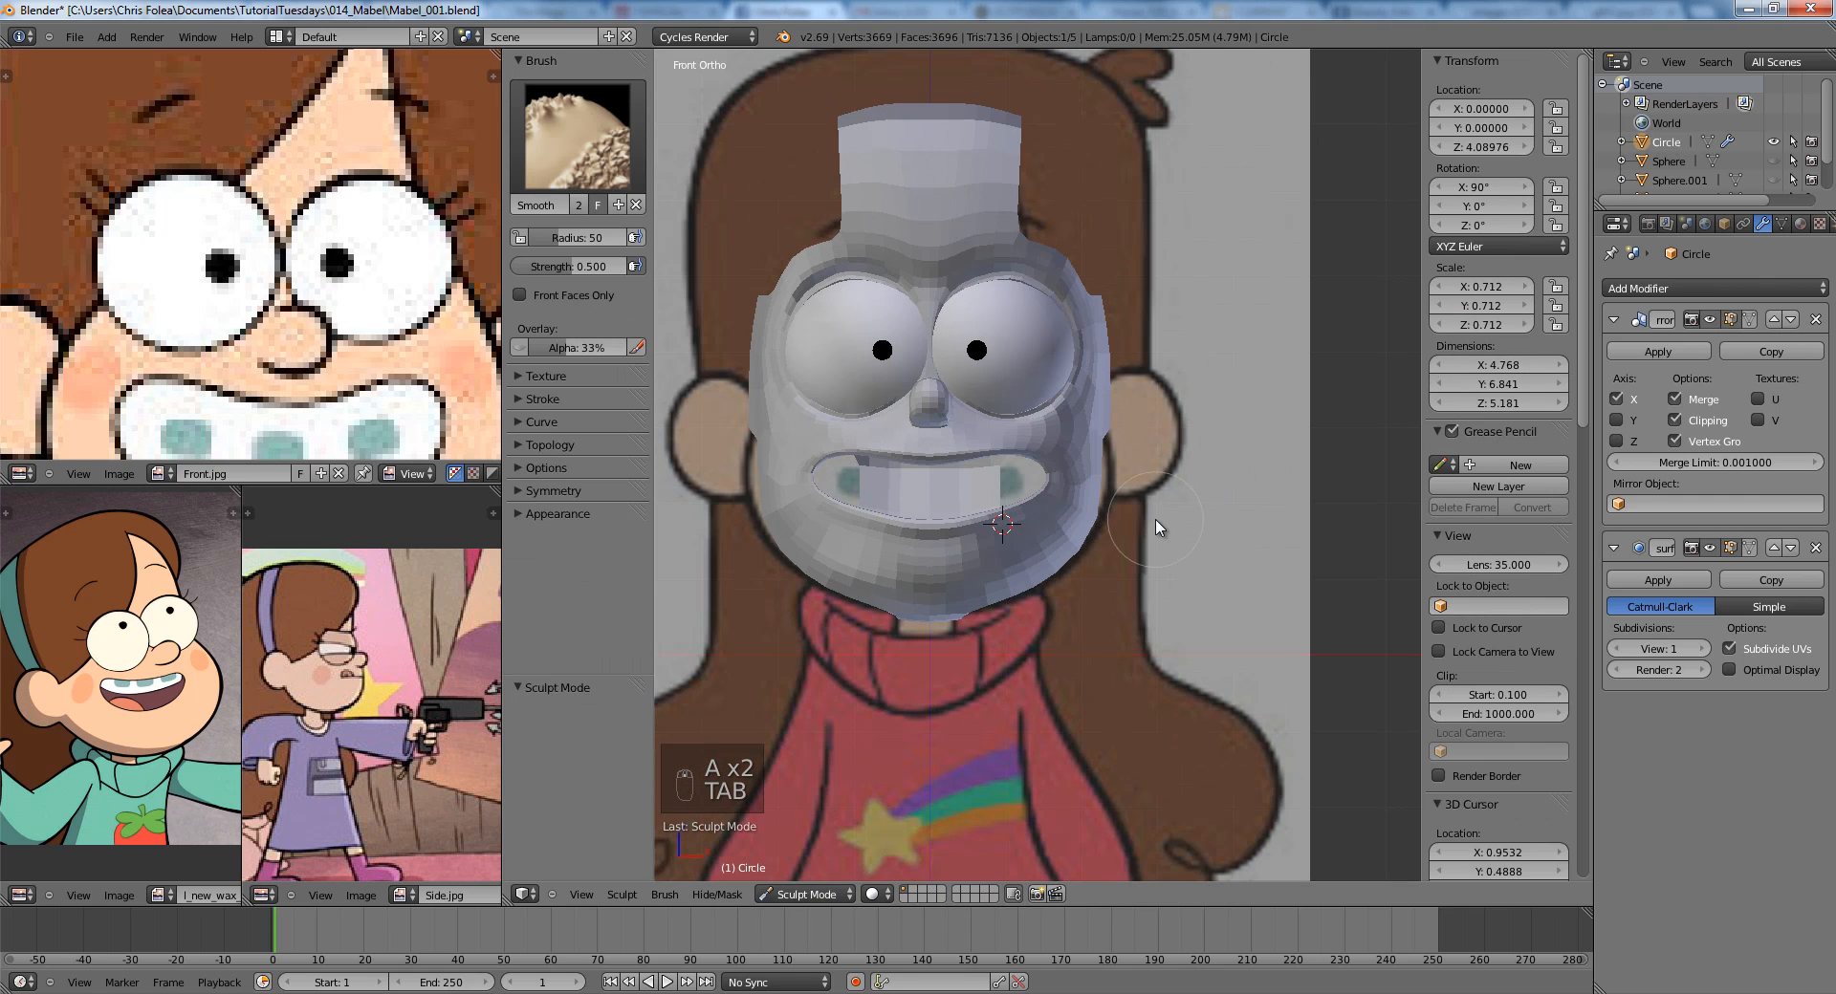
scroll(1167, 574, "down", 4)
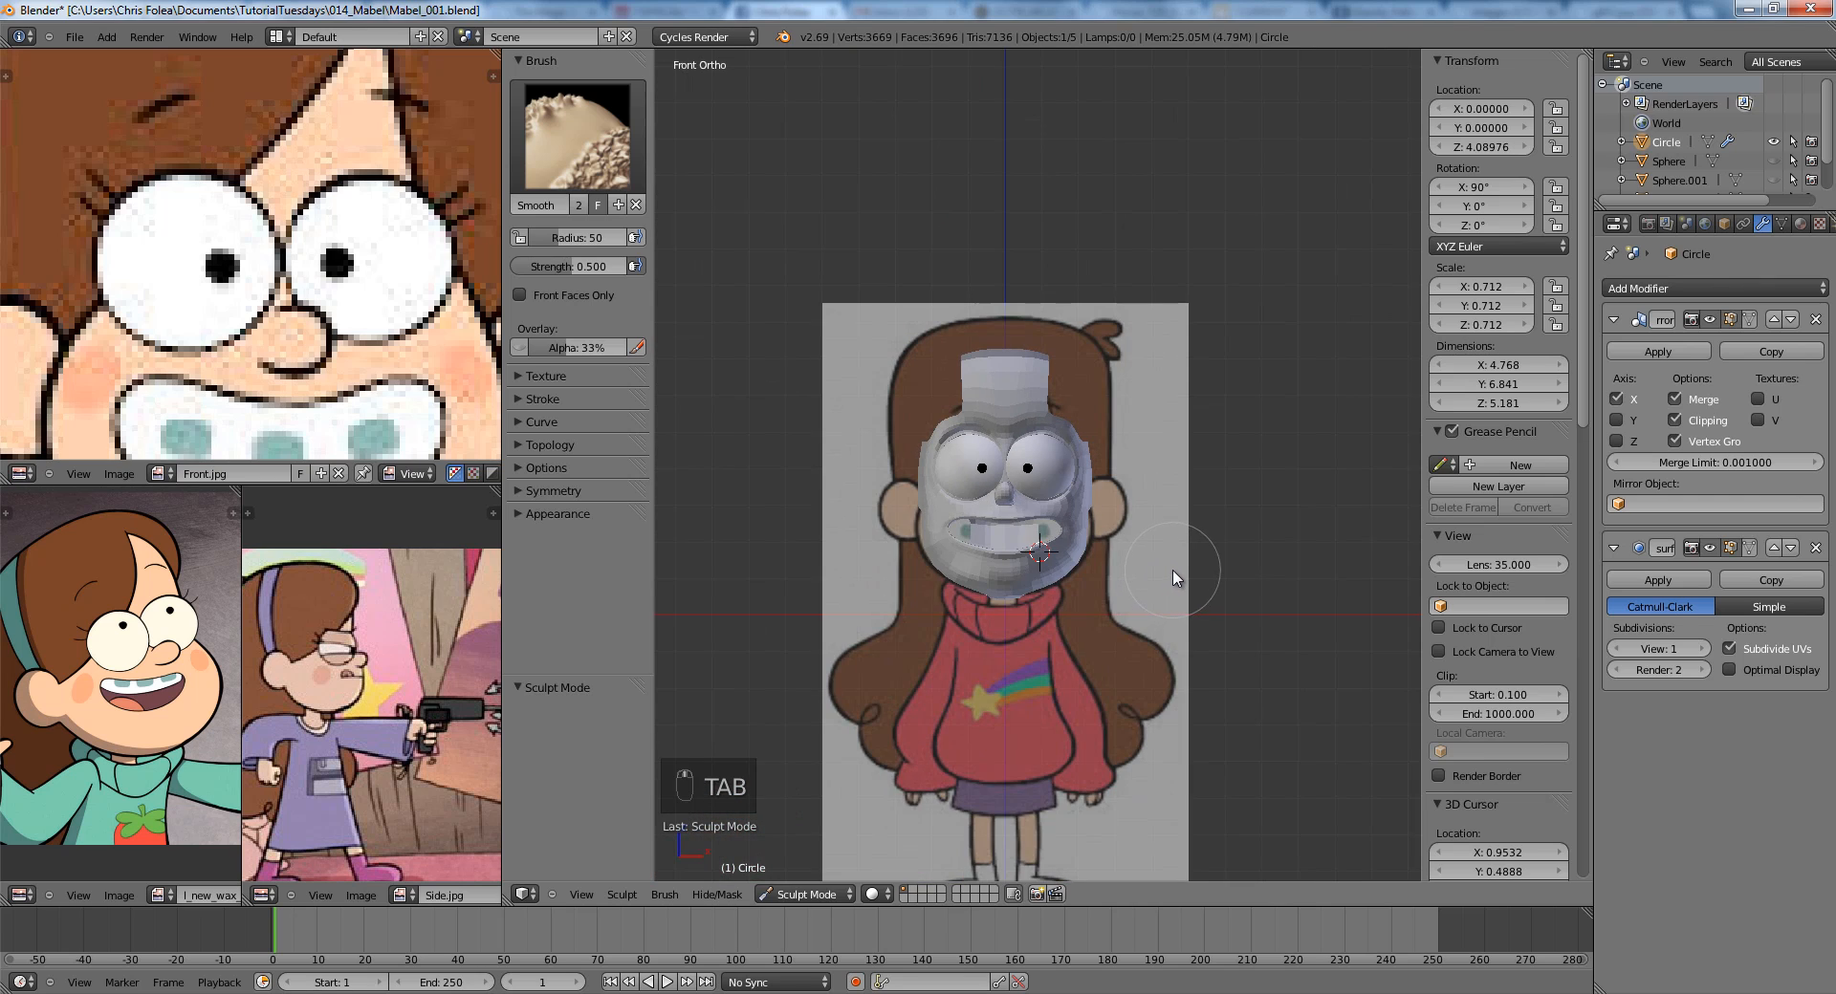
scroll(1175, 579, "up", 5)
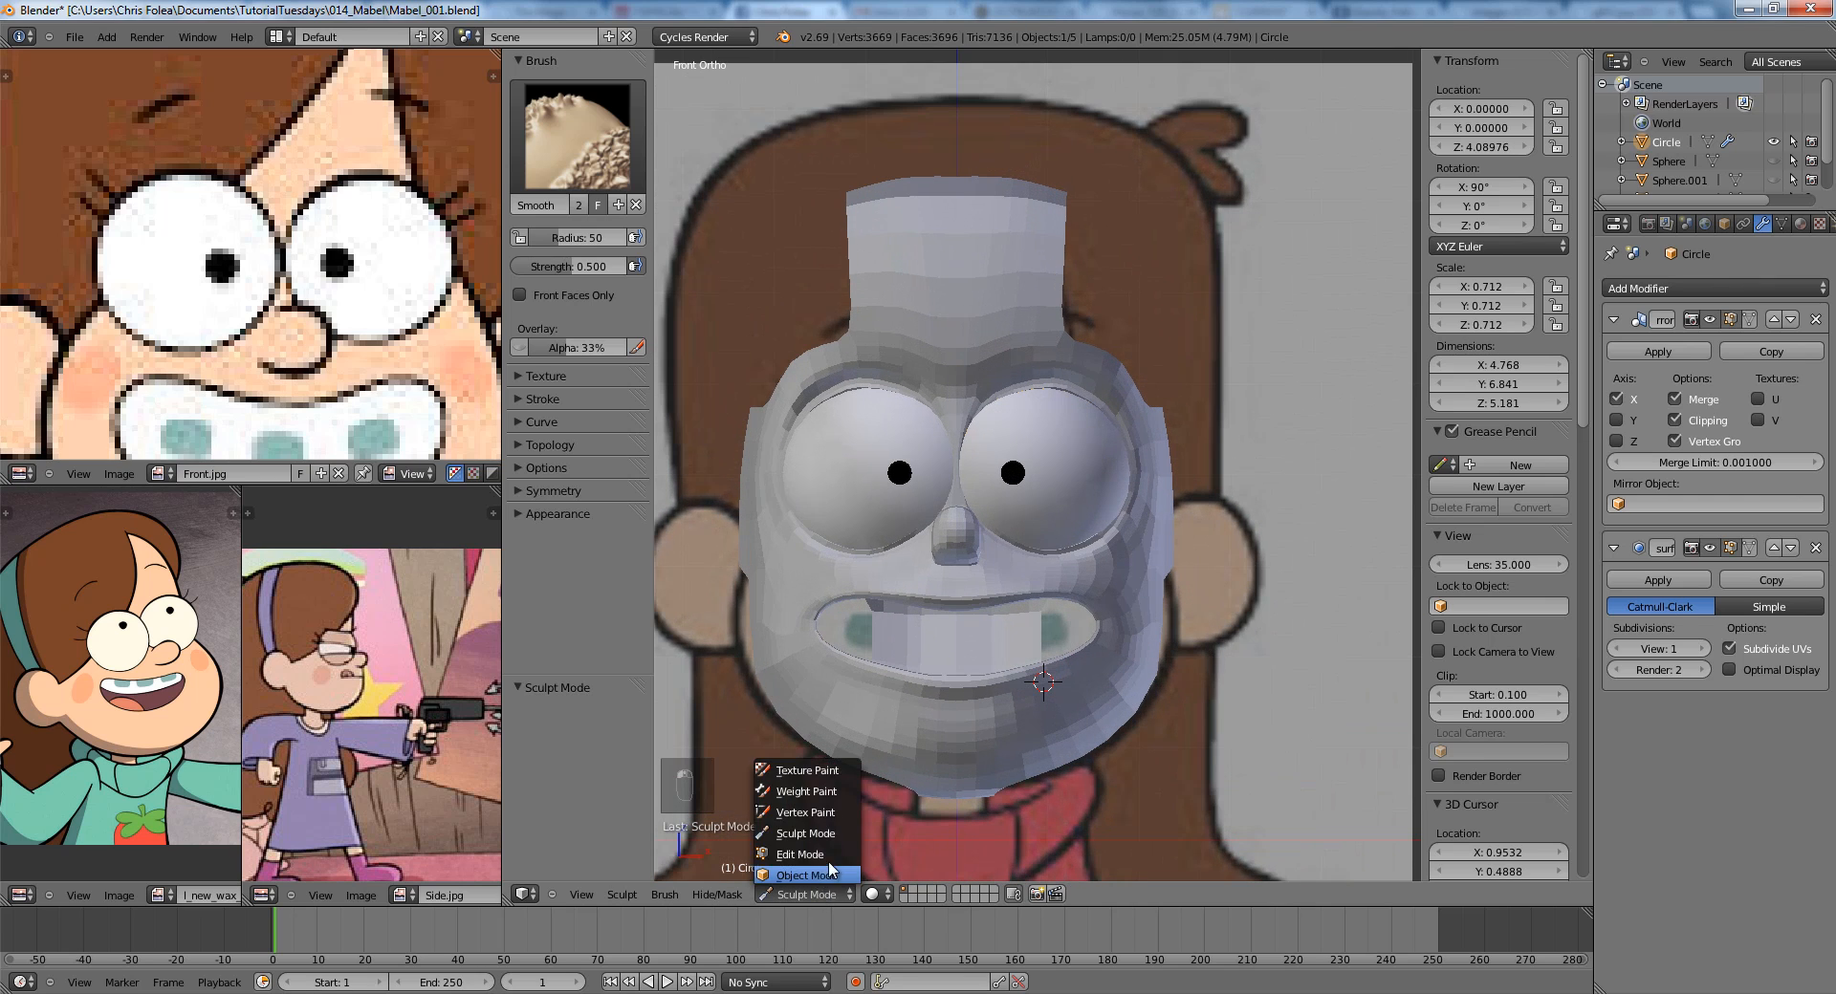
Switch the head to Object Mode, show its material settings and save the file.
left_click(828, 874)
left_click(1801, 224)
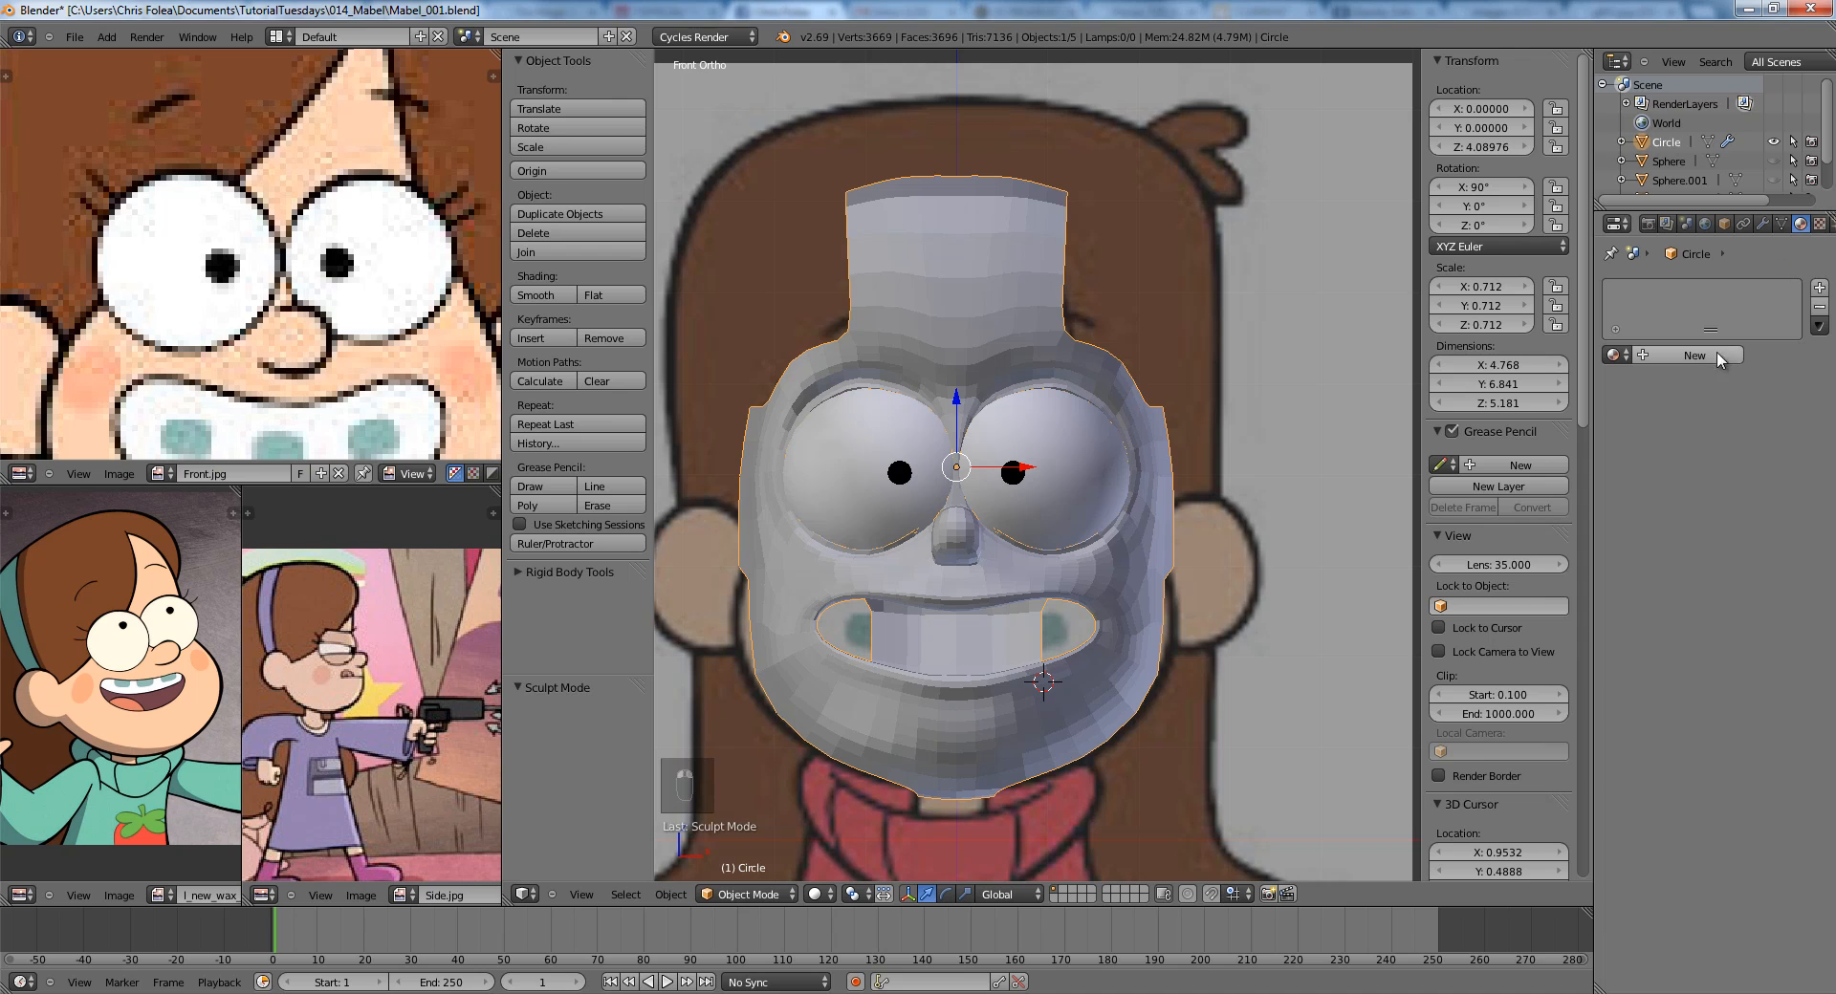
key("ctrl+s")
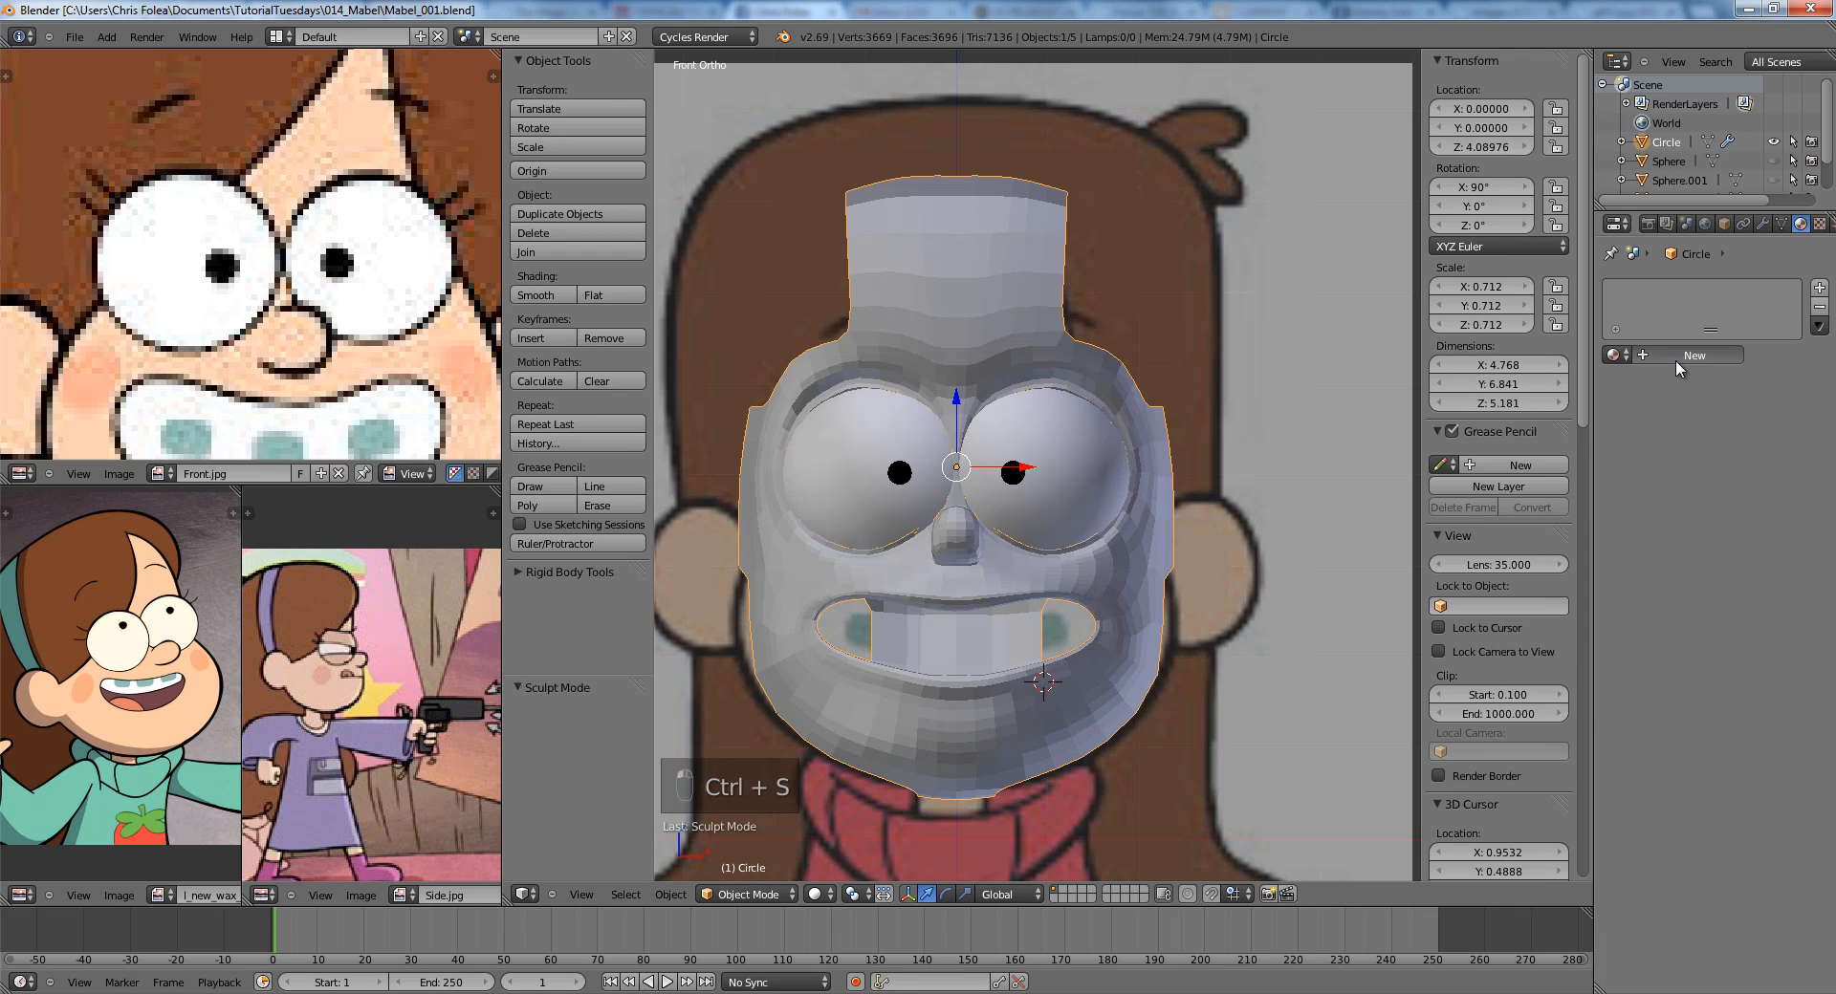
Give the head a new material with matching peach surface and viewport colours, and shade the mesh smooth.
left_click(1675, 359)
left_click(1752, 490)
left_click(1790, 409)
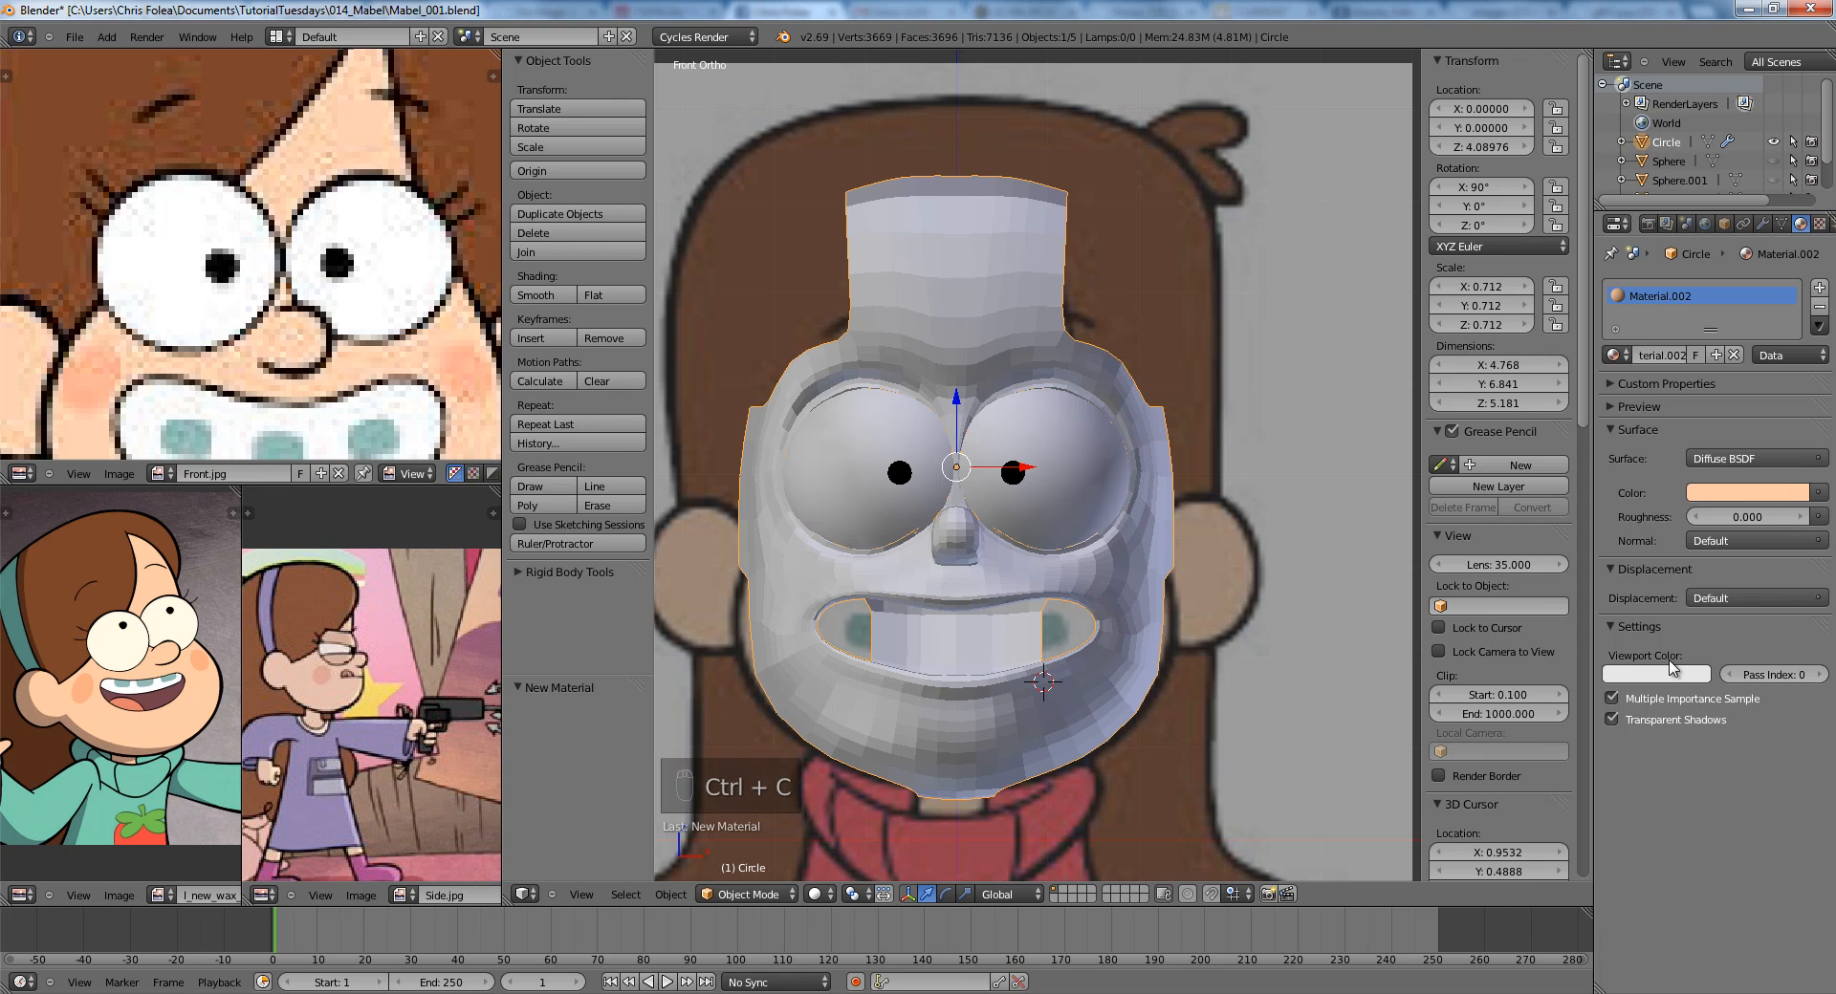
key("ctrl+v")
scroll(1070, 610, "down", 2)
key("a")
scroll(1070, 610, "up", 2)
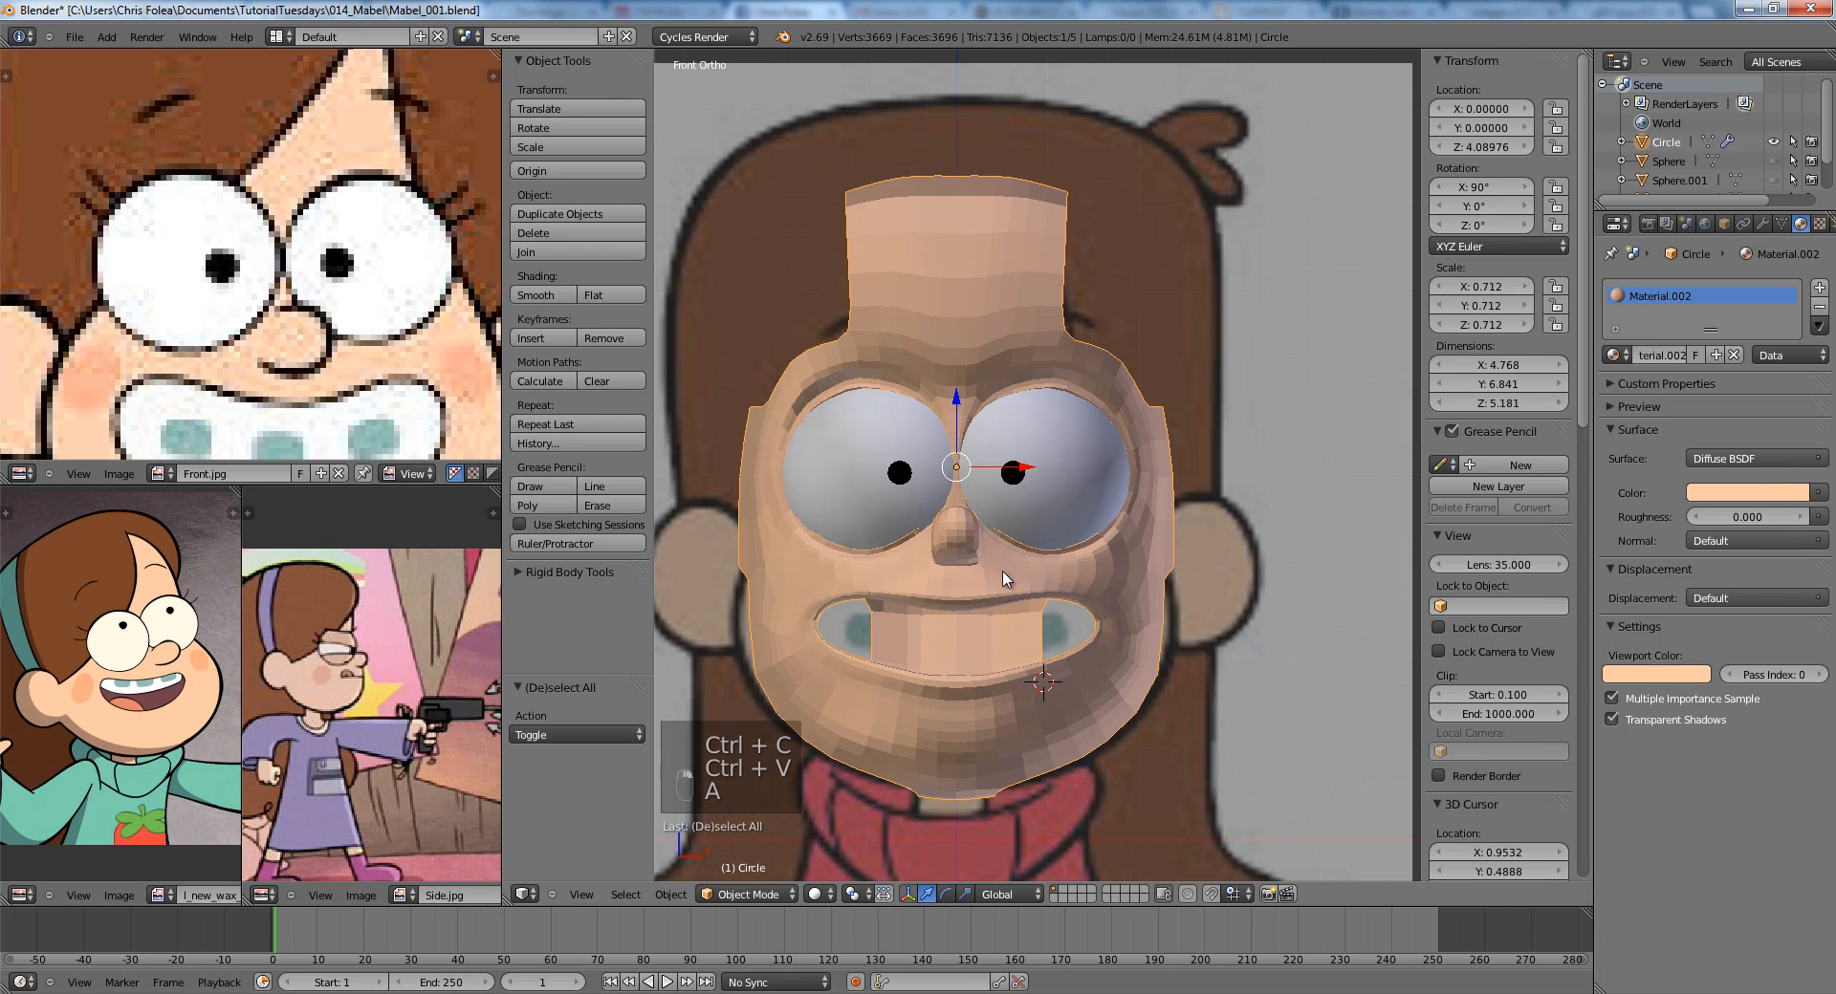
left_click(541, 300)
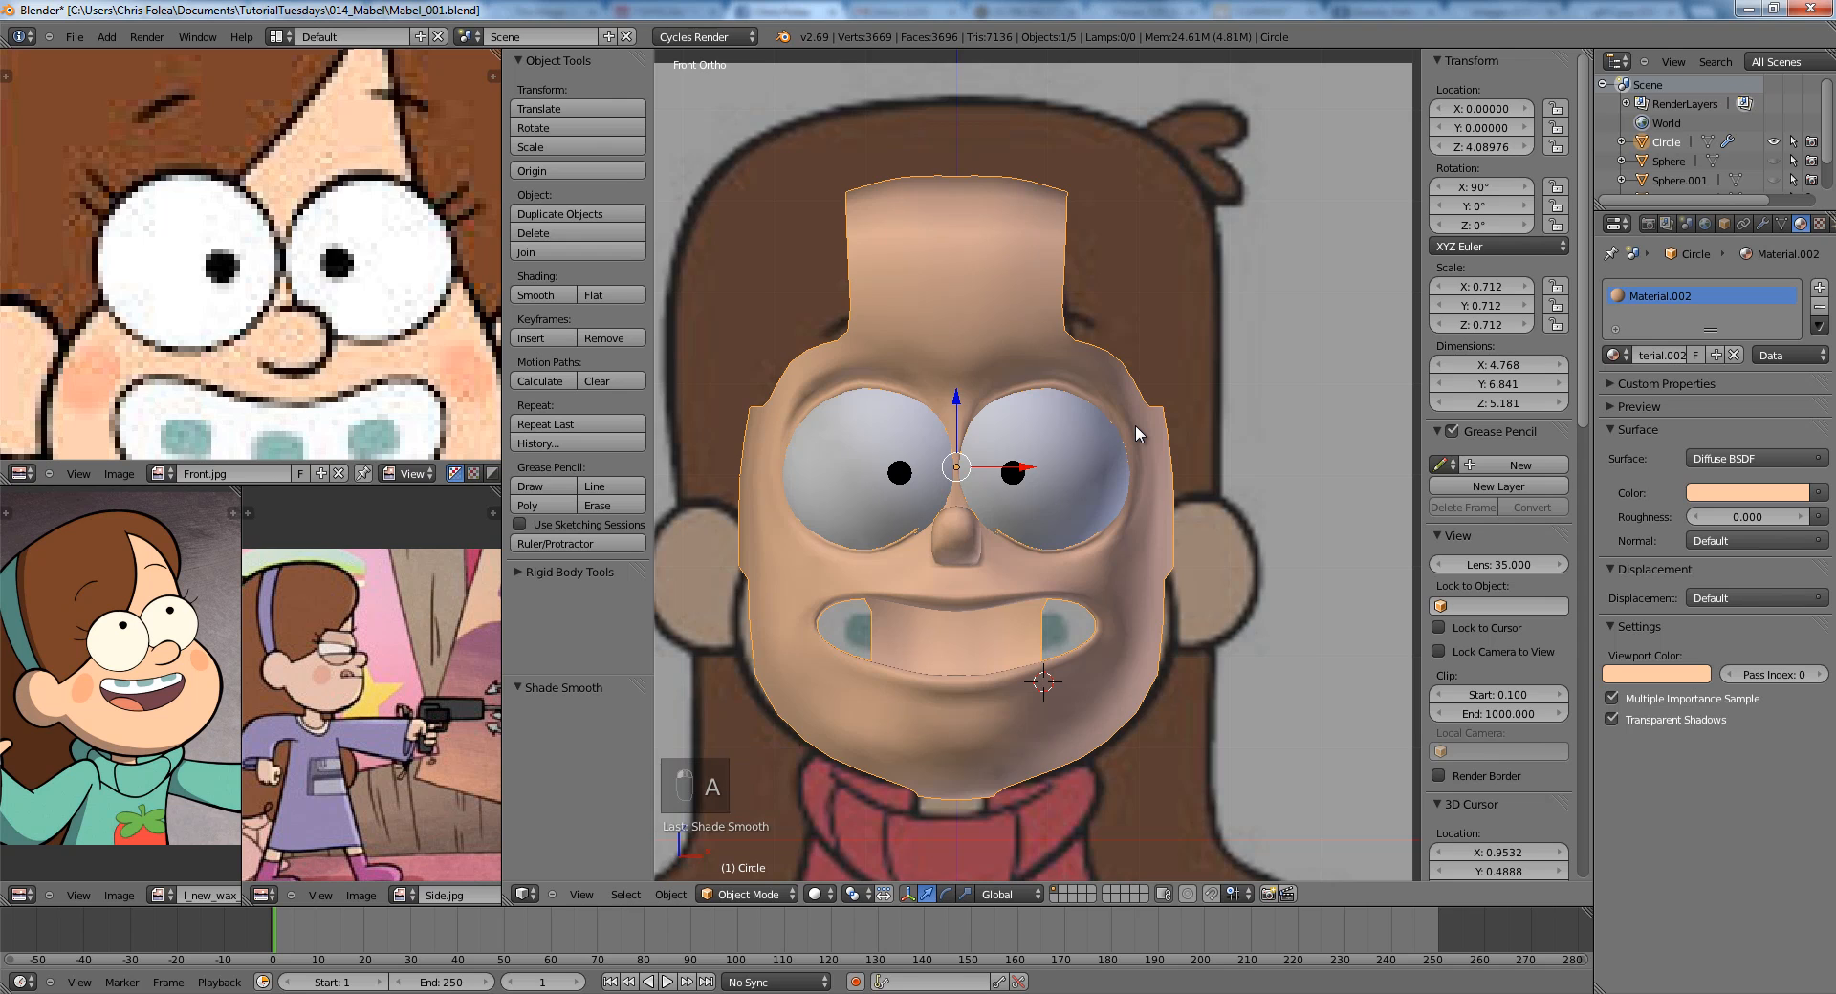
Edit the head in the side view and reposition three vertices along the brow ridge above the eye socket.
key("KP_3")
key("Tab")
scroll(983, 406, "up", 2)
scroll(983, 406, "up", 2)
right_click(979, 439)
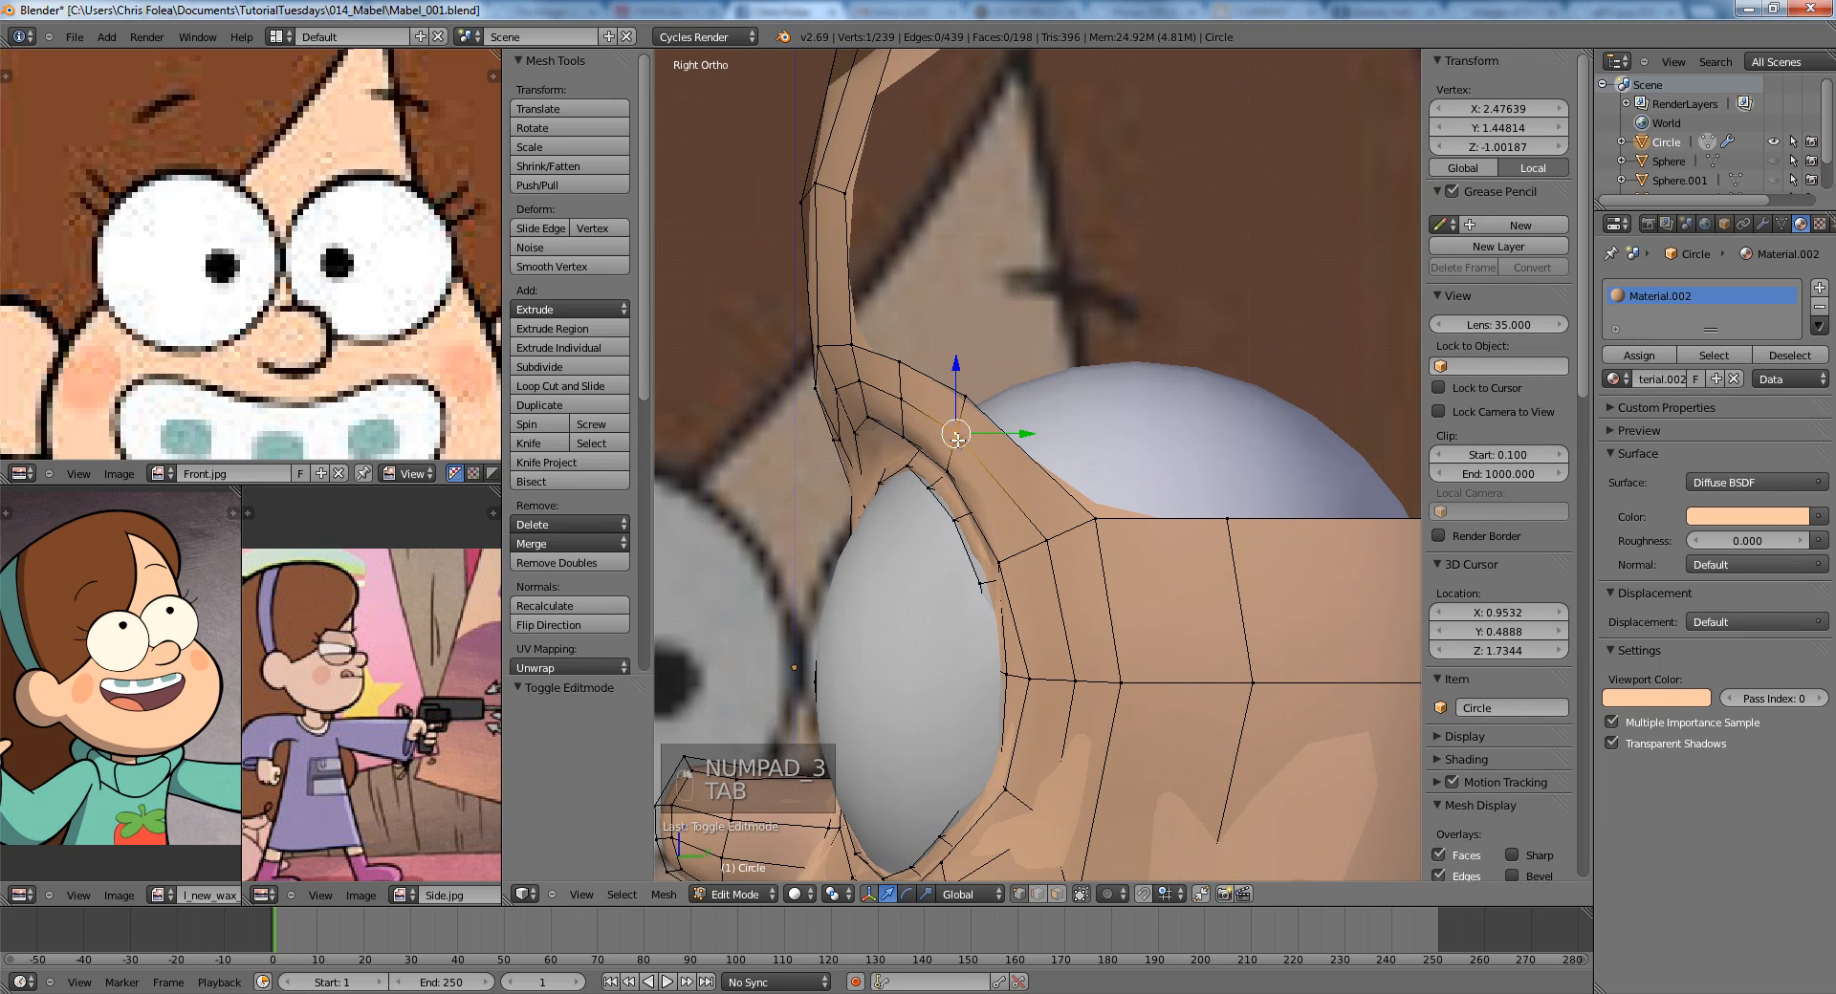
key("g")
left_click(906, 400)
right_click(860, 384)
key("g")
left_click(855, 385)
right_click(838, 390)
key("g")
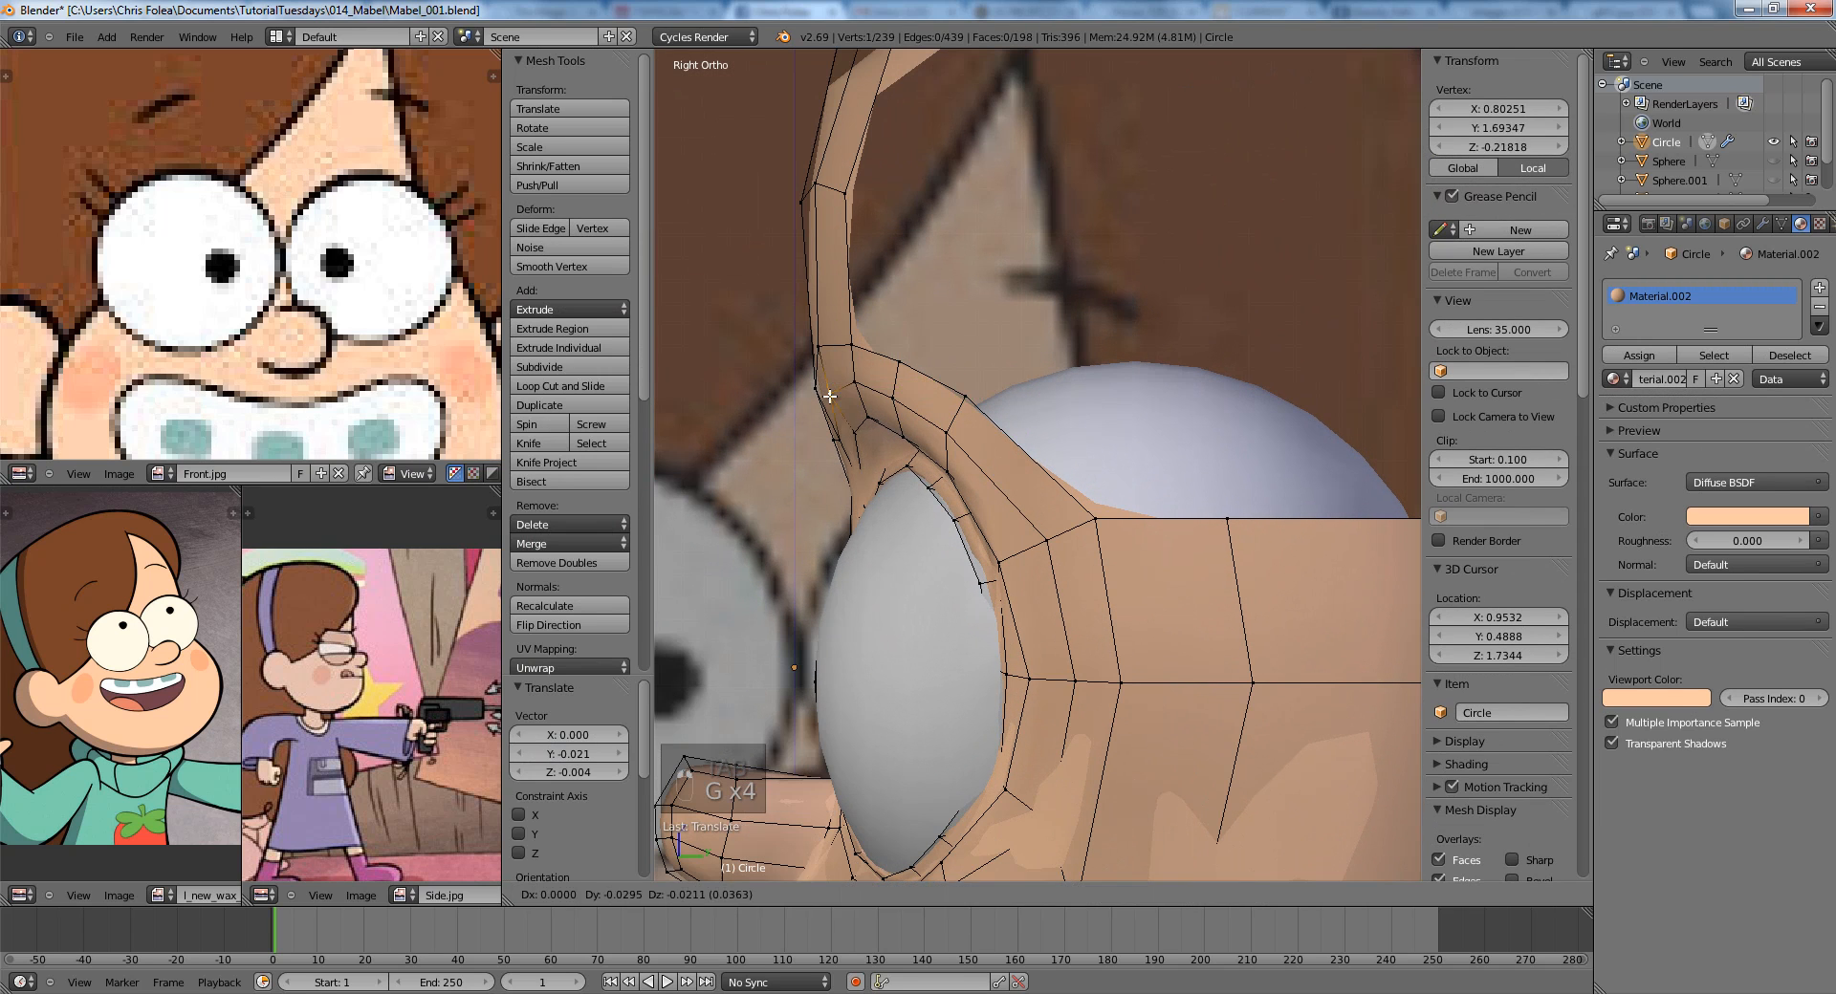
left_click(828, 398)
key("a")
Box-select the two vertices of the brow bridge between the eyes and move them forward.
middle_click_drag(832, 462, 980, 502, "shift")
scroll(980, 501, "up", 2)
key("z")
key("b")
left_click_drag(898, 471, 942, 516)
key("z")
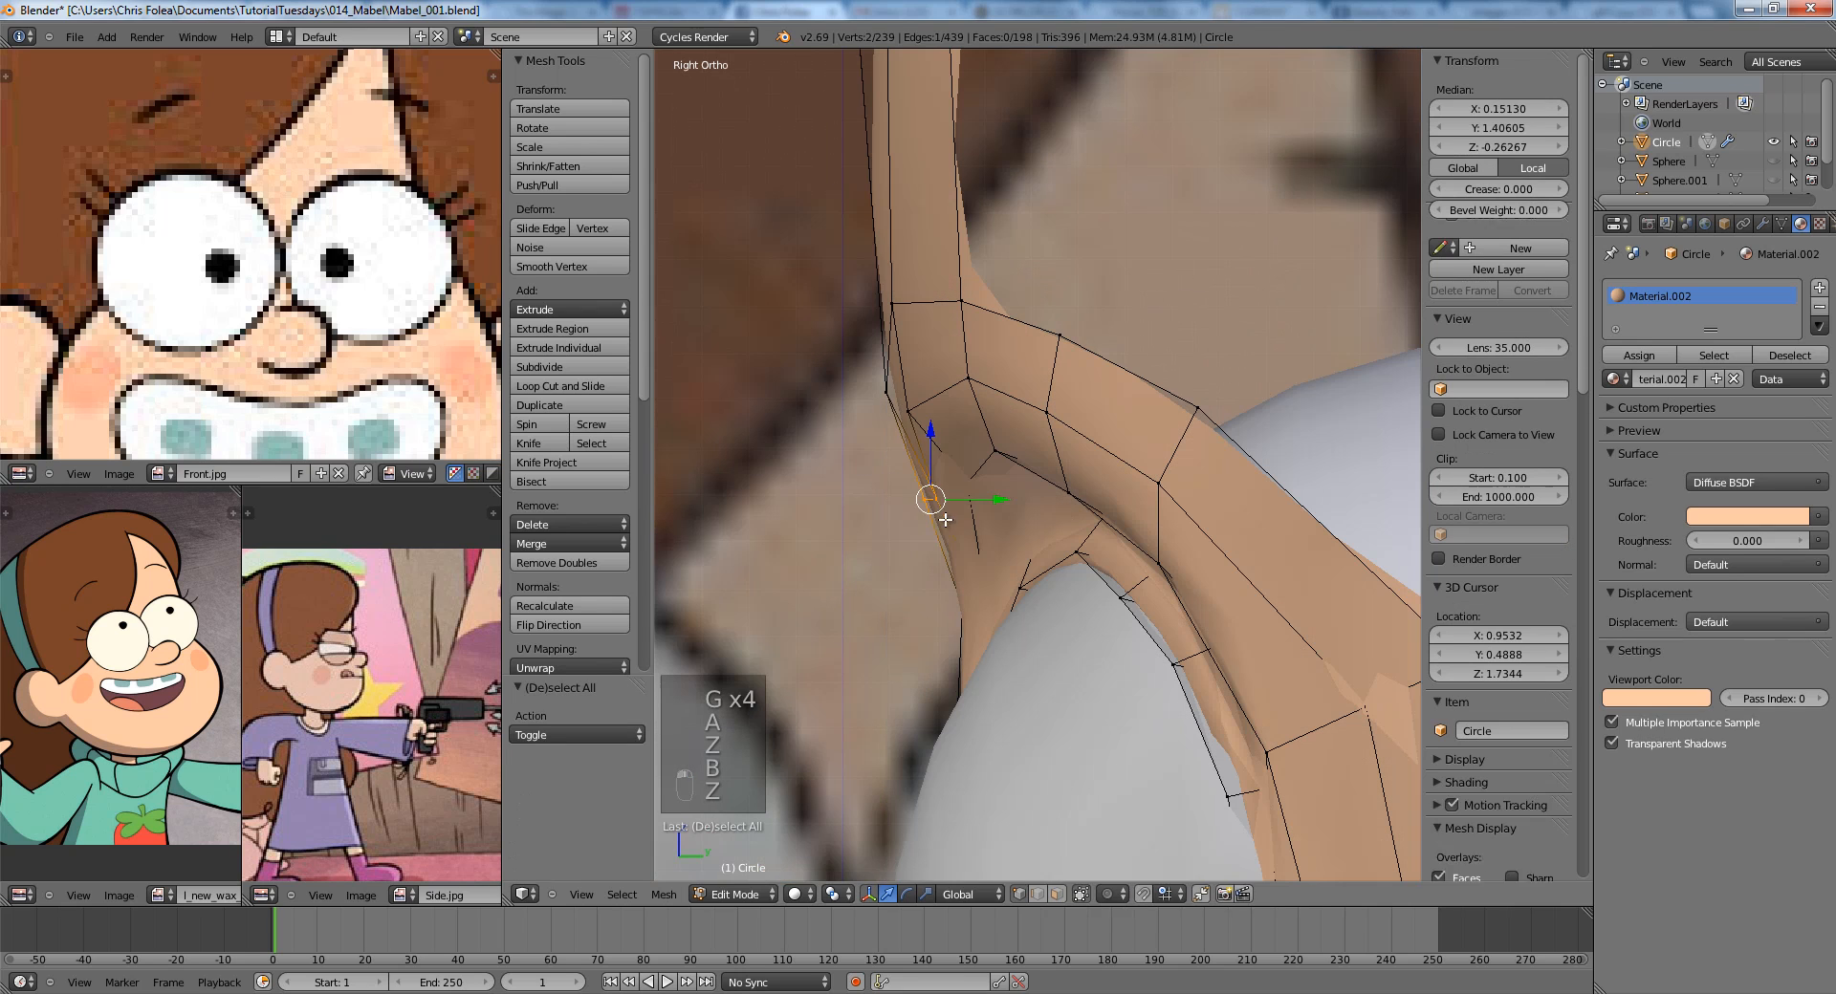
key("g")
left_click(901, 531)
key("a")
Shift two inner brow vertices slightly back, then move the neighbouring brow vertex slightly forward.
right_click(910, 412)
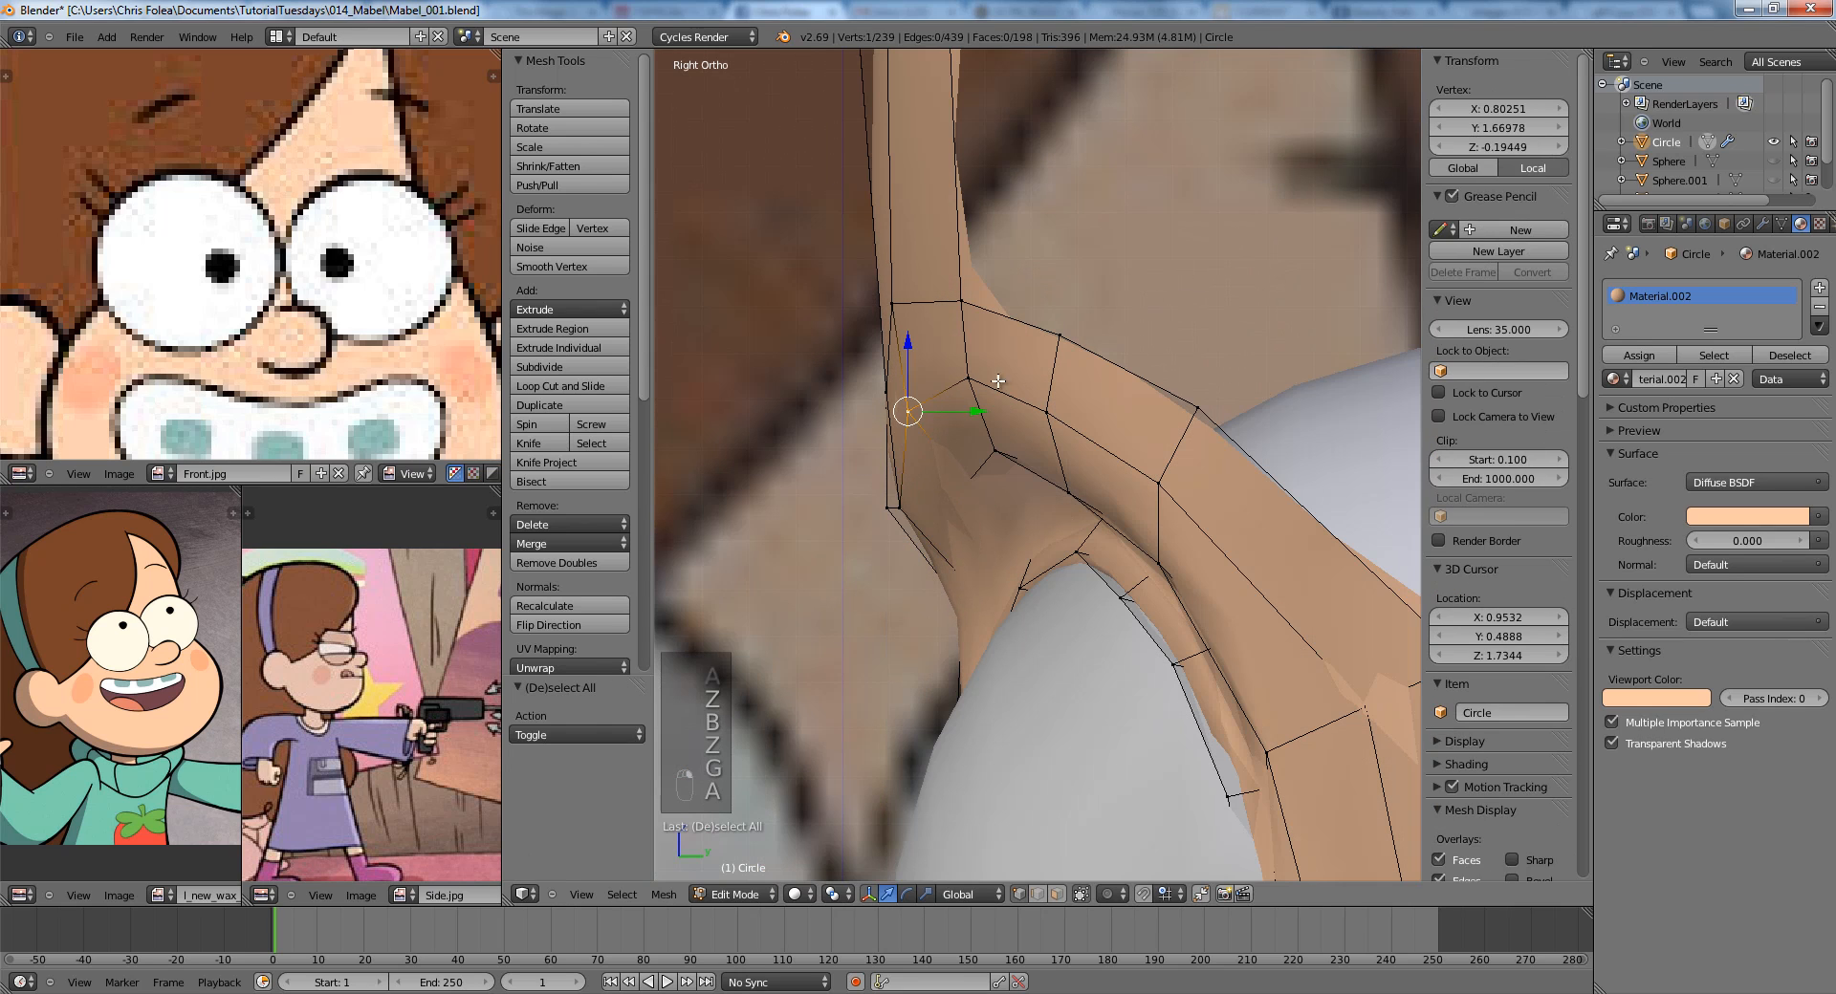
right_click(969, 379, "shift")
key("g")
left_click(983, 388)
key("a")
right_click(1049, 408)
key("g")
left_click(1031, 406)
key("a")
In wireframe, select the forehead vertex row above the brow and move it forward about 0.04 units.
key("z")
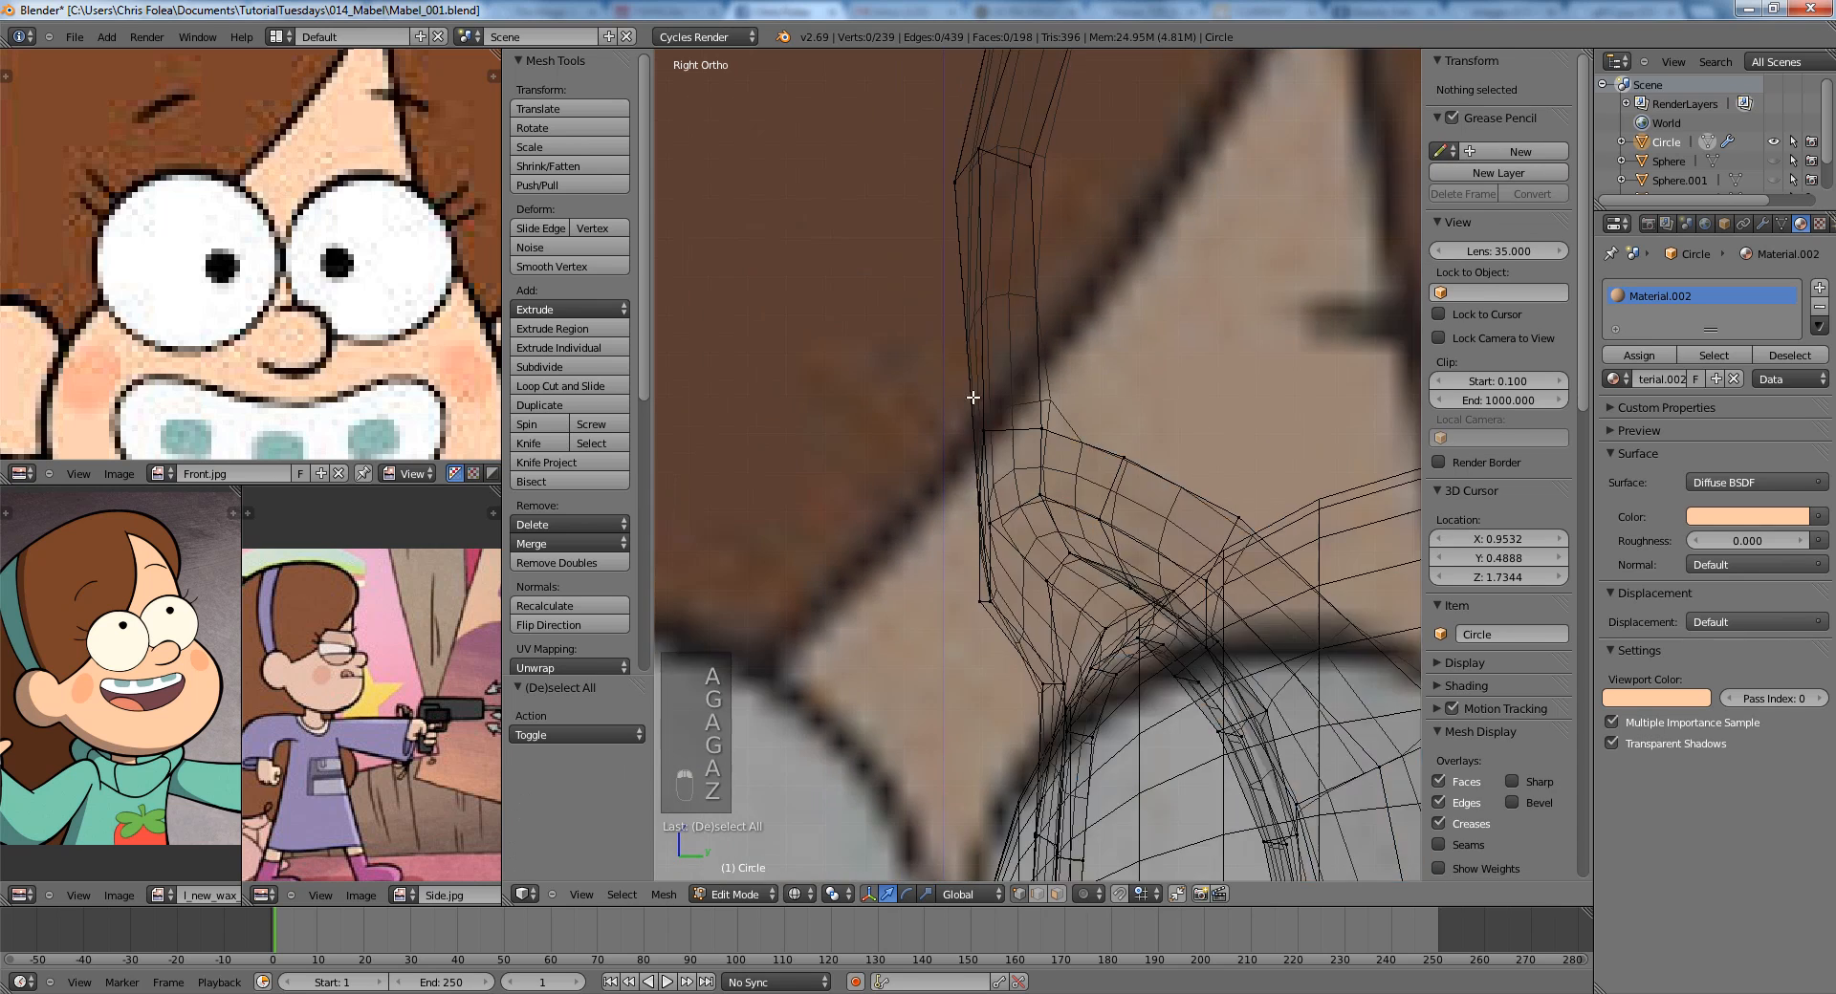
middle_click_drag(971, 398, 1012, 545, "shift")
key("b")
left_click_drag(934, 313, 1115, 433)
key("g")
left_click(1103, 431)
middle_click_drag(1162, 324, 1094, 578, "shift")
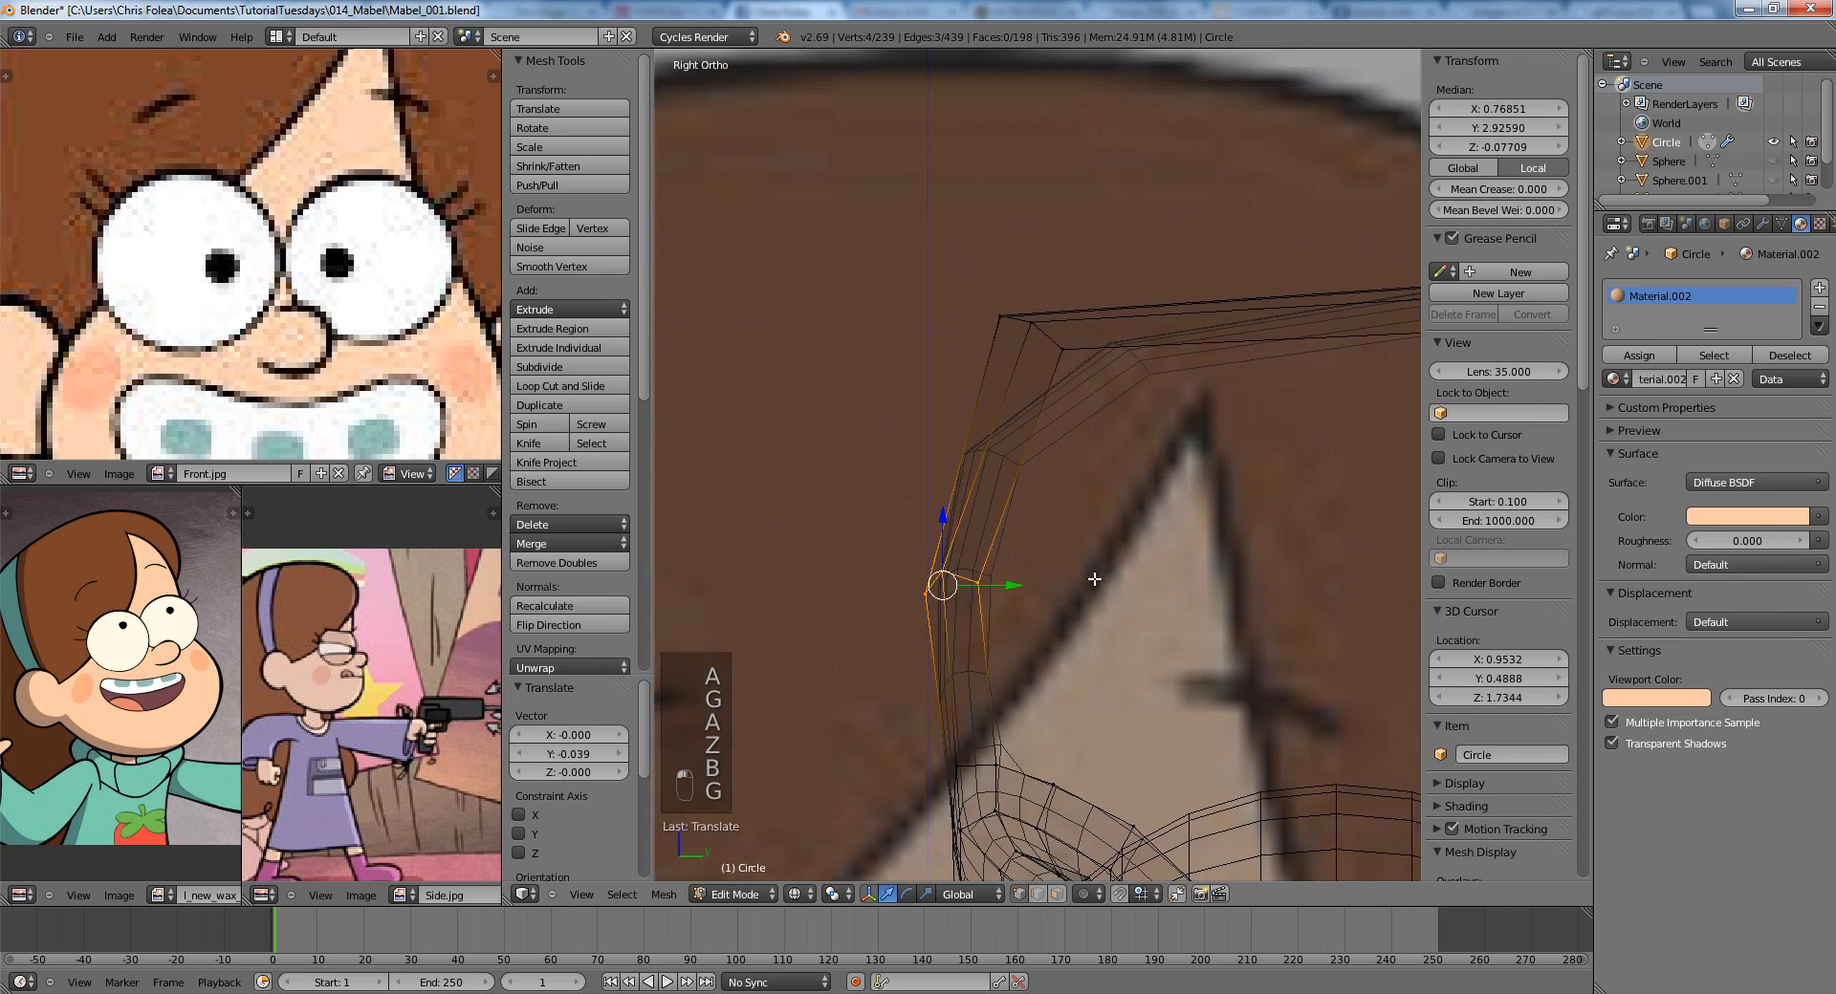
Move the vertices at the upper forehead bend back and up, then nudge the forehead row below them.
scroll(1094, 574, "down", 3)
key("a")
key("b")
left_click_drag(956, 340, 1097, 443)
key("g")
left_click(1130, 417)
key("a")
key("b")
left_click_drag(924, 493, 1059, 583)
key("g")
left_click(1060, 580)
middle_click_drag(1066, 596, 1084, 443, "shift")
Edge-slide the row just above the brow up the forehead by a factor of 0.361 and adjust its position.
key("a")
key("z")
right_click(1002, 534, "alt")
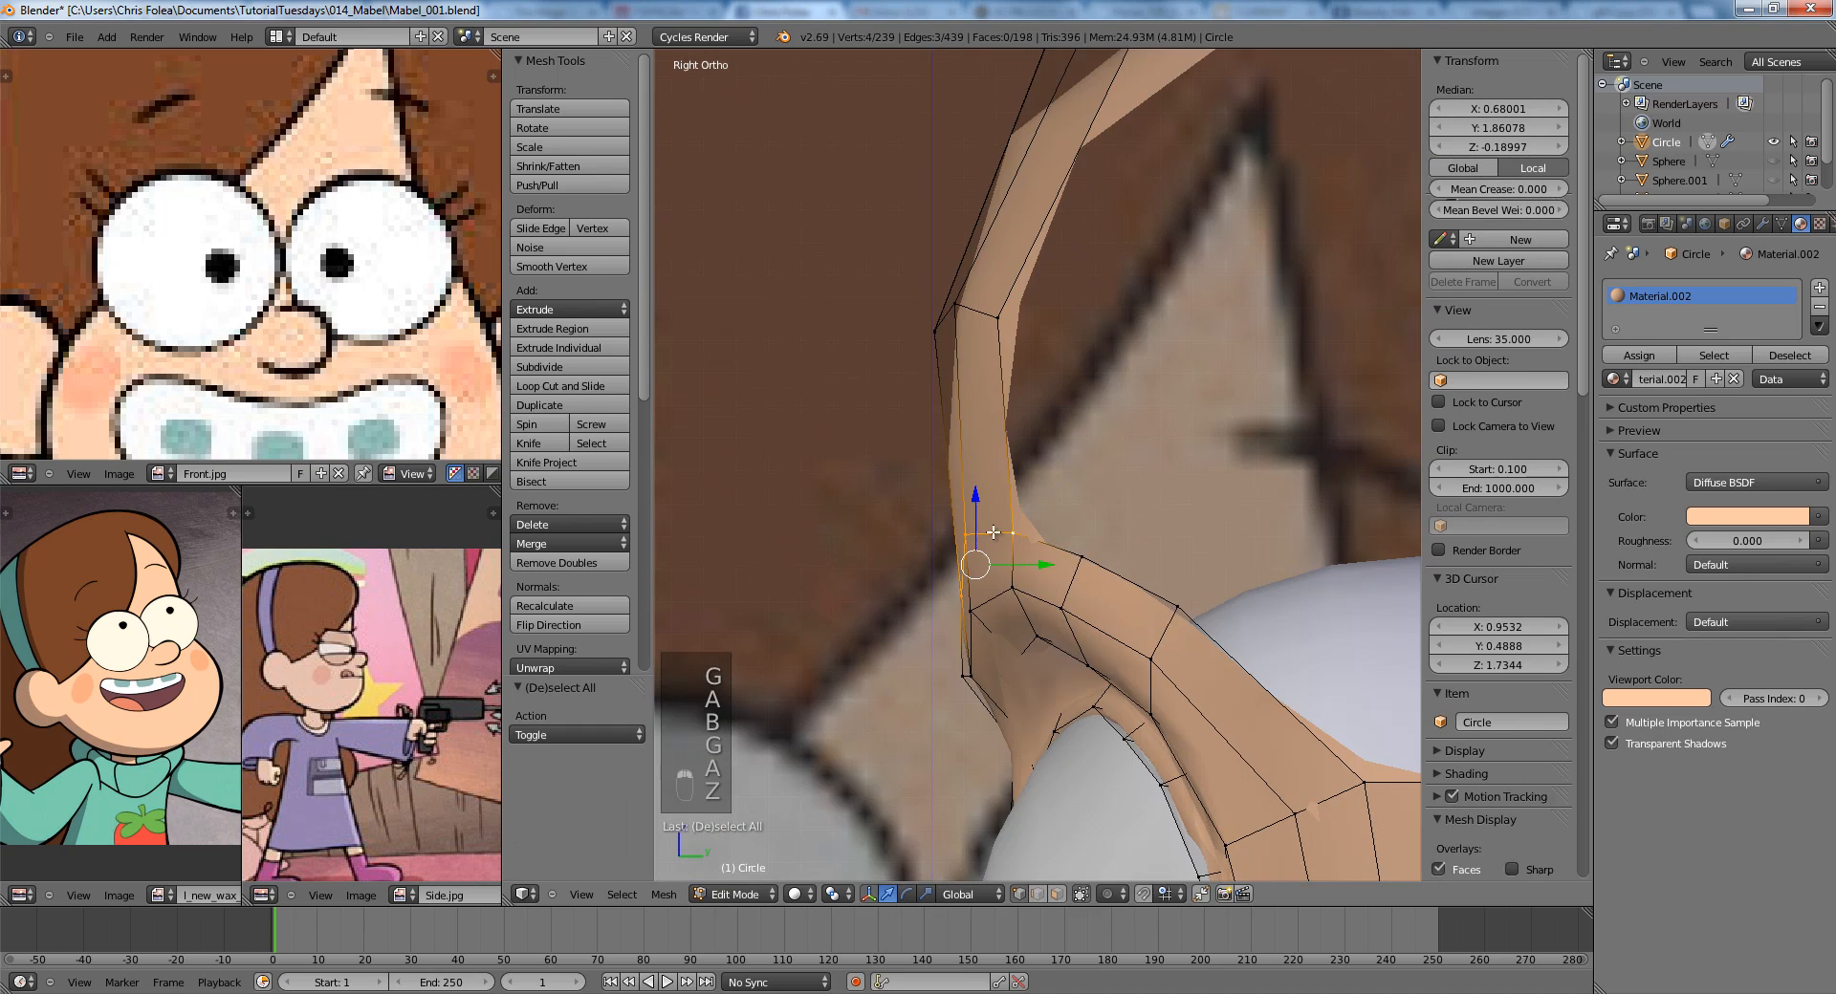
middle_click_drag(1004, 535, 1143, 542)
scroll(1144, 543, "up", 2)
key("g")
left_click(1130, 491)
key("KP_3")
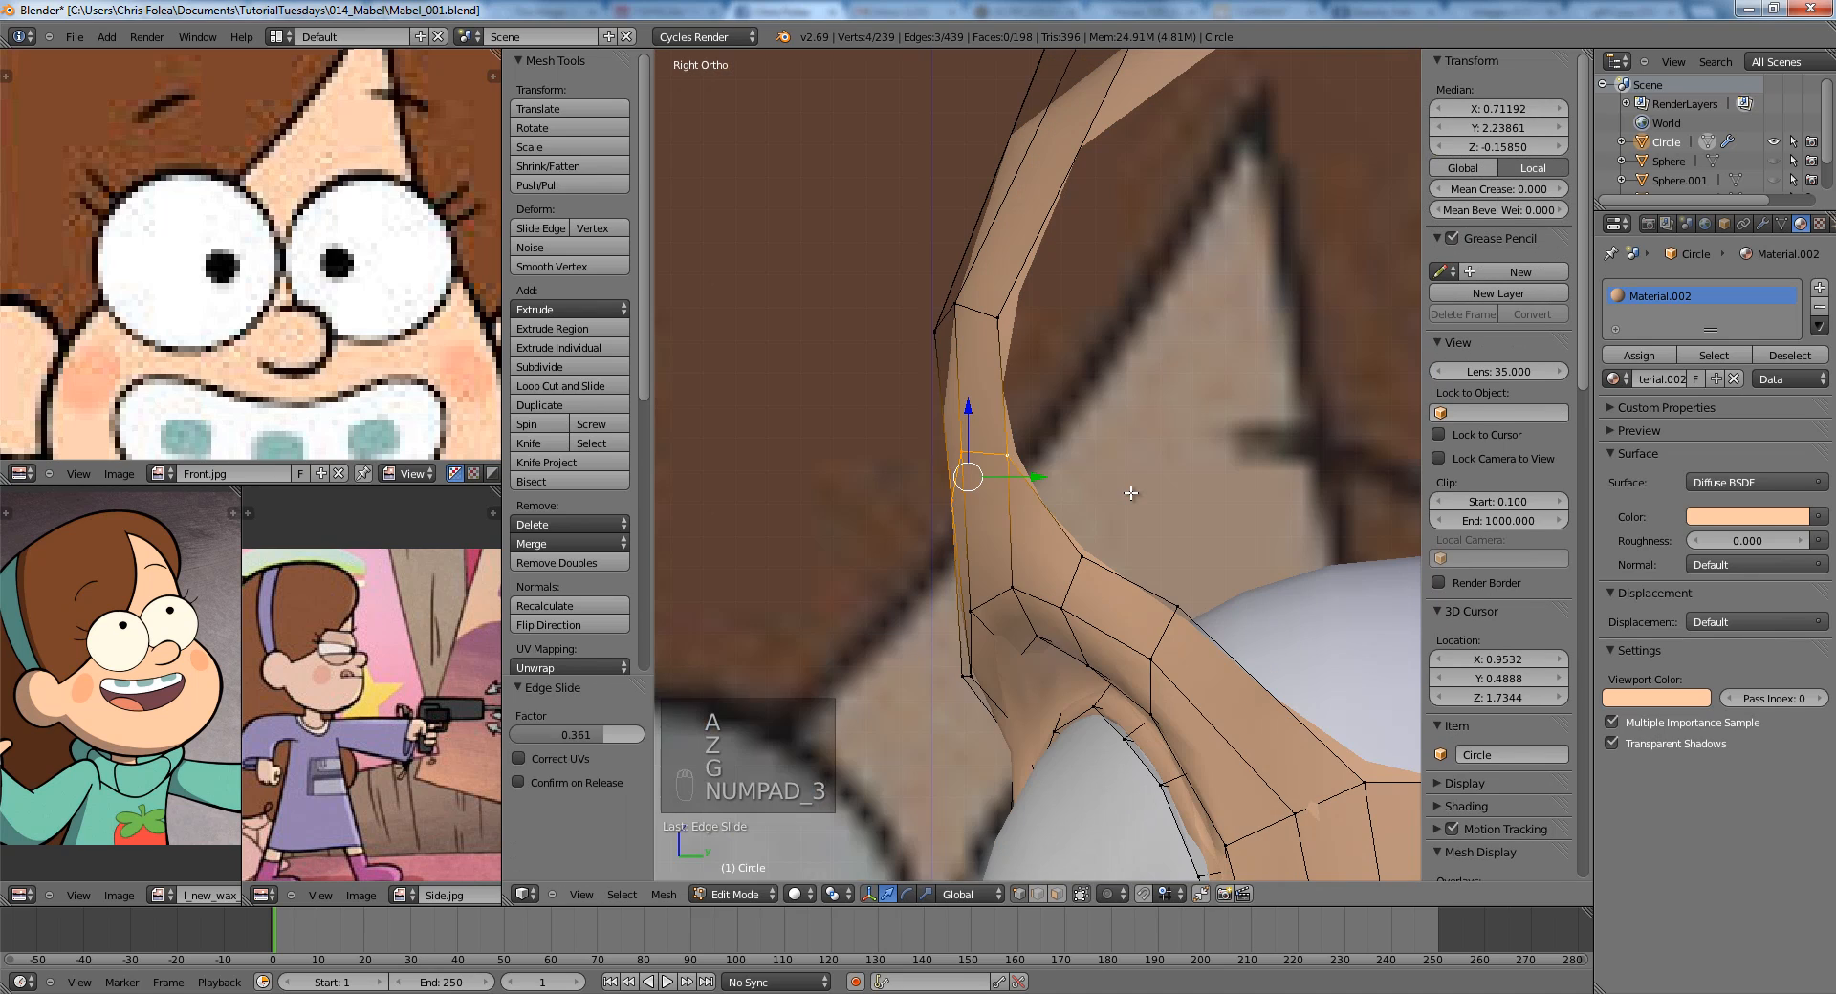
key("g")
left_click(1115, 509)
key("Tab")
scroll(1150, 535, "down", 8)
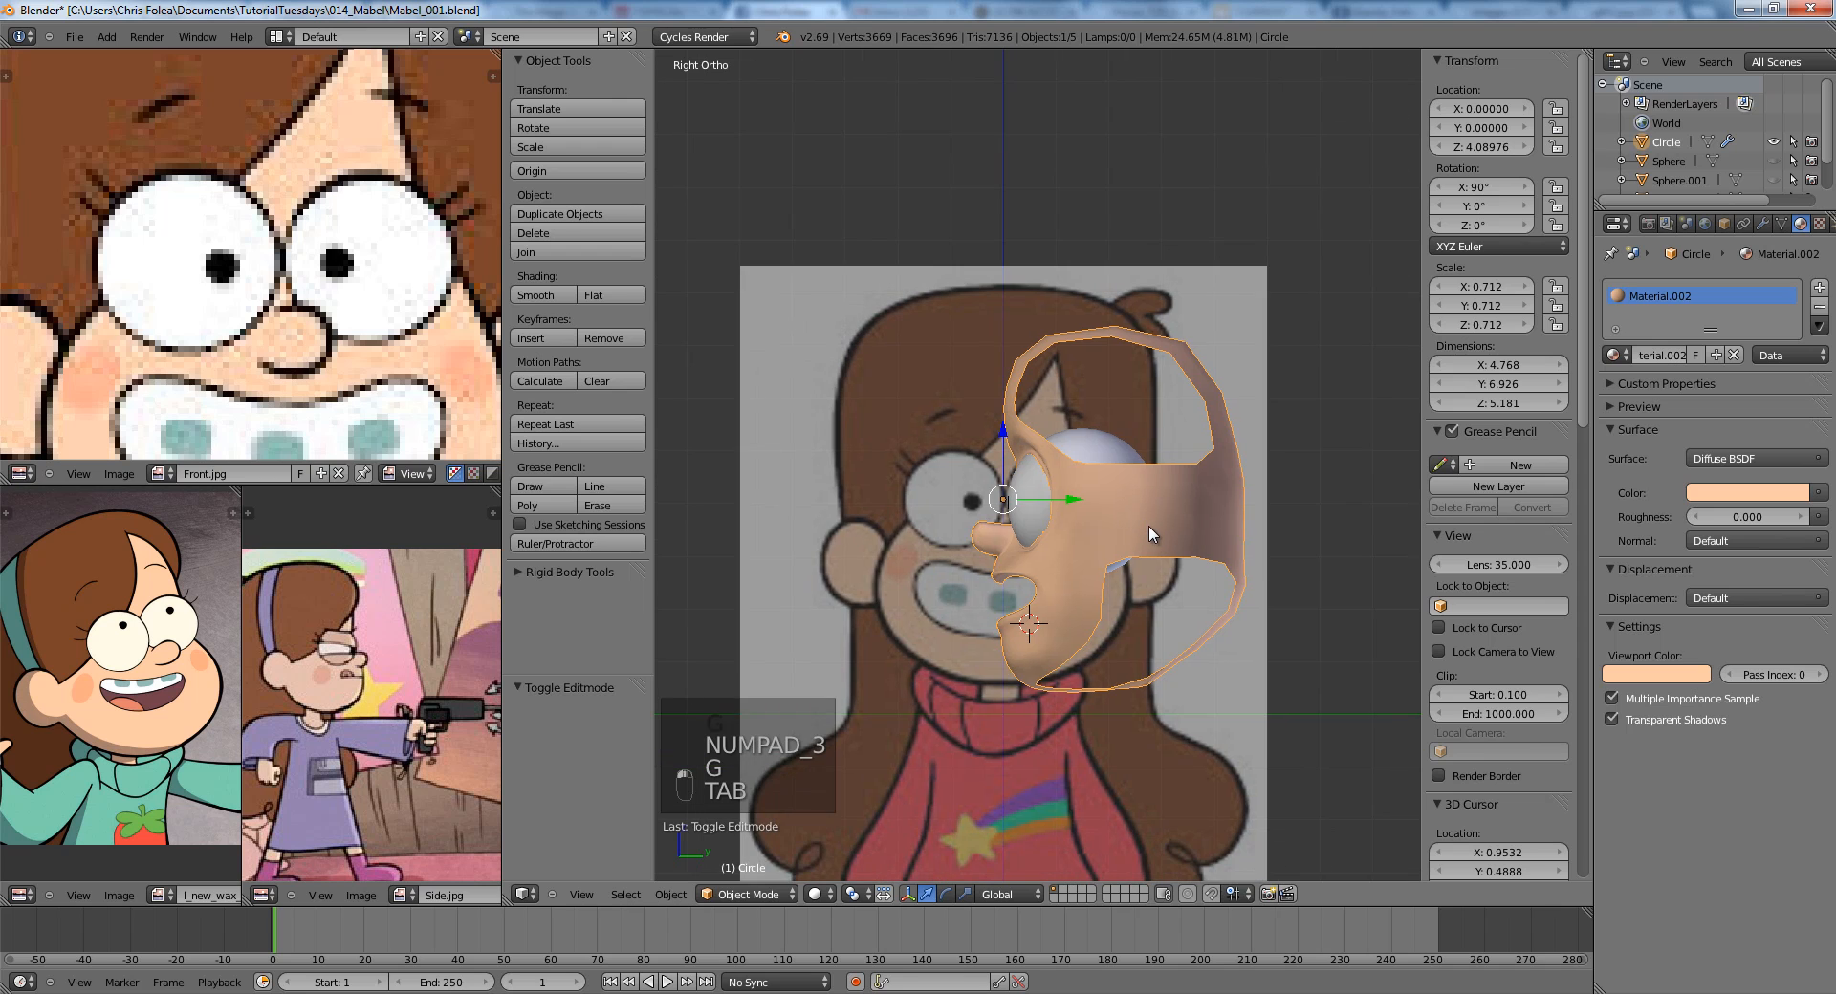
Select the front forehead strip down to the brow bridge and move it slightly back along the Y axis.
key("Tab")
scroll(1122, 498, "up", 5)
key("a")
key("a")
key("a")
key("z")
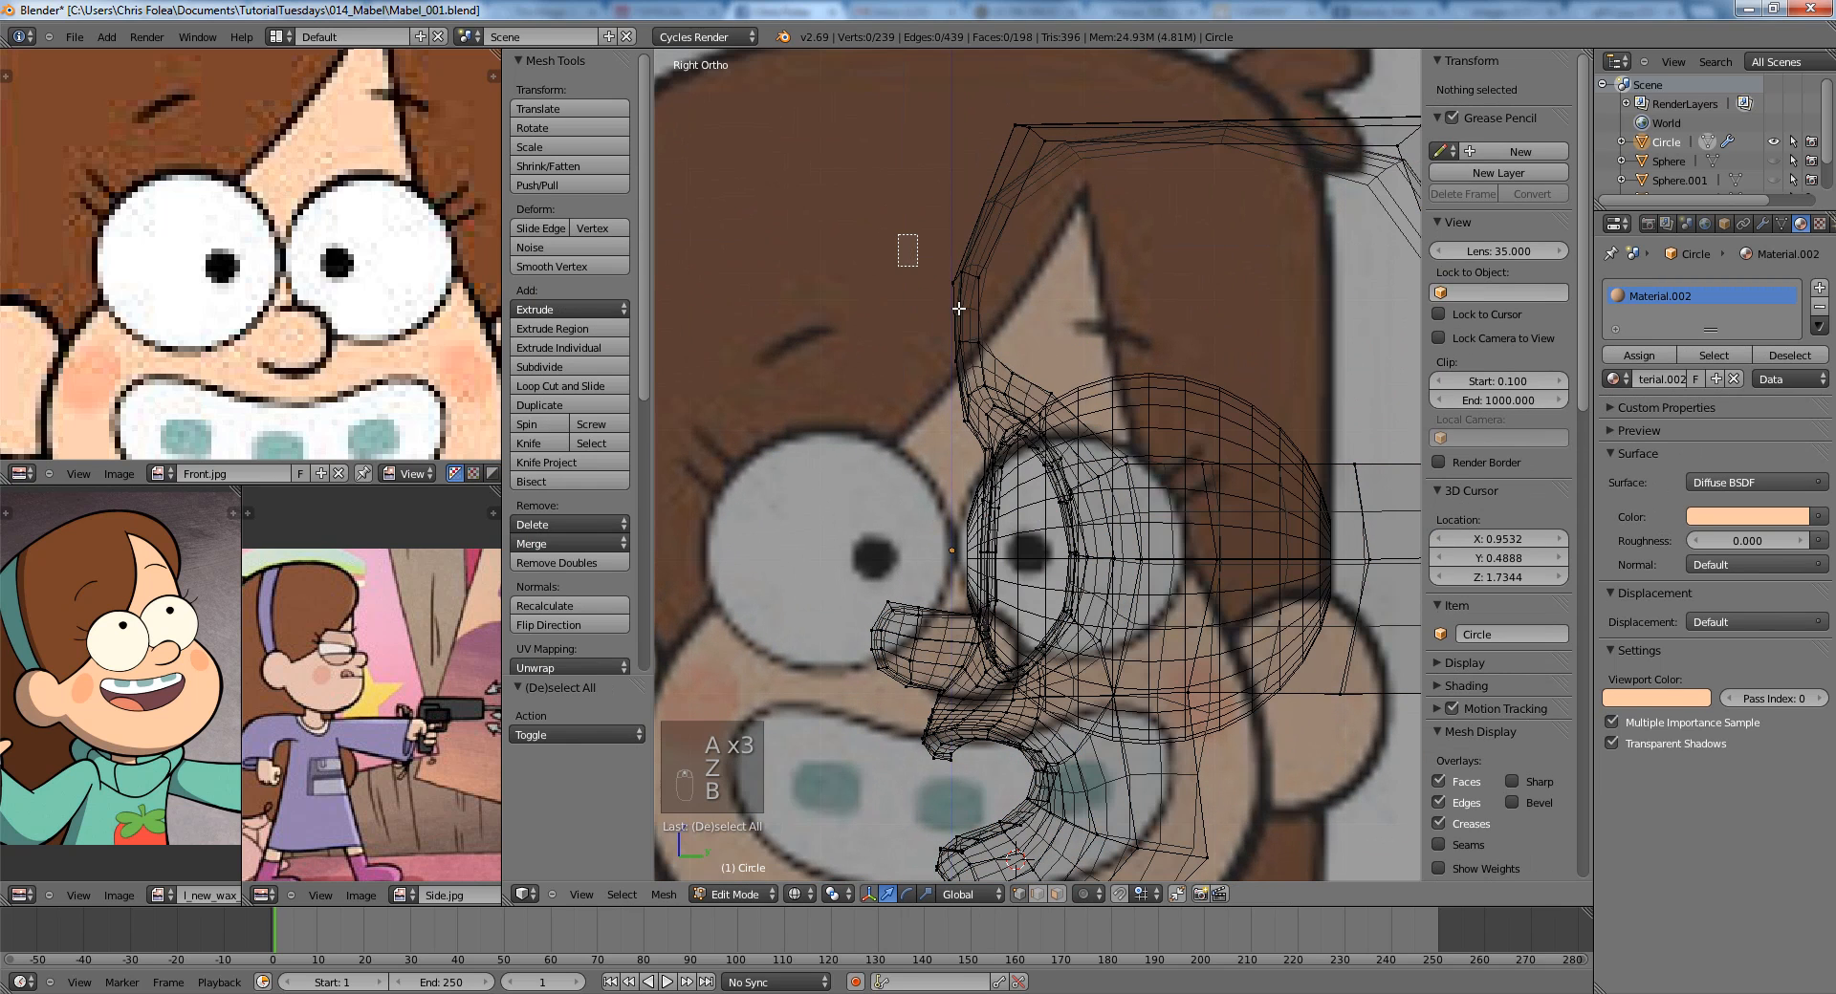
left_click_drag(984, 404, 969, 428)
key("b")
key("z")
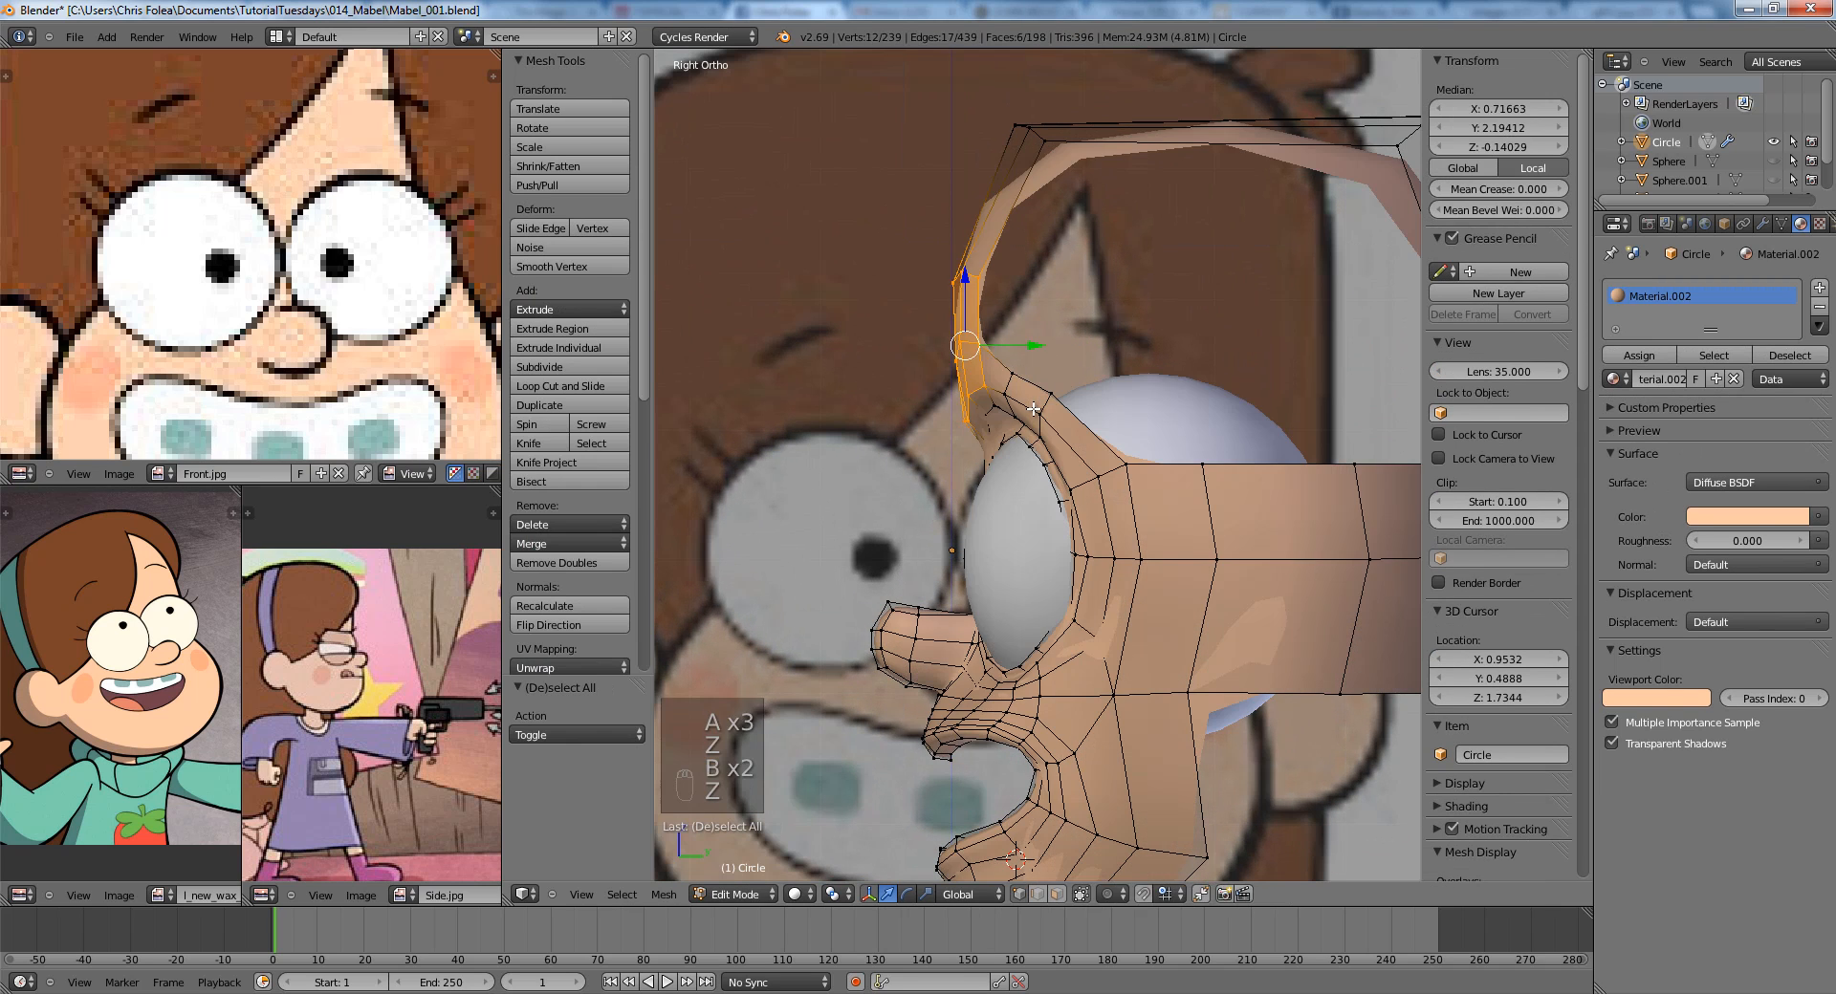
key("g")
key("y")
left_click(1042, 410)
key("a")
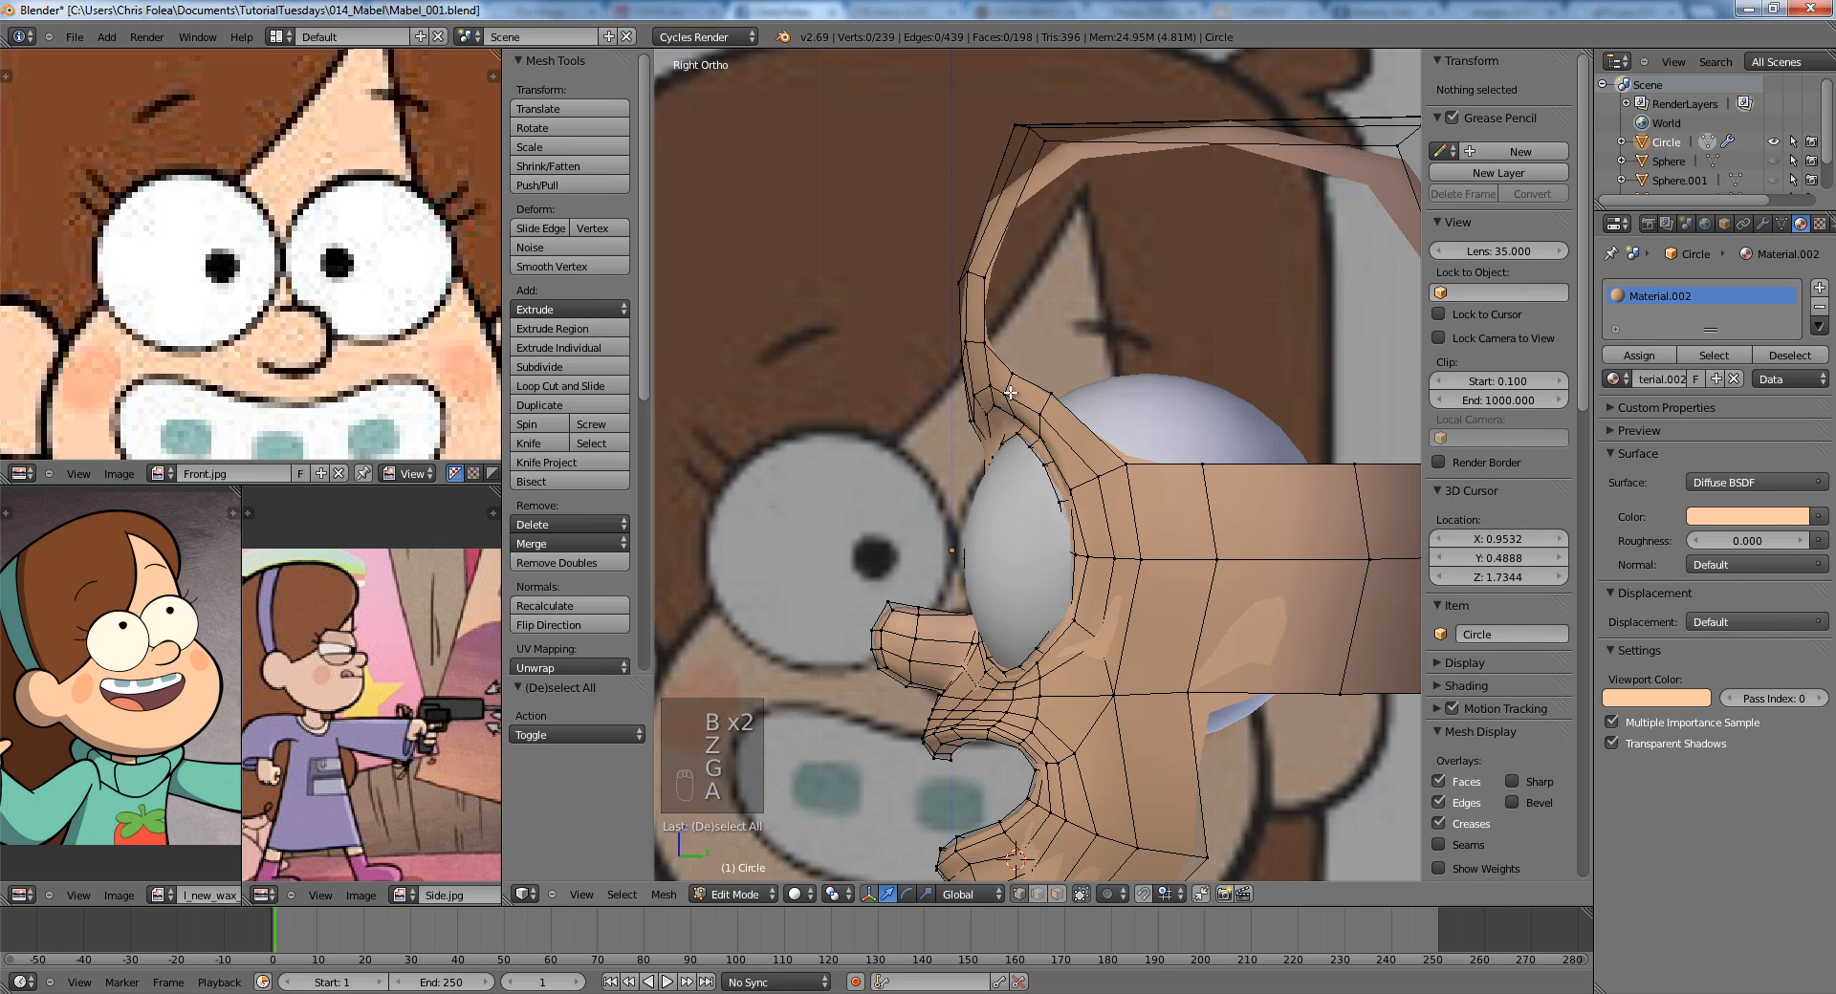
Reposition the upper edge of the outer brow back and slightly up, checking the smoothed shape in Object Mode.
right_click(1016, 375)
key("g")
left_click(1047, 373)
key("Tab")
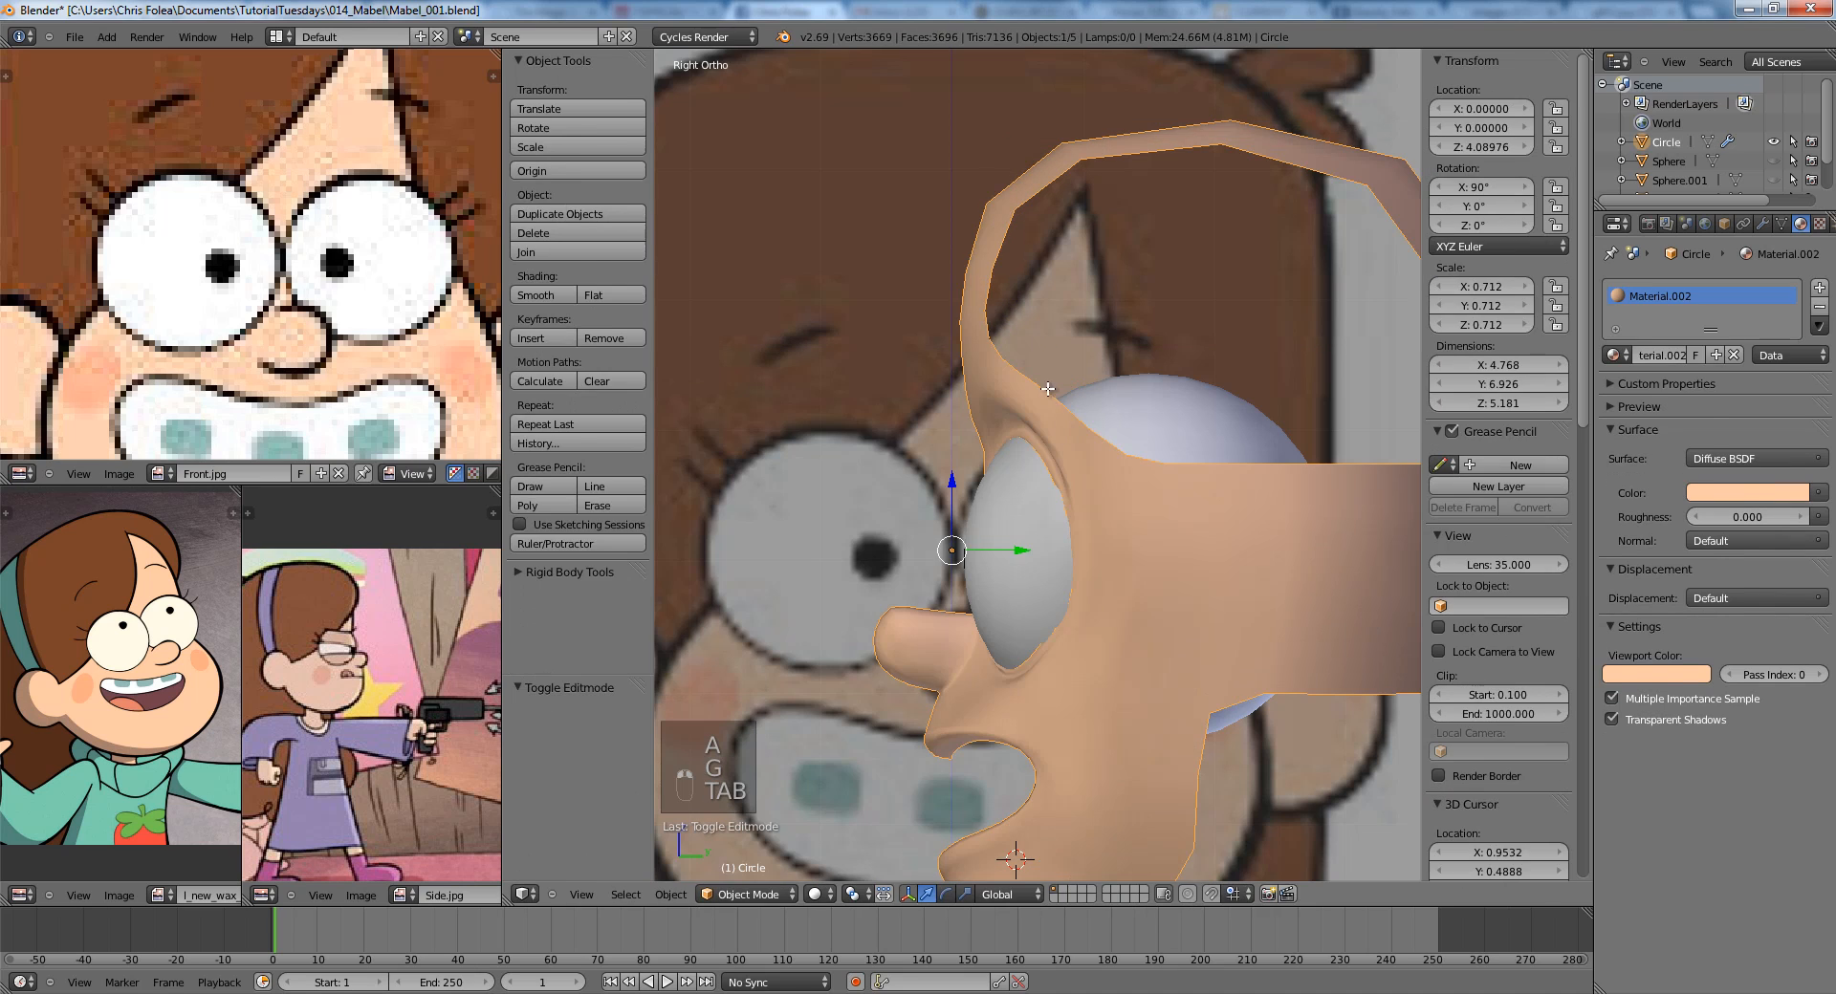
key("Tab")
key("g")
left_click(1076, 375)
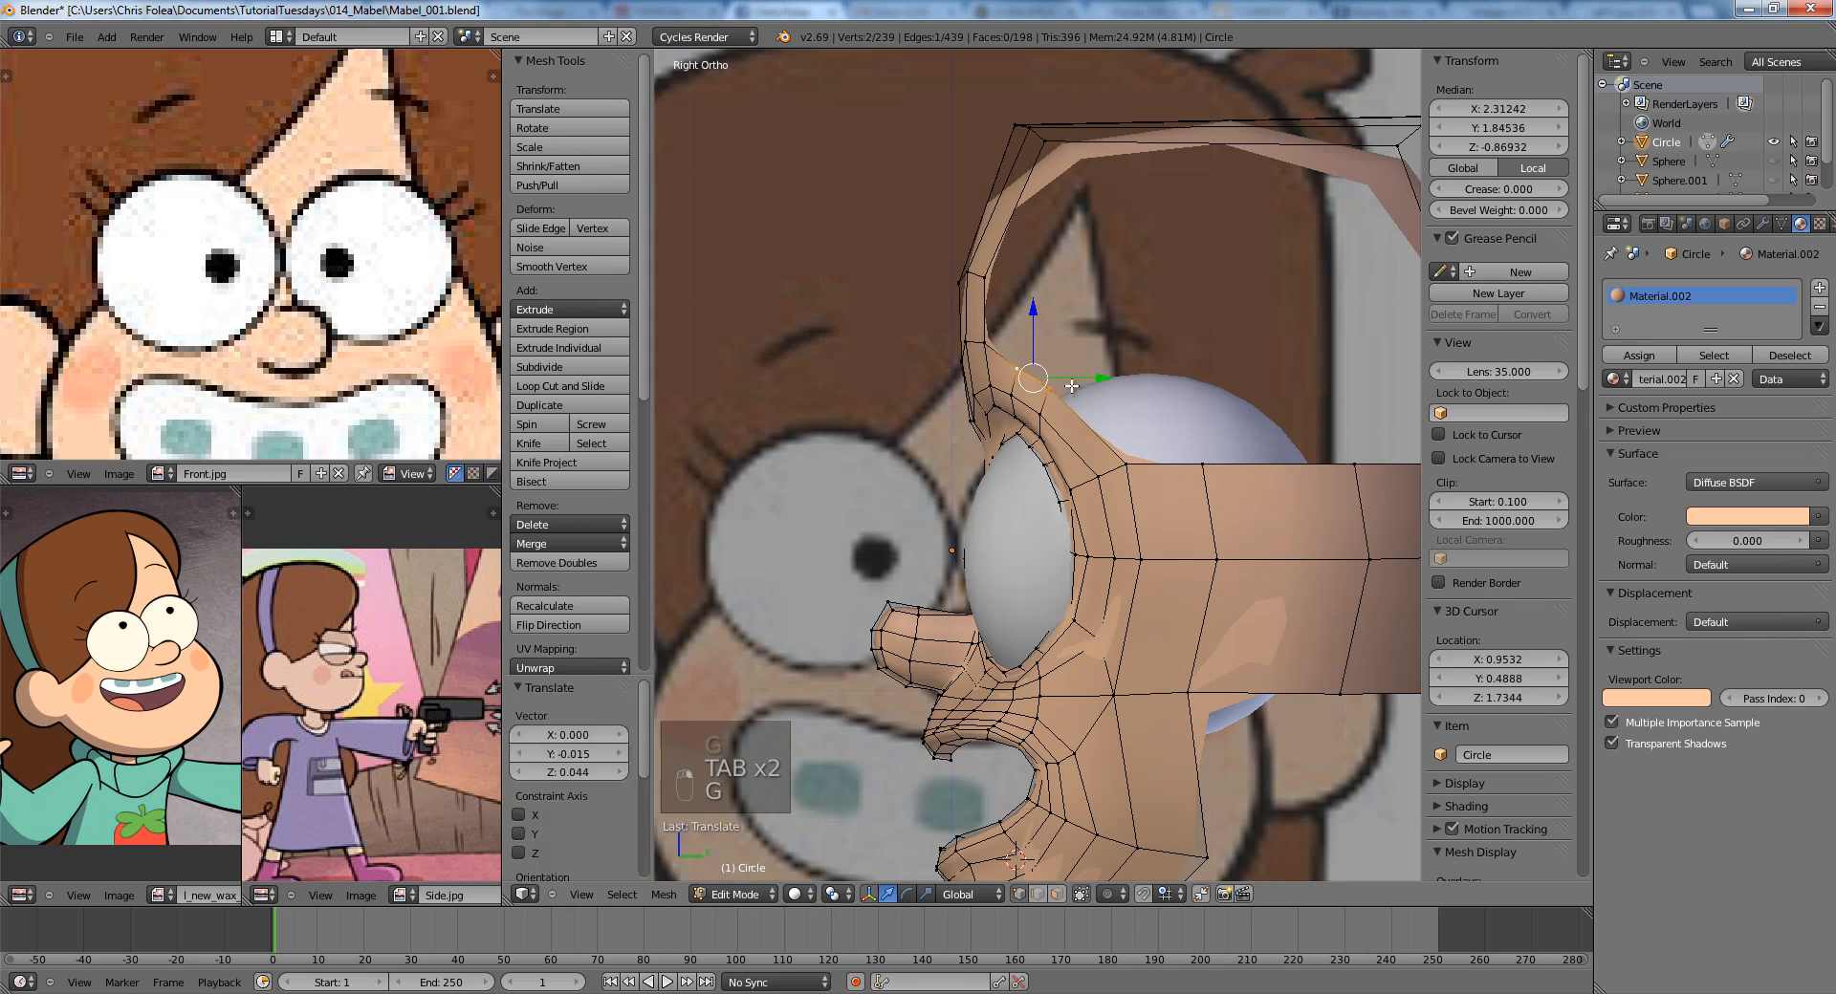
key("a")
Examine the face loop running from the chin past the cheek to the temple.
scroll(1070, 369, "down", 1)
middle_click_drag(1070, 368, 1061, 394, "shift")
middle_click_drag(1125, 533, 1122, 372, "shift")
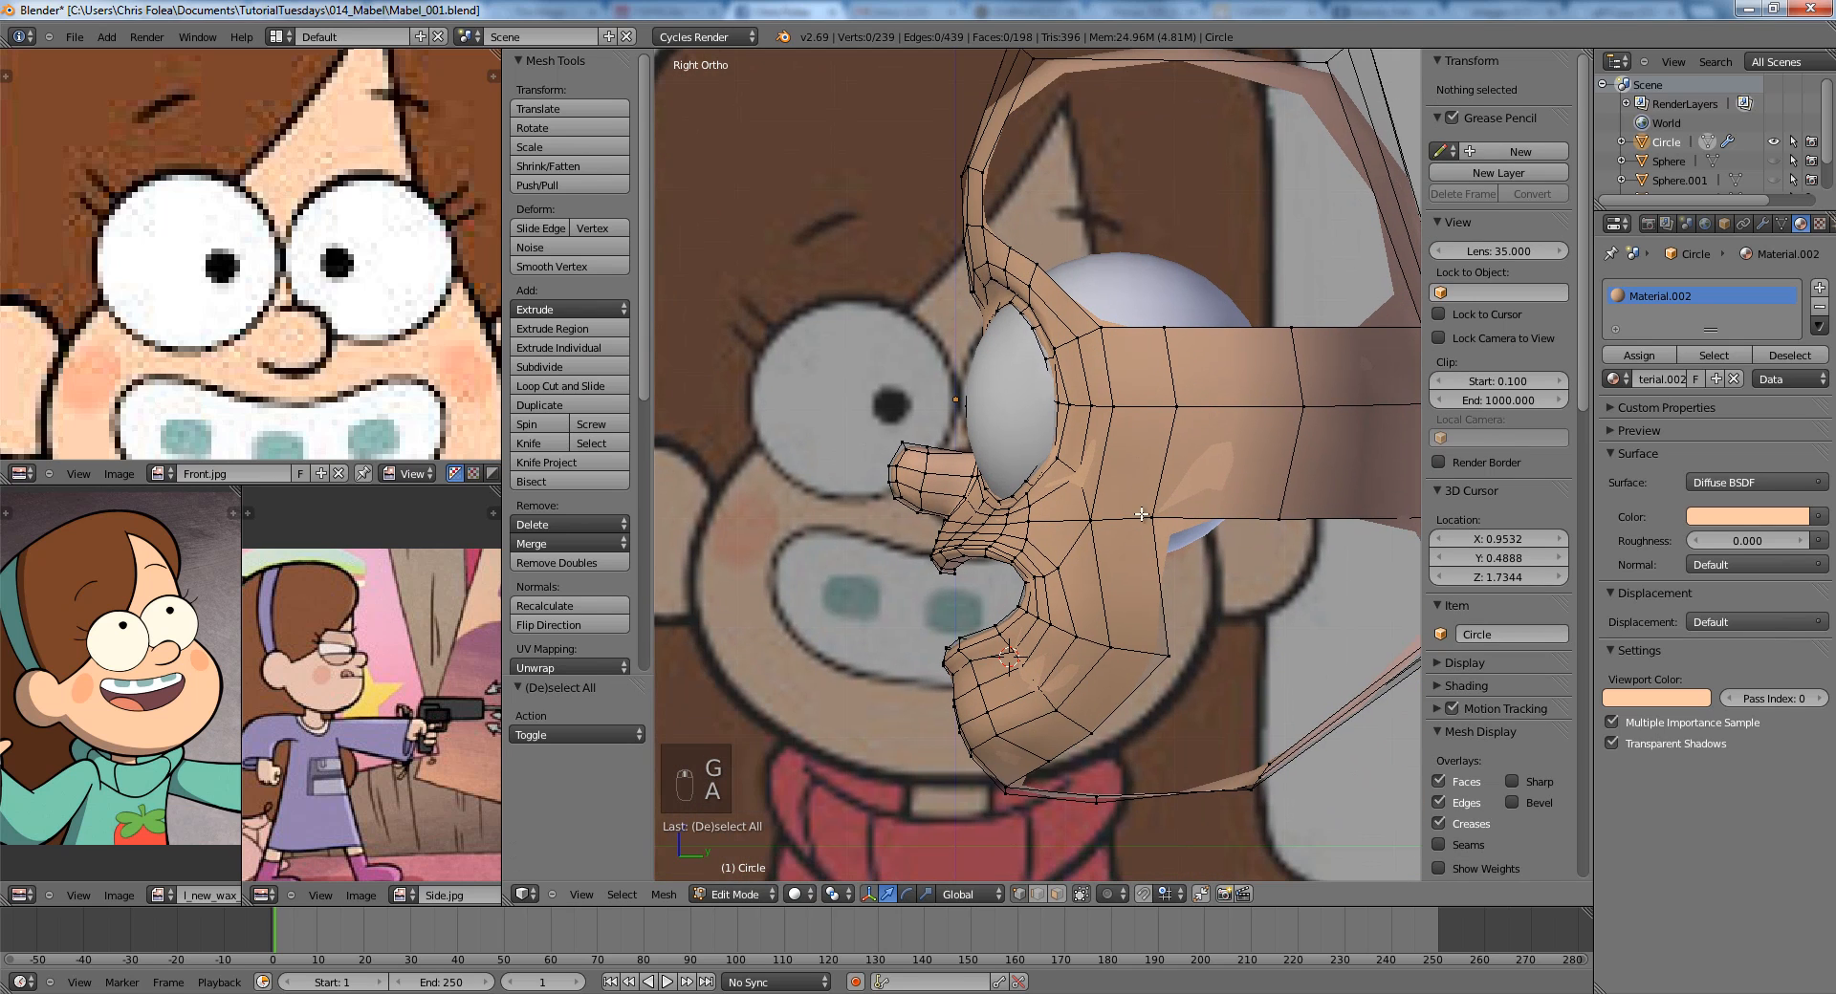
key("ctrl+Tab")
left_click(1099, 599)
right_click(1130, 621, "alt")
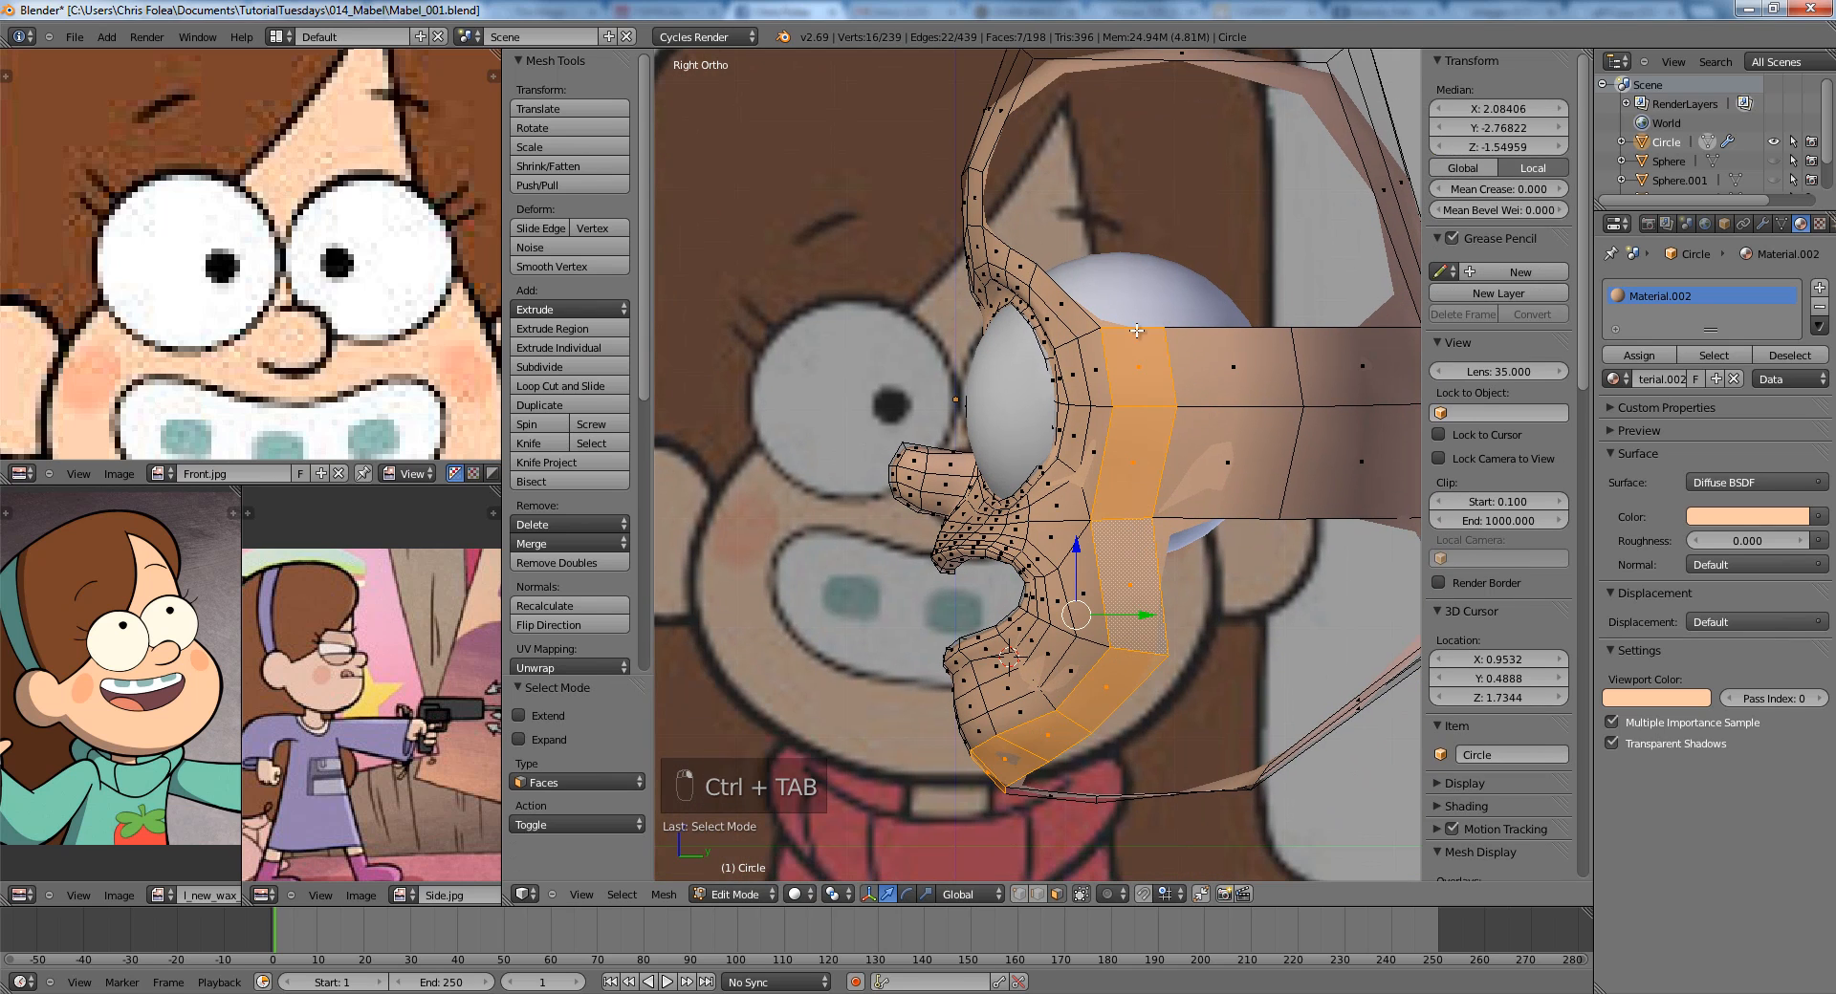
scroll(1135, 330, "up", 2)
middle_click_drag(1133, 213, 1105, 399, "shift")
left_click(1095, 363)
key("a")
Fill the gap between the forehead strip, the upper brow and the temple with a new face.
right_click(1192, 449)
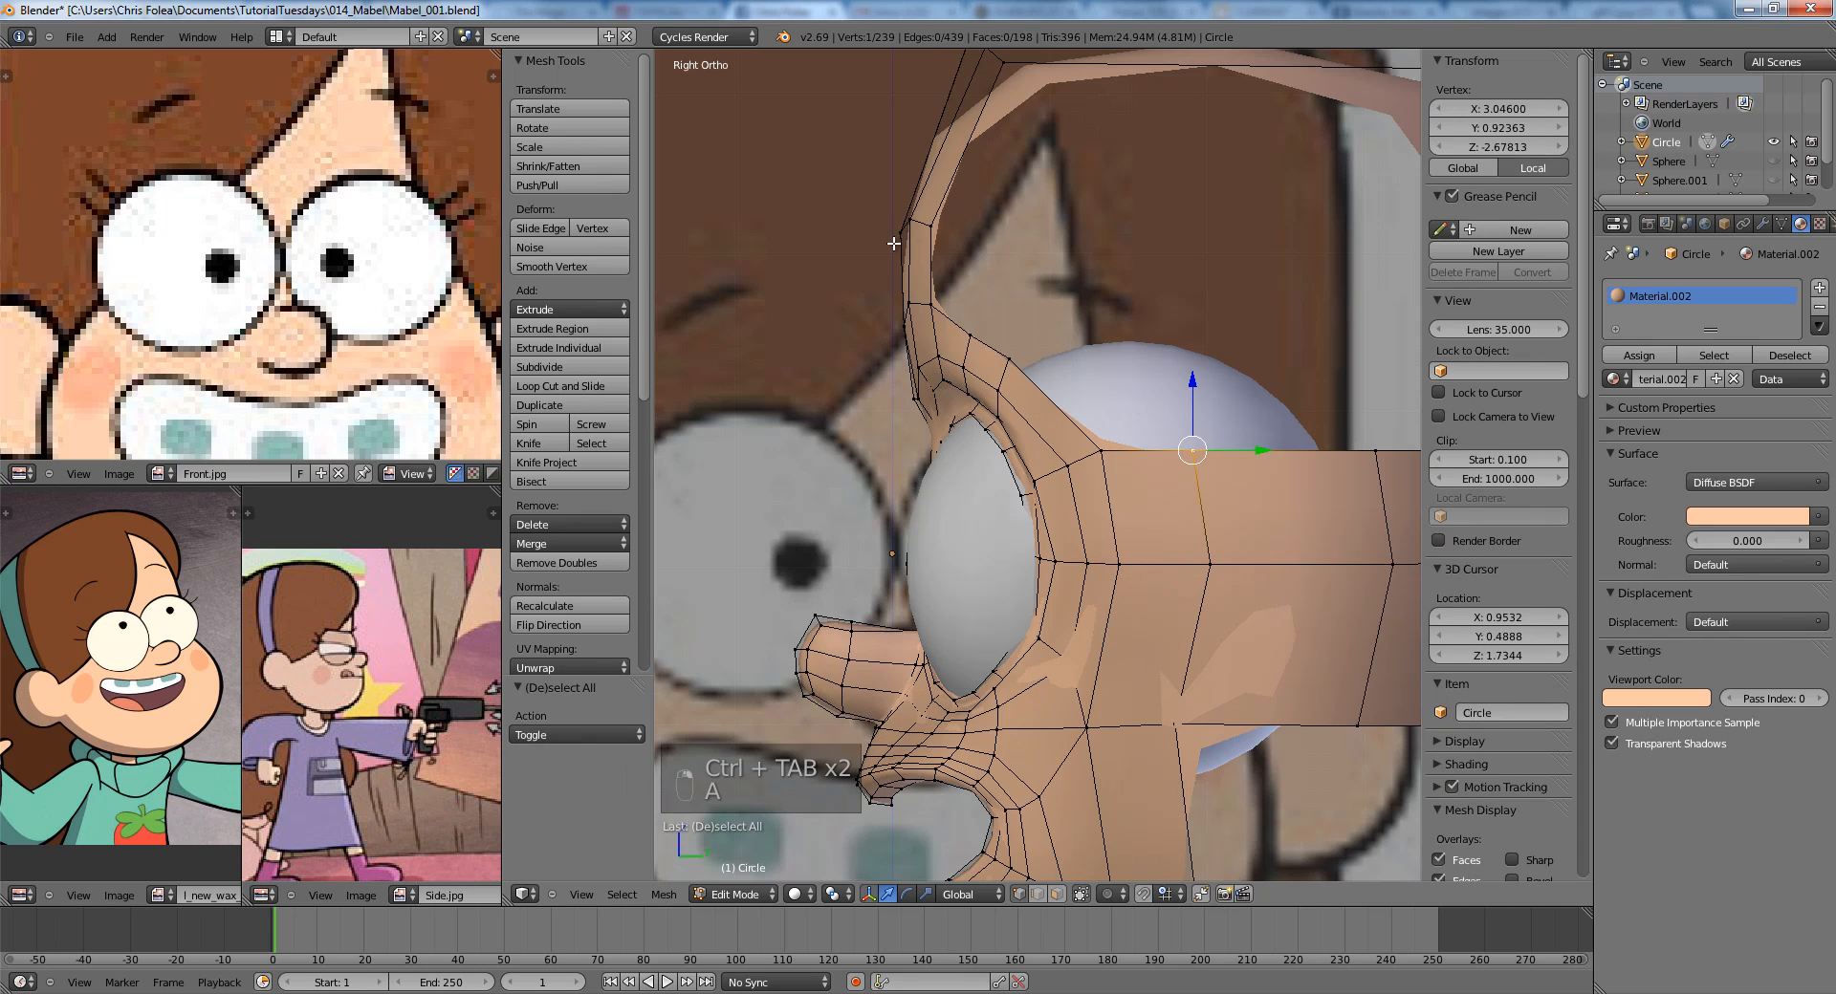
right_click(942, 302, "shift")
right_click(974, 336, "shift")
key("f")
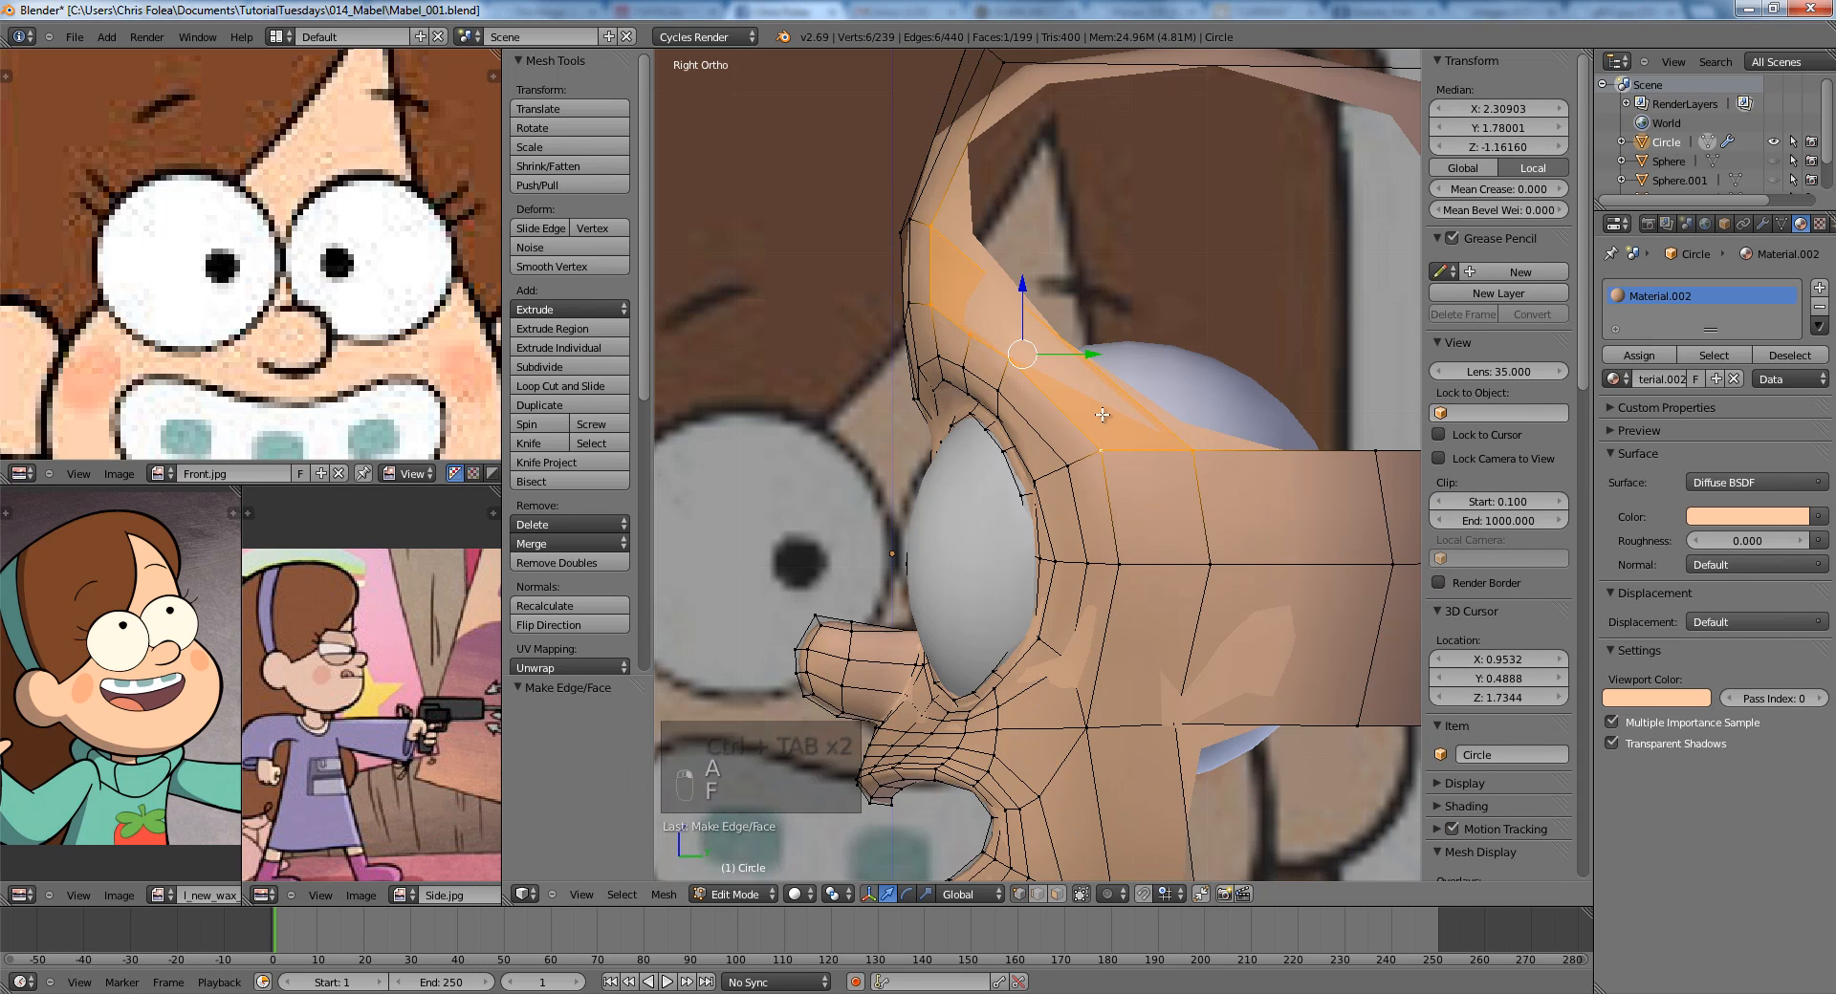
Knife two cuts across the new brow face and move the resulting outer edge back and up.
key("a")
key("z")
key("k")
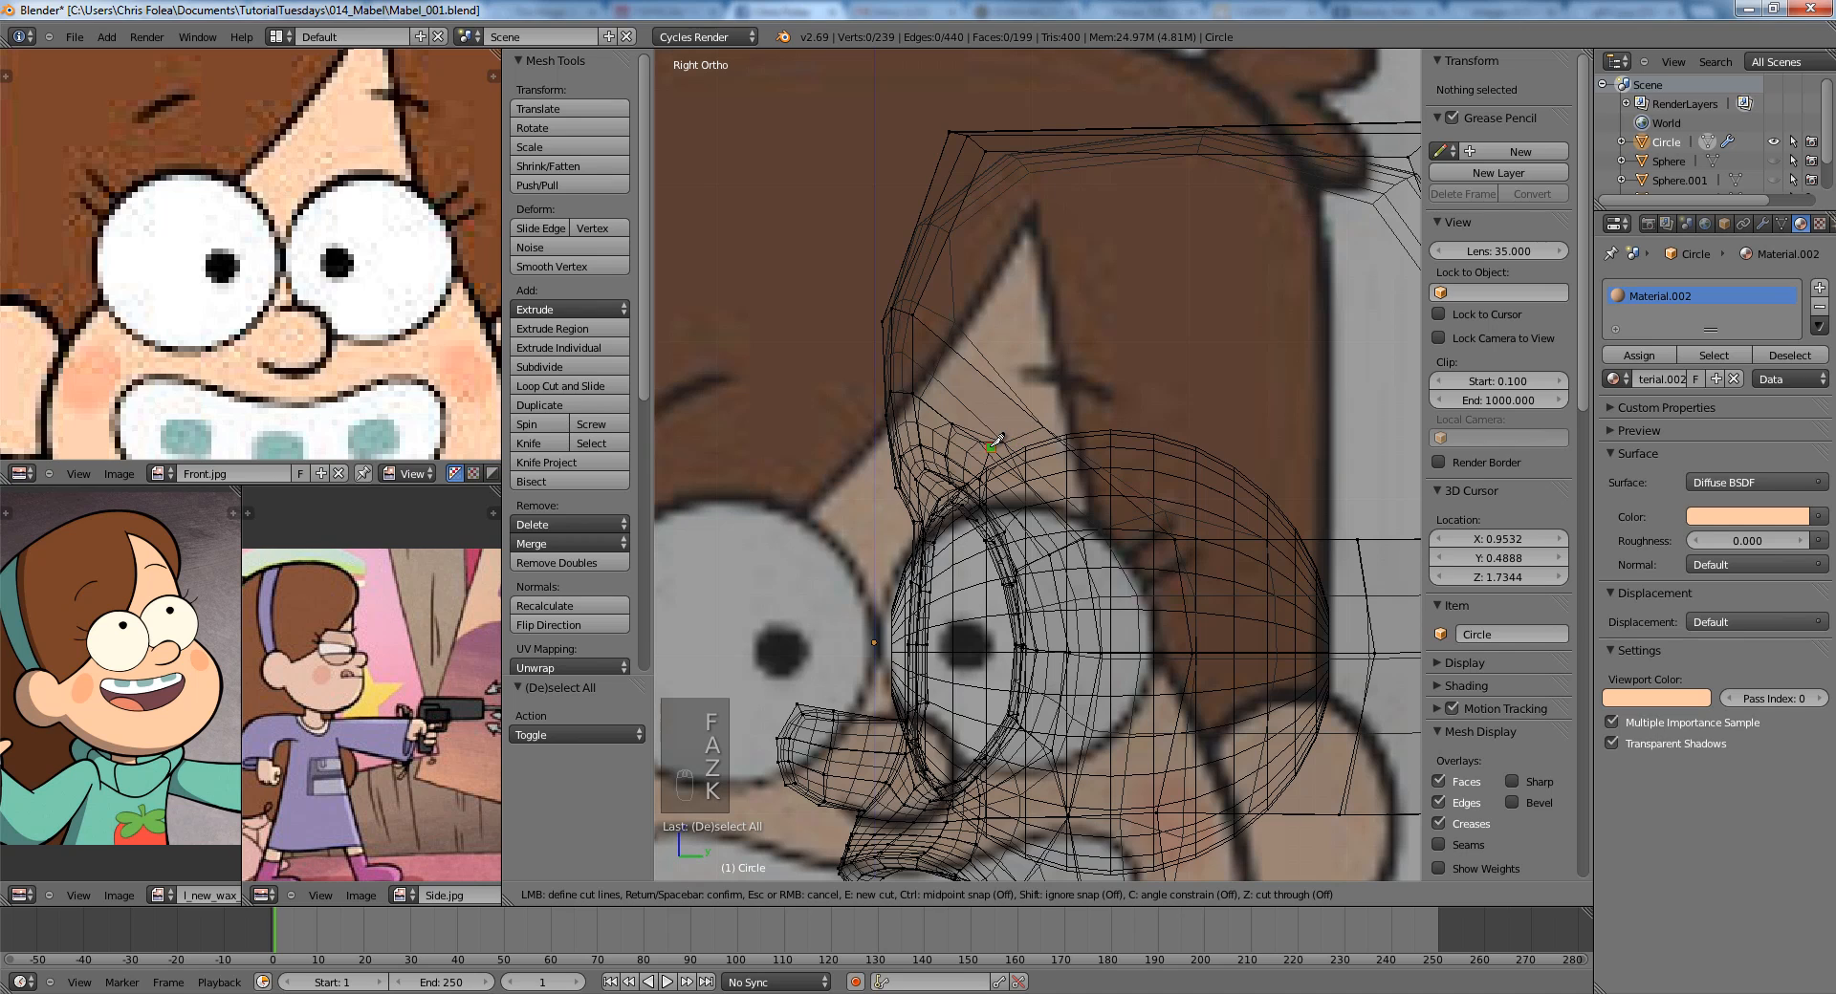
key("Return")
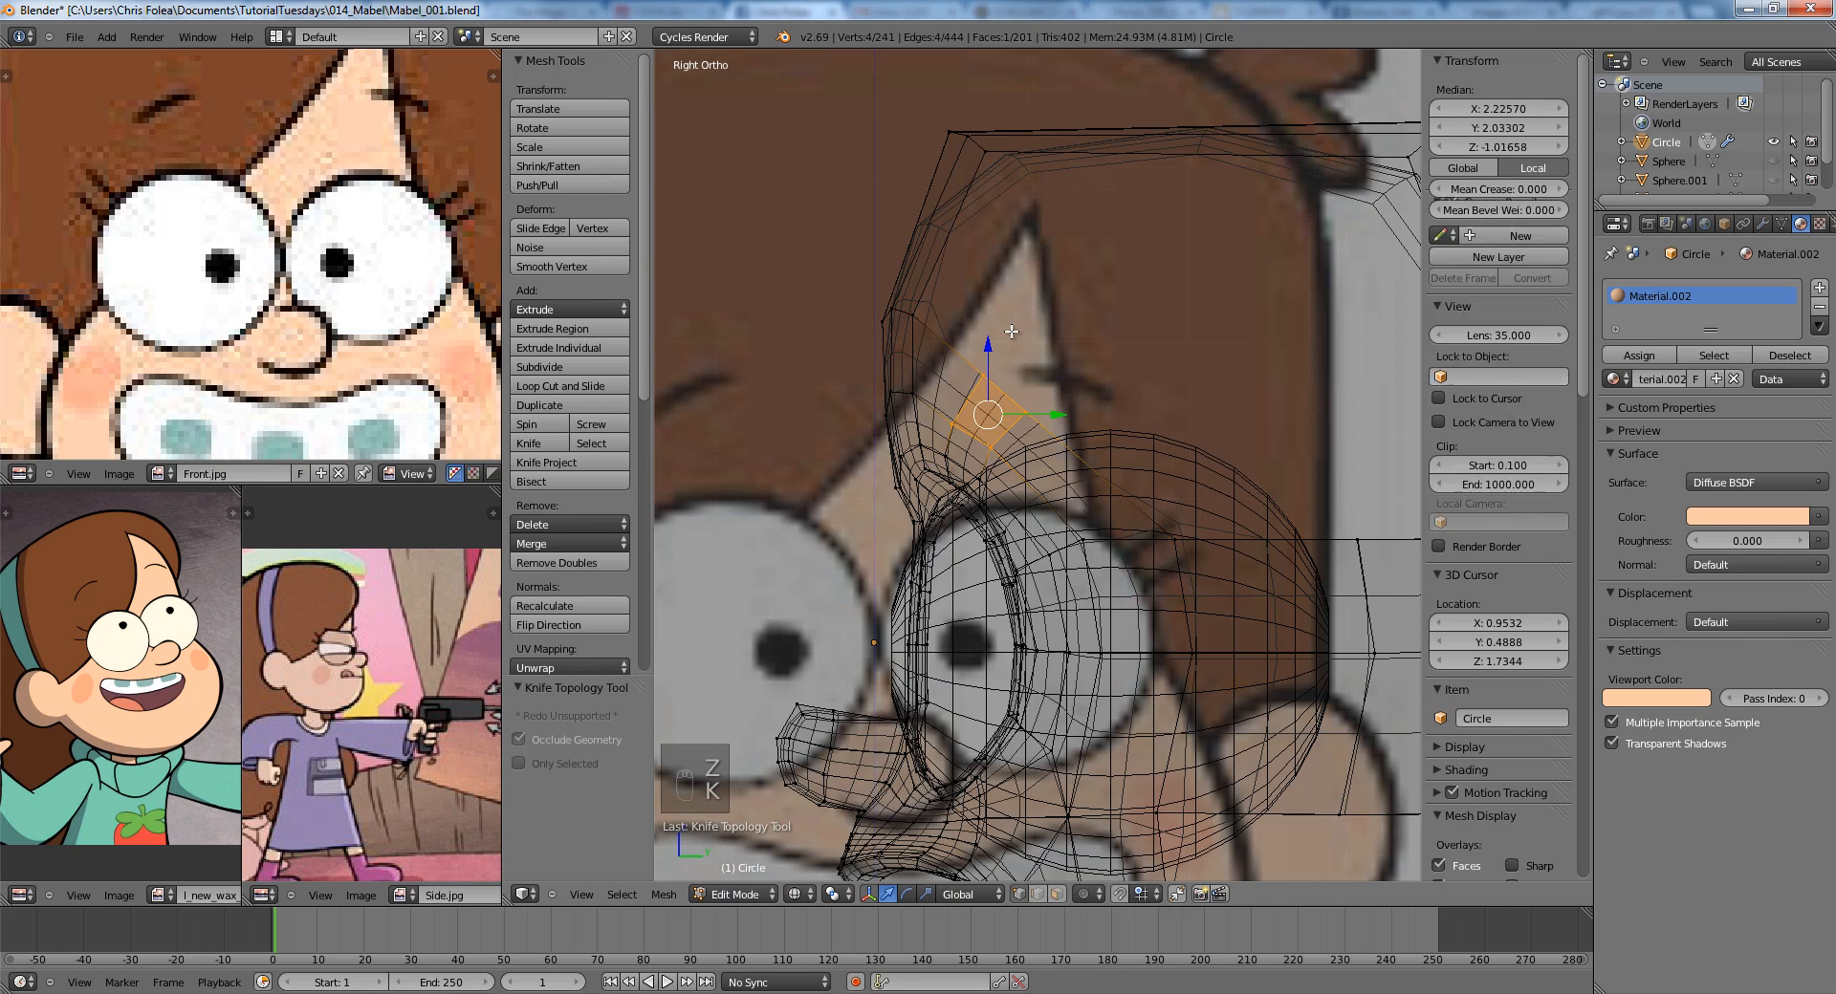
key("z")
key("g")
left_click(1083, 320)
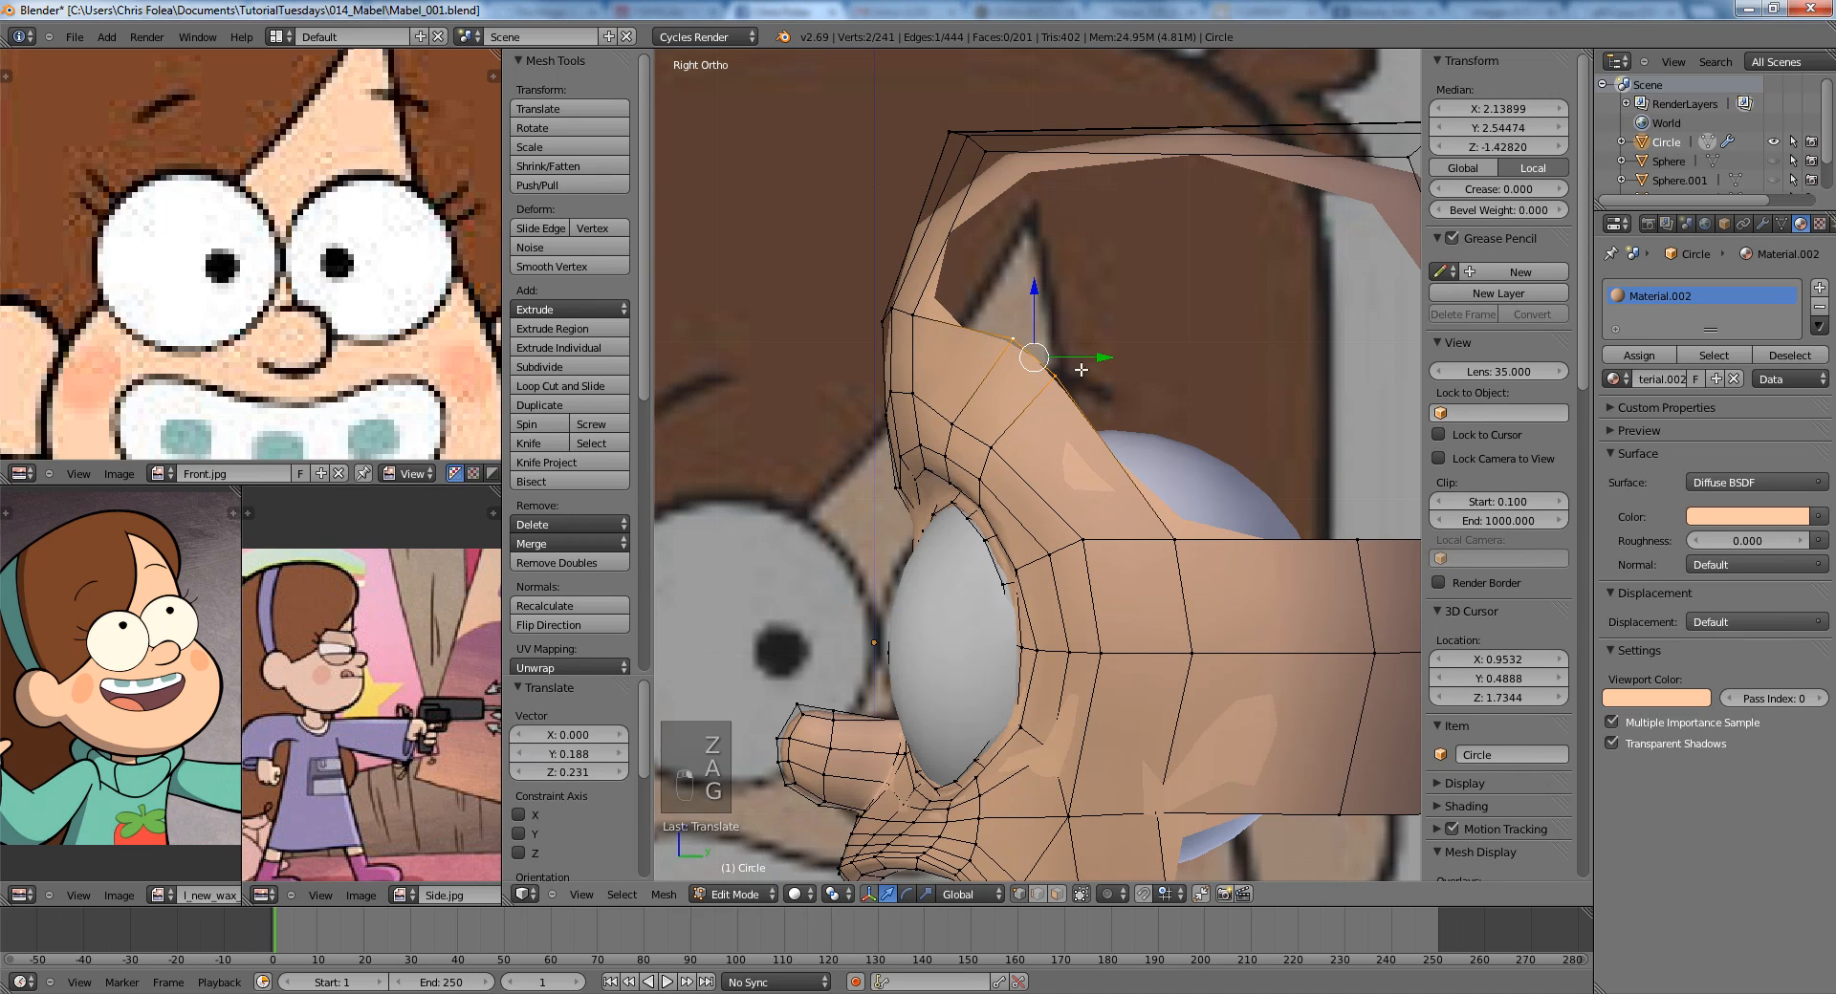
Slide the vertices on the rear knife cut along their edges to even out the brow faces.
key("a")
right_click(1055, 376)
key("g")
key("g")
left_click(1012, 437)
key("g")
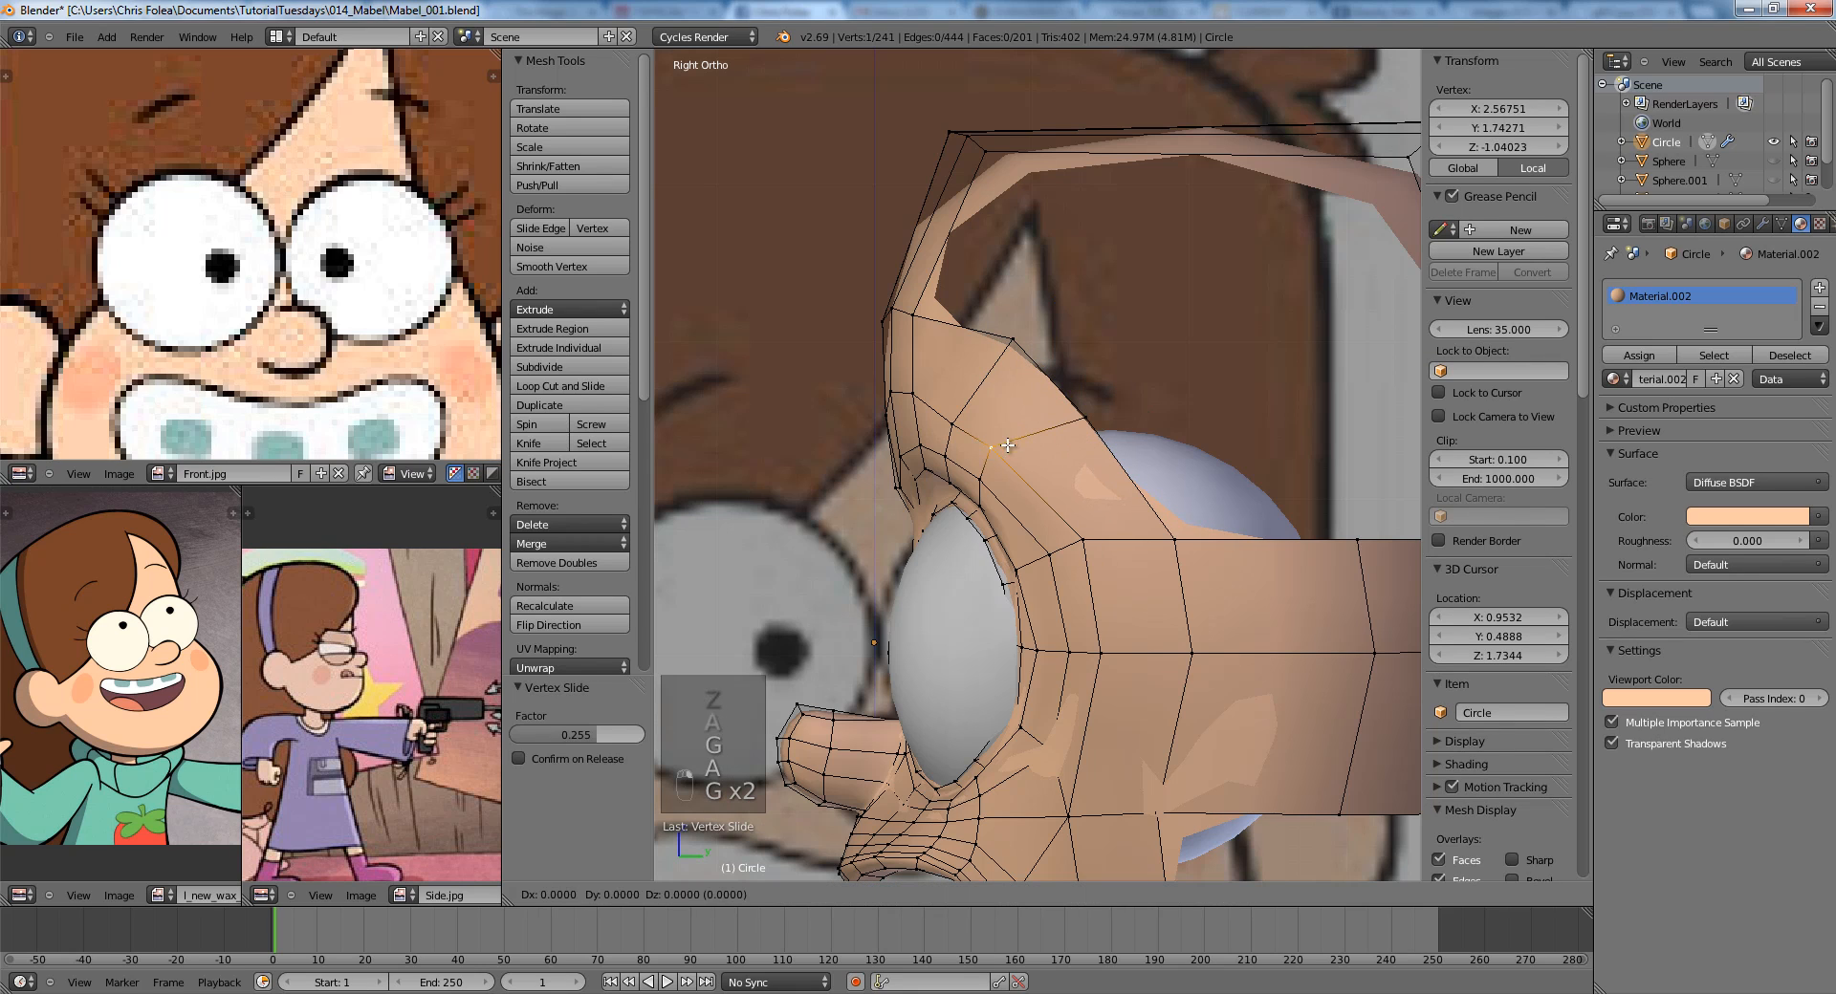
key("ctrl+z")
Slide the inner vertex of the rear brow cut closer to the eye socket.
key("g")
key("g")
scroll(986, 453, "up", 2)
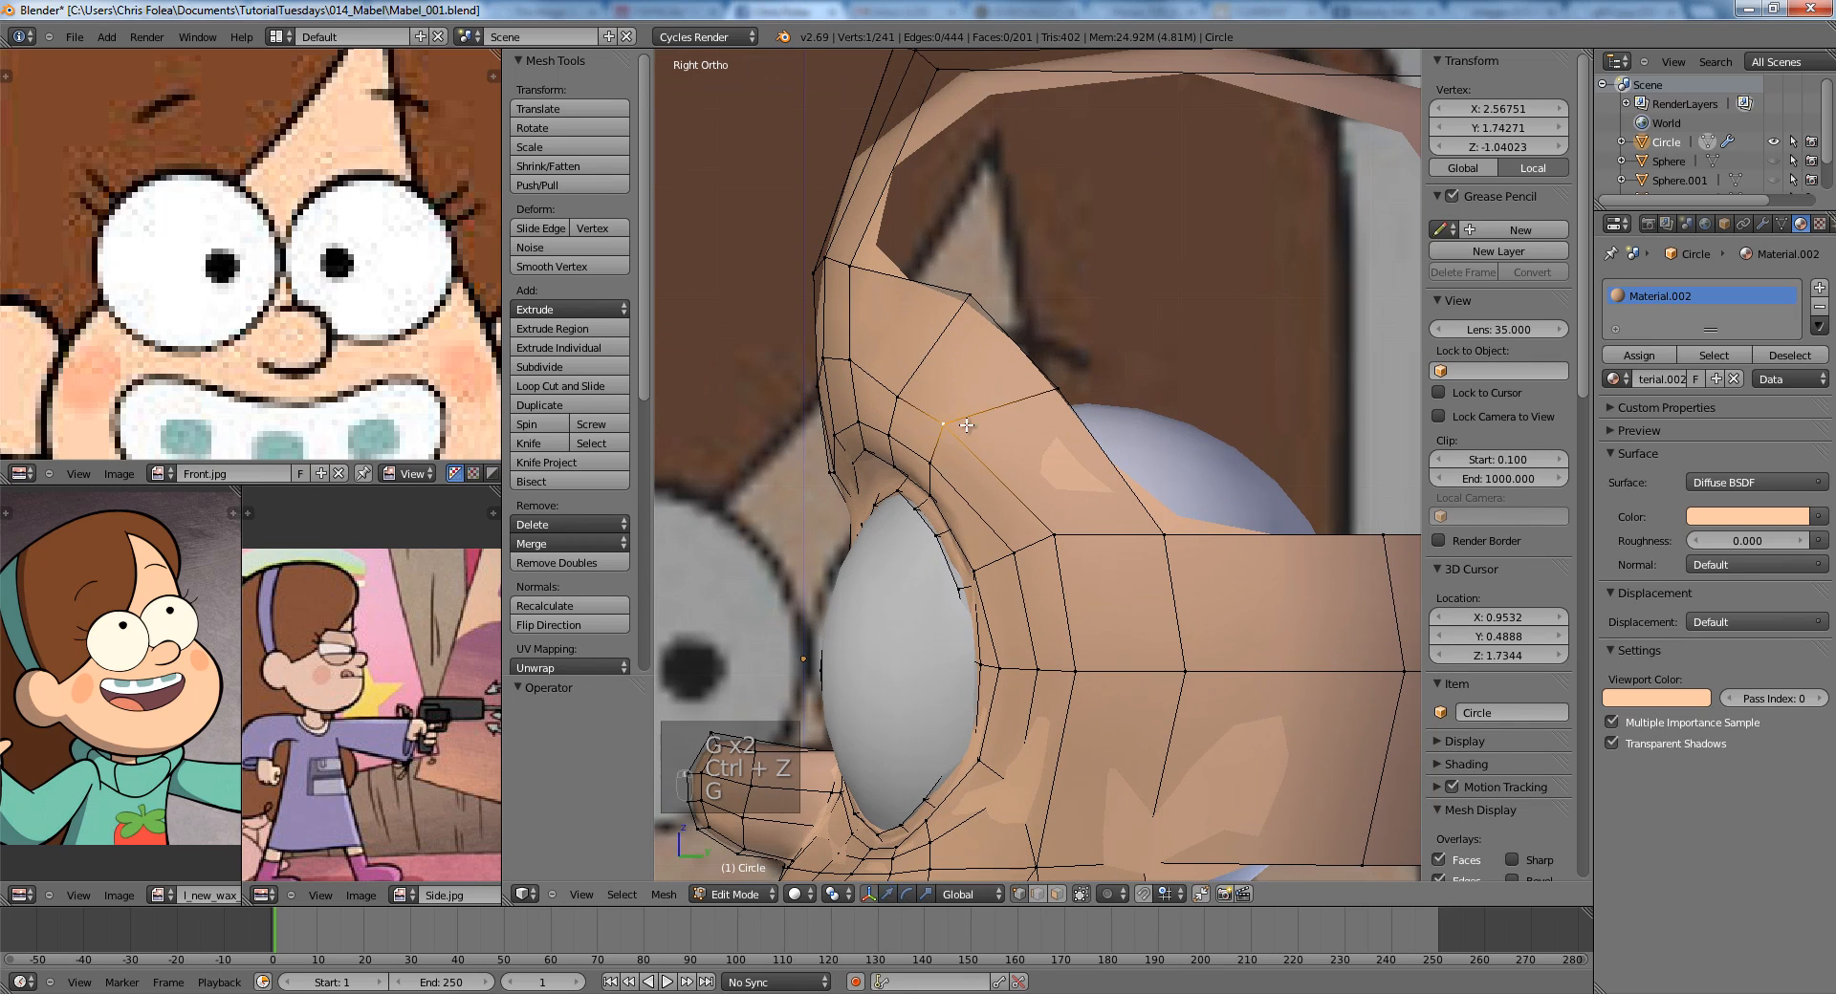
left_click(986, 454)
key("g")
key("g")
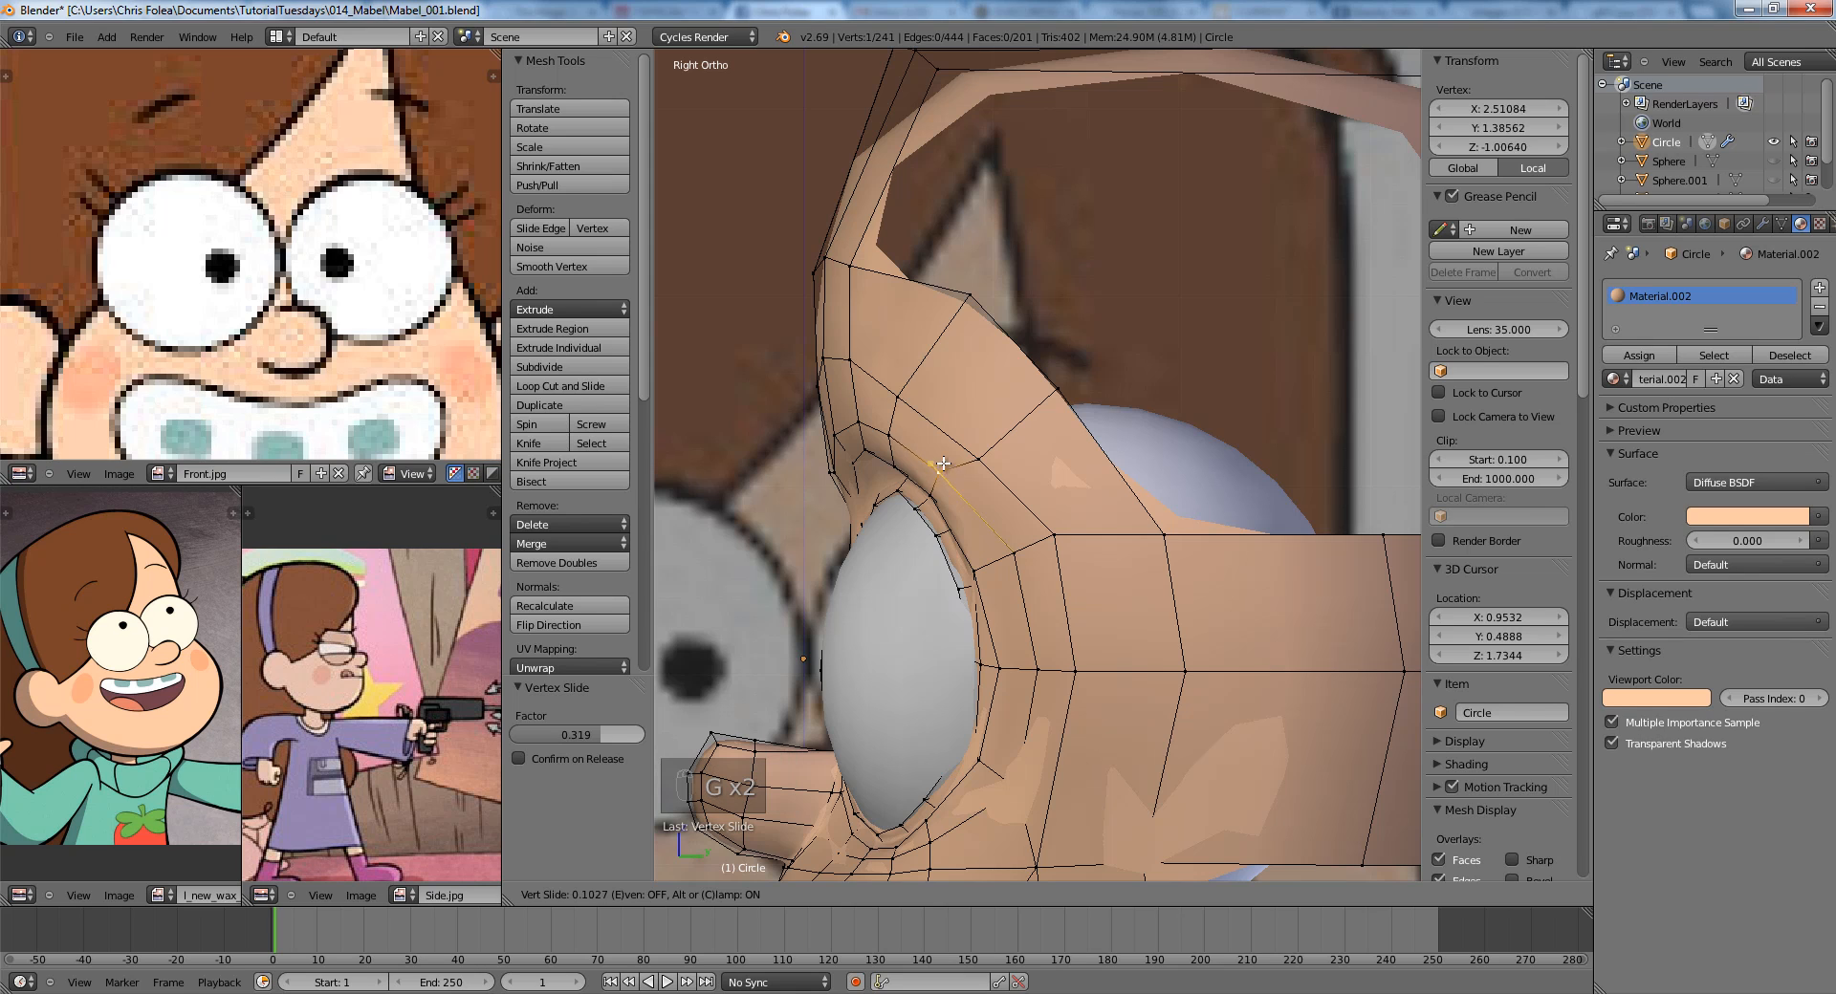
left_click(953, 476)
Slide the temple vertex behind the eye and the one below it backward along the side of the head.
key("a")
right_click(1063, 526)
key("g")
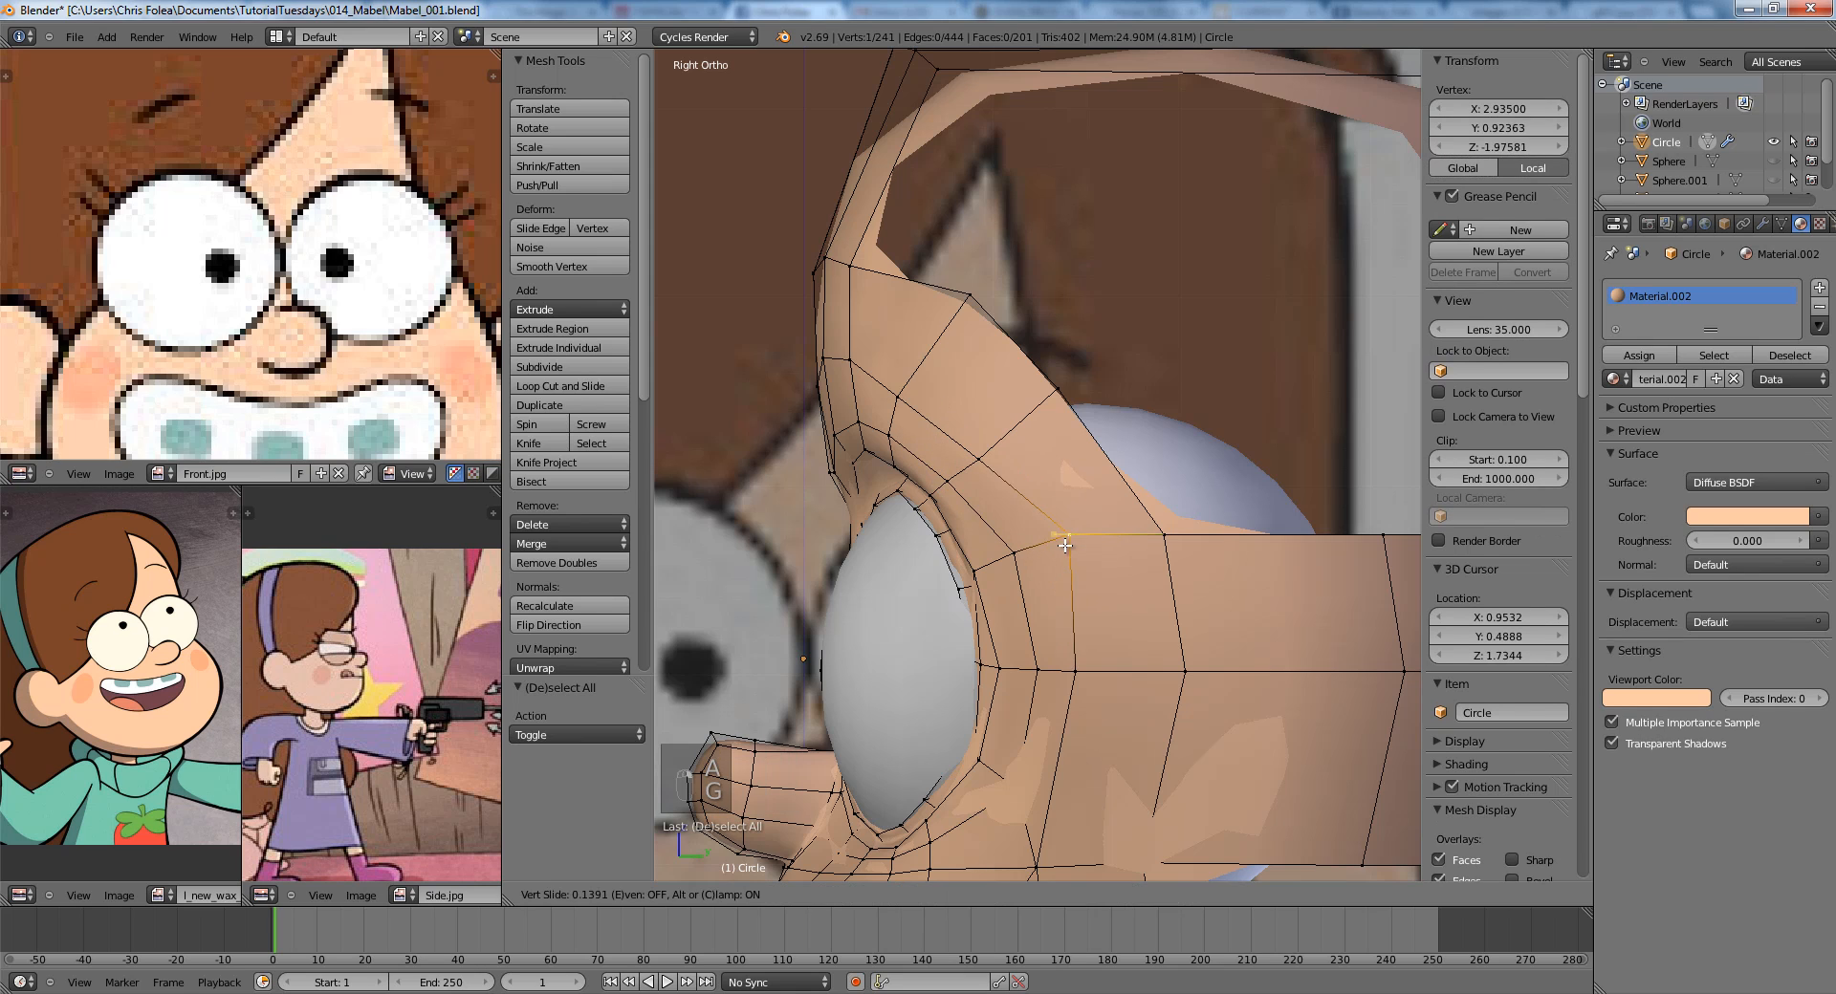
left_click(1061, 546)
right_click(1079, 681, "shift")
key("g")
key("g")
left_click(1086, 638)
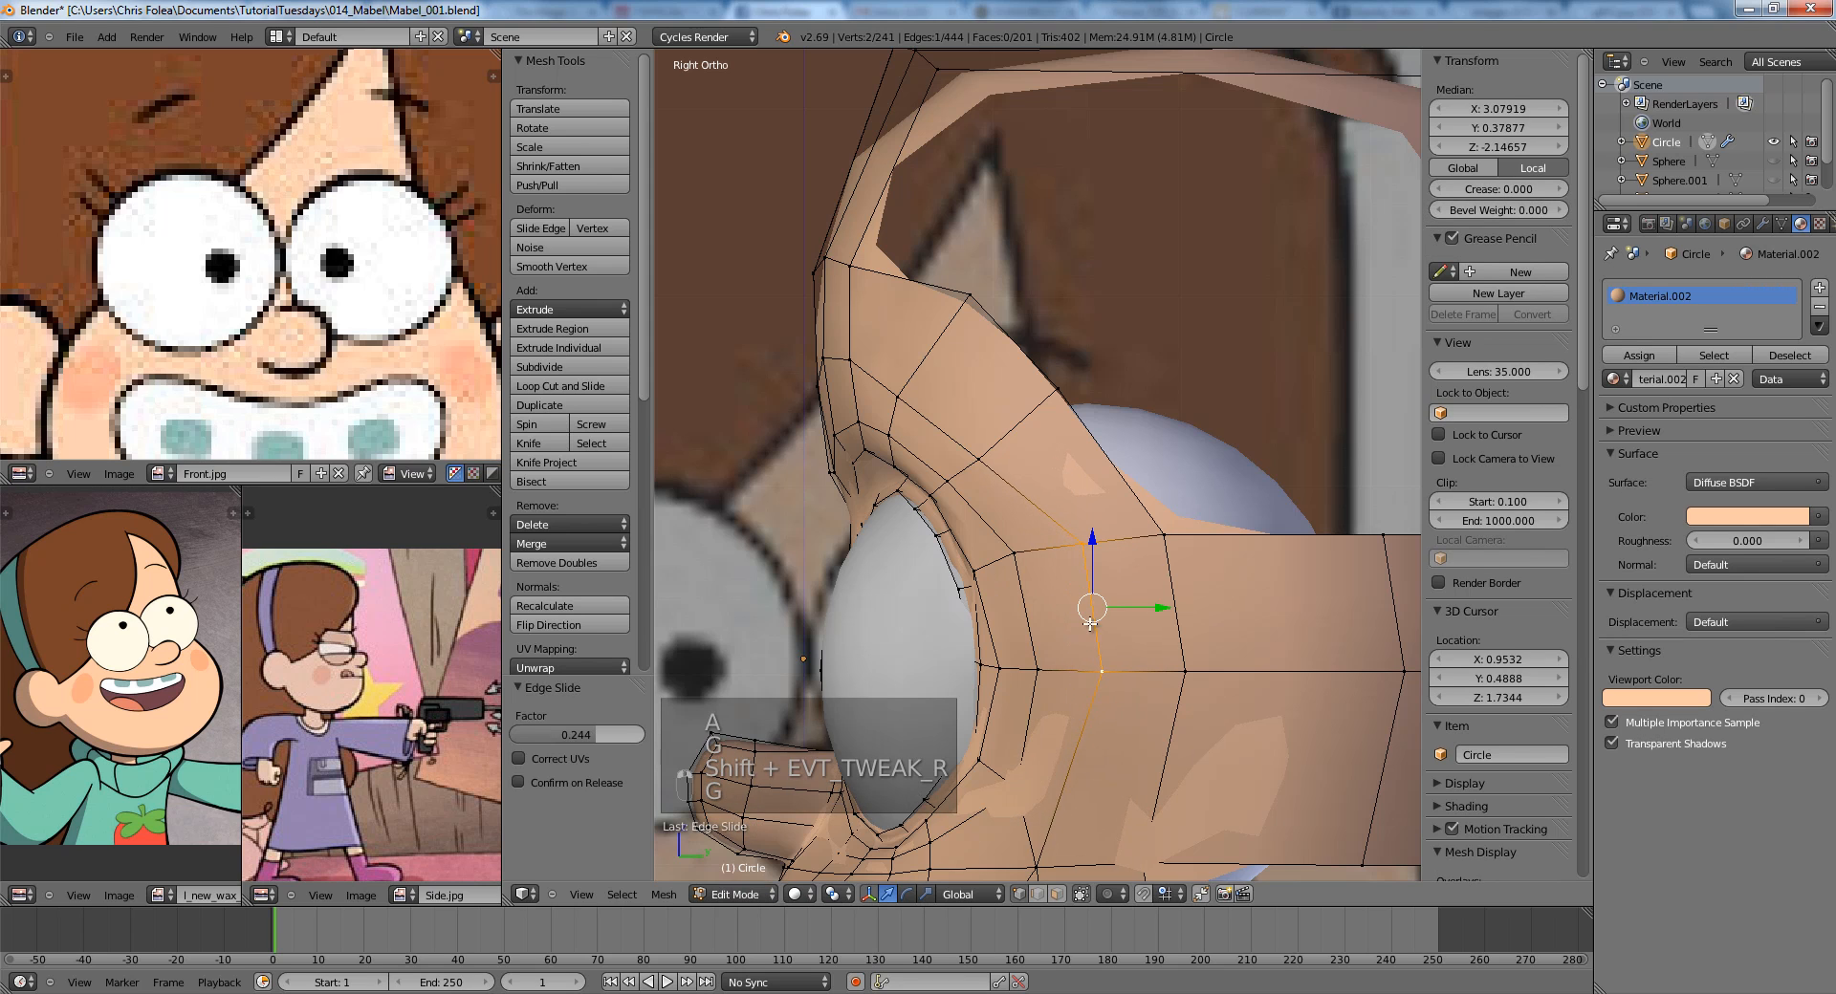
Slide the cheek vertex below the eye socket along its edge to even out the surrounding faces.
scroll(1042, 773, "down", 2)
middle_click_drag(1042, 772, 1129, 414, "shift")
scroll(1051, 588, "up", 3)
key("a")
right_click(1056, 660)
key("g")
key("g")
left_click(1074, 659)
scroll(1130, 414, "down", 1)
Cut a centred edge loop across the cheek from the mouth corner to the cheek's rear edge.
key("a")
scroll(1129, 414, "down", 2)
scroll(1129, 414, "up", 2)
key("ctrl+r")
left_click(1065, 577)
right_click(1066, 577)
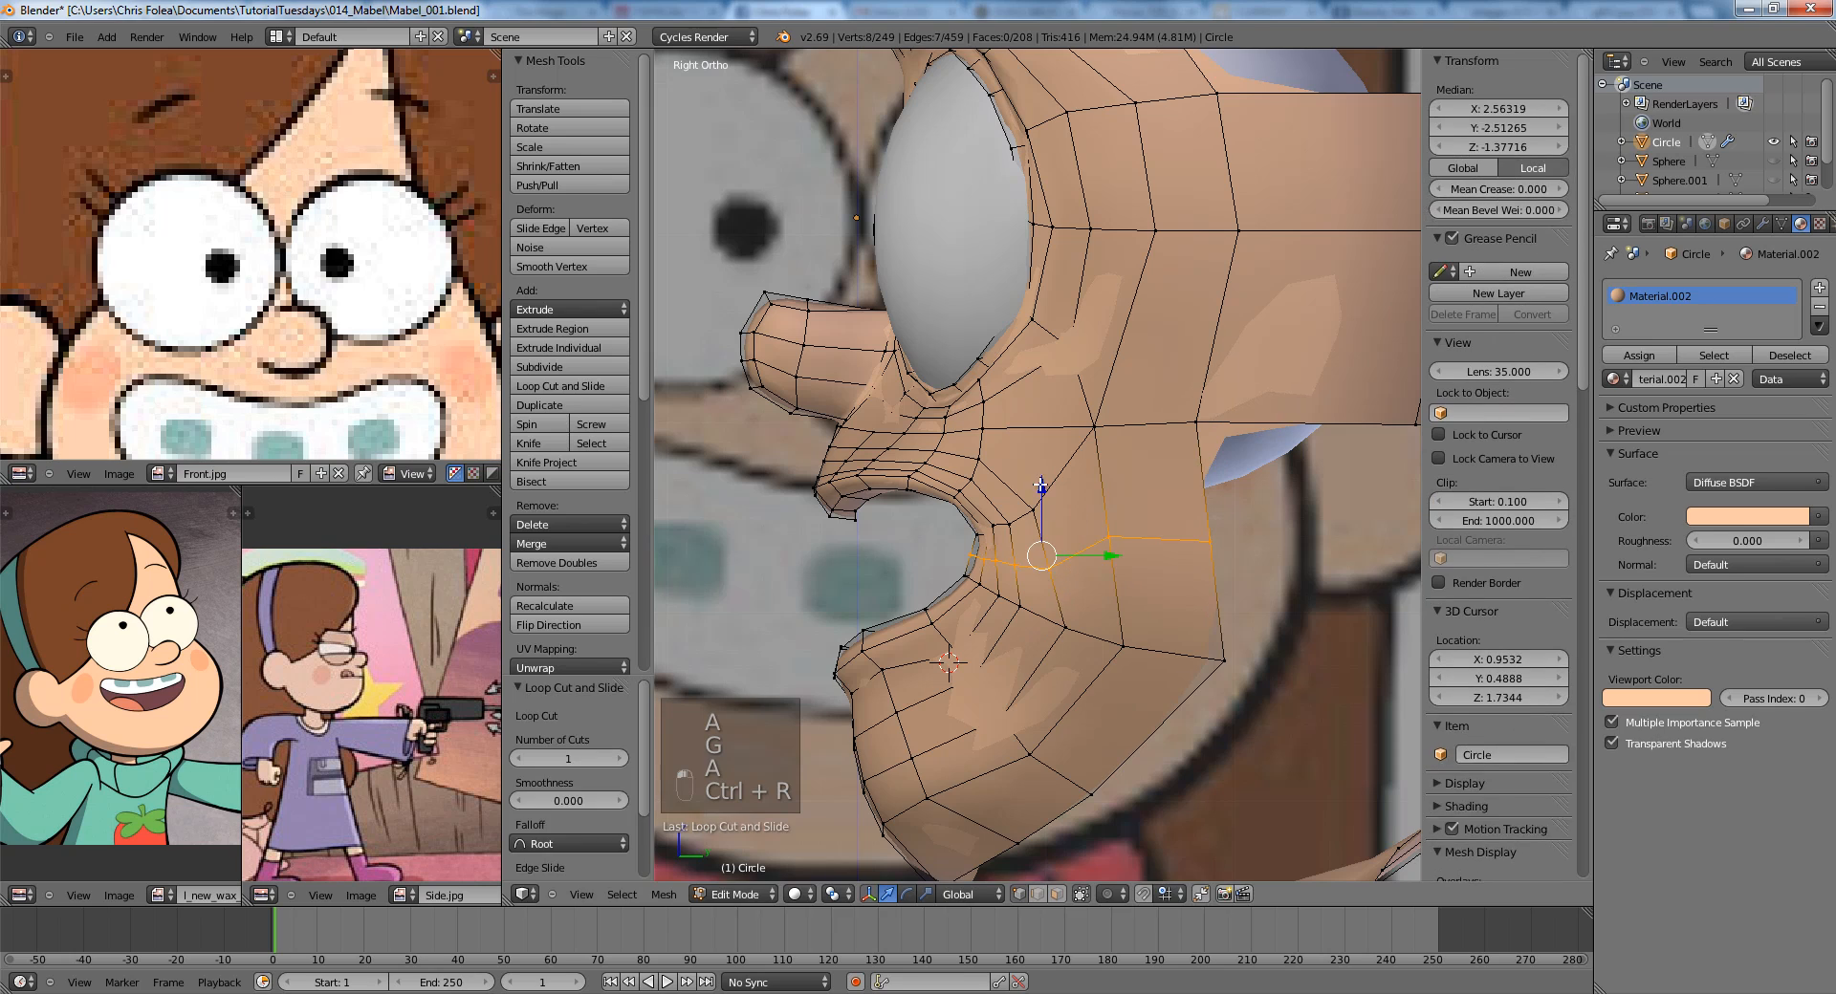
key("a")
key("ctrl+r")
key("ctrl+z")
Move the row of vertices just above the new loop, beside the mouth corner, slightly upward.
scroll(1033, 449, "up", 2)
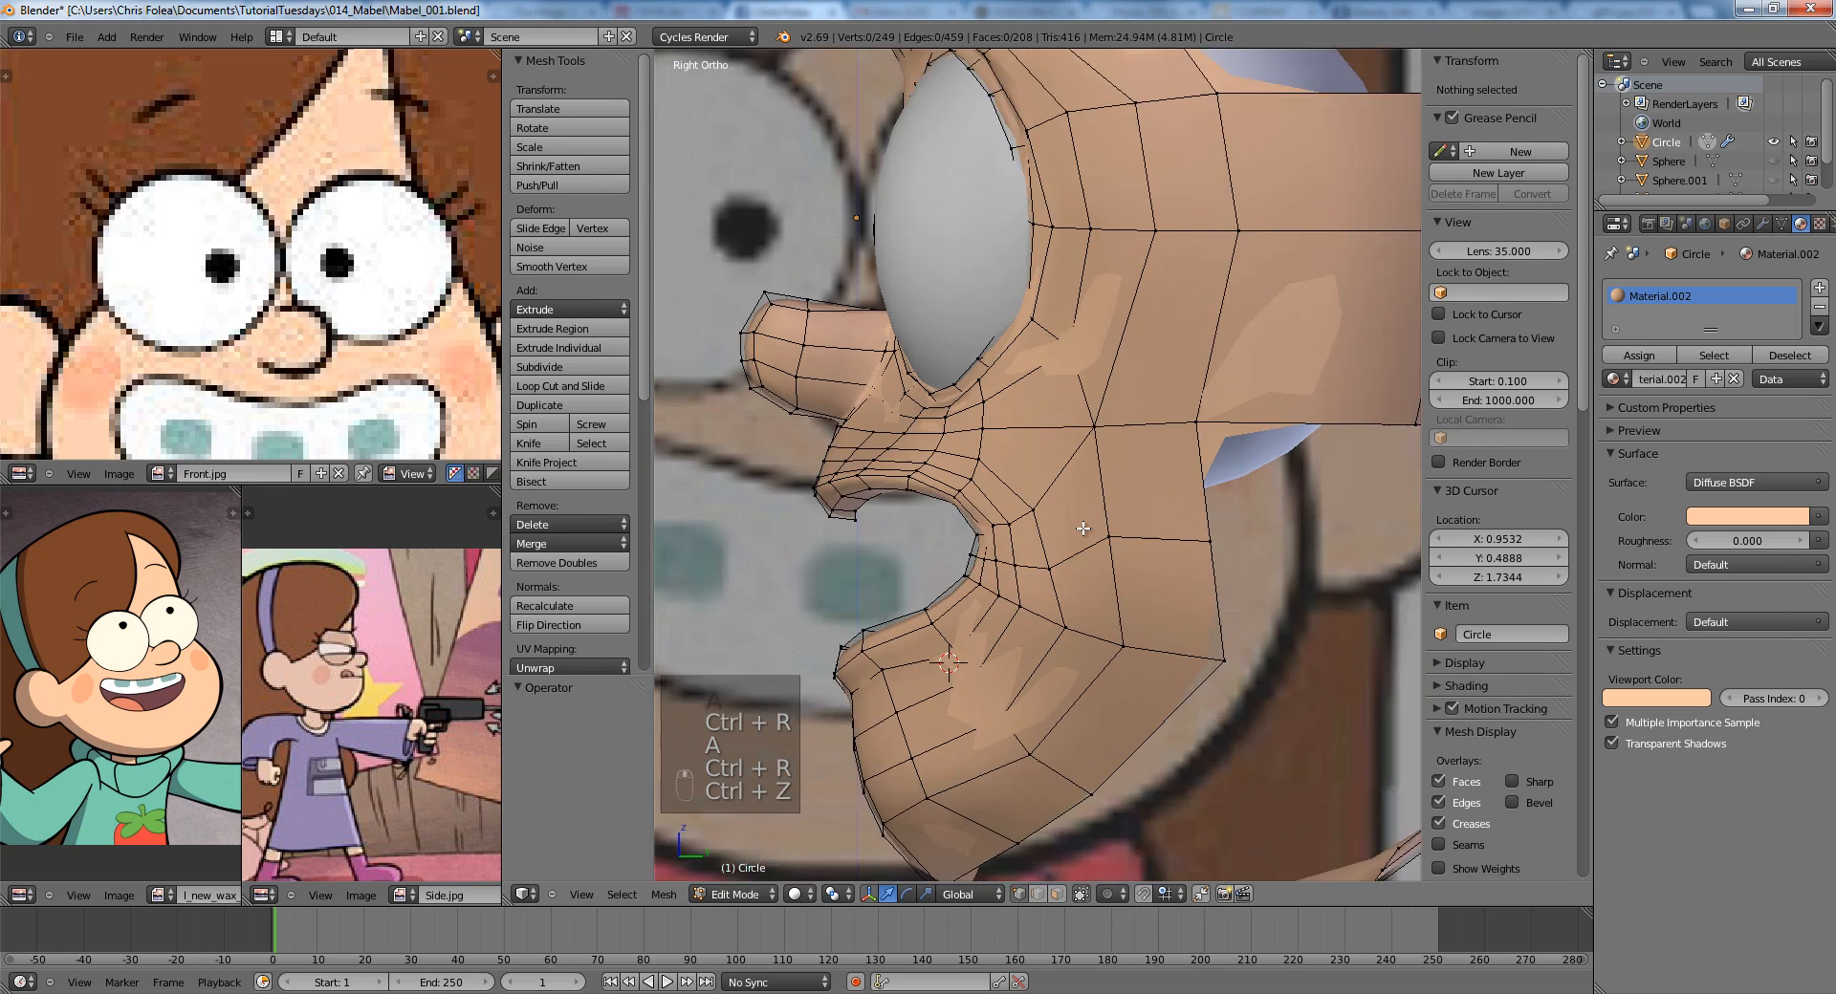
key("a")
key("a")
key("z")
key("b")
left_click_drag(932, 537, 1021, 576)
key("z")
key("z")
key("b")
key("z")
key("g")
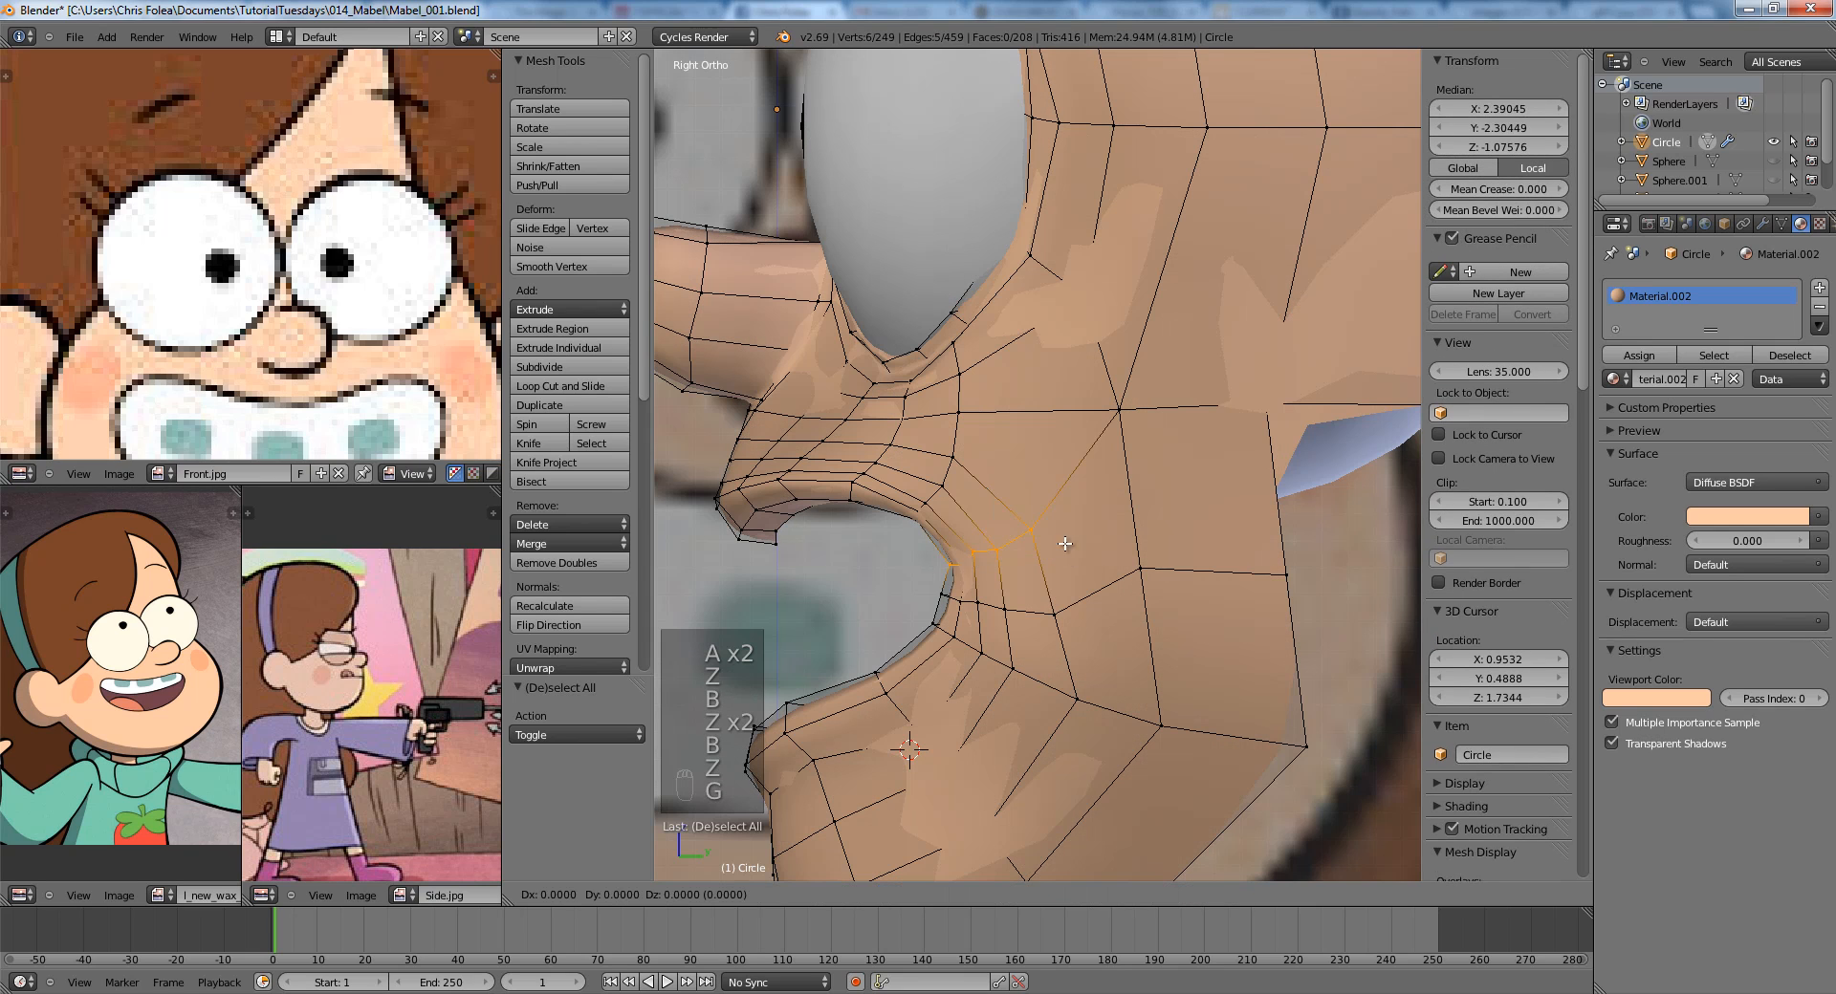
left_click(1058, 521)
Slide the new cheek loop upward along its edges to even out the rows beside the mouth.
key("a")
right_click(1024, 606, "alt")
key("g")
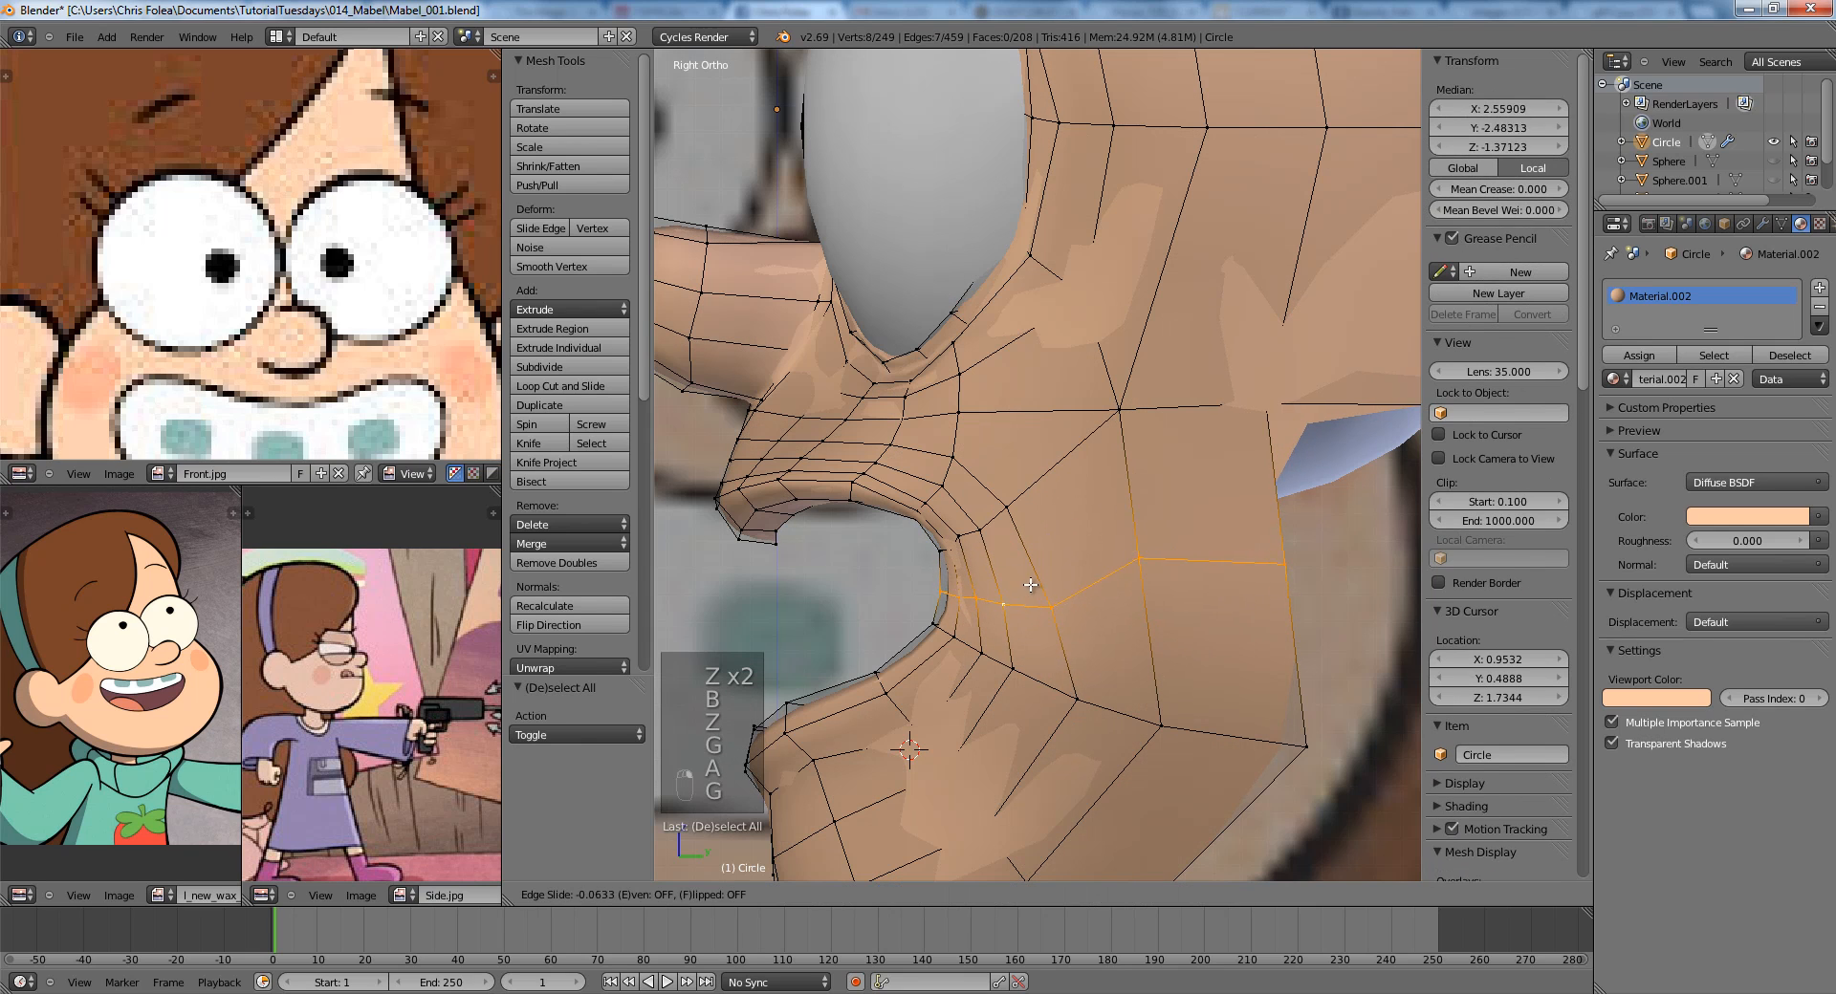
left_click(1039, 572)
key("a")
Move the two rearmost vertices of the cheek loop slightly down and back.
right_click(1138, 533)
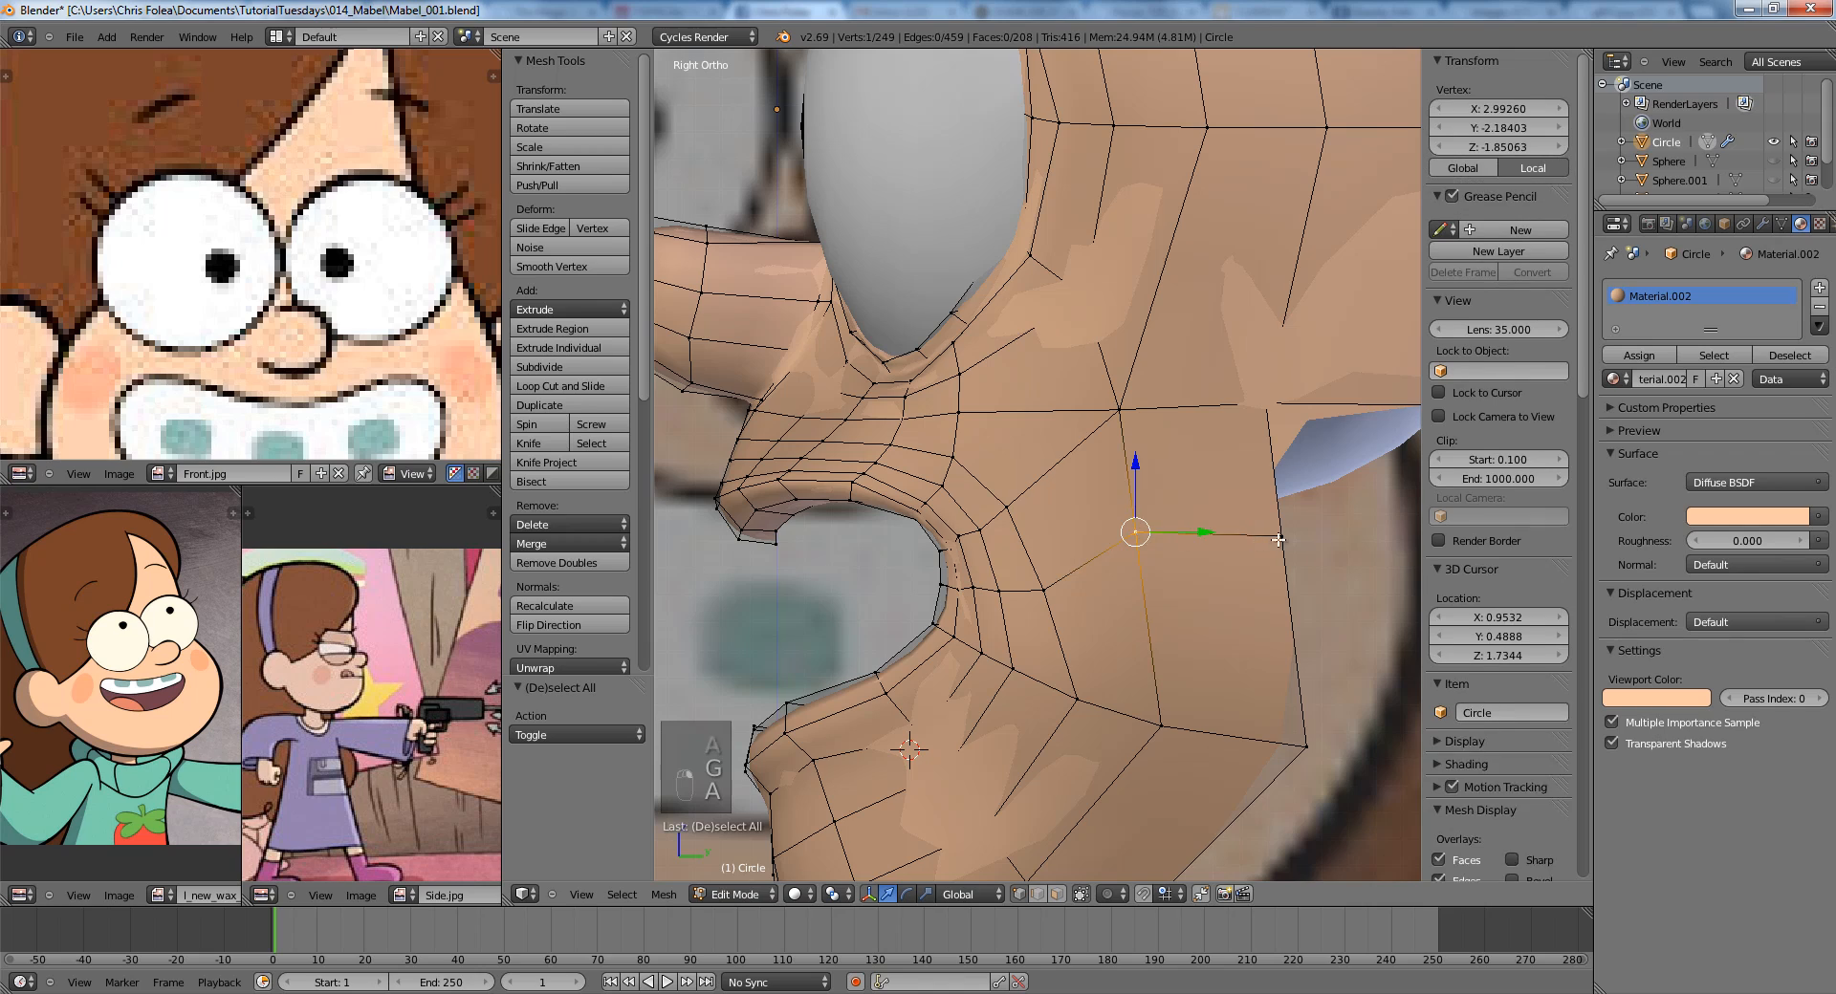
right_click(1281, 538, "shift")
key("g")
left_click(1304, 560)
key("a")
Reposition a cheek vertex near the mouth corner and check the smoothed face in Object Mode.
scroll(1243, 545, "down", 5)
right_click(1092, 504)
middle_click_drag(1130, 496, 1082, 529)
key("g")
left_click(984, 529)
key("Tab")
scroll(1178, 522, "down", 3)
key("Tab")
scroll(1082, 529, "up", 3)
Slide two neighbouring pairs of vertices beside the mouth corner along their edges to even out the spacing.
right_click(1086, 515)
right_click(1110, 560, "shift")
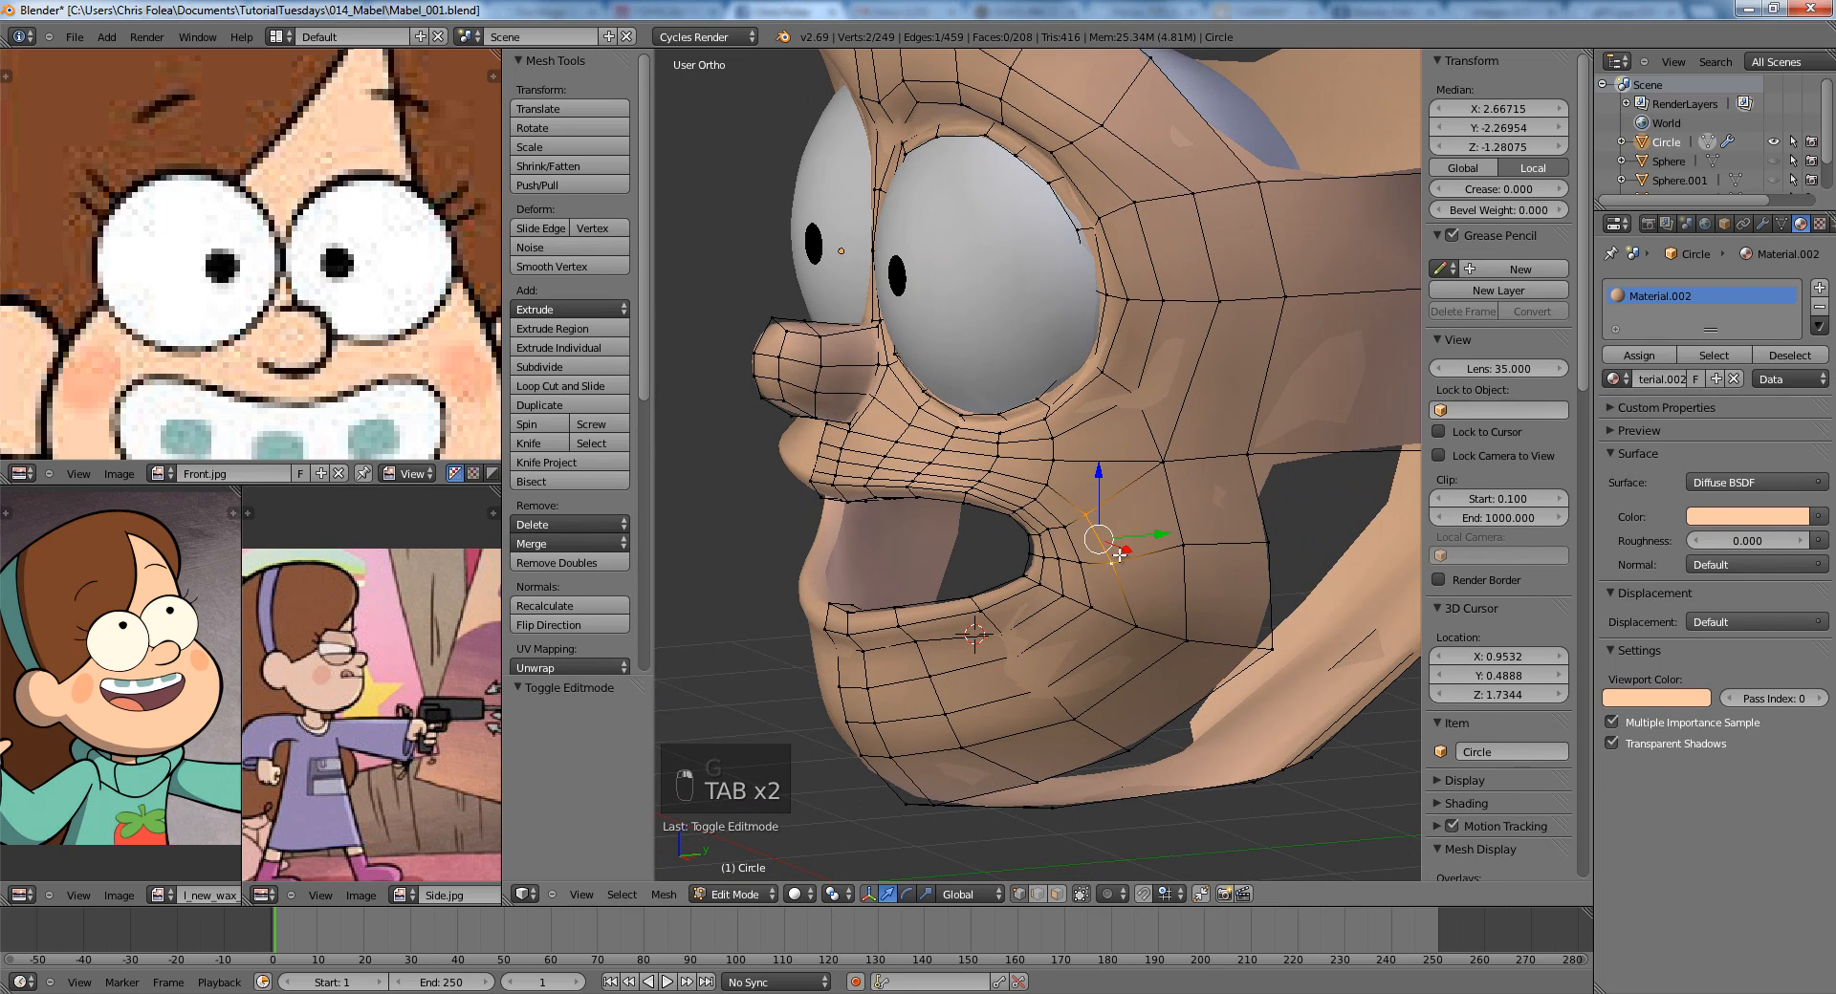
key("g")
key("g")
left_click(1131, 543)
key("a")
right_click(1066, 526)
right_click(1080, 561, "shift")
key("g")
key("g")
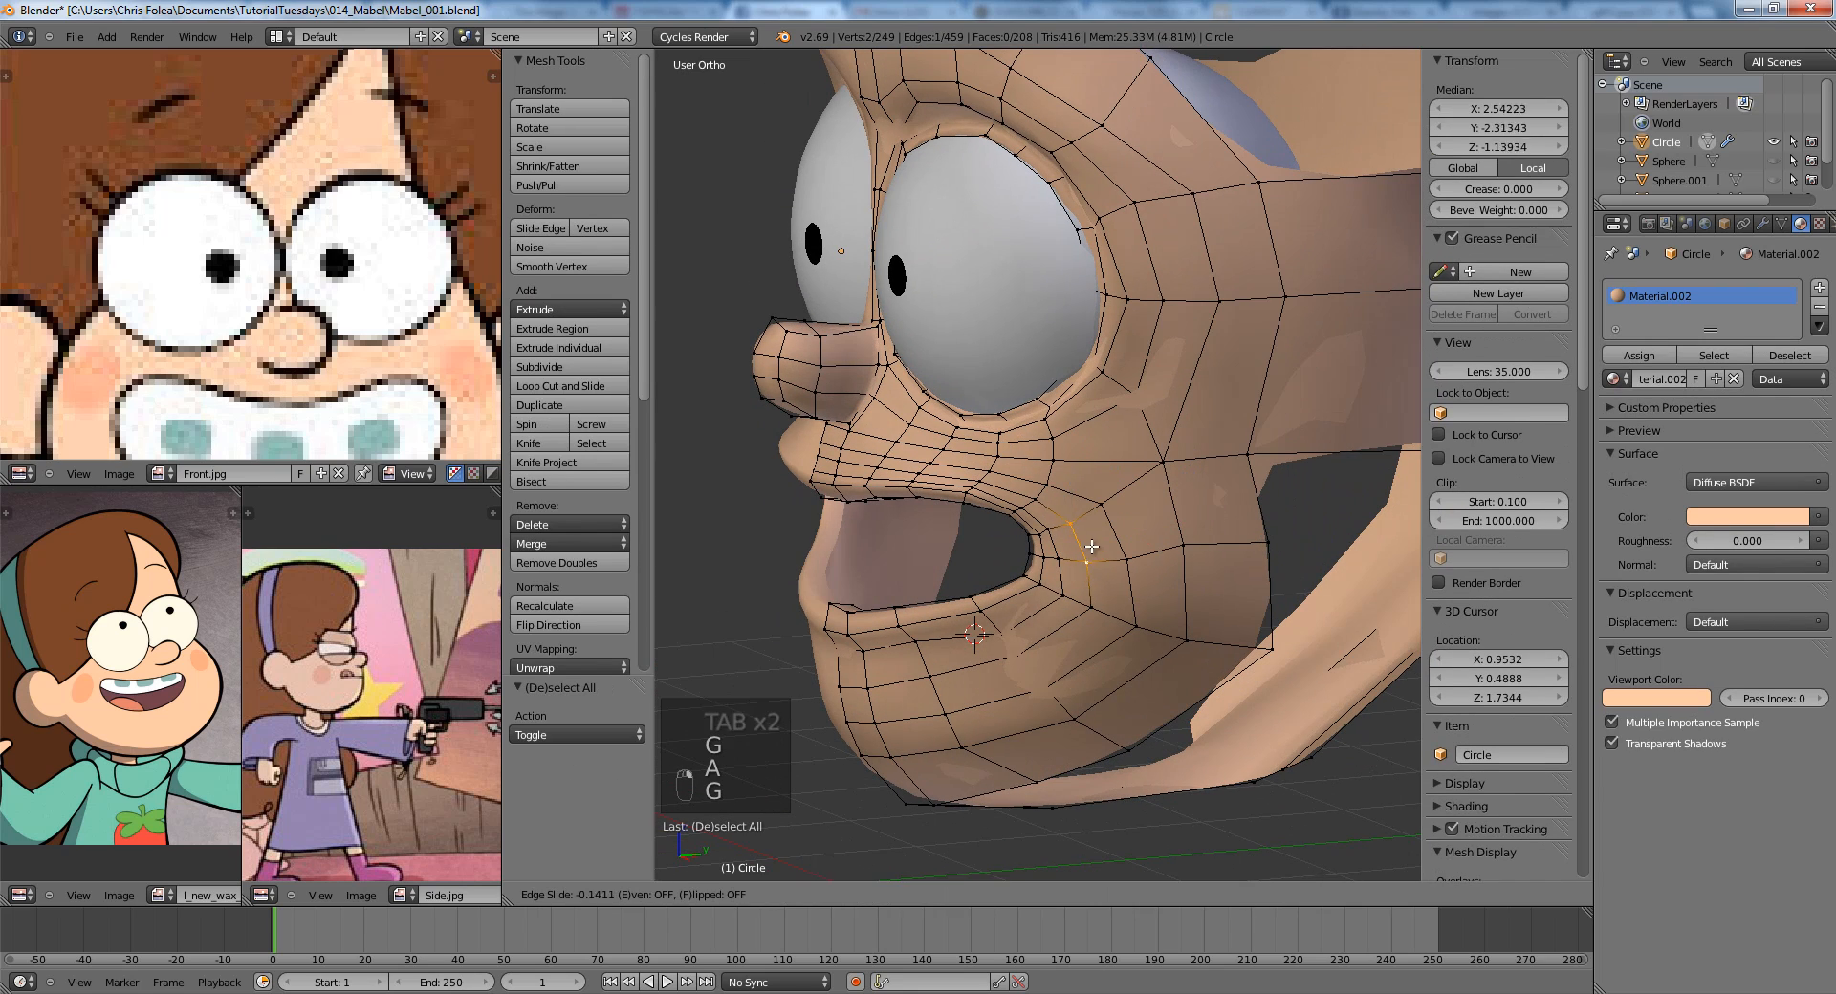
left_click(1090, 547)
key("a")
Try adding a second centred edge loop across the cheek, just above the one at the mouth corner.
middle_click_drag(1094, 609, 1237, 501)
key("Tab")
scroll(1116, 527, "down", 3)
key("KP_3")
key("Tab")
scroll(1119, 517, "up", 5)
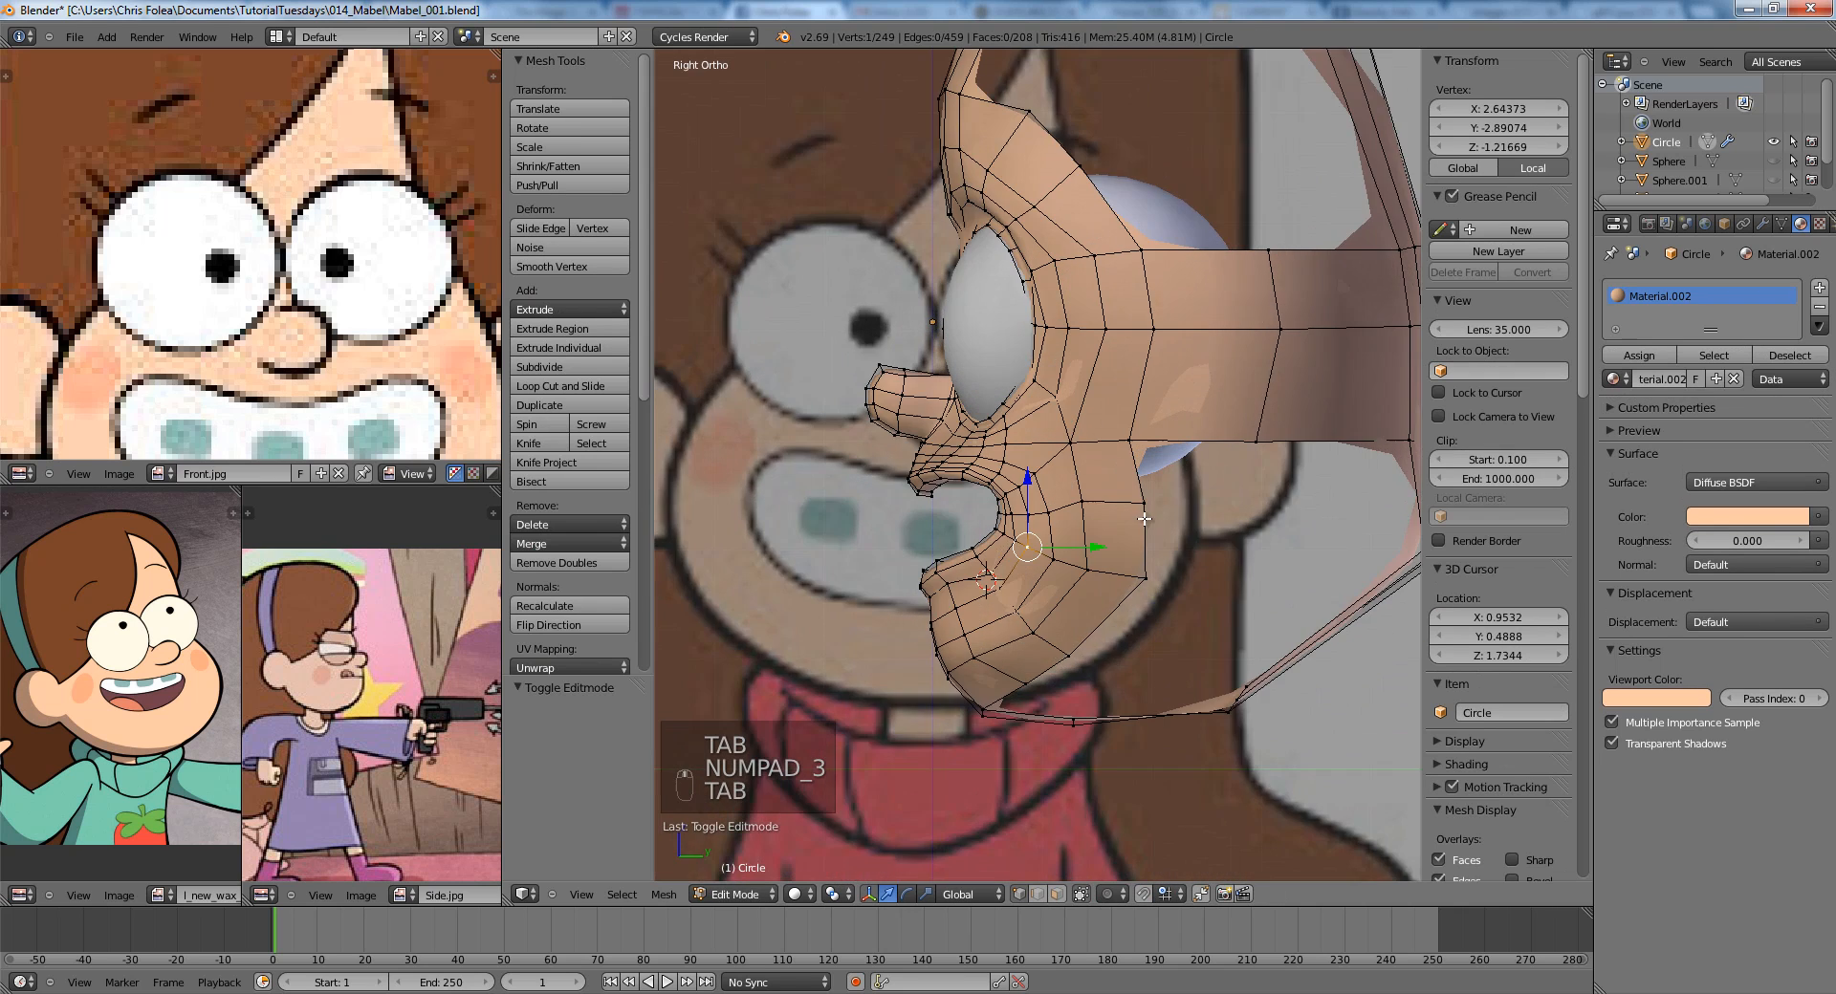
key("a")
key("ctrl+r")
left_click(1135, 504)
right_click(1138, 503)
key("a")
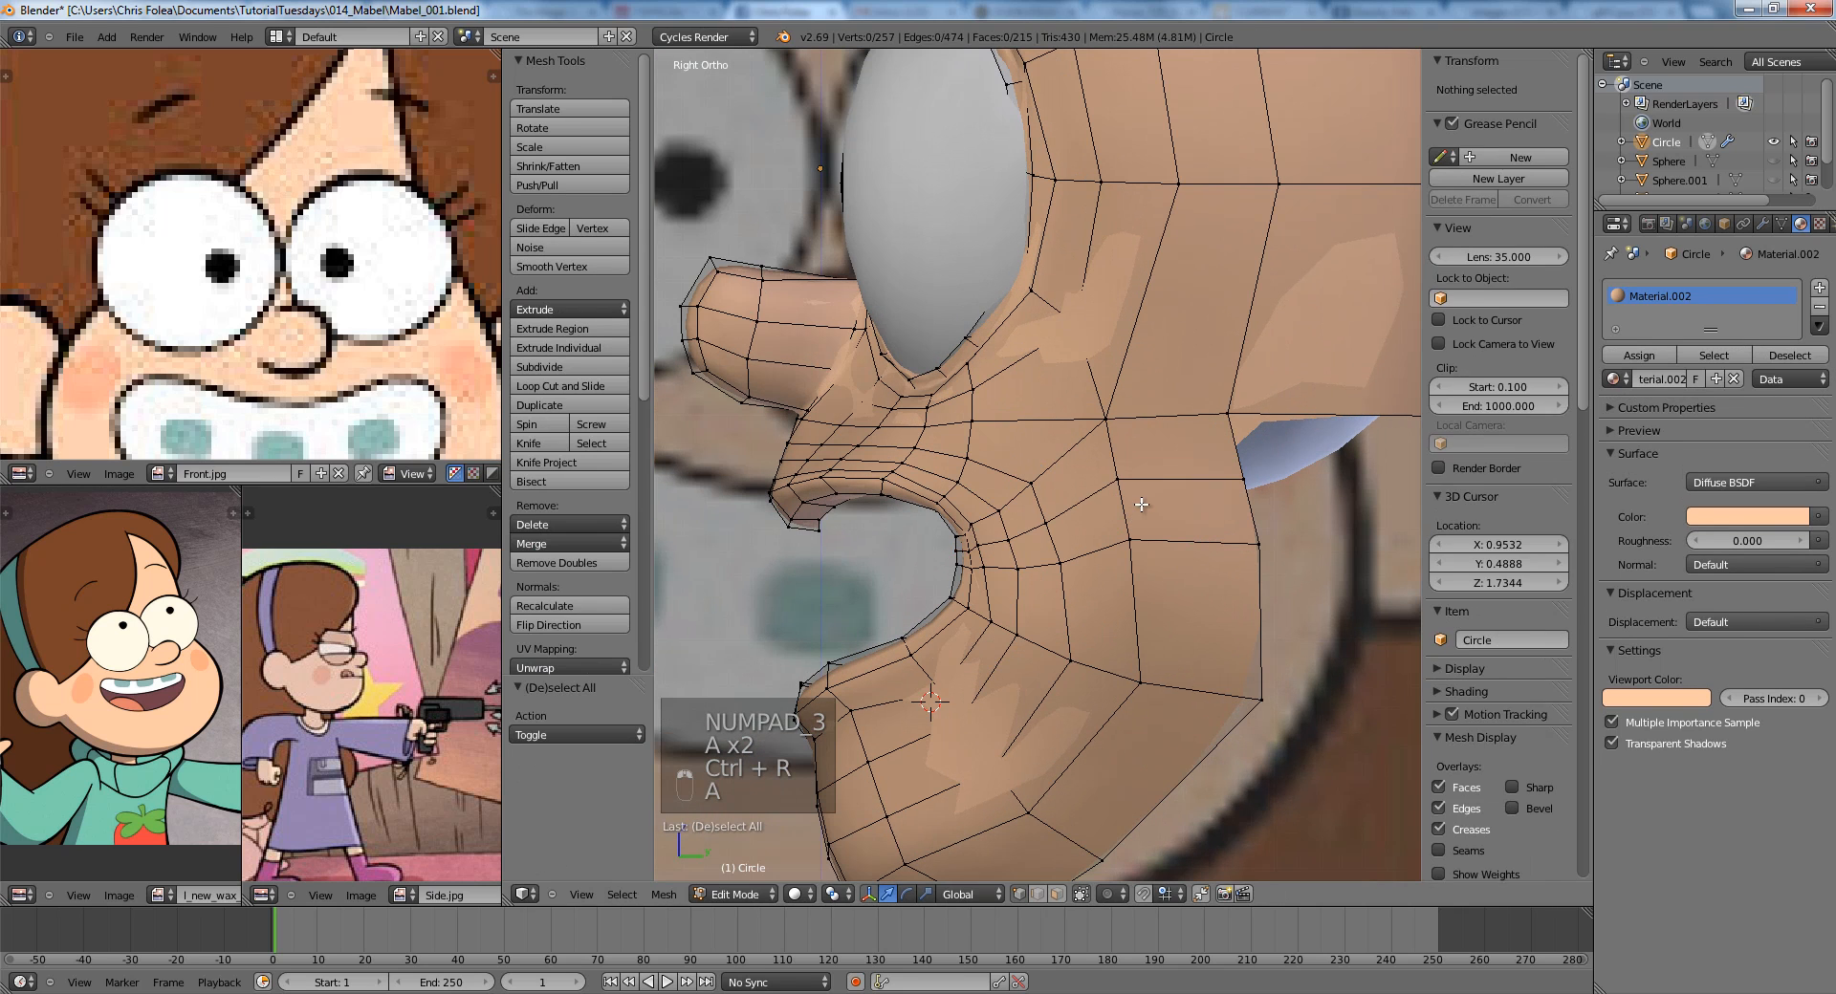
Try sliding the lower of the two cheek loops downward along its edges in two moves.
right_click(1085, 557, "alt")
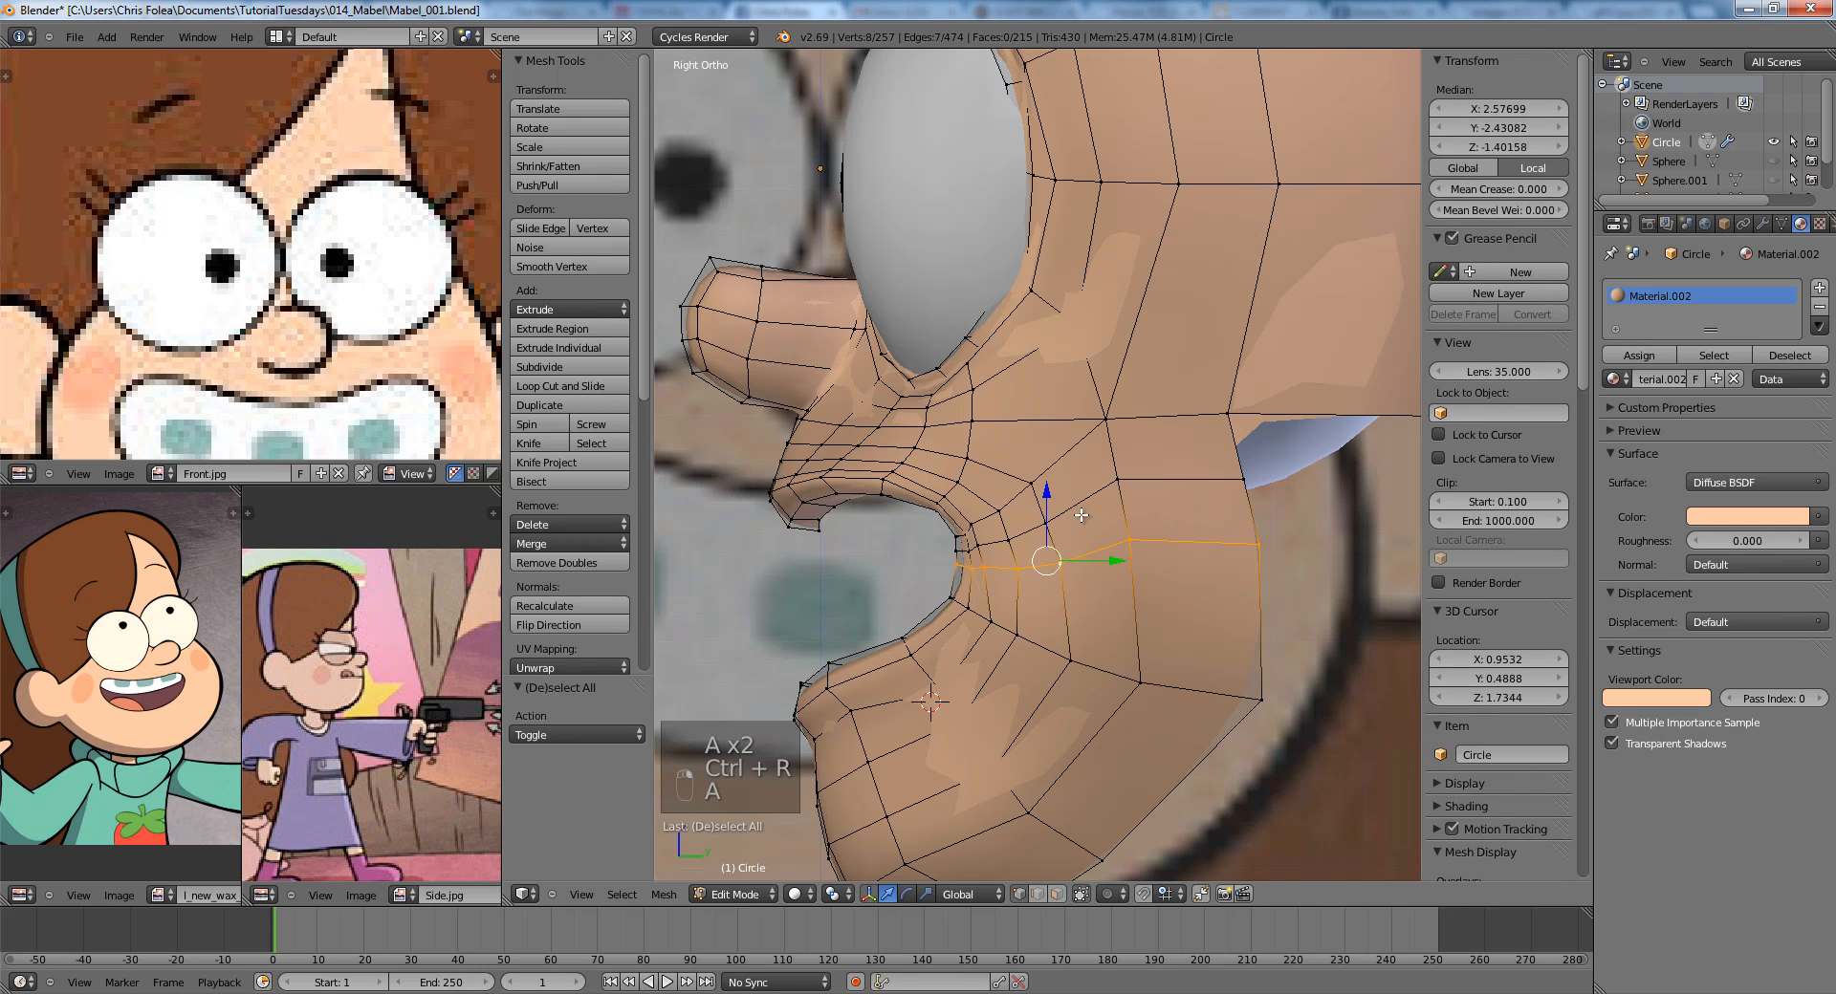
key("g")
key("g")
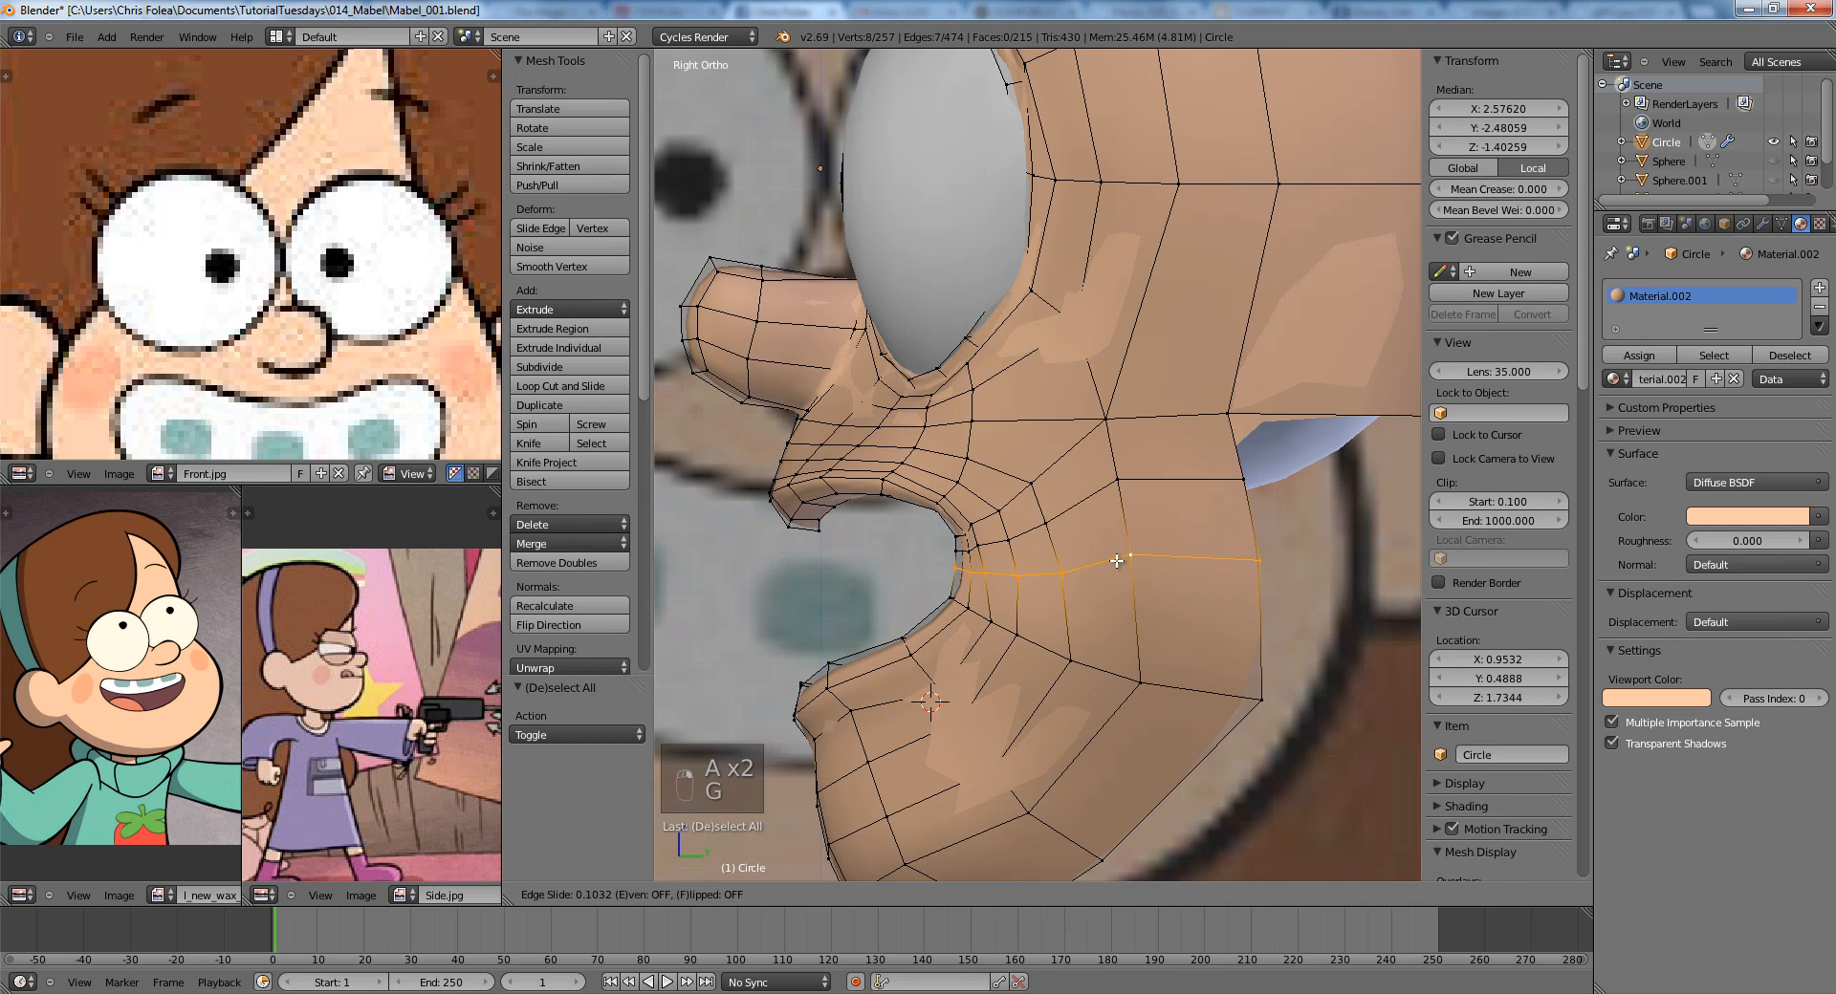
left_click(1118, 566)
key("g")
key("g")
left_click(1120, 582)
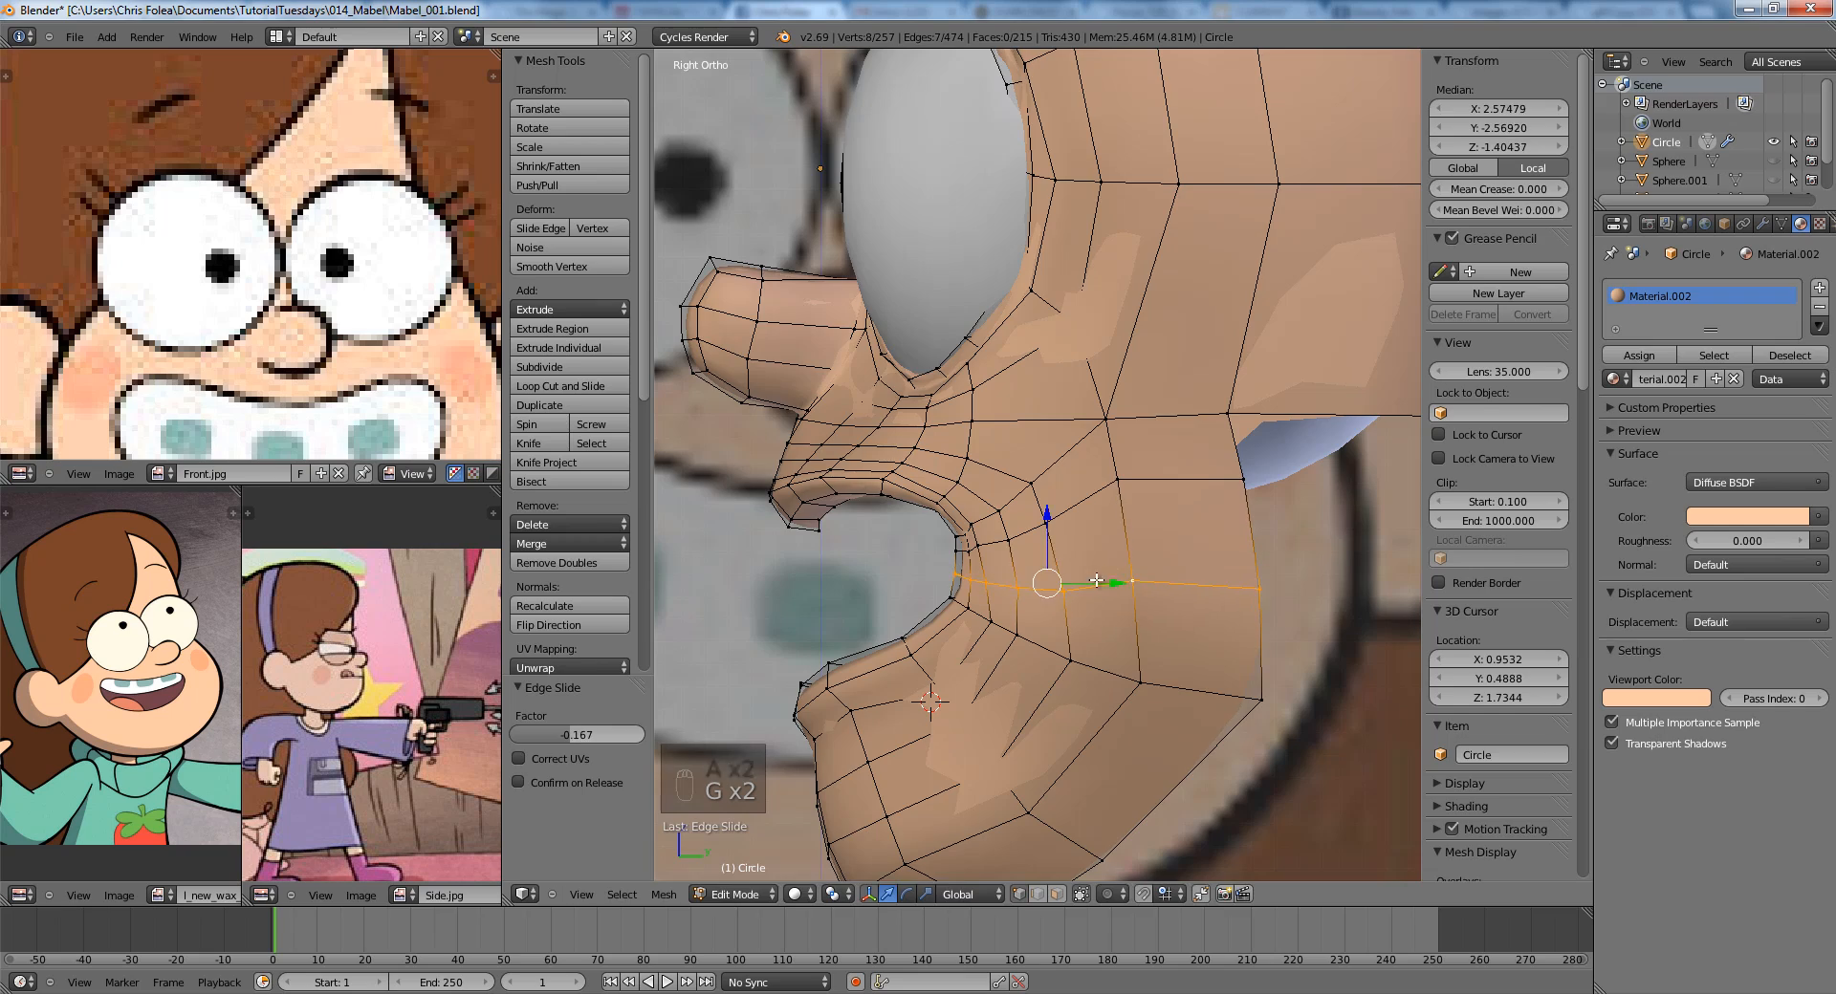
Try sliding the upper cheek loop down to even out the rows between the eye and the mouth corner.
scroll(1116, 576, "down", 3)
key("a")
scroll(1080, 531, "up", 4)
right_click(1074, 523, "alt")
key("g")
key("g")
left_click(1086, 544)
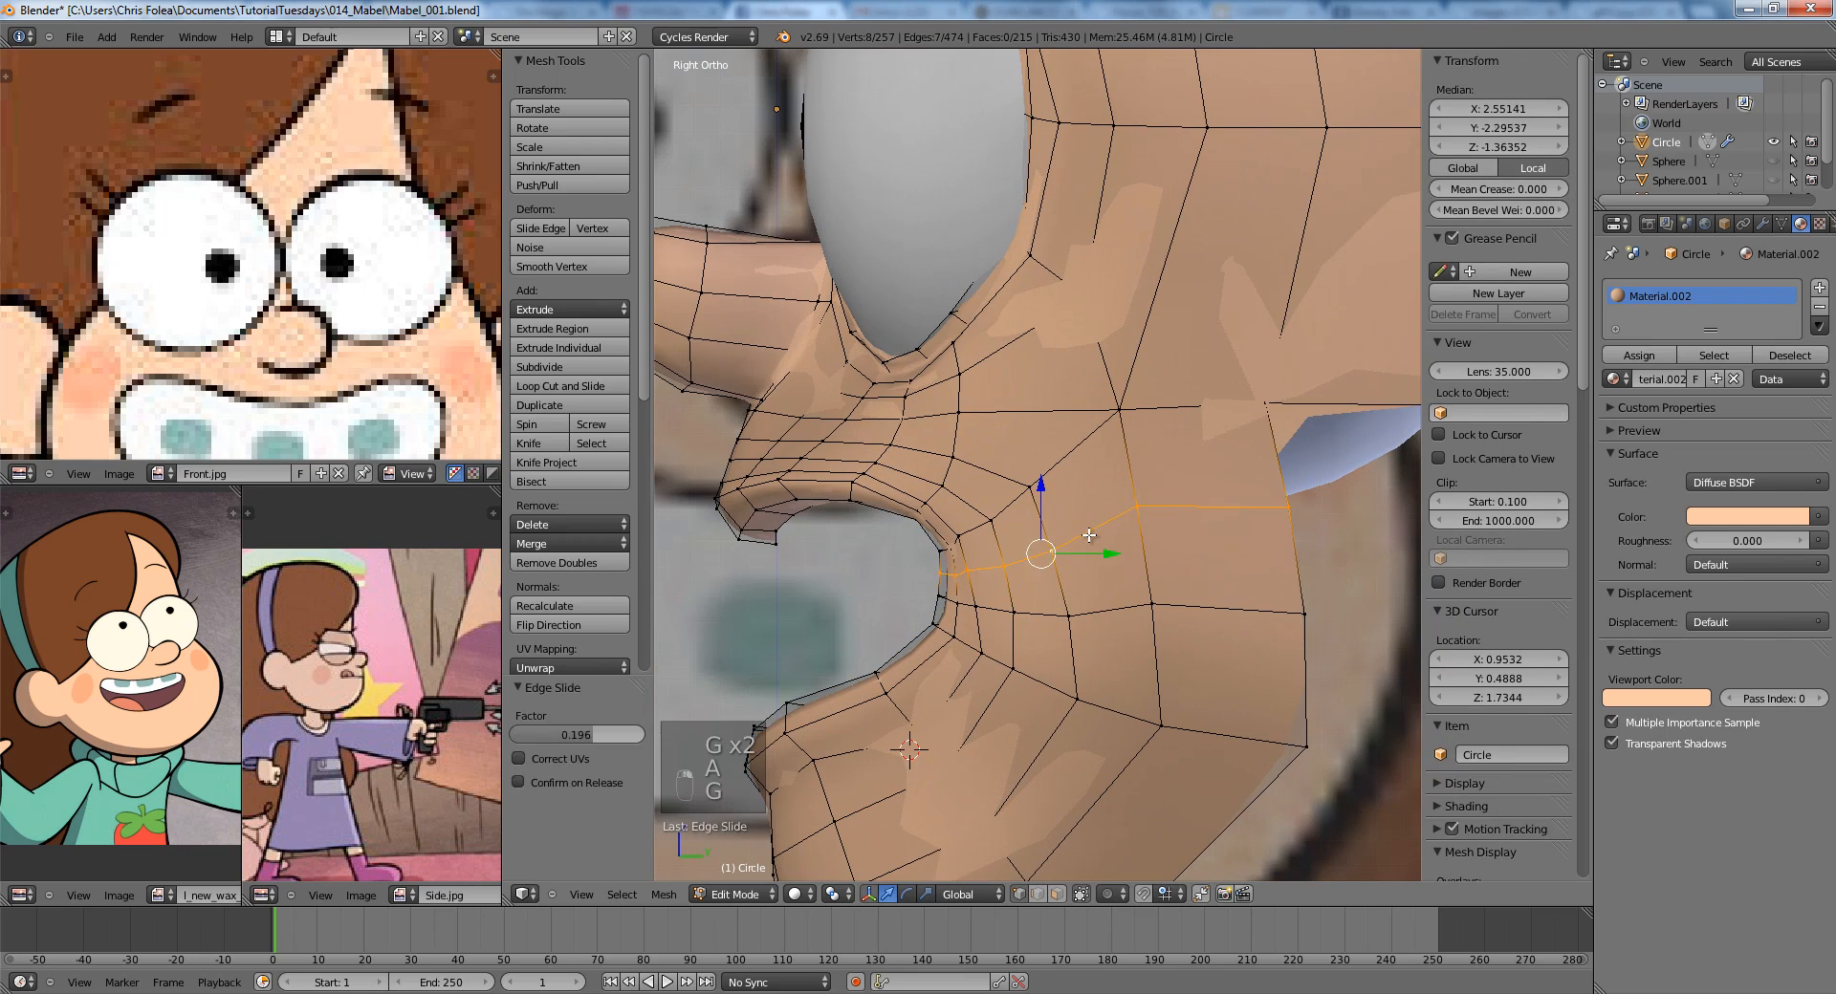
key("a")
scroll(1075, 541, "down", 2)
middle_click_drag(1004, 539, 821, 637)
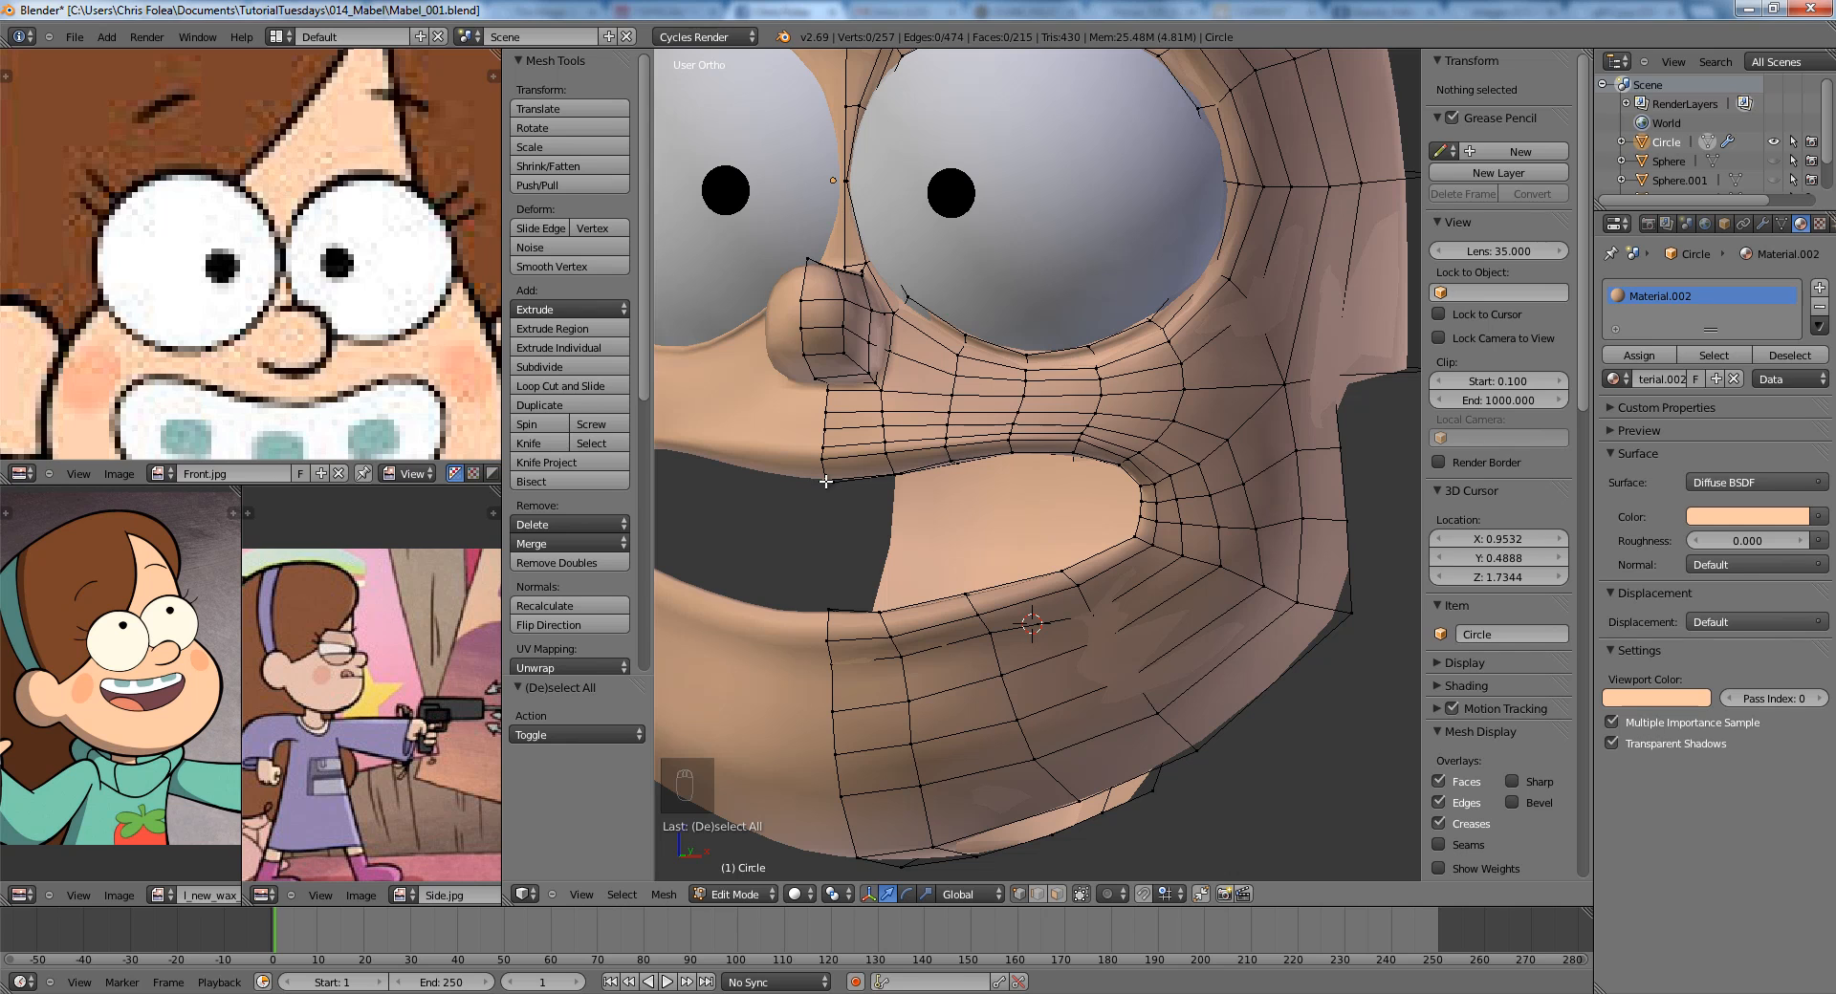
Undo the second cheek loop cut together with the edge slides made around it.
middle_click_drag(900, 444, 1233, 510)
key("ctrl+z")
key("ctrl+z")
key("ctrl+z")
key("ctrl+z")
key("ctrl+z")
key("ctrl+z")
key("ctrl+z")
key("ctrl+z")
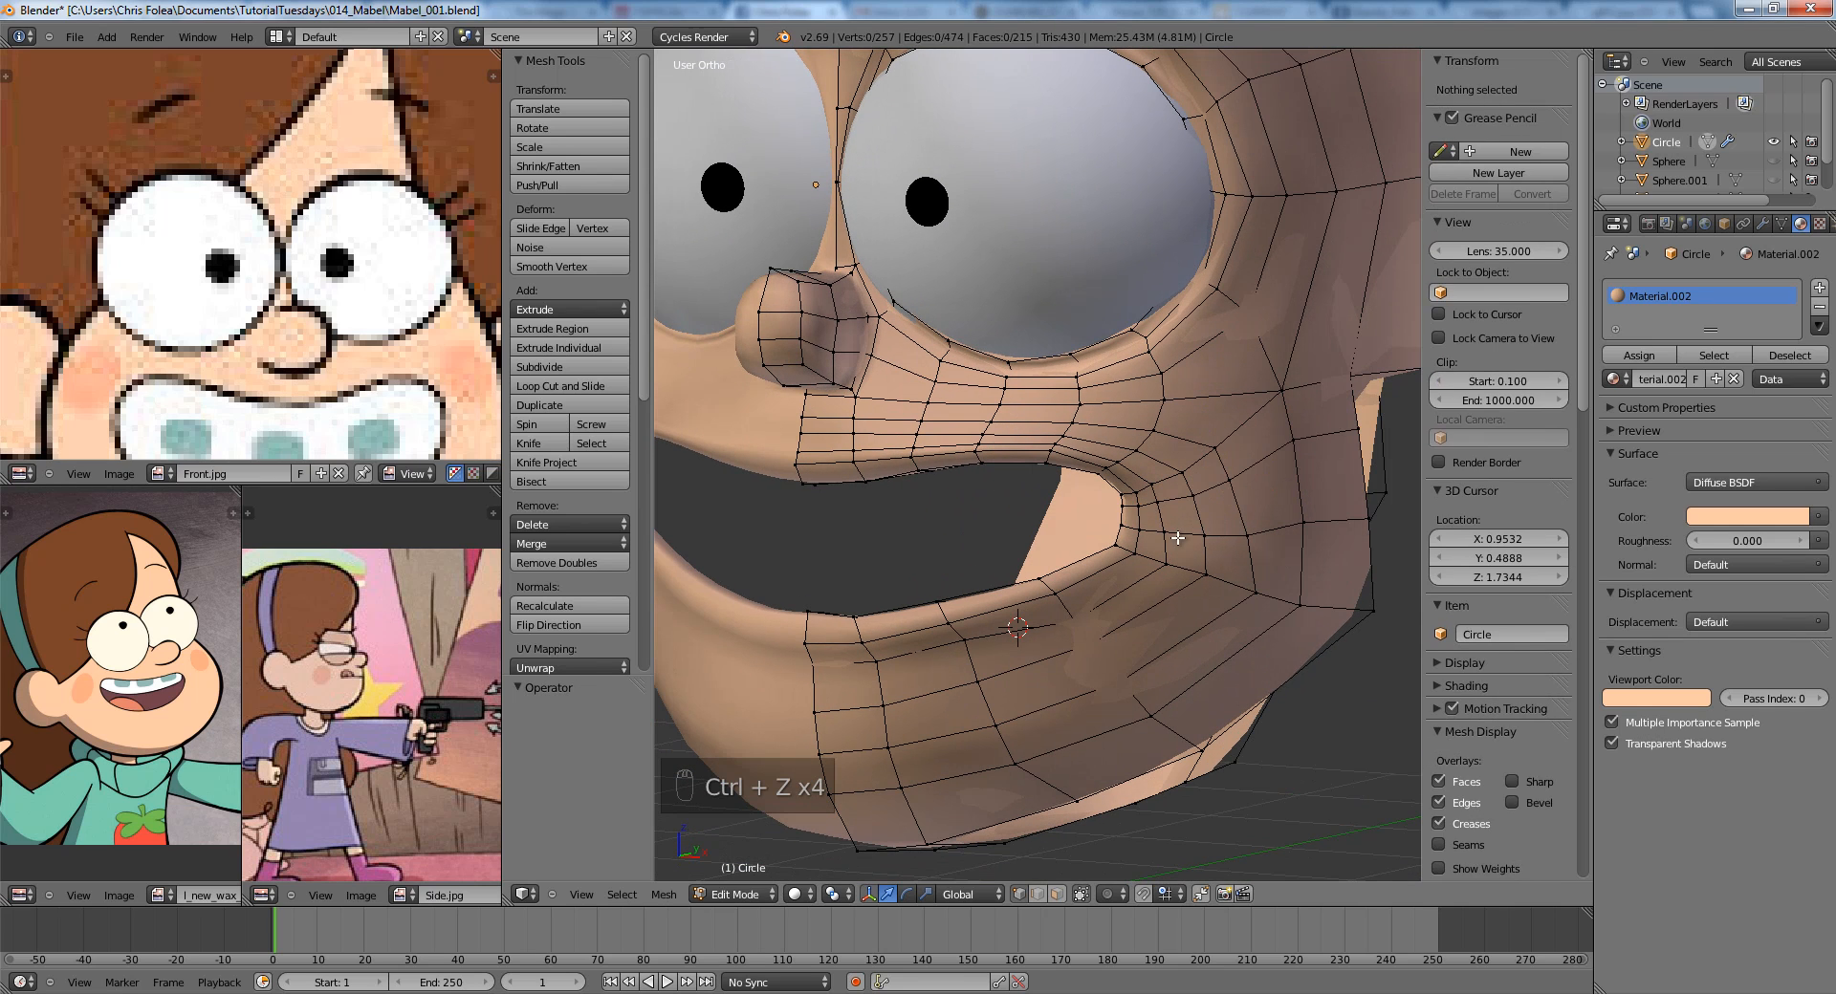
key("ctrl+z")
key("ctrl+z")
key("ctrl+z")
key("ctrl+z")
key("ctrl+z")
key("ctrl+z")
key("ctrl+z")
key("ctrl+z")
key("ctrl+z")
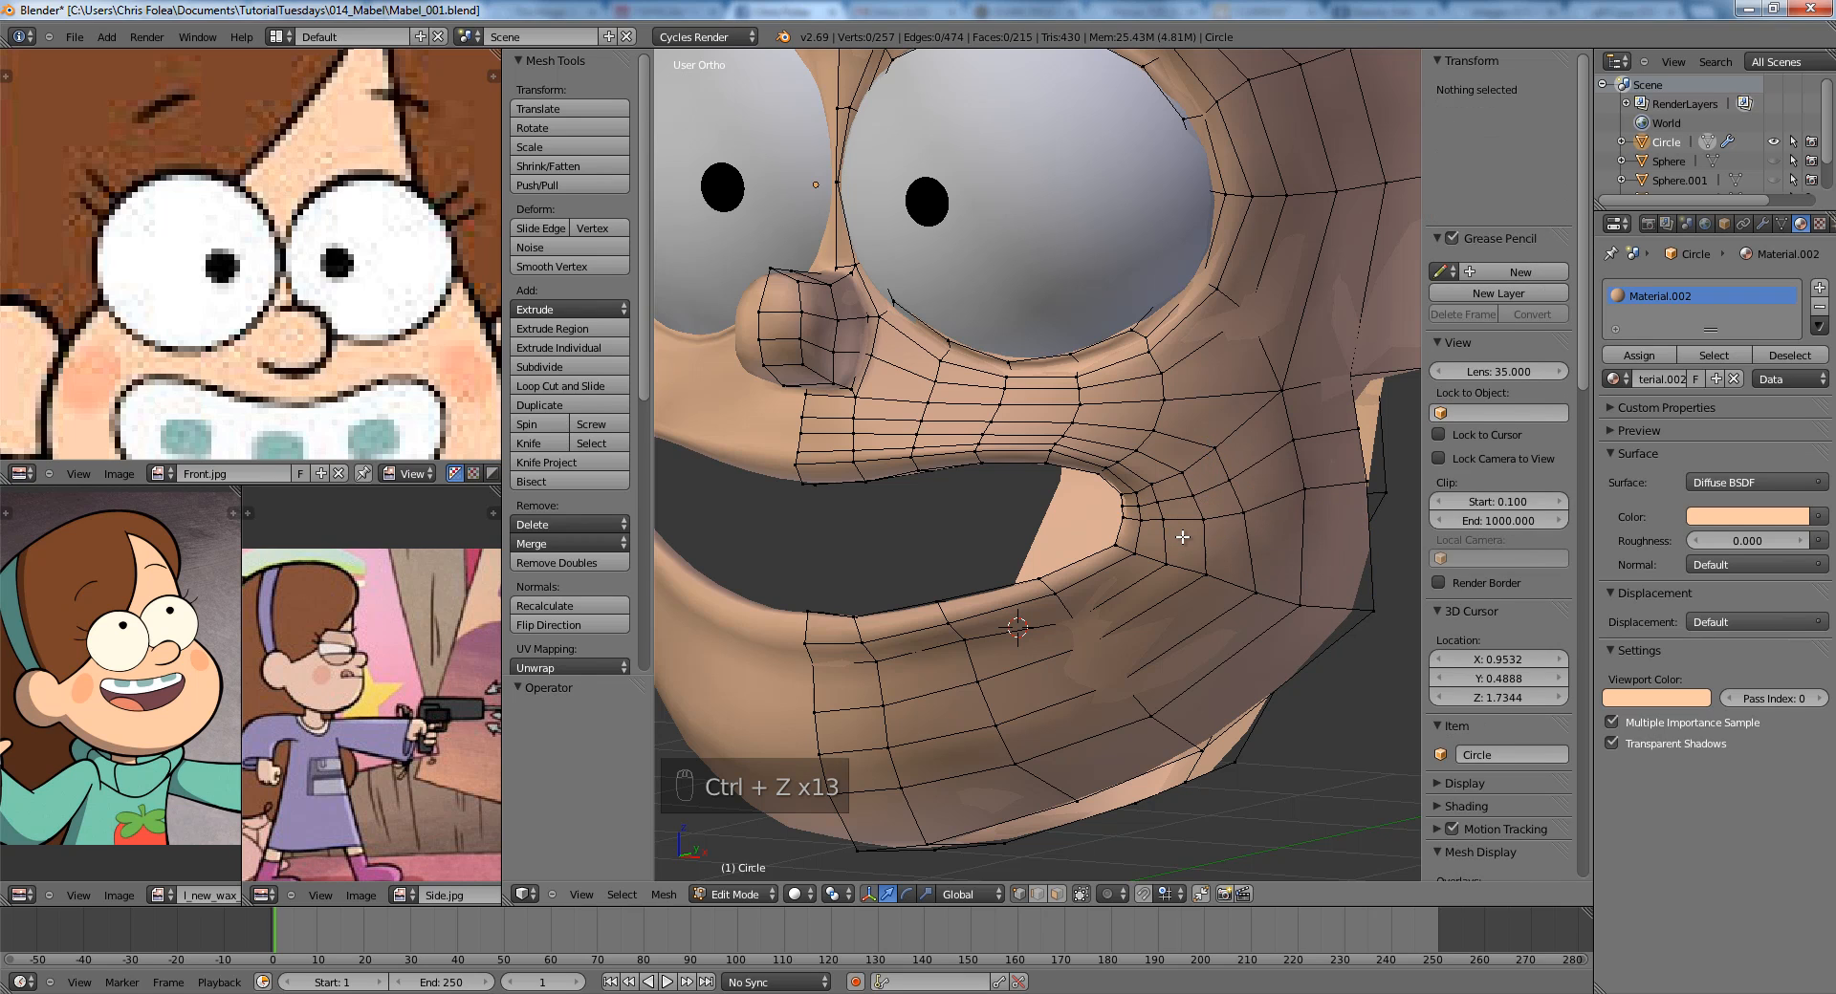
Fine-tune the edge loop running back from the mouth corner with two small edge slides.
right_click(1186, 520, "alt")
key("g")
key("g")
left_click(1198, 518)
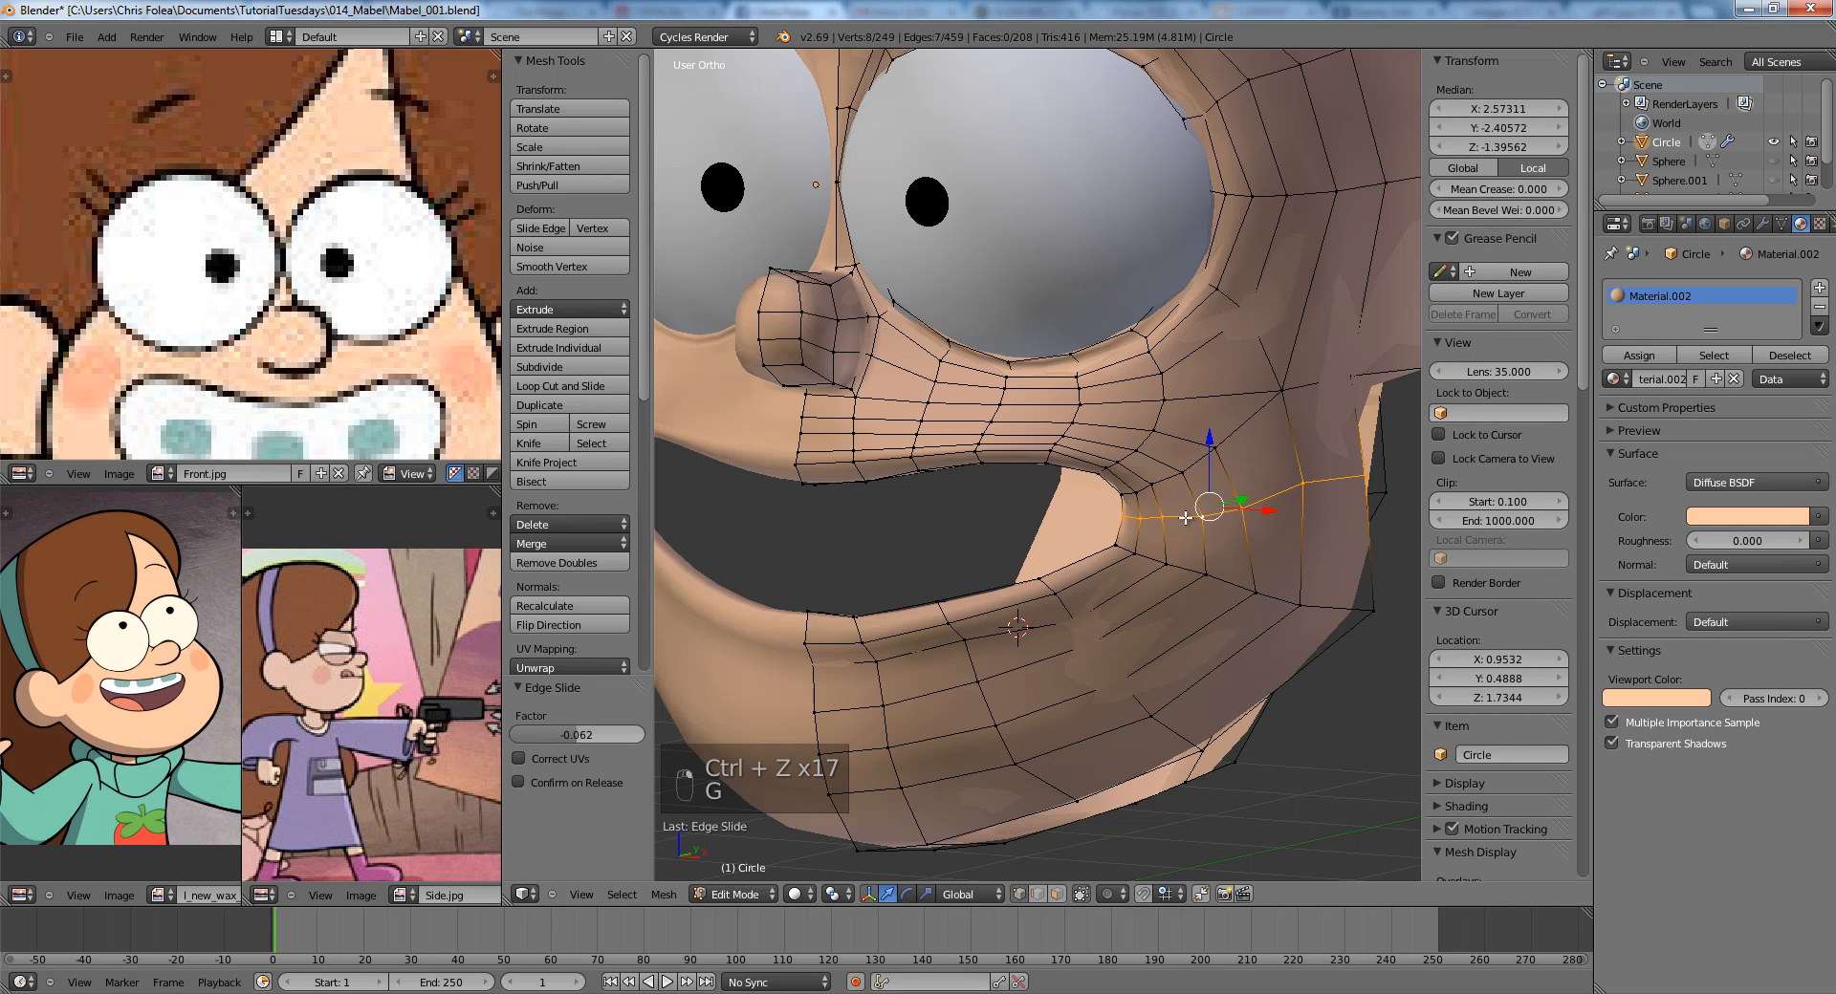
key("g")
key("g")
left_click(1185, 519)
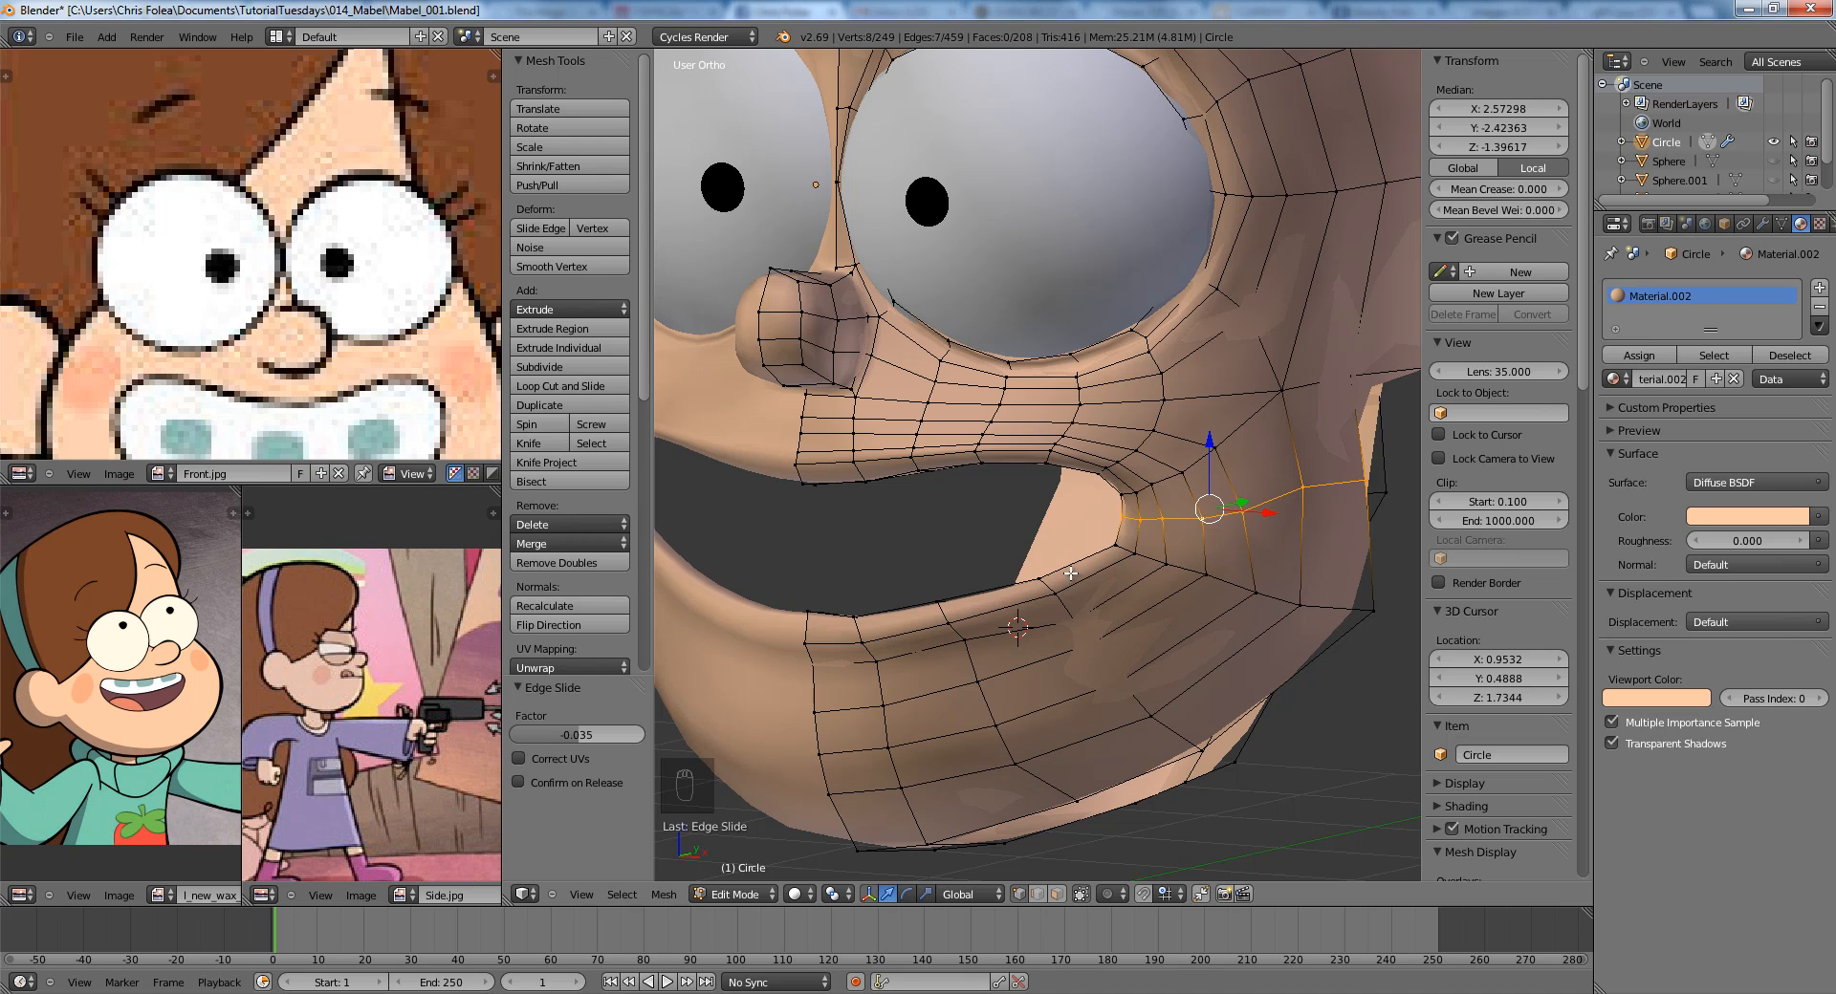
Cut two edge loops from the lower lip down to the jaw, one near the mouth corner and one further inward.
middle_click_drag(1070, 573, 1025, 564)
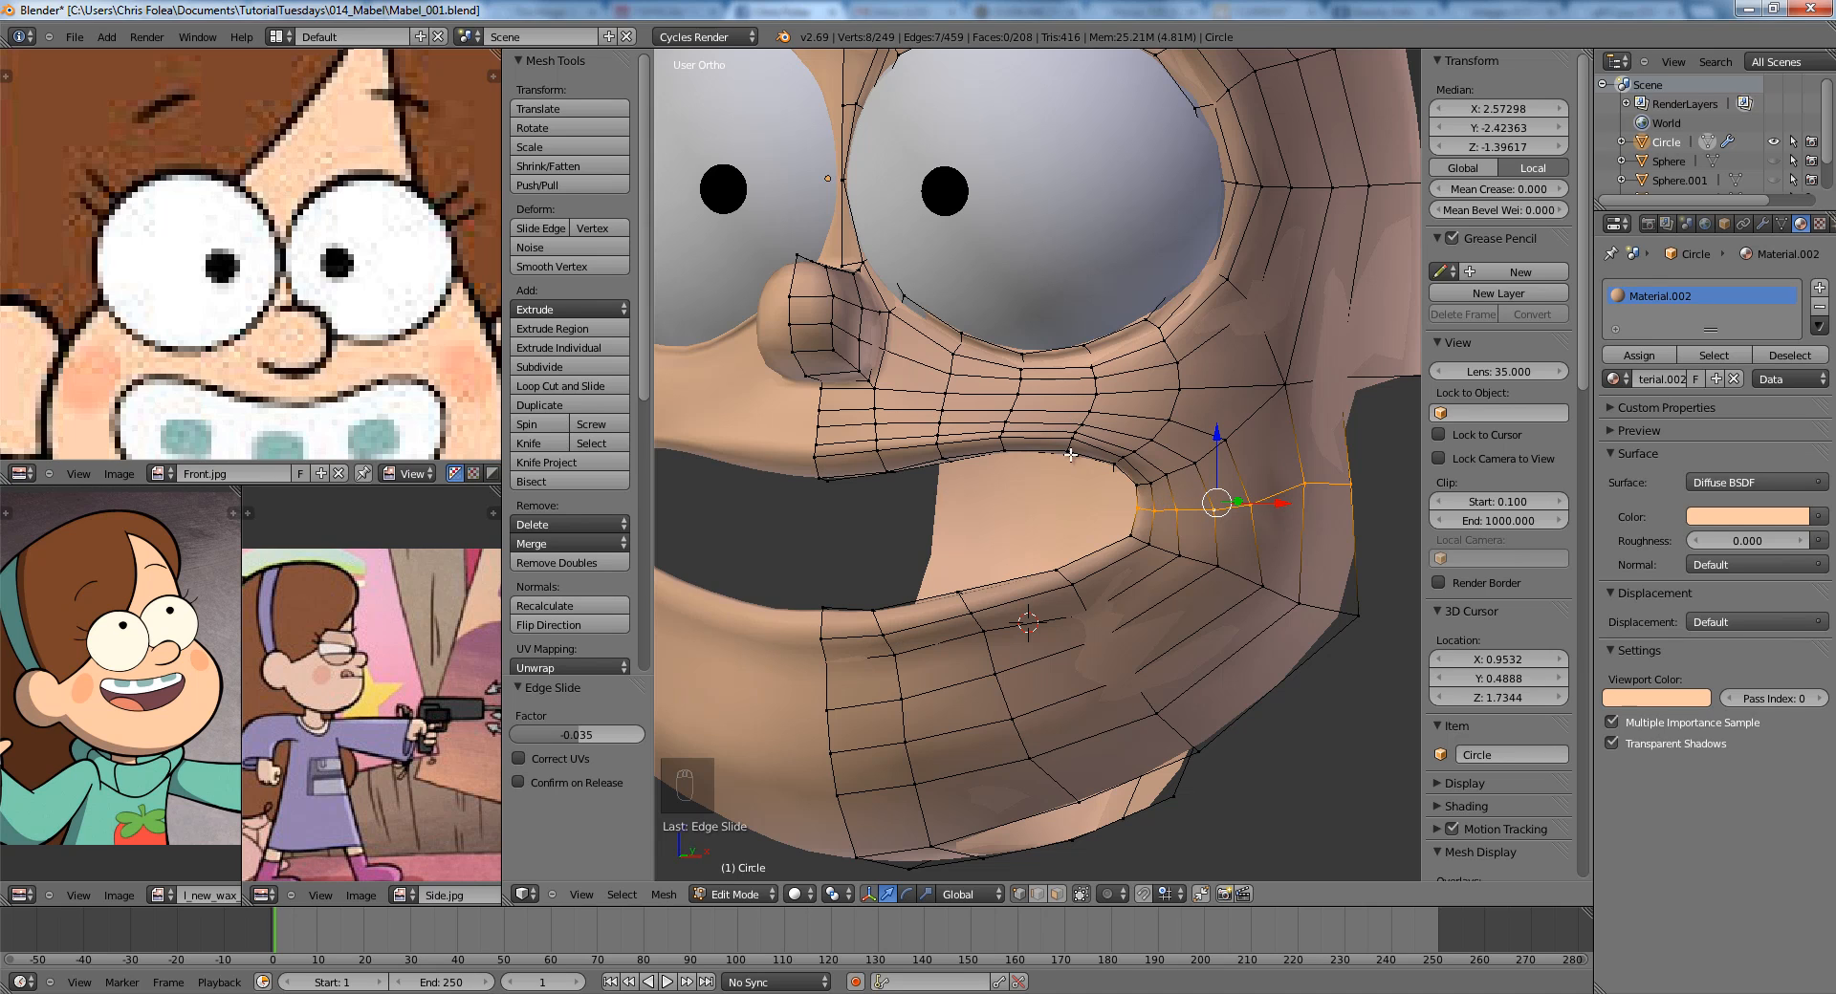
key("ctrl+r")
left_click(1127, 563)
left_click(1124, 565)
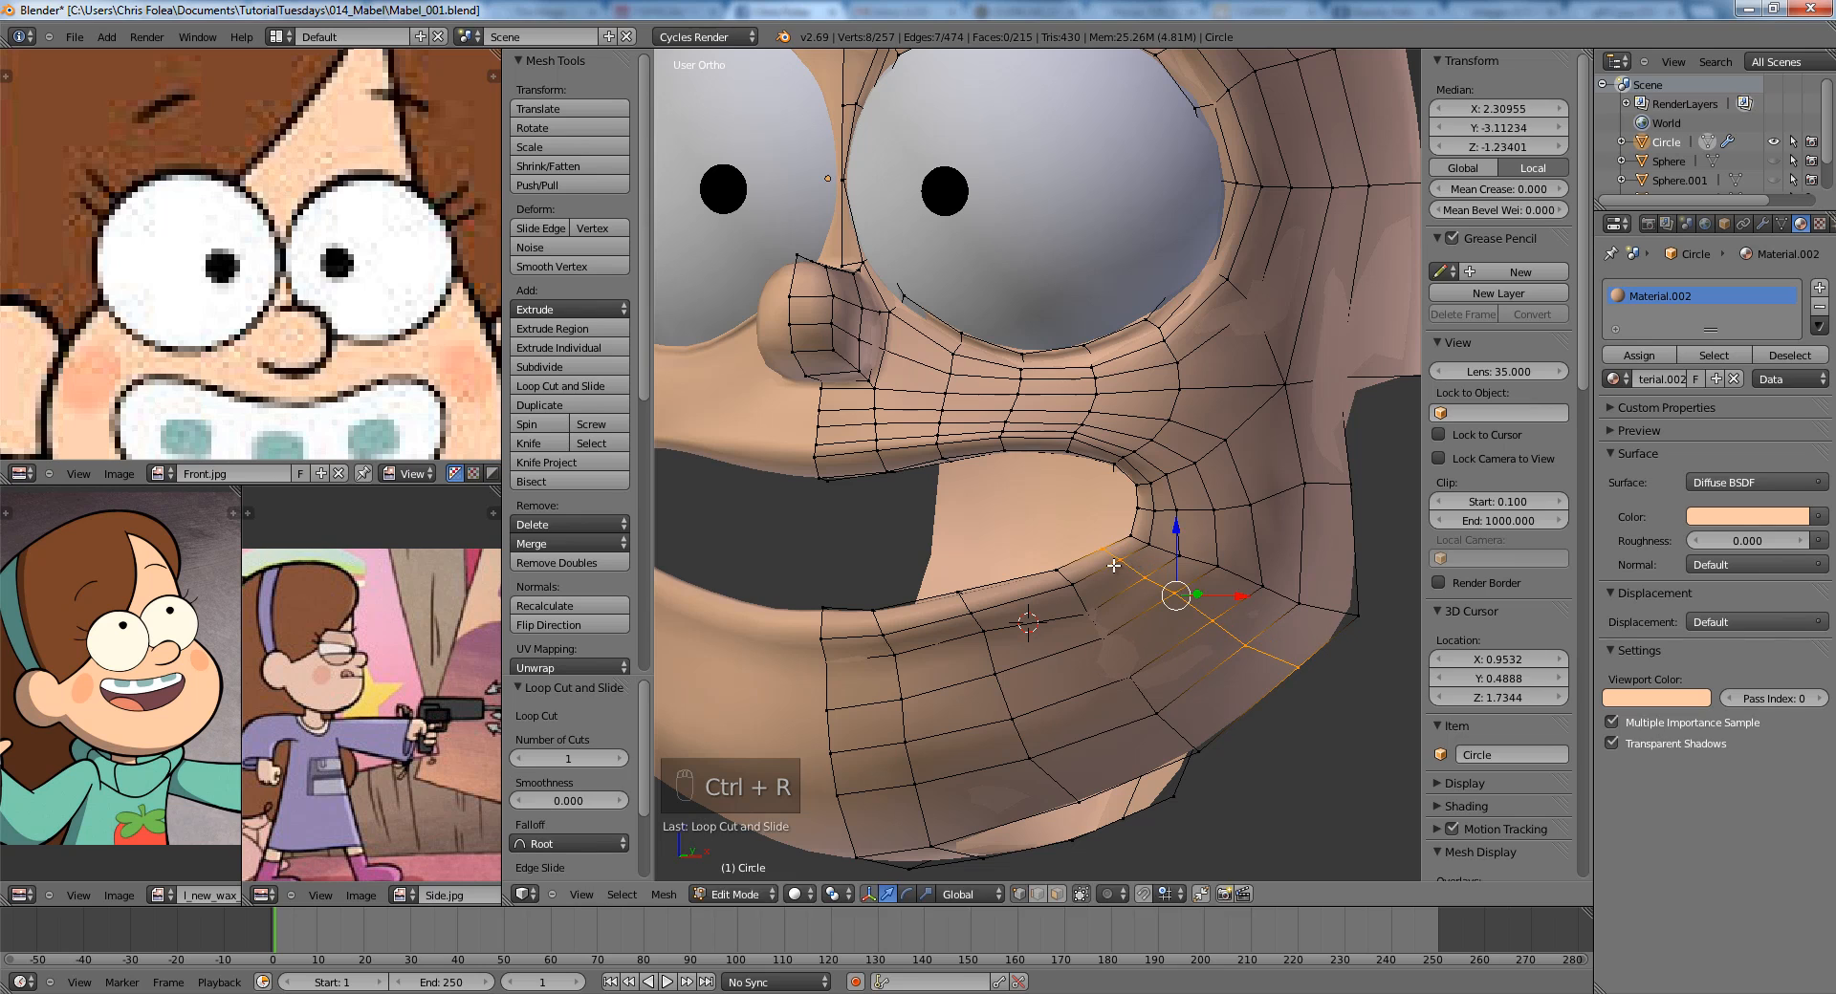
key("ctrl+r")
key("ctrl+r")
left_click(1027, 589)
right_click(1032, 590)
Slide the edge loops below the lower lip sideways to even out their spacing across the chin.
key("a")
right_click(1078, 597, "alt")
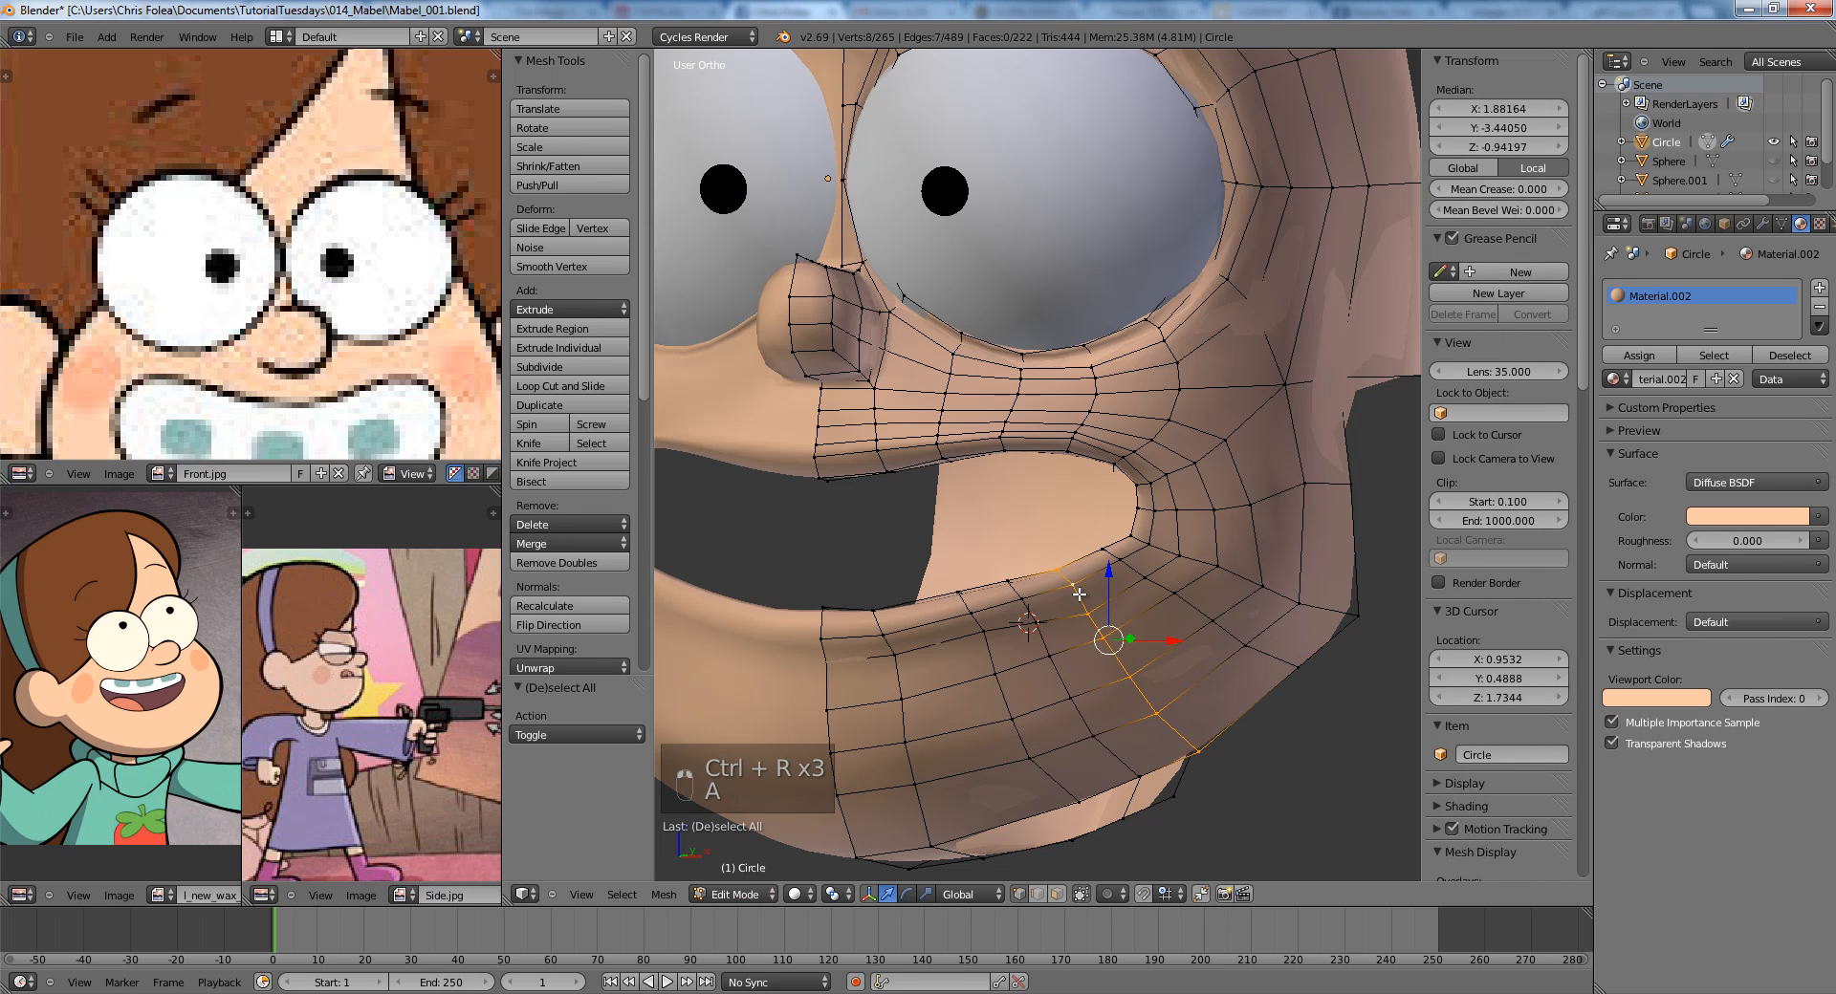
key("g")
key("g")
left_click(1090, 594)
key("a")
right_click(977, 616, "alt")
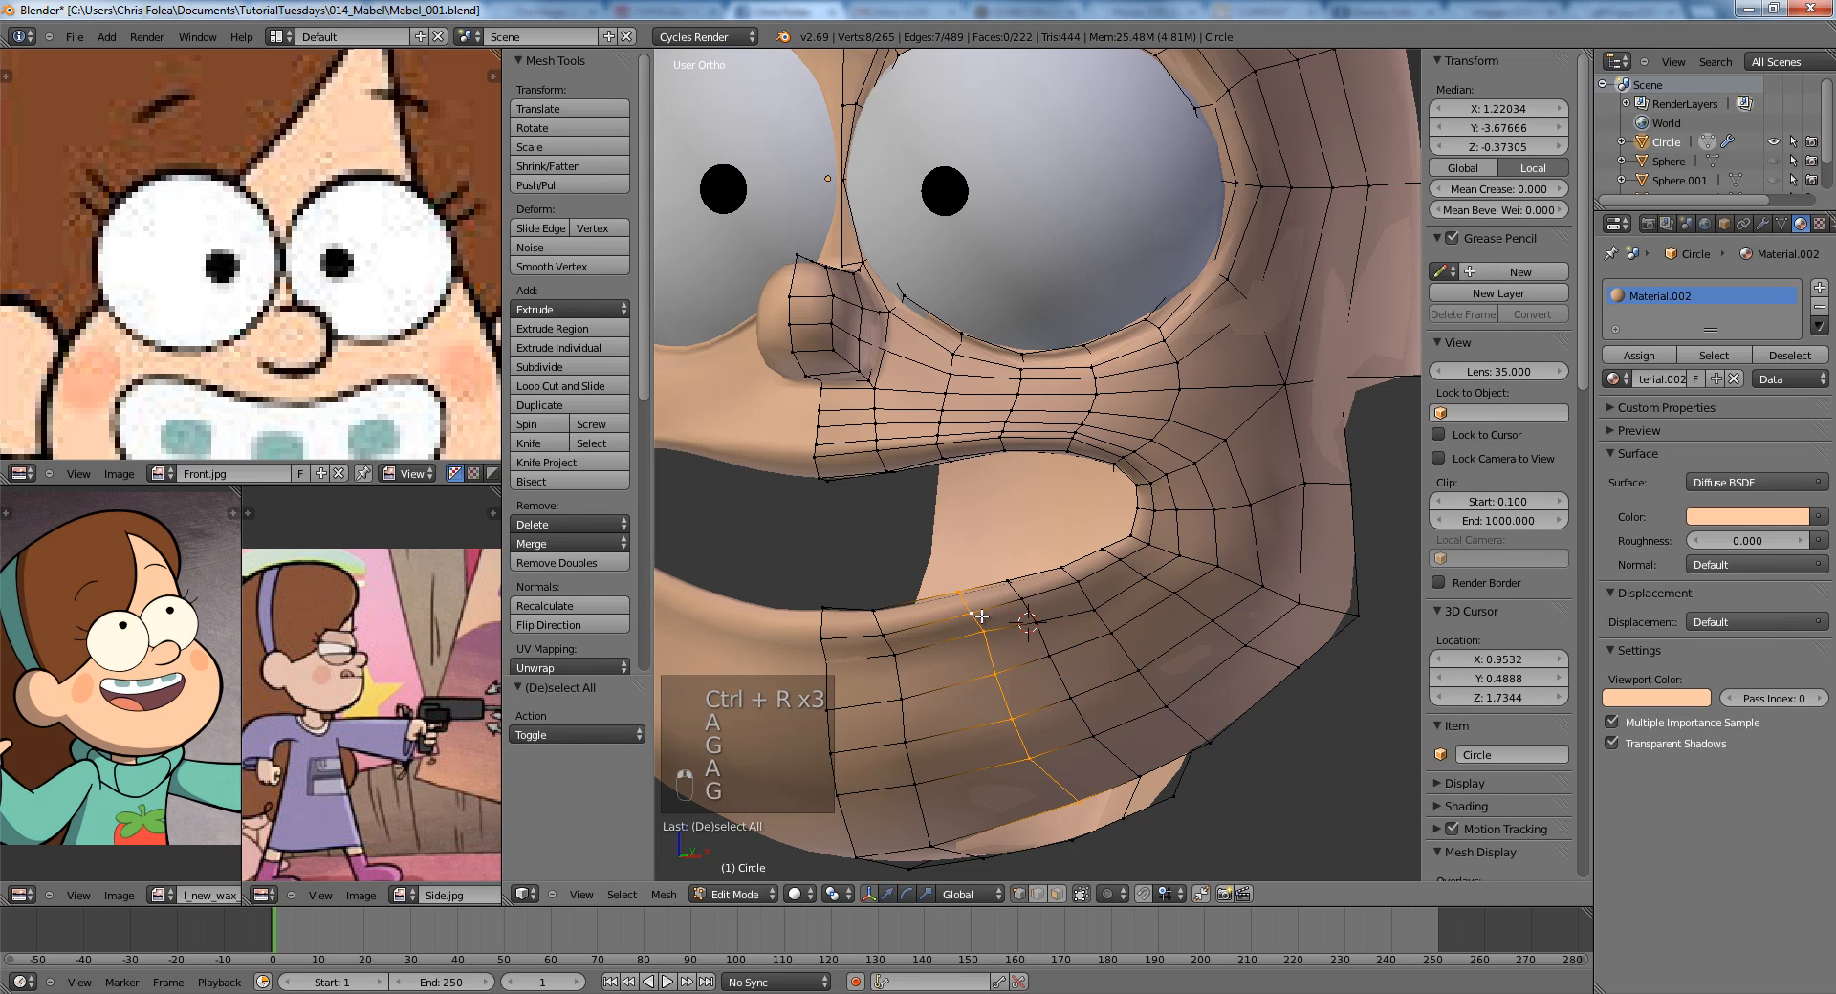
key("a")
In front wireframe view, slide the edge loop between the lower lip and the jaw to even out its spacing.
key("KP_1")
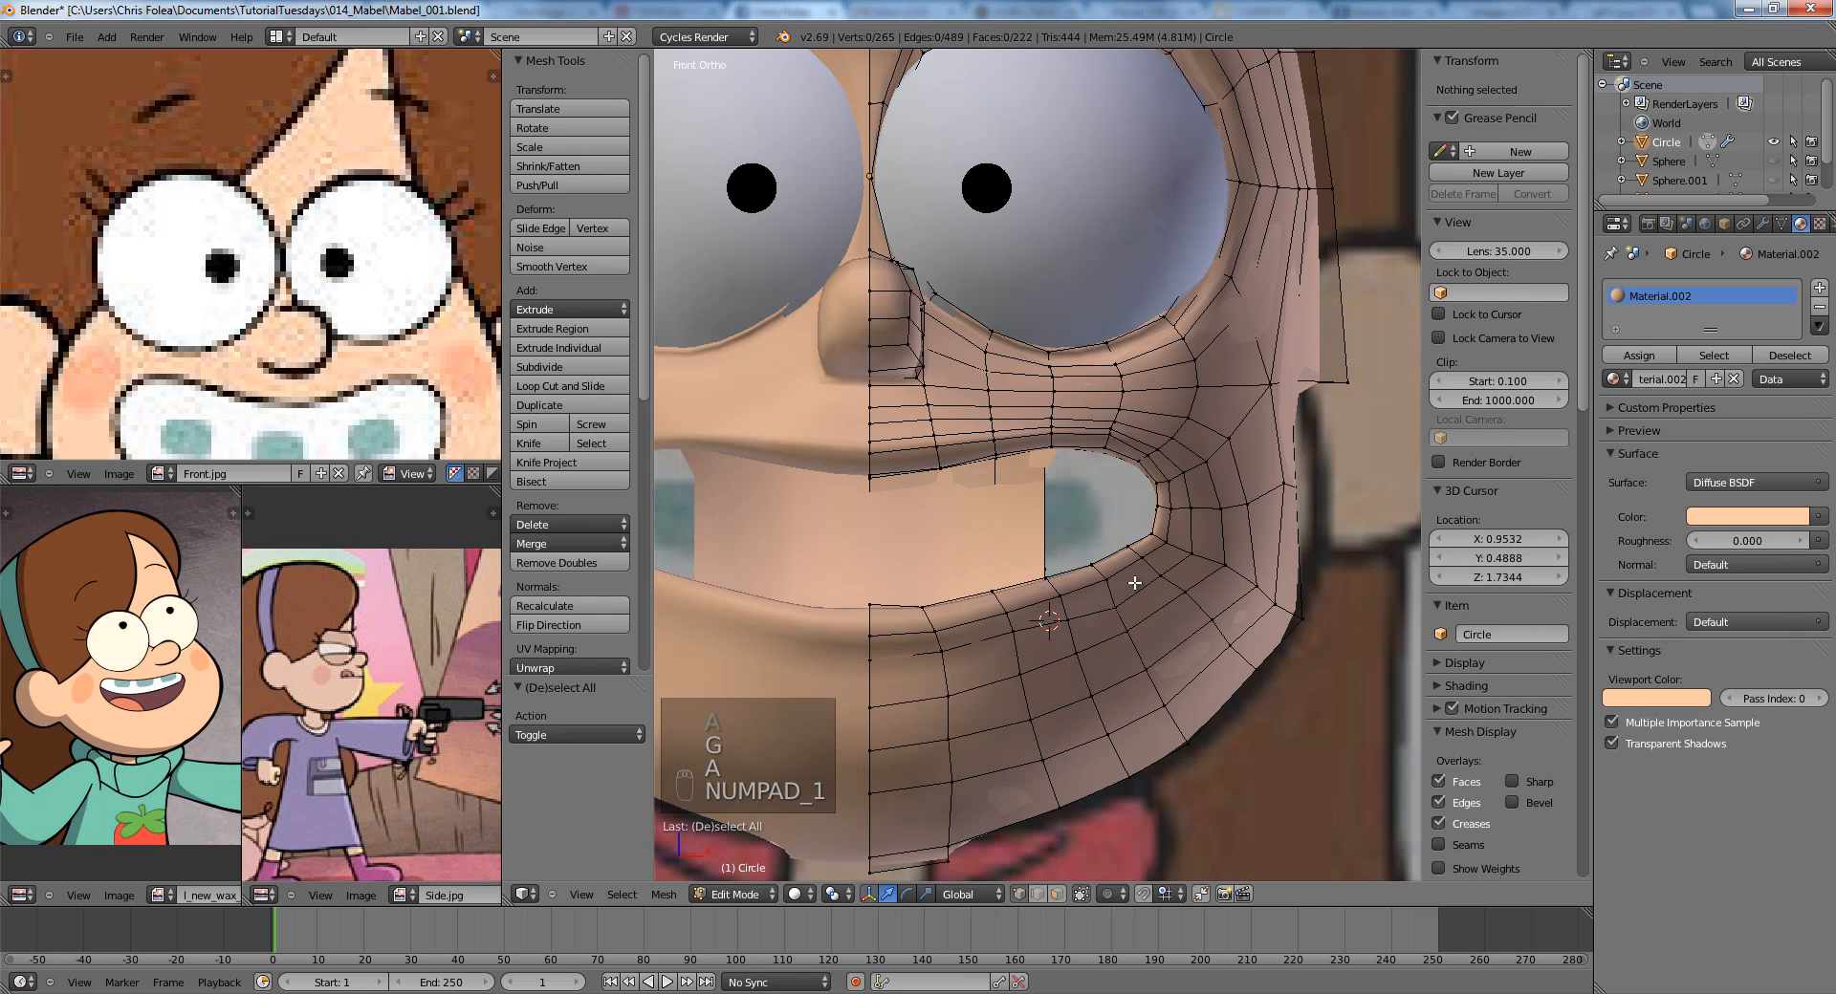
middle_click_drag(1147, 651, 1106, 504, "shift")
scroll(1106, 504, "up", 2)
key("a")
key("a")
key("z")
right_click(1126, 517, "alt")
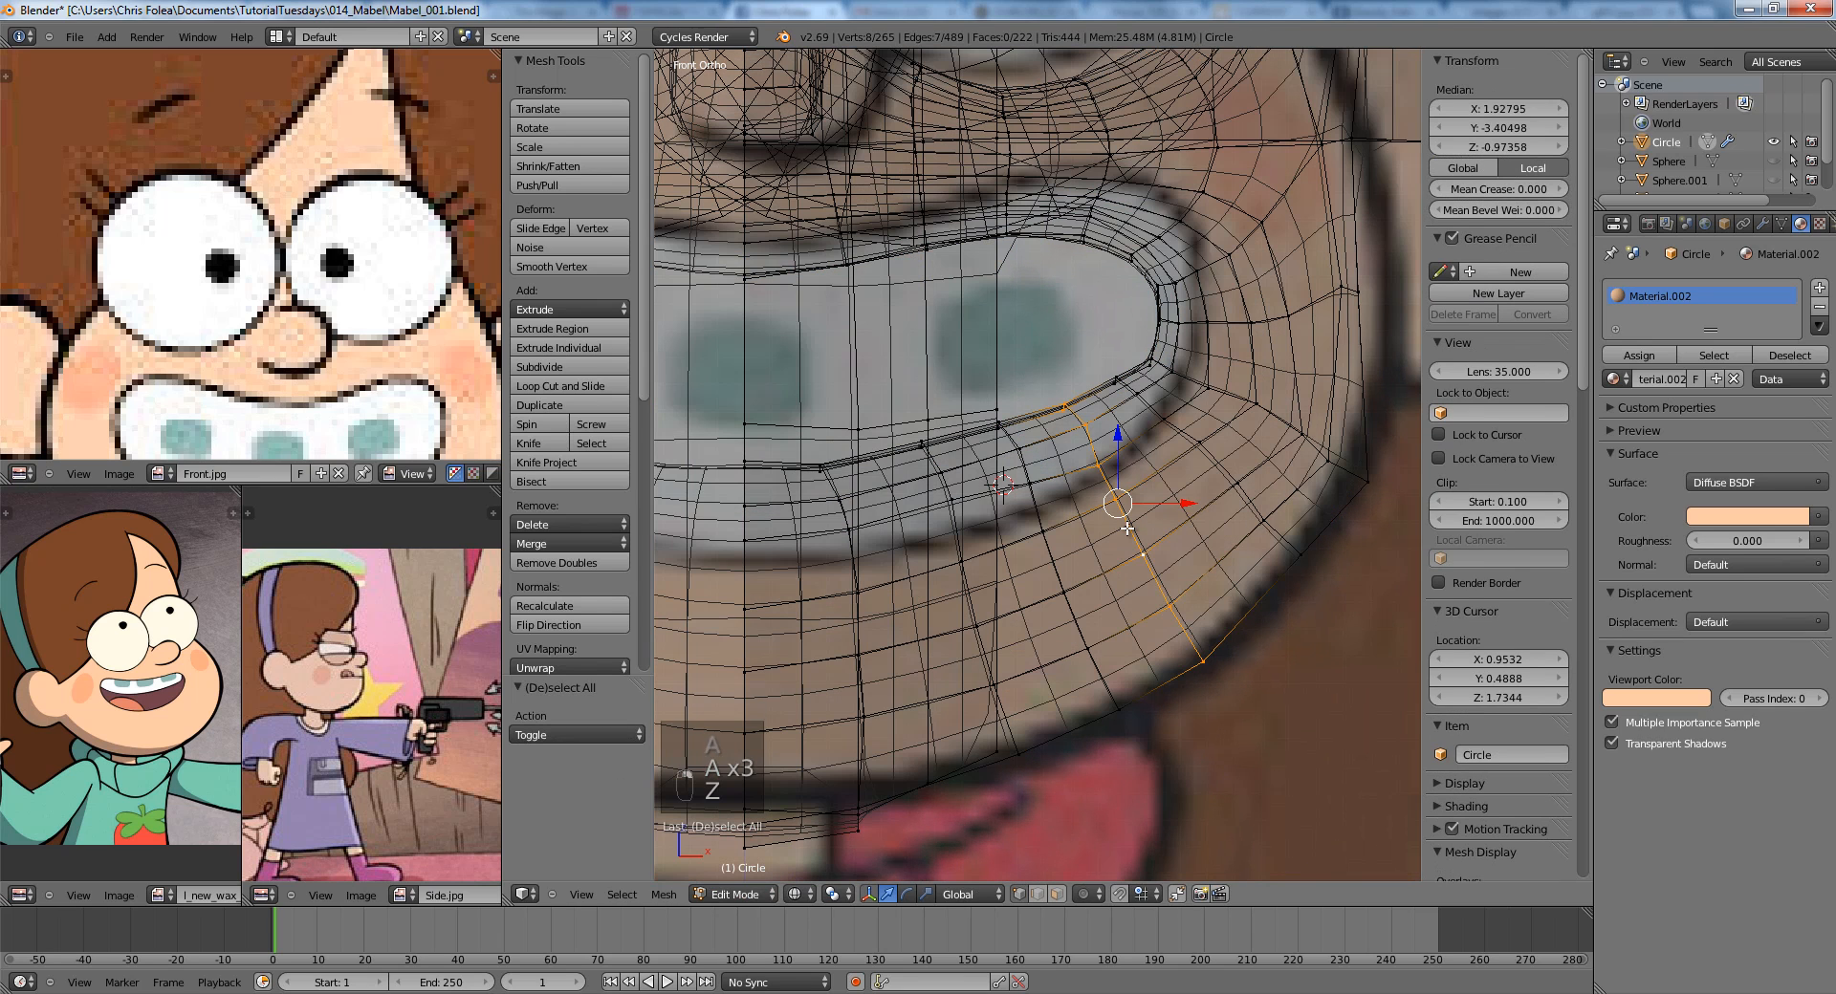
key("g")
key("g")
left_click(1124, 522)
Slide the two neighbouring vertices diagonally below the mouth corner along their edges.
key("a")
middle_click_drag(1124, 522, 932, 617, "shift")
key("z")
scroll(1085, 527, "up", 1)
right_click(1011, 551)
right_click(1044, 599, "shift")
key("g")
key("g")
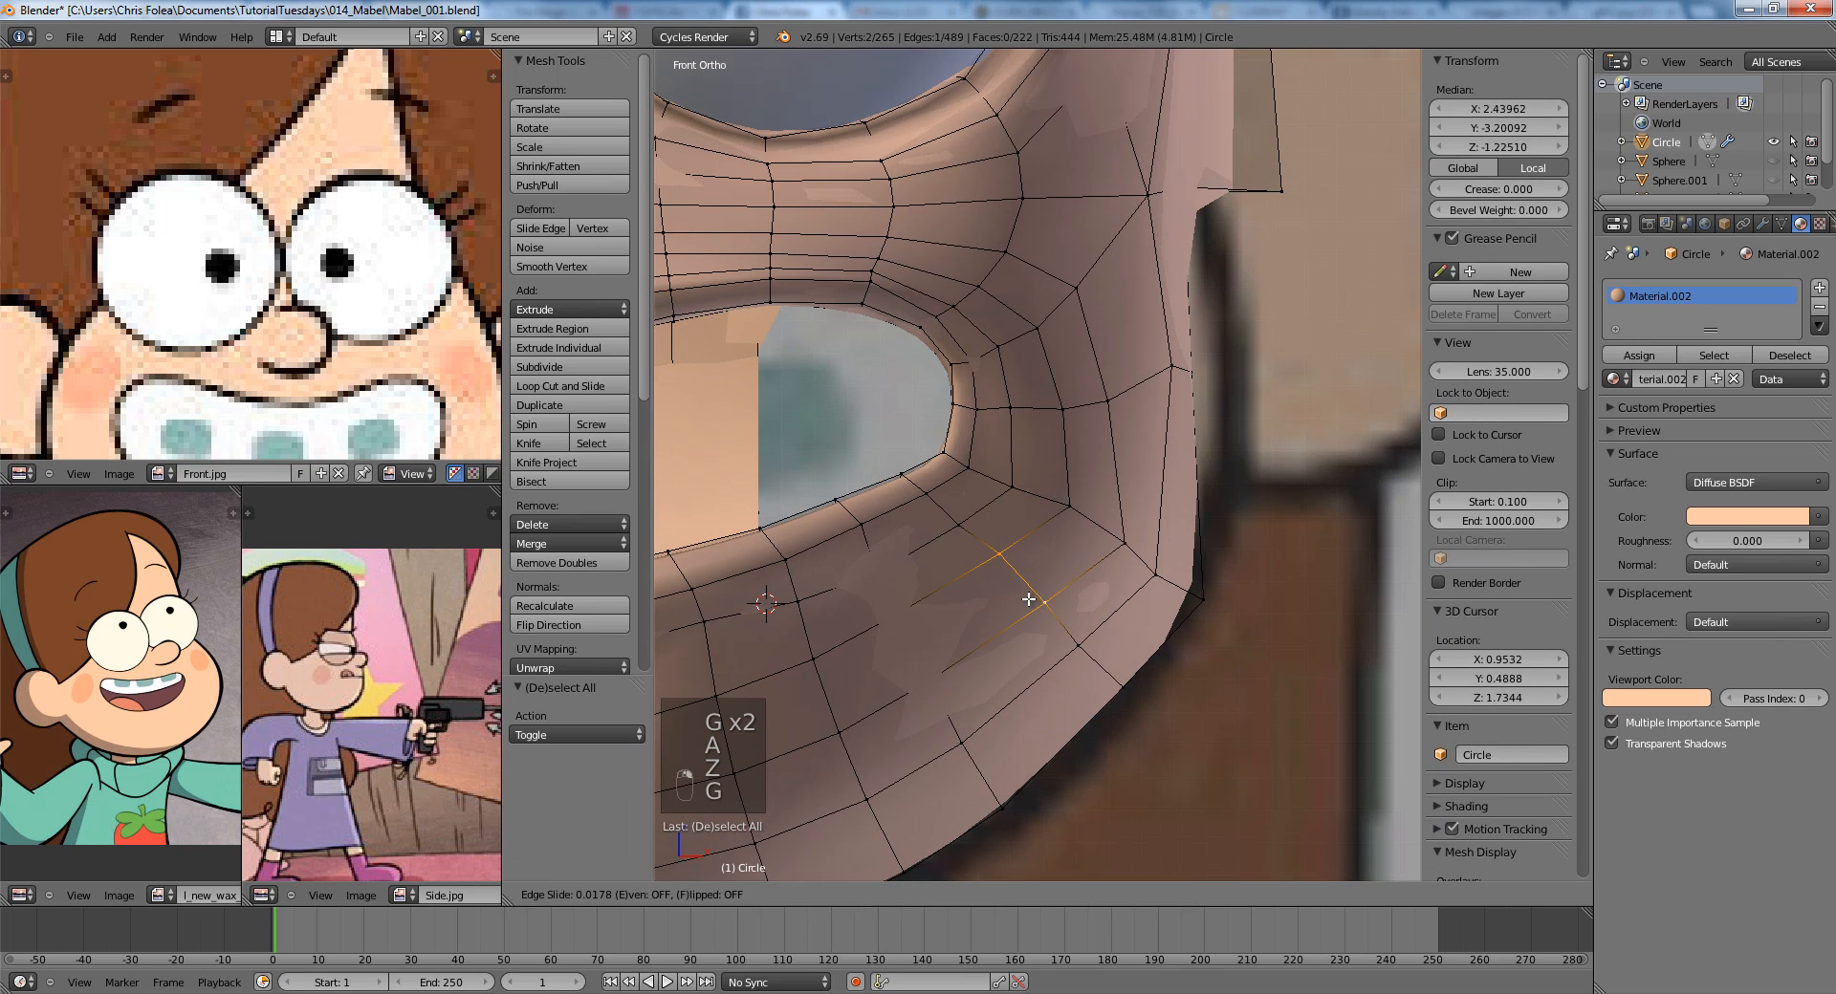
left_click(1035, 607)
Slide the outer cheek vertex near the jaw slightly along its edge.
key("a")
right_click(1077, 646)
key("g")
key("g")
left_click(1073, 648)
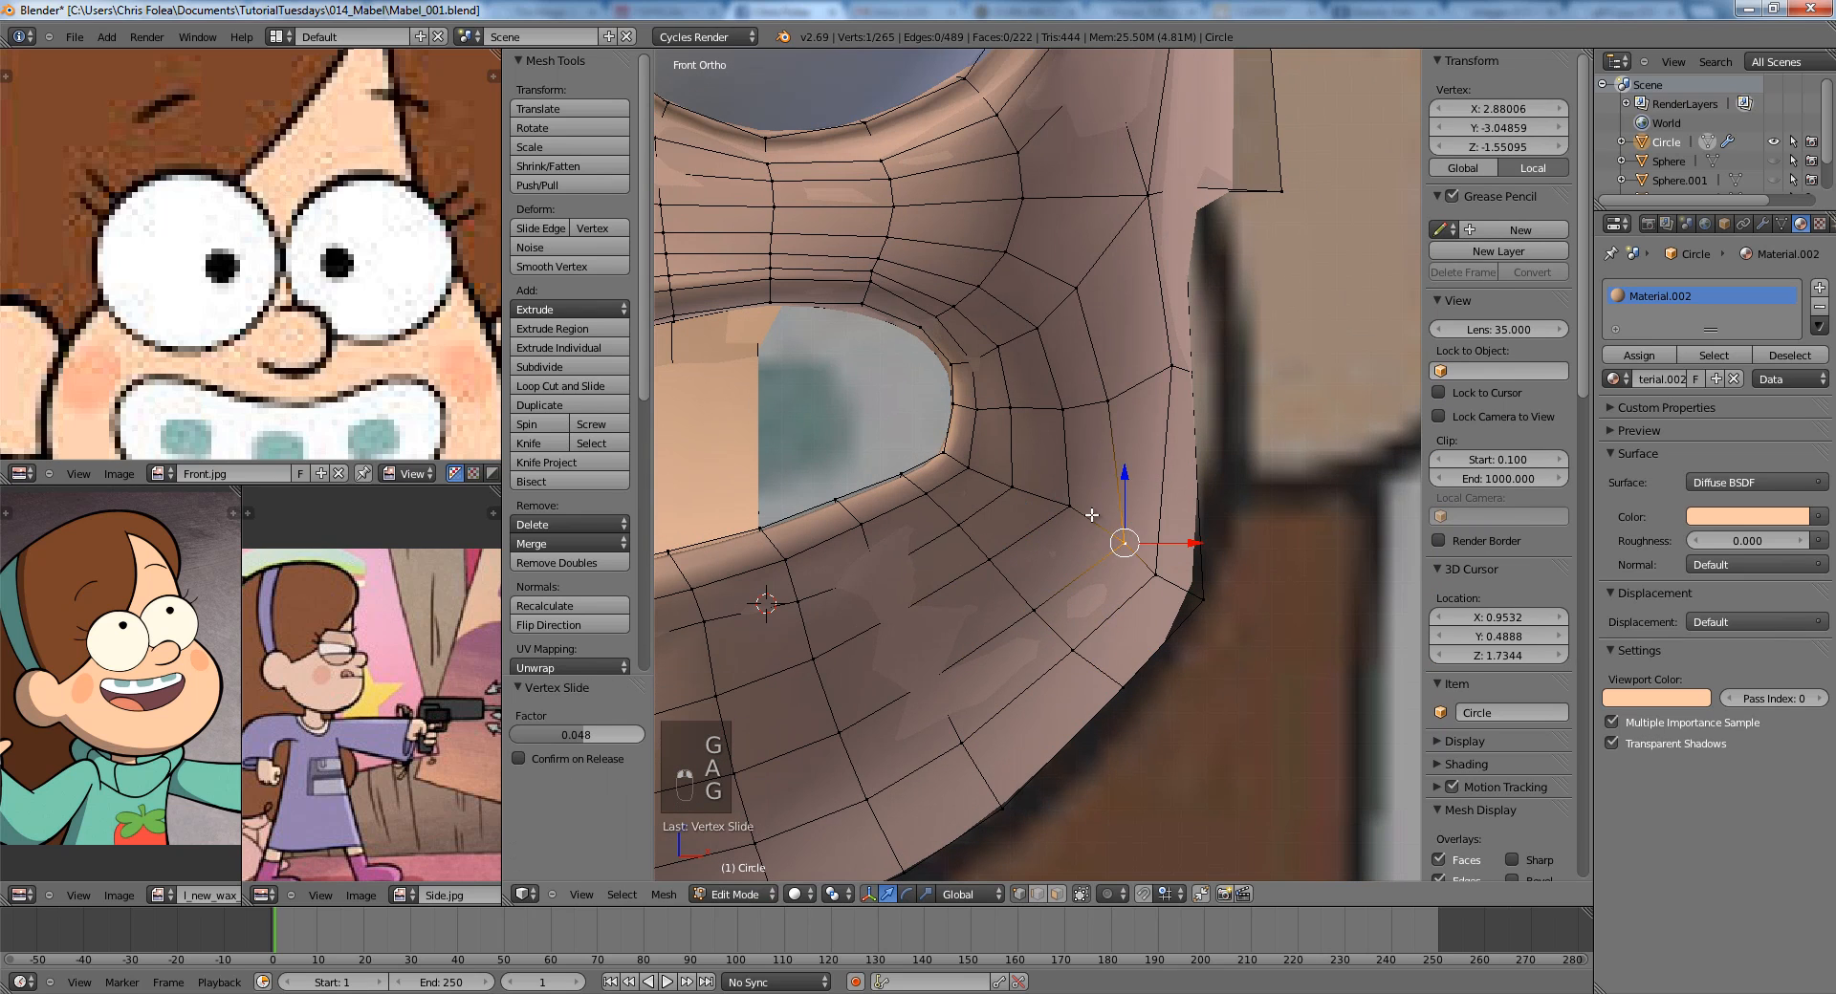
Slide the cheek vertex diagonally below the mouth corner along its edge.
right_click(1061, 517, "shift")
key("g")
key("g")
left_click(1063, 537)
Select the two neighbouring cheek vertices directly beside the mouth corner and shift them slightly sideways to even out the spacing.
key("a")
right_click(1105, 401)
right_click(1059, 410, "shift")
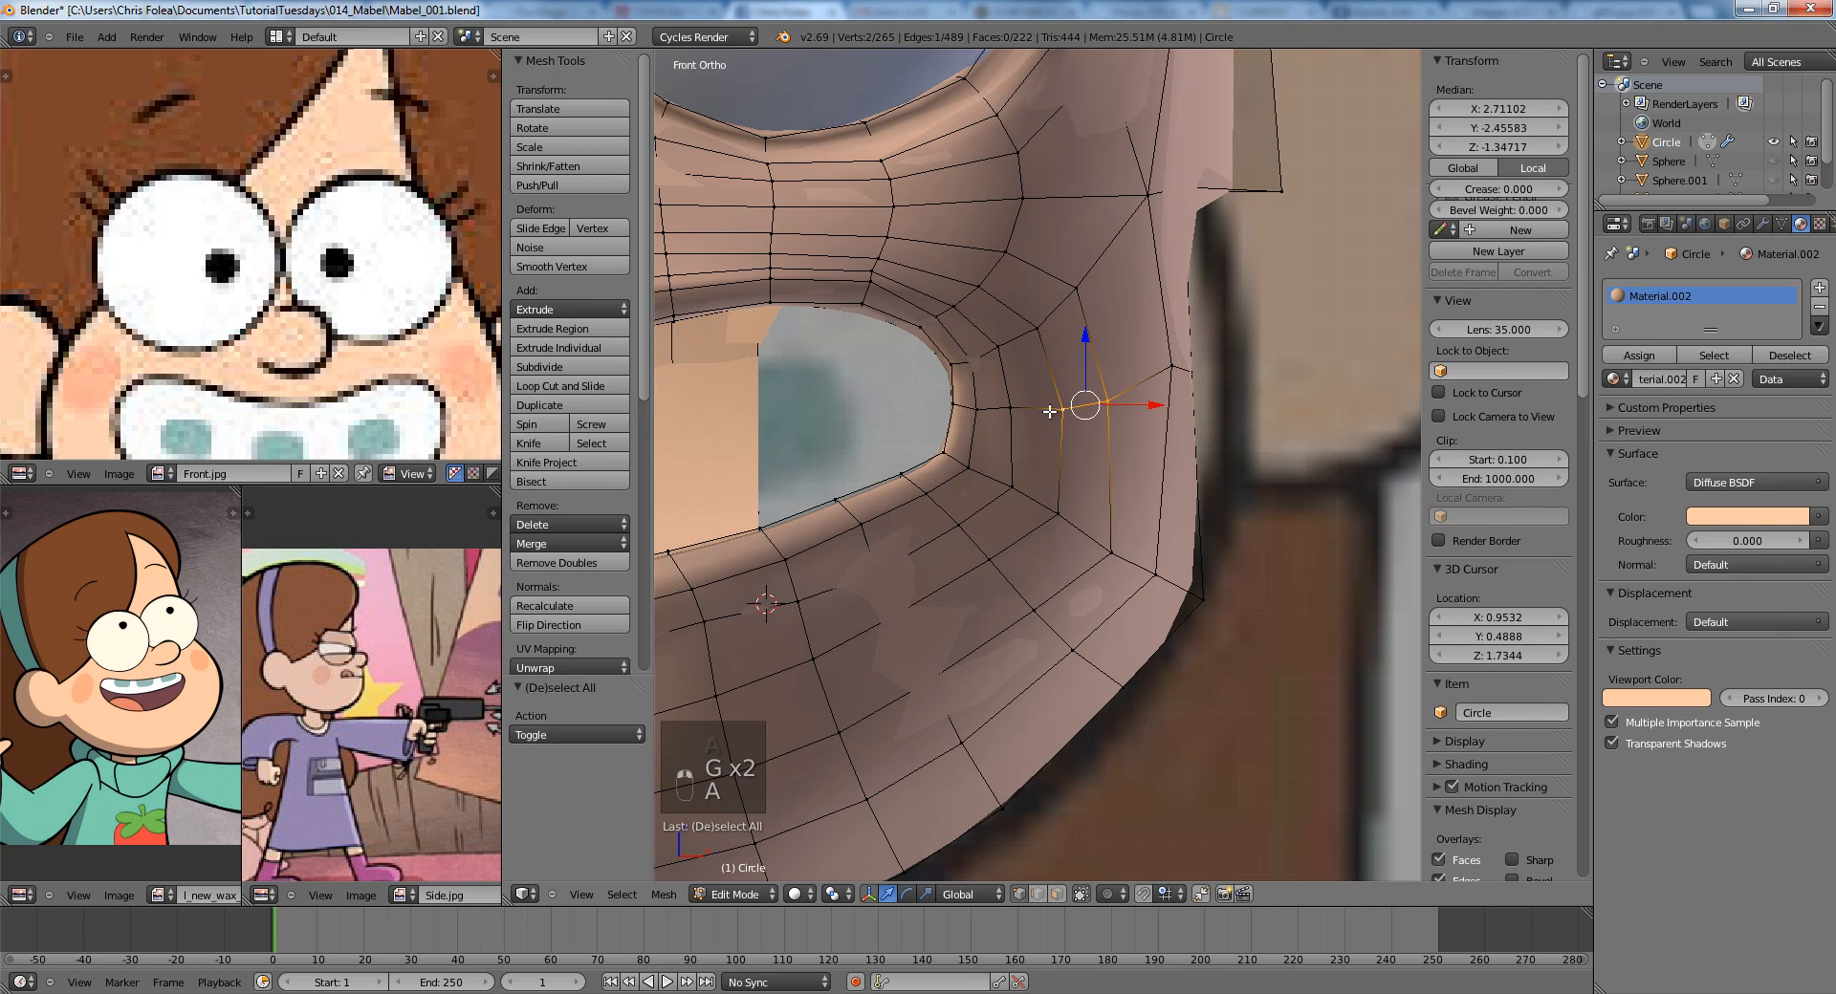
key("g")
left_click(1074, 410)
In side view, nudge the cheek vertex behind the mouth corner and check the smoothed face in Object Mode.
key("a")
scroll(1140, 404, "down", 2)
key("KP_3")
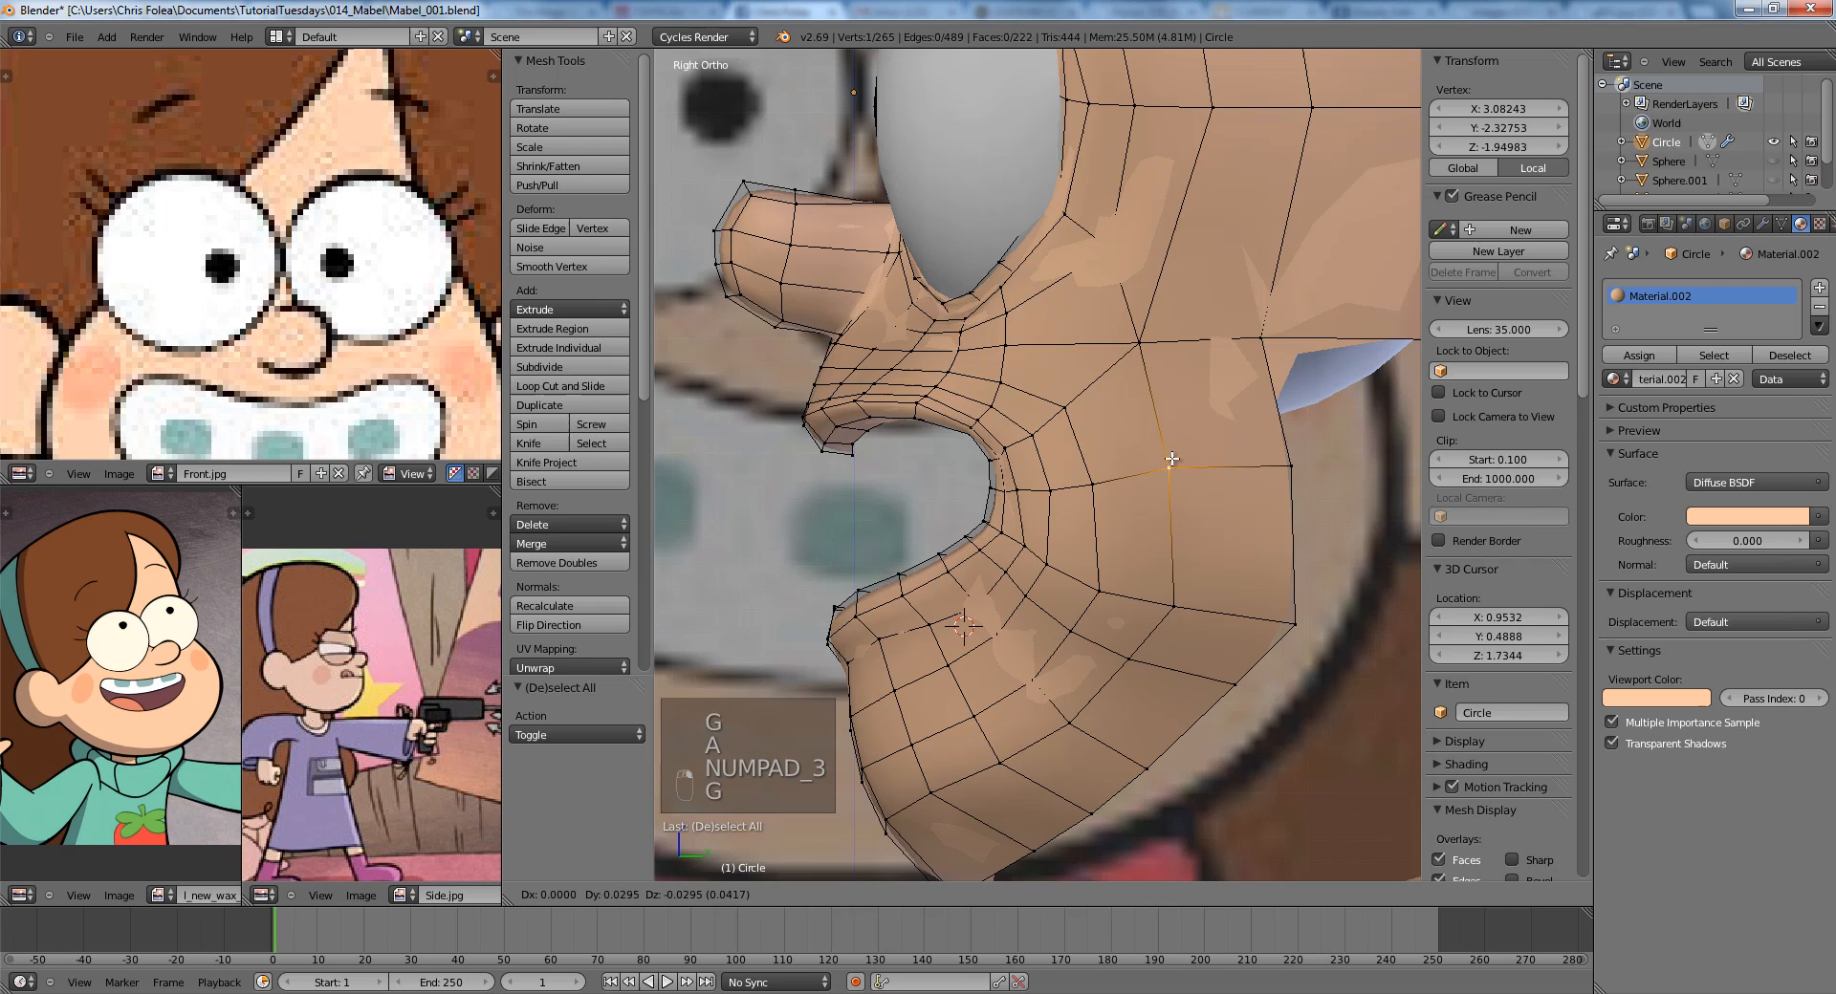
left_click(1172, 460)
key("Tab")
scroll(1173, 502, "down", 8)
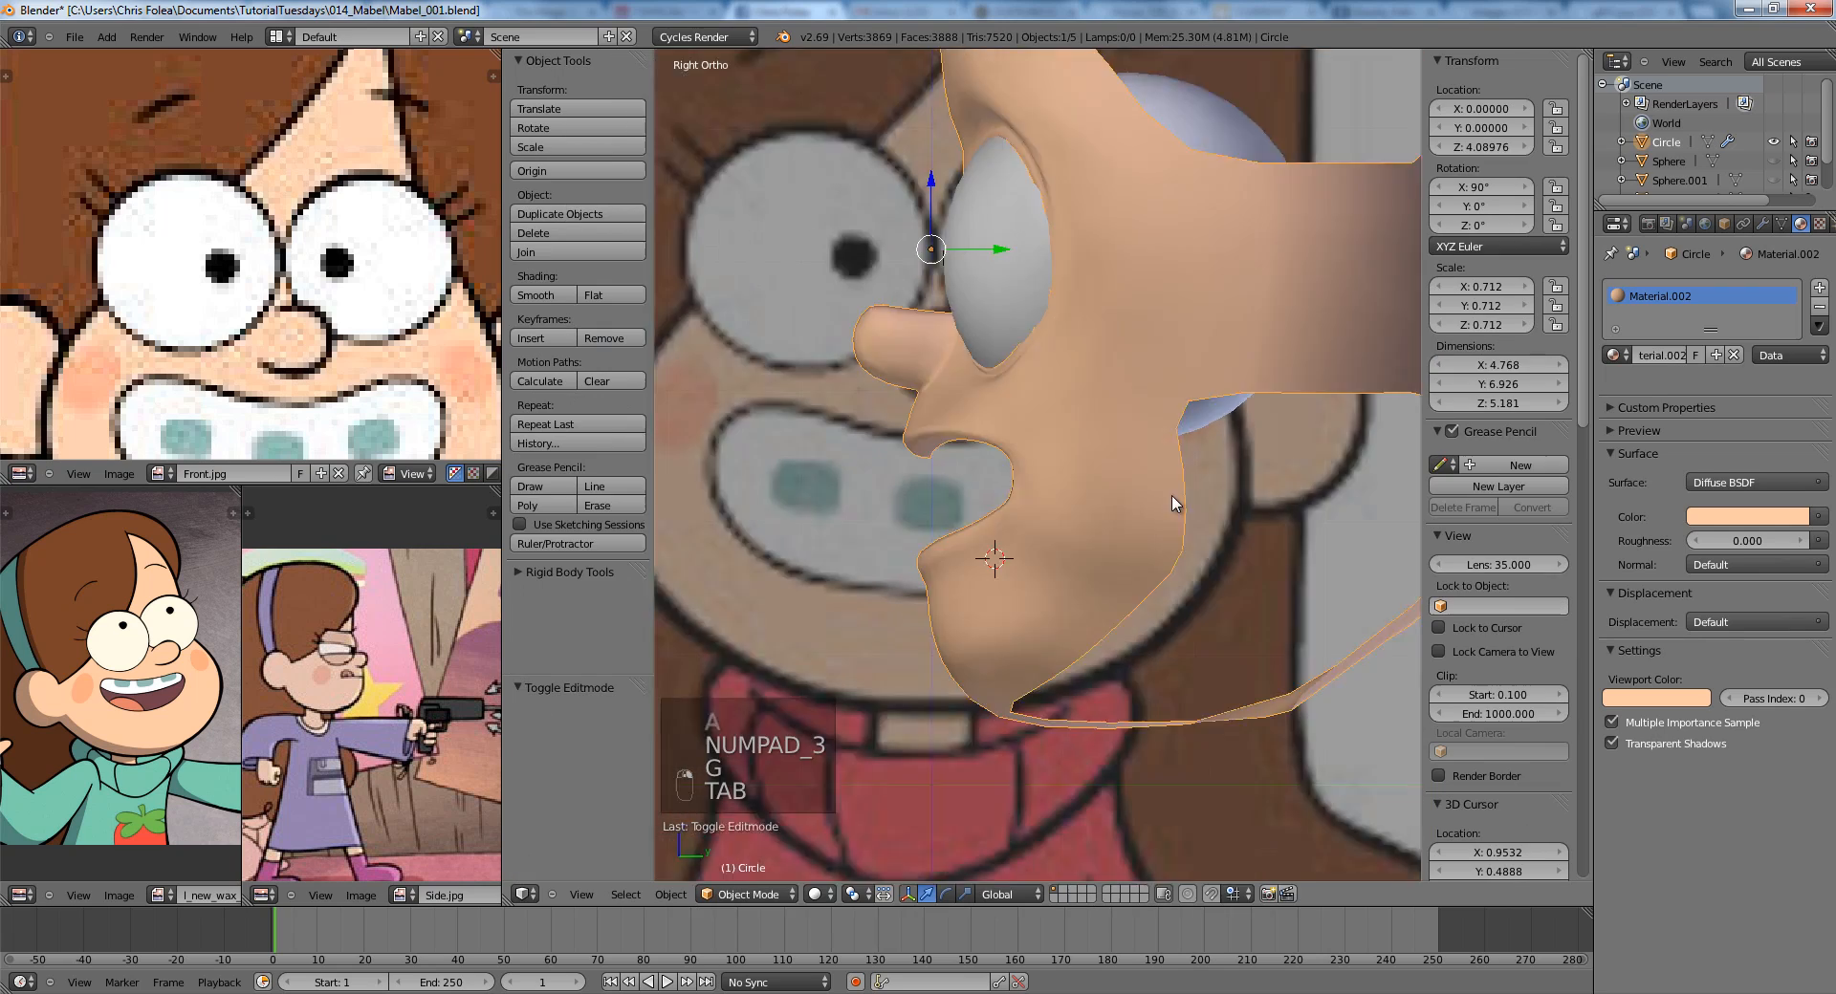
middle_click_drag(1030, 574, 1112, 562)
scroll(1110, 562, "up", 1)
scroll(1088, 554, "up", 2)
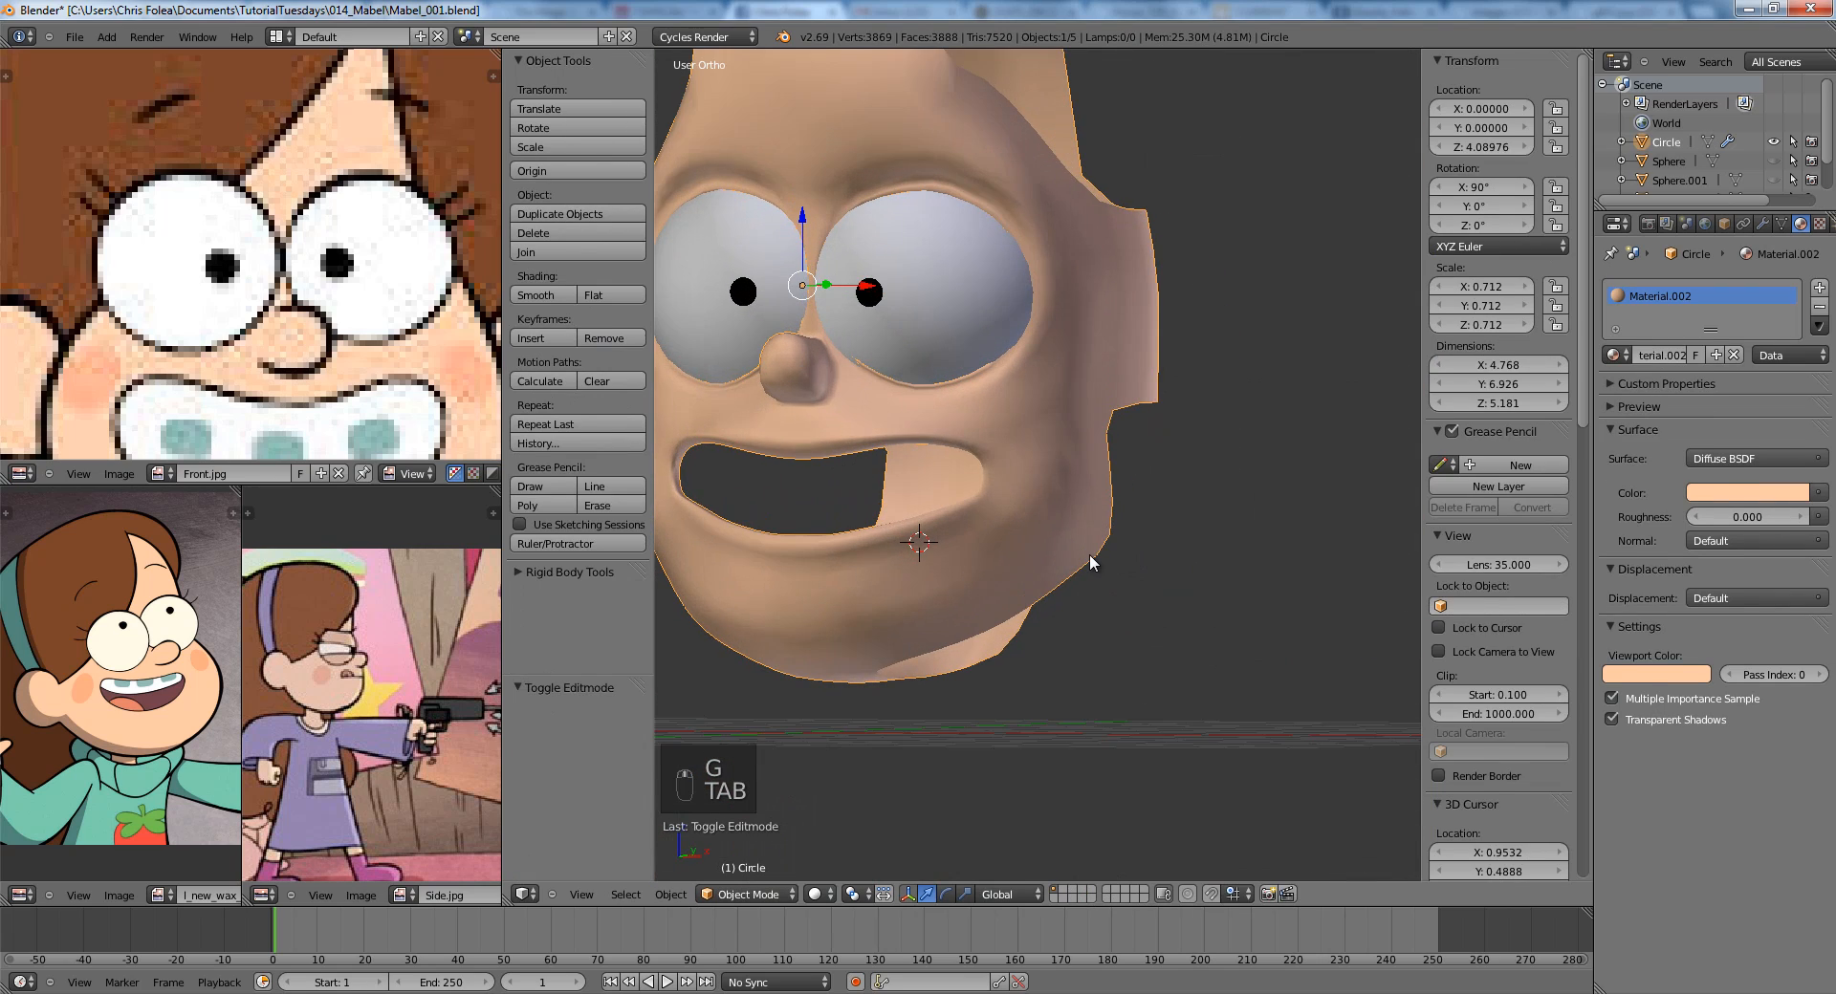
In side view, move the vertices diagonally behind the lower mouth corner backward along Y, one by one, and check the smoothed surface.
key("KP_3")
key("Tab")
left_click(995, 598)
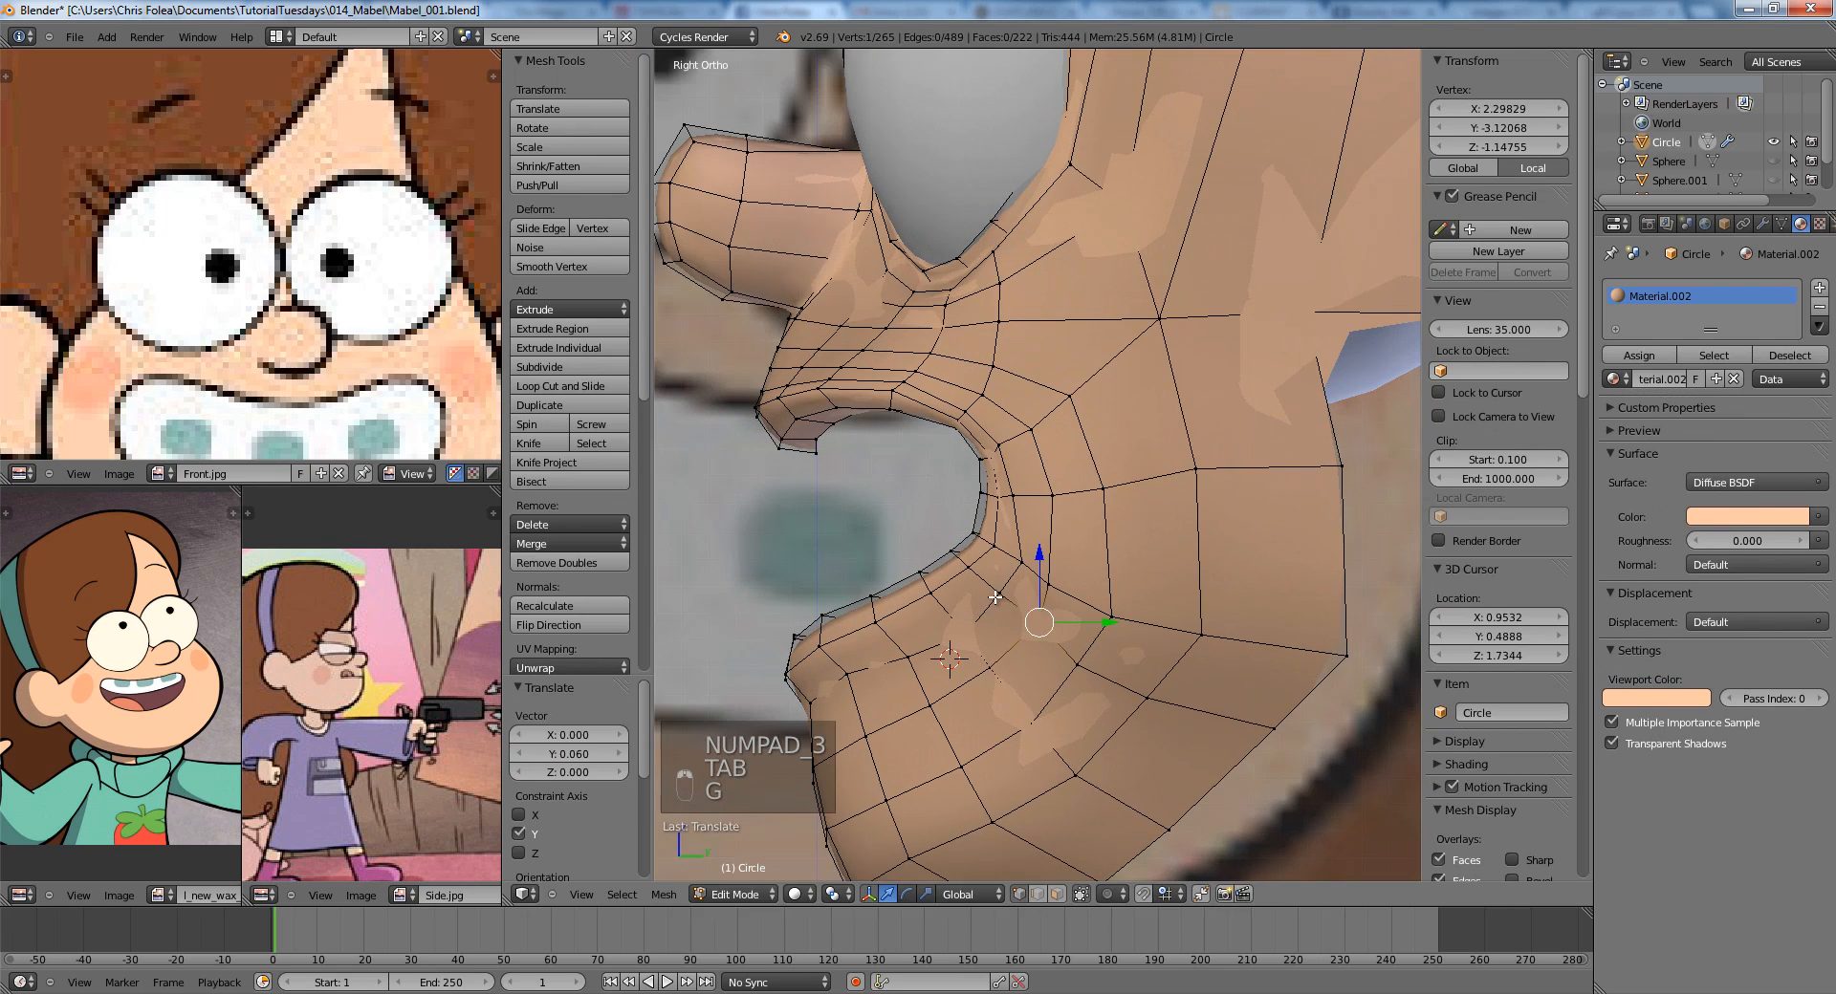
key("g")
left_click(1132, 615)
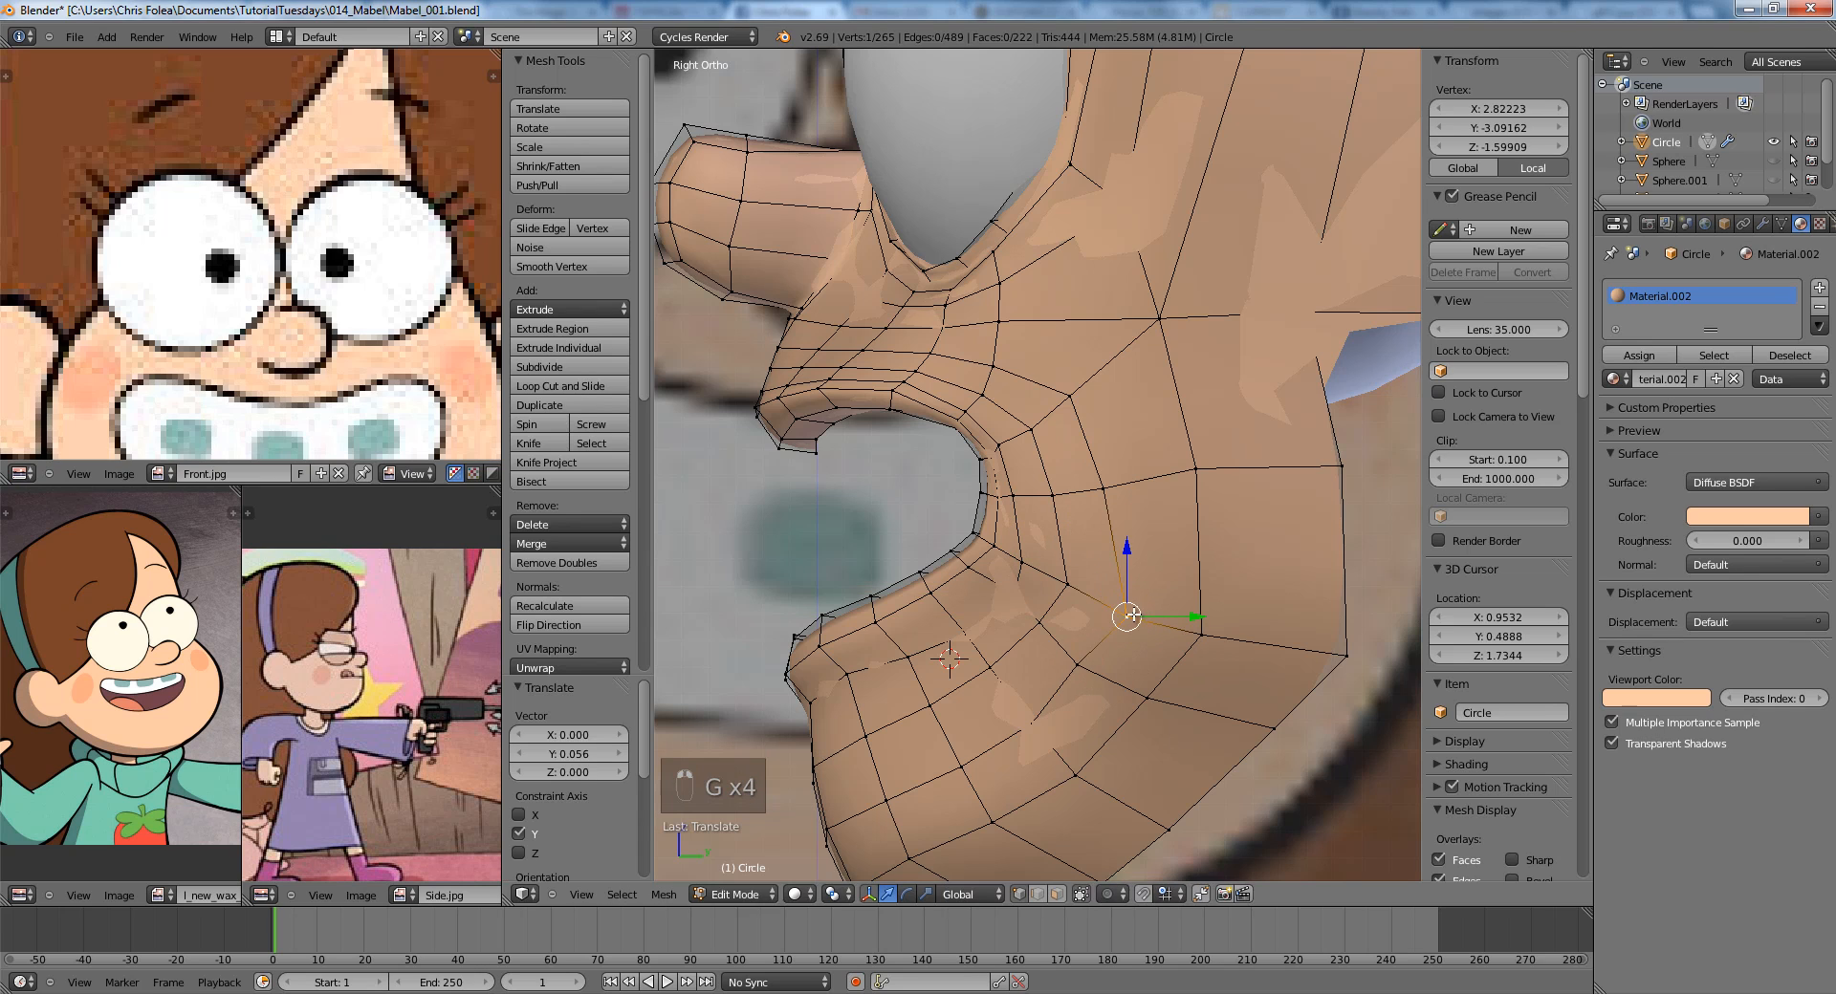
left_click(1113, 646)
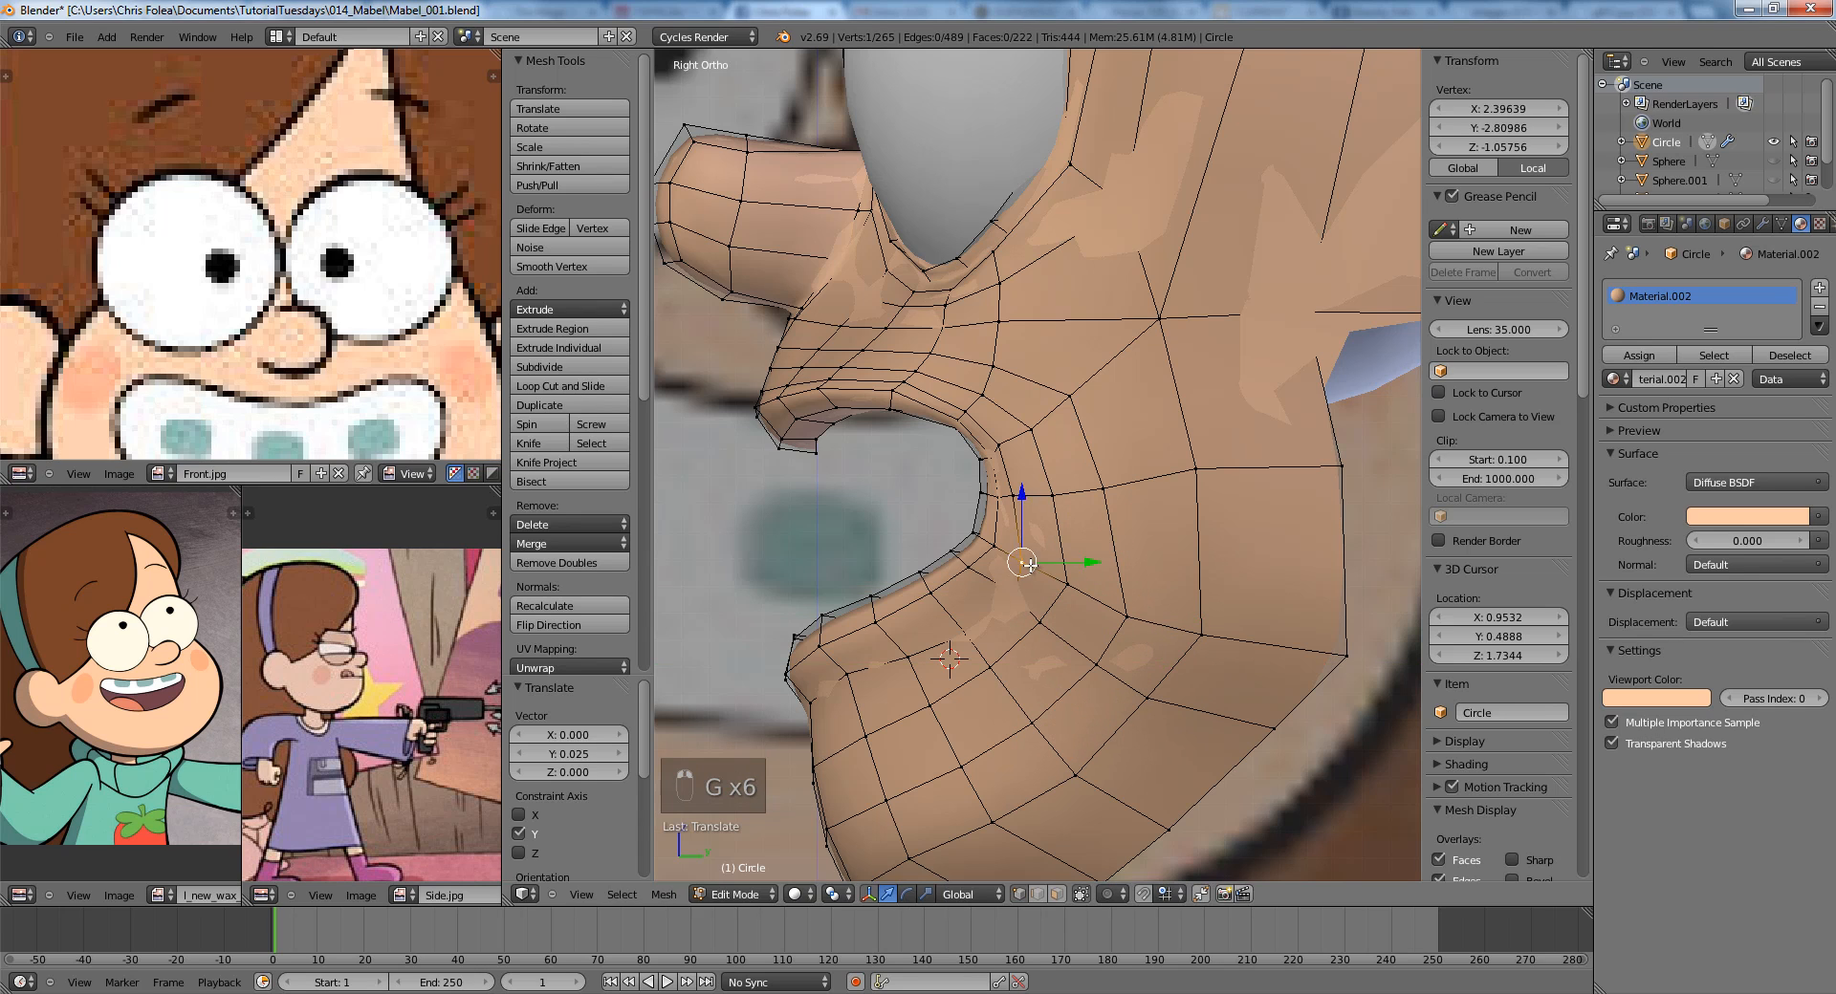
left_click(1083, 581)
key("Tab")
scroll(1042, 604, "down", 3)
middle_click_drag(1042, 604, 1233, 596)
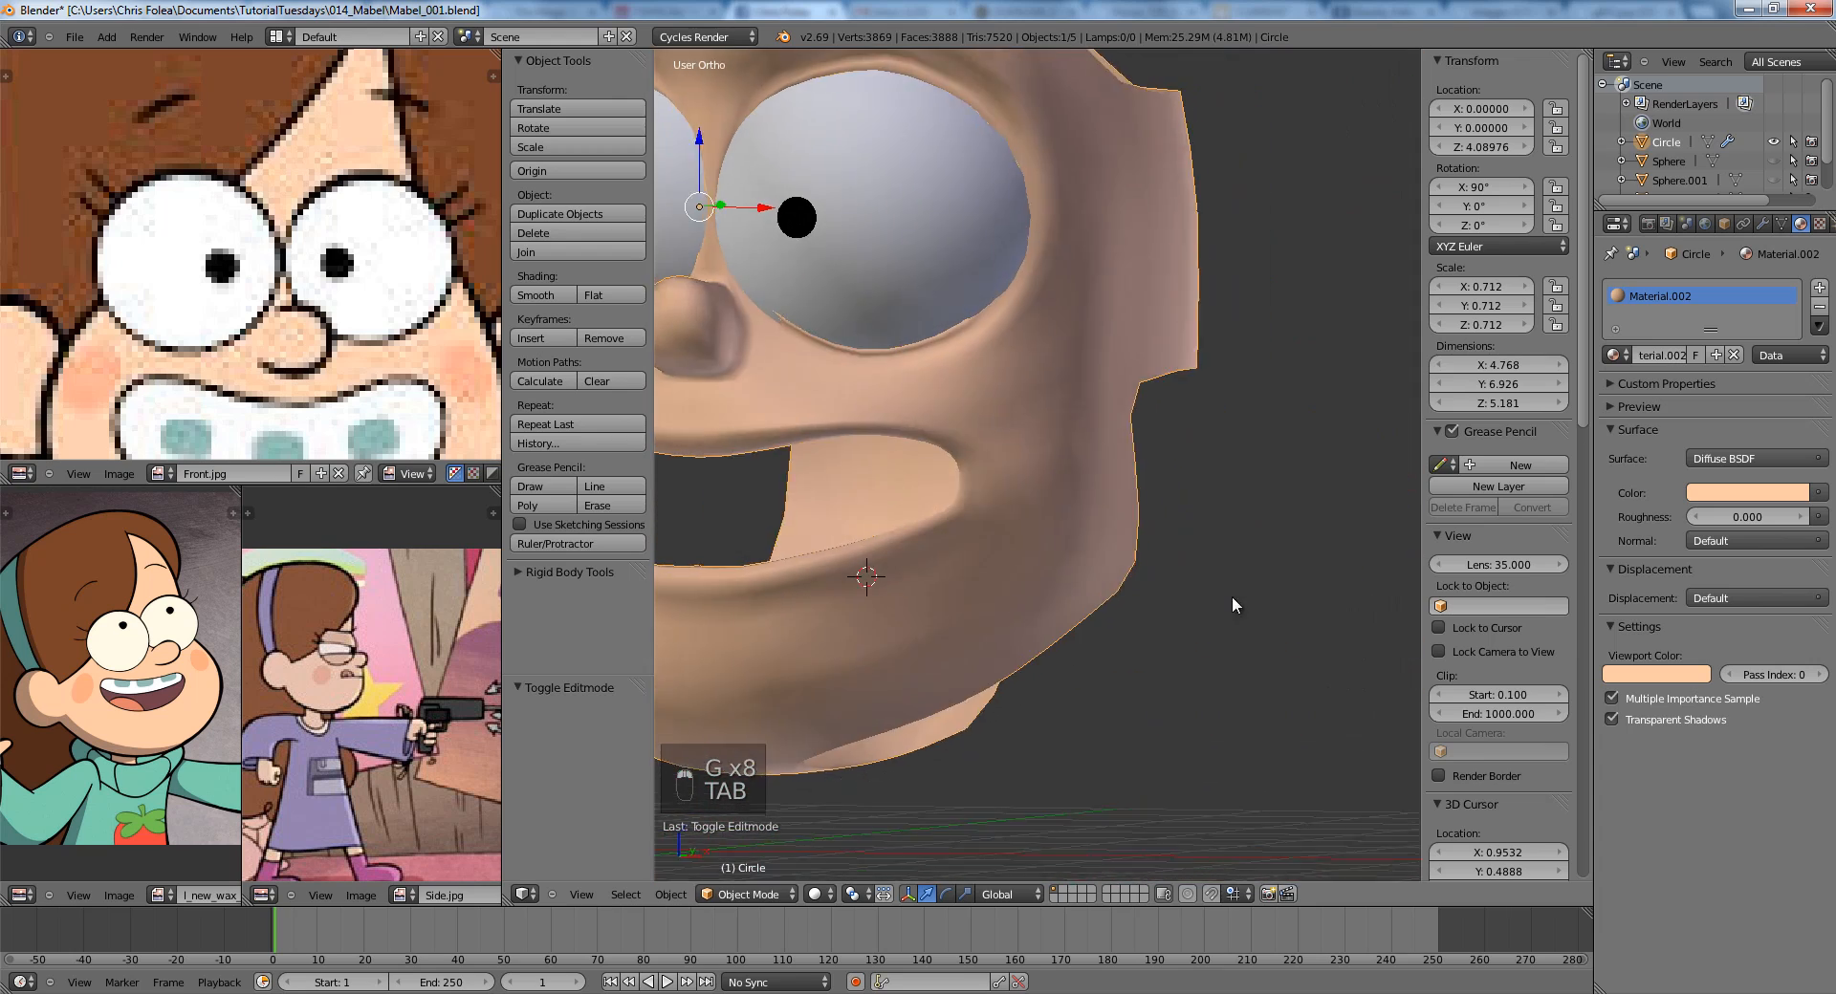
In front view, box-select the two centre-line vertices of the lower lip edge in wireframe and reposition them.
scroll(1232, 575, "down", 5)
key("KP_1")
scroll(976, 535, "up", 10)
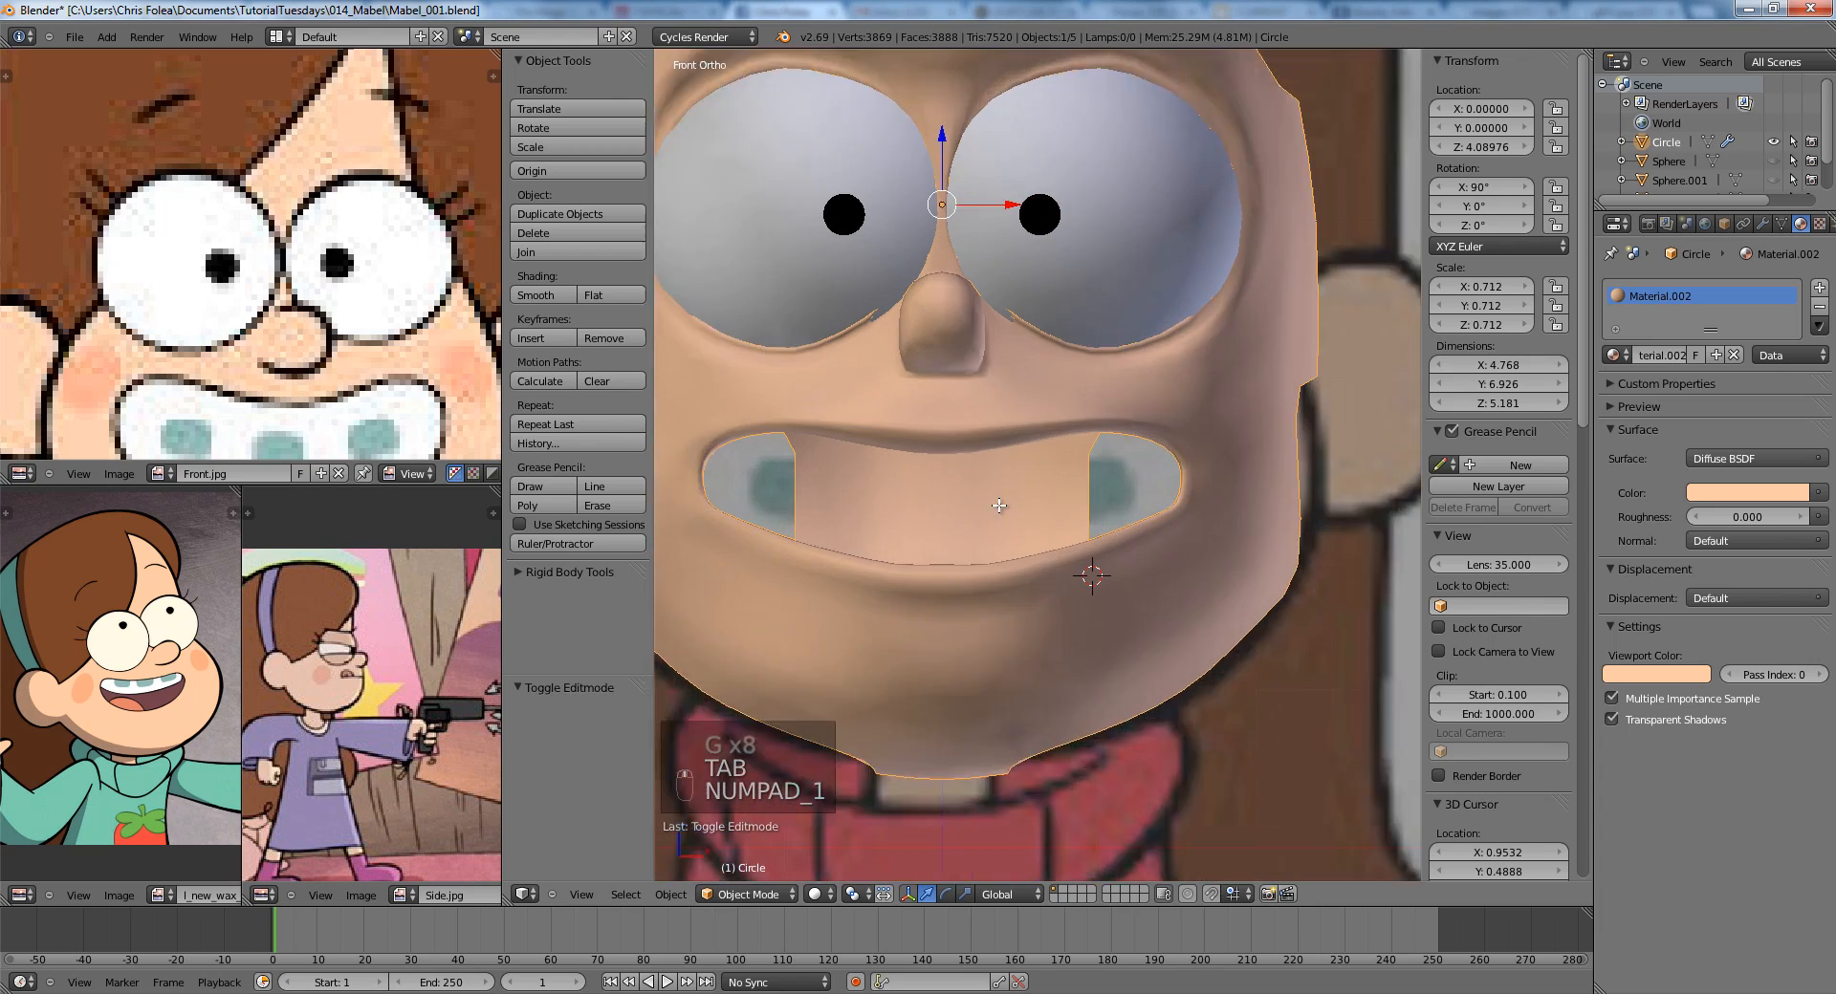
key("Tab")
key("a")
key("z")
key("b")
left_click_drag(865, 483, 941, 524)
key("z")
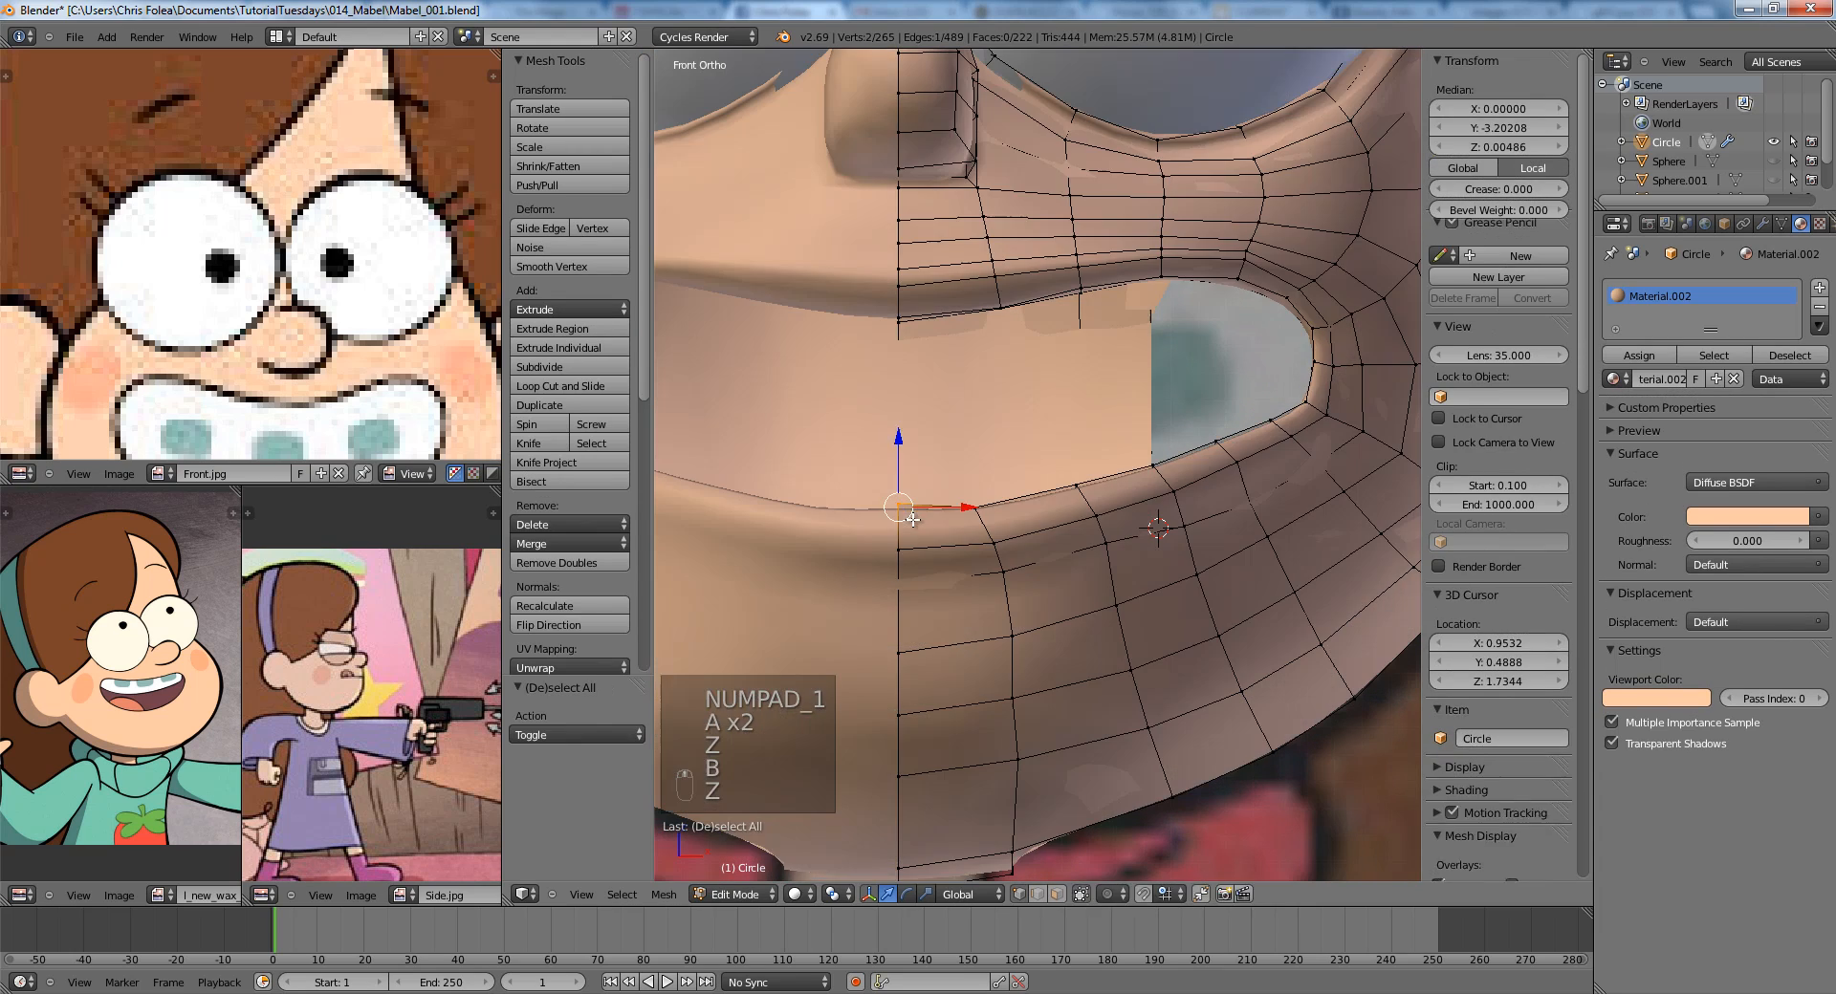
key("g")
left_click(949, 528)
key("a")
Box-select the remaining vertex pairs along the lower lip edge one after another and move each to smooth the lip curve.
middle_click_drag(1179, 460, 1073, 441, "shift")
scroll(1073, 442, "up", 1)
key("z")
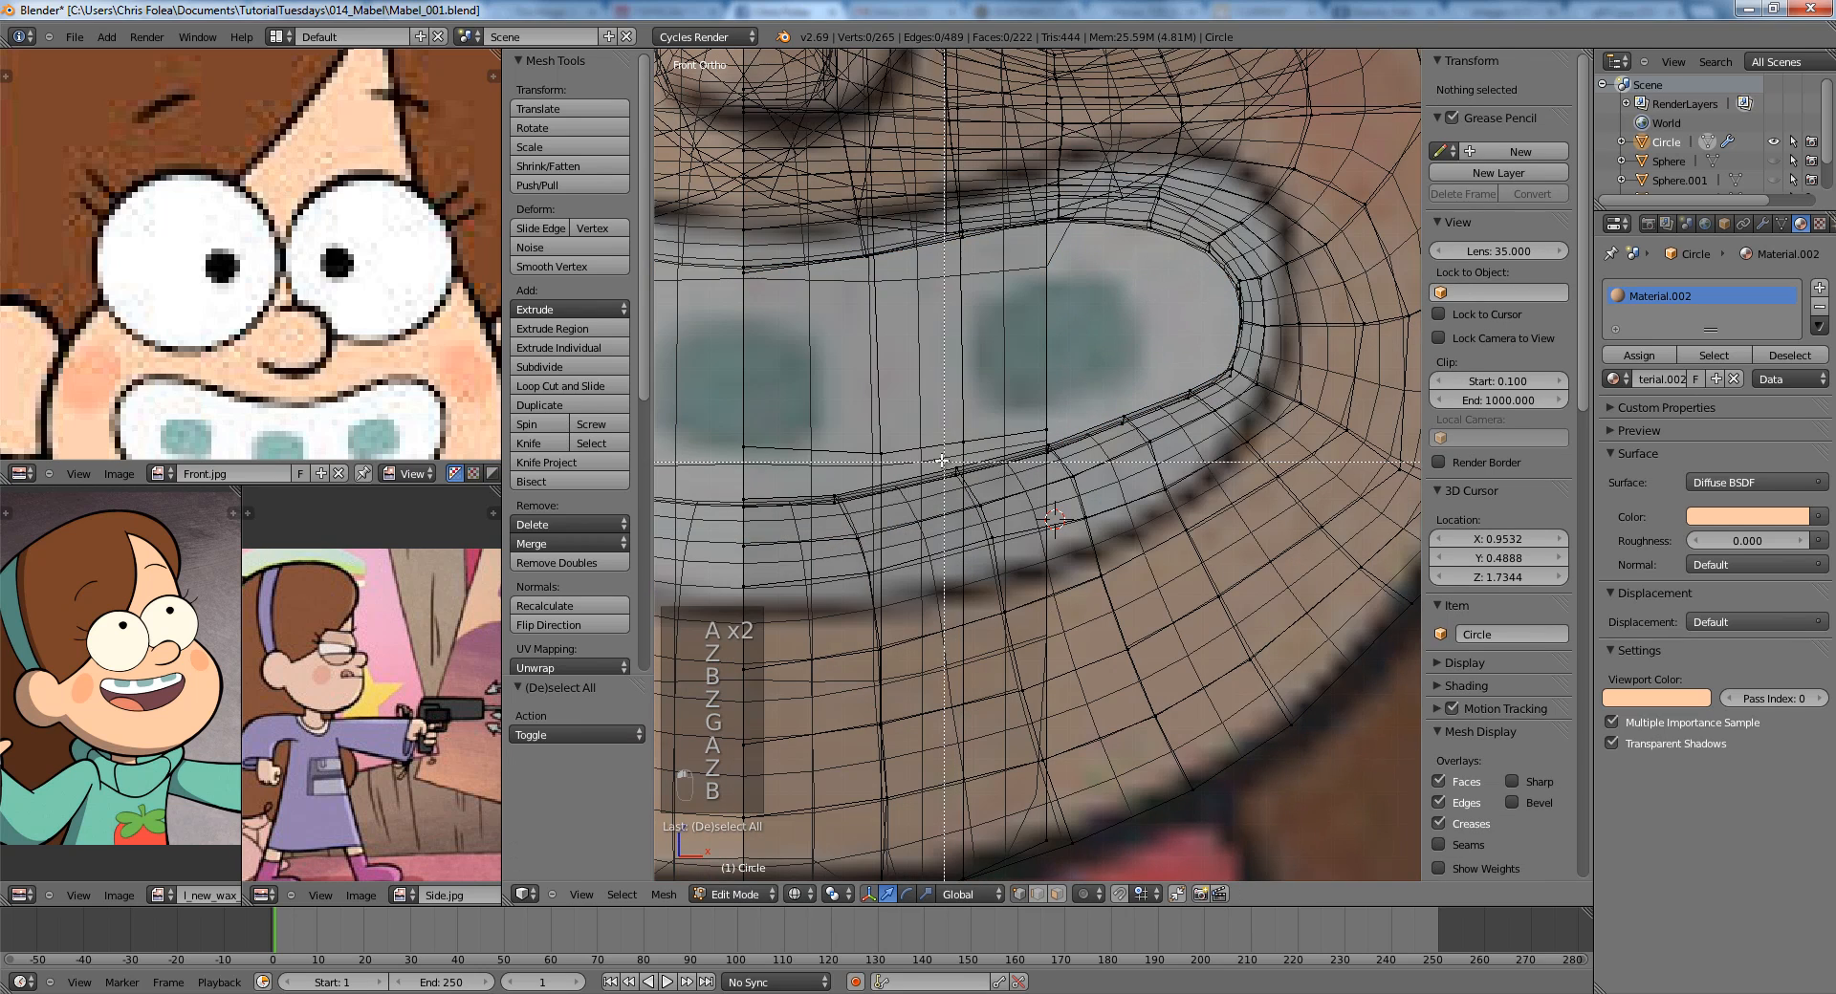
key("z")
key("g")
left_click_drag(1002, 553, 1163, 504)
left_click(1003, 562)
key("a")
key("z")
key("z")
key("g")
left_click(1104, 407)
key("a")
key("z")
key("z")
key("g")
left_click(1171, 517)
key("a")
Slide the three vertices in the row beneath the lower lip along their edges to even out the loop spacing.
right_click(1185, 530)
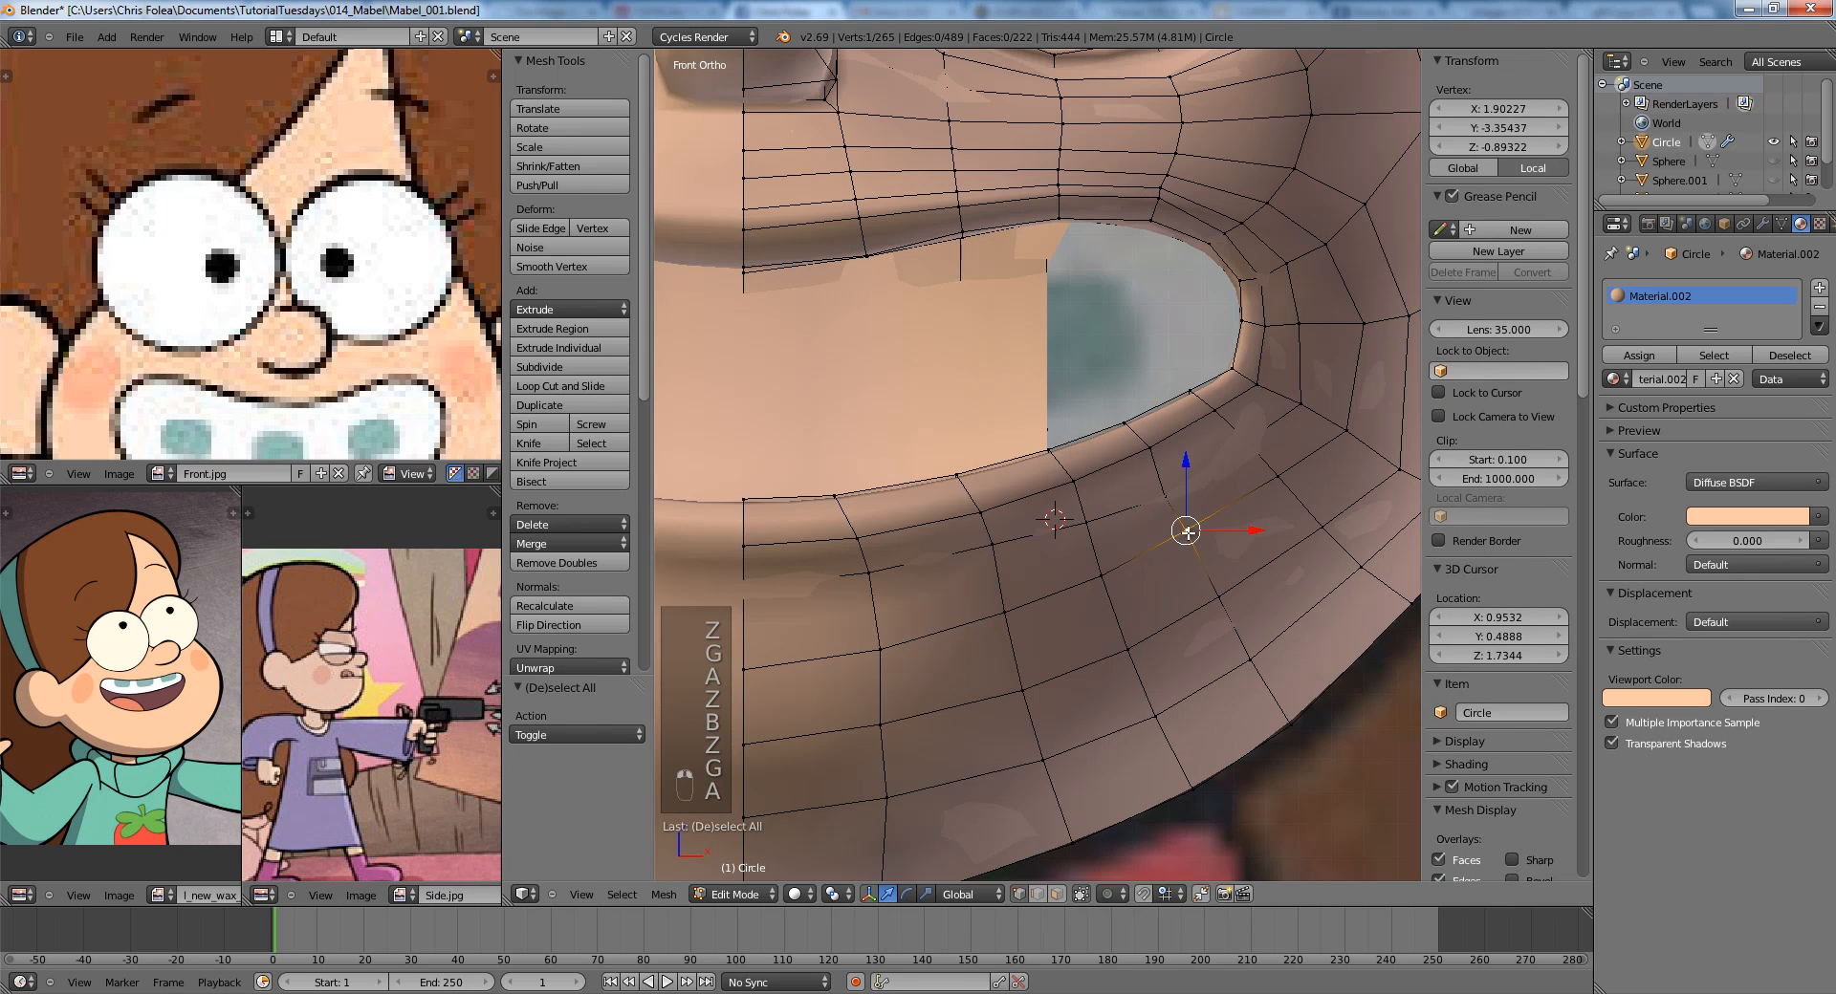
key("g")
key("g")
left_click(1191, 541)
right_click(1103, 577)
key("g")
key("g")
left_click(1107, 587)
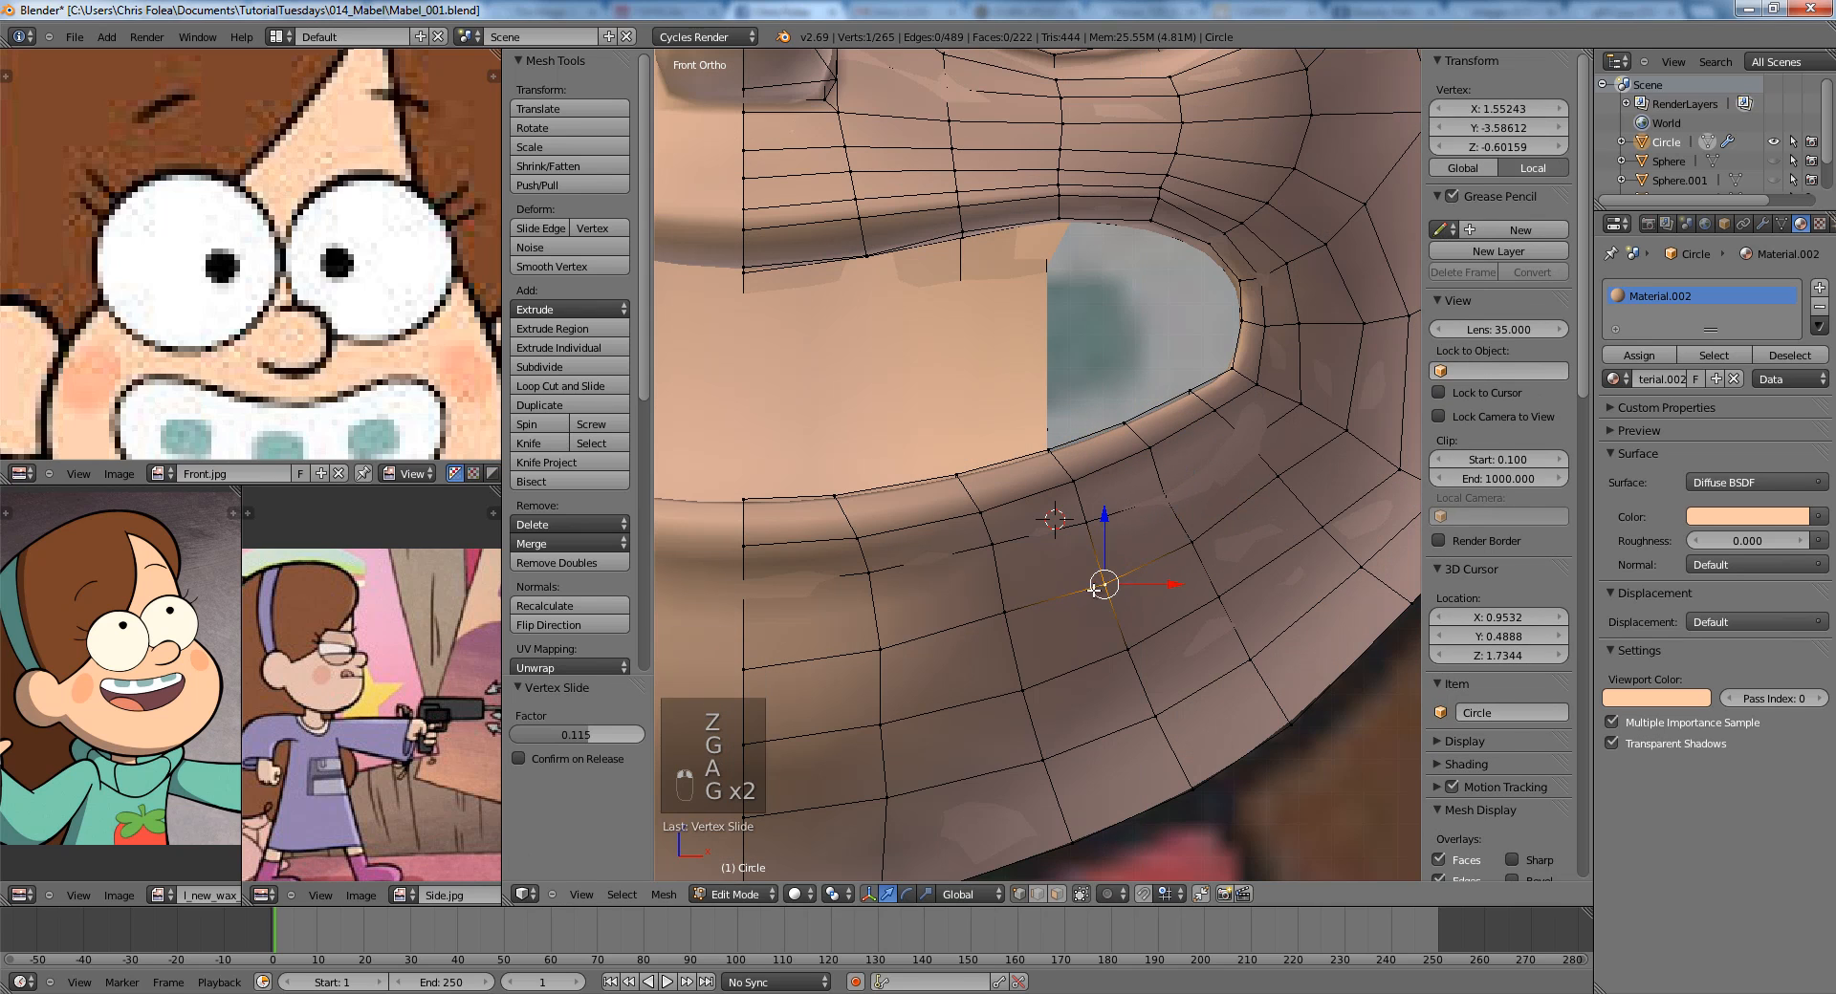
right_click(1000, 634)
key("g")
key("a")
Box-select the vertices at the lower mouth corner through the mesh, move them slightly, and return to Object Mode.
middle_click_drag(1221, 368, 918, 529, "shift")
scroll(918, 529, "up", 3)
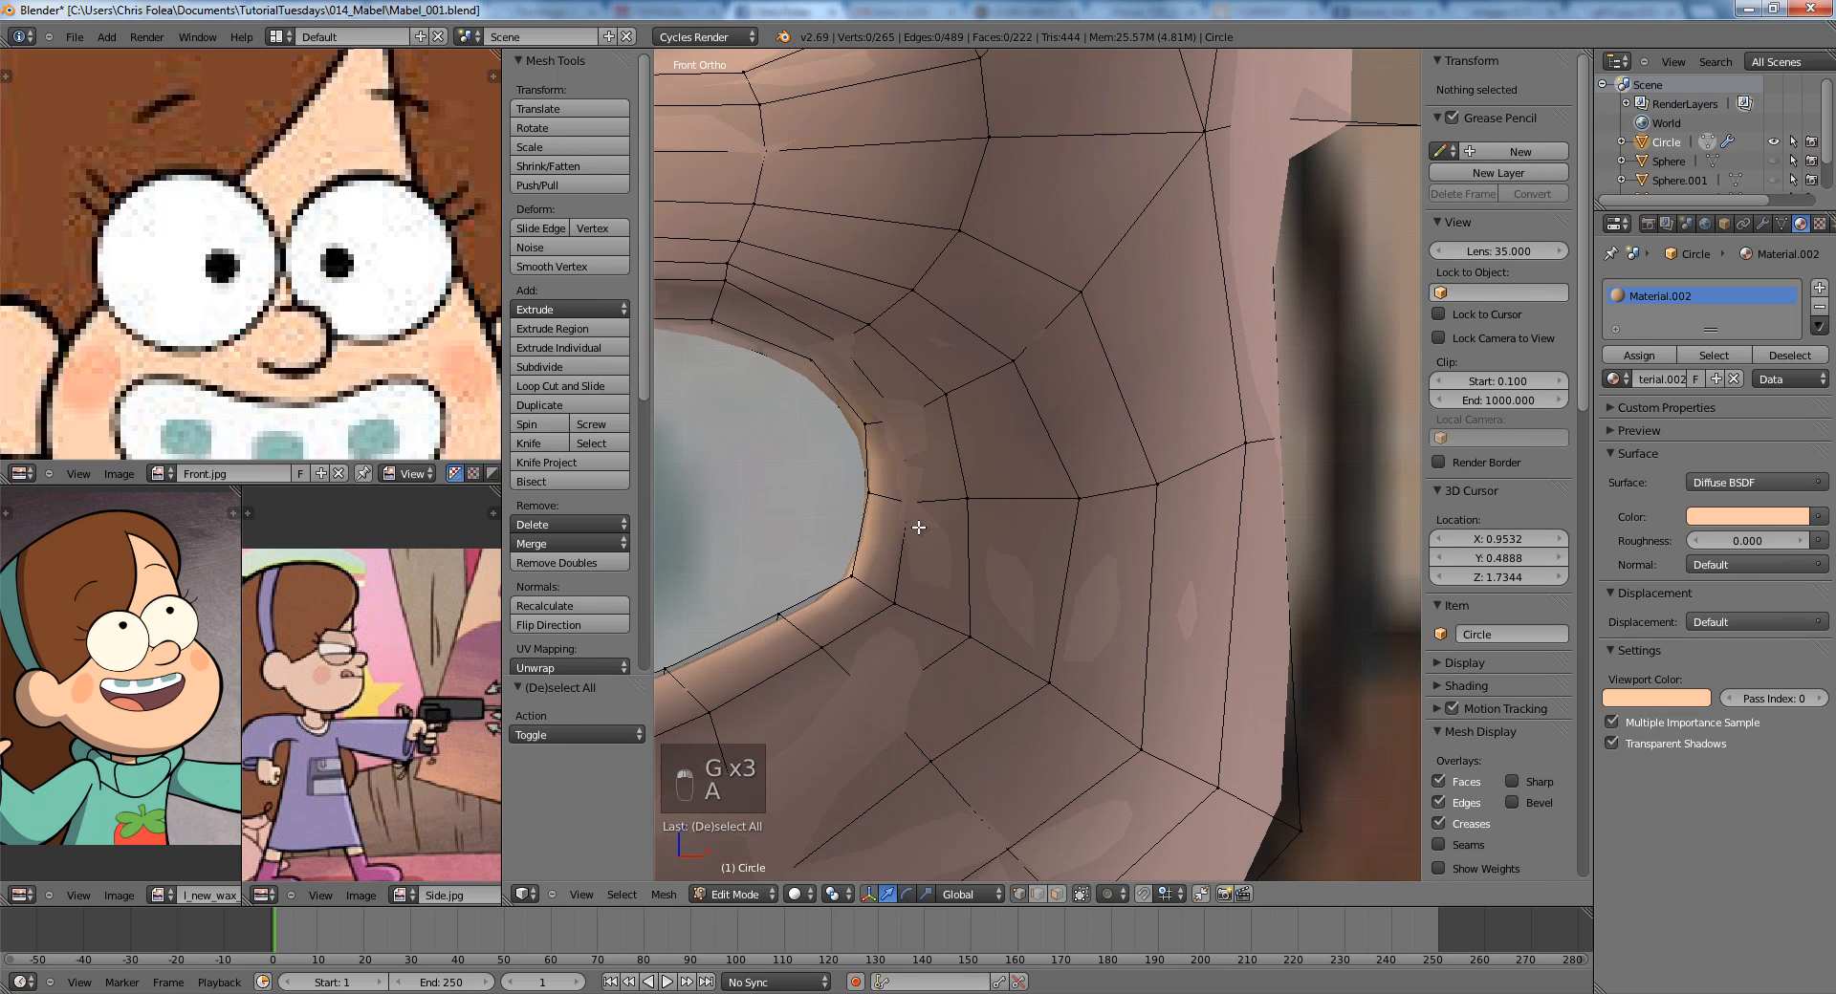
key("z")
key("b")
left_click_drag(826, 549, 877, 599)
key("z")
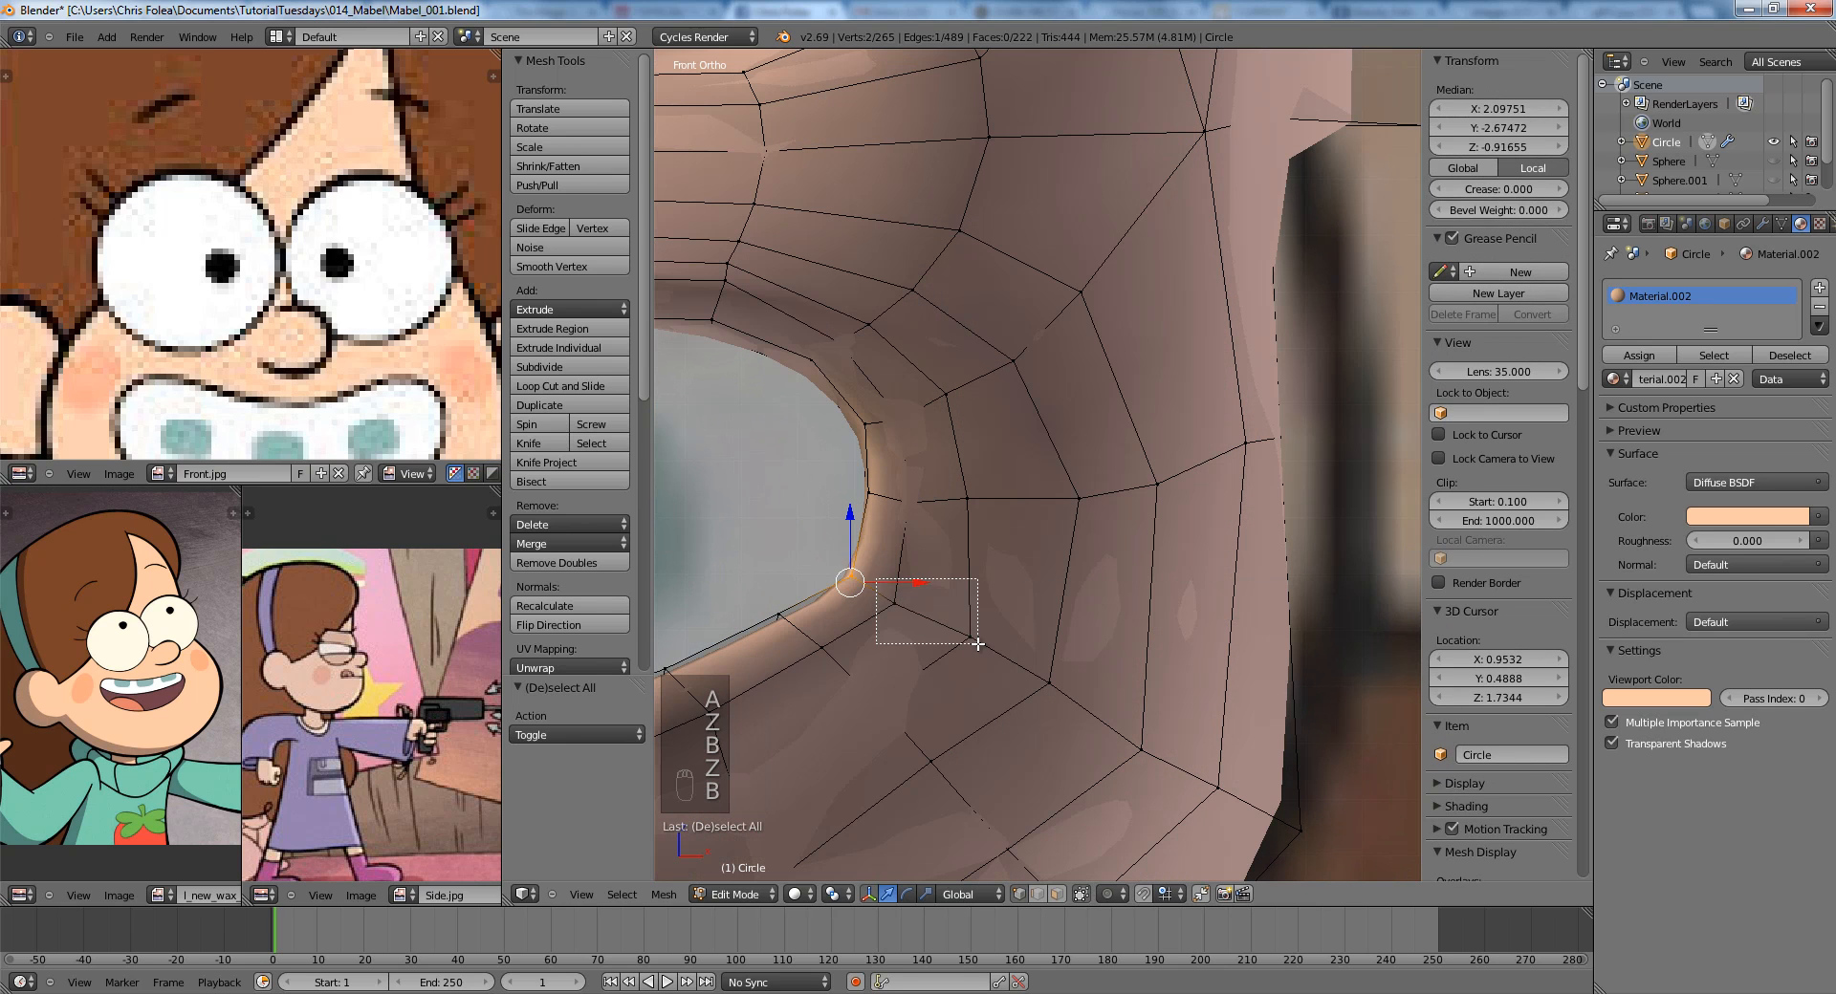
left_click_drag(977, 645, 988, 654)
key("g")
left_click(985, 642)
middle_click_drag(1026, 642, 1195, 755, "shift")
scroll(1079, 507, "down", 7)
key("a")
key("Tab")
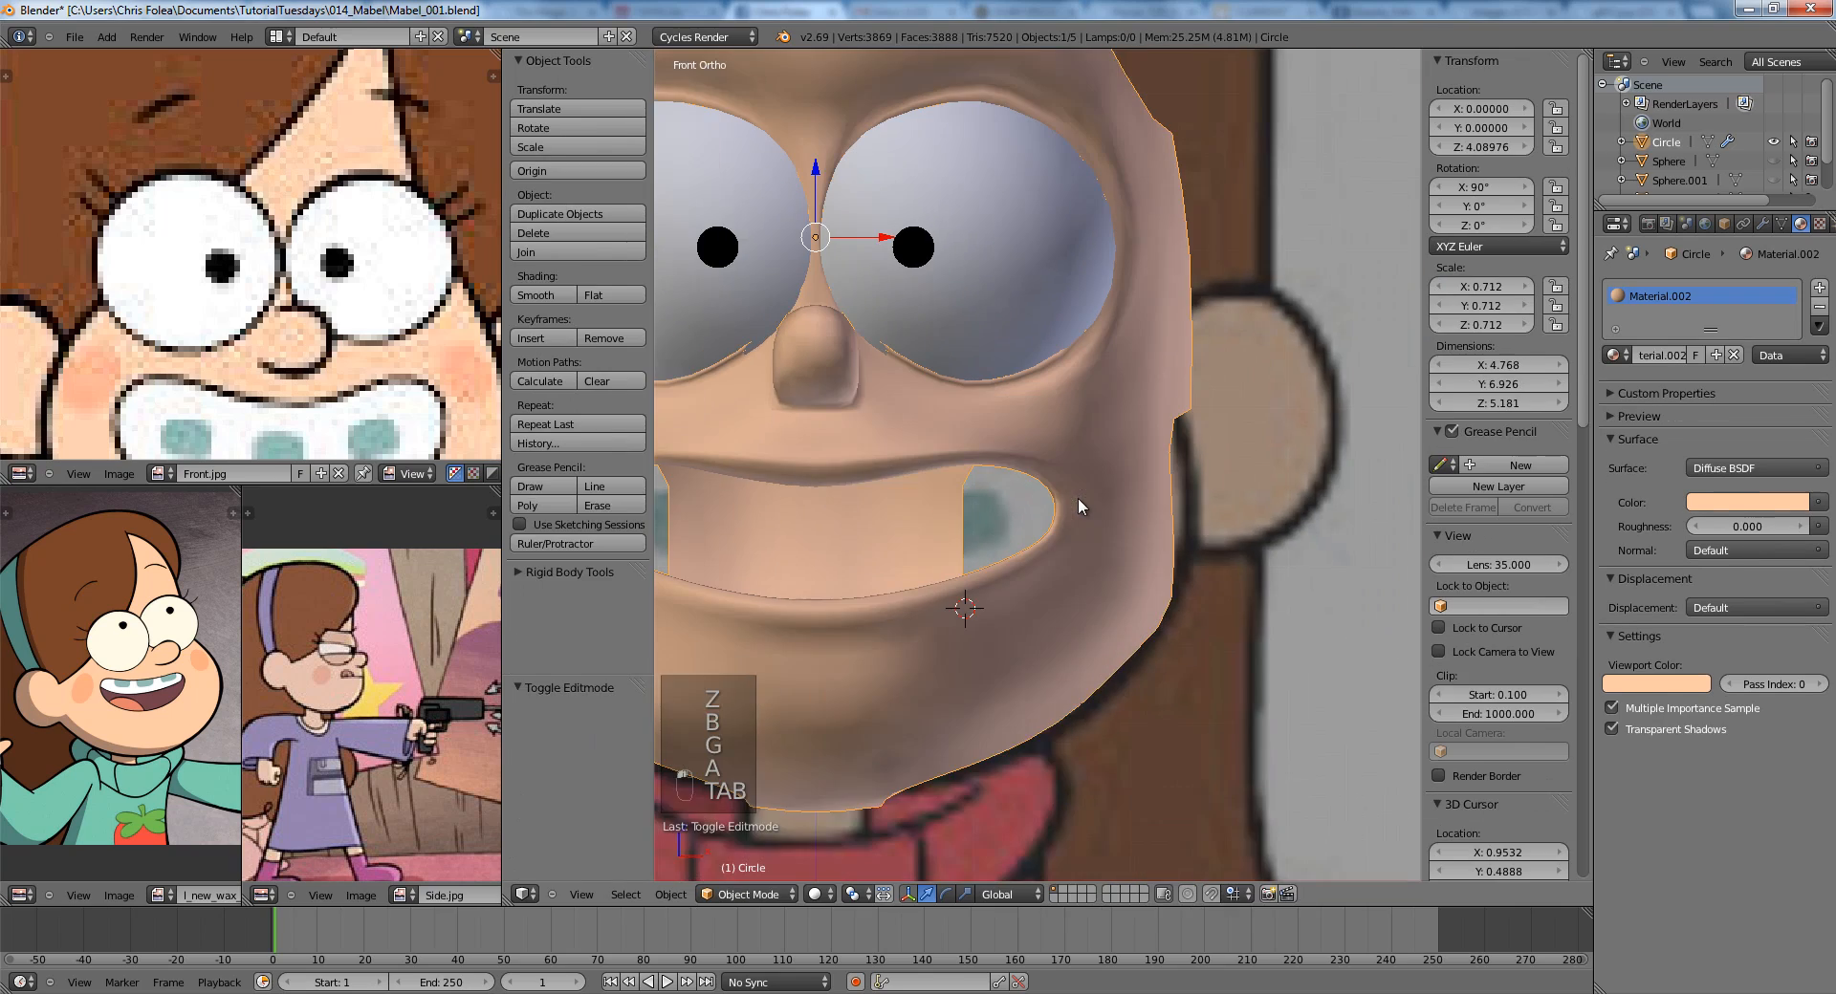
Examine the cheek topology between the eye, mouth and side of the head from several angles.
middle_click_drag(924, 426, 1077, 426, "shift")
scroll(1147, 390, "down", 5)
scroll(1084, 413, "up", 4)
key("KP_3")
key("Tab")
right_click(1090, 432)
scroll(1049, 465, "down", 2)
scroll(1077, 423, "up", 4)
key("ctrl+r")
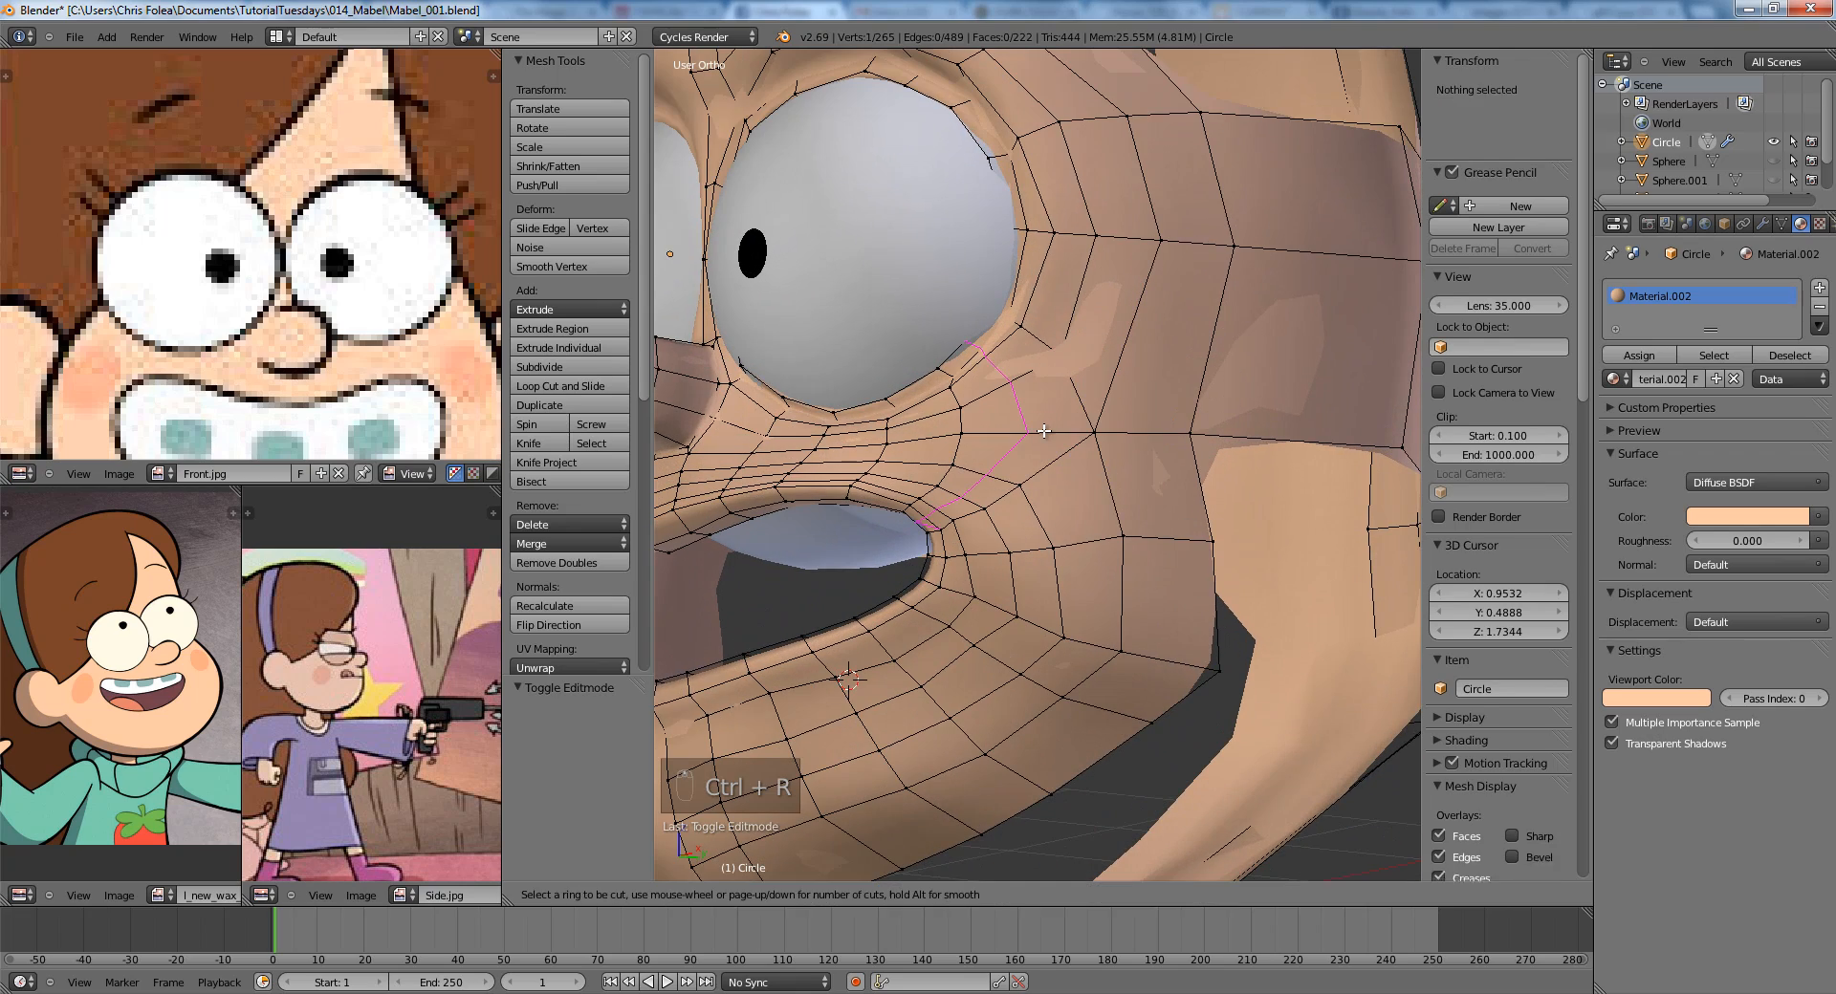
right_click(1042, 430)
scroll(1042, 430, "down", 1)
middle_click_drag(1090, 457, 1126, 423)
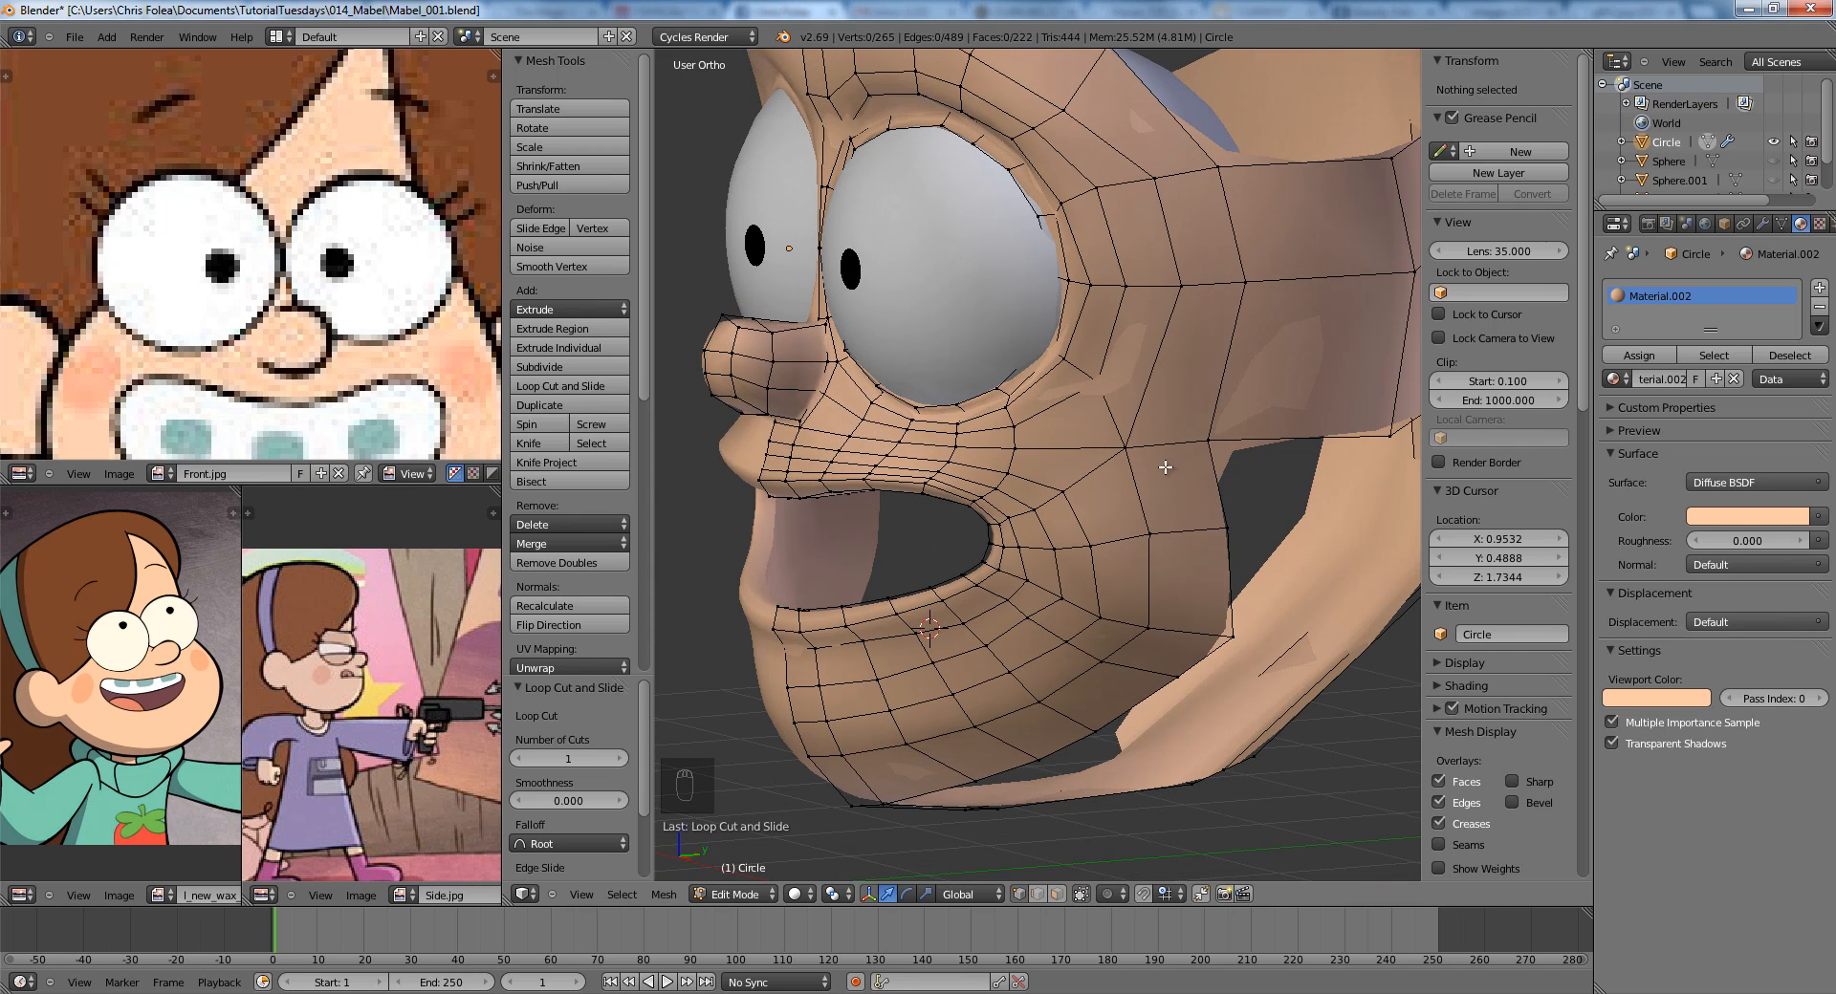
Select the edge loop running from beneath the nose across the cheek and apply Edge Split to it.
middle_click_drag(1165, 467, 1100, 472)
right_click(1057, 474, "alt")
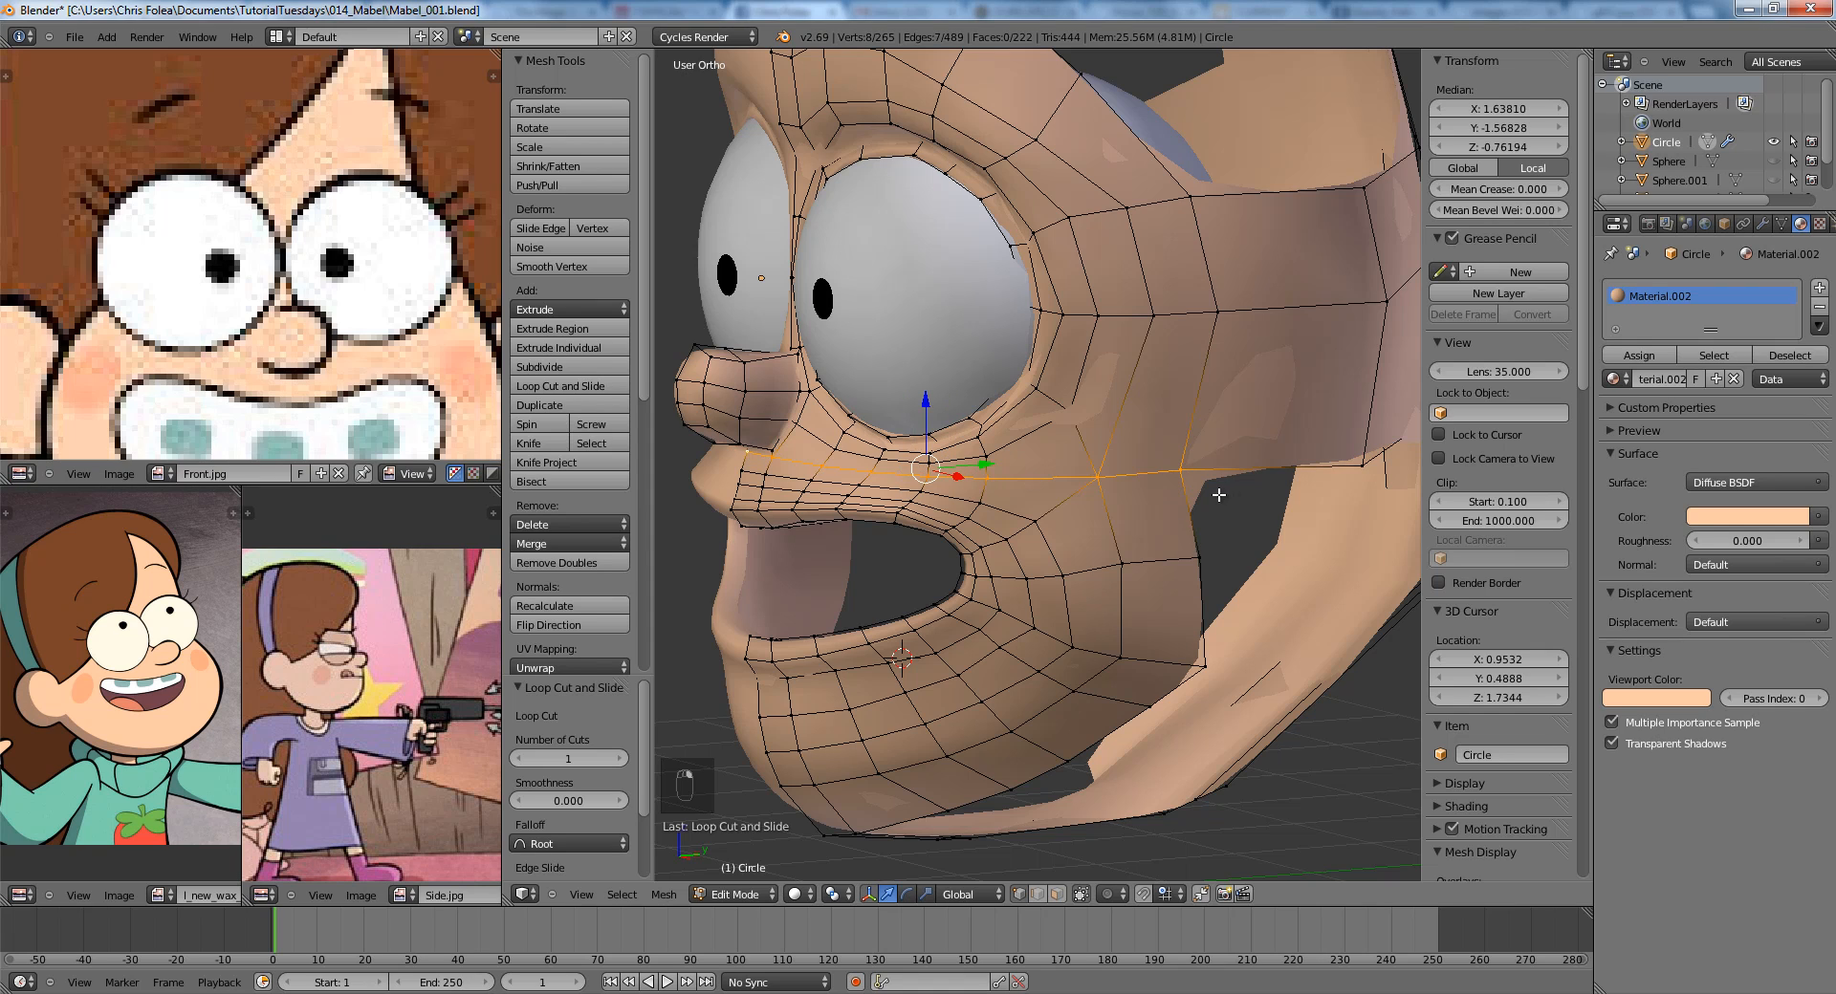
key("space")
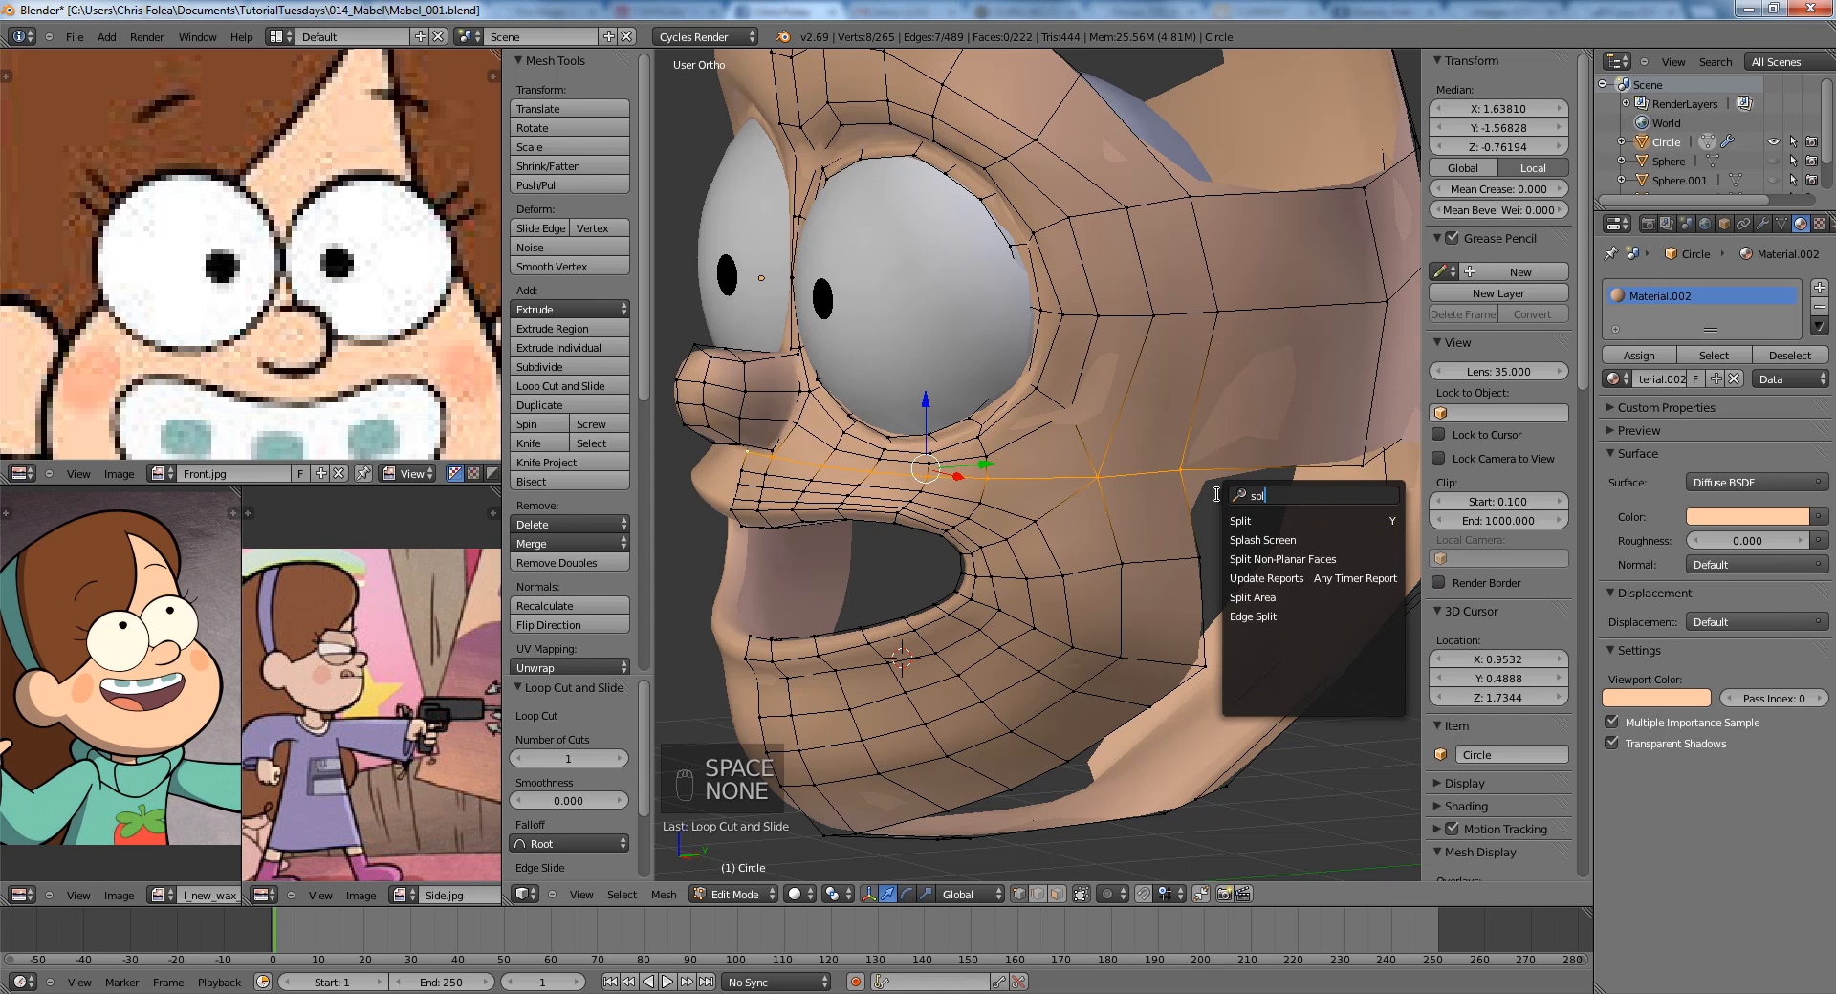
key("Down")
key("Down")
key("Down")
key("Return")
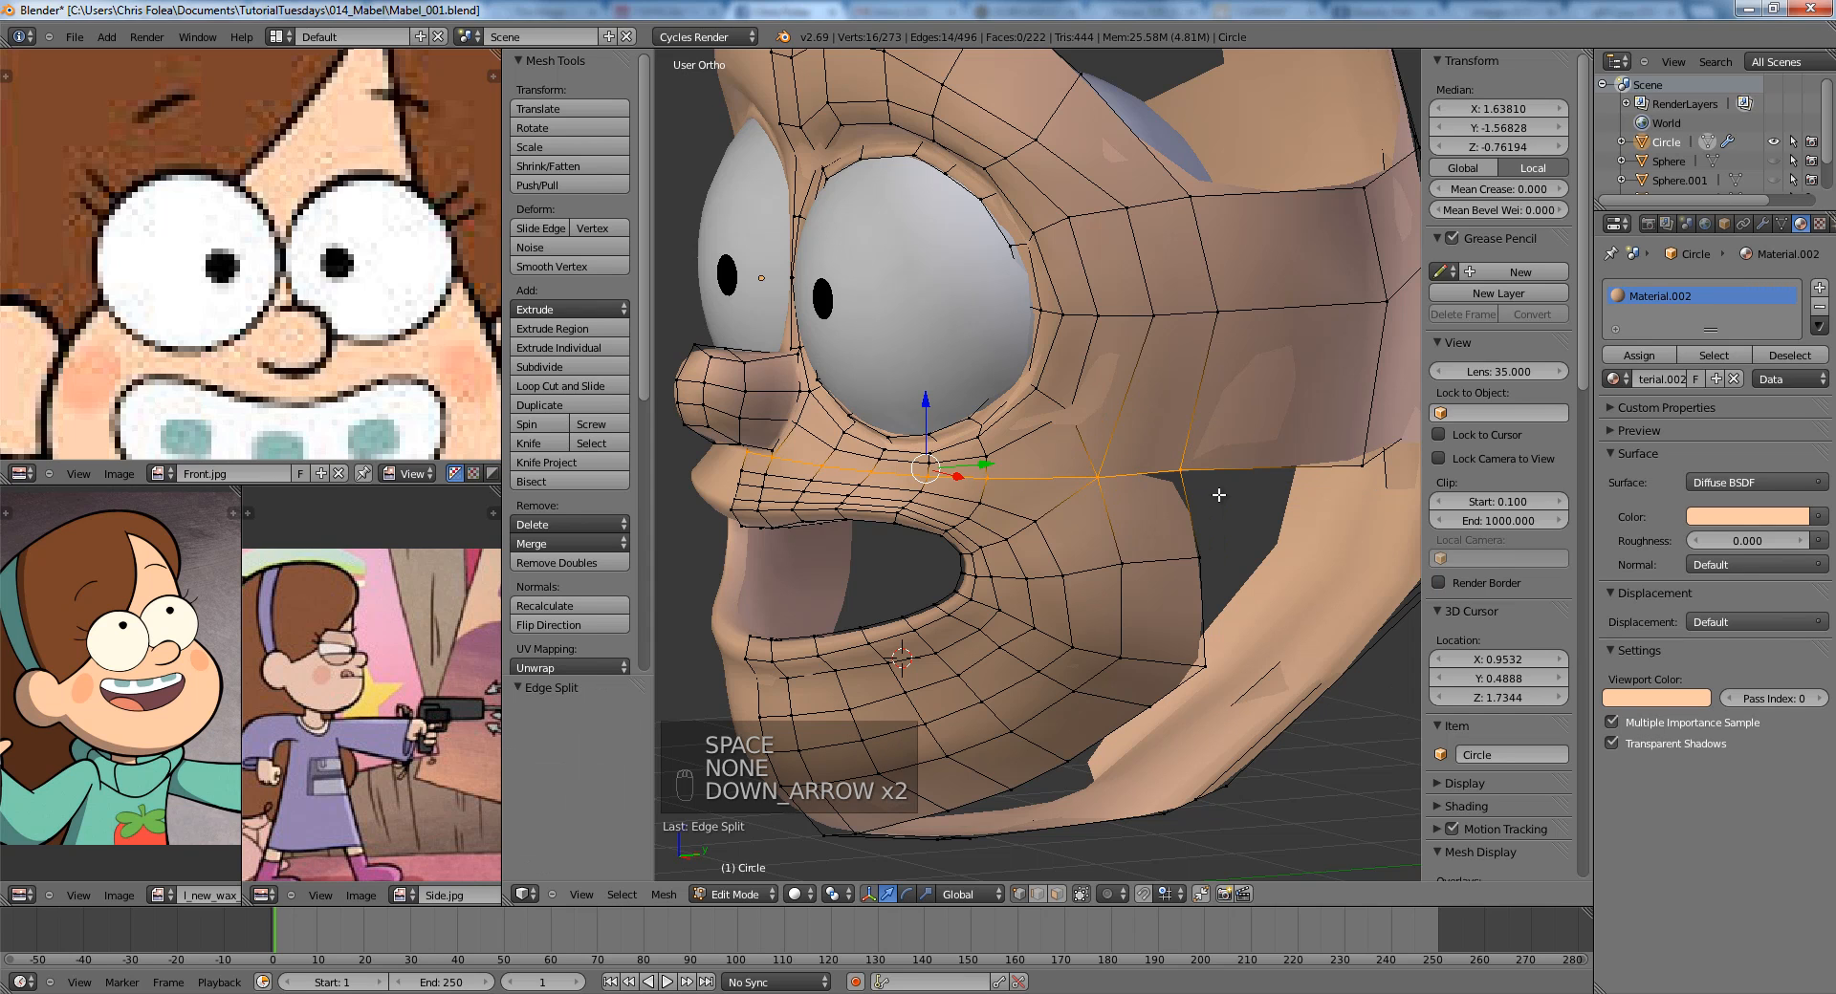
Select the lower edge loop of the split and move it down about 0.03 along Z to open a narrow gap.
middle_click_drag(1090, 468, 1070, 440, "shift")
key("ctrl+Tab")
key("a")
key("z")
right_click(1135, 445, "alt")
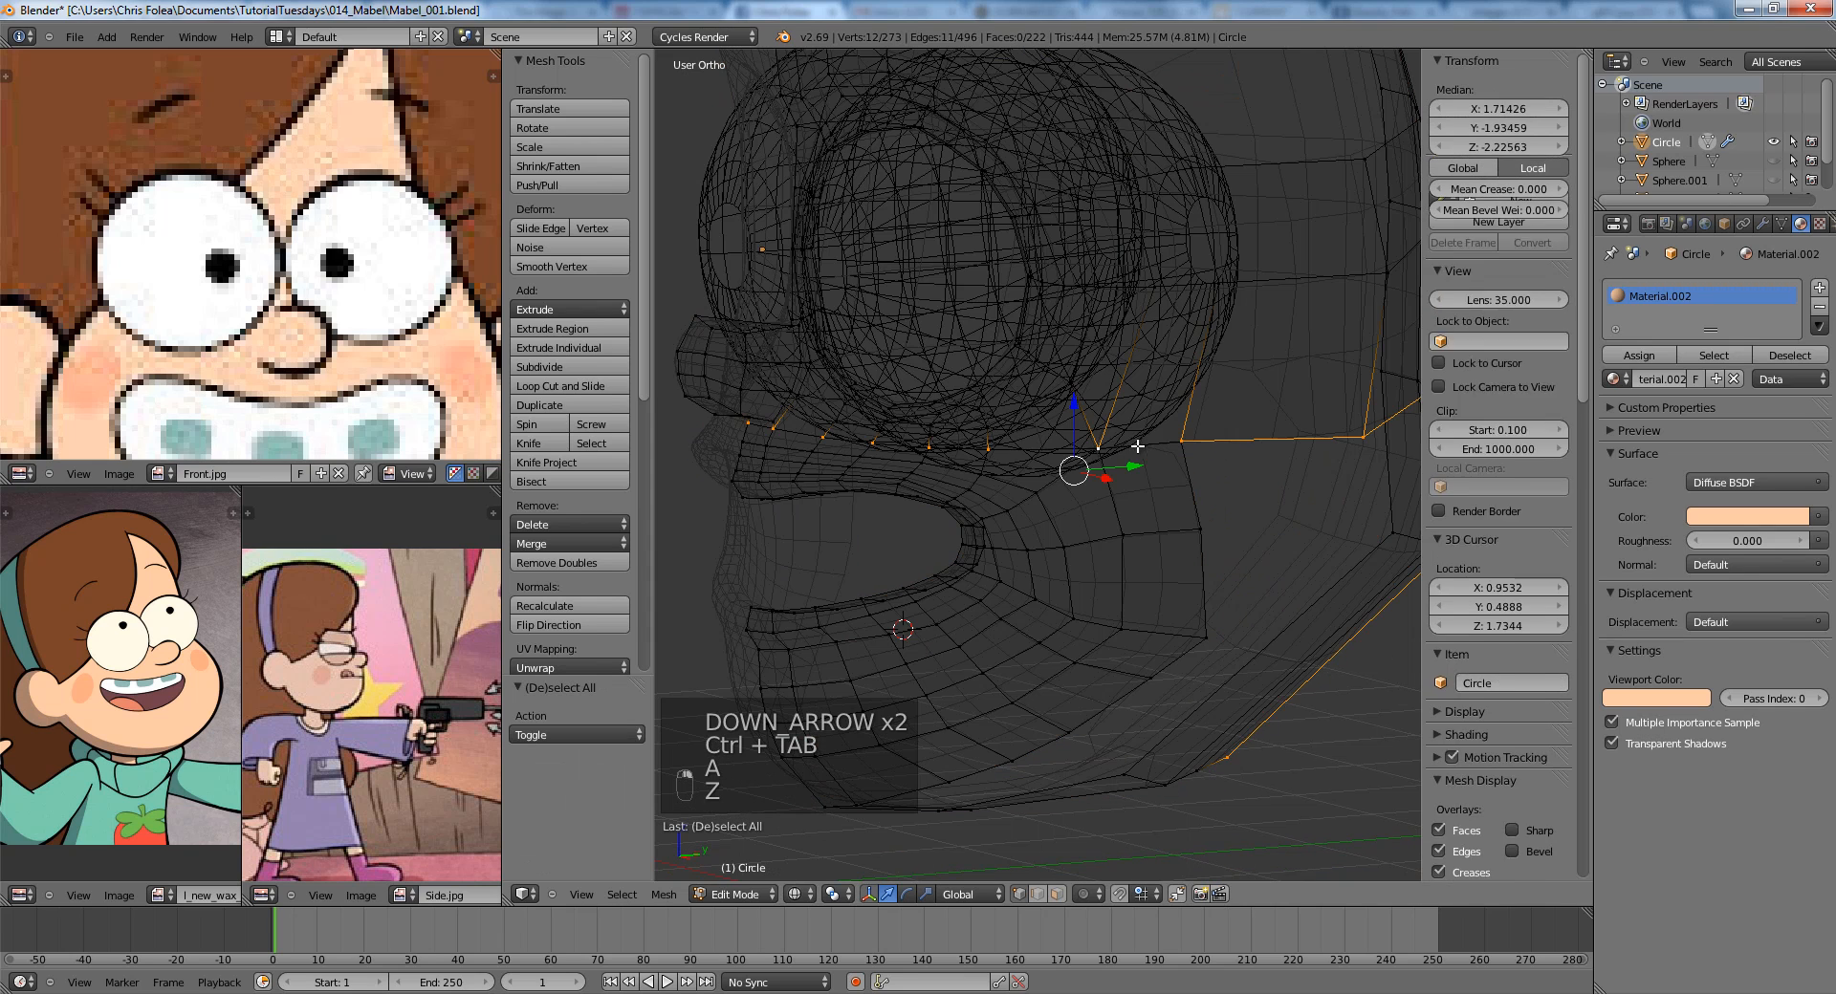
right_click(1149, 450, "alt")
key("z")
key("g")
left_click(1180, 460)
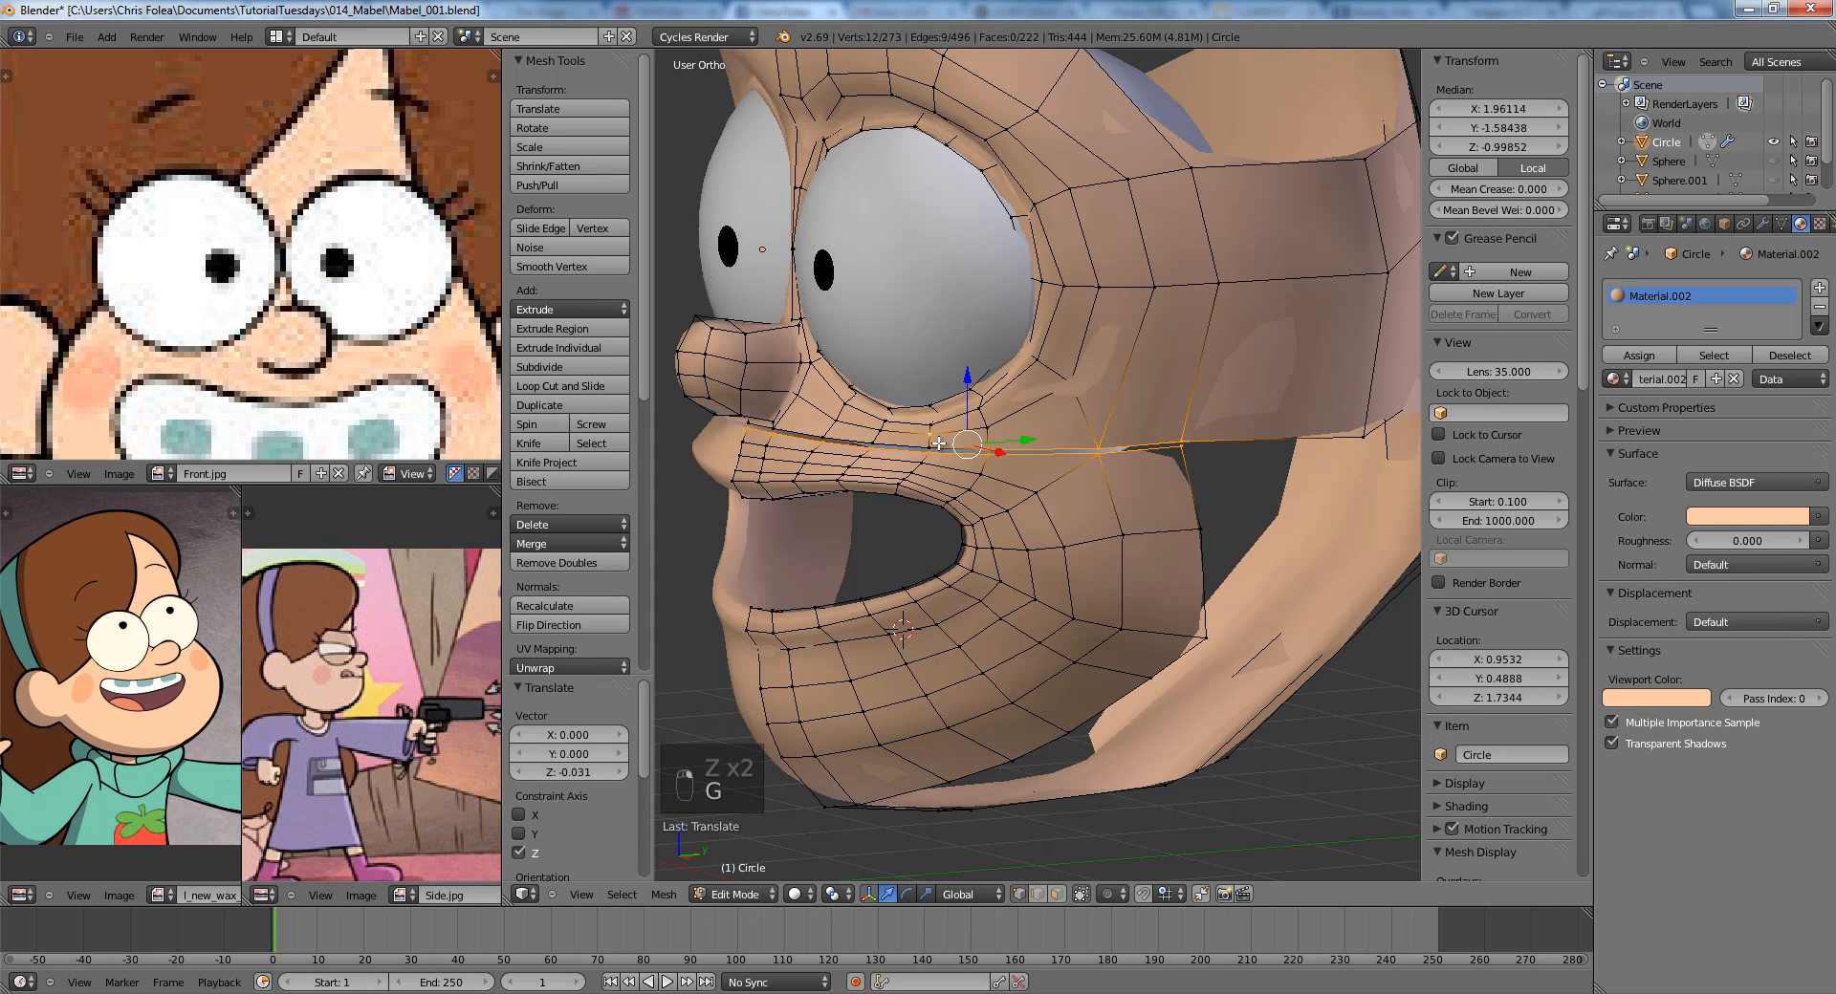
Complete the selection of both edge loops along the gap up to the nose and join them with Bridge Edge Loops.
key("ctrl+z")
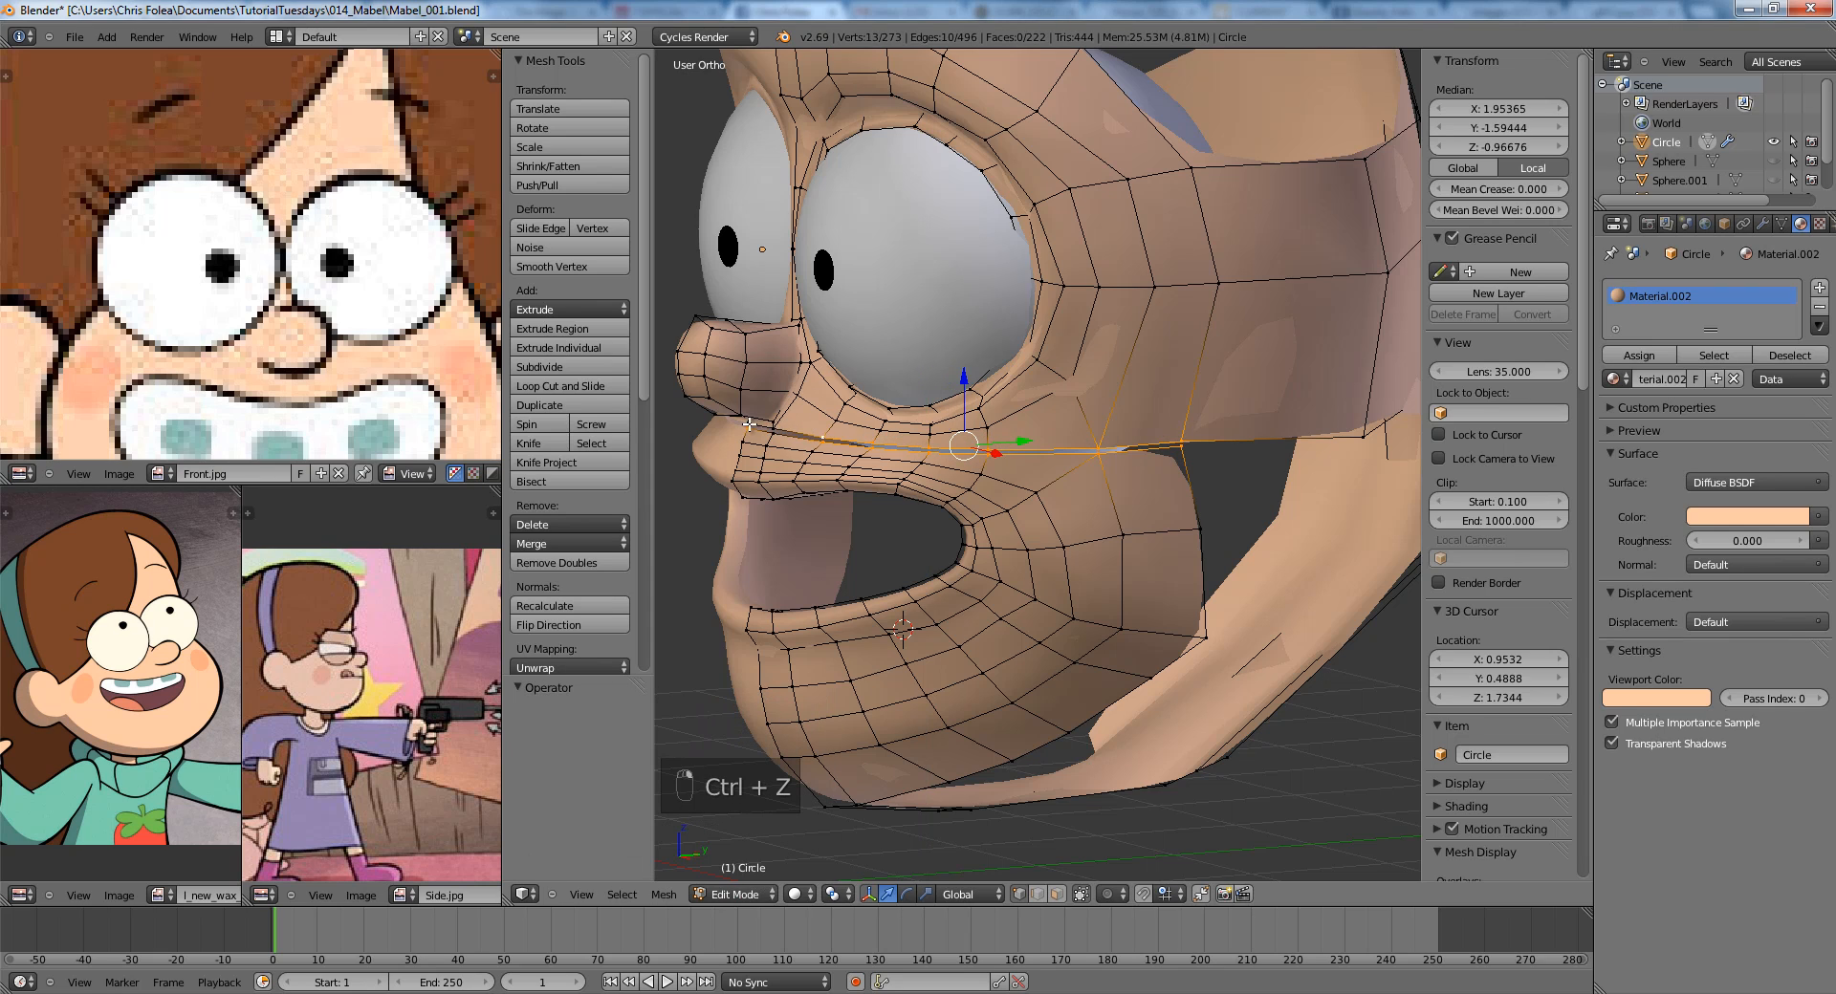
key("ctrl+z")
middle_click_drag(797, 435, 985, 457, "shift")
scroll(971, 457, "up", 5)
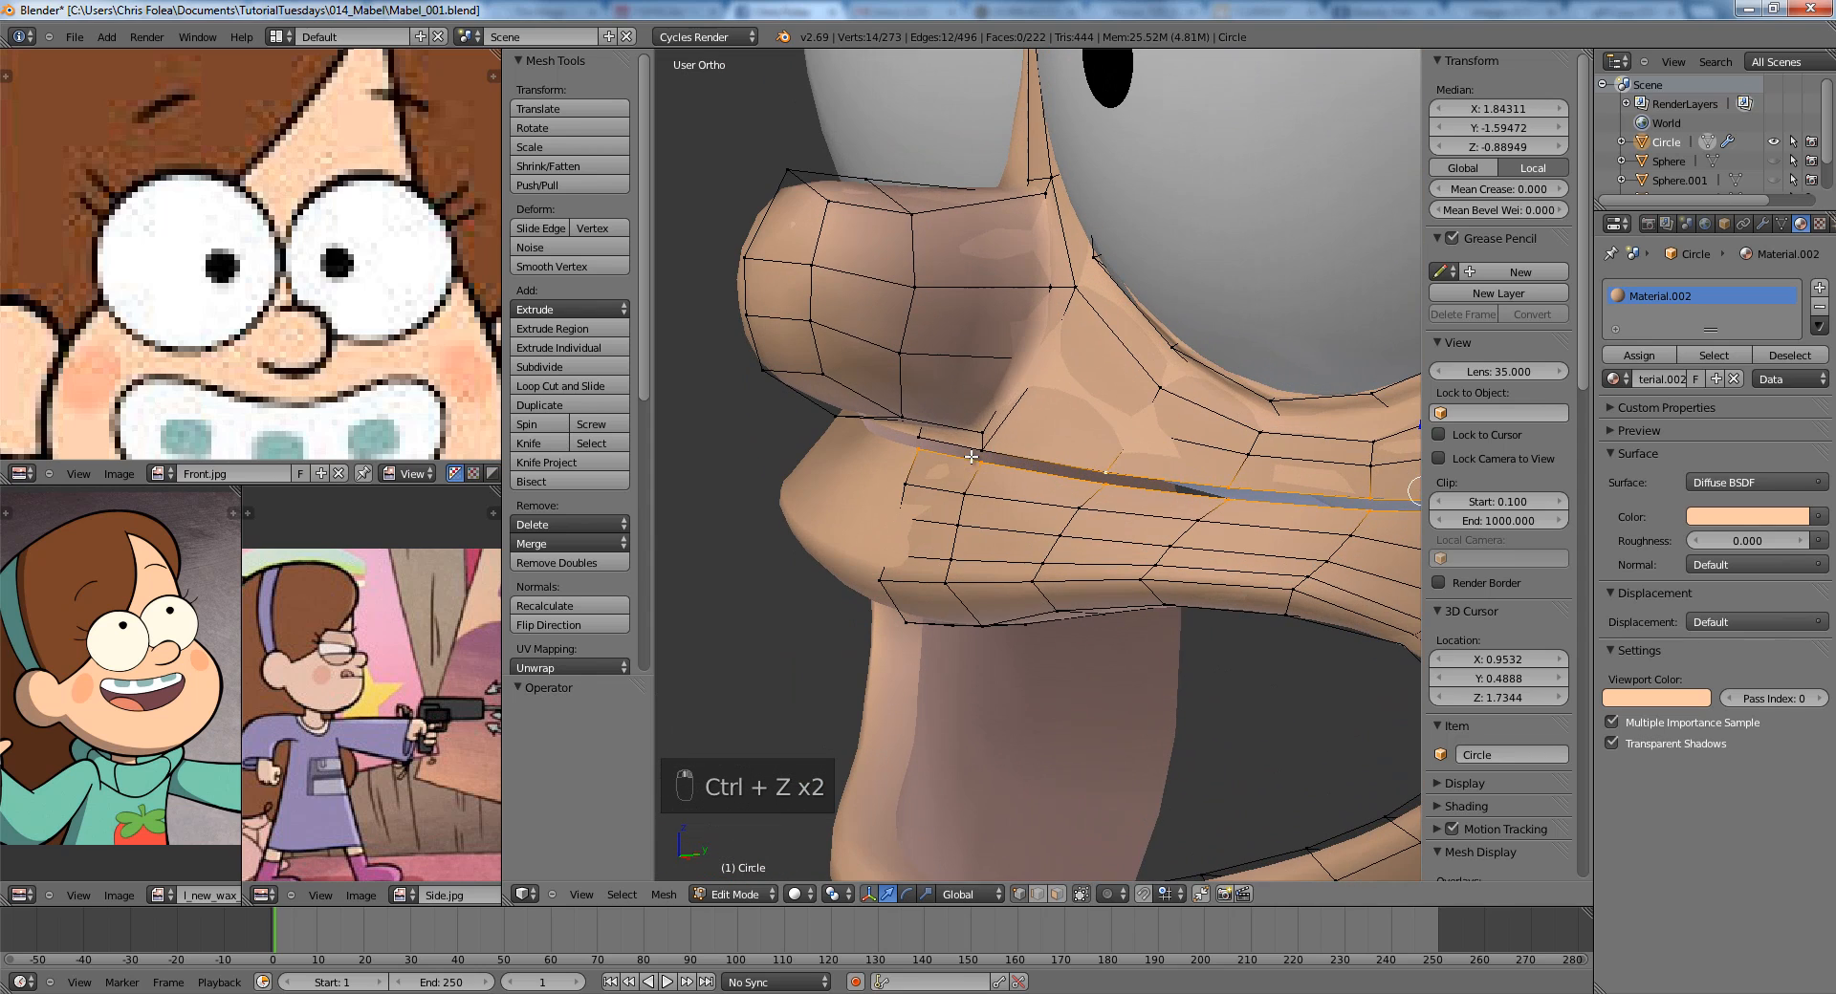
right_click(927, 438, "shift")
key("space")
type("bridg")
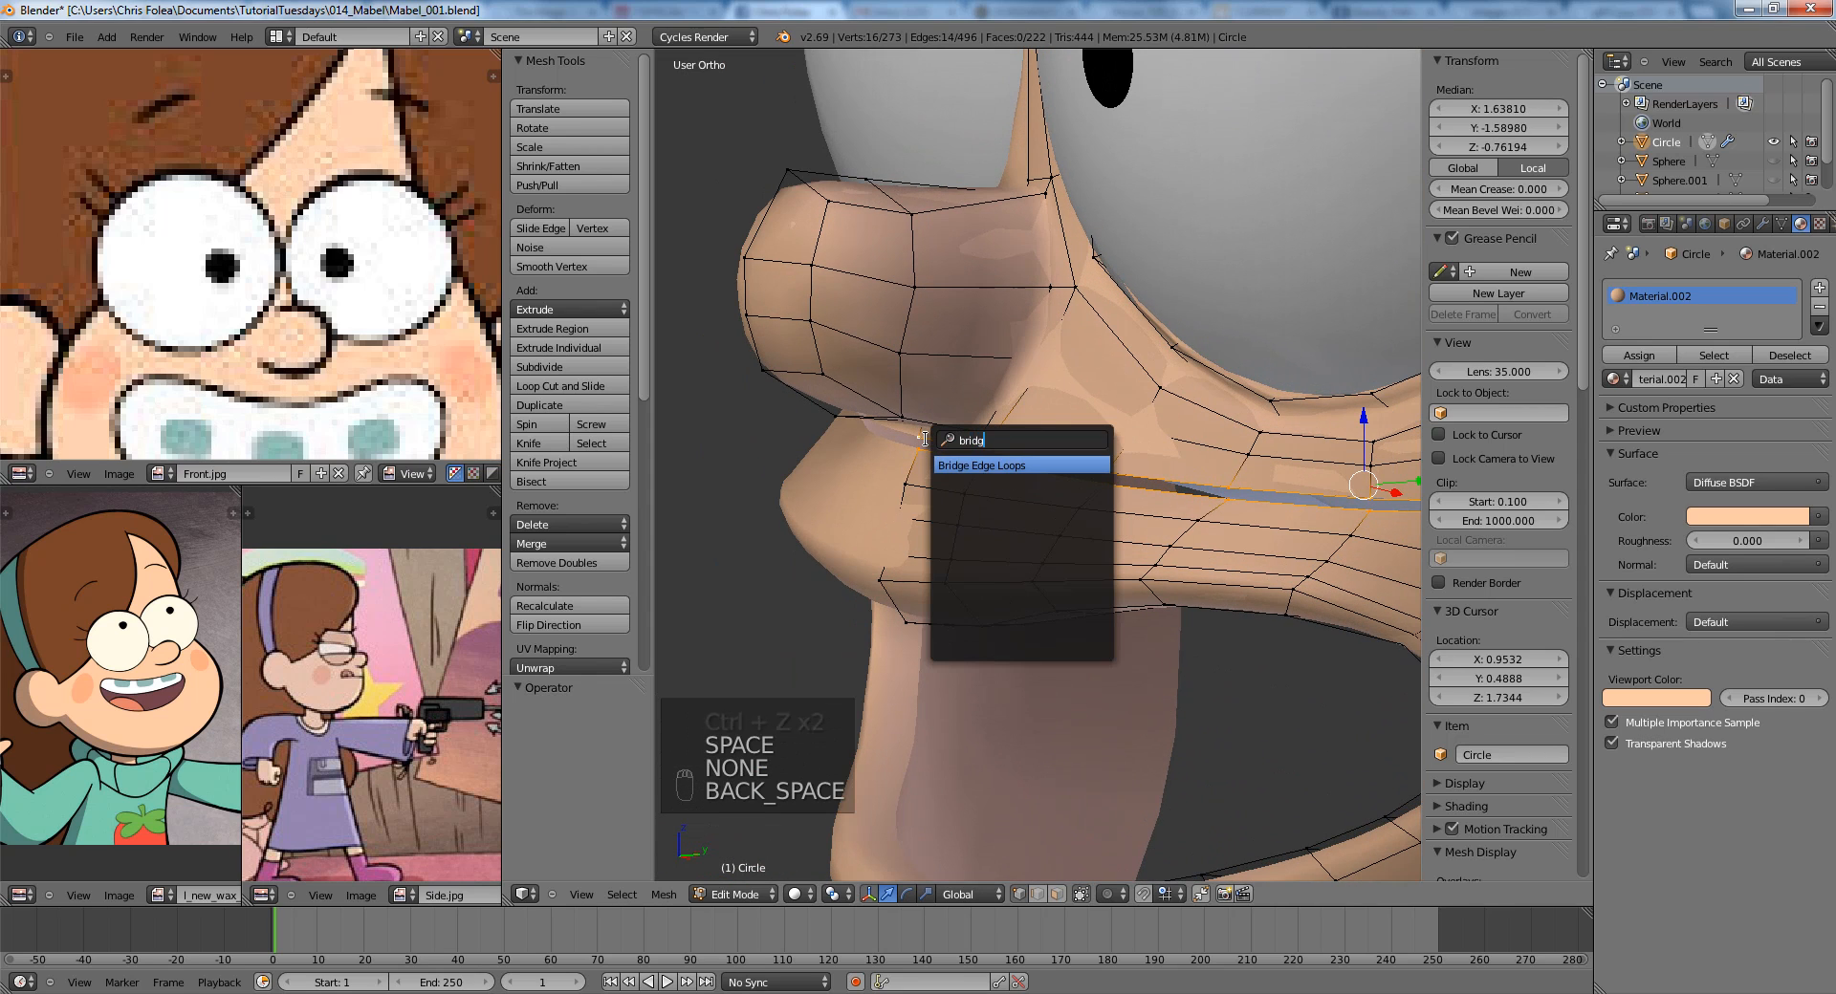
key("Return")
key("a")
key("a")
In side view, edge-slide the outer cheek edge on the lower side of the bridged strip downward to widen the strip.
scroll(995, 430, "down", 4)
middle_click_drag(1023, 419, 928, 408)
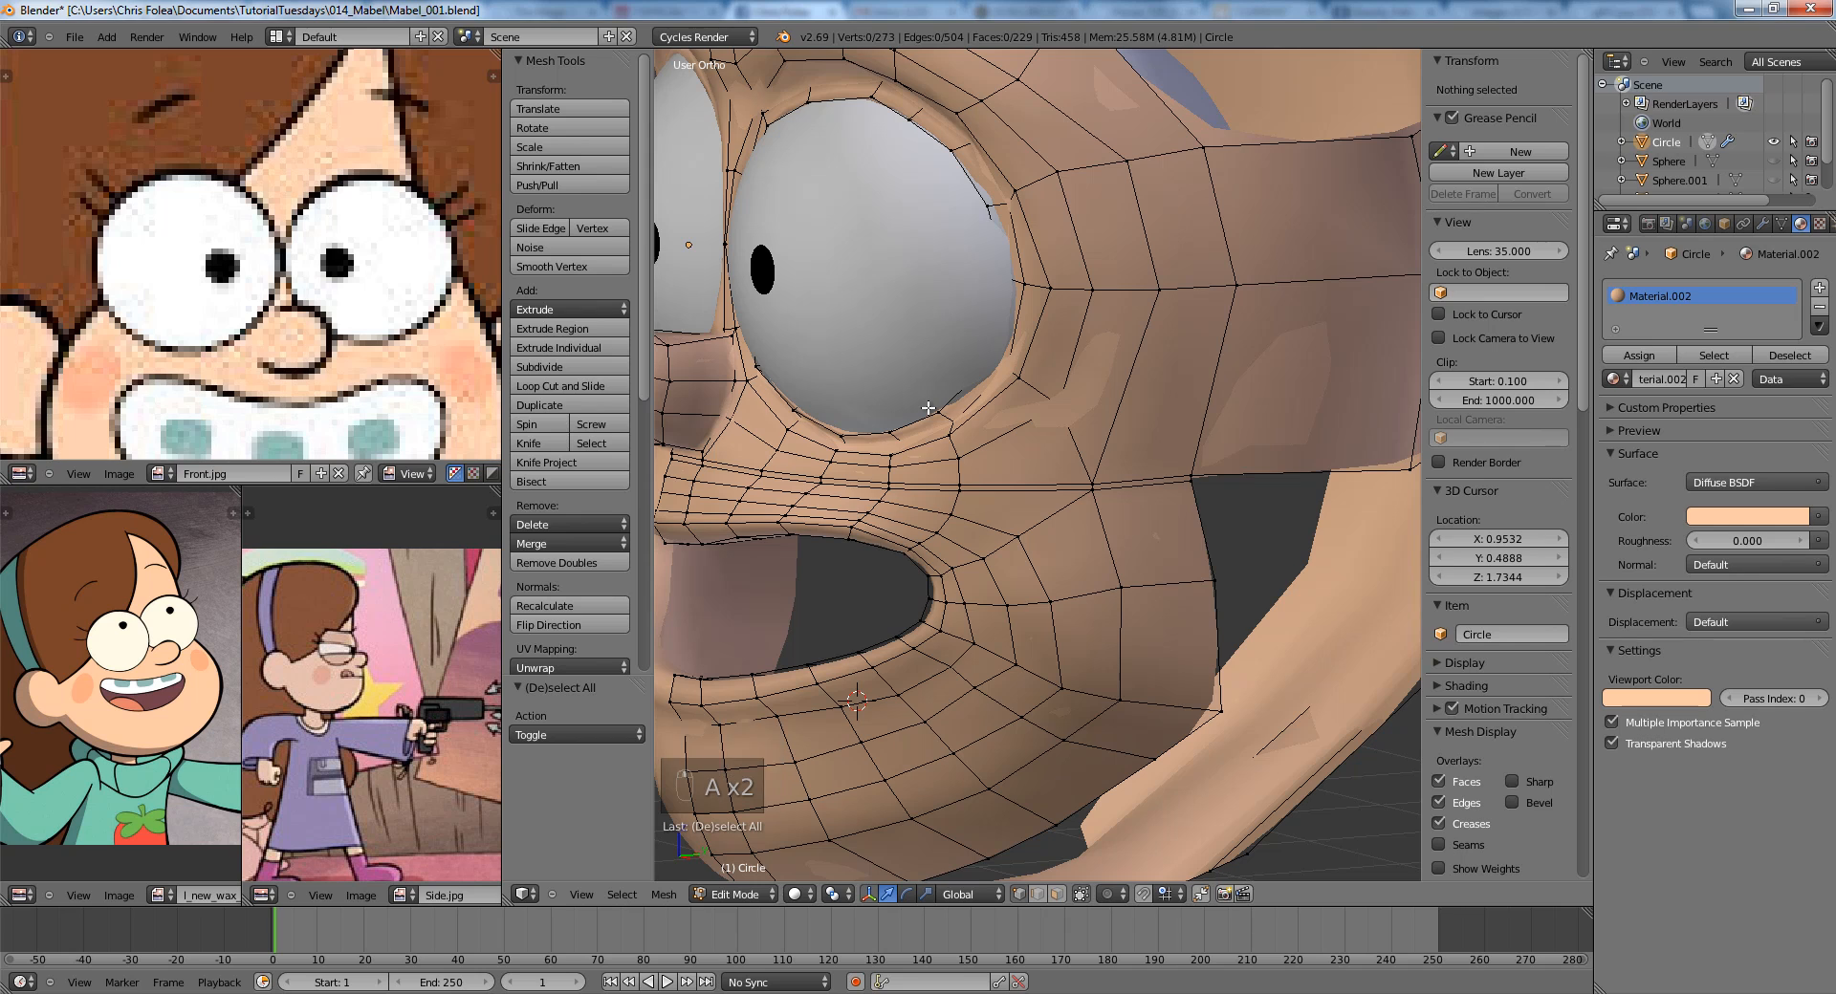
key("KP_3")
scroll(932, 408, "up", 2)
right_click(918, 444)
right_click(1039, 441, "shift")
key("g")
key("g")
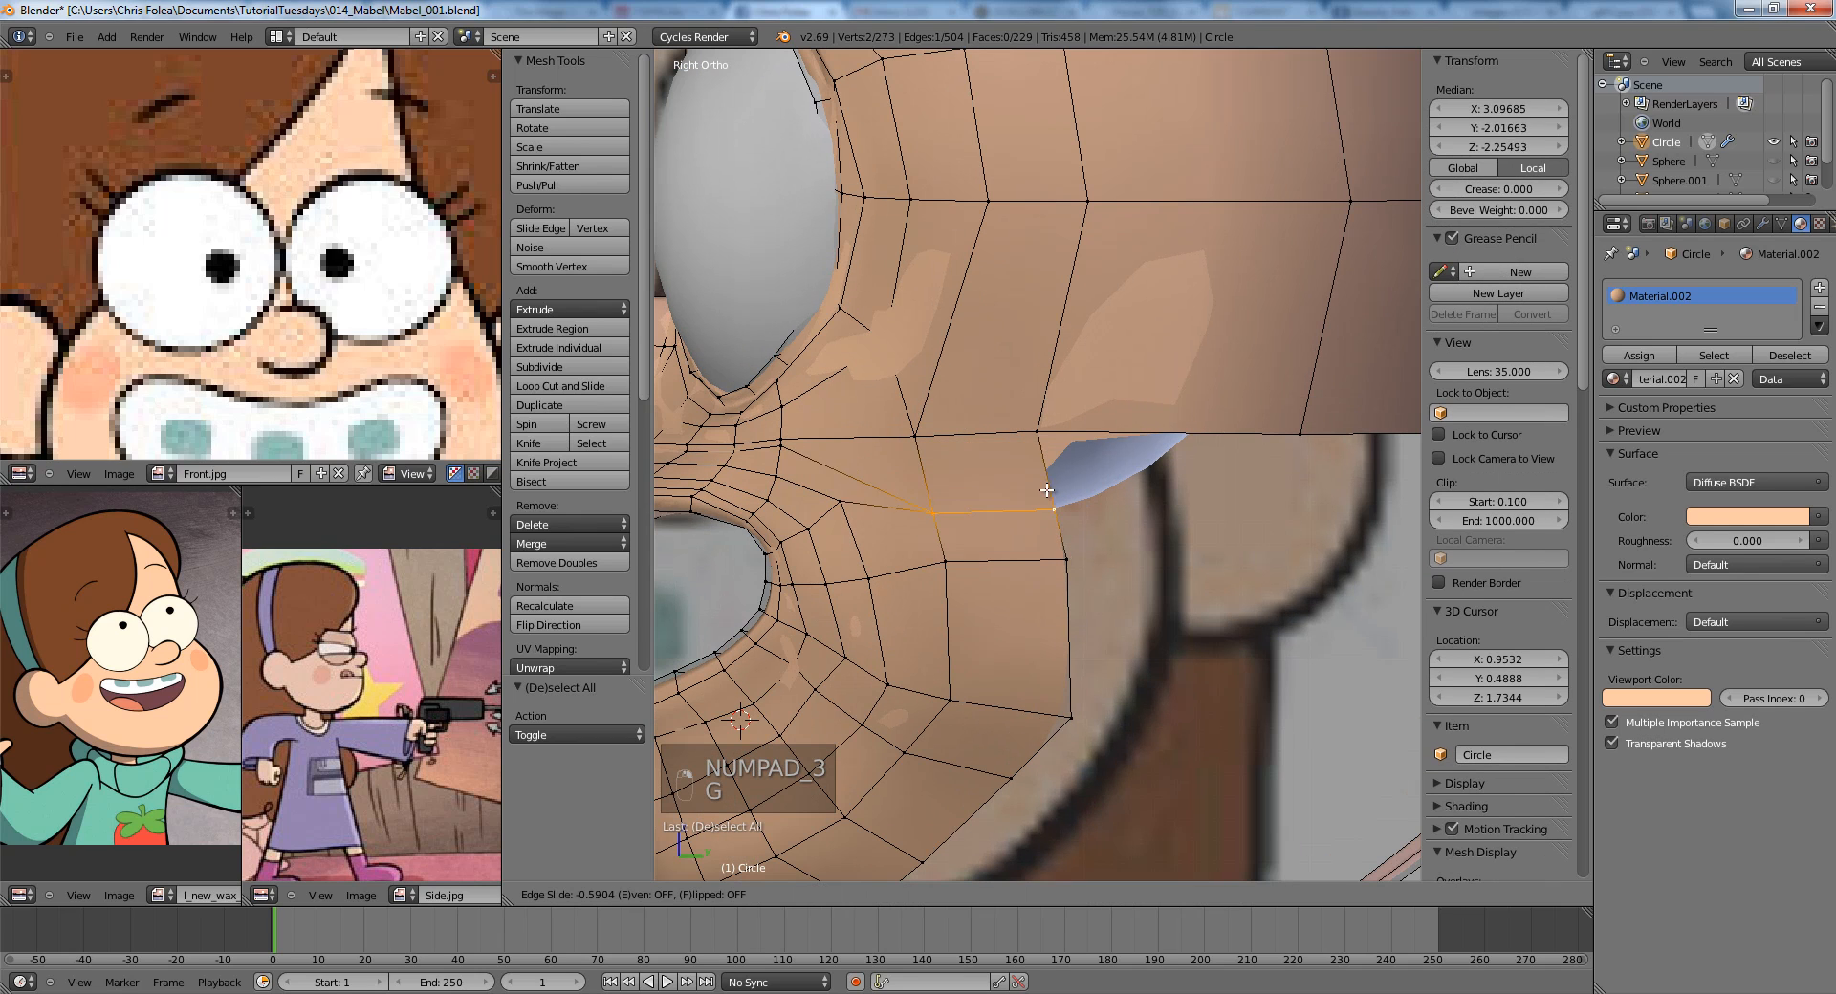
left_click(1050, 492)
middle_click_drag(1050, 493, 1090, 527, "shift")
key("a")
Select the outer cheek edge on the upper side of the bridged strip and shift it upward.
right_click(956, 467)
right_click(1077, 444, "shift")
key("g")
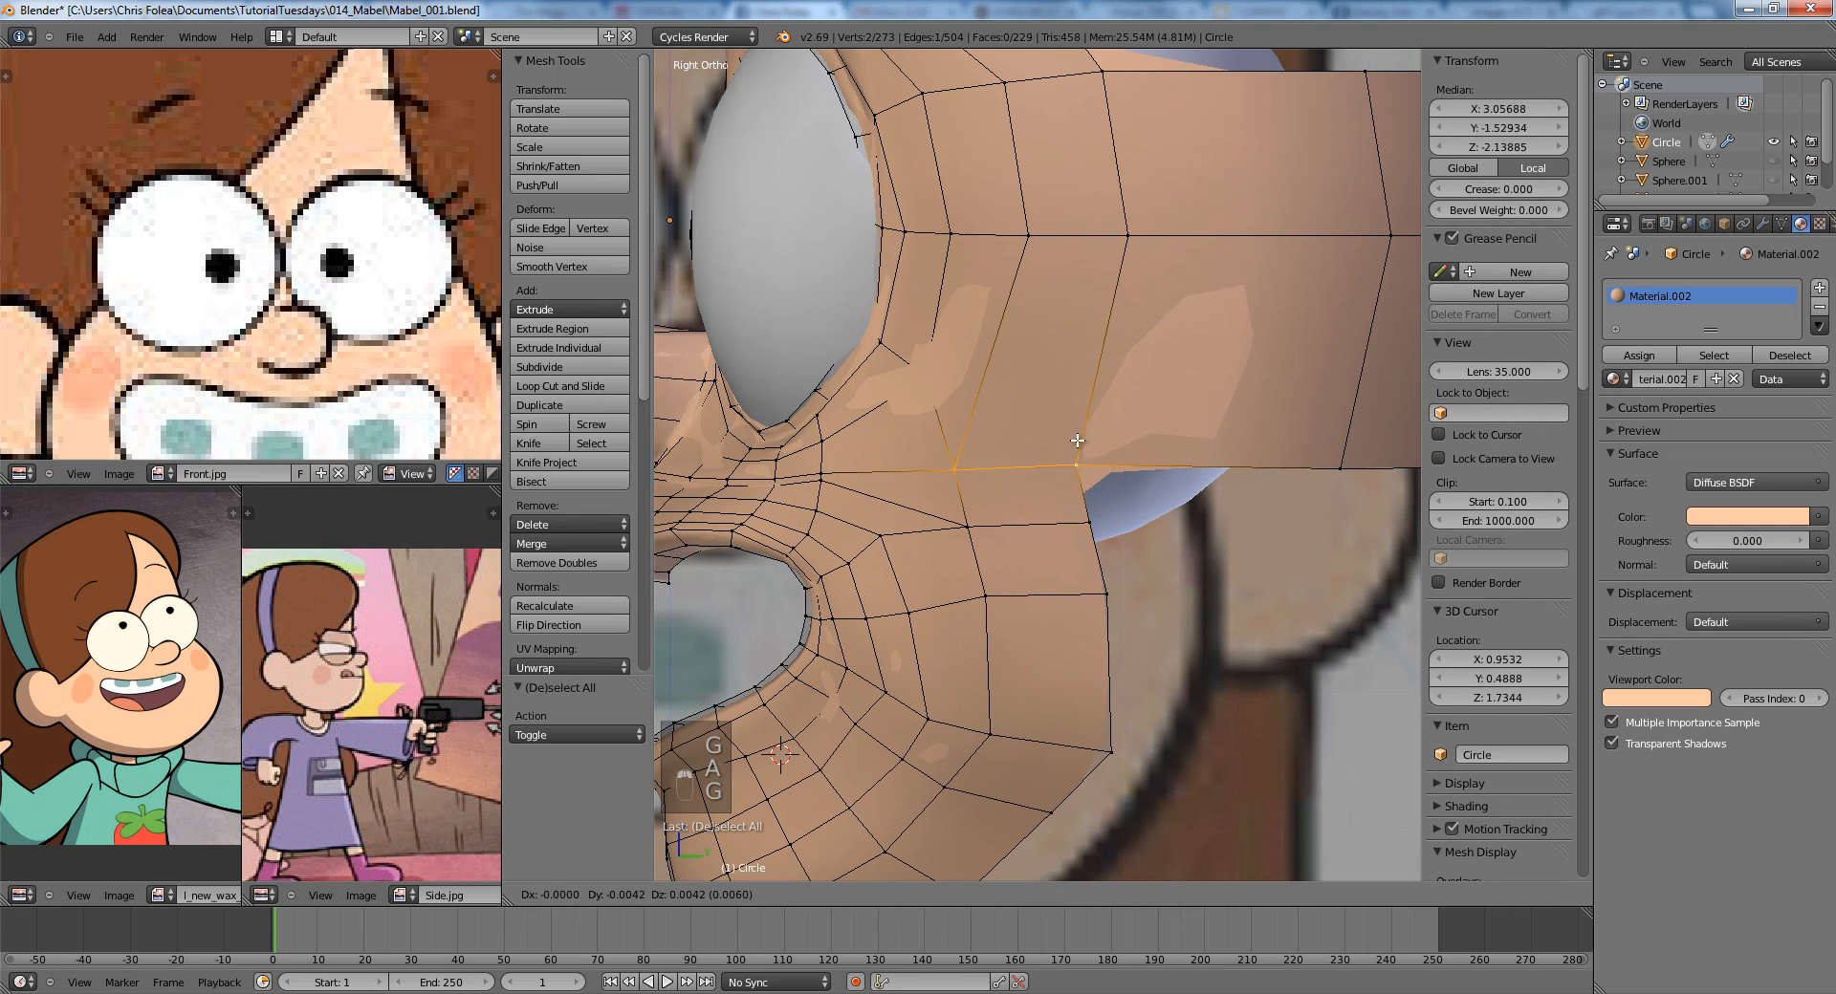
left_click(1079, 423)
key("a")
Slide the upper-loop vertices of the bridged strip below the eye upward along their edges.
scroll(1056, 445, "up", 4)
middle_click_drag(932, 459, 1058, 422, "shift")
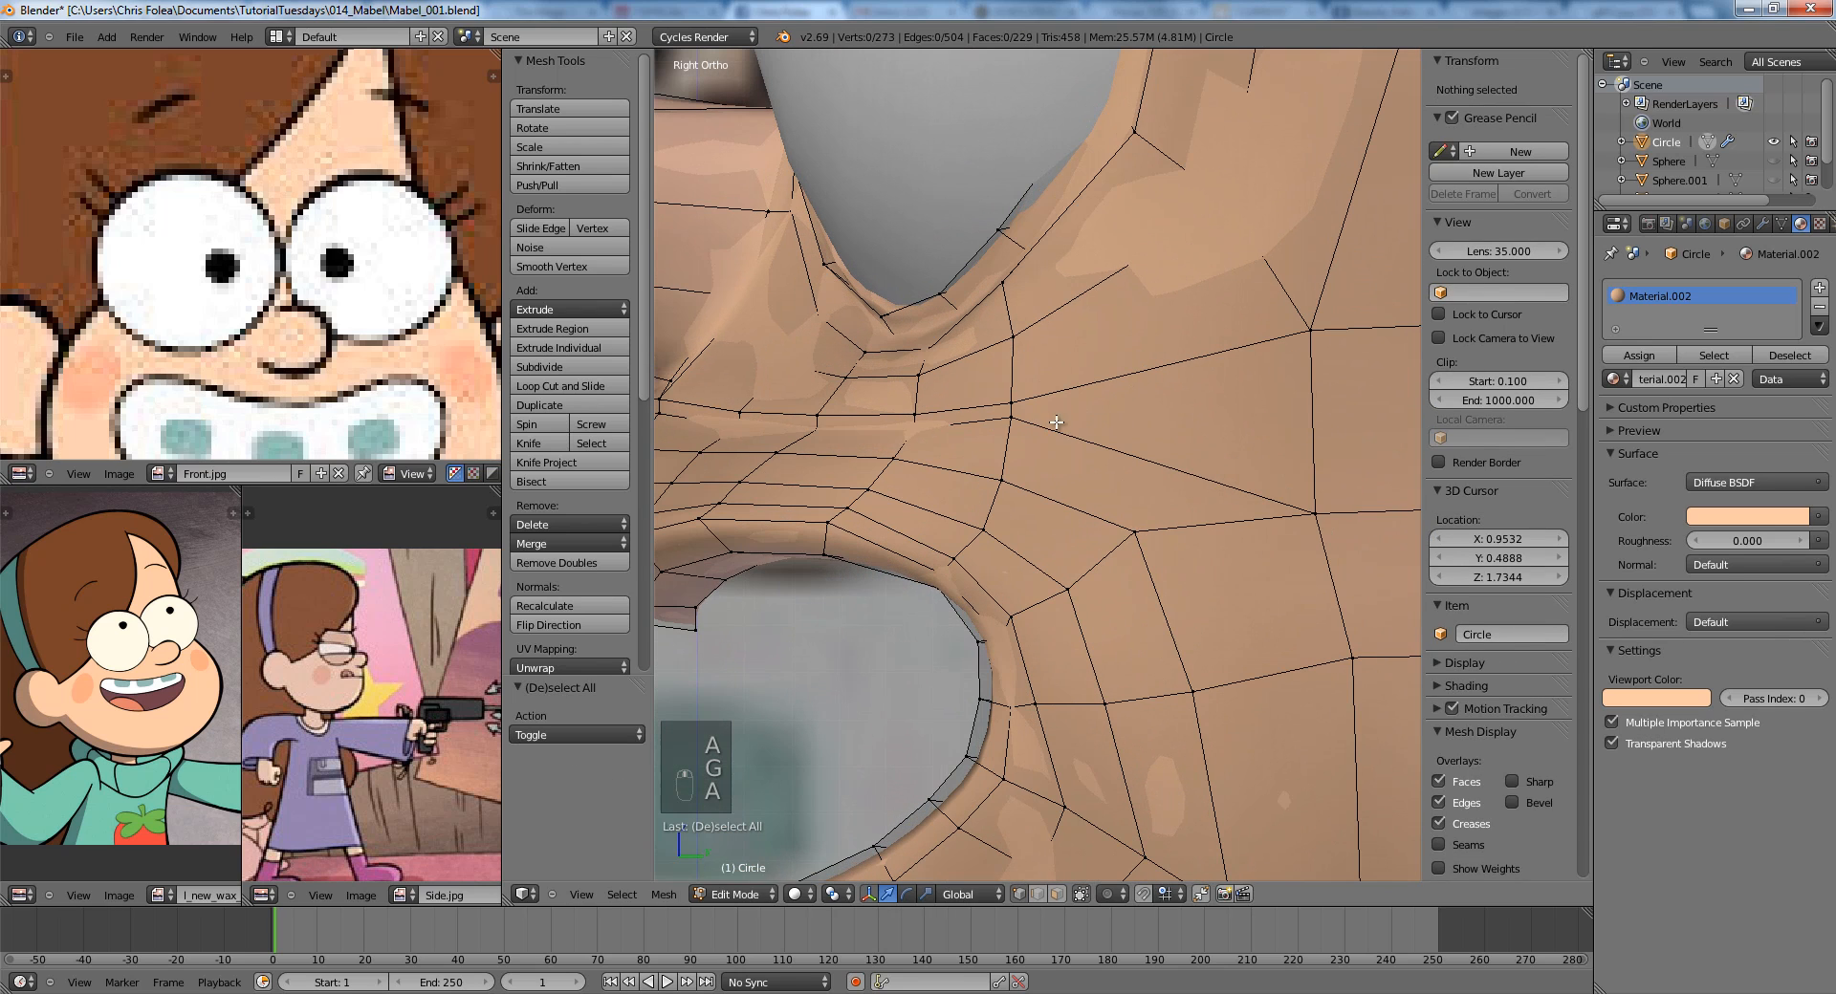
right_click(1028, 423)
key("g")
left_click(1014, 441)
key("g")
key("g")
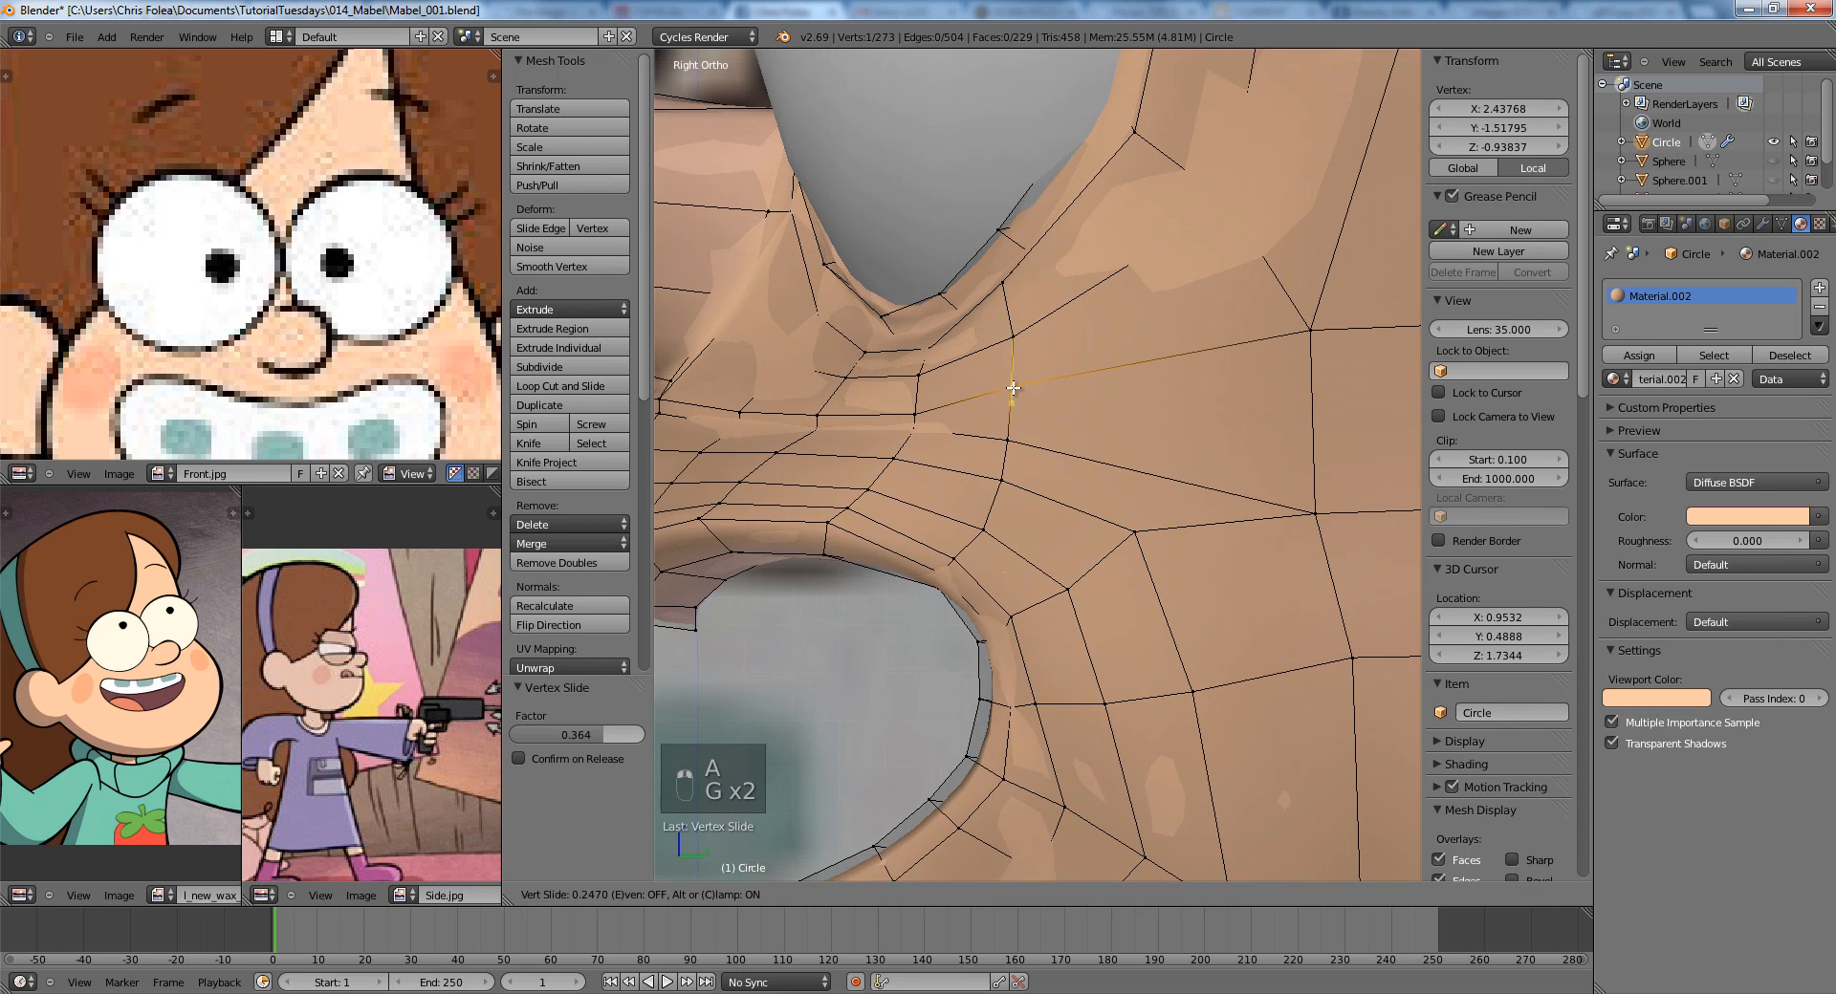
key("z")
key("z")
key("z")
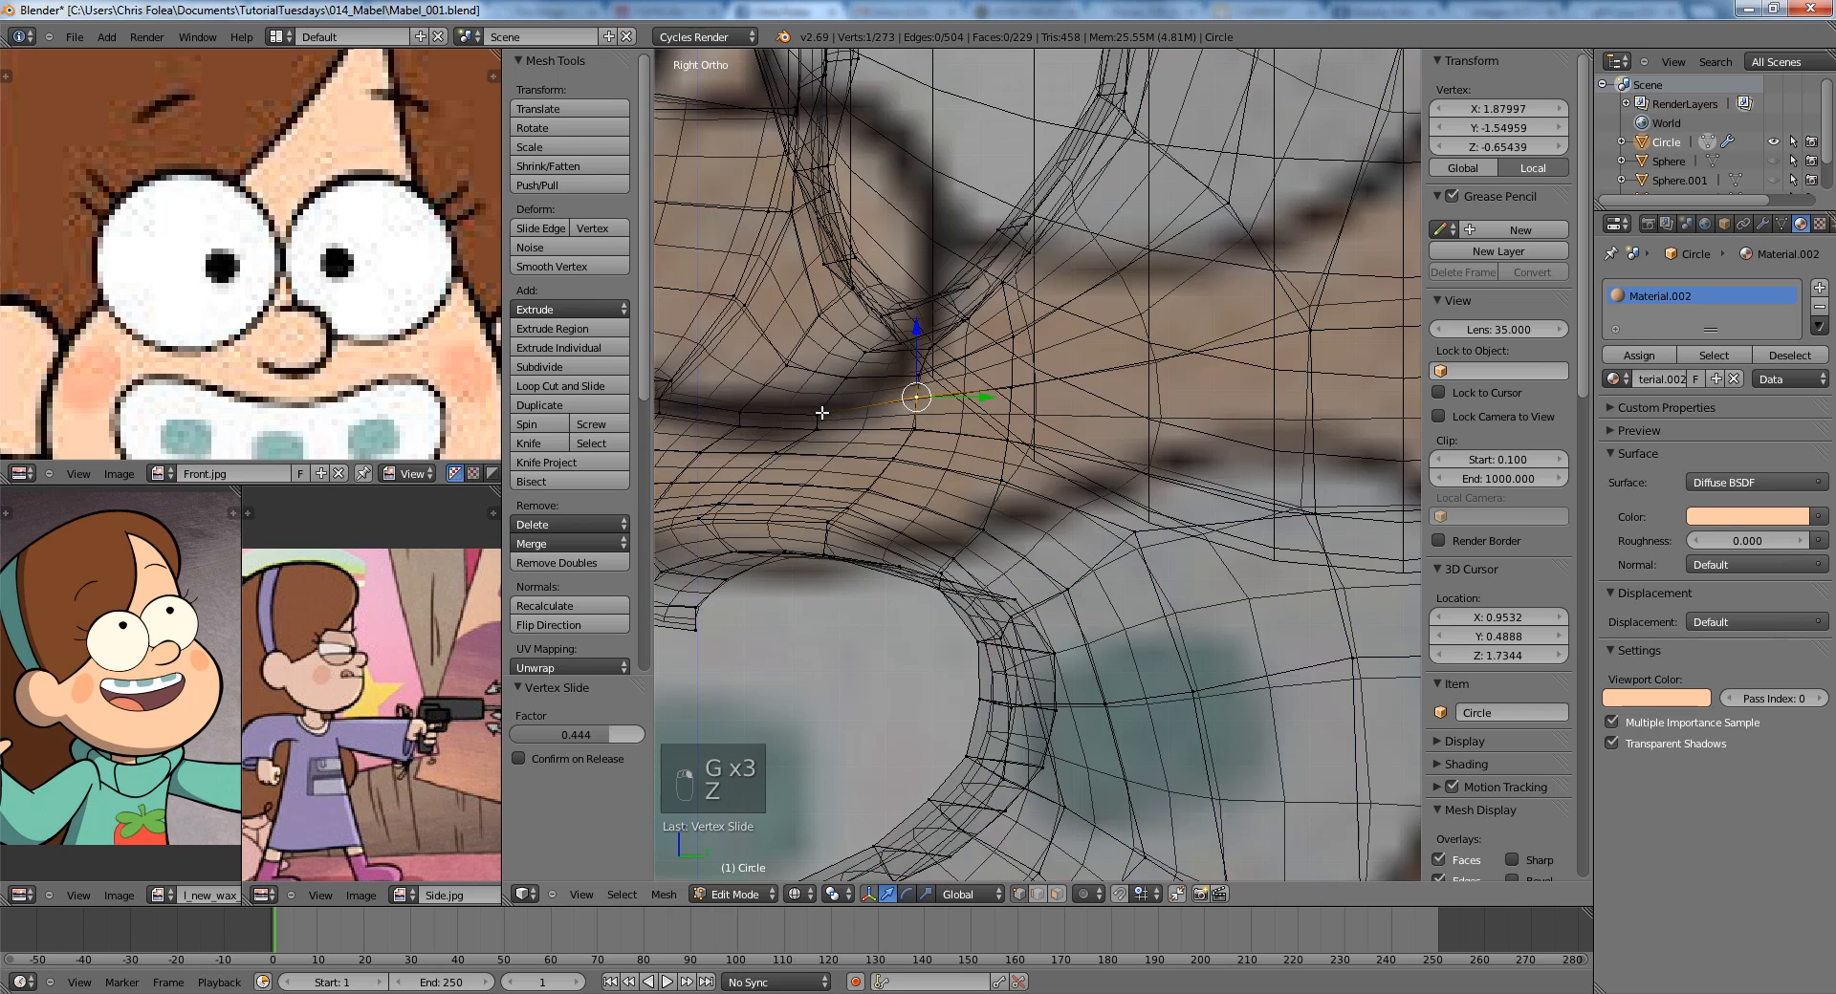
In side view, reposition the vertices along the upper edge of the strip between nose and eye one by one for a smoother curve.
key("g")
middle_click_drag(859, 435, 1064, 493, "shift")
scroll(1052, 483, "up", 2)
key("z")
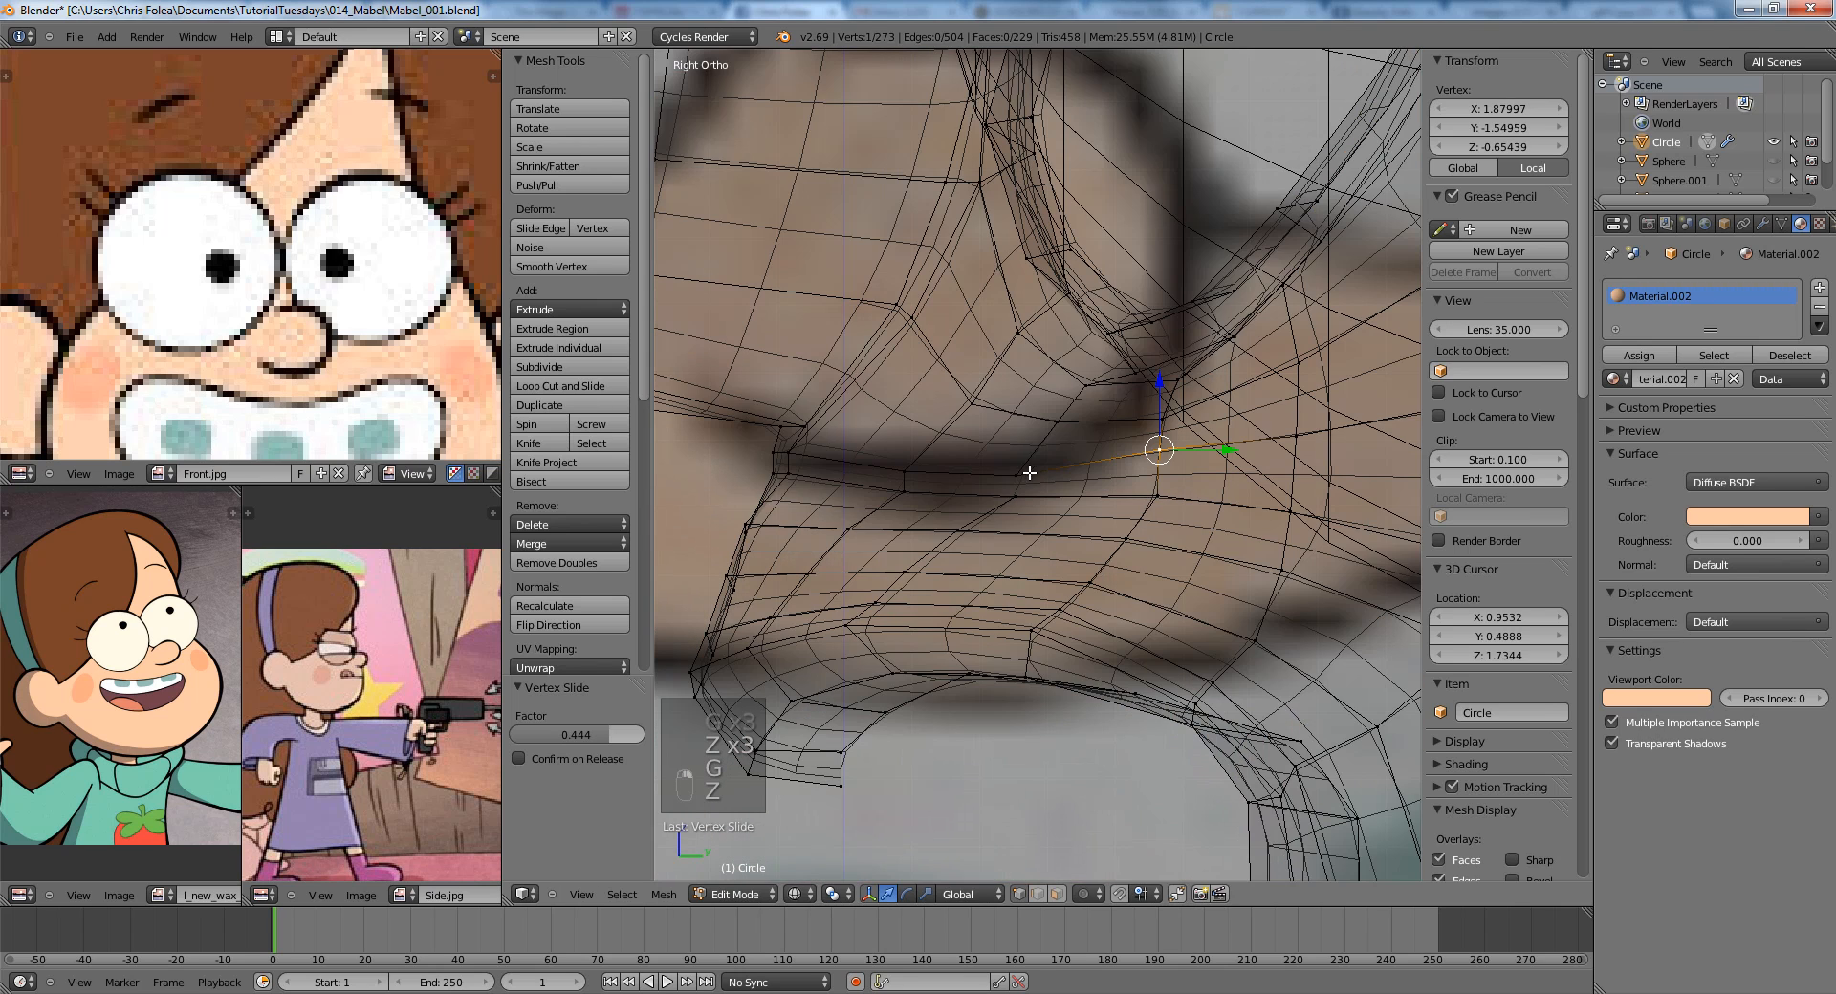
right_click(1021, 474)
key("z")
key("g")
key("g")
right_click(913, 464)
key("z")
key("g")
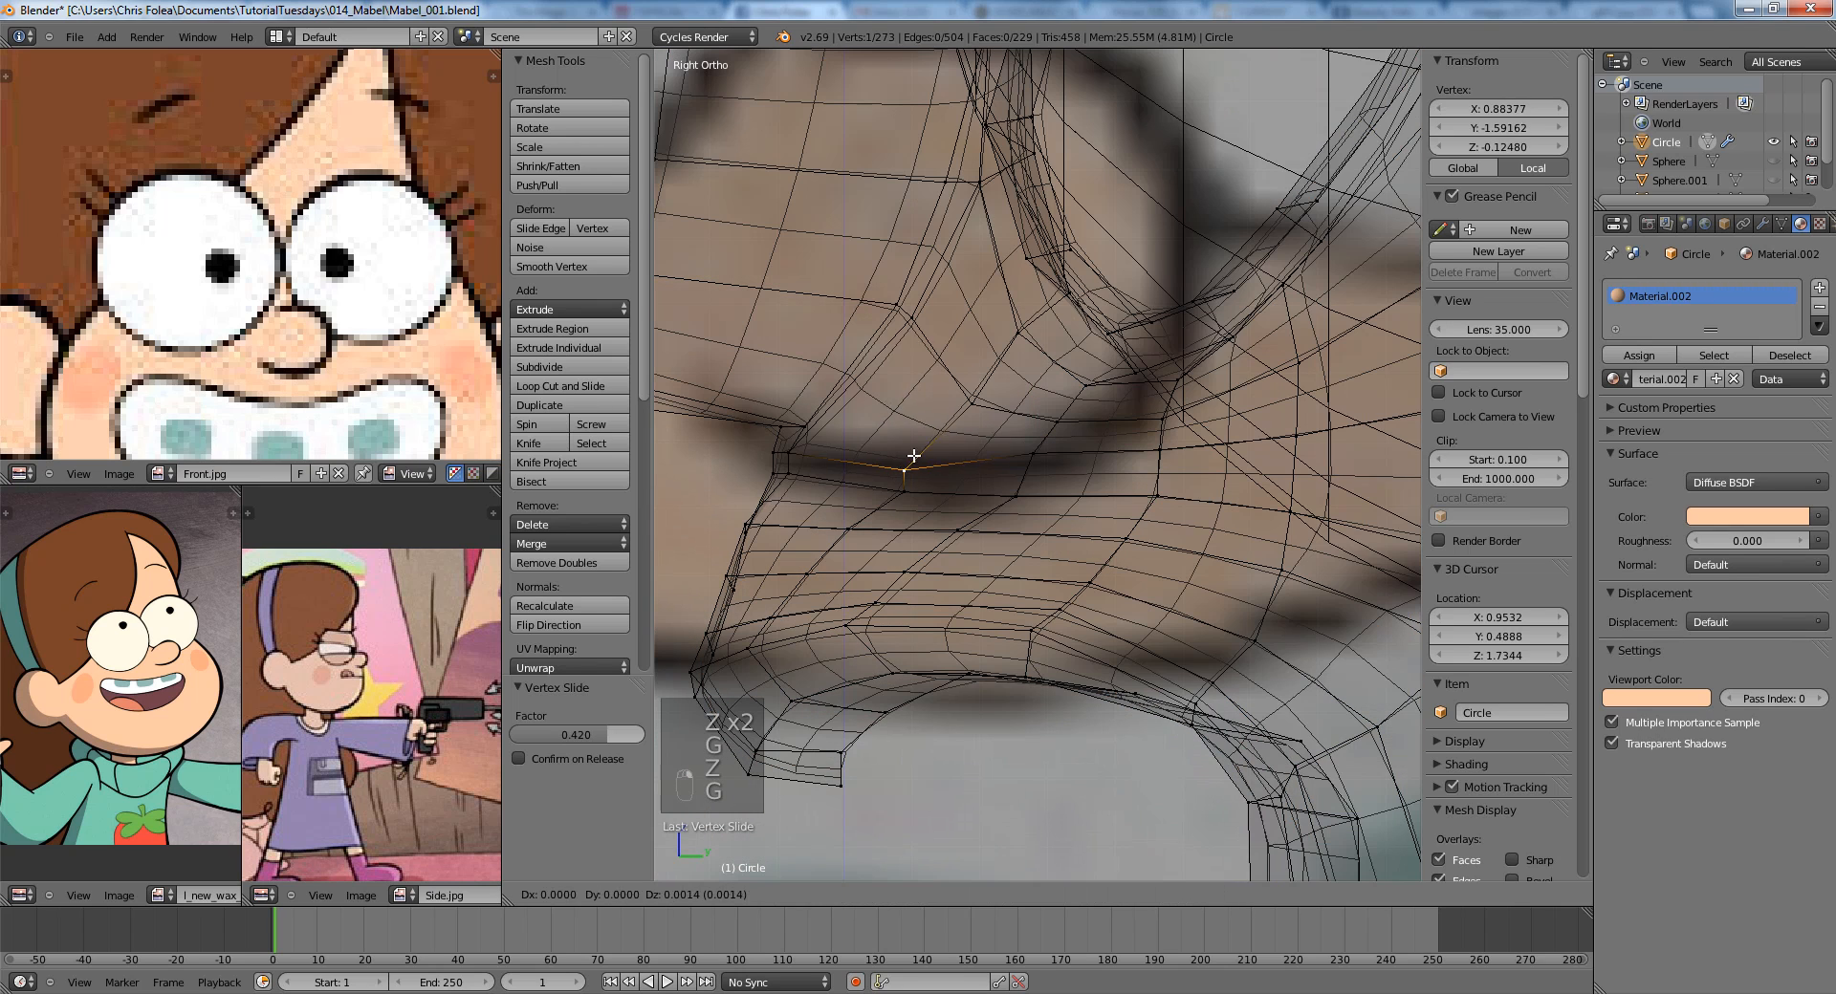
left_click(936, 439)
key("z")
Shift the vertices of the next row below, first a pair together and the rear one separately, to even the spacing.
right_click(905, 491)
key("z")
right_click(1015, 496, "shift")
key("g")
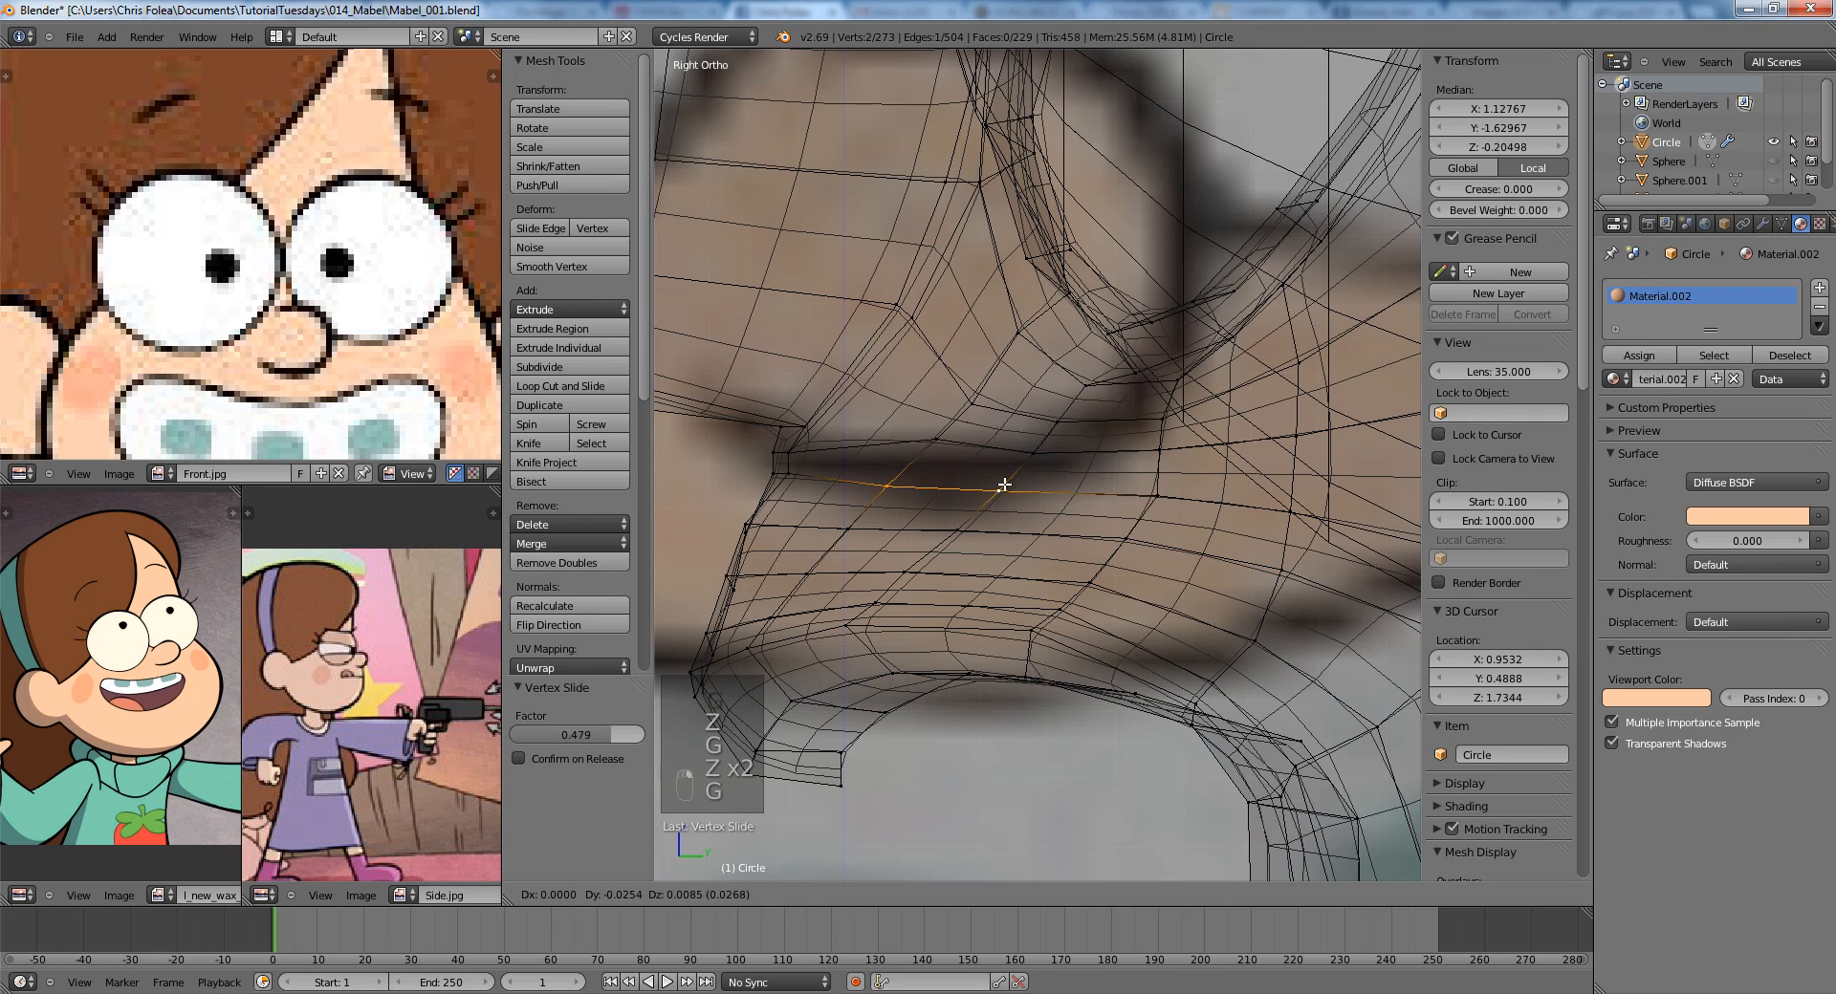
left_click(1036, 490)
right_click(1159, 496)
key("g")
left_click(1142, 496)
key("z")
scroll(1100, 478, "down", 4)
key("Tab")
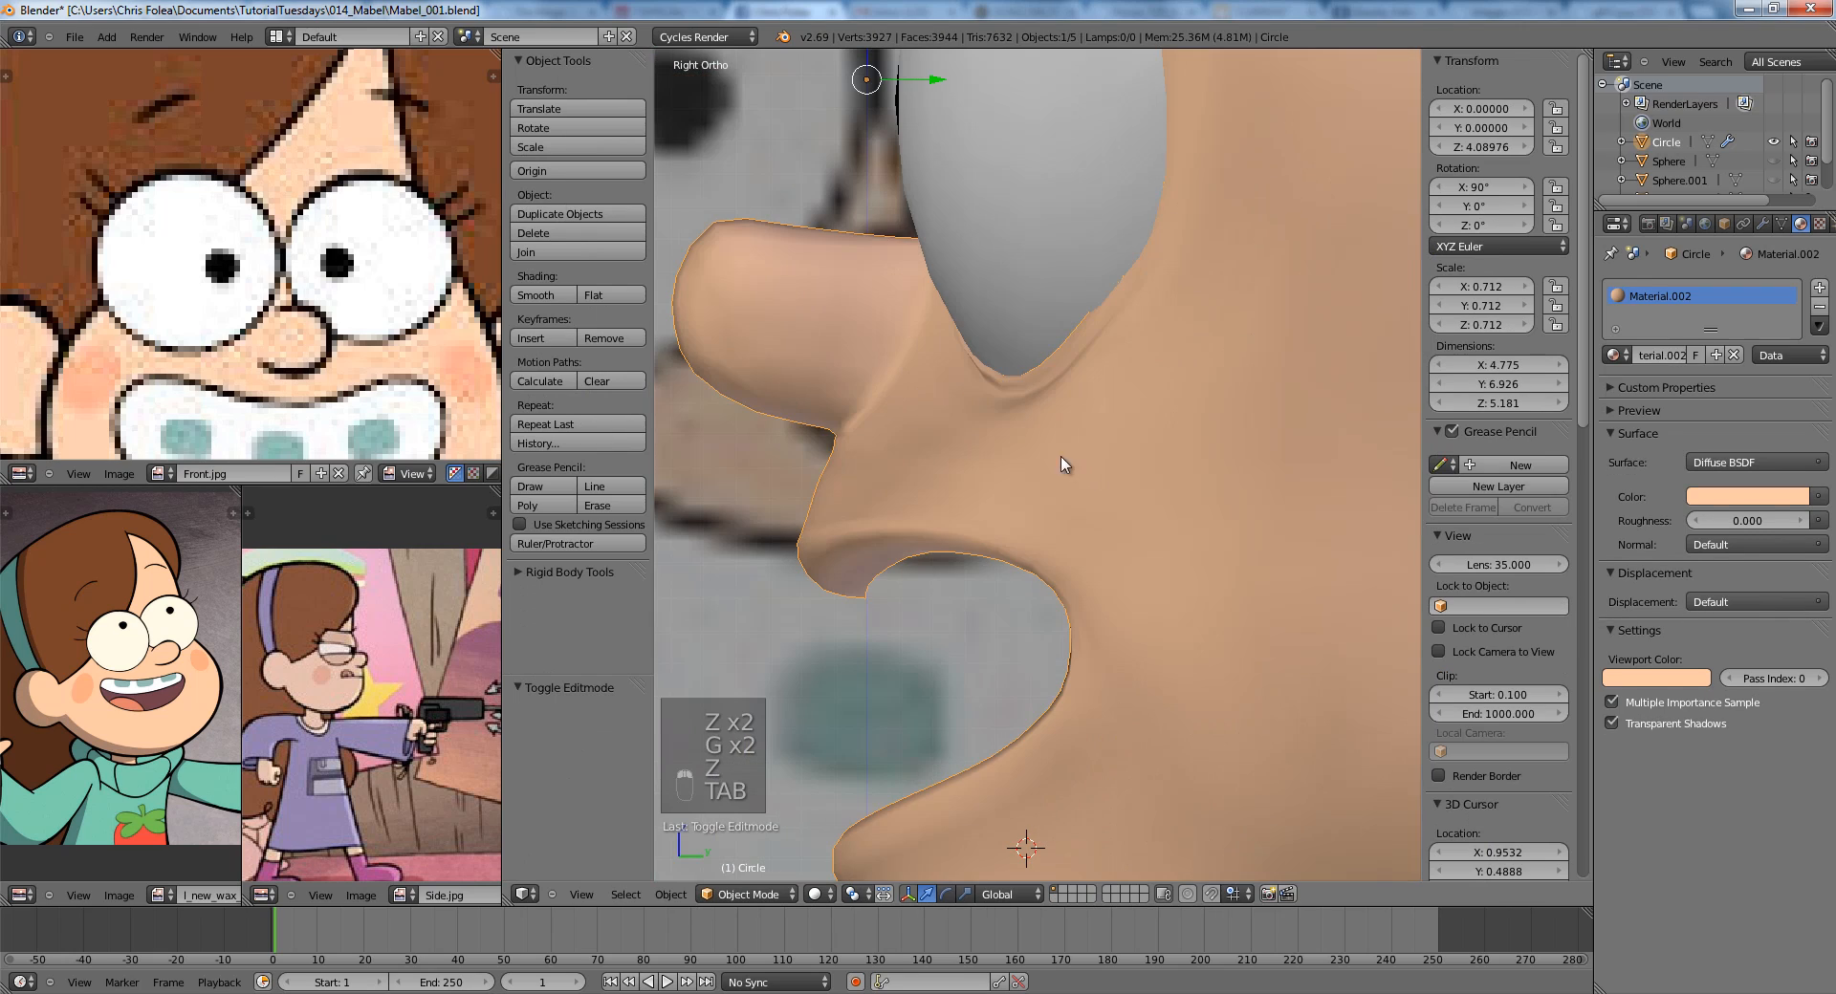
Move the outer cheek vertex behind the mouth corner up by 0.112 and forward by 0.081 in side view.
scroll(1023, 455, "down", 4)
key("Tab")
key("a")
scroll(1155, 534, "up", 3)
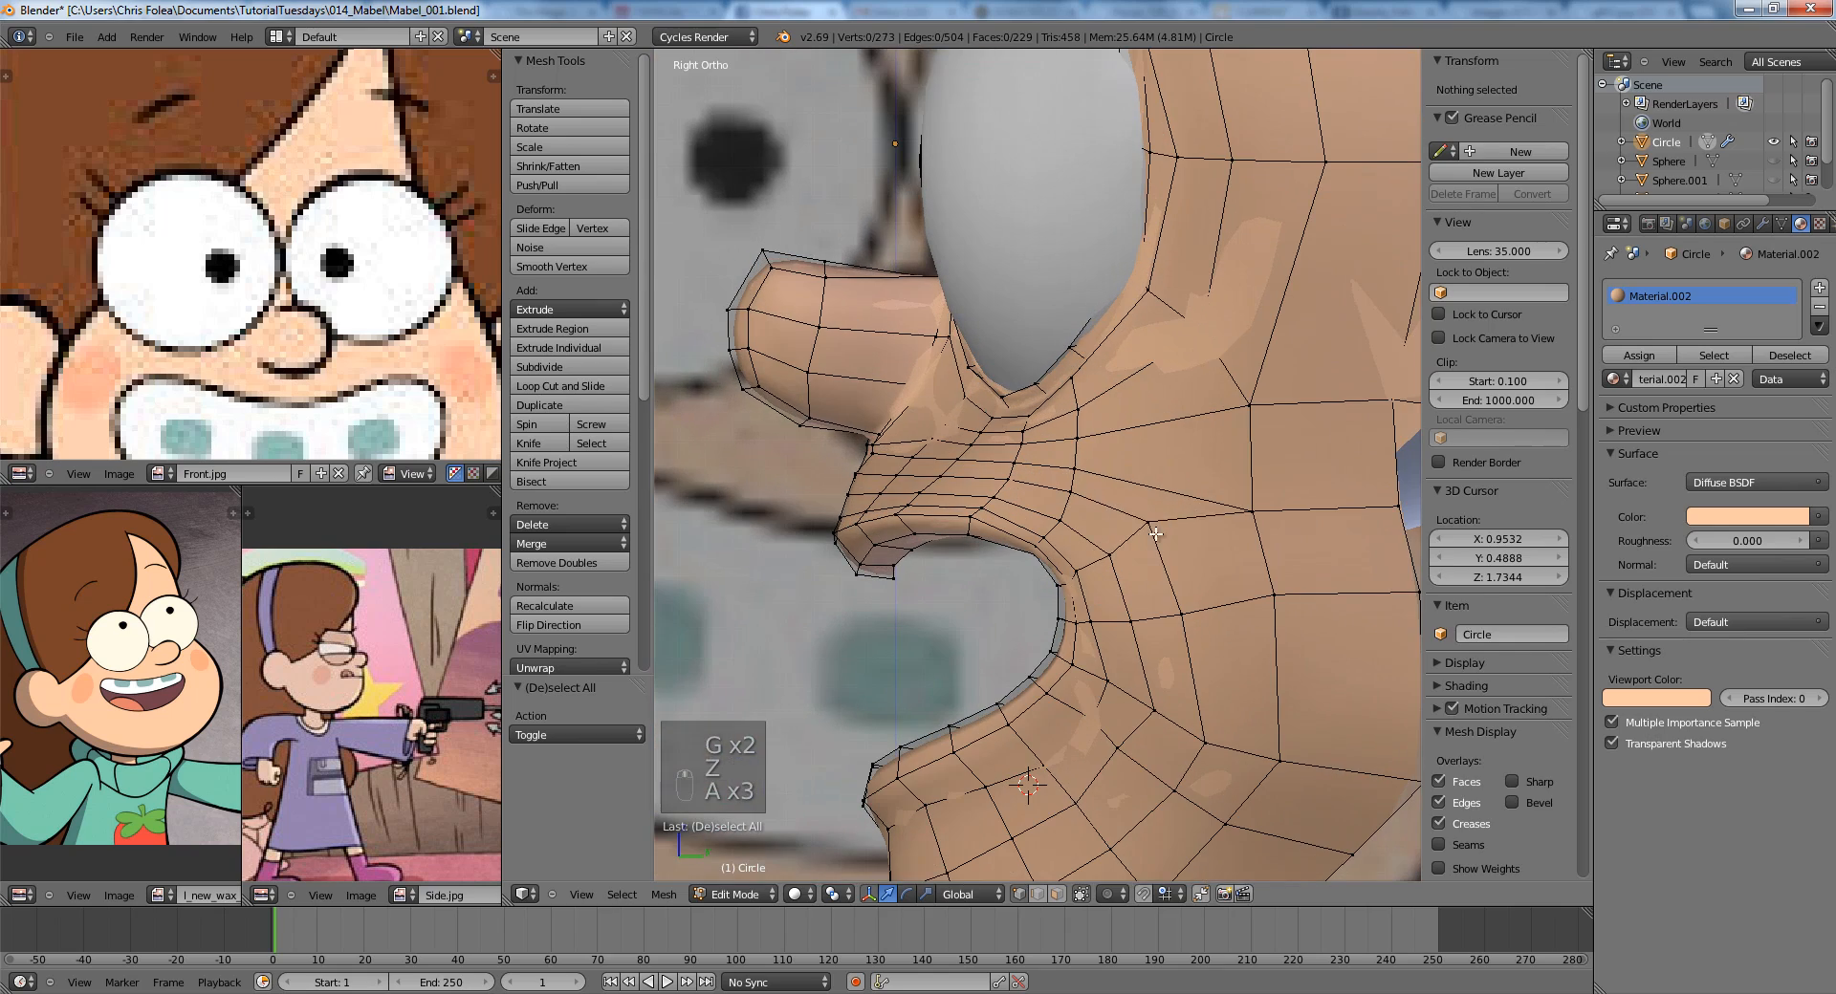
right_click(1156, 535)
key("g")
left_click(1165, 552)
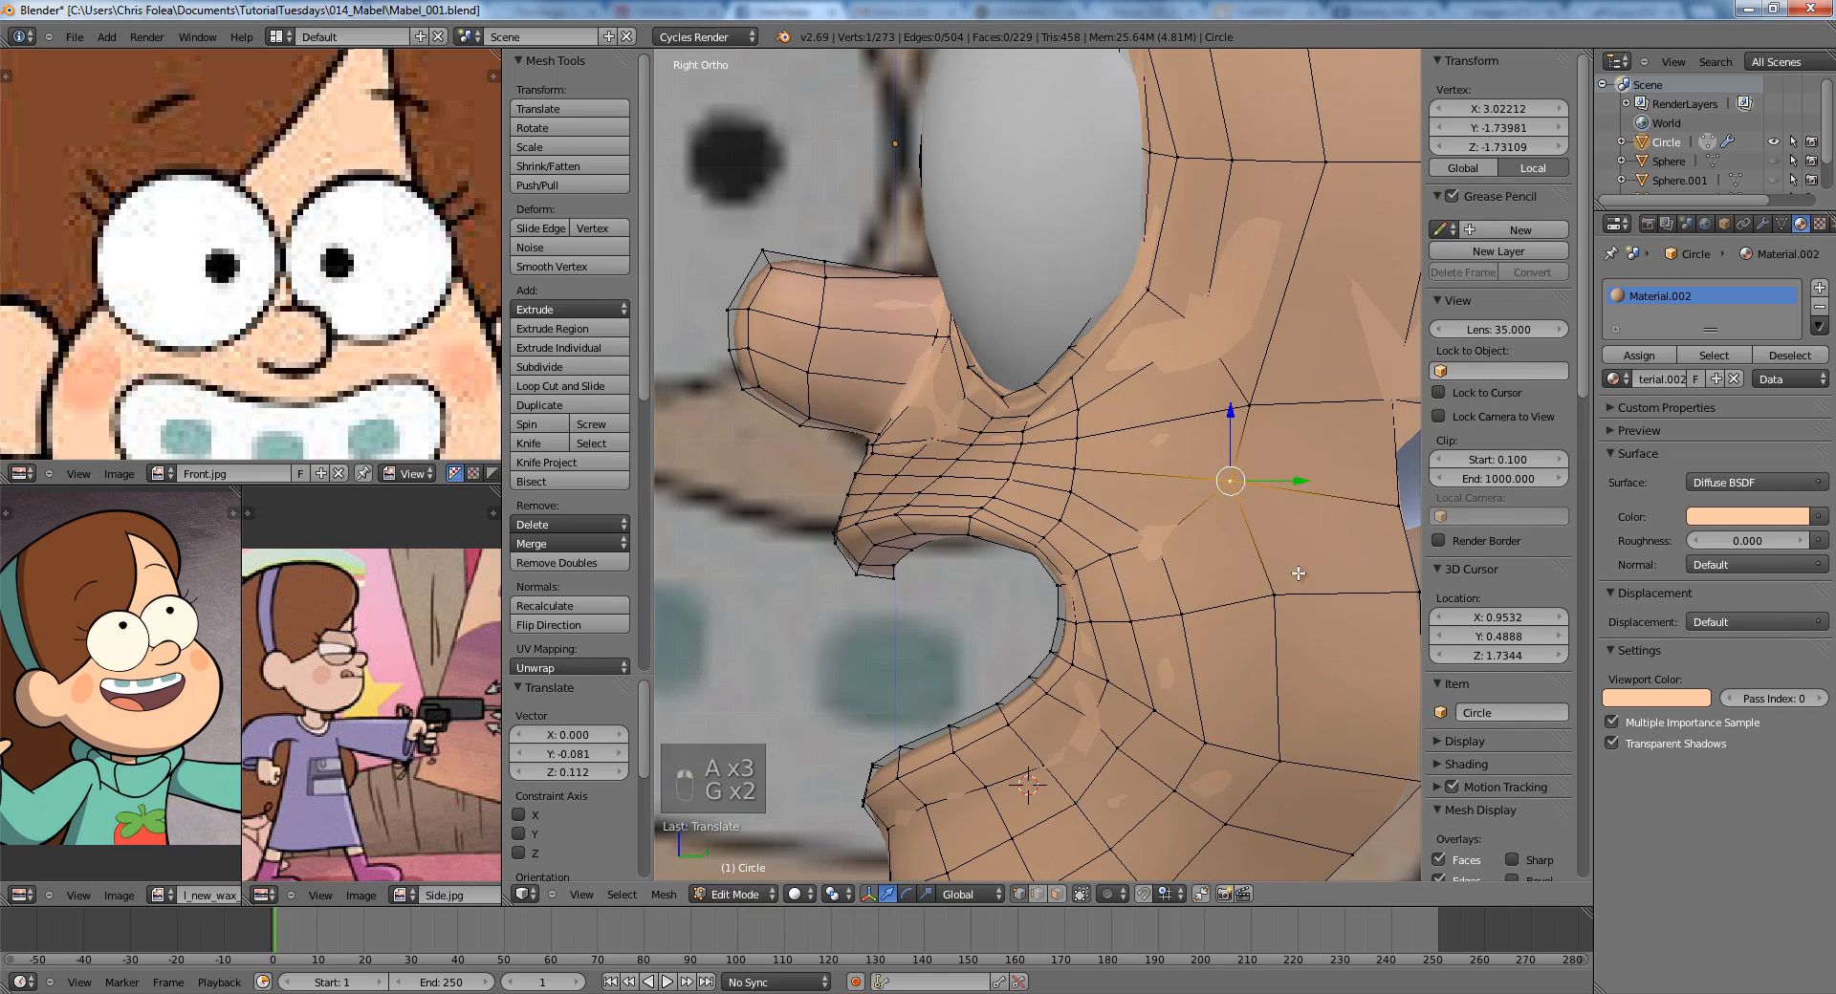
Examine the cheek surface in smoothed and edit display, orbiting around the selected cheek vertices before returning to side view.
key("a")
middle_click_drag(1298, 574, 1184, 532, "shift")
scroll(1184, 532, "down", 5)
key("Tab")
key("Tab")
mouse_move(1077, 510)
middle_mouse_down()
mouse_move(1262, 537)
mouse_move(1063, 525)
mouse_move(1085, 507)
middle_mouse_up()
scroll(1063, 525, "up", 3)
right_click(1078, 497)
right_click(1099, 566, "shift")
middle_click_drag(1109, 571, 1048, 596)
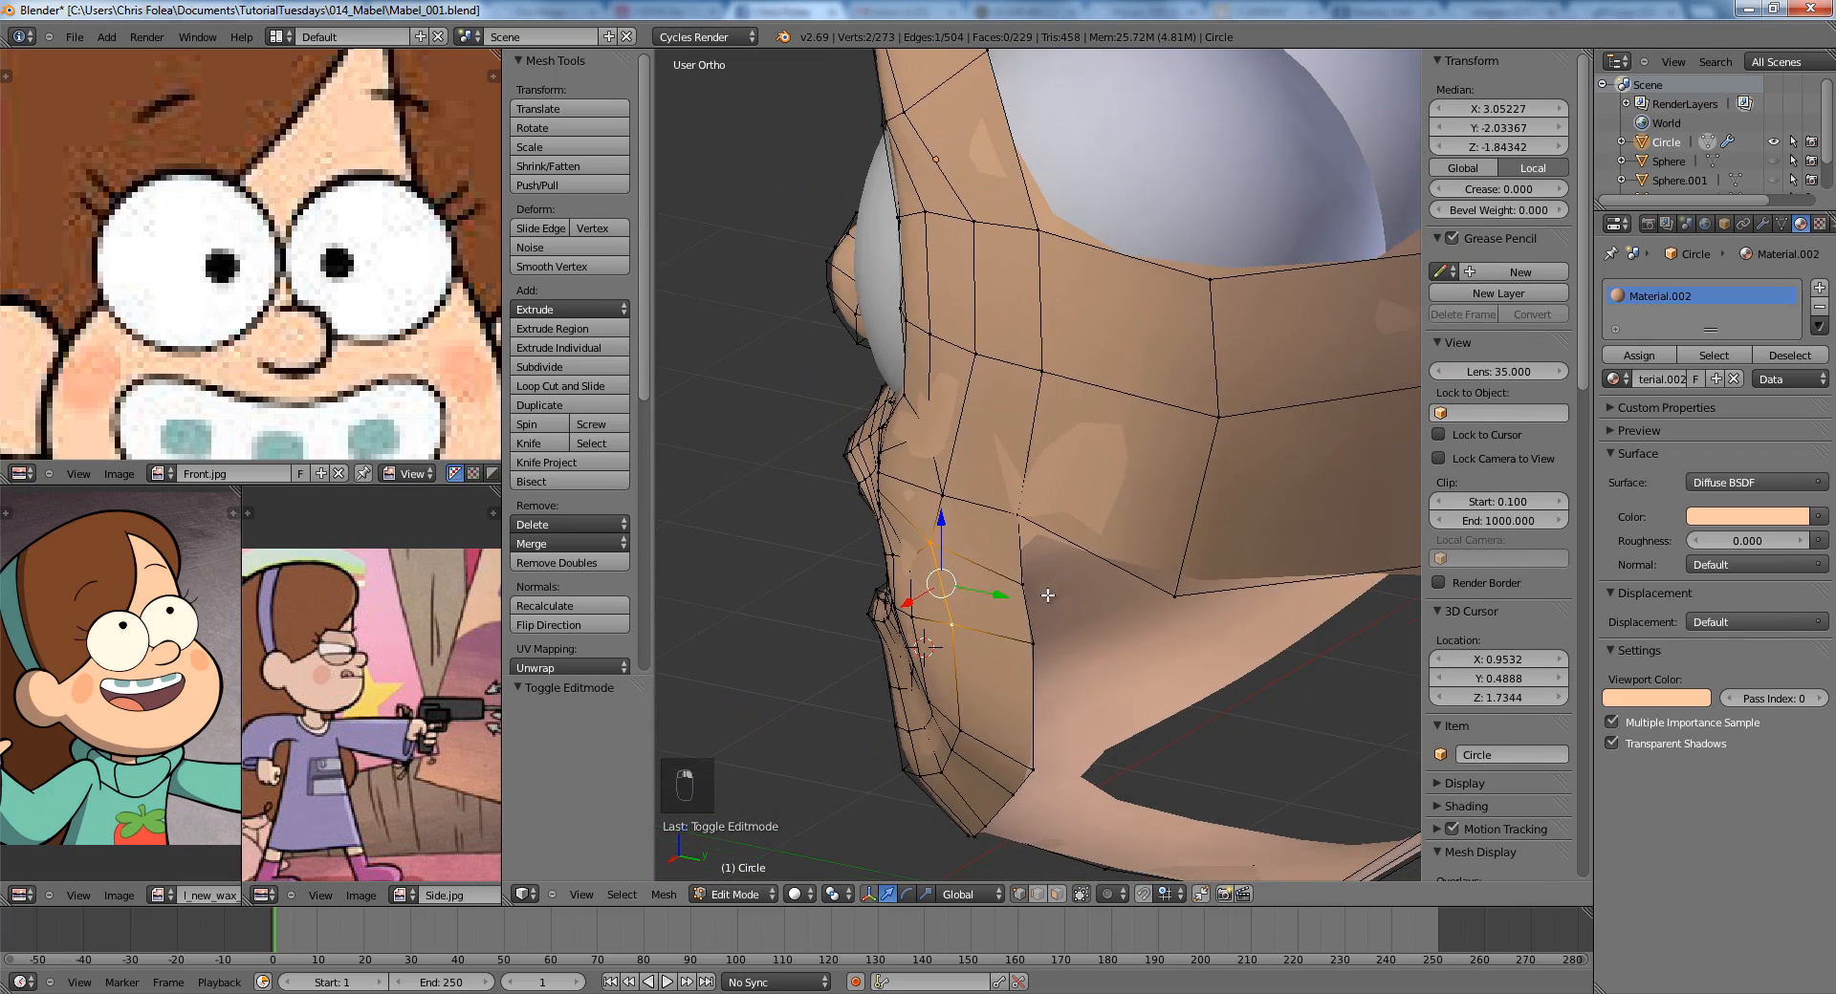
key("KP_3")
scroll(1042, 521, "up", 3)
key("a")
key("a")
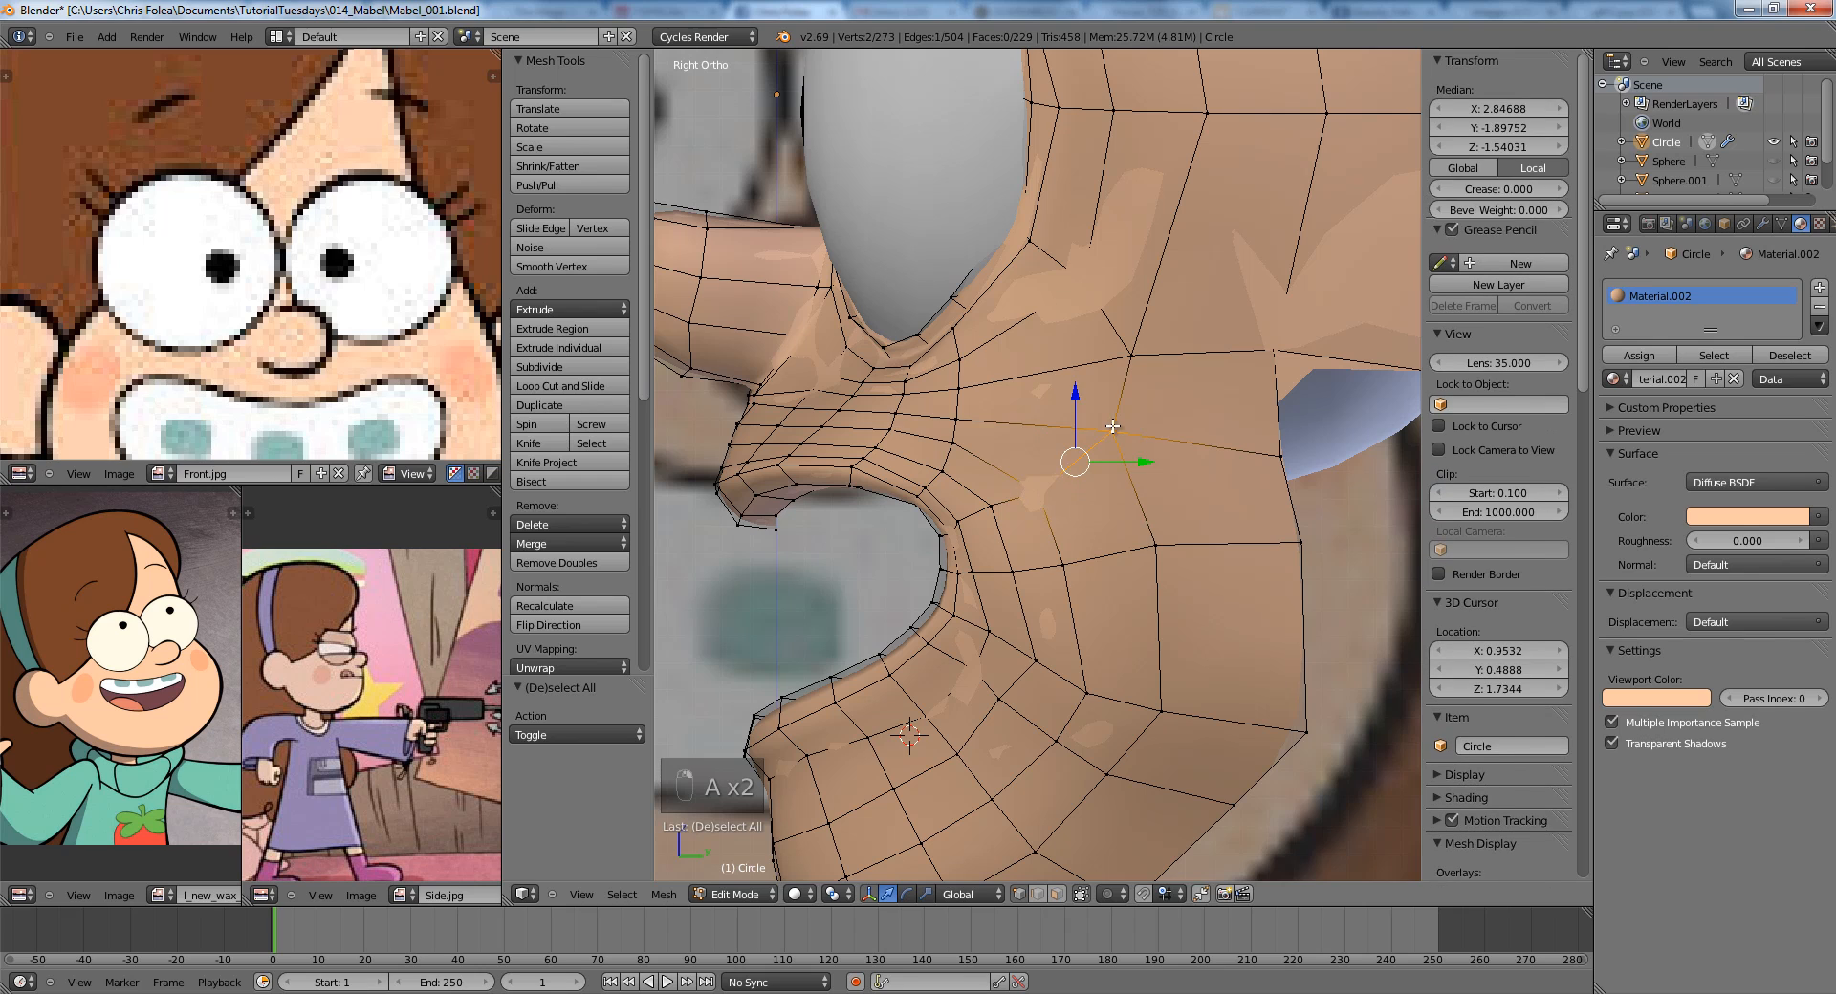
Nudge the cheek vertex above and behind the mouth corner slightly up and forward in side view.
right_click(1031, 498)
key("g")
left_click(1025, 486)
key("g")
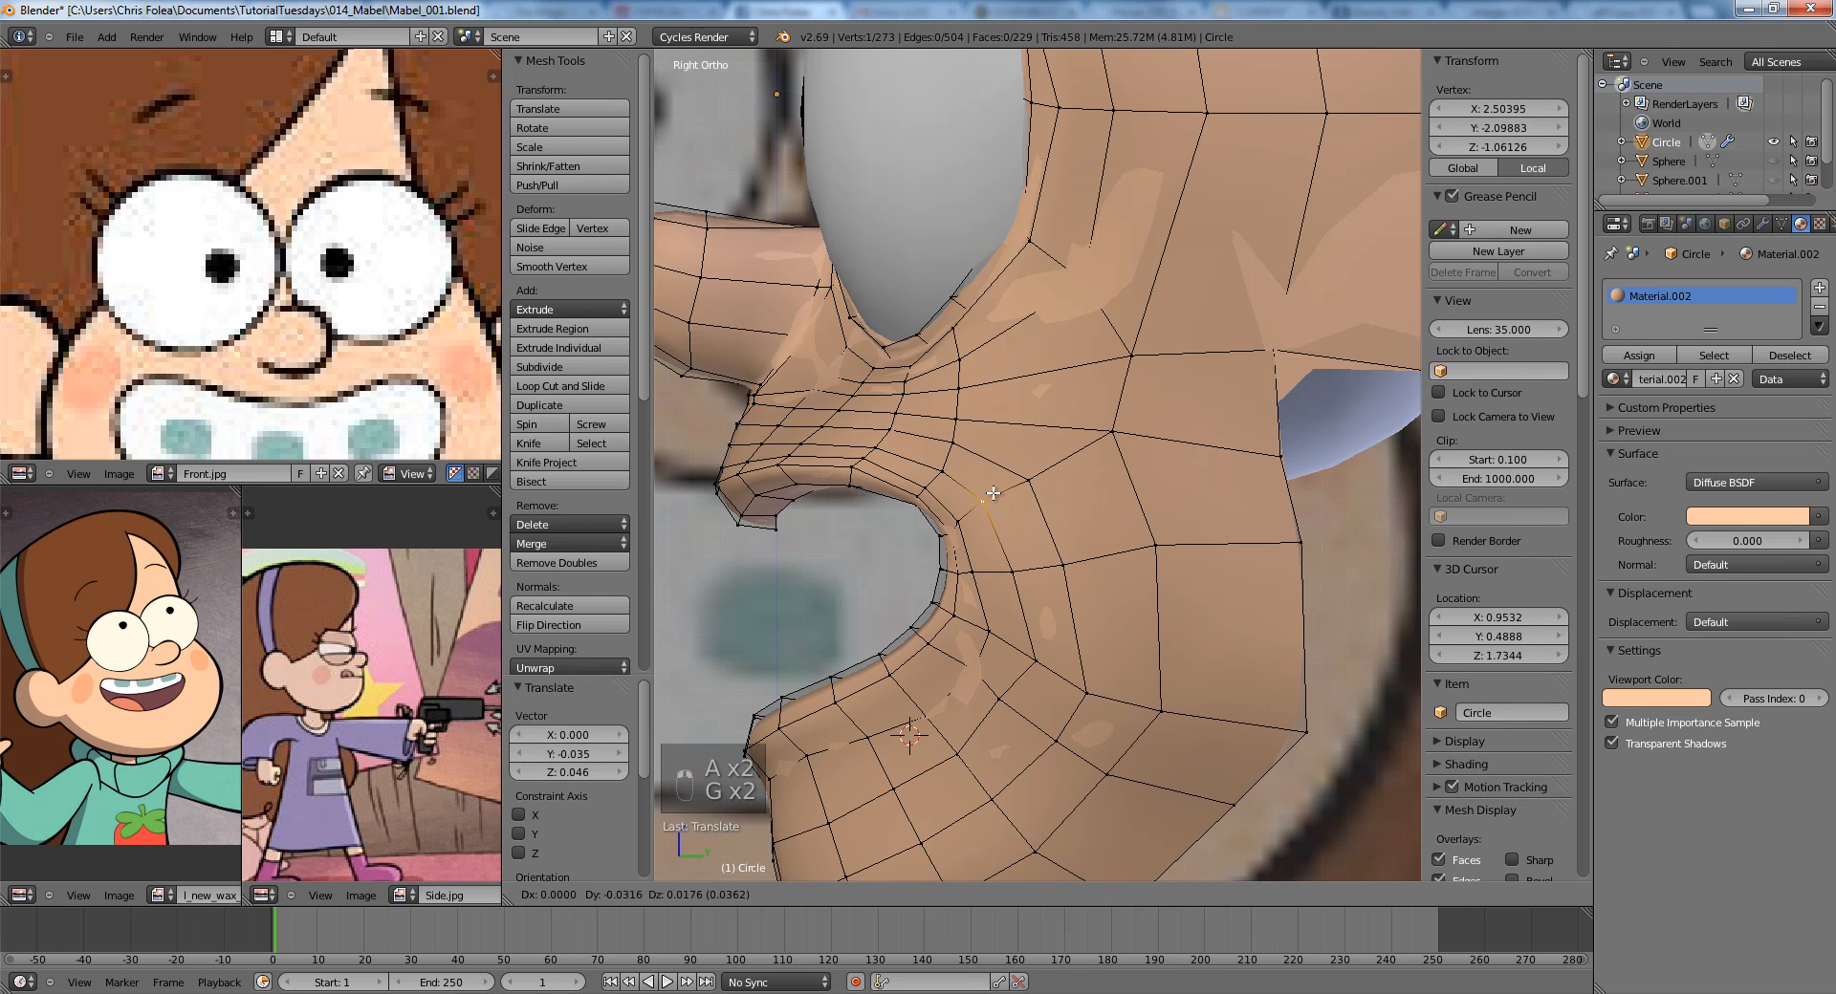
left_click(1029, 483)
key("g")
Add the two cheek vertices below to the selection and move all three outward 0.053 along X in front view.
right_click(1068, 569, "shift")
right_click(1086, 693, "shift")
key("KP_1")
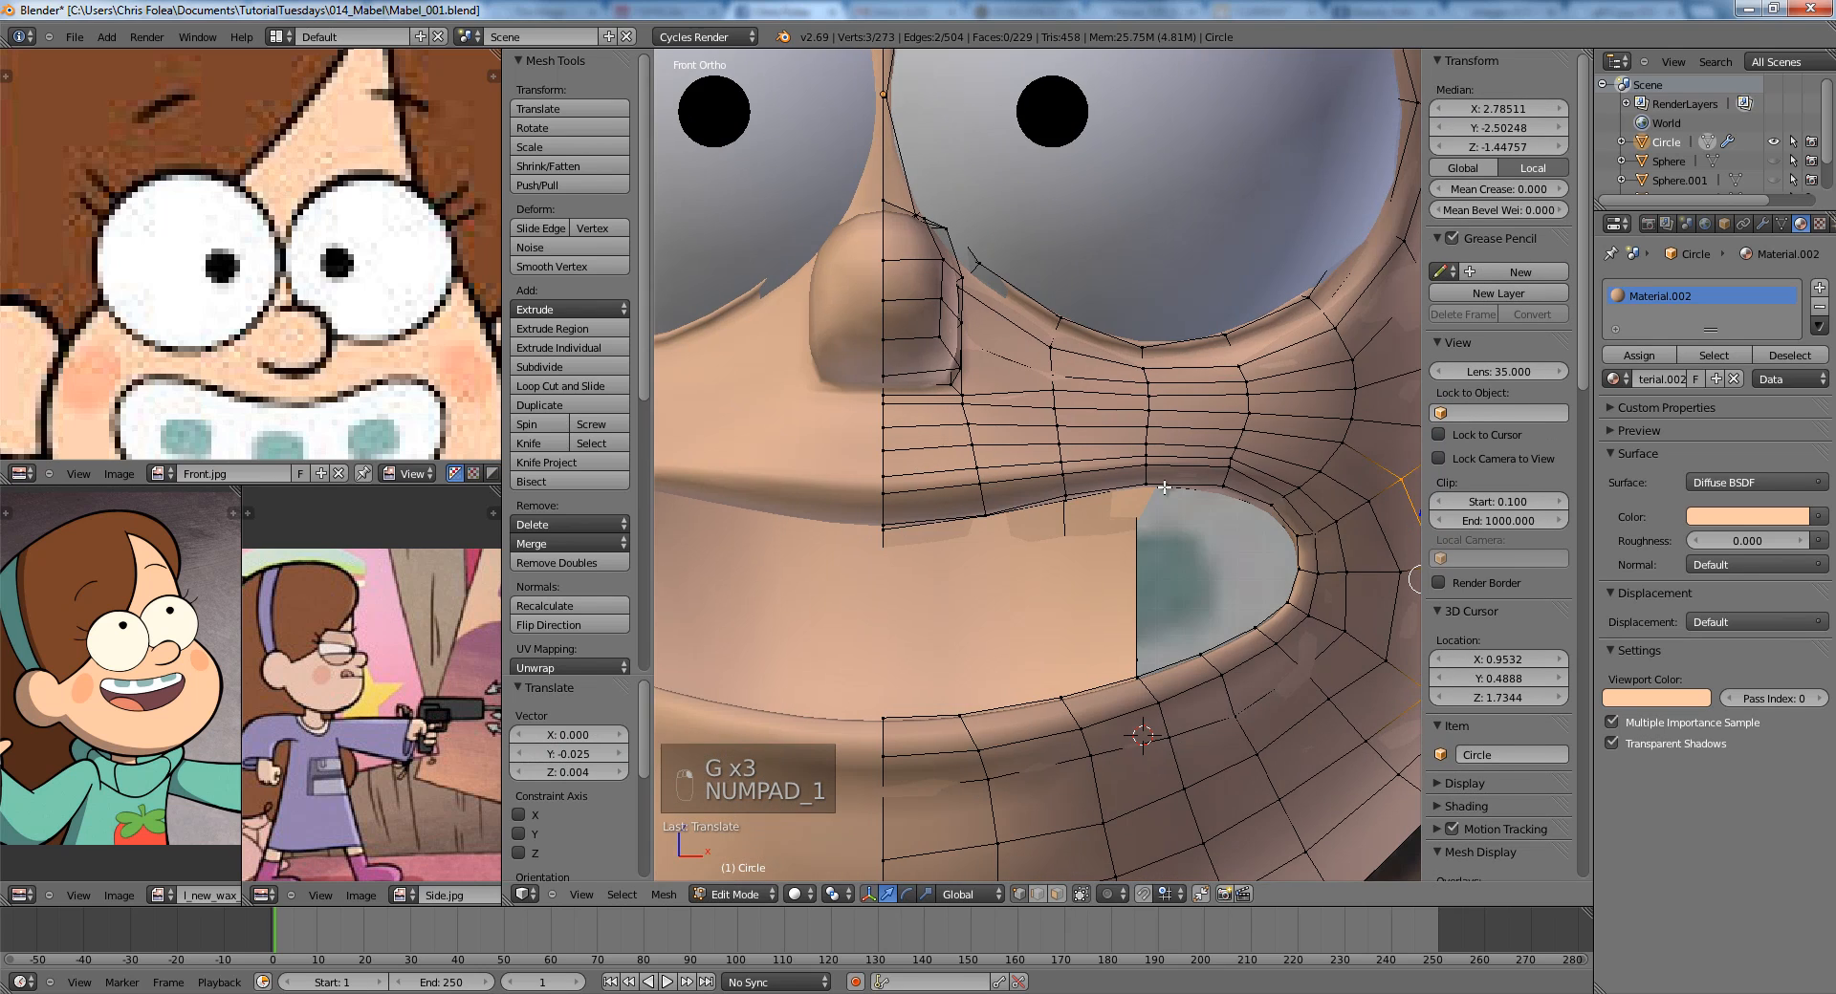
middle_click_drag(1073, 486, 686, 460, "shift")
key("g")
key("x")
left_click(1011, 404)
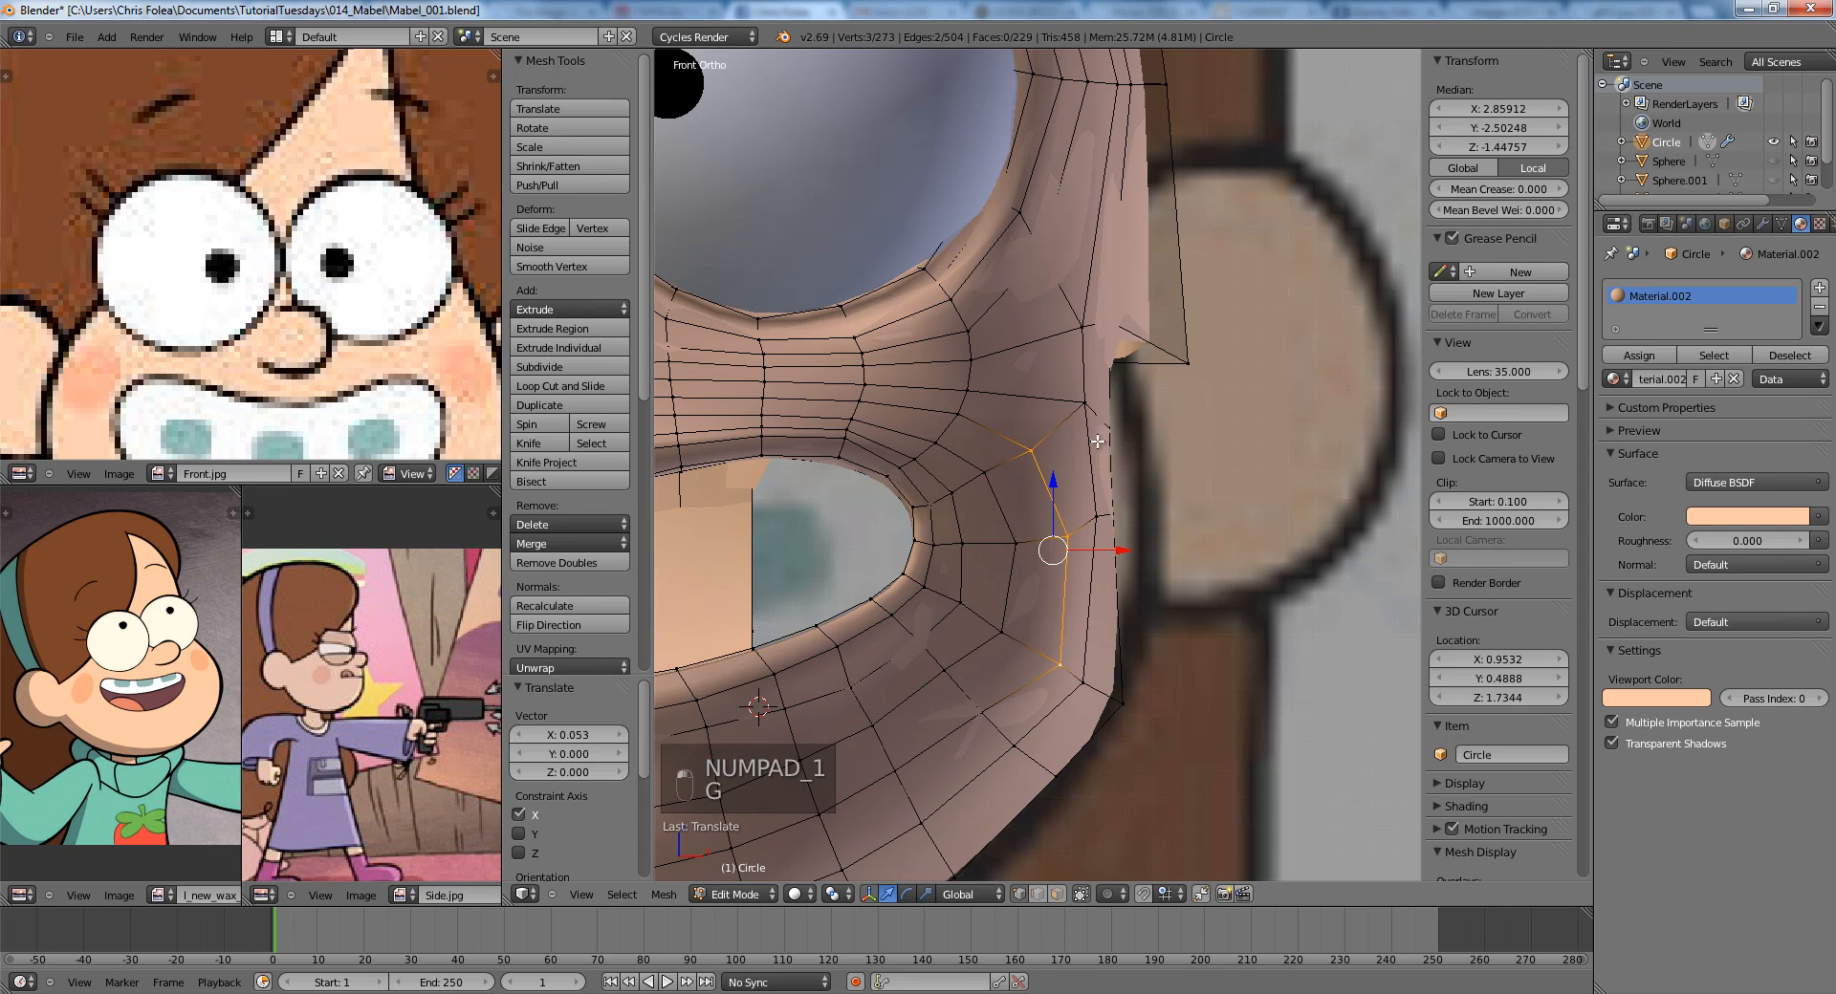
Move two outer cheek vertices outward individually along X, shifting the lower one by 0.046.
key("a")
right_click(1096, 529)
key("g")
key("x")
left_click(1109, 546)
right_click(1081, 692)
key("g")
left_click(1095, 692)
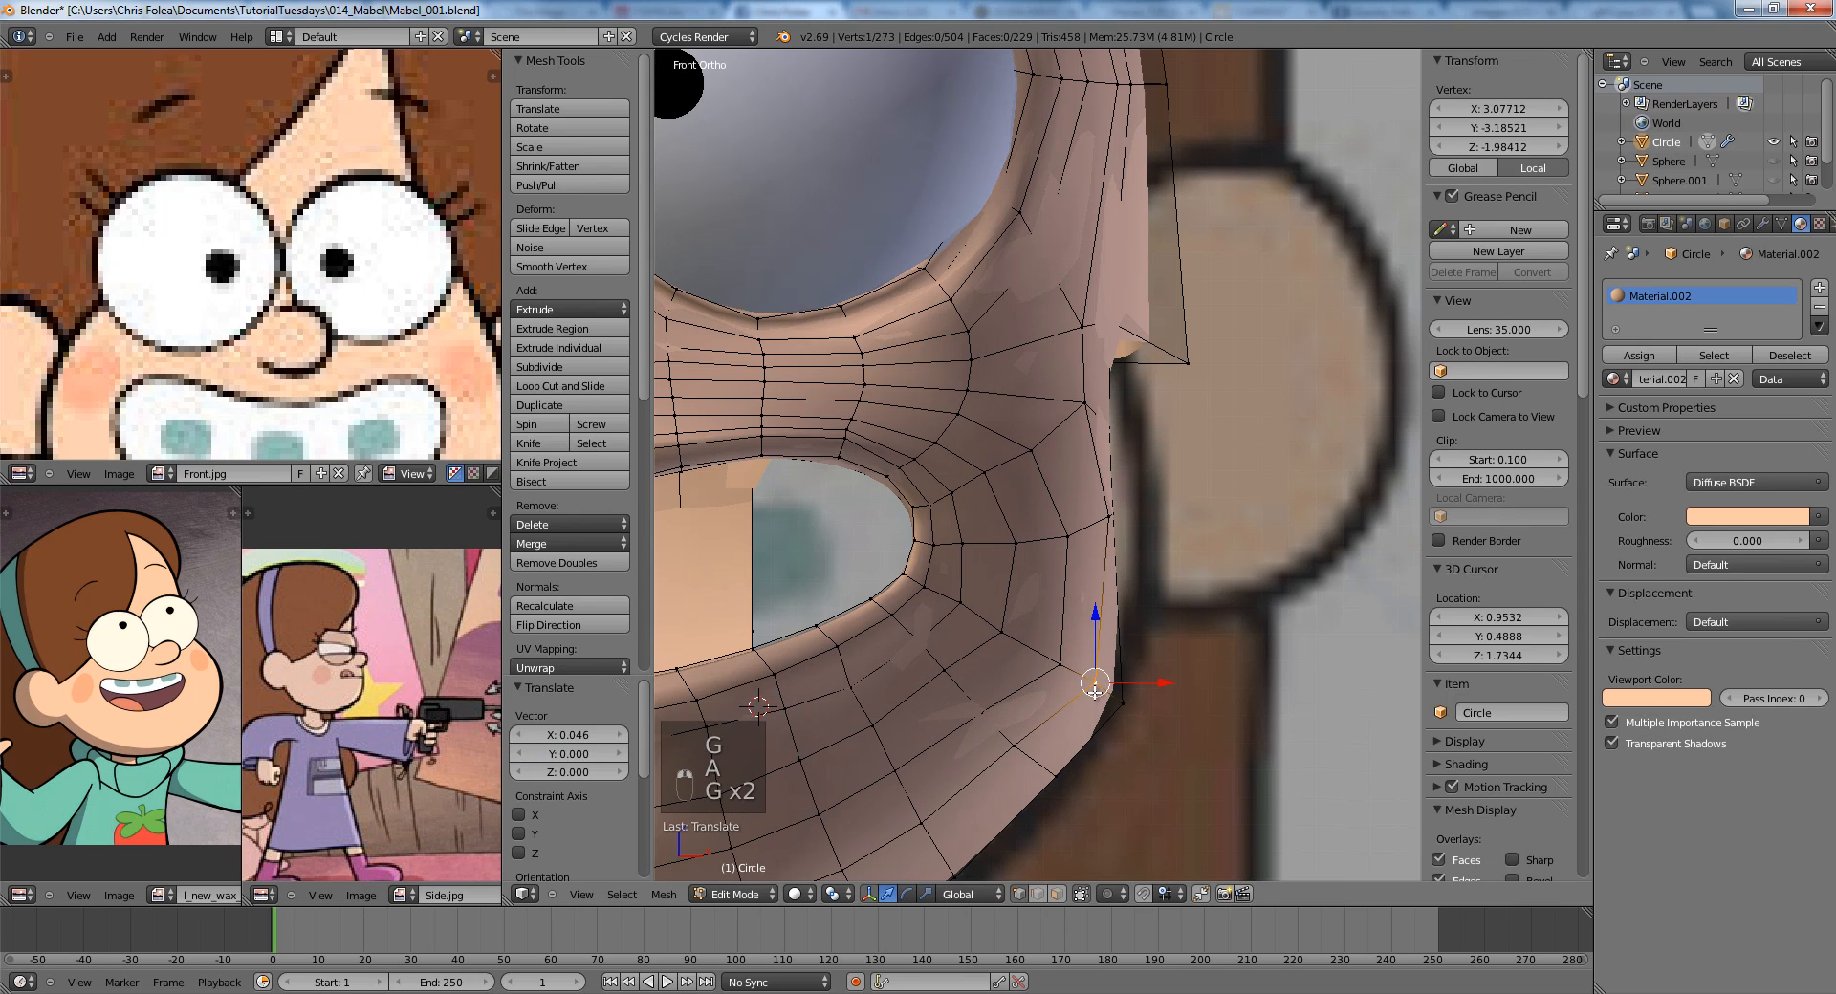
Select both vertices on the outer cheek contour level with the mouth and move them outward by 0.133 to match the reference.
key("a")
key("z")
key("b")
left_click_drag(1087, 485, 1144, 564)
key("g")
left_click(1185, 559)
key("z")
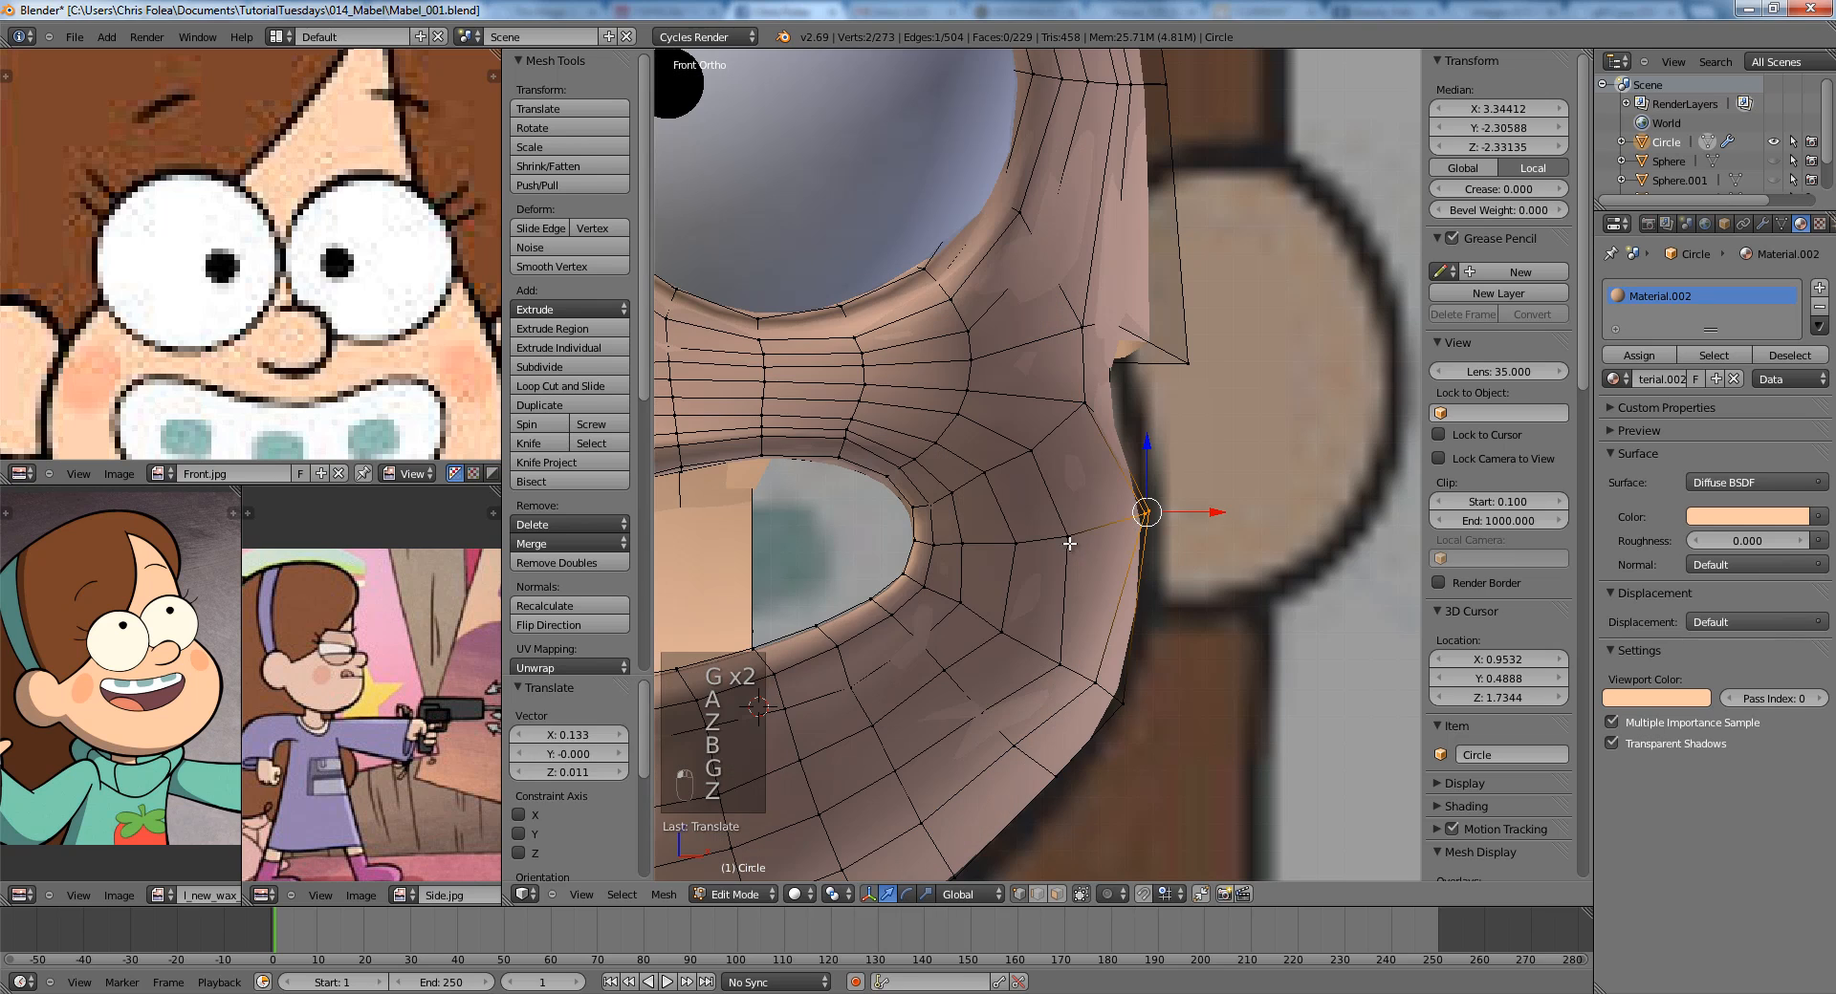
Adjust the cheek vertices beside the mouth corner horizontally in front view, one at a time, and check the smoothed result.
key("a")
right_click(1074, 533)
key("g")
left_click(1090, 533)
key("g")
left_click(1034, 543)
key("Tab")
scroll(1139, 519, "down", 4)
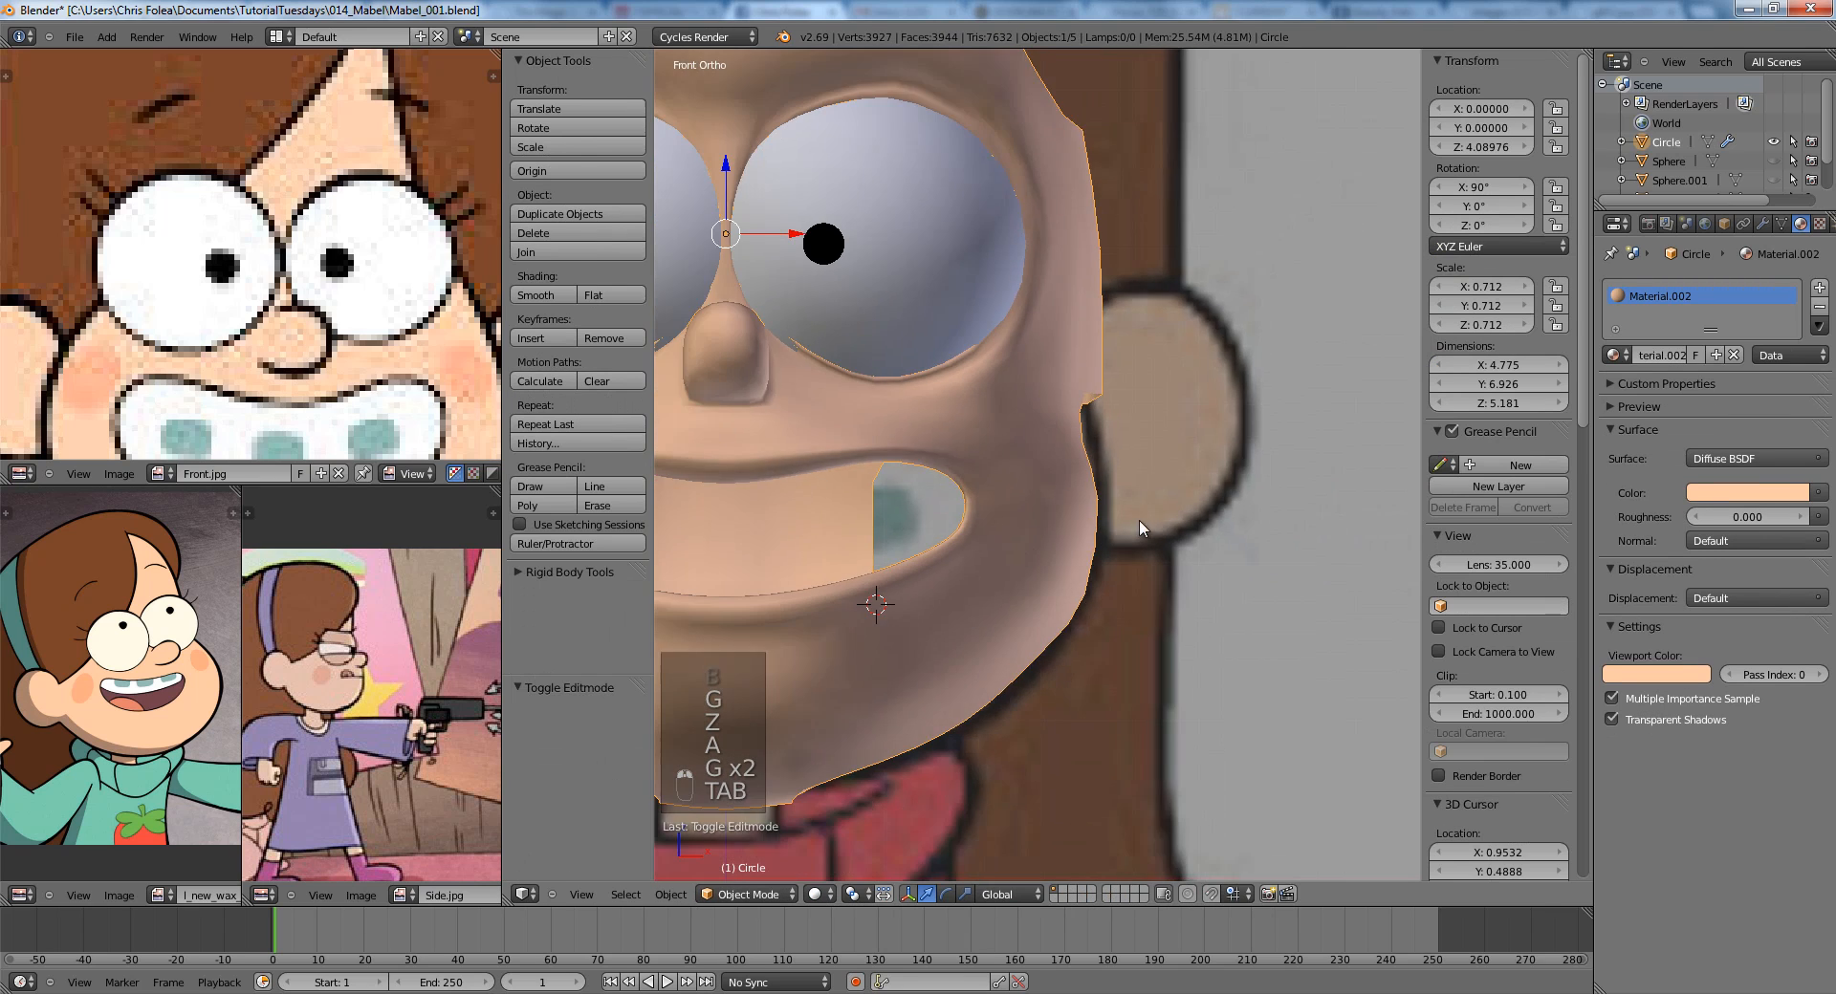
Reposition the cheek vertex just behind the mouth corner in side view to even out the surrounding faces.
key("KP_3")
scroll(1011, 531, "up", 2)
key("Tab")
scroll(1013, 545, "up", 2)
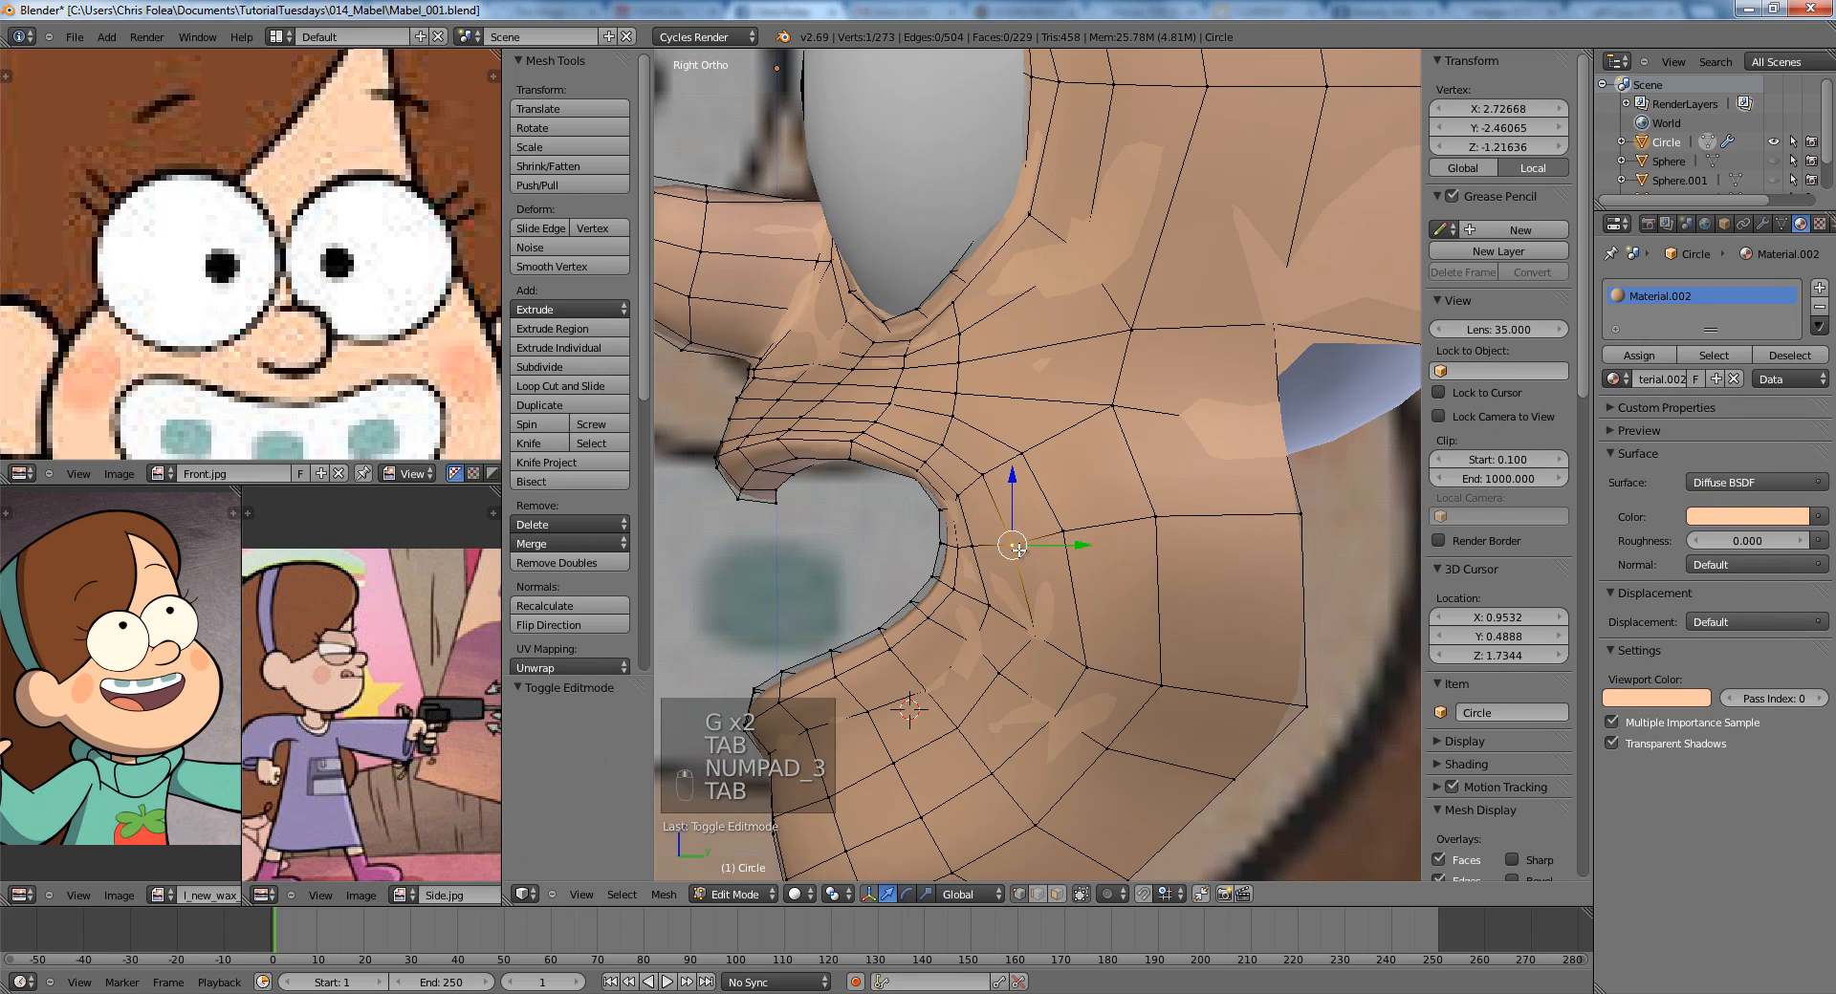
key("g")
left_click(1020, 550)
key("a")
Select the four mouth corner vertices and shift them backward along Y with proportional editing.
key("z")
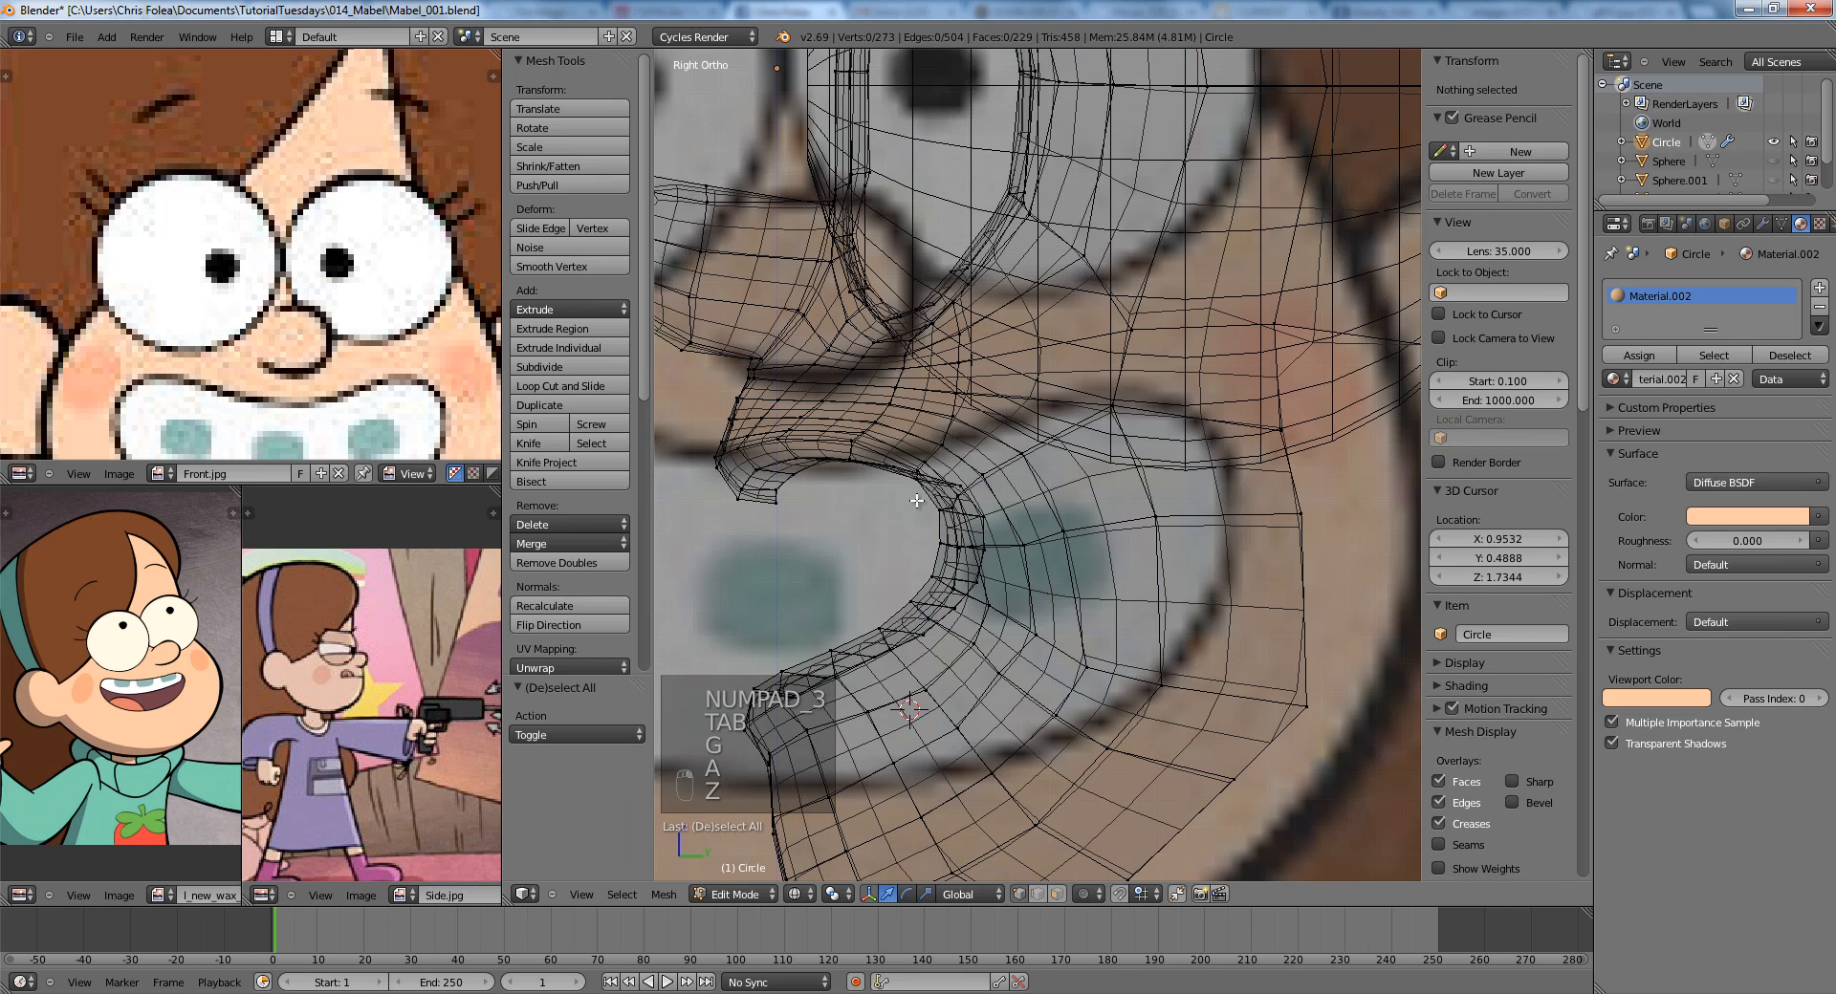
left_click_drag(965, 549, 967, 550)
key("z")
key("g")
key("y")
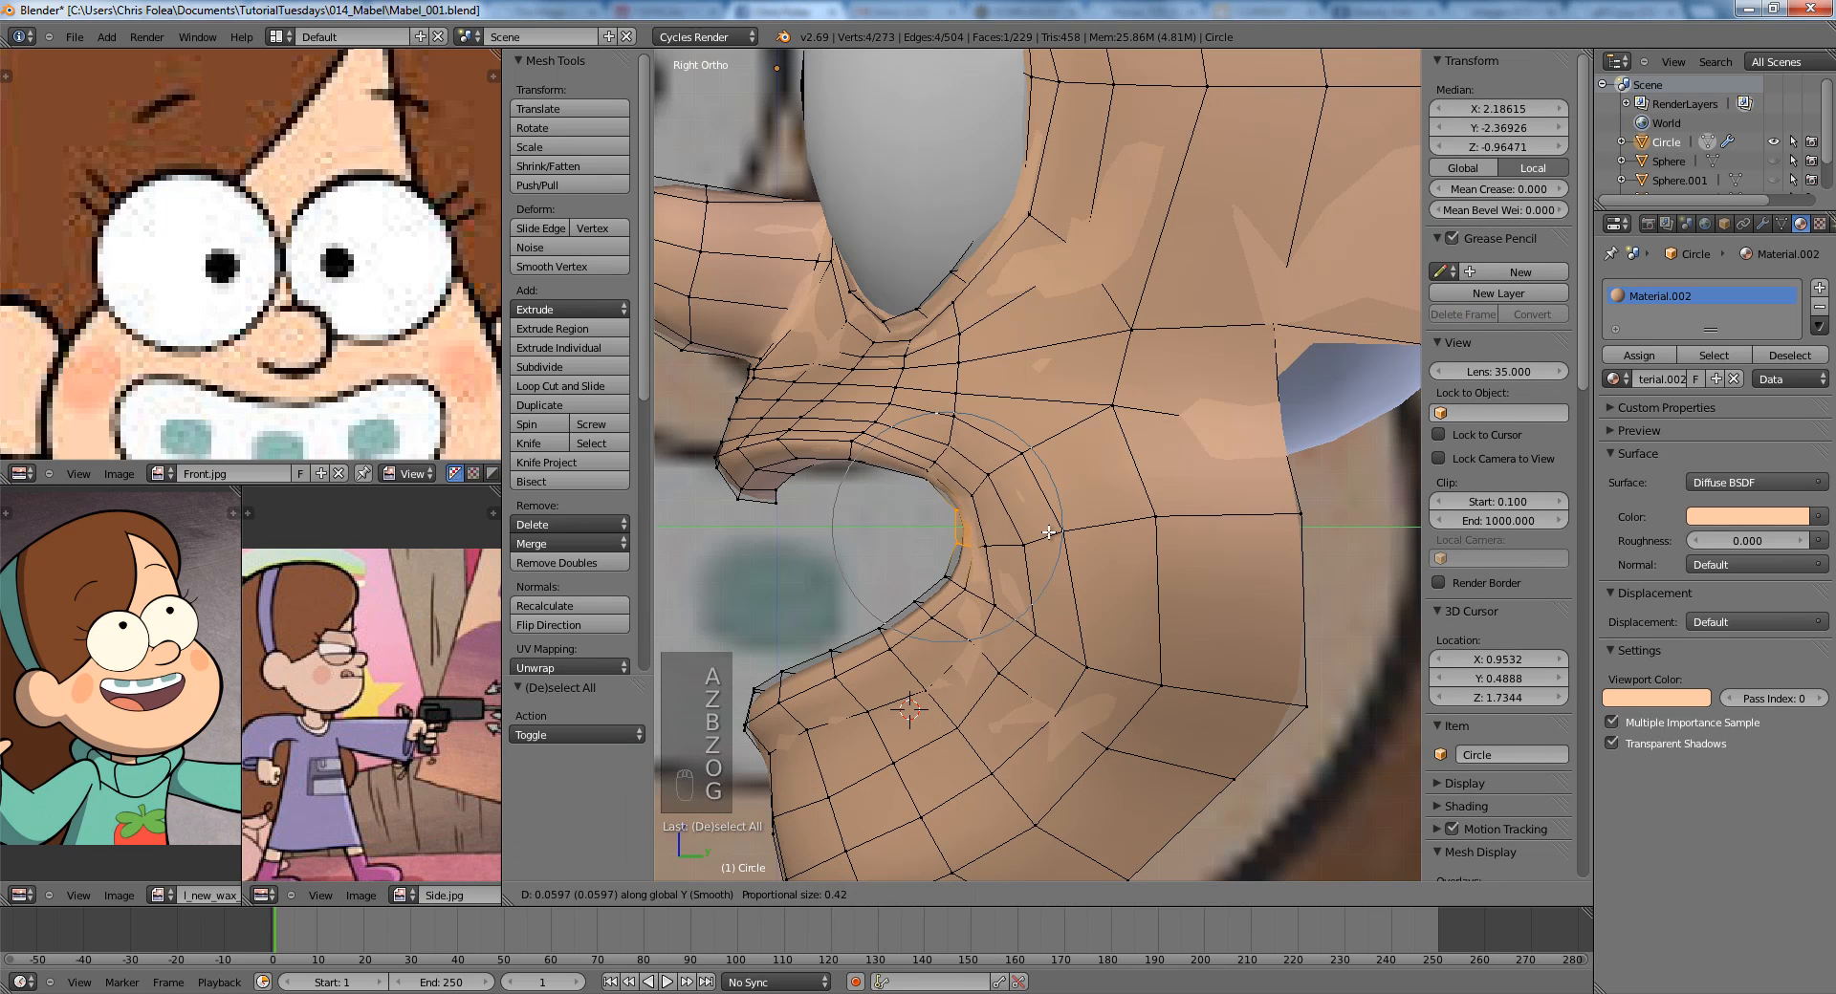
left_click(1061, 532)
Inspect the smoothed head from the front and examine the upper lip vertices in wireframe and solid display.
key("Tab")
mouse_move(1061, 532)
middle_mouse_down()
mouse_move(1151, 537)
mouse_move(1049, 621)
mouse_move(1058, 532)
mouse_move(1138, 553)
mouse_move(1040, 528)
mouse_move(1054, 518)
middle_mouse_up()
scroll(1057, 532, "down", 4)
key("KP_1")
scroll(1201, 440, "up", 3)
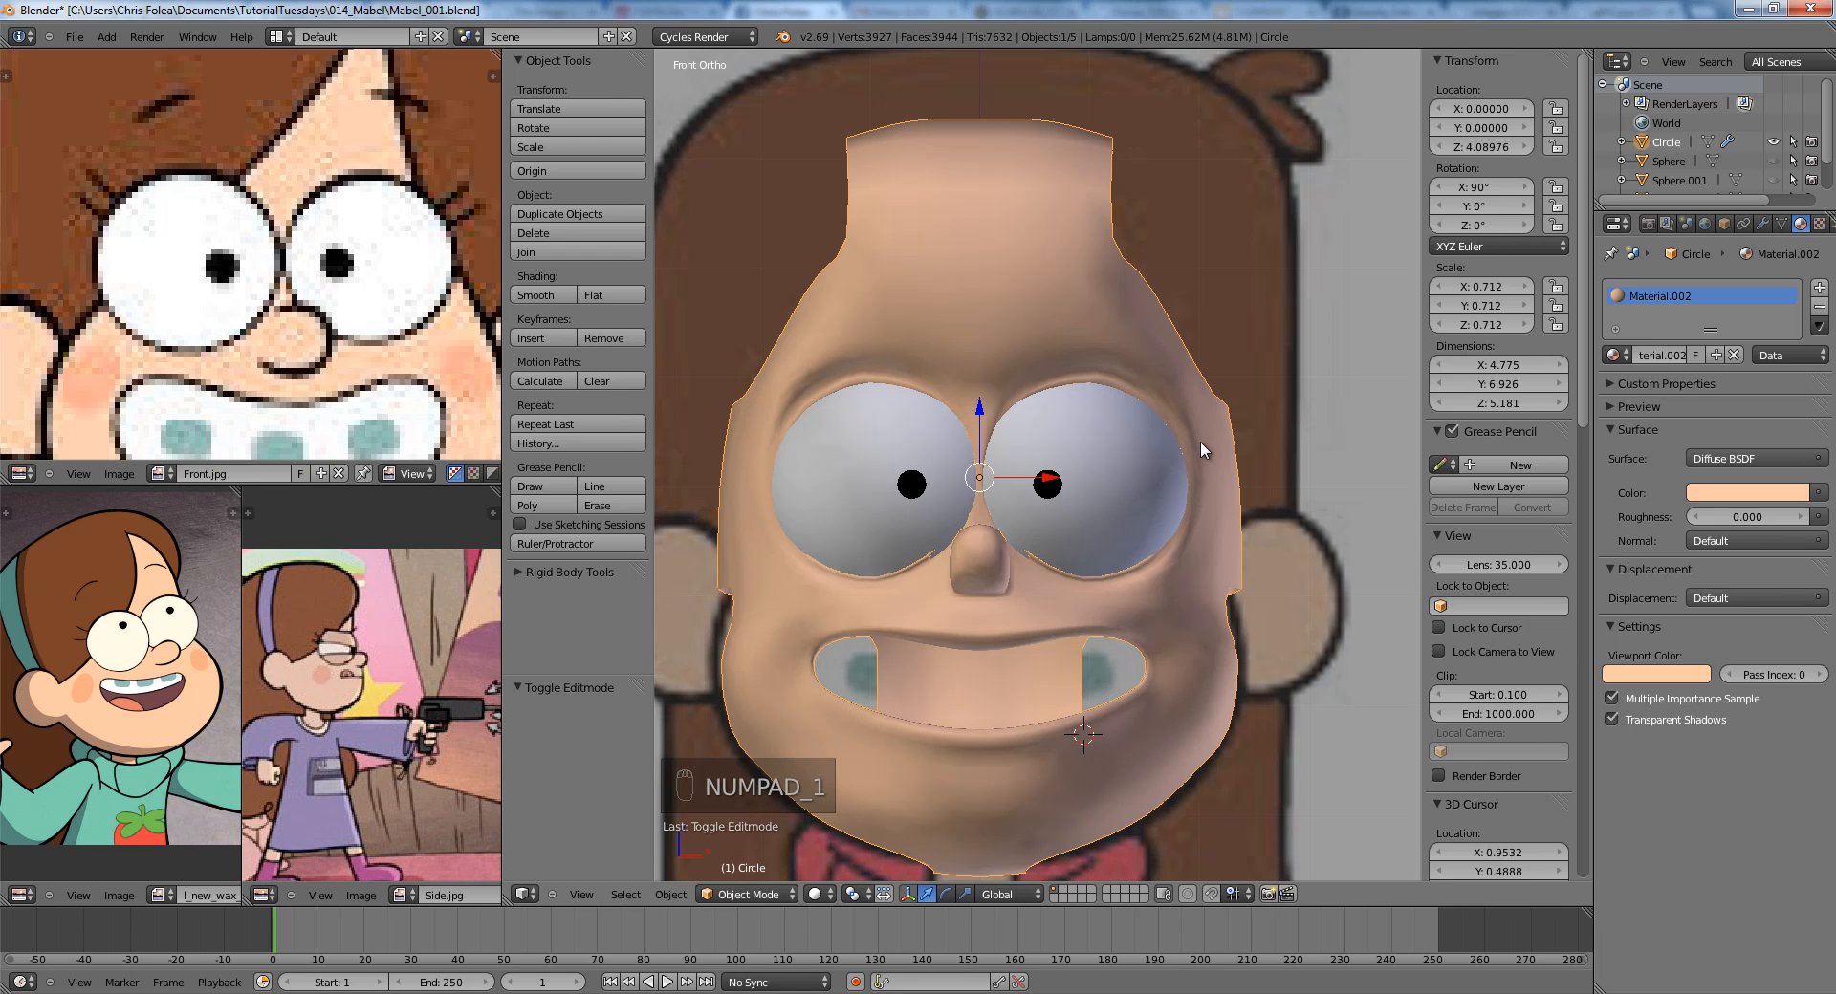
key("Tab")
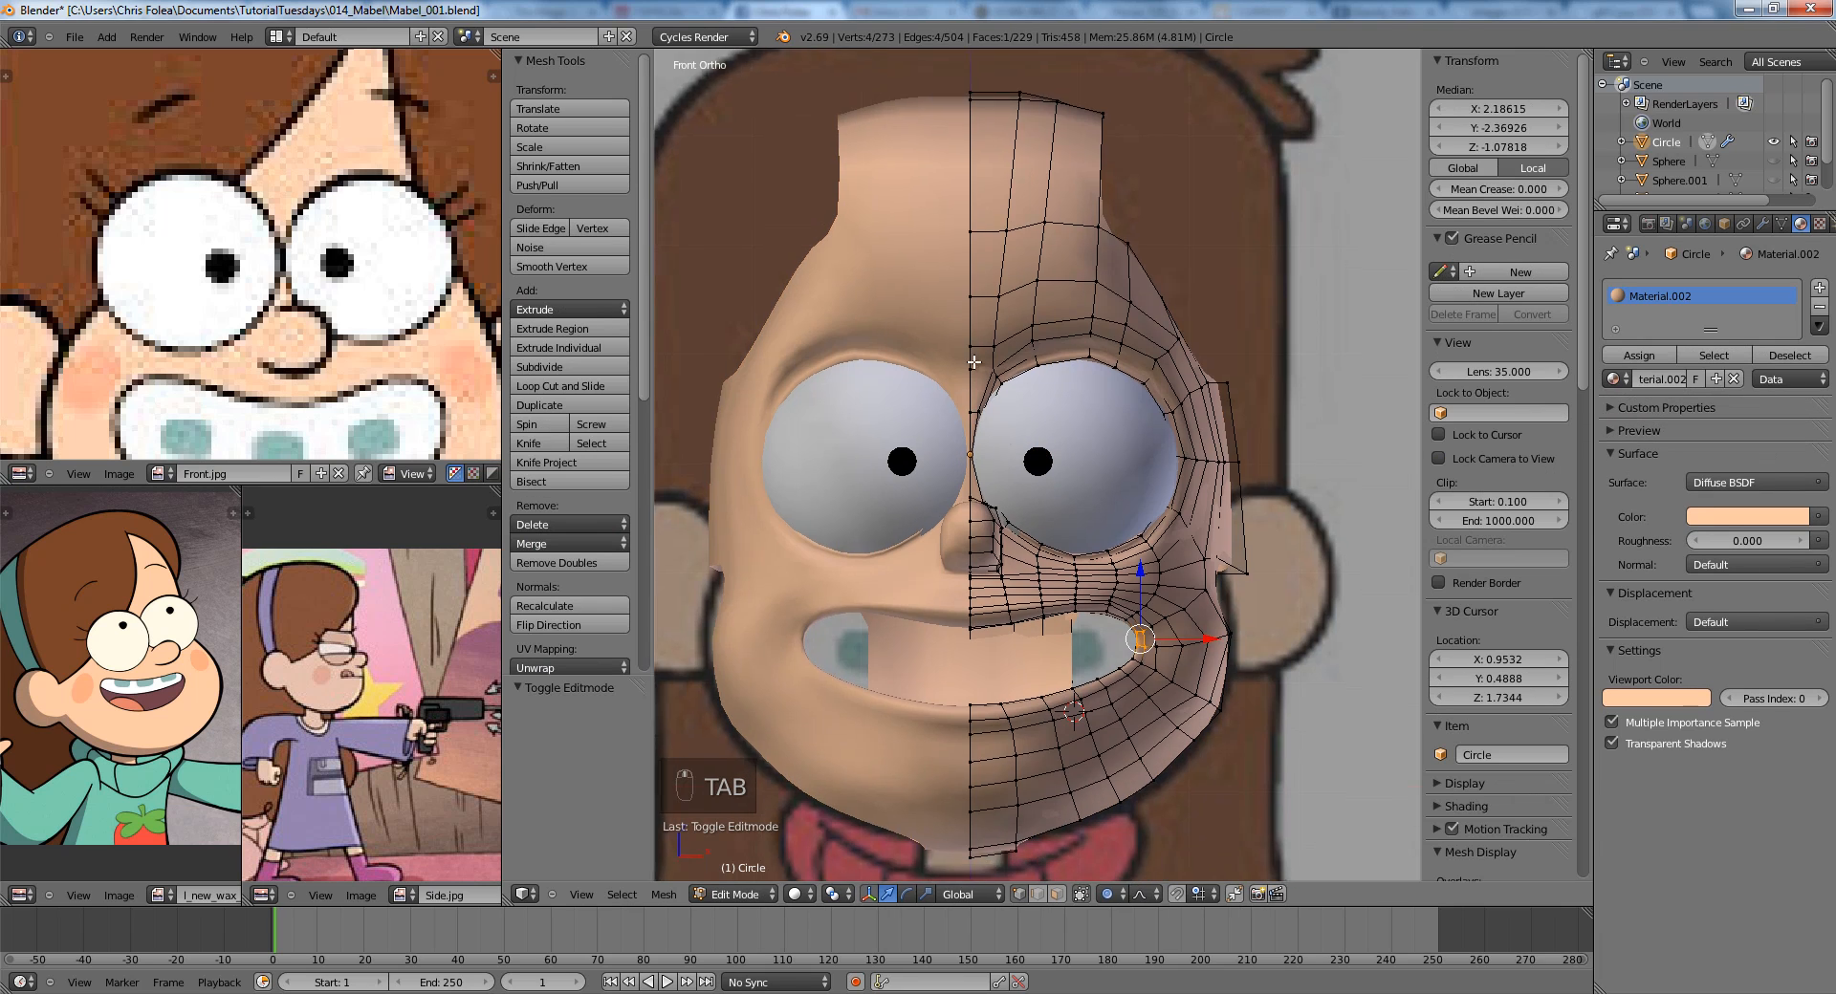
scroll(1041, 479, "up", 6)
key("a")
key("z")
key("b")
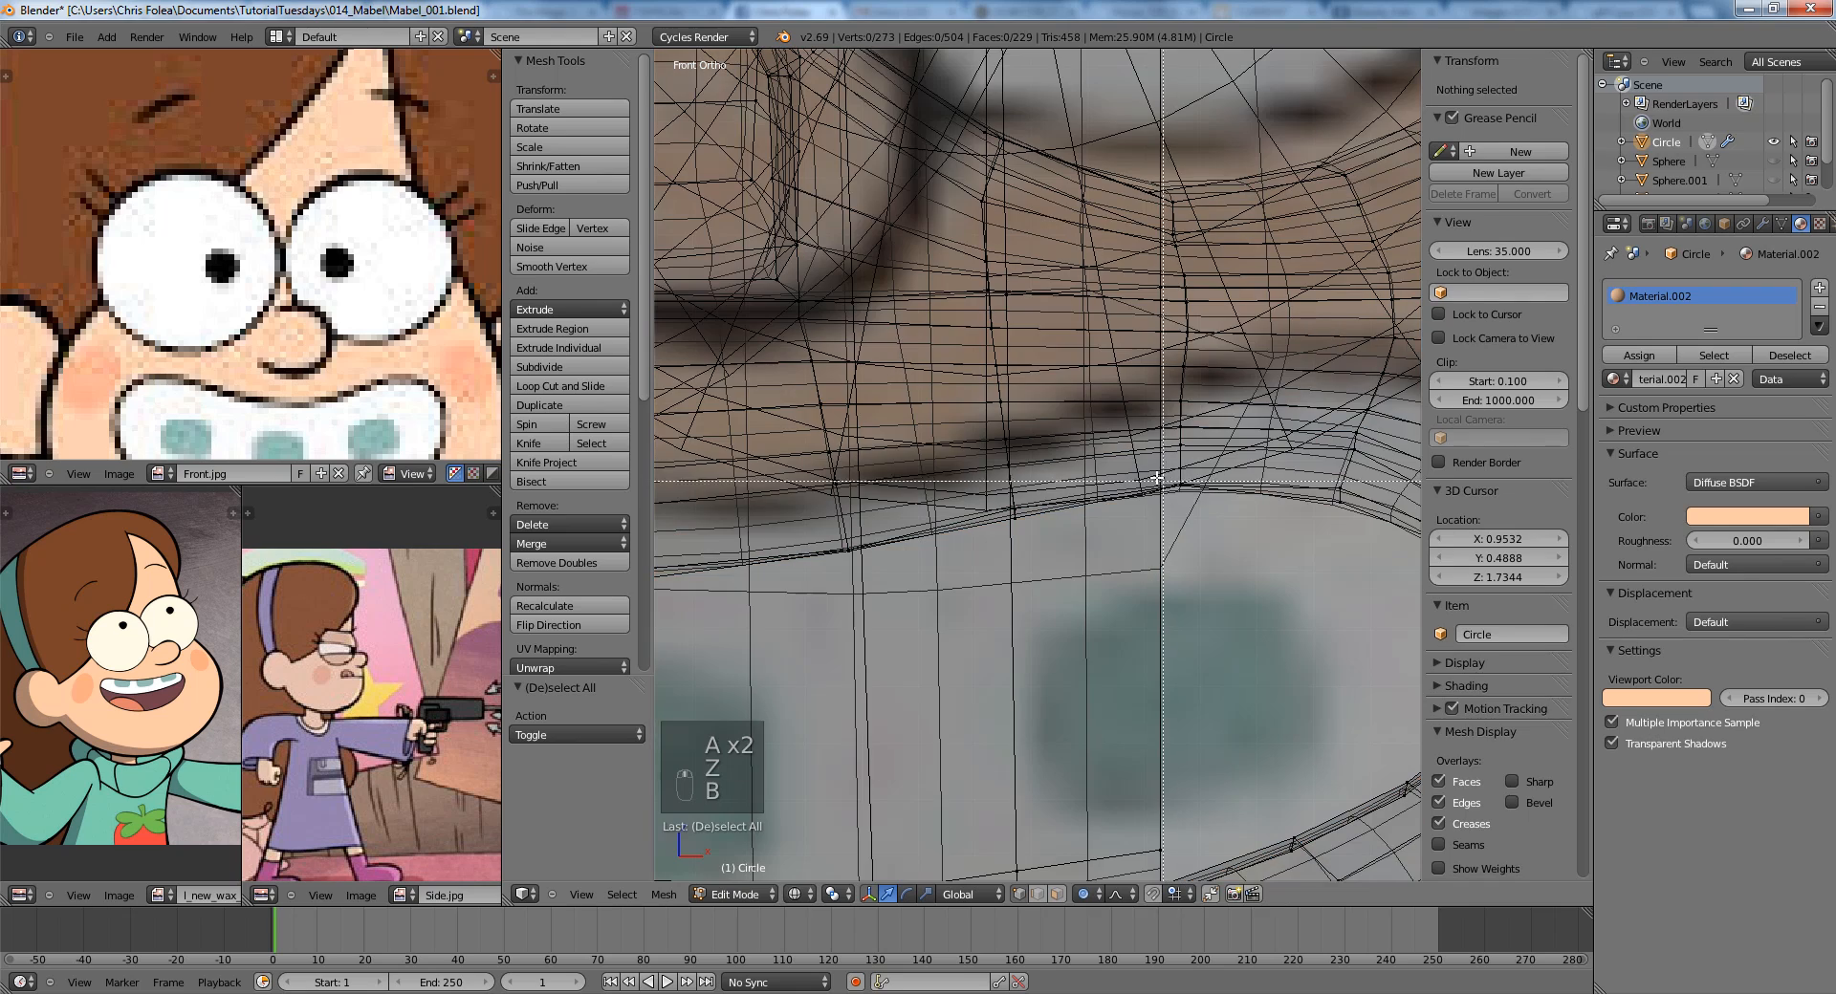
left_click_drag(1162, 481, 1209, 532)
key("z")
key("z")
key("z")
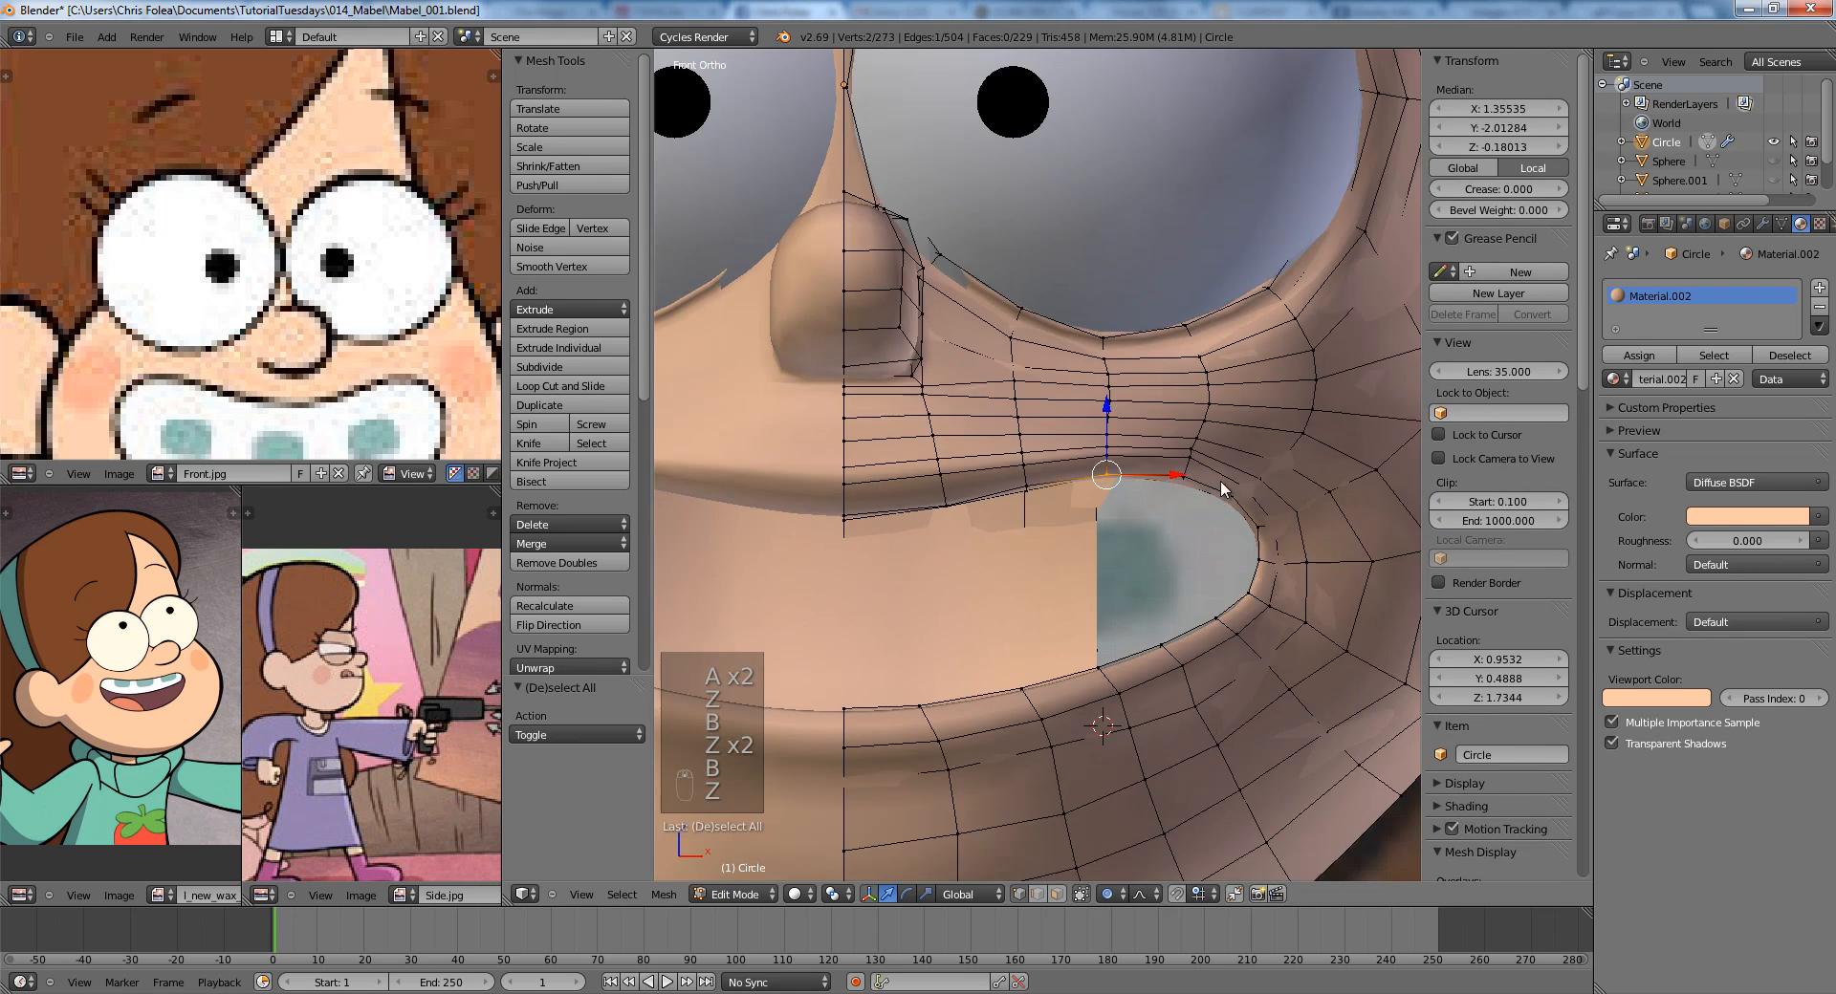
key("Tab")
scroll(1220, 480, "down", 8)
key("KP_3")
Cut an edge loop across the strip on top of the head and slide it toward the rear of the strip.
key("Tab")
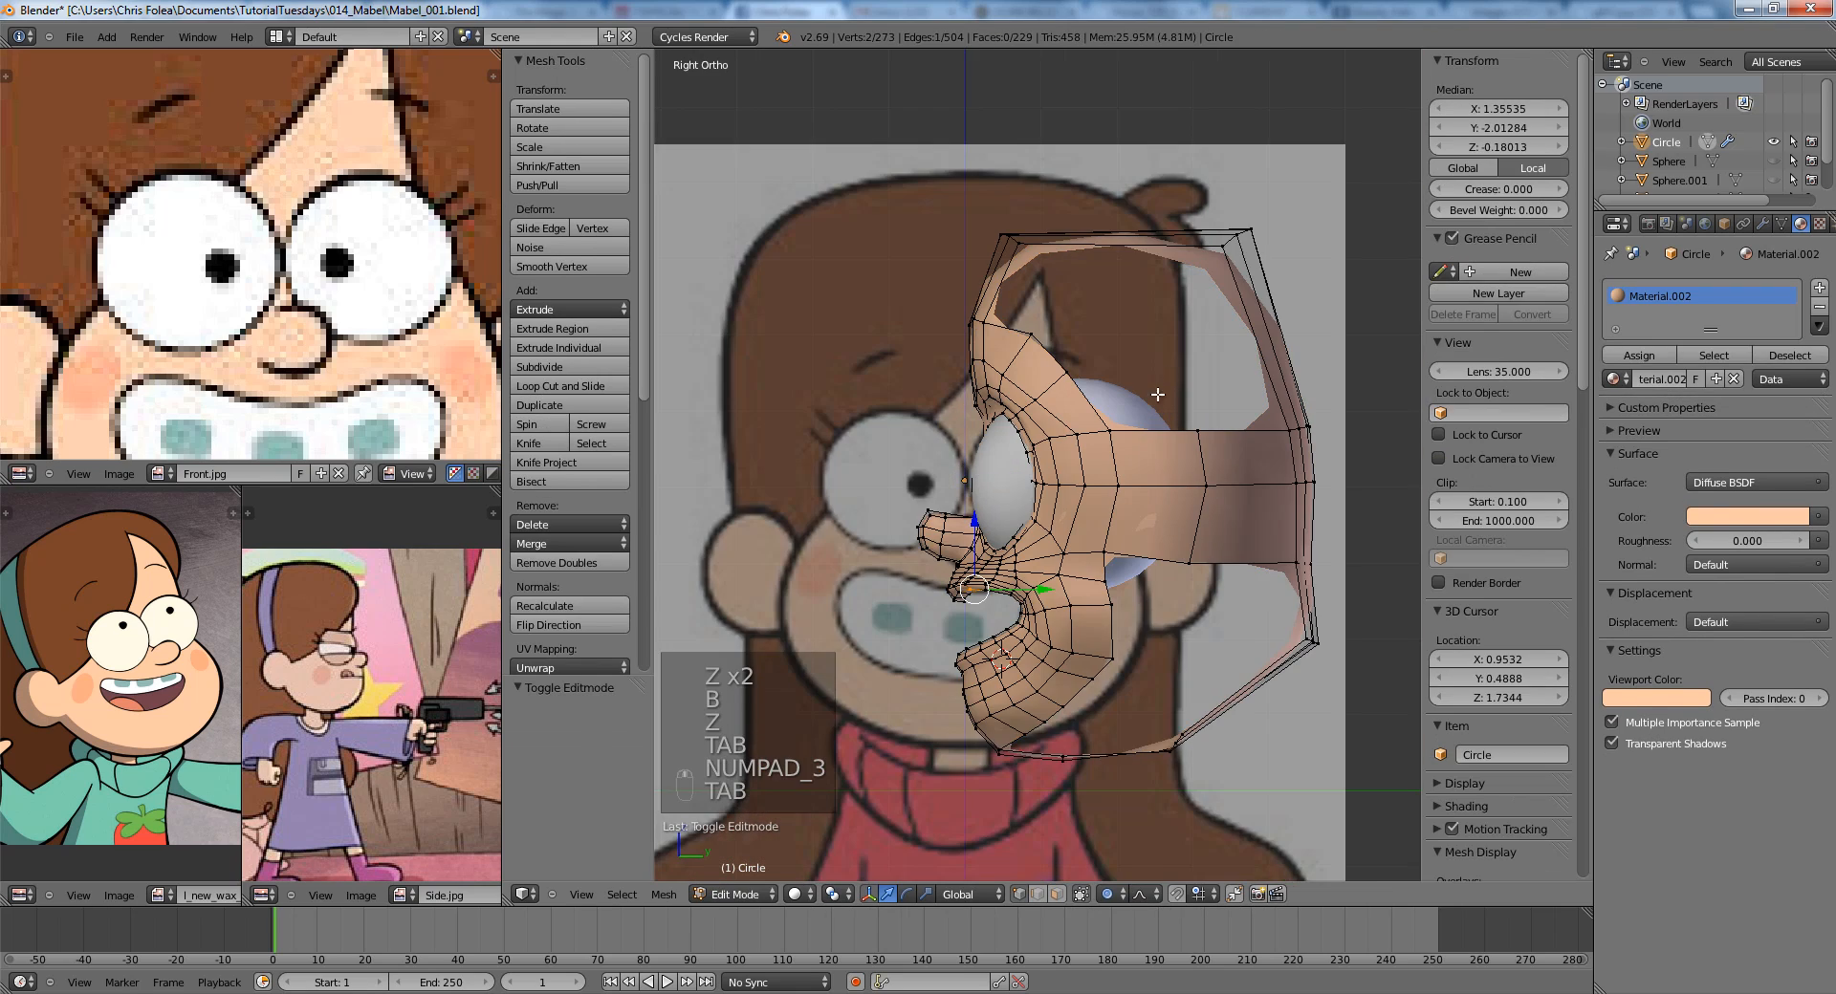
key("ctrl+r")
left_click(1062, 361)
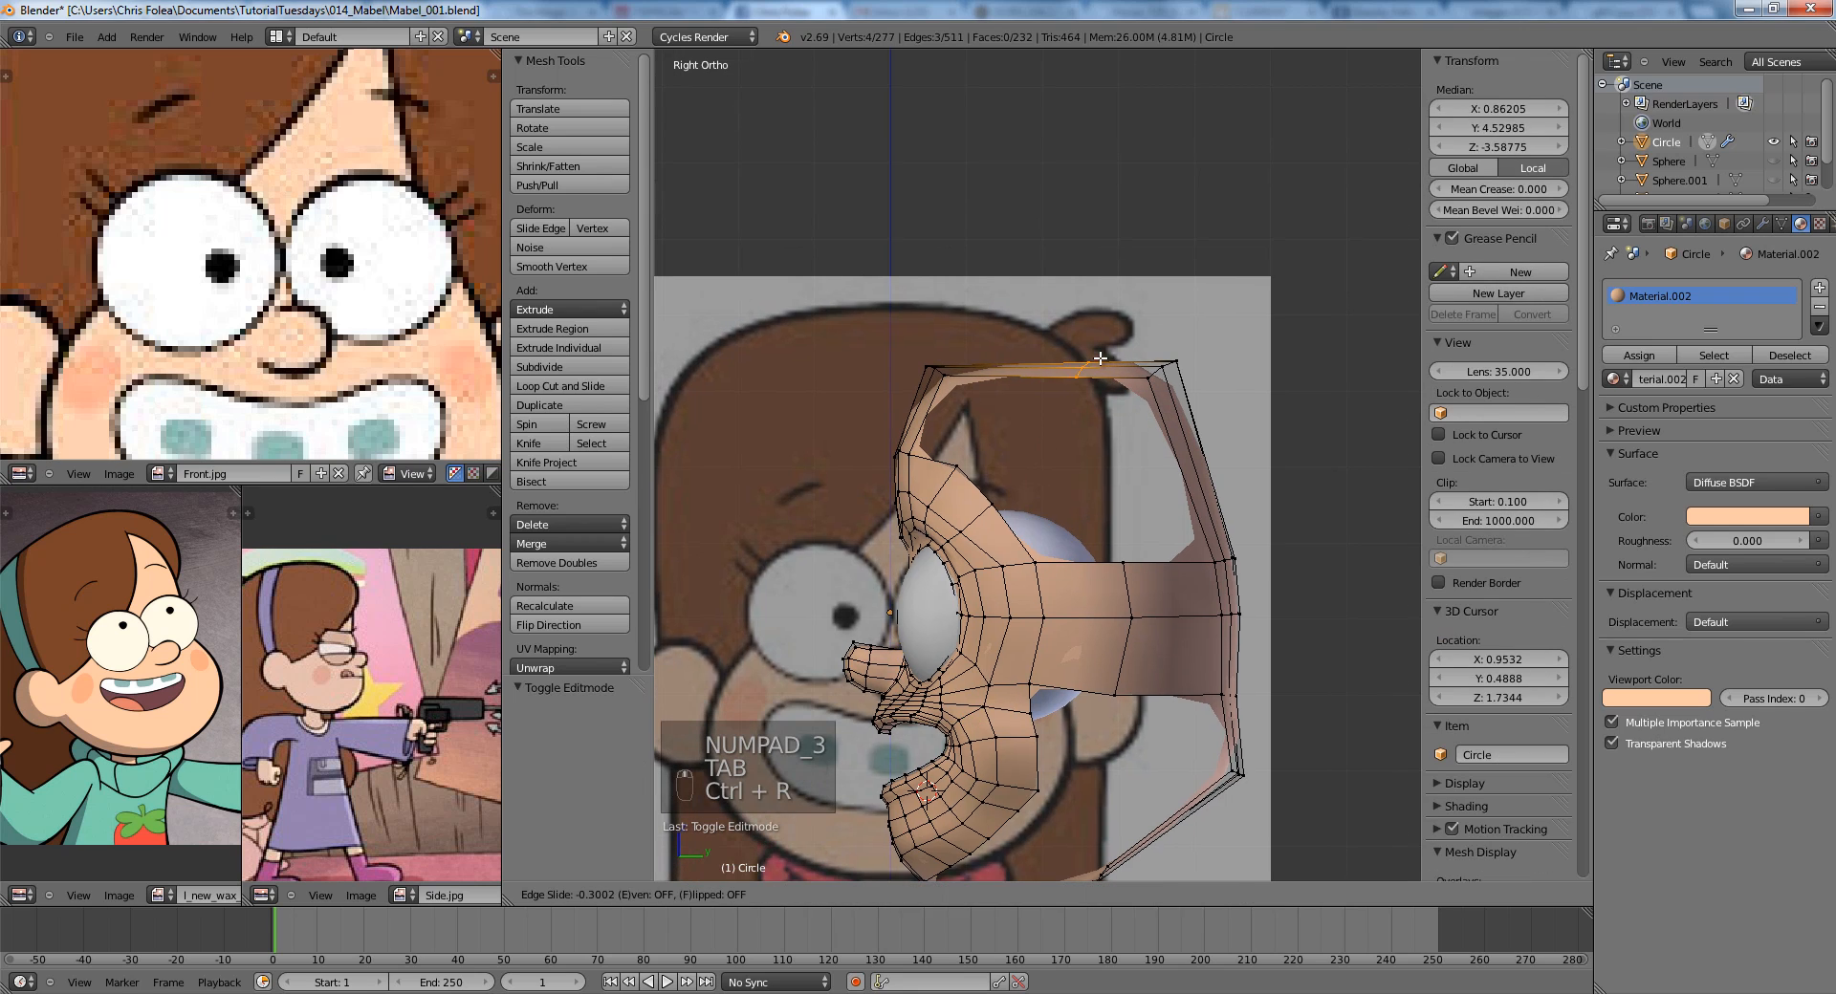
left_click(1099, 359)
Fill a face between the top strip's rear edge, the back strip and the upper edge of the side band.
key("a")
right_click(1124, 563)
right_click(1076, 377, "shift")
right_click(1148, 378, "shift")
right_click(1212, 560, "shift")
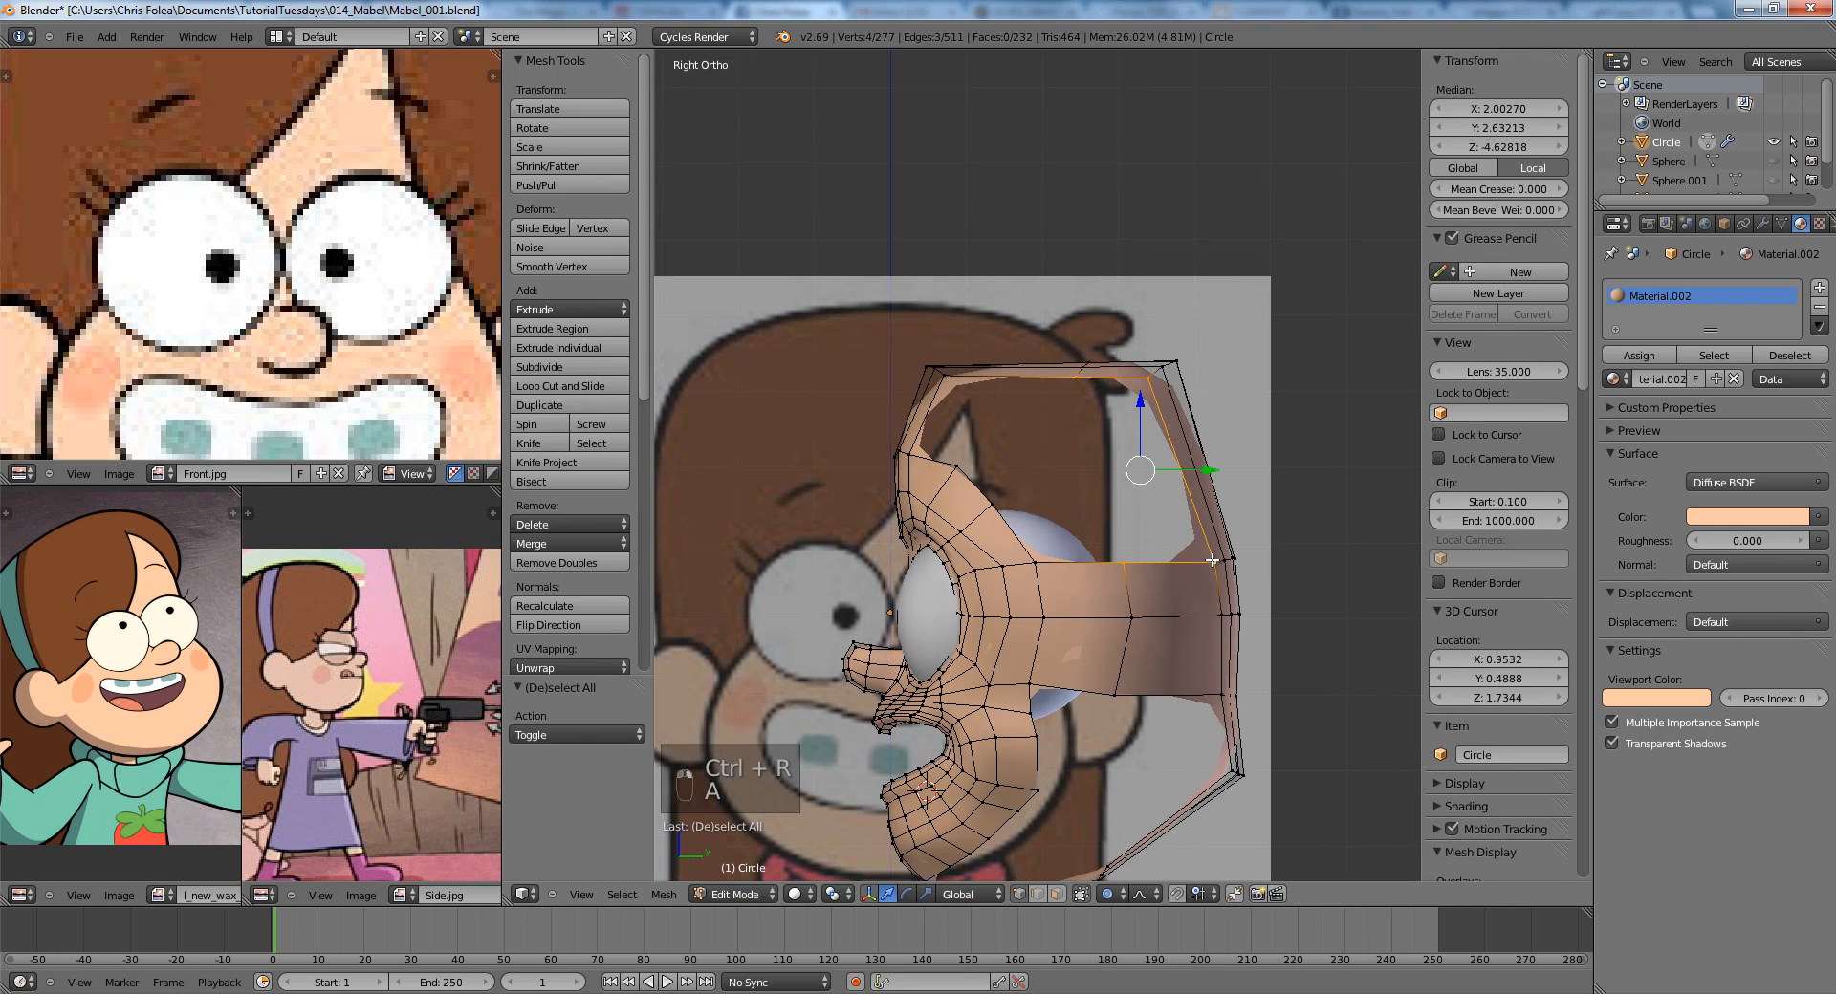
key("f")
key("a")
Add a horizontal edge loop through the new rear side face and slide it slightly off the middle.
middle_click_drag(1092, 474, 1102, 501, "shift")
key("ctrl+r")
left_click(1132, 489)
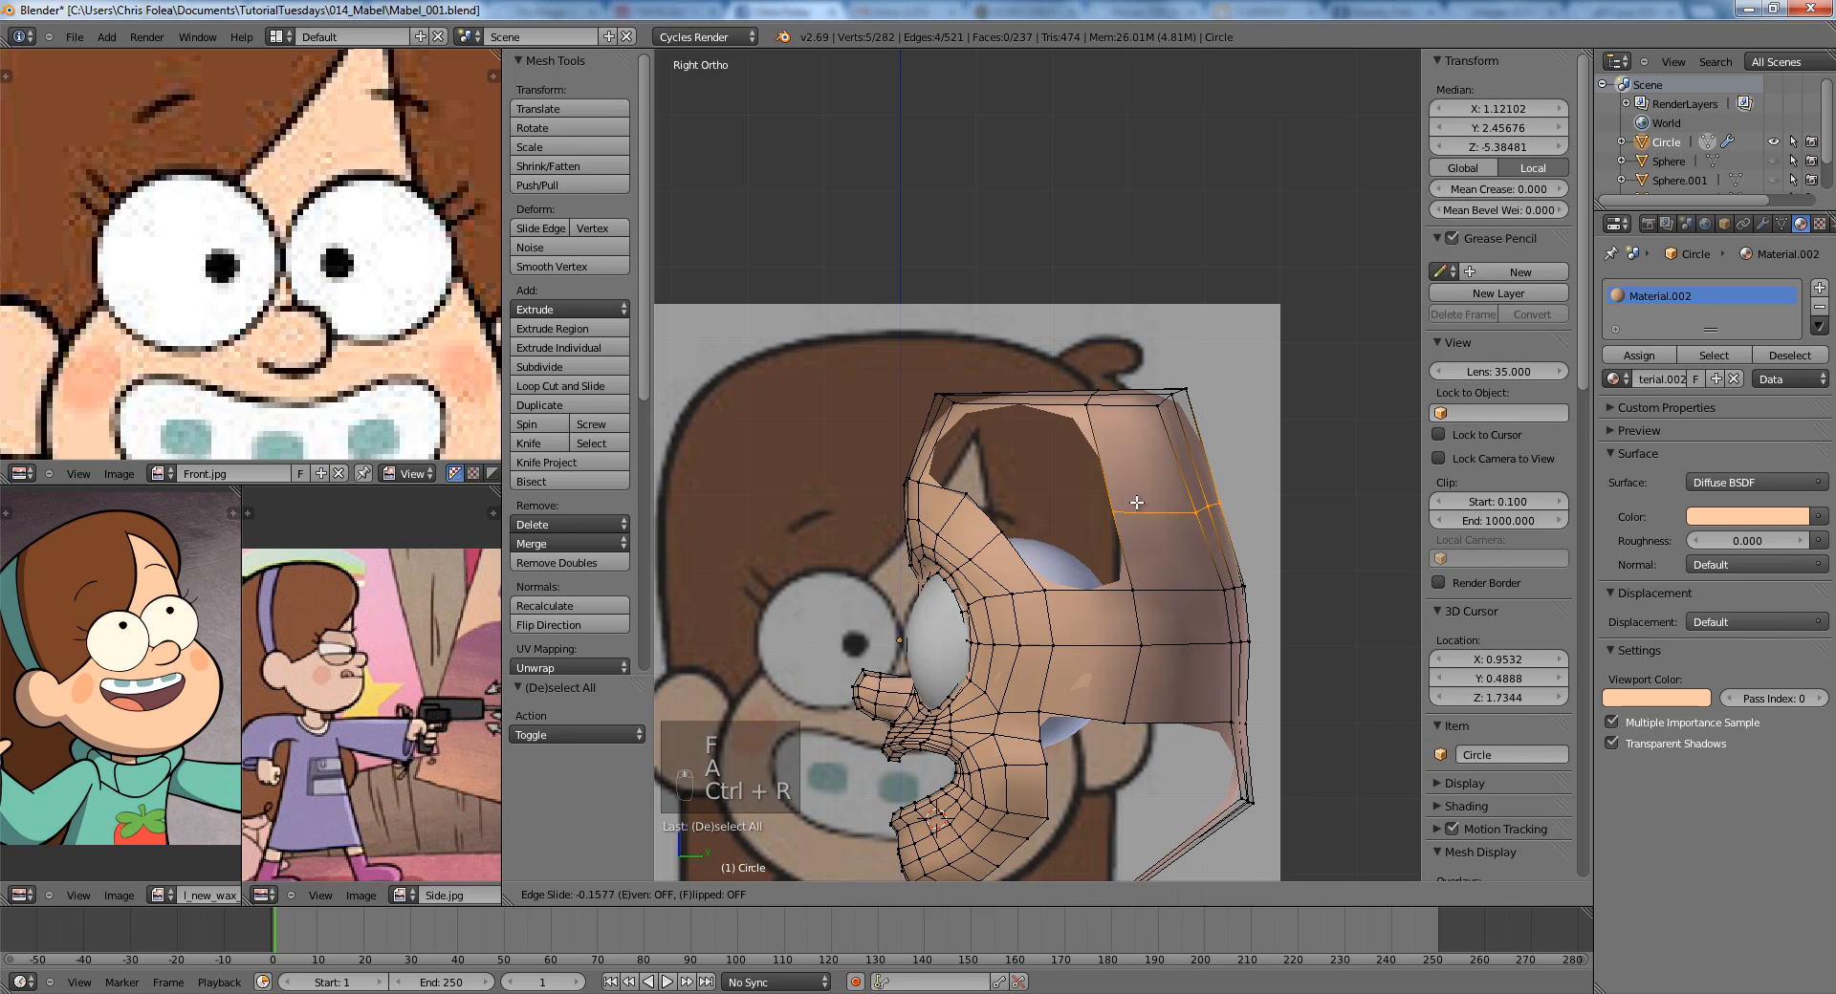
left_click(1138, 505)
Fill the face between the new loop's front vertex and the upper edge of the side band.
key("a")
right_click(1113, 512)
right_click(1043, 589, "shift")
right_click(1133, 590, "shift")
key("f")
key("a")
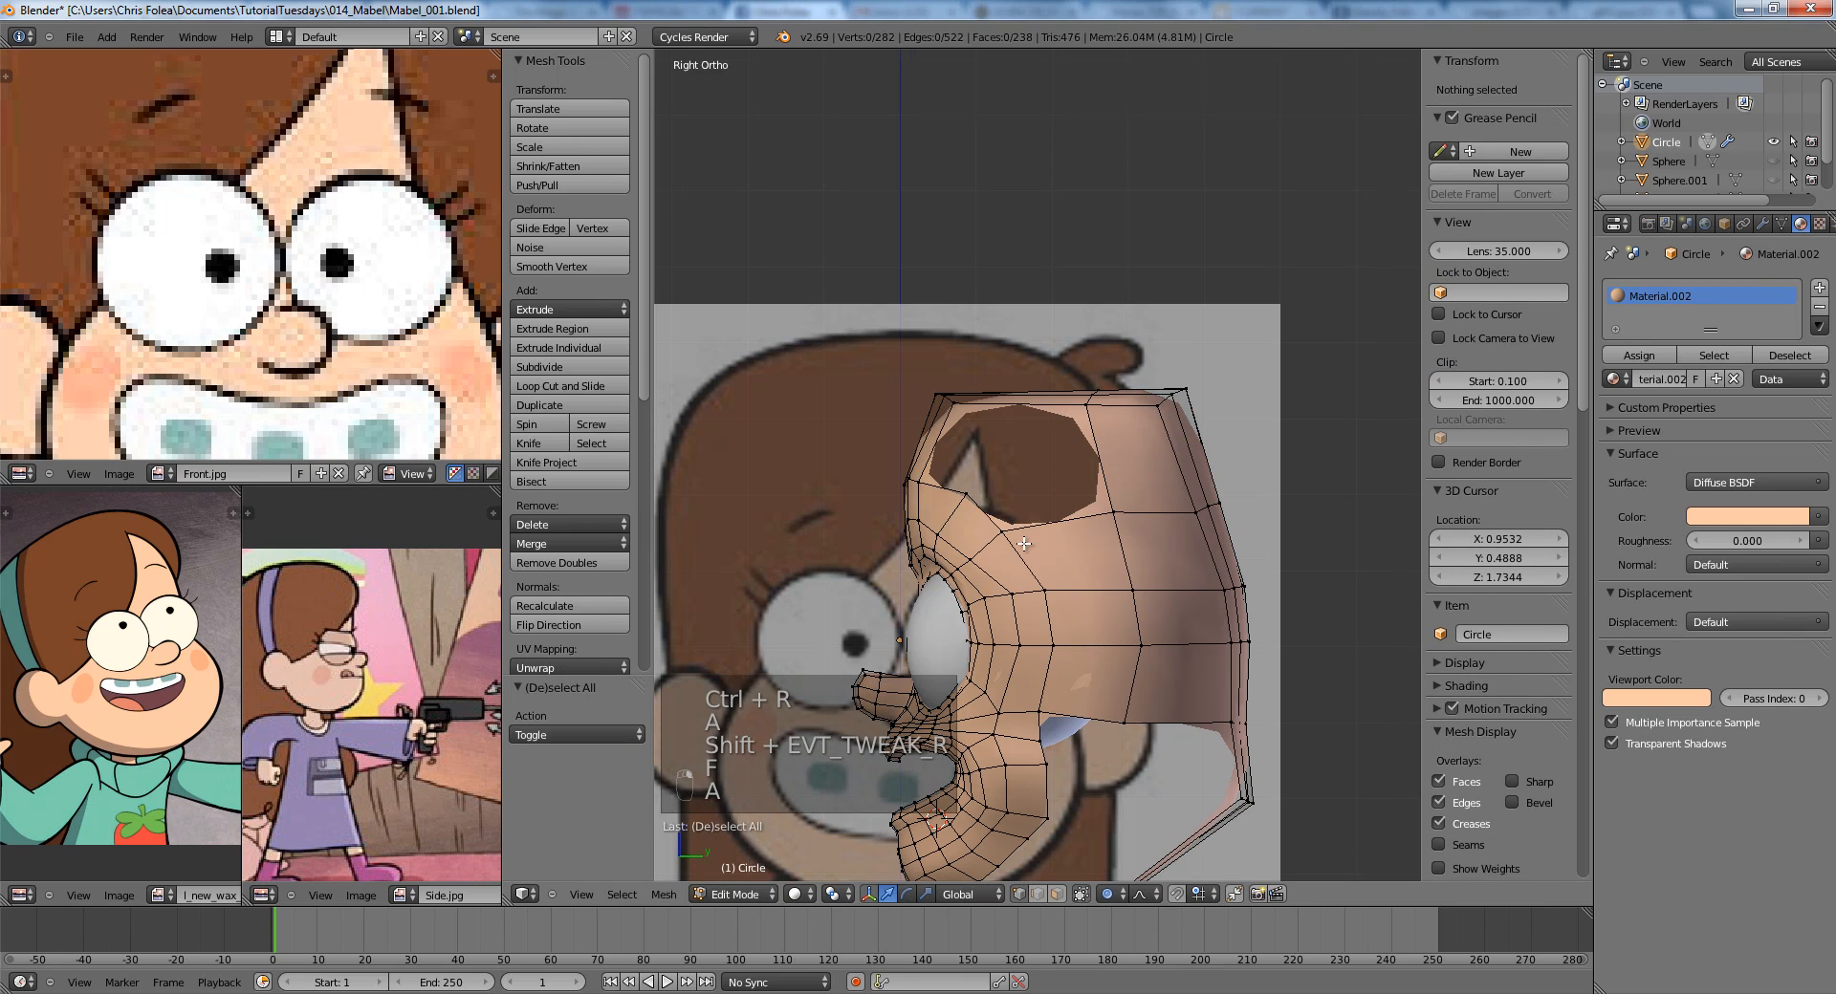
Select the edge path where the side panel meets the back strip of the head and separate it with Edge Split.
middle_click_drag(1051, 575, 1180, 545)
key("KP_3")
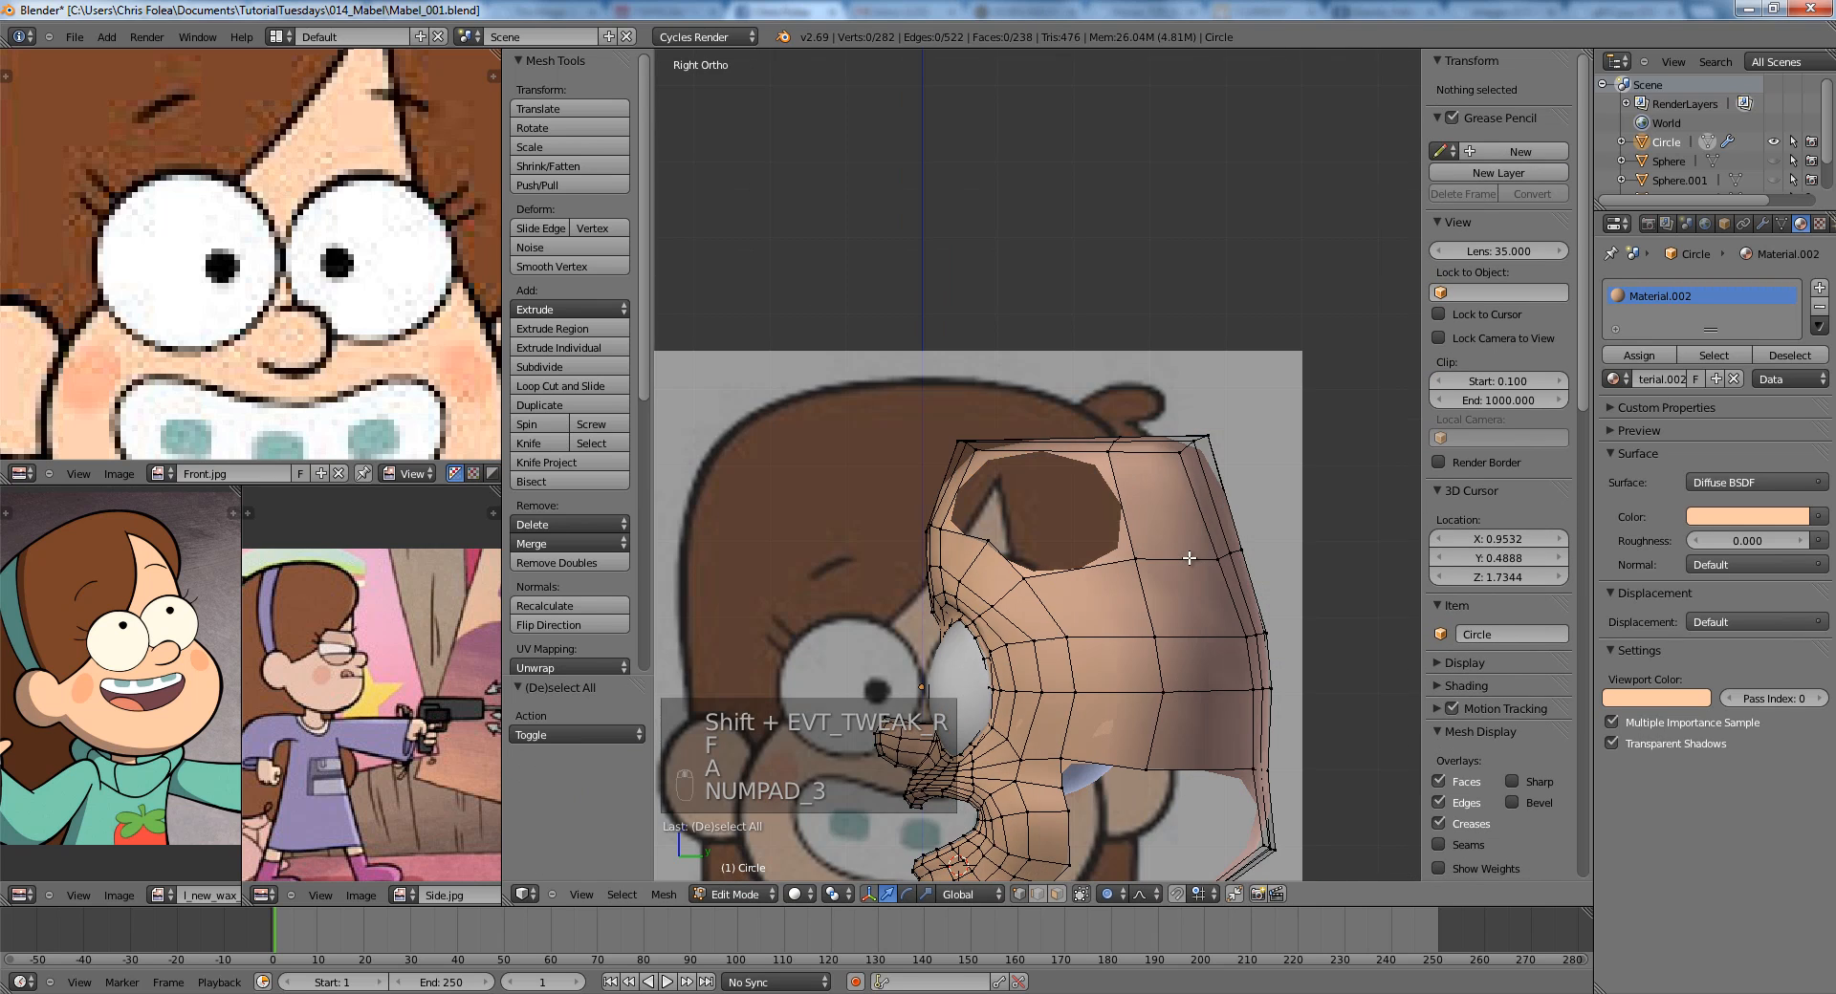
middle_click_drag(1078, 466, 1058, 526)
scroll(1106, 515, "up", 2)
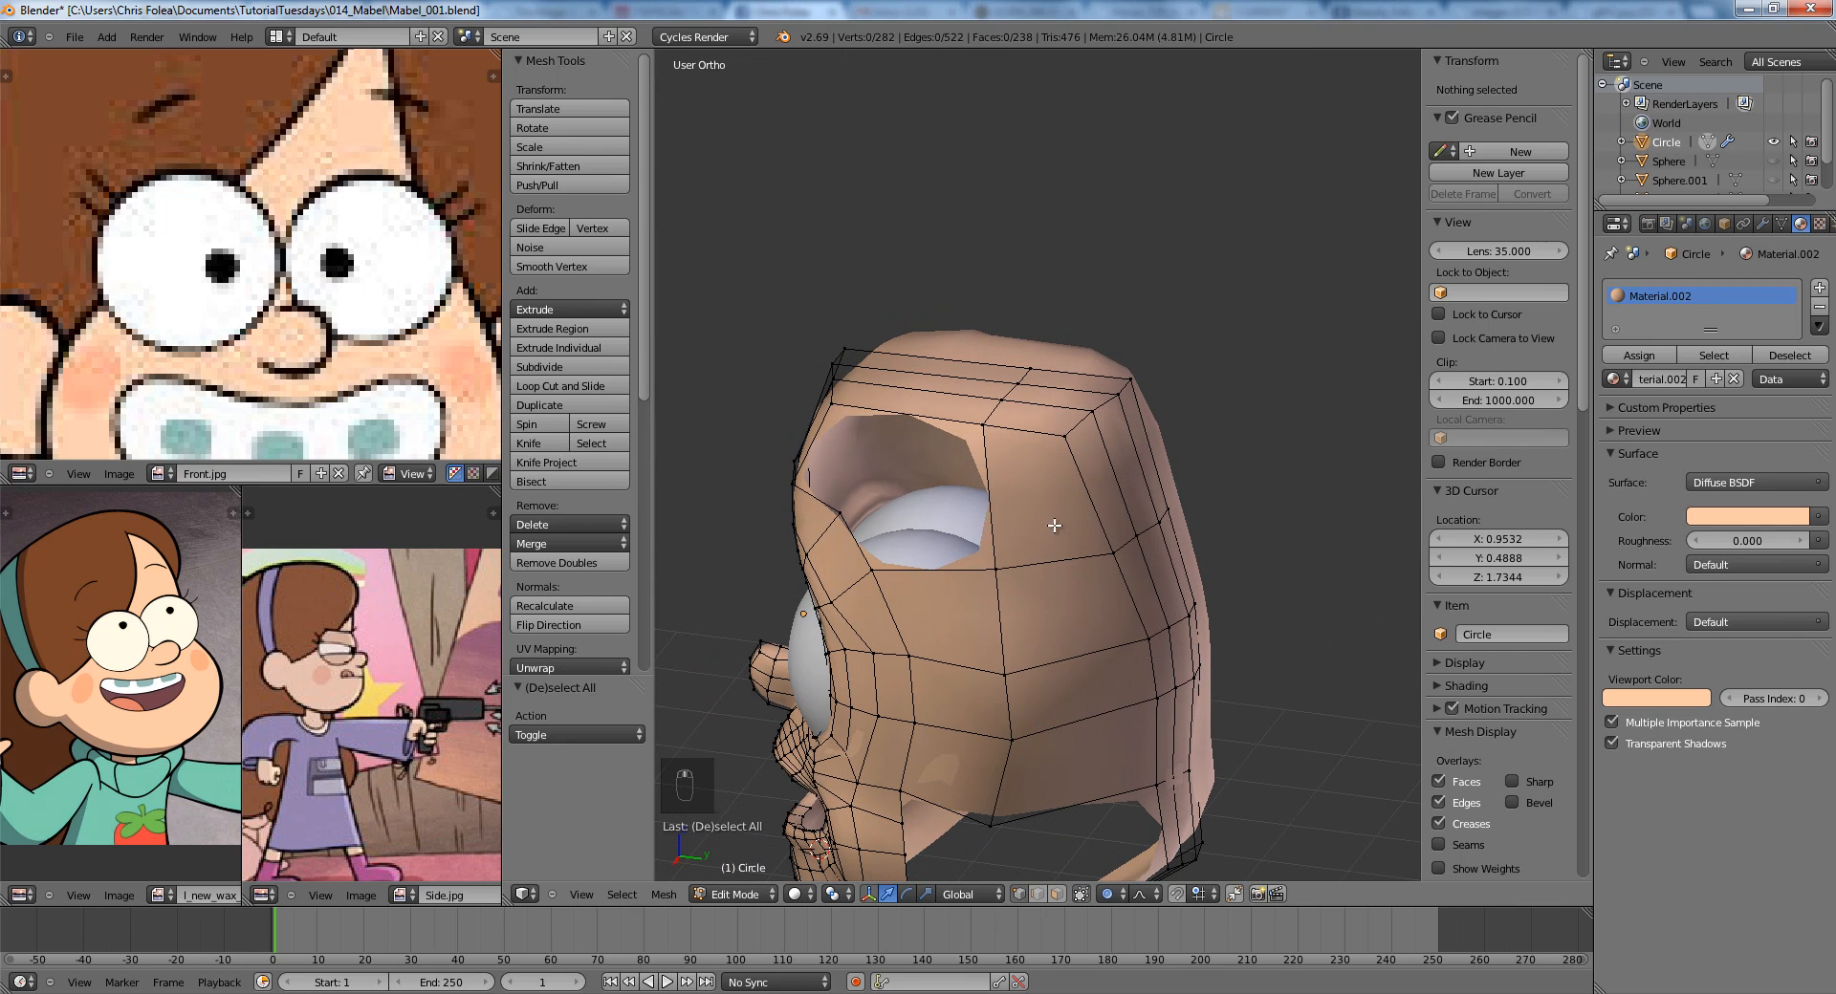
key("ctrl+Tab")
left_click(1044, 551)
right_click(1107, 529)
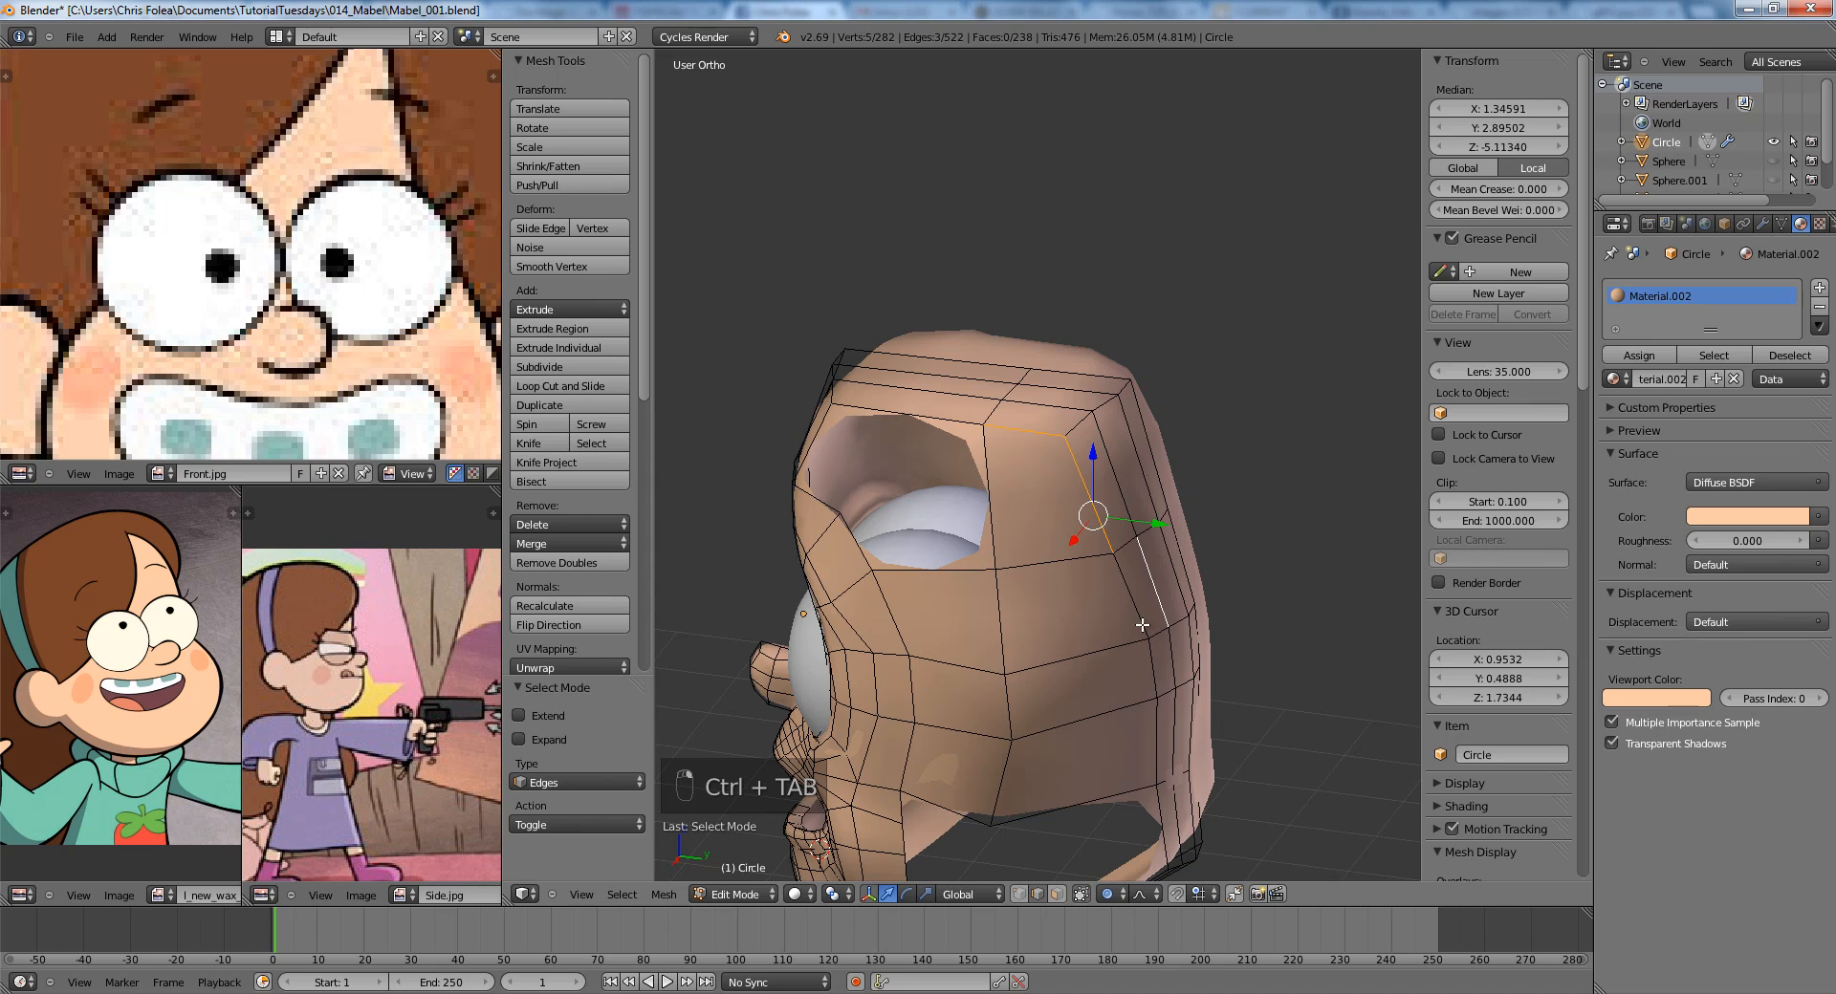
key("ctrl+z")
middle_click_drag(1160, 742, 1131, 552)
key("space")
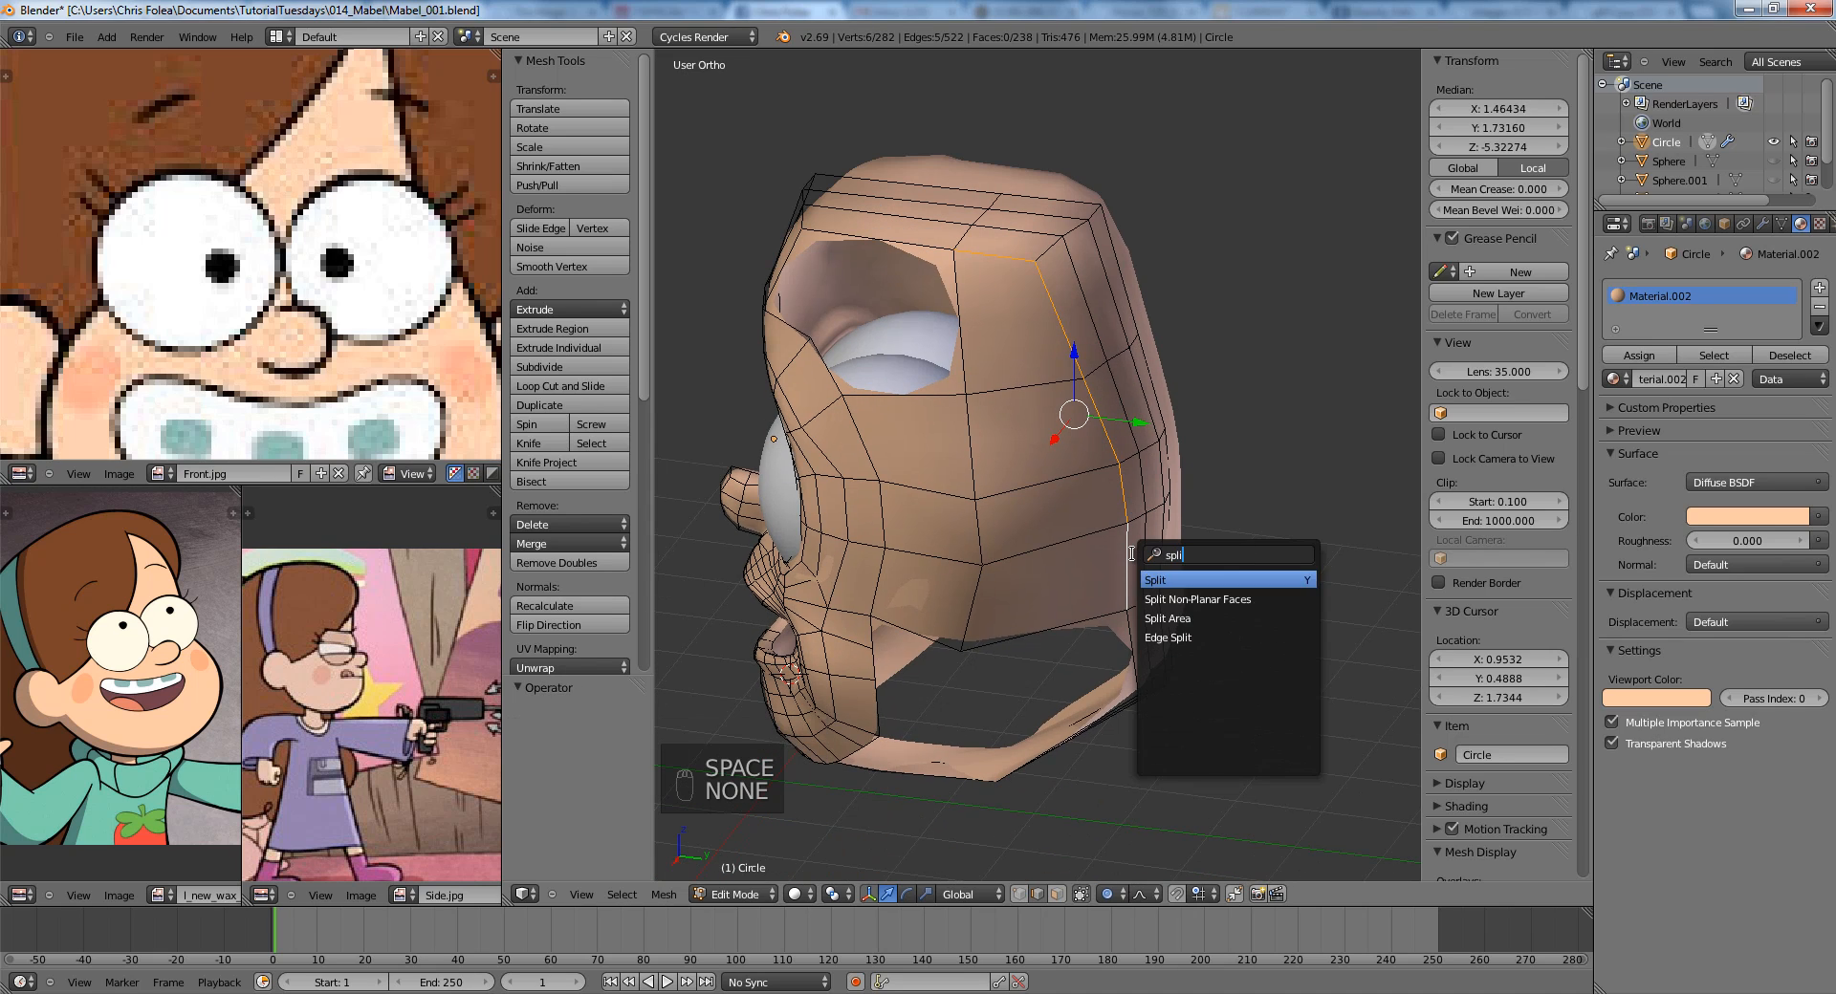
key("Down")
key("Down")
key("Return")
Select the side panel's six split border vertices and move them 0.226 along X, away from the back strip, without proportional editing.
middle_click_drag(1131, 553, 990, 345)
key("z")
key("a")
key("ctrl+Tab")
left_click(990, 344)
key("z")
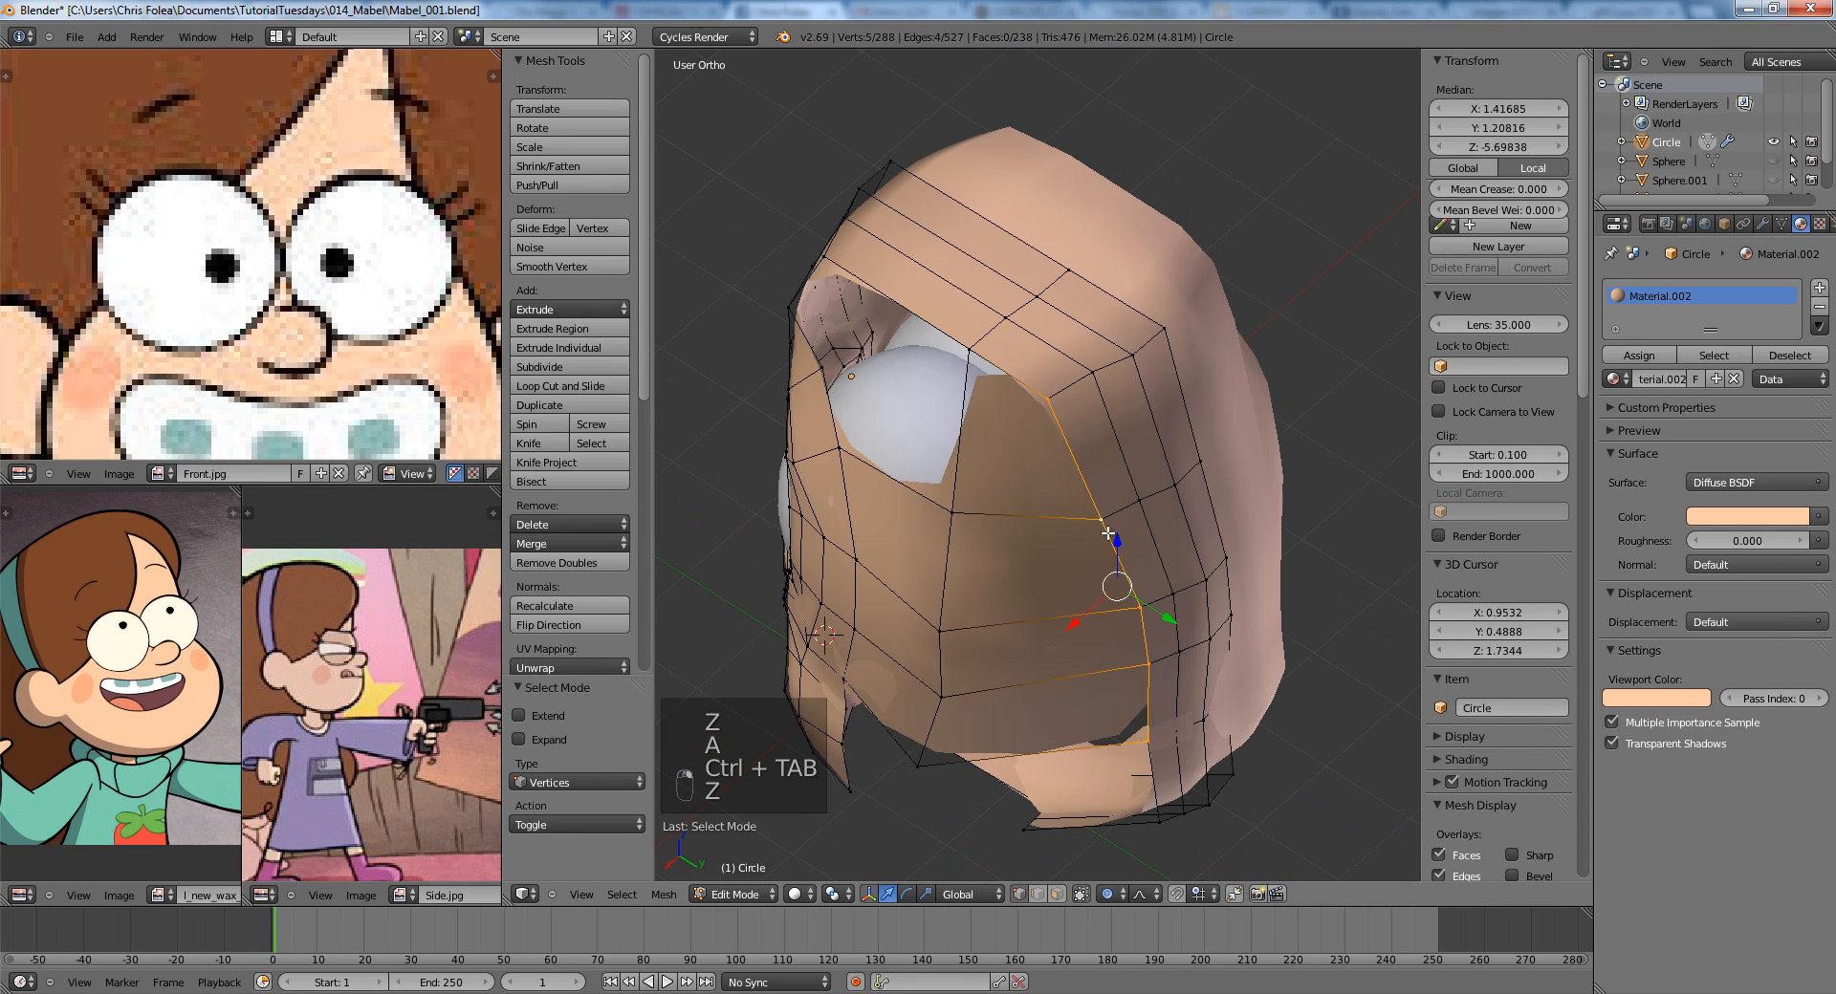
key("z")
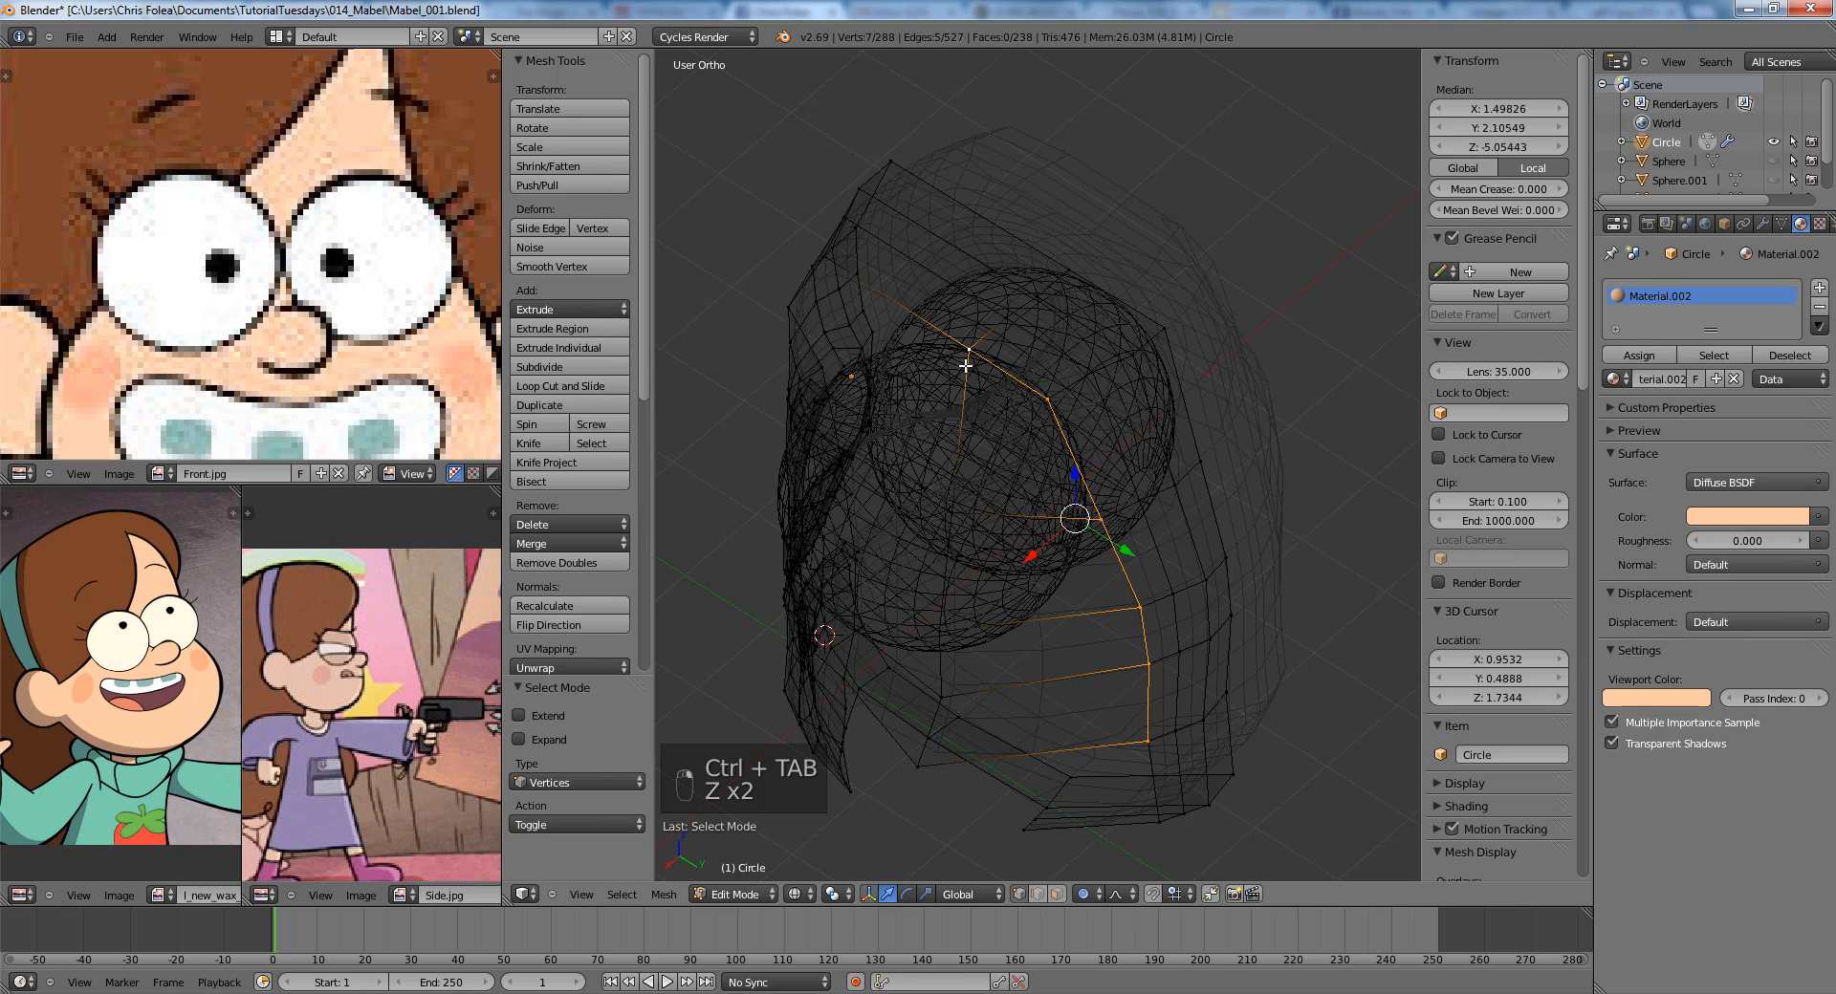
key("z")
middle_click_drag(971, 345, 1029, 393)
key("g")
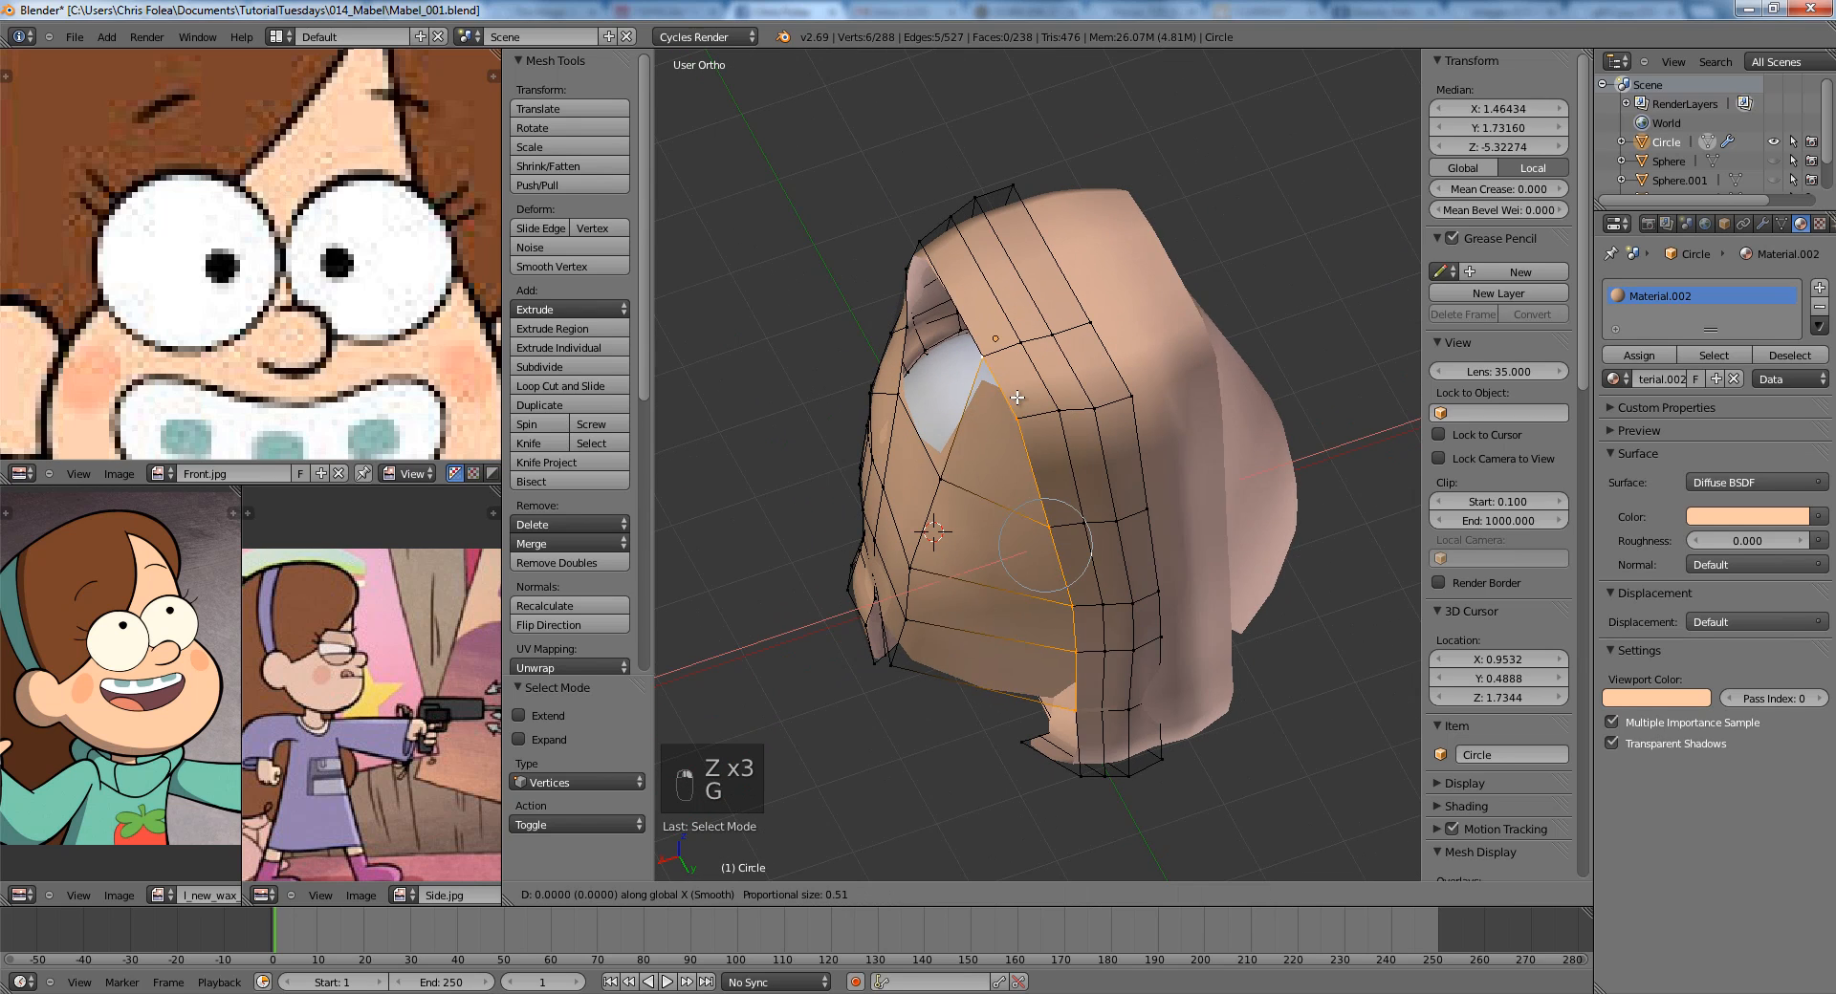
key("o")
key("g")
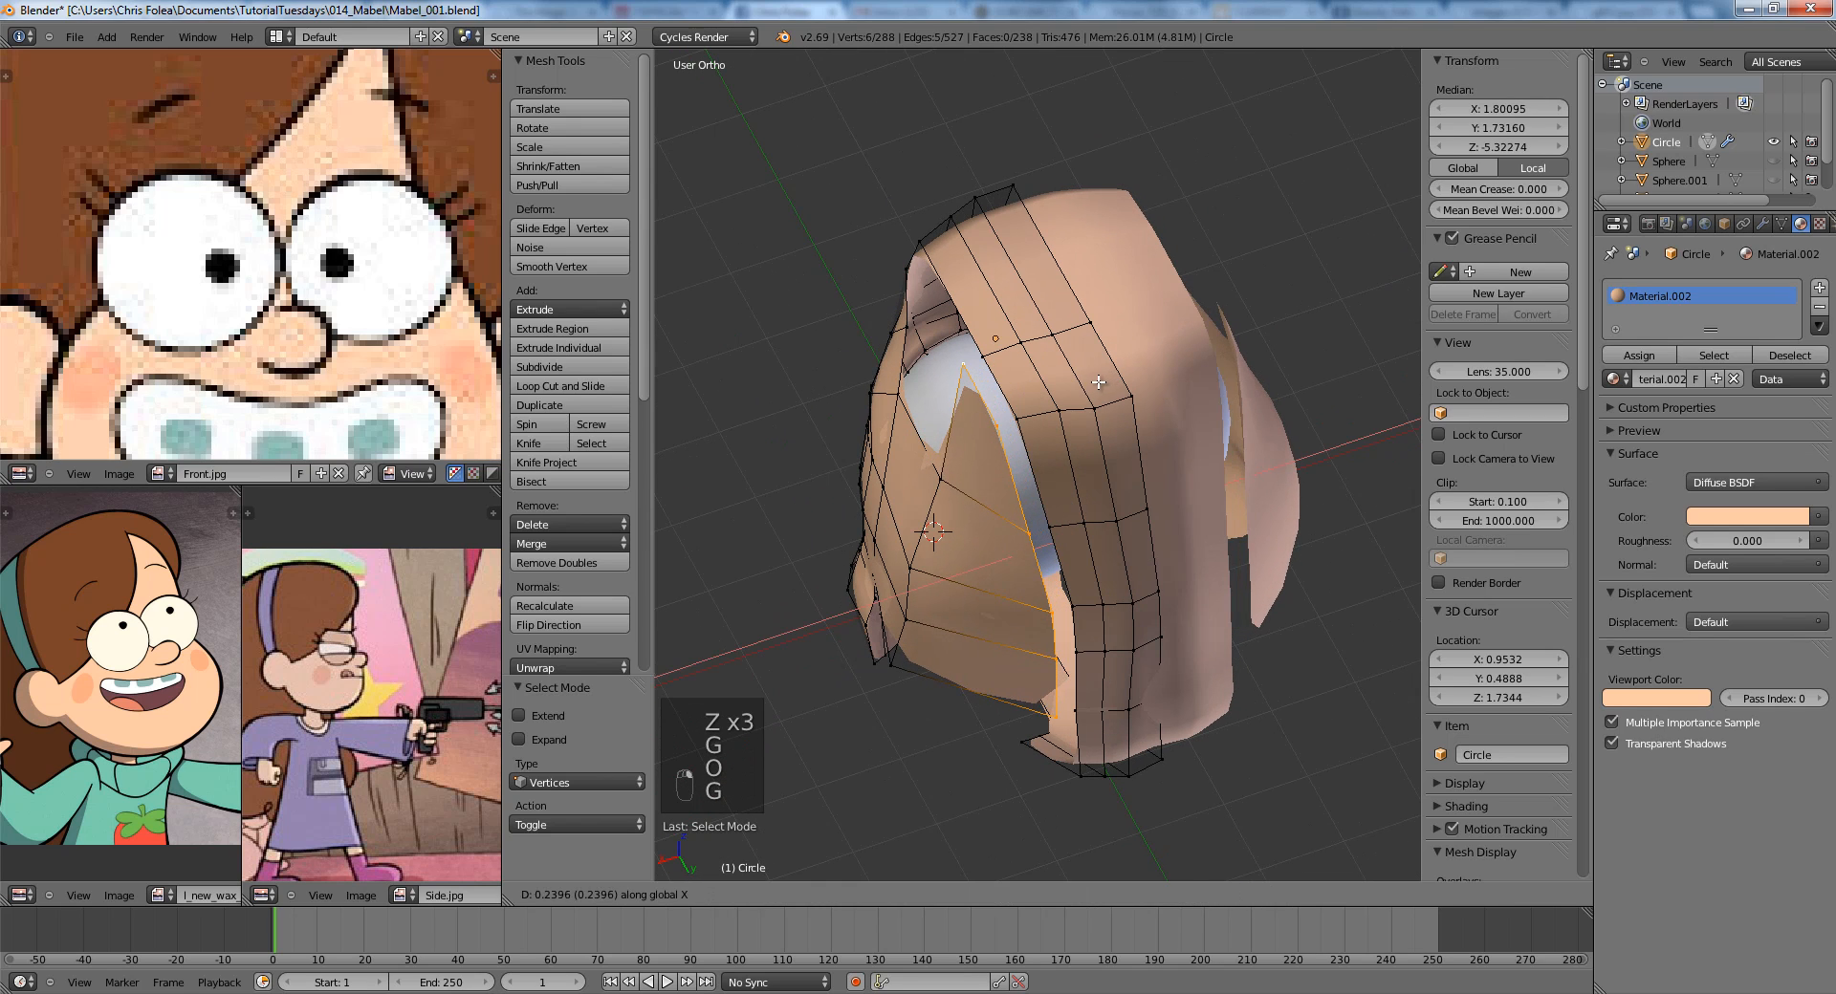
left_click(1014, 376)
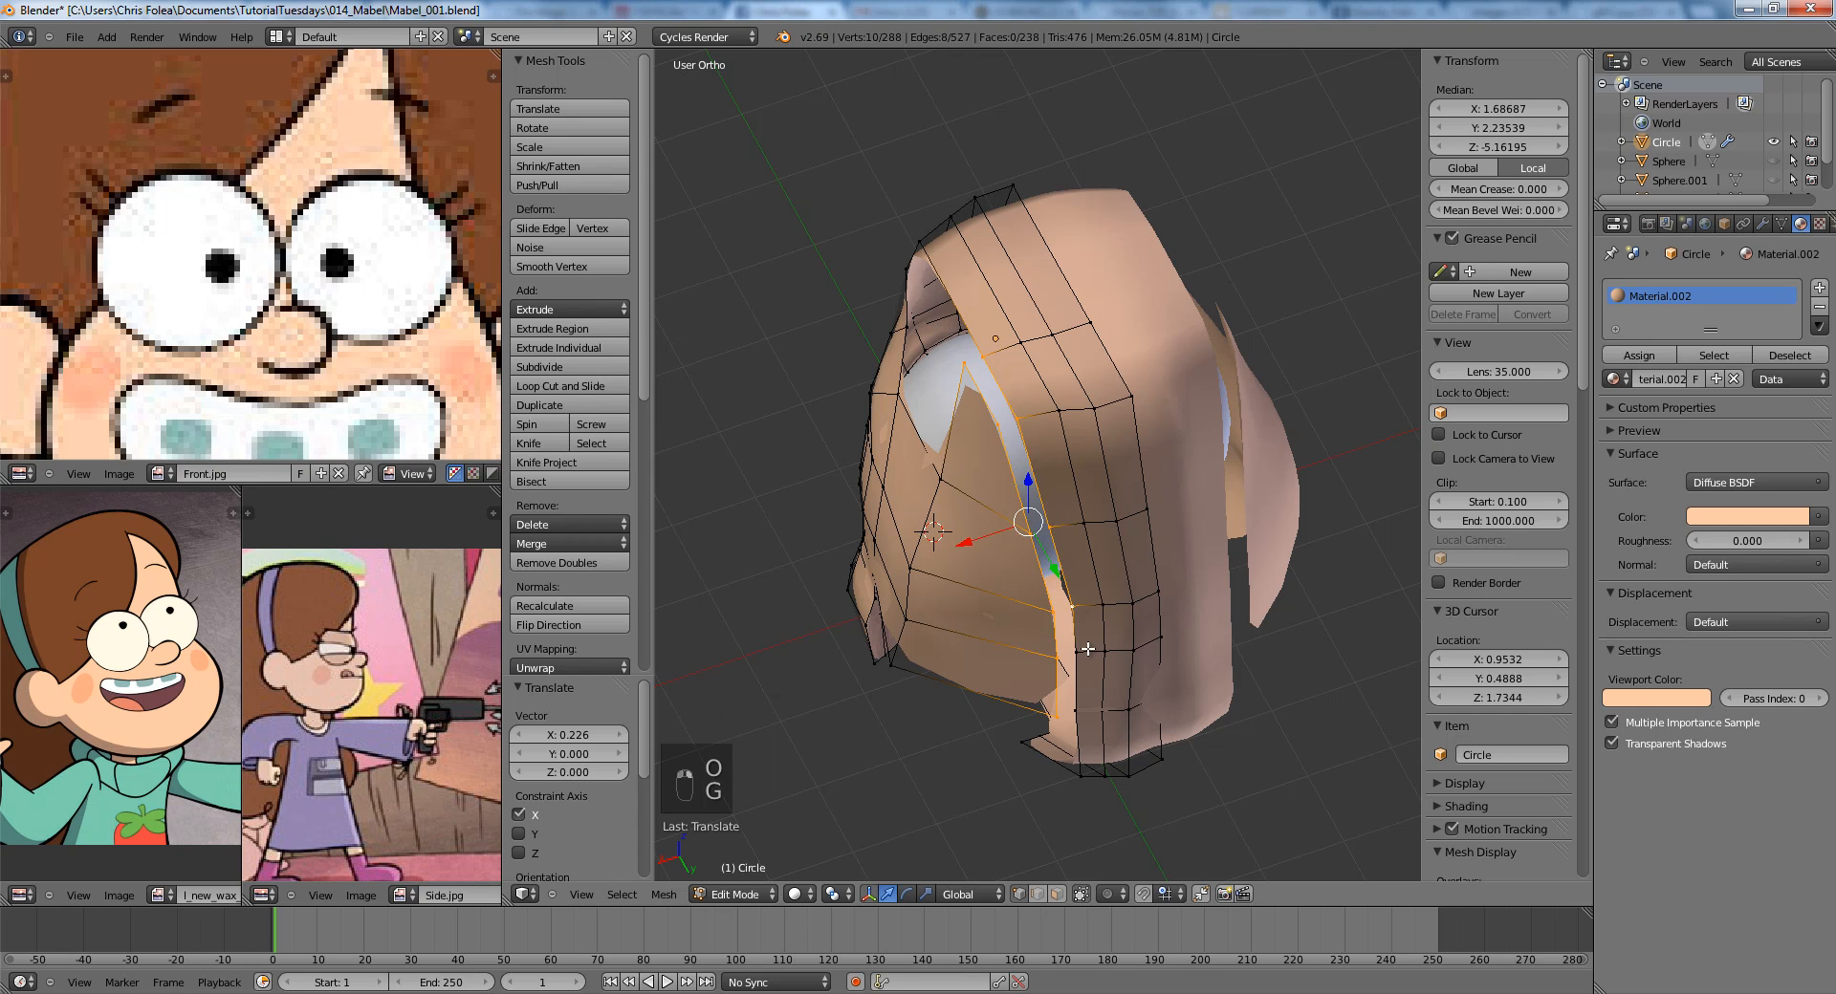
Bridge the side panel's rear border with the facing edge path of the back strip using new faces.
middle_click_drag(1082, 702, 1182, 583)
key("space")
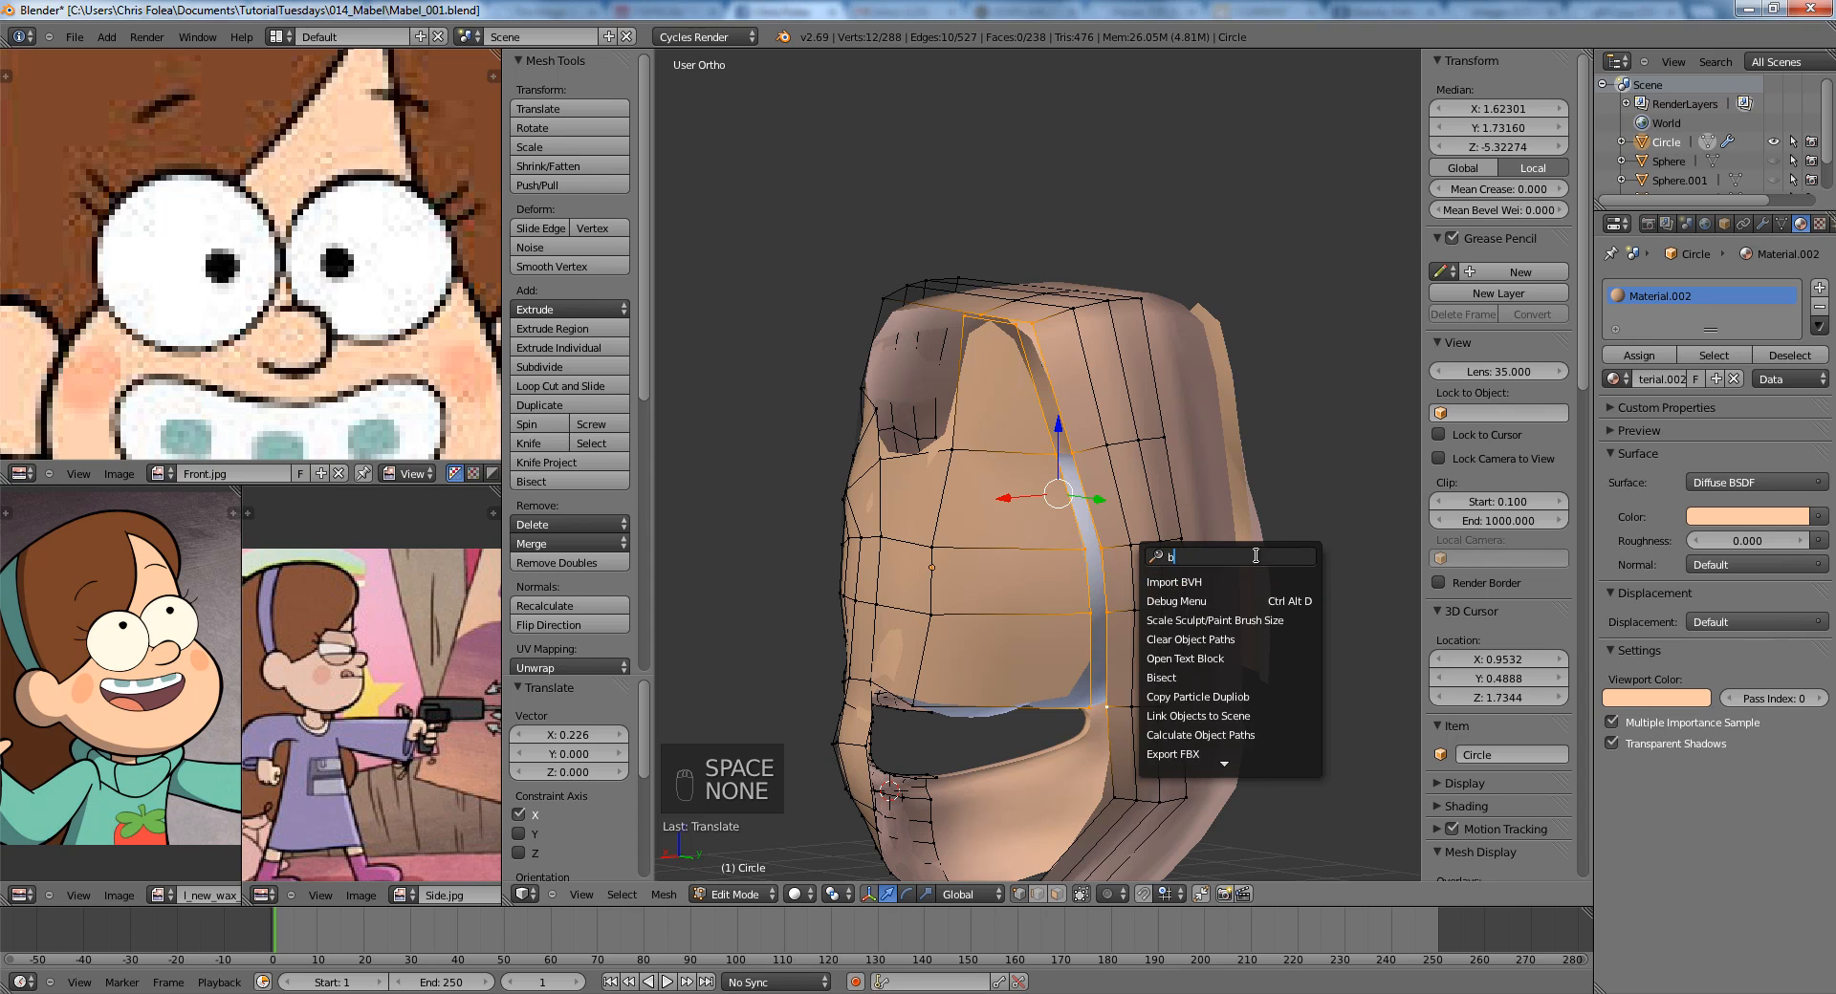
key("Return")
key("a")
Fill a face at the upper front corner of the temple hole and knife a cut from its corner vertex to the hole's edge.
middle_click_drag(884, 411, 1097, 468)
right_click(970, 488)
key("f")
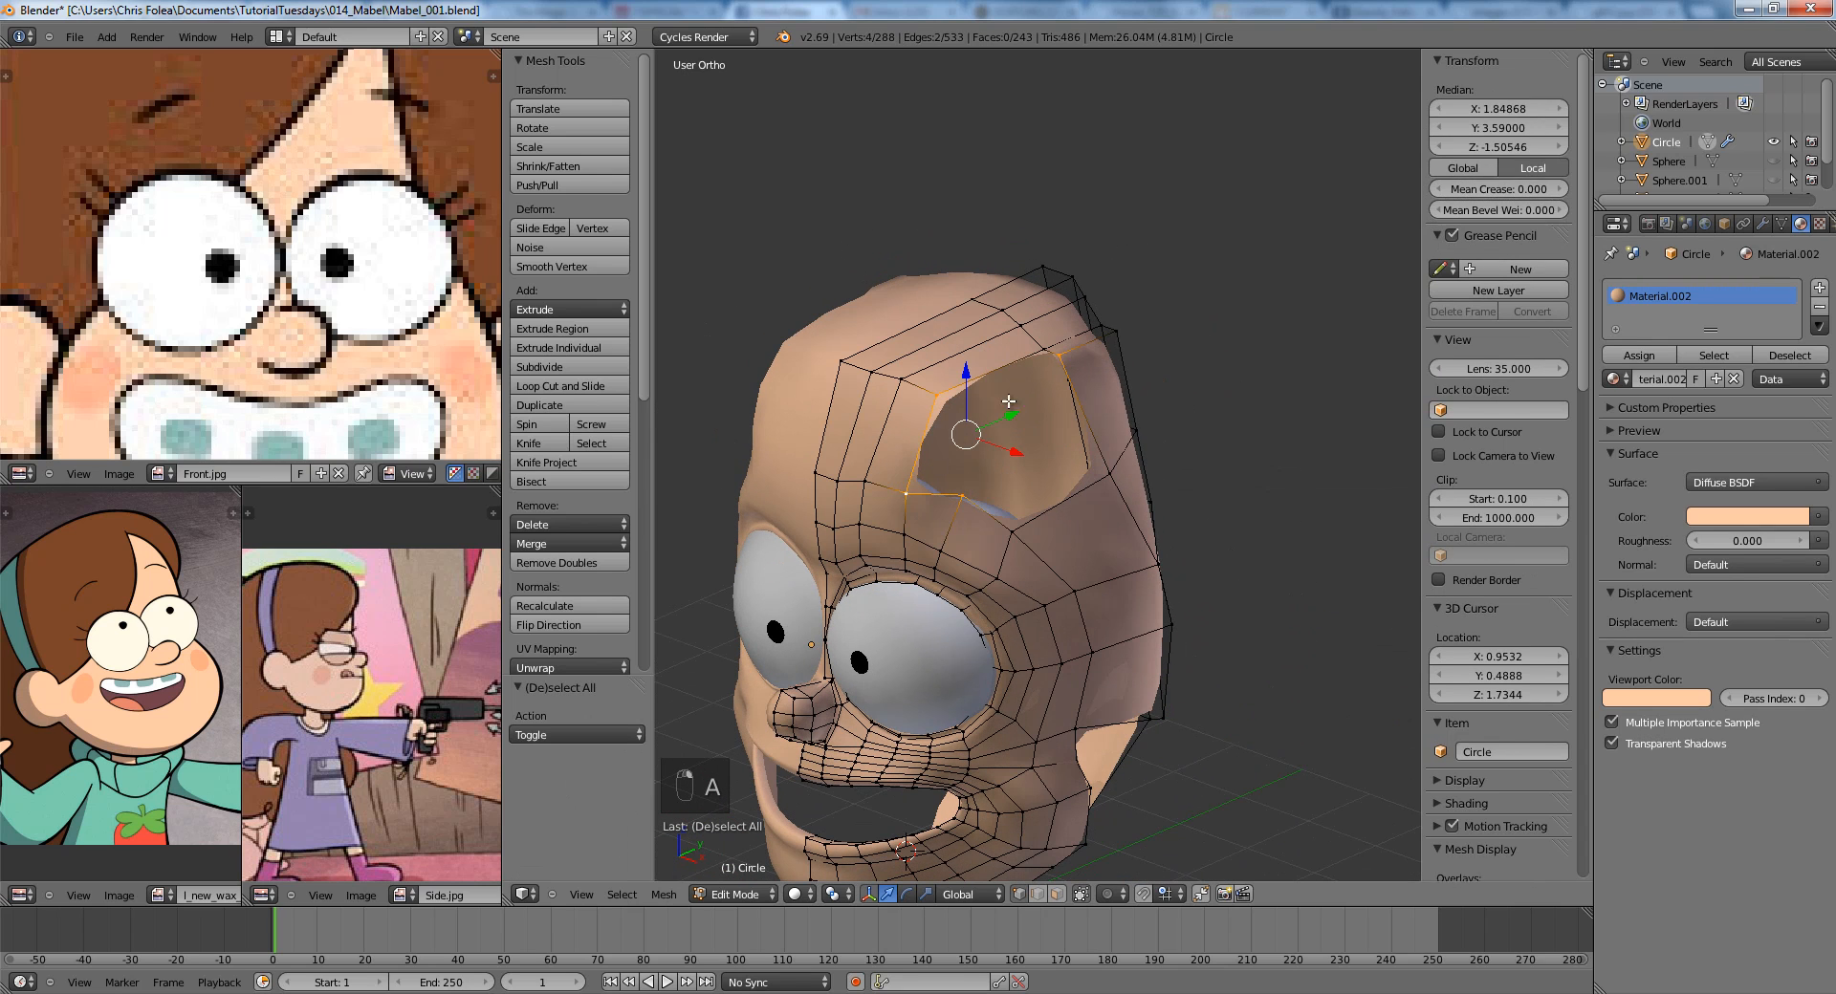
key("a")
key("k")
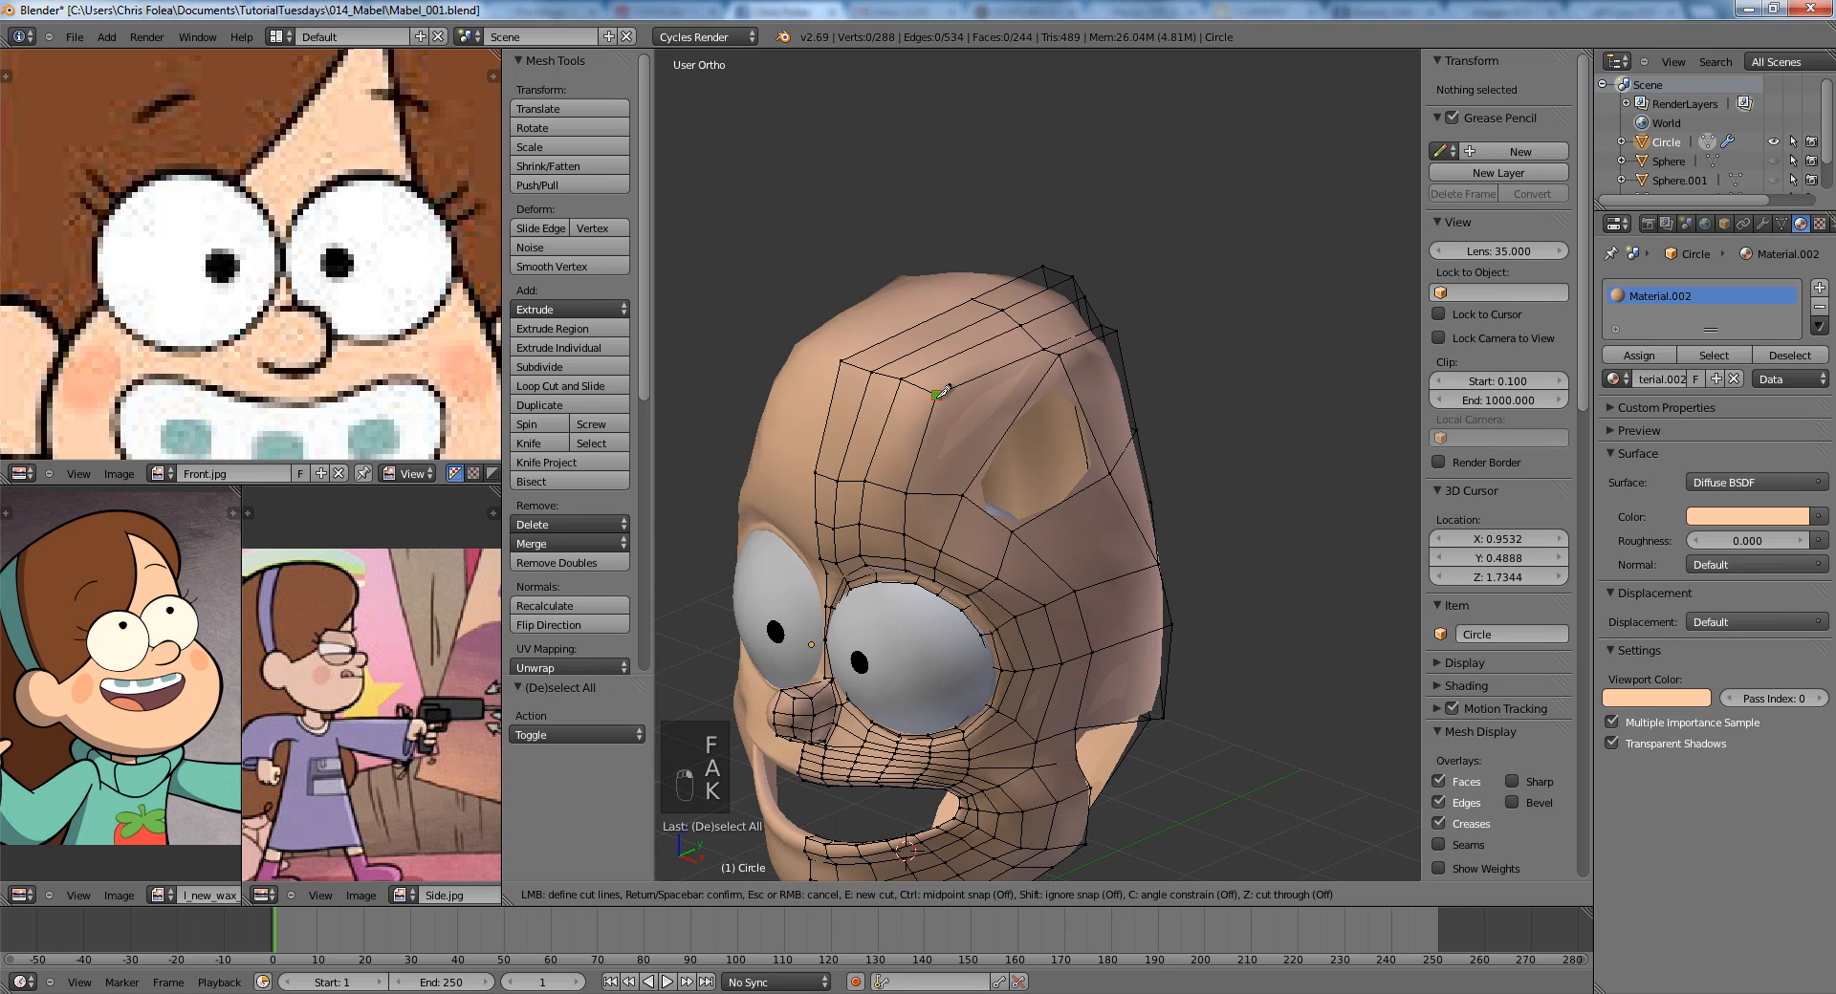
key("Return")
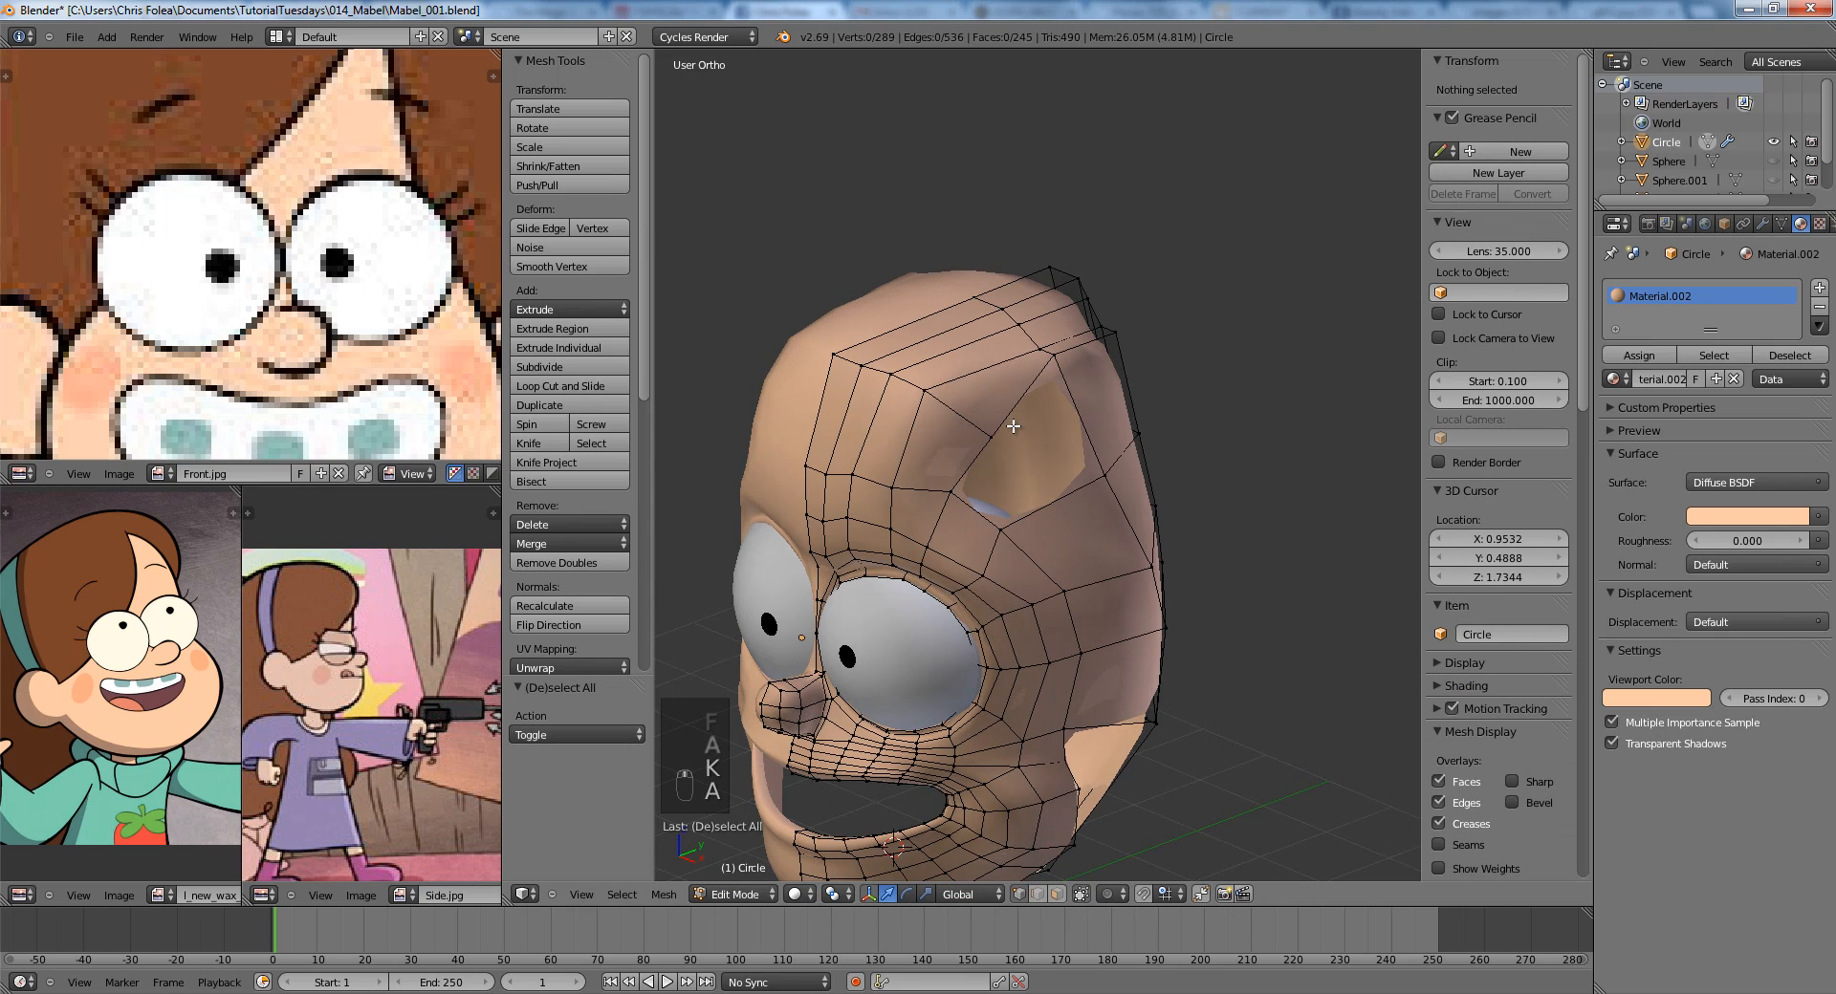
In the right side view, move the new vertex on the temple hole's upper front edge slightly forward and up.
key("KP_3")
right_click(906, 381)
key("g")
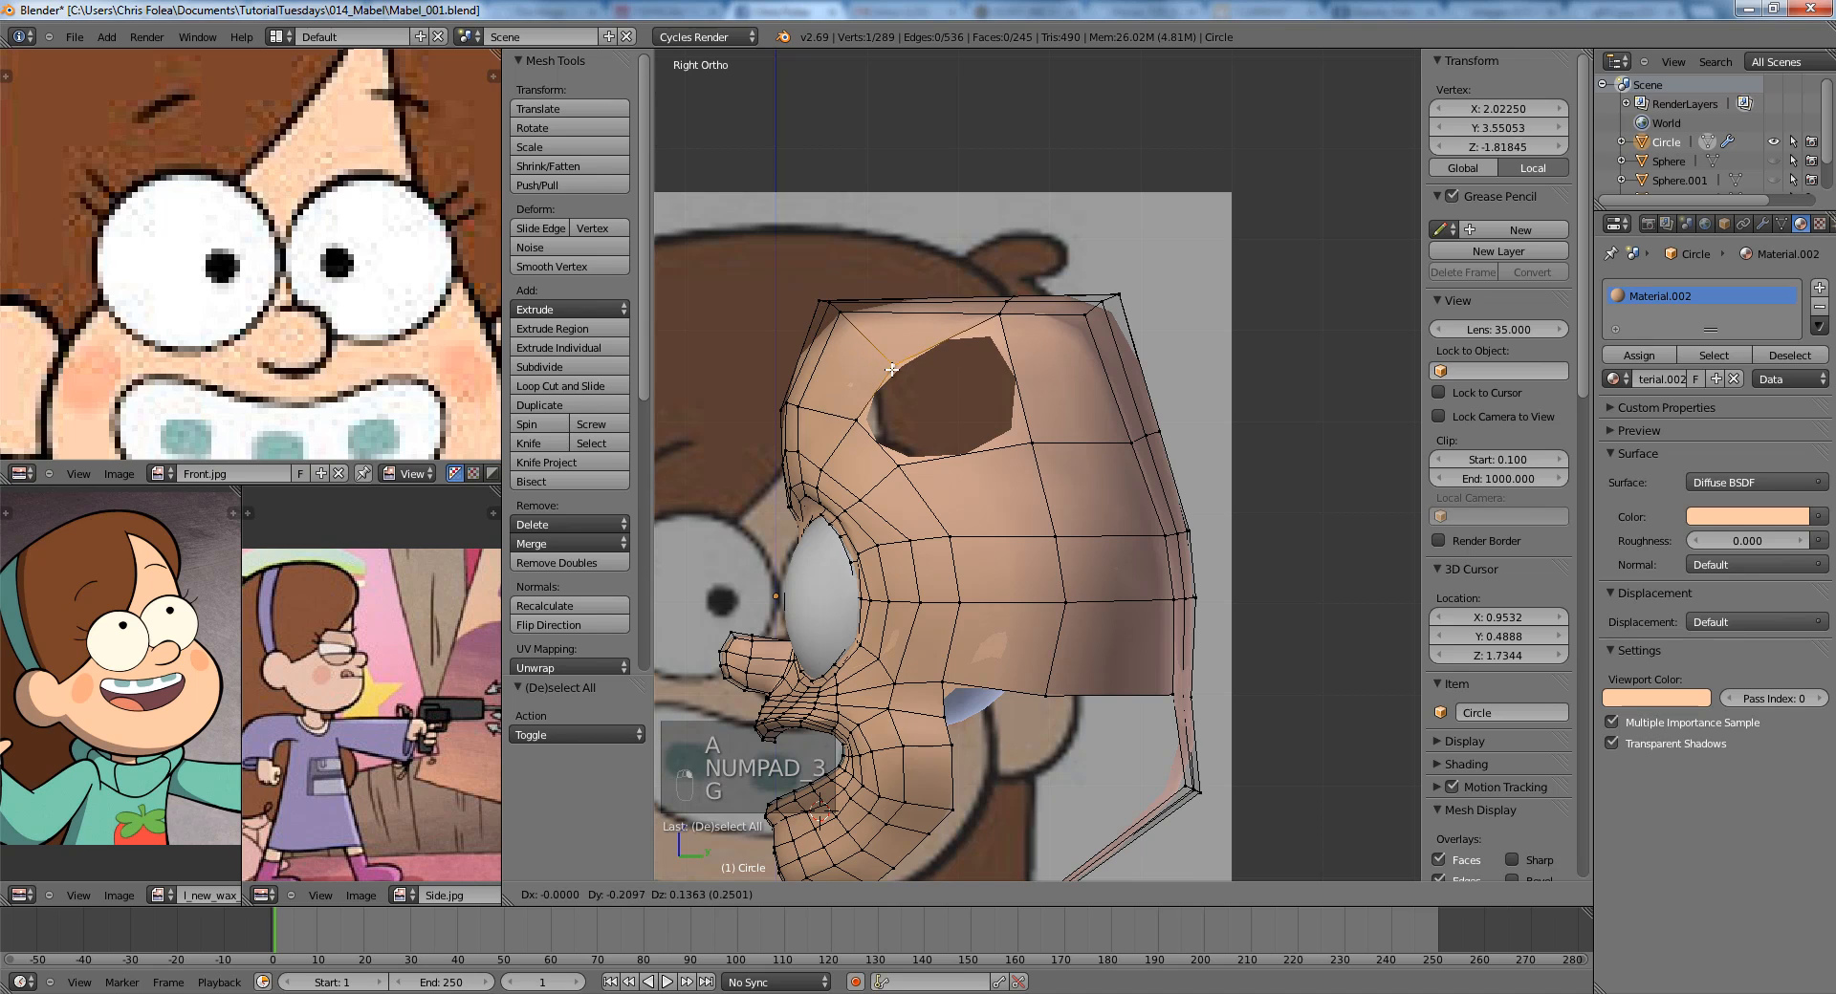
left_click(891, 369)
Reposition the rear column of side panel vertices one by one, lowering the top corner and shifting those below forward from the back strip.
key("g")
left_click(1097, 338)
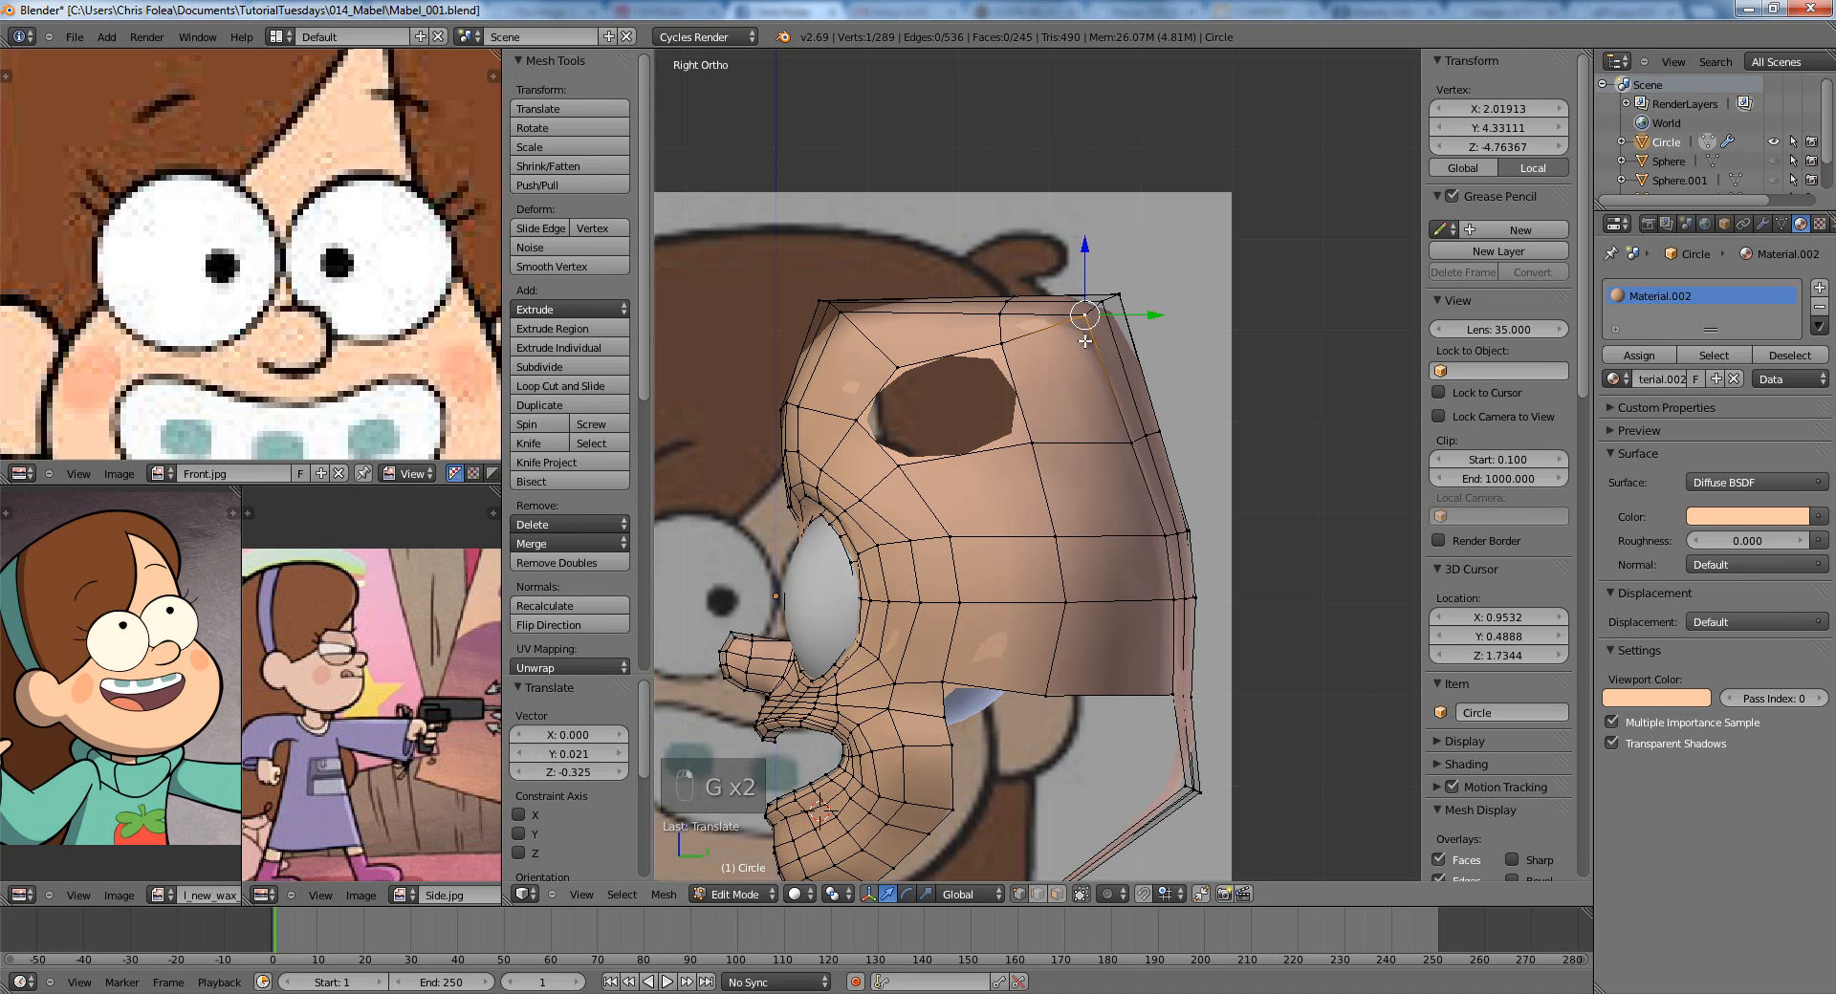
key("g")
left_click(1085, 392)
key("g")
left_click(1069, 457)
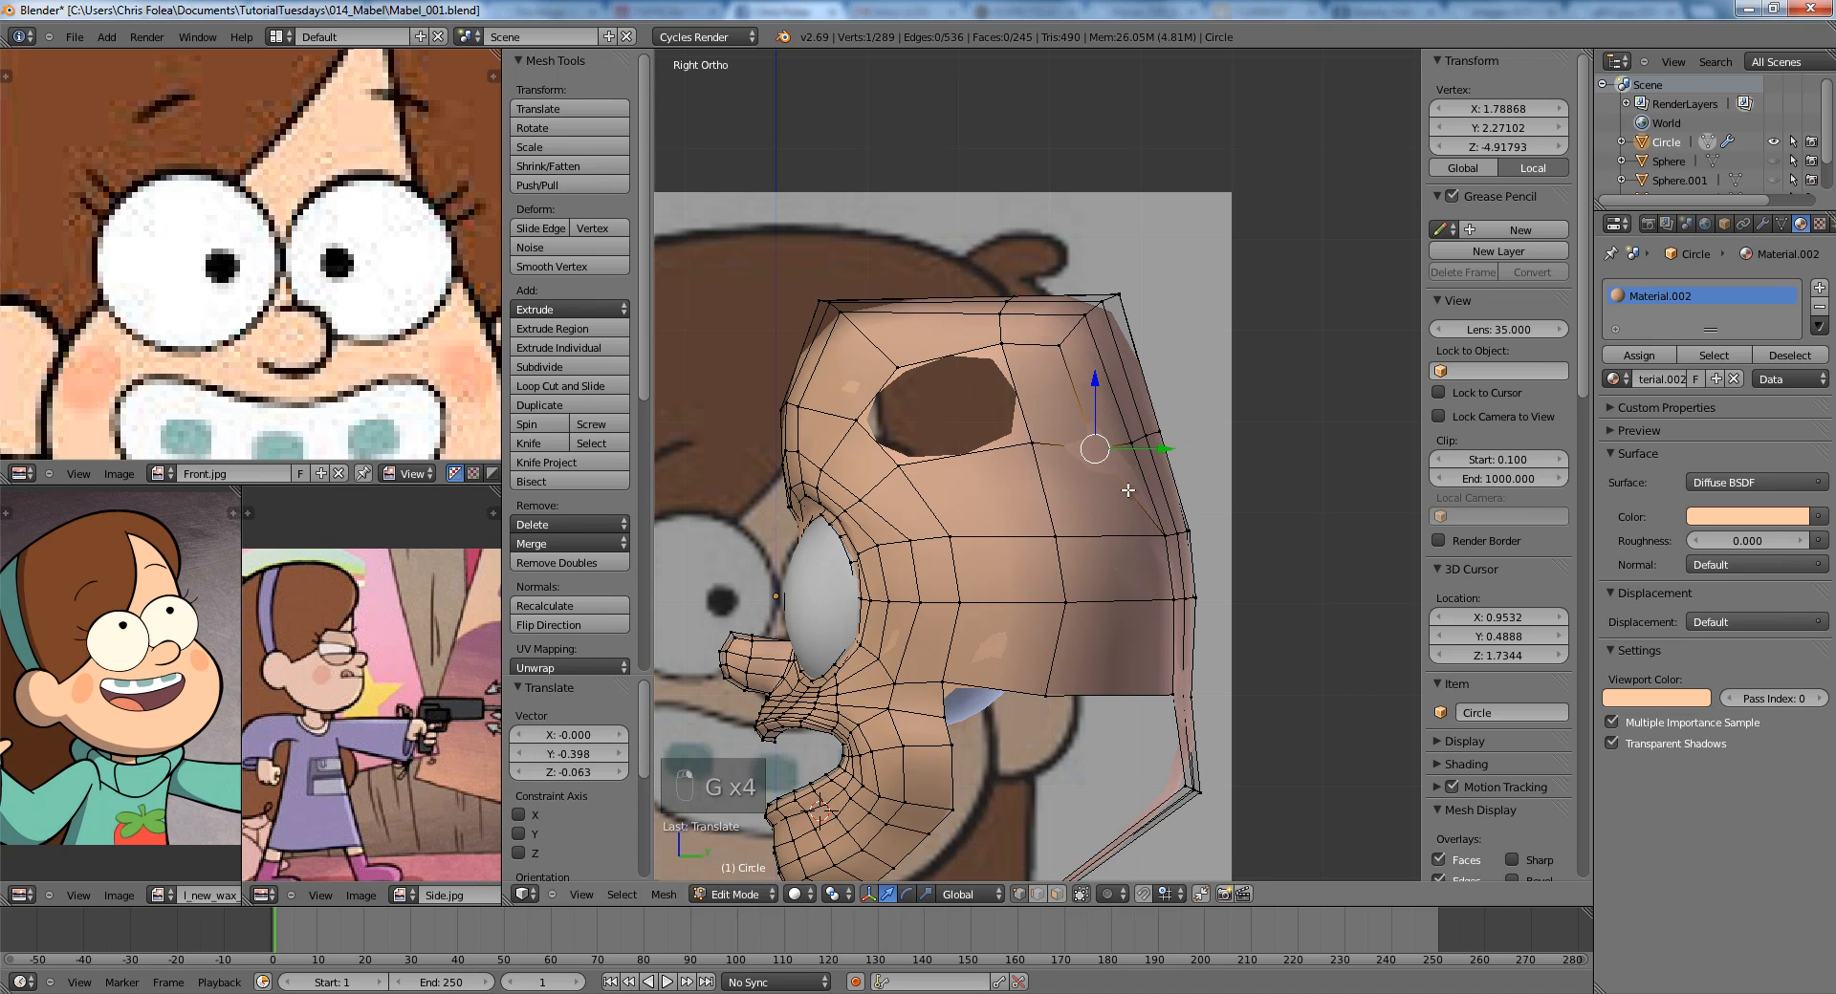
key("g")
left_click(1140, 566)
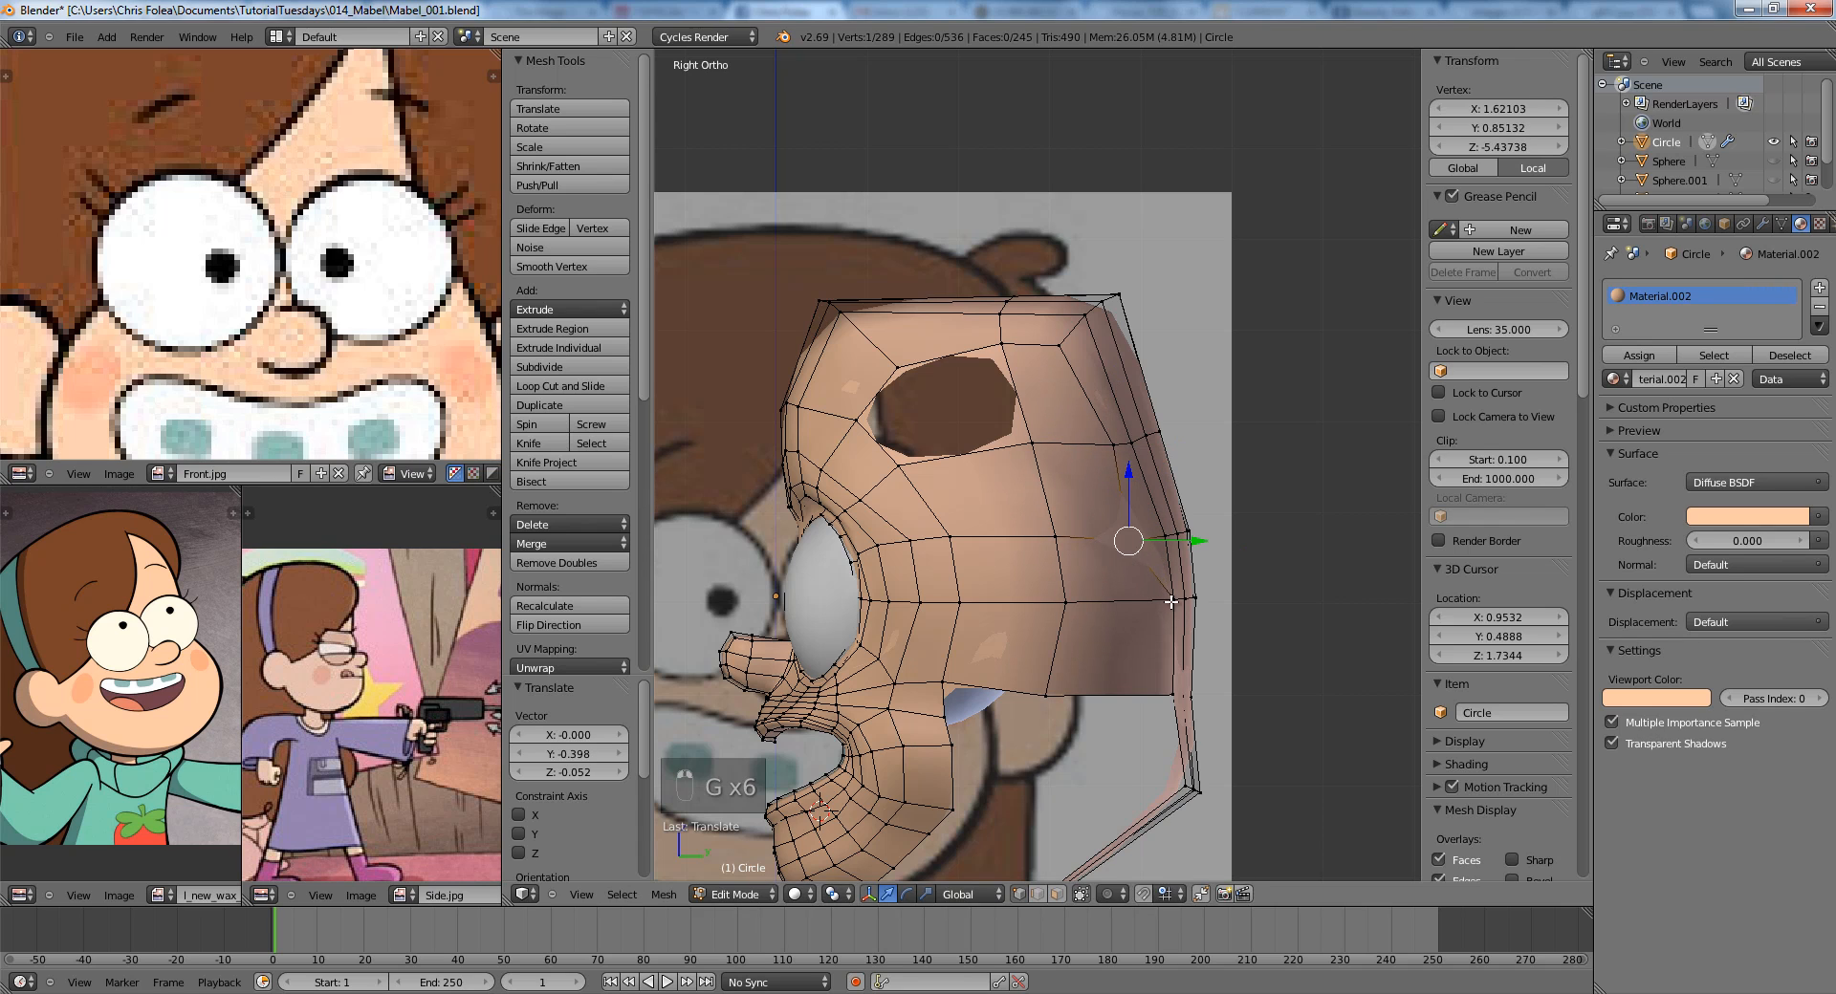
key("g")
key("g")
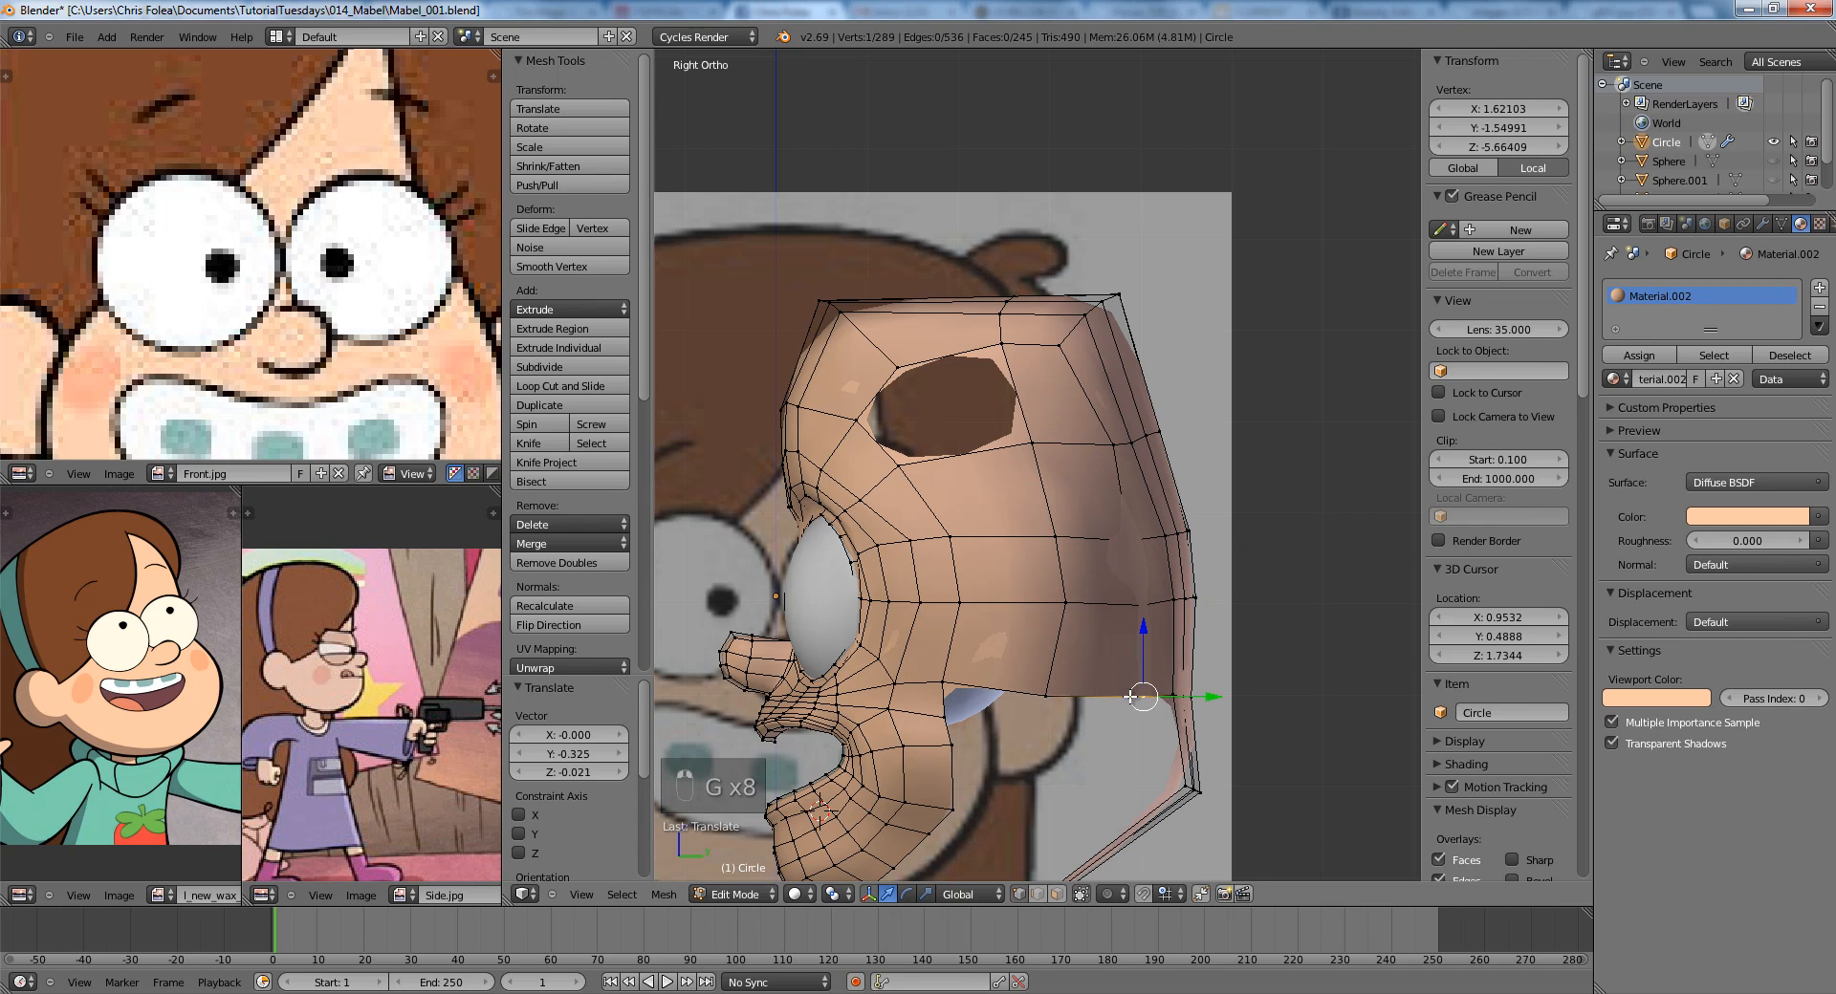
Add a centred vertical edge loop through the side faces directly below the temple hole.
key("Tab")
scroll(1104, 576, "down", 3)
scroll(1104, 576, "up", 3)
key("Tab")
scroll(1071, 535, "up", 2)
middle_click_drag(965, 389, 1036, 560, "shift")
key("a")
key("a")
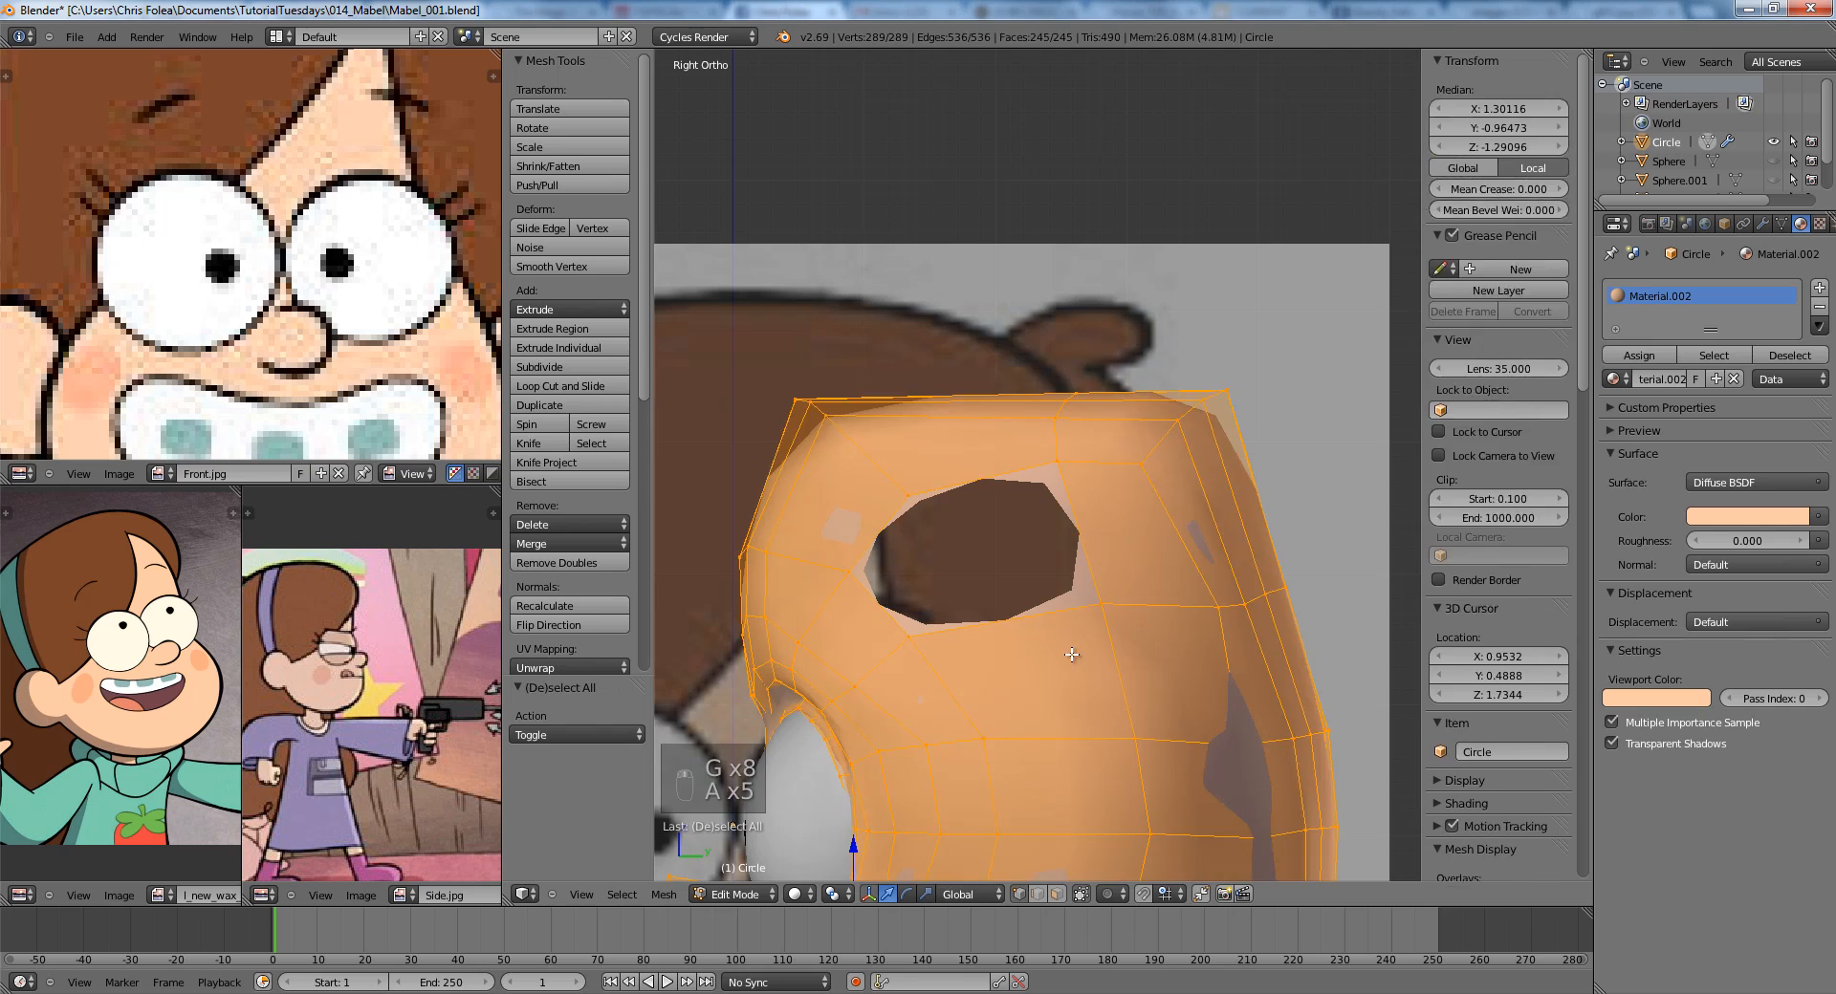
key("a")
middle_click_drag(1072, 655, 1035, 543, "shift")
key("ctrl+r")
double_click(1019, 564)
key("a")
Fill the front part of the temple hole with a face across its two lower and two front border vertices.
right_click(970, 510)
right_click(873, 524, "shift")
right_click(814, 460, "shift")
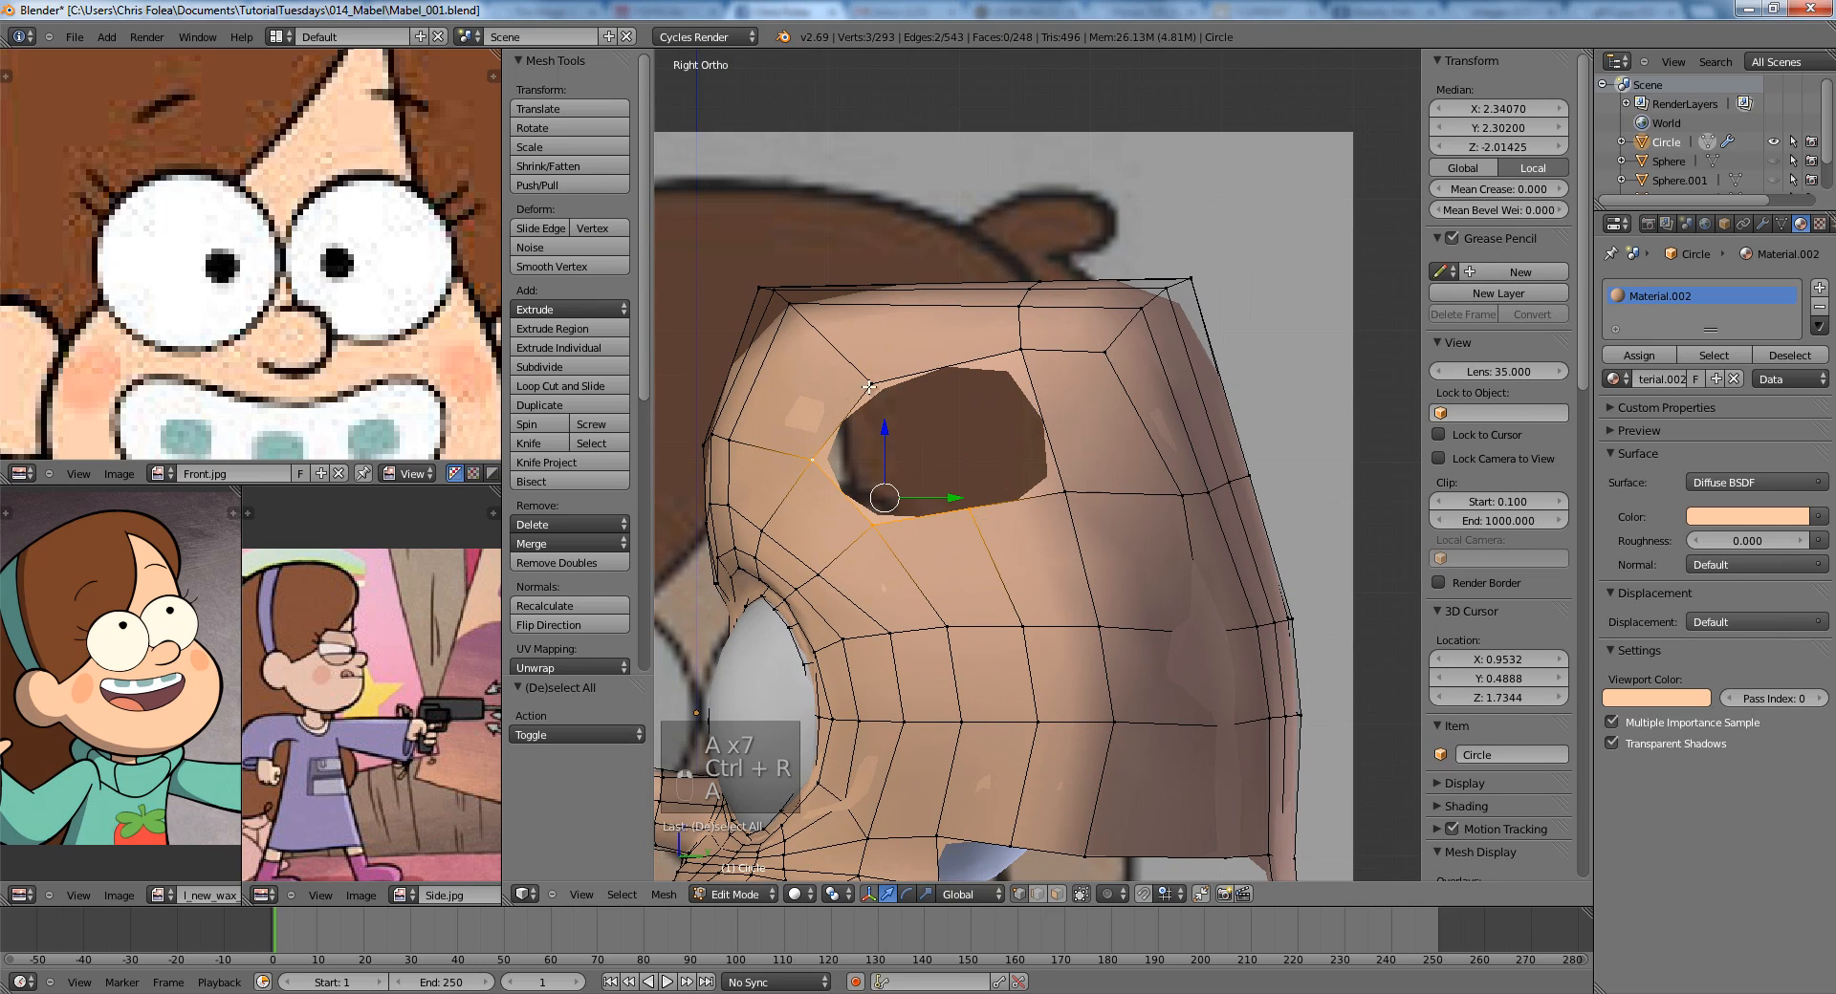
key("f")
key("ctrl+z")
right_click(872, 384, "shift")
key("f")
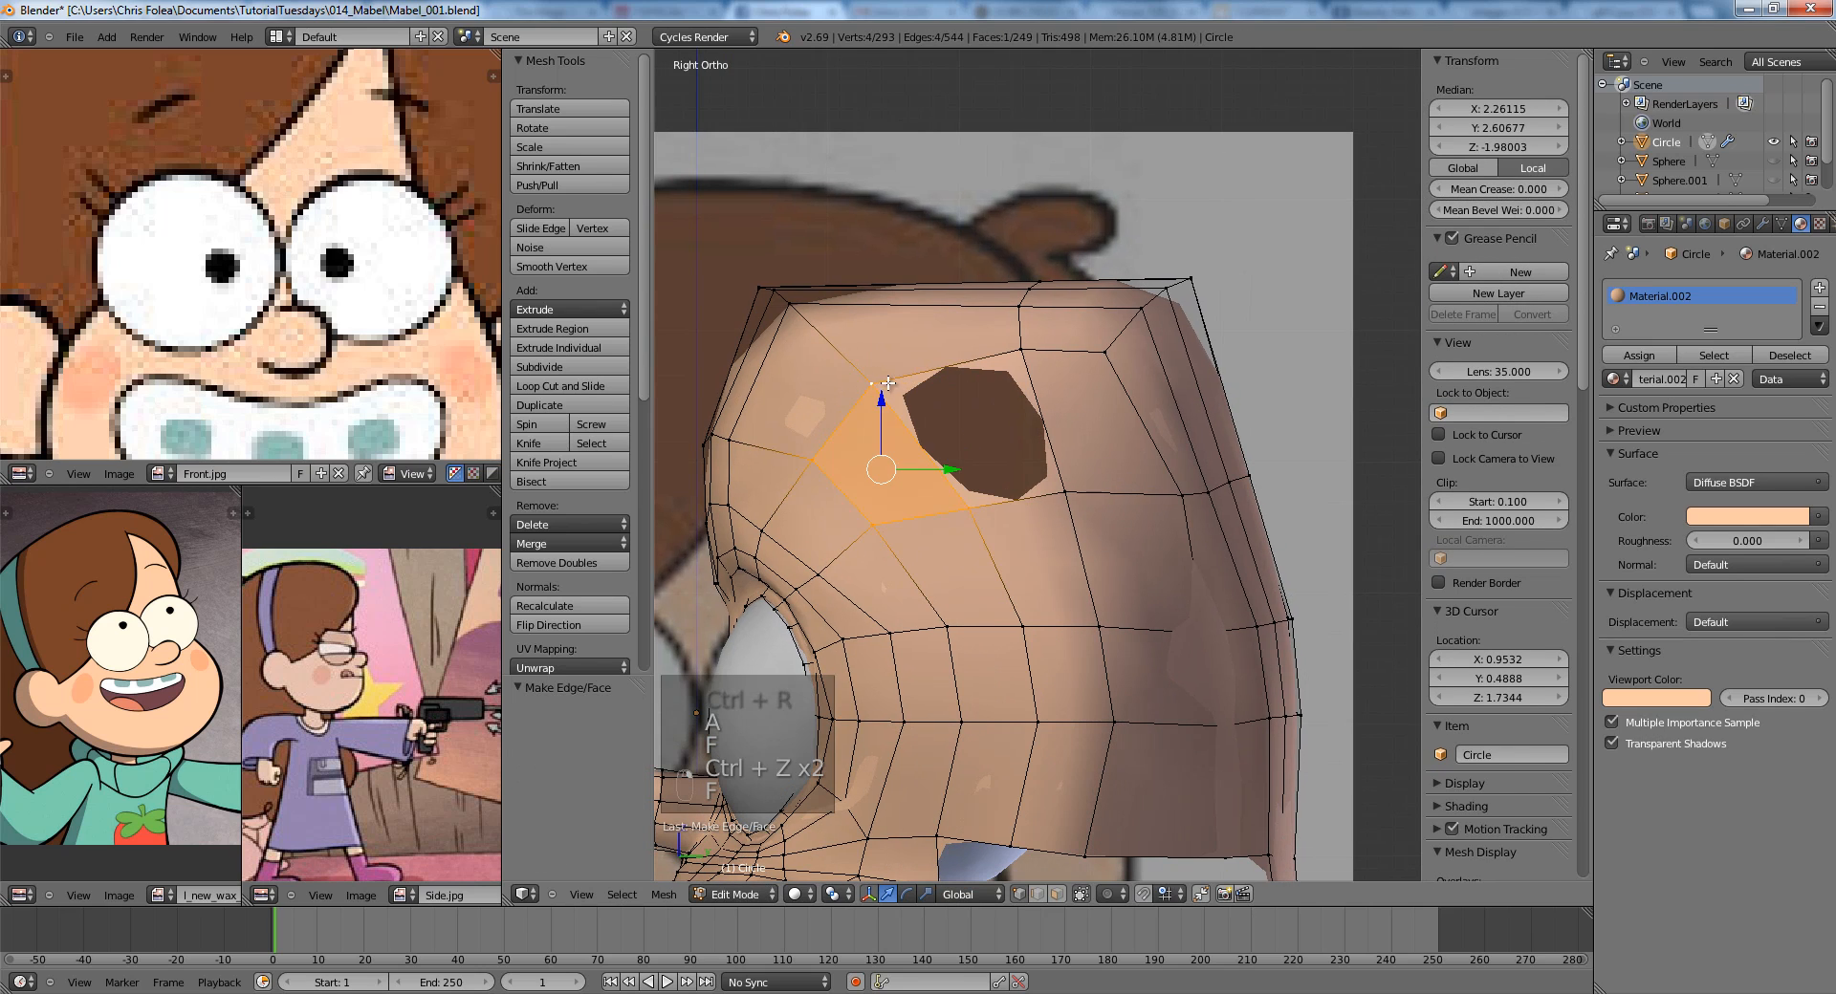
Close the remaining rear part of the temple hole with a four-sided face.
right_click(872, 385)
right_click(971, 510, "shift")
right_click(1064, 493, "shift")
right_click(1020, 351, "shift")
key("f")
key("a")
Examine the smoothed head against the front reference in front view and display the mesh as wireframe in Edit Mode.
right_click(1111, 353)
scroll(1109, 383, "down", 5)
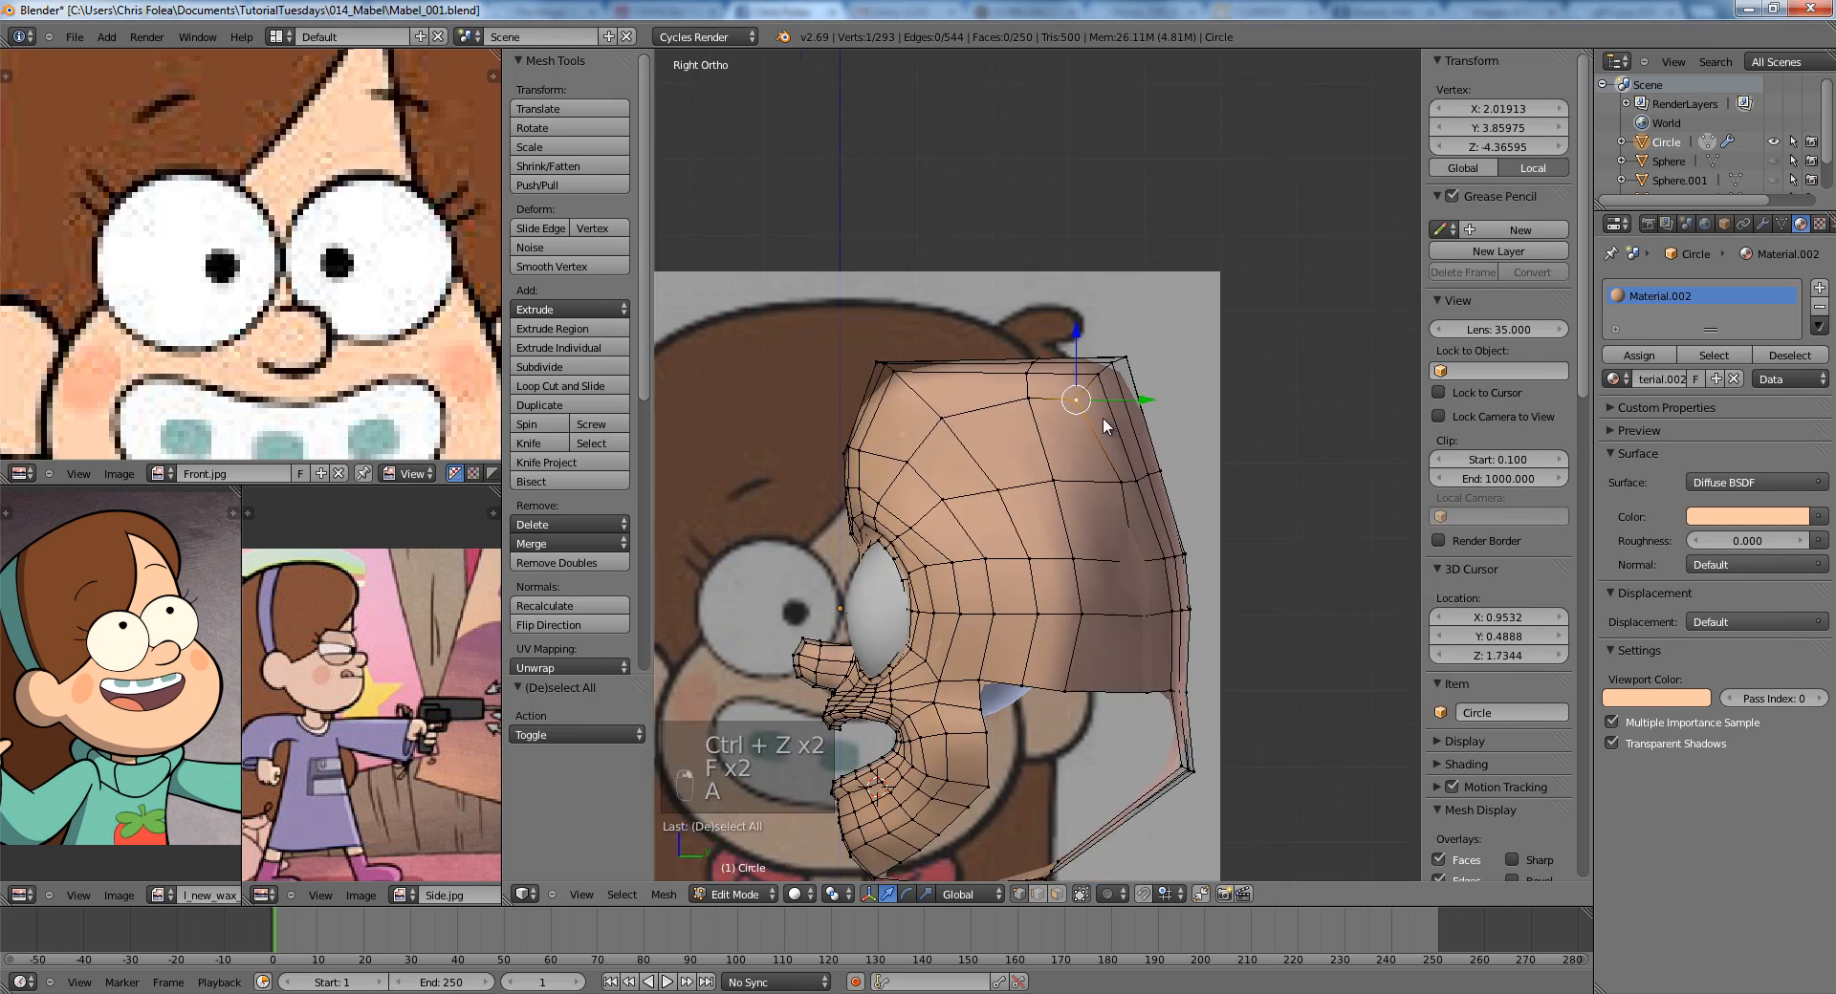
key("Tab")
key("KP_1")
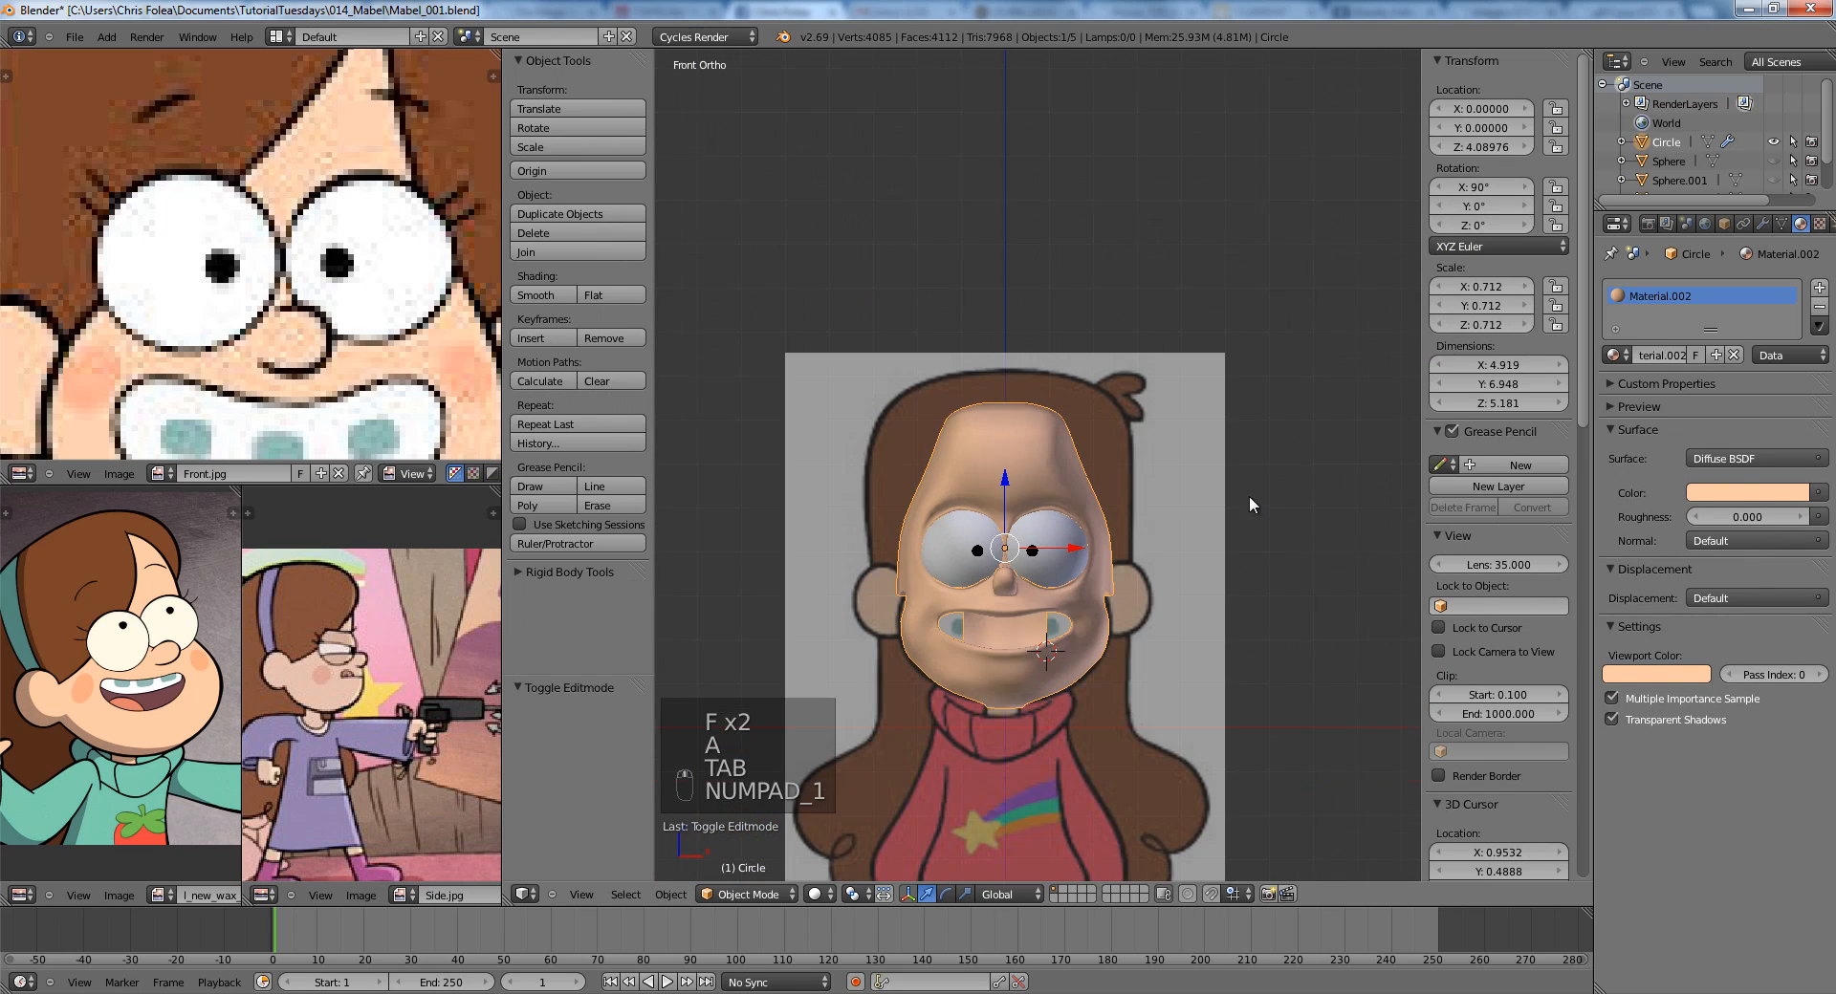
key("Tab")
scroll(1249, 495, "up", 5)
key("a")
key("a")
key("z")
key("z")
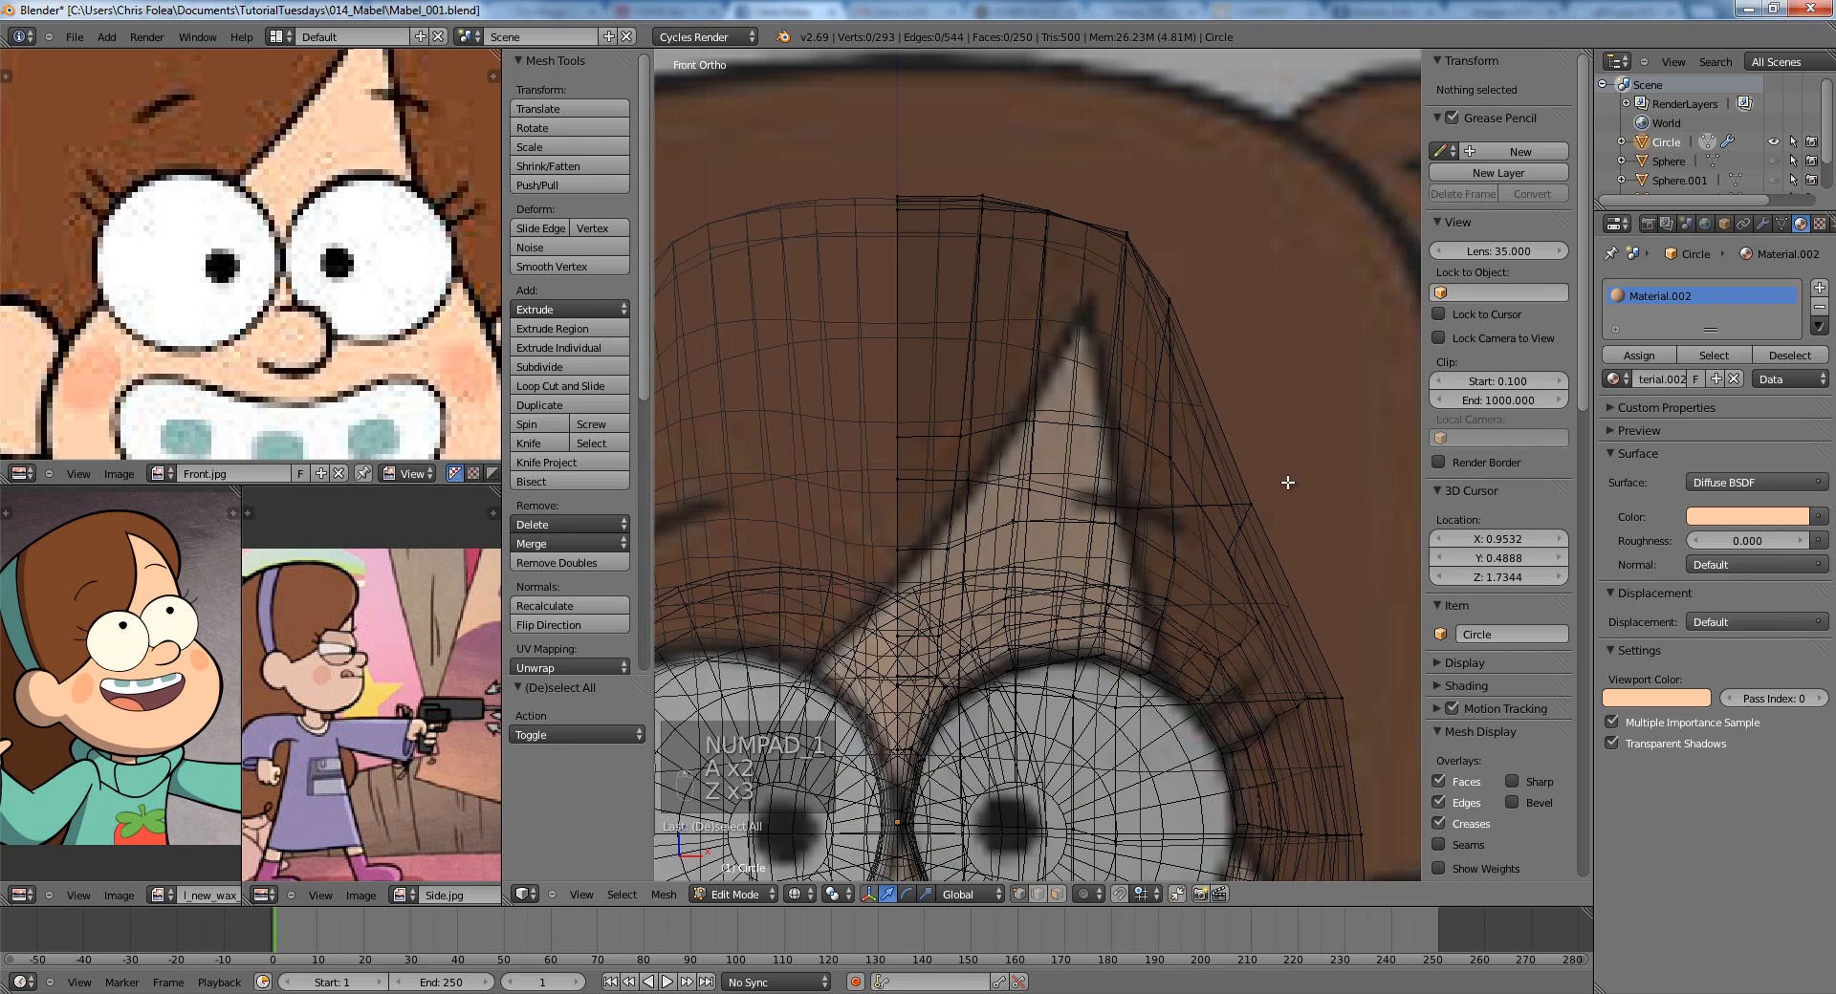
Move the vertices at the outer edge of the temple outward by about 0.298 on X and 0.051 on Z.
left_click_drag(1202, 567, 1202, 567)
key("z")
key("g")
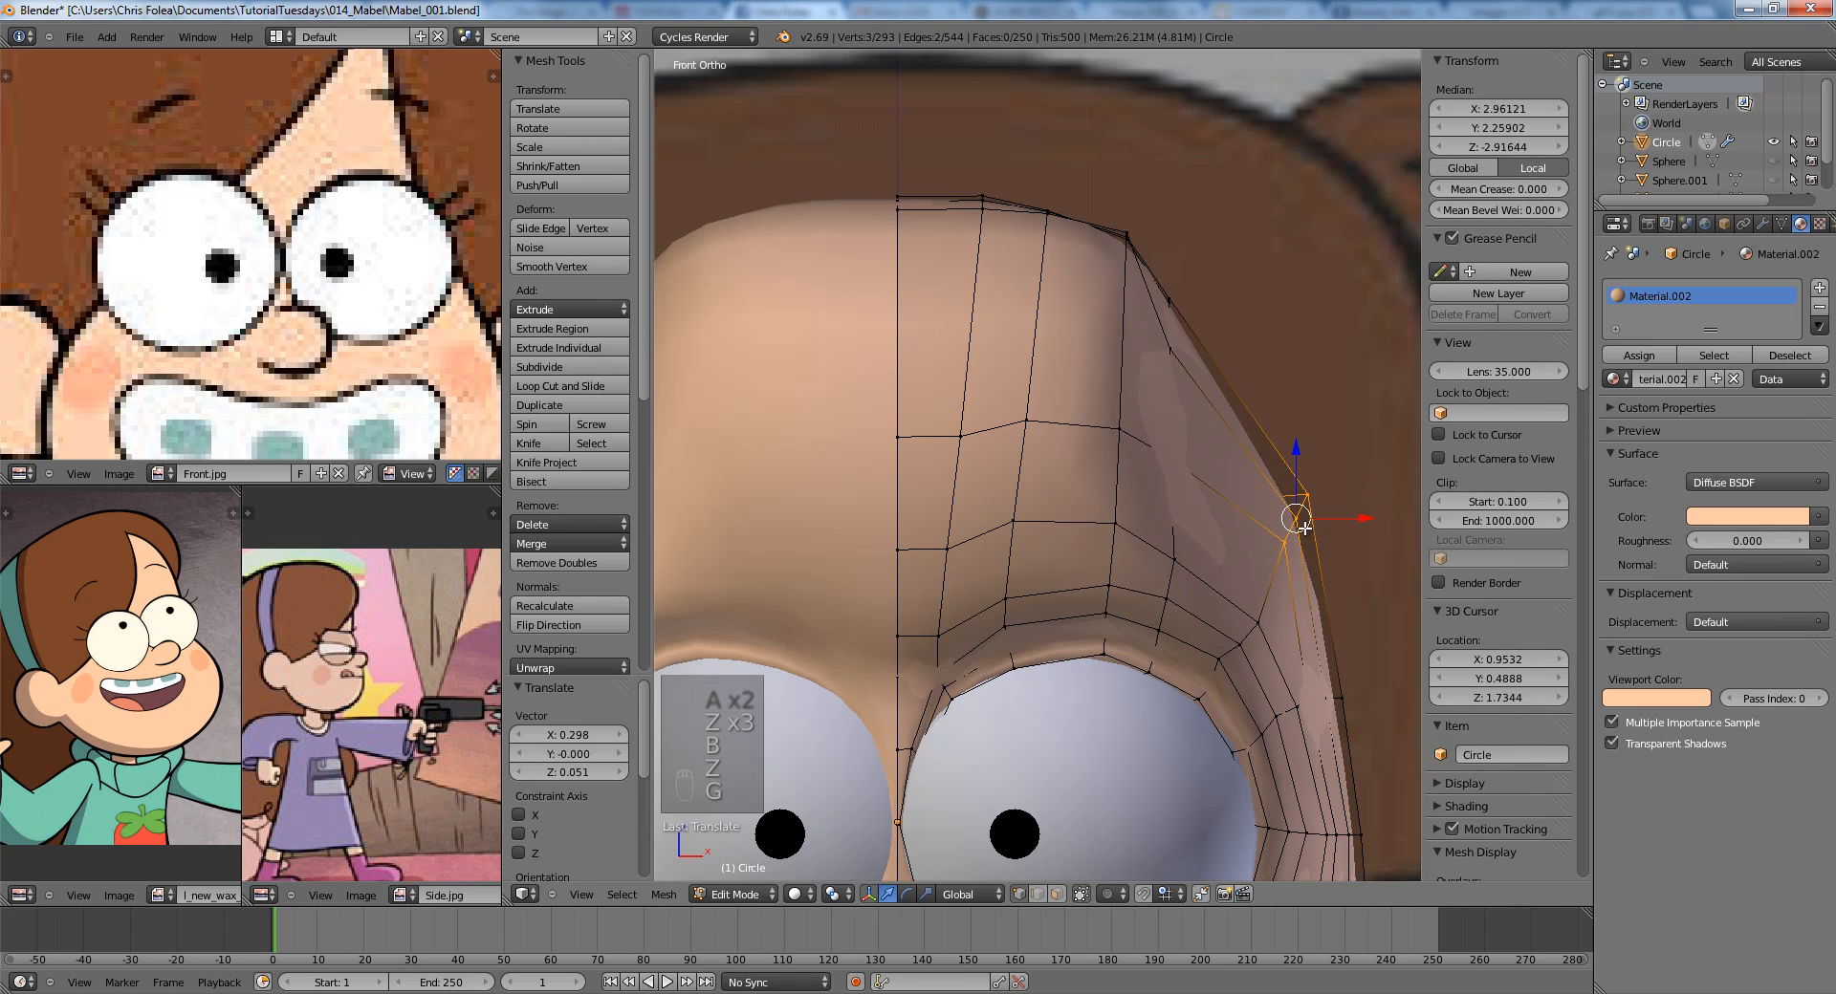
Select the vertices along the upper side of the forehead and move them outward to follow the rounded head outline.
key("z")
key("a")
key("b")
left_click_drag(1140, 266, 1213, 472)
key("z")
key("g")
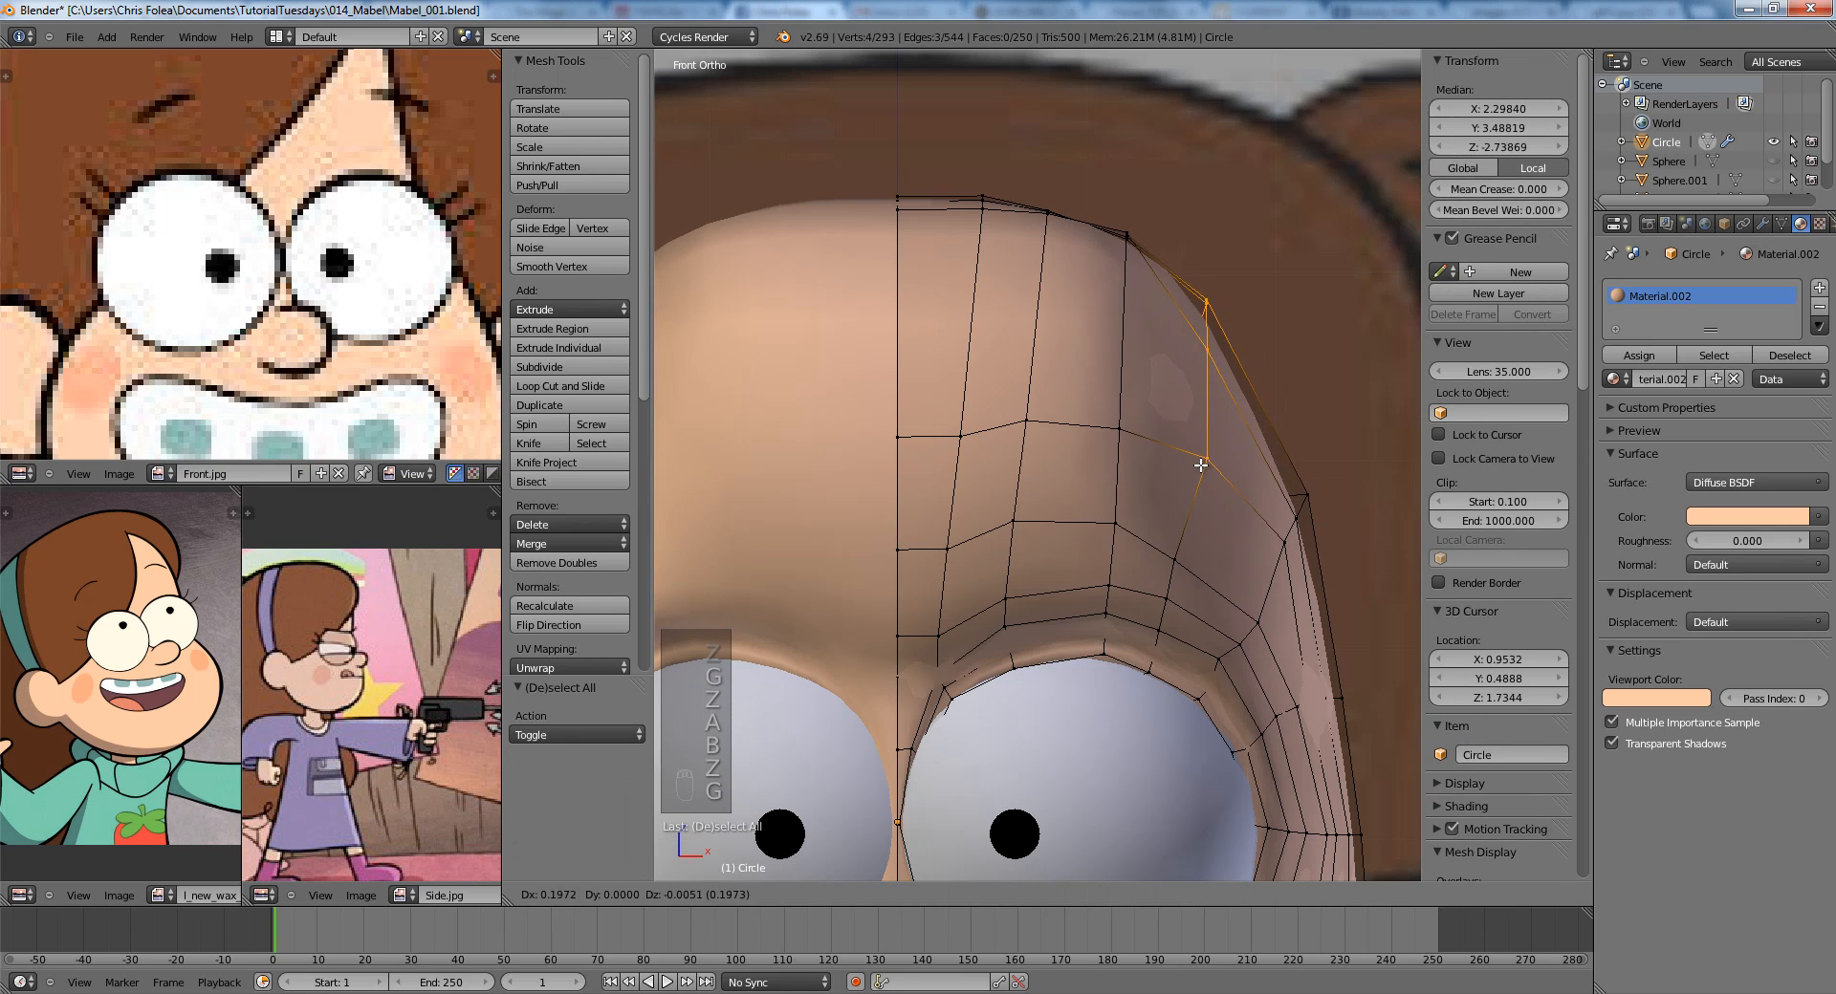
left_click(1197, 462)
Move the upper outermost forehead vertices by about 0.147 on X and -0.071 on Z, then check the head in Object Mode.
key("a")
key("z")
key("b")
left_click_drag(1241, 253, 1182, 380)
key("g")
left_click(1208, 393)
key("z")
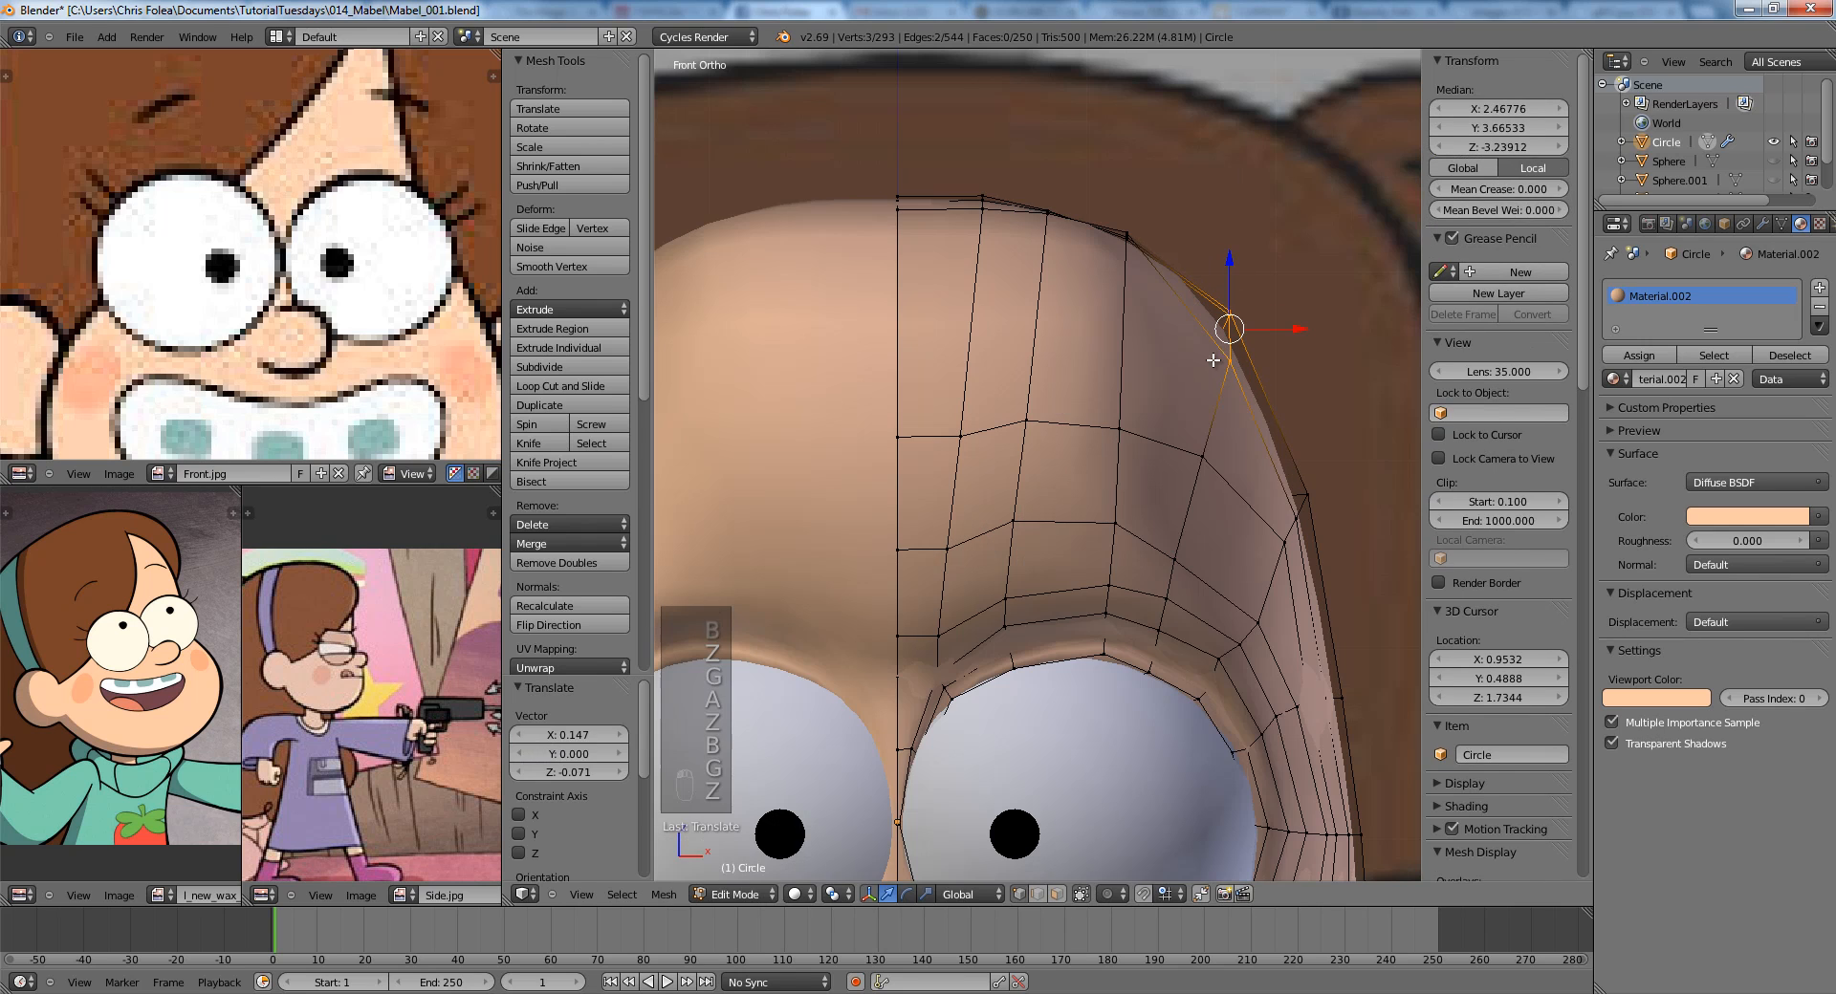
key("Tab")
scroll(1186, 358, "down", 6)
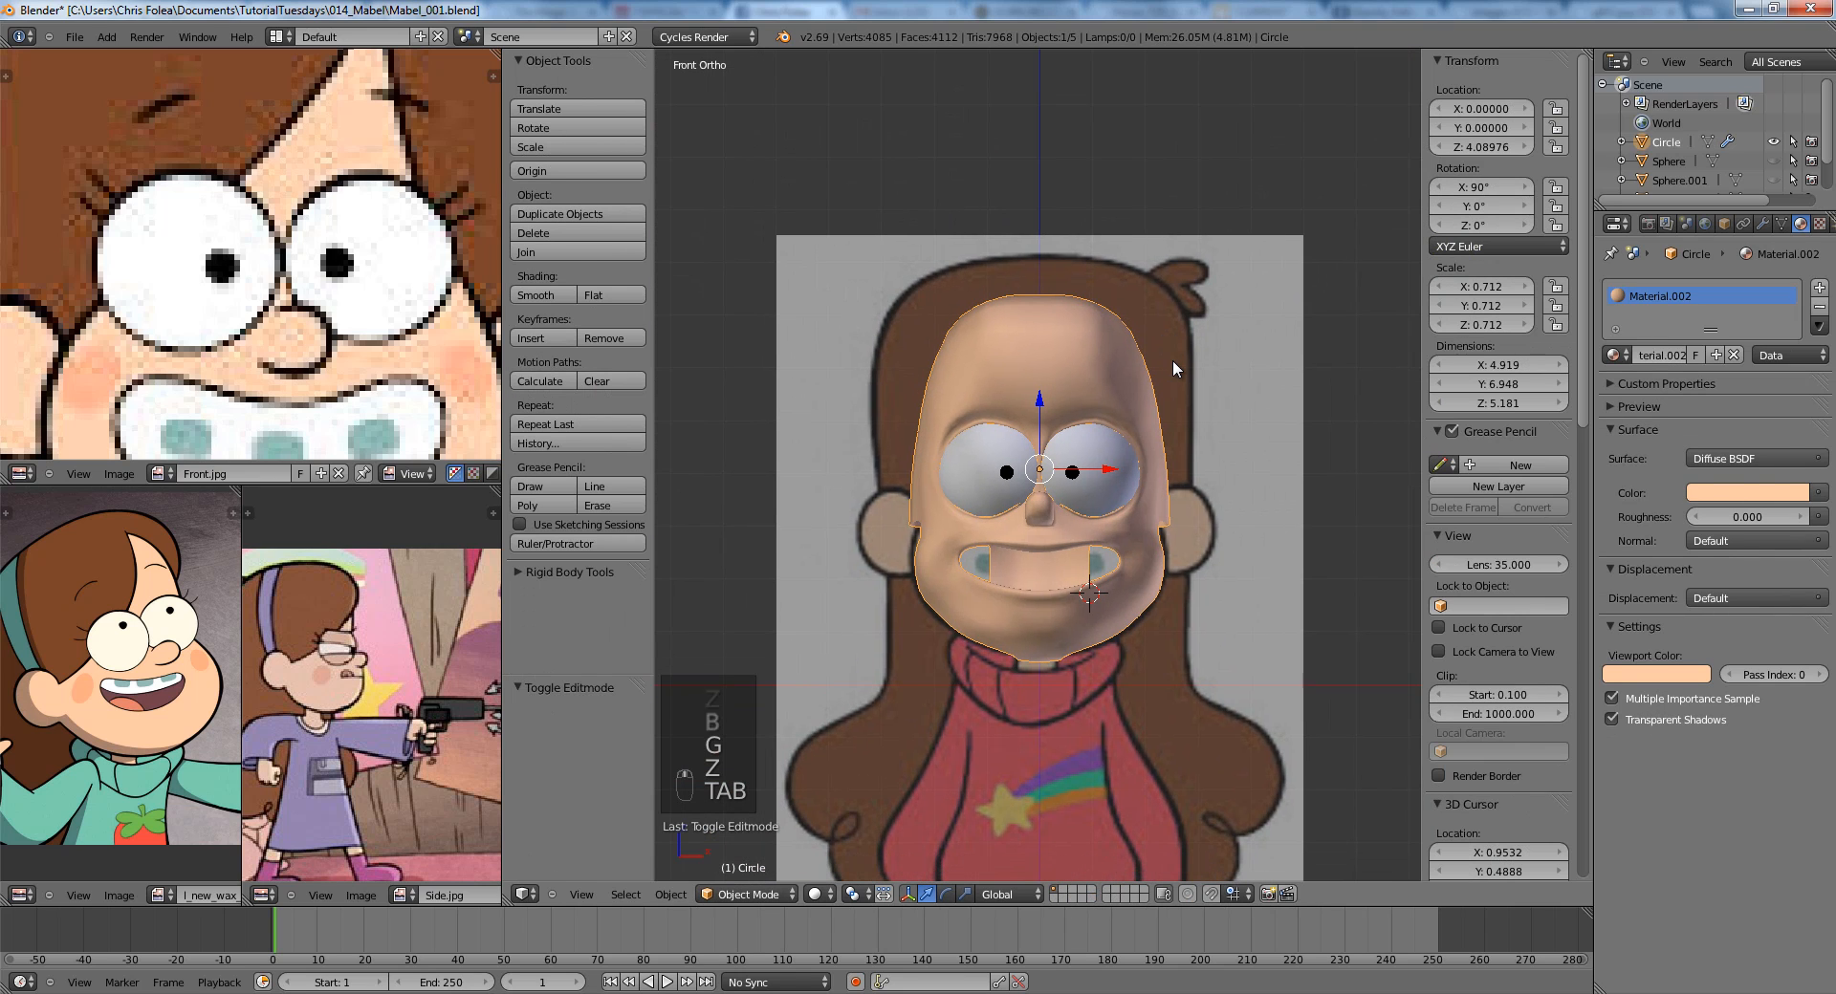
Add a single loop cut across the long face in the strip beneath the chin.
key("KP_3")
key("Tab")
scroll(1090, 433, "up", 5)
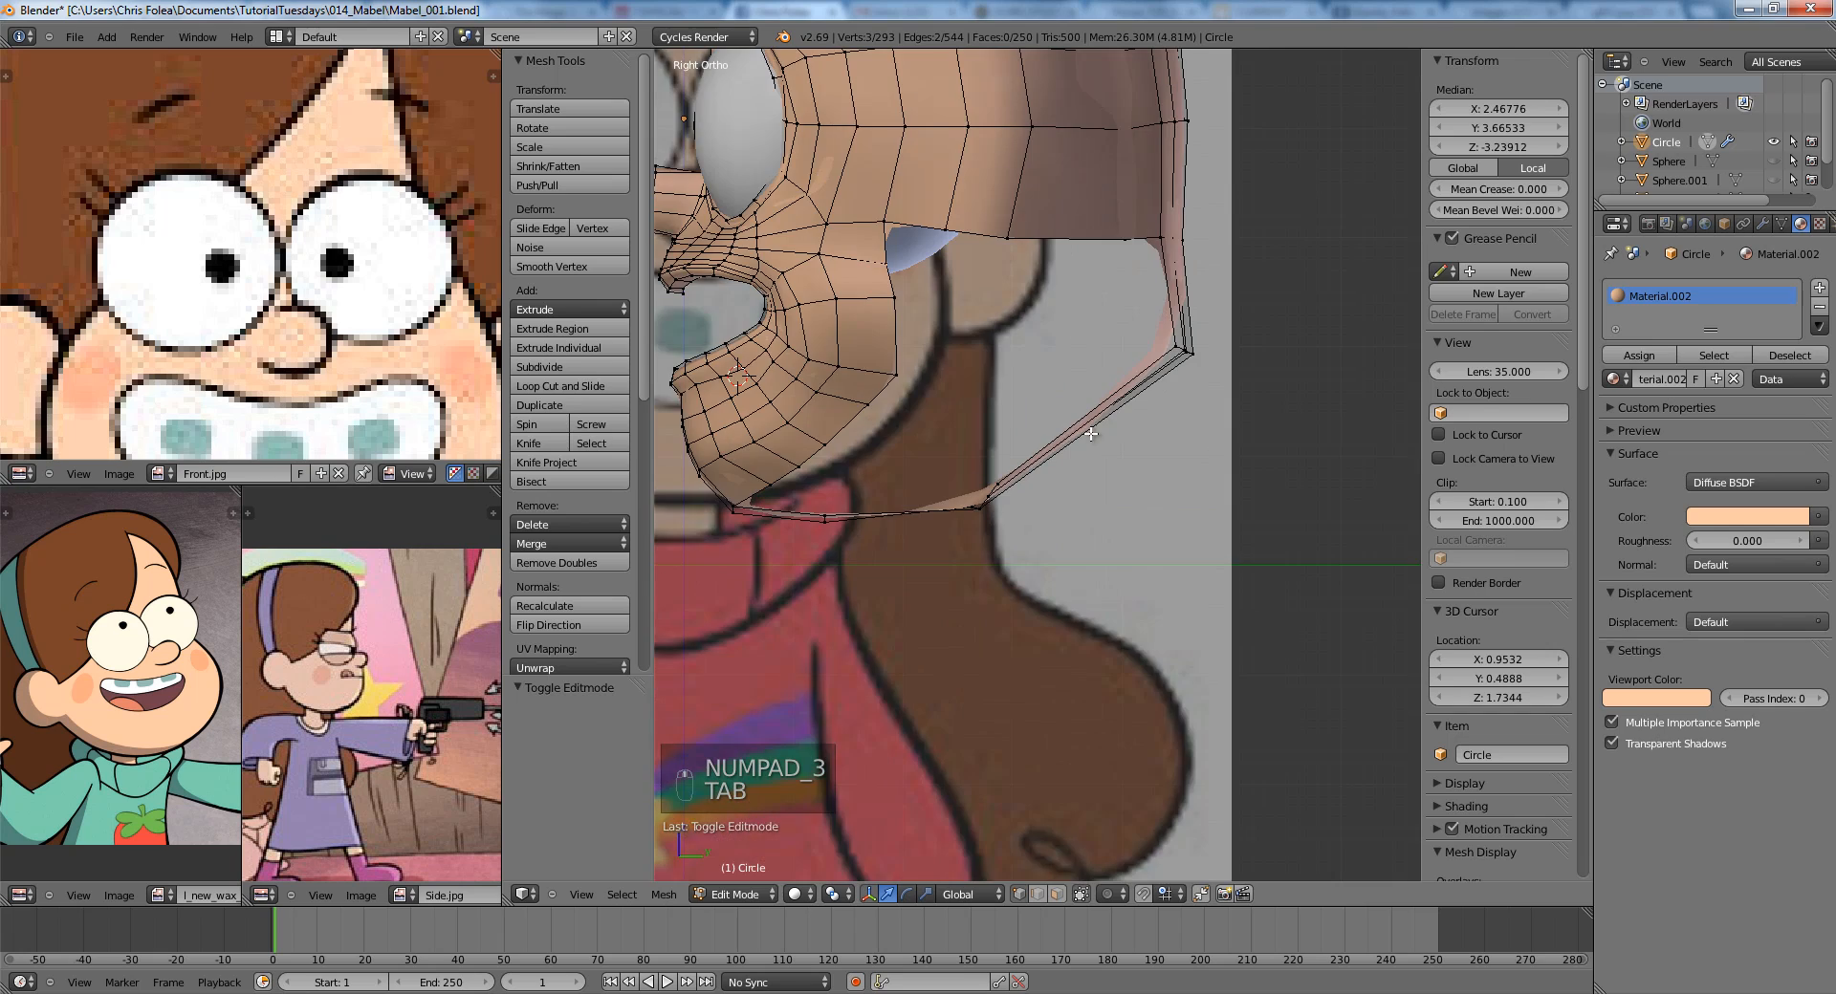
middle_click_drag(1091, 433, 948, 623)
right_click(989, 376)
key("KP_3")
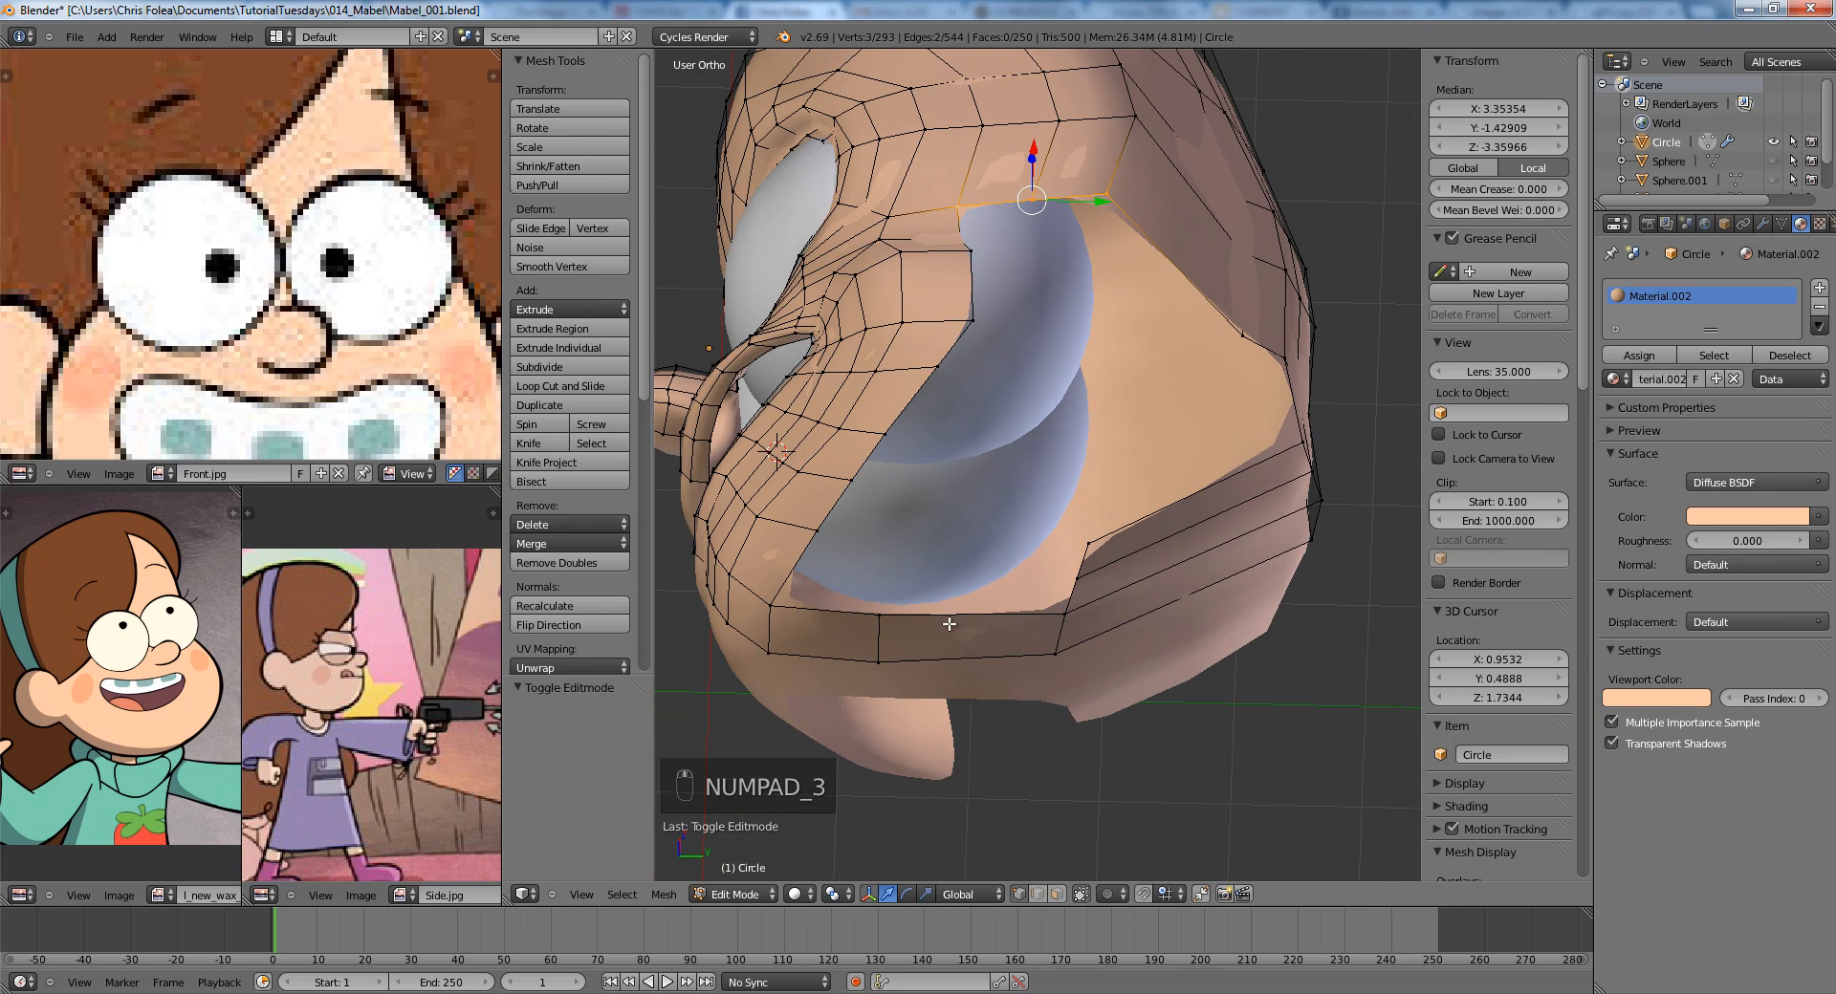
left_click(924, 625)
key("a")
key("g")
key("a")
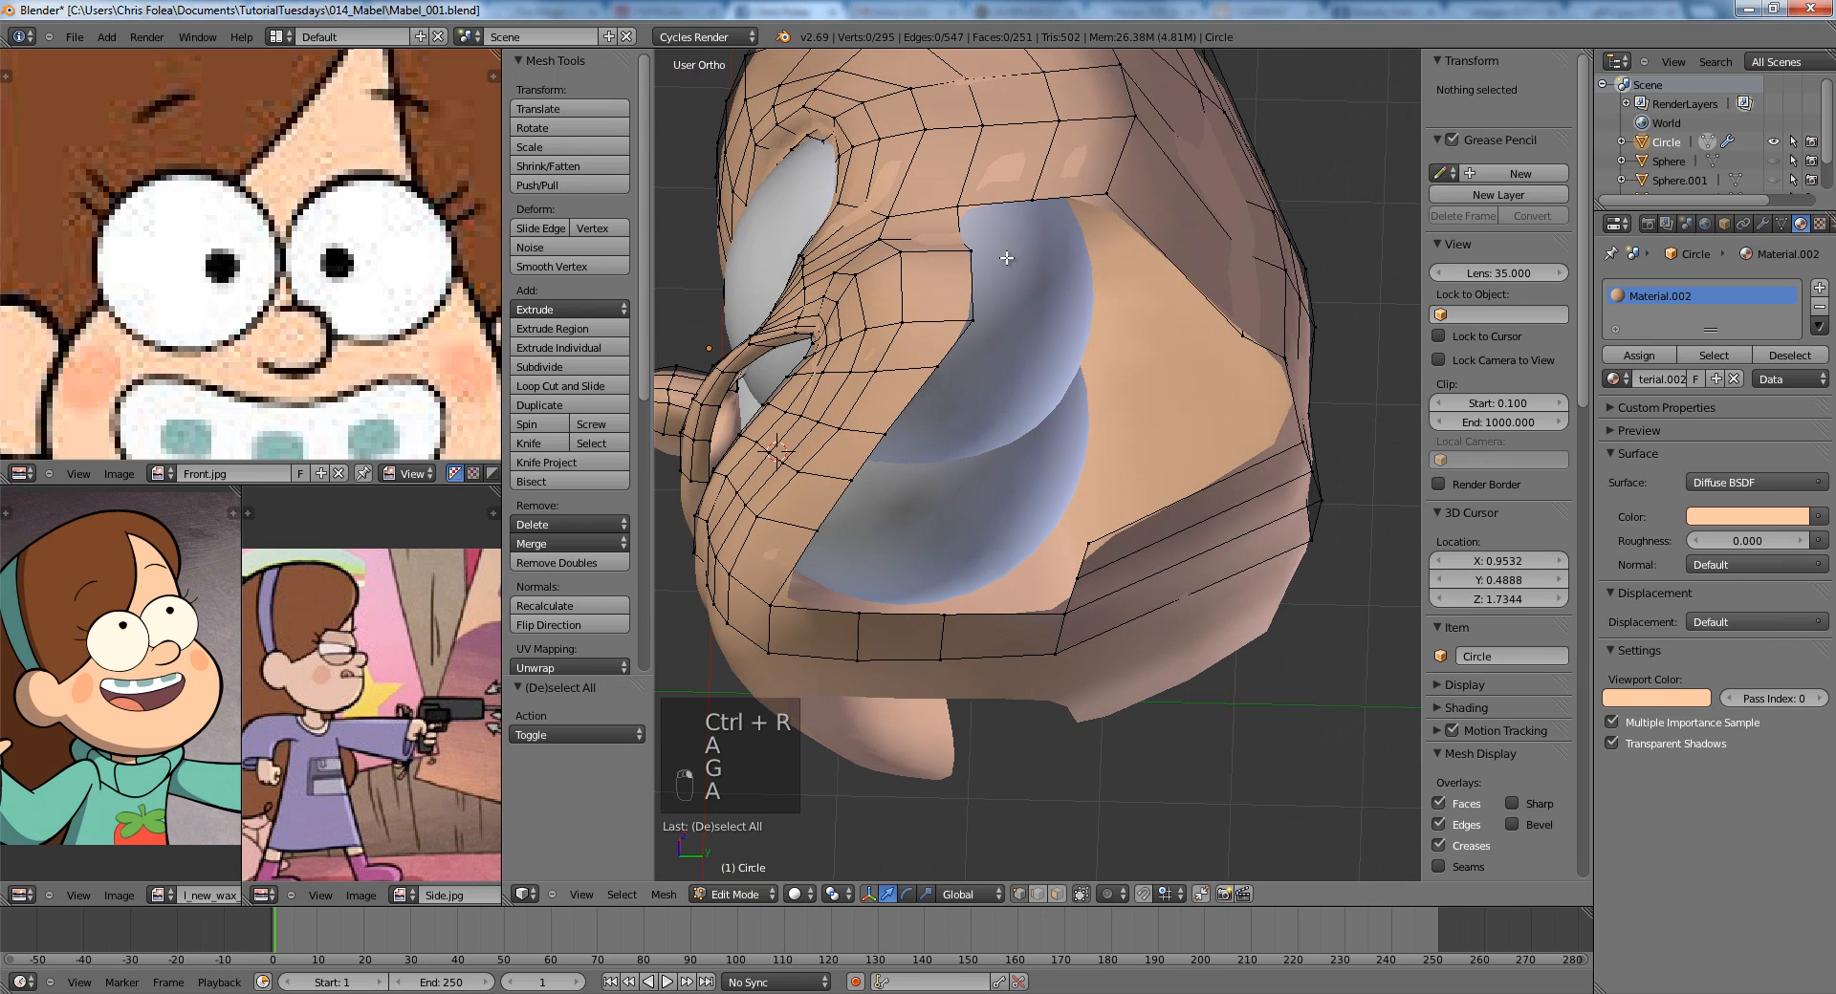
Select the border of the cheek hole, deselect its rear vertices, and fill the front part with a face.
right_click(1097, 197, "alt")
key("KP_3")
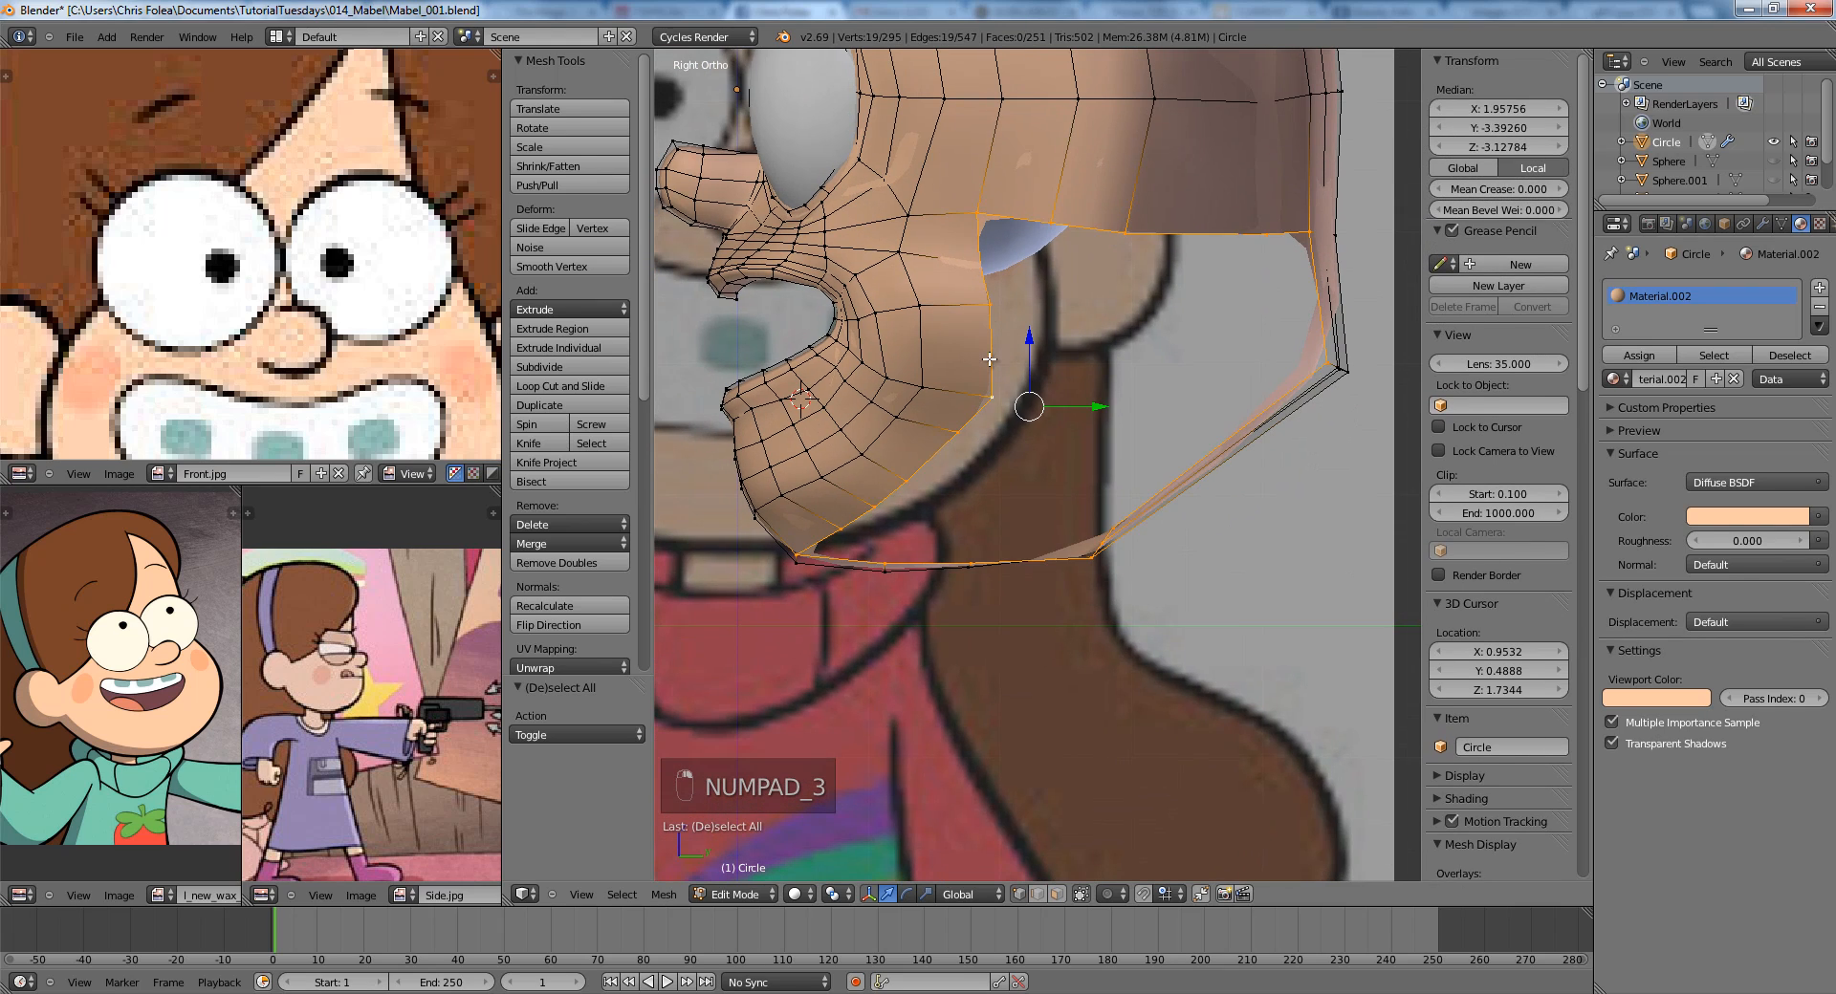
scroll(1099, 294, "down", 2)
key("z")
key("z")
mouse_move(1205, 443)
middle_mouse_down()
mouse_move(1125, 333)
mouse_move(1112, 471)
middle_mouse_up()
key("c")
right_click(1188, 269)
scroll(1059, 340, "up", 1)
middle_click_drag(1058, 339, 1066, 358)
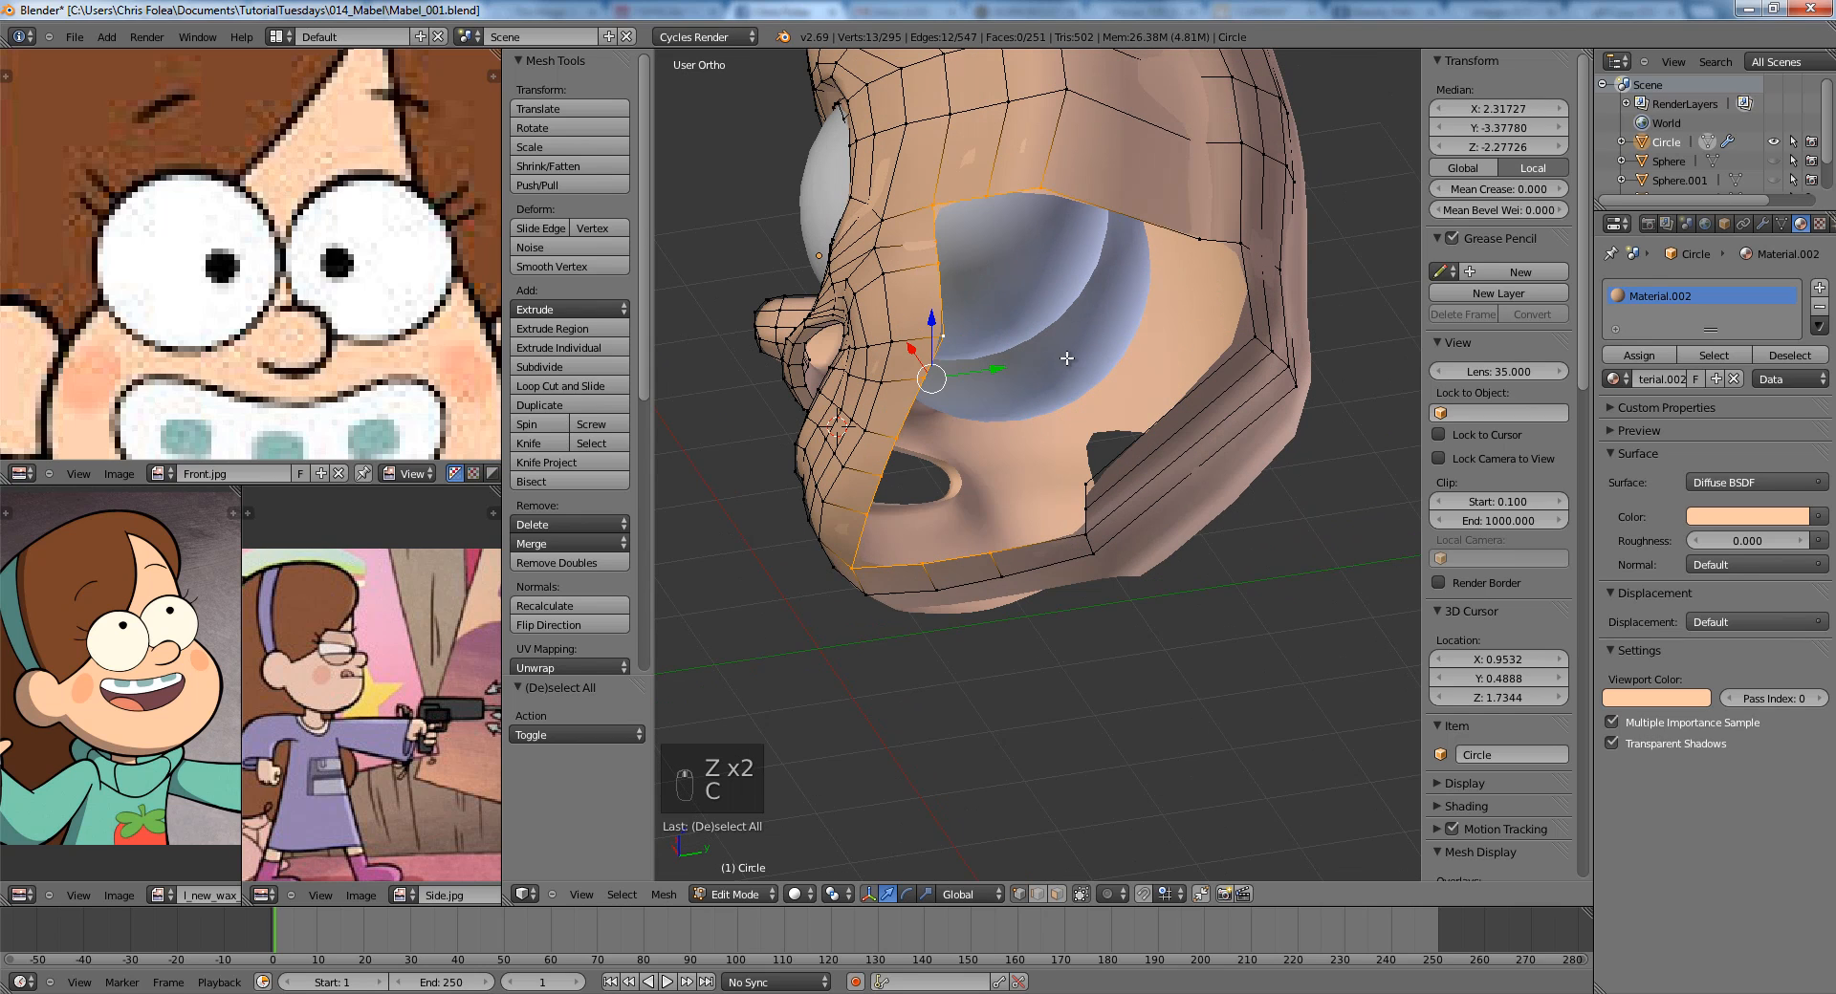
middle_click_drag(950, 344, 973, 437, "shift")
key("f")
Connect the vertex above the cheek patch to the chin-strip vertex below it and subdivide the new edge once.
key("a")
right_click(1010, 291)
right_click(948, 654, "shift")
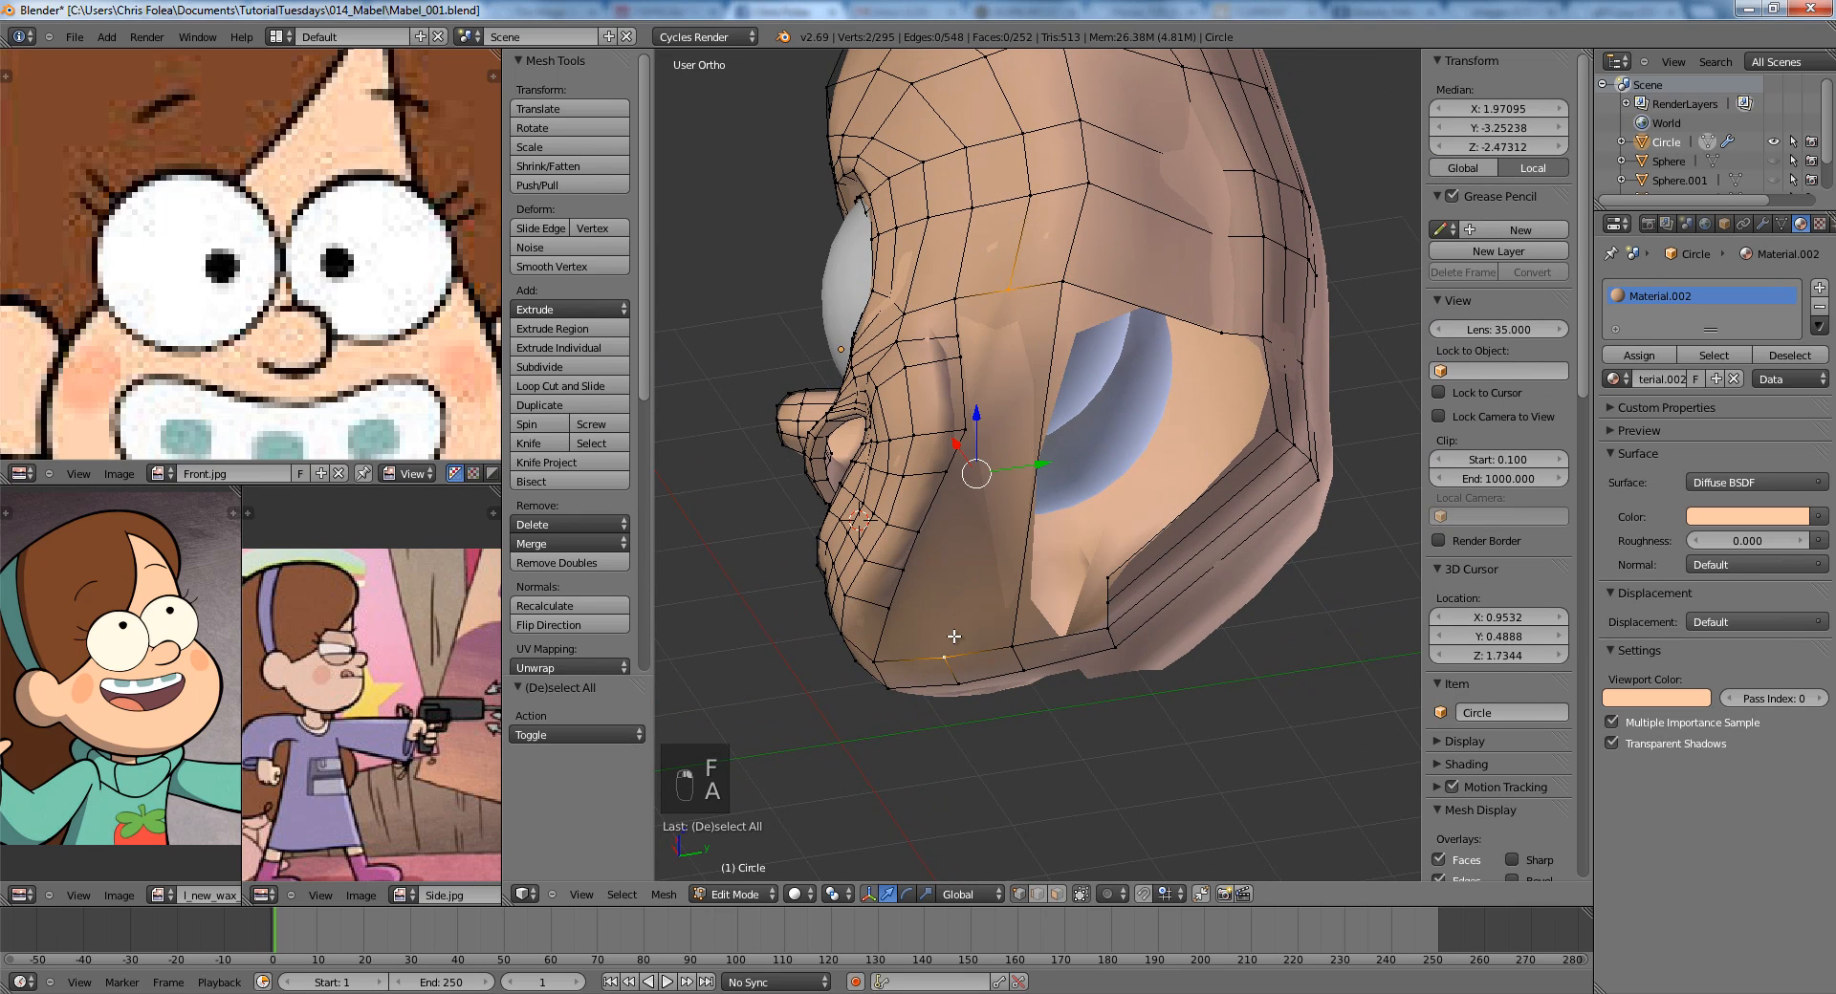
key("j")
key("w")
left_click(1028, 436)
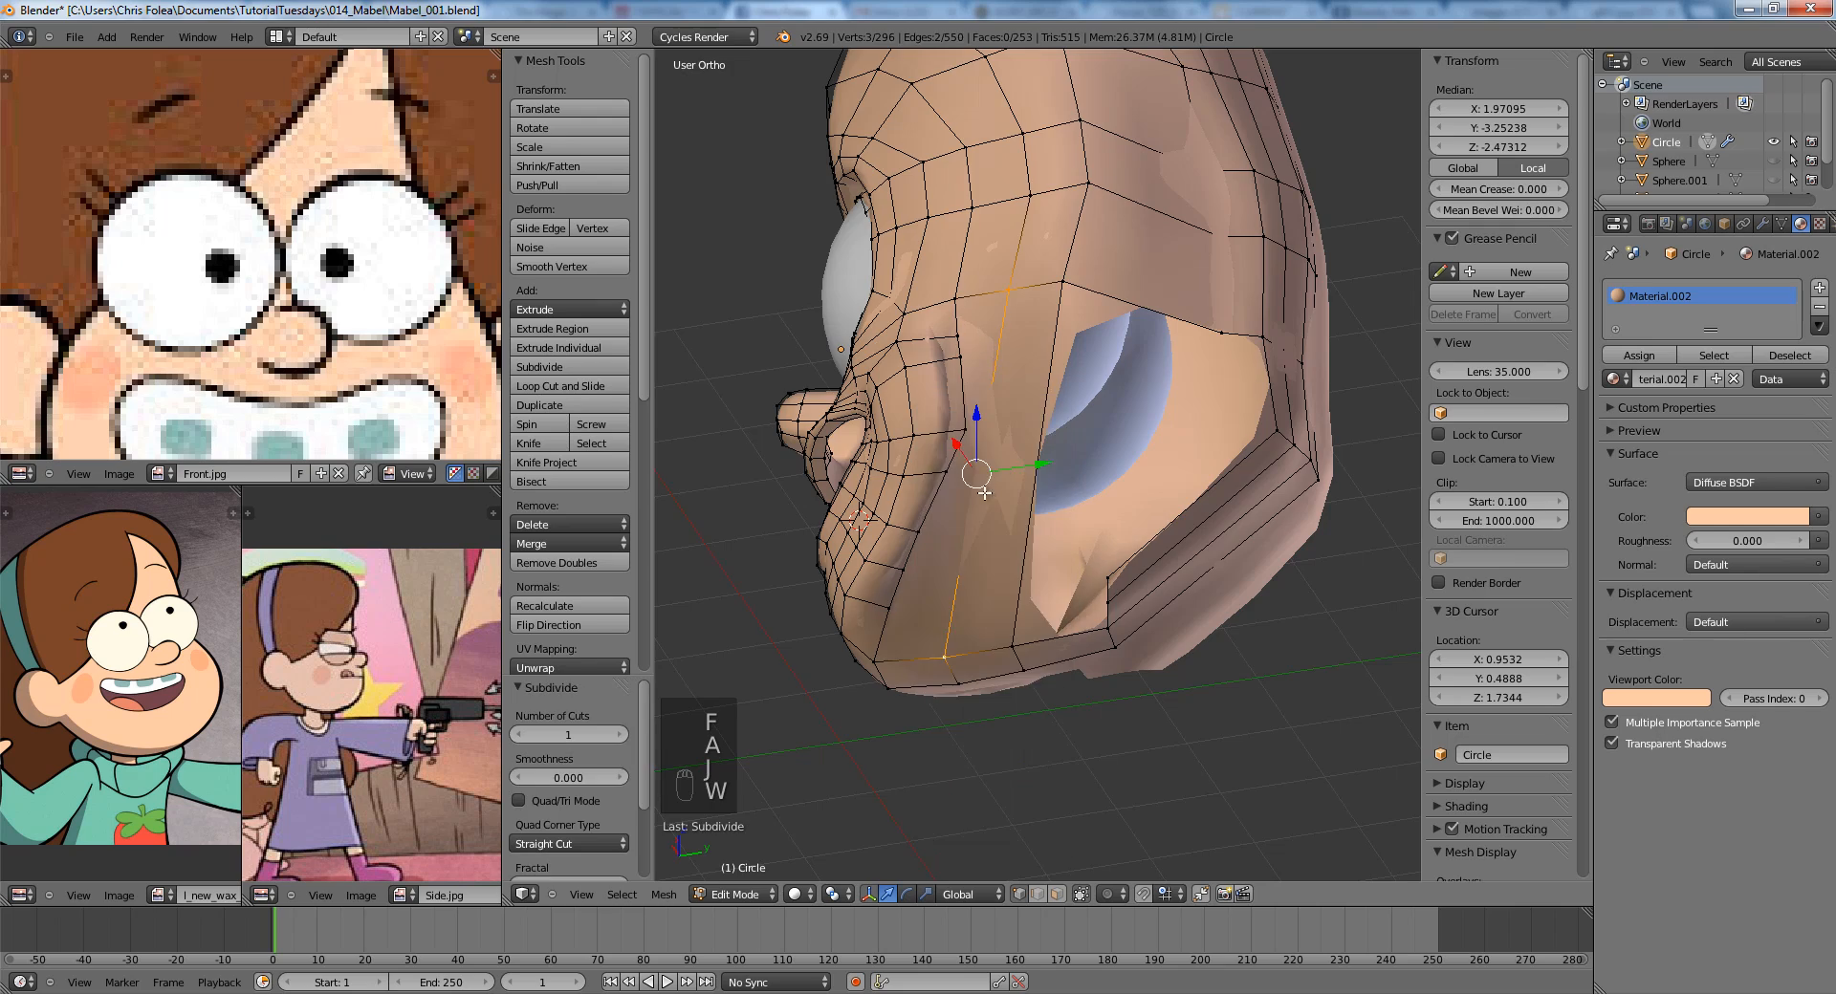
Subdivide the rear edge of the cheek patch once and connect its midpoint to the midpoint of the inner edge.
key("z")
middle_click_drag(1069, 364, 1034, 391)
key("a")
right_click(1006, 329)
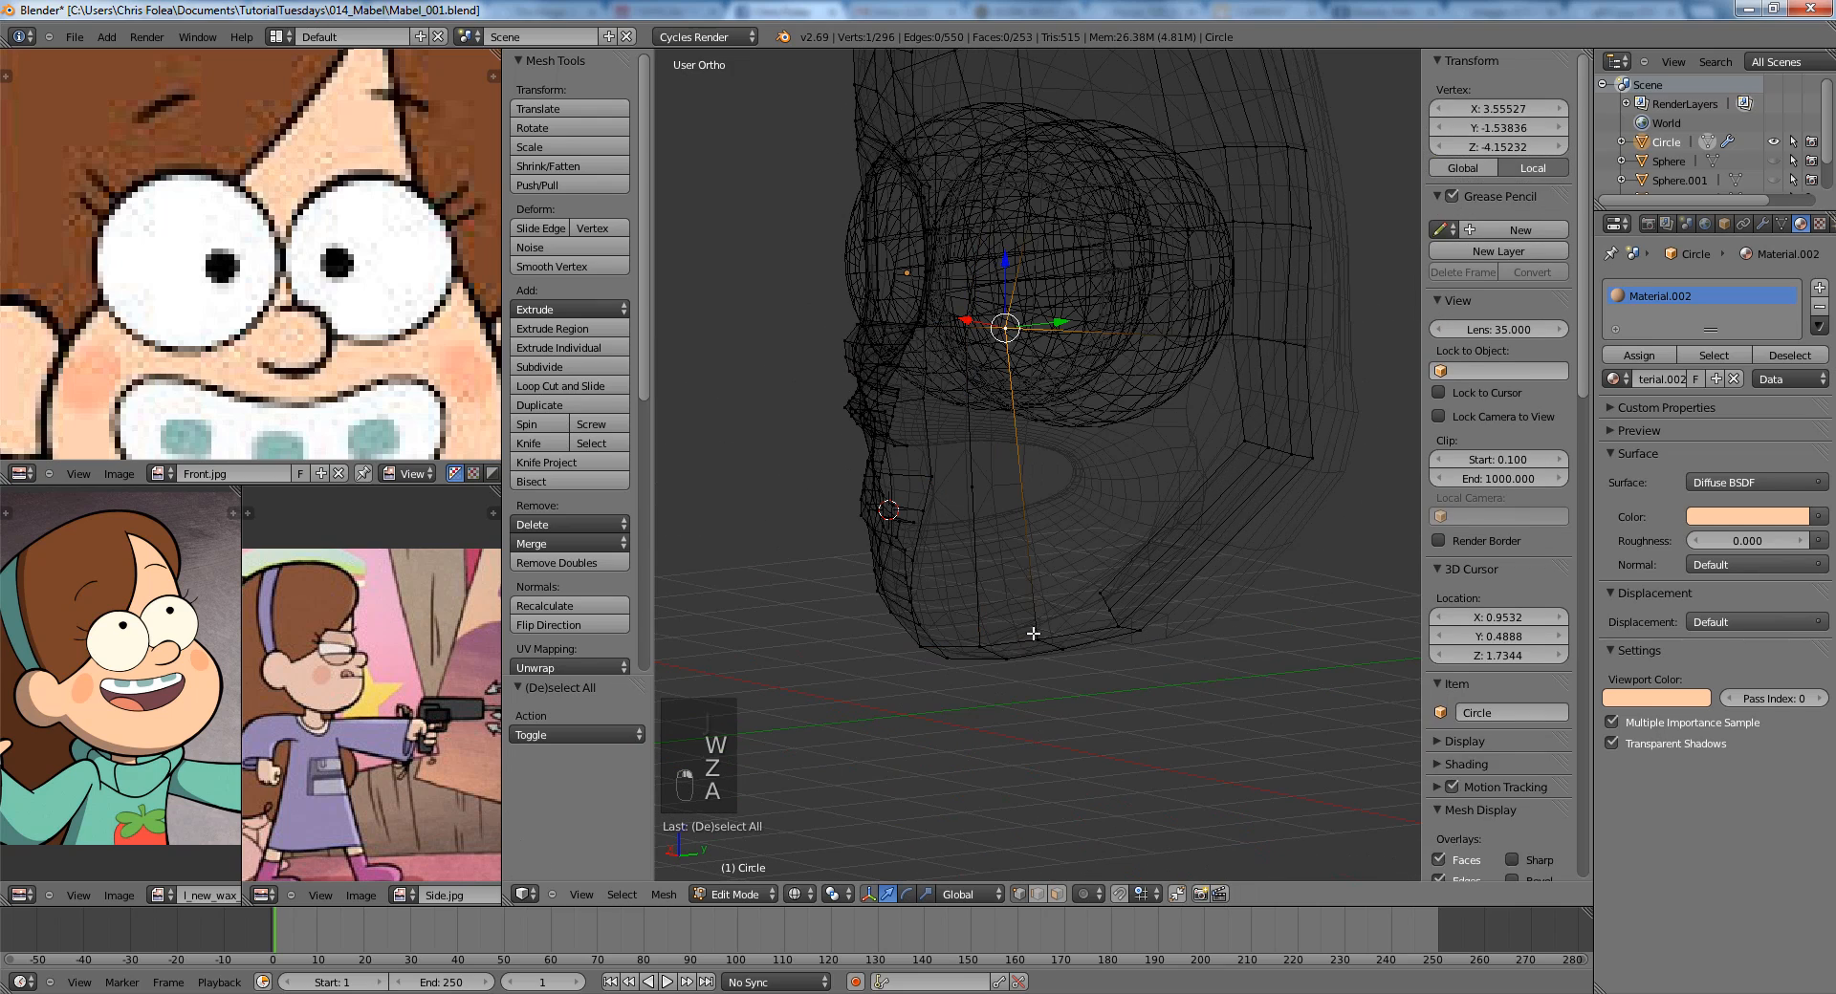
right_click(1027, 640, "shift")
key("z")
middle_click_drag(1040, 566, 1043, 542)
key("w")
left_click(1040, 538)
key("z")
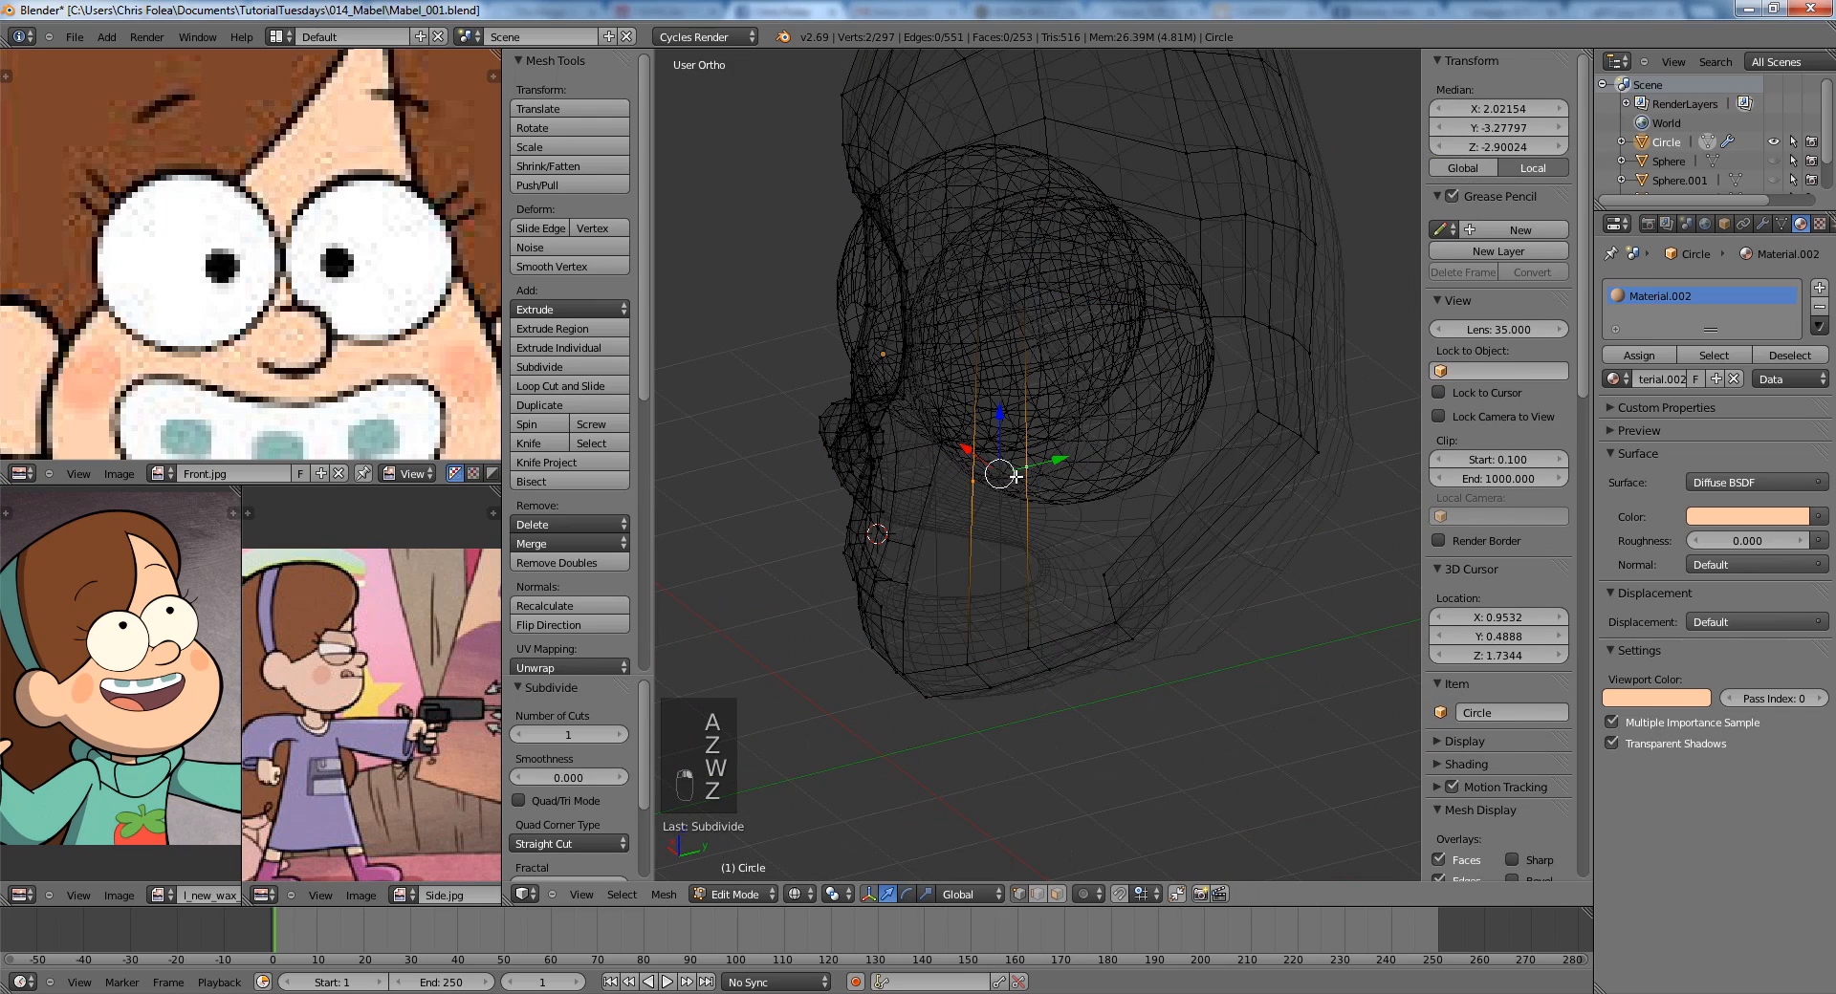
key("h")
key("ctrl+z")
key("j")
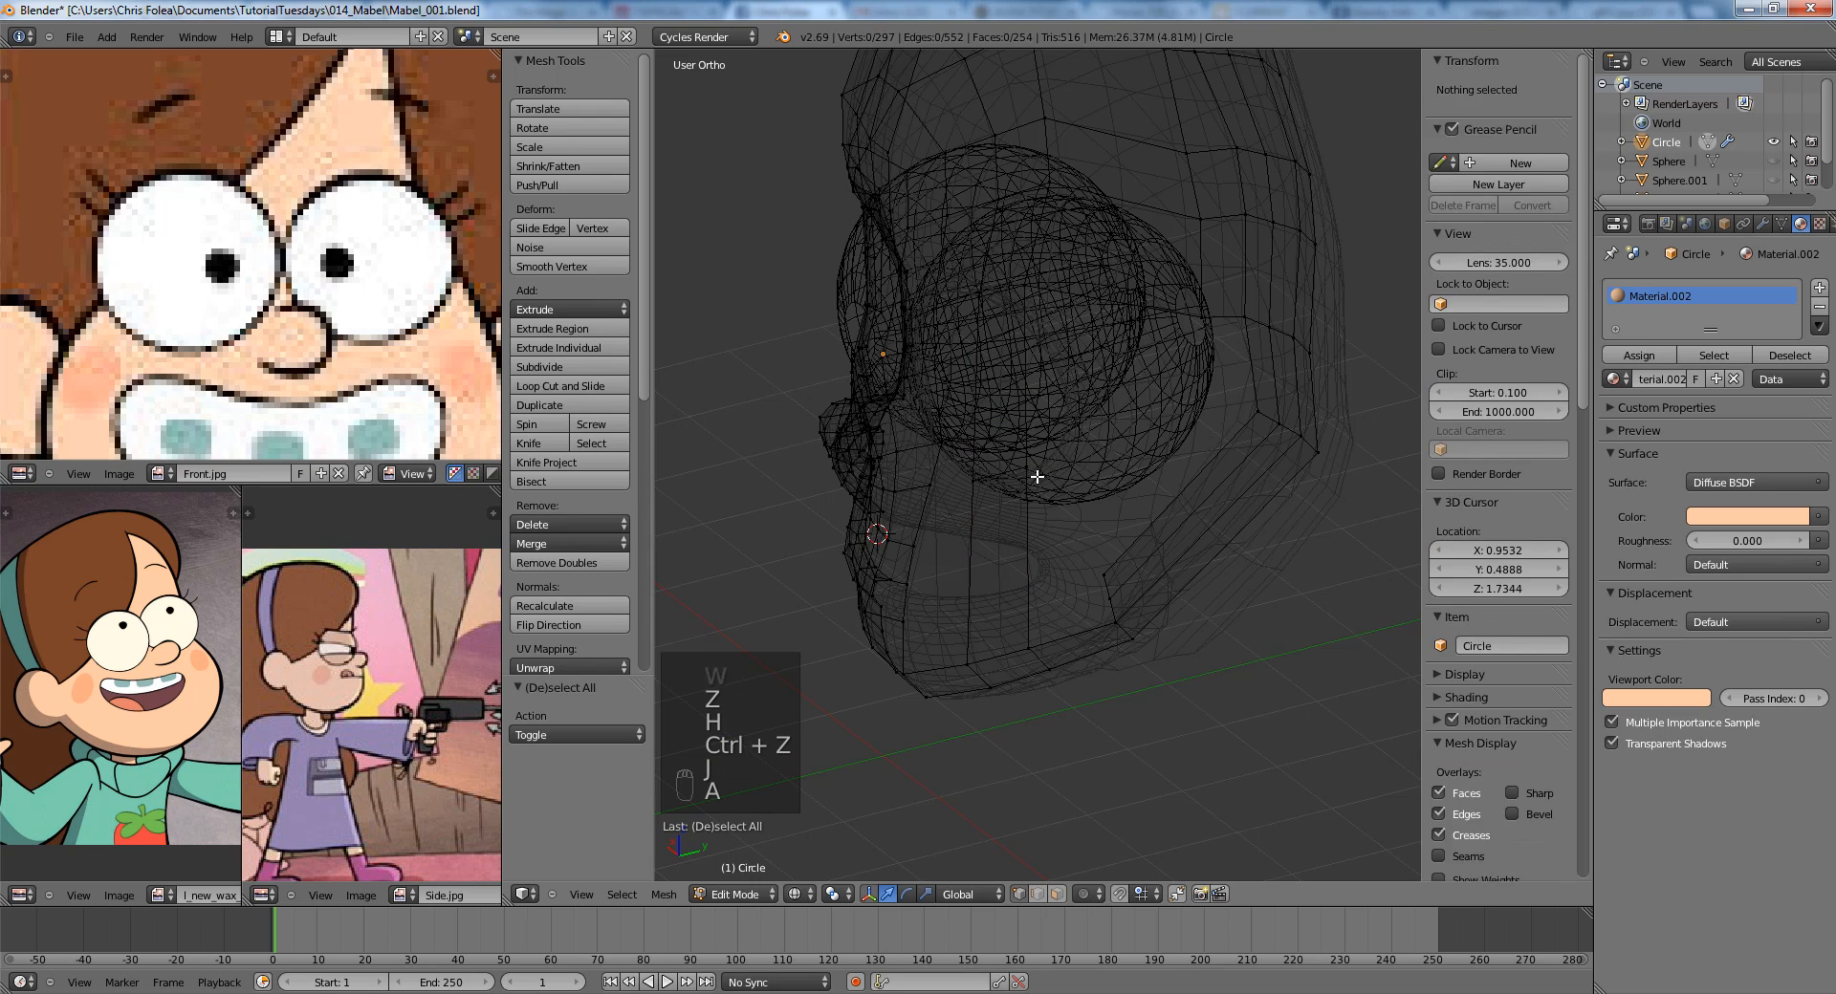
key("a")
Move the cross edge of the cheek patch by 0.428 on X and -0.245 on Z, then reposition it in side view.
key("KP_1")
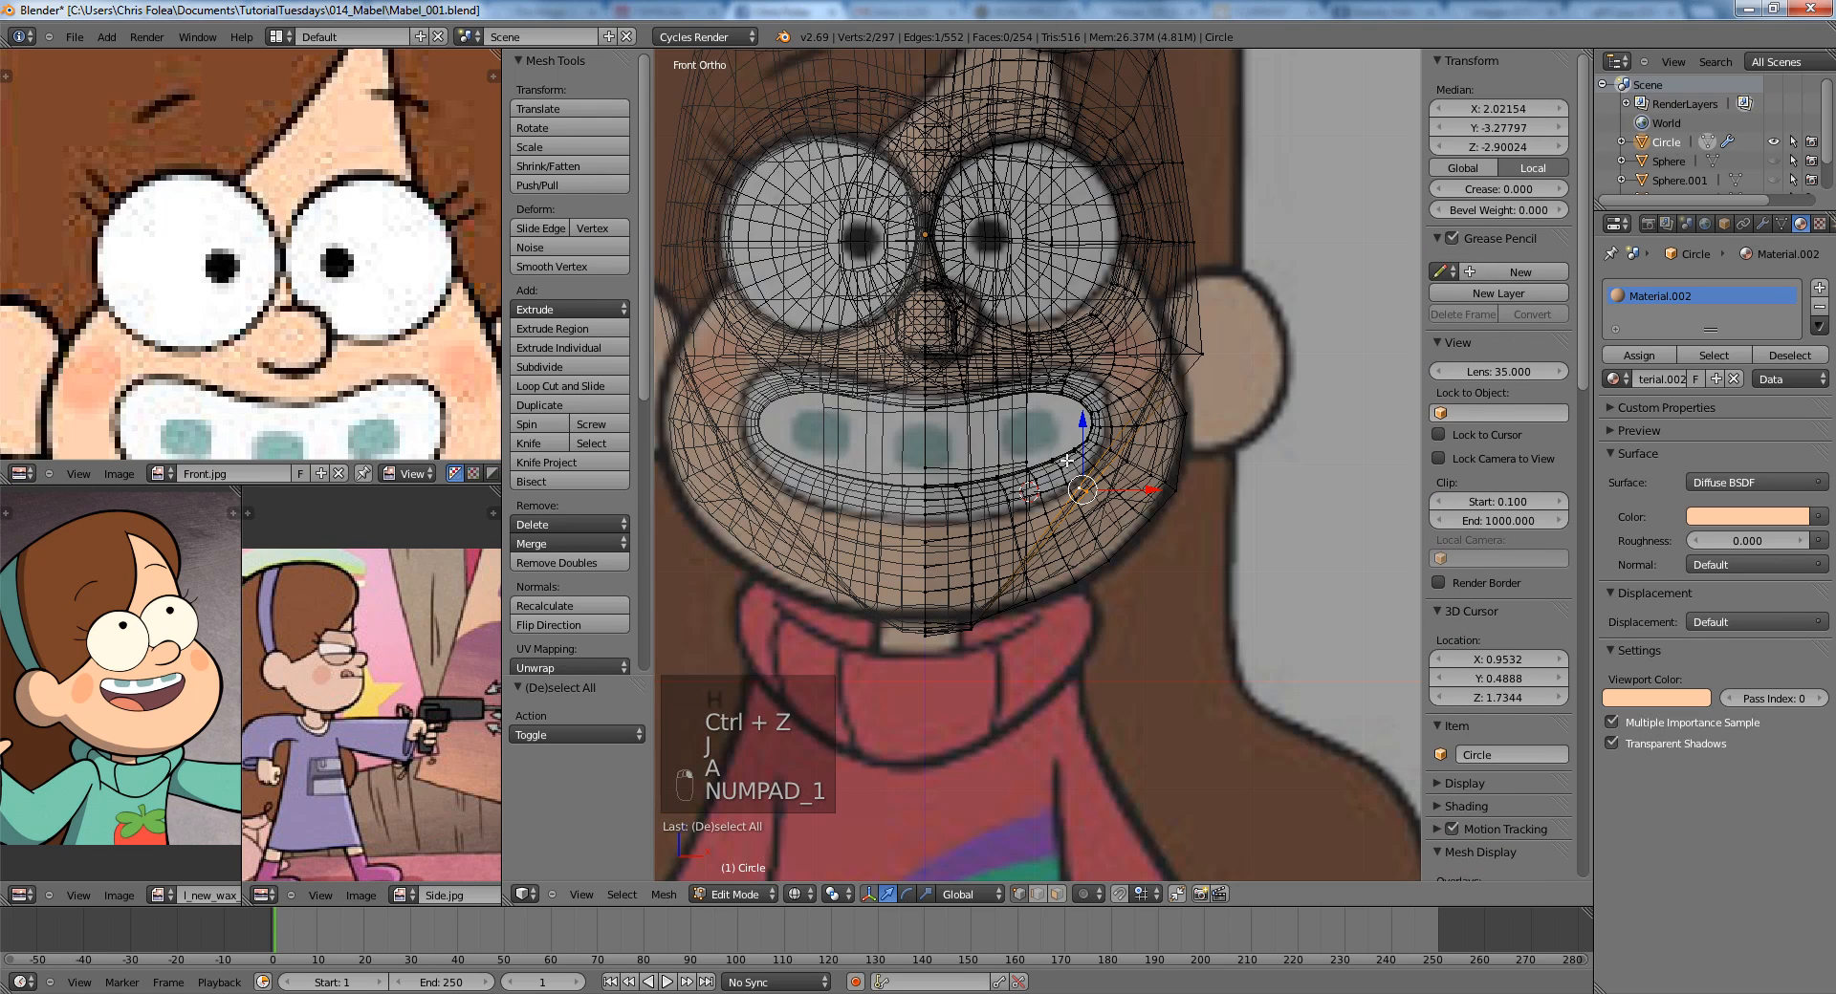
key("g")
left_click(1042, 538)
key("z")
key("KP_3")
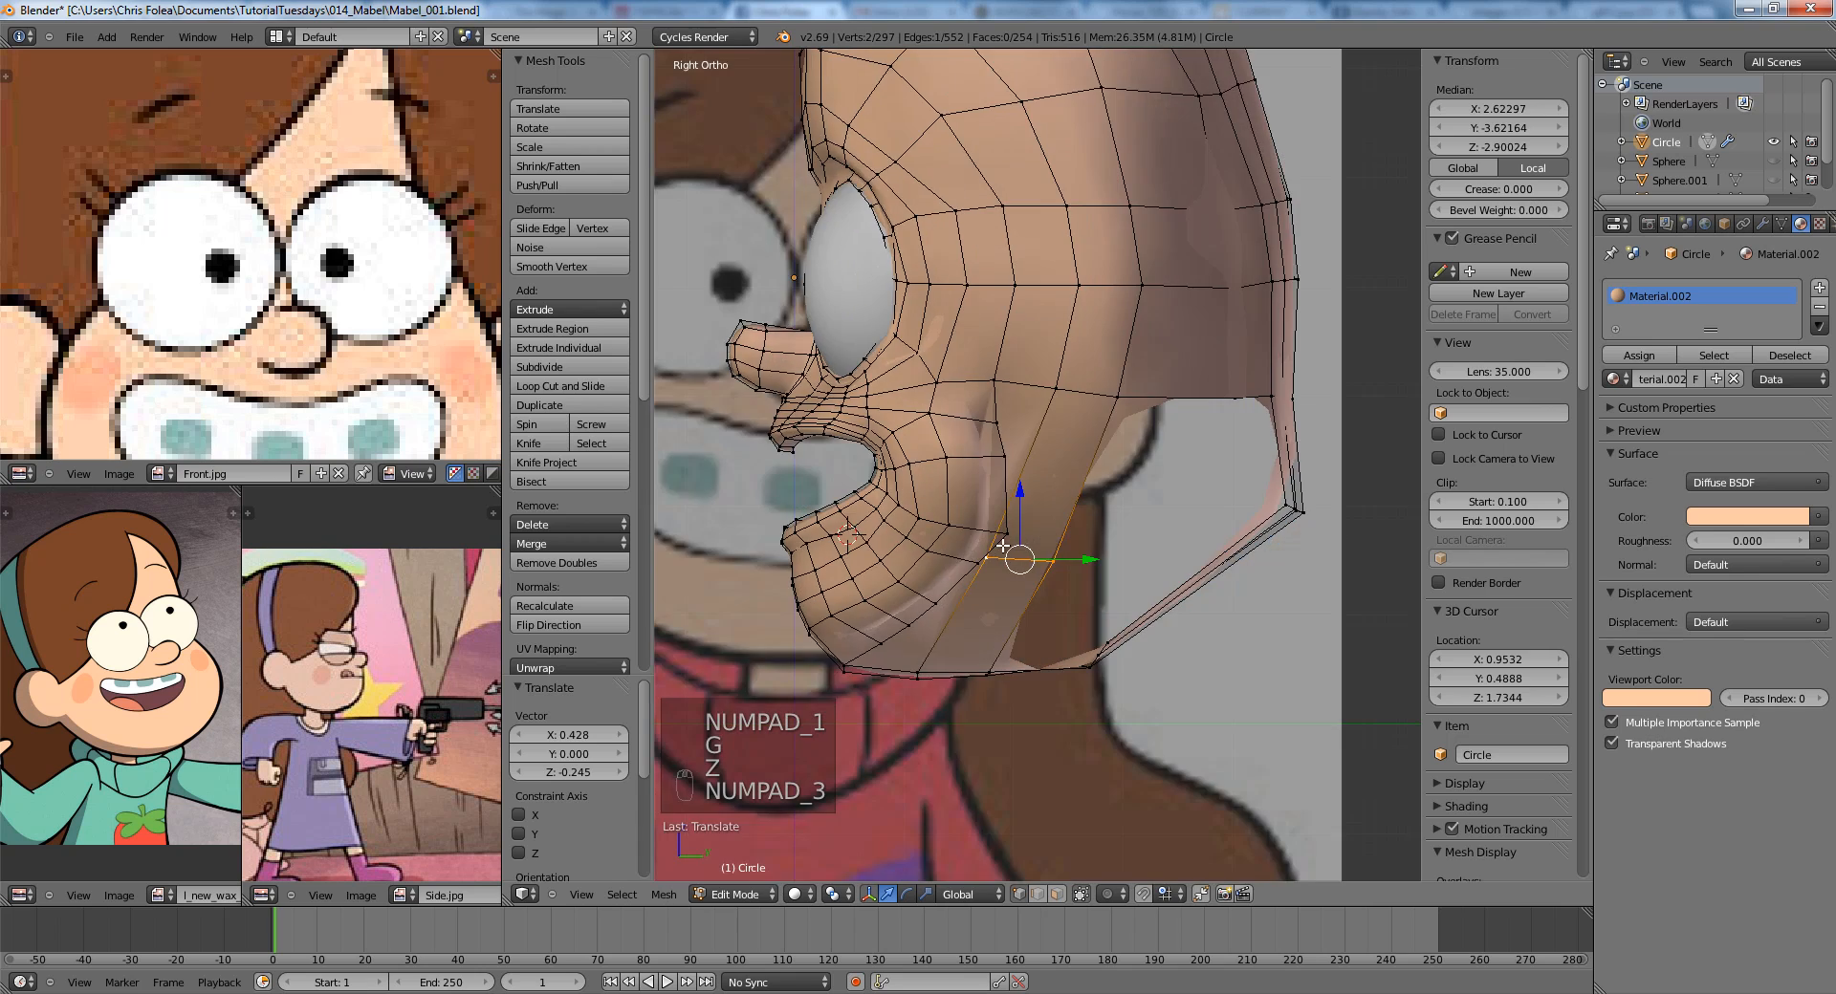
middle_click_drag(1042, 538, 972, 507)
key("KP_3")
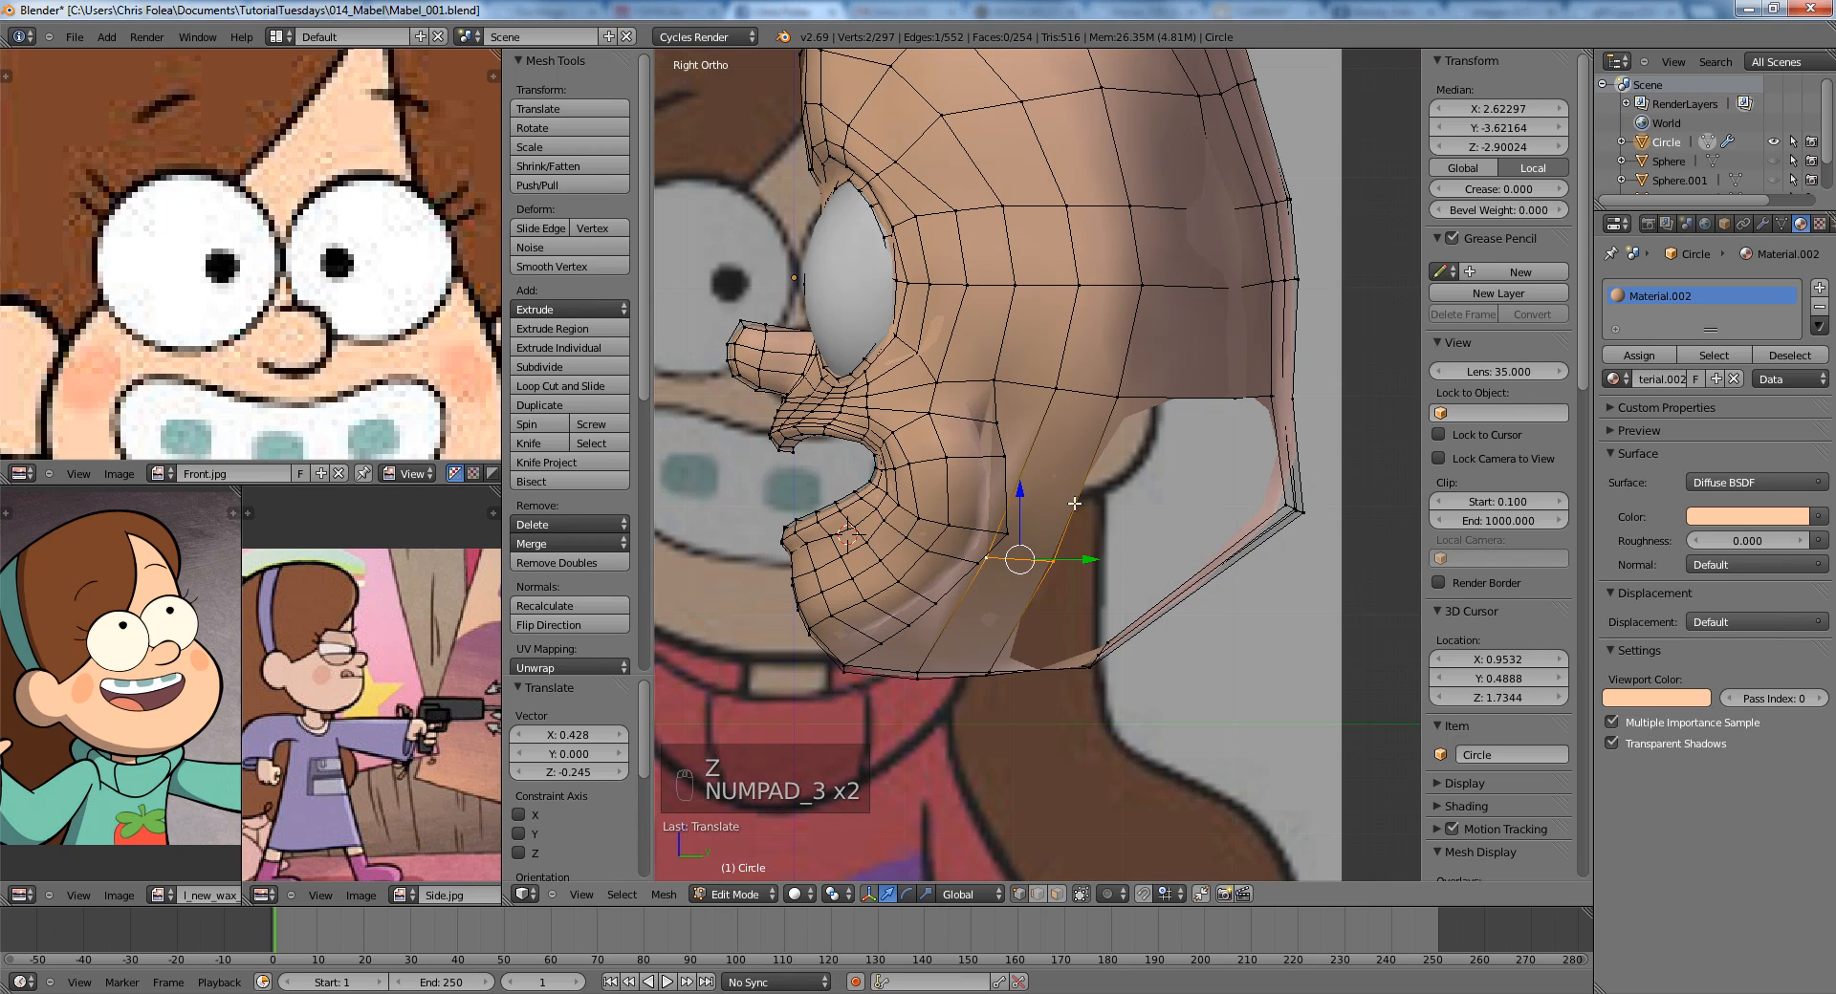
key("g")
key("a")
scroll(1056, 499, "up", 2)
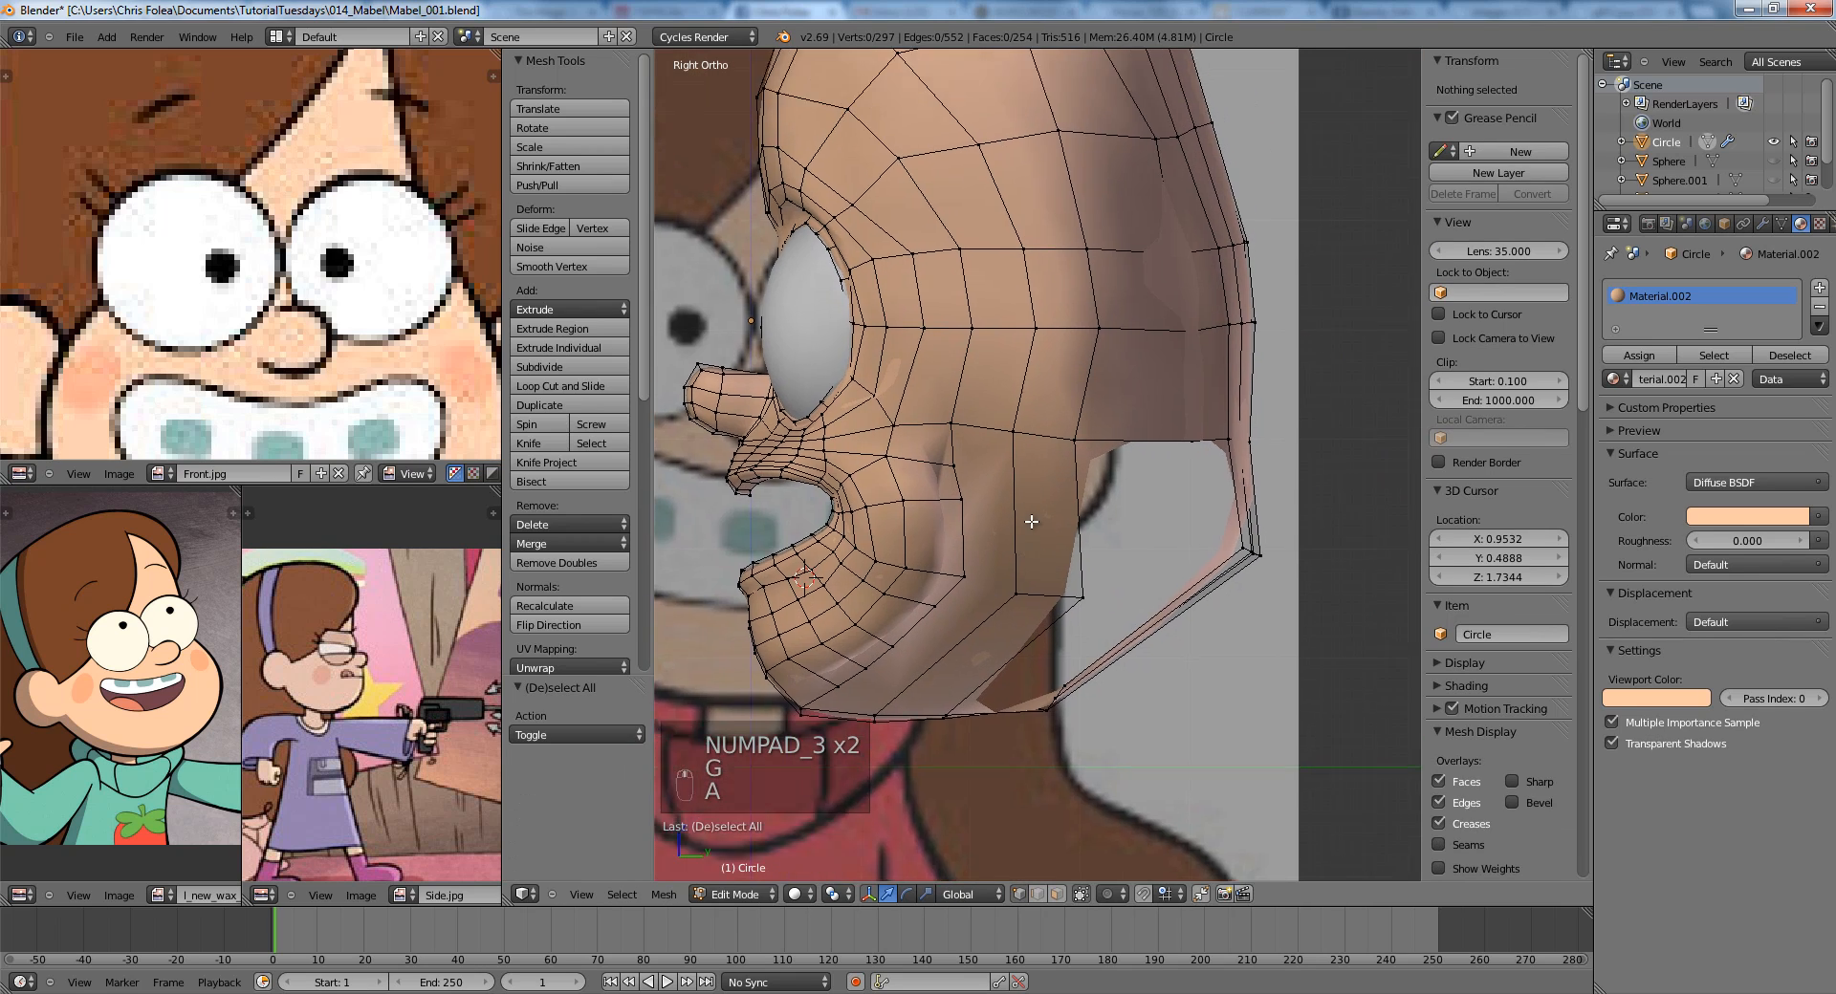
Add two cuts across the upper cheek patch face and connect their front ends to the neighbouring cheek vertices.
key("ctrl+r")
left_click(1014, 503)
right_click(1014, 504)
key("a")
right_click(1003, 496)
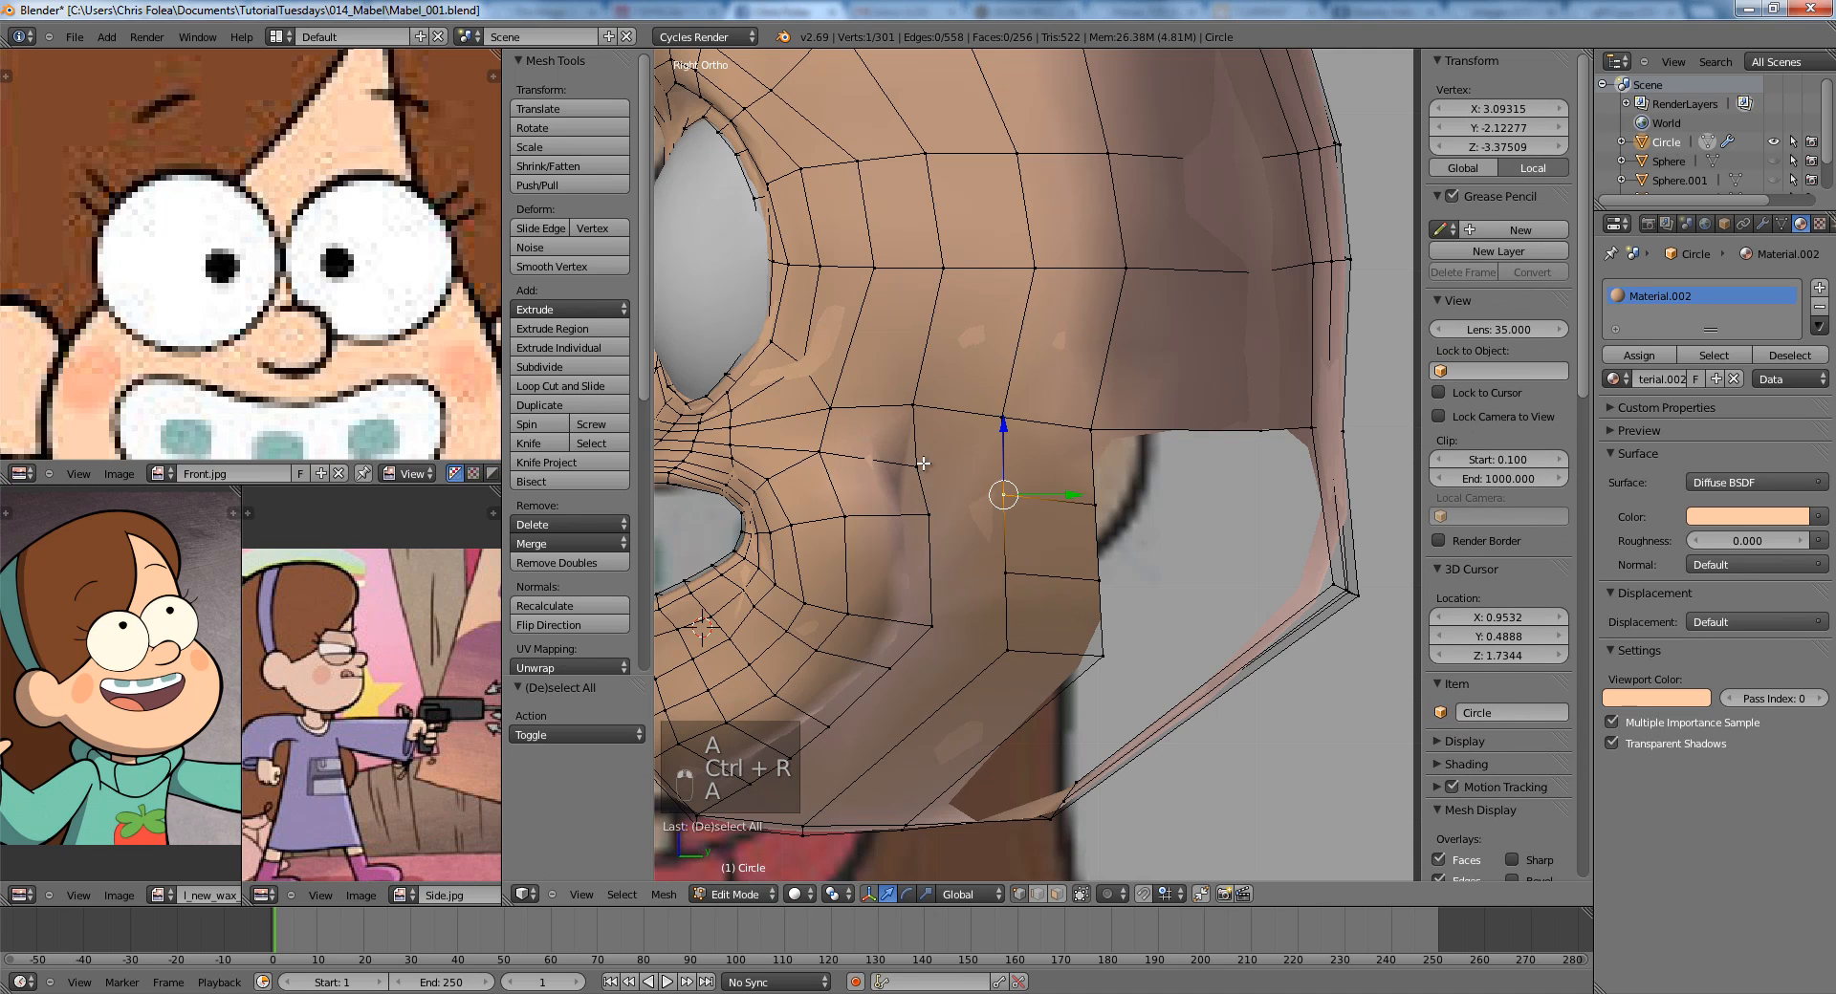
key("j")
right_click(930, 515)
right_click(1007, 576, "shift")
key("j")
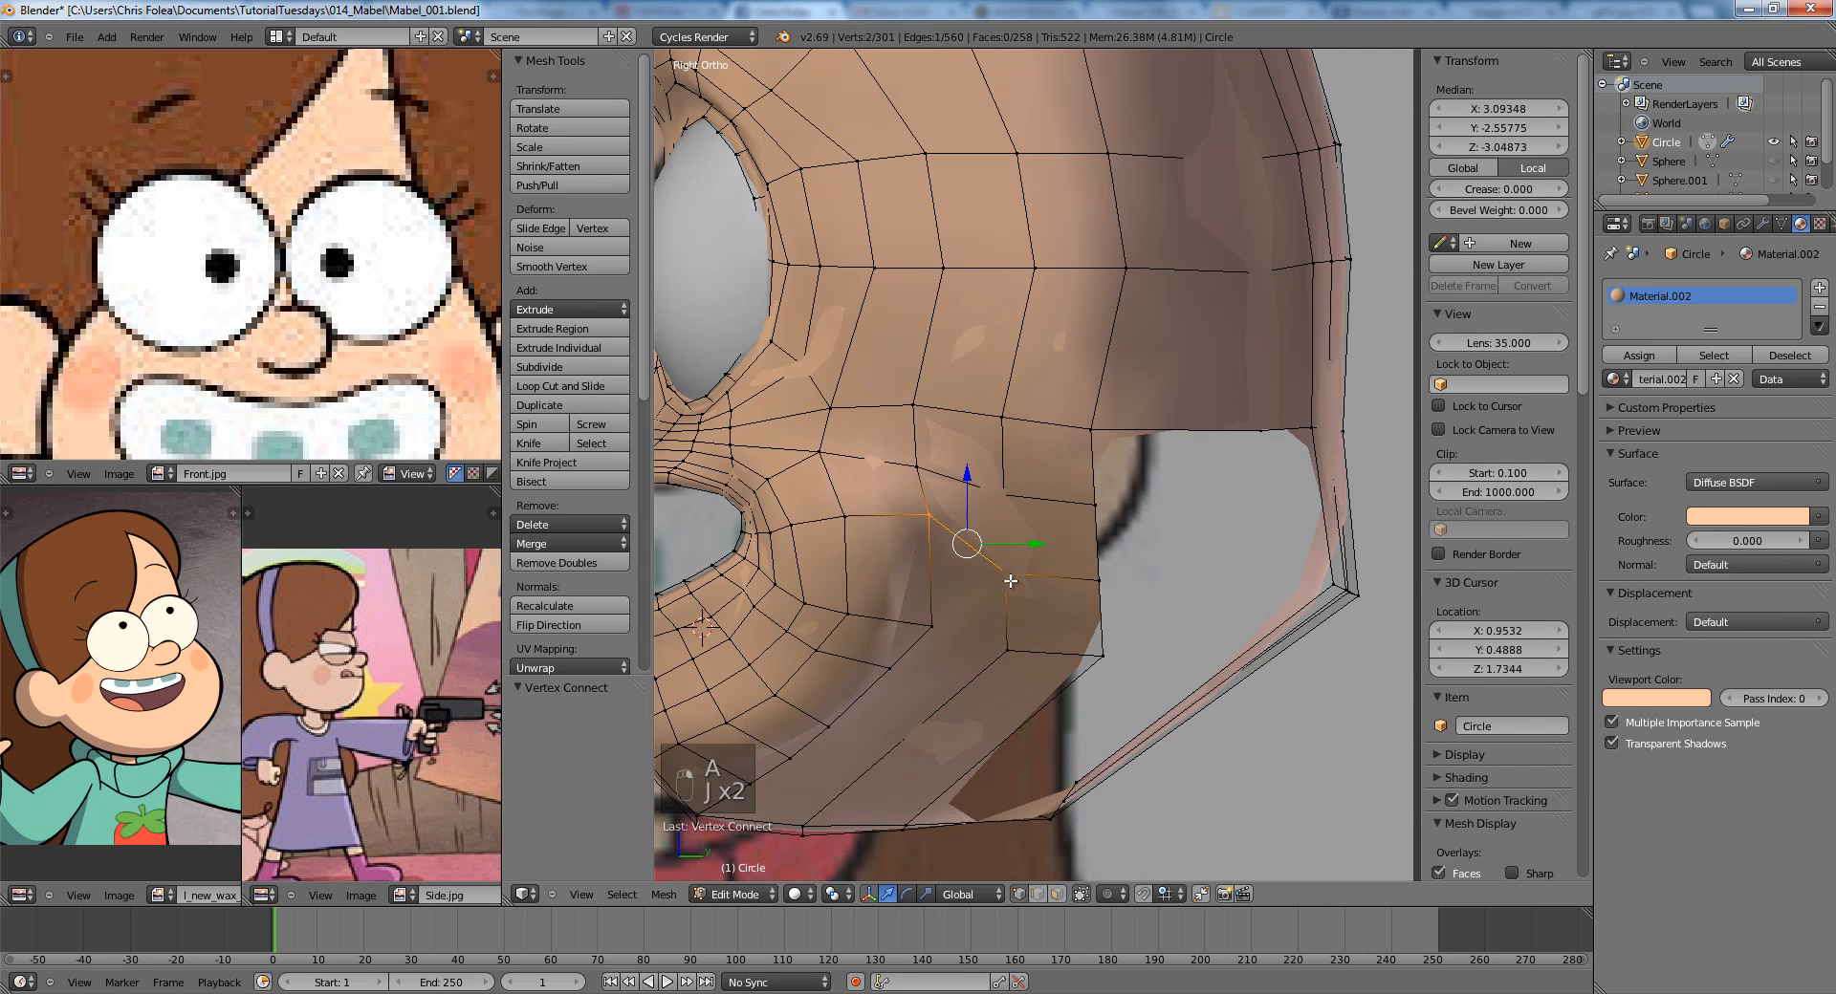
Add four evenly spaced cuts across the lower jaw face of the patch.
middle_click_drag(974, 661, 995, 506, "shift")
key("a")
key("ctrl+r")
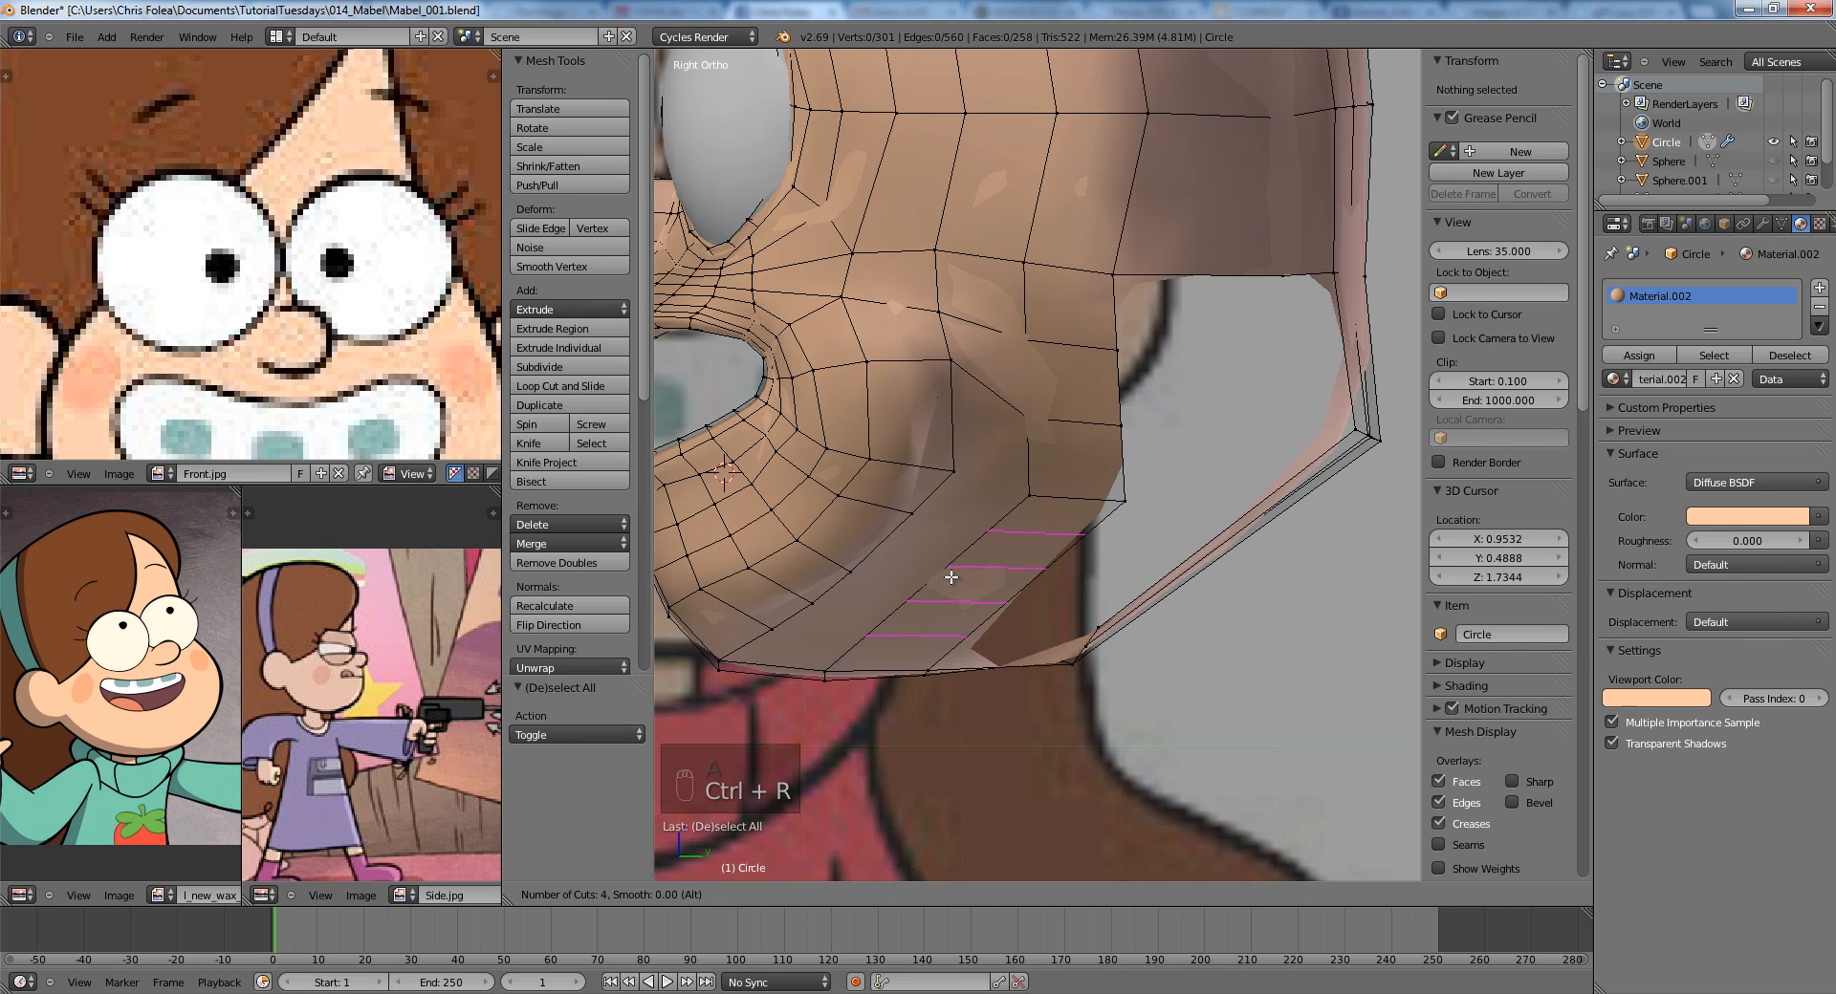
left_click(951, 578)
right_click(951, 578)
Connect the lowest jaw cuts to the matching vertices on the chin side of the face mesh.
key("a")
key("z")
right_click(853, 579)
key("z")
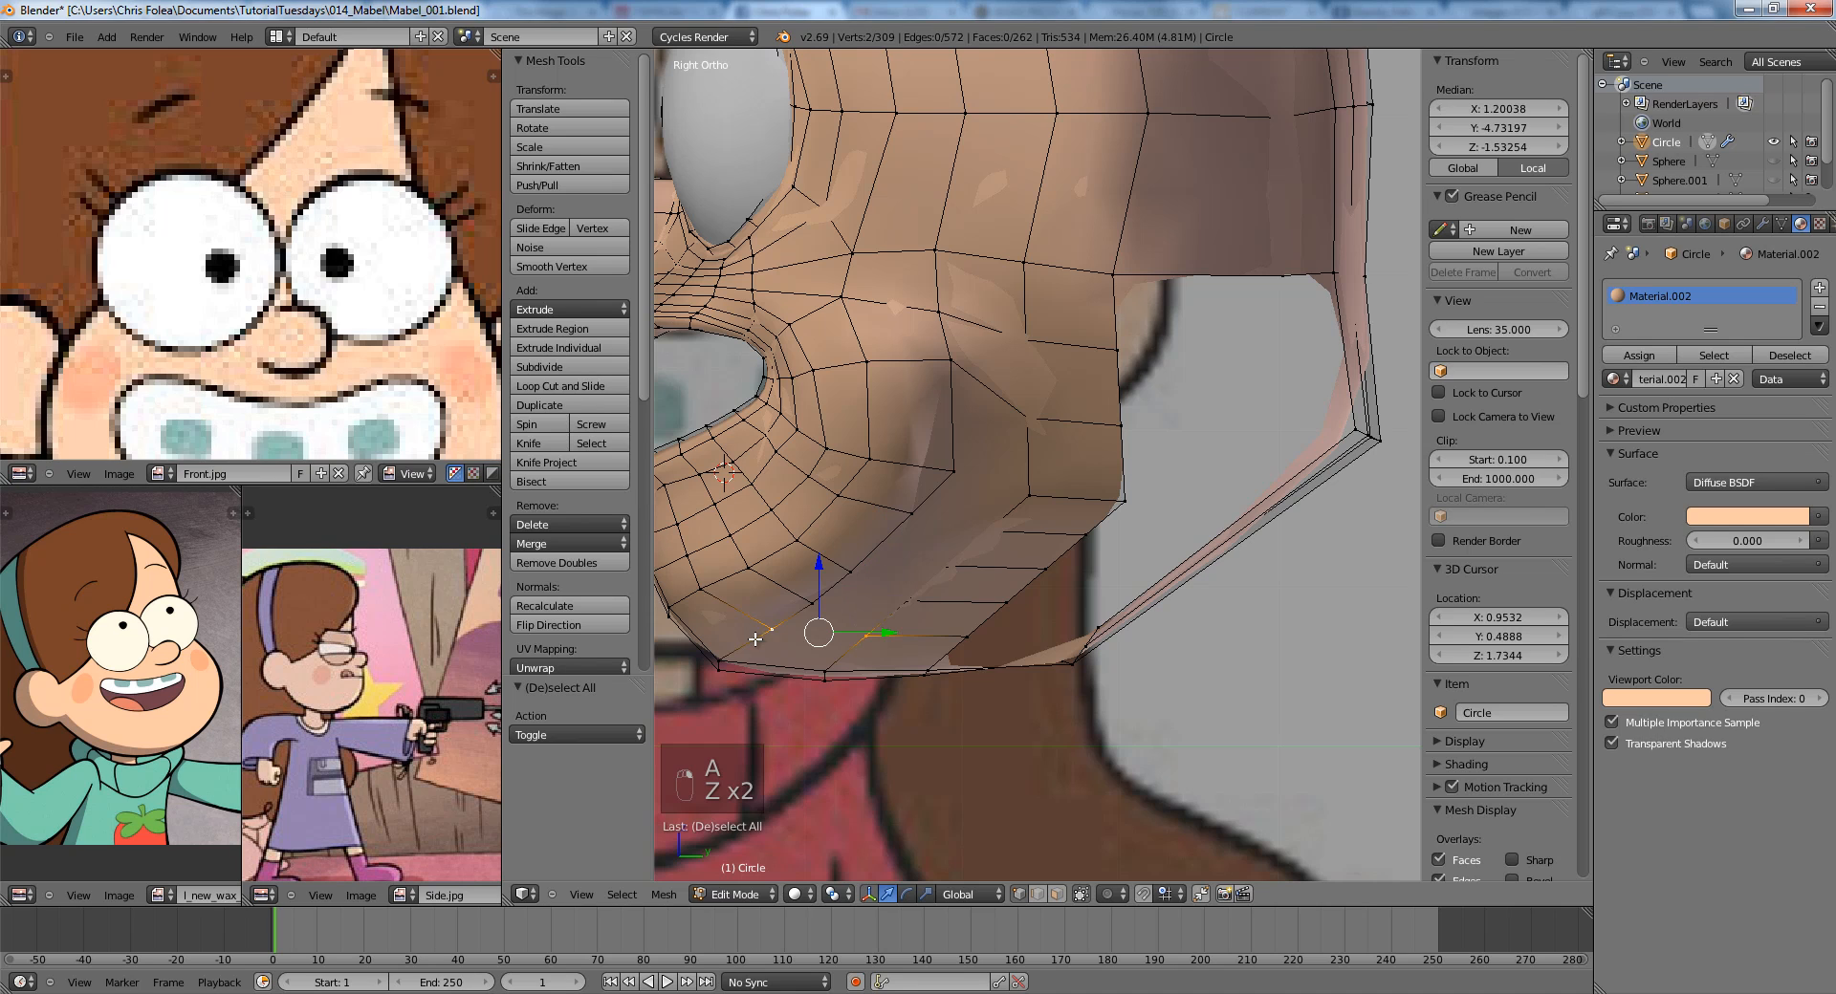
right_click(812, 603)
right_click(908, 603, "shift")
key("j")
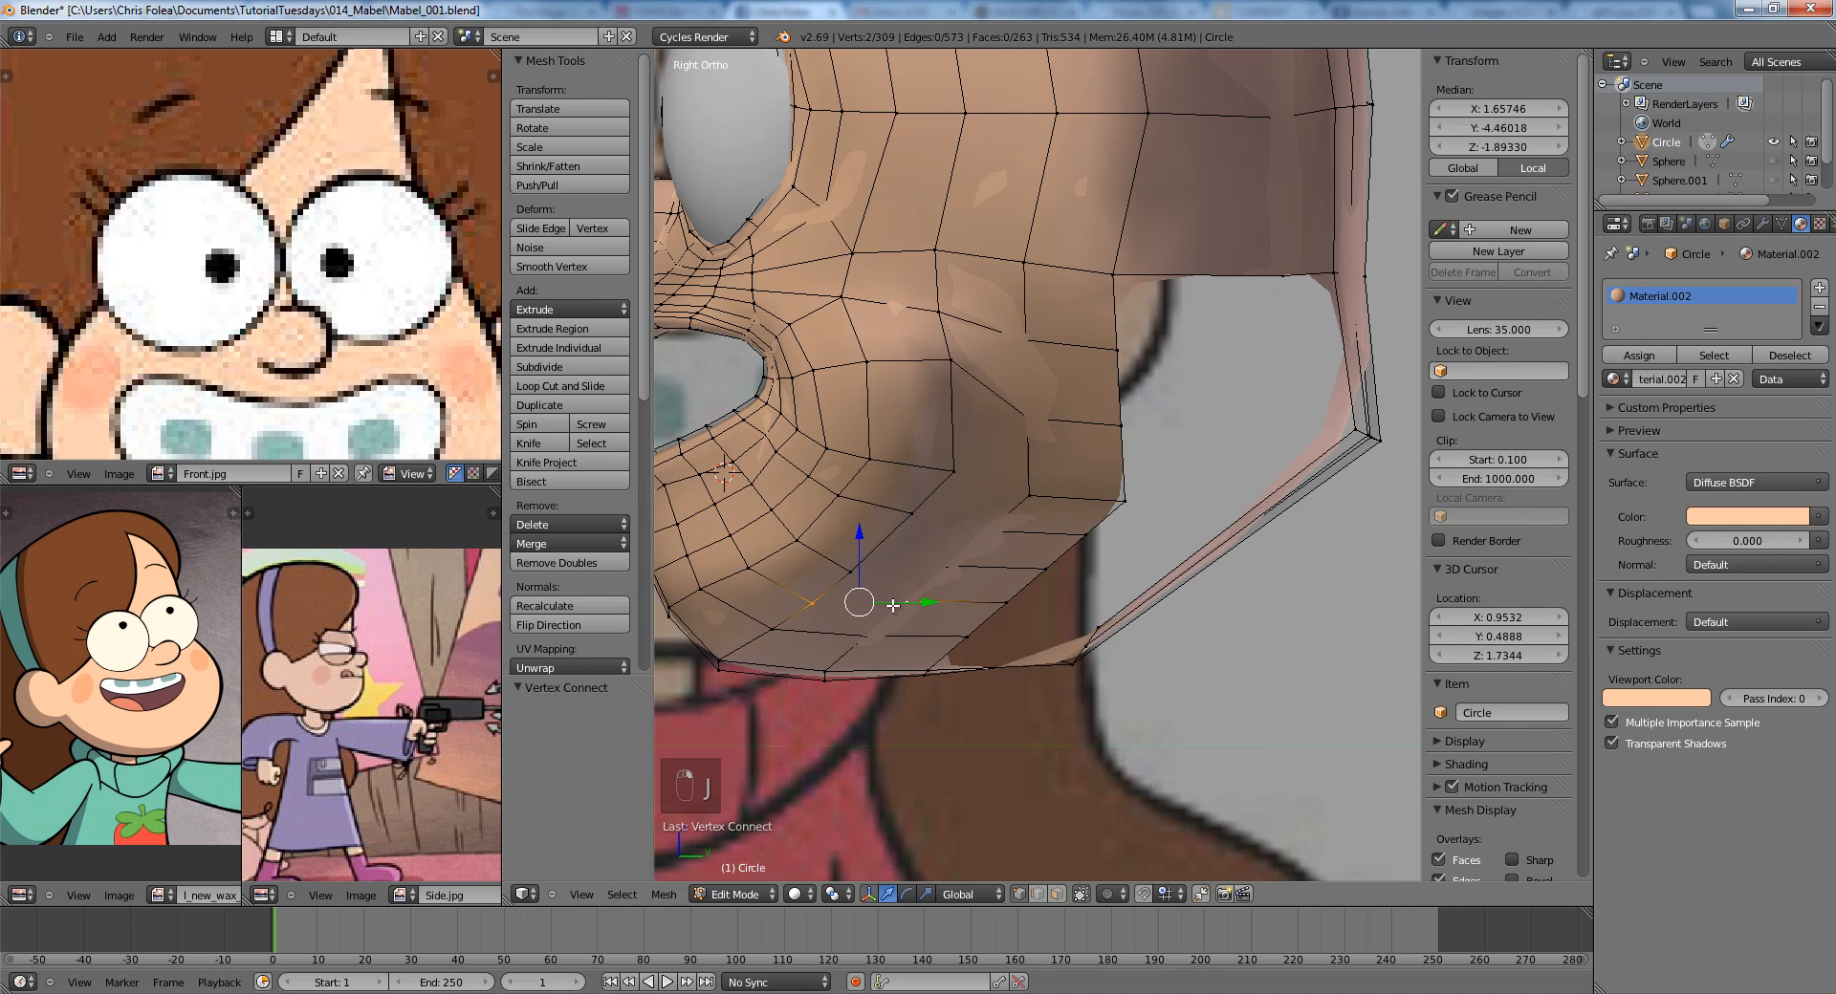
Connect the remaining jaw cuts and the patch corner to the matching vertices along the cheek border.
right_click(850, 572)
right_click(946, 571, "shift")
key("j")
right_click(947, 571, "shift")
key("j")
right_click(965, 528)
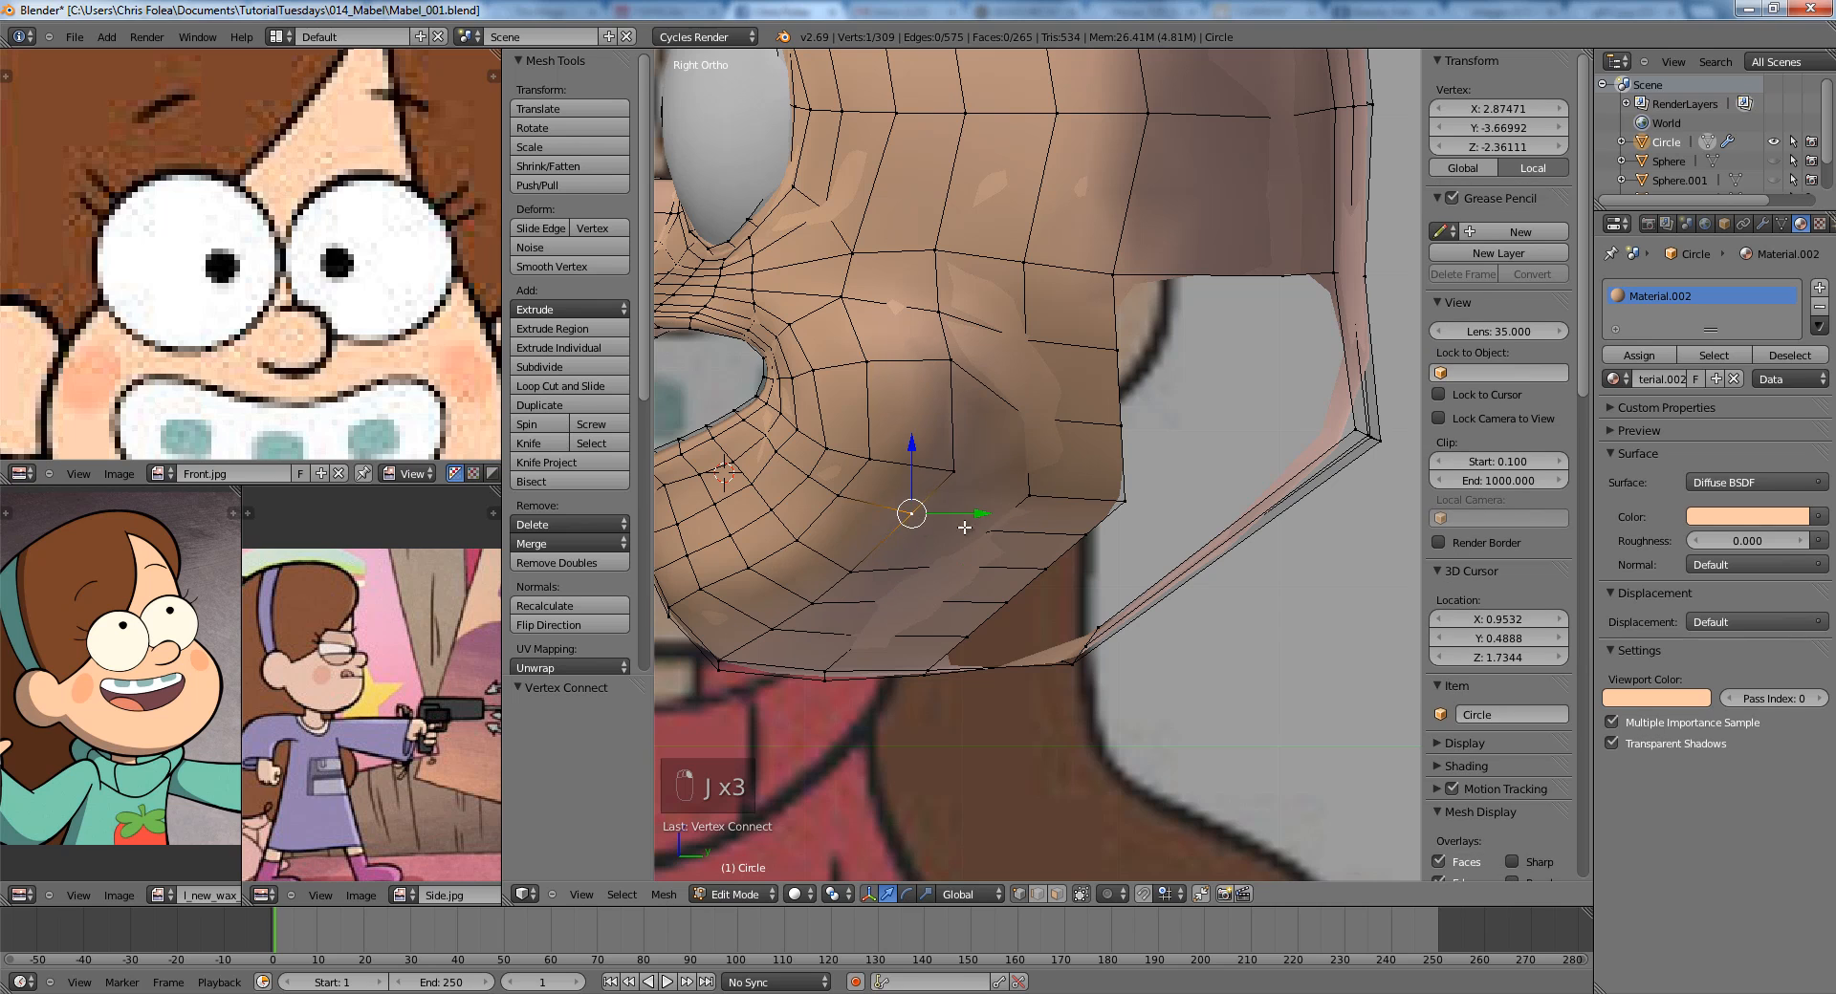
right_click(954, 469, "shift")
key("j")
key("a")
Move individual vertices of the jaw patch outward to round the lower cheek, checking the shape from the front.
middle_click_drag(994, 574, 1009, 550)
scroll(1009, 555, "down", 4)
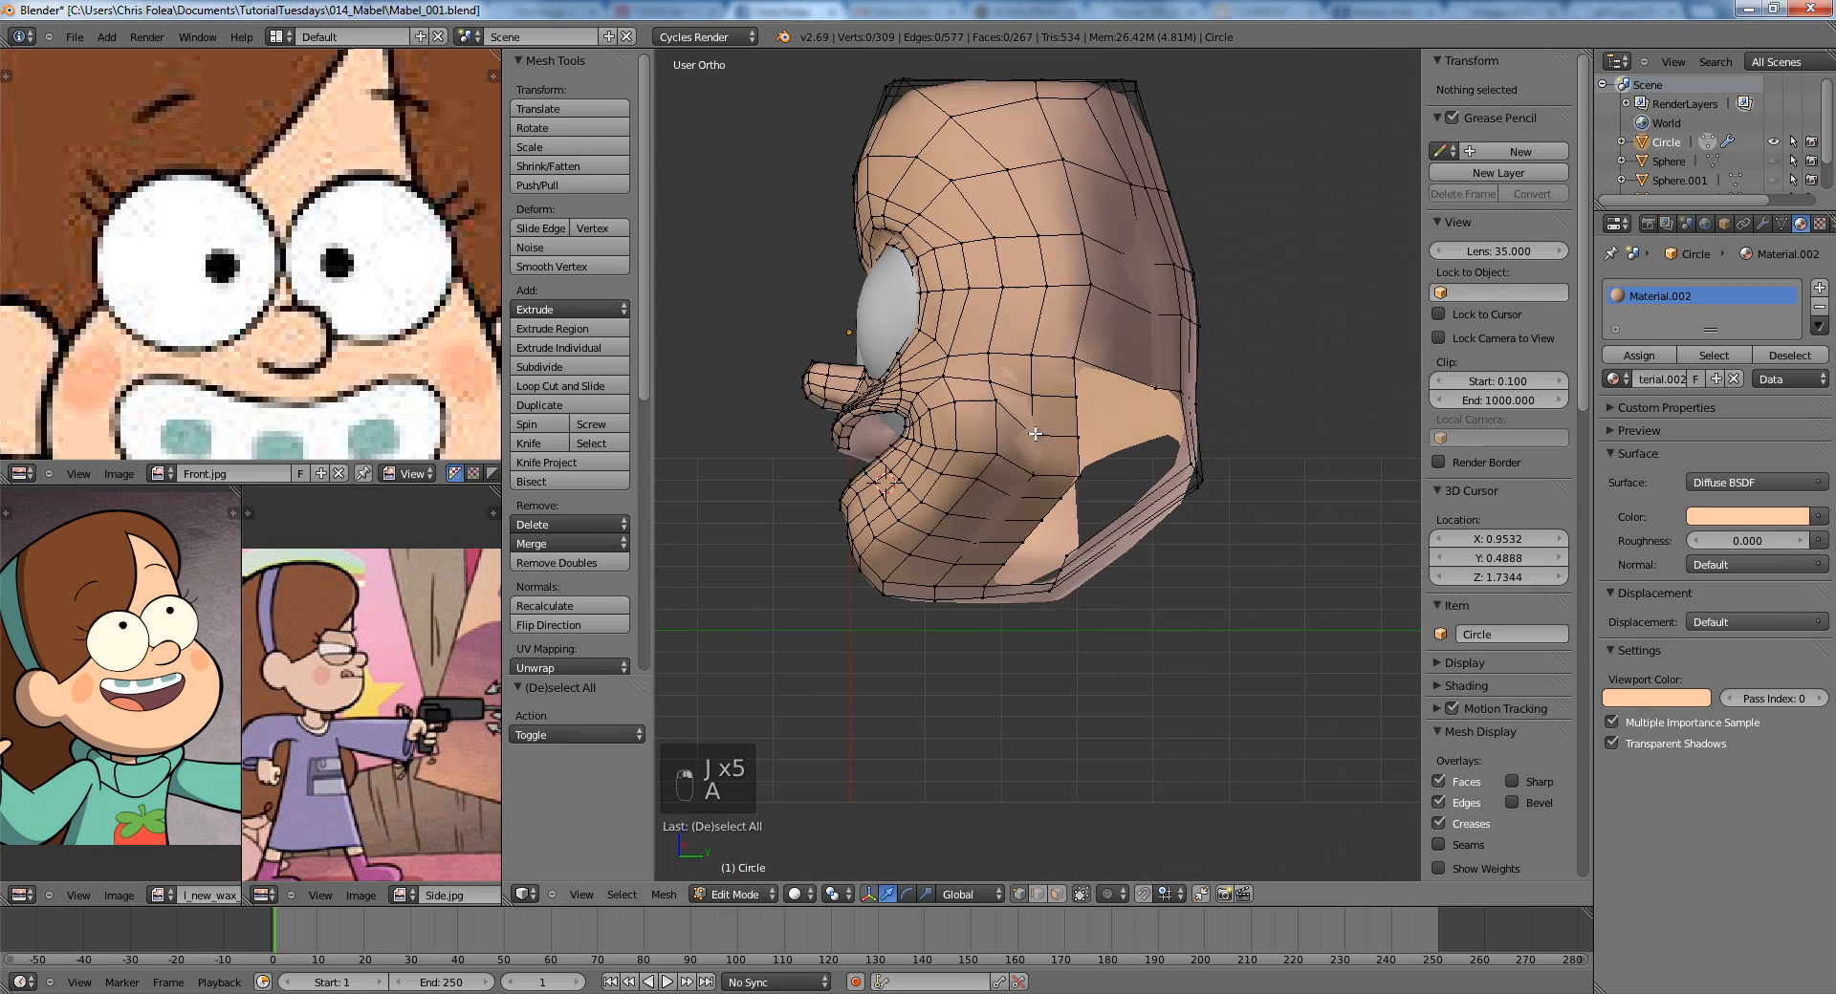
middle_click_drag(1027, 631, 1038, 445)
scroll(1039, 441, "up", 2)
right_click(1040, 440)
key("g")
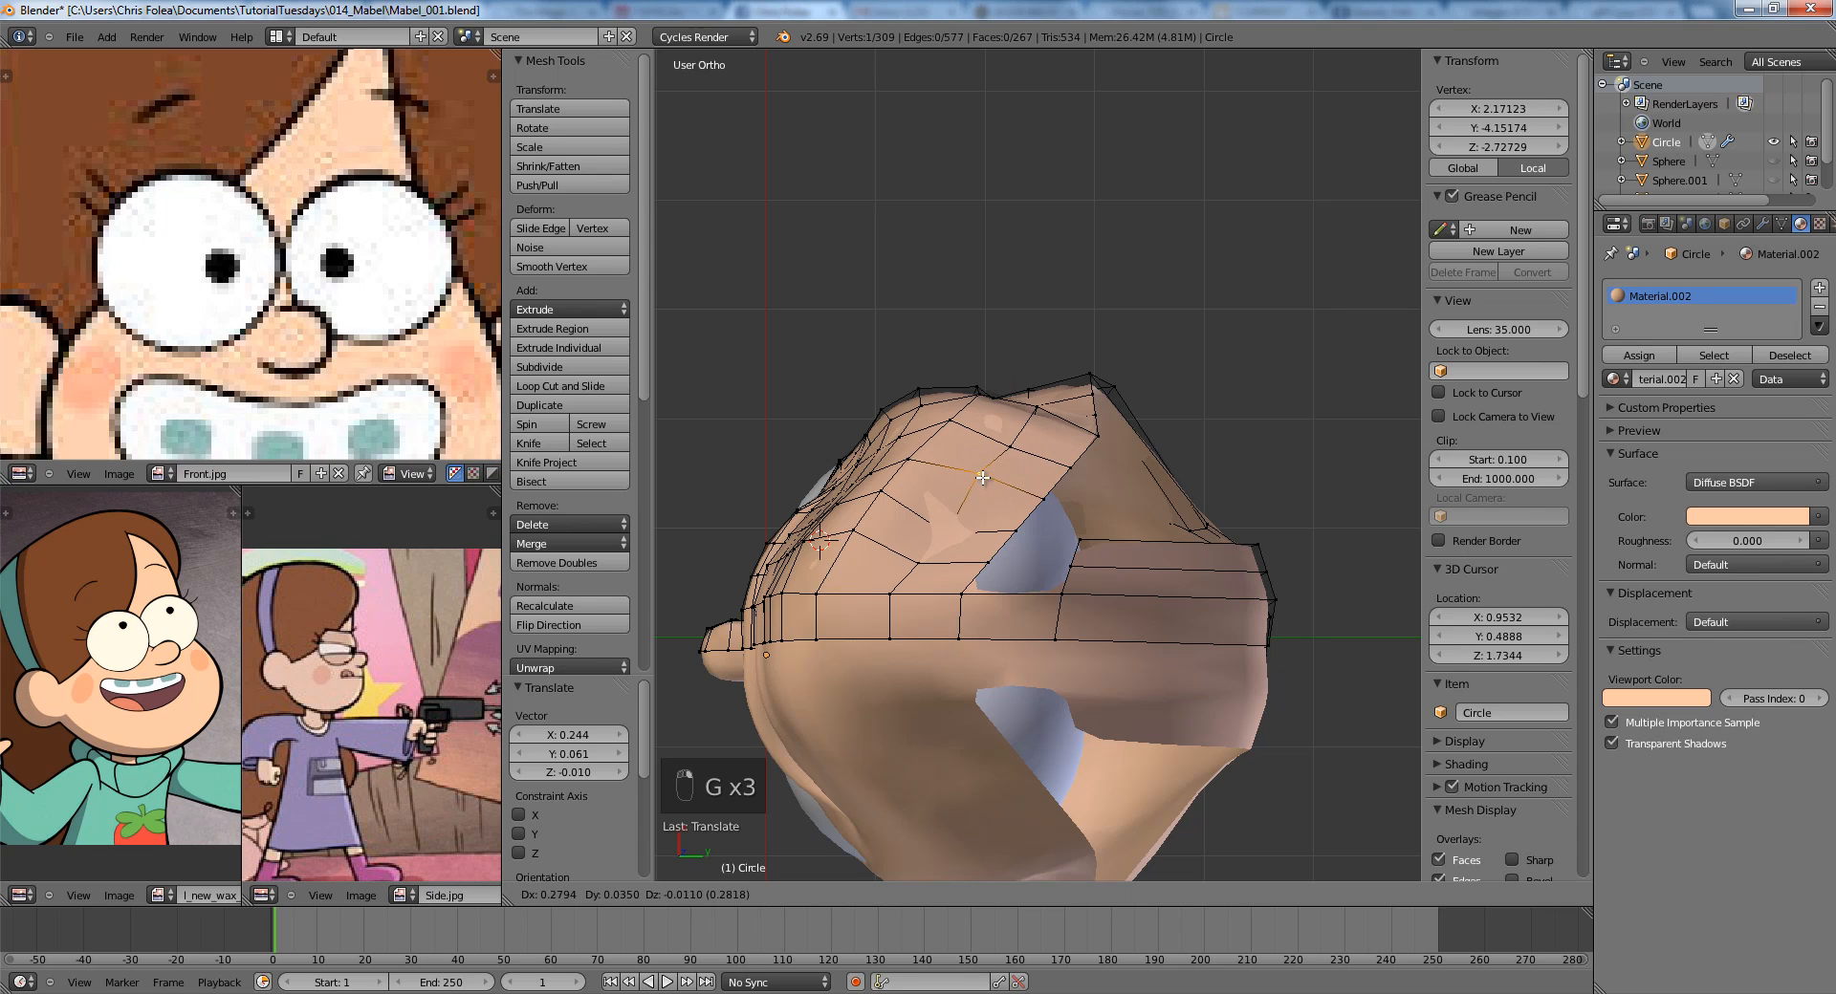
key("KP_1")
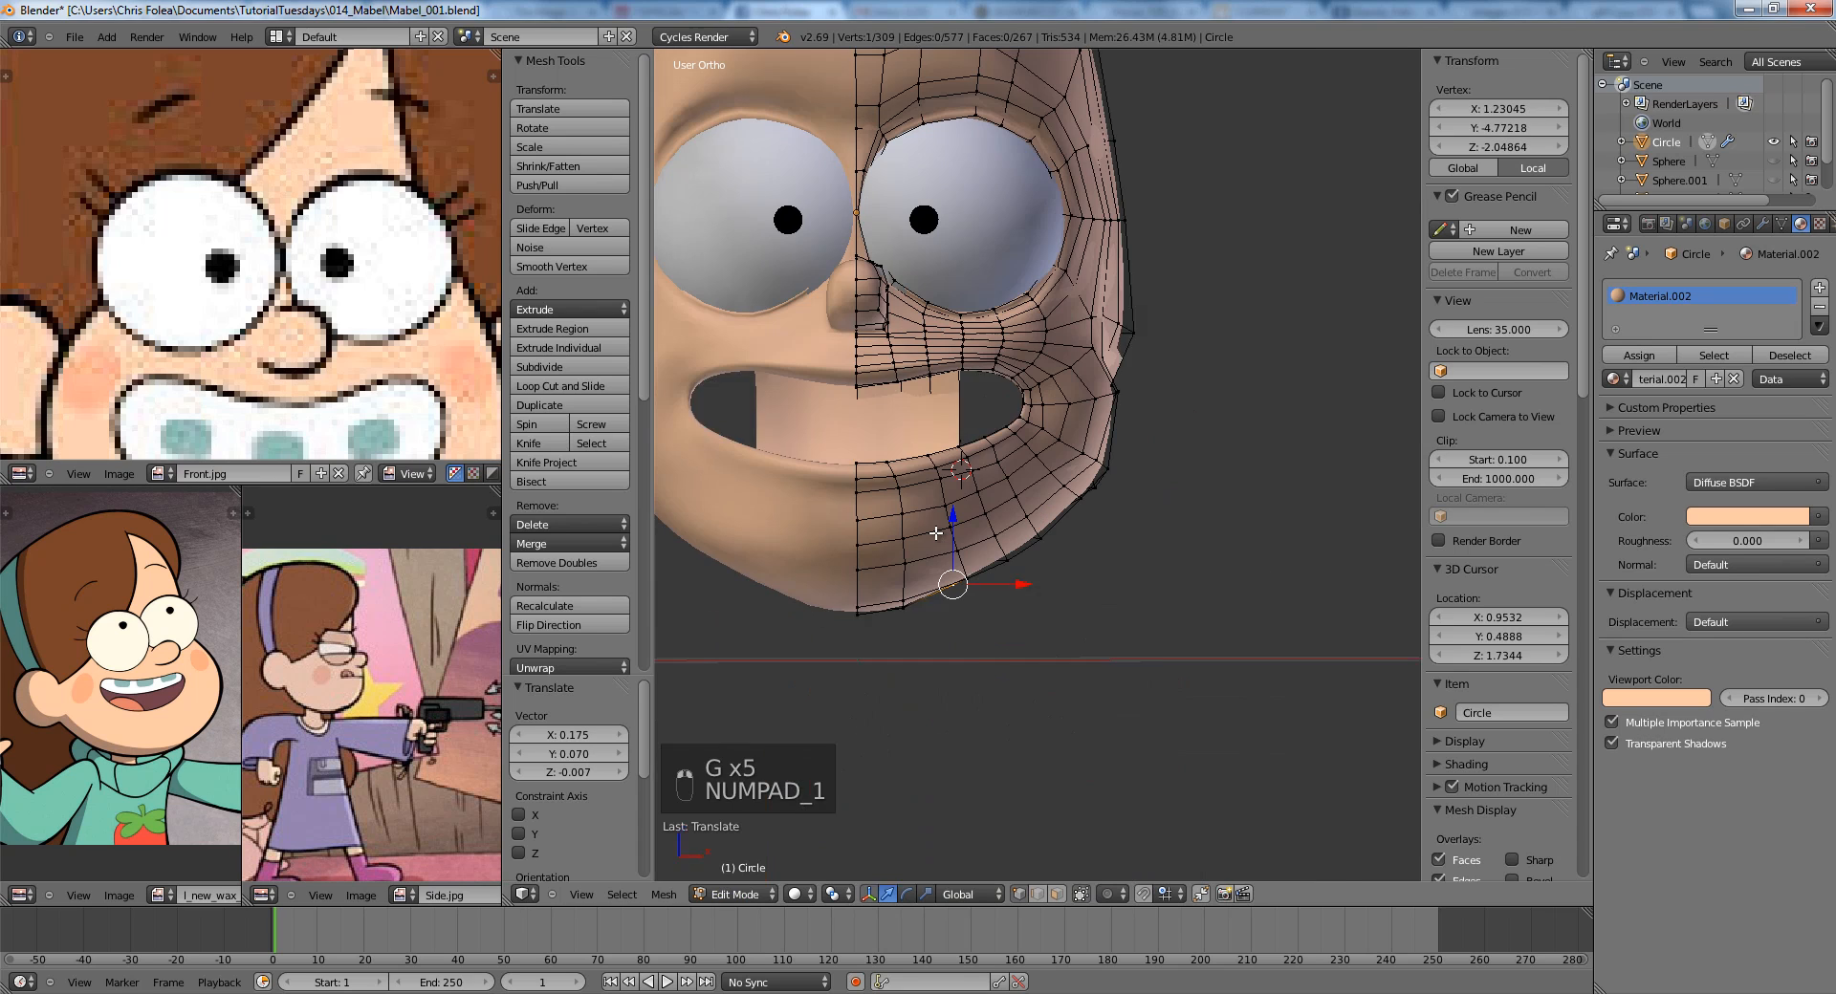
key("z")
key("a")
key("z")
Move the jaw vertices along the front border of the hole outward, working from below the head.
middle_click_drag(958, 585, 899, 480)
right_click(898, 480)
key("g")
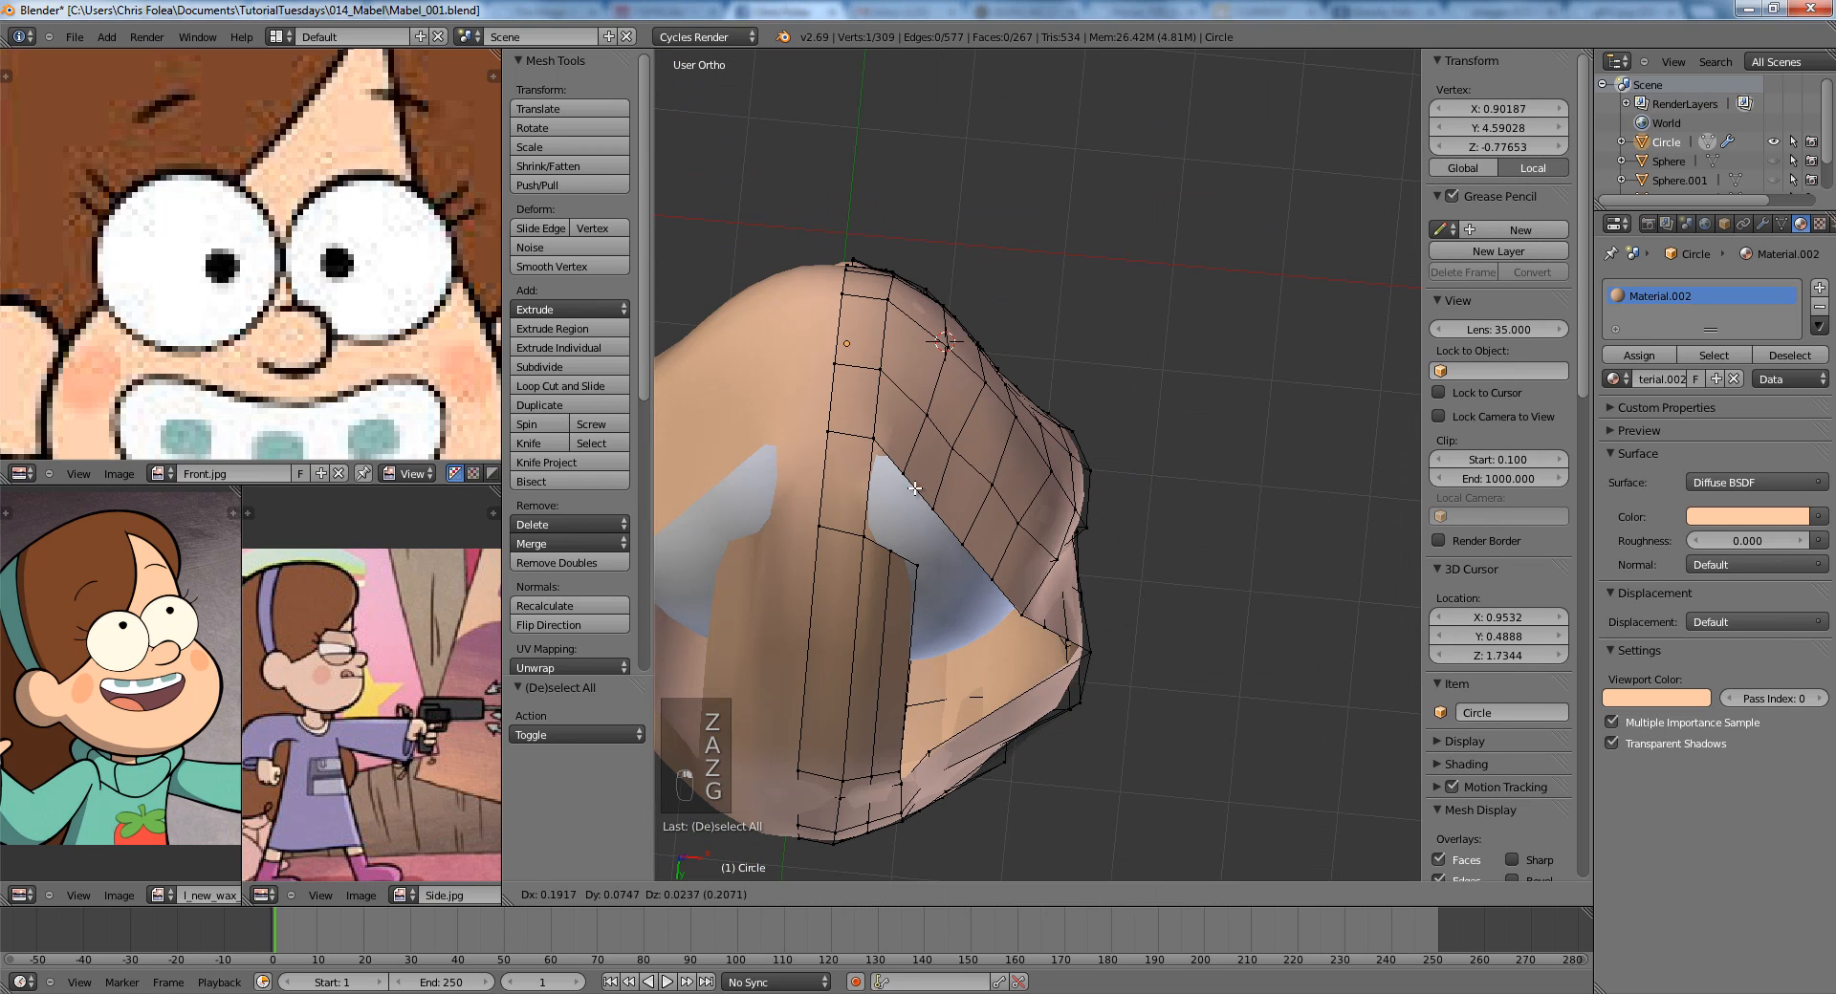
left_click(930, 501)
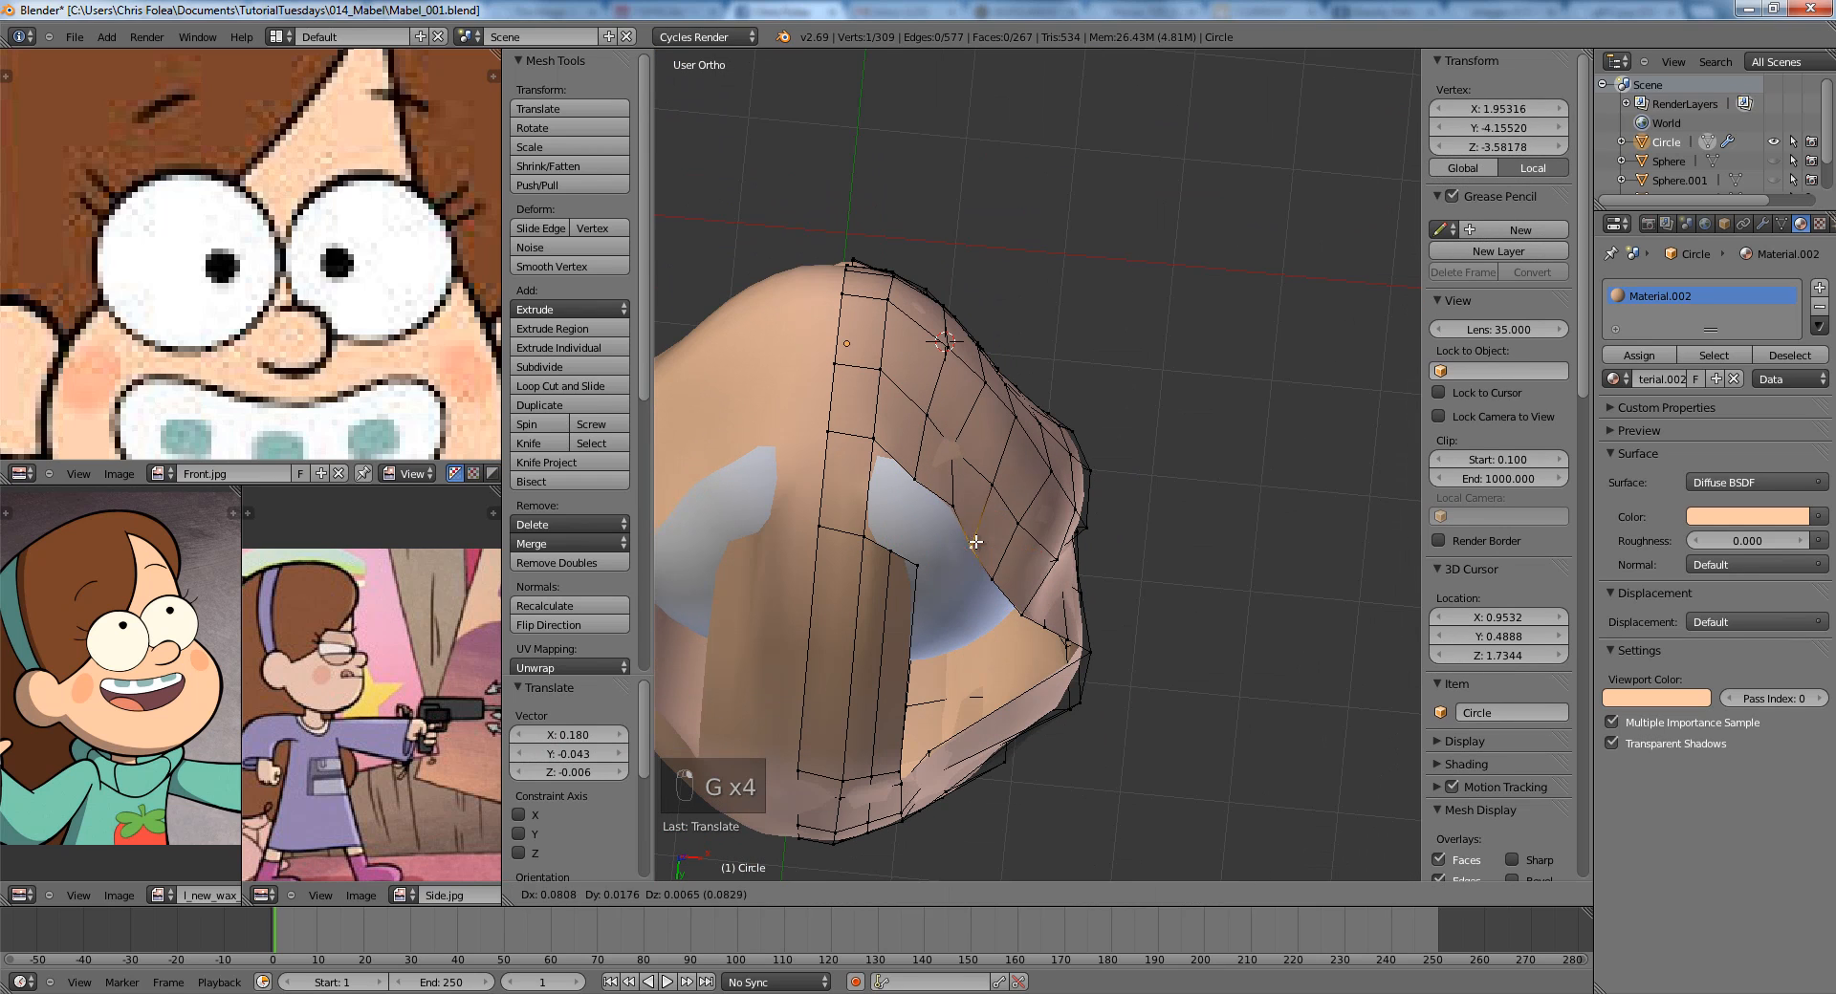
Move the cheek vertex just below the hole's upper front corner outward by 0.275 along X.
middle_click_drag(1001, 623, 884, 335)
key("KP_1")
scroll(1109, 511, "up", 2)
middle_click_drag(1109, 511, 1022, 591, "shift")
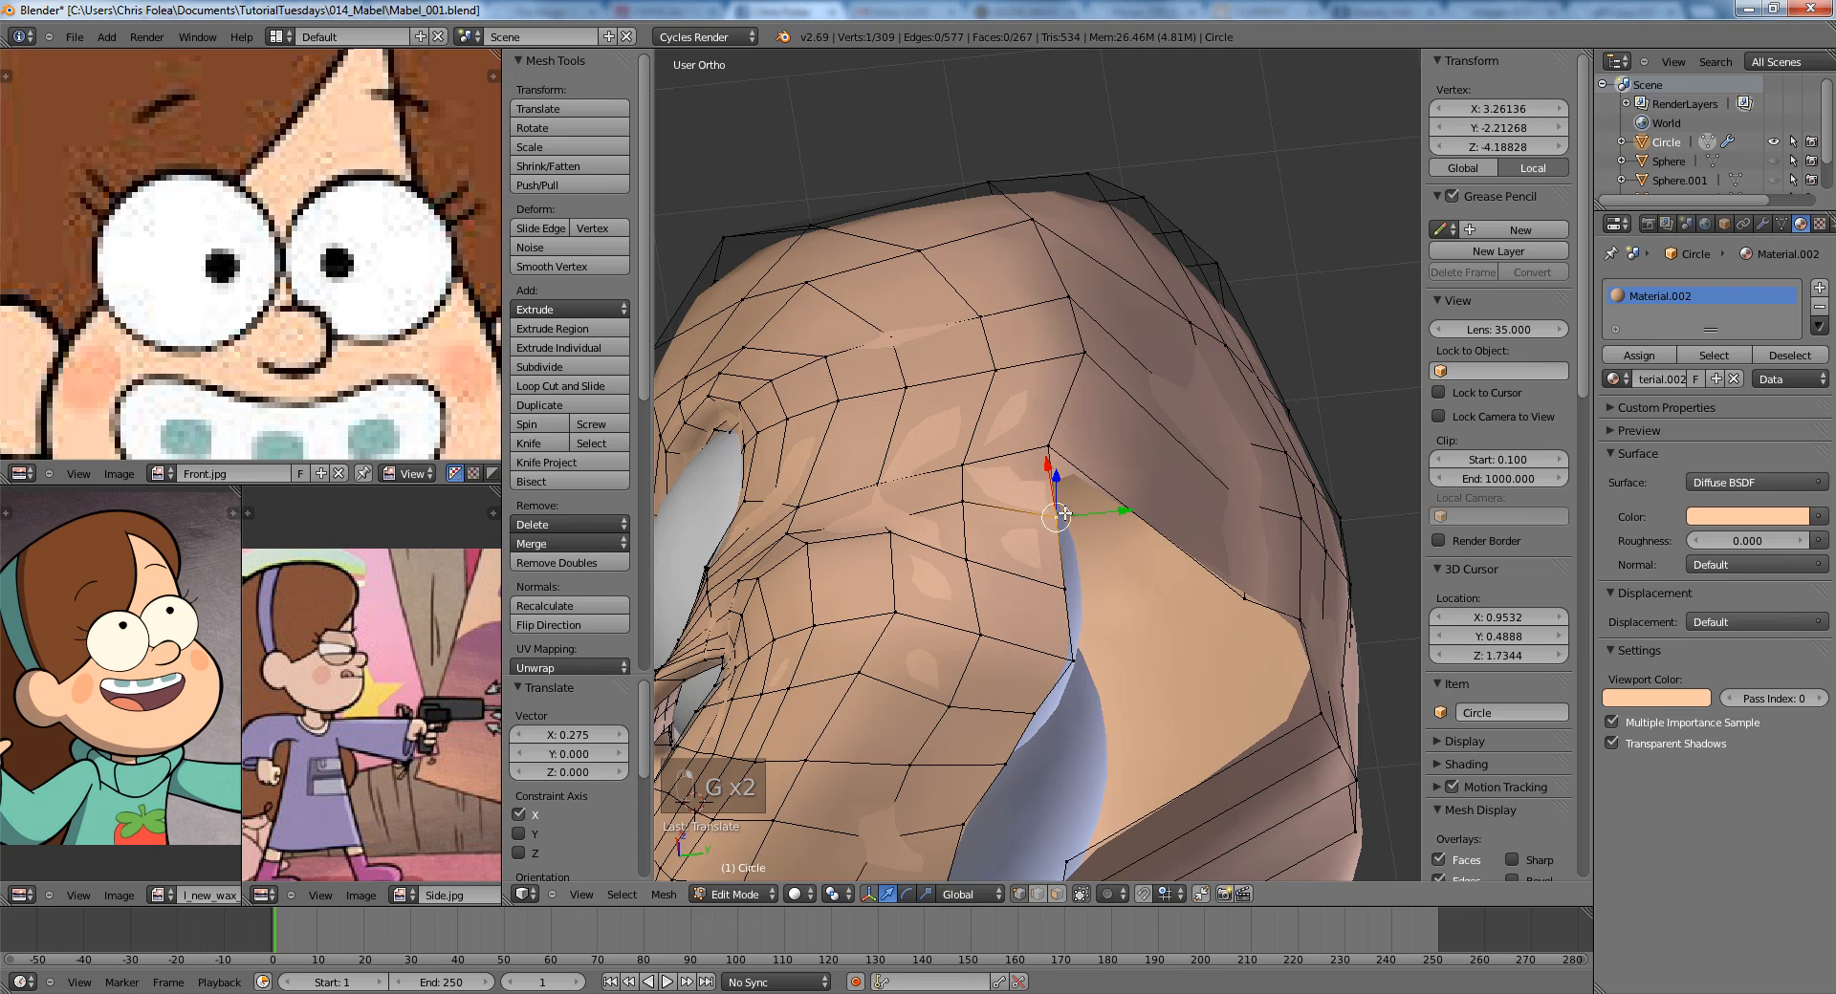
Add a loop cut through the wide faces on the side of the head above the hole.
key("Tab")
middle_click_drag(1059, 550, 1028, 573)
key("Tab")
key("ctrl+r")
double_click(1197, 514)
key("a")
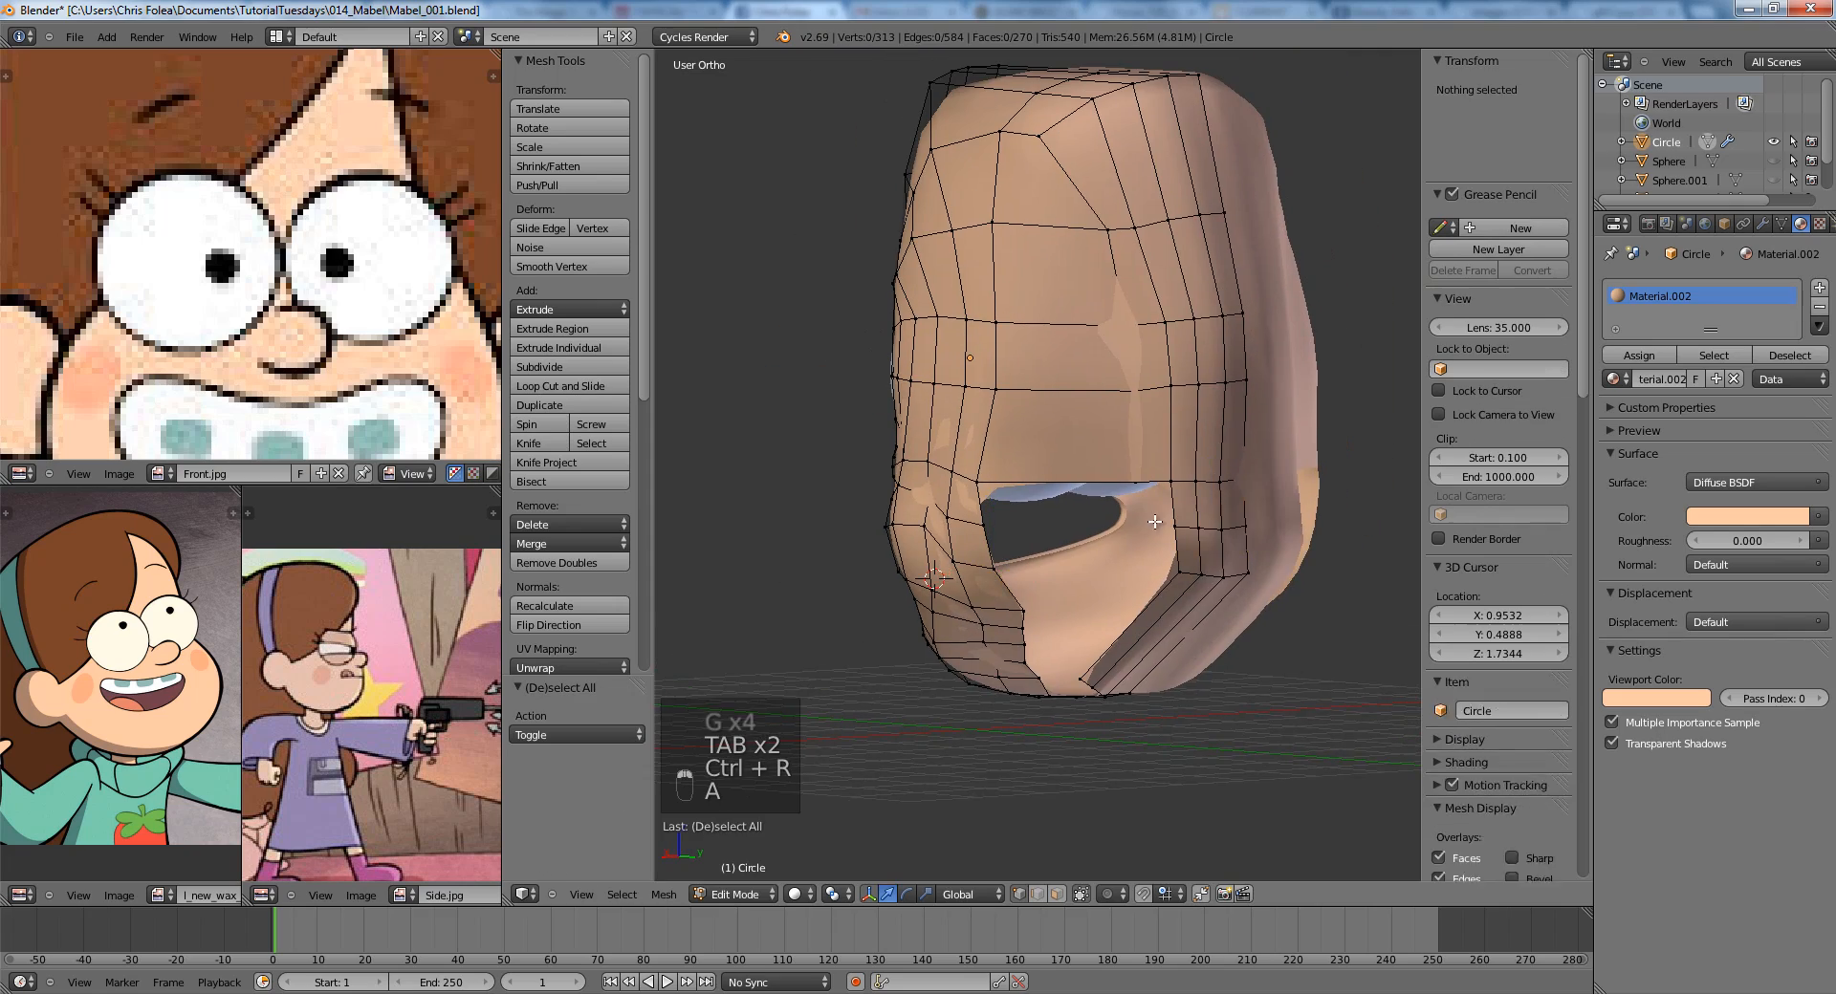
Select the new edge loop above the hole, edge-slide it toward the face, and review the whole head in Object Mode.
middle_click_drag(899, 545, 1036, 560)
scroll(1036, 561, "up", 4)
scroll(1189, 512, "down", 4)
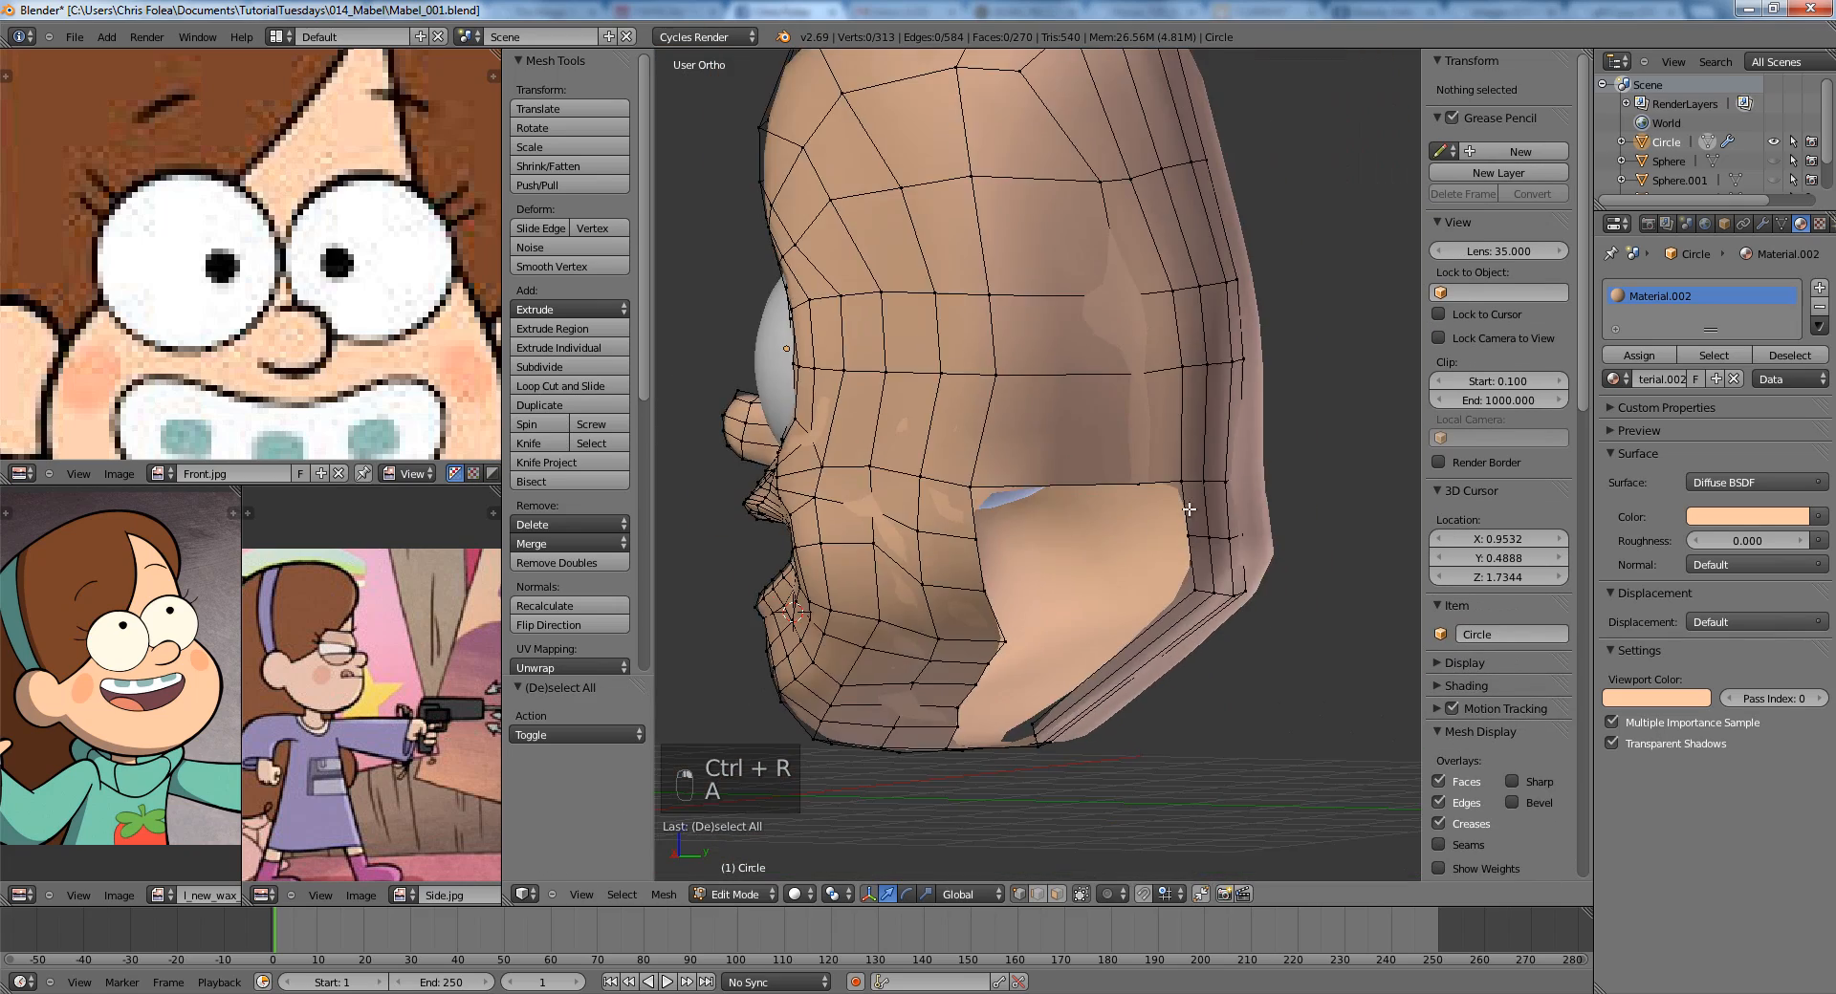
key("z")
key("z")
middle_click_drag(1147, 536, 1117, 464)
right_click(1145, 466, "alt")
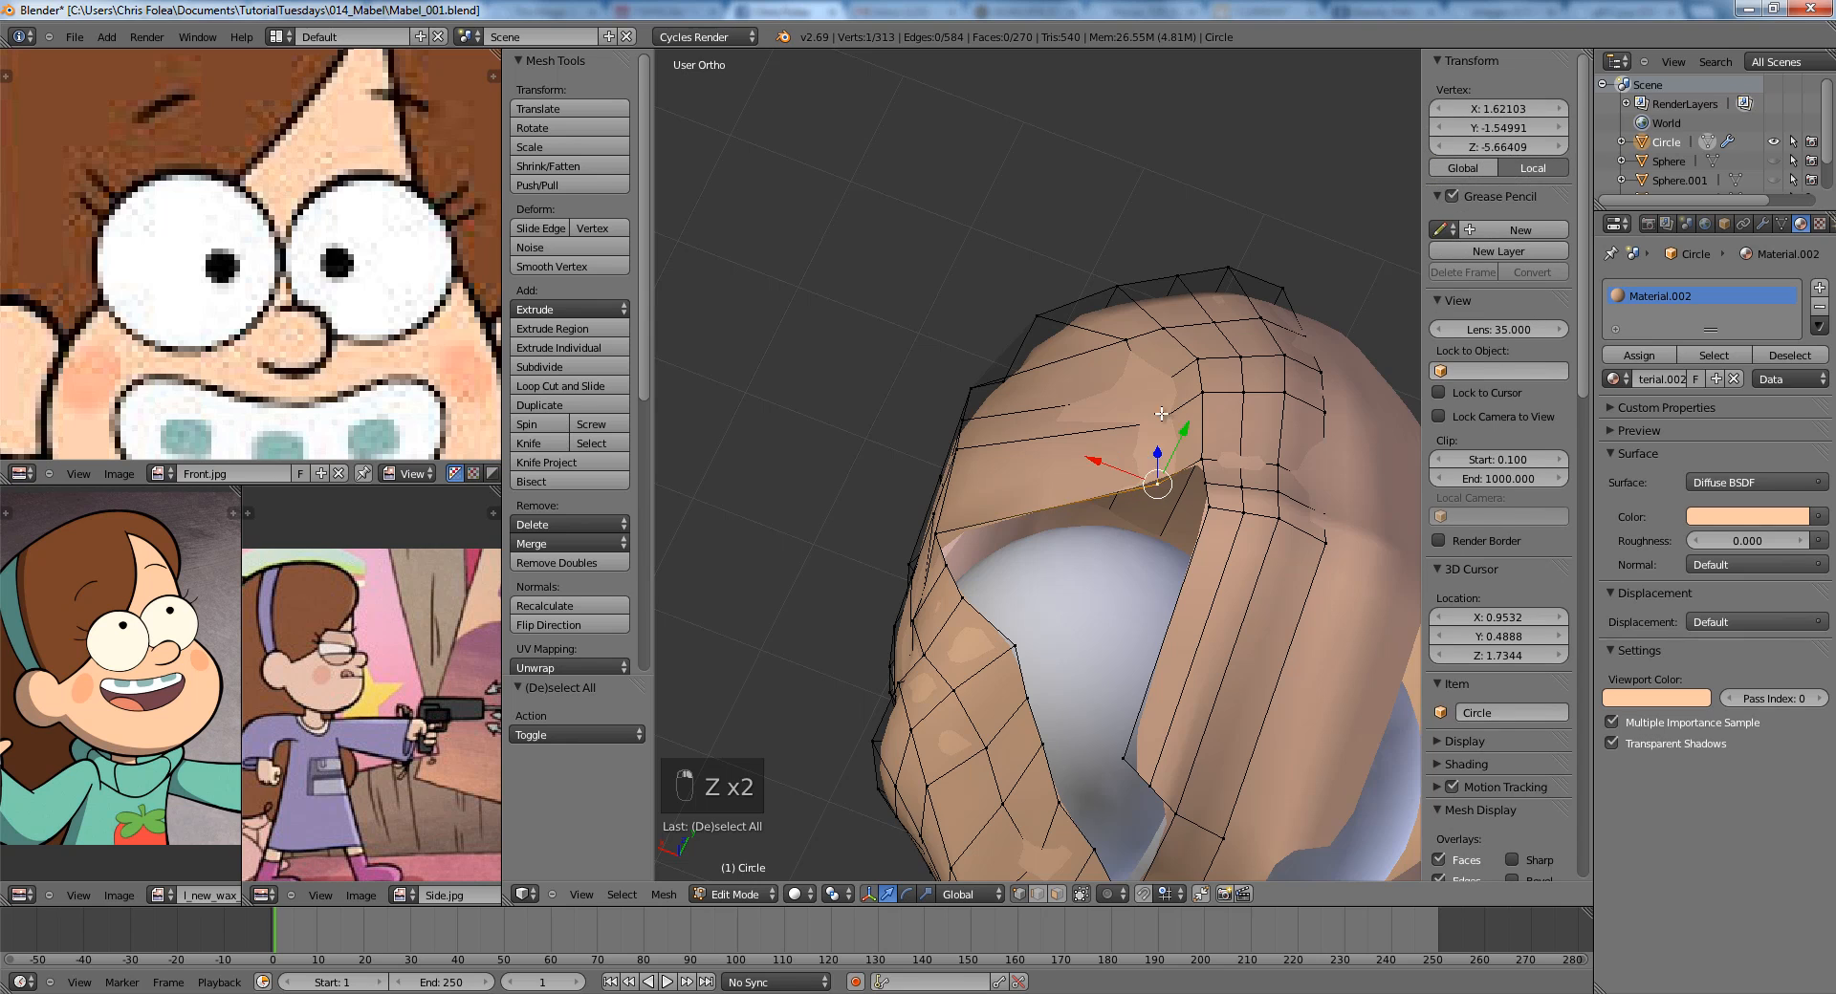
key("z")
key("z")
key("g")
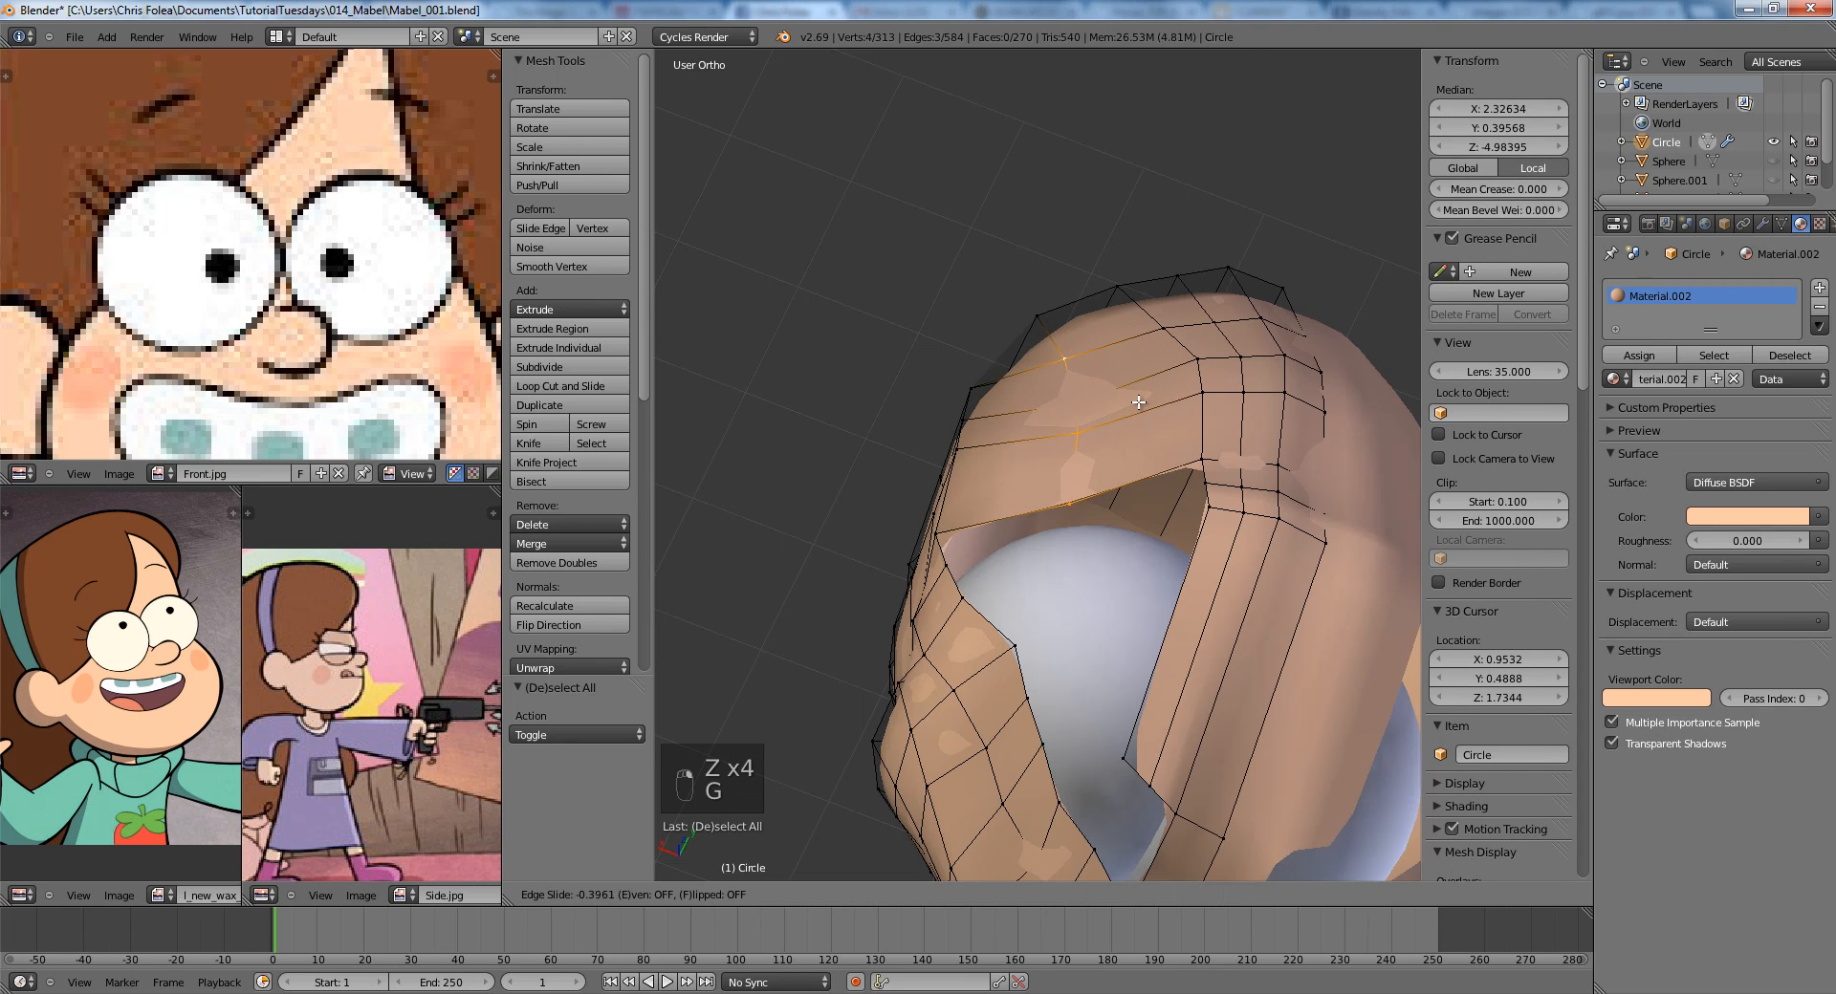
left_click_drag(1166, 413, 1168, 405)
key("Tab")
middle_click_drag(1169, 406, 1341, 628)
scroll(1107, 581, "down", 8)
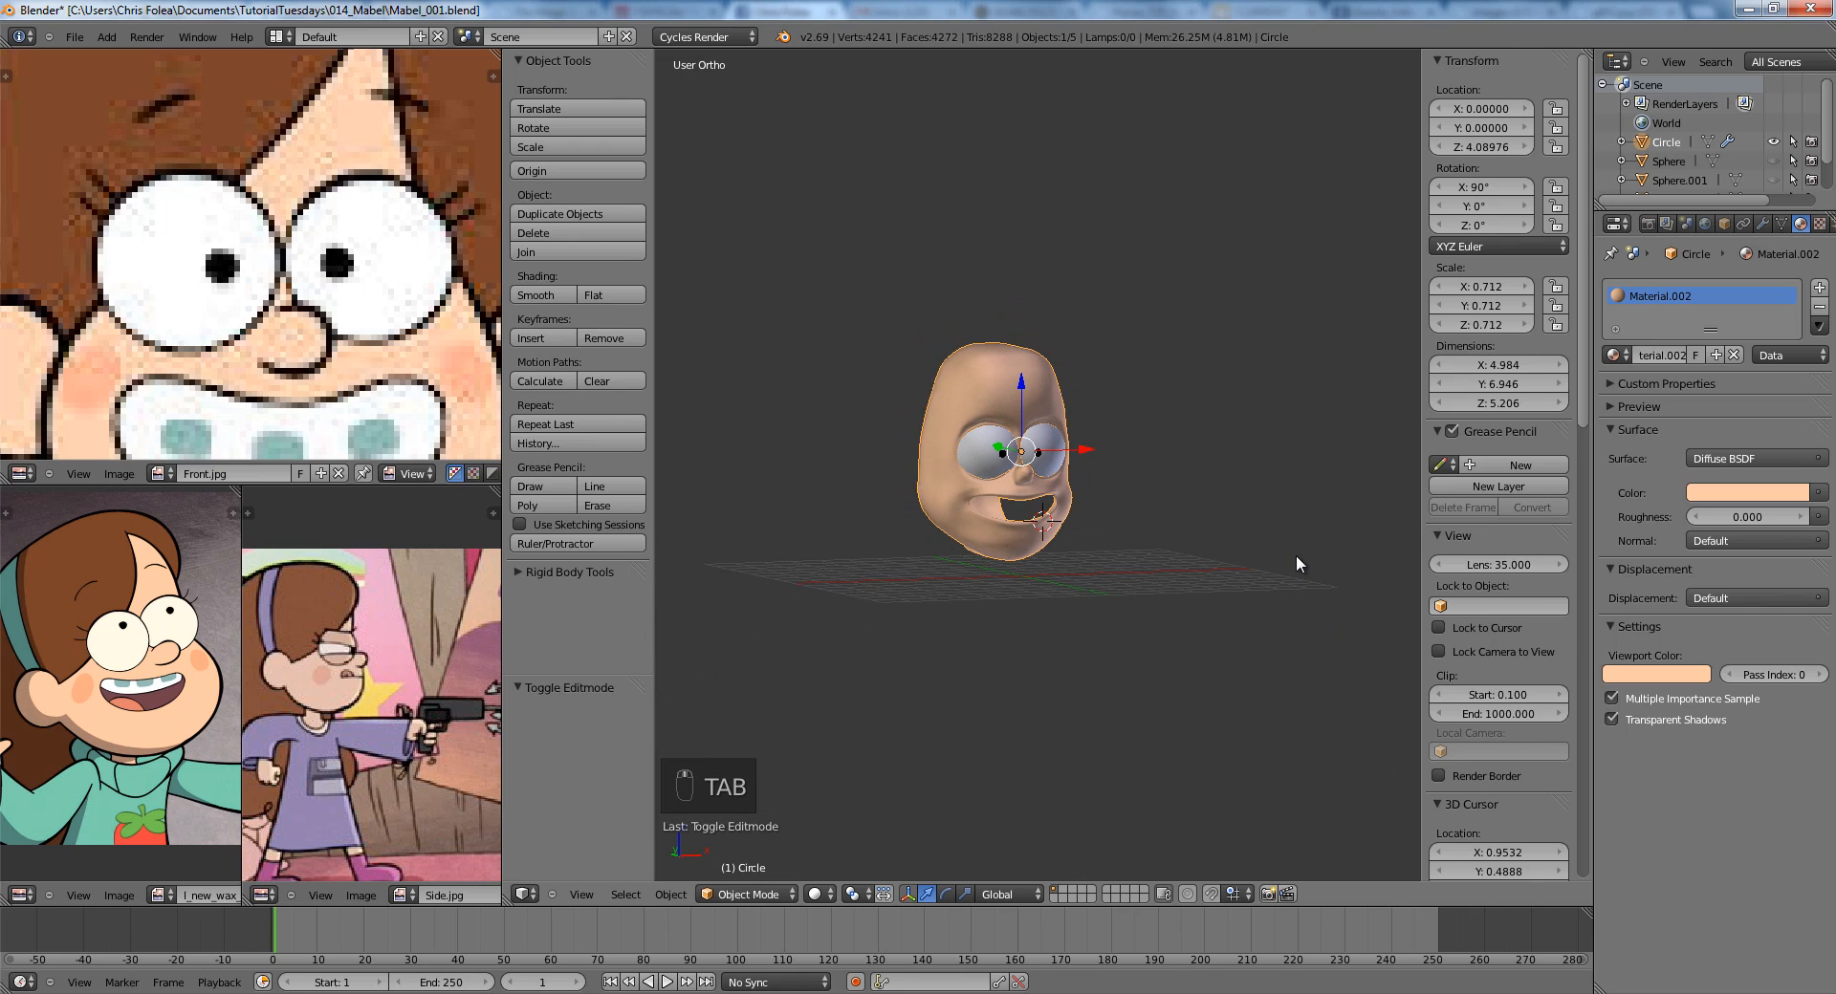
Move the jaw vertex at the hole's lower front corner outward by 0.304 along X, working from below the head.
key("KP_1")
scroll(1075, 528, "up", 9)
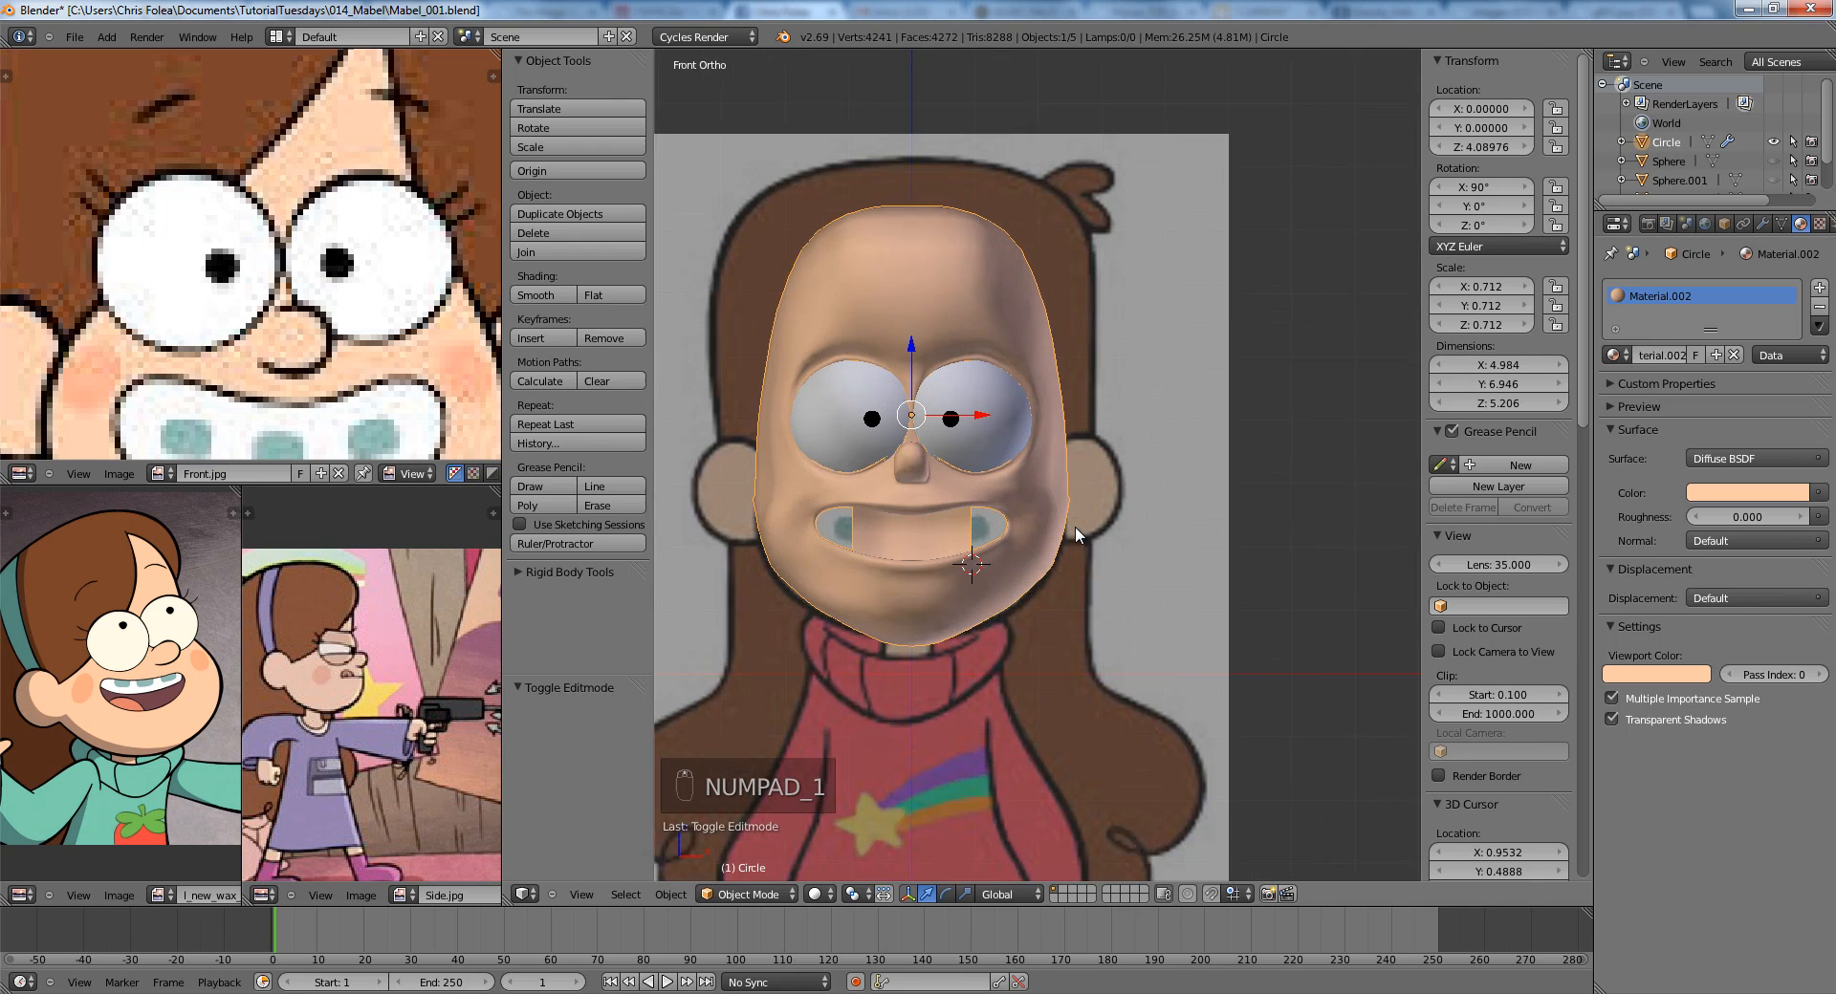
key("Tab")
middle_click_drag(1061, 546, 956, 545)
key("Tab")
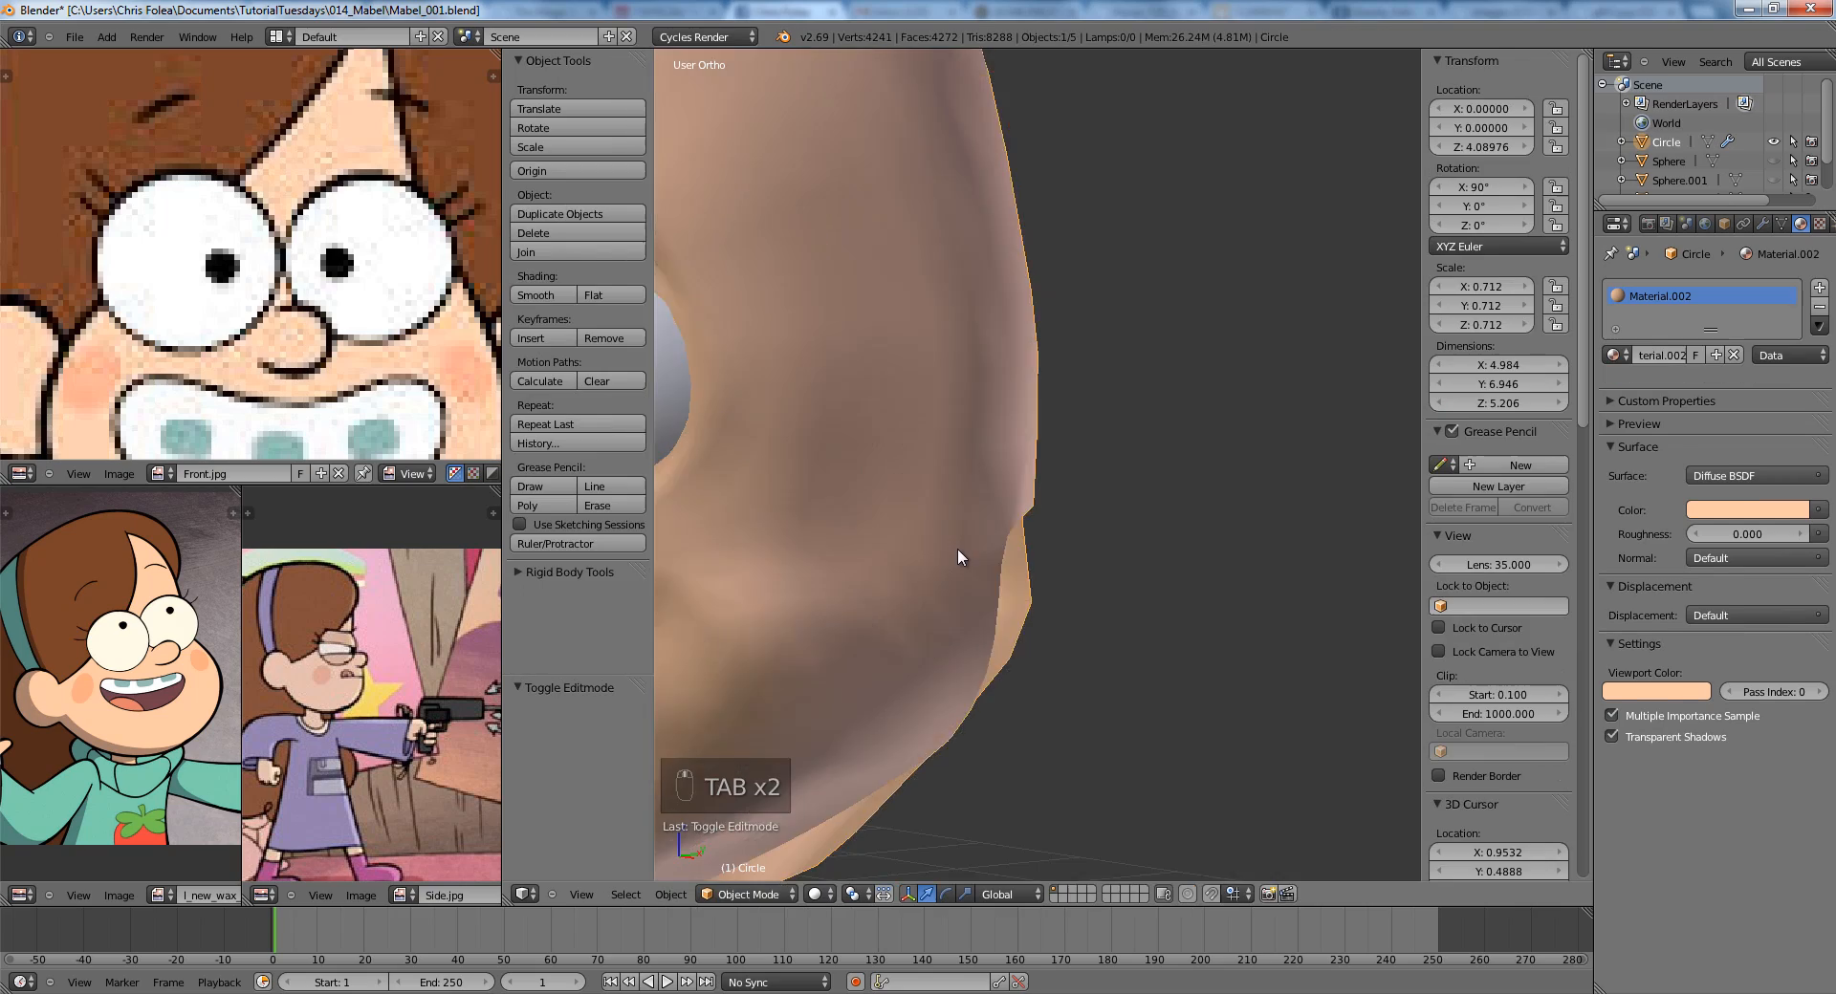
key("KP_3")
key("Tab")
middle_click_drag(1106, 547, 1147, 464)
right_click(1078, 469)
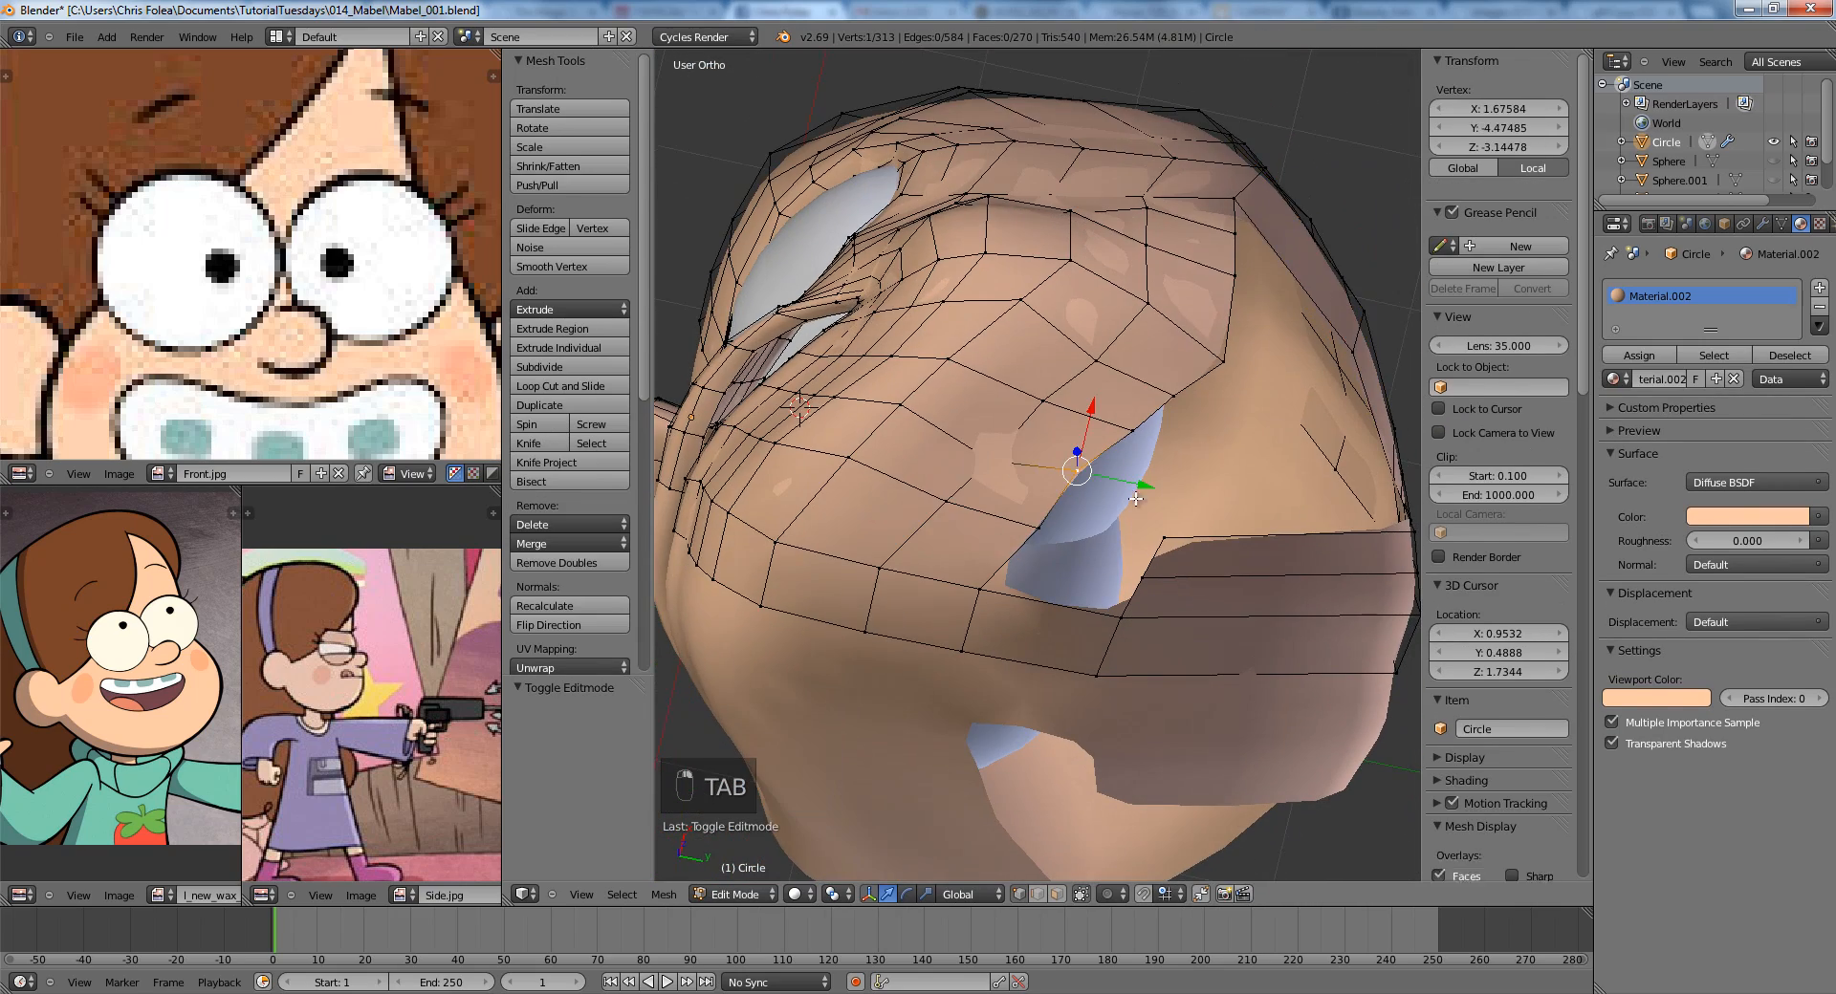
right_click(1164, 535)
left_click(1188, 501)
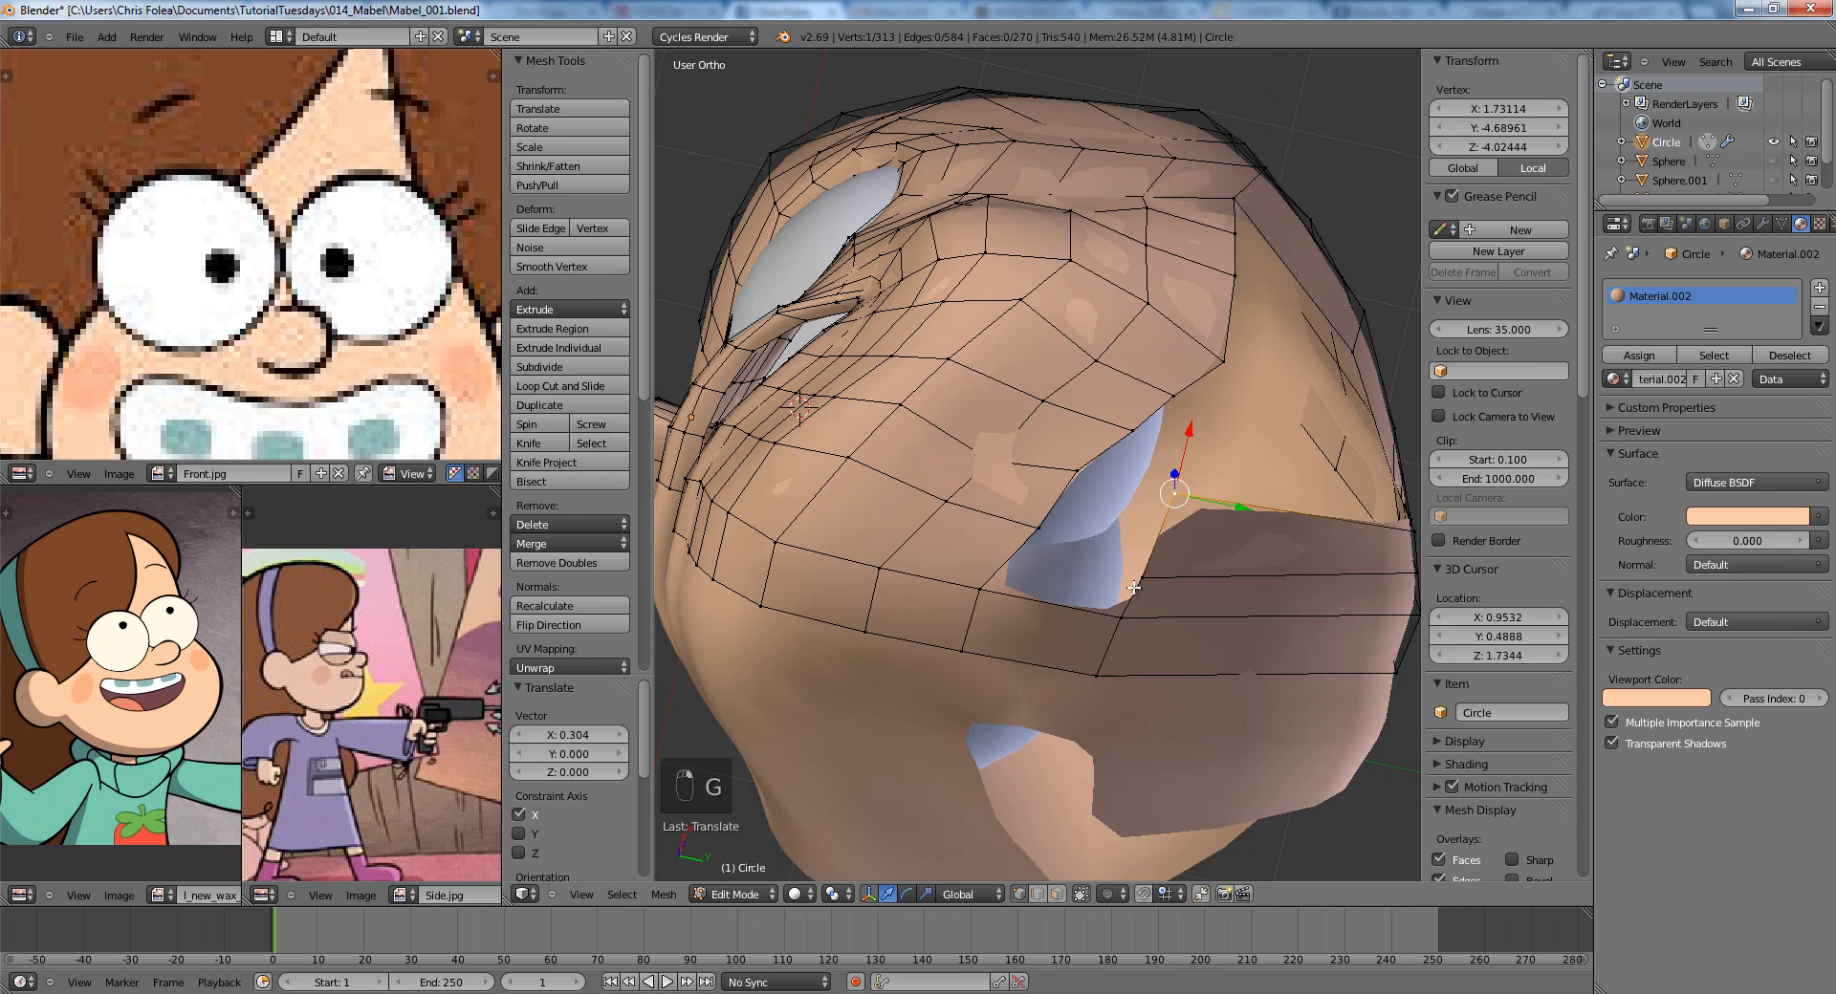
Fill a face across the hole's lower front corner and connect its vertices to split it.
right_click(1173, 495, "shift")
key("f")
key("a")
right_click(1147, 559)
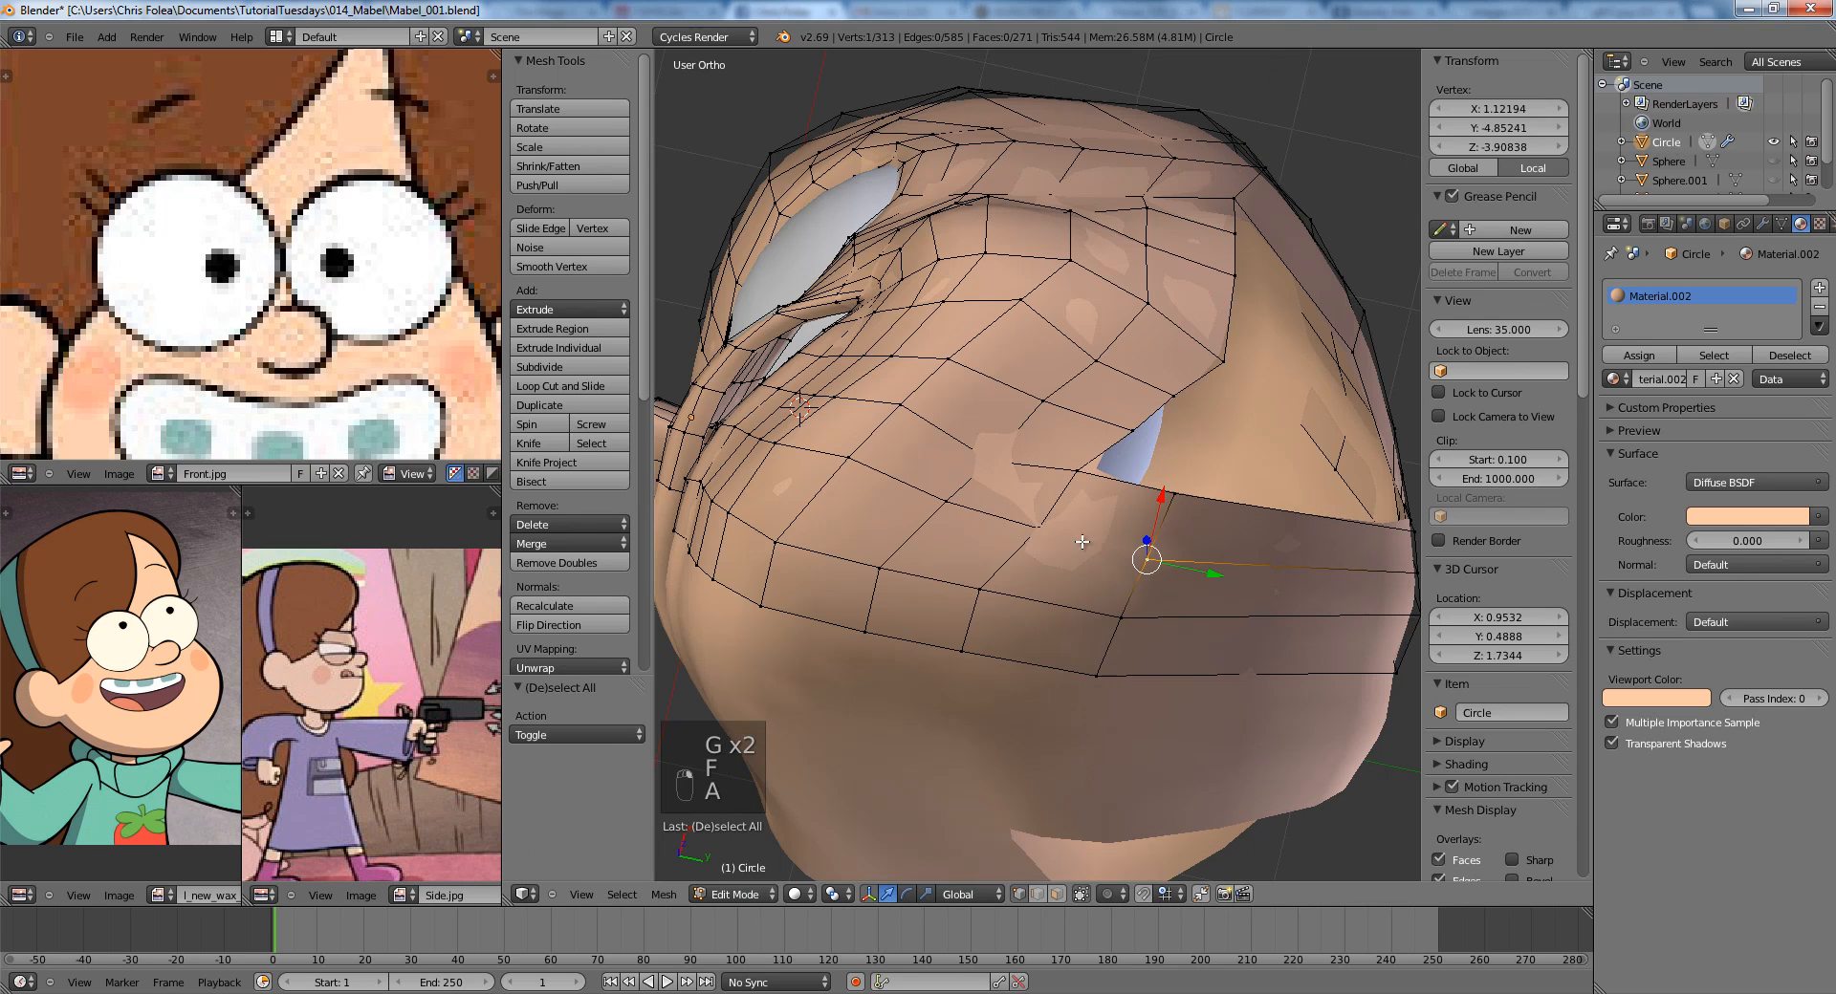
key("j")
key("a")
Move the middle vertex on the hole's front border and the neighbouring cheek vertex into a smoother flow.
middle_click_drag(1100, 459, 1034, 547)
middle_click_drag(1034, 546, 1048, 602, "shift")
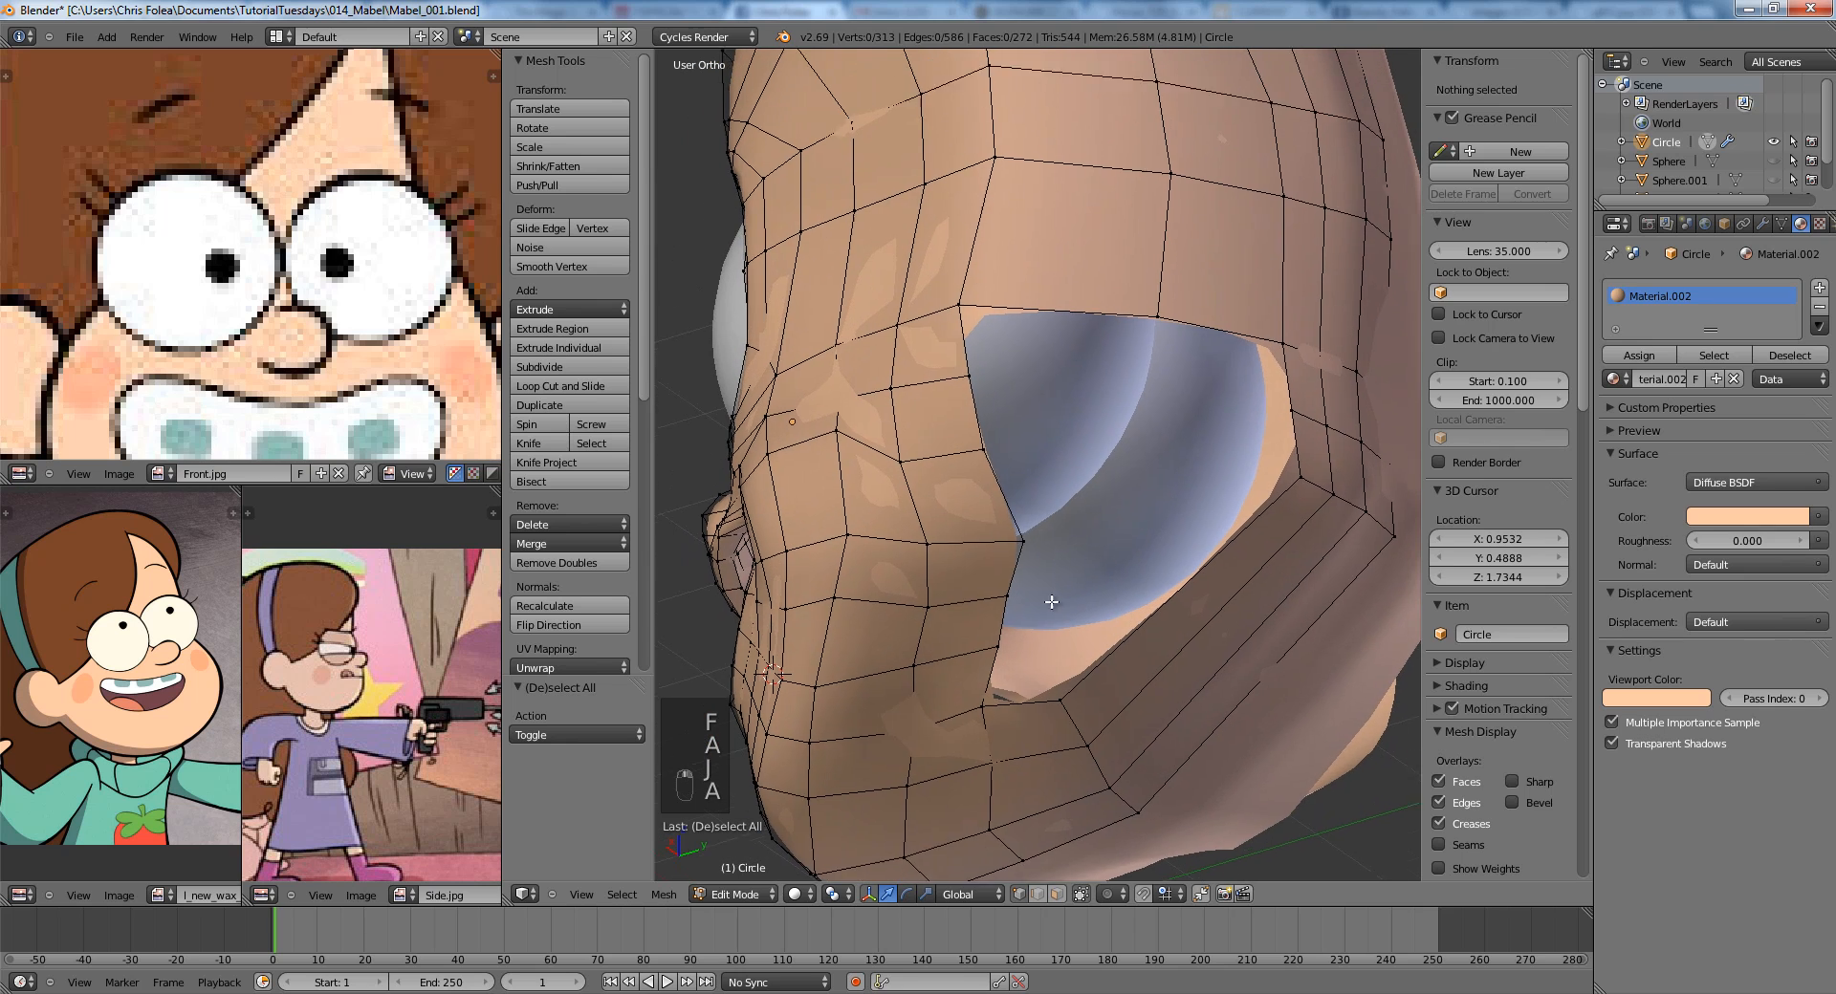
right_click(1013, 542)
key("g")
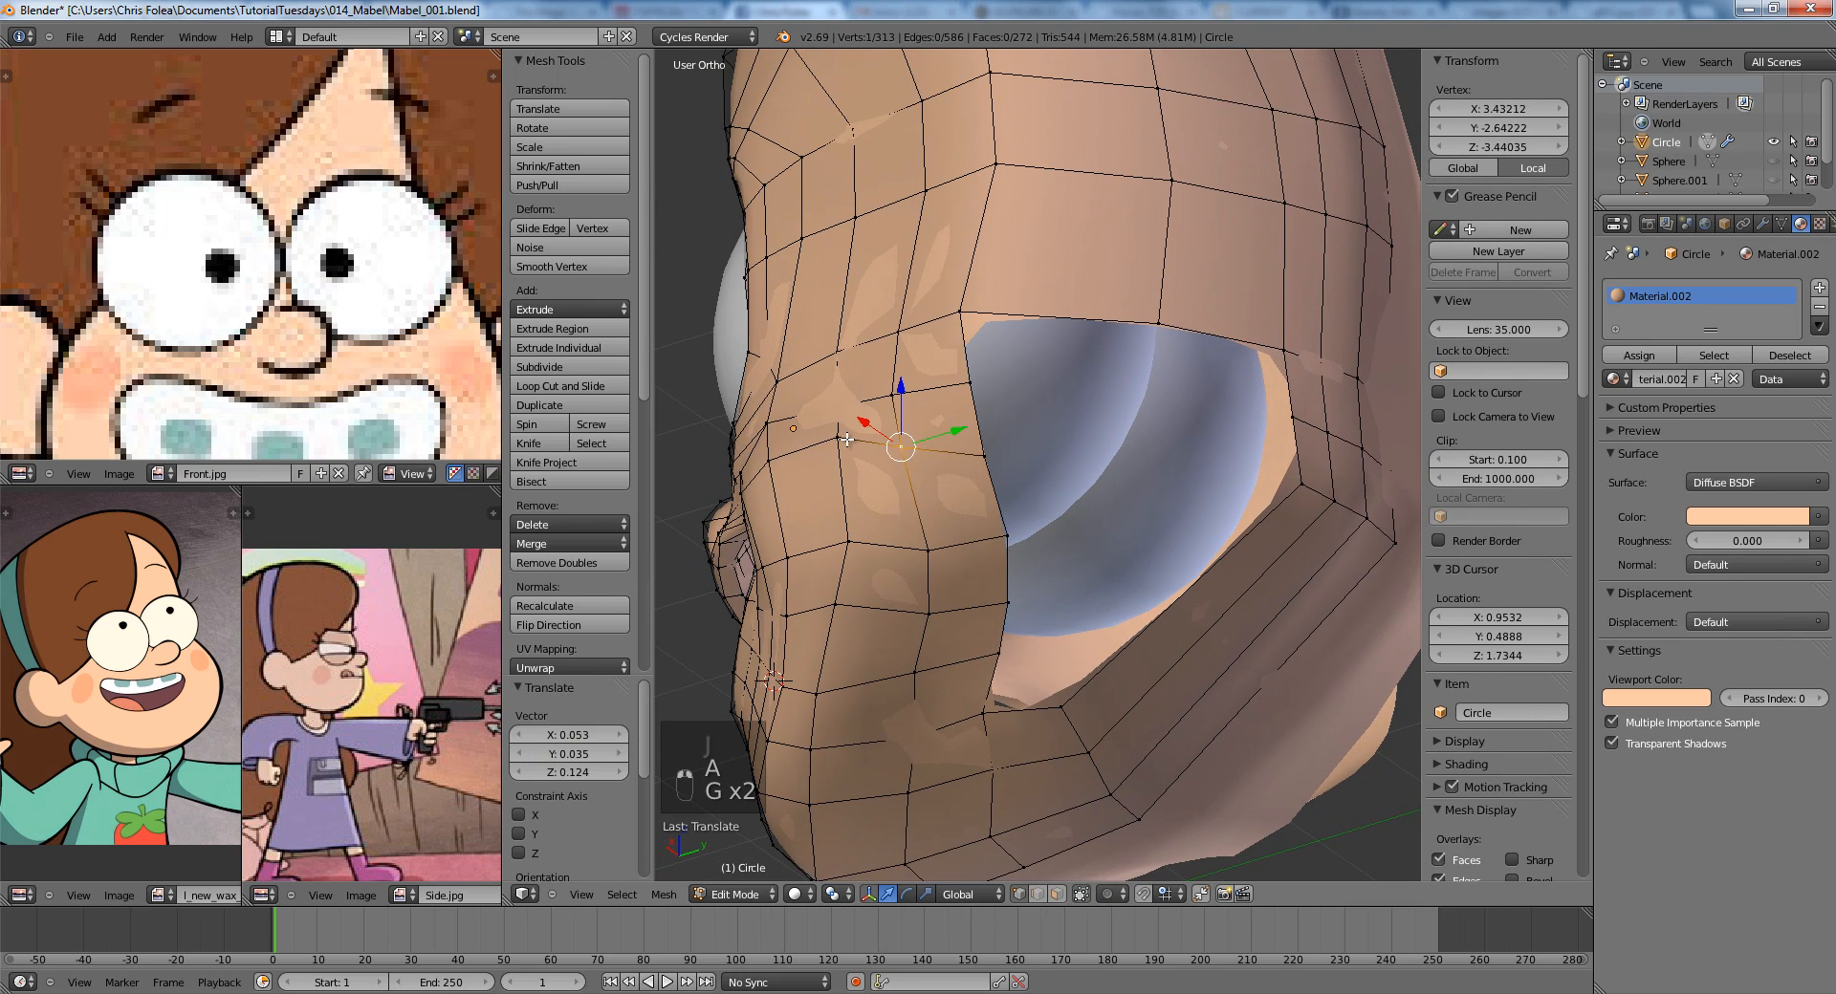
Edge-slide the two cheek vertices beside the mouth corner downward and vertex-slide the cheek vertices nearer the hole.
middle_click_drag(813, 464, 874, 475)
right_click(883, 462, "shift")
key("g")
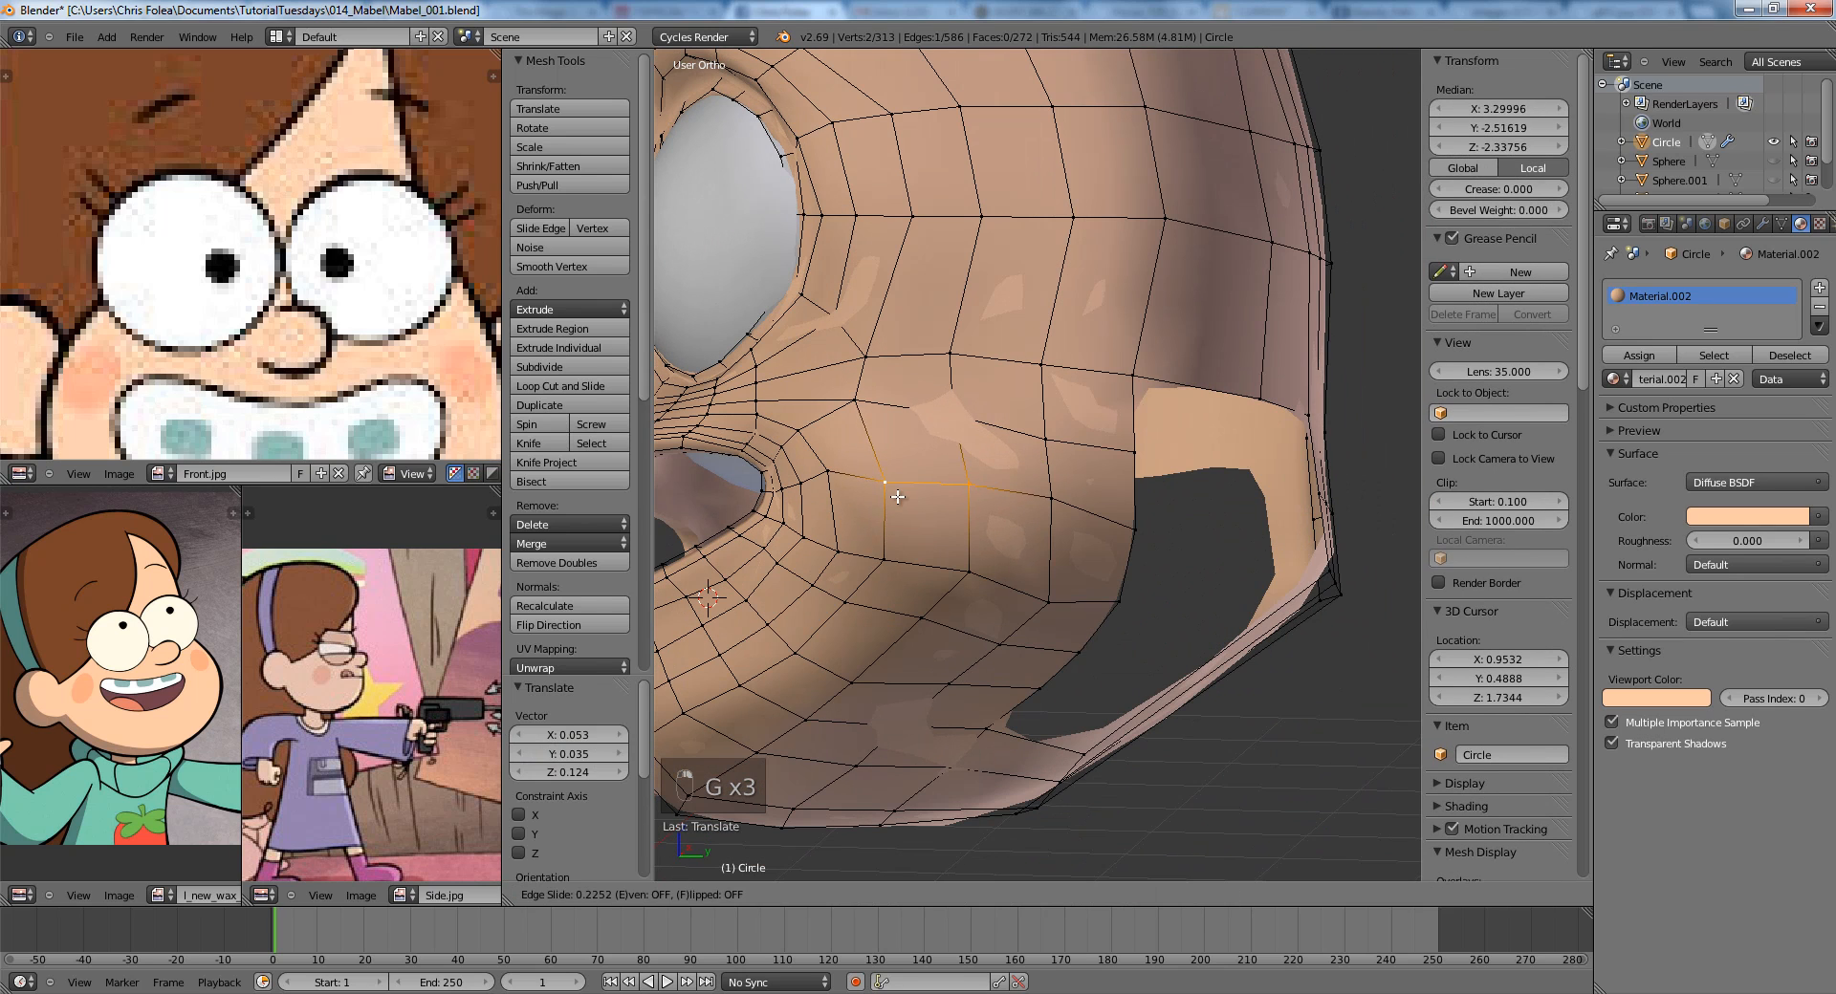
left_click(897, 496)
right_click(1051, 499)
key("g")
key("g")
left_click(1048, 519)
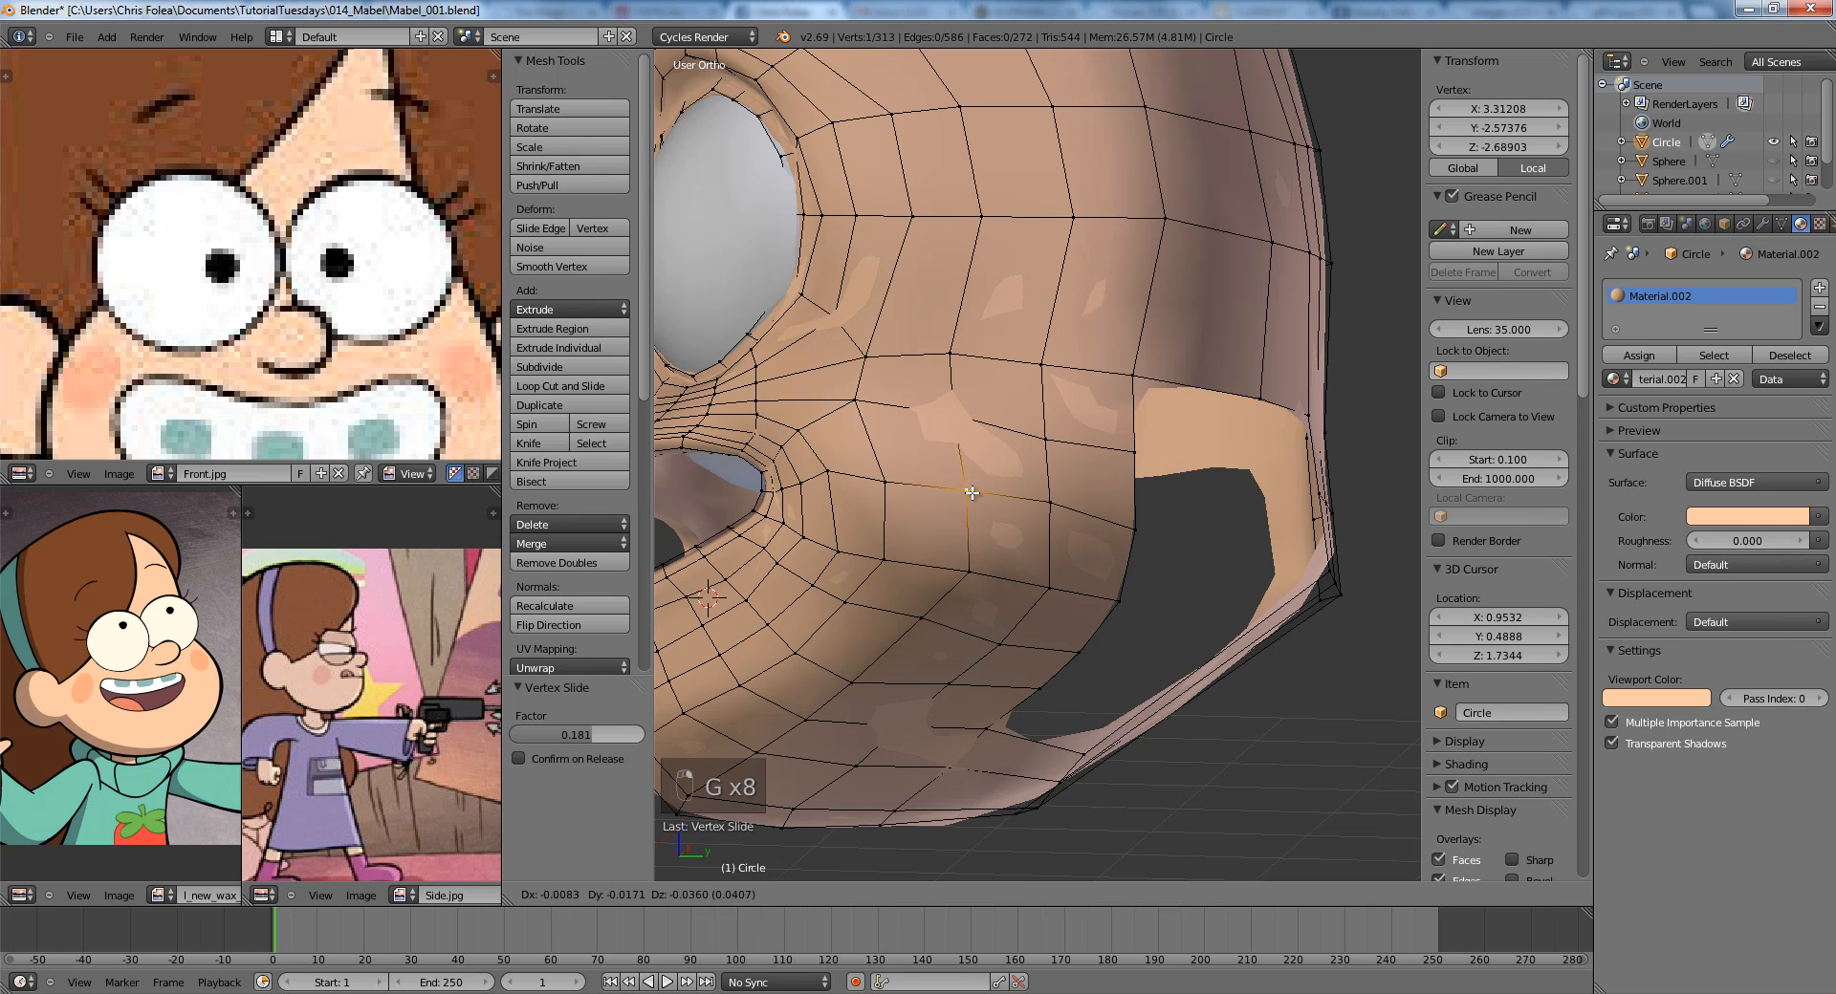
Slide the single cheek vertex just outside the mouth corner along its edge to even the spacing.
middle_click_drag(766, 481, 918, 492)
key("a")
right_click(941, 487)
key("g")
key("g")
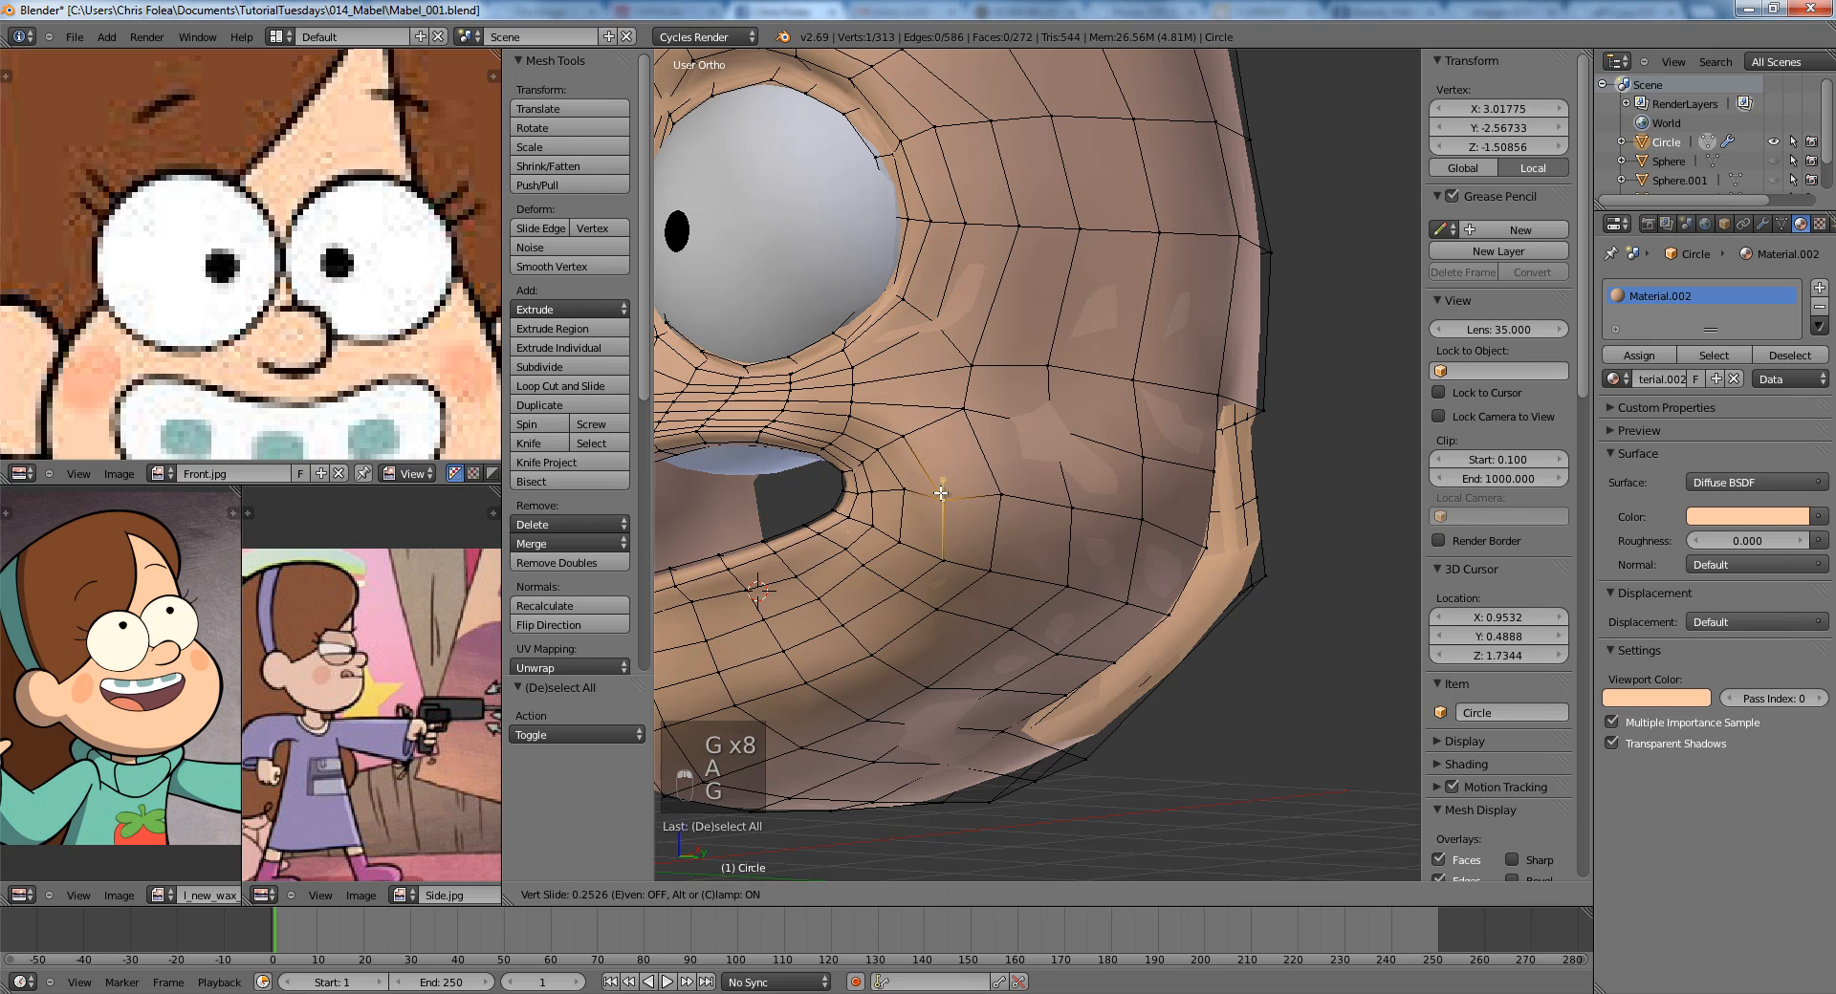
left_click(942, 490)
key("a")
Slide the two adjacent vertices just below the mouth corner away from the lips.
scroll(947, 563, "up", 3)
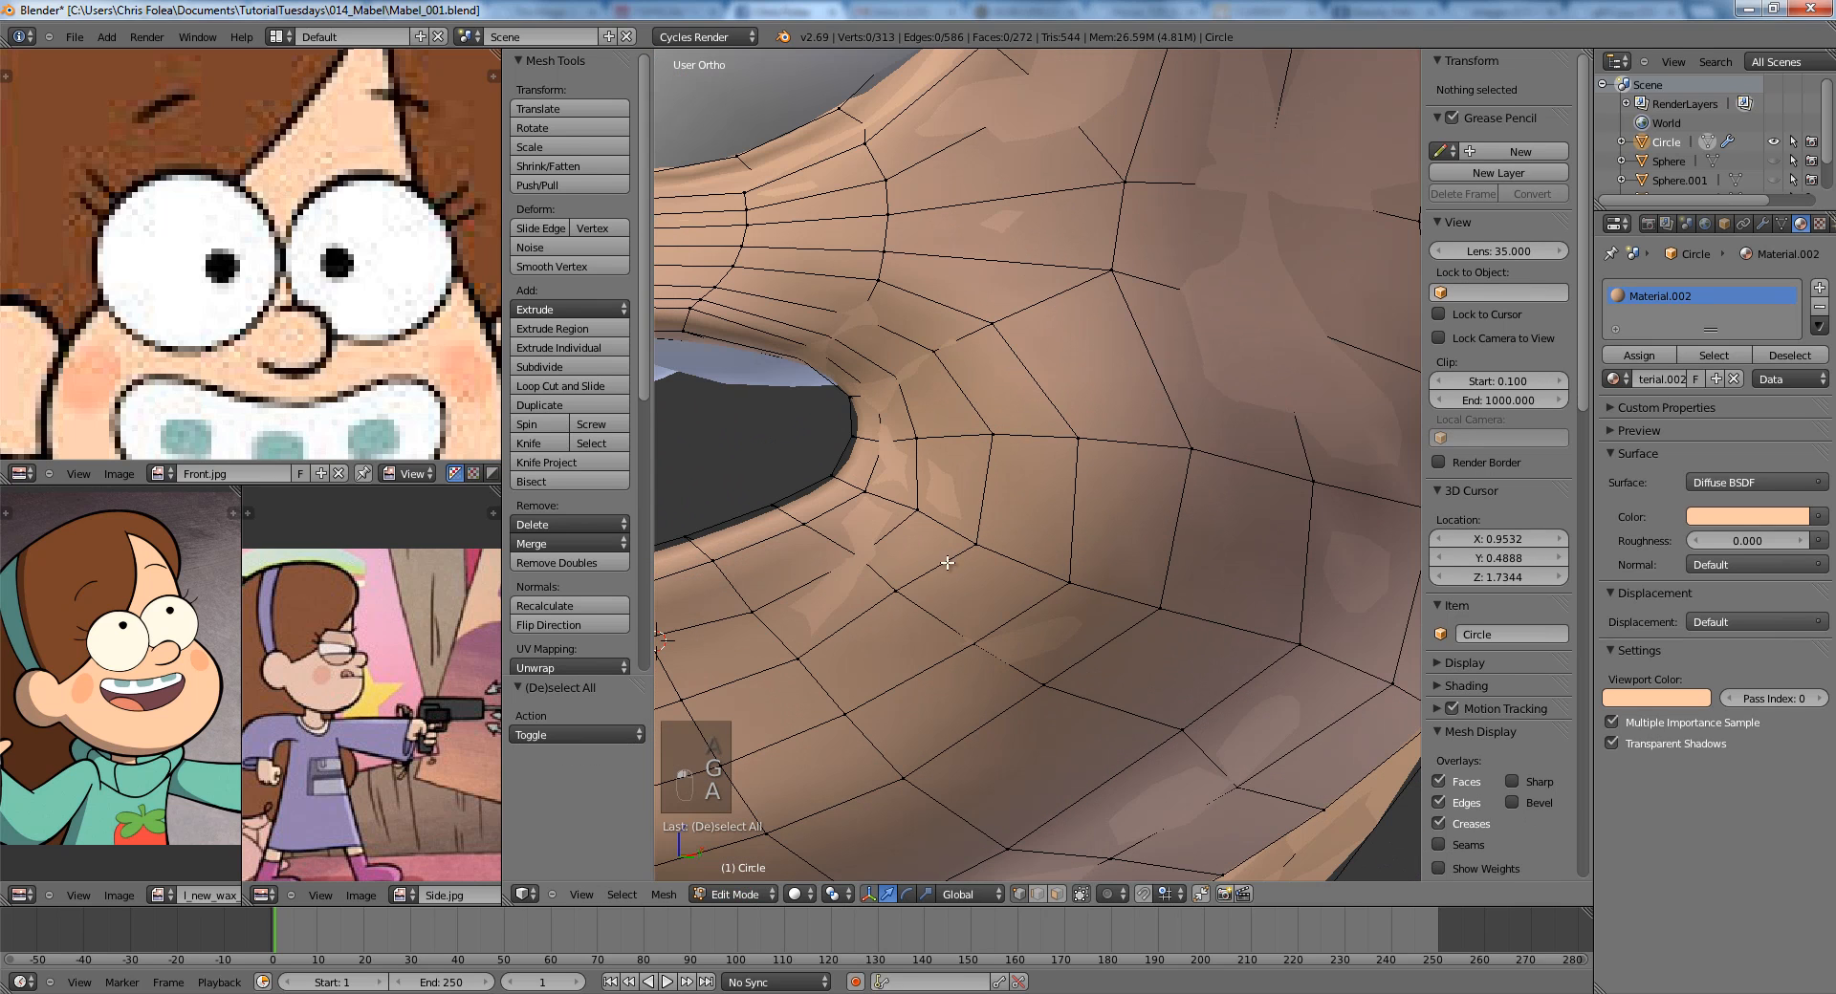
right_click(897, 590)
right_click(974, 545, "shift")
key("g")
key("g")
left_click(985, 562)
key("a")
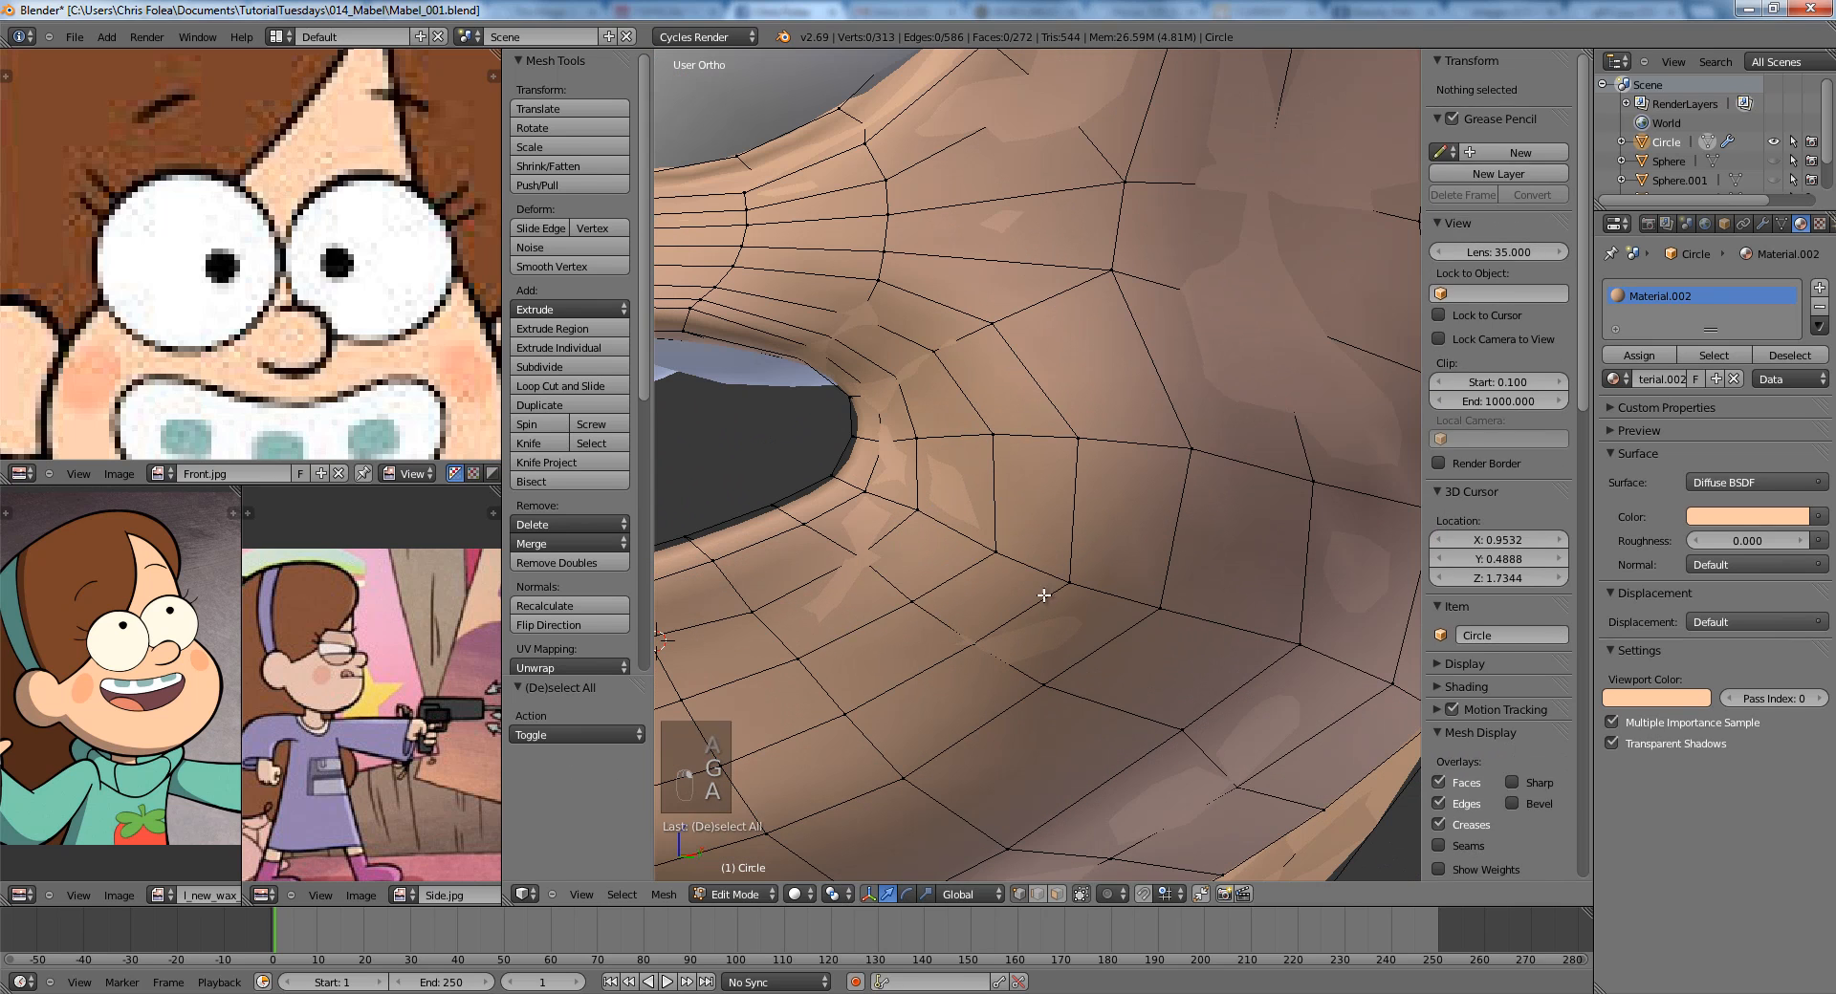
Check the smoothed head in Object Mode and add a loop cut across the diagonal jaw strip behind the hole.
key("Tab")
scroll(1095, 550, "down", 4)
mouse_move(1095, 550)
middle_mouse_down()
mouse_move(919, 617)
mouse_move(1020, 507)
mouse_move(963, 626)
mouse_move(1008, 563)
mouse_move(1099, 569)
mouse_move(1072, 571)
middle_mouse_up()
key("Tab")
scroll(1008, 563, "down", 3)
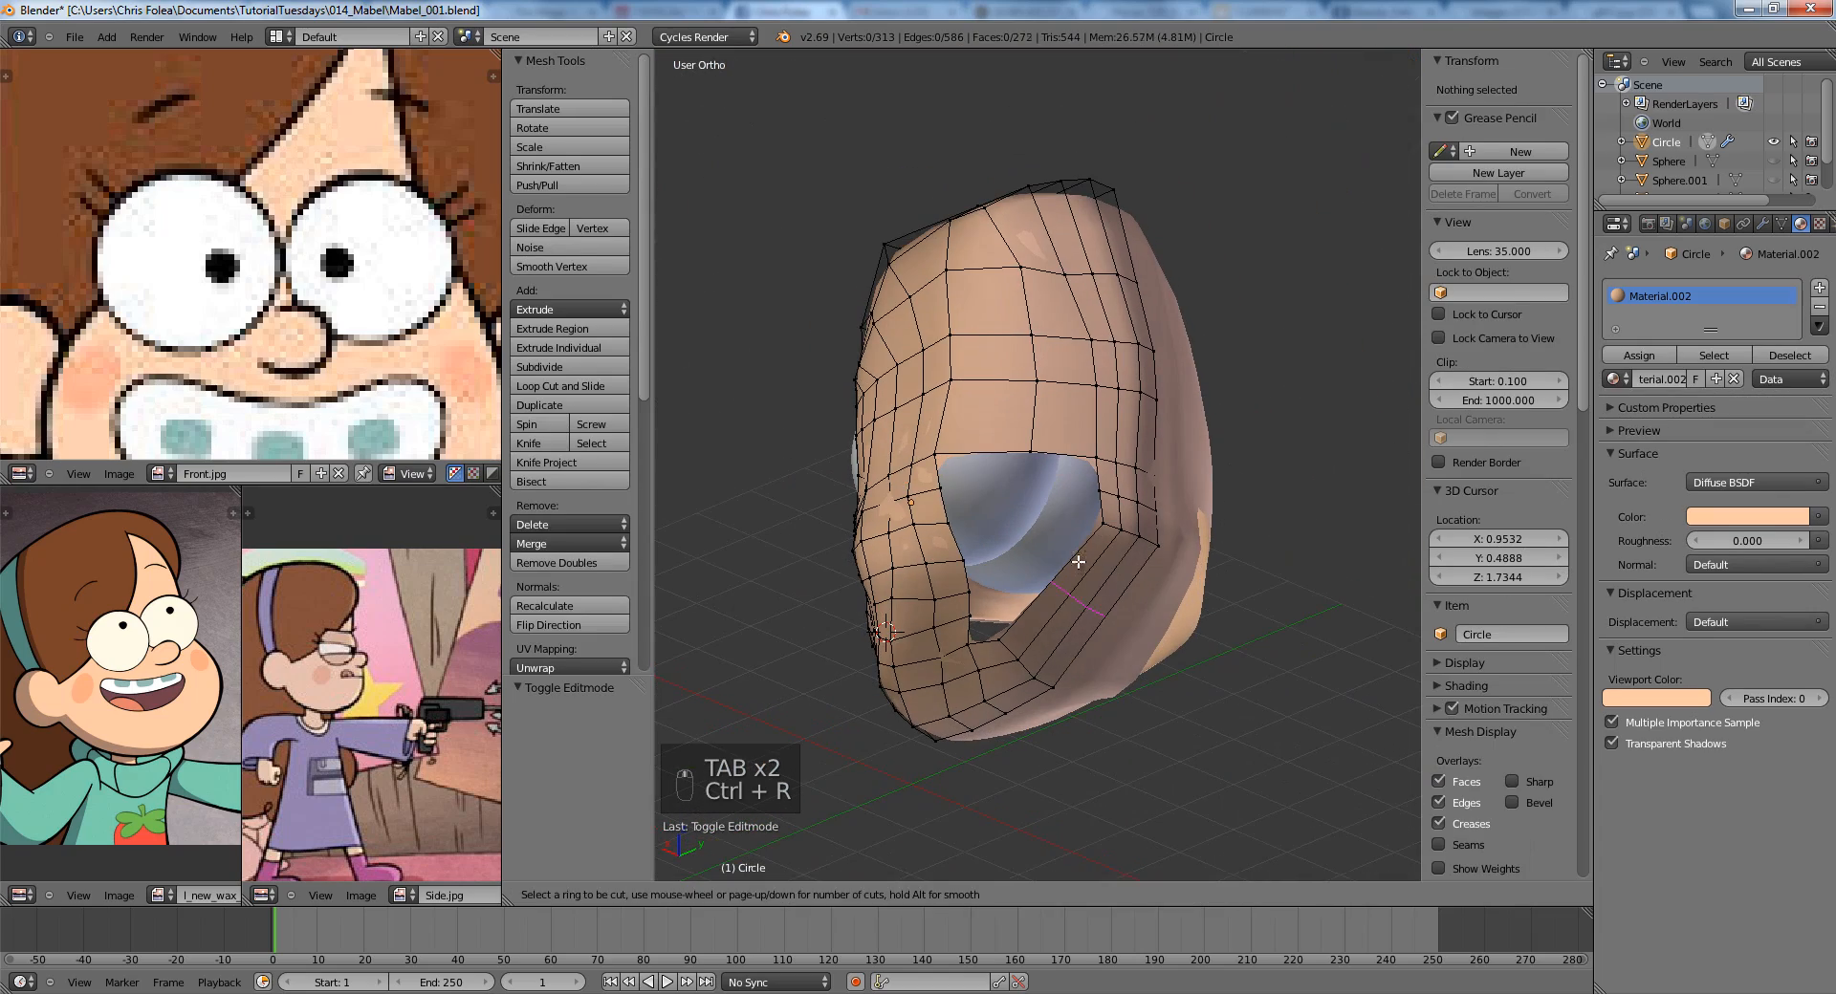
left_click(1078, 562)
key("a")
In the side view, box-select the vertices at the back corner of the jaw in wireframe and move them to round it.
key("KP_3")
key("z")
scroll(1018, 559, "up", 4)
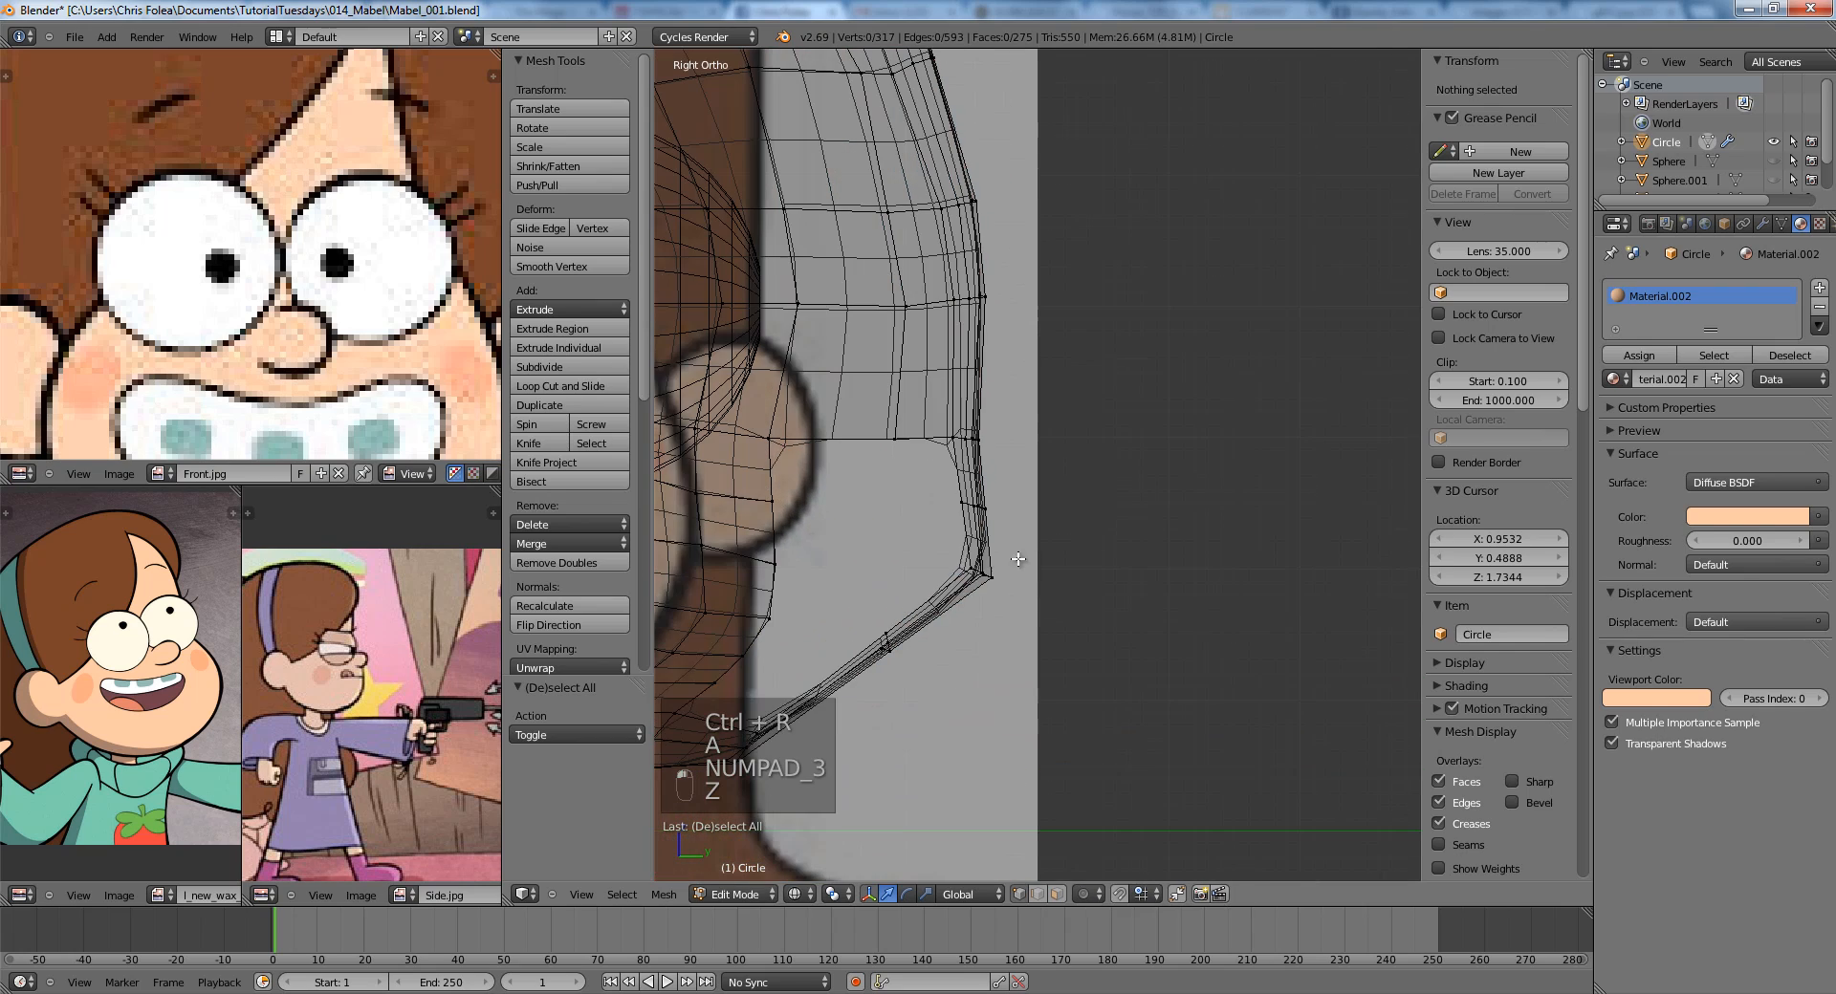
key("g")
key("z")
key("a")
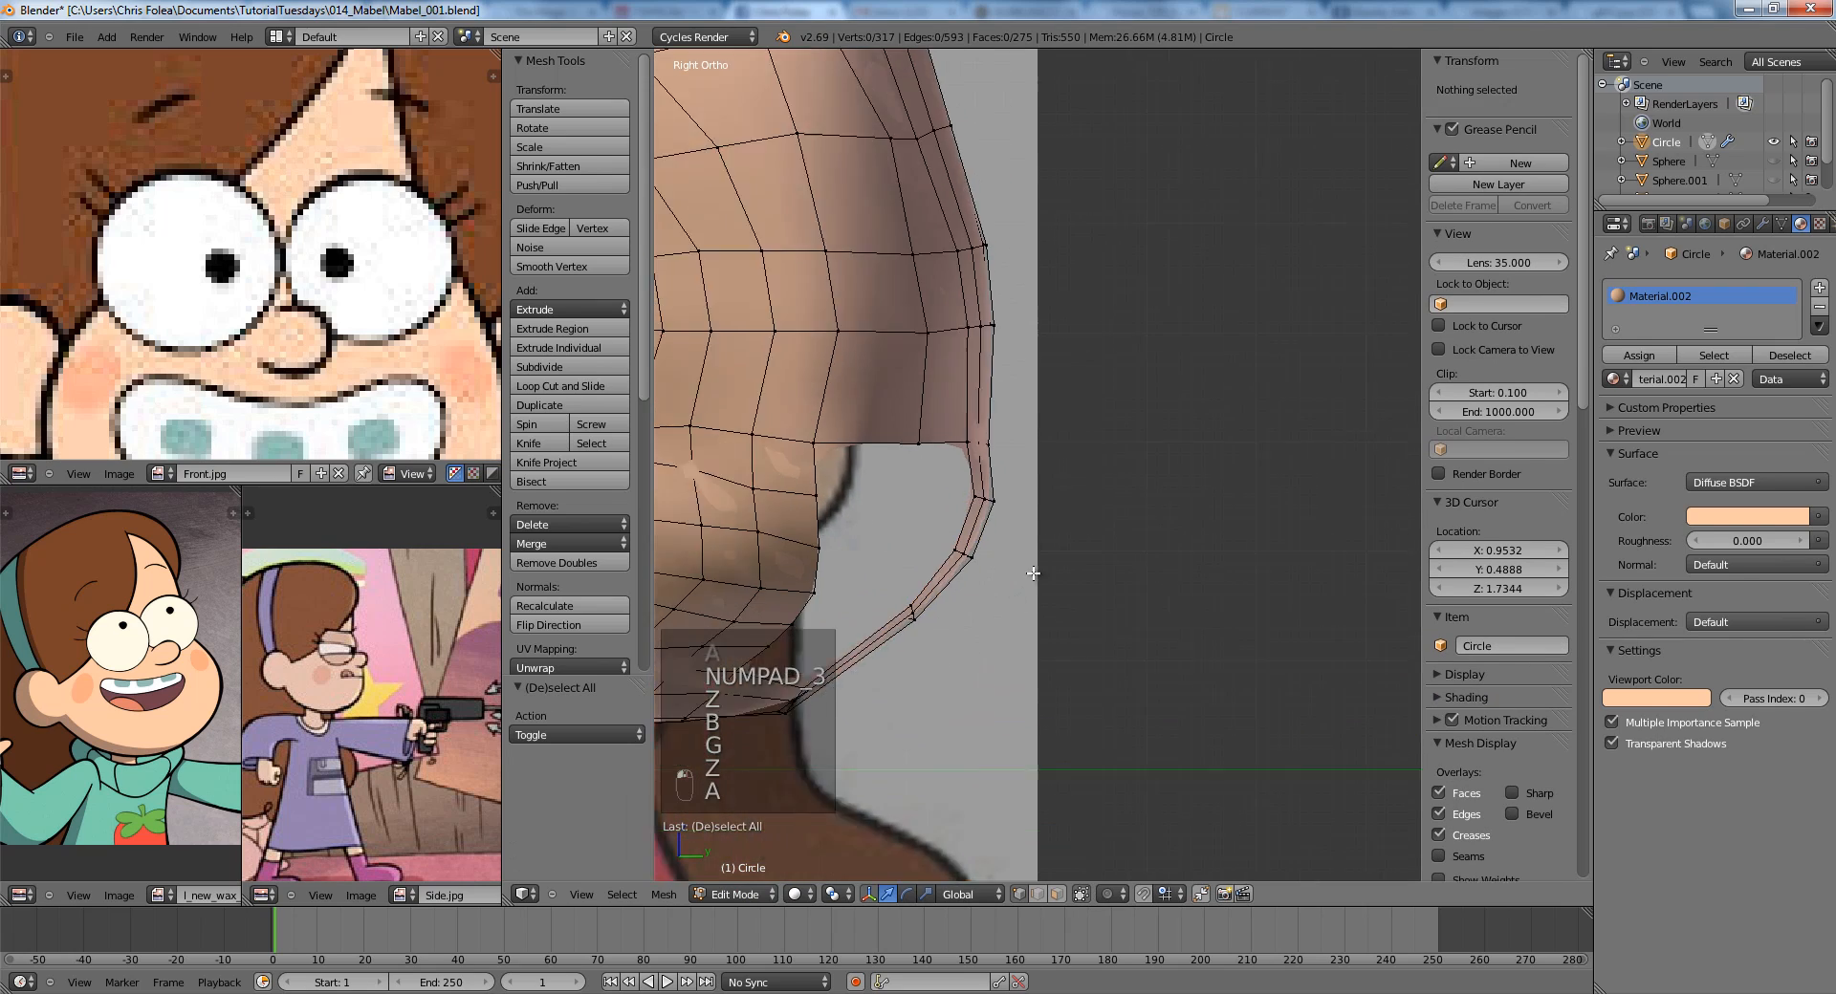
Fill a face across the upper part of the hole between its front border, top edge and rear corner.
mouse_move(1013, 597)
middle_mouse_down()
mouse_move(992, 527)
mouse_move(1184, 561)
mouse_move(941, 556)
middle_mouse_up()
scroll(992, 527, "down", 3)
scroll(833, 465, "up", 5)
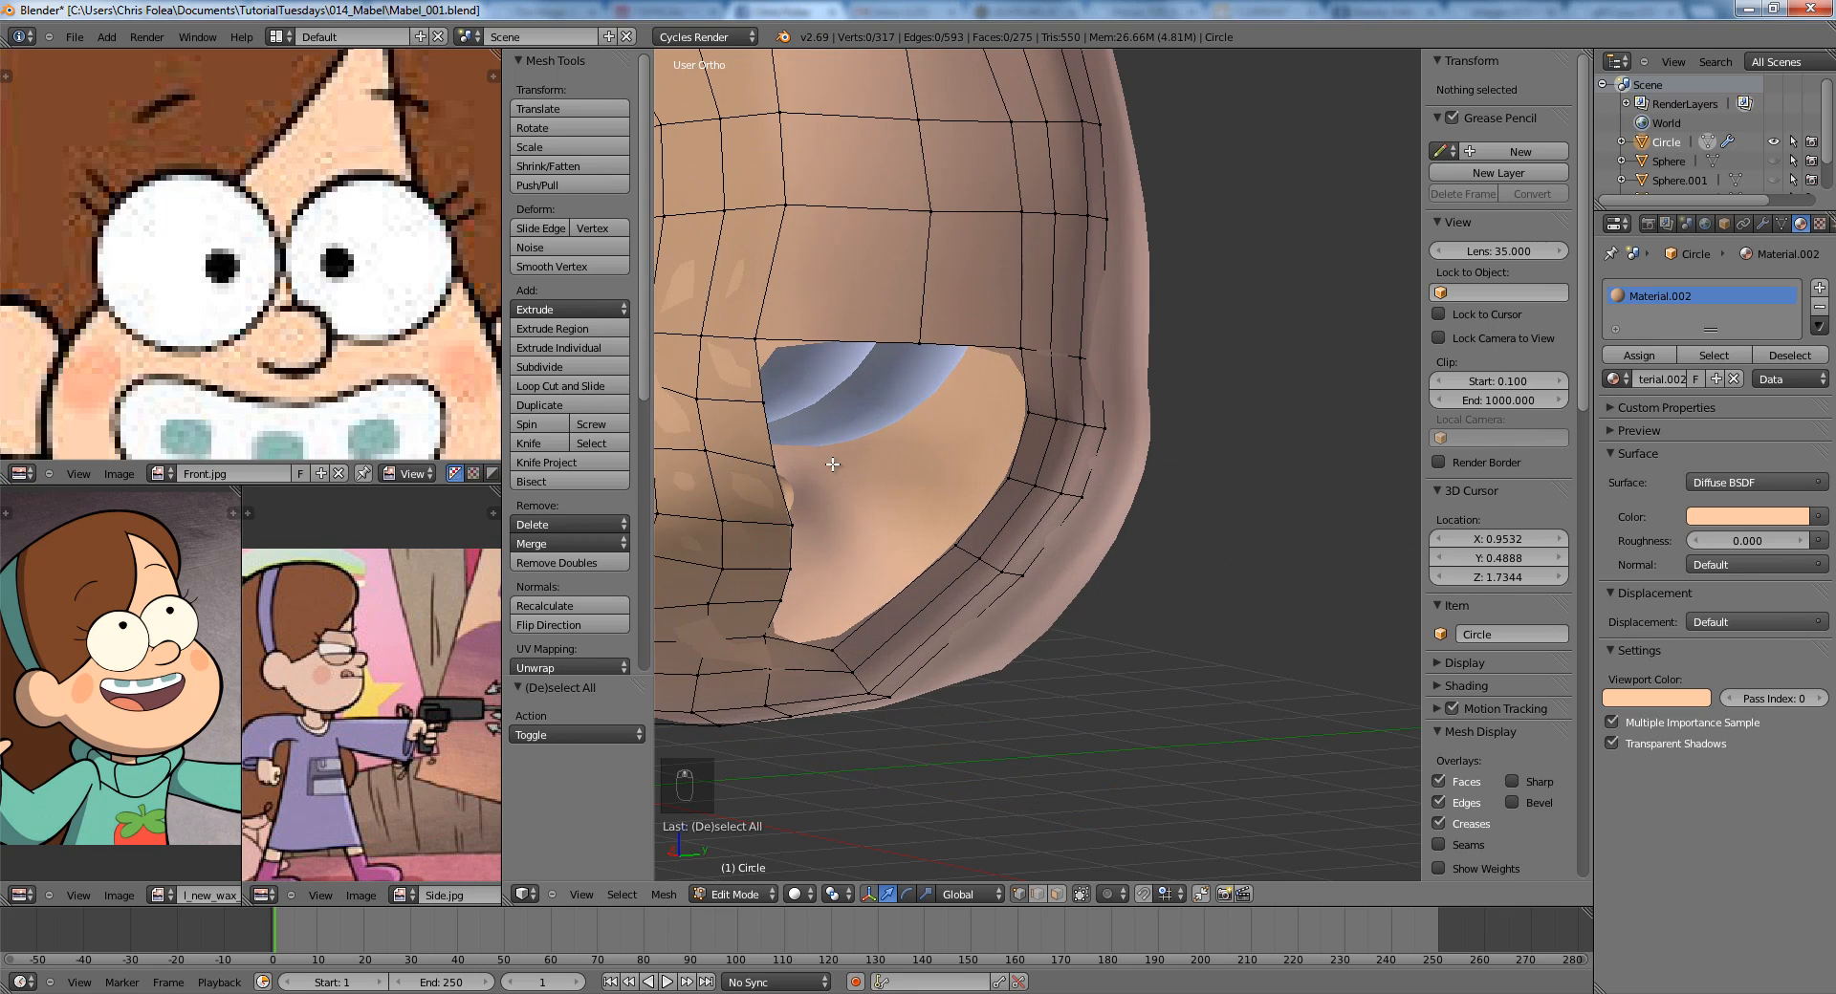
scroll(835, 466, "down", 2)
mouse_move(835, 466)
middle_mouse_down()
mouse_move(824, 420)
mouse_move(853, 486)
middle_mouse_up()
right_click(835, 423)
middle_click_drag(957, 440, 965, 411)
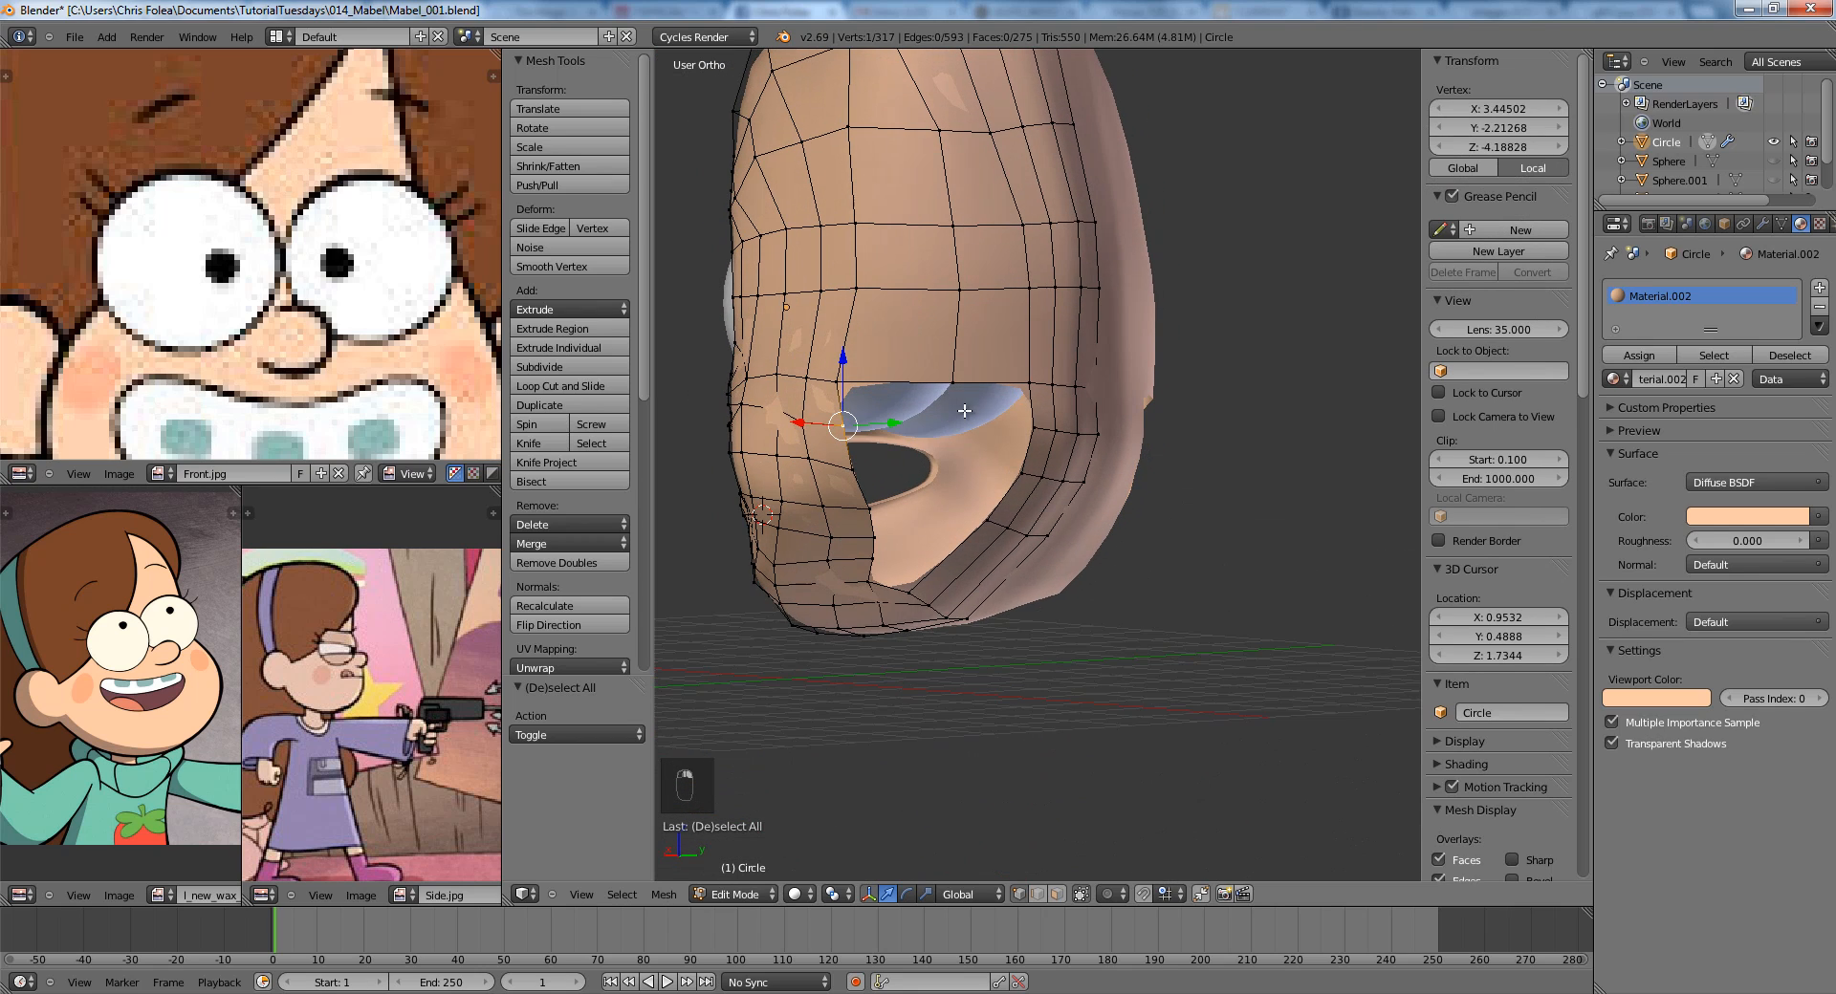
right_click(1030, 388, "shift")
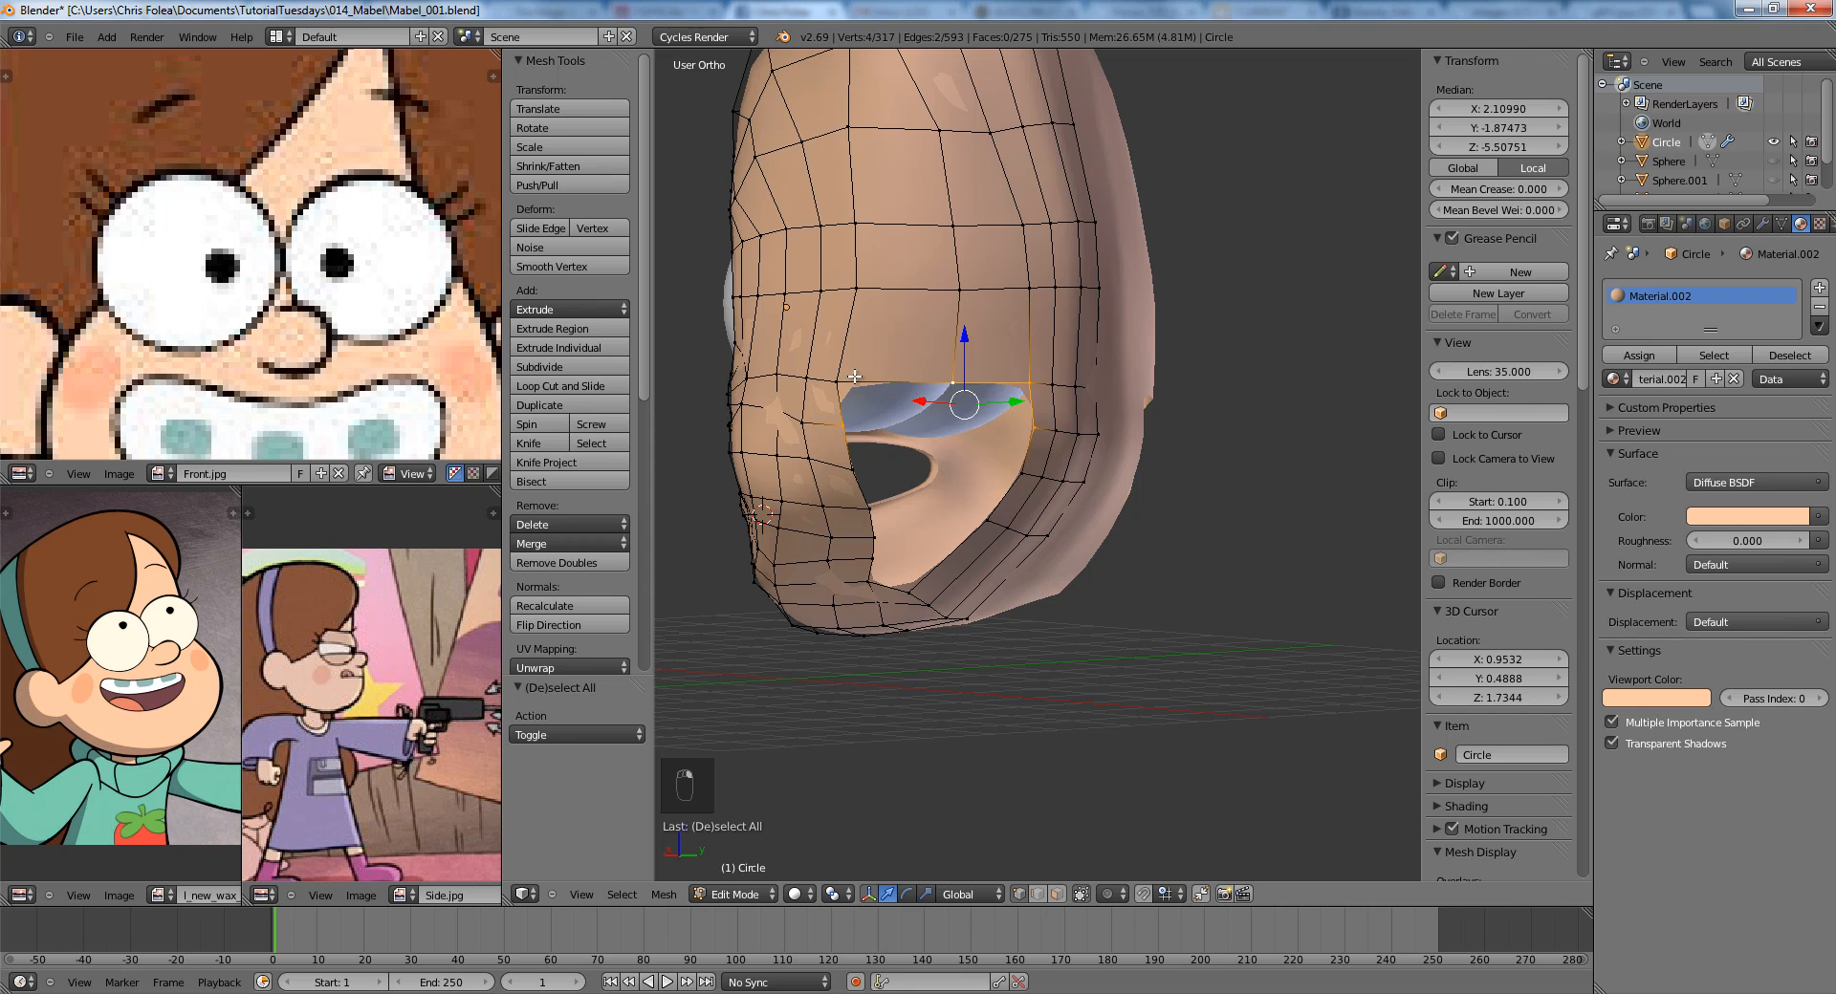
key("f")
key("a")
middle_click_drag(918, 419, 964, 493, "shift")
scroll(964, 494, "up", 1)
Subdivide the lower edge of the new face and connect its midpoint to the vertex directly above.
right_click(989, 455)
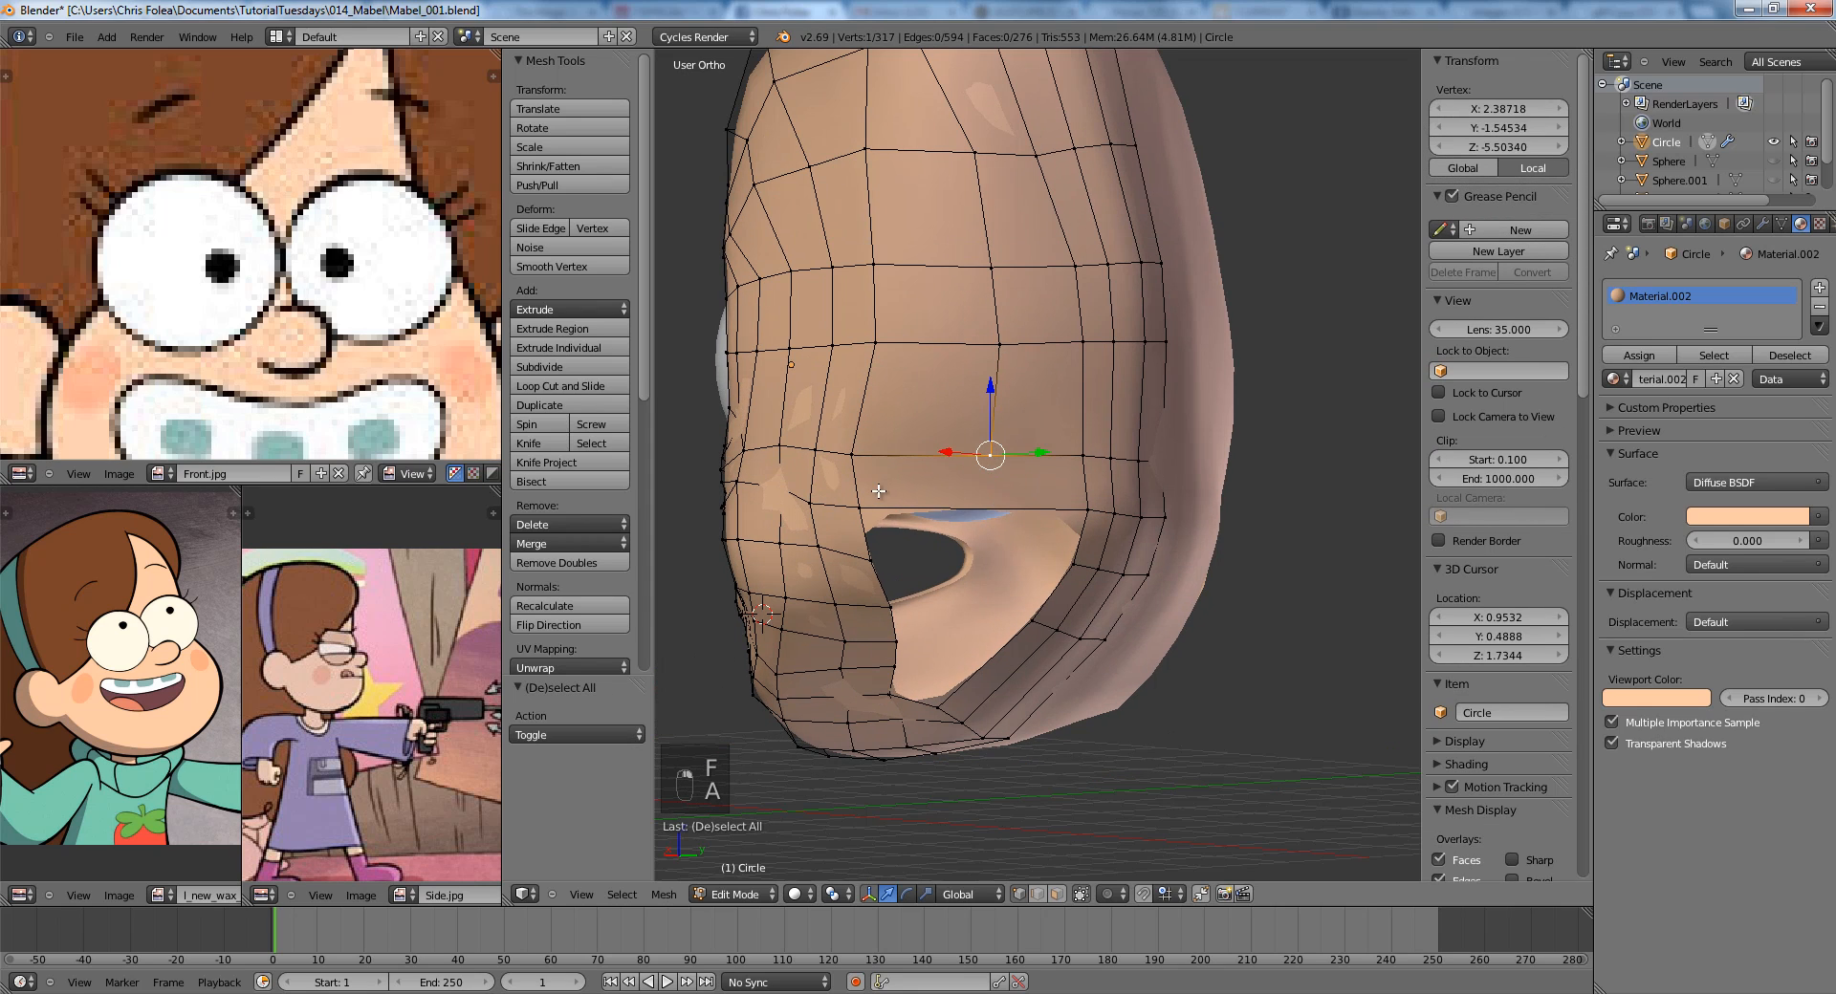
right_click(1088, 508, "shift")
key("w")
left_click(1078, 505)
key("a")
right_click(973, 509)
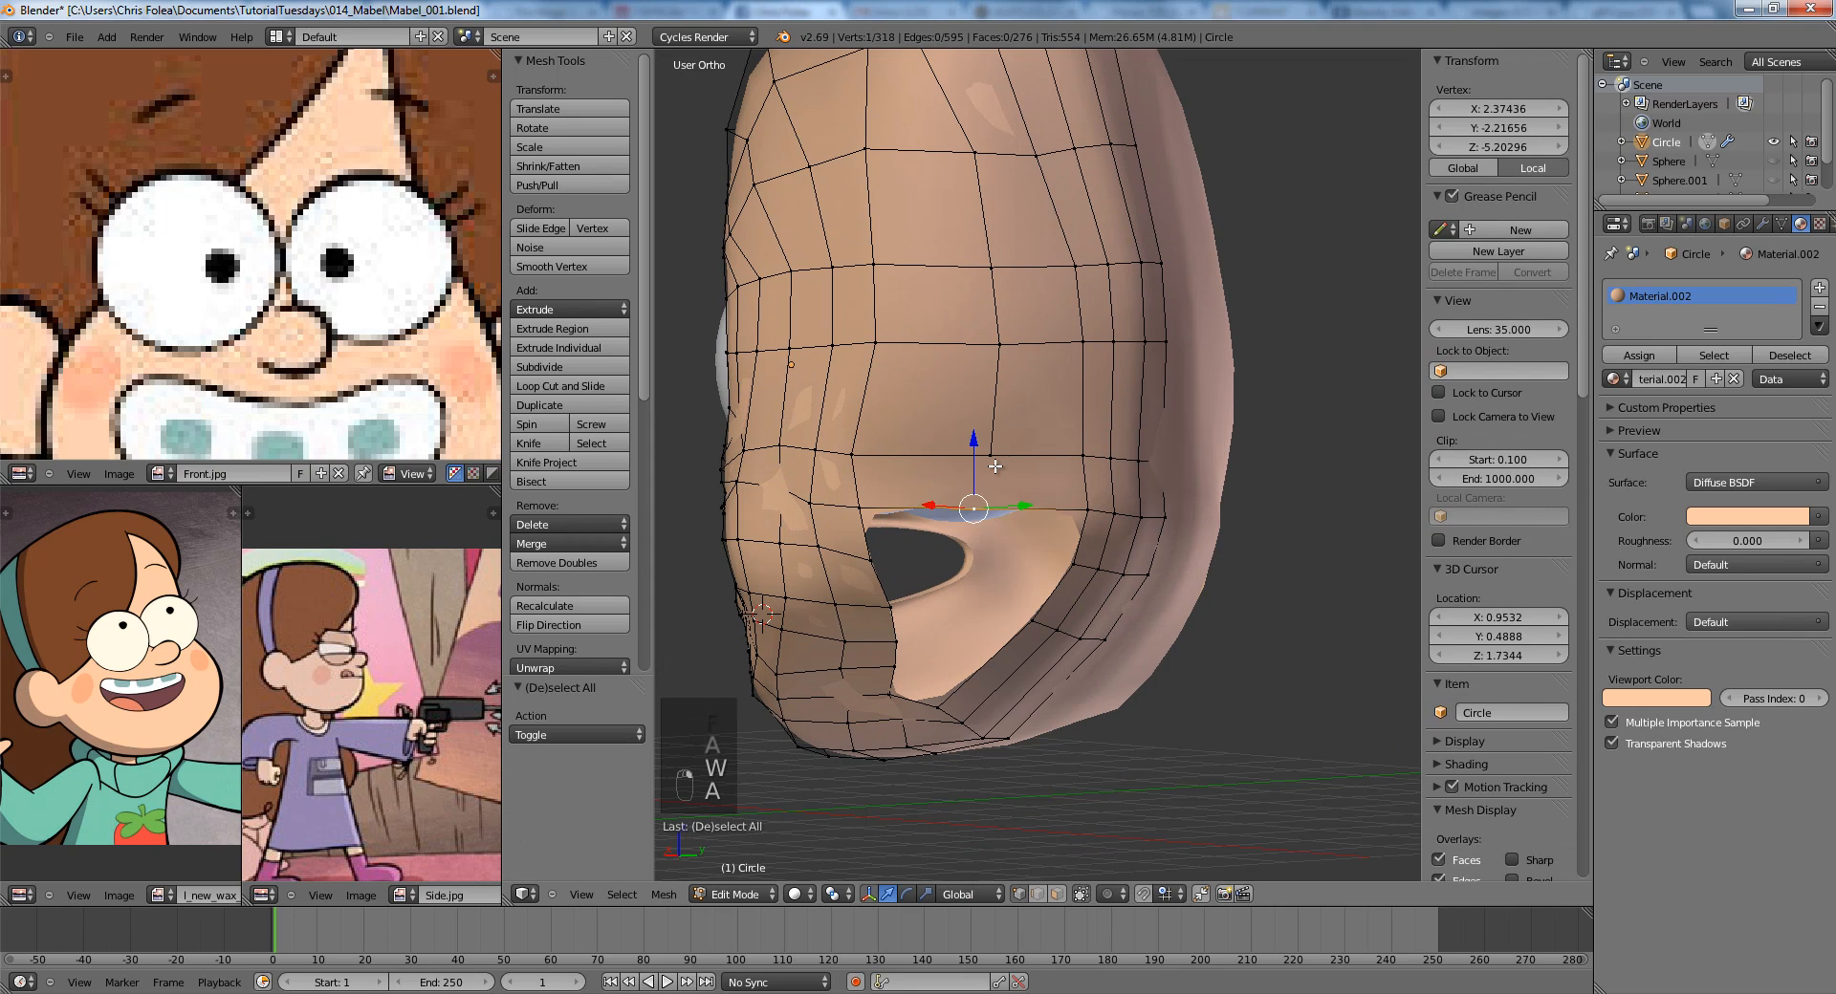
right_click(989, 455, "shift")
key("j")
key("a")
Move the new midpoint vertex on the hole's upper border outward, working from below the head.
right_click(971, 506)
key("g")
key("x")
middle_click_drag(996, 524, 970, 365)
right_click(1013, 518)
key("g")
left_click(1005, 491)
Move the vertex pairs just above the hole outward to round the side of the head.
right_click(1002, 477, "shift")
key("g")
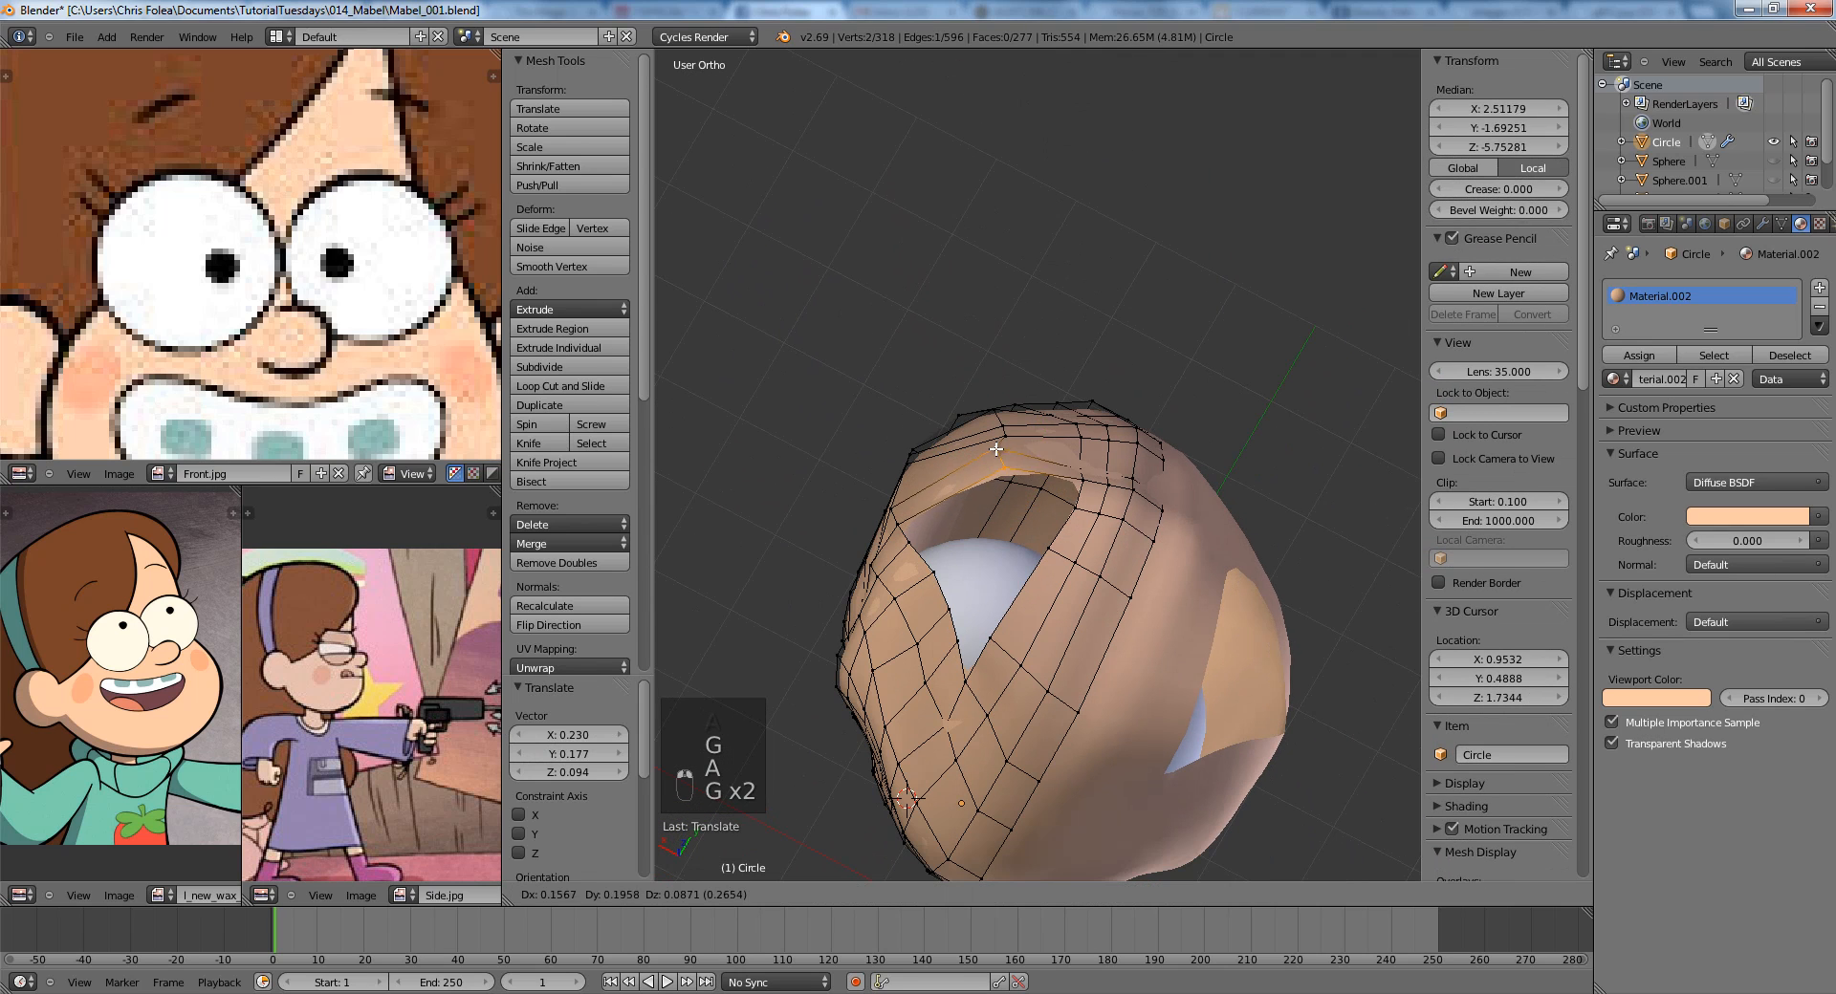
key("a")
key("g")
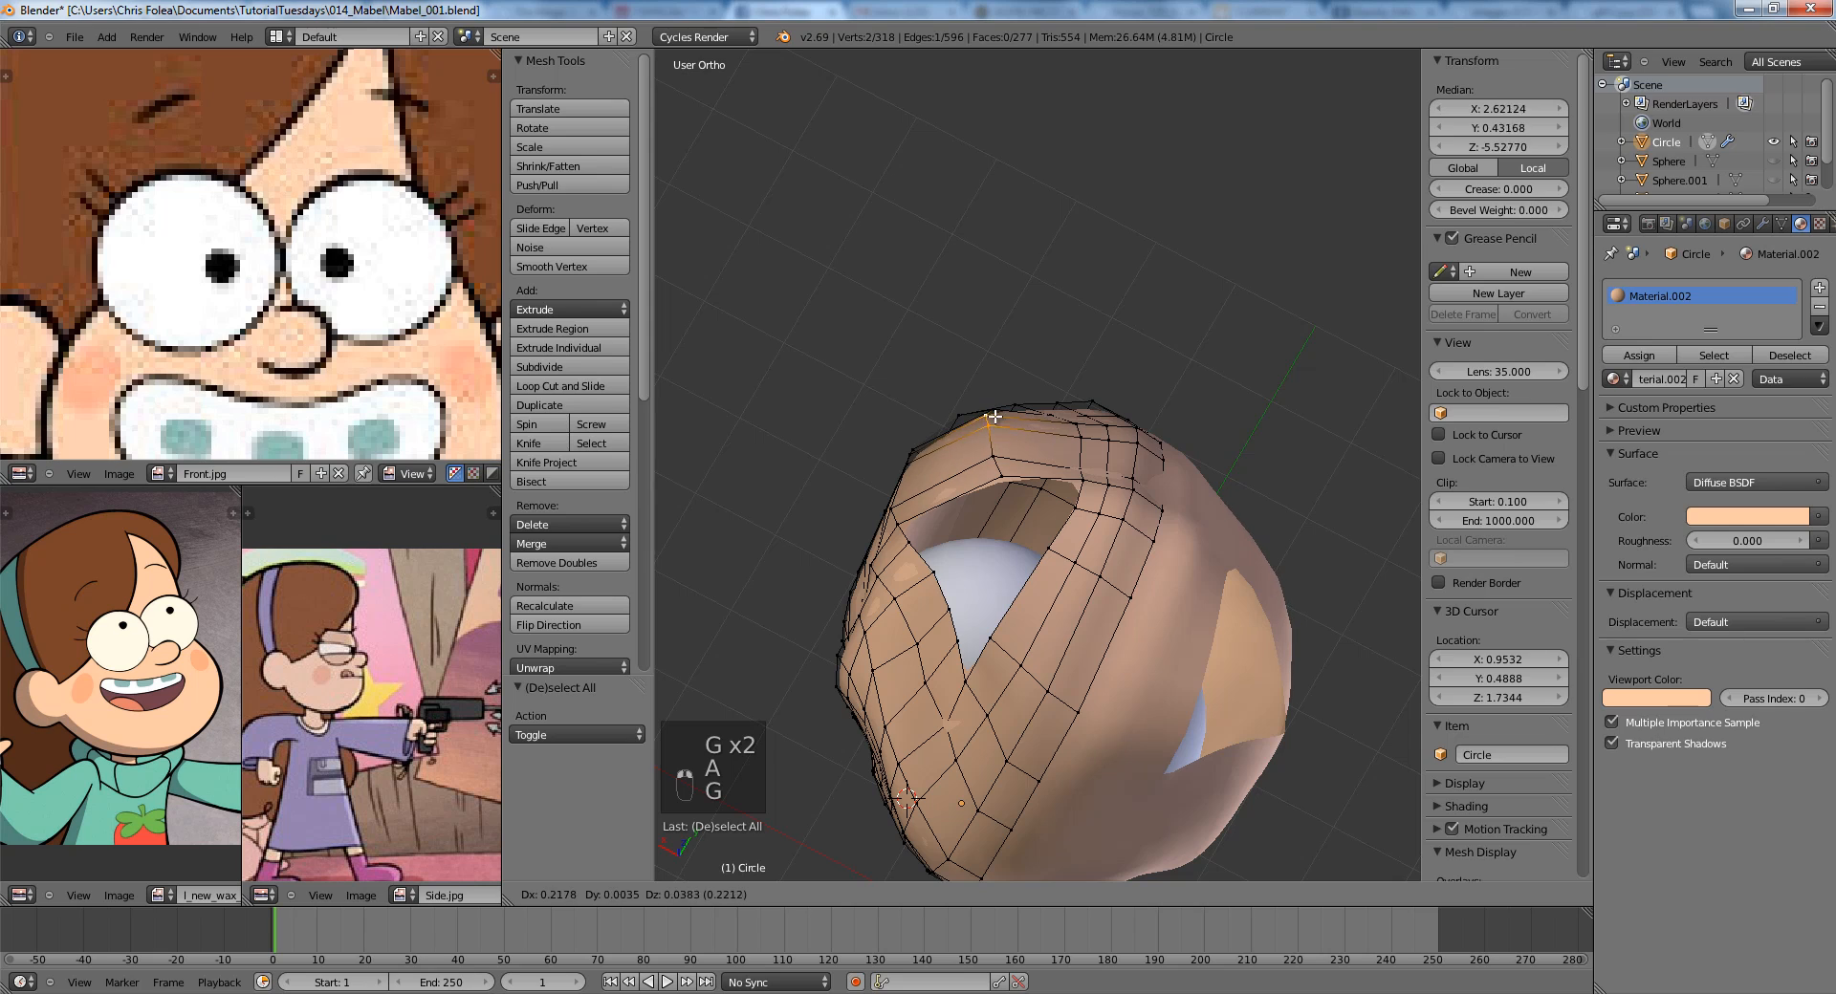
left_click(994, 417)
key("a")
In the wireframe side view, box-select the vertices on the head's back outline level with the ear and move them backward.
key("KP_3")
key("z")
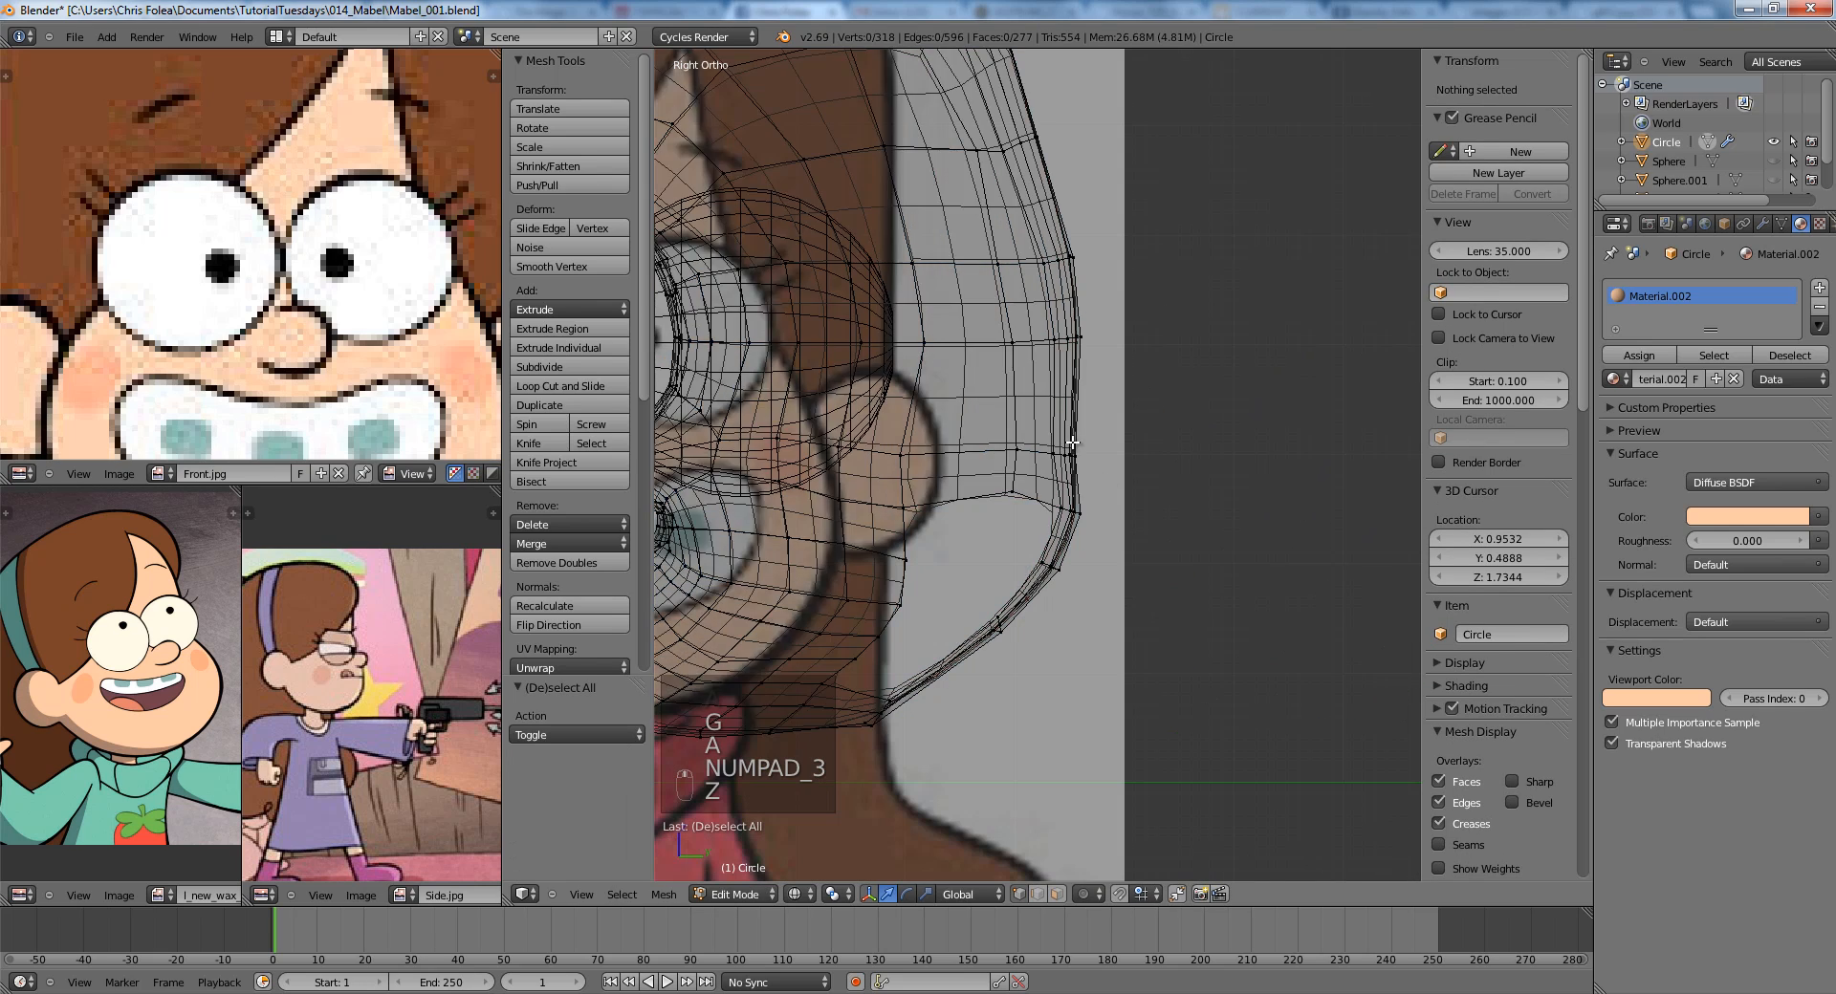
key("a")
key("a")
key("a")
key("b")
left_click(1038, 425)
key("z")
key("z")
key("b")
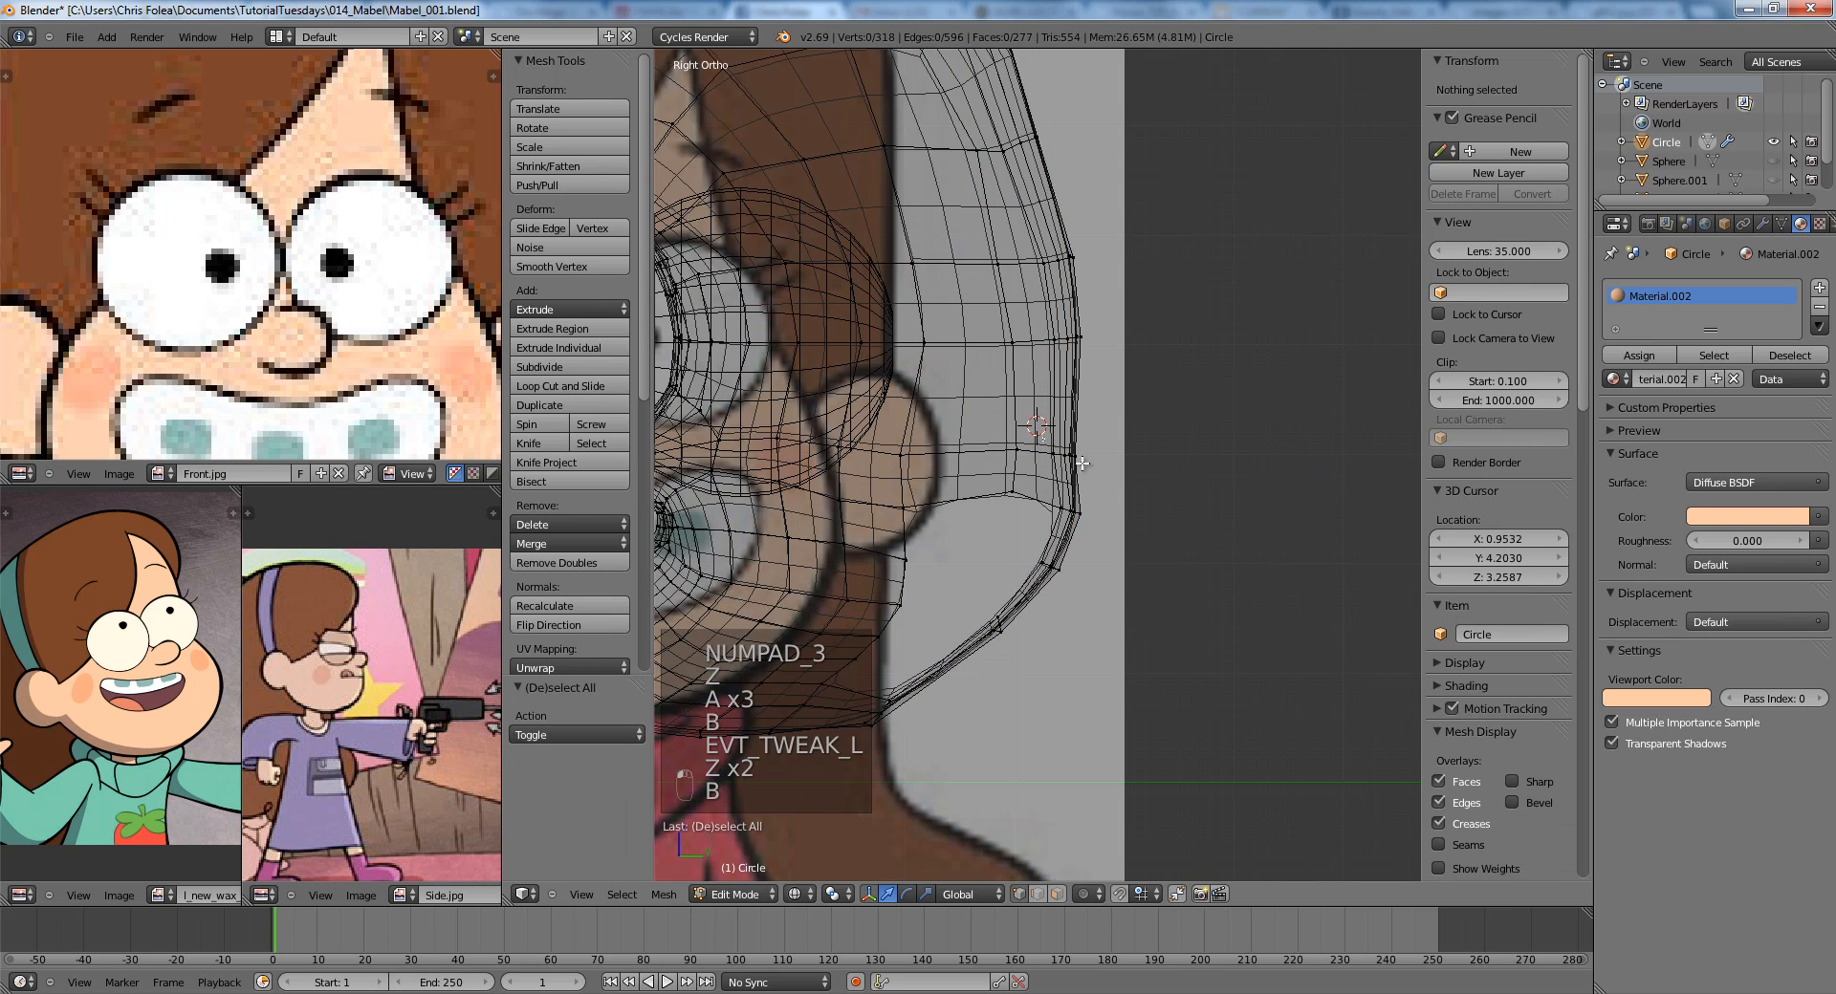
left_click_drag(1083, 463, 1090, 469)
key("g")
left_click(1101, 462)
key("a")
Box-select the side vertex level with the middle of the reference ear and reposition it.
key("z")
key("z")
key("b")
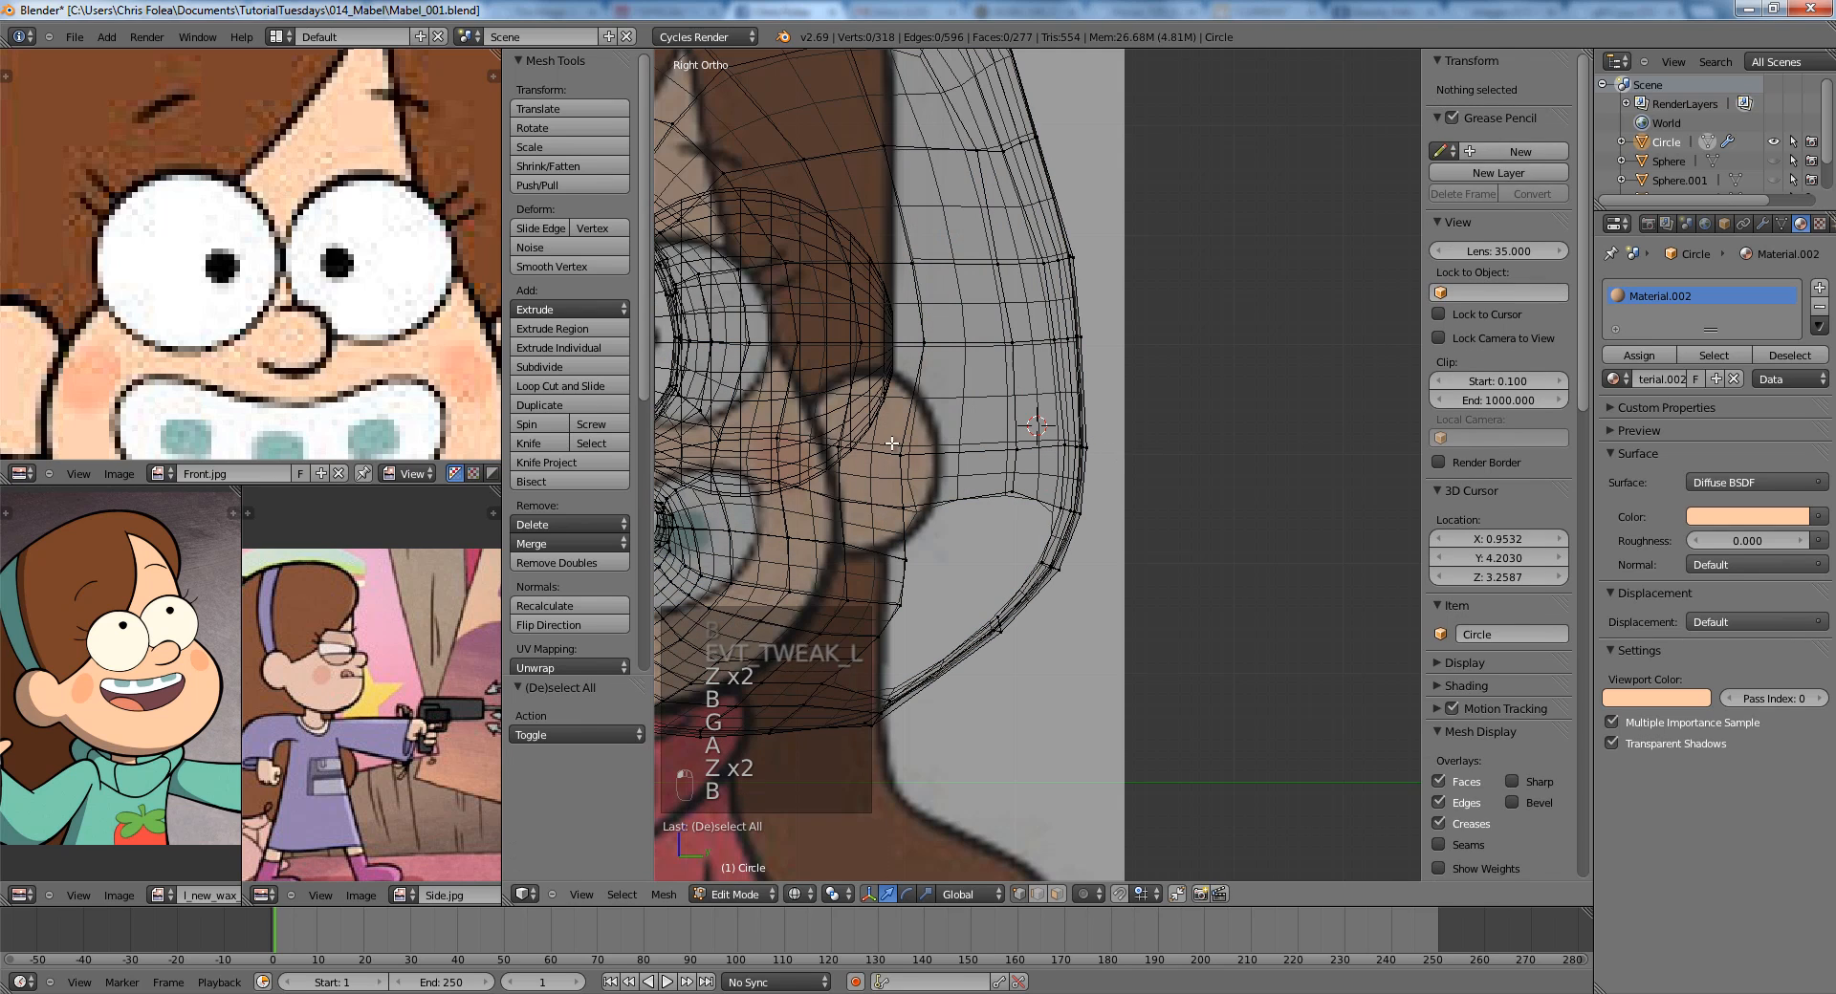
left_click_drag(891, 444, 912, 457)
key("z")
key("g")
key("a")
Box-select the side vertex just above the reference ear, nudge it slightly, and return to solid shading.
key("z")
key("b")
left_click_drag(910, 328, 937, 386)
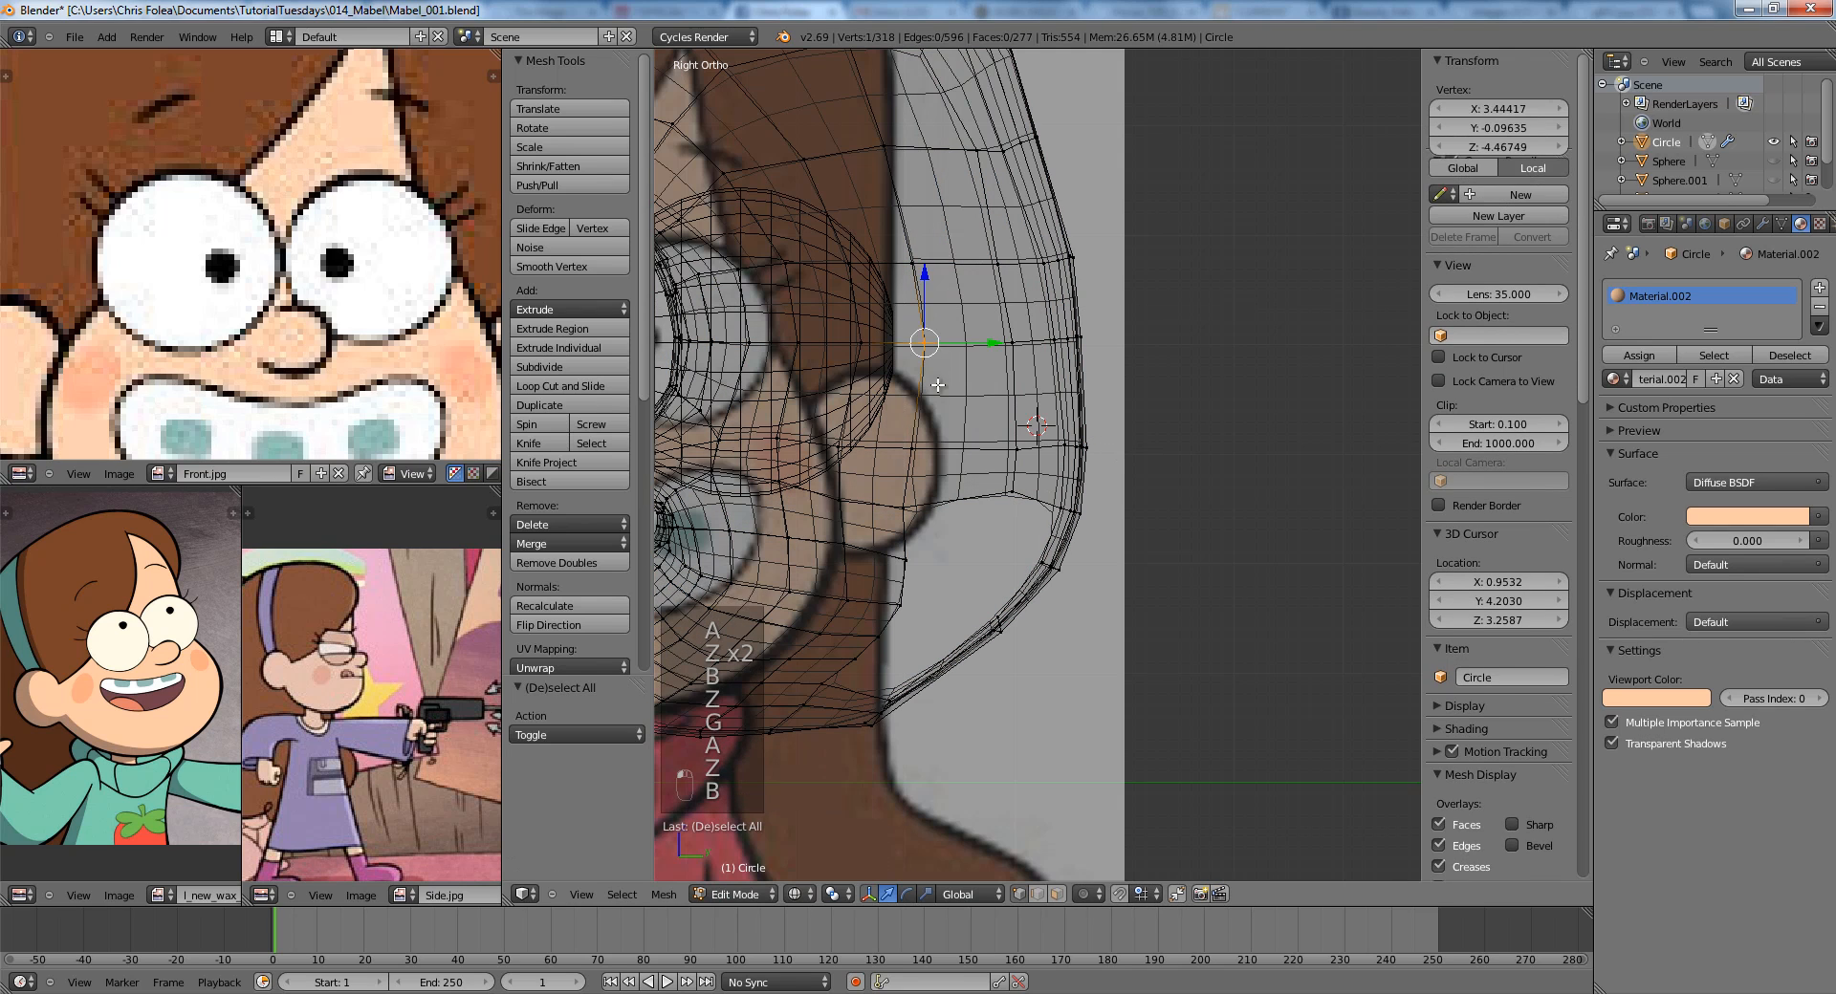
key("g")
left_click(934, 389)
key("a")
scroll(930, 387, "down", 4)
key("z")
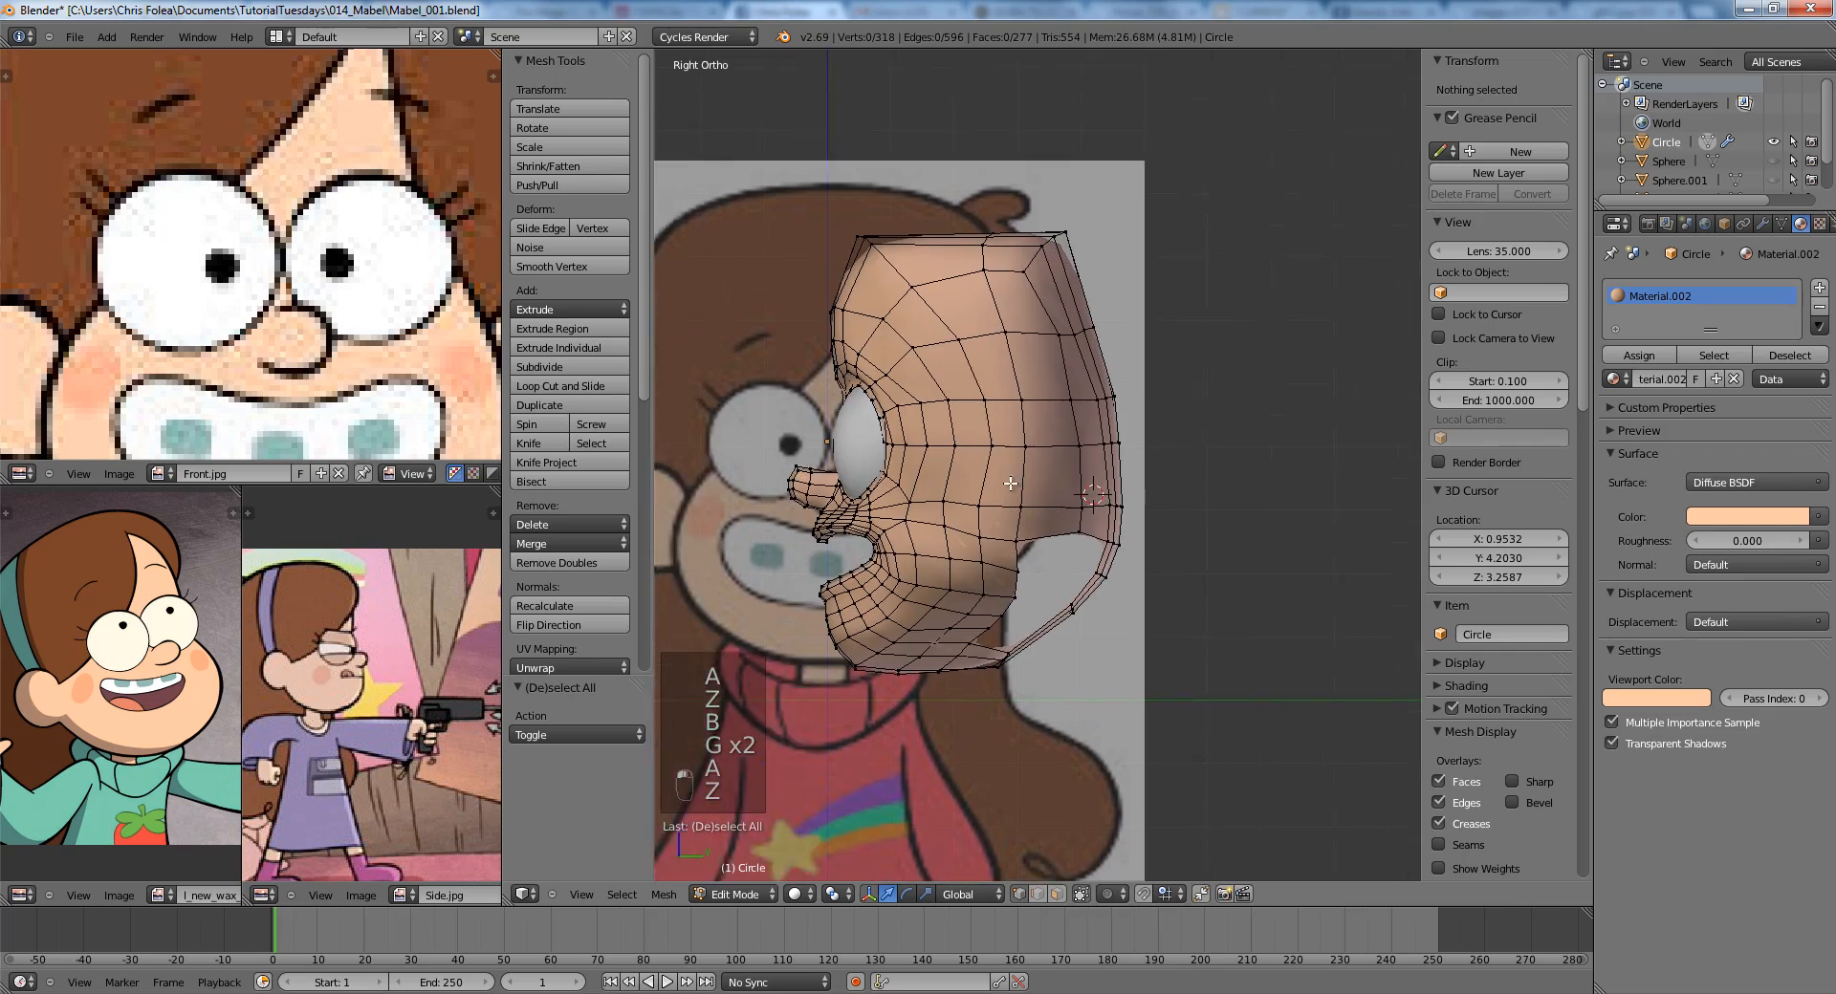
Select the entire border loop of the remaining cheek hole and fill it with one face.
scroll(1052, 430, "up", 5)
scroll(1088, 446, "down", 1)
middle_click_drag(1088, 446, 1057, 578)
scroll(1004, 459, "down", 4)
scroll(994, 498, "up", 2)
right_click(1002, 511, "alt")
key("f")
scroll(1153, 503, "down", 3)
key("a")
scroll(1061, 576, "up", 2)
scroll(991, 579, "up", 3)
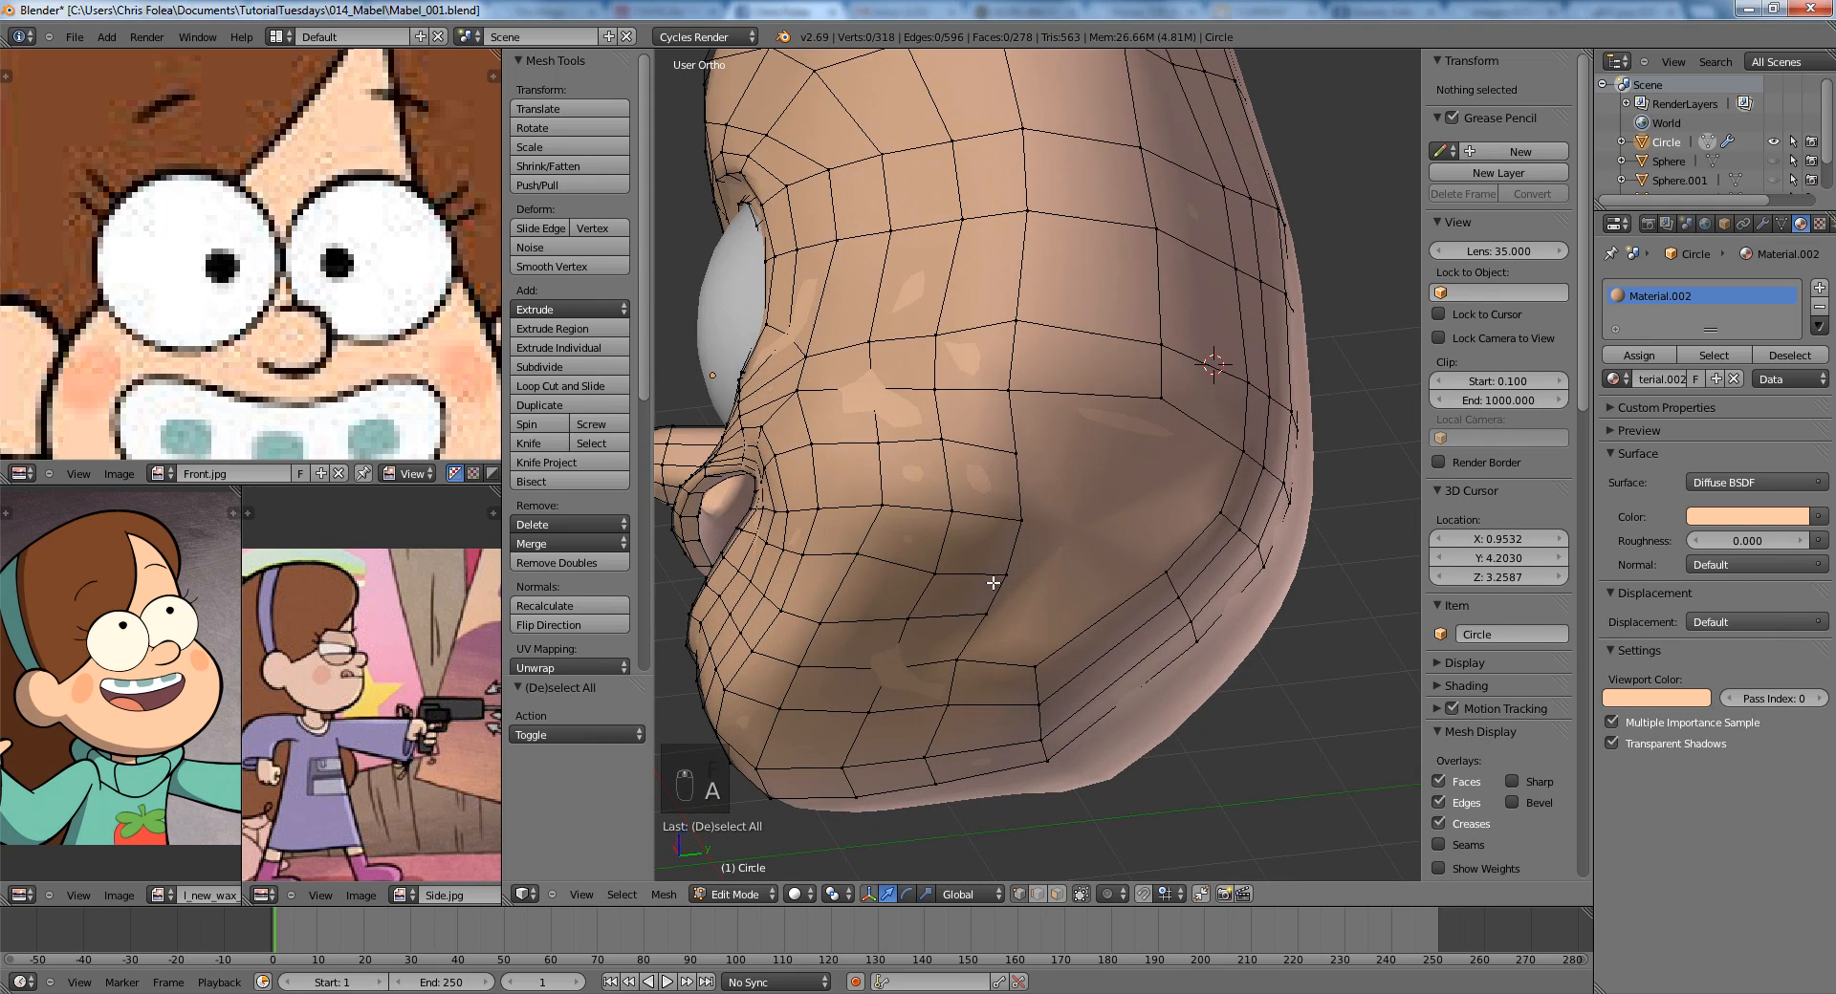
Add a loop cut through the jaw strip beside the lower end of the filled face.
scroll(1053, 532, "down", 2)
middle_click_drag(1056, 534, 1082, 599)
scroll(1081, 599, "up", 2)
scroll(1097, 593, "up", 1)
left_click(1096, 592)
key("a")
Connect four pairs of opposite border vertices across the filled cheek face, working upward from the jaw.
right_click(1081, 602)
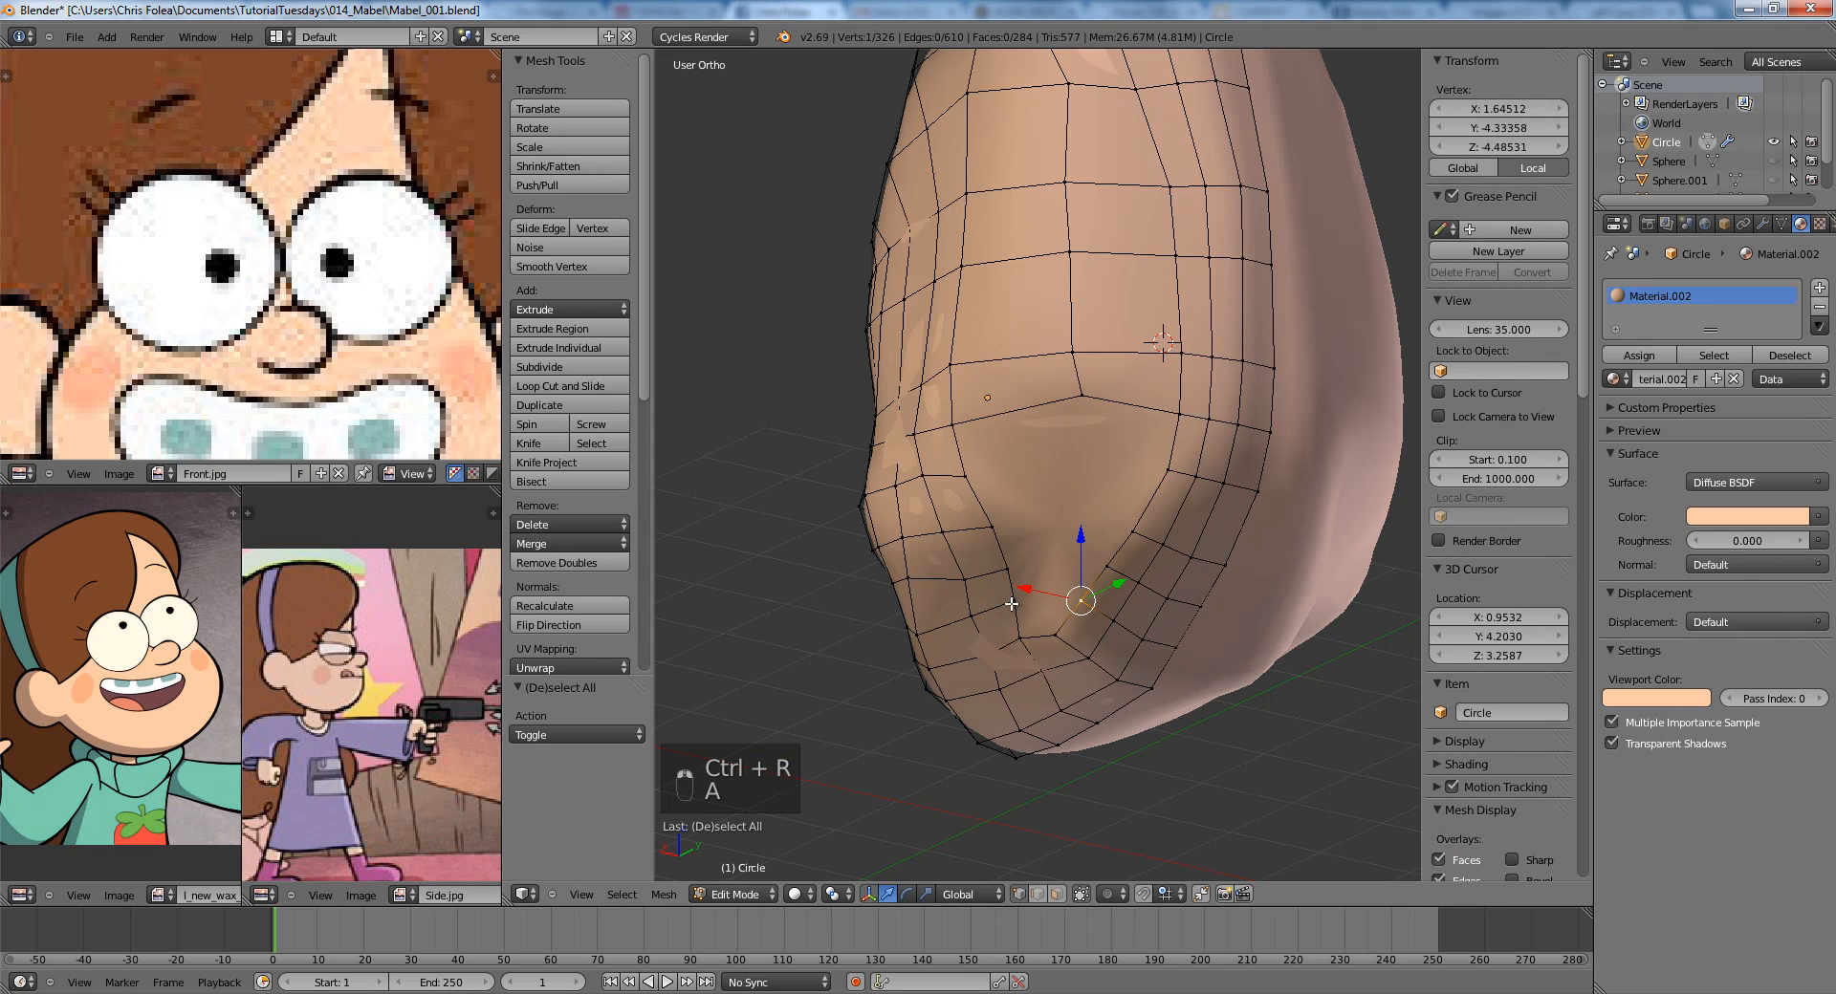
key("j")
key("j")
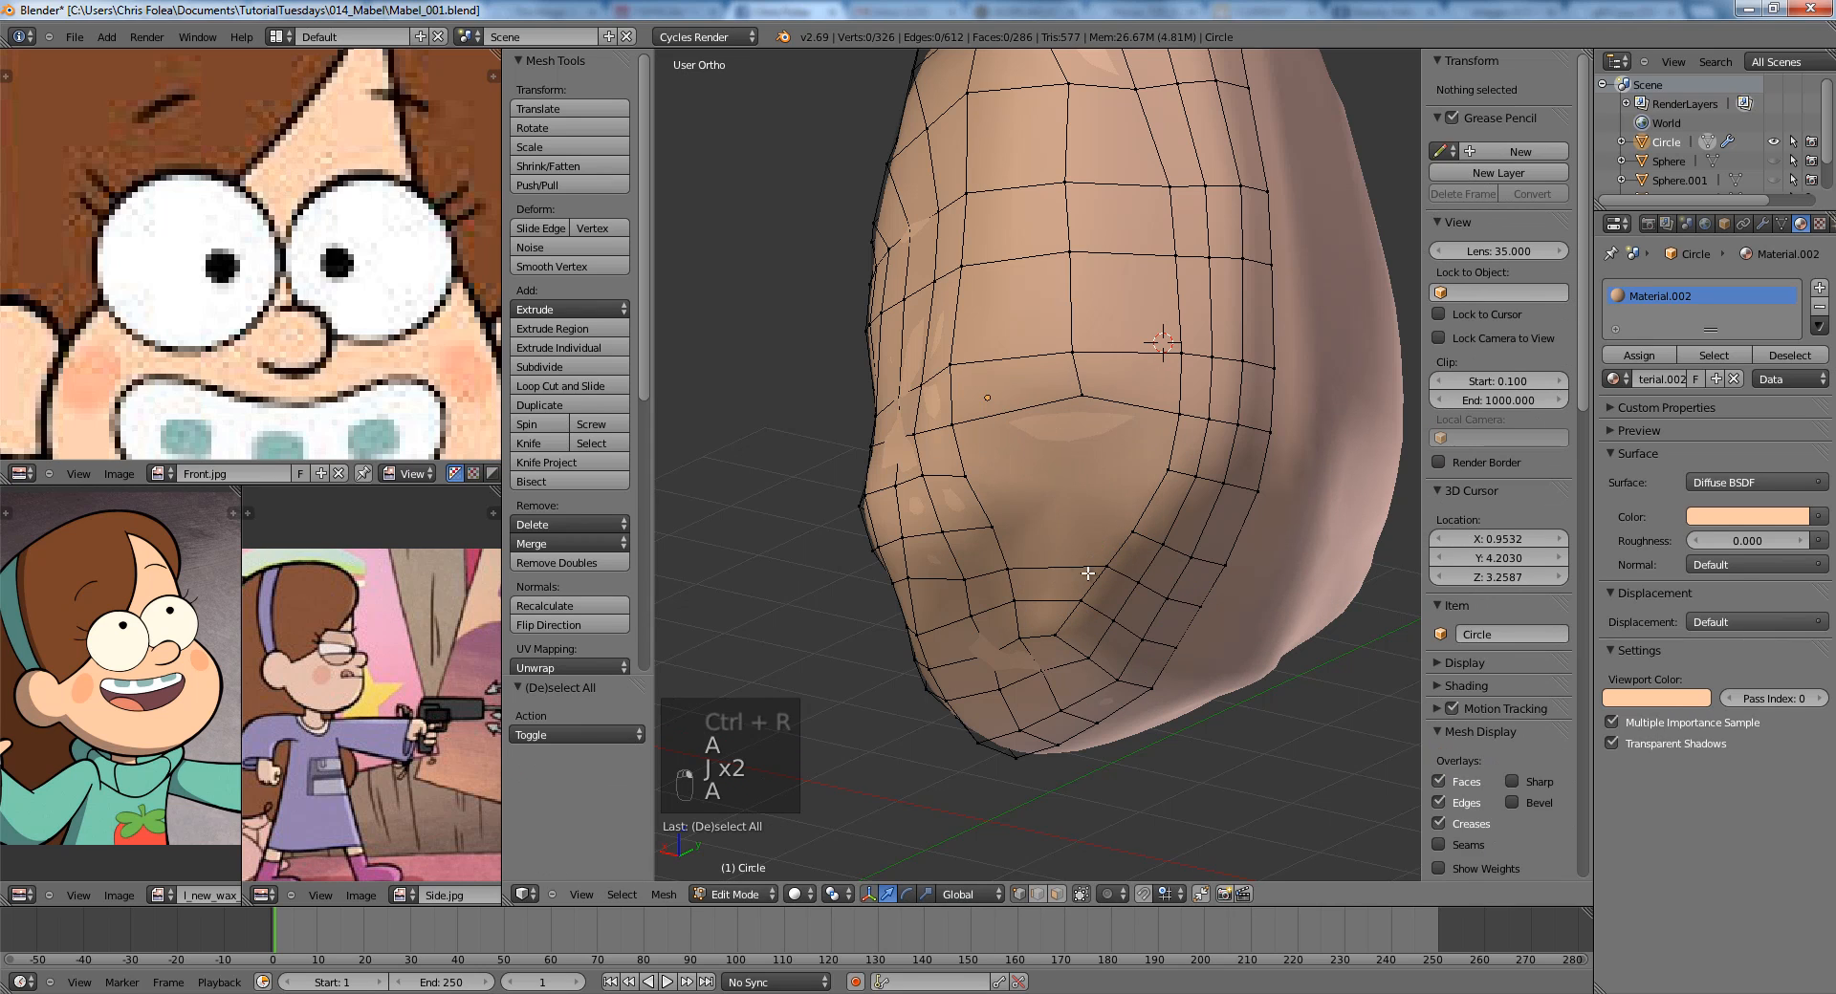
key("a")
middle_click_drag(996, 539, 990, 556, "shift")
right_click(989, 548)
key("j")
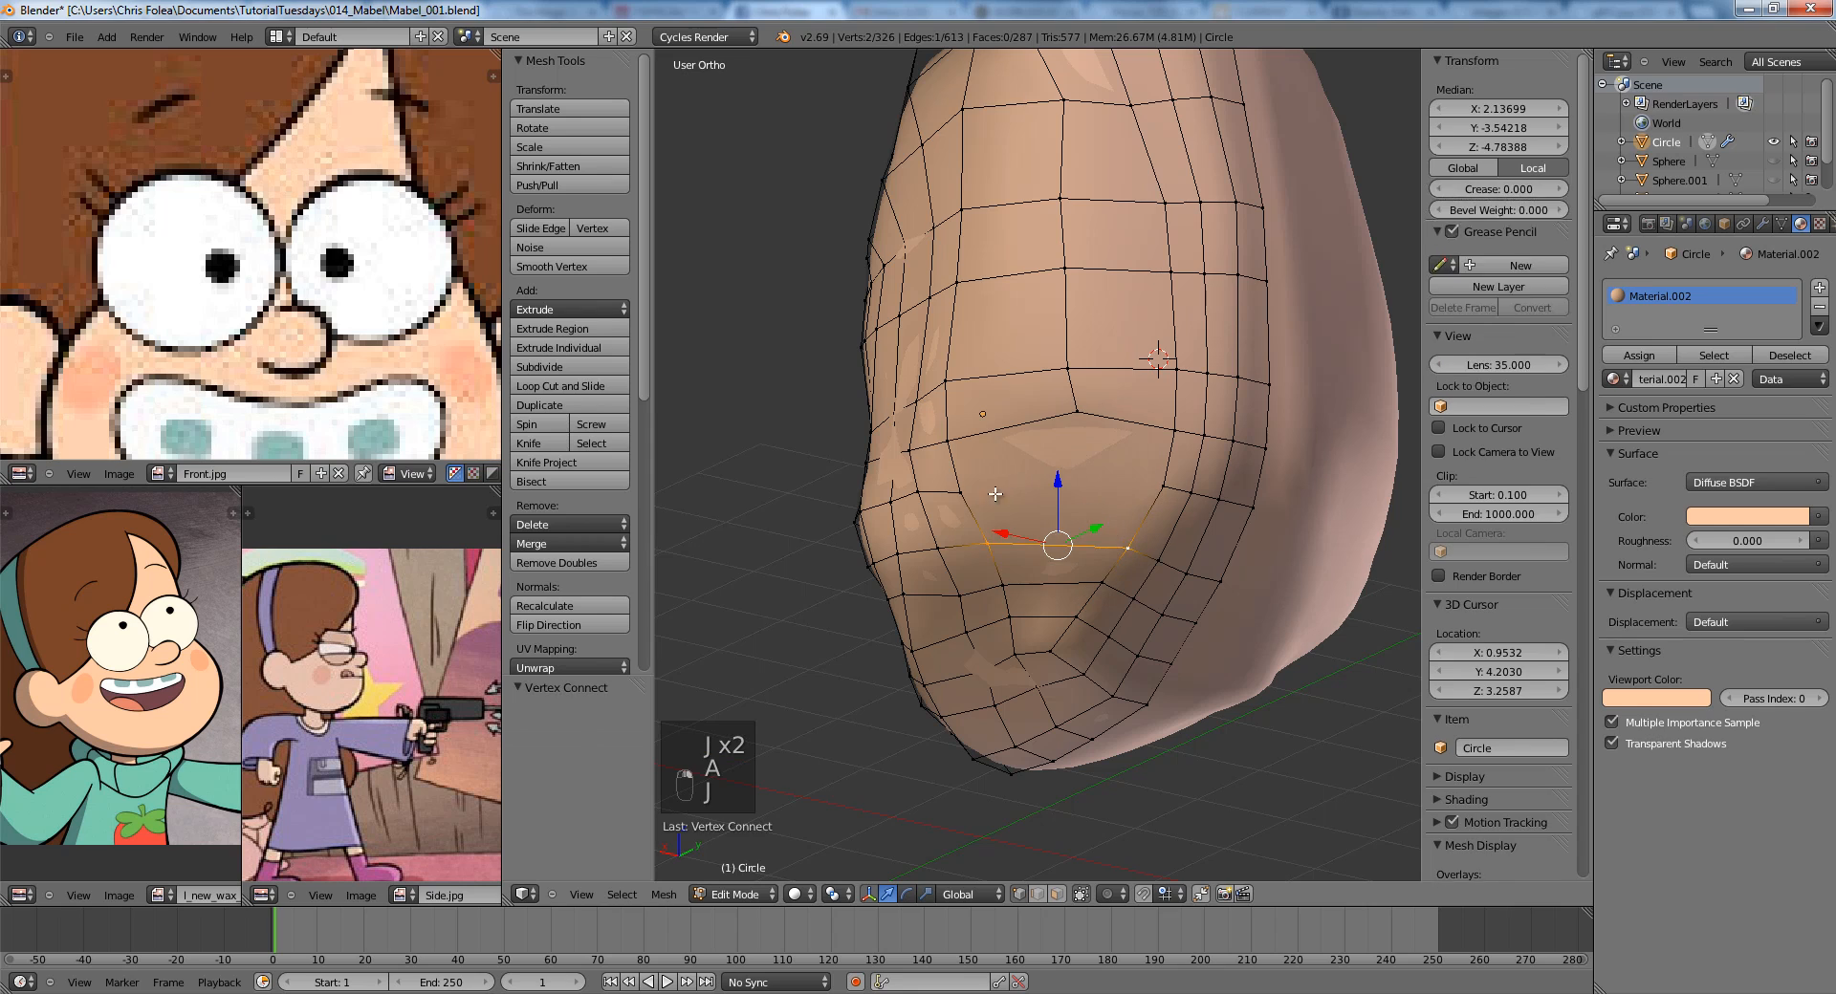
key("a")
right_click(962, 494)
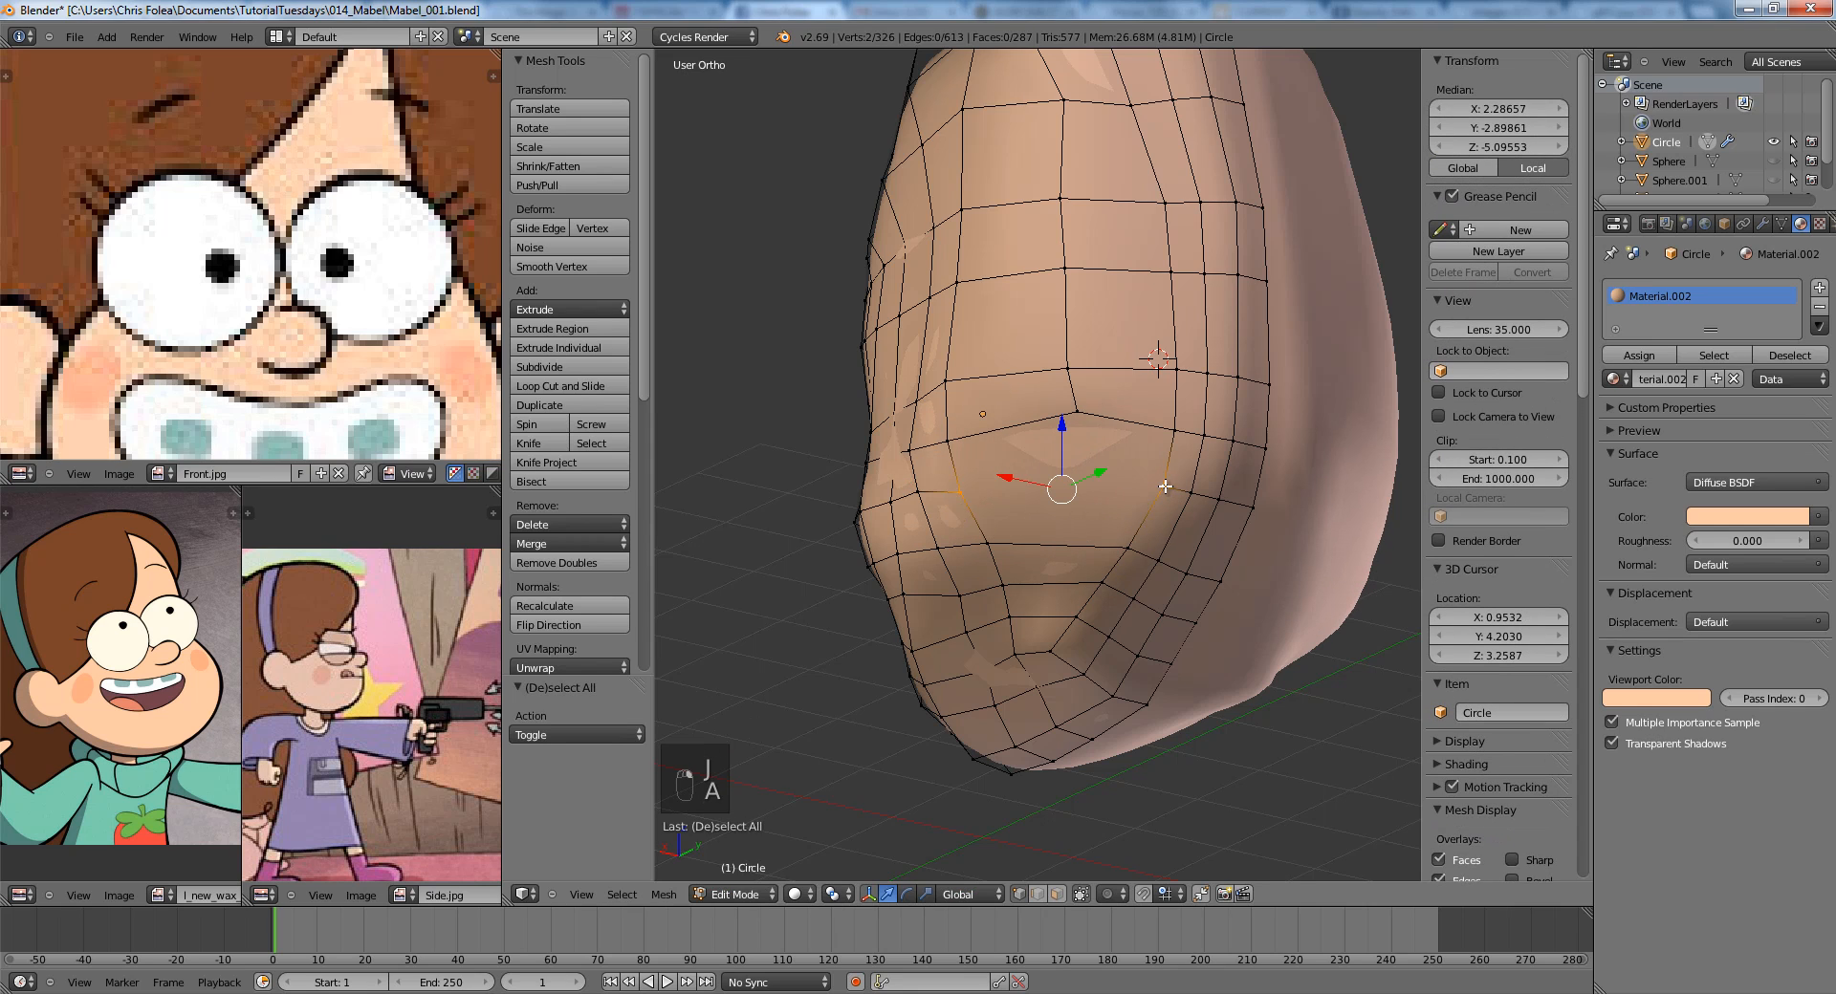
key("j")
key("a")
Add a vertical loop cut through the new cheek rows, connect its top vertex to the vertex above, and leave Edit Mode.
key("ctrl+t")
key("a")
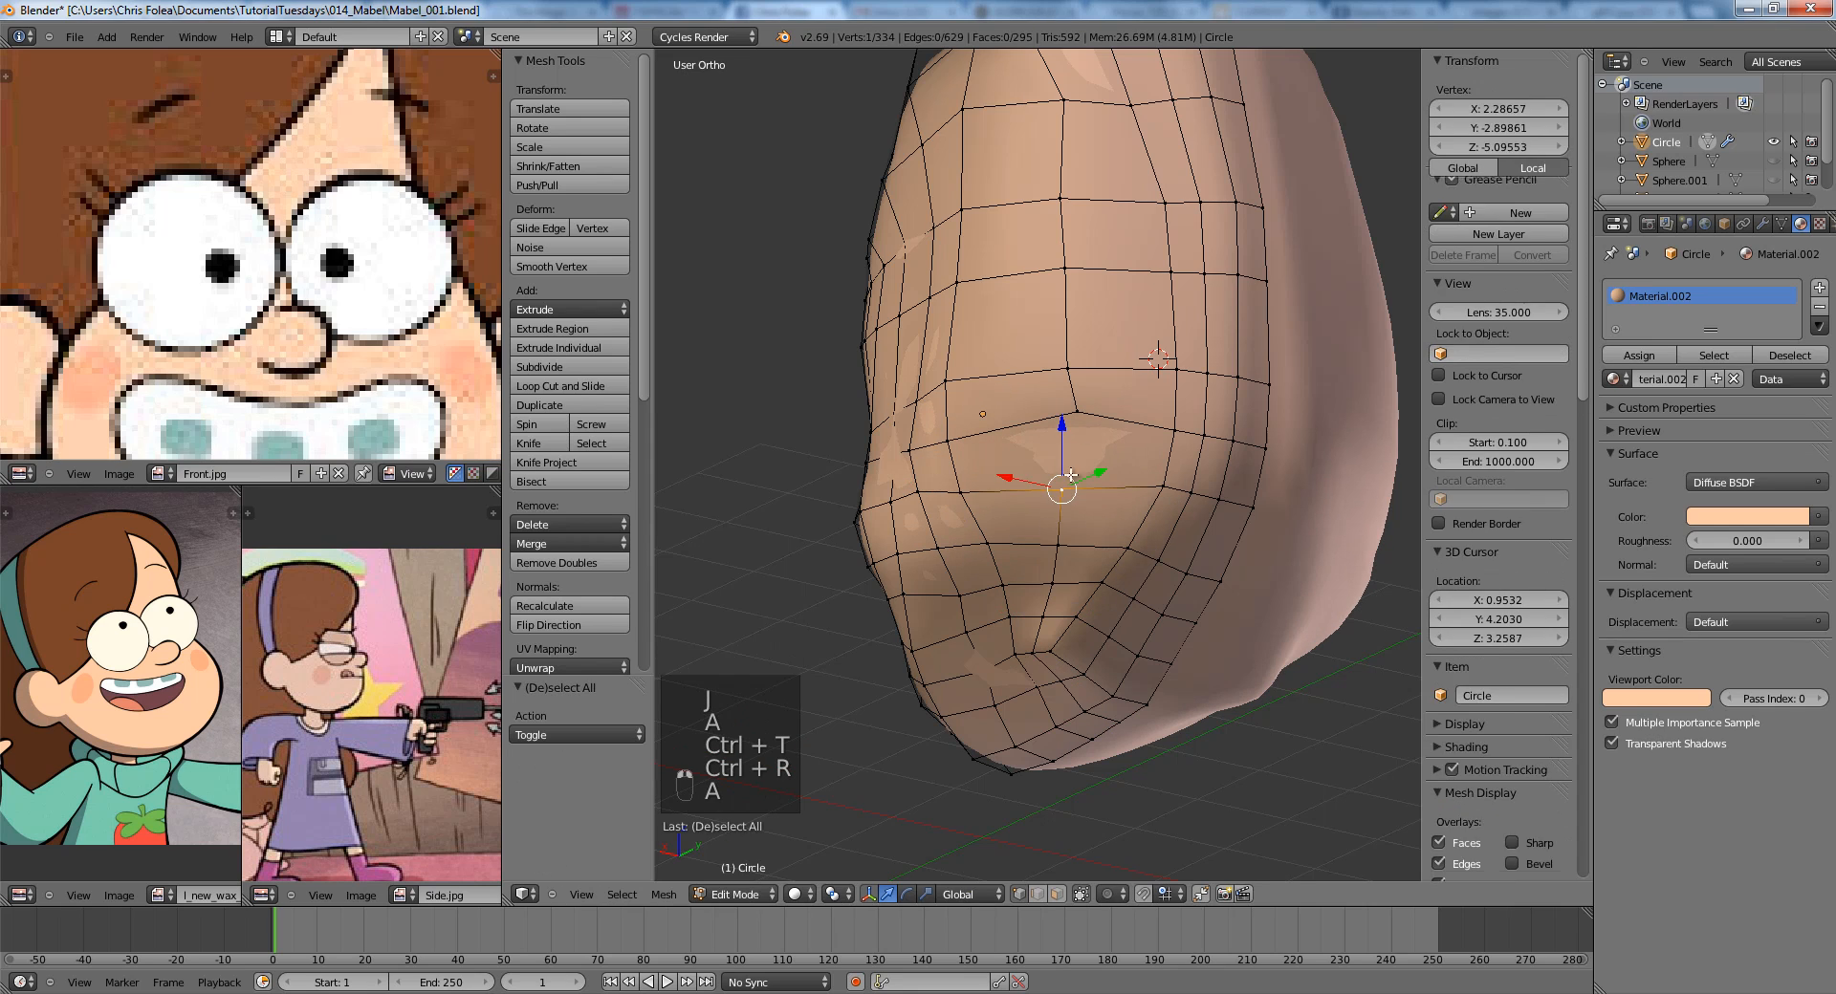
key("j")
key("a")
key("Tab")
Inspect the closed cheek from the side and switch the head to Sculpt Mode.
middle_click_drag(1086, 668, 1116, 527)
key("KP_3")
scroll(1115, 527, "up", 2)
scroll(1116, 527, "up", 4)
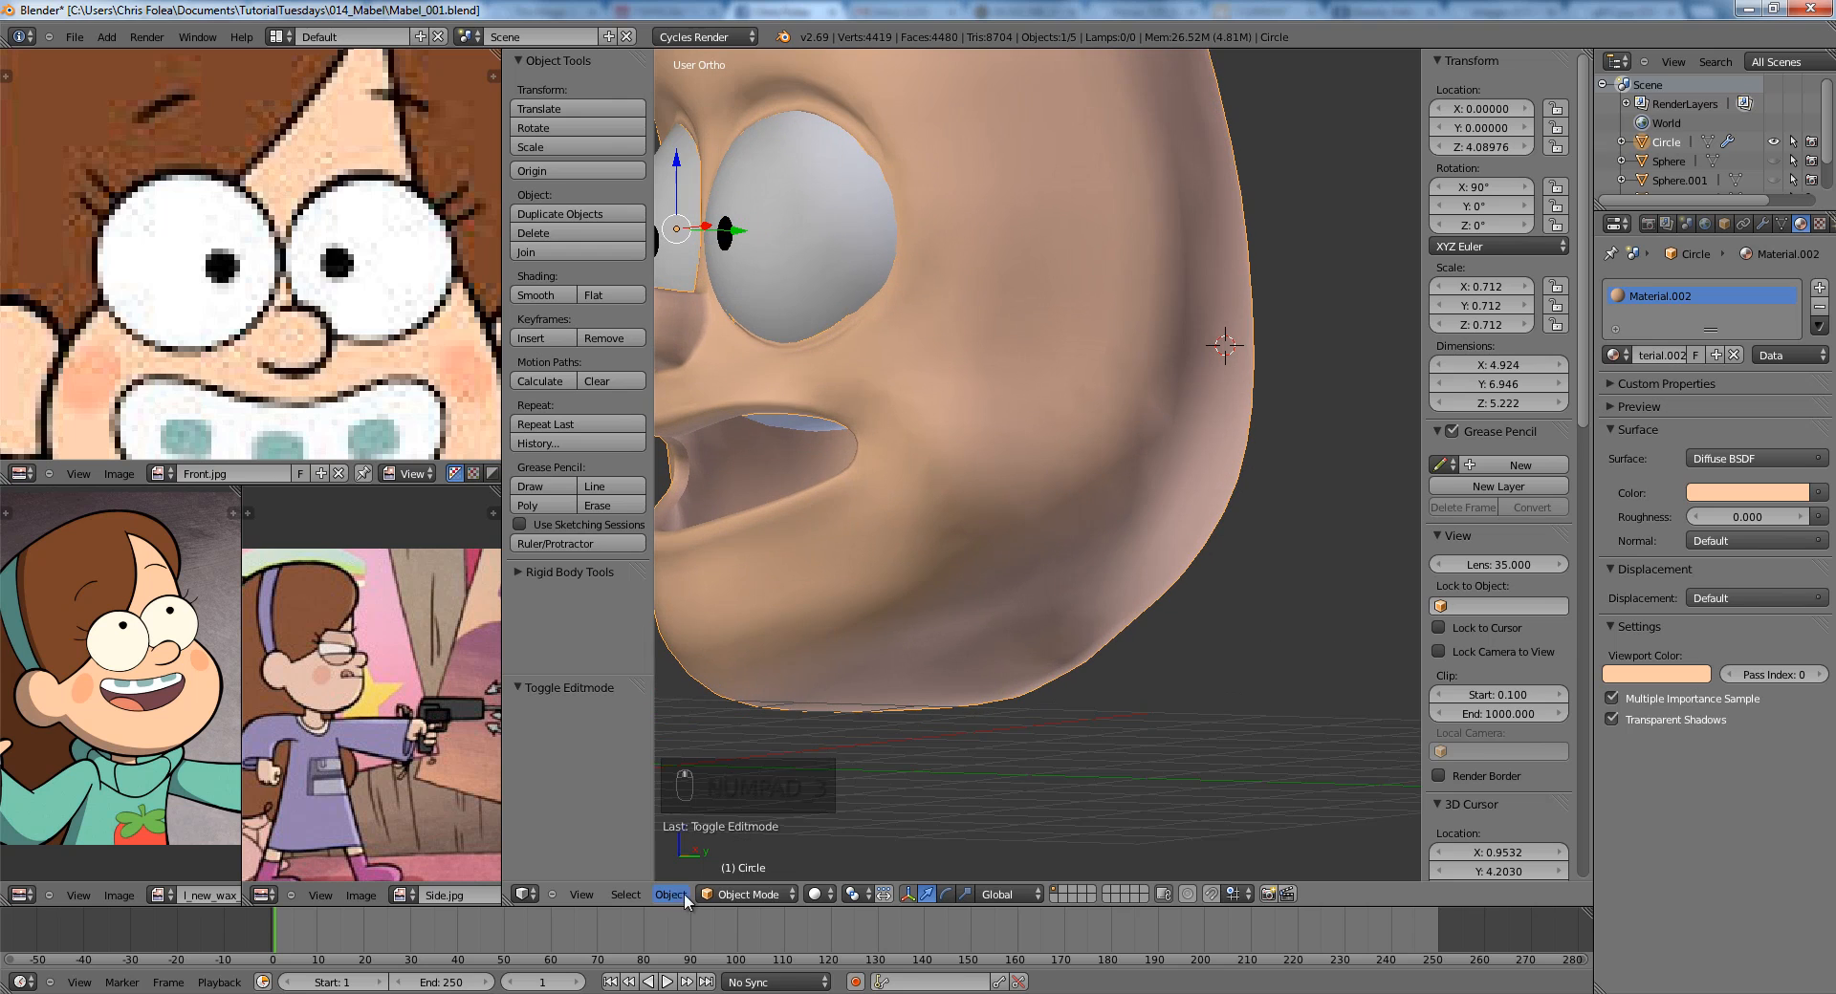
left_click(754, 836)
scroll(1060, 681, "down", 5)
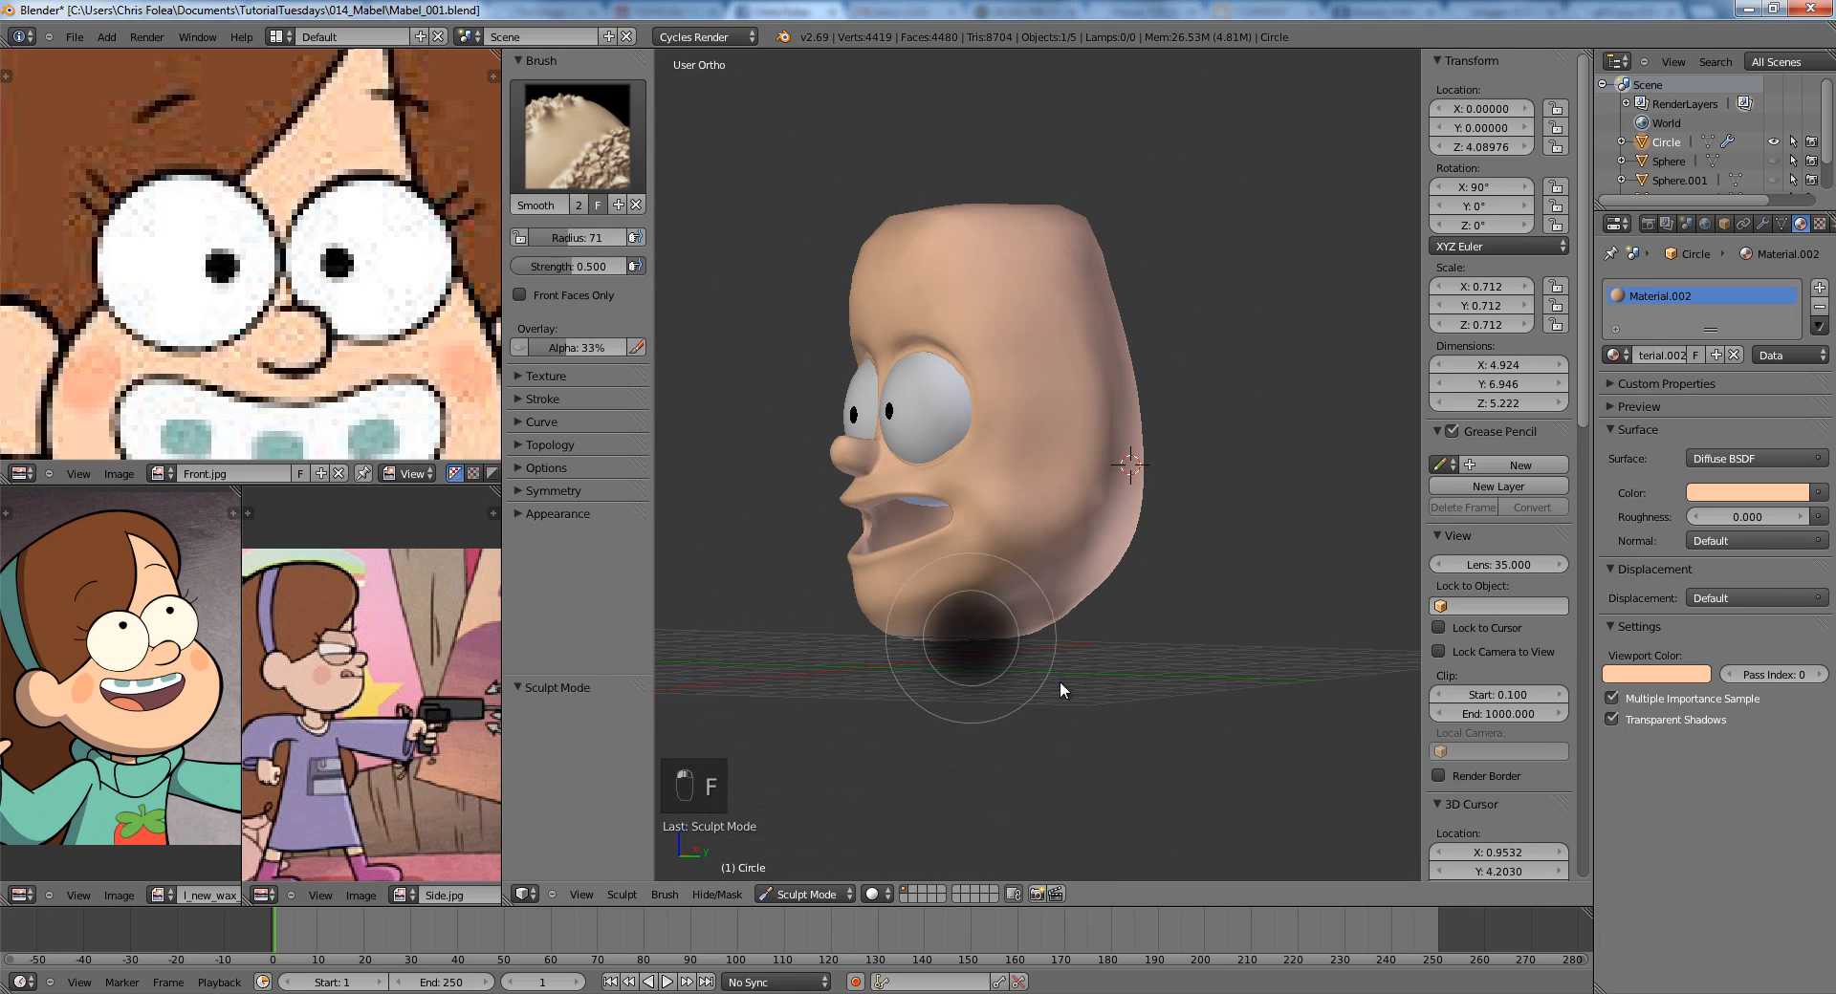
Set the Smooth brush radius to 108 and smooth the underside of the jaw and lower cheek, undoing unwanted strokes.
left_click(1127, 590)
mouse_move(1127, 590)
middle_mouse_down()
mouse_move(1005, 571)
mouse_move(1055, 518)
middle_mouse_up()
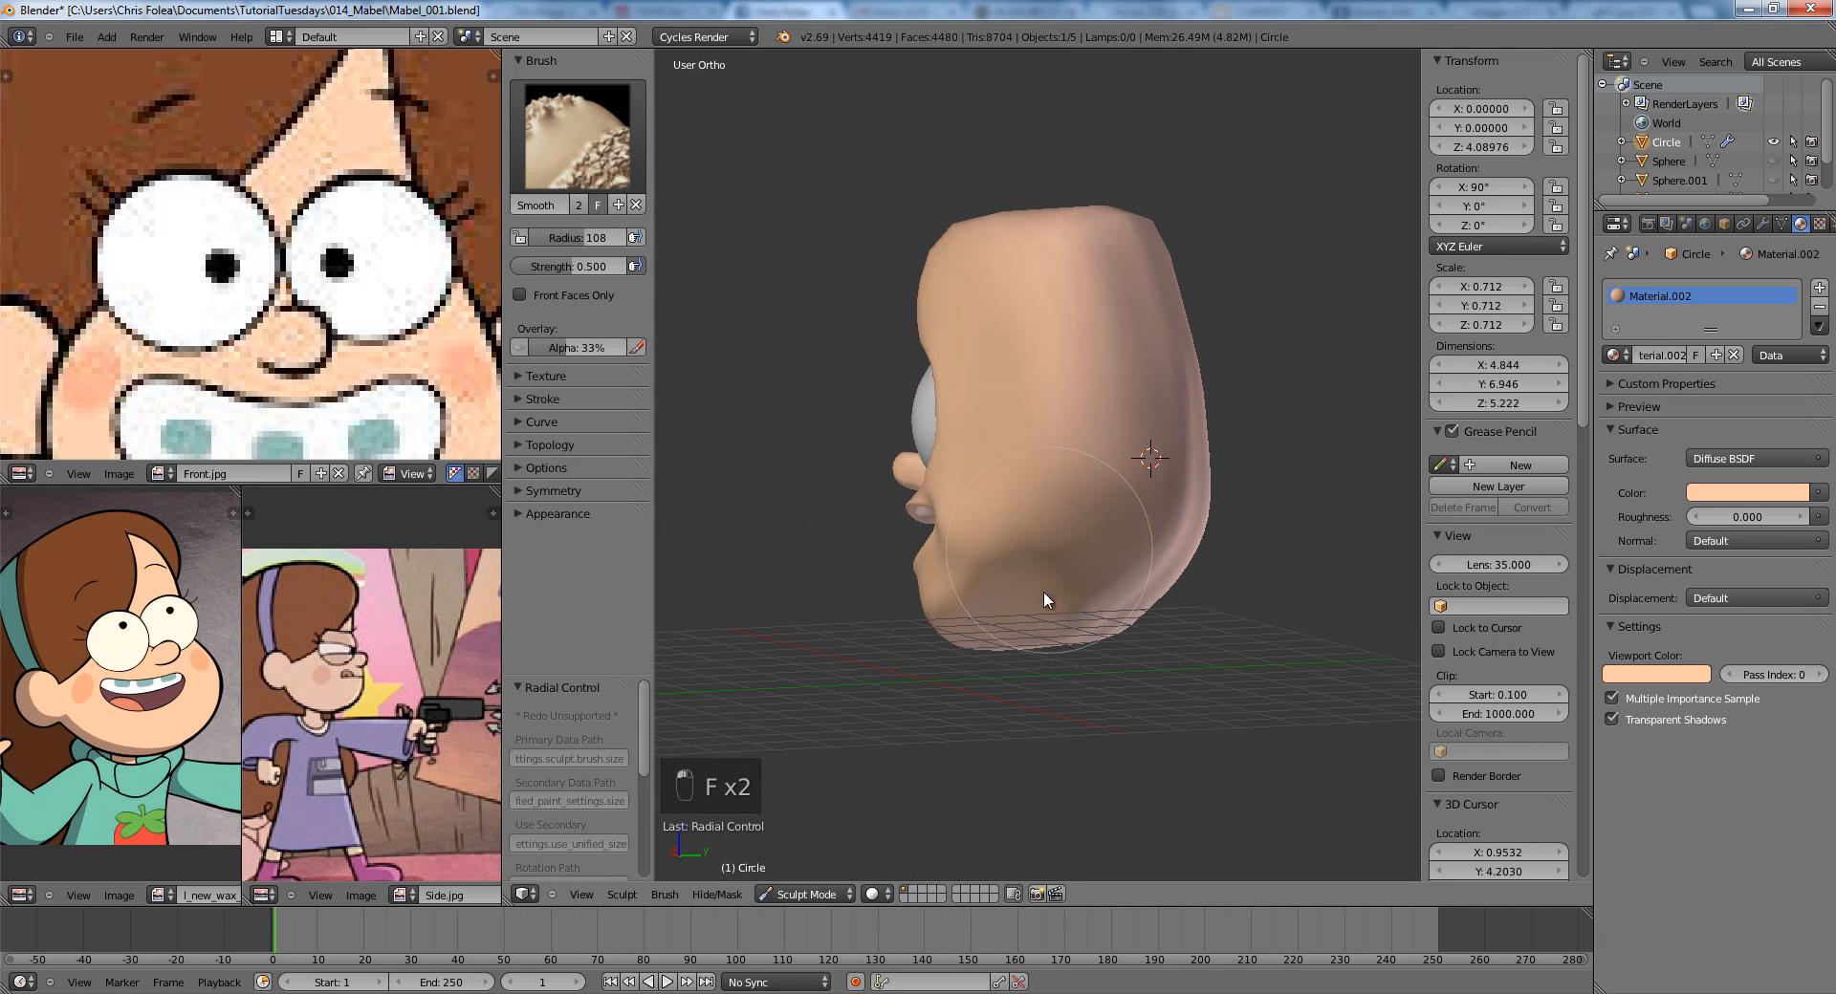
middle_click_drag(1044, 596, 1128, 497)
scroll(1077, 613, "up", 3)
middle_click_drag(1096, 615, 1093, 505)
key("ctrl+z")
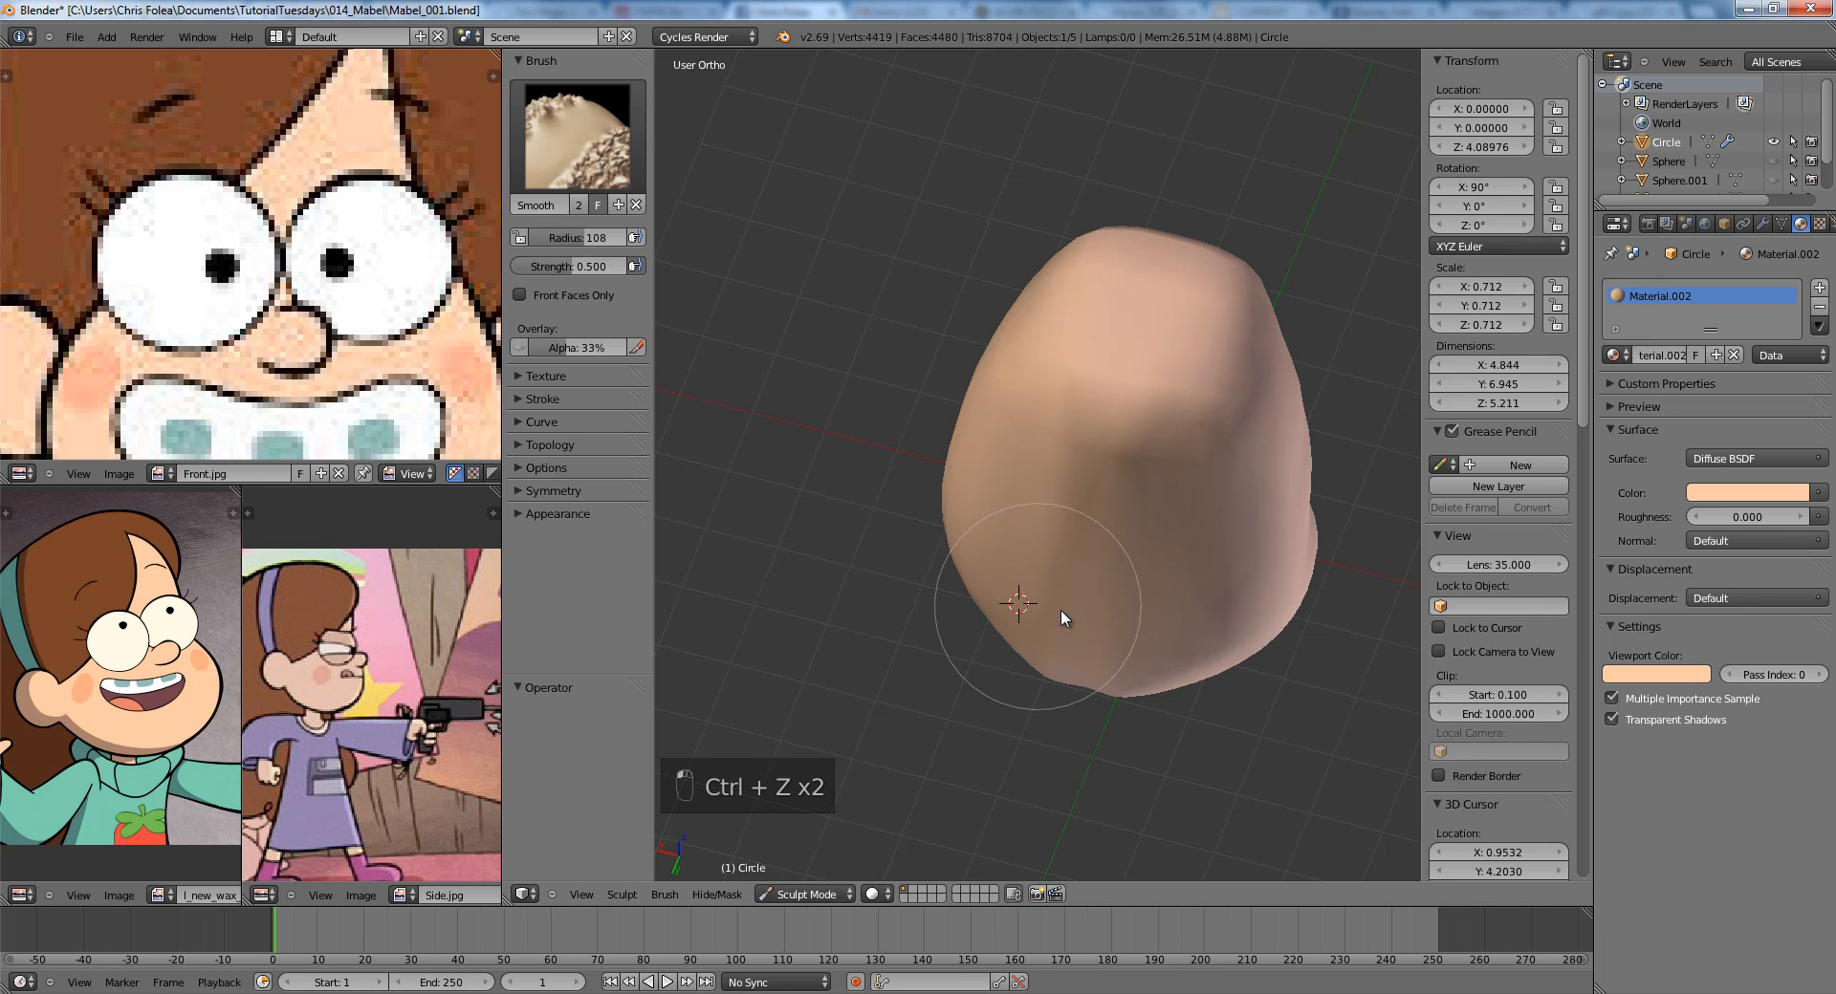
mouse_move(1060, 610)
middle_mouse_down()
mouse_move(1262, 573)
mouse_move(1106, 328)
middle_mouse_up()
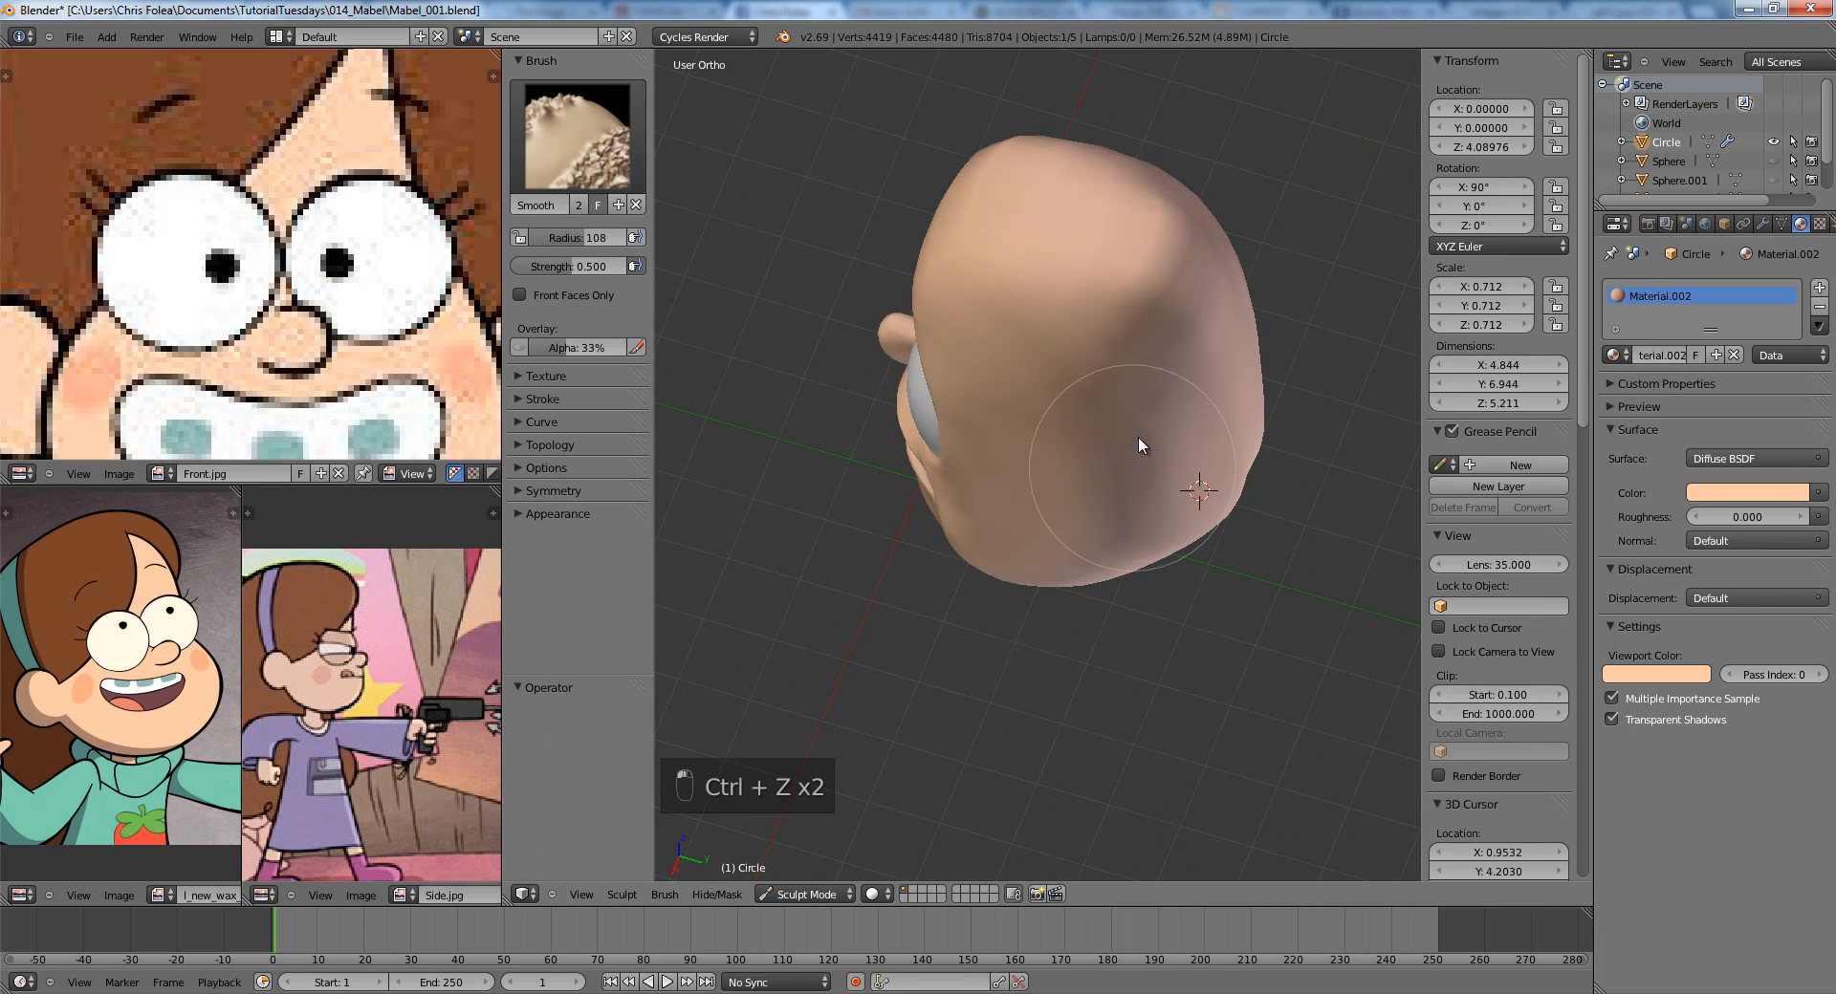
middle_click_drag(1092, 398, 1271, 398)
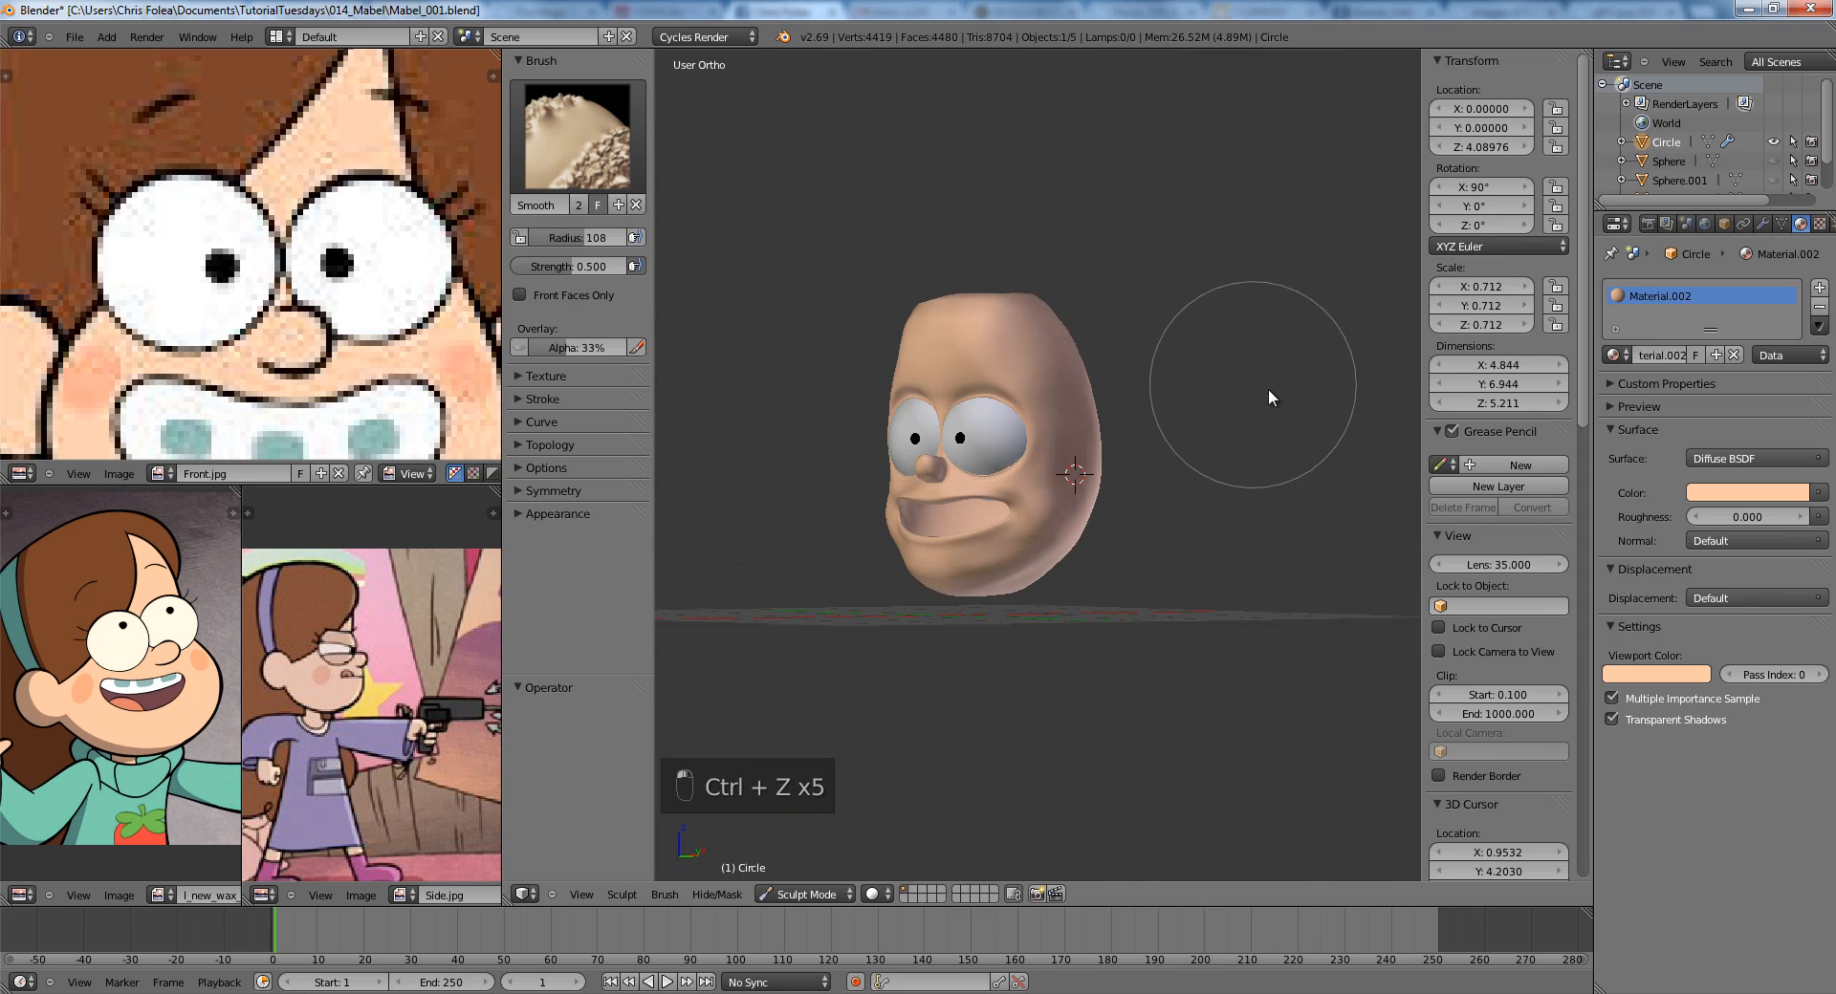
Compare the jaw with the front reference and switch to the Grab brush with a radius of 141.
scroll(1234, 399, "up", 2)
key("KP_1")
scroll(1193, 409, "up", 2)
scroll(1187, 438, "down", 5, "shift")
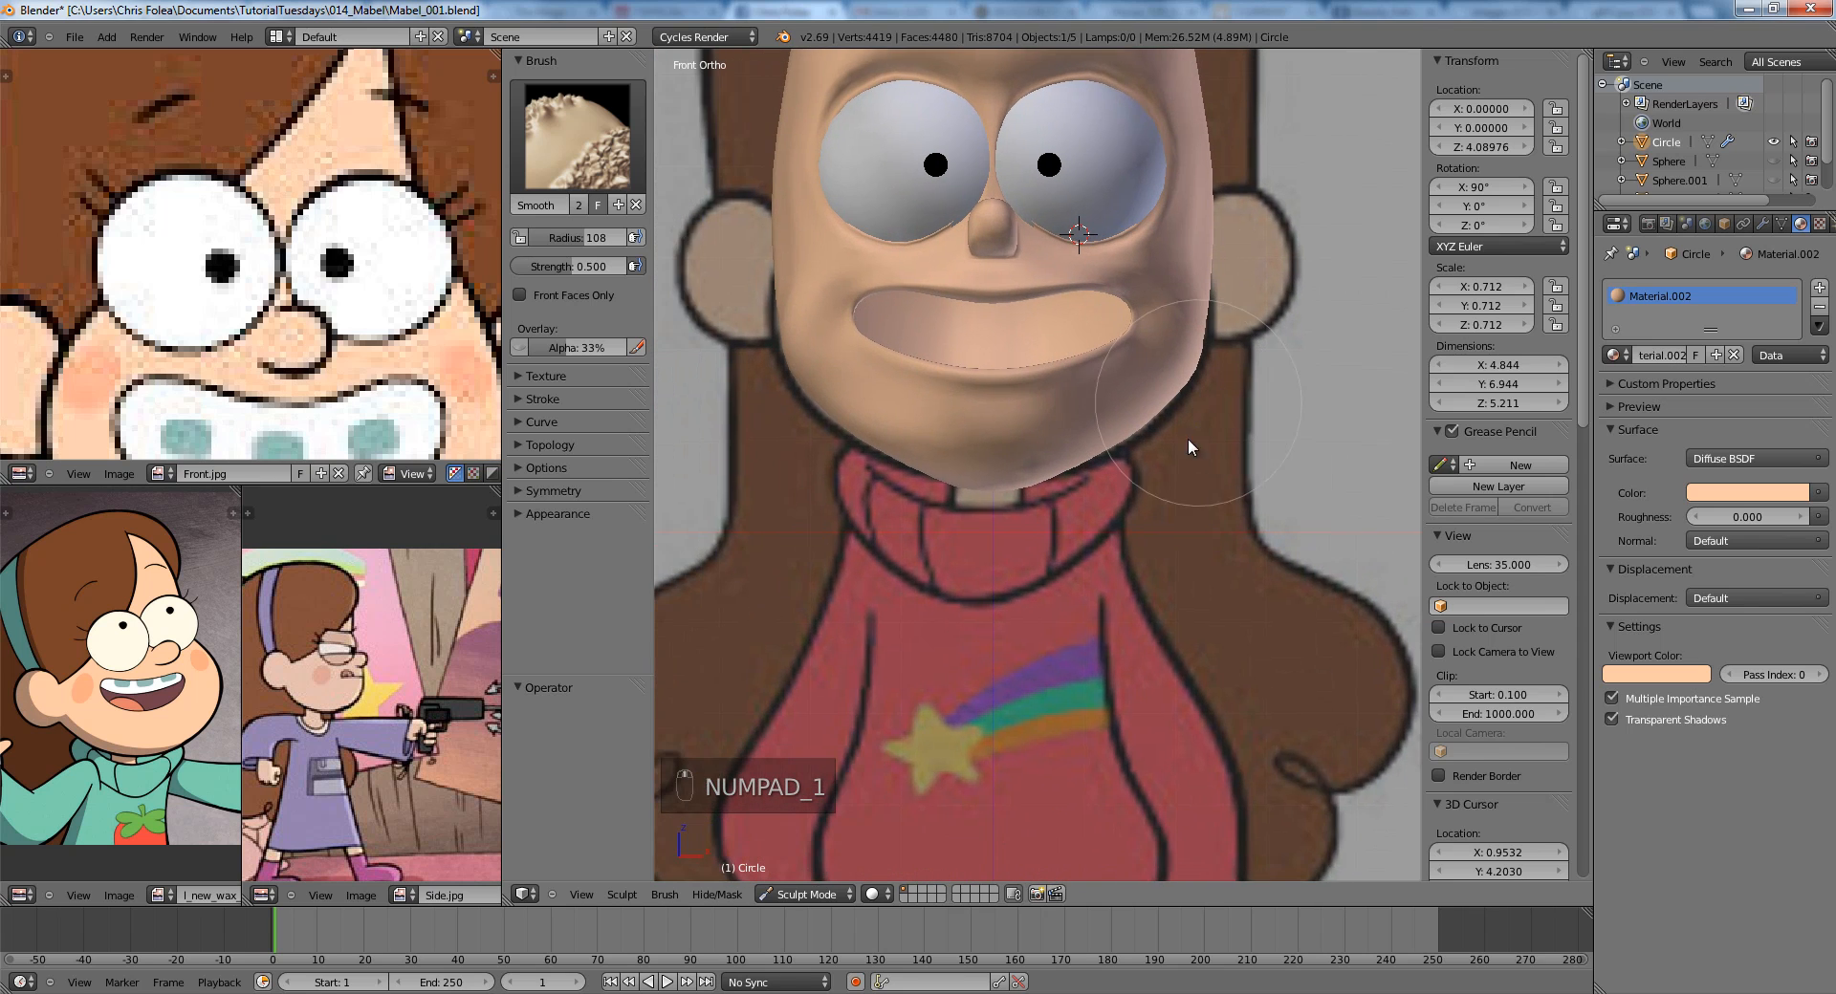
key("g")
key("f")
left_click(1181, 488)
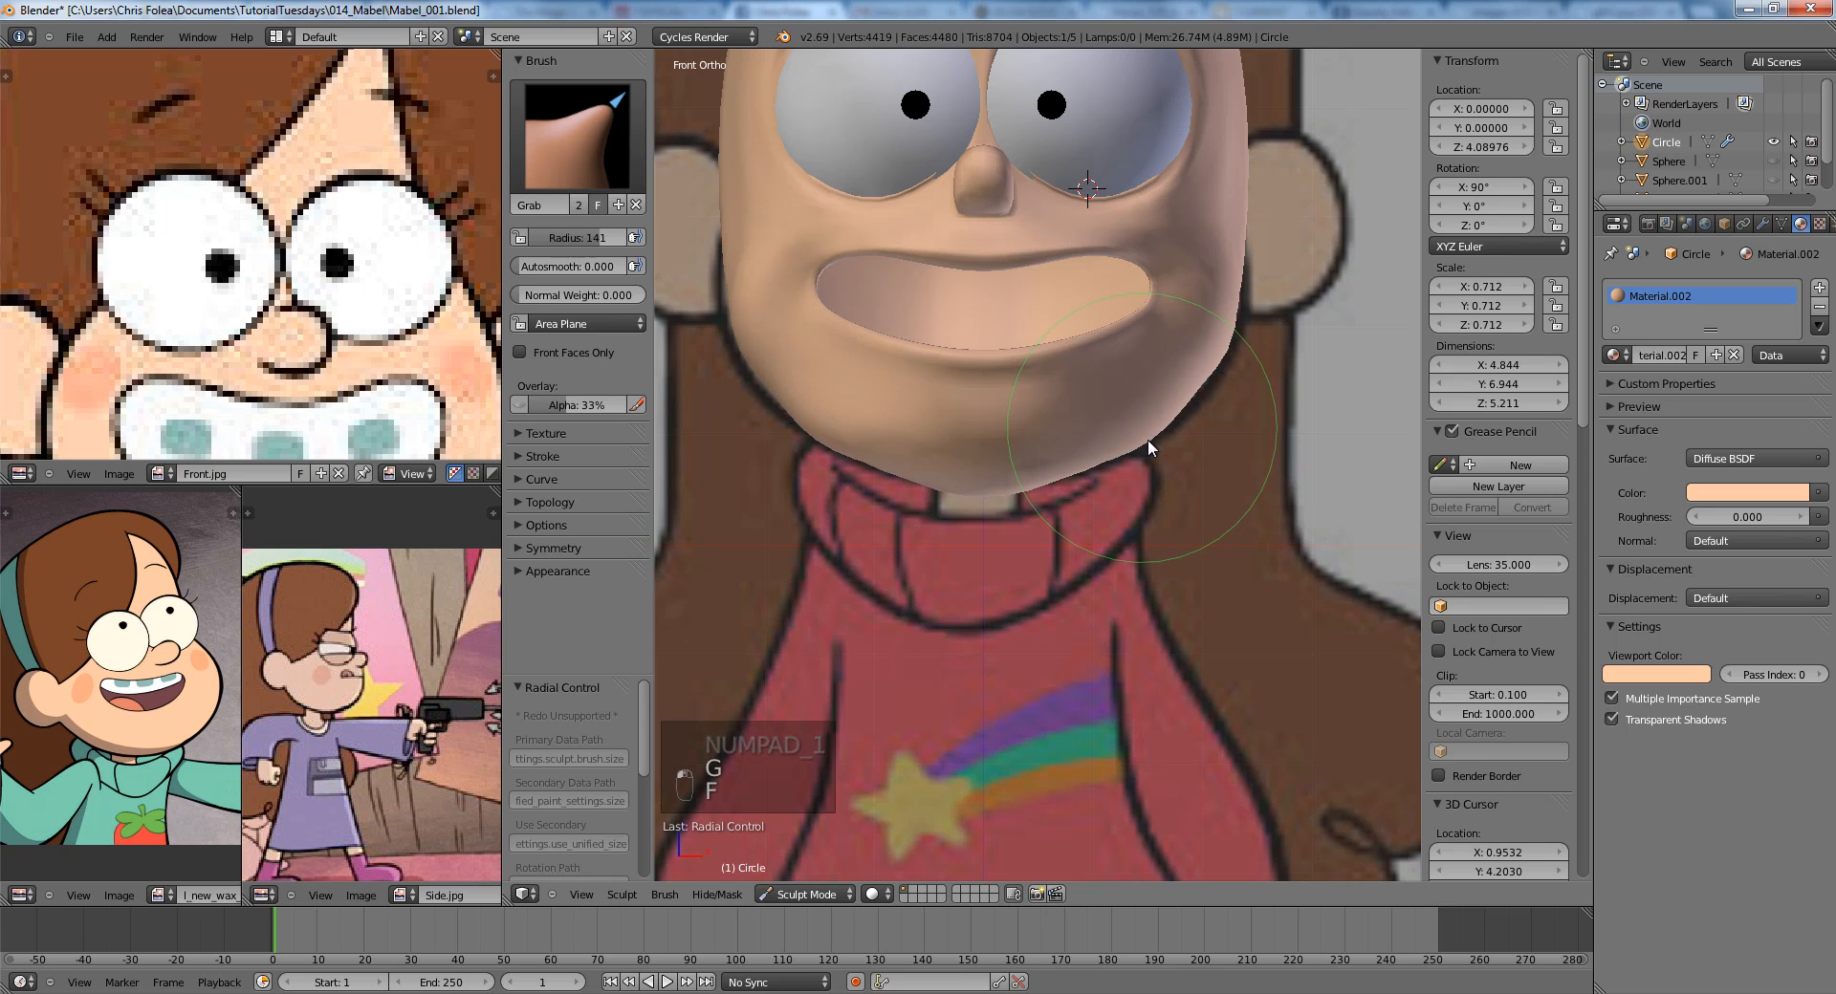
middle_click_drag(1208, 384, 1144, 417)
scroll(1098, 356, "up", 4)
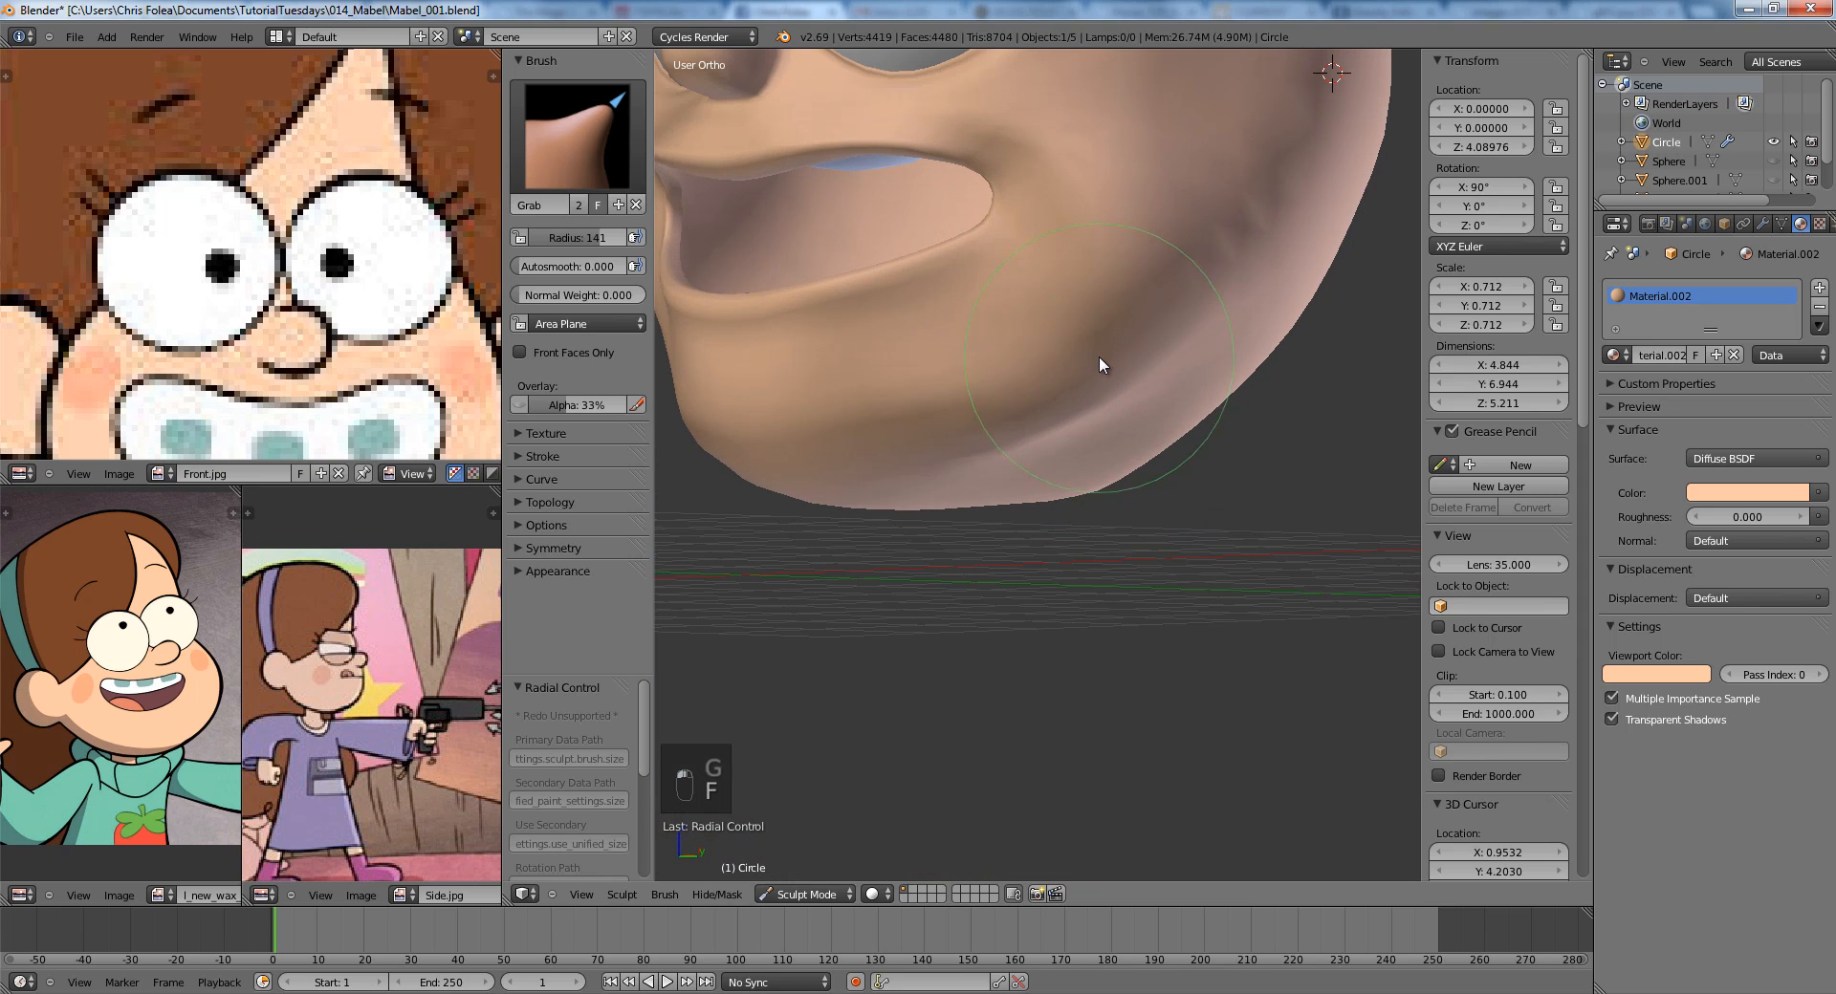
Sculpt the hollow under the cheek with the draw brush, undoing the strokes that do not fit.
mouse_move(981, 430)
middle_mouse_down()
mouse_move(937, 541)
mouse_move(1076, 365)
mouse_move(1147, 346)
mouse_move(1099, 485)
mouse_move(946, 482)
middle_mouse_up()
key("d")
scroll(1063, 409, "down", 3)
scroll(950, 481, "up", 1)
mouse_move(966, 480)
left_mouse_down()
mouse_move(1034, 491)
mouse_move(931, 468)
mouse_move(1075, 386)
left_mouse_up()
key("ctrl+z")
key("ctrl+z")
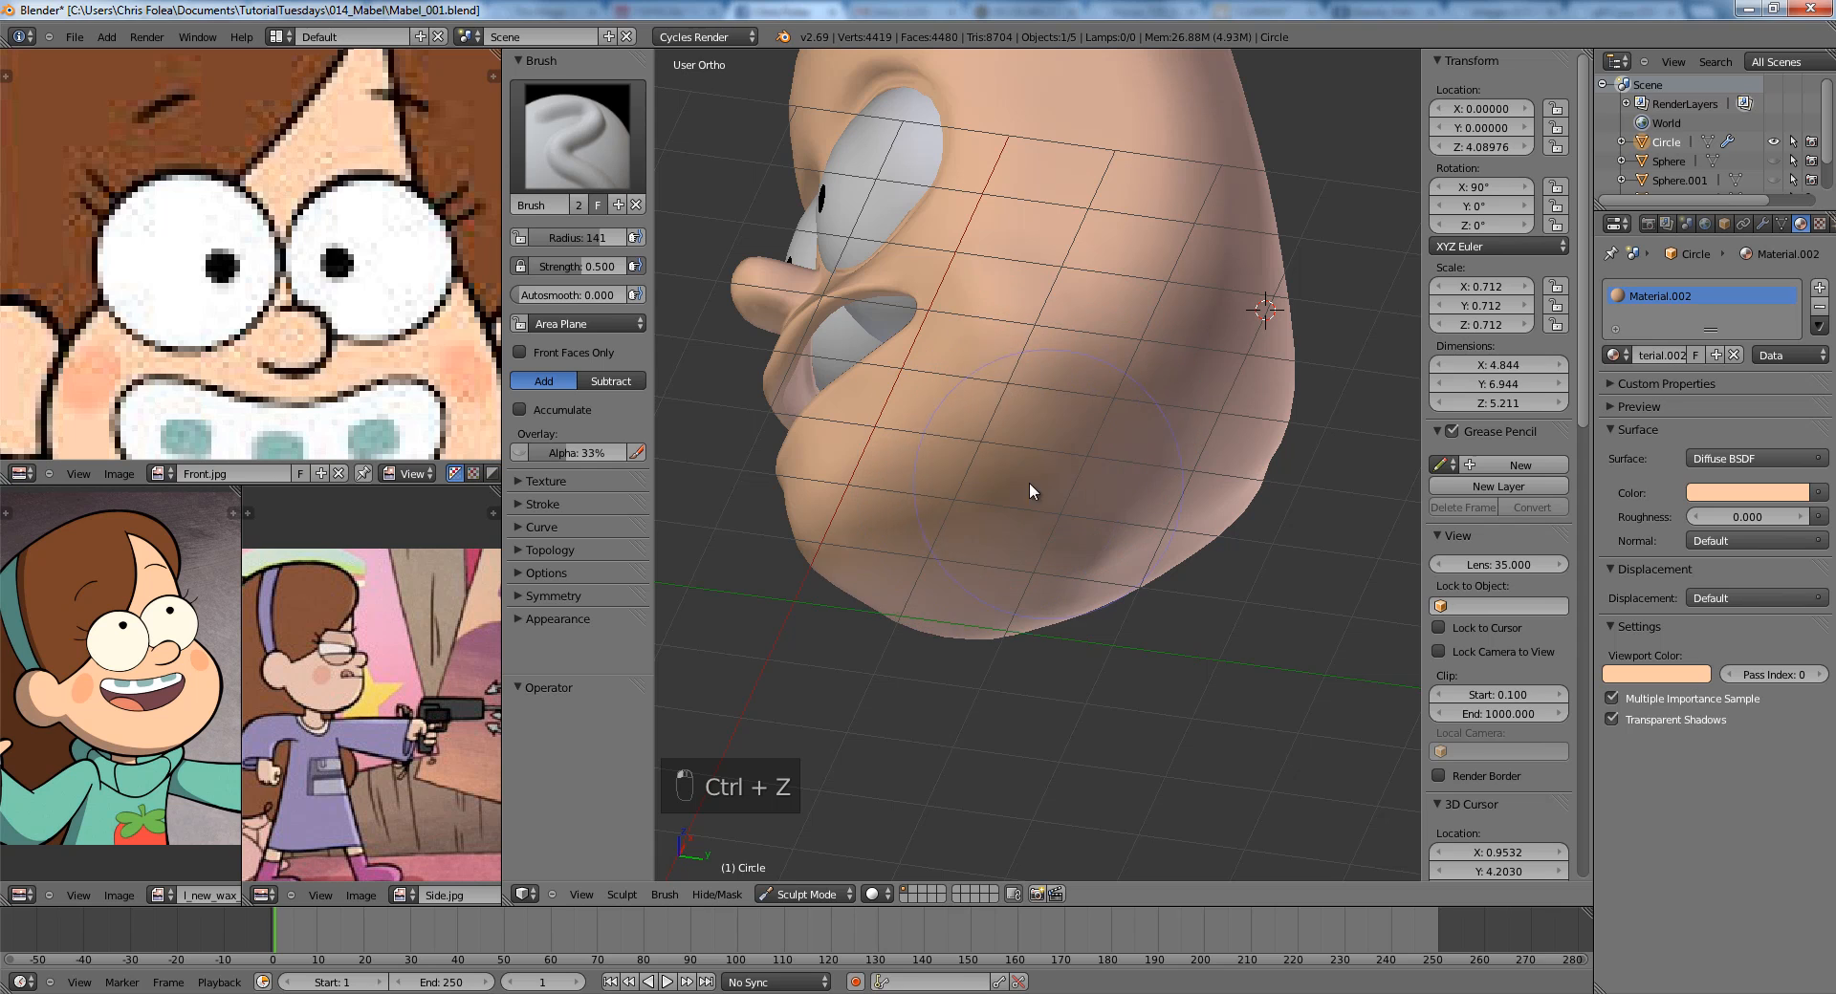
key("ctrl+z")
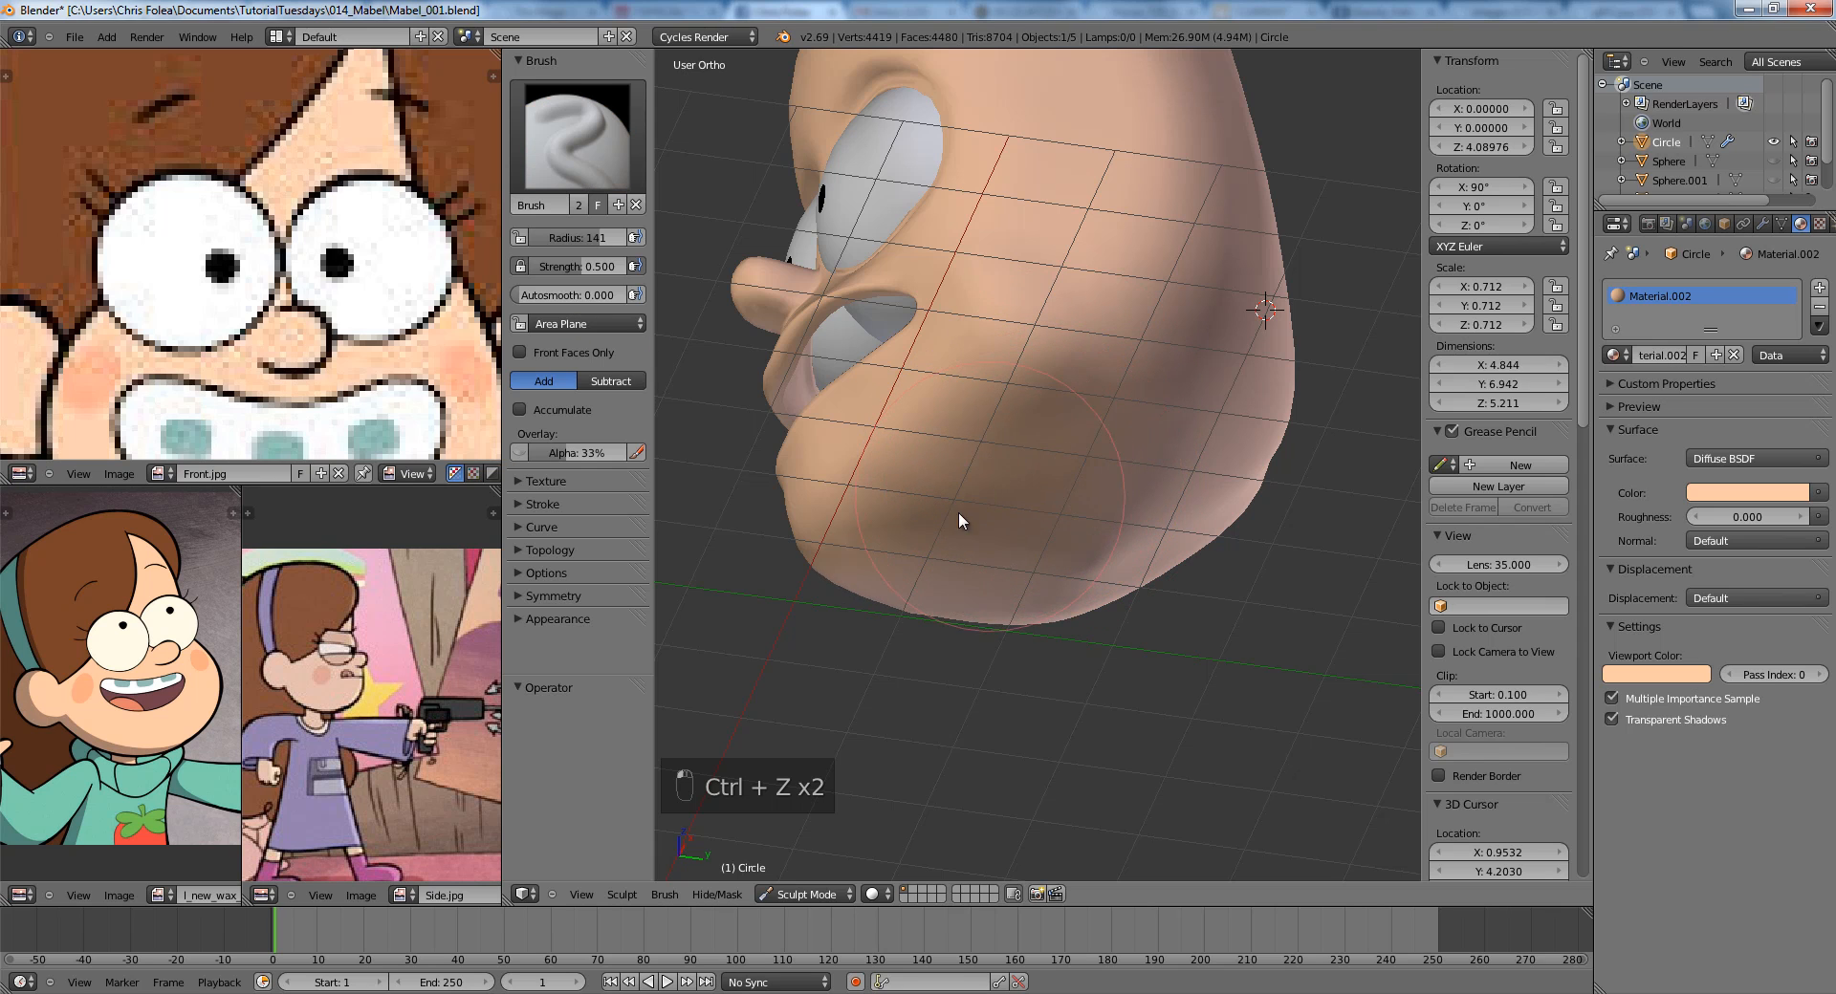
In Edit Mode, move two lower jaw outline vertices down and outward with proportional editing at about 1.33 to match the front reference.
middle_click_drag(958, 512, 1191, 598)
key("KP_1")
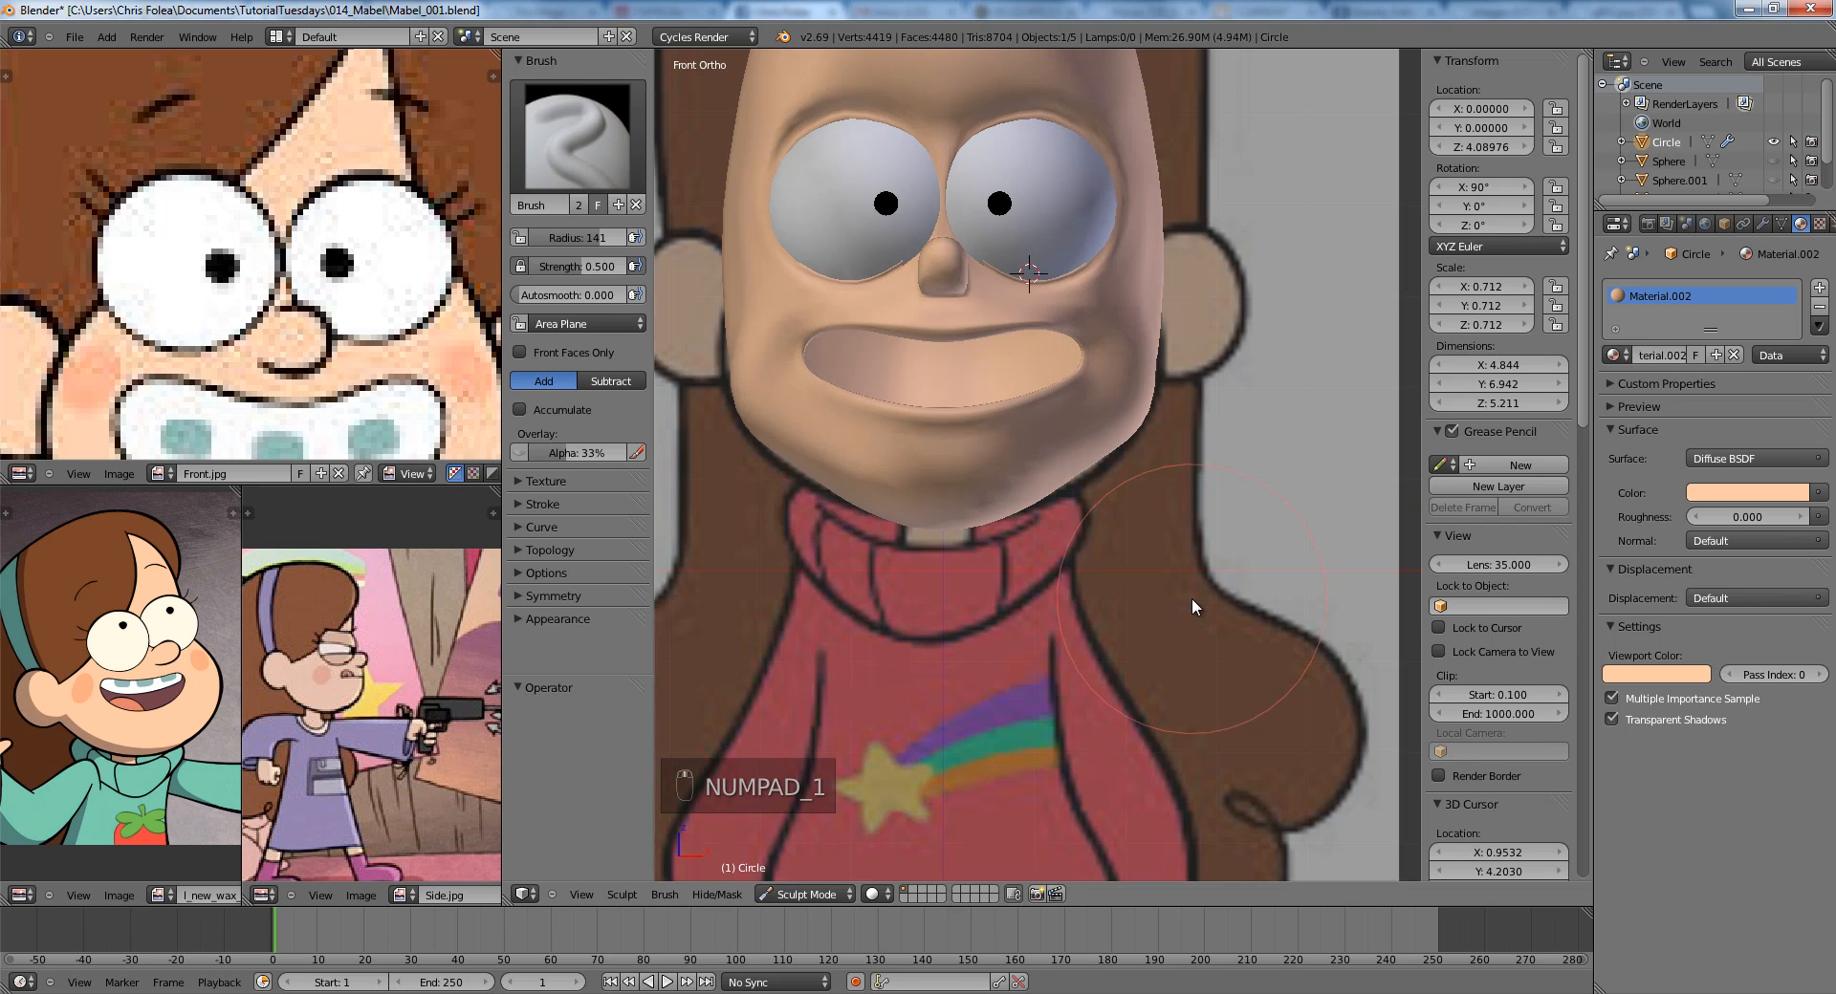
key("Tab")
scroll(1035, 488, "up", 3)
key("a")
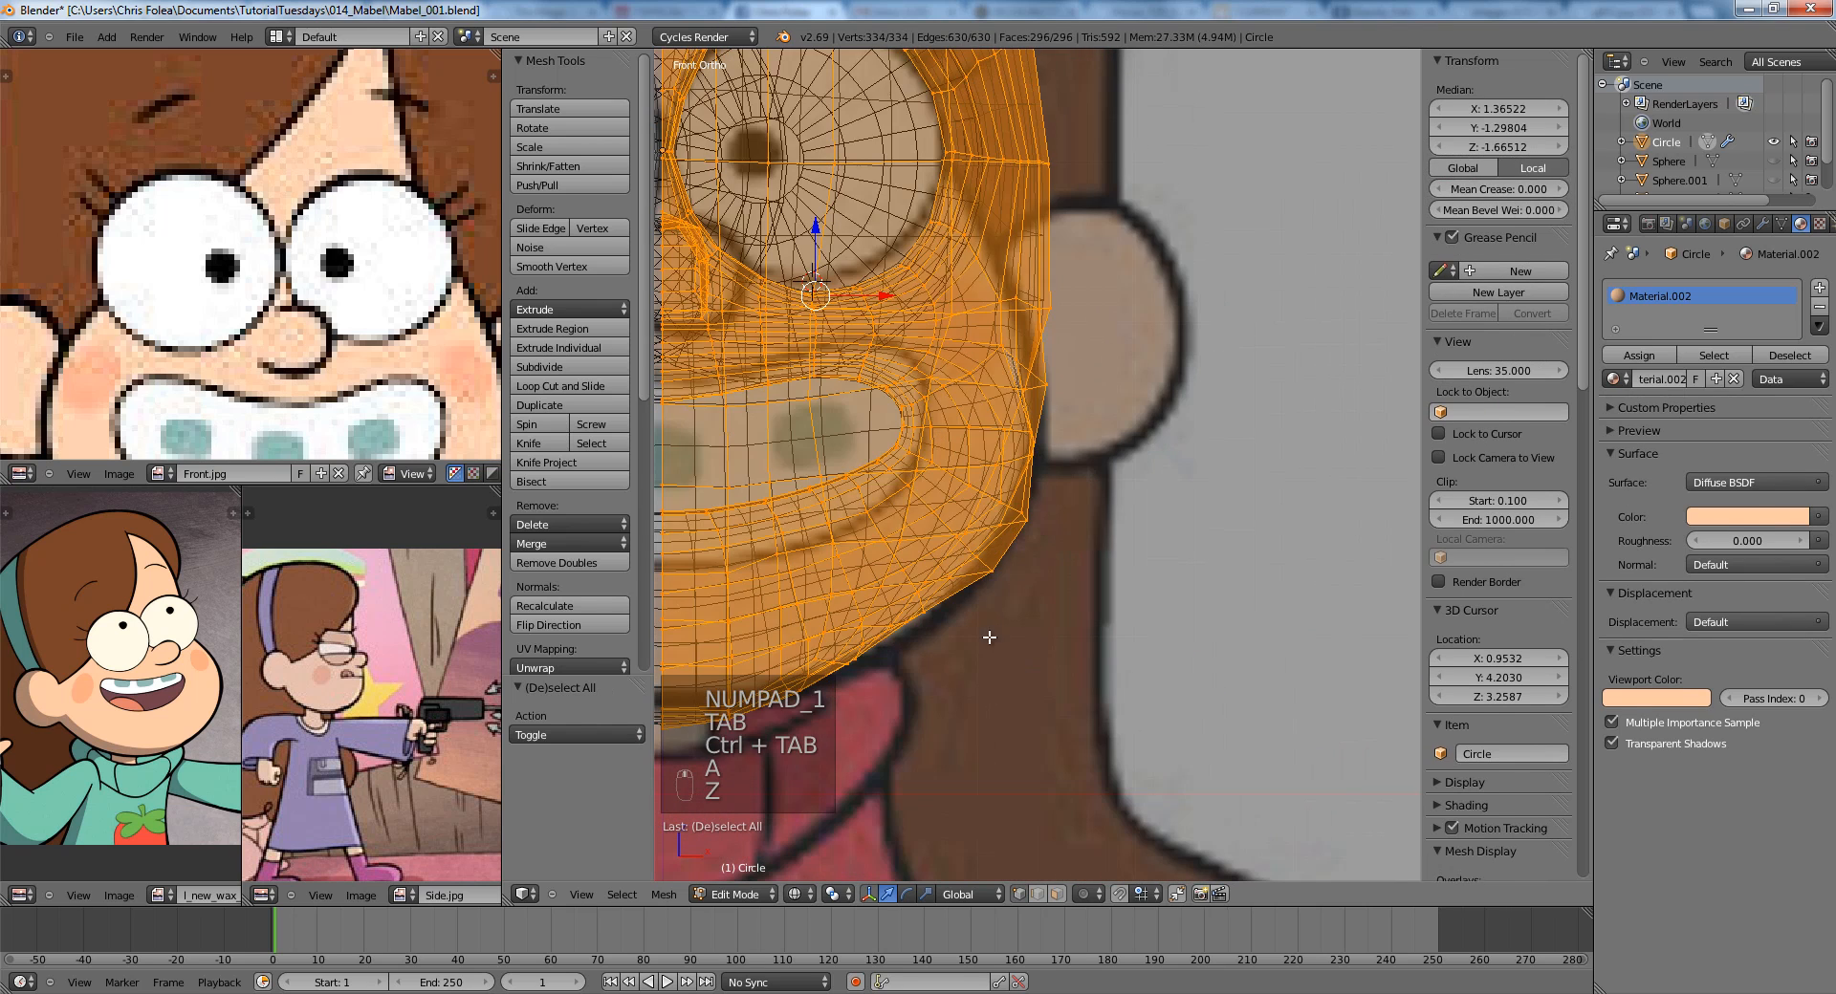
key("z")
key("a")
middle_click_drag(939, 632, 1085, 540, "shift")
scroll(1084, 540, "up", 1)
key("z")
right_click(1073, 543)
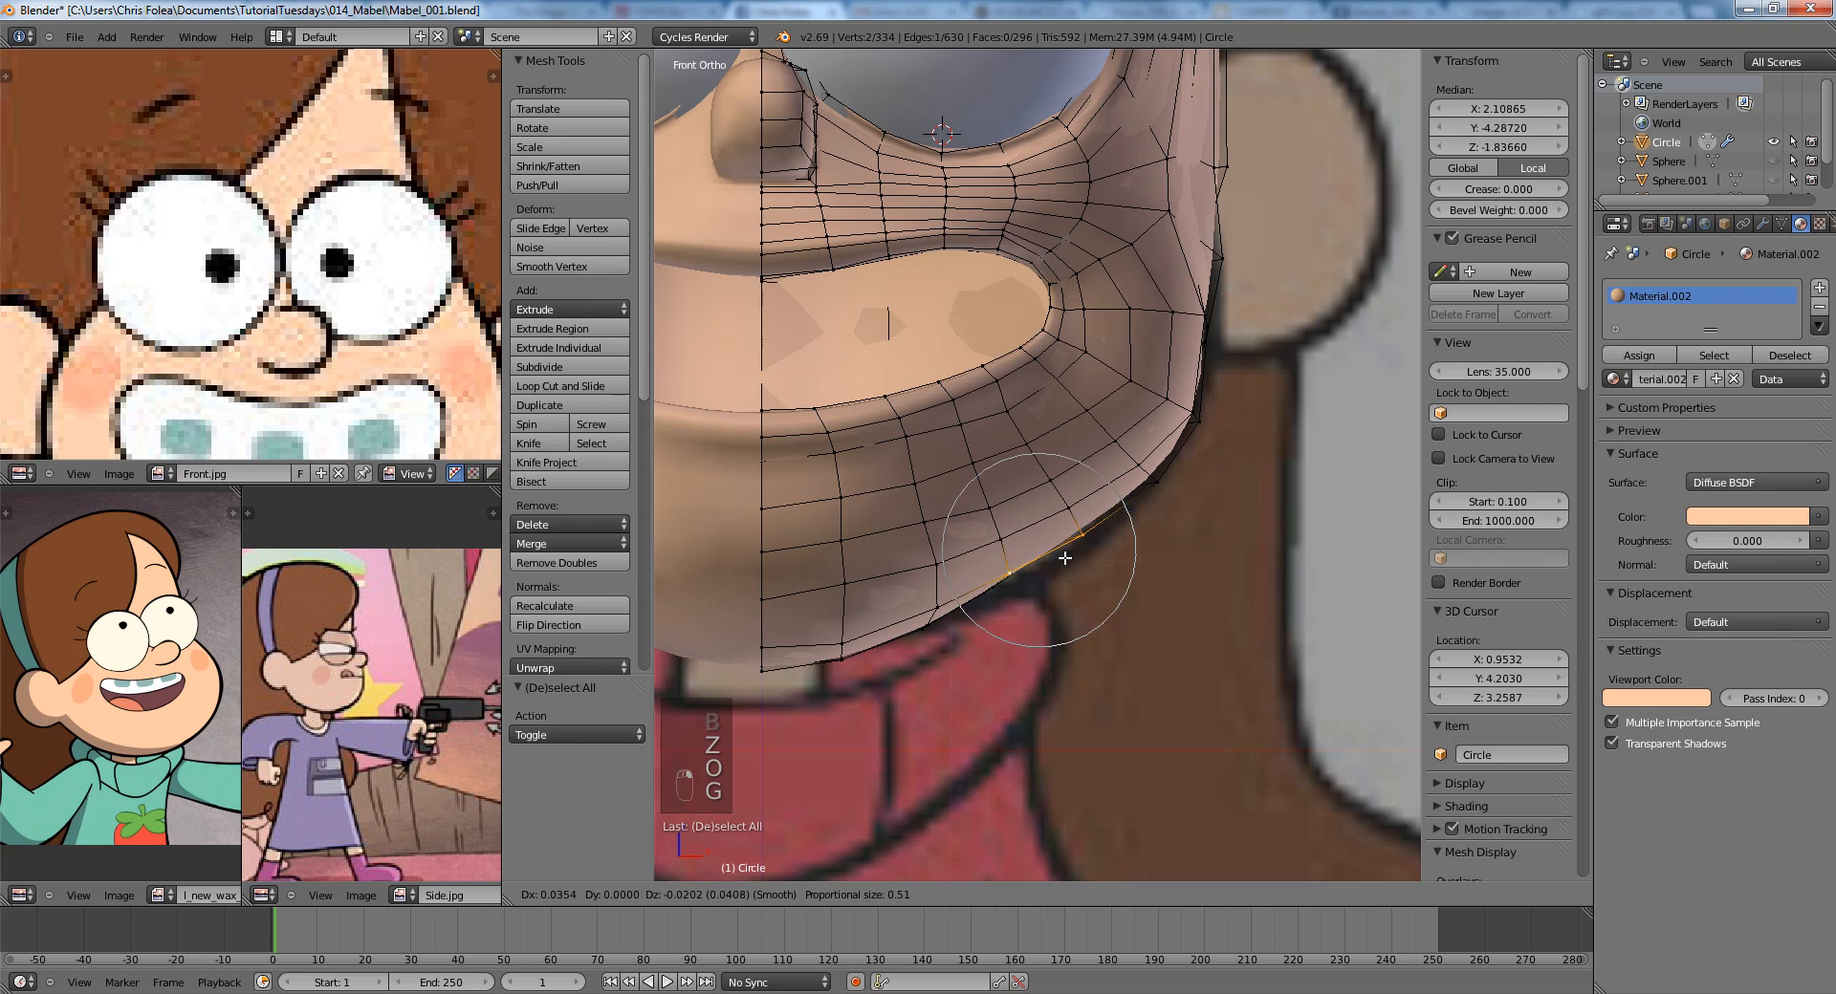
scroll(1066, 569, "down", 10)
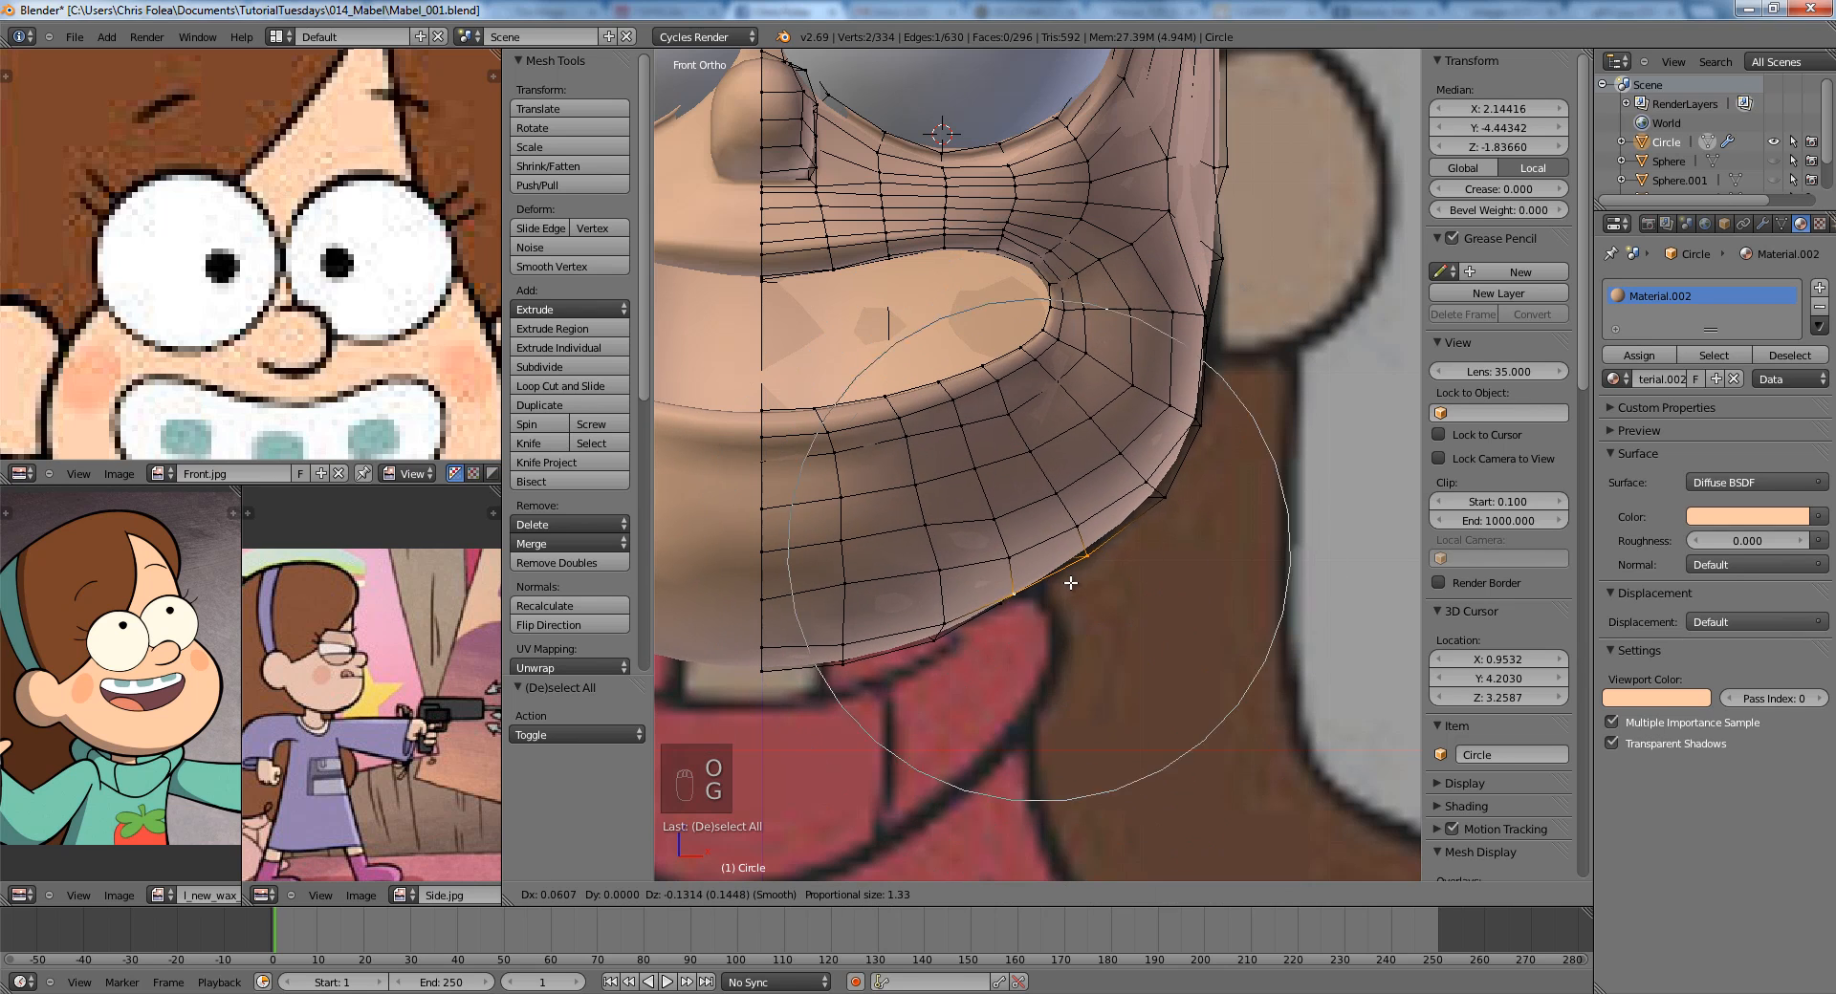
left_click(1064, 584)
Lower two vertices in the chin row above the jawline, the outer one by 0.096, to even out the mesh.
key("a")
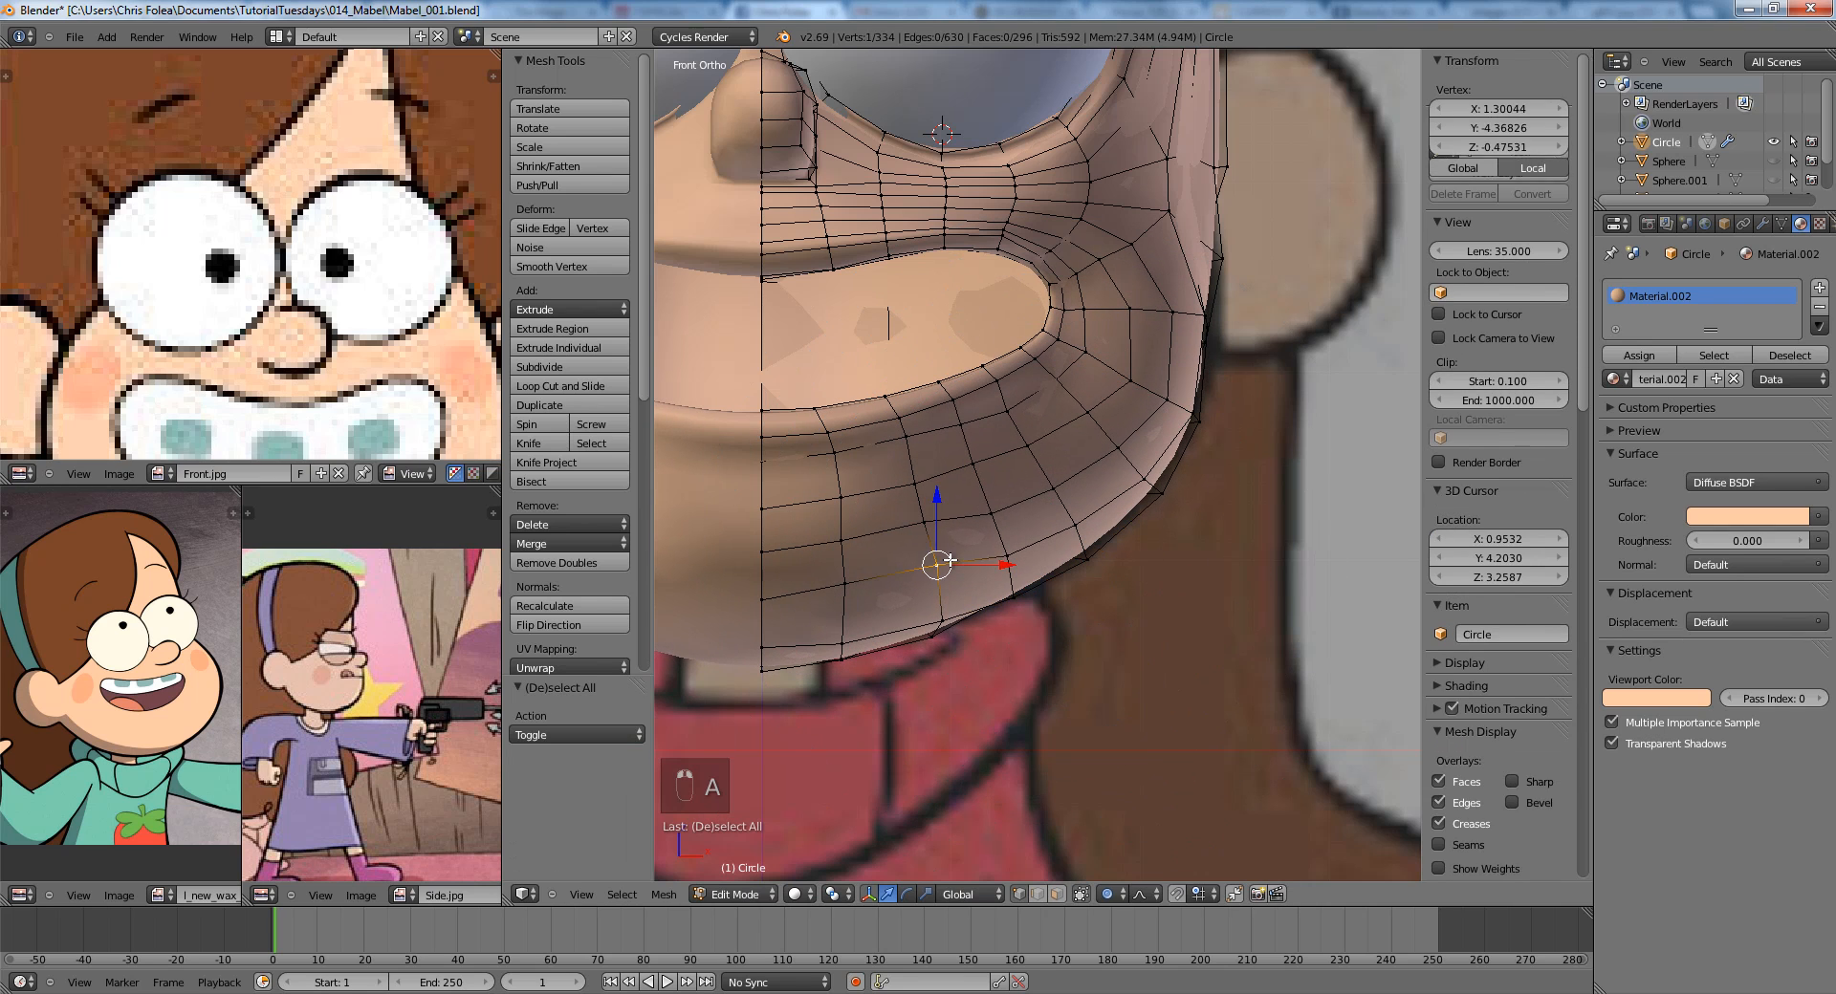
key("g")
left_click(949, 577)
key("g")
right_click(846, 592)
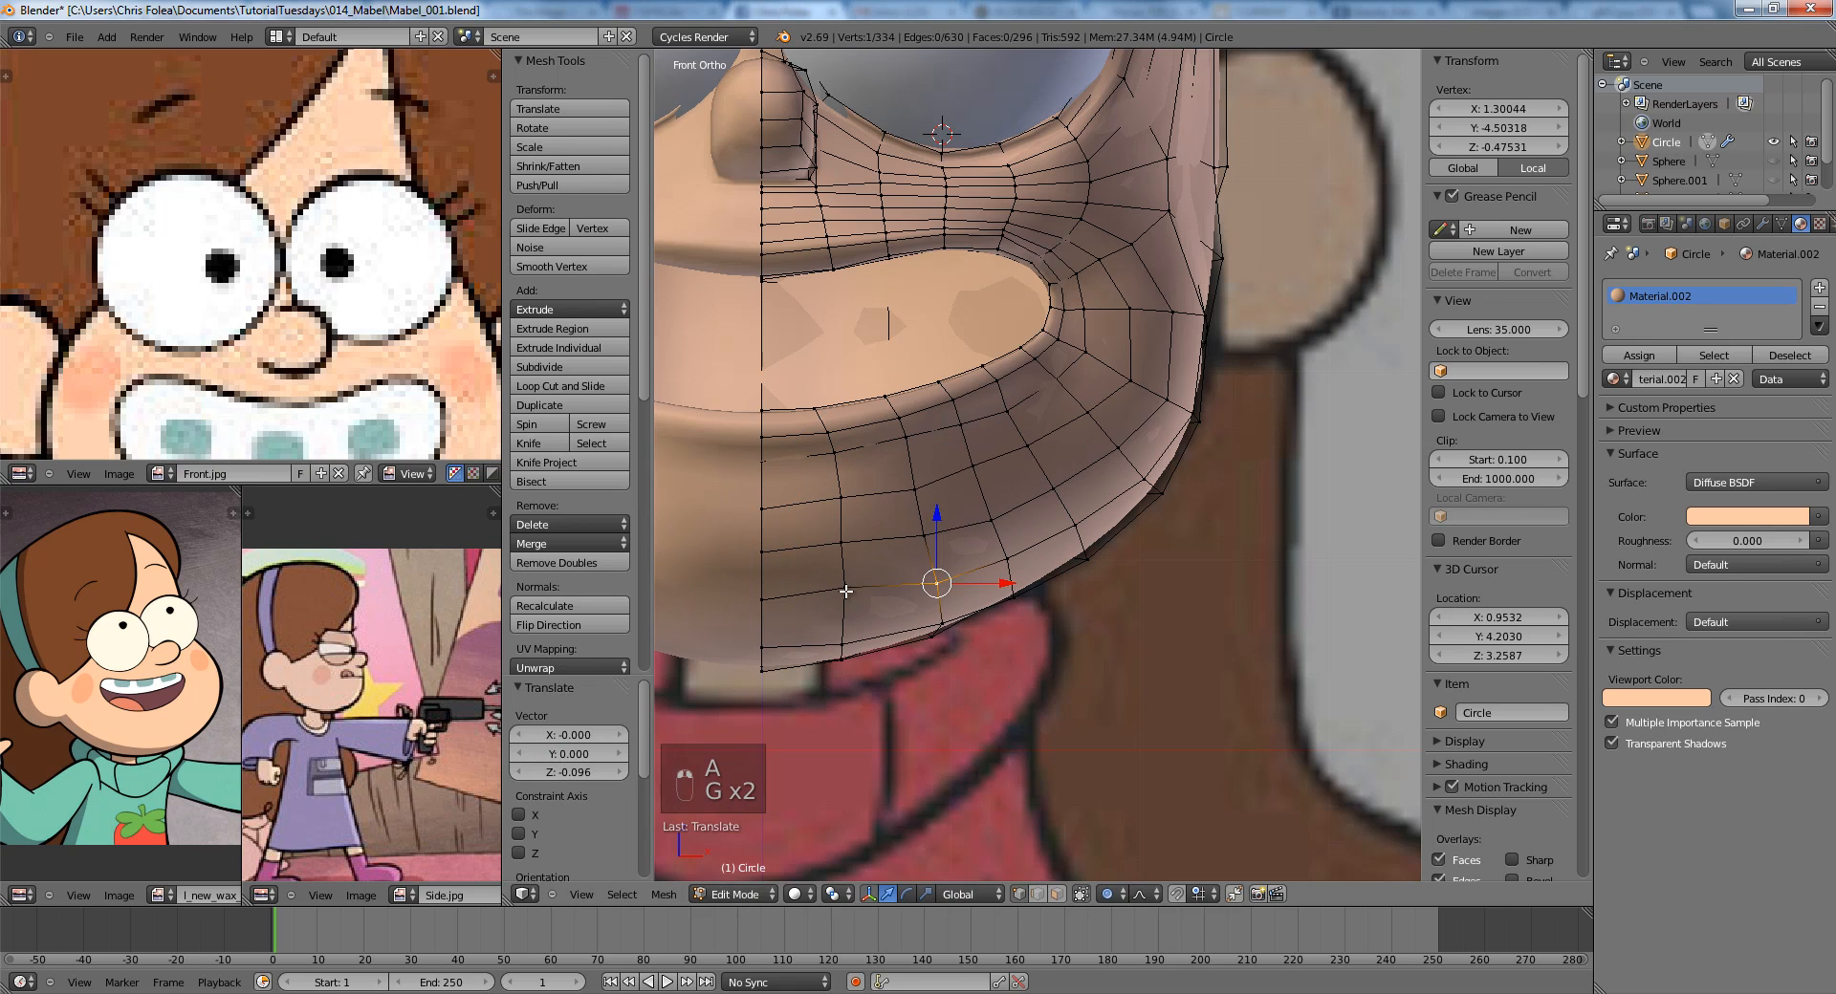
right_click(844, 591)
key("g")
left_click(845, 605)
left_click(765, 658)
Raise the centre-line chin vertices by 0.096 along Z, lower the bottom one by 0.061, and return to Sculpt Mode.
key("a")
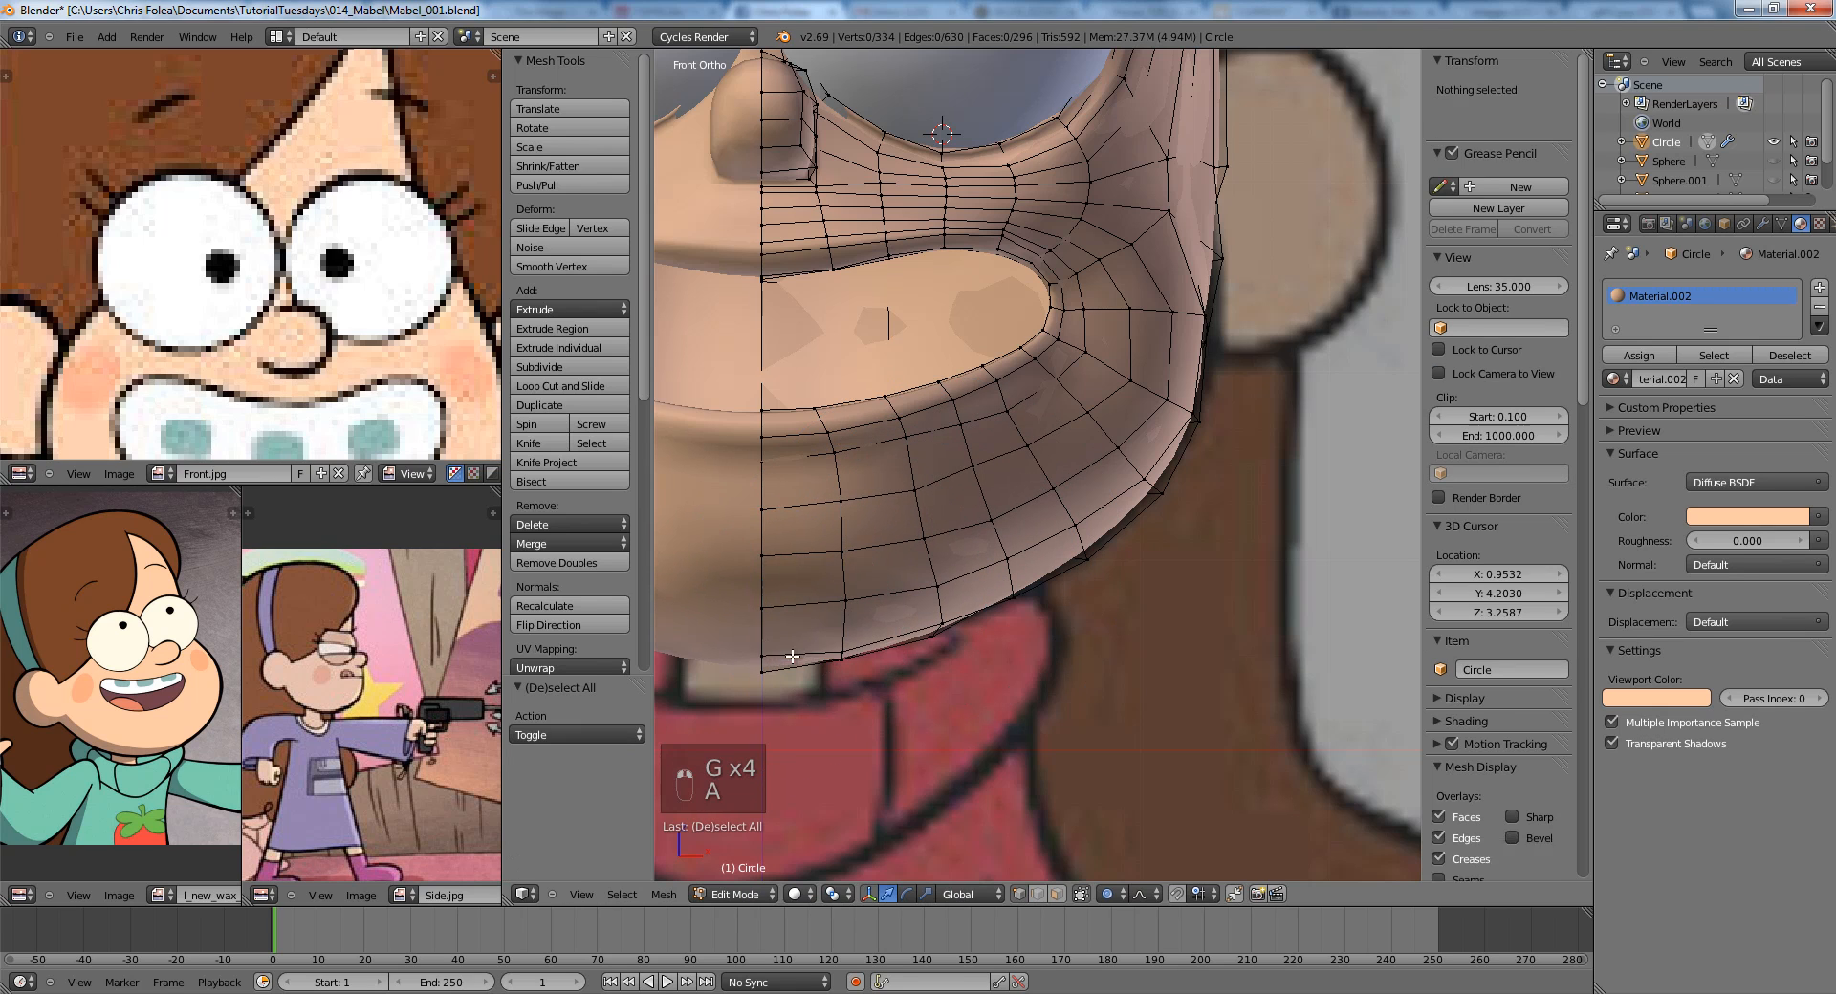
key("z")
key("b")
left_click_drag(734, 632, 784, 698)
key("z")
key("g")
middle_click(782, 679)
left_click(779, 669)
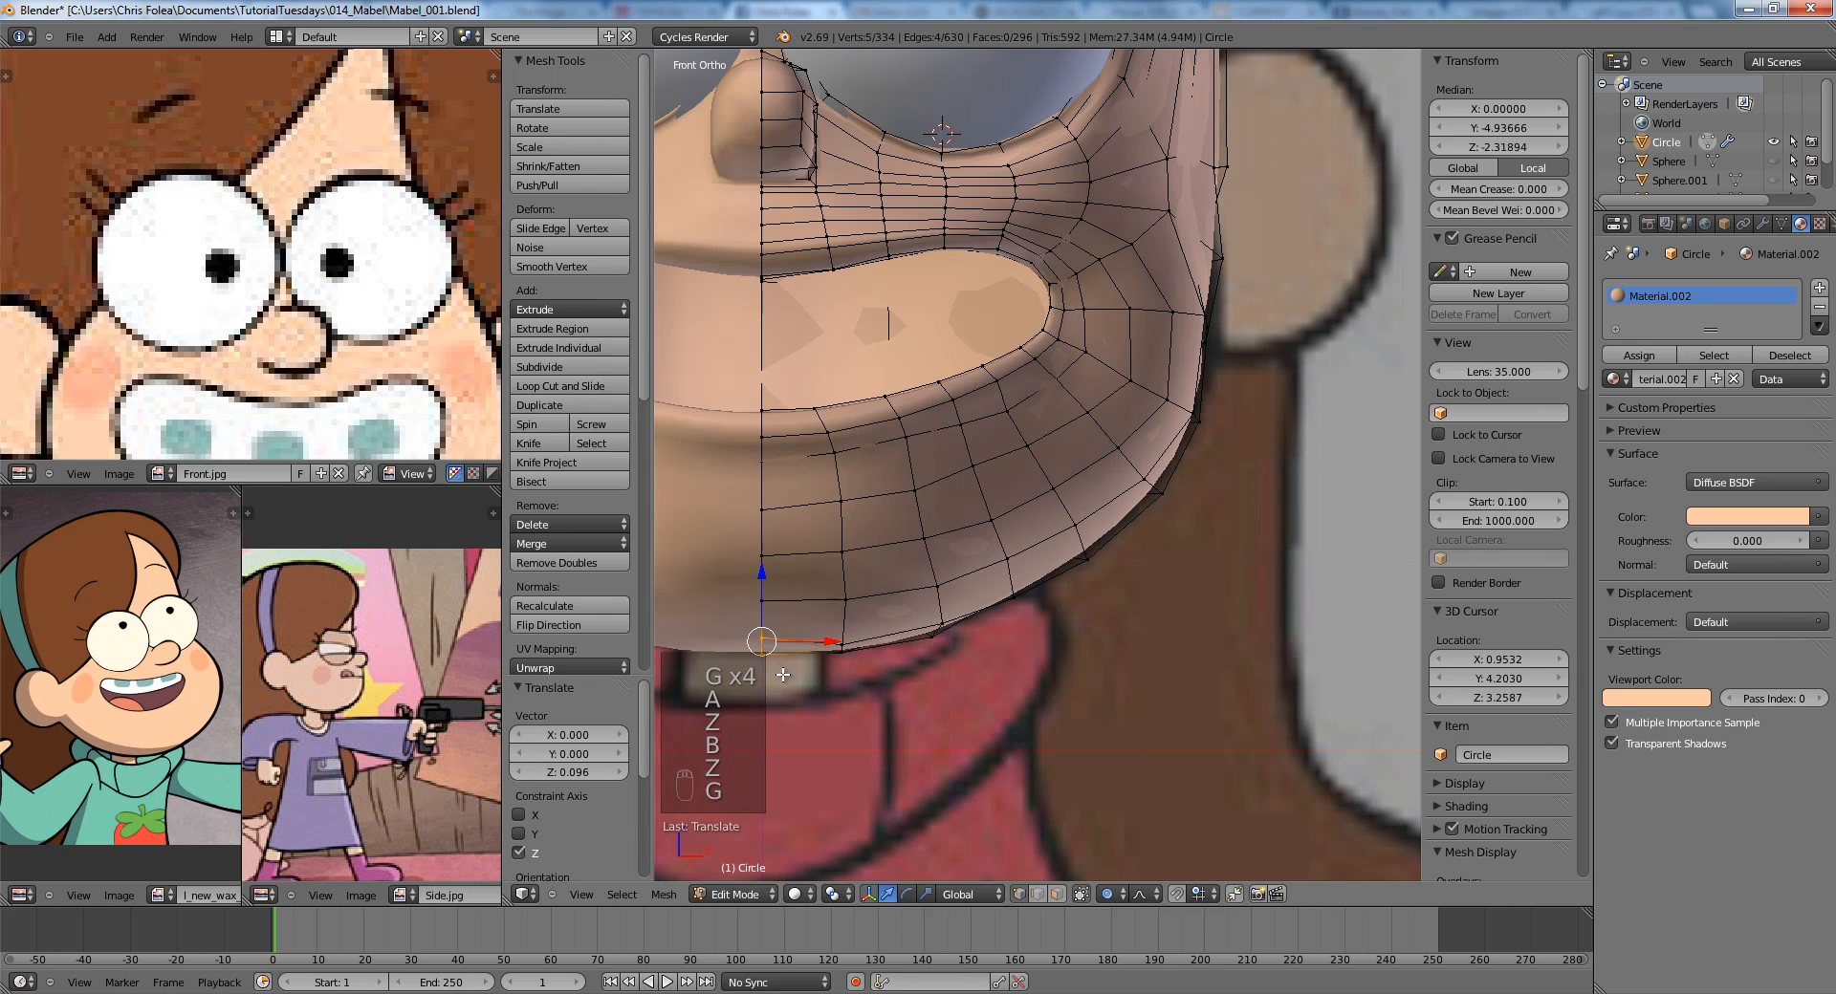
right_click(764, 639)
key("g")
key("z")
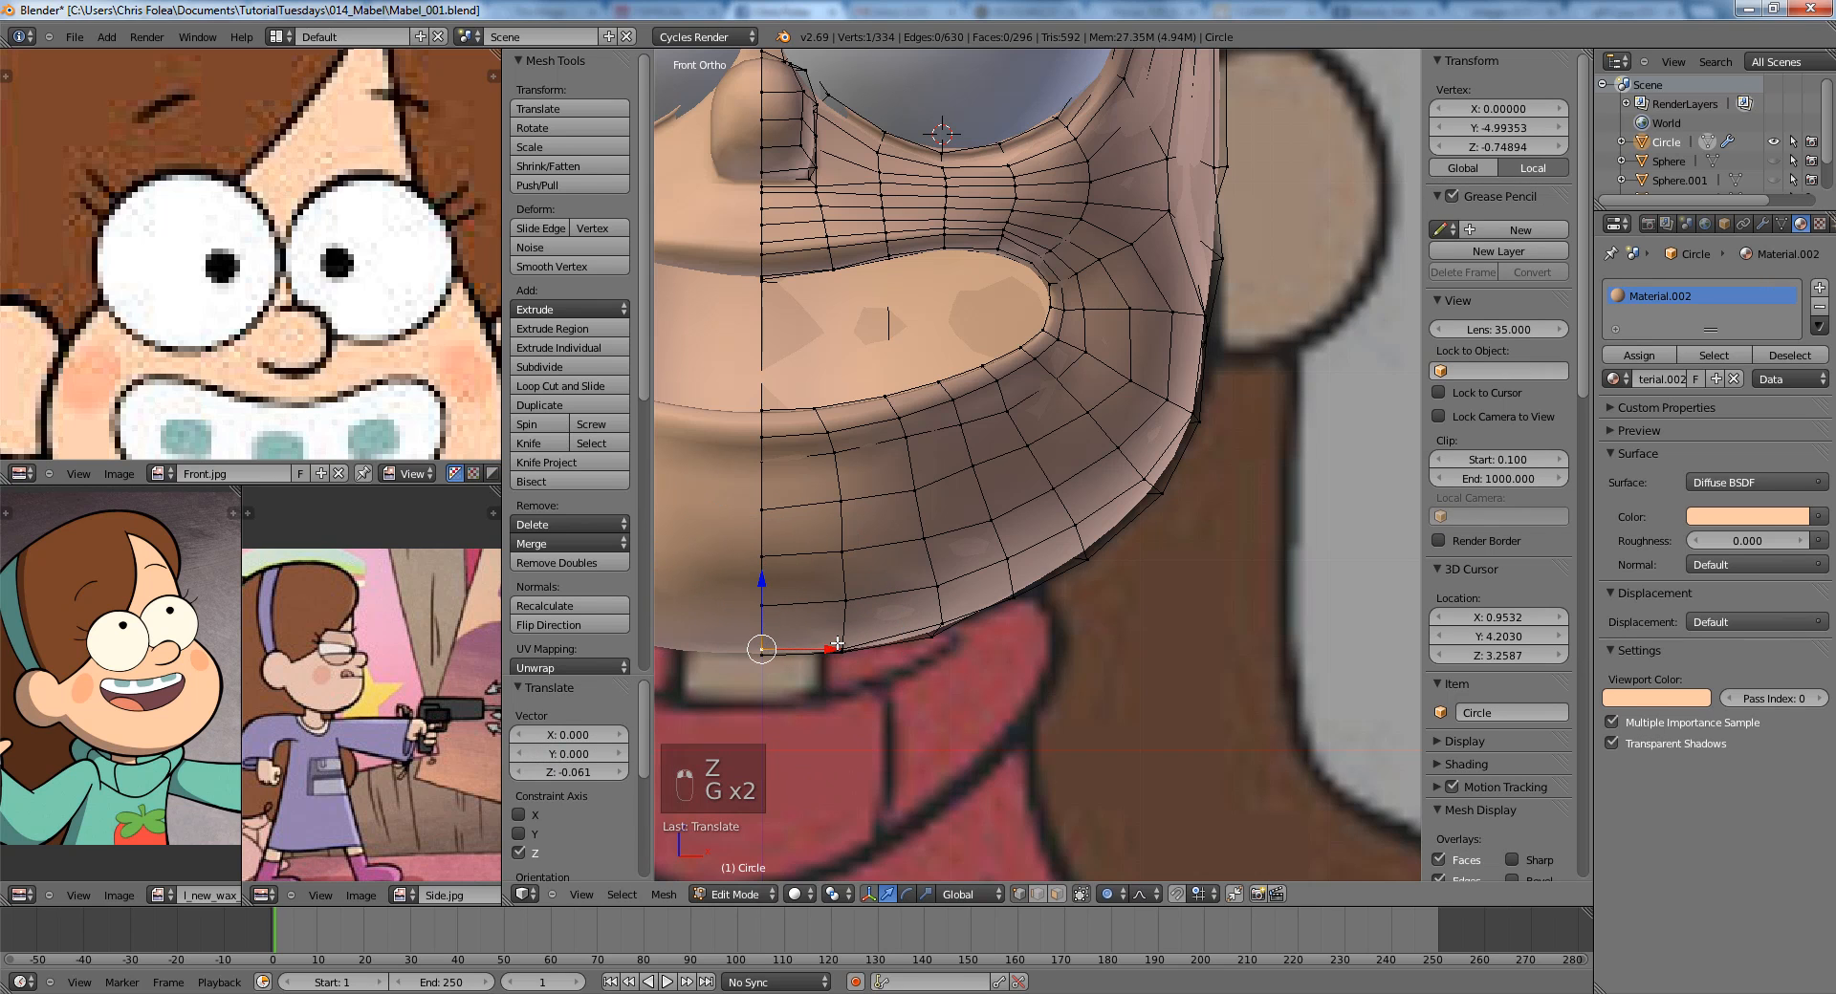
left_click(839, 639)
key("Tab")
scroll(1069, 463, "down", 4)
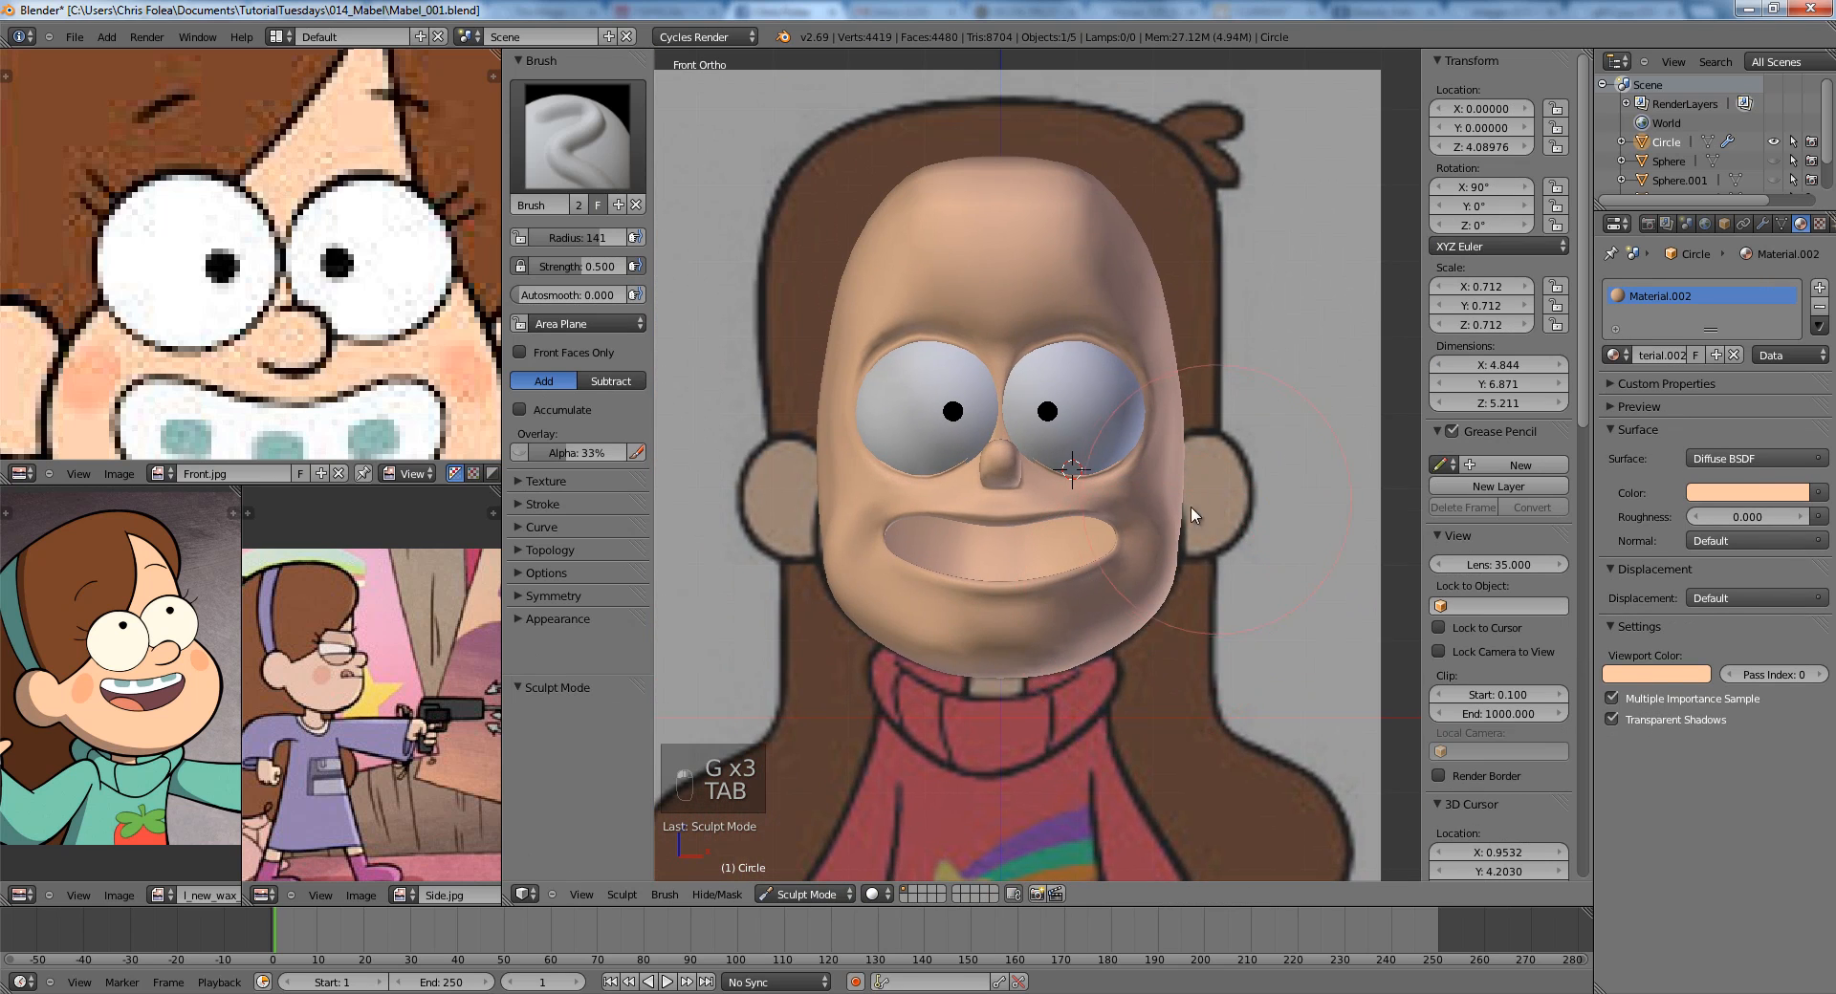
Select the four outline vertices beside the eye and move them inward along X by about 0.09 with proportional editing.
key("z")
key("z")
scroll(1138, 397, "up", 4)
key("Tab")
key("a")
key("a")
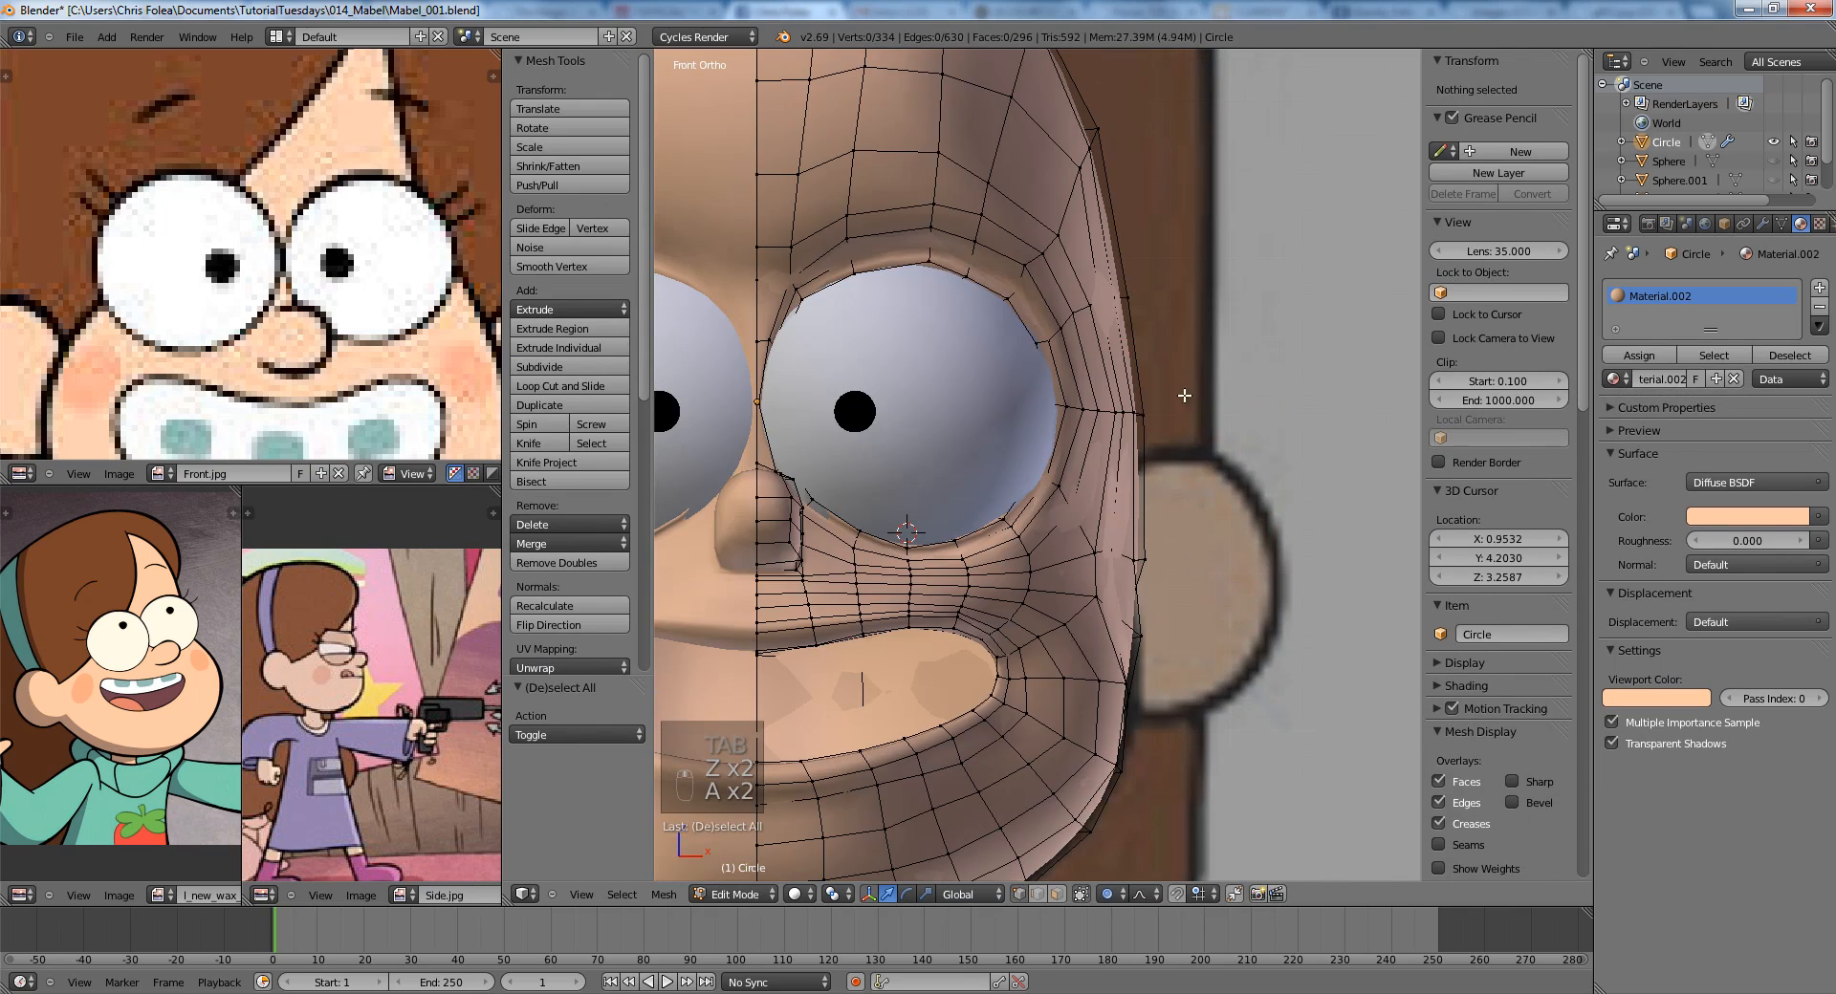
key("z")
key("b")
left_click_drag(1186, 373, 1100, 435)
key("z")
key("g")
key("x")
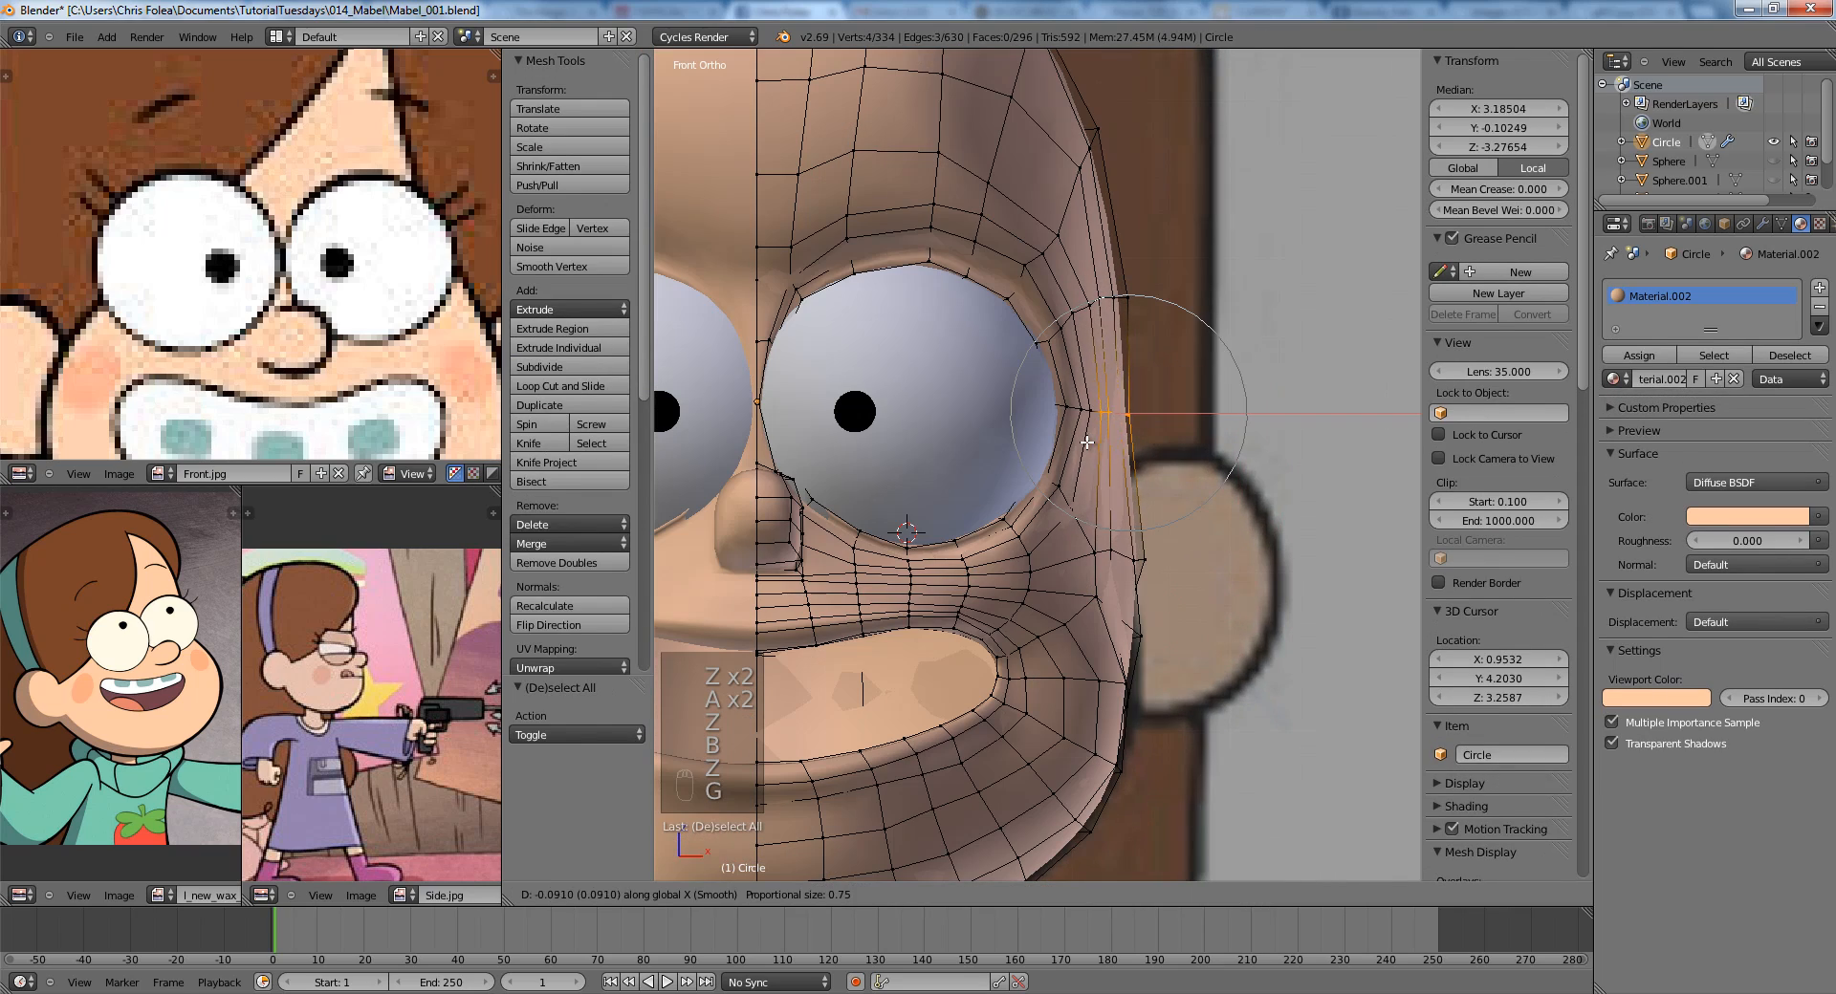
left_click(1083, 443)
Select the three outline vertices at the temple, move them slightly inward, and check the silhouette.
key("a")
middle_click_drag(1141, 293, 1114, 437, "shift")
key("z")
key("z")
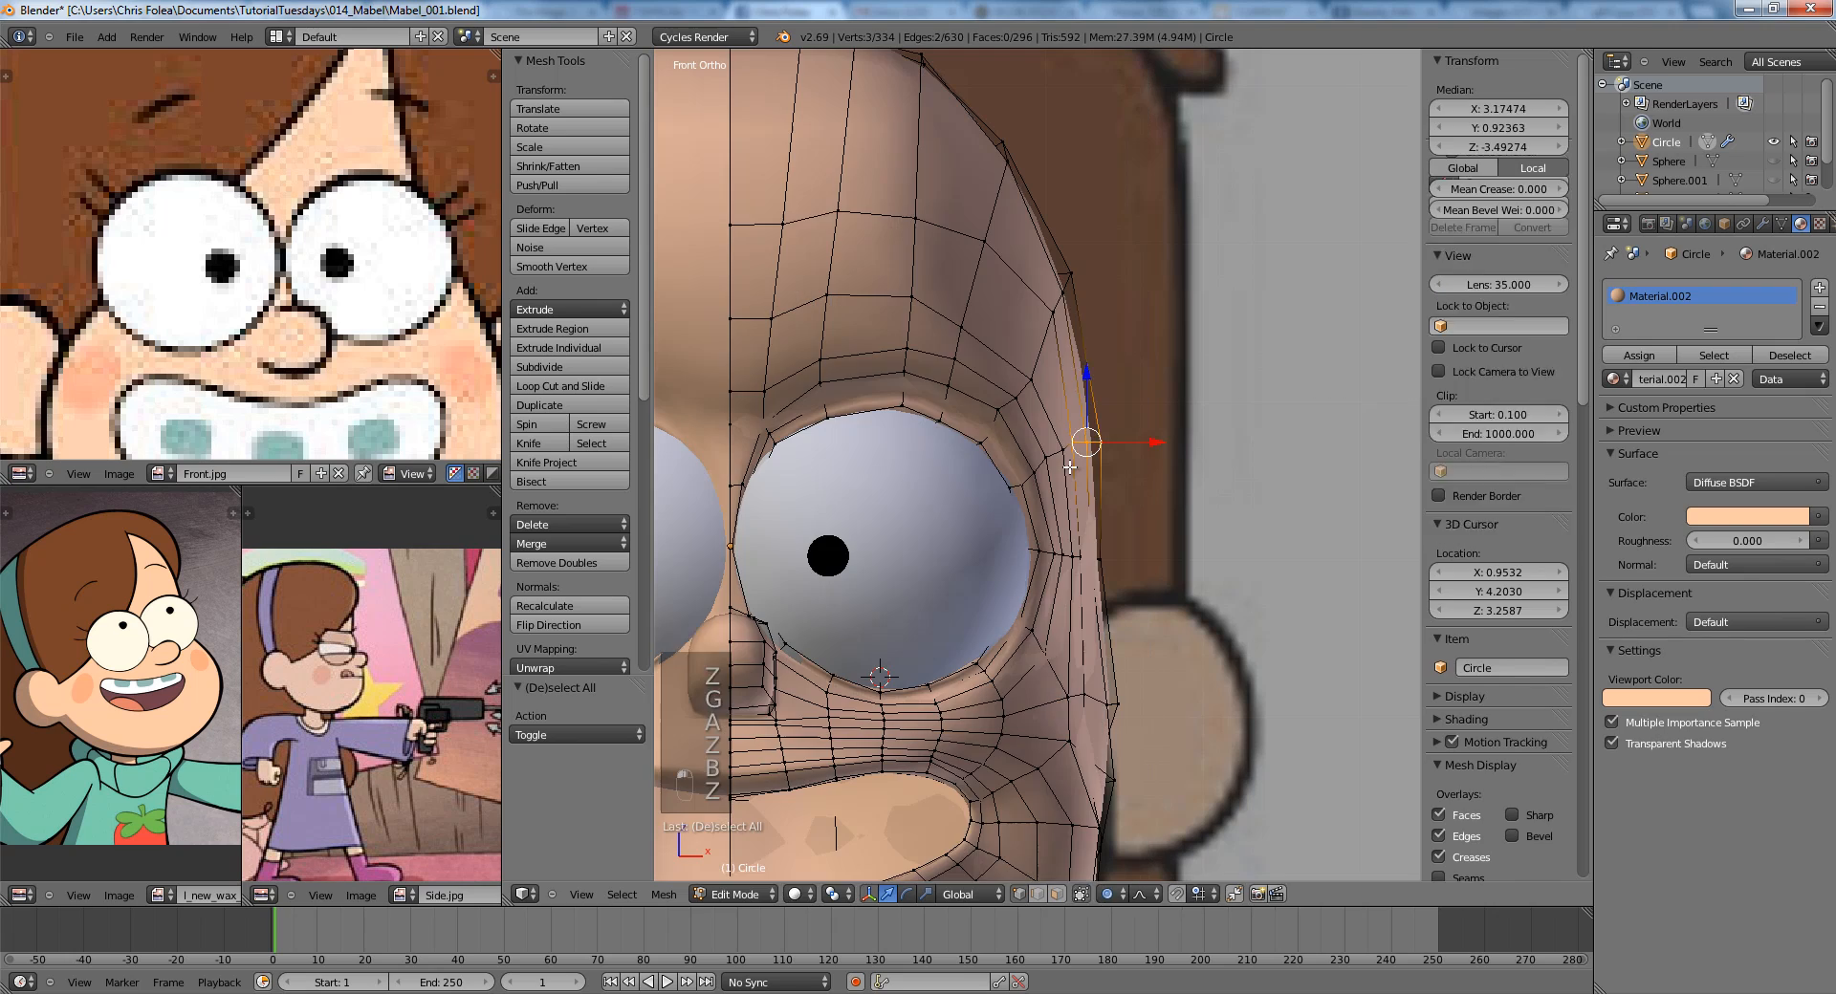
key("g")
key("Tab")
key("Tab")
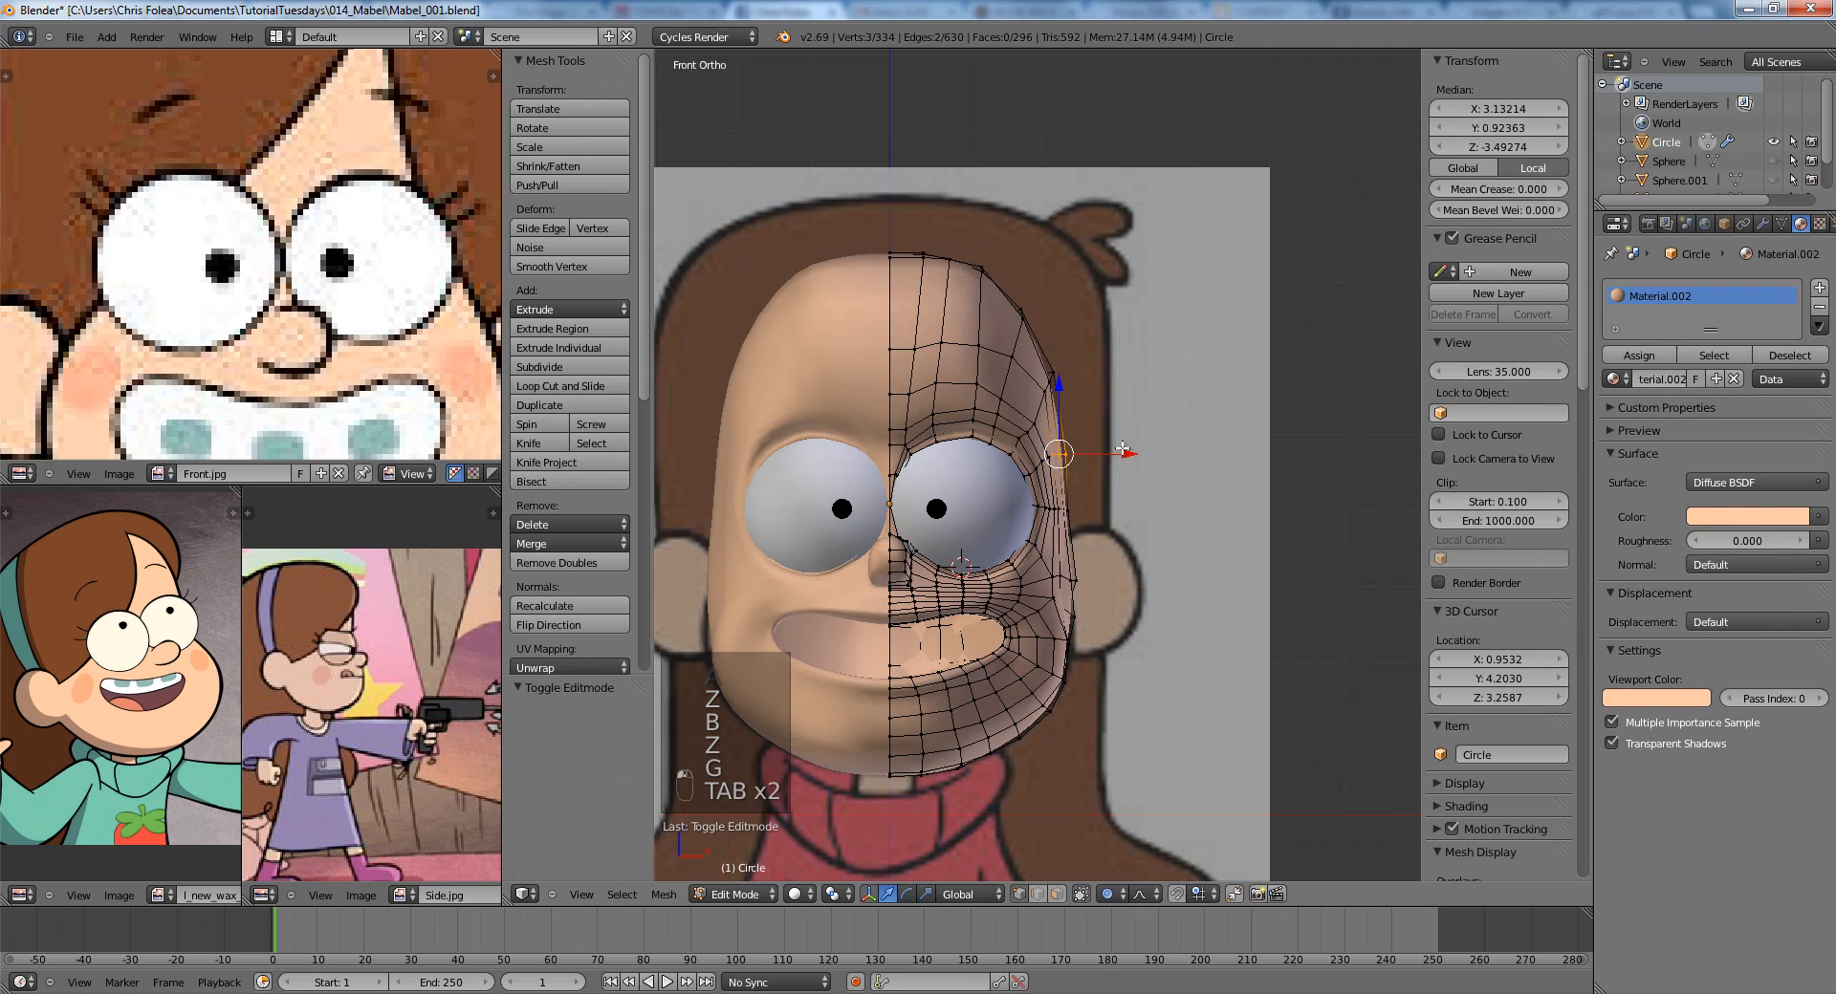
Move the outline vertex in front of the ear inward along X by about 0.097 and nudge the vertex below it inward.
middle_click_drag(1154, 461, 1136, 361, "shift")
scroll(1135, 363, "up", 4)
key("a")
key("a")
key("a")
key("z")
right_click(1082, 495)
key("g")
key("x")
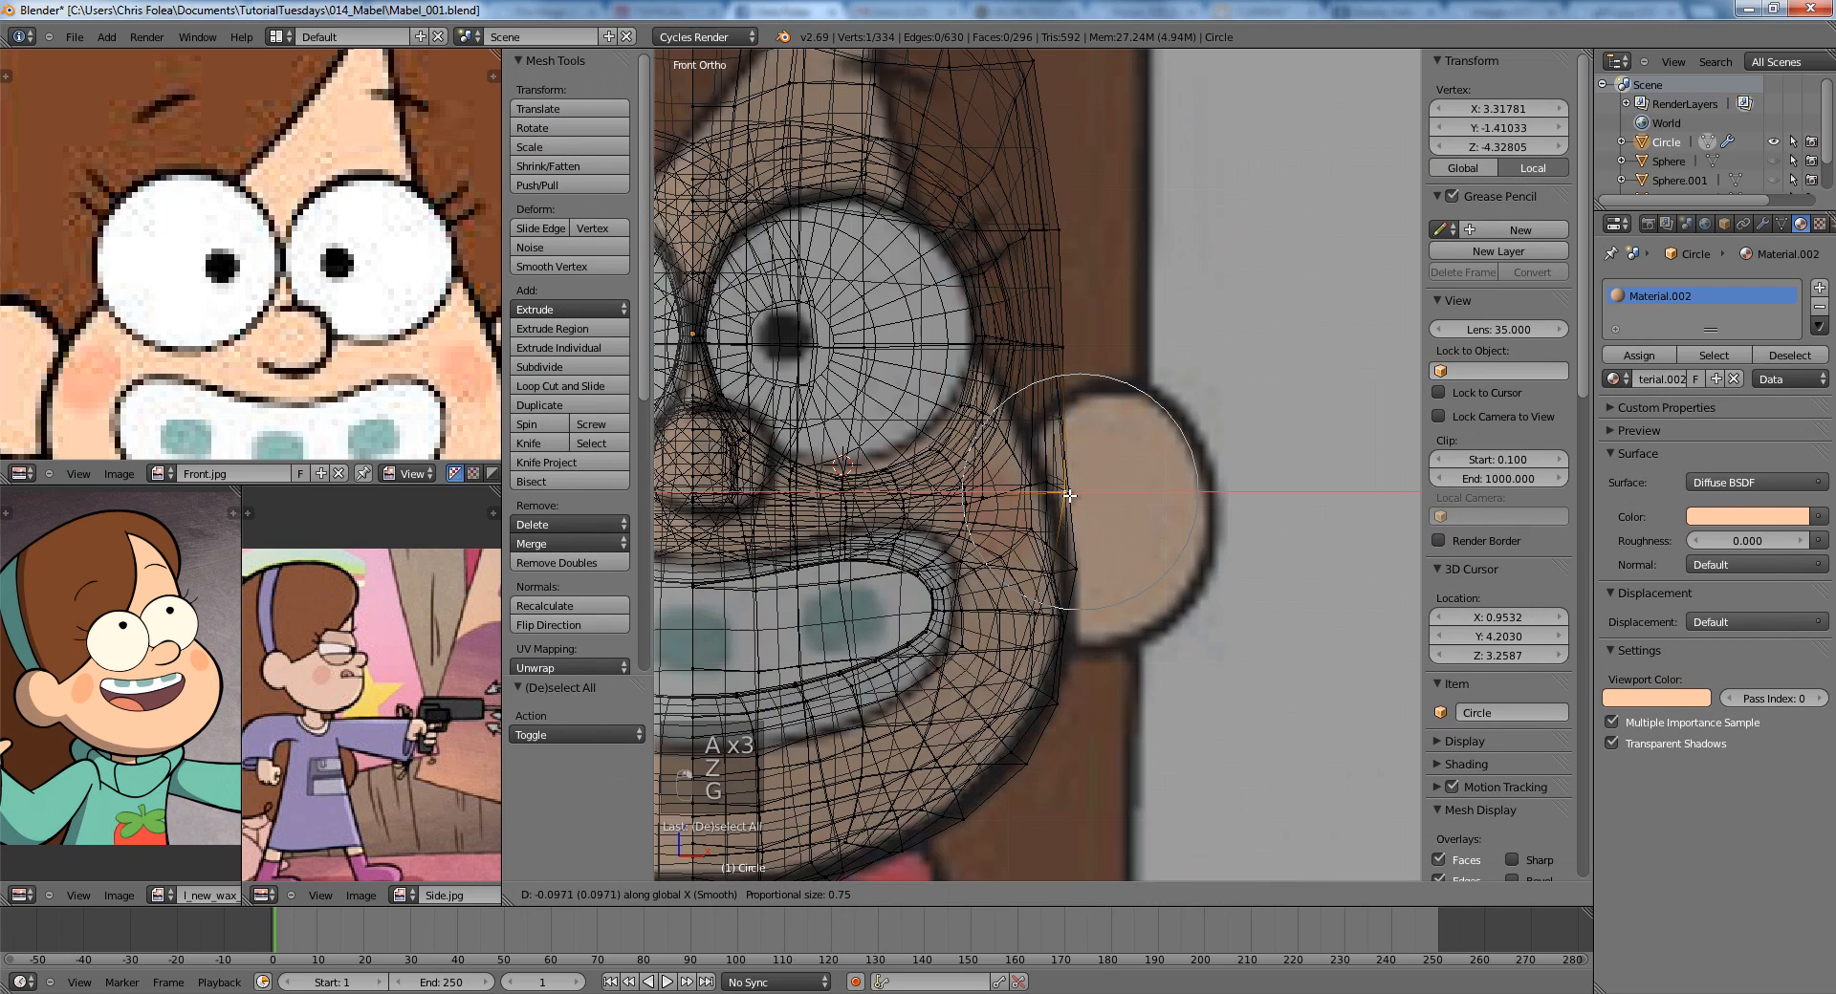
left_click(1069, 496)
right_click(1078, 571)
key("g")
left_click(1073, 571)
key("z")
key("Tab")
Select two neighbouring vertices on the side of the cheek and move them inward along a single axis.
mouse_move(1171, 512)
middle_mouse_down()
mouse_move(1010, 507)
mouse_move(1040, 421)
mouse_move(1070, 402)
middle_mouse_up()
key("Tab")
scroll(1082, 429, "up", 3)
right_click(1104, 430, "shift")
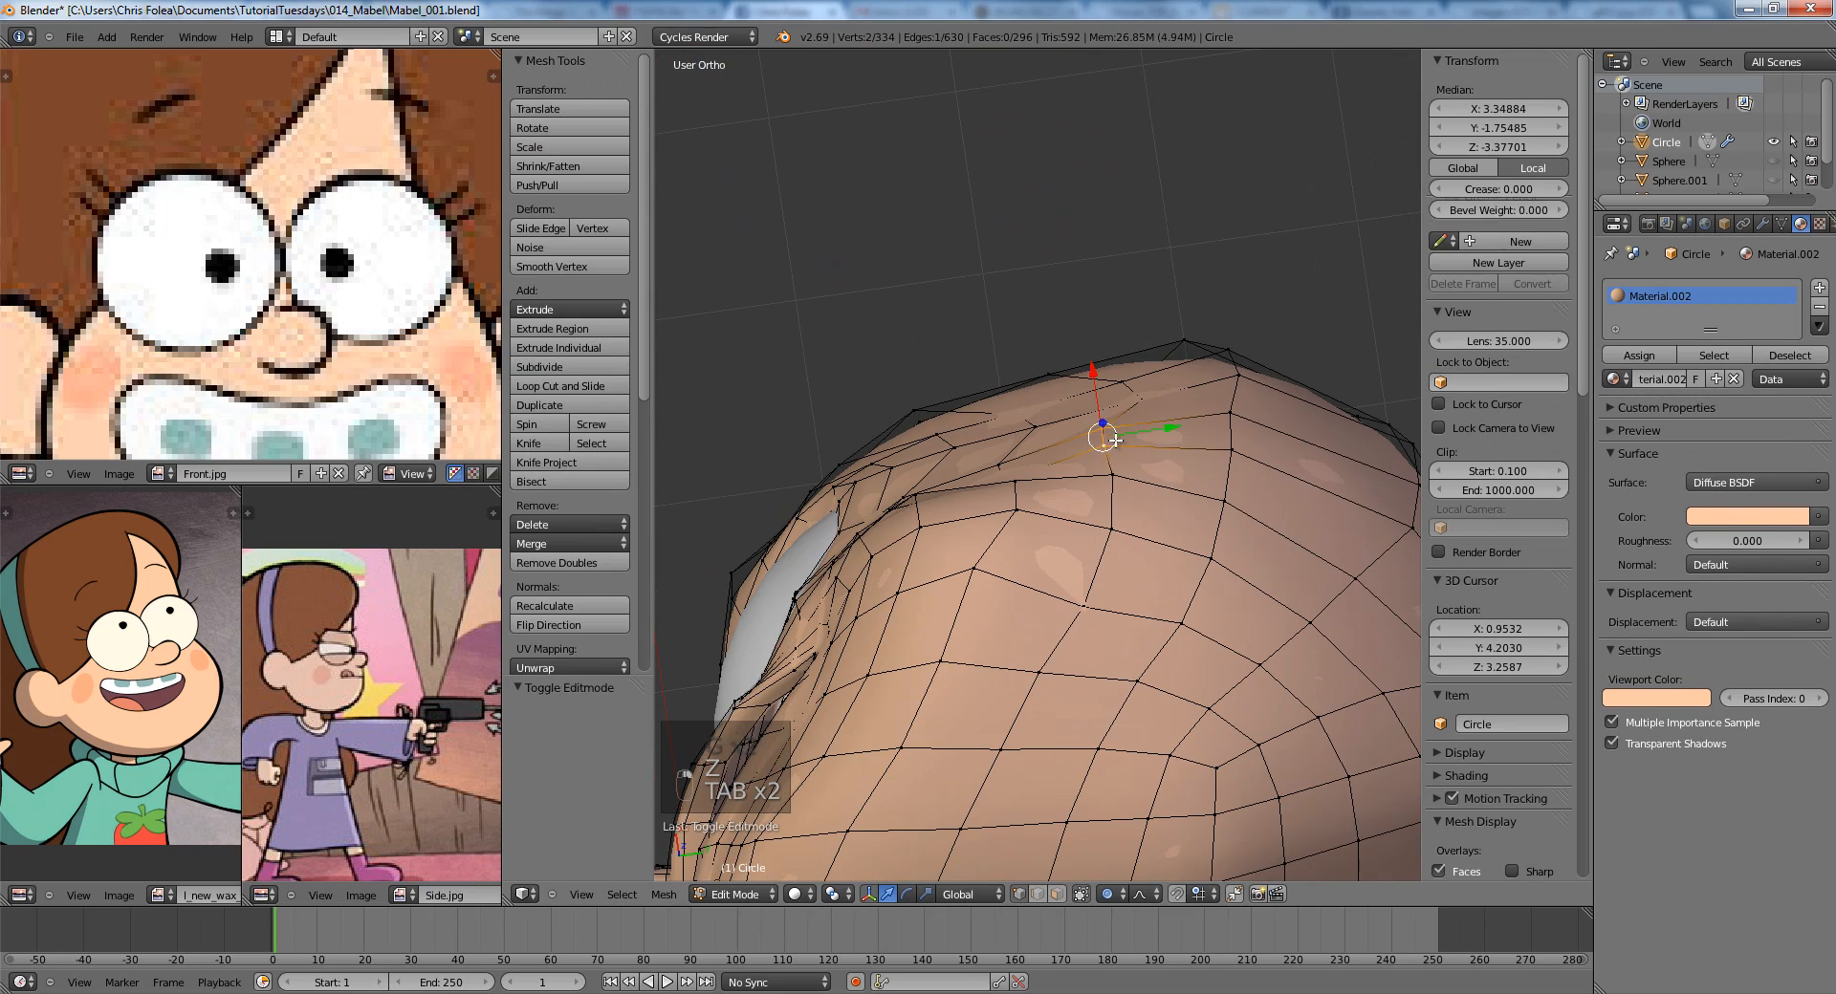
key("g")
middle_click(1106, 444)
left_click(1107, 446)
Select two vertices on the lower side of the cheek and move them along X by about -0.2.
right_click(1224, 418)
key("Tab")
middle_click_drag(1219, 425, 1104, 614)
key("Tab")
right_click(1097, 577, "shift")
key("g")
middle_click(1112, 573)
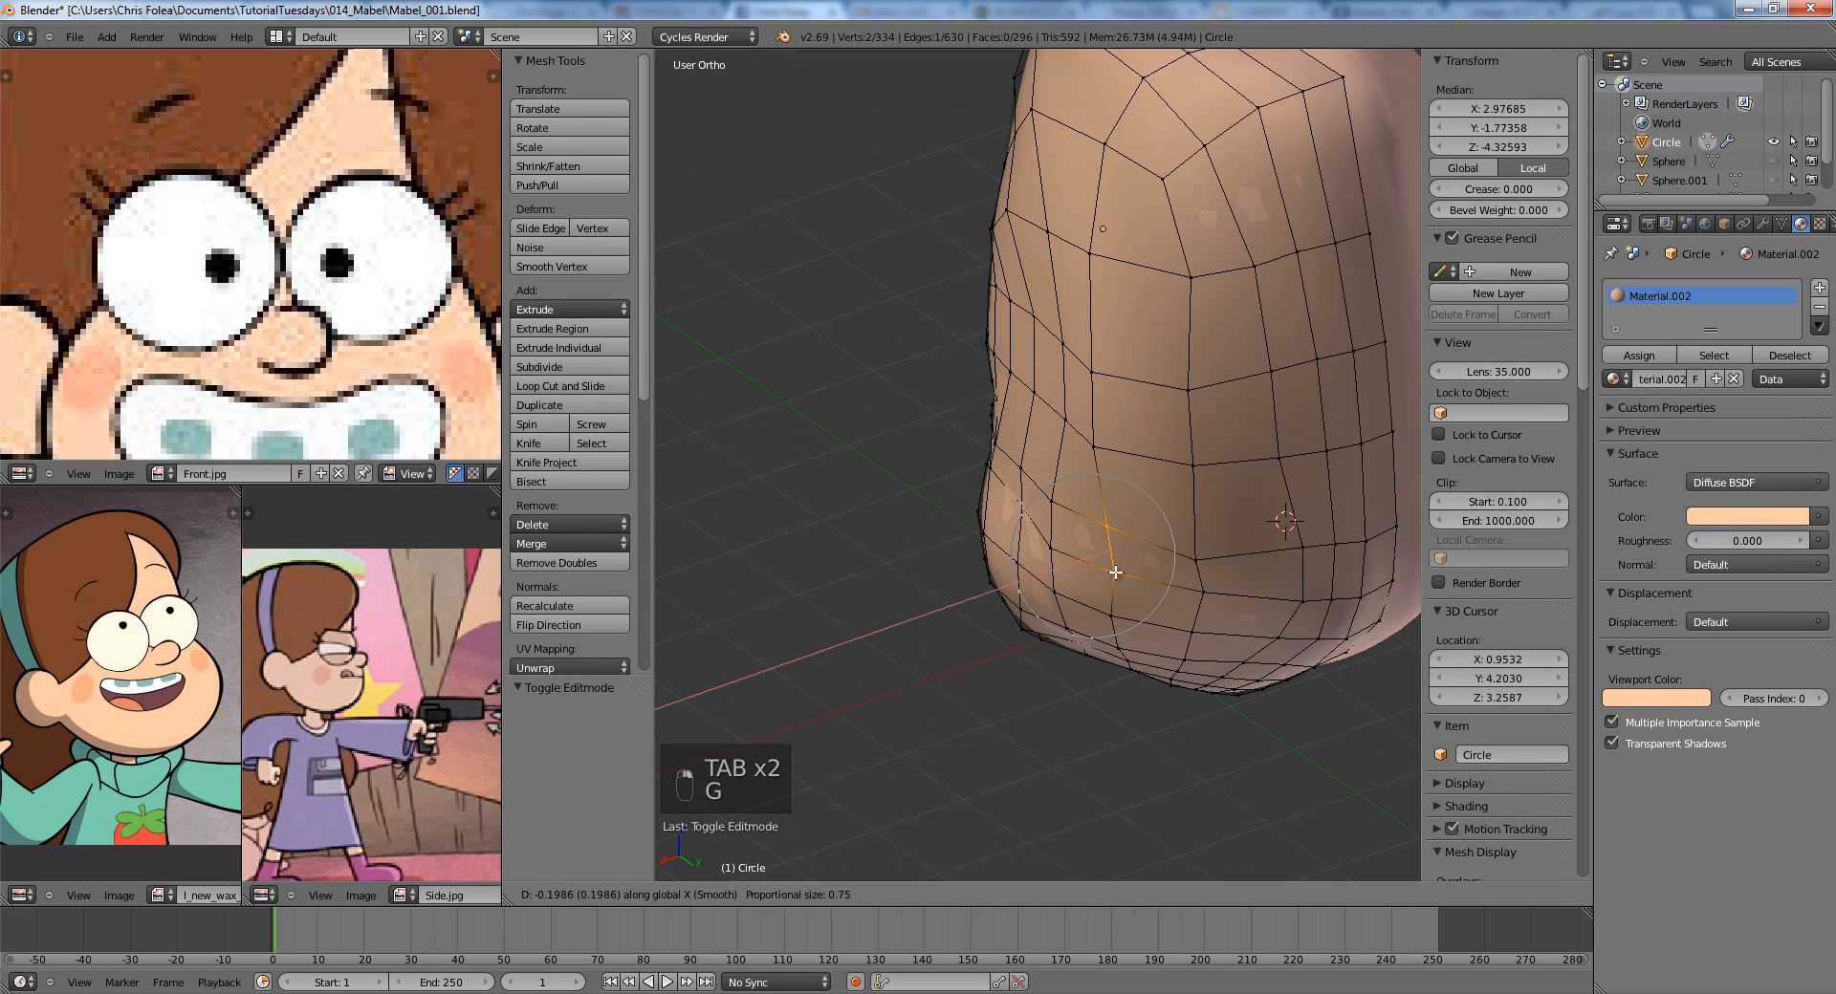
left_click(1115, 574)
Move the column of vertices above them inward along X, shifting the uppermost one by 0.064, and leave Edit Mode.
right_click(1098, 457)
key("g")
middle_click(1100, 458)
right_click(1108, 525)
right_click(1109, 571, "shift")
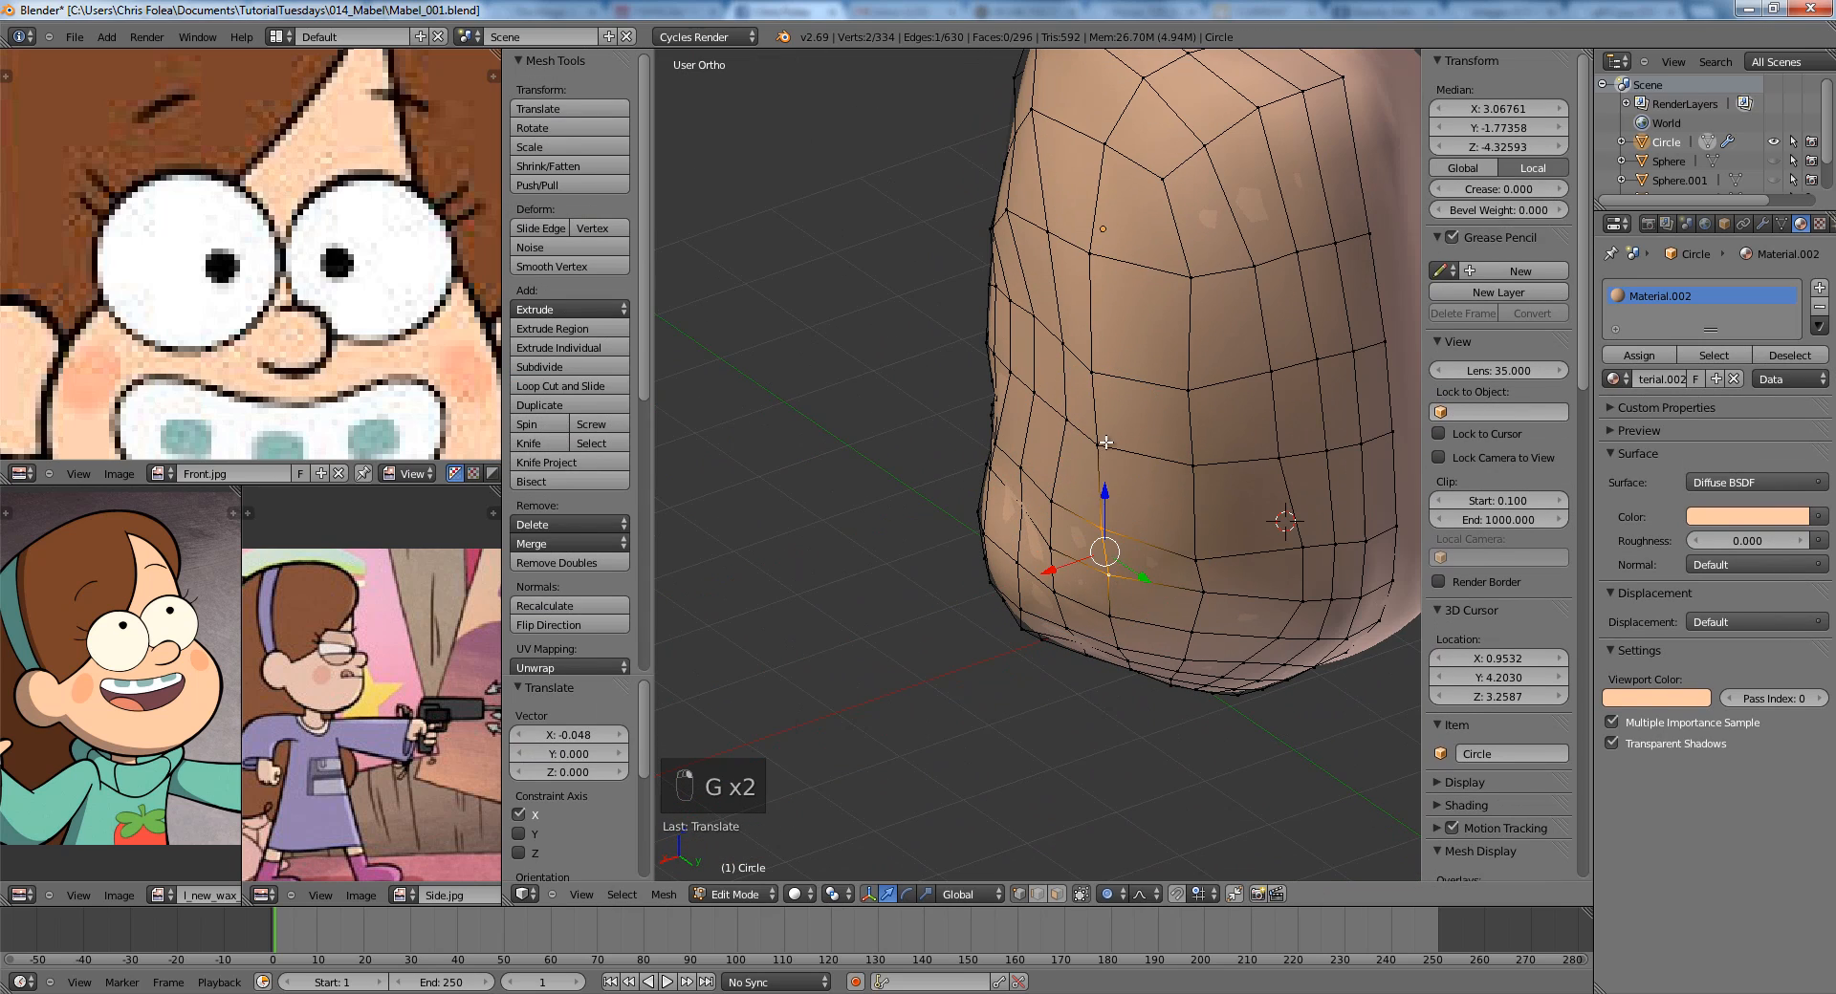
right_click(1103, 443, "shift")
key("g")
middle_click(1107, 438)
right_click(1092, 375)
key("g")
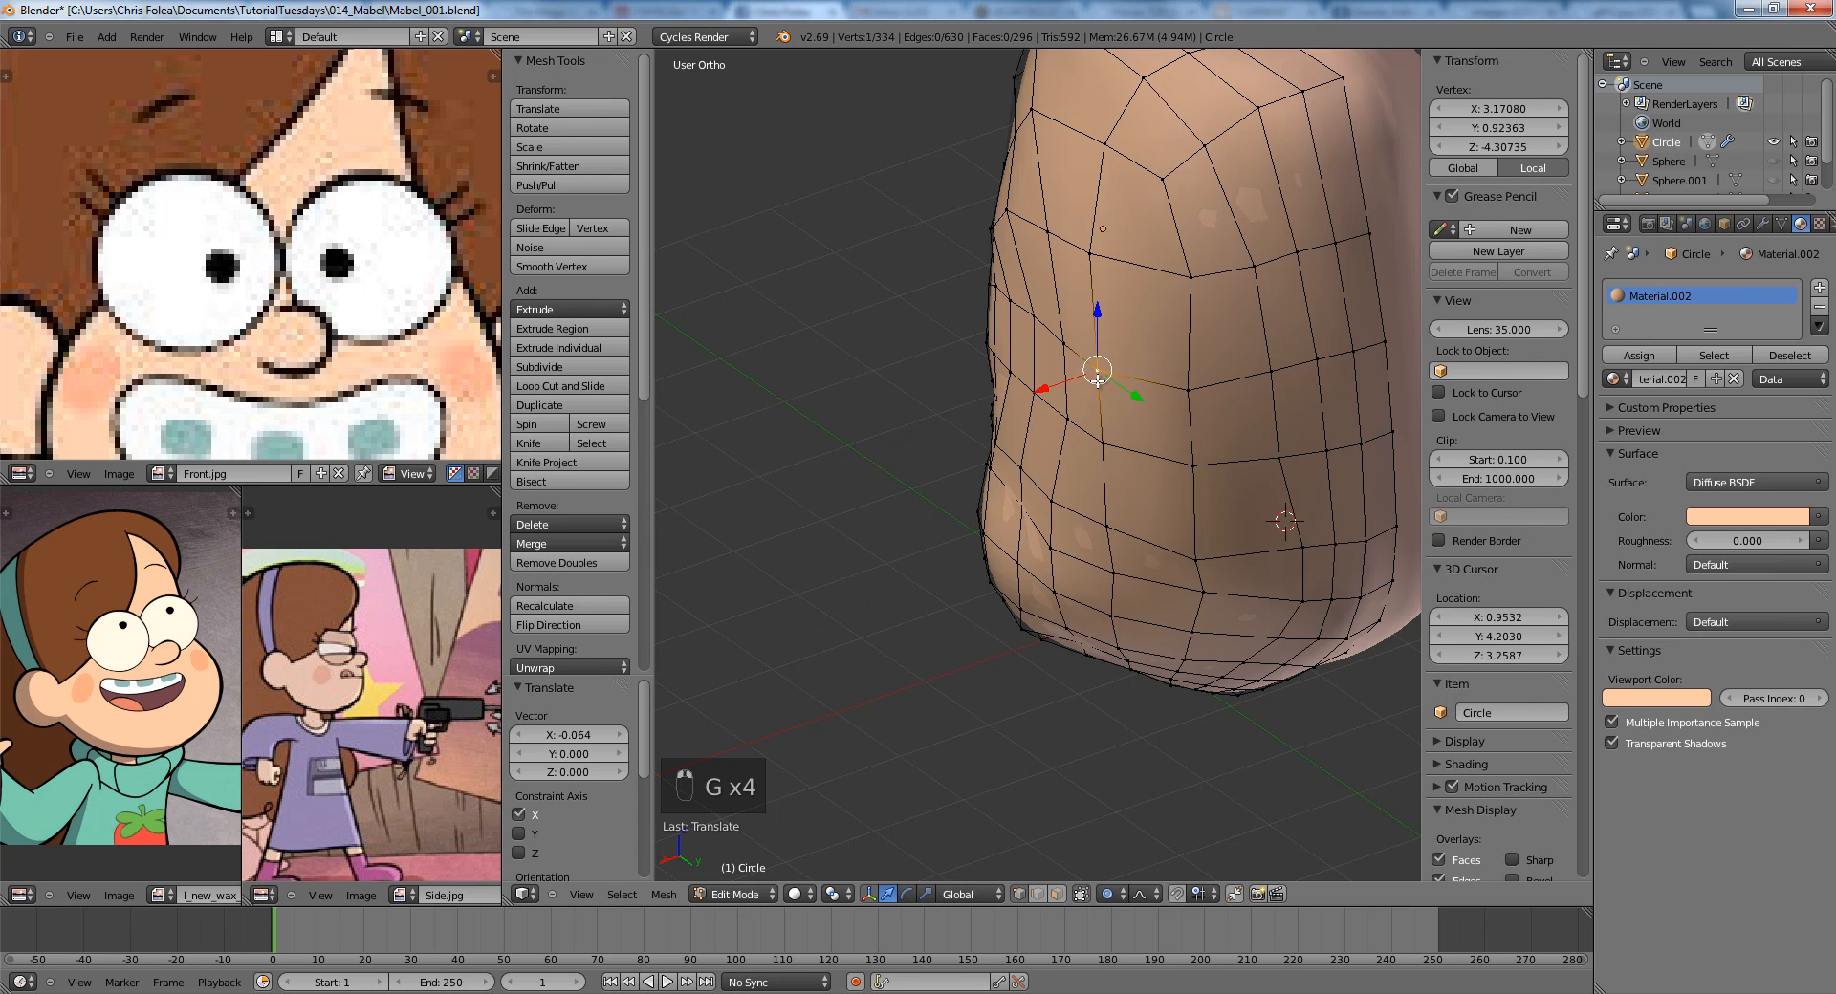
scroll(1109, 525, "down", 3)
key("Tab")
In the right side view, select the three vertices at the upper back corner of the head and move them to round it.
mouse_move(1109, 525)
middle_mouse_down()
mouse_move(1123, 572)
mouse_move(1110, 512)
mouse_move(951, 727)
middle_mouse_up()
scroll(1110, 512, "up", 1)
key("KP_3")
key("Tab")
scroll(1037, 535, "up", 3)
key("a")
key("a")
key("z")
key("b")
left_click_drag(1004, 285, 940, 370)
key("z")
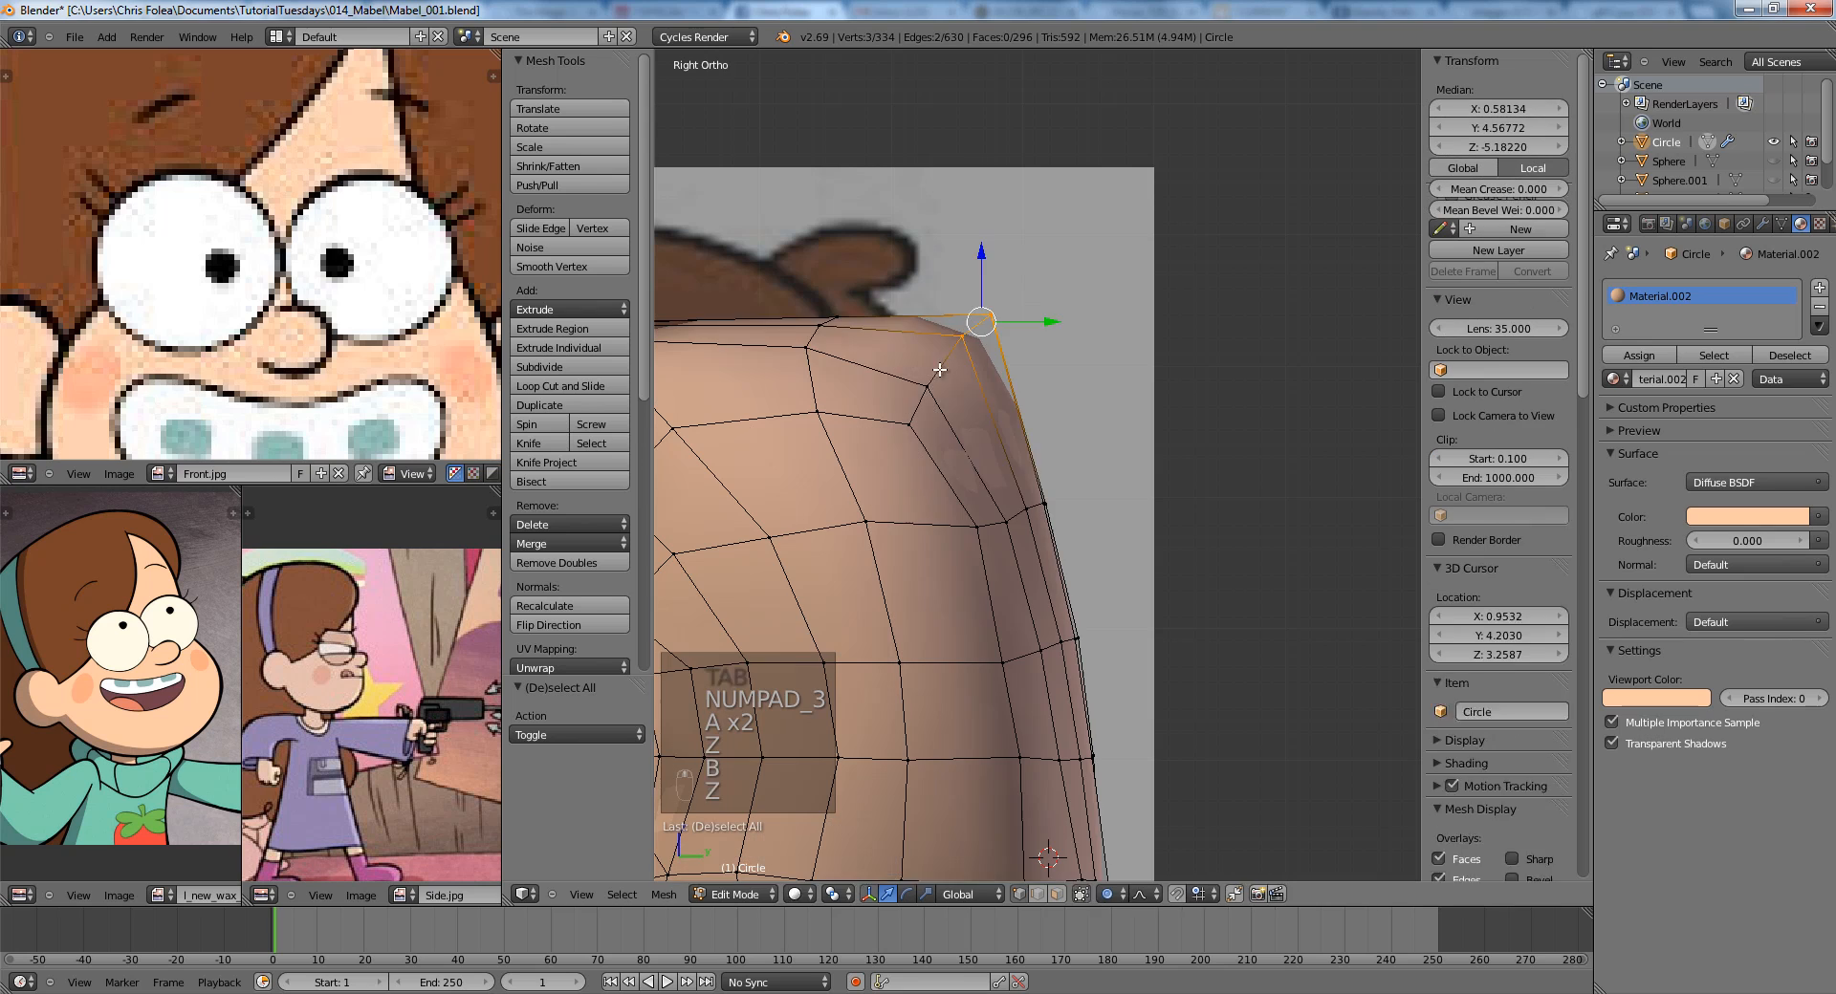
key("g")
left_click(919, 400)
Select the vertical line of six vertices near the back of the head, edge-slide it by about -0.14, and leave Edit Mode.
middle_click_drag(919, 399, 971, 234, "shift")
scroll(972, 239, "down", 2)
key("a")
scroll(976, 278, "up", 1)
right_click(977, 291)
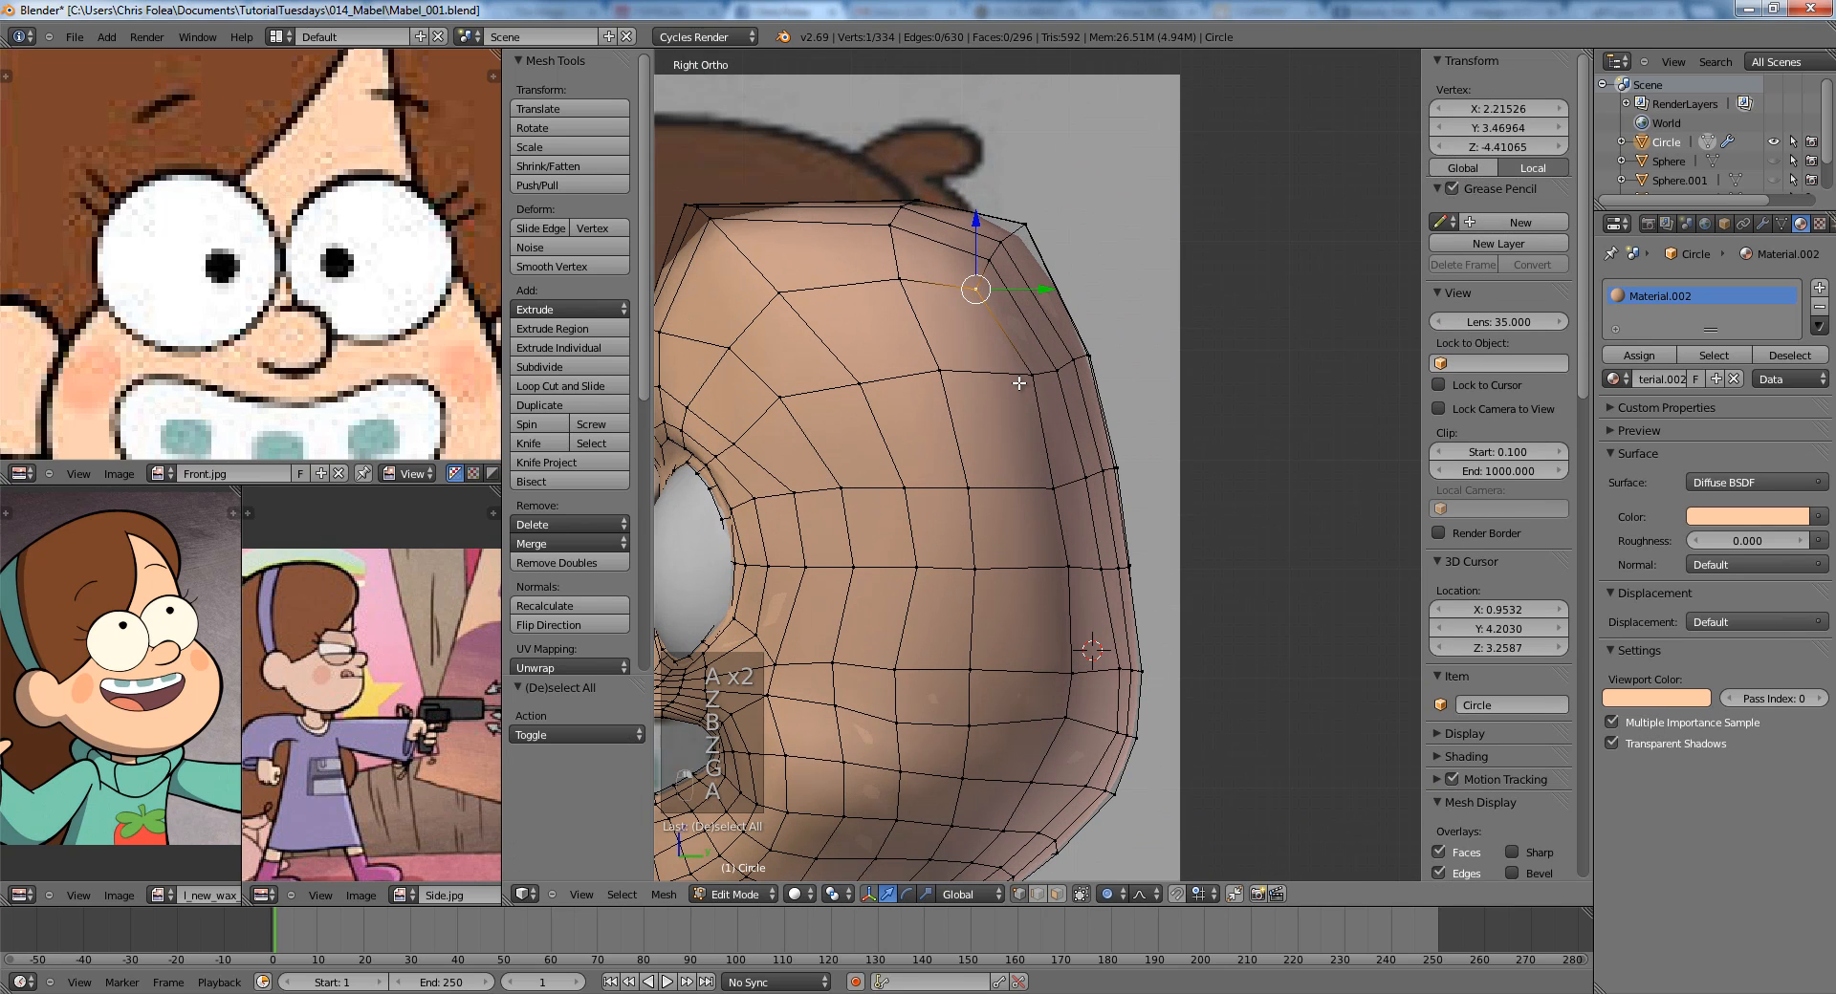
right_click(1030, 378, "shift")
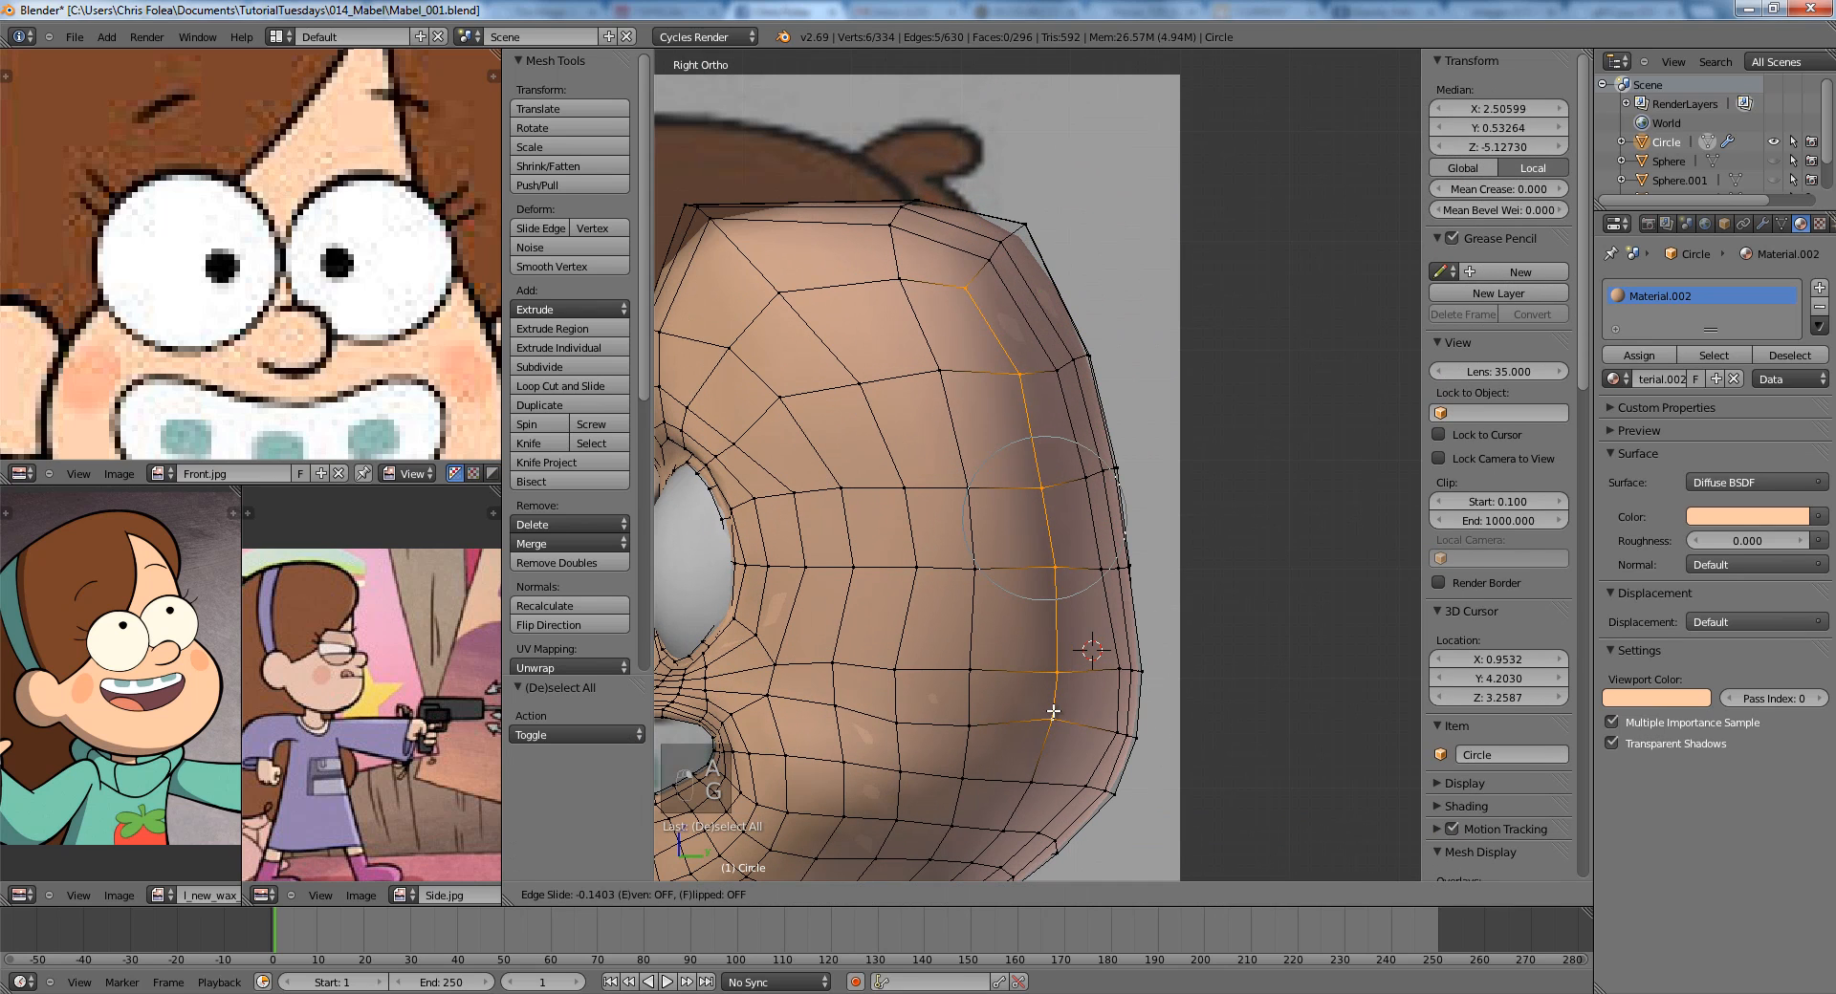
left_click(1055, 681)
key("Tab")
Compare the head with the front reference in front view and enter Edit Mode around the cheek beside the ear.
scroll(1099, 612, "down", 3)
middle_click_drag(1136, 580, 1372, 593)
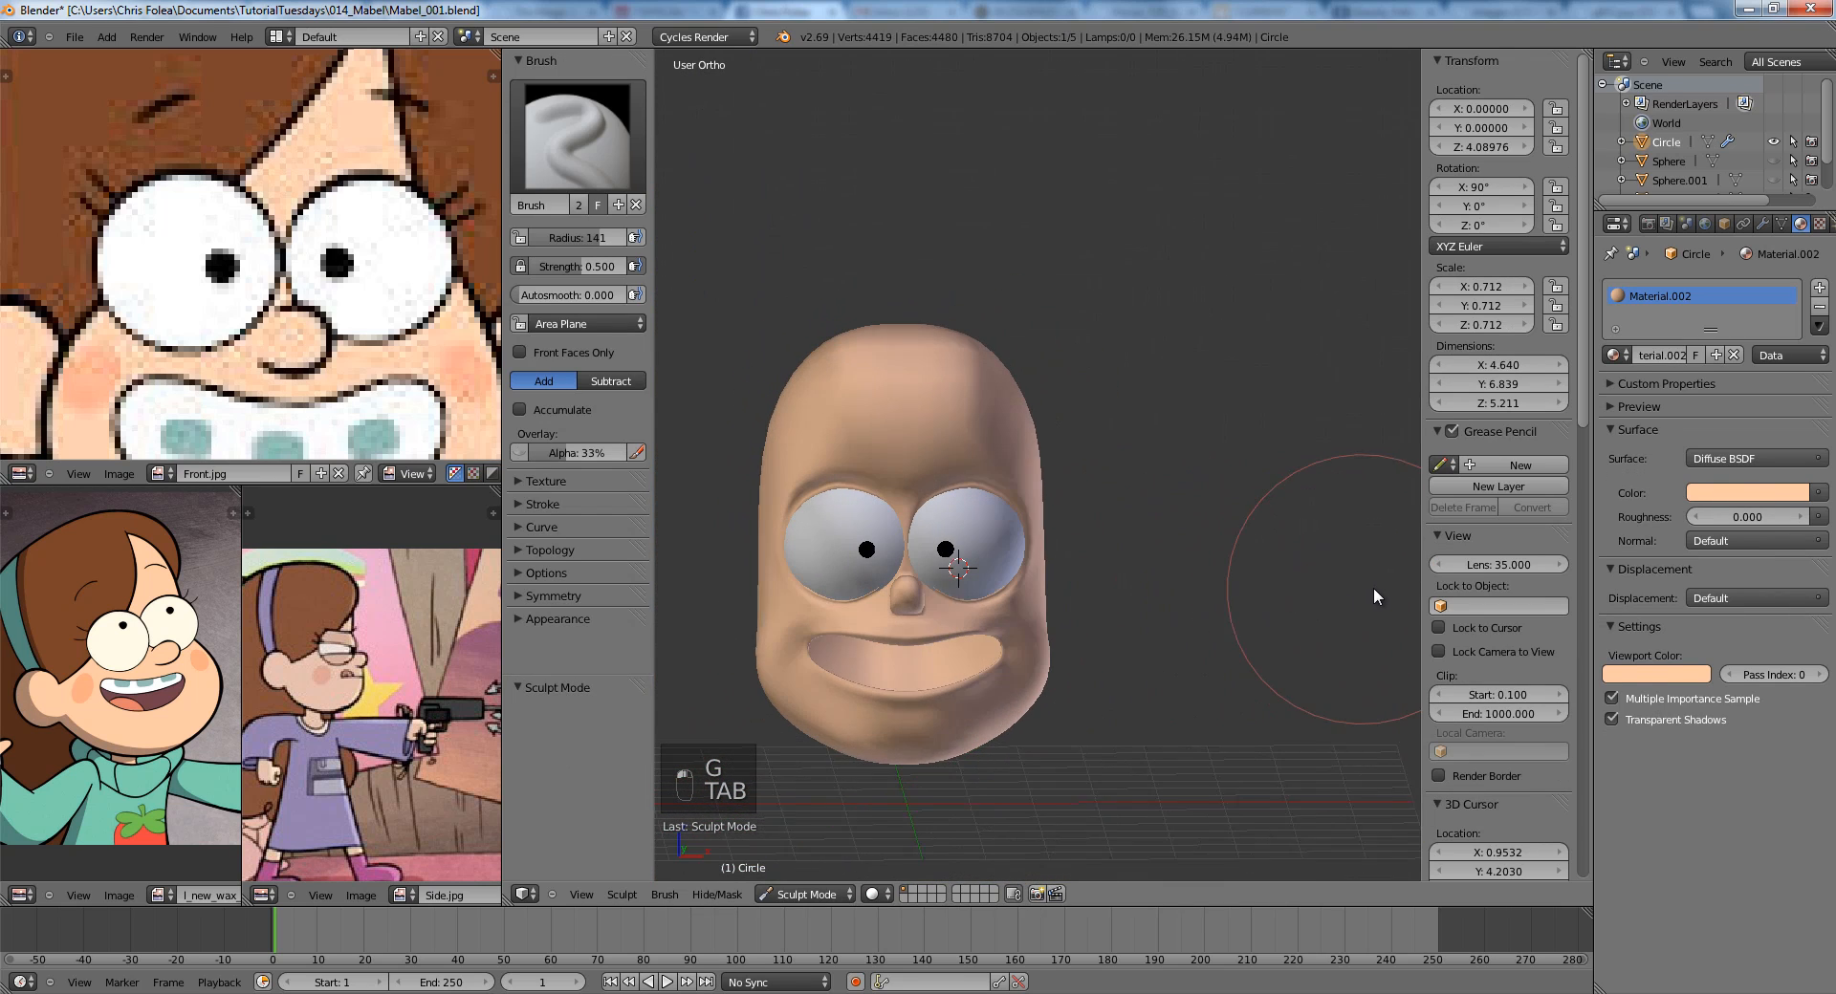
key("KP_1")
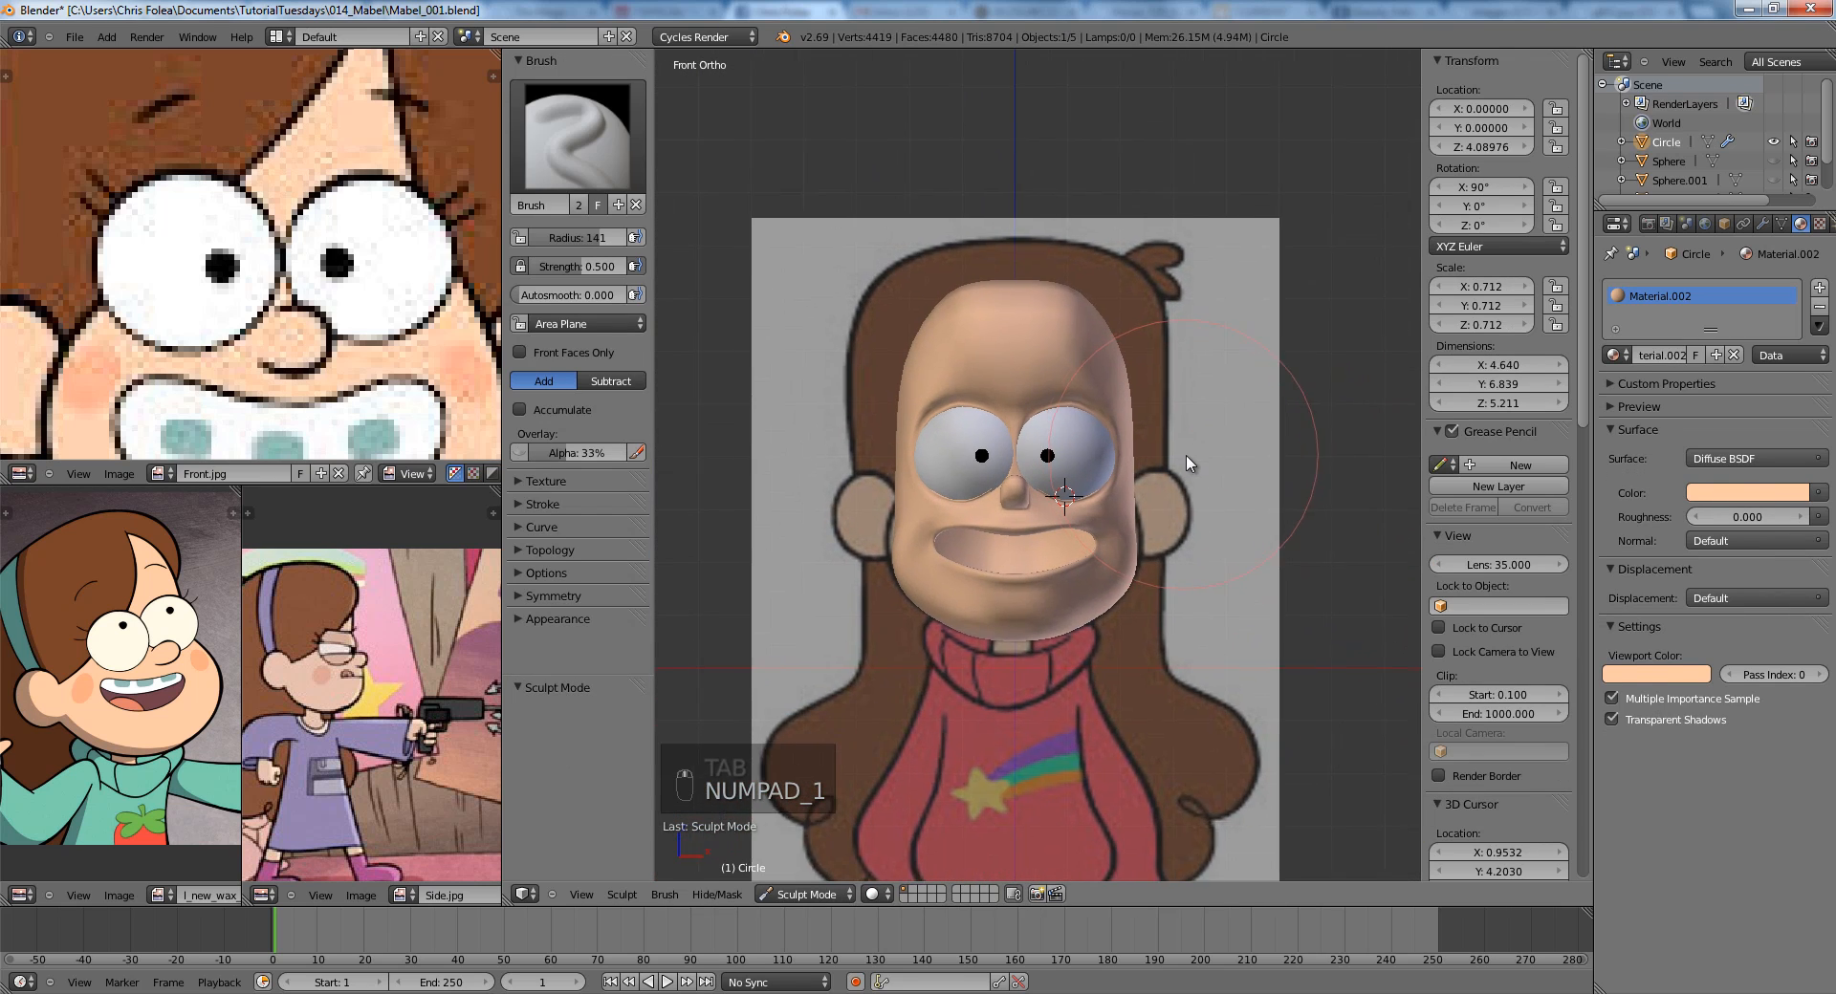
scroll(1189, 463, "up", 1)
scroll(1187, 461, "up", 3)
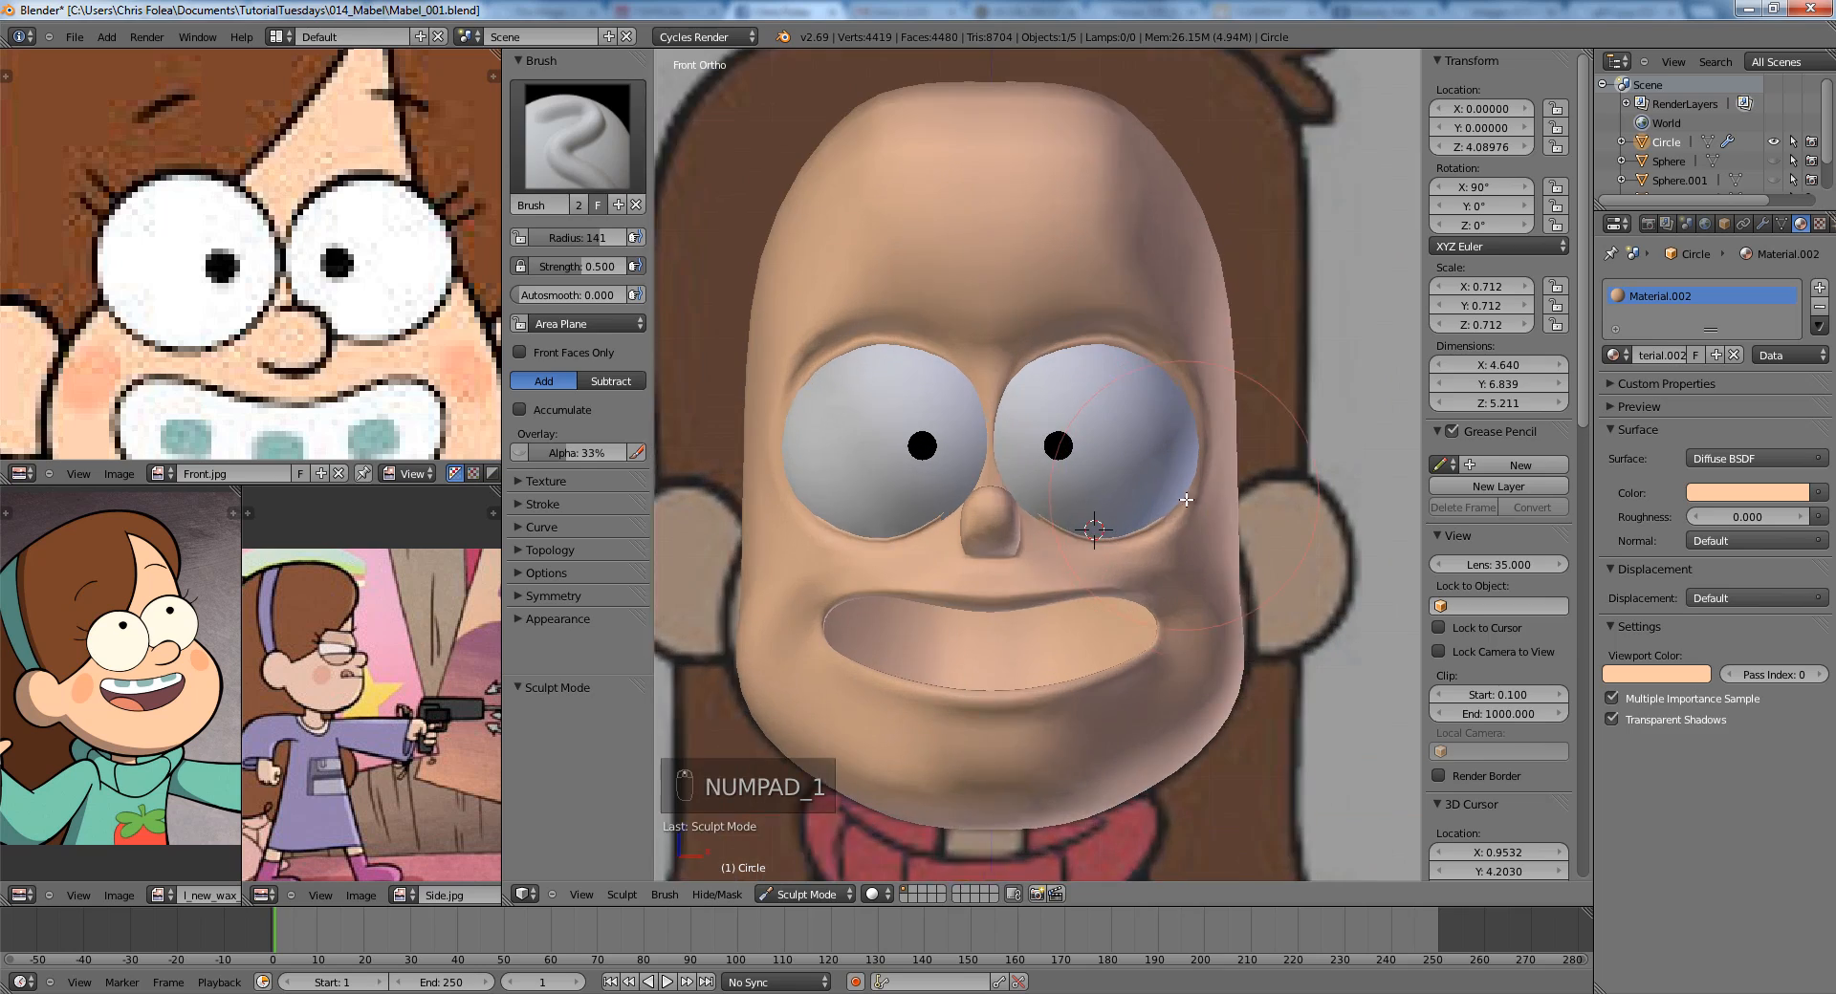
key("Tab")
scroll(980, 393, "up", 2)
key("ctrl+Tab")
left_click(969, 417)
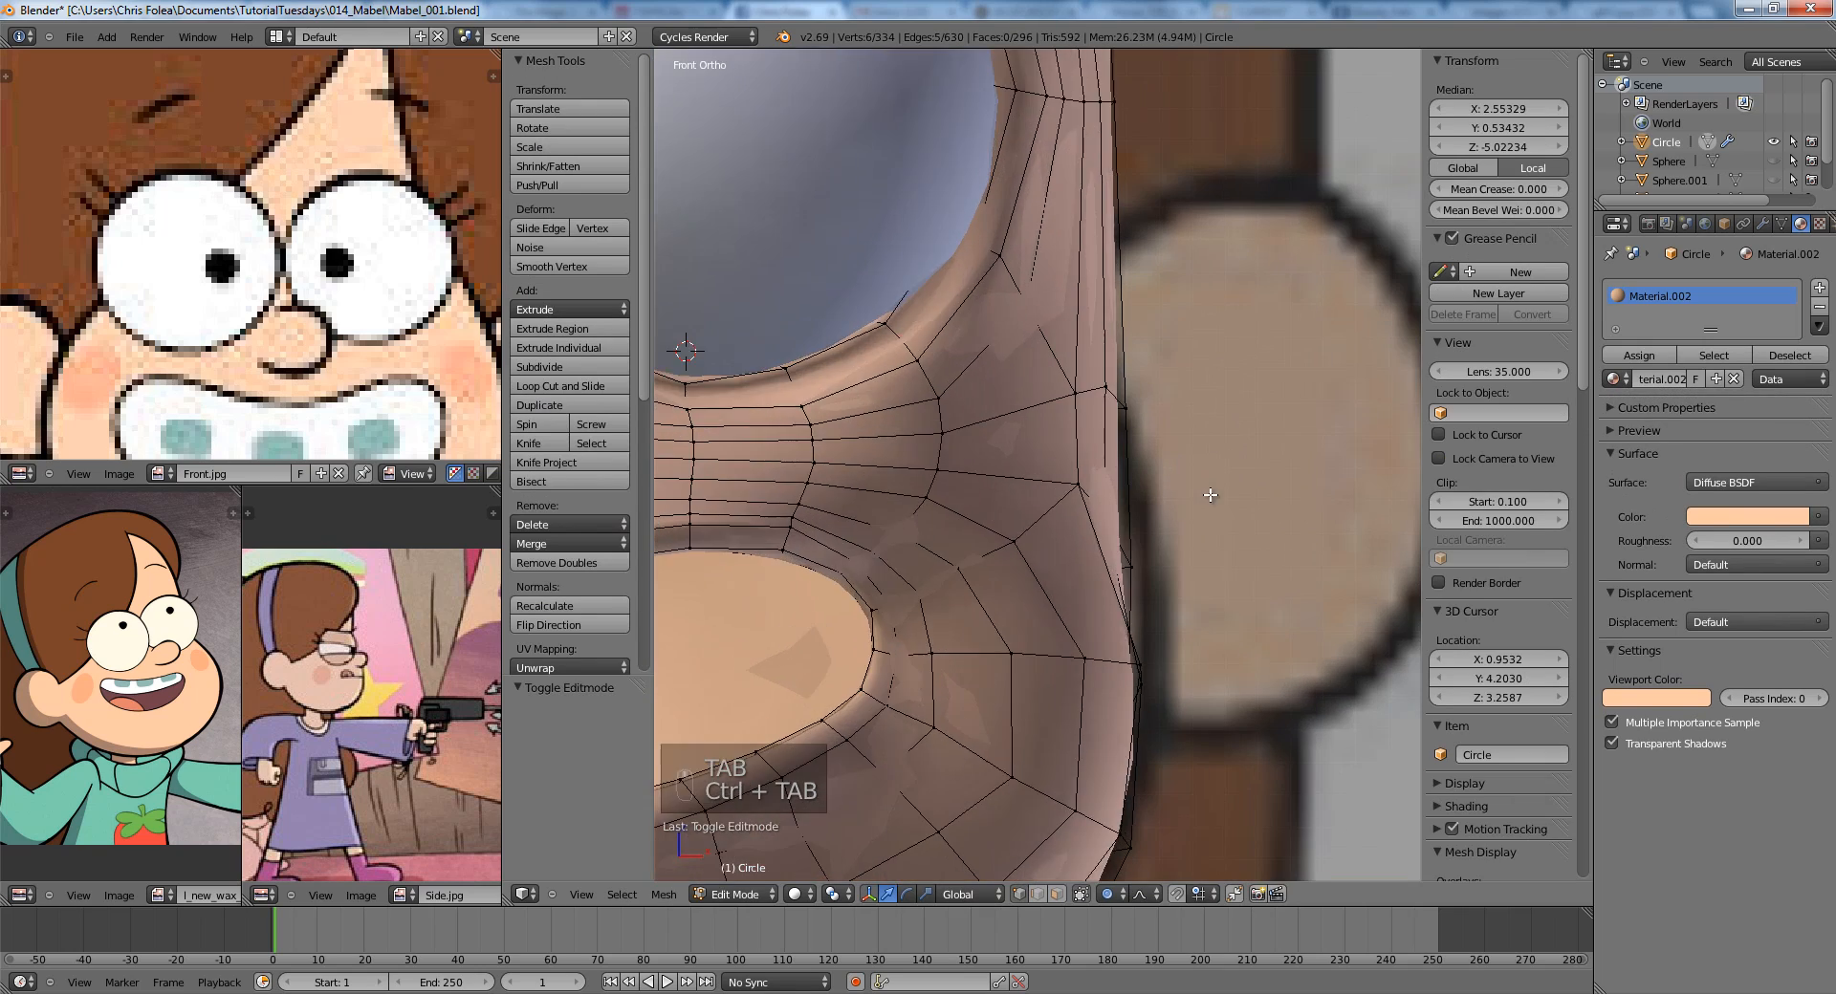
Select the vertex on the outer edge of the cheek beside the ear and move it along Z by 0.188 with proportional editing.
key("z")
key("z")
middle_click_drag(1138, 532, 1105, 488)
right_click(1002, 481)
key("KP_1")
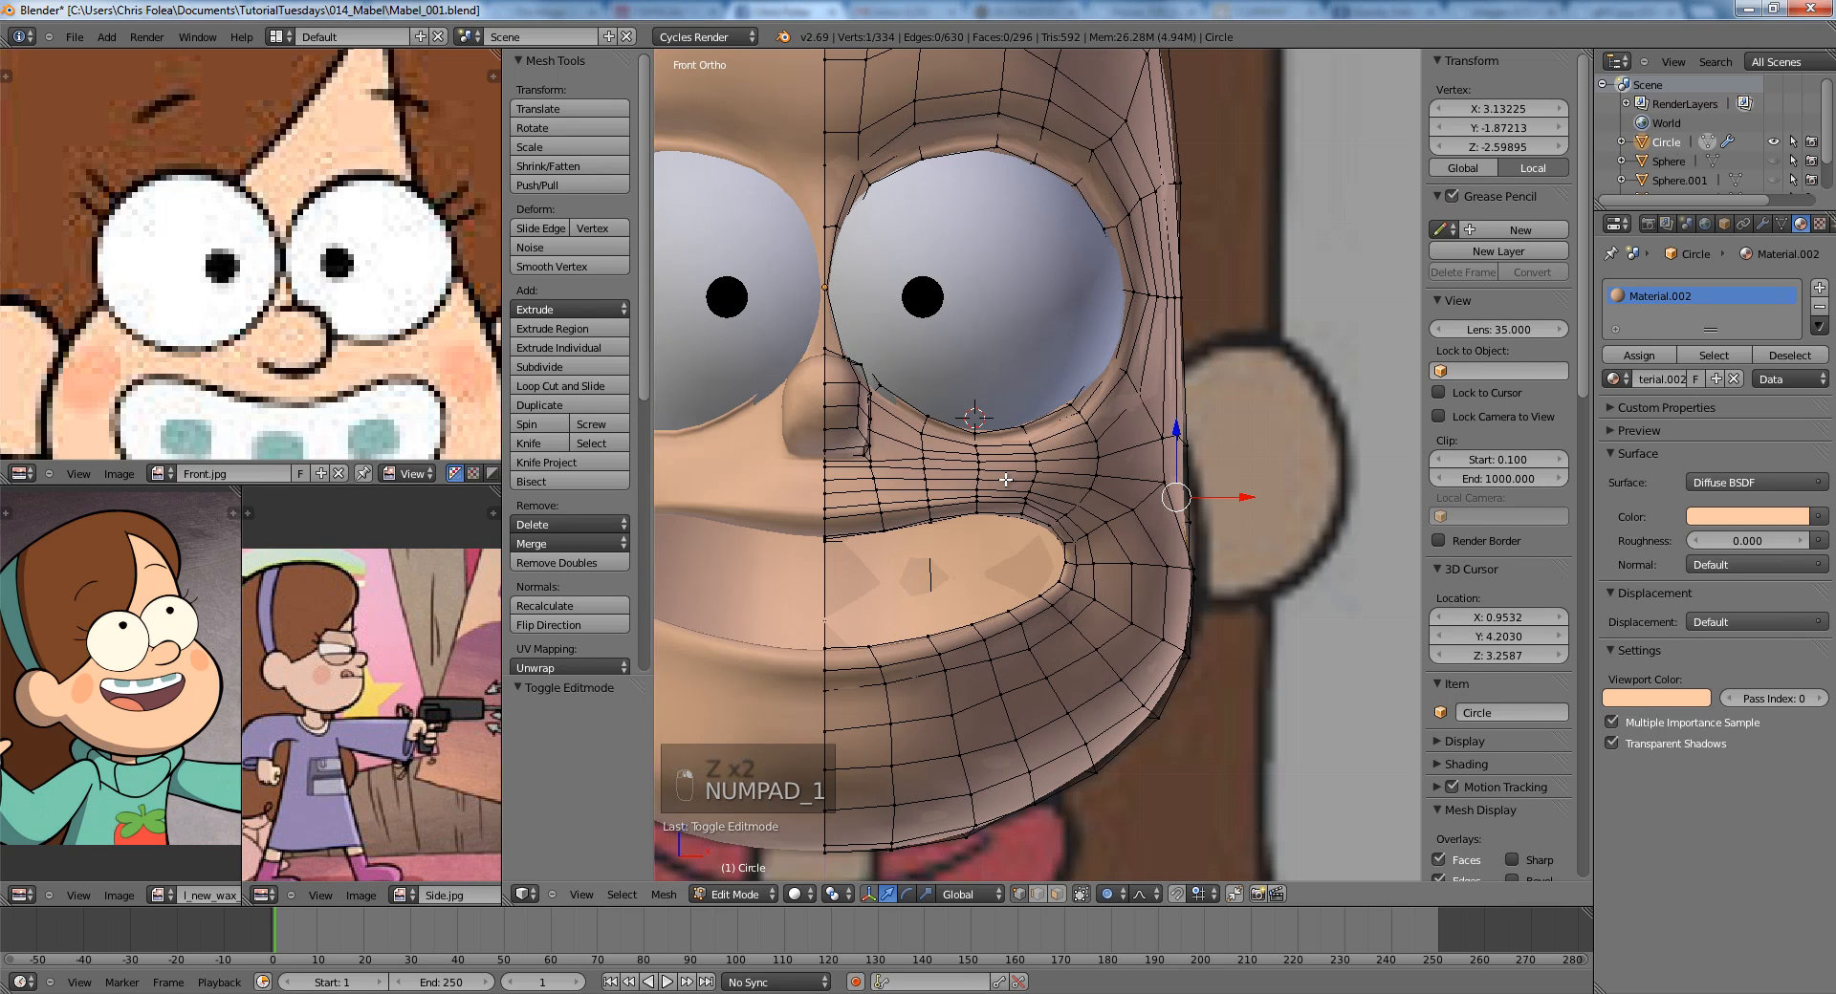
key("g")
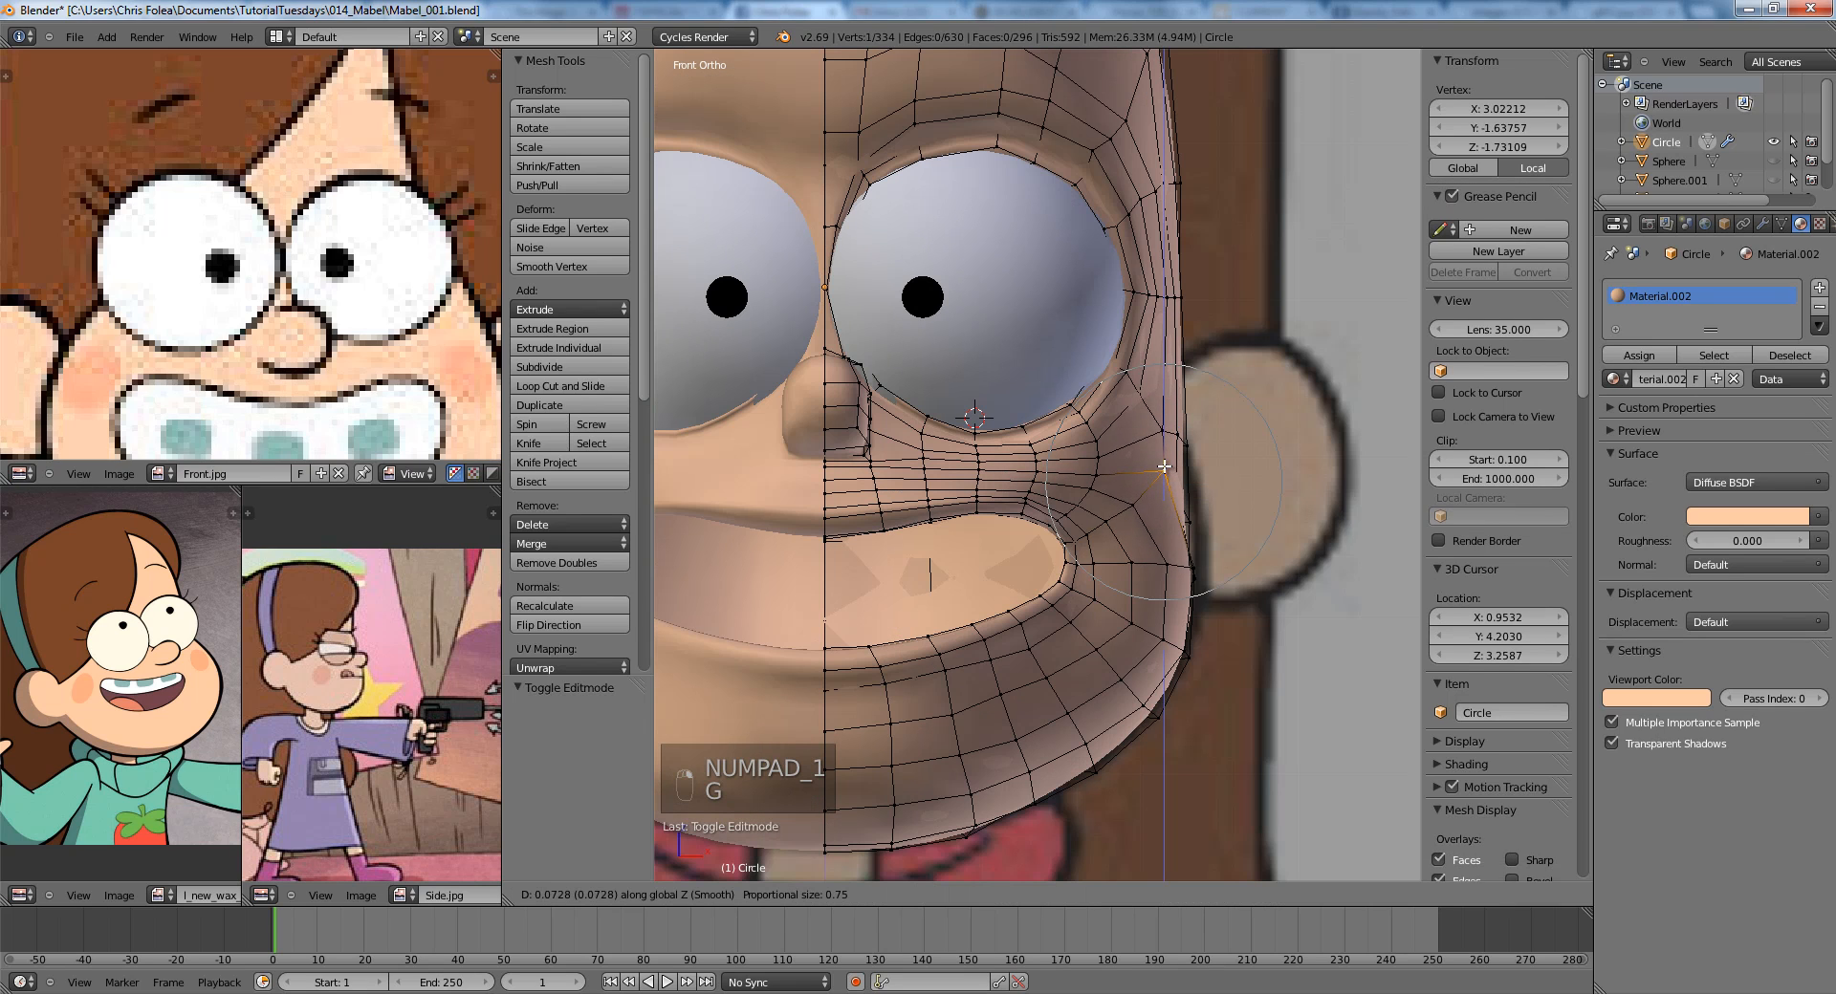
right_click(1191, 515)
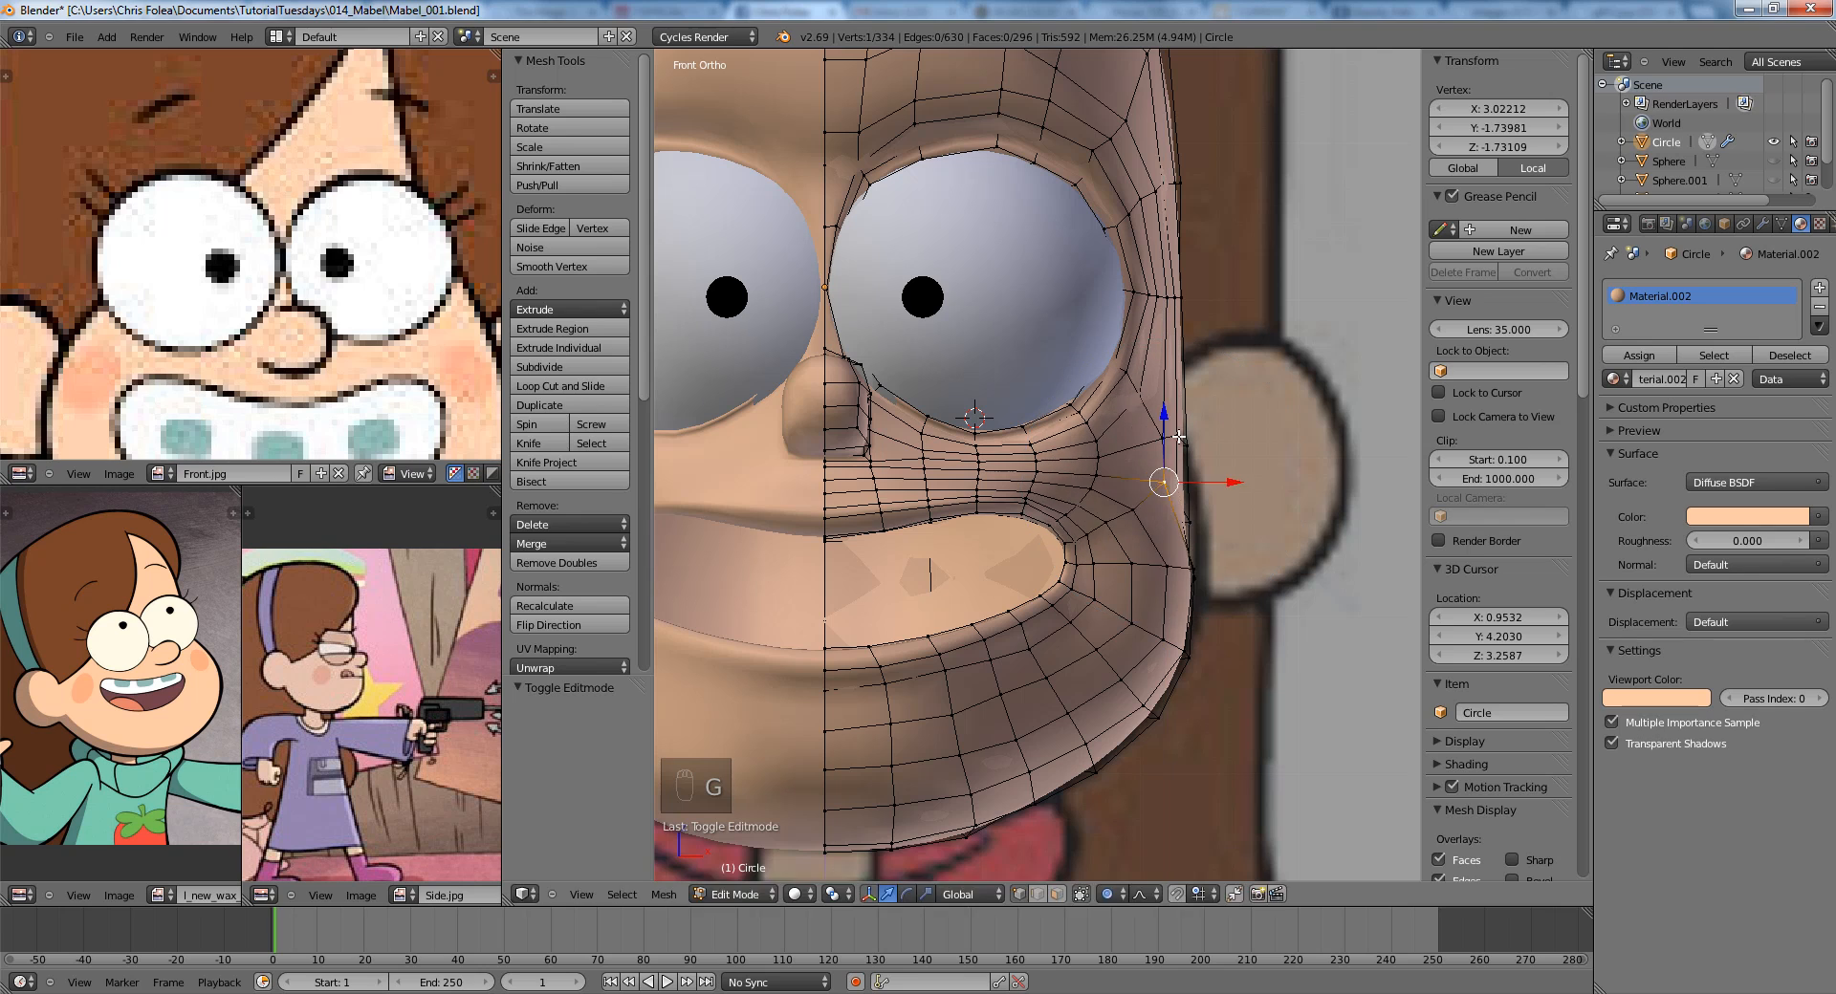
key("g")
key("z")
left_click(1195, 486)
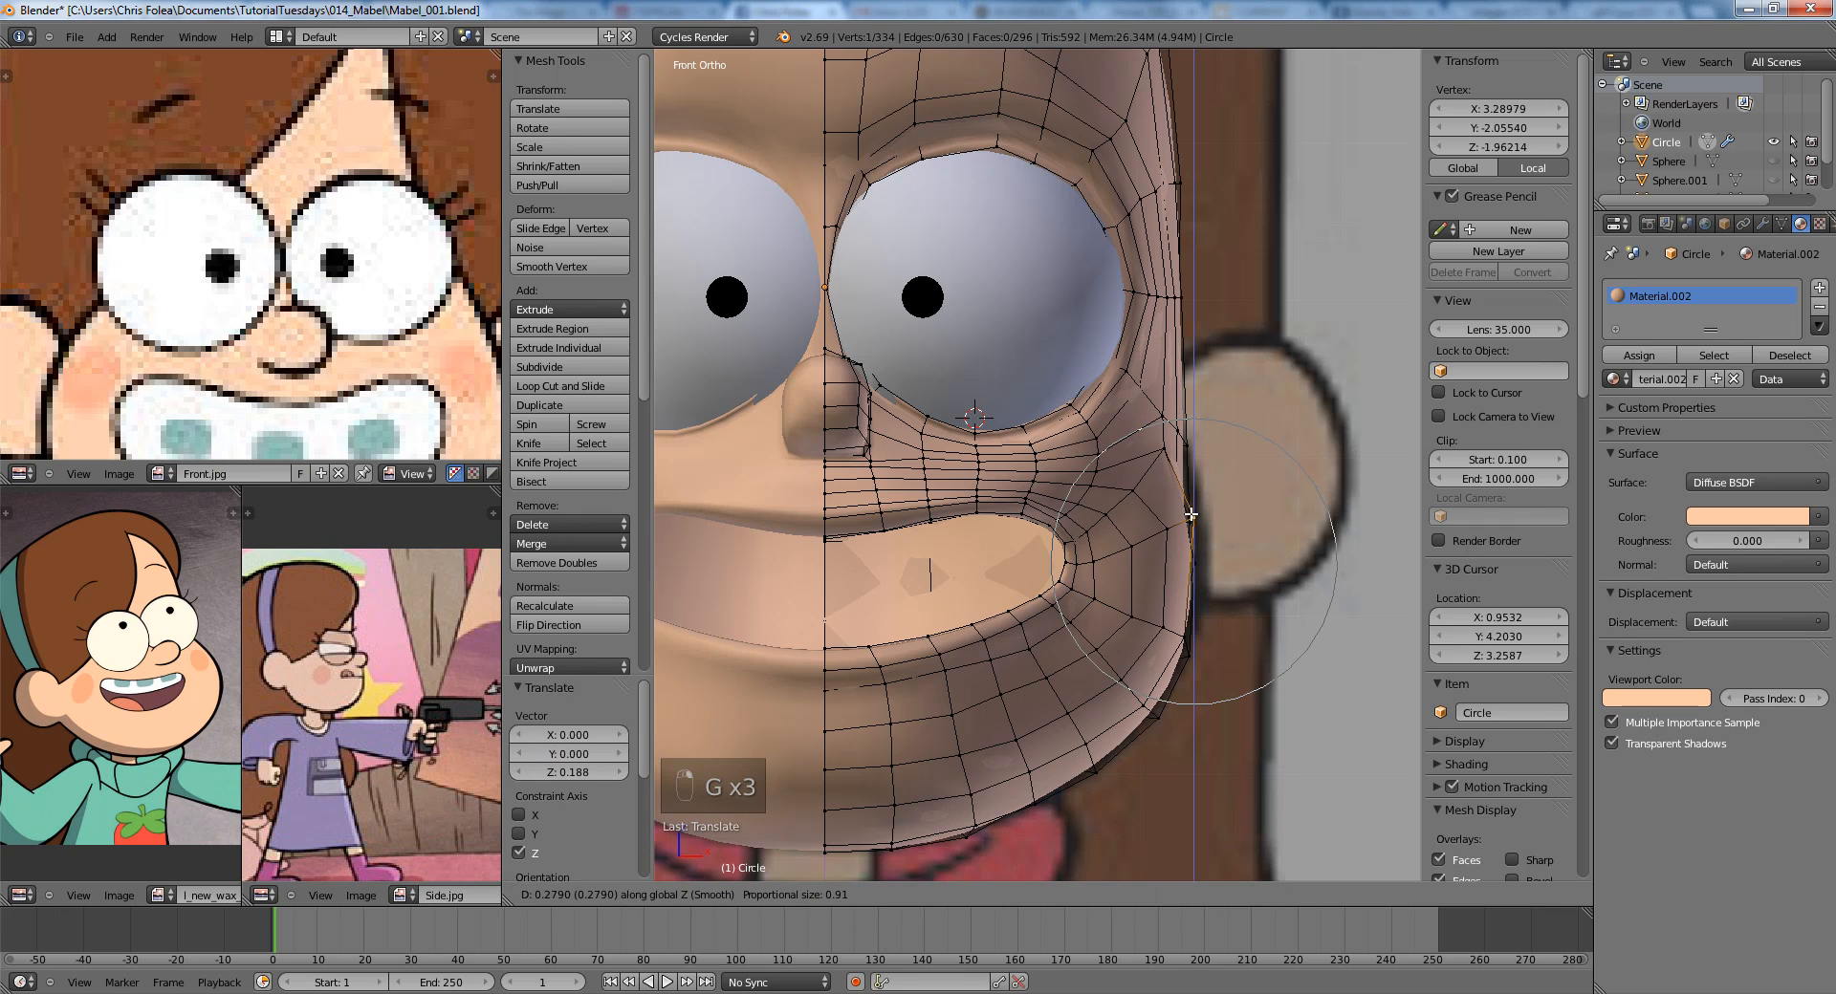
Raise the neighbouring outer cheek vertex along Z by about 0.28, and shift it by 0.073 in X and -0.012 in Z.
left_click(1190, 516)
key("g")
middle_click_drag(1226, 523, 1177, 519, "shift")
scroll(1170, 471, "up", 2)
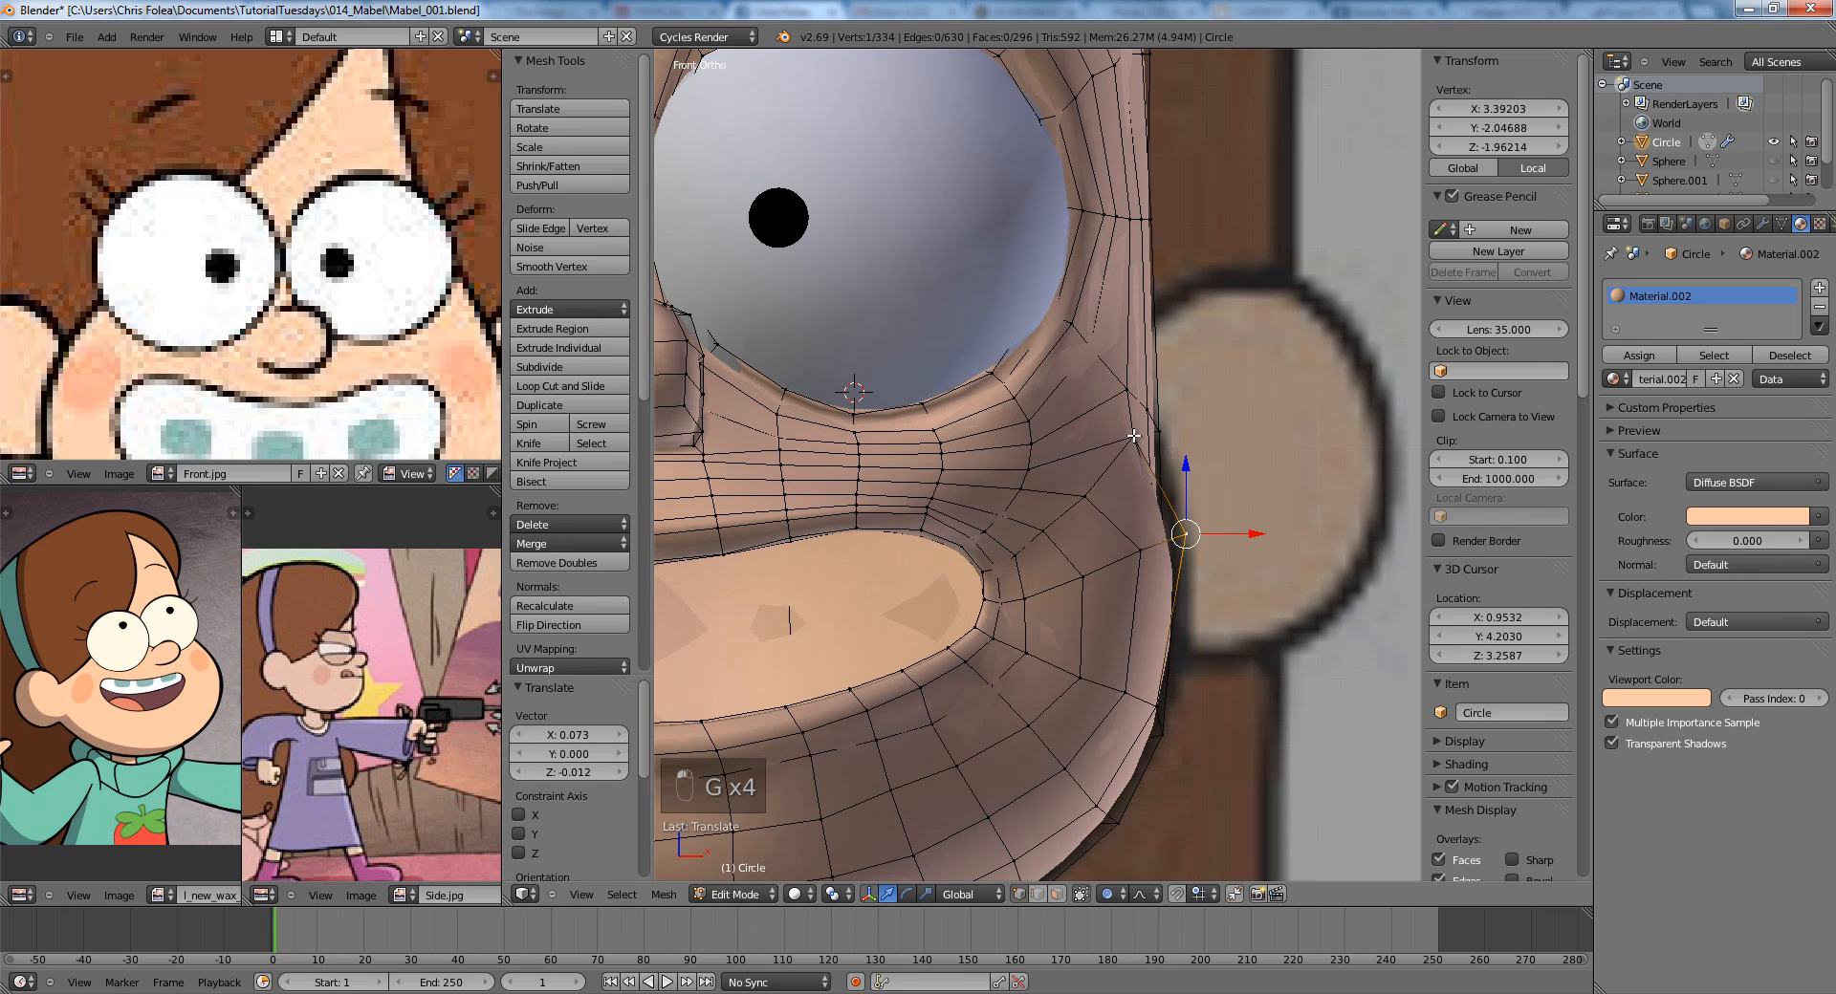
Inspect the smoothed cheek from an angle outside Edit Mode, and return to mesh editing in the right side view.
key("Tab")
scroll(1158, 540, "down", 4)
mouse_move(1200, 582)
middle_mouse_down()
mouse_move(1158, 541)
mouse_move(1024, 525)
middle_mouse_up()
key("Tab")
key("Tab")
key("Tab")
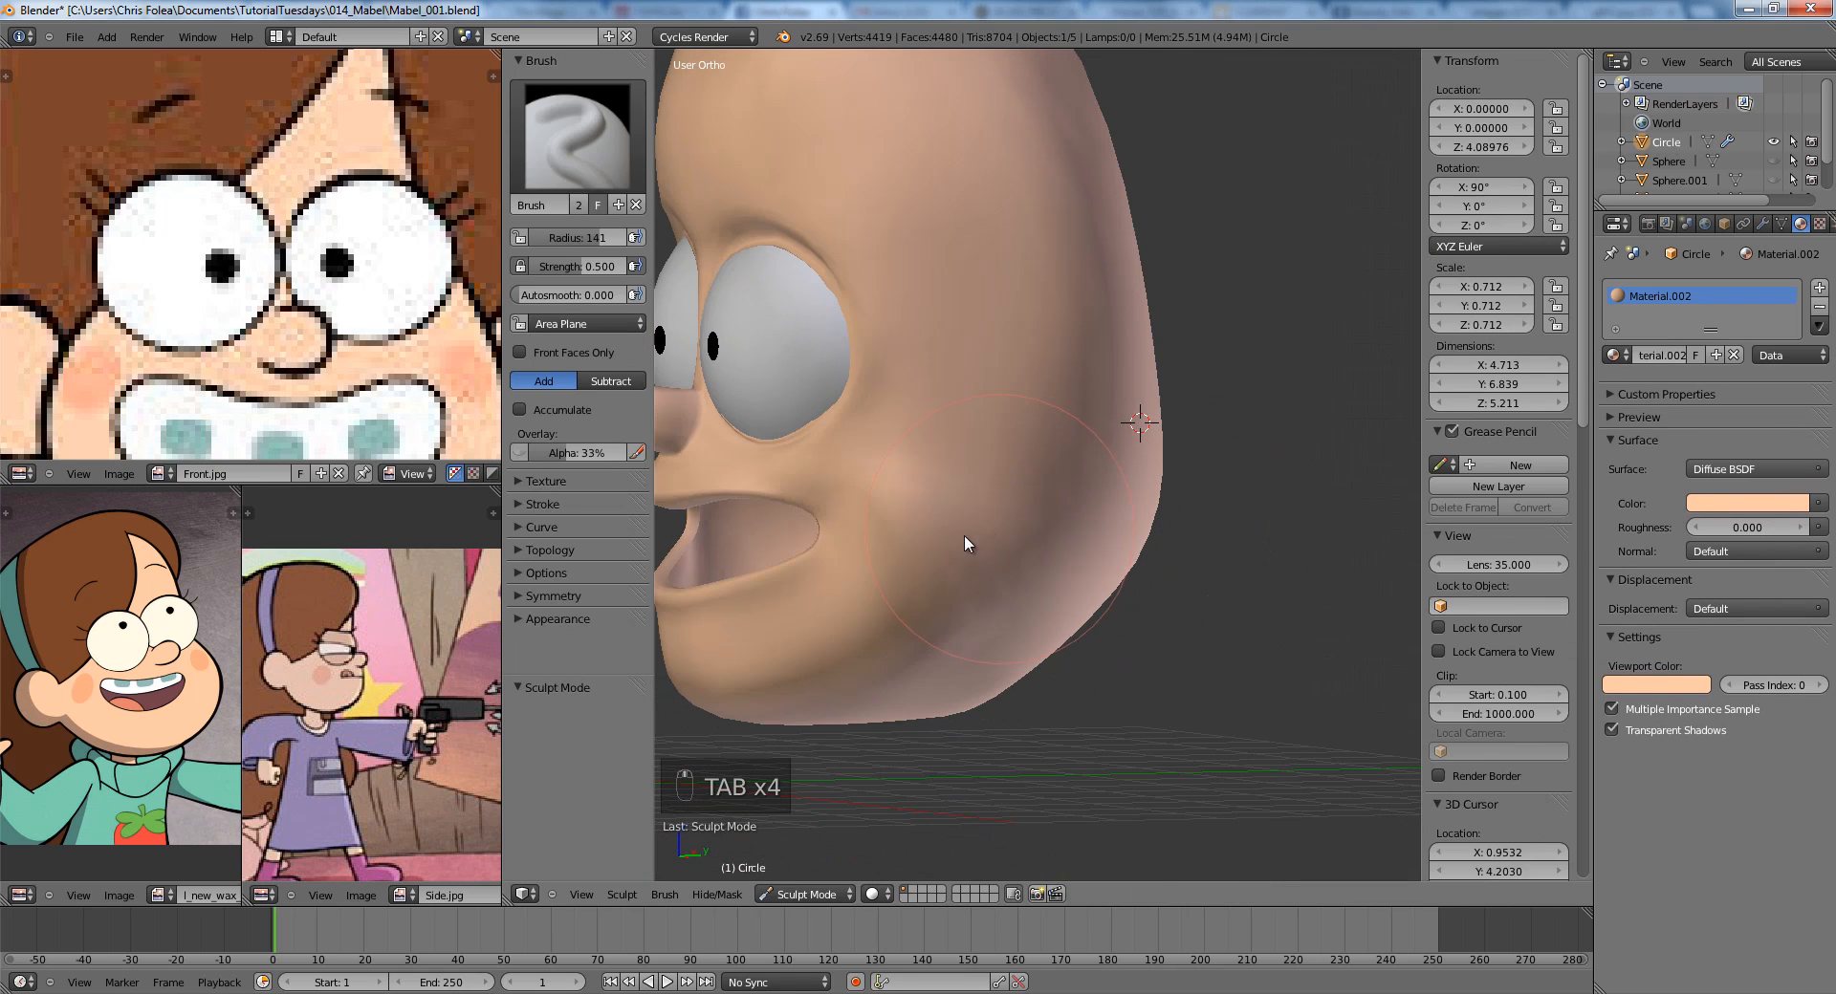
key("Tab")
key("Tab")
key("KP_3")
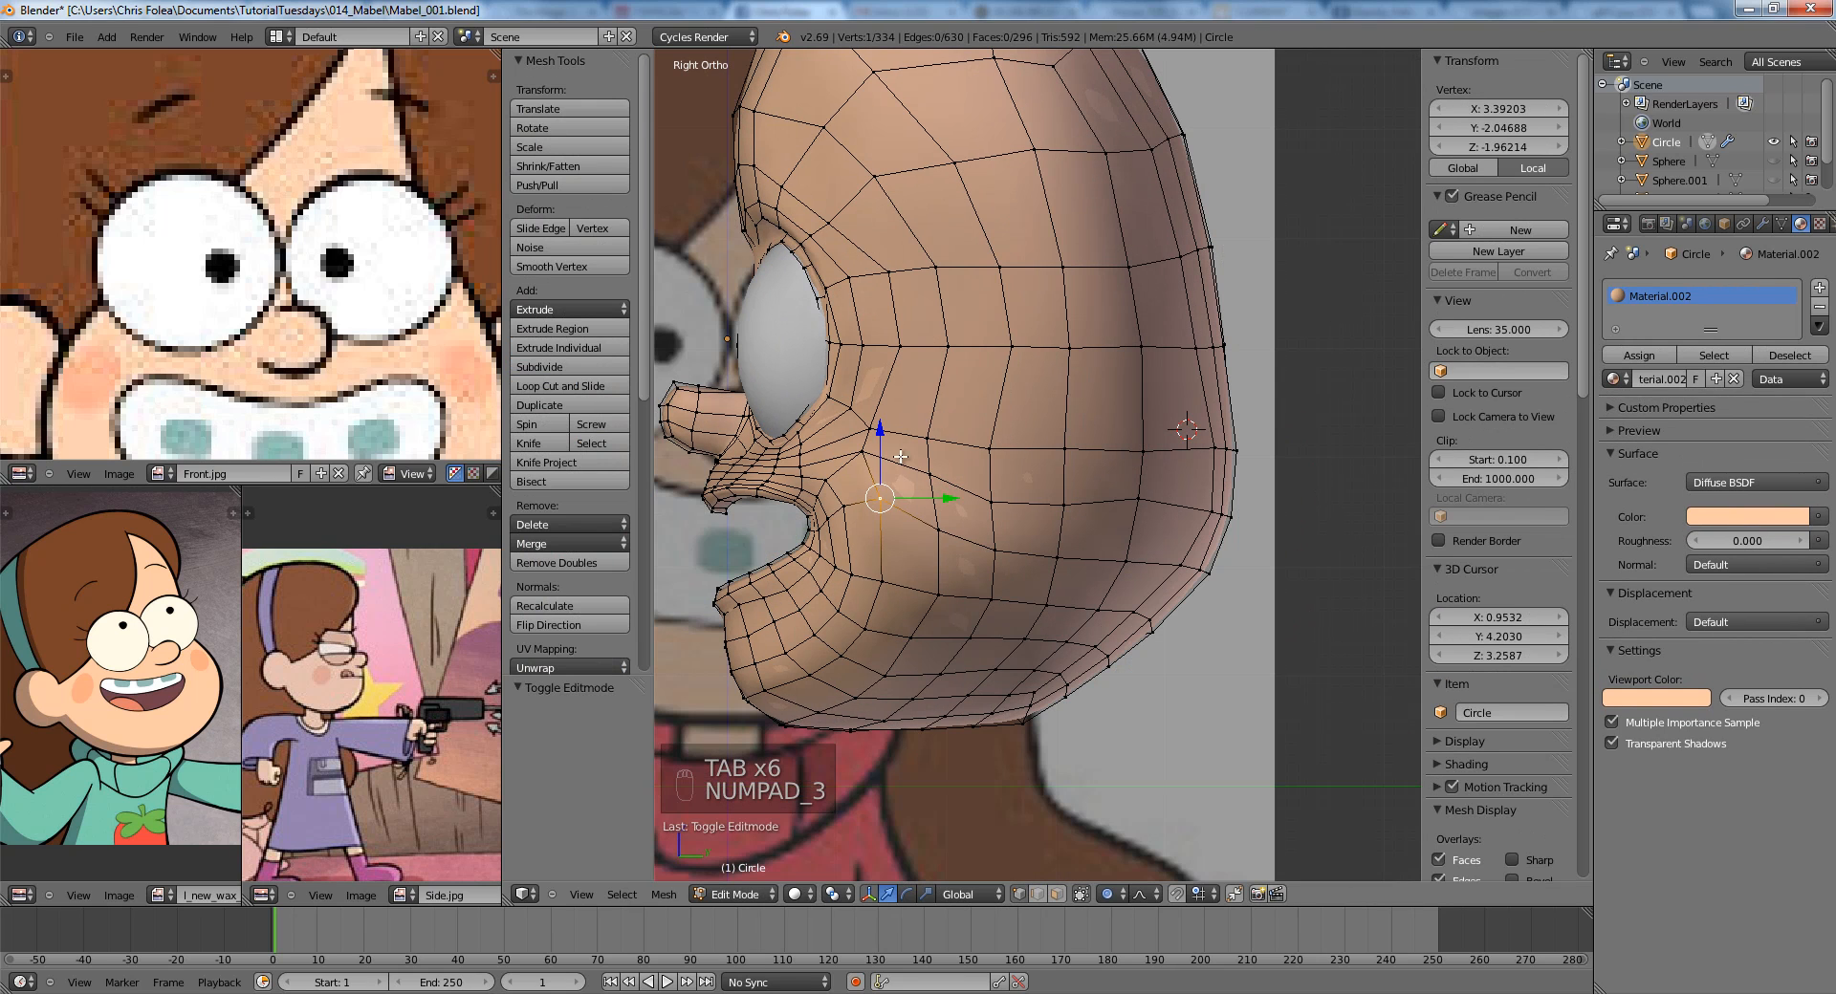
Select the horizontal row of four cheek vertices at the height of the lower eye and edge-slide it by about -0.16.
key("a")
key("a")
right_click(925, 431)
right_click(873, 421, "shift")
key("g")
key("g")
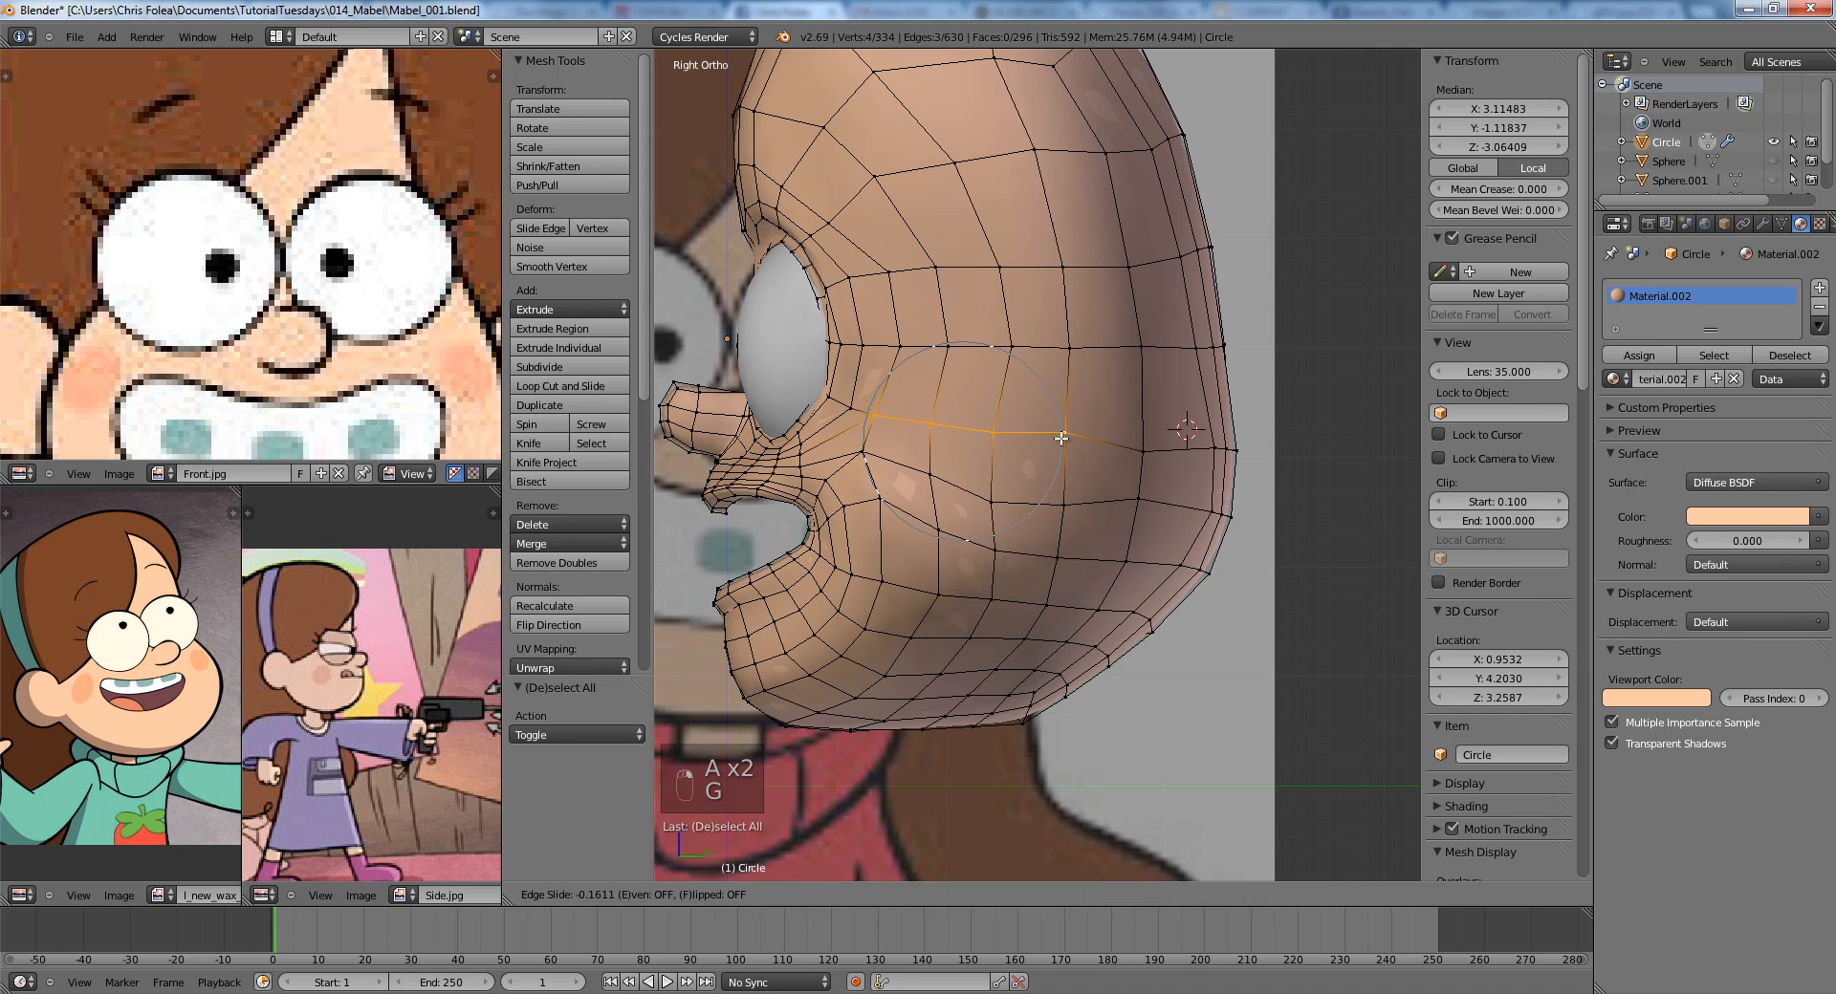
left_click(1061, 437)
Vertex-slide single vertices around that row, one on the cheek by about 0.26 and one near the back of the head by about 0.21.
key("a")
right_click(994, 433)
key("g")
key("g")
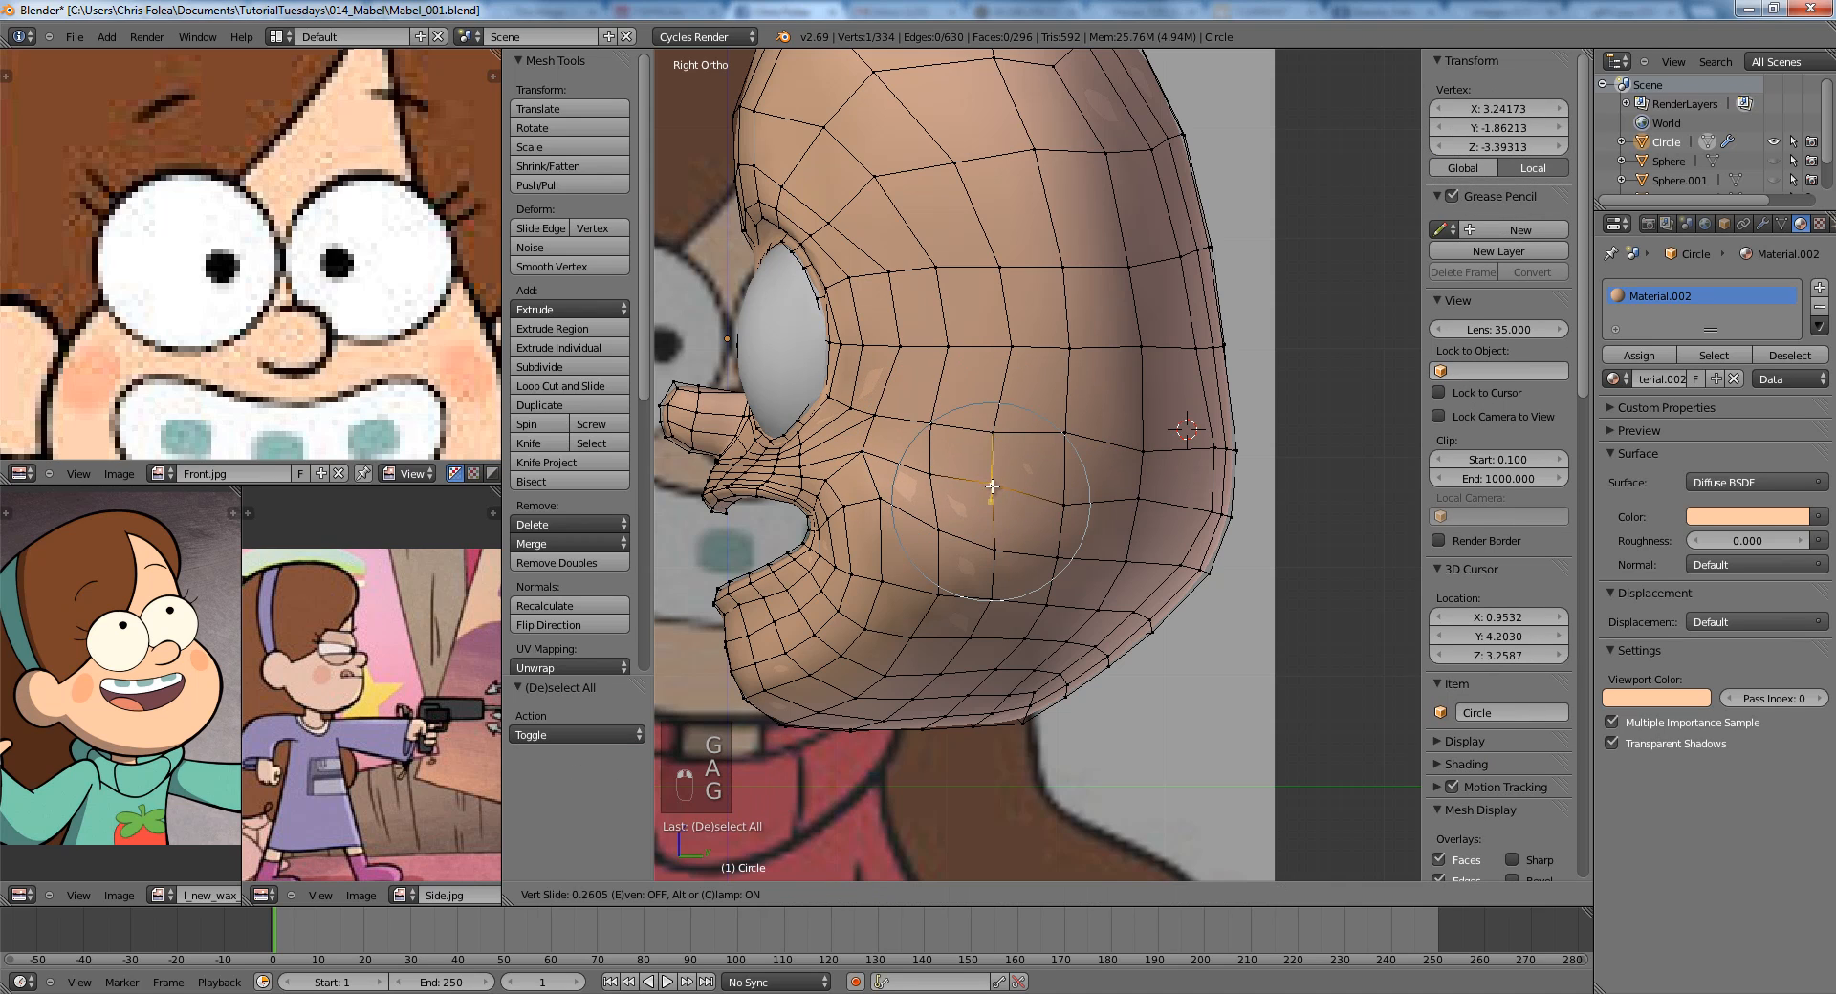
left_click(992, 487)
key("g")
key("g")
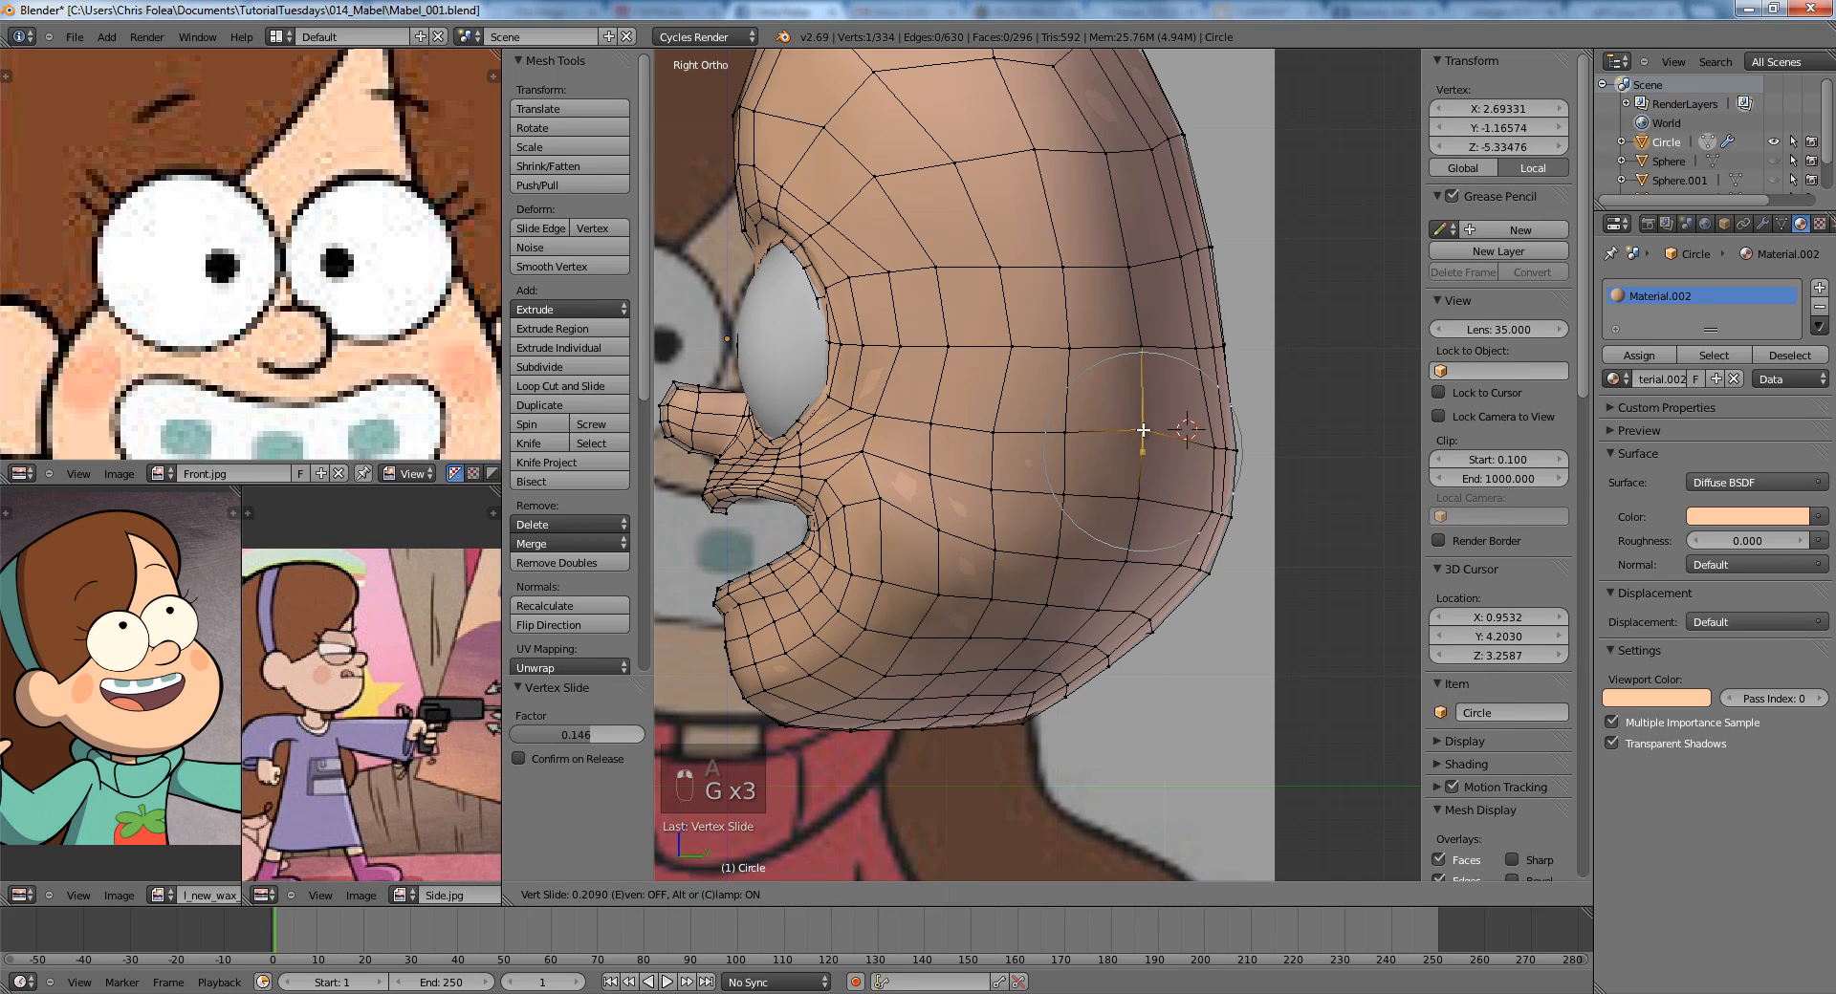
In wireframe, box-select the four vertices at the back edge of the head, edge-slide them by -0.19, and leave Edit Mode.
key("a")
key("z")
key("b")
left_click_drag(1202, 416, 1415, 488)
key("g")
key("g")
left_click(1314, 453)
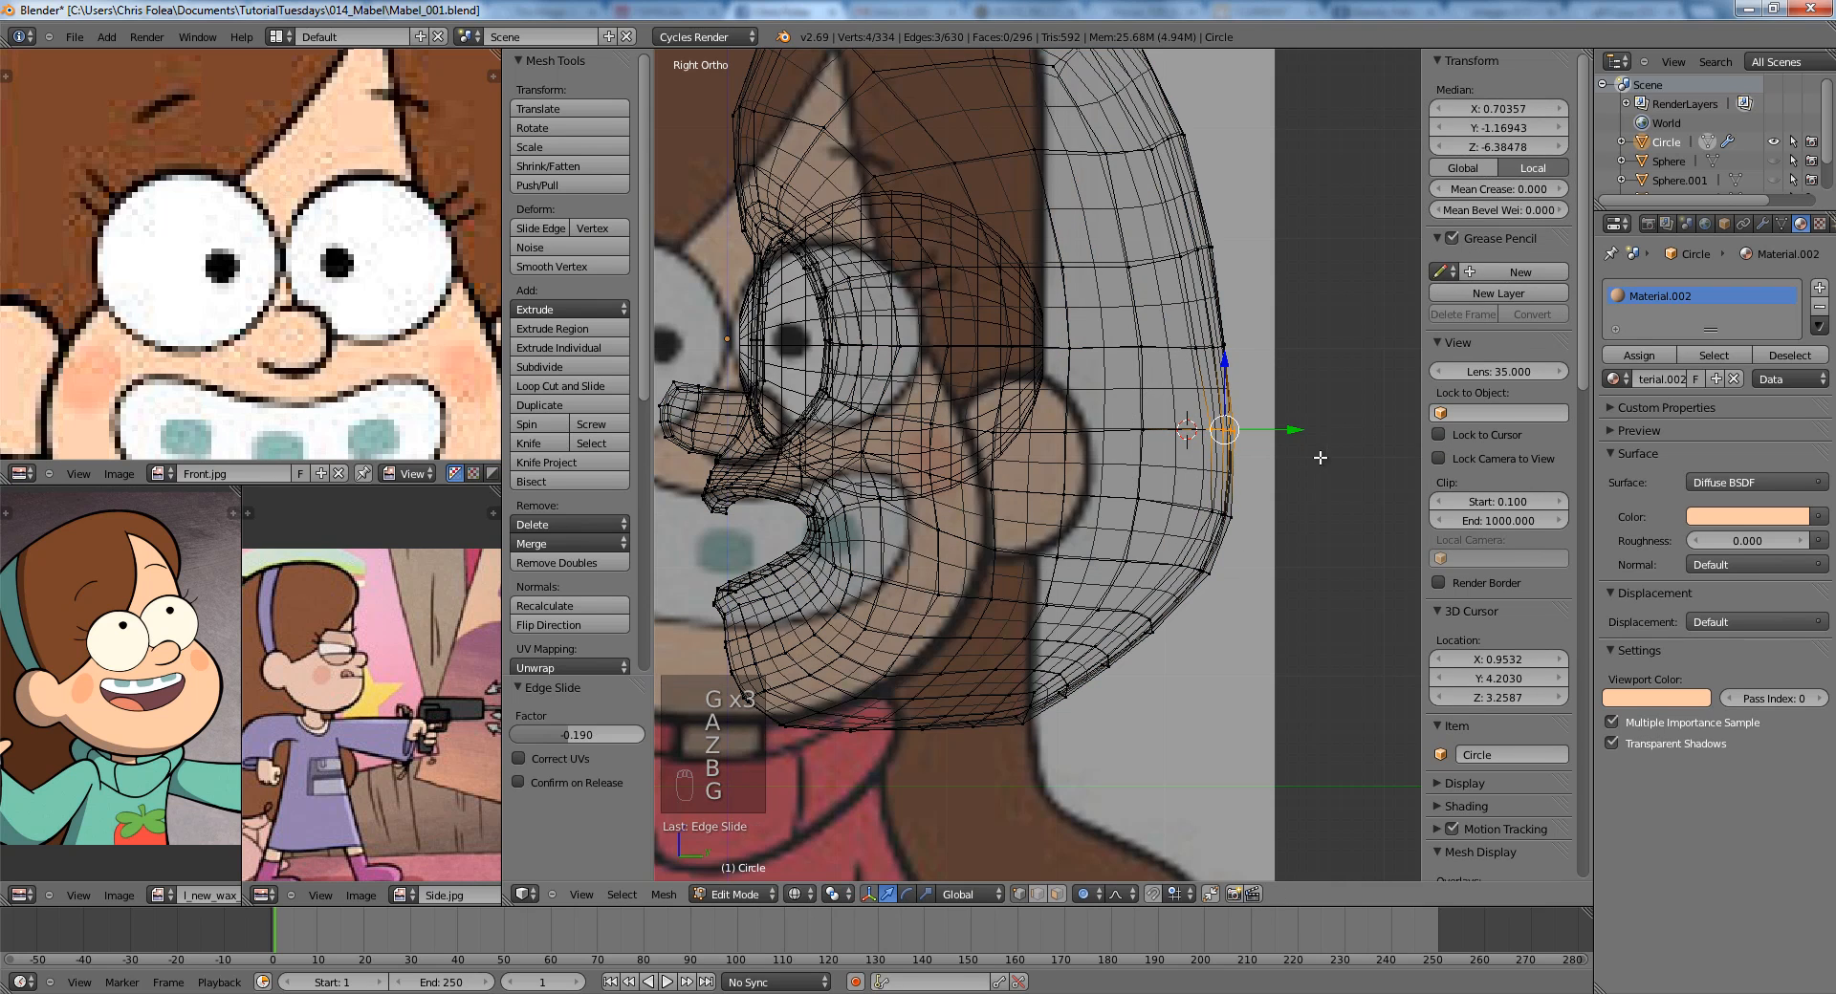
key("z")
key("Tab")
Switch the head to Object Mode in the front view and save the file.
key("KP_1")
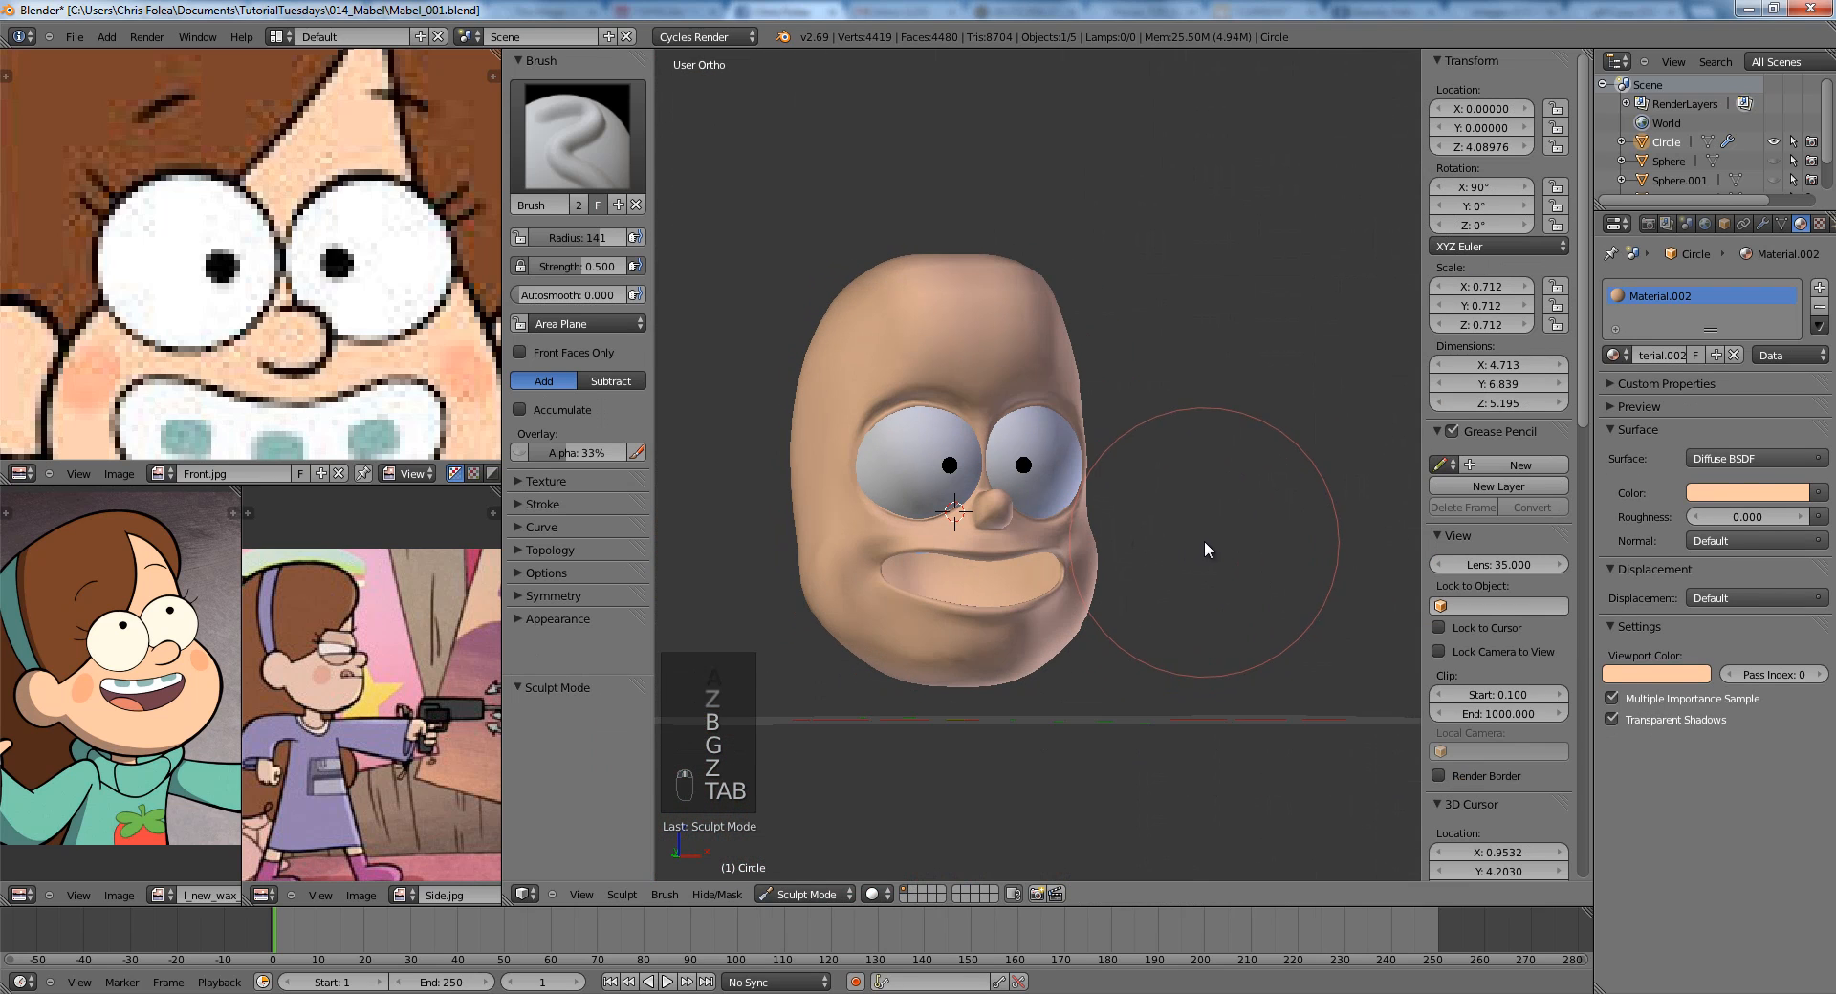
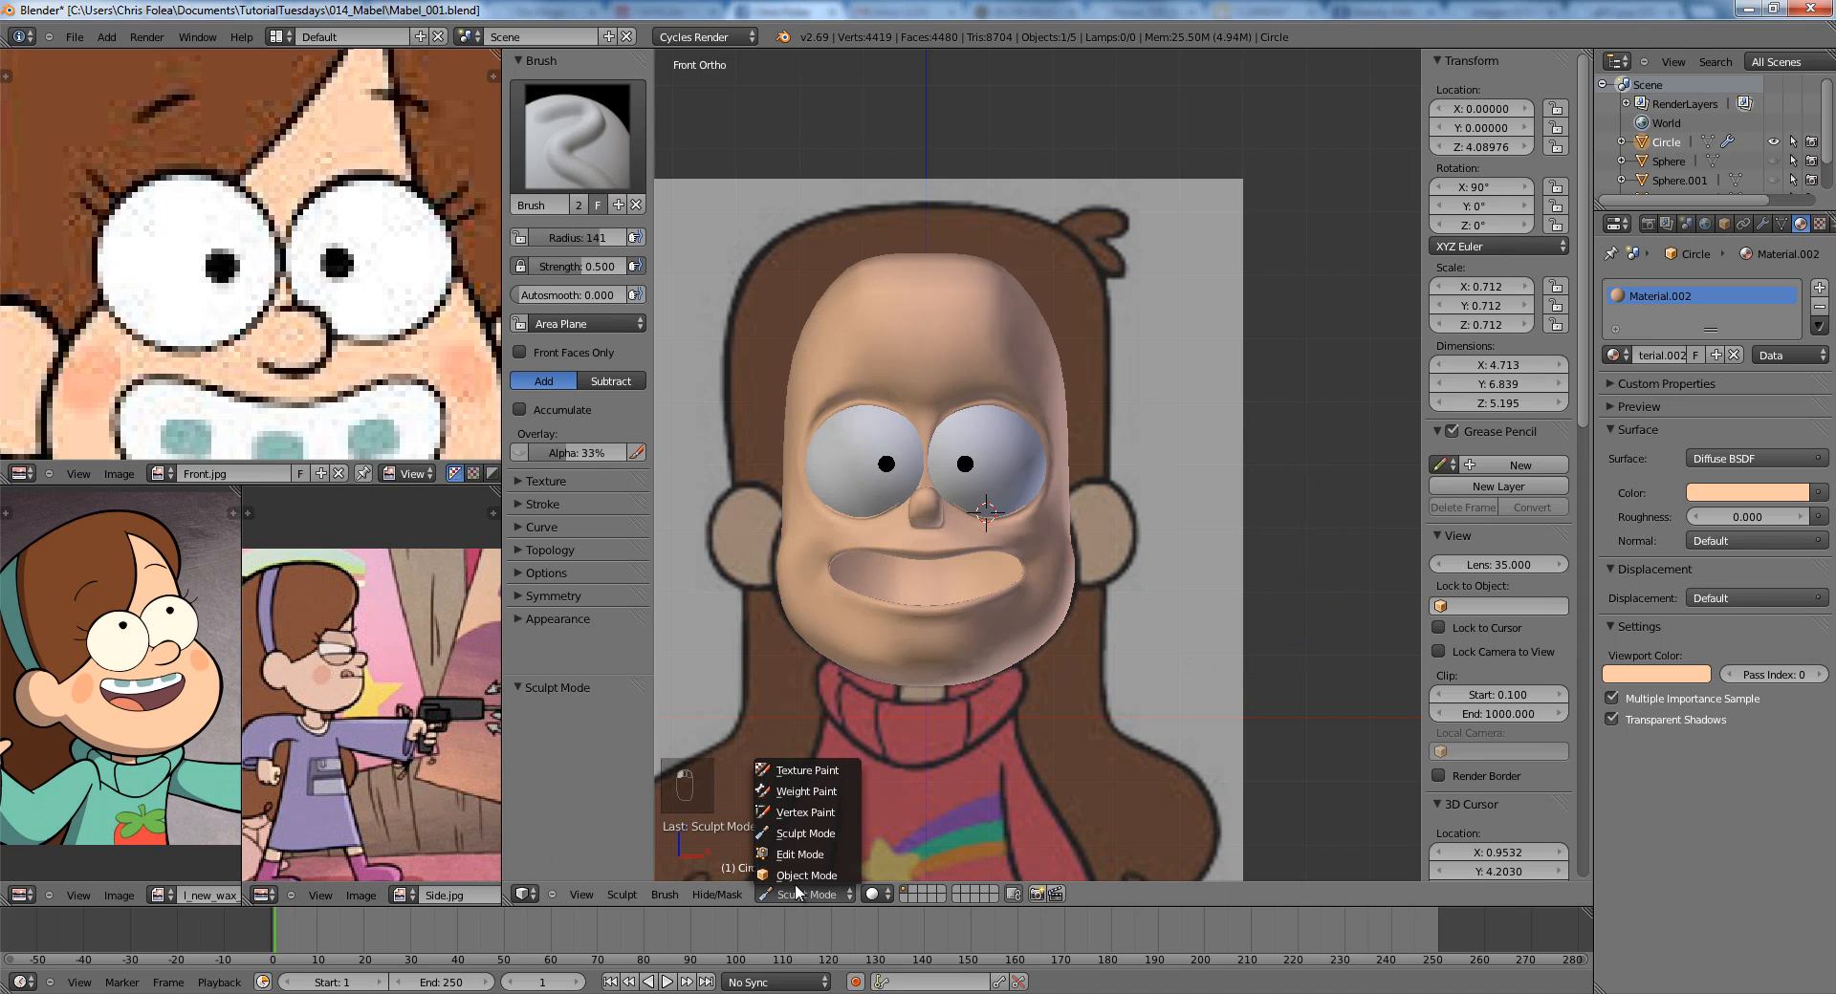
left_click(794, 876)
key("ctrl+s")
scroll(1051, 593, "up", 4)
scroll(1100, 435, "down", 2)
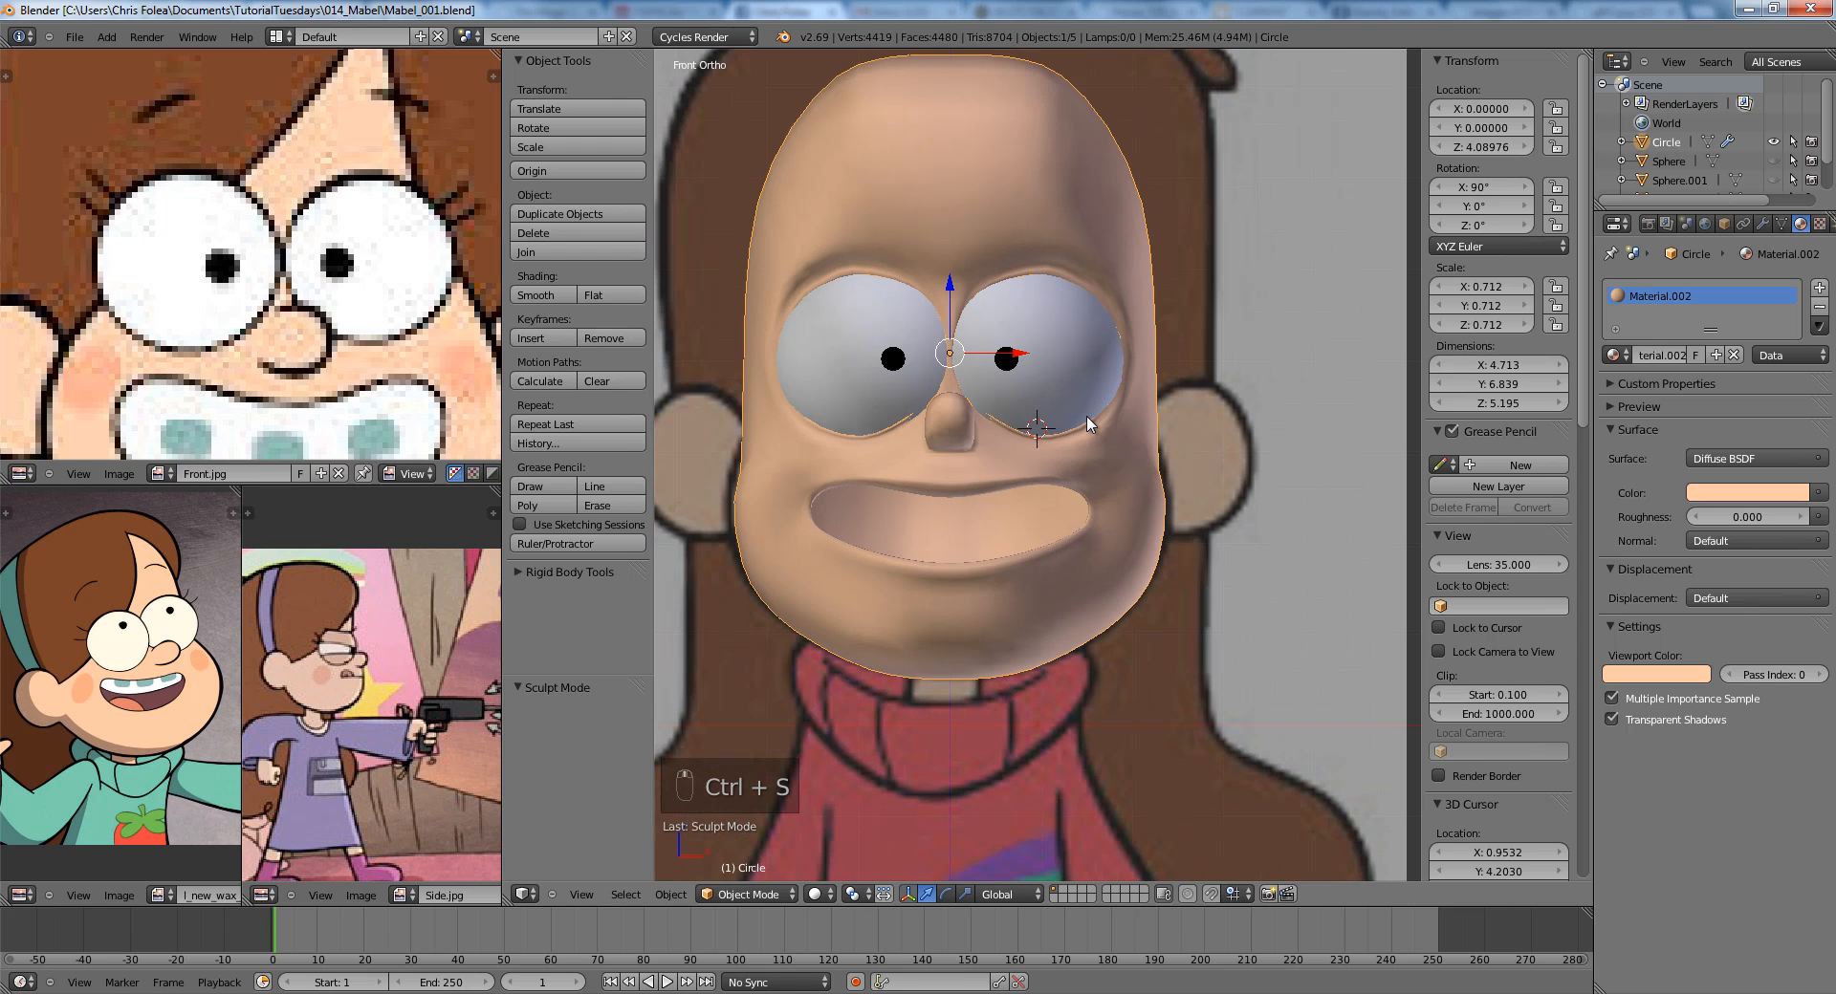
In the right side wireframe view, select the upper lip's inner centre vertex in Edit Mode and move it forward along Y with proportional editing.
key("KP_3")
scroll(1086, 420, "up", 2)
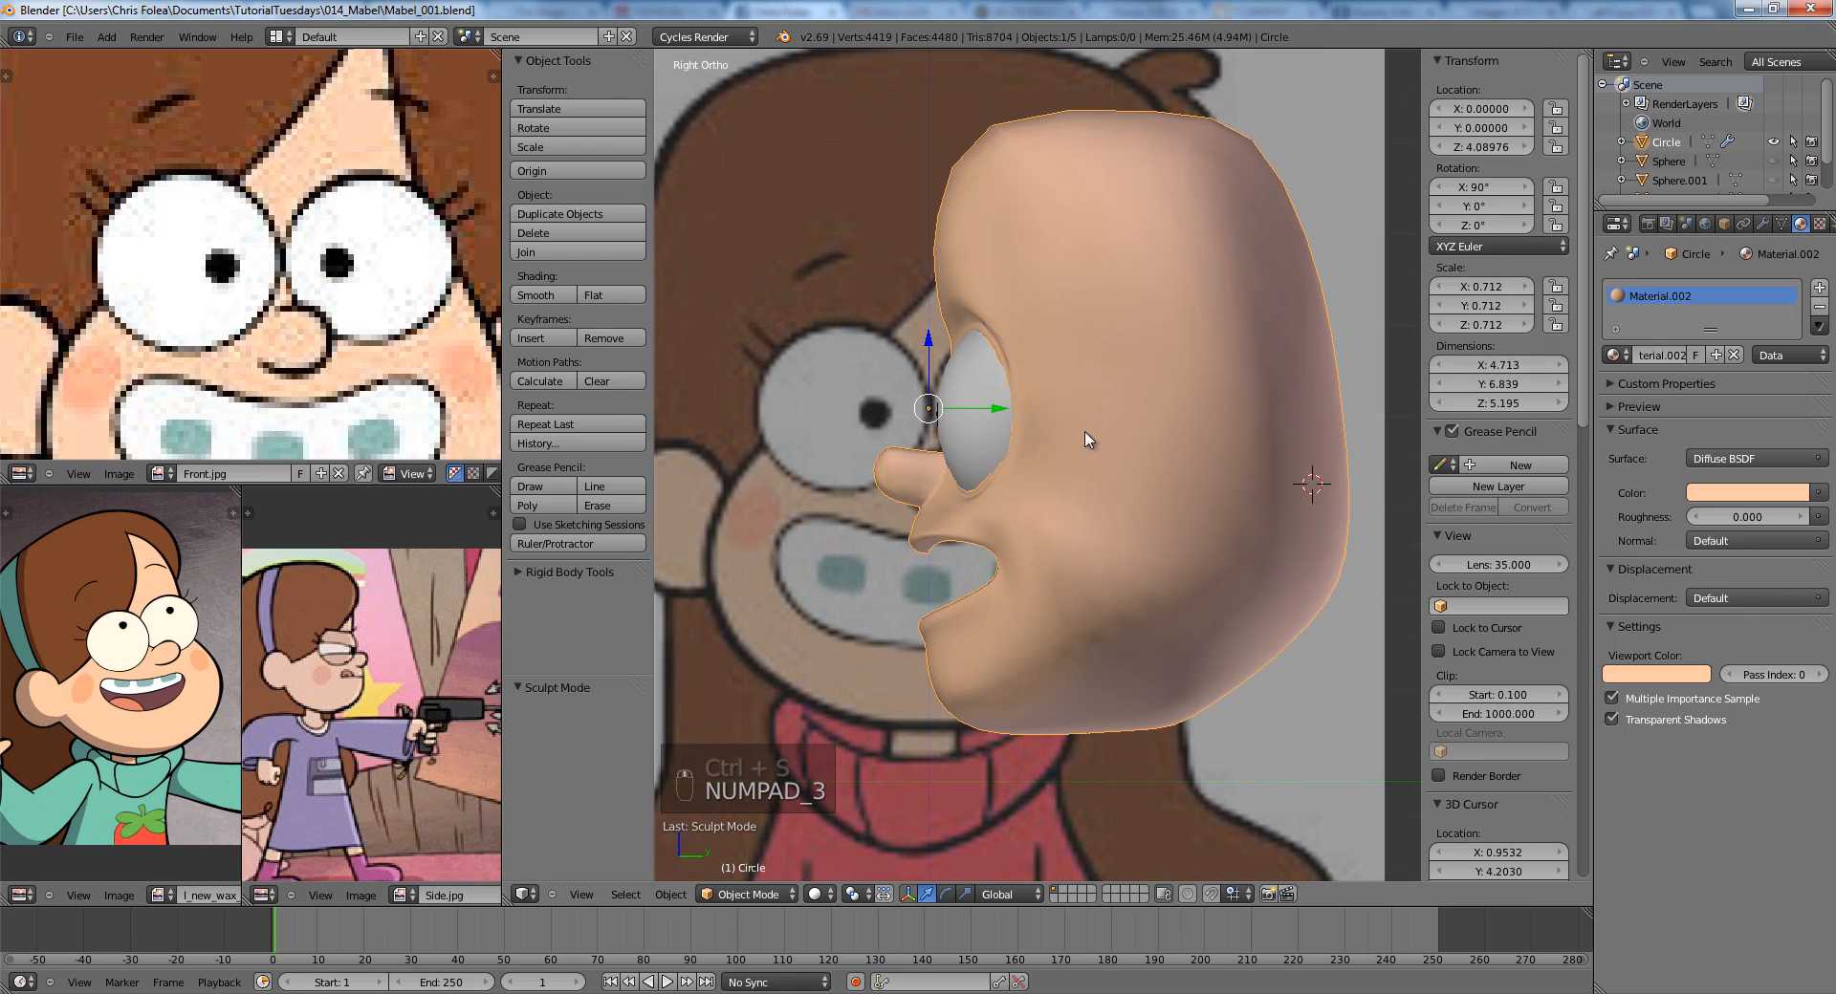
scroll(1090, 440, "up", 3)
key("Tab")
key("a")
key("a")
key("z")
right_click(1103, 625)
key("g")
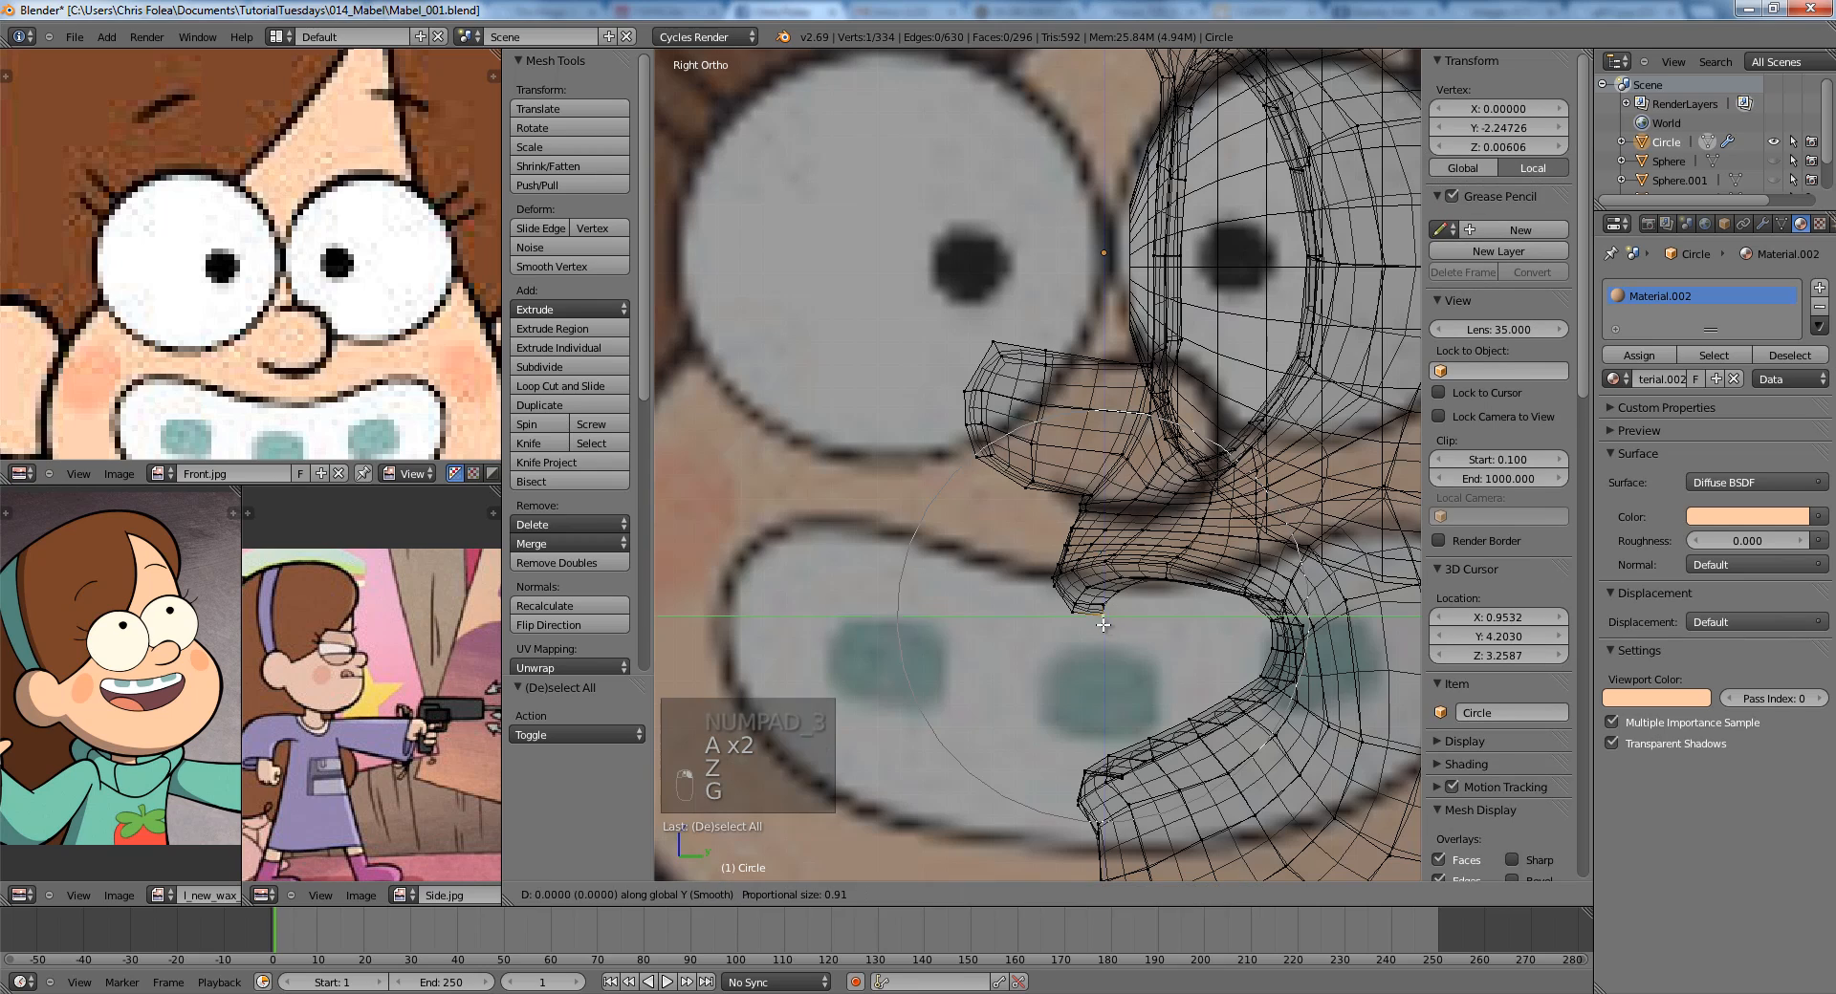
left_click(1096, 624)
scroll(1100, 602, "down", 2)
key("a")
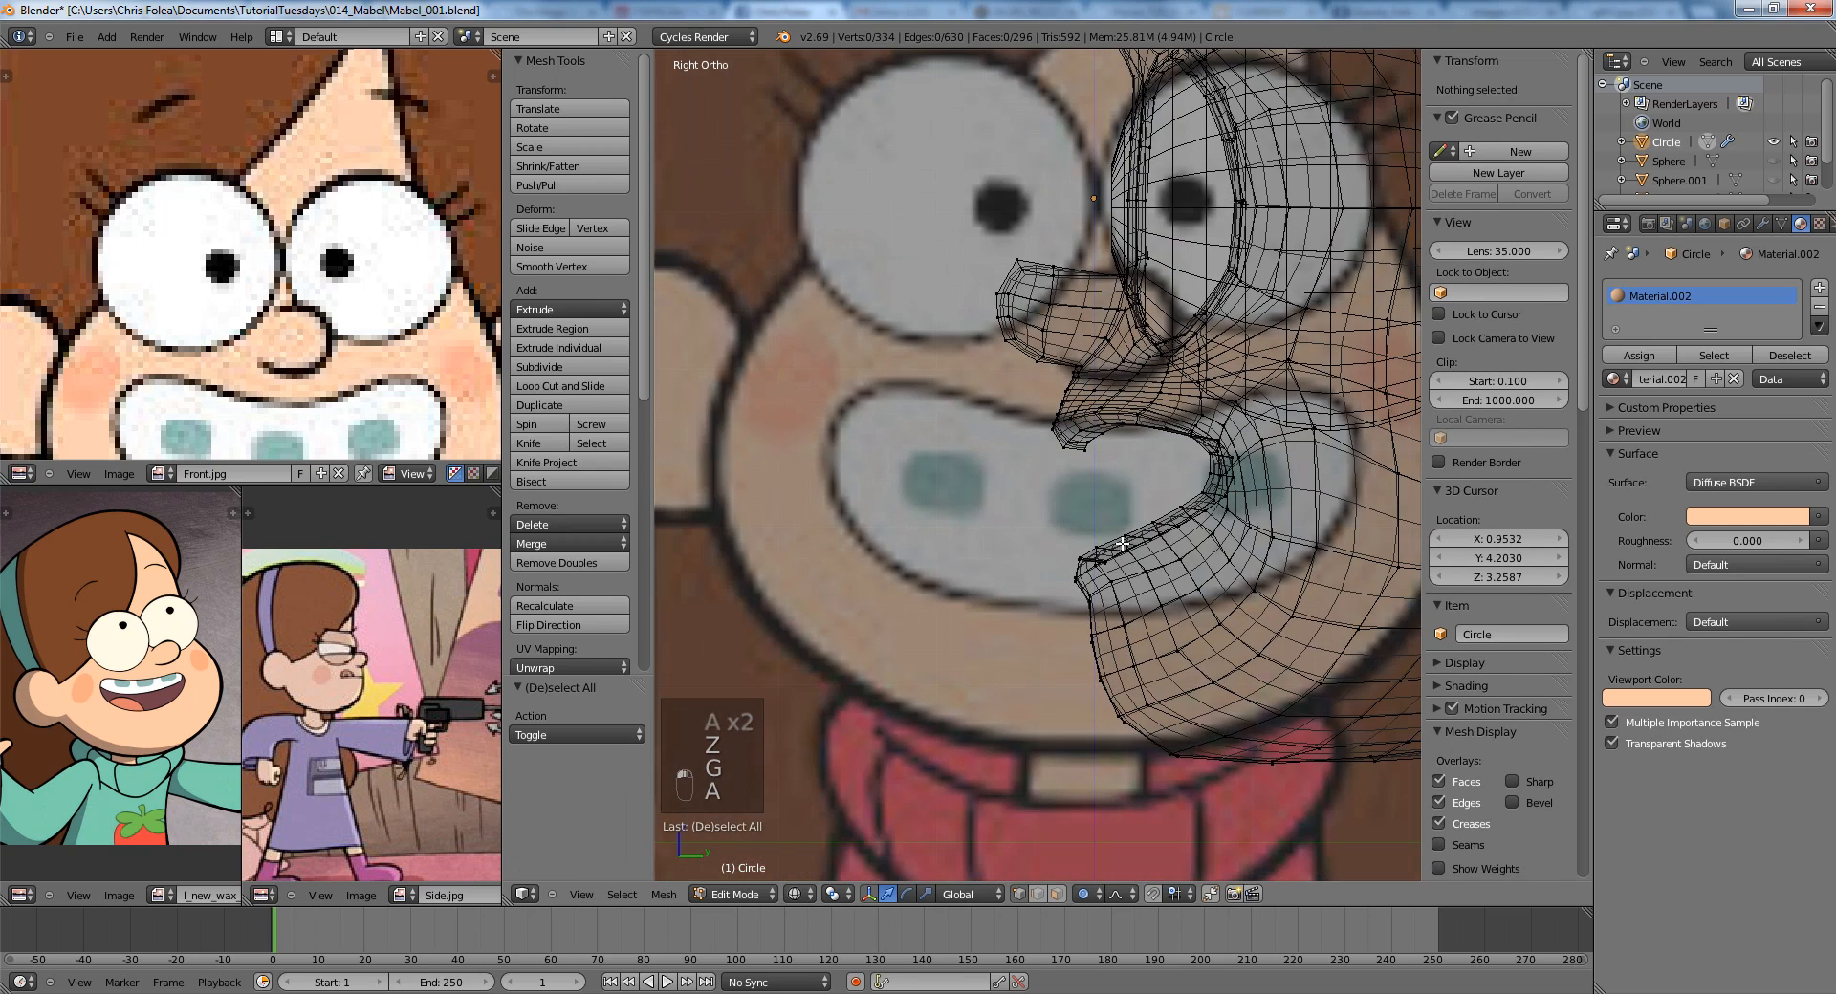
Select the upper lip's inner centre vertex again and move it along Y by -0.049.
scroll(1113, 535, "up", 1)
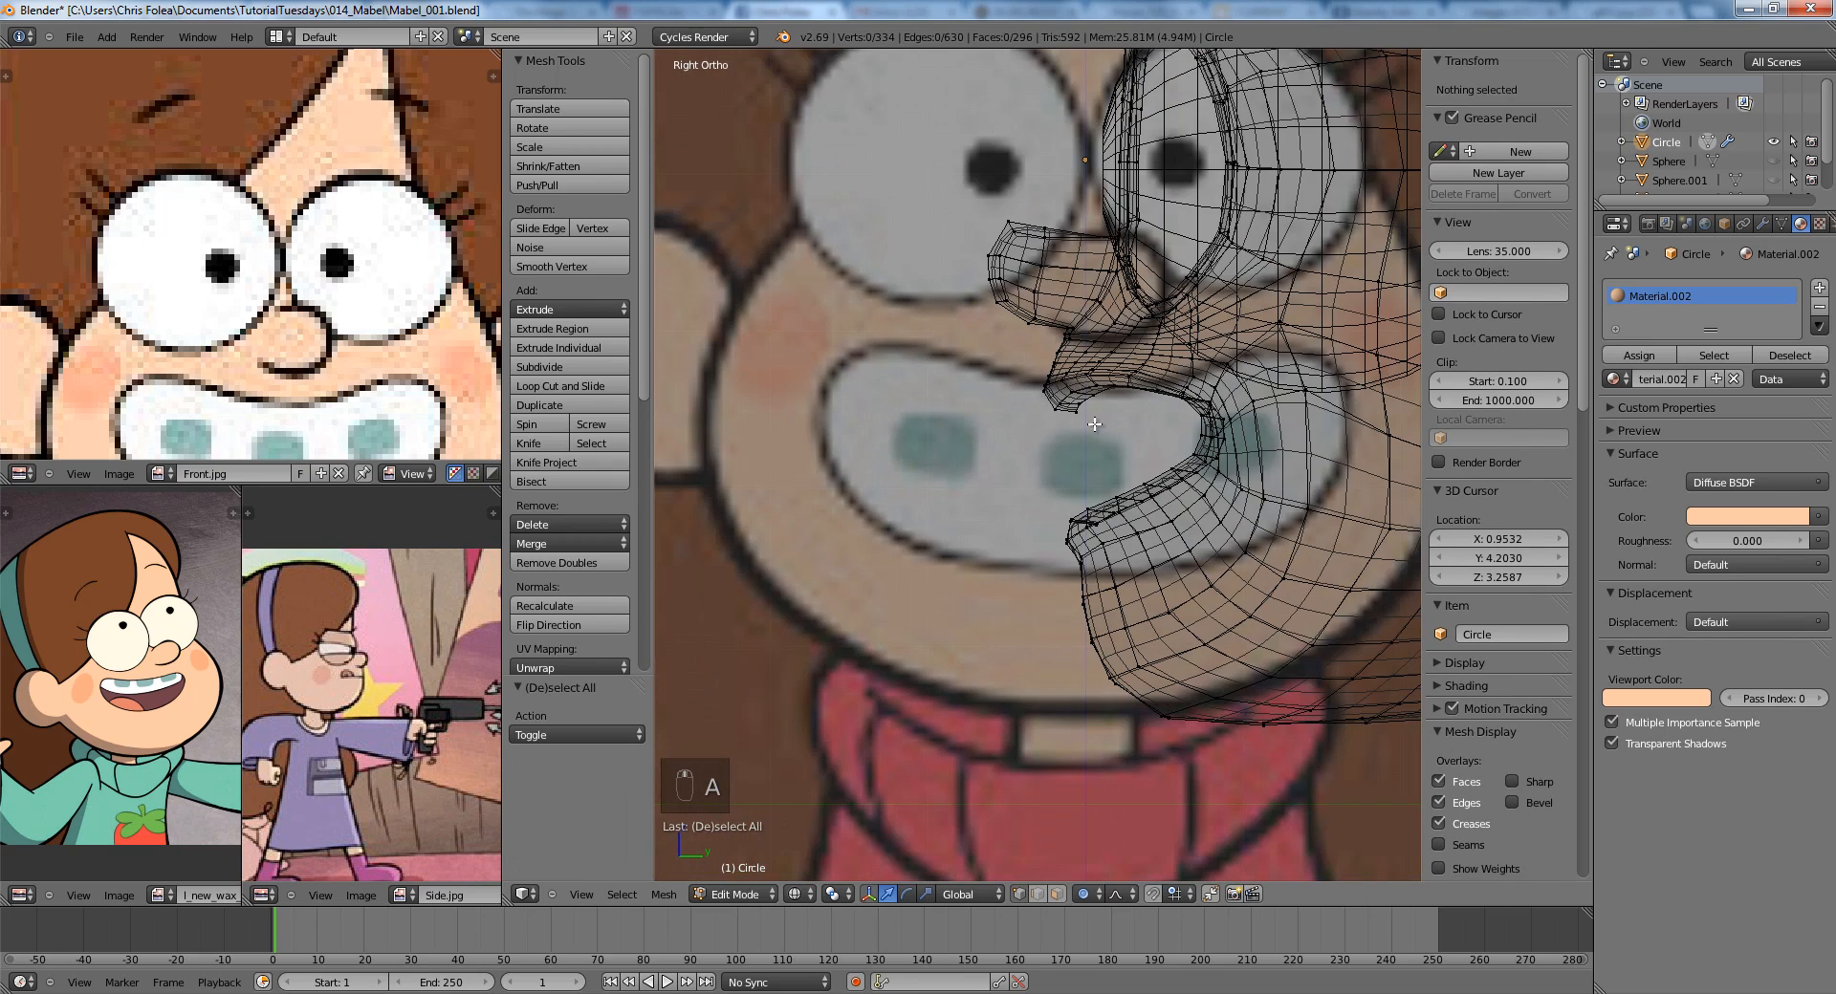
right_click(1094, 423)
key("g")
key("g")
key("y")
left_click(1077, 422)
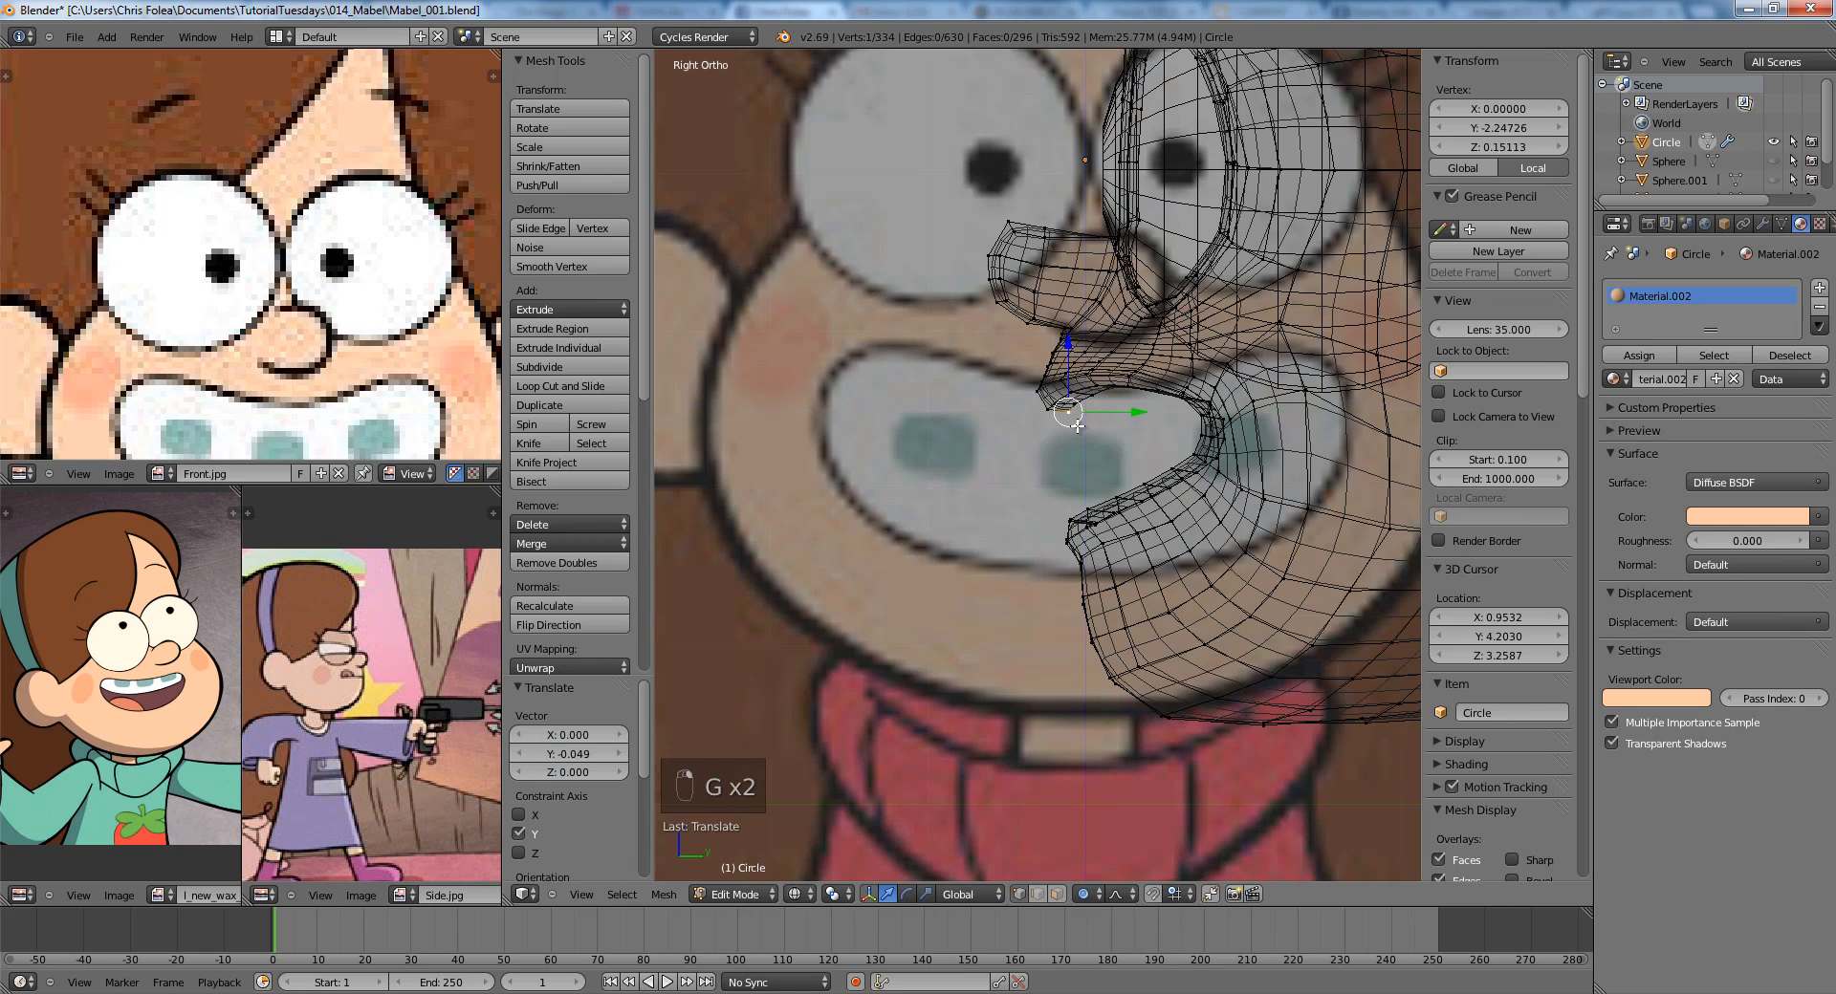
Box-select the six vertices where the nose meets the upper lip and move them along Y by about -0.1 with proportional editing.
key("z")
middle_click_drag(1101, 388, 1075, 520, "shift")
scroll(1075, 519, "up", 2)
scroll(1075, 519, "up", 3)
key("a")
key("z")
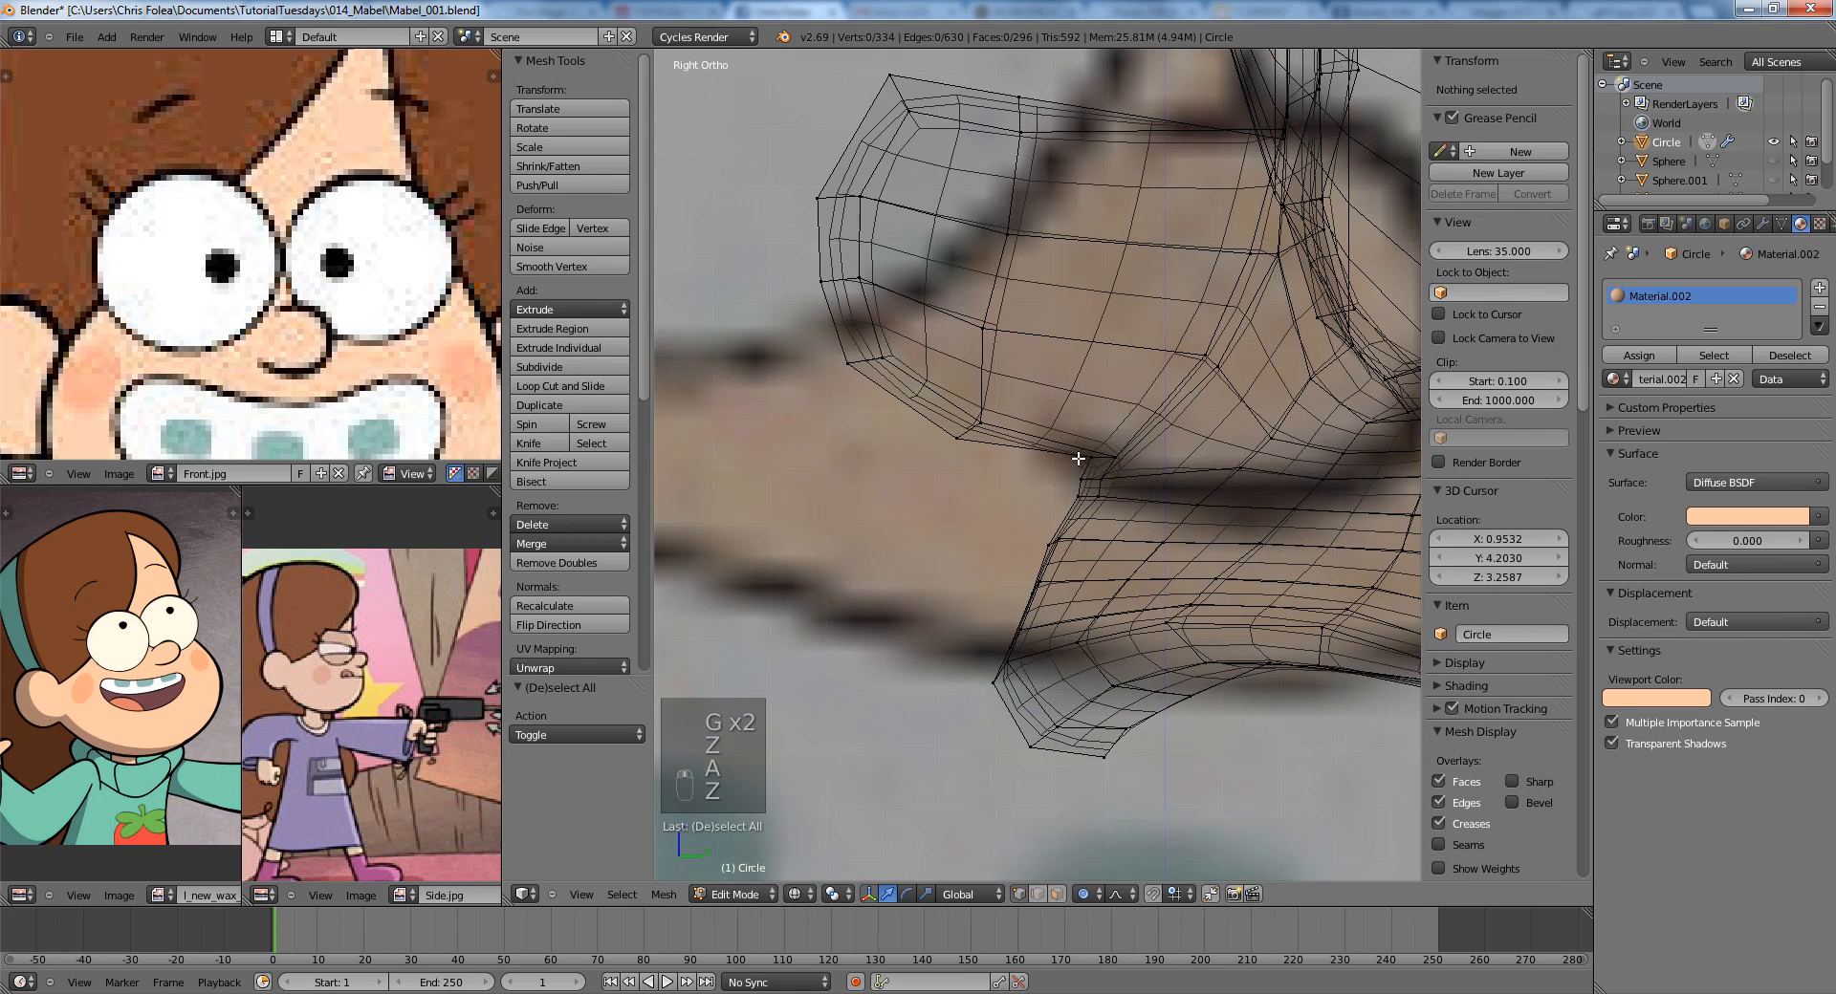
left_click_drag(1127, 513, 1127, 514)
key("g")
key("y")
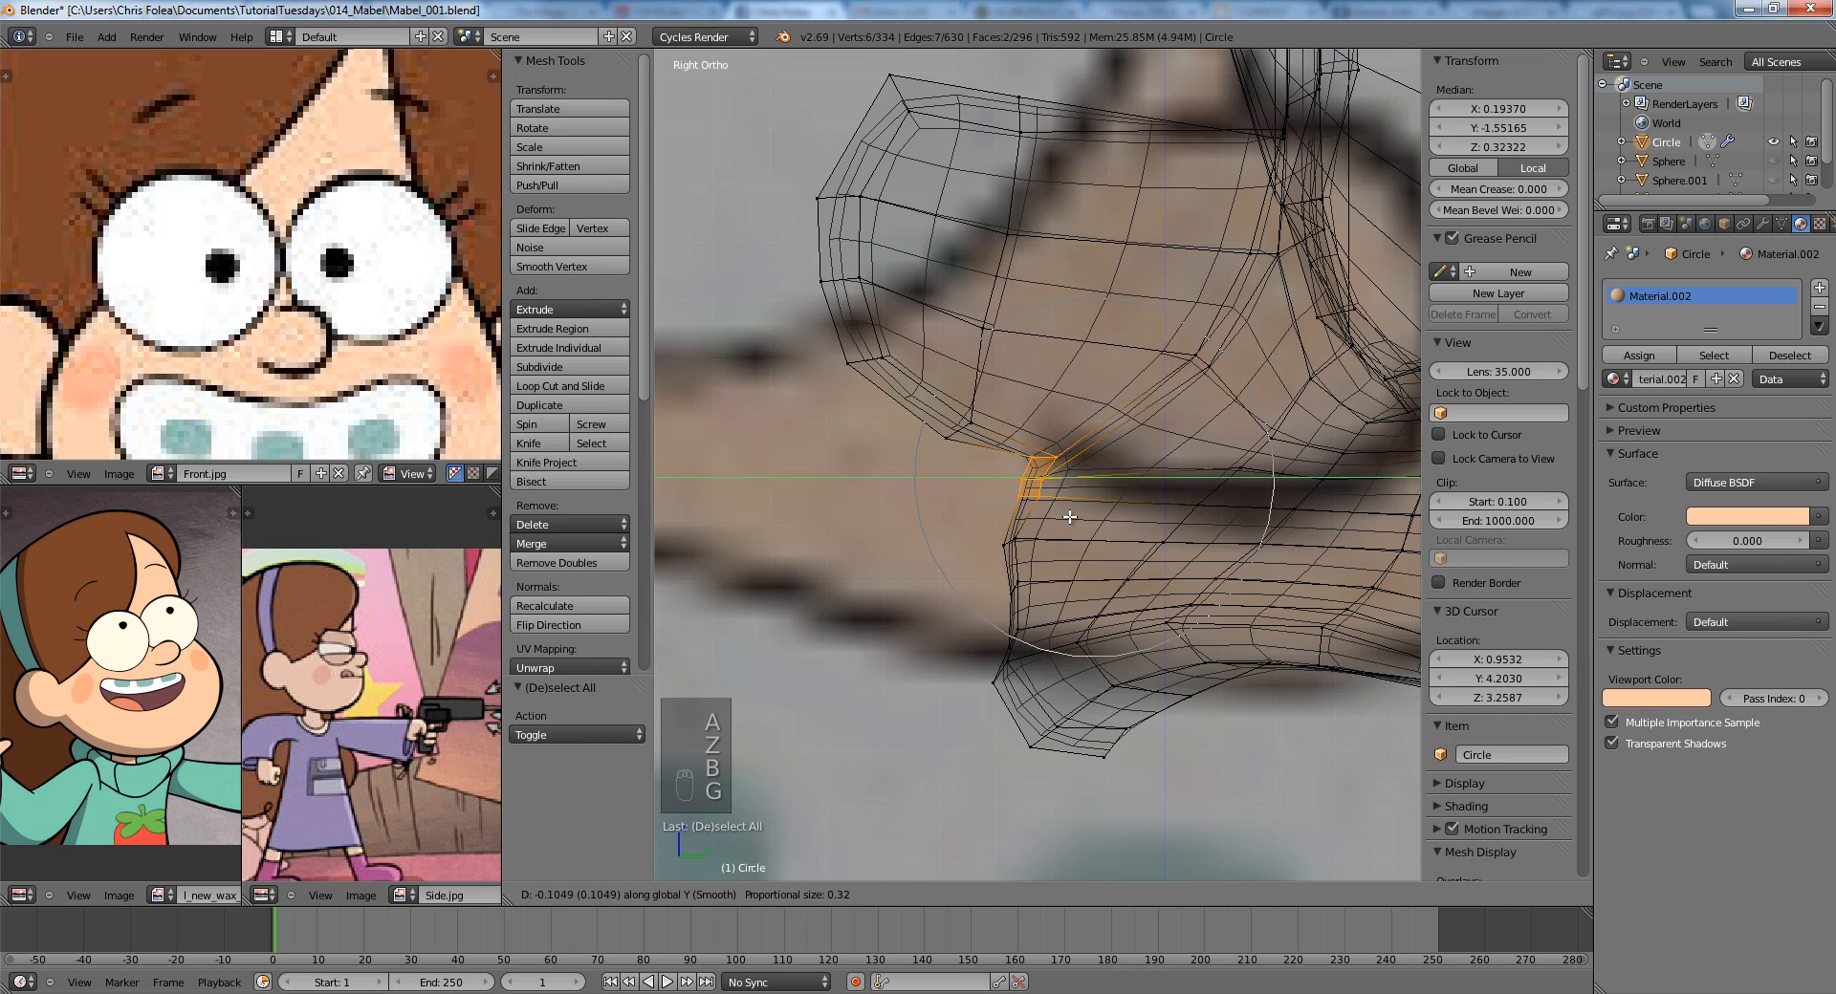
left_click(988, 559)
Turn off proportional editing, box-select the four vertices at the lower front of the upper lip, and move them along Y by about -0.03.
key("a")
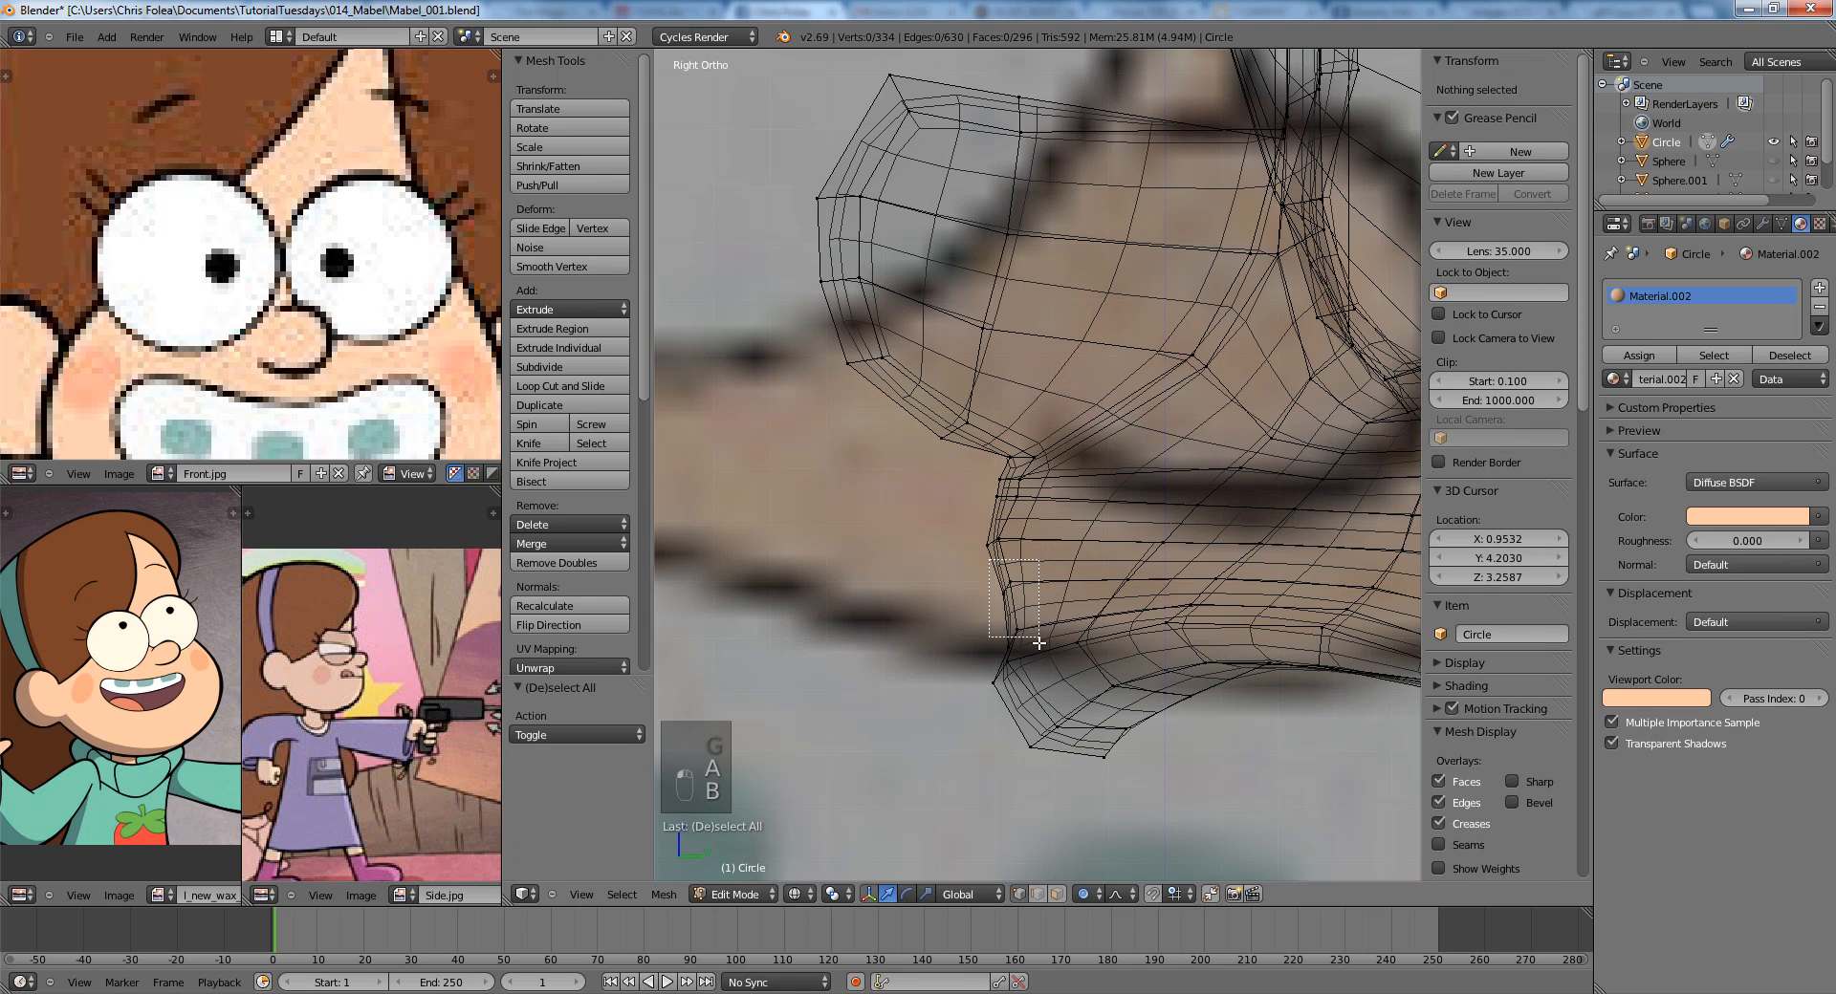
left_click_drag(1040, 644, 1039, 643)
scroll(912, 553, "up", 2)
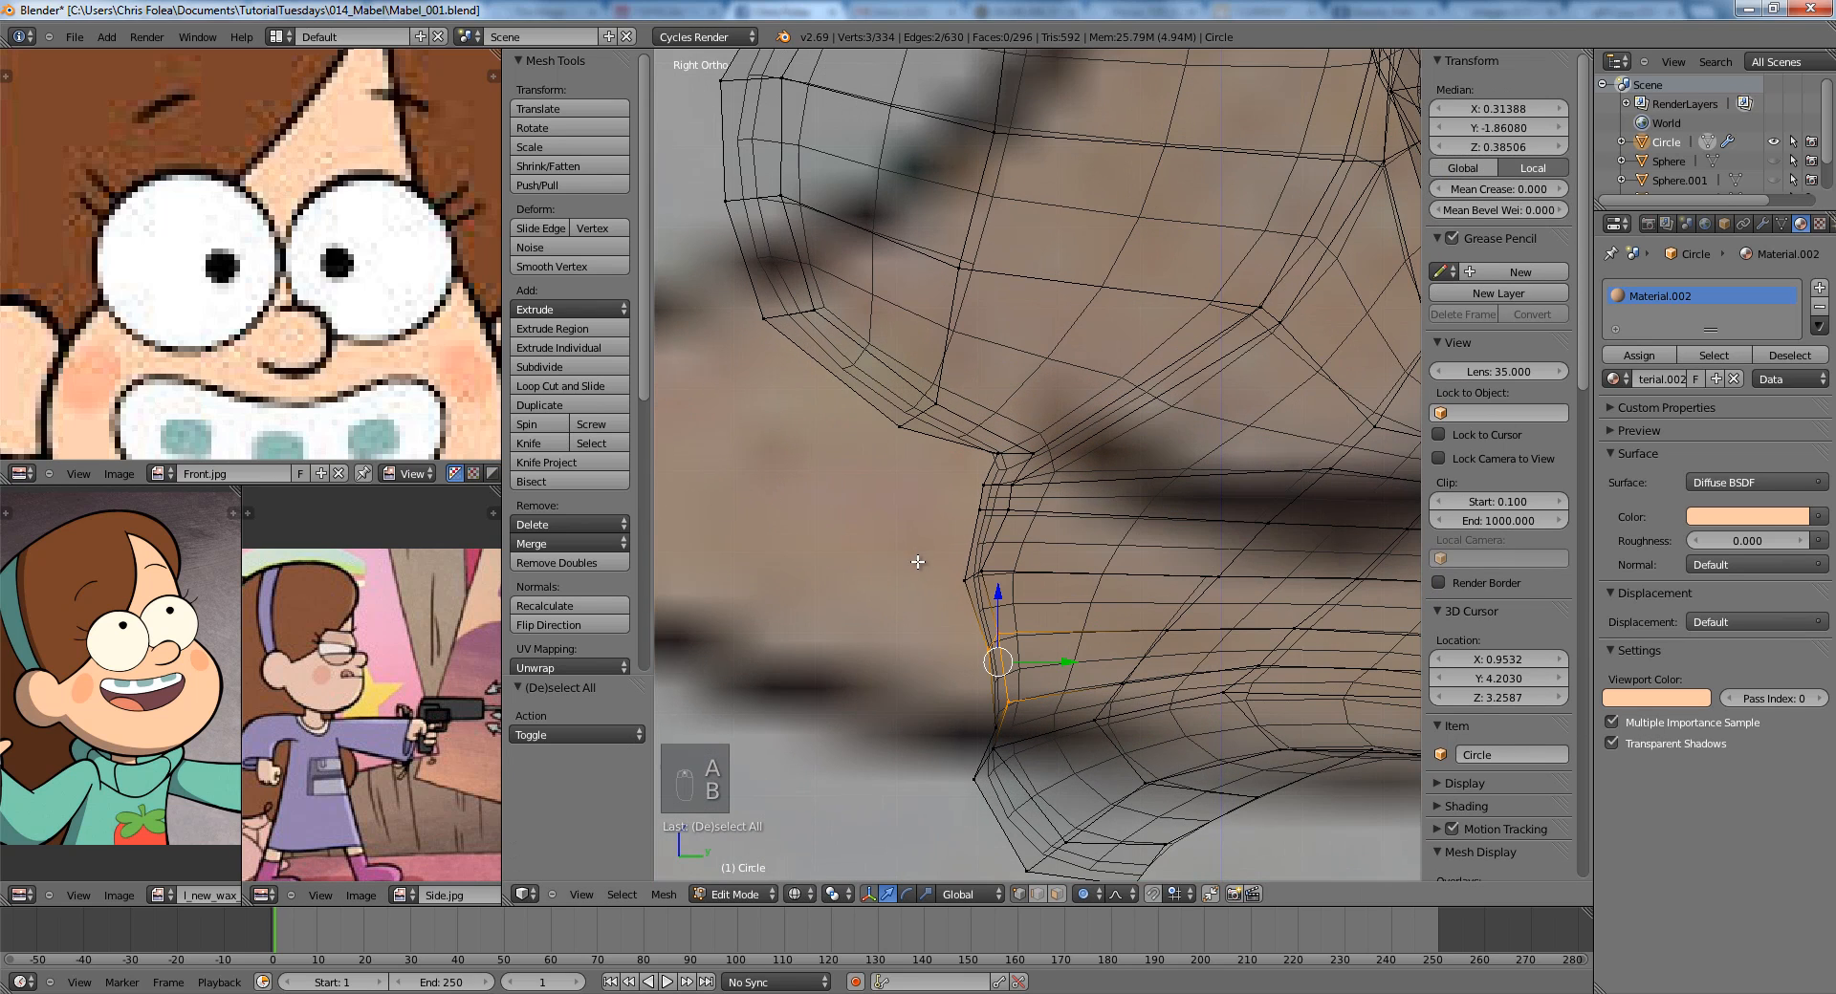
key("o")
middle_click_drag(914, 563, 981, 435, "shift")
scroll(981, 435, "up", 3)
key("b")
left_click_drag(1025, 602, 1089, 695)
key("g")
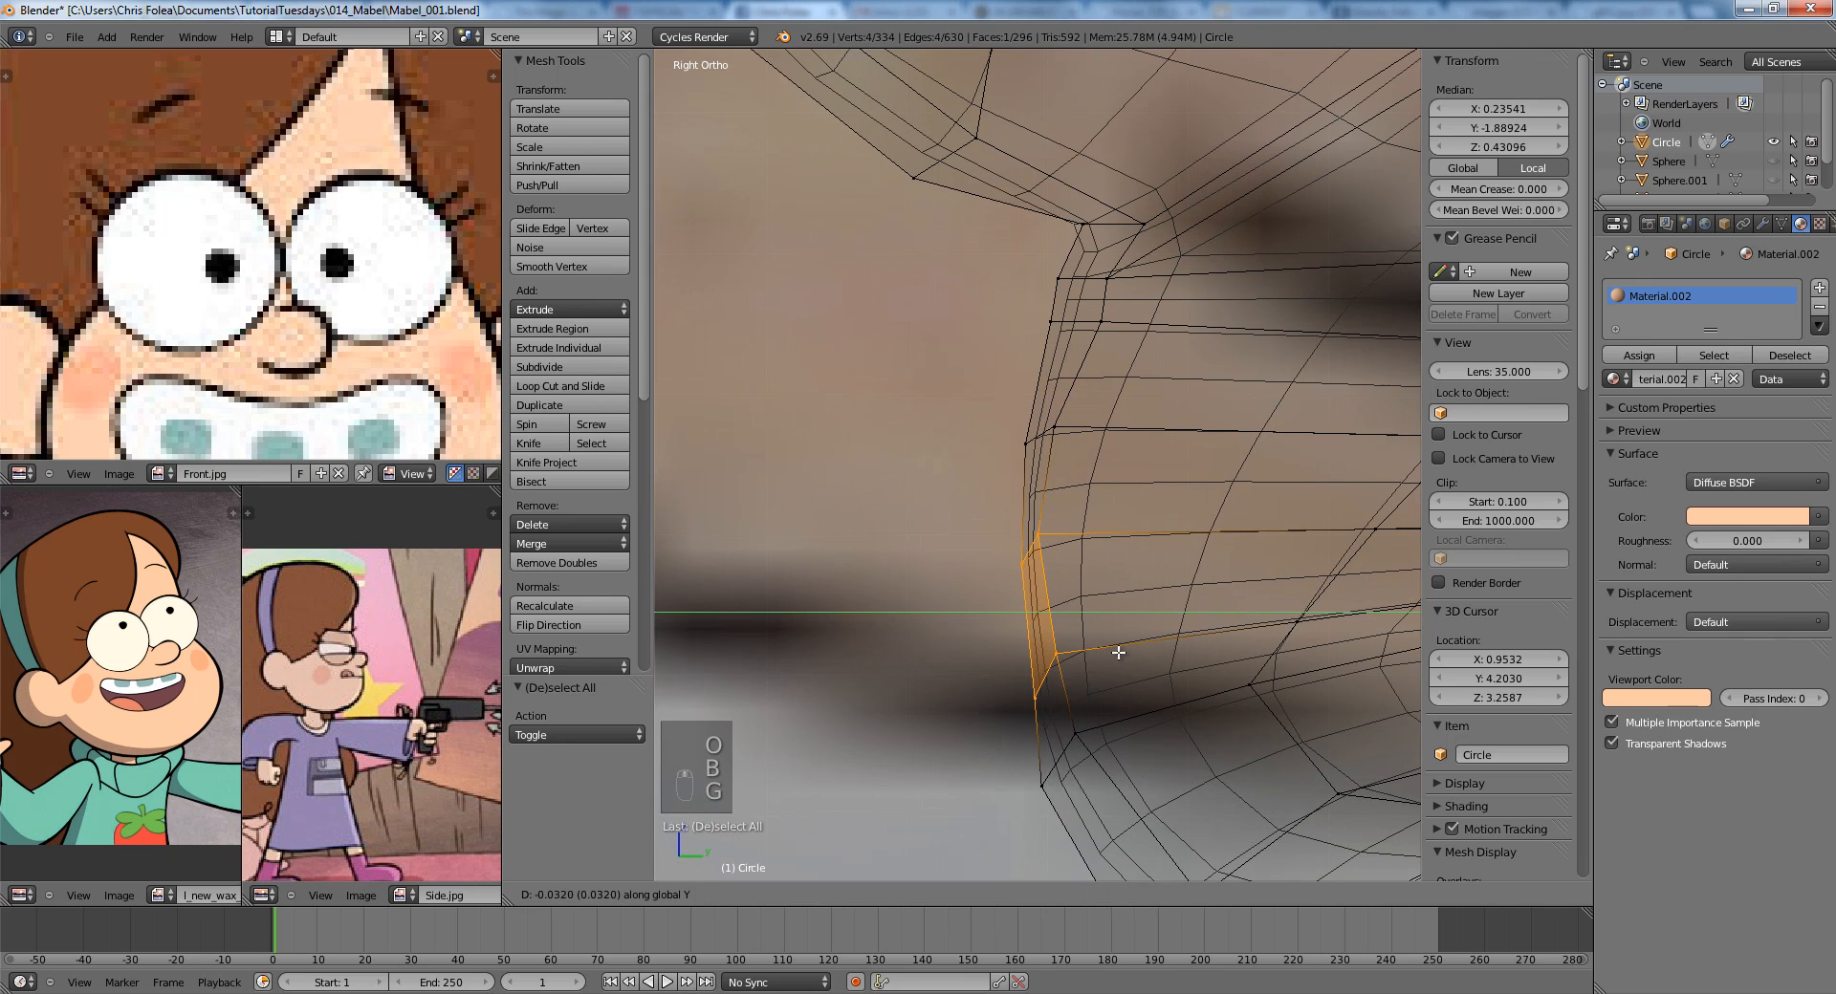
left_click(1019, 645)
Box-select the single vertex on the front profile of the upper lip and move it into line with its neighbours.
scroll(1020, 645, "up", 3)
key("a")
key("b")
left_click_drag(1023, 645, 1002, 666)
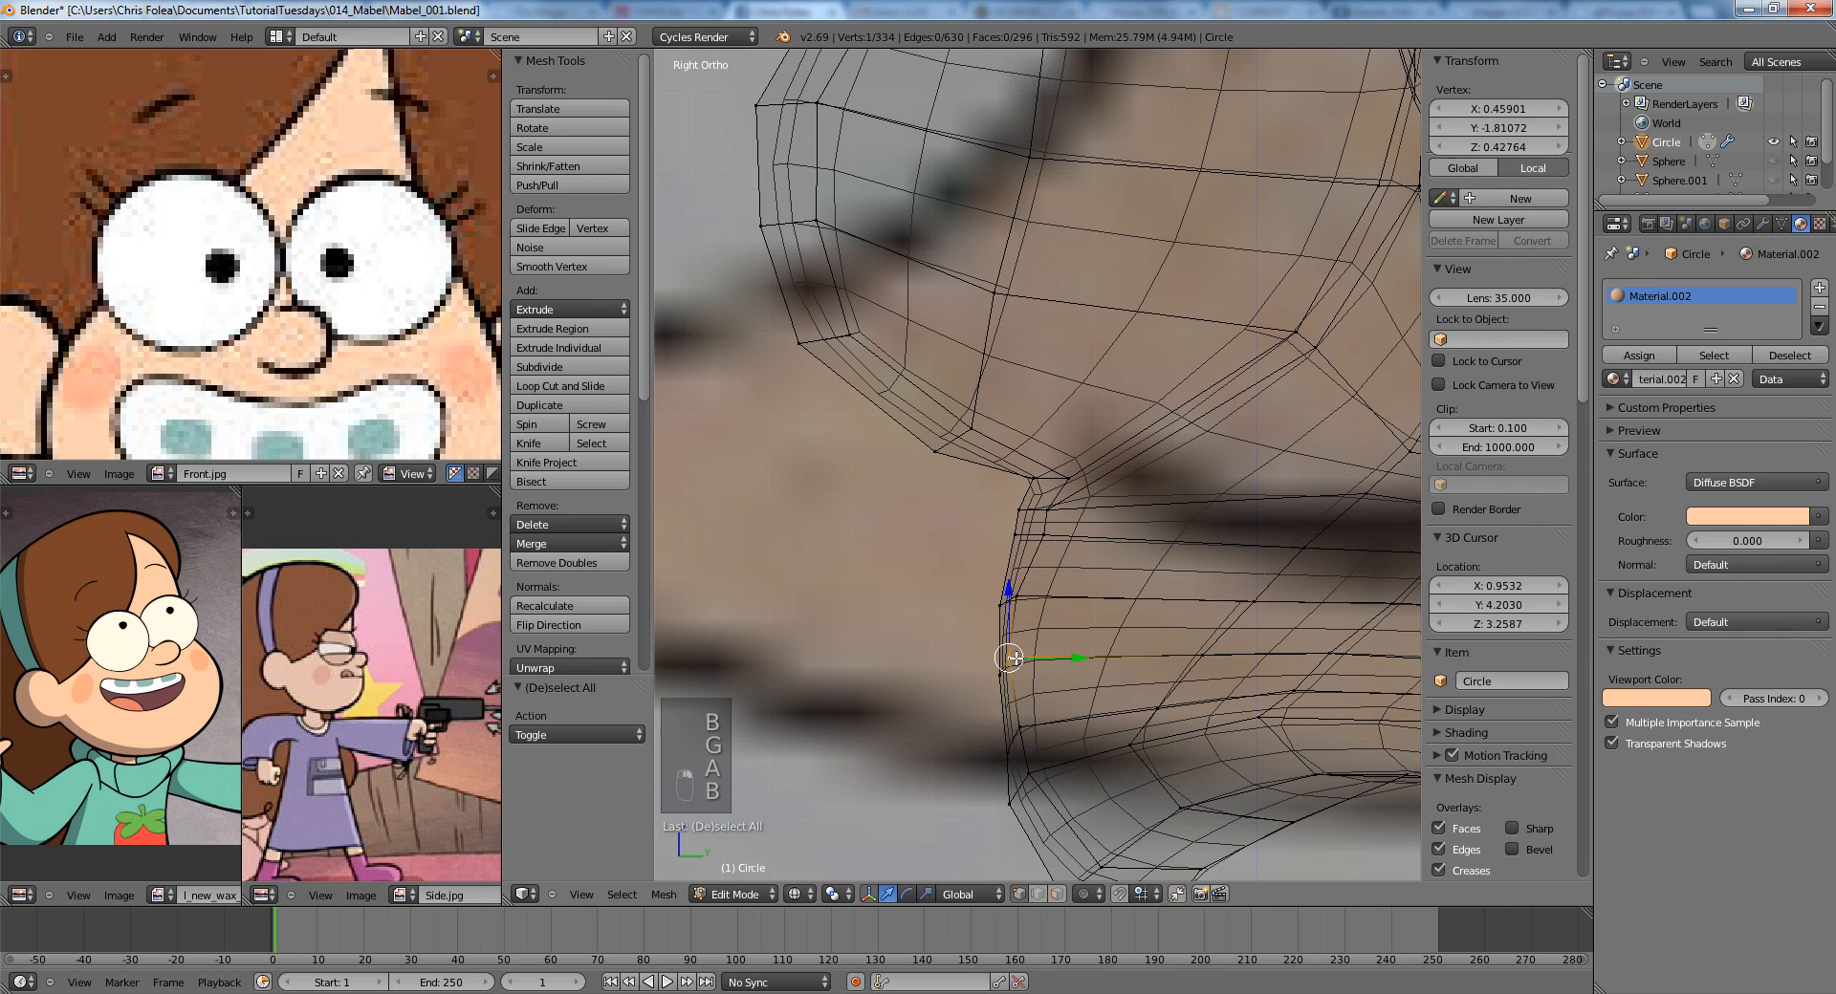
key("g")
left_click(1016, 664)
Box-select the four vertices at the top of the upper lip just below the nose and move them along Y by about -0.018.
key("a")
left_click_drag(1086, 562, 1085, 561)
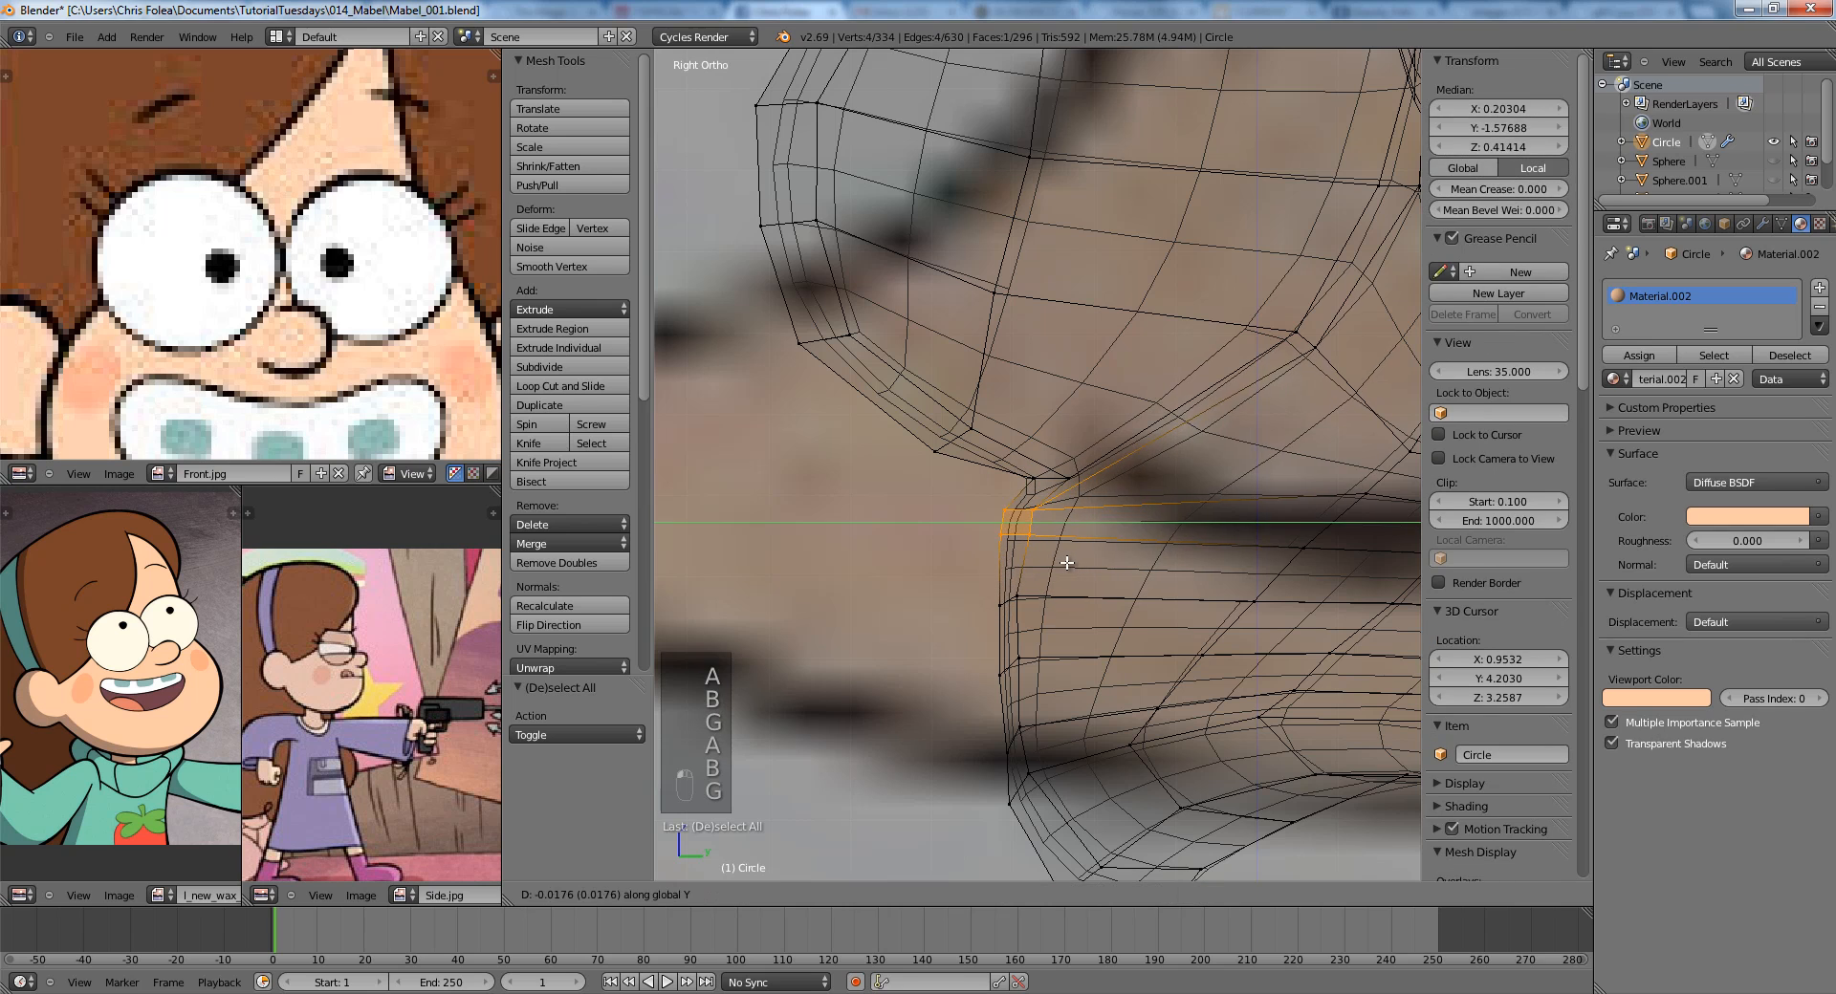
key("g")
left_click(1008, 518)
key("a")
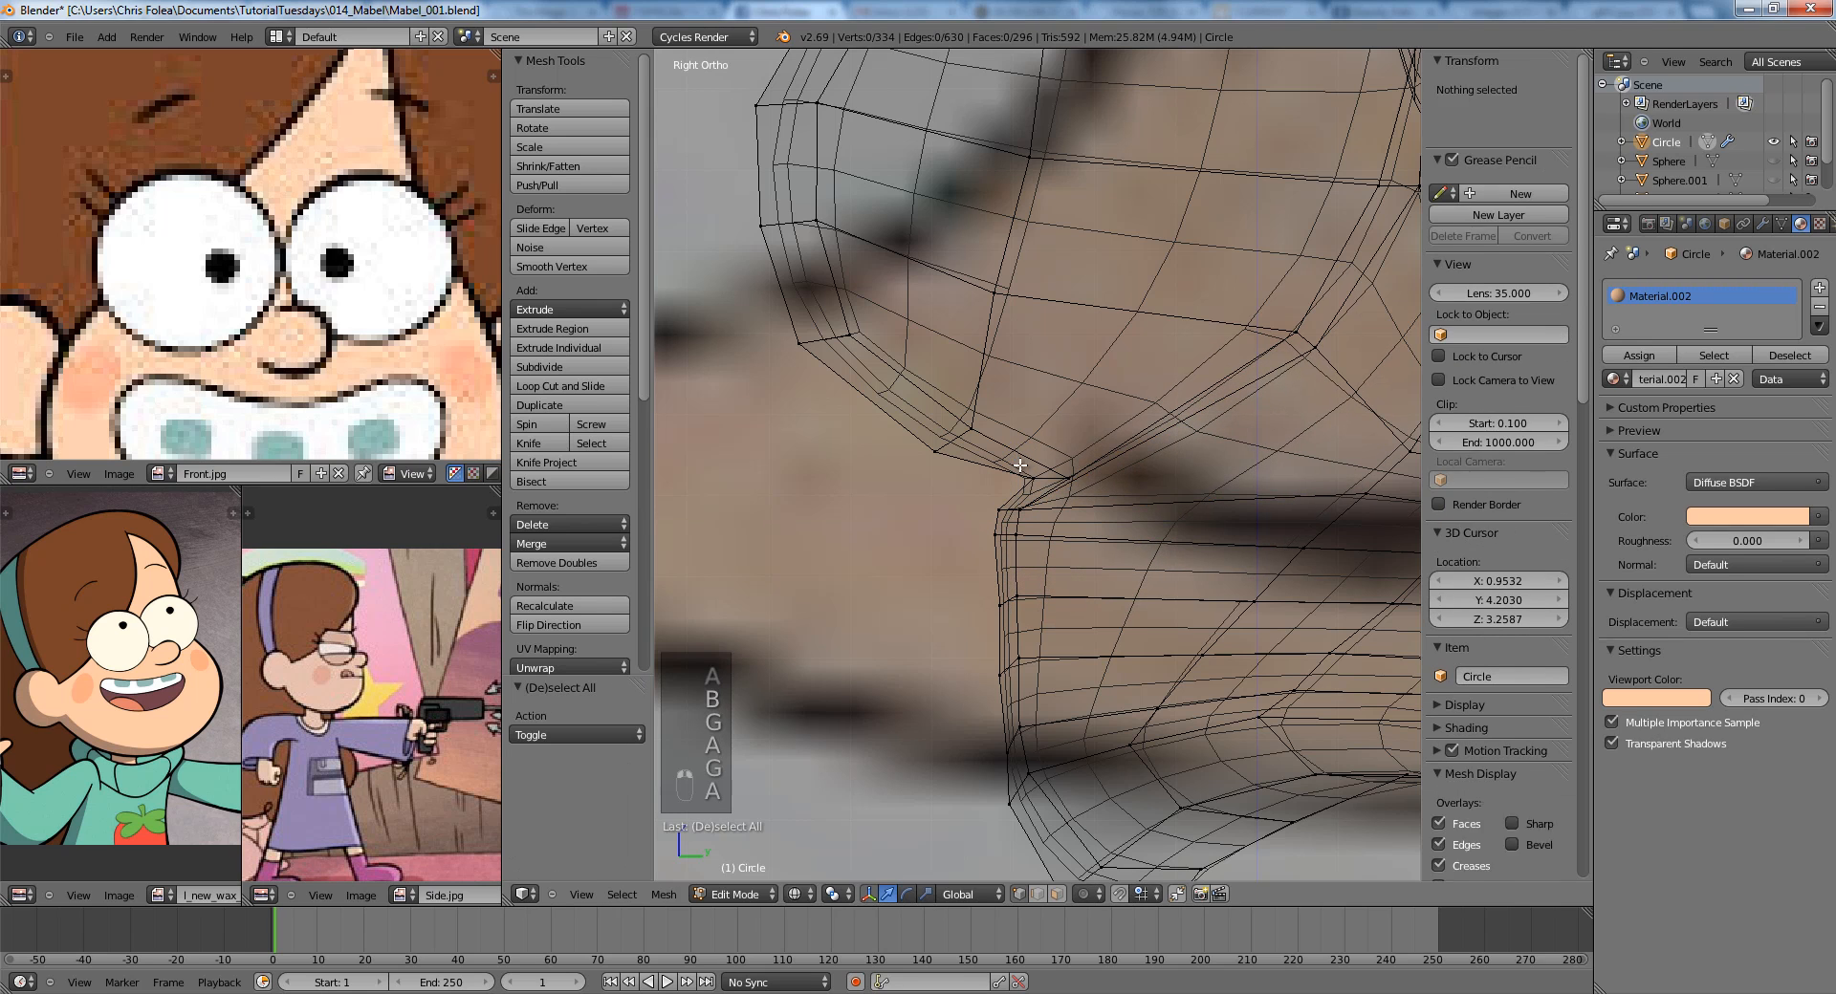
Box-select the vertices in the crease under the nose, move them, and check the result in solid view outside Edit Mode.
key("b")
left_click_drag(1020, 463, 1100, 491)
key("g")
left_click(1083, 487)
mouse_move(1157, 488)
middle_mouse_down("shift")
mouse_move(1109, 623)
mouse_move(1081, 635)
mouse_move(1216, 635)
middle_mouse_up("shift")
key("z")
key("Tab")
scroll(1109, 625, "down", 5)
scroll(1076, 586, "down", 4)
middle_click_drag(1076, 587, 863, 680)
In the right side view, move the vertex beside the nose base along Y by about -0.09 with proportional editing enabled, and leave Edit Mode.
key("Tab")
scroll(1080, 557, "up", 4)
key("KP_3")
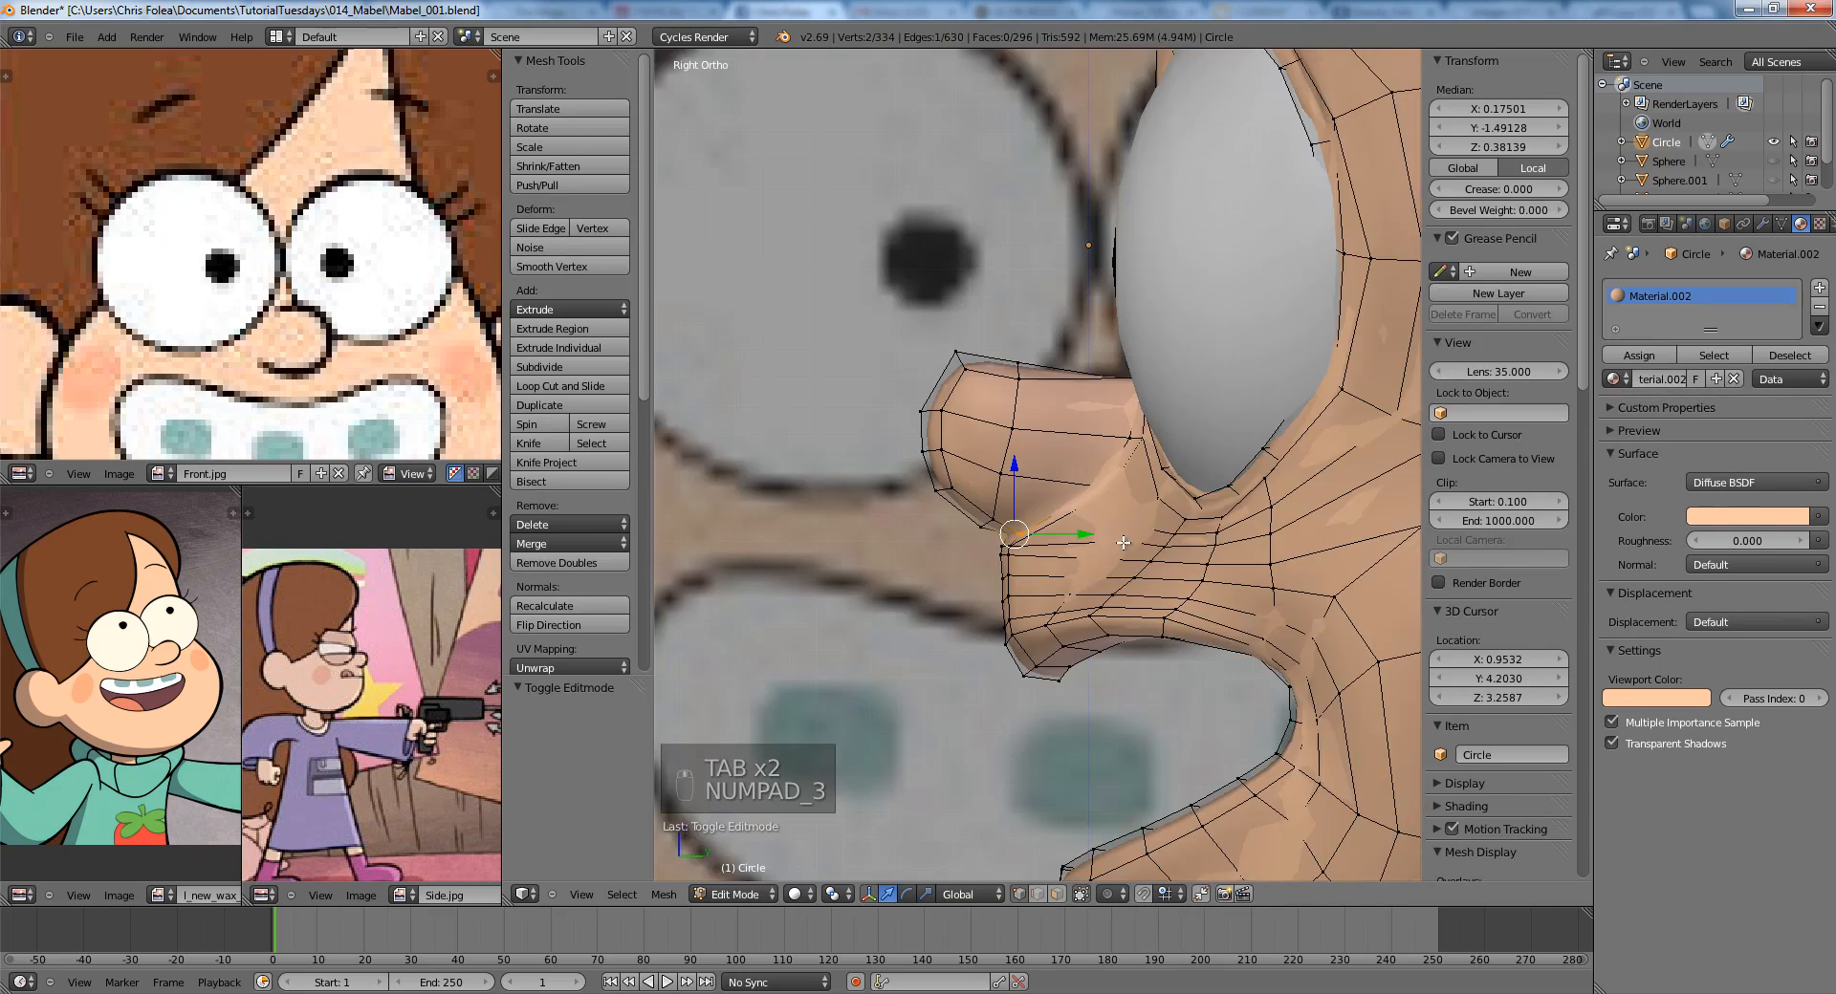
scroll(1100, 535, "up", 3)
key("z")
key("z")
right_click(1070, 504)
key("z")
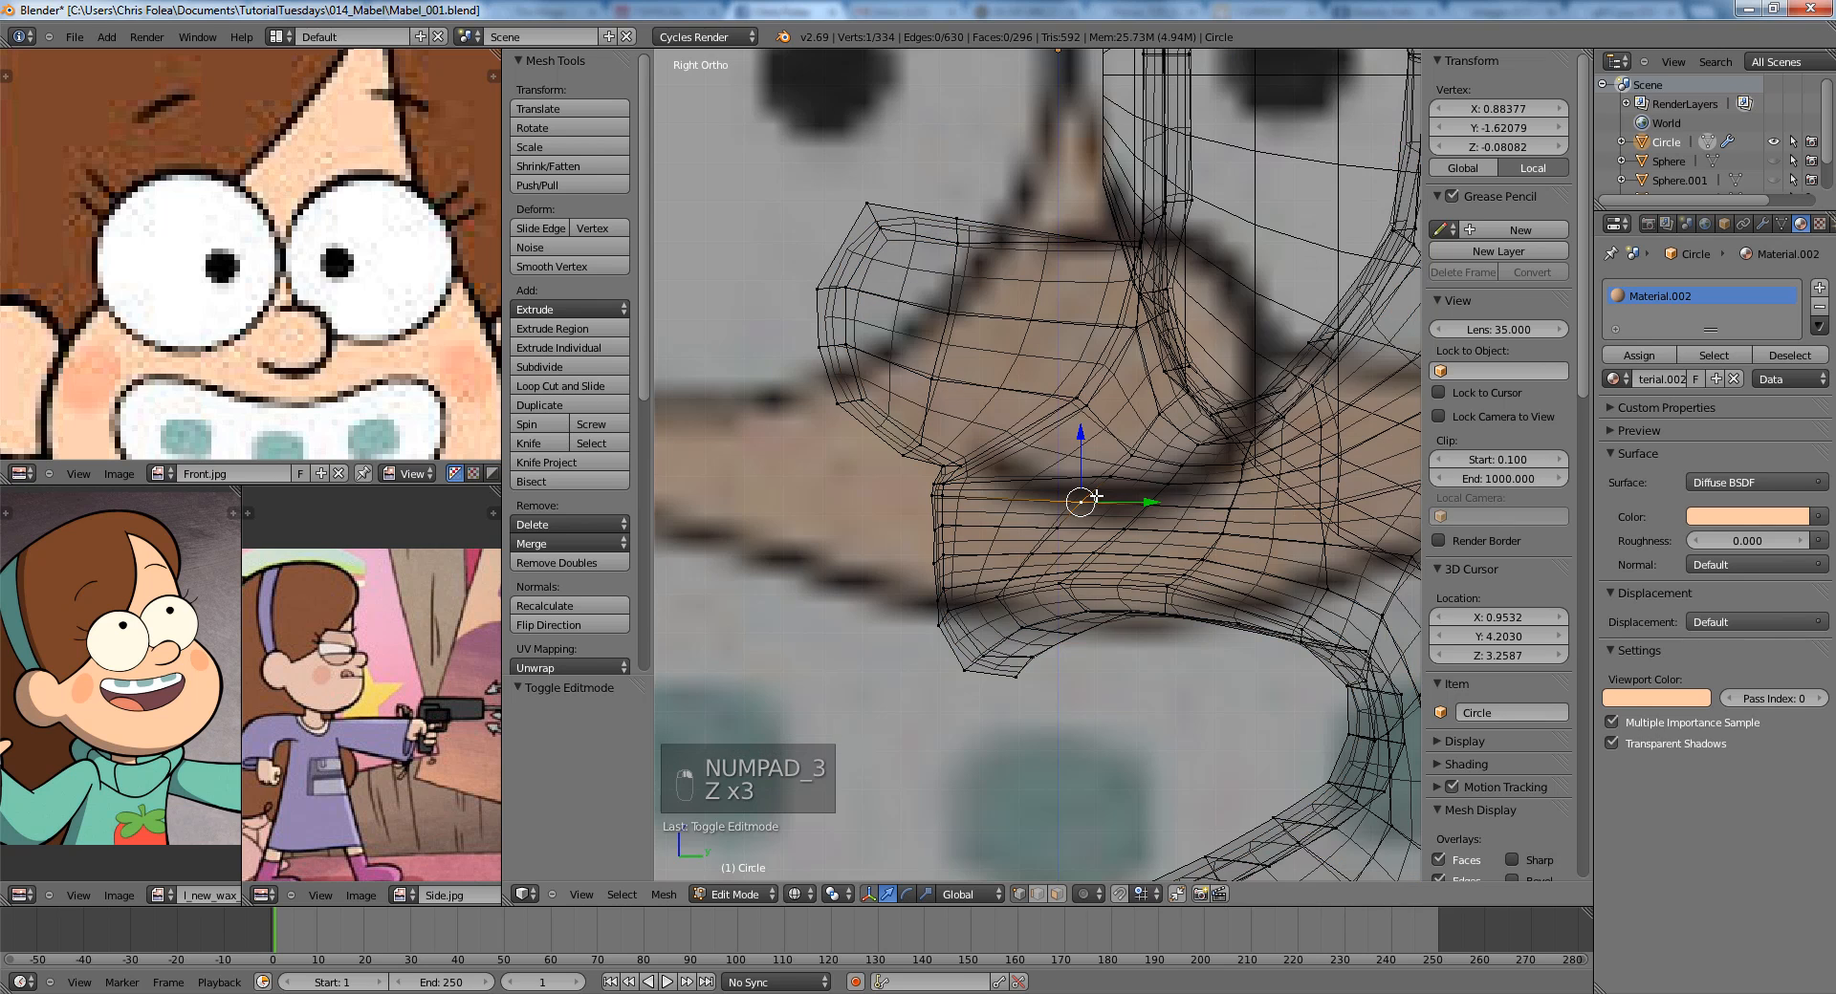
key("o")
key("z")
key("g")
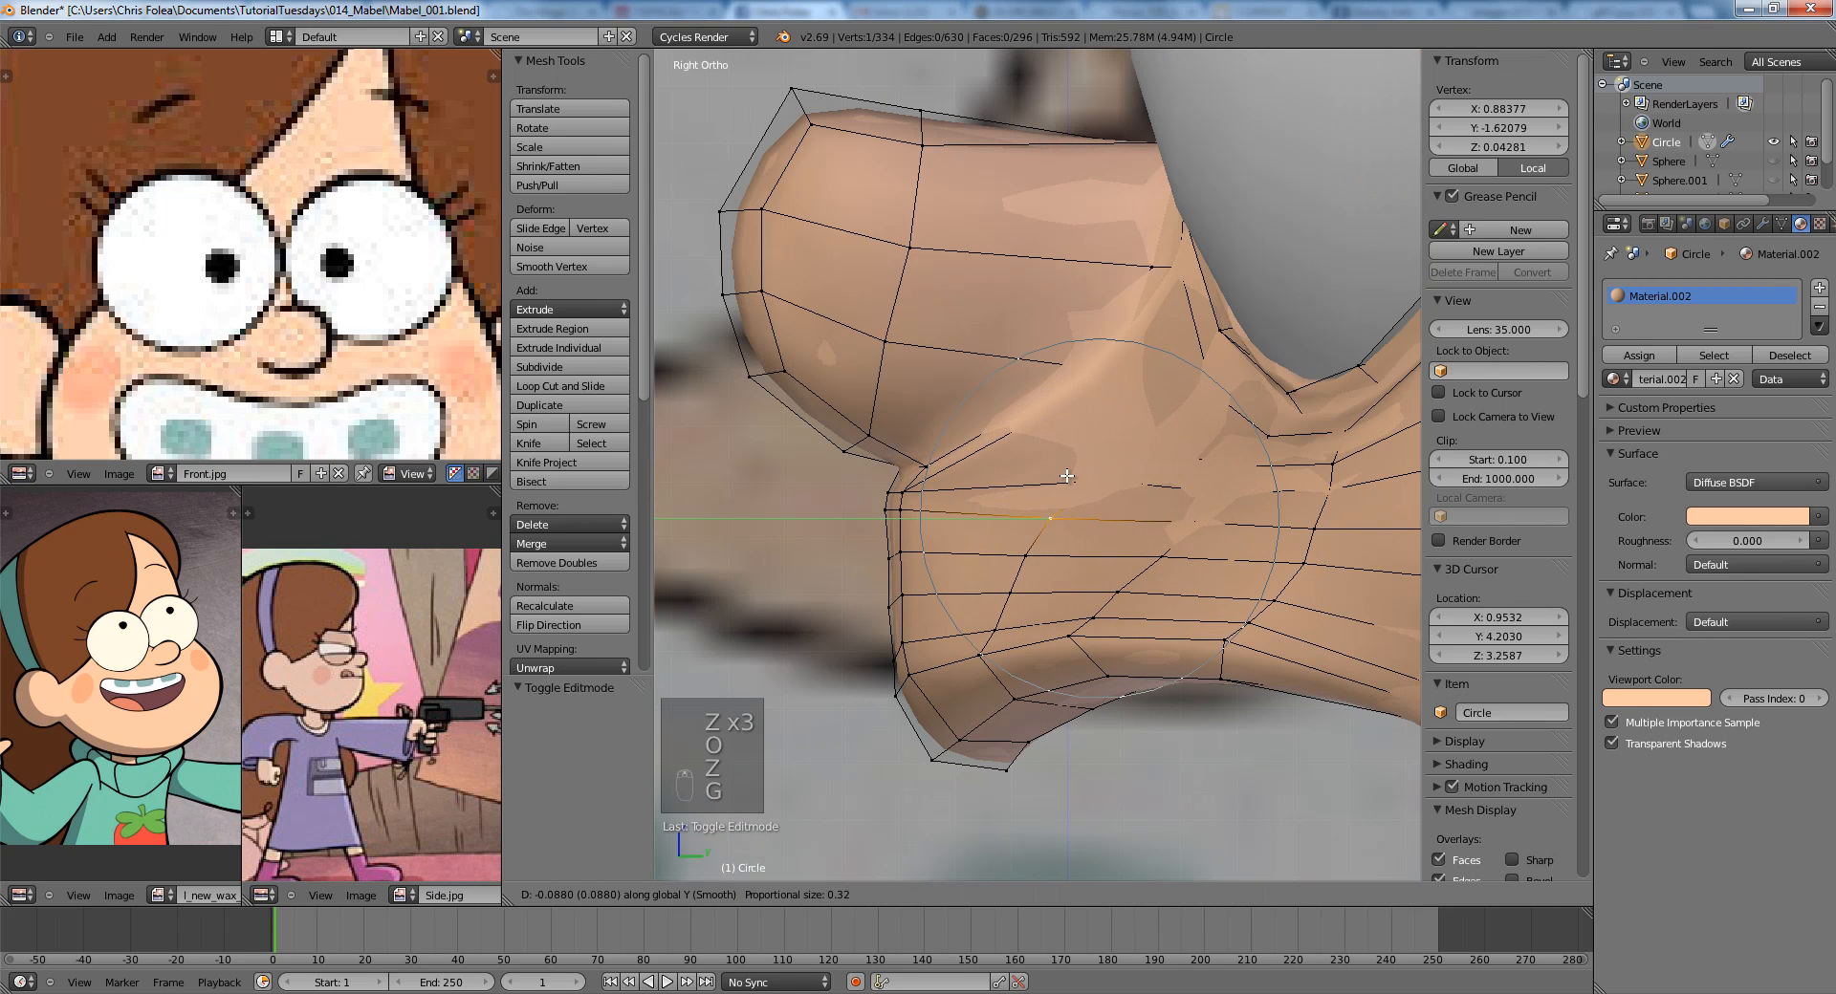
left_click(1067, 476)
key("g")
key("Tab")
scroll(1037, 553, "down", 5)
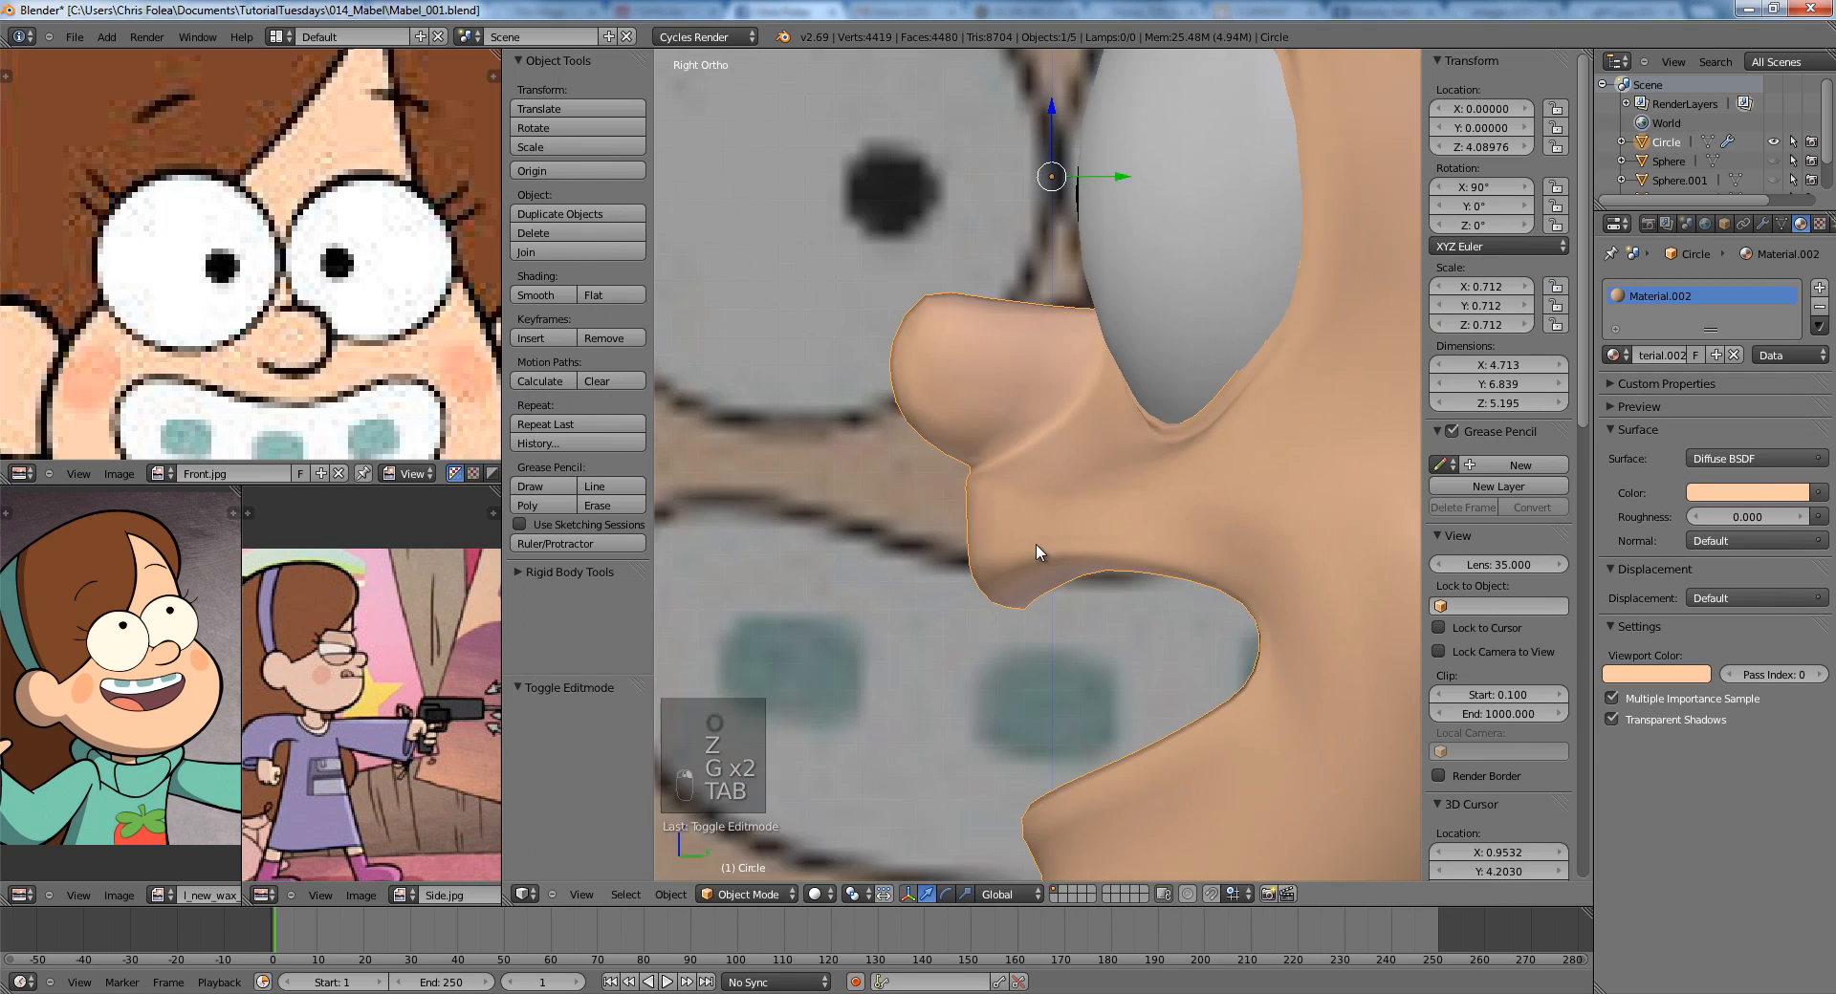
In the right side view, move the selected vertex beside the nose base by about -0.036 along Y and 0.049 along Z.
middle_click_drag(1037, 553, 955, 536)
scroll(1186, 541, "down", 3)
scroll(956, 536, "up", 3)
key("KP_3")
key("Tab")
scroll(1236, 482, "up", 5)
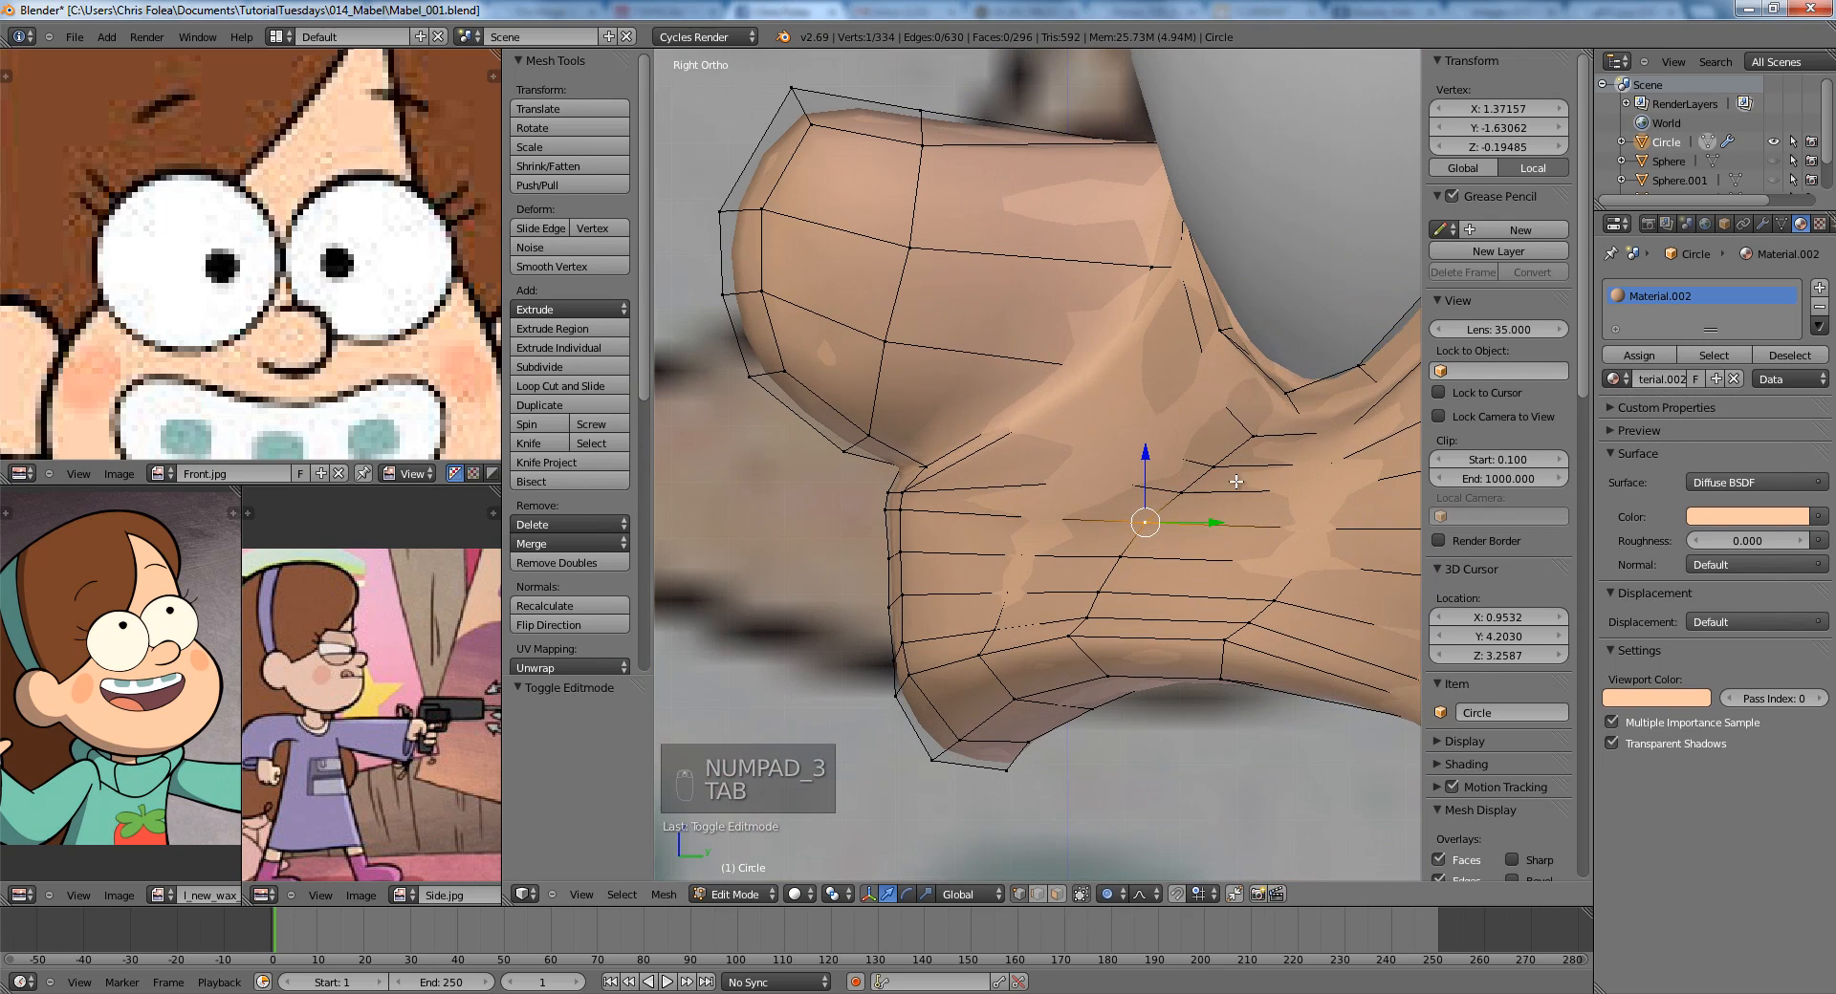
key("g")
left_click(1199, 439)
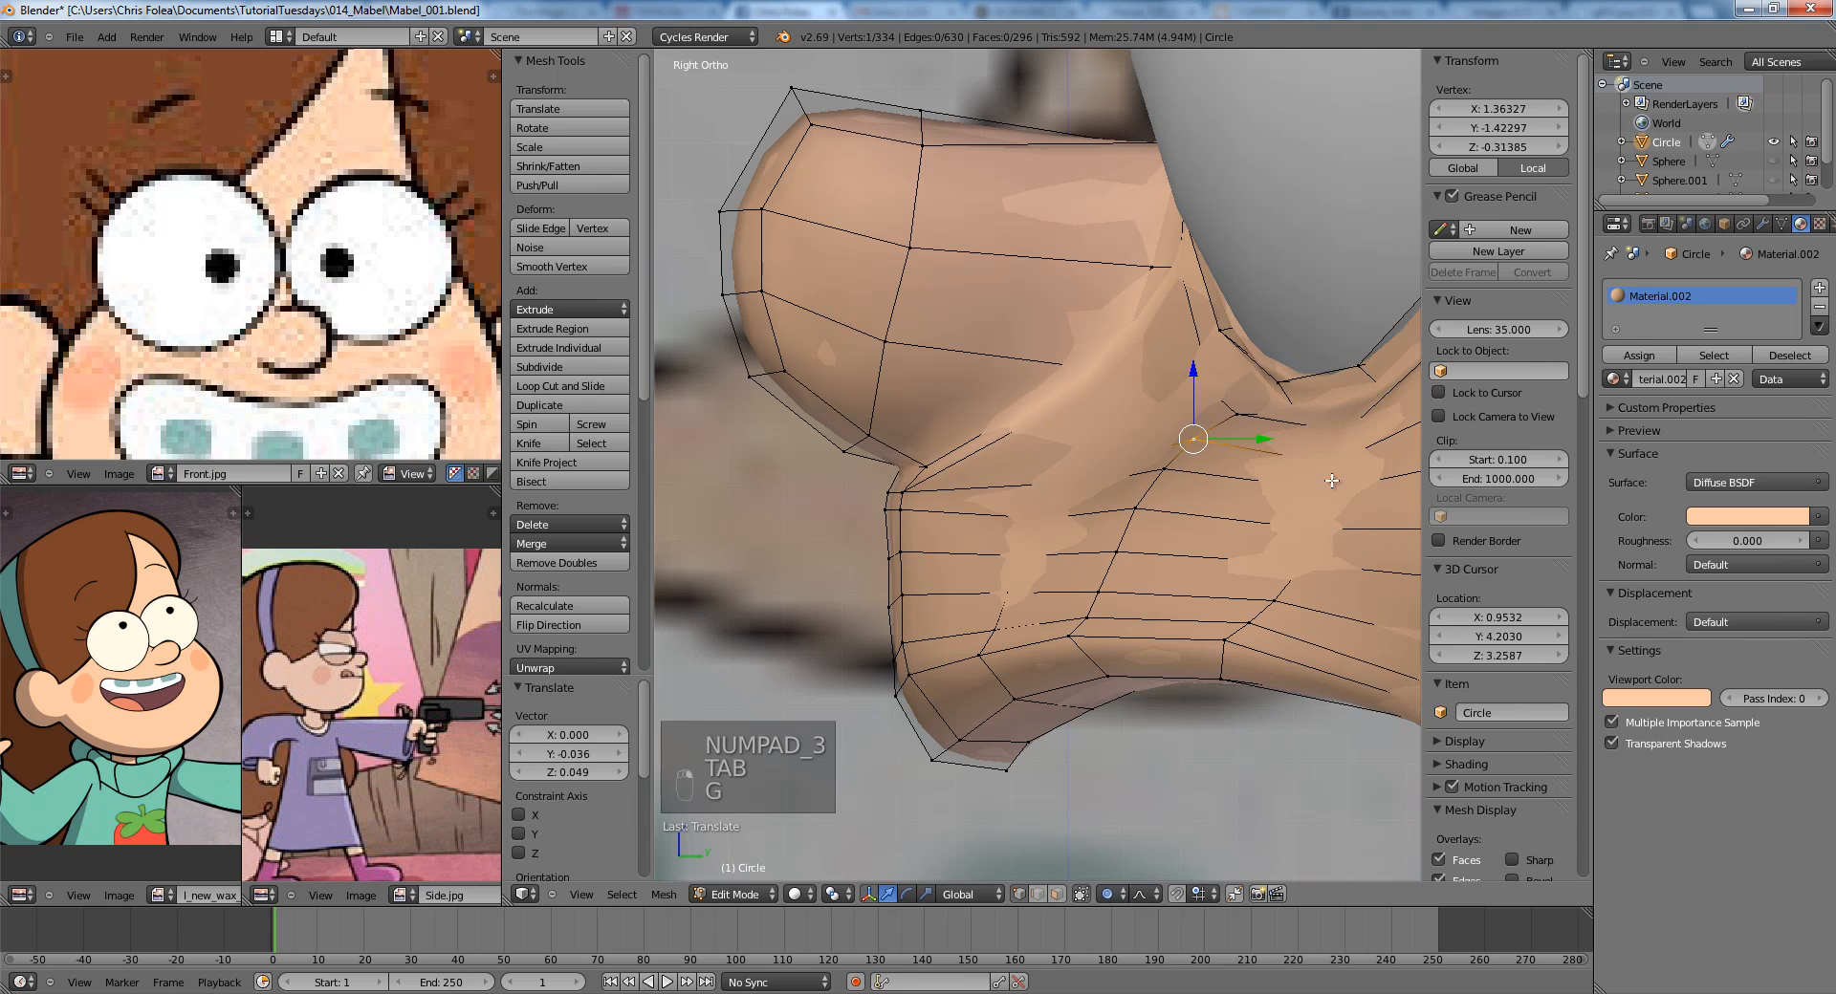
Select the vertex beneath the front of the eye, move it up and slightly forward with proportional editing, and check the result outside Edit Mode.
middle_click_drag(1372, 468, 1263, 462, "shift")
right_click(1236, 473)
key("g")
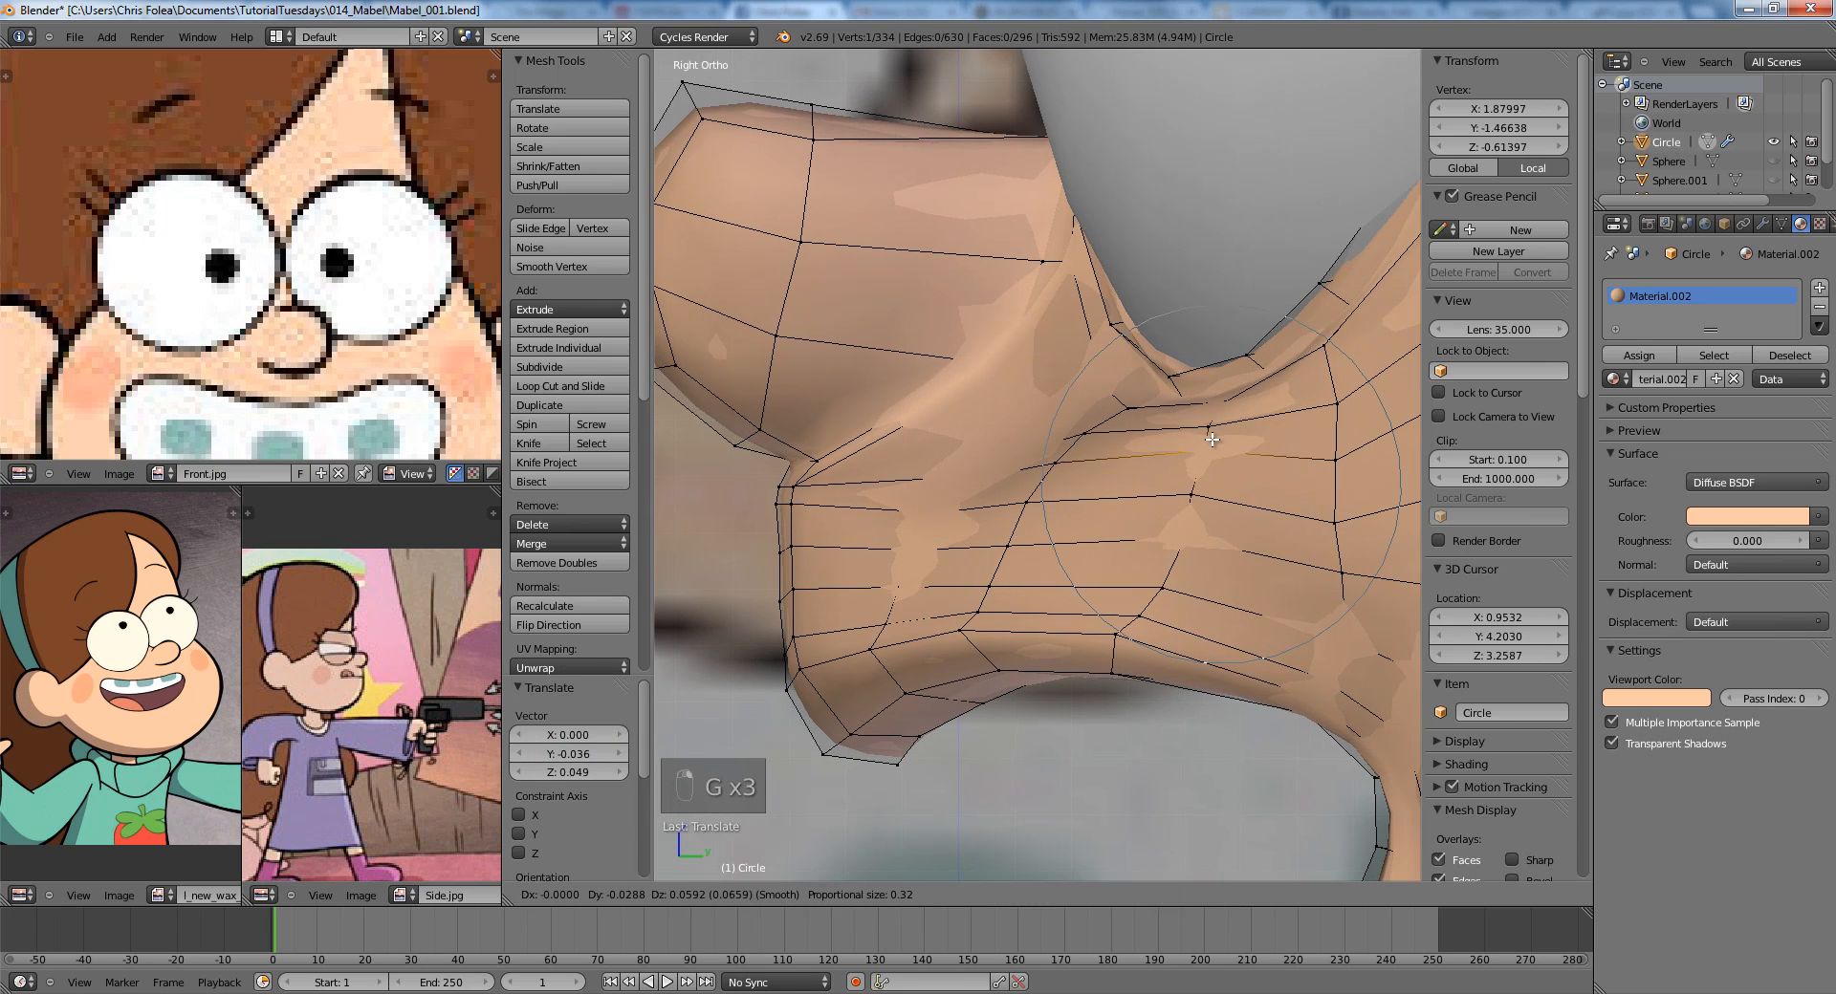
left_click(1215, 437)
key("Tab")
scroll(1119, 475, "down", 7)
scroll(1019, 495, "up", 3)
In Edit Mode, move the next cheek vertex below the eye by about -0.004 along Y and 0.039 along Z.
key("Tab")
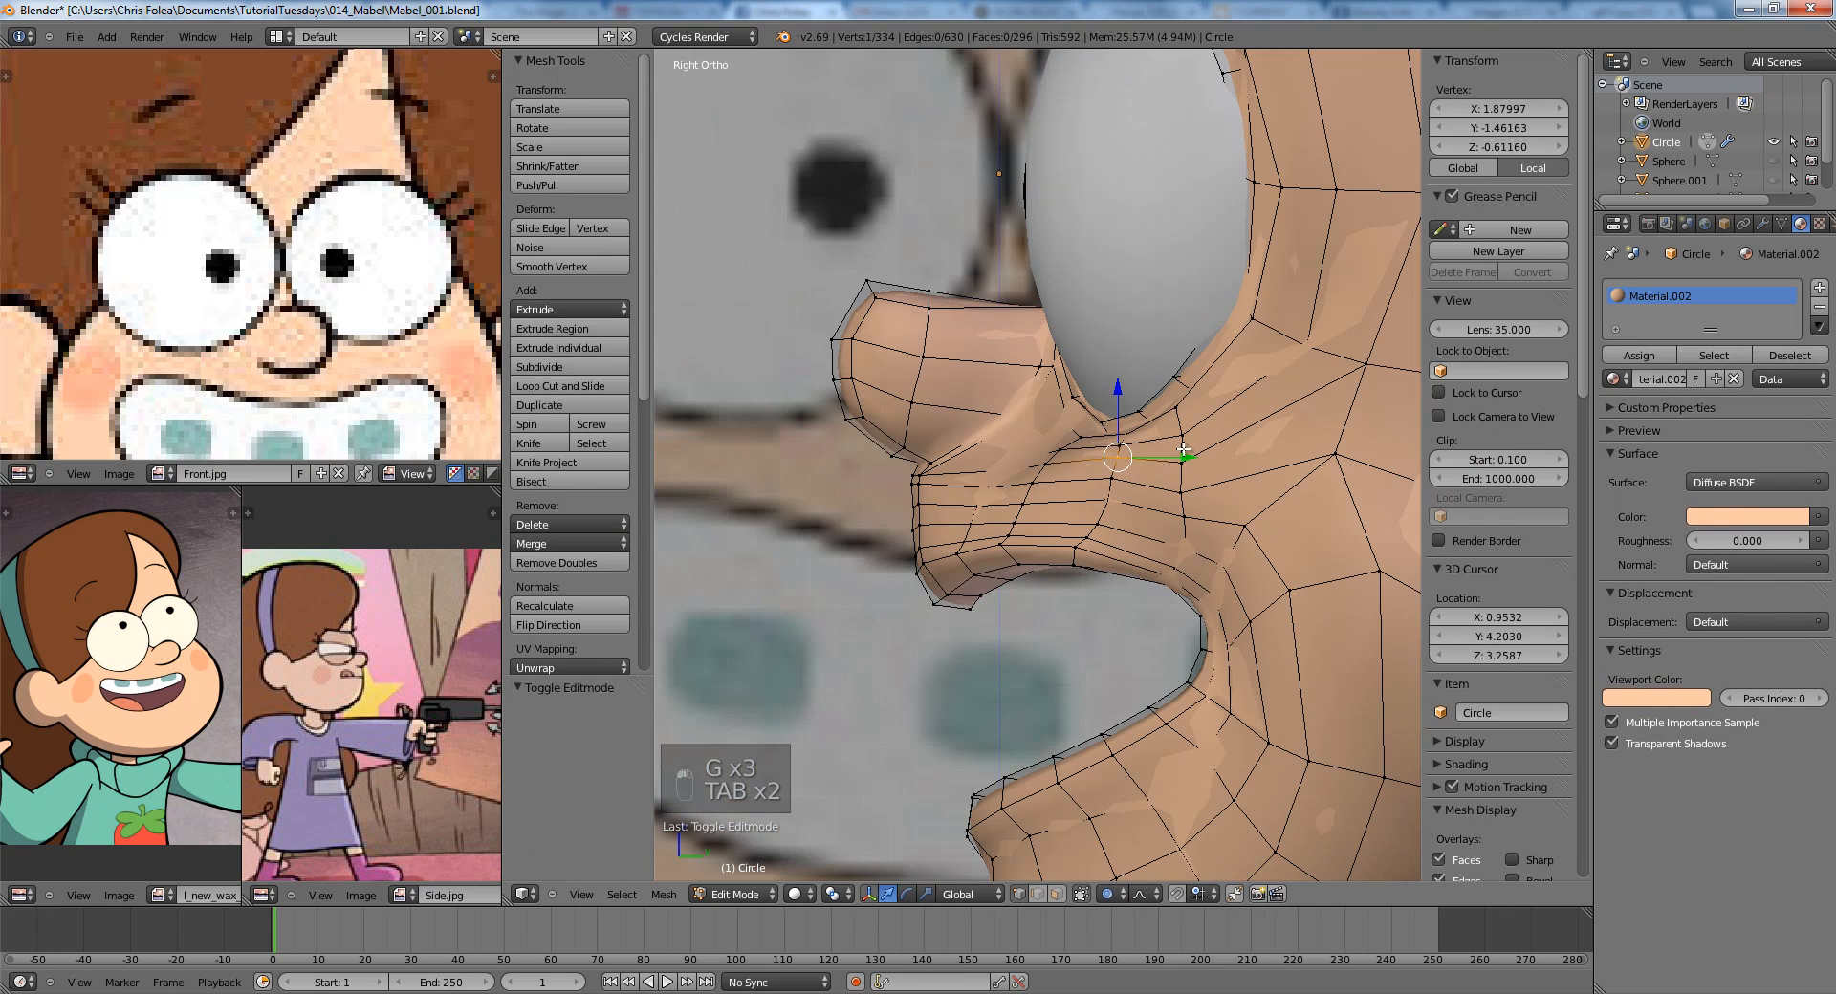
right_click(1183, 449)
key("g")
left_click(1184, 445)
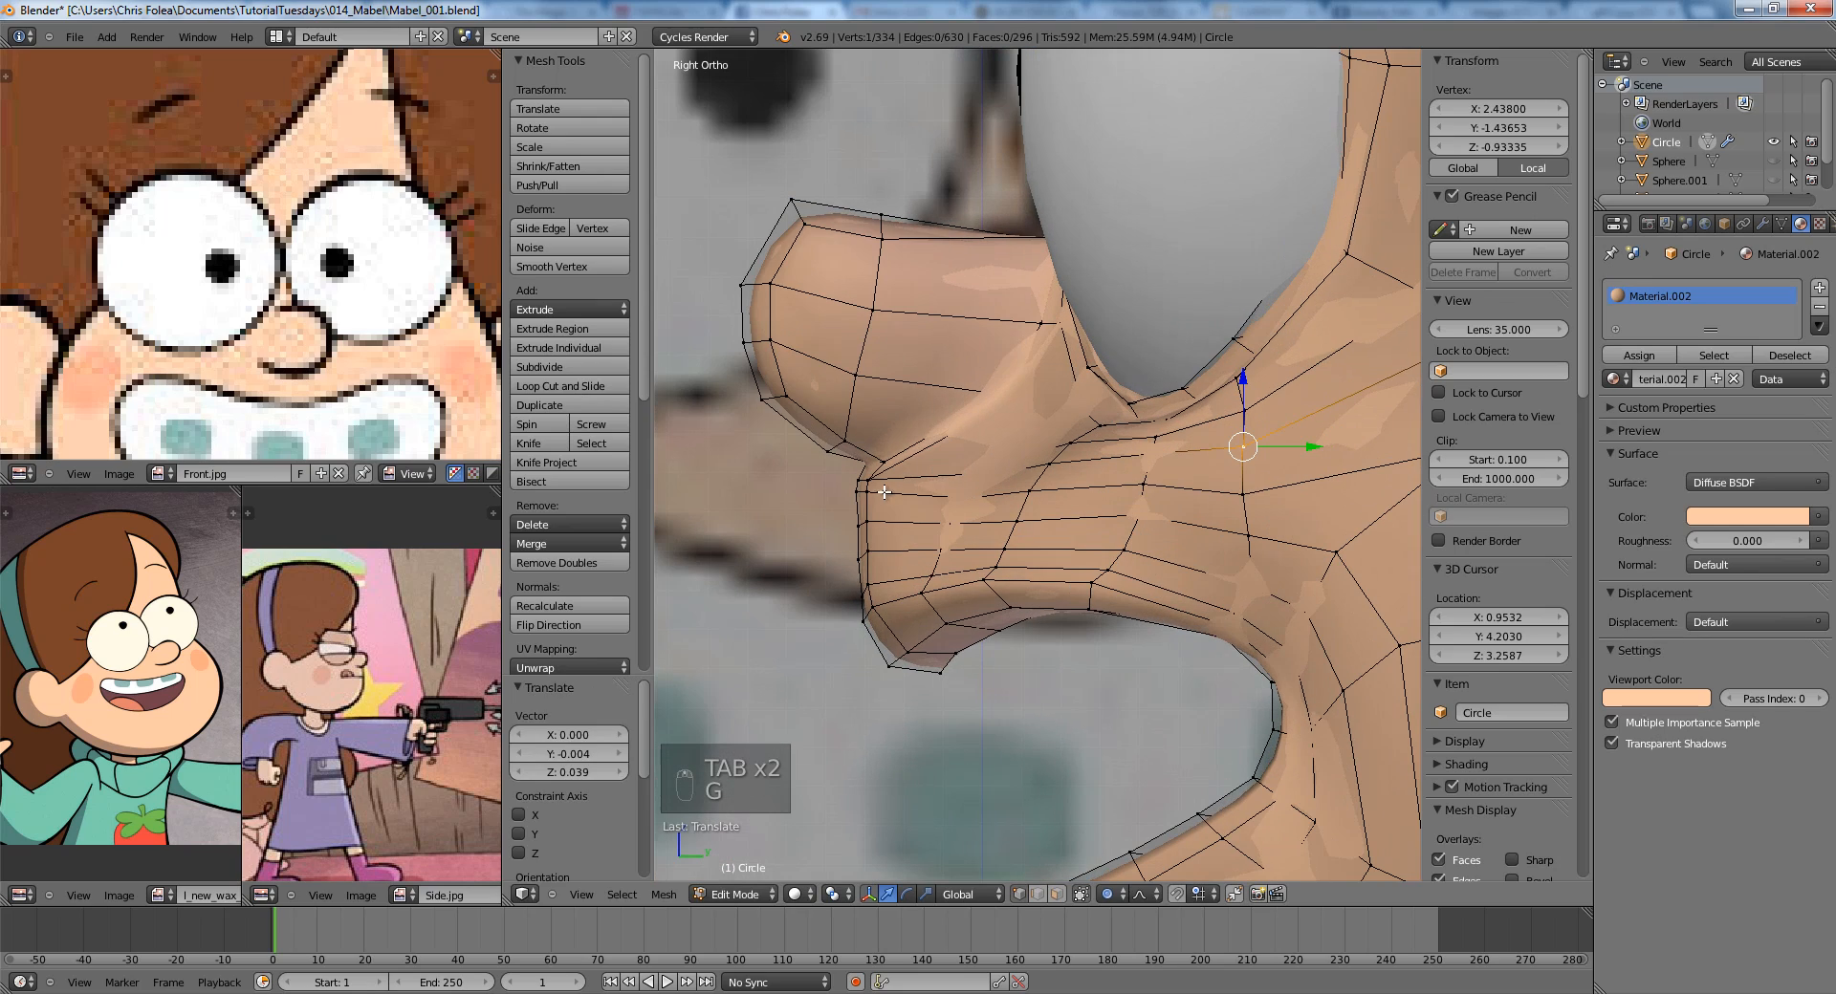
Box-select all vertices along the front profile of the upper lip in wireframe and move them with proportional editing.
key("a")
key("z")
middle_click_drag(956, 474, 1033, 400, "shift")
scroll(949, 452, "up", 3)
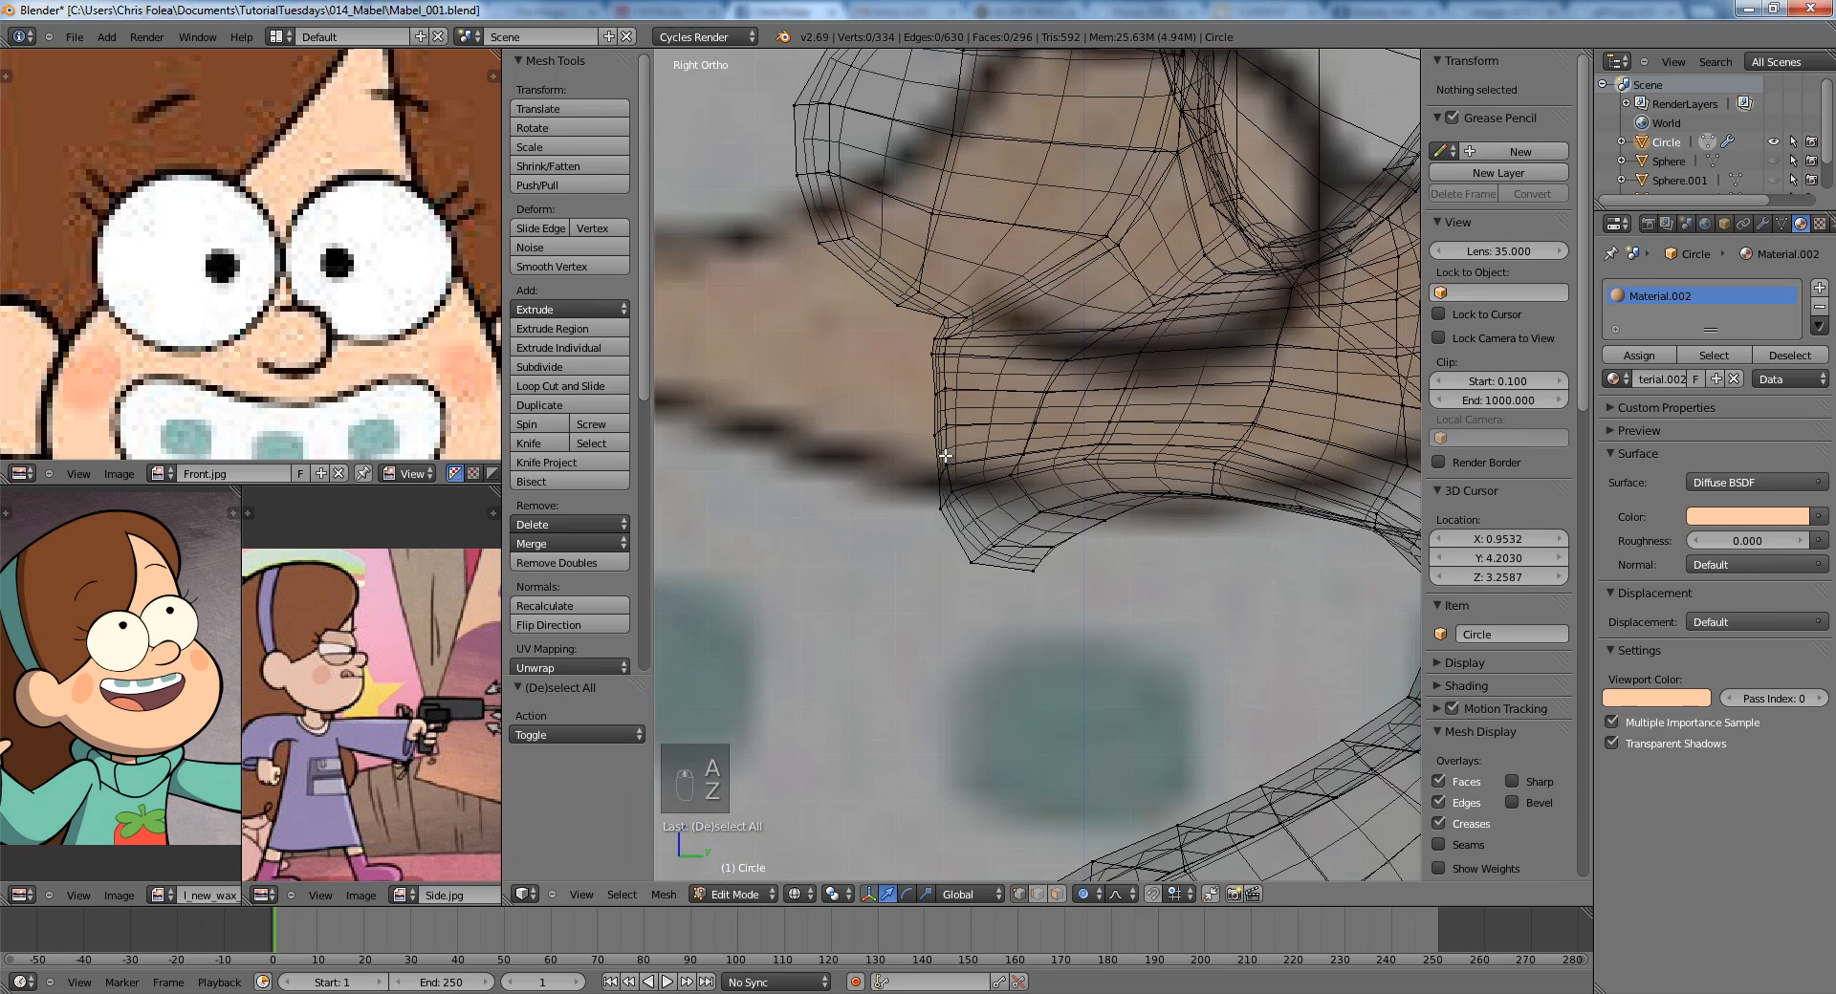
scroll(978, 526, "down", 4)
left_click_drag(973, 390, 1045, 549)
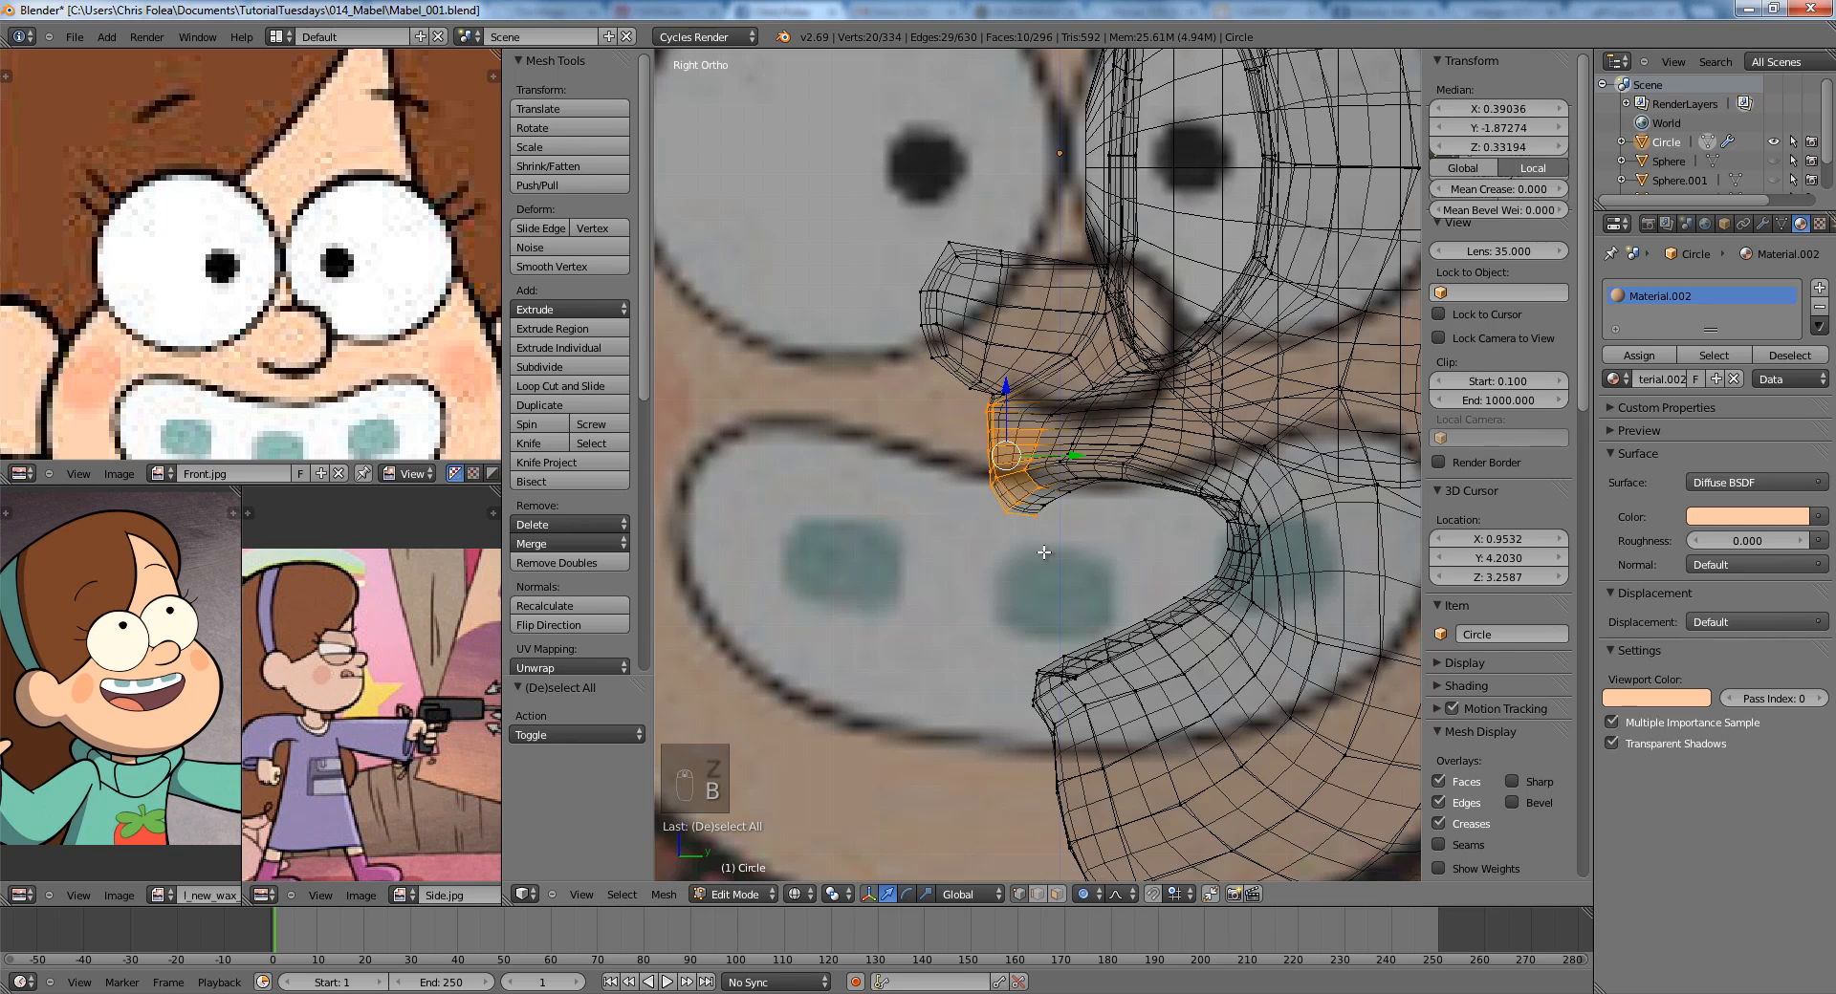
key("z")
key("g")
left_click(1052, 546)
Box-select the front vertices of the lower lip and chin and move them along Y by about 0.046 with proportional editing.
middle_click_drag(1118, 697, 1062, 506, "shift")
key("a")
key("z")
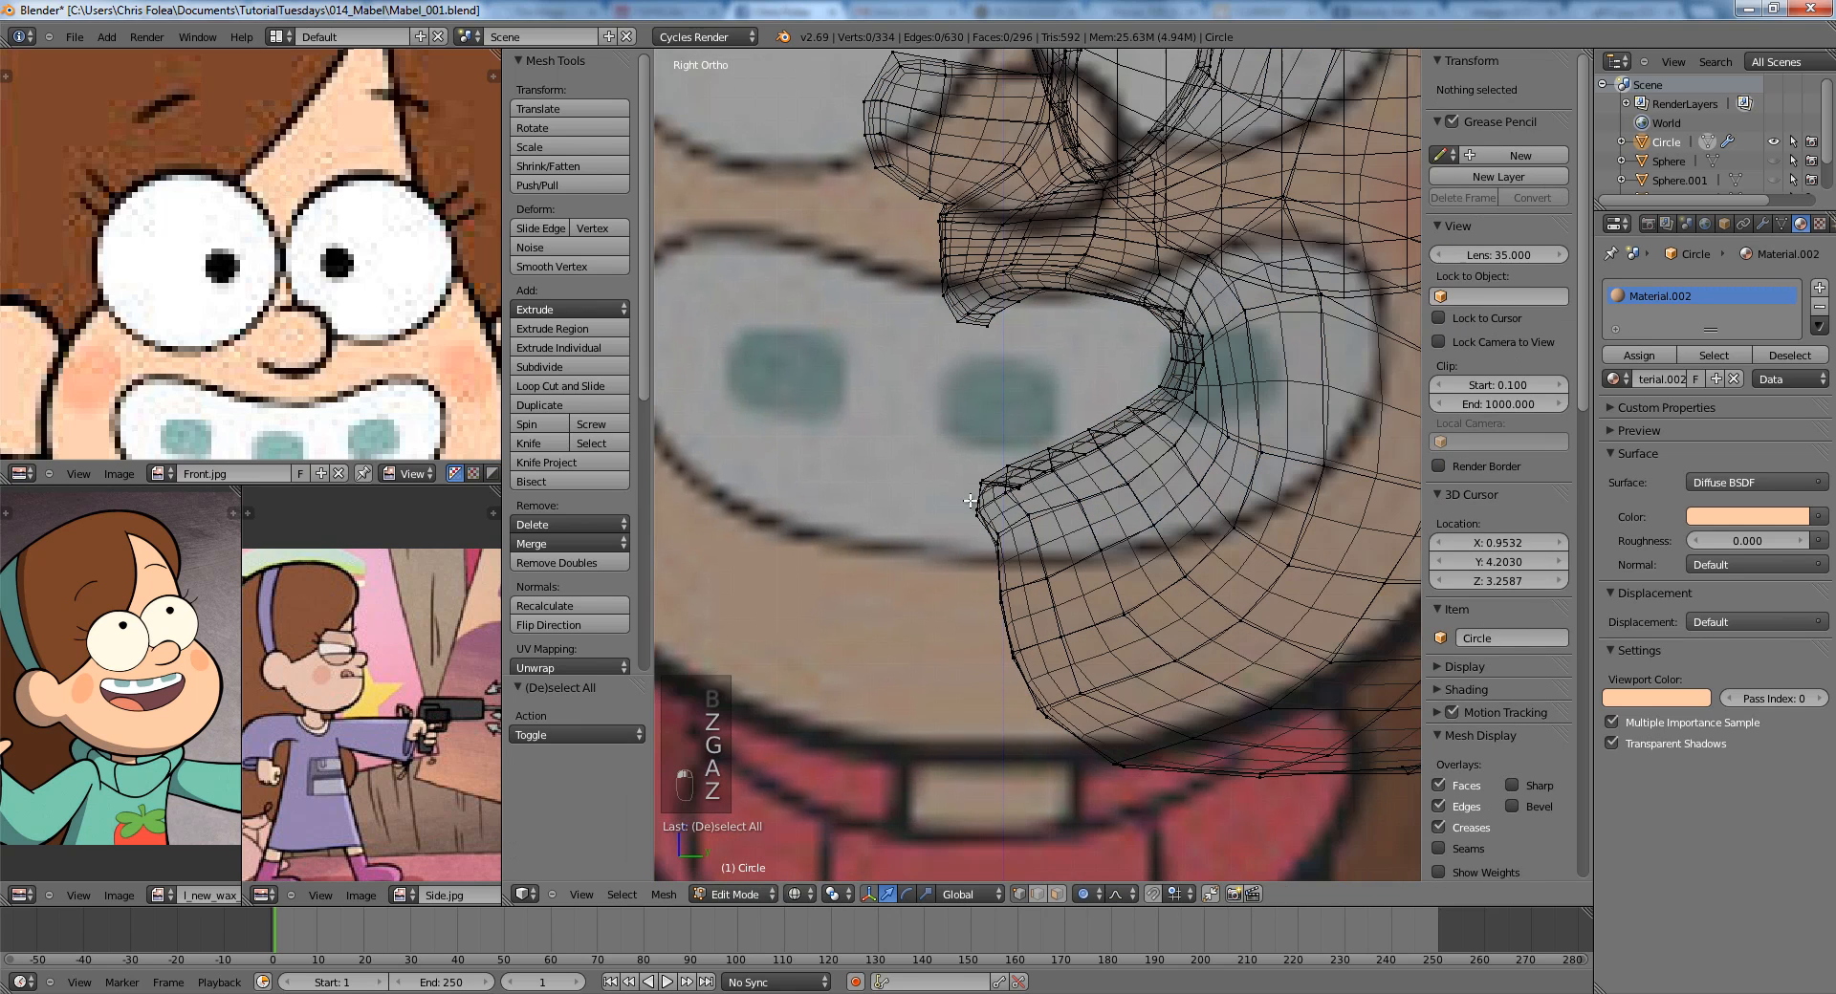
key("b")
left_click_drag(901, 449, 1044, 735)
key("z")
key("g")
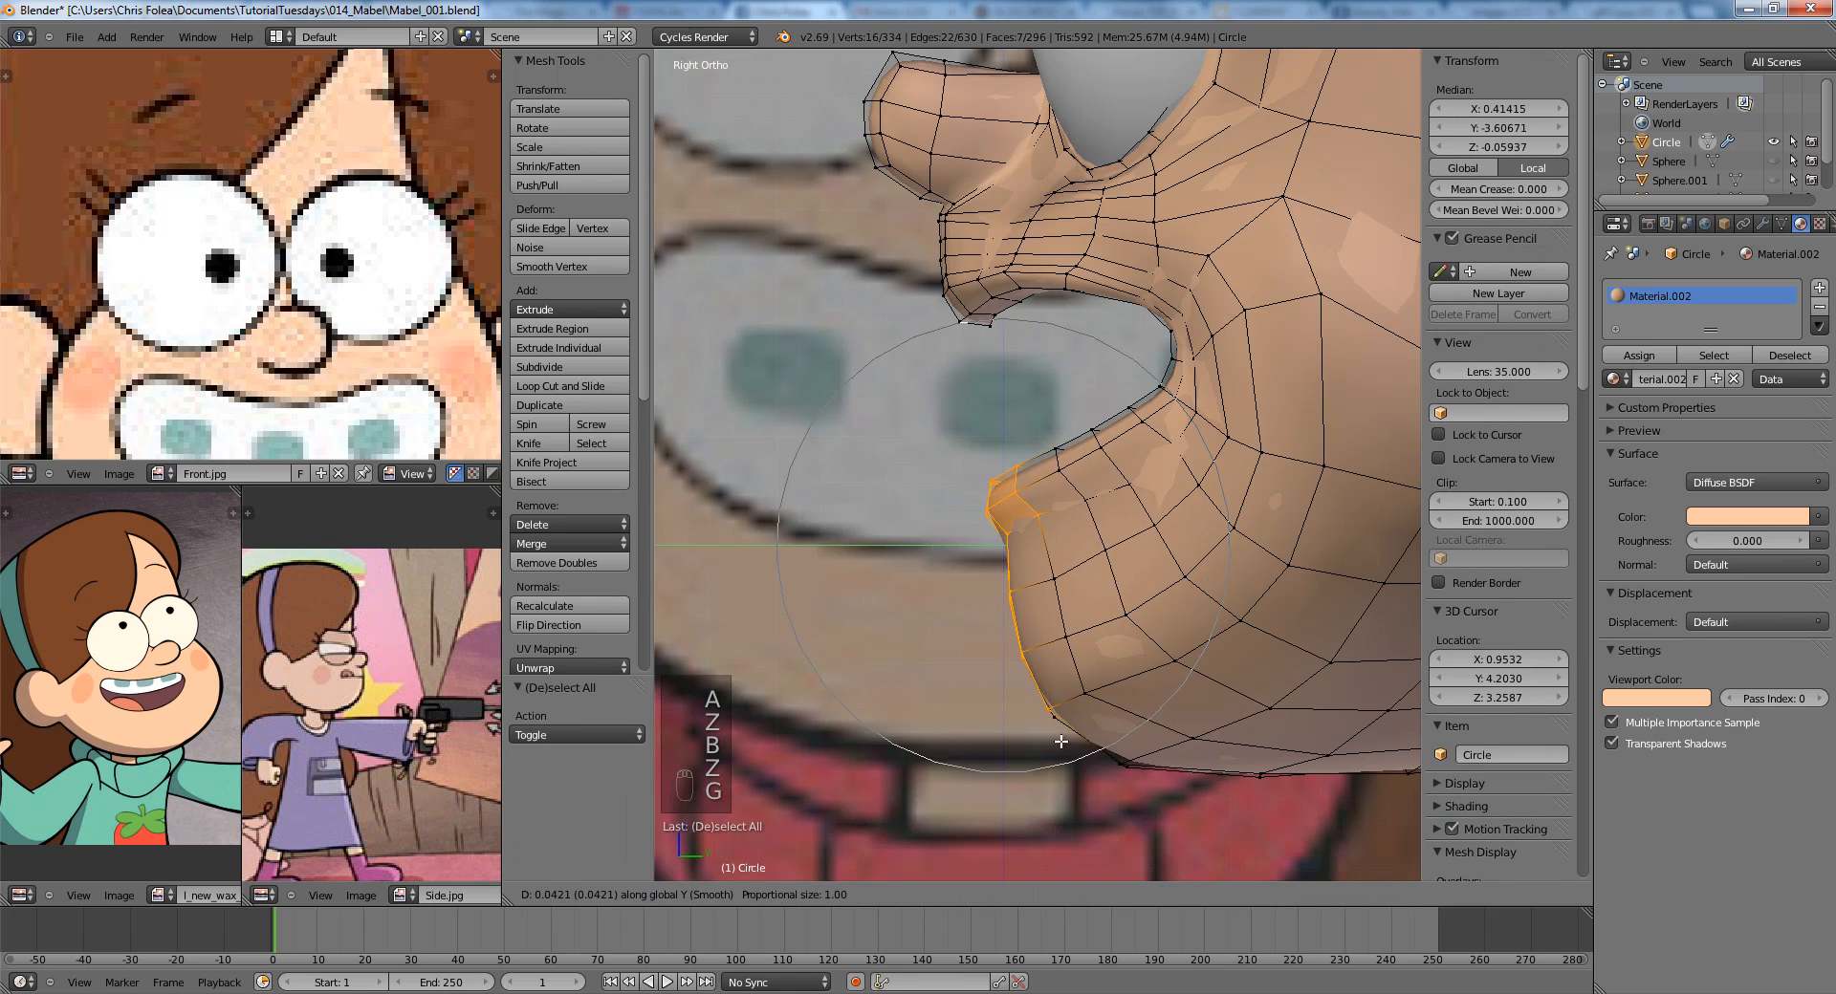
scroll(1066, 743, "down", 2)
right_click(1063, 741)
key("g")
left_click(1070, 742)
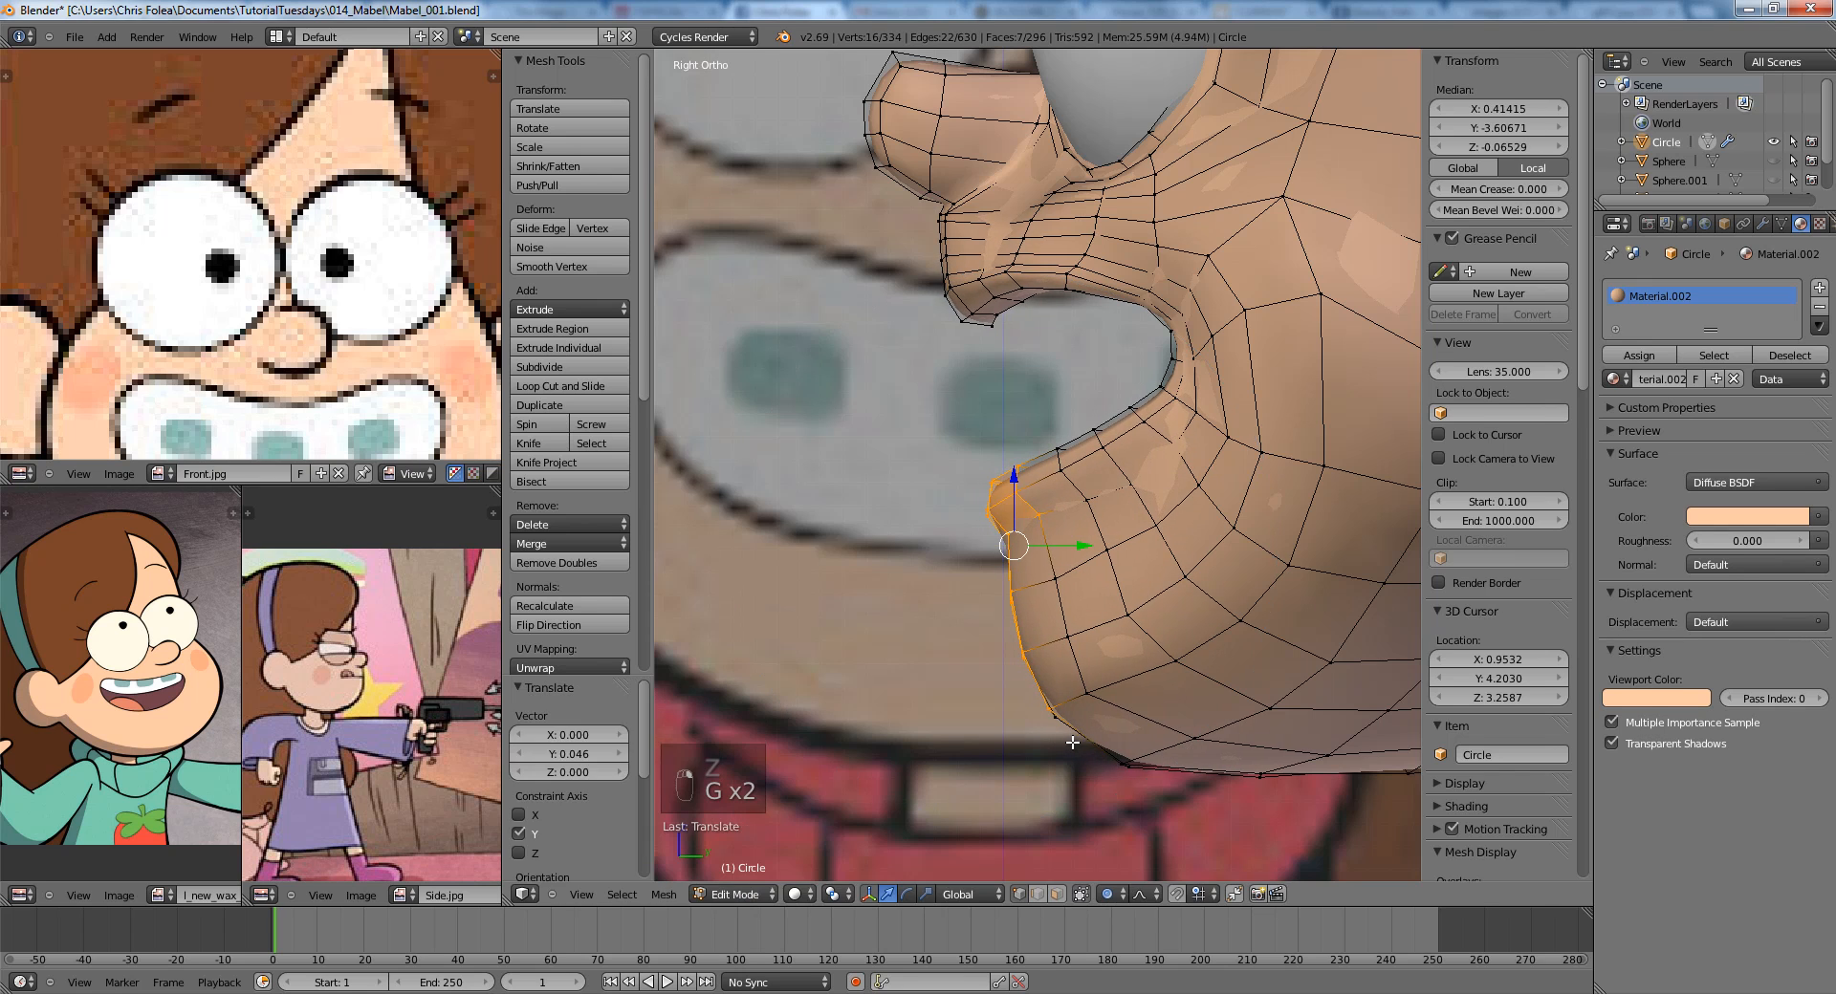
Leave Edit Mode and examine the whole face in the front view against the reference.
key("Tab")
scroll(1099, 660, "down", 8)
key("KP_1")
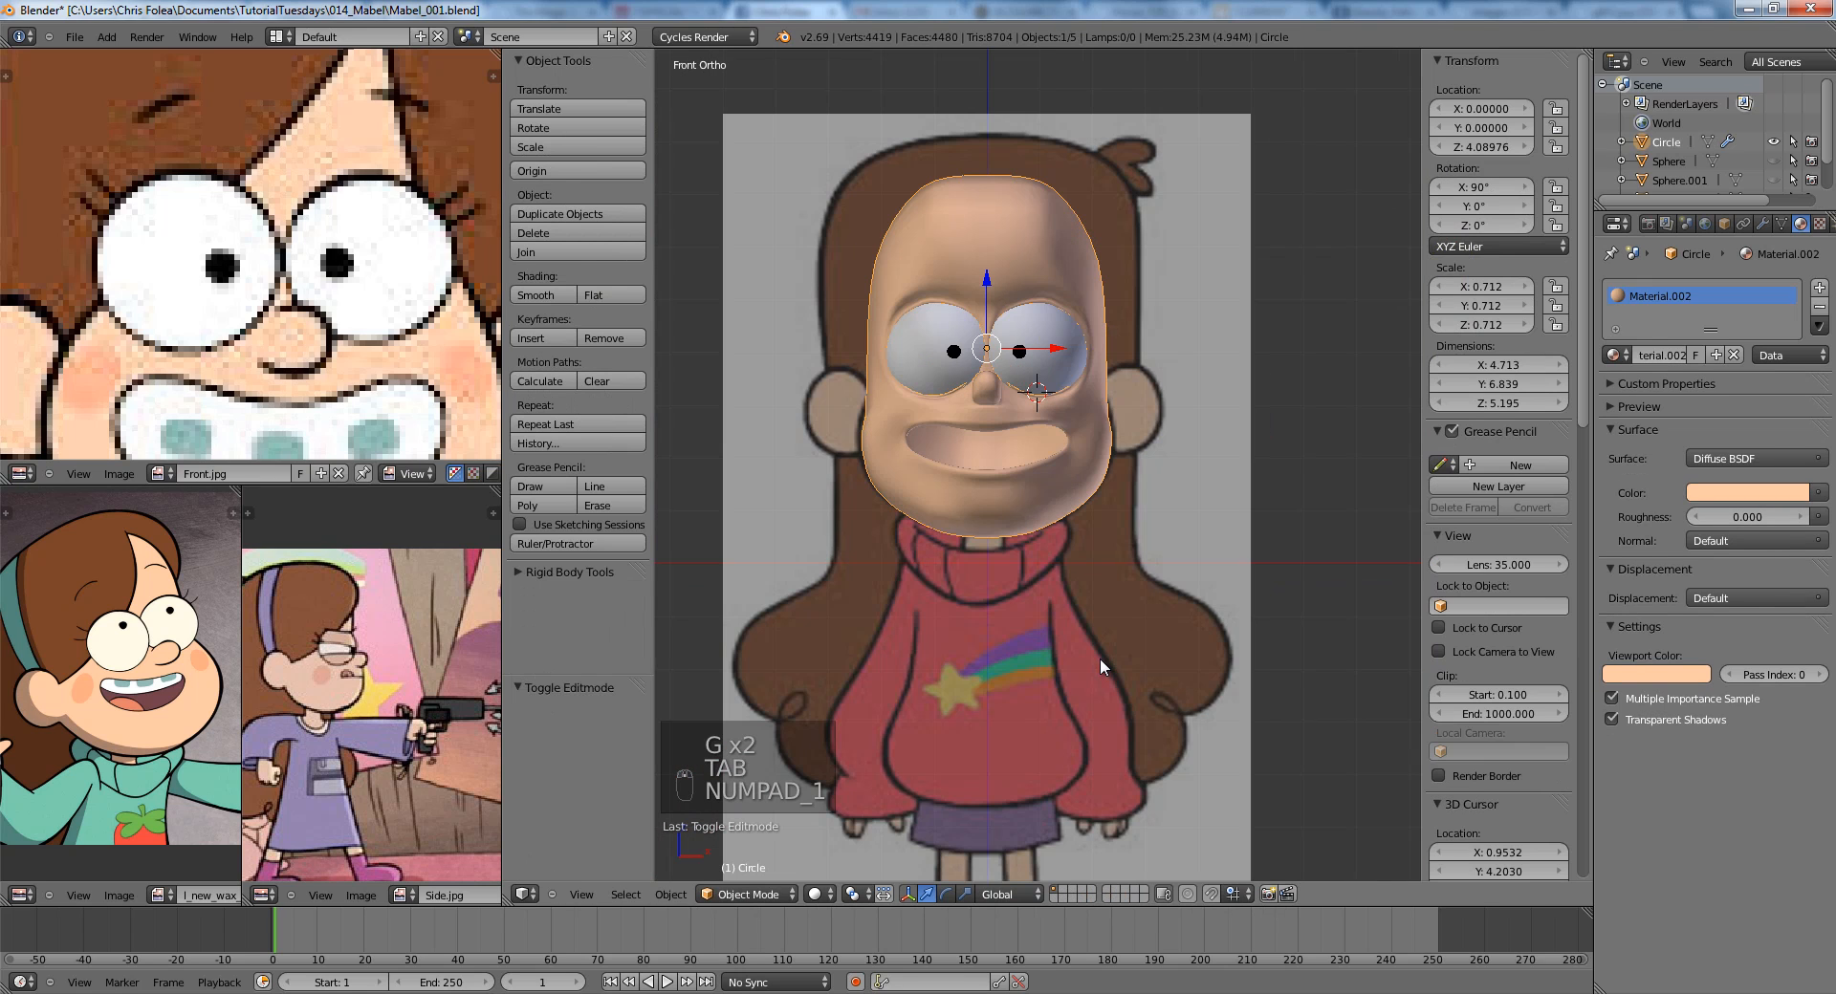
scroll(1130, 585, "up", 4)
right_click(1134, 522)
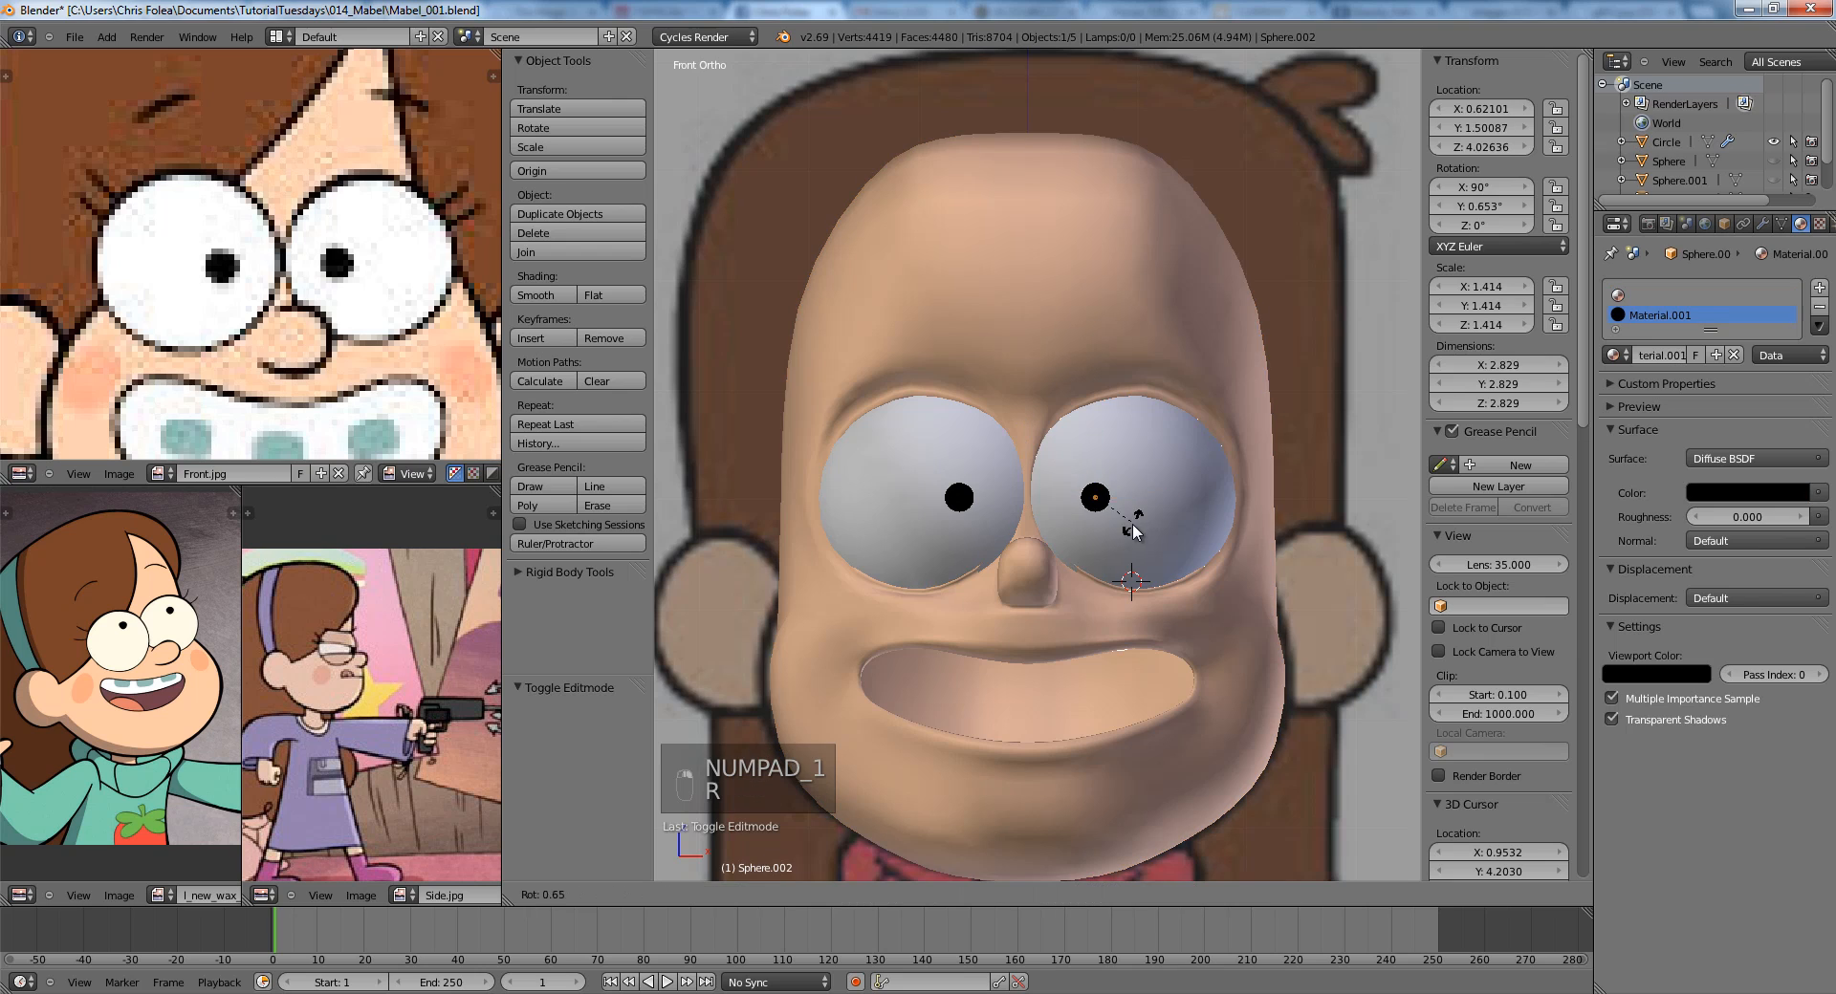
key("r")
key("r")
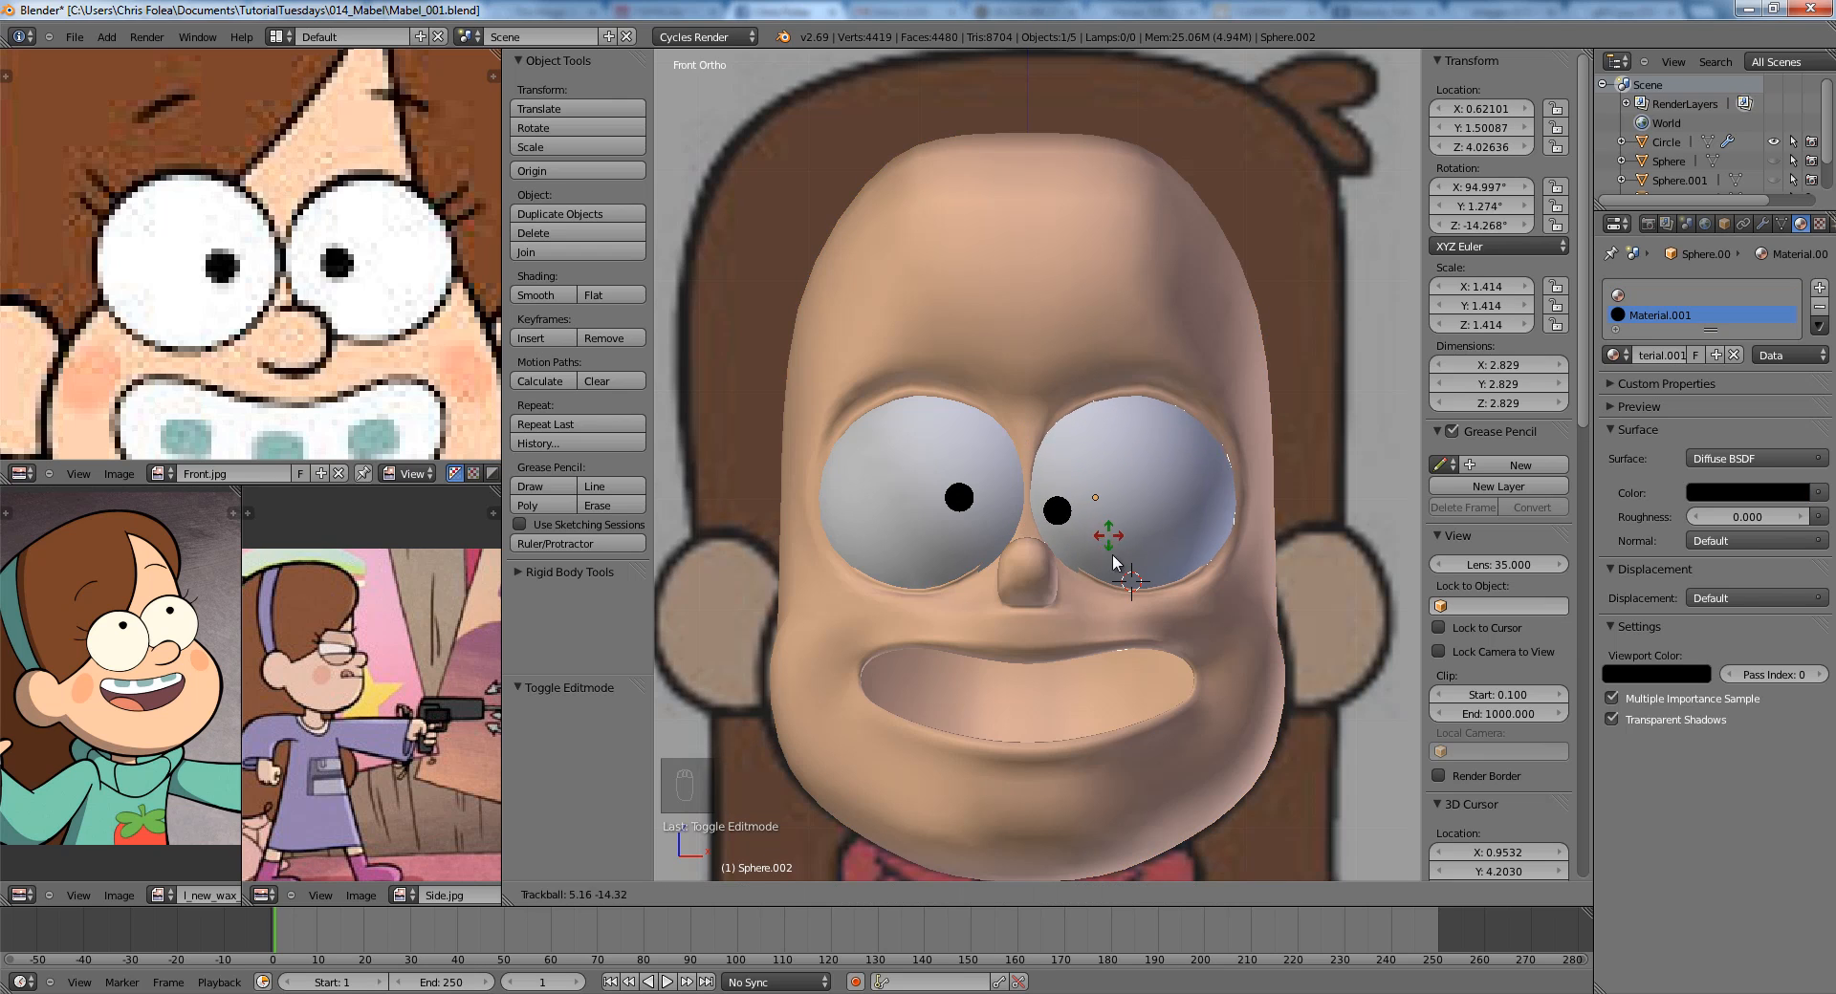
right_click(1106, 509)
Select the head mesh and enter Edit Mode to work around the nose.
middle_click_drag(1125, 576, 1021, 528, "shift")
scroll(1176, 468, "up", 3)
right_click(1172, 492)
key("Tab")
scroll(1021, 527, "up", 6)
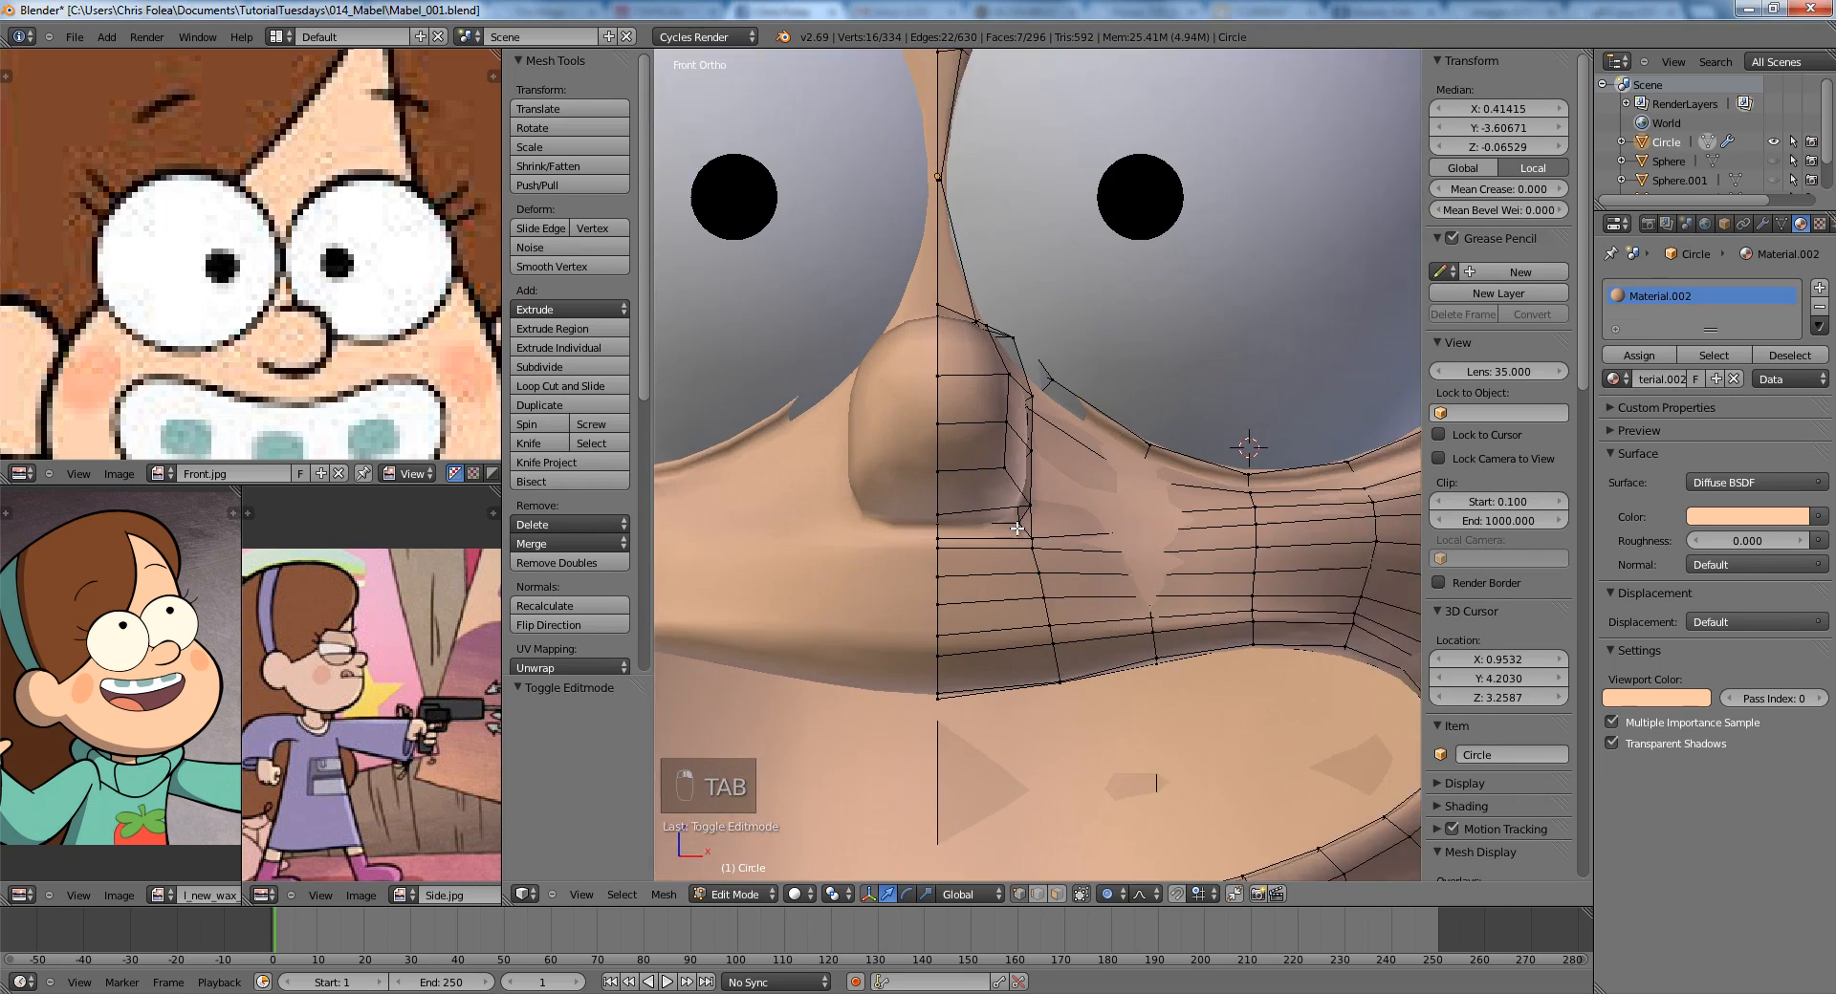
Select the three vertices at the nose's lower corner, disable proportional editing, and move them along Z by about 0.058.
key("a")
key("a")
key("z")
key("z")
key("z")
key("z")
right_click(1021, 543)
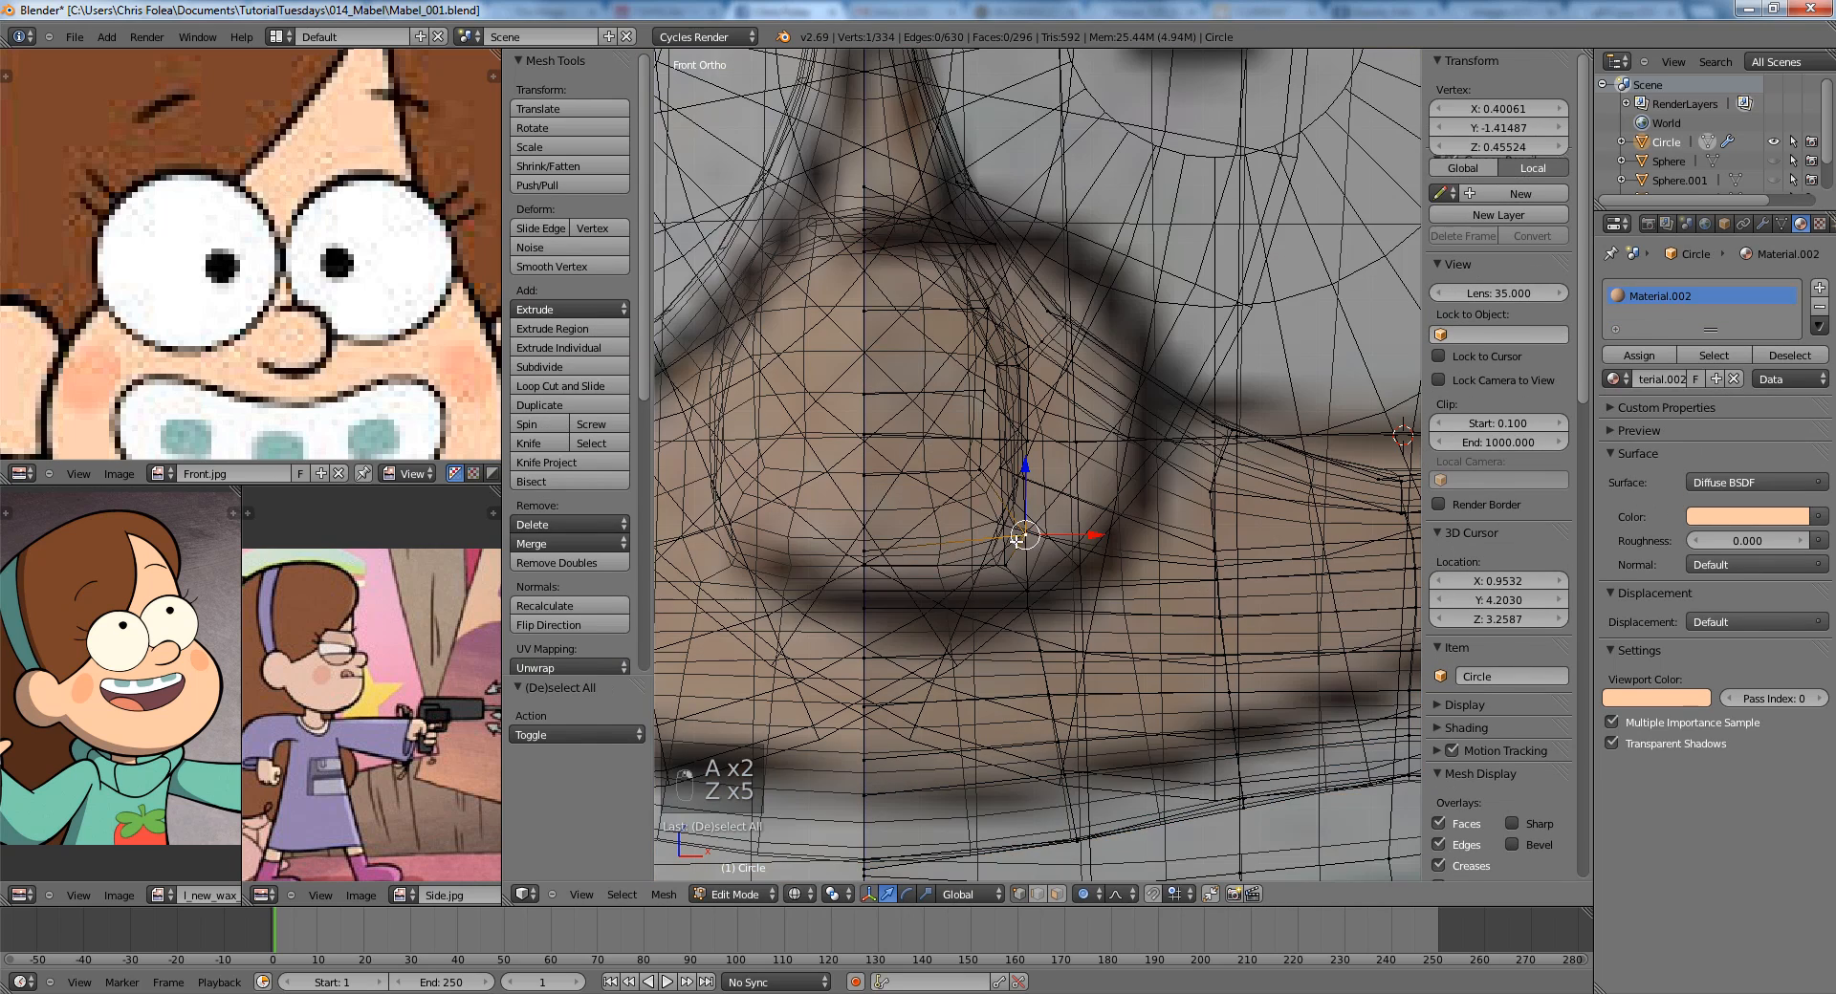
key("z")
key("g")
key("z")
right_click(1068, 564)
key("o")
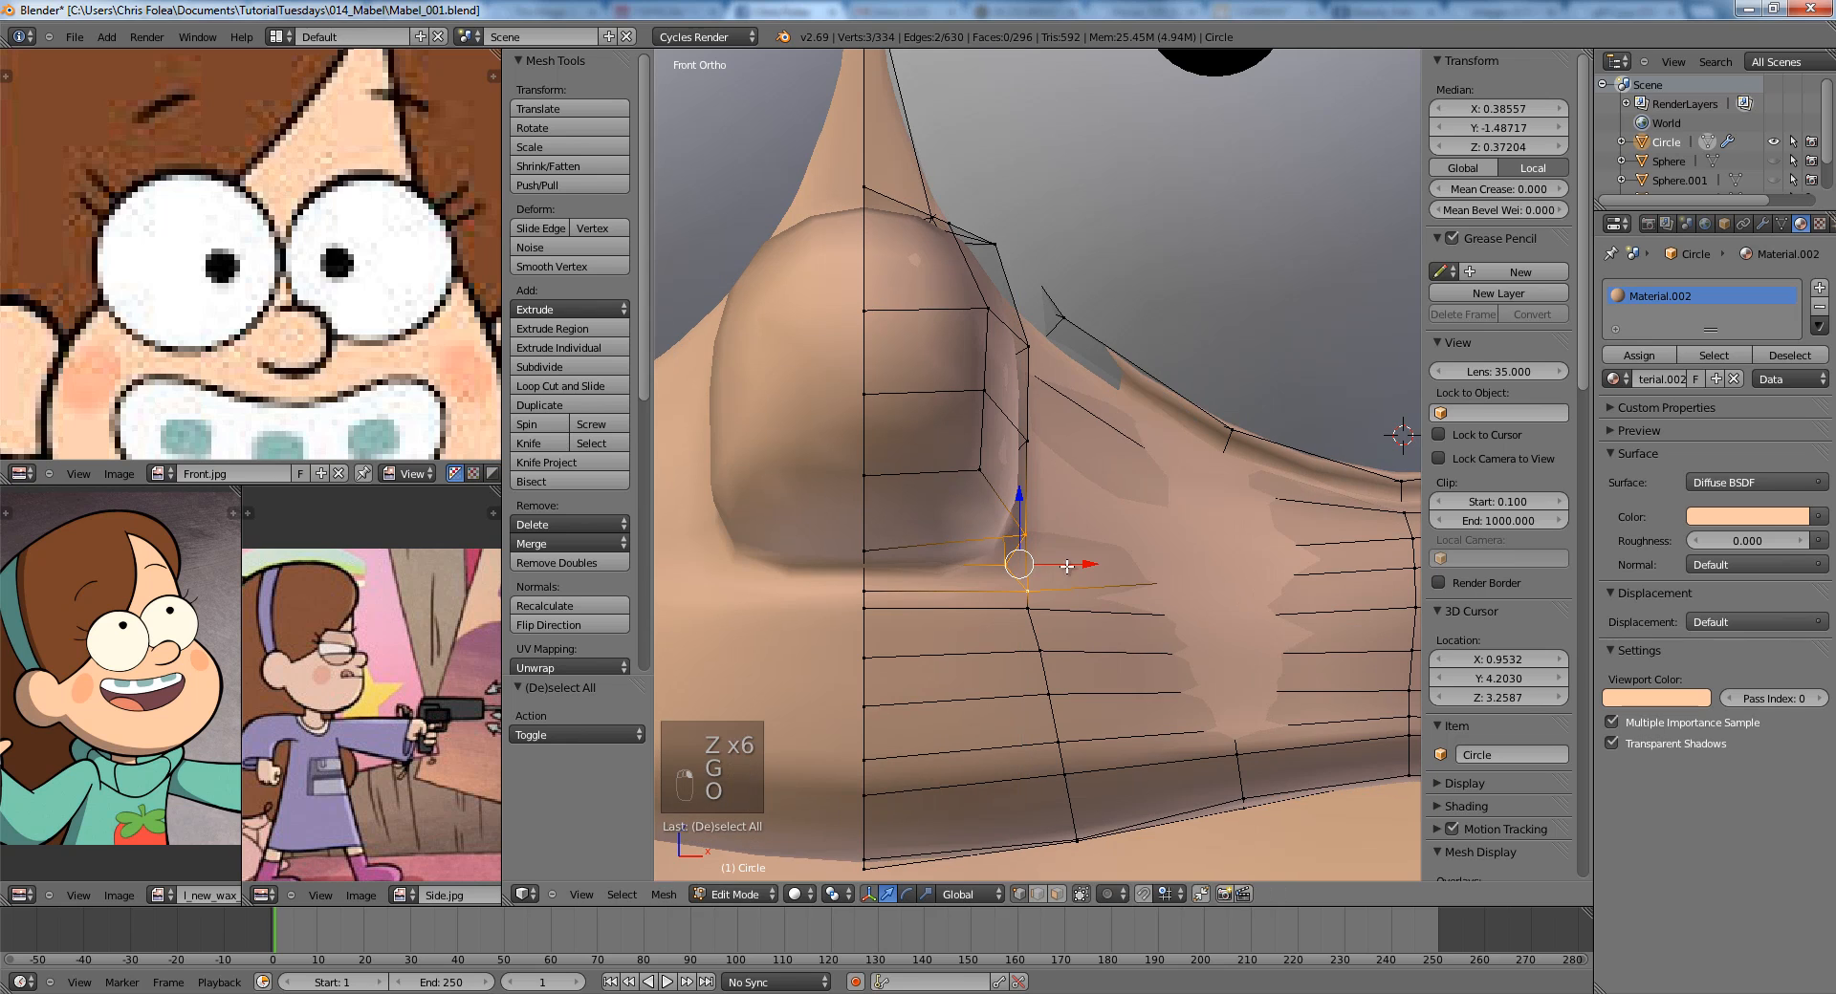
key("g")
key("z")
left_click(1068, 532)
Move the vertex just below the nose's lower corner up along Z and leave Edit Mode.
right_click(1026, 606)
key("g")
key("z")
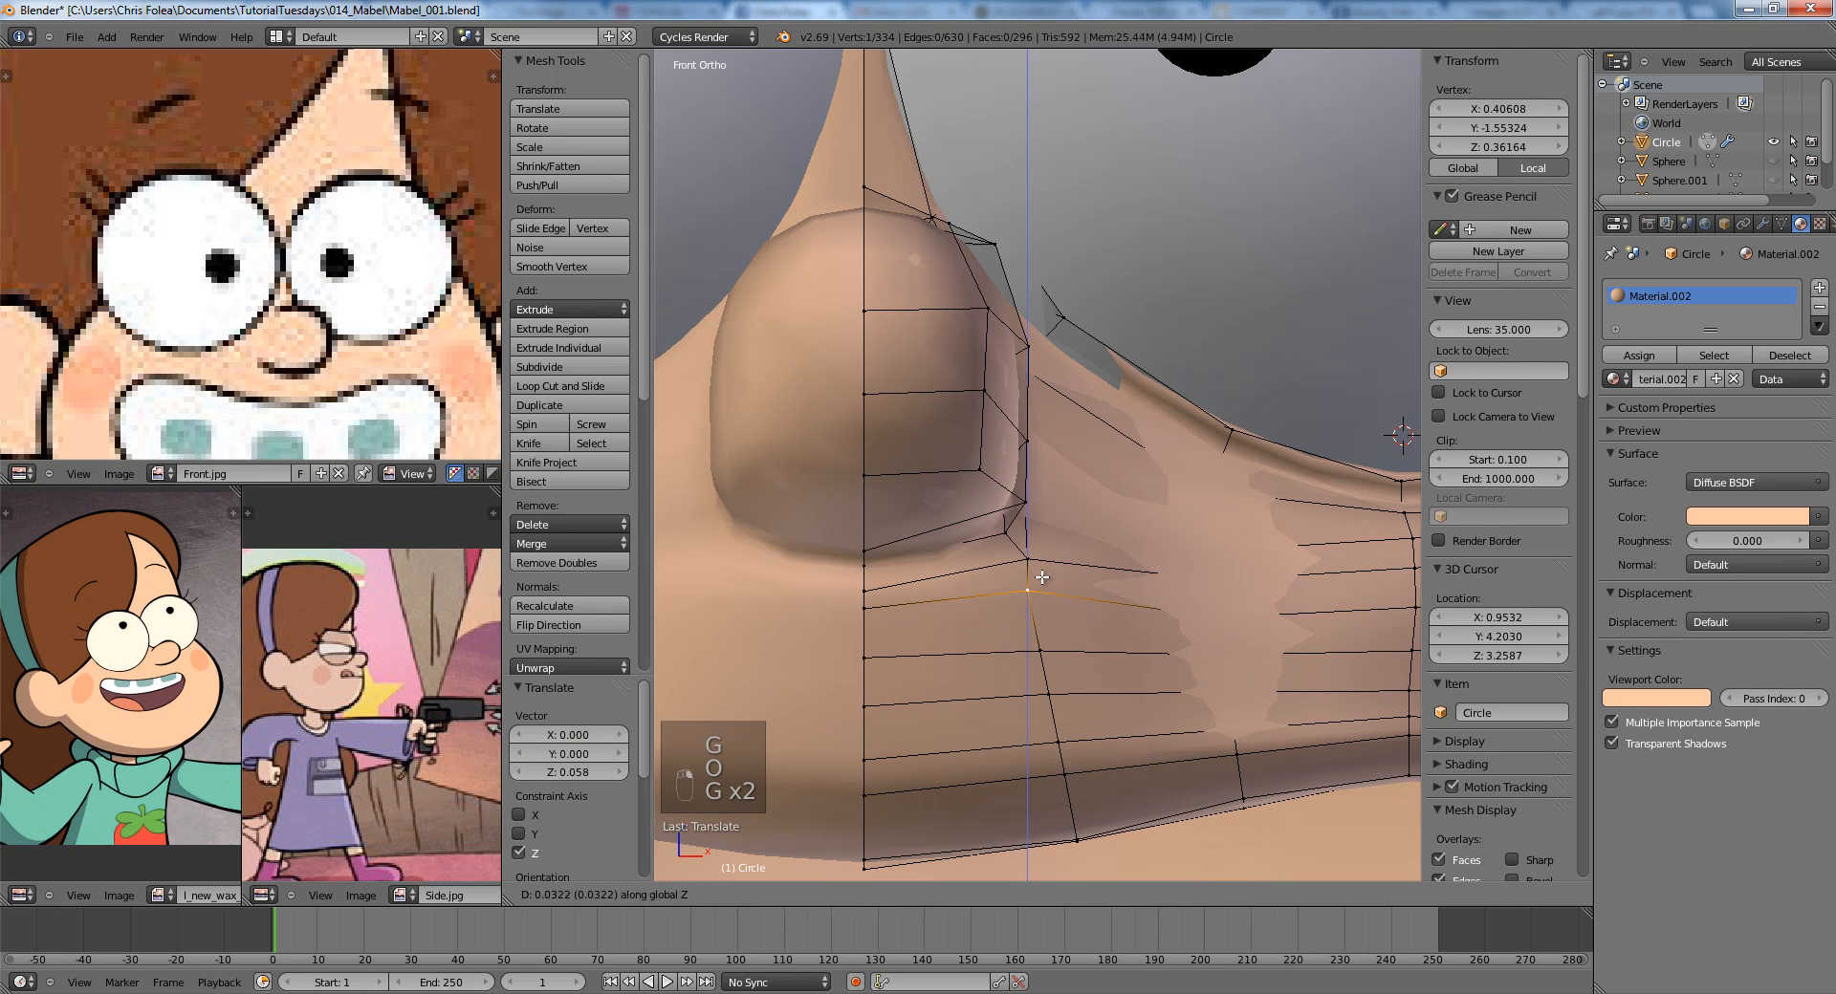
left_click(882, 633)
scroll(1066, 574, "down", 6)
key("Tab")
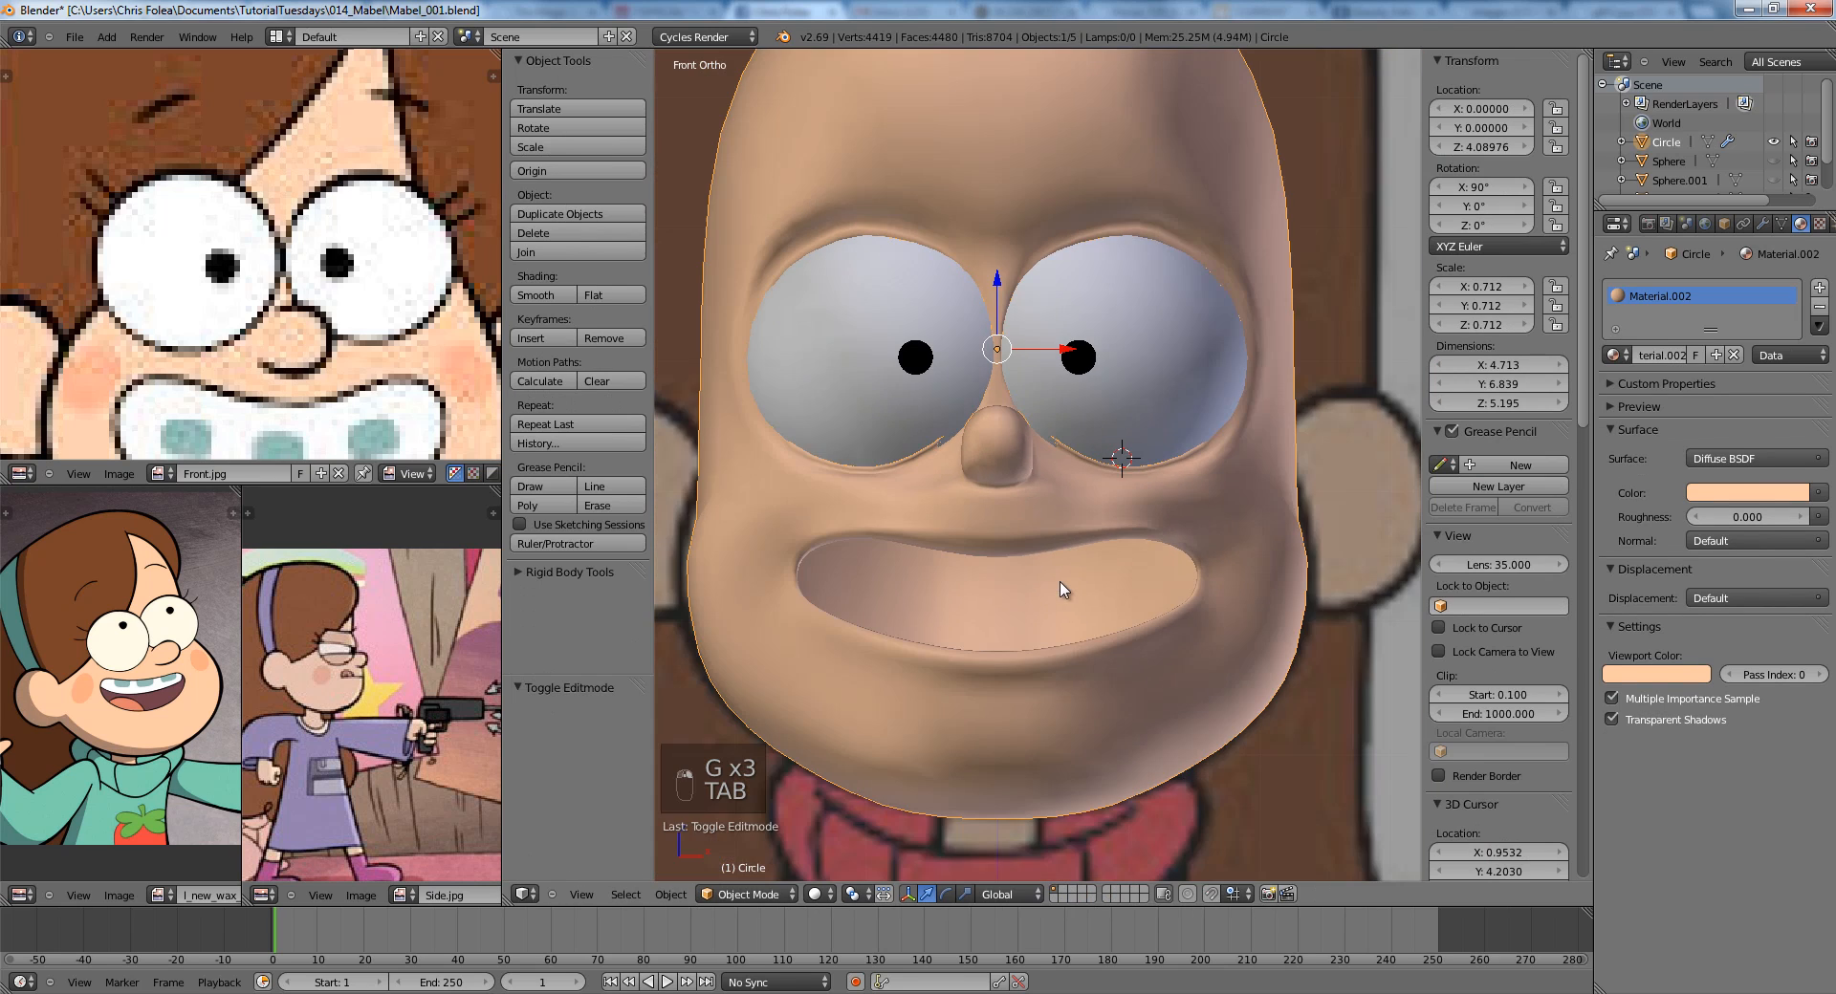
In Edit Mode, select the vertex between the nose base and the eye, move it slightly upward in the right side view, and leave Edit Mode.
middle_click_drag(1058, 594, 915, 694)
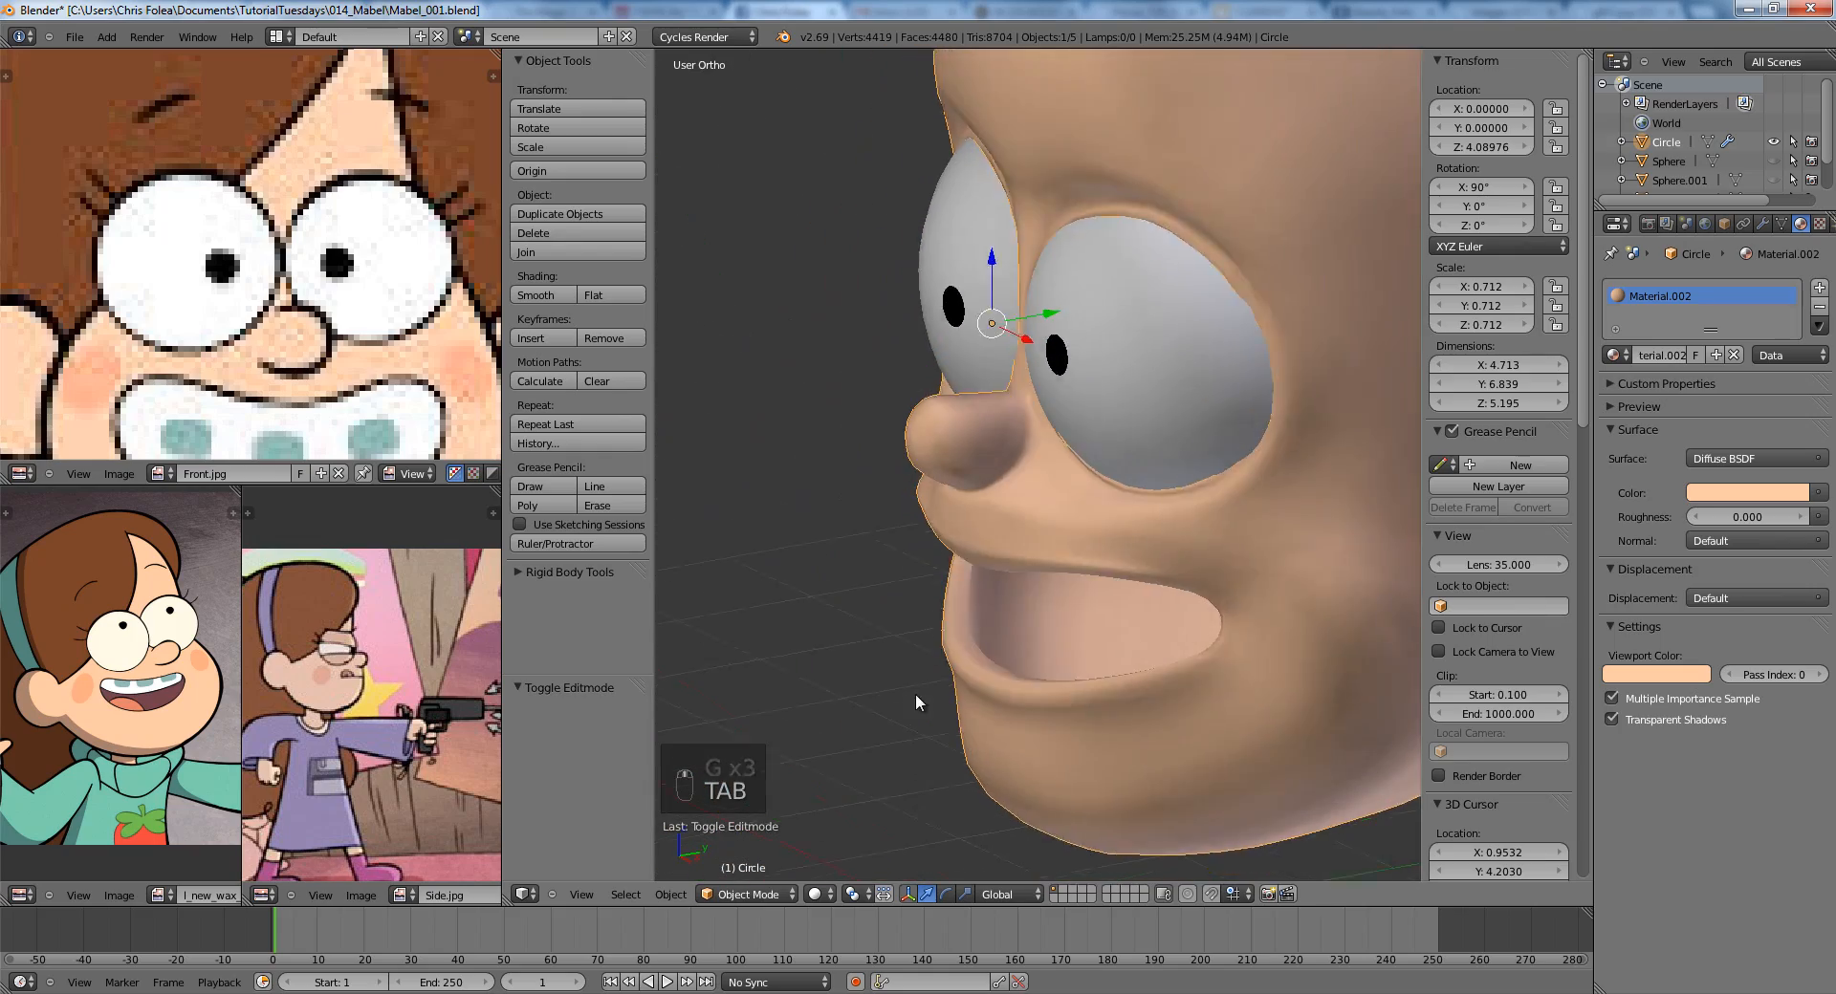
scroll(995, 631, "up", 2)
key("Tab")
middle_click_drag(1031, 543, 1034, 498)
key("z")
scroll(1051, 541, "up", 3)
right_click(1086, 548)
key("z")
key("z")
key("z")
key("g")
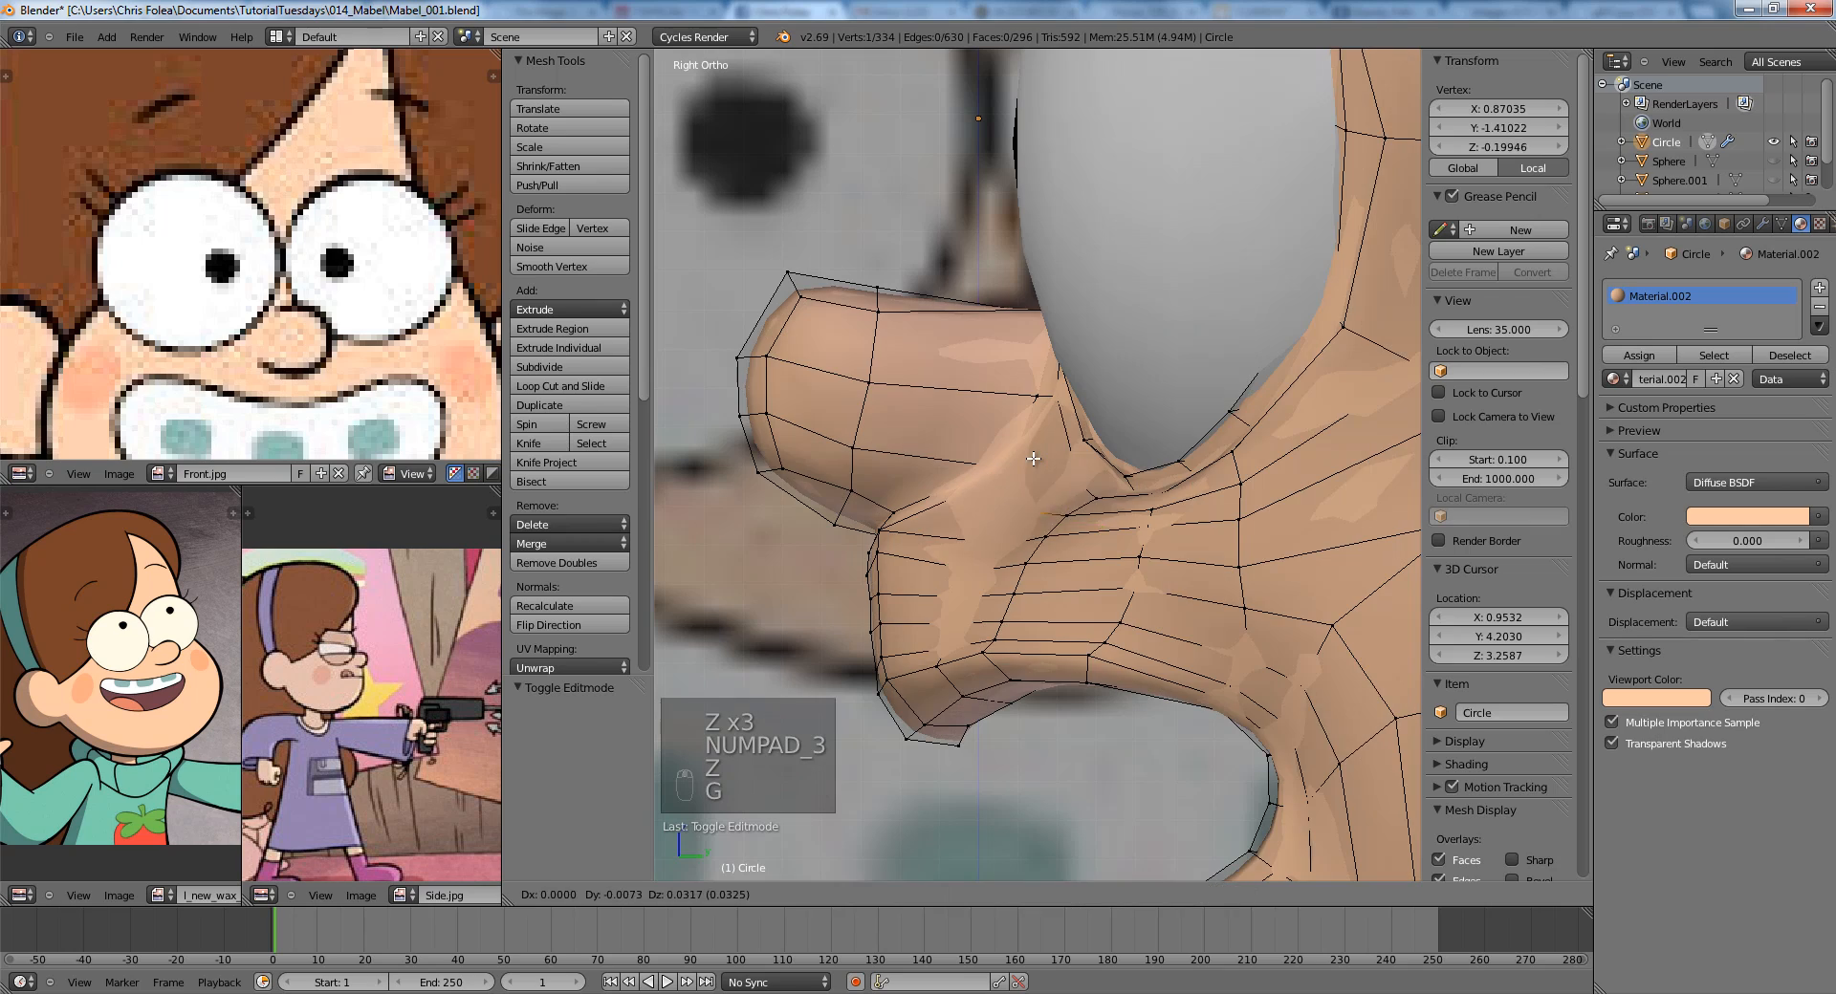
left_click(1037, 466)
key("Tab")
Examine the nose, upper lip and mouth from several angles and compare them with the reference images.
middle_click_drag(1057, 535, 1222, 522)
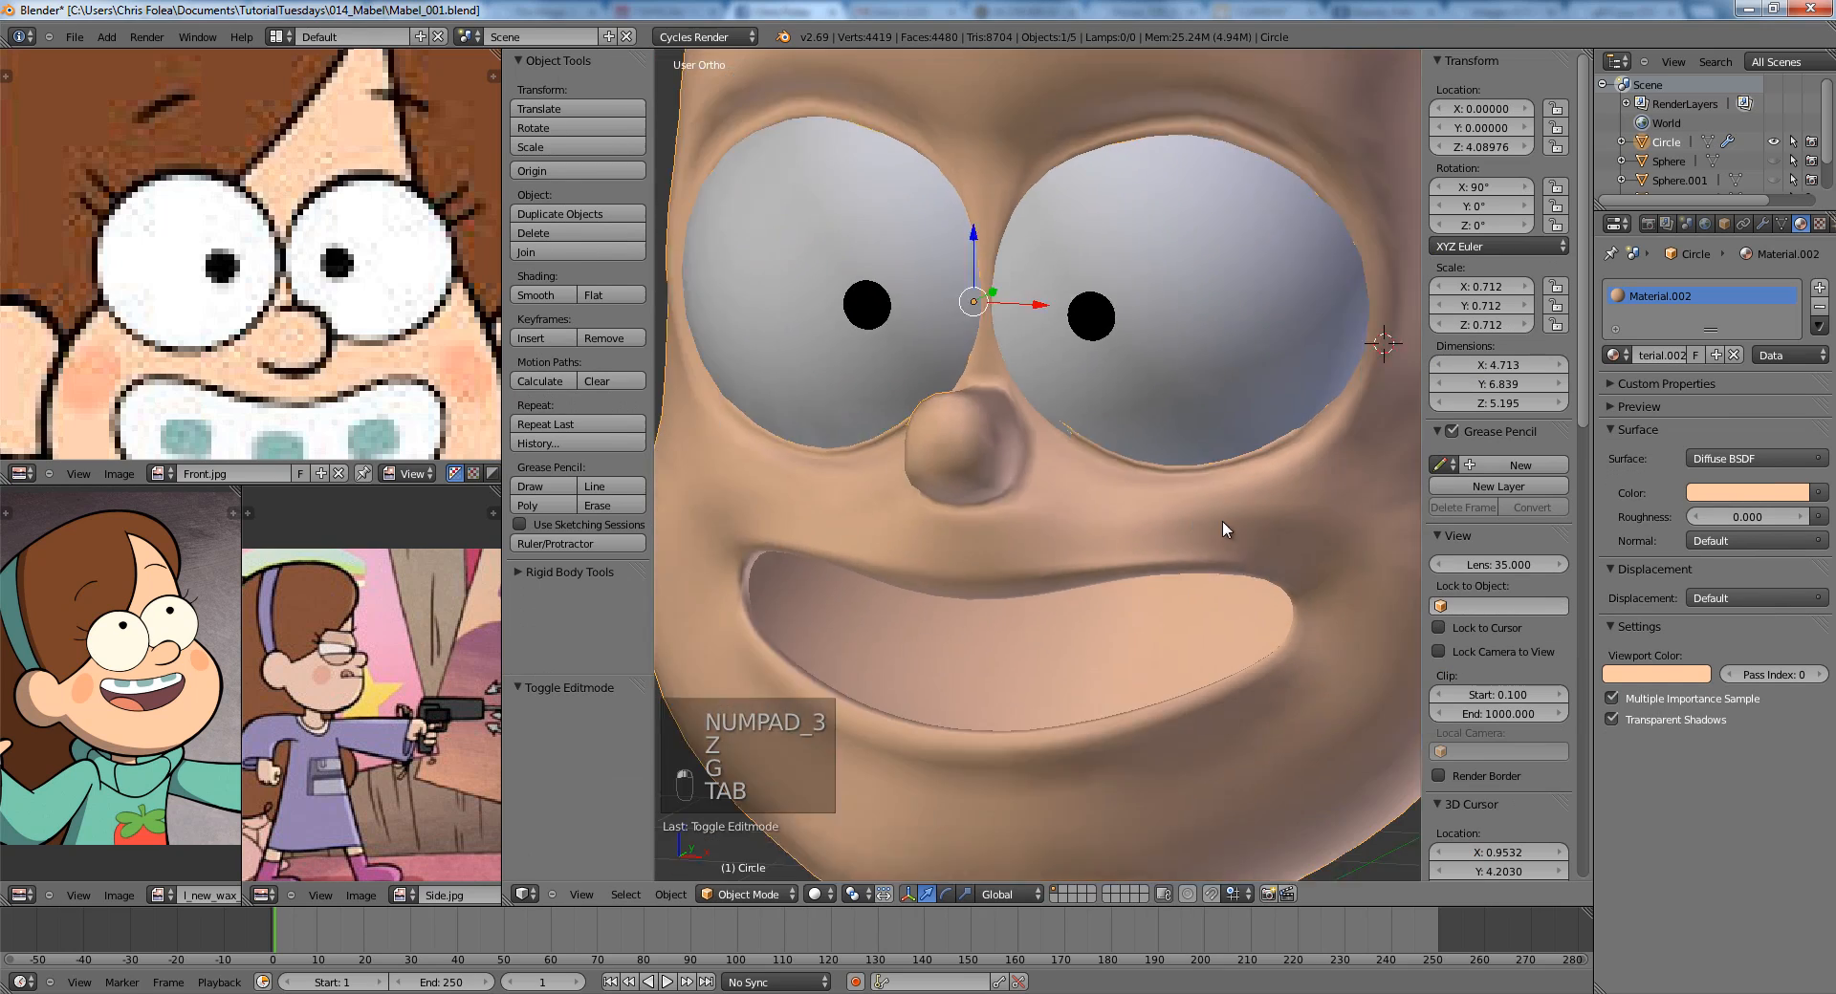
scroll(1009, 464, "down", 3)
middle_click_drag(1007, 462, 971, 496)
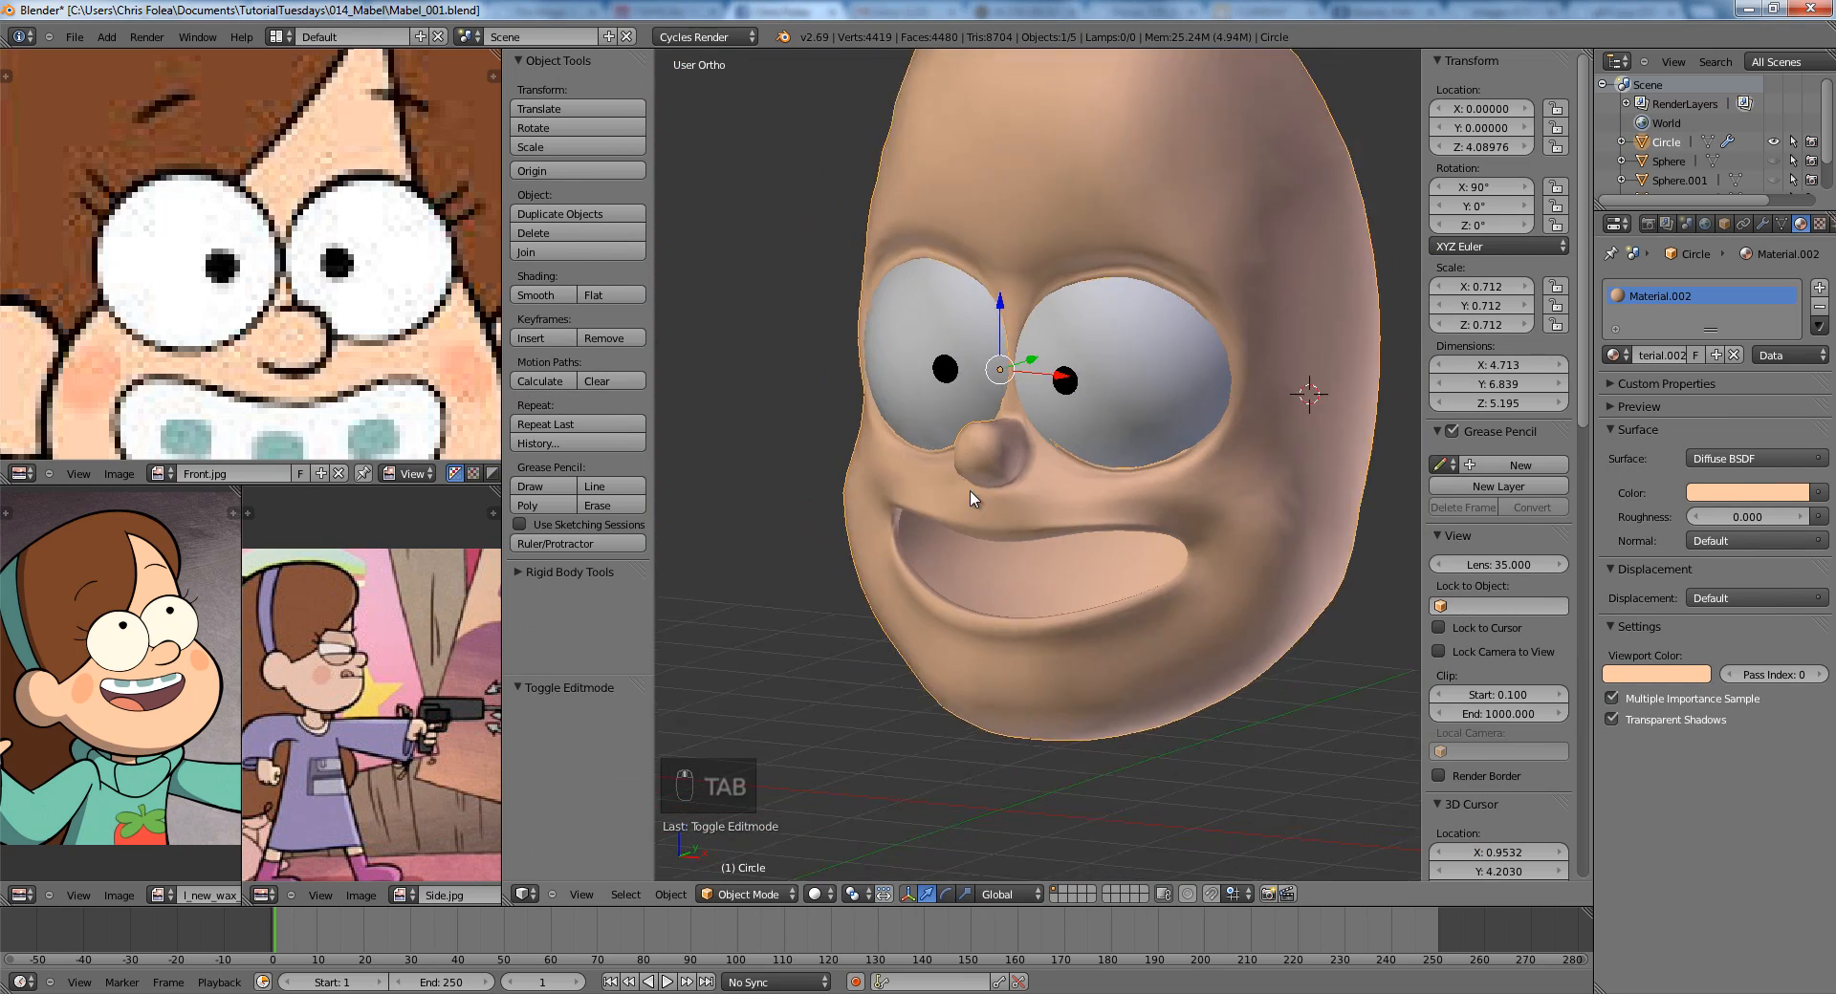
scroll(972, 496, "up", 3)
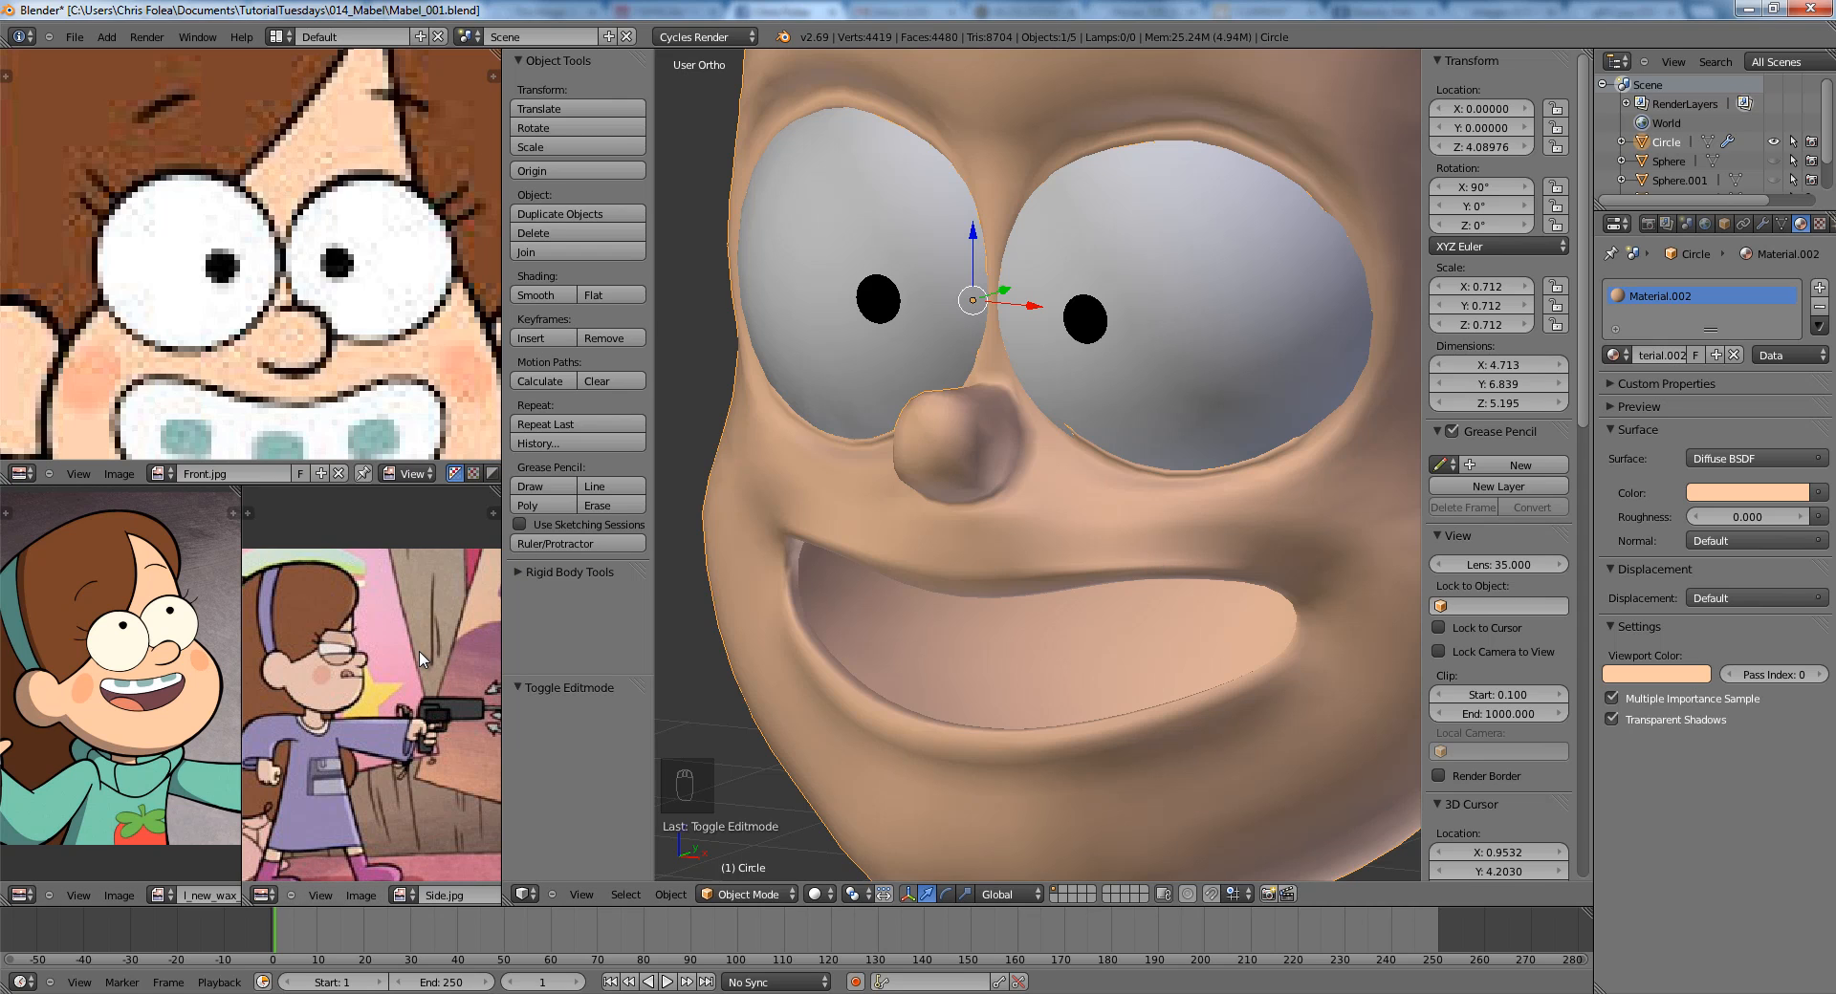
scroll(1094, 574, "down", 3)
In the right side view, move the cheek vertices just below the eye back along Y by about 0.032 and 0.020, and check outside Edit Mode.
key("KP_3")
scroll(1090, 573, "up", 4)
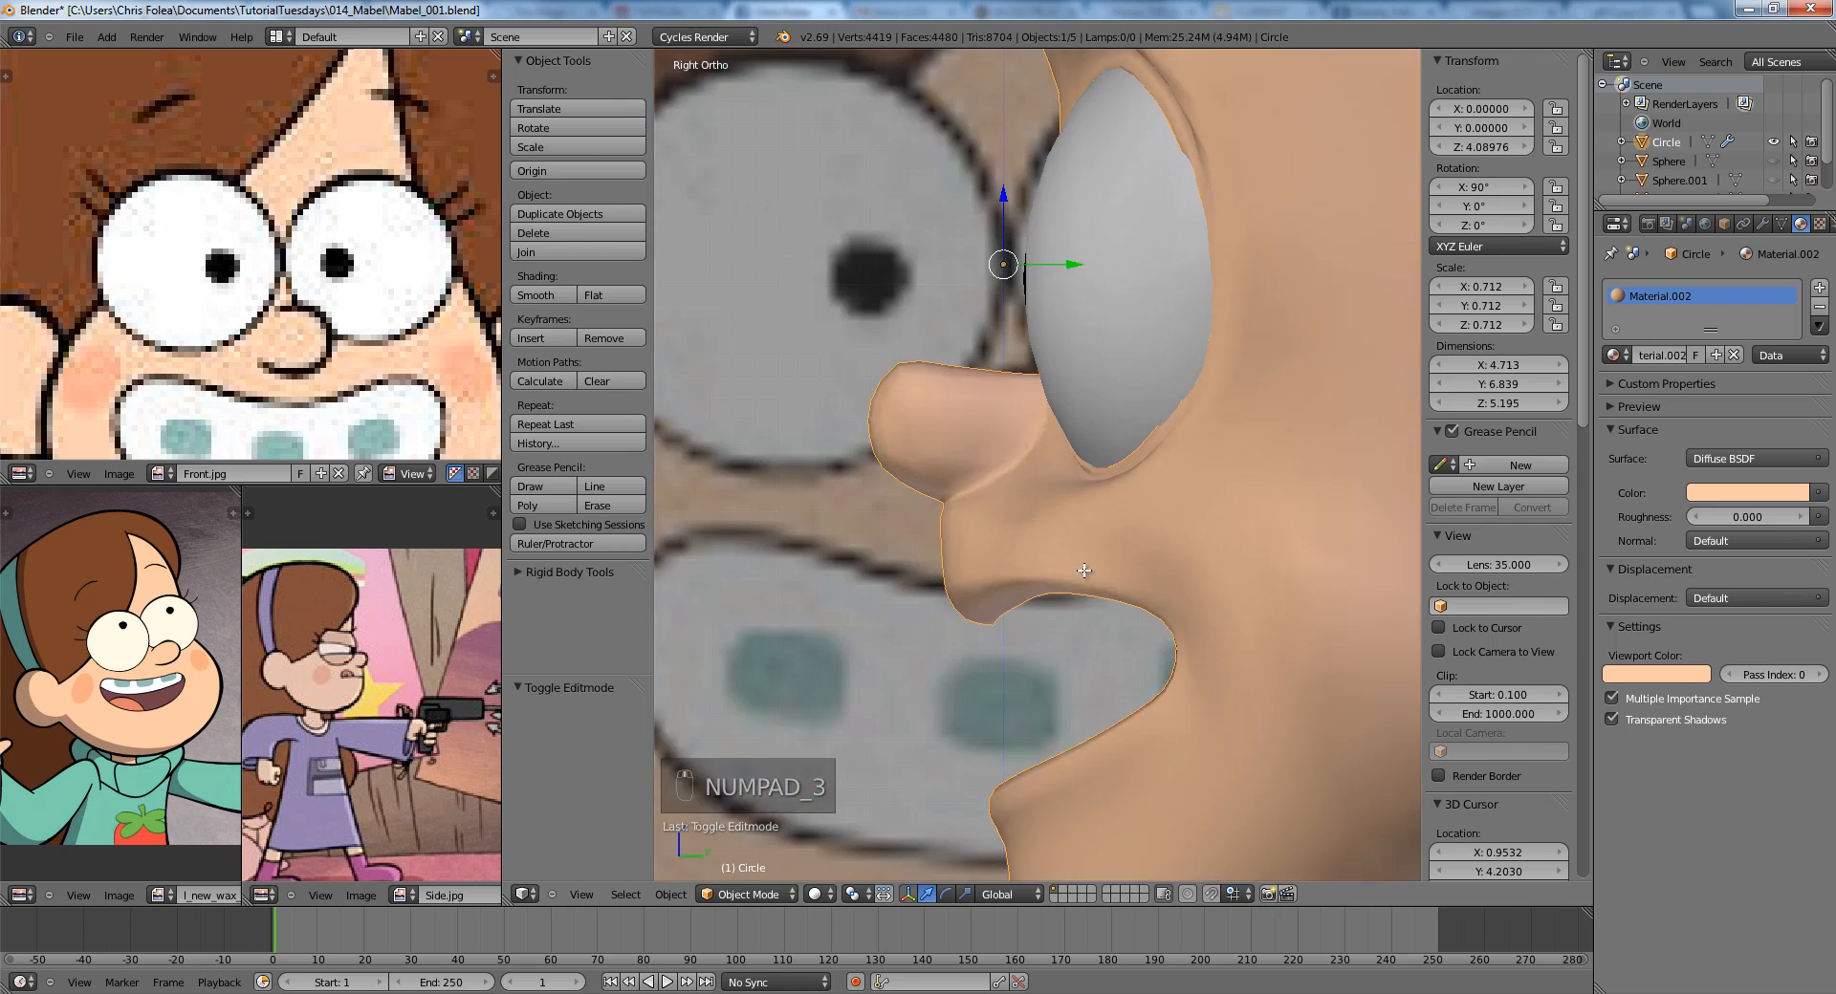
key("Tab")
left_click(1135, 541)
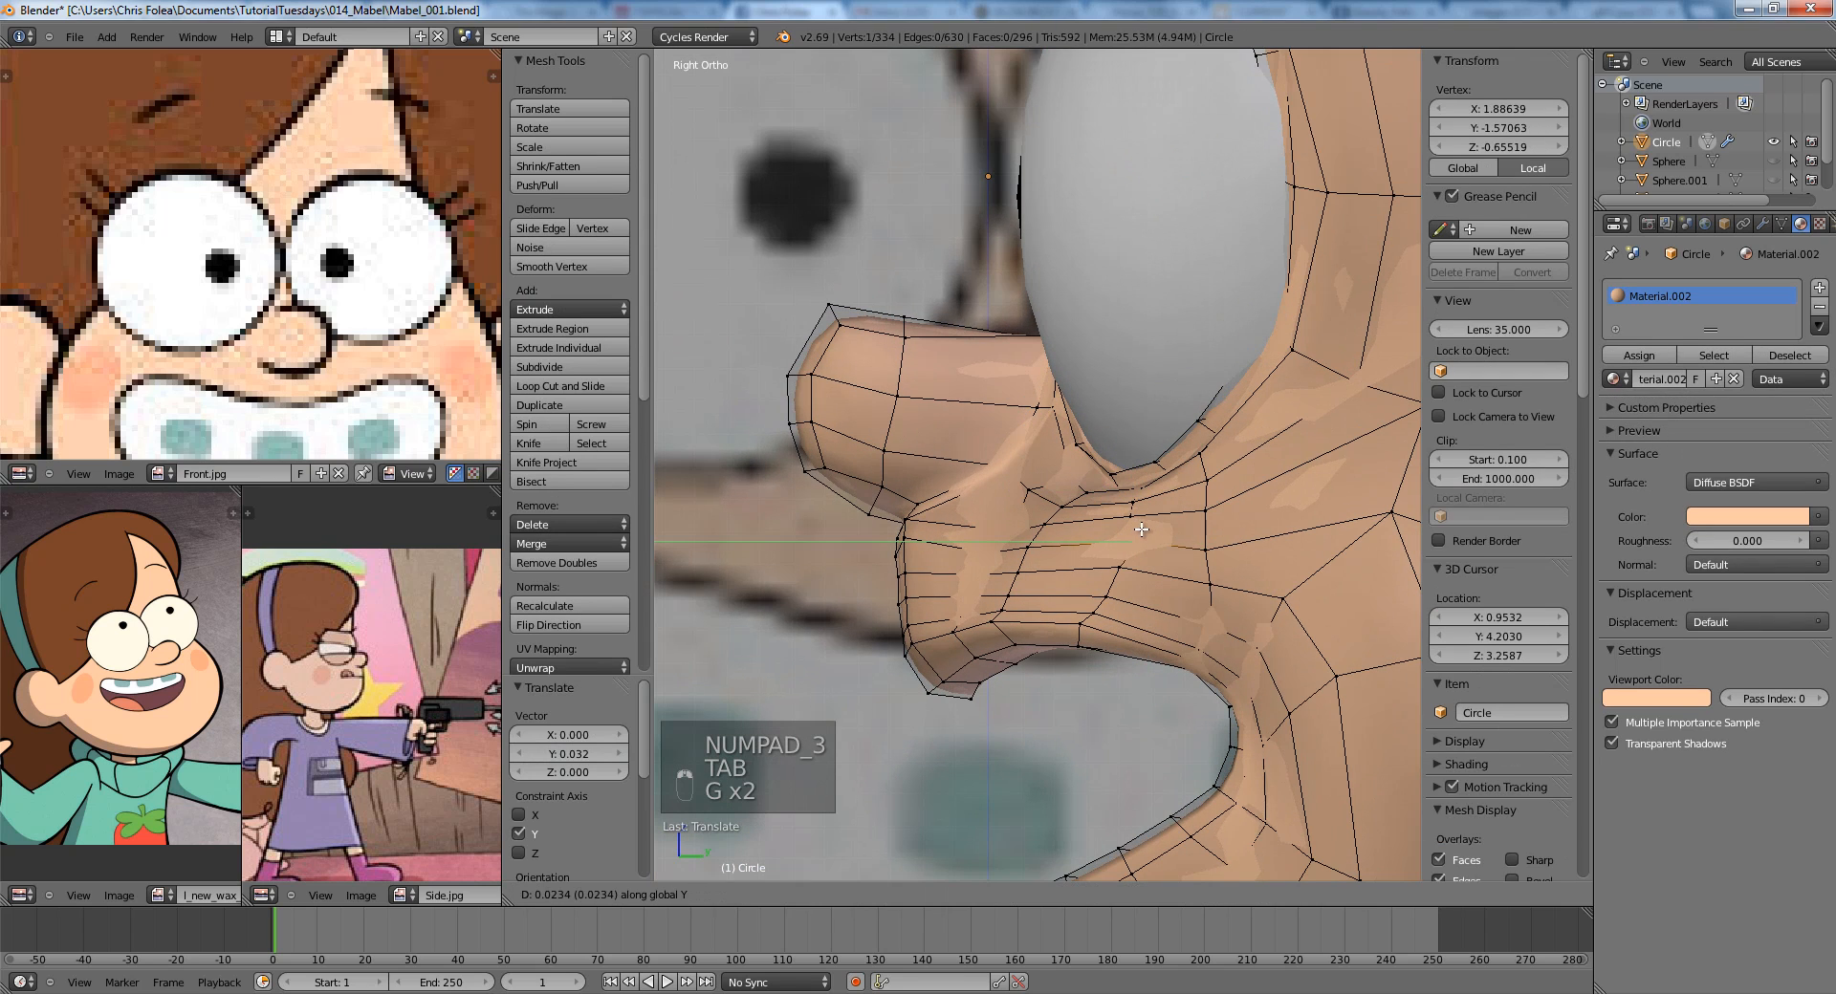
right_click(1133, 504)
key("g")
key("z")
key("z")
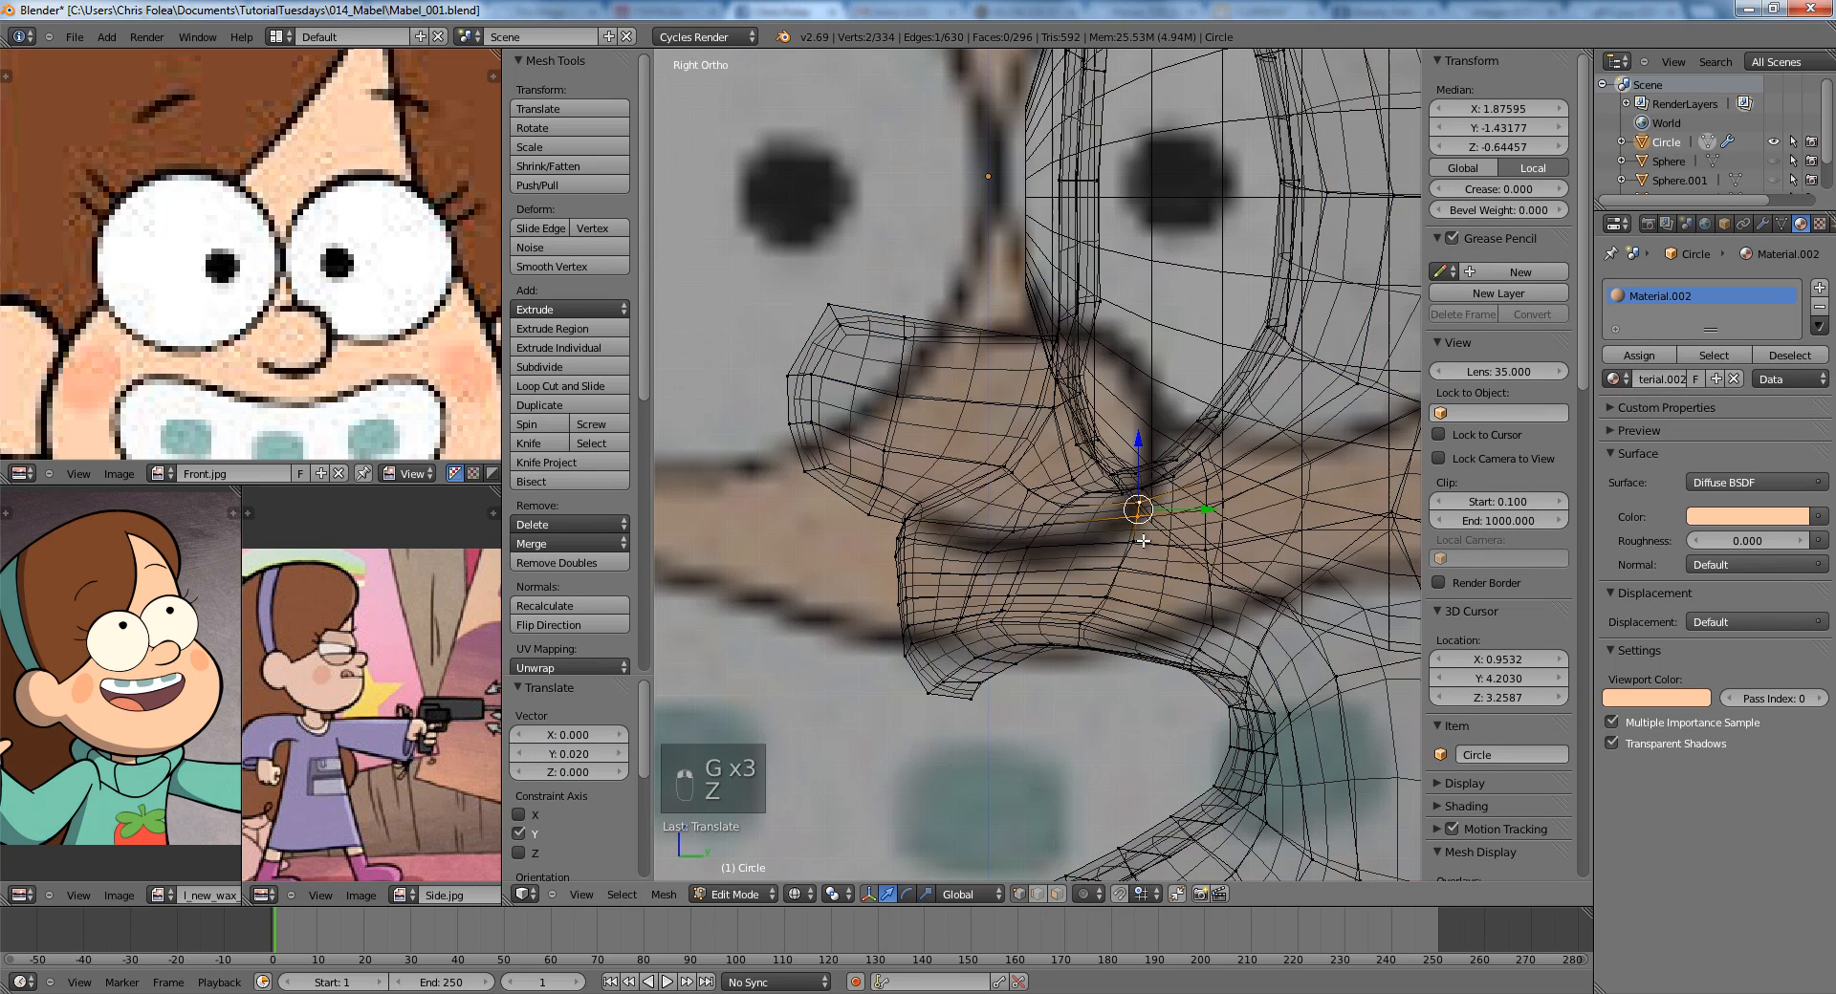
left_click(1142, 542)
key("Tab")
scroll(1109, 550, "down", 3)
In Edit Mode, shift the cheek vertex below the eye's rear edge along Y by about 0.004 and nudge the vertex above it.
key("Tab")
scroll(1105, 551, "up", 4)
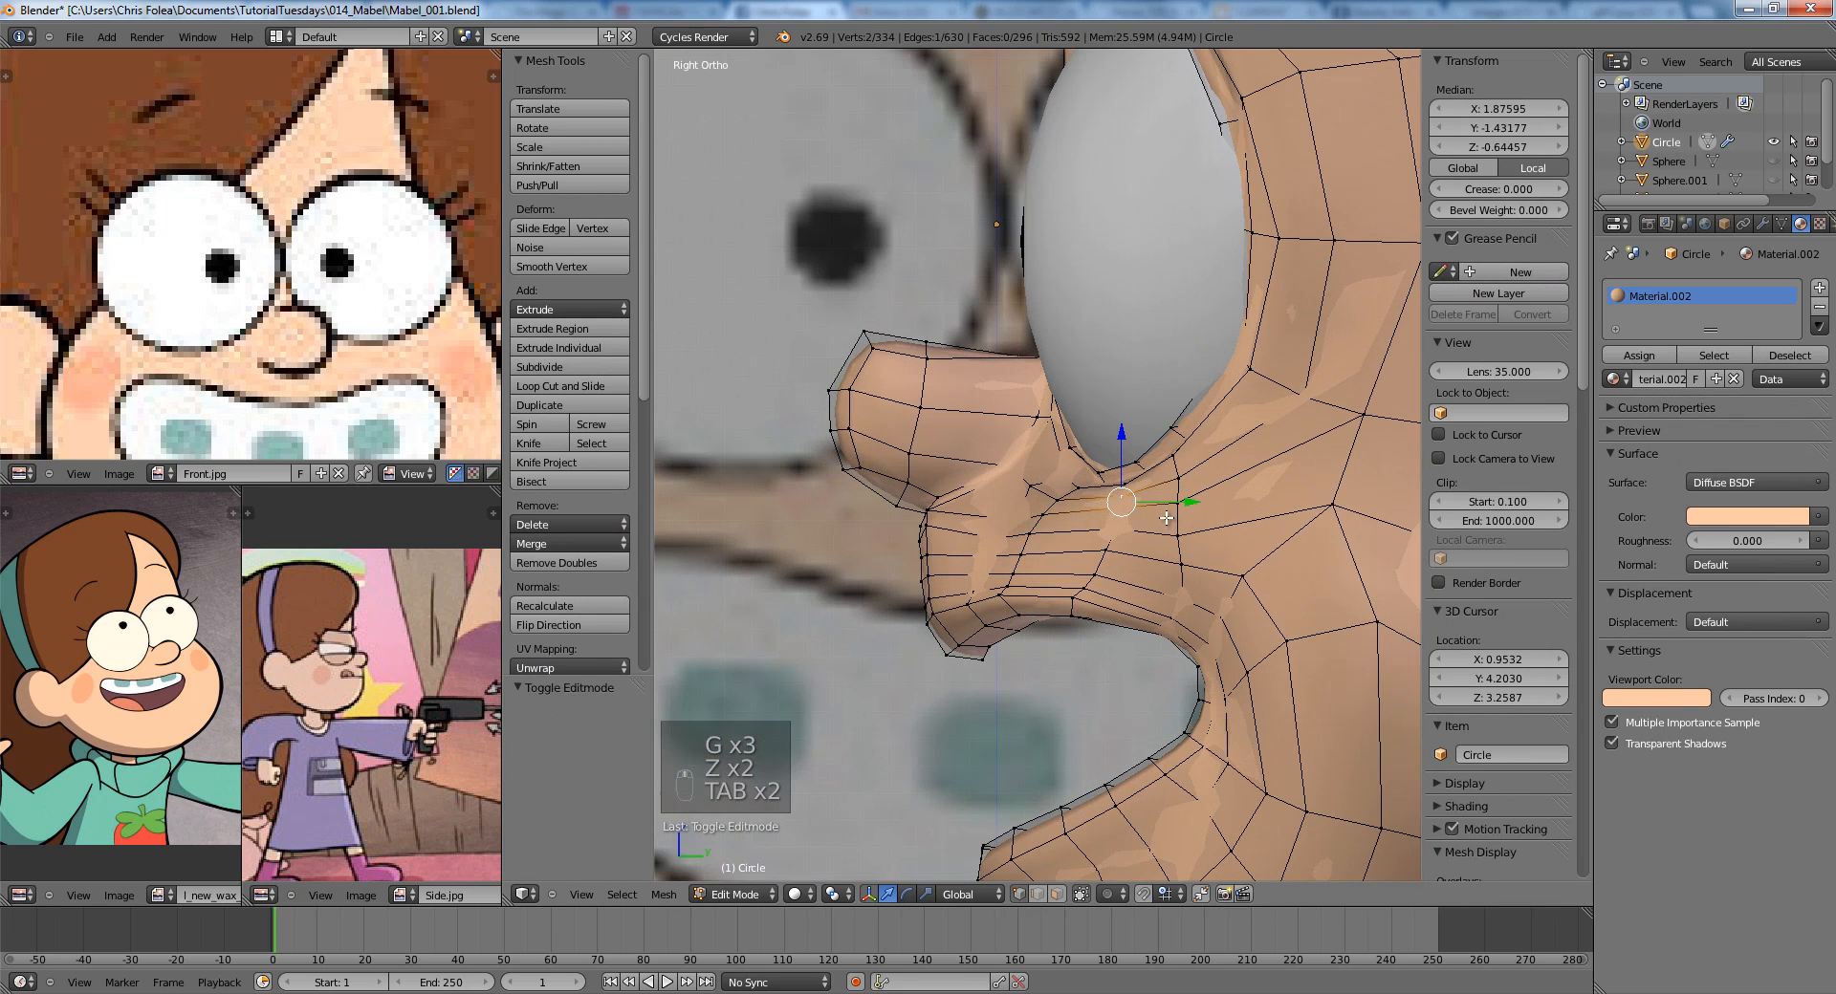
right_click(1168, 521)
key("g")
left_click(1175, 544)
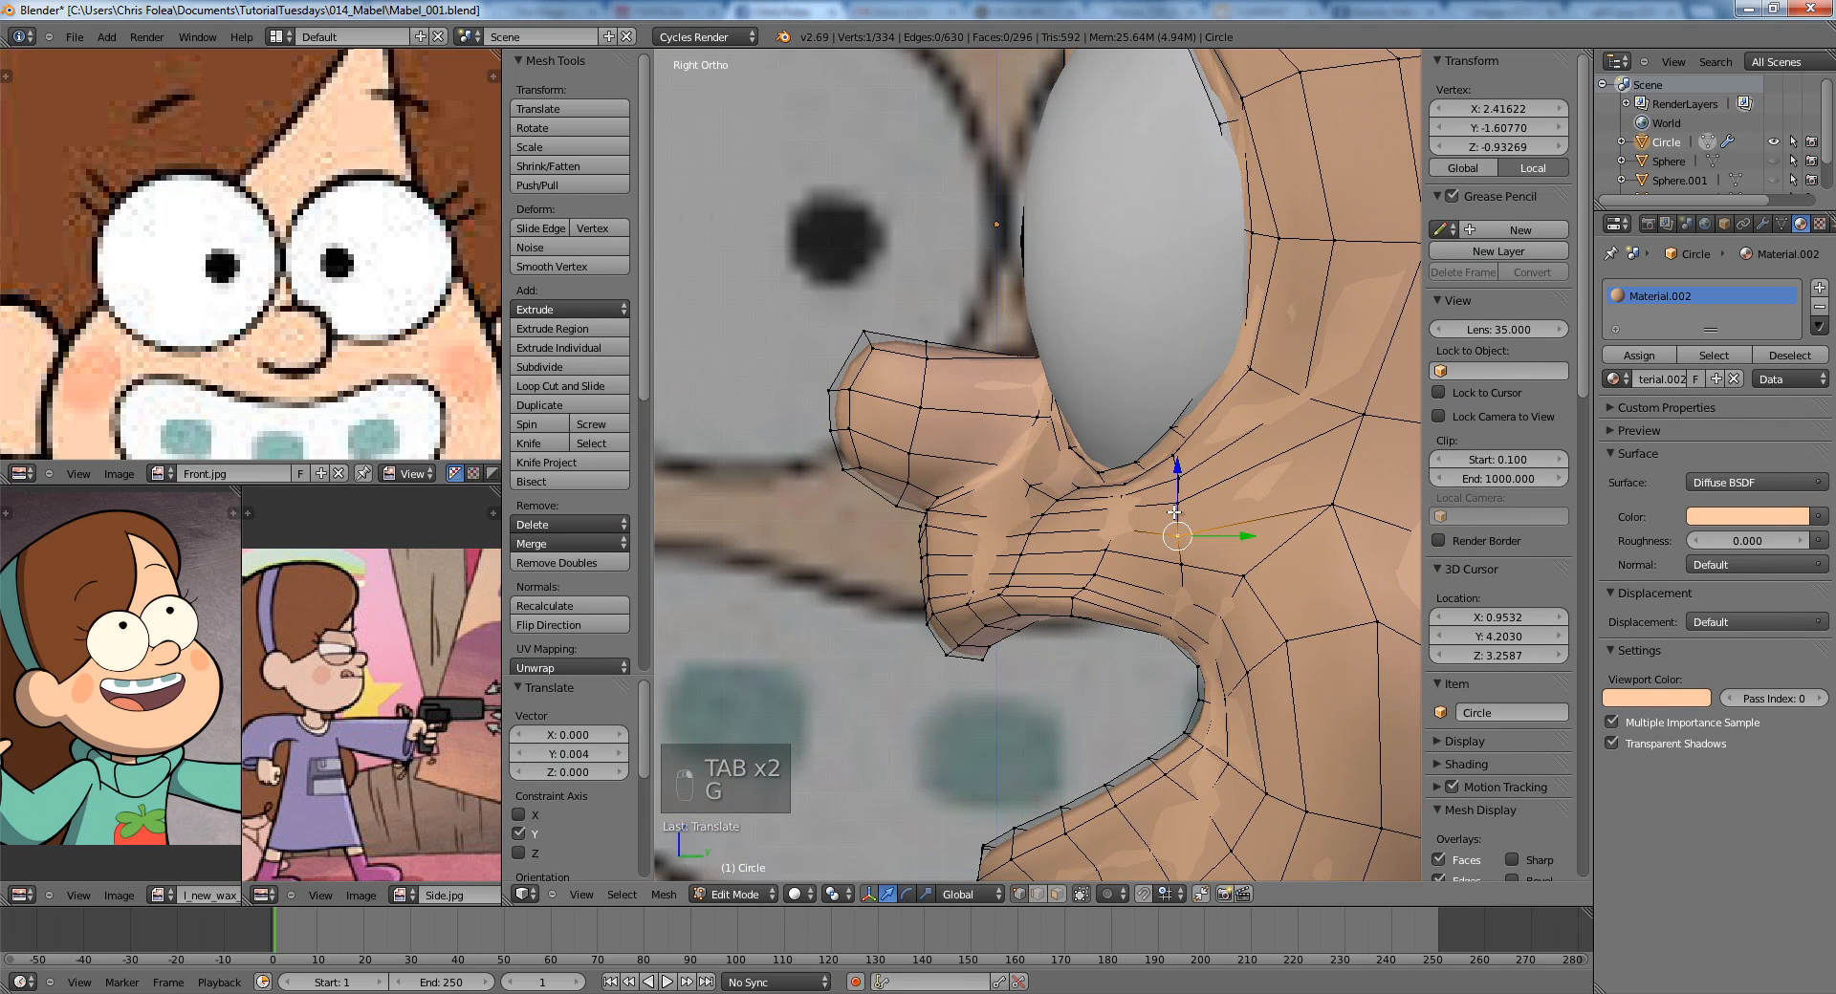
right_click(1175, 513)
key("g")
left_click(1178, 515)
Select the four vertices in the crease directly under the nose and move them back along Y by about 0.09.
middle_click_drag(1178, 515, 1245, 463, "shift")
scroll(1245, 464, "up", 3)
key("a")
key("z")
right_click(958, 467)
middle_click_drag(951, 488, 989, 494, "shift")
scroll(990, 493, "up", 3)
key("a")
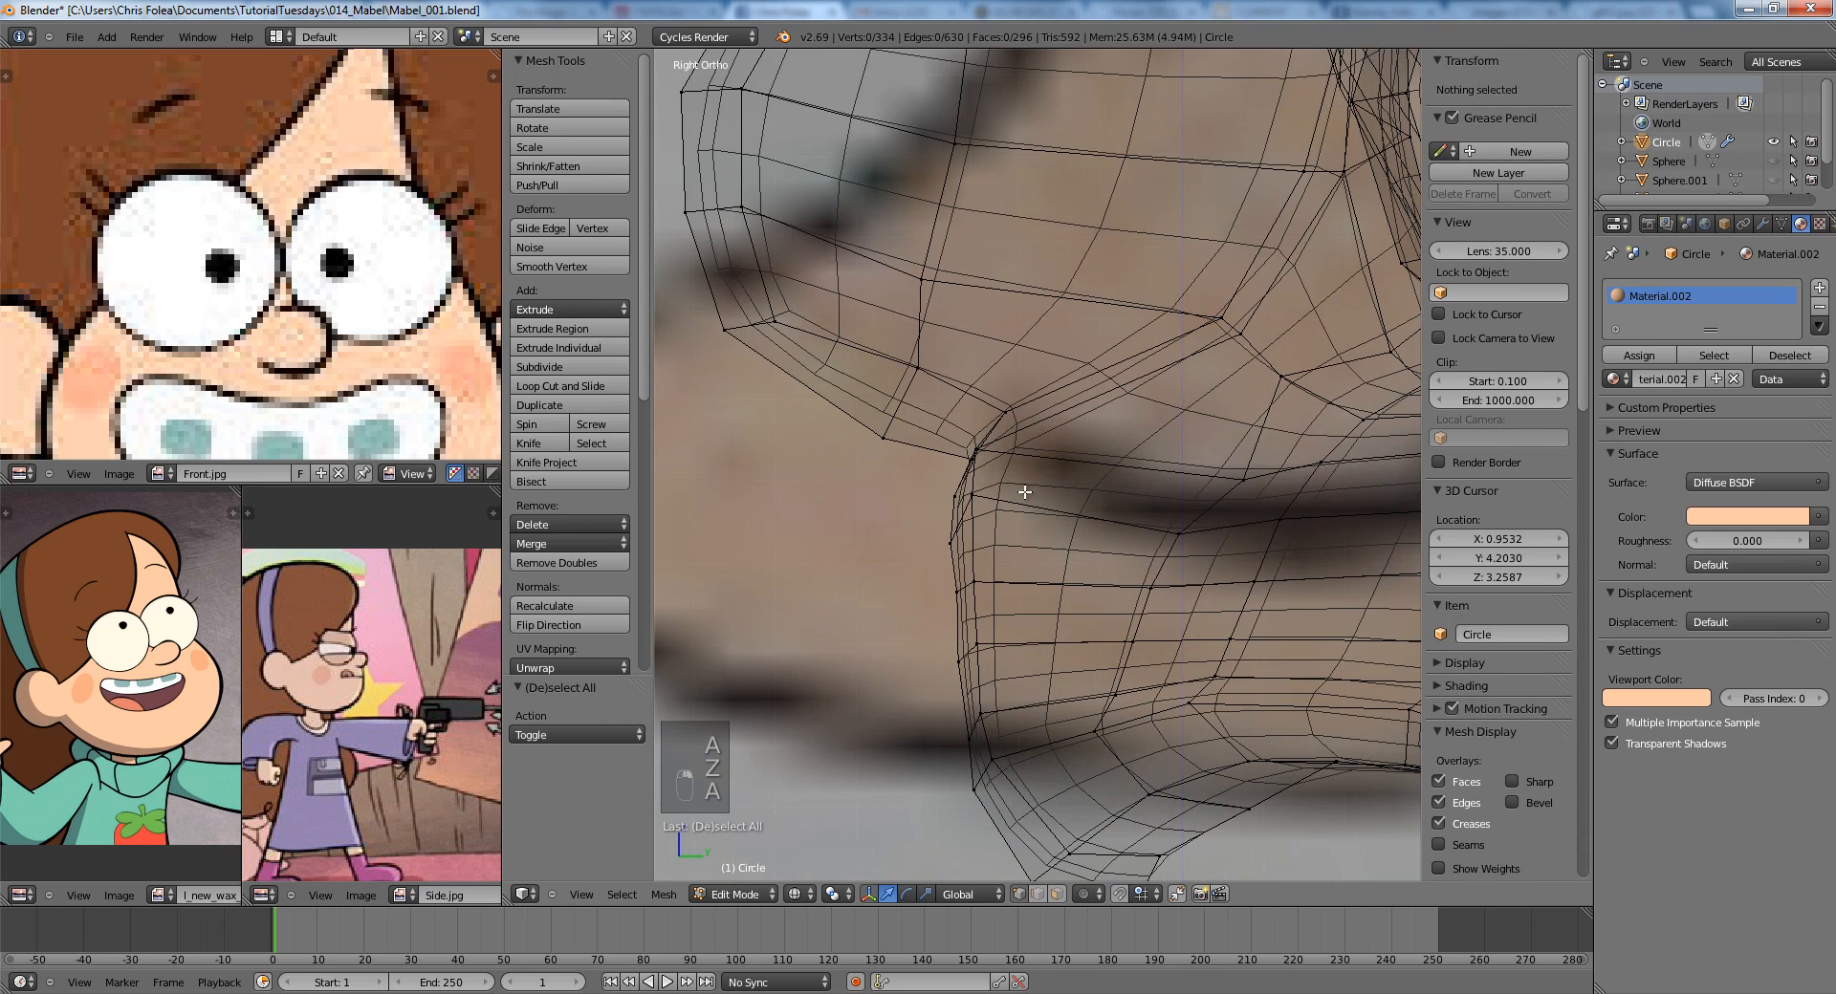
key("z")
right_click(976, 450)
right_click(954, 497, "shift")
right_click(950, 543, "shift")
right_click(978, 497, "shift")
key("g")
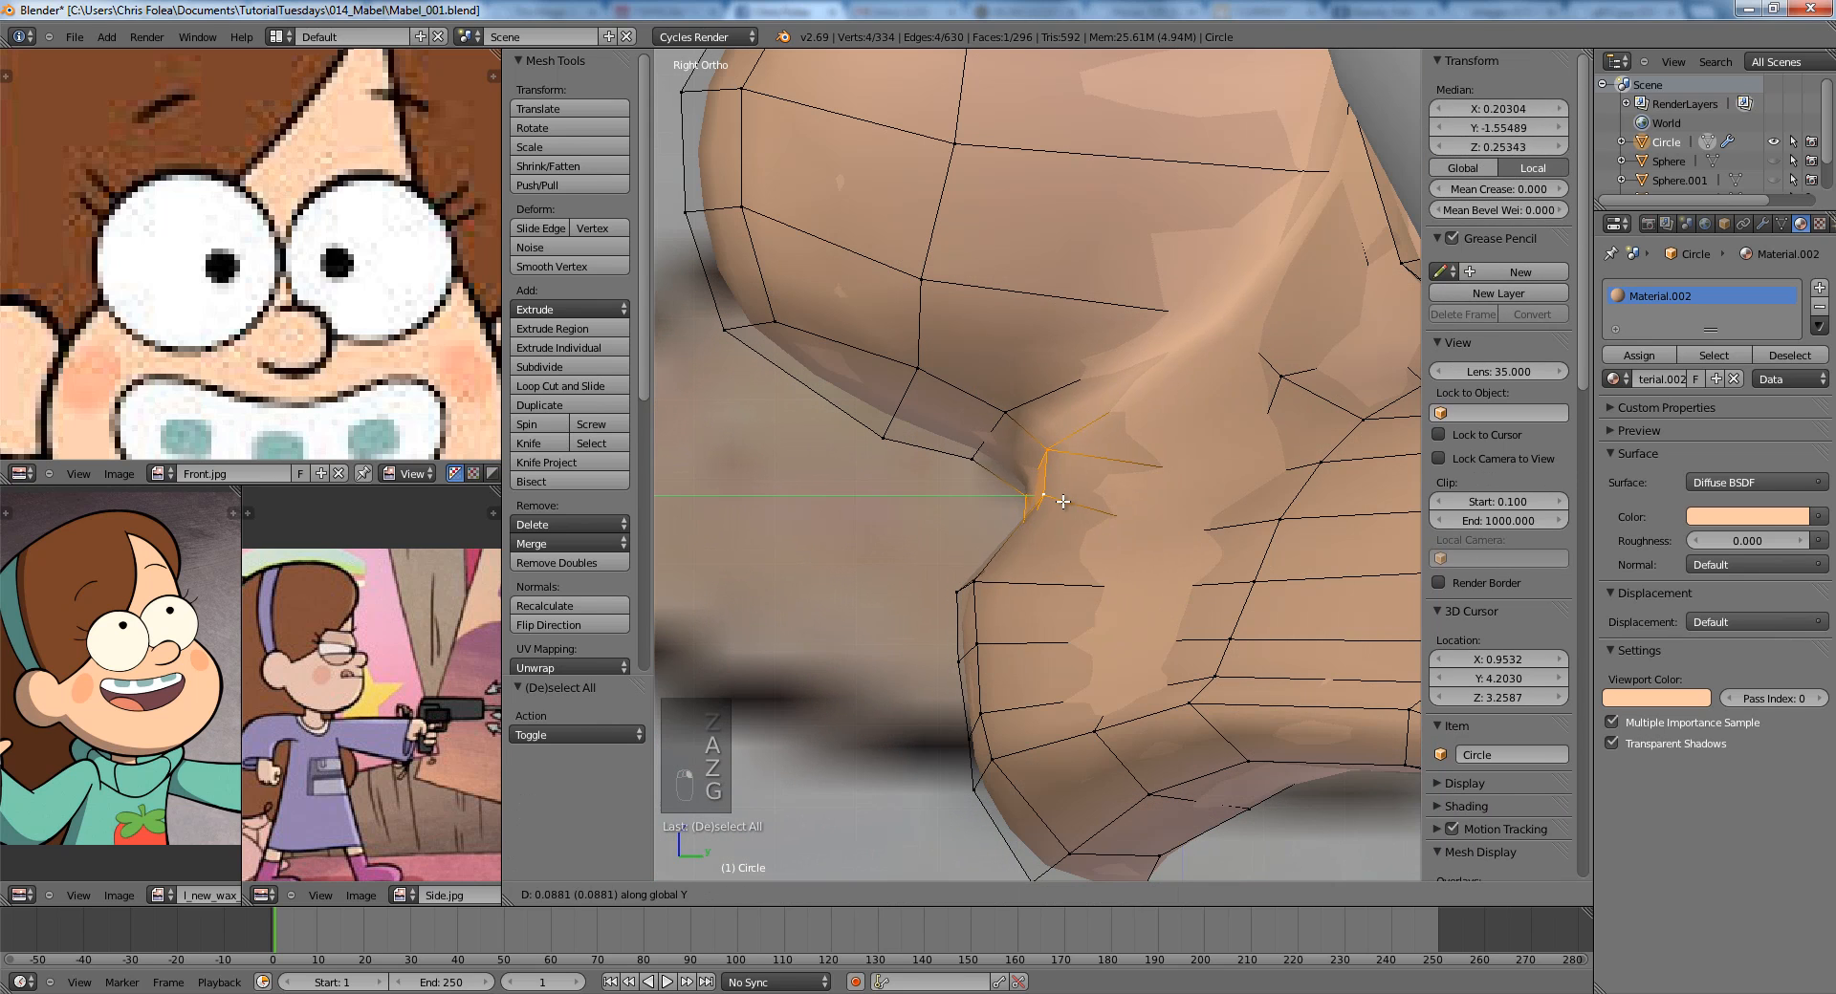
Box-select the four vertices midway down the upper lip's front profile and move them back along Y by about 0.075.
key("a")
key("z")
key("b")
left_click_drag(945, 568, 1019, 690)
key("z")
key("g")
middle_click(1056, 673)
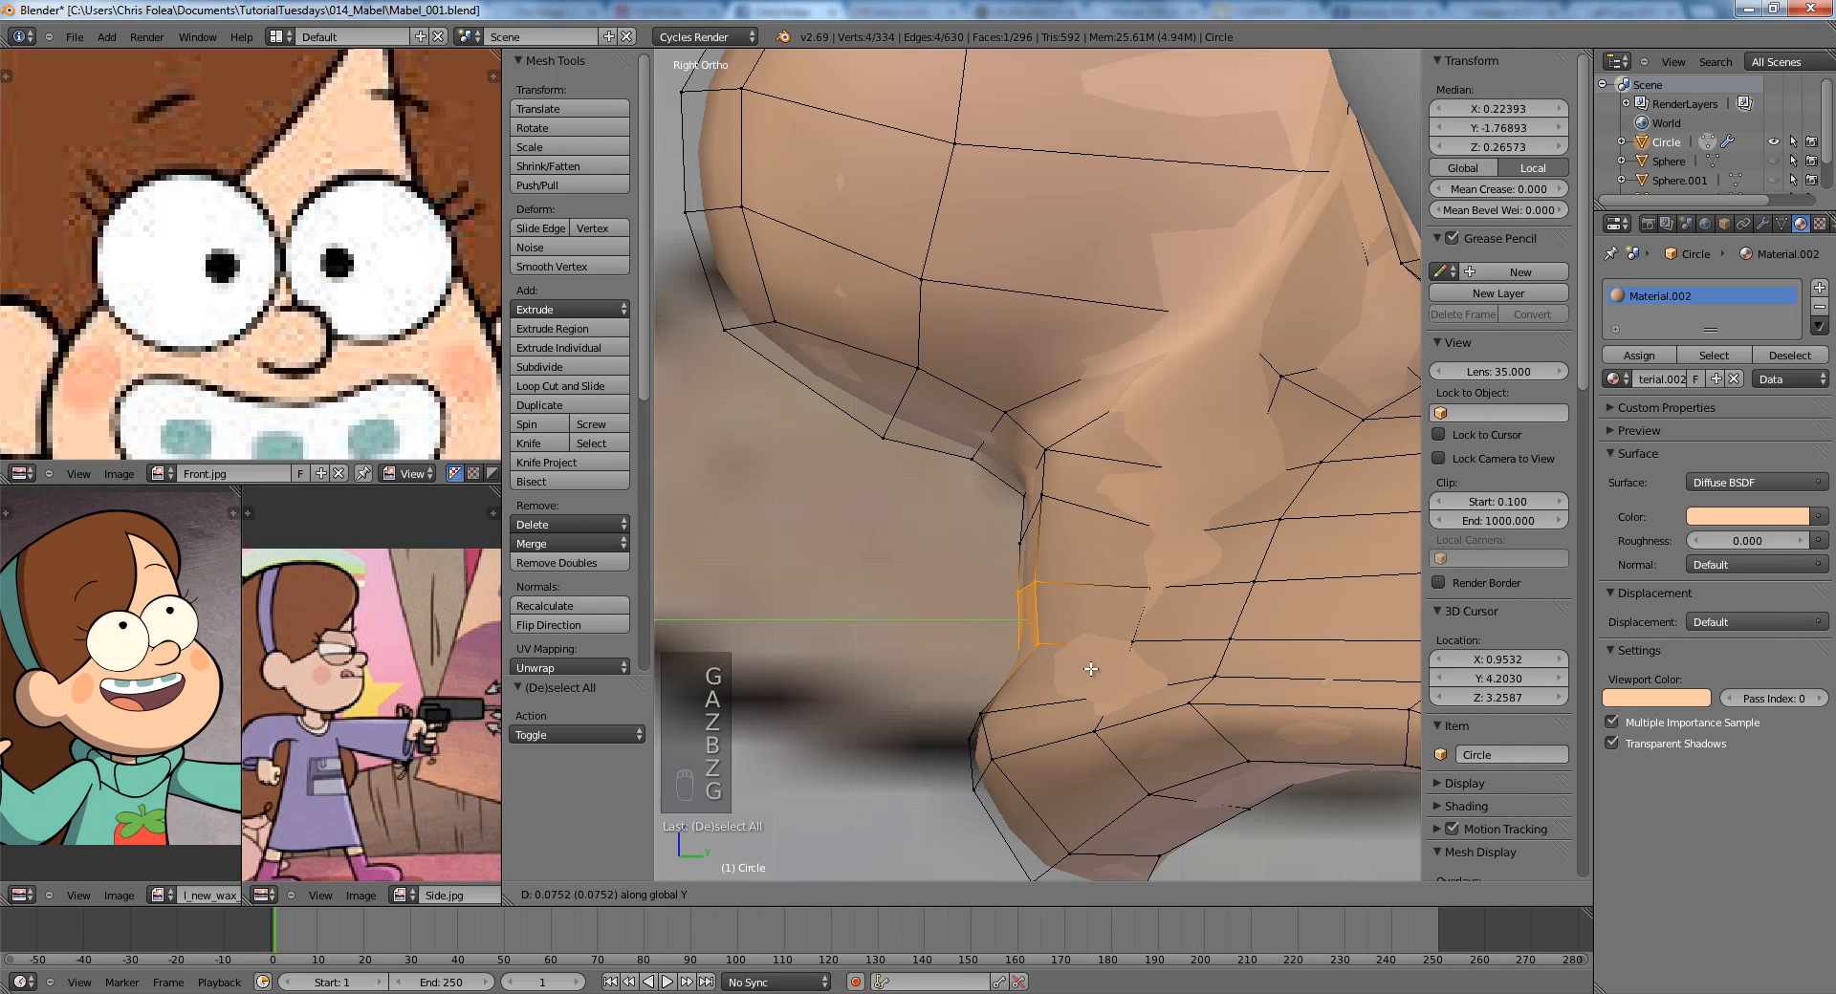
Box-select the four vertices near the bottom of the upper lip's front profile, move them back, and check the shape outside Edit Mode.
middle_click_drag(1073, 684, 1045, 510, "shift")
key("a")
key("z")
key("b")
left_click_drag(920, 535, 1015, 657)
key("z")
key("g")
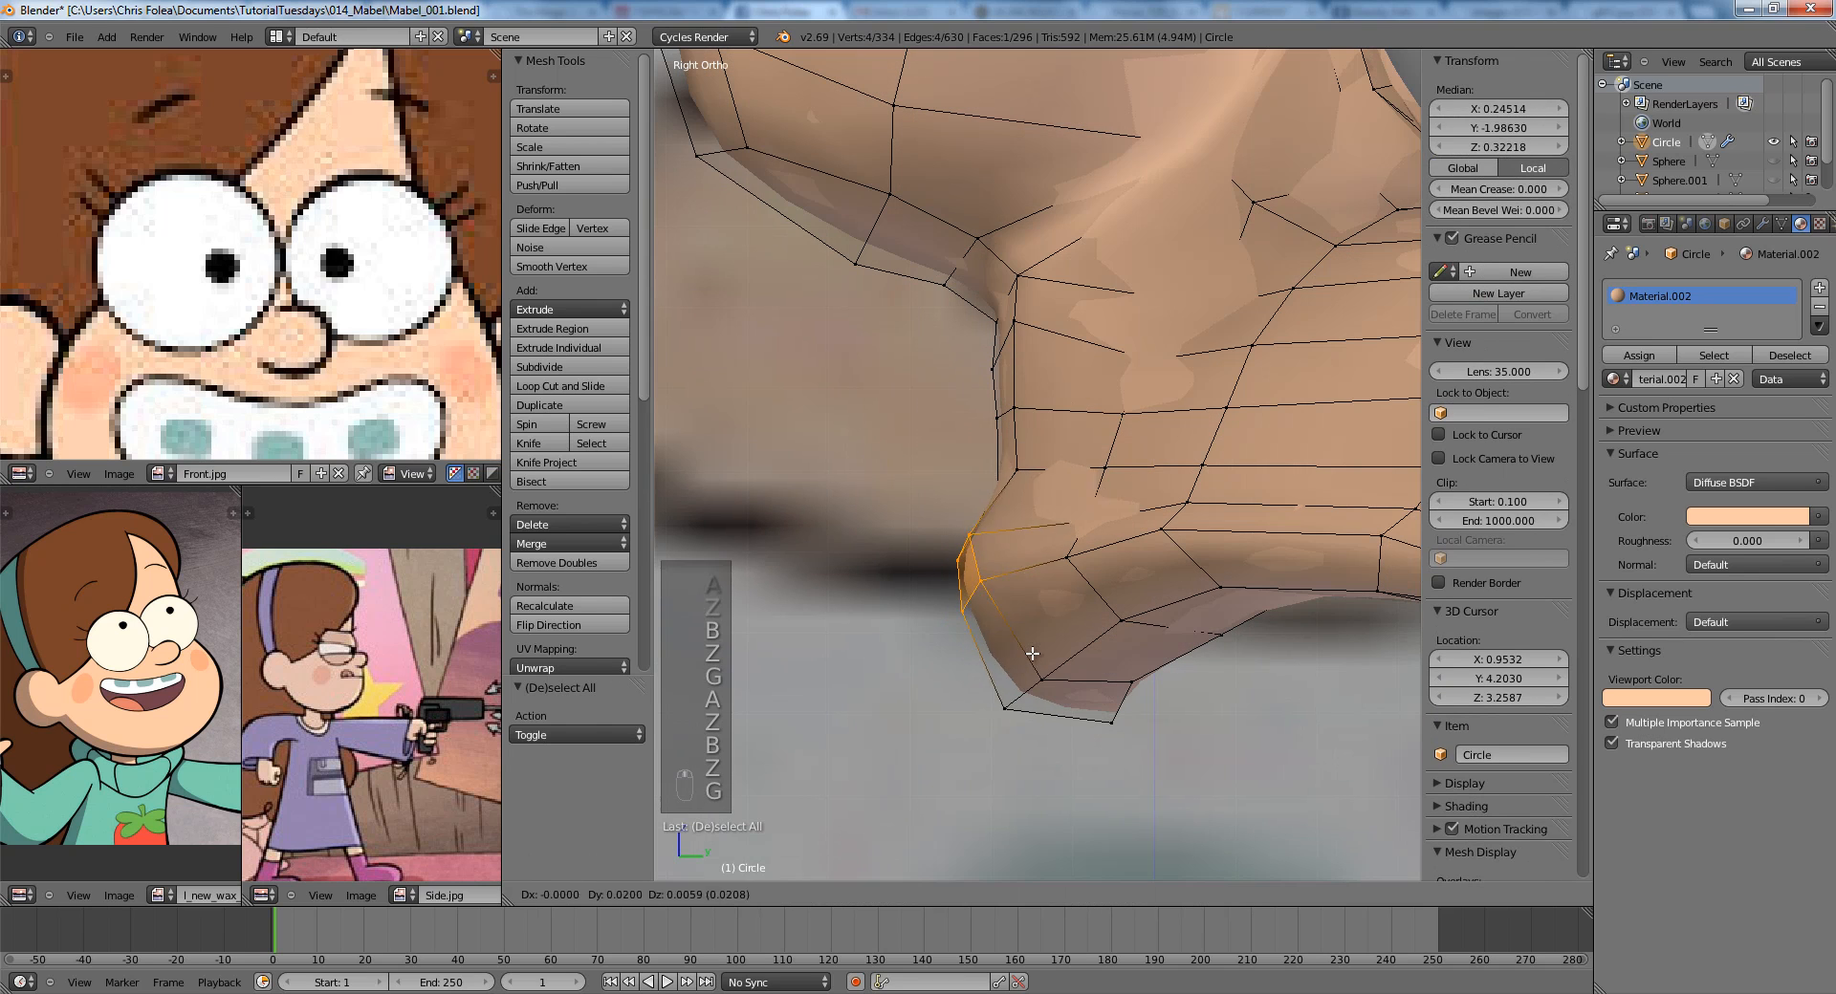
left_click(1045, 651)
key("a")
scroll(1144, 556, "down", 7)
key("Tab")
middle_click_drag(1059, 576, 1131, 574)
In Edit Mode, select the vertex between the nose and the eye, move it up and forward in the right side view, and inspect the face outside Edit Mode.
key("Tab")
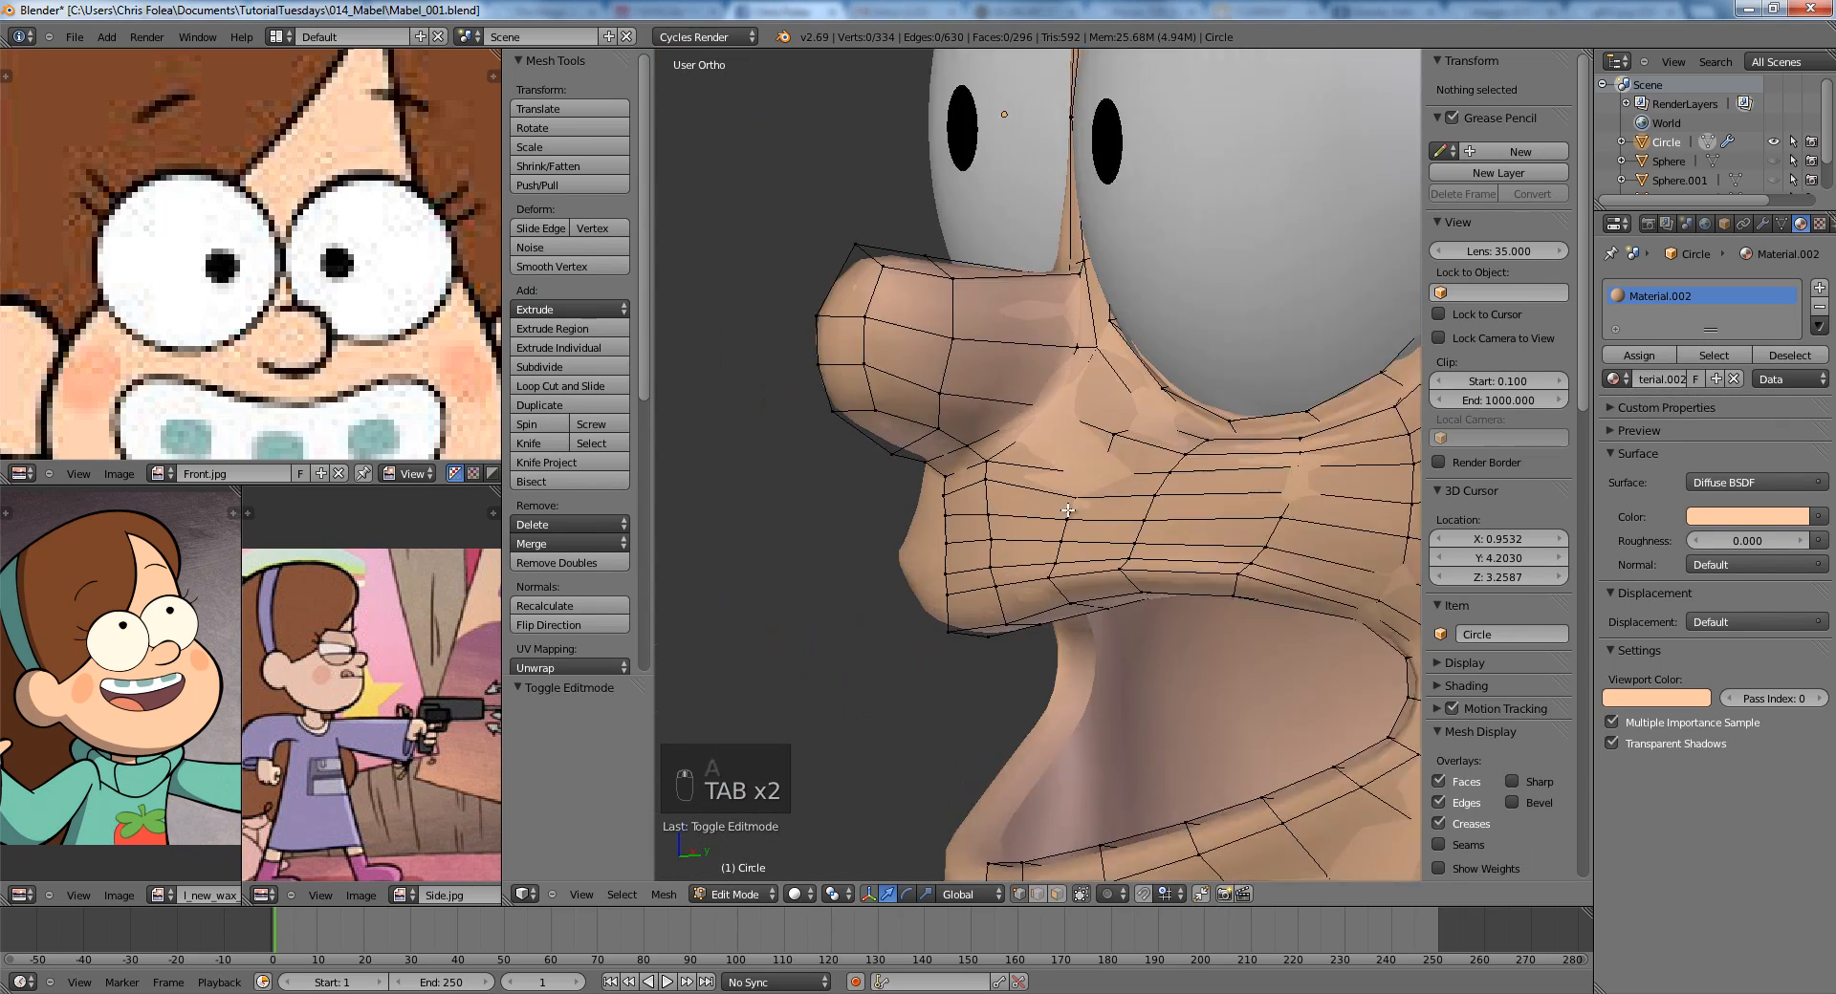
key("z")
right_click(1186, 395)
key("z")
key("KP_3")
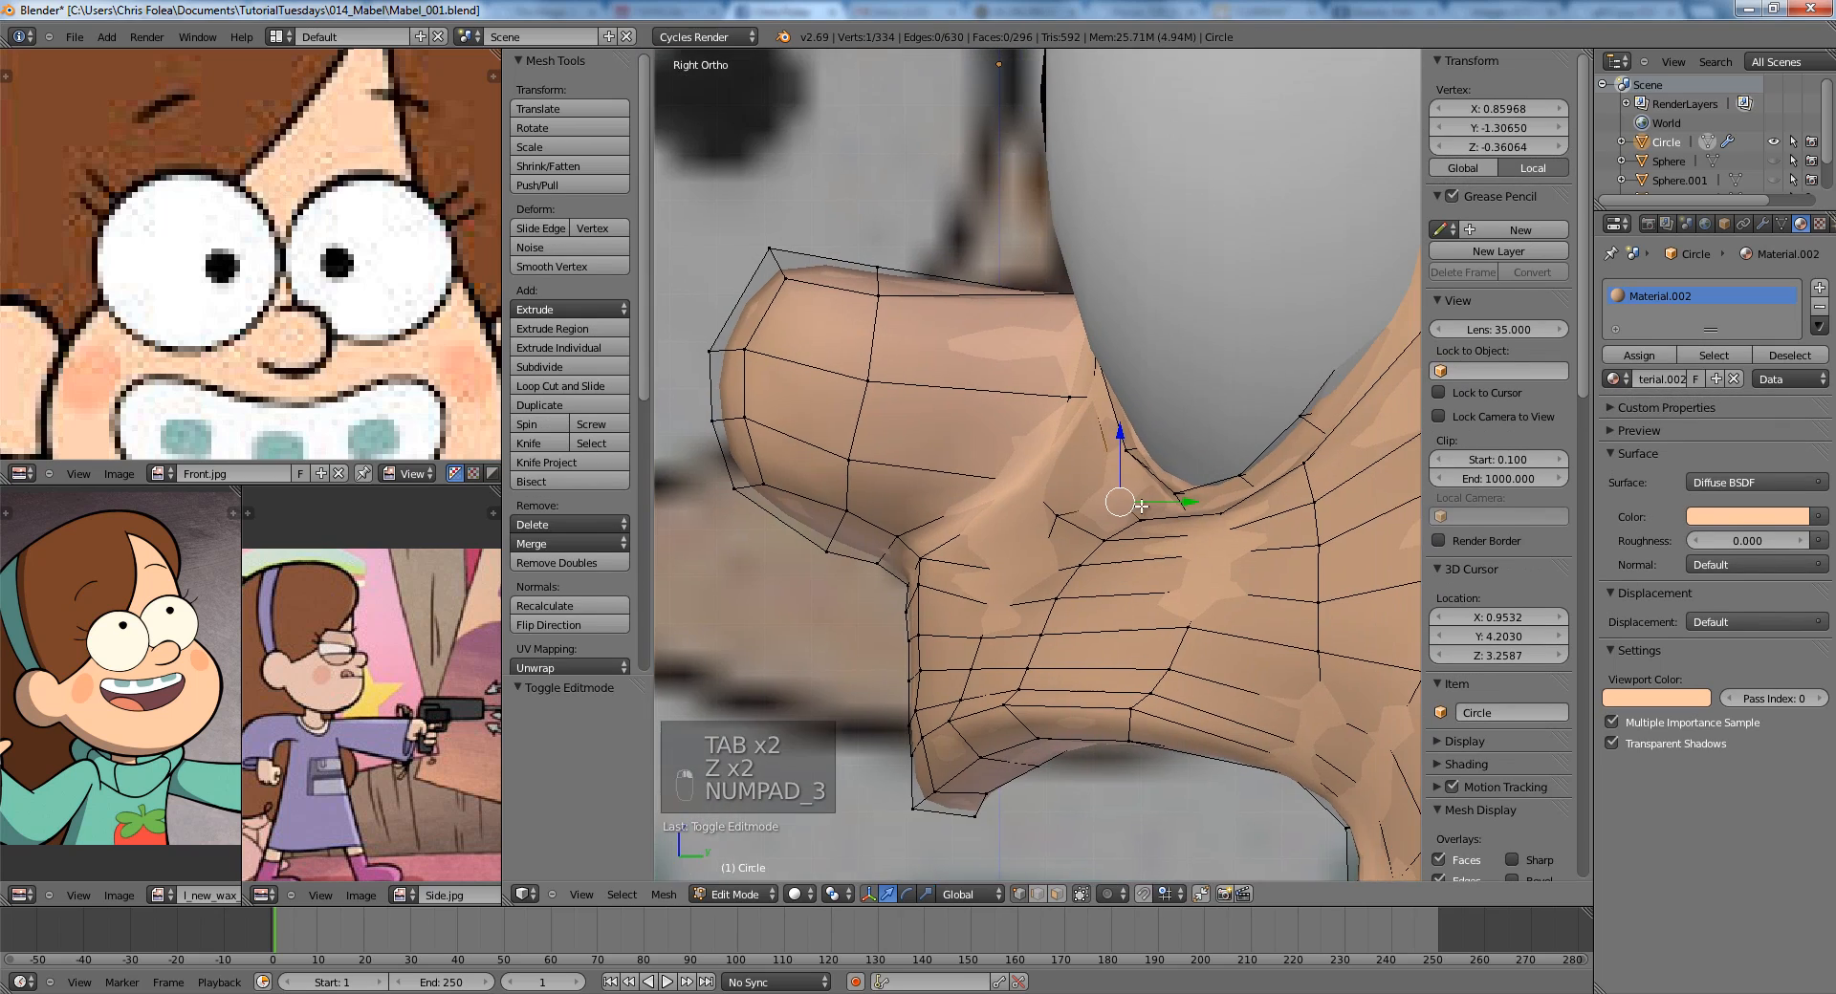
left_click(1099, 459)
key("Tab")
middle_click_drag(1050, 521, 1166, 488)
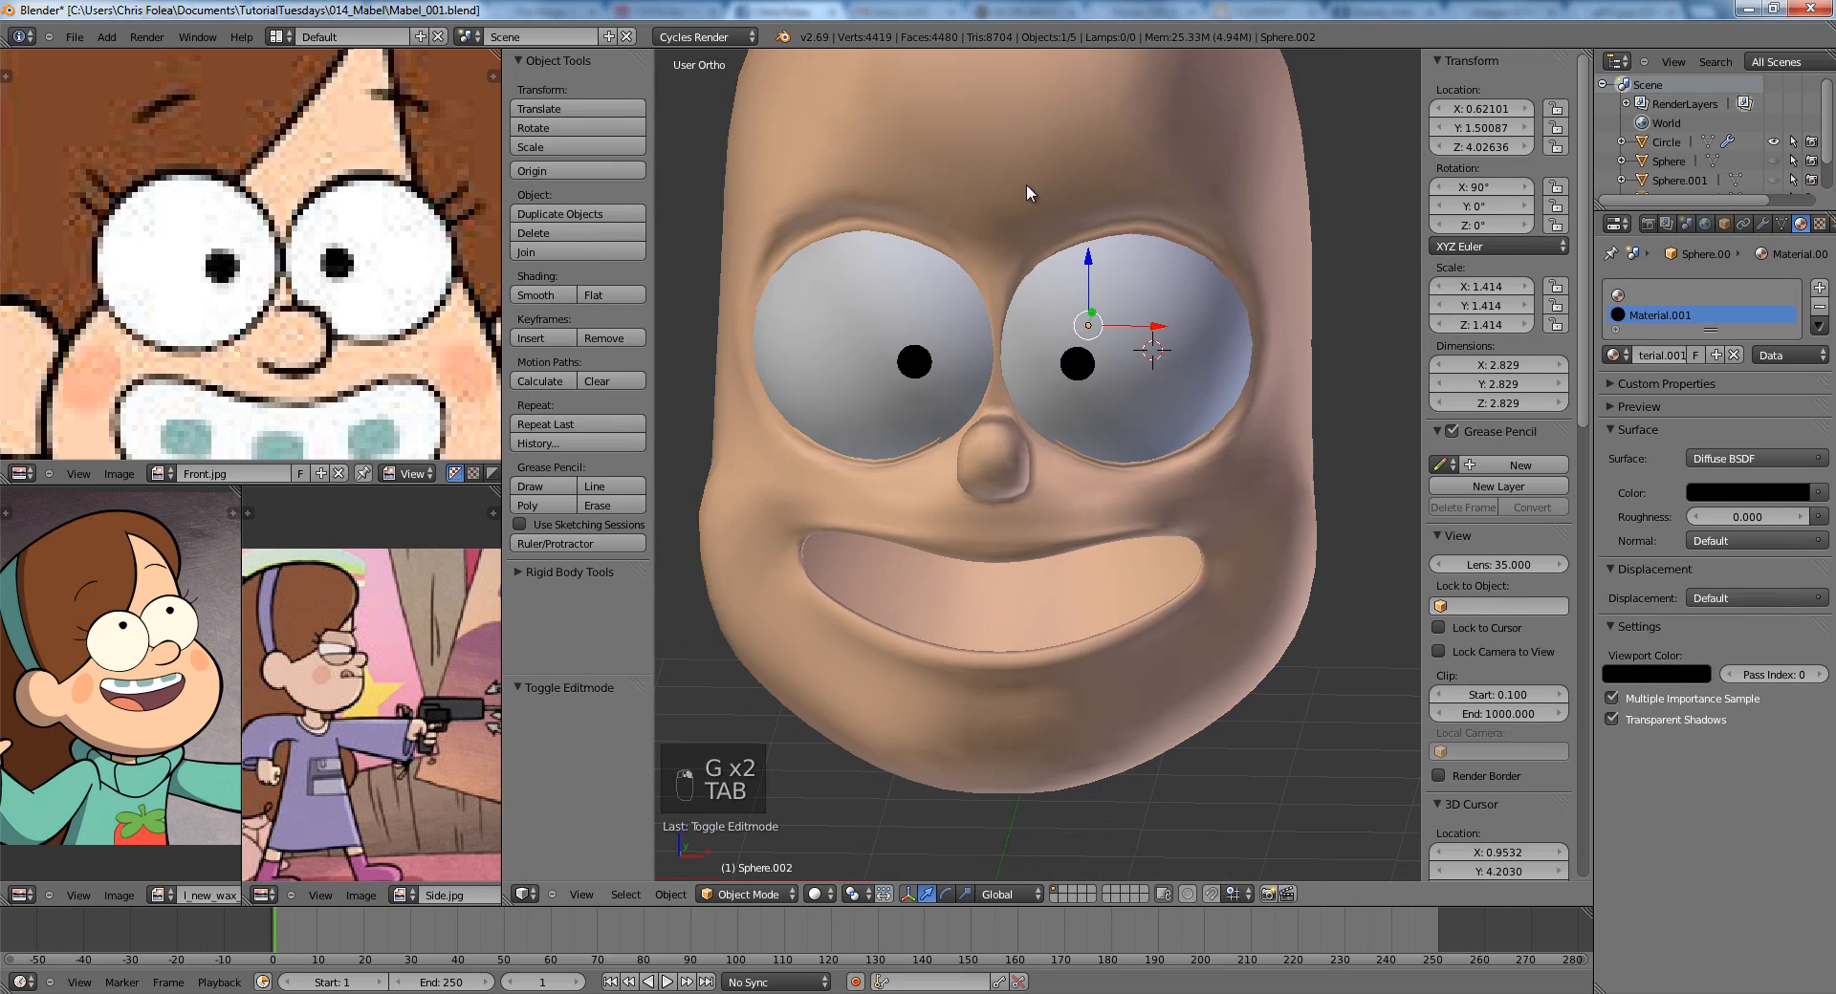
In Edit Mode on the head mesh, box-select the three vertices beside the nose at the eye socket and move them -0.037 in X and -0.015 in Z.
key("Tab")
key("Tab")
right_click(1131, 529)
scroll(1131, 528, "up", 3)
key("Tab")
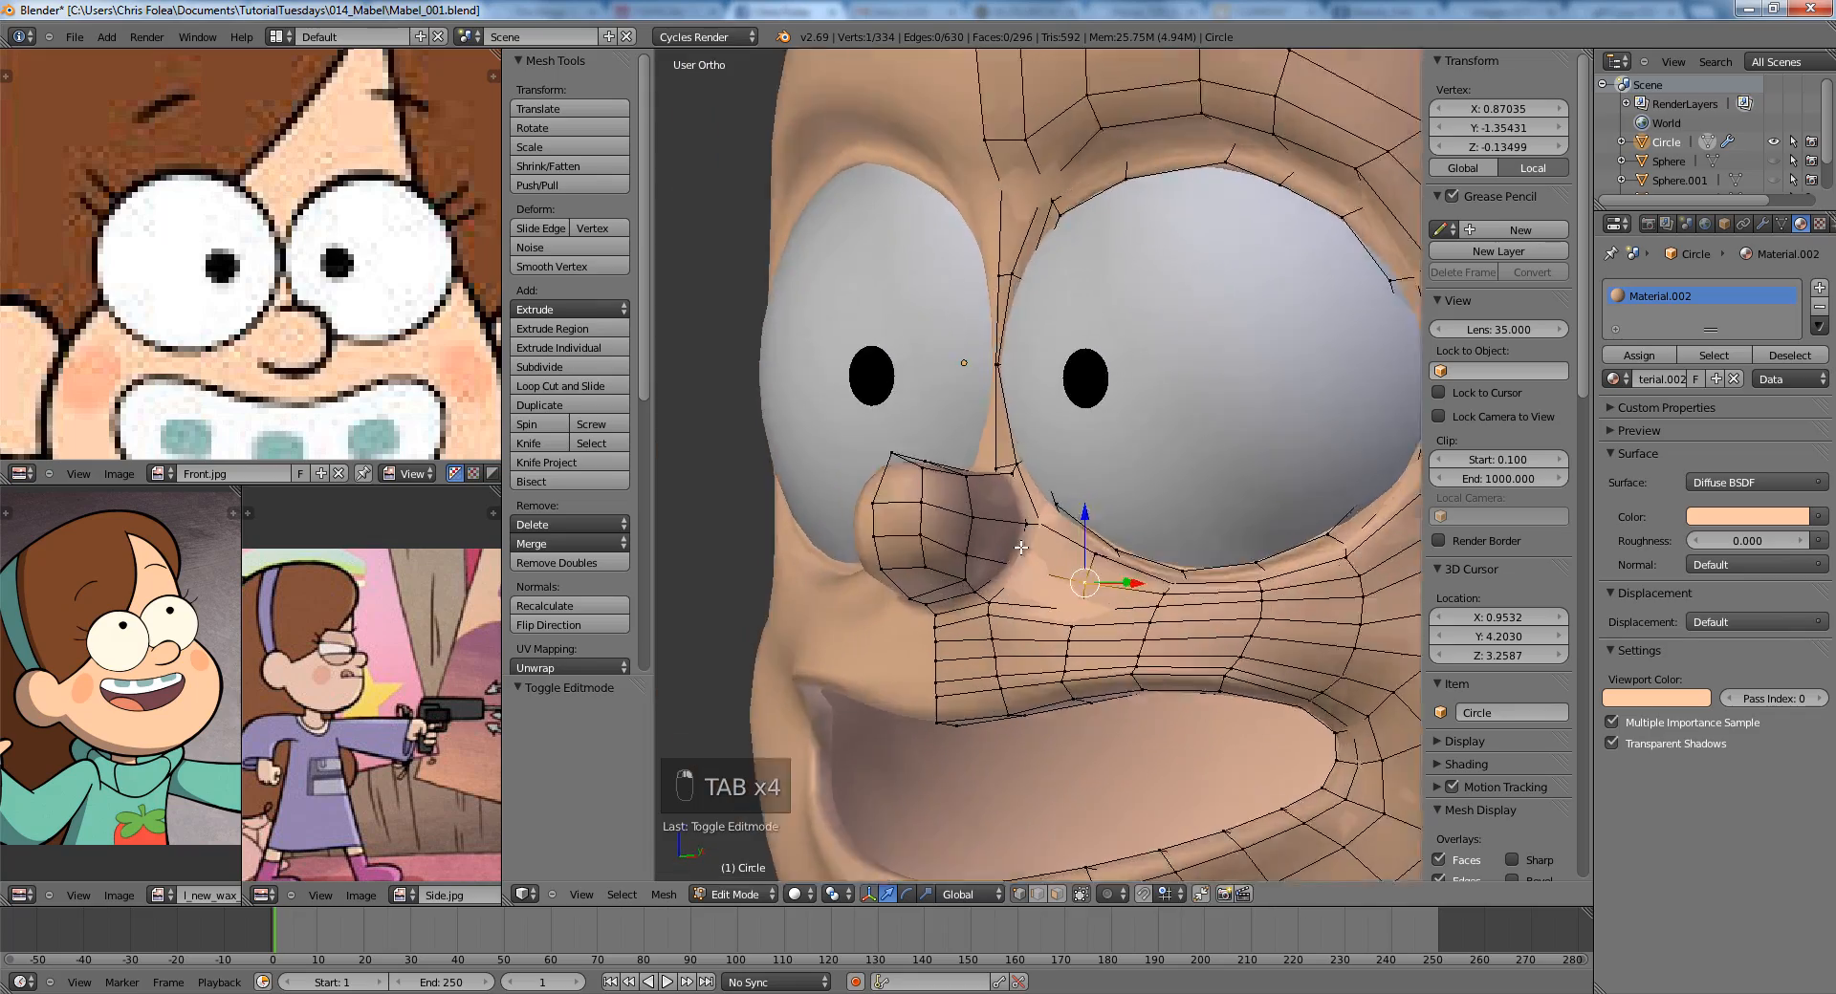
key("z")
scroll(1032, 526, "up", 2)
key("a")
key("a")
key("a")
key("a")
key("a")
key("b")
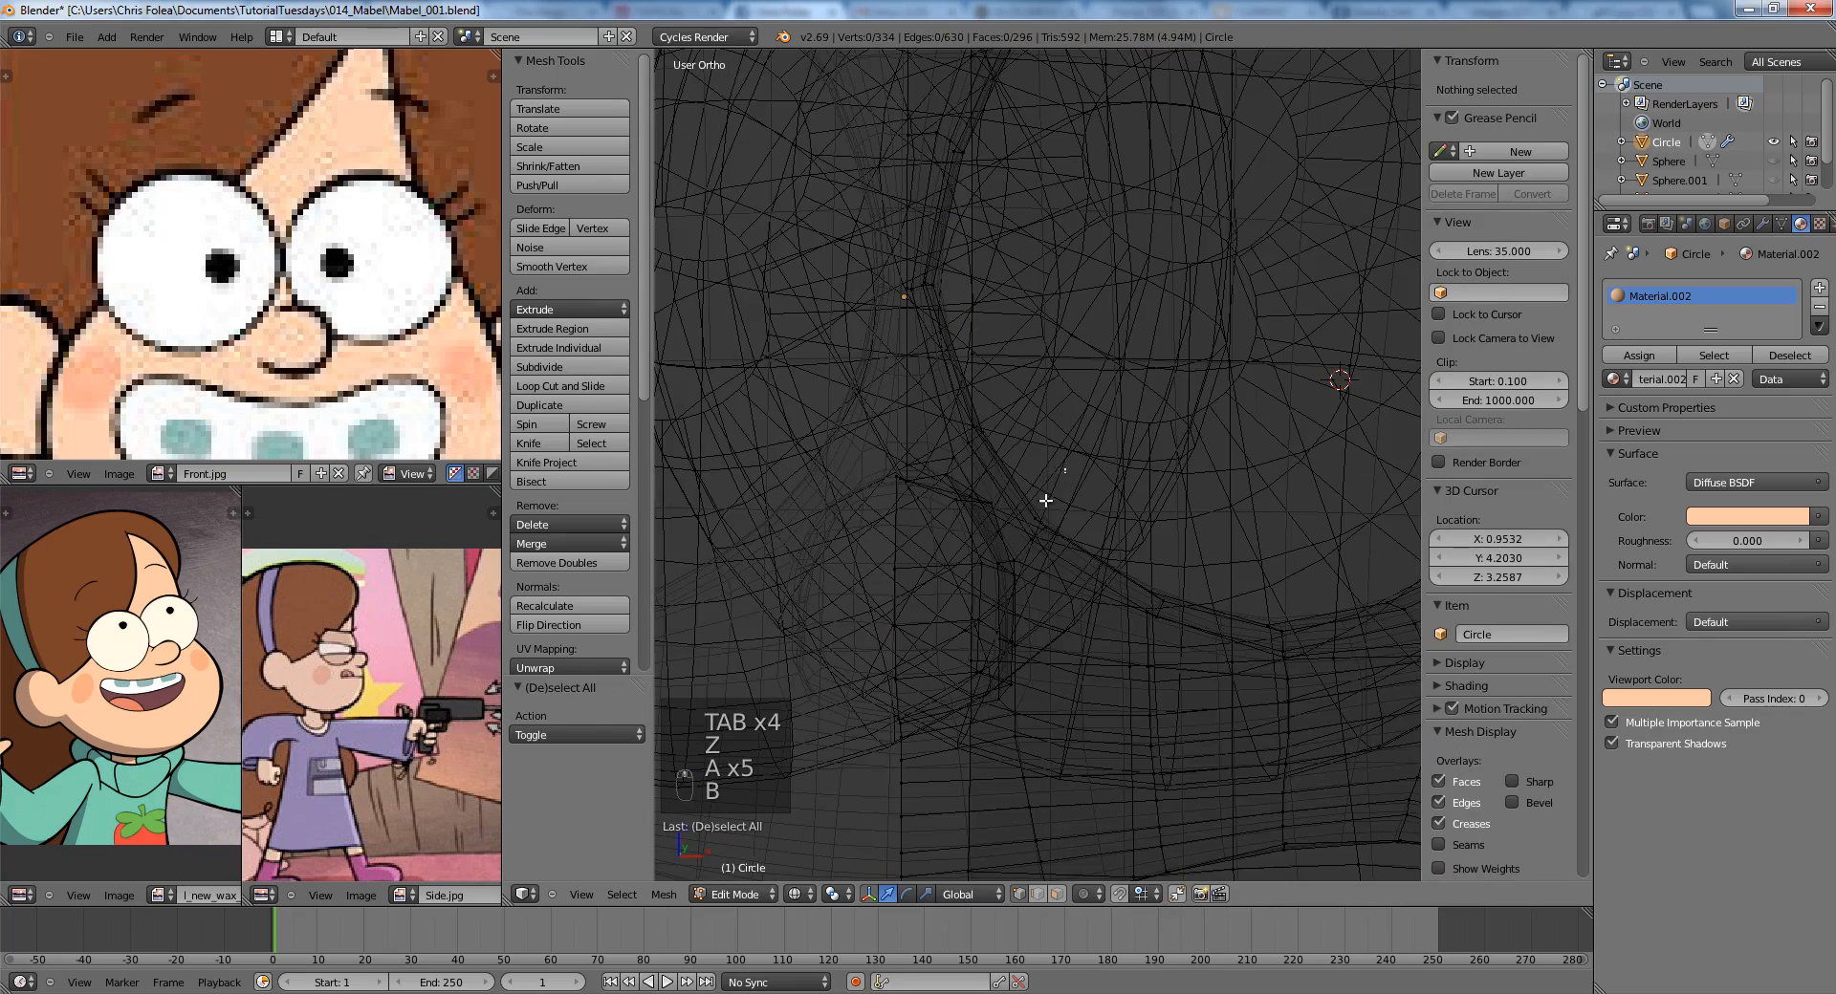
key("KP_1")
key("z")
key("g")
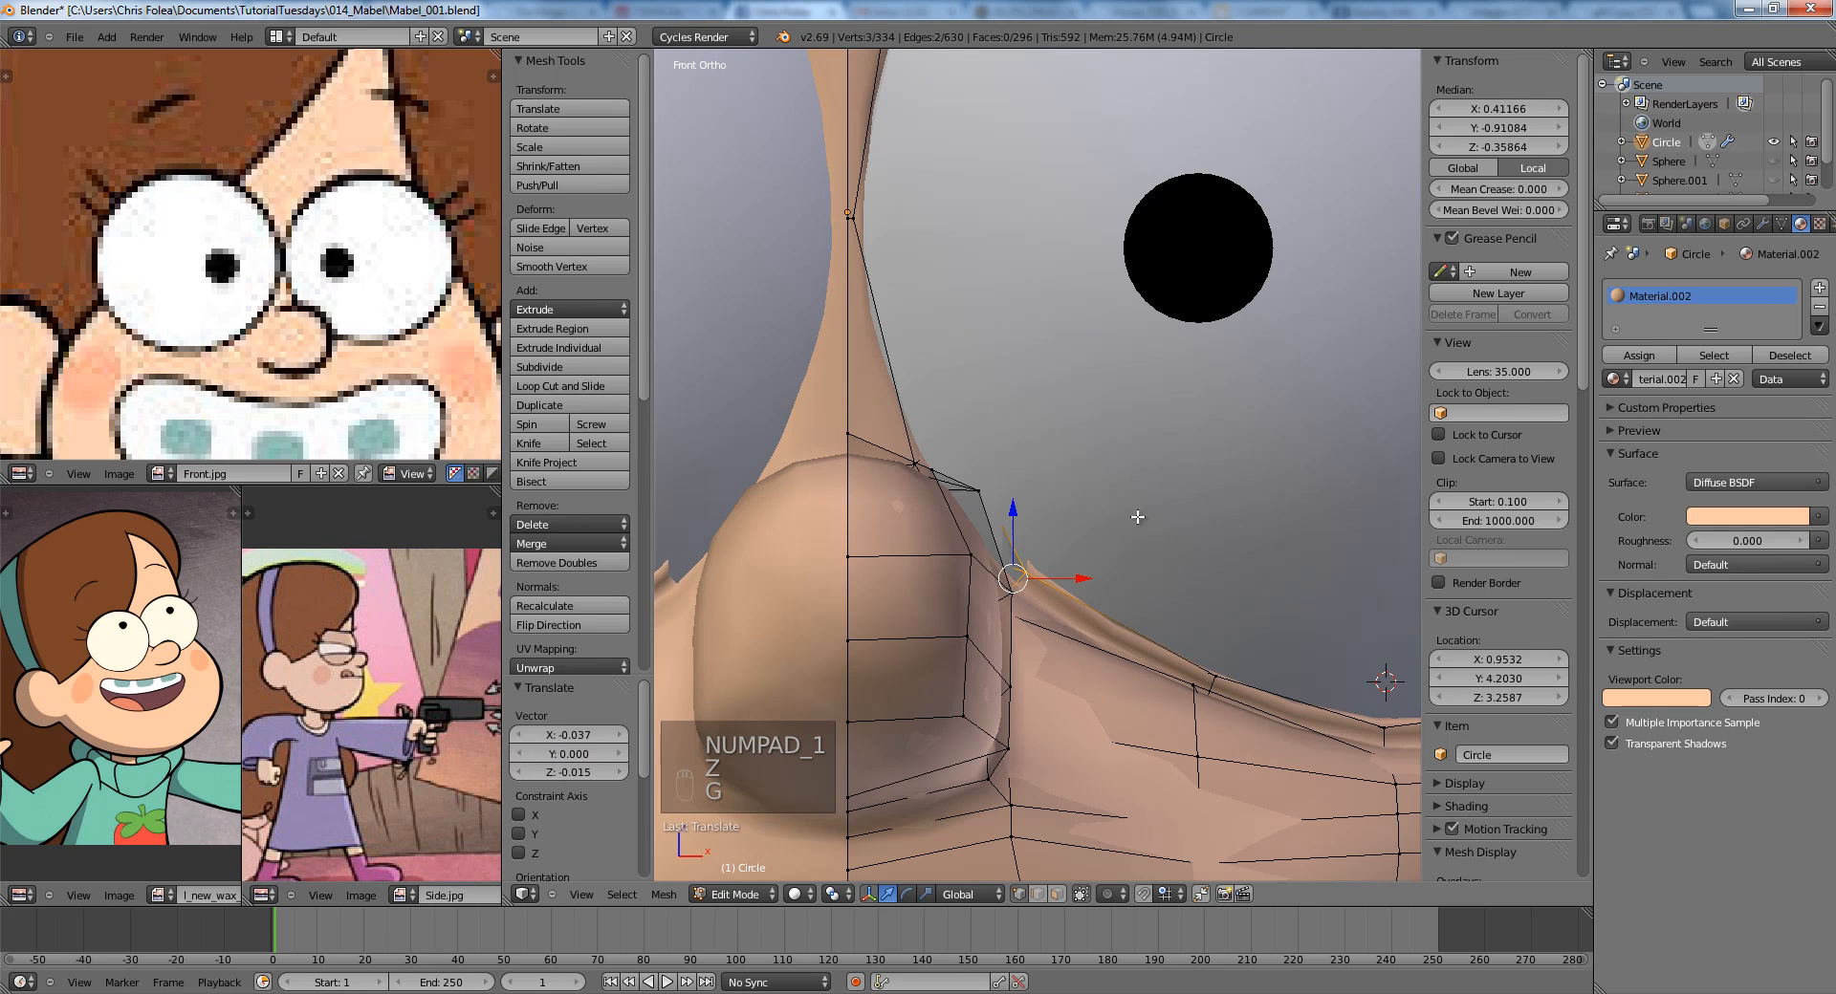
Select the five vertices at the base of the nose bridge beside the eye socket and move them forward along Y.
key("z")
key("a")
key("z")
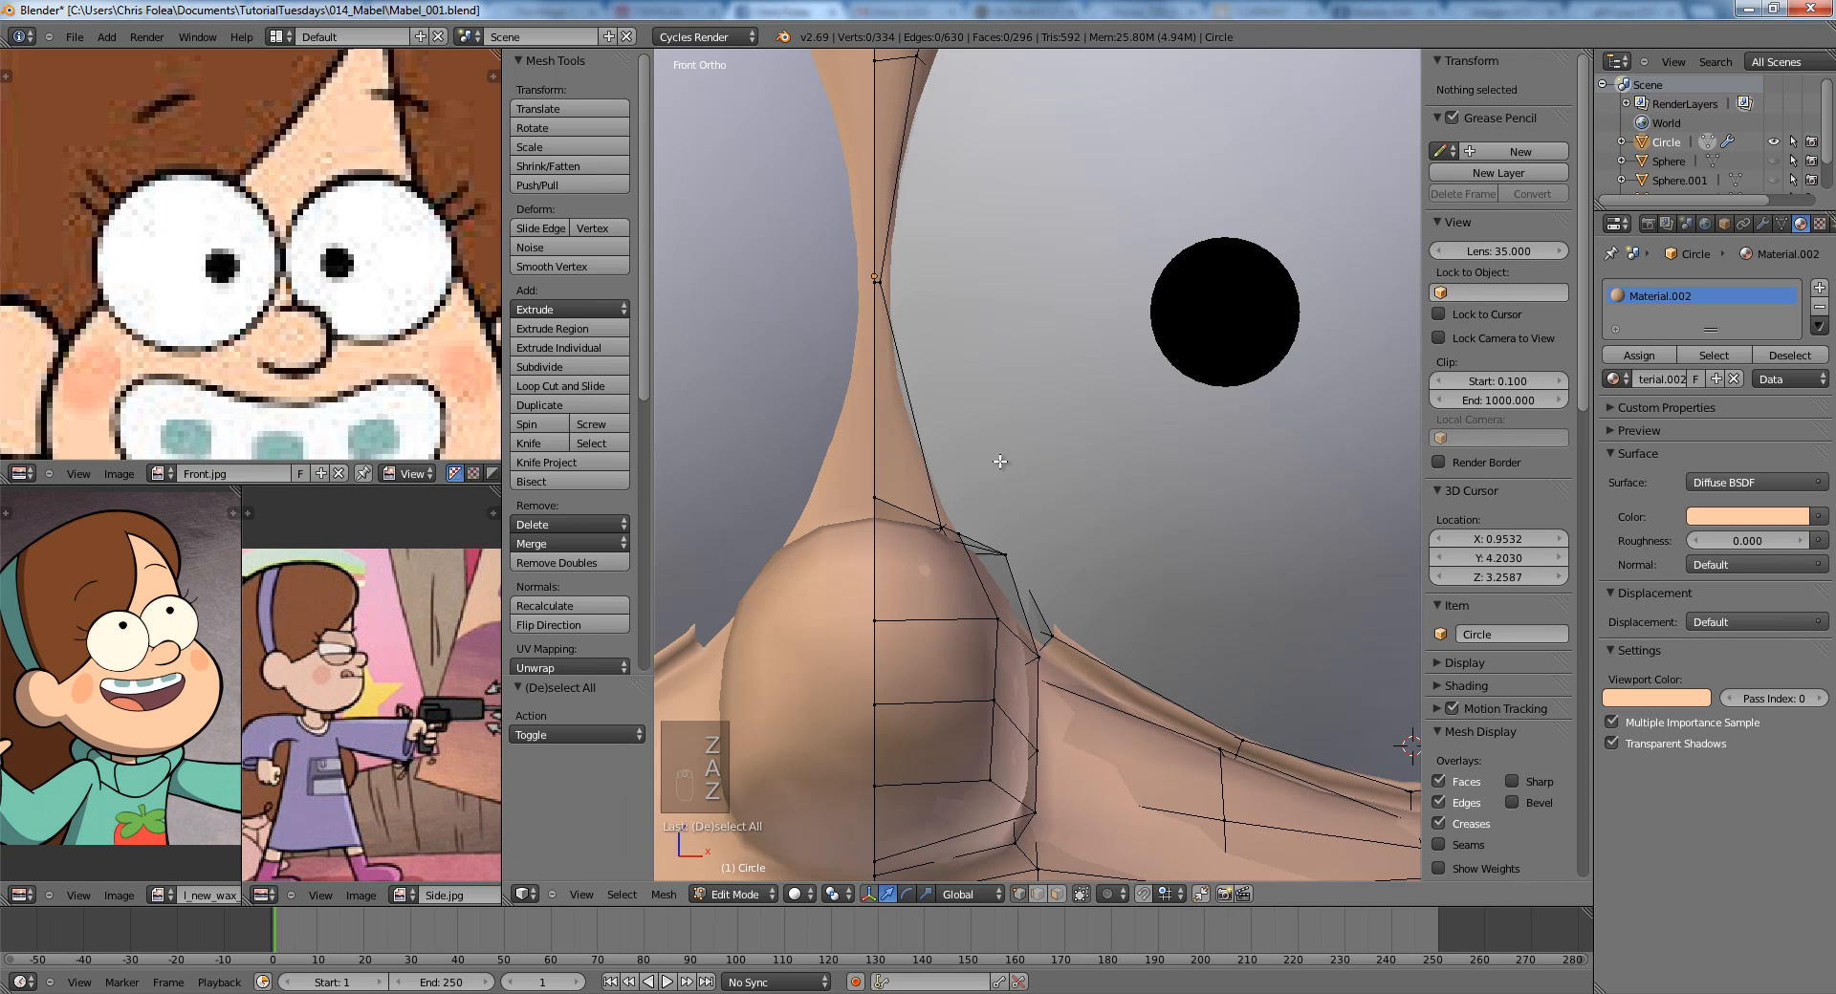
key("z")
middle_click_drag(985, 504, 992, 473)
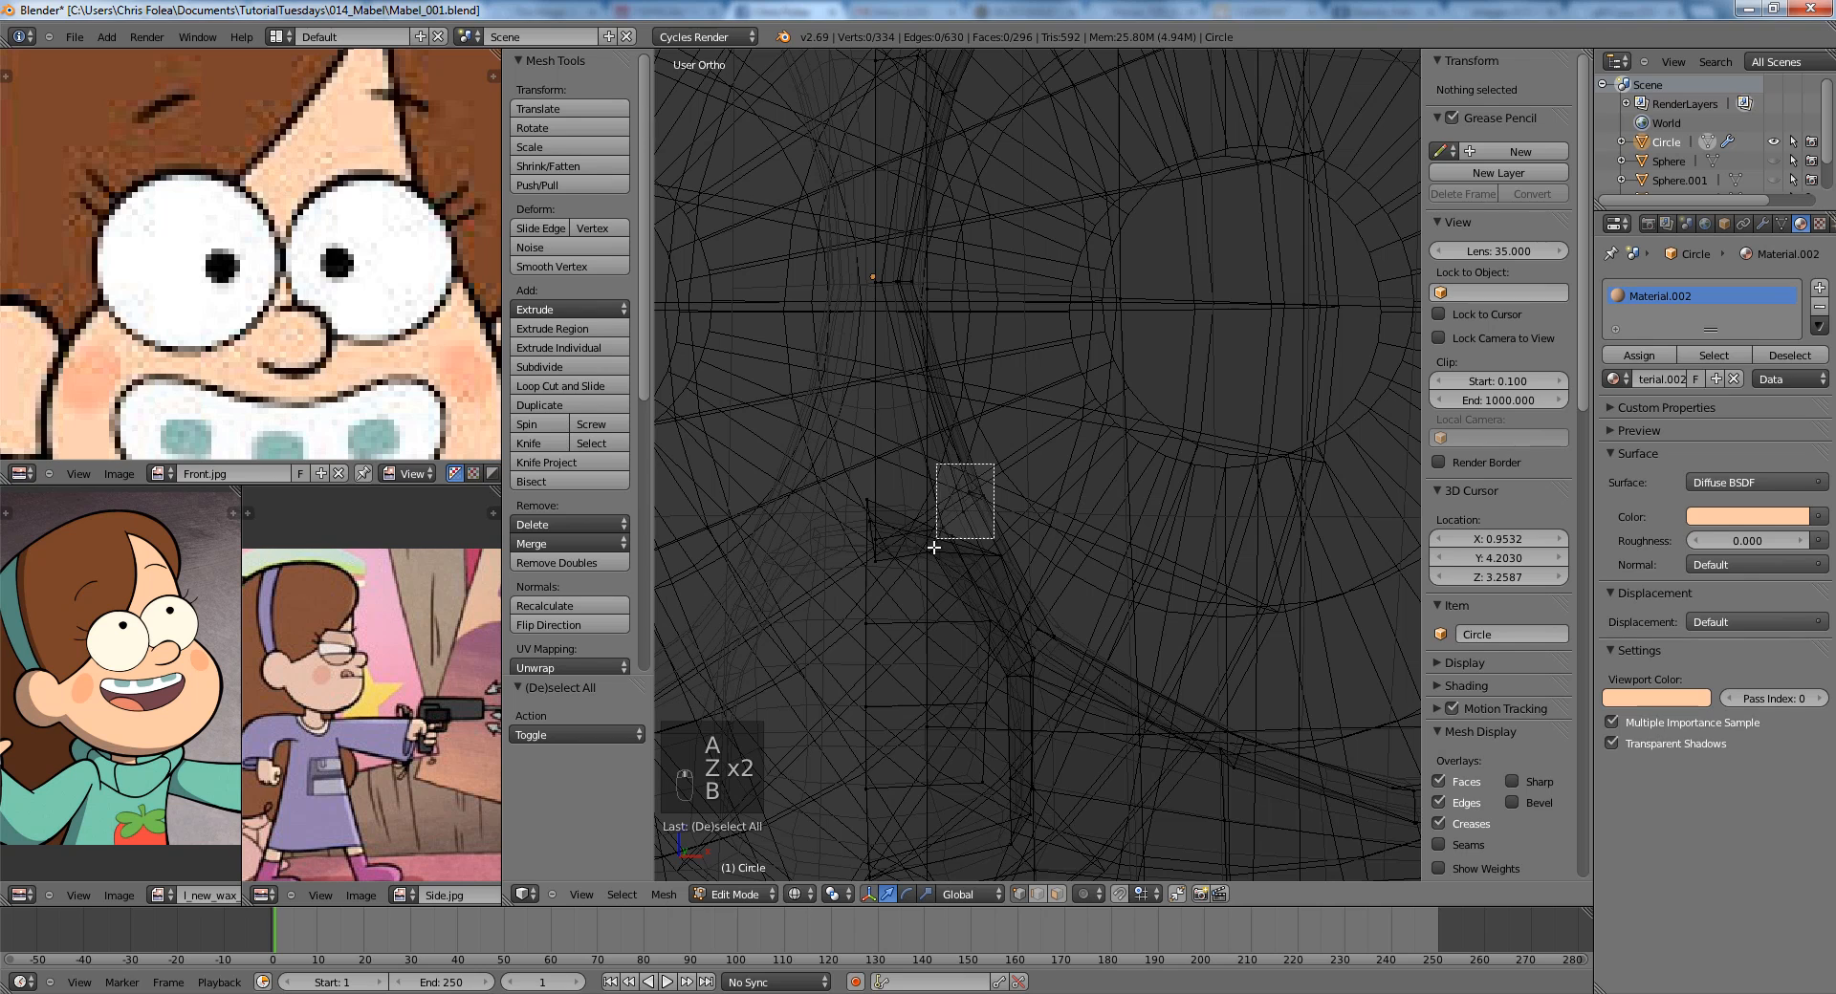
left_click_drag(934, 548, 992, 561)
key("z")
key("KP_1")
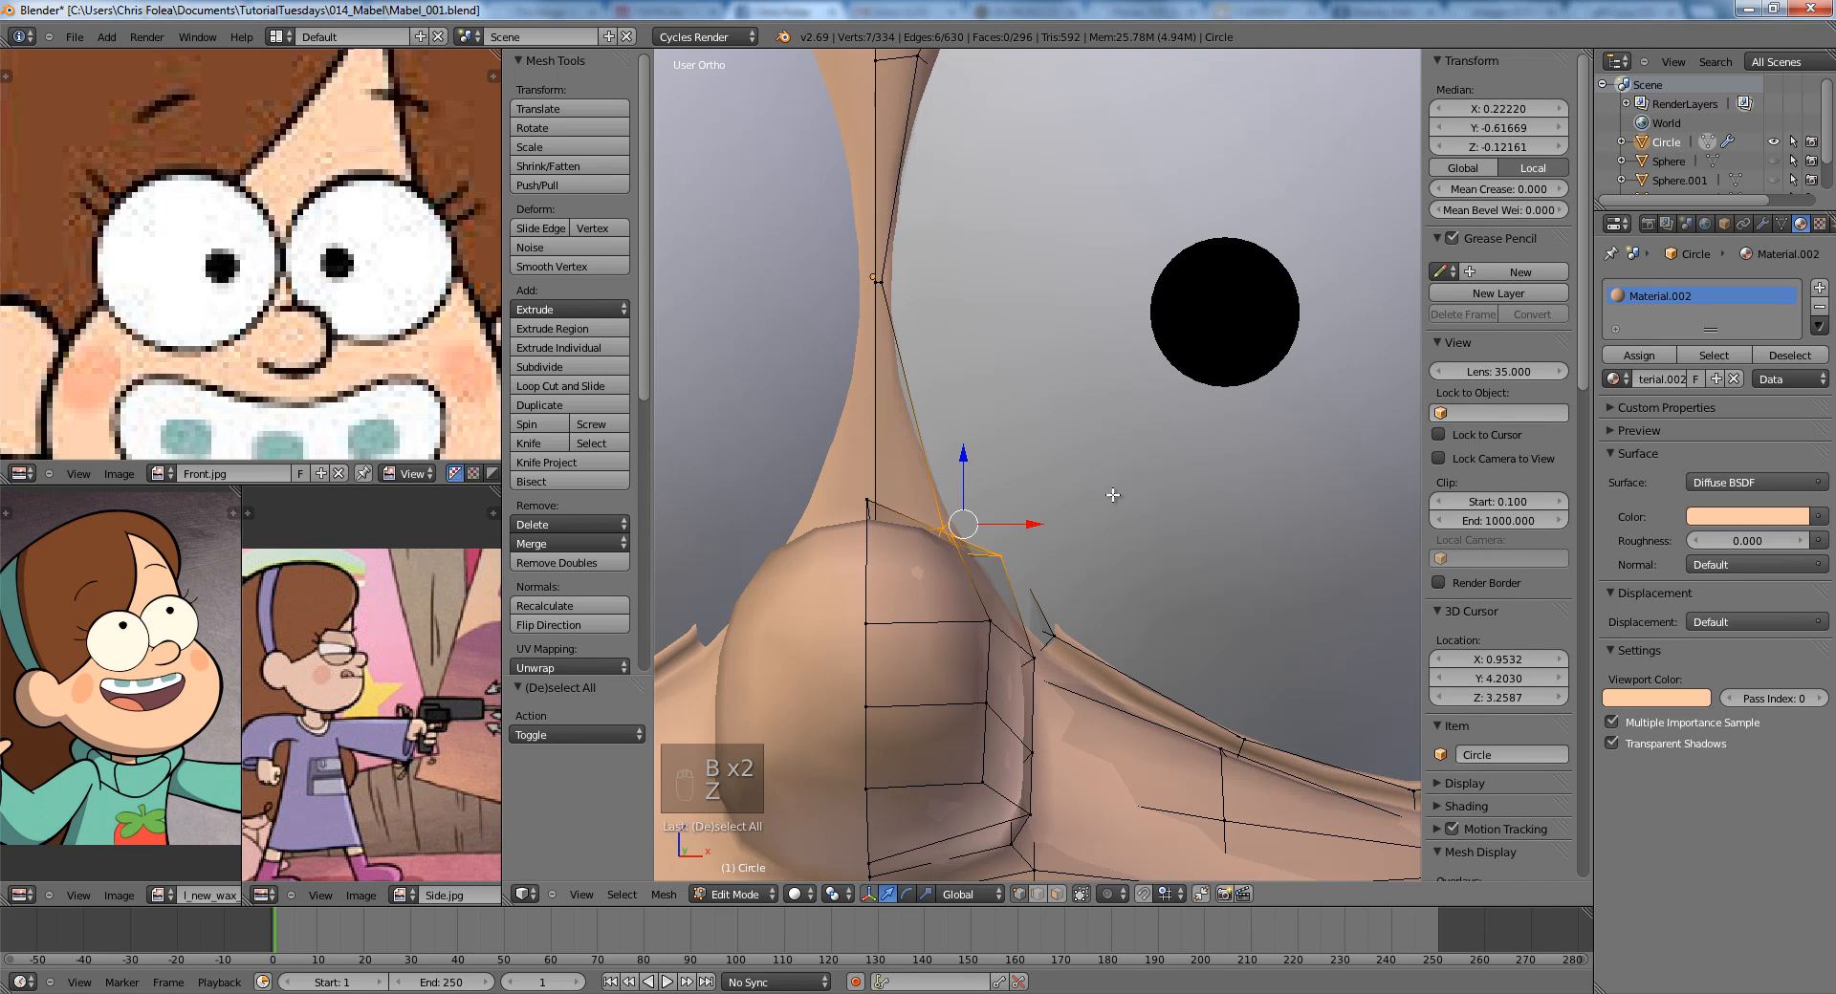
key("g")
key("KP_3")
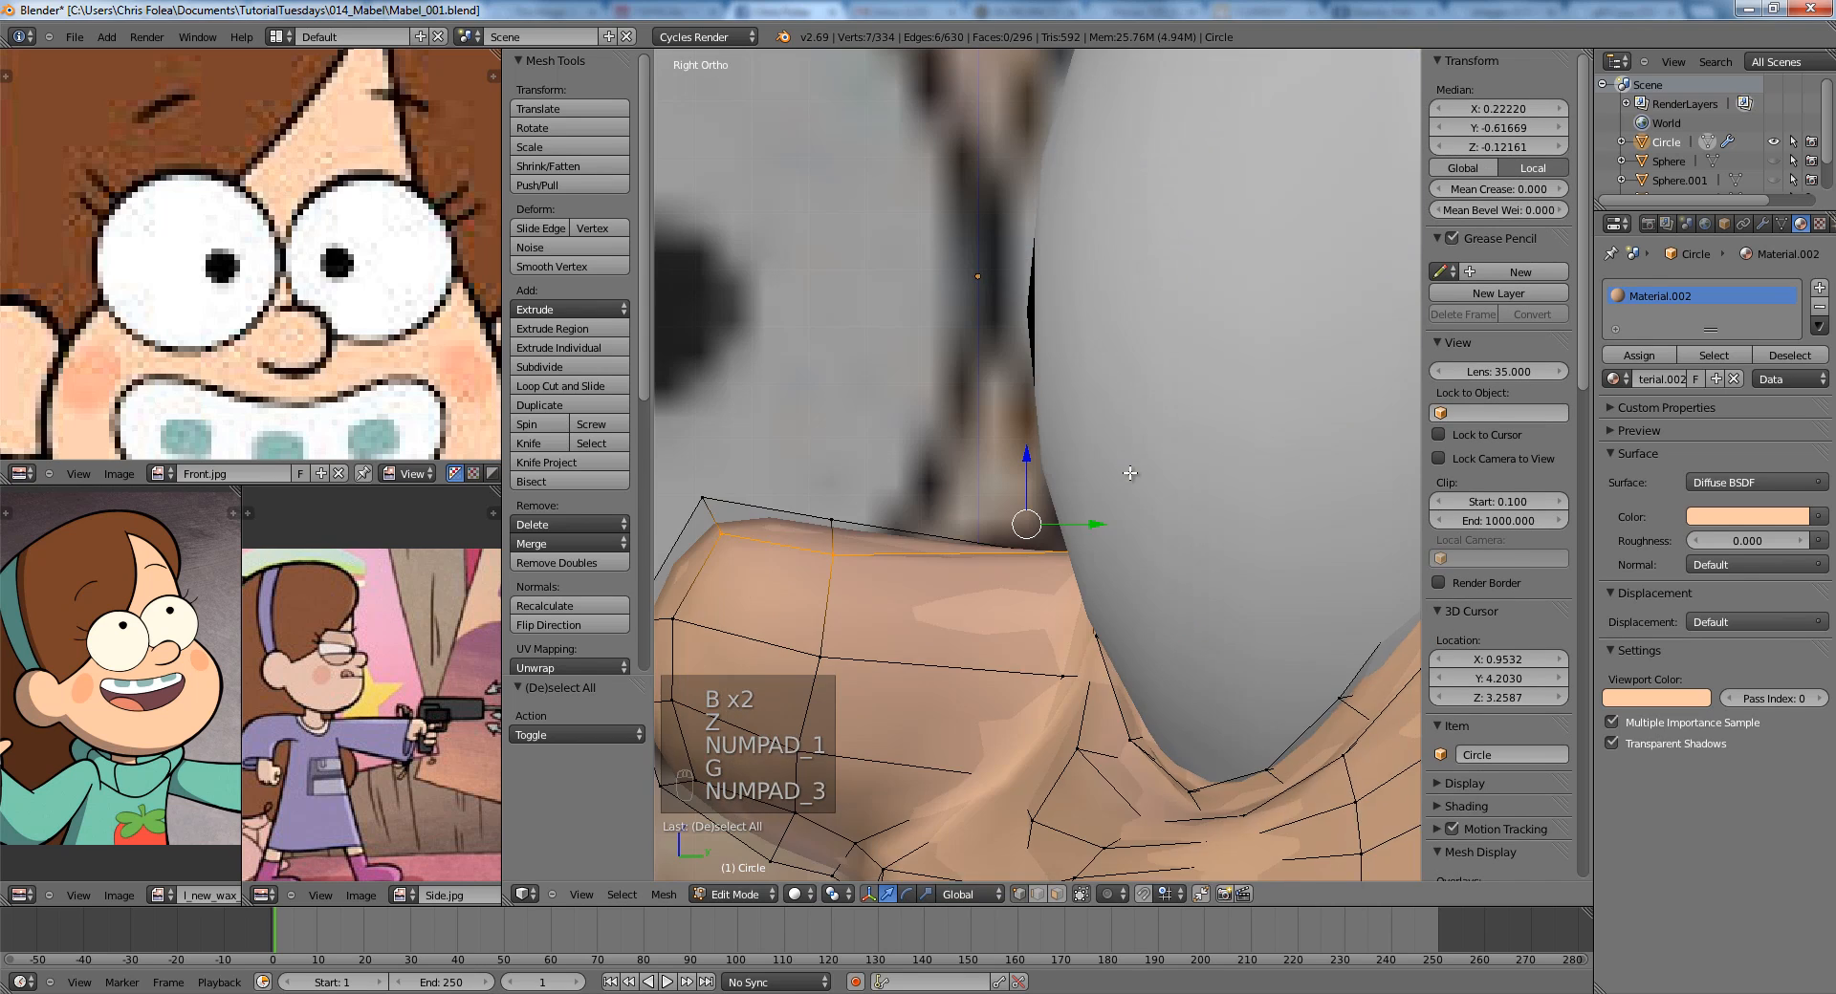
key("z")
middle_click(861, 513)
right_click(865, 514)
scroll(1032, 488, "up", 3)
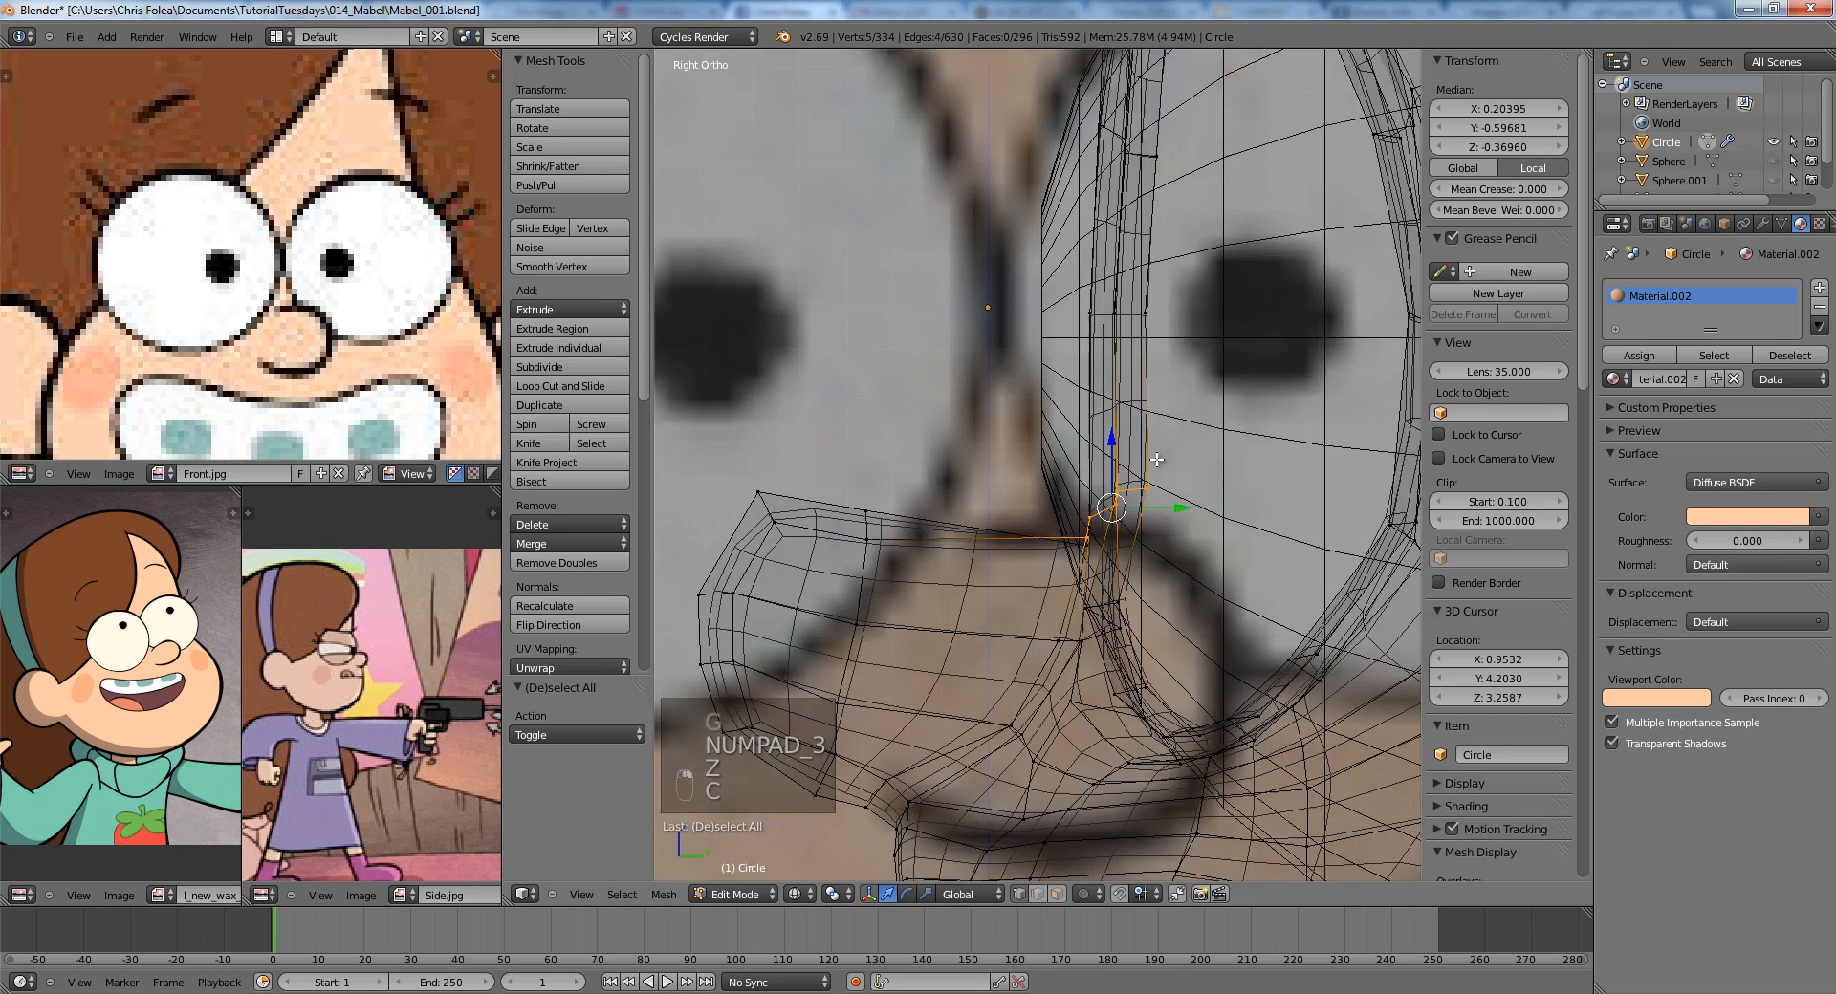
key("g")
left_click(1100, 459)
key("z")
middle_click_drag(1105, 451, 1213, 385)
key("g")
key("y")
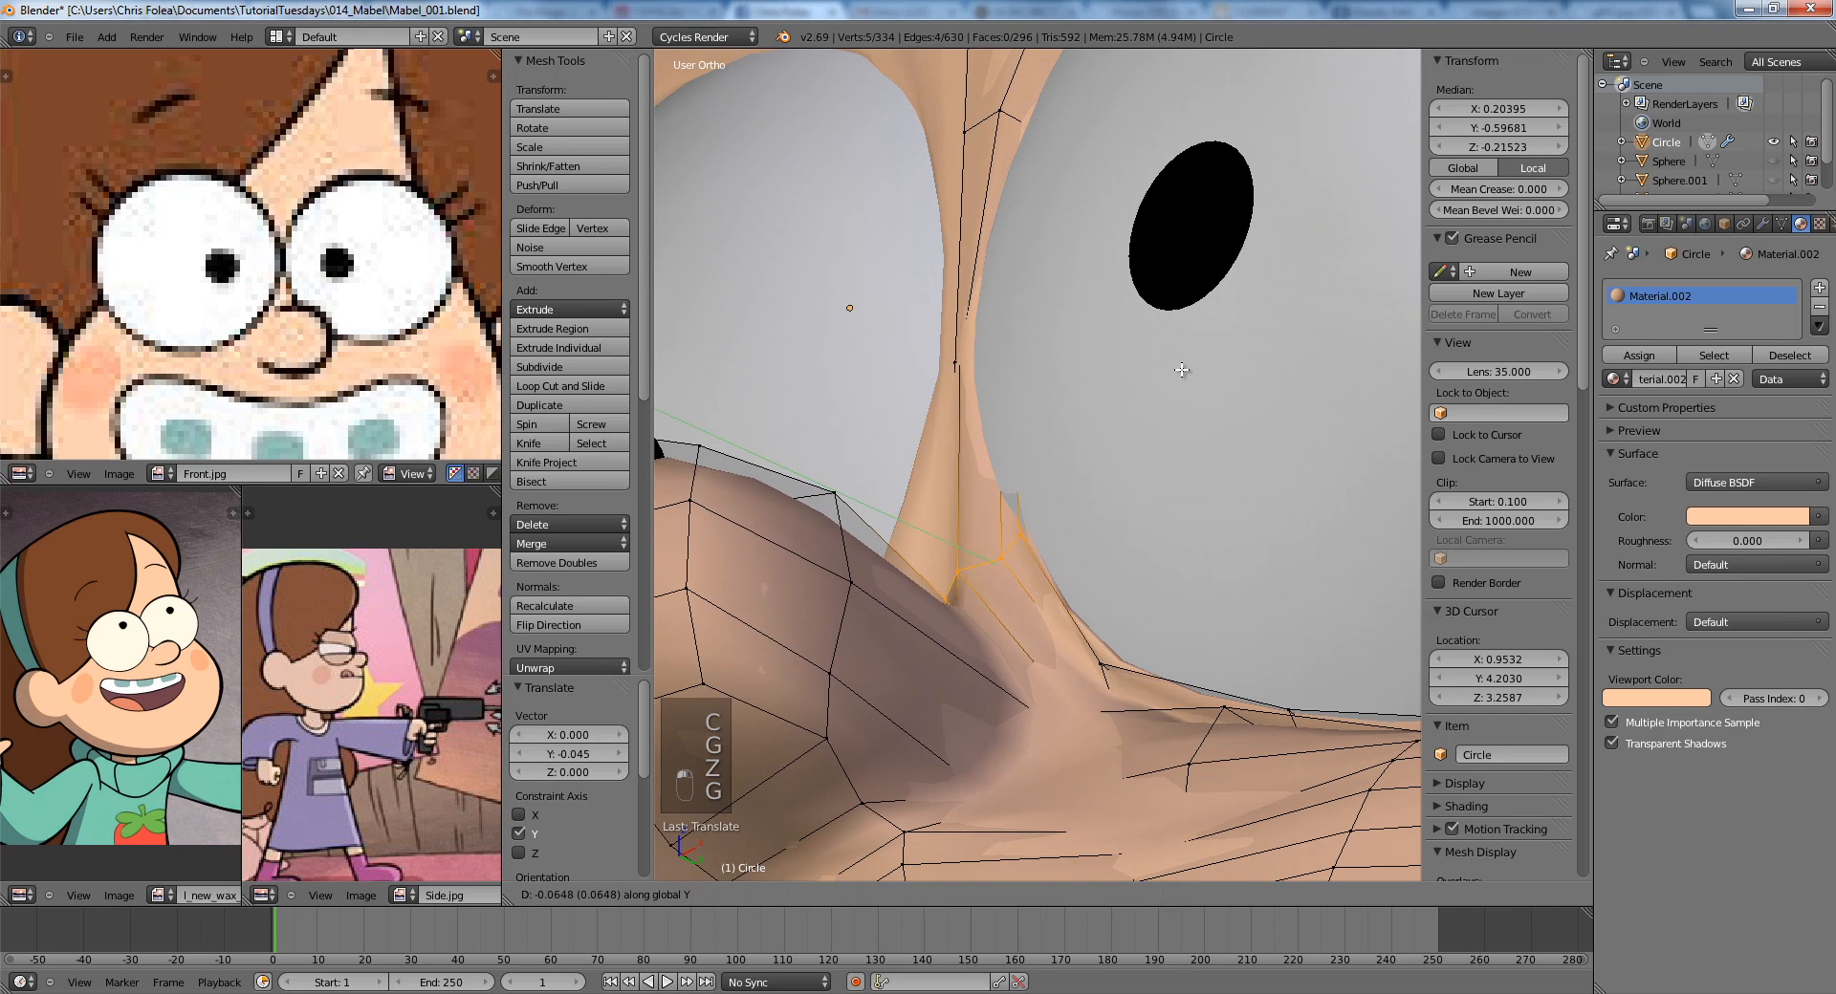
left_click(1156, 365)
Box-select the five vertices midway up the nose bridge between the eyes and move them forward along Y by 0.085.
middle_click_drag(1032, 383, 935, 529, "shift")
key("a")
key("z")
left_click_drag(1181, 554, 1184, 560)
key("z")
key("g")
key("y")
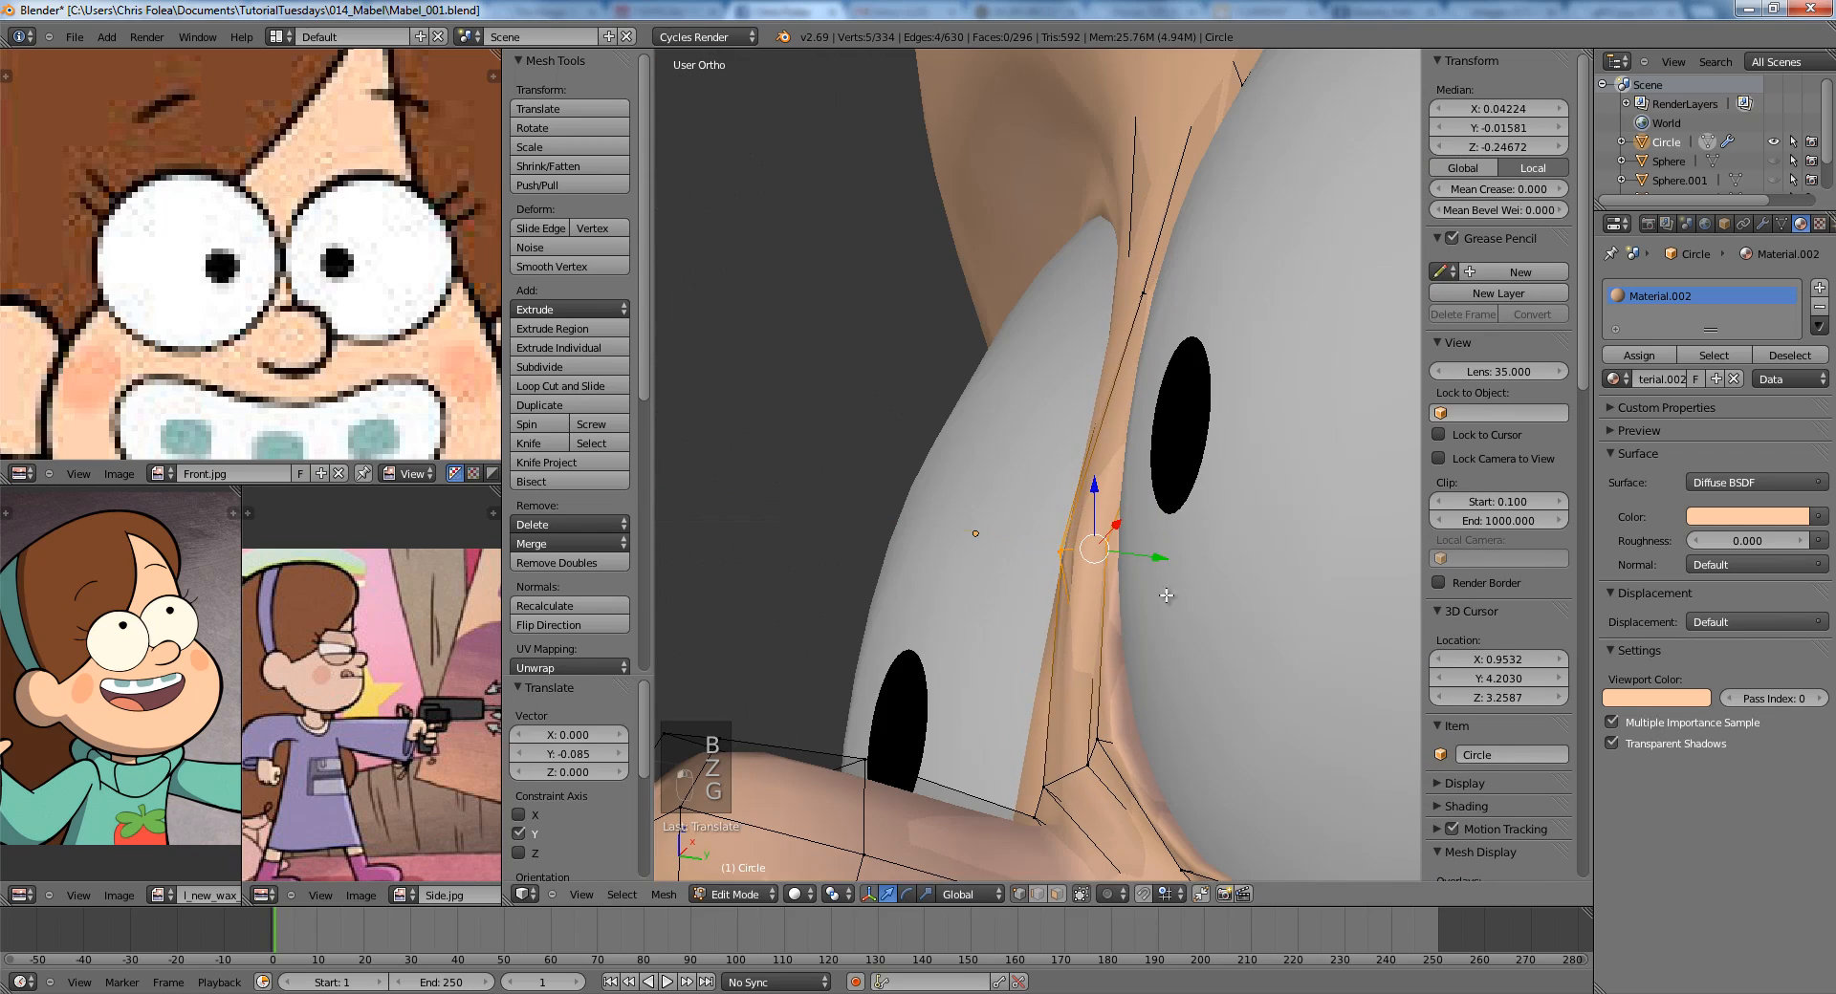
Box-select the five vertices at the upper end of the nose bridge, move them forward along Y, and check the shape outside Edit Mode.
key("a")
key("z")
middle_click_drag(1167, 594, 1077, 525)
key("b")
left_click_drag(1039, 438, 1215, 569)
key("z")
key("g")
middle_click_drag(1143, 543, 1176, 531)
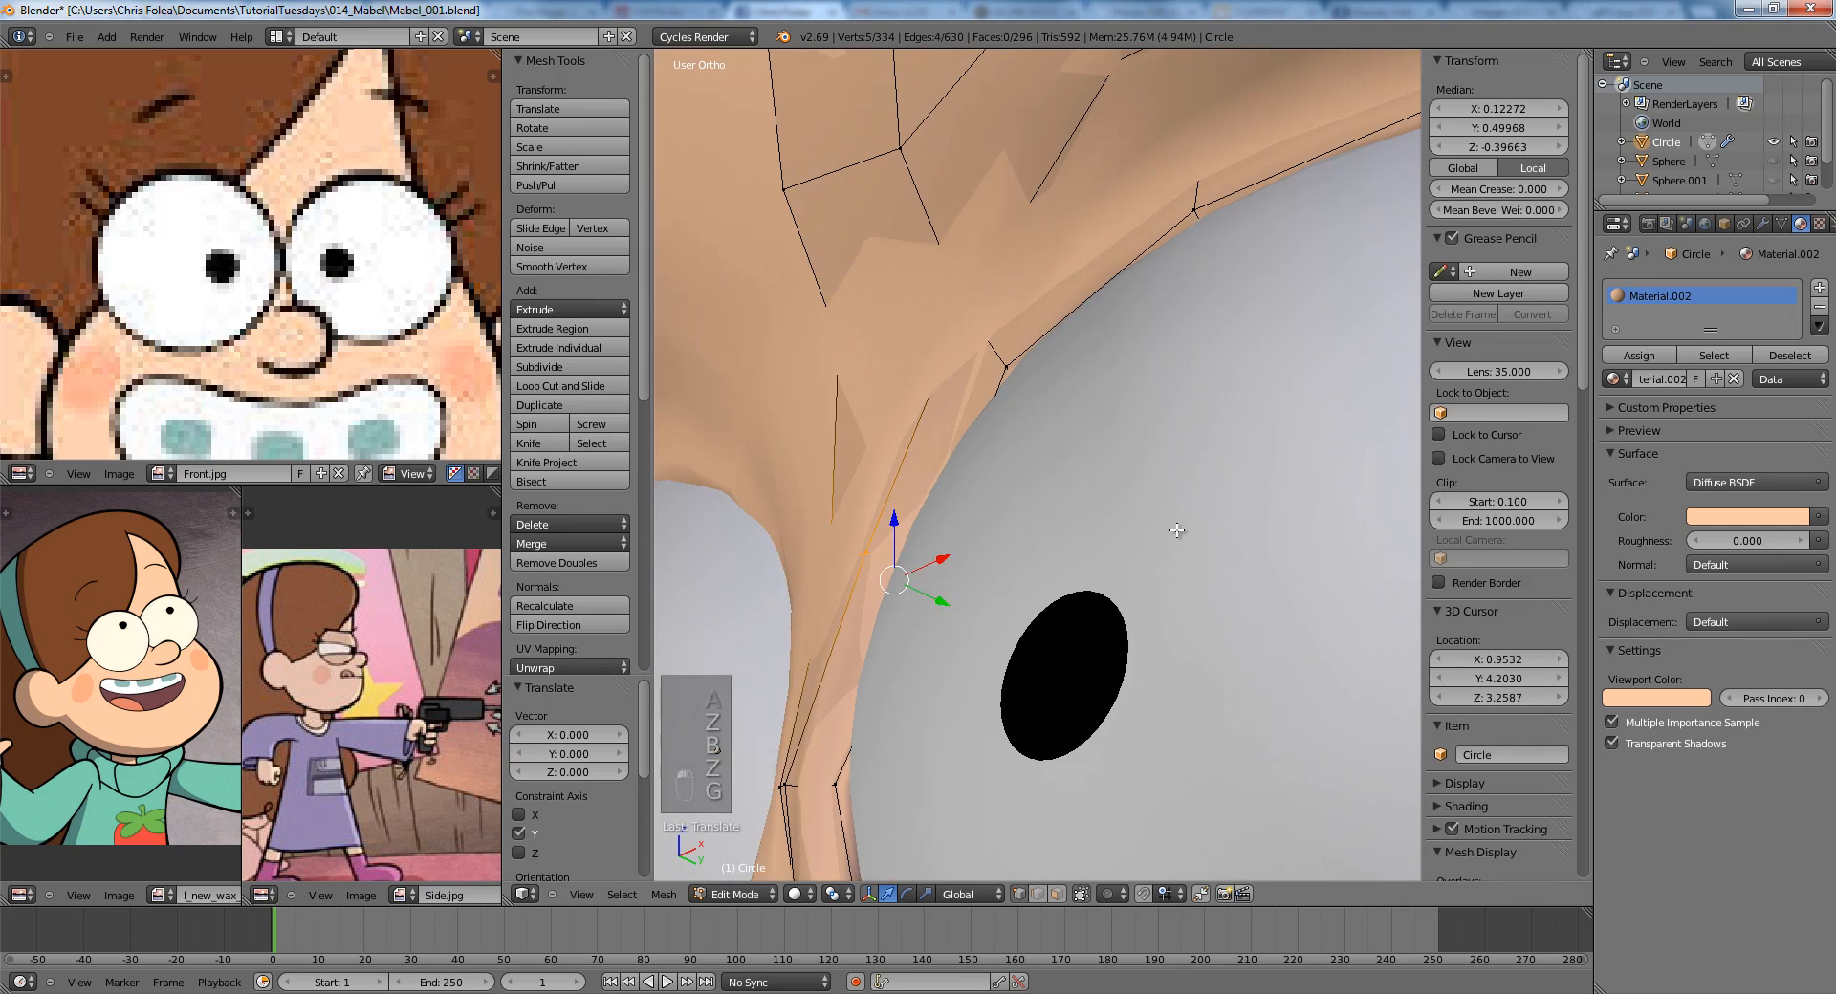
left_click(1132, 508)
key("Tab")
scroll(1179, 557, "down", 8)
middle_click_drag(996, 571, 1090, 725)
key("Tab")
key("Tab")
key("Tab")
Select the two centreline vertices where the bridge meets the top of the nose and move them forward along Y by 0.148.
scroll(1093, 723, "up", 6)
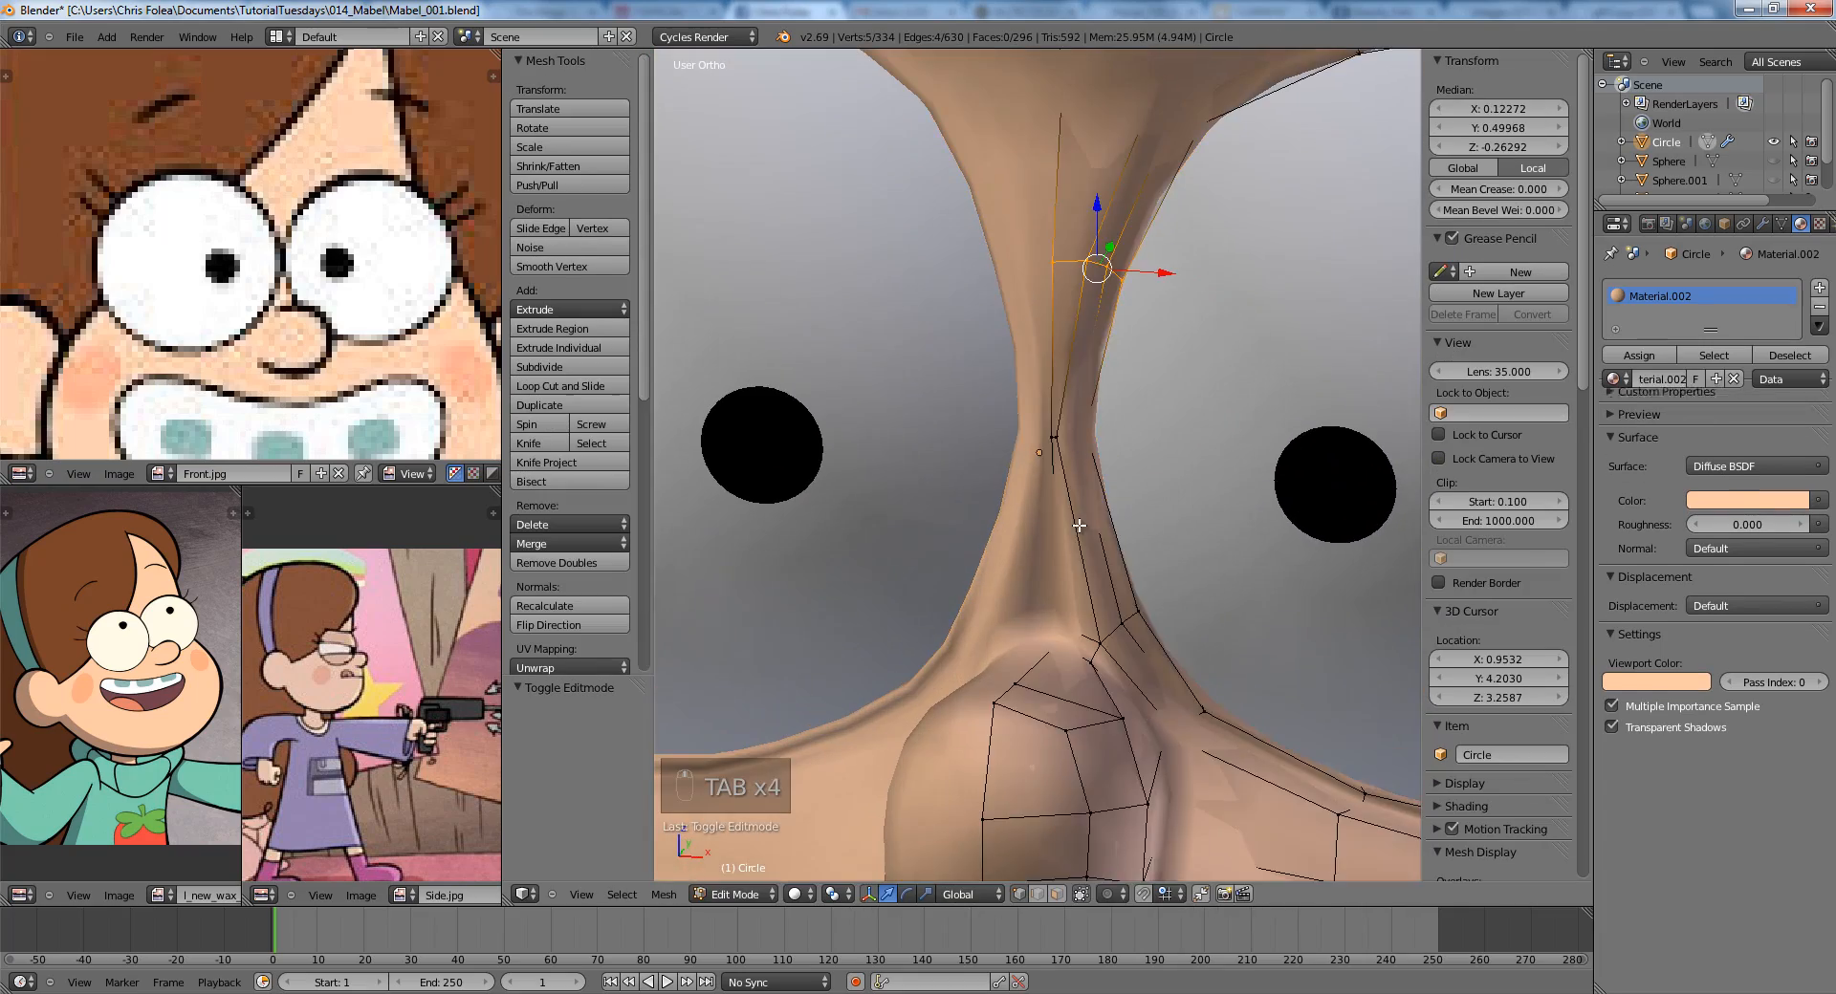
key("z")
mouse_move(1073, 626)
middle_mouse_down()
mouse_move(1024, 683)
mouse_move(1106, 642)
middle_mouse_up()
right_click(1160, 614)
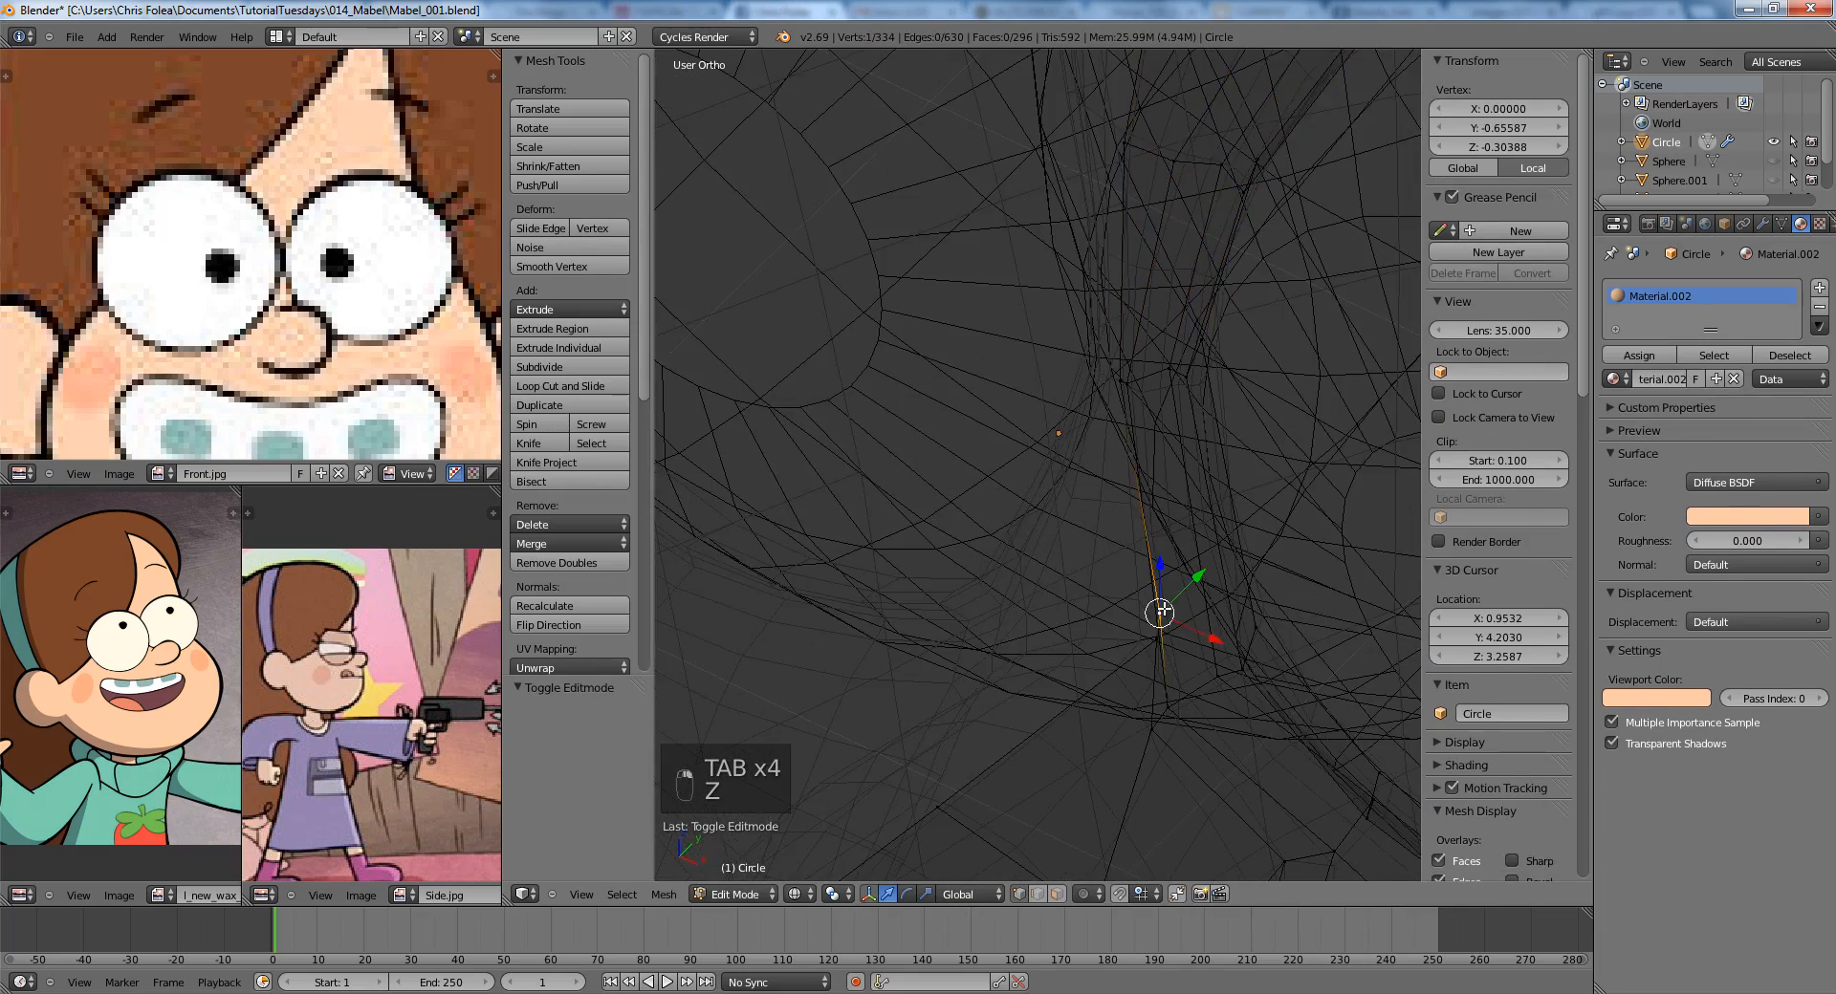
key("z")
key("g")
left_click(1133, 667)
key("z")
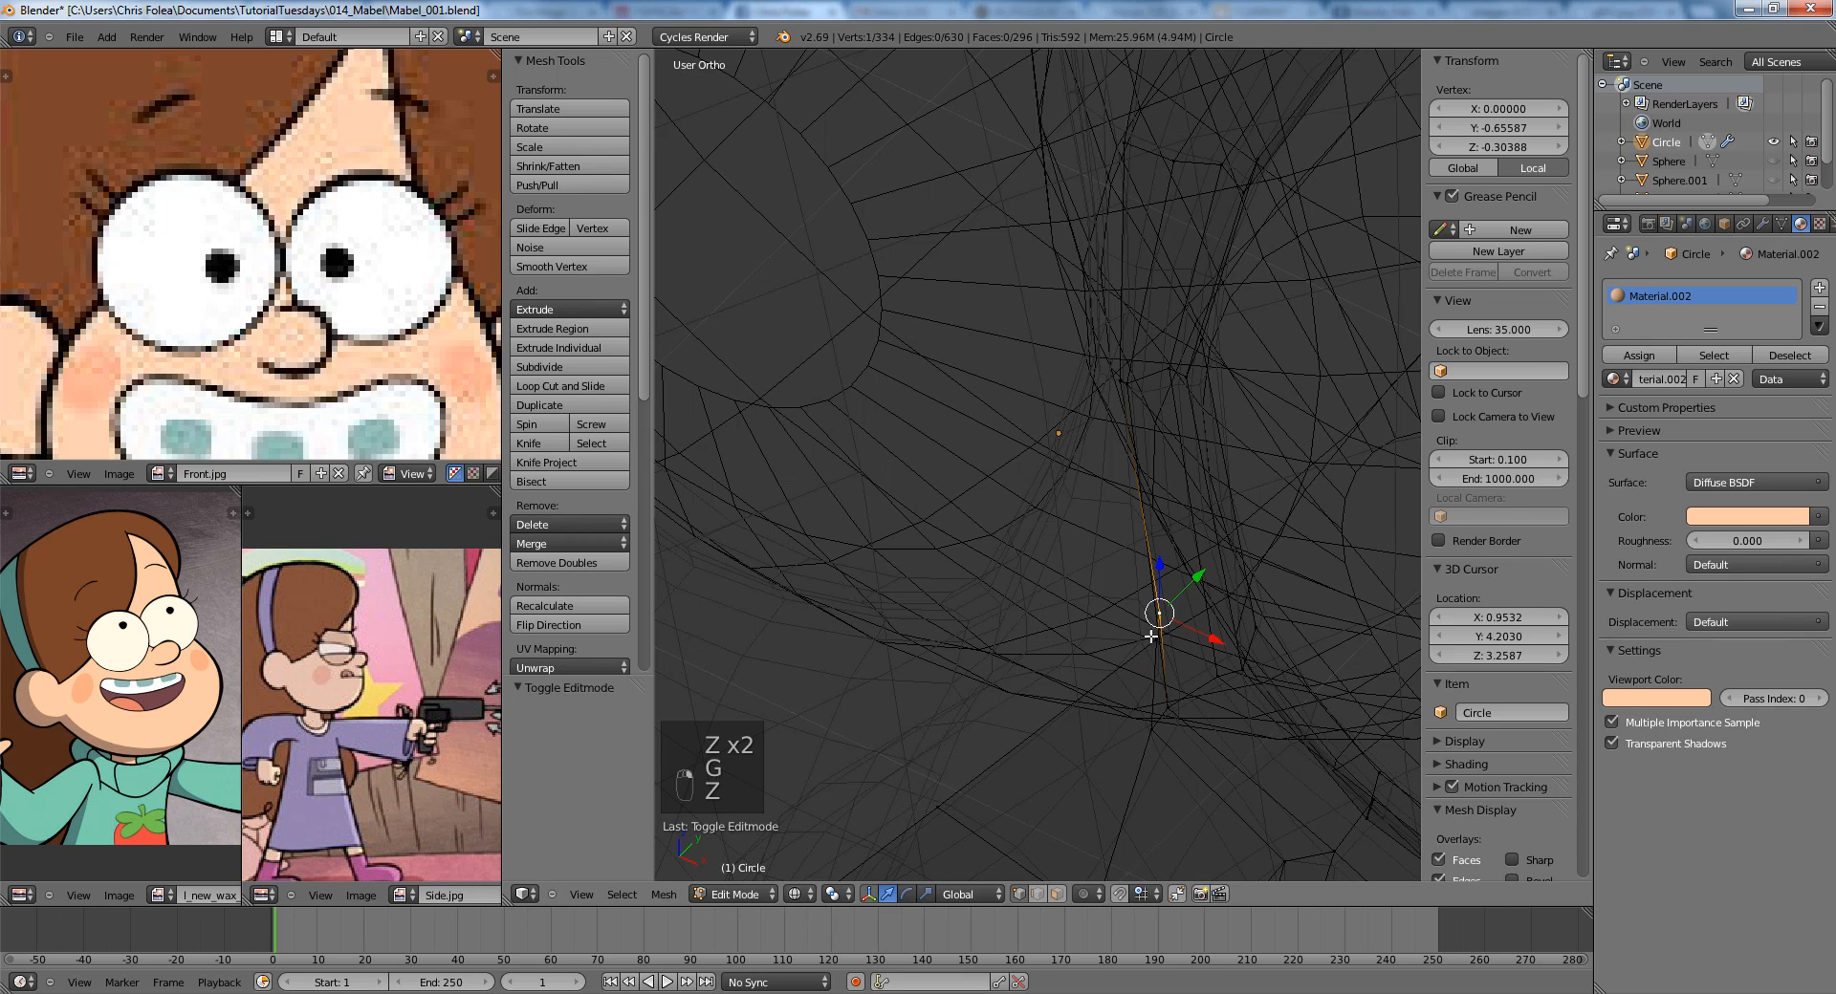
right_click(1150, 637, "shift")
key("z")
key("g")
key("y")
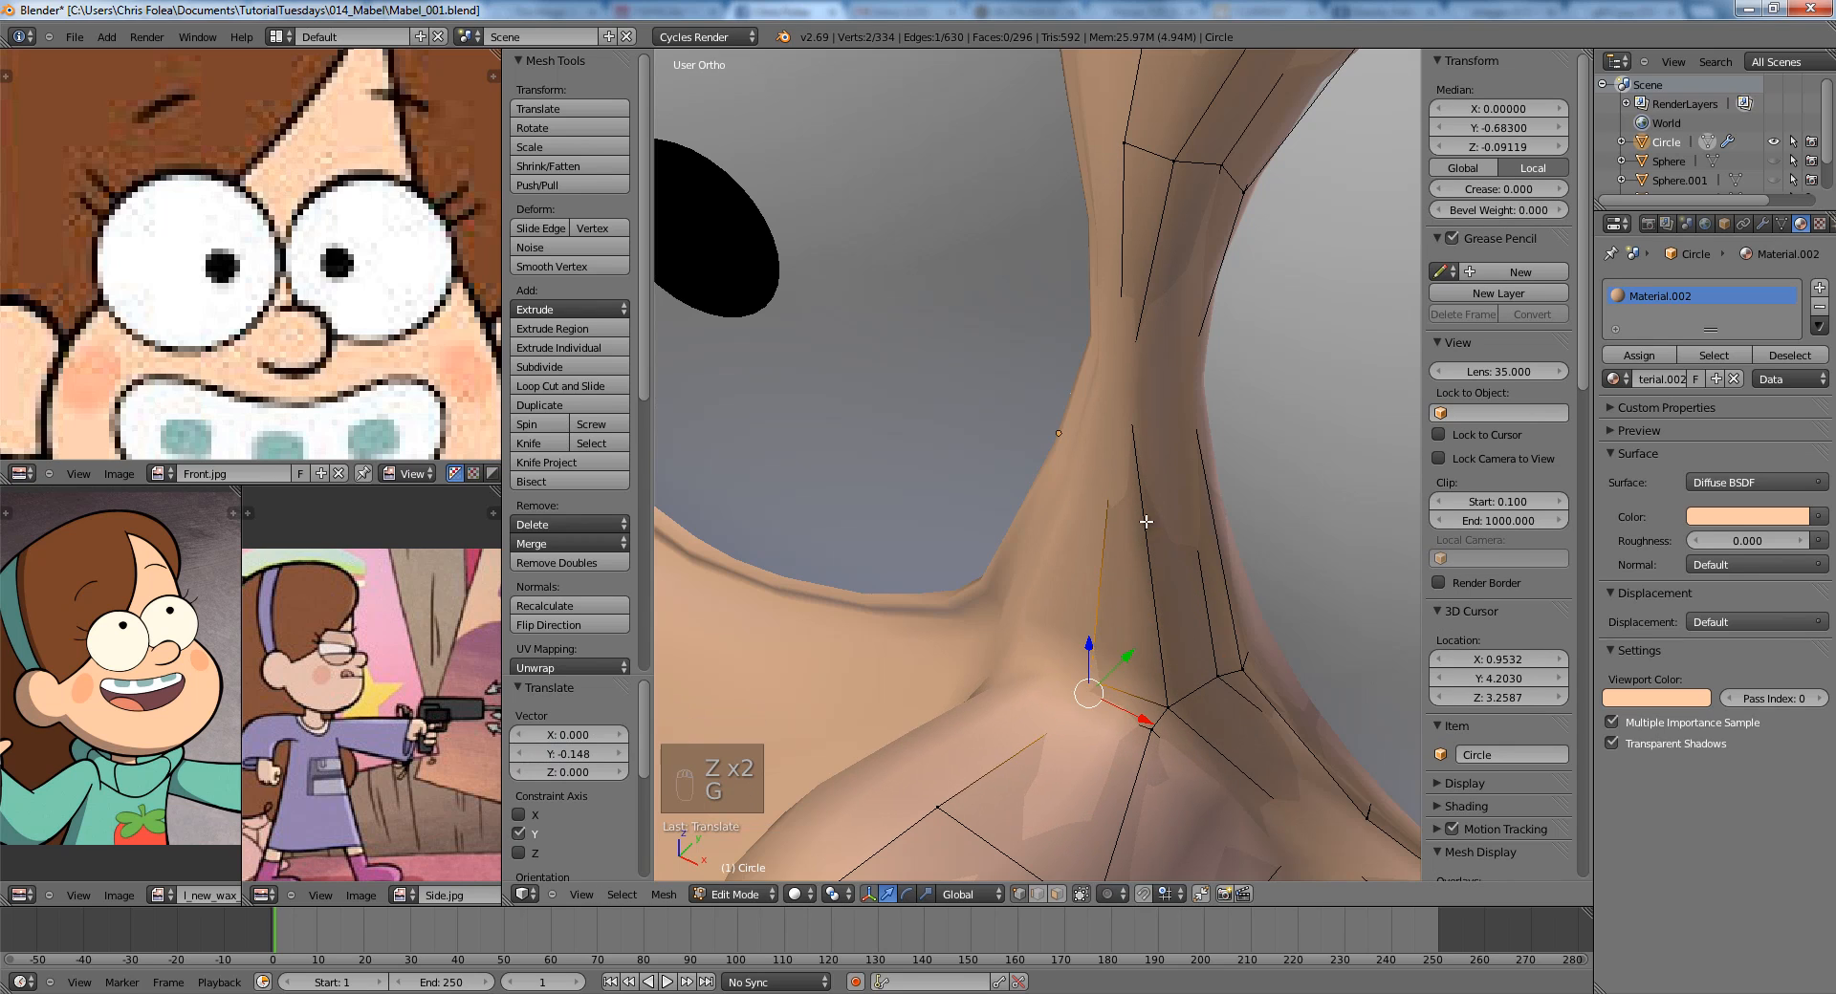
key("z")
key("z")
Examine the reshaped nose bridge and the whole head outside Edit Mode, ending in the front view.
scroll(1135, 643, "down", 4)
middle_click_drag(1080, 631, 1144, 529)
key("Tab")
scroll(1106, 588, "down", 4)
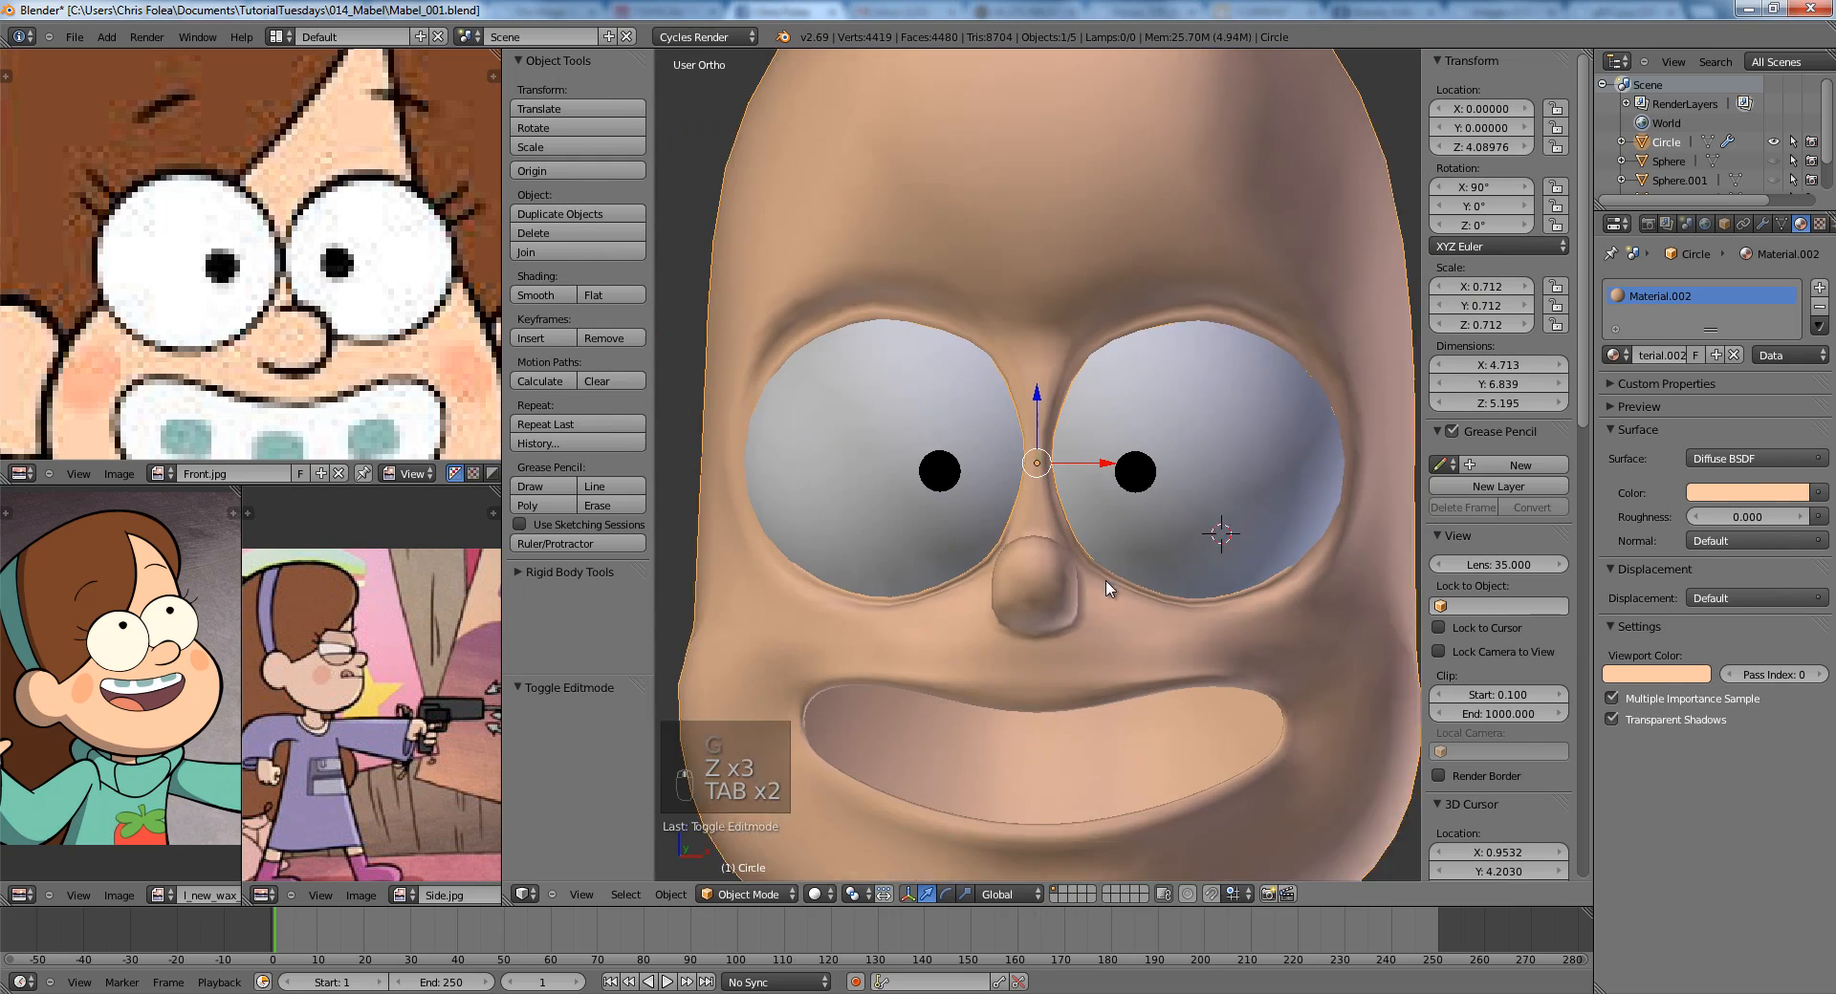
scroll(1106, 588, "down", 1)
key("KP_1")
scroll(1138, 589, "down", 3)
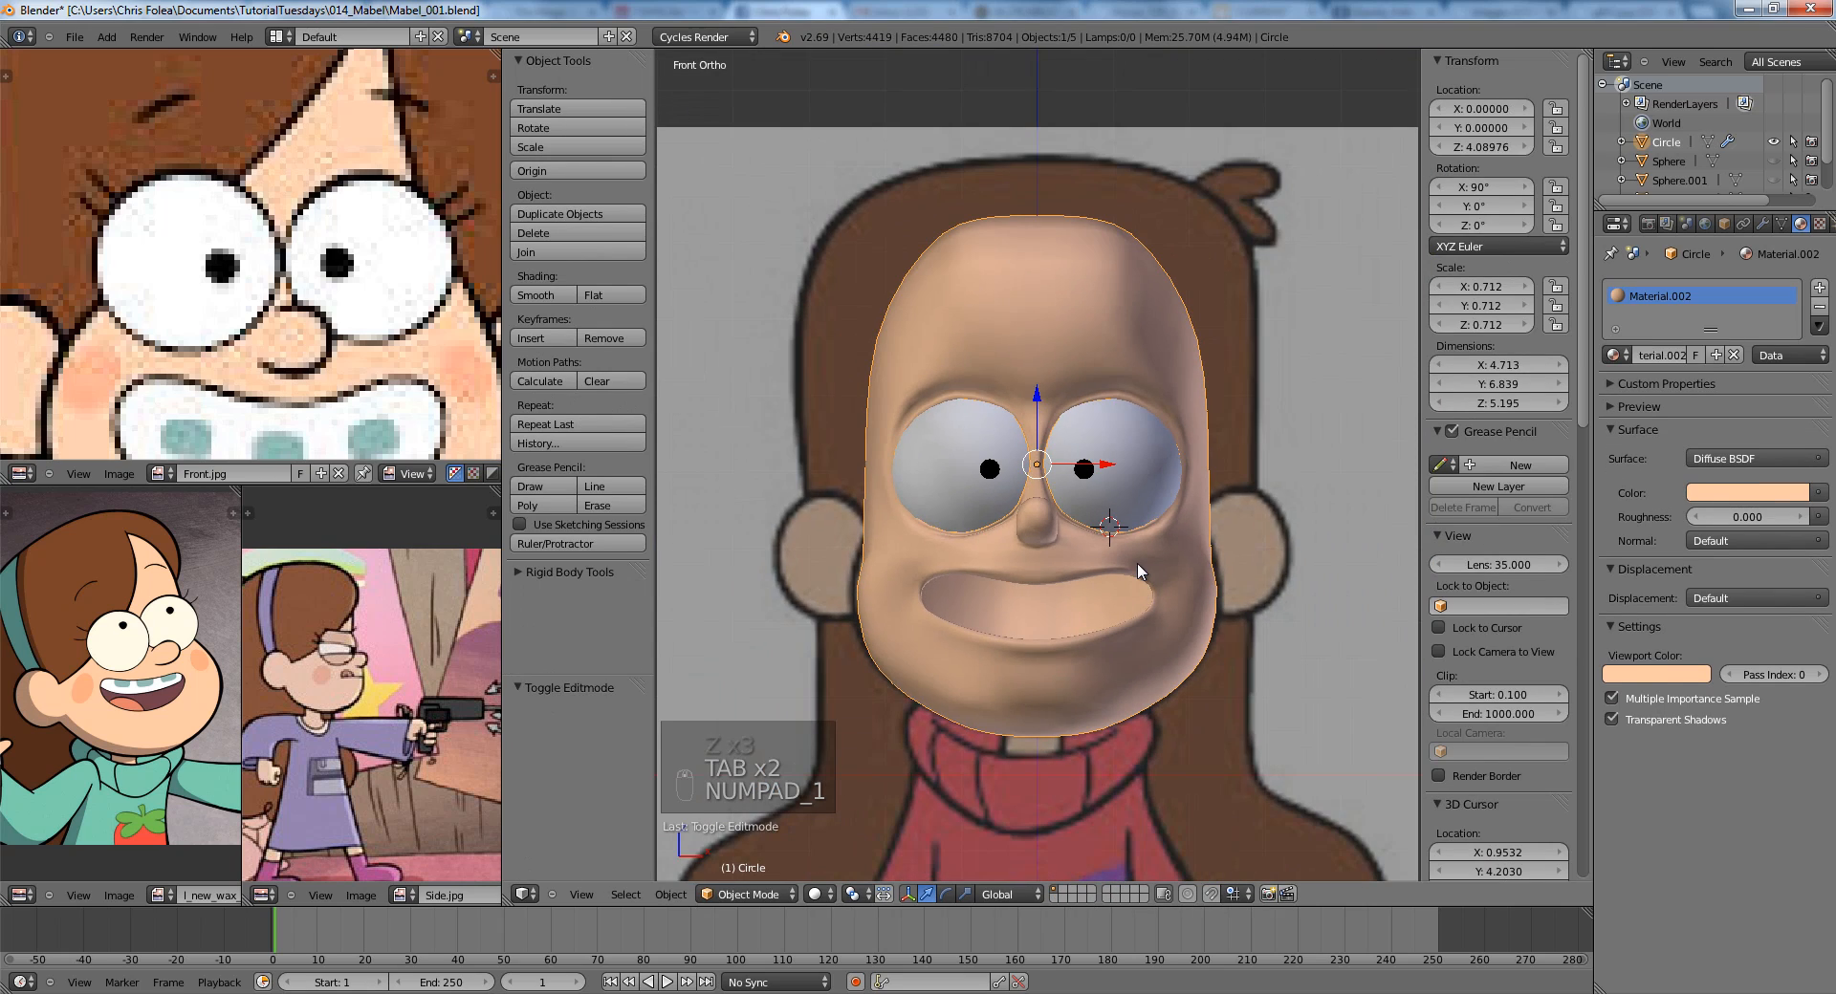
scroll(1139, 560, "down", 2)
In Edit Mode, select the vertex just off the centreline above the brow and move it up along Z.
key("Tab")
scroll(1139, 560, "up", 10)
key("a")
key("a")
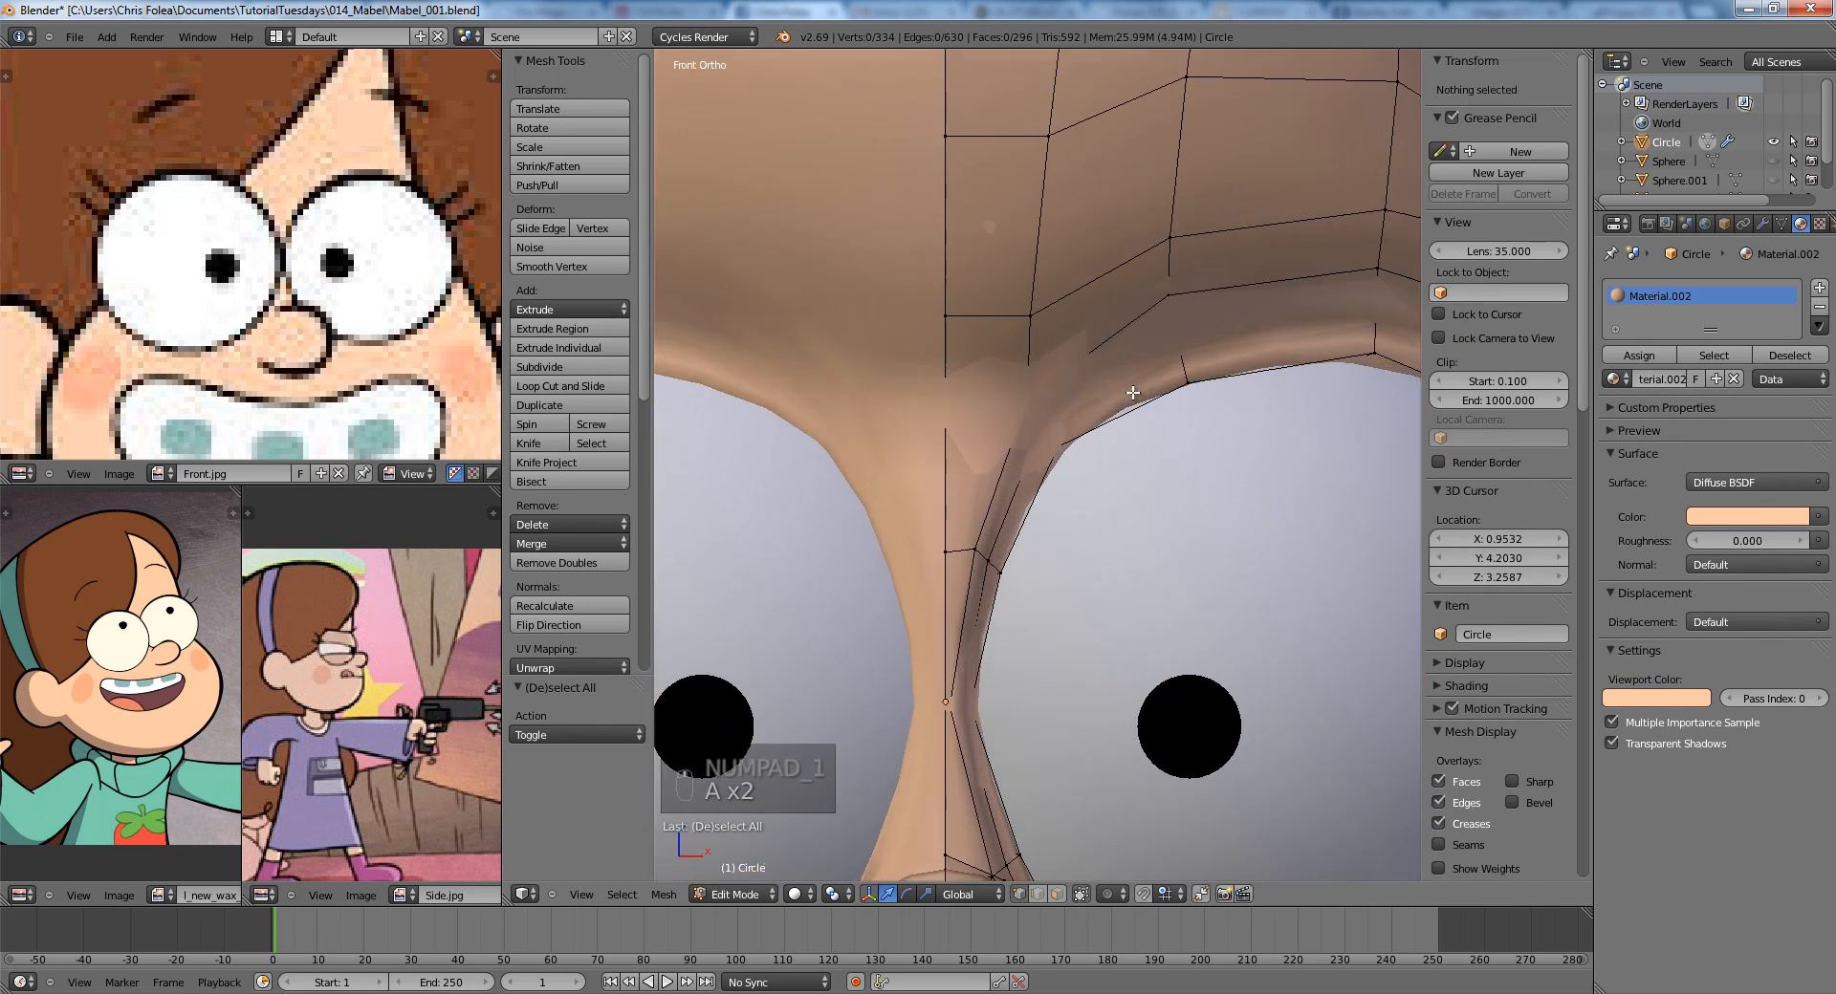
key("z")
right_click(1037, 321)
key("z")
key("g")
key("z")
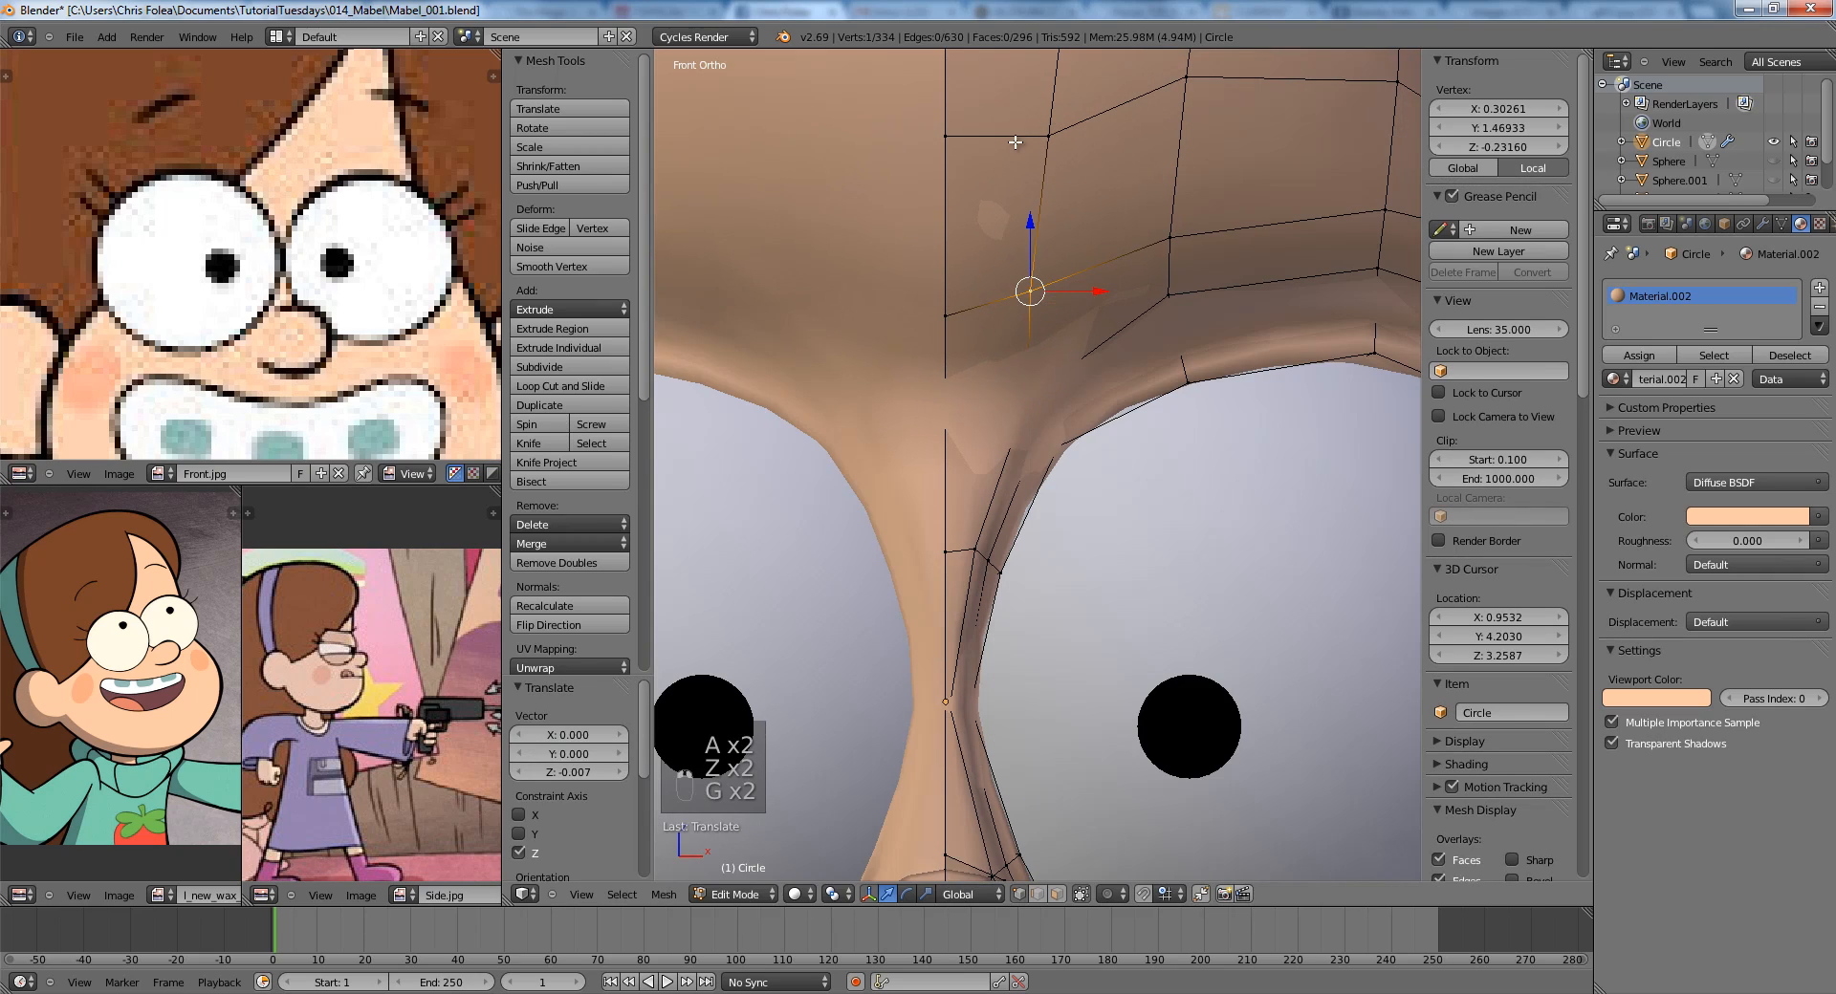
left_click(1012, 88)
Select the upper forehead vertex next to the centreline and move it up along Z.
middle_click_drag(1060, 226, 949, 586, "shift")
scroll(955, 574, "down", 3)
key("a")
right_click(1002, 364)
key("g")
key("z")
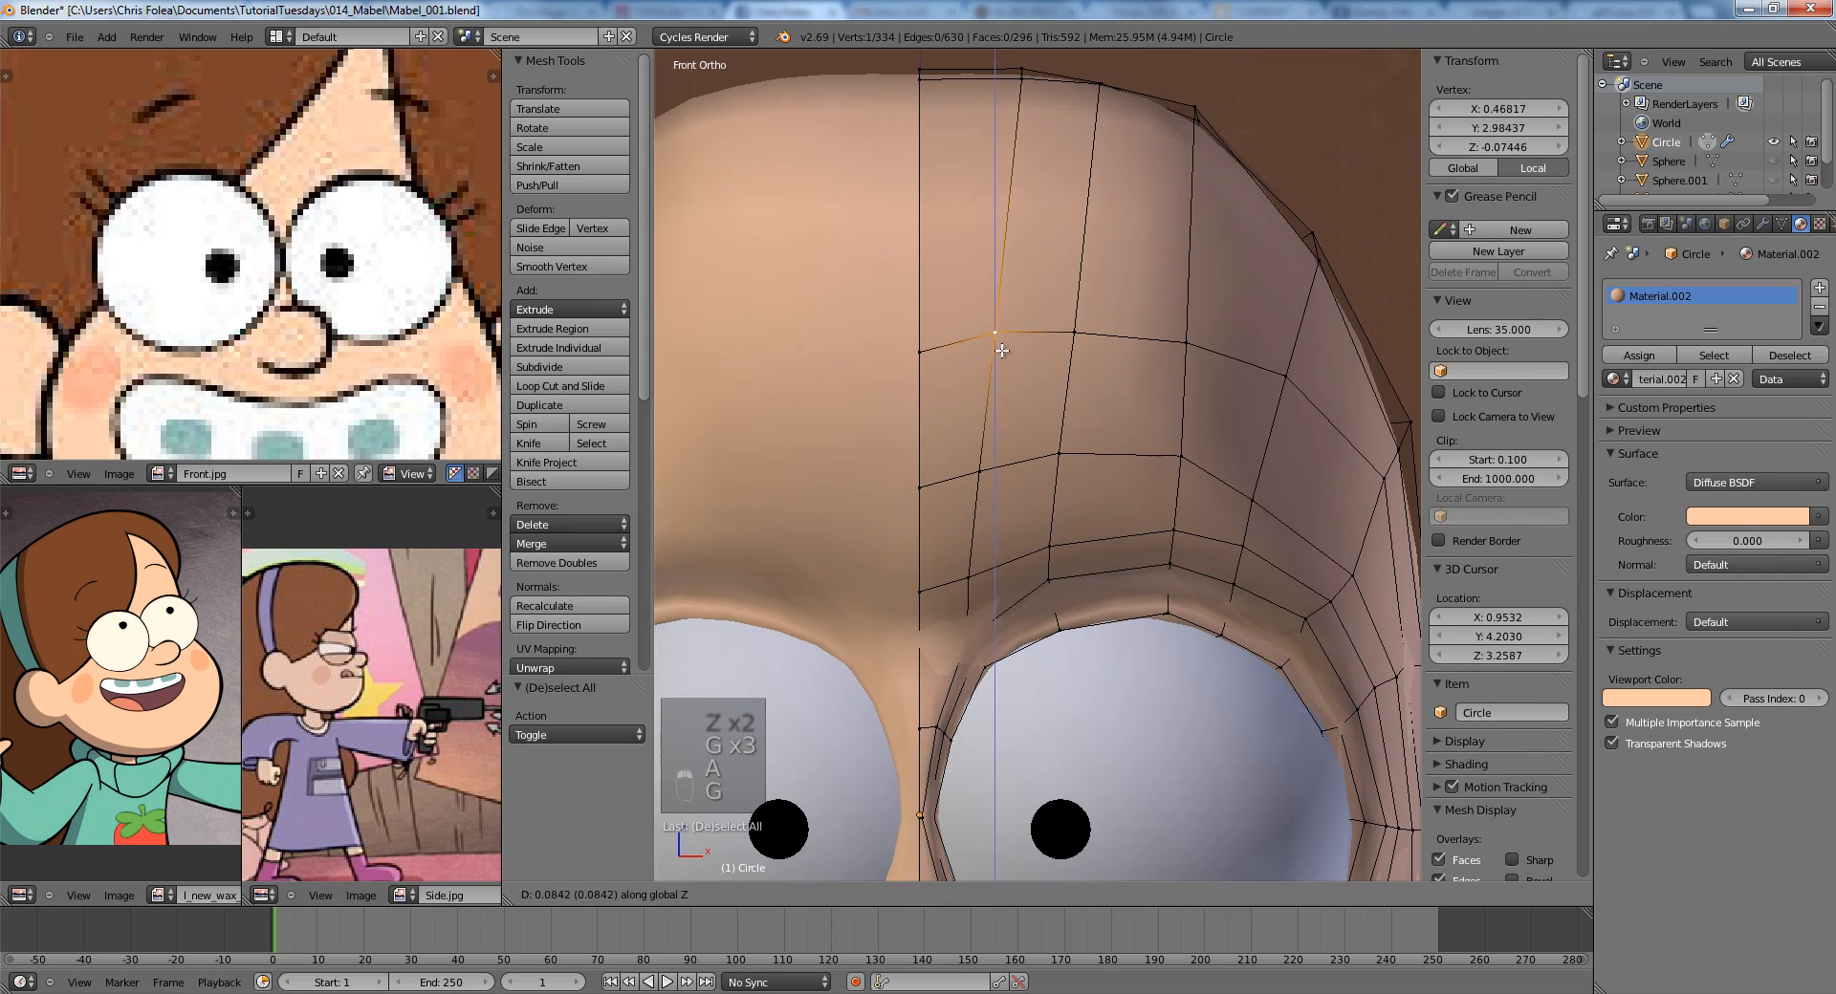
key("g")
key("z")
Add a single loop cut running from the forehead down the side of the head to the jaw.
scroll(1096, 339, "down", 5)
key("z")
middle_click_drag(1252, 420, 1128, 430)
key("a")
key("ctrl+r")
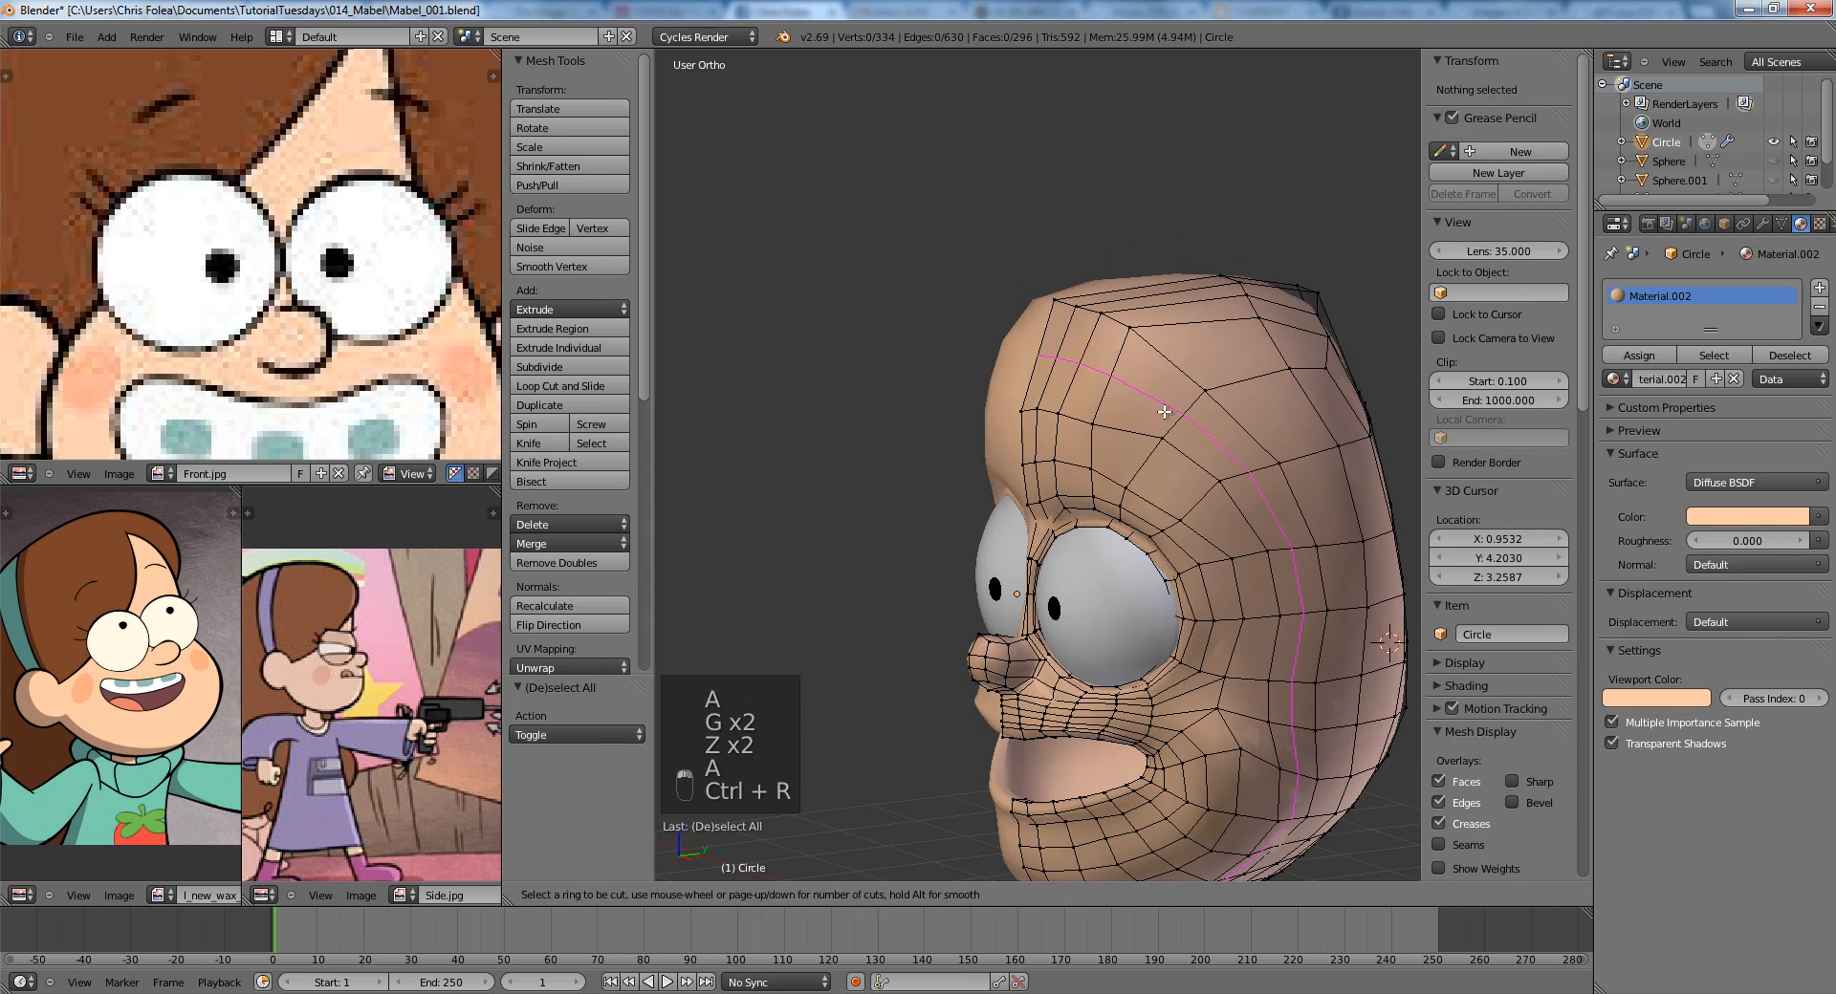
left_click(1178, 430)
In the right side view, box-select the four vertices at the forehead's top front corner and move them back.
key("KP_3")
scroll(1083, 368, "up", 4)
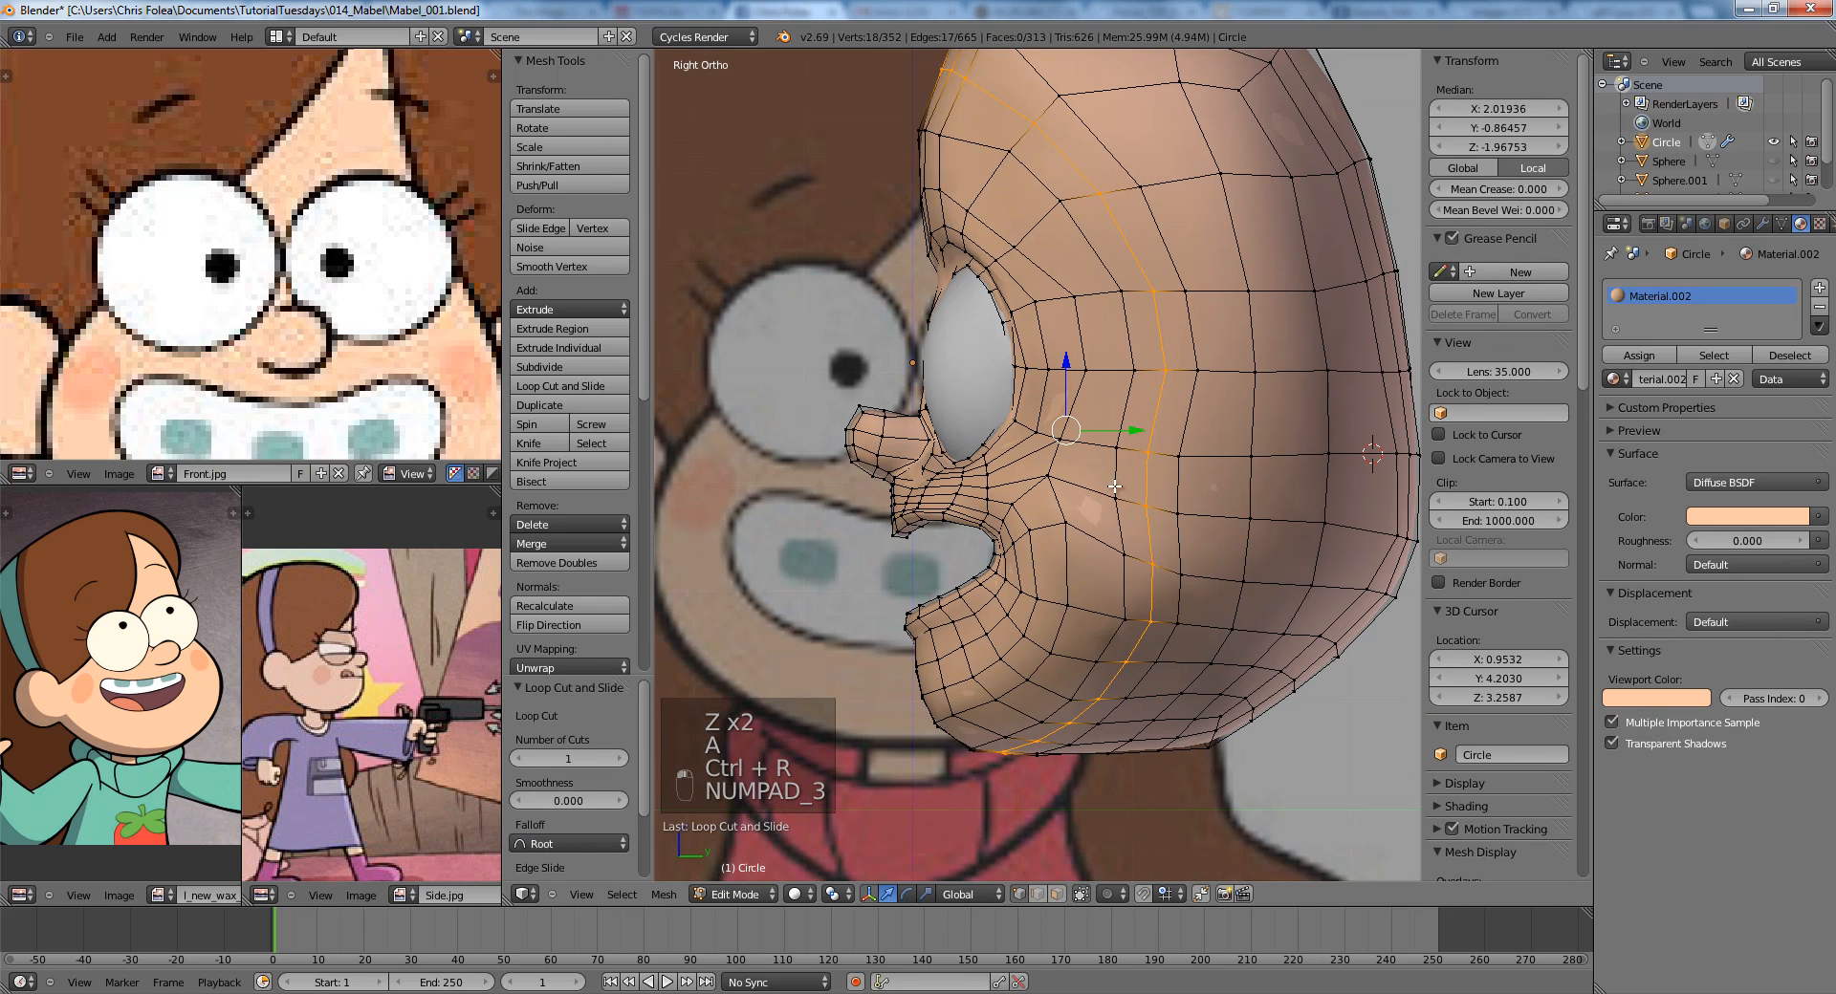
middle_click_drag(1083, 368, 1158, 799, "shift")
scroll(1158, 799, "up", 2)
key("a")
key("z")
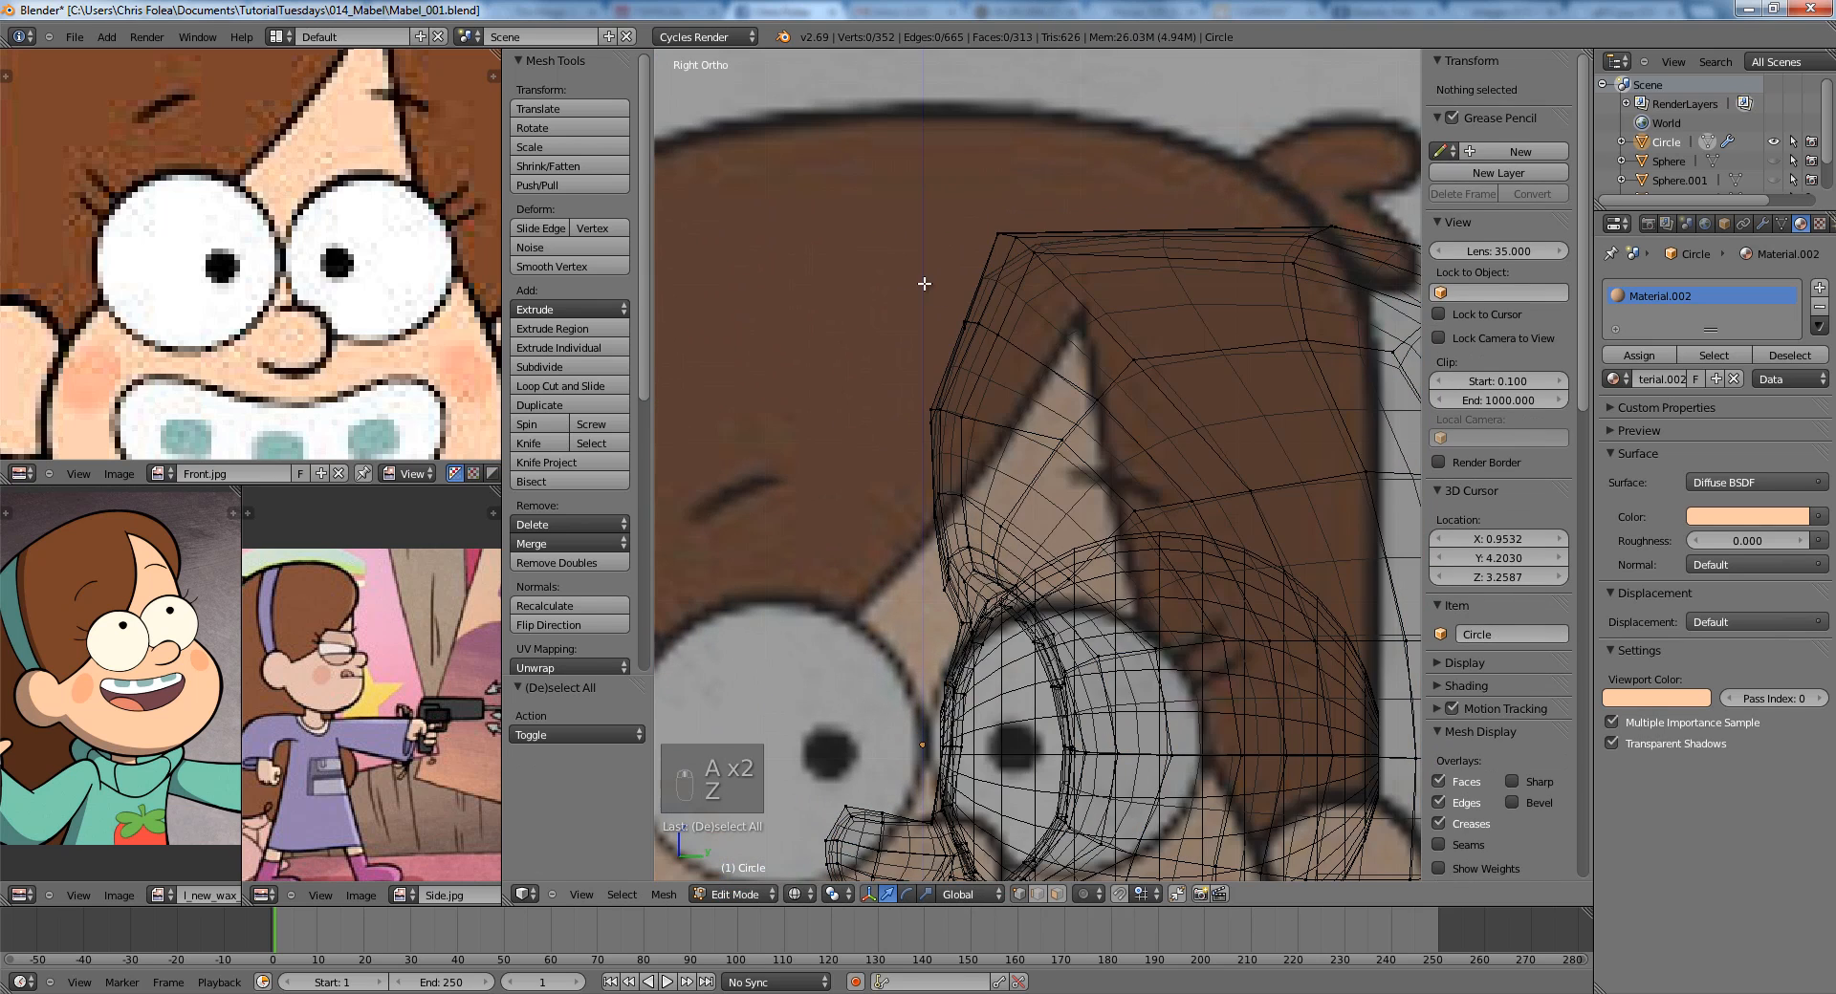
key("g")
left_click(1029, 369)
key("a")
key("b")
left_click_drag(968, 210, 1107, 285)
key("g")
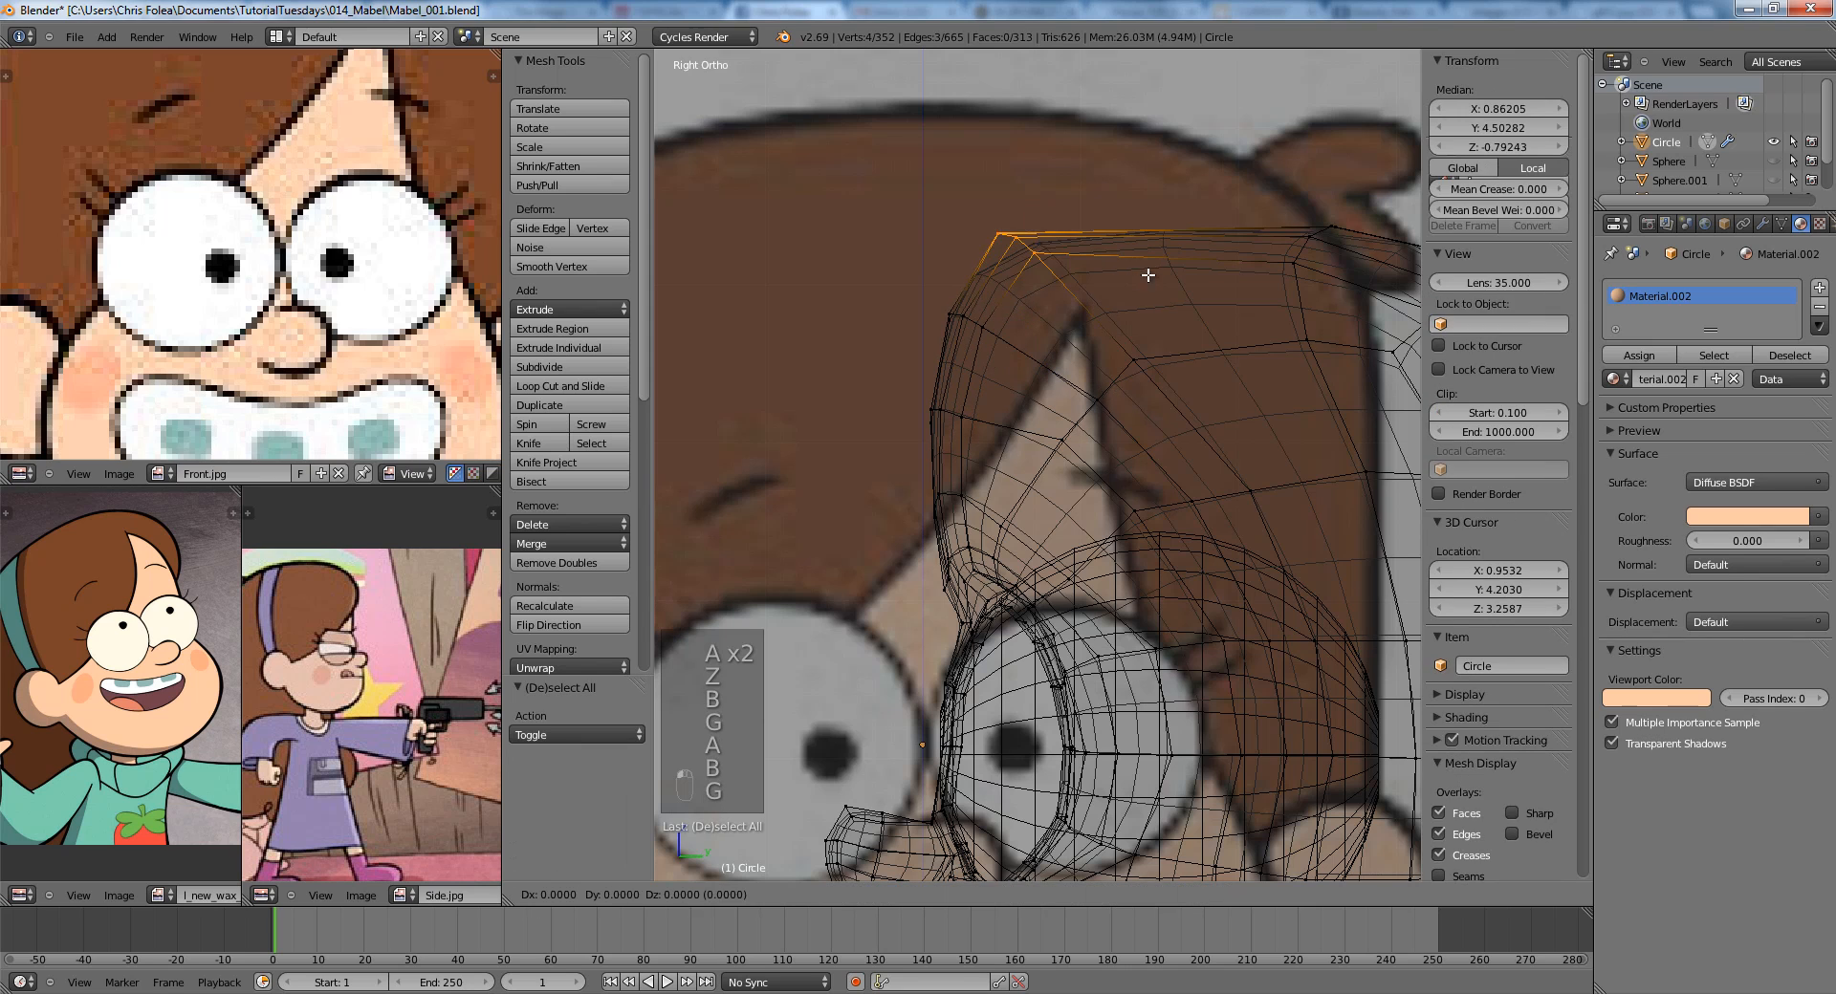
left_click(1160, 276)
Box-select the four vertices on the upper forehead's front profile and move them back by 0.109 in Y and up by 0.018.
key("a")
key("b")
left_click_drag(913, 276, 1022, 354)
key("g")
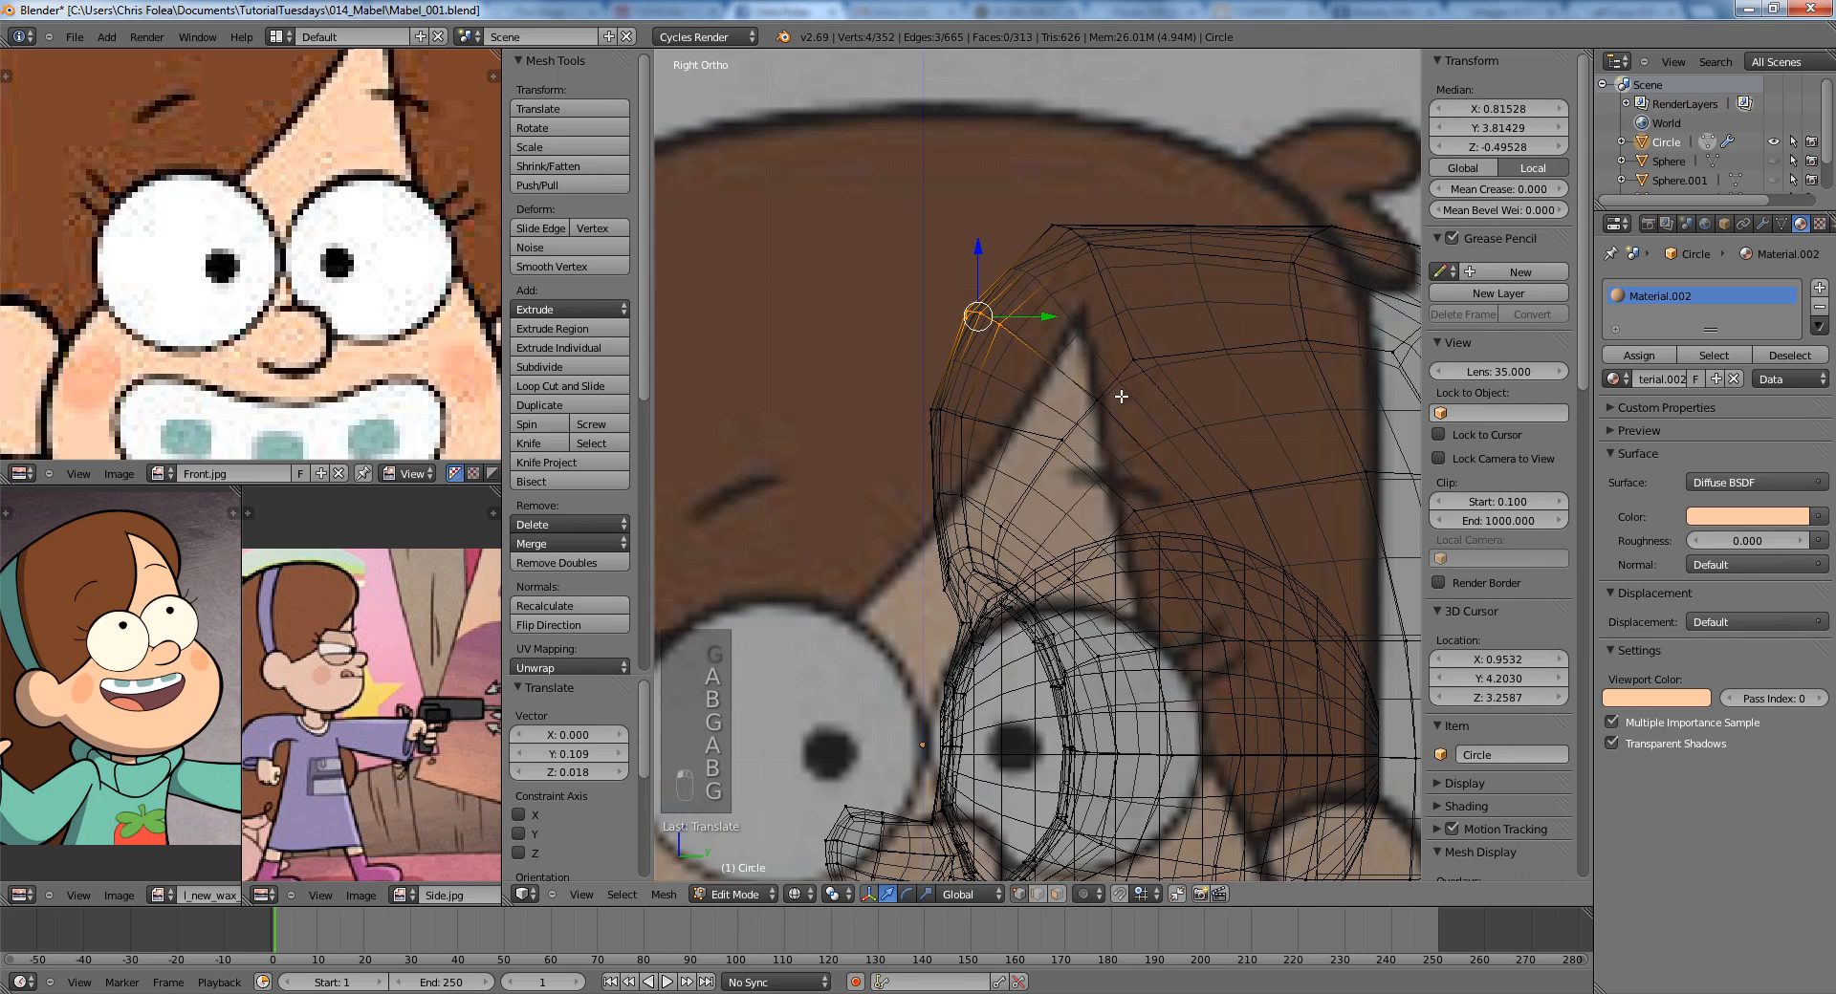
key("a")
Box-select the single vertex on the upper side of the head and move it back by about 0.36 in Y.
middle_click_drag(1121, 395, 974, 381, "shift")
key("z")
key("z")
key("b")
left_click_drag(1017, 322, 970, 361)
key("g")
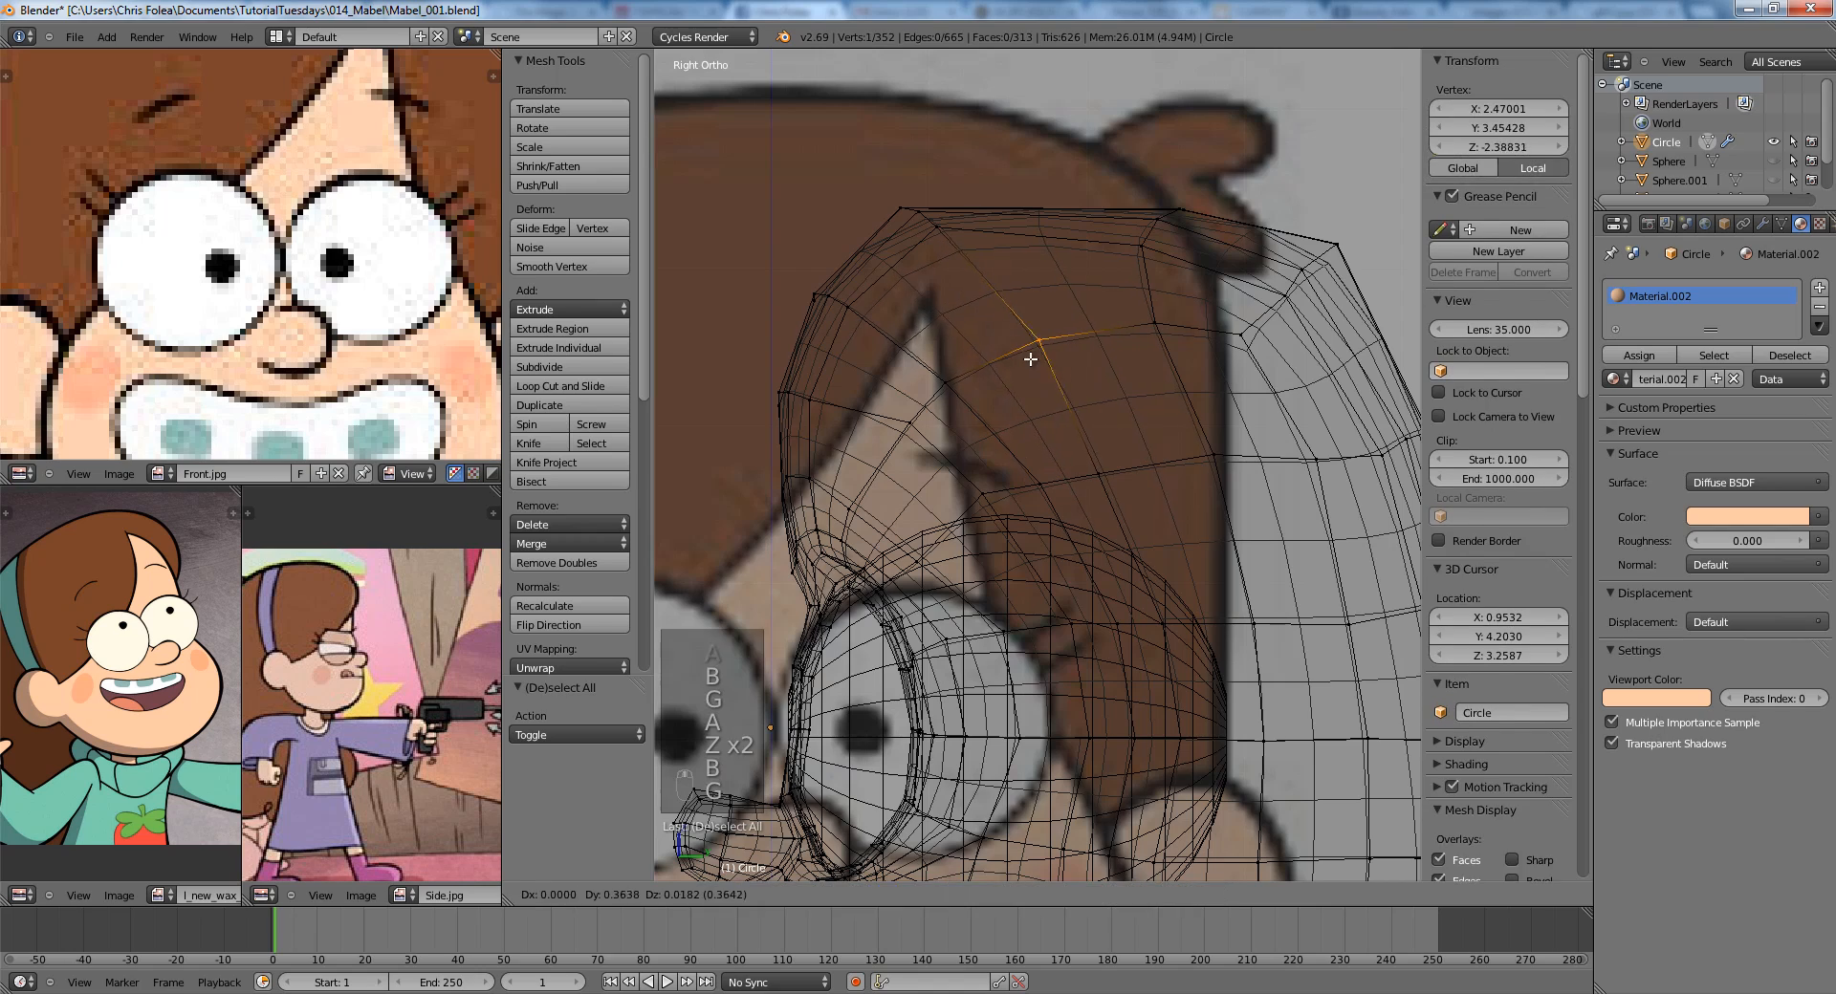
left_click(1030, 358)
key("a")
key("z")
key("Tab")
key("Tab")
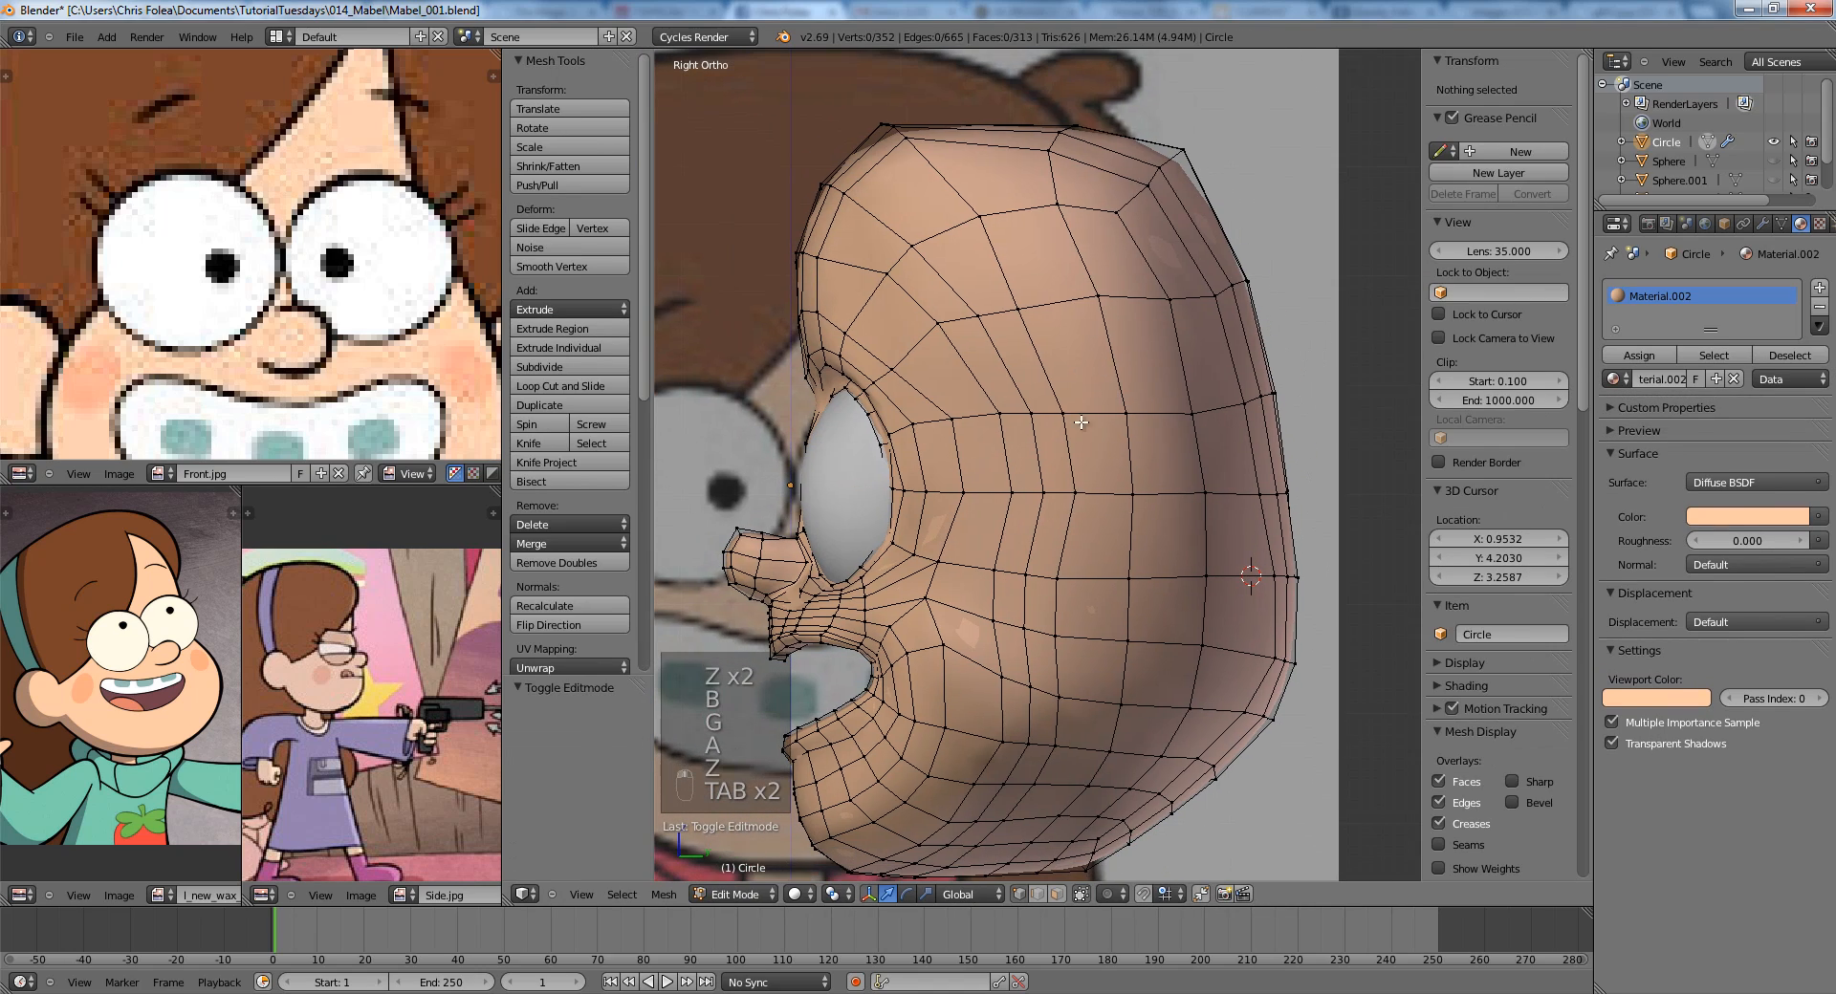
Select the new side edge loop, exclude its upper vertices, edge-slide the remaining twelve by about -0.37, and check the smoothed head.
right_click(1052, 386, "alt")
key("g")
right_click(1053, 373)
key("z")
key("c")
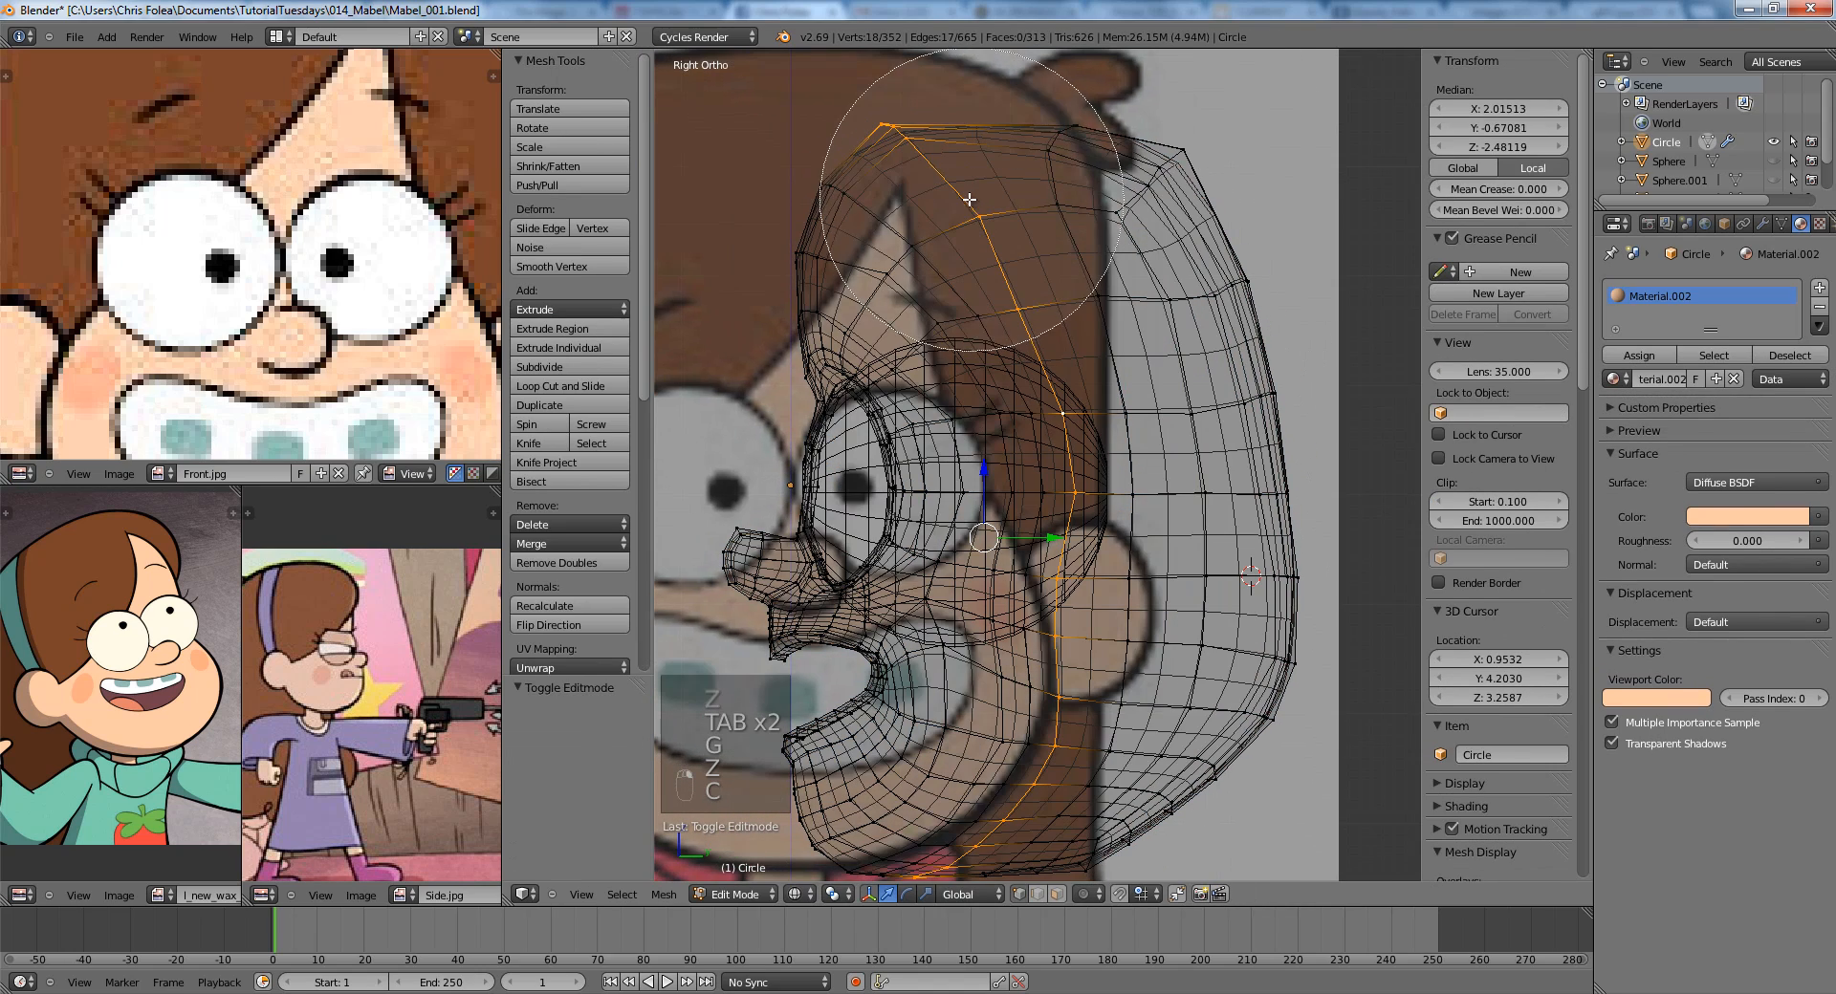
middle_click_drag(899, 172, 920, 203)
right_click(913, 199)
key("z")
key("g")
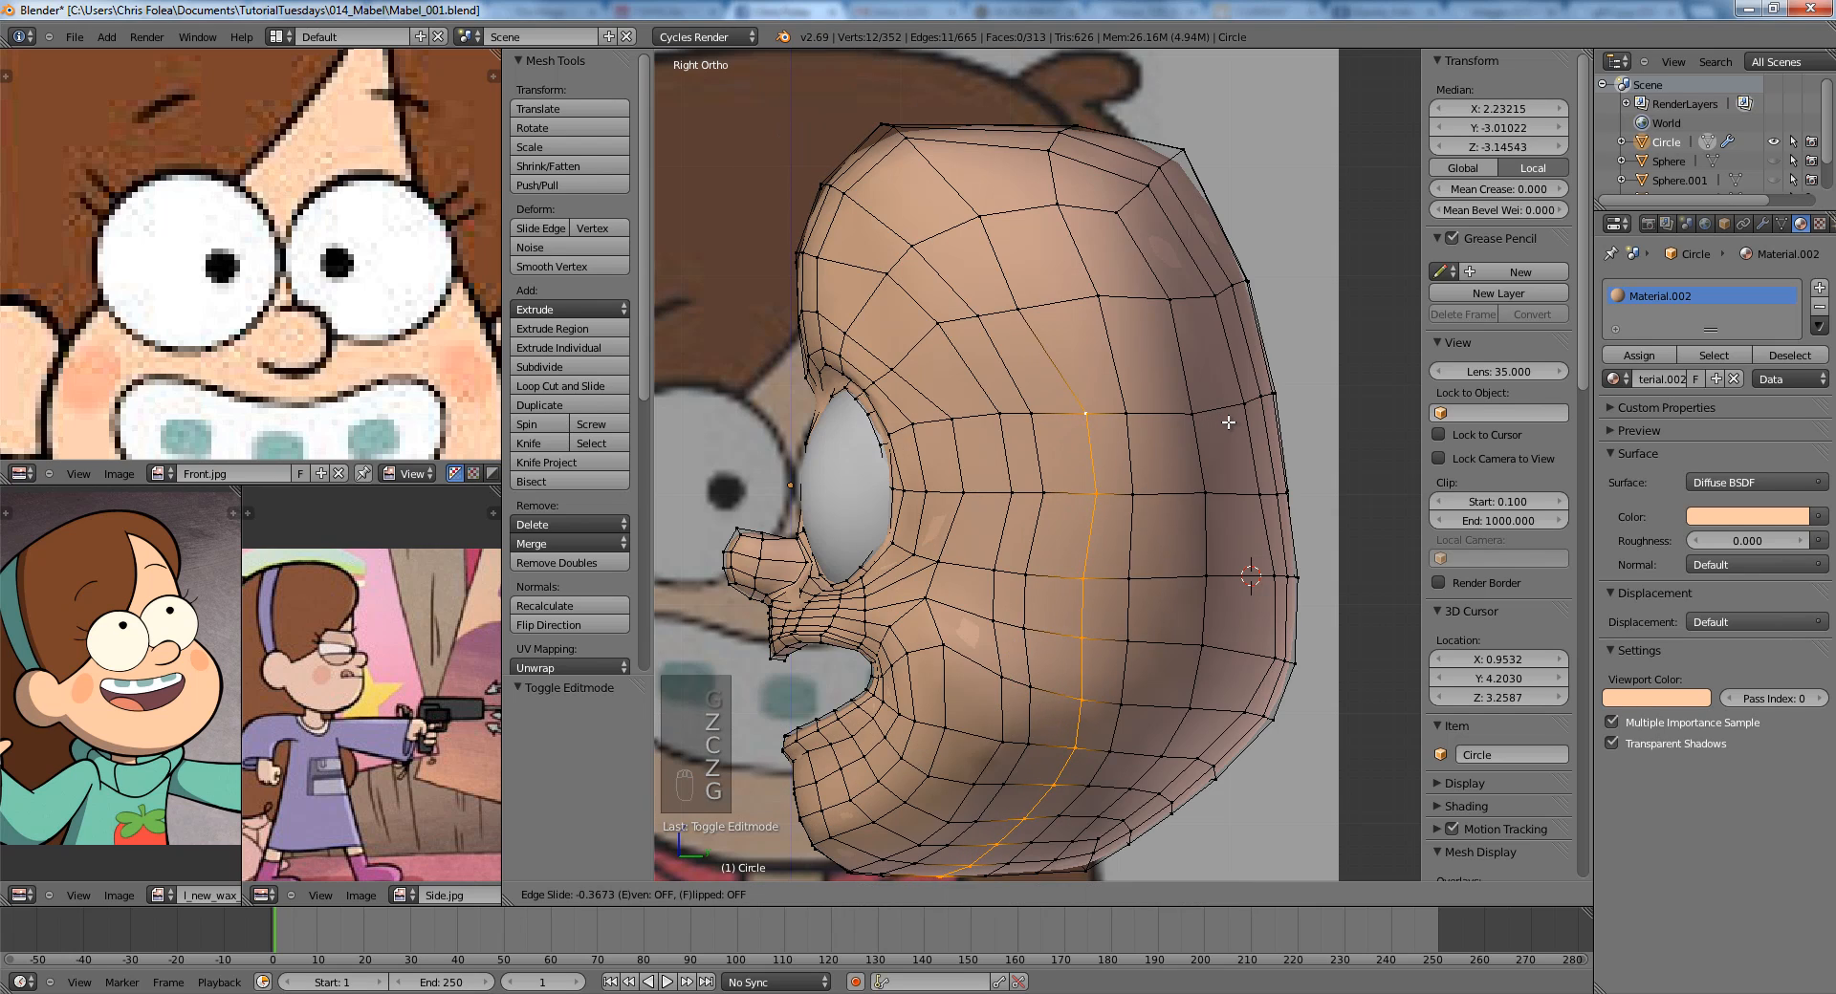
left_click(1224, 421)
key("Tab")
scroll(1224, 420, "down", 2)
key("Tab")
Select two vertically adjacent vertices on the lower cheek behind the mouth and reposition them in the right side view.
middle_click_drag(1030, 611, 1087, 381, "shift")
scroll(1086, 382, "up", 4)
key("a")
right_click(1101, 398)
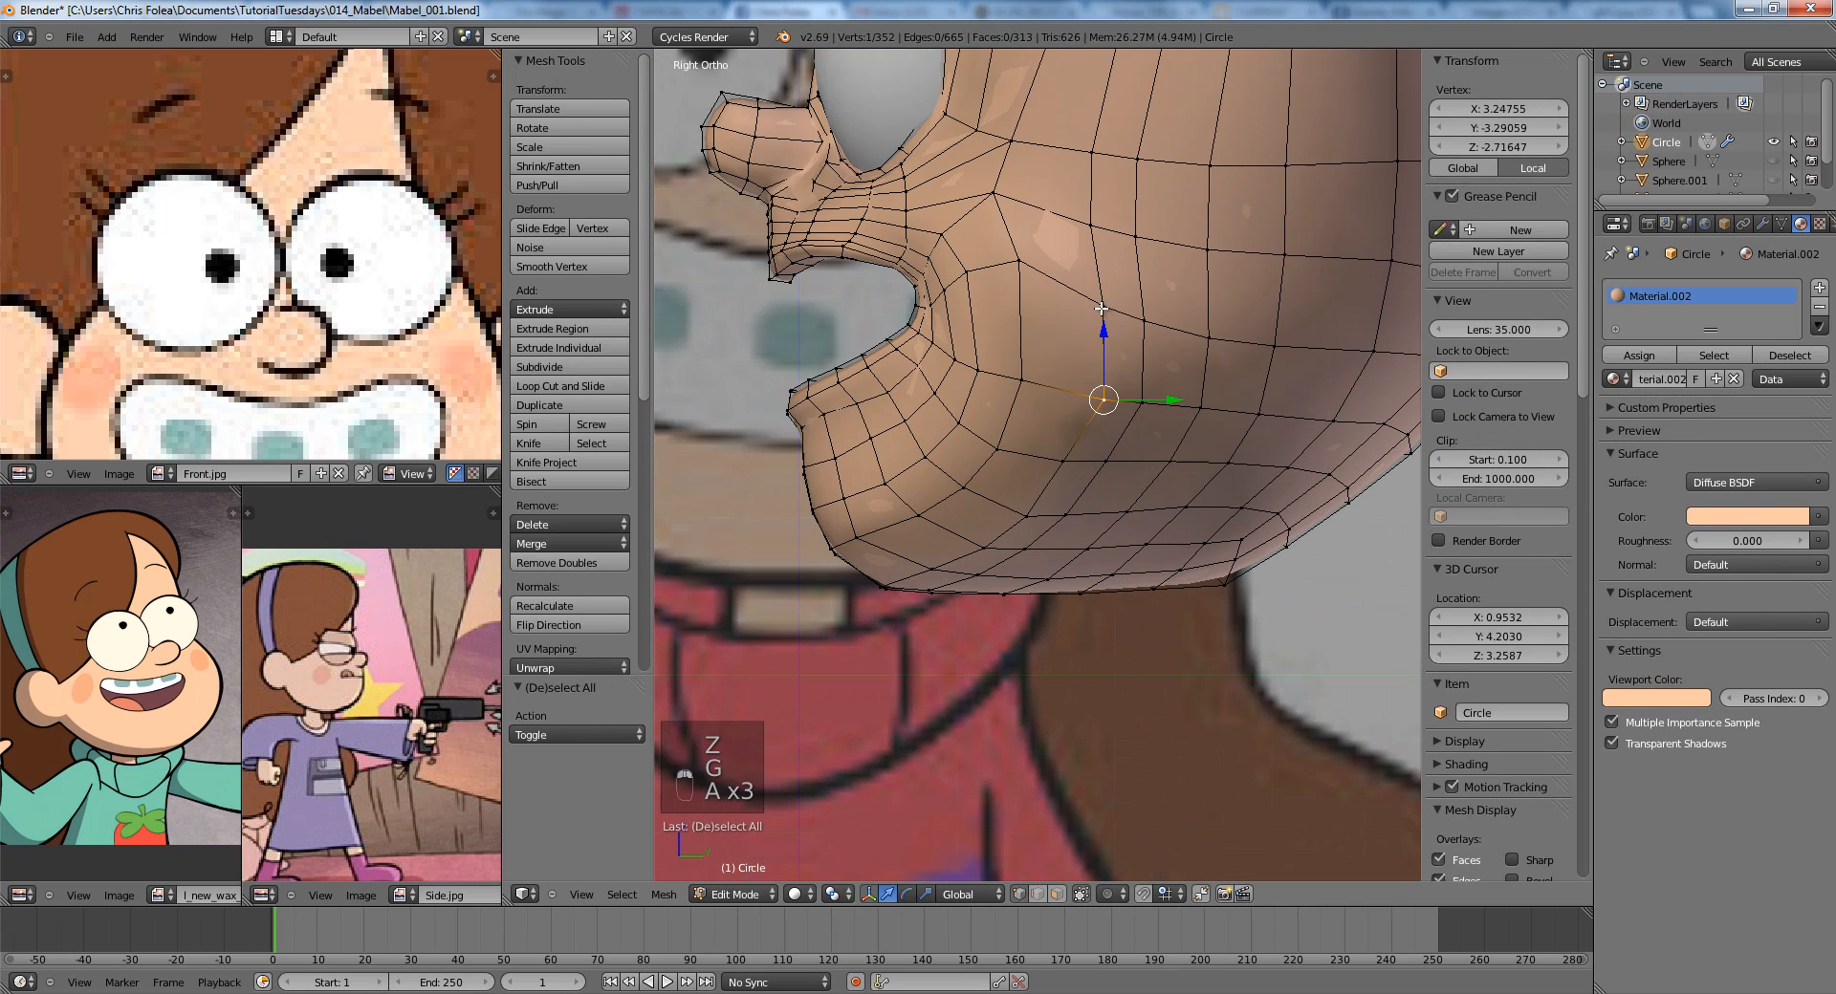
right_click(1101, 308, "shift")
key("g")
middle_click_drag(1063, 449, 1086, 360, "shift")
key("a")
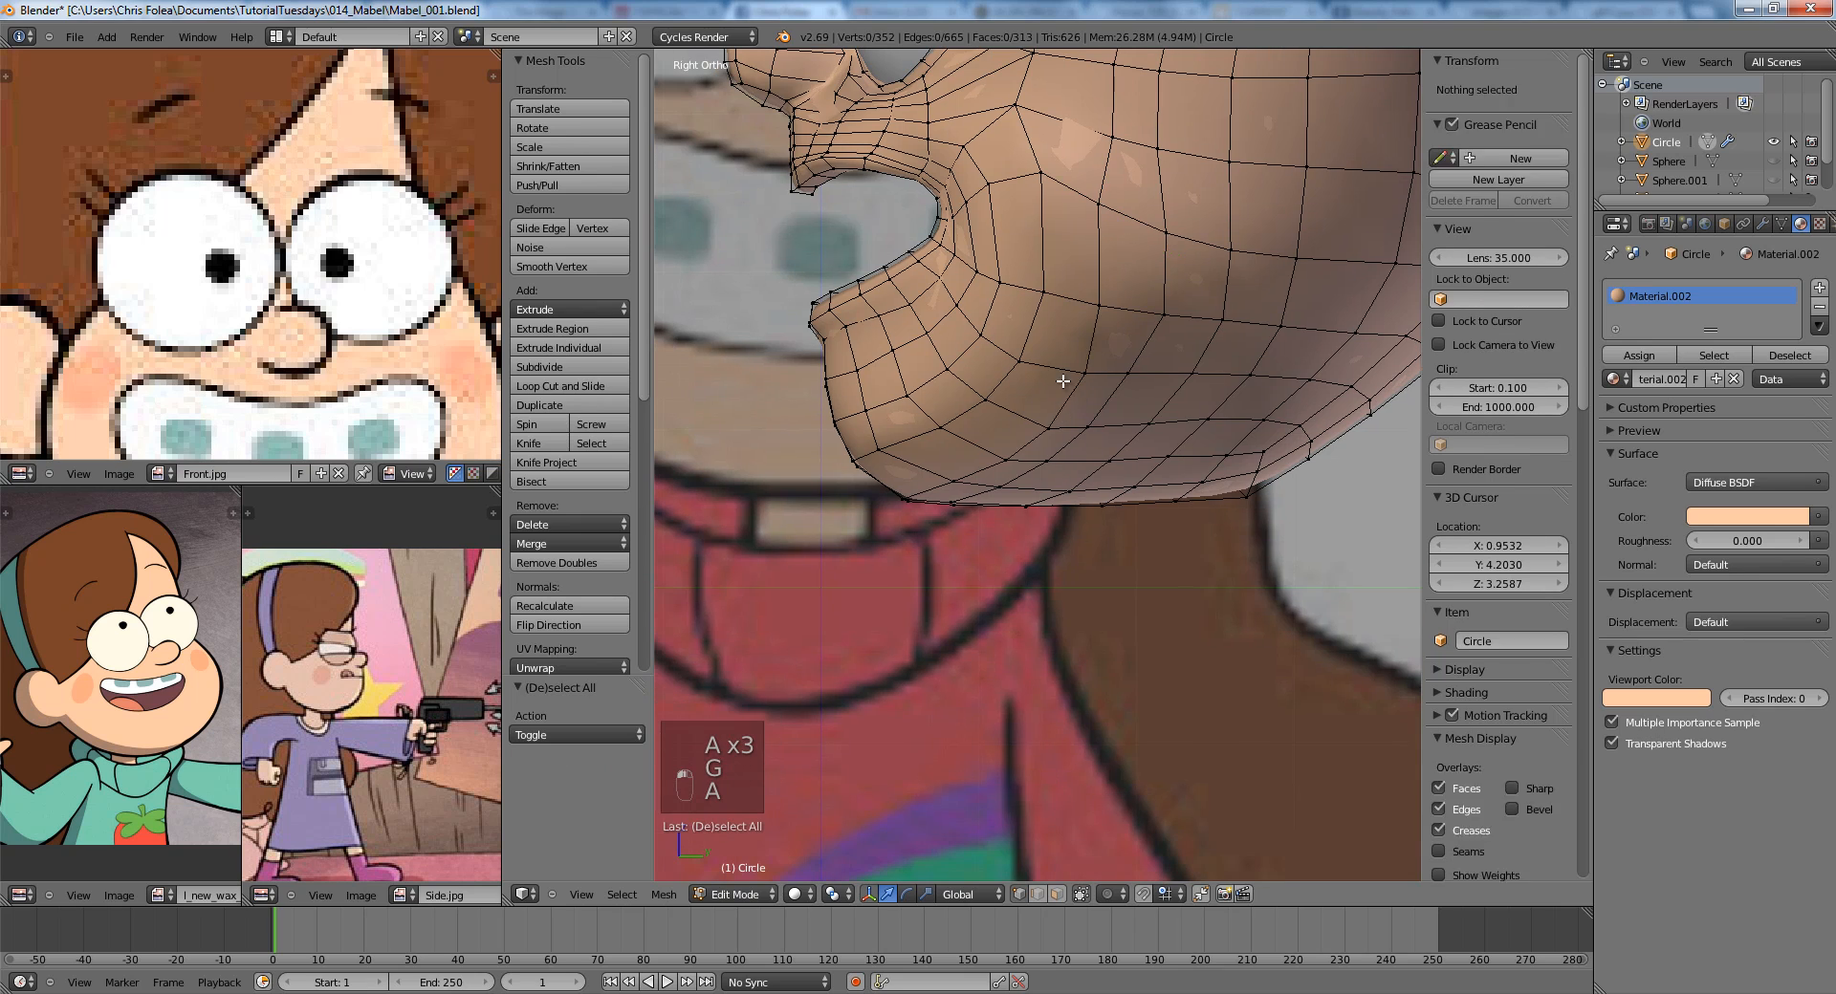
Select the row of six vertices curving along the lower jaw to the chin, edge-slide it by about -0.25, and check the smoothed head.
right_click(1079, 376)
right_click(1044, 457, "shift")
right_click(1048, 427, "shift")
right_click(1002, 462, "shift")
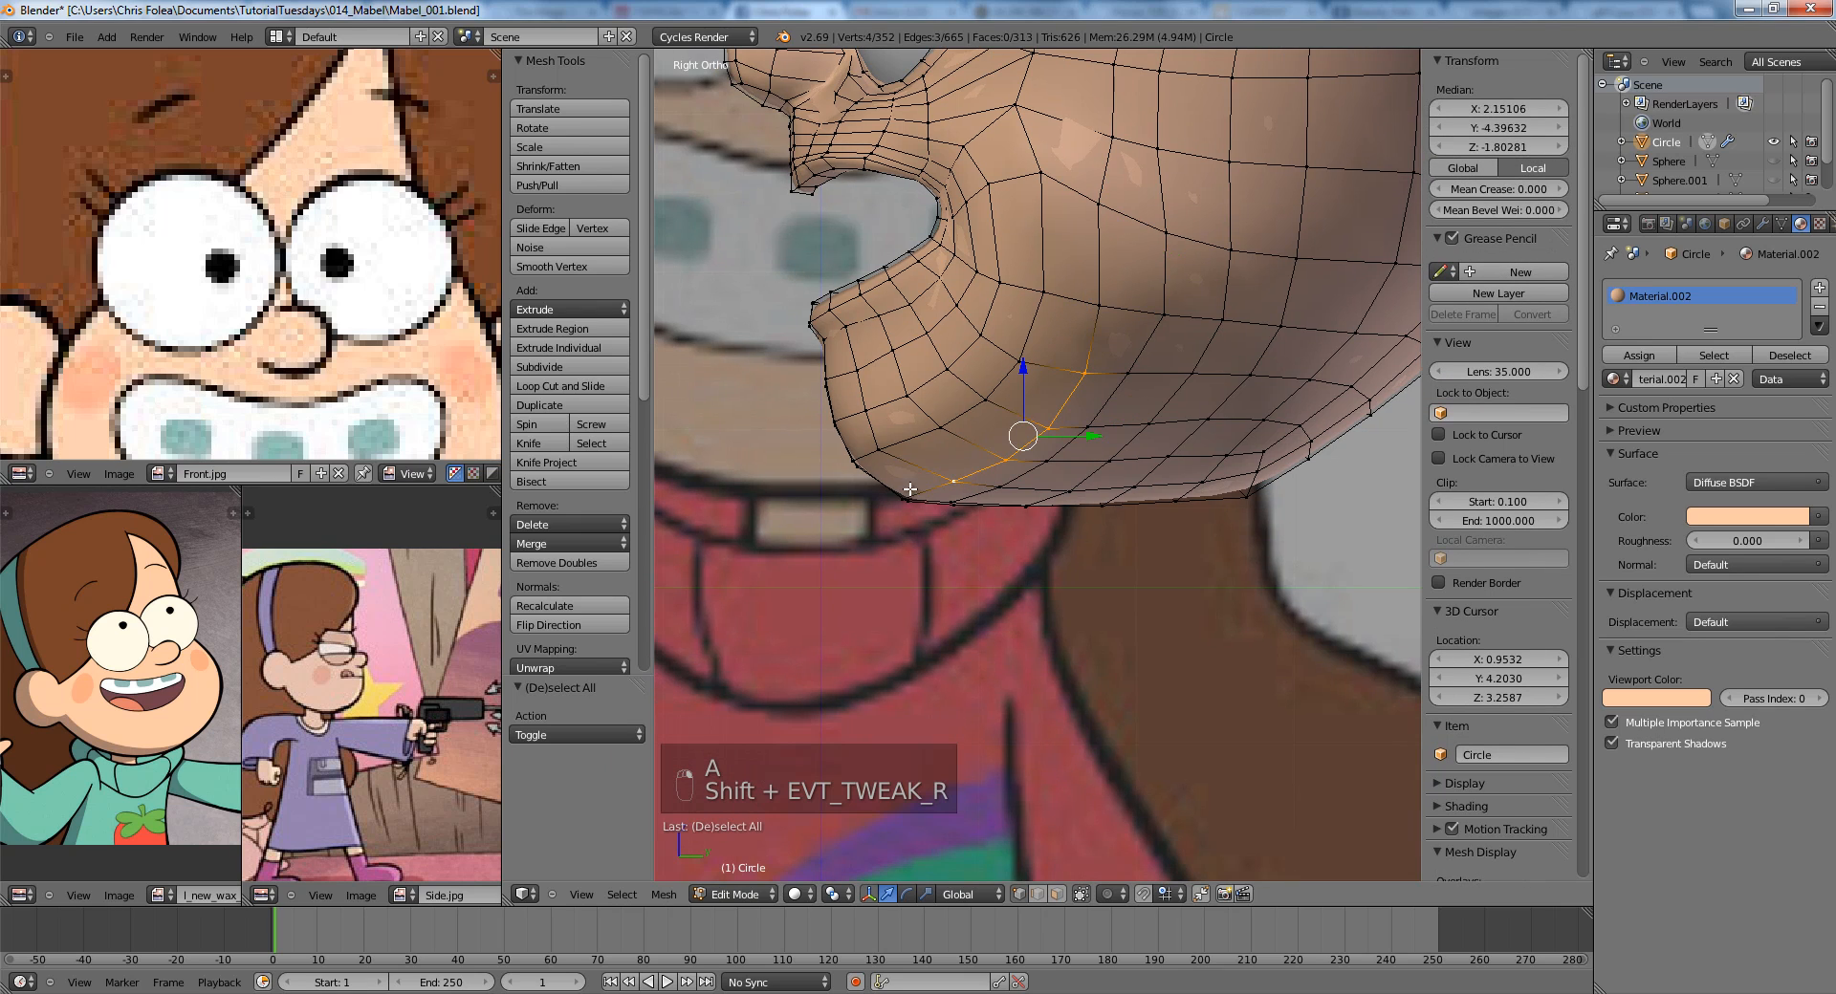
key("z")
key("b")
left_click_drag(895, 486, 911, 516)
key("z")
key("g")
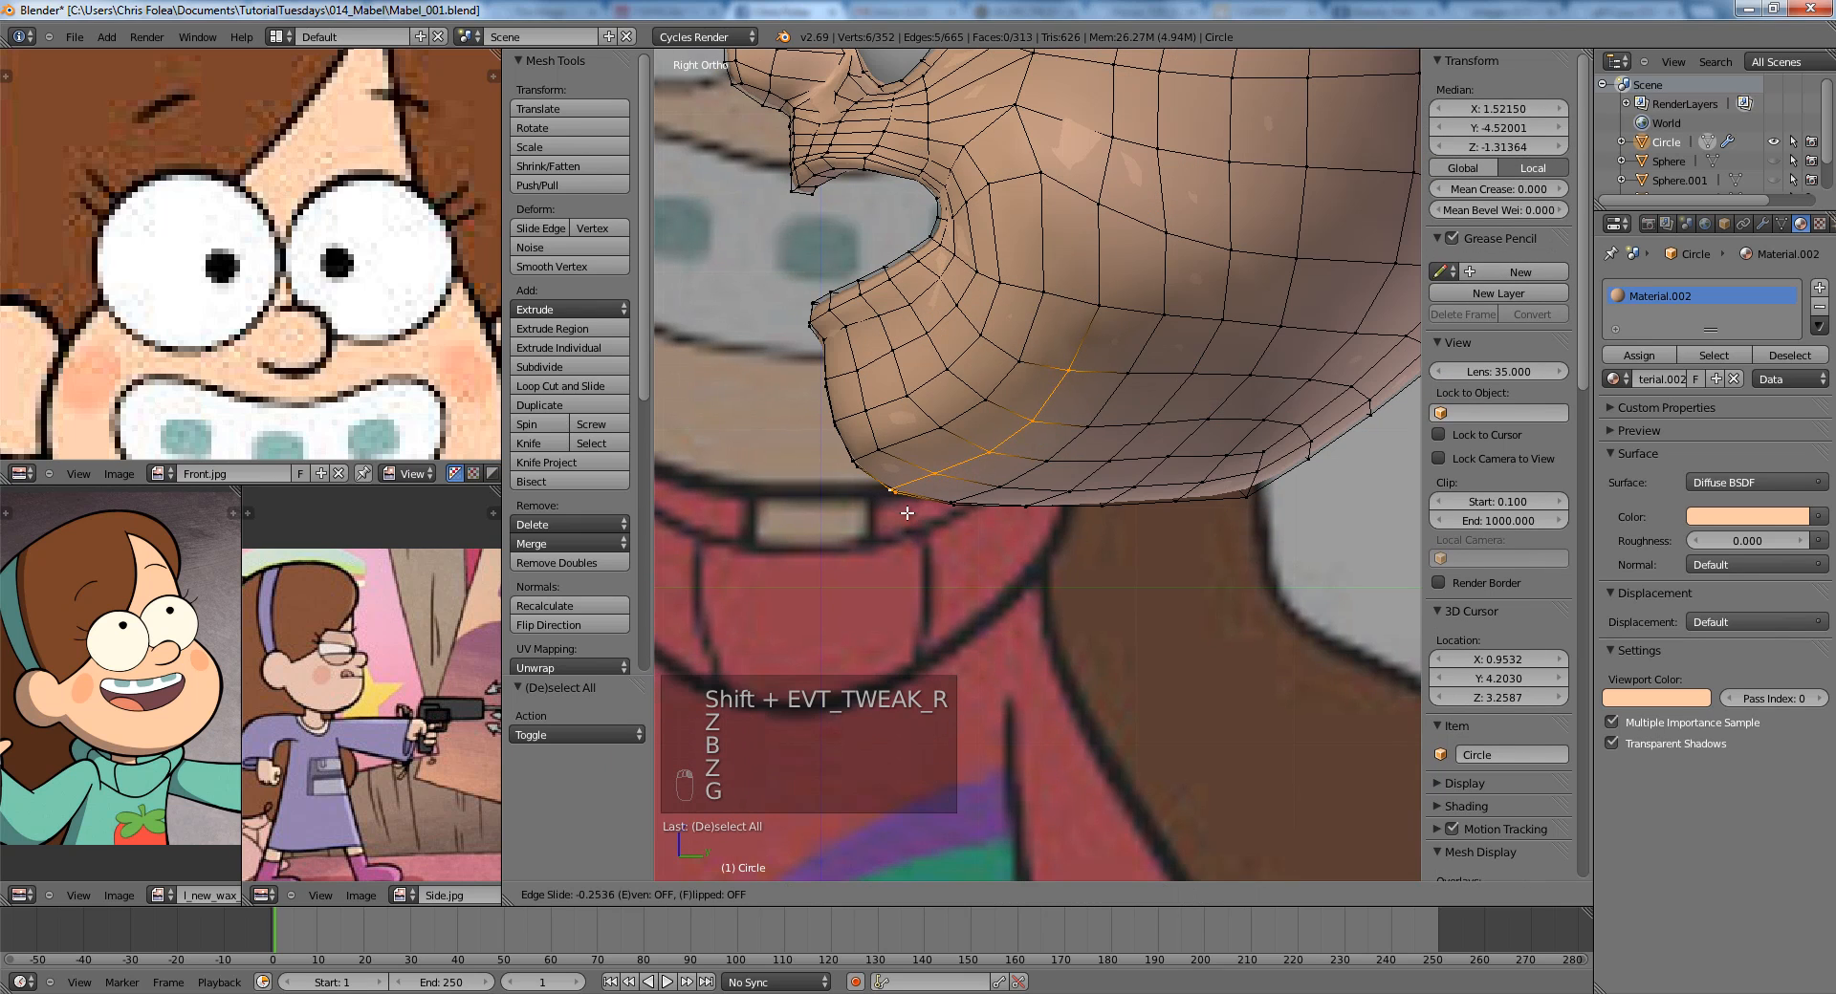
left_click(906, 512)
key("Tab")
scroll(927, 474, "down", 4)
middle_click_drag(931, 464, 1040, 434)
scroll(1098, 440, "down", 4)
scroll(970, 435, "up", 2)
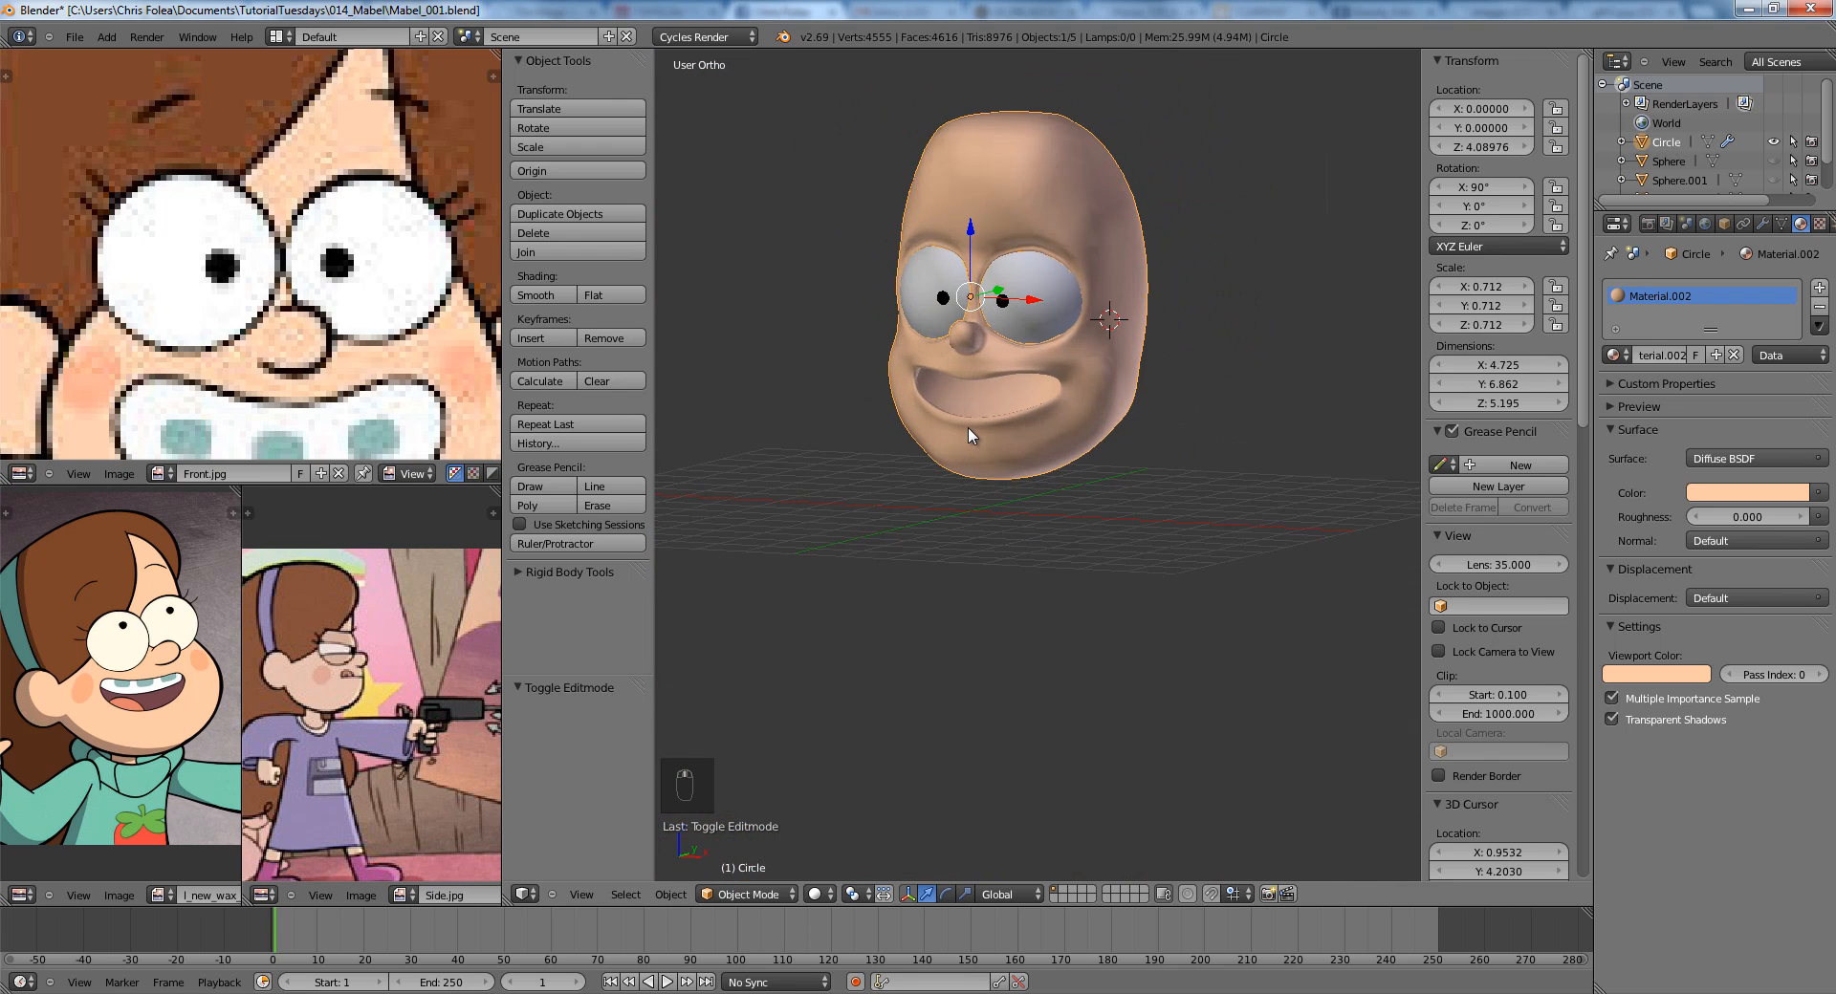
Box-select the three front chin vertices and move them about -0.044 in Y and 0.051 in Z, using smooth proportional editing at size 2.85.
key("KP_3")
scroll(970, 435, "up", 3)
key("Tab")
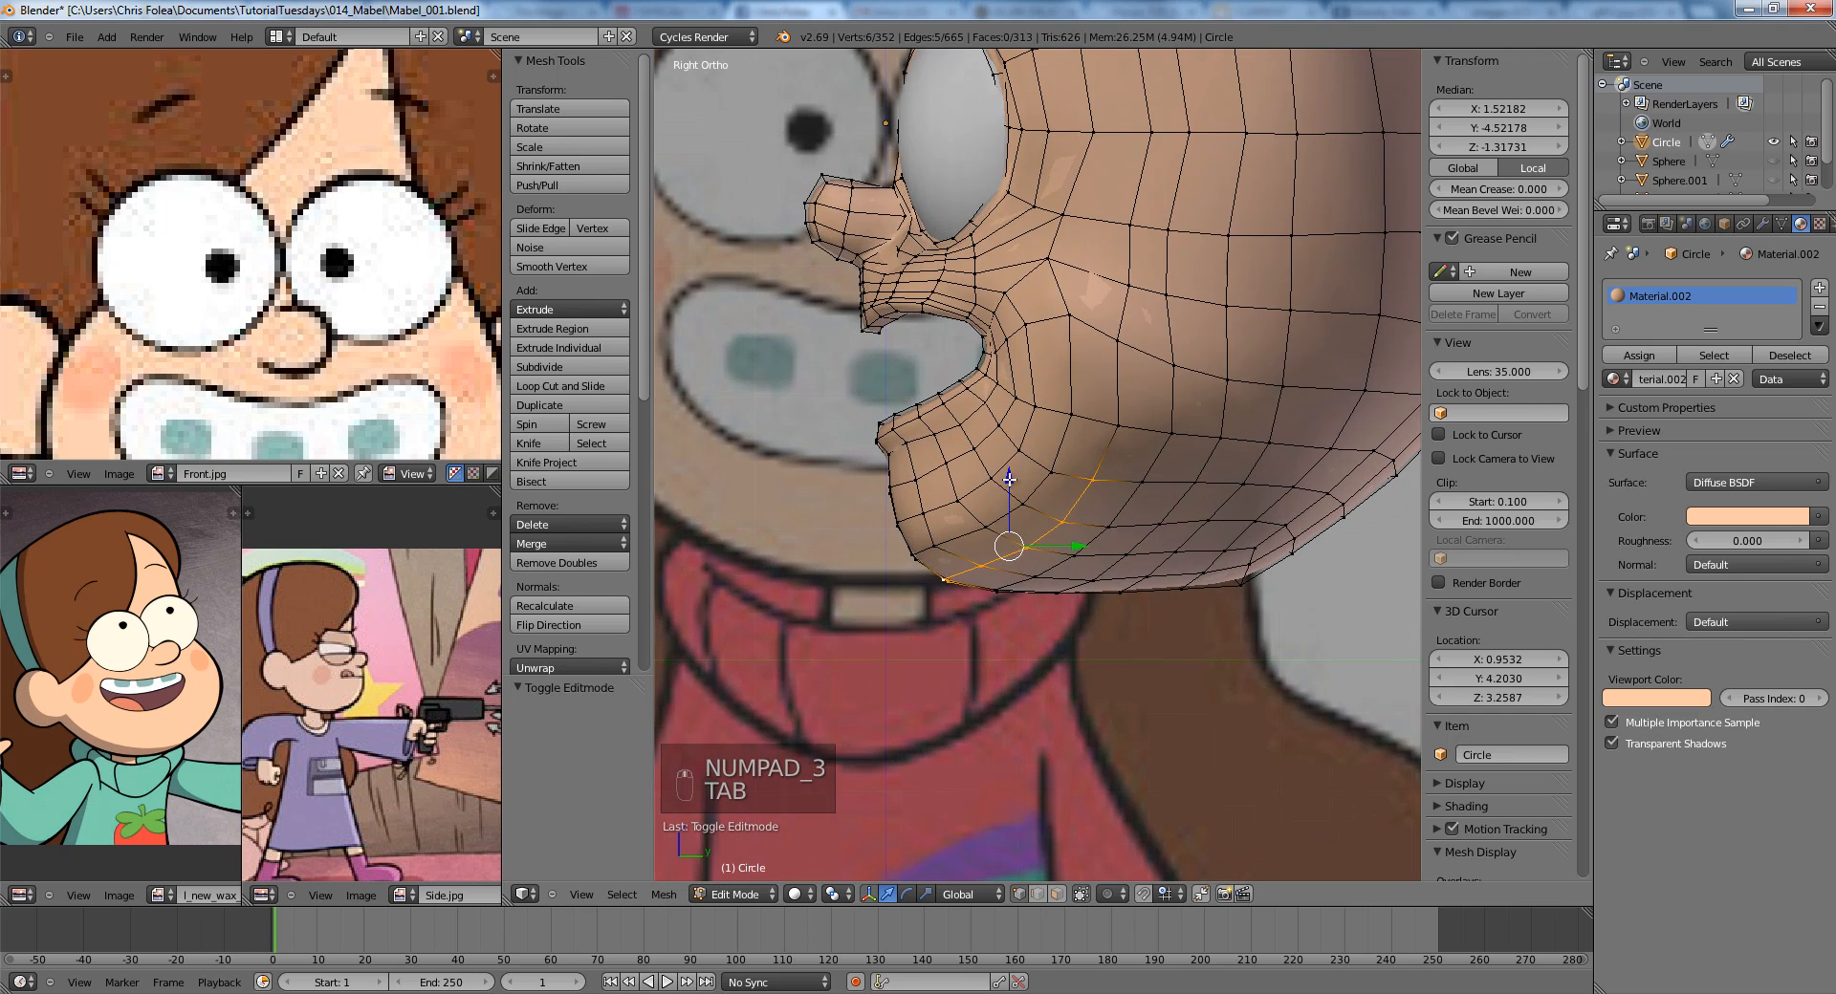
key("a")
key("z")
key("b")
left_click_drag(891, 538, 944, 568)
key("z")
key("o")
key("g")
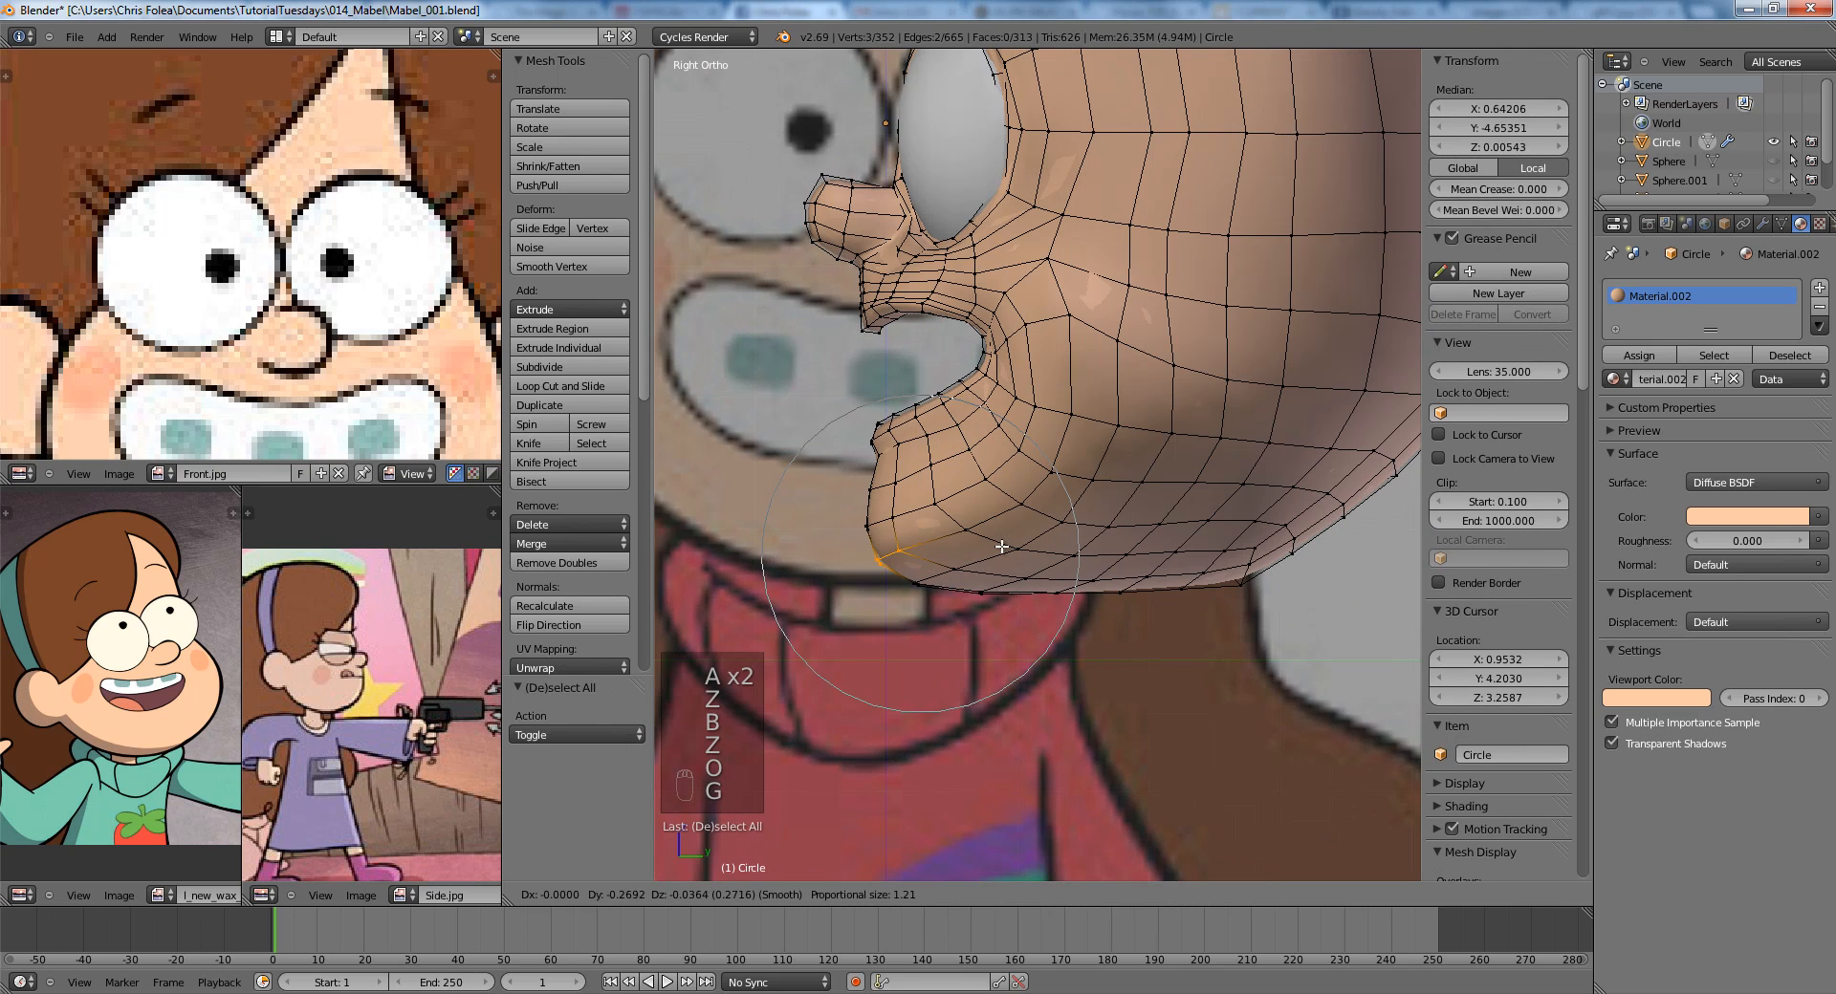
scroll(1020, 537, "down", 3)
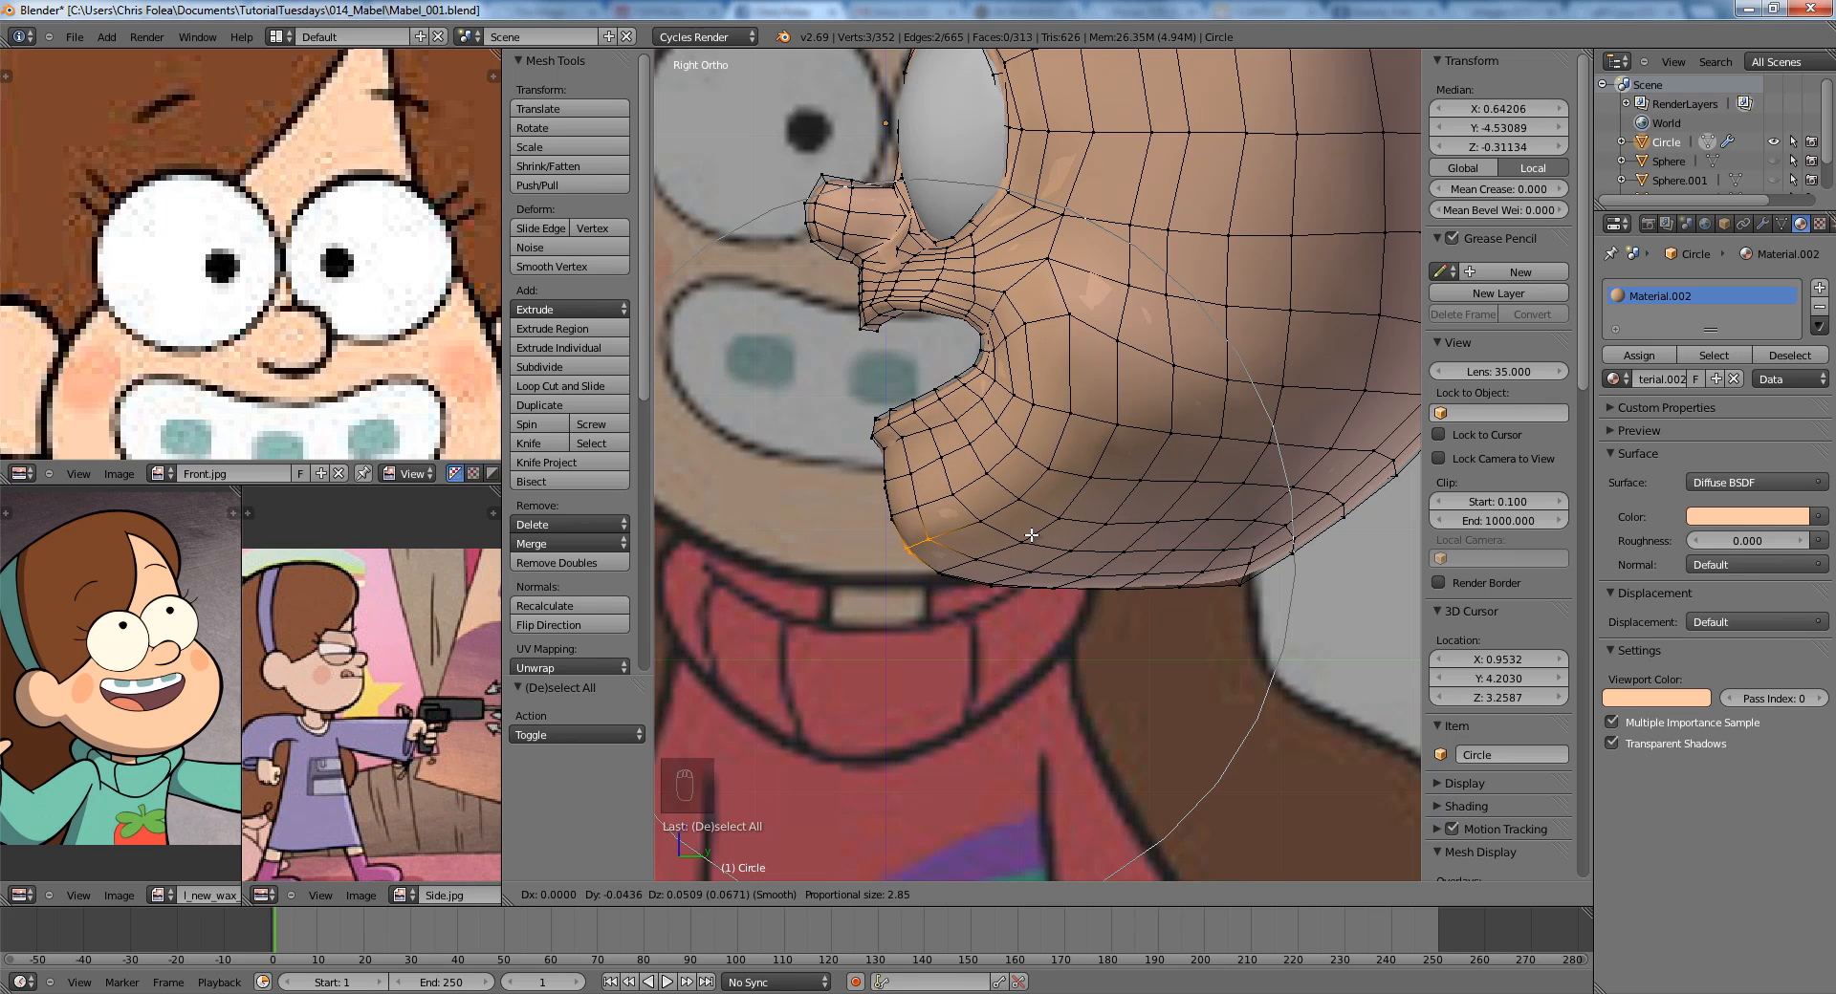
left_click(1031, 535)
Try to move both eyeballs vertically along the Z axis in the right side view.
key("Tab")
right_click(989, 312)
key("z")
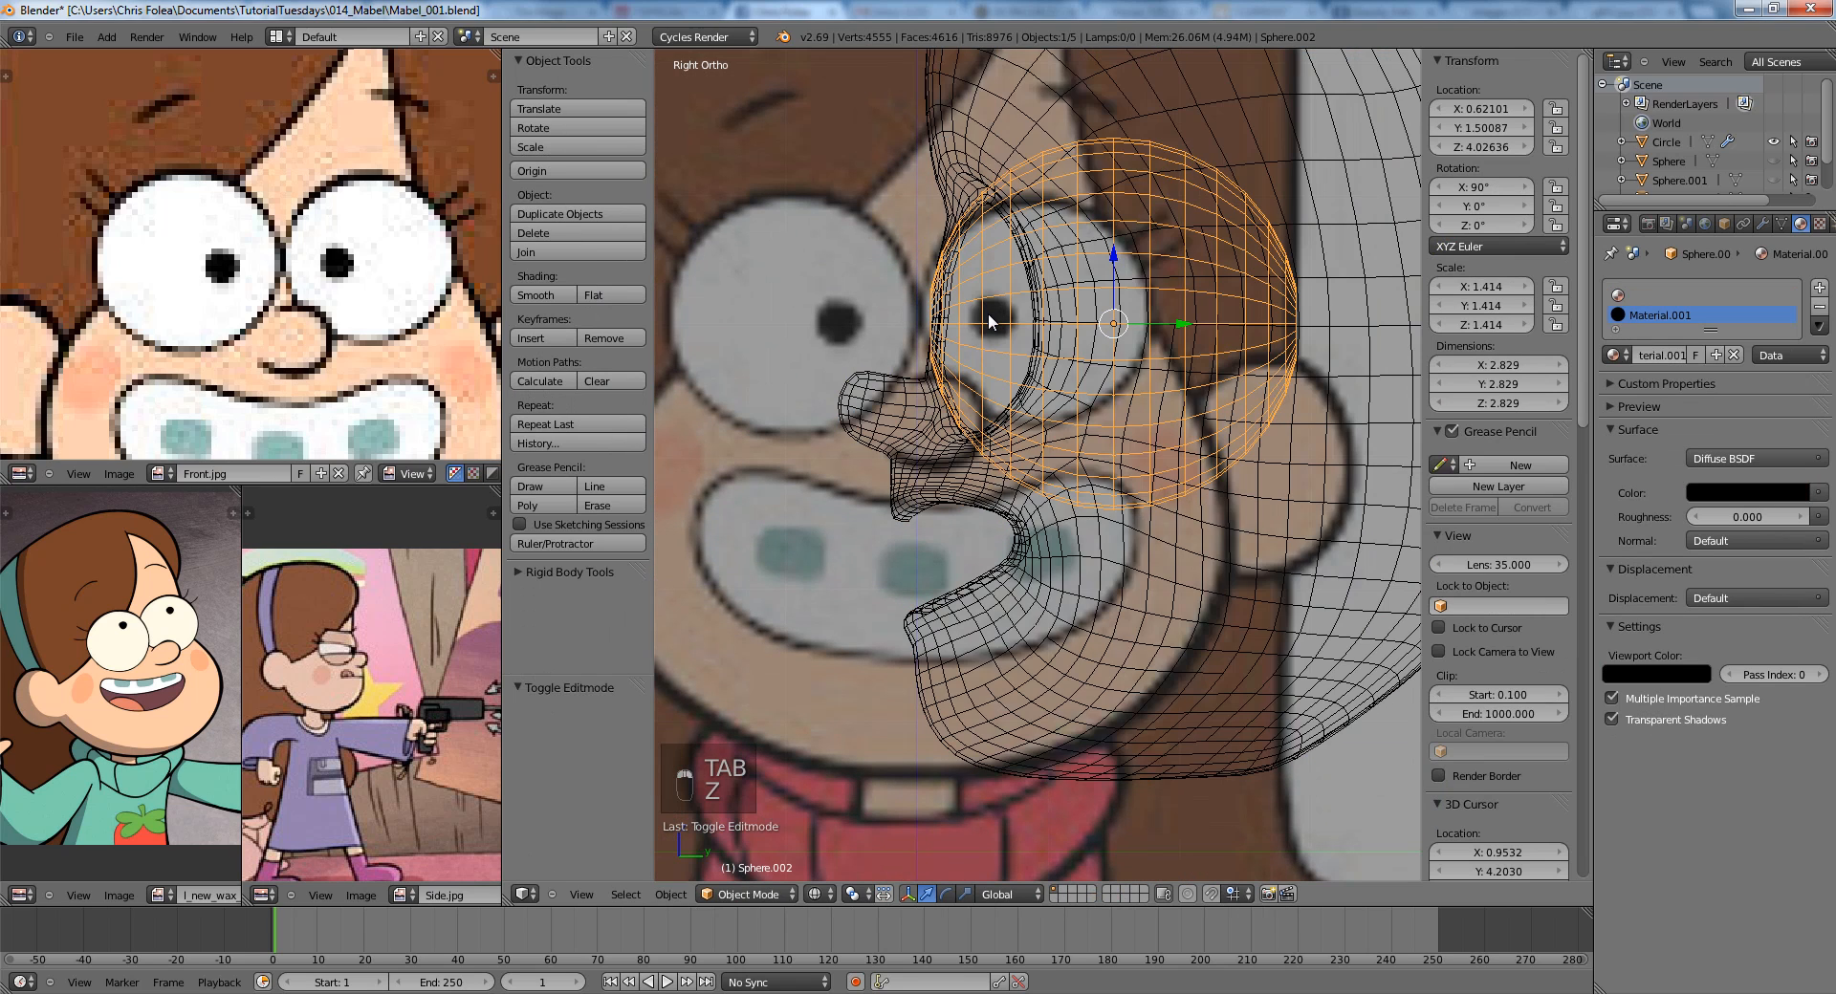
right_click(989, 312, "shift")
key("z")
key("g")
middle_click(994, 319)
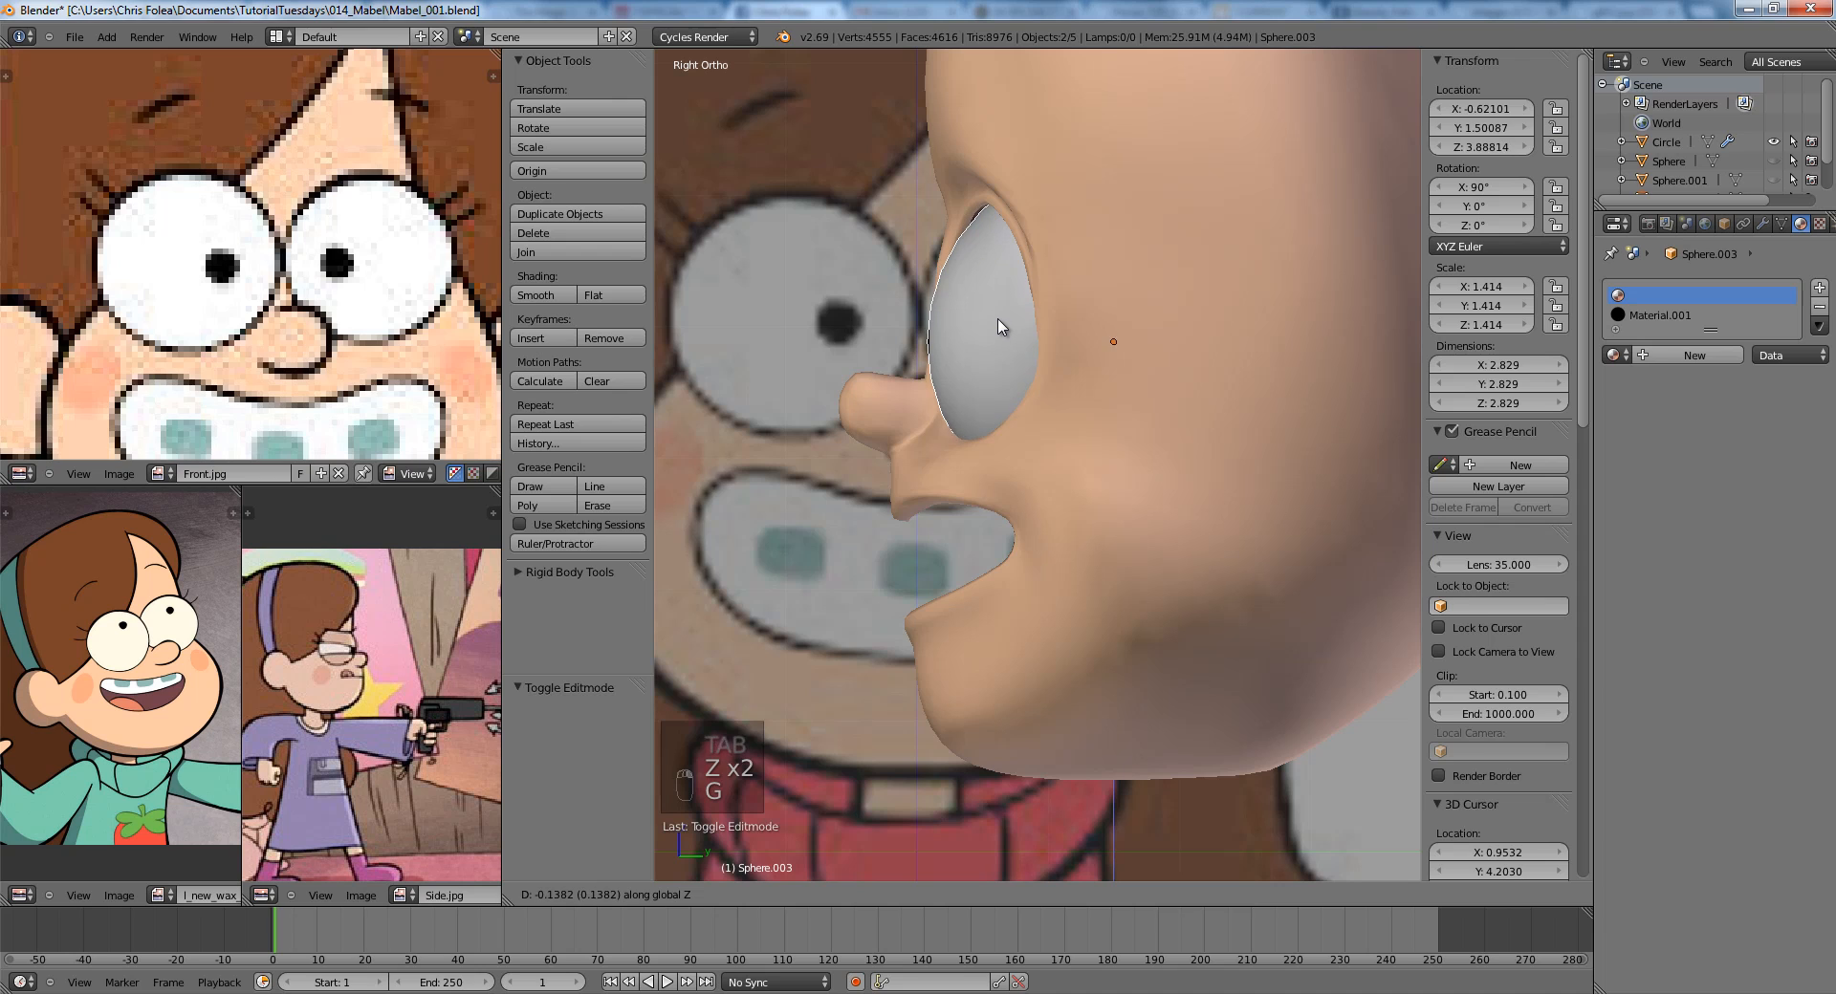
key("g")
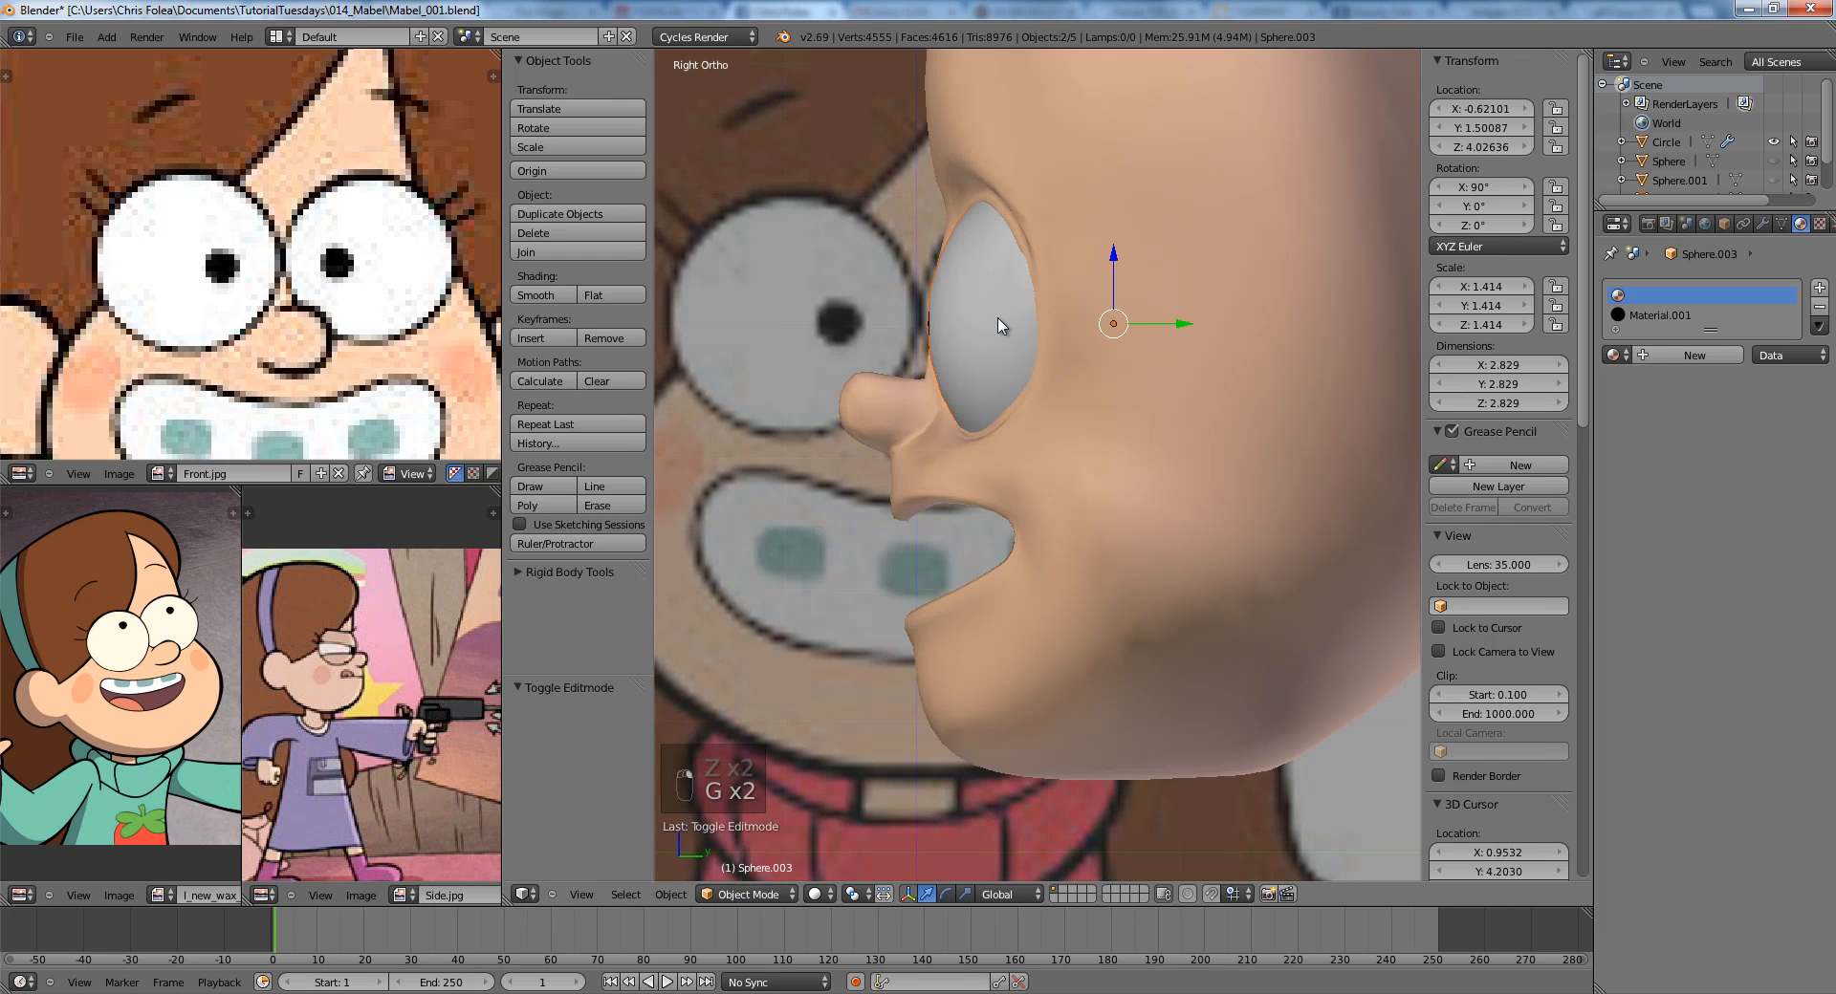
Return to editing the head mesh, turn off proportional editing, and move the single vertex below the eye socket slightly forward in Y.
key("KP_1")
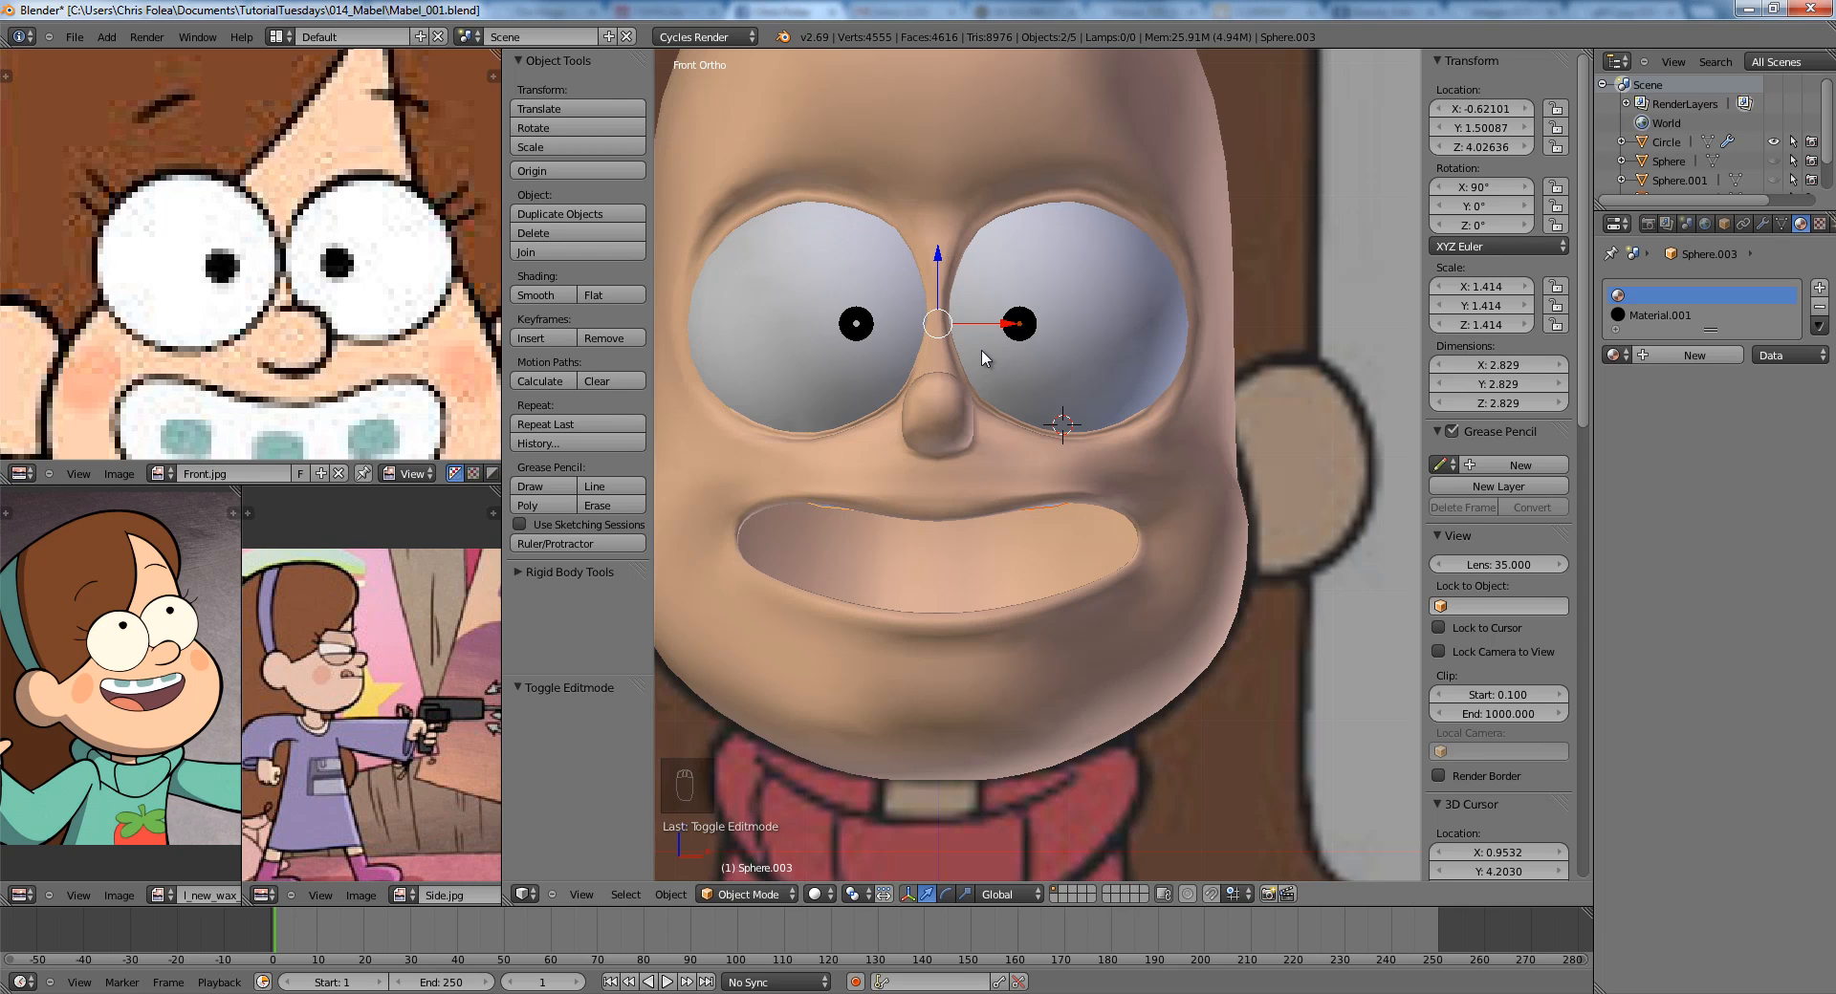
middle_click_drag(1100, 459, 928, 571, "shift")
key("Tab")
scroll(1190, 543, "up", 2)
key("Tab")
right_click(1039, 578)
key("Tab")
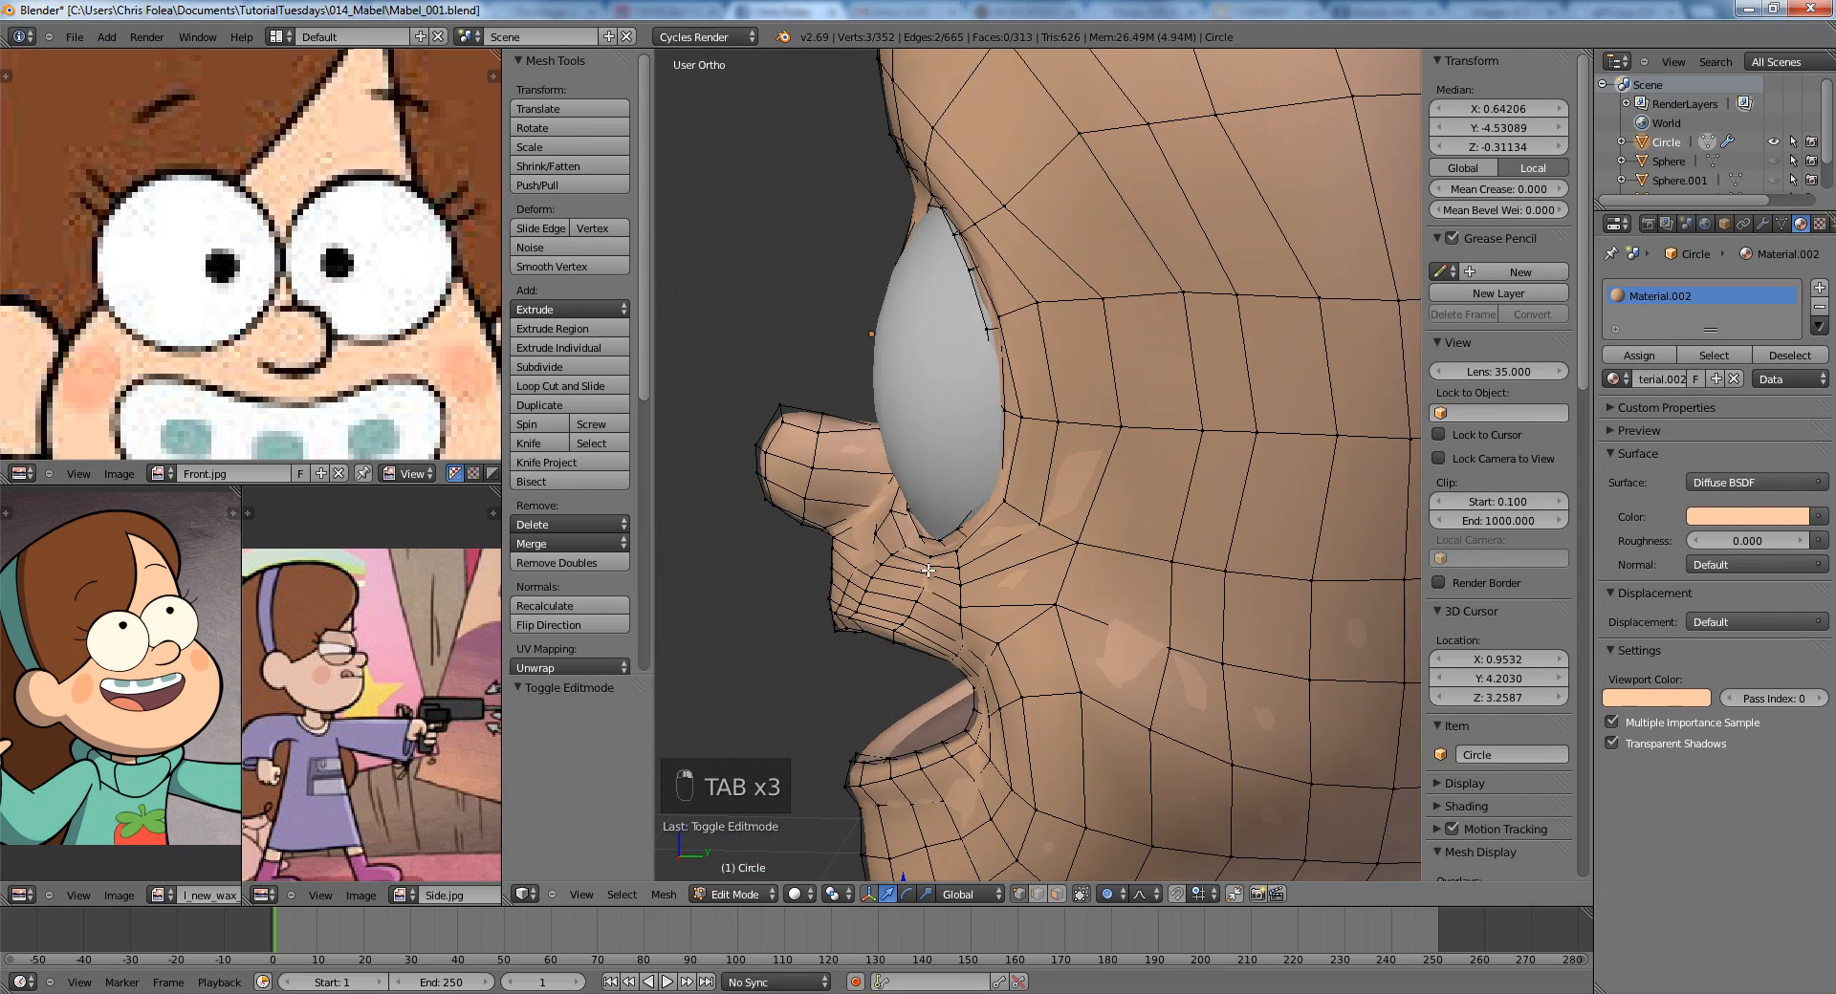
key("KP_3")
scroll(996, 570, "up", 4)
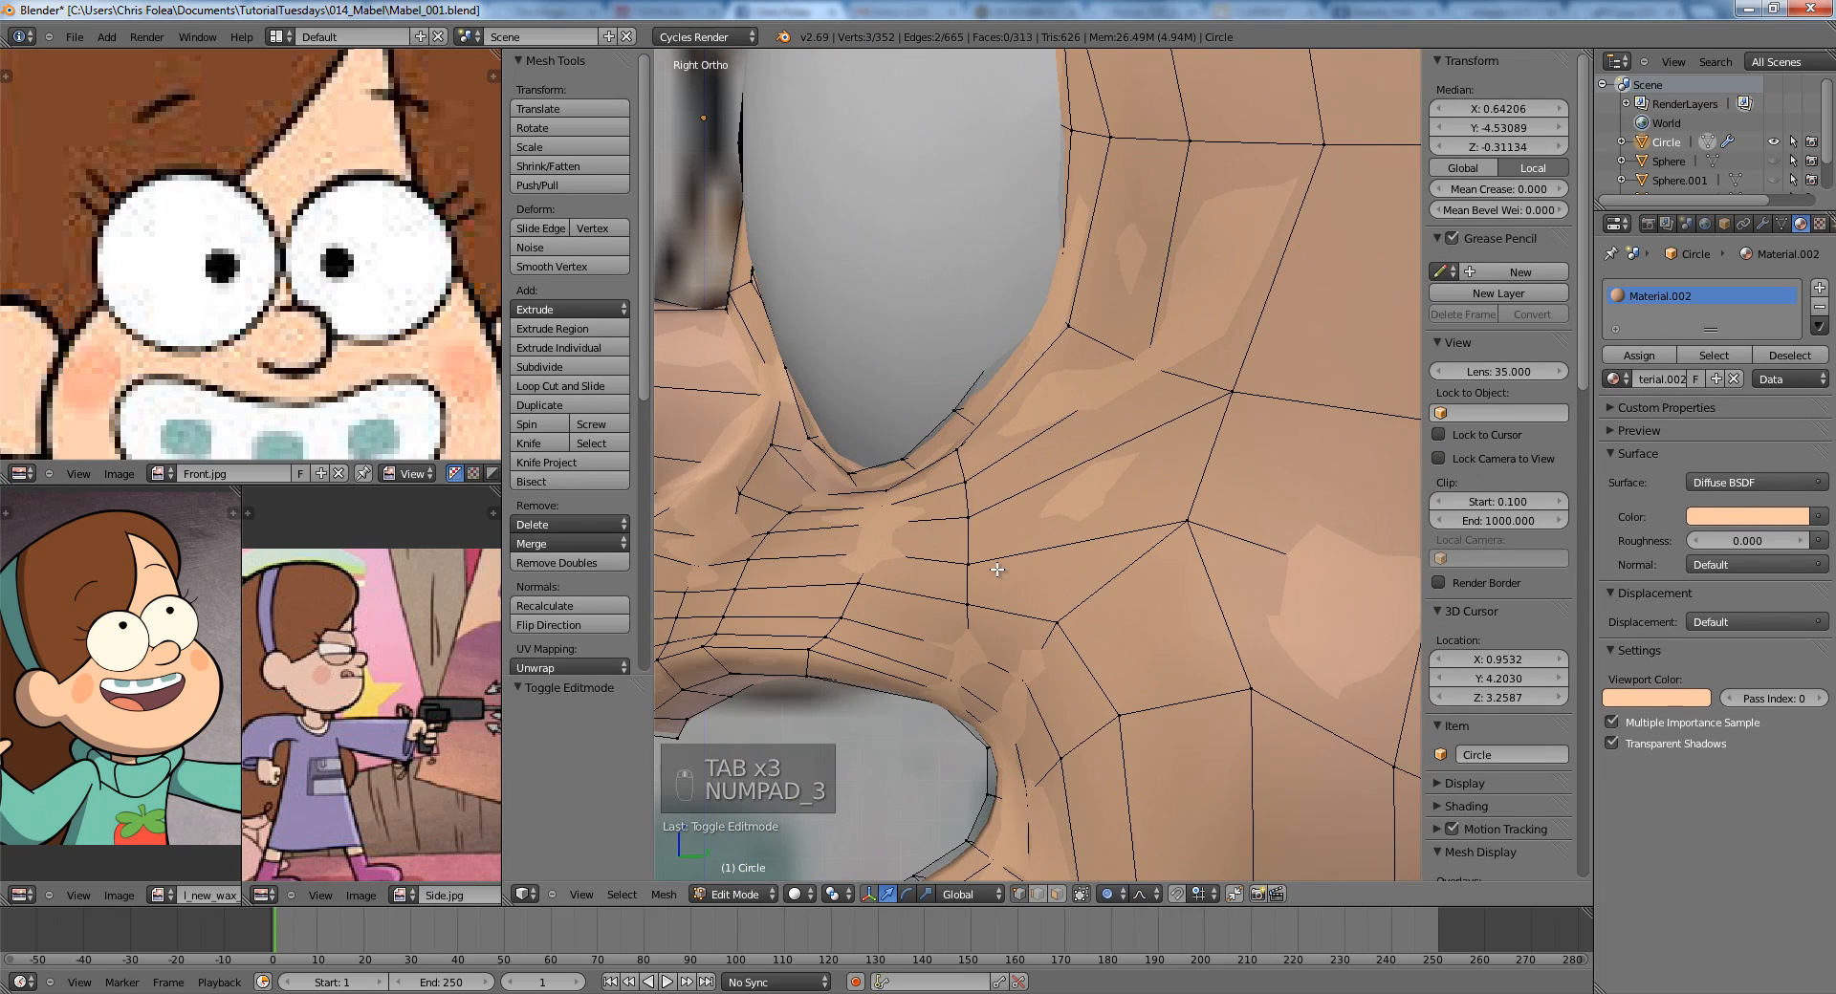
right_click(973, 506)
key("g")
key("g")
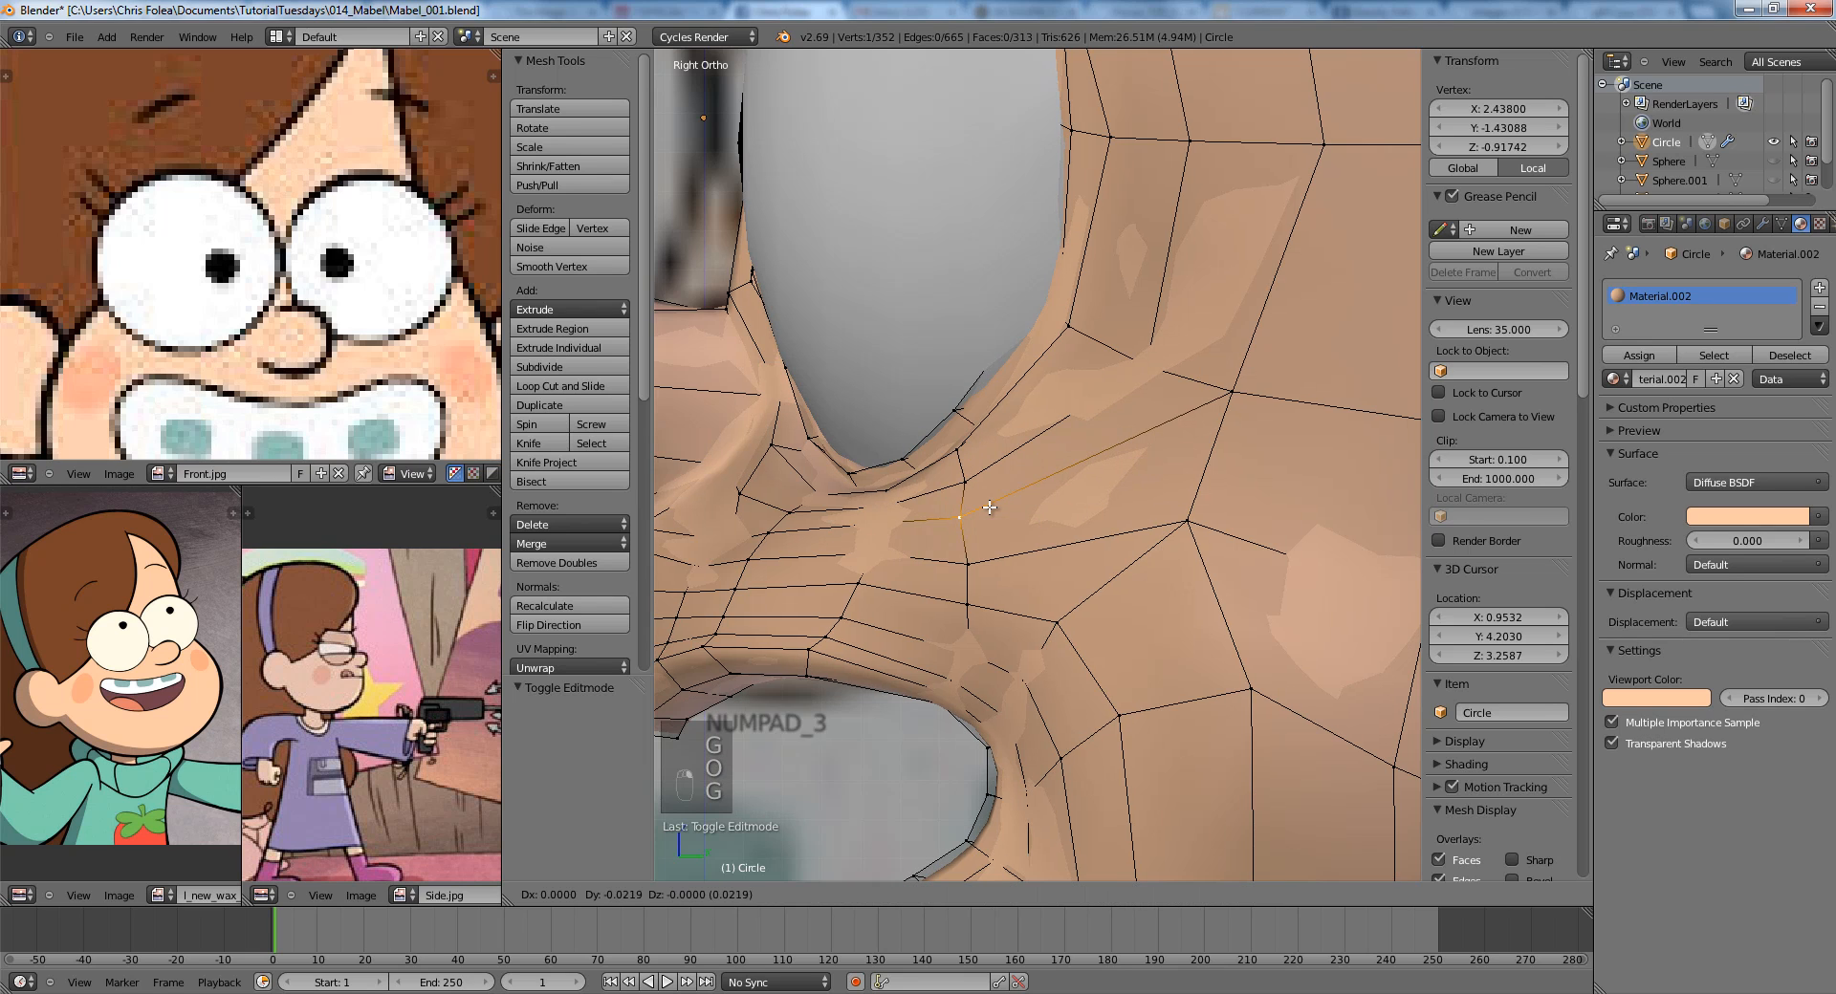
left_click(993, 507)
Move the cheek vertex where several edges meet behind the eye's lower edge by 0.083 in Y and -0.007 in Z.
key("a")
right_click(1194, 521)
key("g")
left_click(1226, 523)
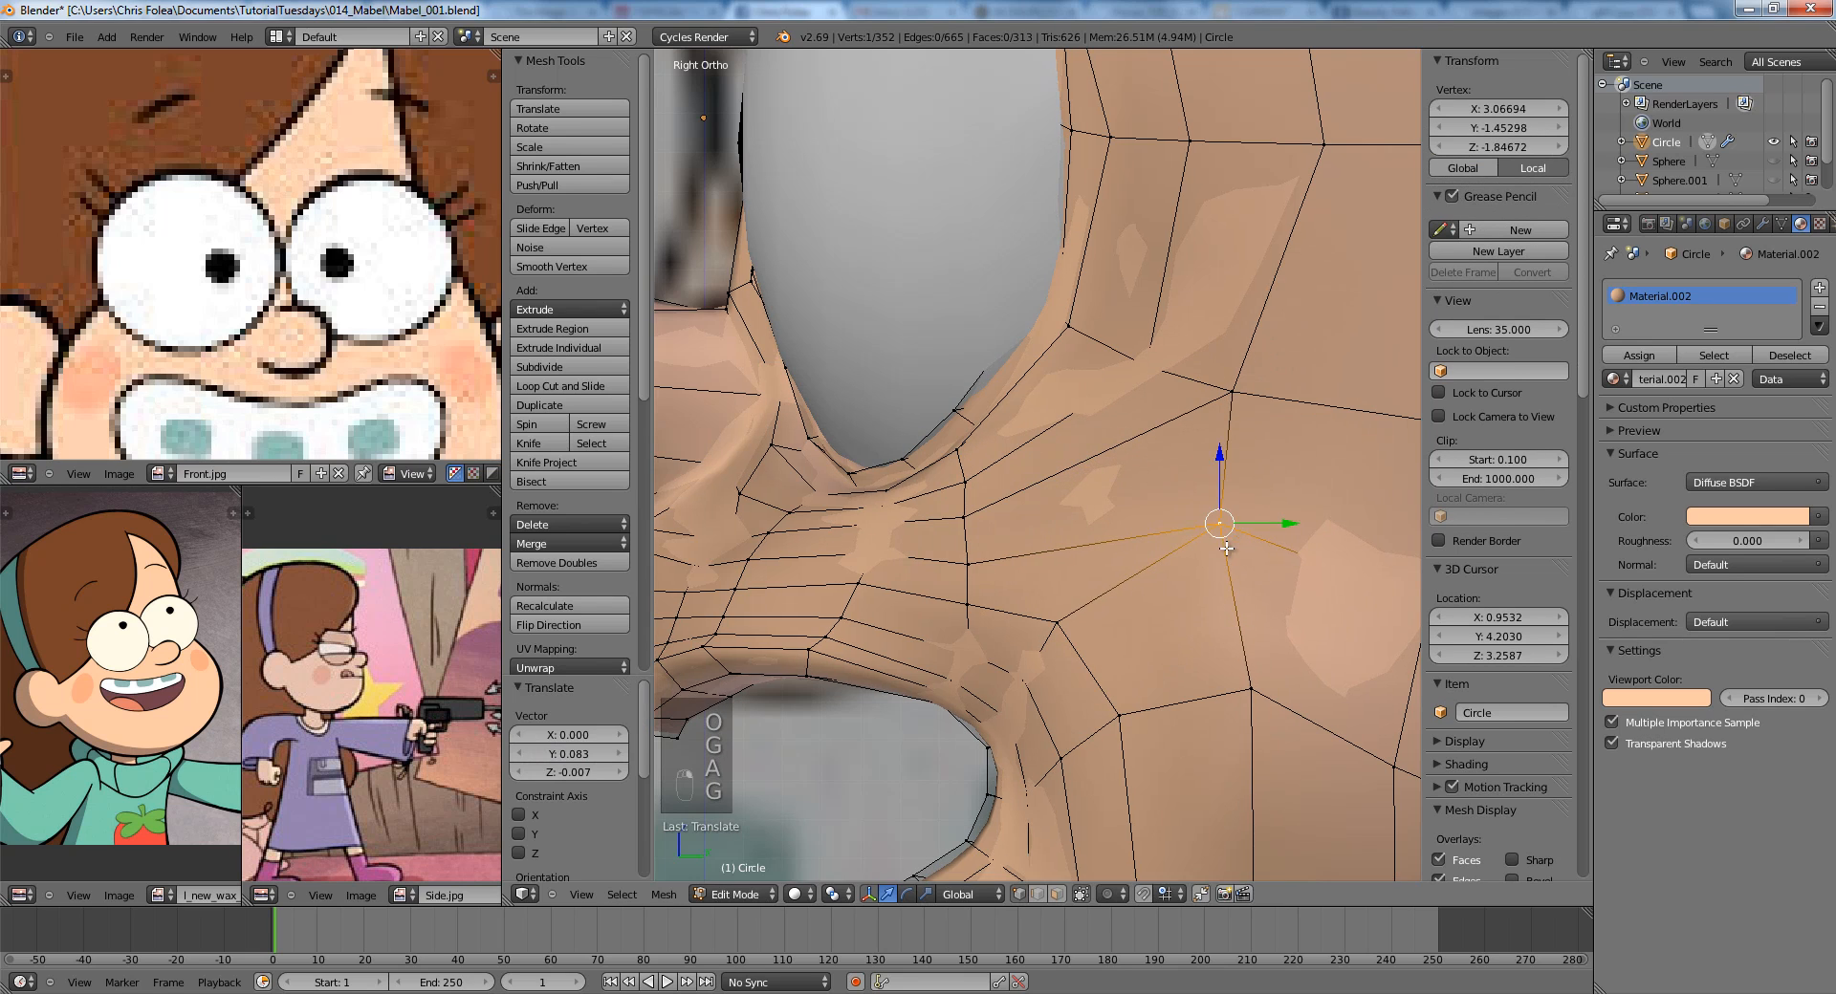
scroll(900, 537, "down", 3)
scroll(935, 494, "up", 2)
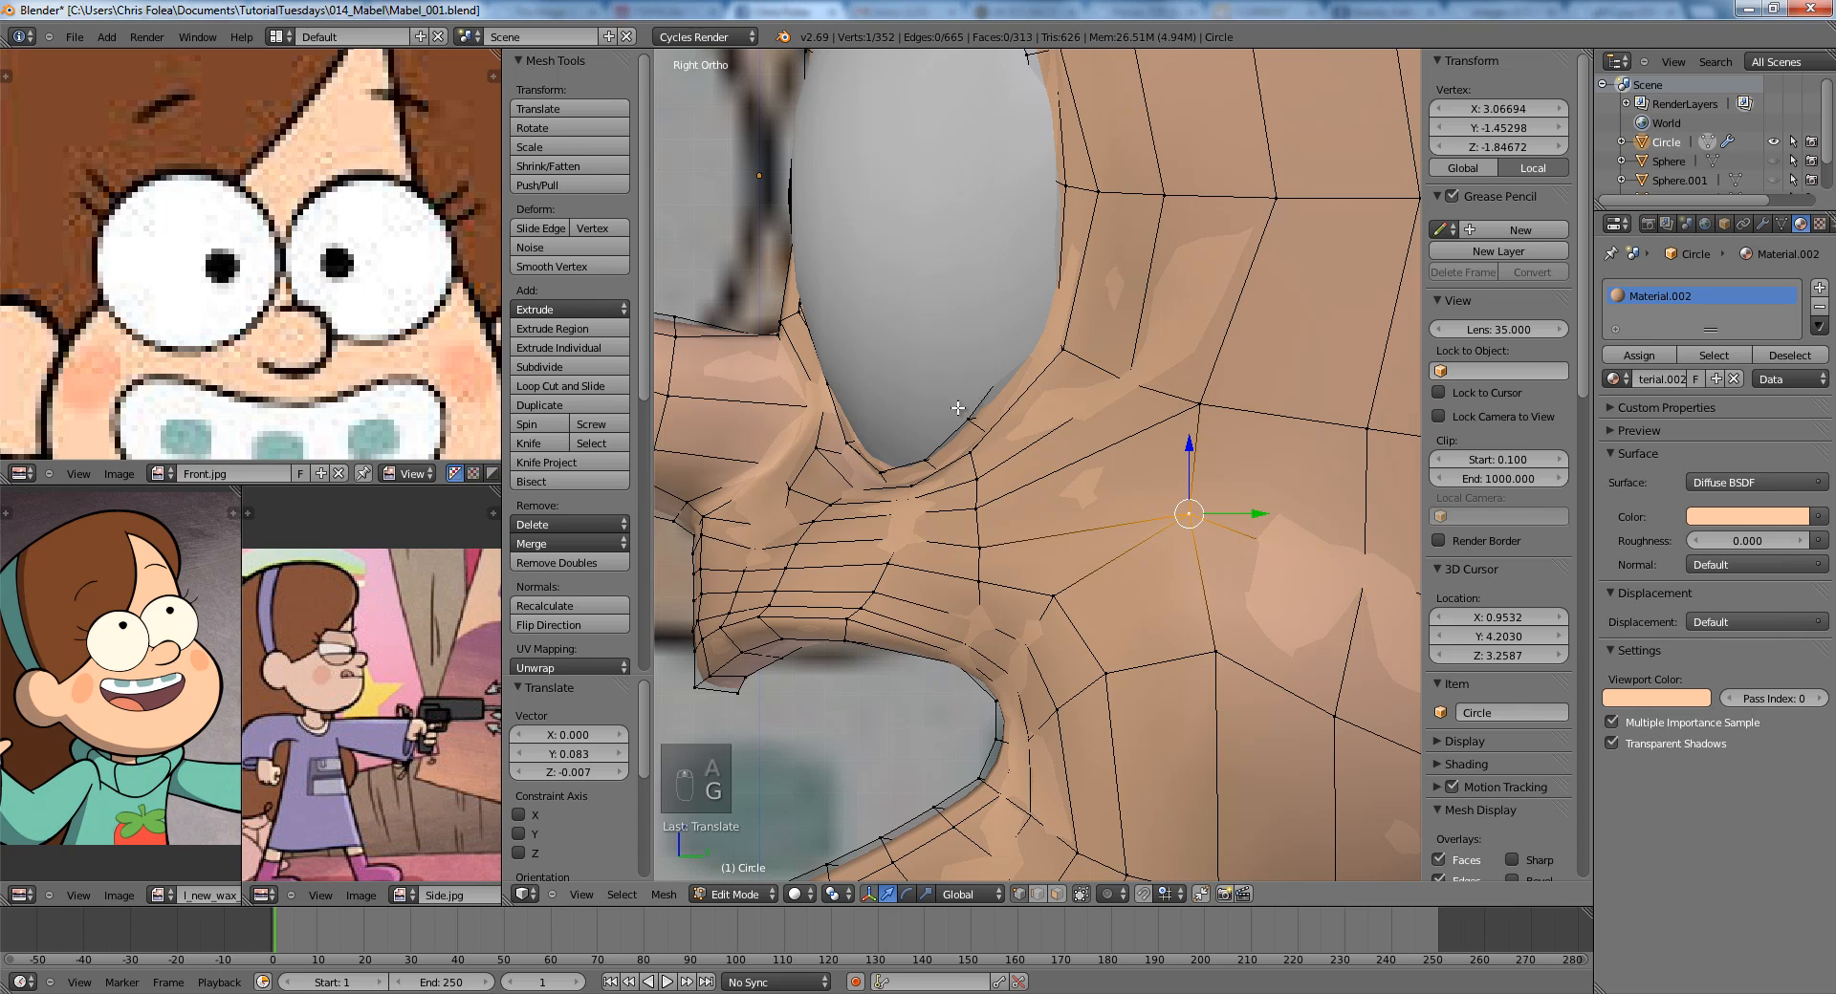
Box-select the four vertices on the lower outer eye rim and move them outward by 0.039 in X and -0.002 in Z.
scroll(918, 421, "up", 2)
key("a")
key("z")
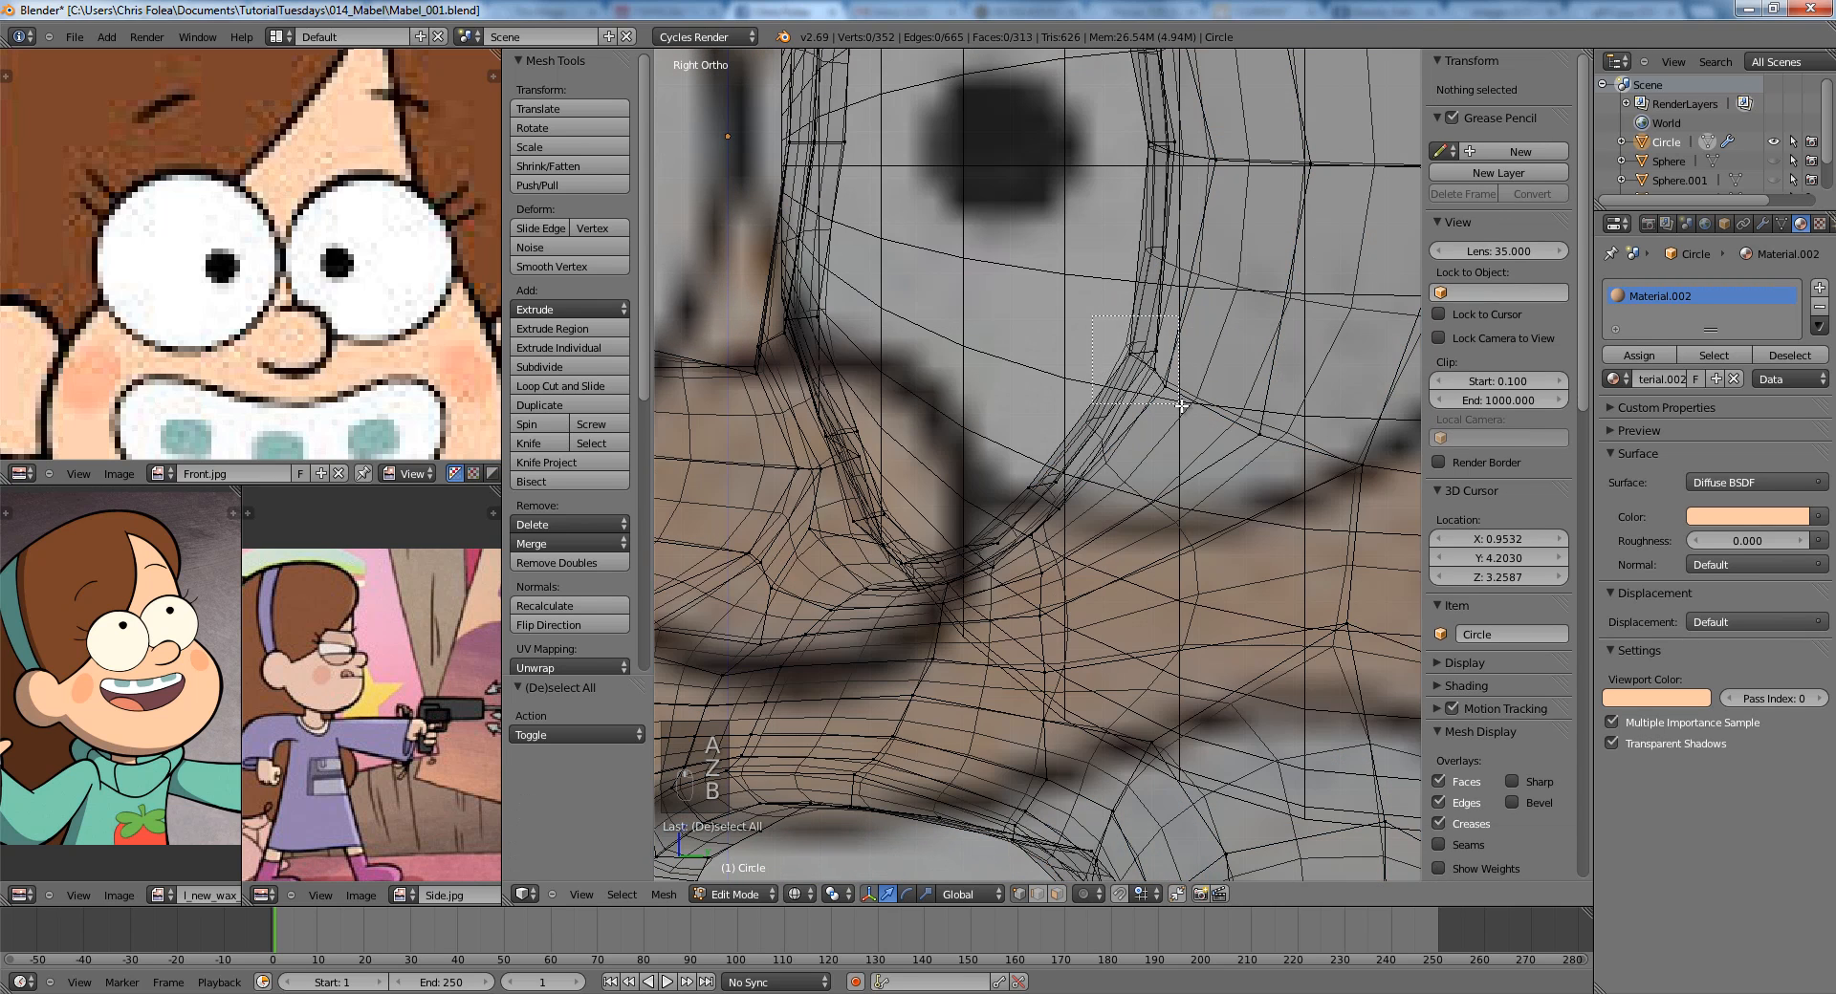
left_click_drag(1093, 316, 1182, 406)
key("z")
key("g")
key("KP_1")
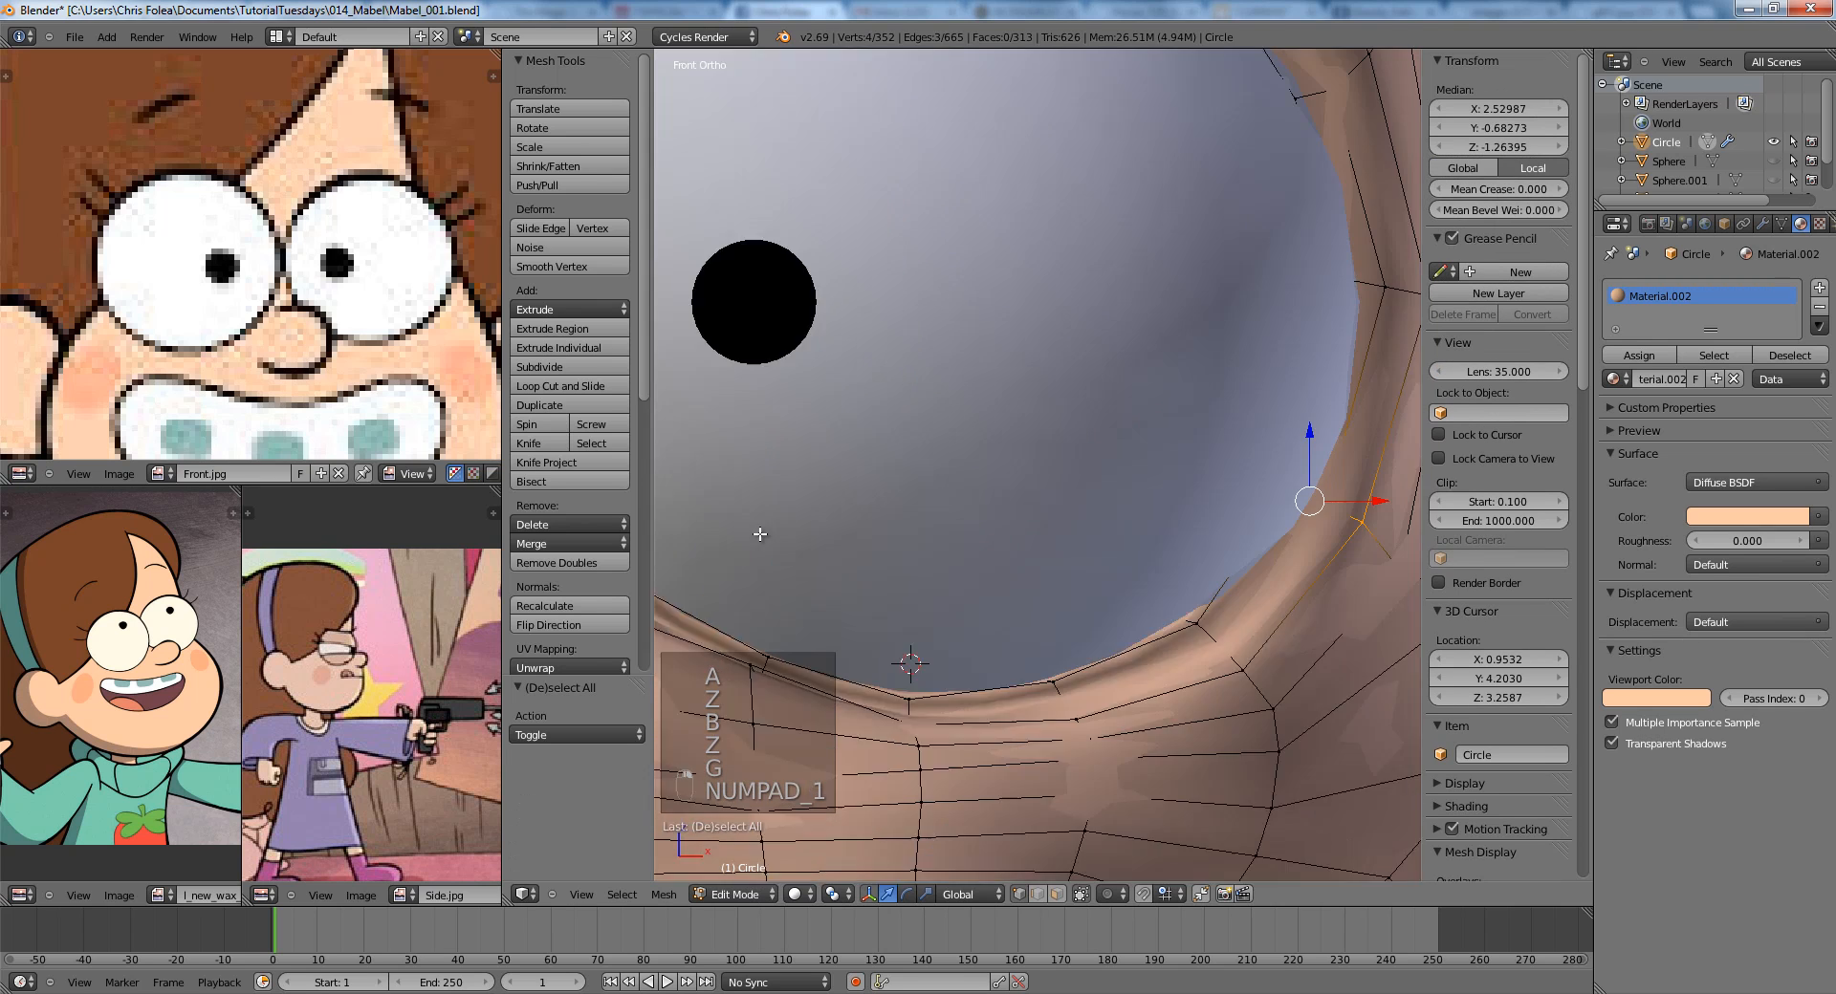
key("g")
left_click(900, 534)
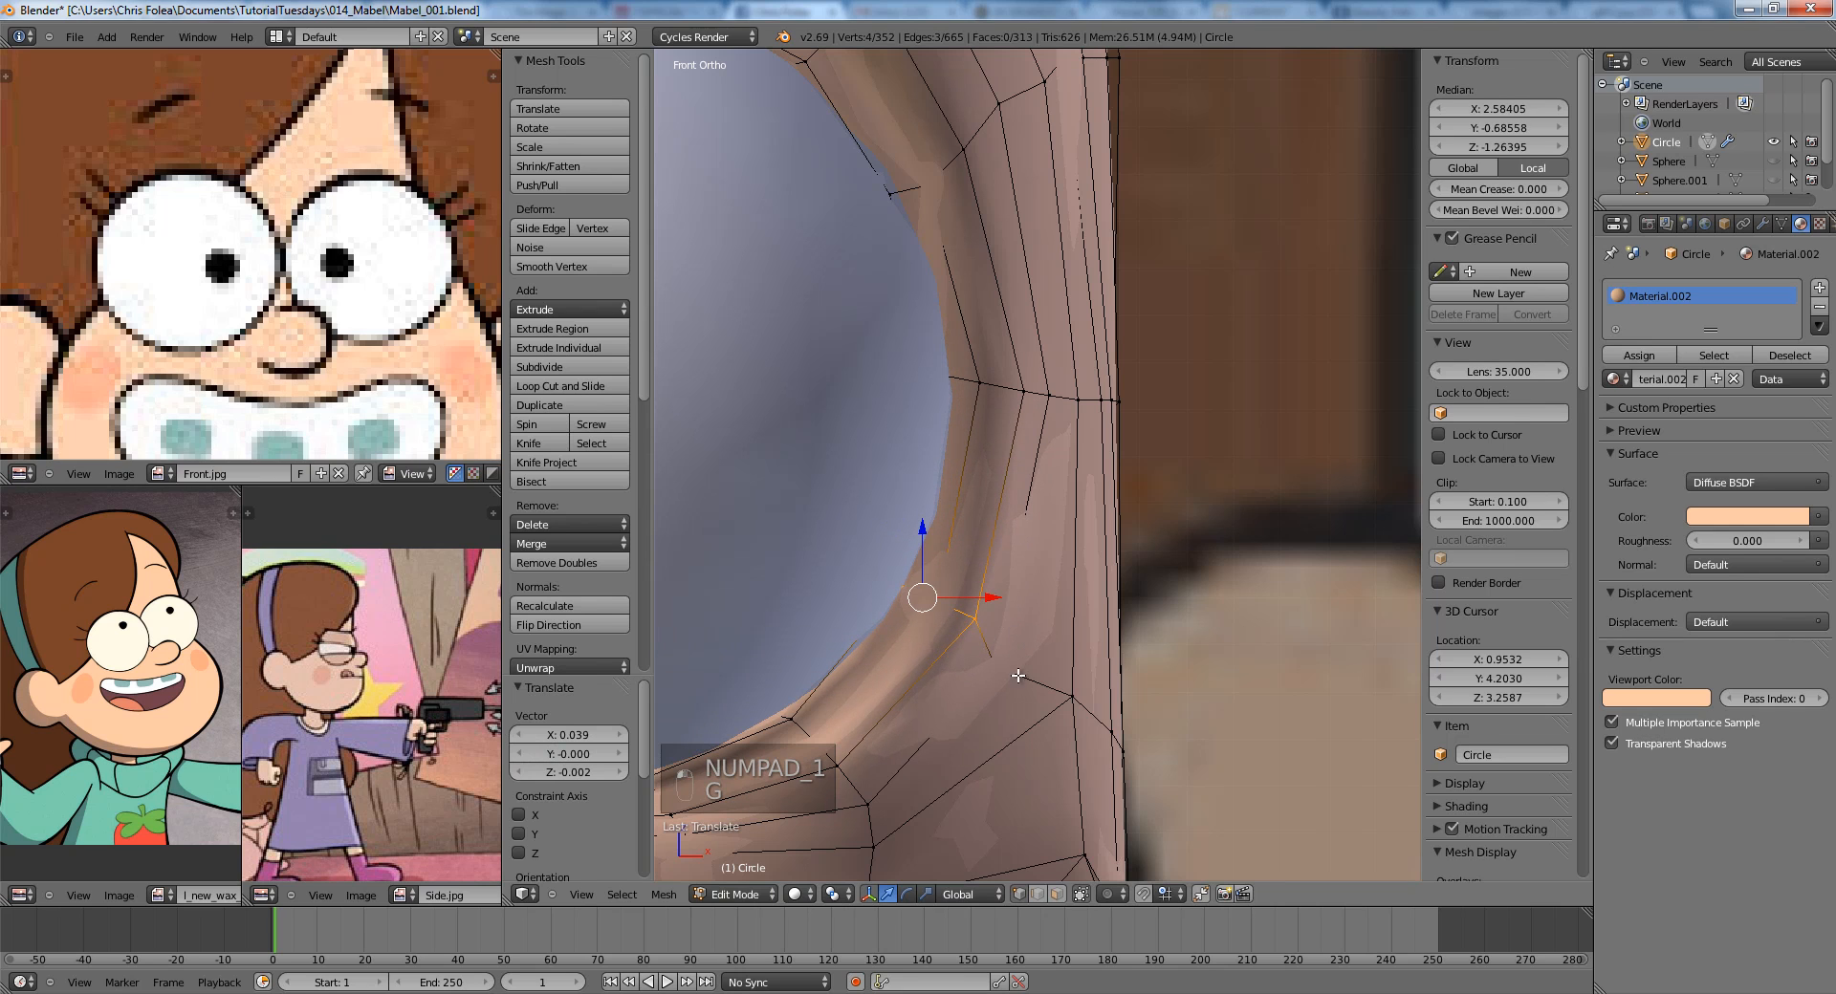
Move the vertex just outside the lower outer eye rim by 0.059 in X and 0.012 in Z, and adjust it in the side view.
right_click(1013, 678)
key("g")
key("KP_3")
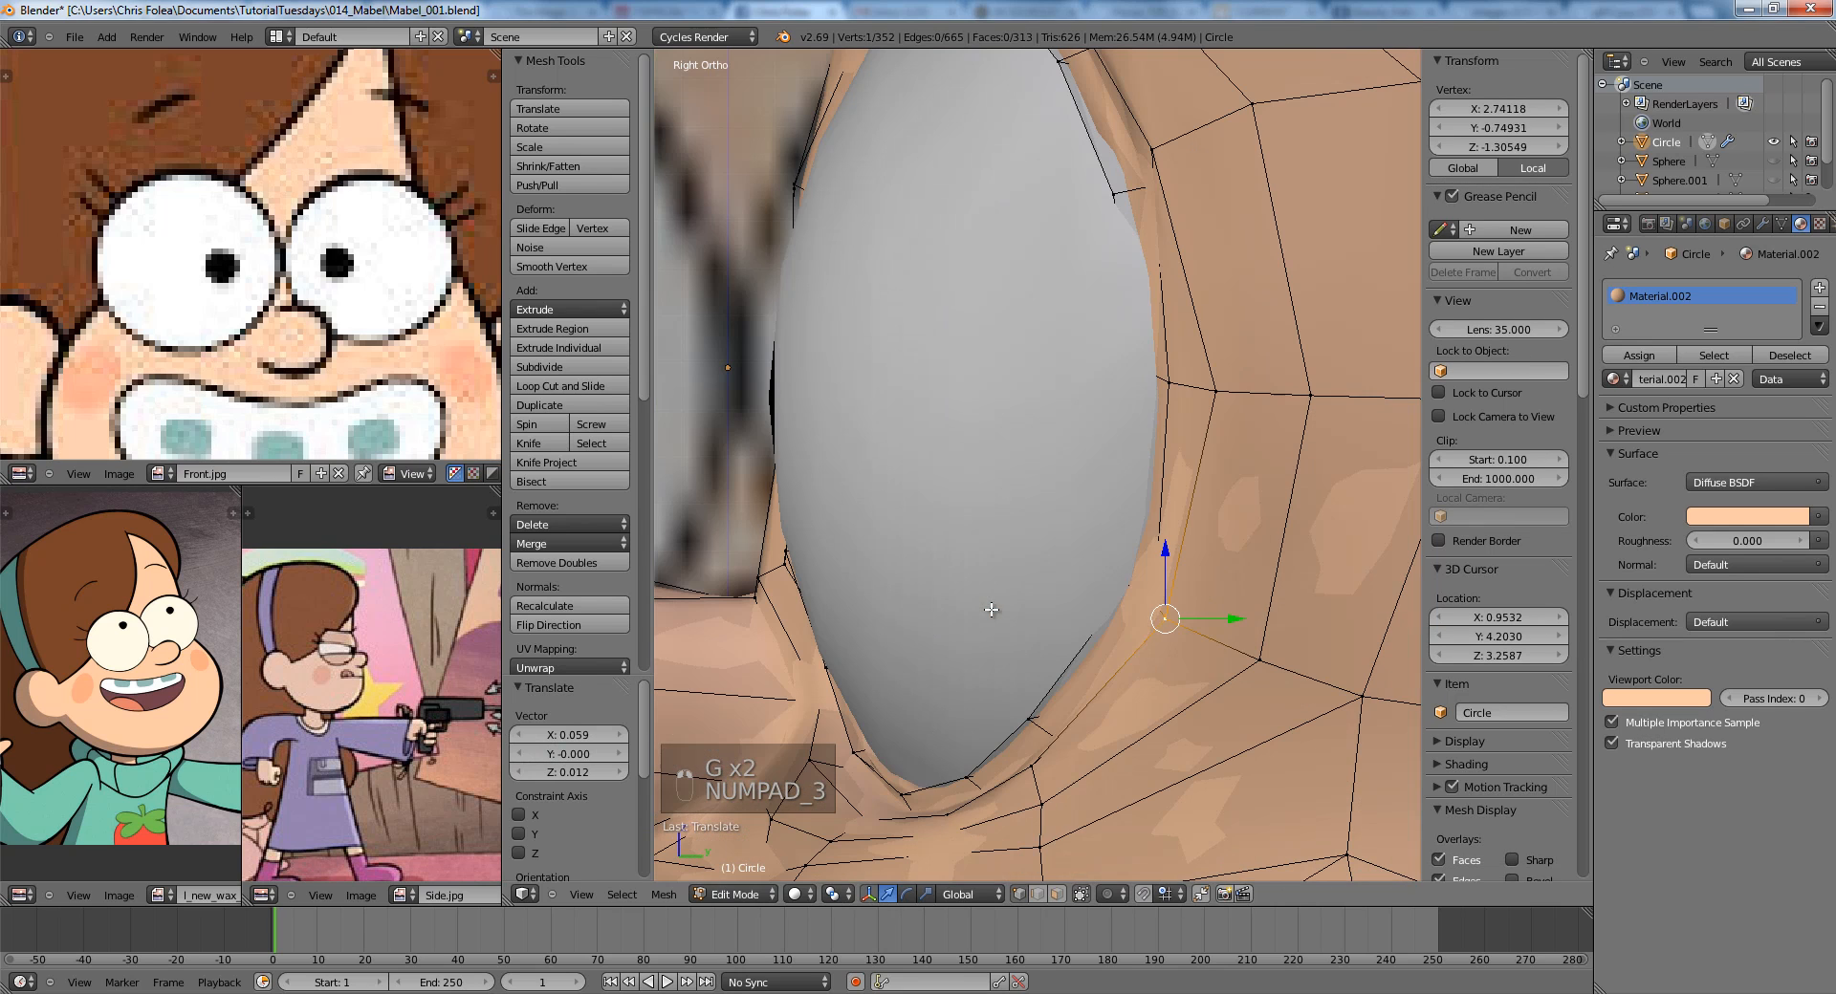
left_click(1052, 612)
Box-select the three lower outer eye rim vertices and move them about 0.043 in X and -0.006 in Z in the front view.
key("a")
key("z")
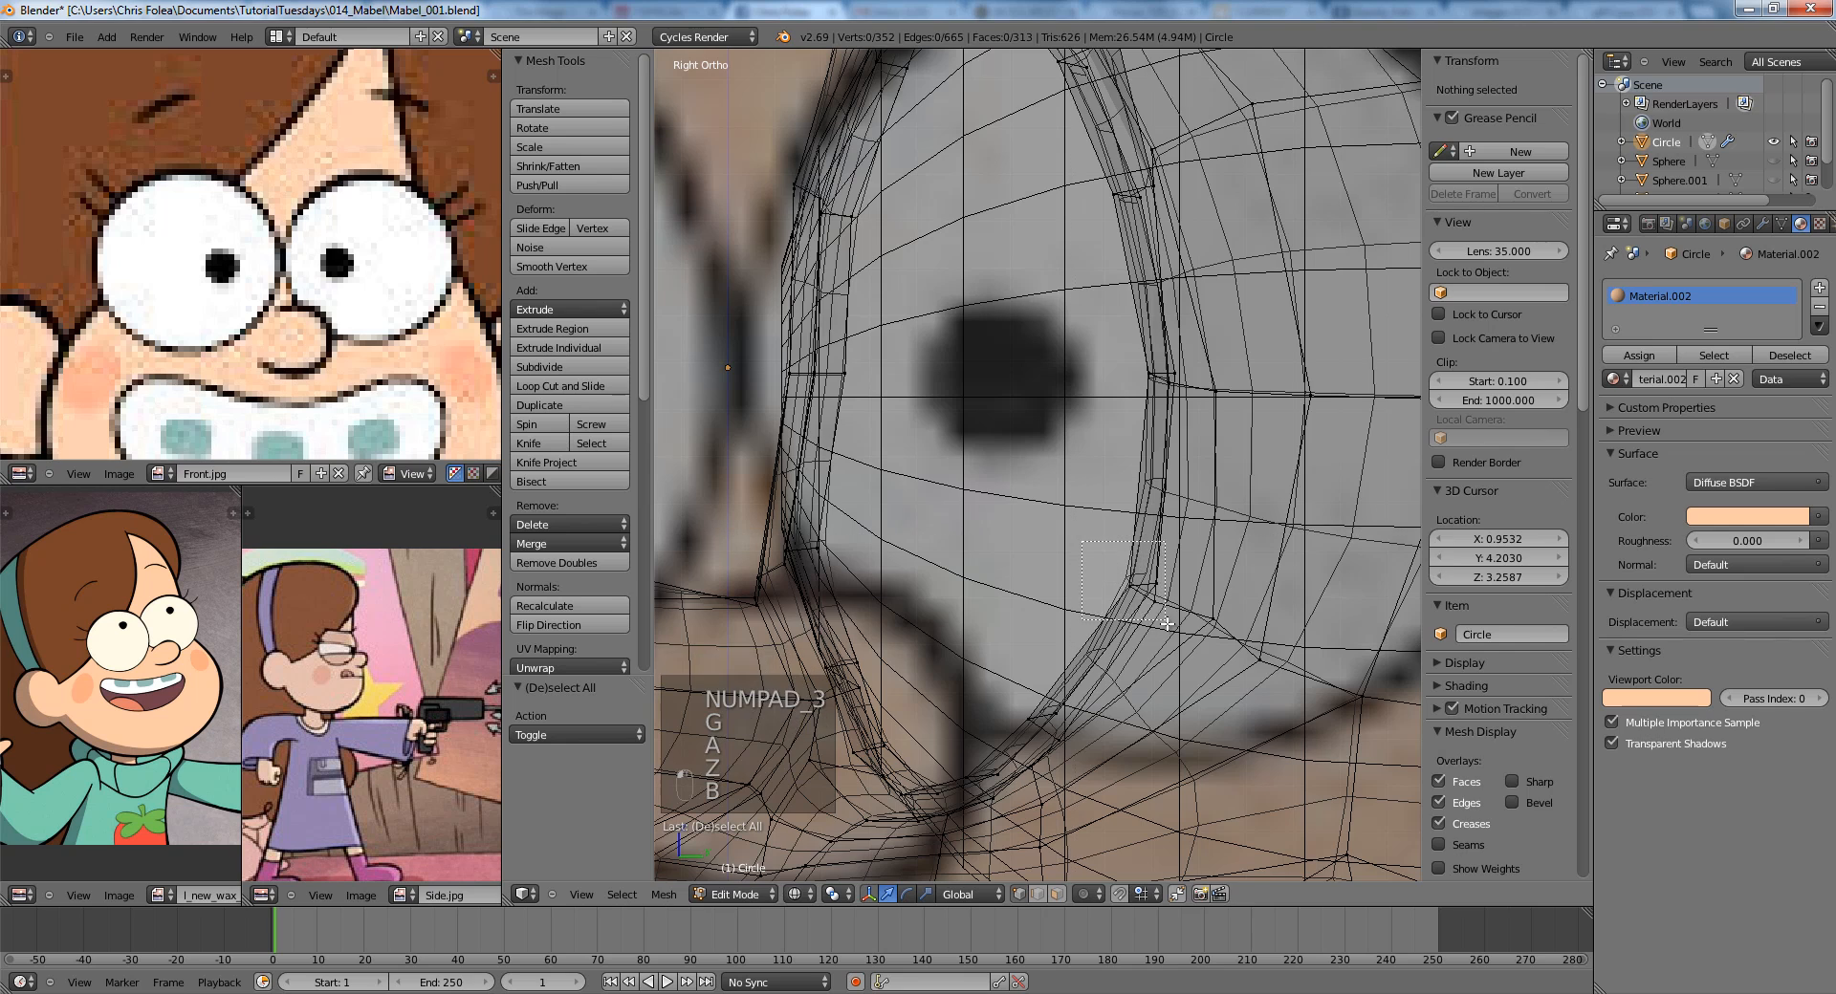
left_click_drag(1082, 541, 1167, 624)
key("z")
key("KP_1")
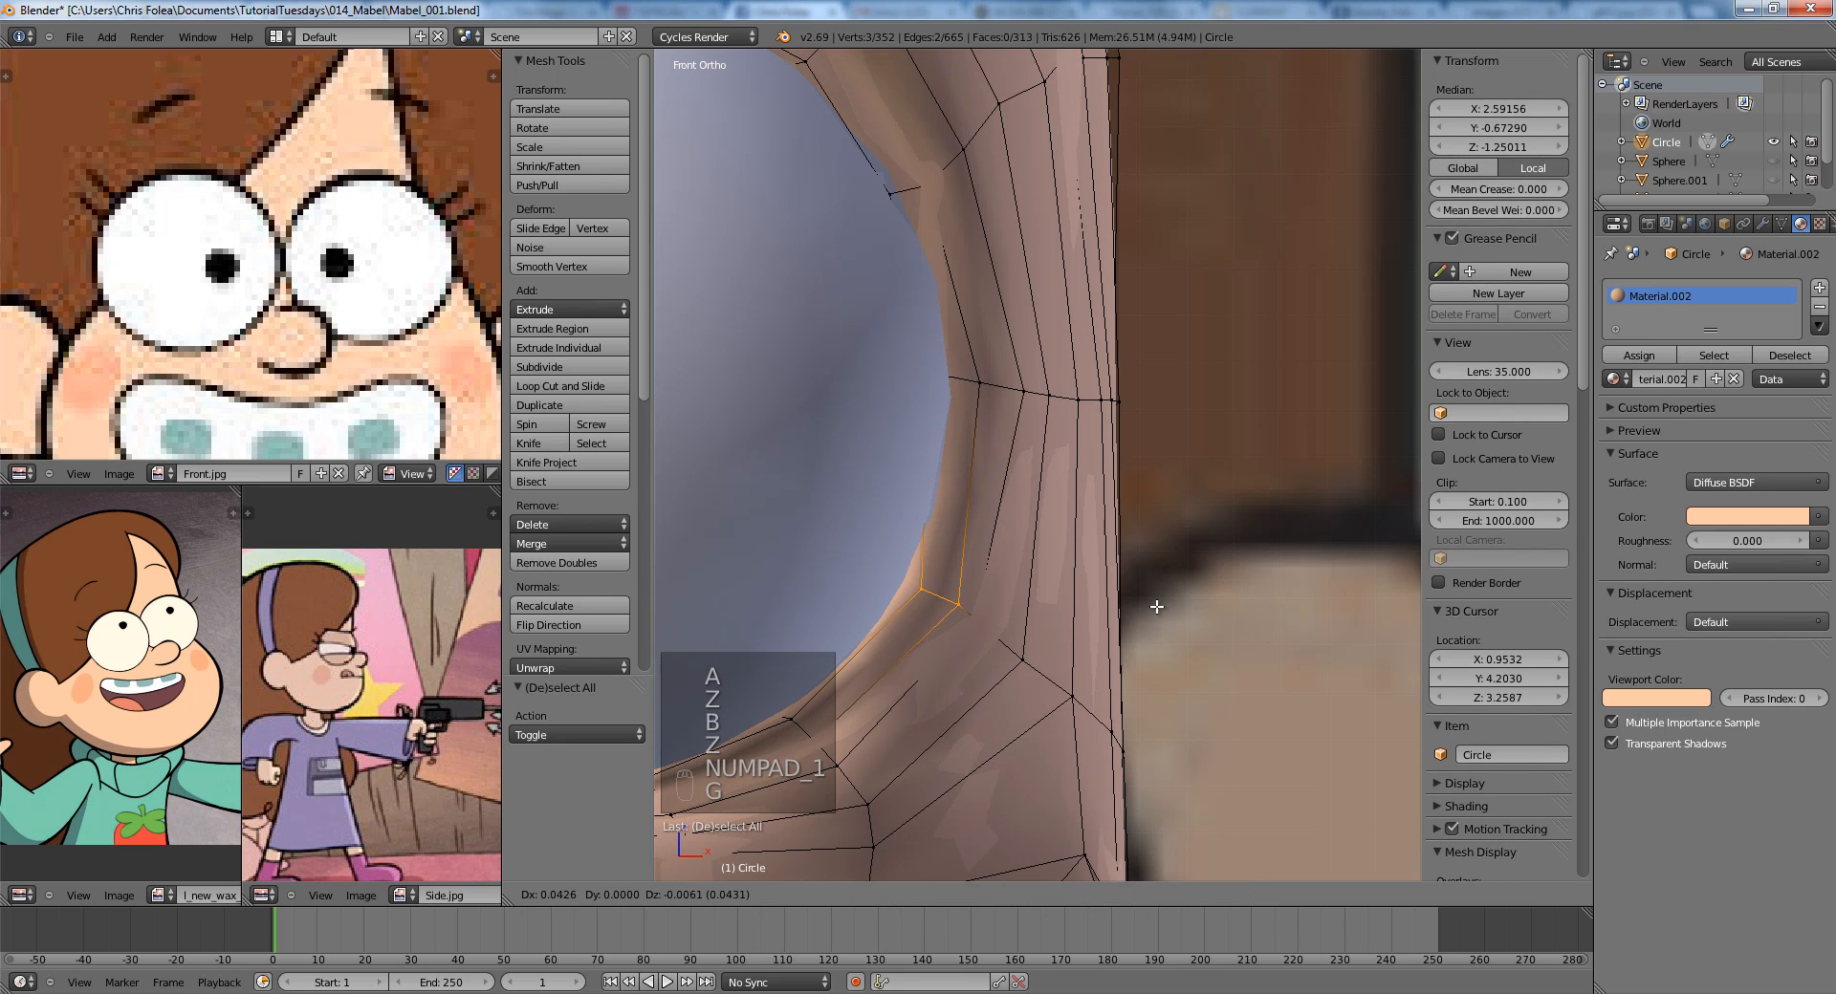
left_click(1154, 607)
Nudge the single vertex beside the lower outer eye rim slightly outward and down, and clear the selection.
key("z")
right_click(977, 620)
key("z")
key("g")
left_click(992, 633)
key("a")
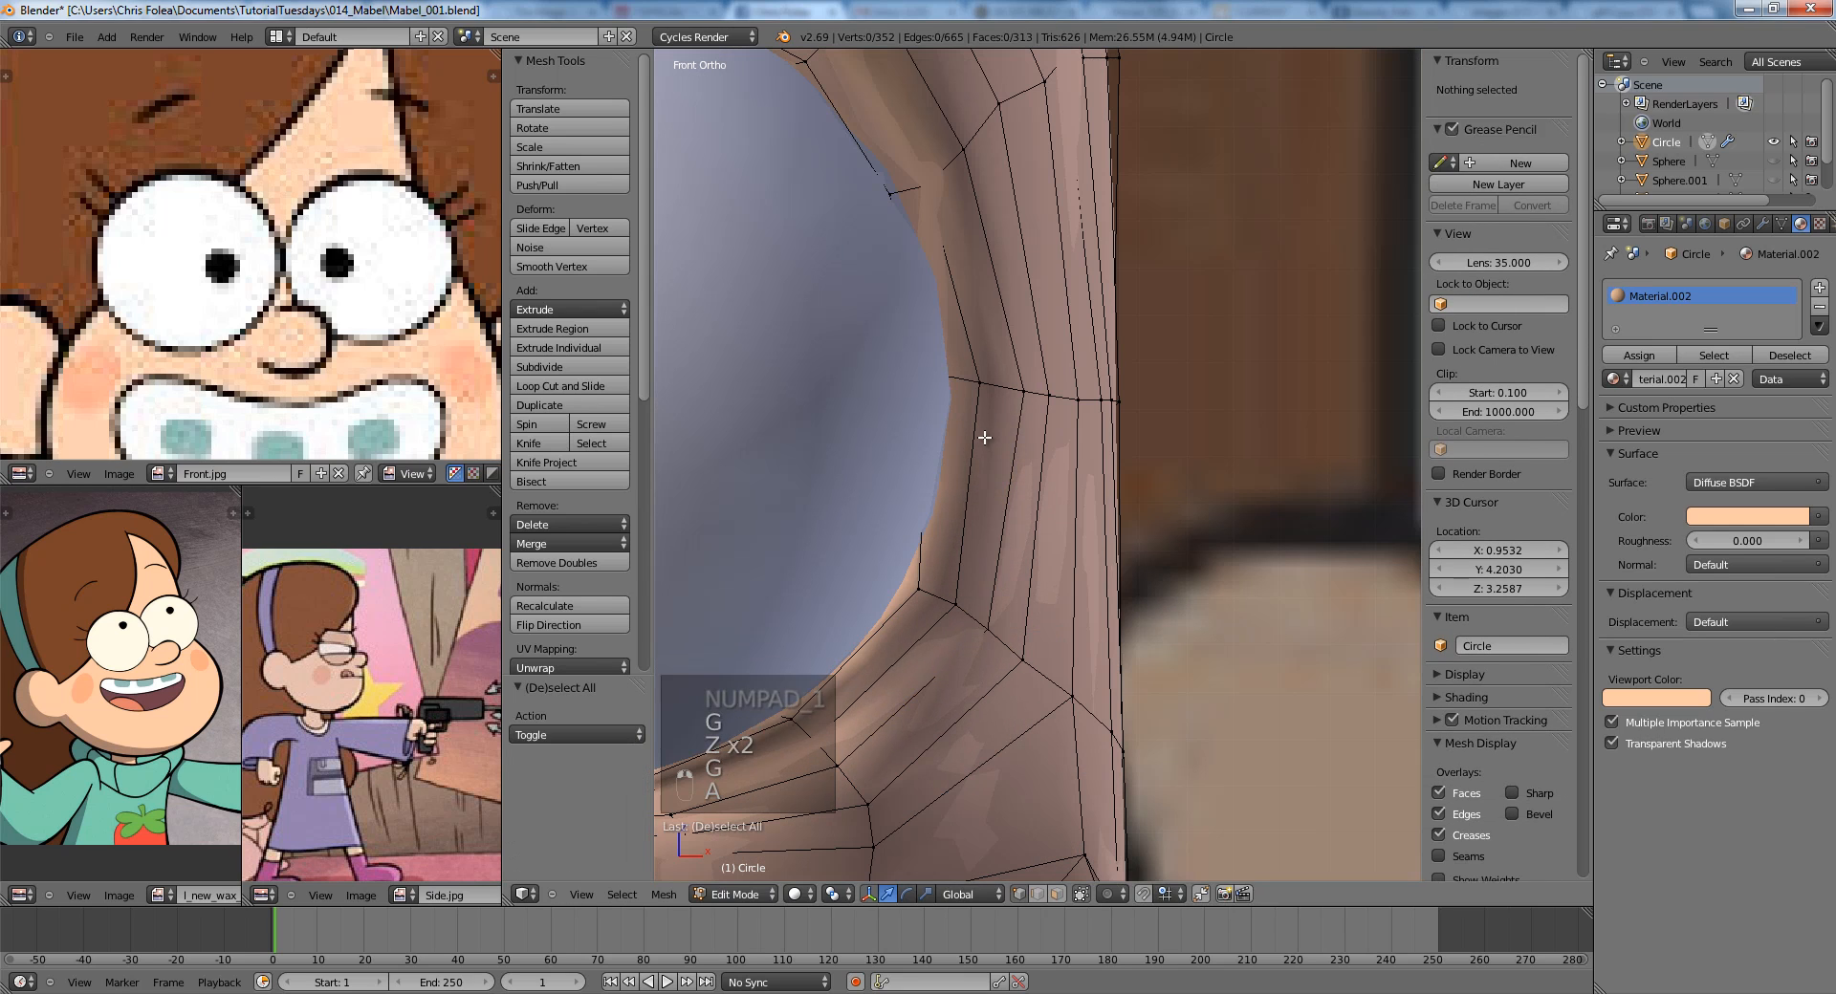
Select the three vertices on the outer eye rim at mid-eye height and move them outward by 0.018 along X.
key("z")
key("b")
left_click_drag(973, 404, 975, 406)
key("z")
key("z")
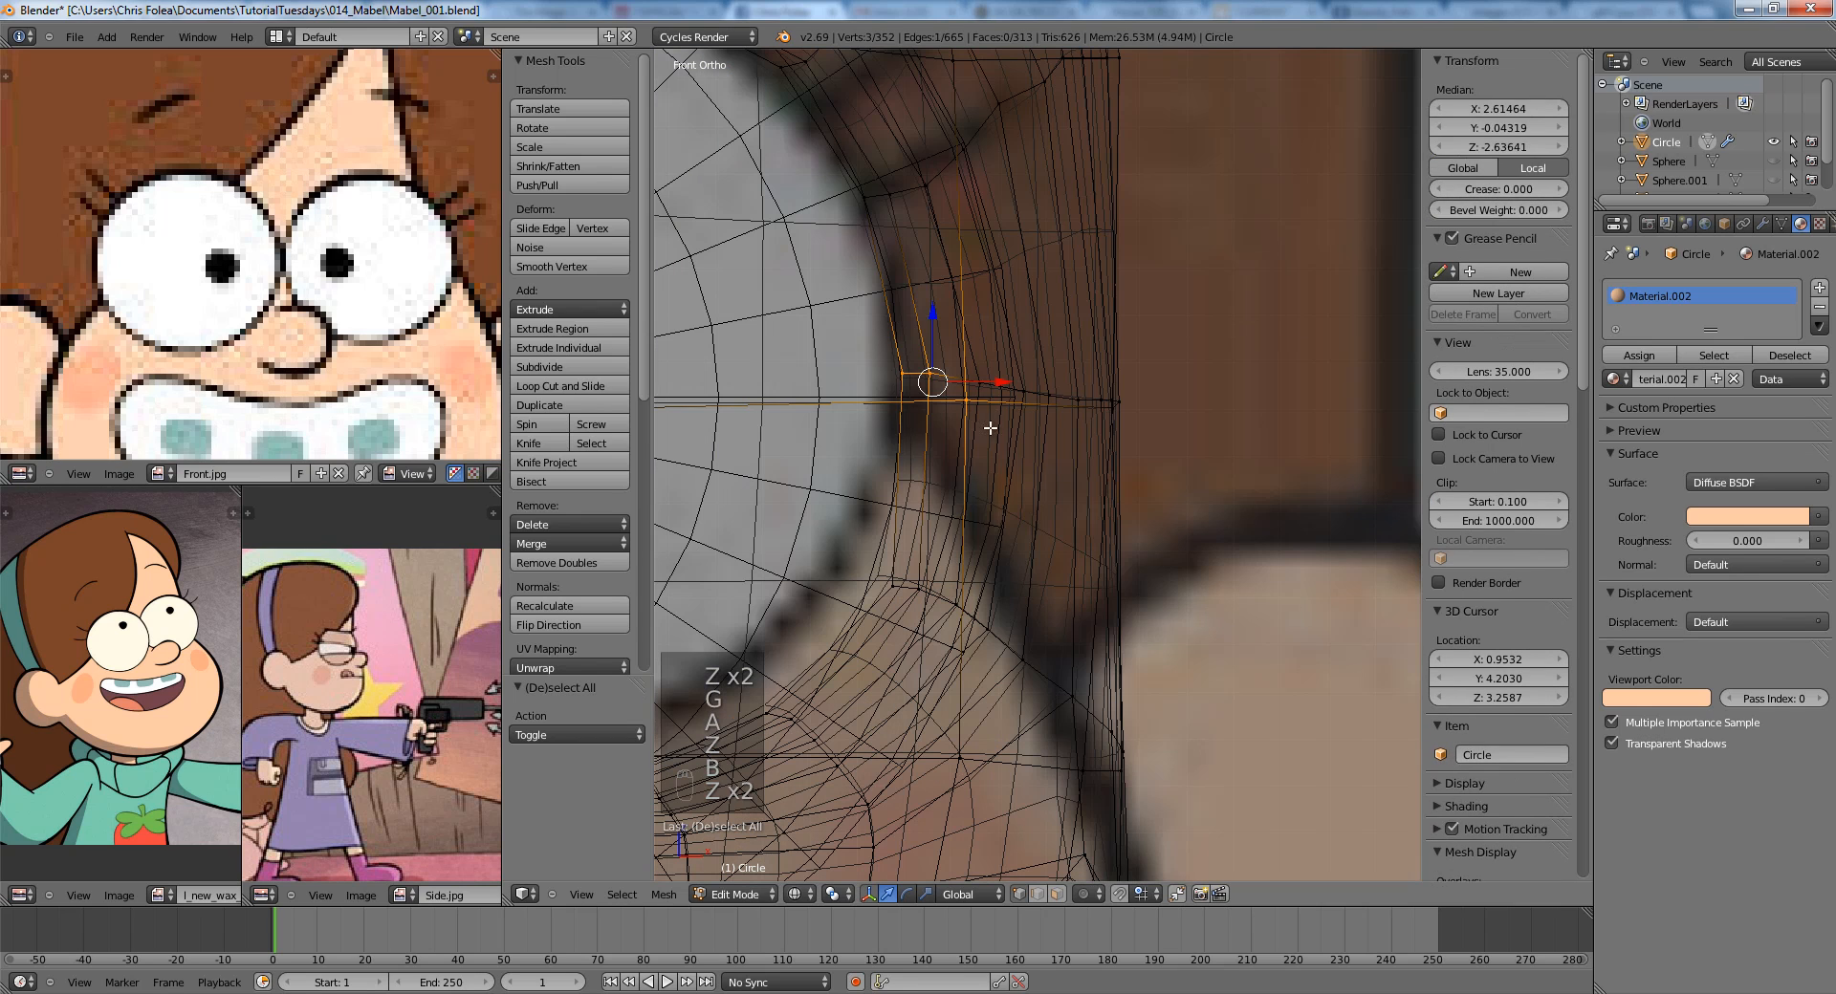
key("c")
middle_click(980, 420)
right_click(982, 418)
left_click(909, 375)
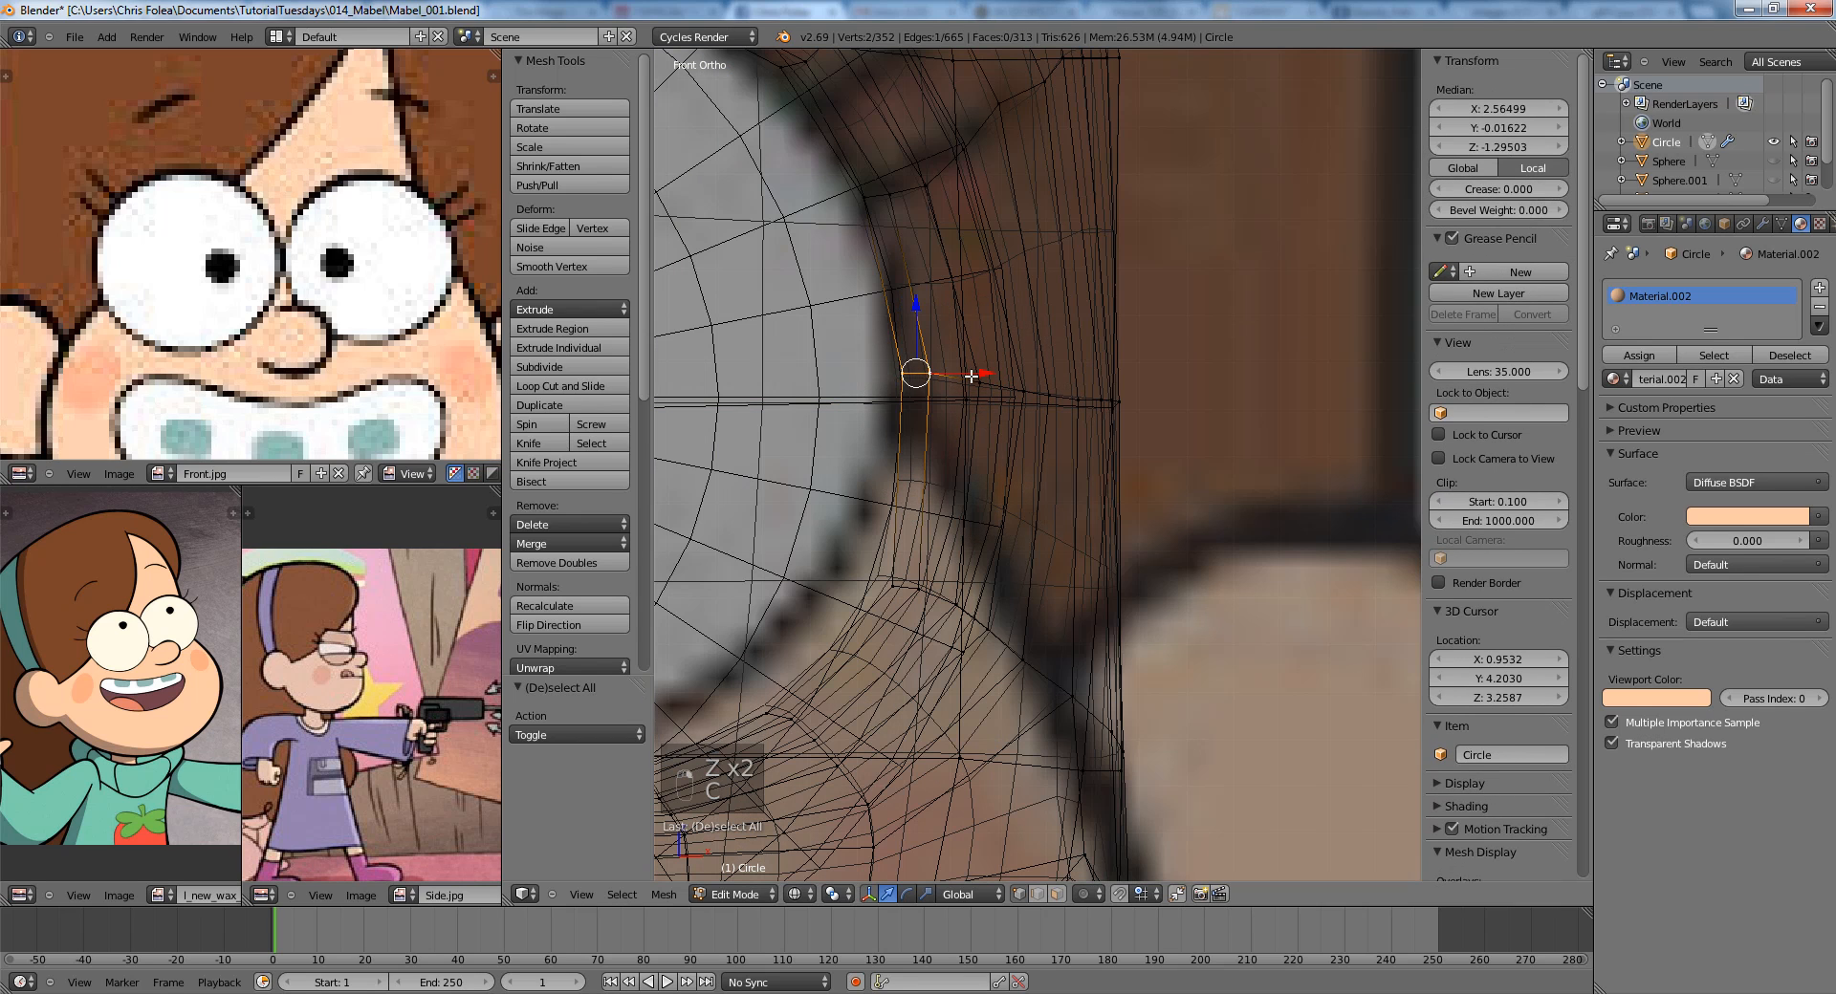
key("z")
key("g")
key("x")
left_click(1022, 380)
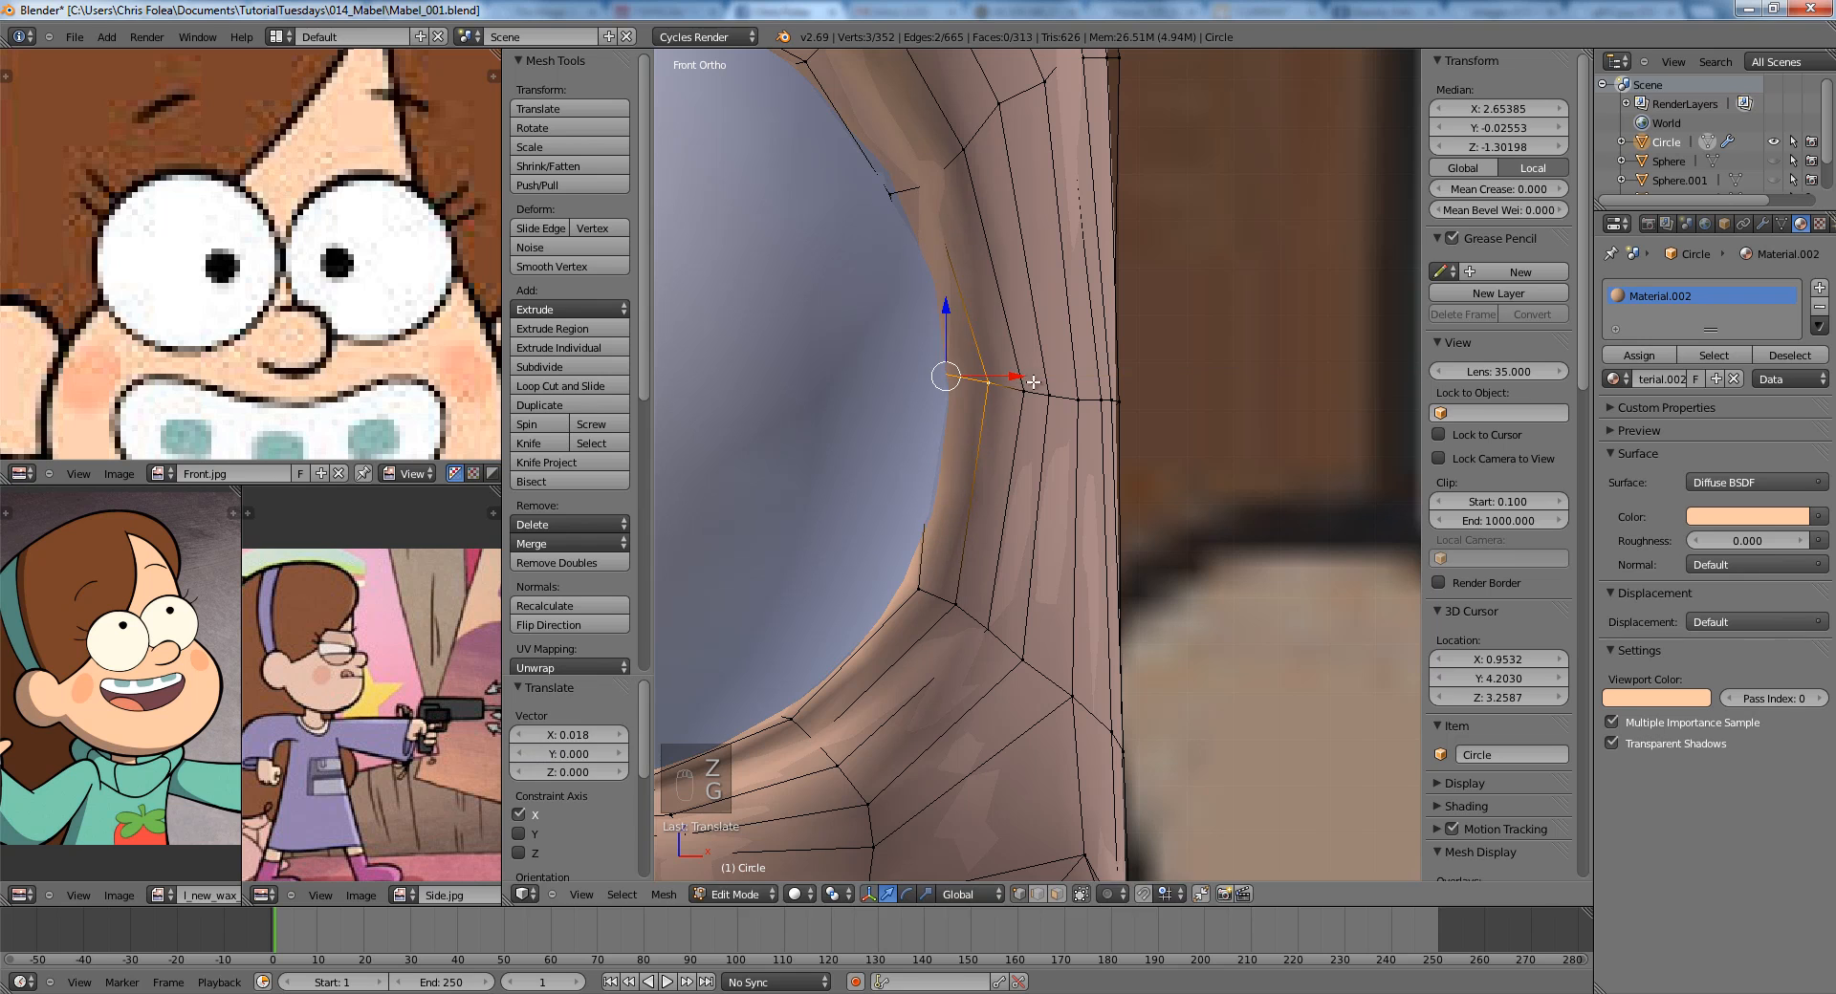
Move the outer eye rim vertices further outward along X, and shift them back by 0.025 along Y in the side view.
key("g")
key("x")
key("Tab")
key("KP_3")
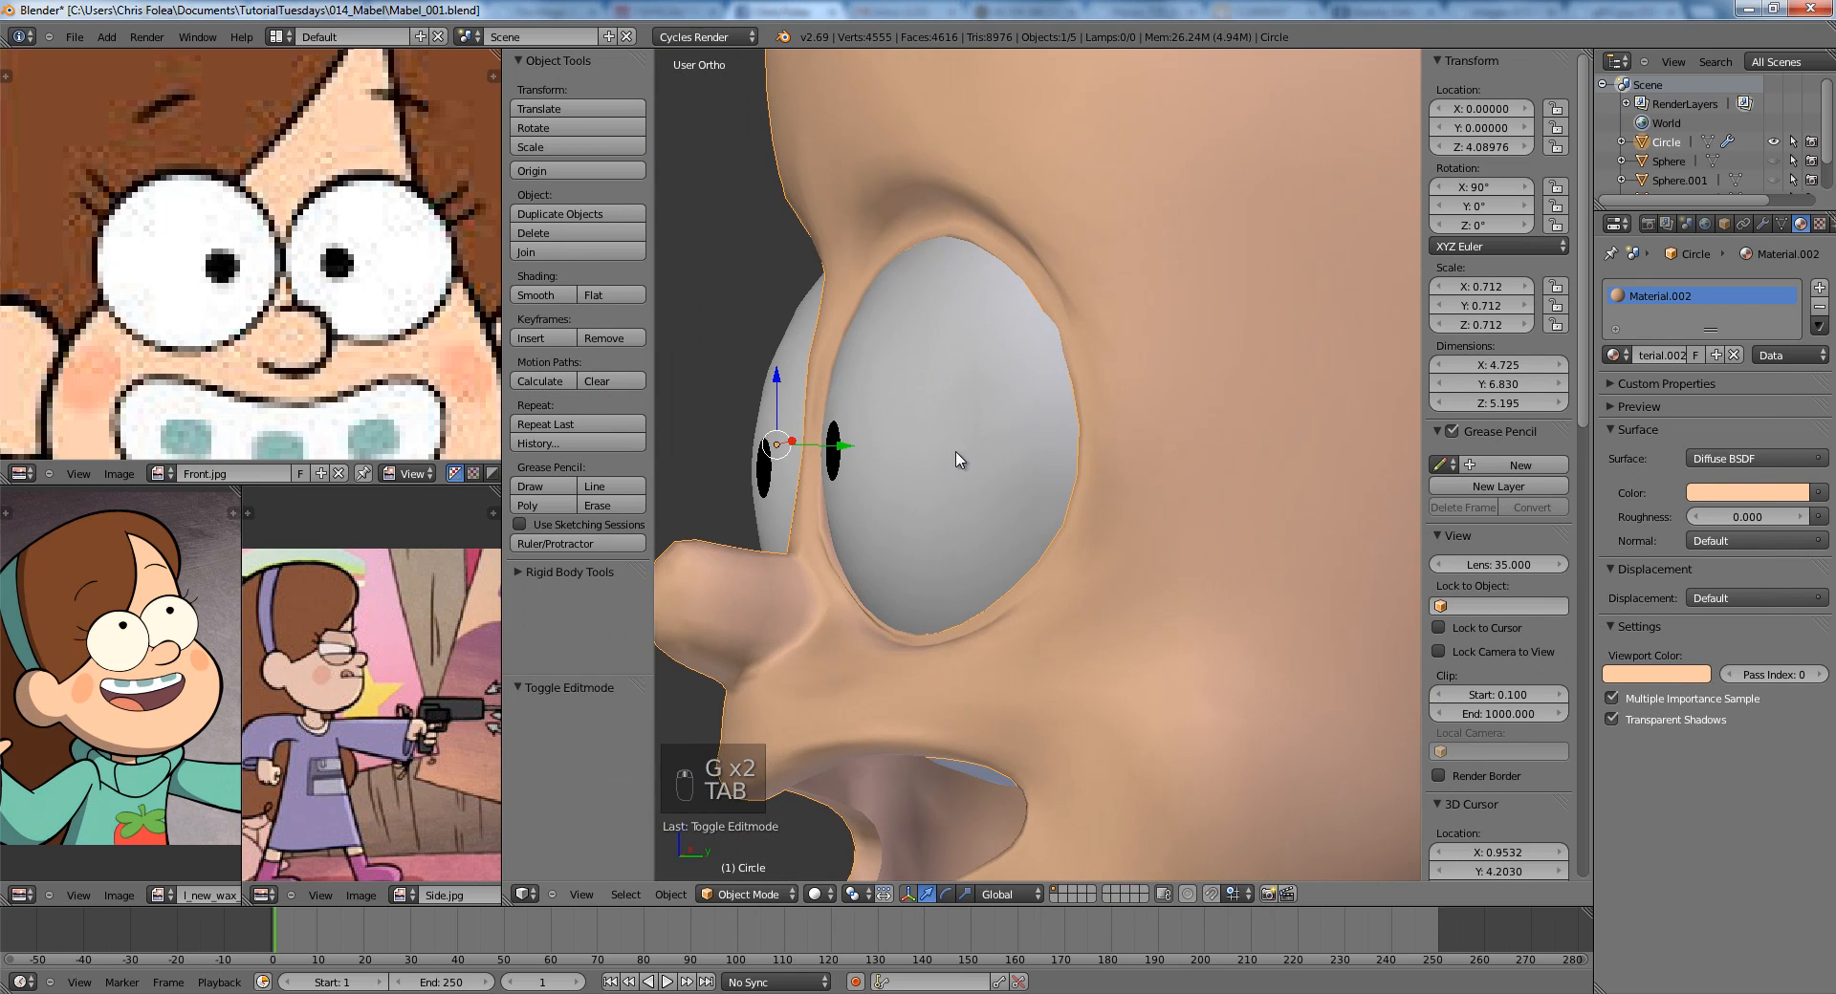
key("Tab")
key("g")
left_click(969, 432)
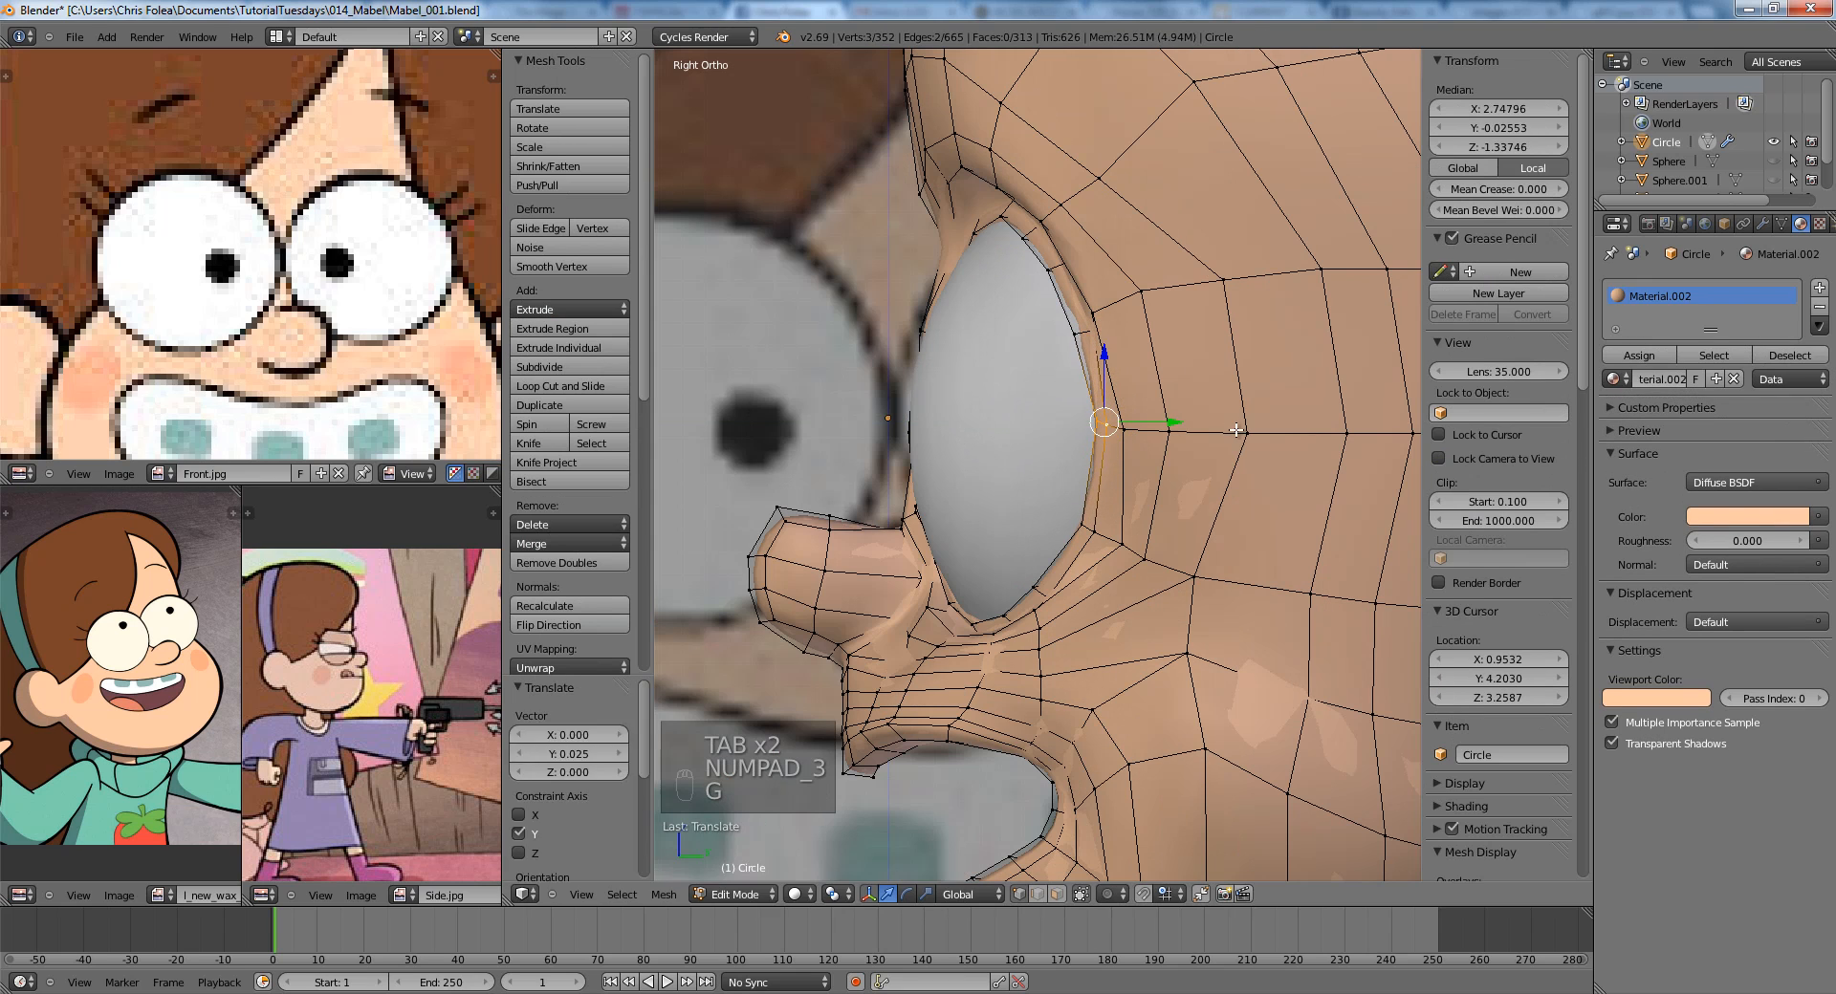
Space out the vertices behind the outer eye corner by moving the first back along Y and the next back by 0.072 along Y.
key("a")
right_click(1126, 432)
key("g")
key("y")
left_click(1147, 433)
right_click(1176, 434)
key("g")
middle_click(1182, 434)
left_click(1198, 433)
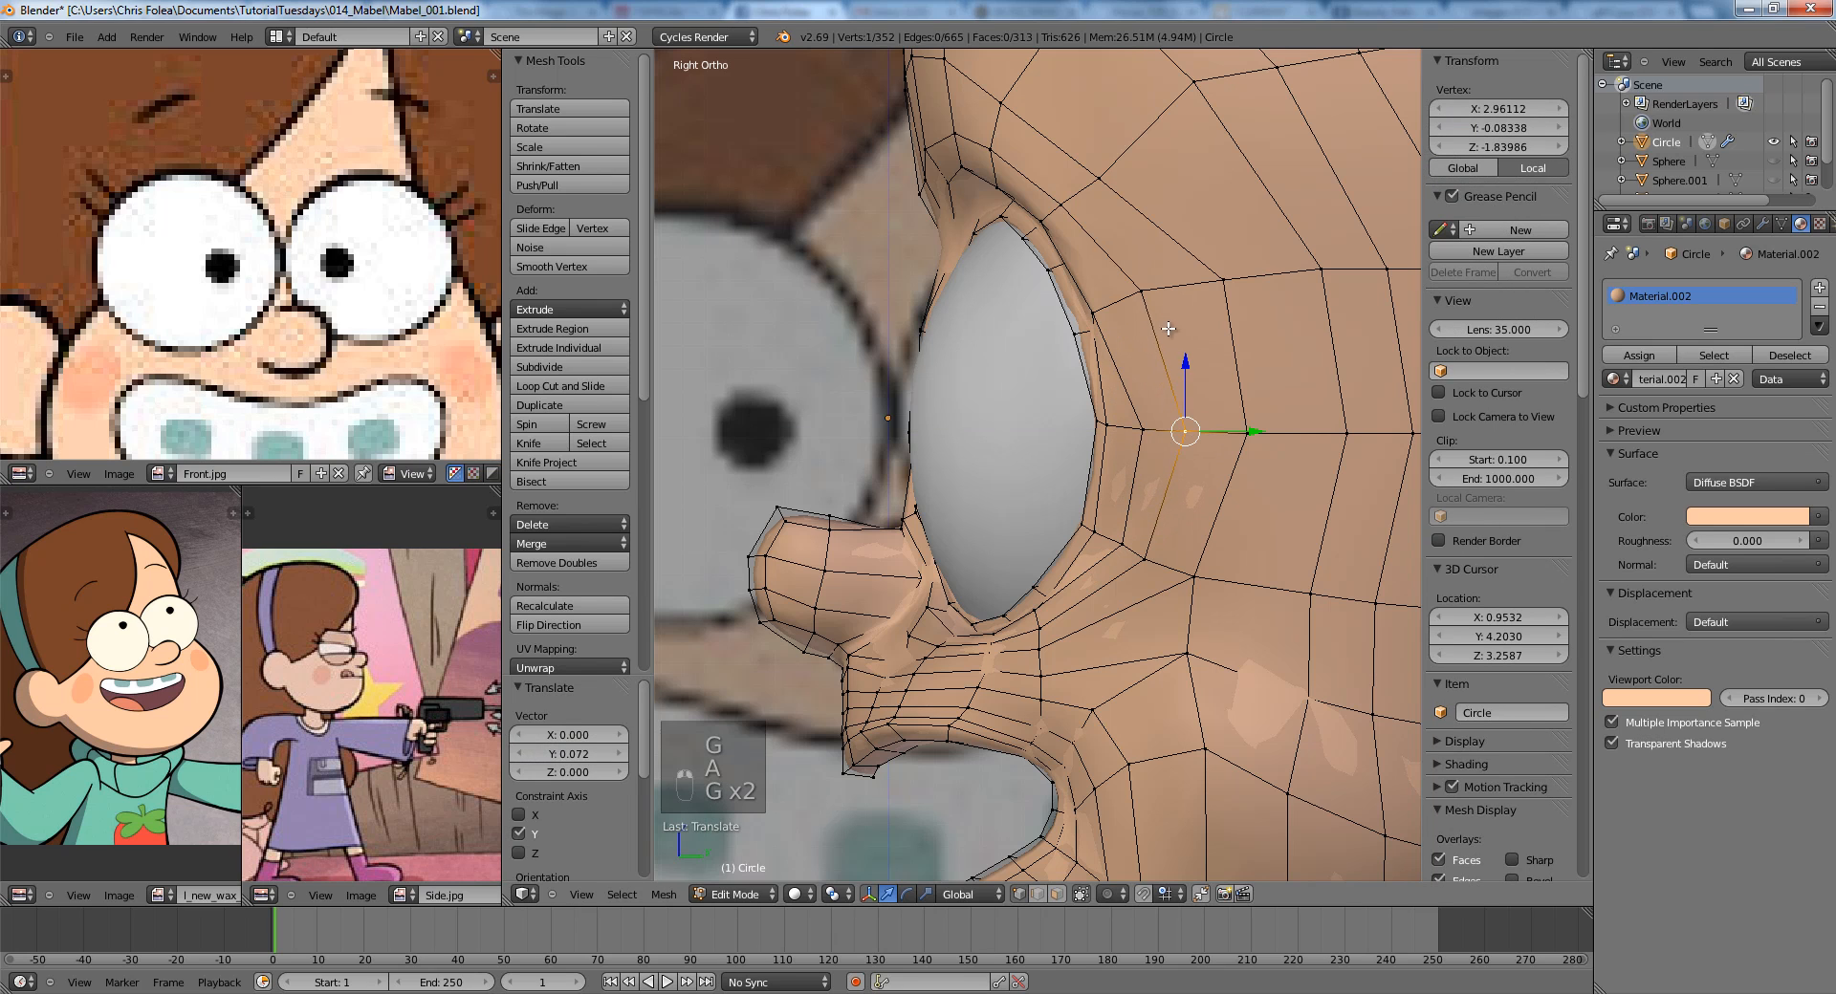
left_click(1121, 313)
Check the smoothed head from a three-quarter angle, return to the front view, and save the file.
key("Tab")
scroll(1118, 426, "down", 5)
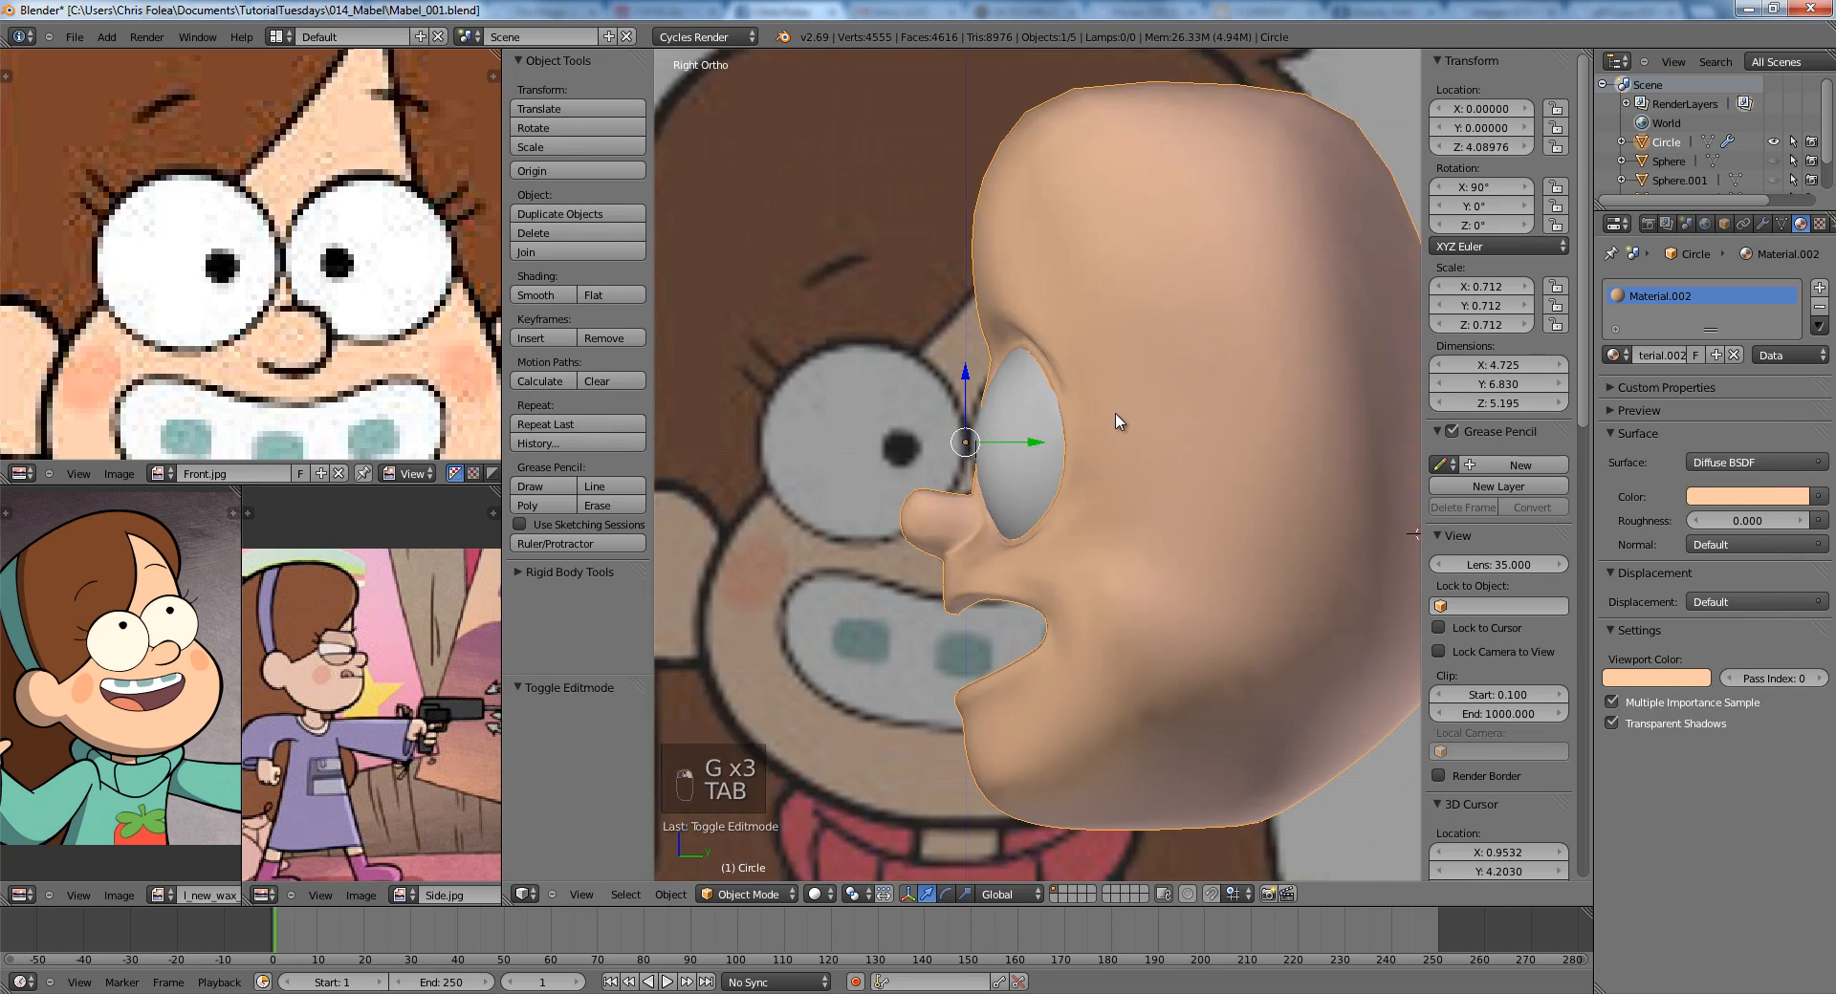
middle_click_drag(1046, 469, 1226, 484)
scroll(1228, 484, "down", 3)
key("KP_1")
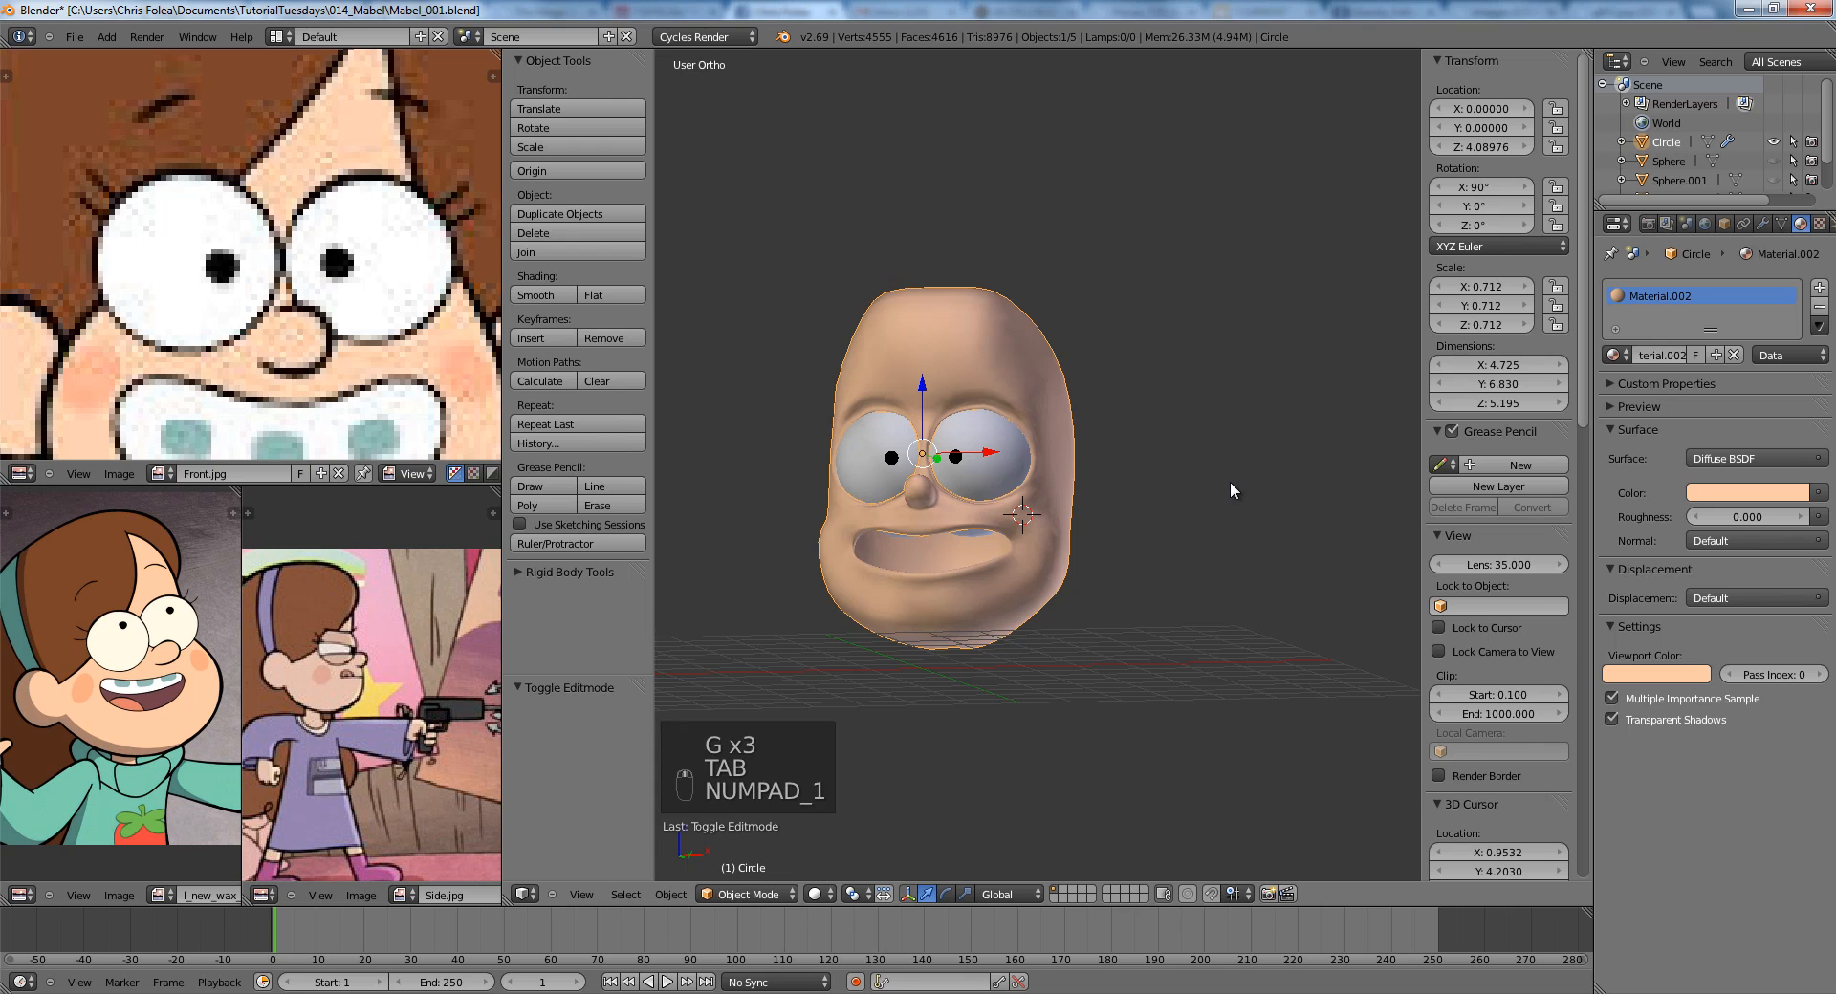
middle_click_drag(1051, 399, 1241, 509, "shift")
key("ctrl+s")
Compare the head's outline with the front reference image in wireframe and solid shading.
key("z")
scroll(1119, 643, "up", 2)
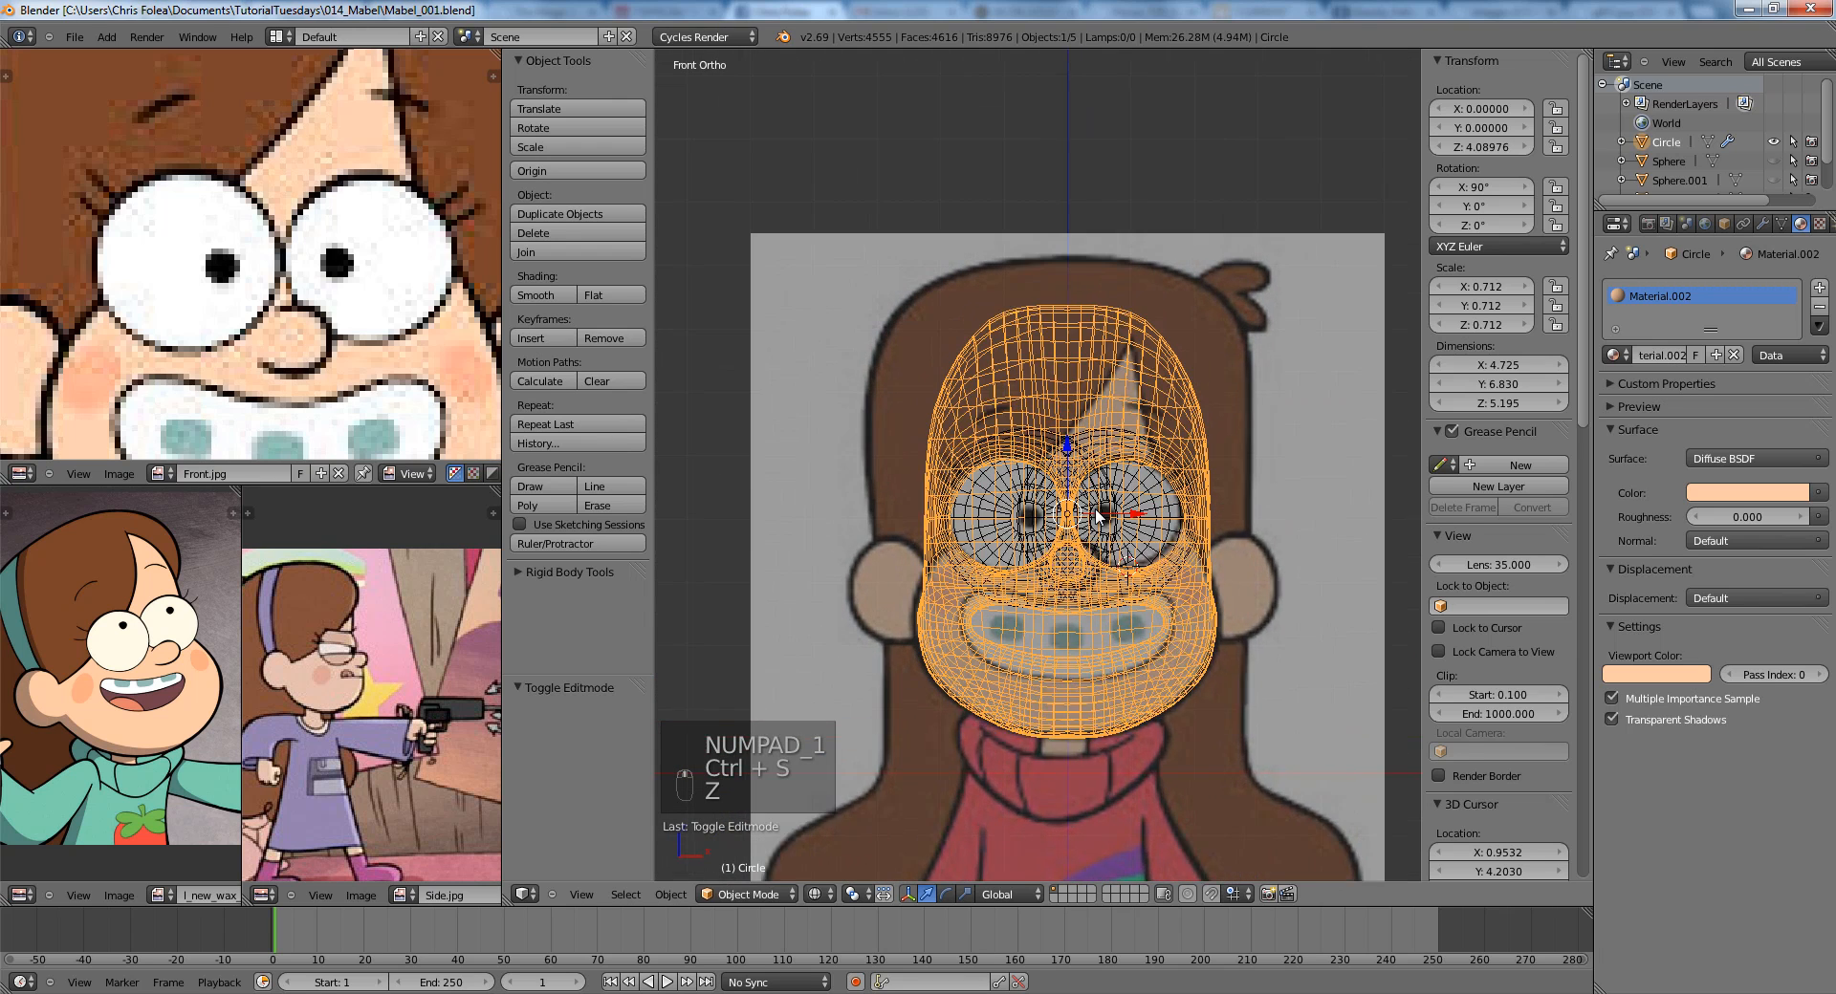
scroll(1159, 395, "up", 1)
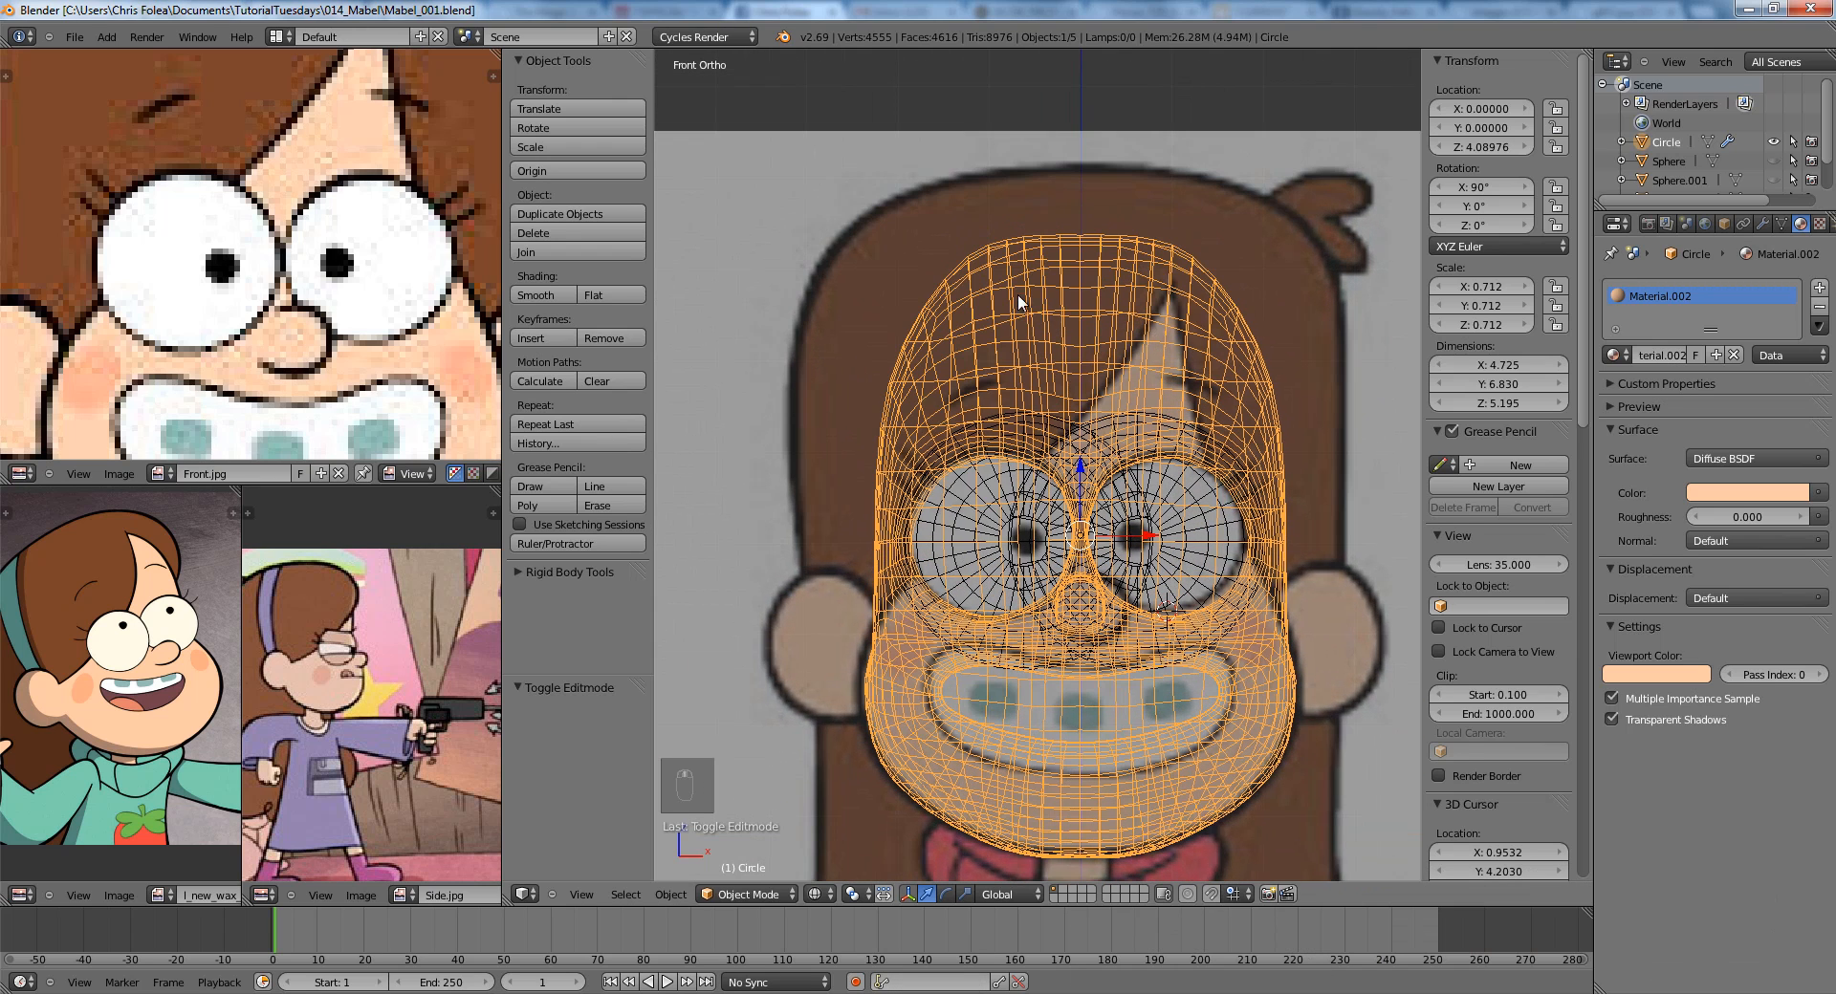
scroll(1019, 303, "up", 1)
key("z")
scroll(1048, 340, "down", 4)
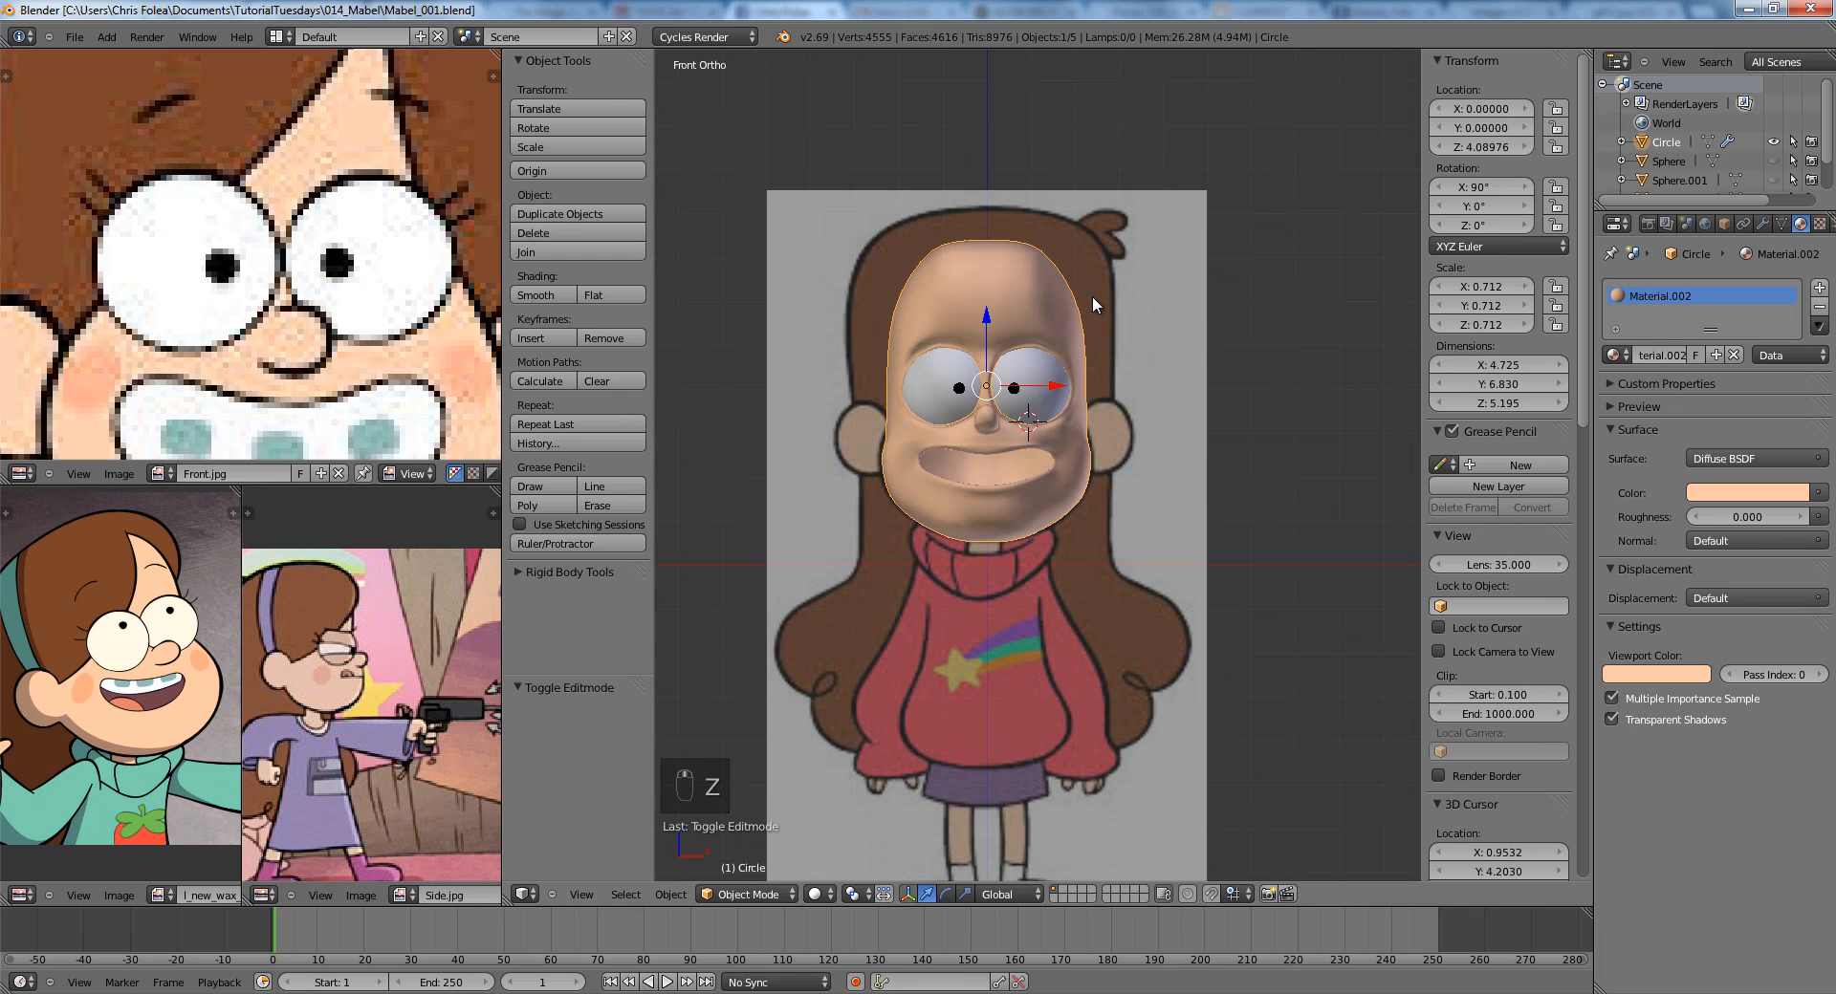
key("Tab")
scroll(1062, 391, "up", 4)
key("Tab")
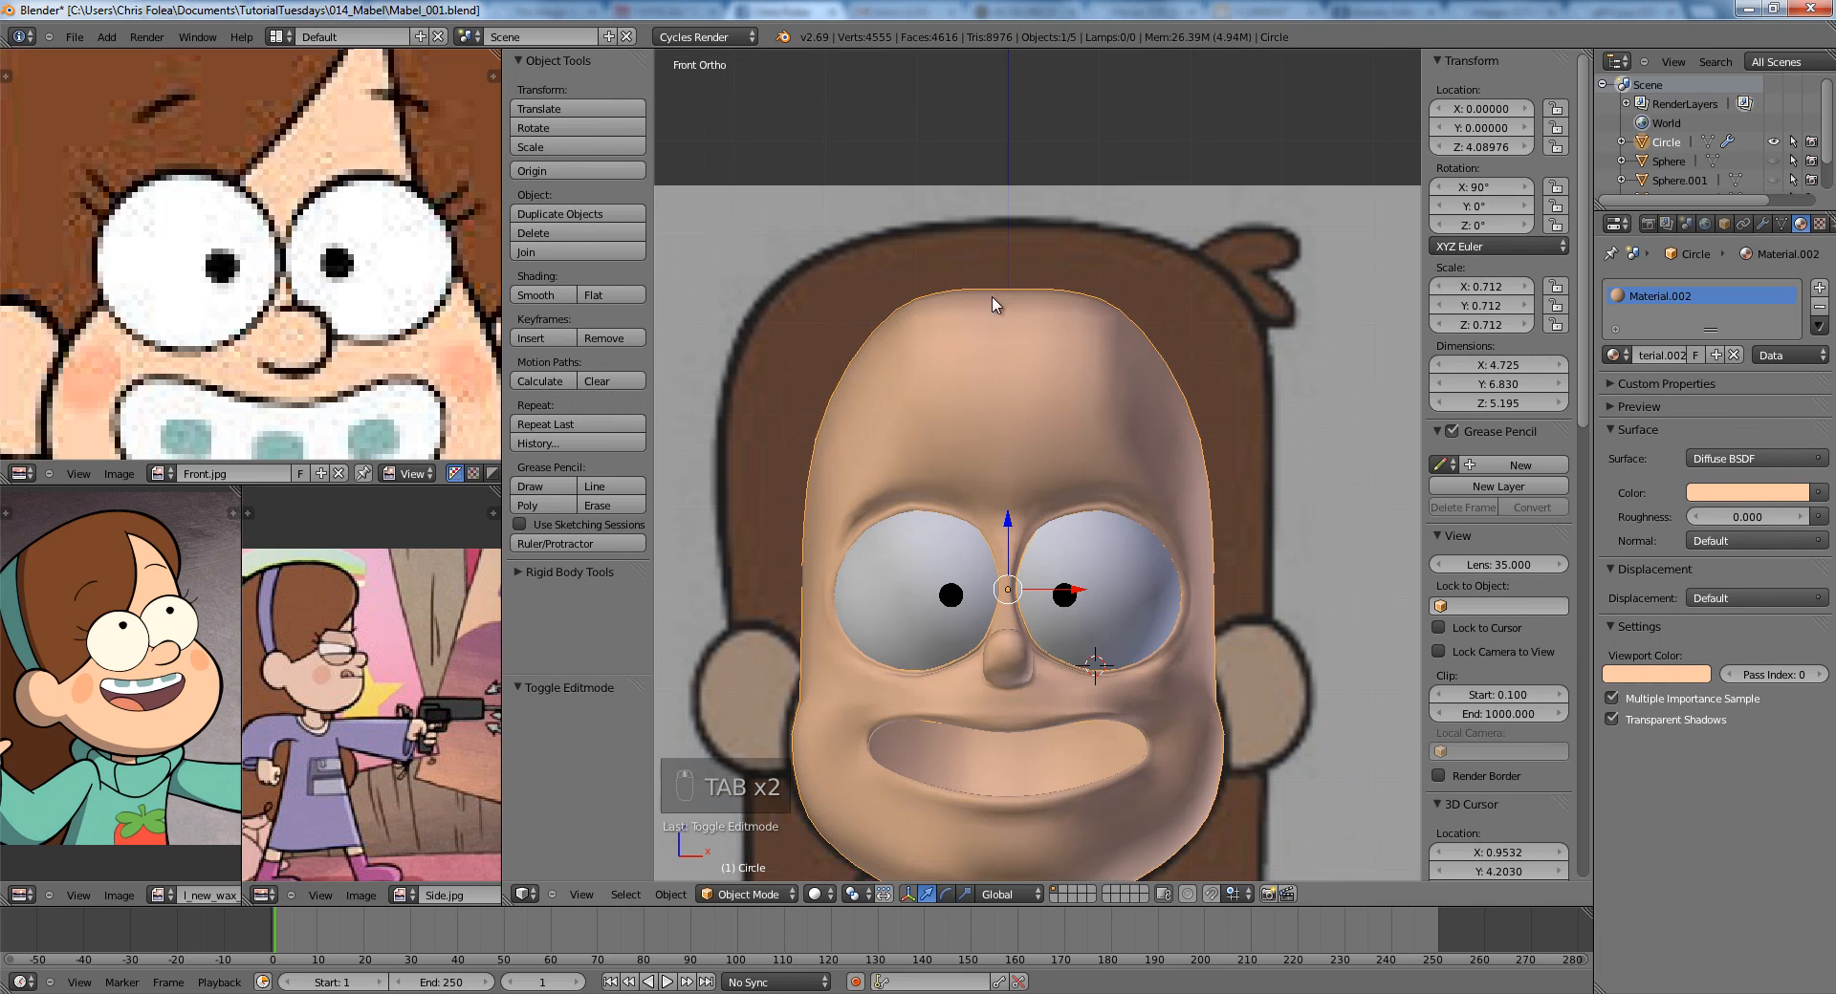
middle_click_drag(1069, 440, 1015, 322, "shift")
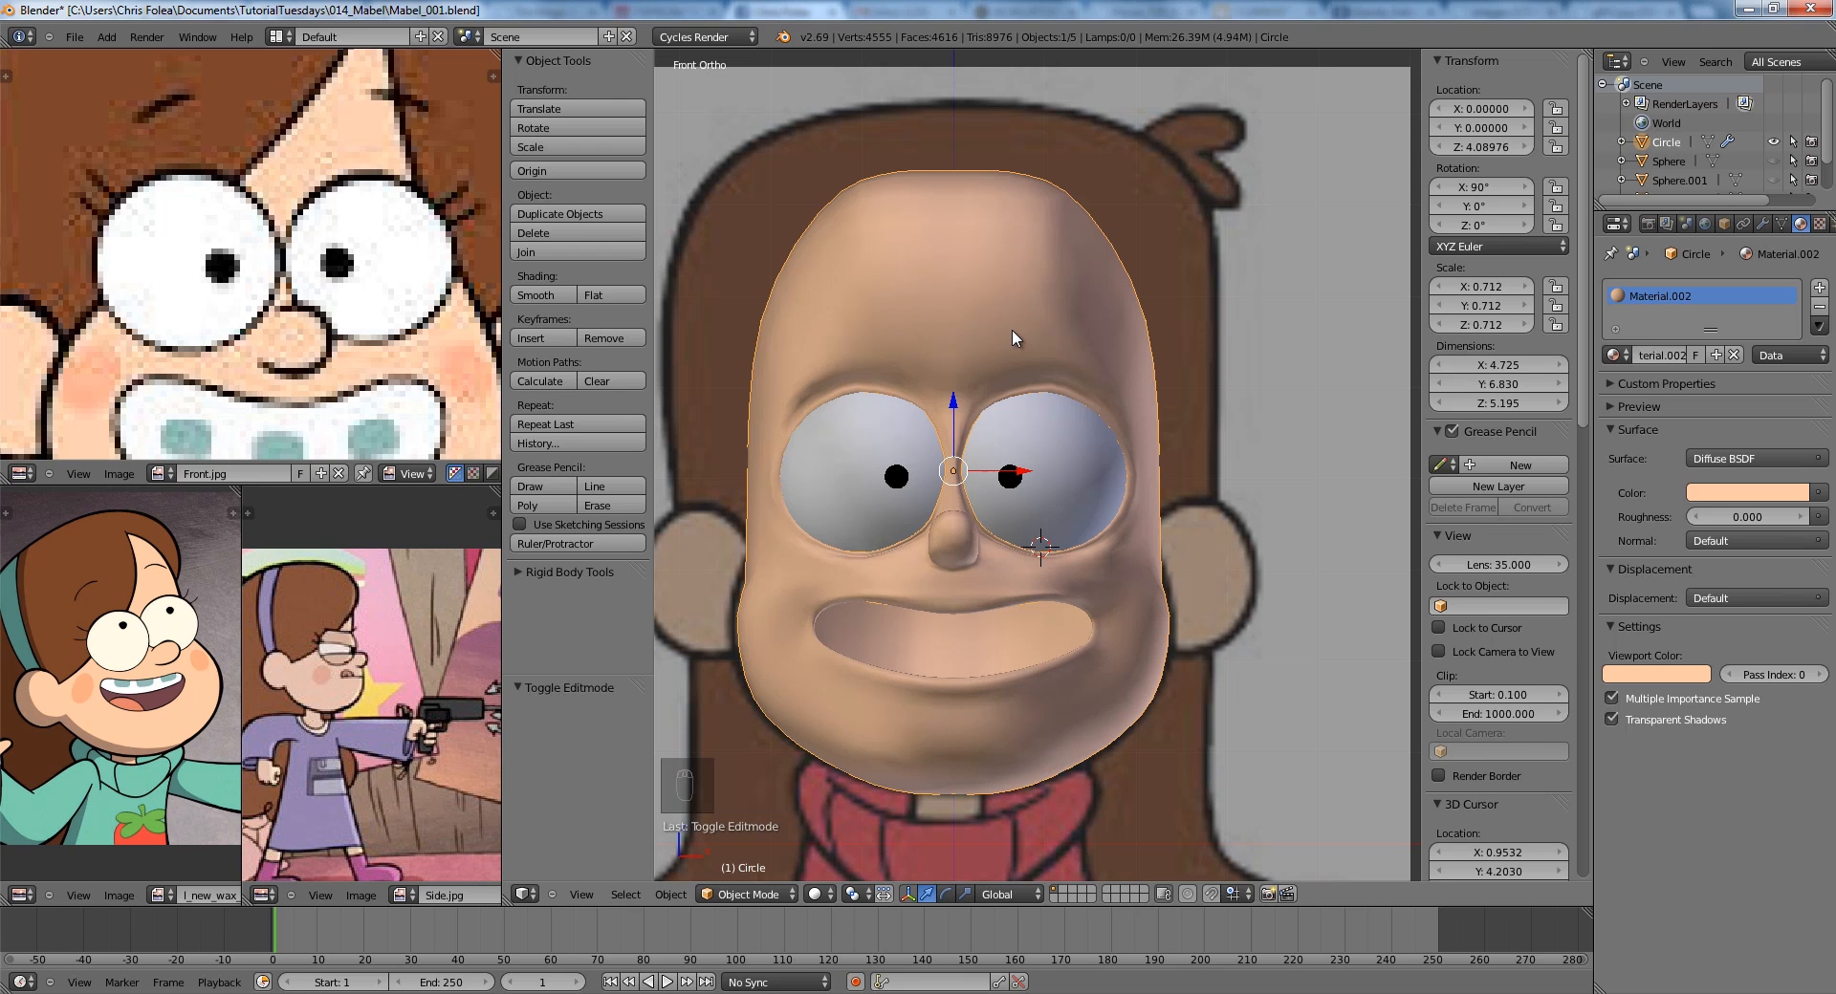
Nudge the vertices on the upper outer eye rim slightly outward in the front view and check the smoothed head.
key("KP_3")
key("Tab")
scroll(1016, 339, "up", 5)
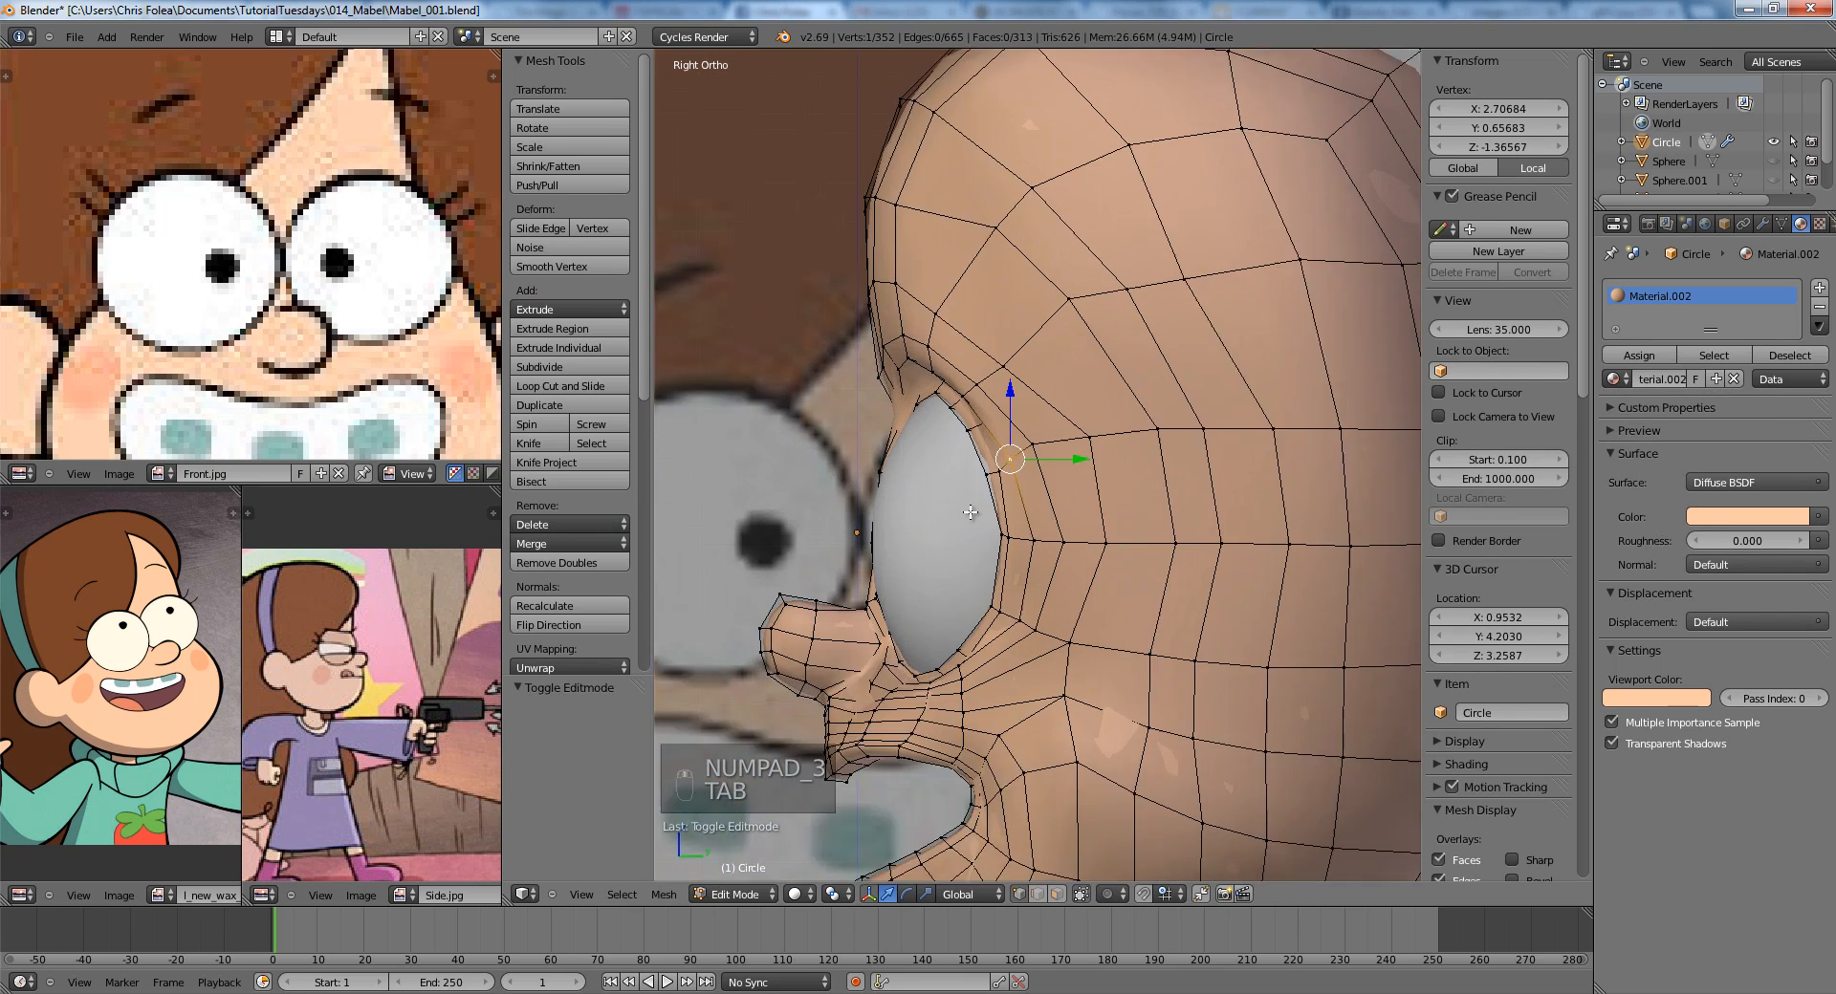
key("a")
key("a")
key("KP_1")
middle_click_drag(971, 511, 839, 536, "shift")
scroll(839, 535, "up", 3)
key("z")
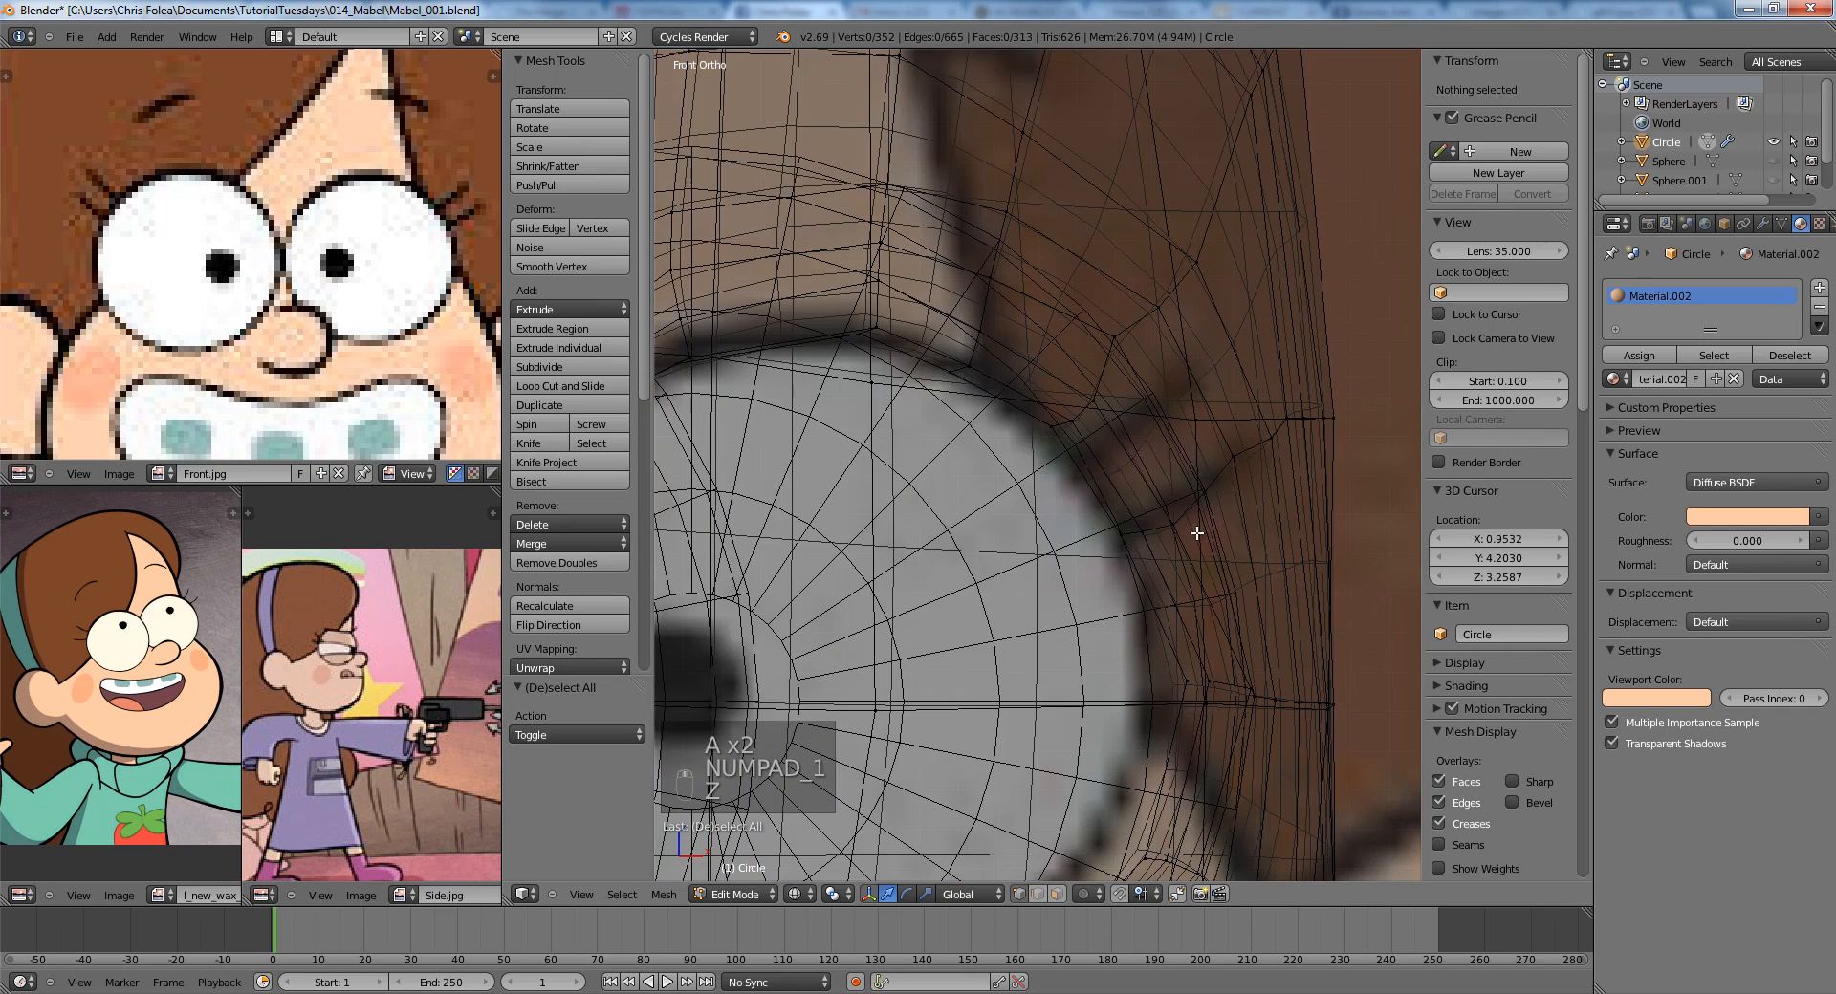
key("a")
key("a")
key("b")
left_click_drag(1090, 506, 1188, 553)
key("z")
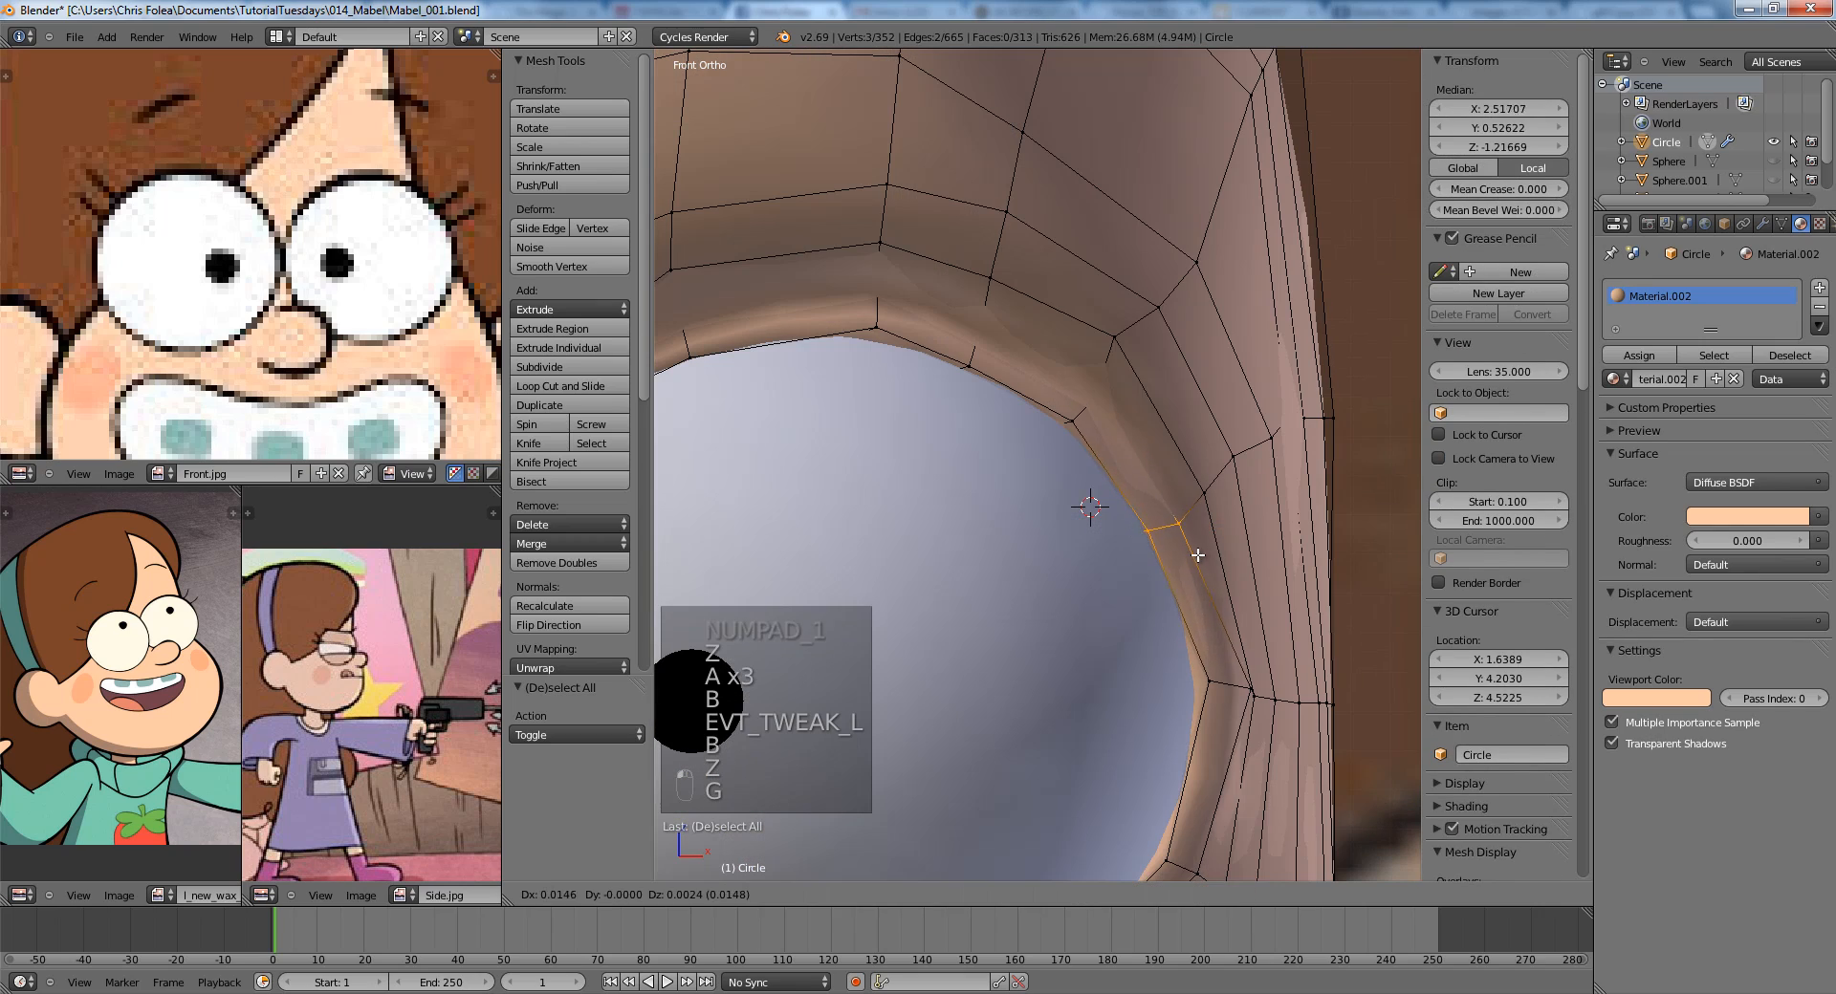
key("g")
key("Tab")
scroll(1145, 527, "down", 3)
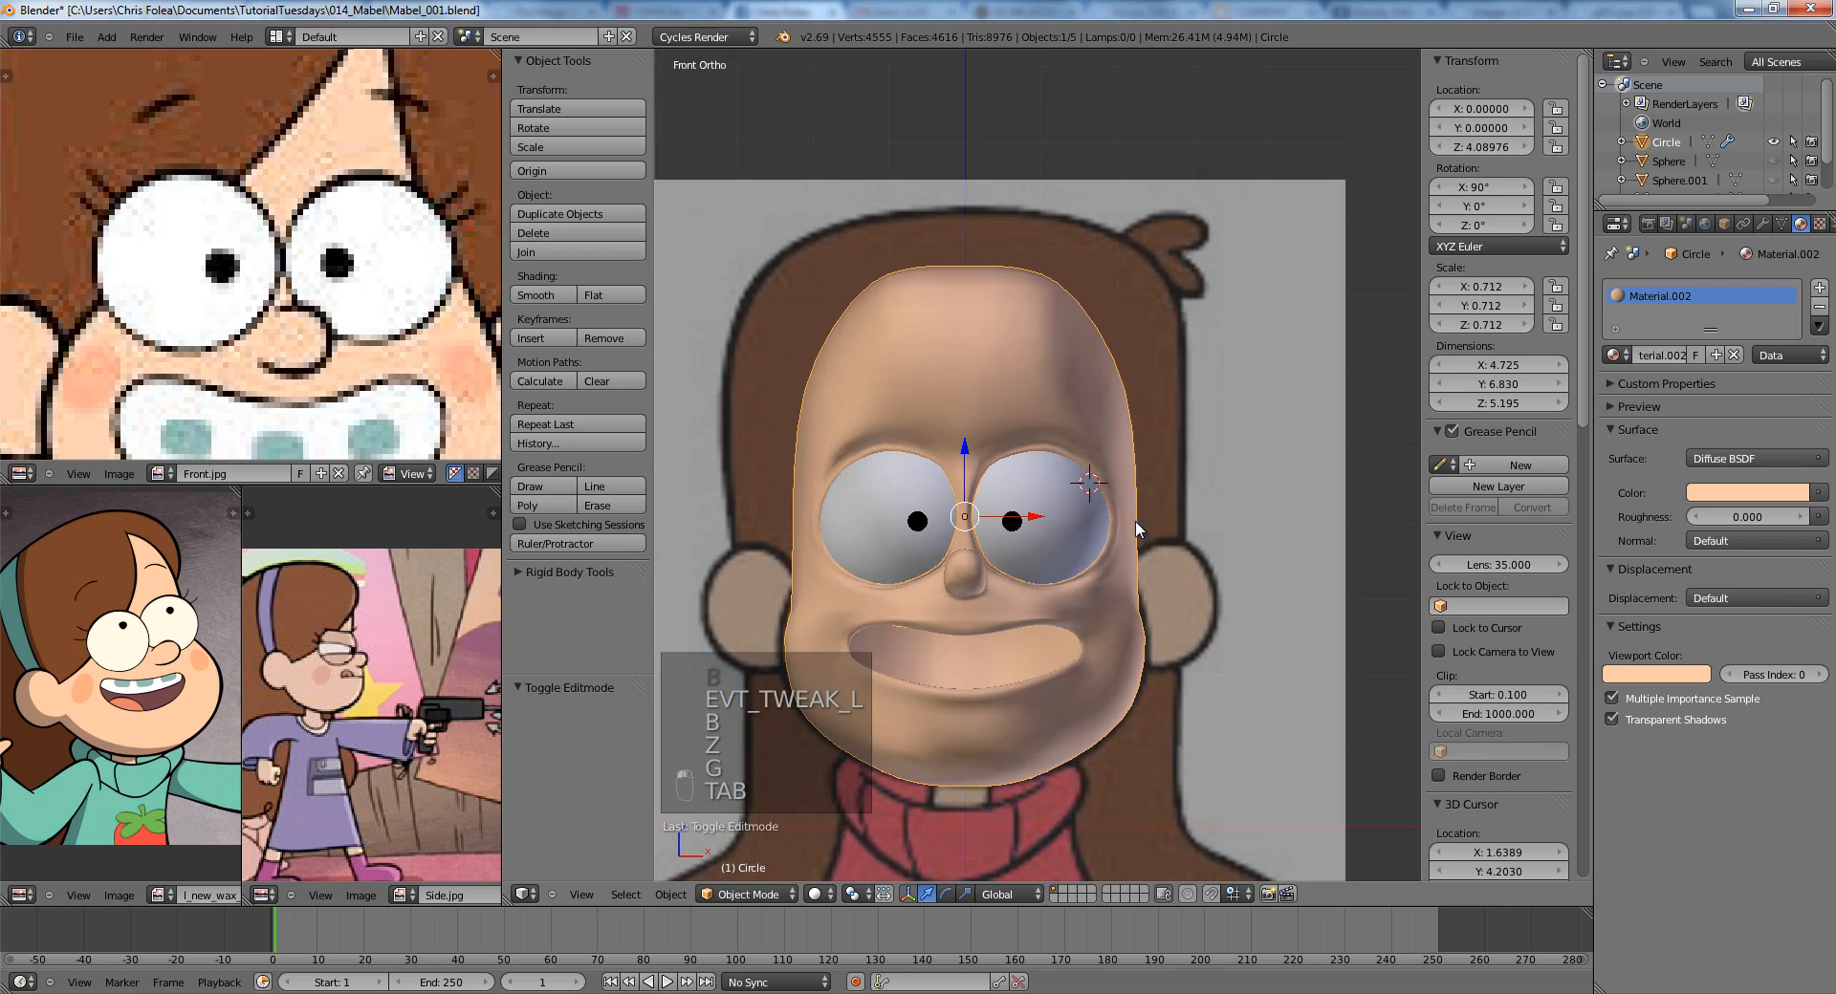
Adjust the edge loop at the outer side of the eye socket.
middle_click_drag(864, 481, 1016, 451, "shift")
scroll(1016, 451, "up", 2)
key("Tab")
scroll(1017, 452, "up", 3)
middle_click_drag(1371, 381, 1177, 509, "shift")
key("a")
key("a")
key("a")
right_click(1177, 509, "alt")
left_click(1176, 516)
key("a")
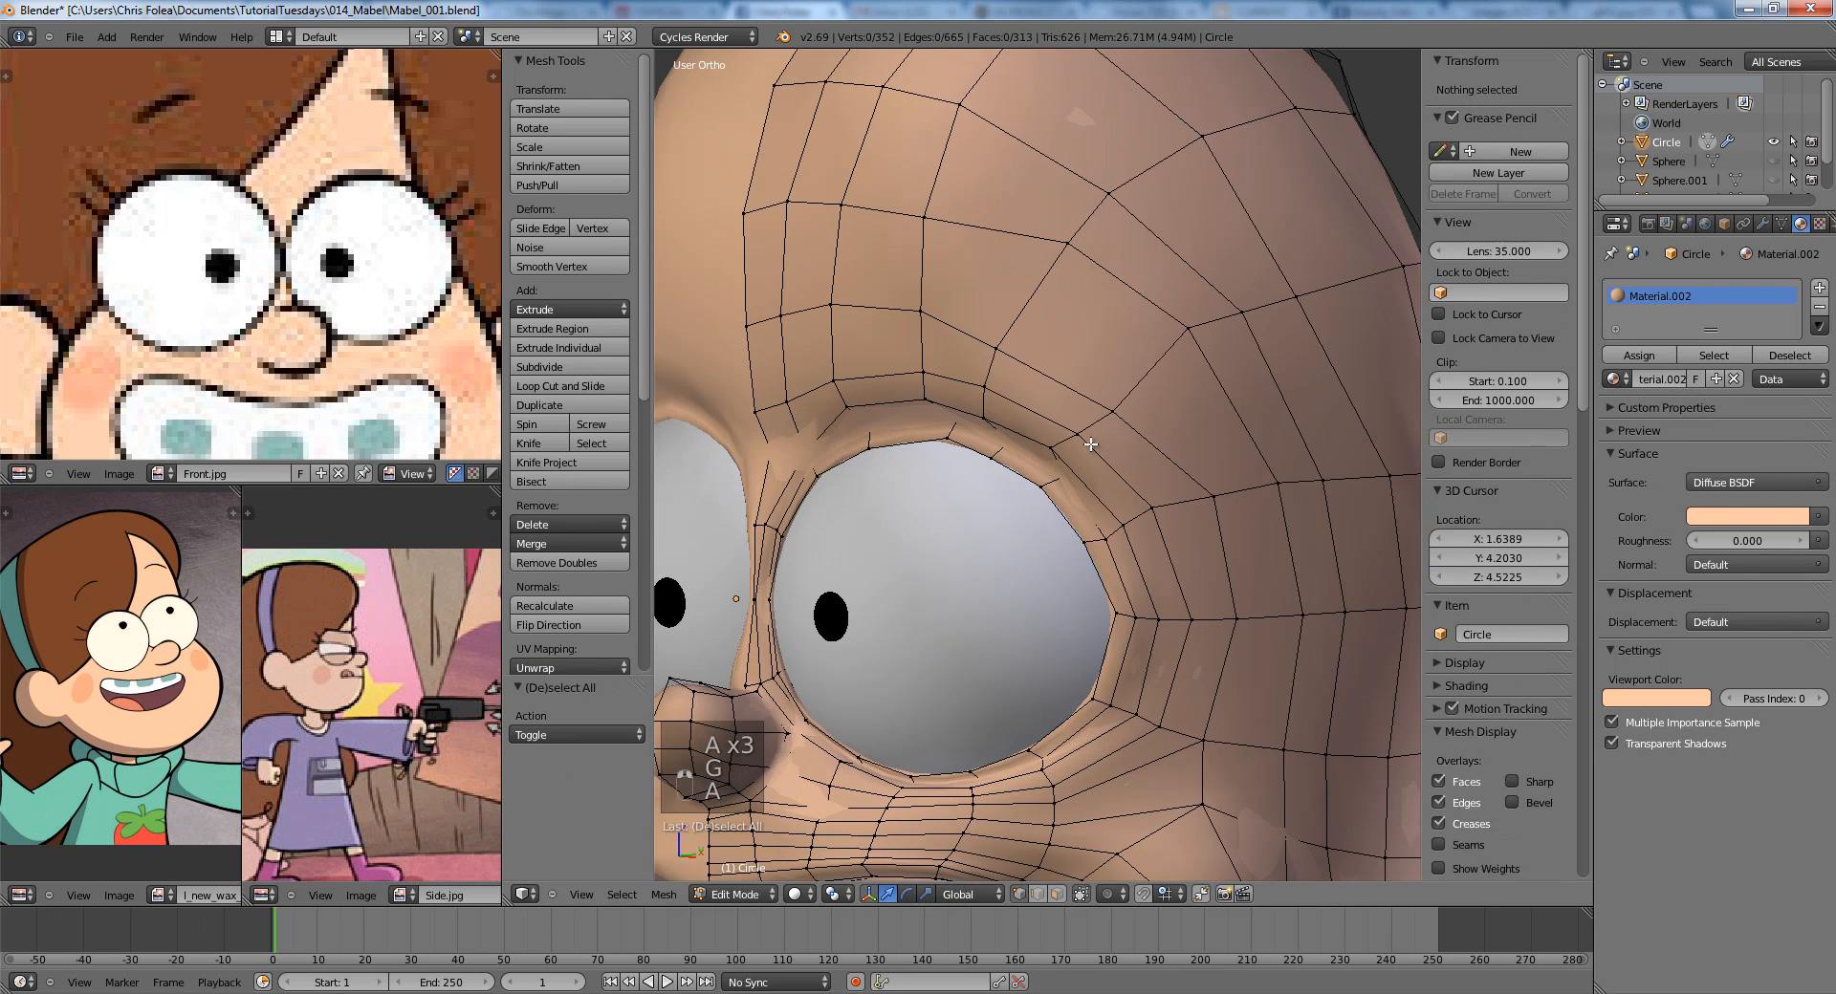
Slide the edge loops that run from the upper eye rim up the forehead to even out their spacing.
right_click(1100, 429, "alt")
key("g")
key("a")
key("KP_1")
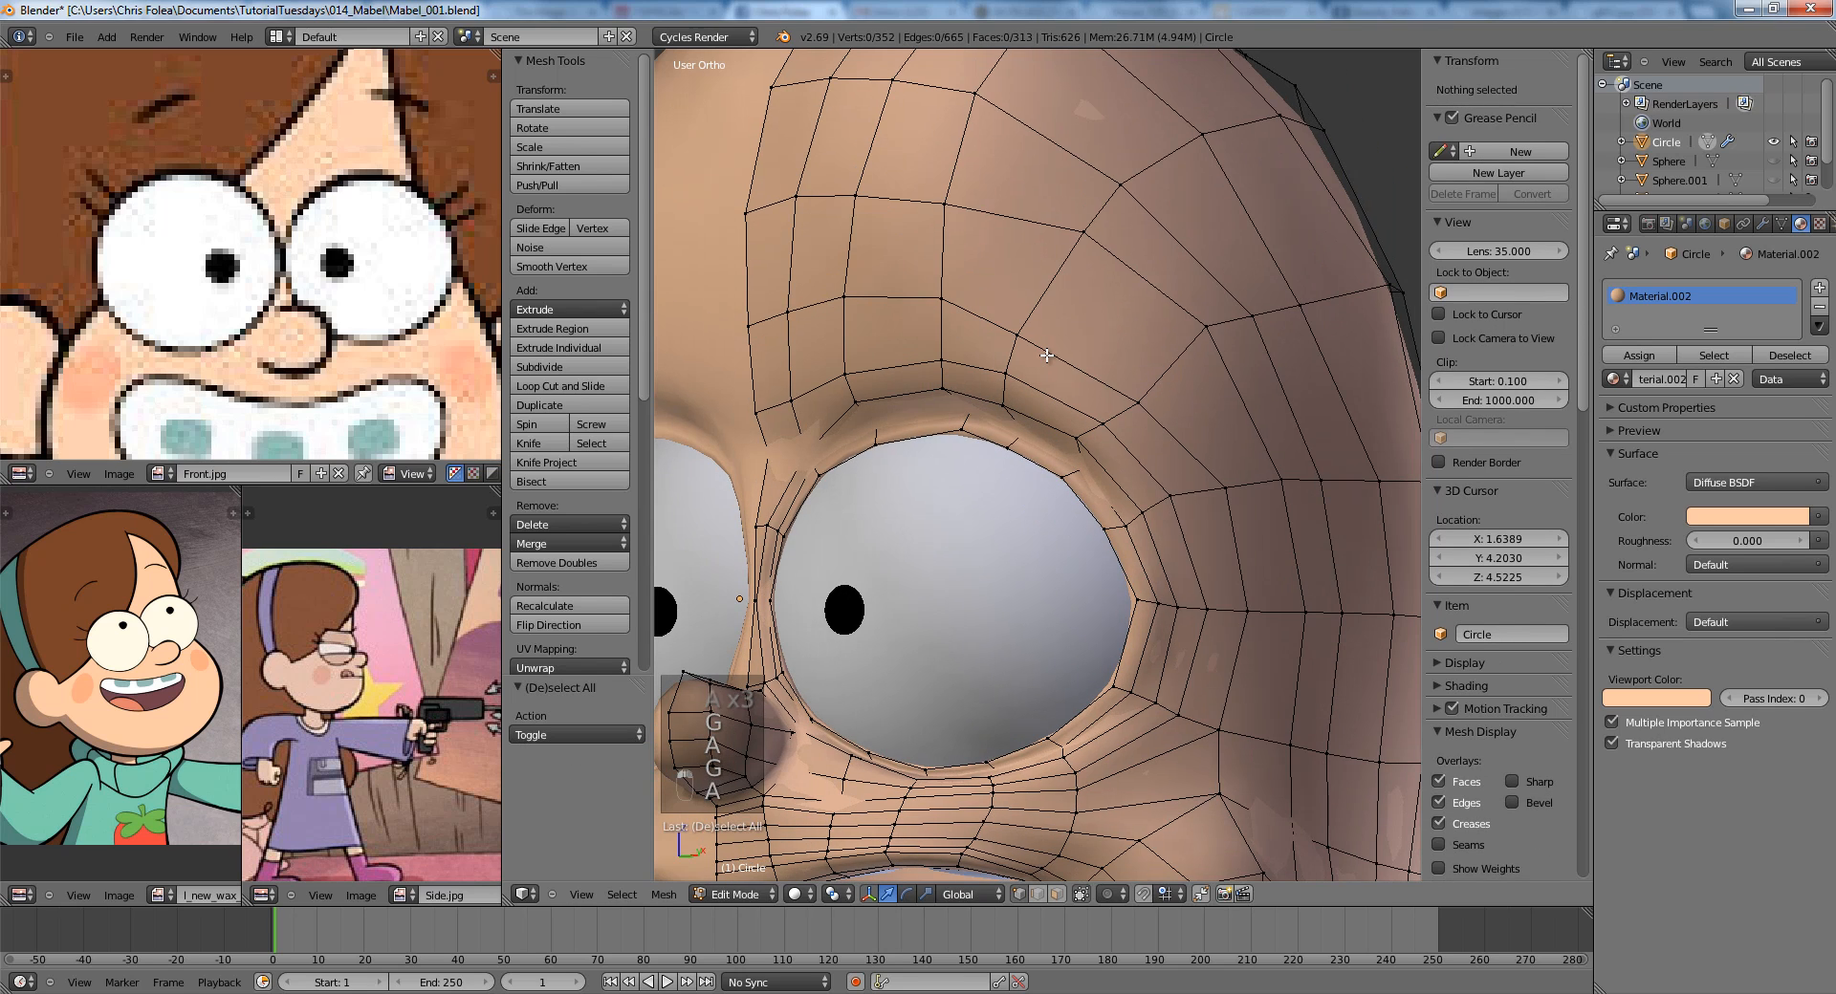
right_click(1067, 334, "alt")
key("g")
key("g")
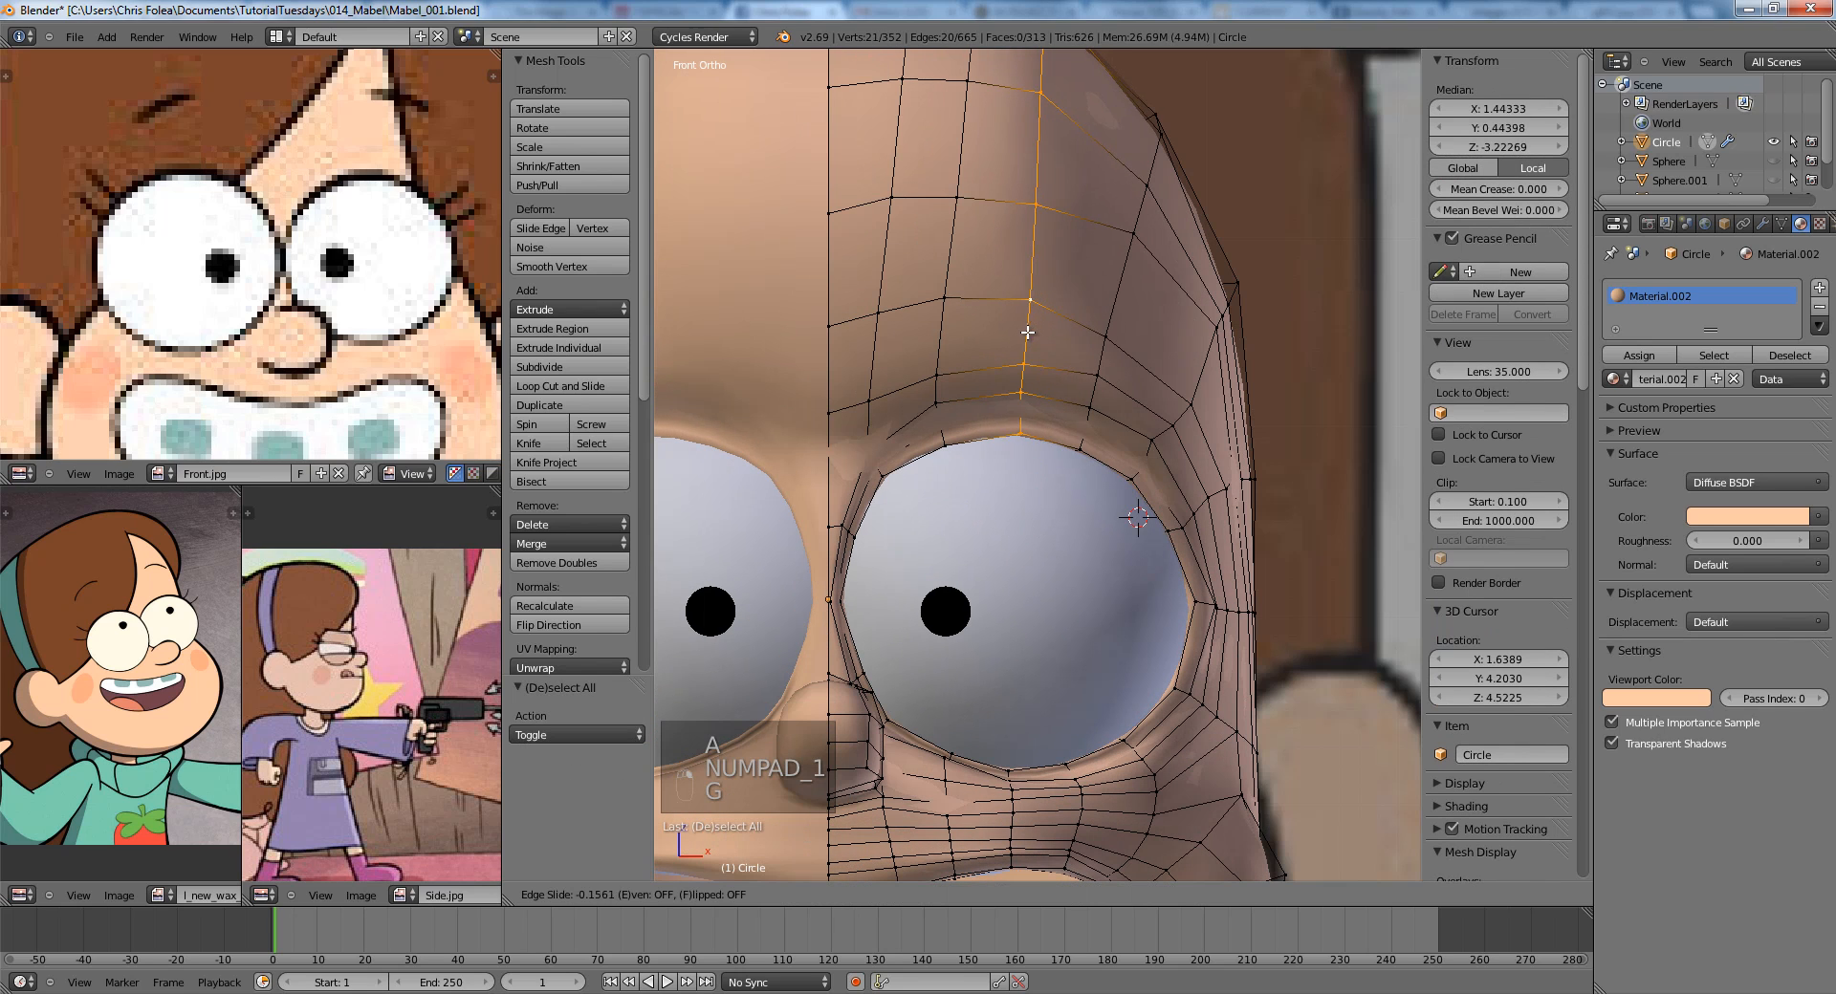
key("a")
In the side view, slide the cheek vertex below the outer eye corner and reposition the cheek vertices behind the mouth corner.
middle_click_drag(1068, 409, 1000, 470)
middle_click_drag(1171, 556, 1121, 522, "shift")
scroll(1121, 522, "up", 1)
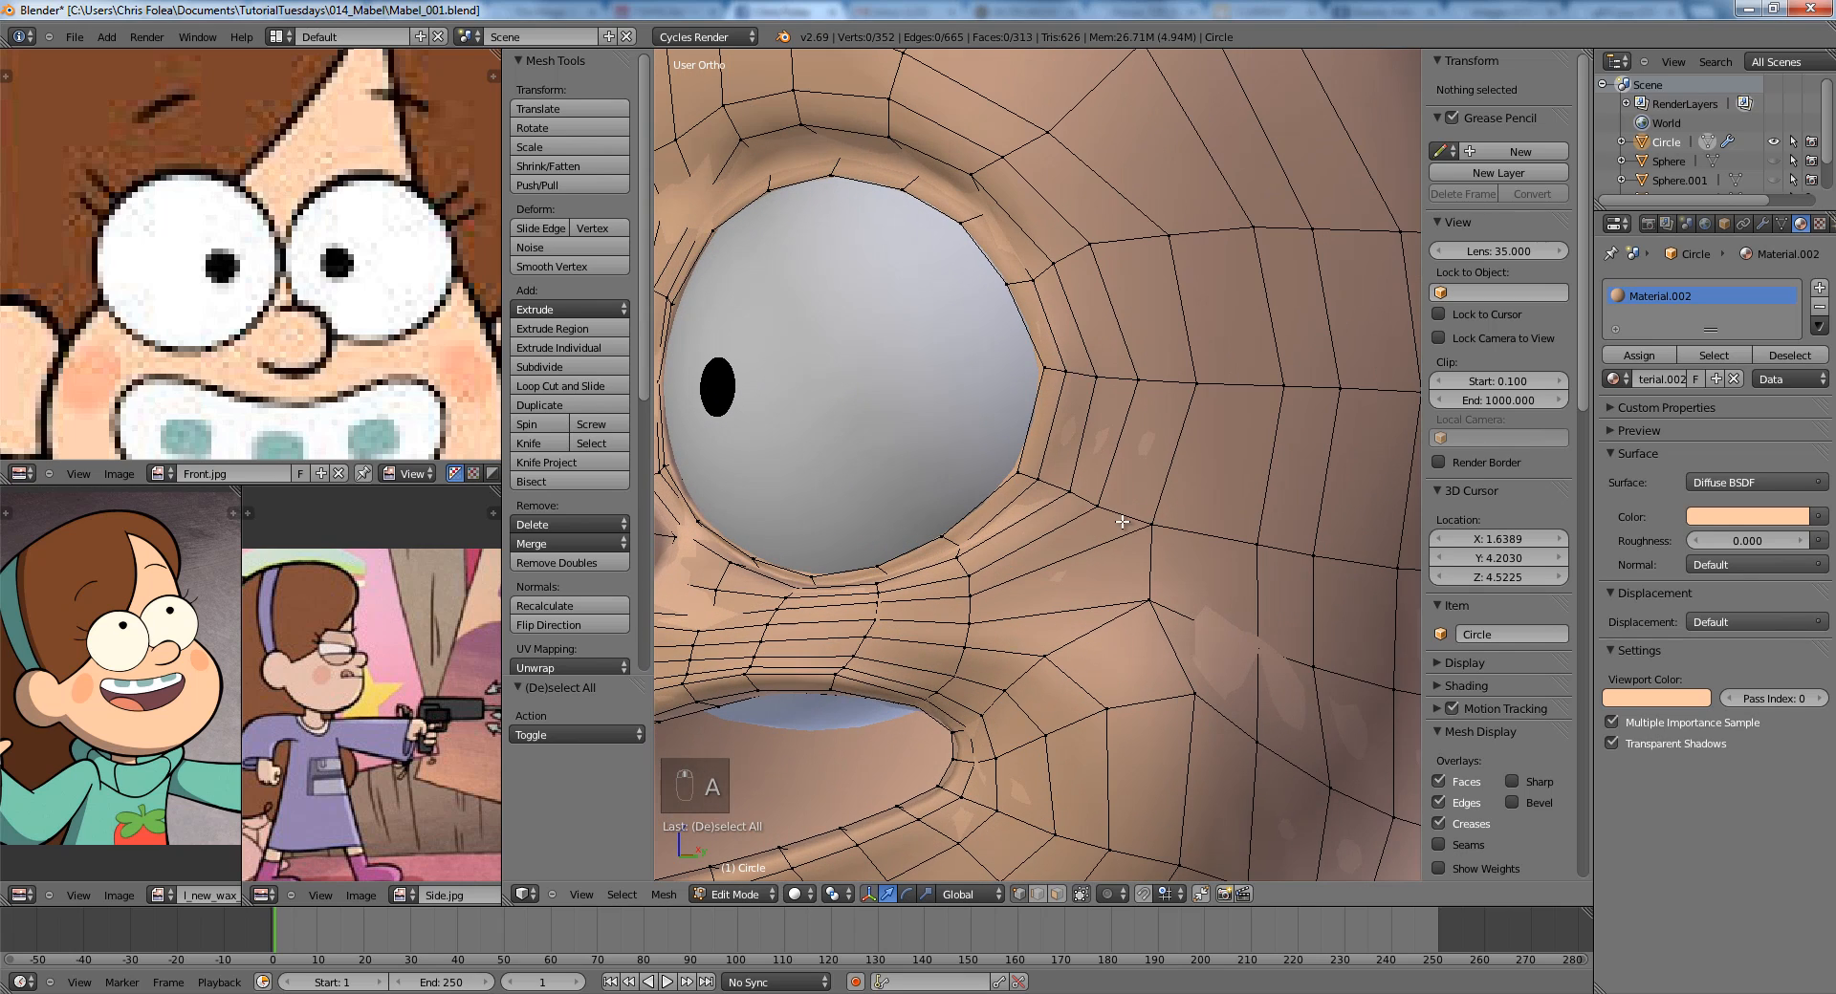
key("KP_3")
right_click(1040, 537)
key("shift+v")
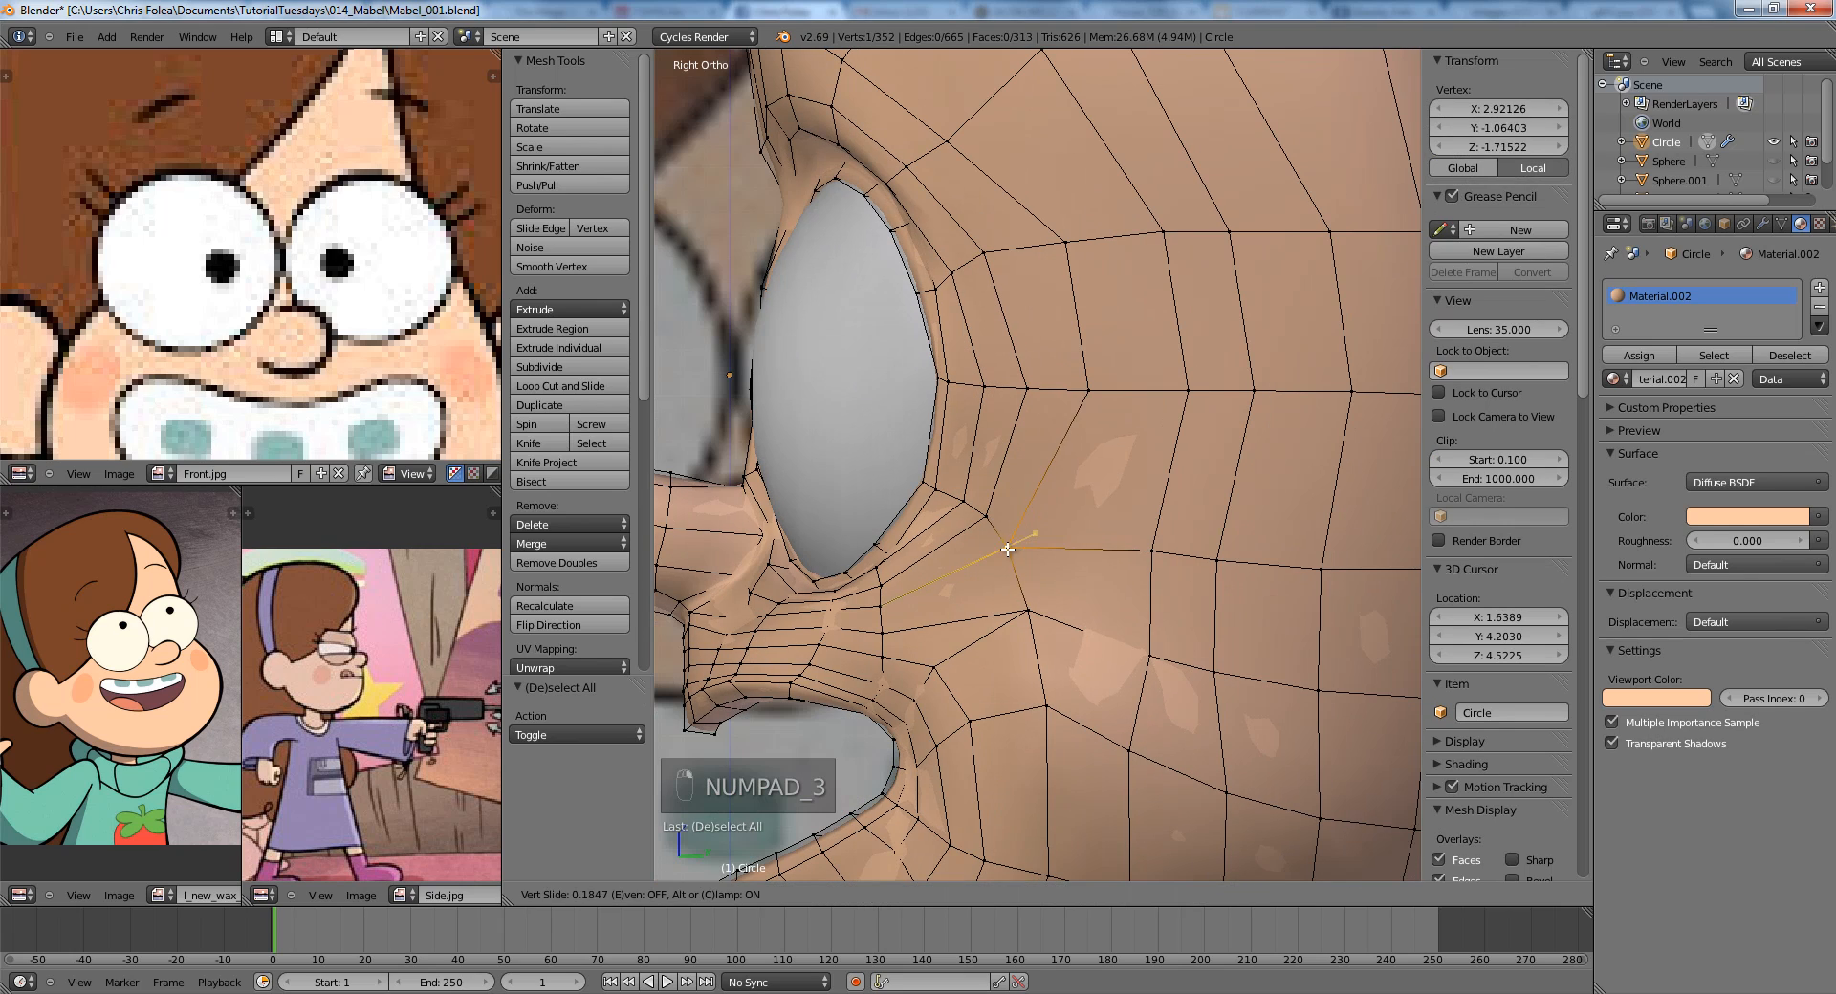
key("a")
key("a")
key("g")
left_click(995, 651)
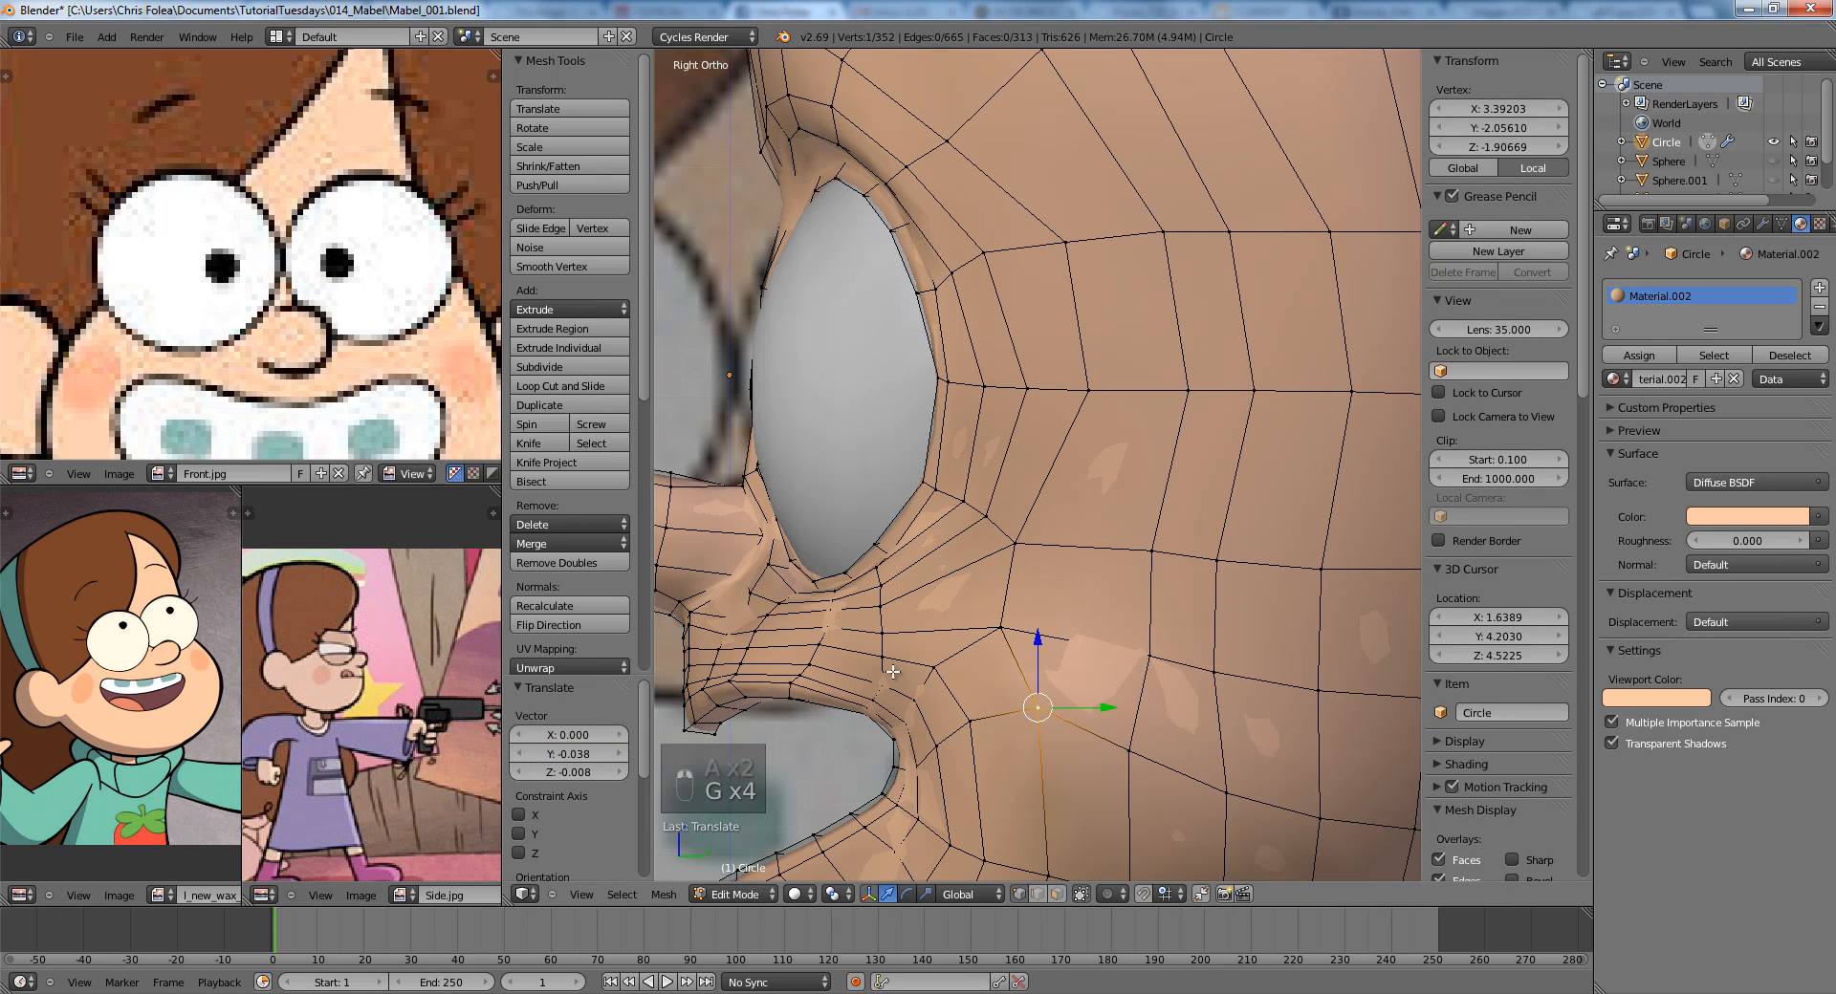
key("a")
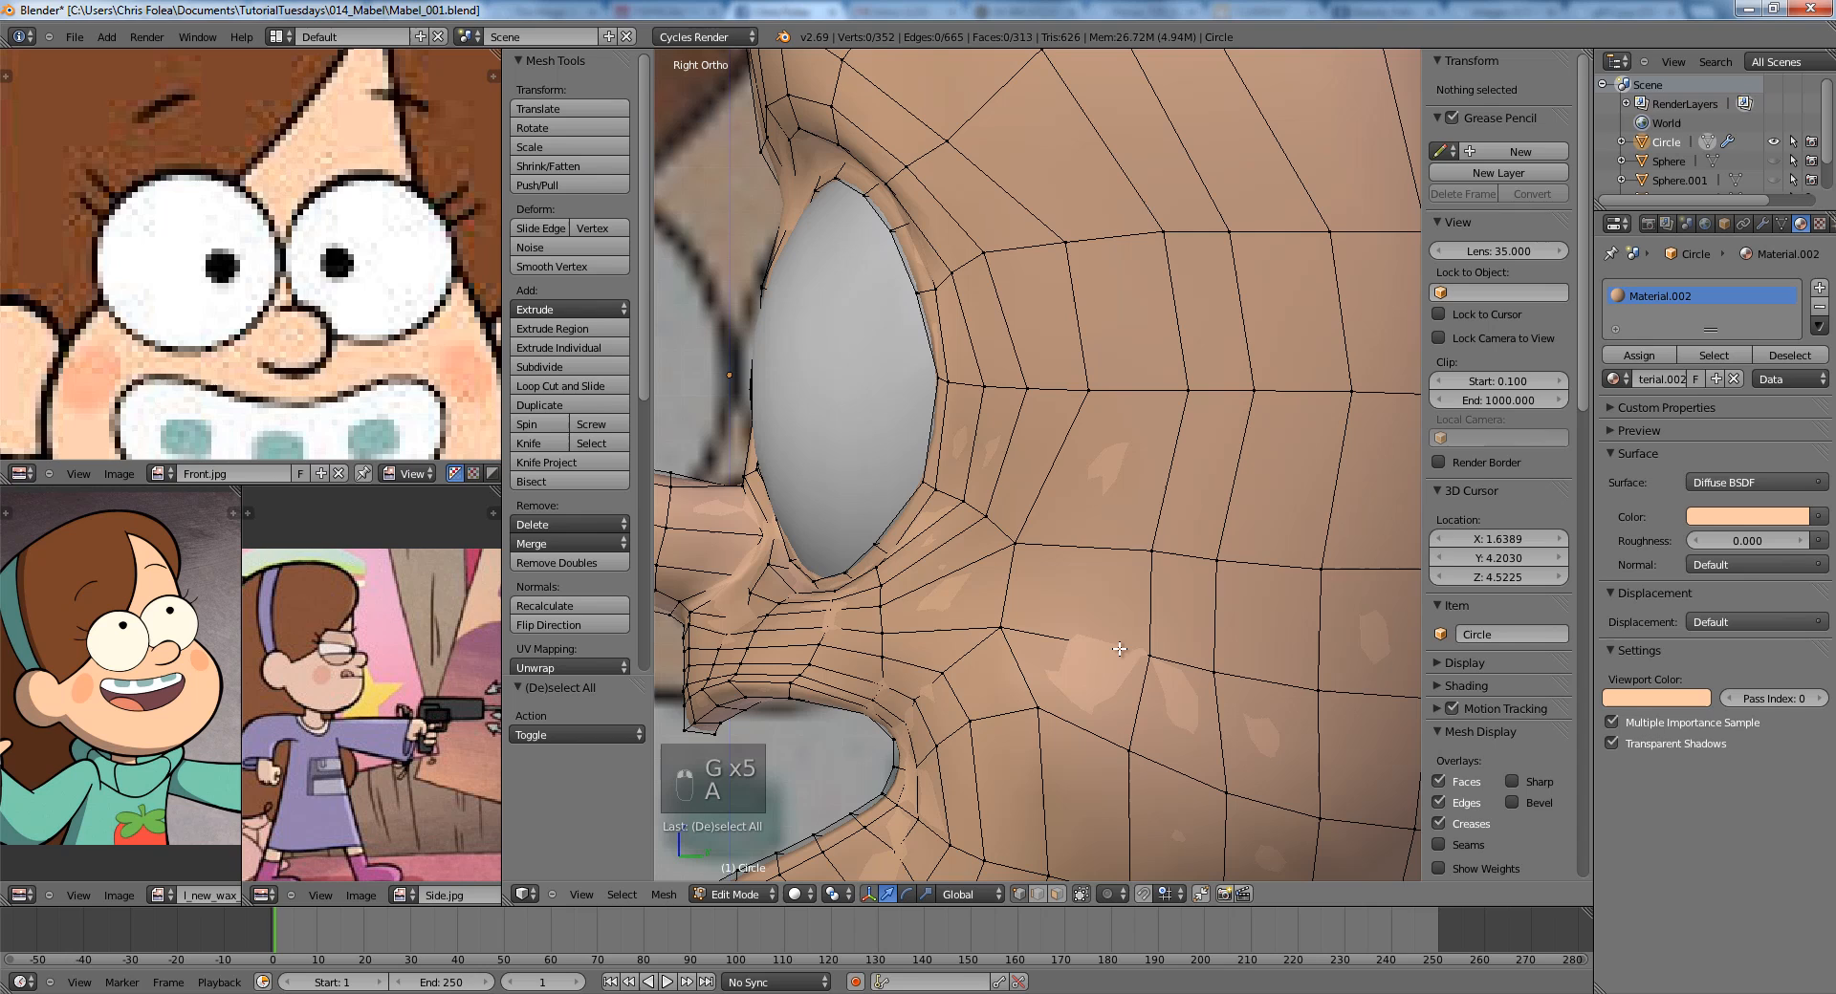
Even out the side-of-head vertices behind the eye by sliding them along their edges, and check the smoothed profile.
right_click(1157, 547)
key("a")
right_click(1195, 369)
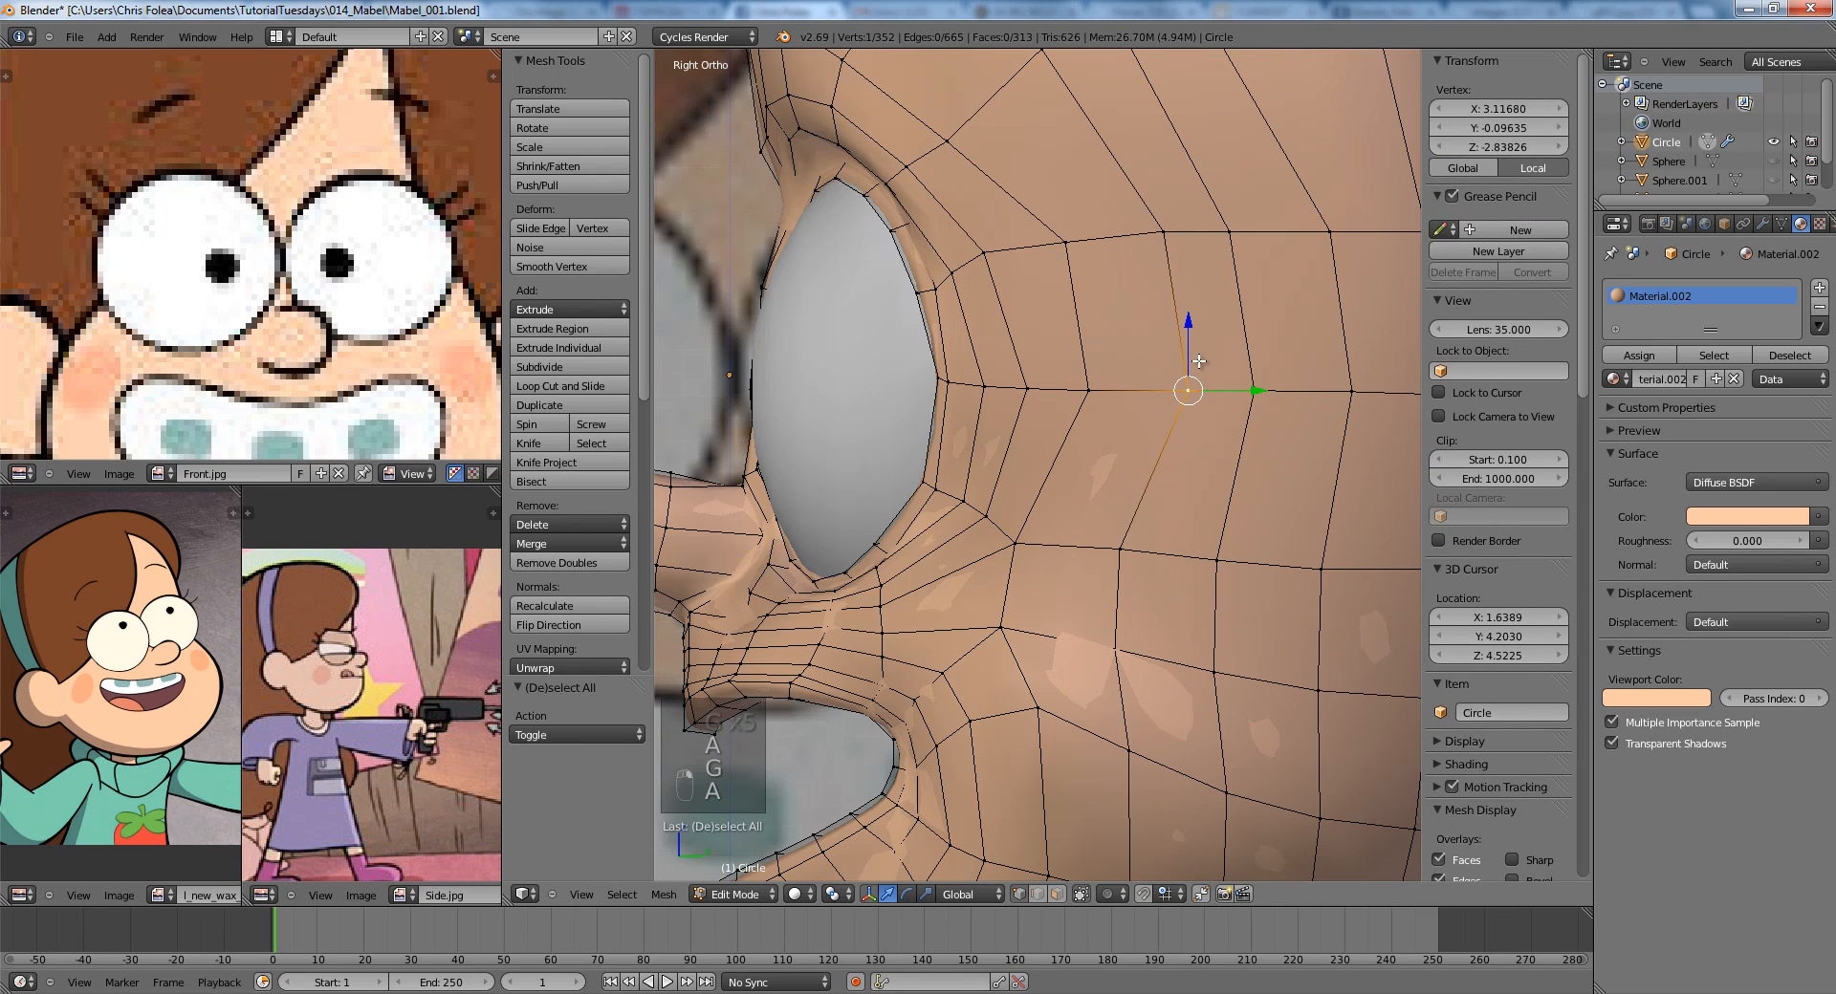
key("g")
key("g")
left_click(1153, 232)
key("a")
right_click(1065, 236)
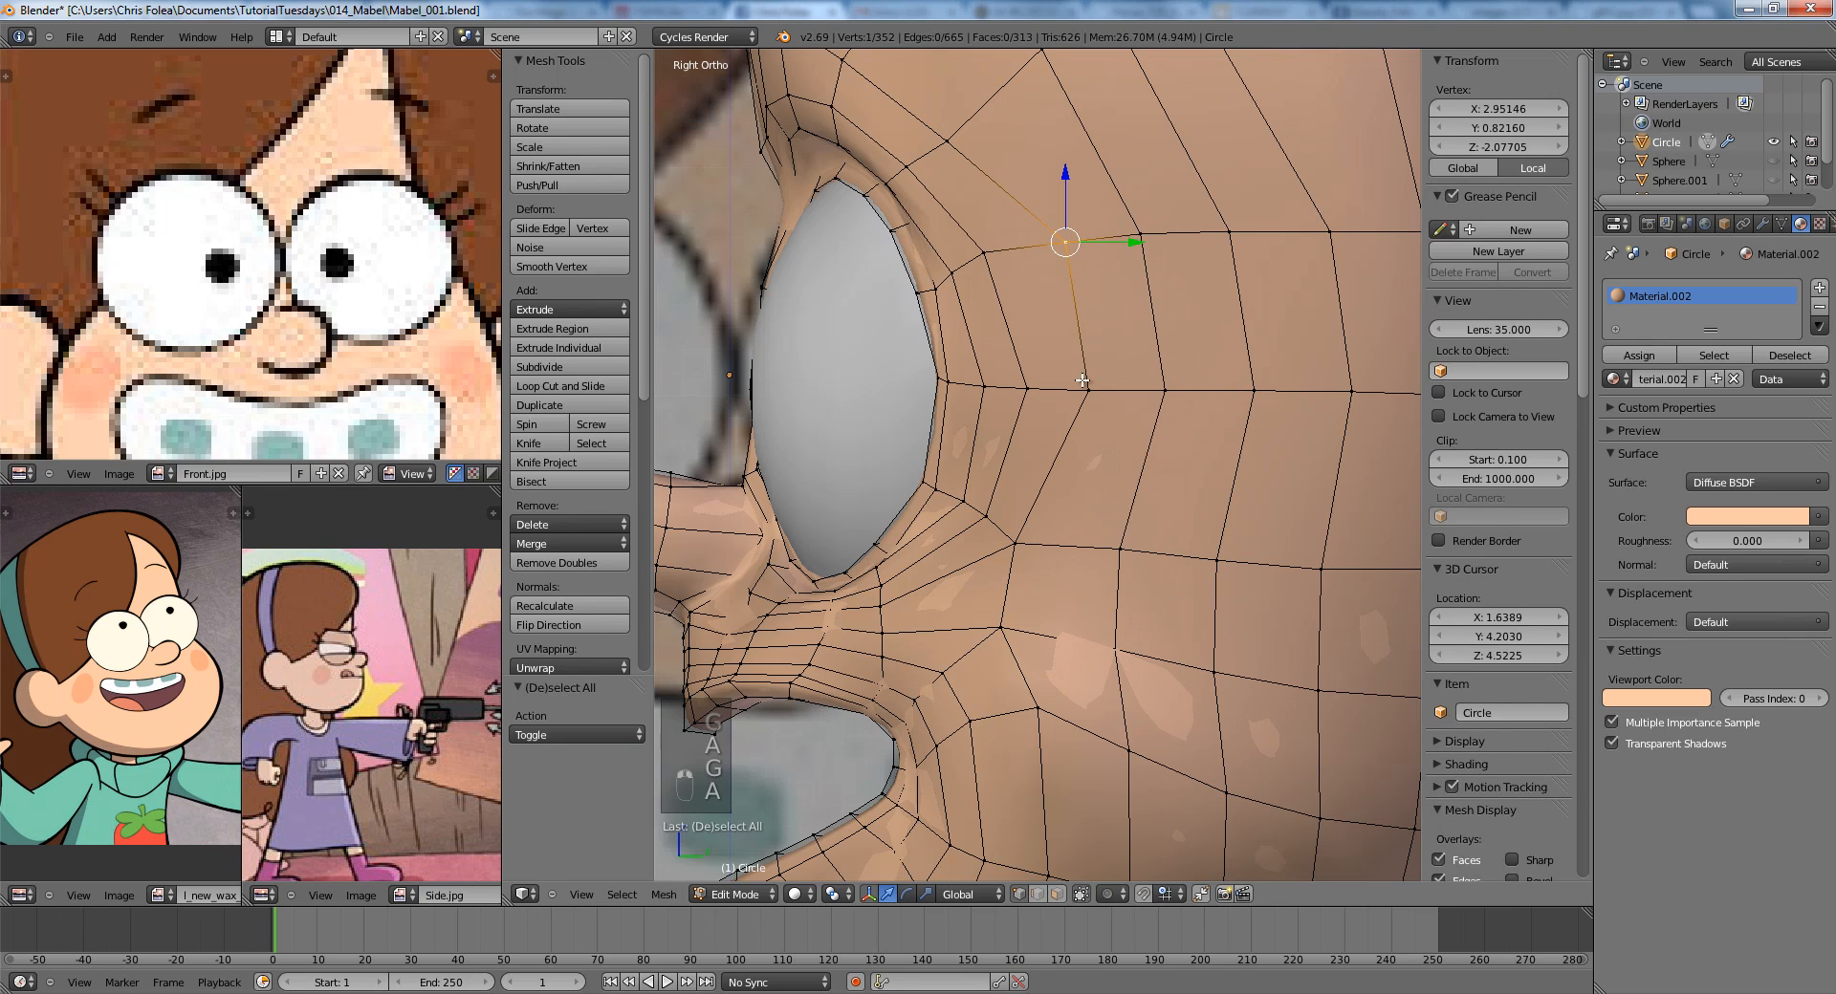
right_click(1083, 383, "shift")
key("g")
key("g")
left_click(1074, 380)
key("a")
scroll(1081, 384, "down", 8)
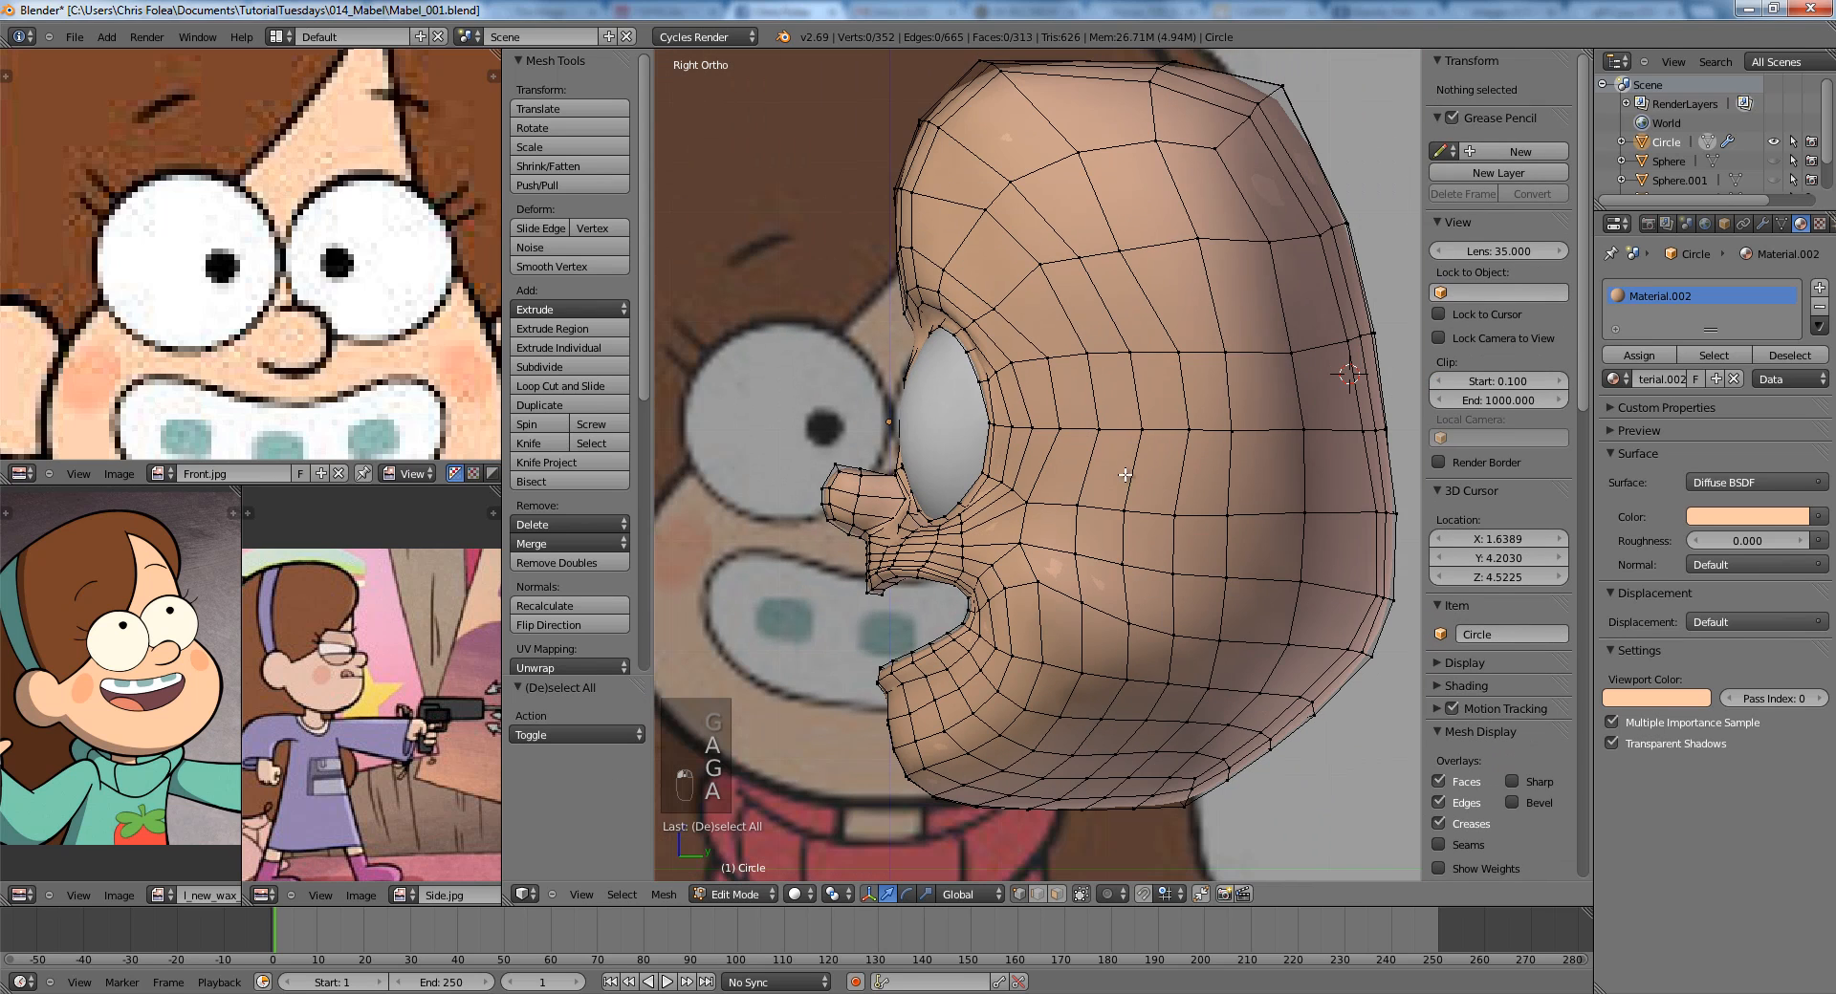
key("Tab")
key("Tab")
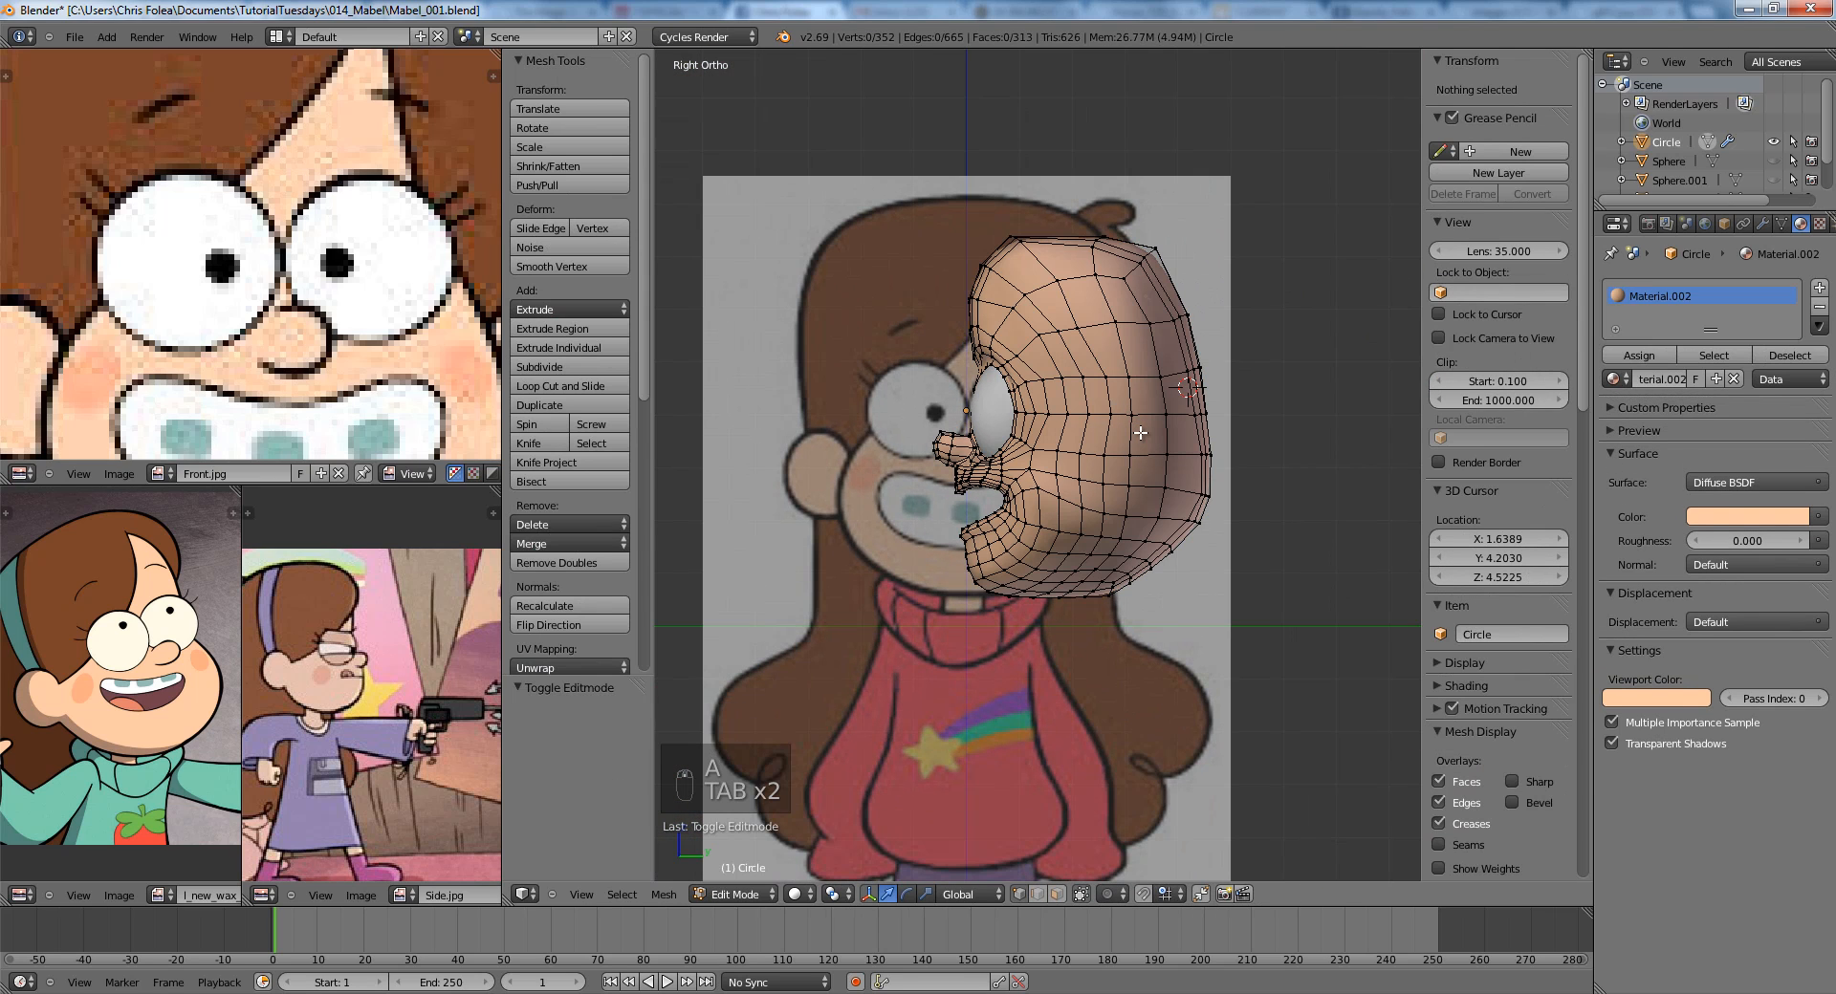
Switch to face selection and select the nine faces beside the mirror seam at the lower back of the head.
scroll(1141, 433, "up", 5)
middle_click_drag(1119, 434, 1043, 418)
key("ctrl+Tab")
left_click(1043, 483)
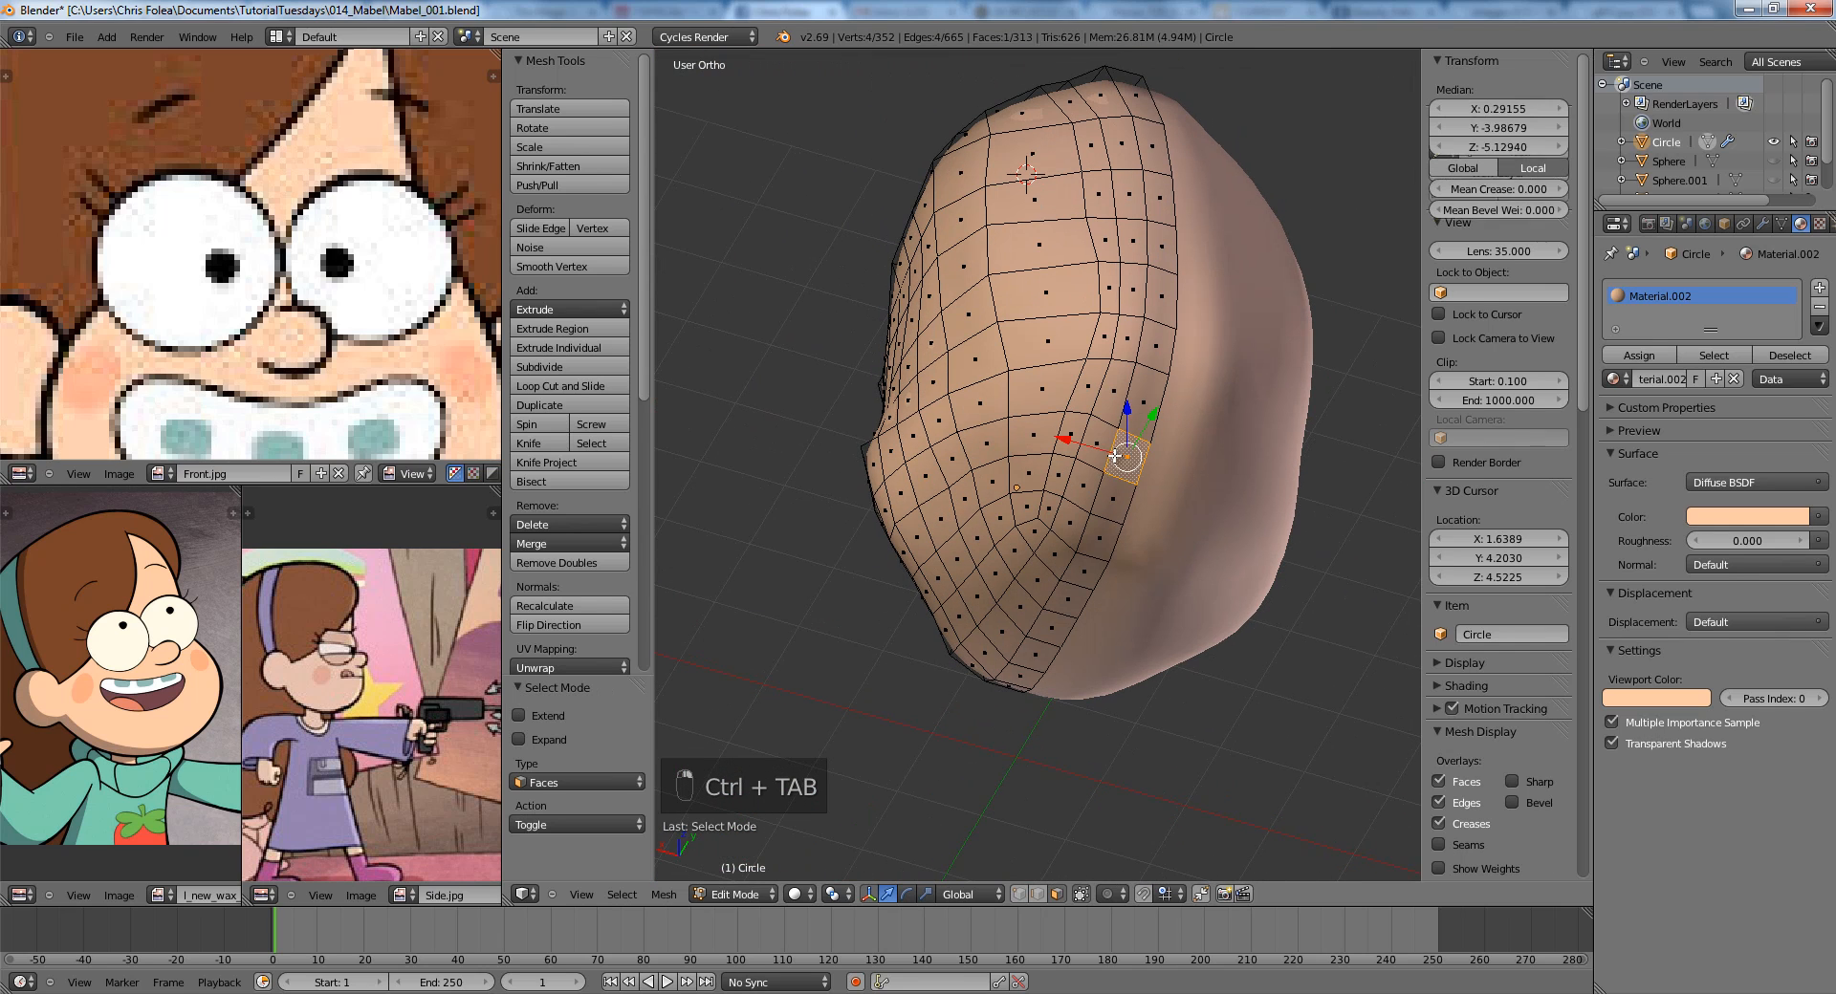
right_click(1093, 524, "shift")
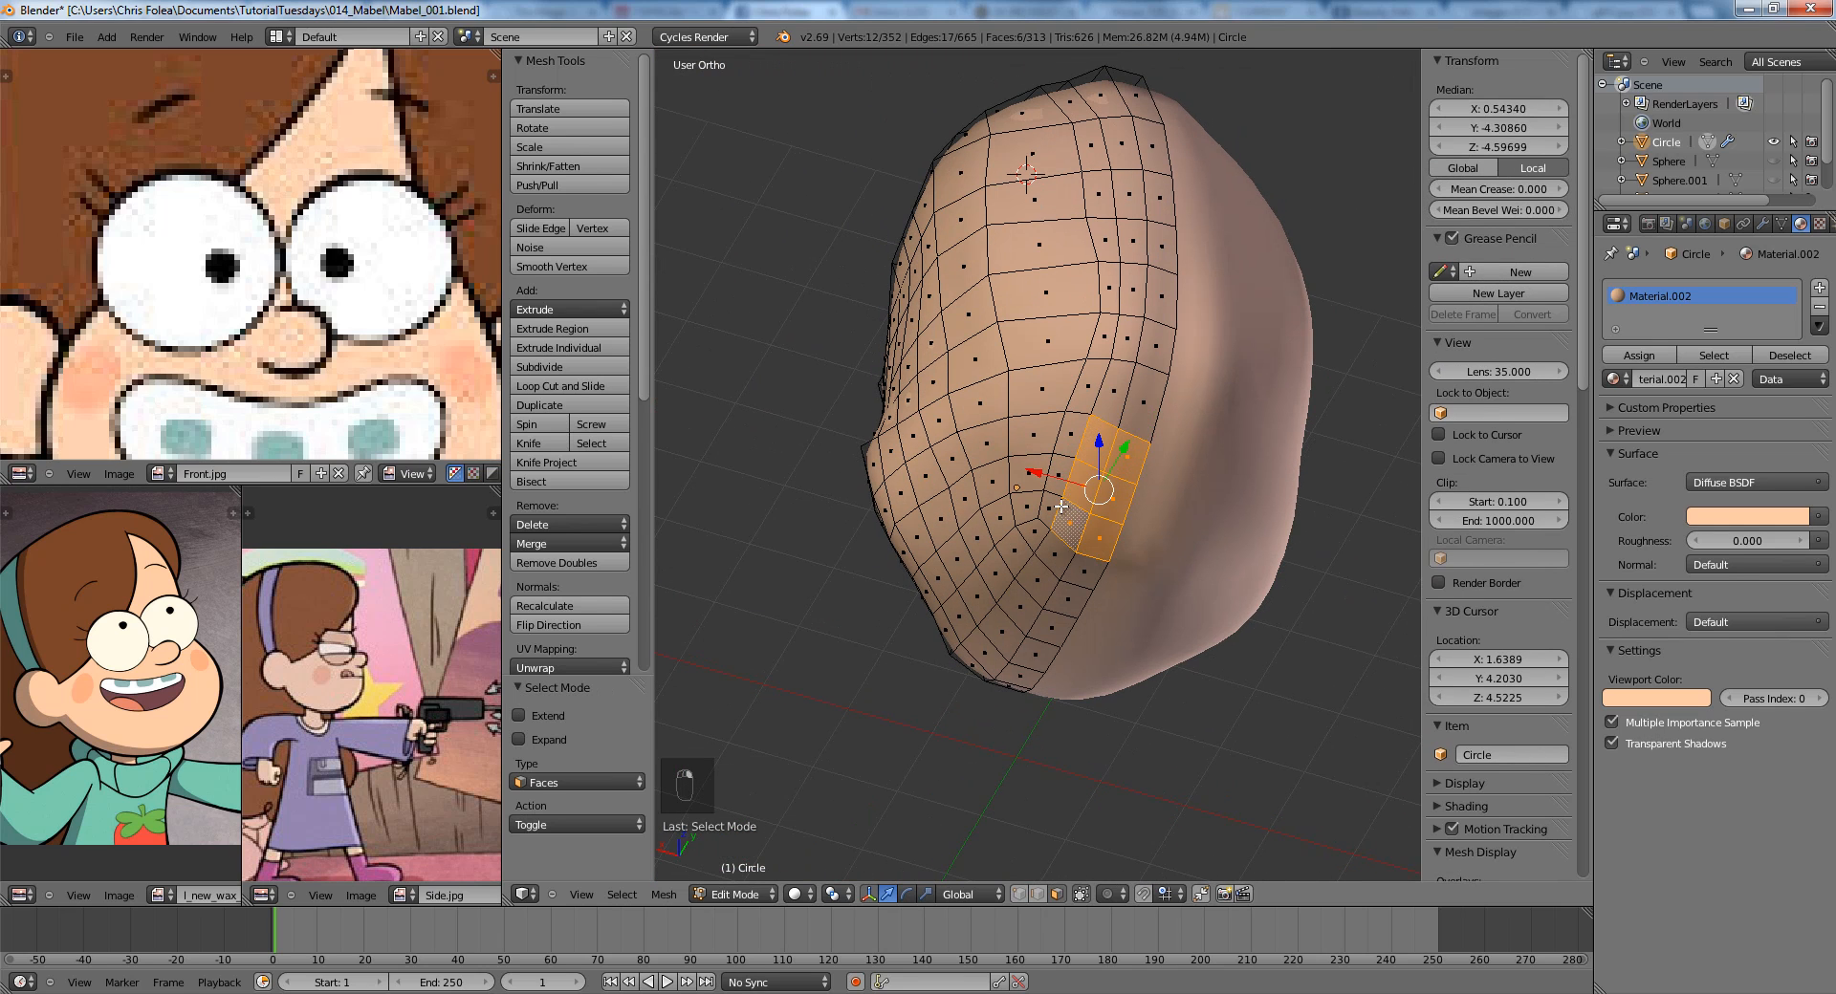
key("KP_3")
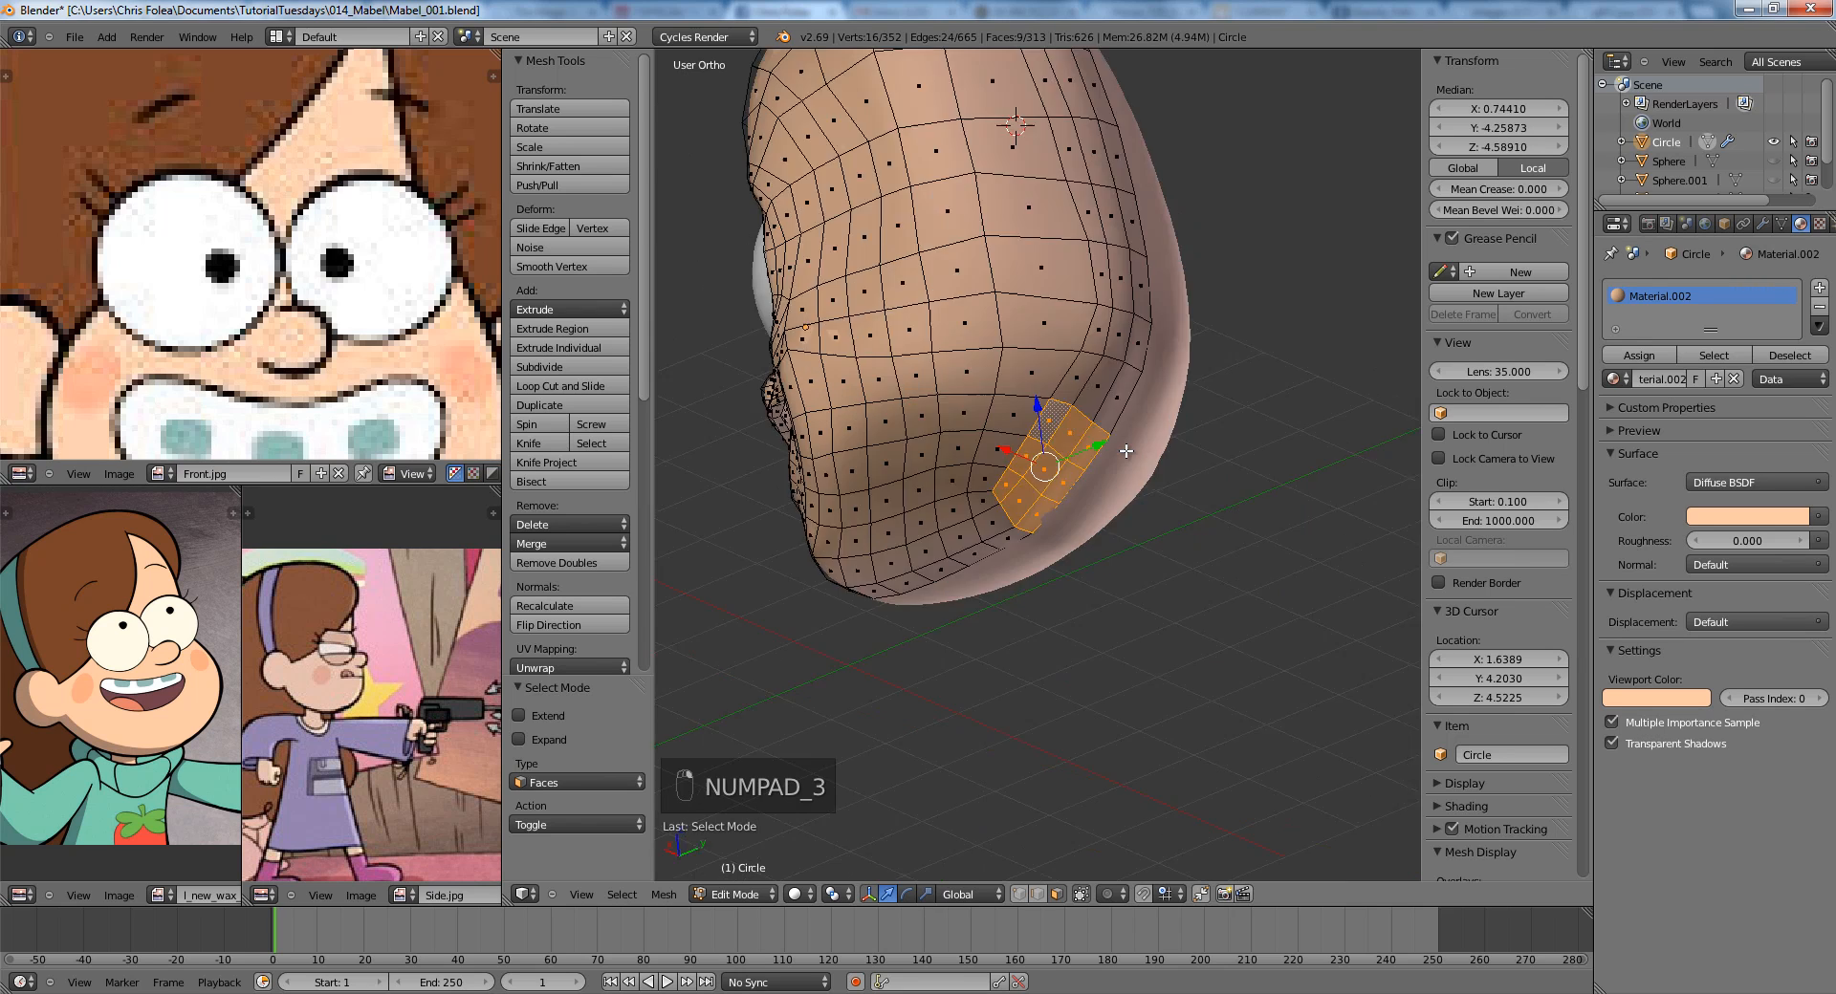
middle_click_drag(1042, 453, 935, 375)
scroll(1343, 544, "up", 1)
Undo a trial extrusion of the selected neck faces and inset them with a thickness of 0.1287.
key("e")
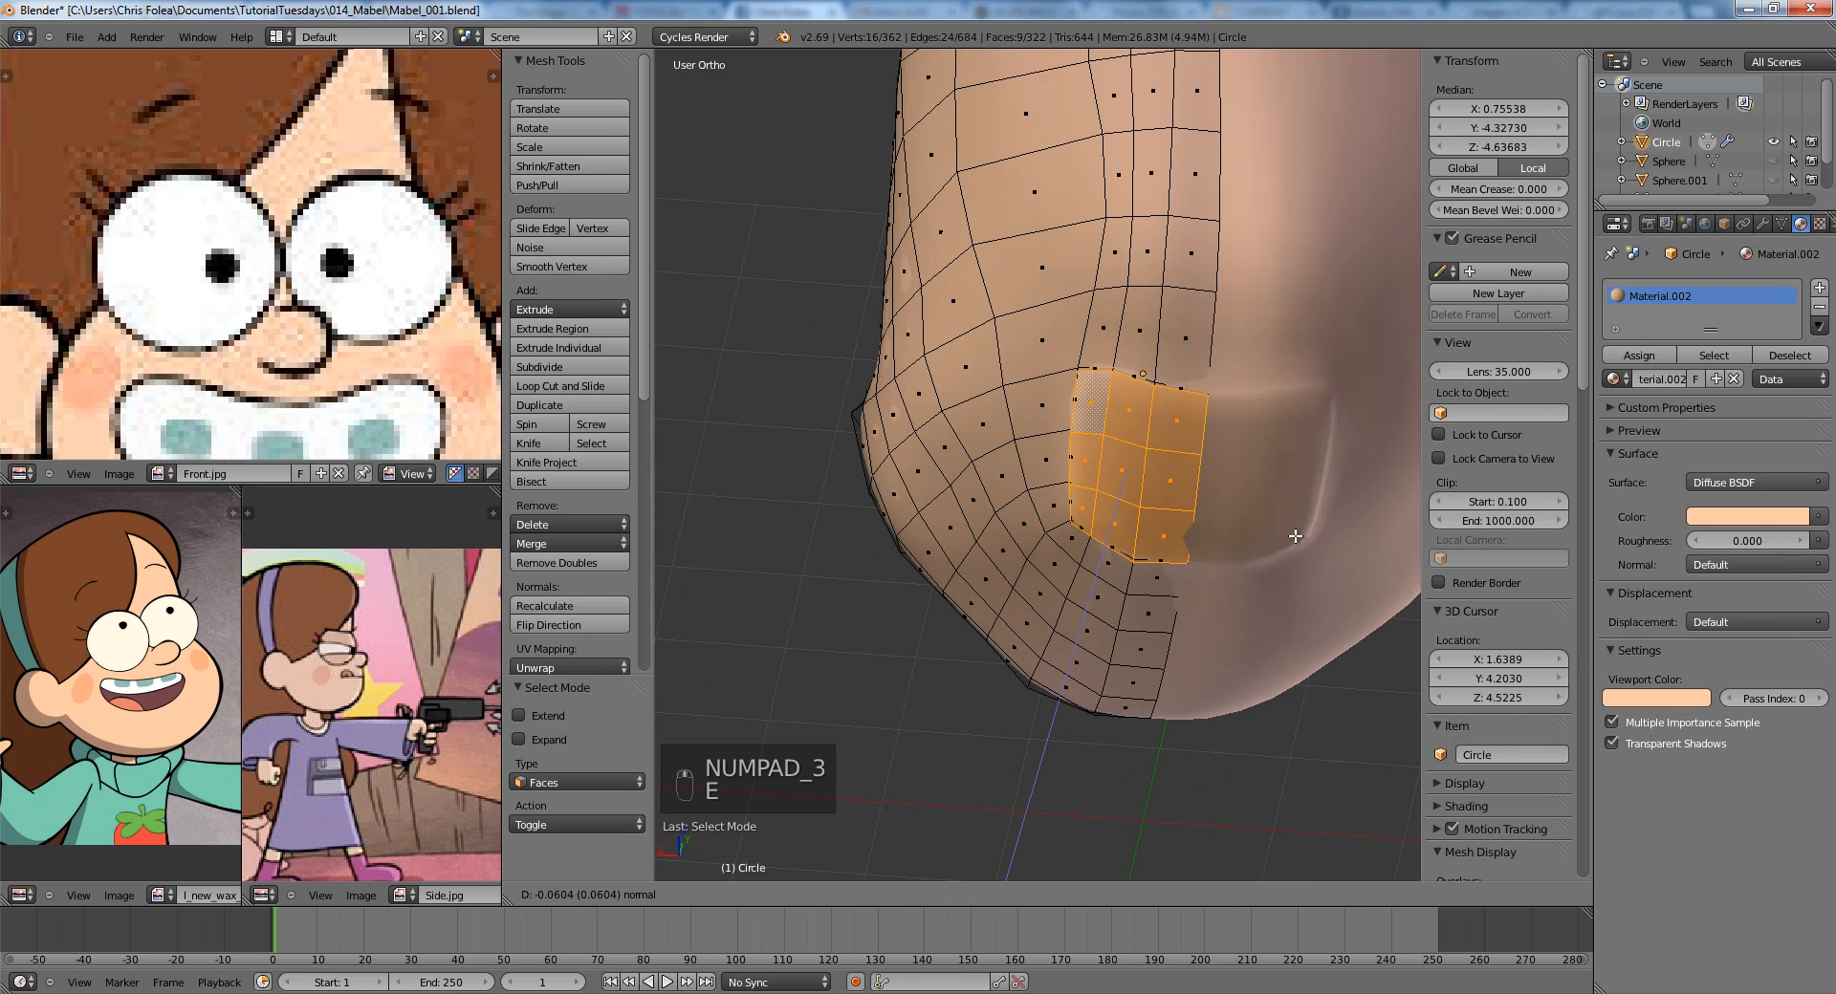
key("ctrl+z")
key("i")
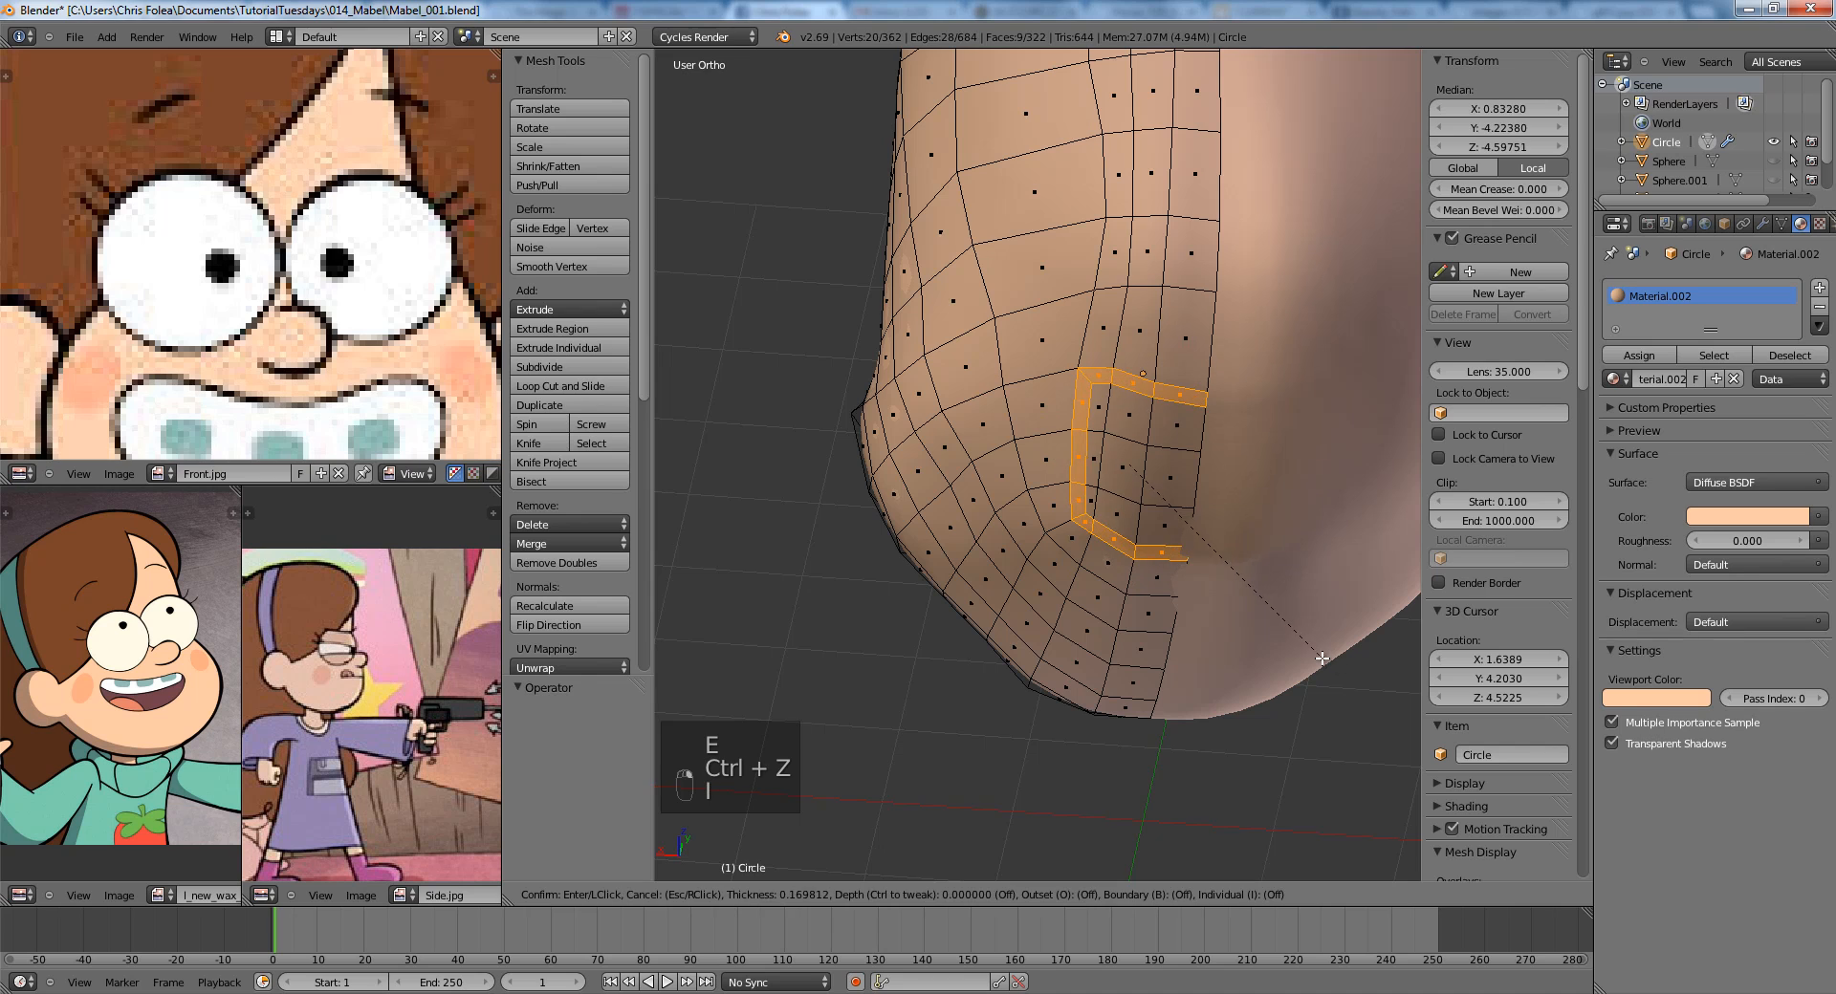
left_click(1327, 663)
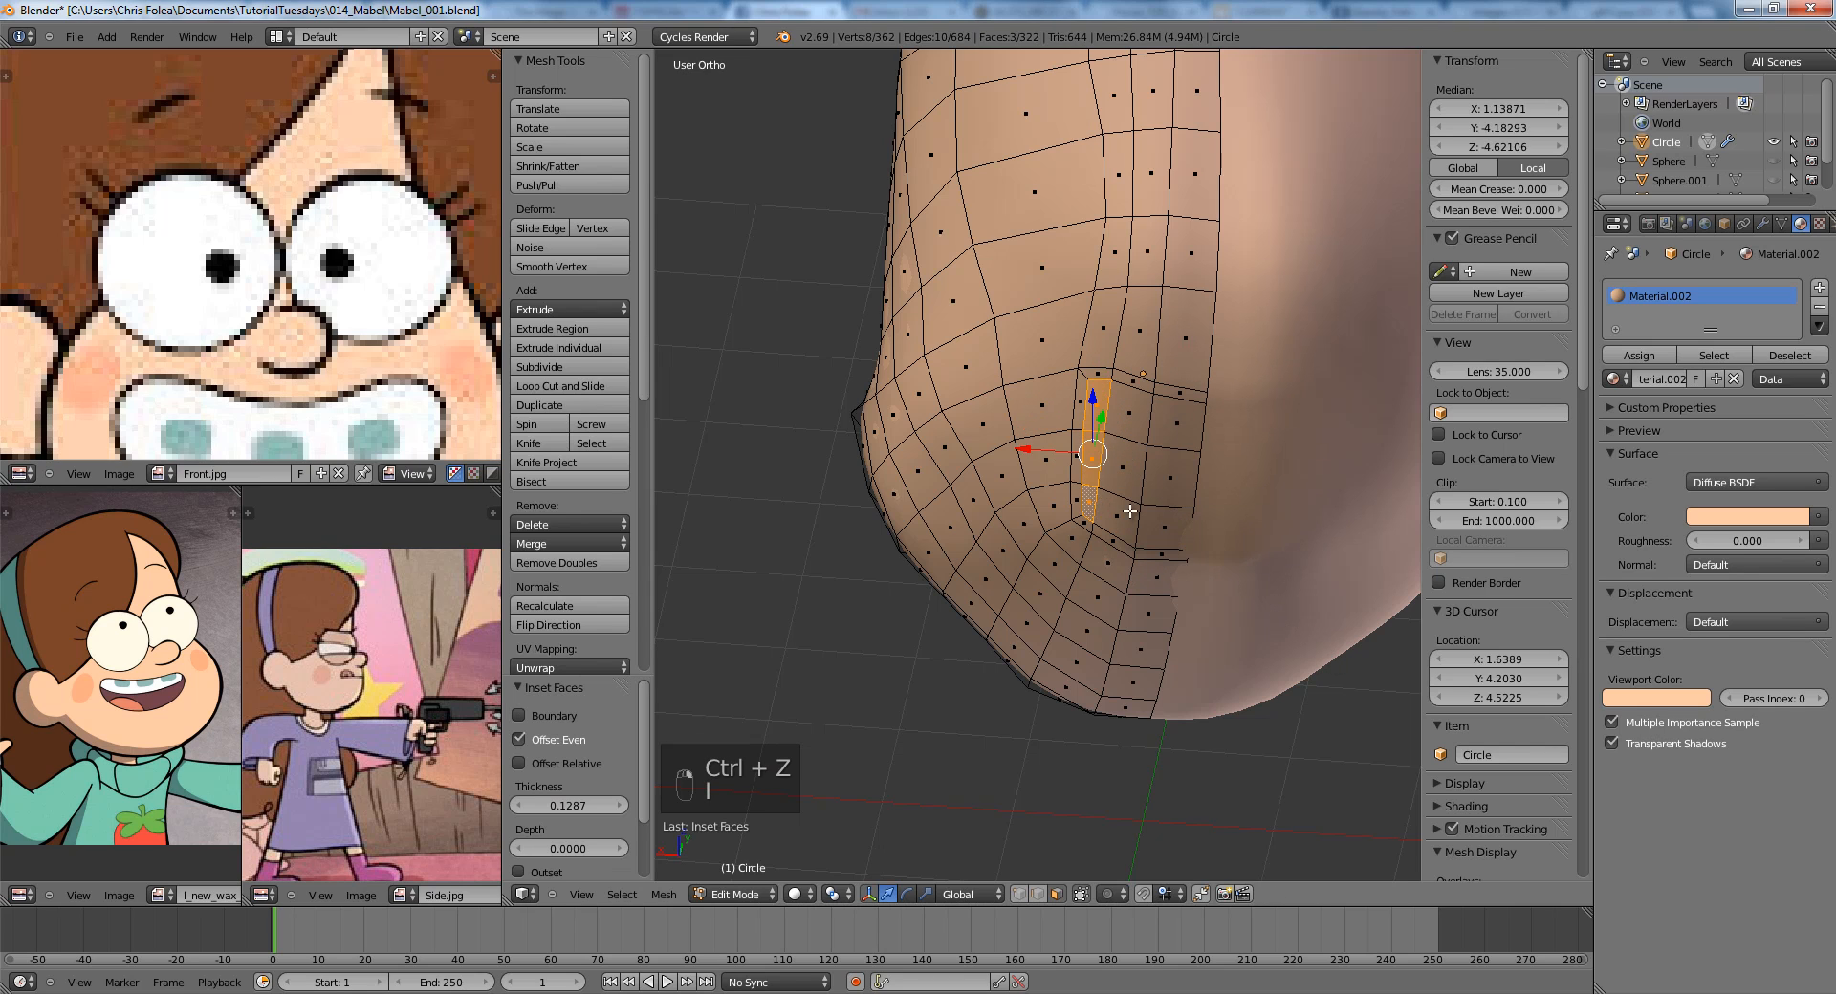
In the side view, extrude the nine inner faces downward as the neck and move its end by -0.255 in Y and -1.367 in Z.
key("KP_3")
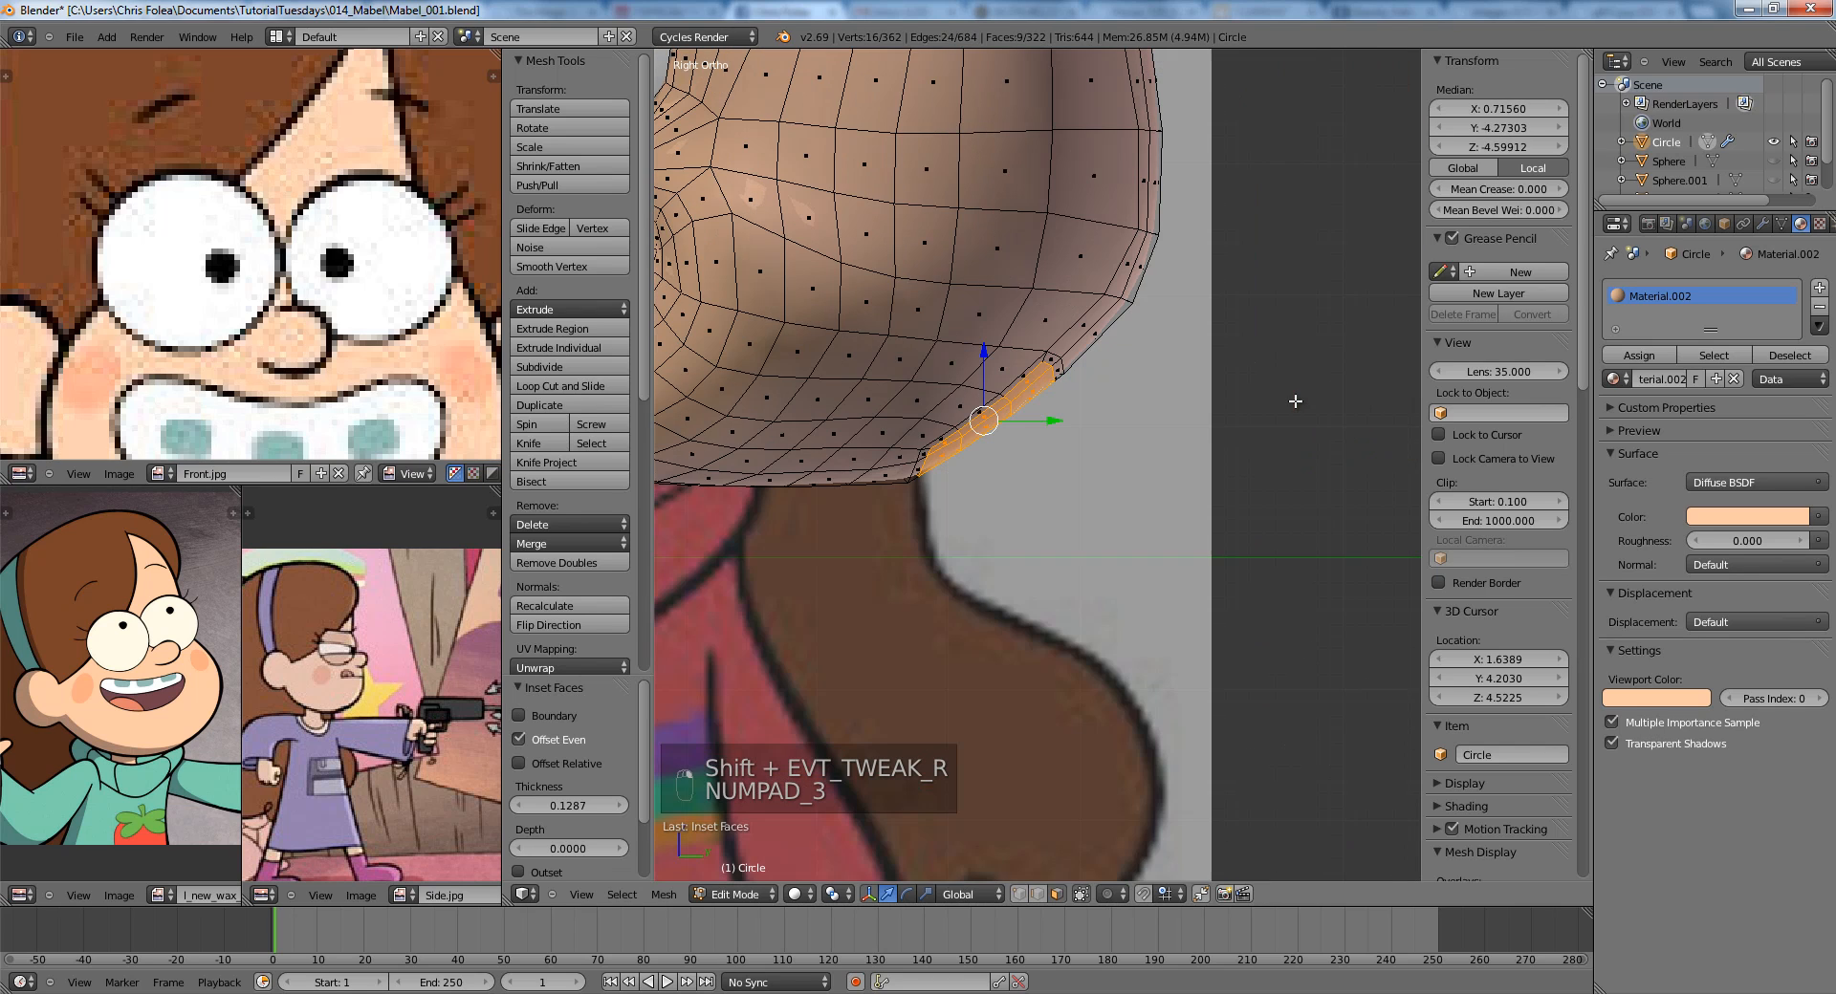
key("e")
left_click(1217, 533)
key("g")
left_click(1146, 689)
scroll(1181, 500, "down", 4)
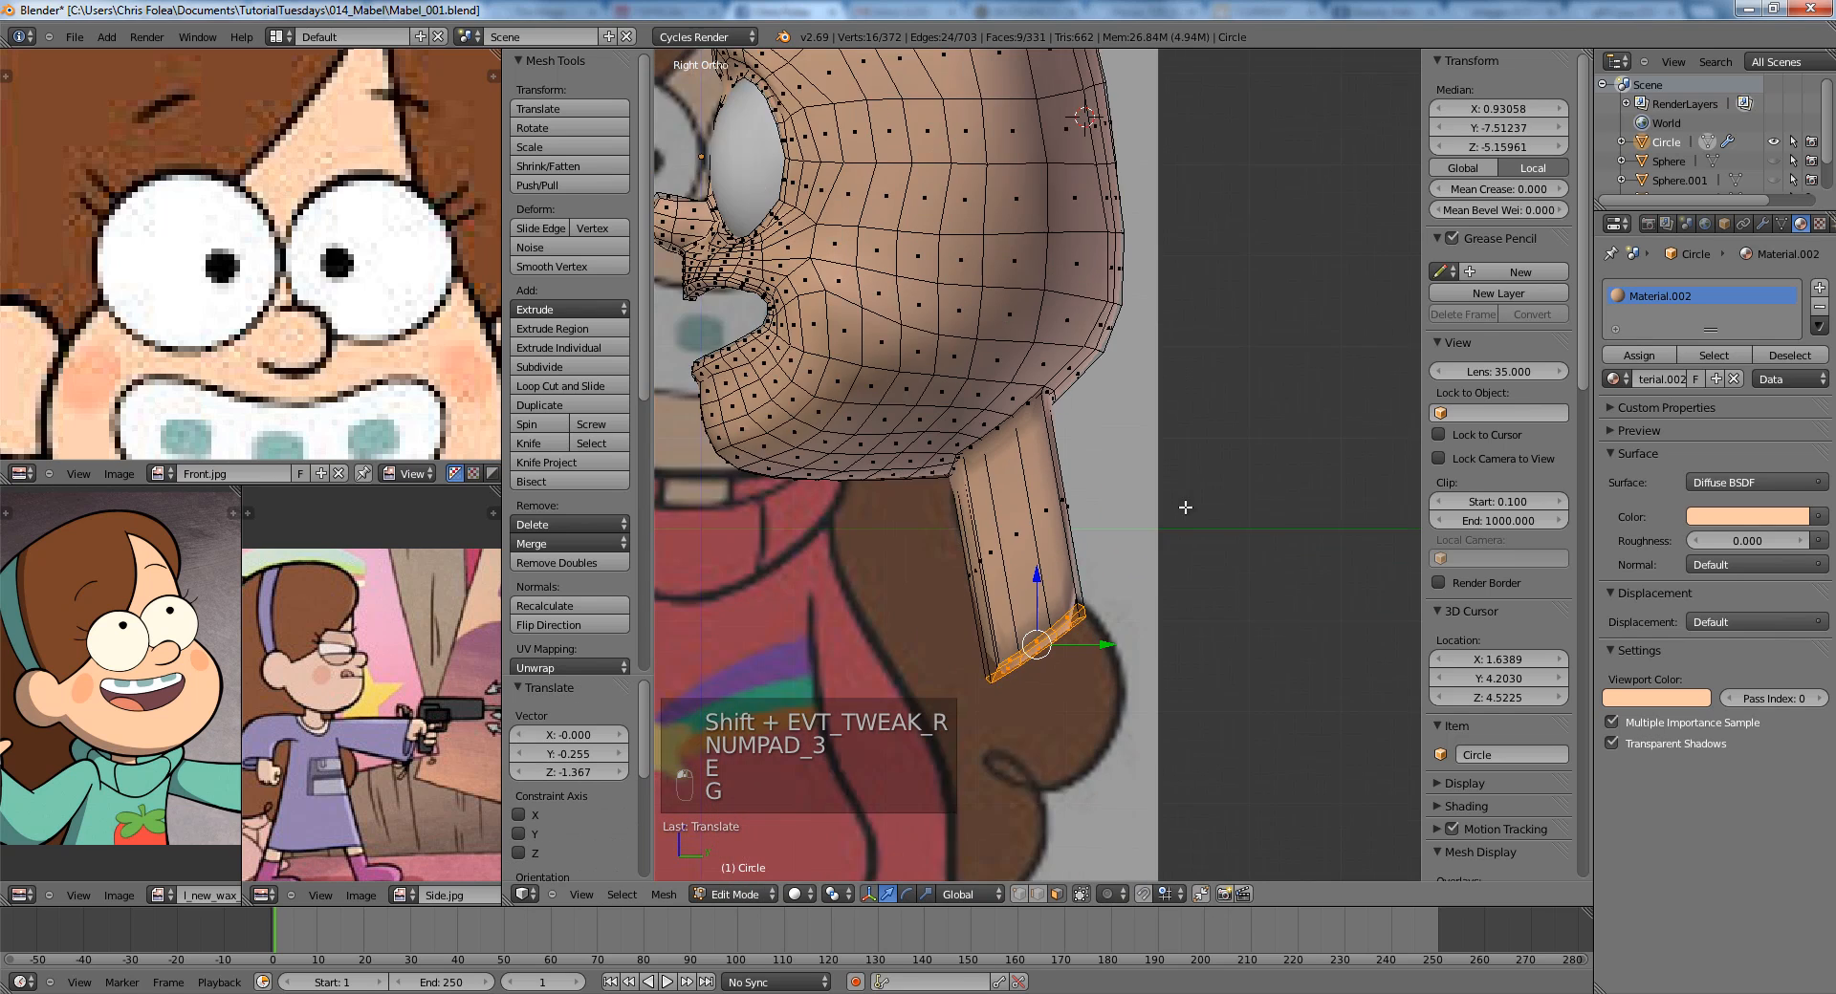
Rotate the neck's end faces by 31.894° to level them and move them by -0.166 in Y and 0.694 in Z.
key("r")
left_click(1247, 561)
key("g")
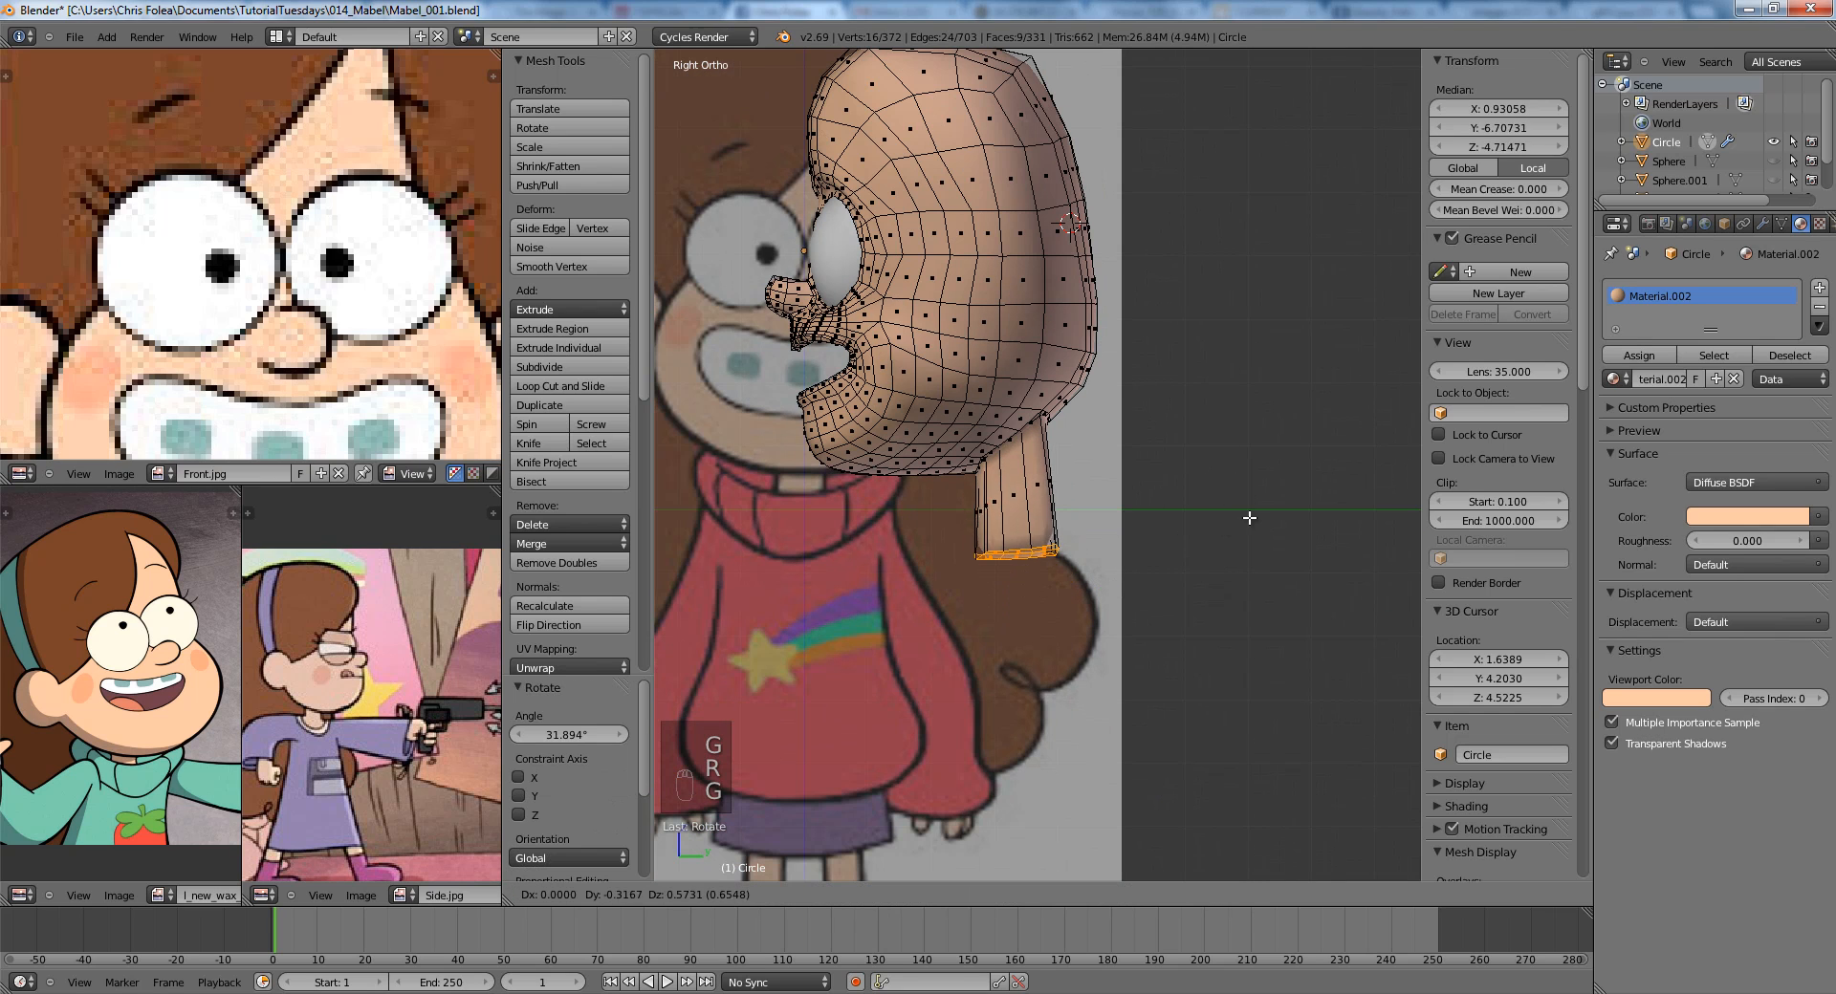
left_click(1217, 504)
scroll(1219, 475, "up", 2)
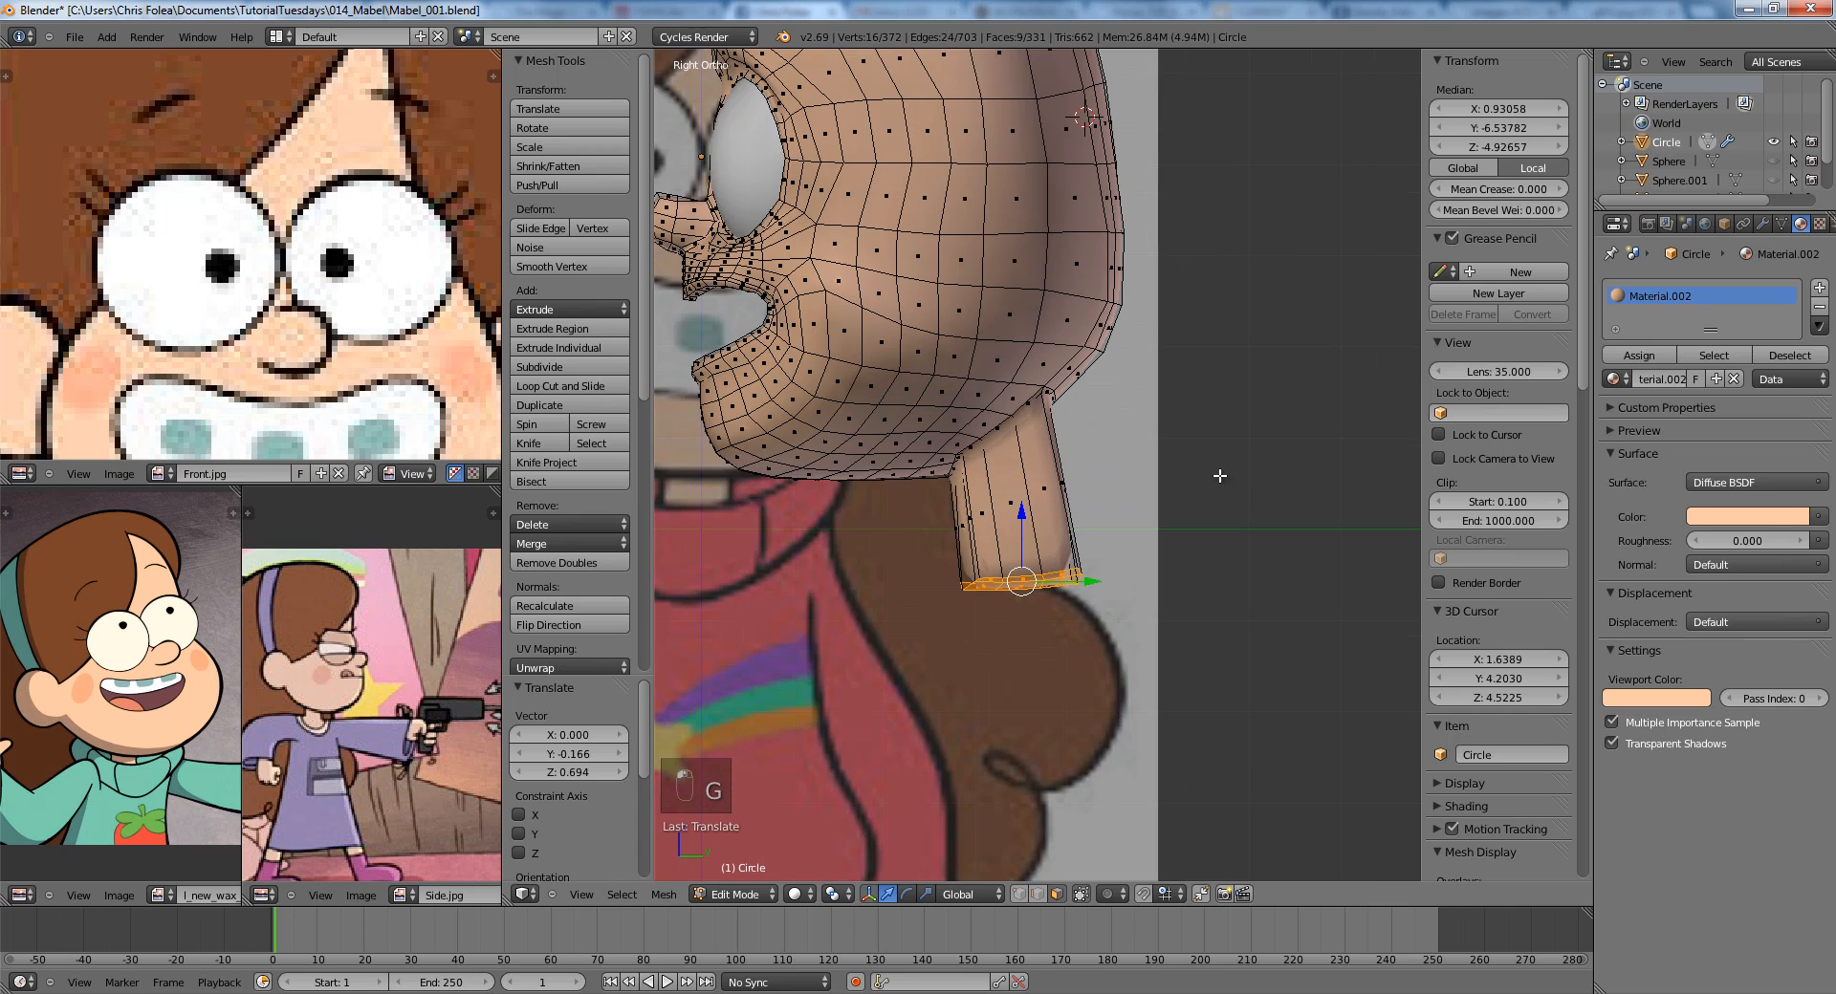
Add an edge loop around the middle of the neck and move it by 0.063 in Y and -0.042 in Z.
key("ctrl+r")
left_click(1057, 501)
key("g")
left_click(1063, 502)
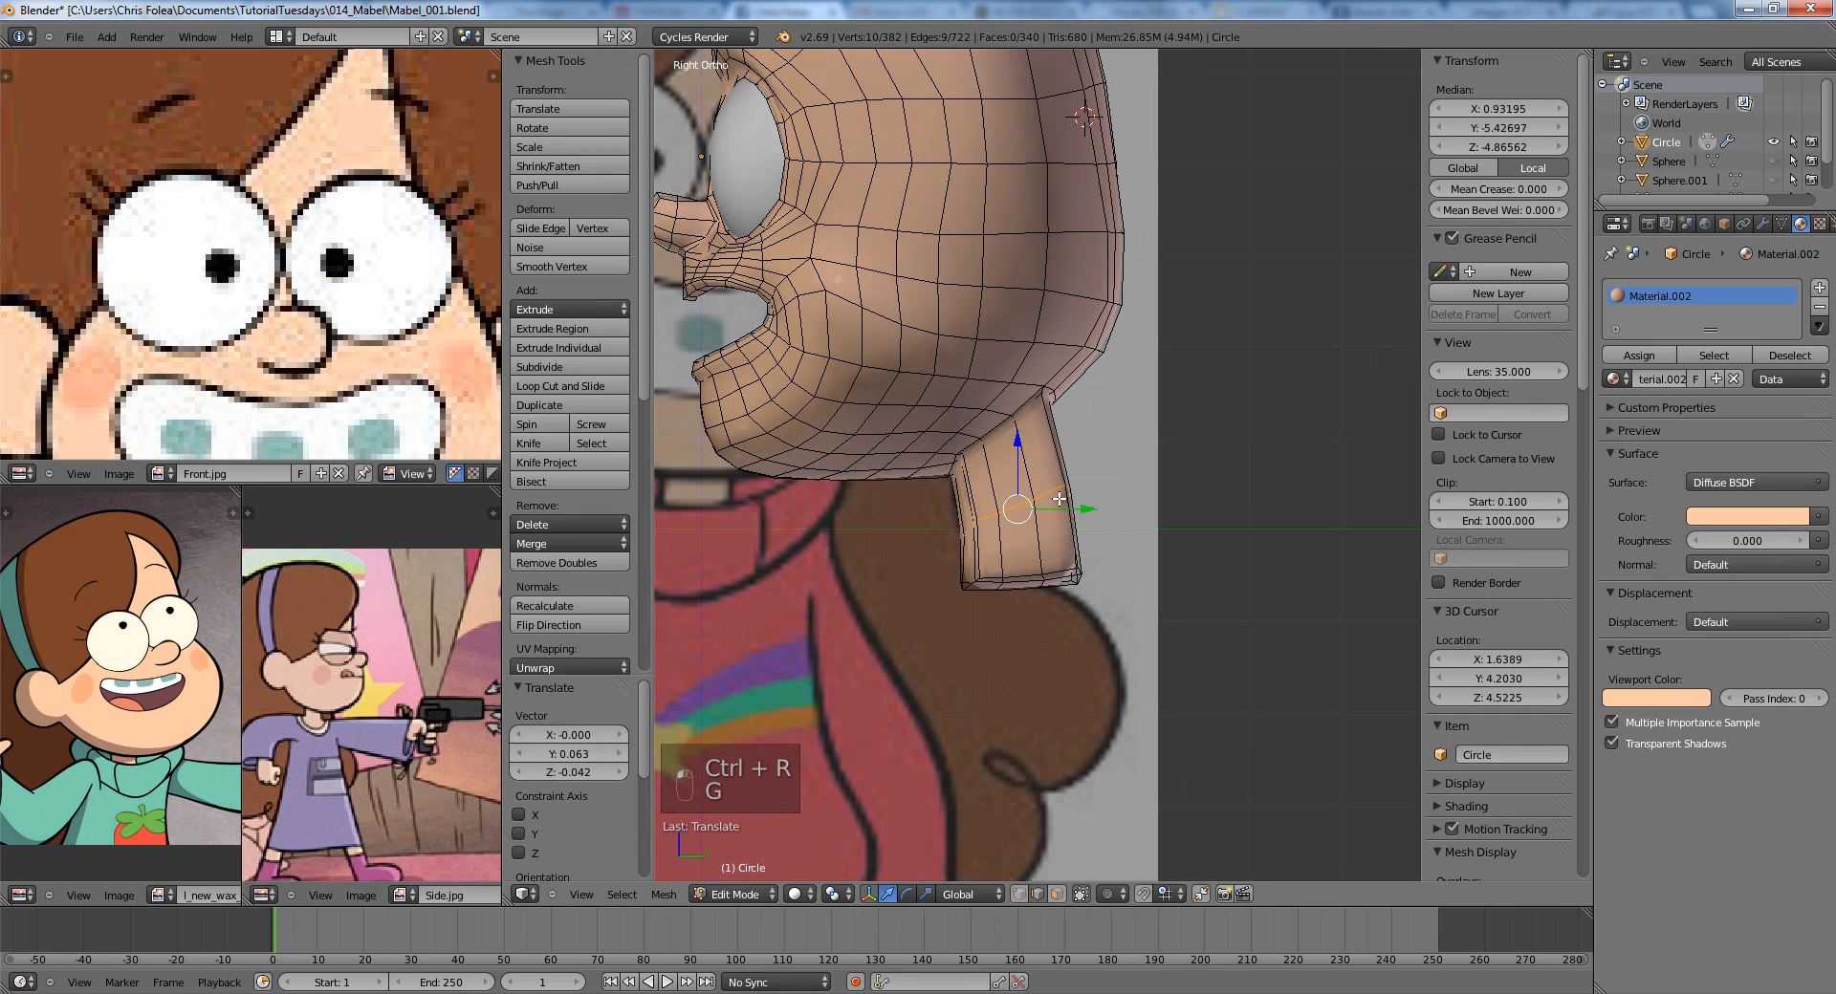
Shift the neck's middle loop by -0.079 in Y and -0.035 in Z, scale it narrower, and switch to vertex selection.
scroll(361, 319, "down", 5)
scroll(978, 464, "up", 1)
key("g")
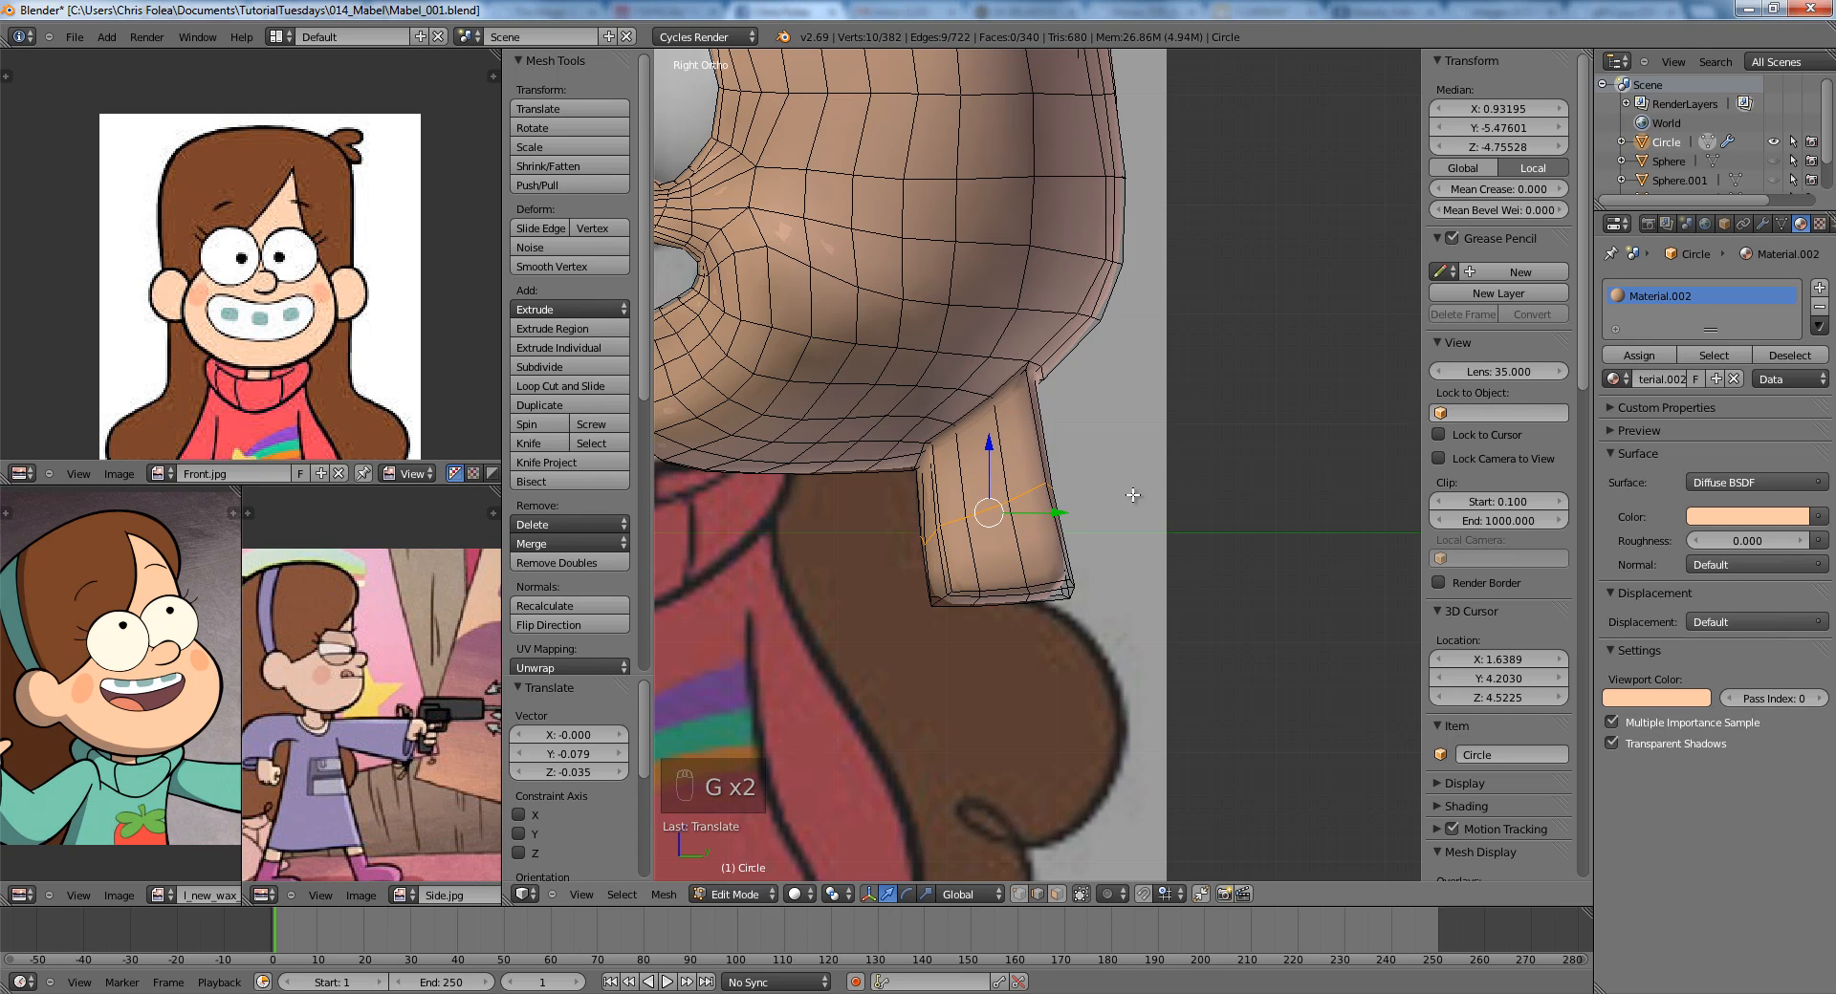
left_click(1048, 447)
key("a")
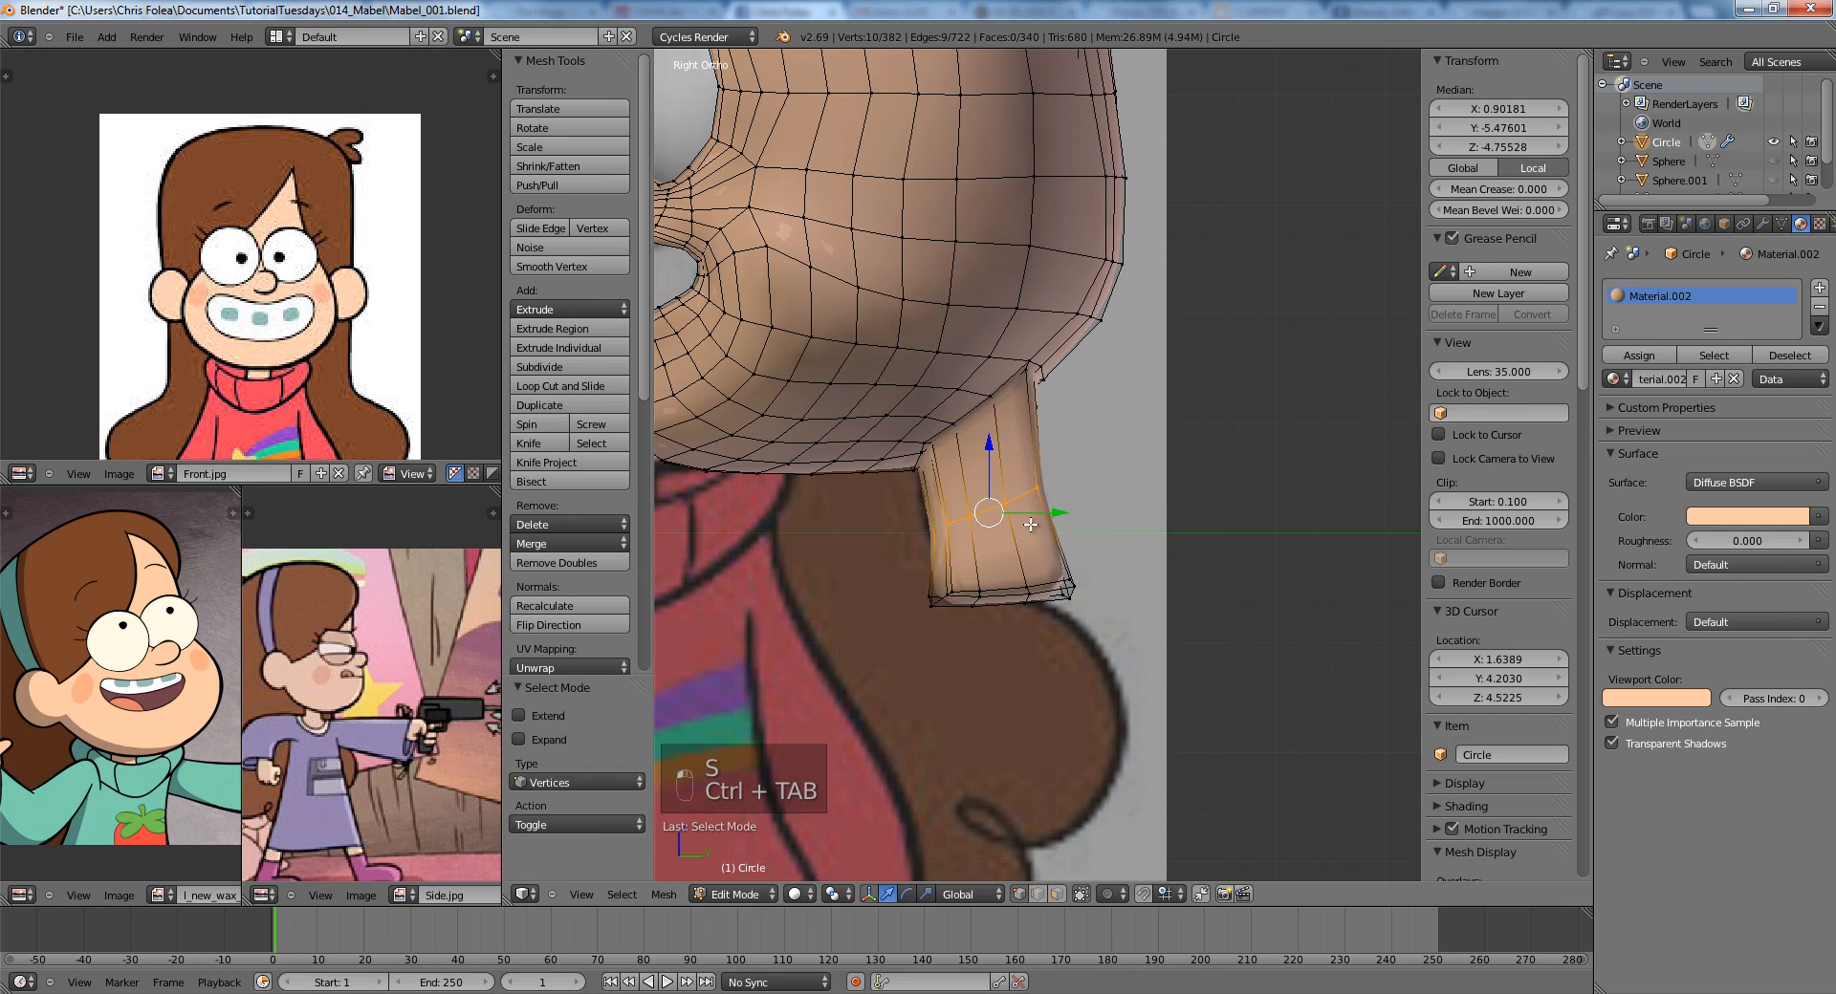
Scale the vertices at the neck's lower end by 1.040 and reposition them in the side view.
key("z")
key("b")
left_click_drag(903, 562, 1099, 617)
key("z")
key("s")
left_click(1147, 652)
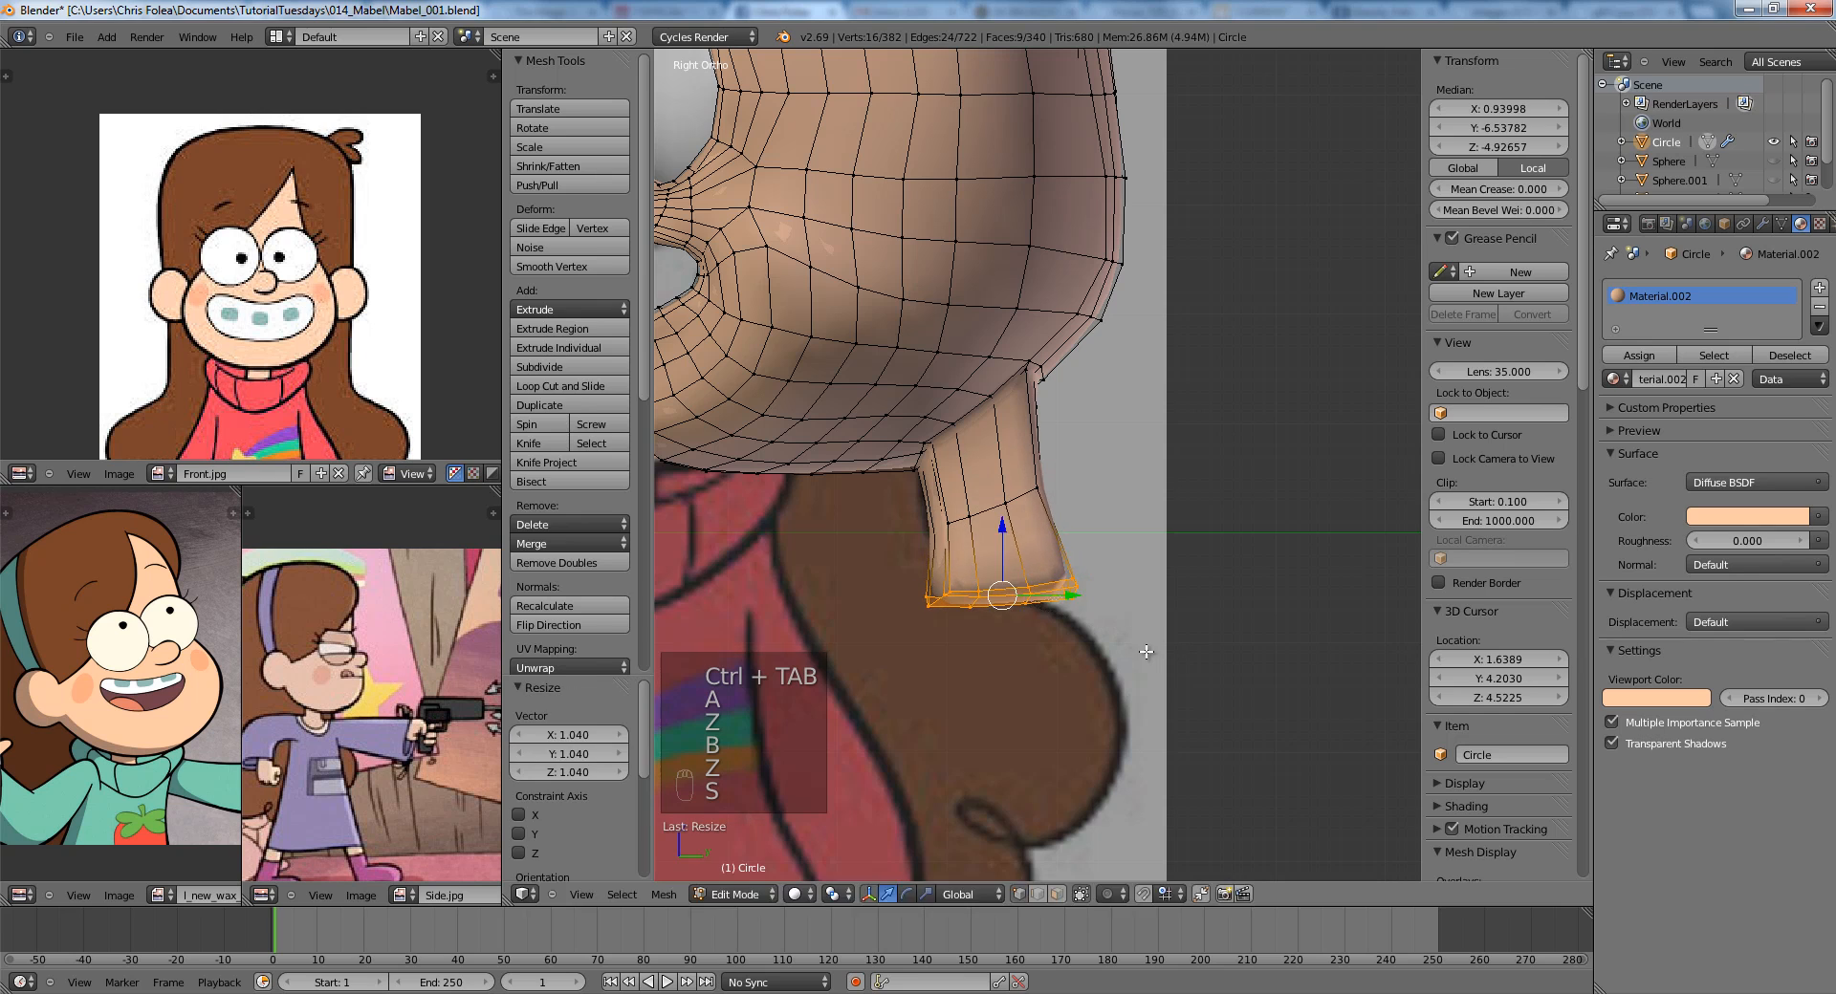
key("g")
left_click(1147, 655)
Rotate the neck's middle edge loop, scale it by 0.924, and move it up toward the head.
key("a")
key("z")
right_click(1005, 504, "alt")
key("z")
key("r")
key("g")
left_click(1210, 543)
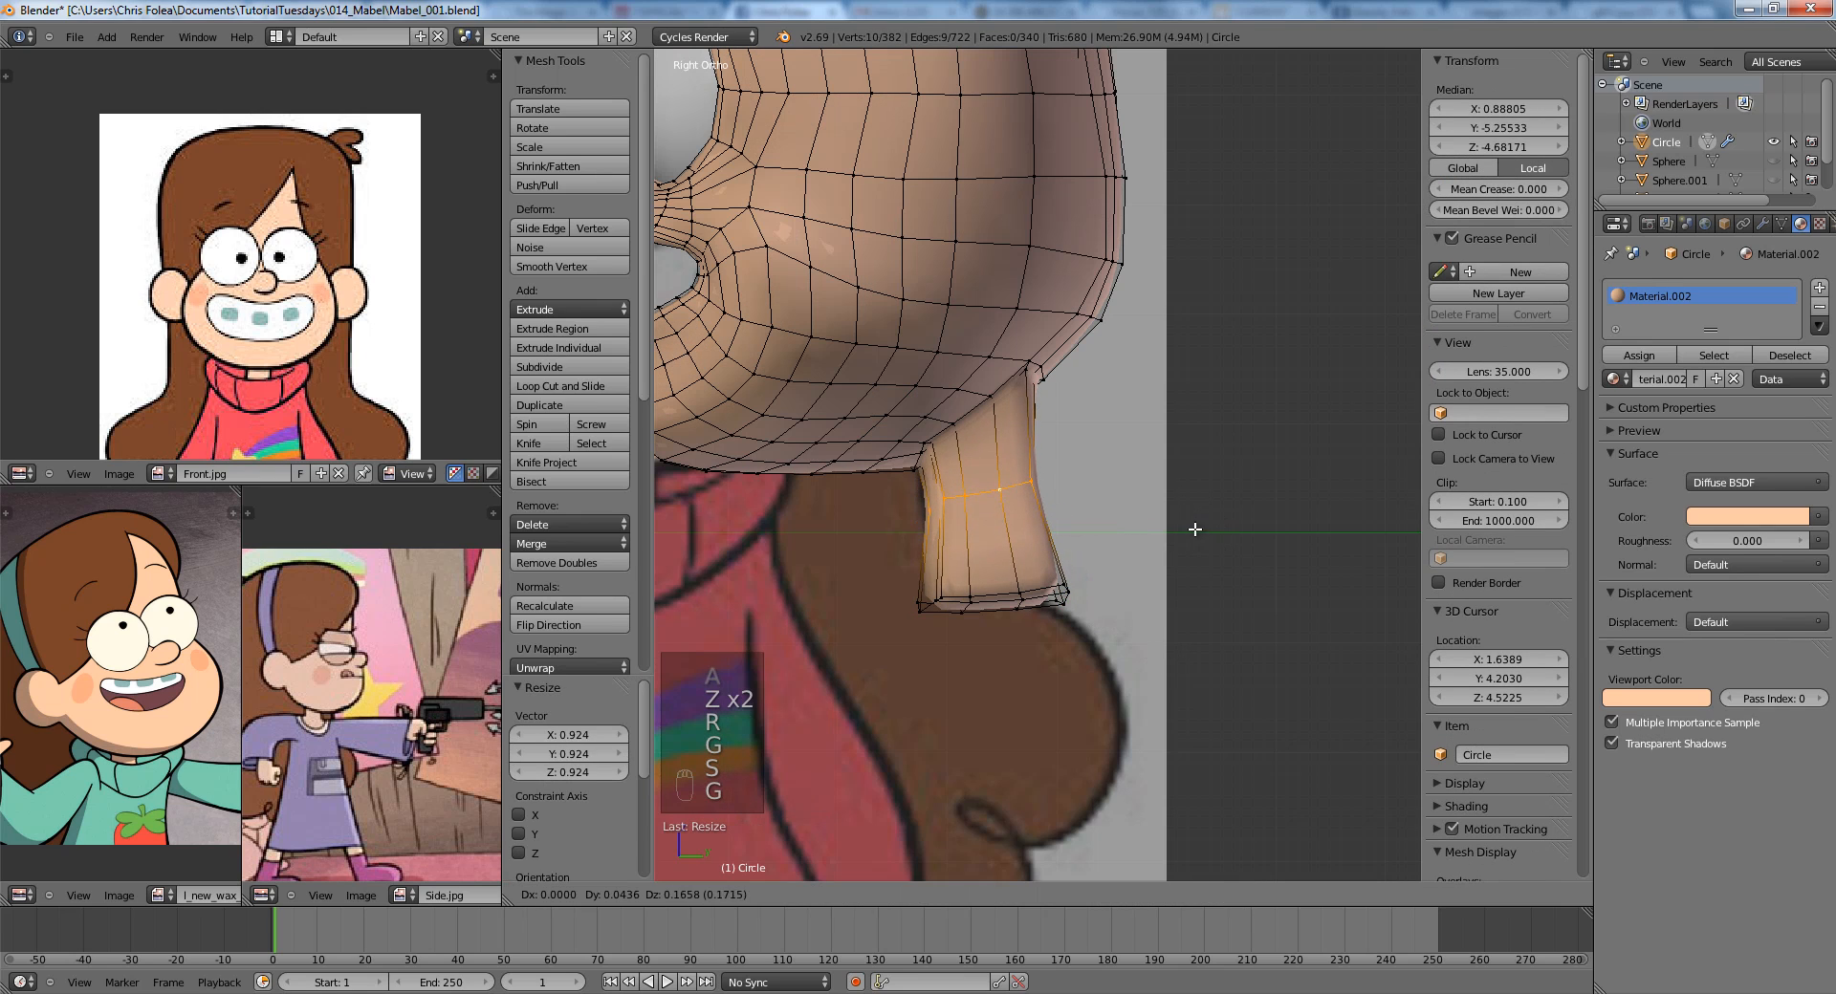
left_click(1195, 530)
Box-select the vertices at the neck's lower end and raise them slightly to shorten the neck.
key("a")
key("z")
key("b")
left_click_drag(862, 561, 1099, 636)
key("z")
key("g")
left_click(1147, 626)
Examine the smoothed head and neck against the reference in the side, front and angled views.
key("Tab")
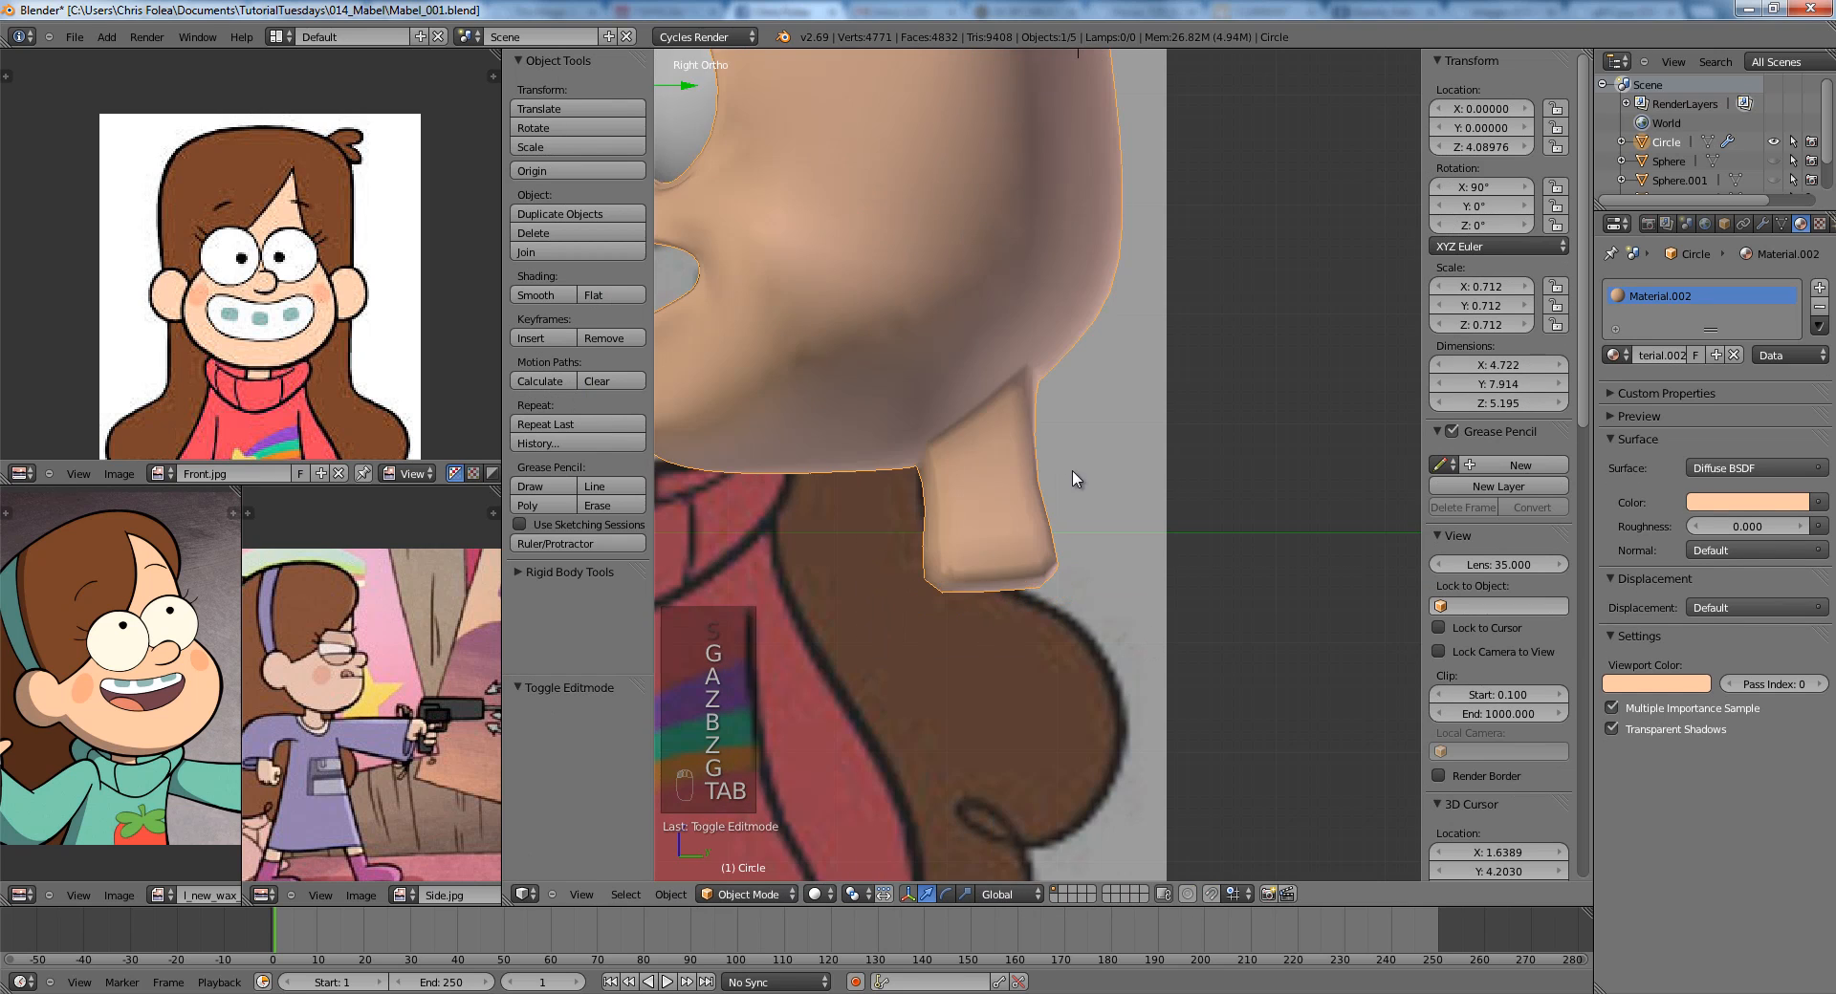
scroll(1073, 471, "down", 5)
middle_click_drag(1099, 457, 1106, 484, "shift")
scroll(1118, 520, "up", 4)
scroll(1118, 520, "down", 3)
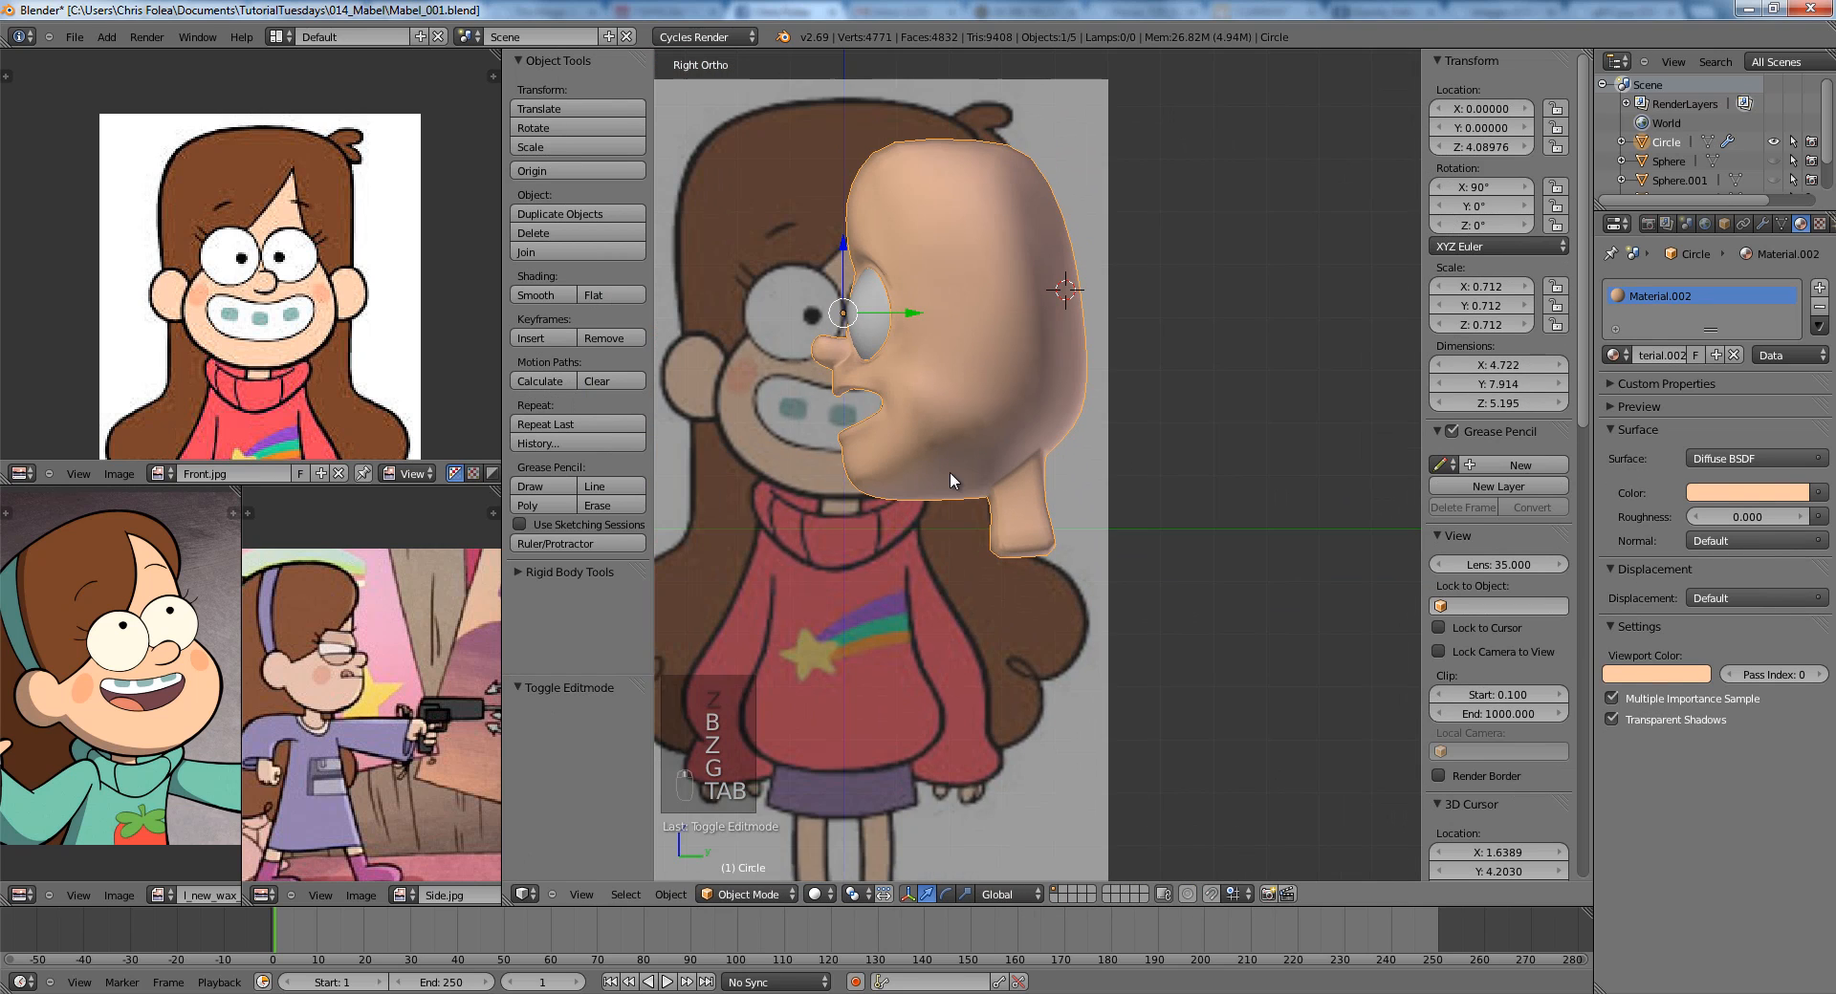
key("KP_1")
scroll(950, 472, "up", 2)
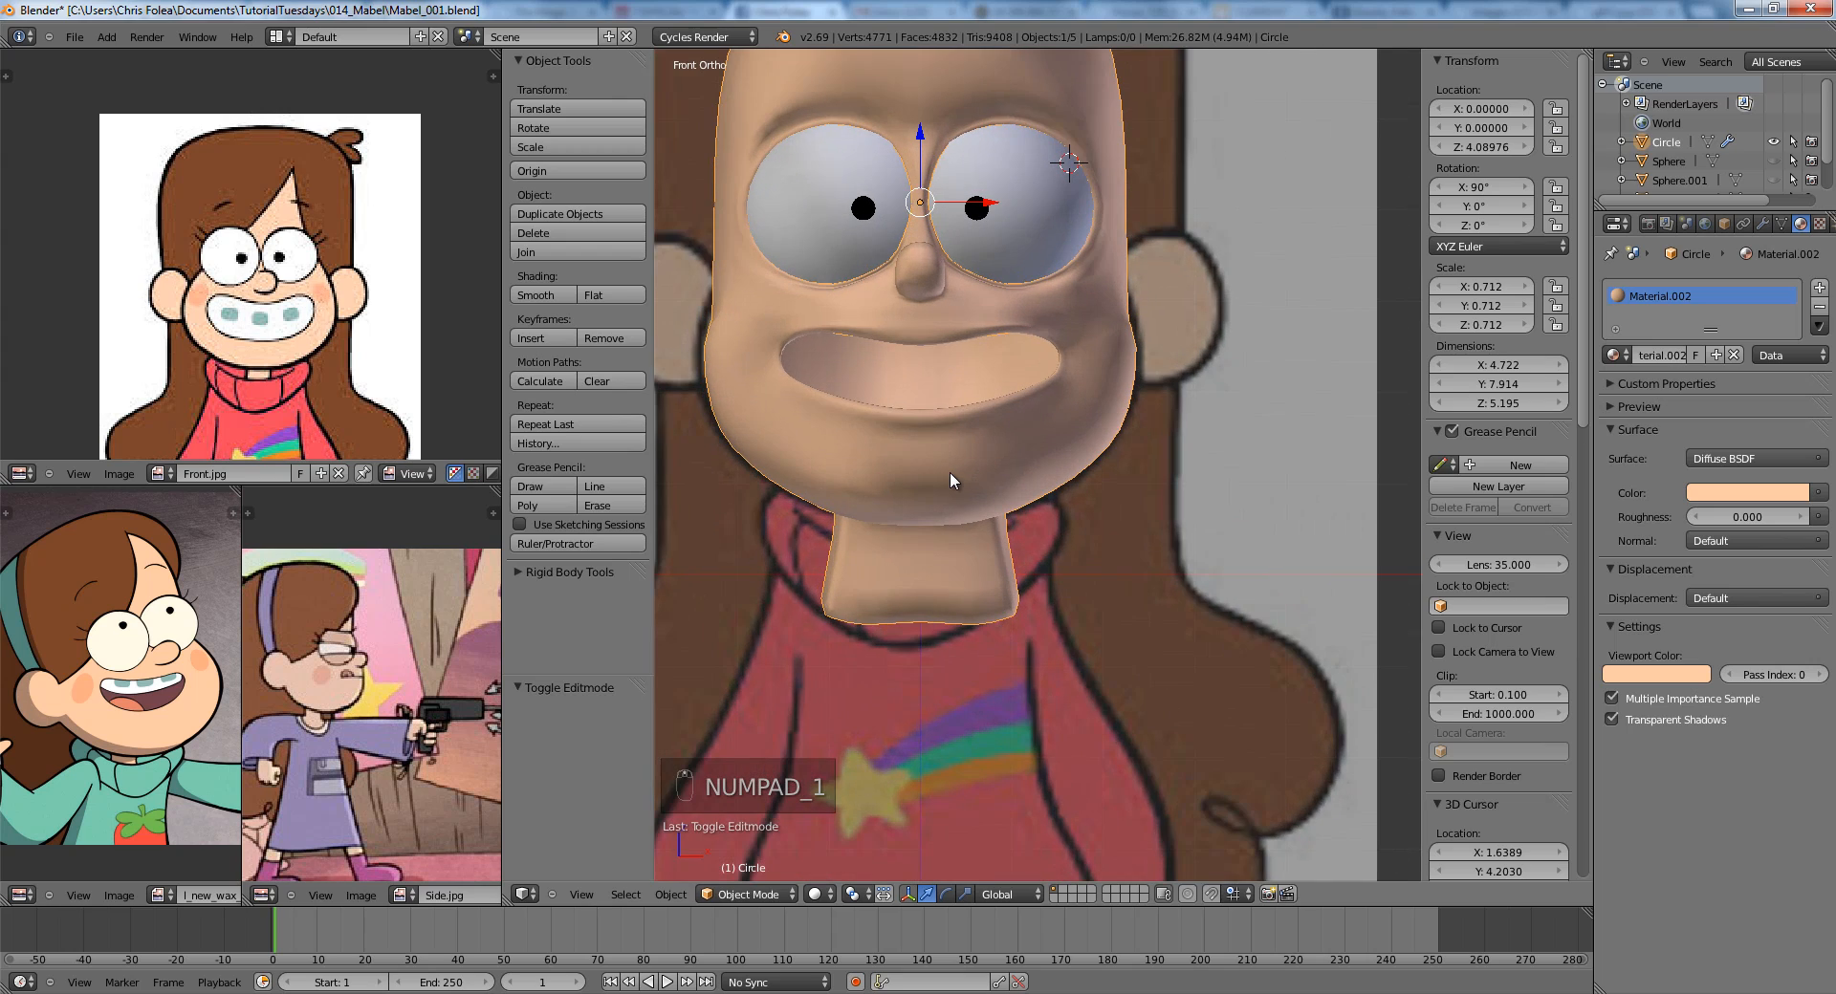
key("KP_1")
middle_click_drag(949, 473, 927, 572)
Box-select the vertices on the outer side of the neck in the front view and shift them along X.
key("Tab")
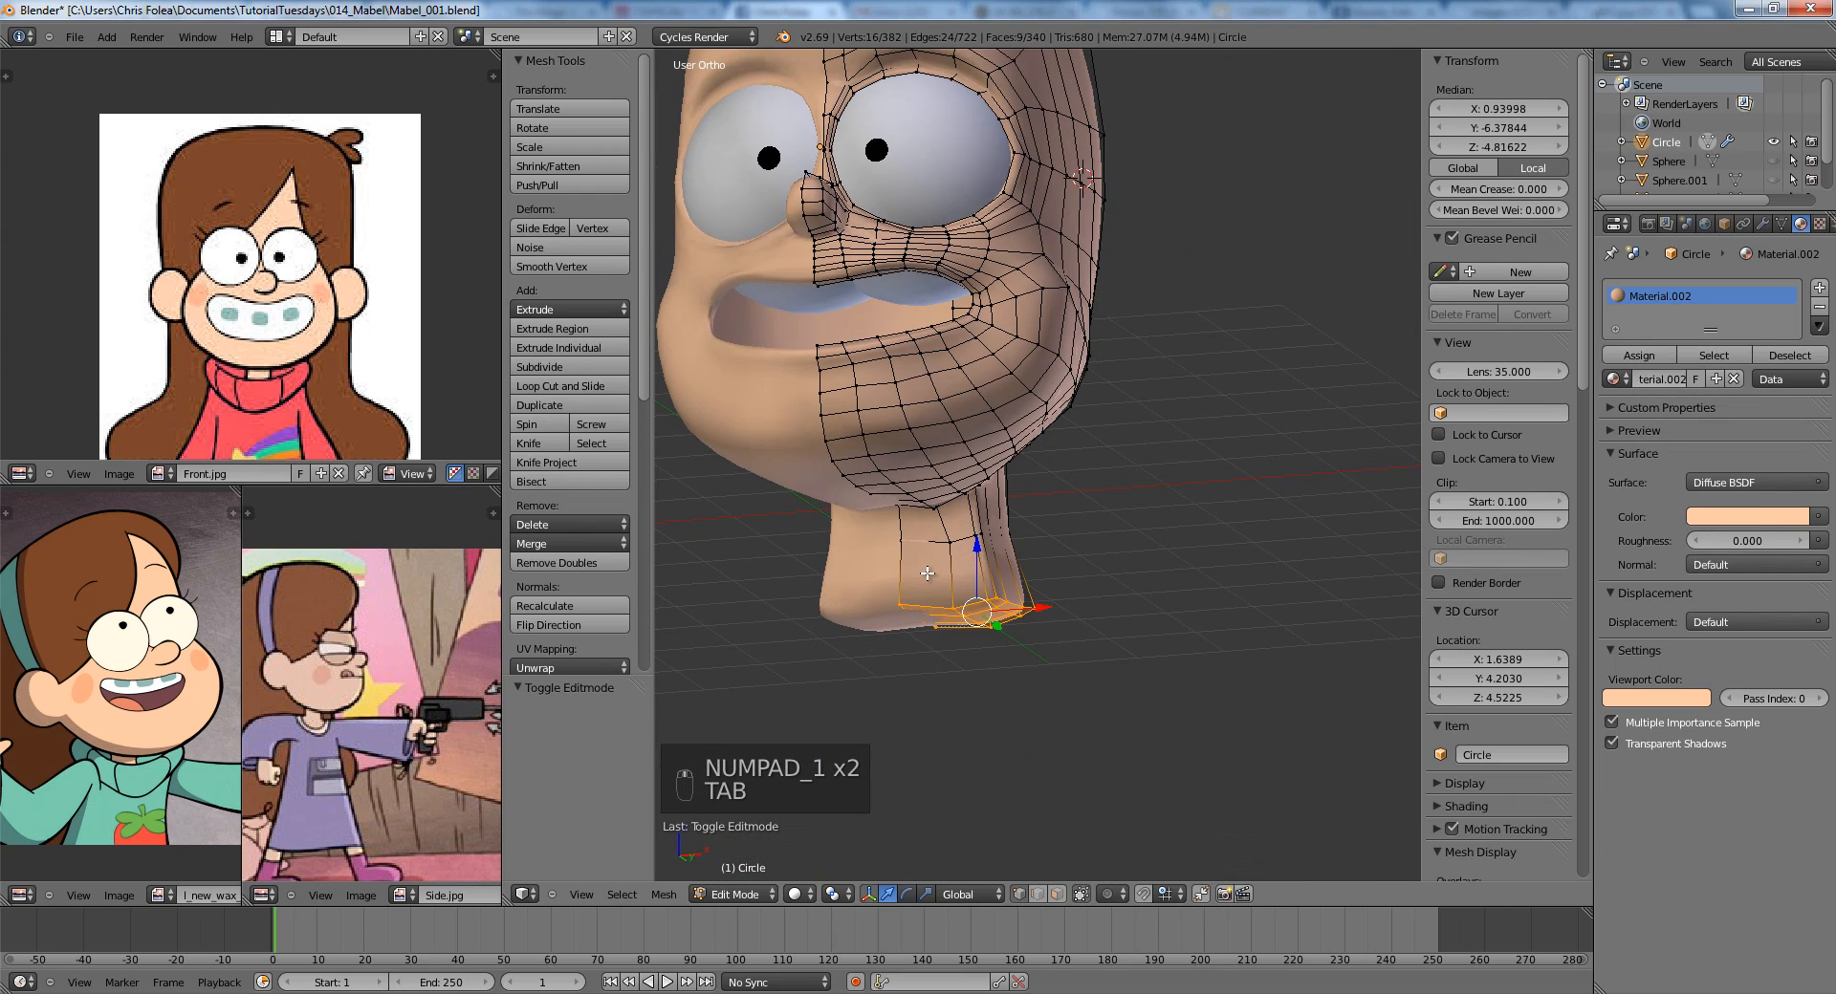
key("KP_1")
key("a")
key("a")
key("z")
scroll(1081, 582, "up", 2)
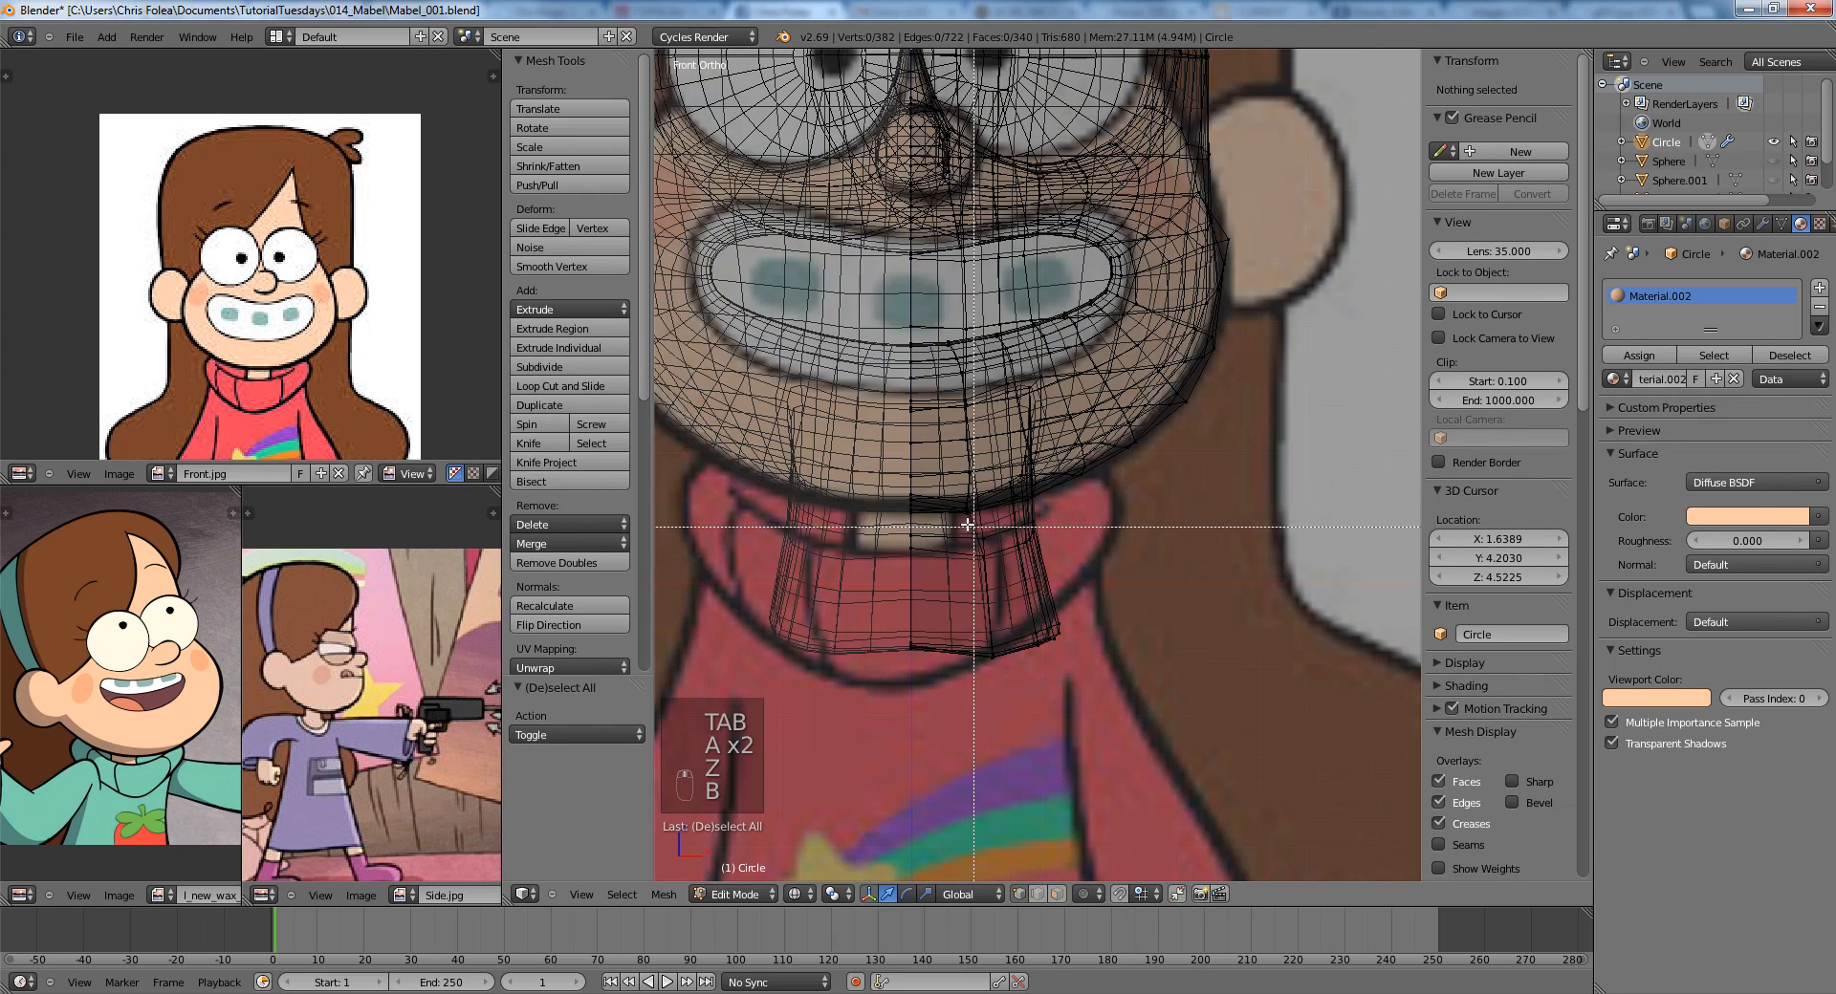
left_click_drag(968, 525, 1162, 696)
key("z")
key("g")
key("x")
left_click(1133, 701)
key("z")
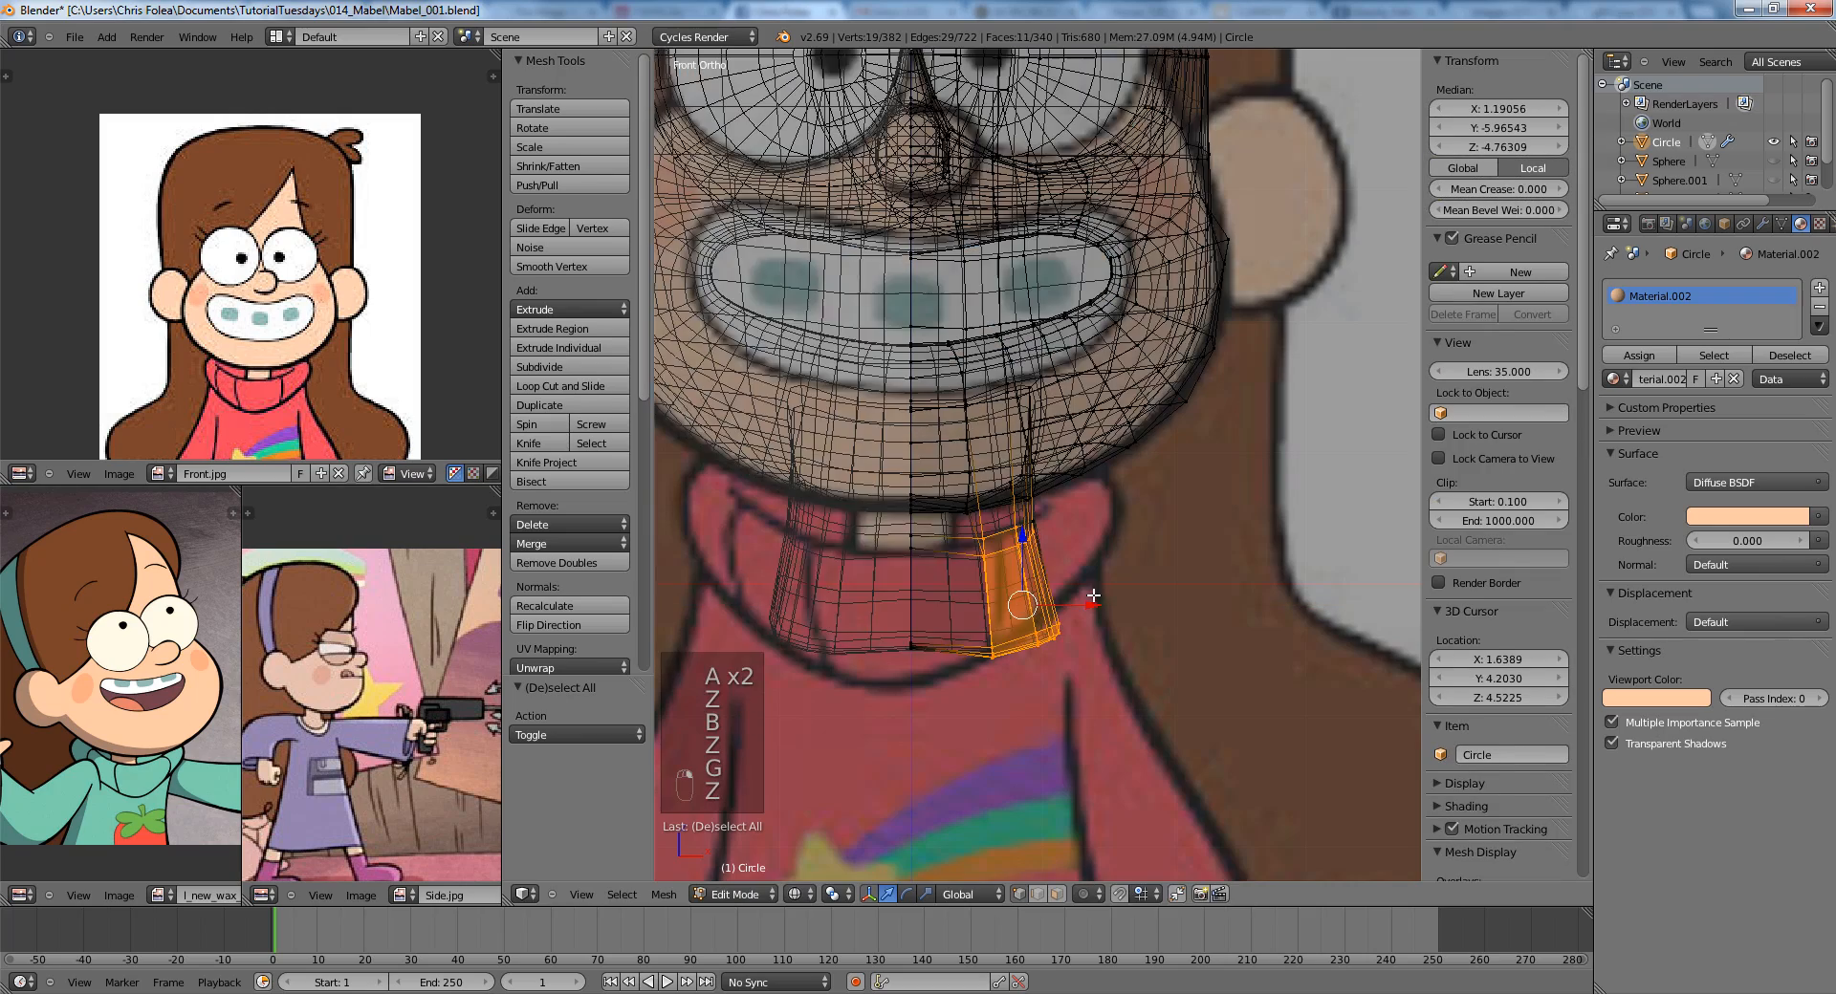
middle_click_drag(1090, 593, 898, 582)
key("z")
key("z")
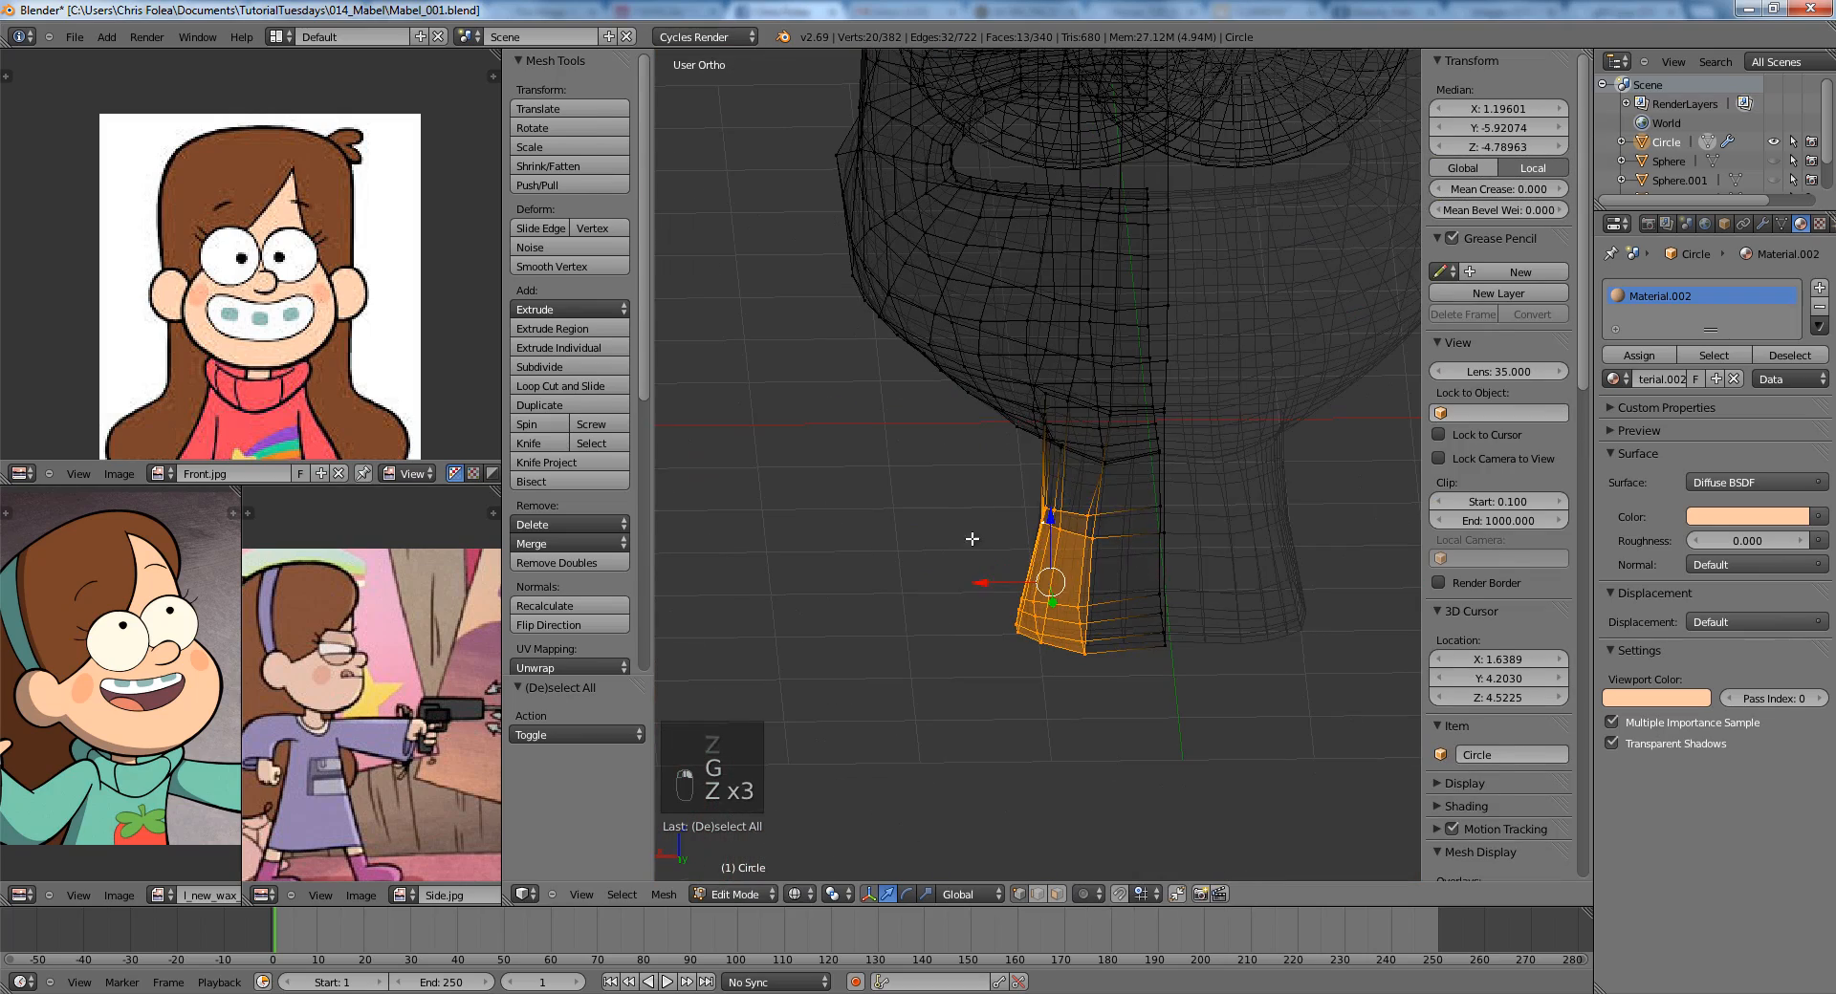
key("a")
key("z")
Select the vertices at the rear of the seam between neck and head and slide them along their edges.
middle_click_drag(1086, 451, 1185, 461)
scroll(1166, 450, "up", 3)
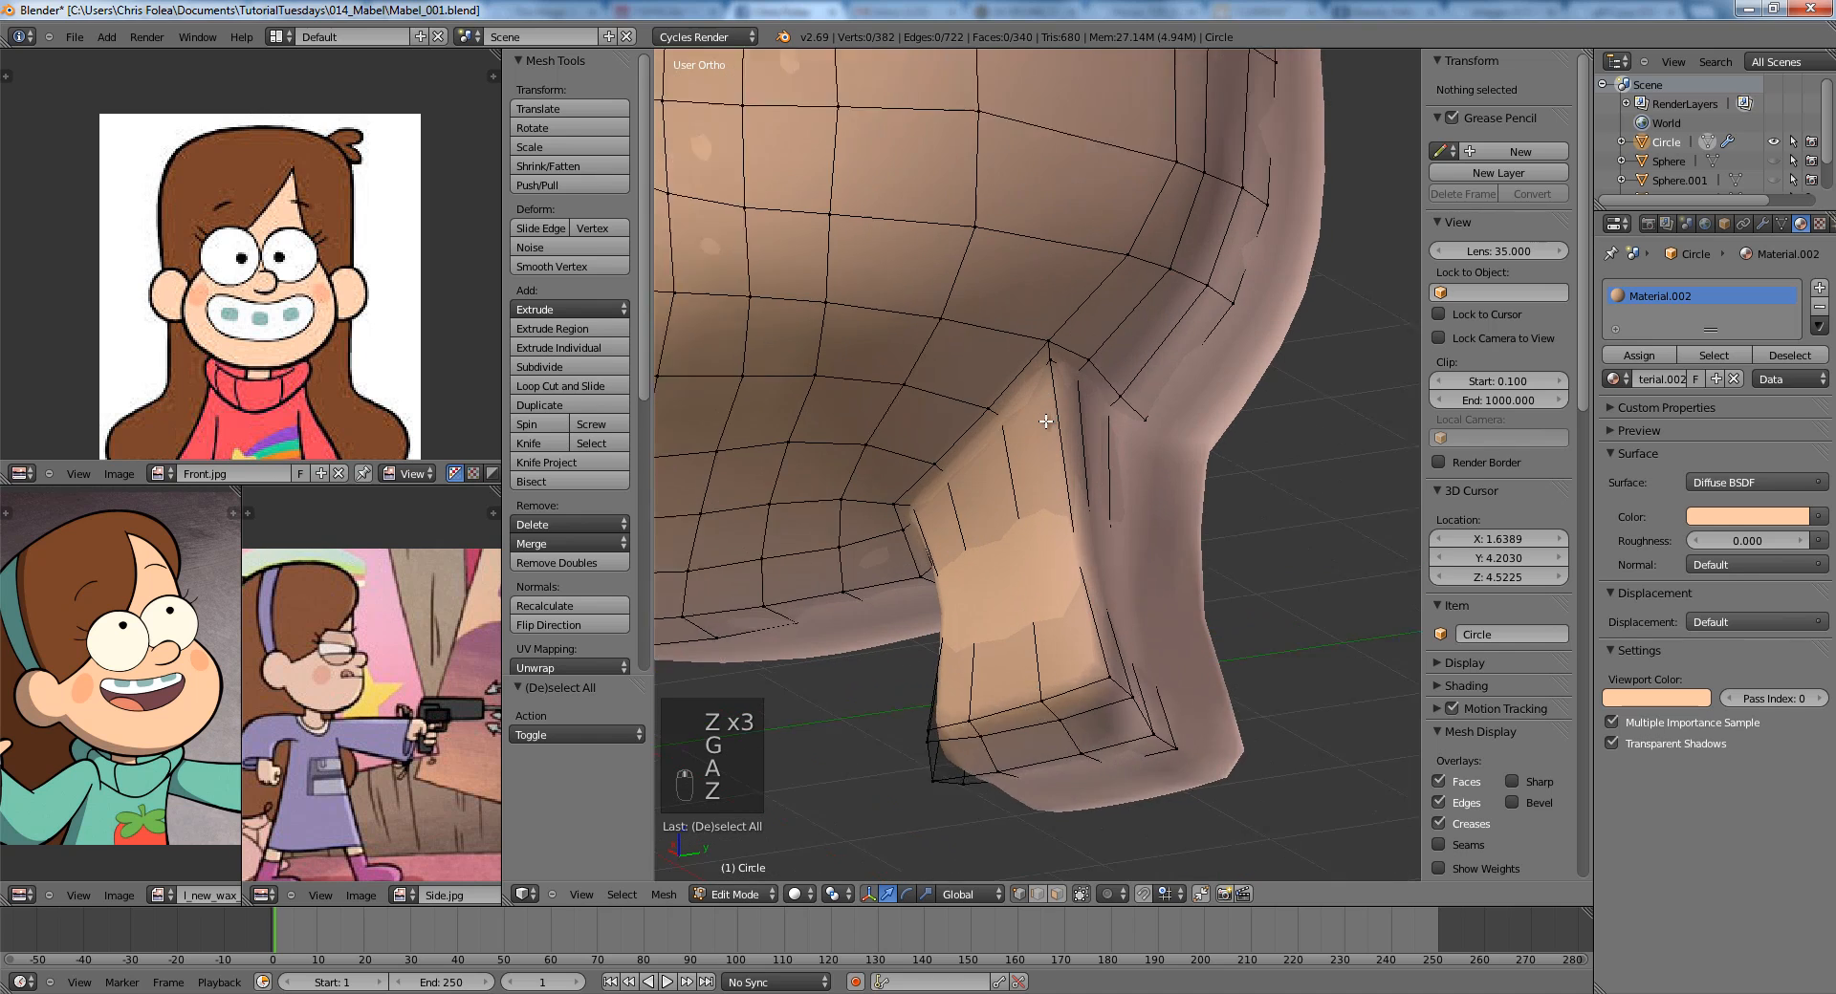
middle_click_drag(1095, 337, 988, 452, "shift")
right_click(1017, 421)
right_click(1057, 433, "shift")
key("z")
right_click(1146, 472, "shift")
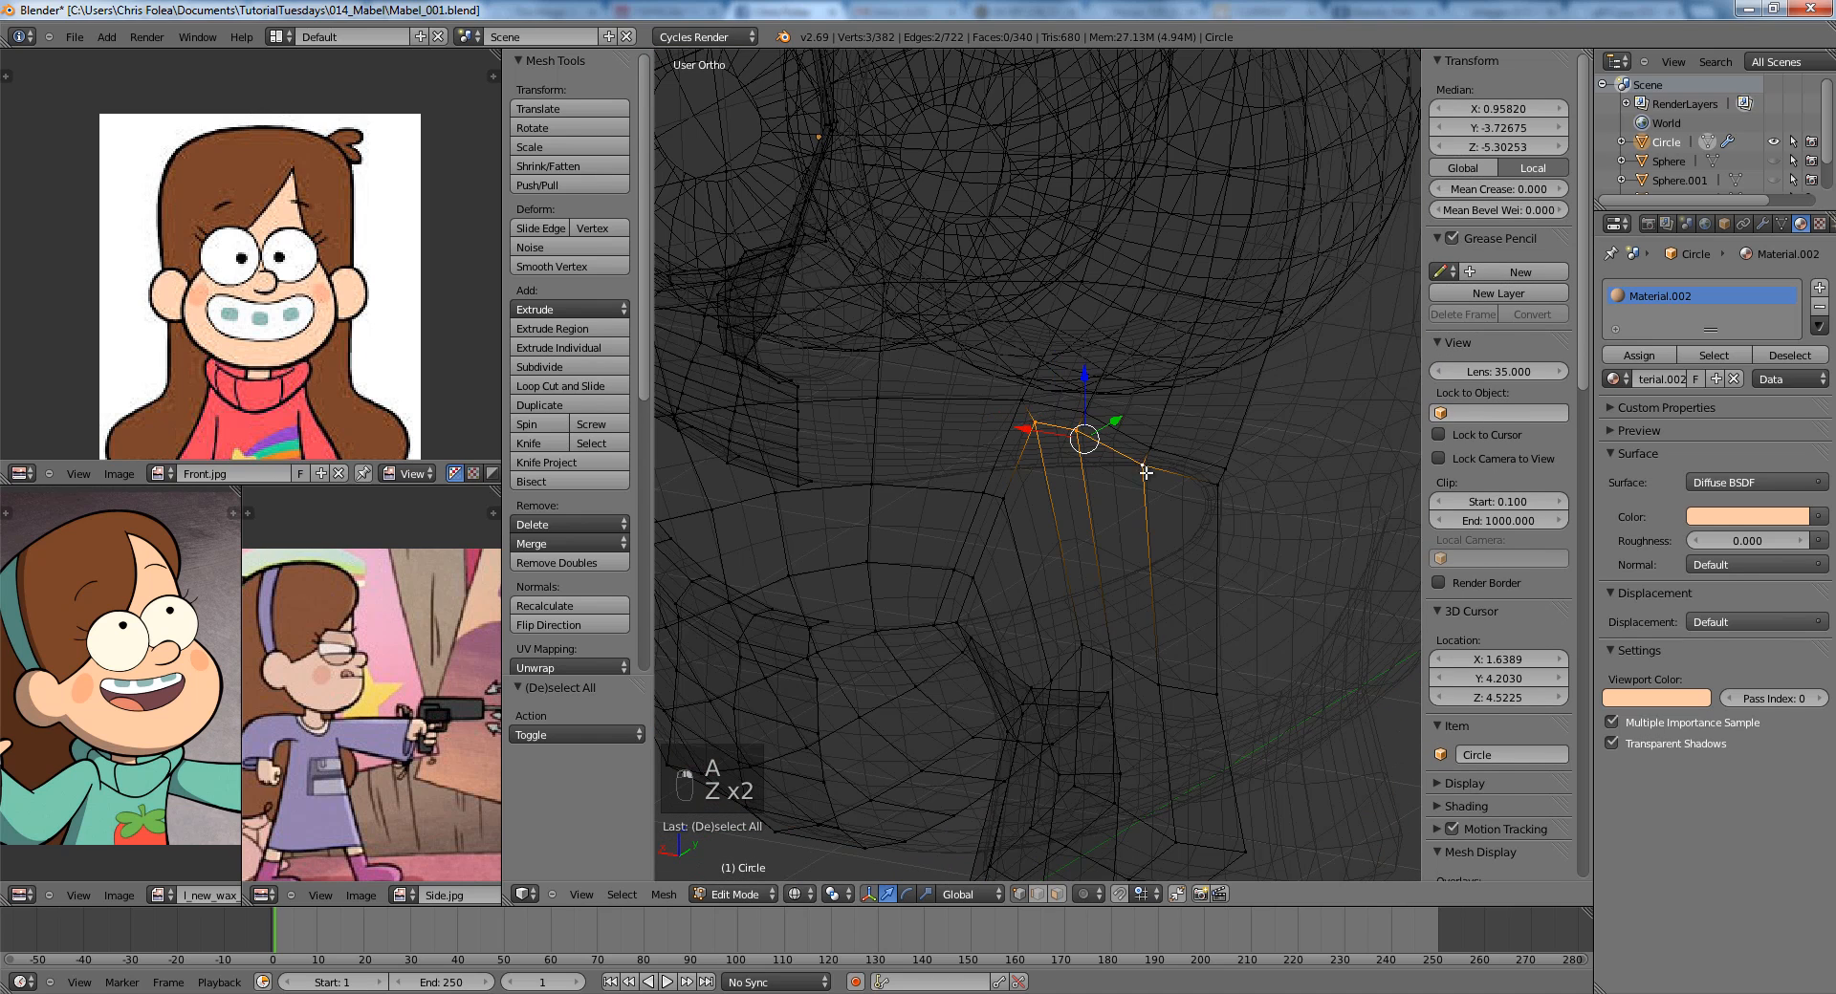
key("z")
key("g")
key("g")
left_click(1190, 478)
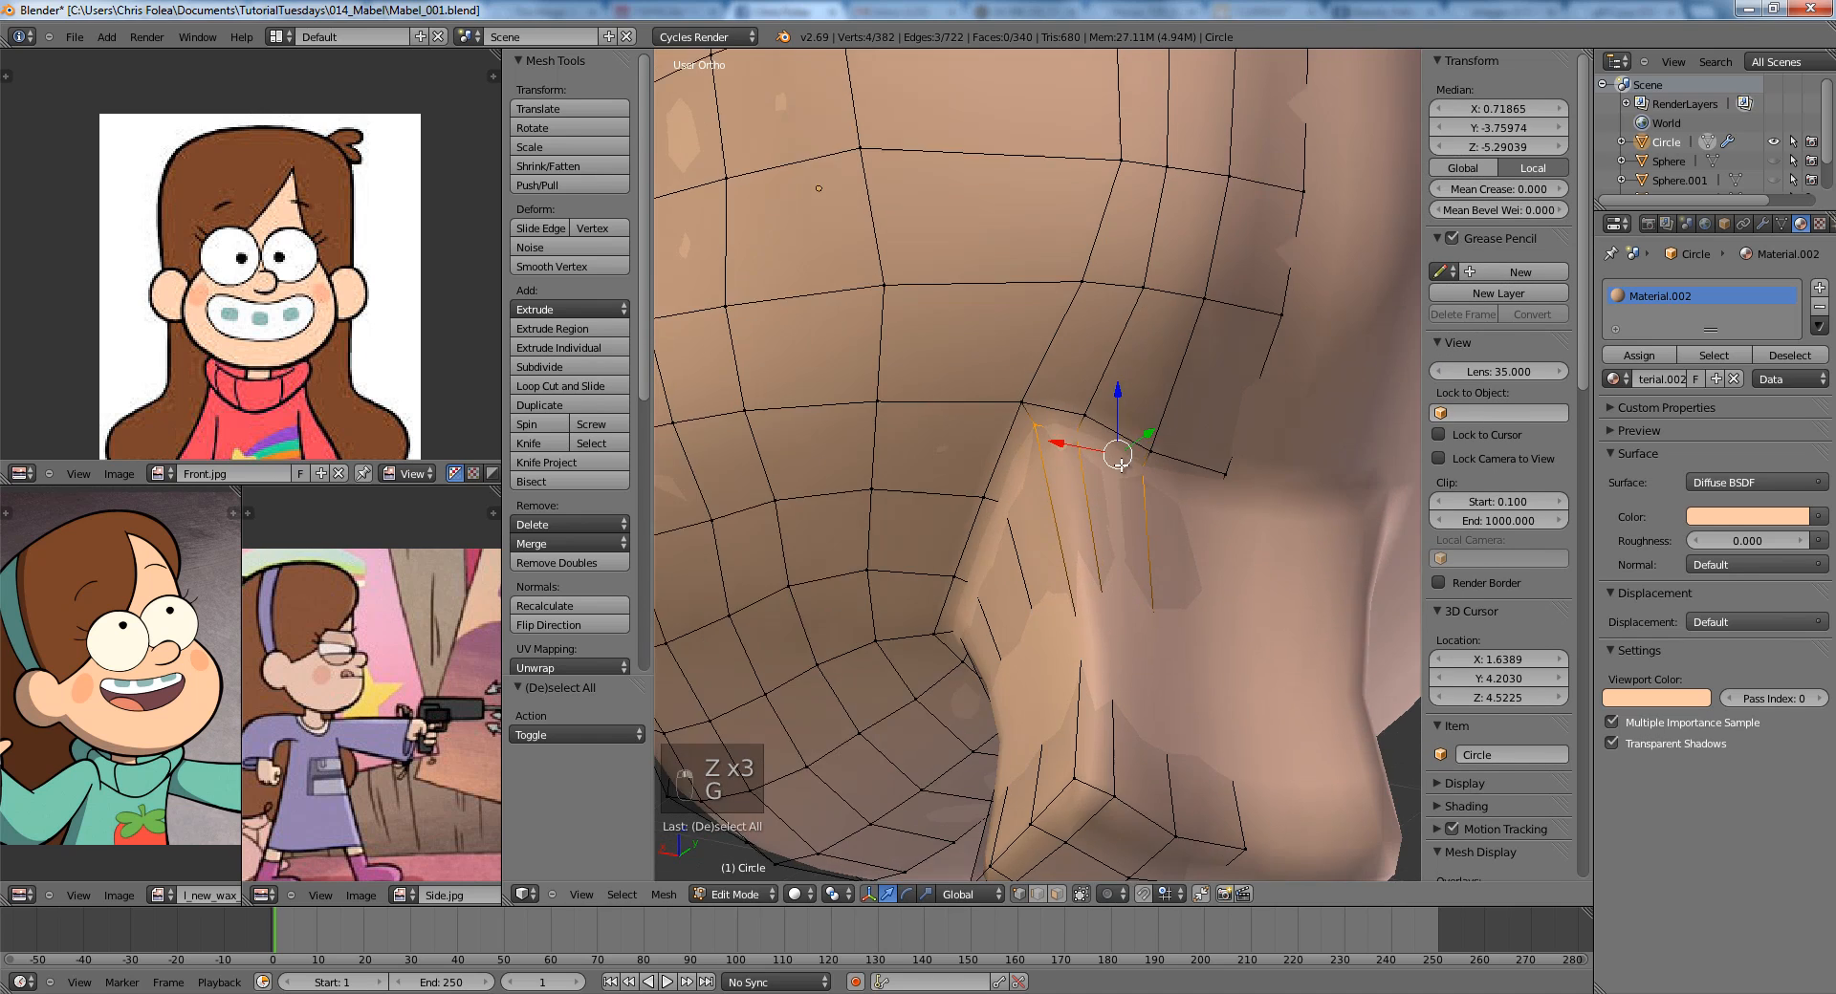
middle_click_drag(1128, 478, 1109, 482)
key("g")
key("g")
left_click(1090, 478)
middle_click_drag(932, 492, 884, 460)
key("a")
key("ctrl+r")
left_click(995, 535)
left_click(956, 545)
key("ctrl+z")
key("a")
key("a")
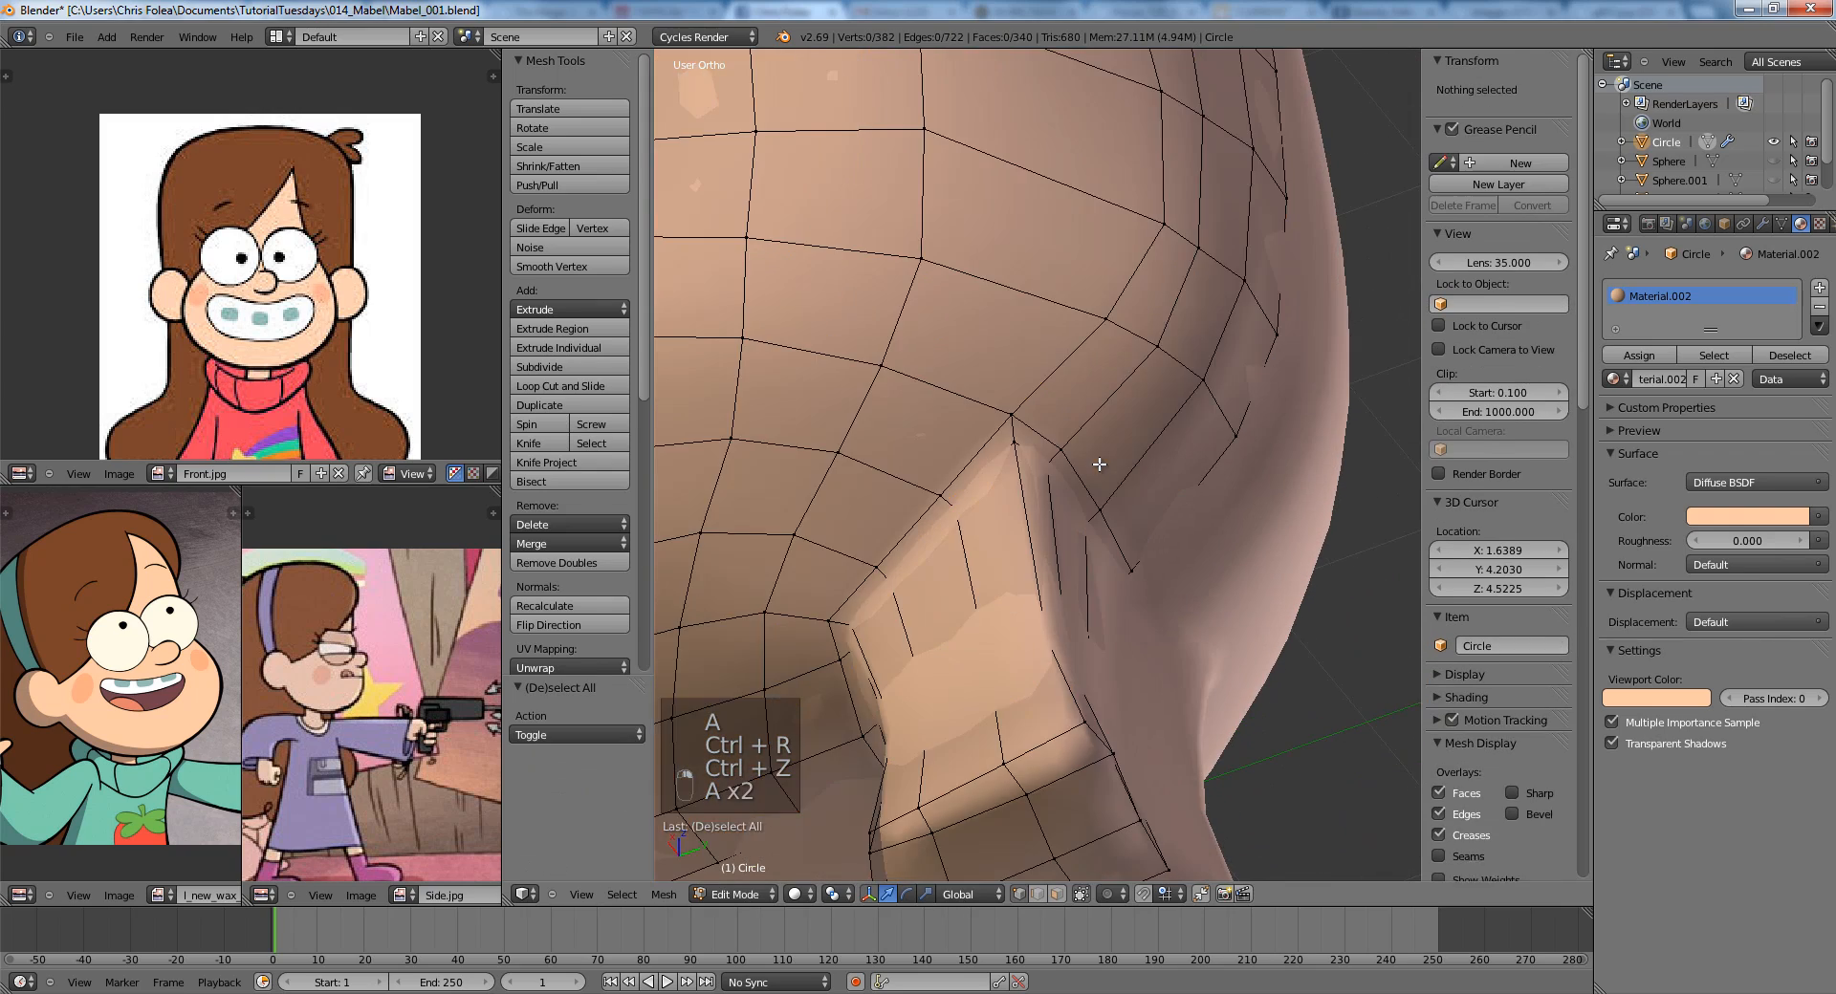
Select the neck's middle edge loop and apply Laplacian Smooth Vertex to it.
scroll(1099, 465, "down", 3)
right_click(970, 528)
key("a")
middle_click_drag(973, 531, 1002, 538)
key("z")
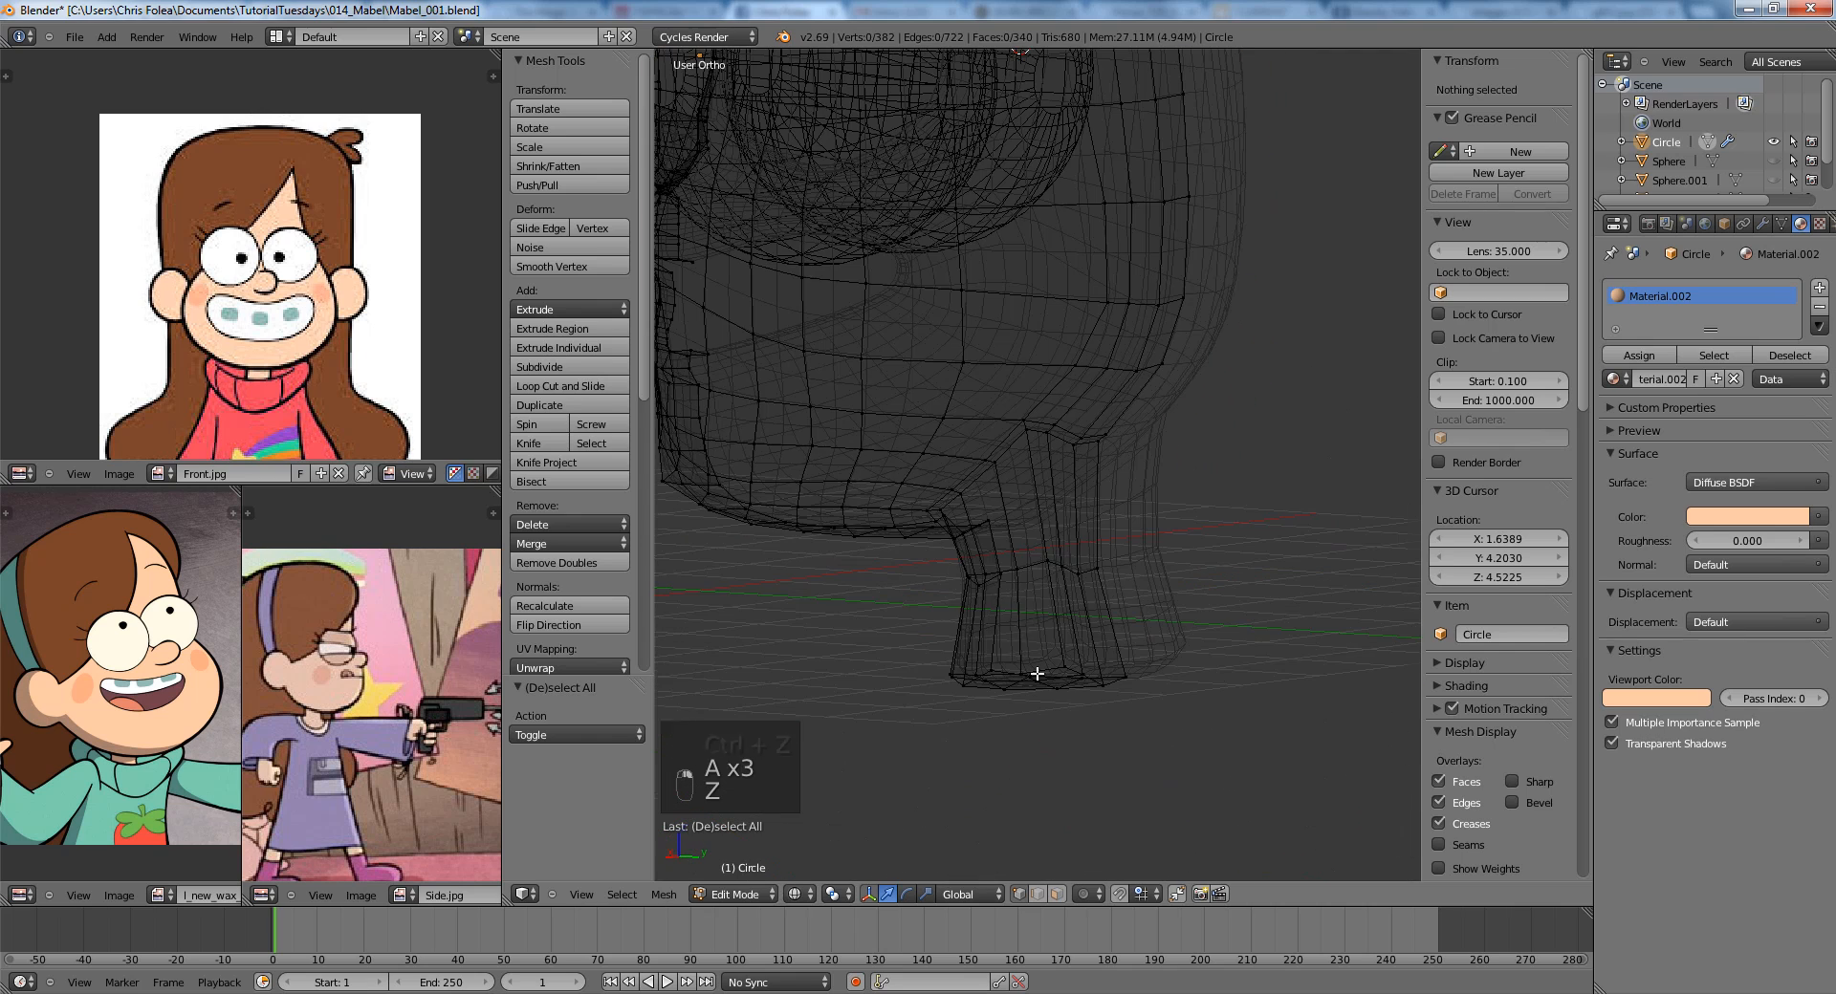
right_click(1033, 585, "alt")
key("z")
middle_click_drag(1179, 589, 1043, 533)
key("space")
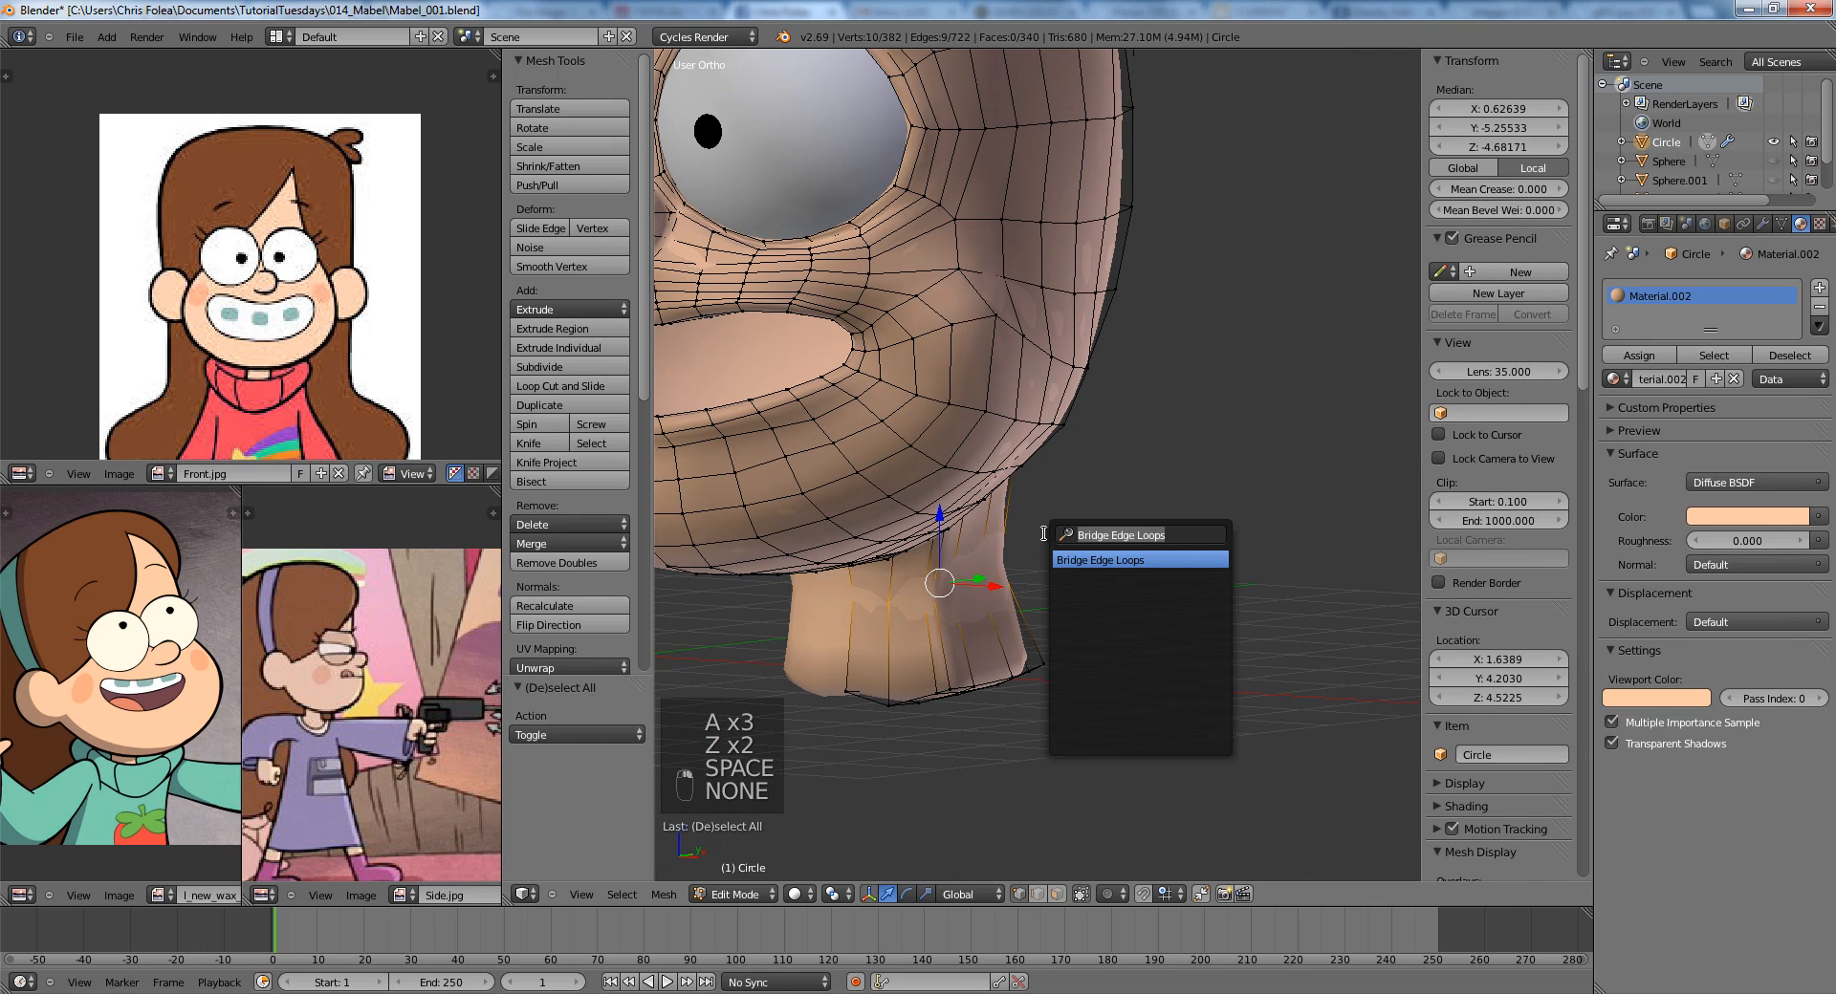
key("Return")
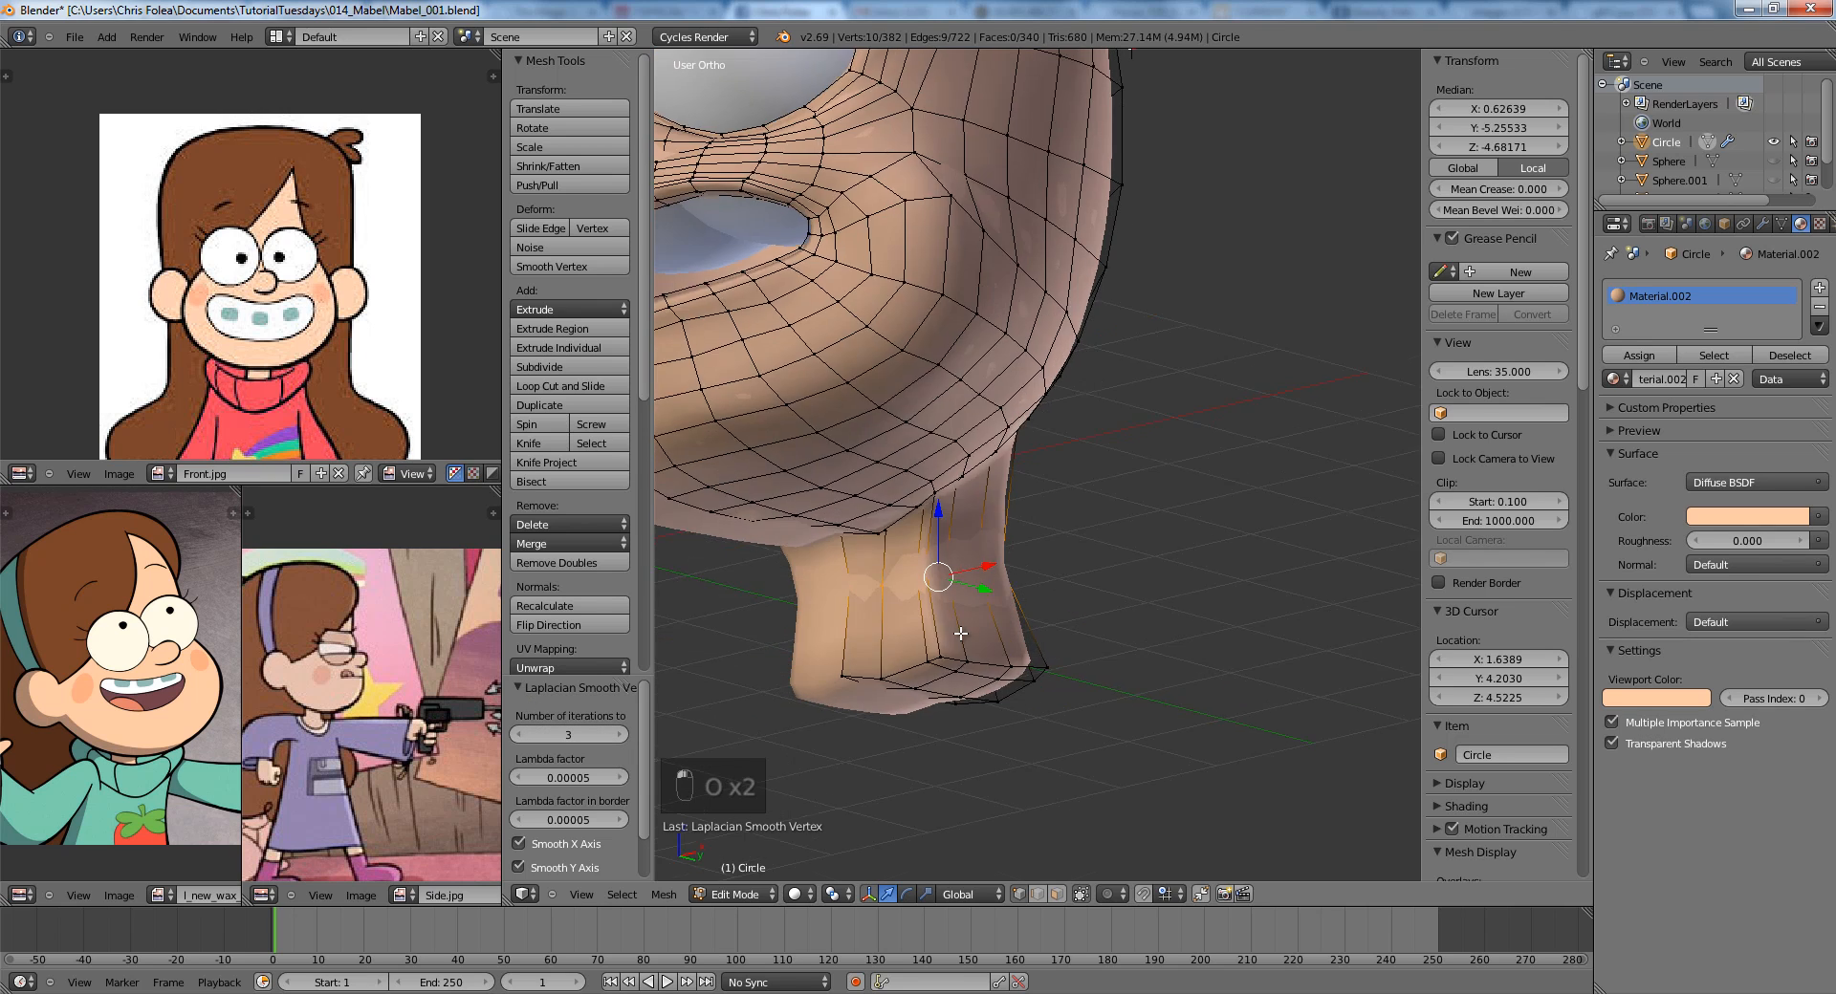
Even out the neck's middle edge loop by applying Smooth Vertex several times in a row.
scroll(962, 485, "up", 2)
key("z")
key("z")
key("z")
key("space")
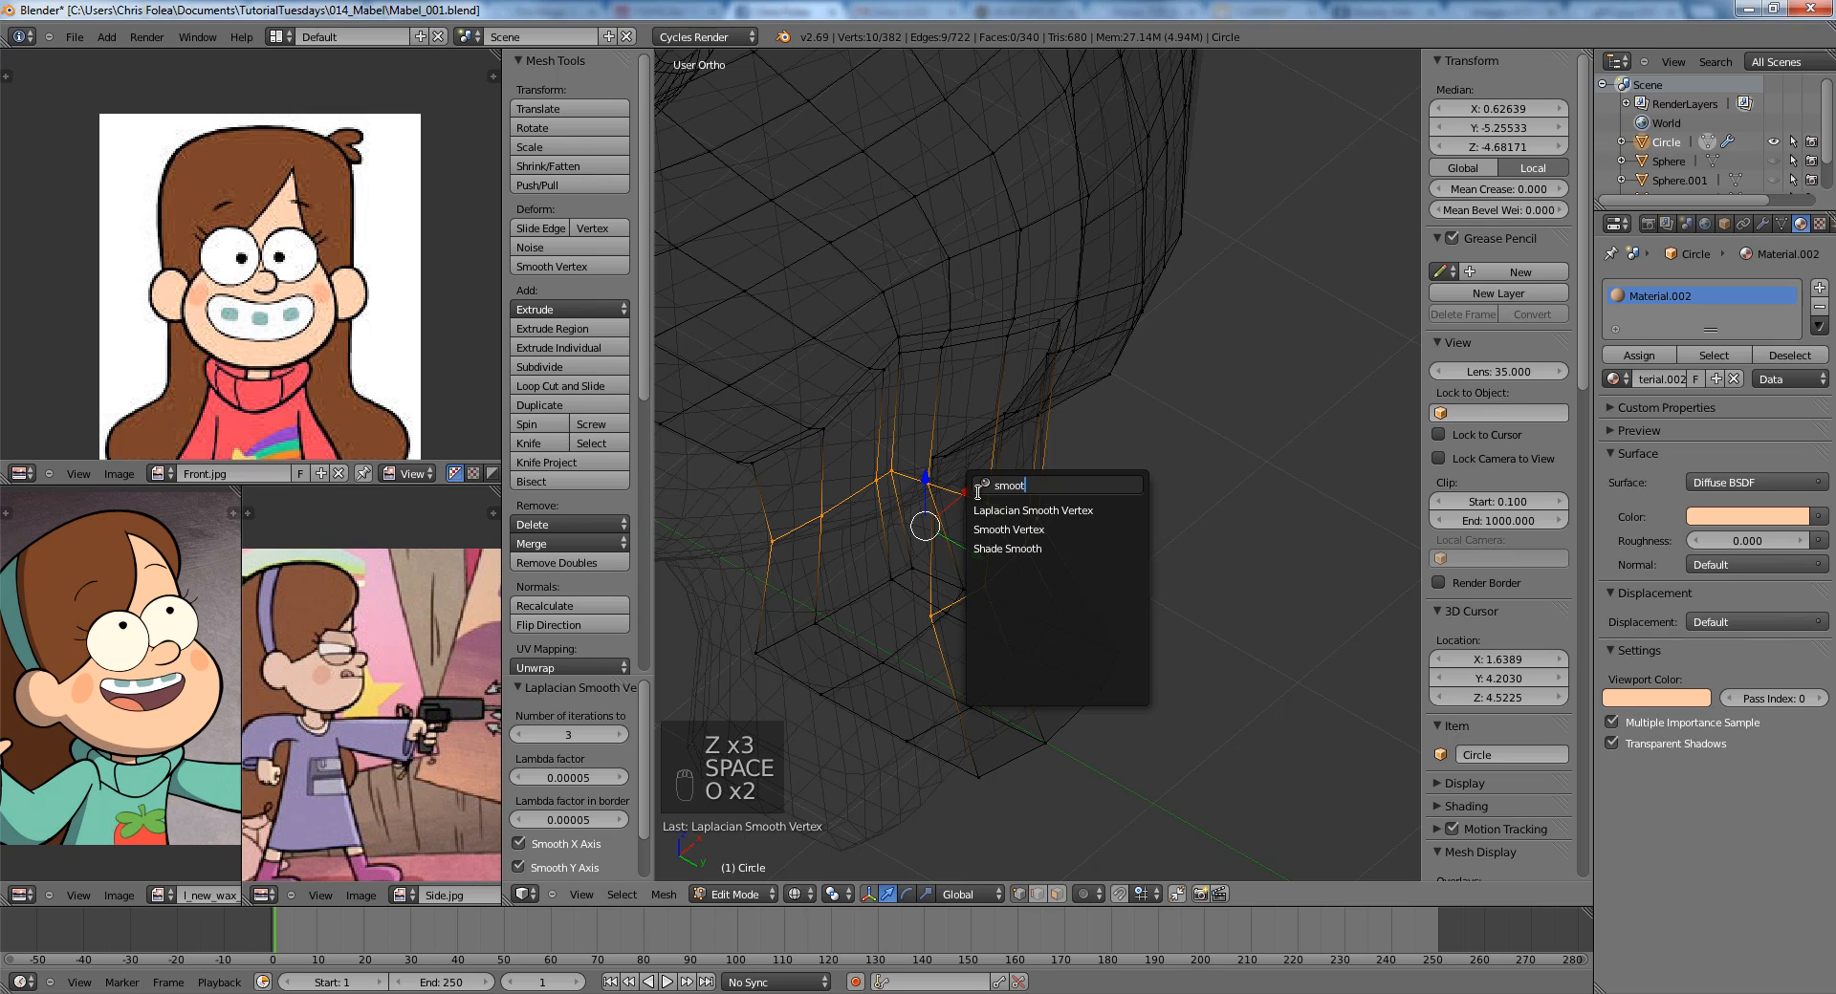
key("Down")
key("Return")
key("space")
key("Return")
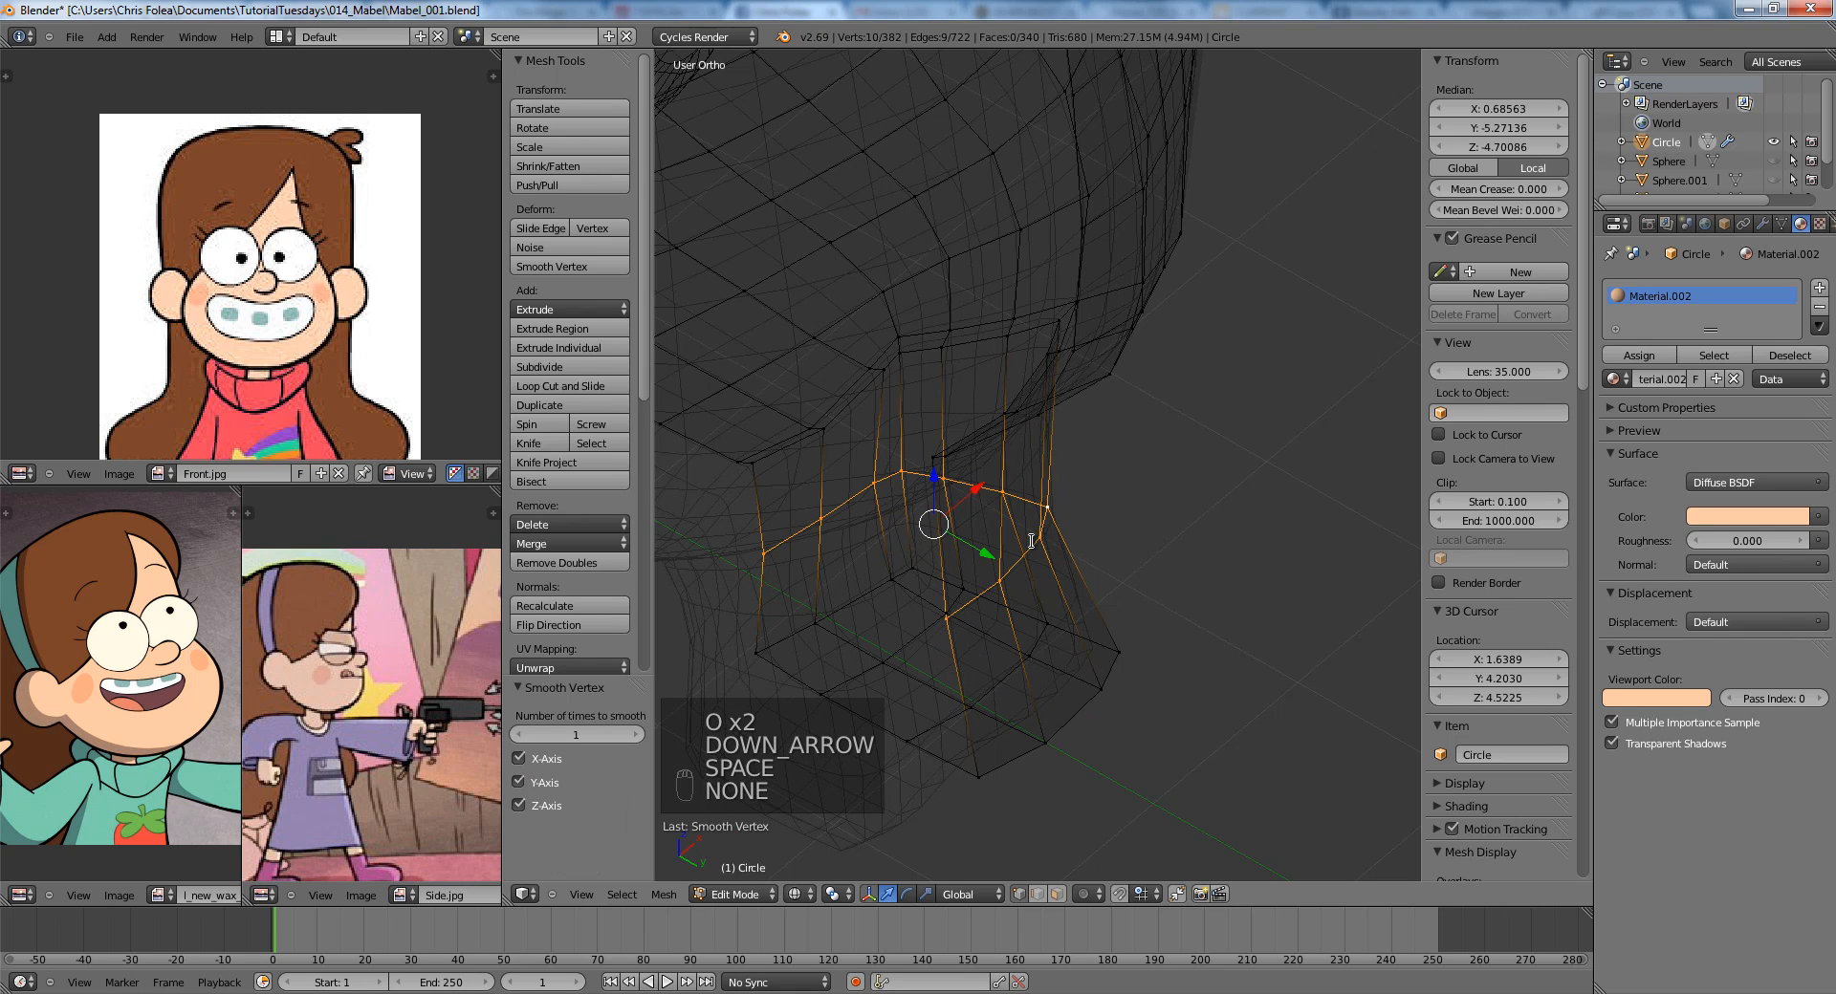
key("space")
key("Return")
key("space")
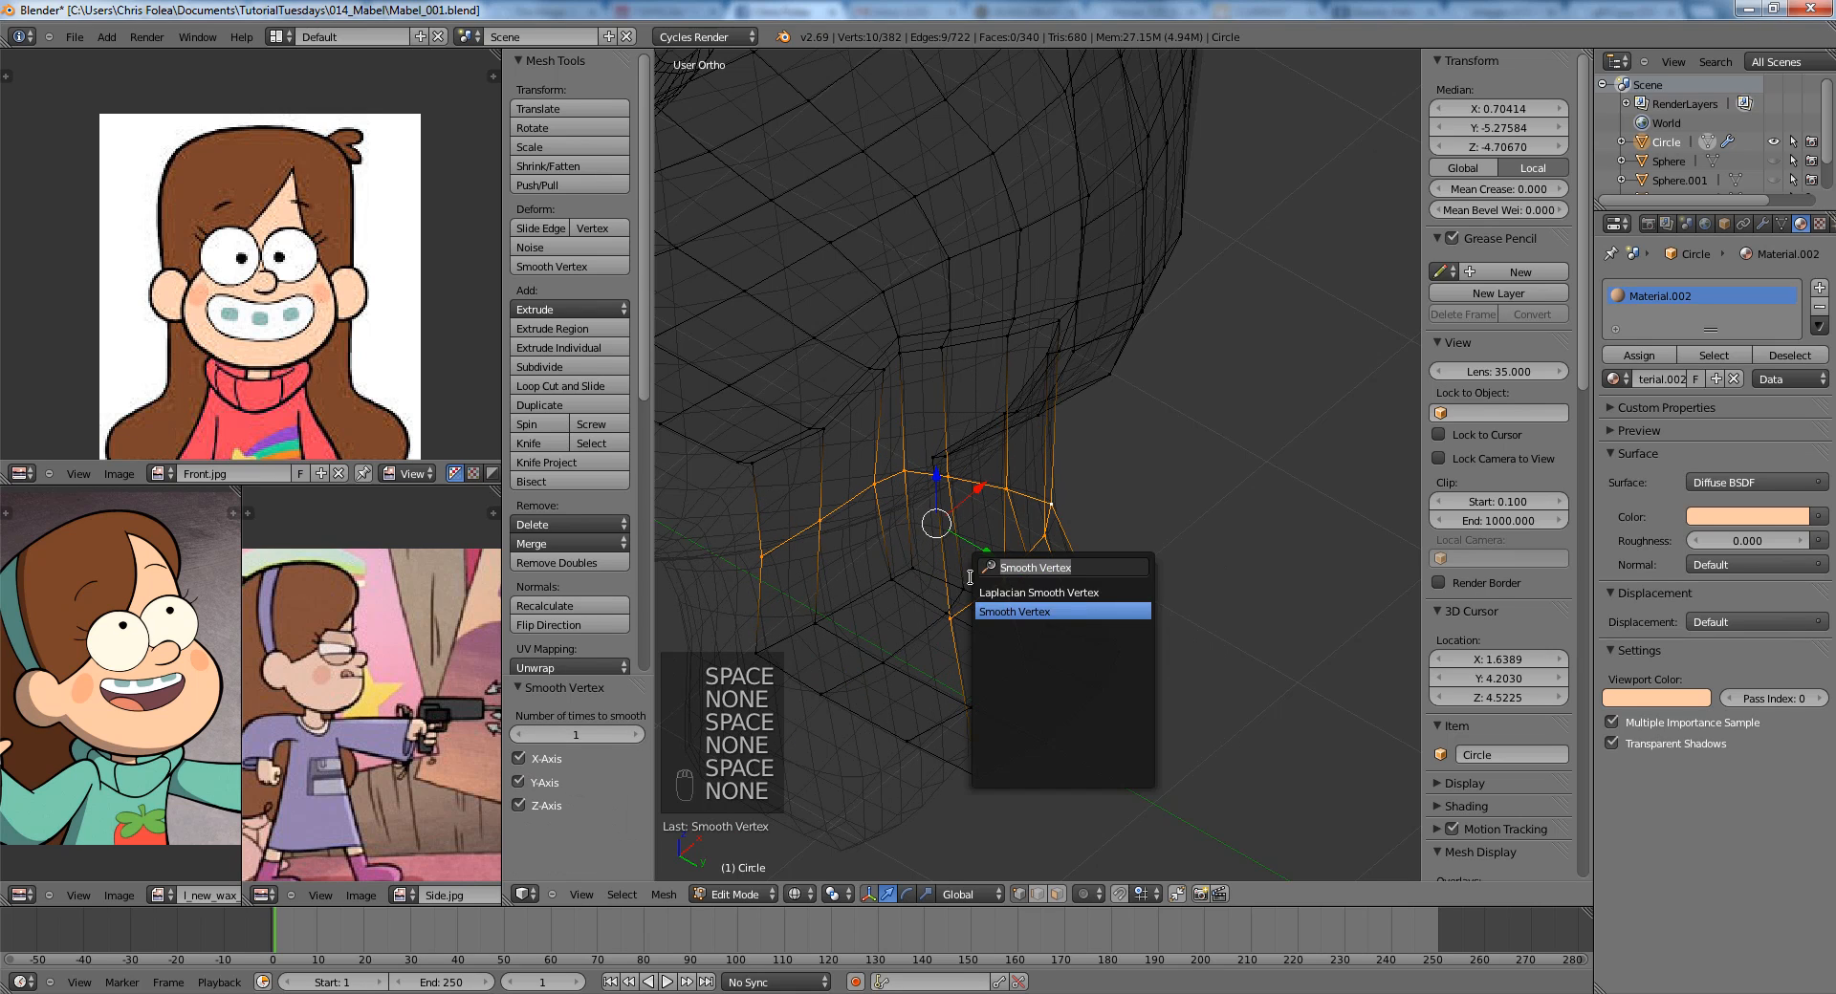
key("Return")
key("space")
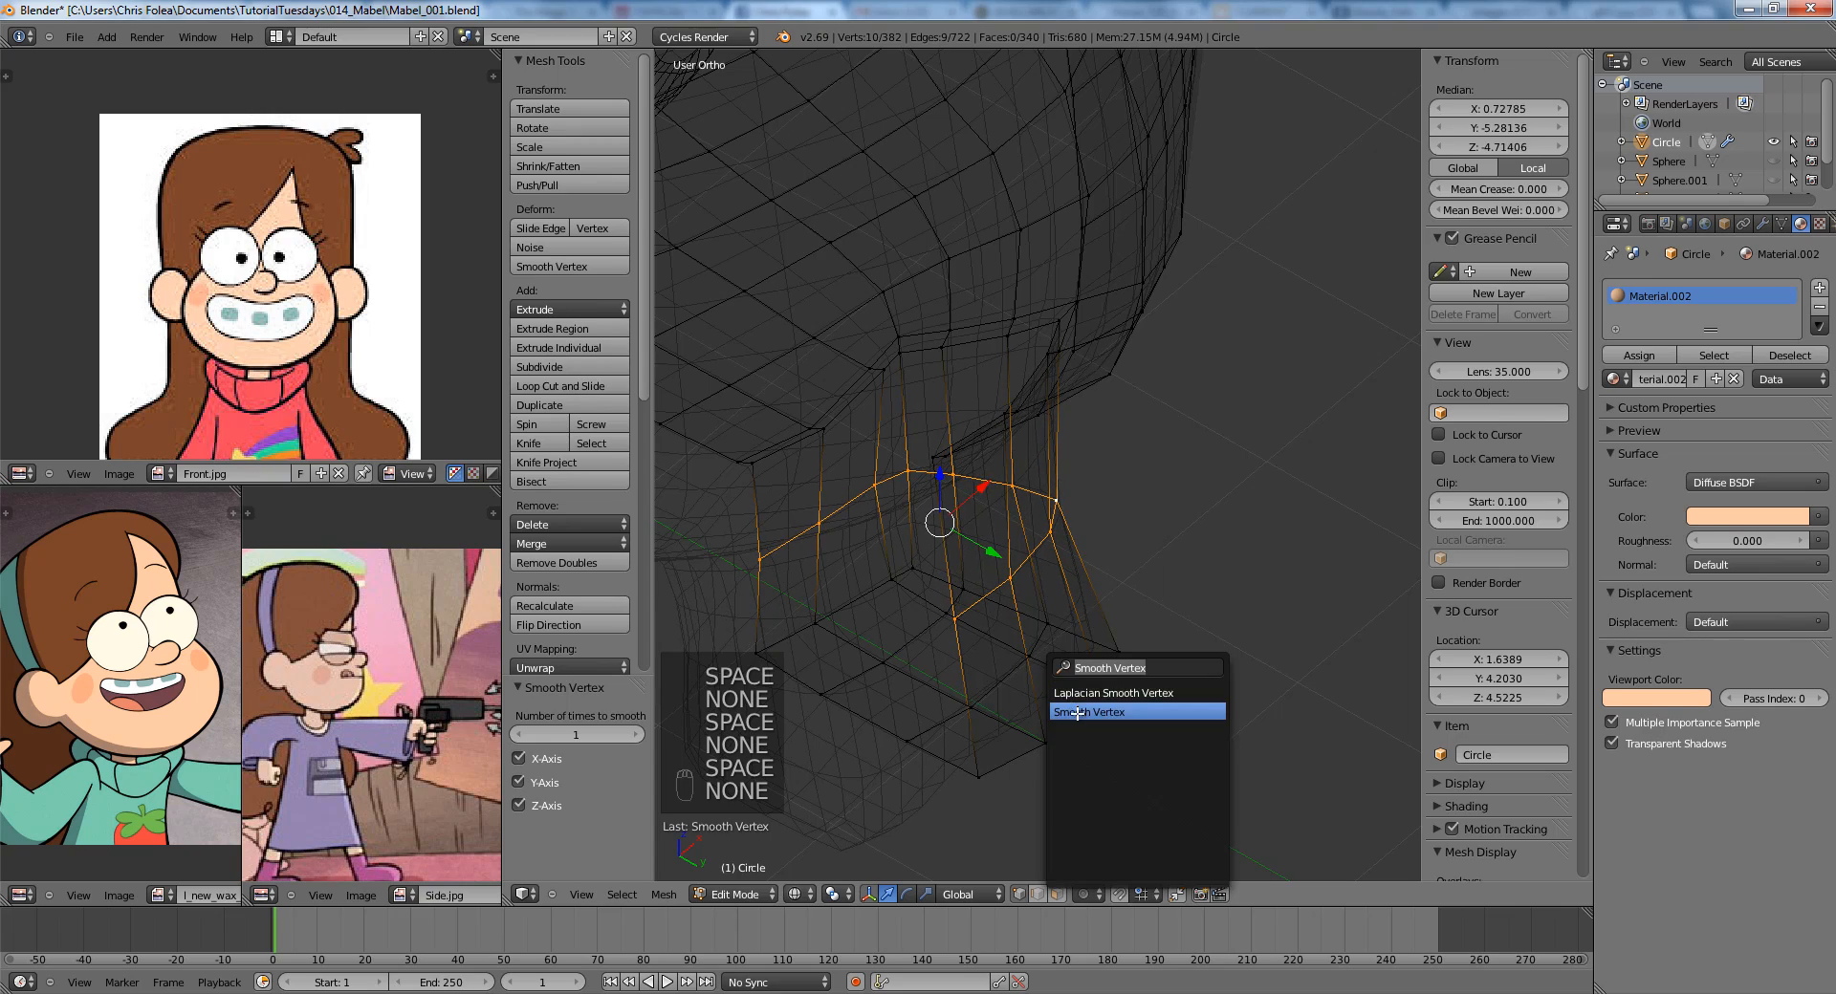
key("Return")
Box-select the off-centre vertices of the neck's middle loop in the front view and move them inward along X.
key("Tab")
key("z")
middle_click_drag(968, 499, 1056, 541)
key("Tab")
key("KP_1")
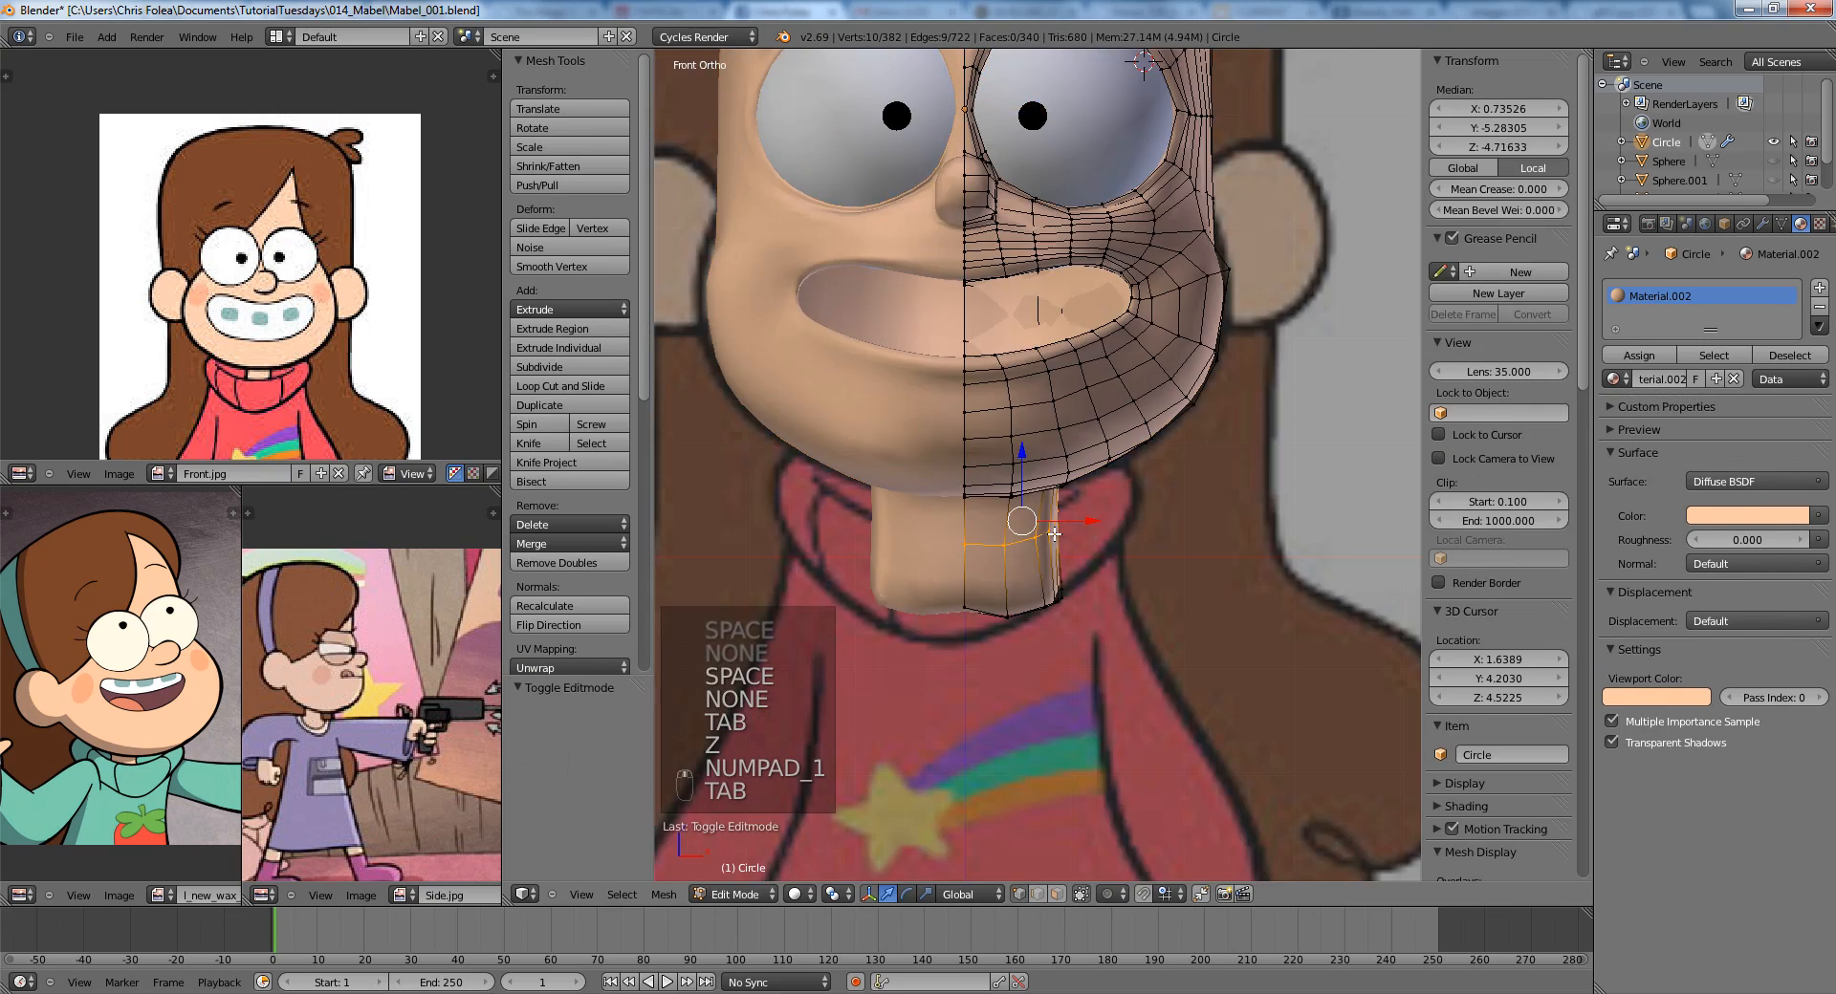
key("a")
key("a")
key("z")
mouse_move(1114, 644)
left_mouse_down()
mouse_move(1114, 543)
mouse_move(1027, 578)
left_mouse_up()
key("z")
key("g")
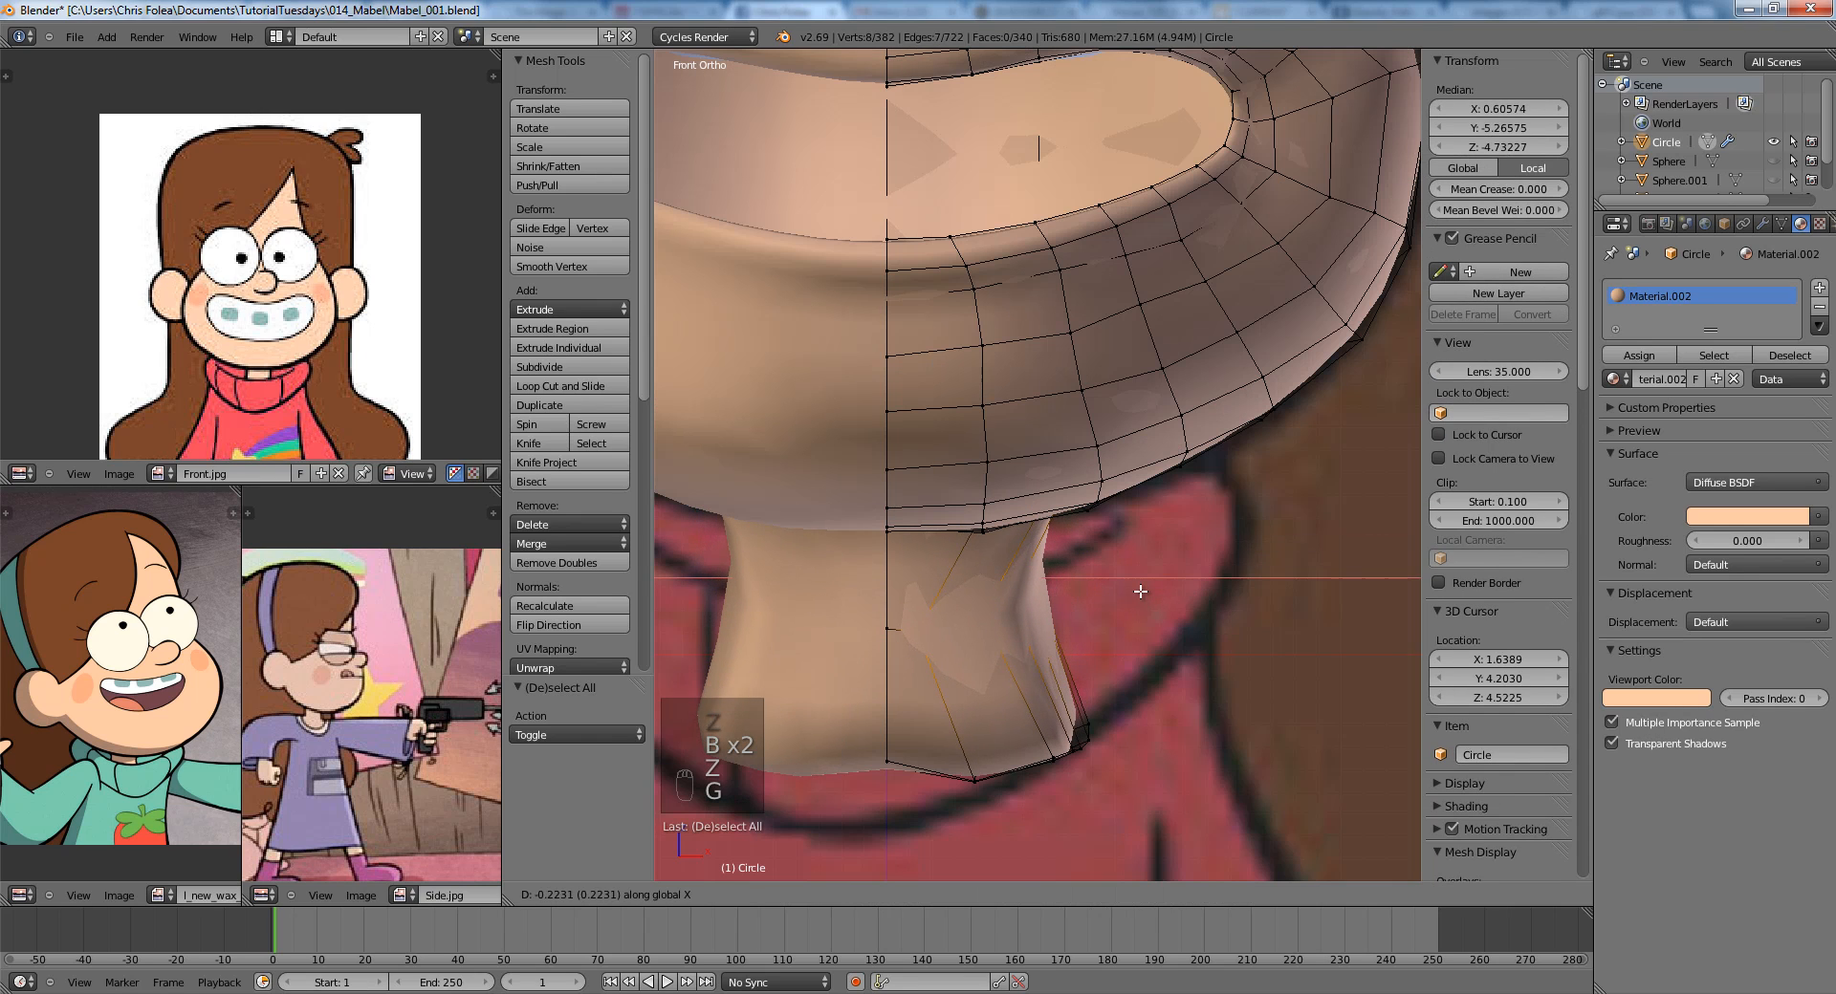
left_click(1140, 592)
key("g")
left_click(1163, 594)
Box-select the off-centre vertices at the neck's lower end, reposition them in the front view, and check the side profile.
key("z")
key("a")
key("b")
left_click_drag(1134, 663, 929, 833)
key("g")
left_click(1143, 571)
key("Tab")
key("z")
key("KP_3")
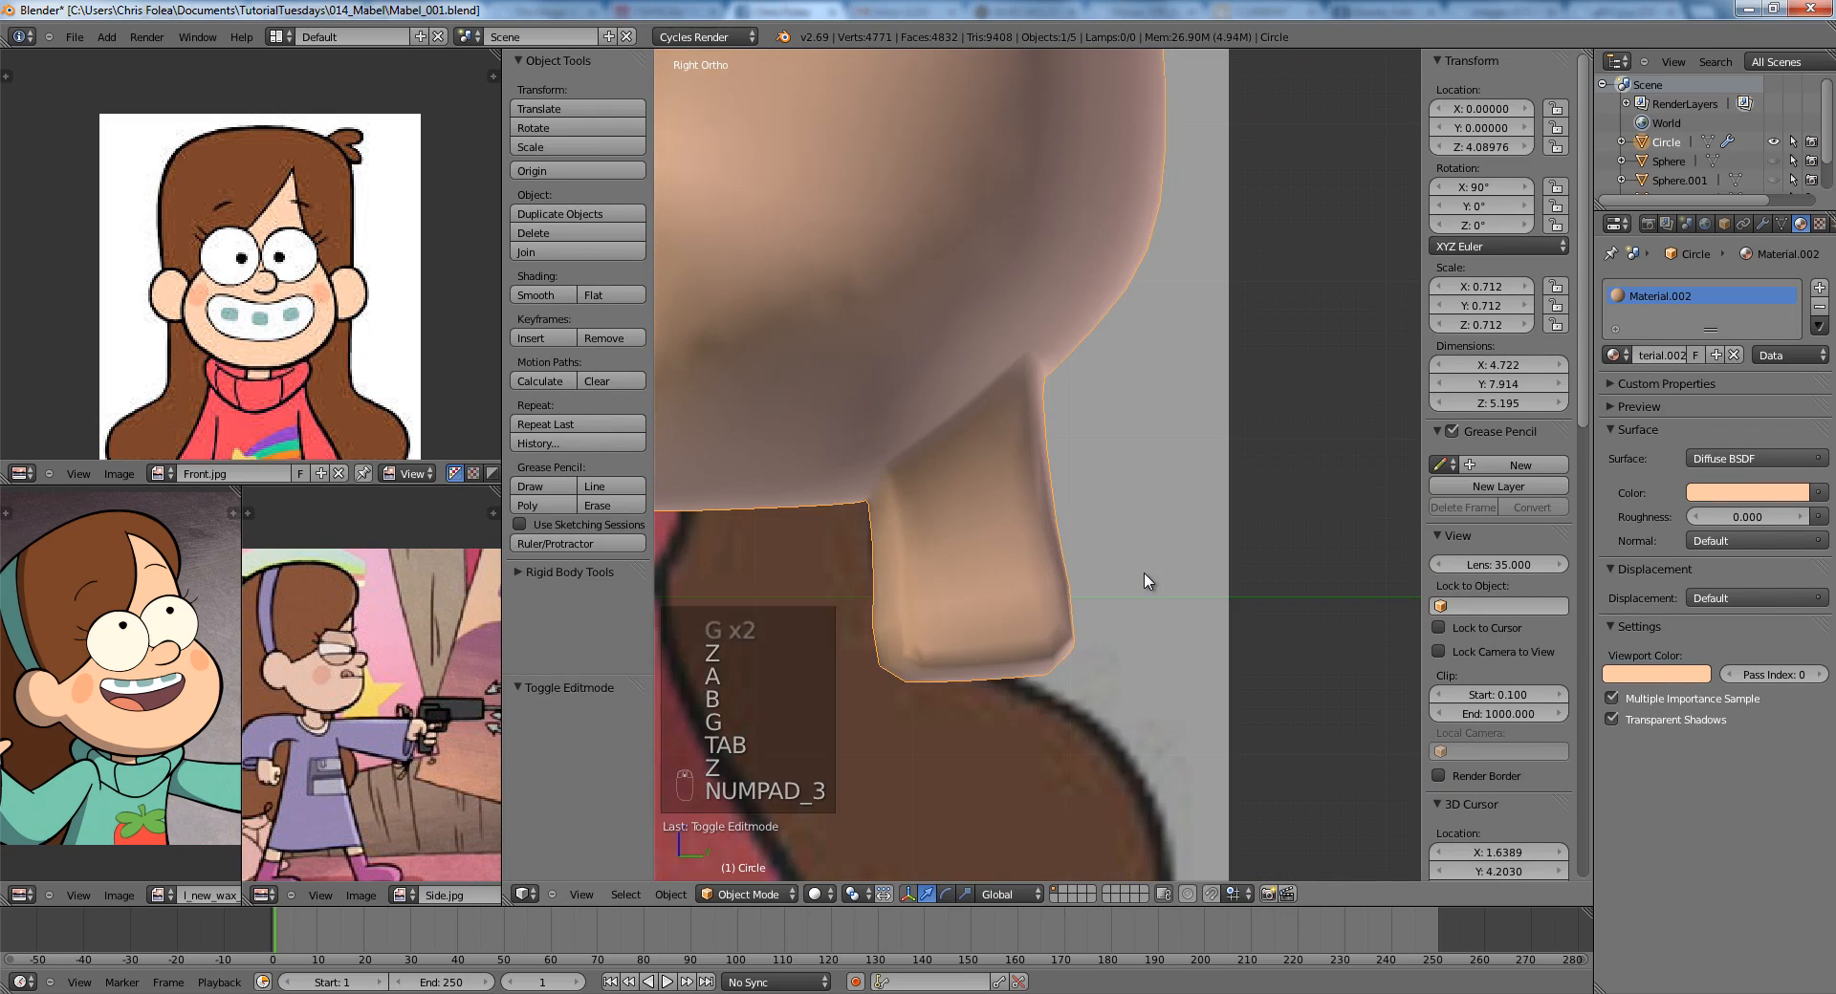
Box-select the vertices at the back of the neck's middle loop in the side view and nudge them slightly.
key("Tab")
key("a")
key("a")
key("z")
key("b")
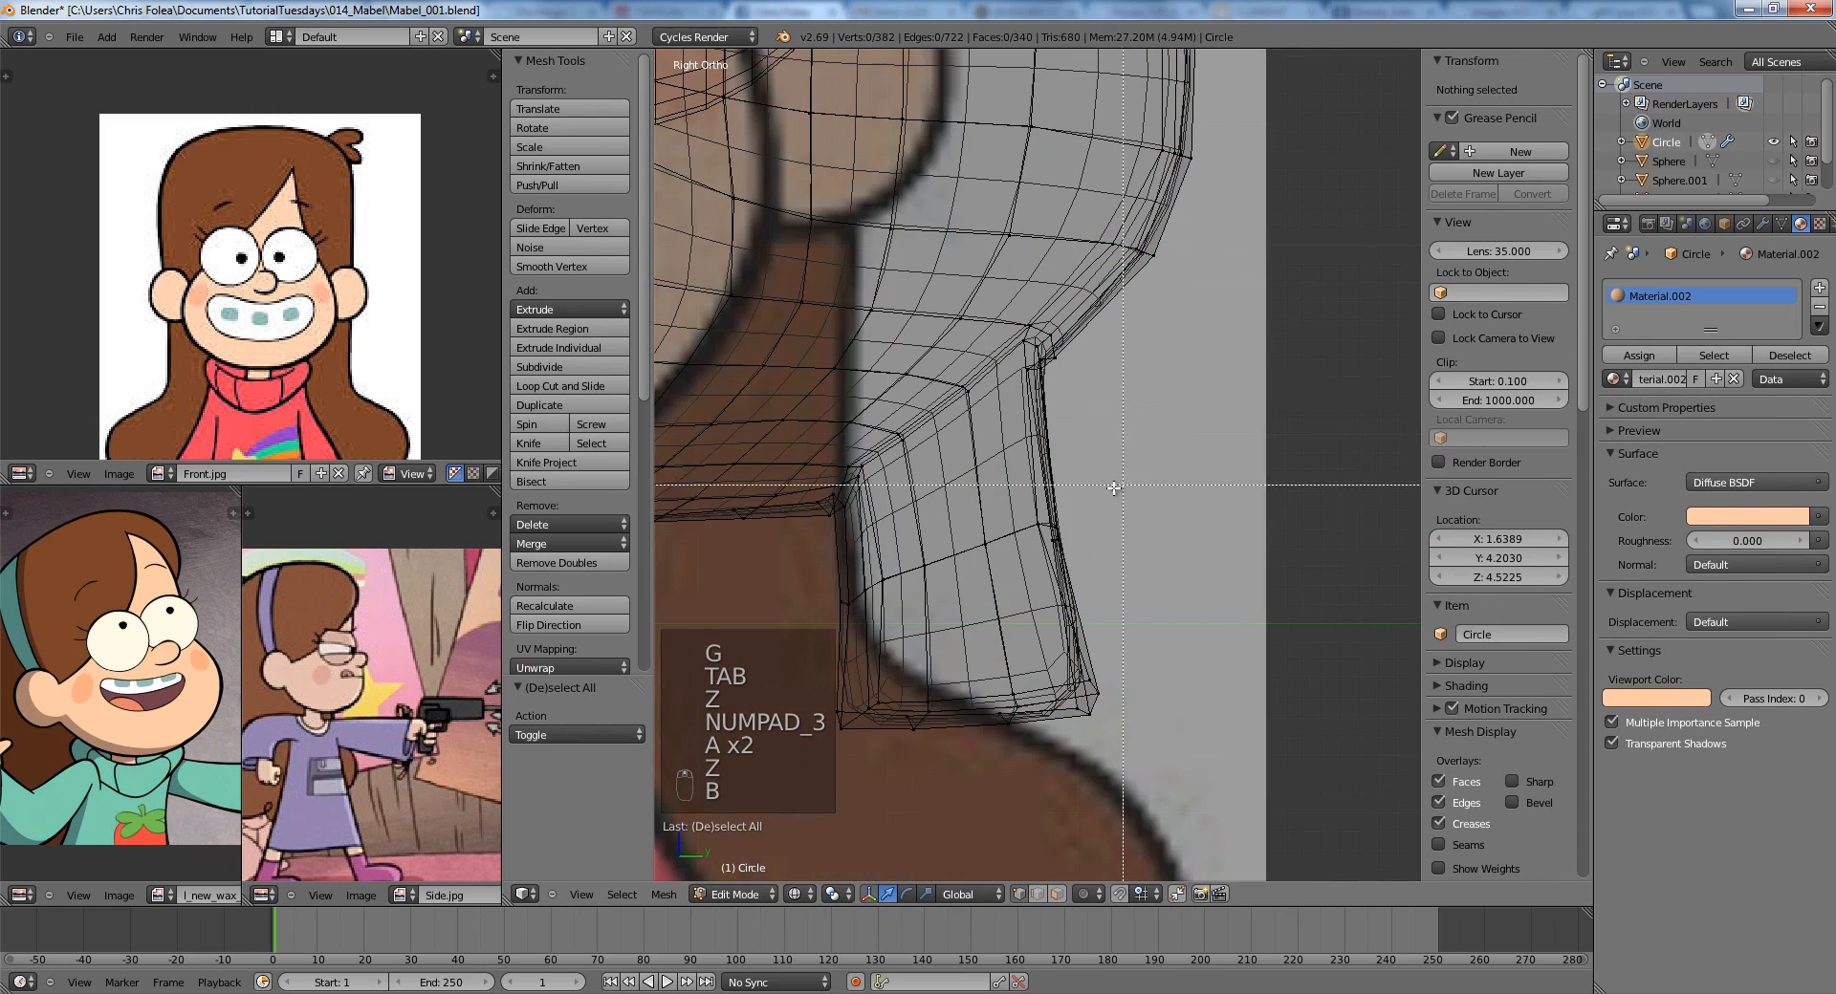
left_click_drag(1024, 563, 1022, 564)
key("g")
left_click(1030, 562)
Add a loop cut around the neck and slide it down close to the lower end.
key("a")
key("b")
left_click_drag(1132, 662, 1050, 738)
key("ctrl+r")
left_click(1086, 629)
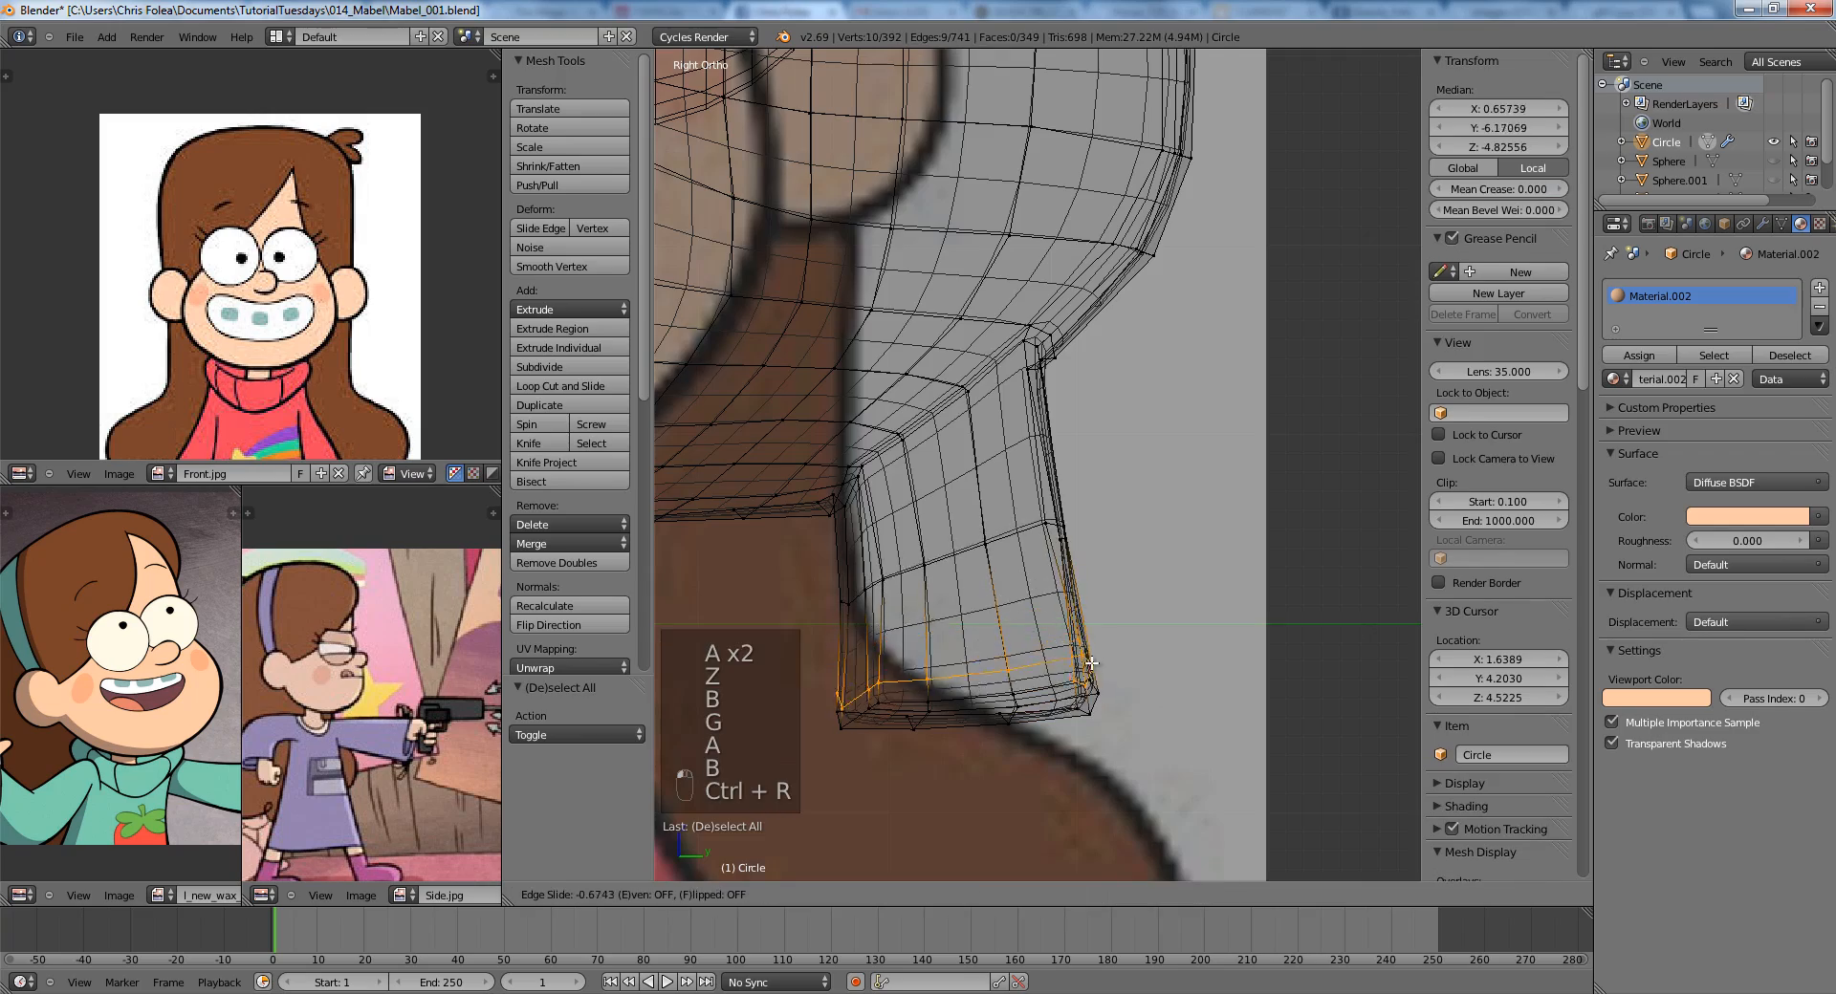
left_click(1091, 662)
key("z")
key("Tab")
mouse_move(1091, 661)
middle_mouse_down()
mouse_move(947, 426)
mouse_move(890, 475)
mouse_move(789, 625)
mouse_move(1037, 525)
mouse_move(1008, 426)
mouse_move(1113, 385)
middle_mouse_up()
key("Tab")
Select the vertices around the outer rear corner of the neck-head seam and move them in the bottom view.
scroll(1114, 386, "up", 4)
right_click(983, 366)
right_click(992, 386, "shift")
right_click(1048, 501, "shift")
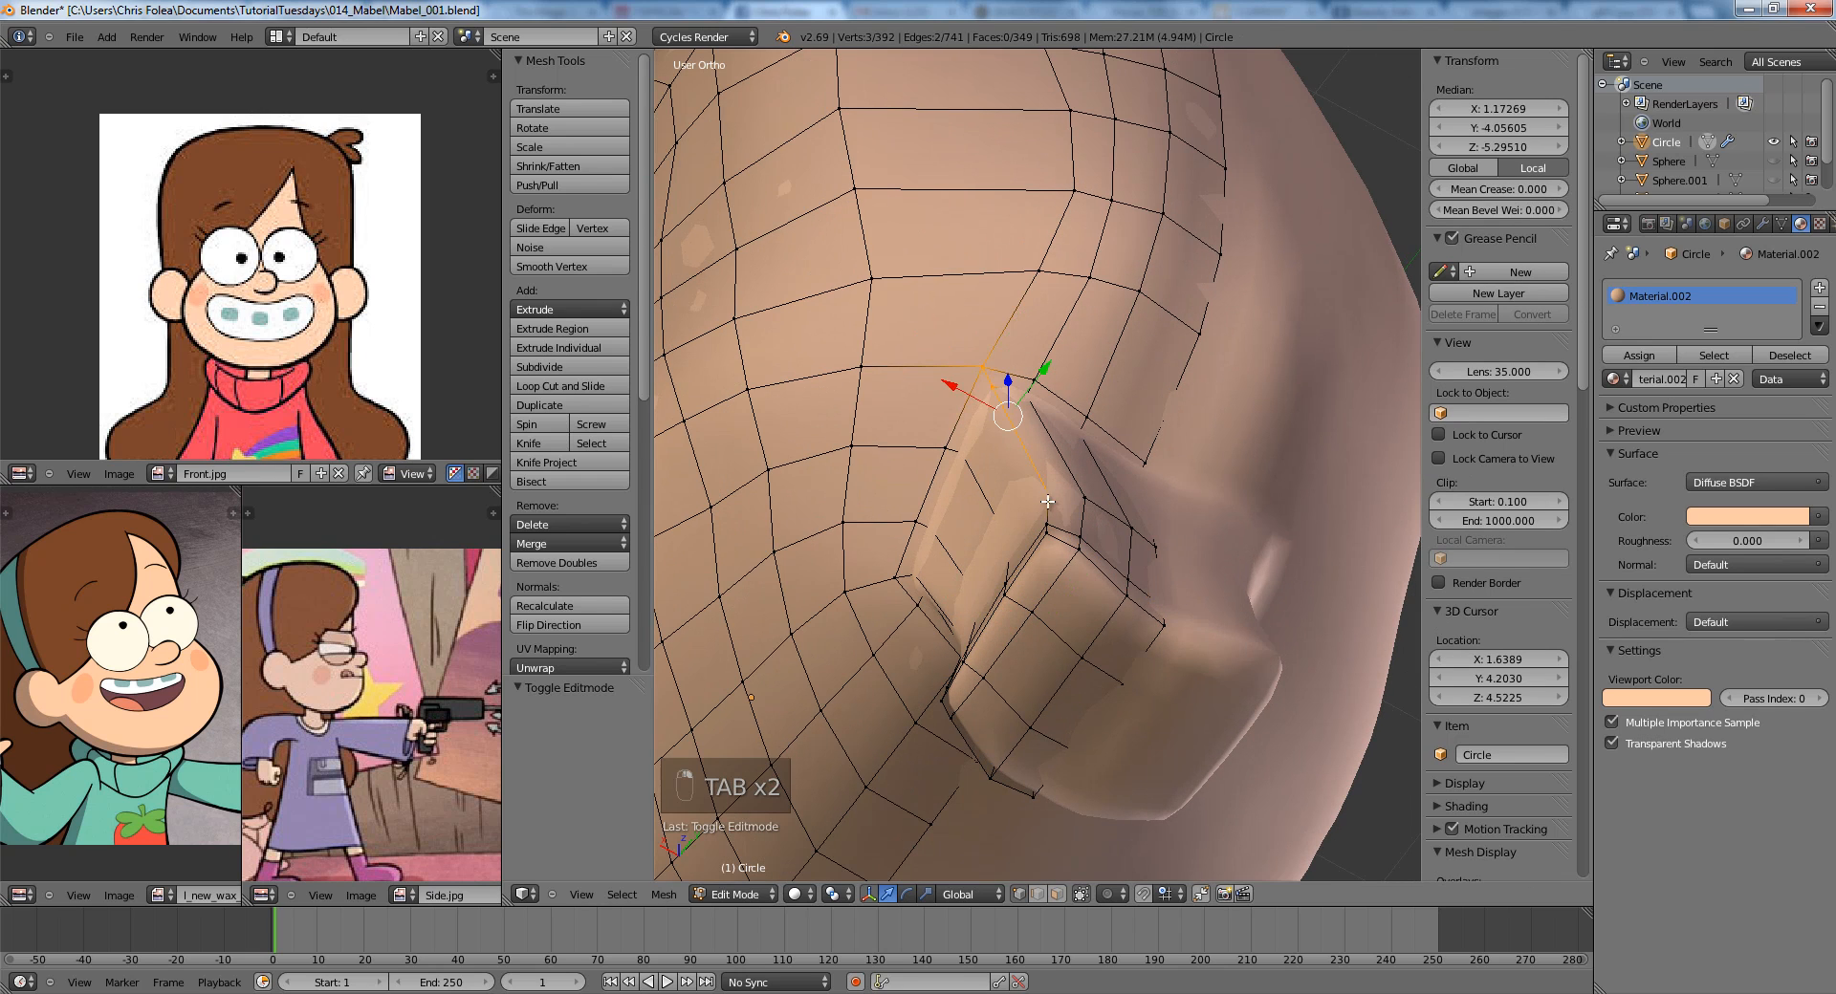
key("ctrl+KP_7")
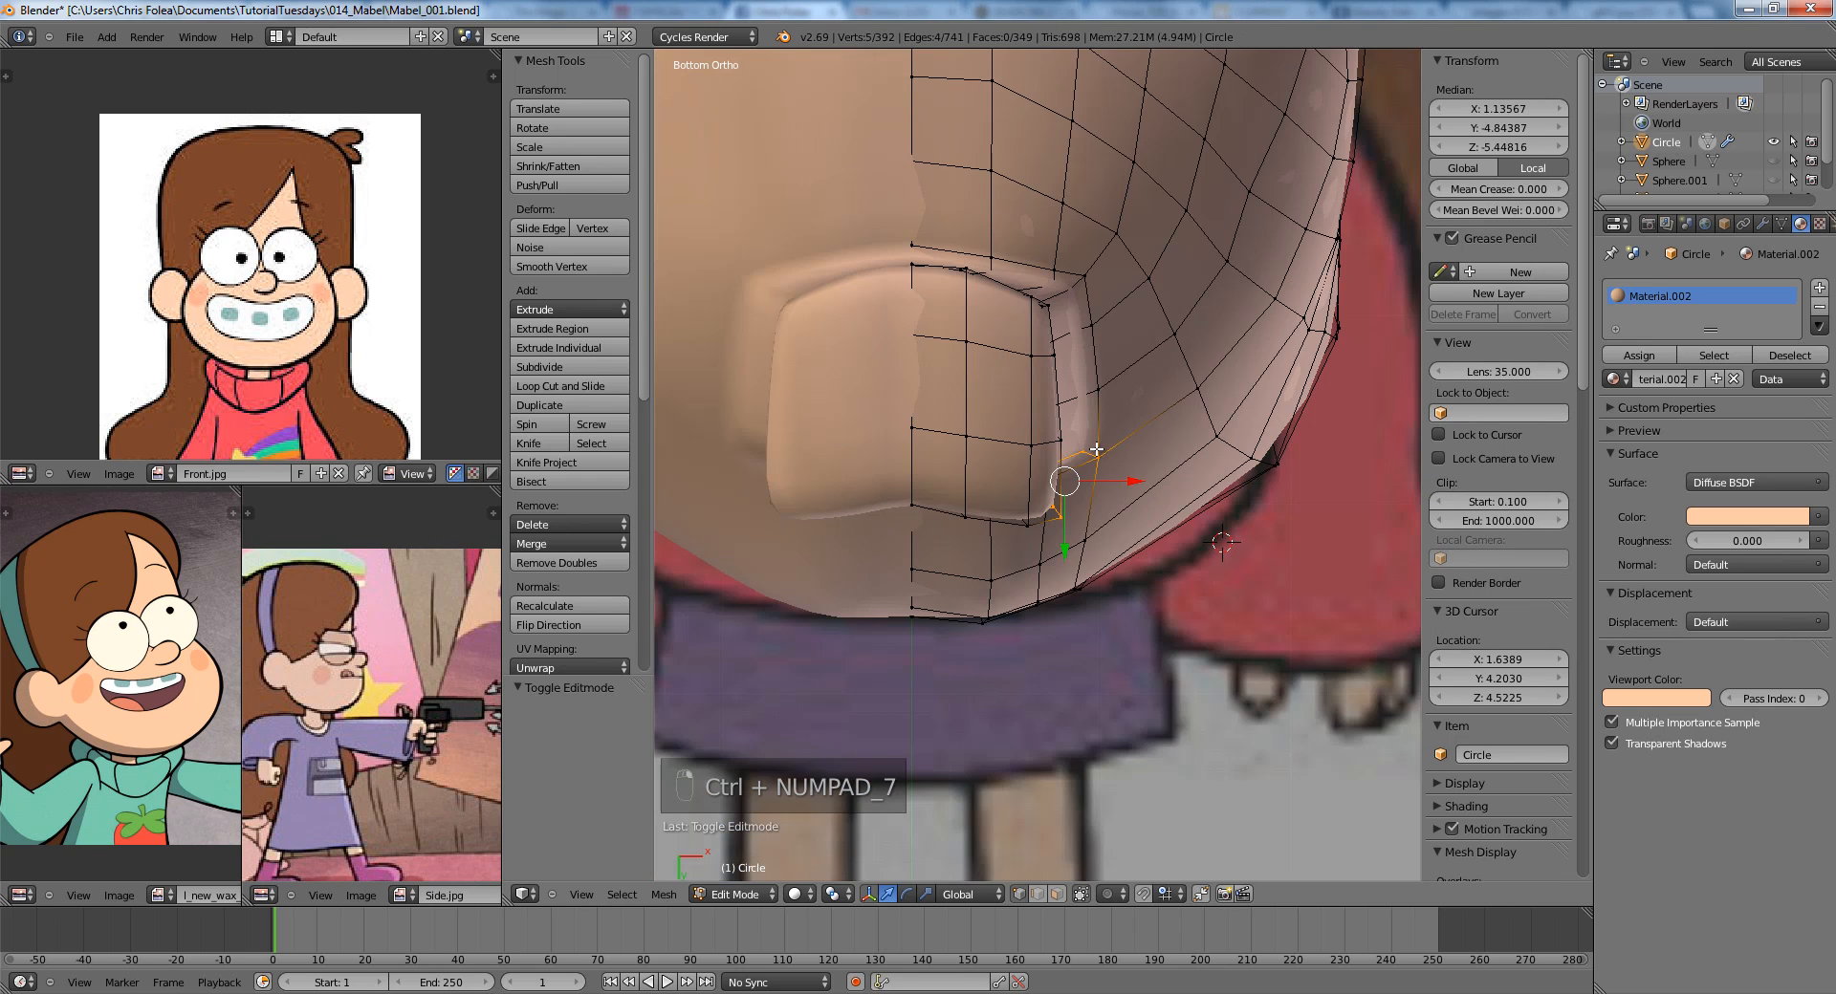
key("g")
key("a")
Select three vertices near the neck's rear corner and edge-slide them by a factor of -0.361.
key("z")
right_click(997, 623)
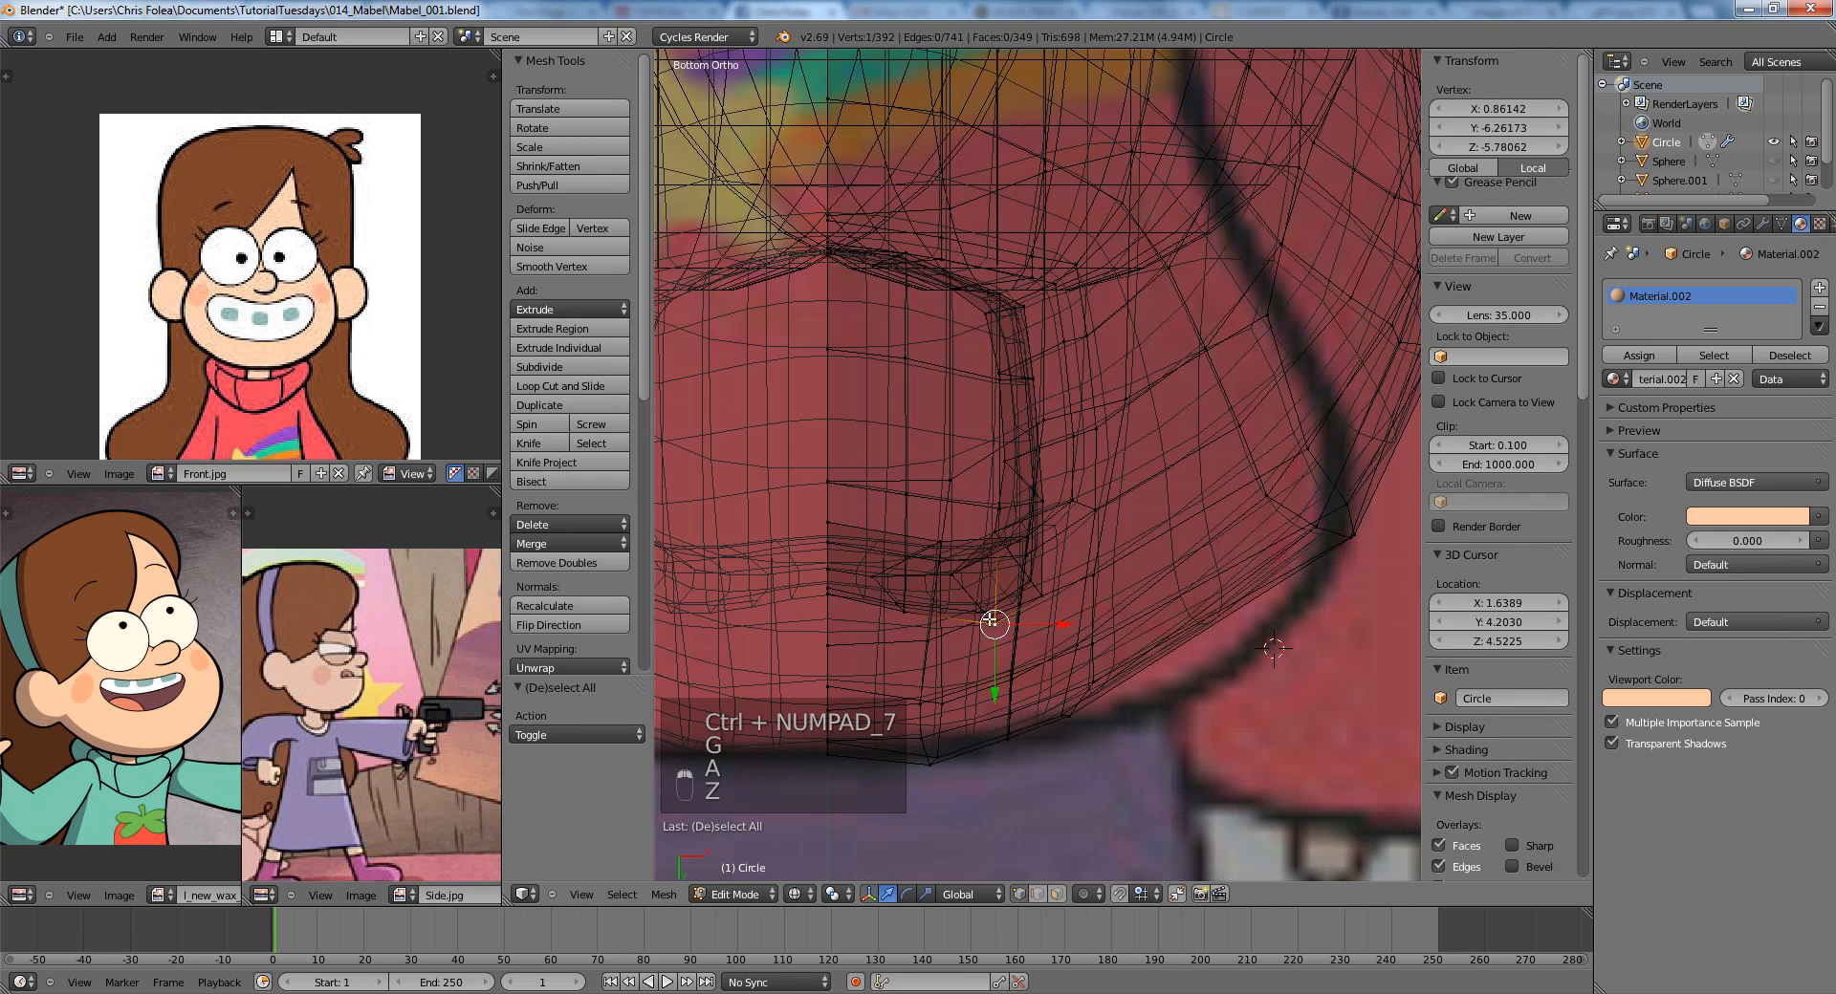
right_click(987, 614, "shift")
right_click(964, 568, "shift")
key("z")
key("g")
key("g")
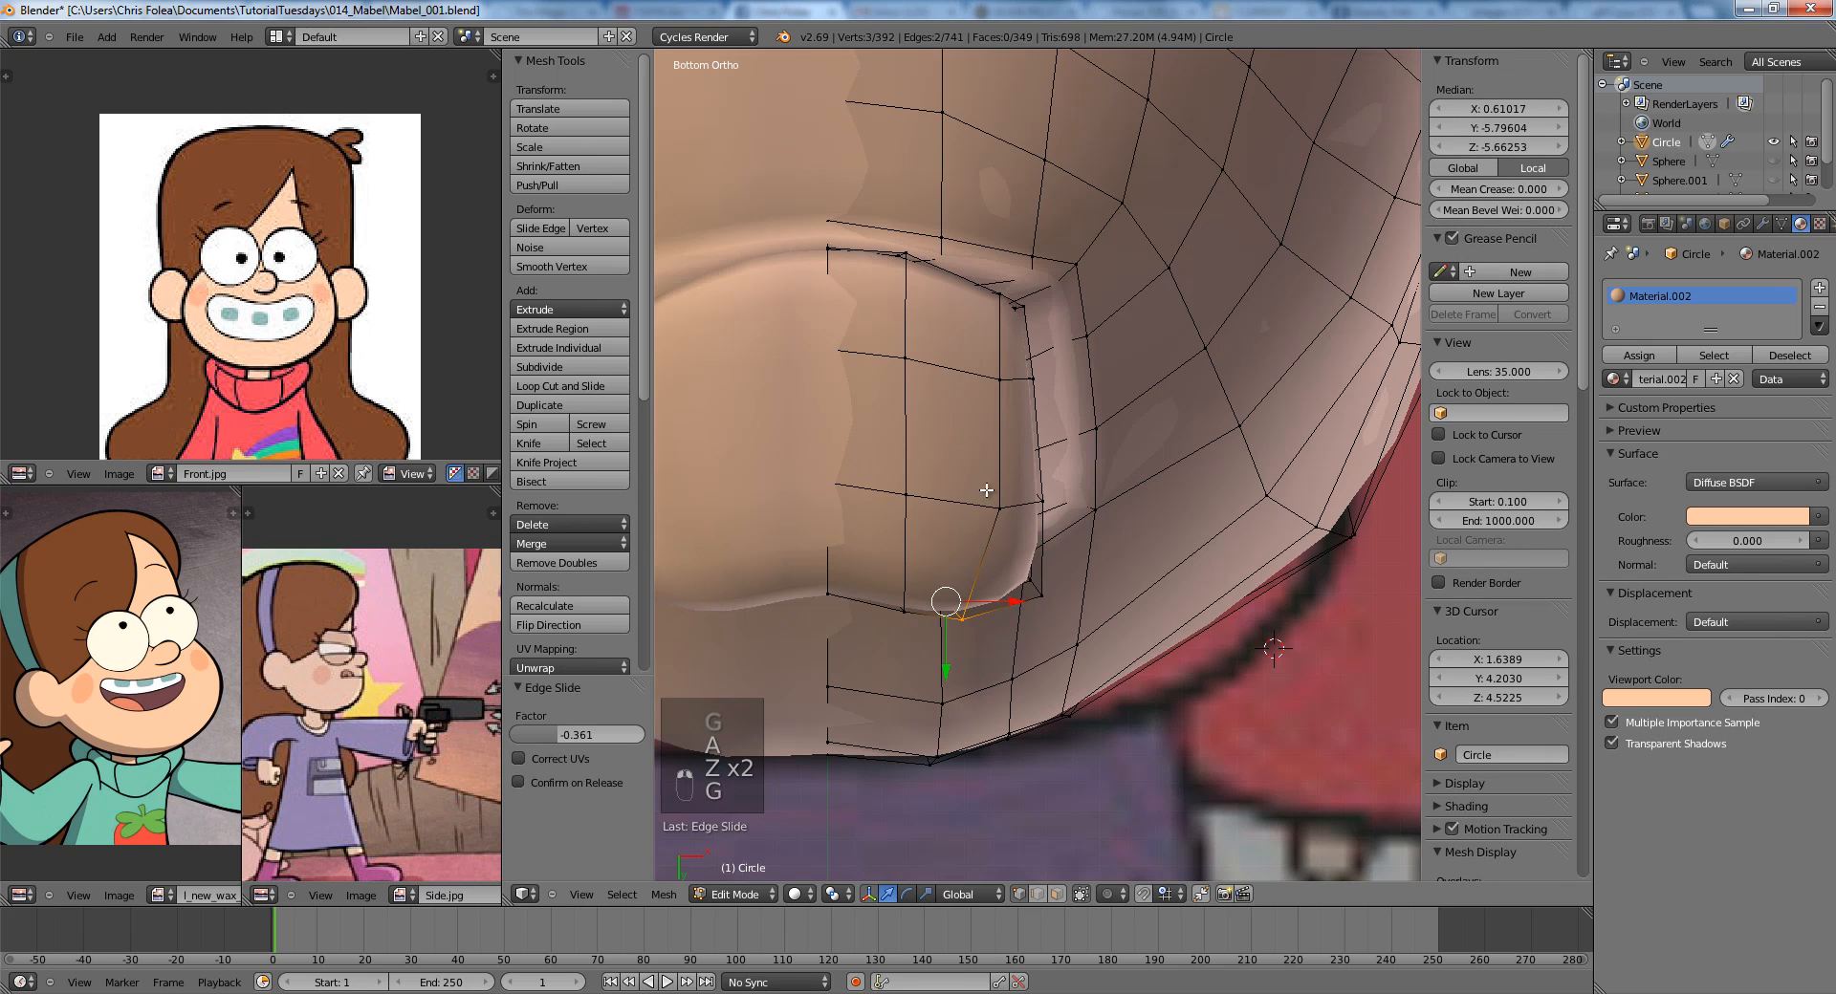
key("a")
Select three vertices at the neck's front corner and move them by -0.088, -0.009 and -0.003 in X, Y and Z.
mouse_move(987, 491)
middle_mouse_down("shift")
mouse_move(996, 605)
mouse_move(998, 507)
middle_mouse_up("shift")
right_click(1001, 530)
right_click(989, 513, "shift")
right_click(966, 474, "shift")
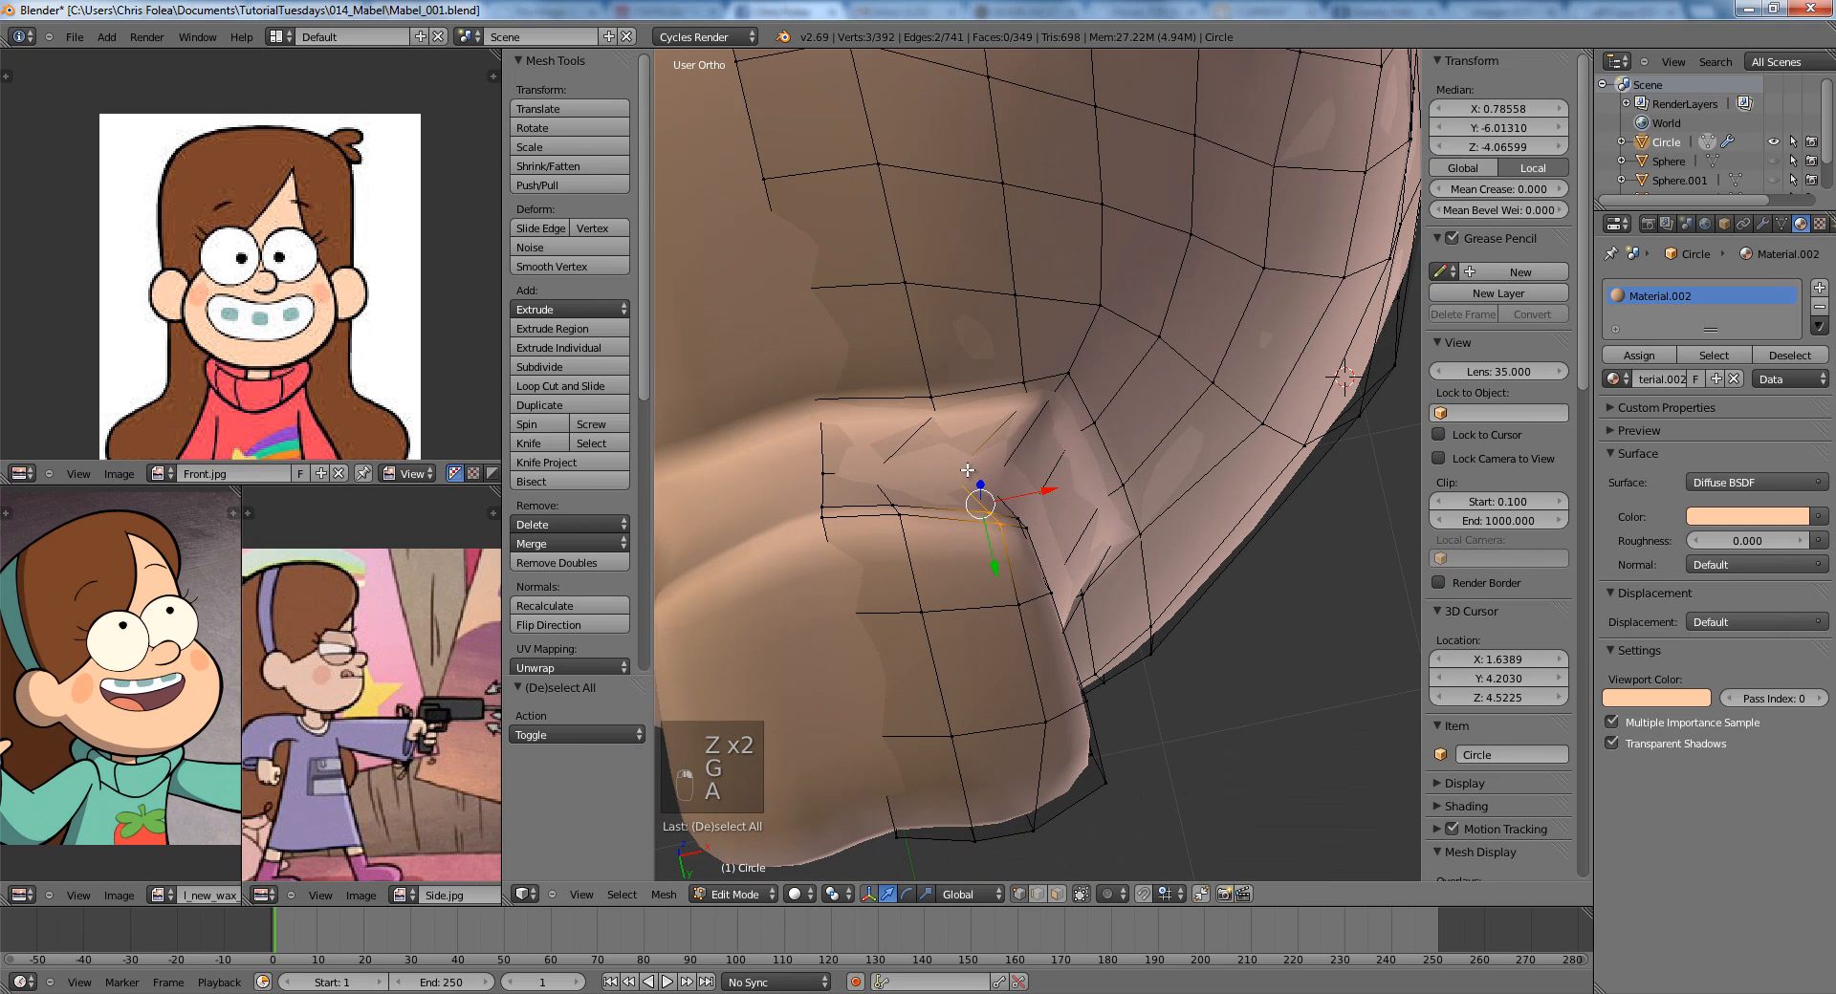
key("z")
key("z")
key("g")
key("g")
key("g")
left_click(970, 471)
Select two vertices beside the neck's front corner and move them in the bottom view to round the outline.
right_click(1035, 527)
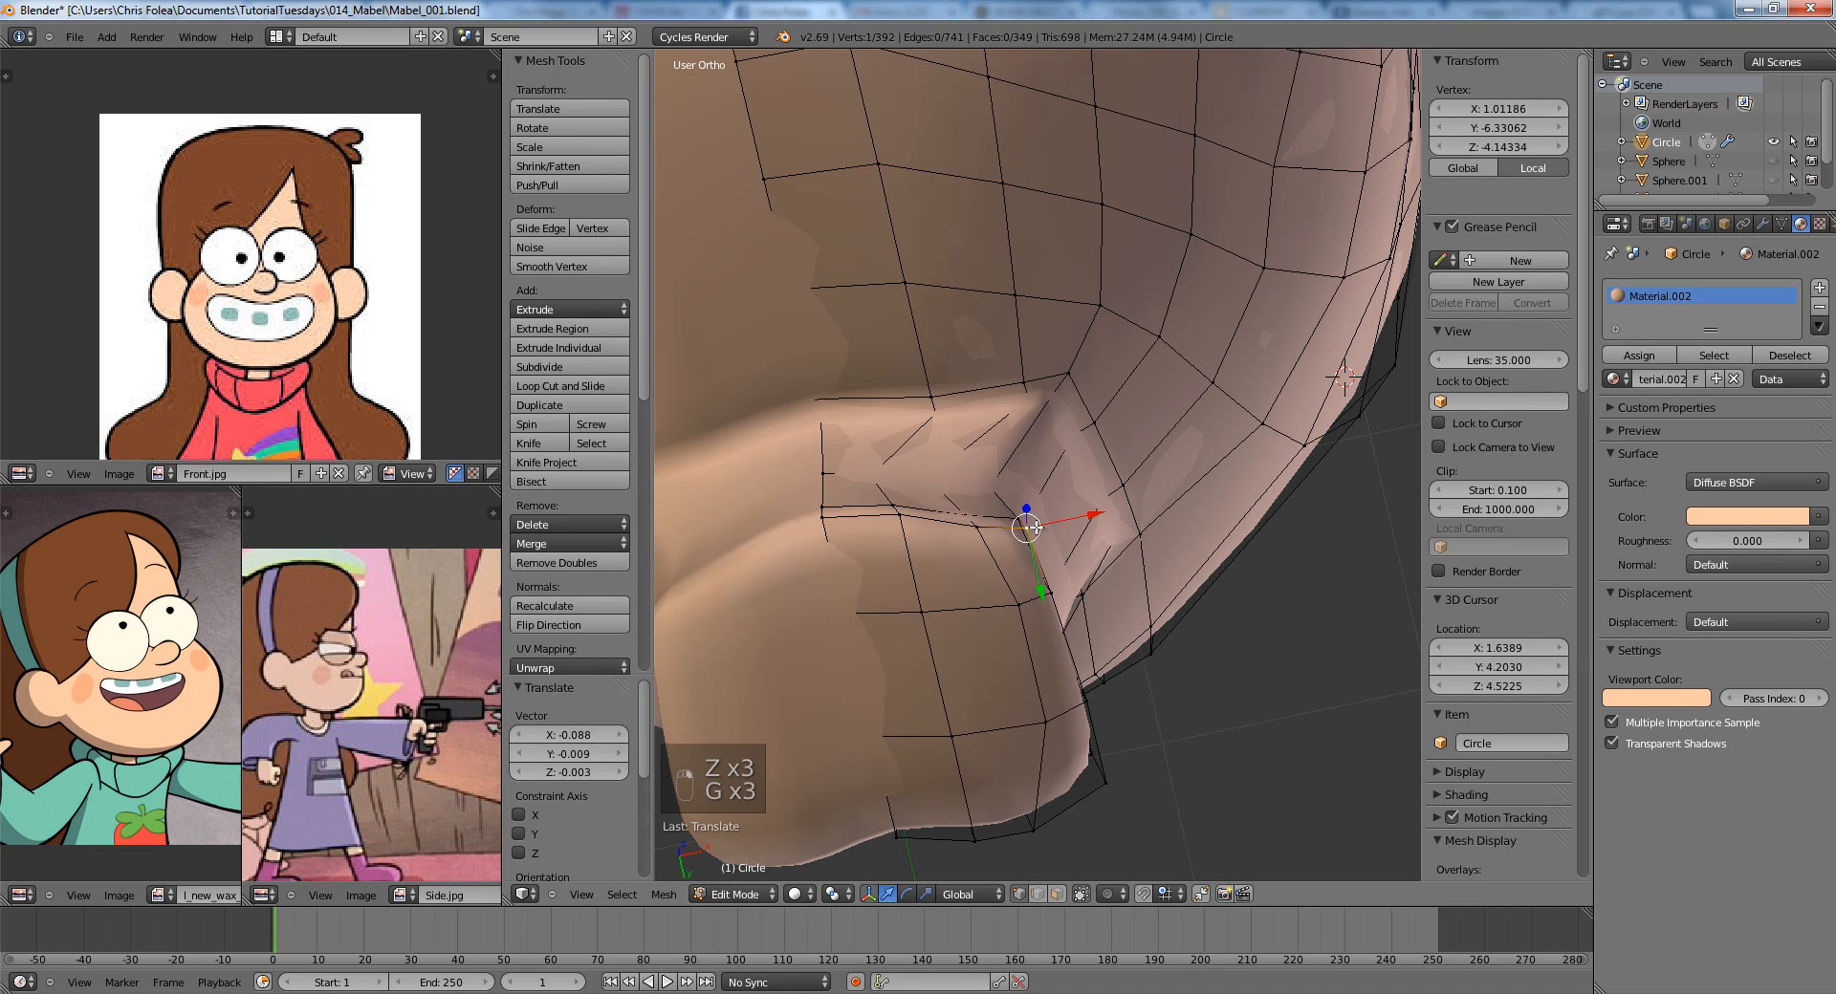
right_click(1020, 522, "shift")
key("ctrl+KP_7")
key("g")
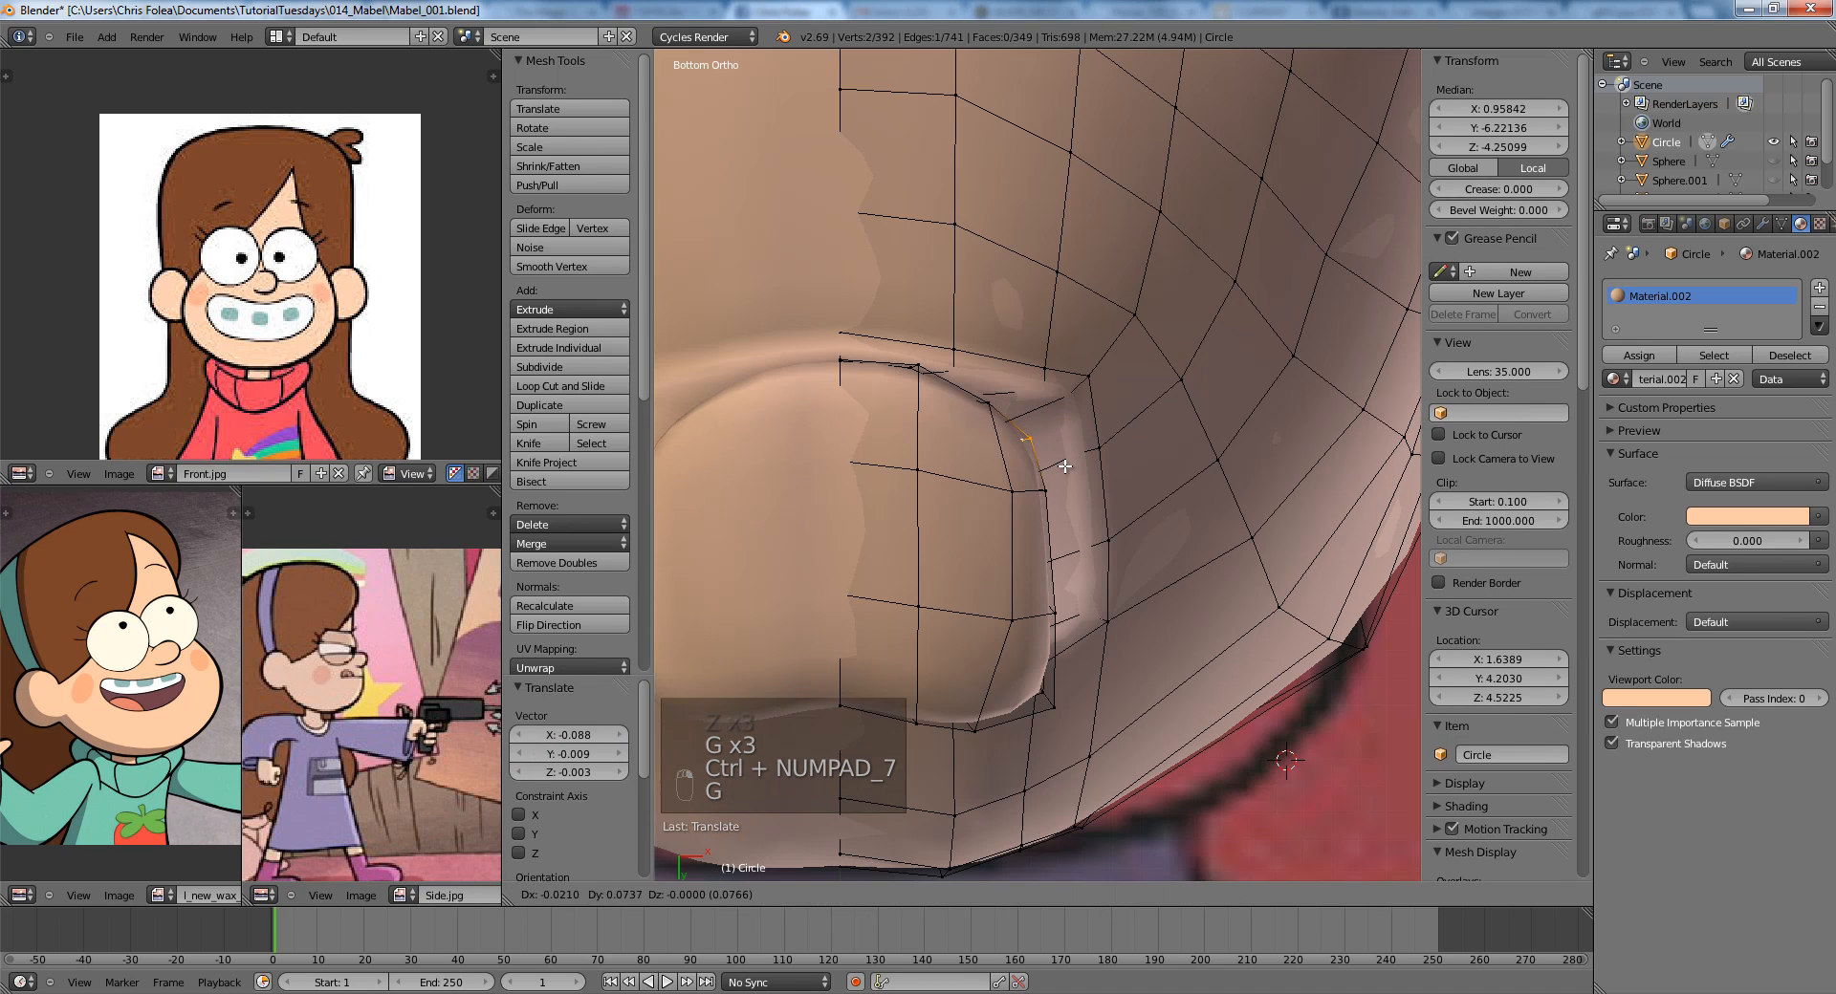
left_click(1156, 460)
key("a")
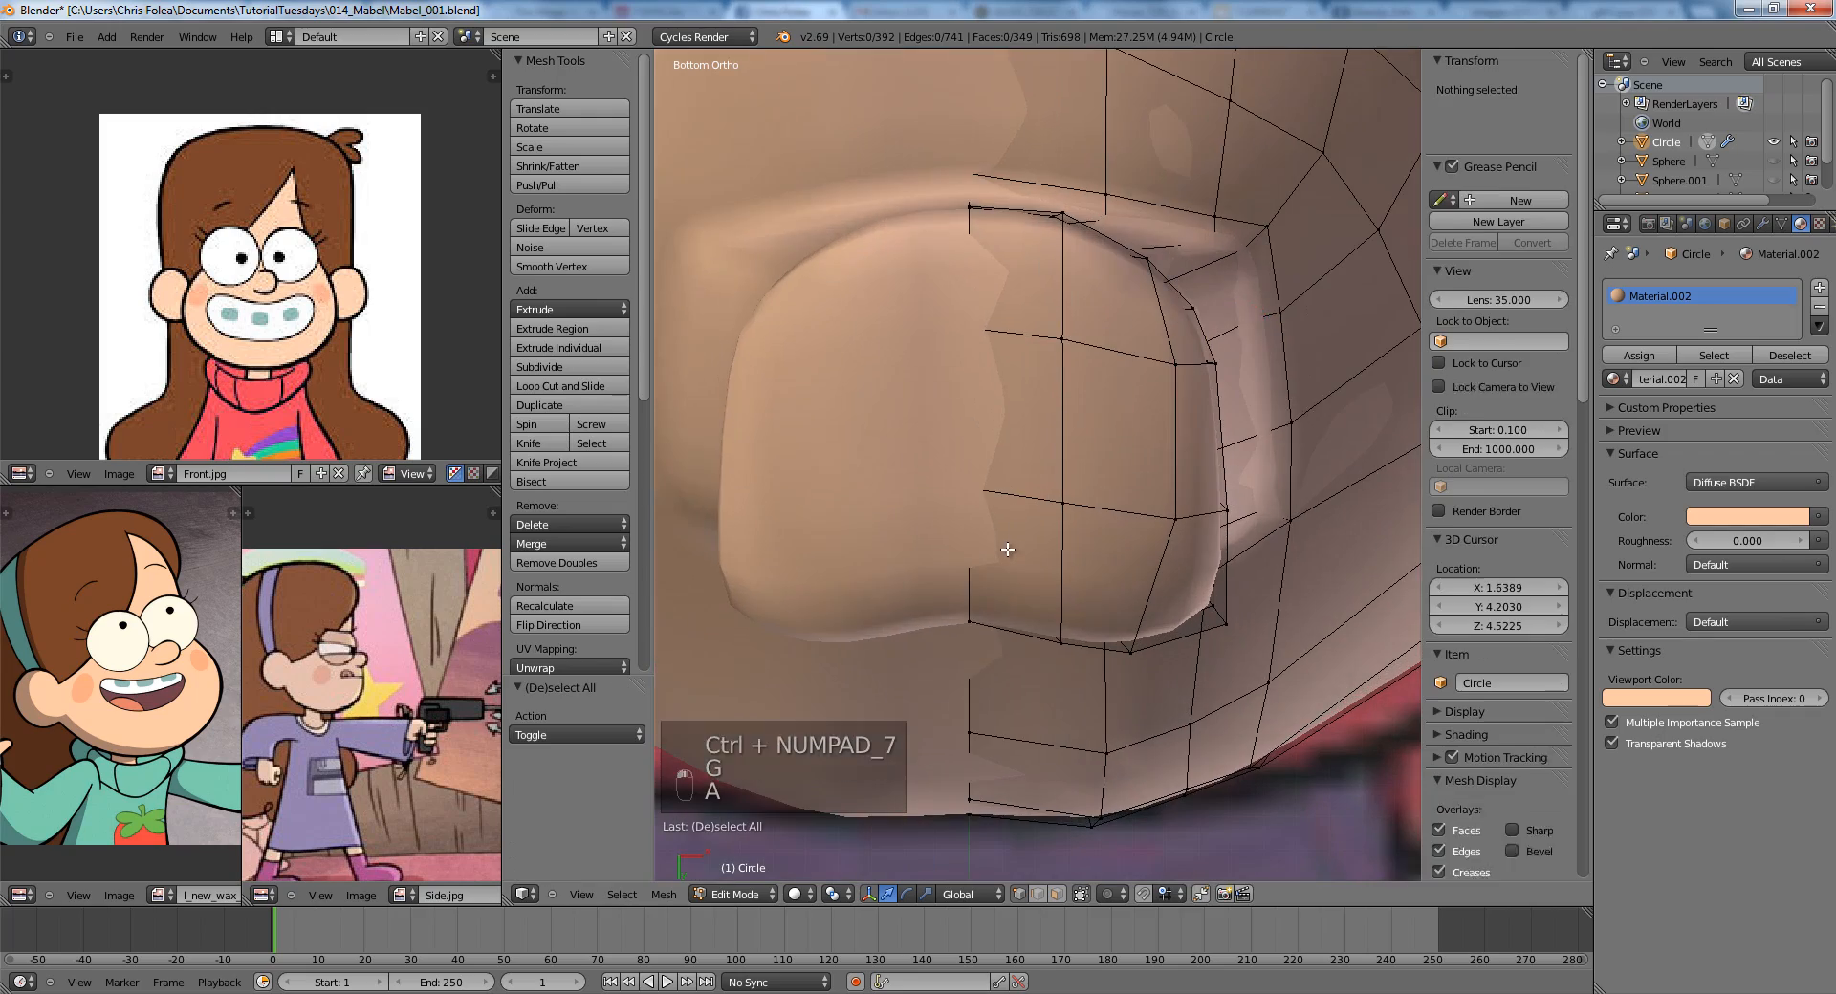
Select the six vertices along the neck's rear centre line and move them rearward in the bottom view to even out the dented outline.
key("z")
middle_click_drag(989, 588, 976, 634)
key("z")
key("z")
right_click(975, 634)
right_click(973, 611, "shift")
right_click(982, 413, "shift")
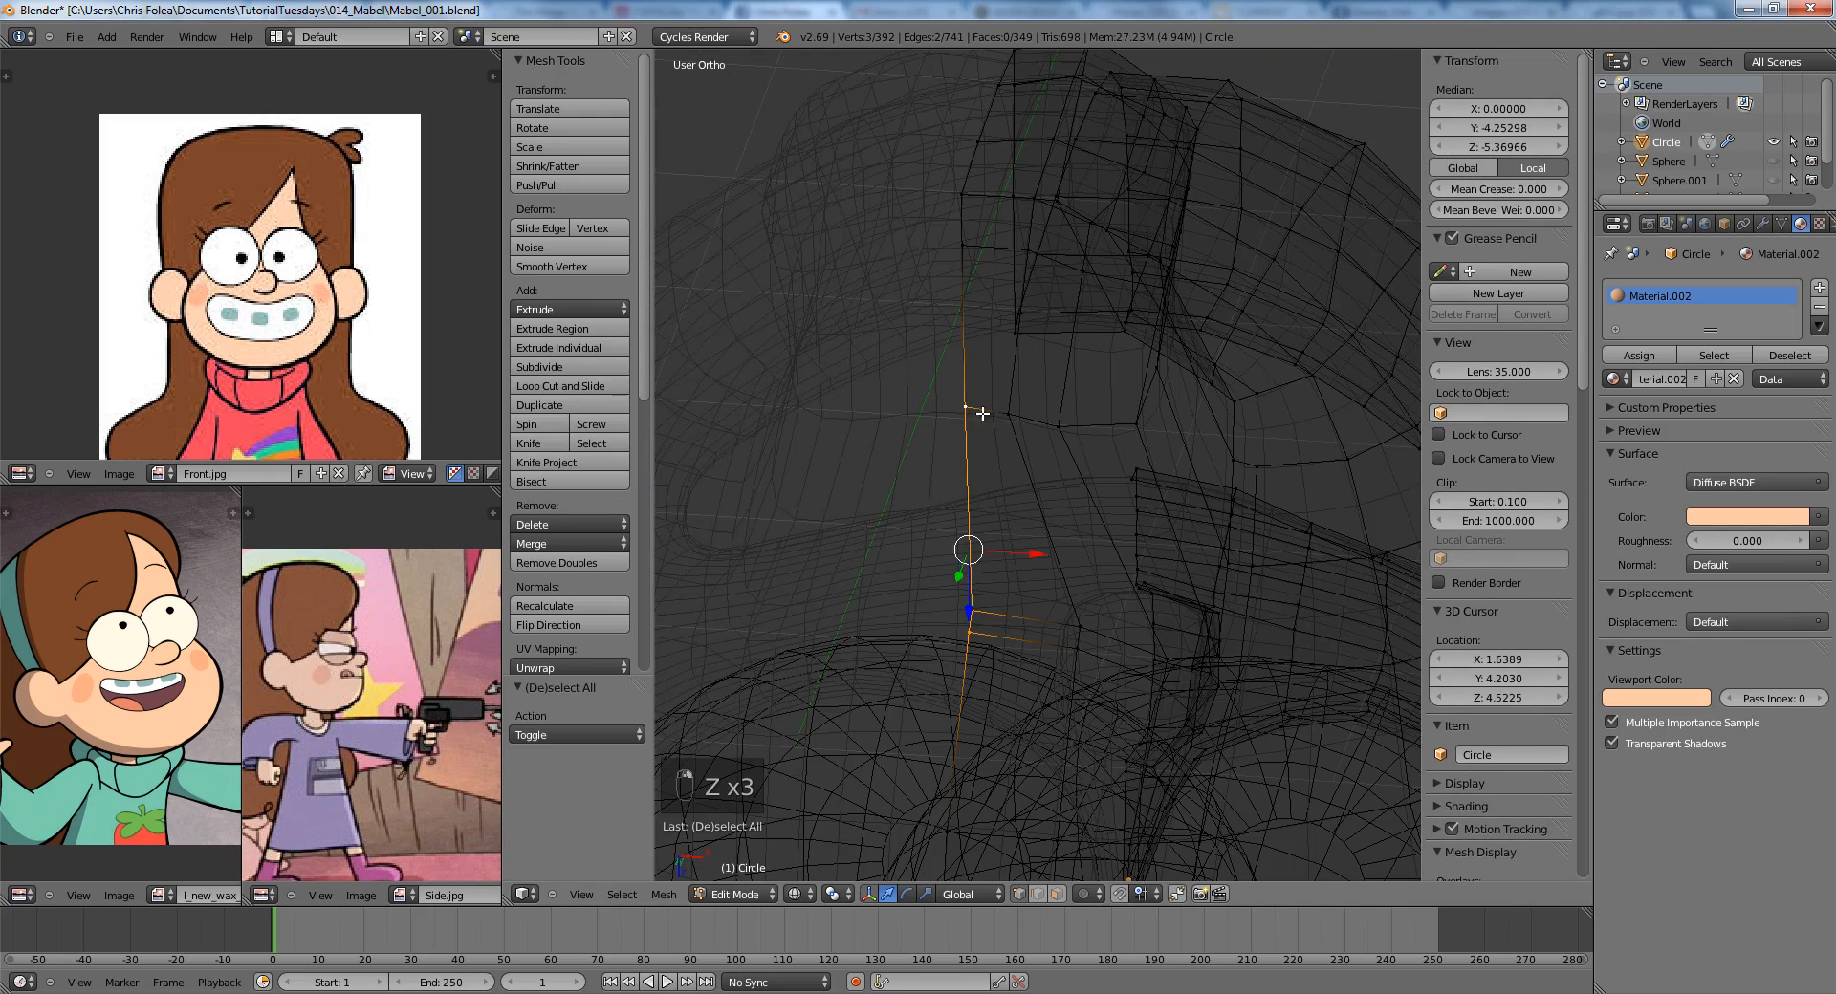
middle_click_drag(978, 353, 896, 210)
key("c")
left_click(895, 215)
scroll(1016, 285, "up", 3)
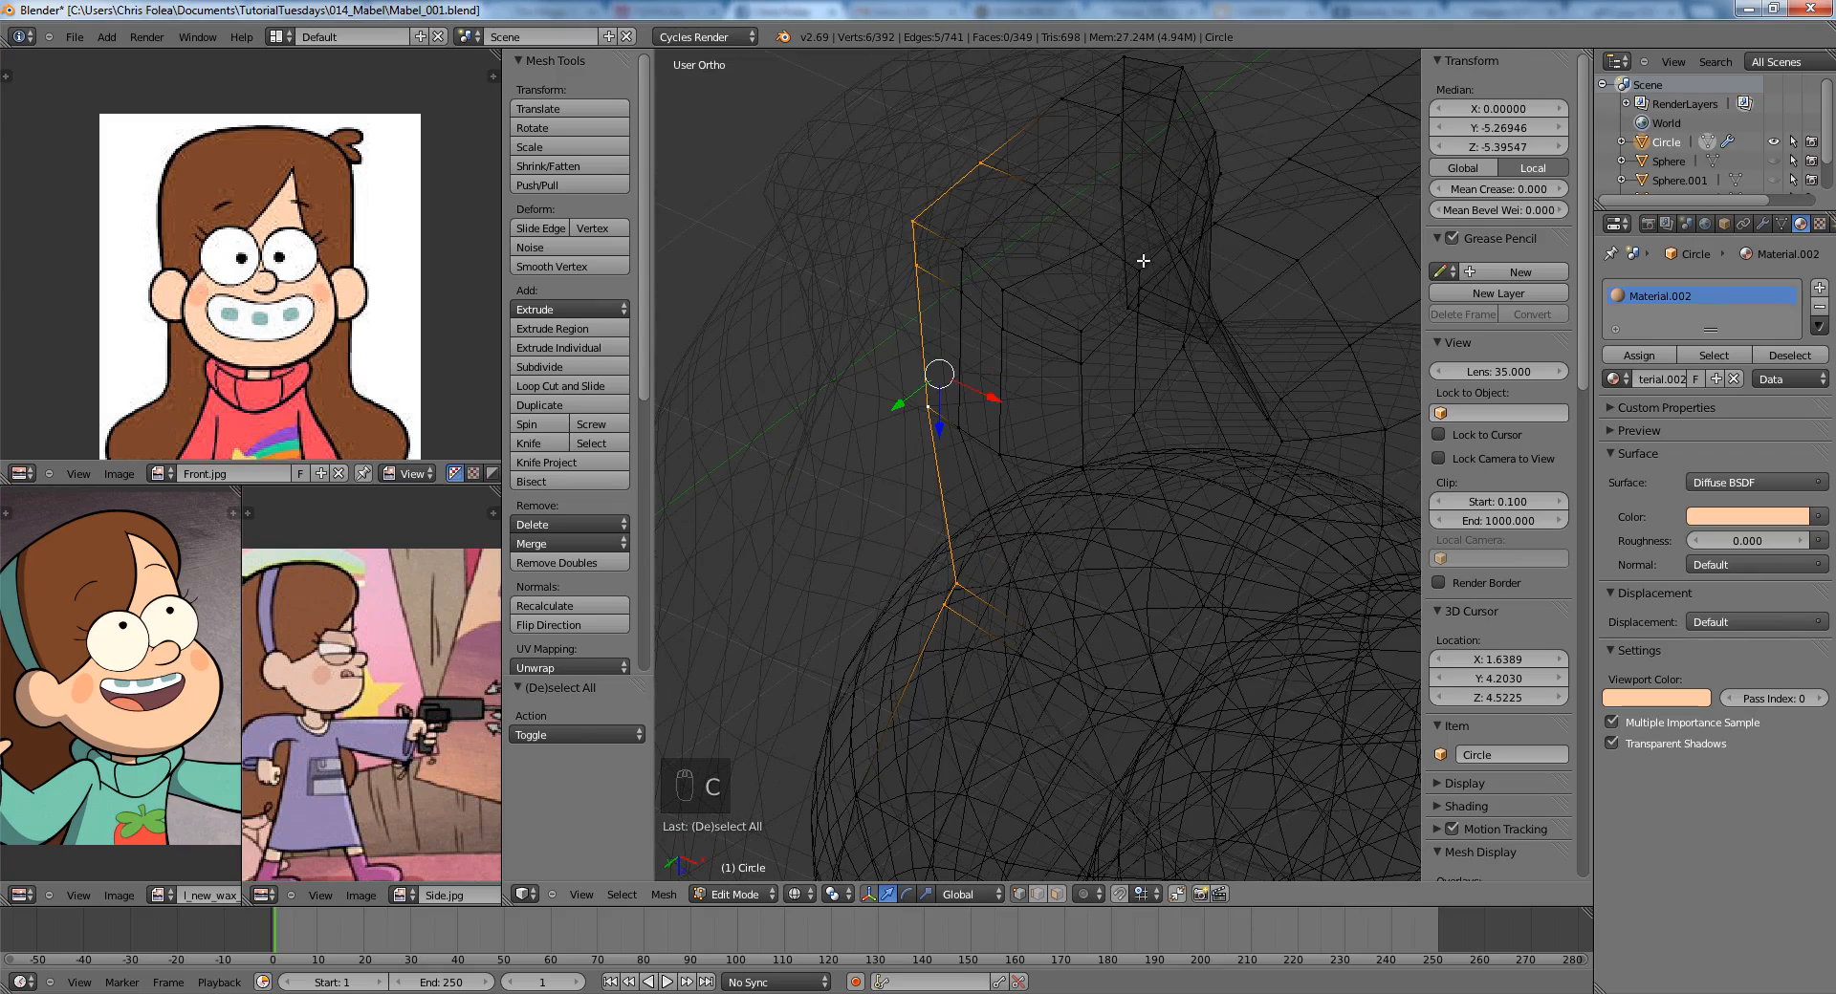
key("KP_7")
key("ctrl+KP_7")
key("z")
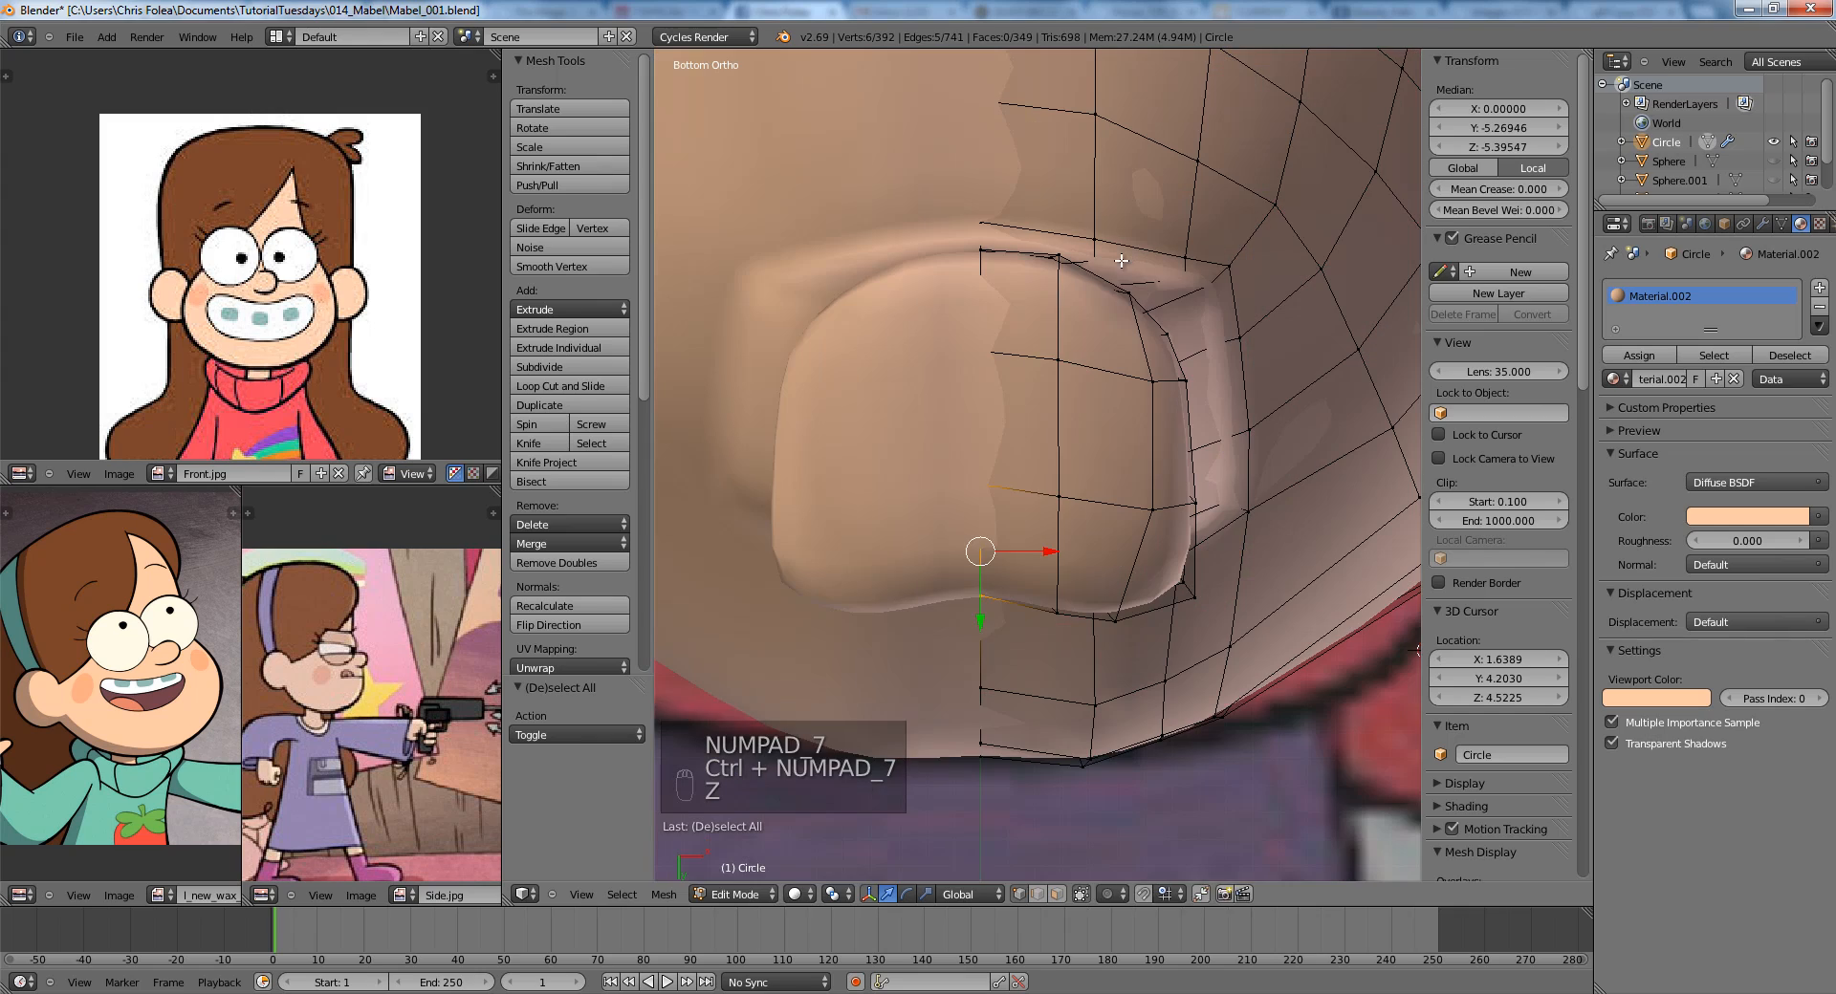
key("g")
left_click(1121, 314)
key("a")
Select the six-vertex column beside the neck's rear centre line and move it rearward along Y in the bottom view.
mouse_move(1080, 524)
middle_mouse_down("shift")
mouse_move(996, 417)
mouse_move(1008, 294)
middle_mouse_up("shift")
key("z")
right_click(1015, 435)
key("z")
right_click(1013, 127, "shift")
right_click(1005, 186, "shift")
key("z")
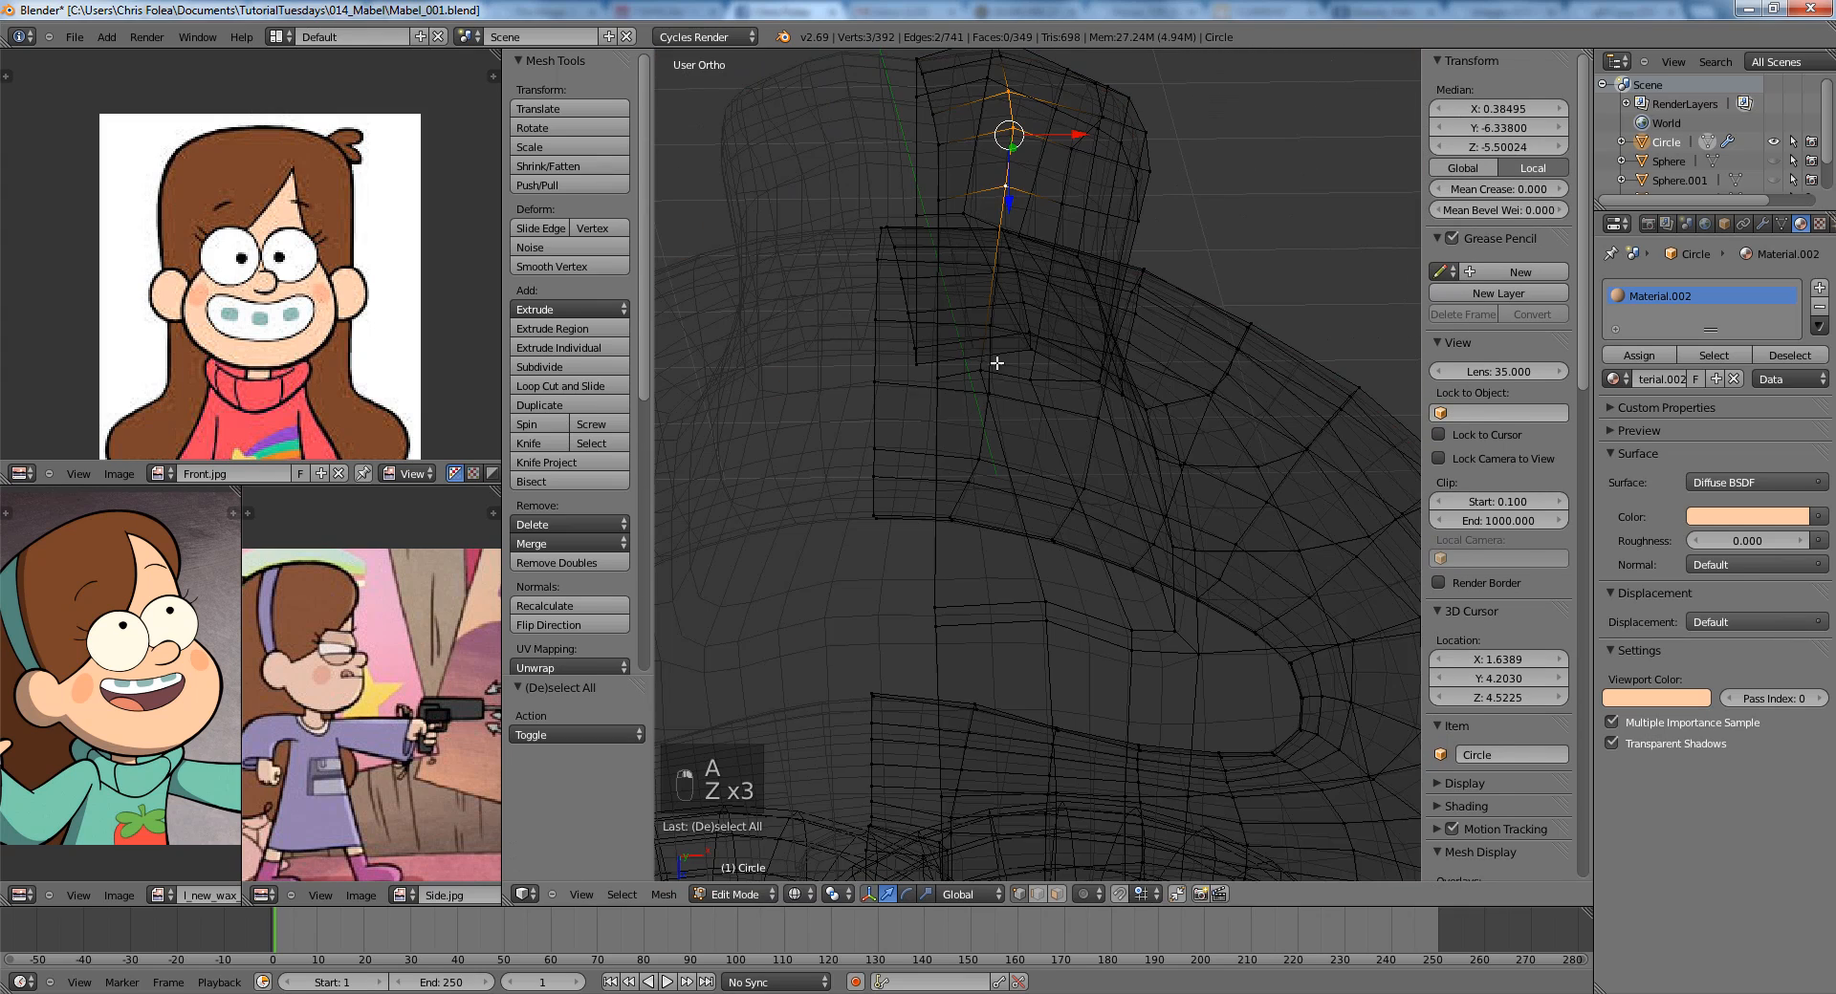
key("KP_7")
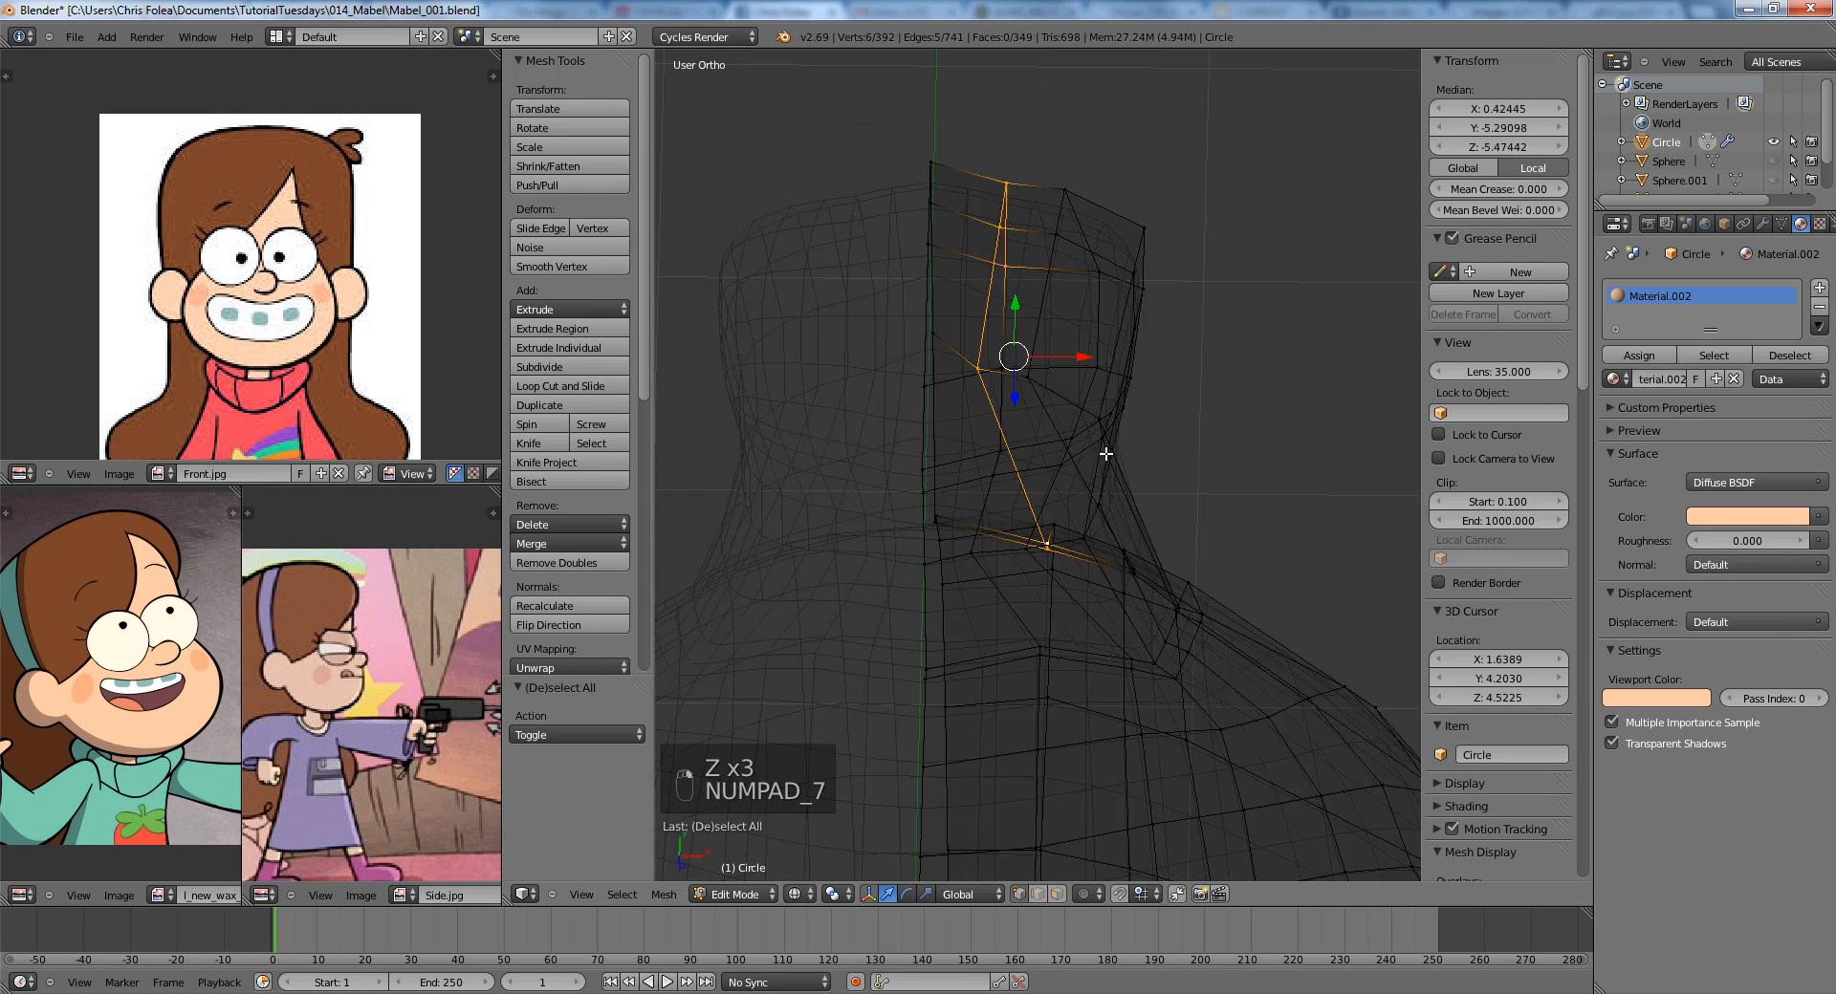
key("z")
key("ctrl+KP_7")
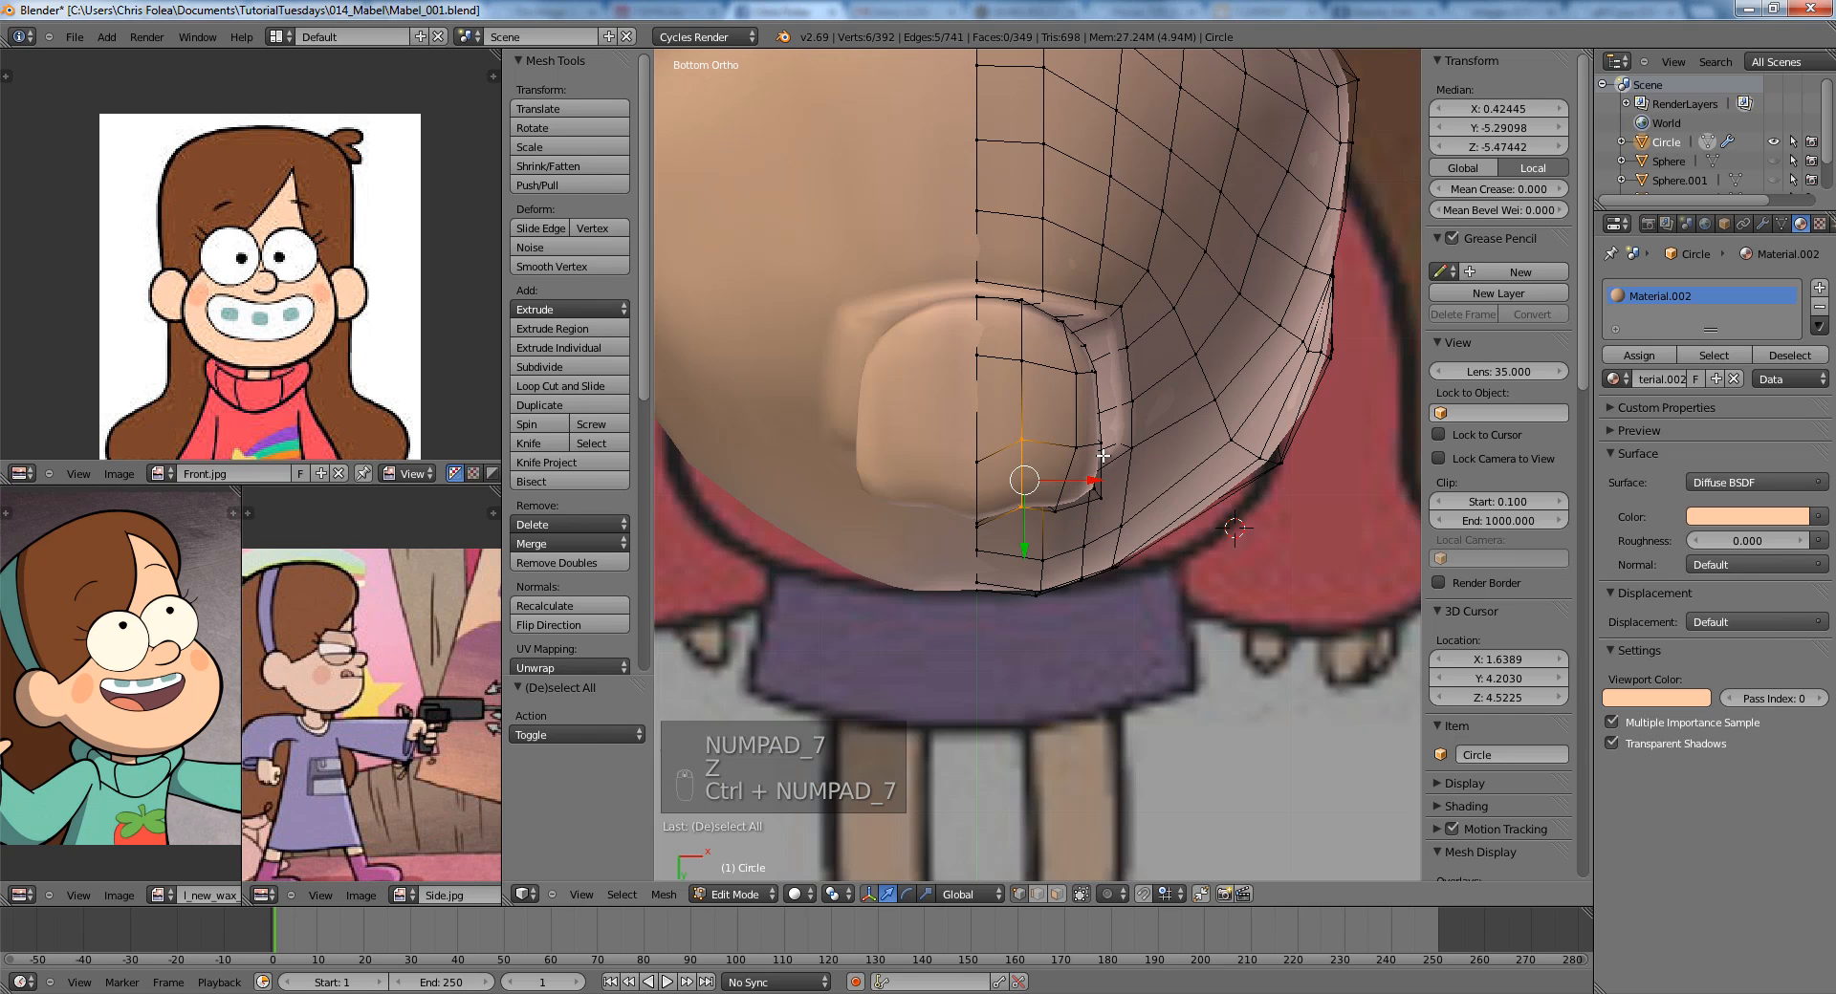
key("g")
key("y")
left_click(1097, 477)
middle_click_drag(1097, 477, 1022, 452, "shift")
scroll(1022, 451, "up", 3)
key("a")
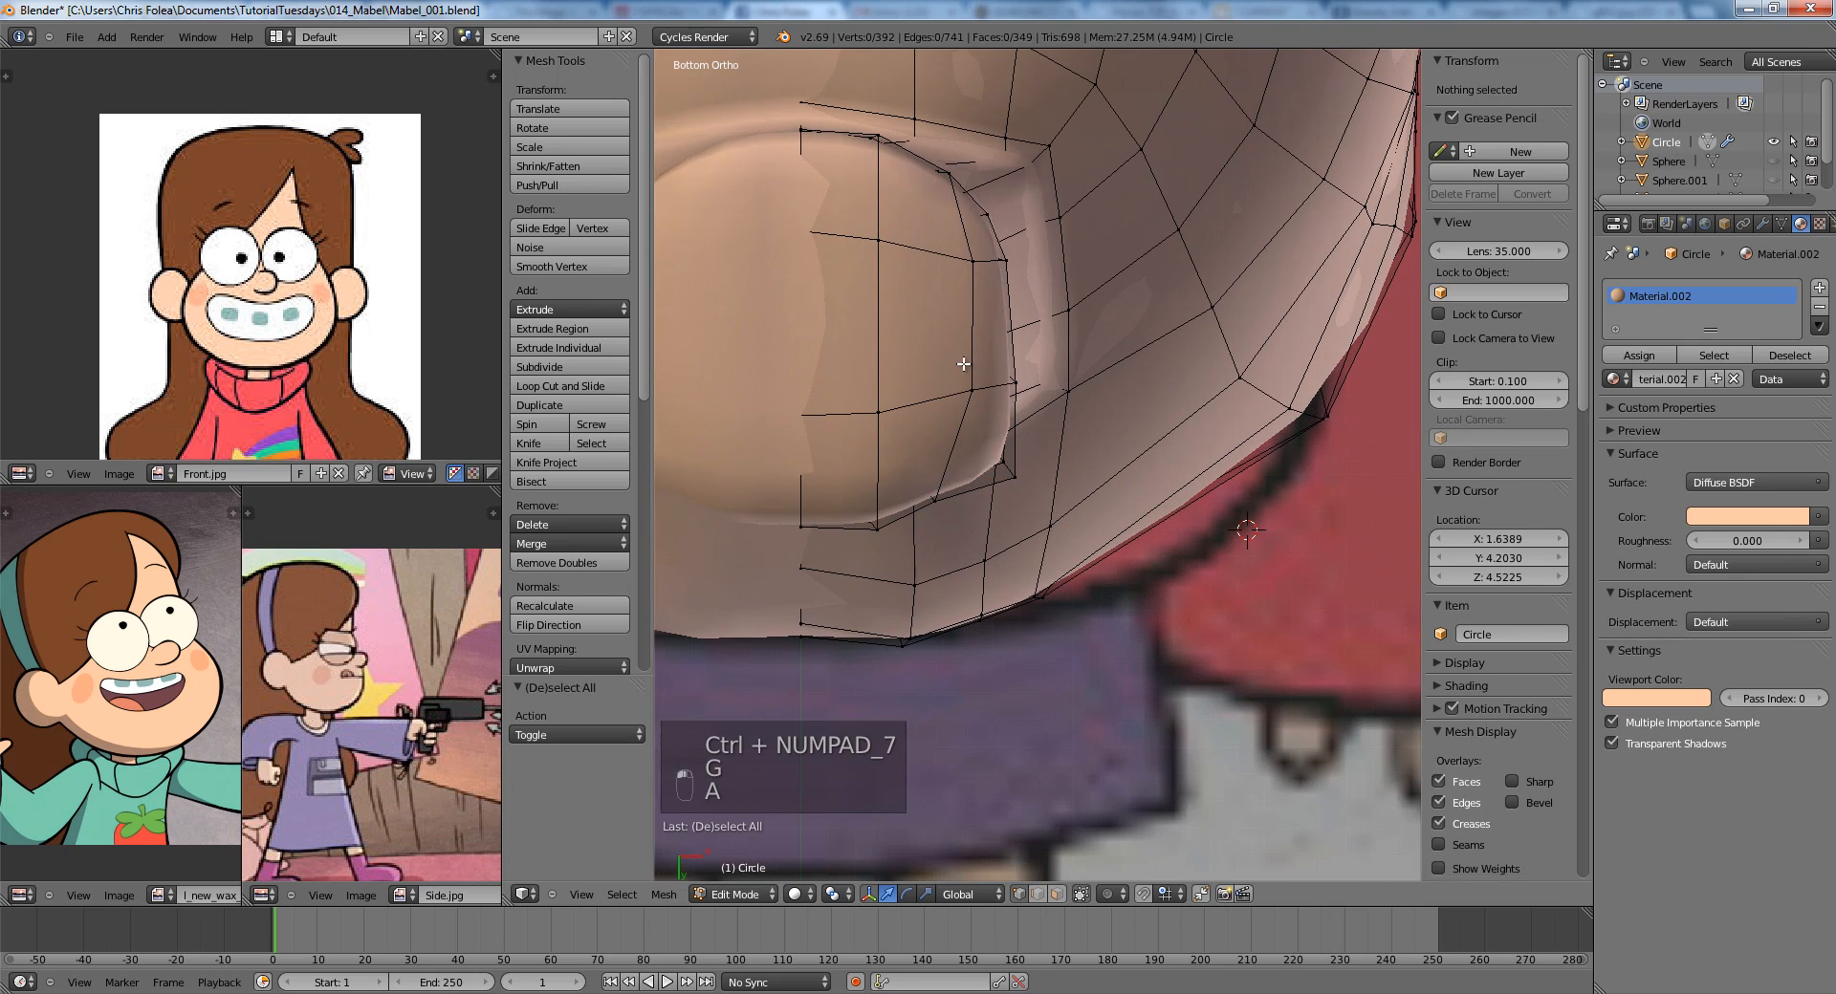
Move two vertices on the neck's underside towards the centre, and shift two rear-corner vertices by about -0.042 in X and -0.056 in Y.
right_click(973, 261)
right_click(972, 390, "shift")
right_click(1012, 475)
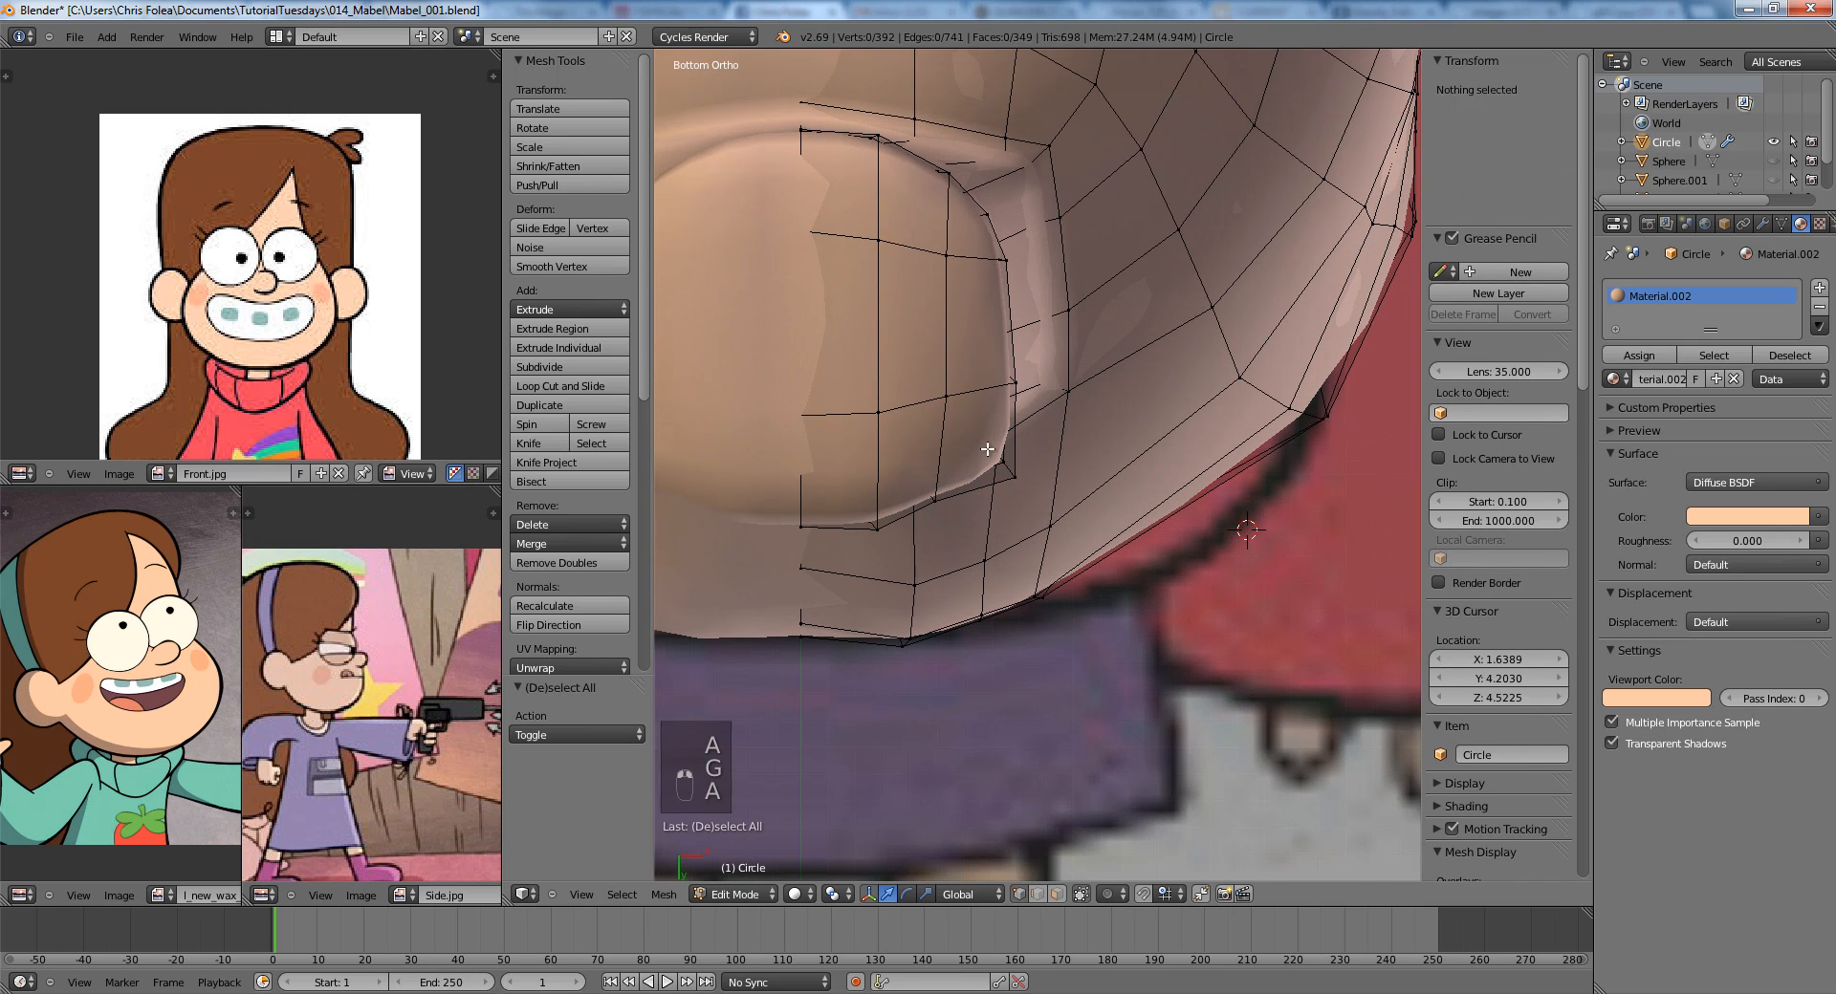
key("z")
right_click(1024, 468, "shift")
key("z")
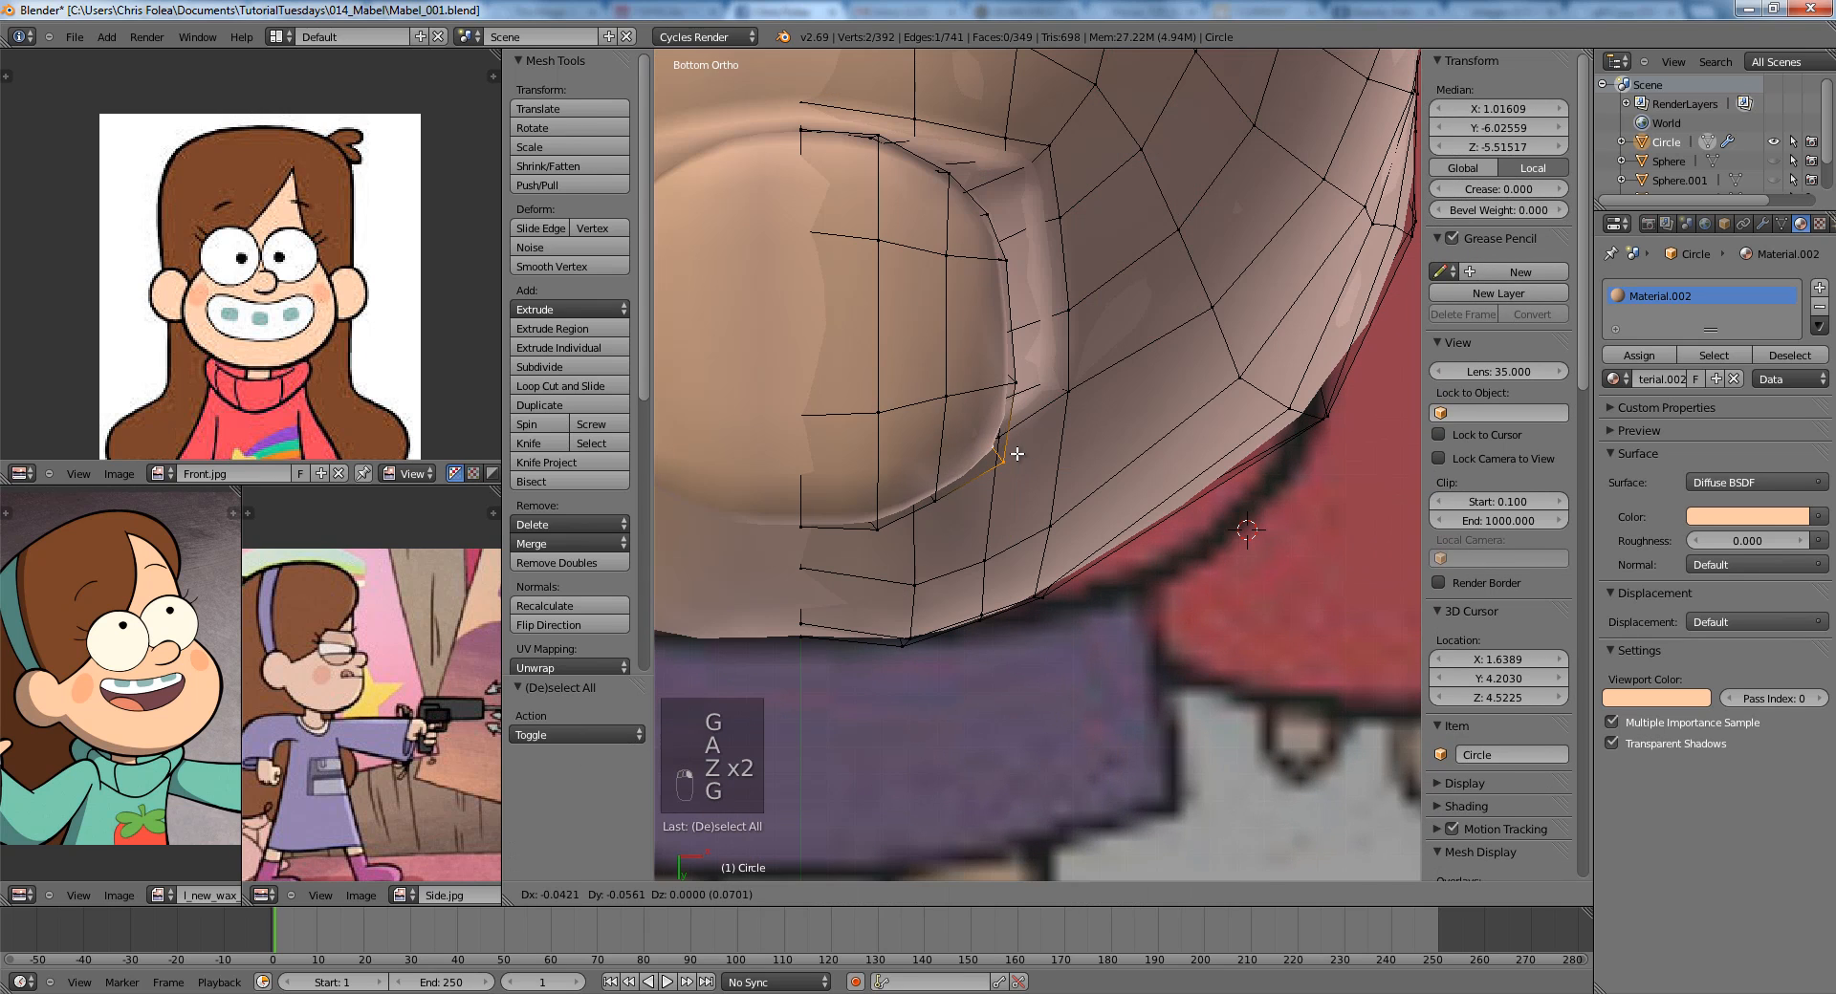
left_click(1017, 453)
Move the vertex at the rear side corner of the neck-head seam inward, finishing with a shift of -0.062, -0.000884 and -0.031 in X, Y and Z.
key("Tab")
scroll(1028, 457, "down", 5)
middle_click_drag(1021, 413, 981, 494)
key("Tab")
scroll(869, 393, "up", 2)
scroll(1012, 418, "up", 1)
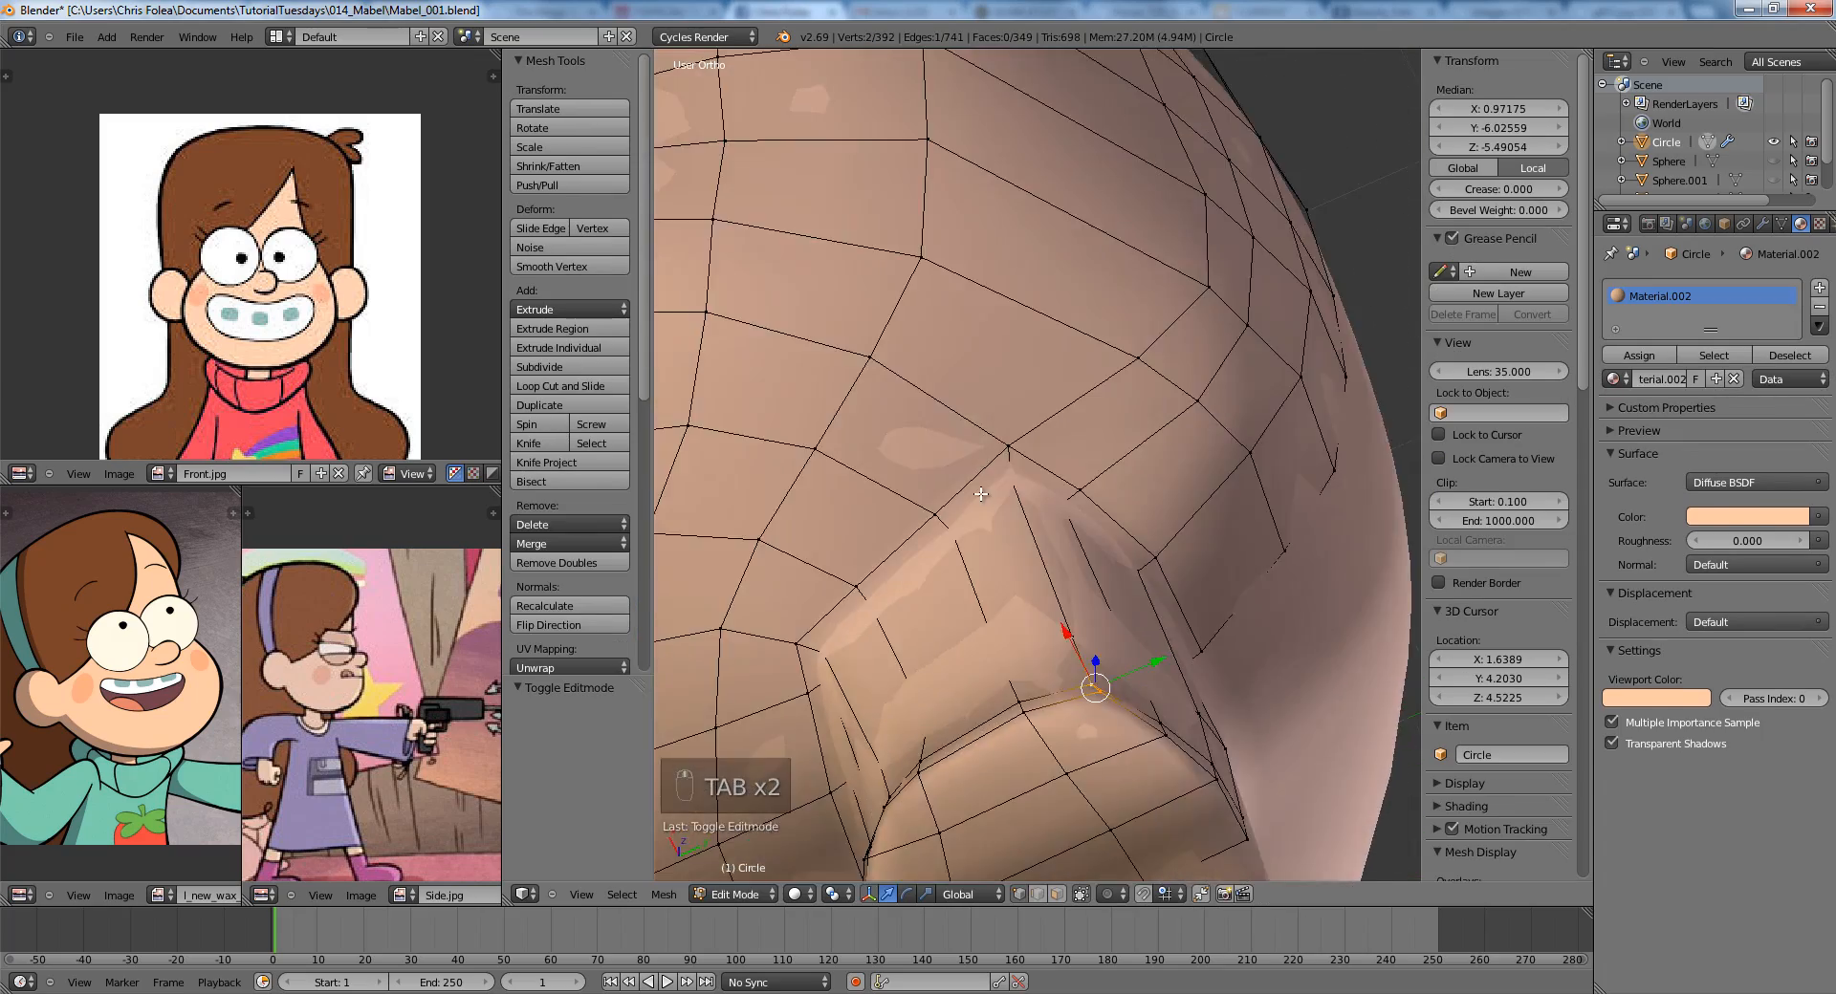
key("z")
key("z")
right_click(1013, 466)
key("z")
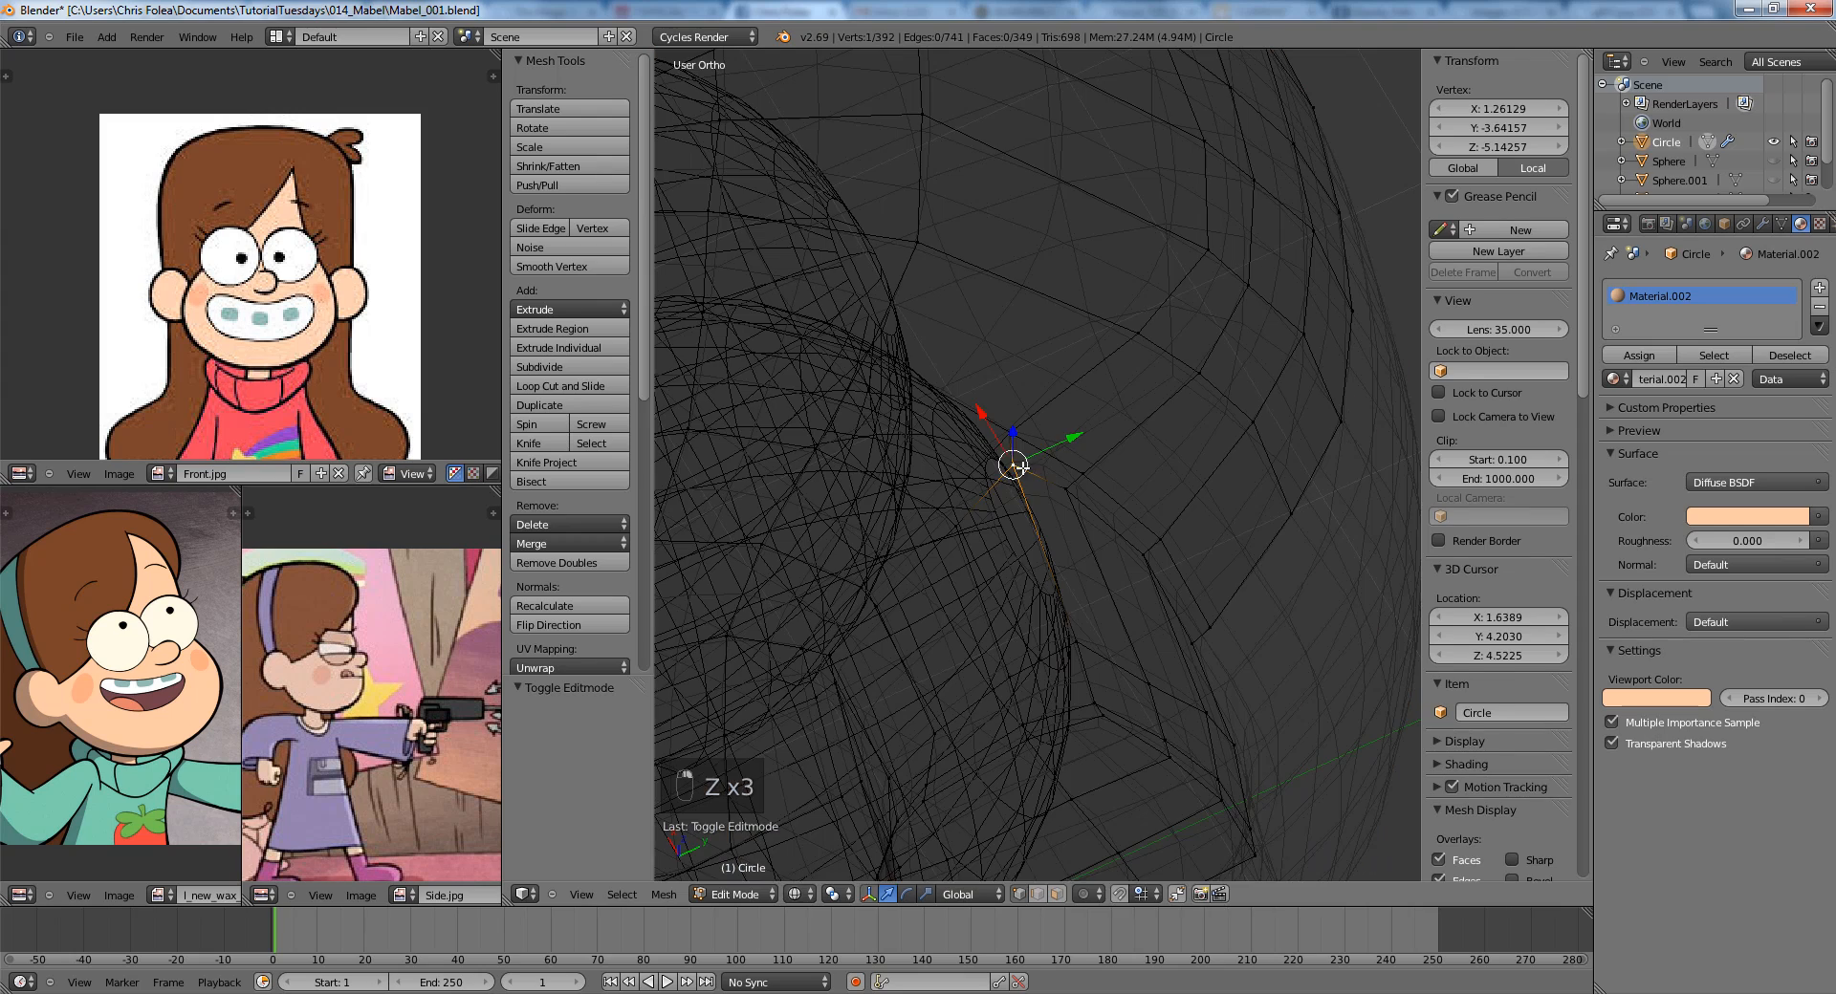
left_click(1020, 496)
key("z")
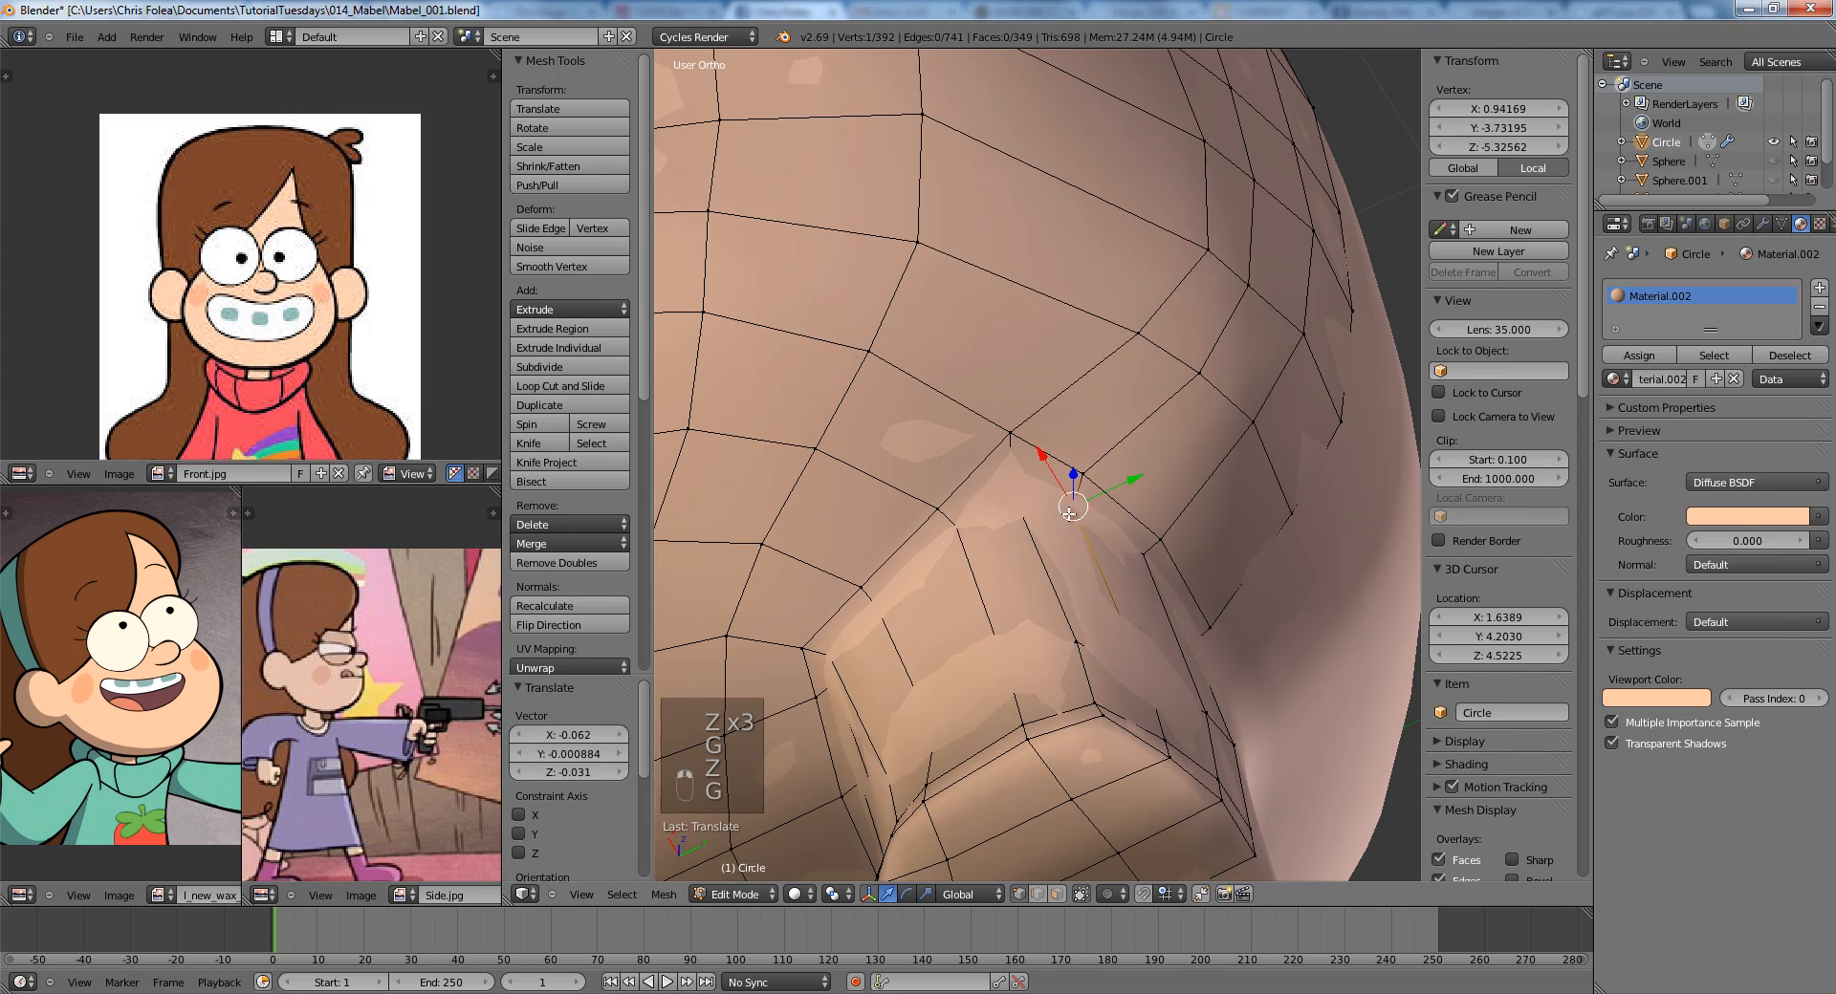
Select the vertex at the front side corner of the neck-head seam and reposition it to soften the corner.
mouse_move(860, 571)
middle_mouse_down()
mouse_move(857, 529)
mouse_move(922, 456)
middle_mouse_up()
key("z")
right_click(908, 574)
key("z")
key("g")
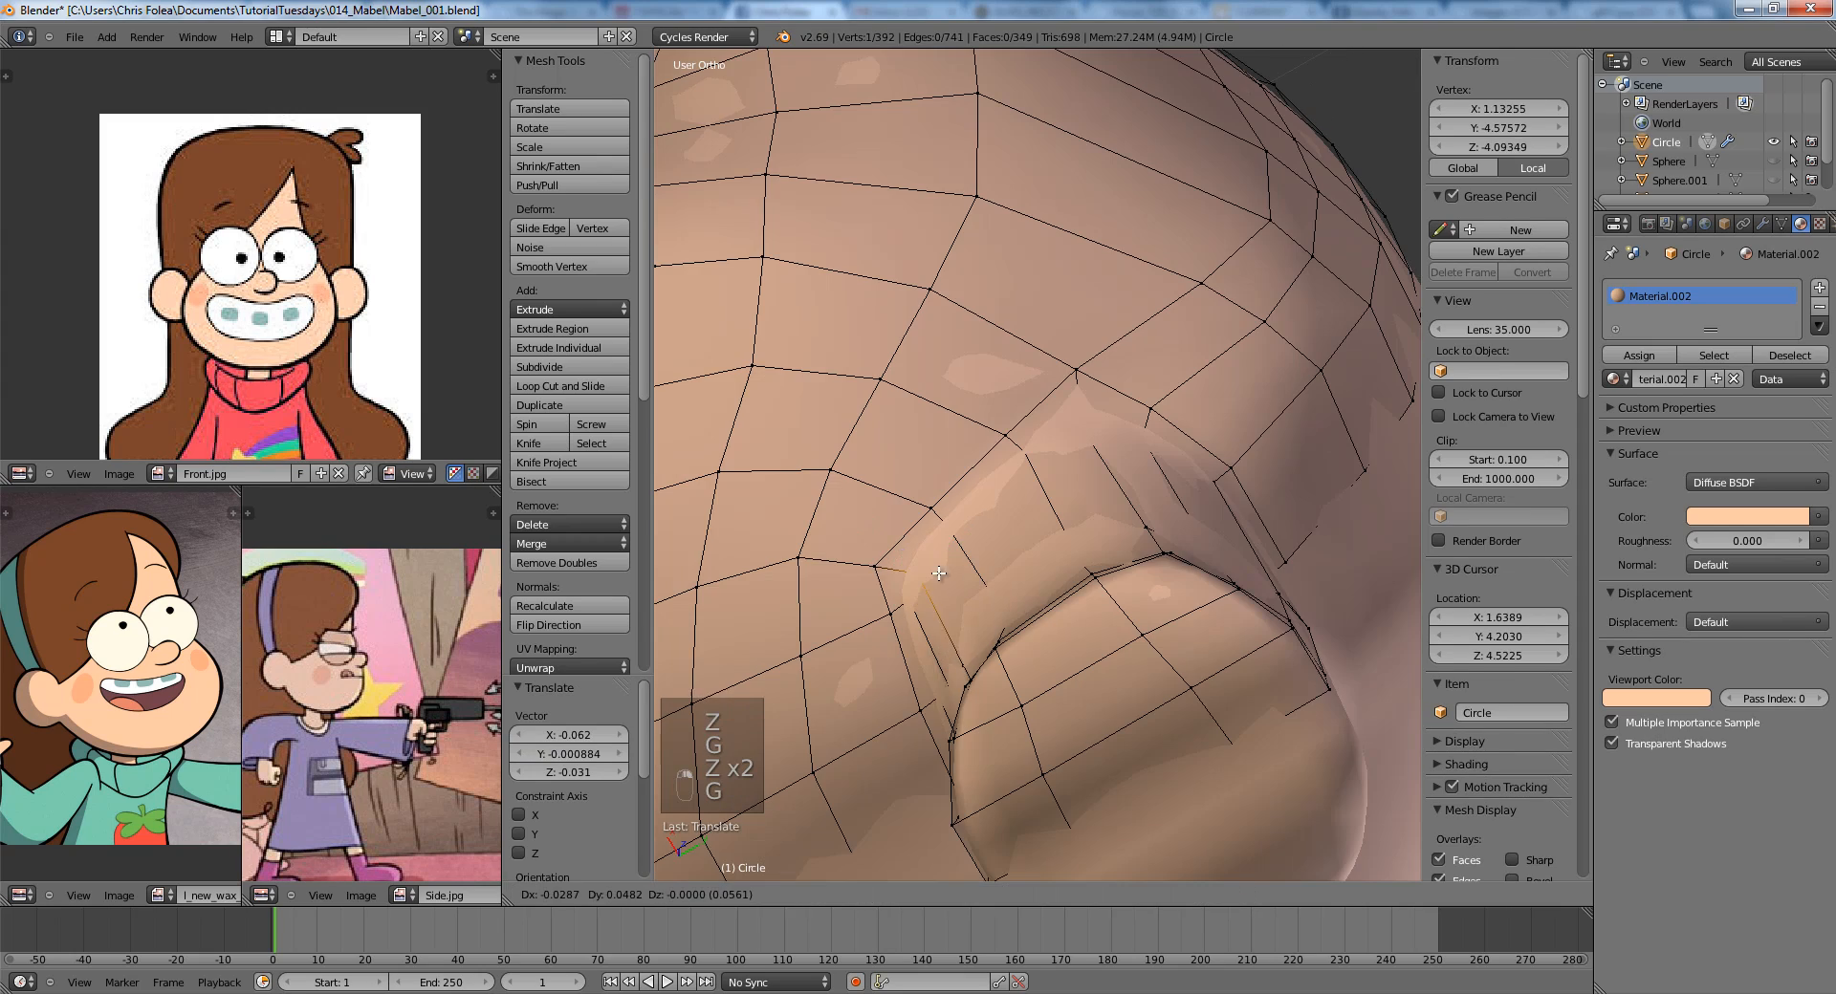
key("z")
key("g")
key("z")
Select the edge loop around the middle of the neck and move it slightly forward in the side view.
key("Tab")
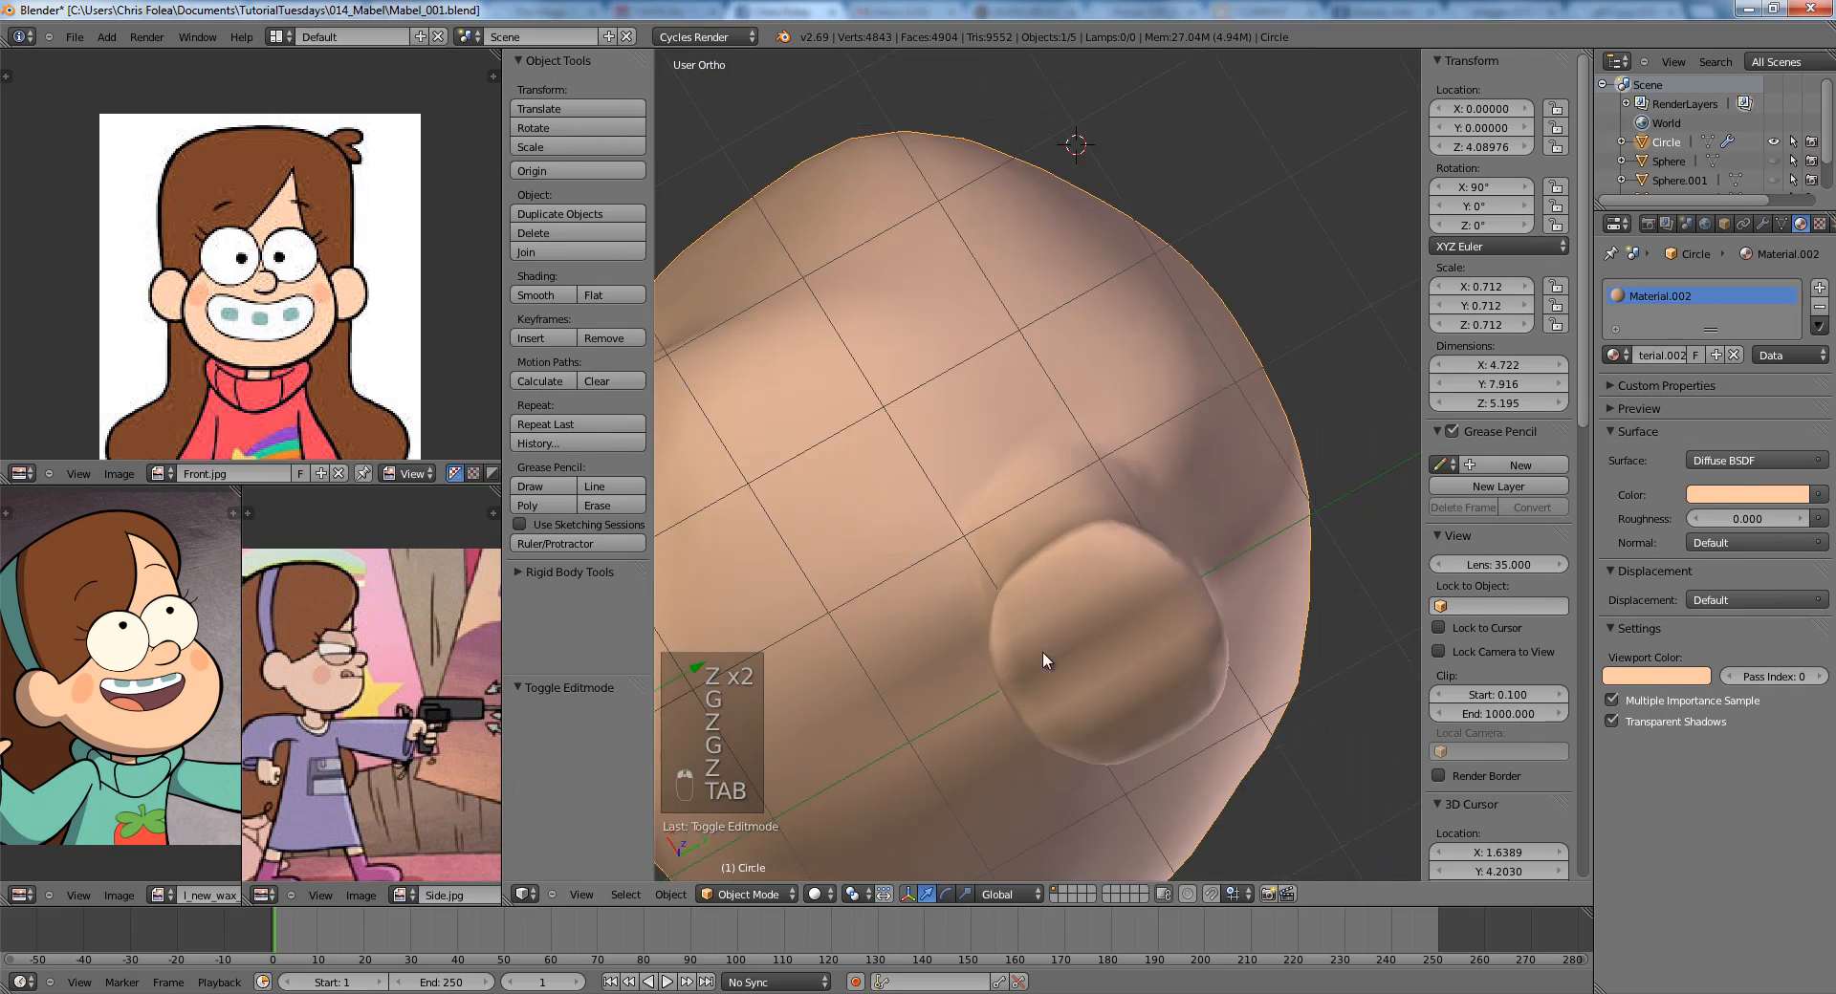
mouse_move(1045, 655)
middle_mouse_down()
mouse_move(1053, 525)
mouse_move(1000, 586)
middle_mouse_up()
key("KP_3")
scroll(1001, 572, "down", 3)
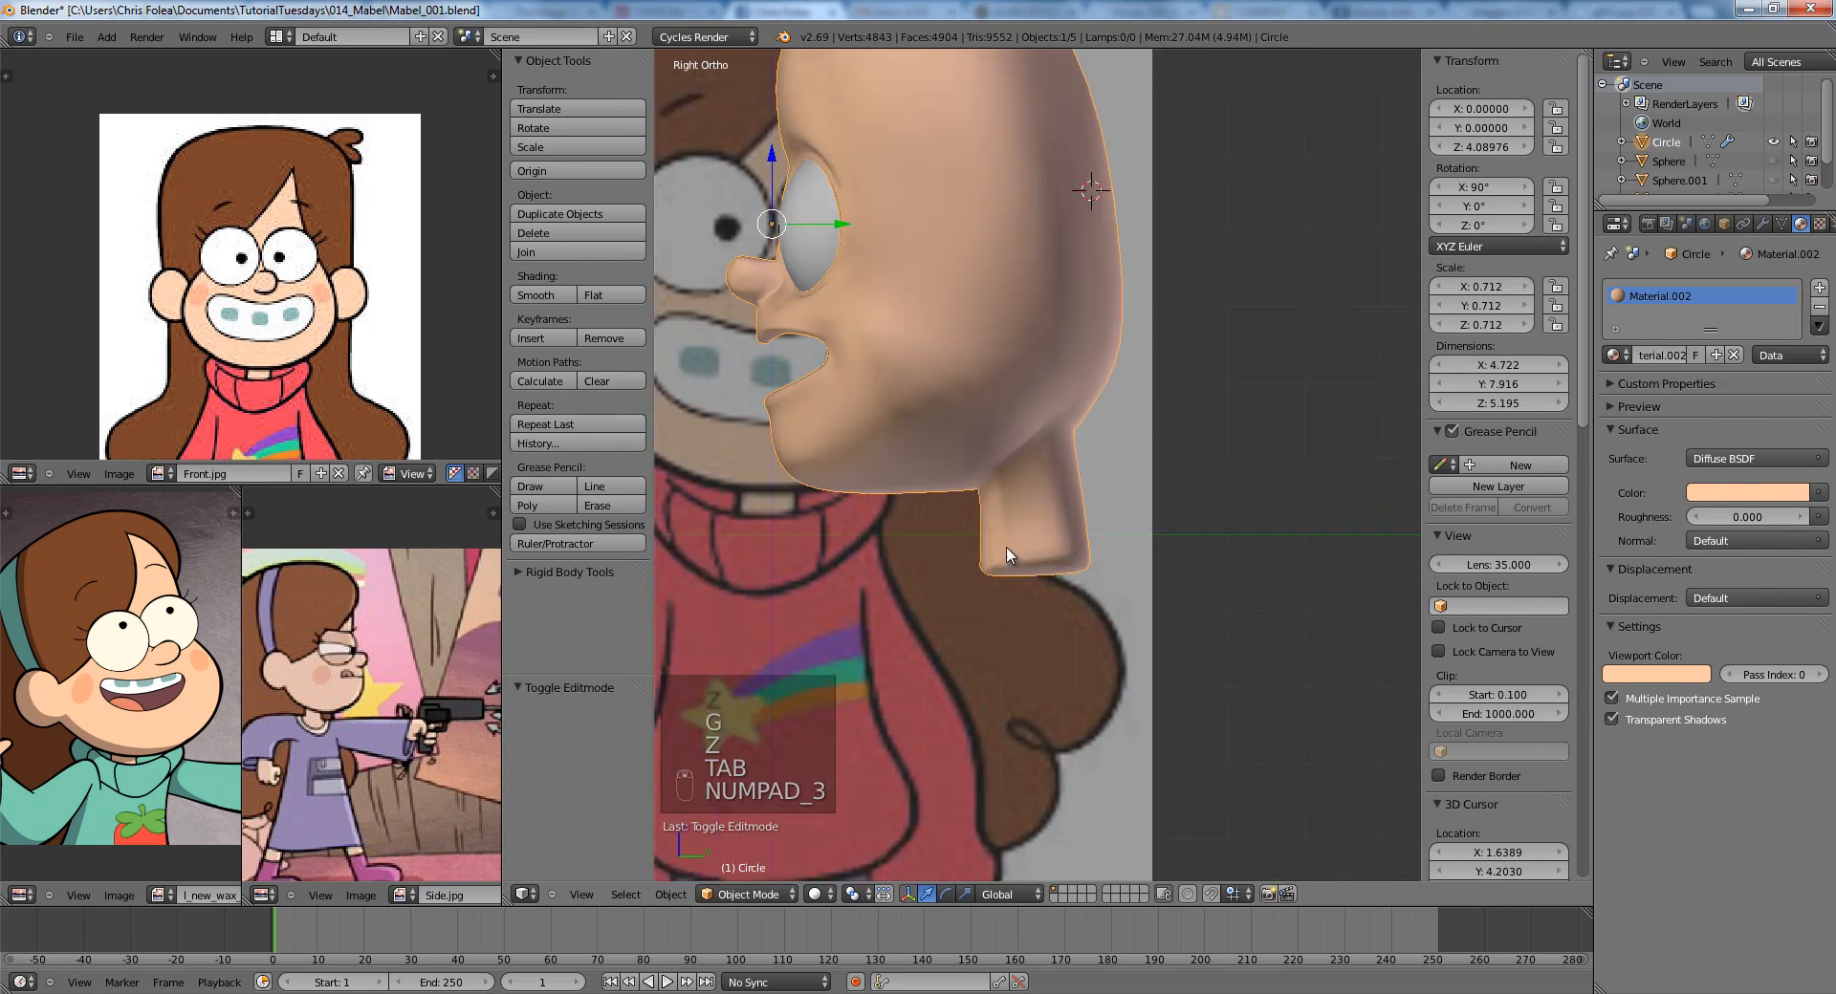
key("Tab")
scroll(1038, 521, "up", 4)
key("a")
key("a")
key("z")
key("z")
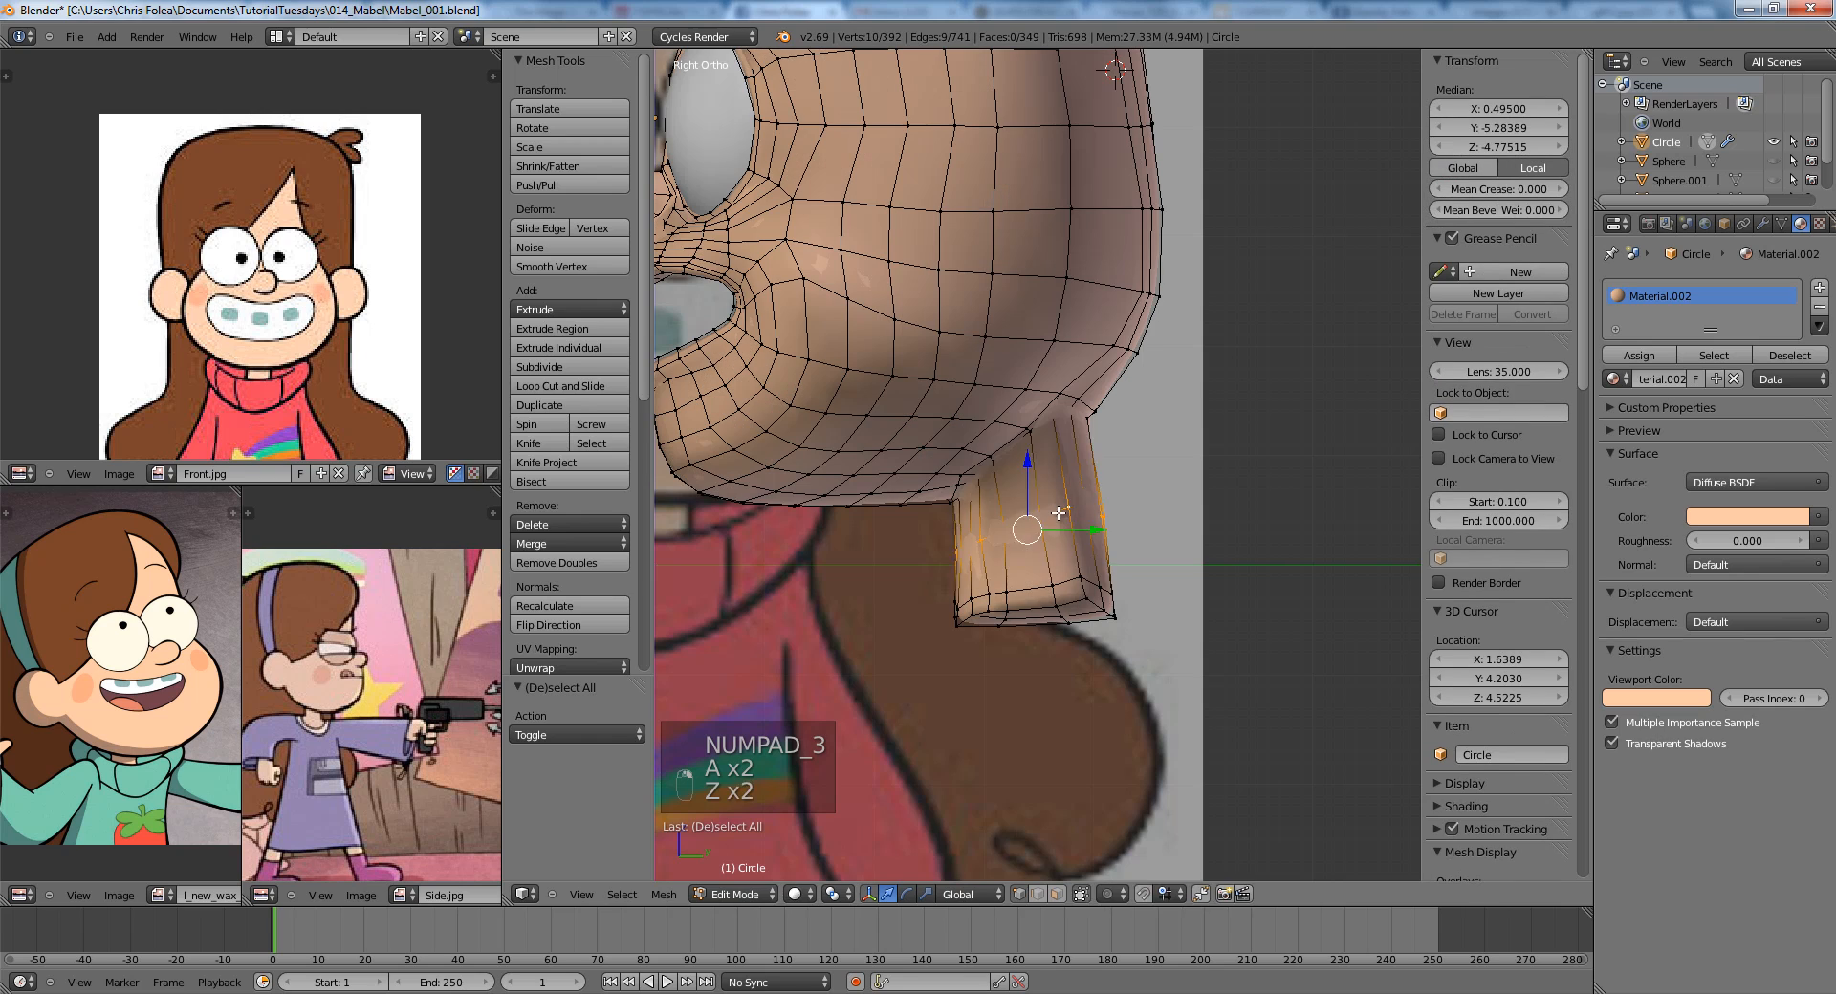
key("g")
key("a")
Select the neck's bottom end in the side view, tilt it by -10.766° and further as needed, and move it rearward.
key("z")
key("b")
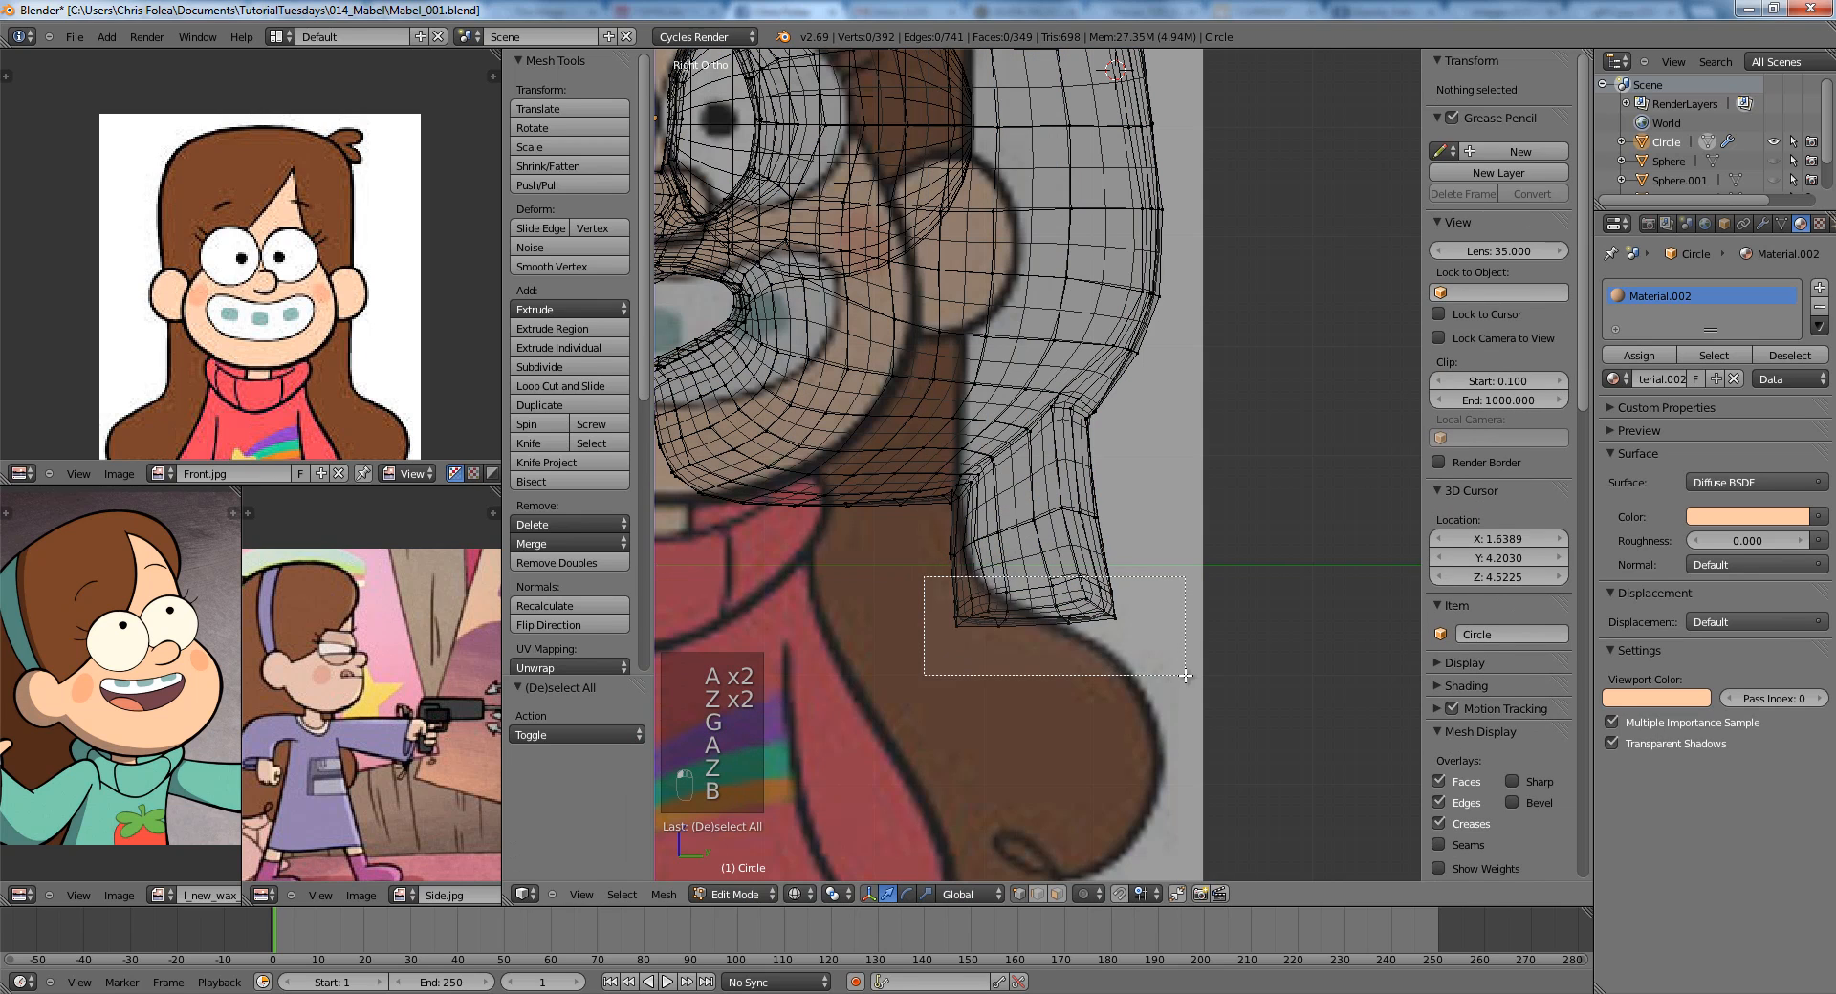
left_click_drag(1185, 675, 1185, 675)
key("z")
key("r")
left_click(1217, 627)
key("g")
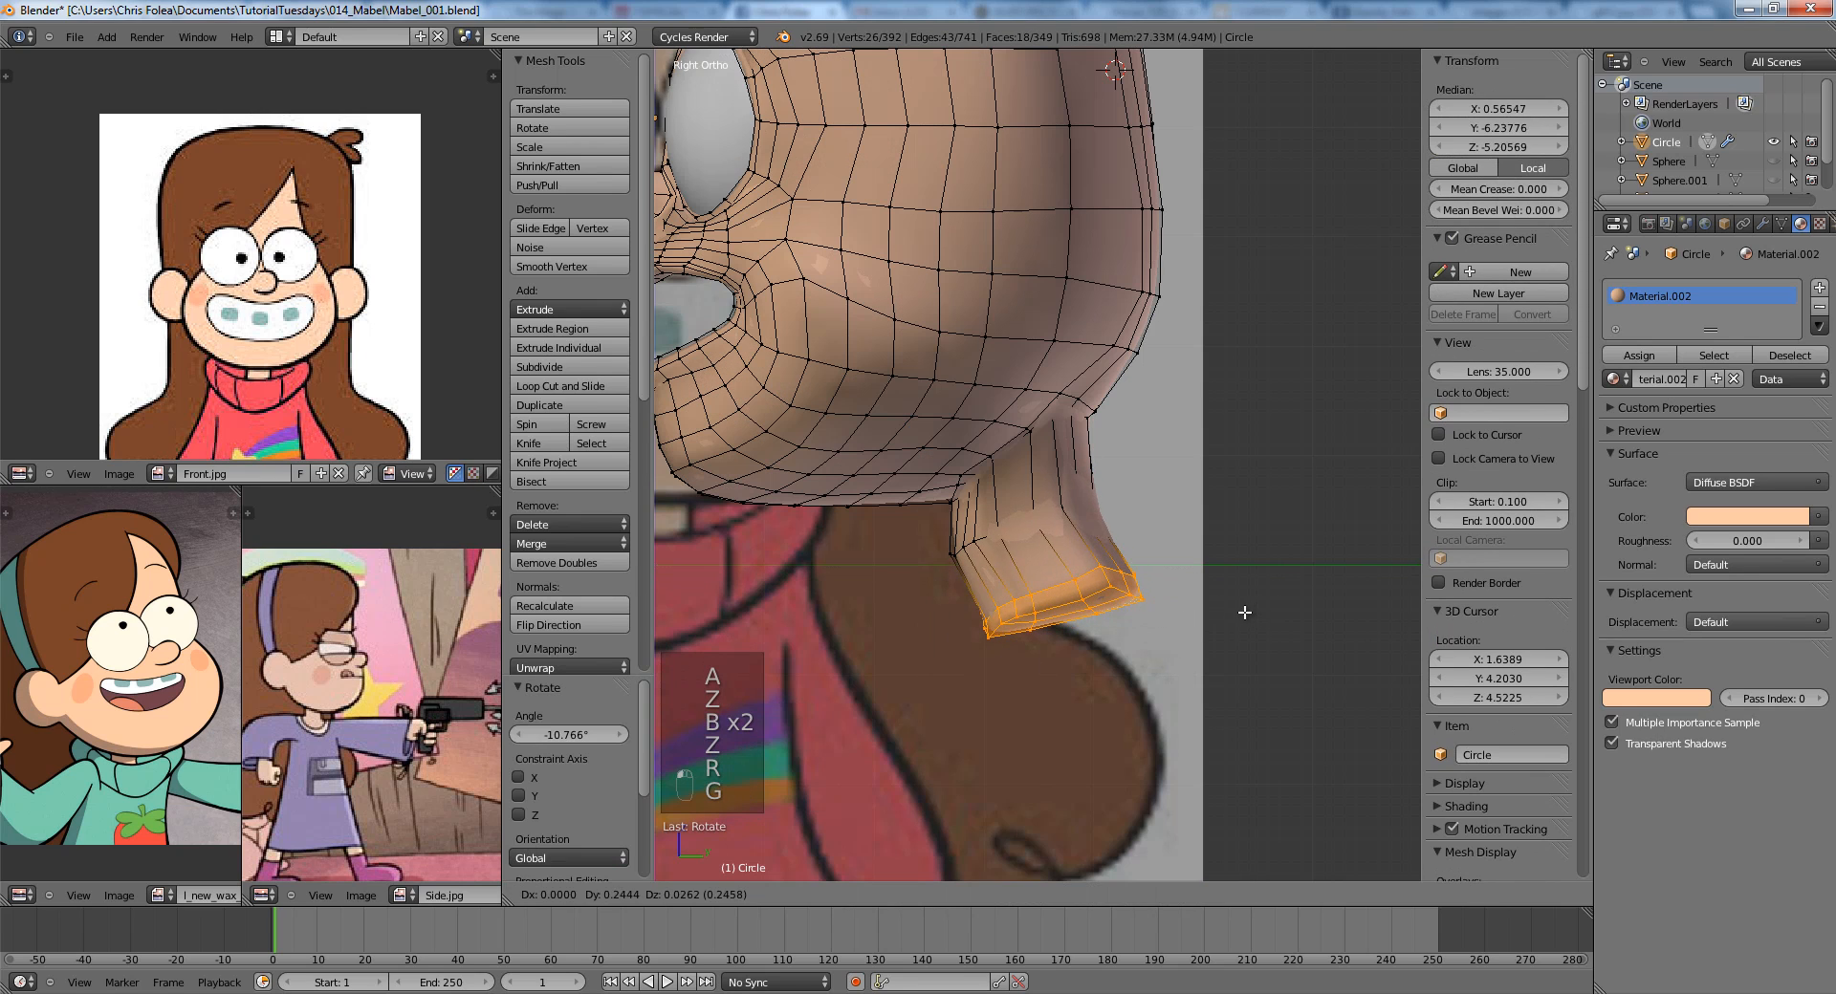
key("r")
left_click(1265, 600)
left_click(1250, 599)
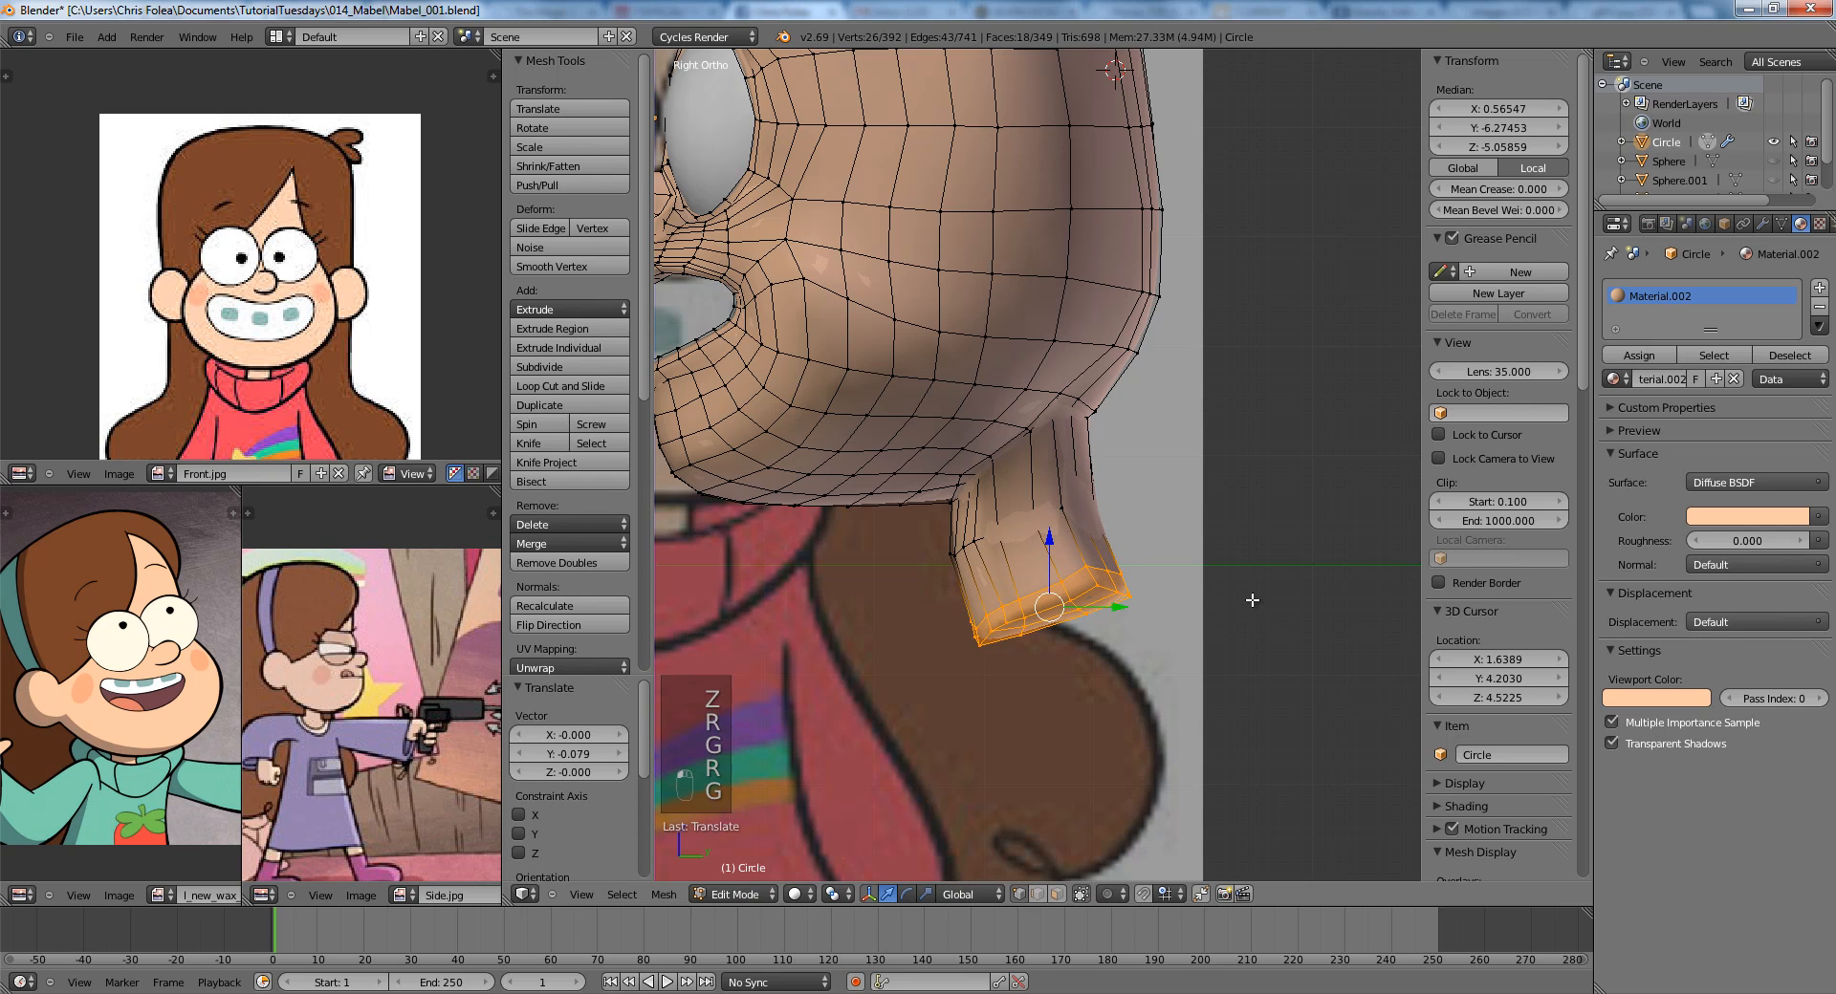
Move the neck's middle edge loop by about 0.122 in Y and -0.018 in Z to follow the tilt.
key("a")
right_click(1039, 513, "alt")
key("g")
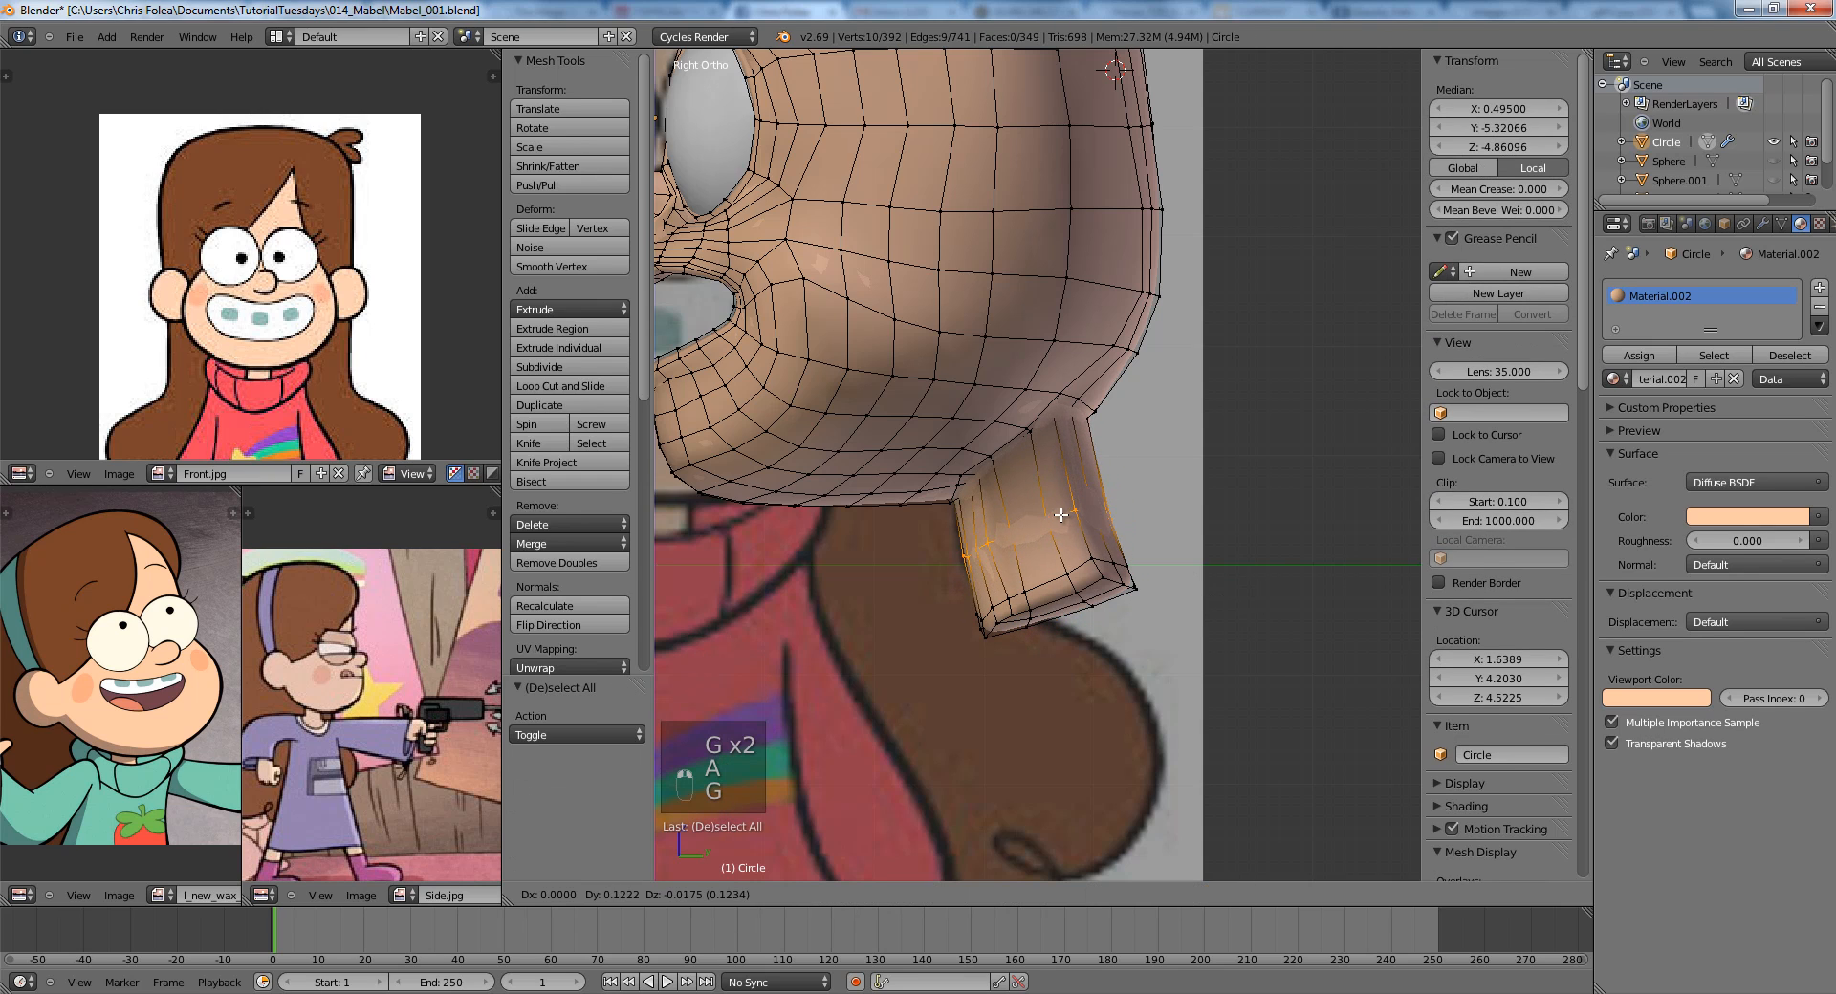
left_click(1061, 515)
Move the neck's bottom end by 0.218 in Y and 0.052 in Z, rotate it further, and nudge it by 0.009 and -0.009.
key("z")
key("a")
key("b")
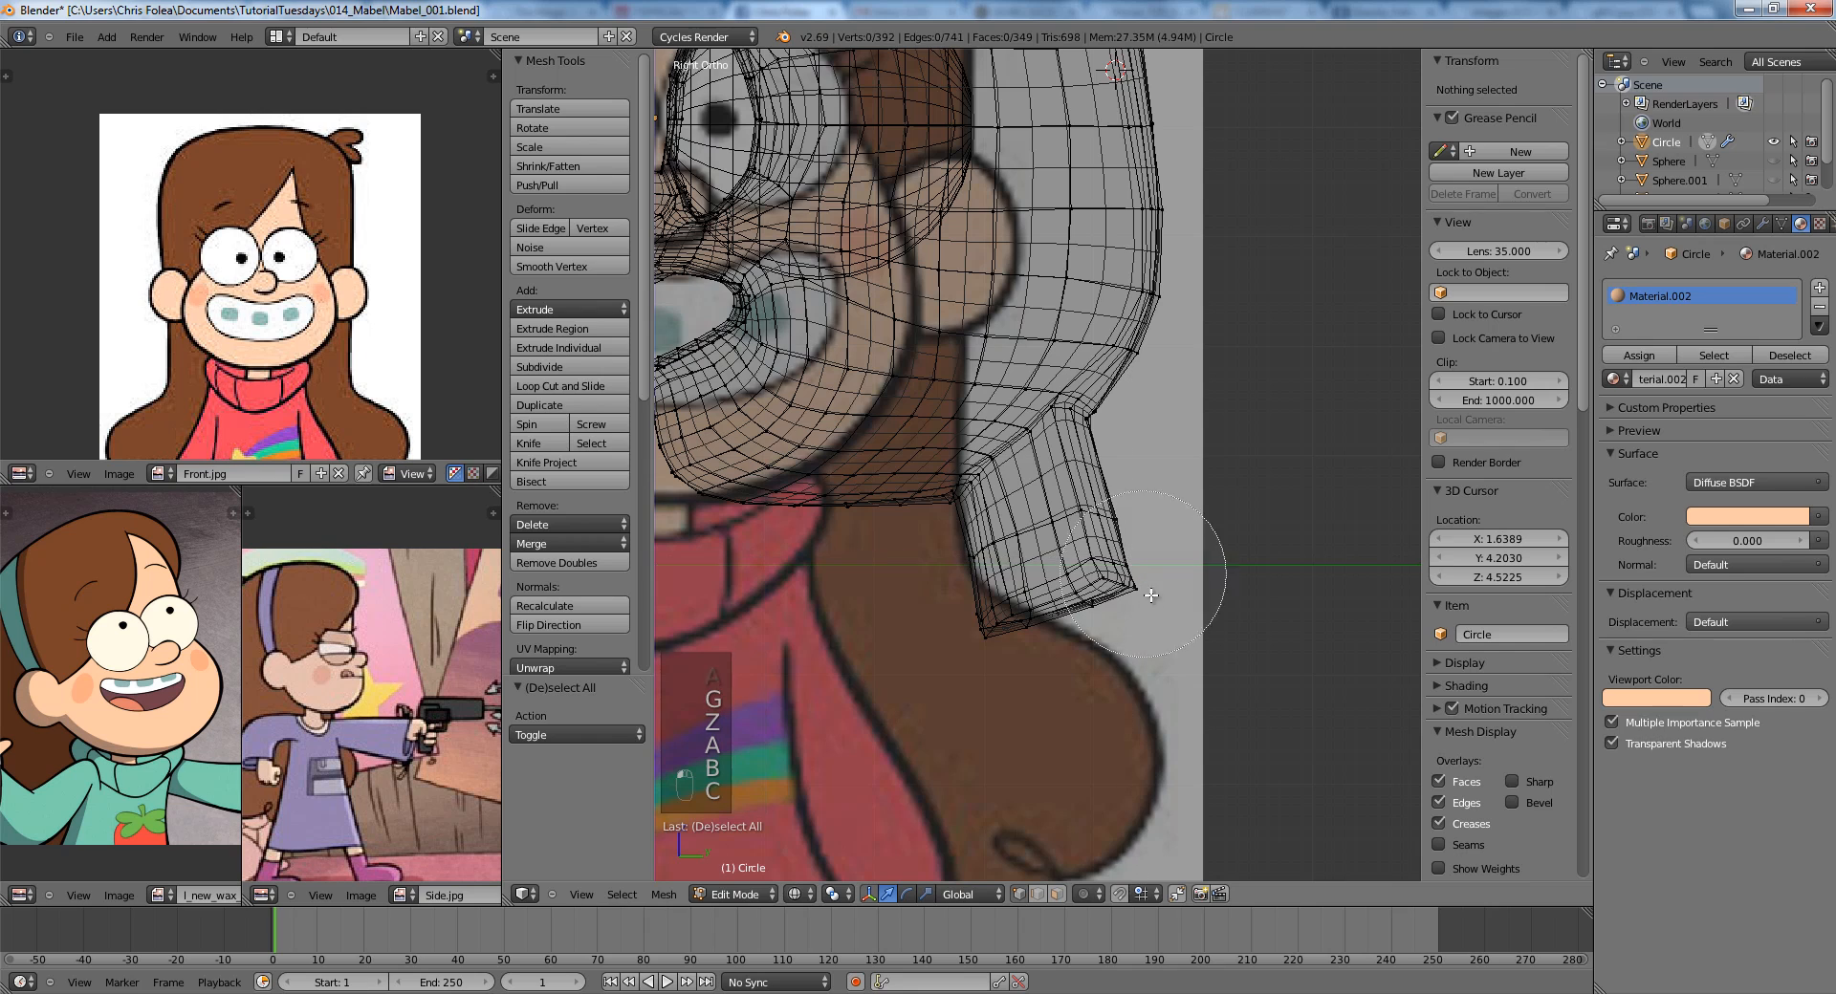
scroll(1127, 628, "up", 2)
left_click_drag(1127, 628, 975, 657)
key("g")
left_click(1161, 658)
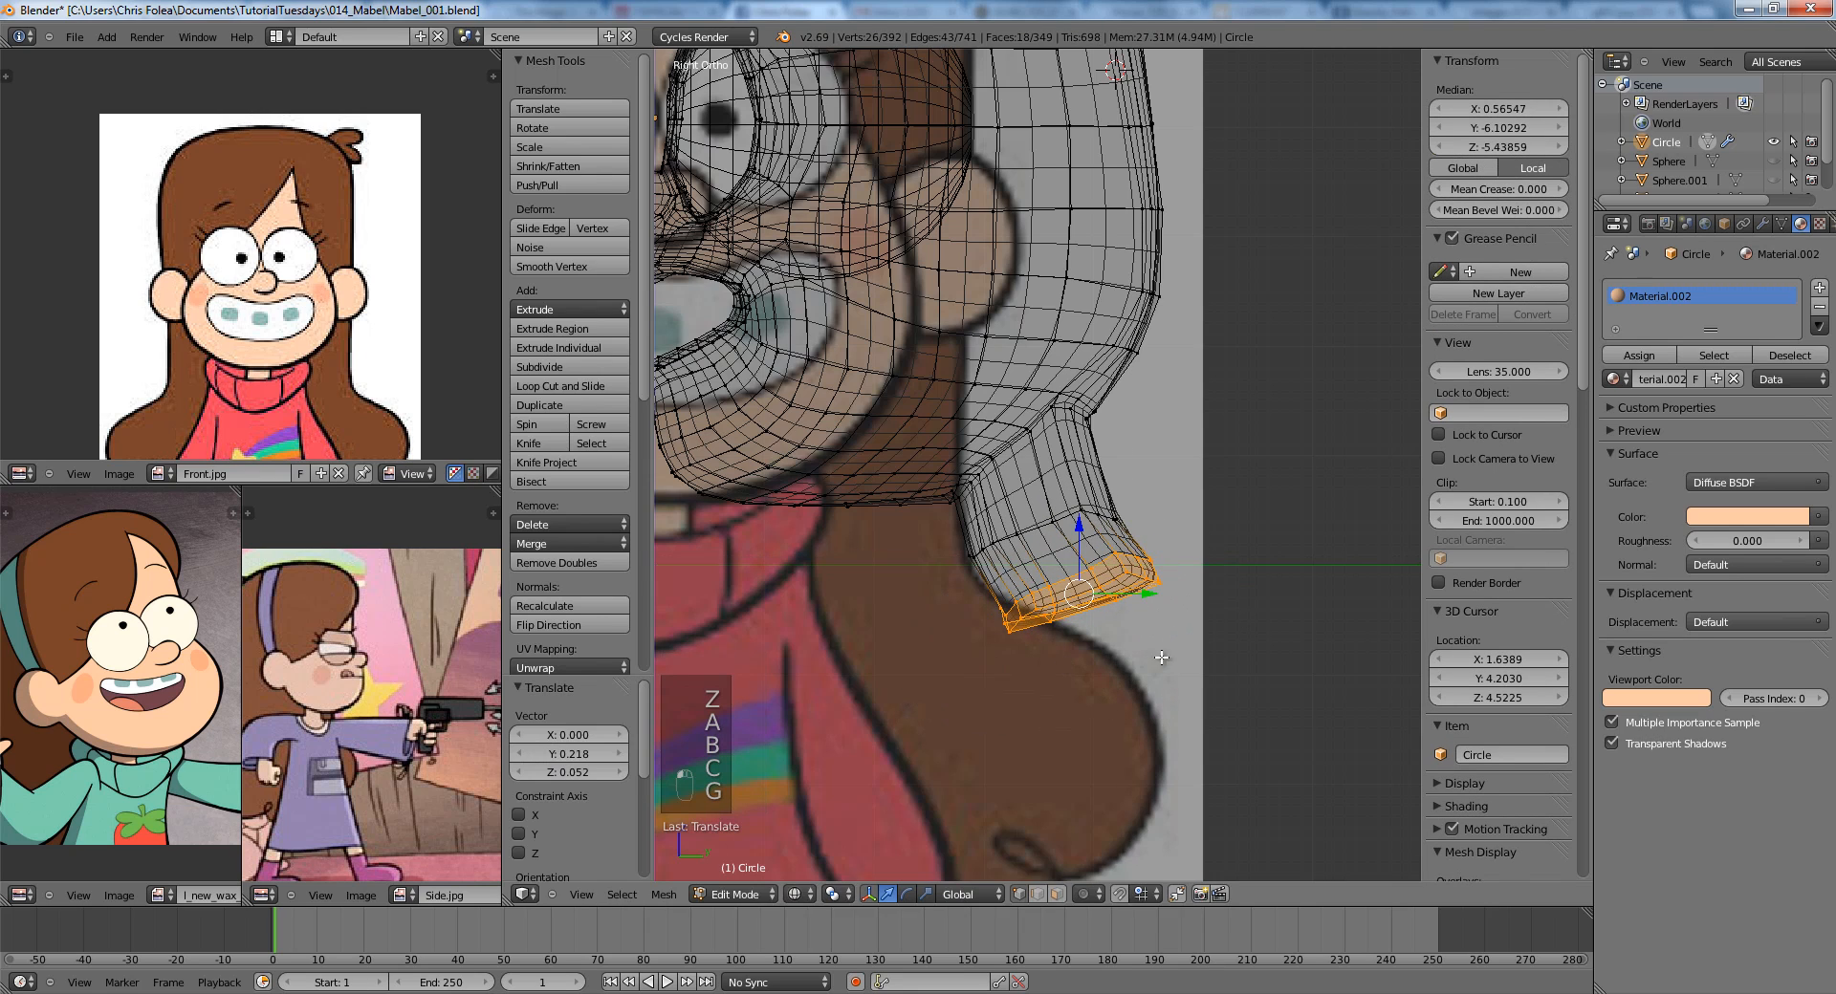
left_click(1234, 642)
key("r")
left_click(1237, 655)
key("g")
left_click(1237, 667)
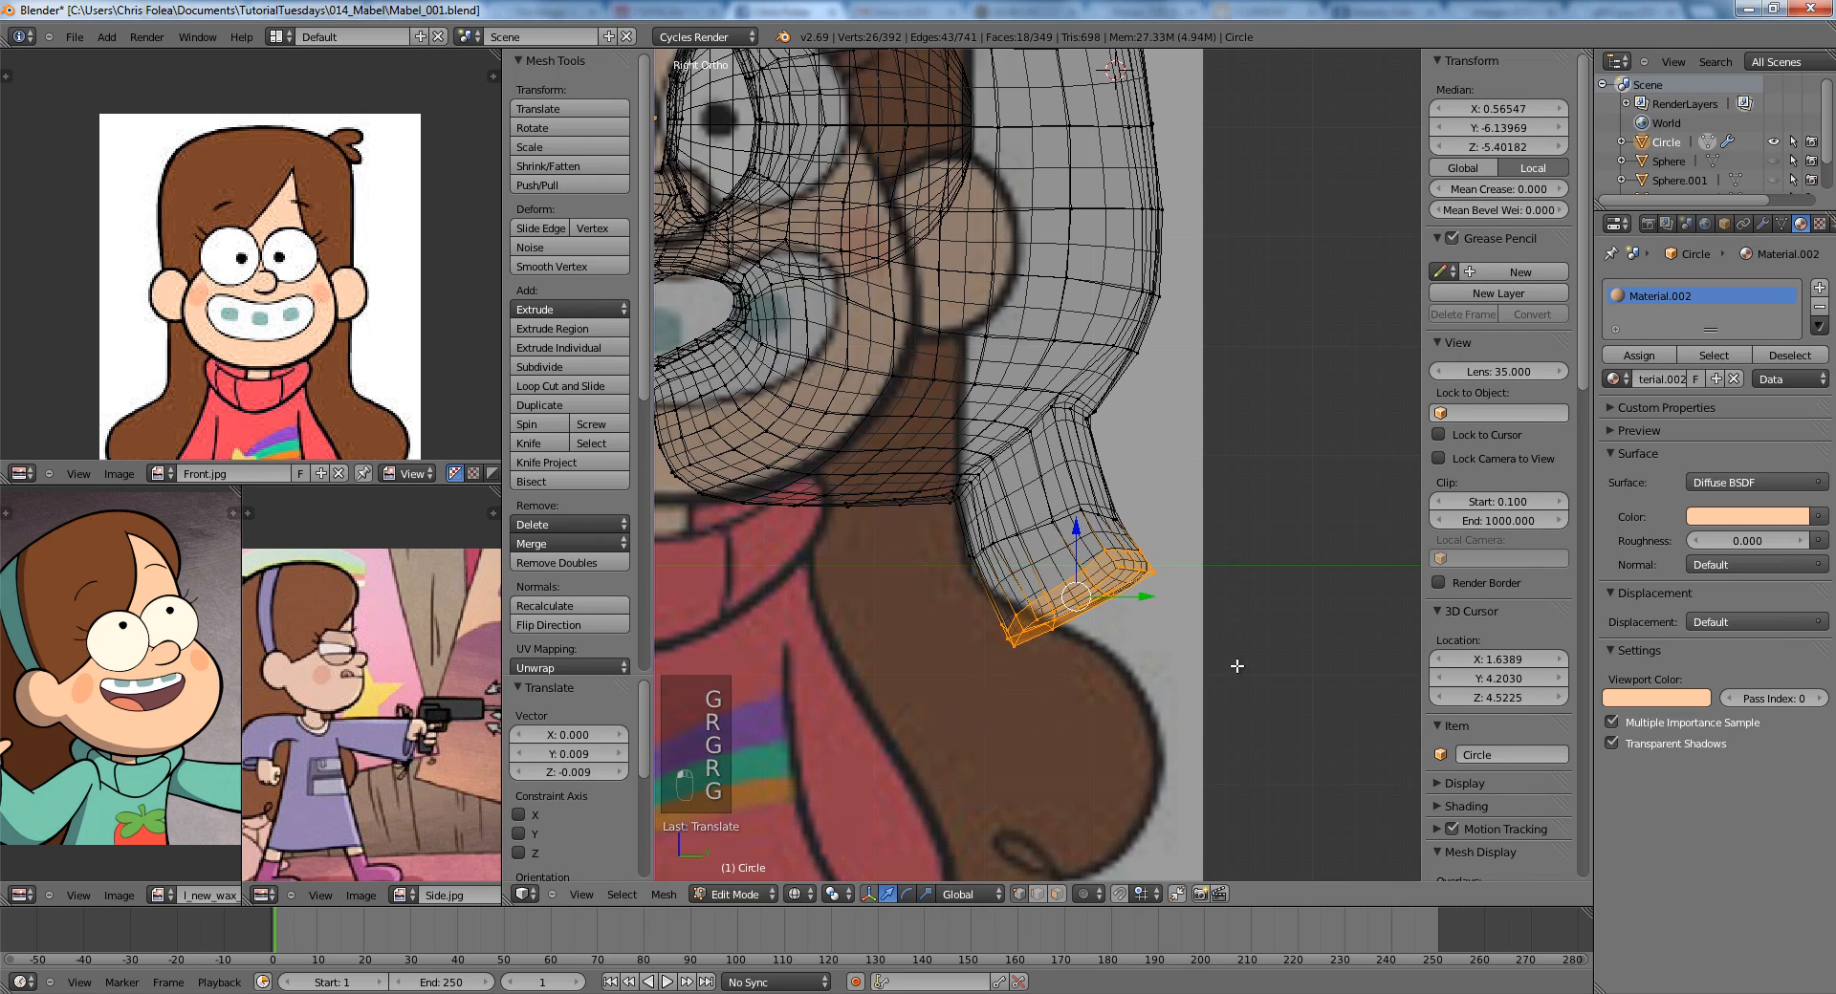
Rotate the neck's middle edge loop by -9.263° and move it by about 0.079 in Y and 0.035 in Z.
key("a")
right_click(1064, 518, "alt")
key("r")
left_click(1183, 519)
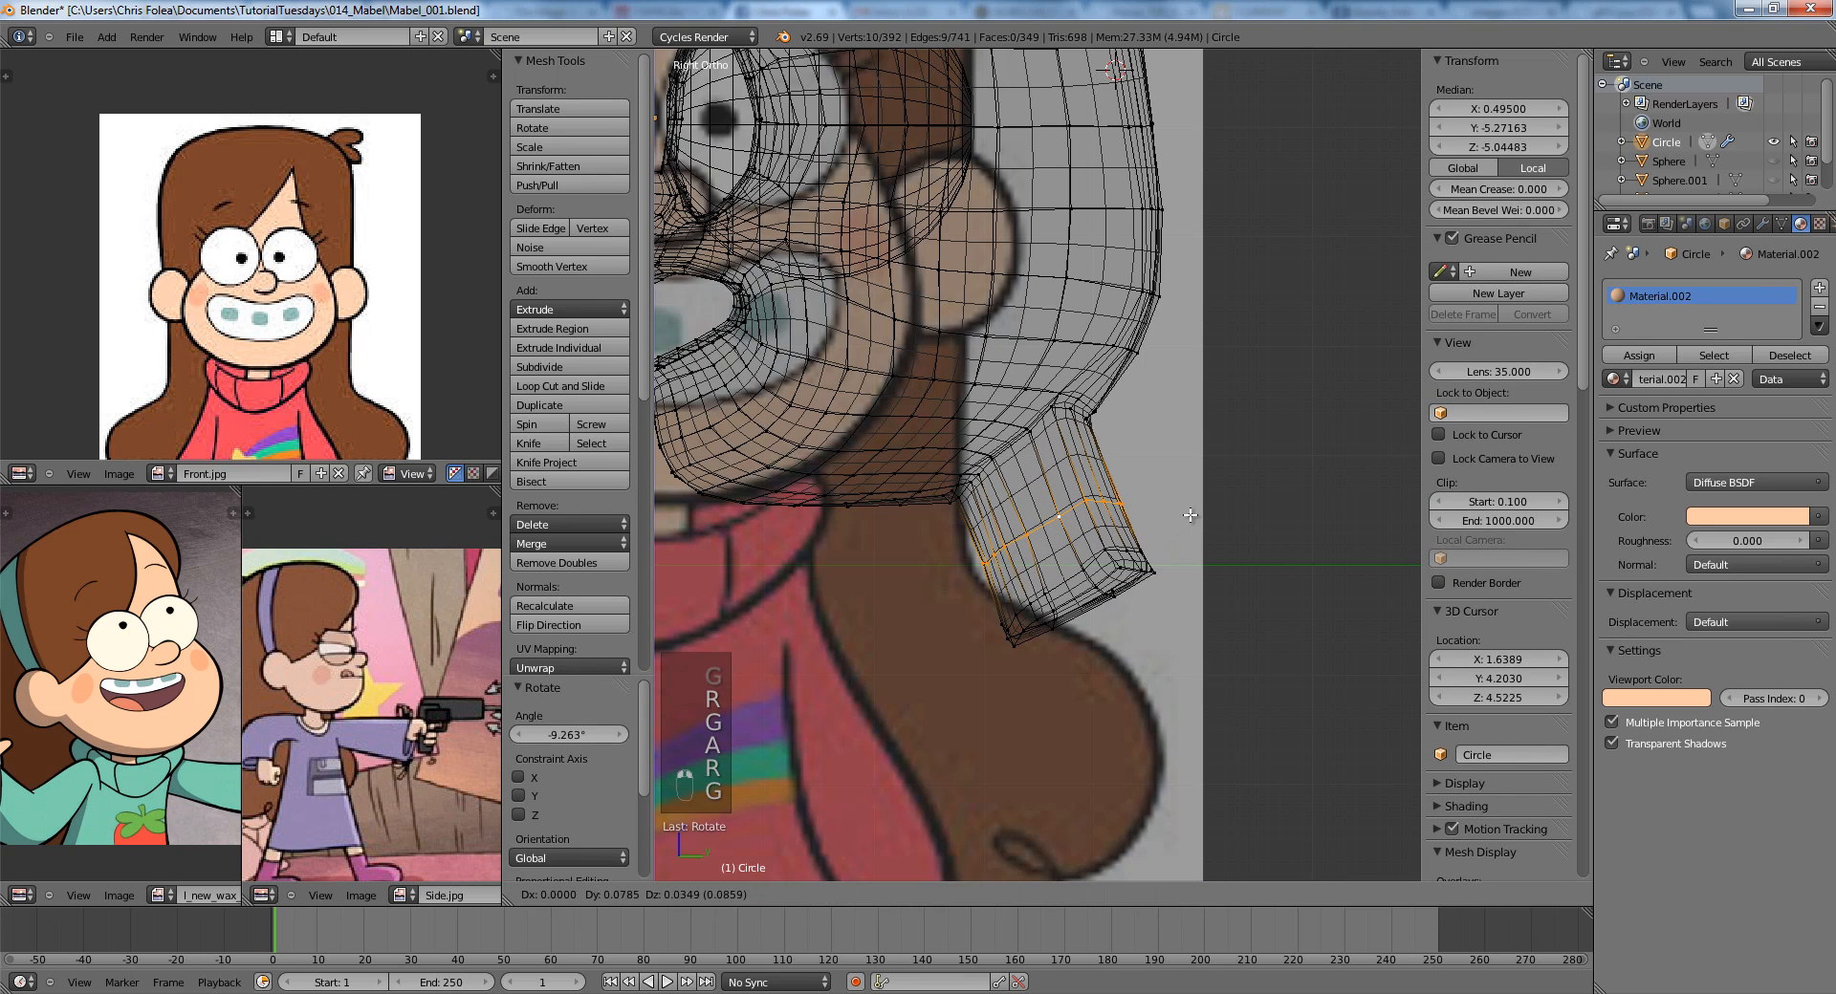
left_click(1189, 514)
Select the neck's bottom end again and nudge it slightly further rearward in the side view.
key("a")
left_click_drag(1153, 597, 1039, 667)
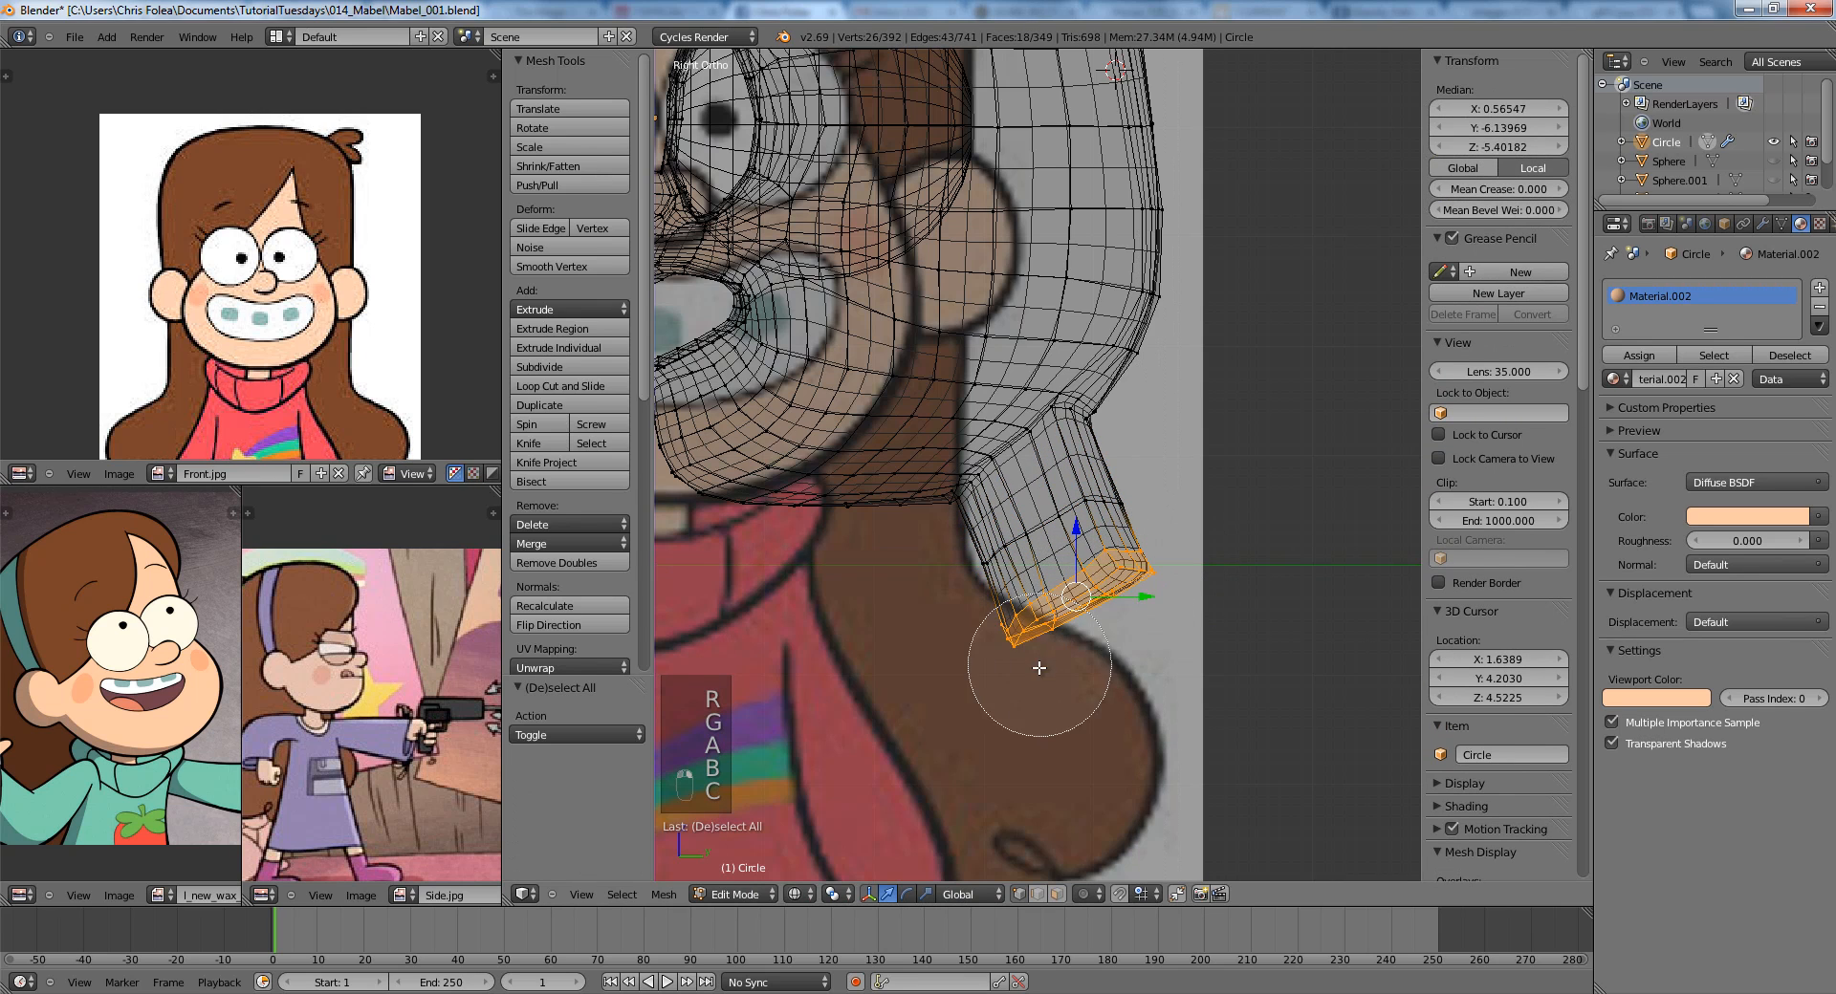
key("z")
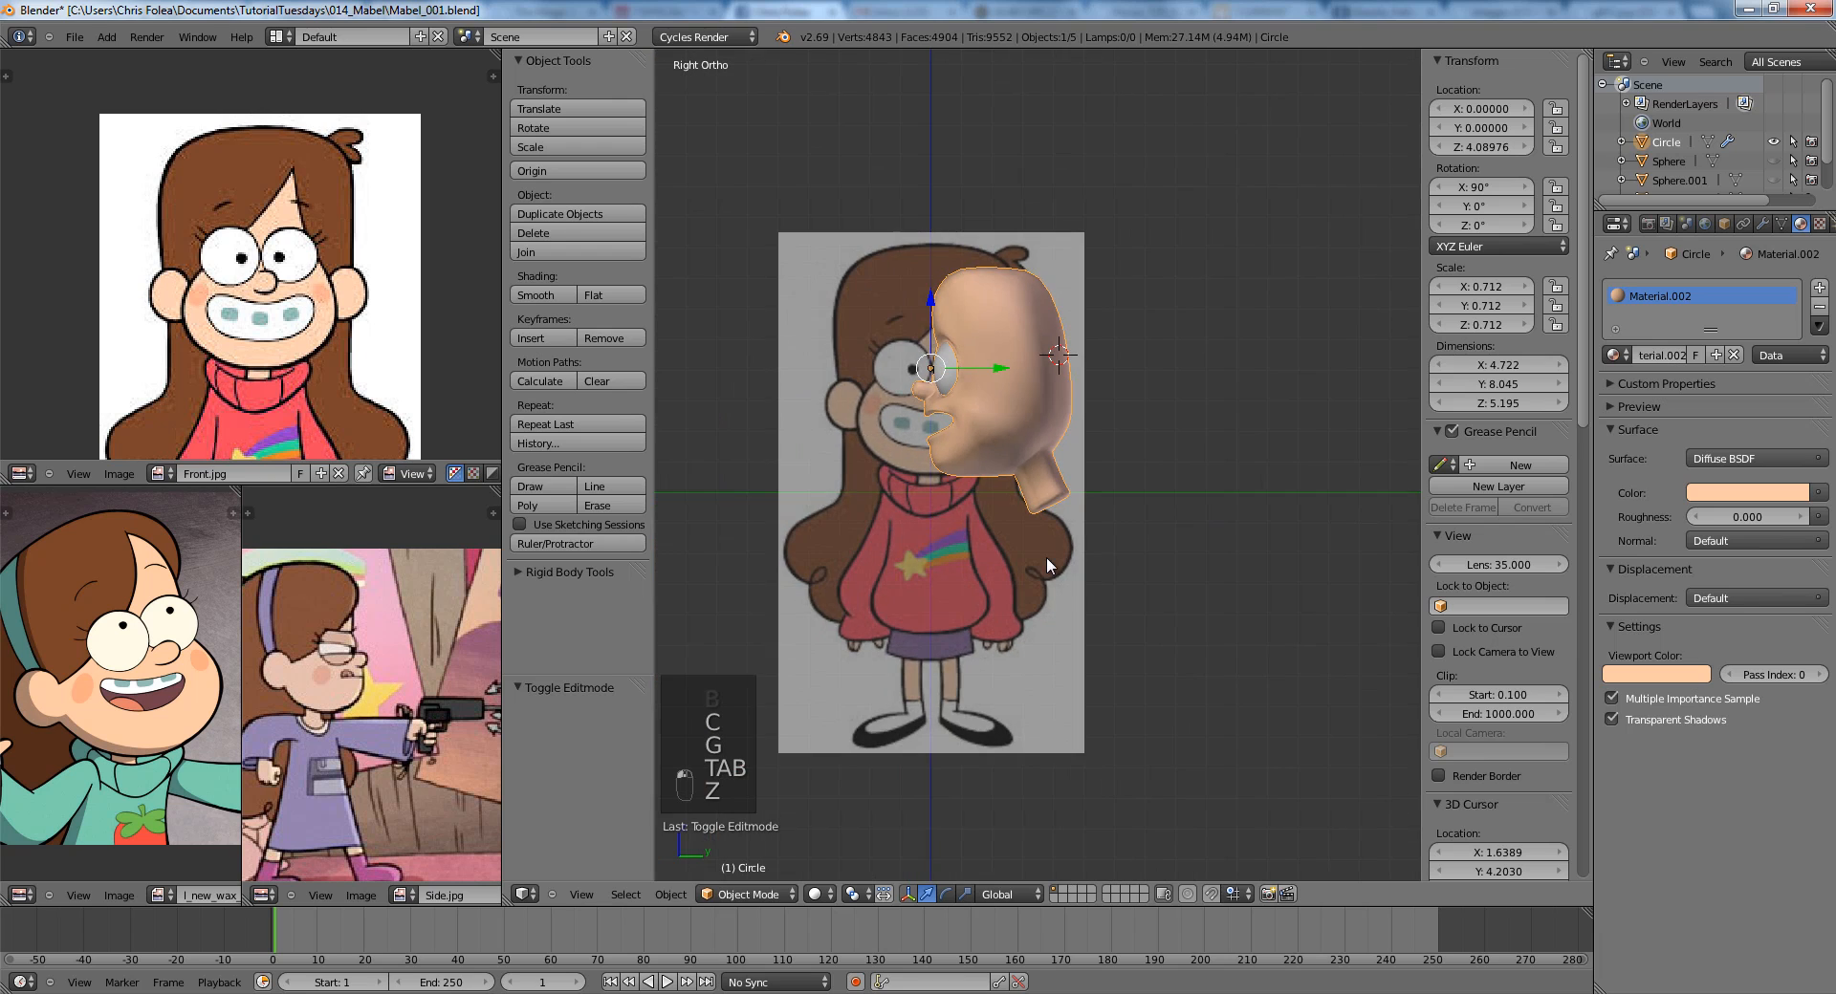
In the front view, scale the neck's middle edge loop by about 0.832 and move it towards the centre line along X.
key("KP_1")
scroll(1023, 669, "up", 3)
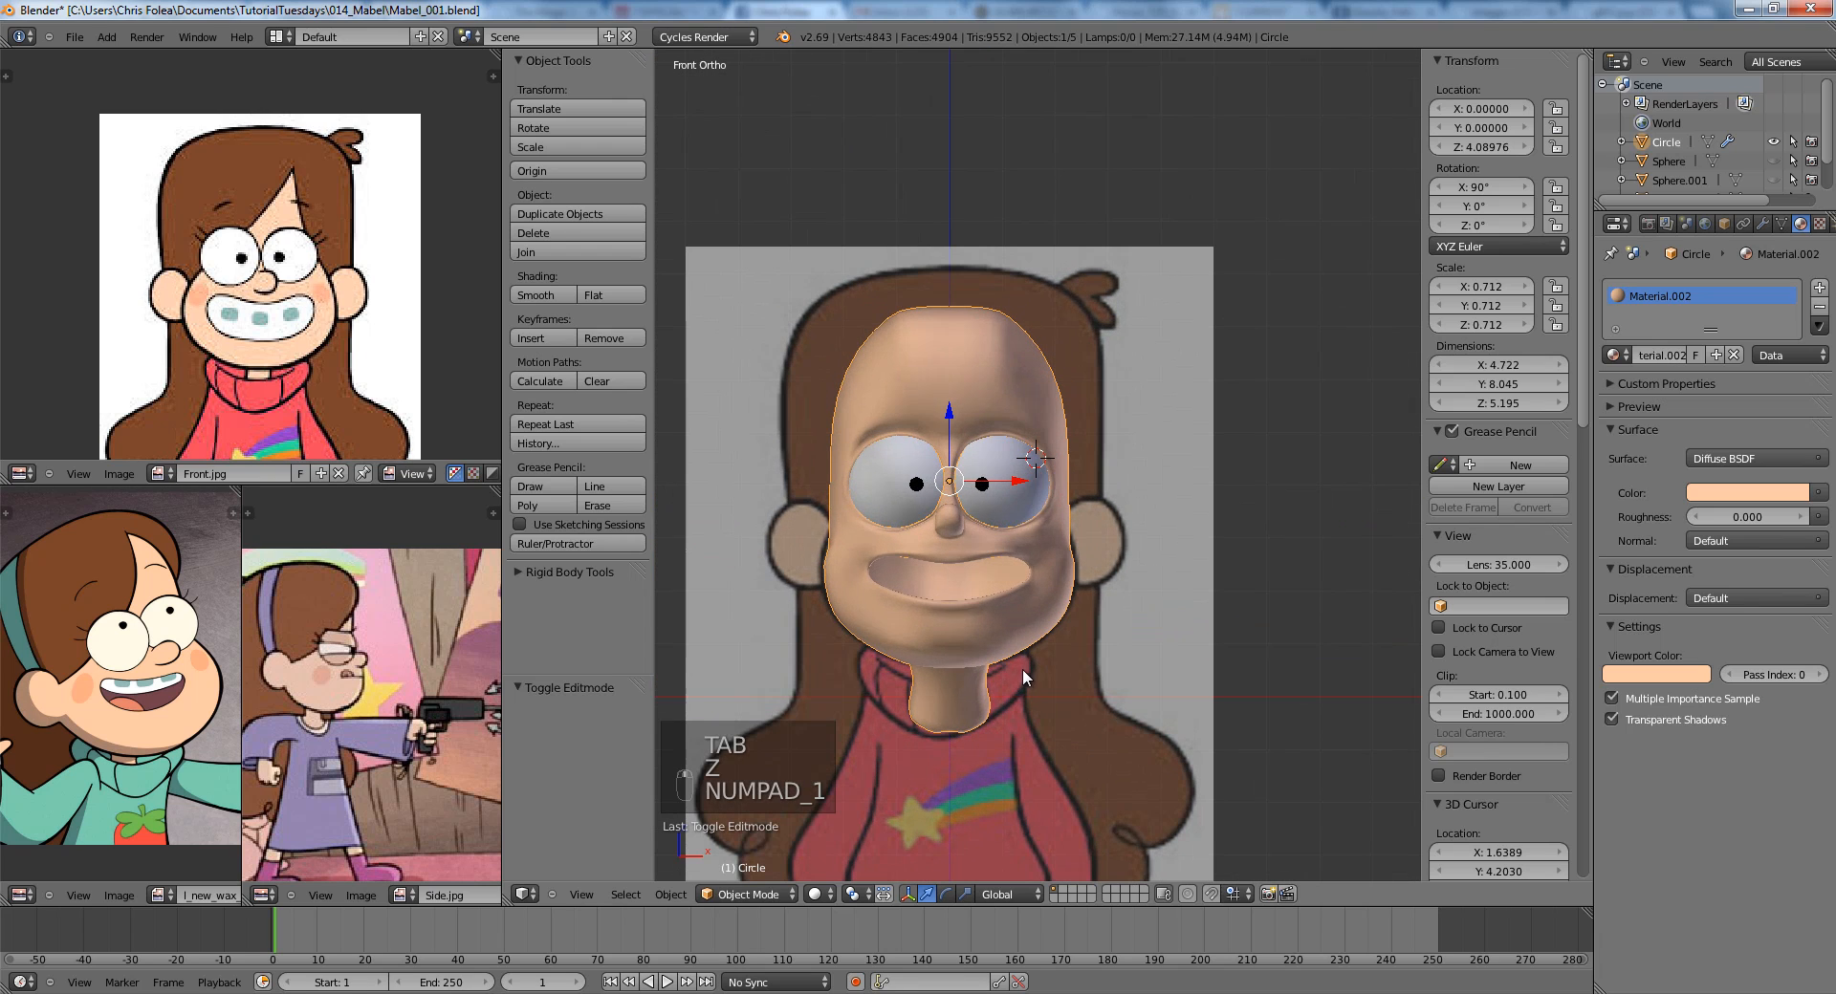
key("z")
key("z")
scroll(995, 623, "up", 5)
key("Tab")
scroll(1062, 547, "up", 3)
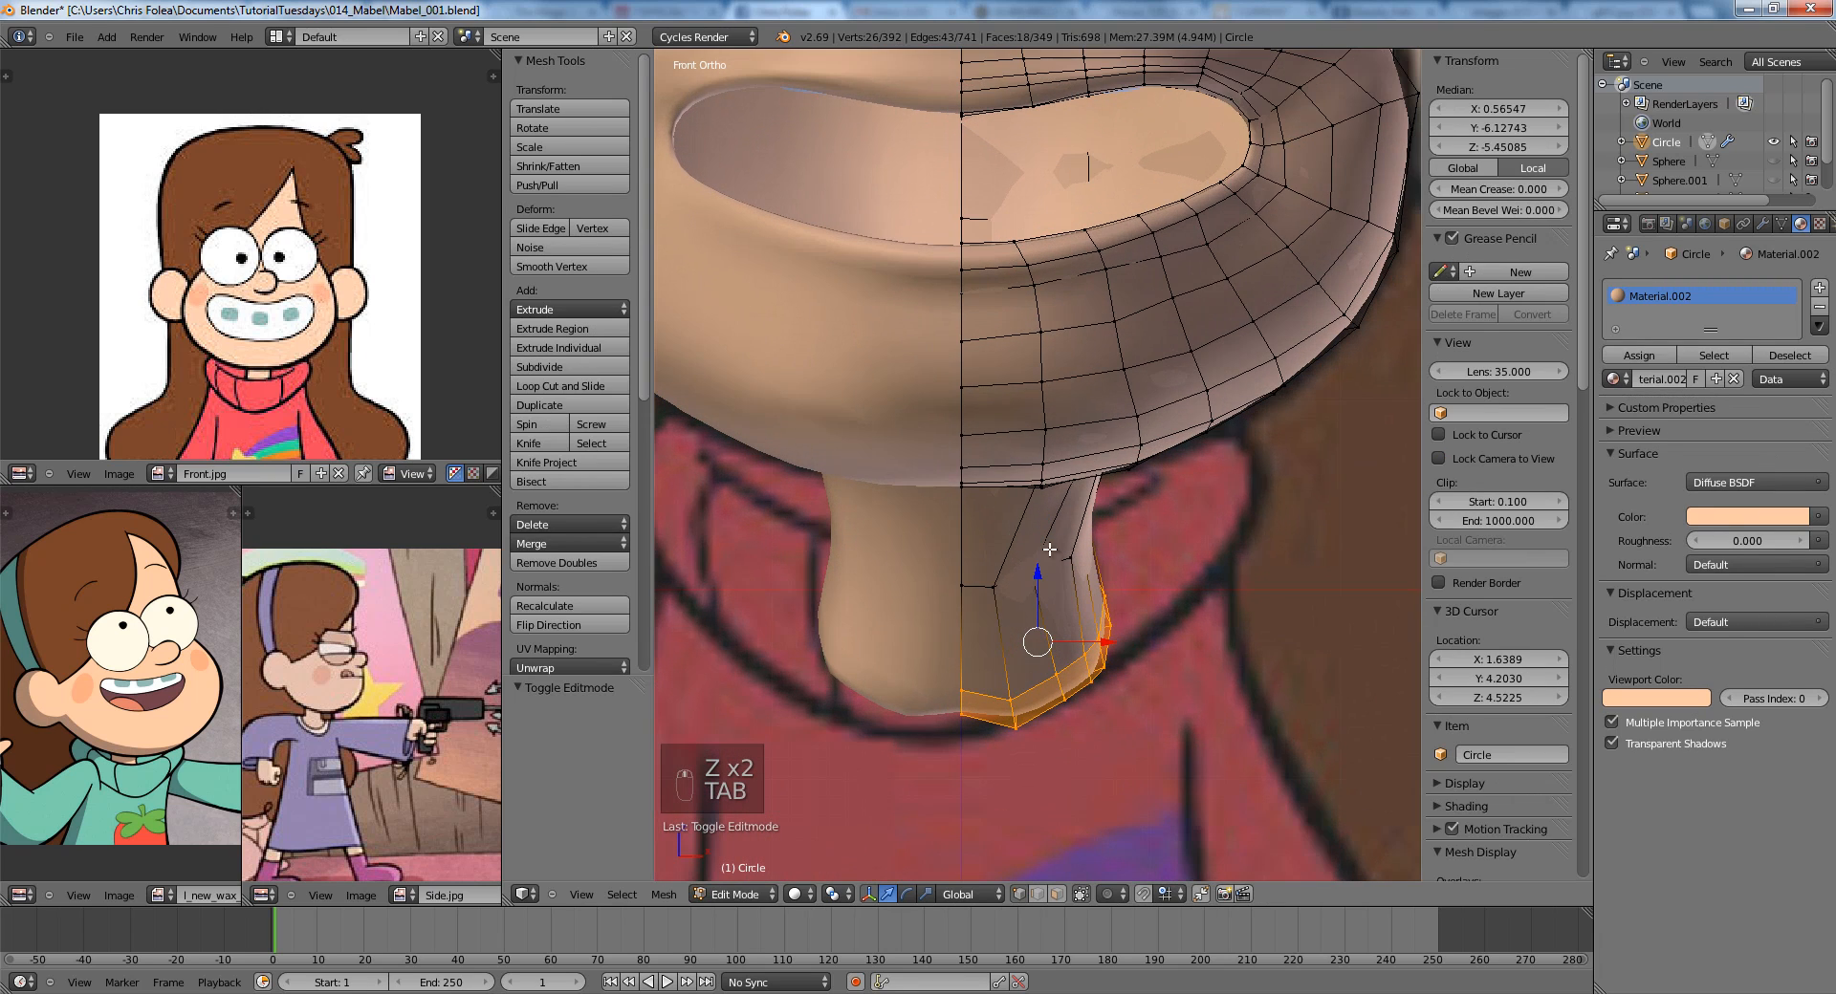
right_click(991, 581, "alt")
key("z")
key("s")
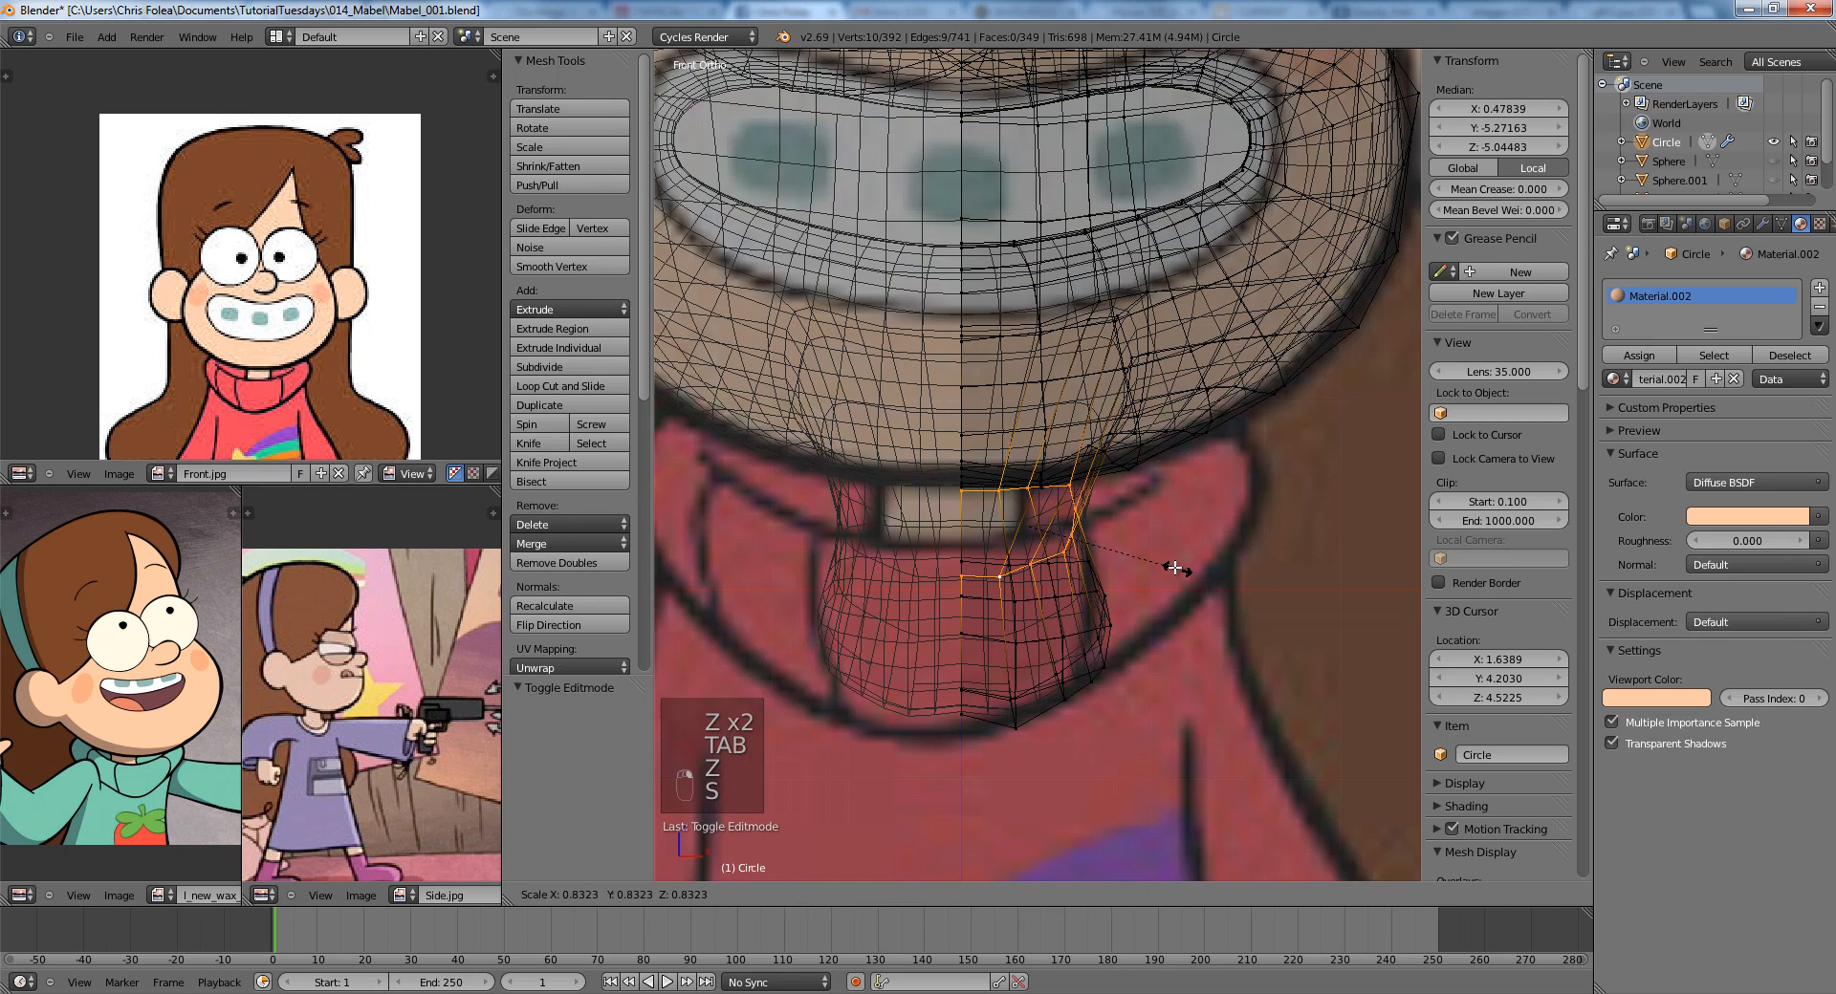
left_click(1175, 568)
key("g")
middle_click(1169, 567)
left_click(1155, 563)
Narrow the neck's middle loop further, scaling it by 0.853 and 0.864 and adjusting its X position after each scaling.
key("s")
left_click(1135, 562)
key("g")
middle_click(1133, 563)
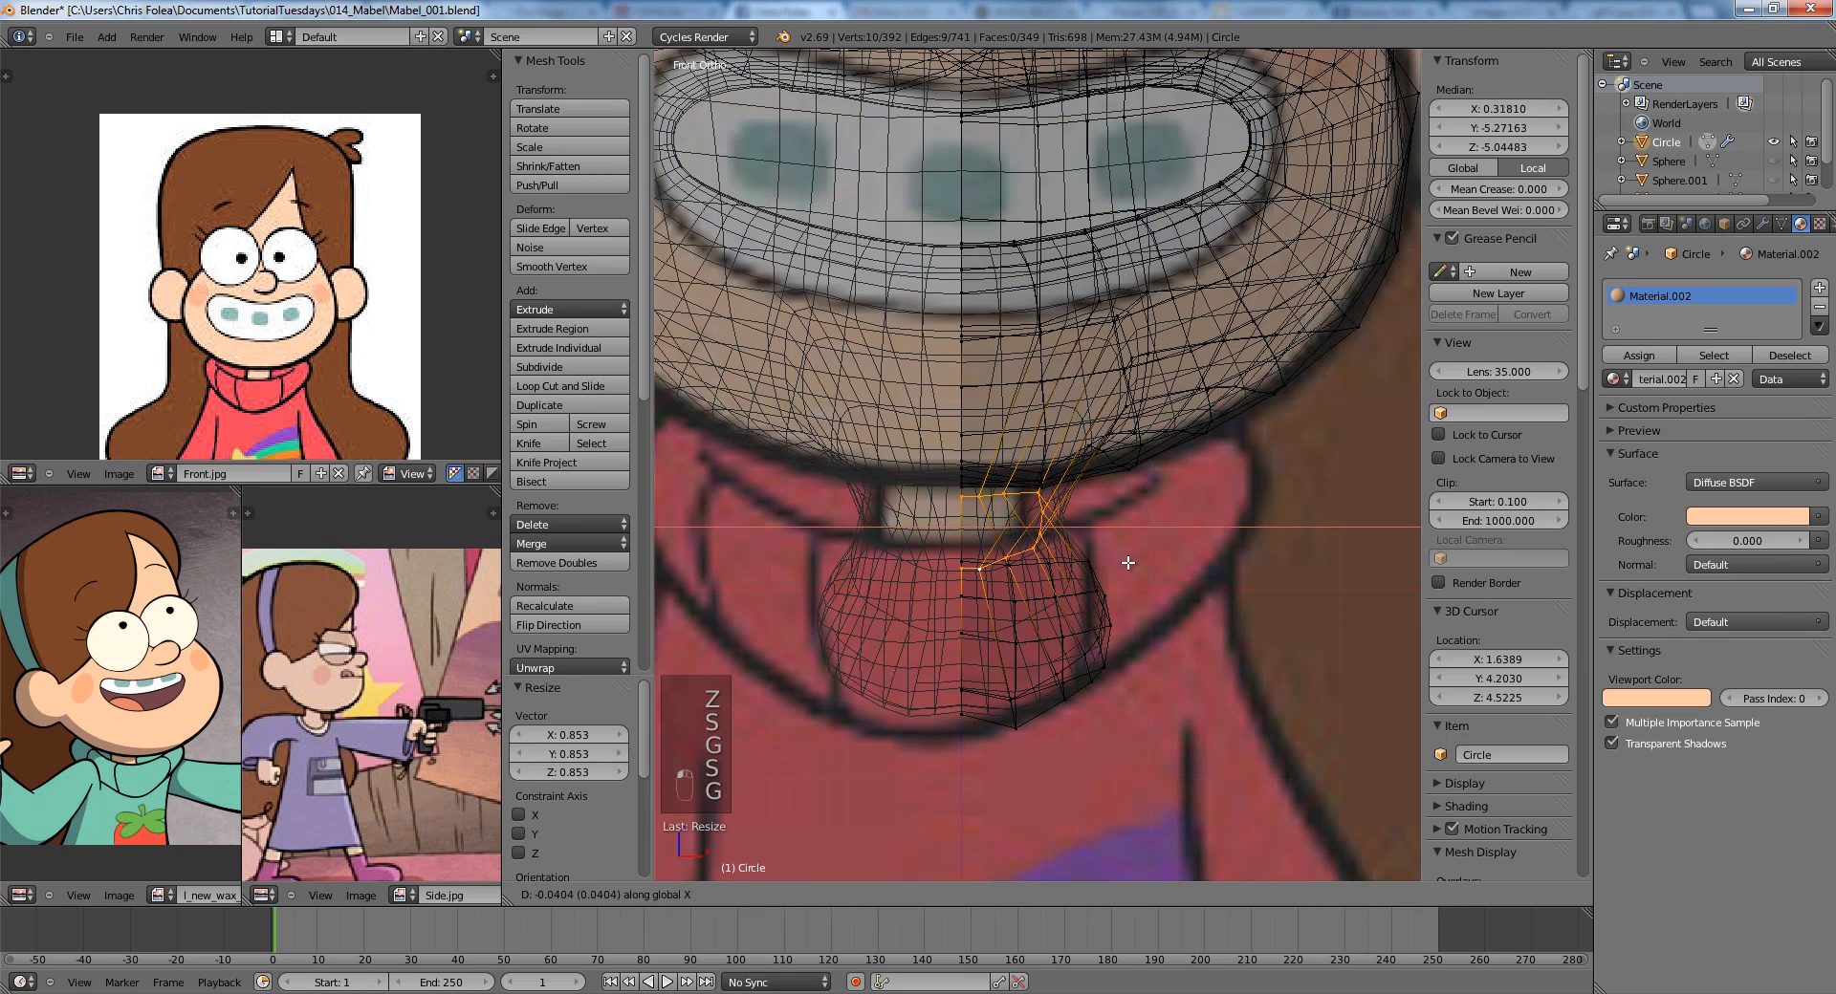
left_click(1128, 563)
key("g")
middle_click(1137, 563)
left_click(1141, 563)
key("g")
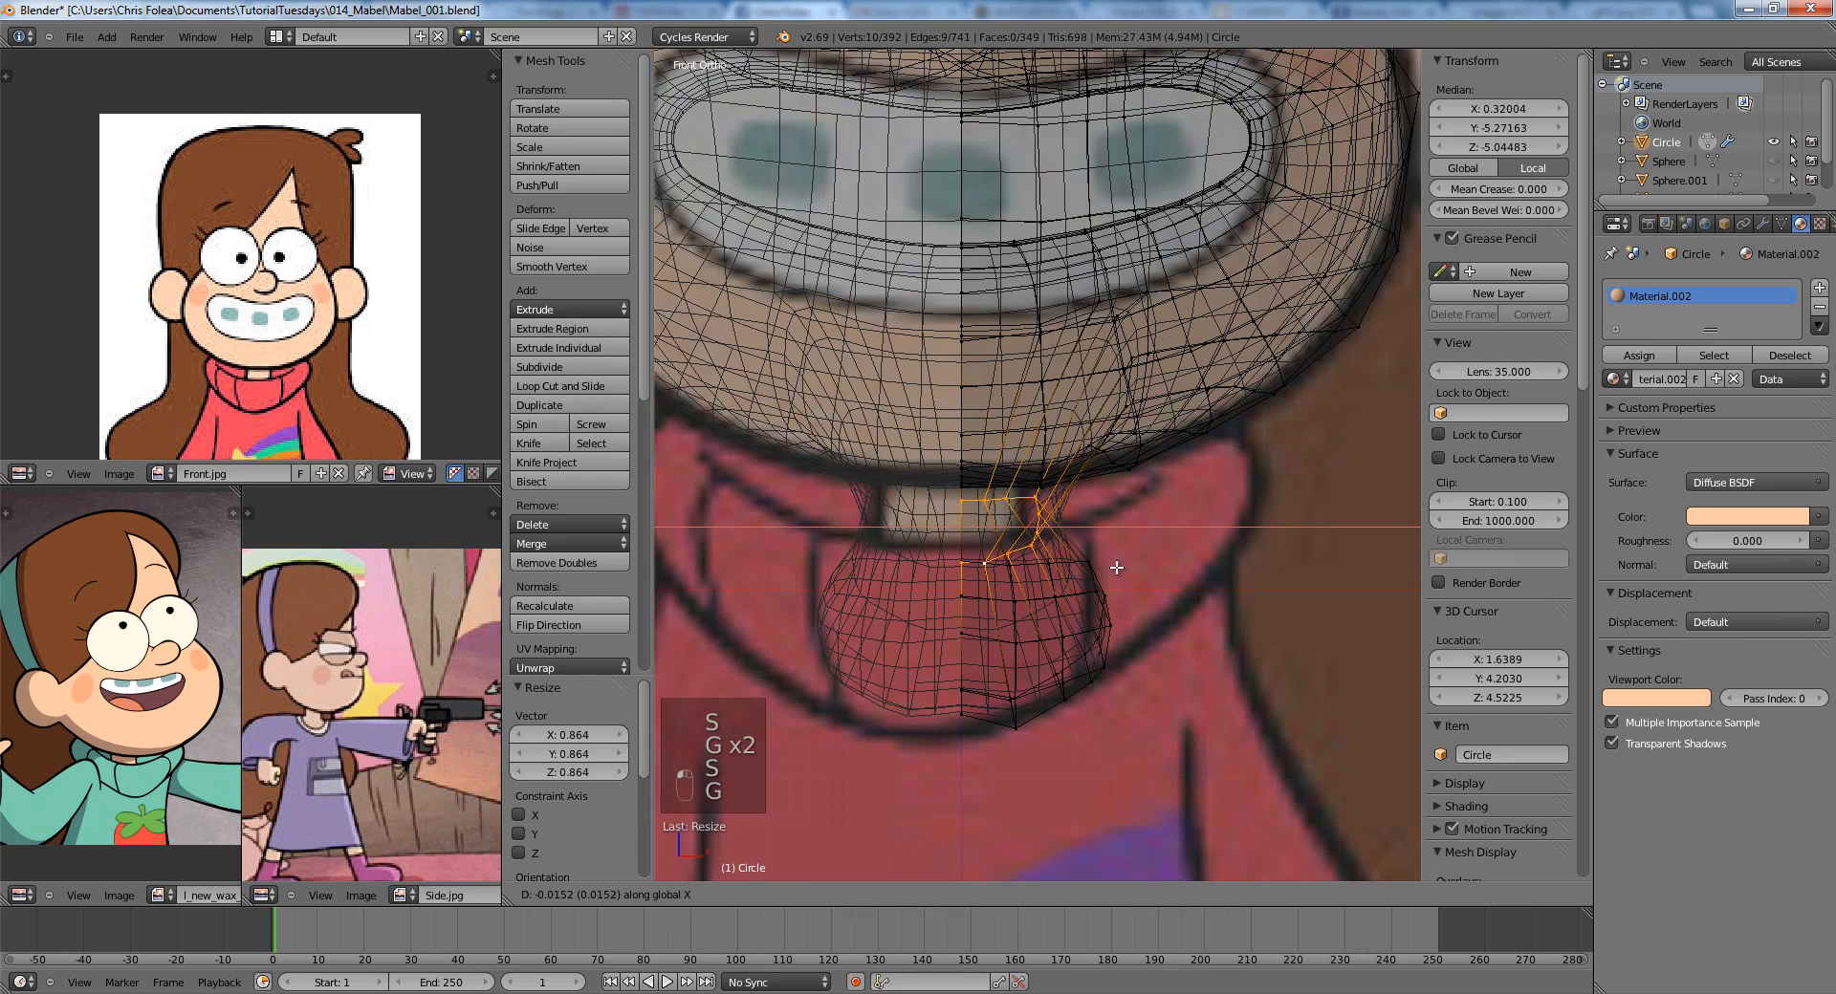
left_click(1111, 603)
key("a")
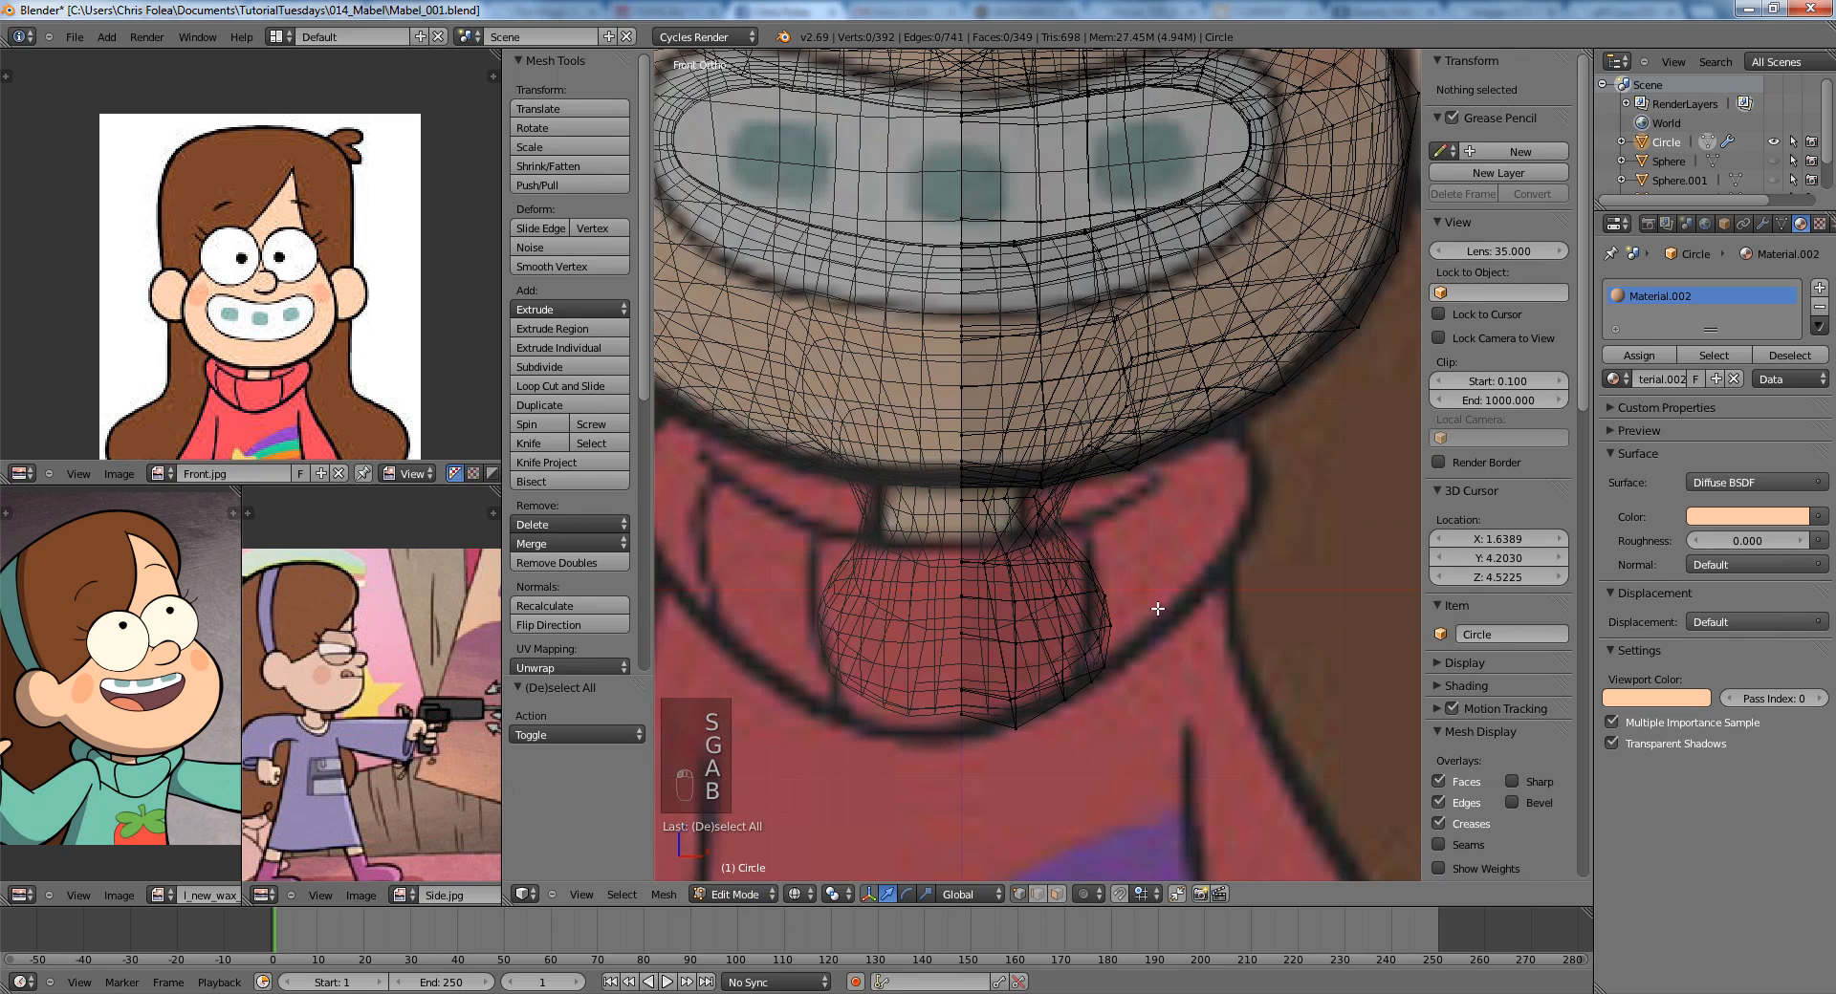
Select the neck's bottom end, scale it down in the front view, and move it by -0.193 along X to narrow the neck.
key("KP_3")
mouse_move(1238, 632)
left_mouse_down()
mouse_move(1188, 626)
mouse_move(1015, 694)
left_mouse_up()
right_click(1015, 694)
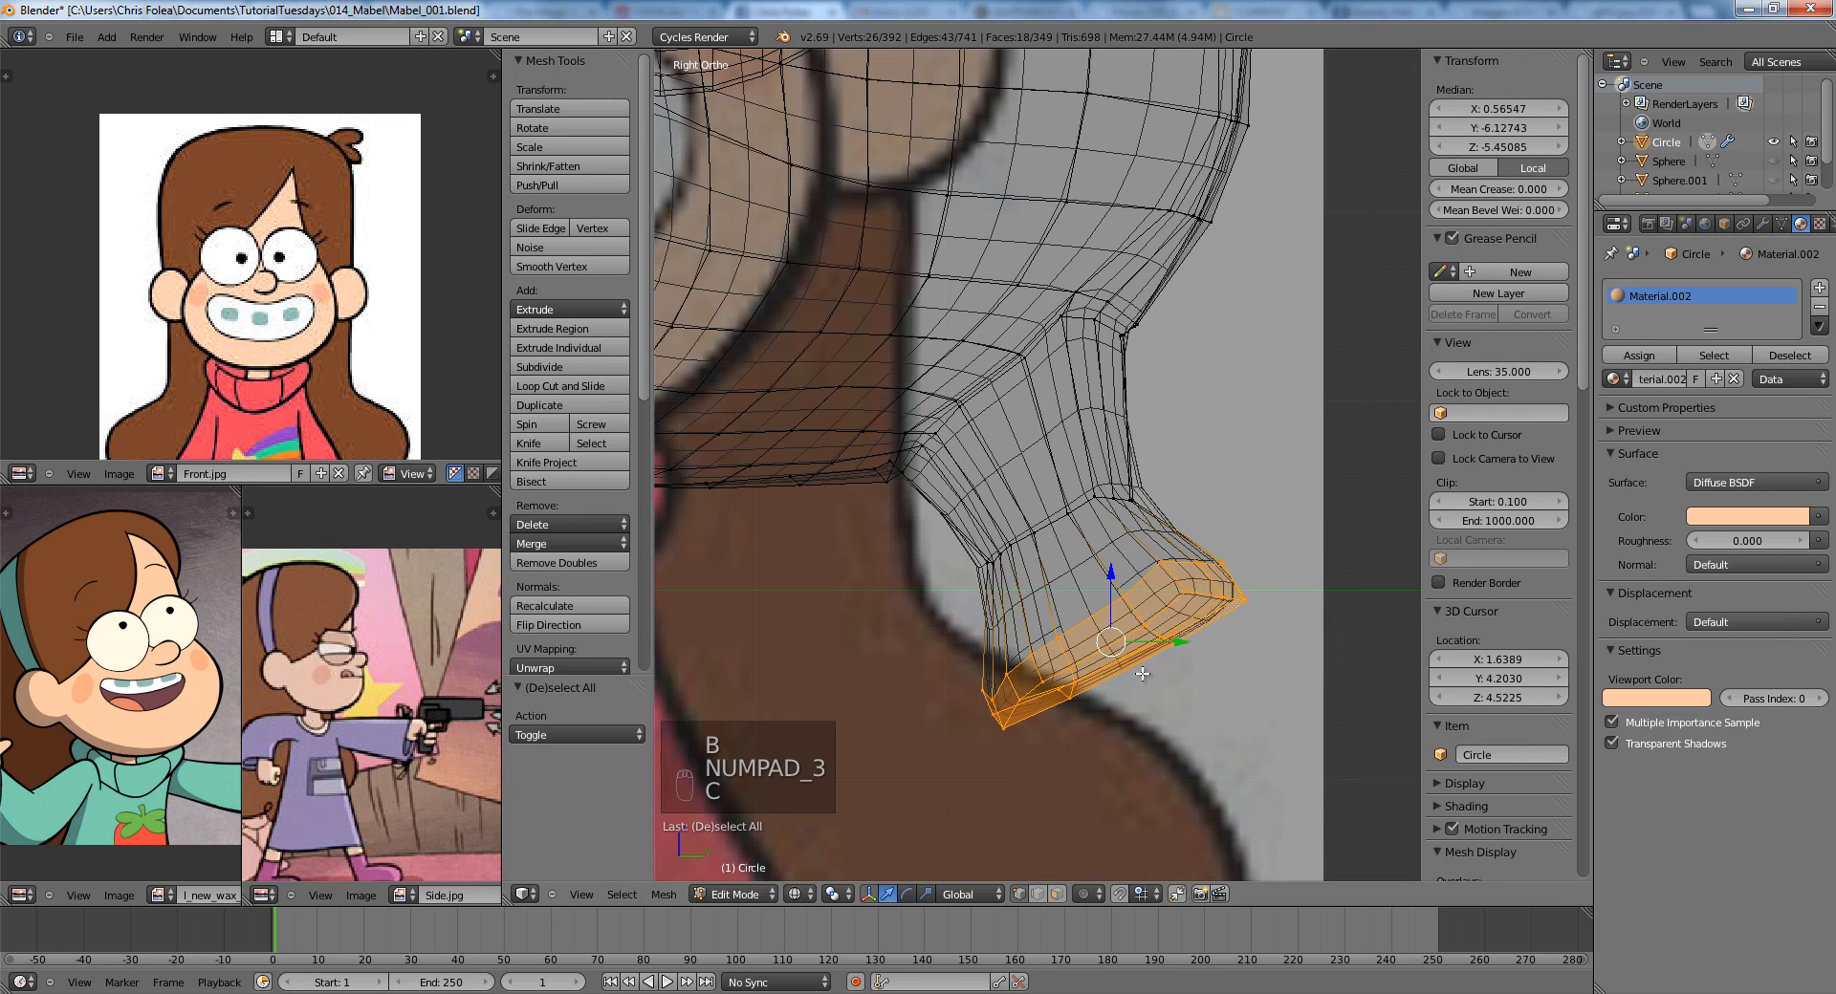
key("KP_1")
key("s")
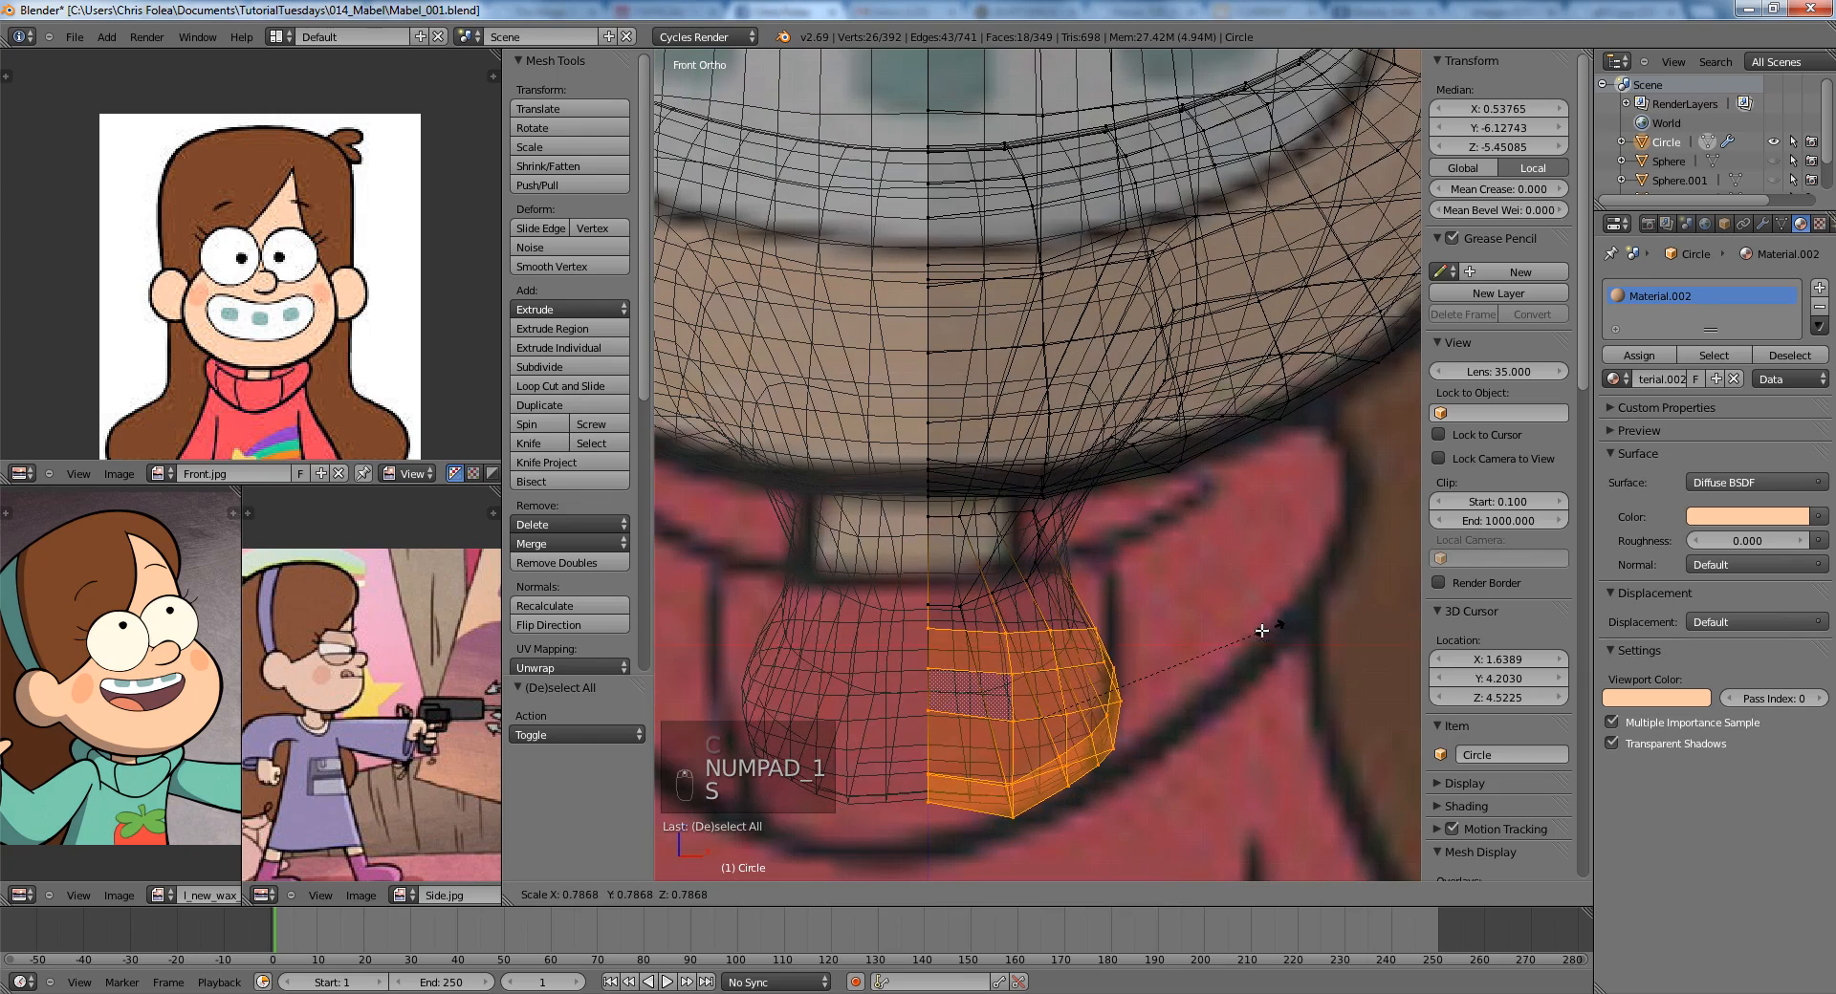
left_click(1219, 636)
key("g")
left_click(1139, 613)
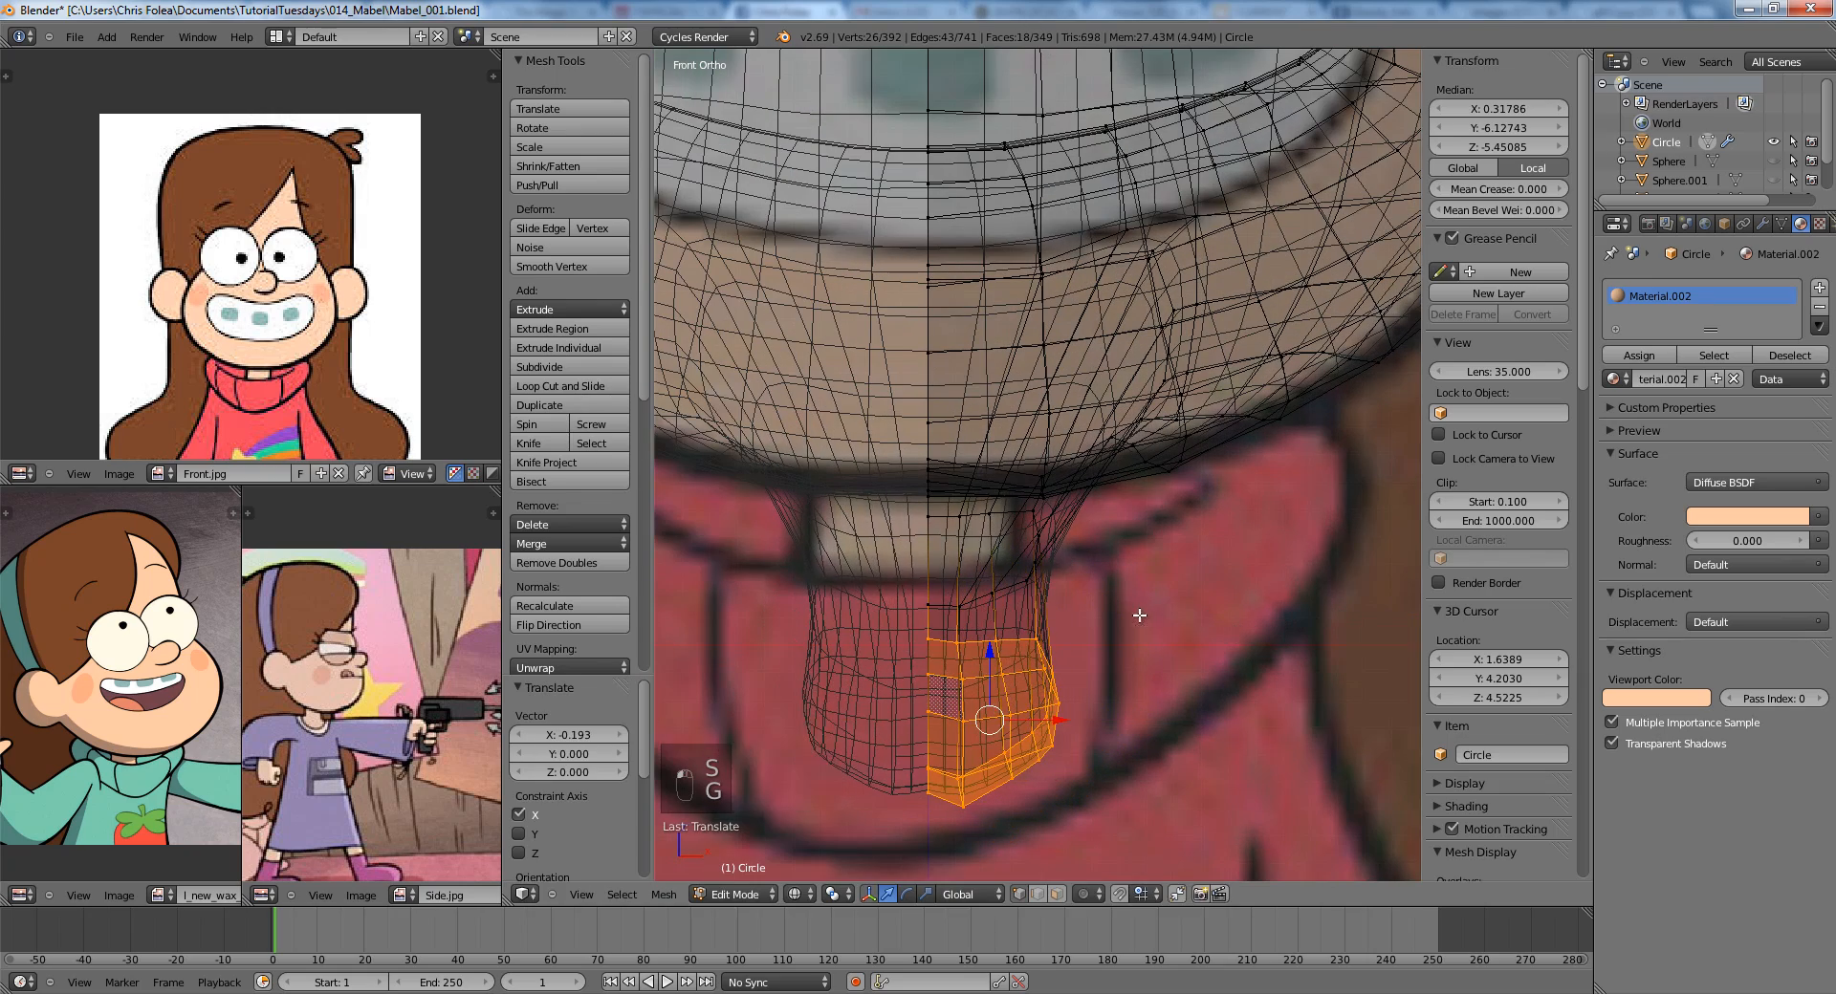
Insert an edge loop where the neck meets the head and scale it by 0.704 in the front view.
key("z")
mouse_move(1139, 614)
middle_mouse_down()
mouse_move(967, 532)
mouse_move(1056, 583)
middle_mouse_up()
key("a")
key("ctrl+r")
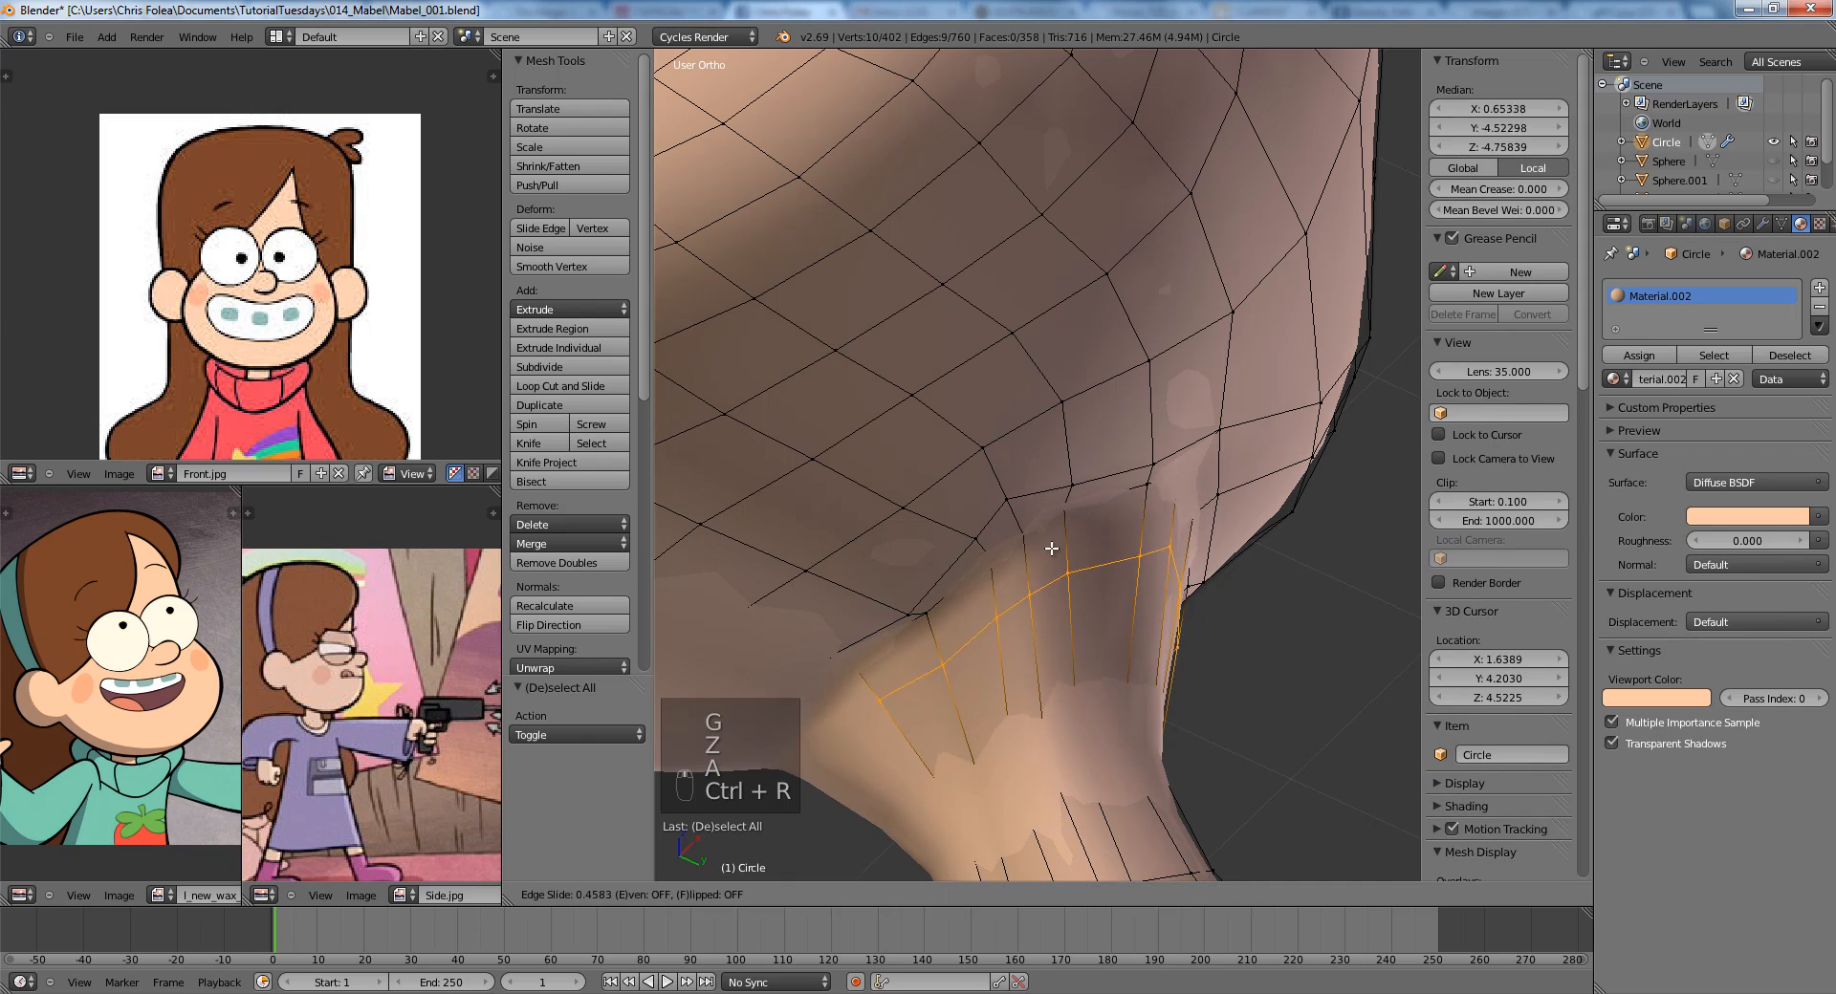
left_click(1056, 574)
right_click(1056, 572)
key("KP_1")
key("z")
scroll(1217, 590, "up", 1)
key("s")
left_click(1139, 594)
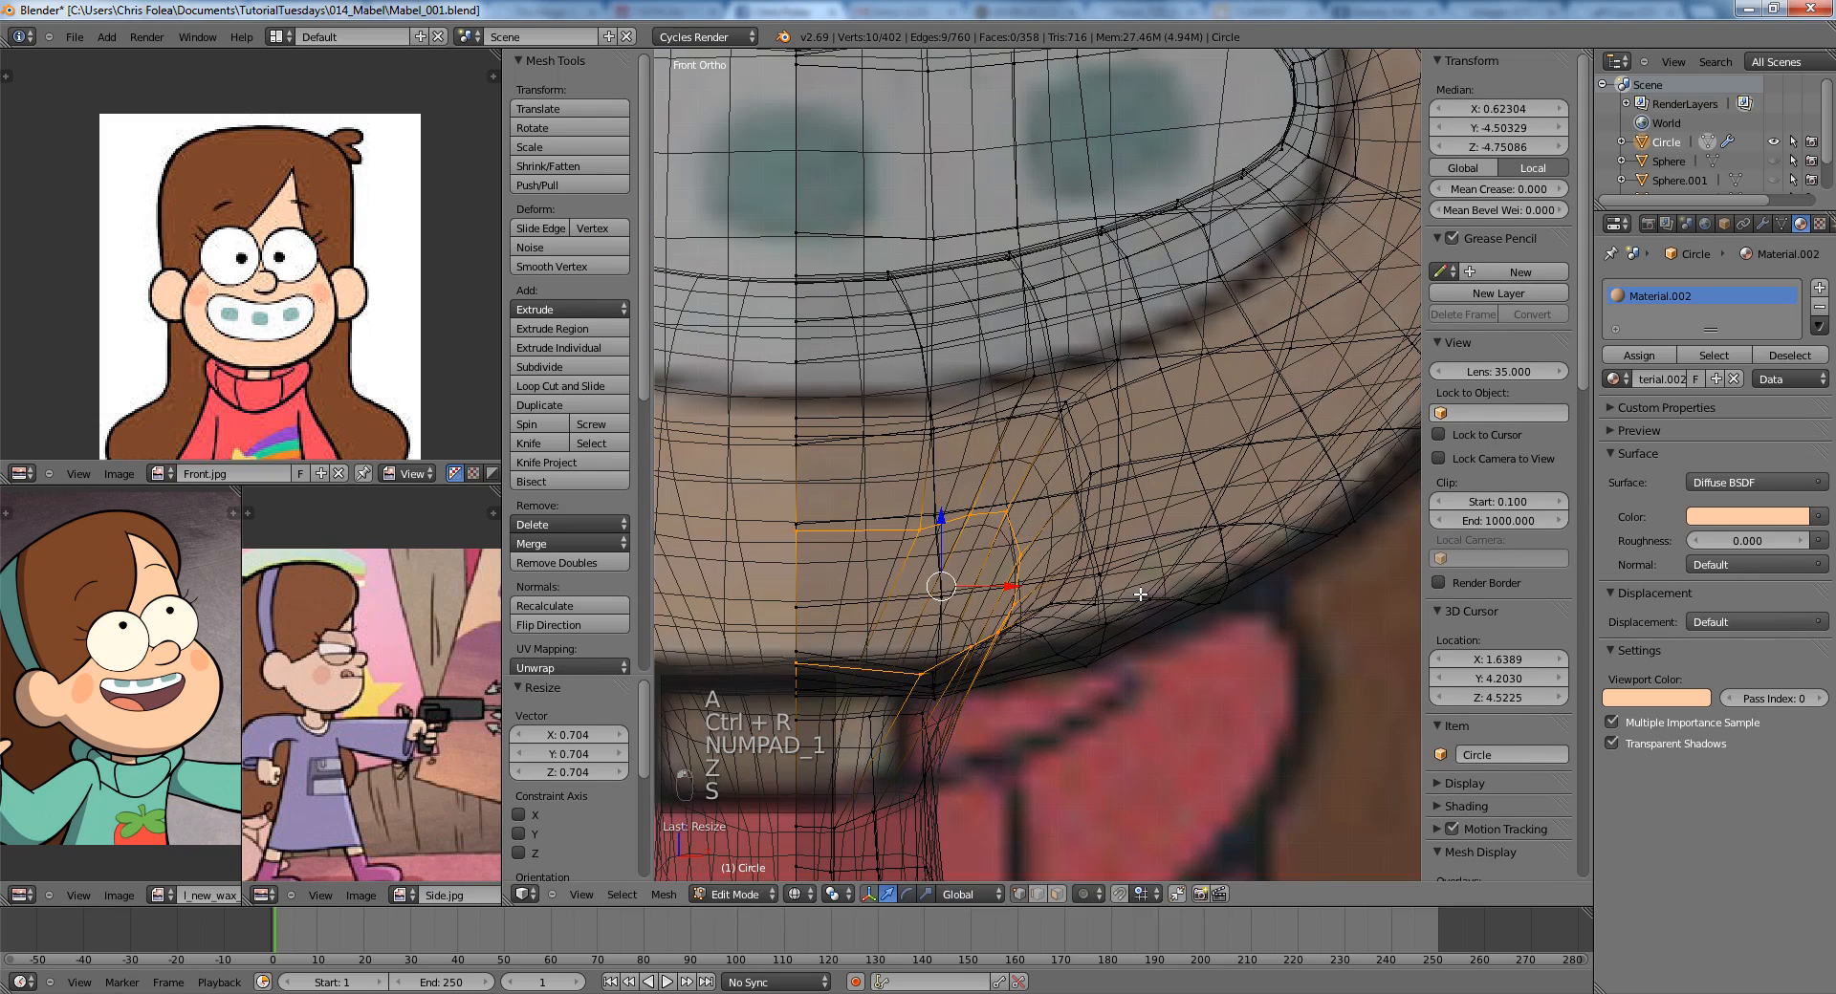
Move the upper neck loop towards the centre line along X, scale it down slightly, and leave Edit Mode.
key("g")
key("x")
left_click(1073, 590)
key("g")
left_click(1058, 598)
key("s")
left_click(1045, 587)
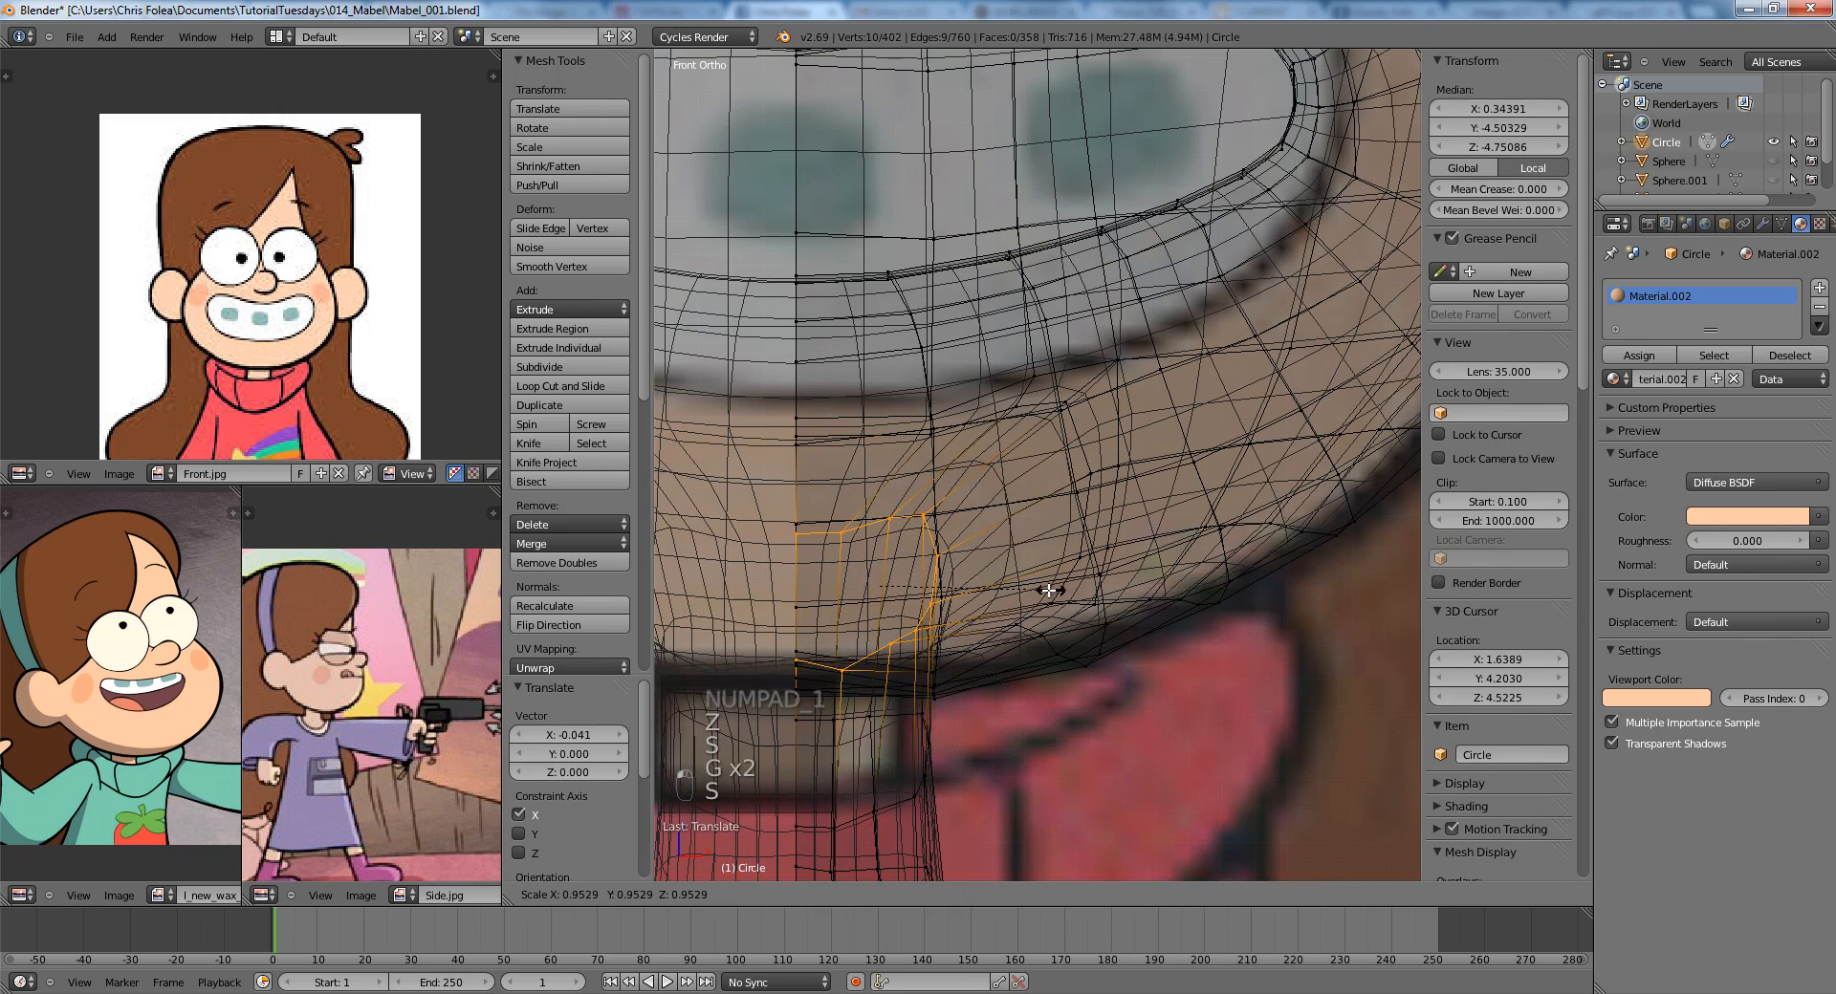
key("Tab")
key("z")
Add a plane for the hair and rotate it 90° about X so it faces the front view.
middle_click_drag(1126, 613, 1008, 617)
scroll(919, 600, "down", 5)
key("KP_3")
scroll(1059, 662, "up", 4)
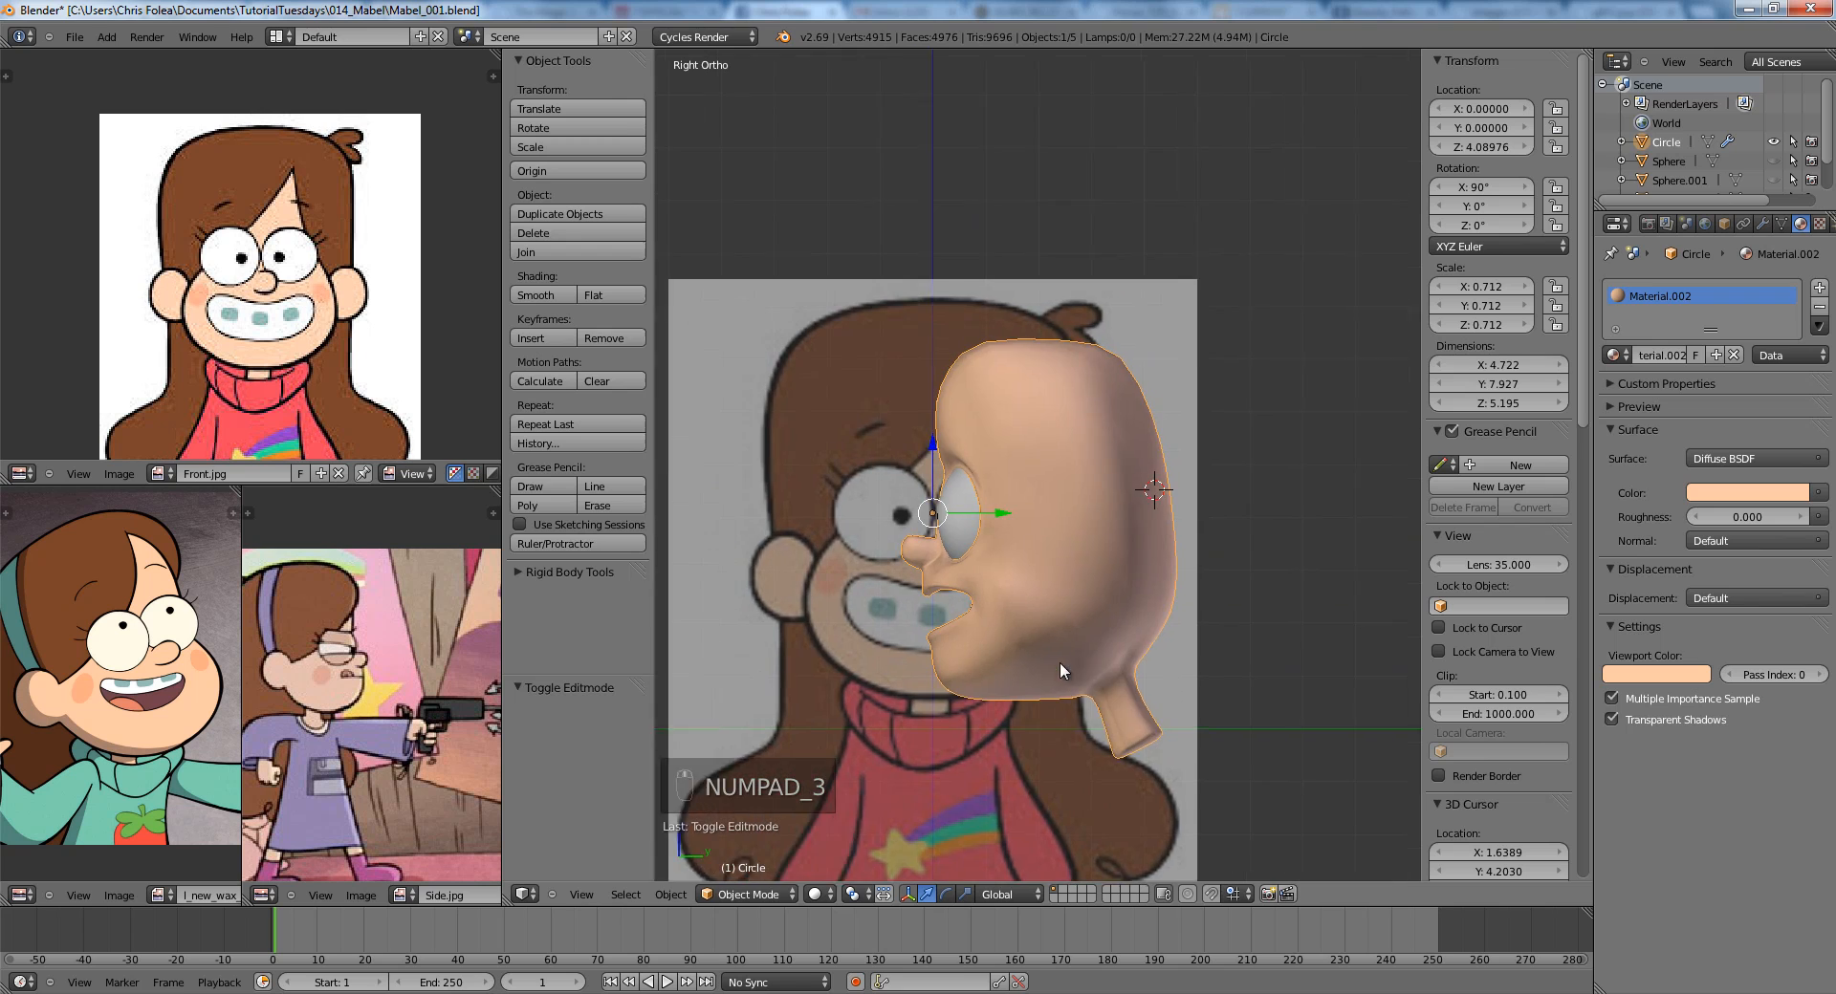
key("KP_1")
key("shift+a")
left_click(1100, 593)
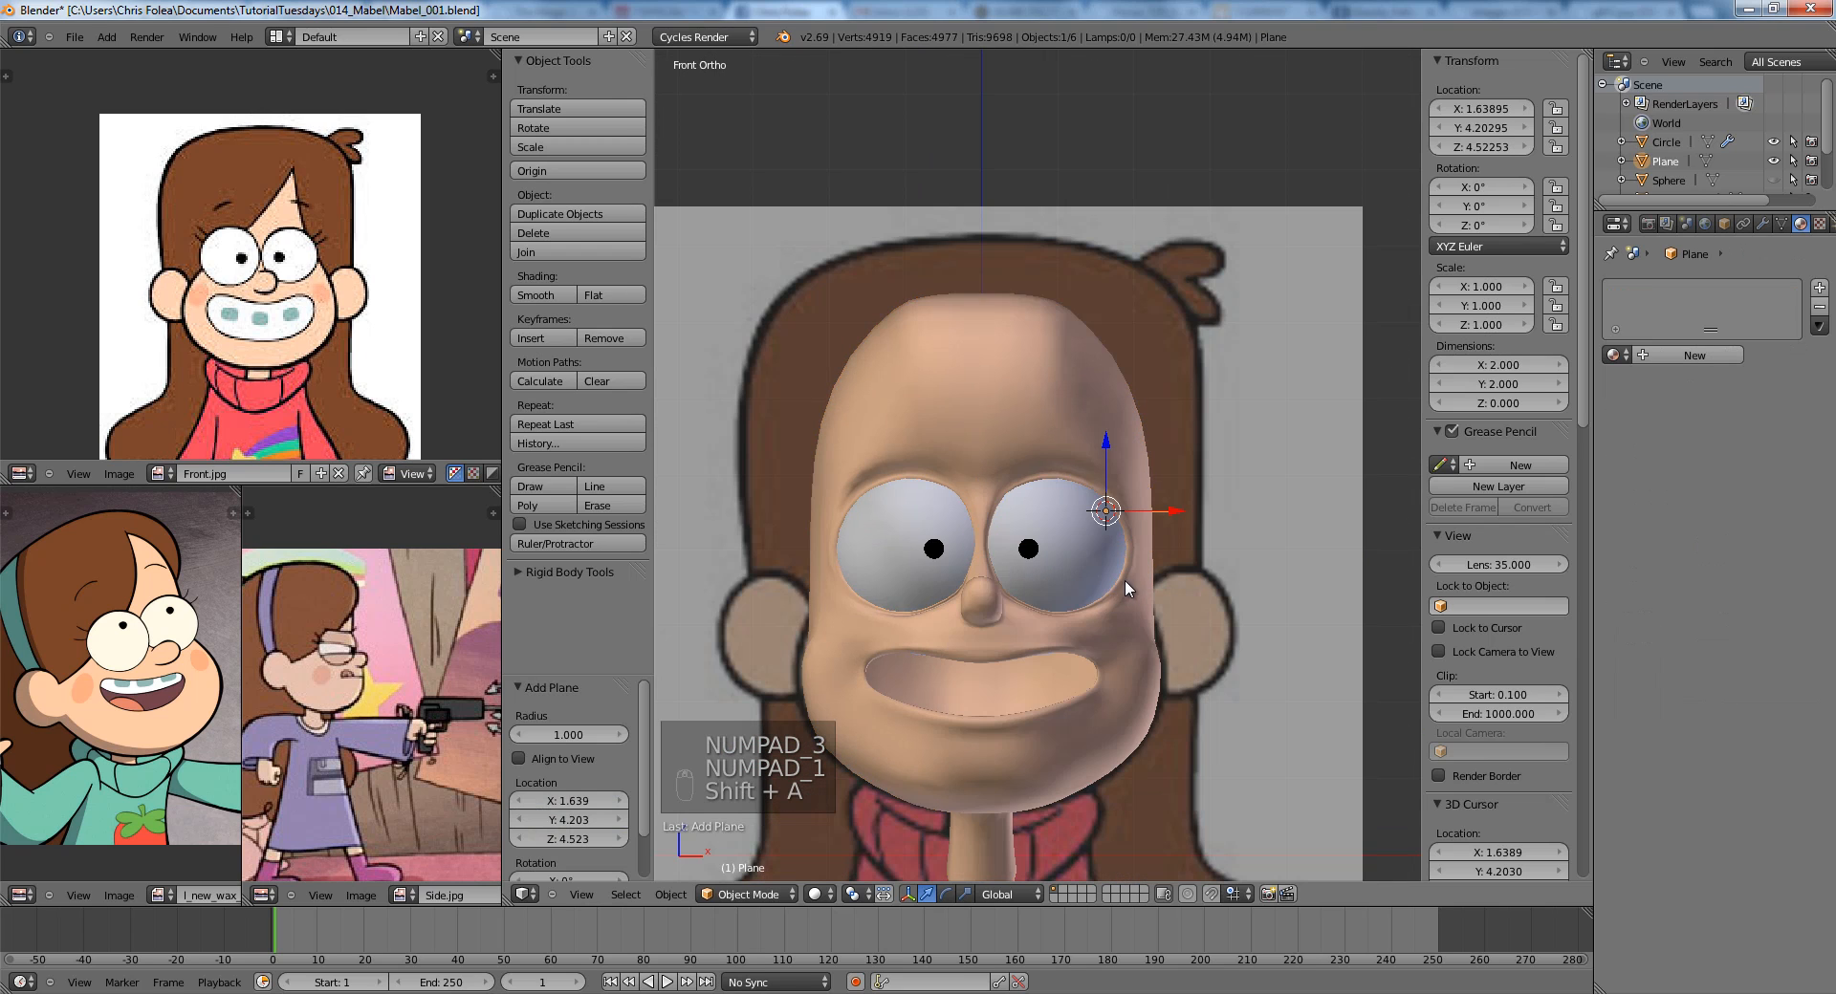
key("z")
key("z")
key("z")
key("KP_1")
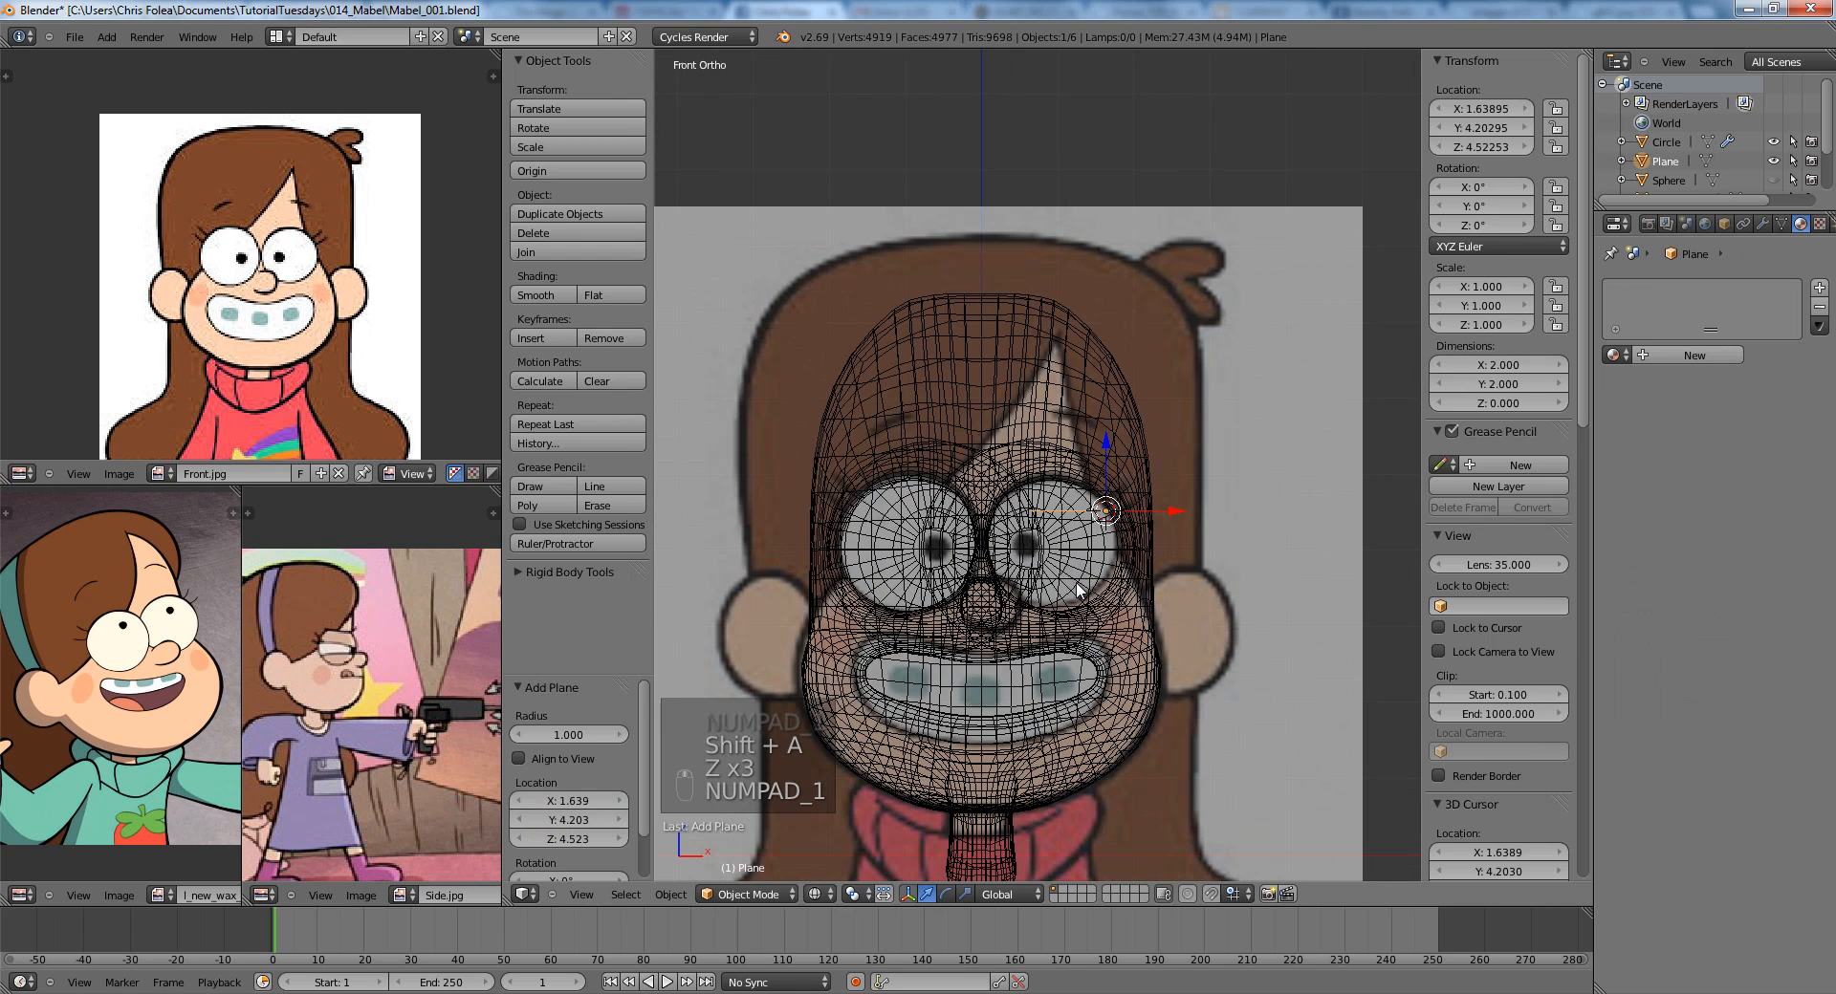
key("r")
key("x")
key("Return")
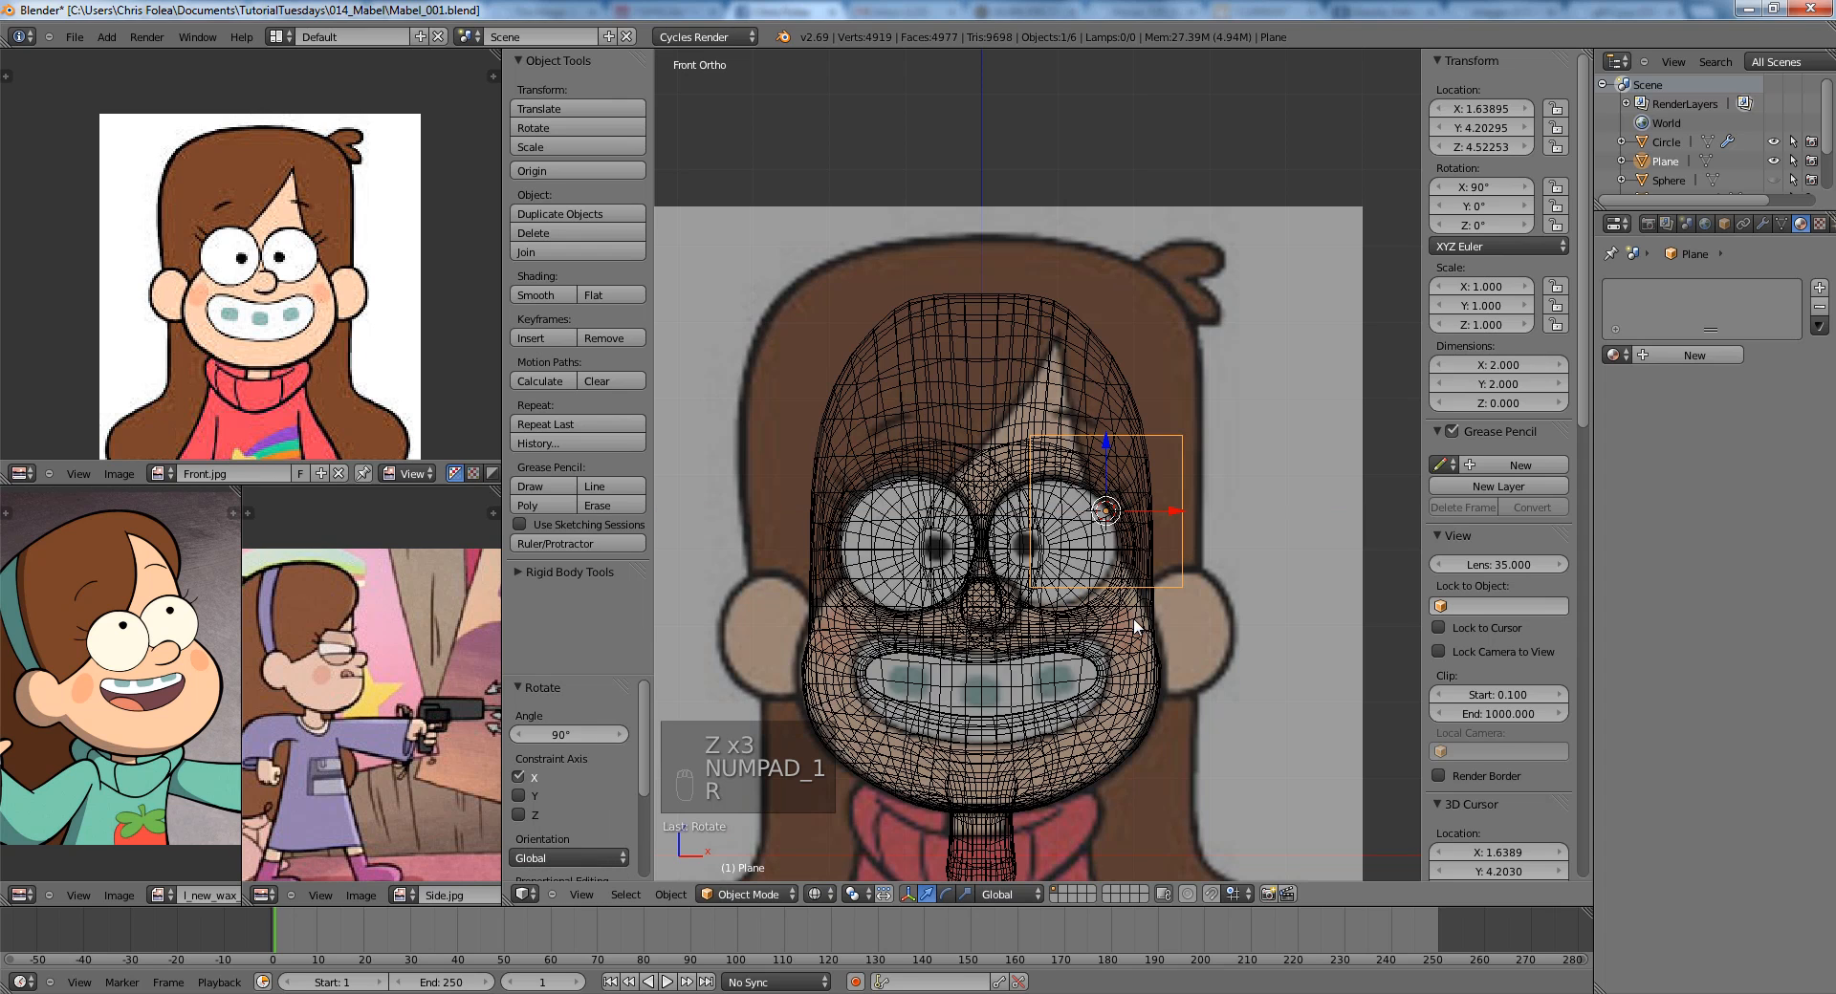
Move the plane over the hair beside the forehead, next to the tip of the parting in the front reference.
key("g")
left_click(1223, 354)
middle_click_drag(1179, 467, 1139, 579, "shift")
key("g")
left_click(1143, 595)
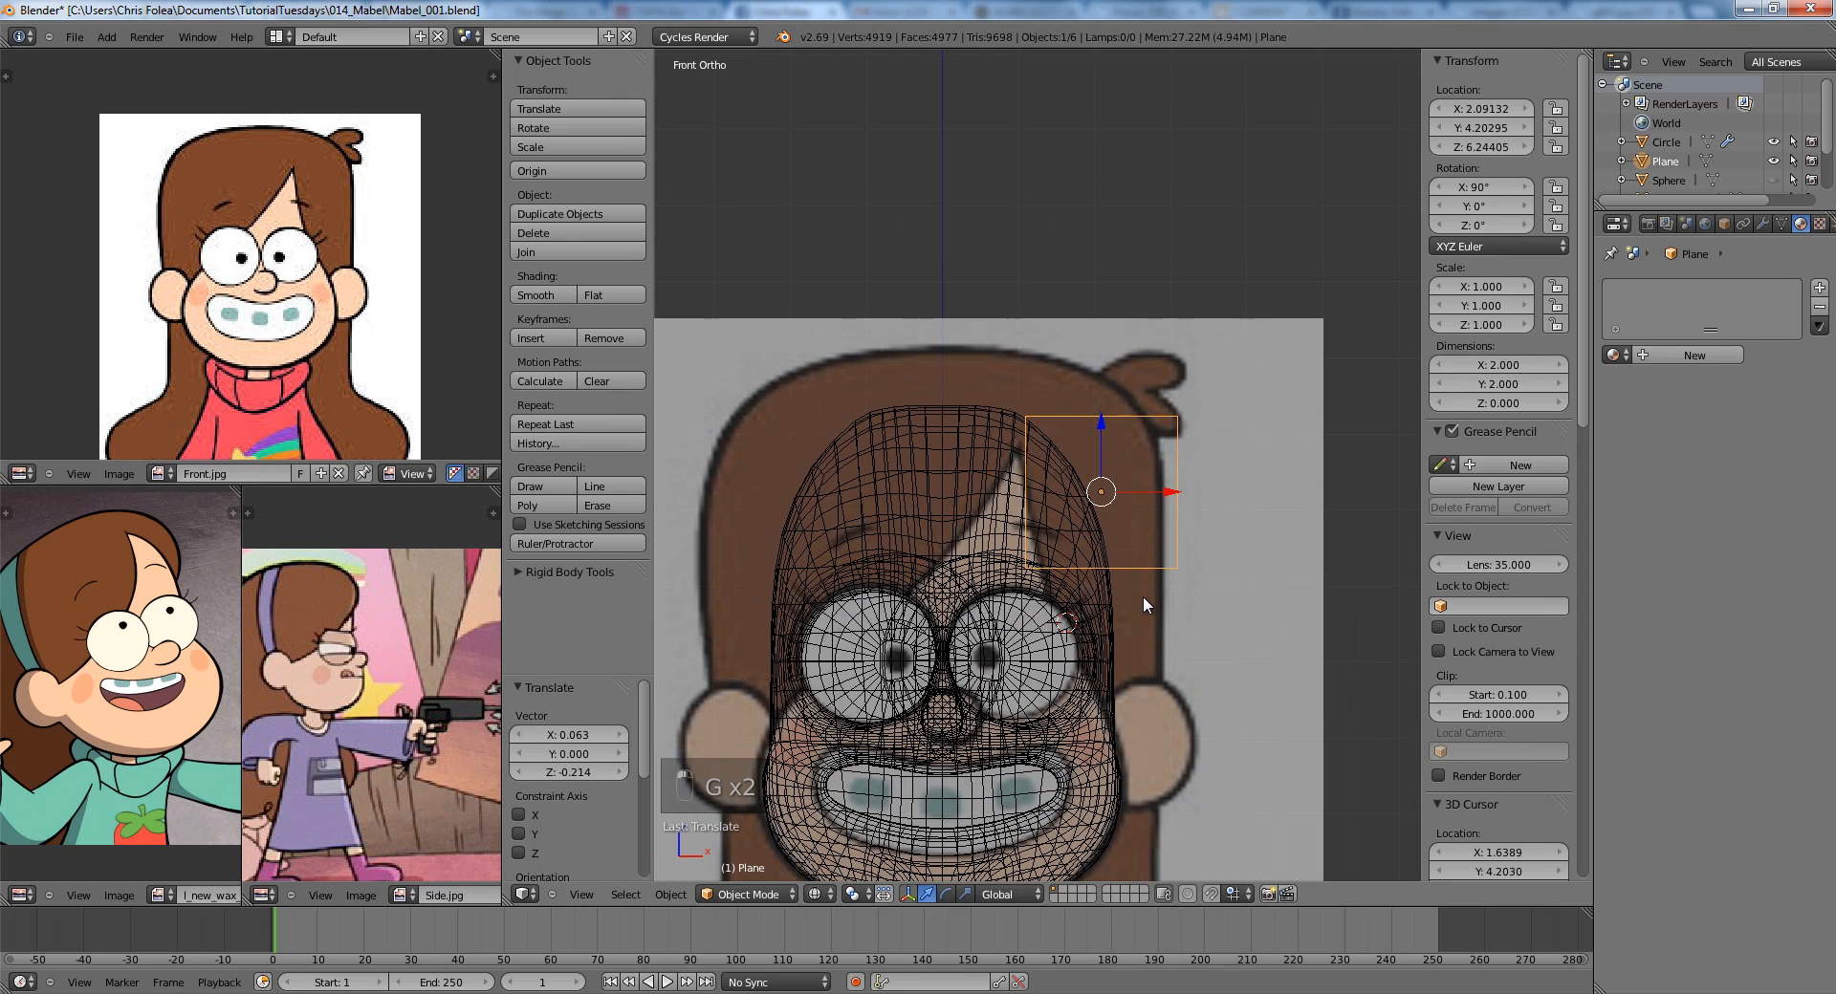
key("g")
left_click(1140, 618)
Edit the plane and move its lower inner corner onto the hair's edge beside the forehead.
scroll(1126, 616, "up", 2)
key("Tab")
key("a")
key("a")
right_click(1016, 658)
key("g")
left_click(1047, 656)
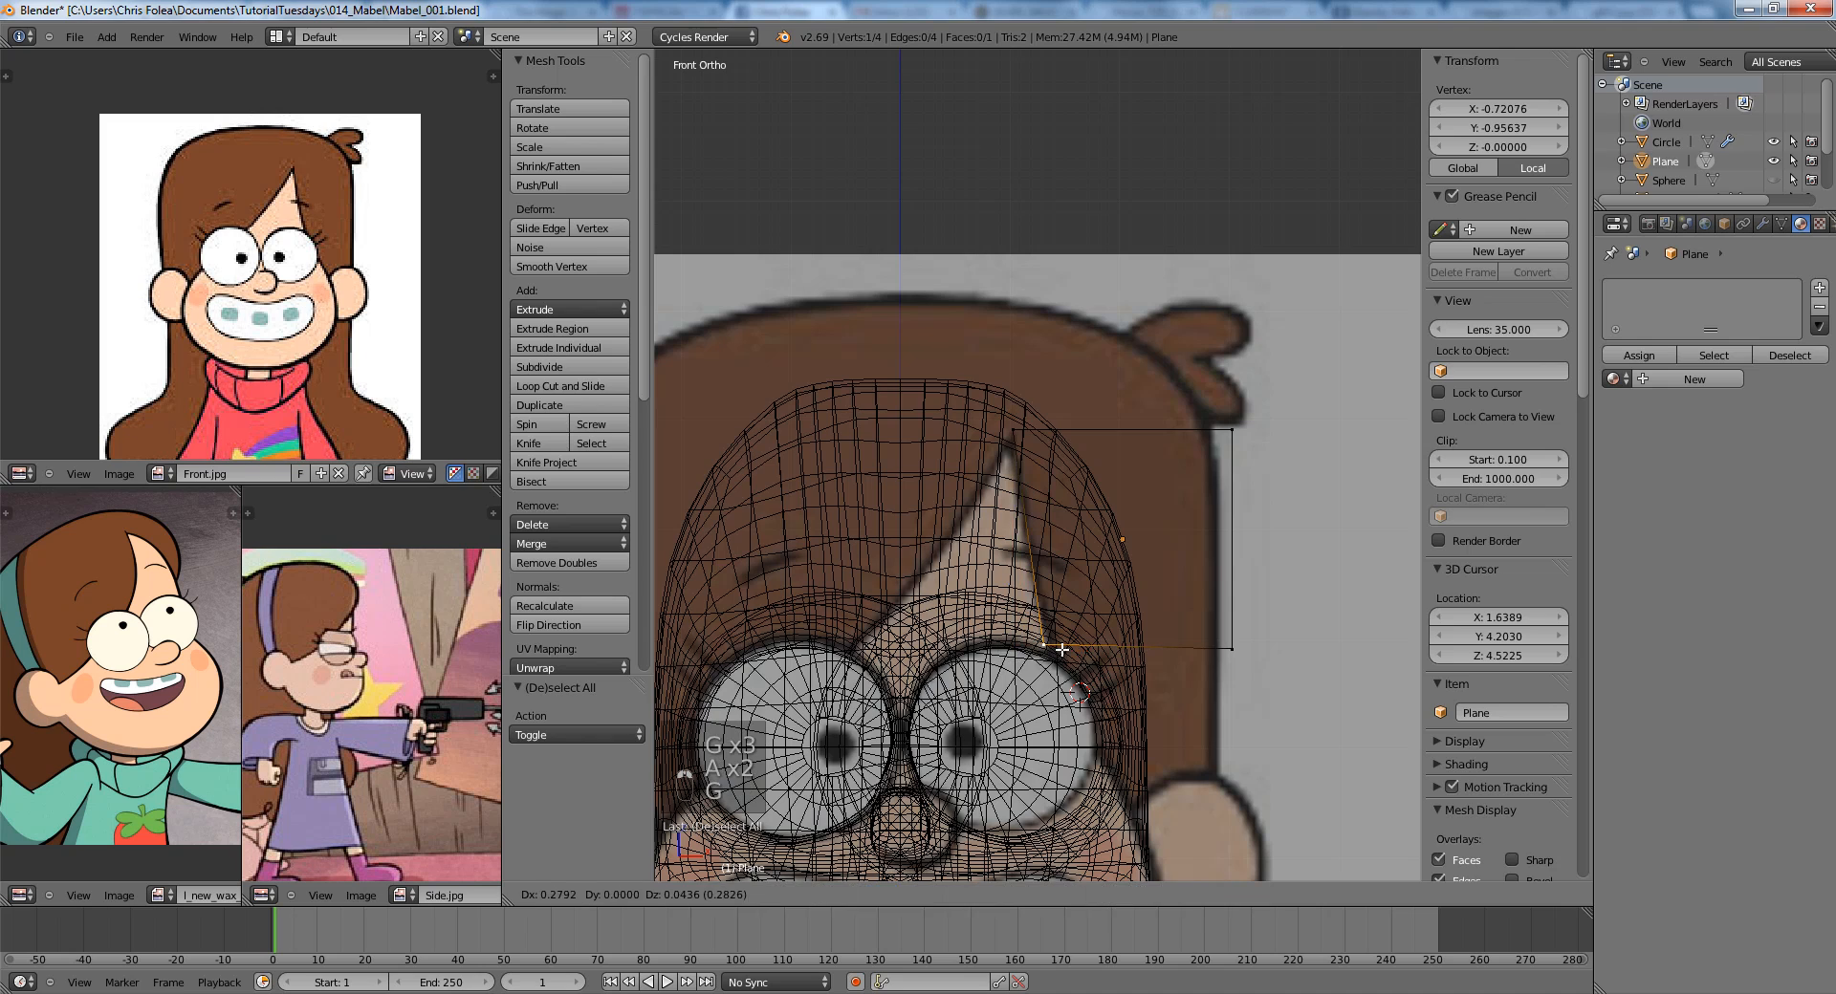
Select the plane's inner edge, turn on Face snapping, and project the edge onto the head's surface.
key("z")
key("z")
right_click(1013, 430, "shift")
key("g")
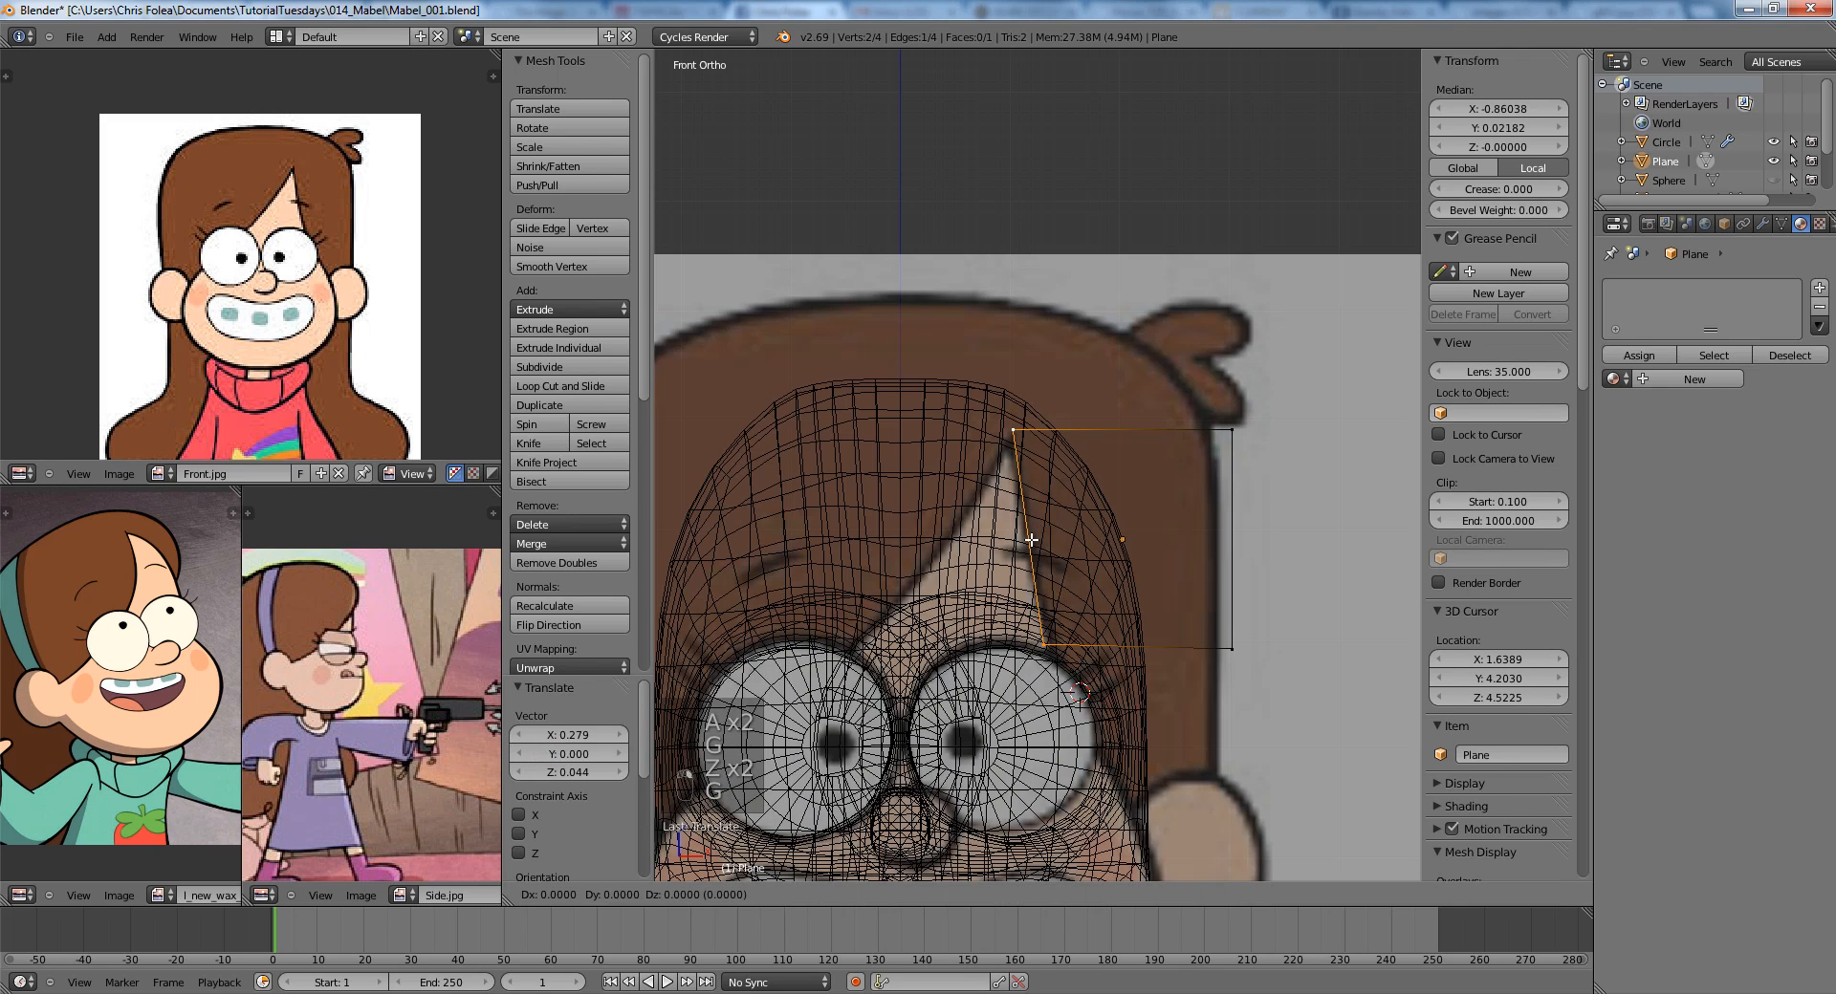
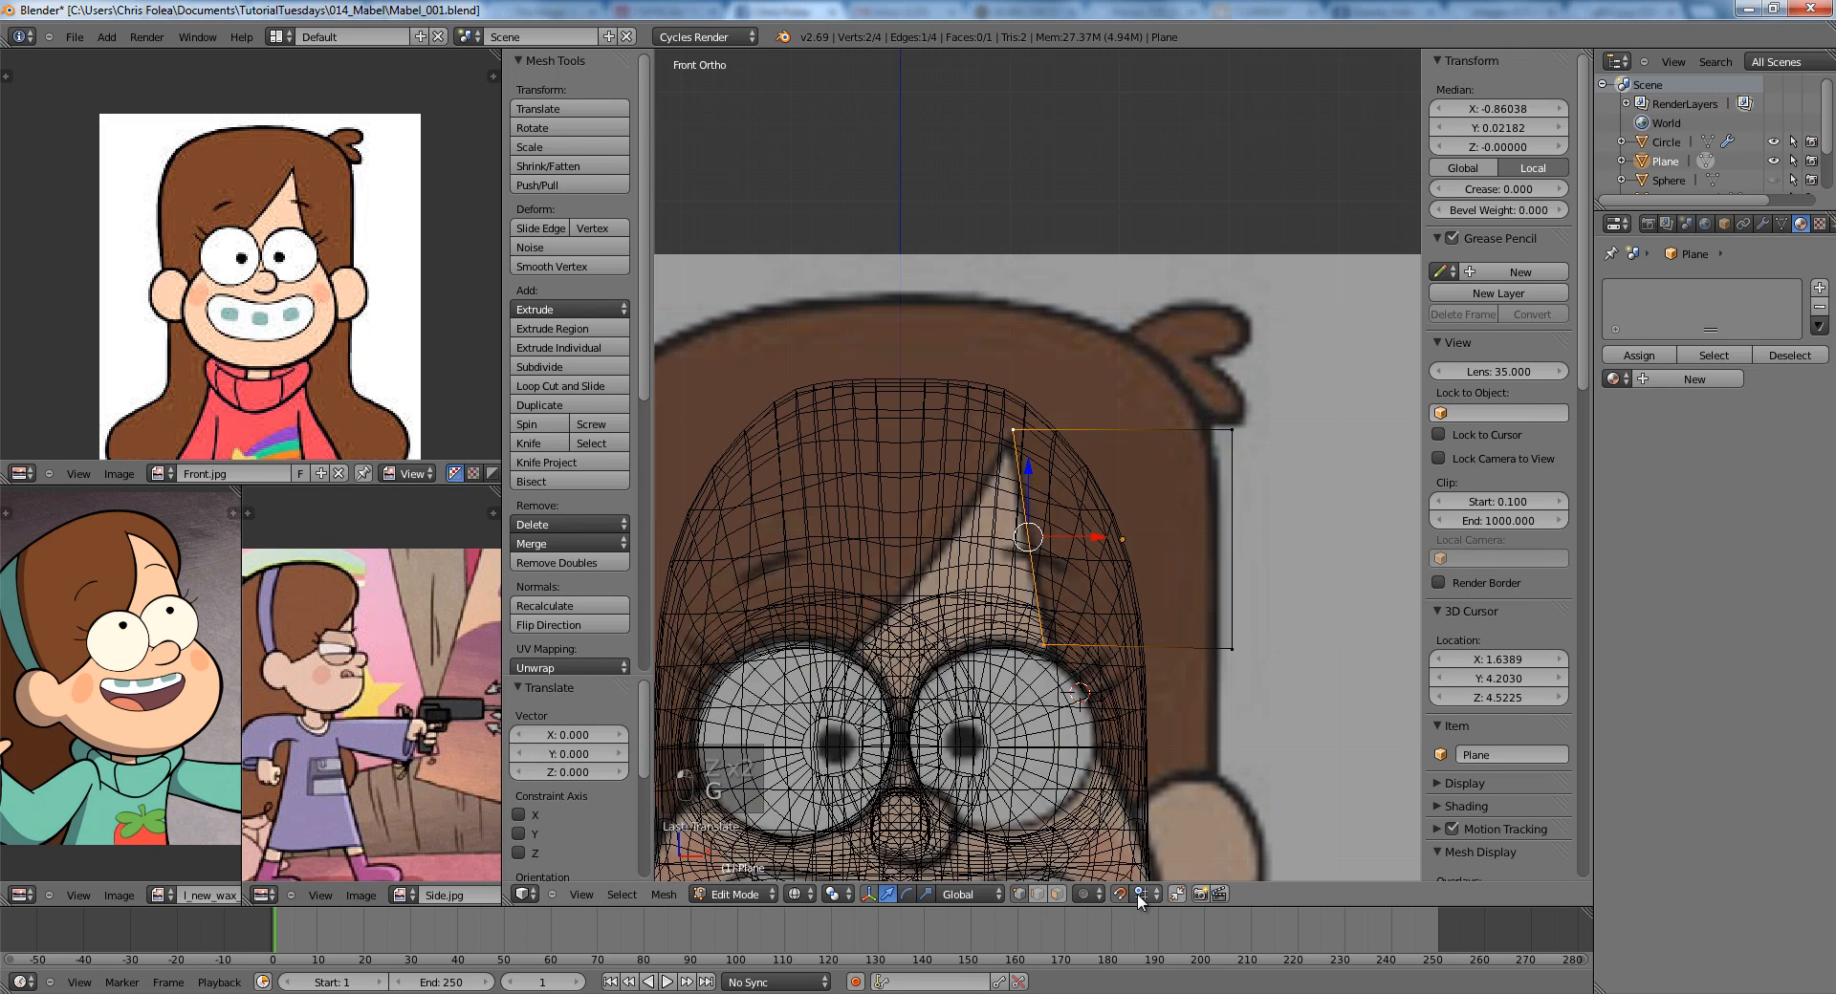
left_click(1120, 894)
left_click(1142, 895)
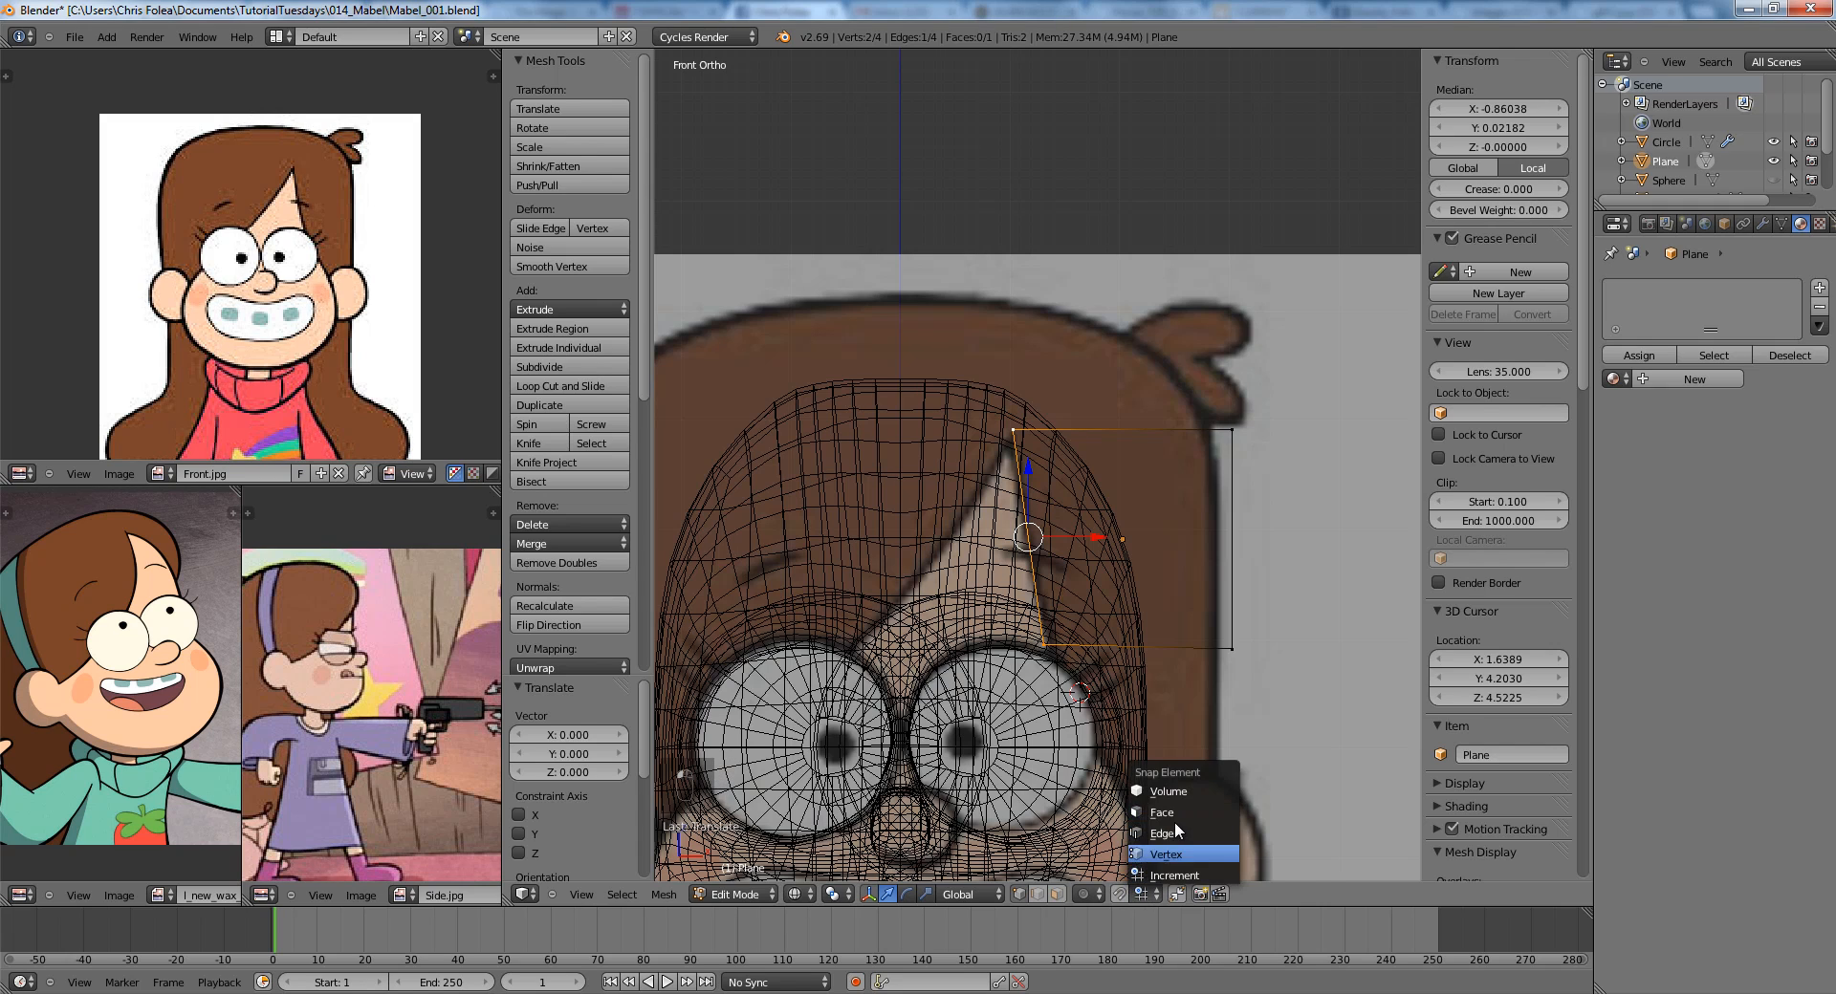
left_click(1174, 829)
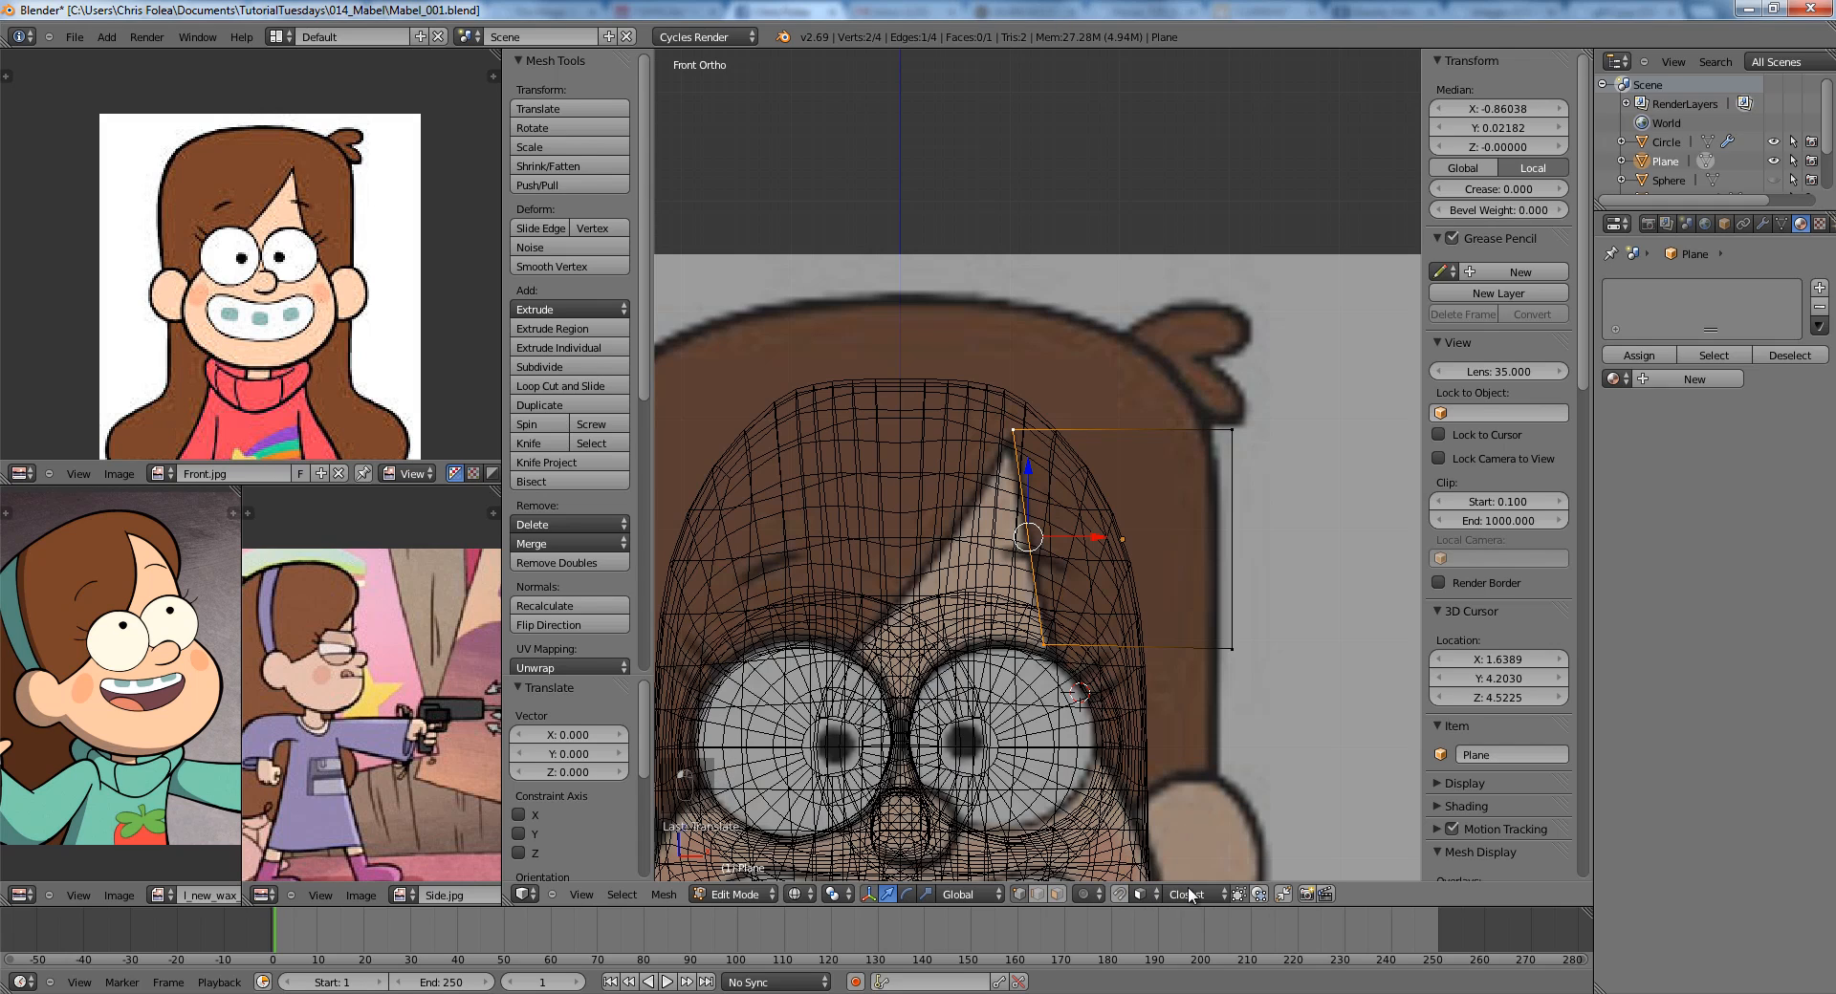
key("g")
left_click(1032, 571)
key("z")
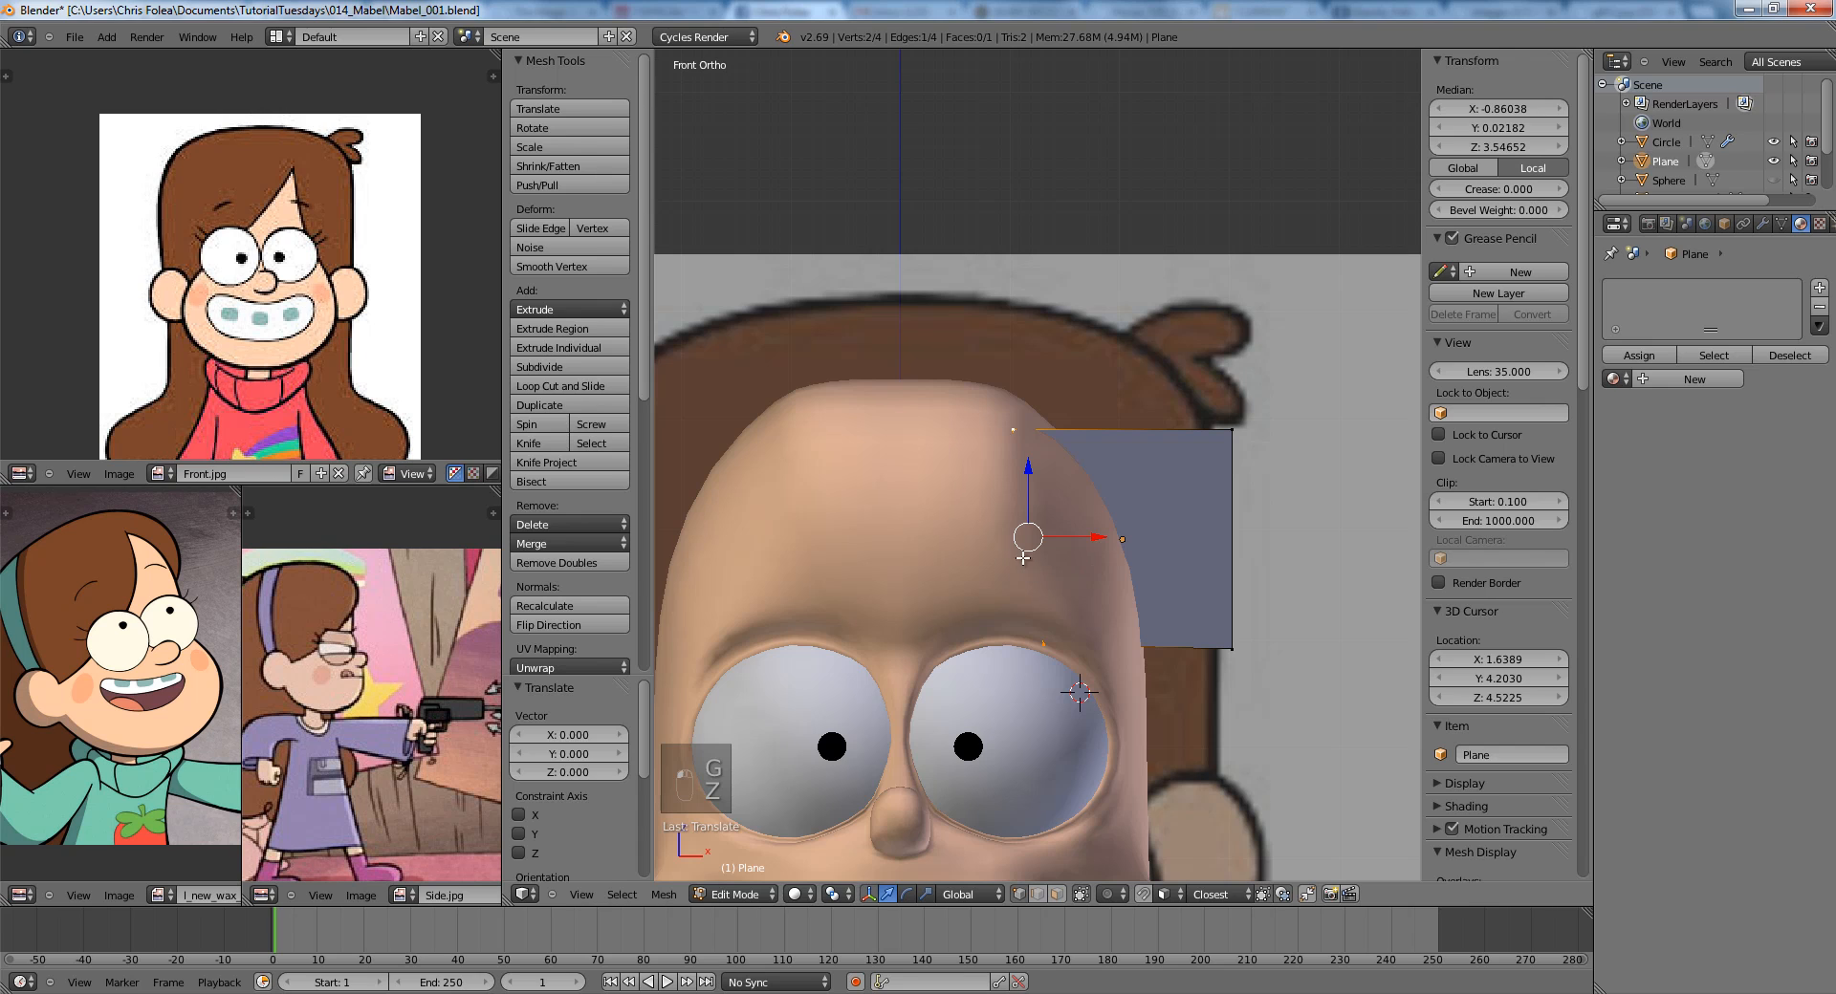
Add a centred horizontal loop cut across the hair plane and snap it onto the head's surface.
key("ctrl+r")
left_click(1041, 531)
right_click(1041, 543)
key("g")
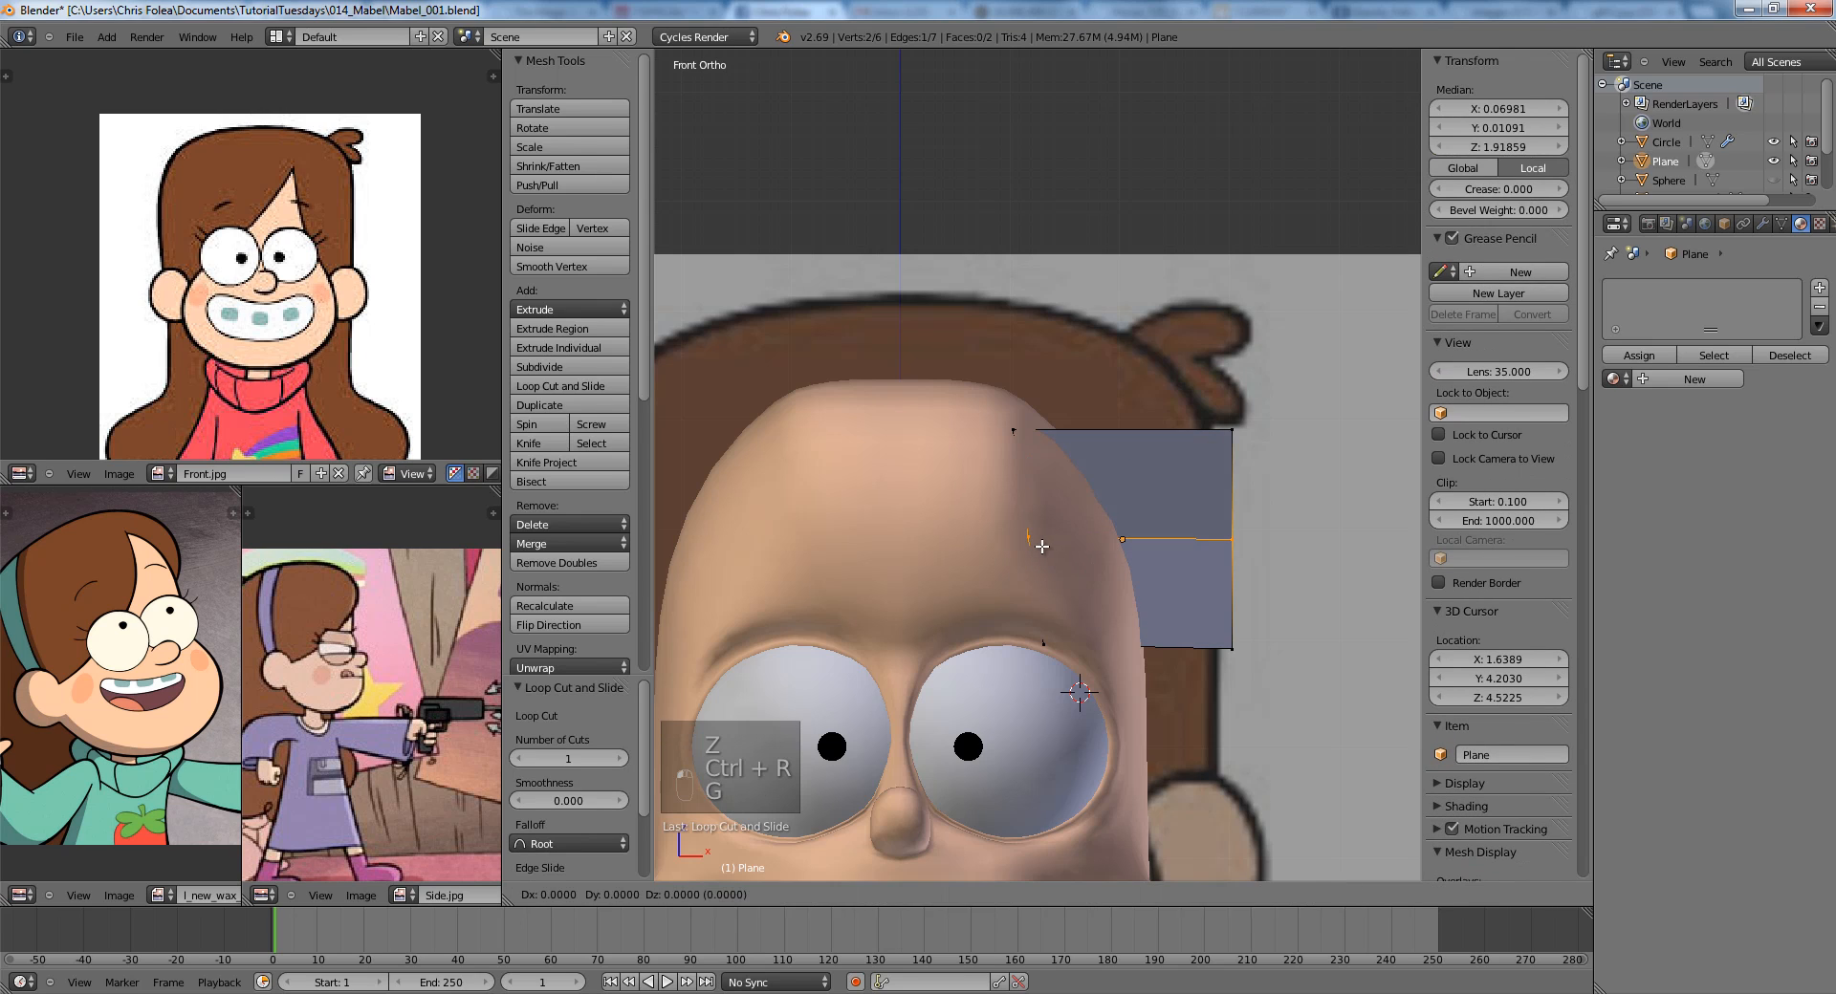
left_click(1042, 546)
right_click(1053, 548)
key("z")
key("a")
key("z")
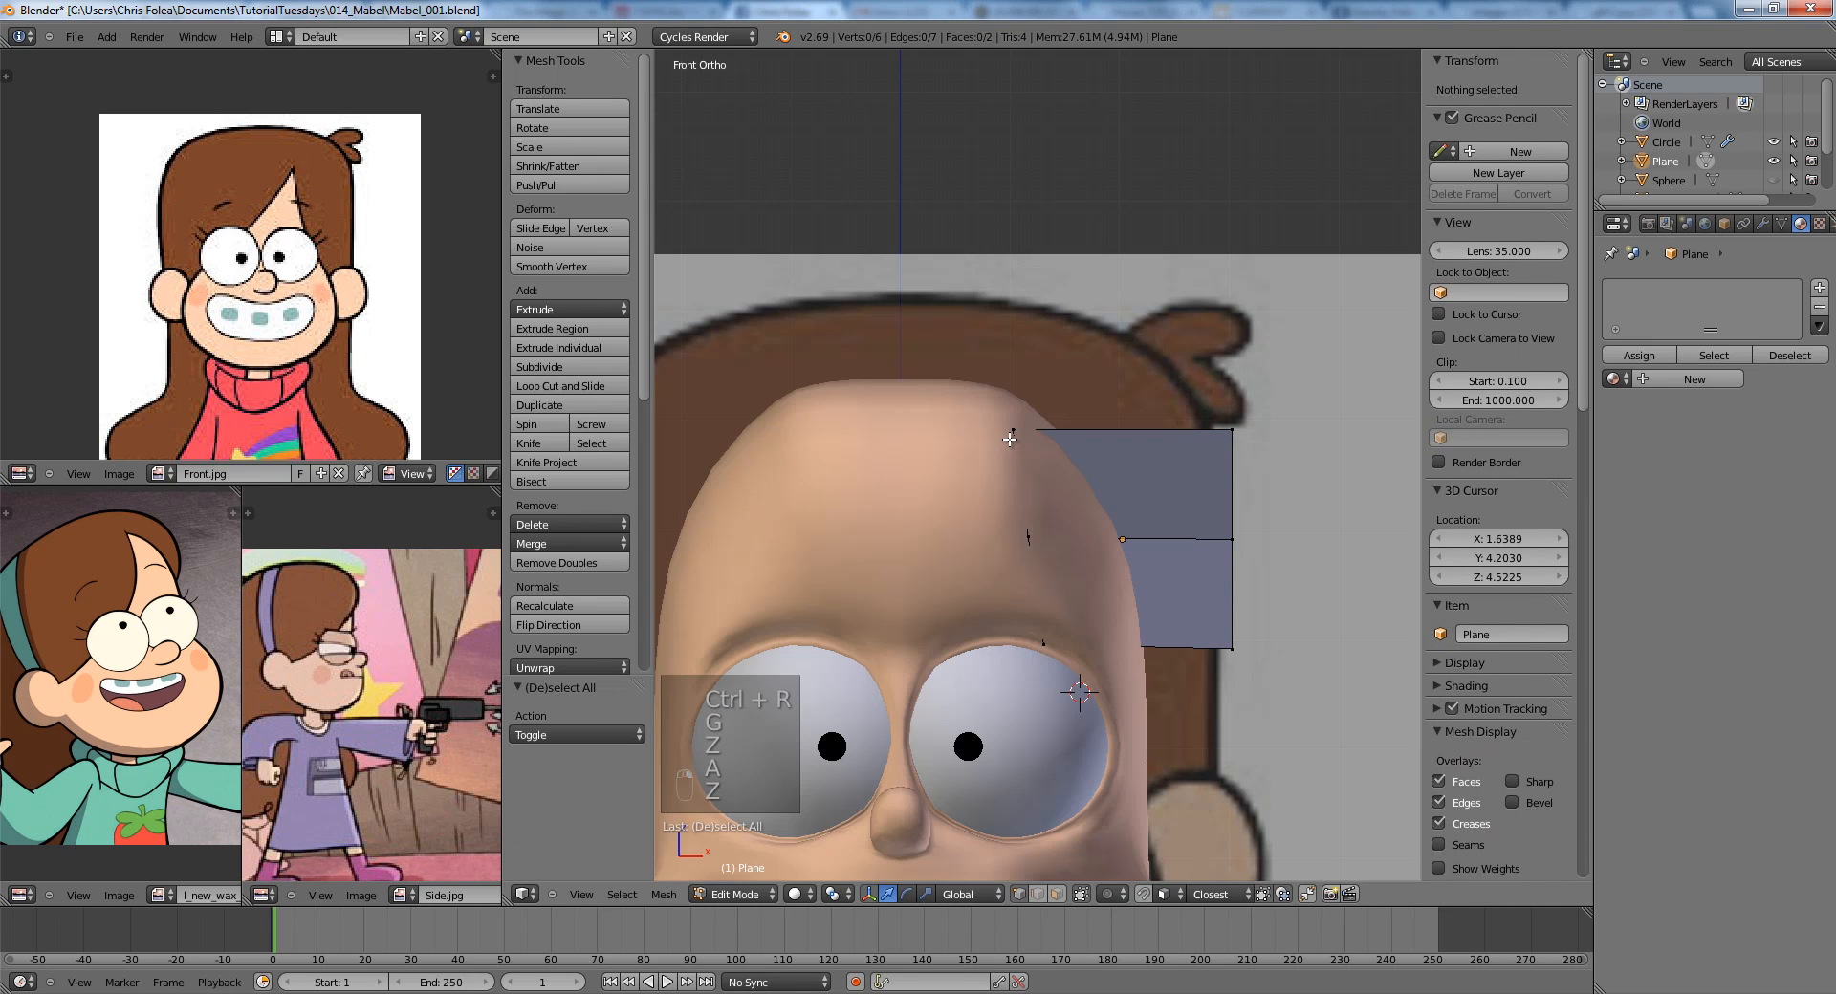
Select the plane's three outer vertices in the side view and snap them forward and down onto the side of the head.
key("KP_3")
right_click(1290, 427)
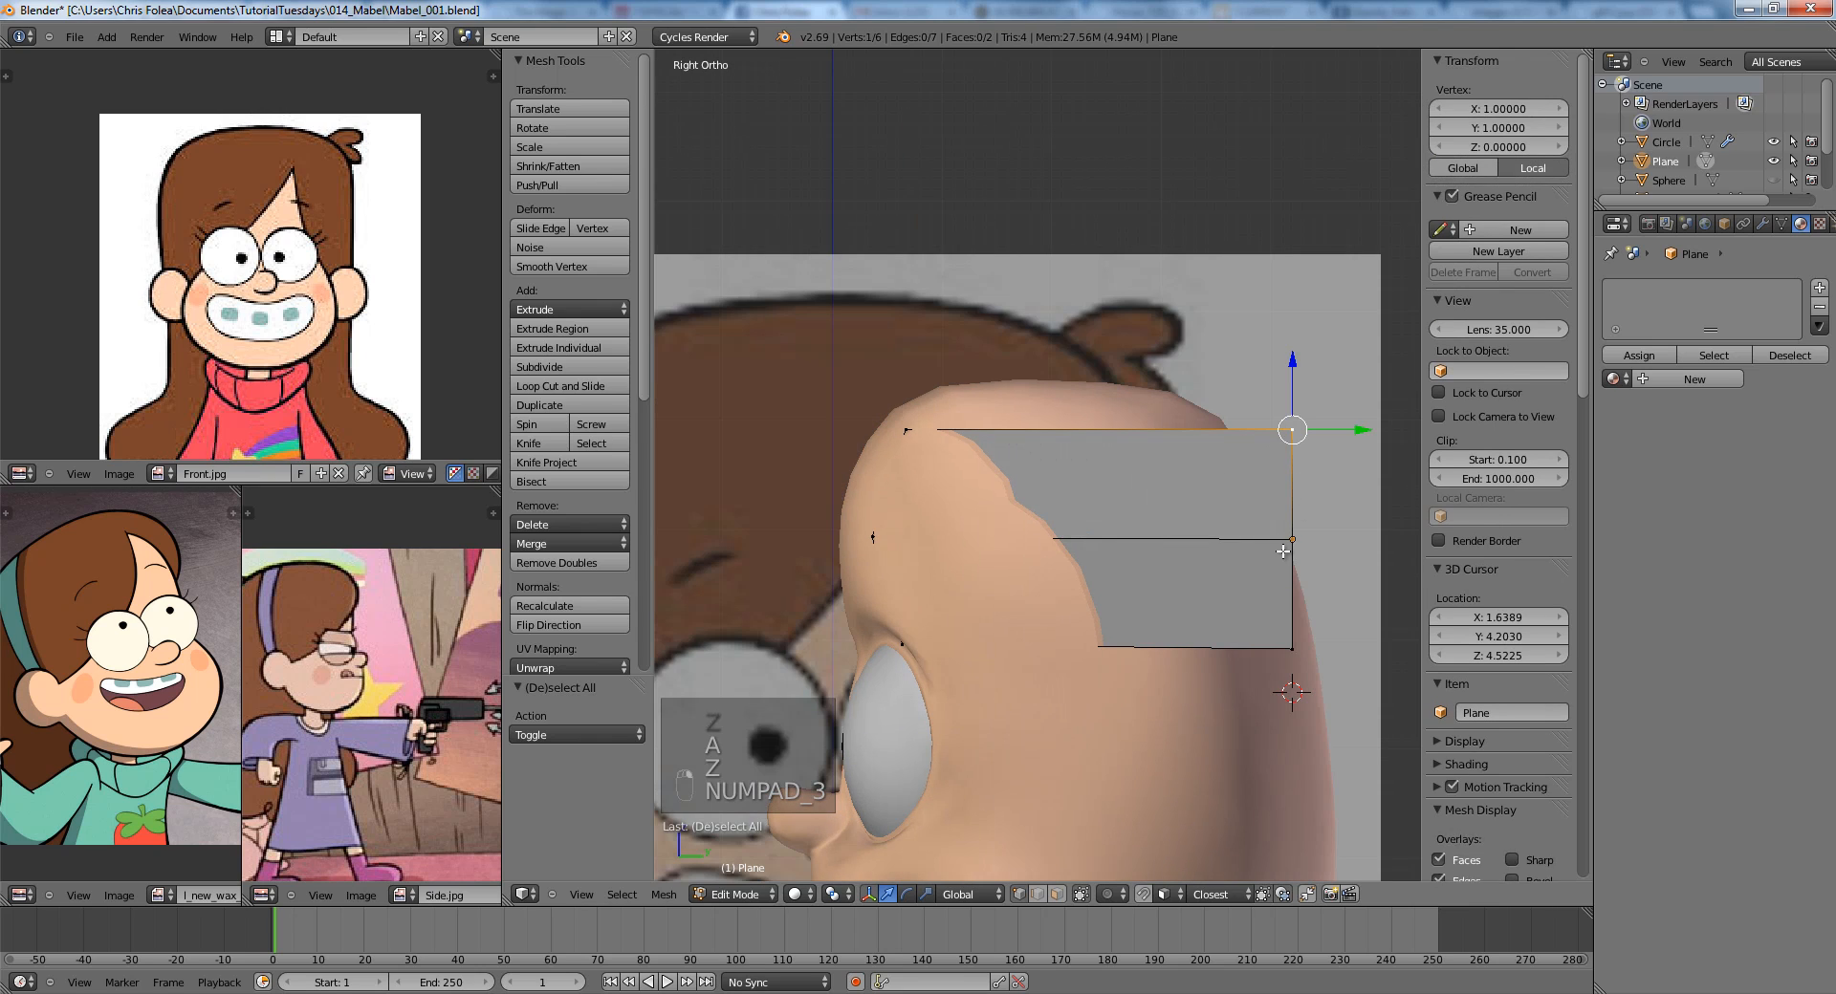
right_click(1290, 535, "shift")
key("z")
middle_click_drag(1298, 654, 1266, 534, "shift")
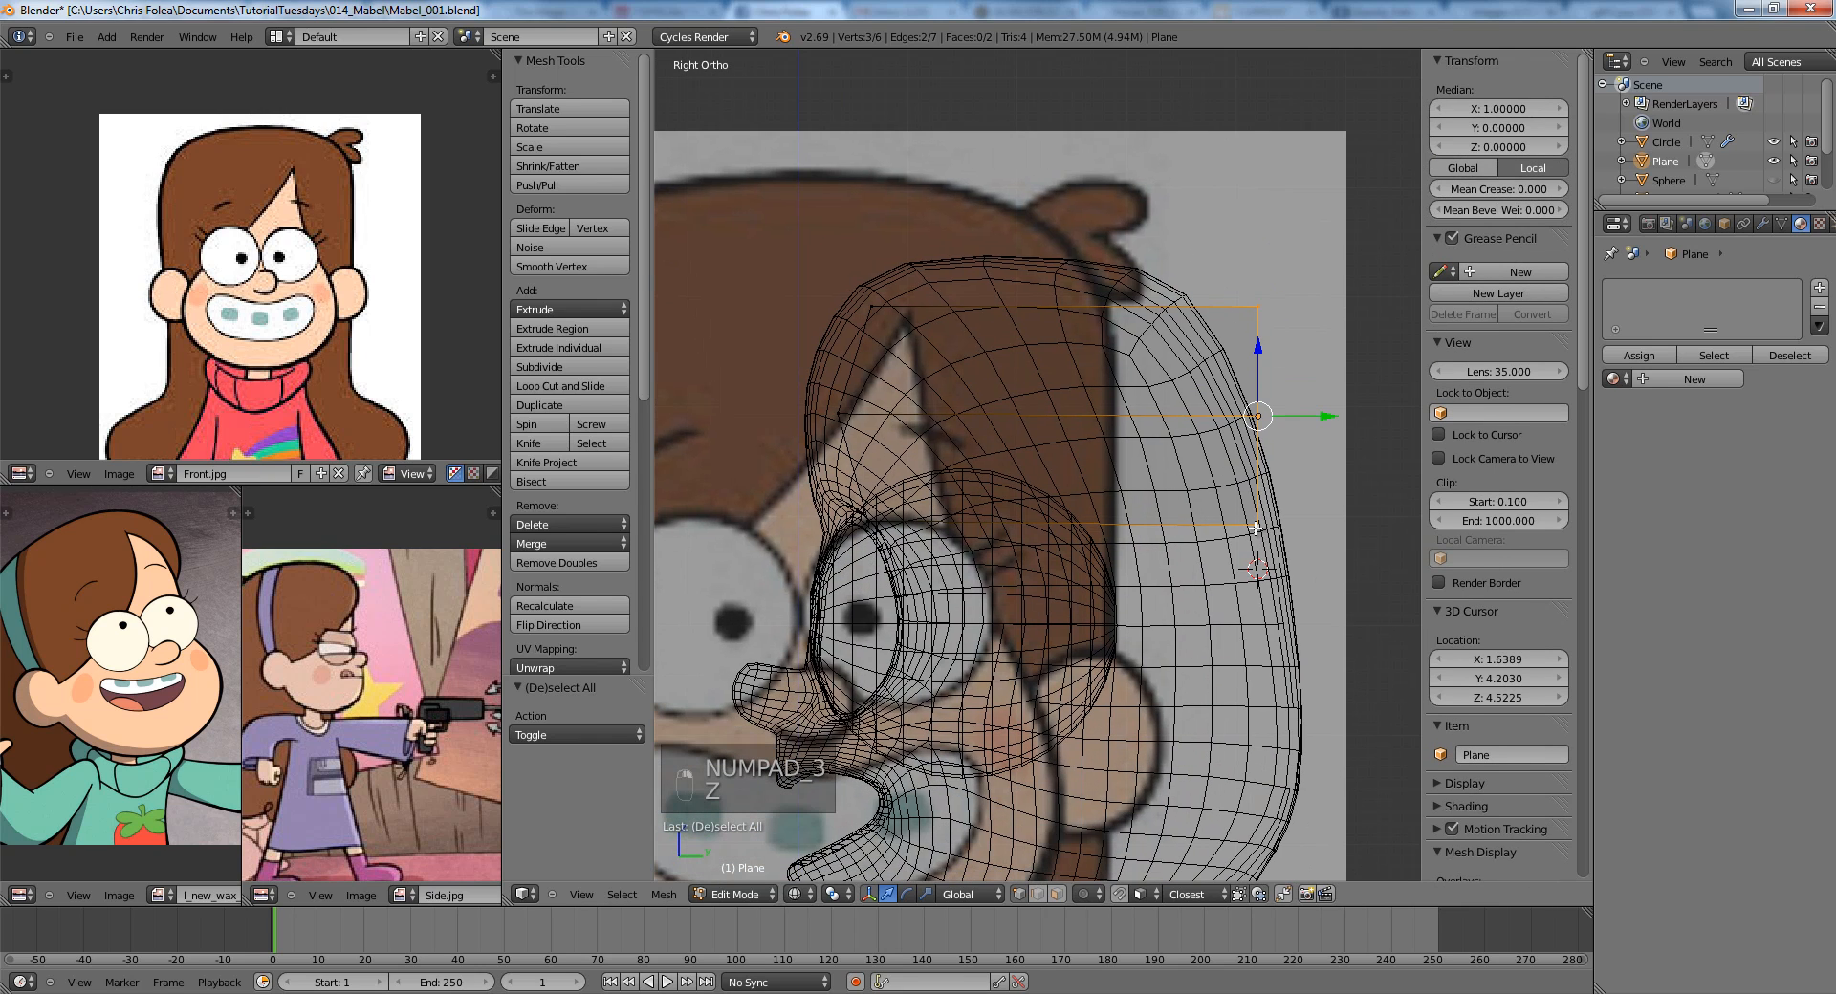
key("g")
left_click(1097, 625)
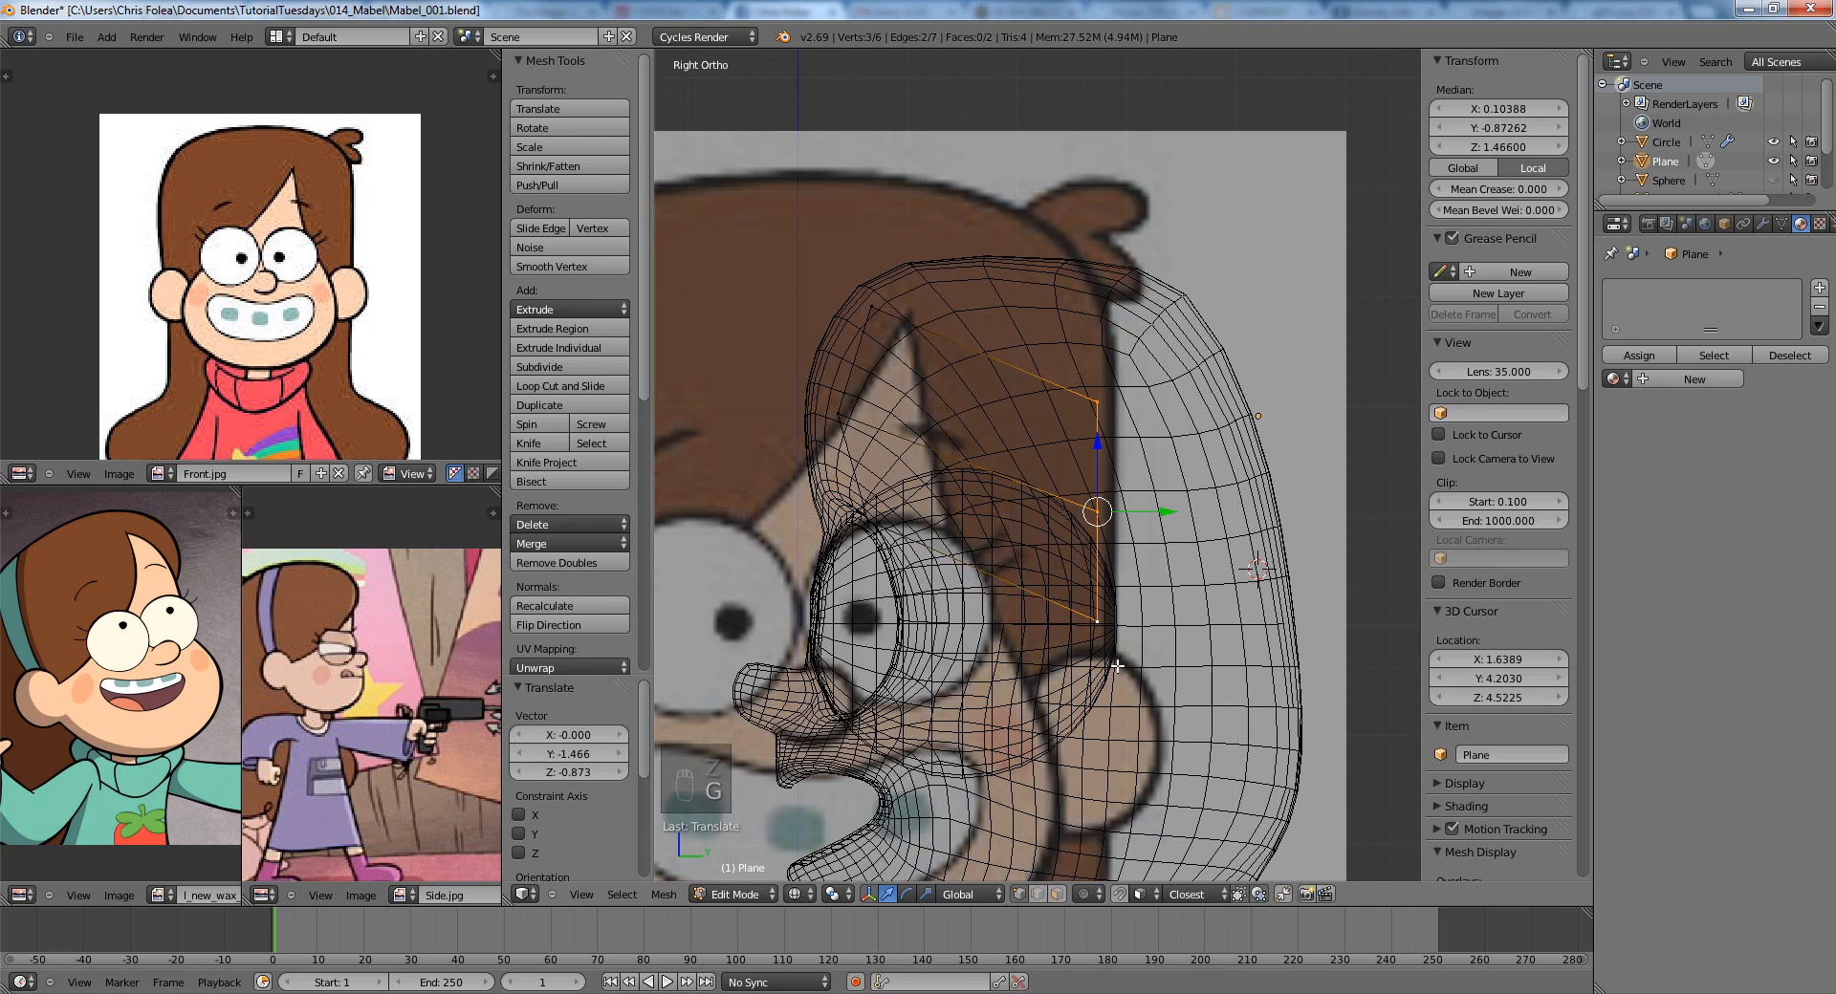
Fine-tune the outer edge's placement on the side of the head, ending with a move of -0.084 in Y and 0.084 in Z.
key("g")
left_click(1103, 628)
middle_click_drag(1117, 712, 1132, 567, "shift")
scroll(1132, 567, "down", 1)
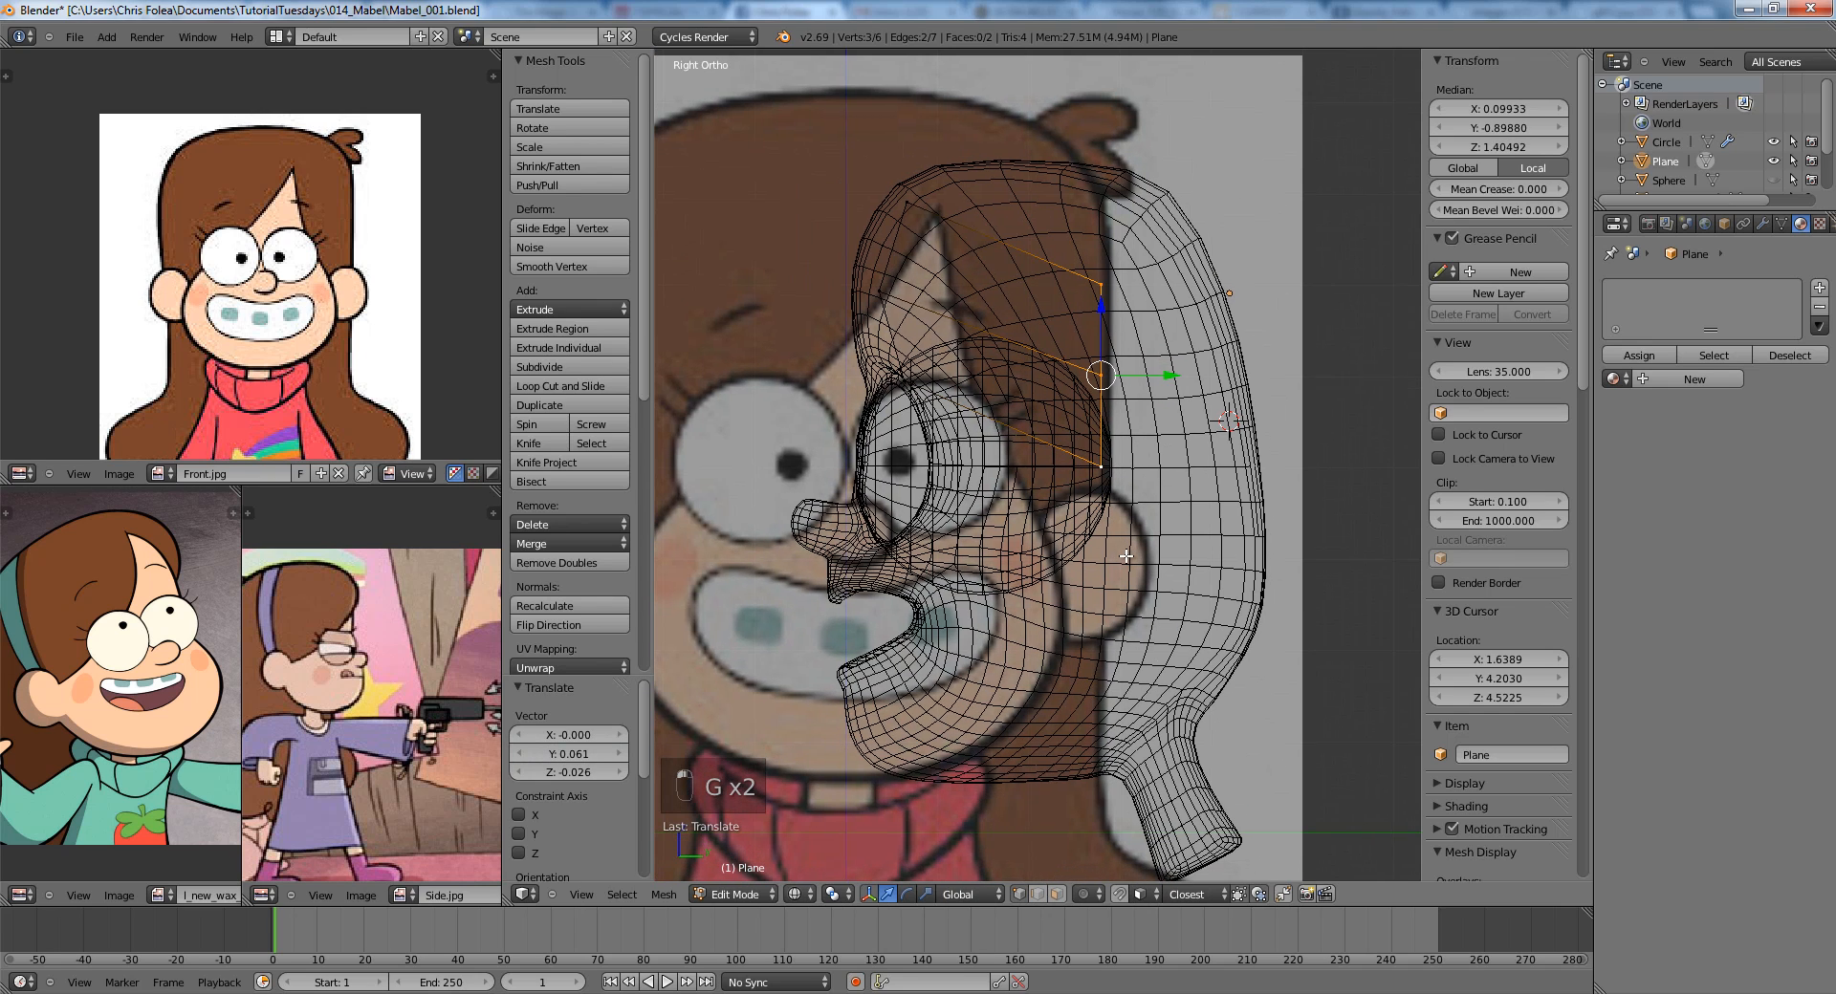
key("g")
left_click(1109, 570)
key("z")
scroll(1052, 574, "up", 1)
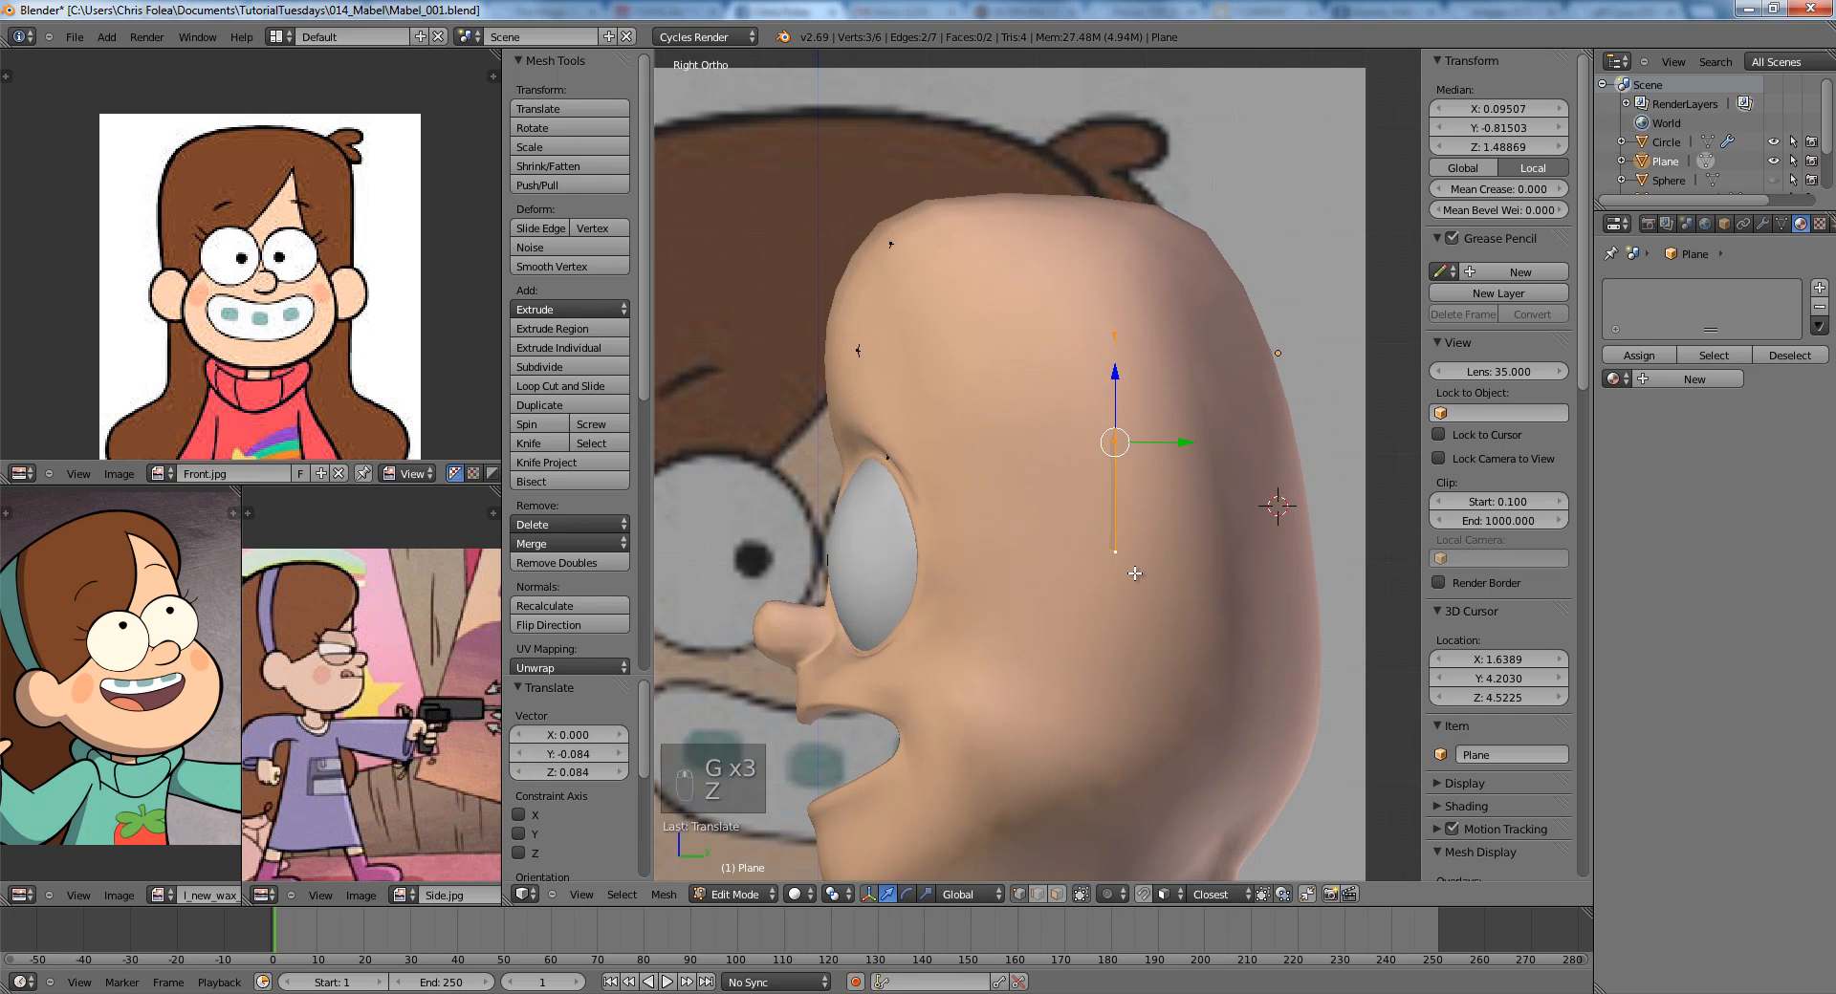
Add a centred loop cut between the plane's inner and outer edges and snap it onto the head.
key("z")
key("a")
key("ctrl+r")
left_click(1032, 390)
right_click(1030, 411)
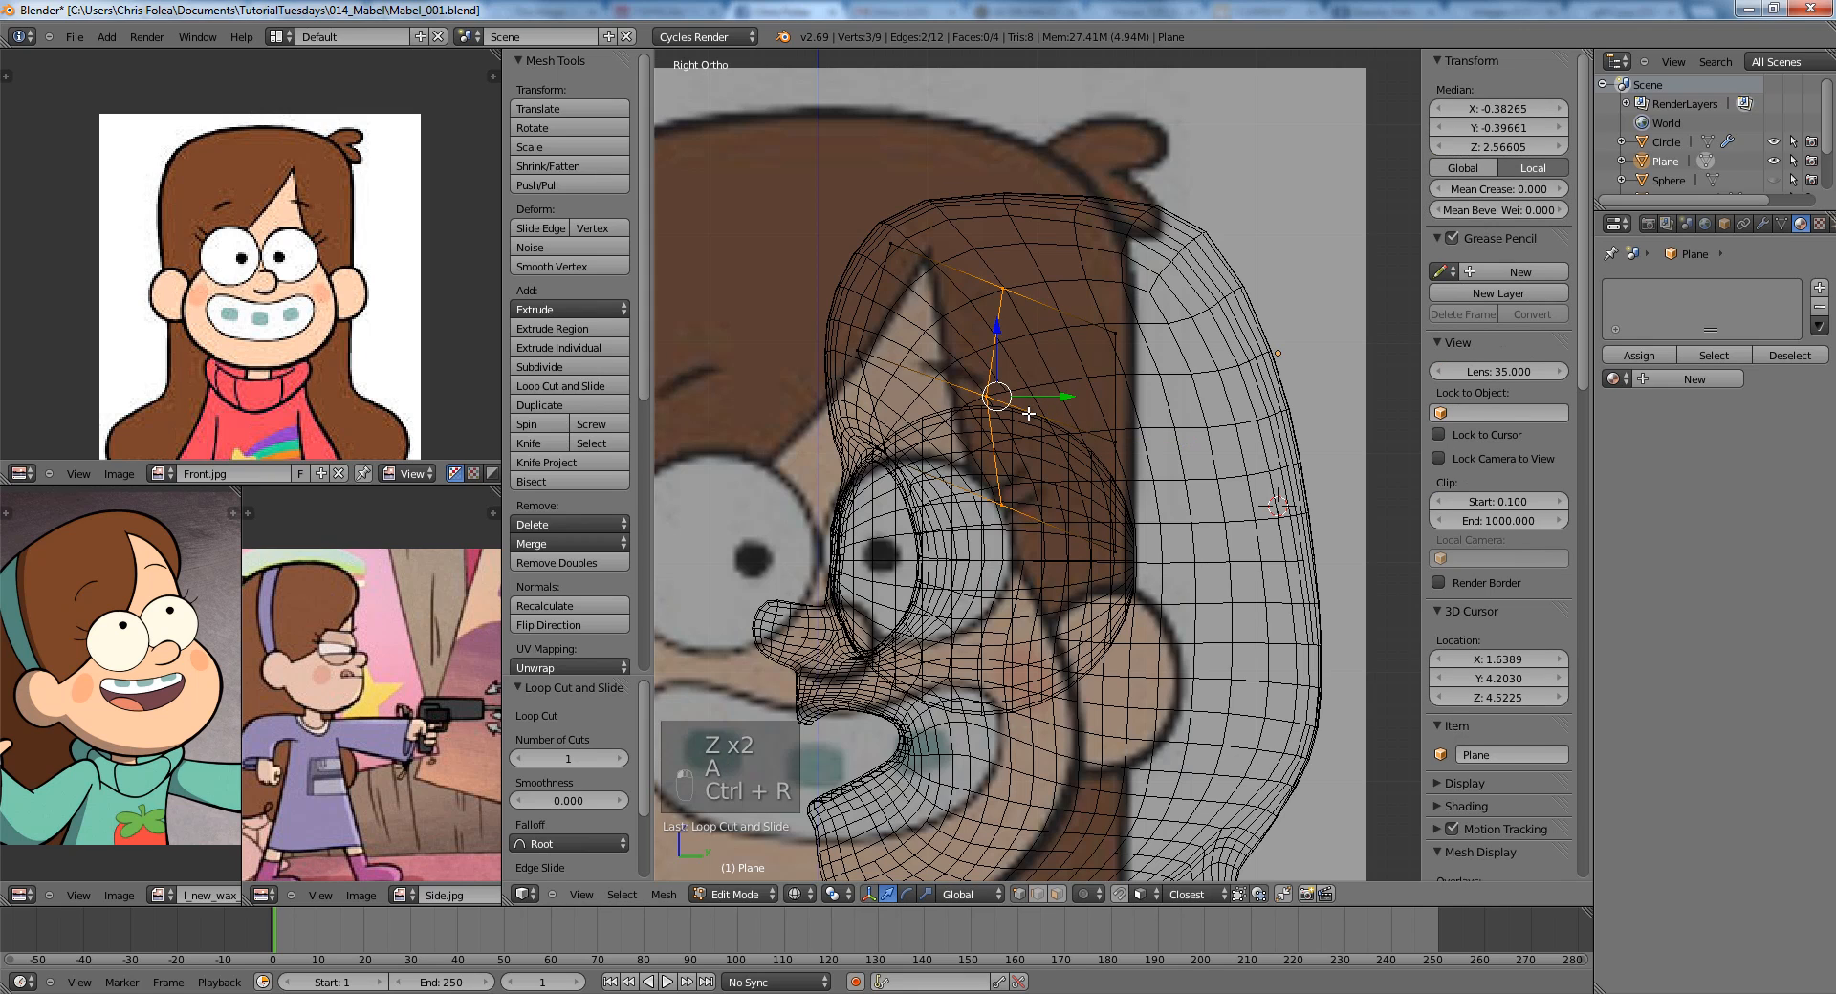
key("g")
left_click(1030, 412)
Raise the plane's upper middle and upper rear vertices towards the top of the head, and leave Edit Mode.
key("a")
right_click(985, 298)
key("g")
left_click(990, 250)
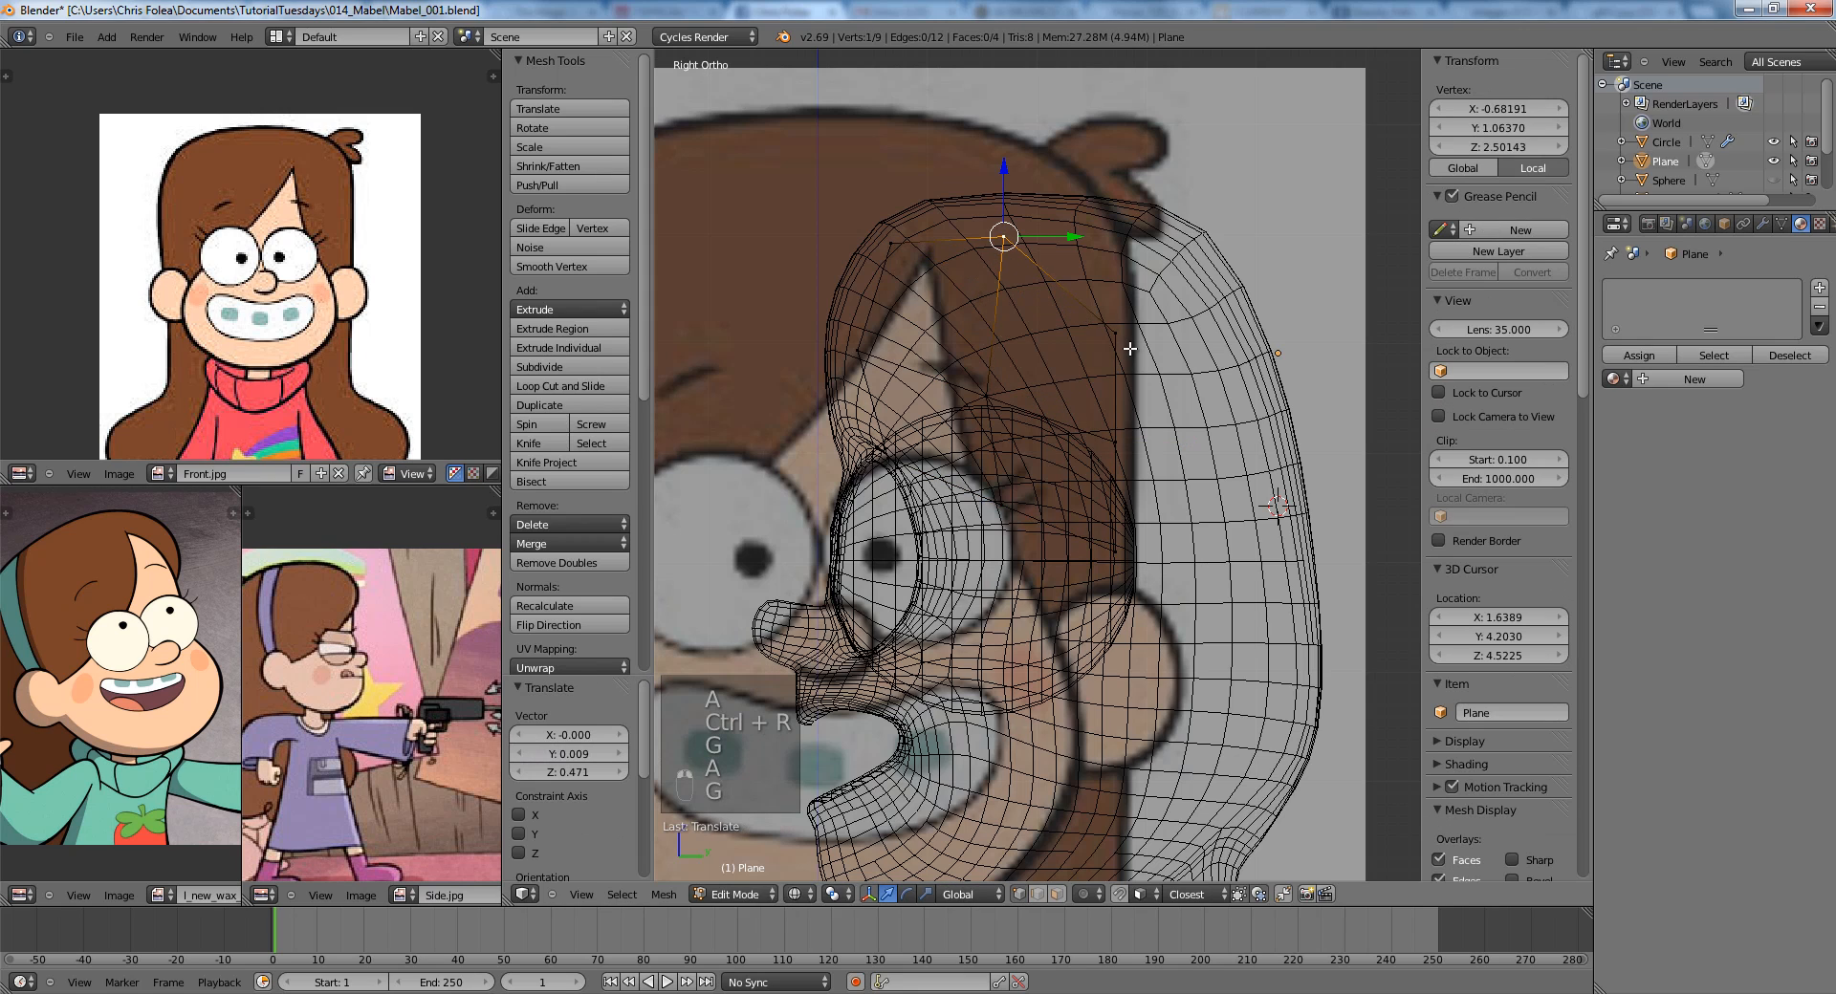
right_click(1129, 349)
key("g")
left_click(1134, 252)
key("Tab")
Add a Solidify modifier to the hair plane with a thickness of 0.1123 and an offset of 1.
key("z")
middle_click_drag(1118, 364, 1237, 405)
key("z")
key("z")
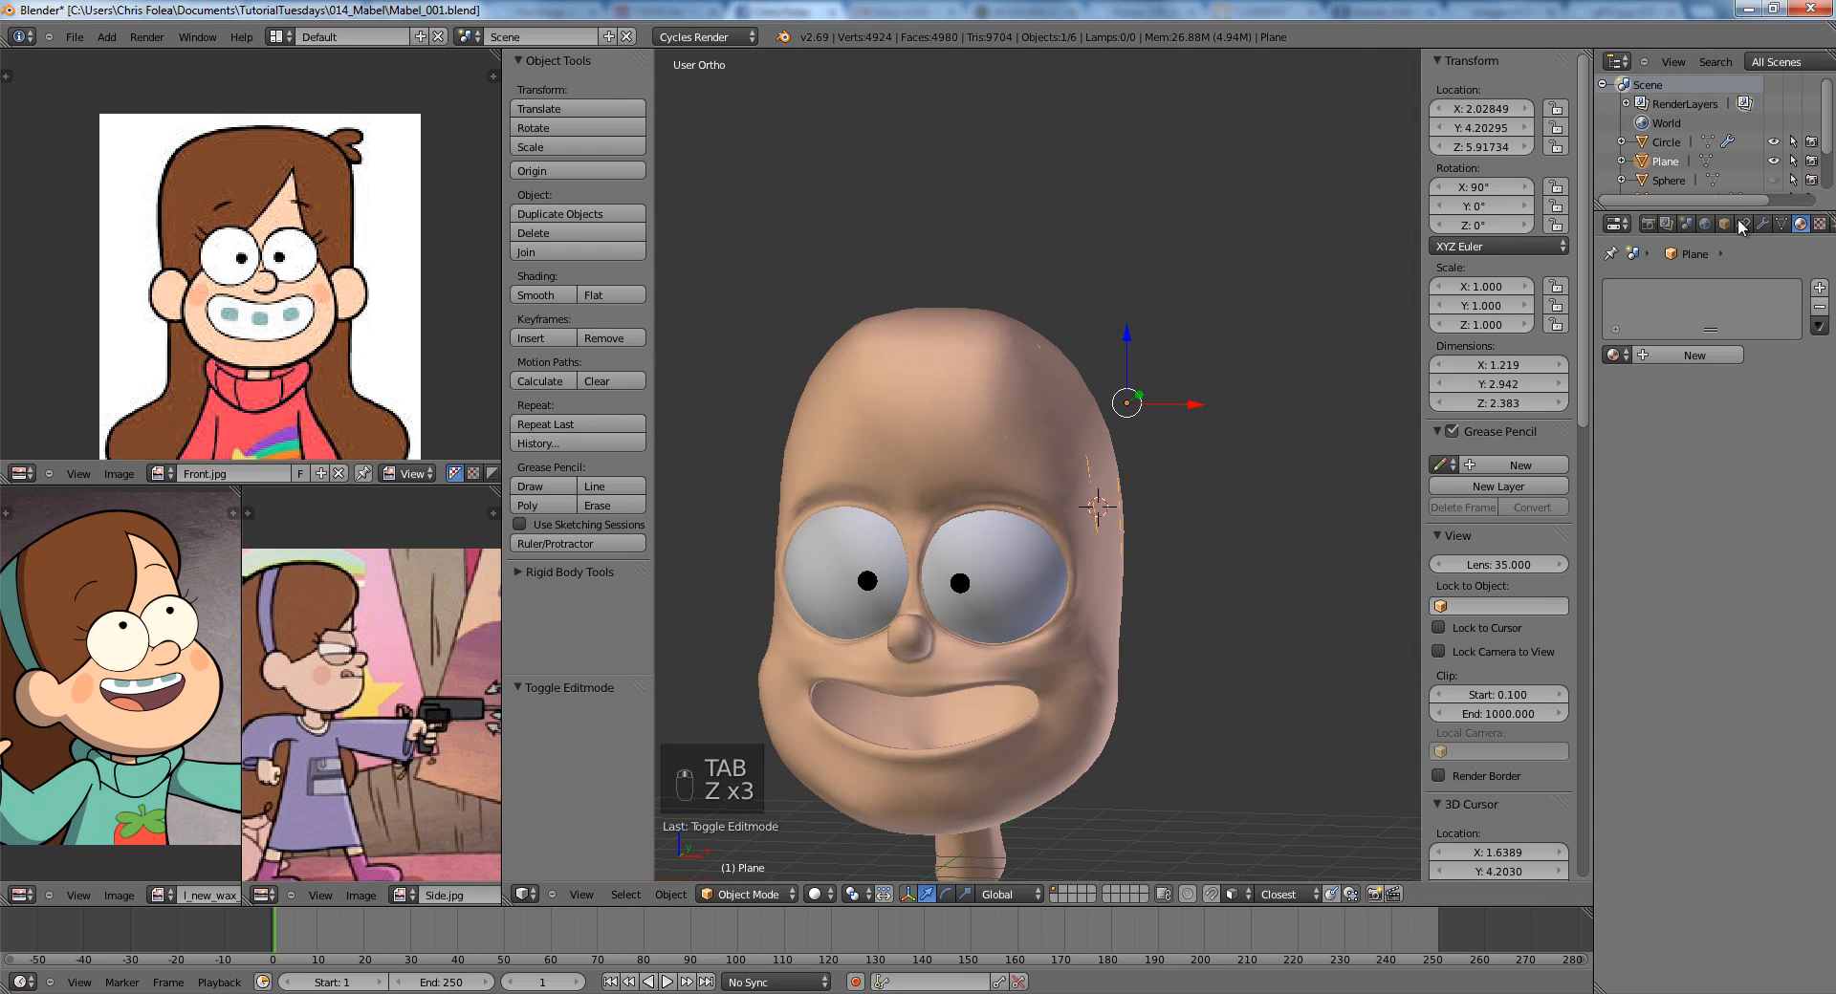
left_click(1700, 289)
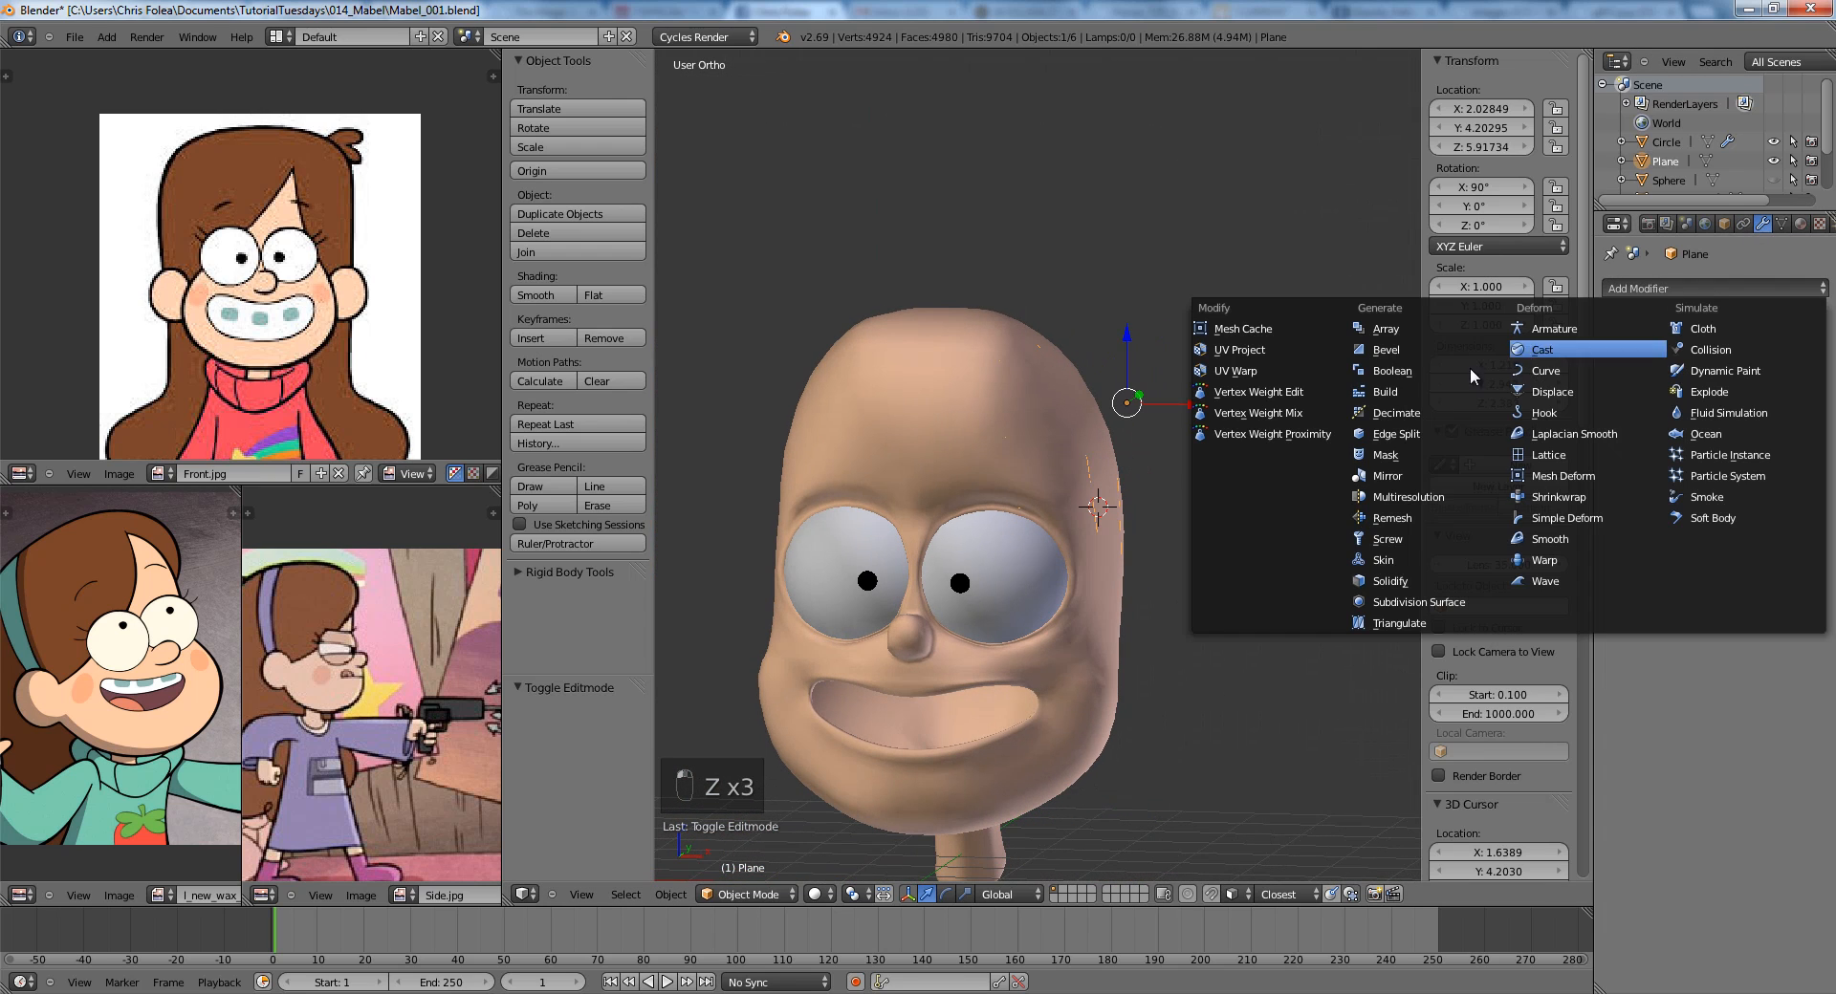
left_click(1397, 582)
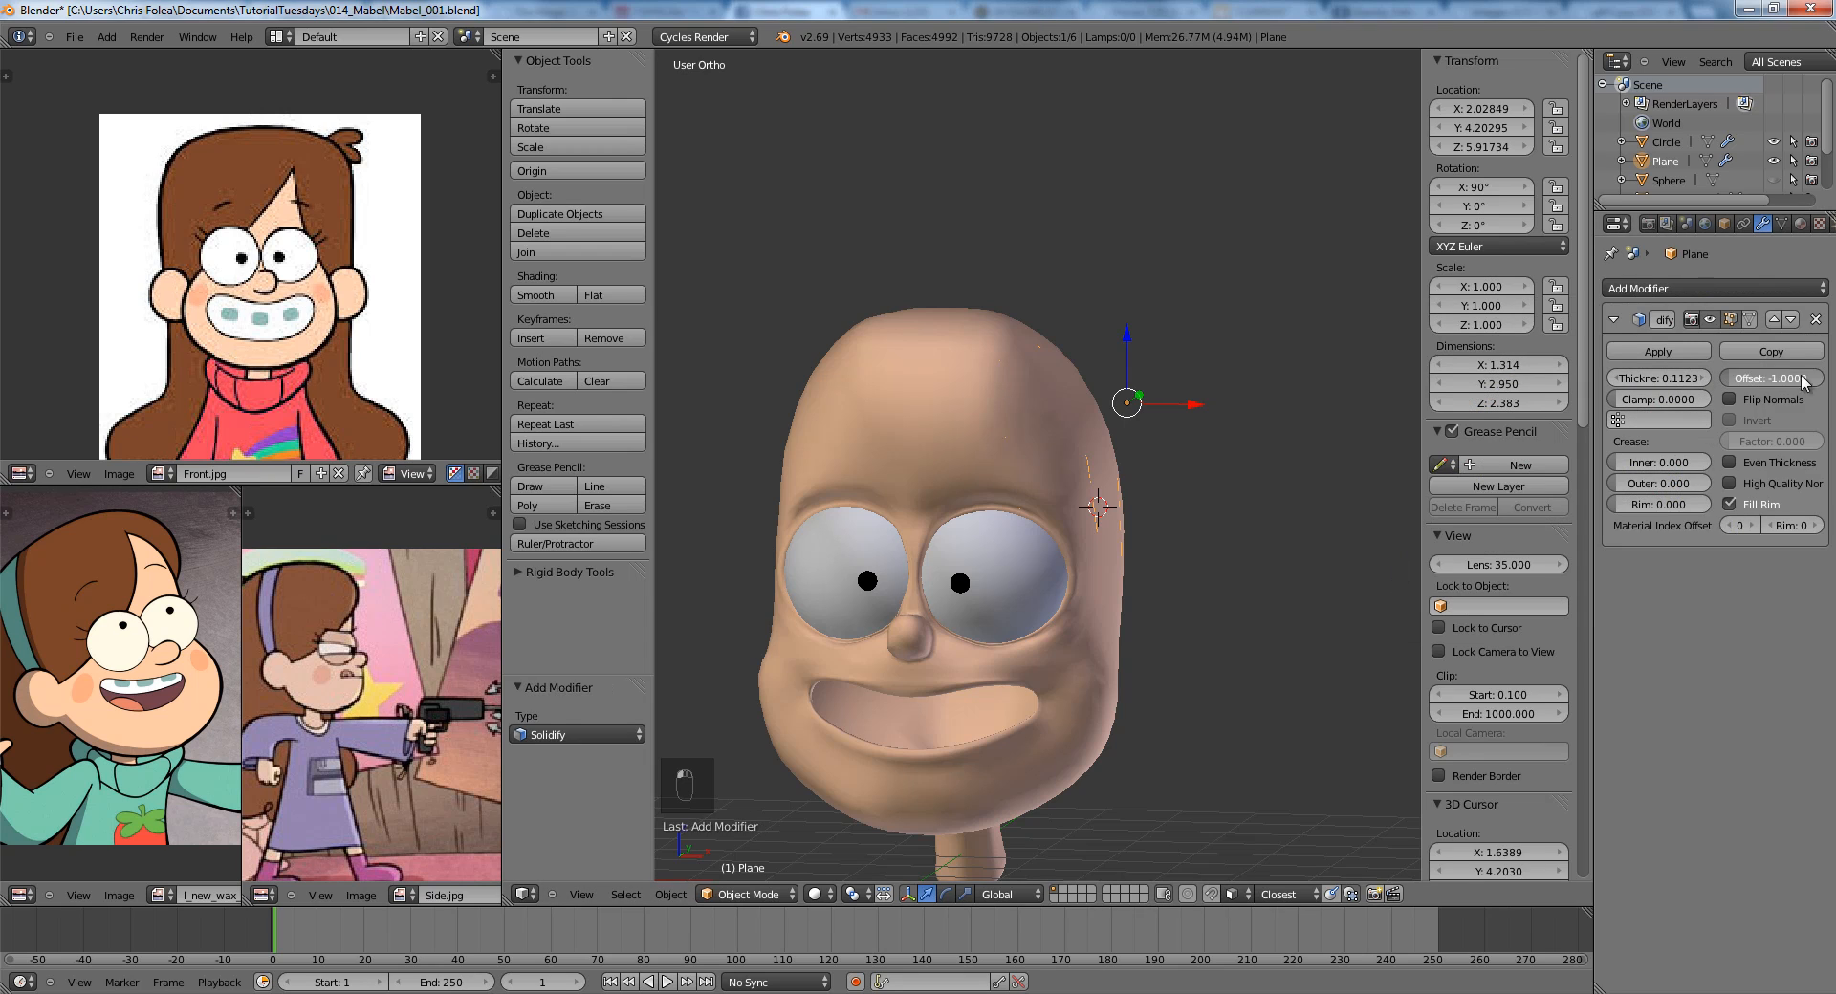
middle_click_drag(1148, 473, 1239, 530)
Add a Subdivision Surface modifier to the hair piece and increase its Solidify thickness to 0.4332.
left_click(1650, 290)
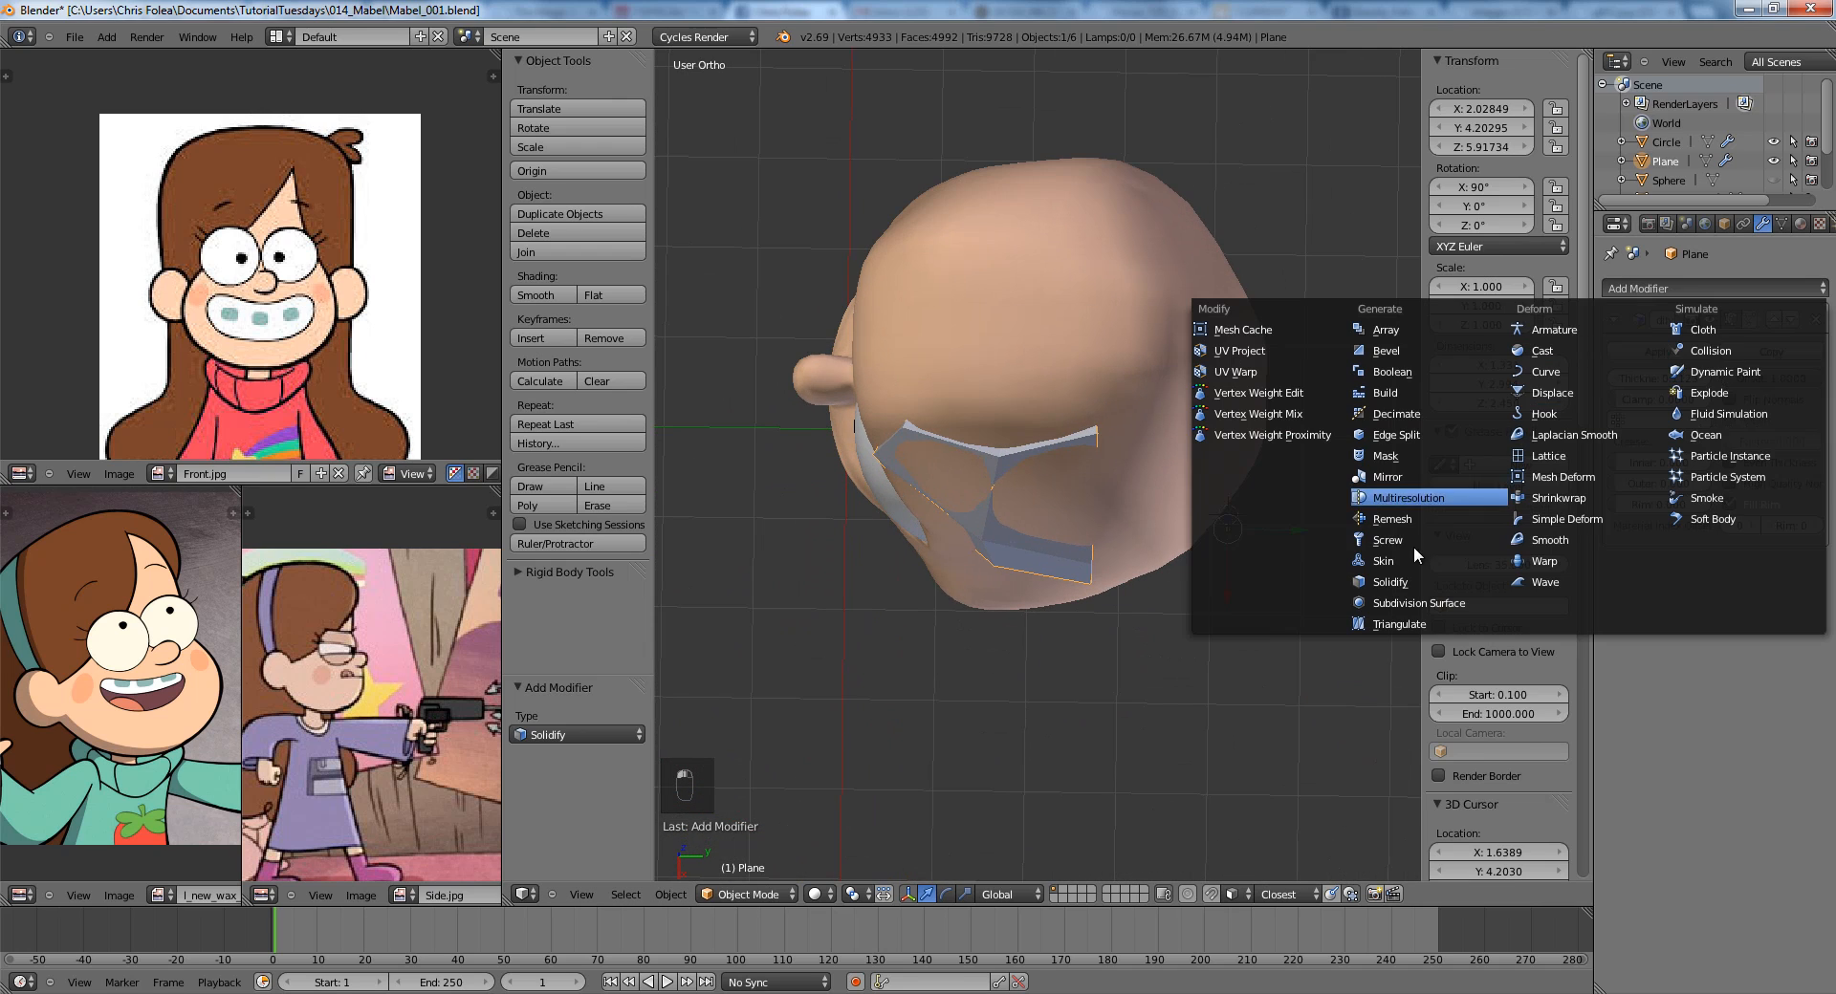
left_click(1401, 603)
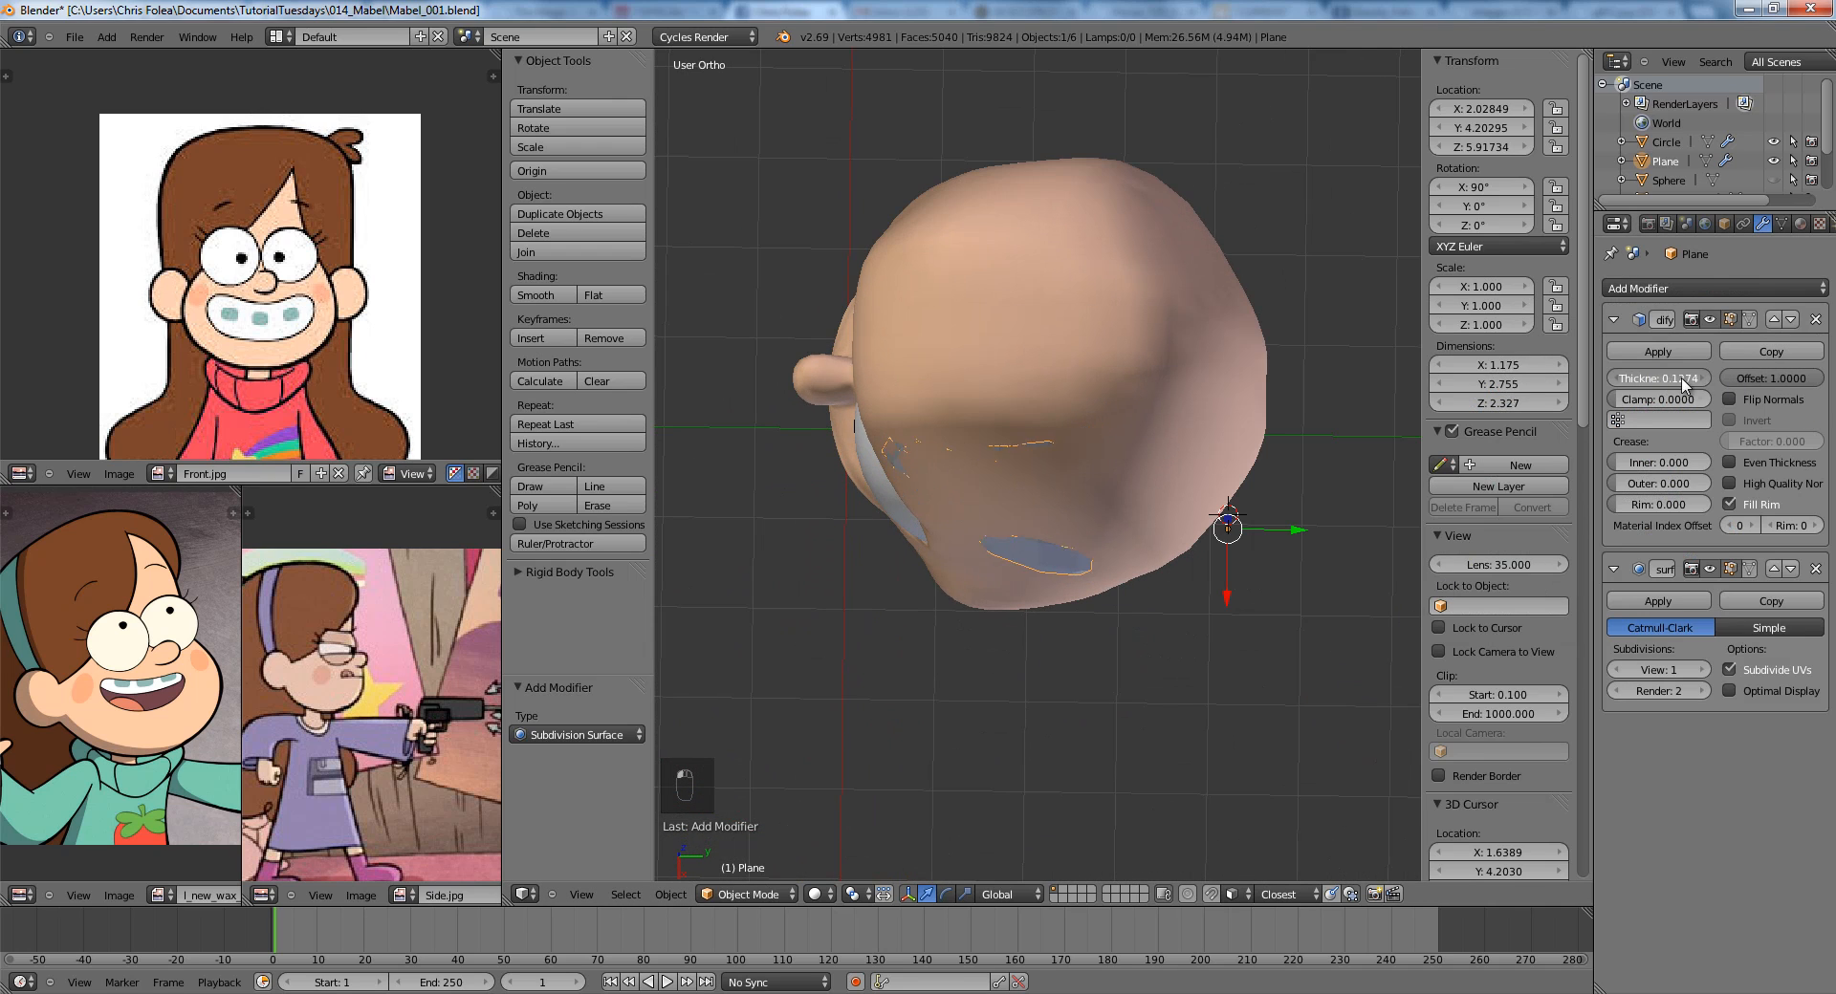
left_click_drag(1685, 385, 1723, 384)
middle_click_drag(956, 421, 1239, 371)
key("KP_1")
key("z")
key("z")
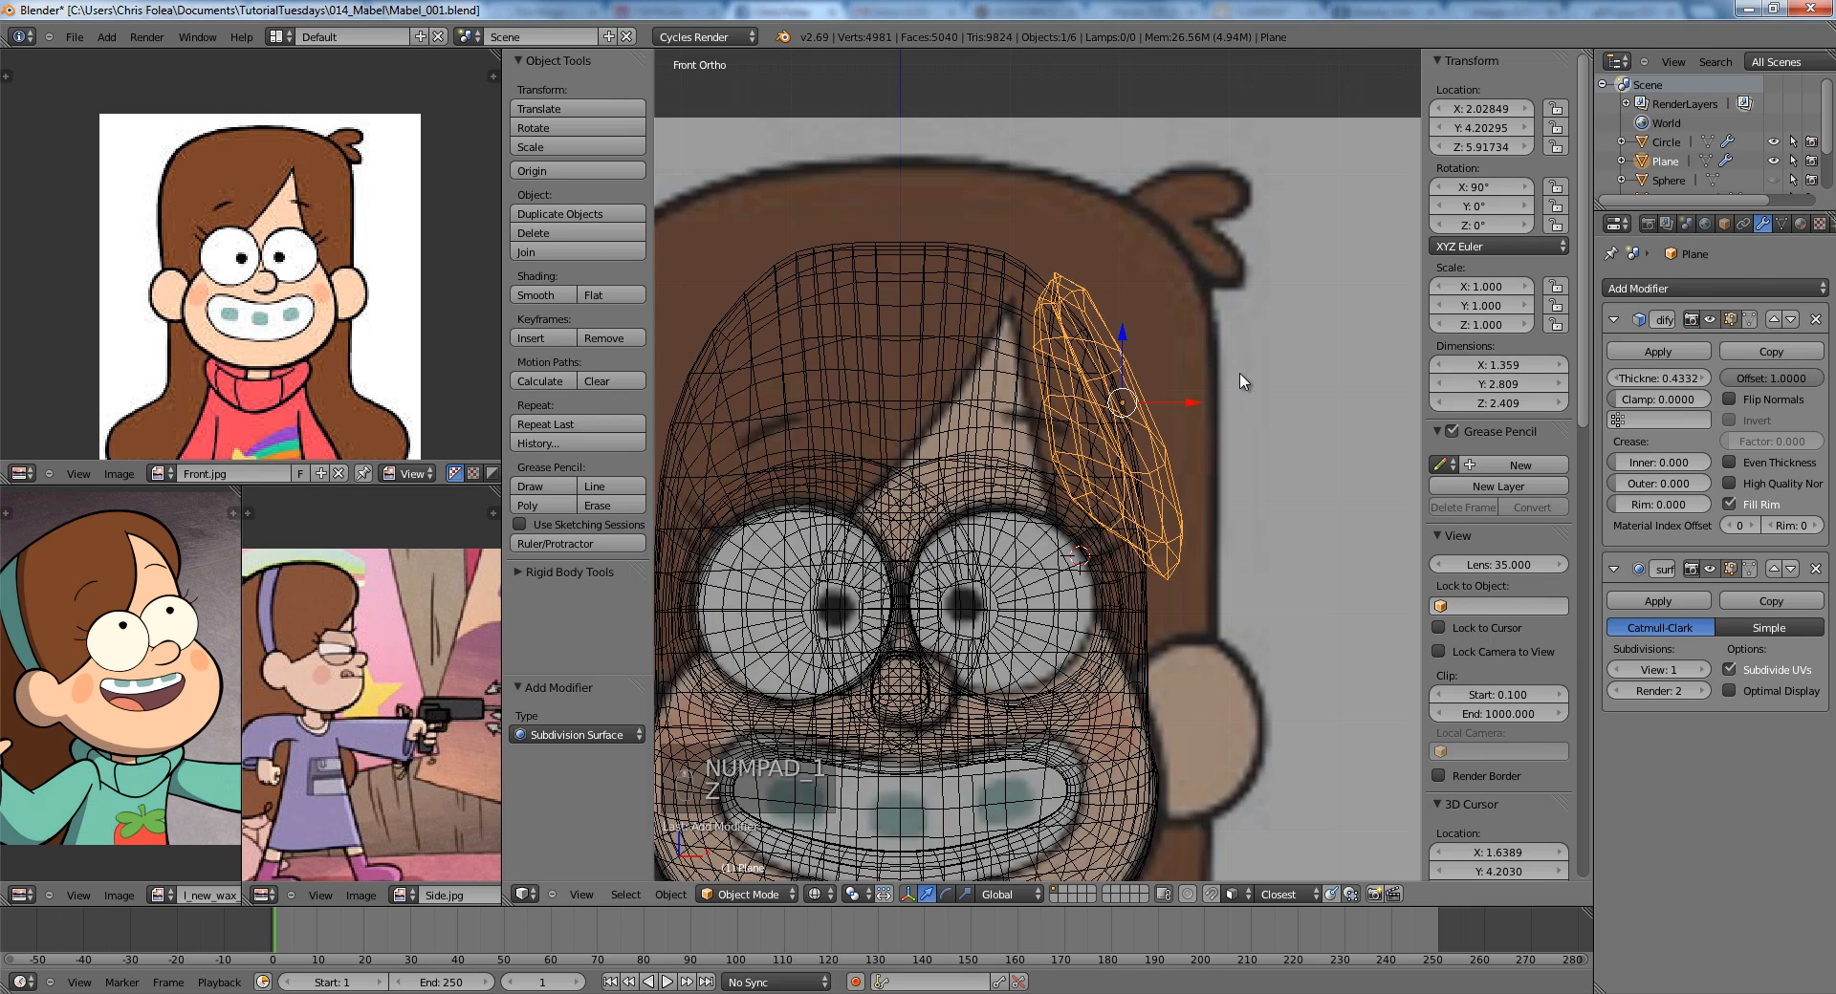
Select the hair piece's top edge vertices and extrude them by -0.953 in X and 1.498 in Z over the crown.
key("Tab")
key("z")
middle_click_drag(1112, 412, 1150, 470, "shift")
key("a")
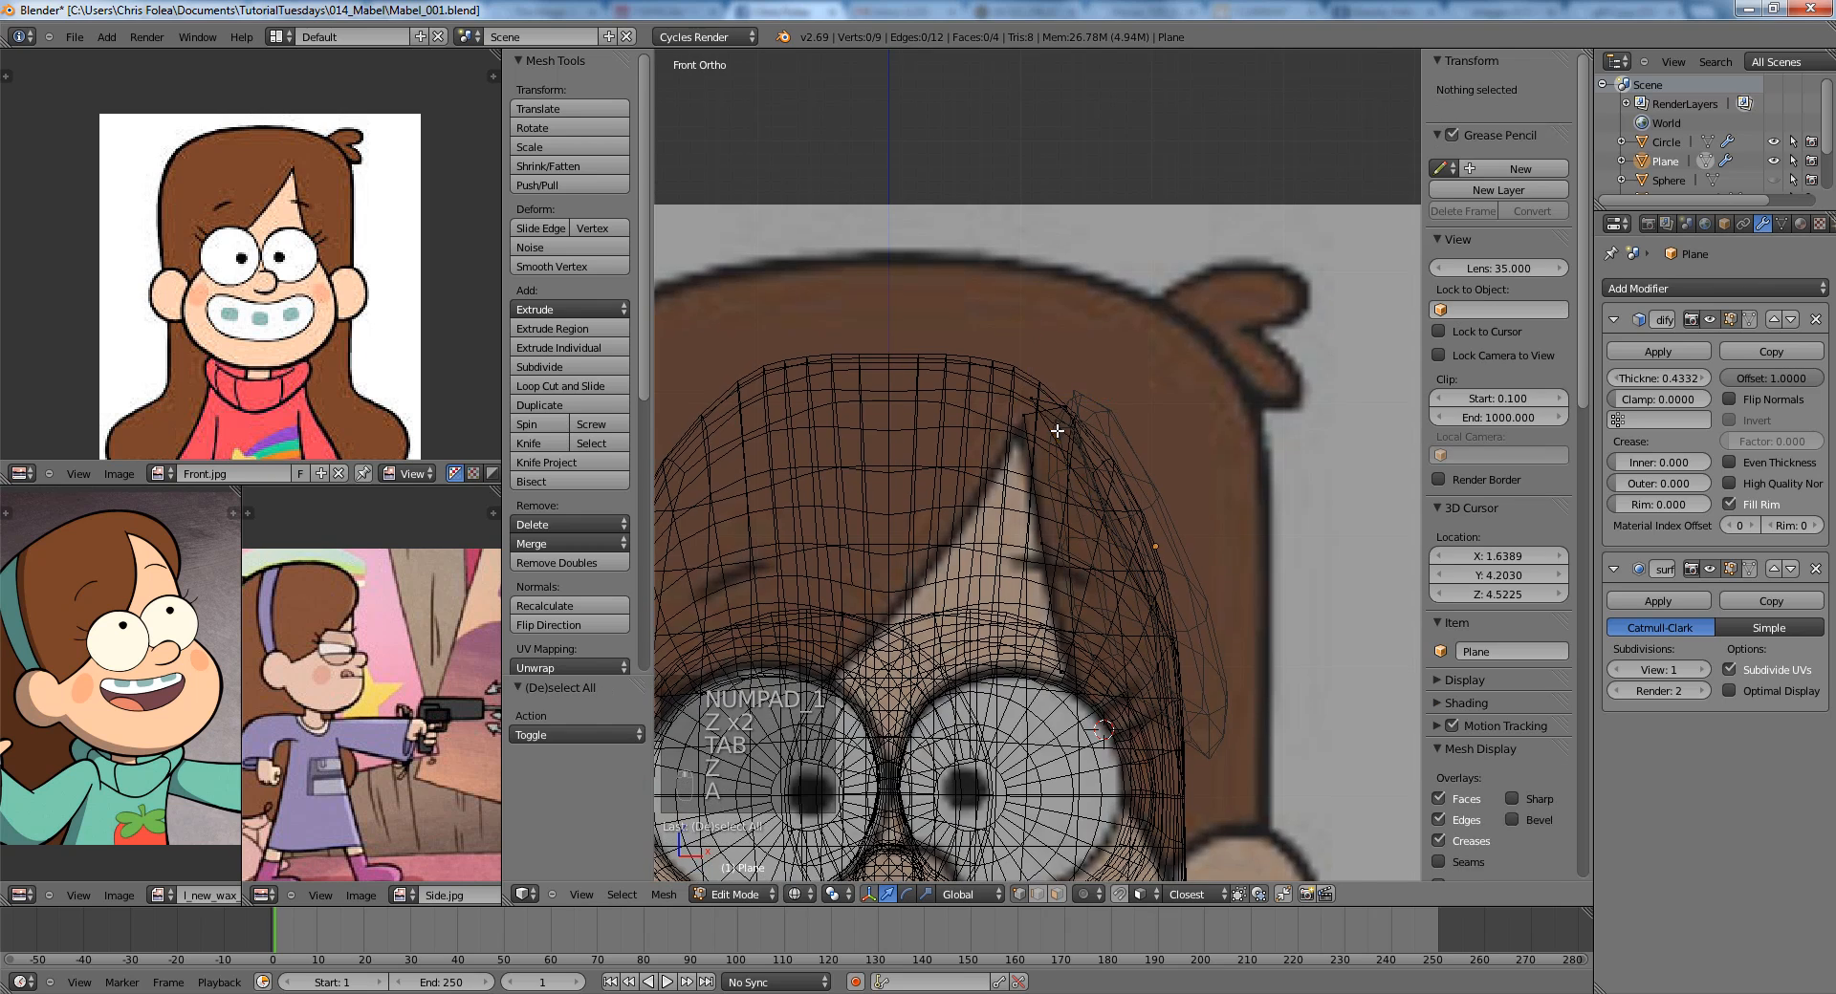
key("z")
key("z")
key("a")
key("a")
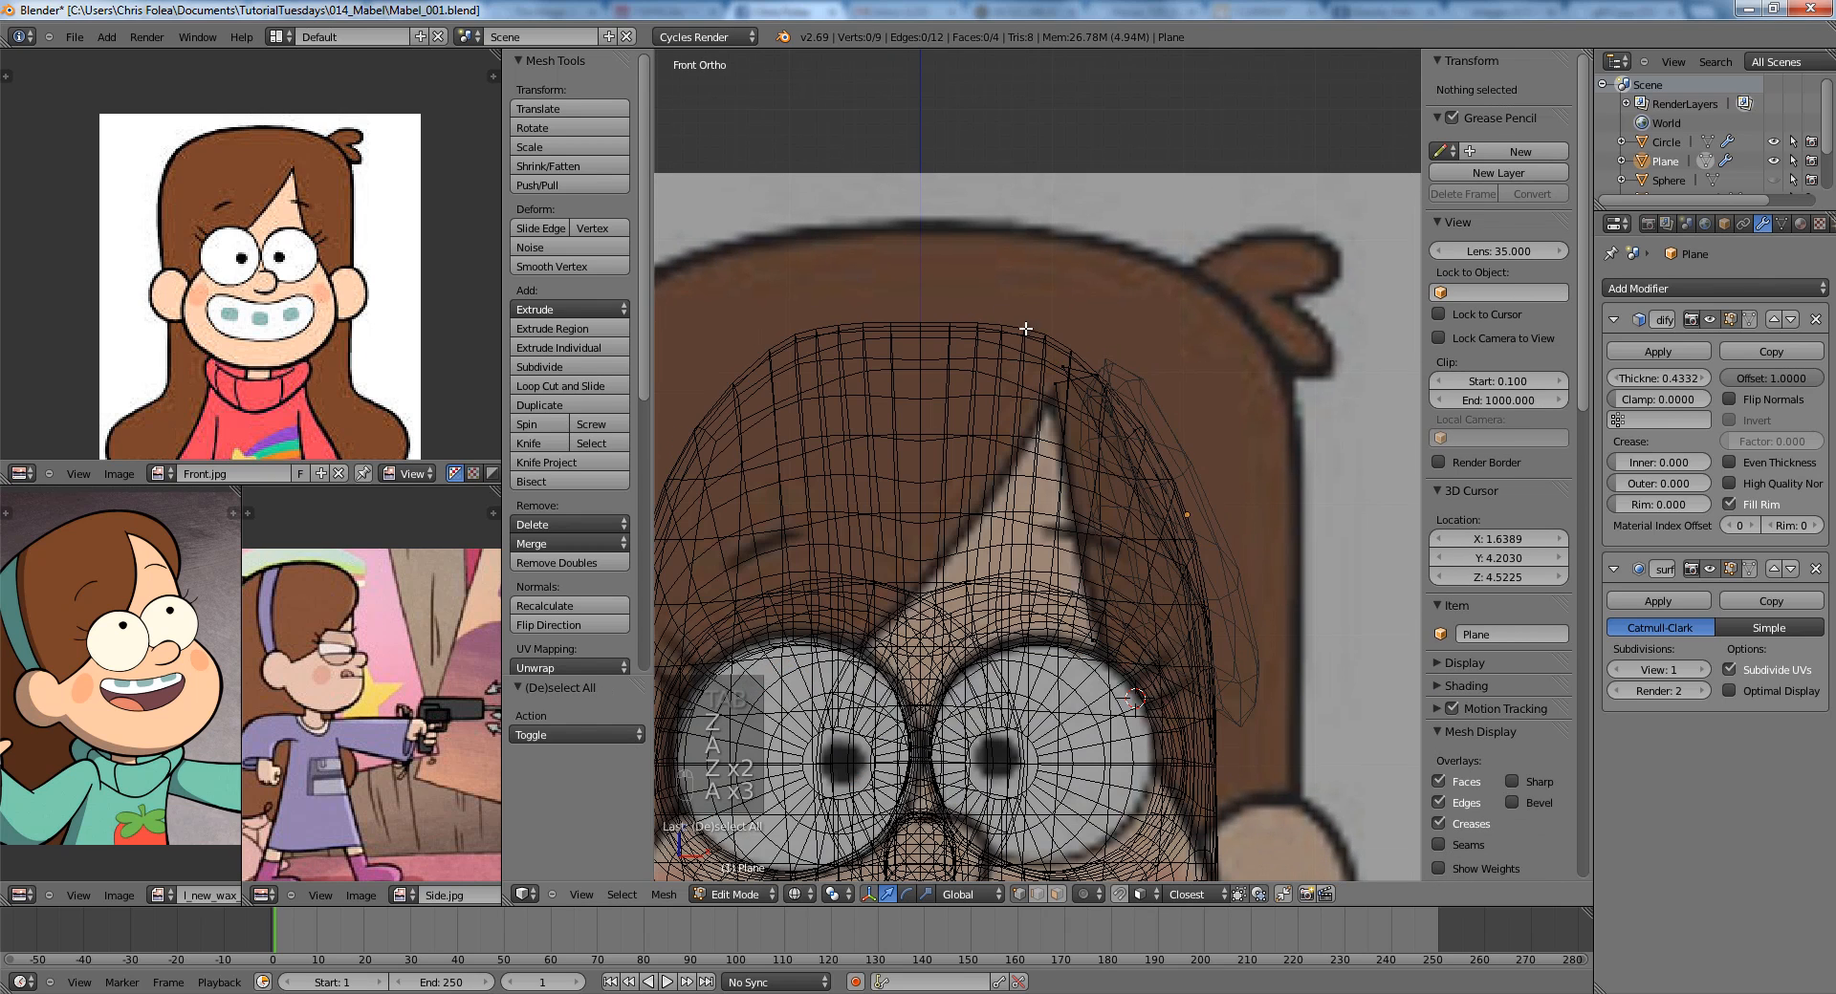
key("b")
left_click_drag(998, 305, 1158, 416)
left_click_drag(998, 333, 1099, 402)
key("e")
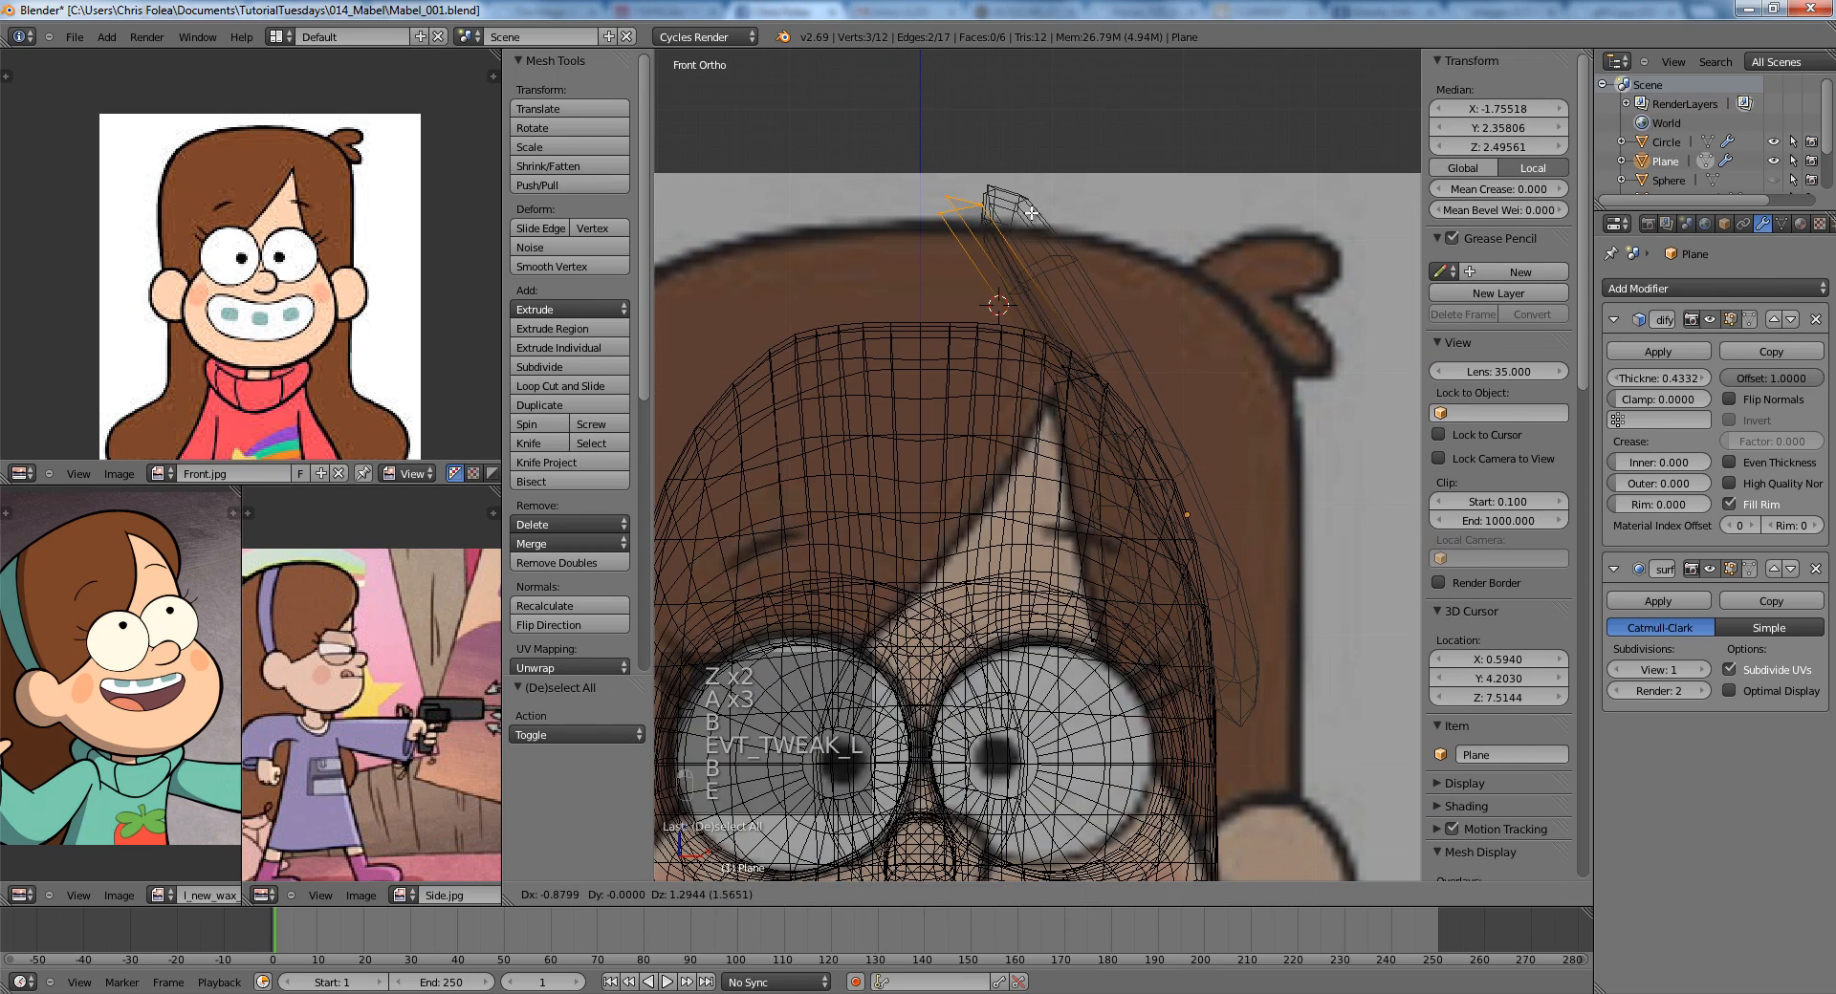
left_click(953, 187)
Shift the newly extruded crown edge of the hair piece by 0.029 in Y, judging it from above.
key("KP_7")
key("z")
key("g")
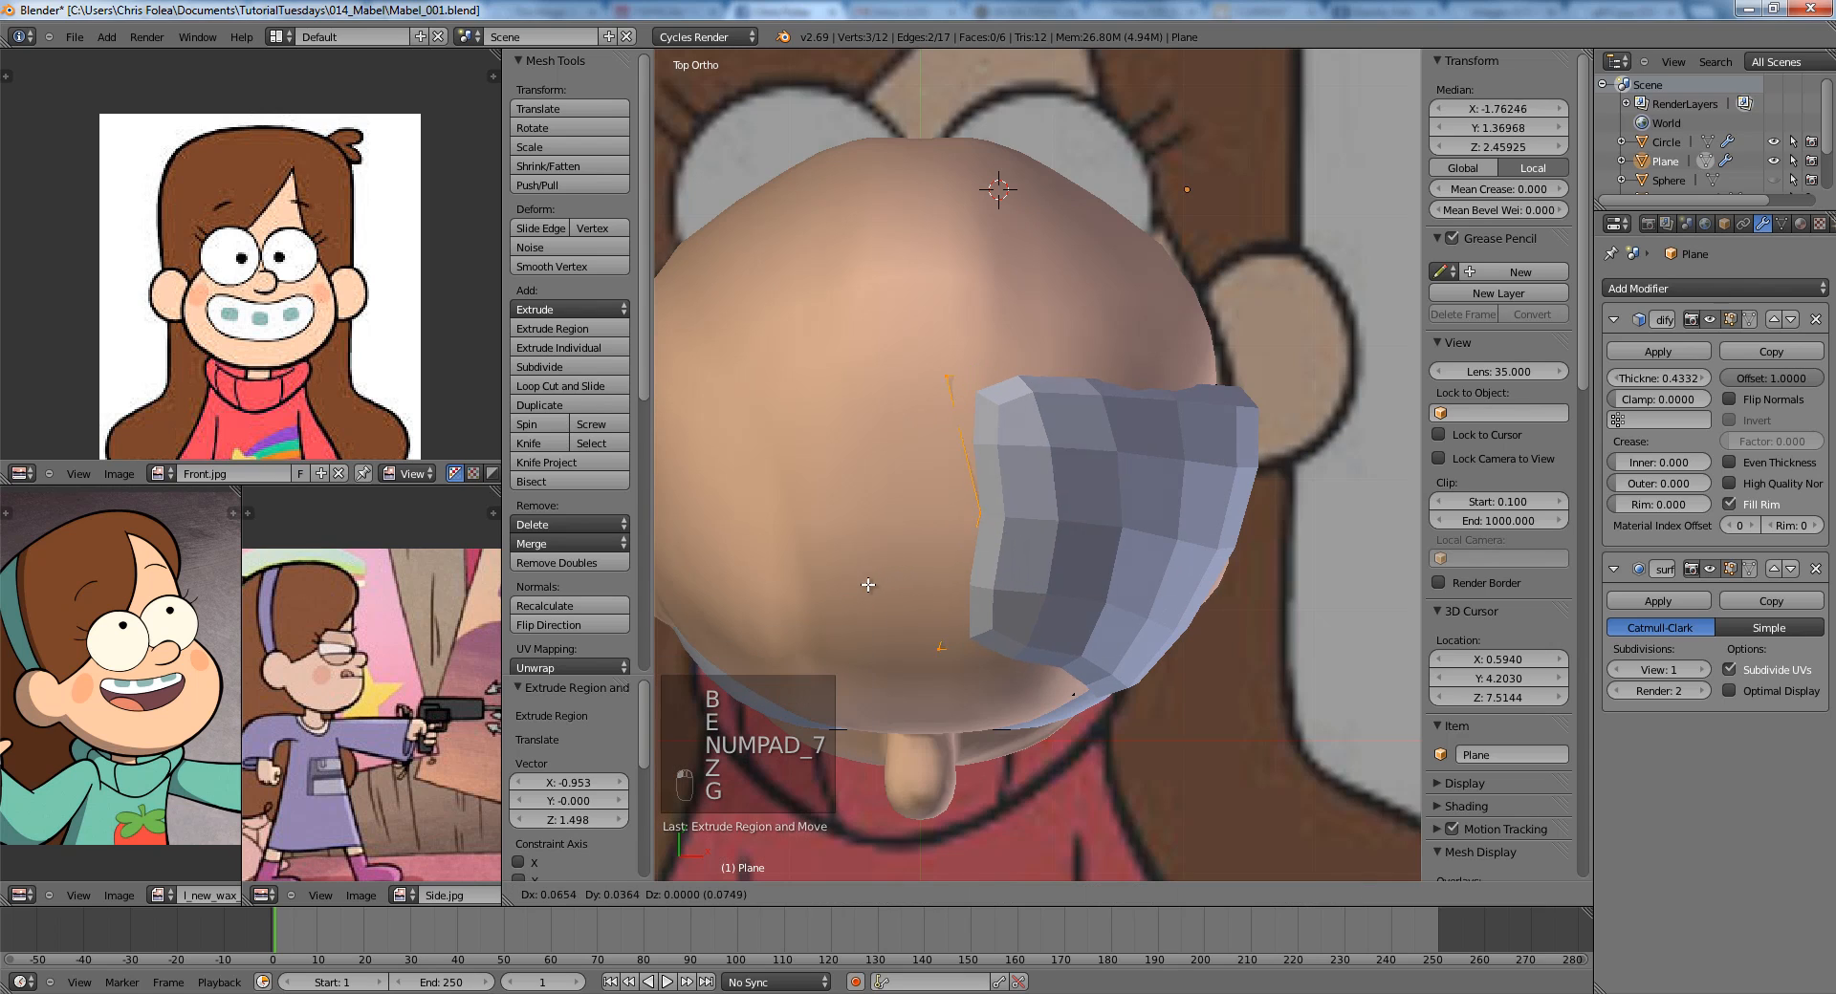
left_click(910, 569)
middle_click_drag(908, 566, 1118, 473, "shift")
key("KP_1")
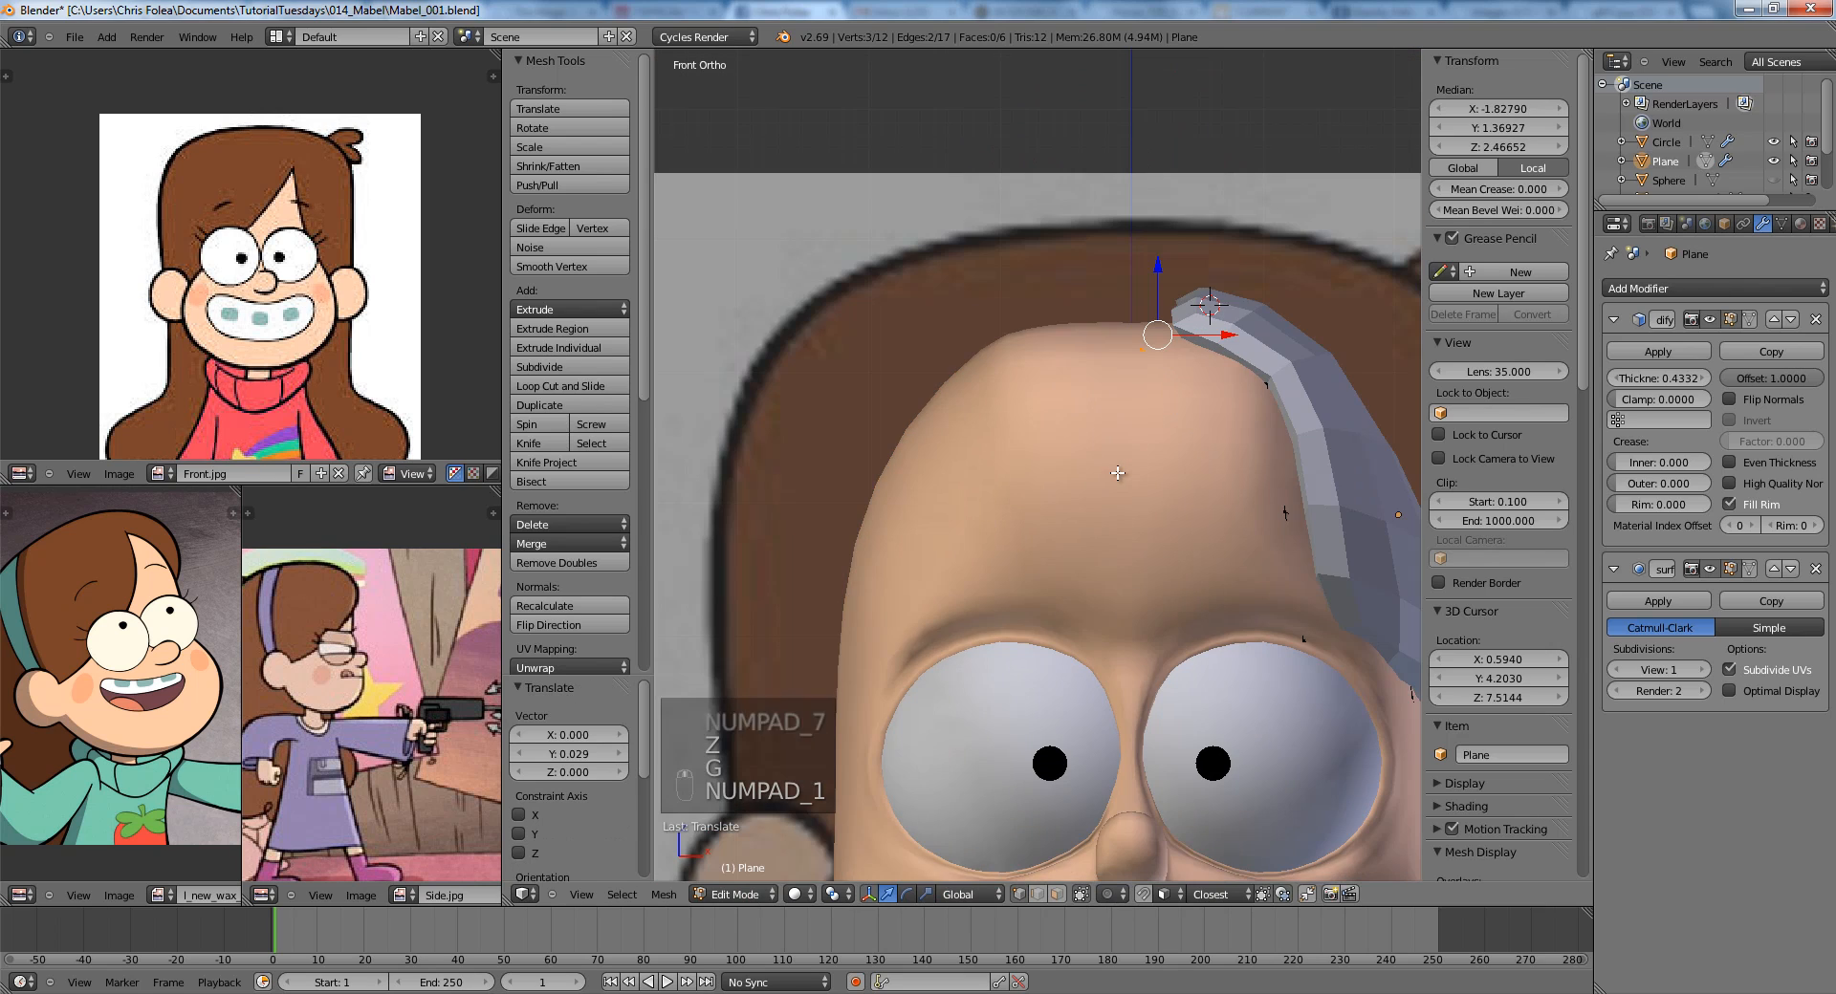
key("z")
key("z")
key("g")
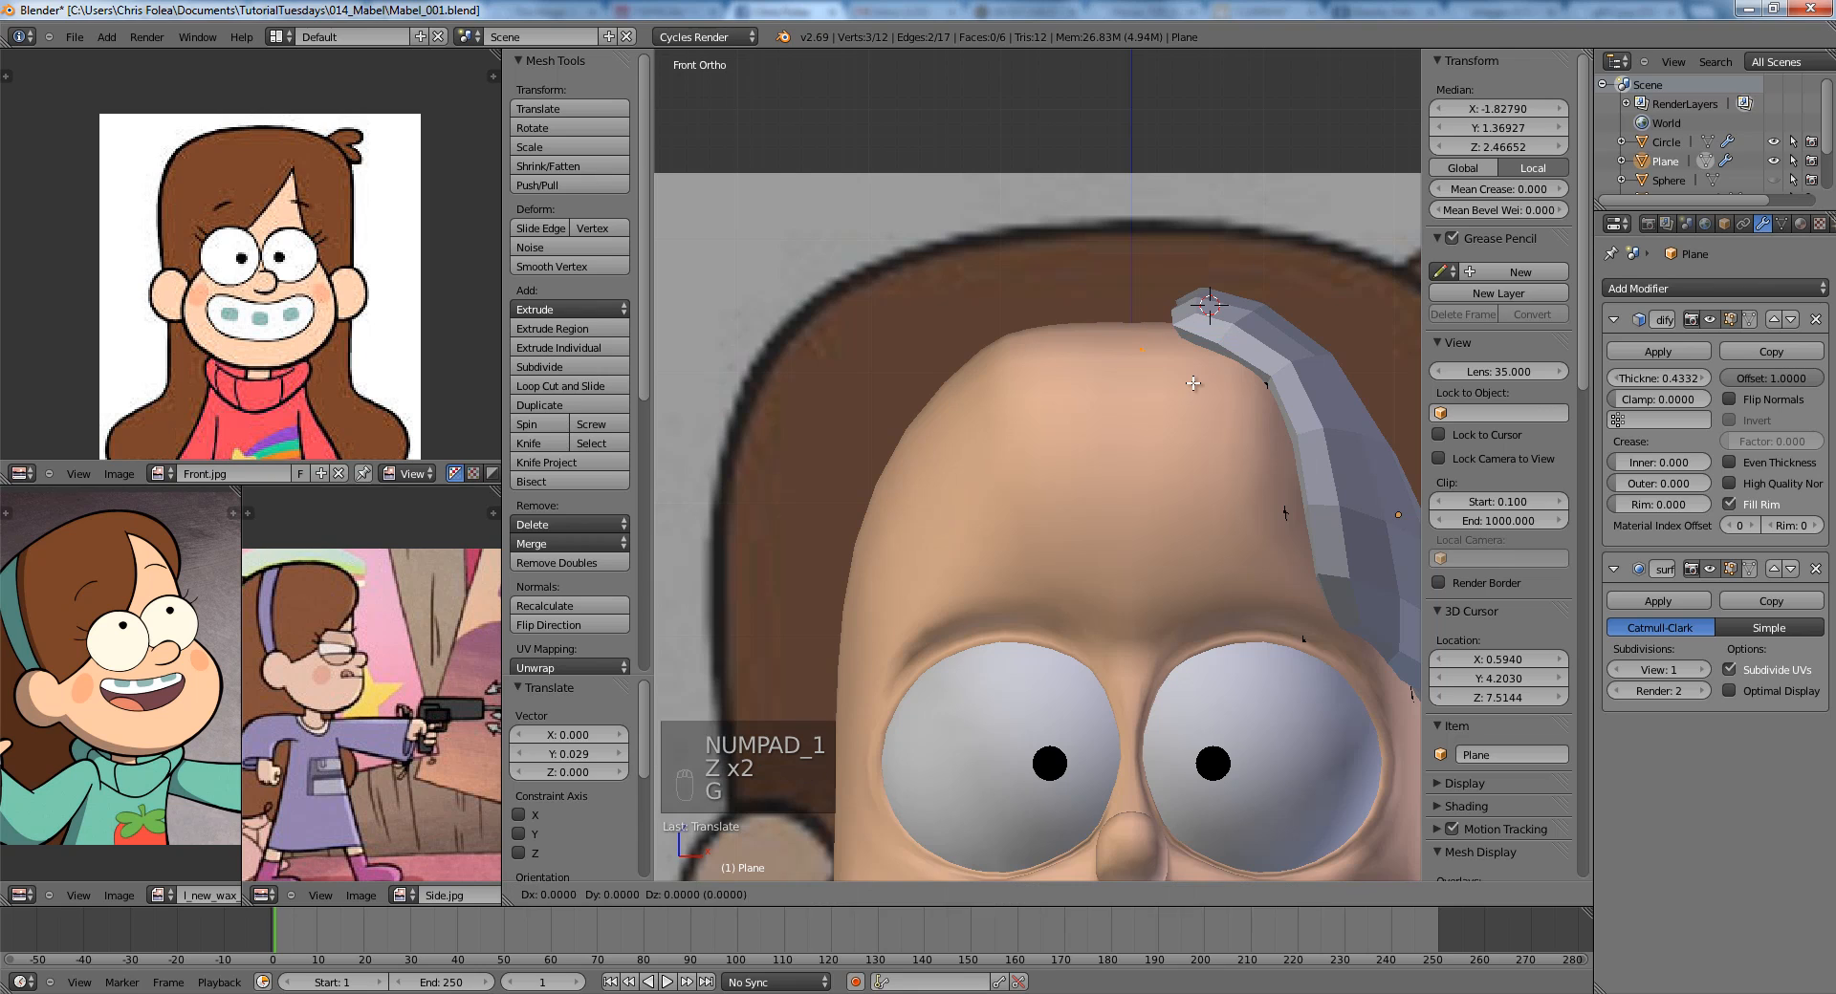
key("g")
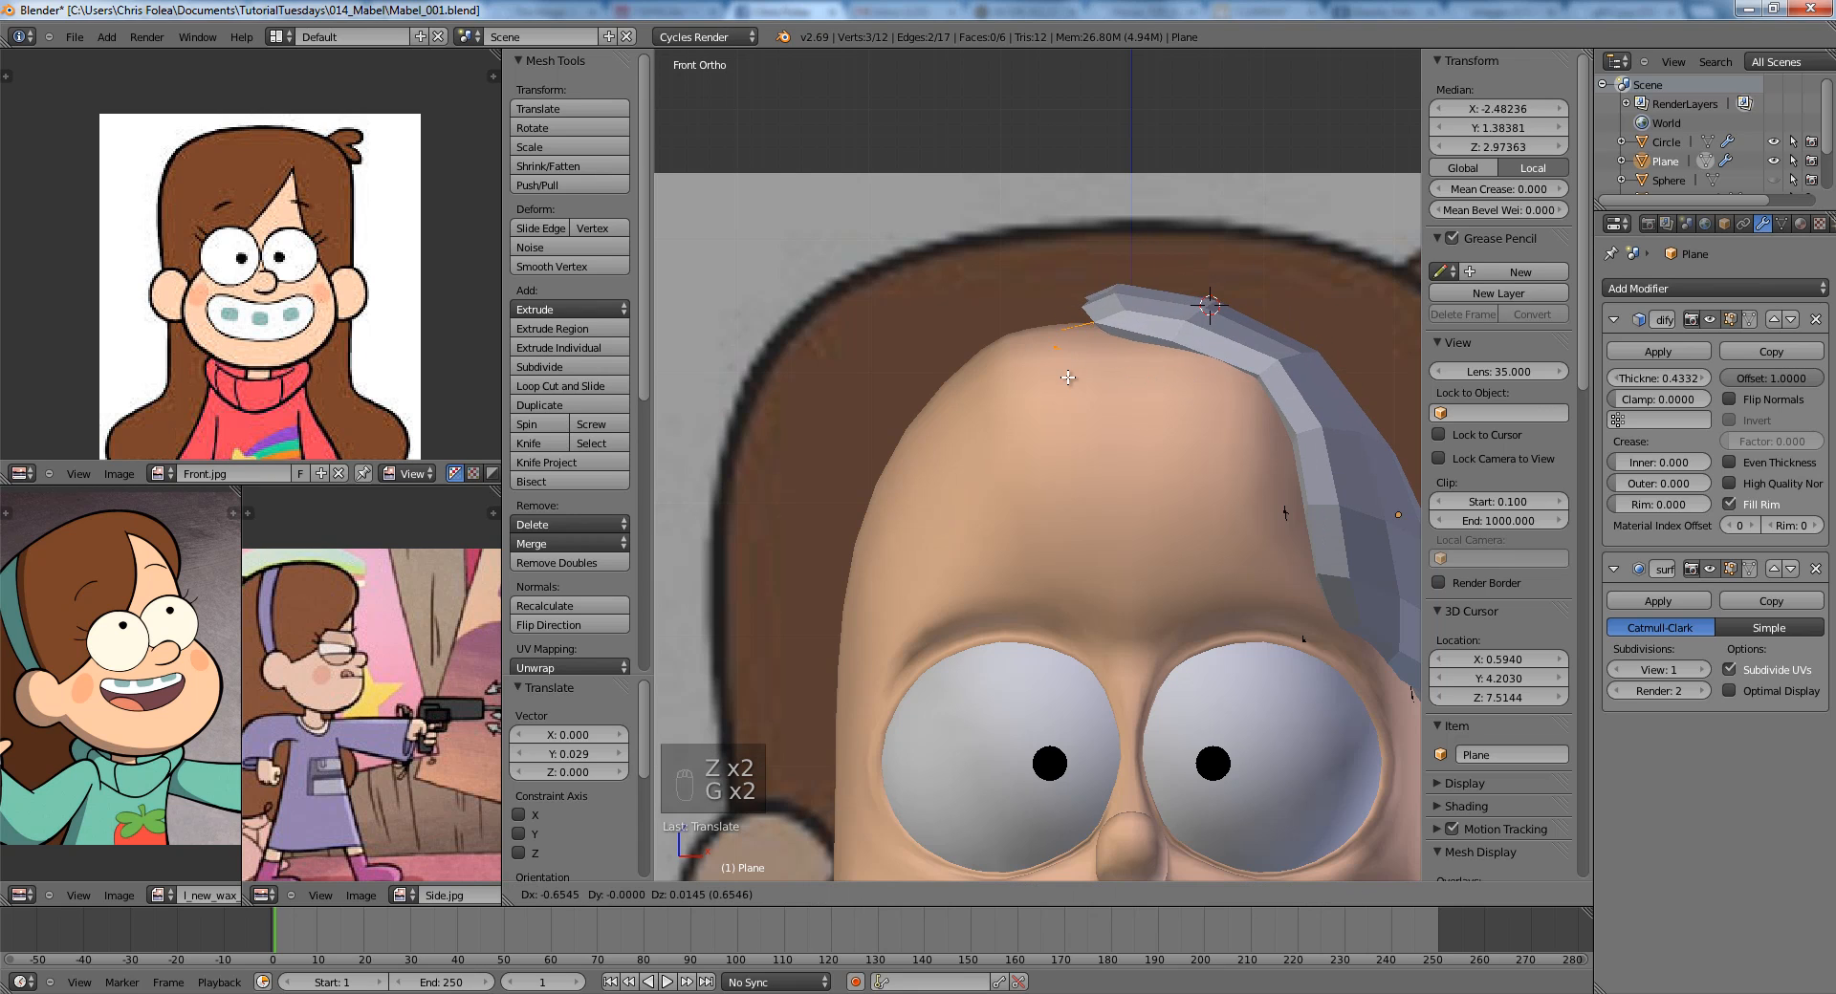
left_click(1068, 377)
Move the hair piece's crown edge by -0.291 in X and -0.022 in Y, as seen from above.
key("KP_7")
key("g")
left_click(1304, 429)
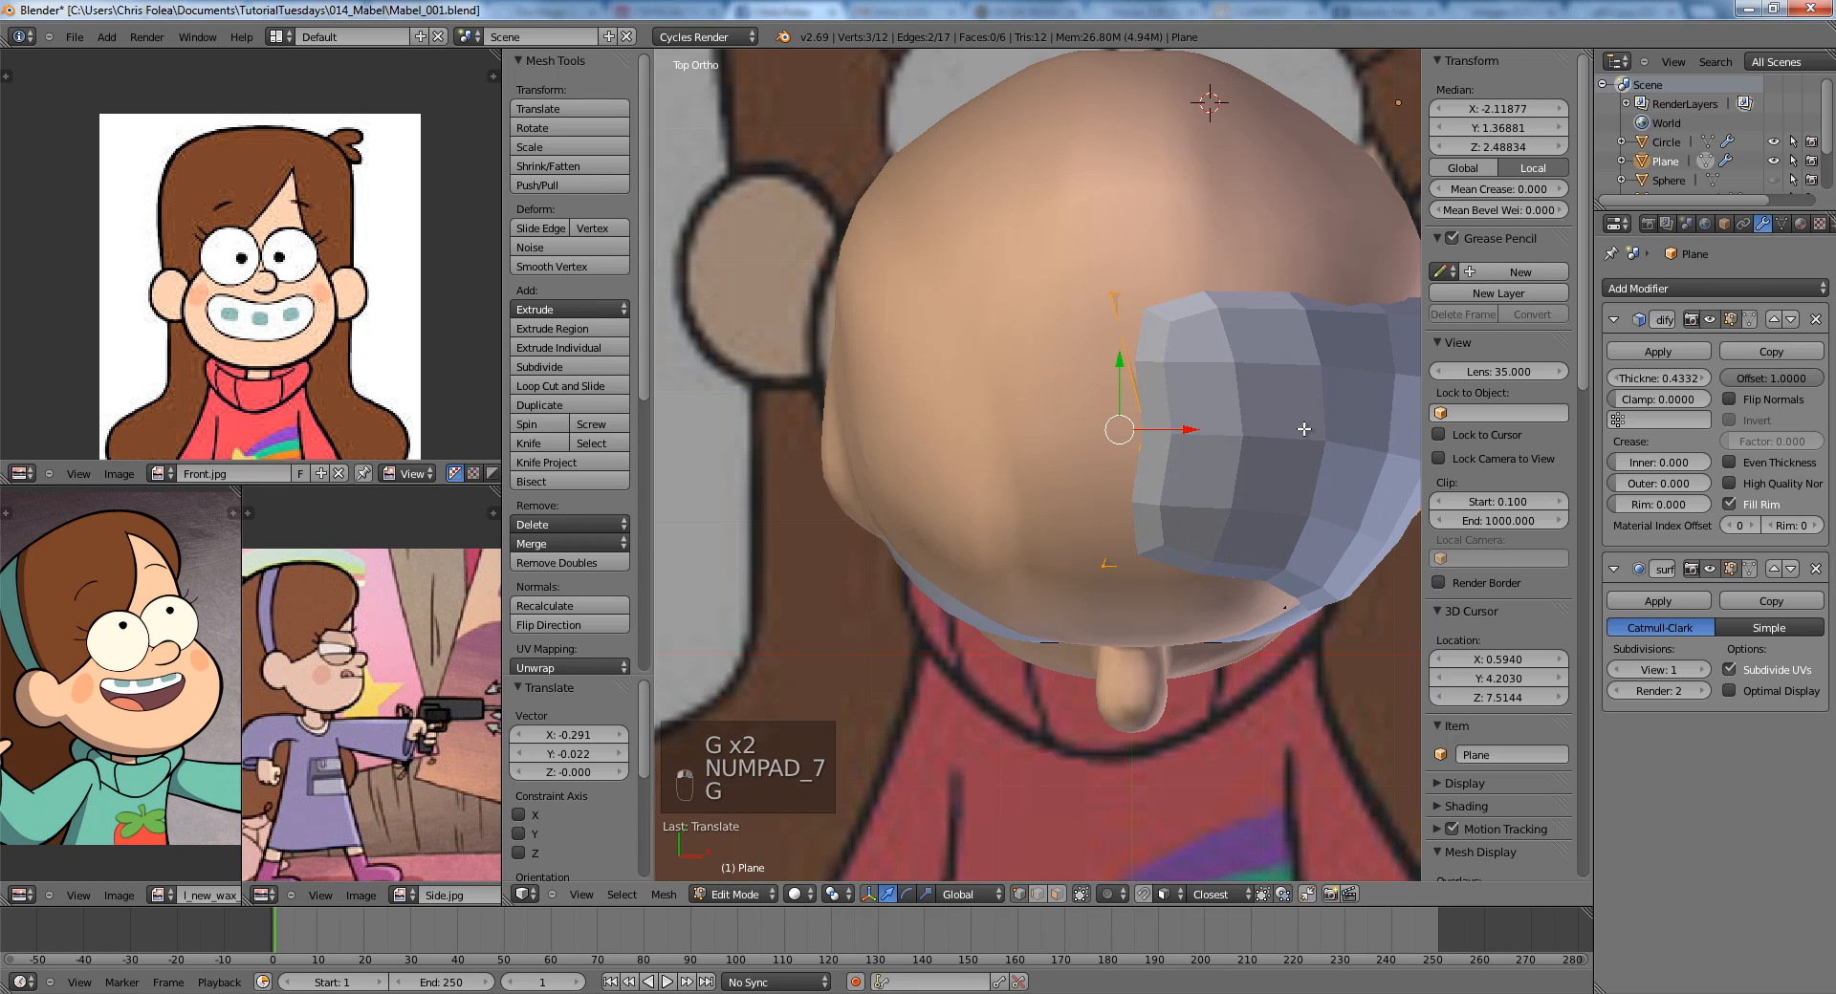
Straighten the crown edge by scaling it to 0 along X, and shift it slightly along X near the head's centreline.
key("s")
key("x")
key("0")
left_click(1194, 432)
key("g")
key("x")
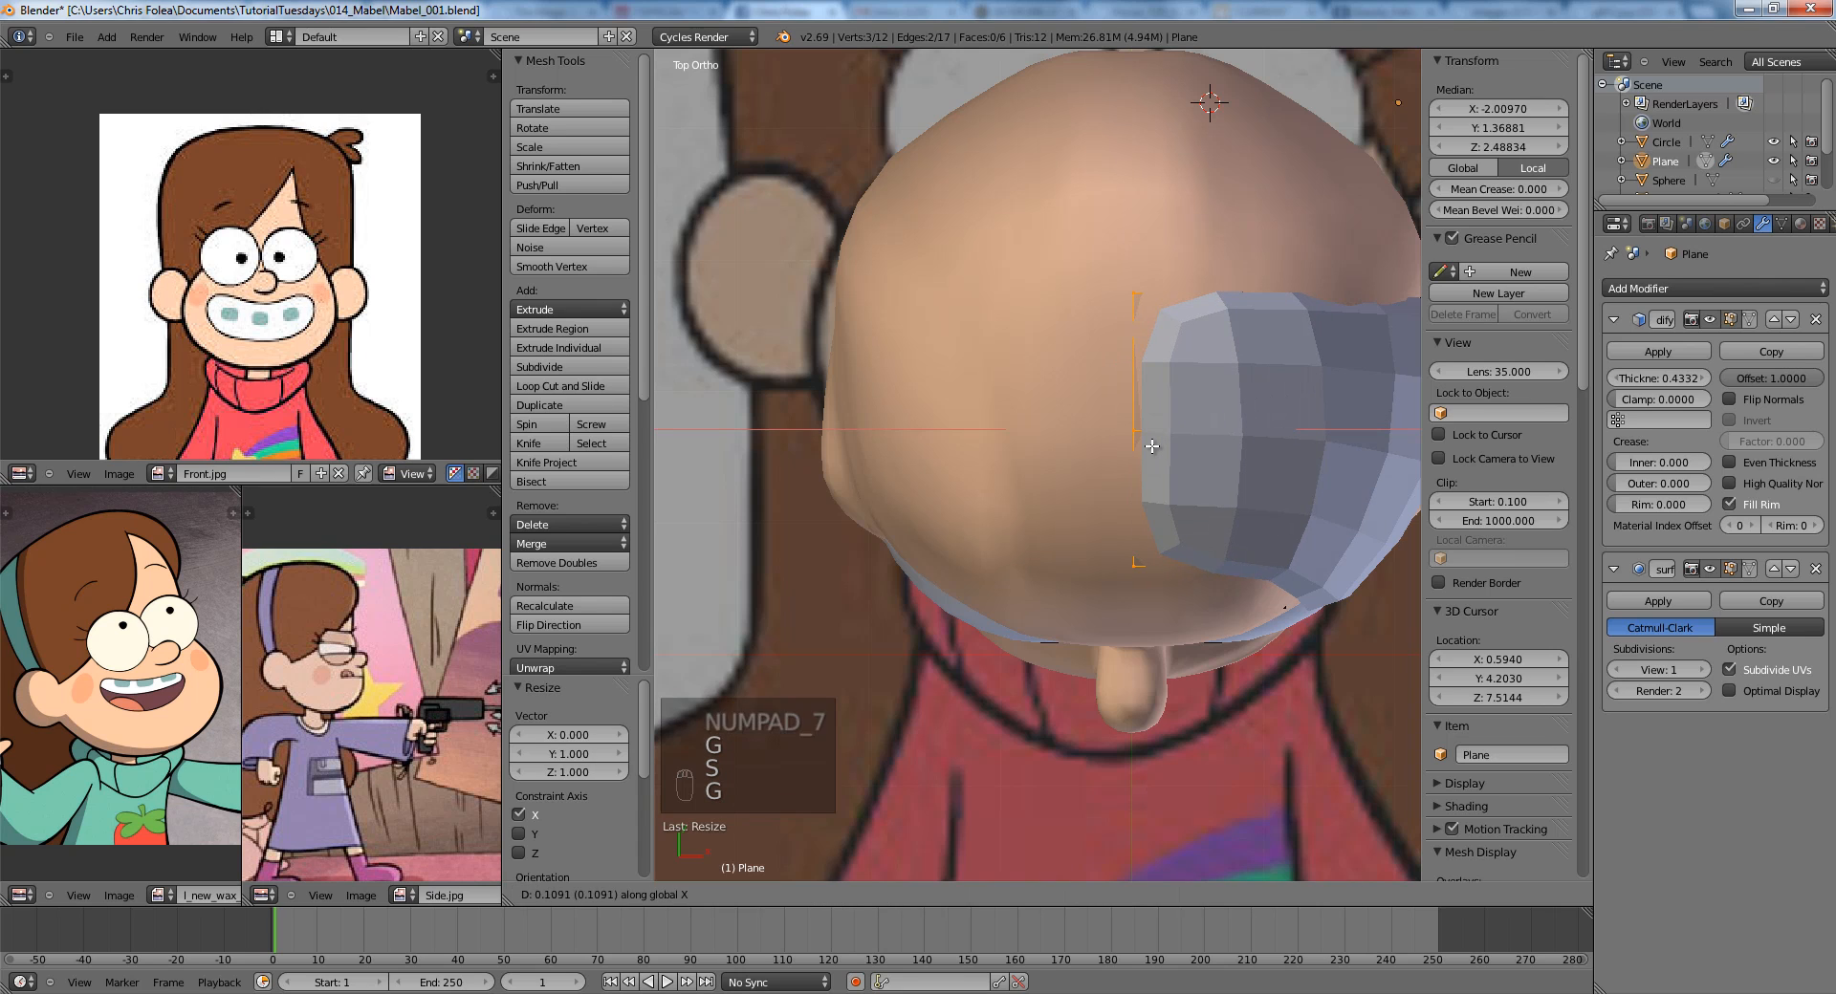
left_click(1152, 446)
Extrude the hair piece's front edge at the parting down over the forehead, and lower the new edge by 0.036 in Z.
key("KP_1")
key("a")
key("a")
key("z")
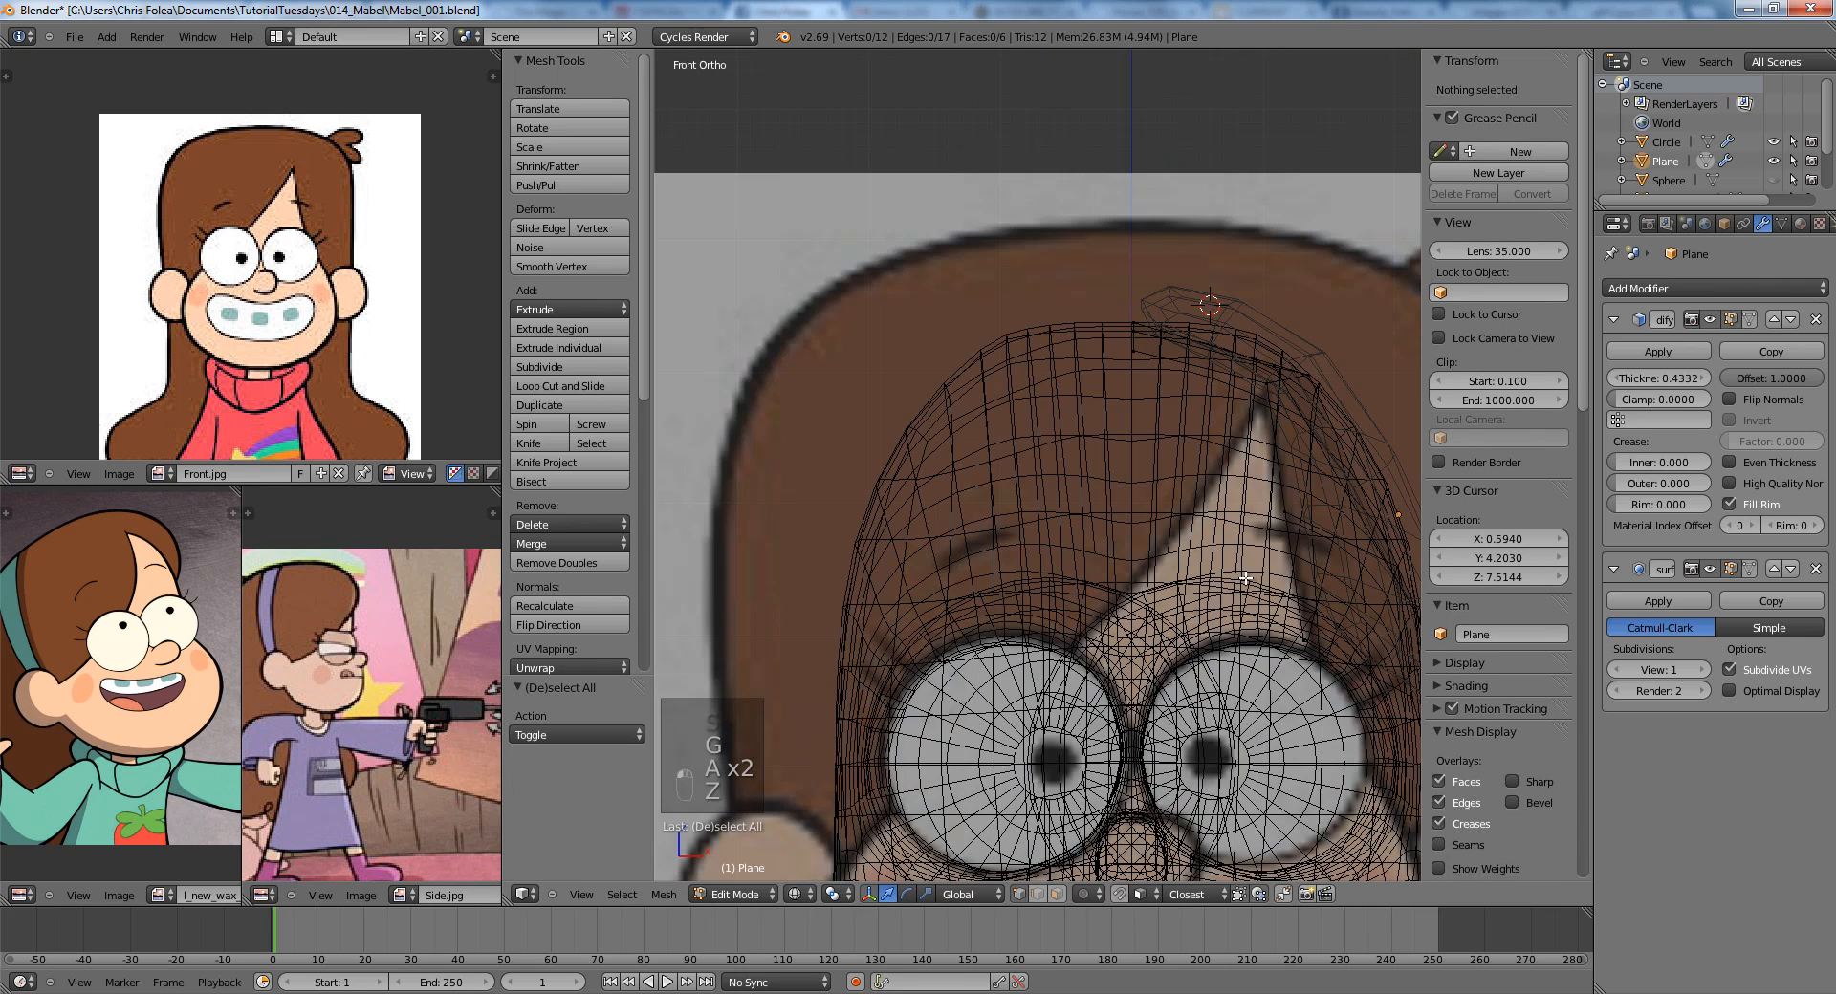
right_click(1262, 402)
key("z")
key("e")
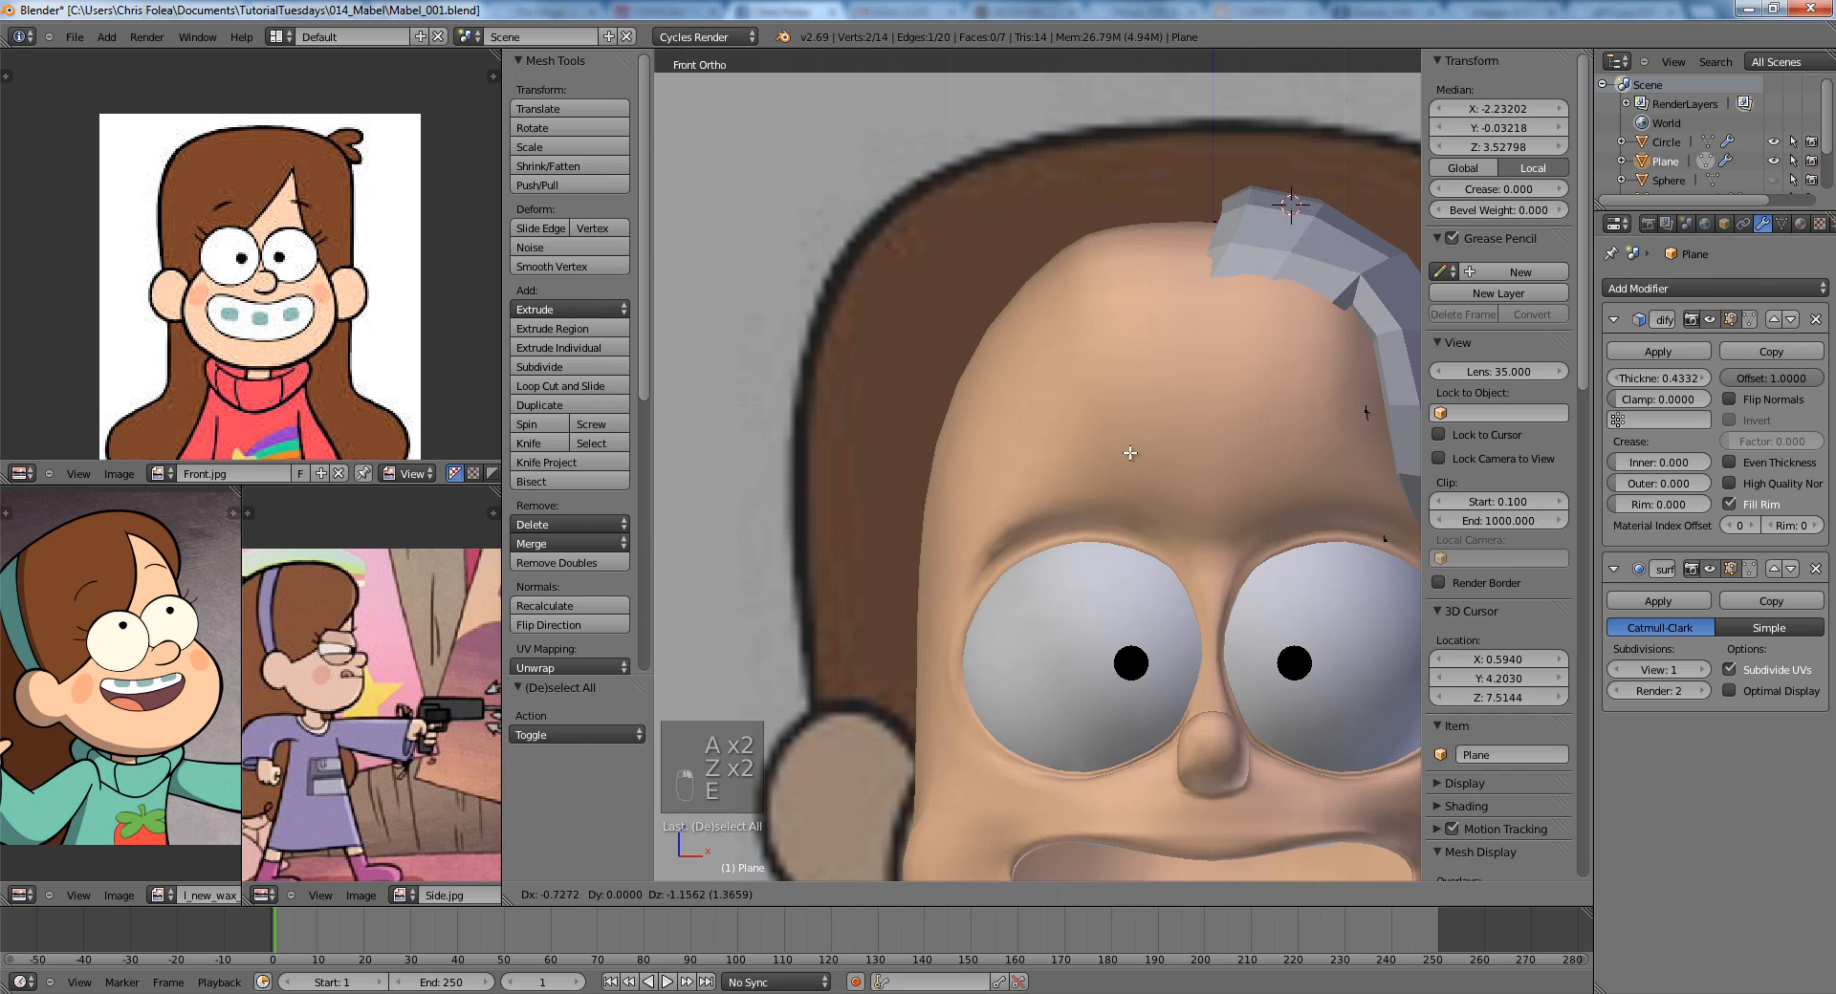
left_click(1089, 509)
key("z")
key("g")
left_click(1154, 502)
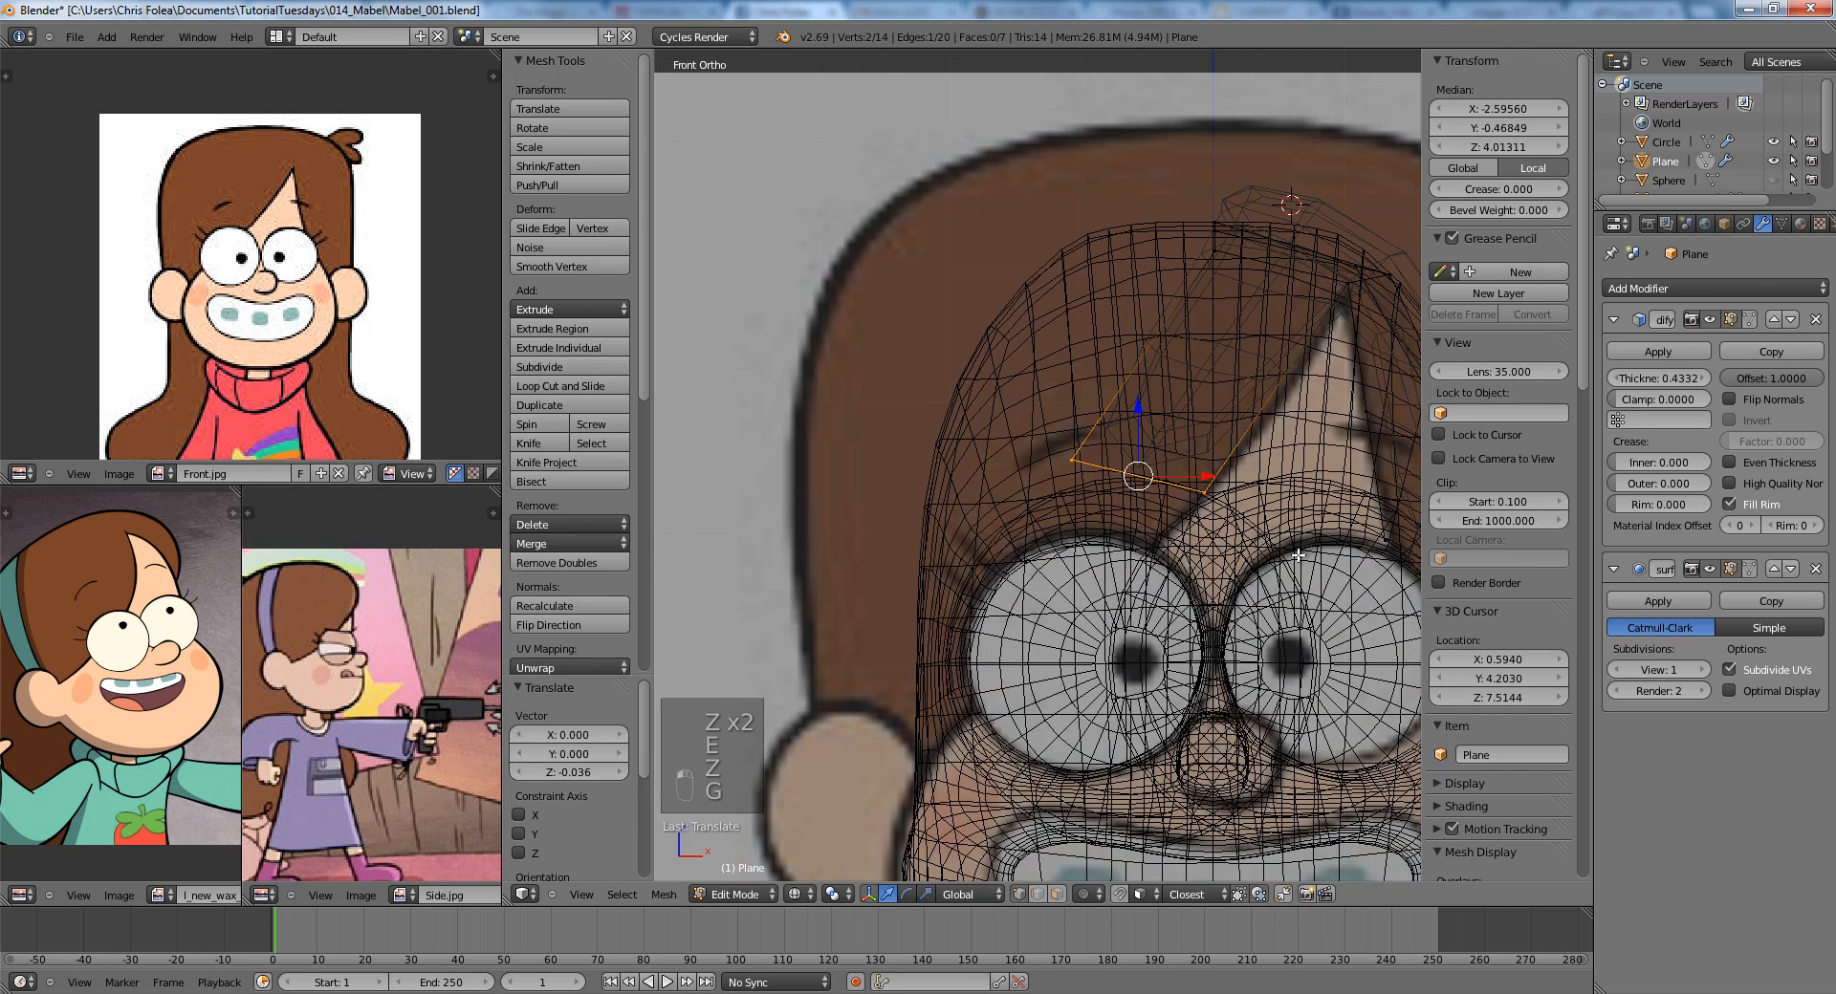
Rotate the open edge of the fringe strand over the character's right eye by about 20° and extrude it twice down toward the temple.
key("r")
left_click(1284, 578)
key("e")
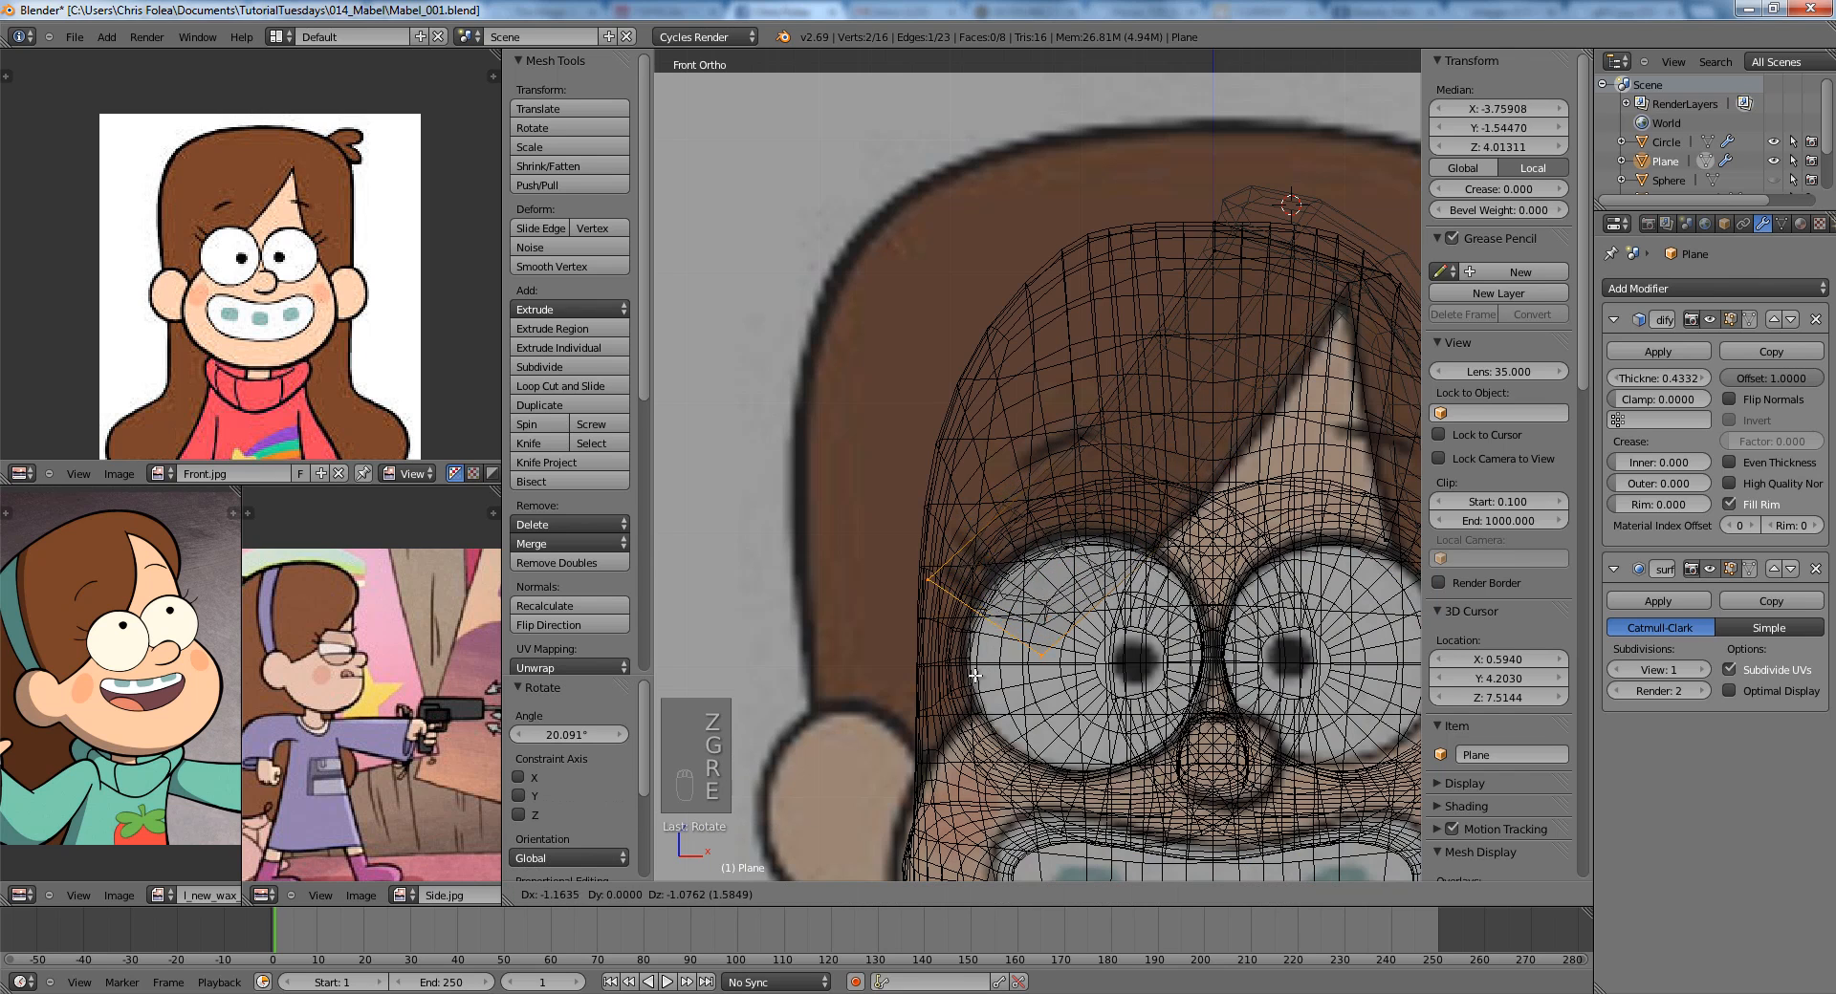
left_click(974, 676)
key("e")
key("z")
In side view, move the strand's end edge backward along the head toward the ear.
key("ctrl+KP_3")
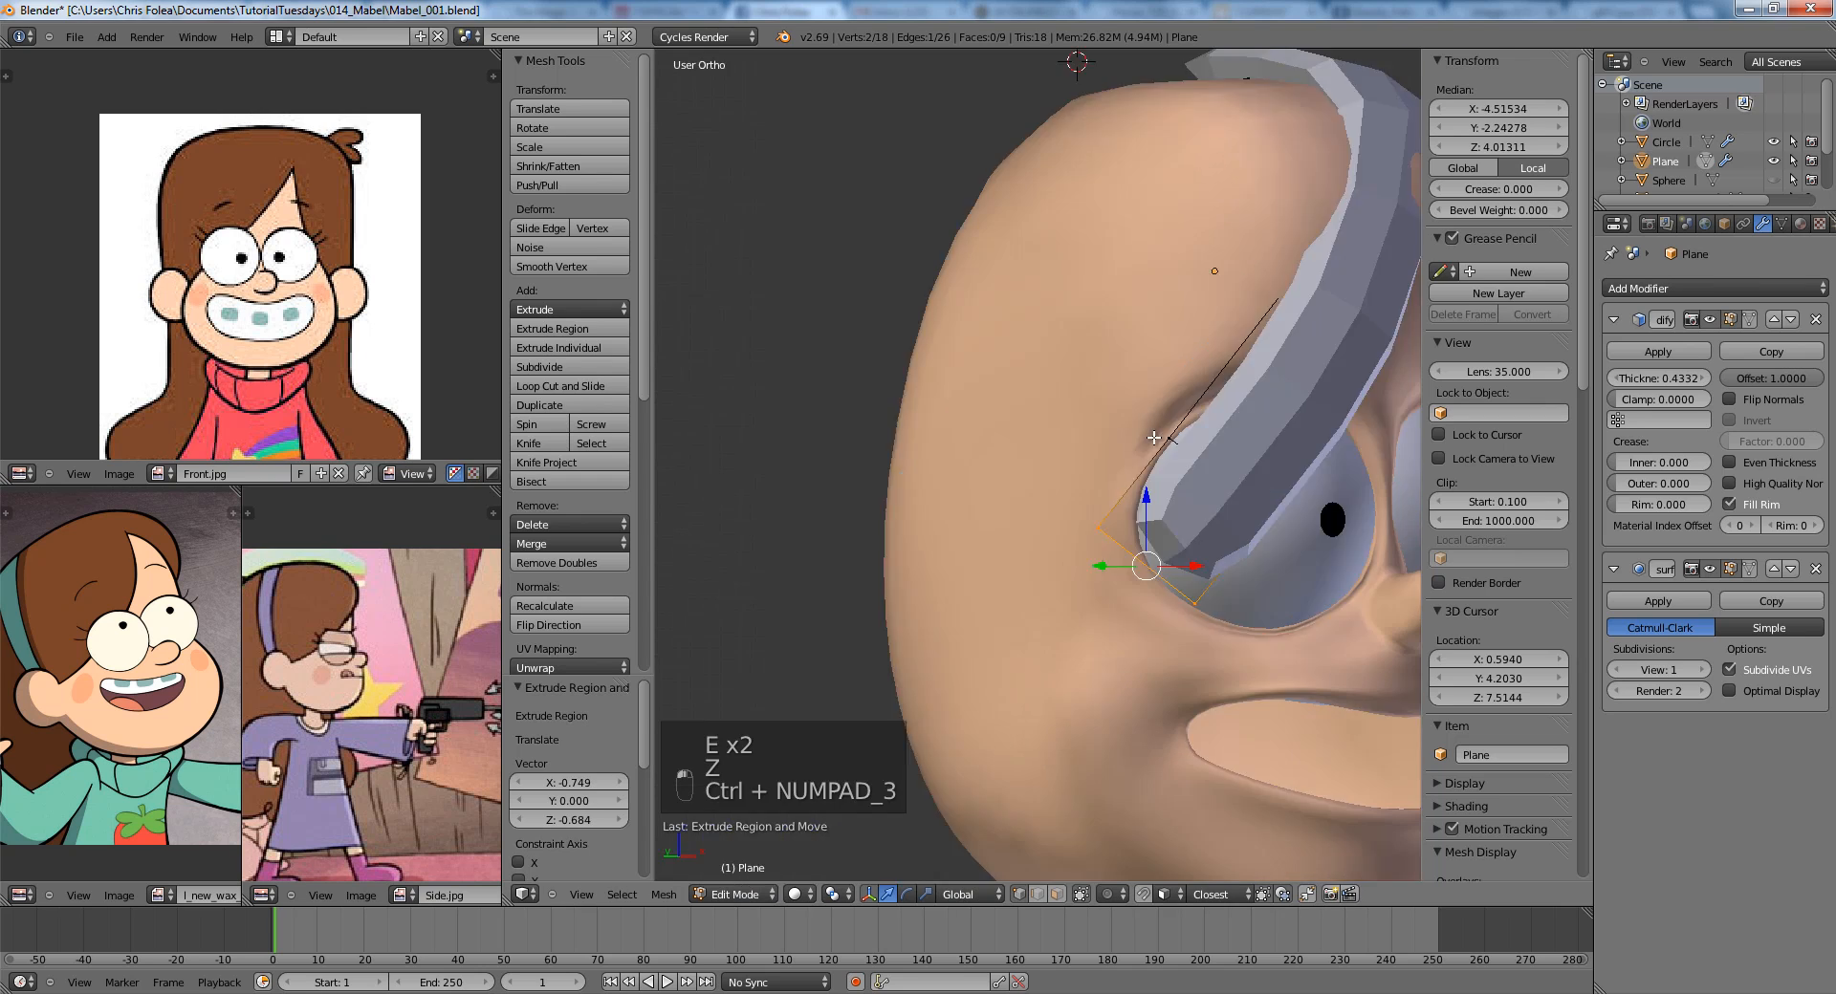
key("g")
left_click(962, 557)
key("z")
key("g")
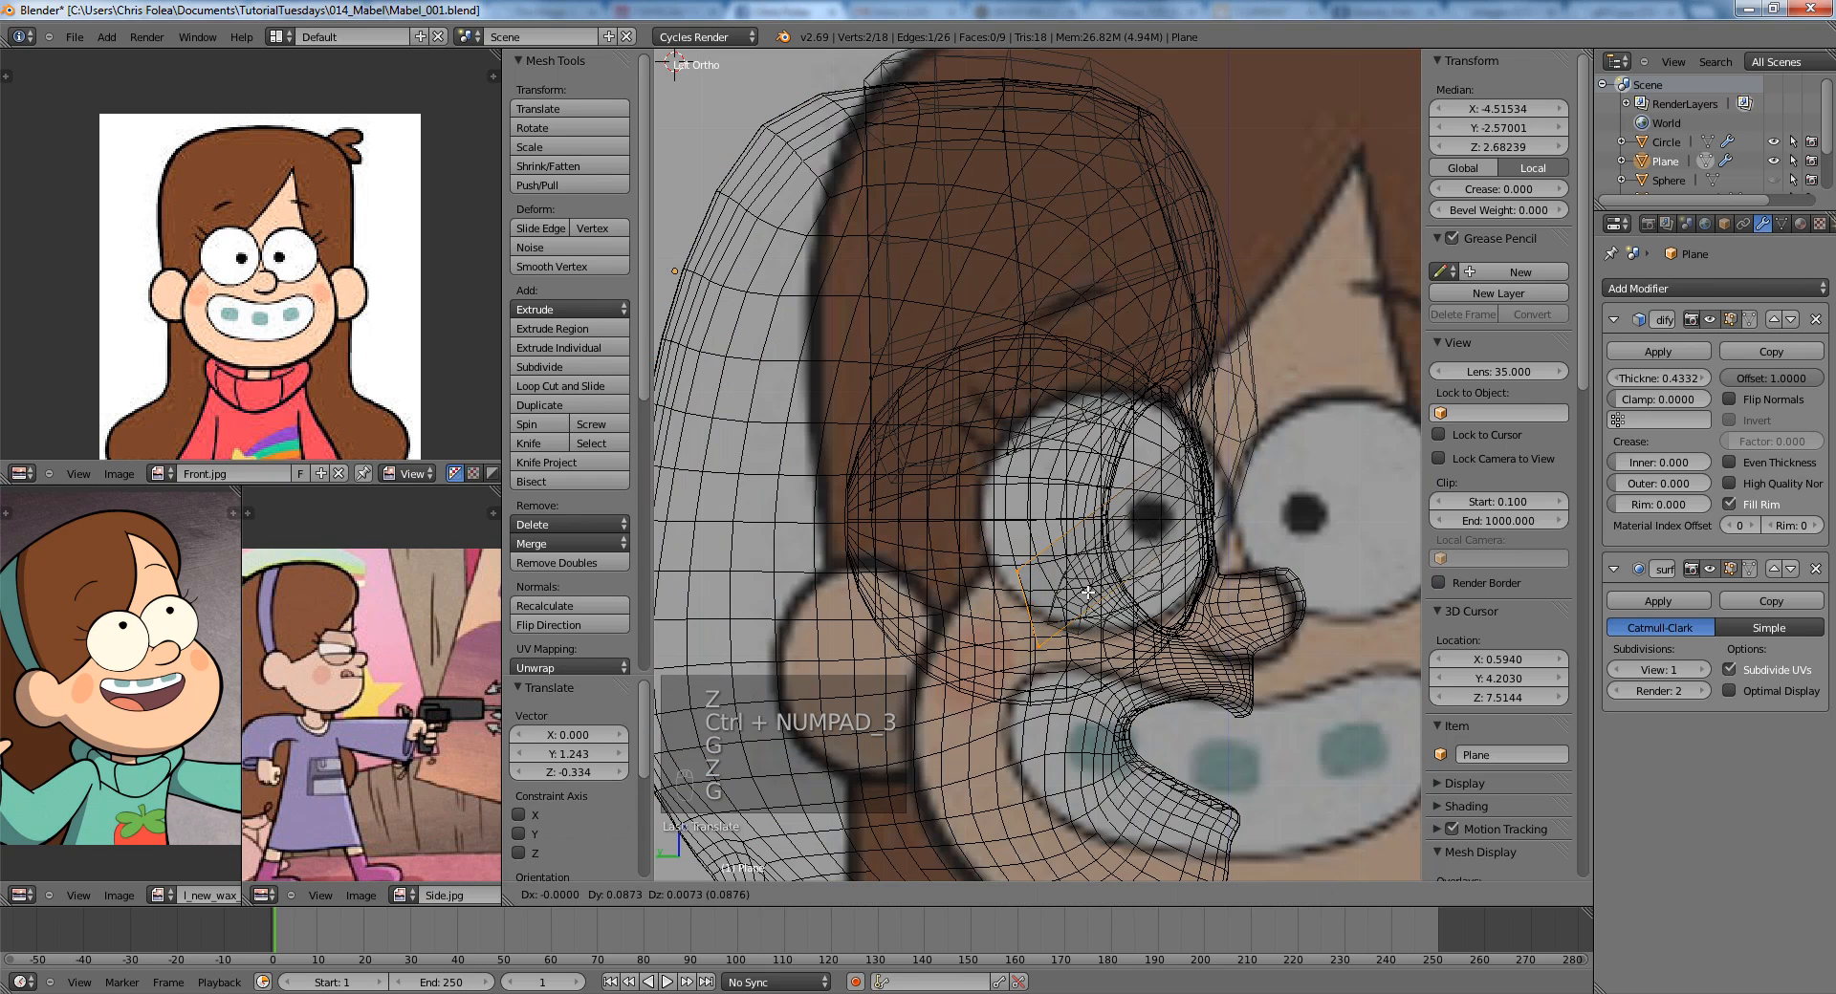
left_click(1001, 573)
key("g")
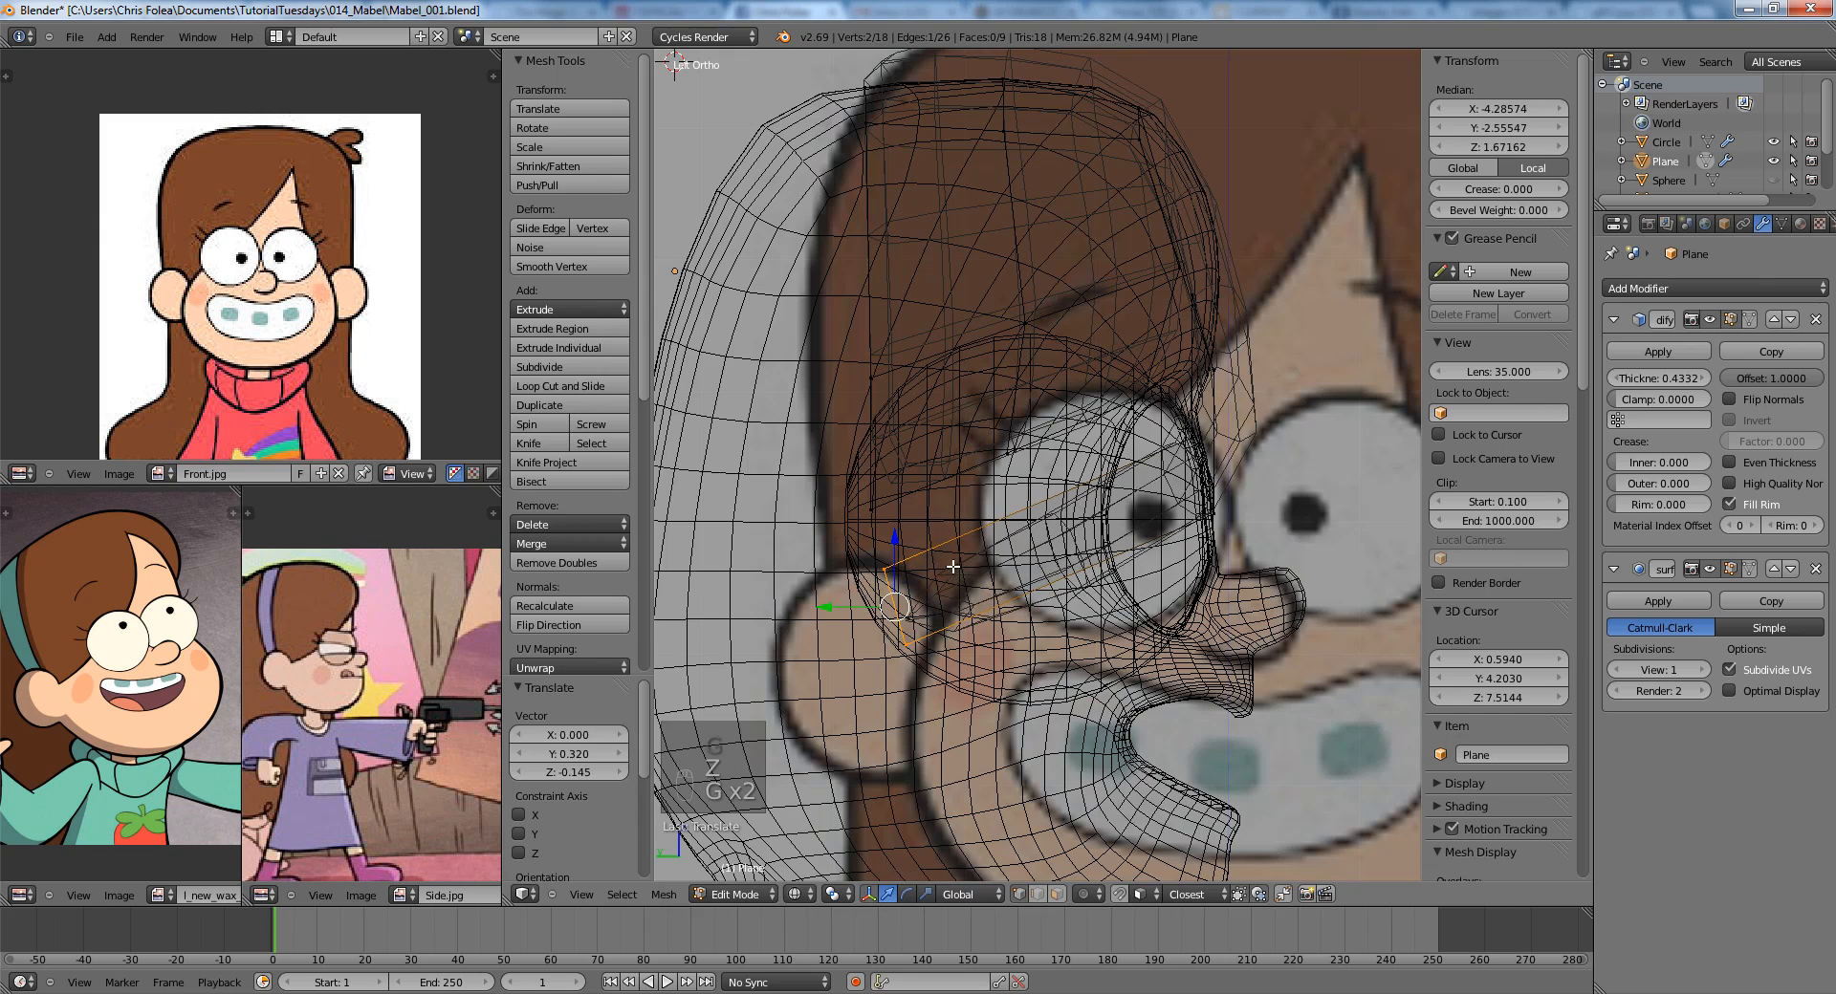
left_click(952, 568)
Move the edge just above the strand's tip backward and outward so the strand wraps around the side of the head.
key("a")
key("z")
right_click(1197, 426)
key("g")
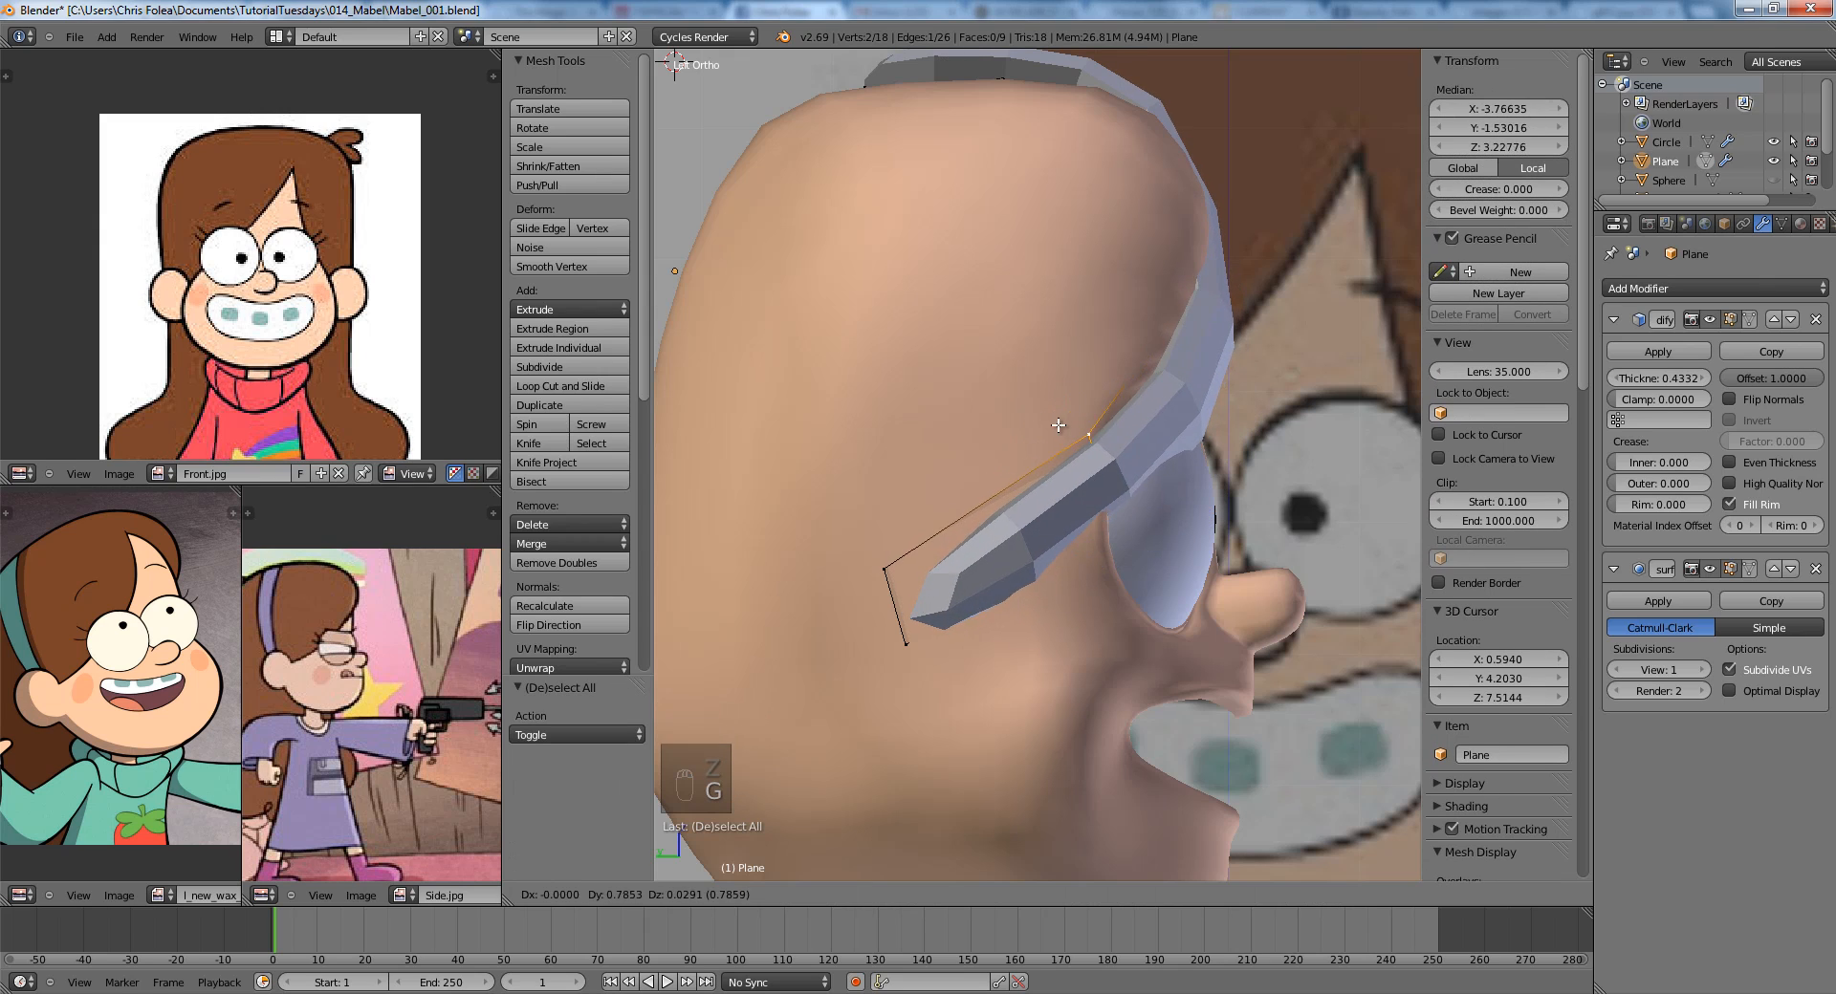
left_click(1061, 413)
key("g")
left_click(1099, 417)
scroll(1098, 417, "down", 1)
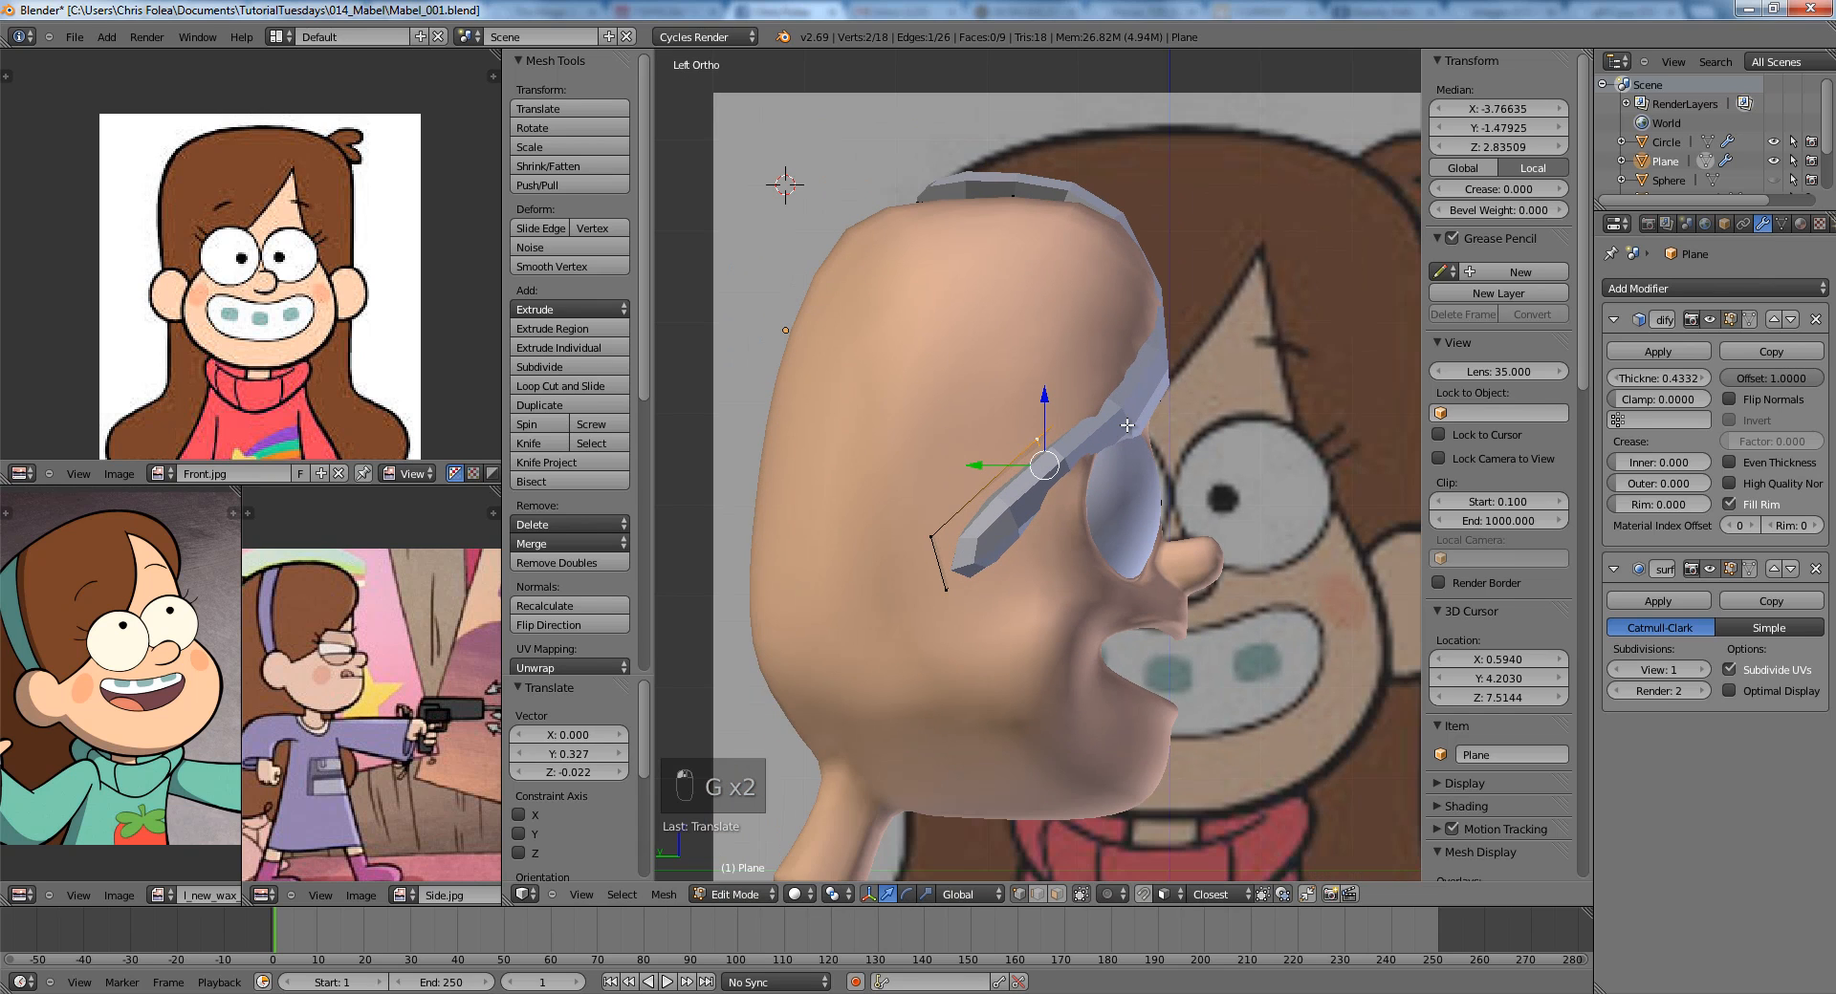
scroll(1151, 434, "up", 3)
key("z")
key("g")
left_click(1099, 522)
key("z")
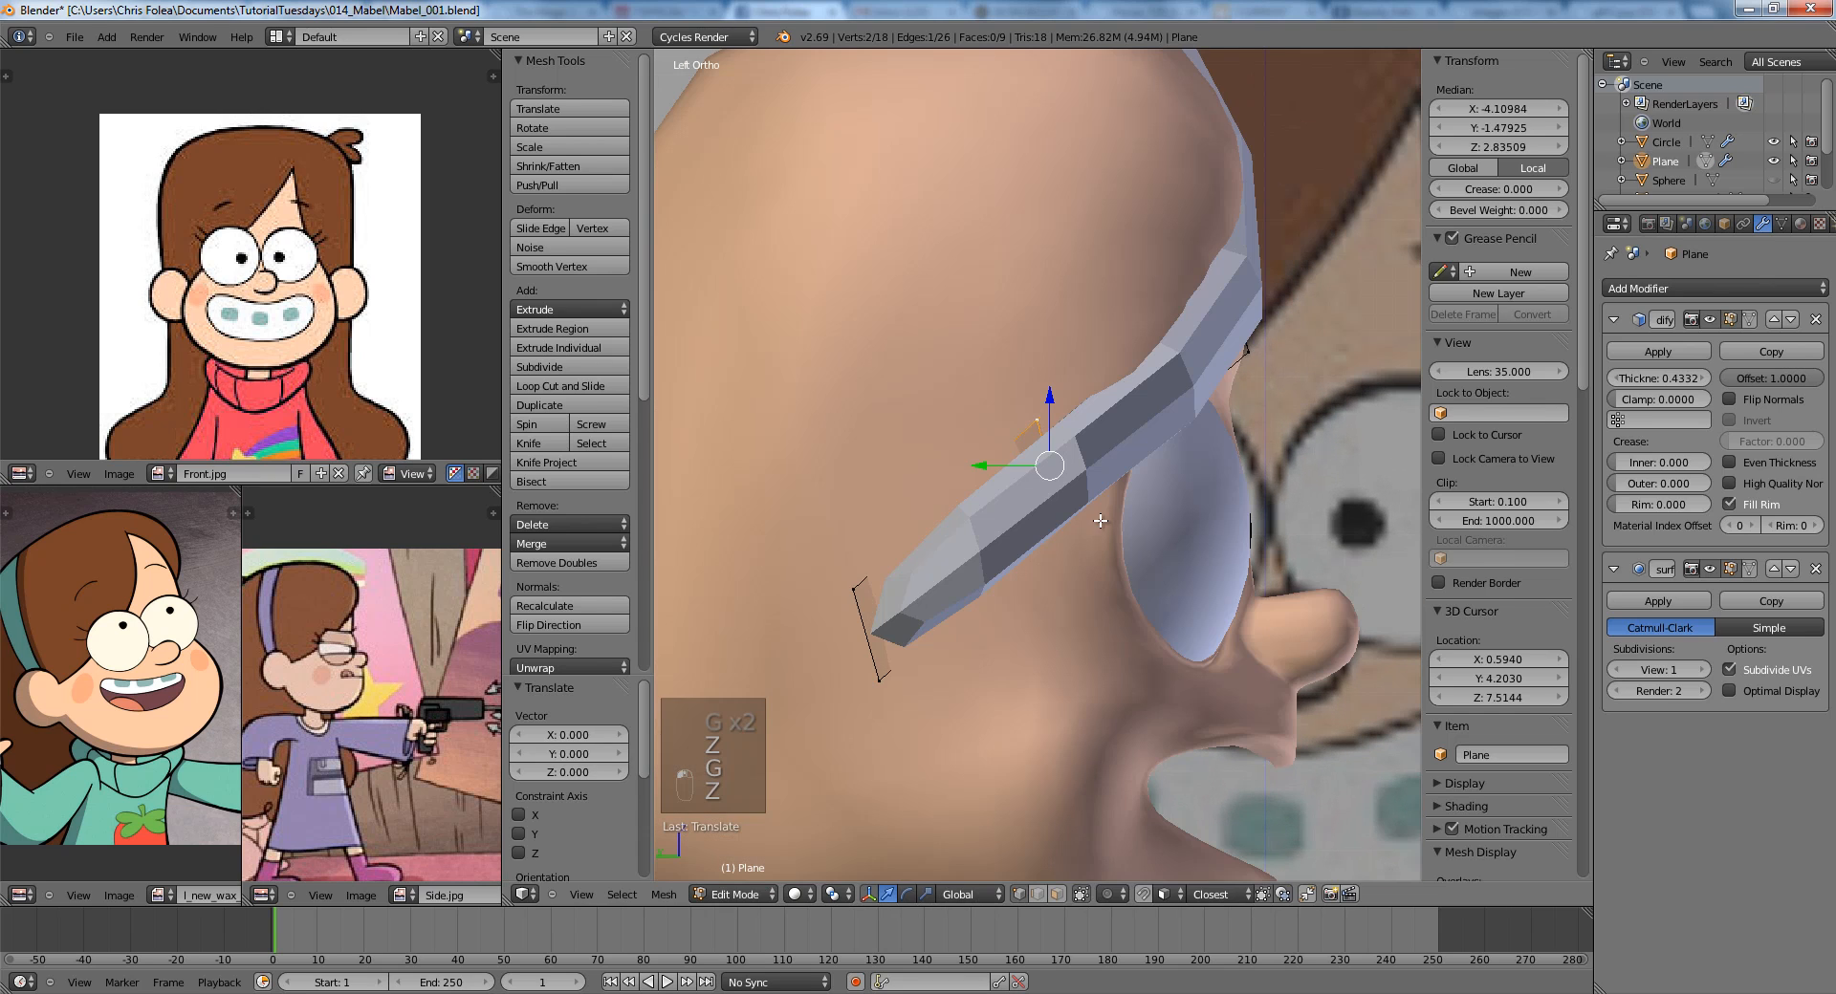
In front view, lower the selected strand edge vertically by about 0.52 units and another 0.17 units.
key("Tab")
scroll(1153, 472, "down", 1)
key("KP_1")
scroll(1160, 479, "down", 4)
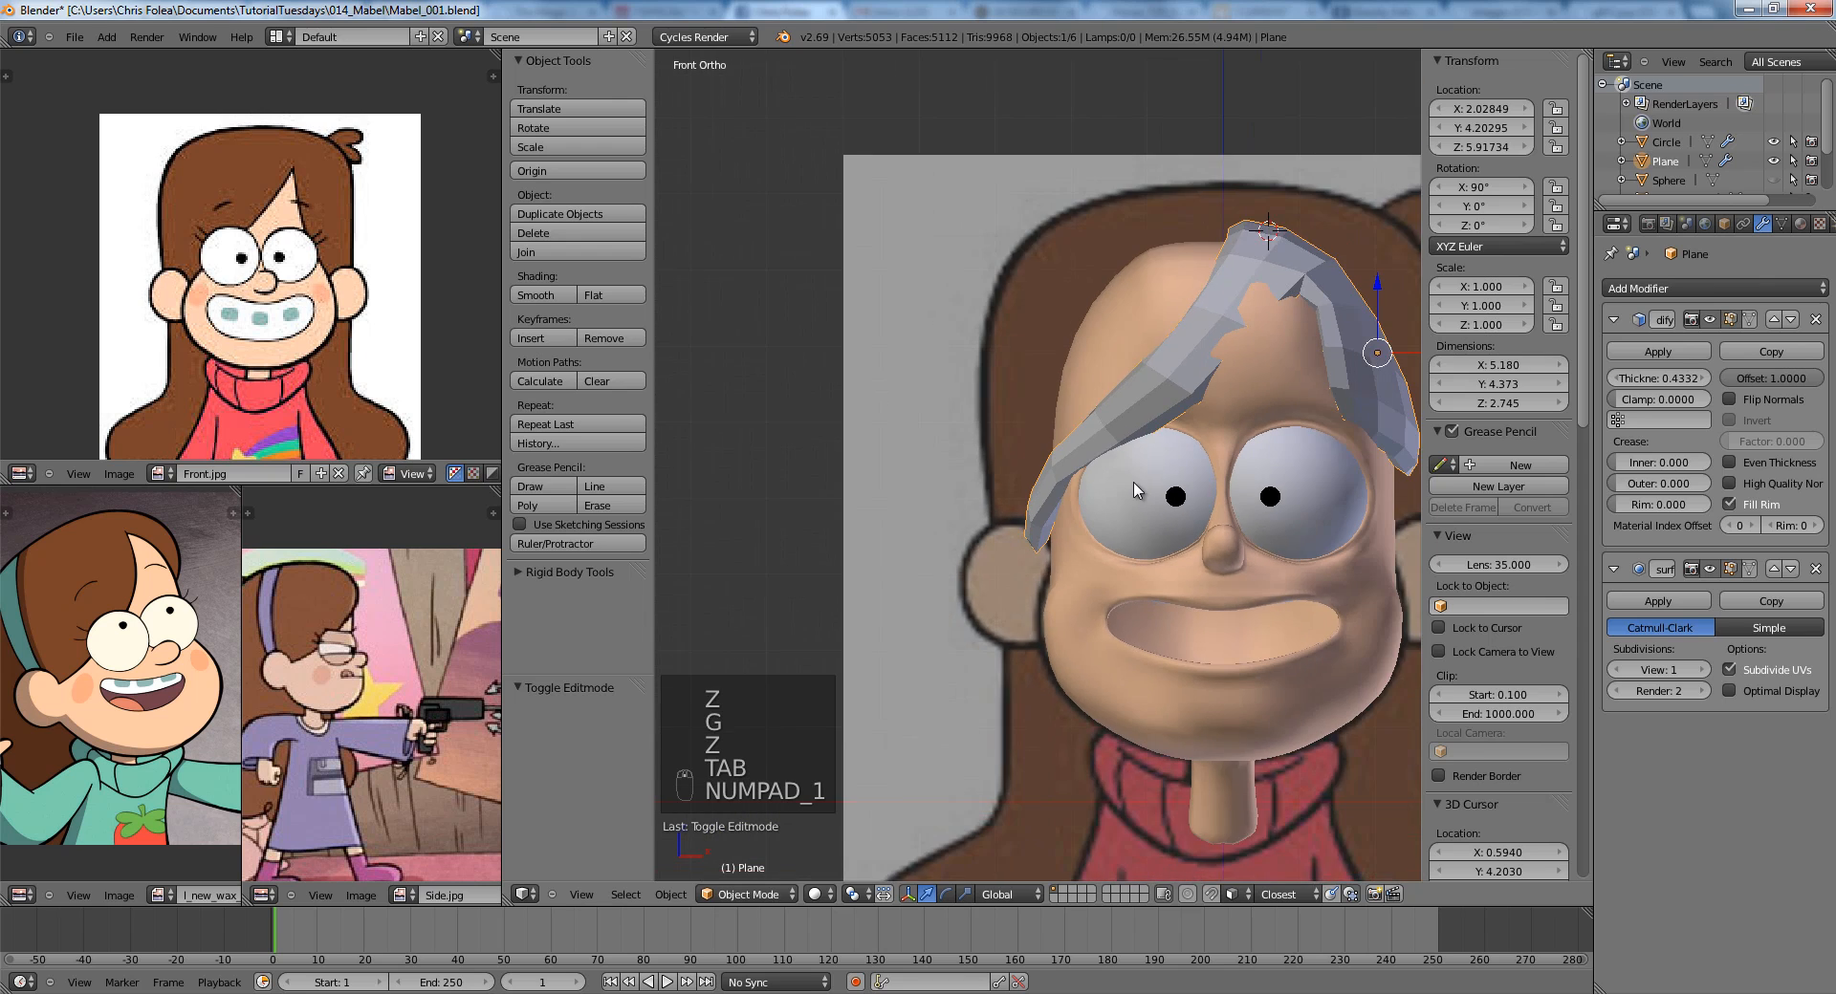
middle_click_drag(1173, 485, 1054, 542, "shift")
scroll(989, 558, "up", 3)
key("Tab")
key("z")
key("z")
key("KP_1")
key("z")
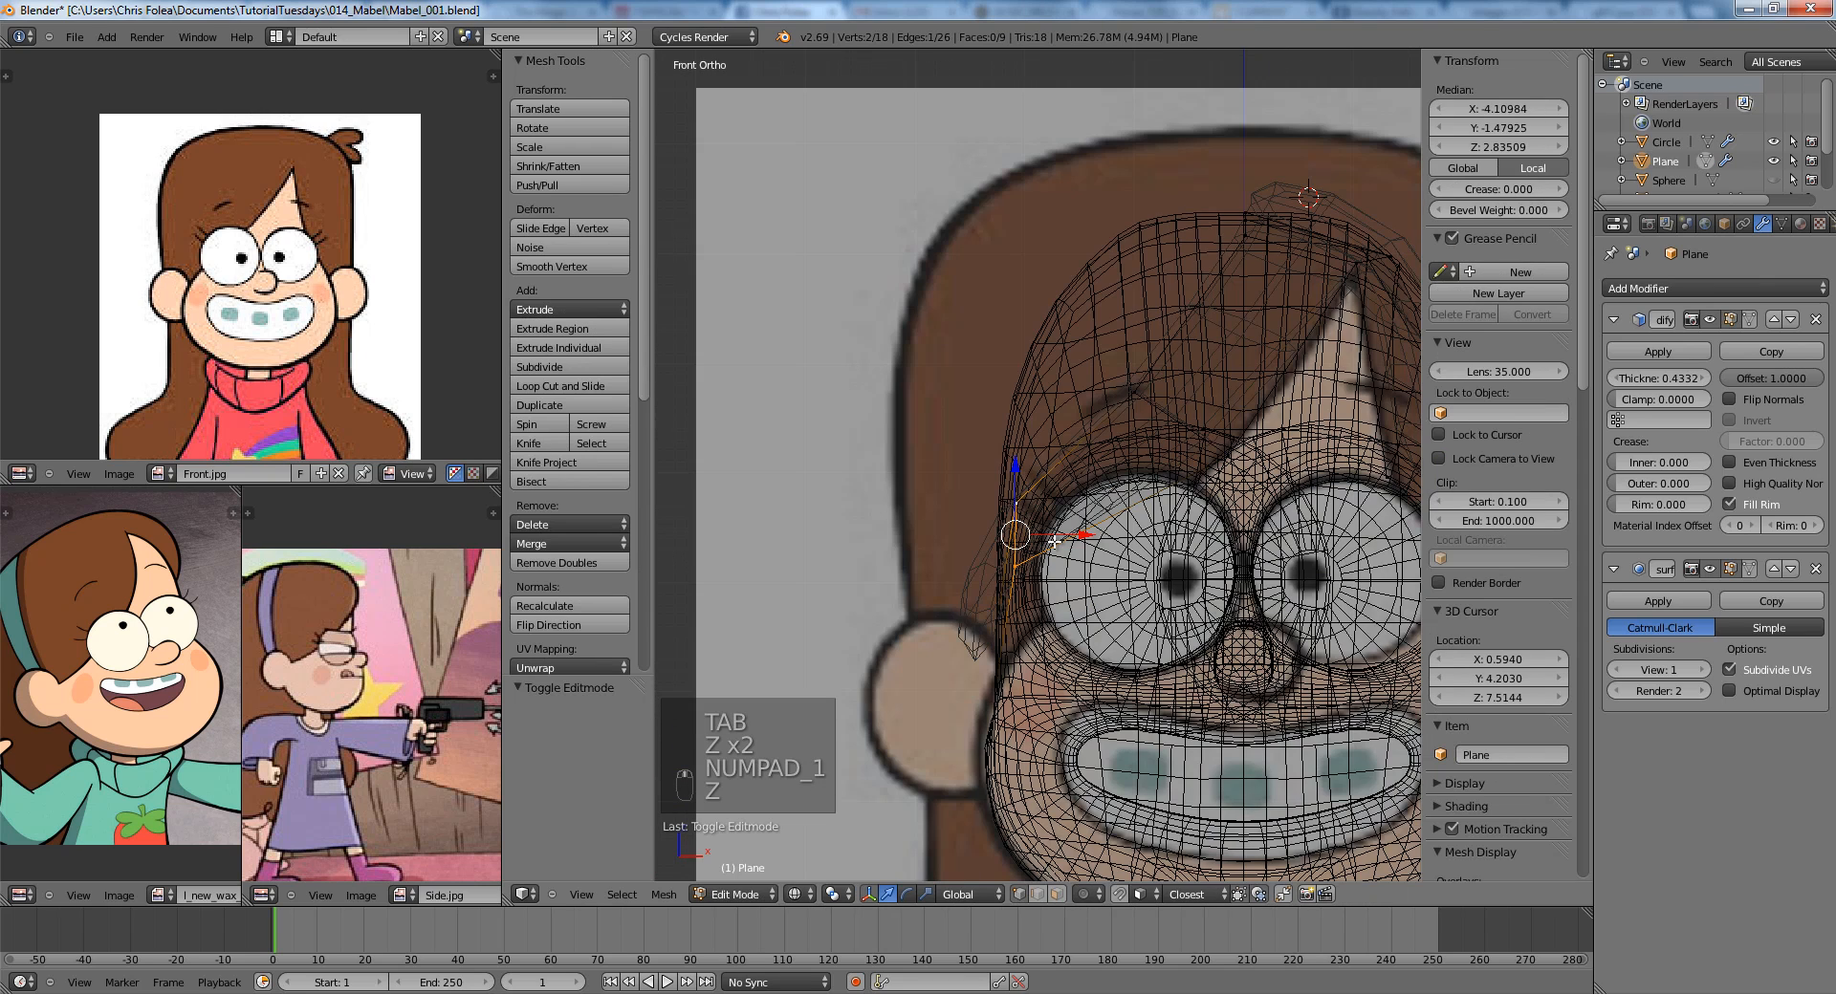
key("g")
middle_click(1059, 566)
left_click(1074, 605)
key("z")
key("g")
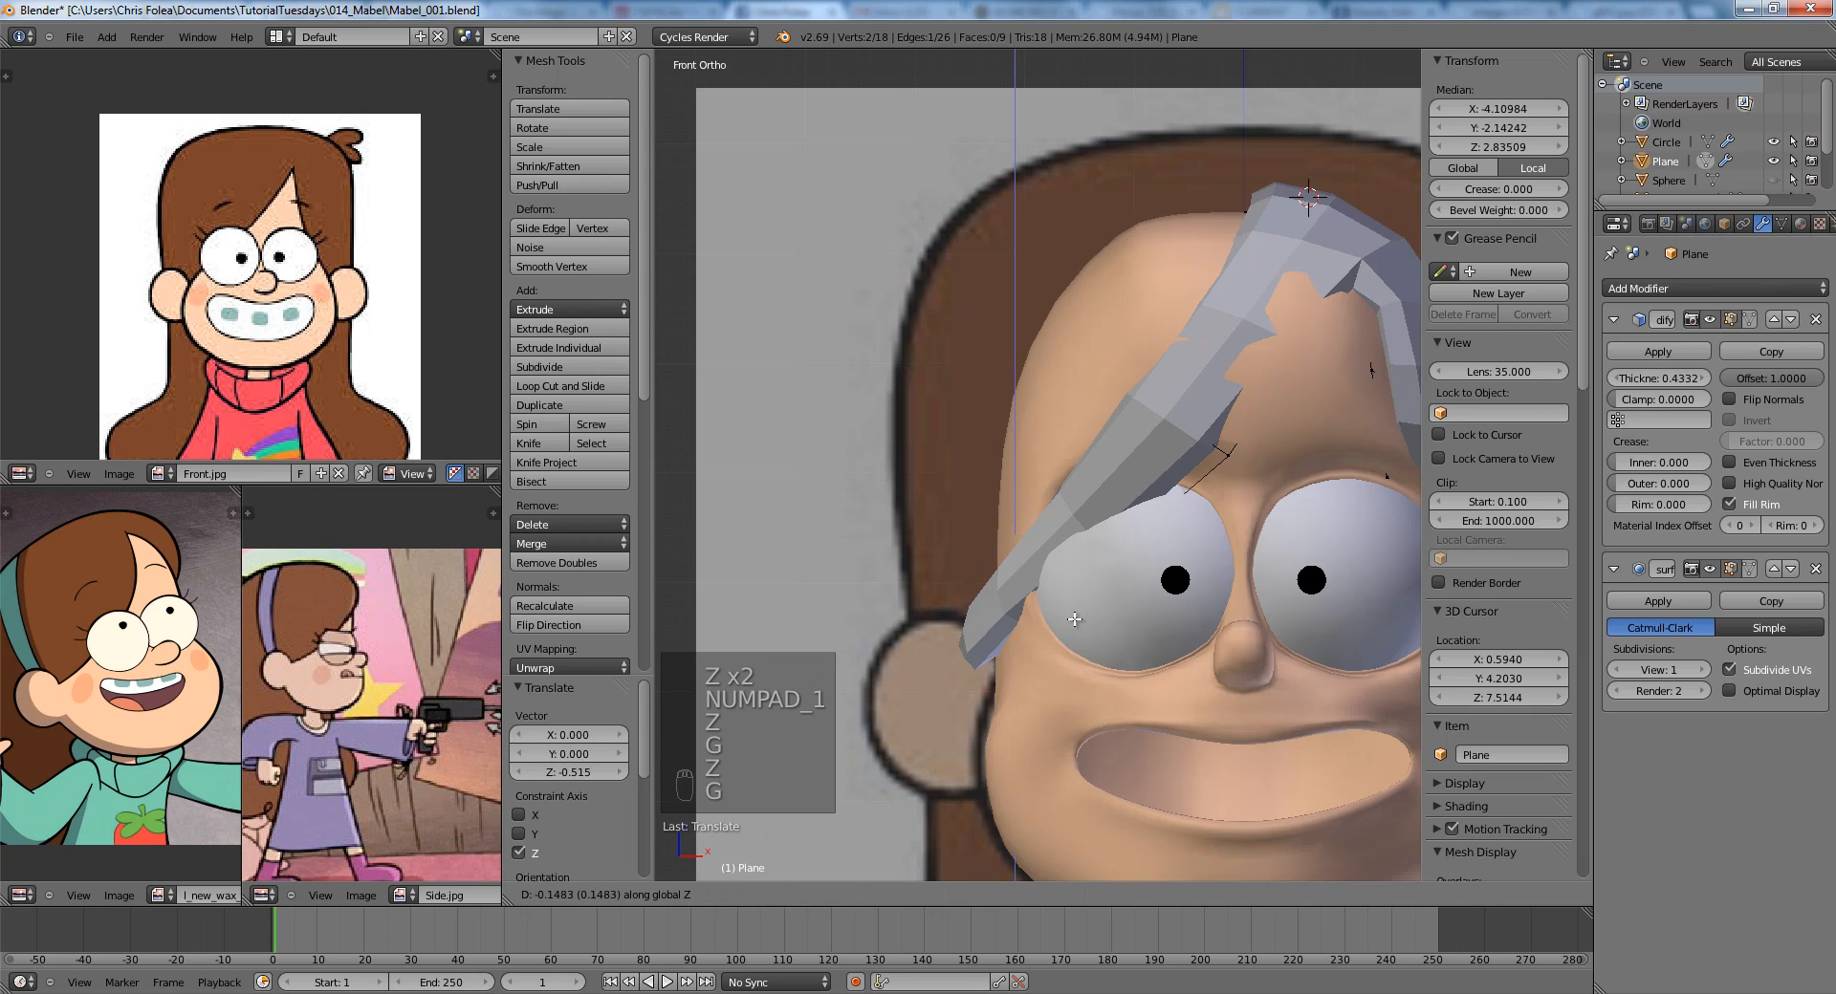
left_click(1075, 620)
From below the head, move the selected strand edge about 0.98 units forward along the global Y axis.
middle_click_drag(1116, 588, 1136, 459)
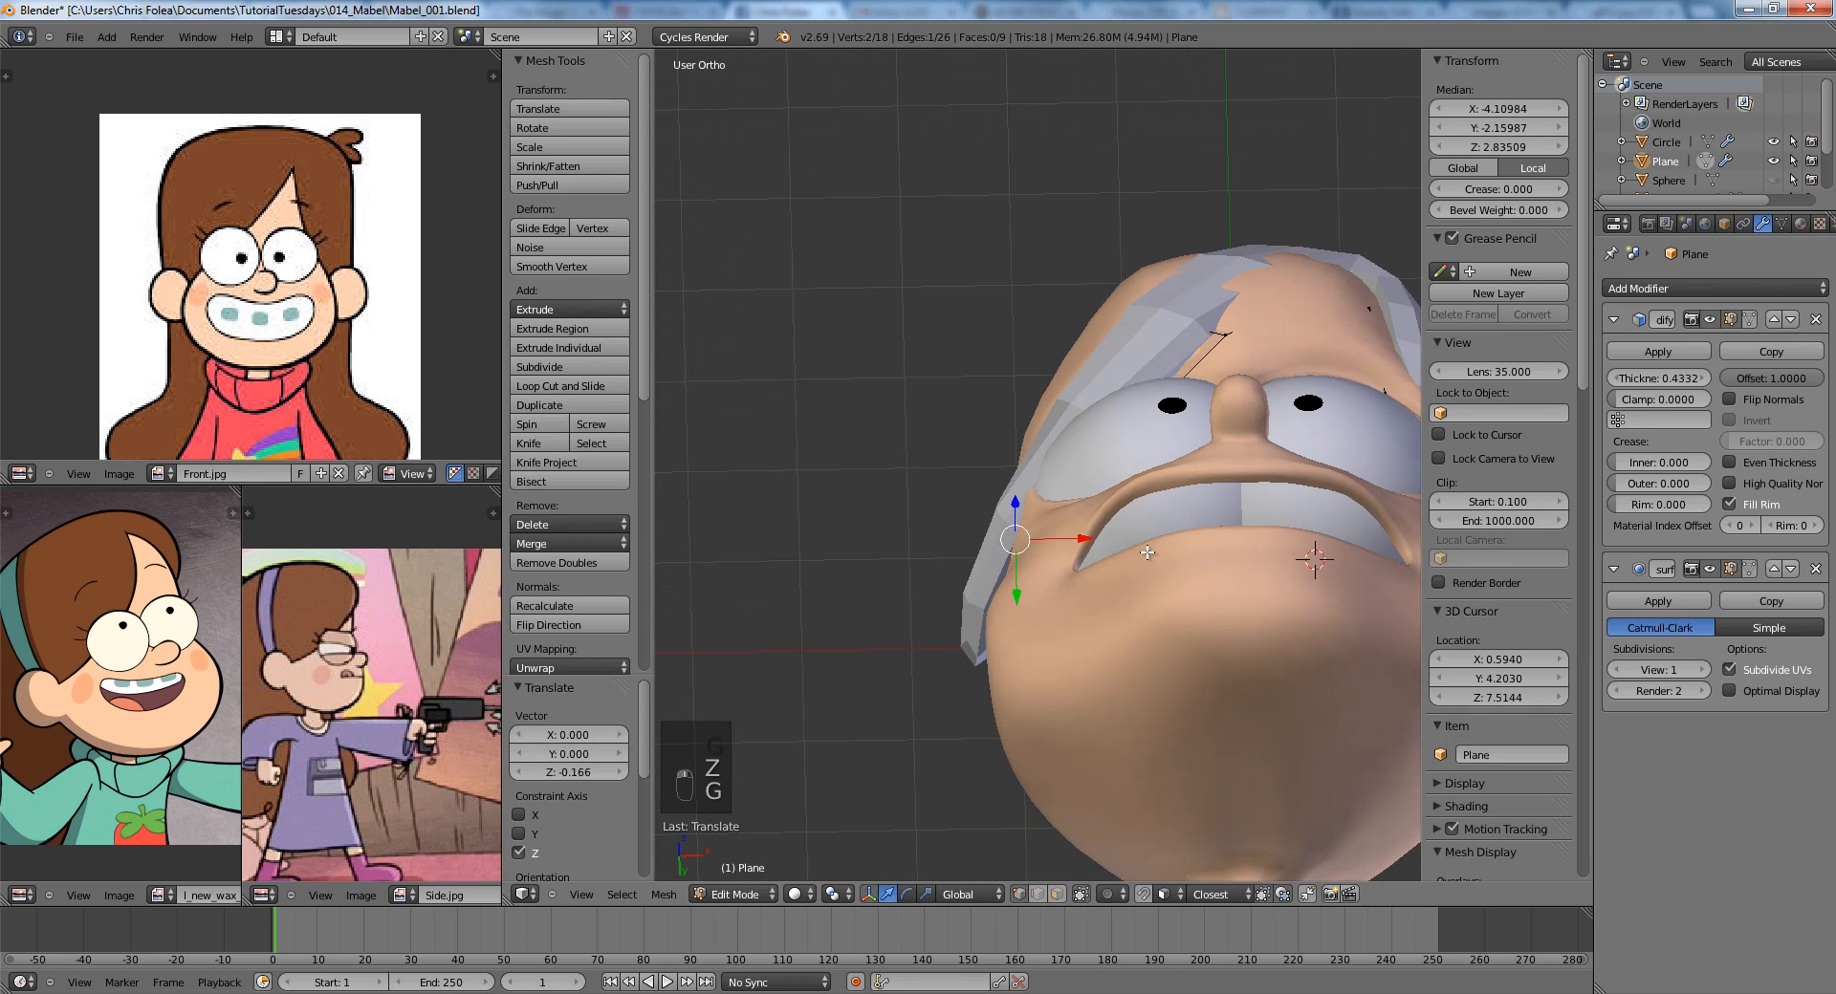
key("g")
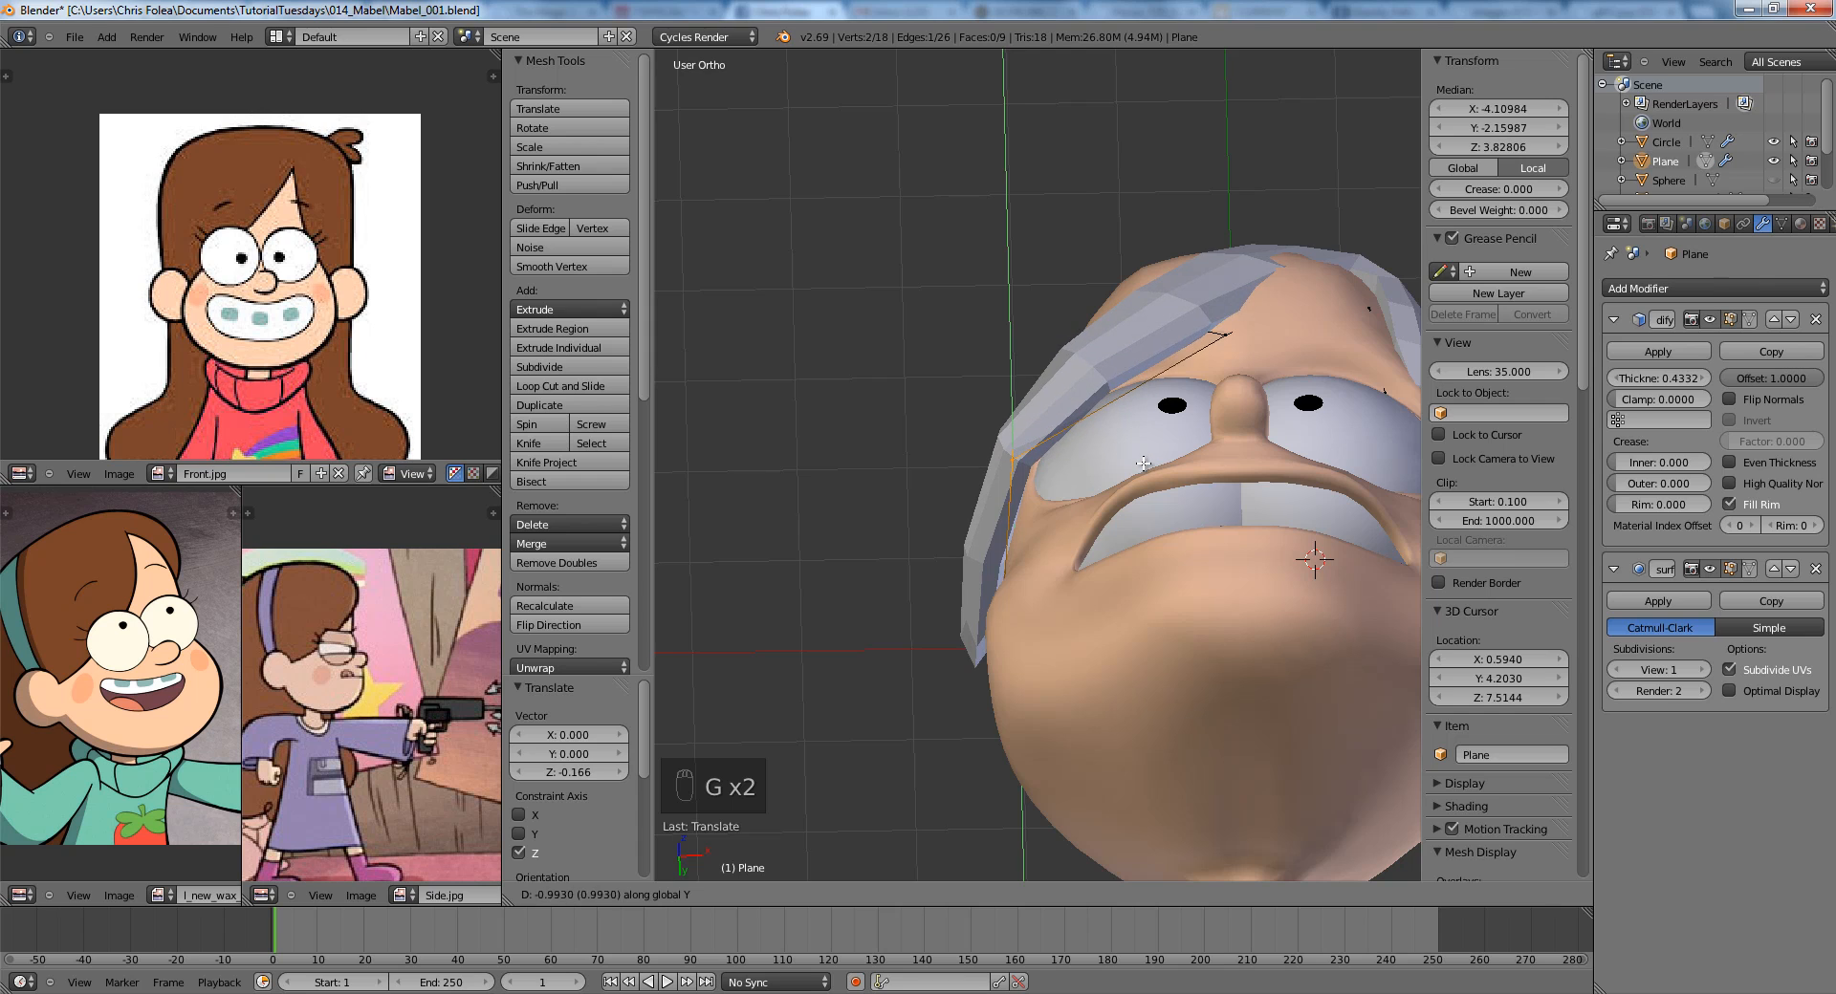
left_click(1144, 463)
key("KP_1")
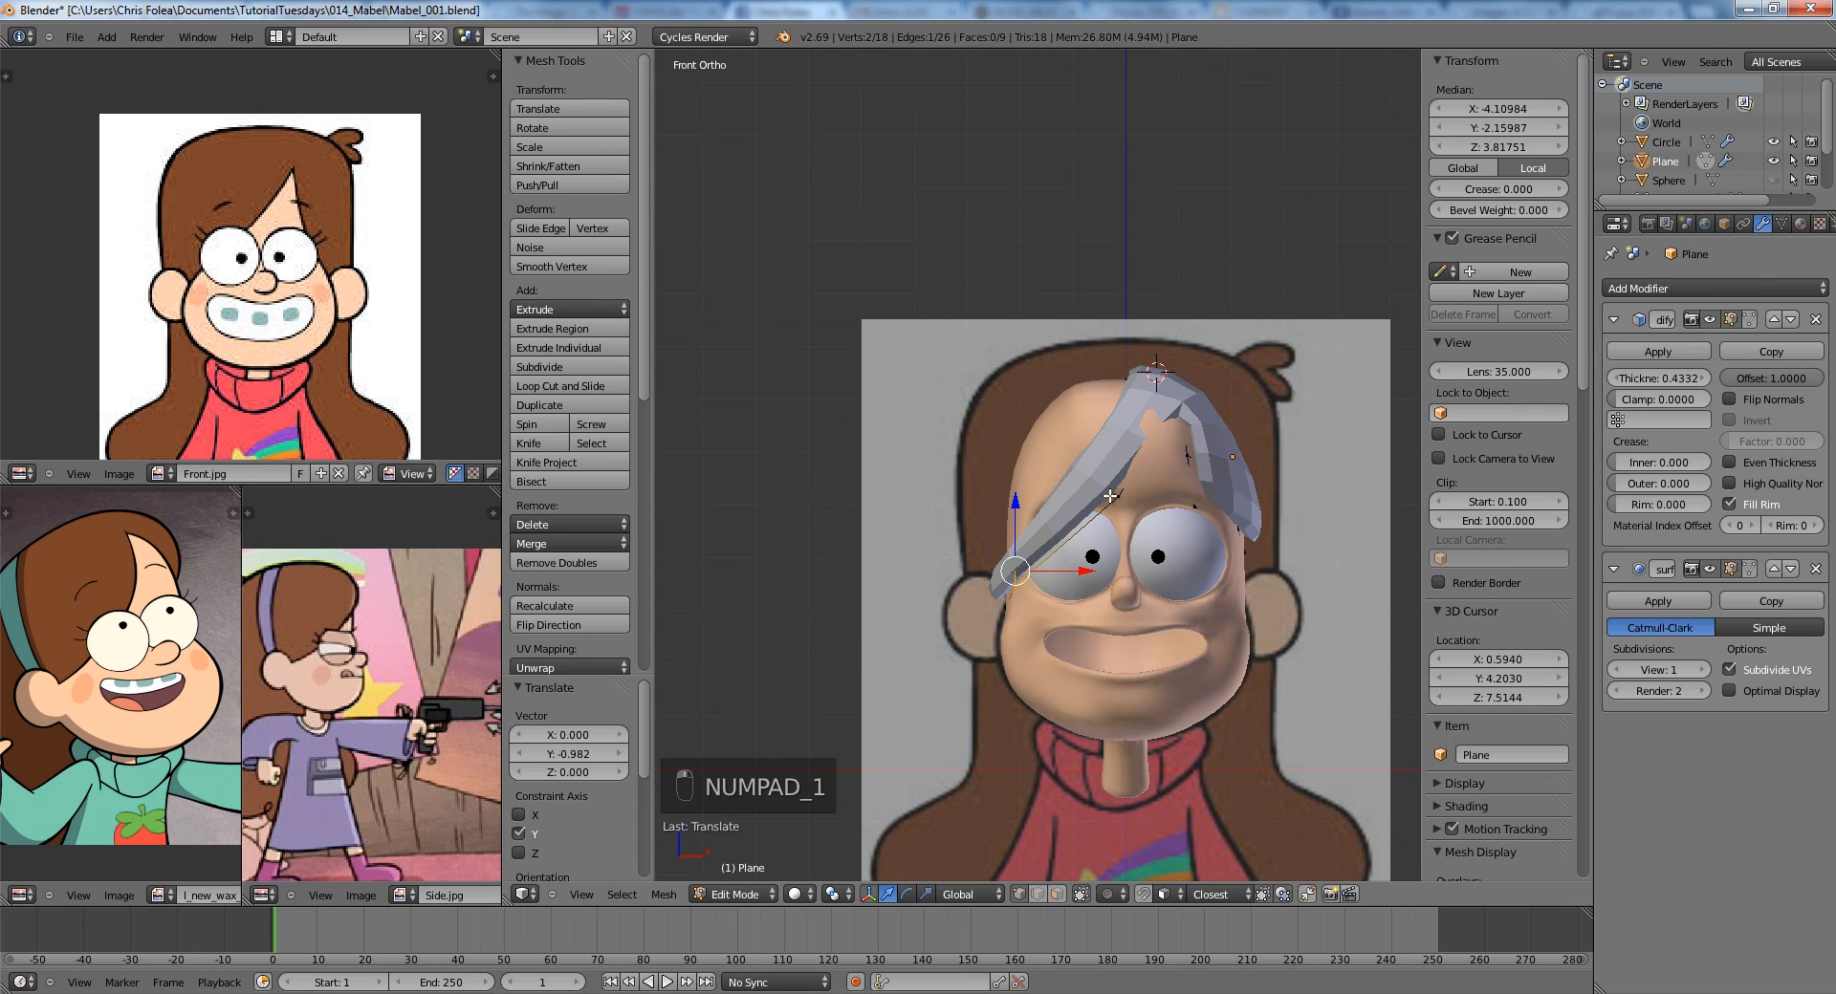
Add one loop cut across the upper part of the strand over the right eye and shift it slightly up toward the parting.
key("a")
key("a")
scroll(1109, 495, "up", 4)
key("z")
key("z")
key("ctrl+r")
left_click(1097, 453)
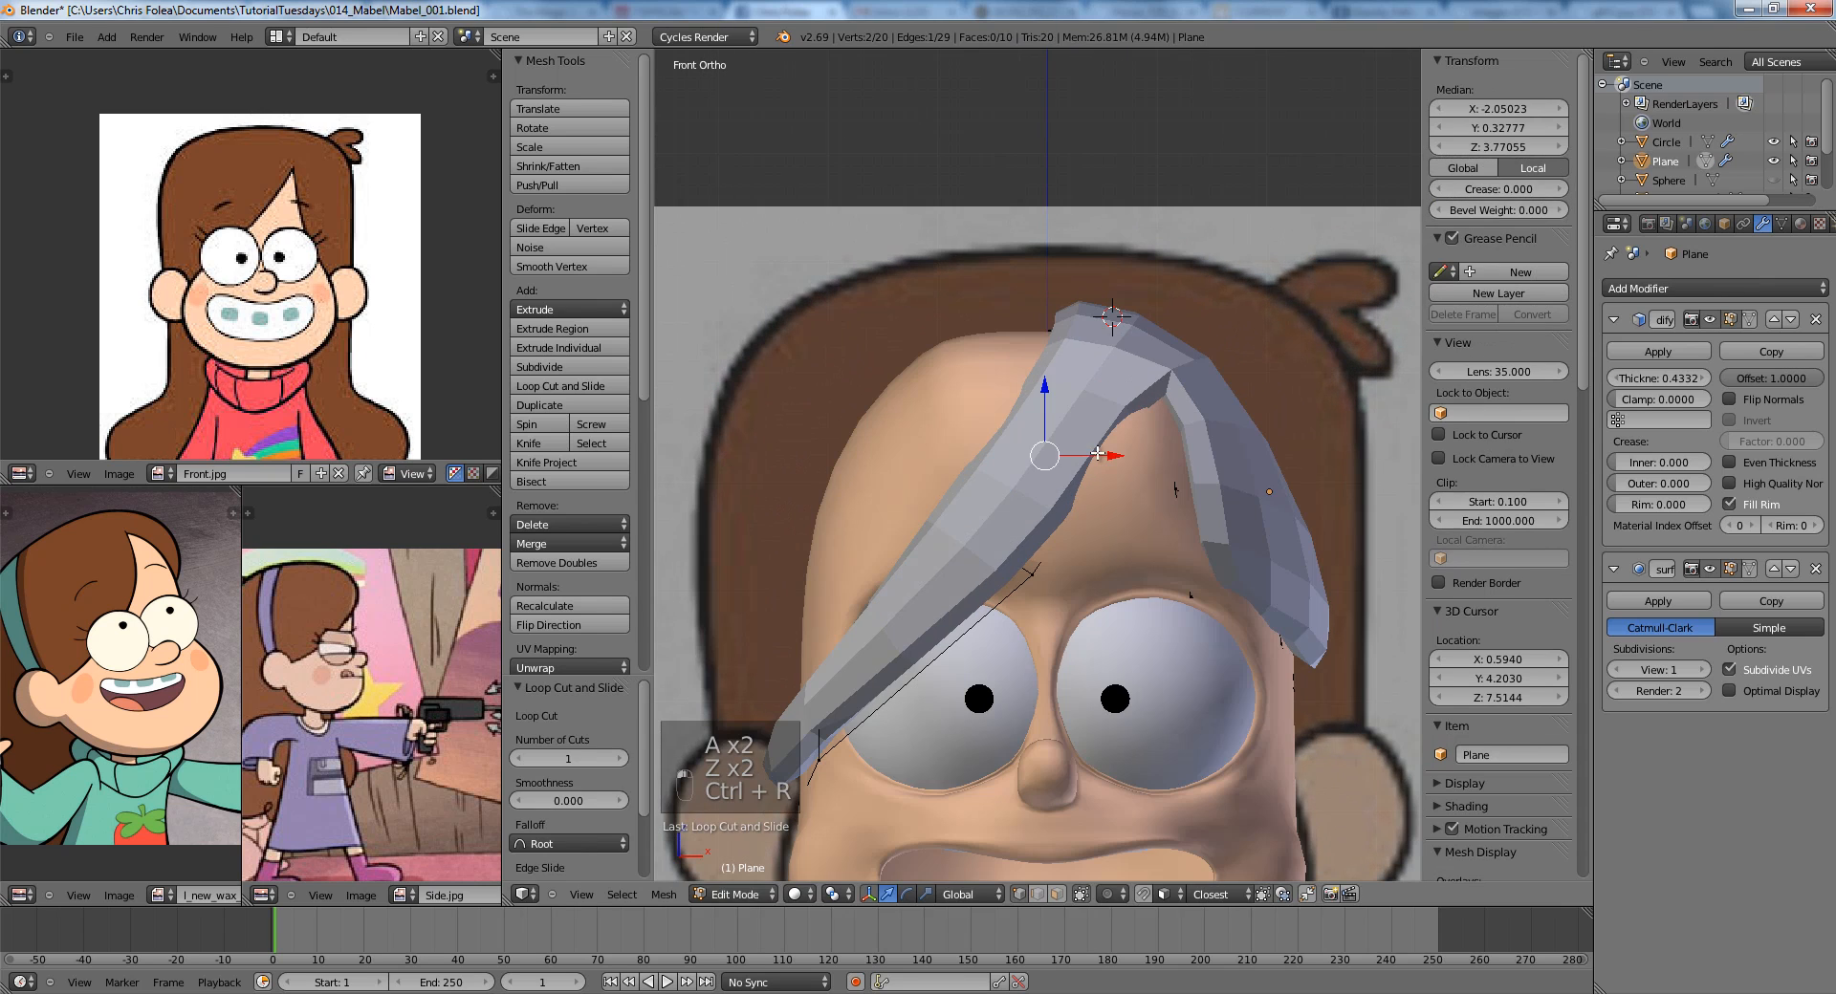
key("g")
left_click(1106, 439)
scroll(1107, 444, "down", 2)
key("Tab")
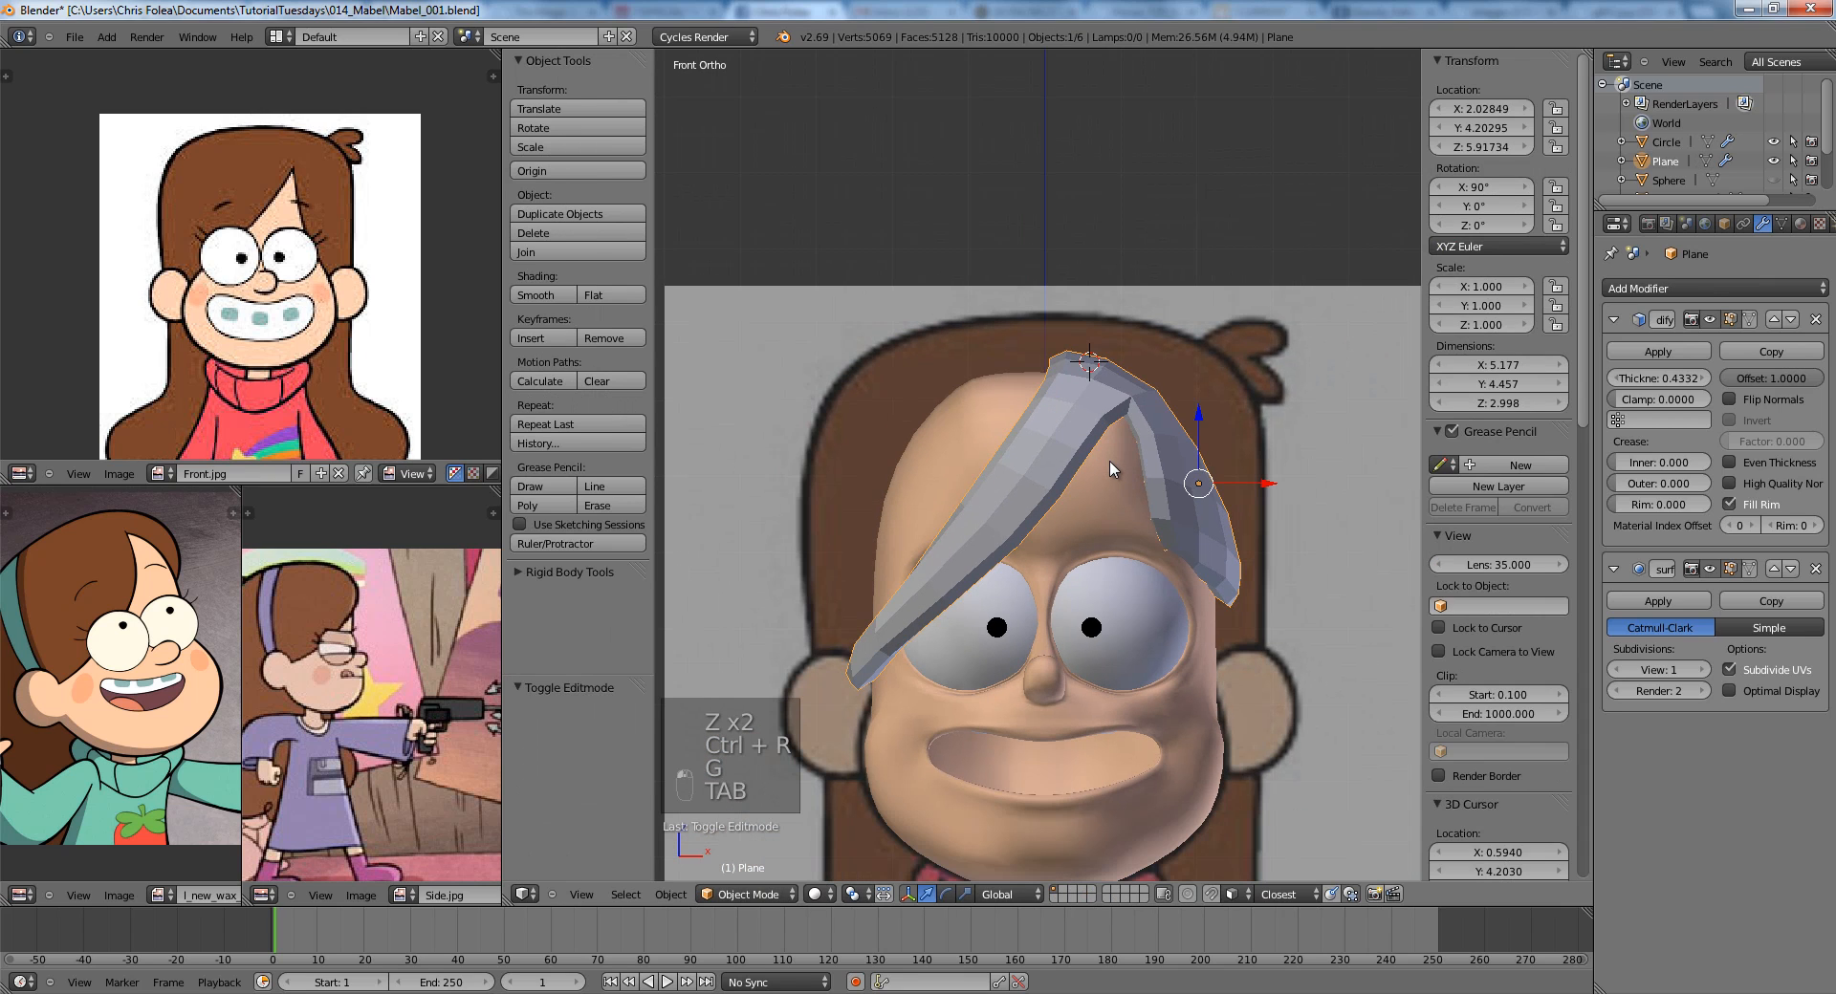
Compare the hair strands from the front and side with the reference images of the hair and headband.
key("Tab")
key("z")
scroll(1107, 418, "up", 2)
key("a")
key("z")
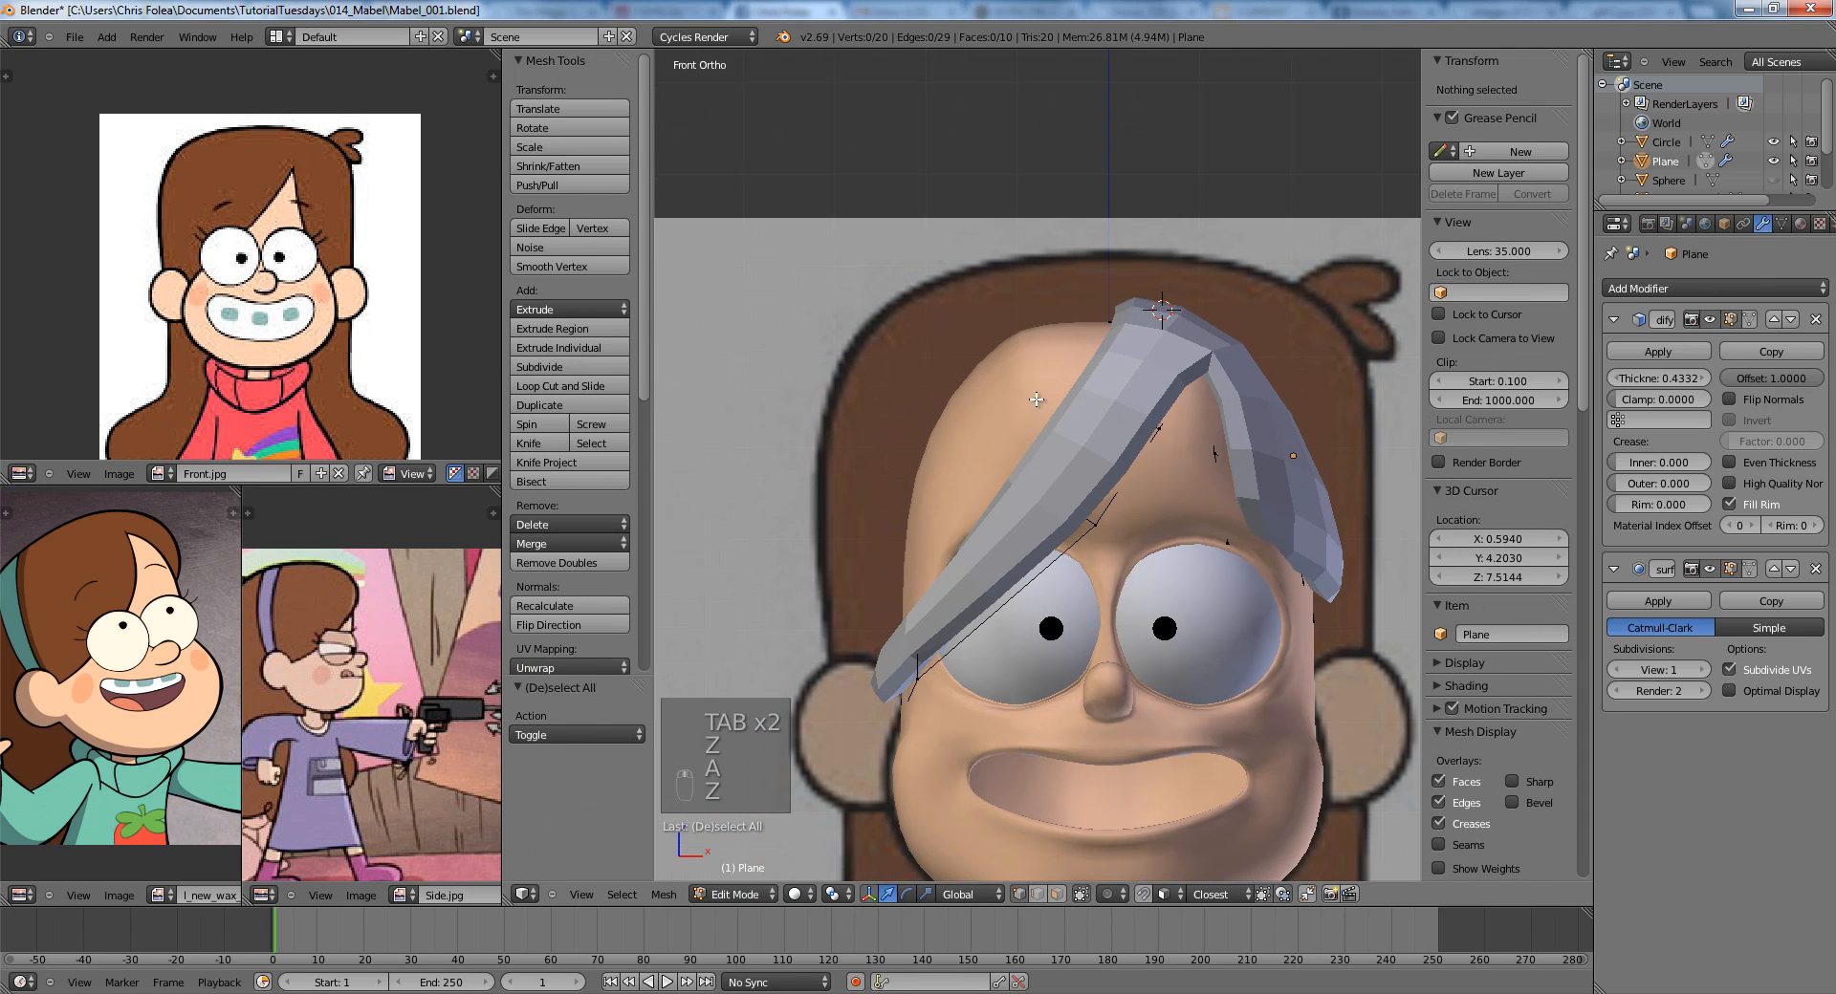
key("KP_3")
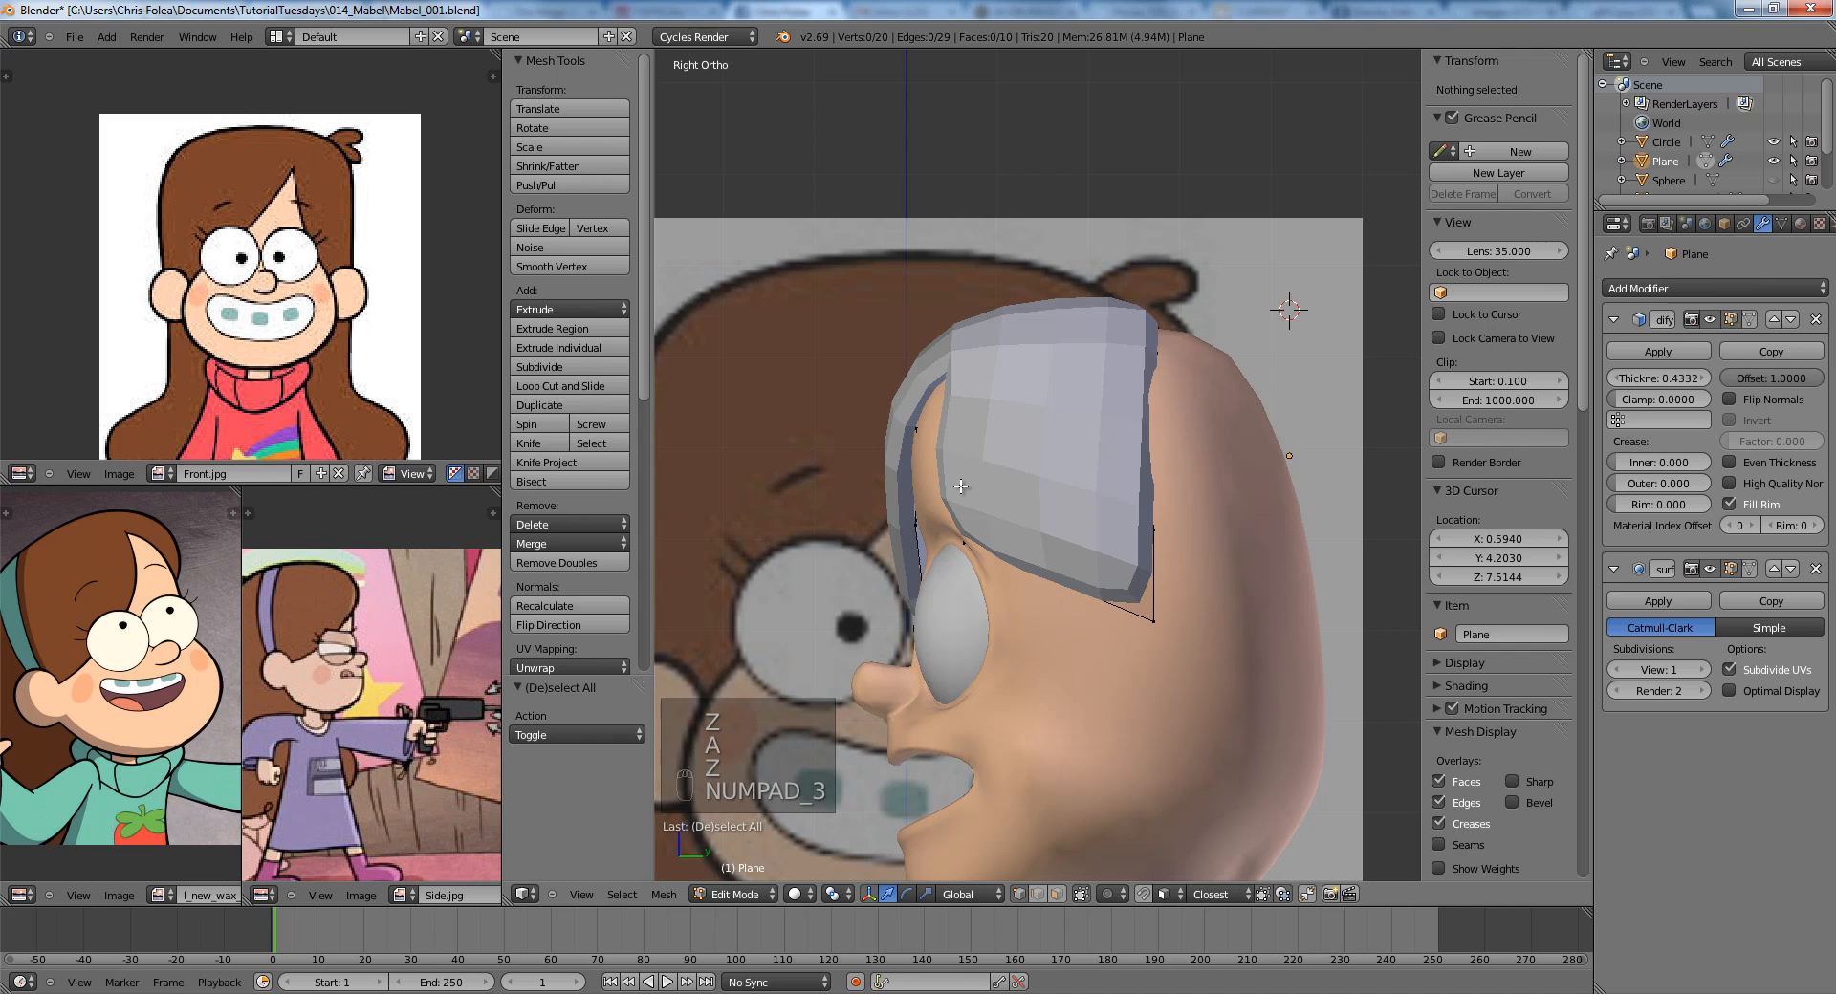
key("KP_1")
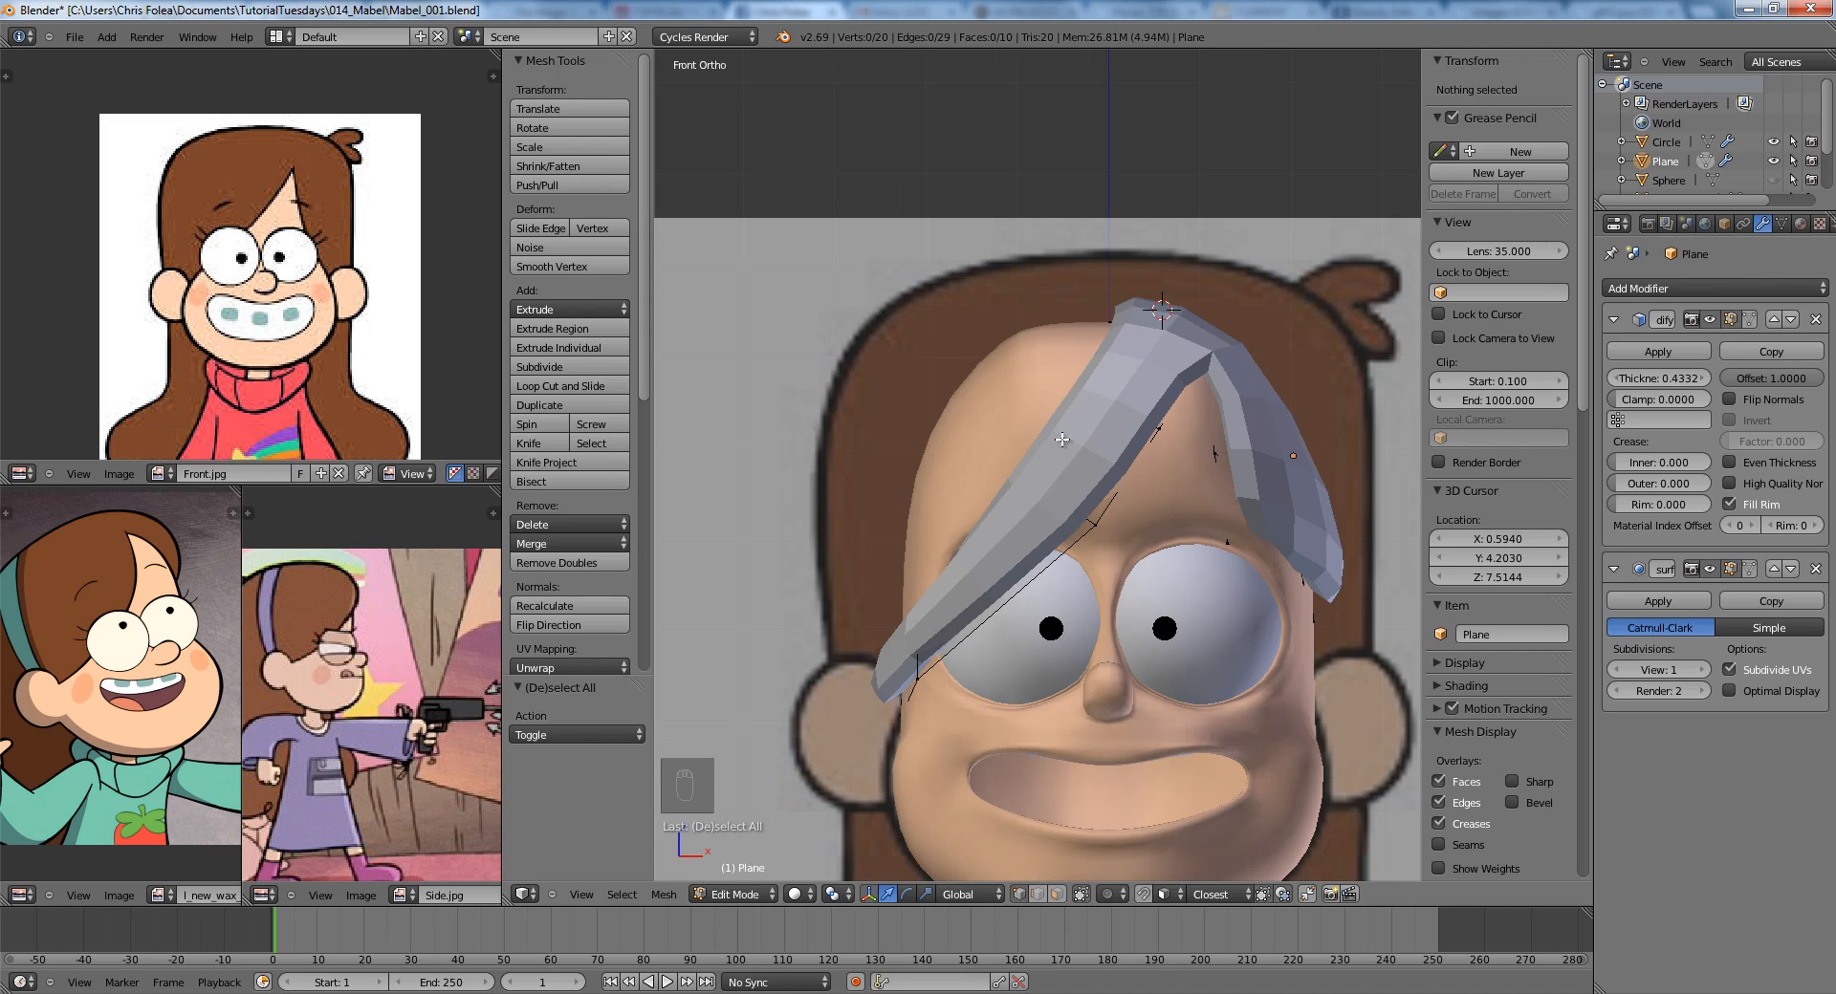
scroll(932, 557, "down", 2)
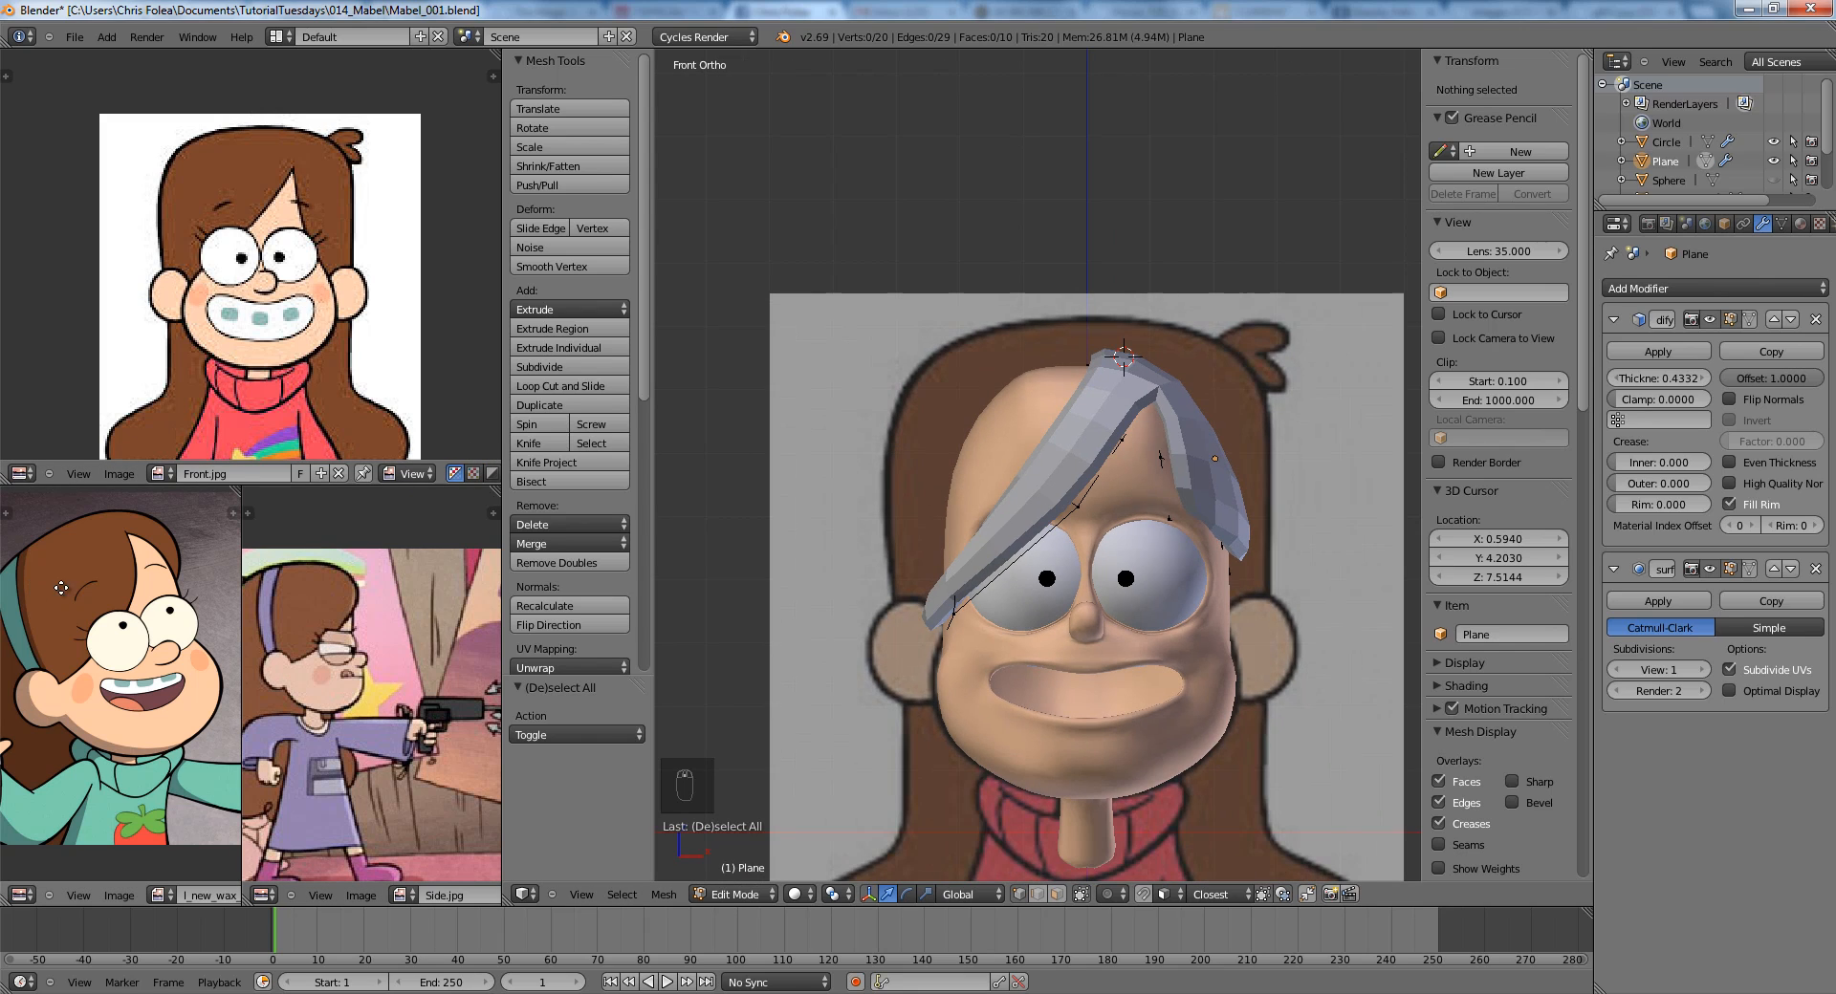
middle_click_drag(61, 588, 144, 562)
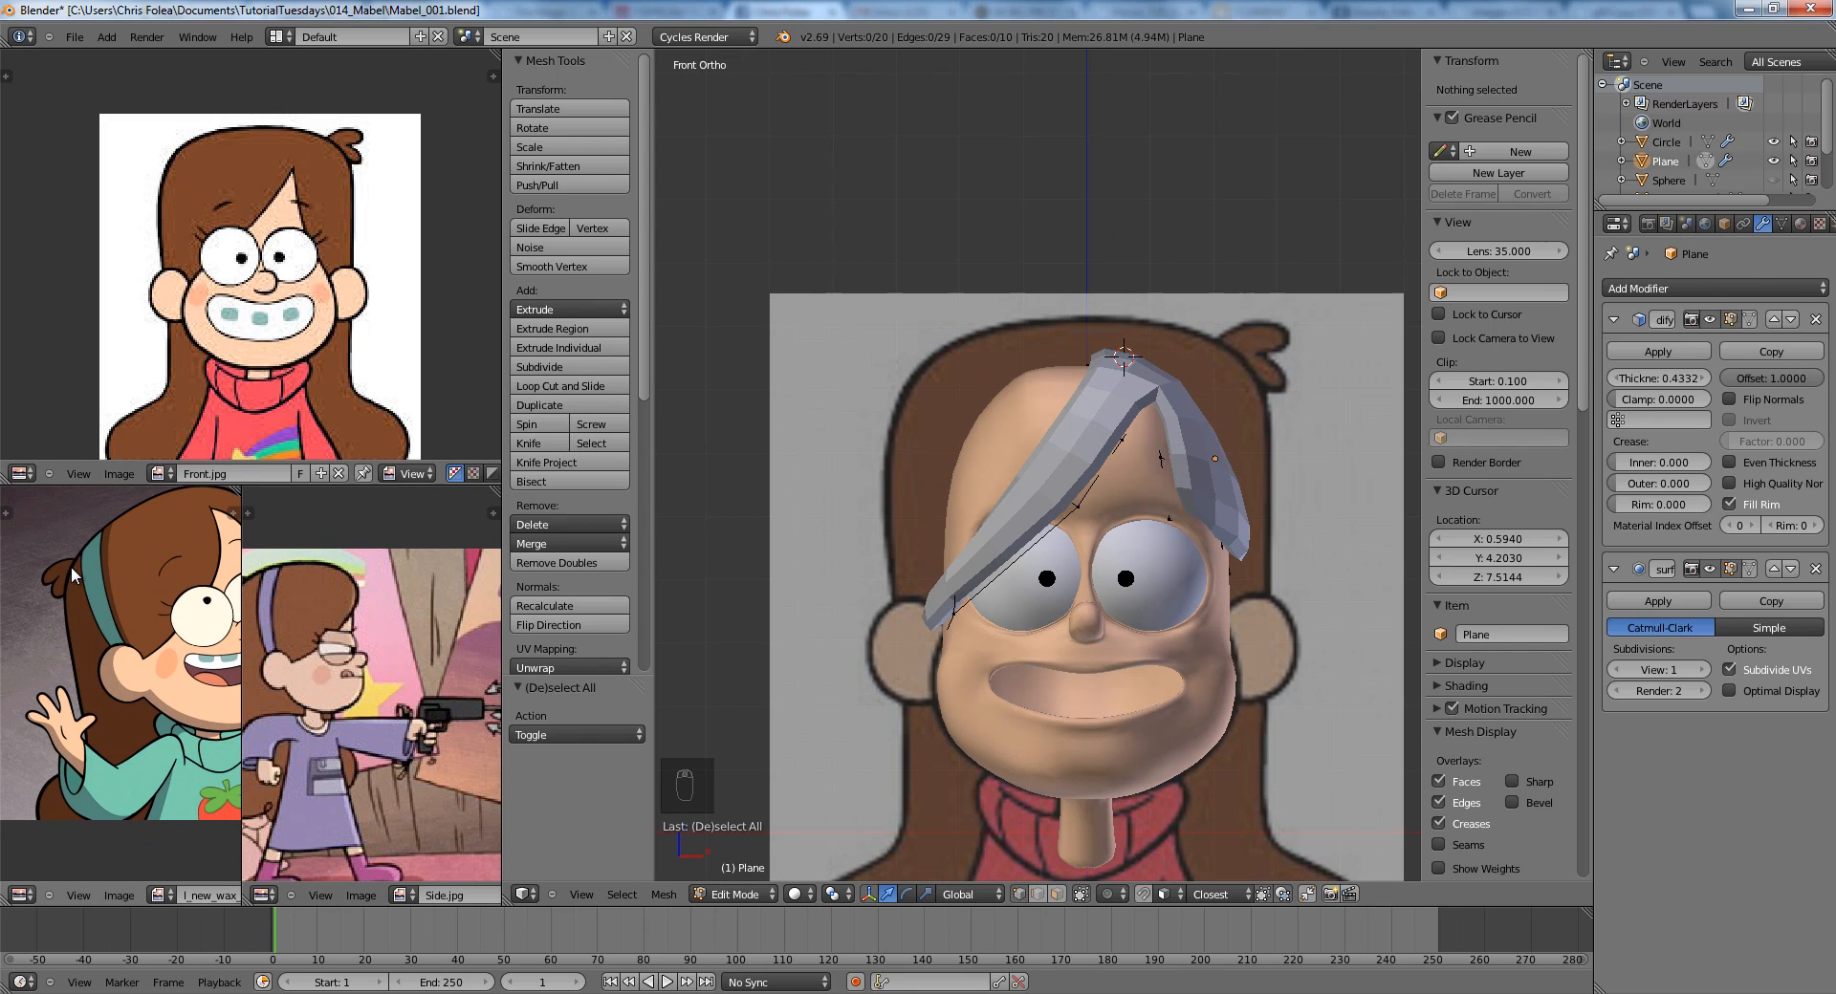
key("KP_3")
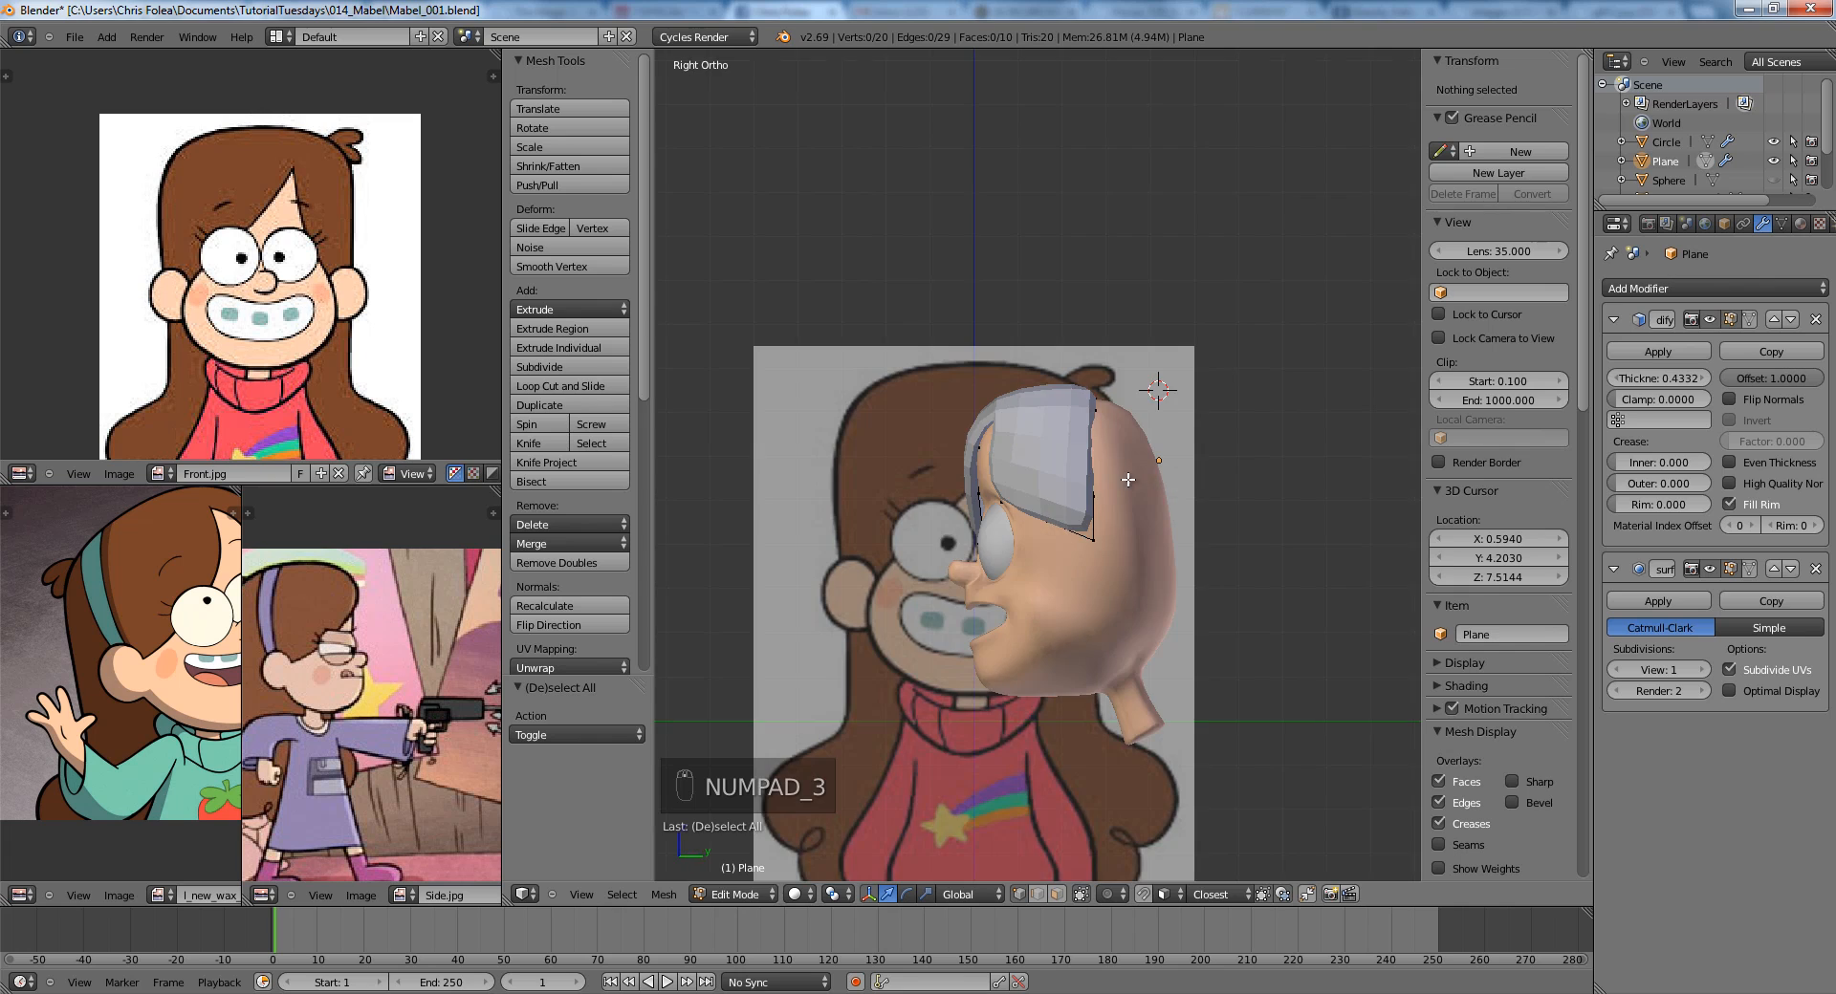
Delete the two selected lower vertices of the hair strand on the character's left side.
scroll(992, 530, "up", 2)
key("z")
right_click(984, 530)
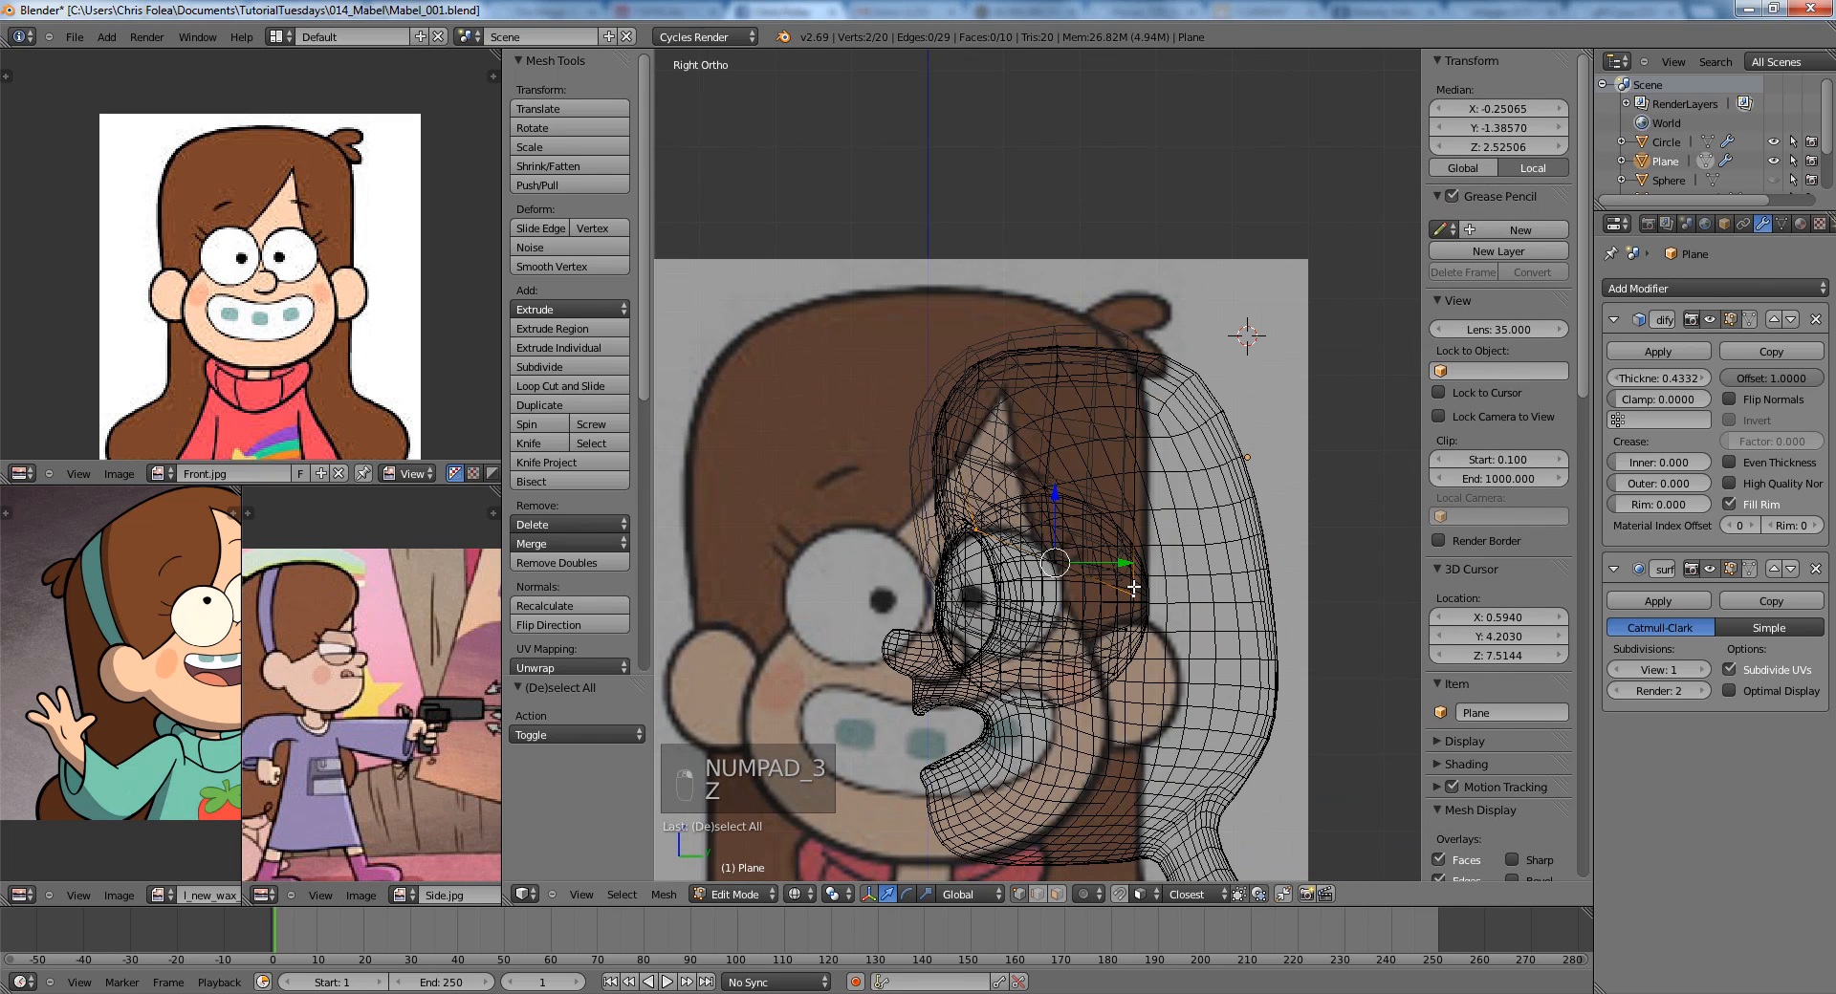
key("Delete")
left_click(1133, 584)
key("z")
middle_click_drag(1099, 559, 1113, 595, "shift")
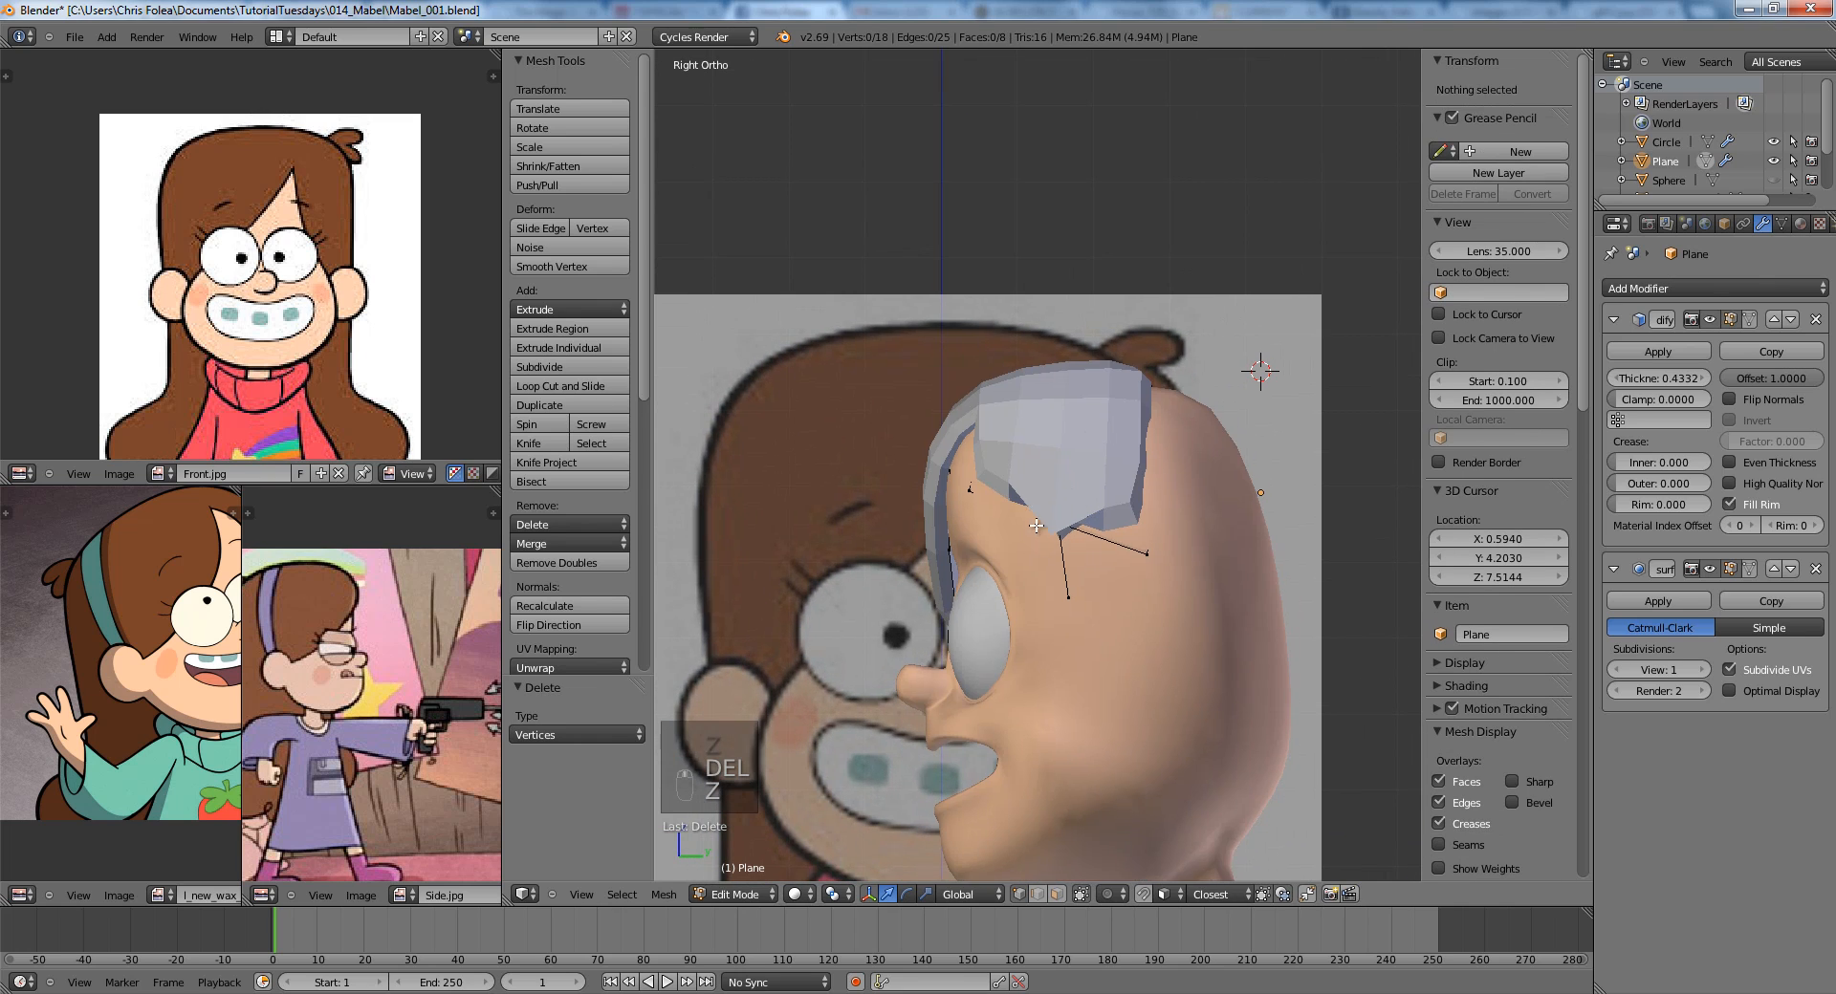
Delete the two leftover vertices, one at a time, along the lower rear border of the left-side strand.
key("z")
right_click(1071, 590)
key("Delete")
left_click(1071, 589)
key("z")
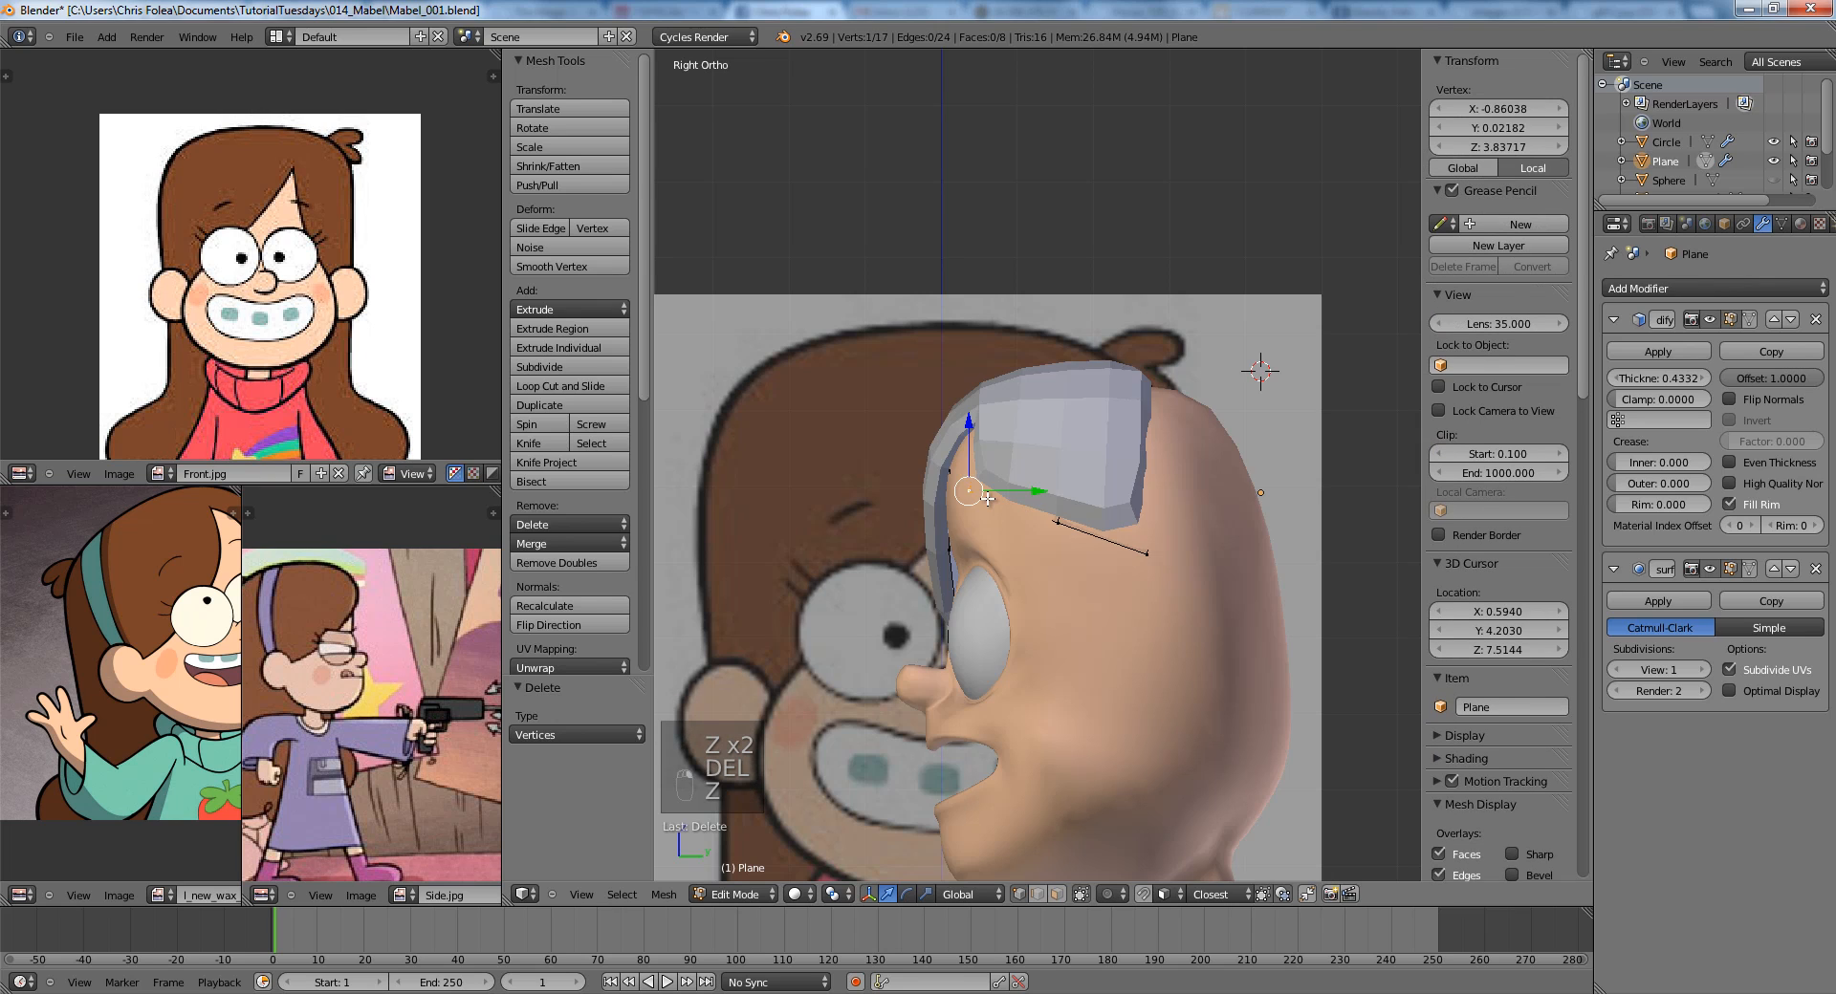
right_click_drag(1140, 542, 1161, 555)
key("Delete")
left_click(1162, 556)
middle_click_drag(1161, 556, 1178, 533)
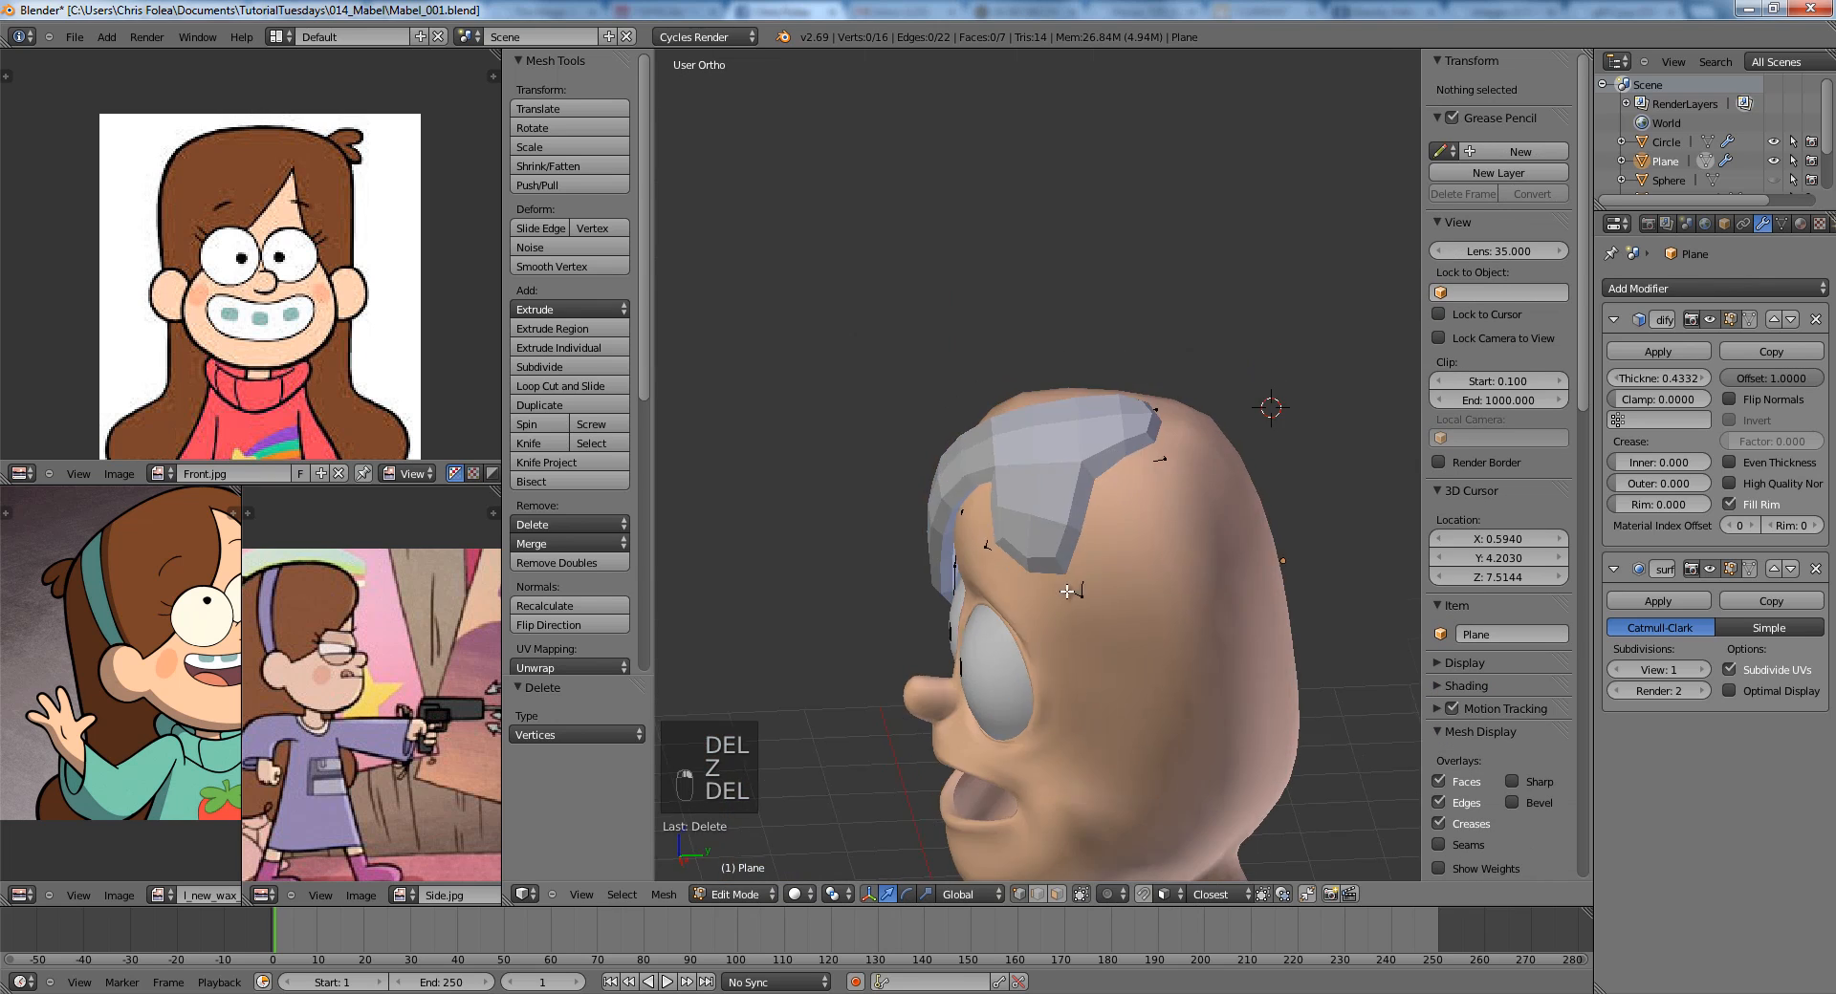
Delete the two rearmost vertices of the left-side strand at the back of the crown.
key("z")
key("z")
right_click(1178, 515)
right_click(1163, 441, "shift")
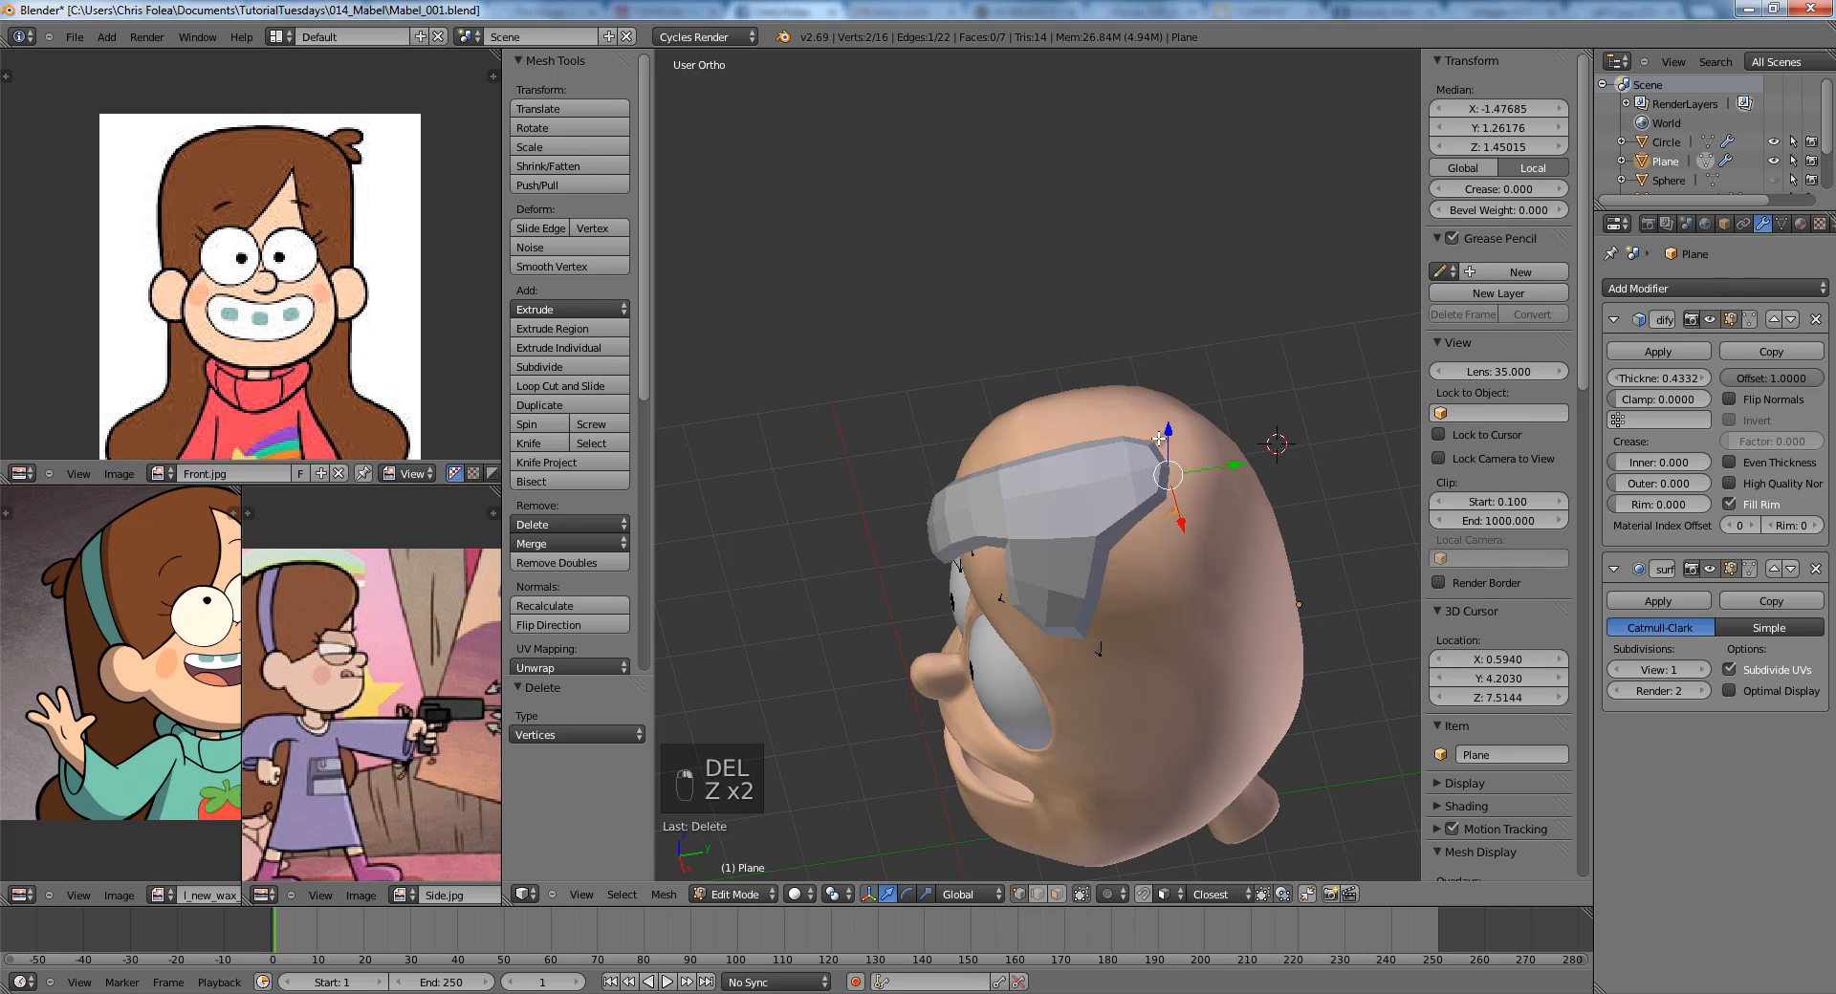
key("Delete")
left_click(1163, 439)
key("z")
Select the two vertices of the shortened left-side strand's lower edge.
right_click(1000, 600)
right_click(1100, 651, "shift")
key("z")
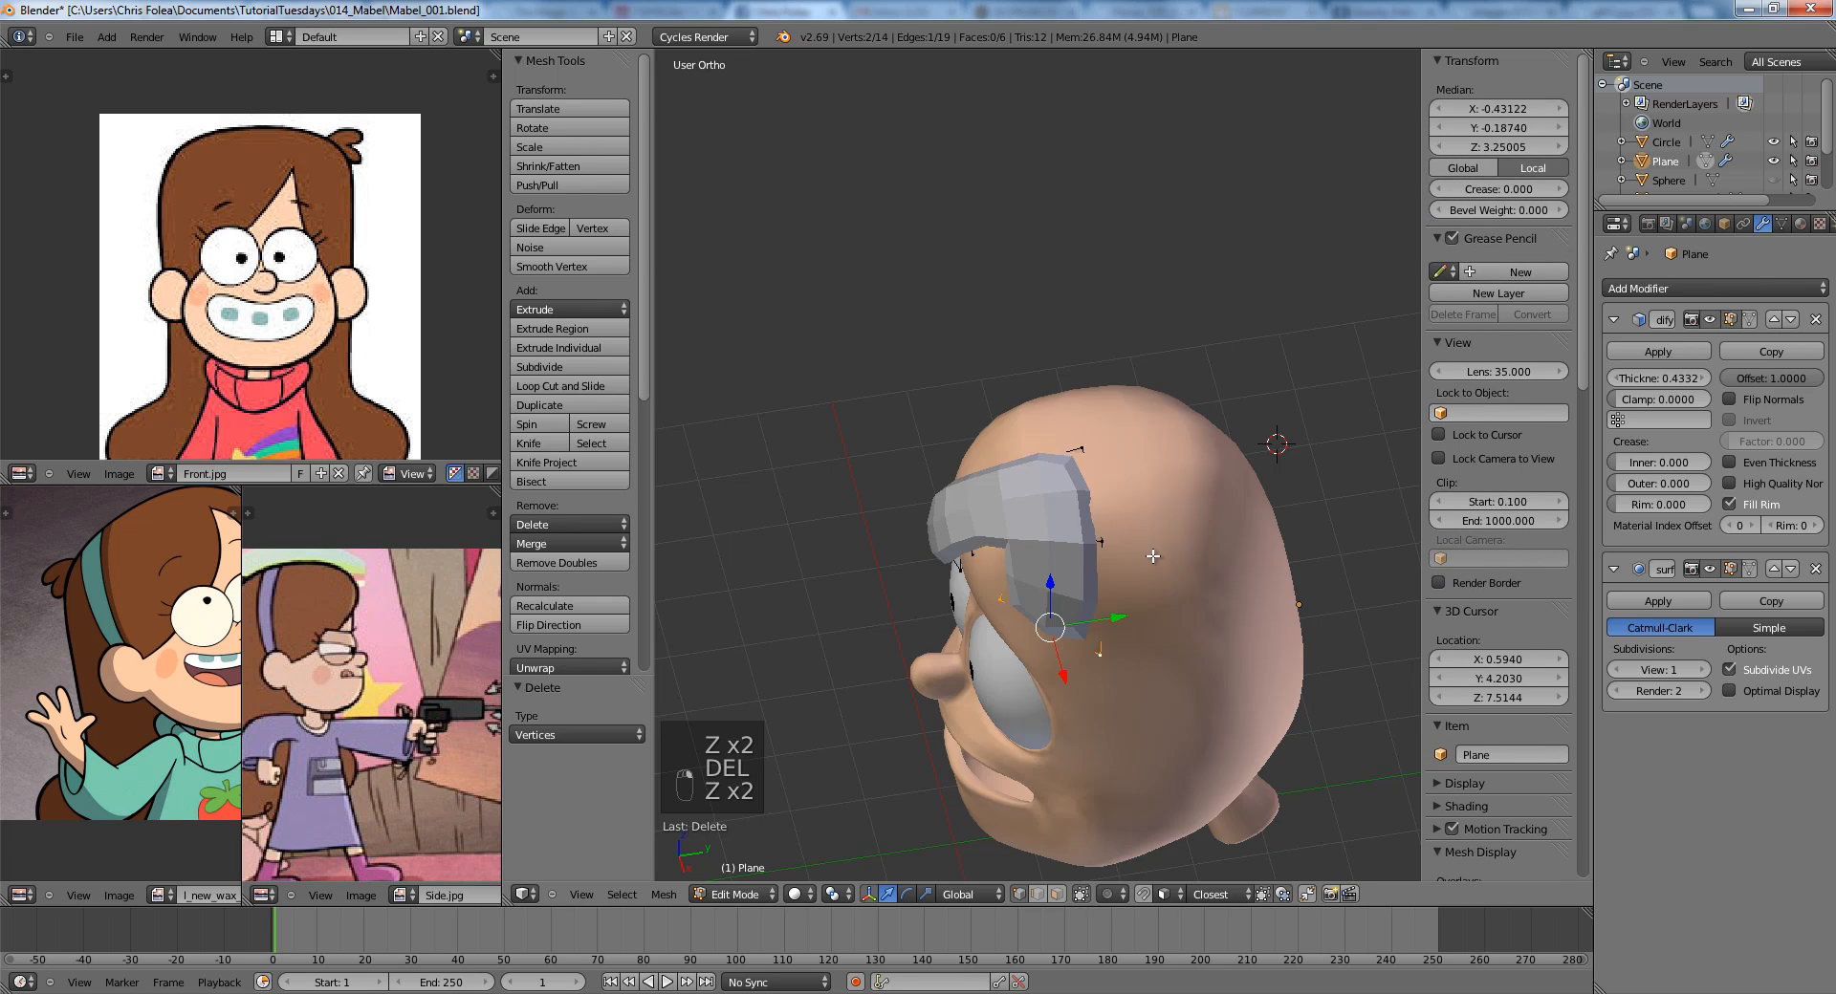
key("KP_3")
key("z")
key("z")
key("z")
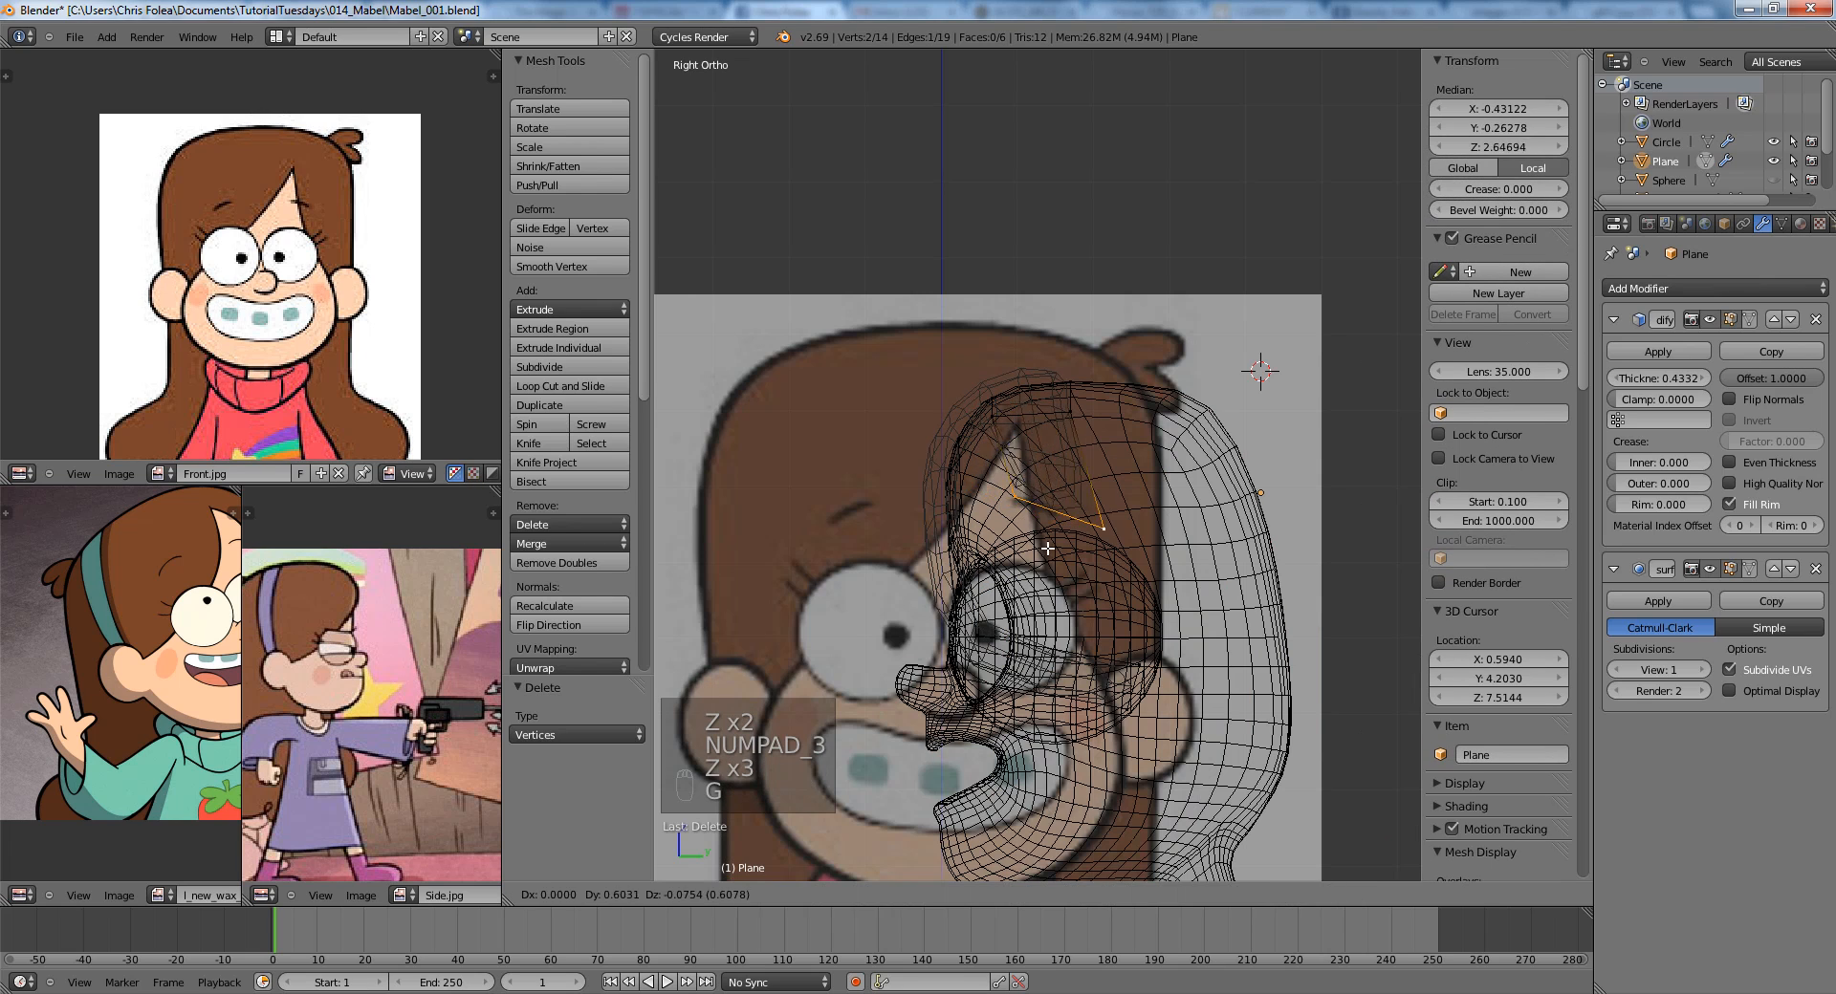
key("g")
key("z")
In front view, rotate the left-side strand's lower edge and shift it about 0.04 units along X to fit the hairline.
key("KP_1")
key("z")
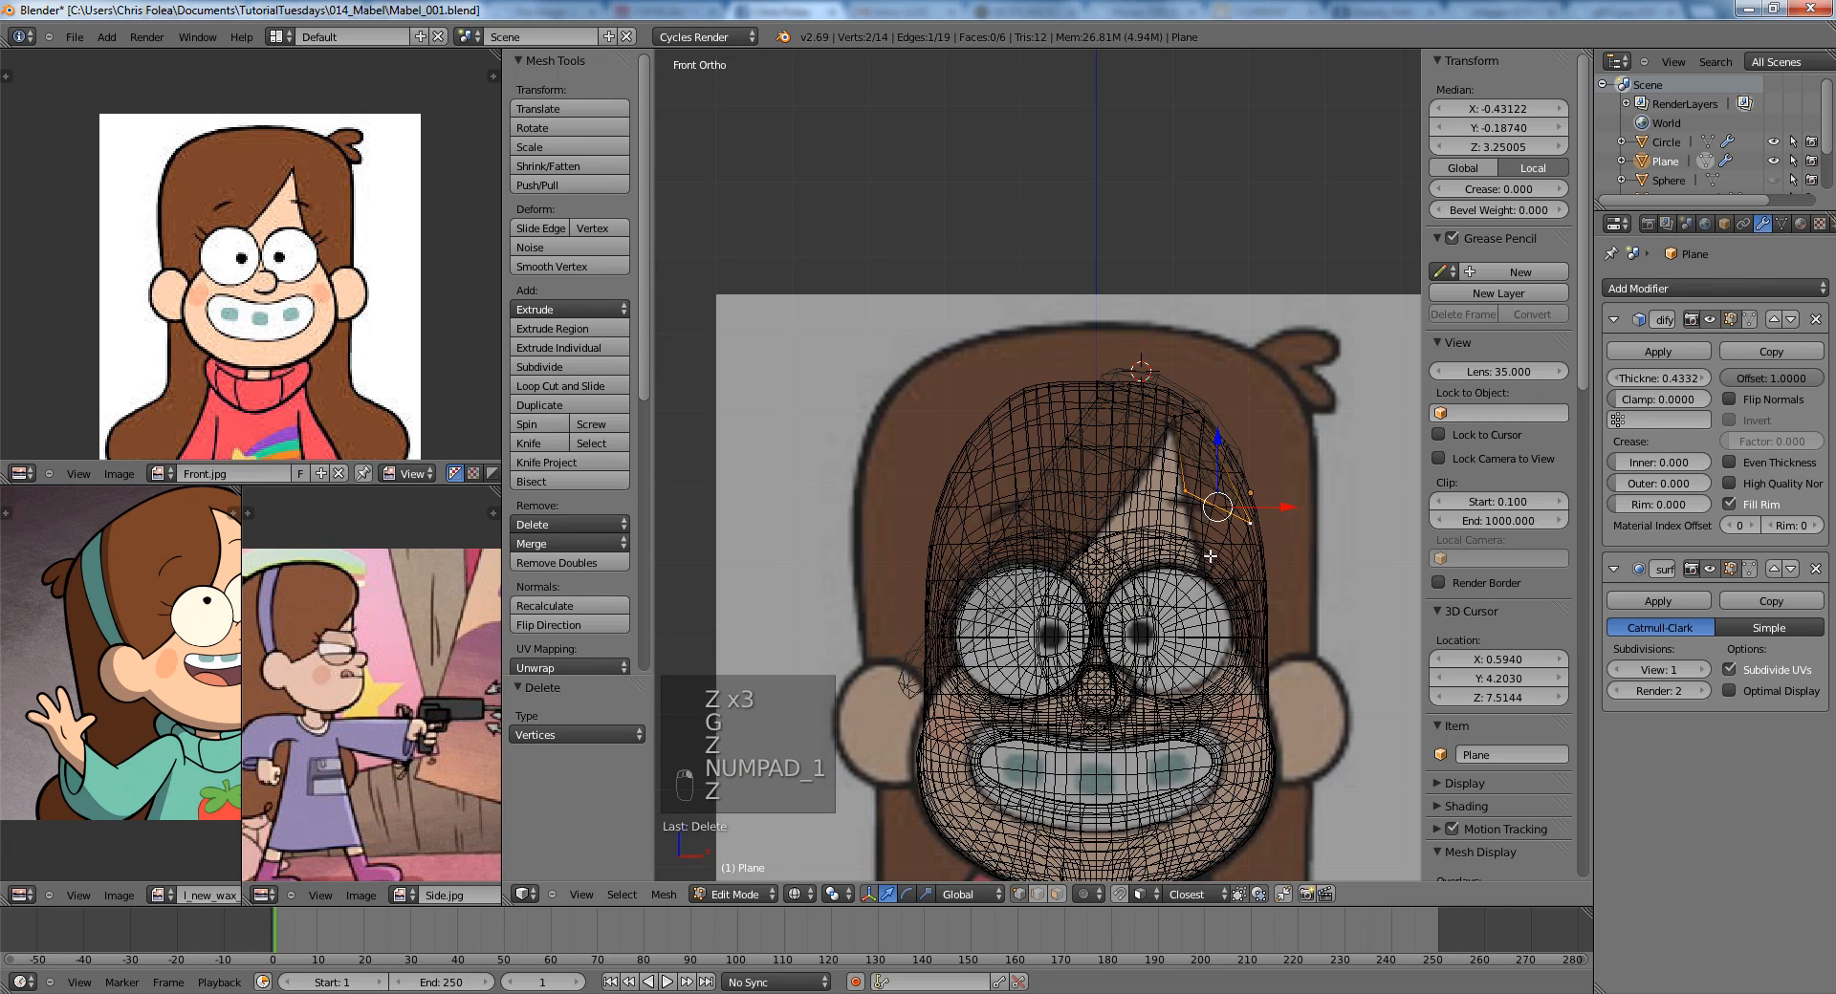
key("r")
left_click(1172, 479)
key("g")
left_click(1175, 478)
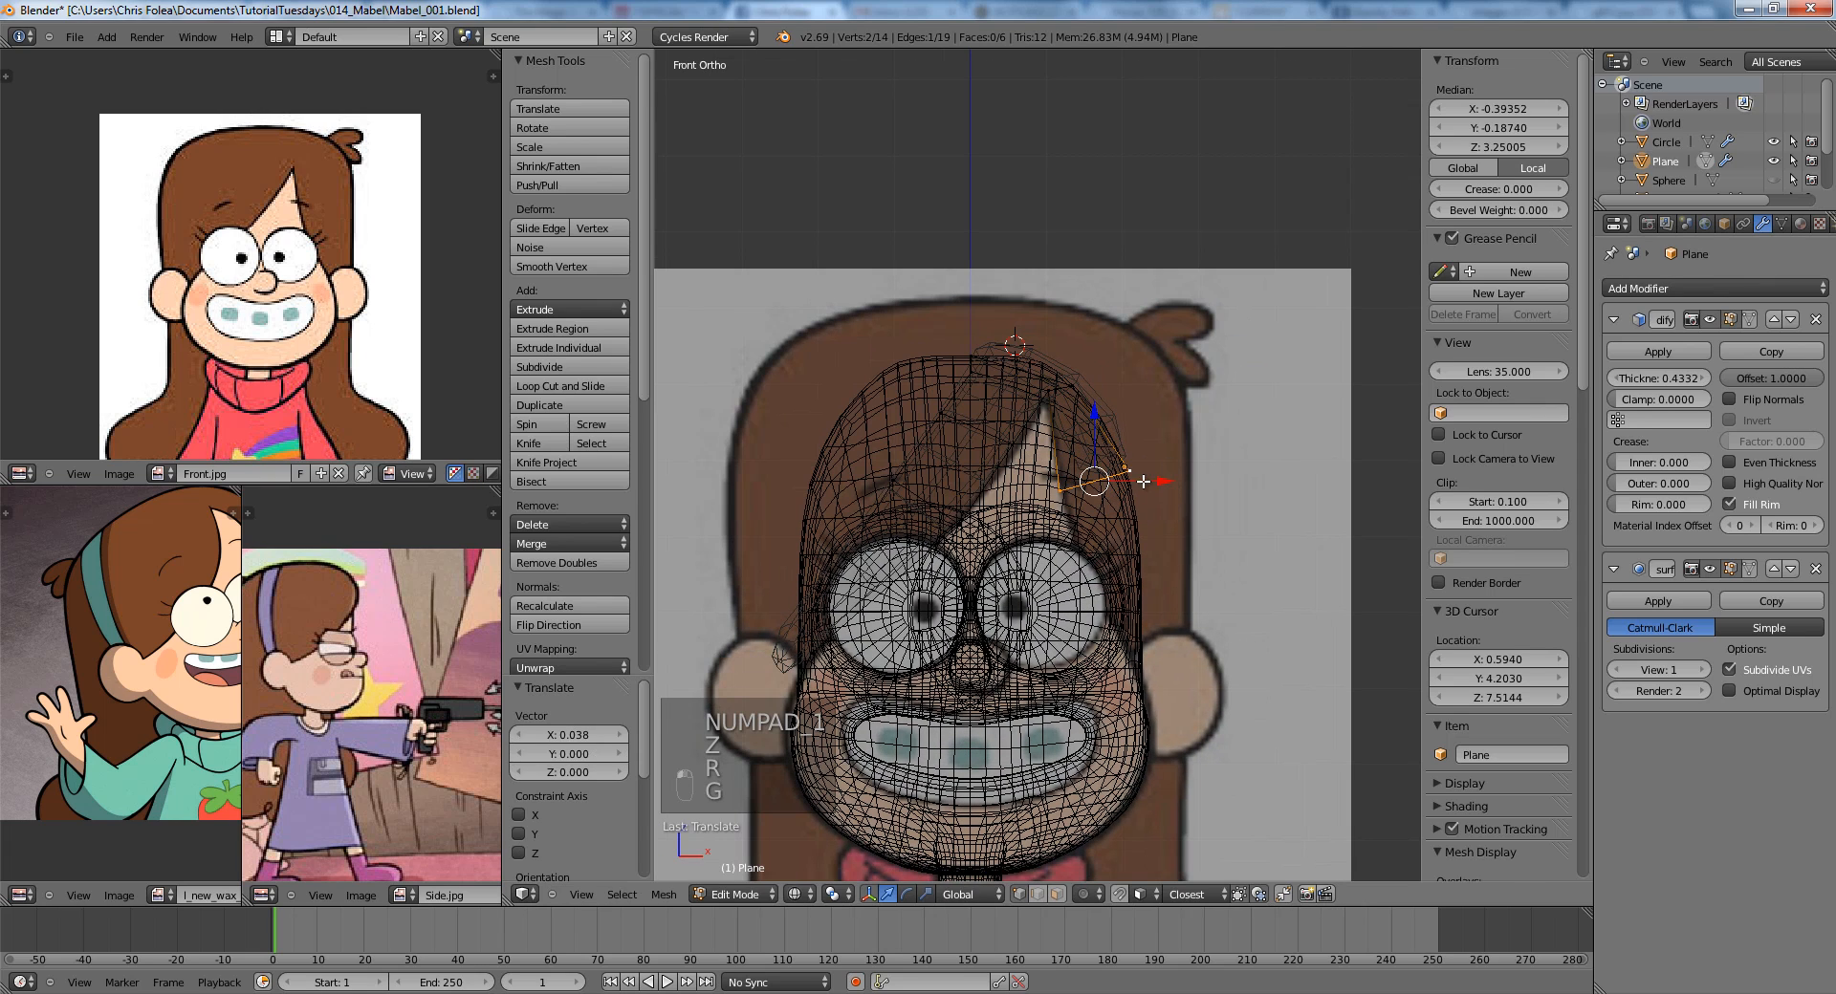
Reposition the lower corner vertices of the left-side strand to follow the reference hairline above the left eye.
right_click(1135, 472)
key("g")
left_click(1116, 480)
right_click(1069, 492, "shift")
key("g")
left_click(1071, 482)
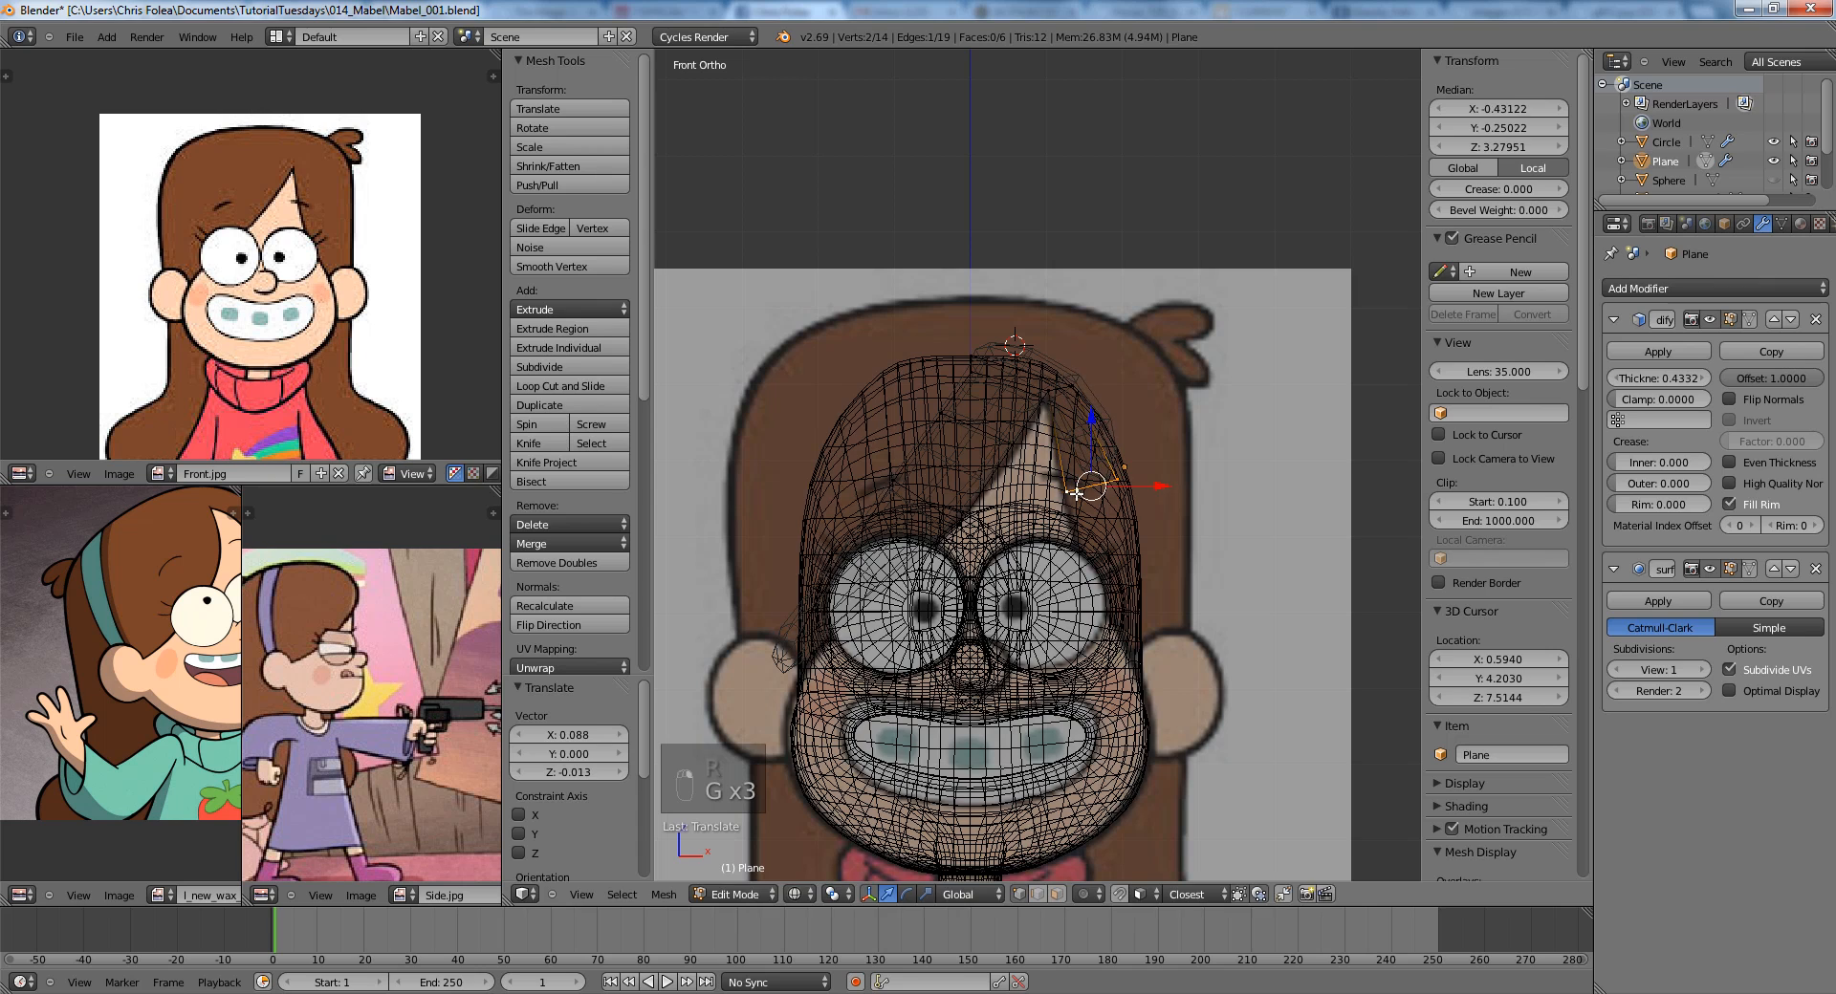
Extrude the left-side strand's lower edge about 1.8 units down and 0.7 outward beside the eye, and lower it about 0.28 units more.
key("z")
key("e")
left_click(1133, 631)
key("z")
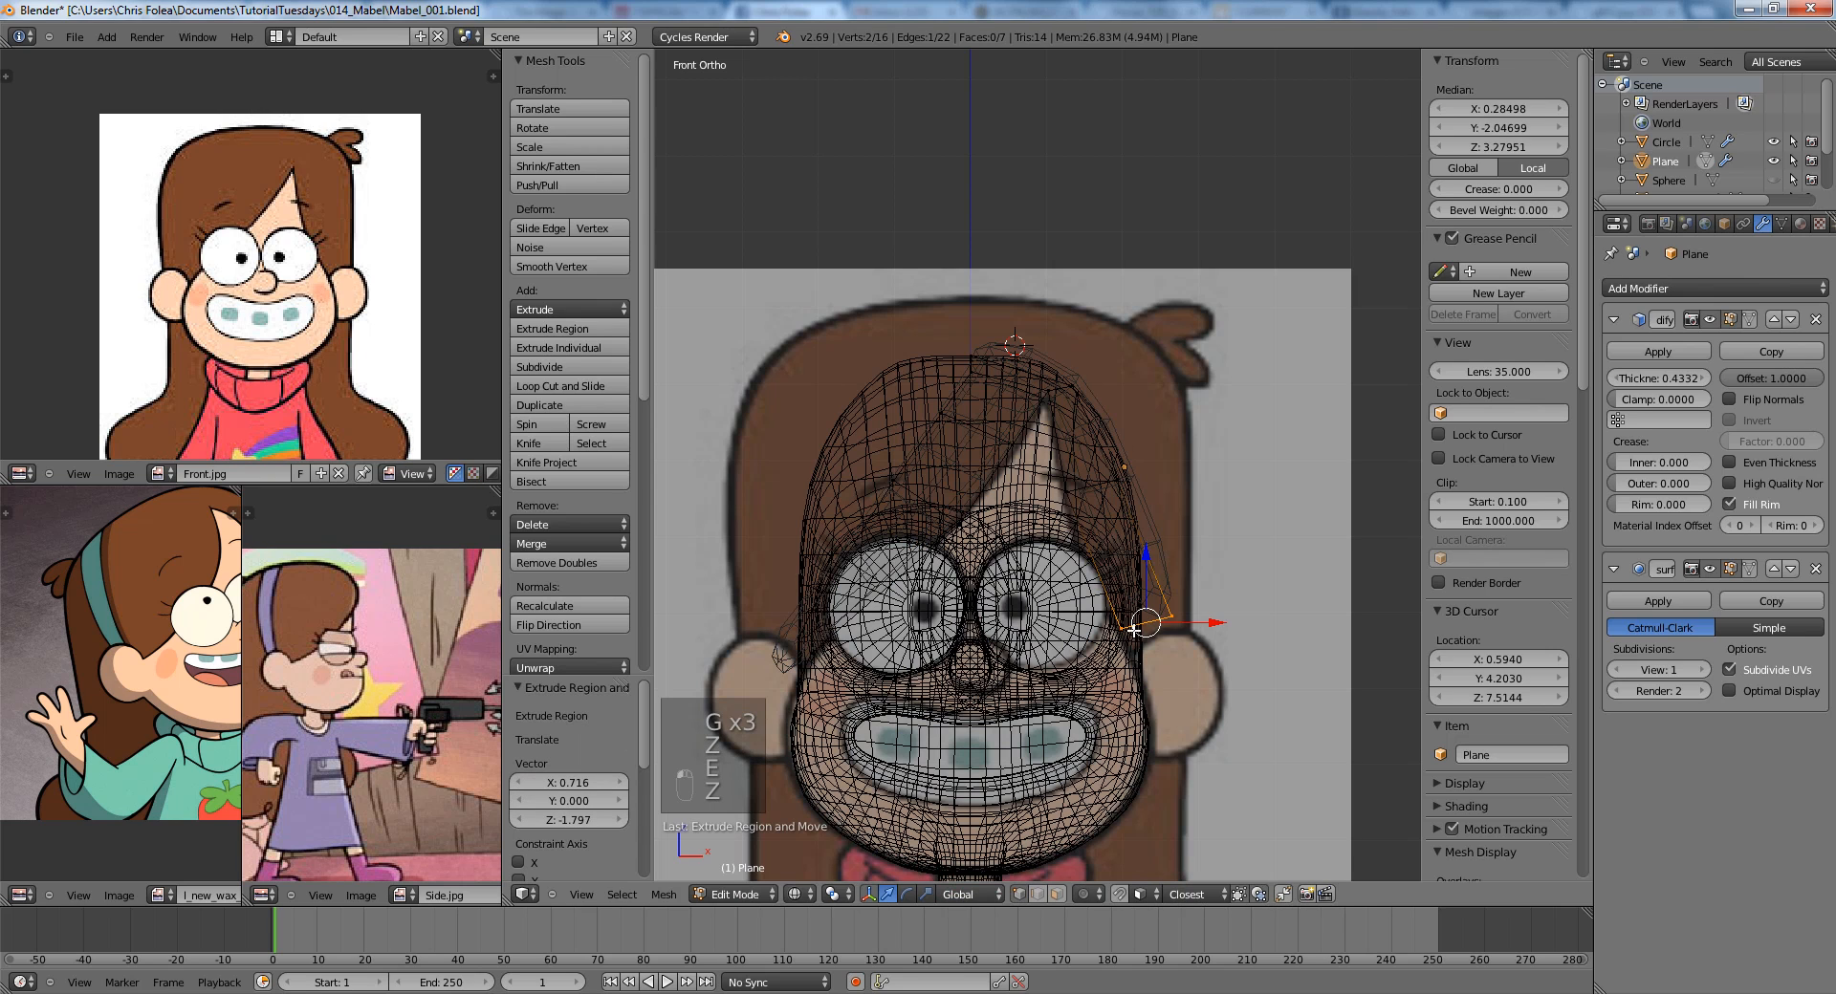
key("g")
left_click(1133, 610)
In side view, move the left-side strand's new lower edge backward along the head.
key("KP_3")
key("z")
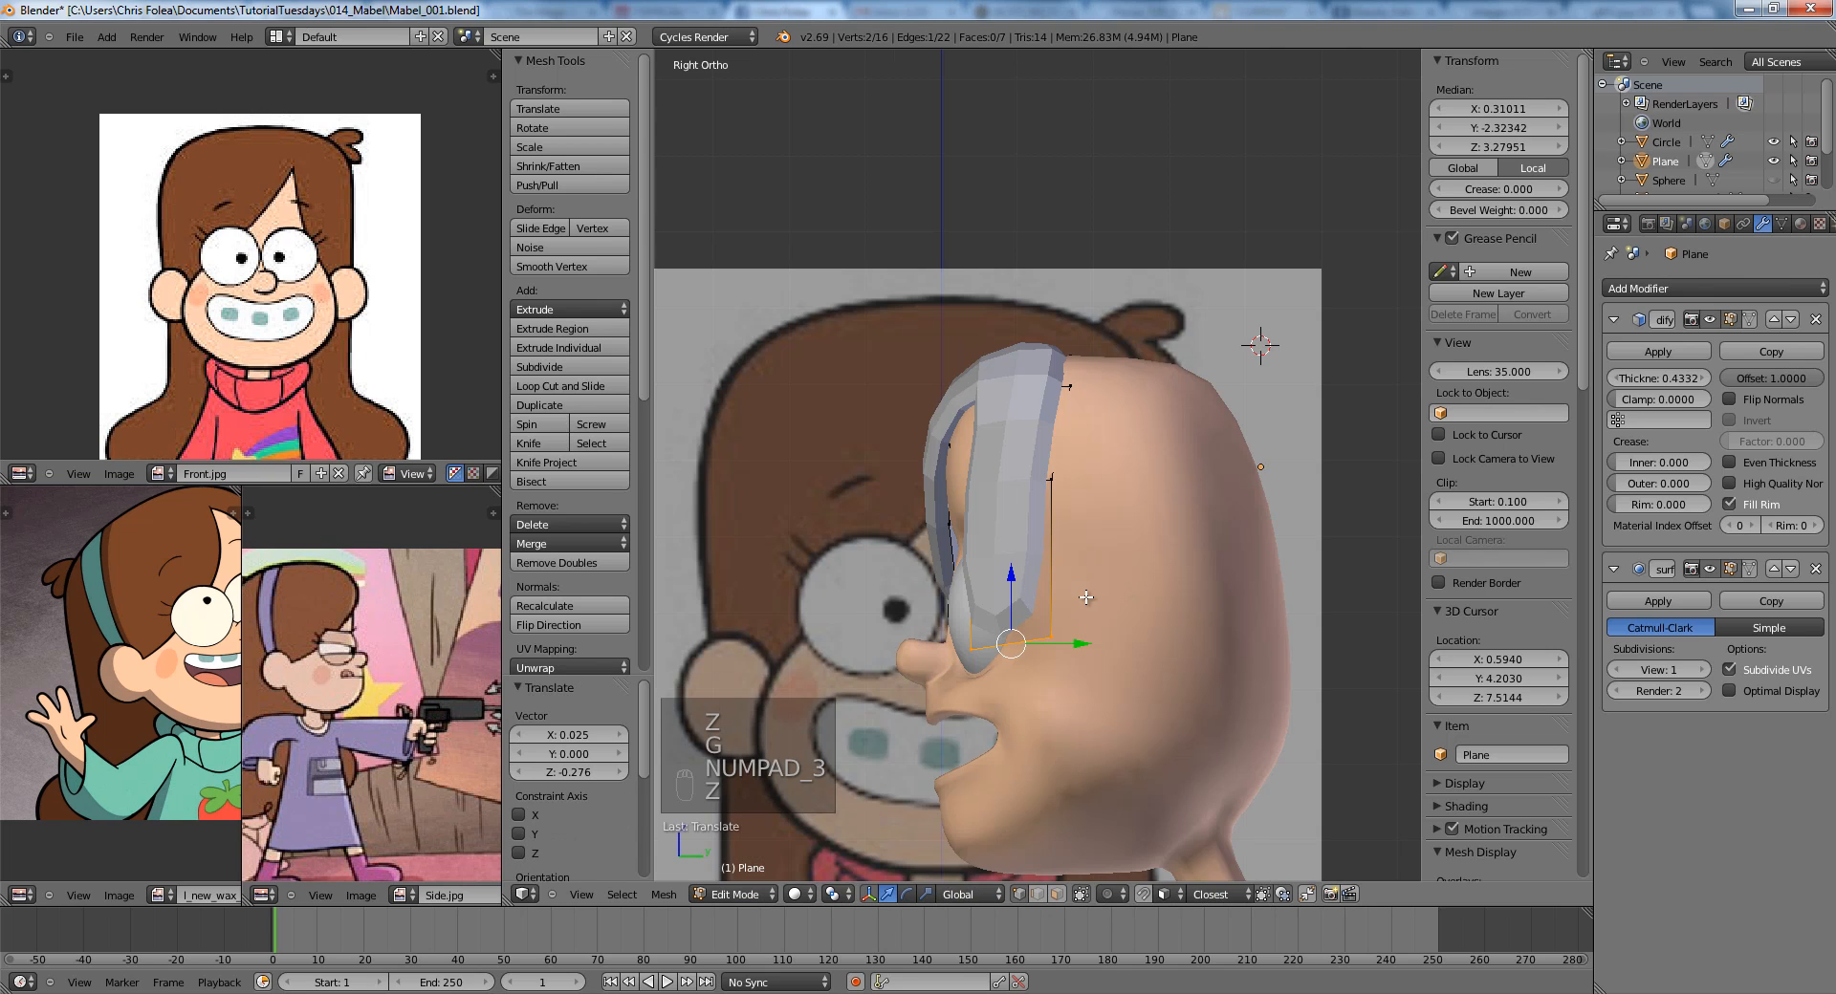
key("g")
left_click(1109, 636)
Extrude the left-side strand's lower edge backward toward the ear and rotate the new edge by about -75°.
key("e")
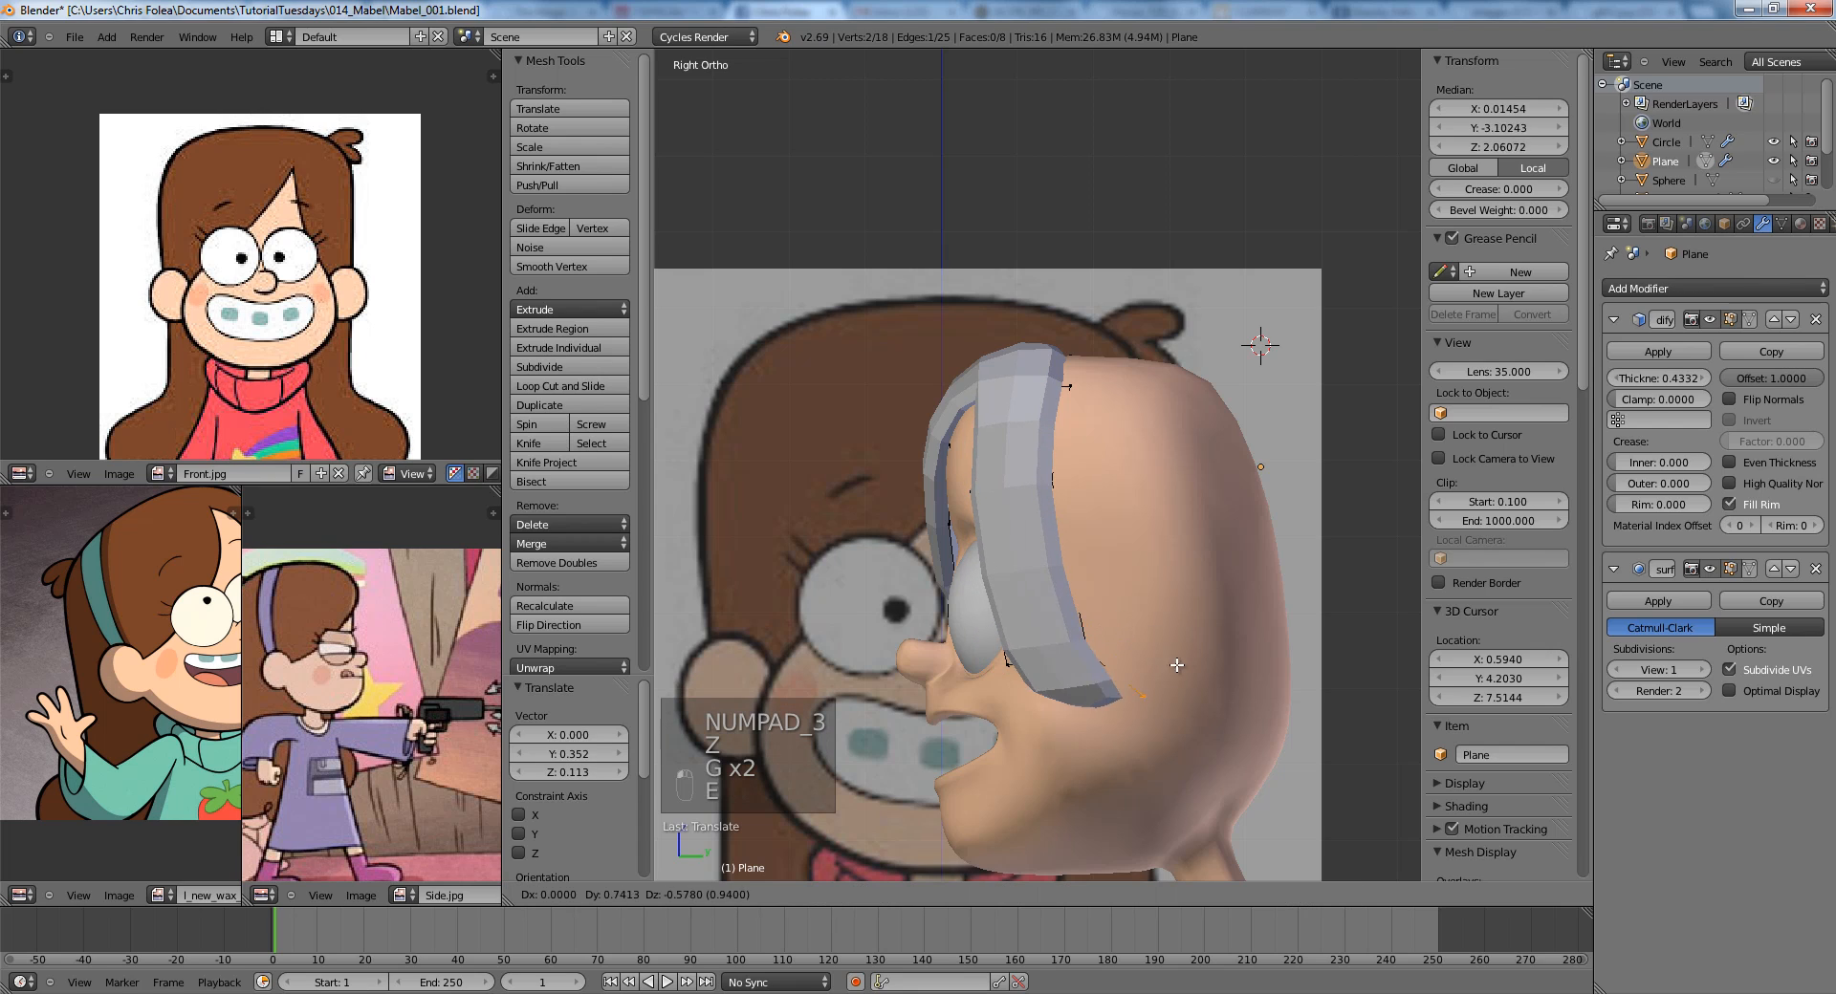
left_click(1222, 640)
key("r")
left_click(1174, 575)
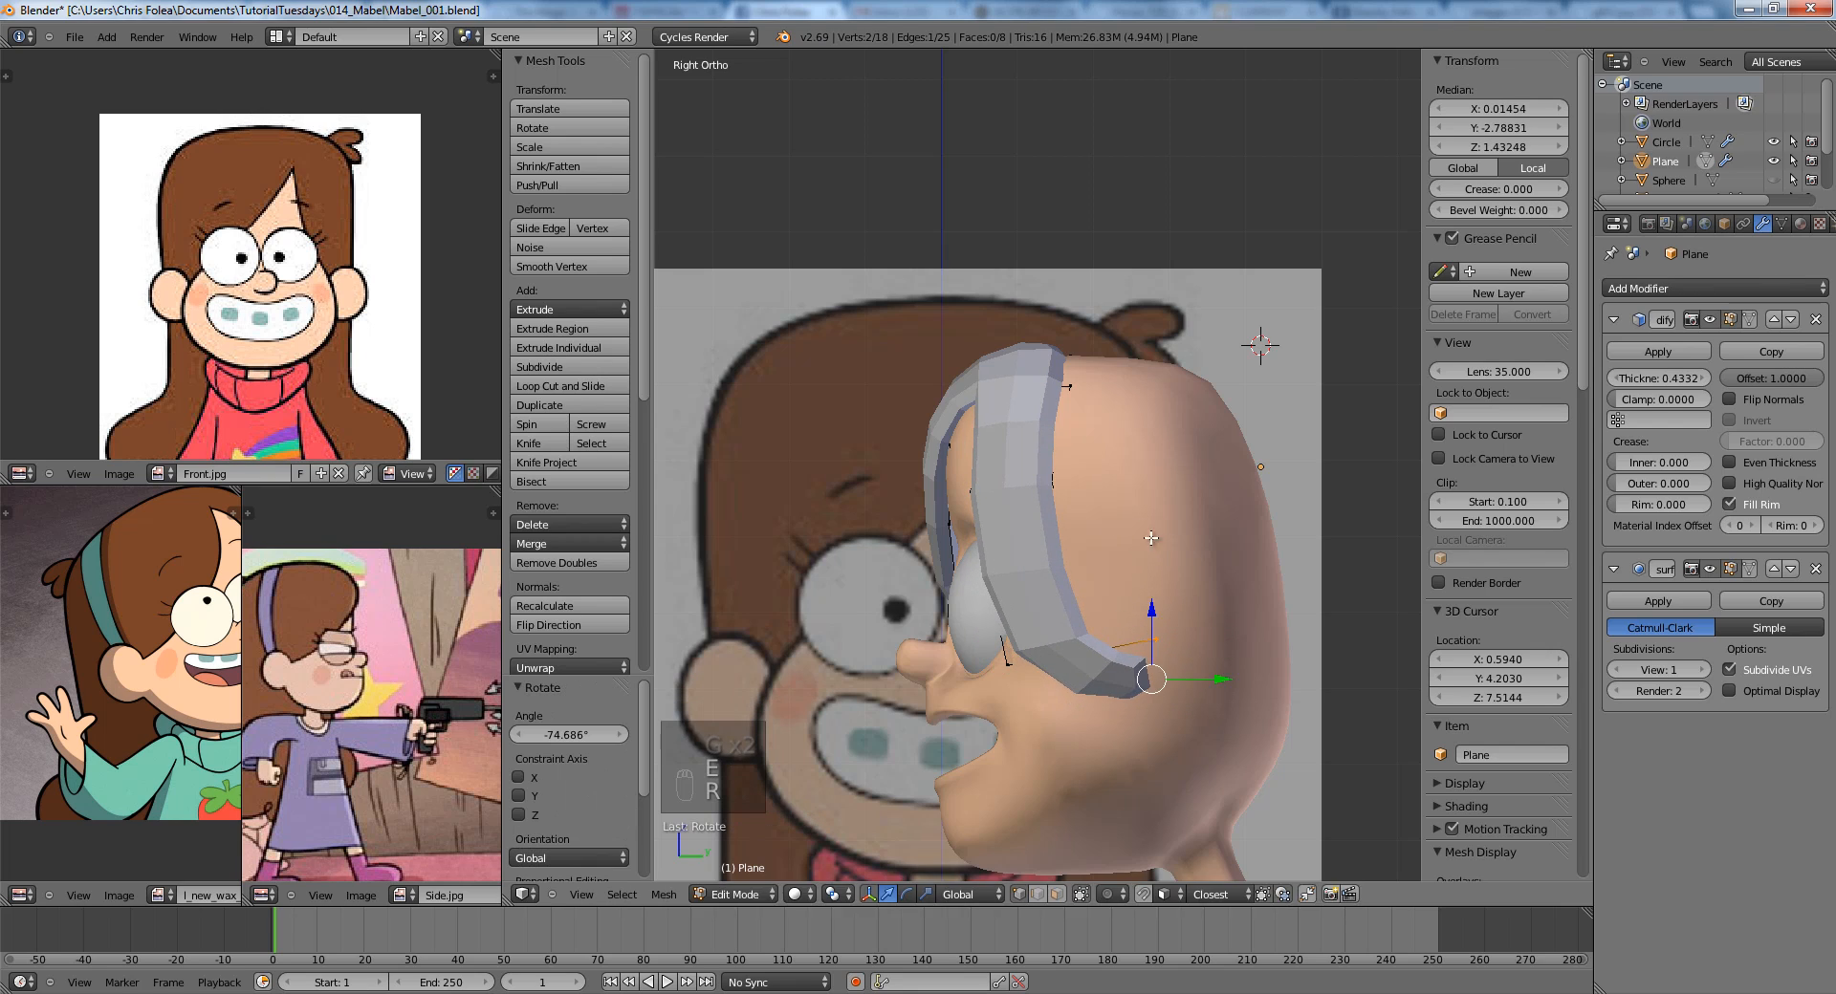
Move the left-side strand's end edge about 0.69 units backward and 0.13 down, and raise it about 0.11 units.
key("g")
left_click(1224, 557)
middle_click_drag(1257, 552, 1242, 517, "shift")
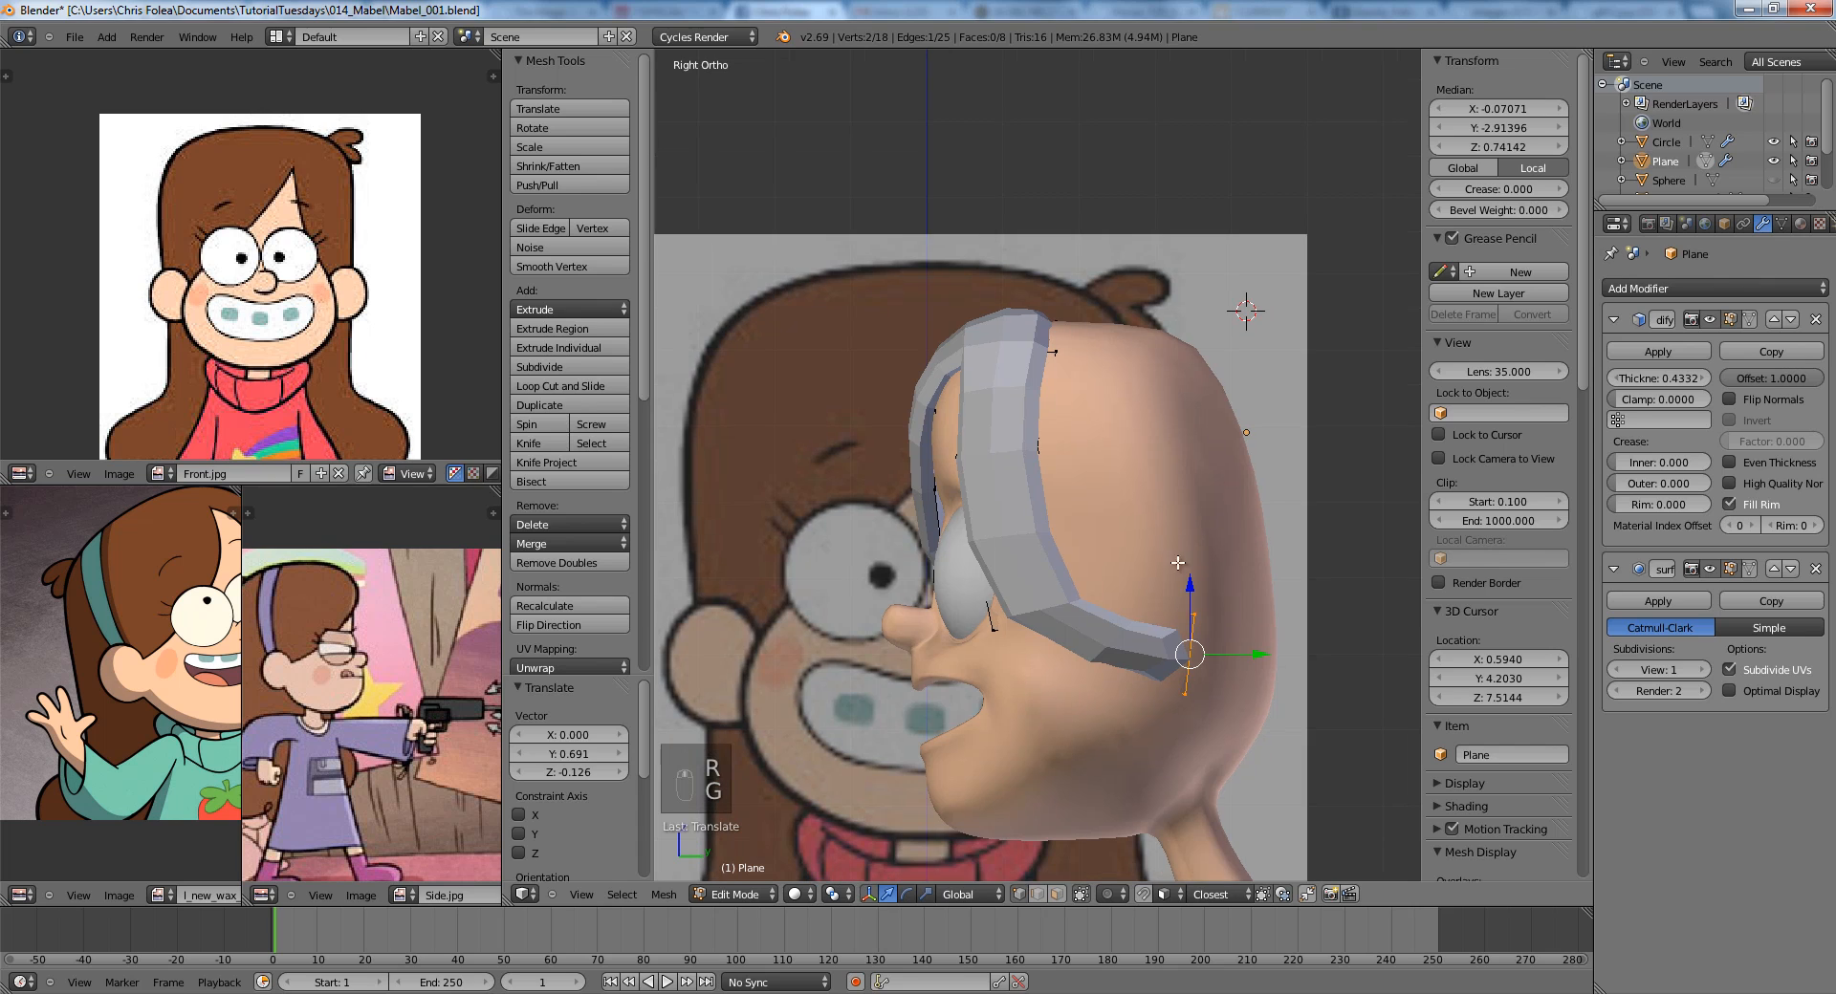
key("g")
left_click(1163, 569)
key("z")
key("z")
key("z")
key("Tab")
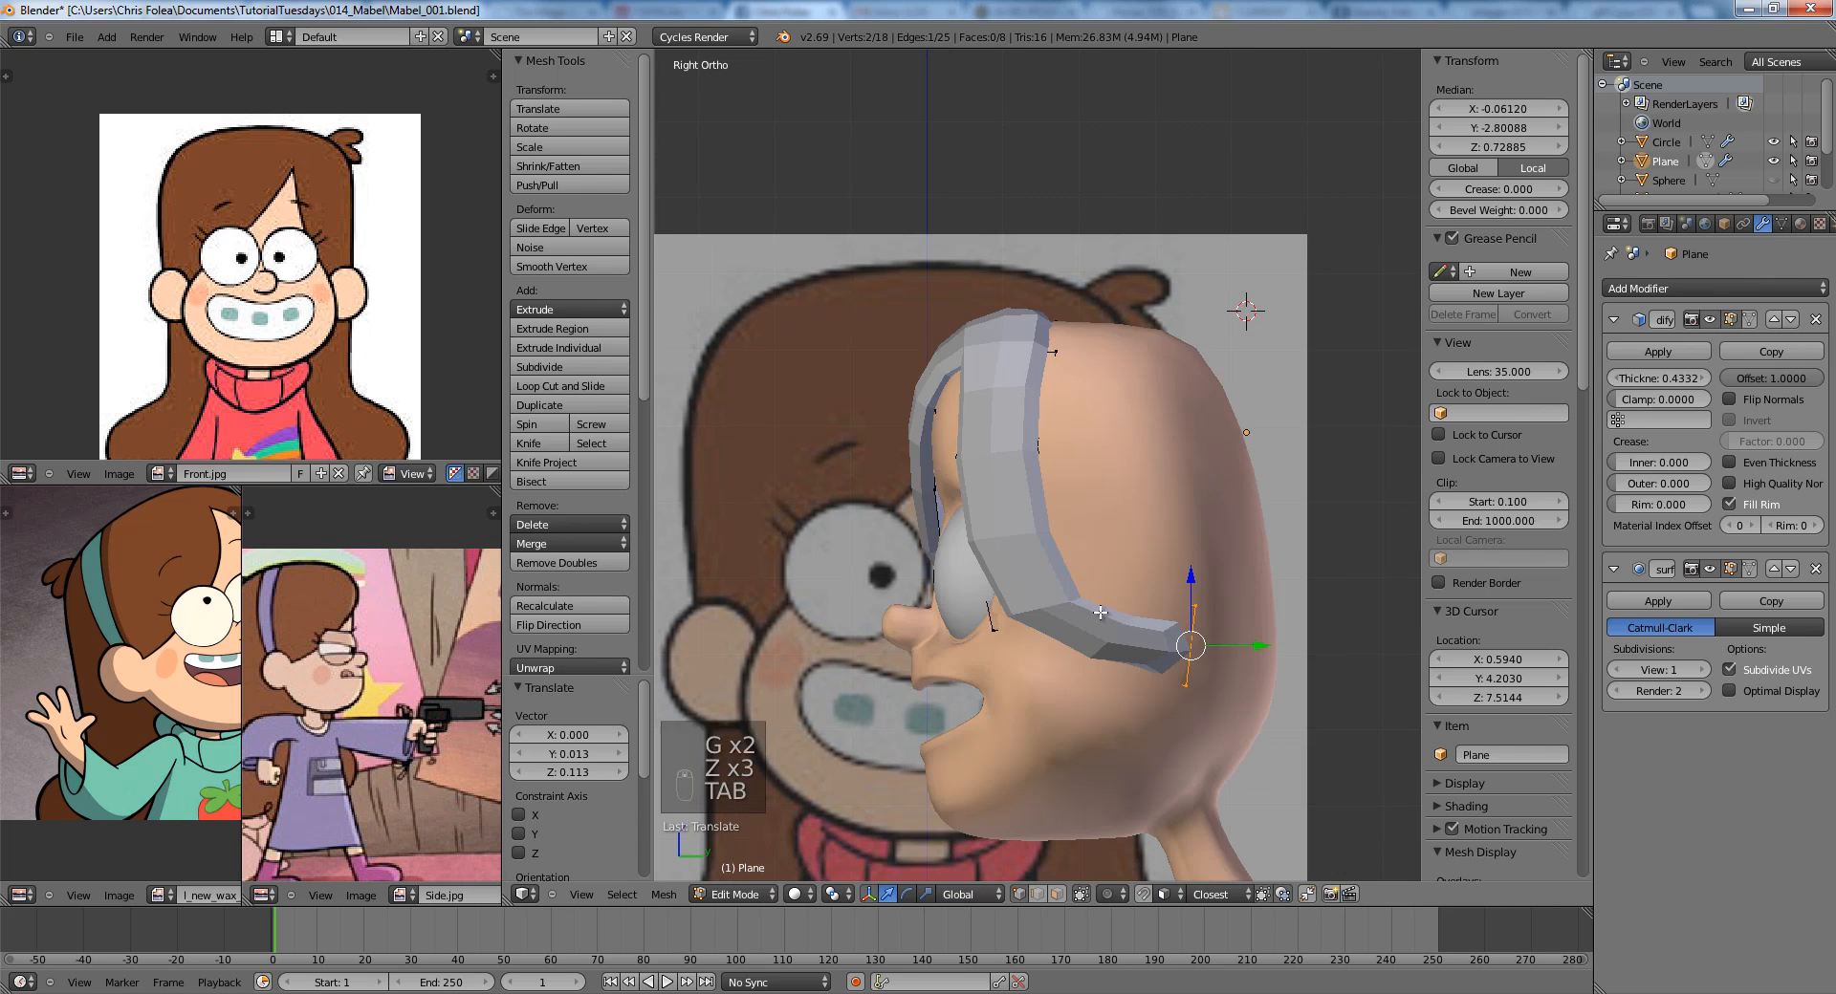
middle_click_drag(1085, 613, 1165, 599)
scroll(1164, 600, "down", 2)
key("KP_1")
key("a")
key("a")
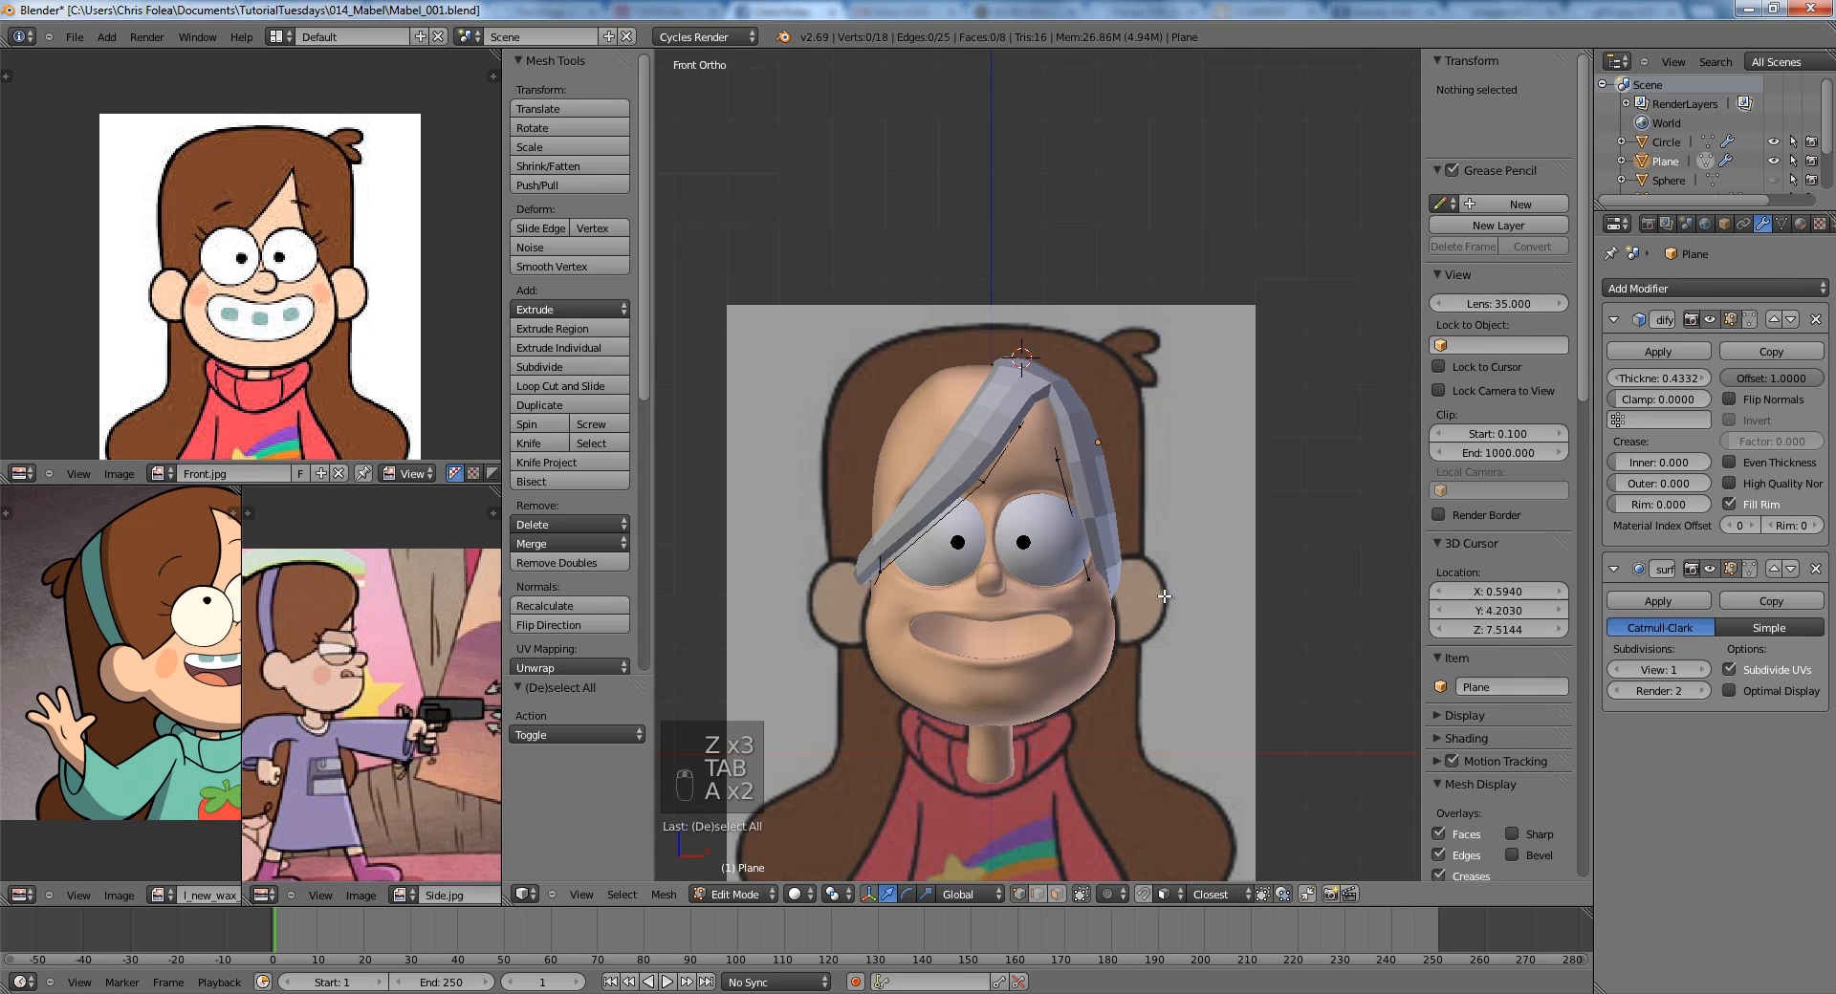
Give the hair a new material and sample its viewport color from the brown hair in the front reference image.
key("Tab")
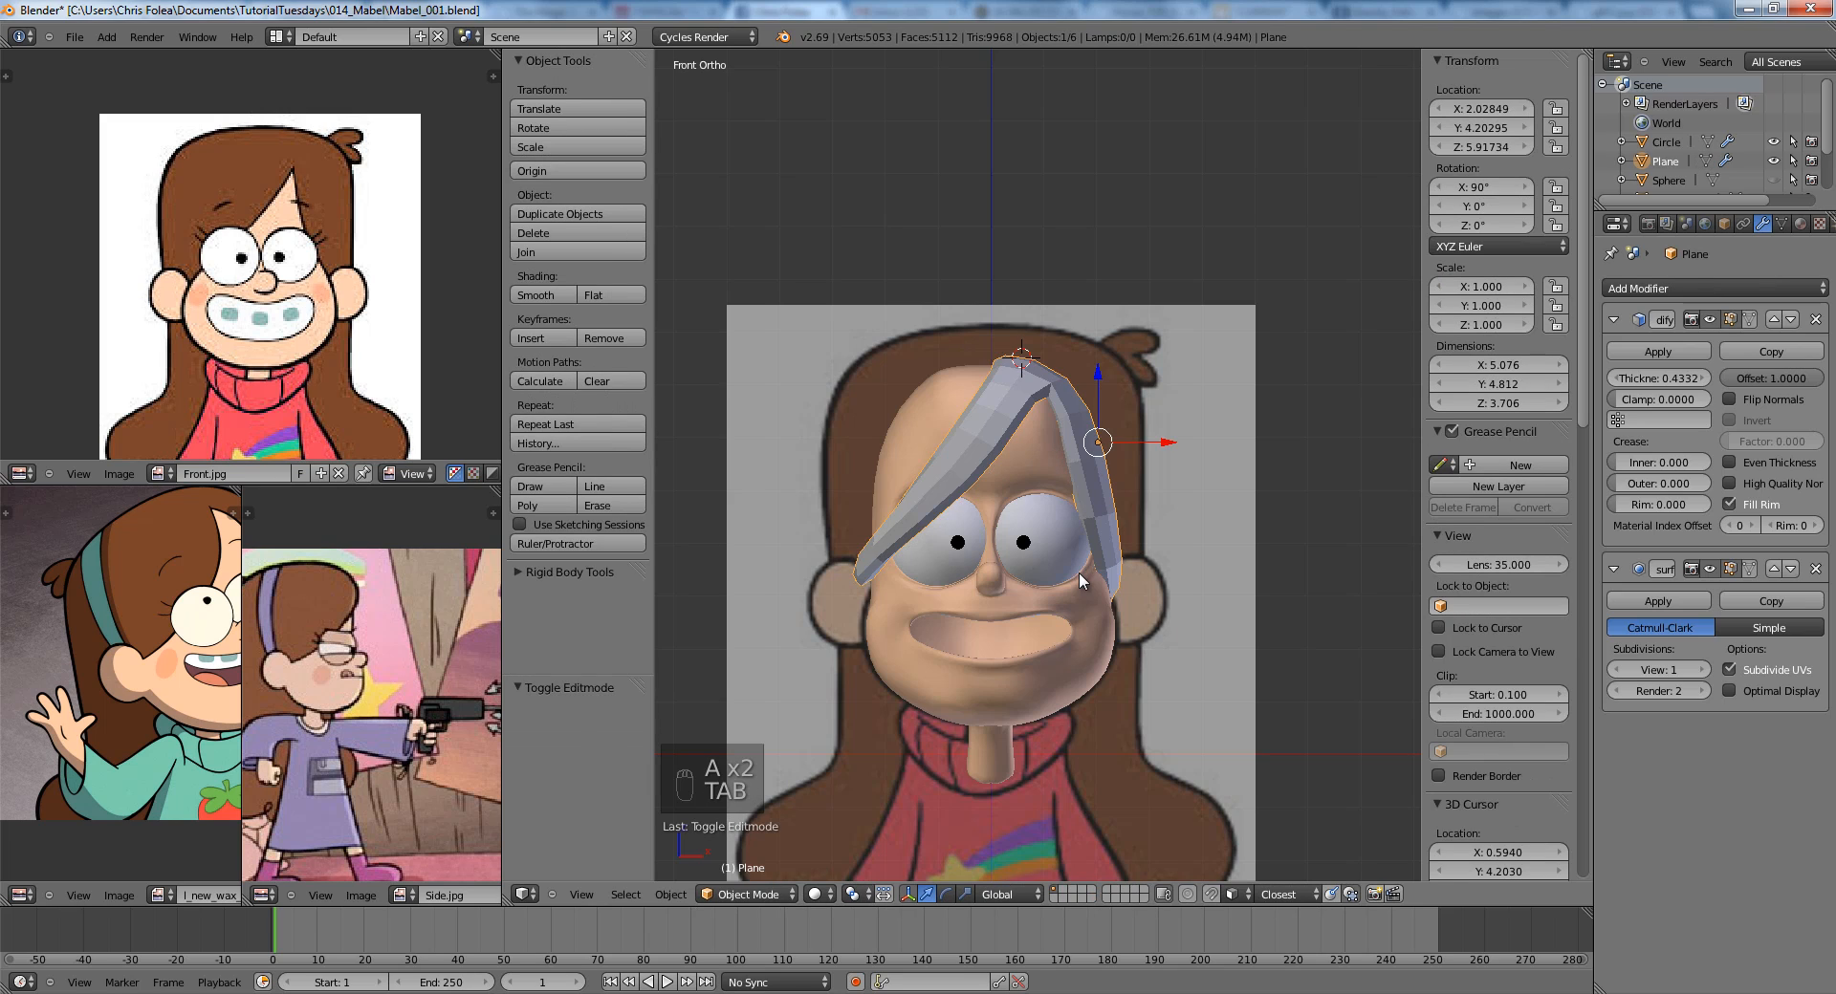
left_click(1801, 225)
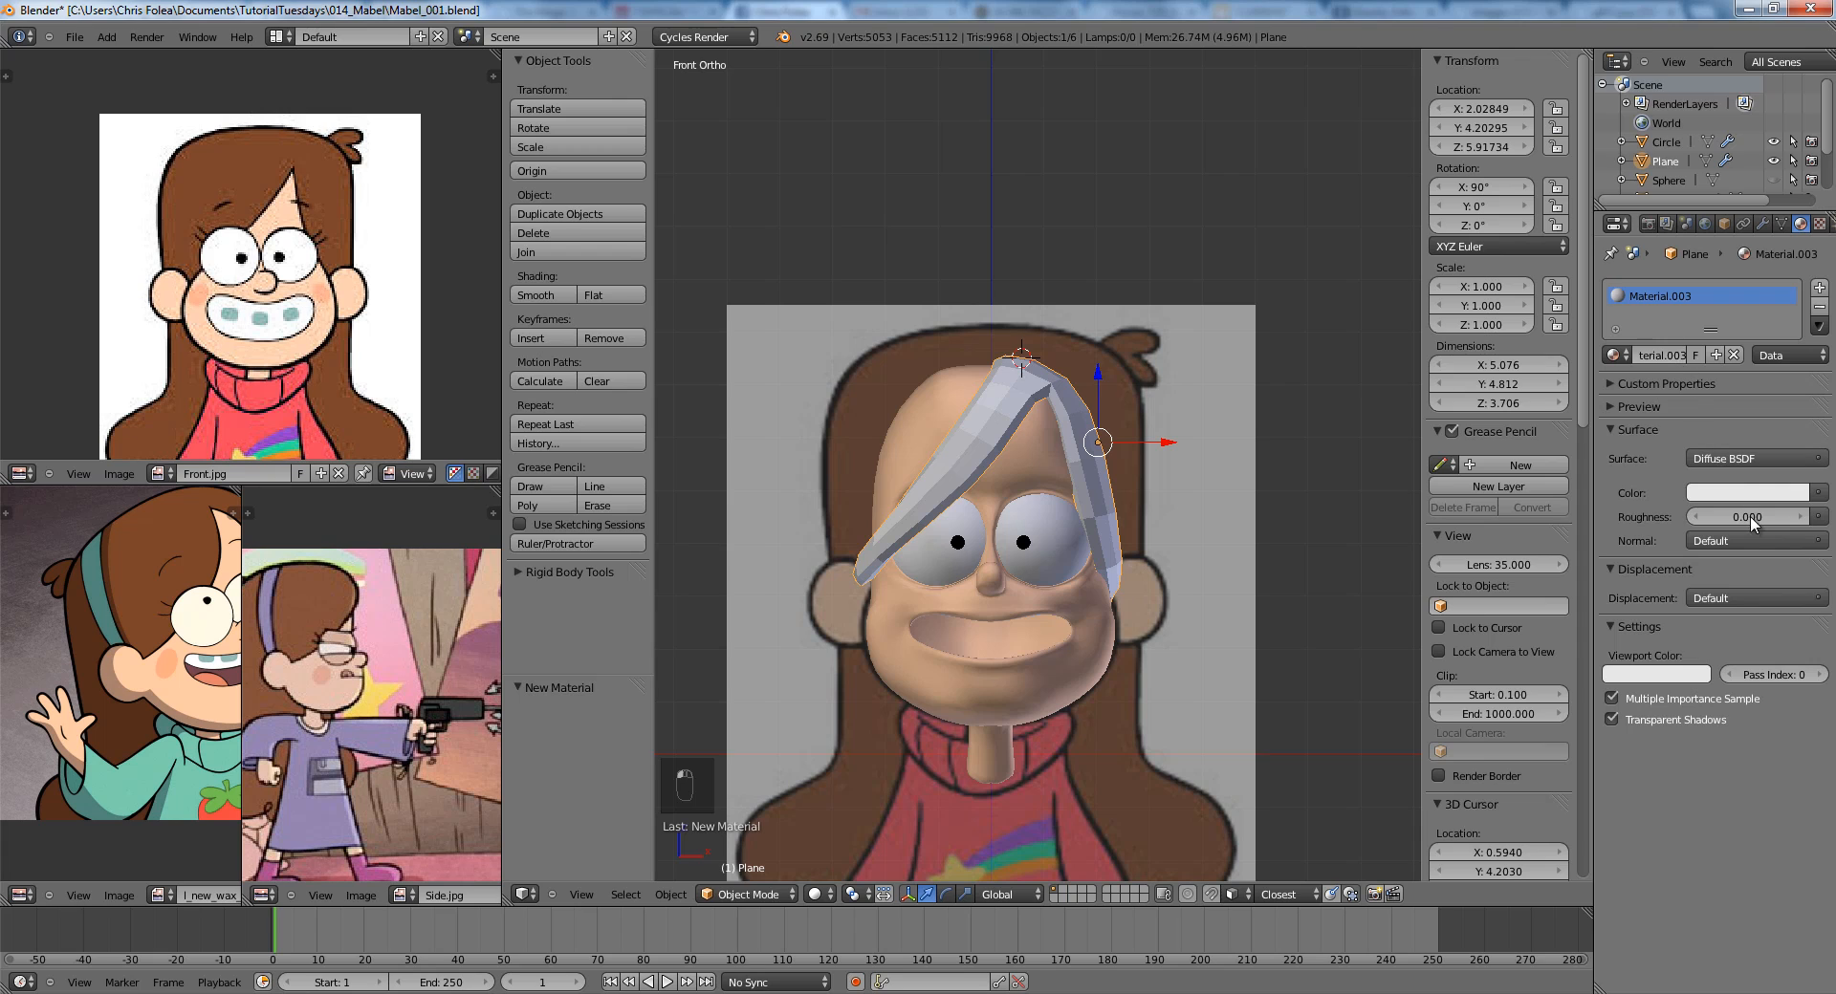
left_click(1640, 677)
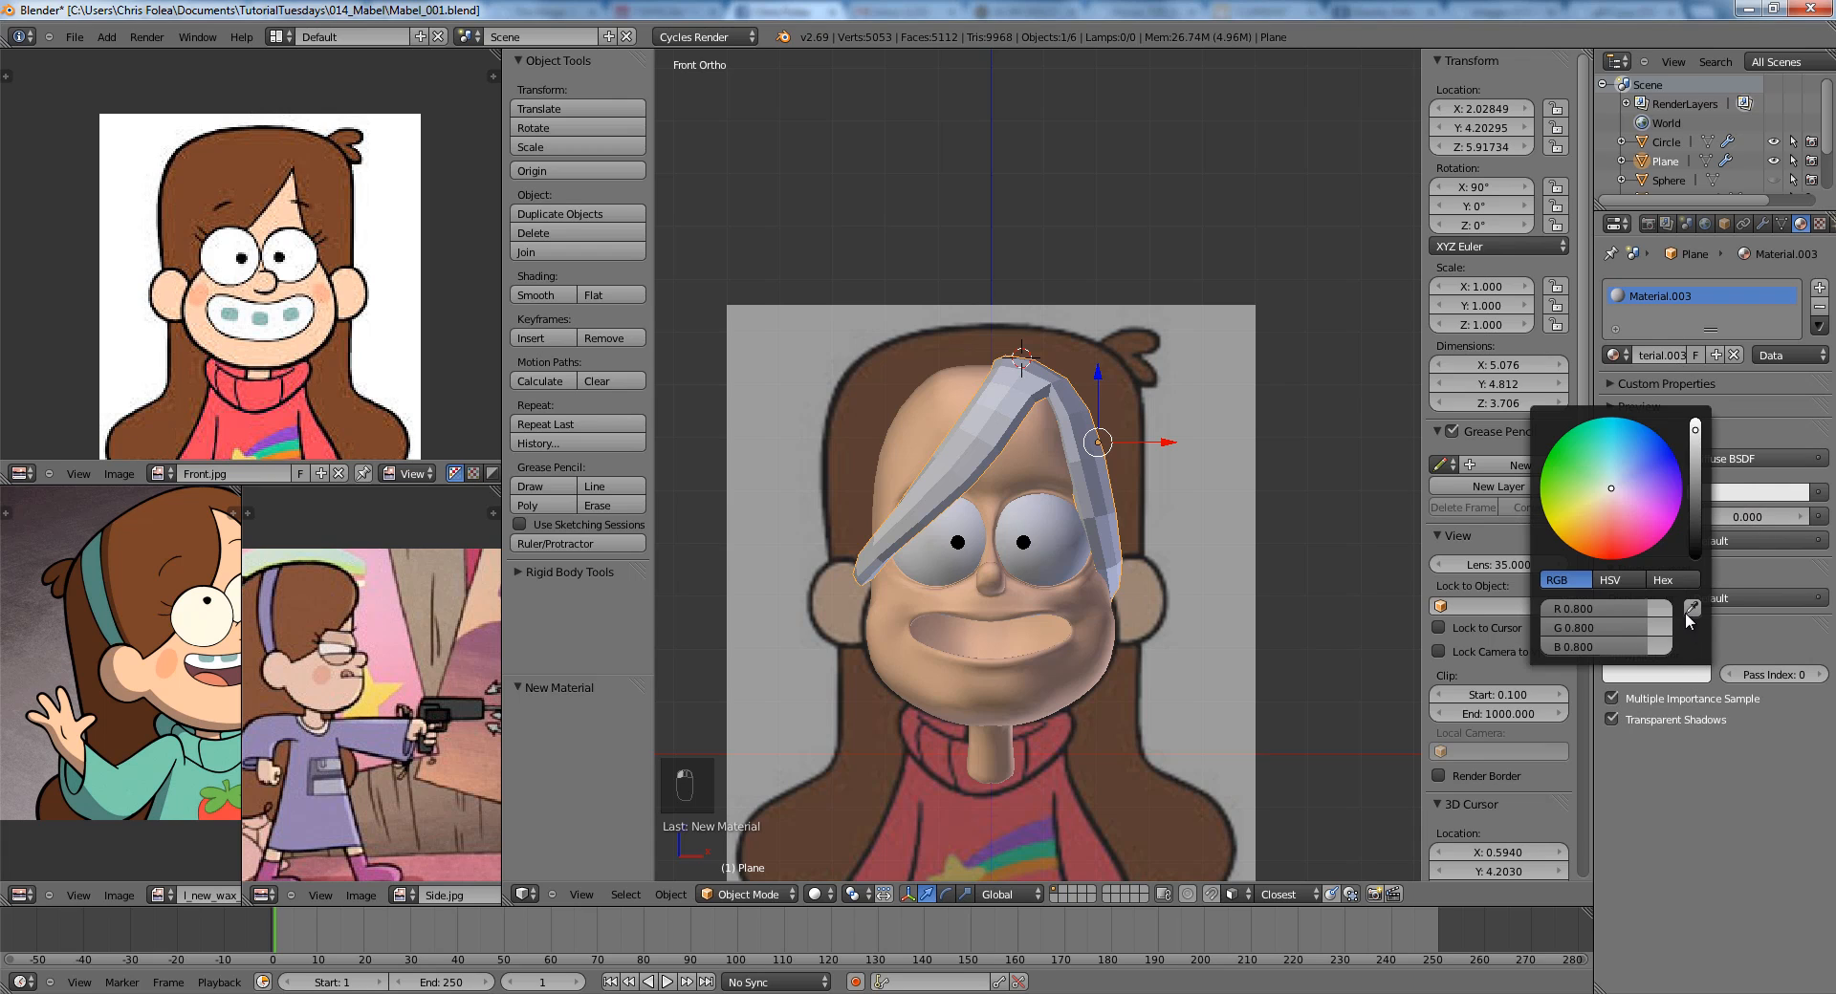
left_click(219, 180)
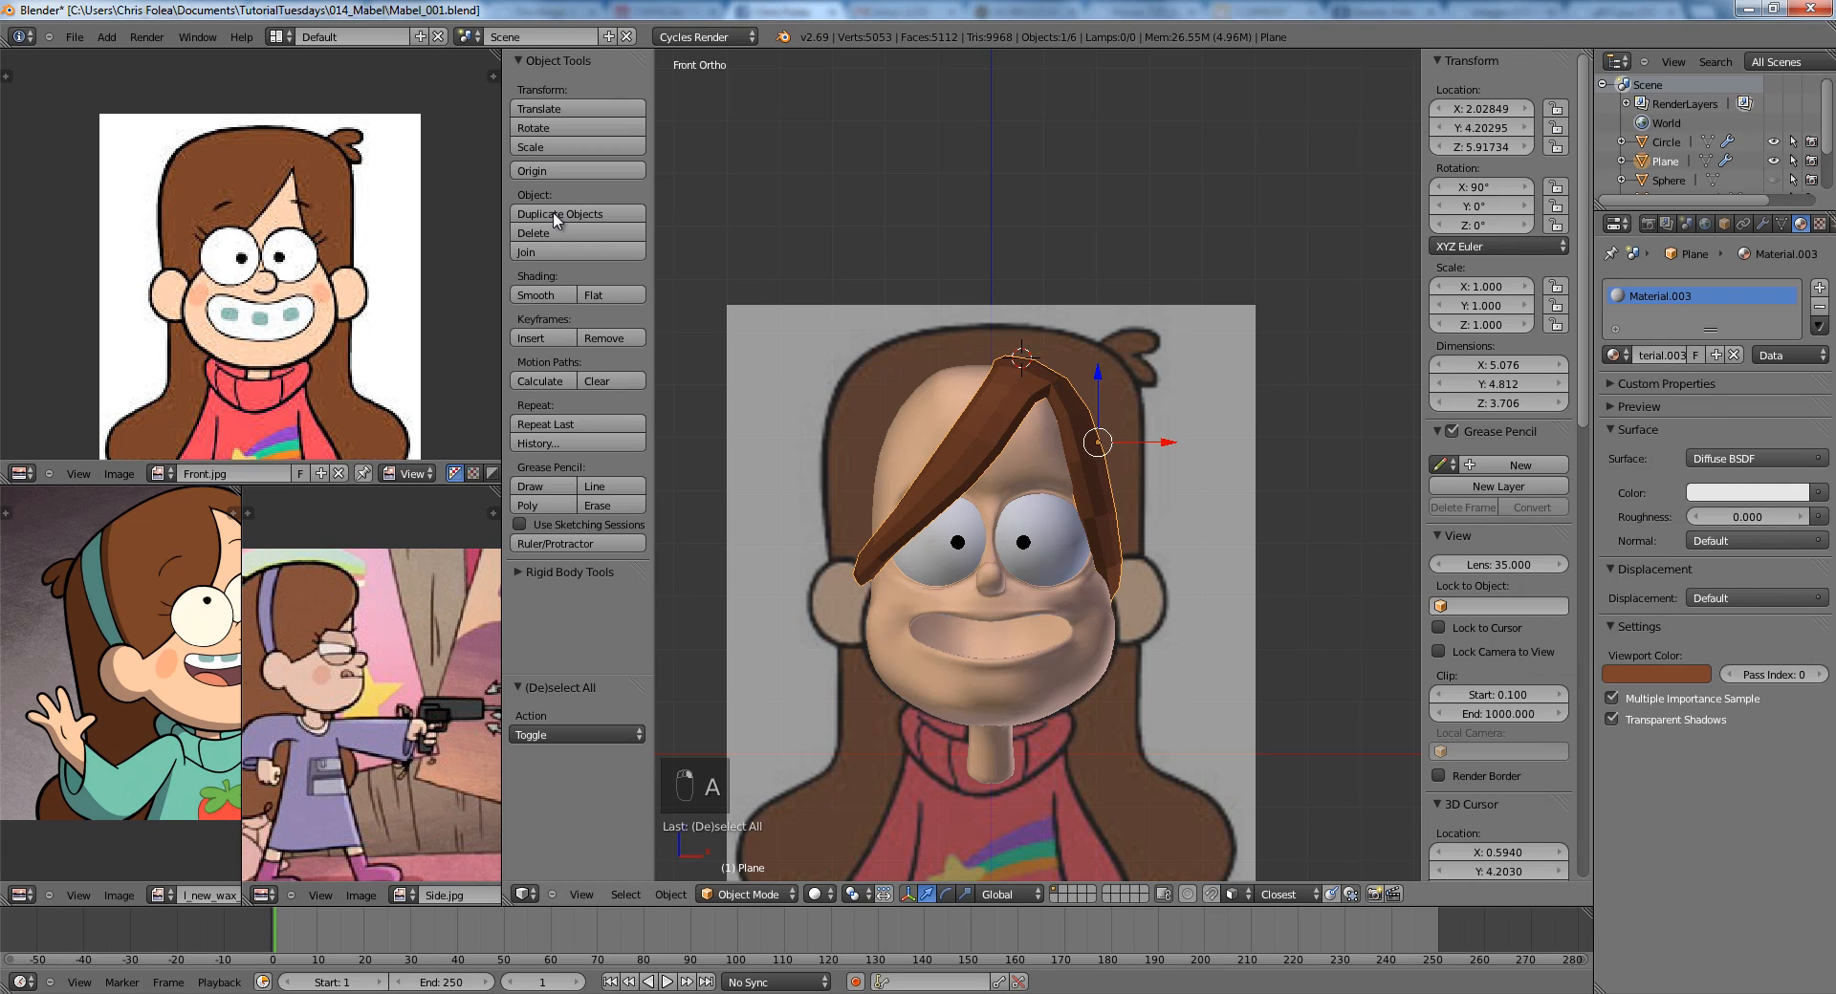
key("a")
scroll(1070, 408, "down", 4)
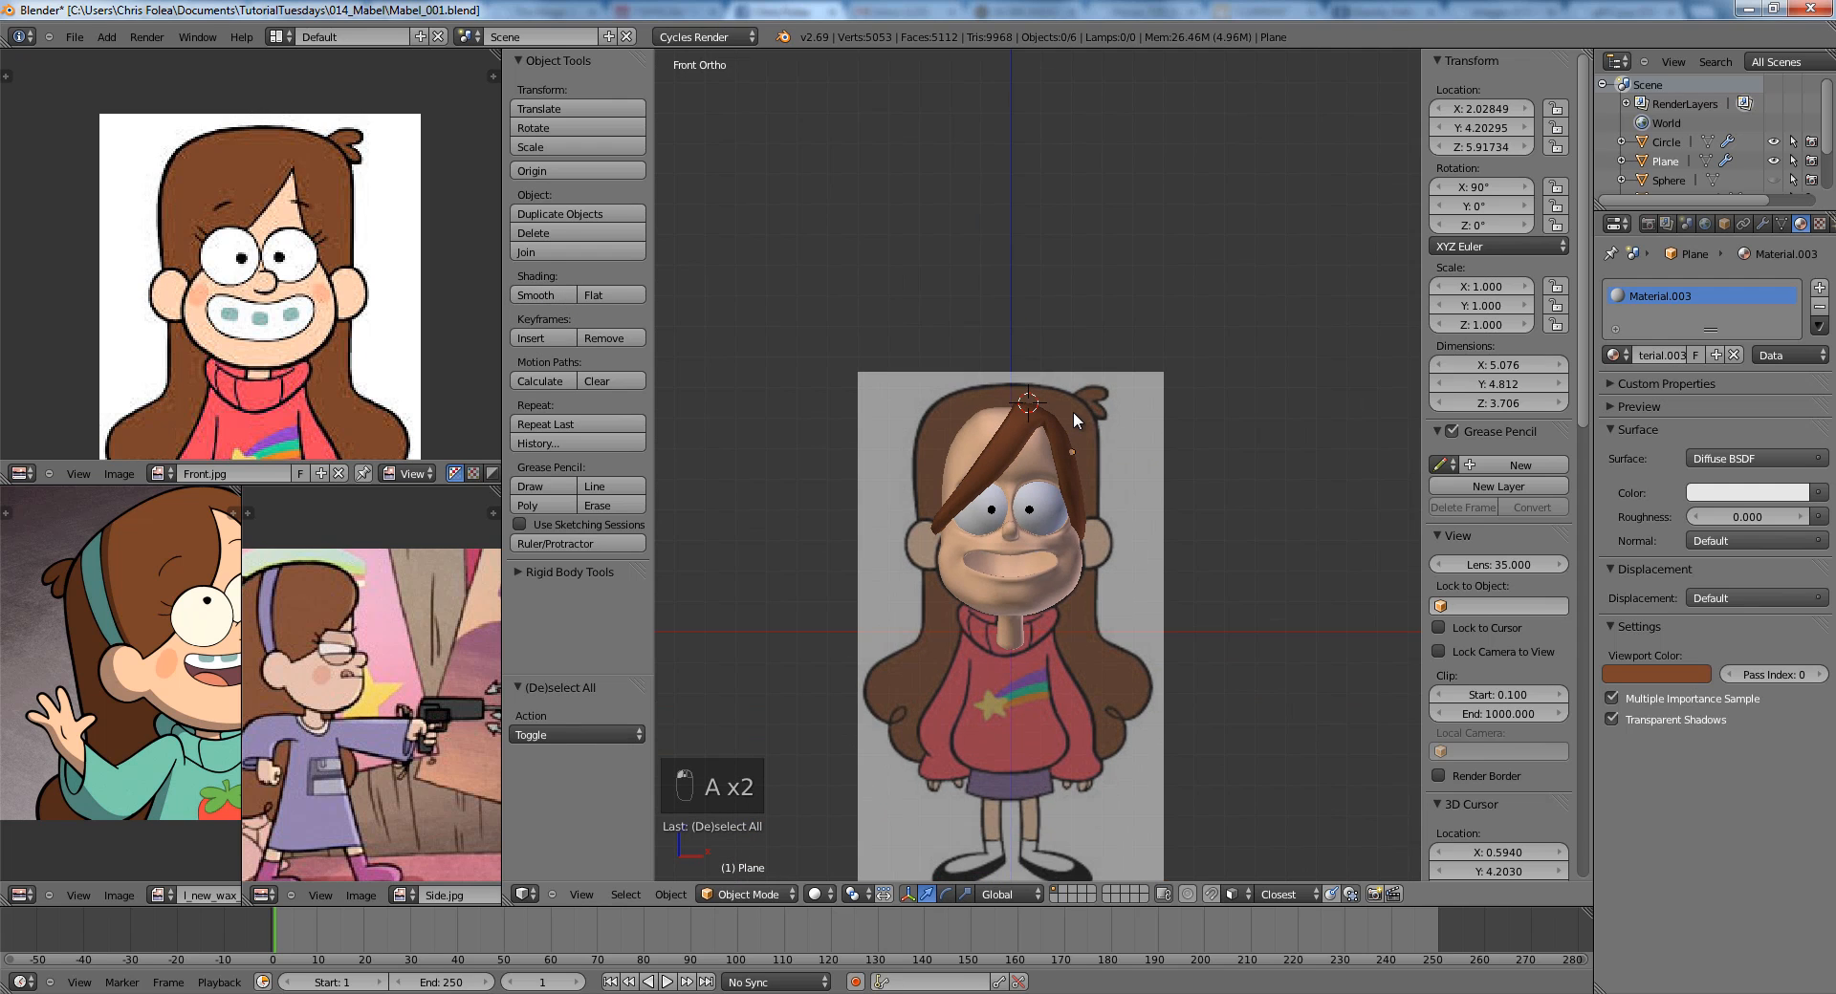
Reopen the hair mesh for editing and select the rear edge loop of the left-side strand in side view.
scroll(1073, 411, "up", 4)
middle_click_drag(1072, 411, 1239, 536)
right_click(1088, 418)
key("Tab")
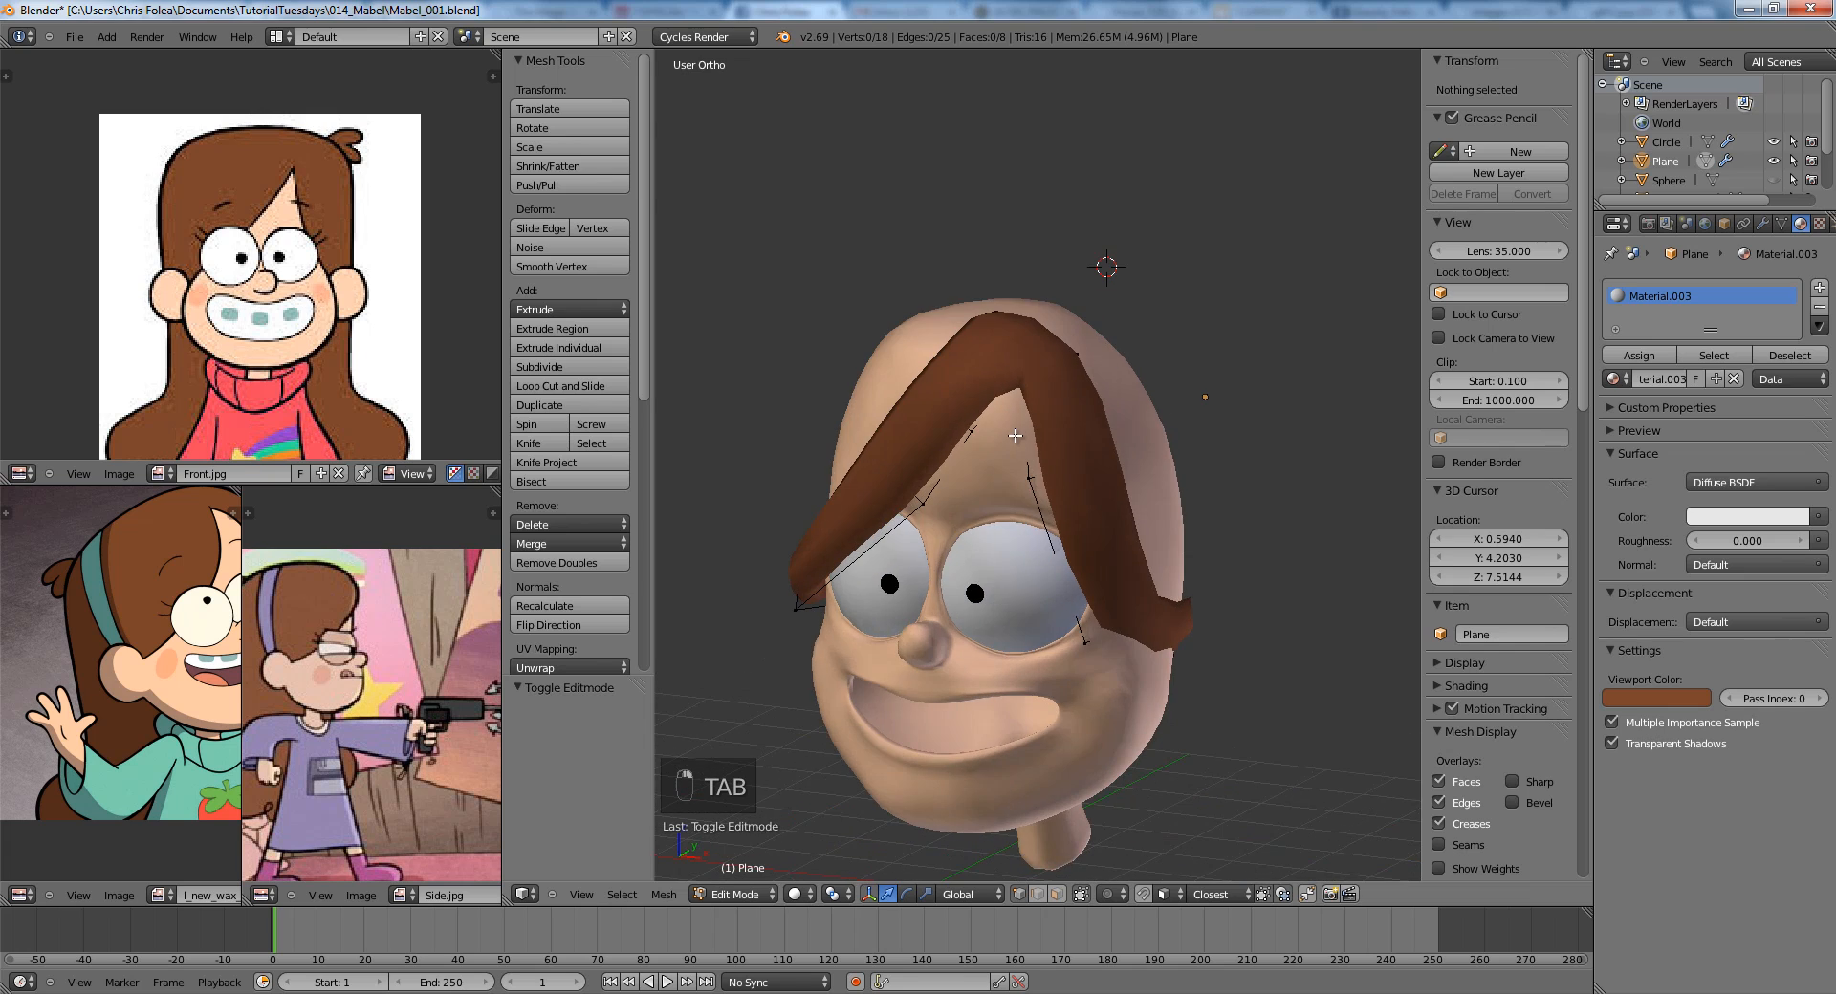
key("KP_3")
key("z")
scroll(1013, 355, "down", 1)
key("a")
key("z")
key("a")
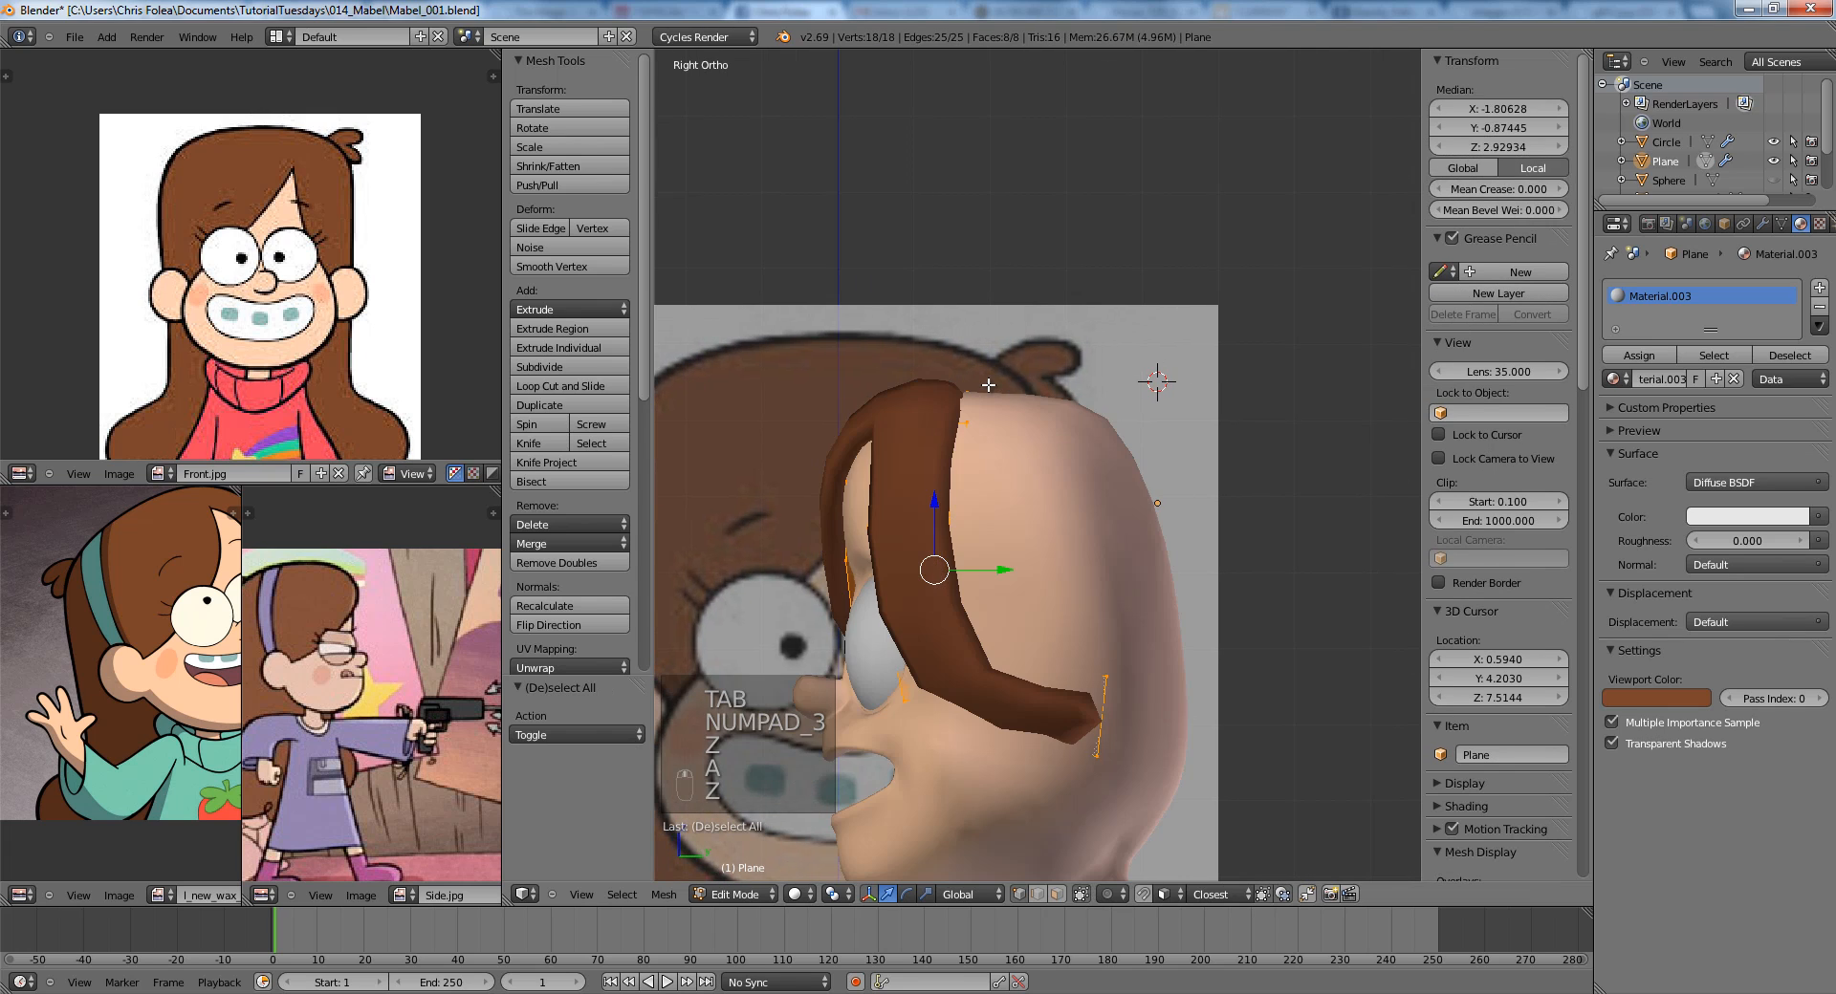
key("z")
key("z")
right_click(967, 454, "alt")
key("z")
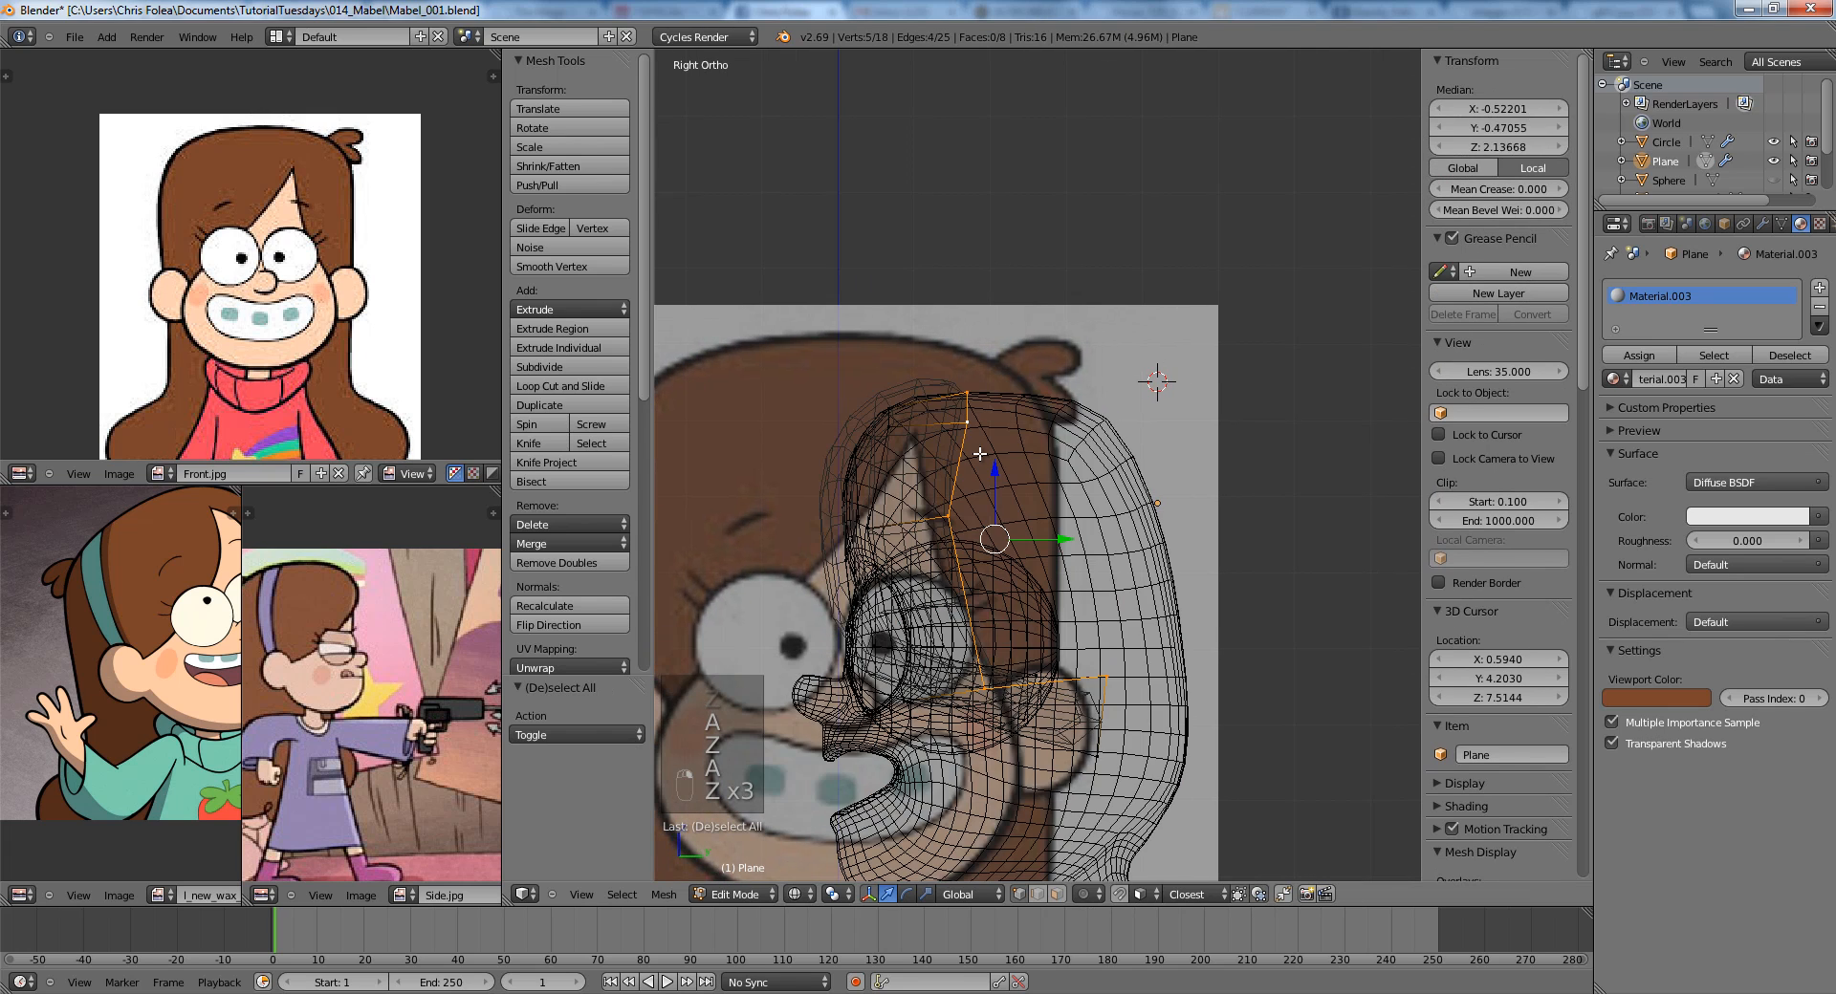
Try to extrude the strand's rear edge loop about 1.14 units backward and 0.38 up, and undo it.
middle_click_drag(996, 488, 1229, 545)
key("z")
key("z")
key("z")
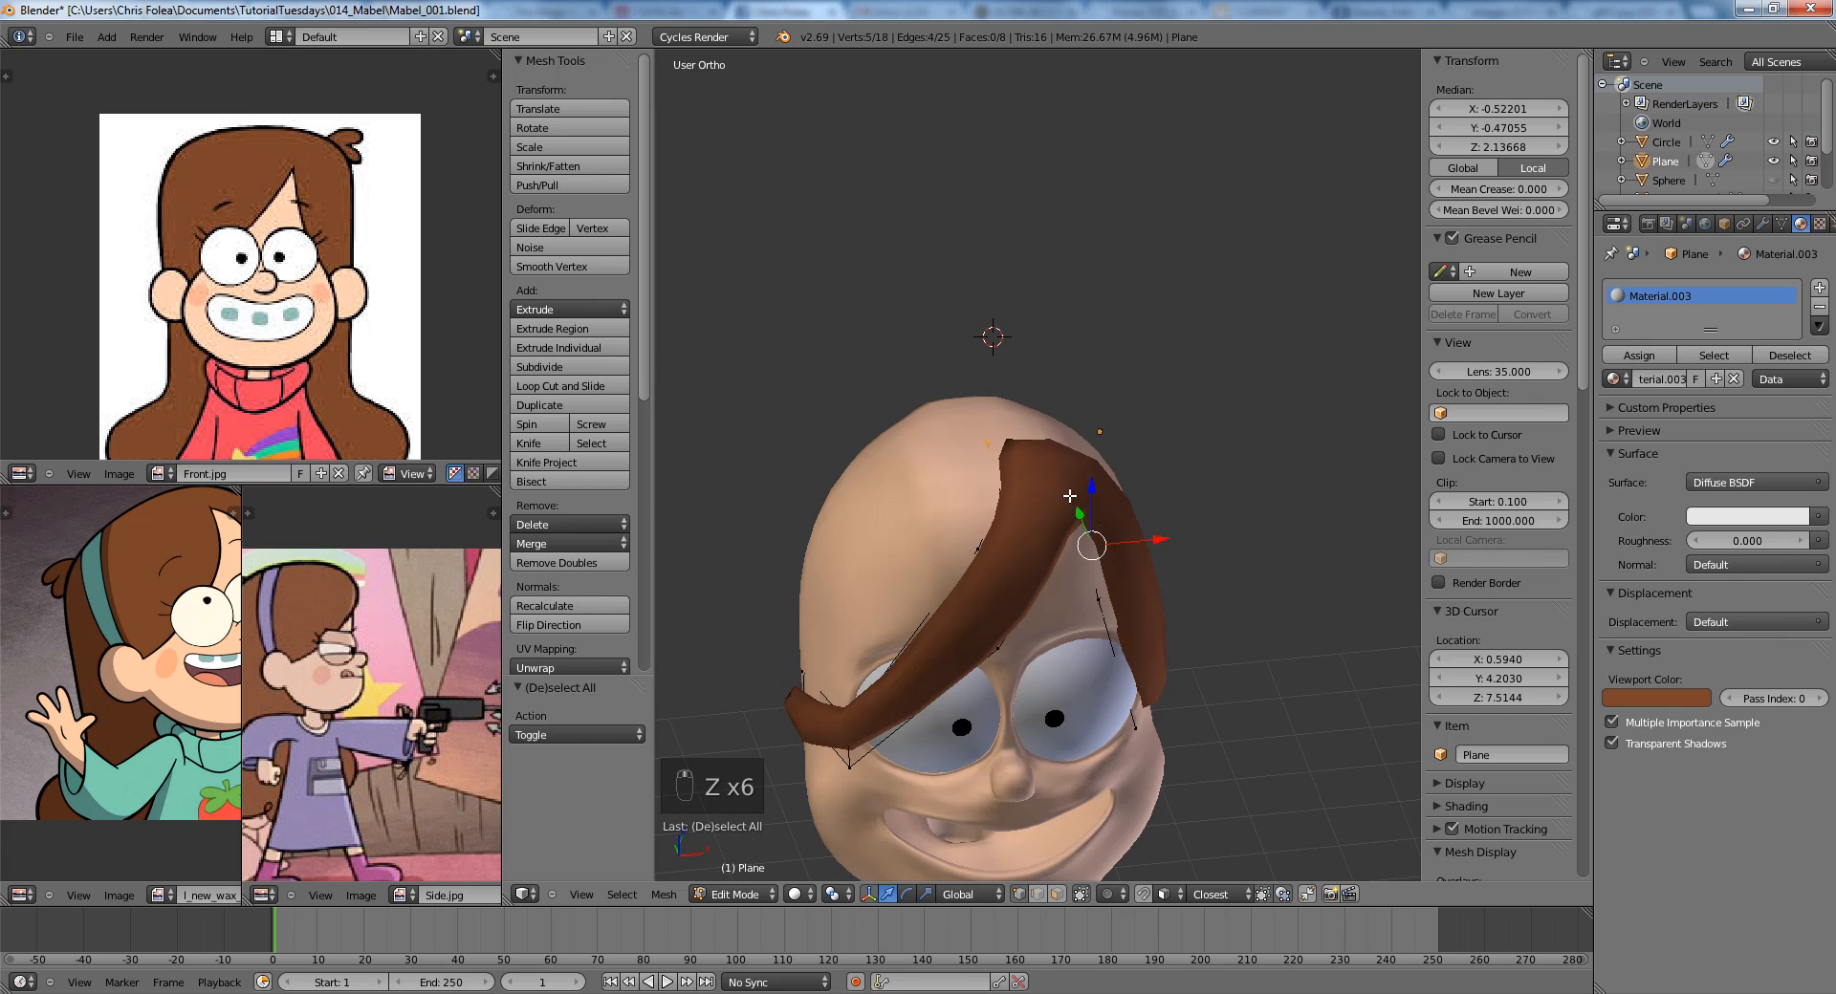
mouse_move(1074, 500)
middle_mouse_down()
mouse_move(1024, 525)
mouse_move(880, 508)
middle_mouse_up()
key("KP_3")
key("z")
key("e")
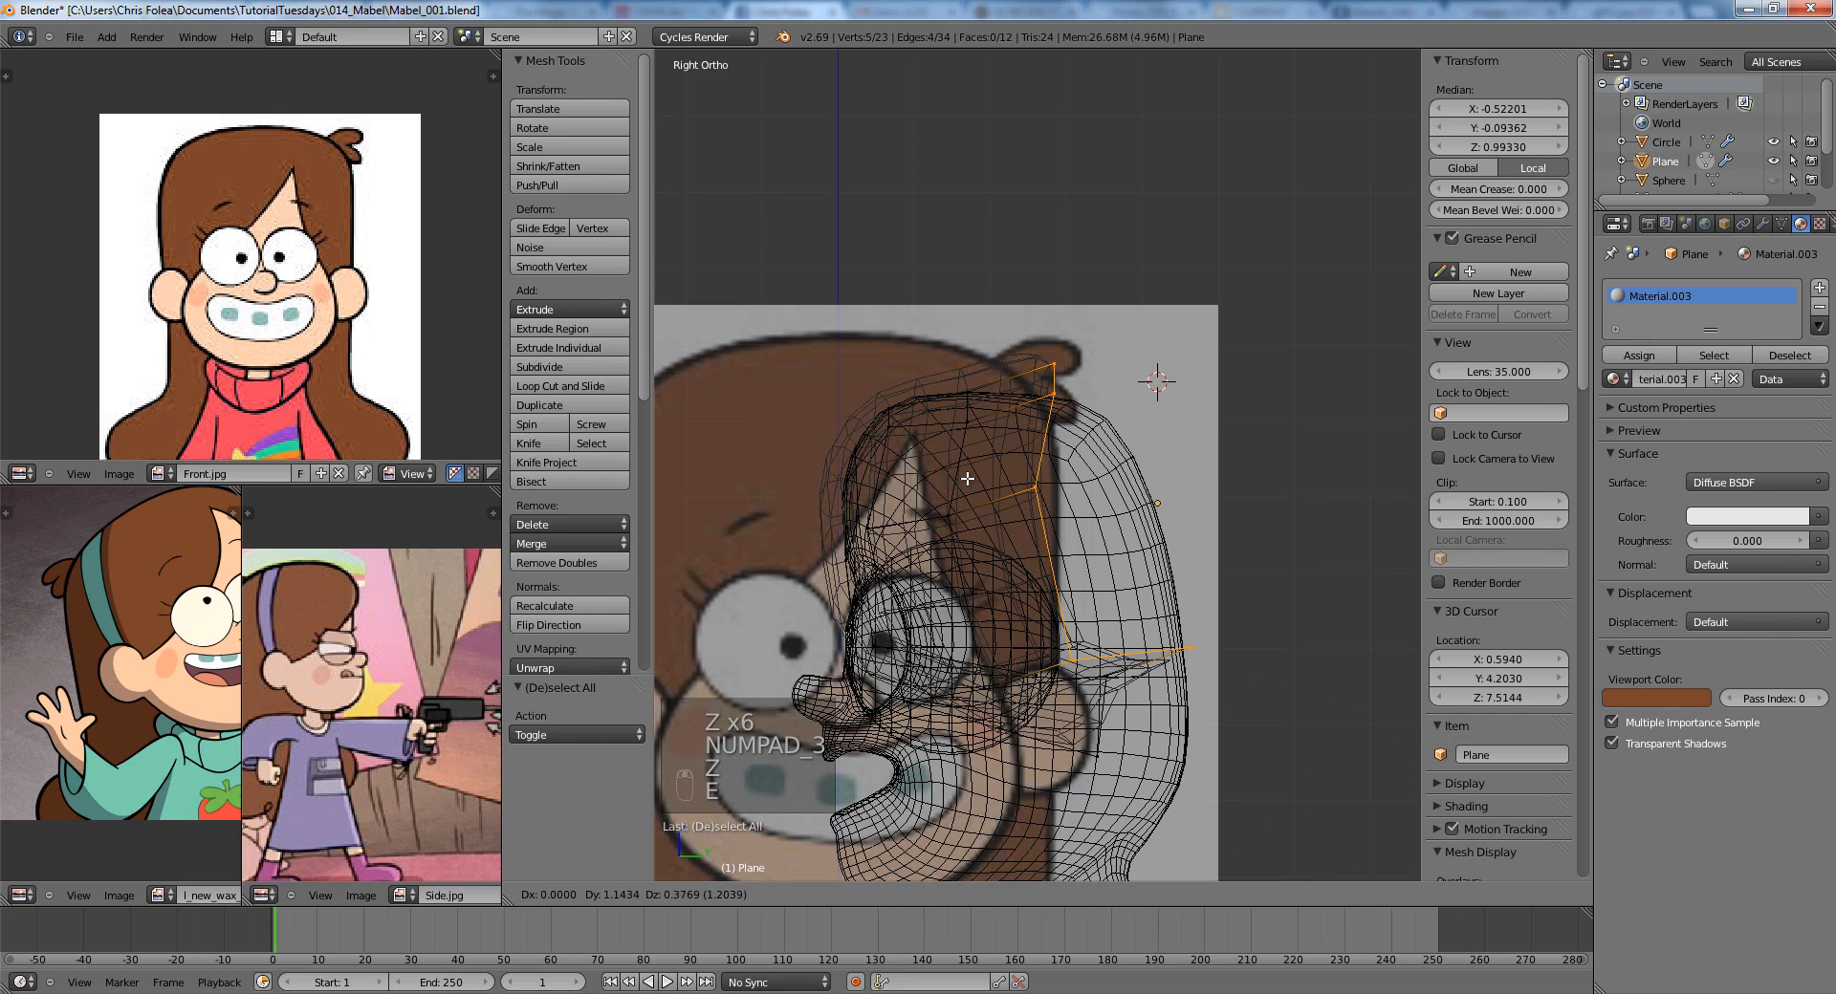
left_click(1158, 609)
key("z")
middle_click_drag(1128, 621, 1087, 673)
key("z")
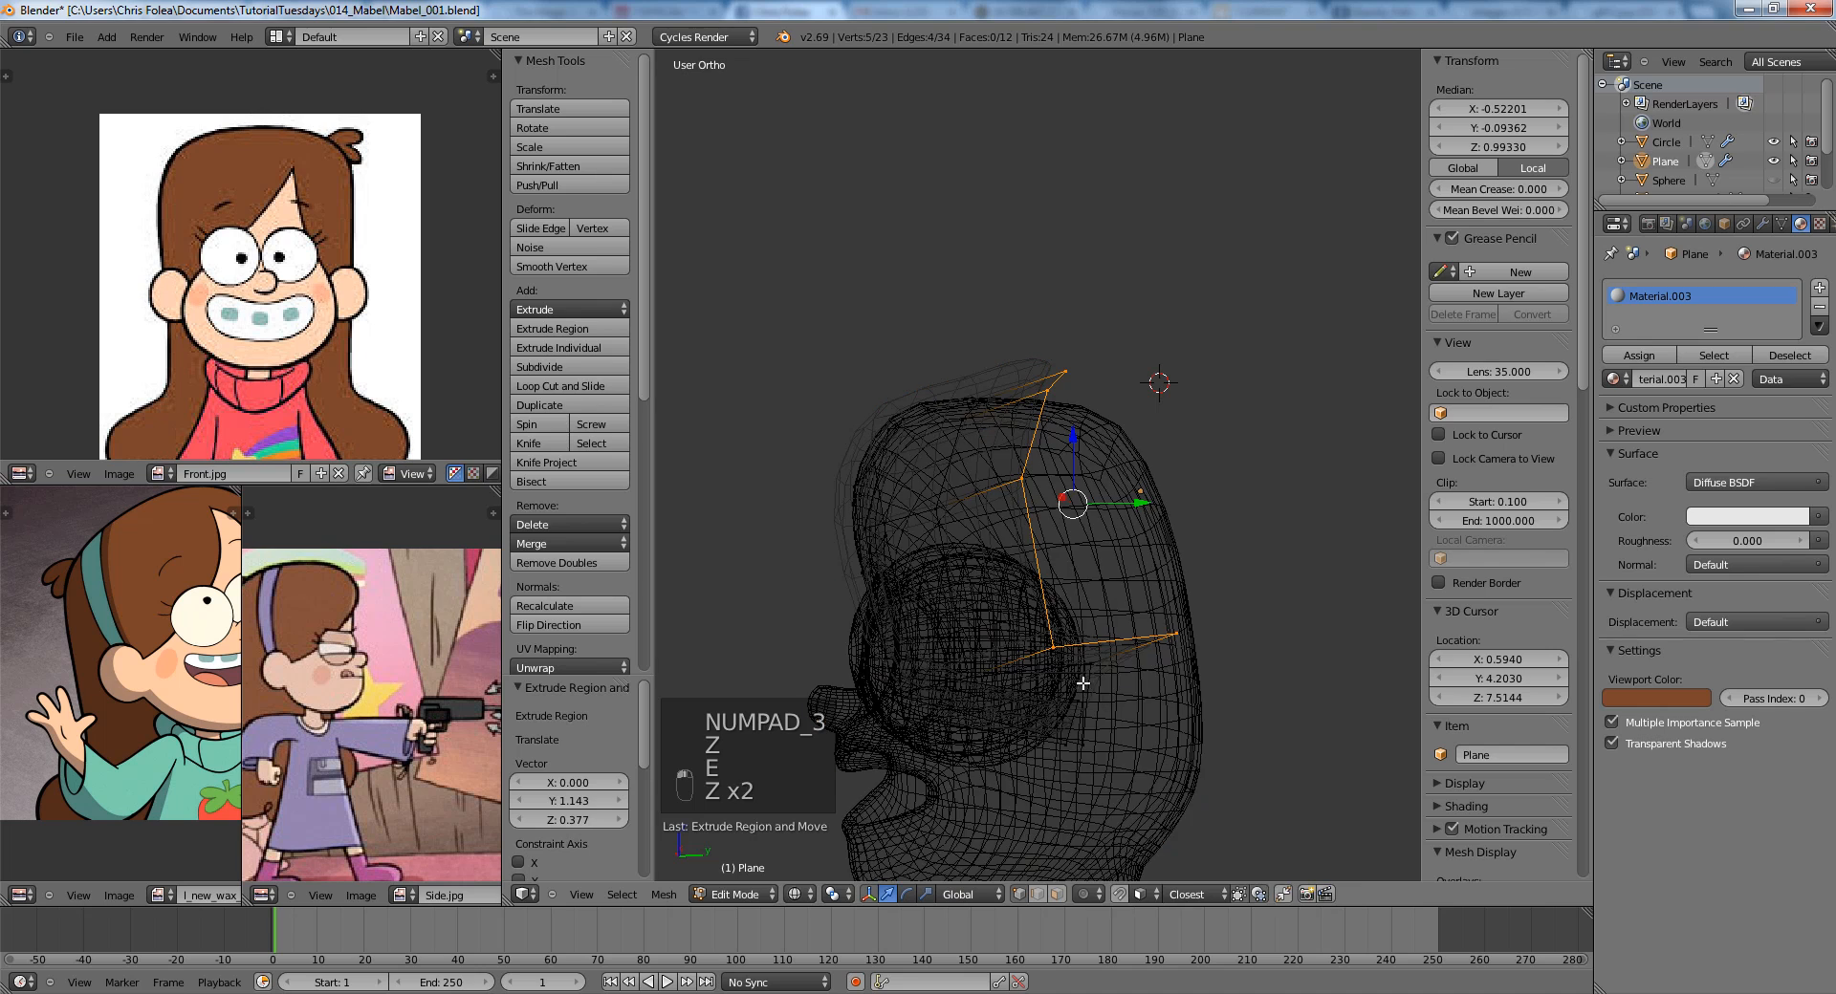
key("z")
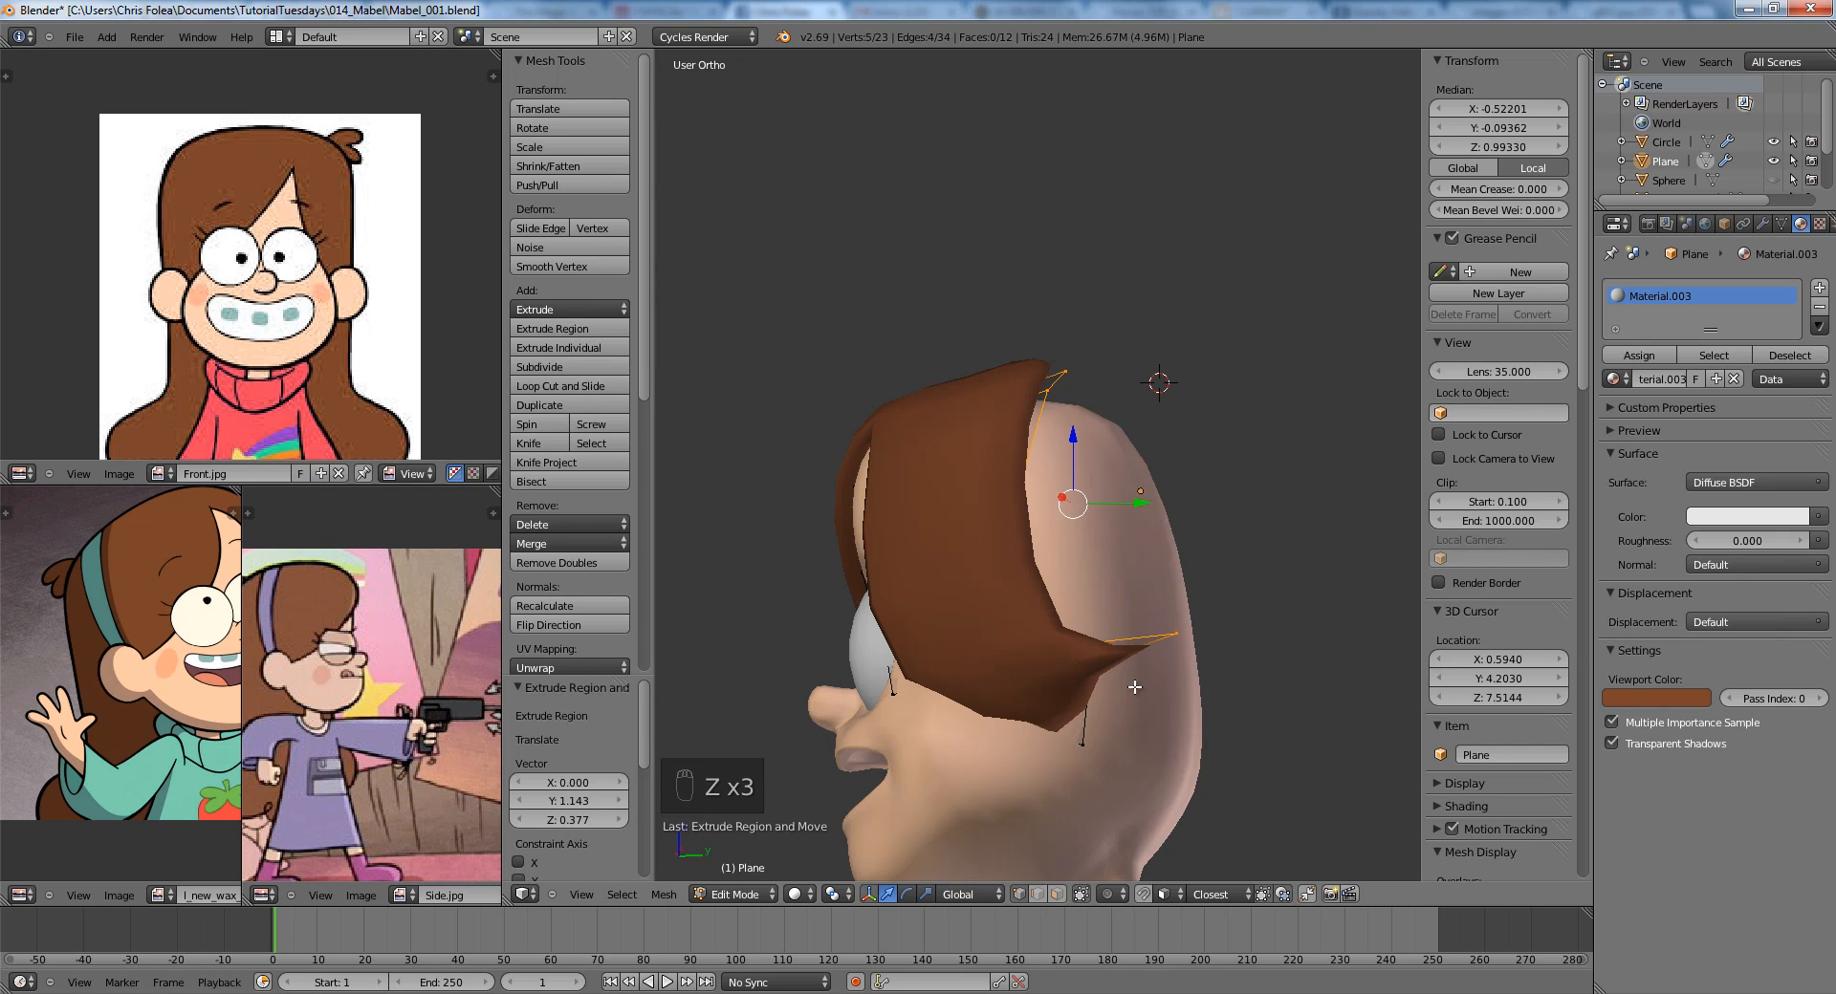
key("KP_3")
key("z")
key("ctrl+z")
key("ctrl+z")
key("ctrl+z")
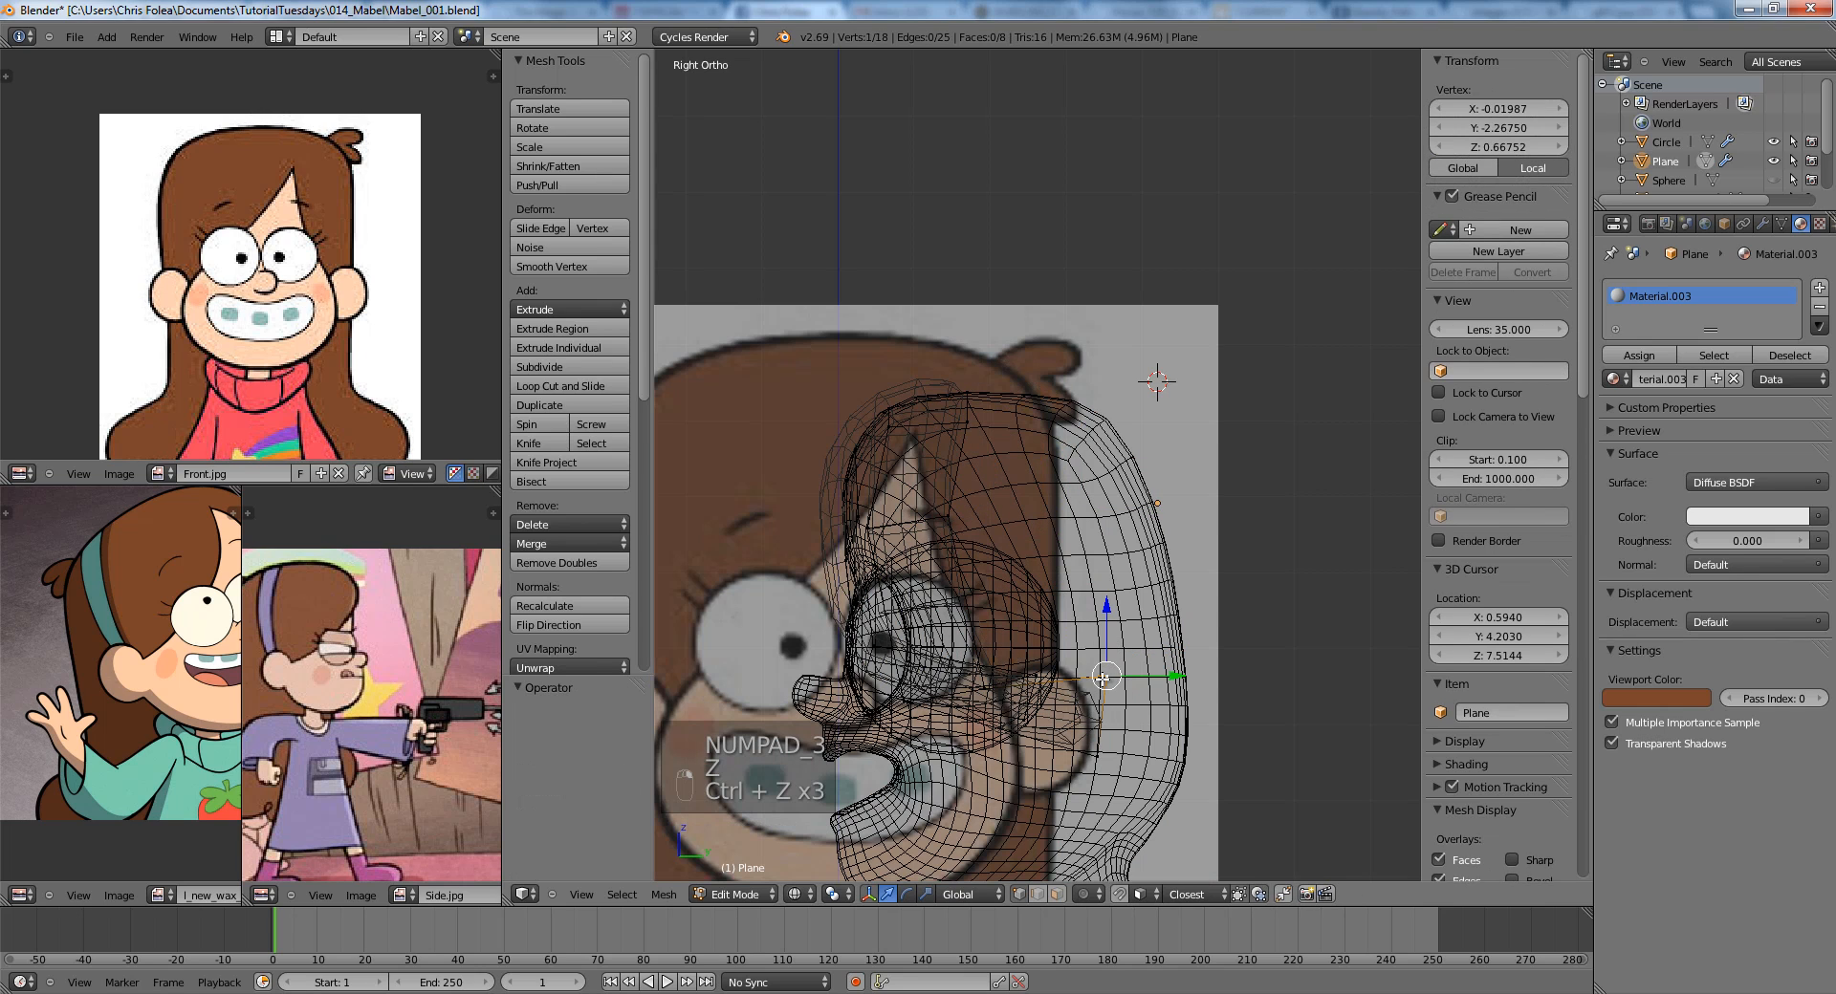
Move the left-side strand's end edge about 0.23 units further back and 0.01 units down.
right_click(1098, 756, "shift")
right_click(1102, 717, "shift")
key("g")
left_click(1119, 717)
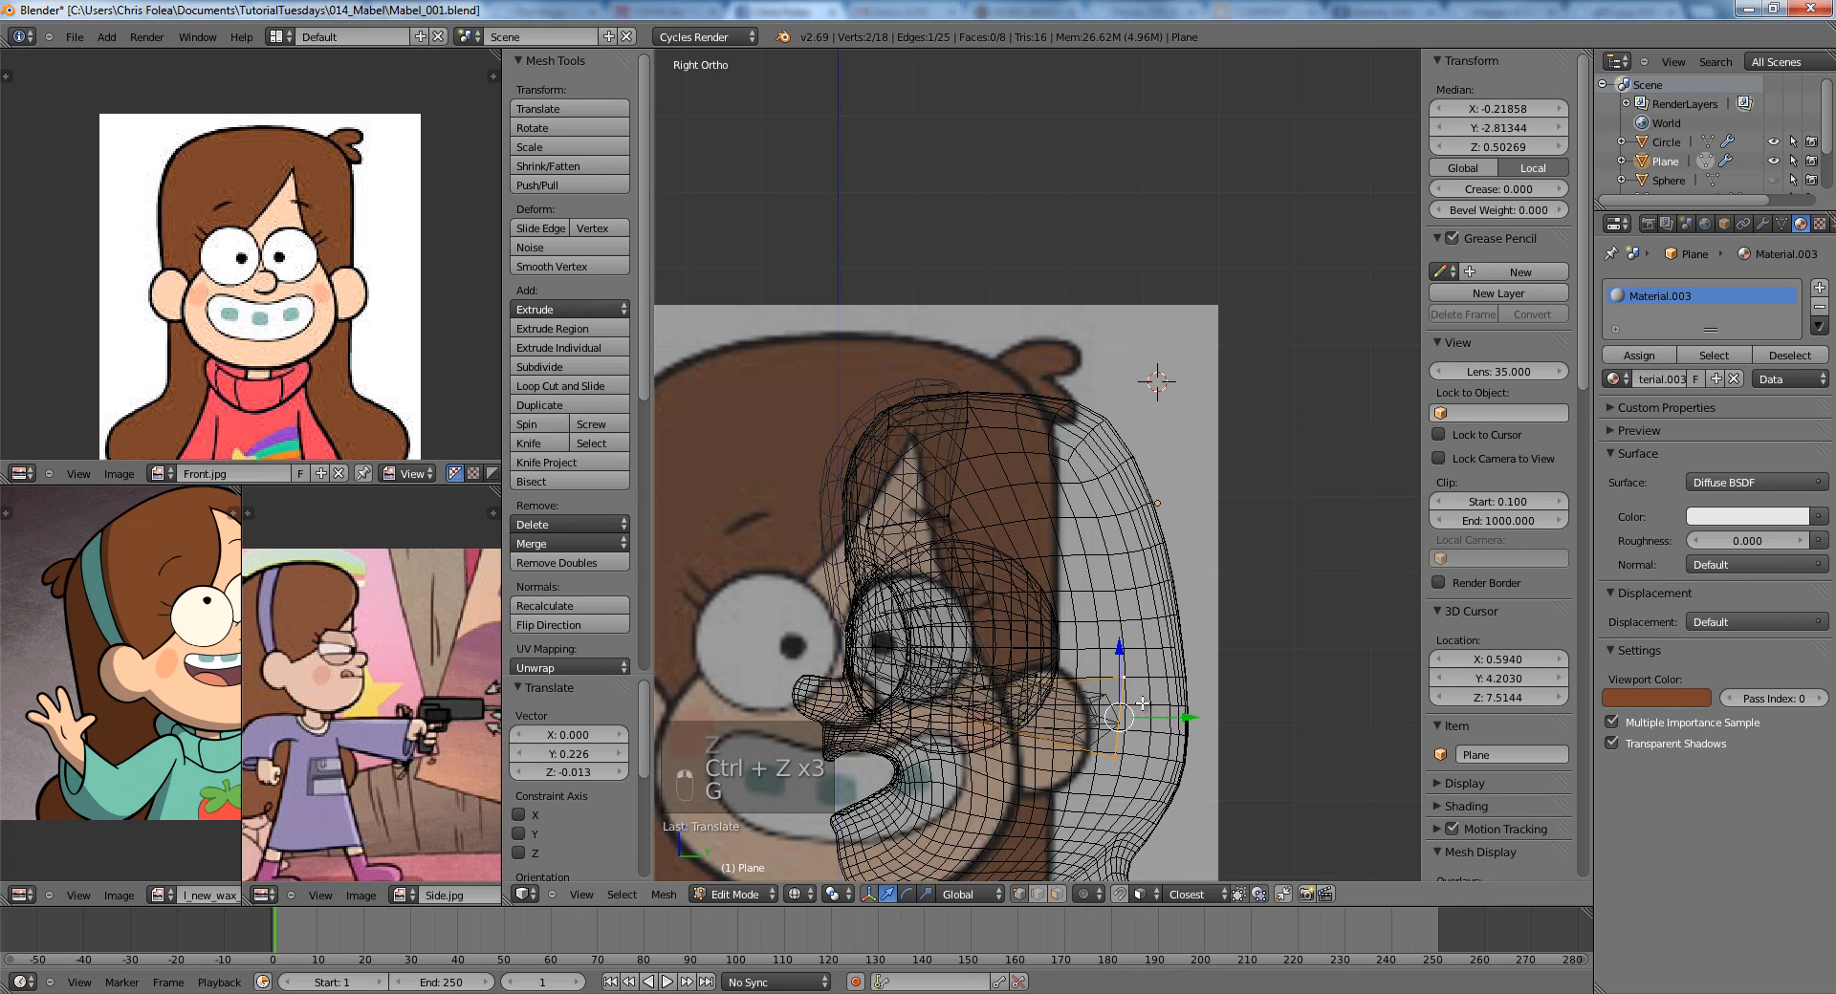
Extrude the end edge's upper vertex to the rear of the crown and adjust it about 0.09 units back and 0.25 up.
key("z")
key("a")
right_click(1128, 676)
key("e")
left_click(1081, 447)
key("g")
left_click(1087, 427)
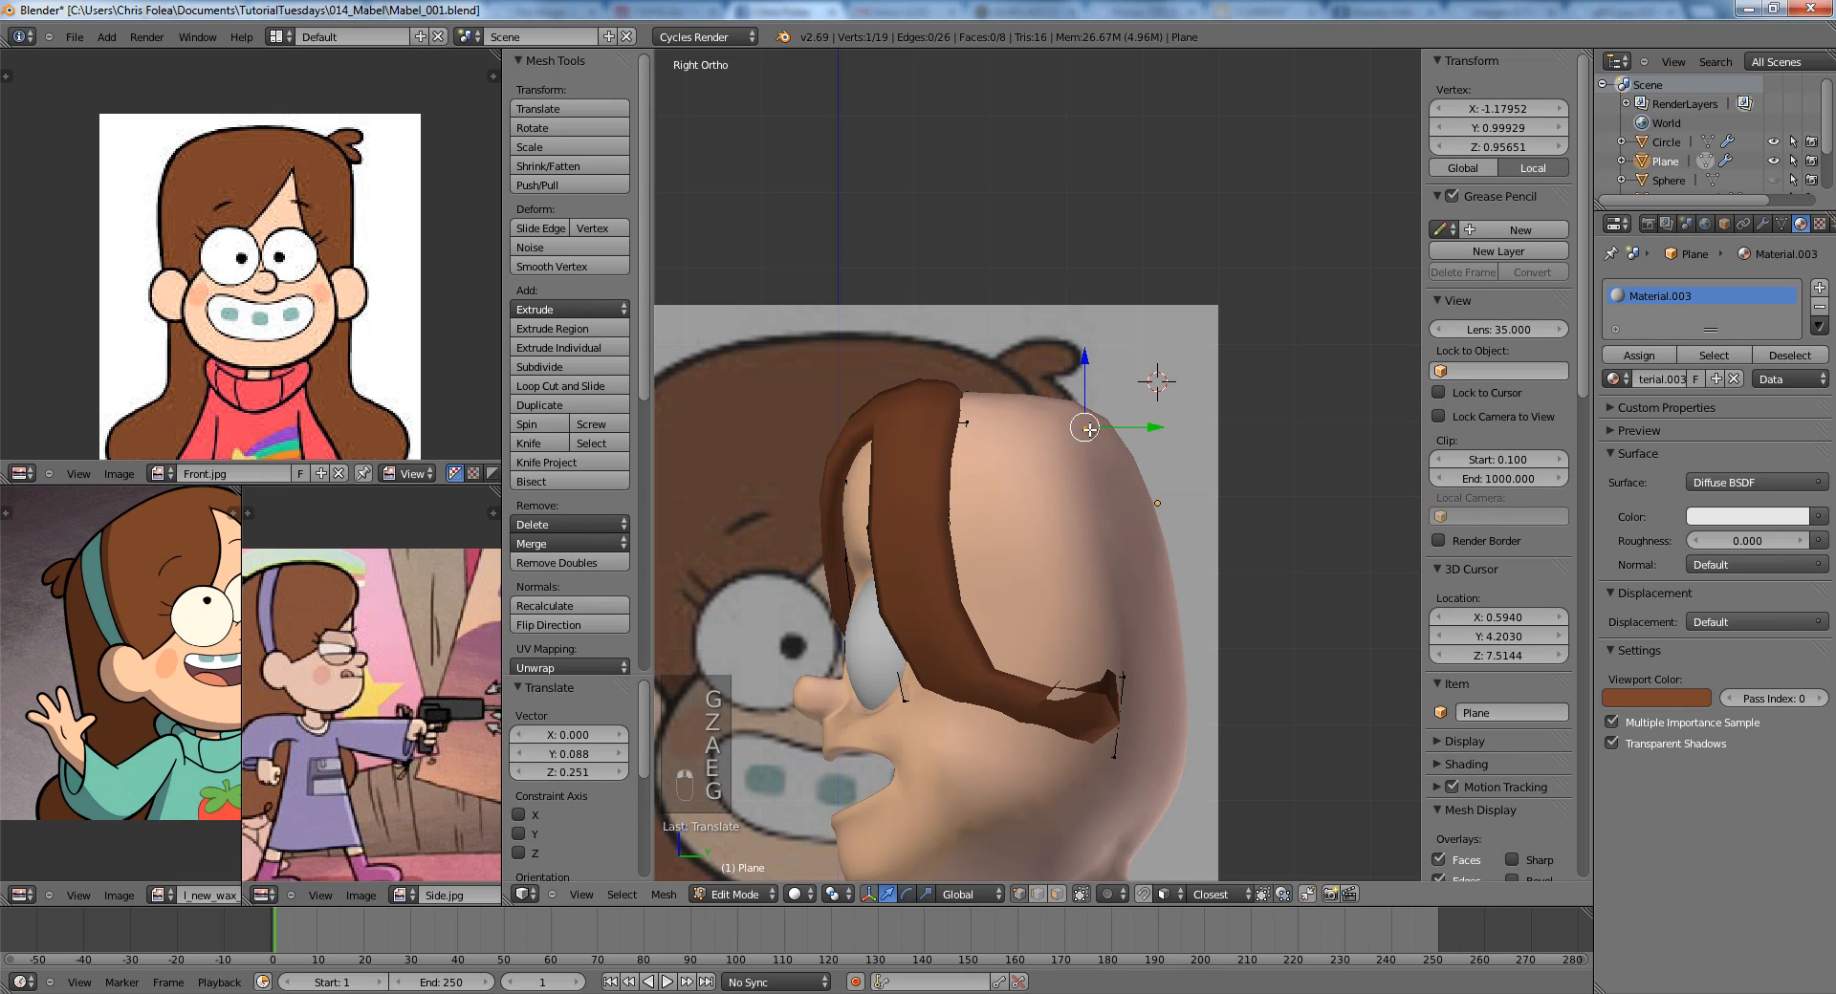
Fill the gap on the side of the head between the strand's rear border and the new rear edge with a face.
key("z")
right_click(966, 423, "shift")
right_click(952, 517, "shift")
middle_click_drag(991, 610, 1029, 560)
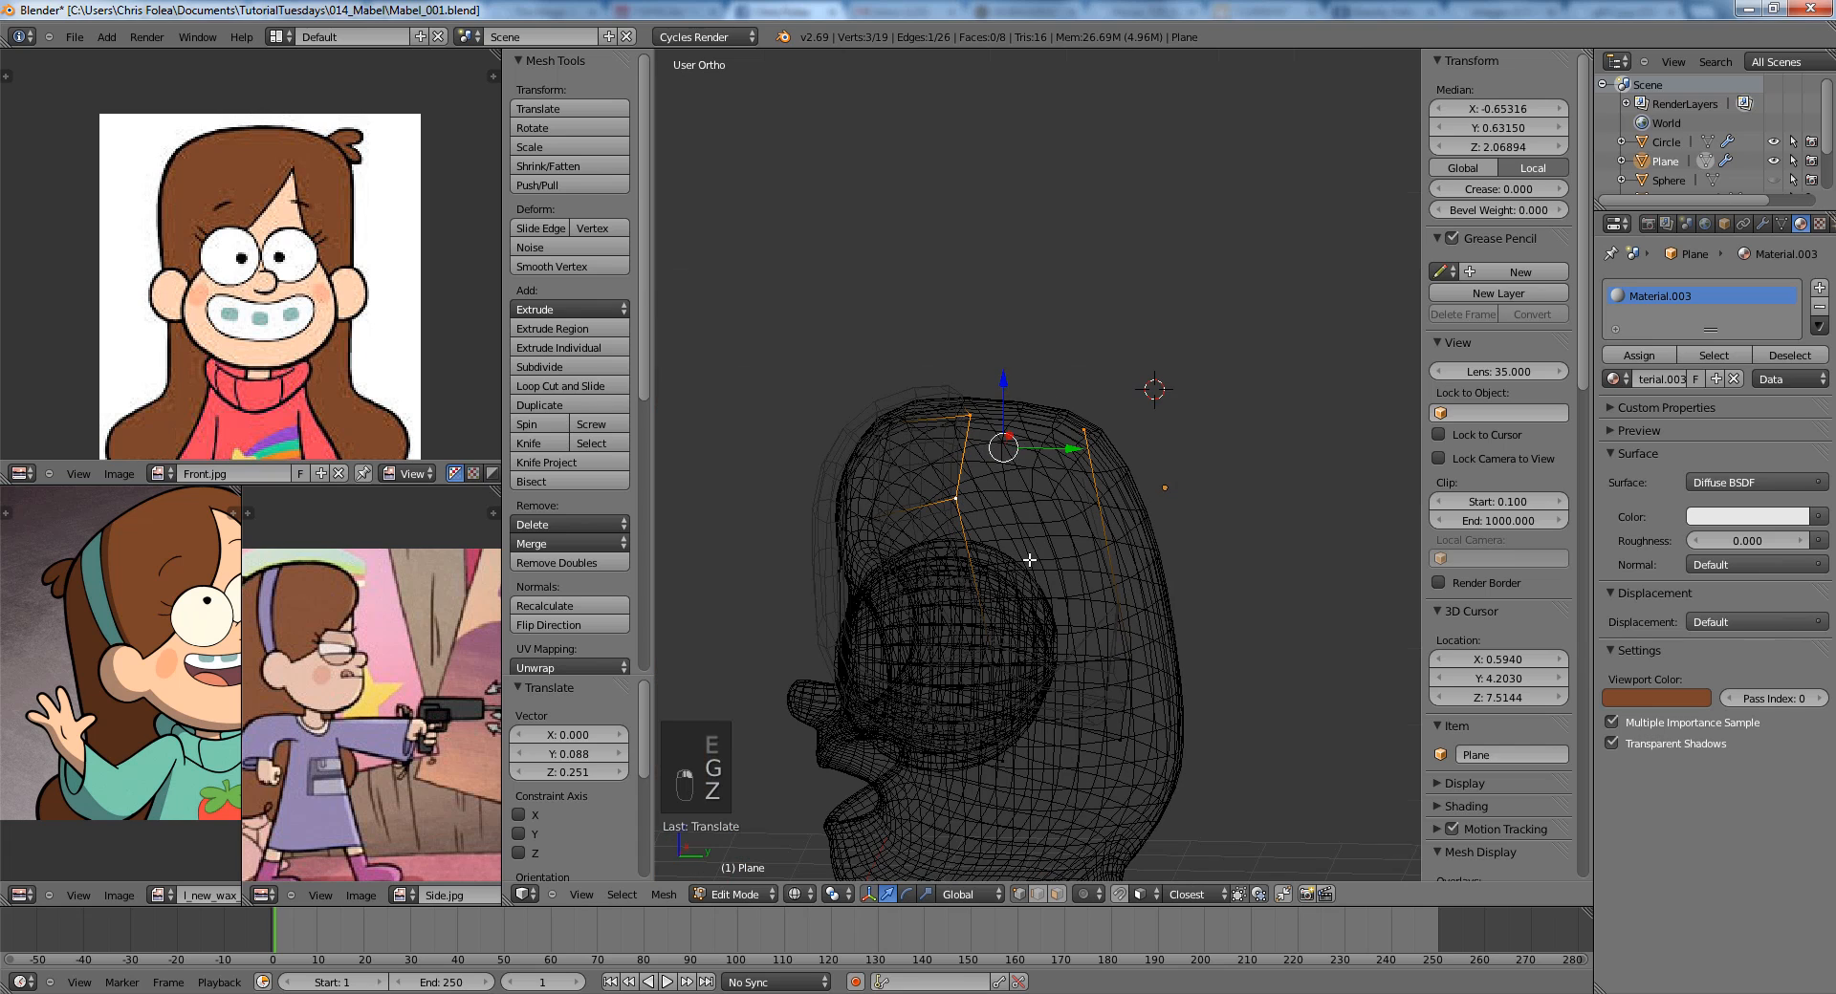
key("f")
key("a")
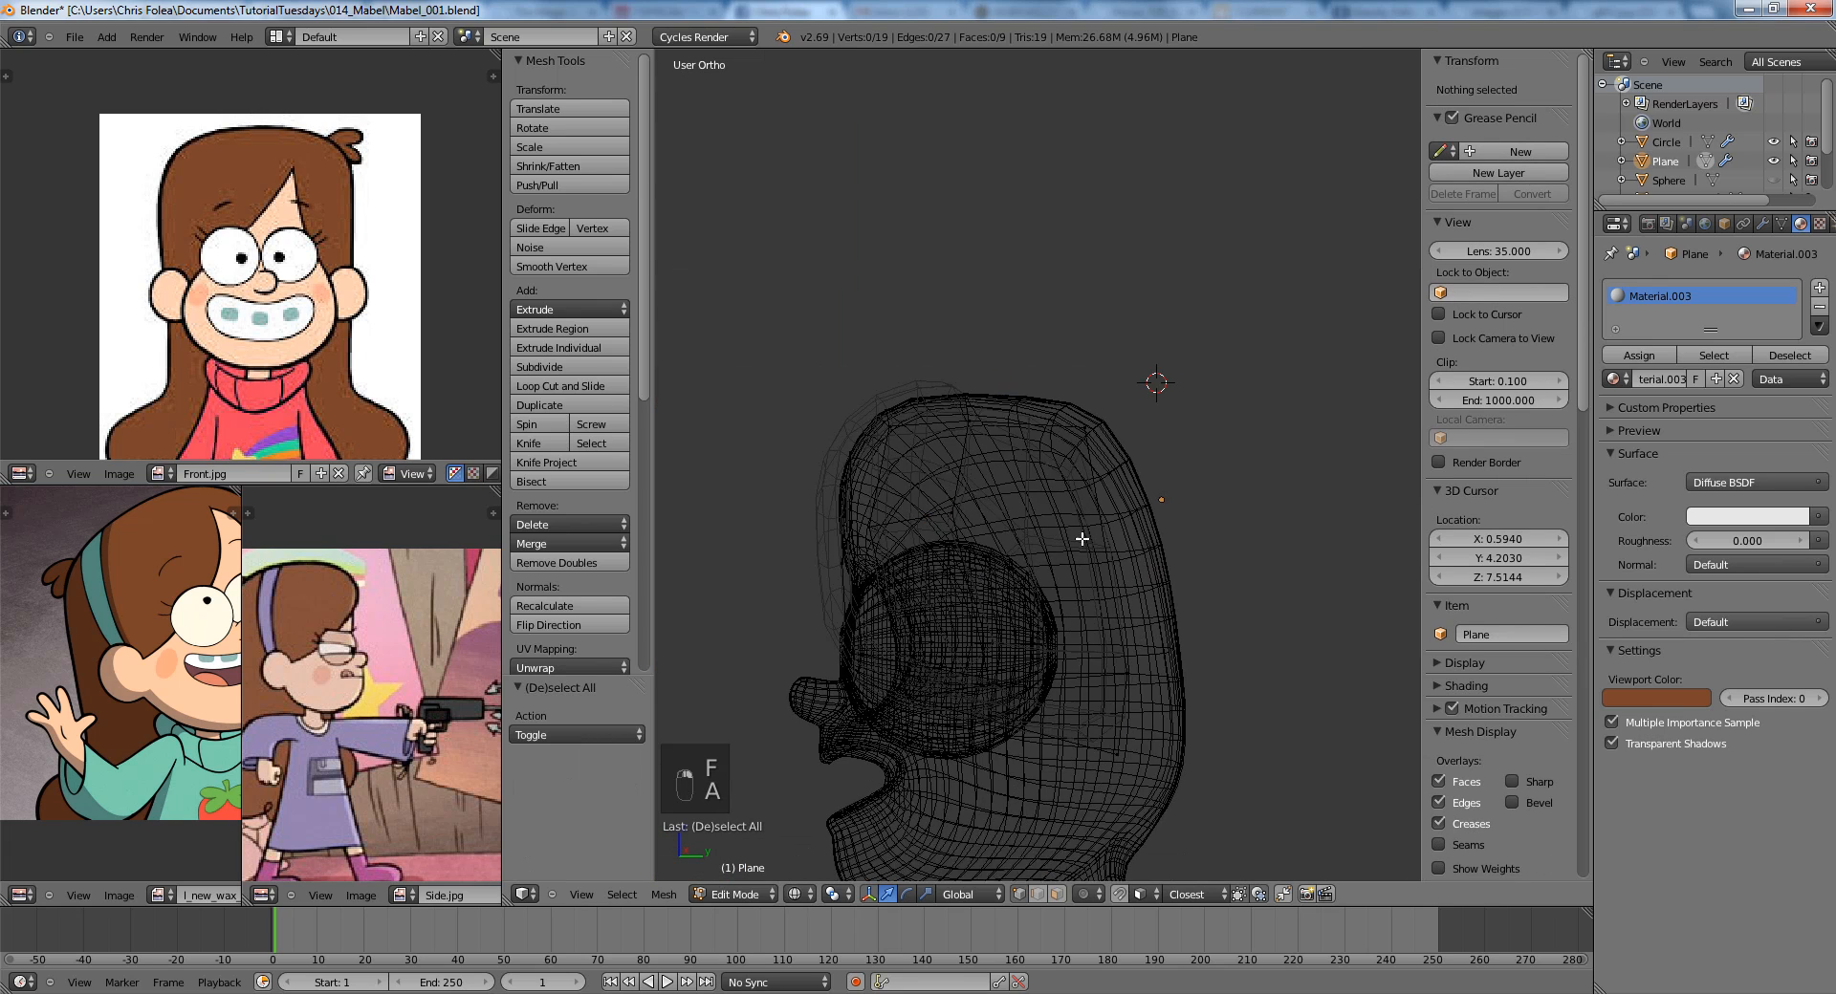
Subdivide the long rear edge of the side hair face and adjust its new midpoint vertex to the head's curve.
key("KP_3")
right_click(1100, 442)
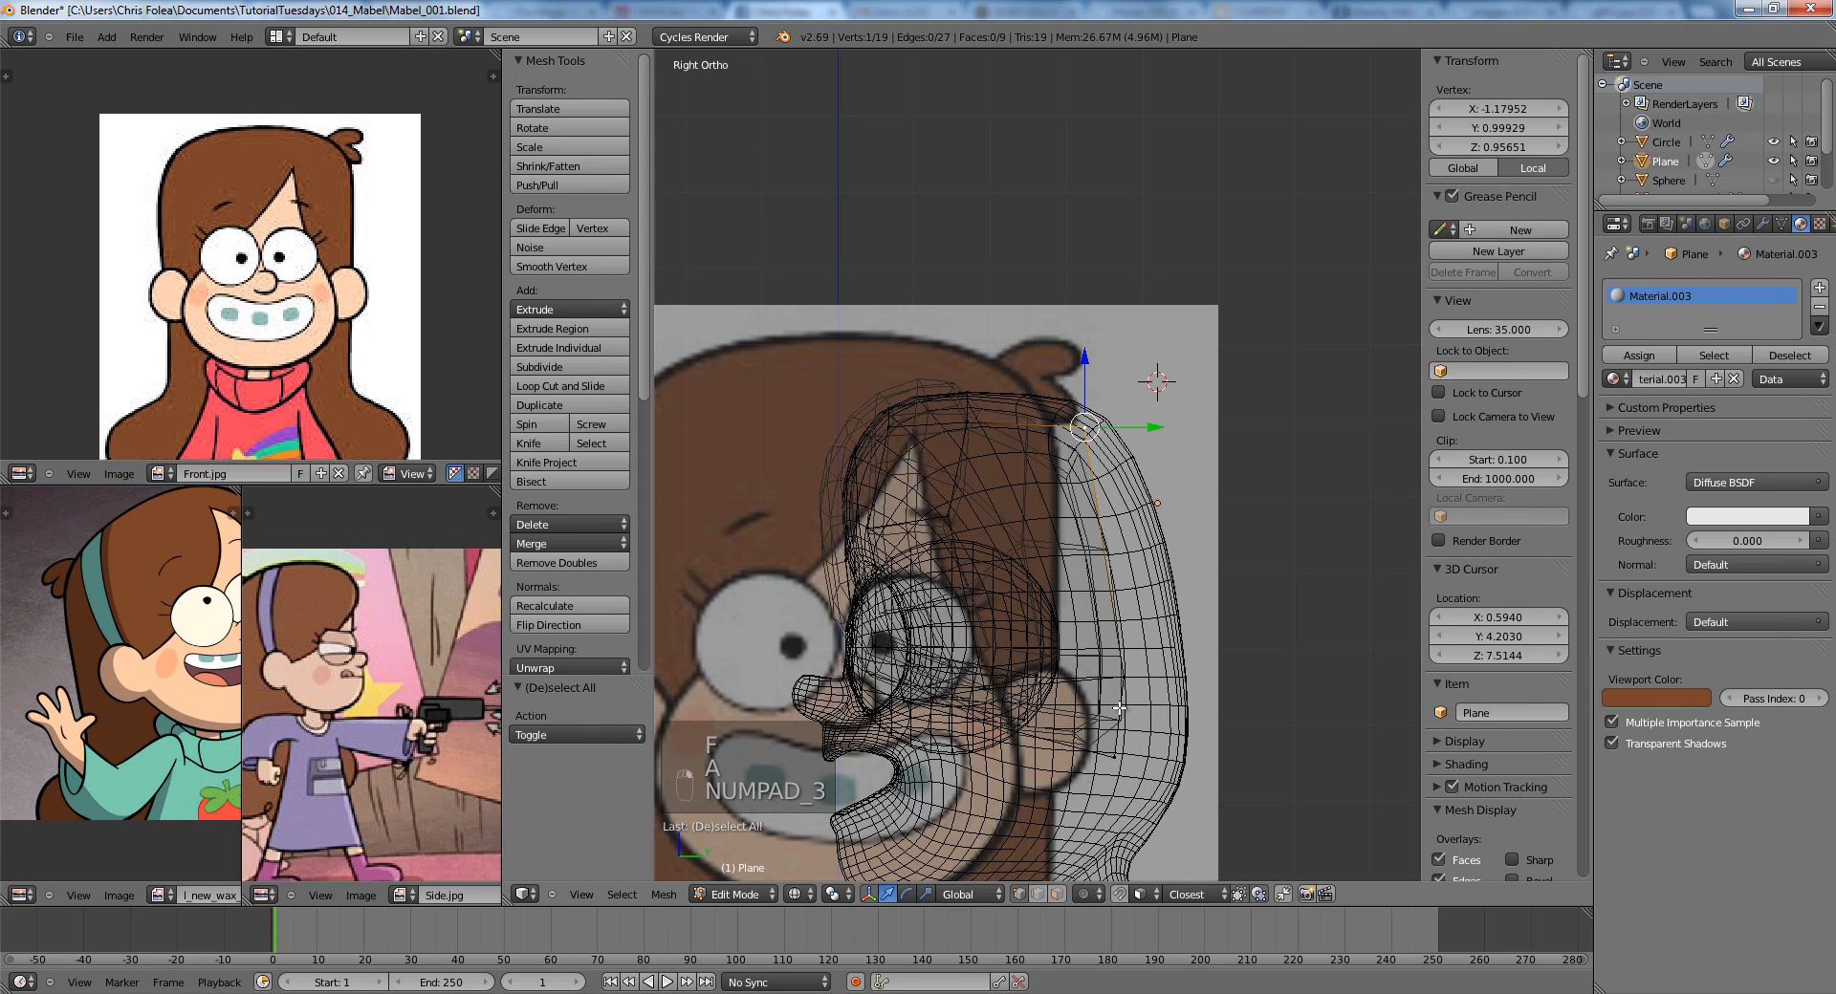
key("w")
left_click(1070, 555)
key("a")
right_click(1096, 551)
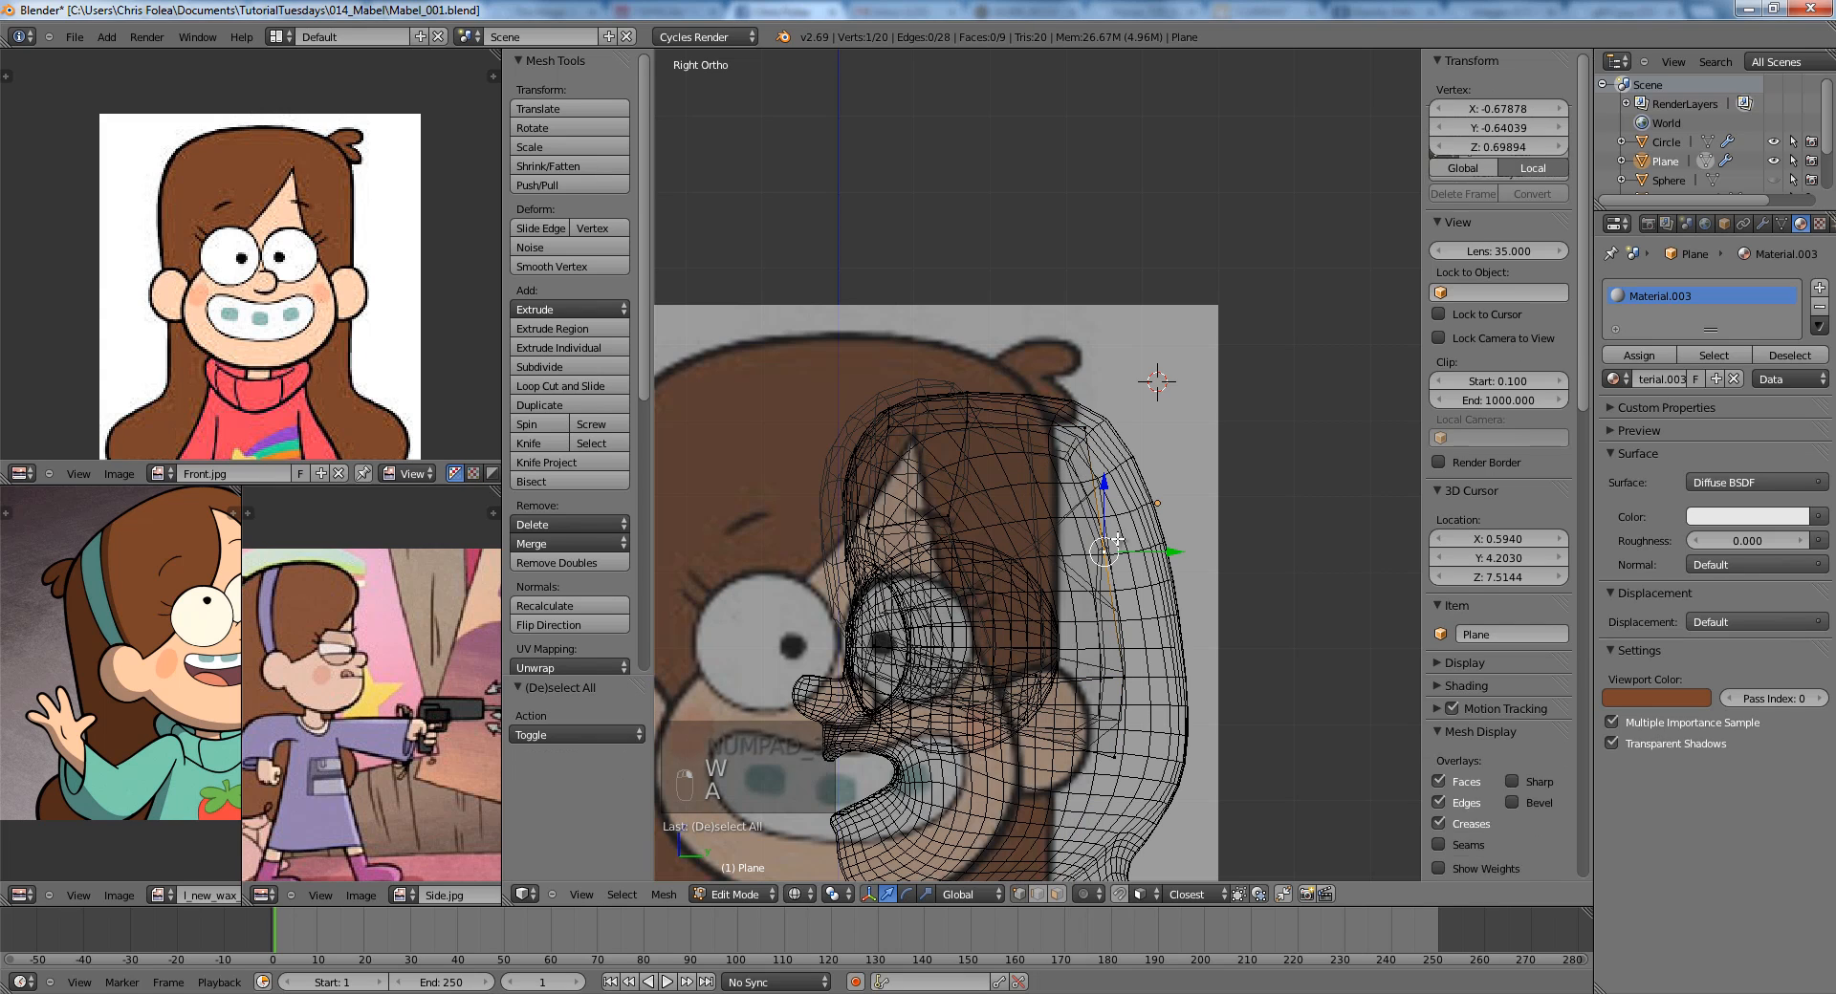
key("g")
left_click(1099, 550)
Connect the rear midpoint vertex to the opposite vertex on the strand's rear border, splitting the side face in two.
right_click(954, 523, "shift")
key("f")
key("ctrl+z")
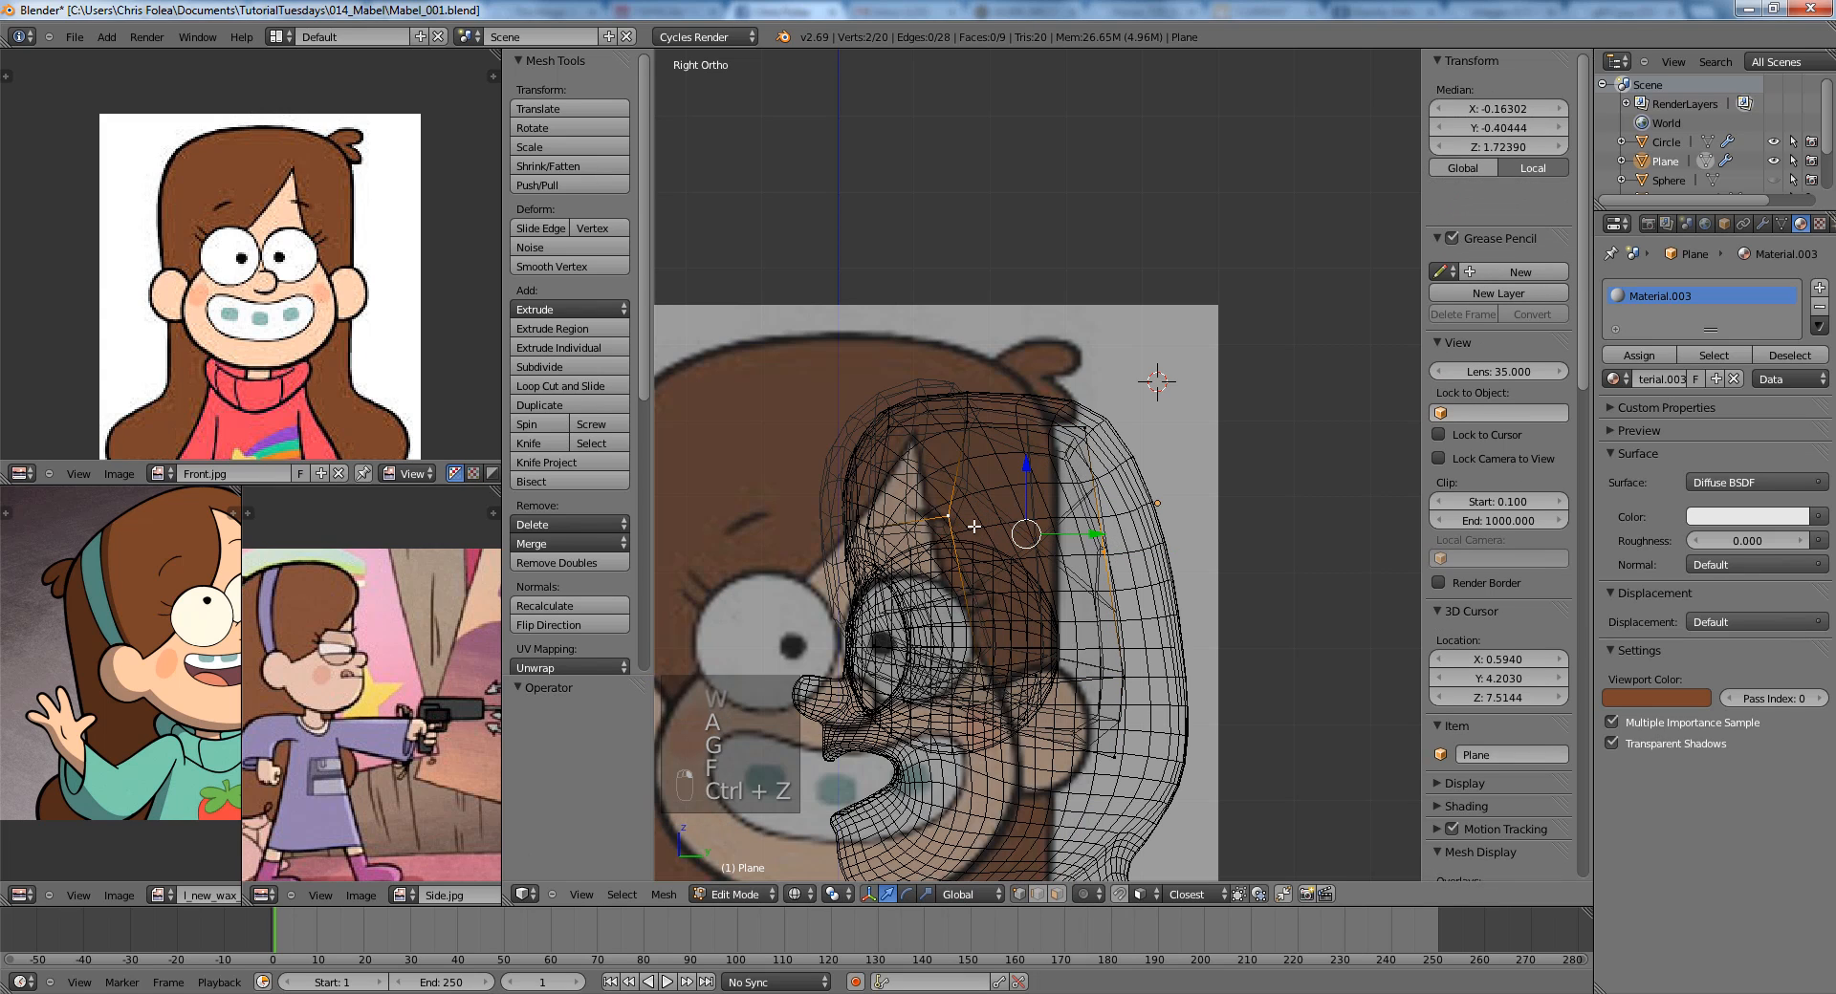
key("j")
key("z")
key("a")
key("g")
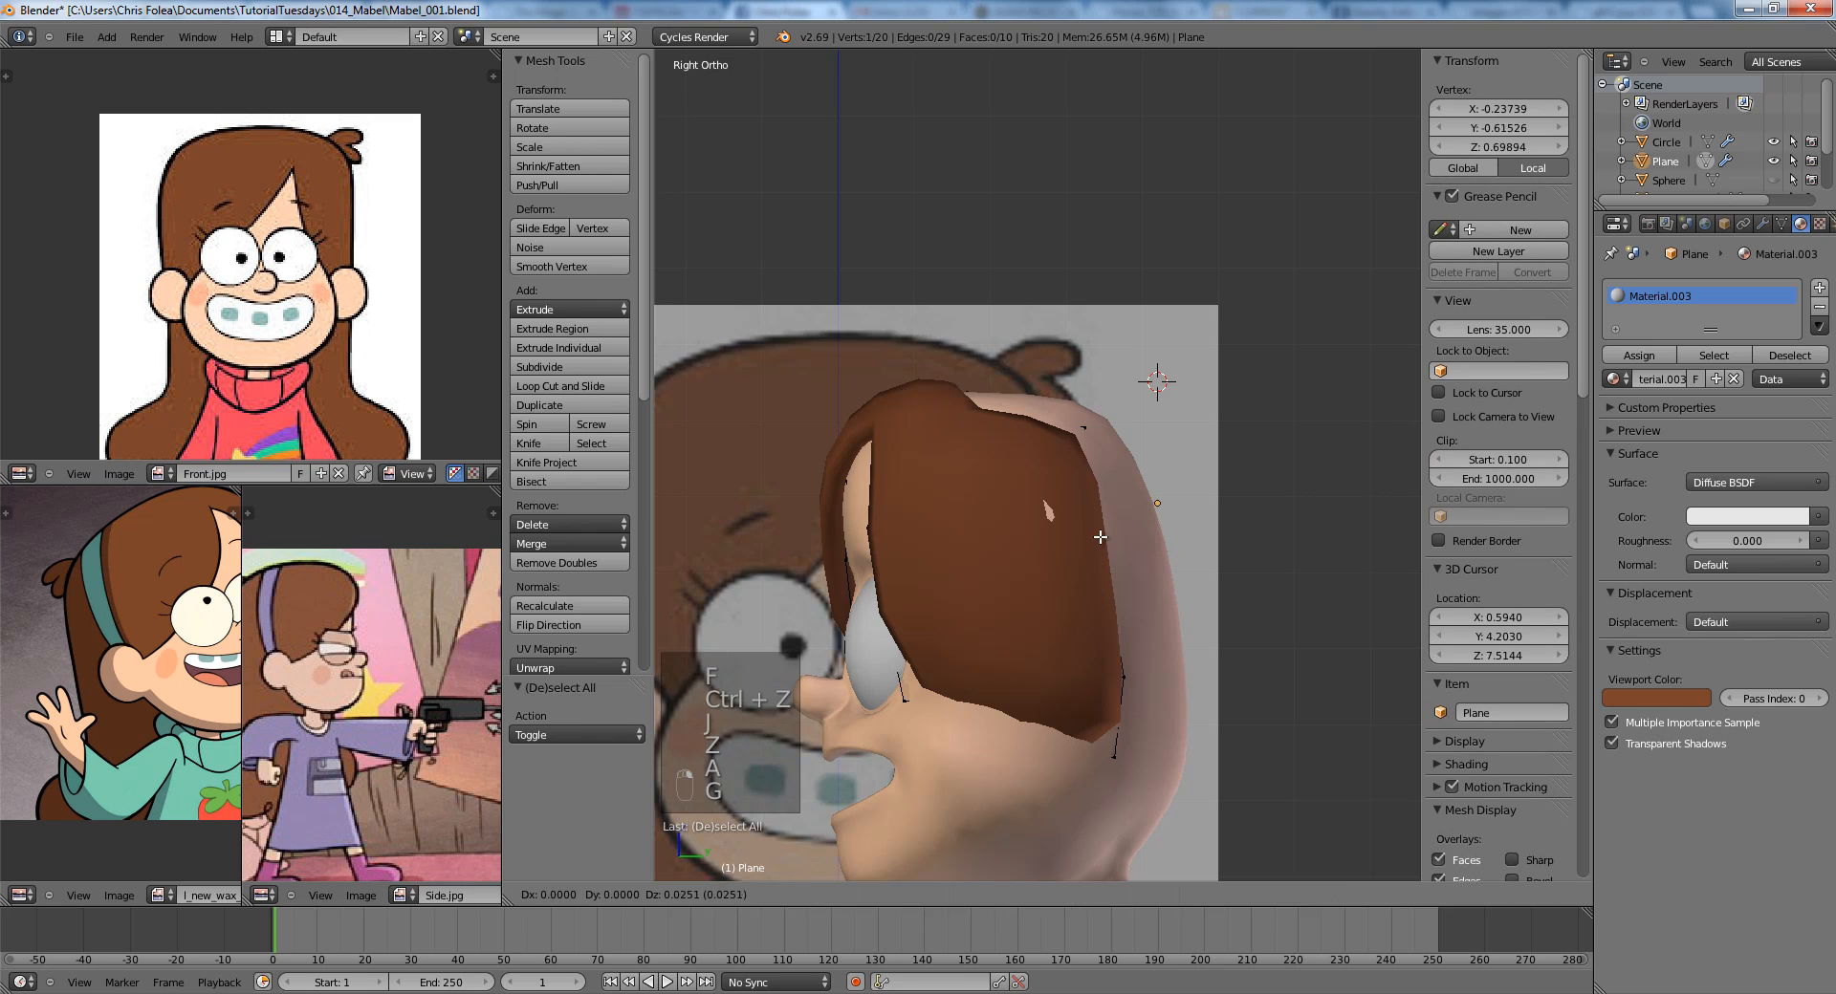
key("Tab")
middle_click_drag(1047, 566, 889, 607)
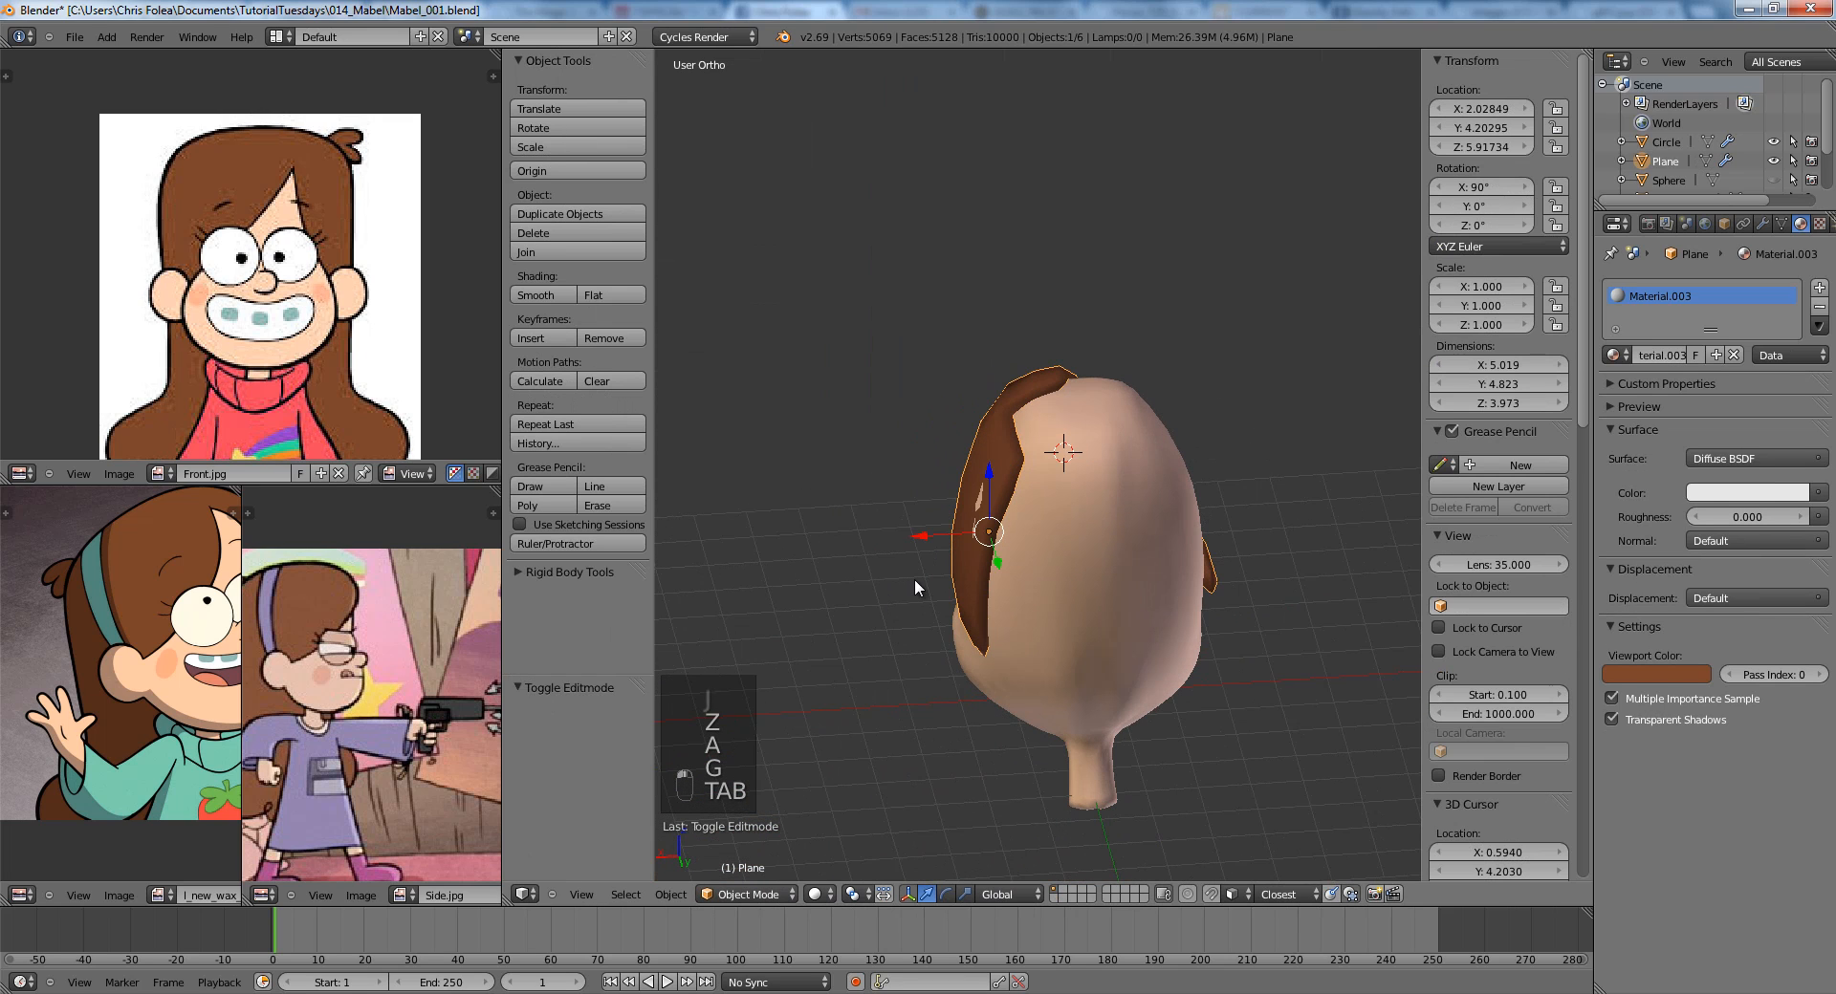
key("KP_3")
key("KP_1")
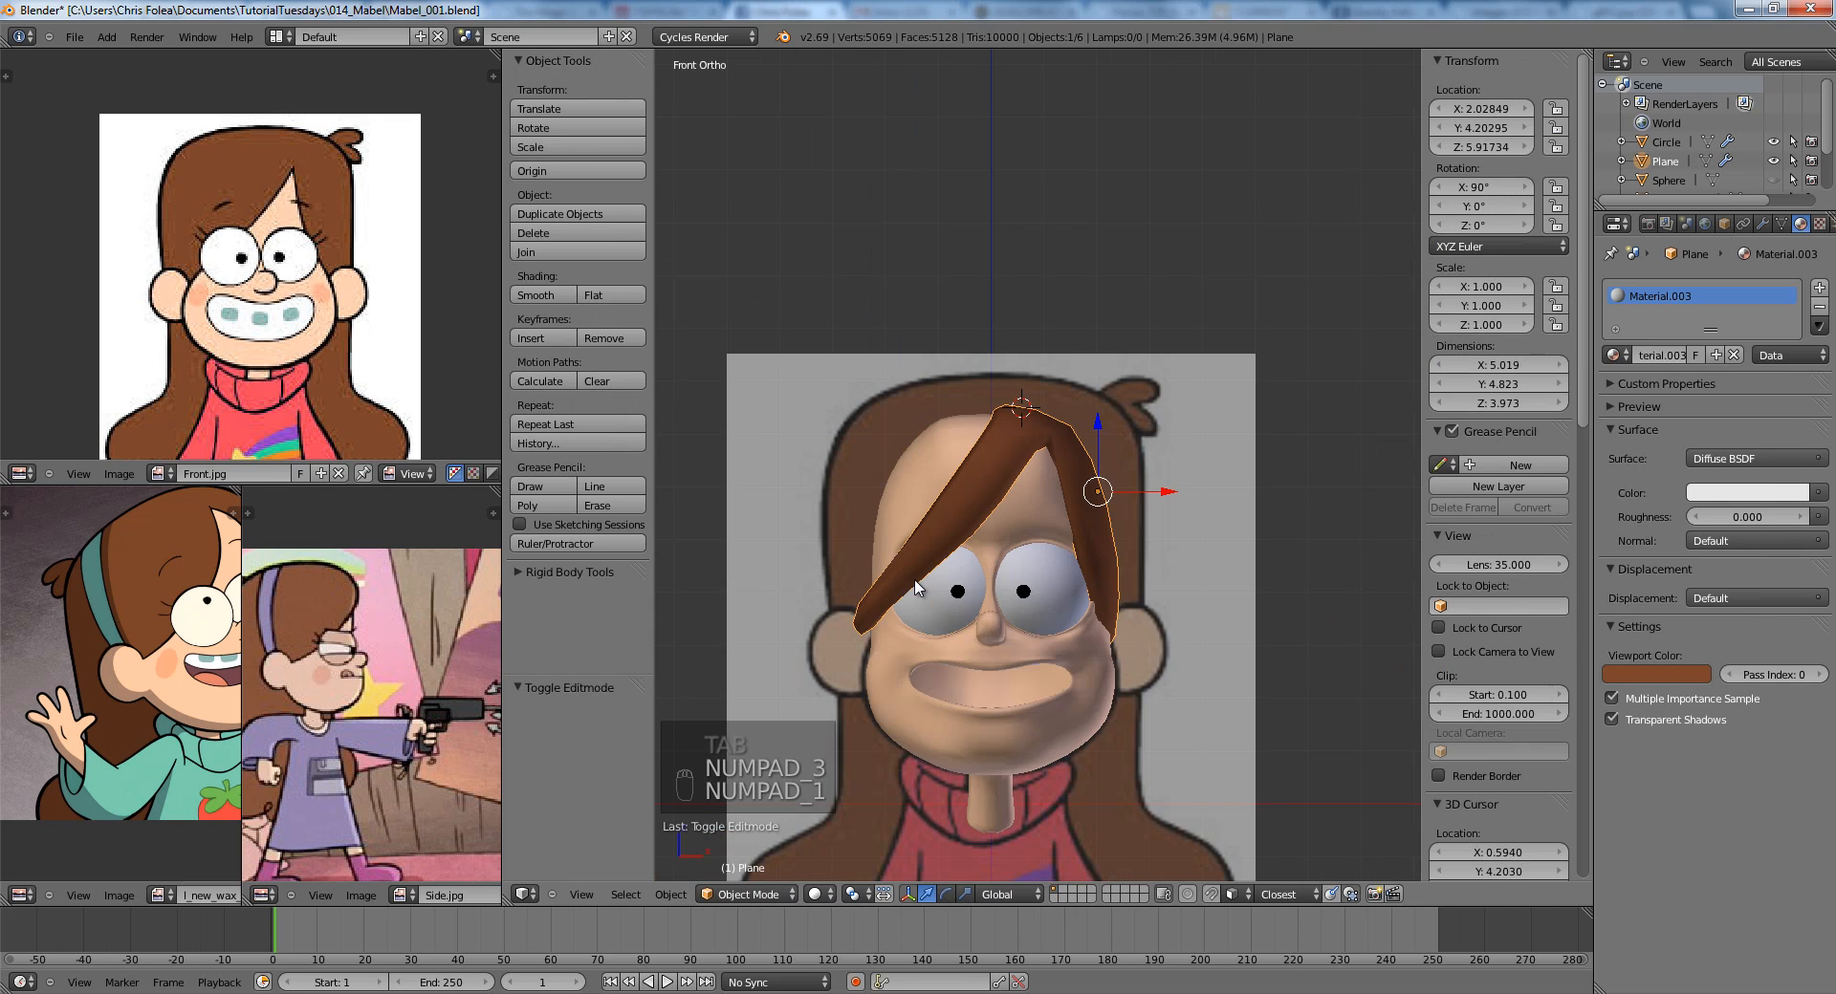
In top view, extrude the rear crown vertex about 0.83 units sideways toward the middle of the head.
scroll(1146, 490, "up", 3)
key("Tab")
key("a")
key("a")
key("z")
key("z")
middle_click_drag(1146, 490, 1067, 467)
key("z")
right_click(1091, 426)
key("z")
key("KP_7")
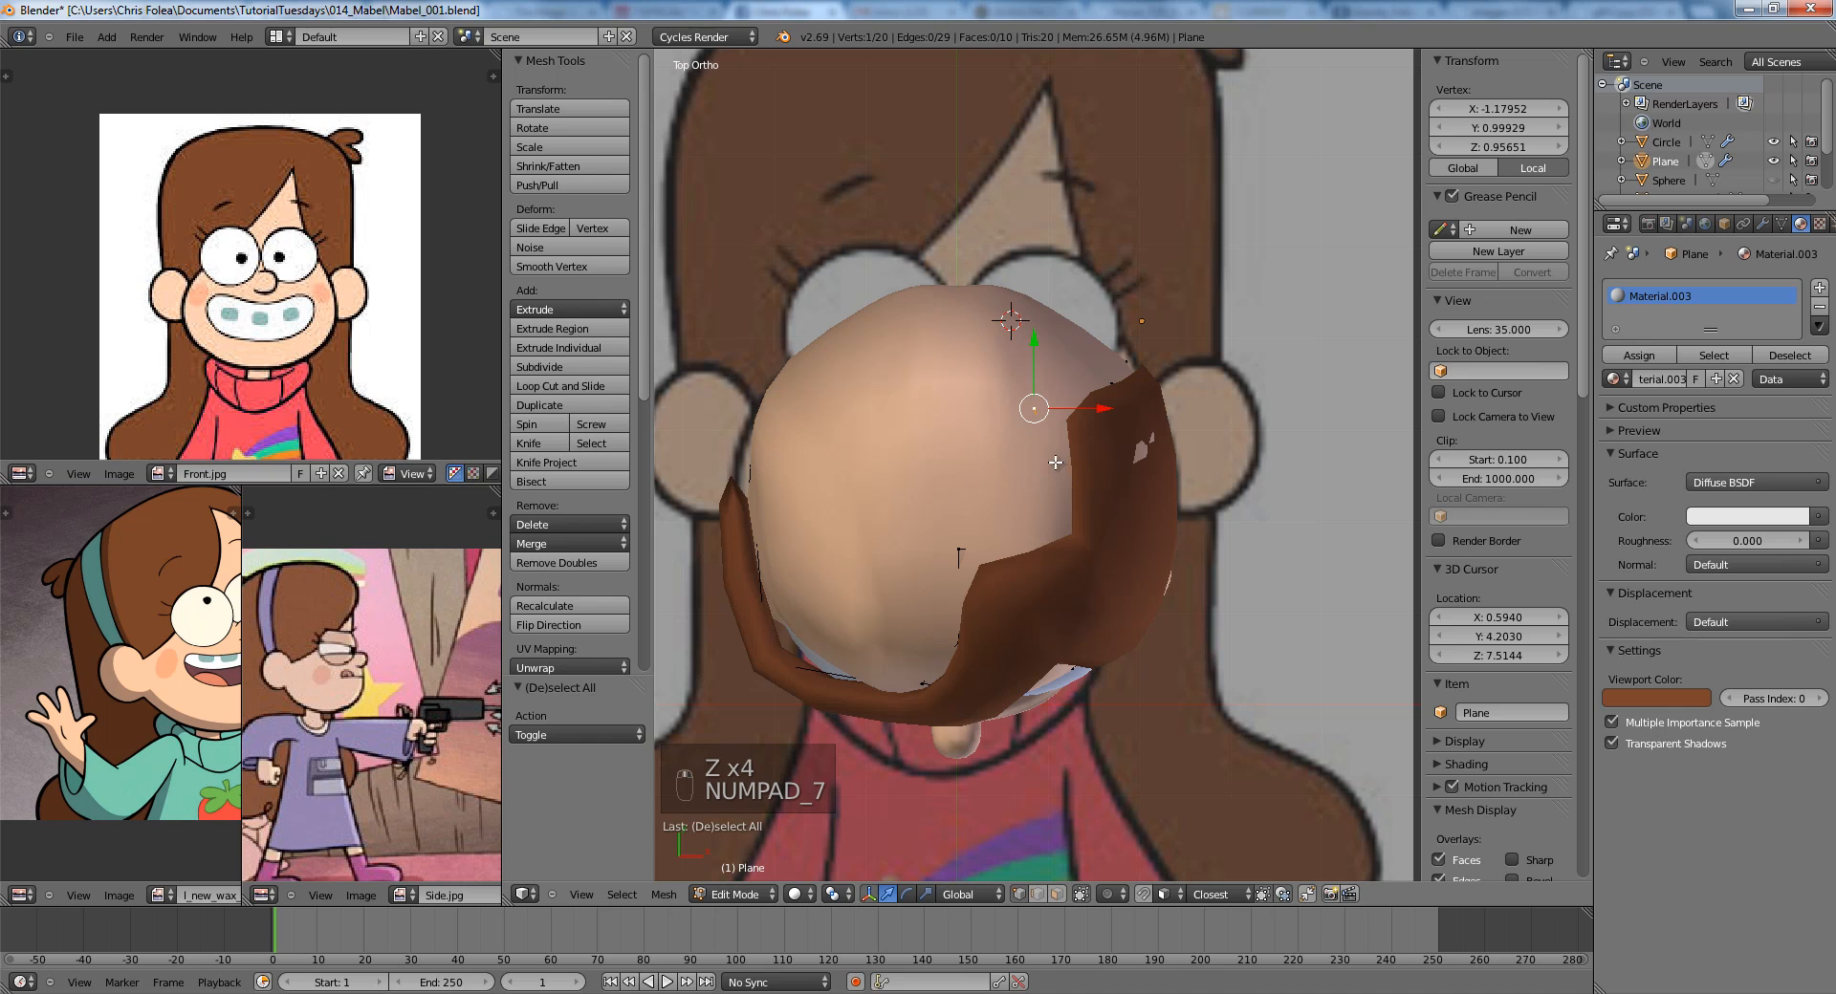
key("z")
key("z")
key("e")
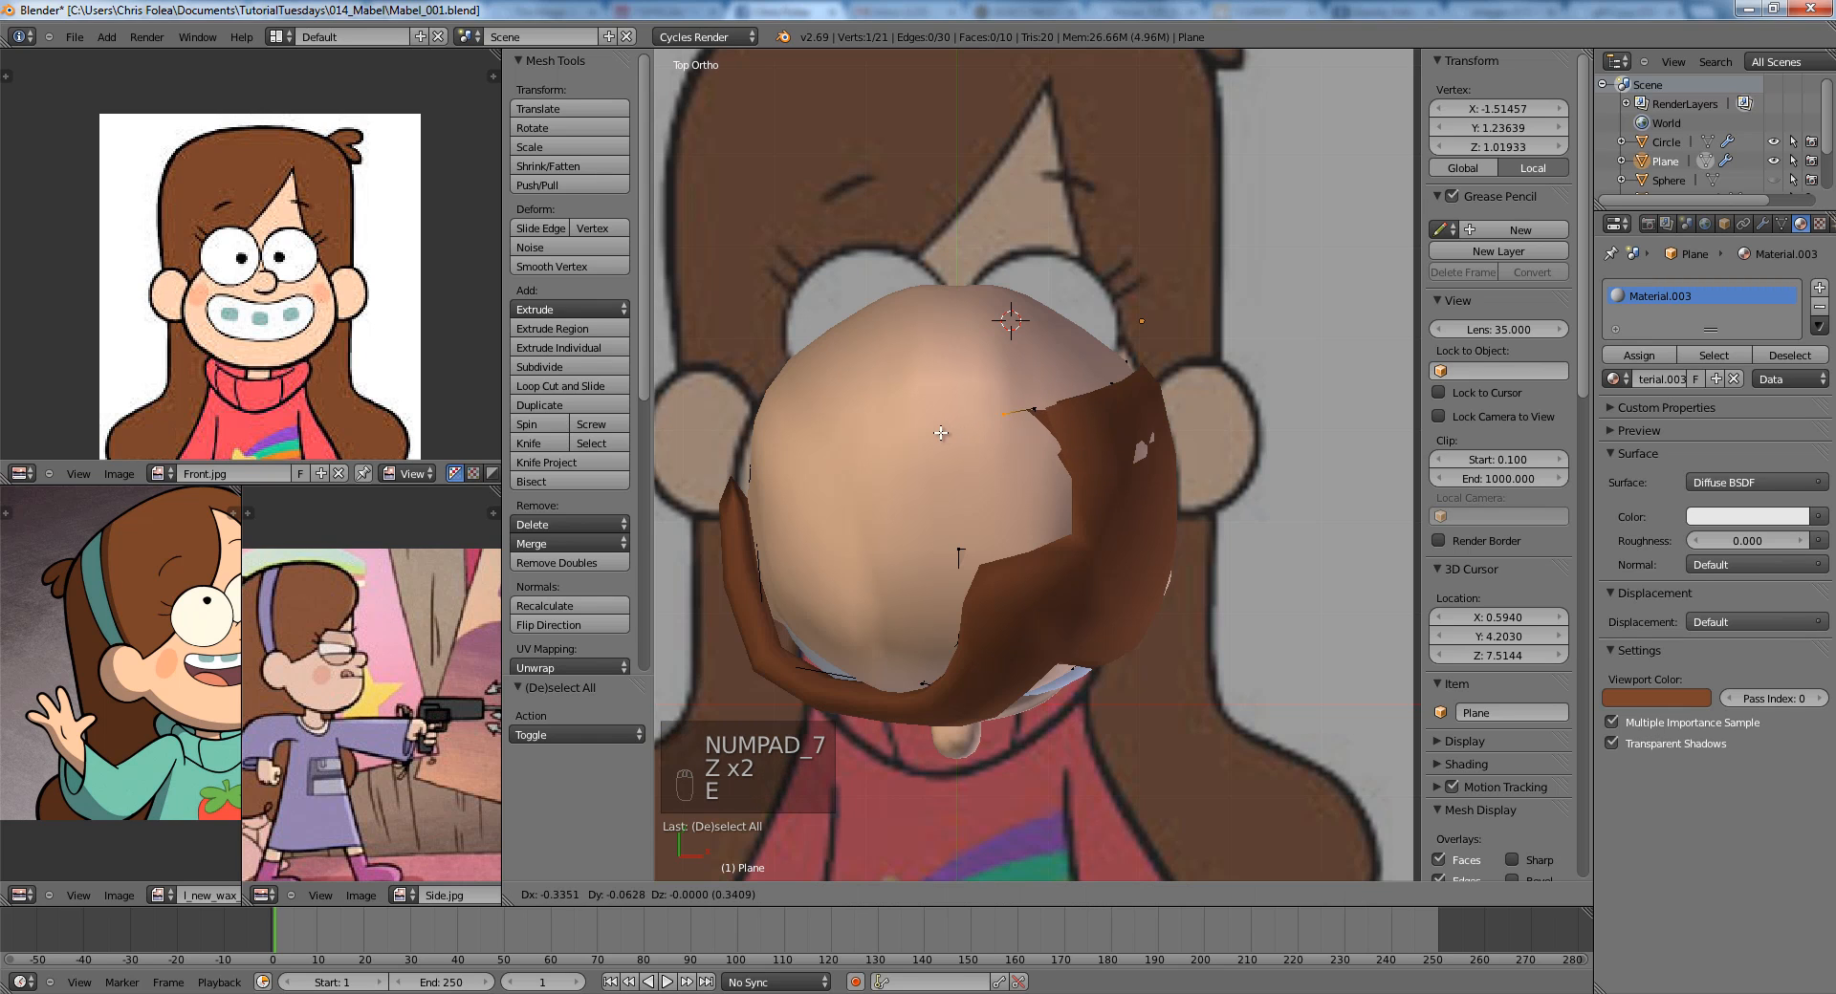
left_click(906, 437)
Fill a crown face between the extruded vertex and the strand's top vertex, and return to object mode.
key("z")
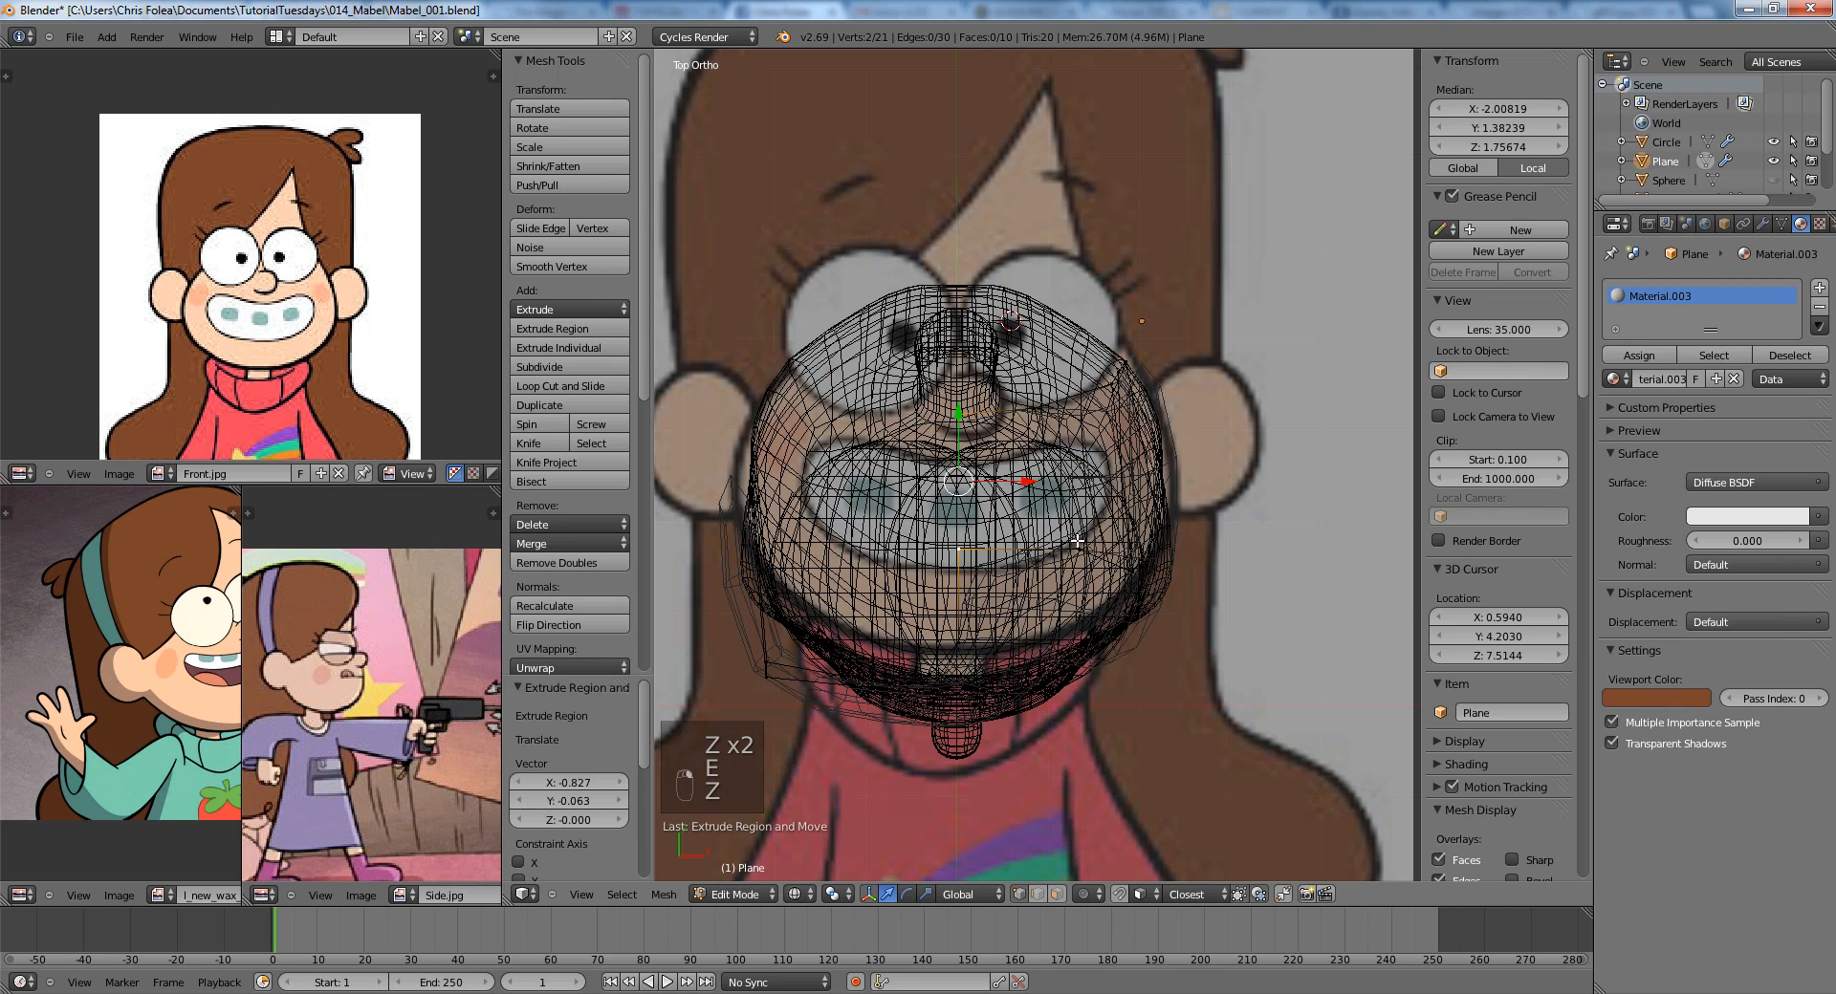
key("f")
key("z")
key("Tab")
middle_click_drag(1011, 641, 973, 501)
key("KP_1")
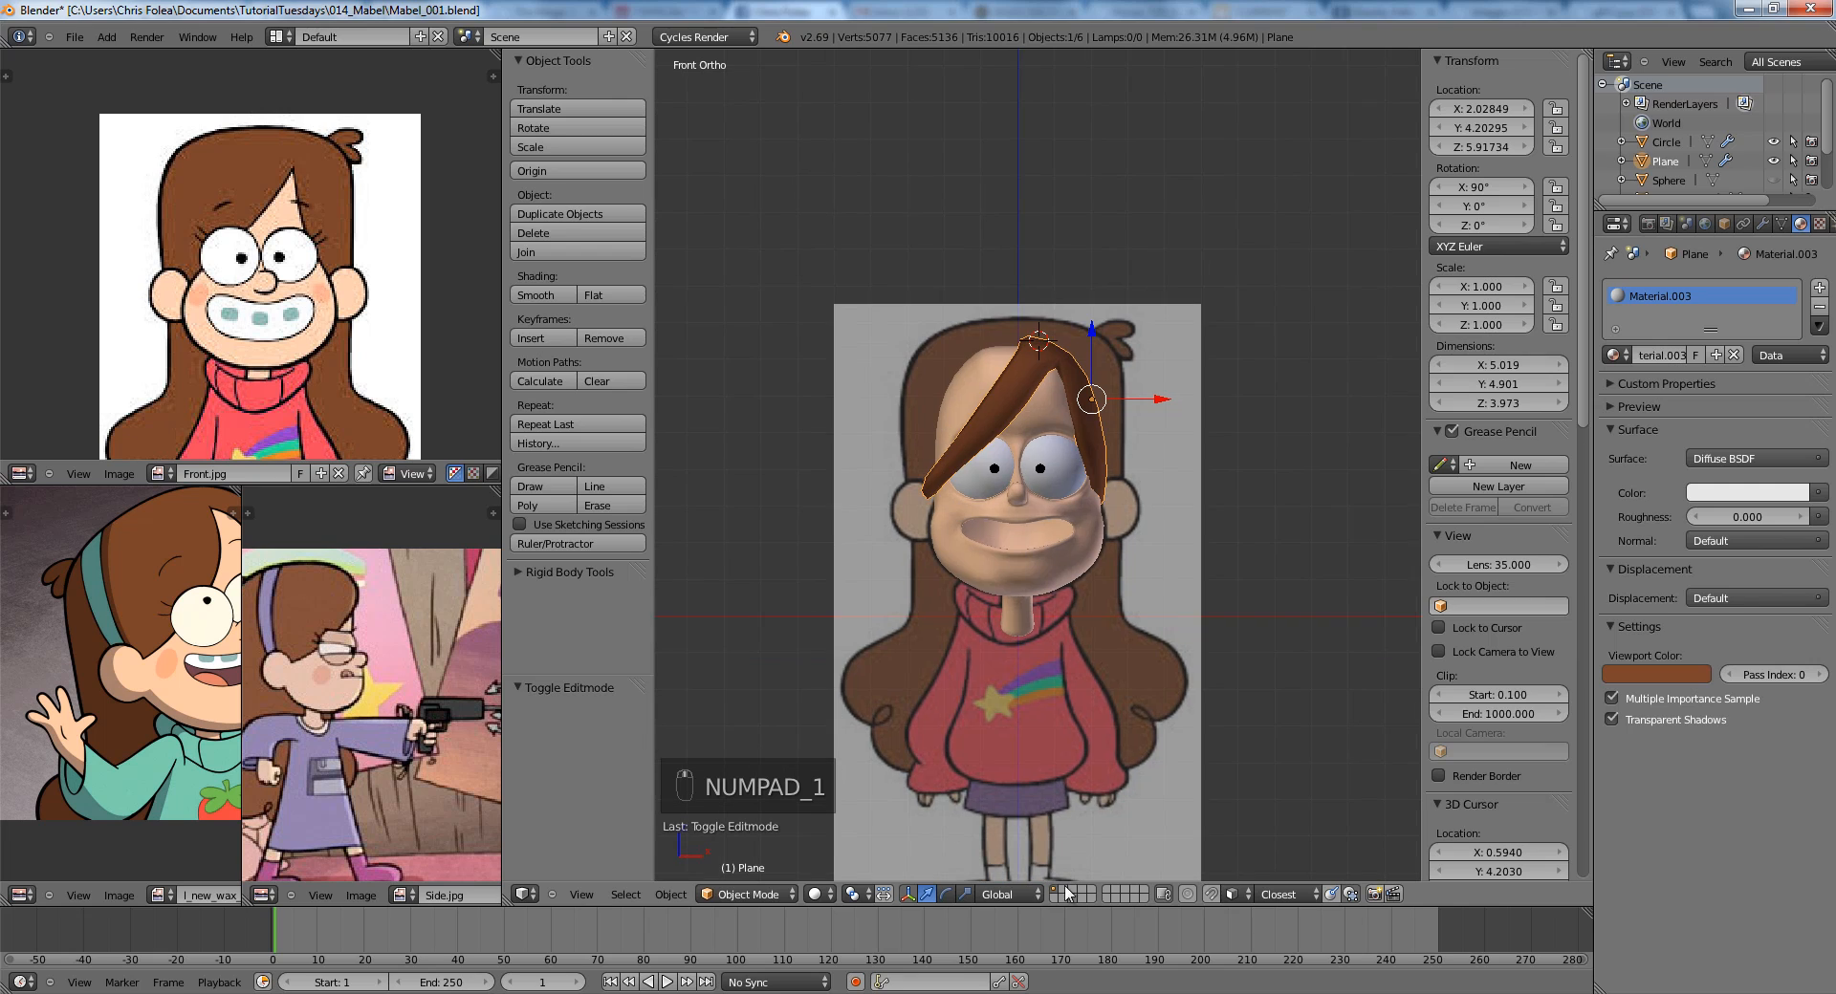
Toggle the background images off and on to compare the hair with the front reference.
scroll(1489, 542, "down", 6)
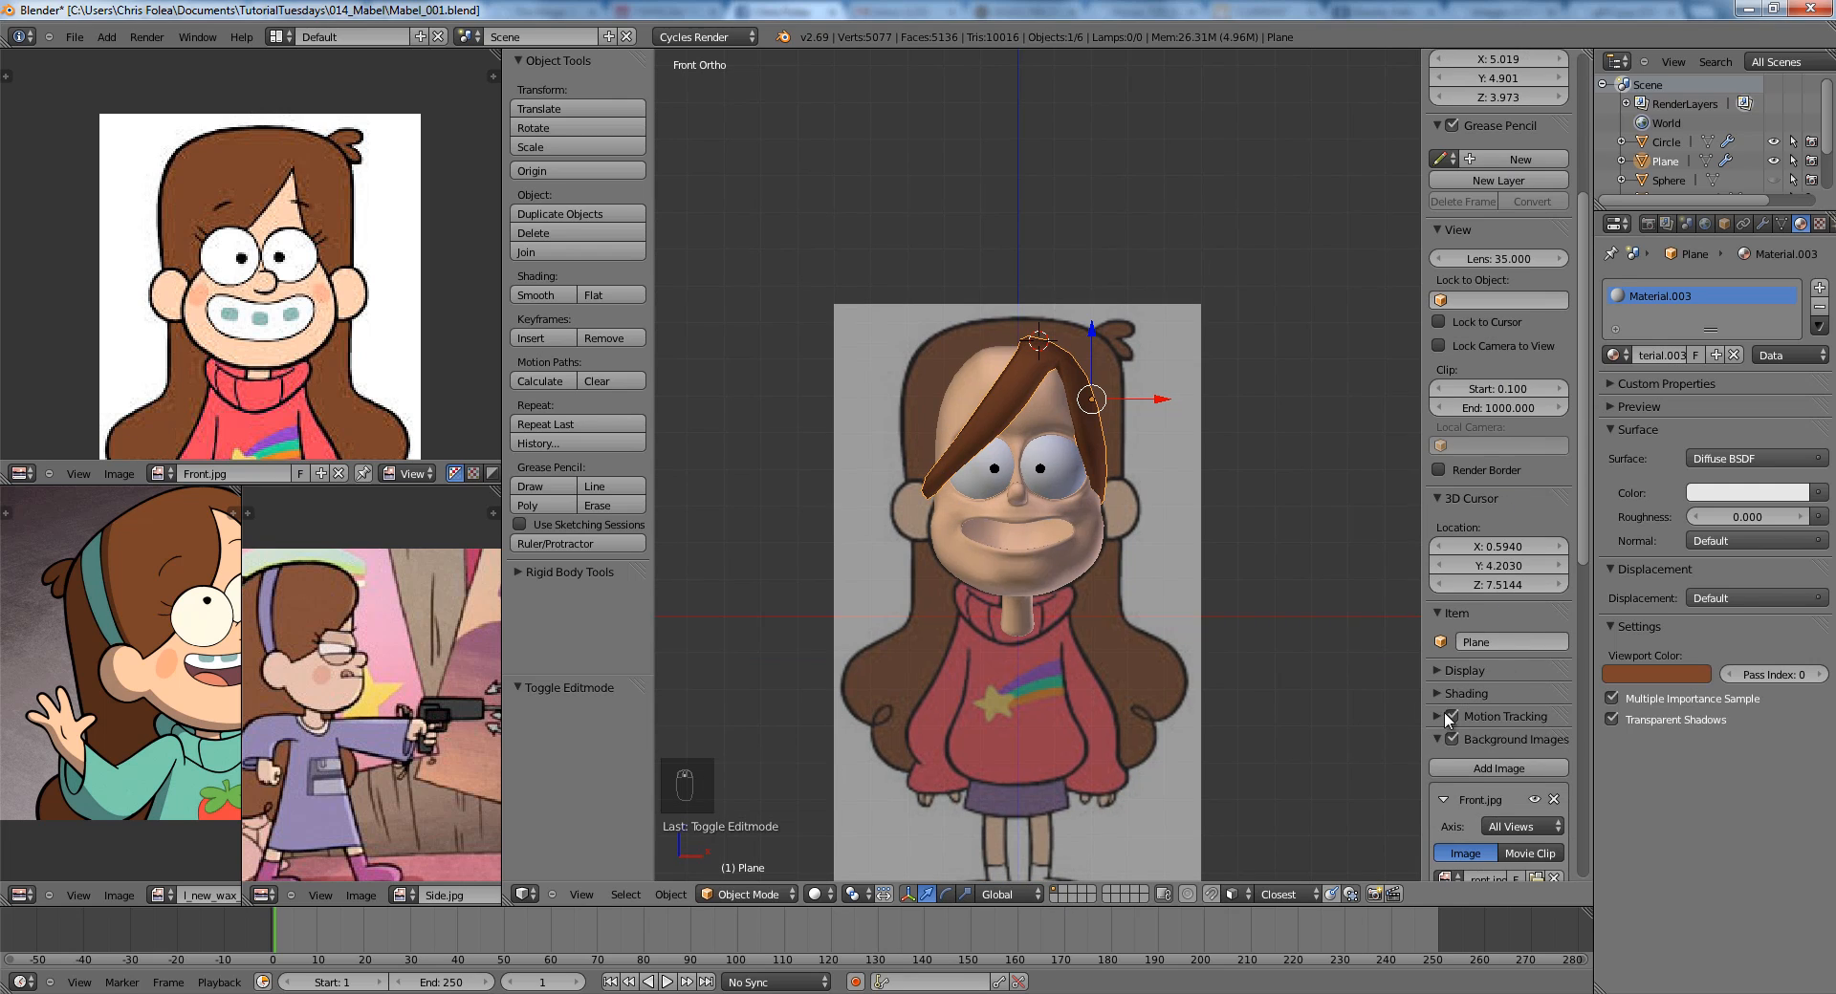
left_click(1449, 740)
left_click(1449, 741)
left_click(1450, 741)
left_click(1450, 741)
left_click(1450, 742)
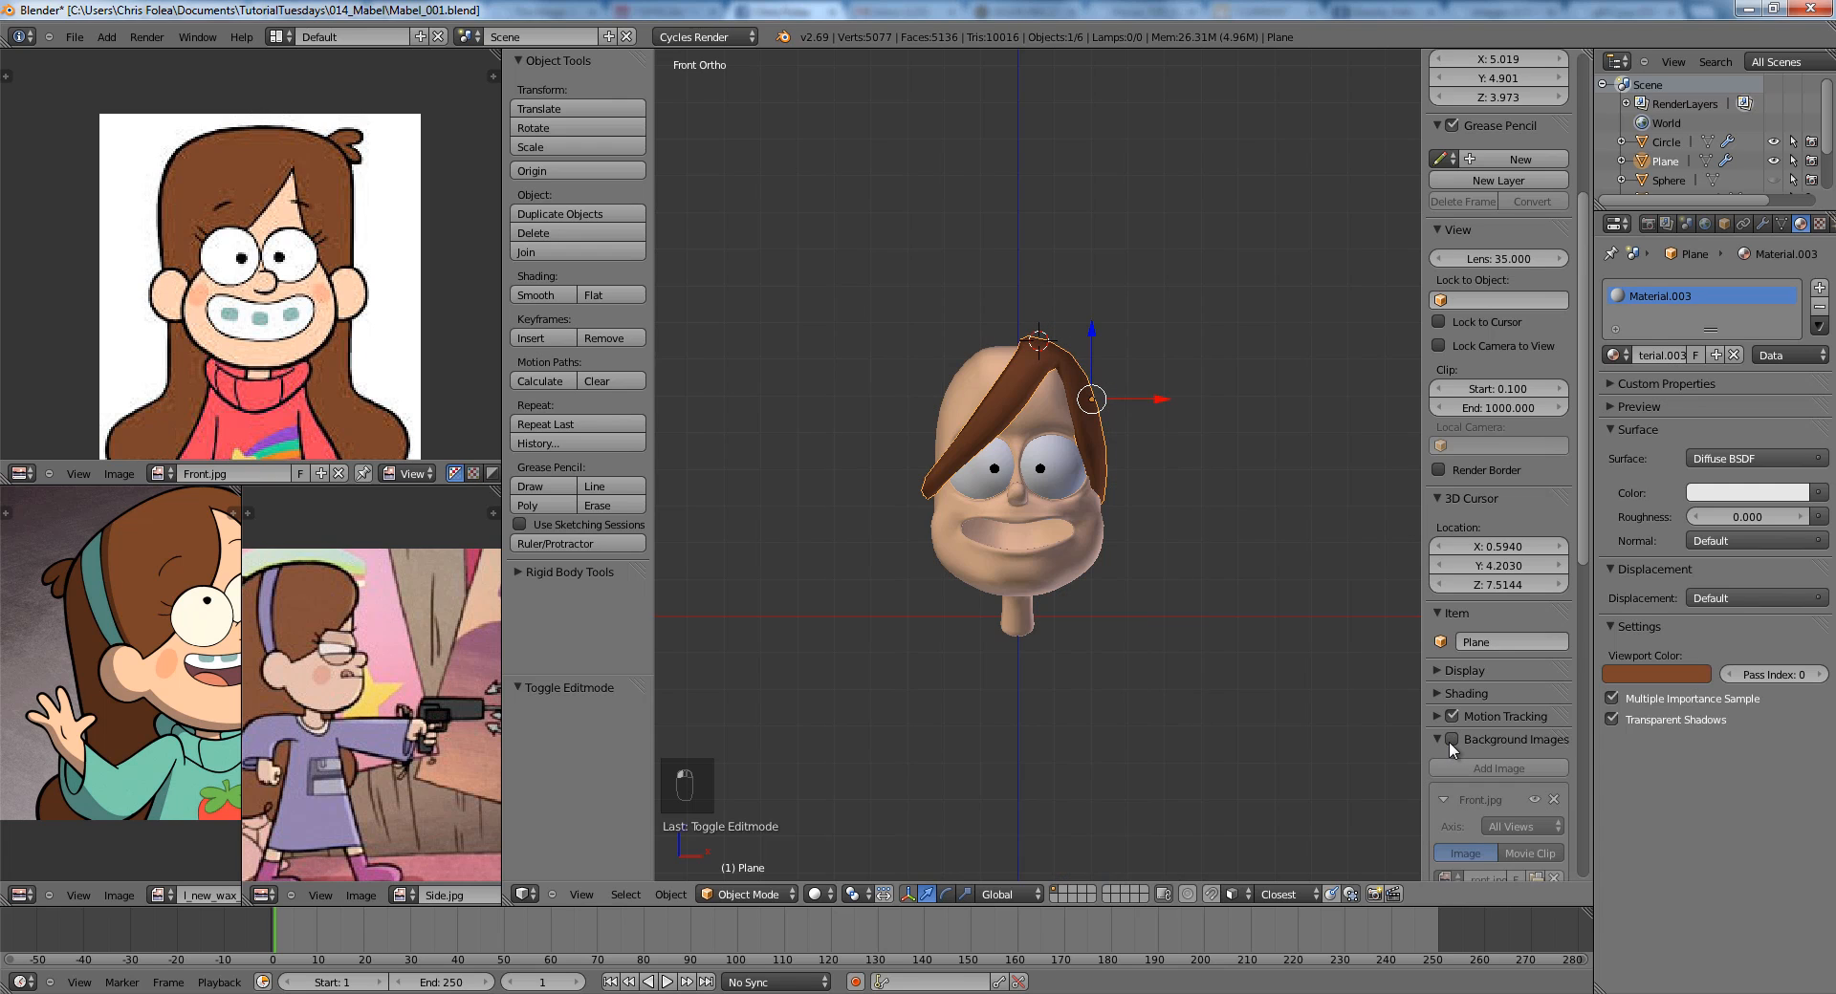
left_click(1450, 742)
left_click(1449, 742)
left_click(1449, 742)
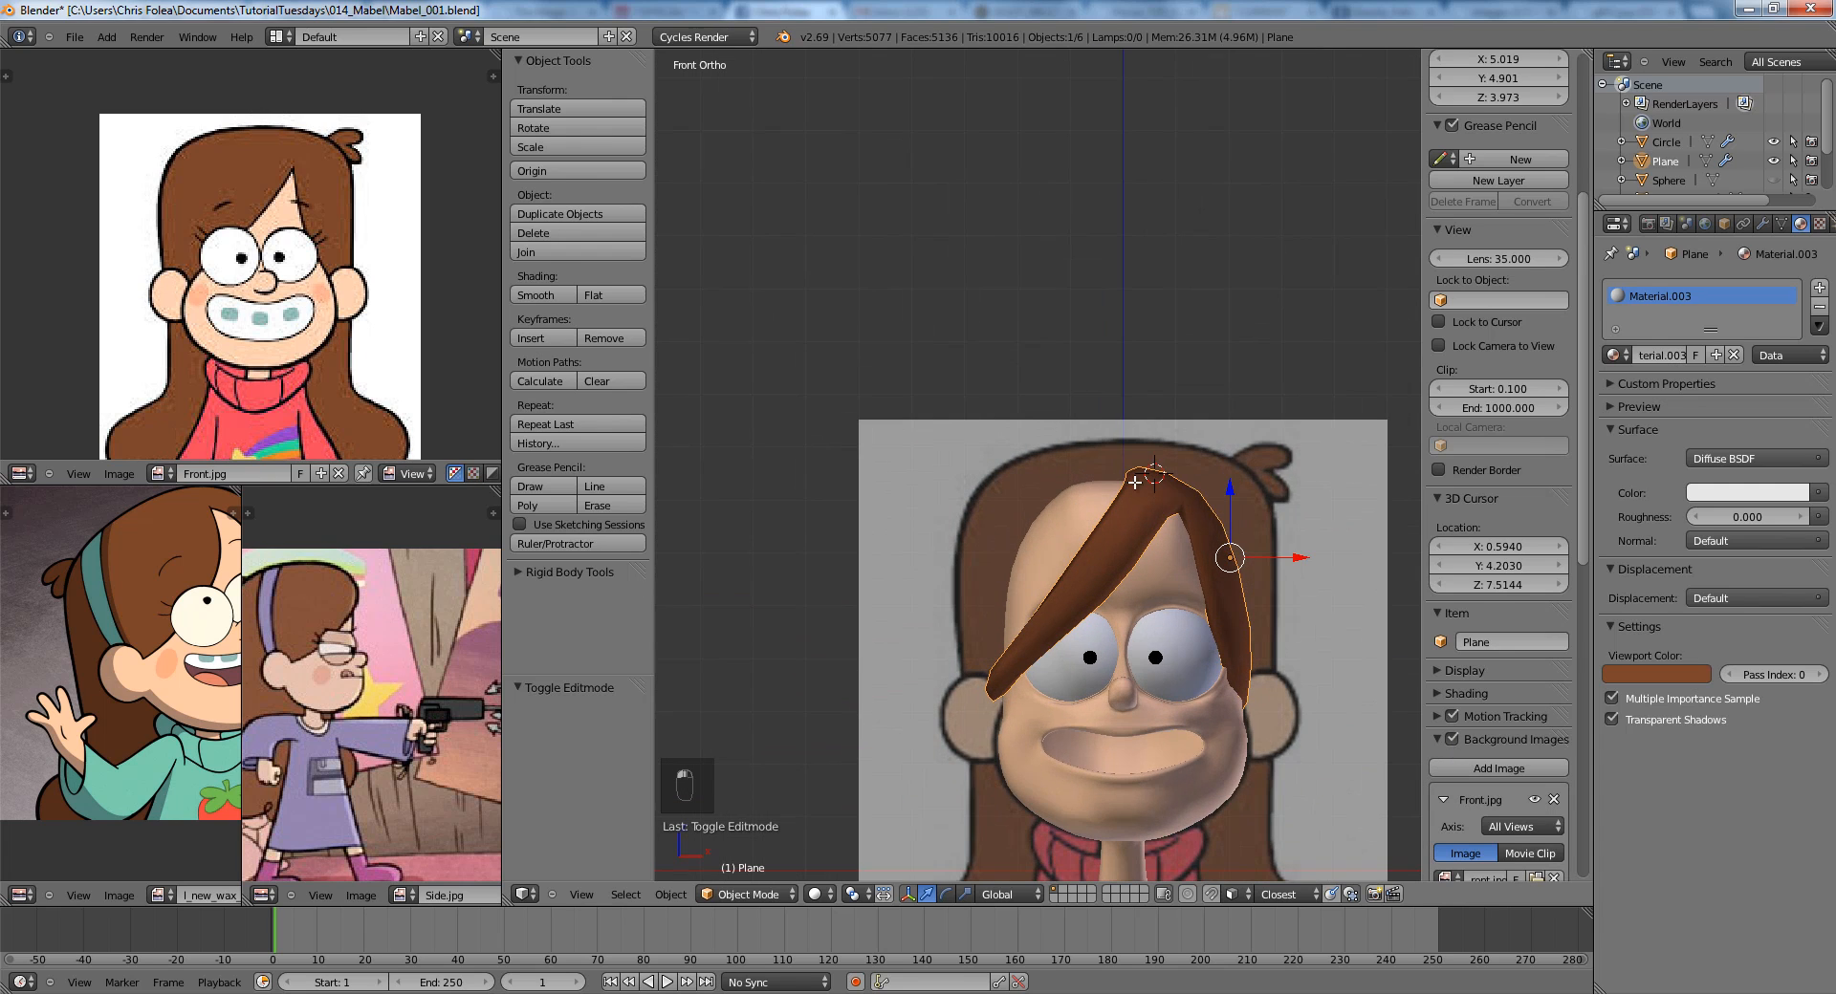
In top view, extrude the crown section's inner edge about 2.15 units across to the other side of the head and 0.27 backward.
key("Tab")
scroll(1057, 417, "up", 5)
key("a")
key("a")
middle_click_drag(1058, 417, 1126, 429)
key("z")
key("z")
right_click(1142, 487)
right_click(1080, 346, "shift")
key("z")
key("z")
key("KP_7")
key("z")
key("z")
scroll(1102, 423, "up", 1)
key("z")
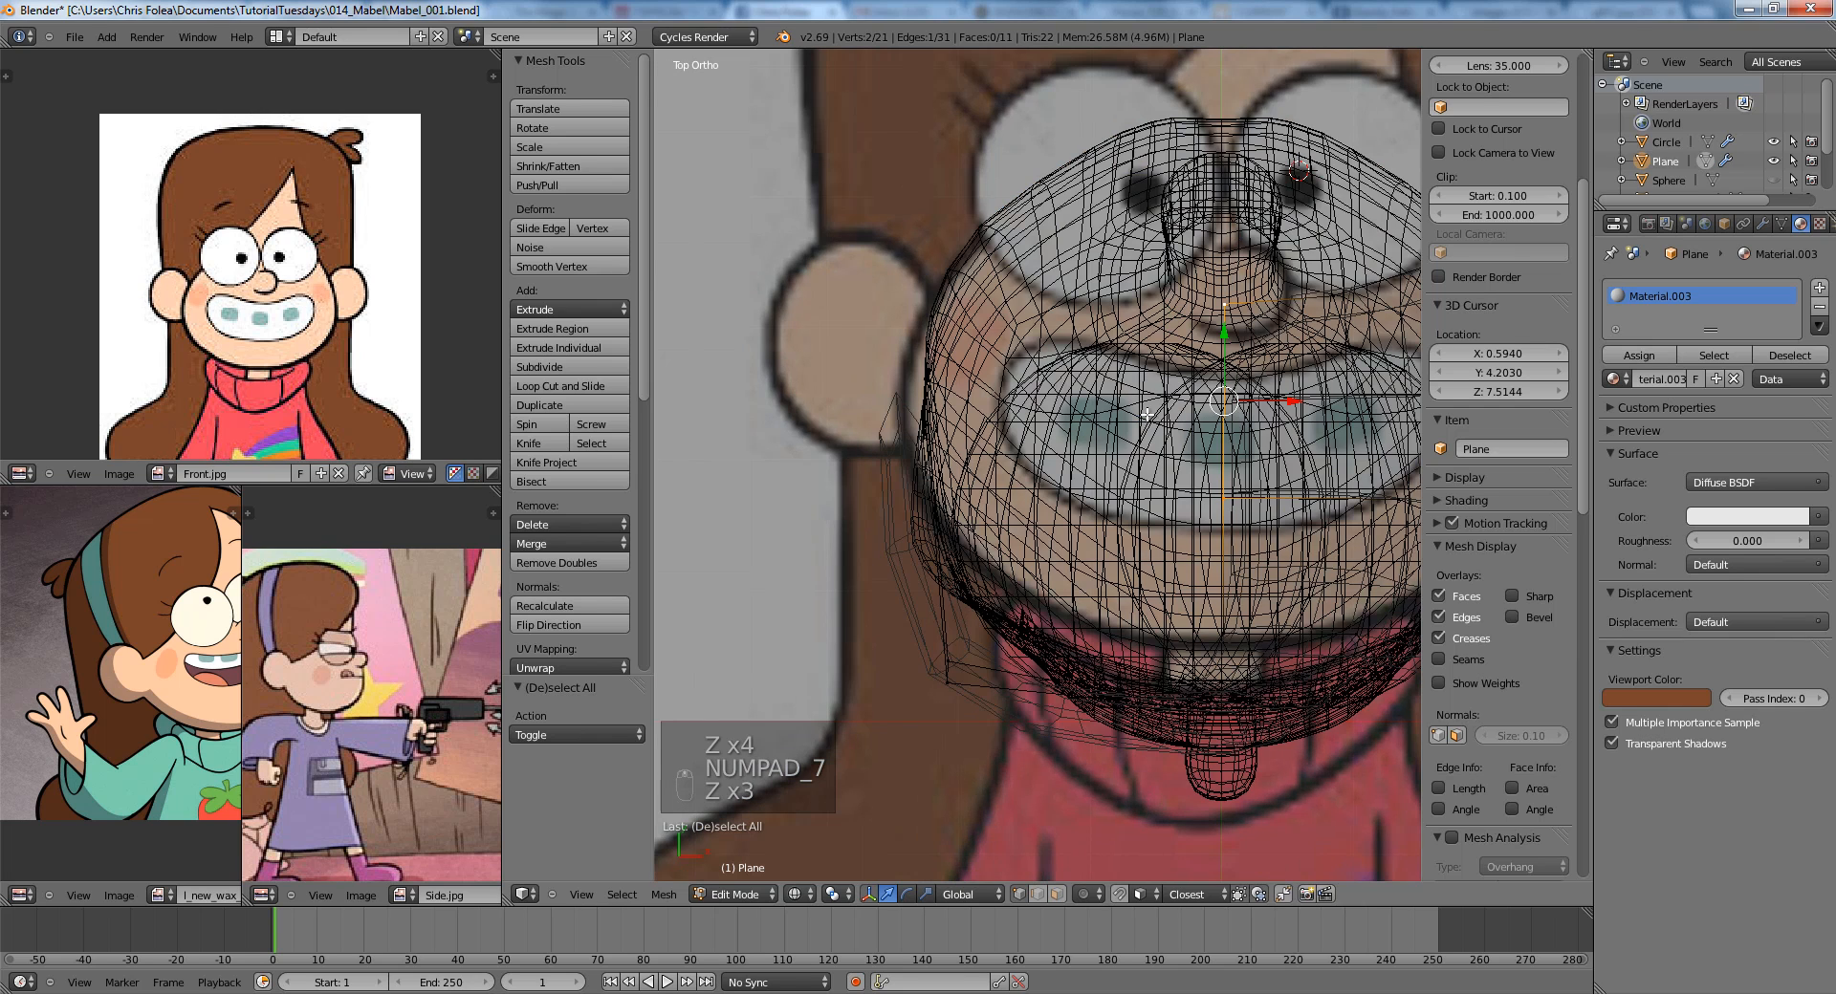
key("z")
key("e")
left_click(781, 370)
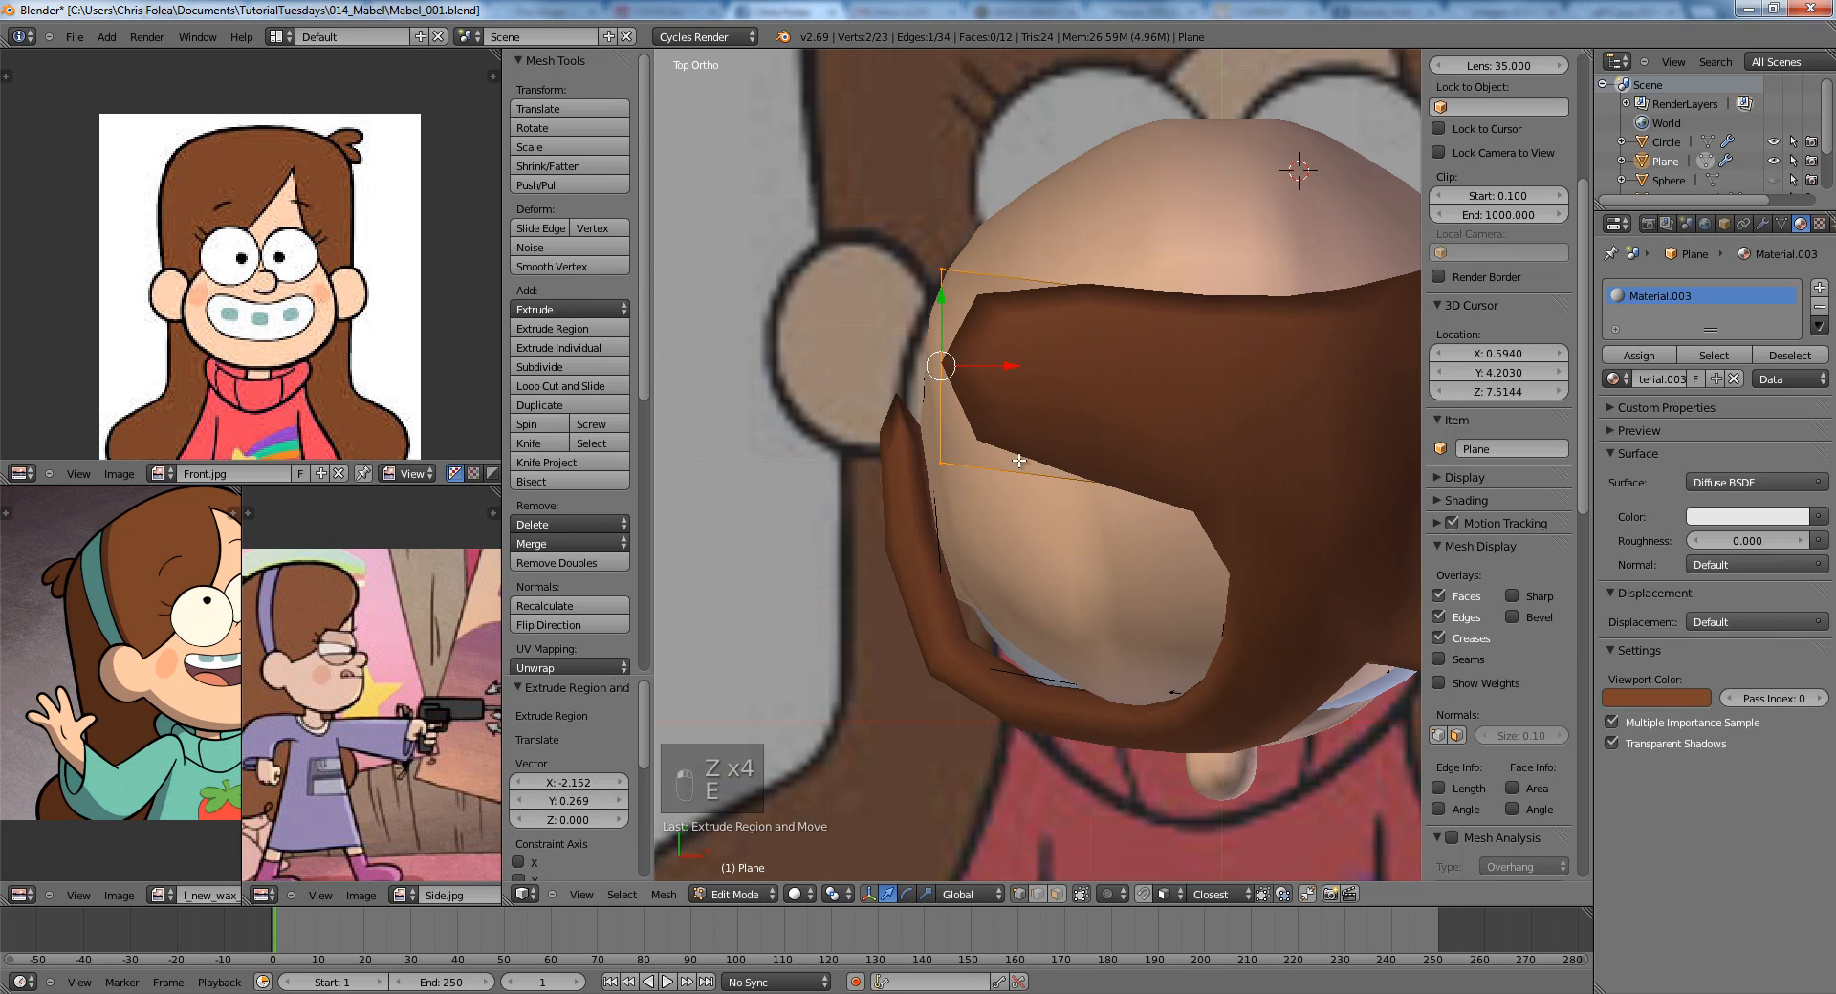
Lower the newly extruded crown edge onto the side of the head, finishing with a downward move of about 0.84.
middle_click_drag(789, 381, 1002, 413)
left_click(932, 380)
key("g")
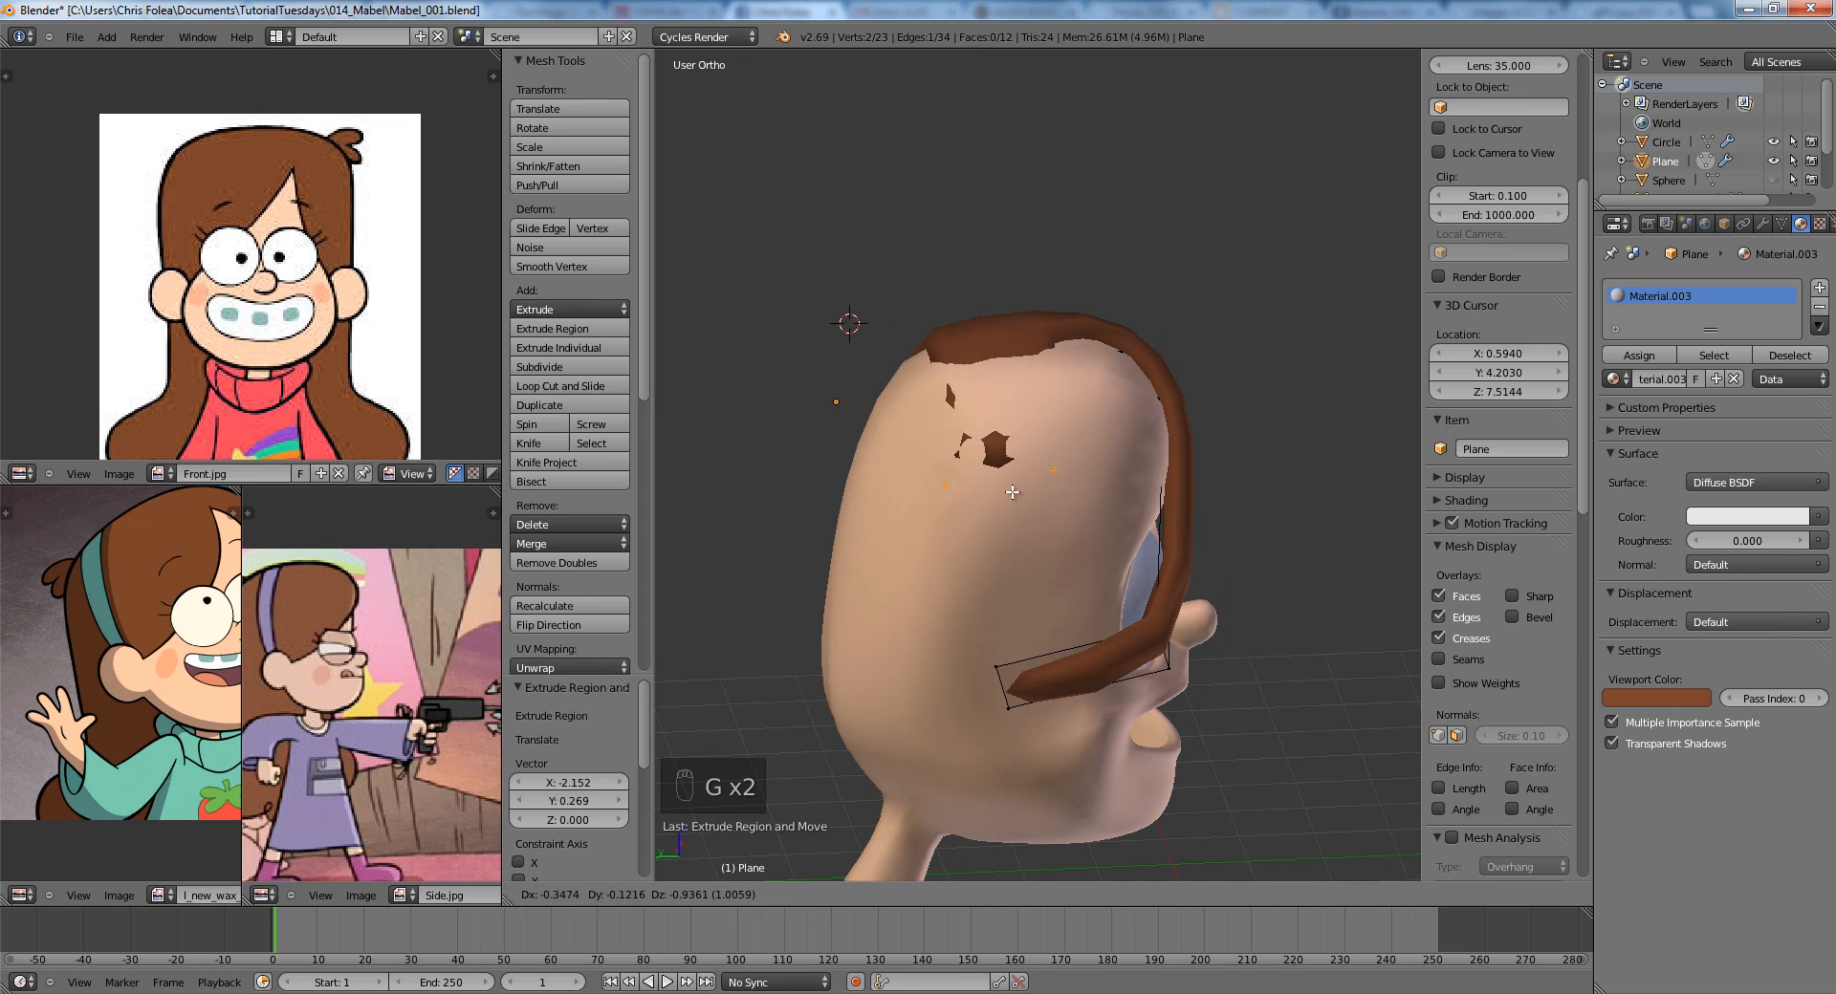
left_click(1007, 474)
middle_click_drag(1007, 475, 1001, 478)
key("ctrl+KP_3")
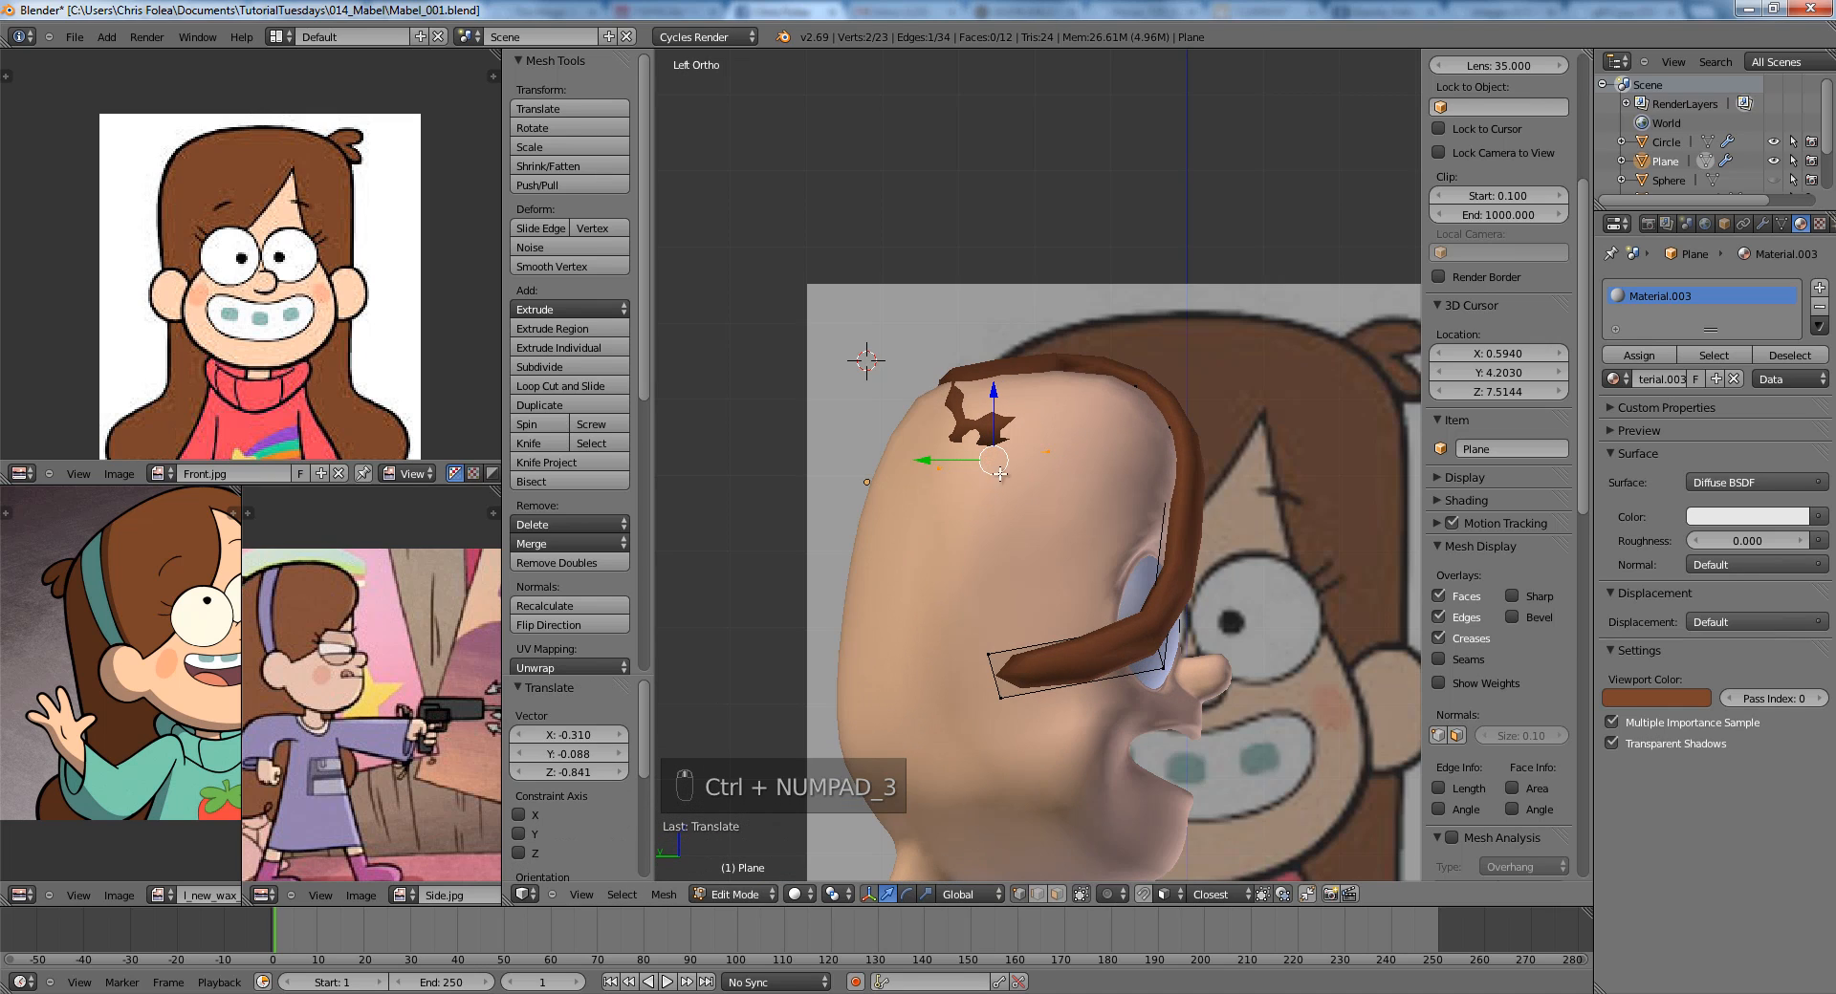
In left view, move the lower strand's end edge about 1.07 backward and rotate it close to upright.
key("a")
right_click(998, 651)
key("g")
left_click(923, 669)
key("r")
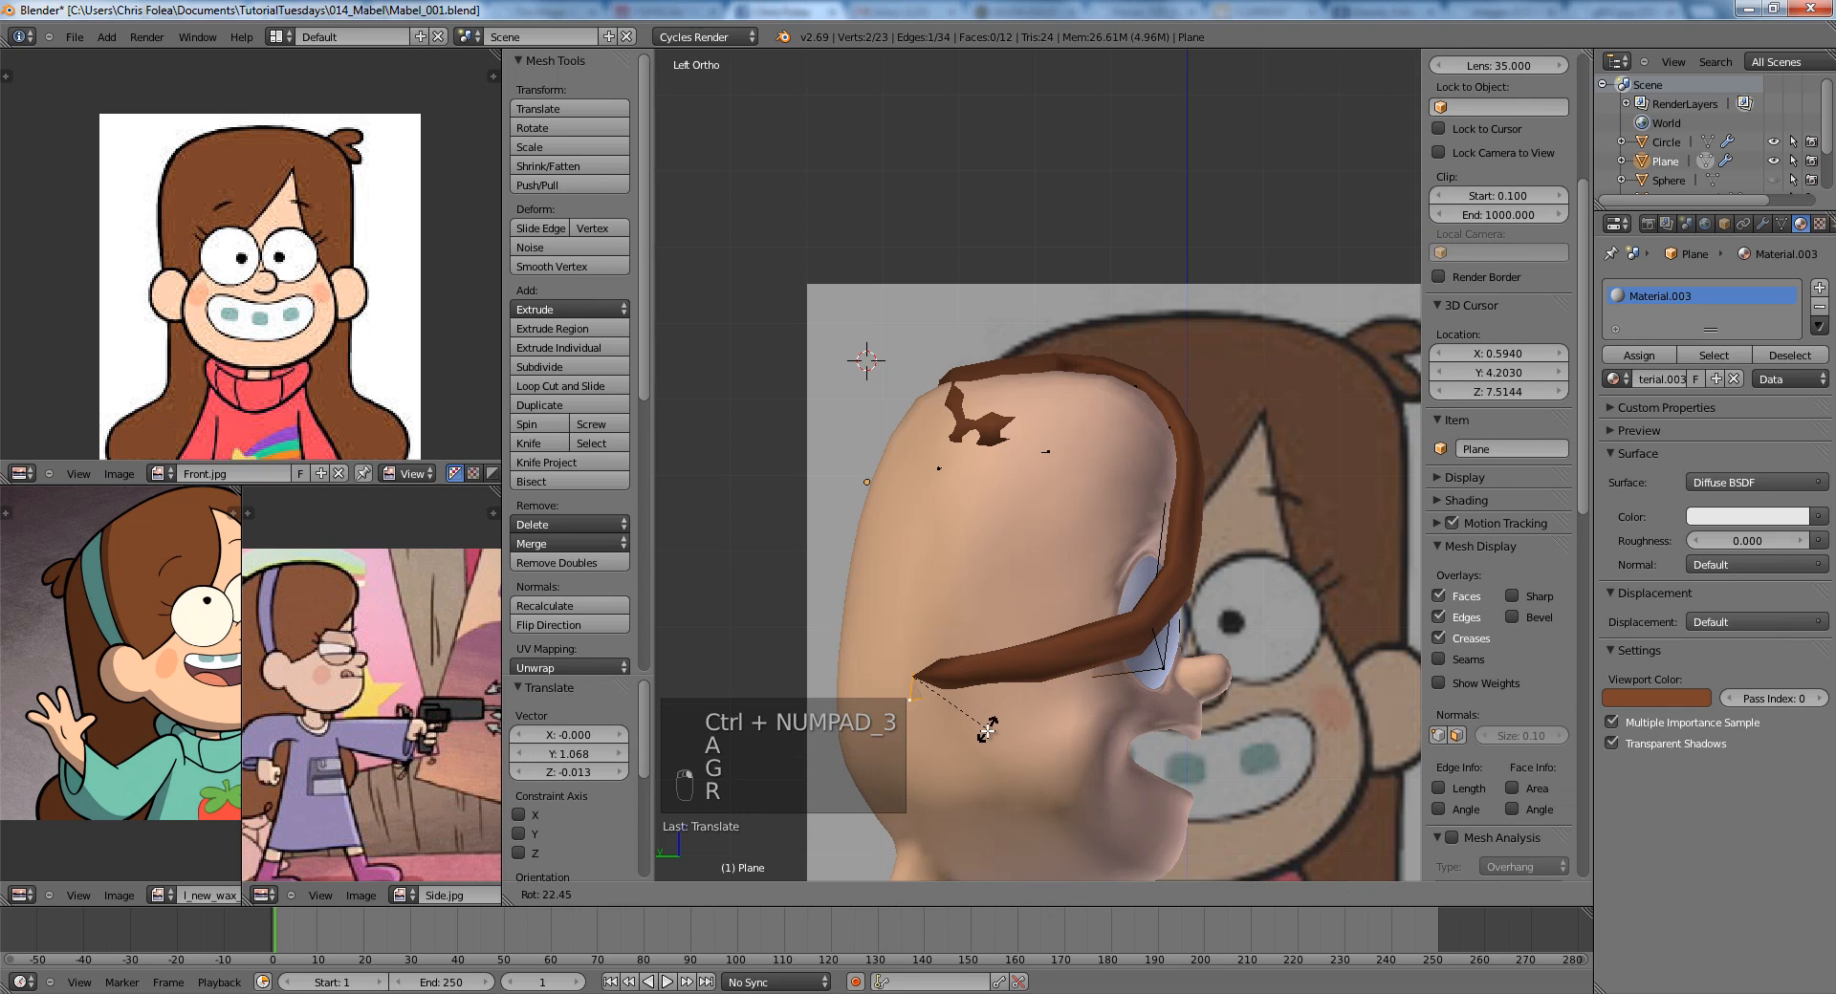
left_click(998, 724)
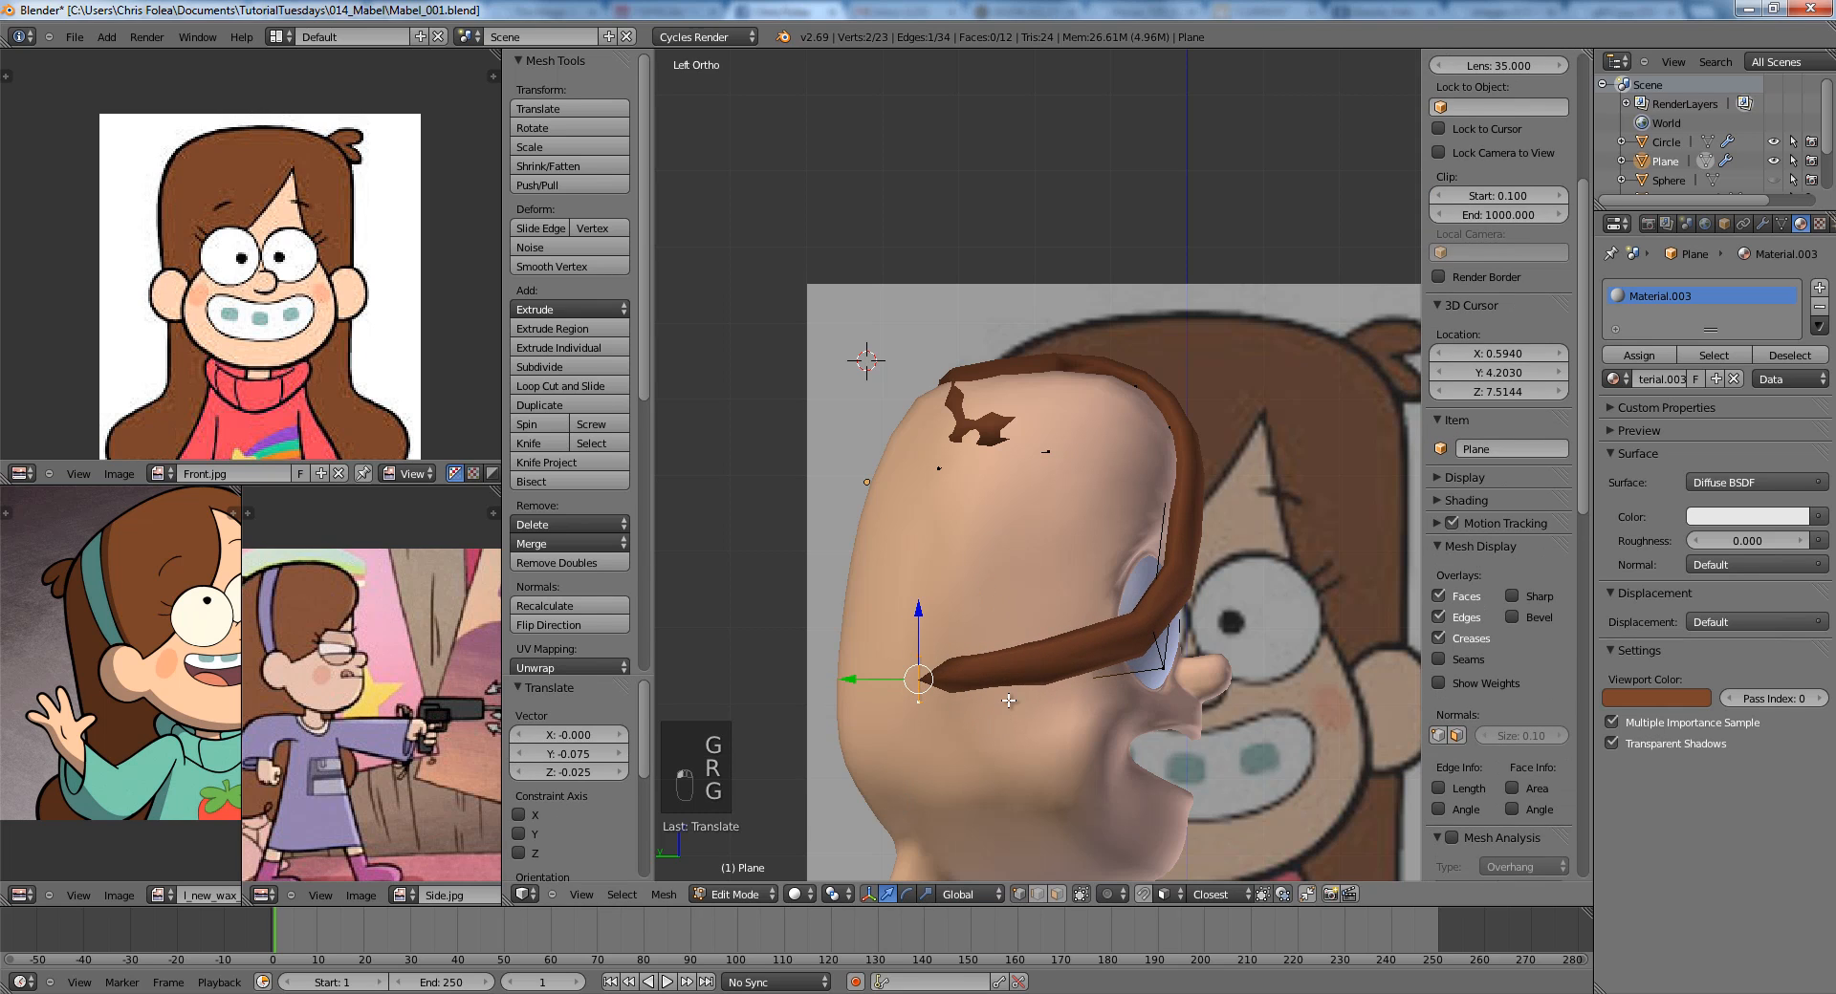
Inspect the hair from both sides and recalculate the normals of the whole hair mesh.
key("KP_3")
key("ctrl+KP_3")
key("KP_3")
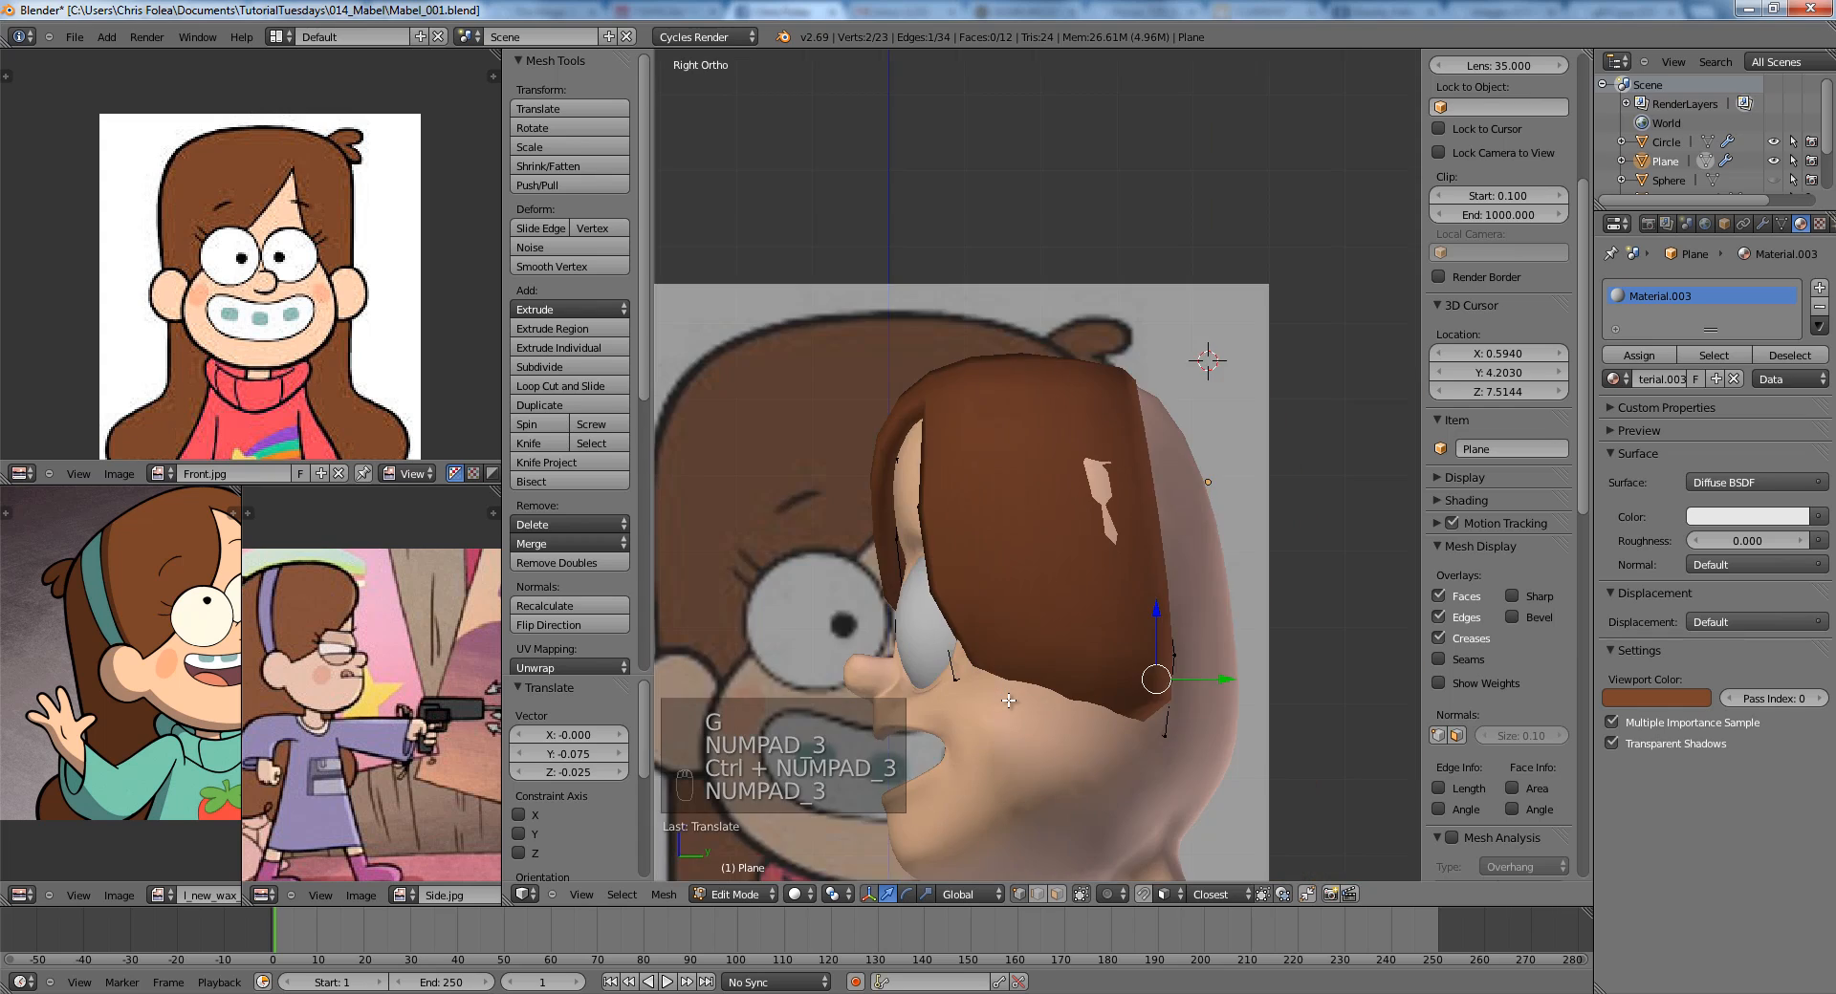
key("ctrl+KP_3")
middle_click_drag(1009, 701, 1032, 567)
key("z")
key("z")
key("a")
key("a")
key("a")
key("a")
key("z")
key("z")
key("z")
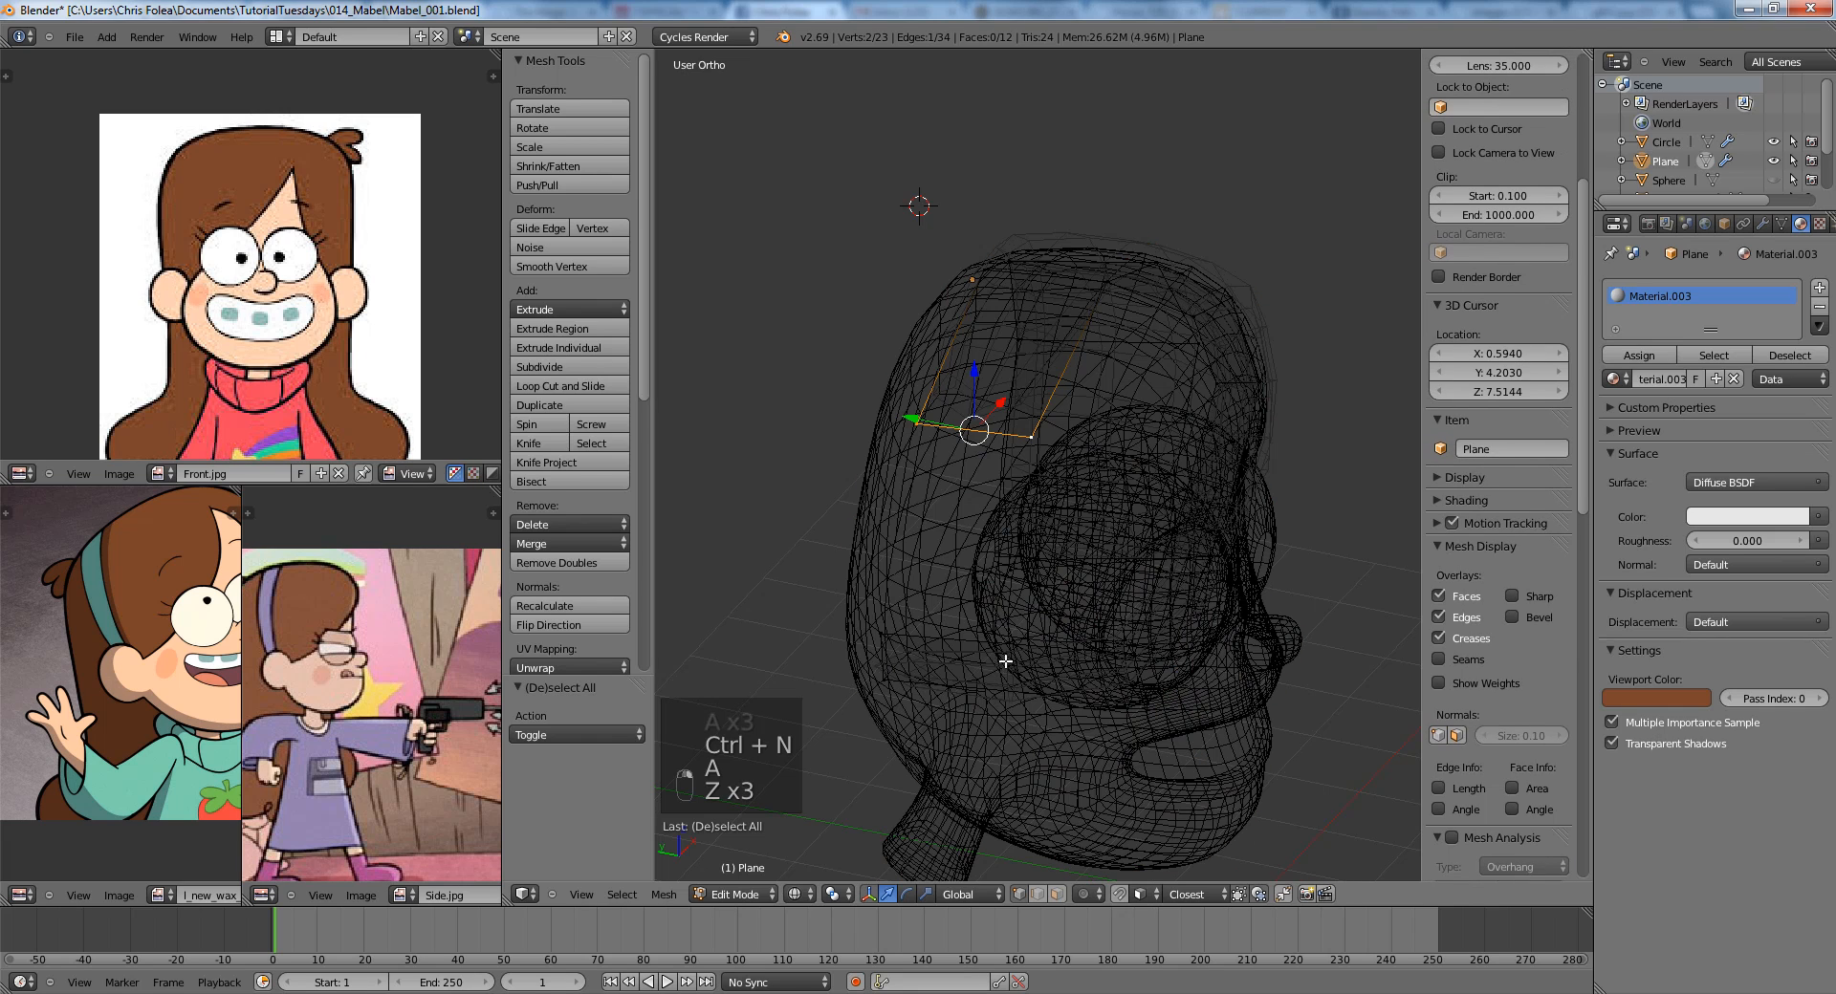
Add one loop cut to the lower strand and fill a face between it and the lowered crown edge.
key("ctrl+r")
left_click(992, 656)
left_click(1008, 660)
middle_click_drag(1008, 660, 985, 631)
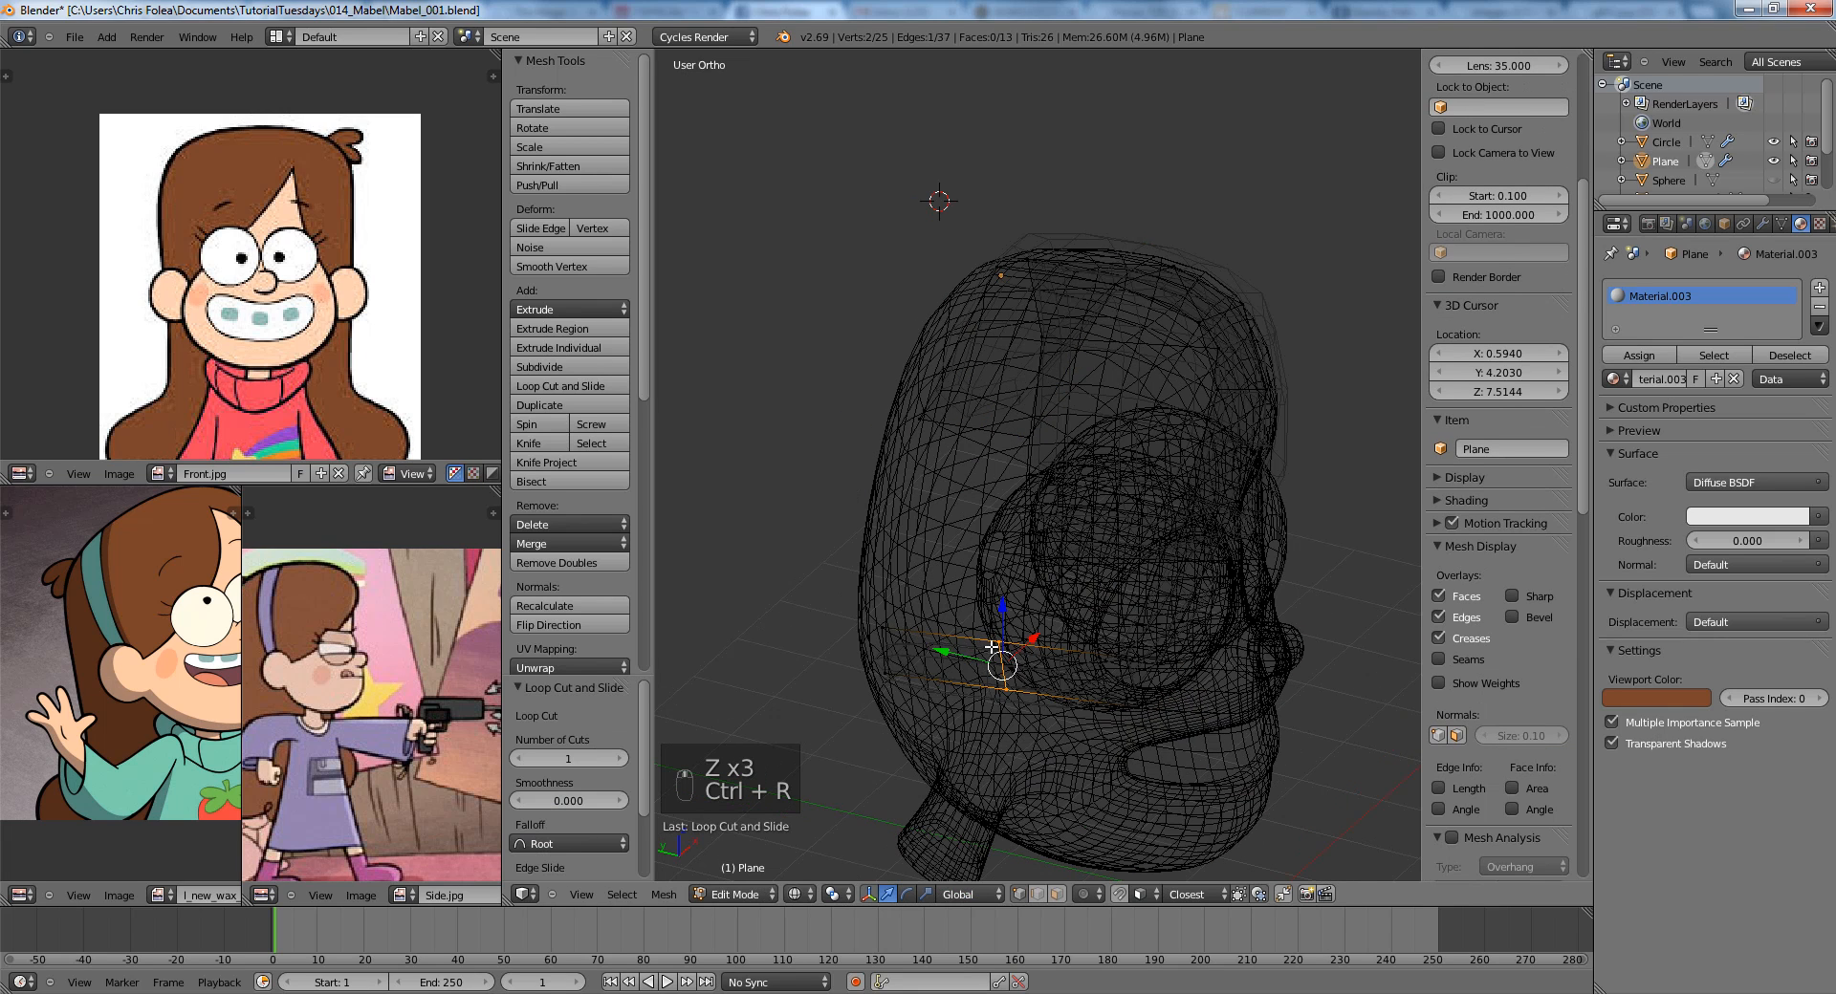
key("f")
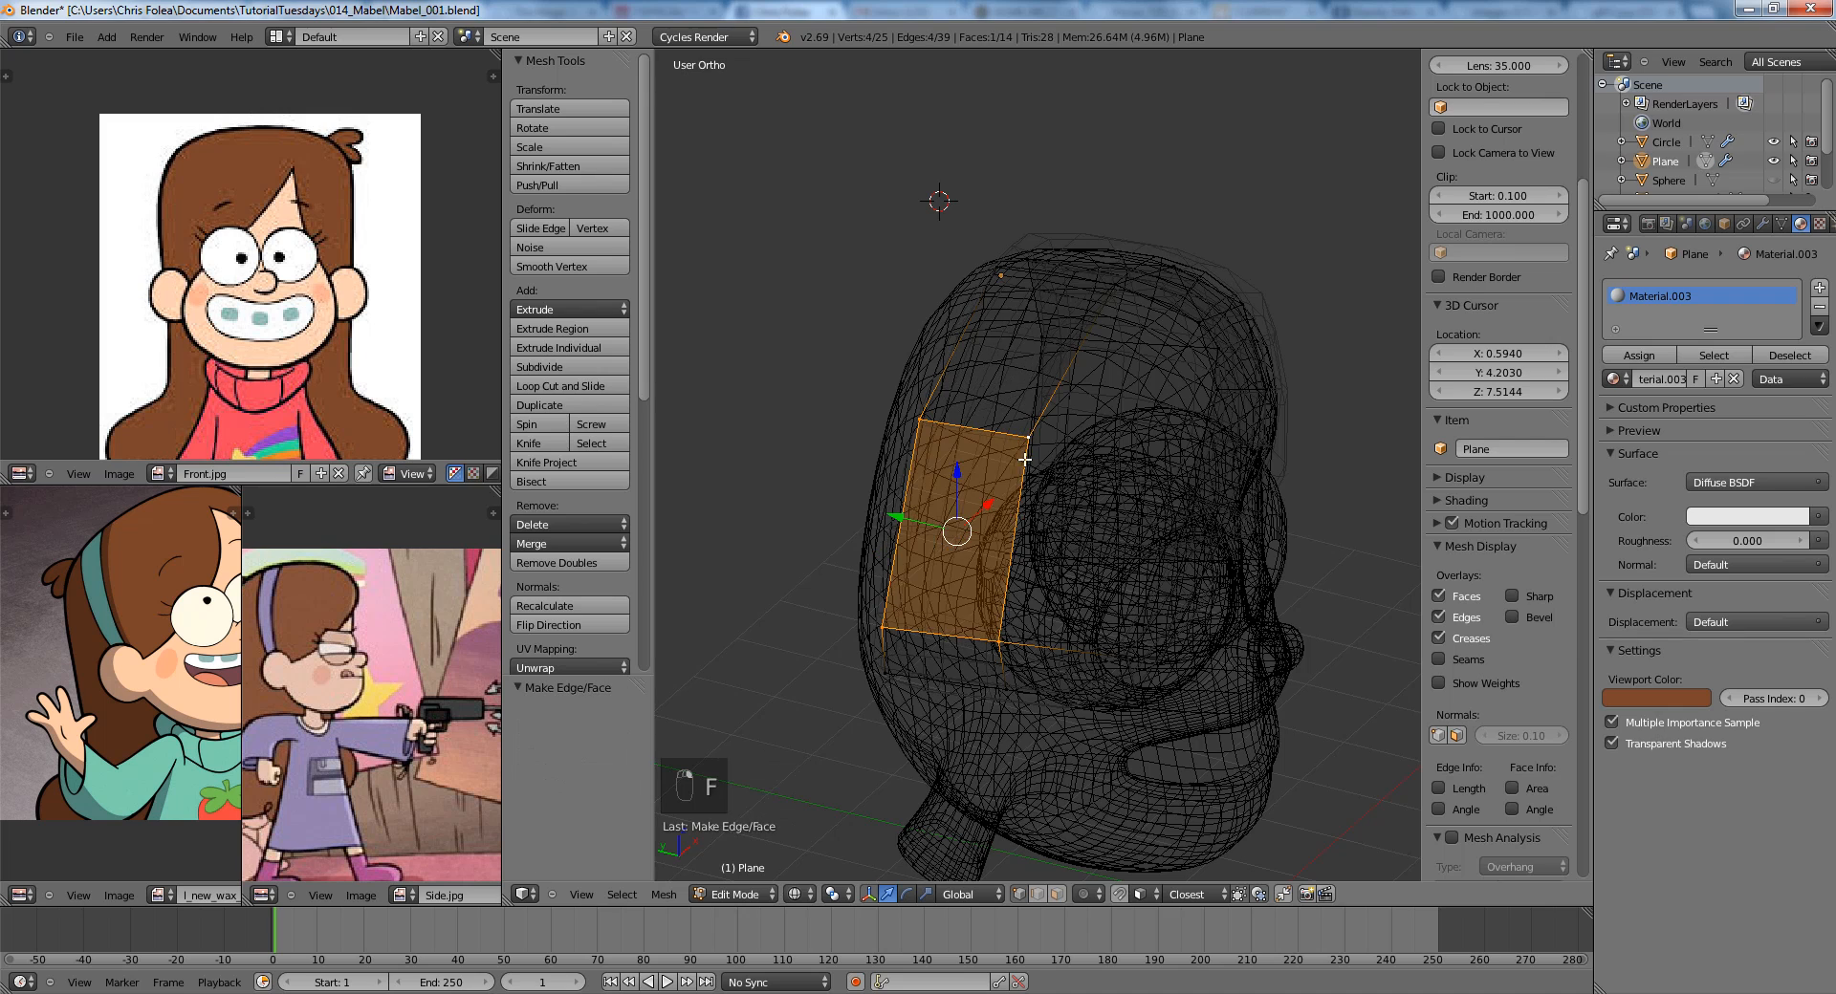
key("z")
key("a")
key("Tab")
Add a loop cut across the upper side section of the hair and move it out over the head's surface.
middle_click_drag(1022, 435, 1147, 421)
key("z")
key("z")
key("Tab")
middle_click_drag(1006, 414, 922, 459)
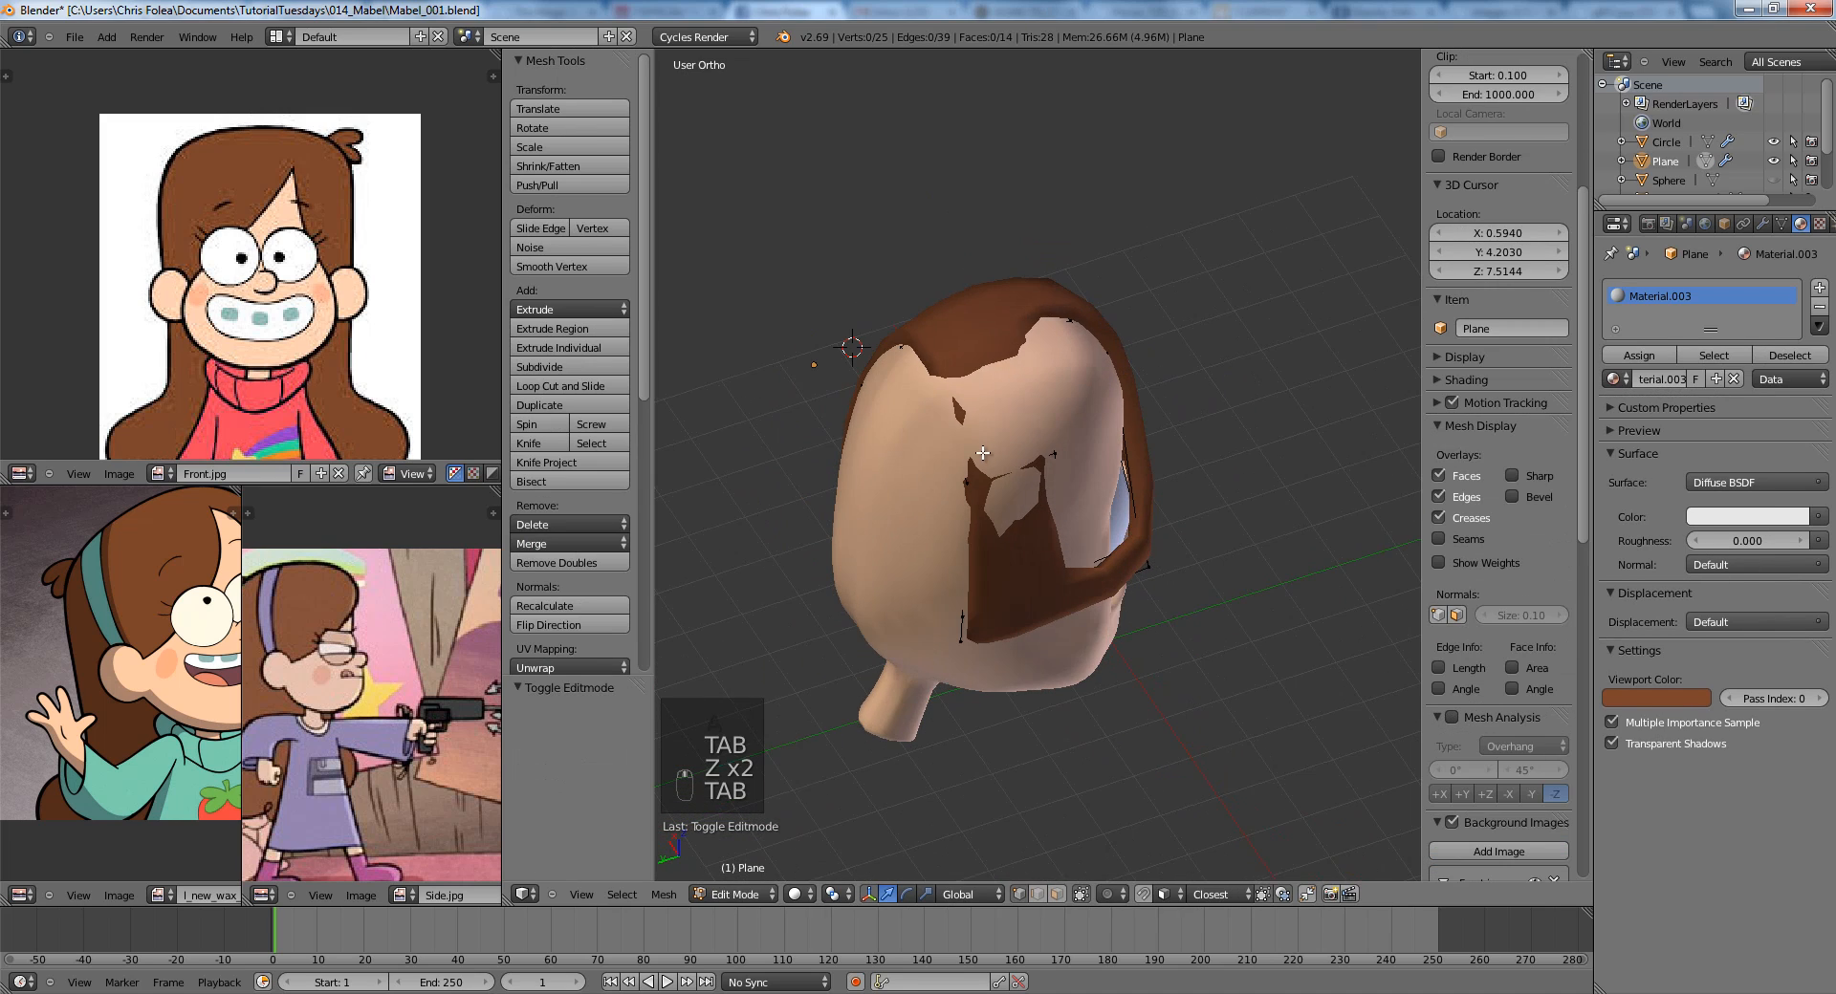
key("ctrl+r")
left_click(964, 441)
left_click(967, 440)
key("g")
left_click(988, 441)
key("Tab")
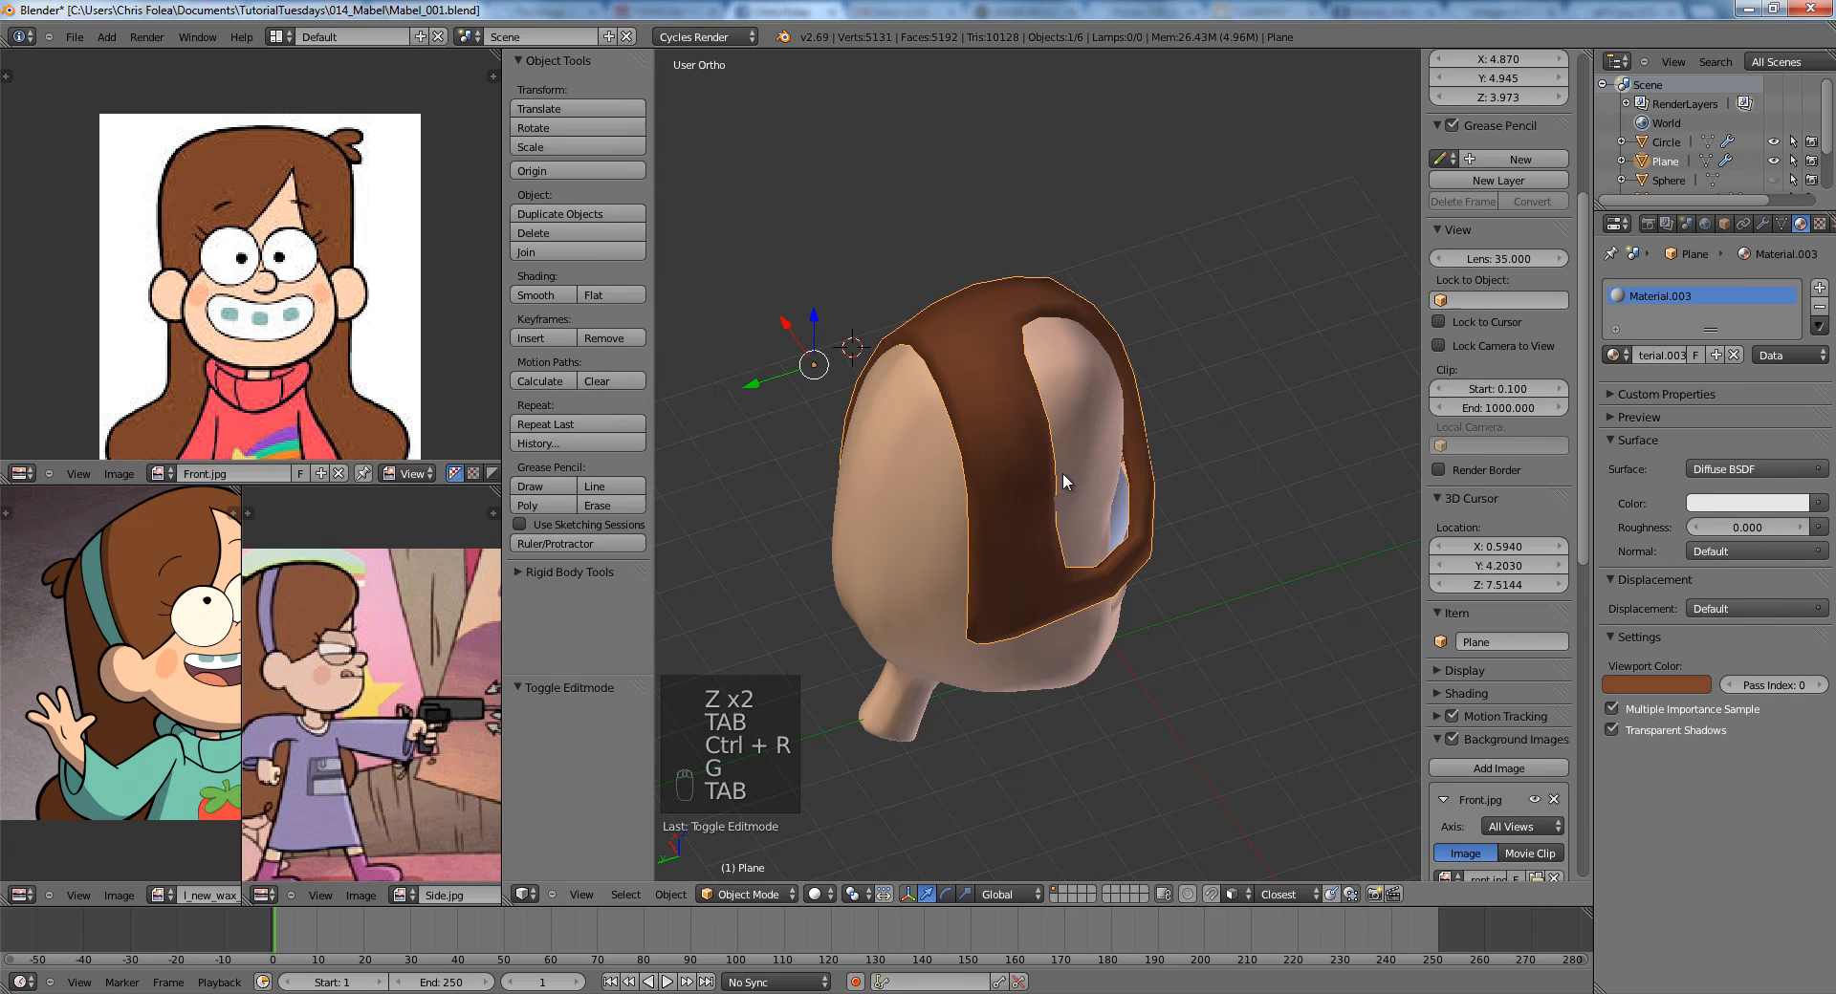
Add a second loop cut lower on the side panel and reposition it to cover the head.
middle_click_drag(1063, 473, 939, 455)
key("Tab")
left_click(1018, 518)
key("z")
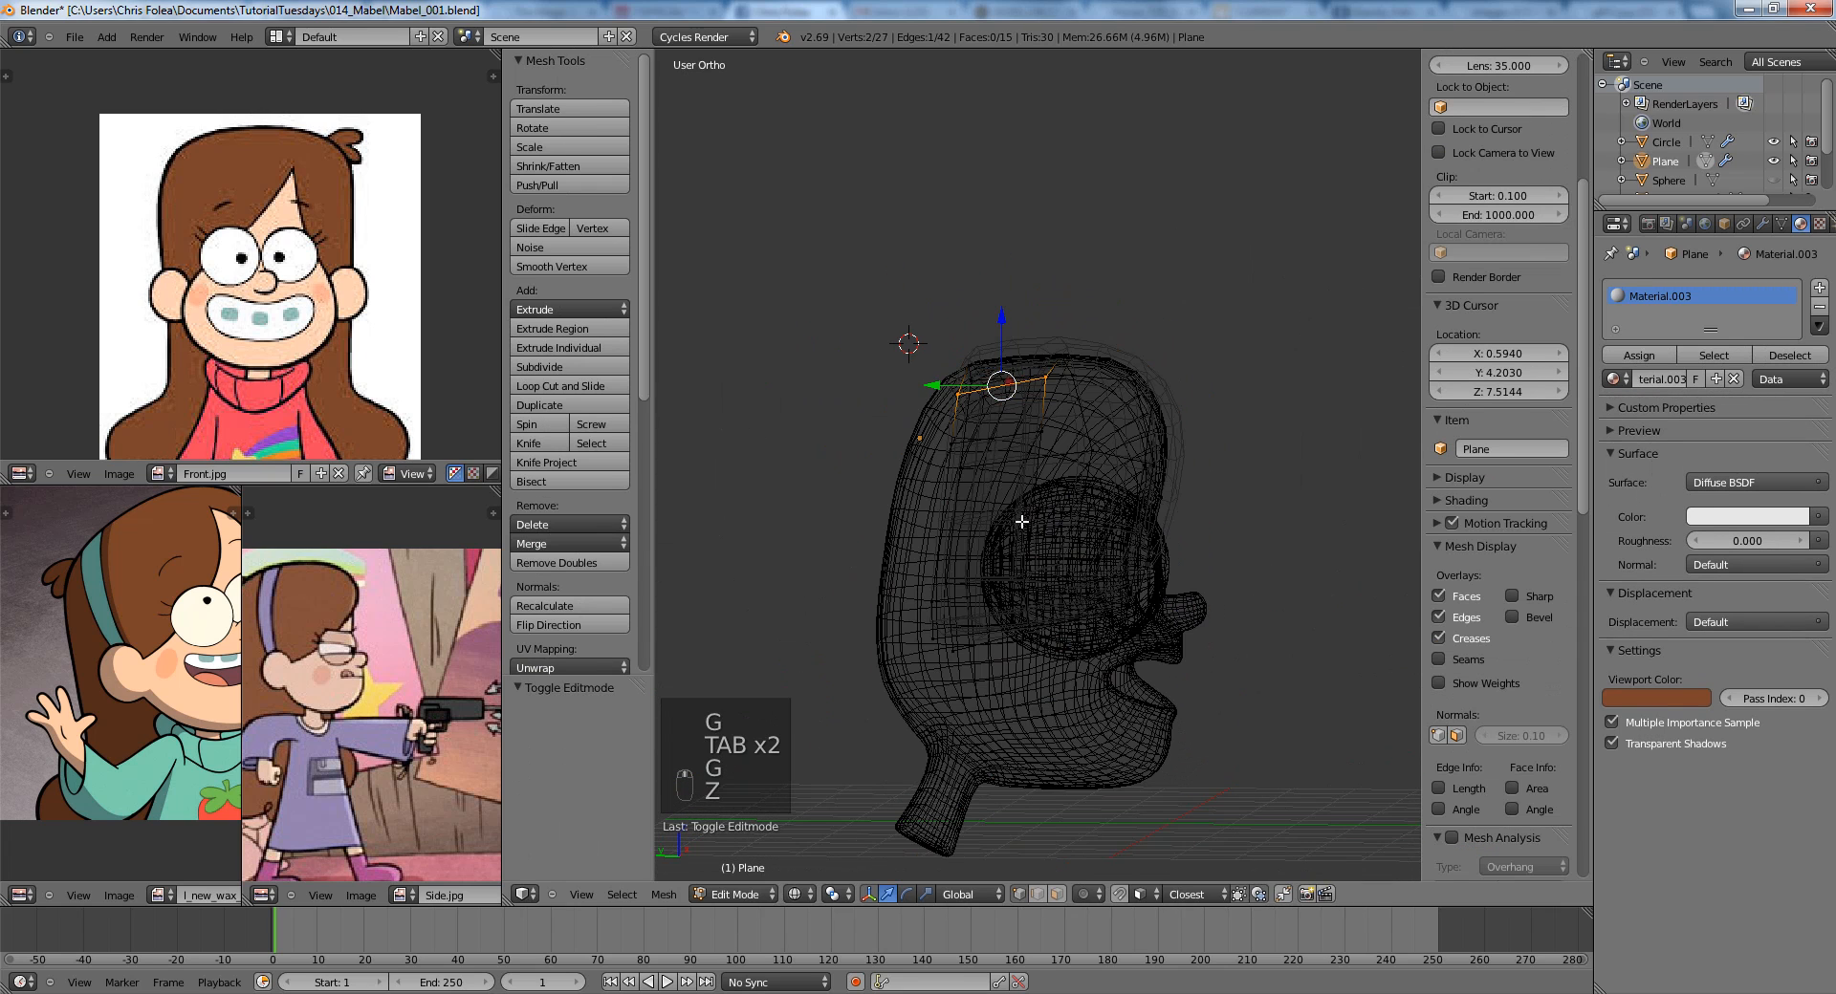
key("ctrl+r")
left_click(1021, 521)
right_click(1019, 519)
key("g")
left_click(1015, 521)
key("z")
key("Tab")
Check the hair's side panel and front strands against the reference in front view.
middle_click_drag(1123, 533, 1001, 569)
key("Tab")
key("a")
key("a")
key("a")
key("z")
key("z")
key("KP_1")
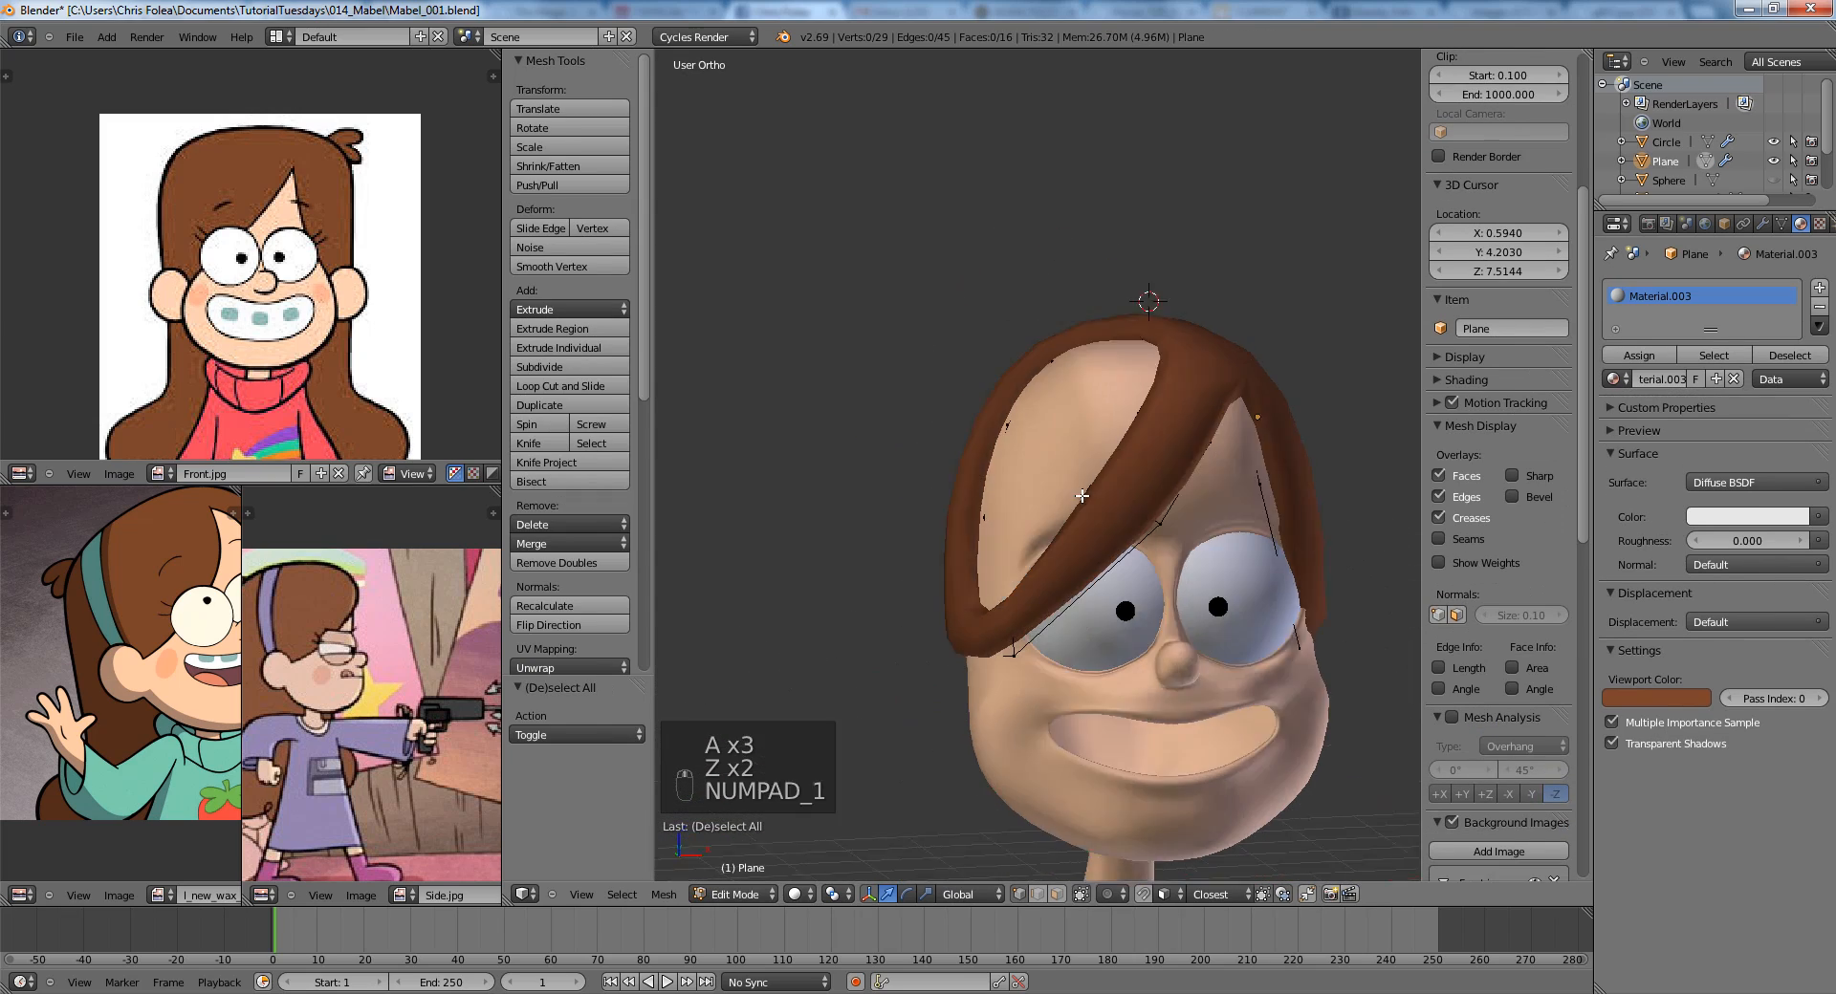
key("Tab")
Turn off viewport display of the hair's Solidify modifier and hide every object except the hair.
left_click(1762, 223)
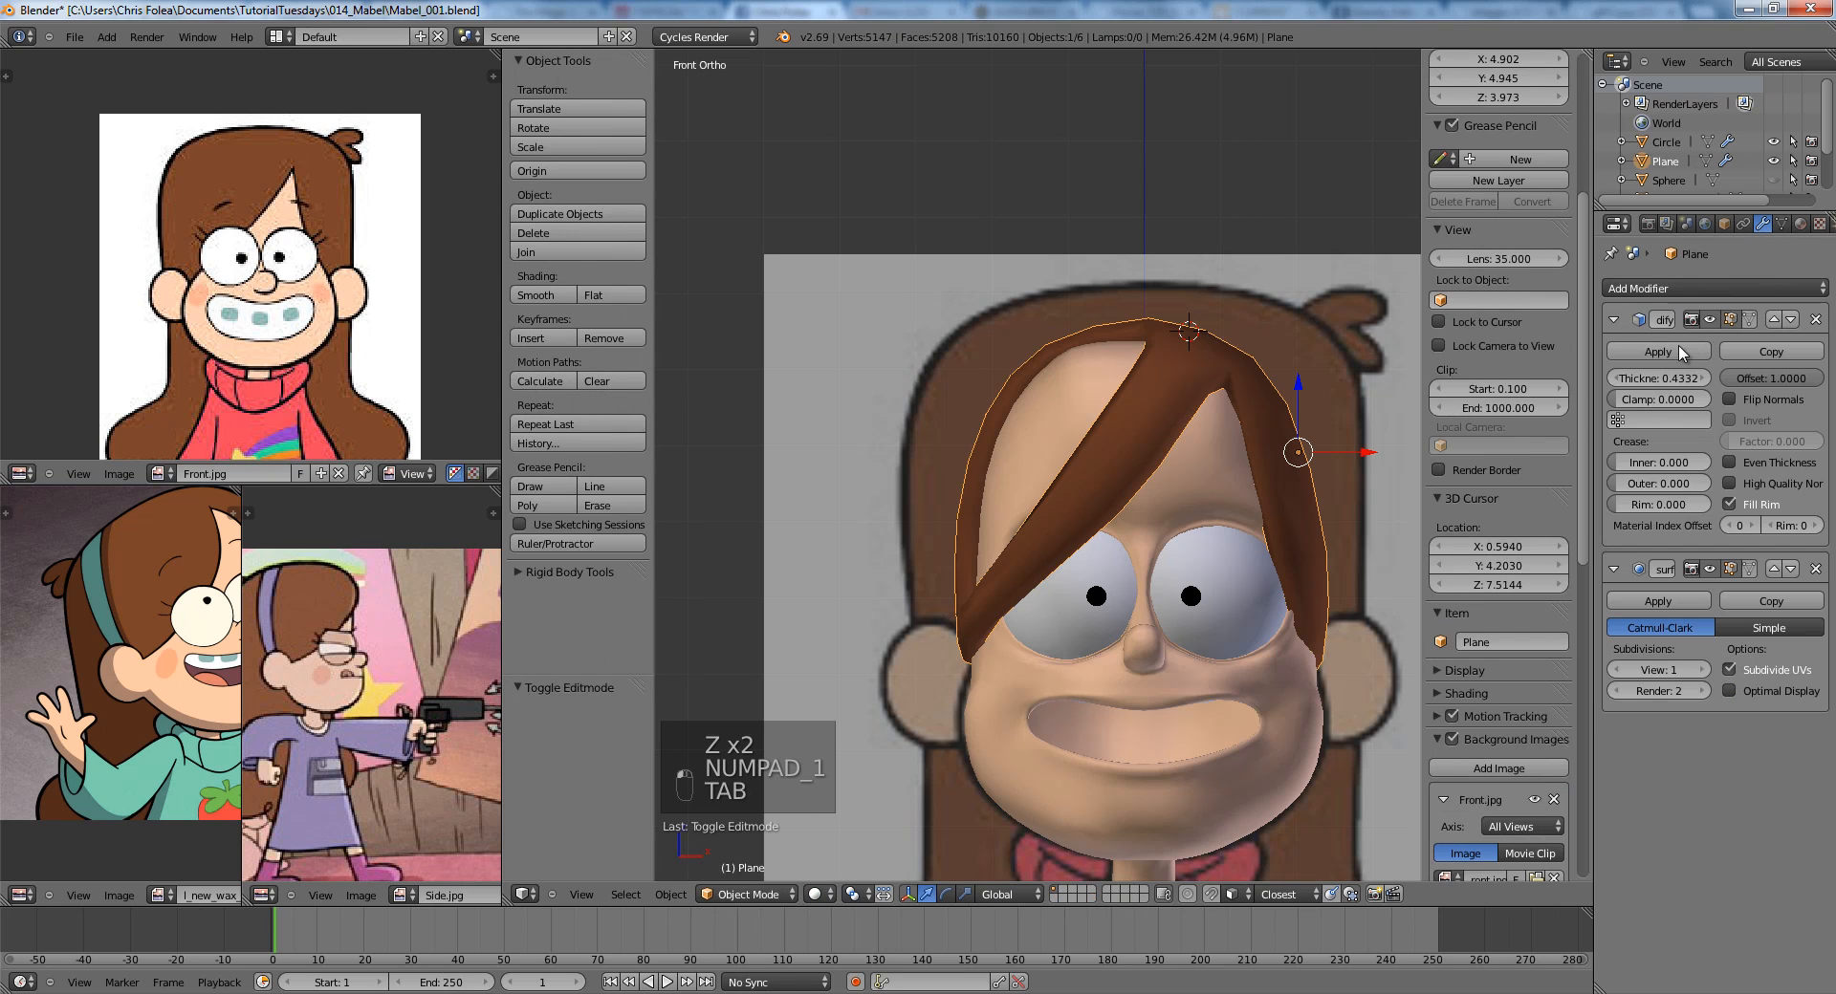
left_click(1709, 319)
key("Tab")
middle_click_drag(1237, 451, 1083, 508)
key("Tab")
key("shift+h")
key("Tab")
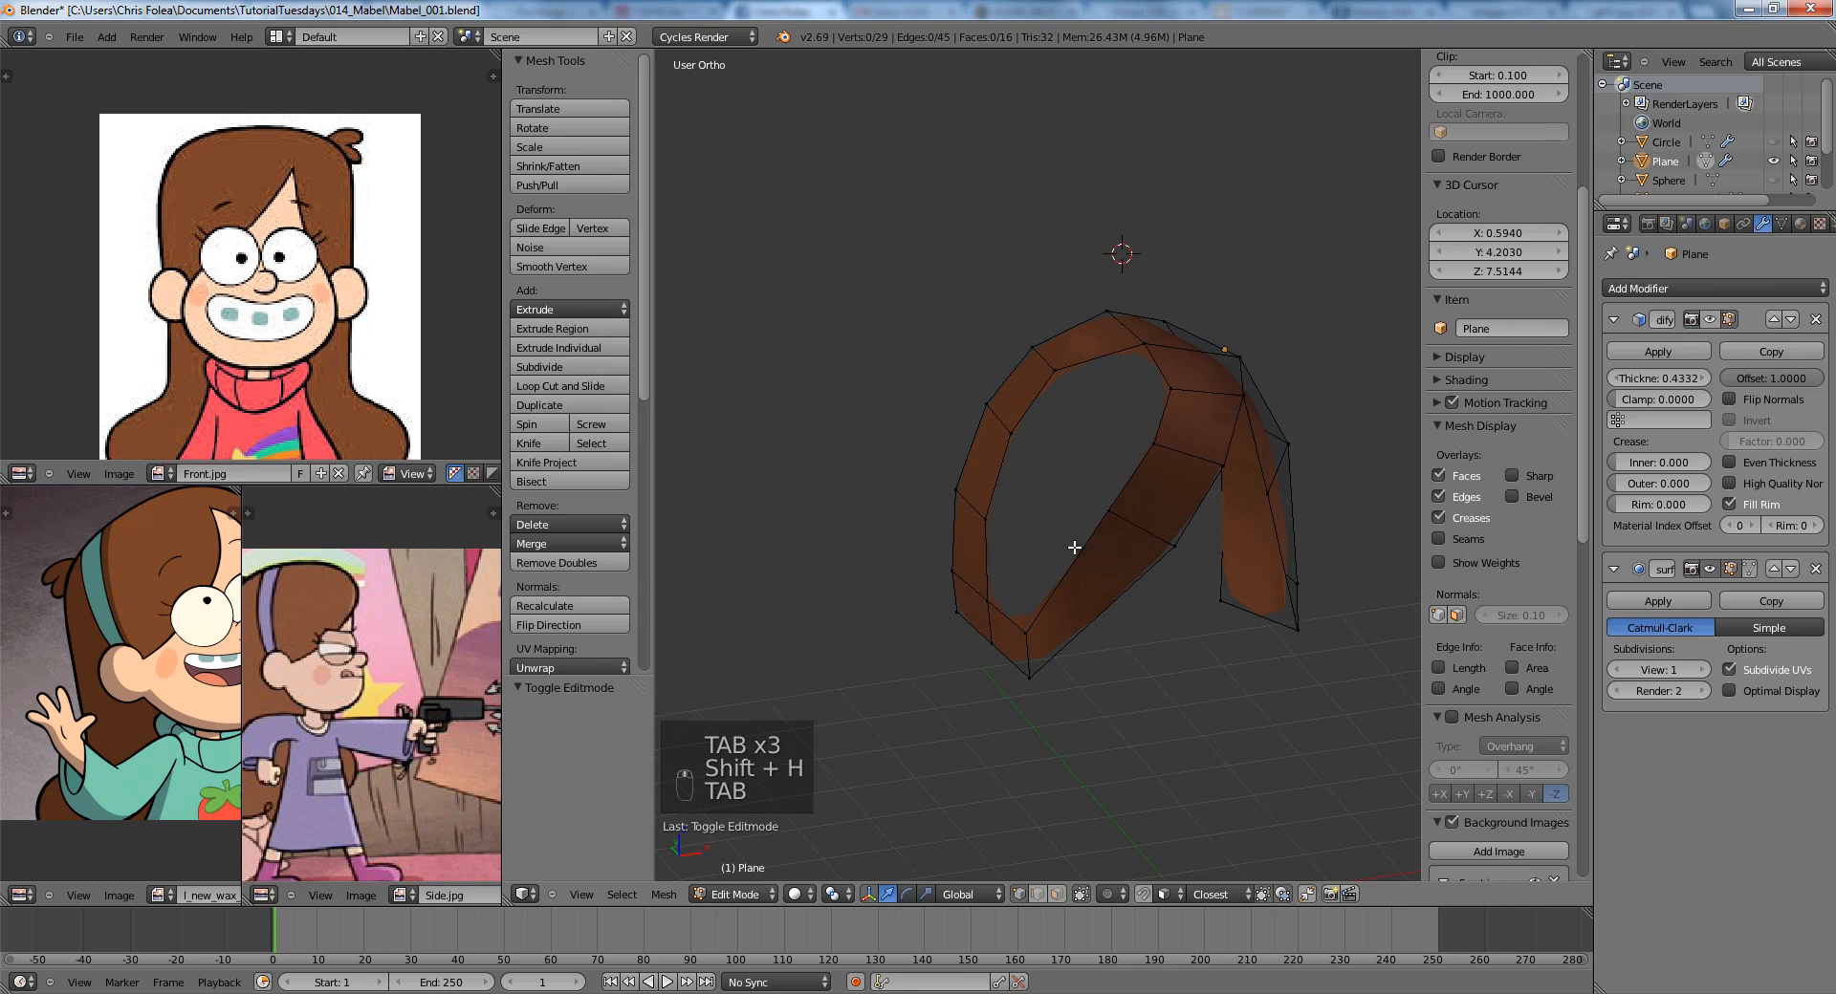
Add a loop cut near the diagonal front strand's lower end and fill two faces across to the side strip.
key("ctrl+r")
double_click(1075, 549)
key("a")
right_click(1068, 573)
right_click(1028, 632, "shift")
right_click(988, 599, "shift")
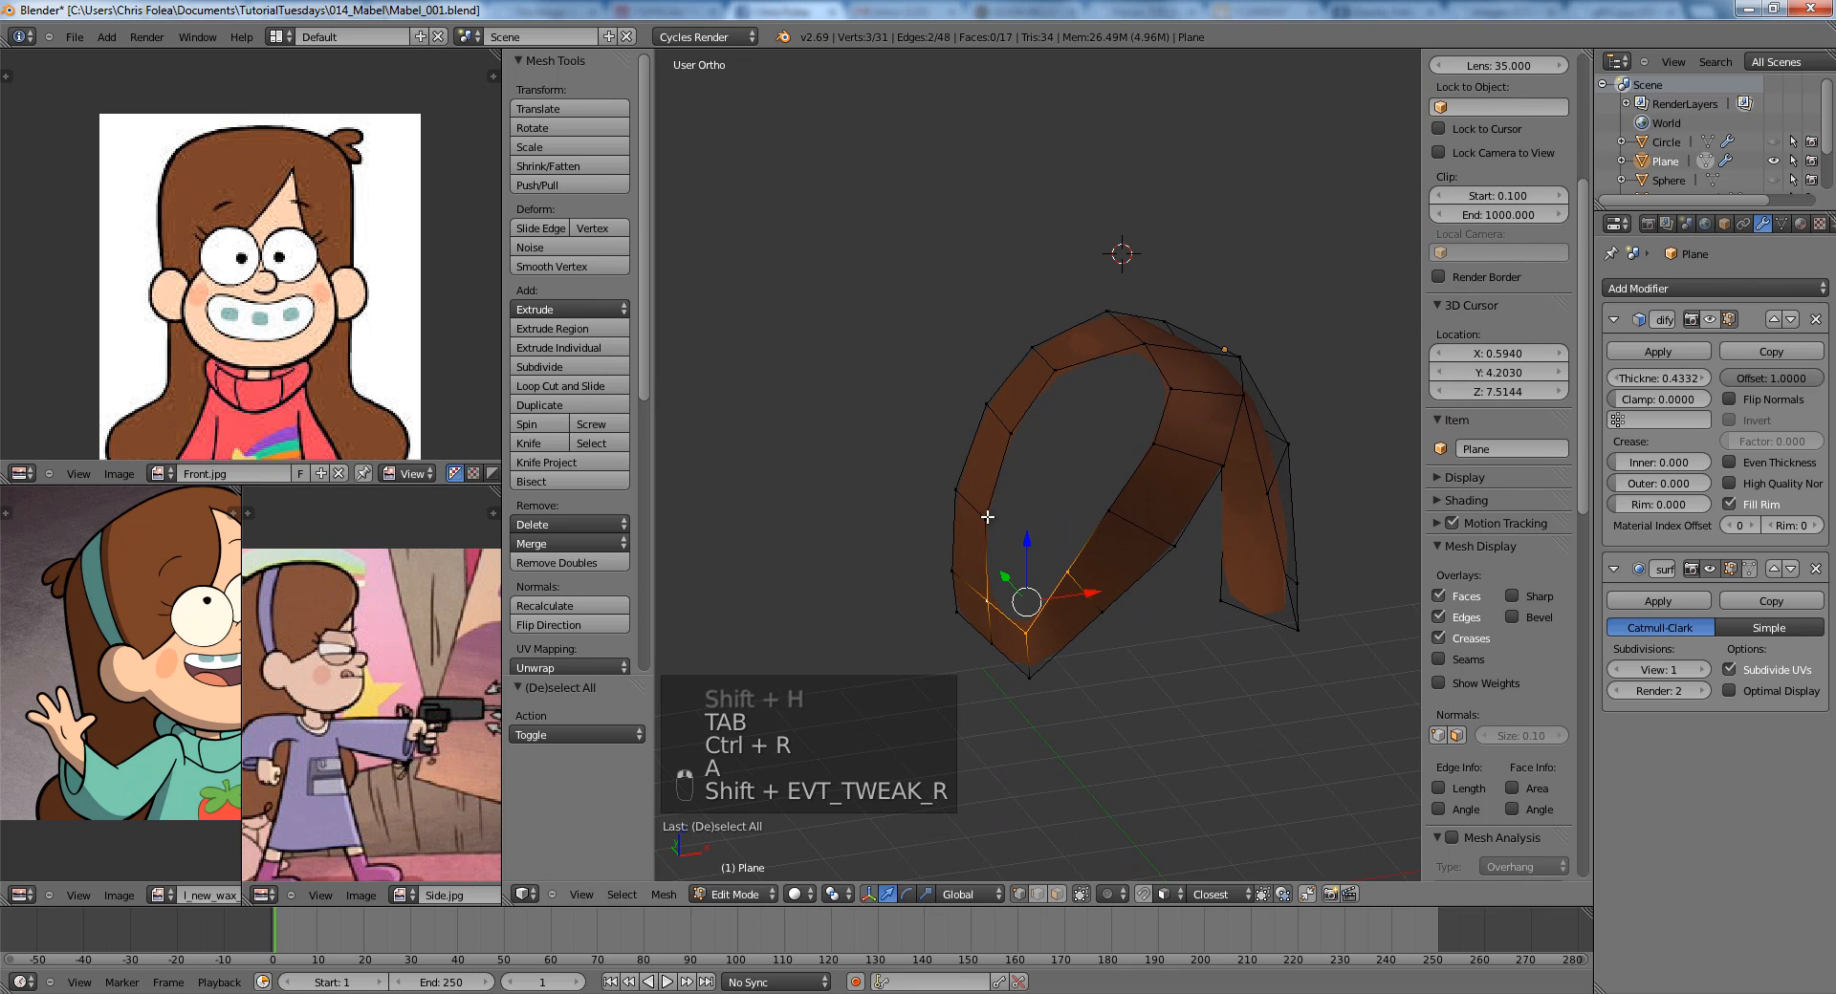
right_click(1109, 513)
right_click(987, 519, "shift")
right_click(1067, 571, "shift")
right_click(1011, 434, "shift")
key("f")
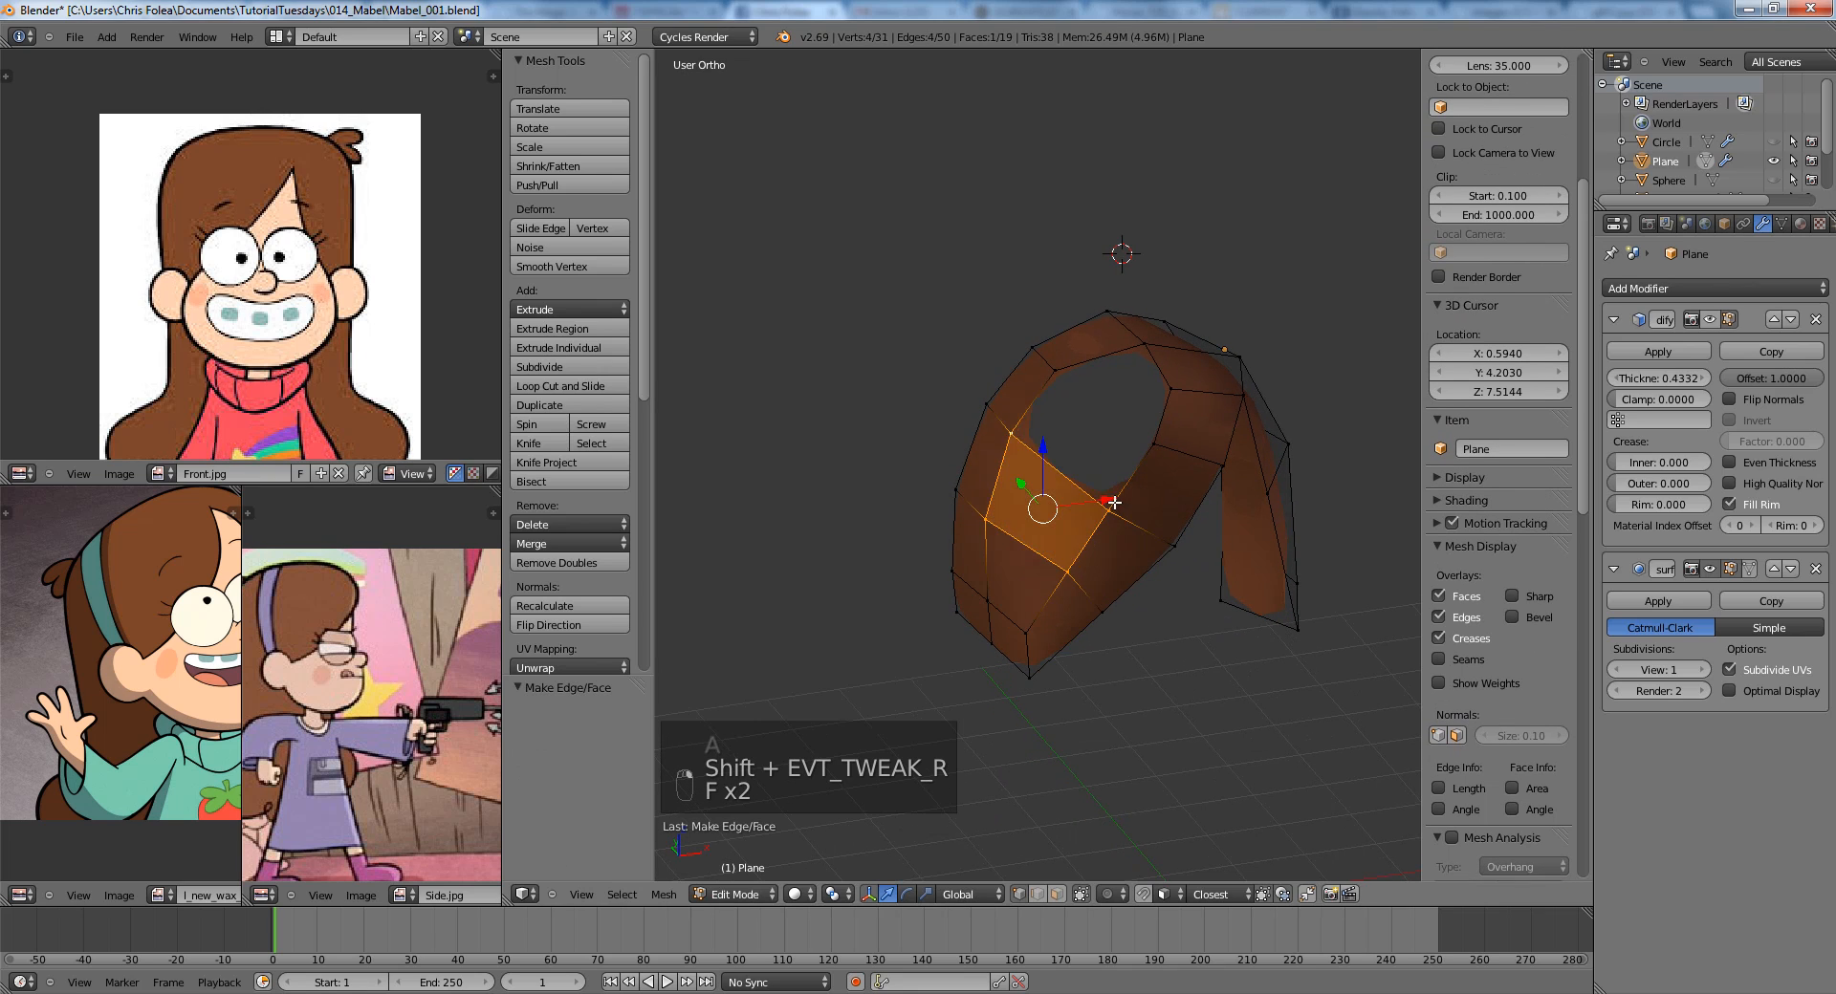
Fill the remaining opening between the diagonal front strand and the side strip with faces up to the crown.
right_click(1112, 507)
right_click(1155, 444, "shift")
right_click(1057, 371, "shift")
key("a")
right_click(1156, 444)
right_click(1170, 390, "shift")
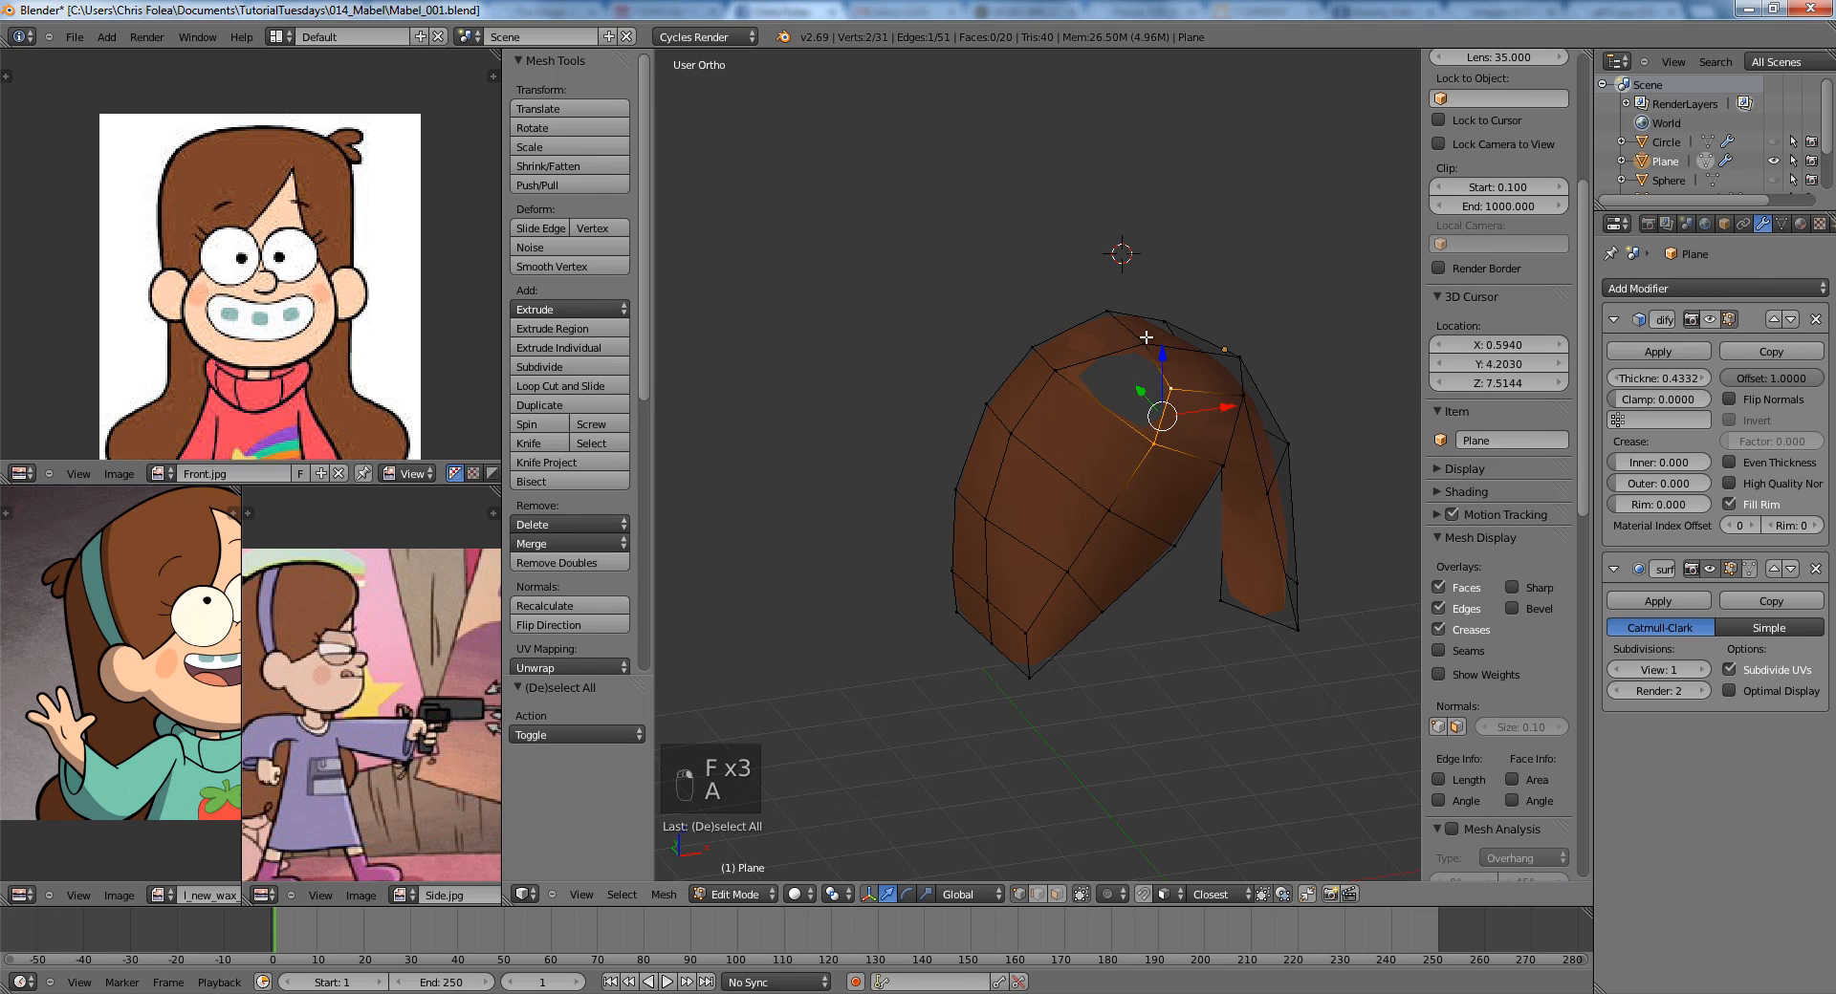
right_click(1144, 343, "shift")
right_click(1057, 372, "shift")
key("f")
Return to object mode and unhide all the hidden objects.
key("a")
key("Tab")
middle_click_drag(1183, 524, 1082, 521)
key("alt+h")
key("a")
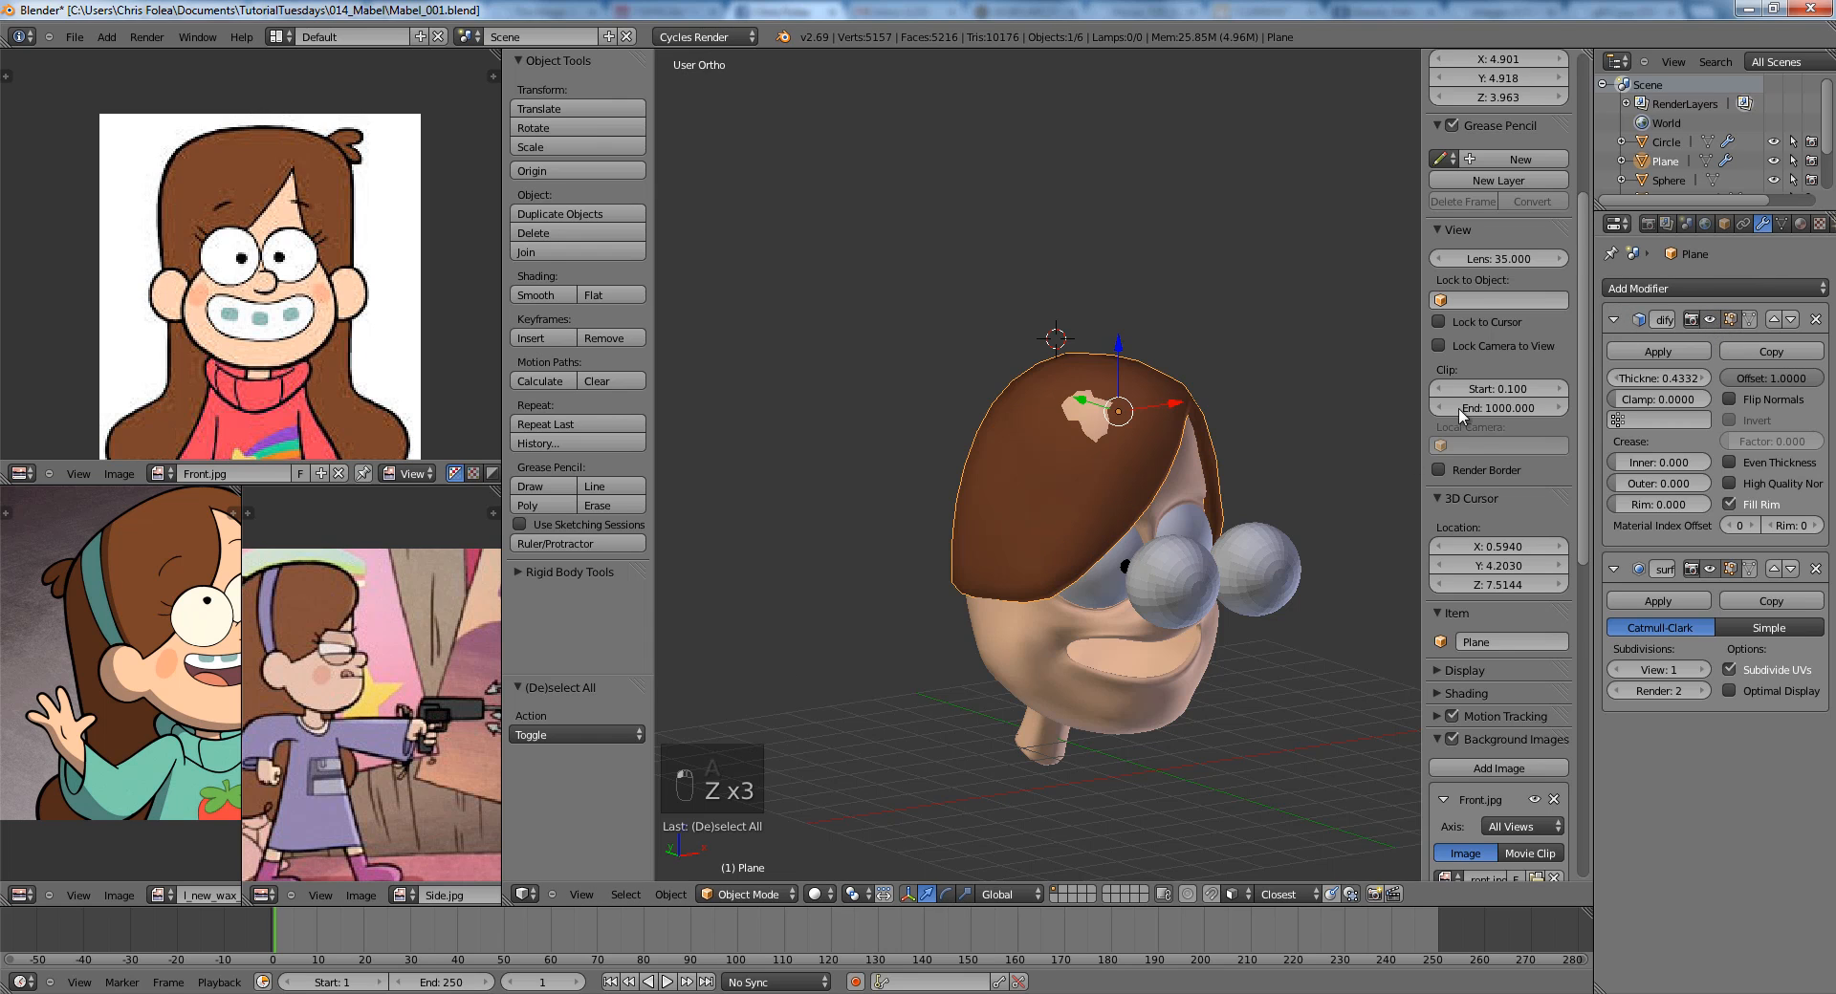
Compare the hair's outline with the front reference image in wireframe and solid shading.
key("Tab")
key("z")
key("KP_1")
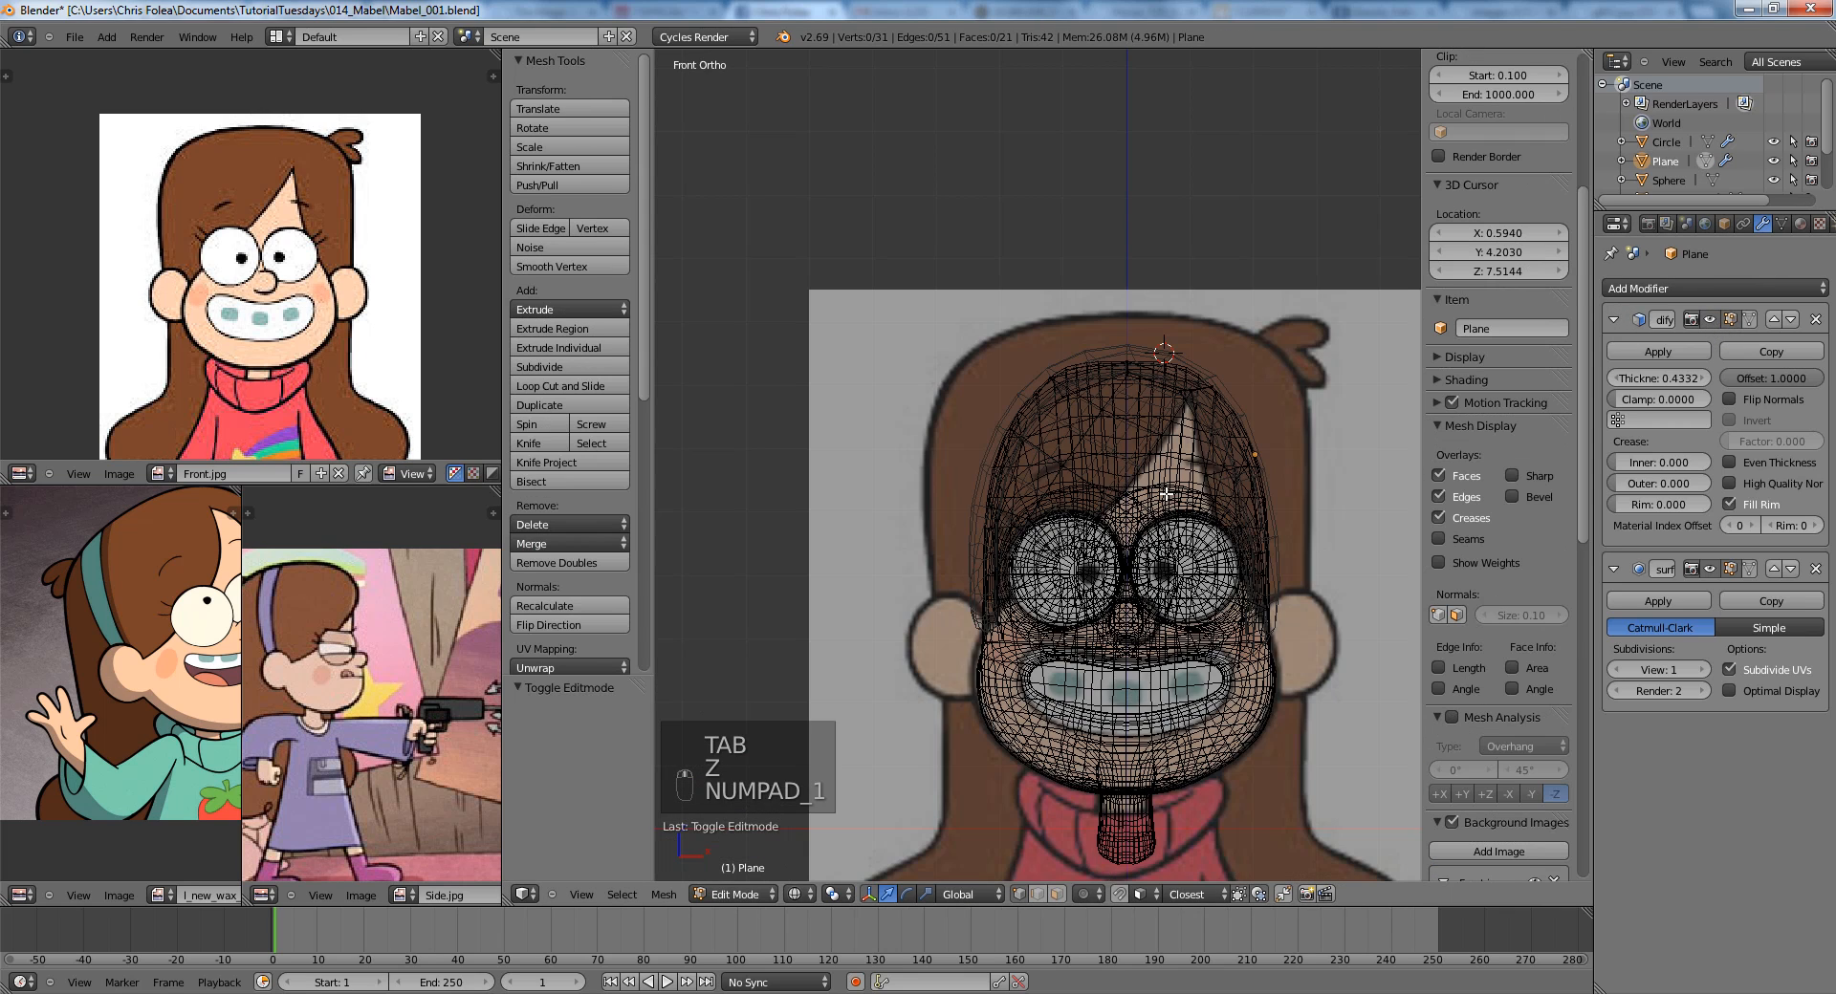
key("z")
key("z")
key("KP_1")
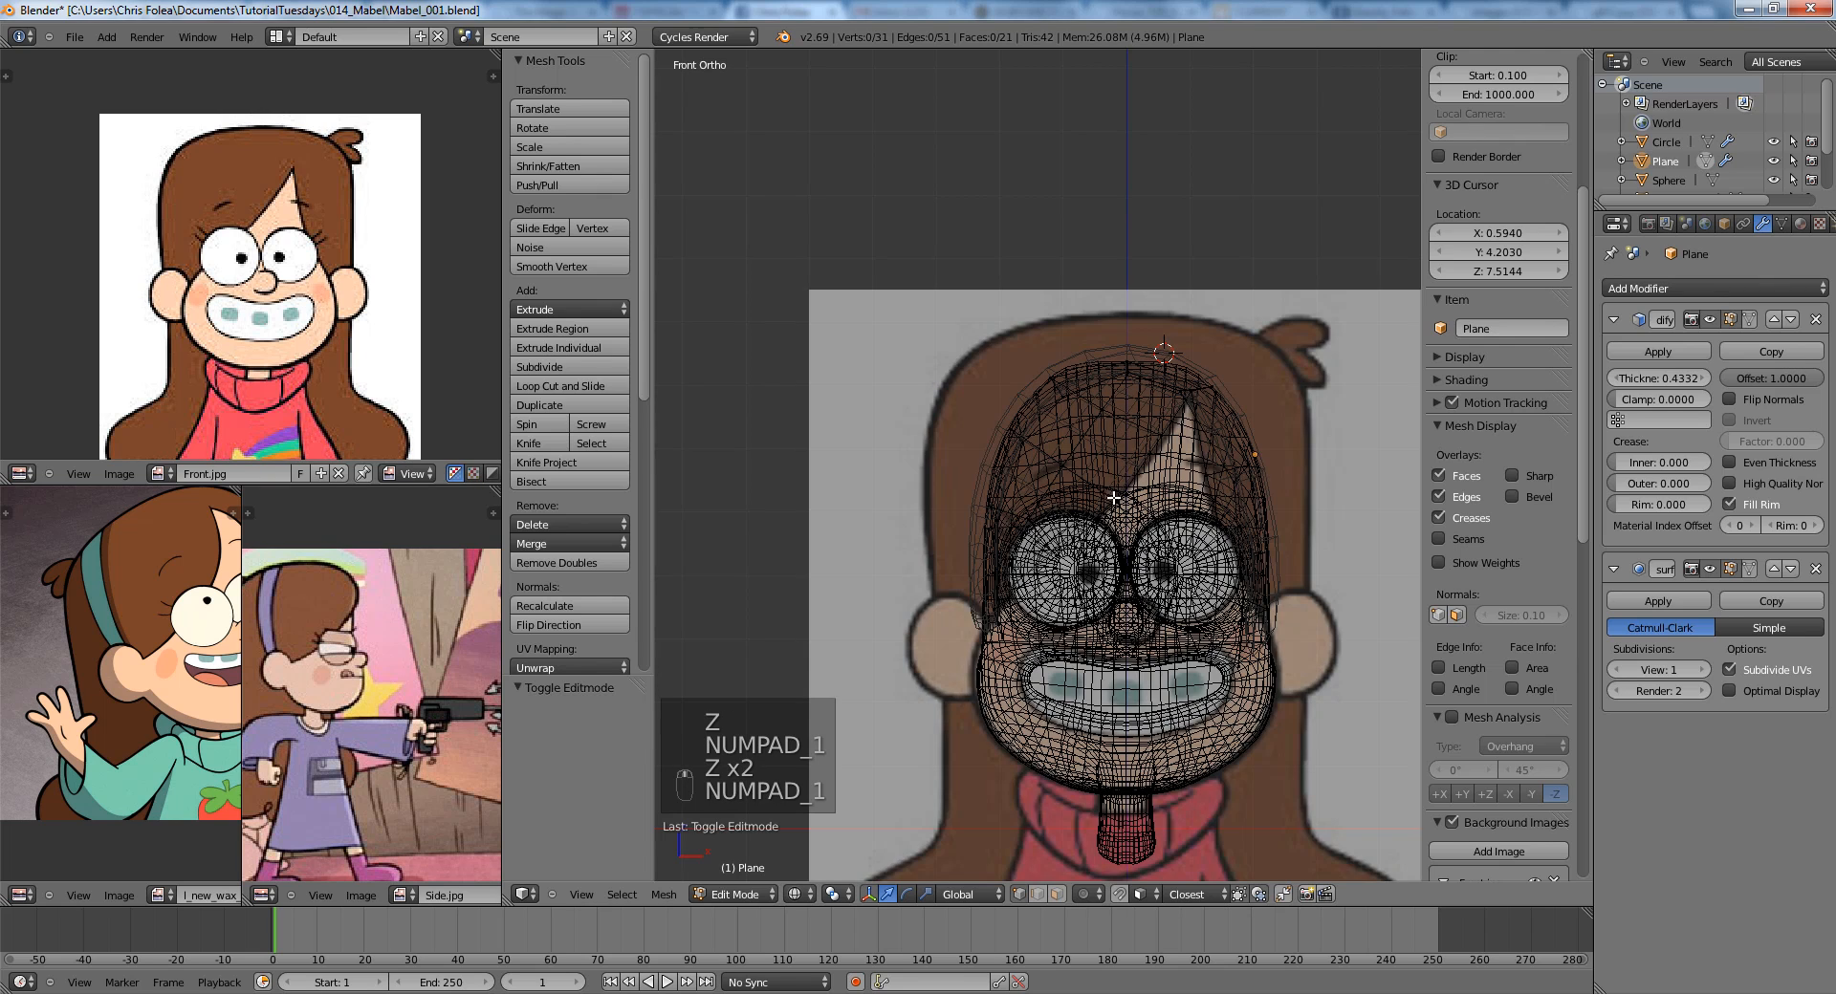
key("z")
middle_click_drag(1345, 530, 1169, 544, "shift")
key("a")
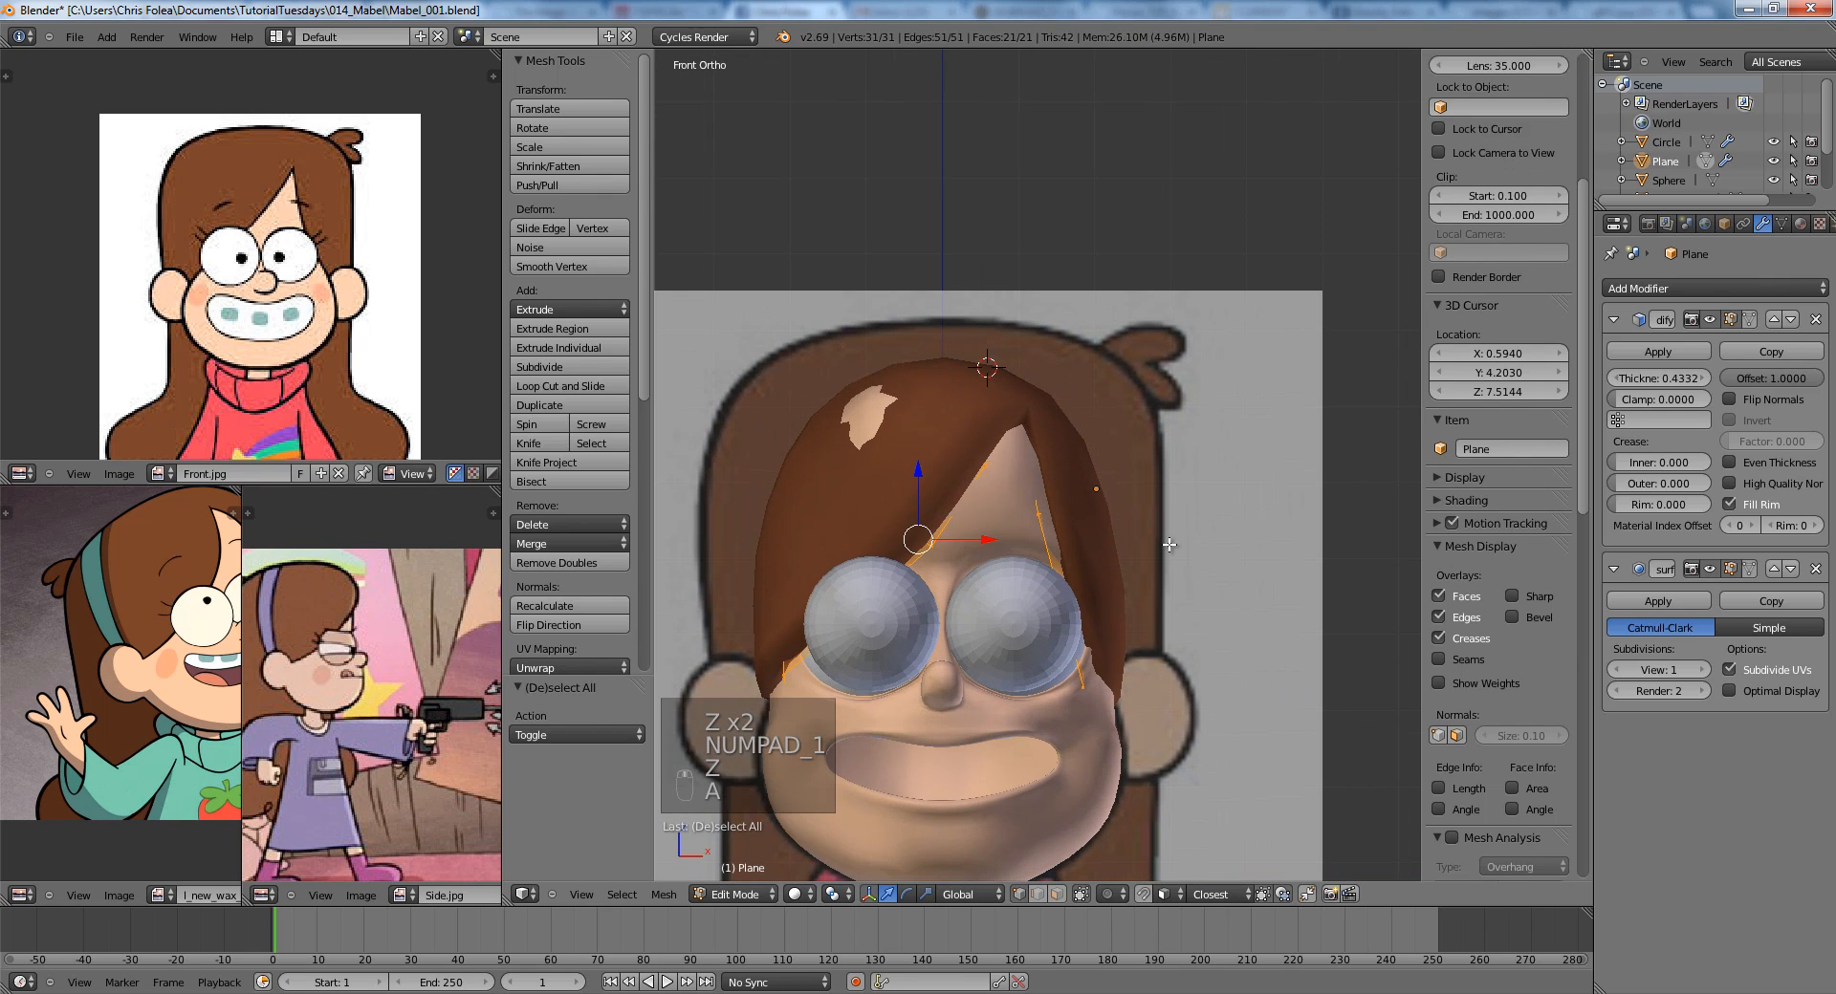
key("a")
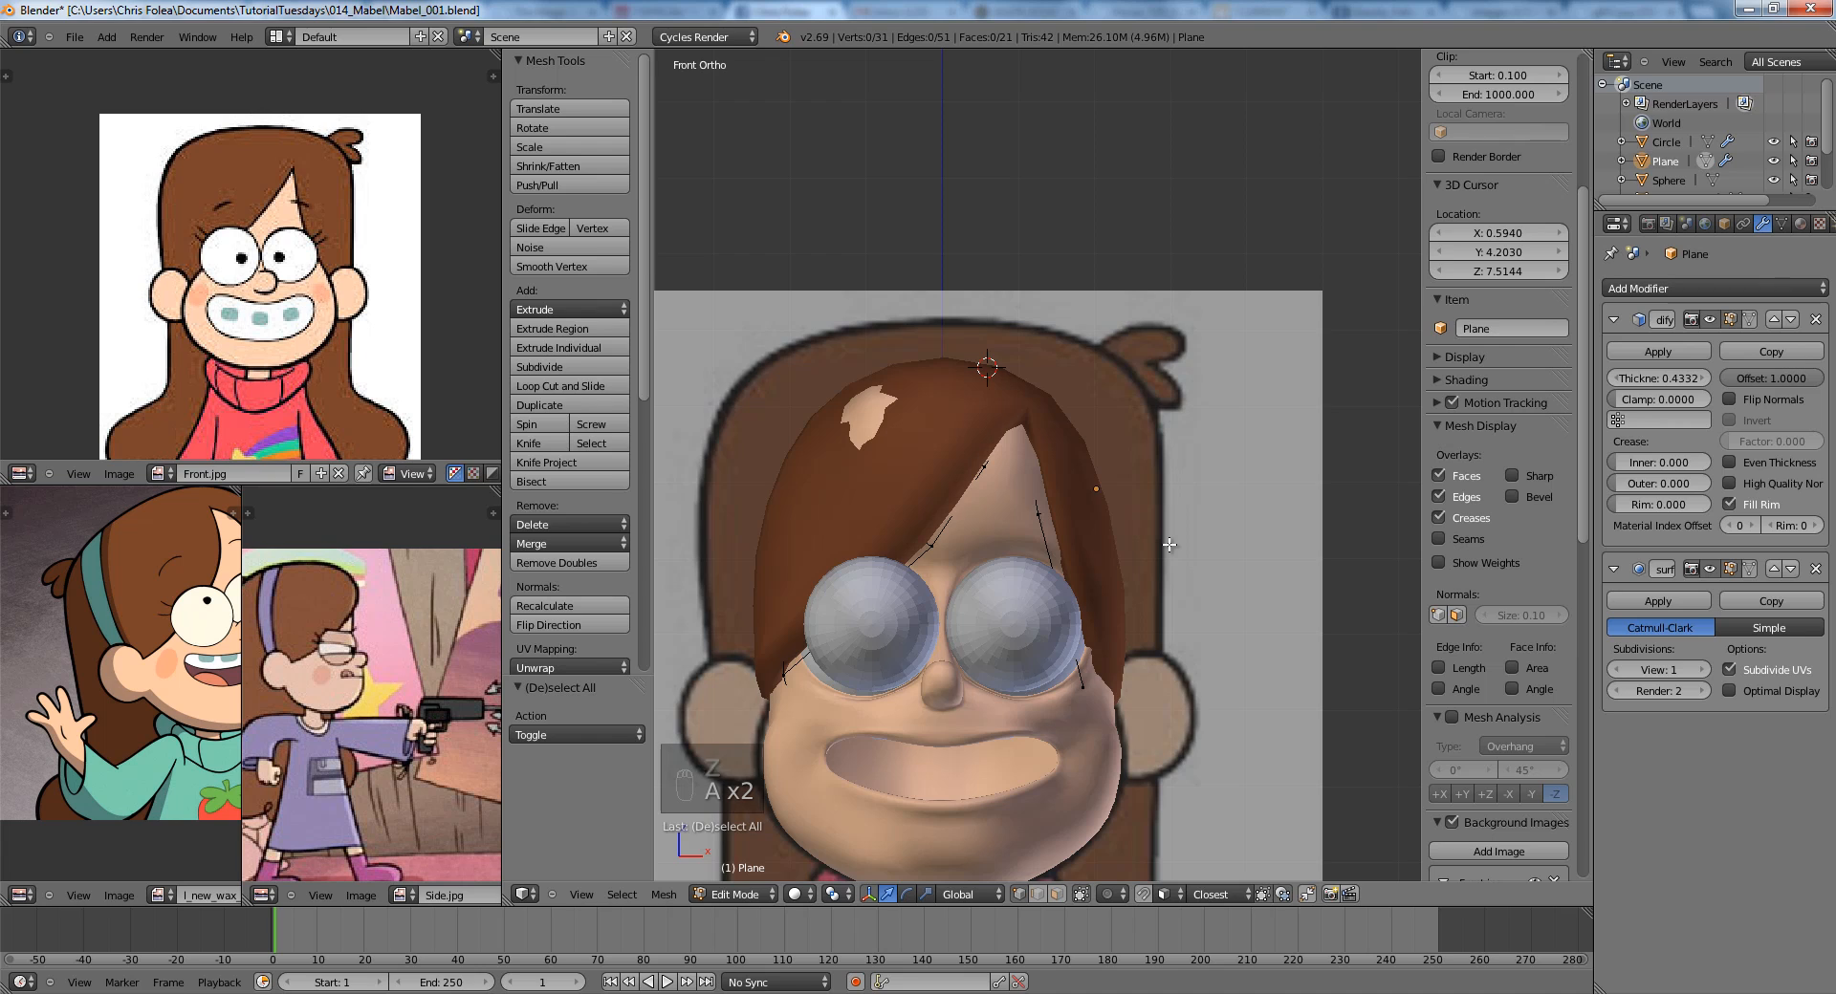
Select the rear edge of the hair and rotate it about 25.6° in front view.
key("KP_3")
middle_click_drag(1169, 544, 1071, 620)
key("z")
key("z")
right_click(1076, 432)
key("z")
right_click(1057, 562, "shift")
key("z")
key("KP_1")
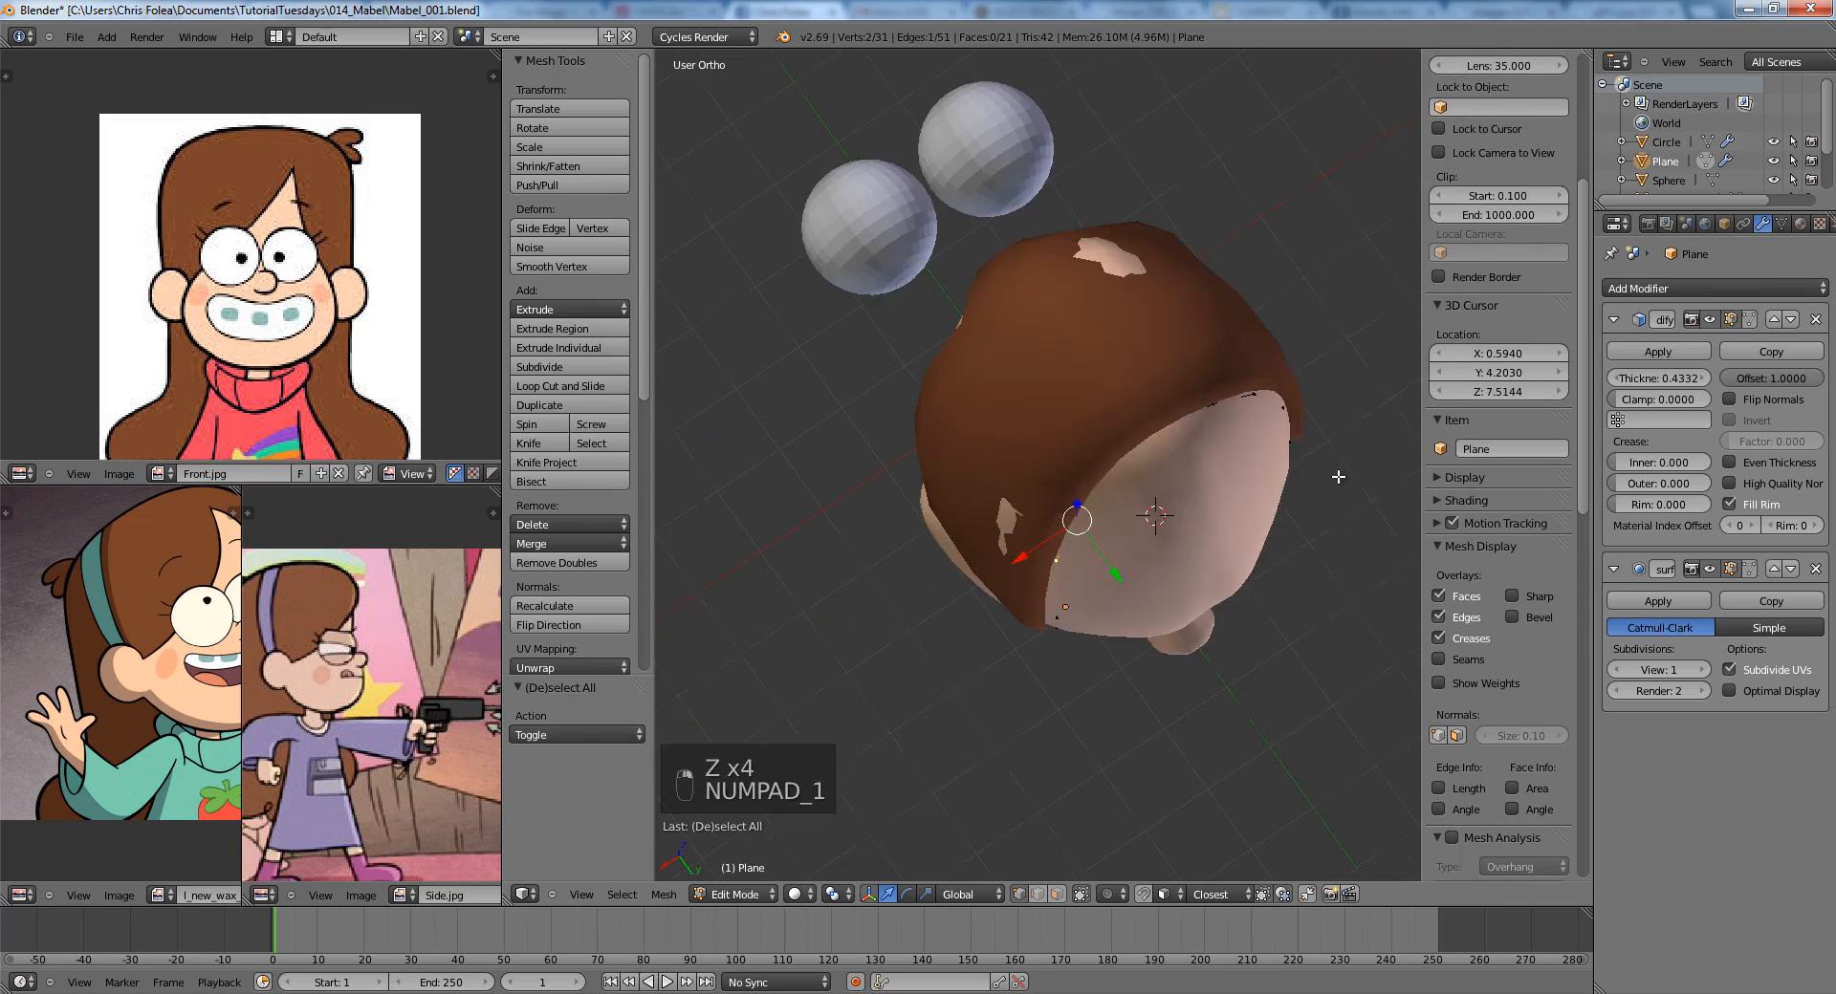
key("r")
left_click(1225, 471)
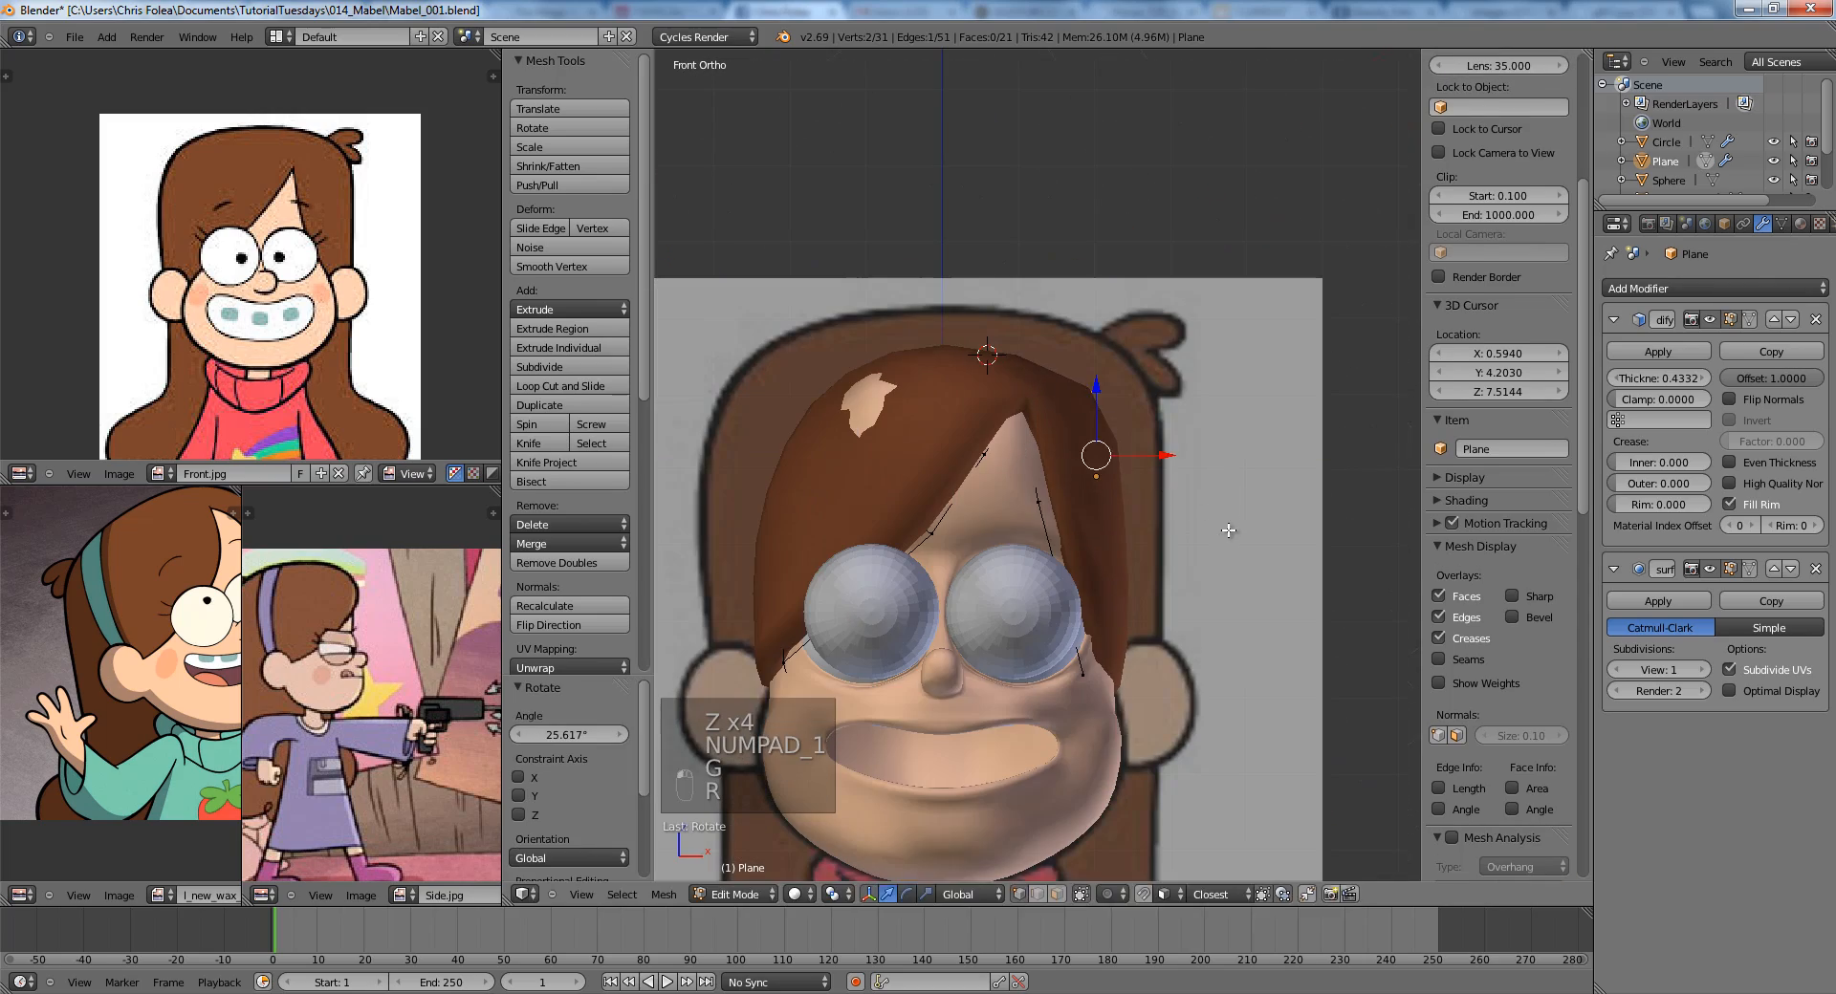
Move the hair's side and upper corner edges outward and up in front view toward the reference outline.
key("z")
key("g")
left_click(1234, 532)
key("z")
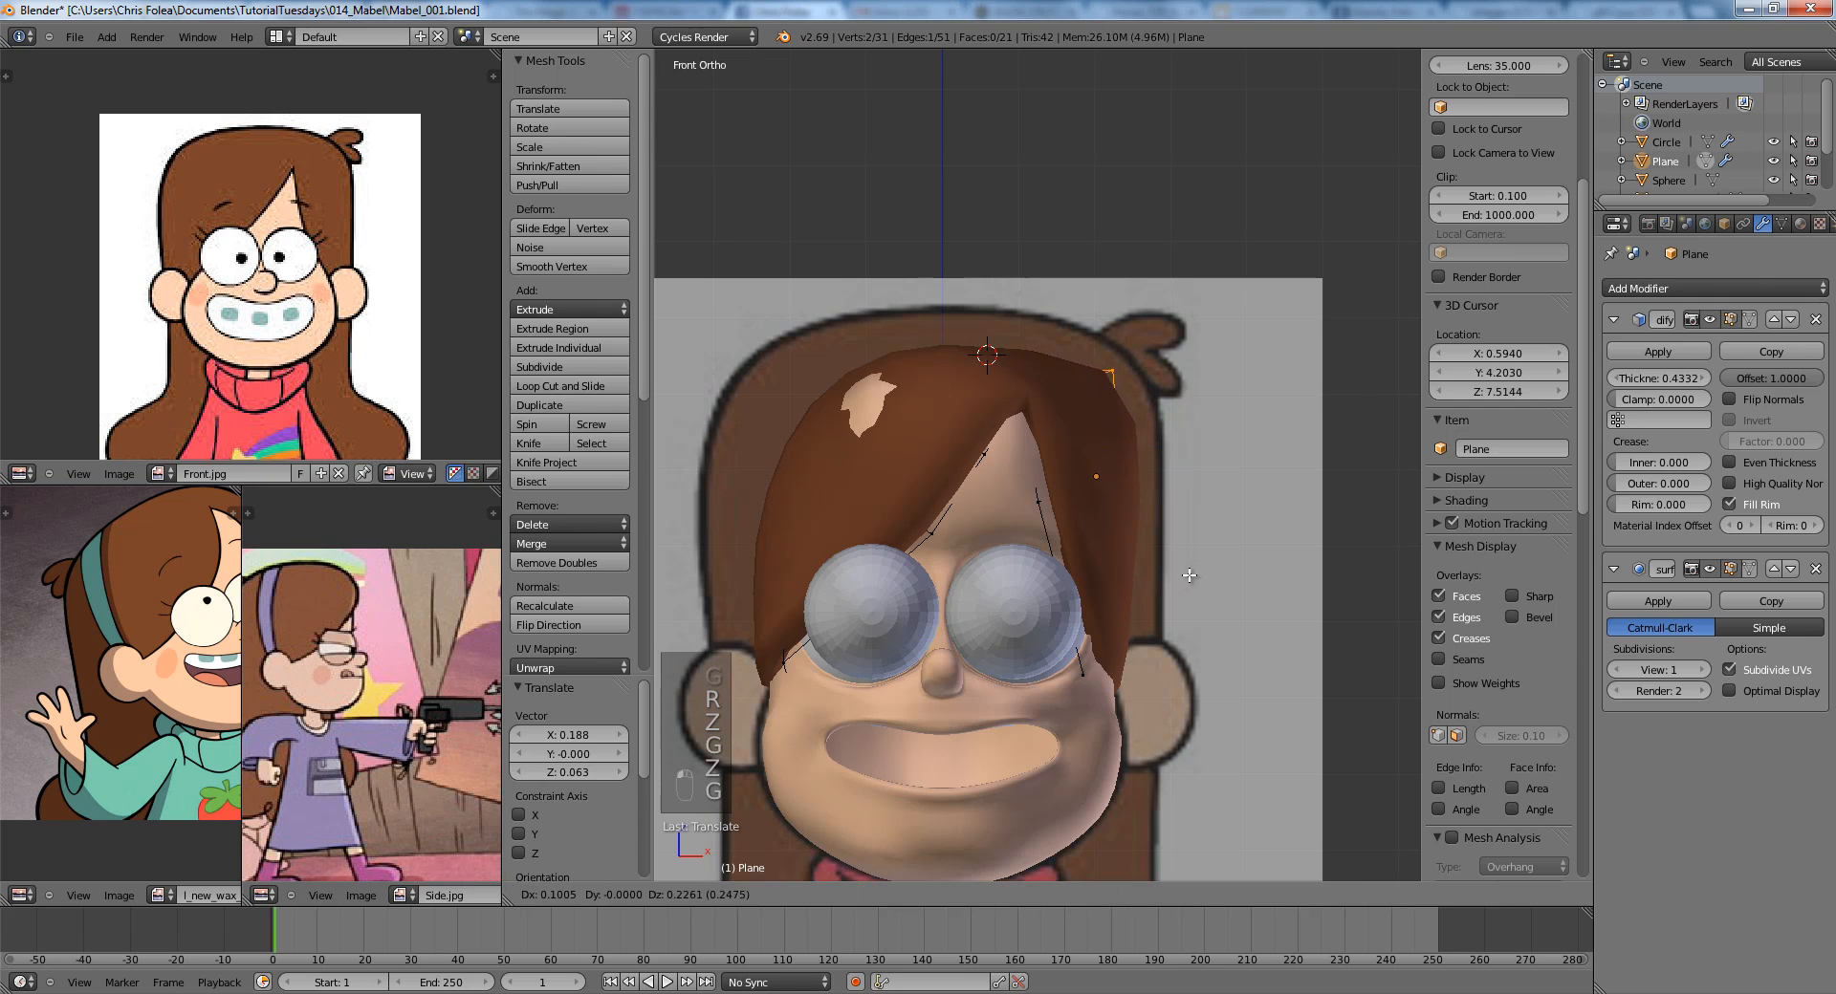
left_click(1184, 580)
key("z")
Raise the top-centre crown vertex about 0.63 straight up in front view toward the reference outline.
scroll(1061, 496, "up", 1)
mouse_move(1008, 373)
middle_mouse_down("shift")
mouse_move(1052, 496)
mouse_move(1011, 483)
middle_mouse_up("shift")
right_click(1061, 507)
right_click(1018, 493)
key("z")
key("z")
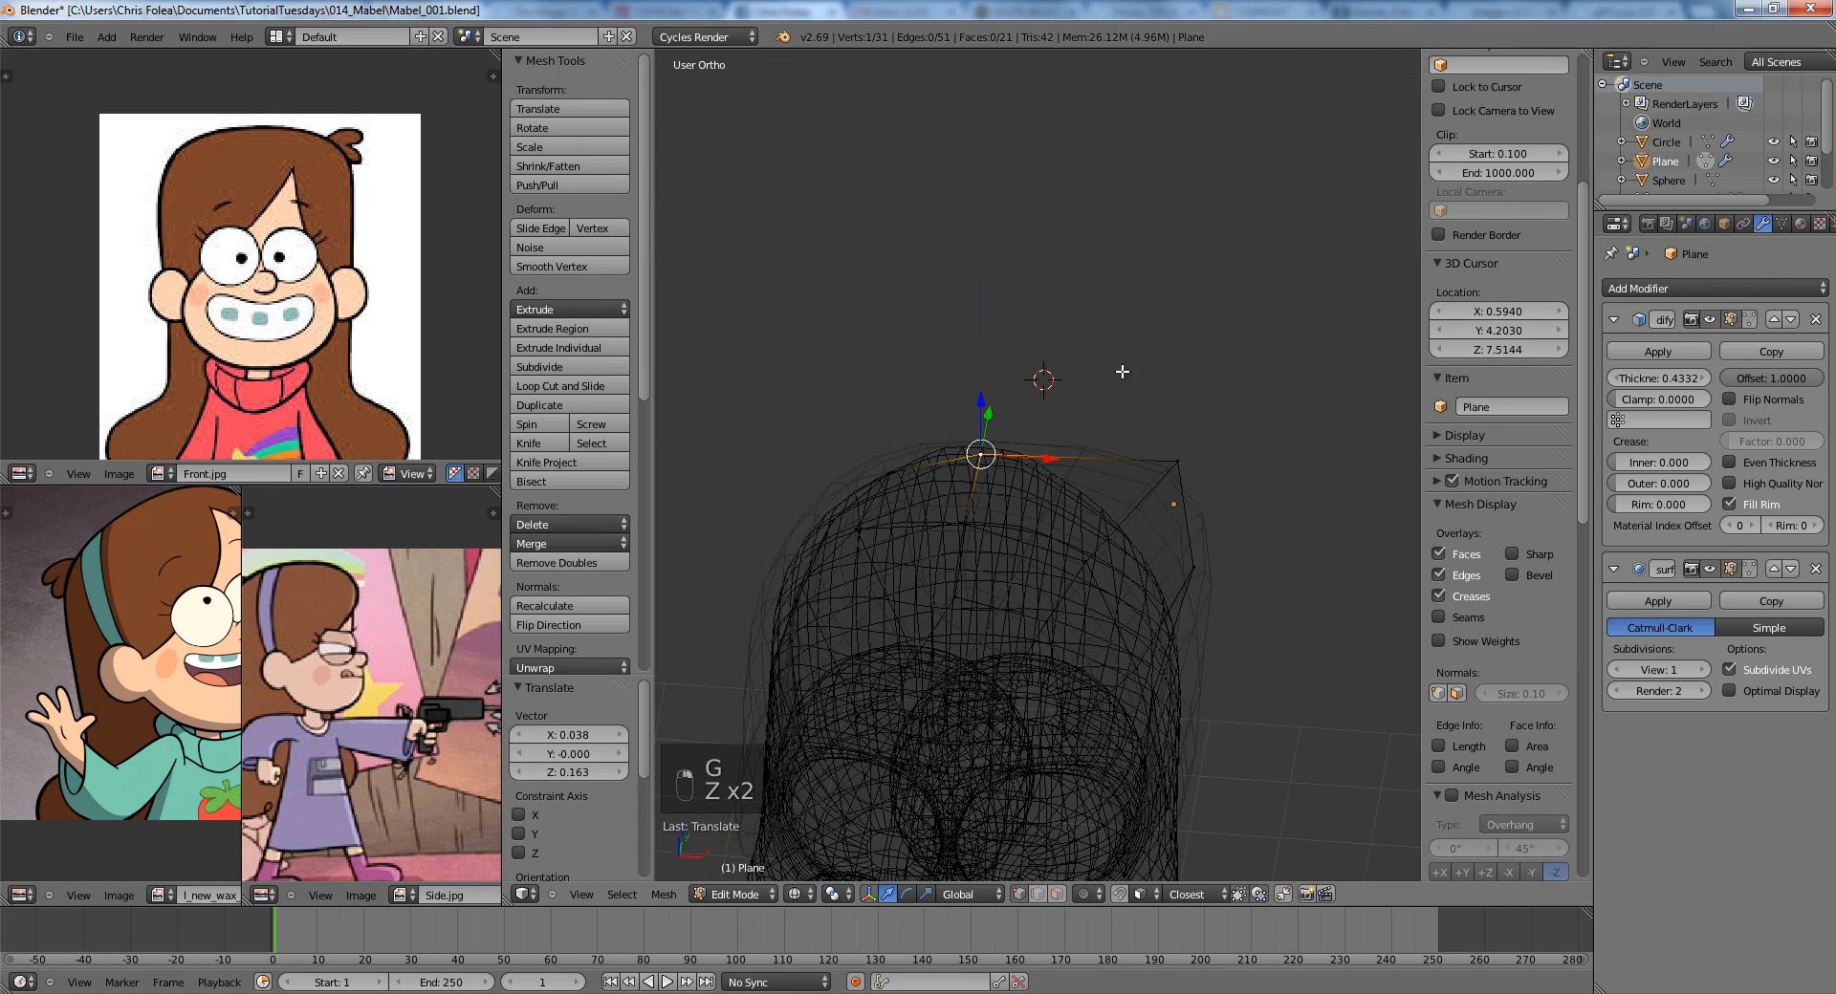
key("KP_1")
key("z")
key("g")
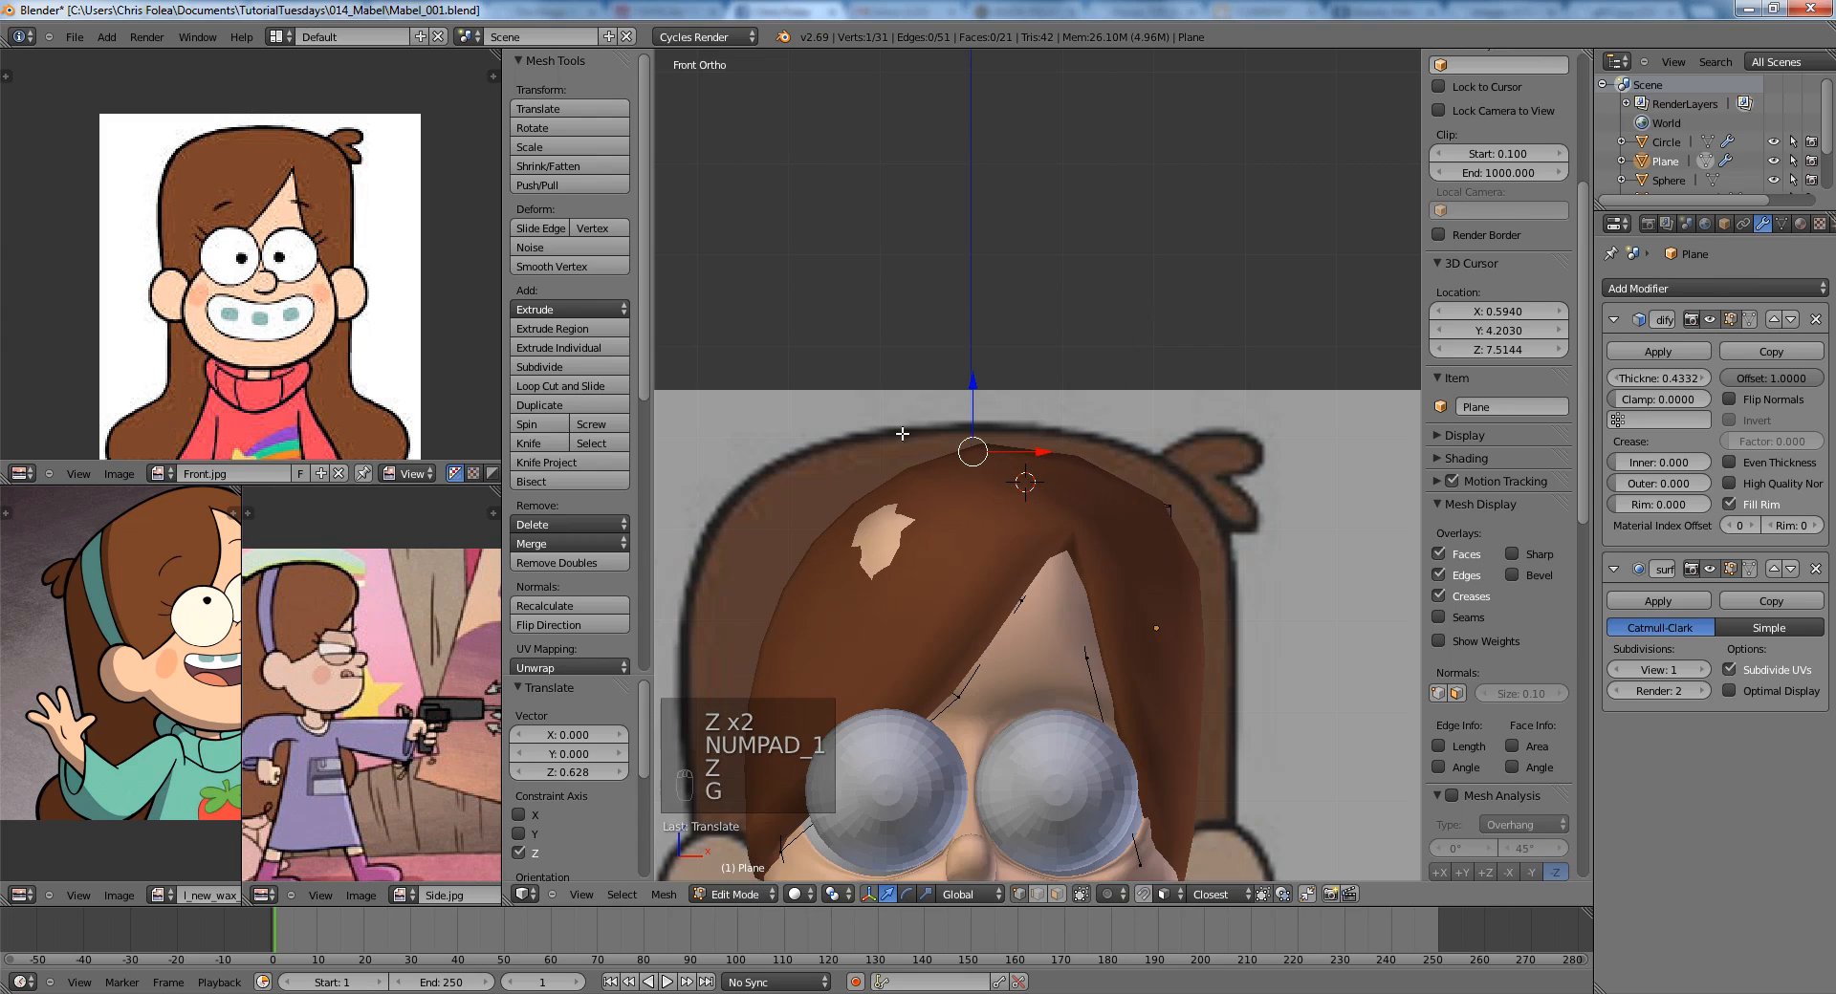
Move the next crown vertex about 0.84 outward and 0.58 up to follow the reference outline.
key("z")
middle_click_drag(902, 433, 984, 512)
key("z")
key("z")
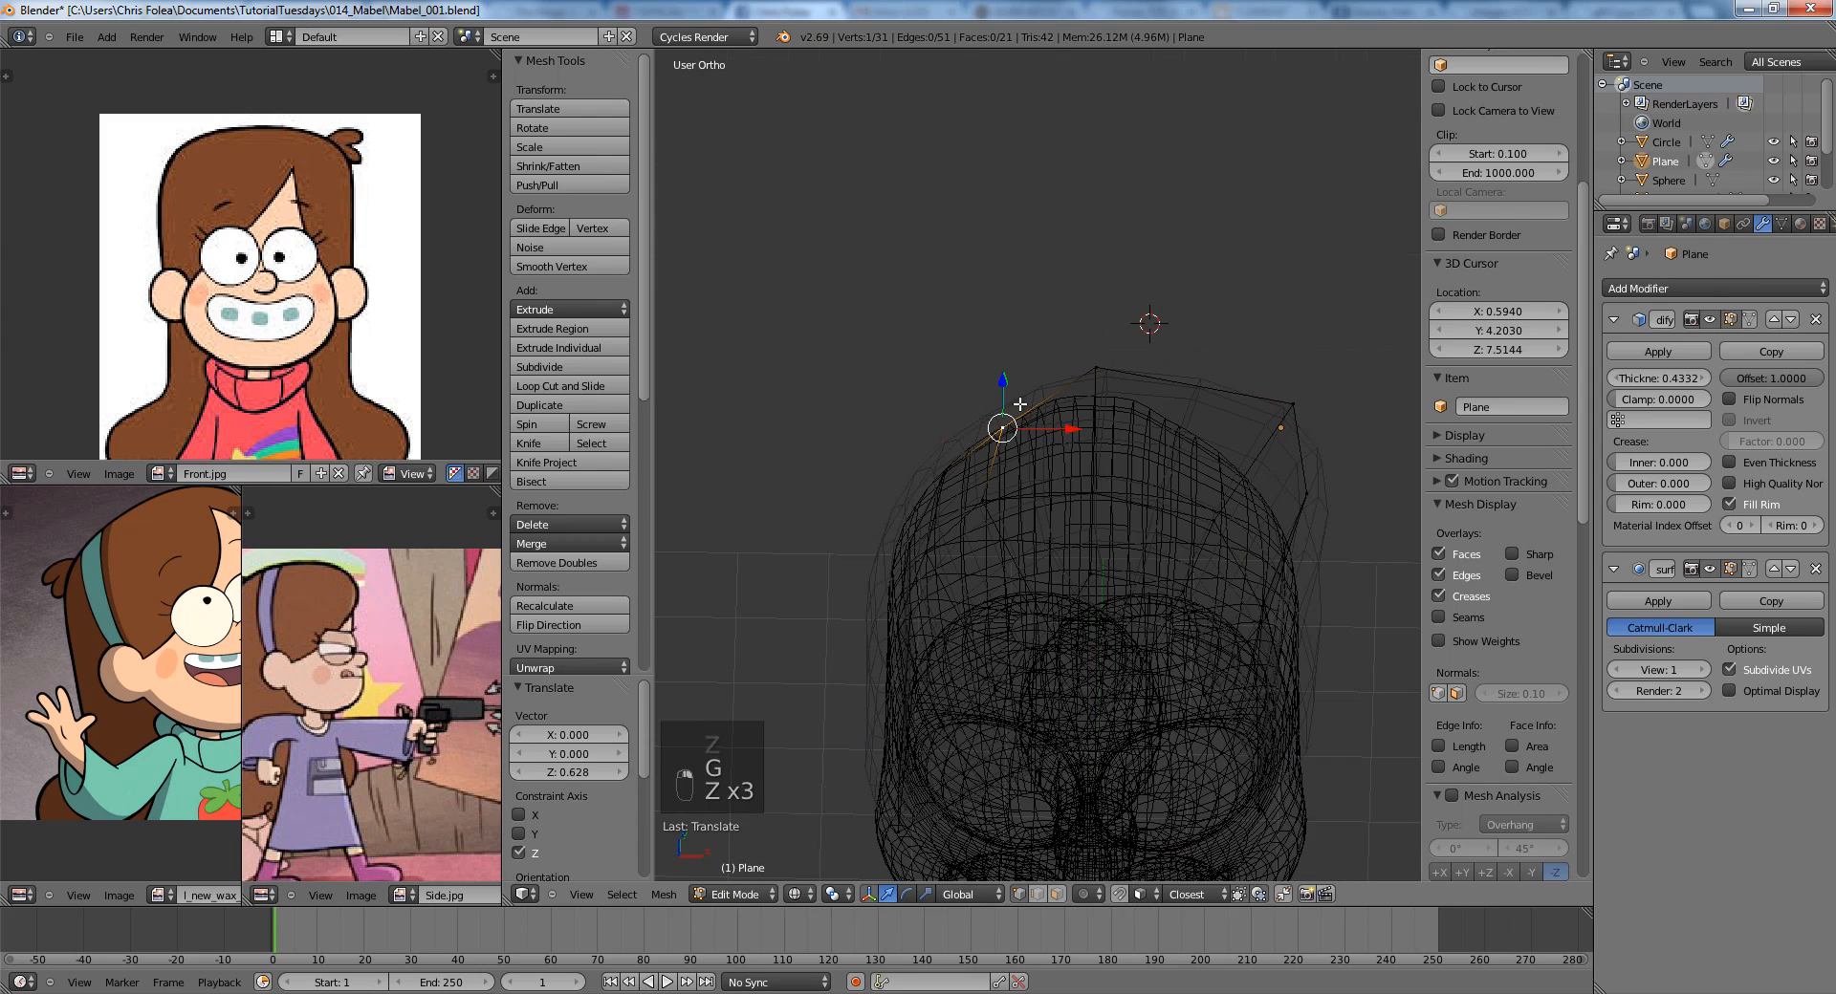
key("KP_1")
key("z")
key("g")
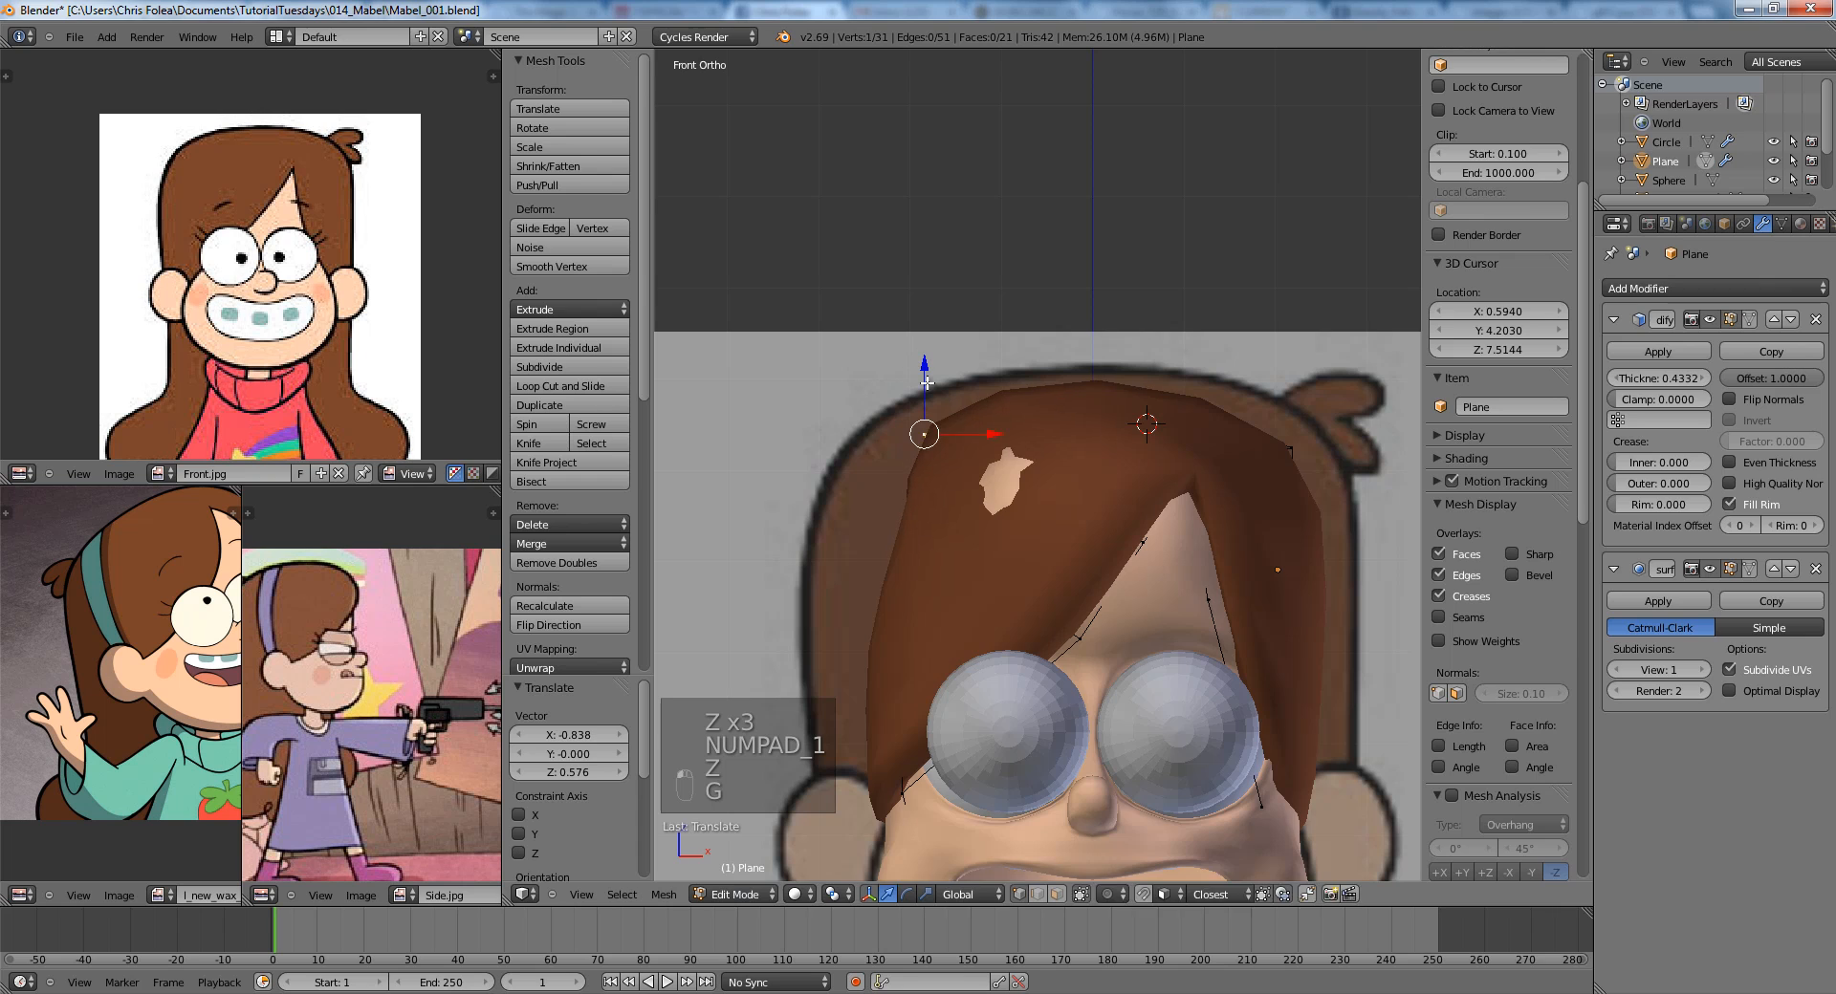
Move the side hair vertices outward to the reference, the upper by about 0.79 and 0.66 up, the lower by about 0.59 and 0.11 up.
key("z")
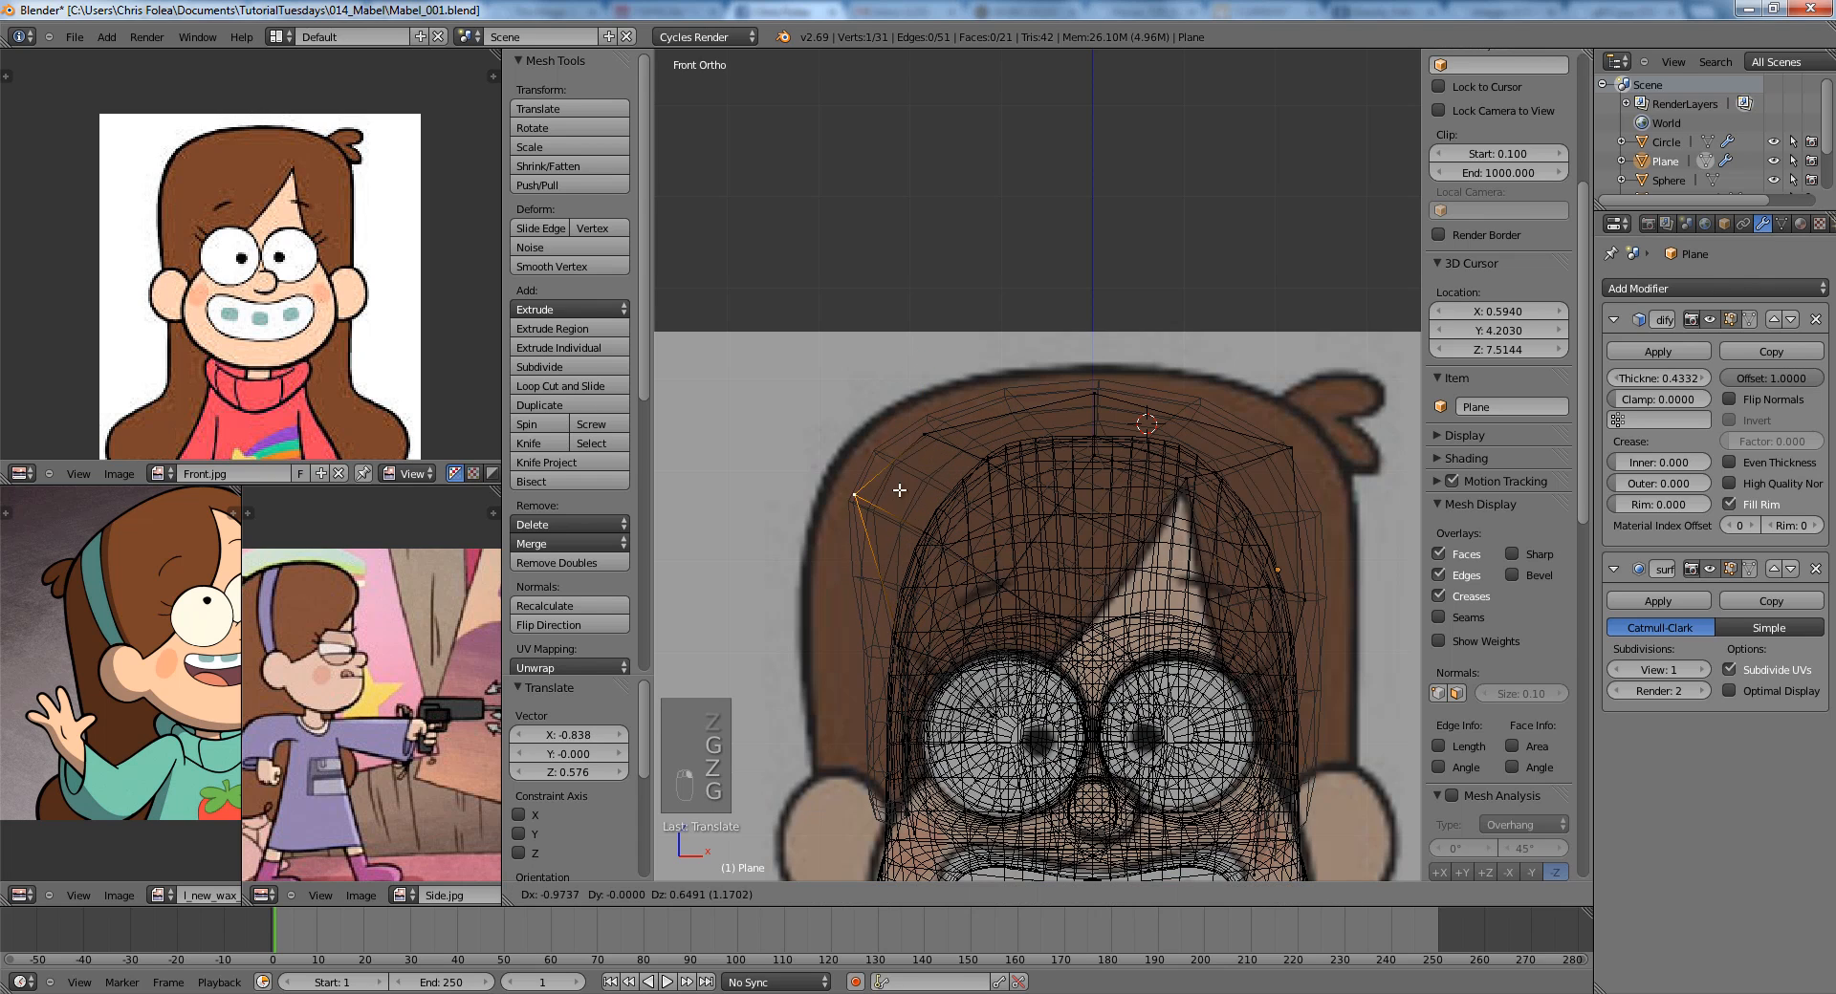
middle_click_drag(908, 658, 957, 504, "shift")
scroll(957, 505, "up", 1)
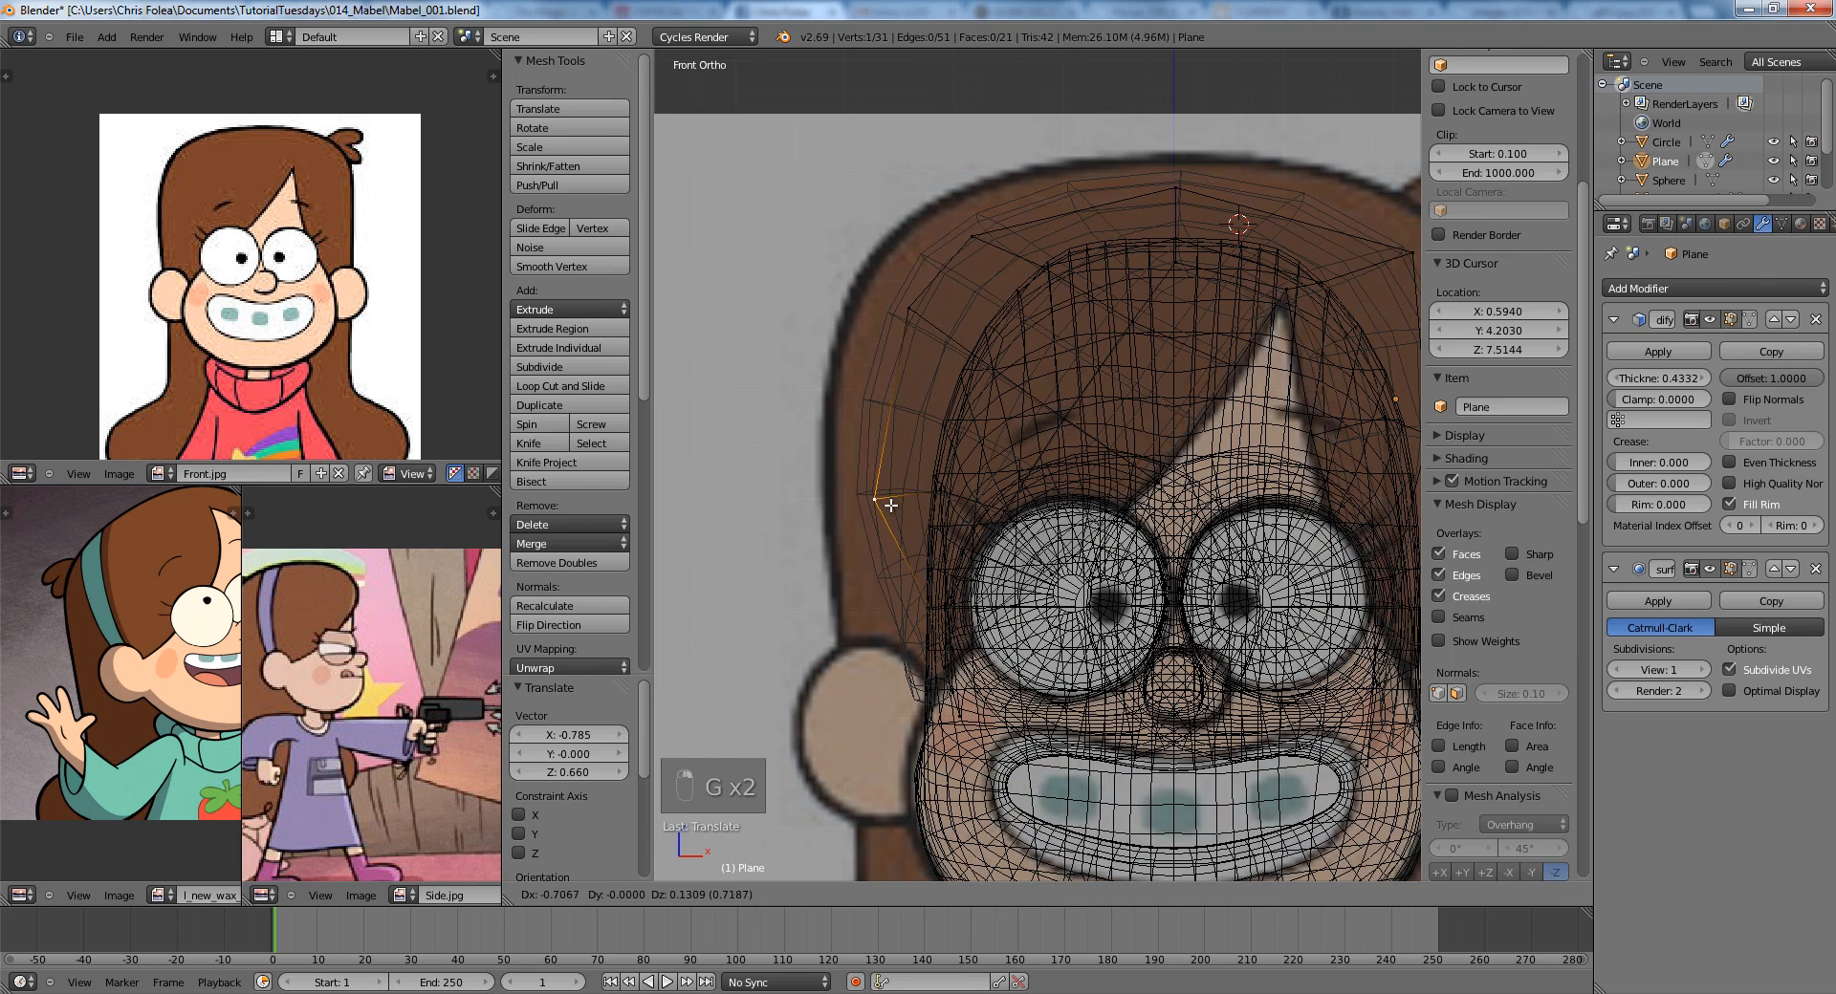
middle_click_drag(958, 574, 960, 521, "shift")
Reposition the strand's lower corner vertex beside the eye and return to object mode.
right_click(943, 544)
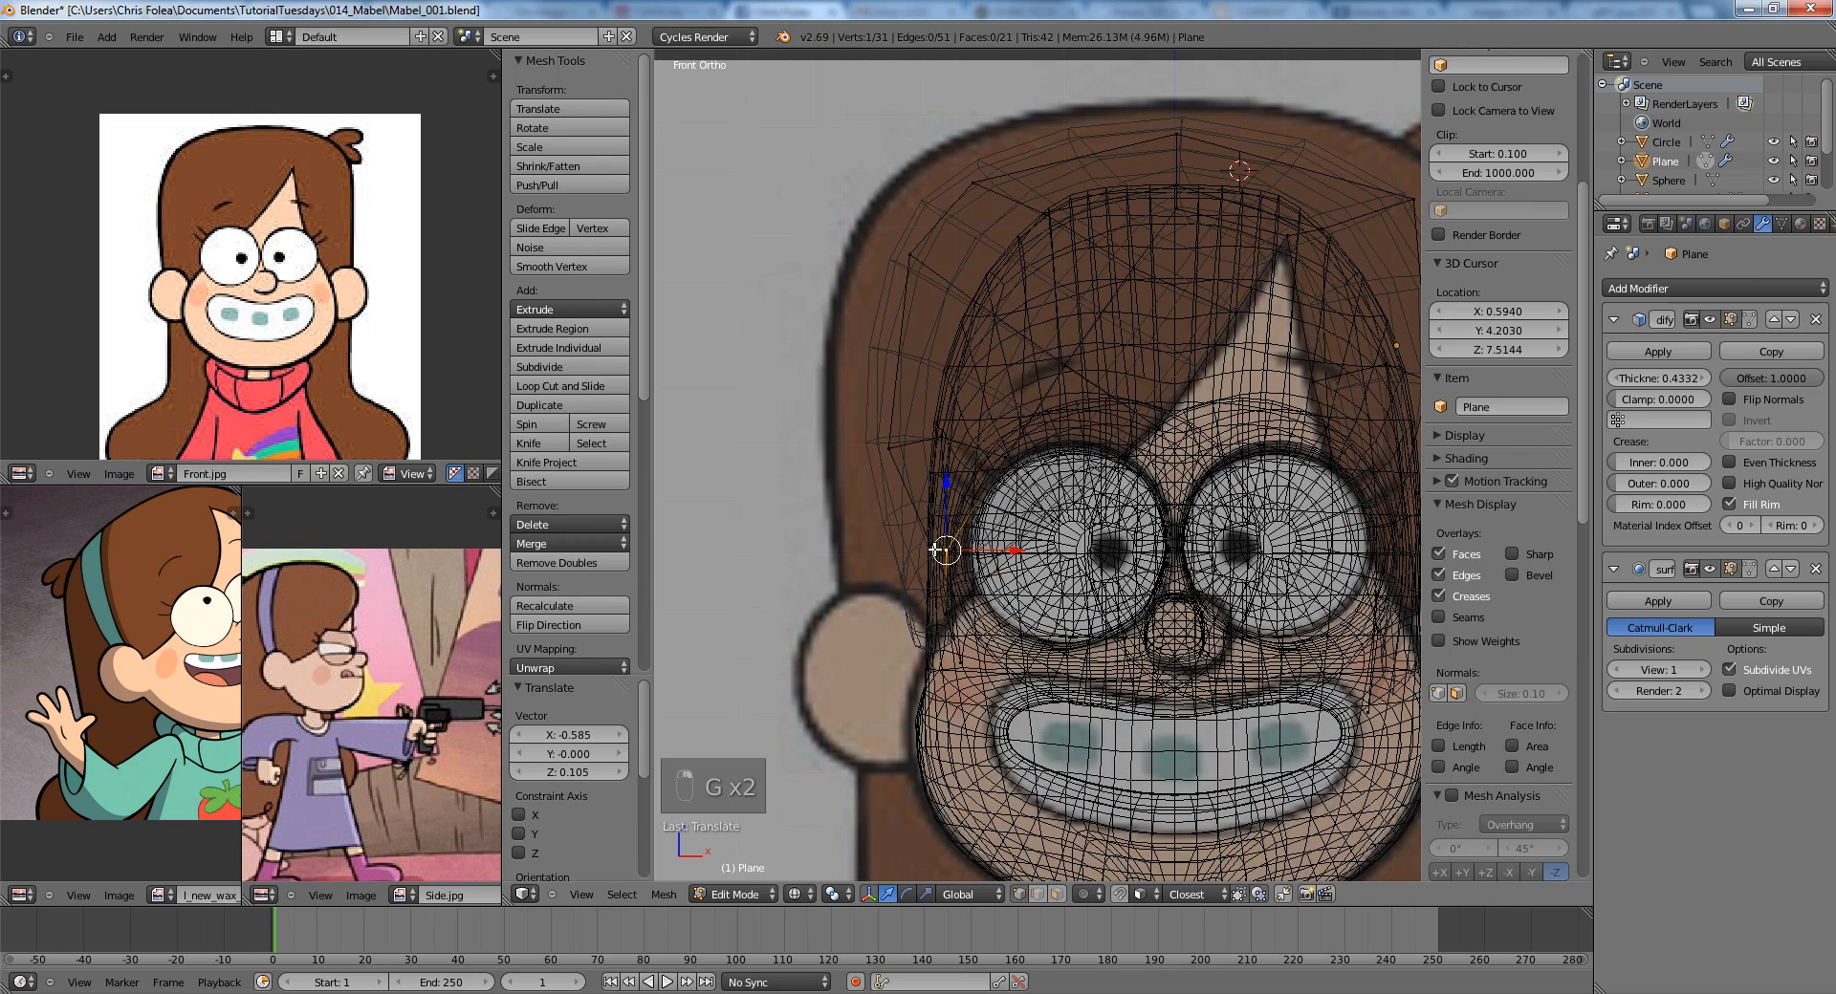
scroll(917, 558, "up", 6)
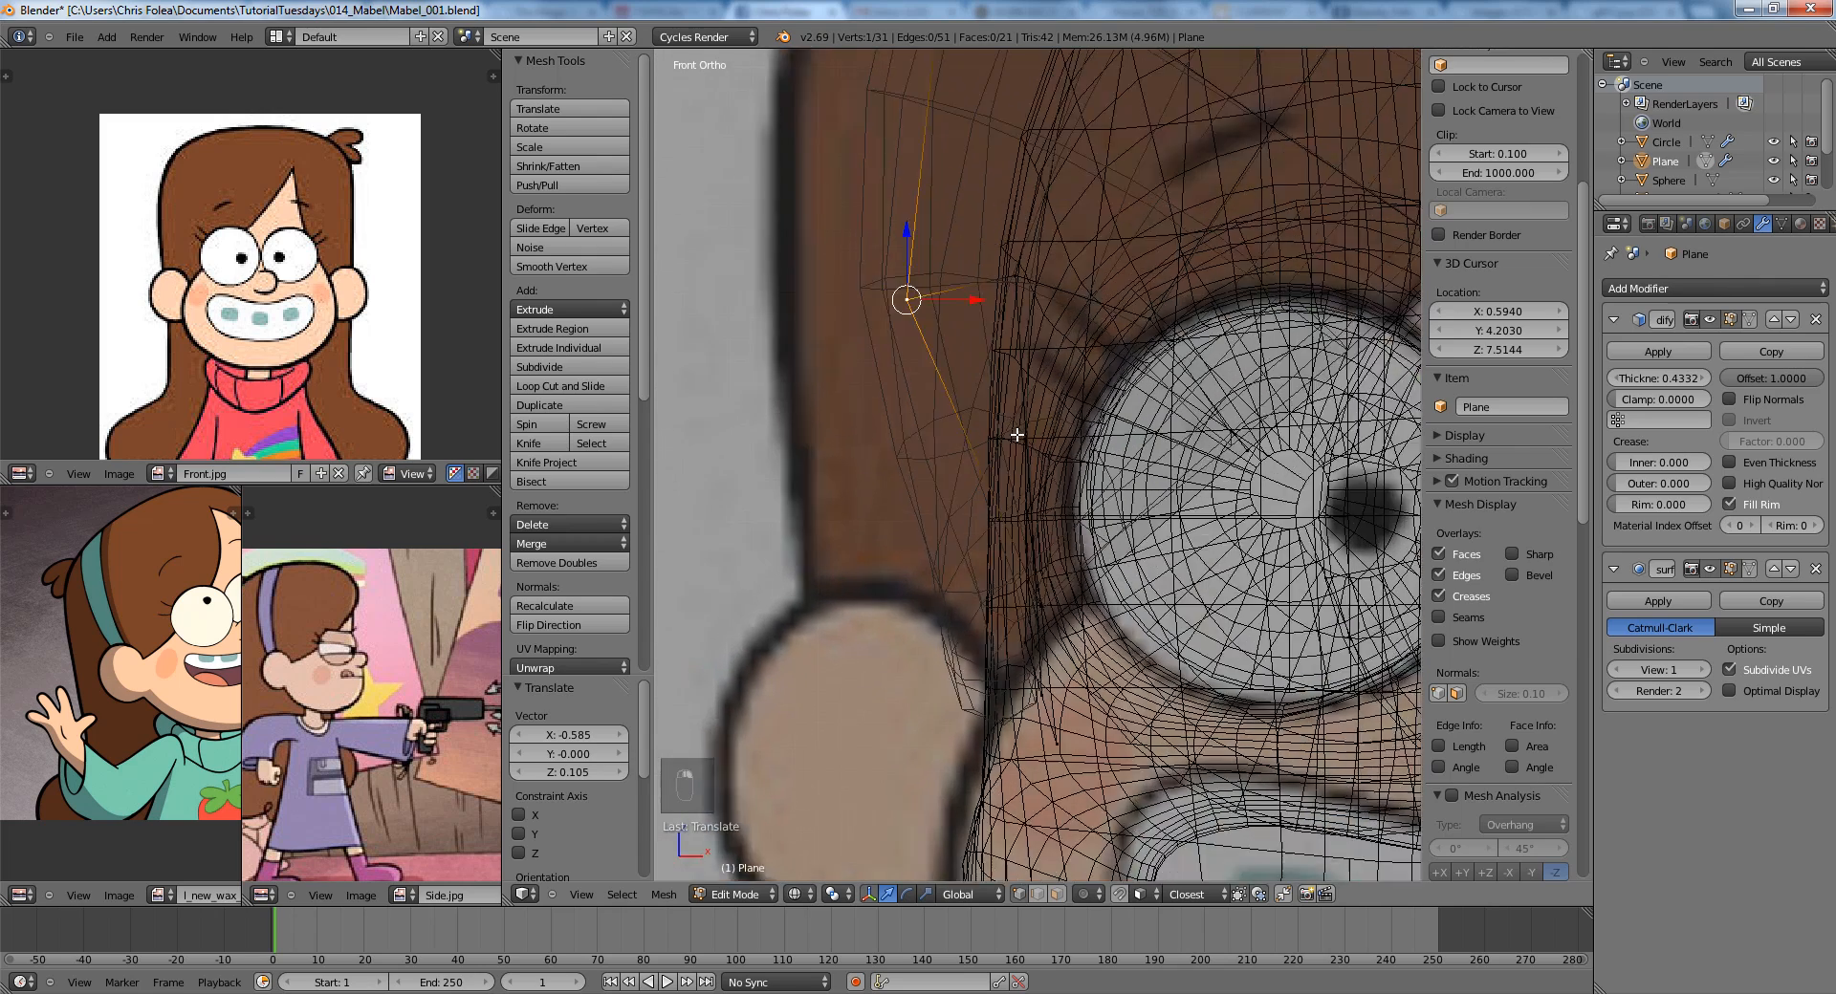
key("z")
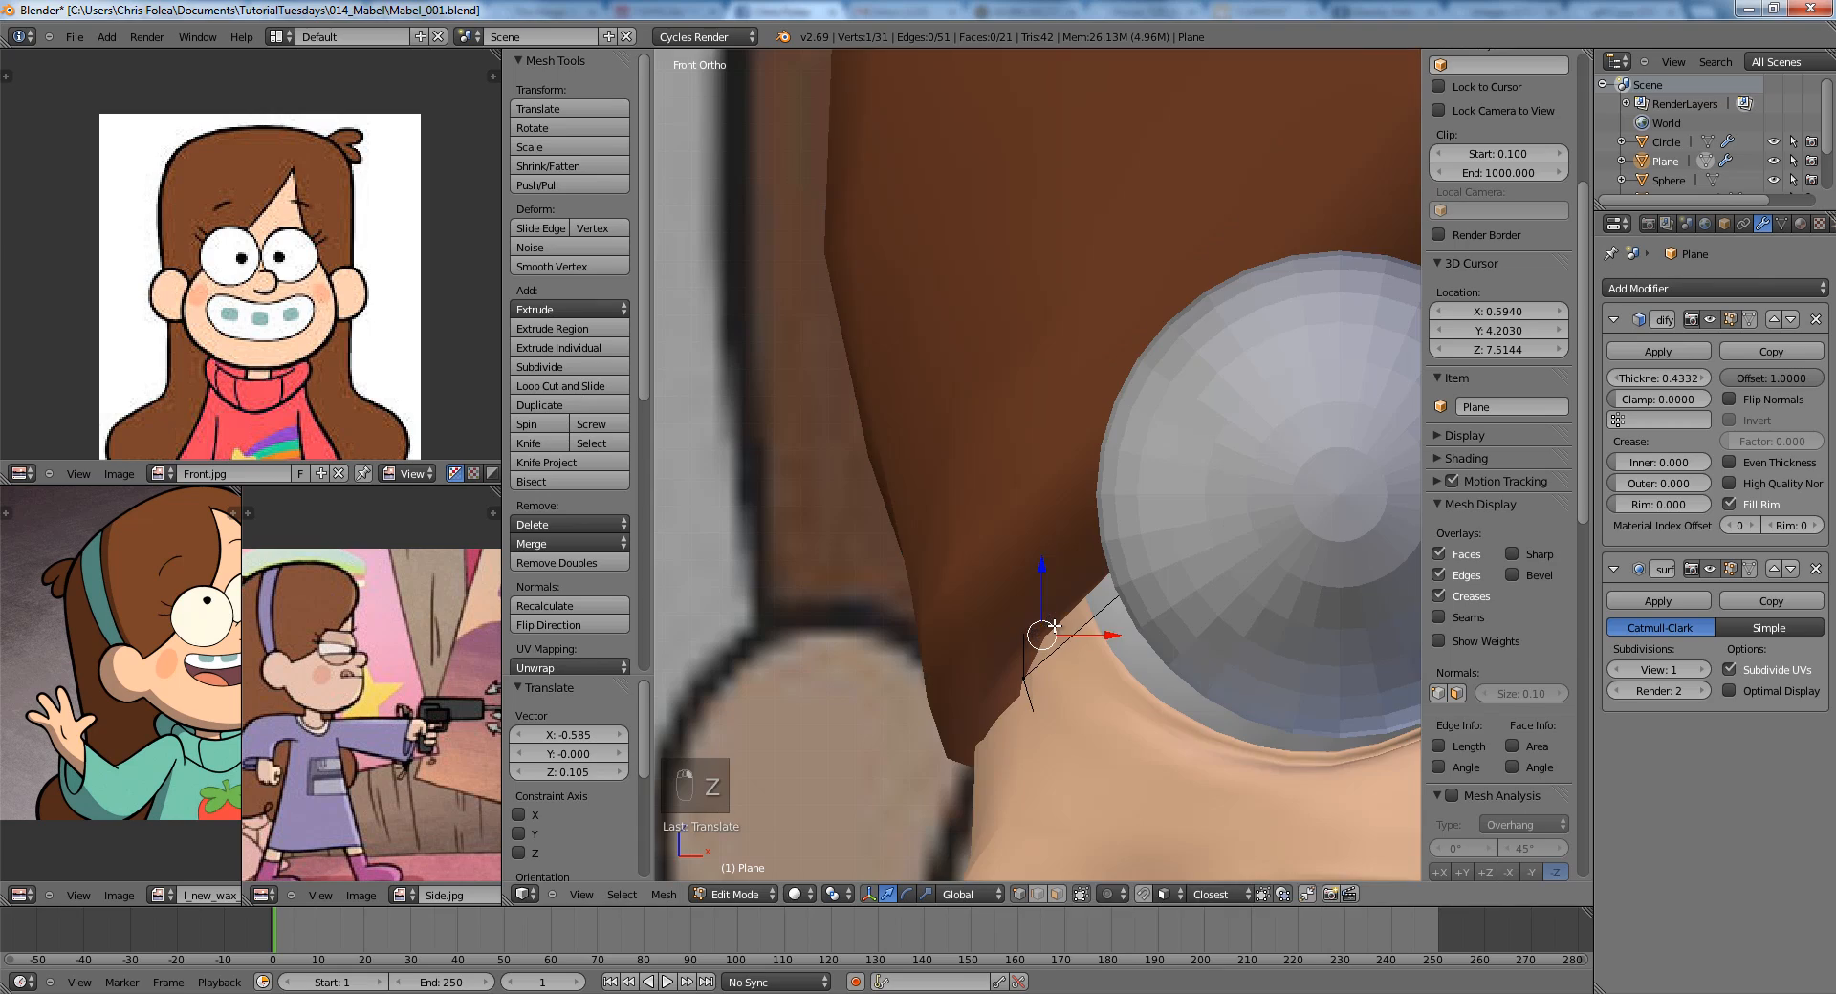
key("g")
key("Tab")
scroll(1066, 468, "down", 10)
scroll(1066, 468, "up", 5)
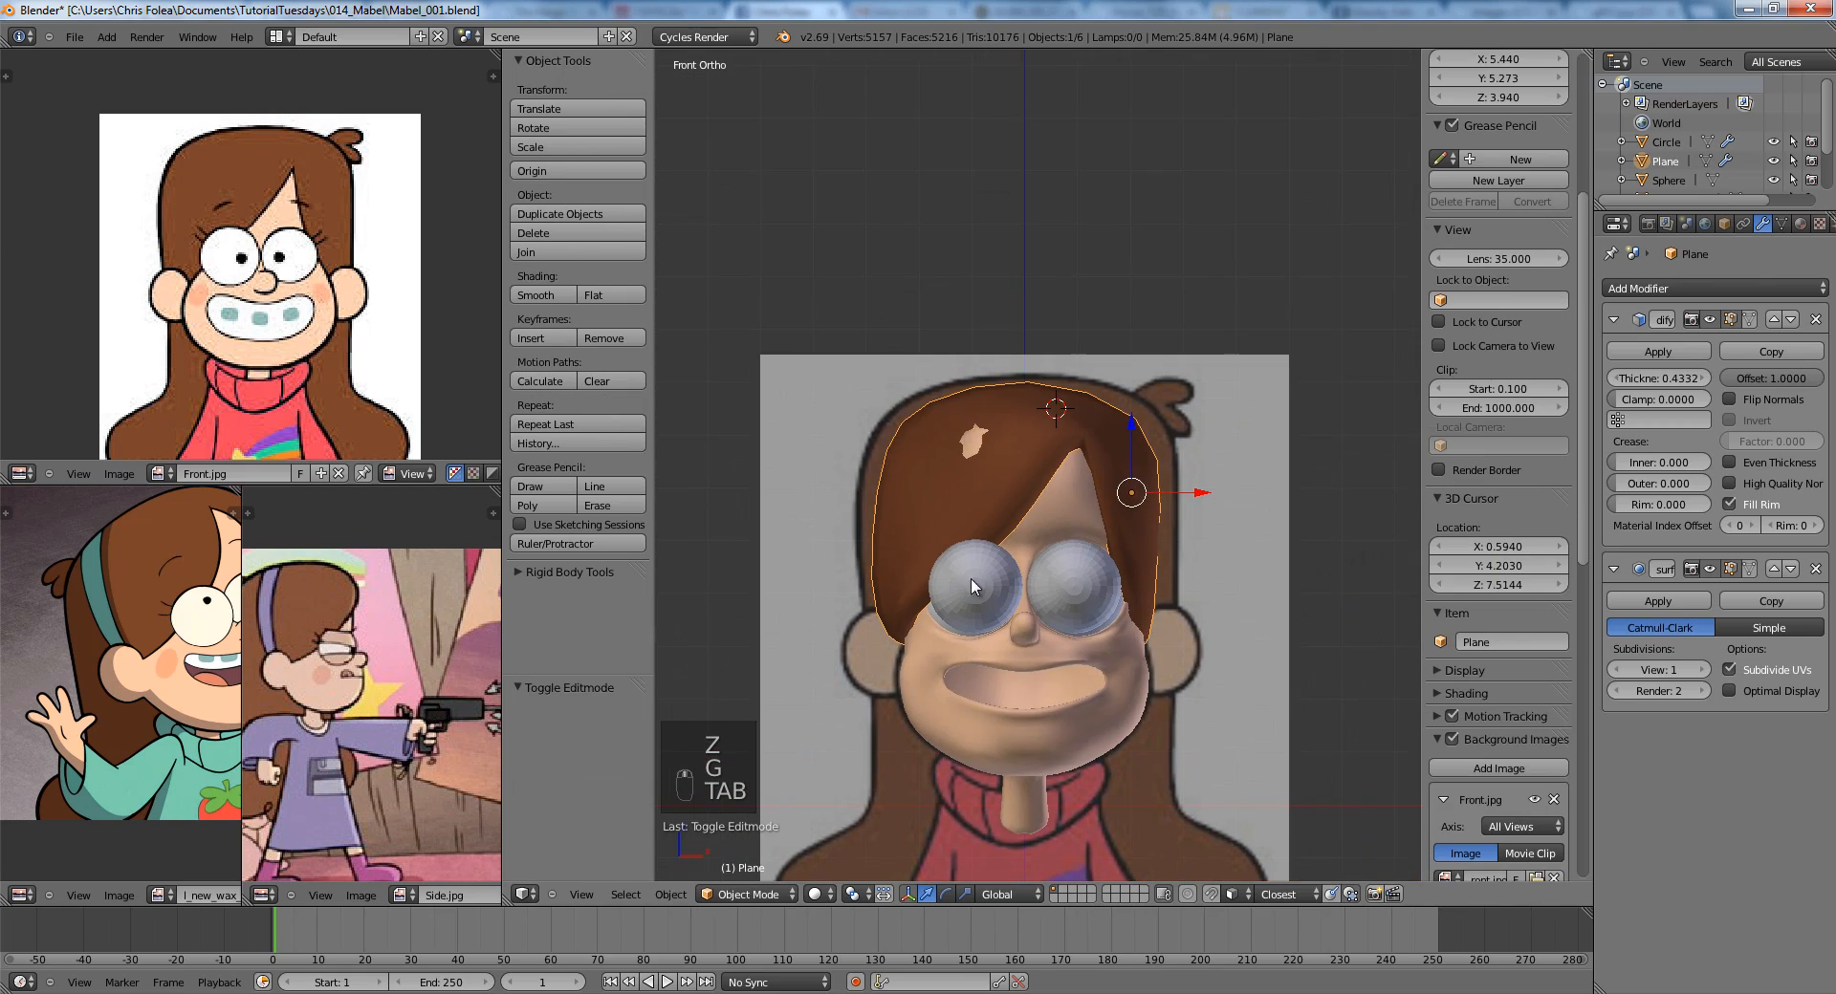
Move the side hair's bottom edge vertex about 0.46 outward along X and check the outline in front view.
key("Tab")
key("z")
middle_click_drag(1127, 603, 965, 663)
key("z")
scroll(965, 663, "up", 2)
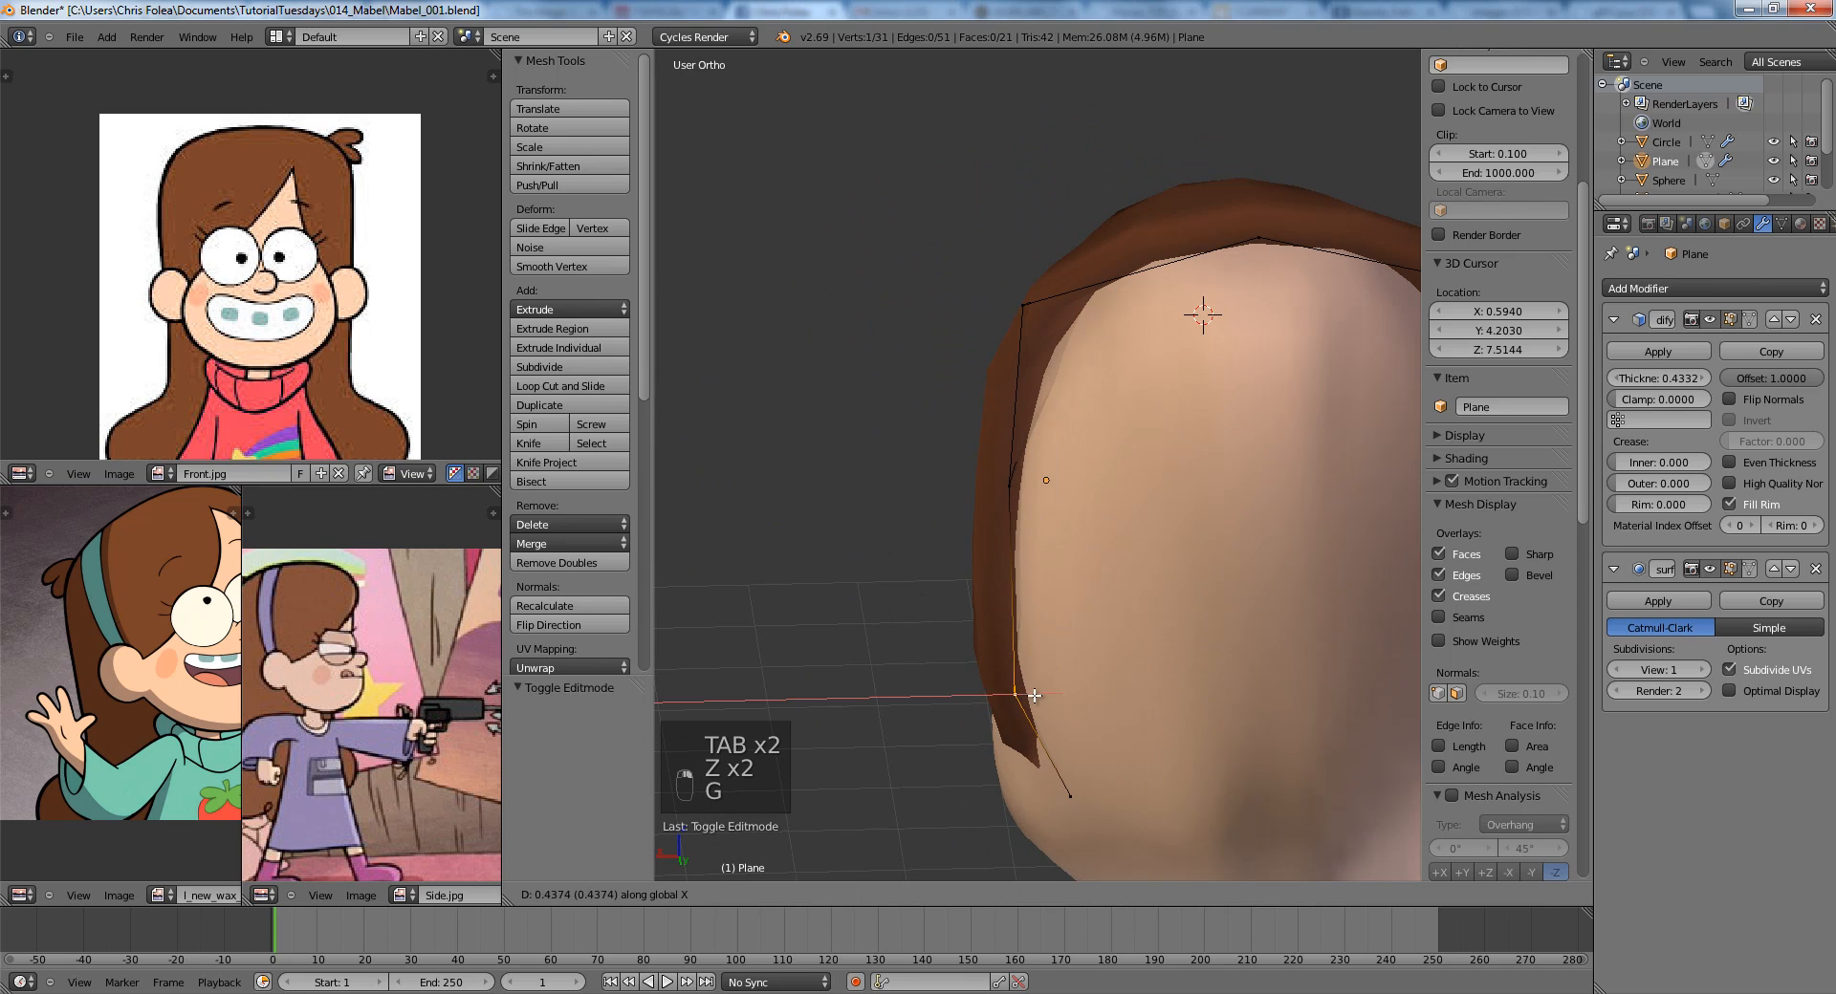
key("KP_1")
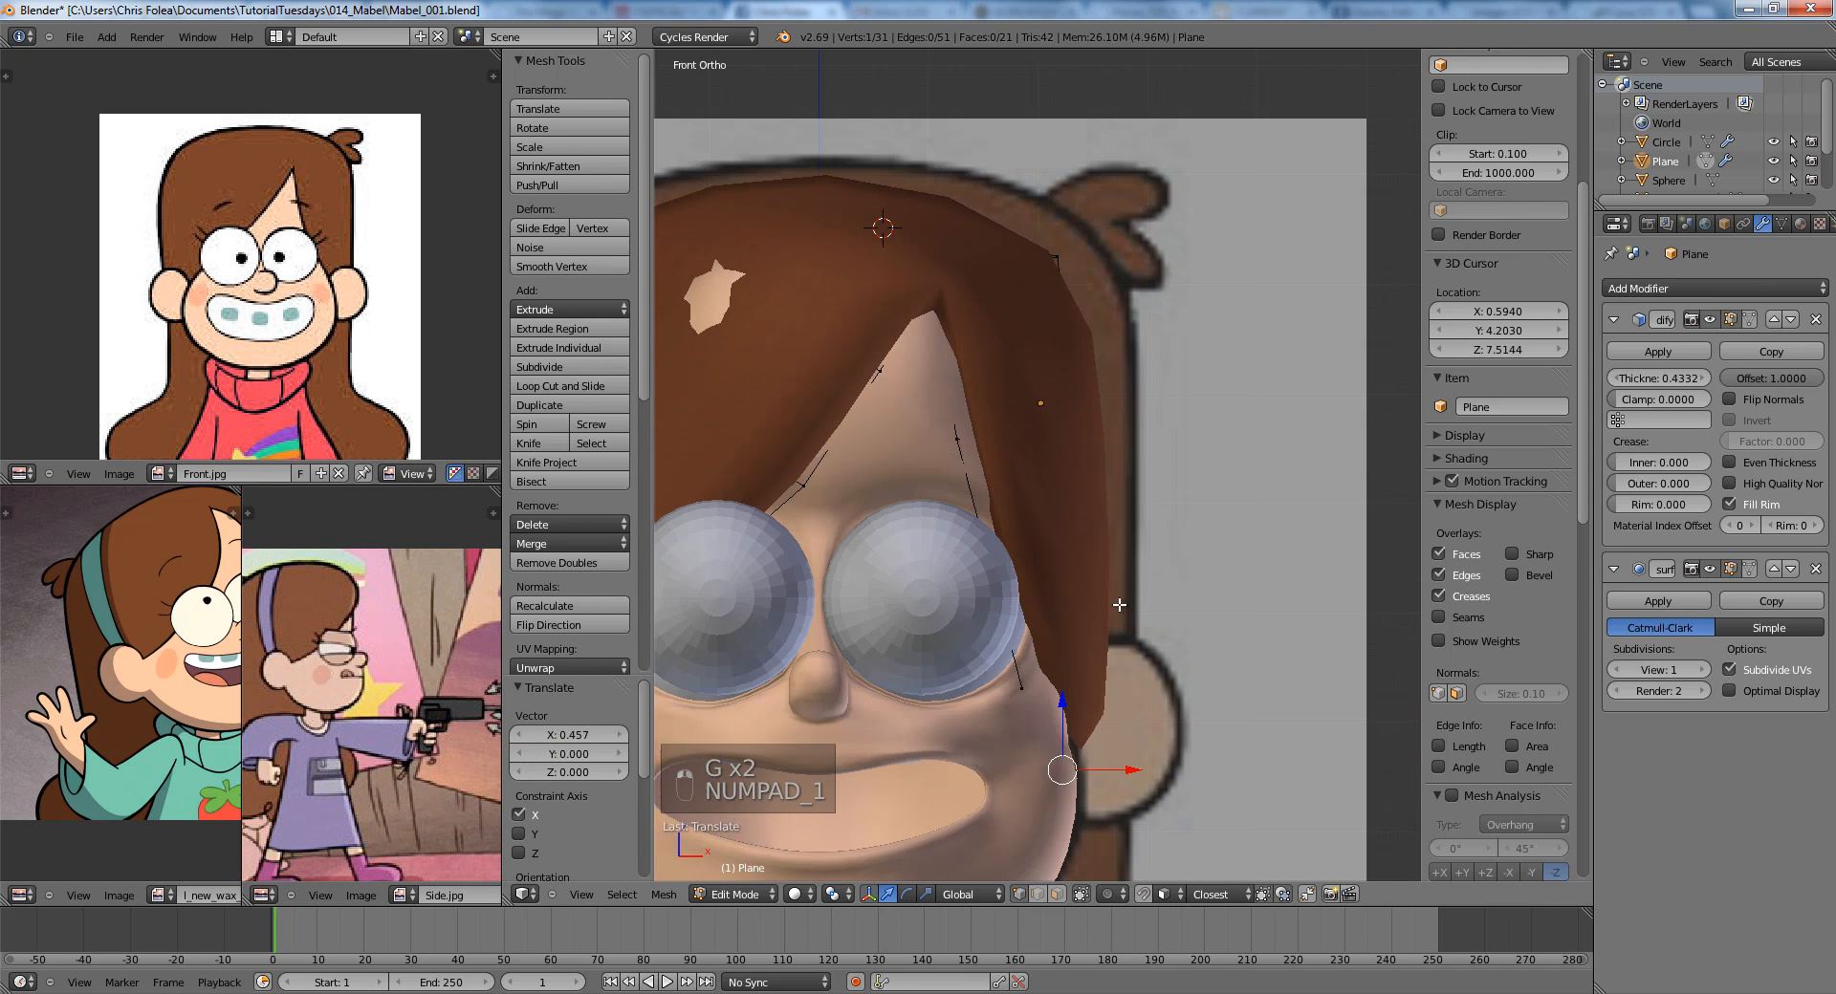
key("Tab")
key("Tab")
Select the two fringe vertices around the forehead hole and move them about -0.43 along X and 0.05 up in front view.
key("z")
key("z")
key("z")
key("z")
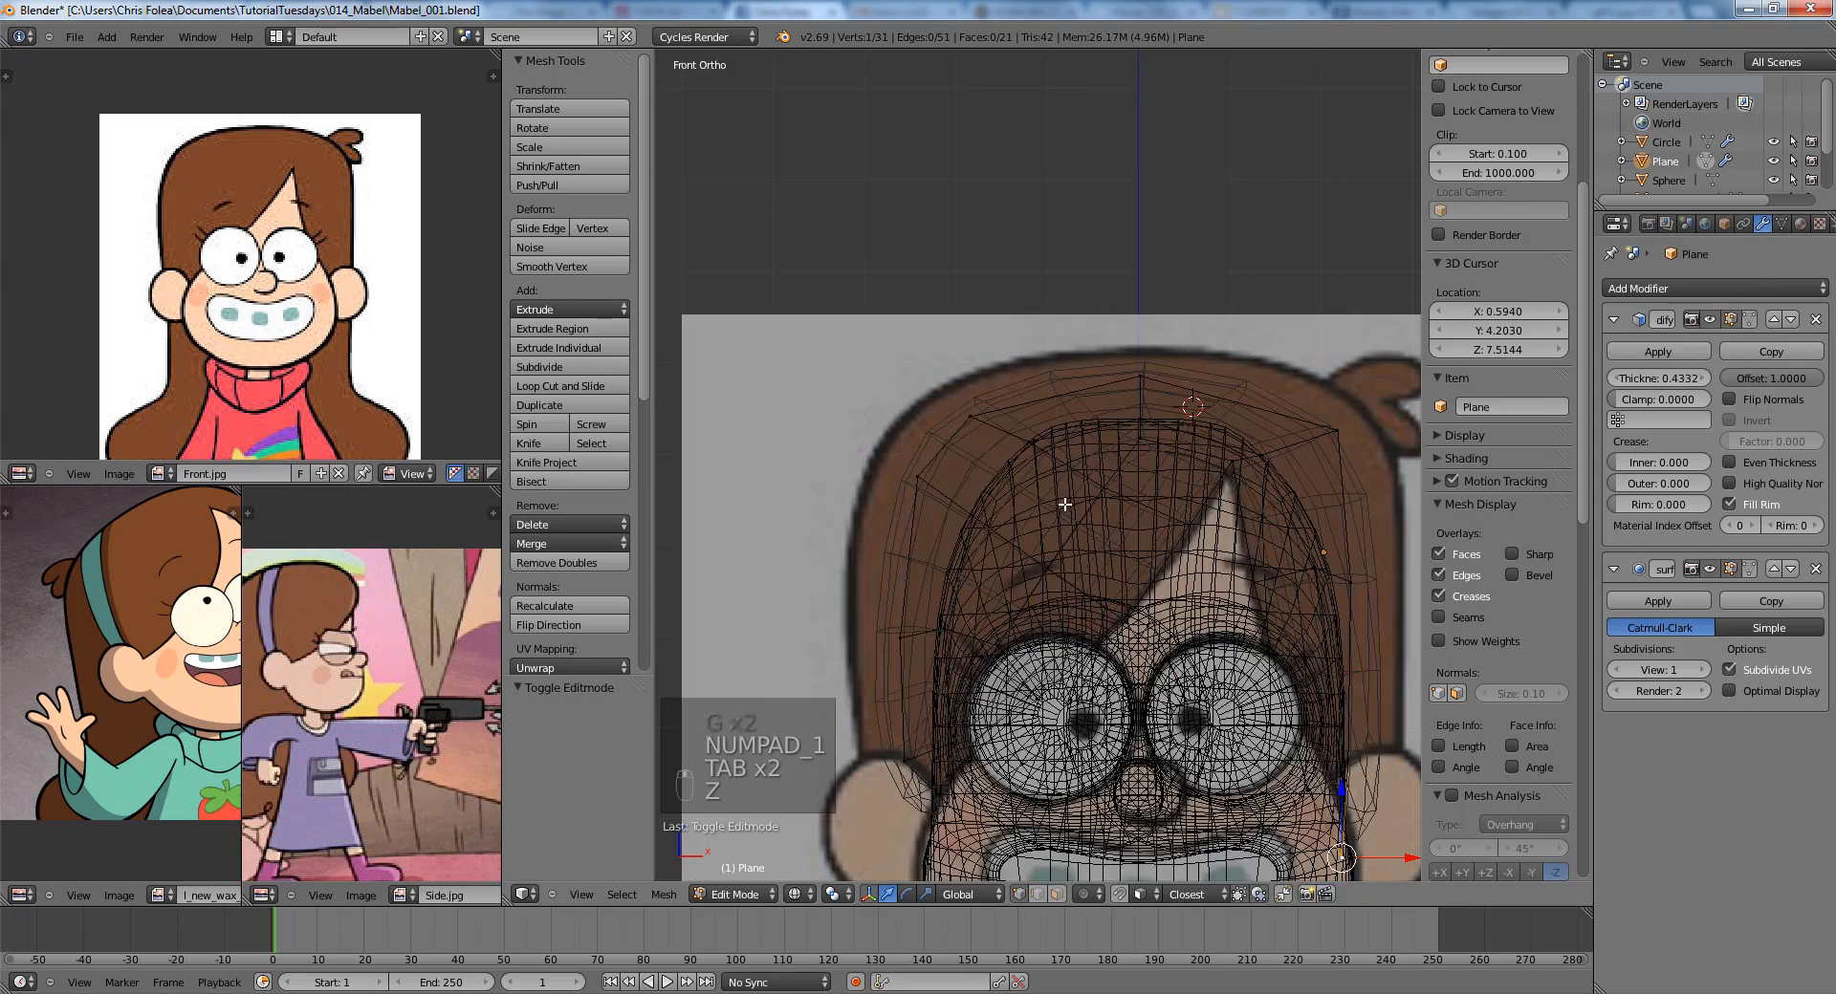
middle_click_drag(1061, 584, 1106, 506)
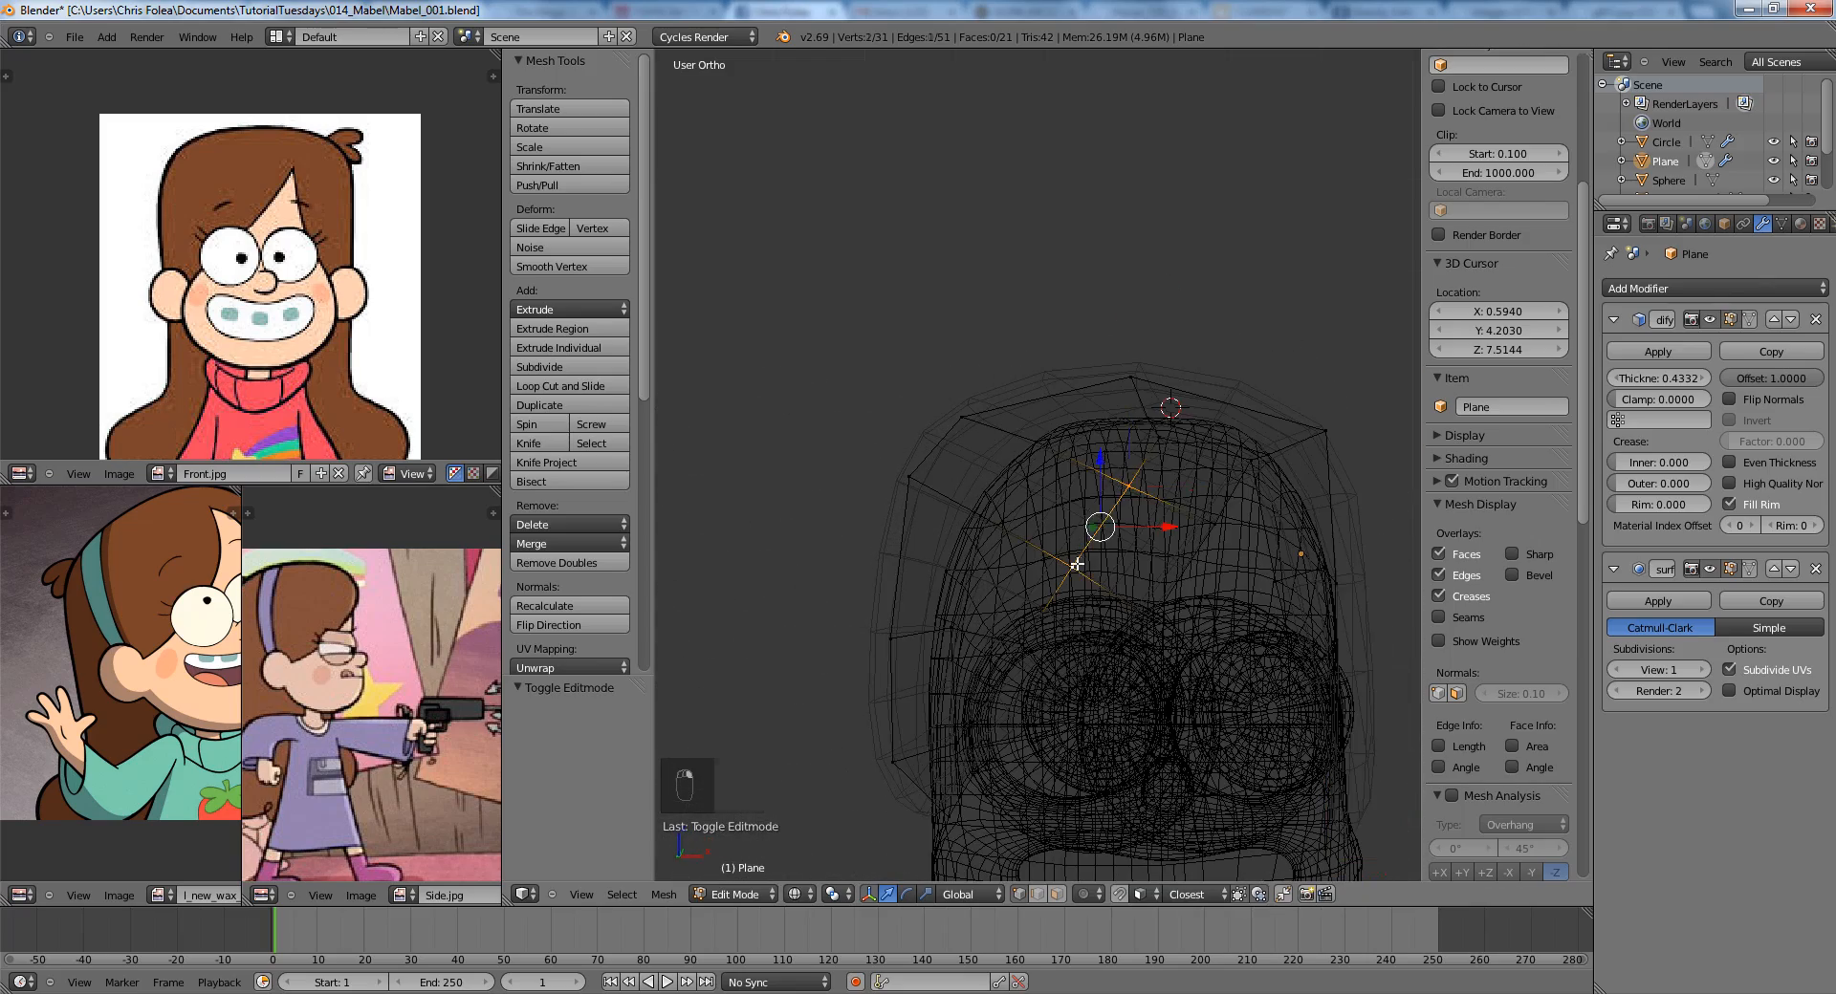
key("KP_1")
key("z")
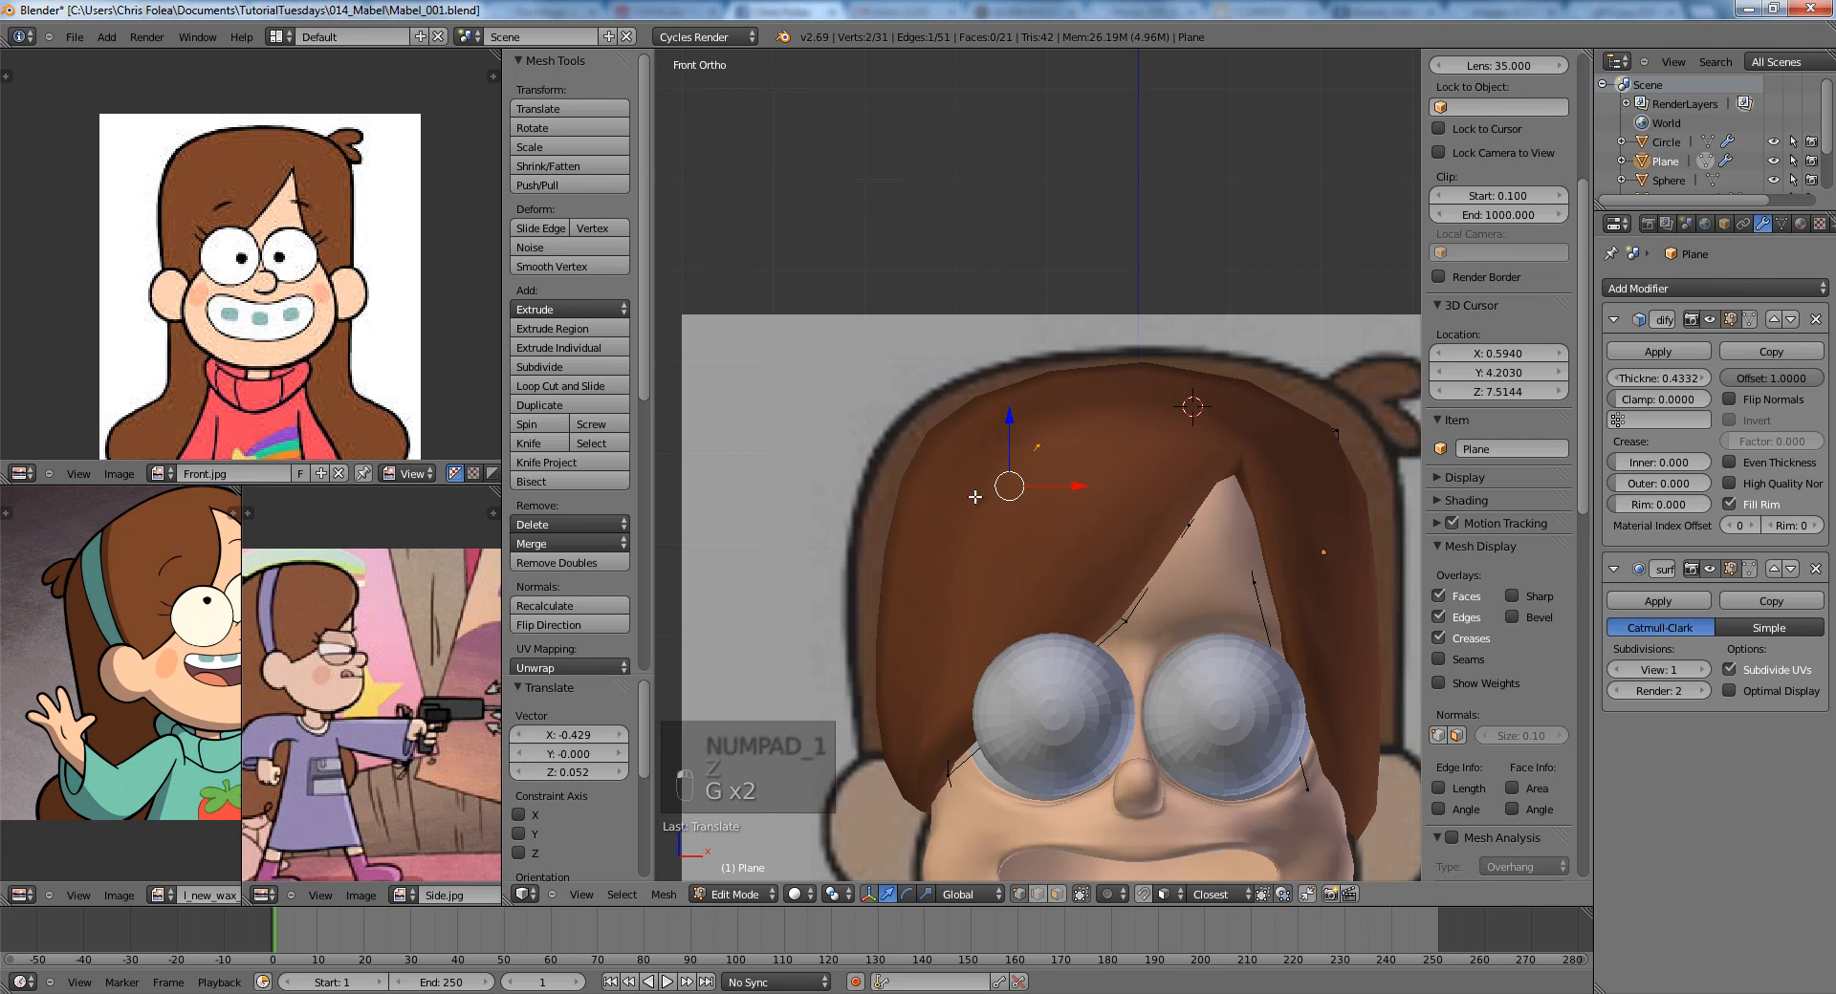
key("Tab")
key("Tab")
Move one upper fringe vertex about -0.40 along X, and three fringe vertices together about -0.21 along X, and return to object mode.
mouse_move(974, 497)
middle_mouse_down()
mouse_move(1047, 555)
mouse_move(999, 550)
mouse_move(1045, 586)
mouse_move(1045, 457)
middle_mouse_up()
key("z")
scroll(1047, 555, "up", 2)
key("a")
left_click(966, 528)
key("z")
key("z")
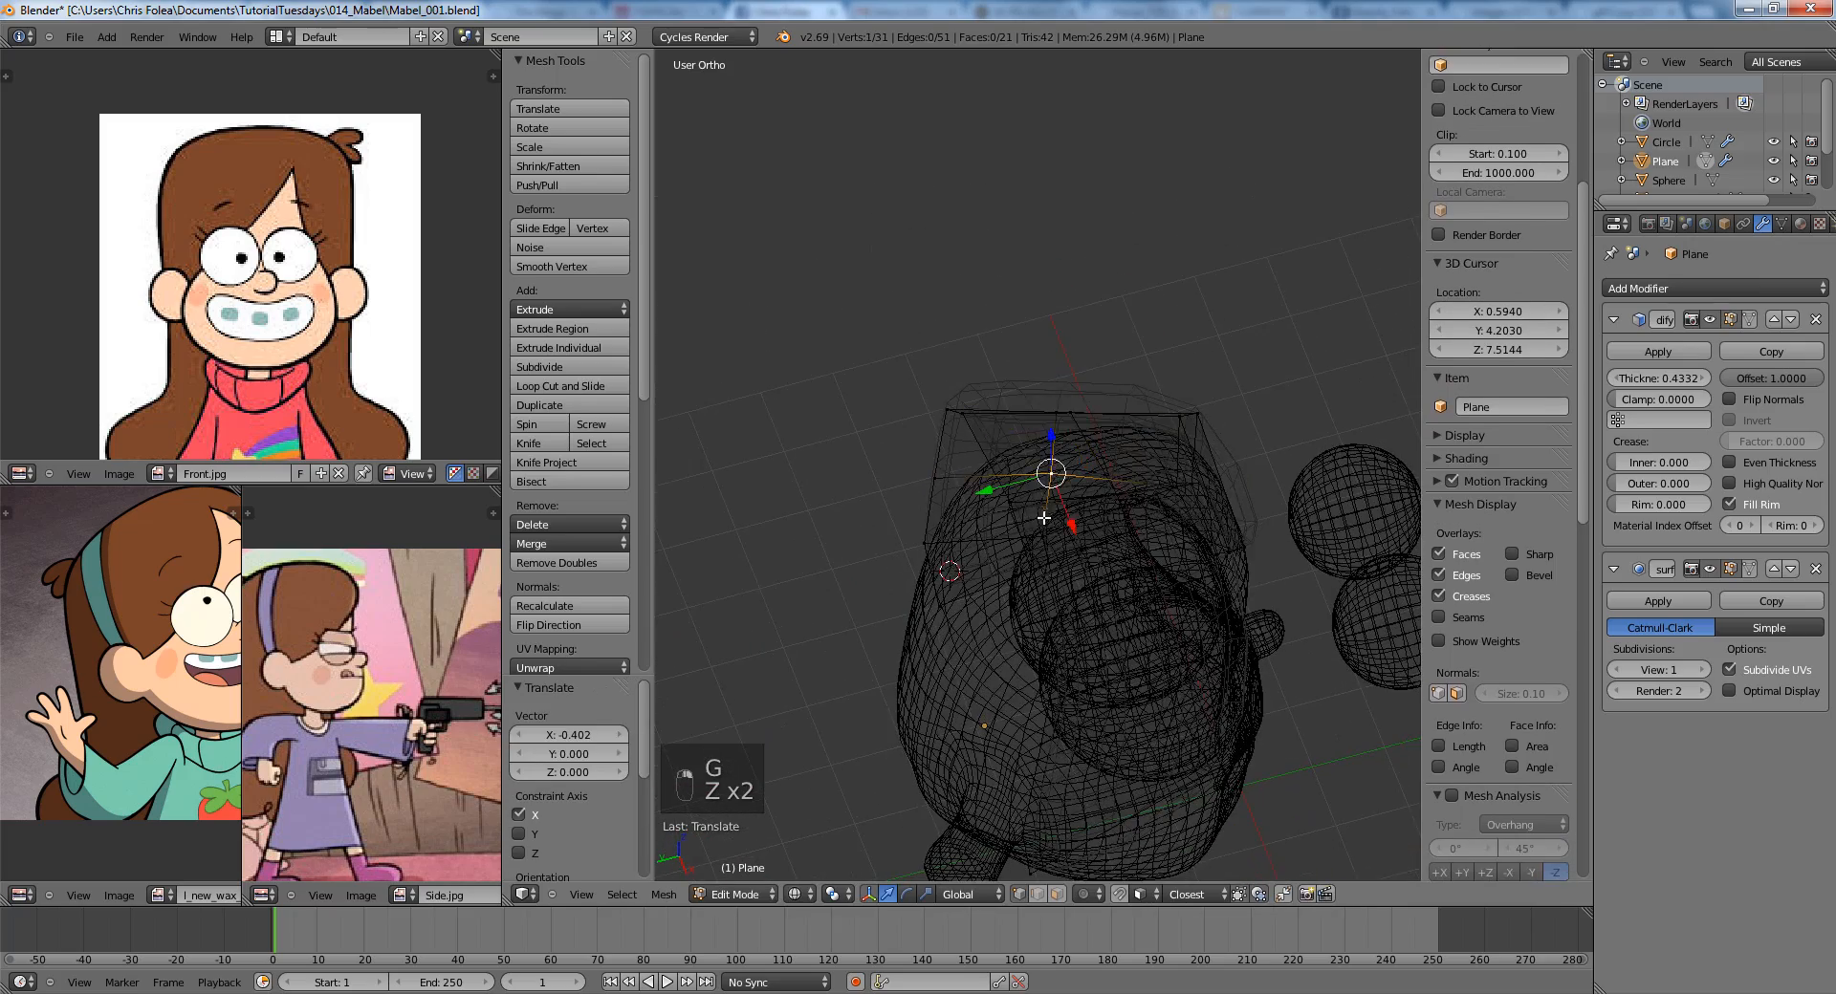
key("z")
key("z")
right_click(1052, 552, "shift")
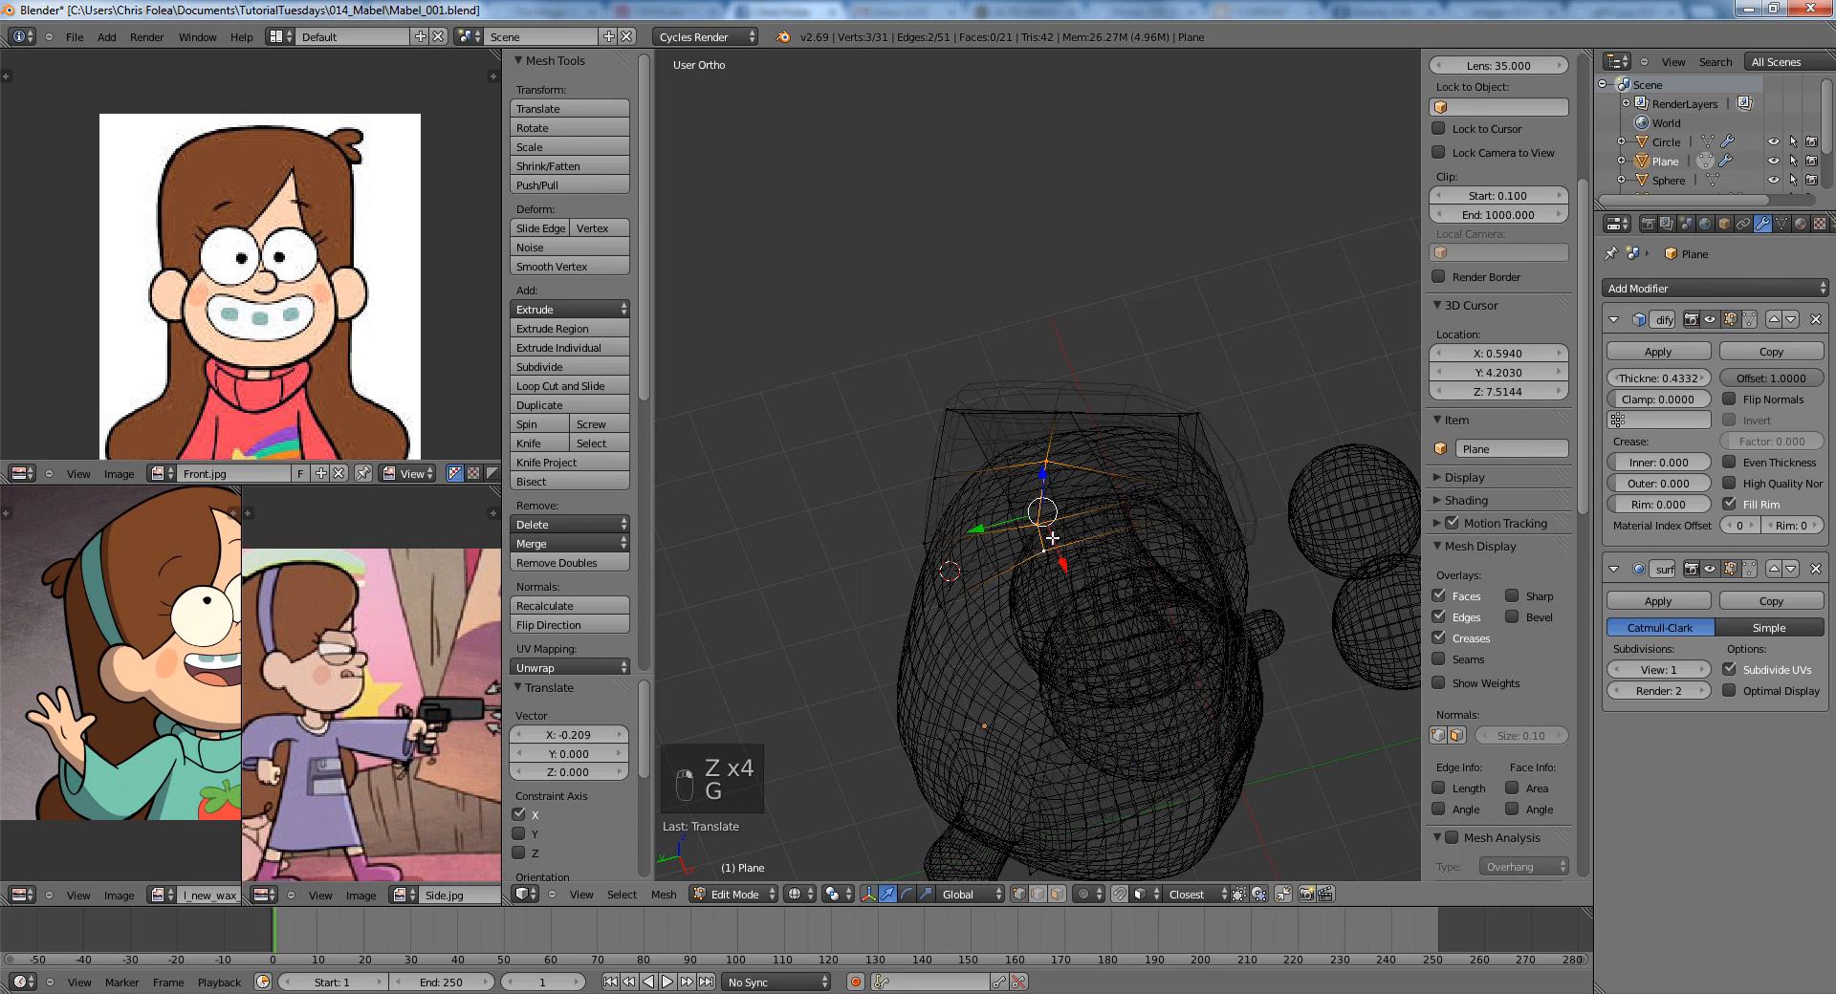
key("z")
key("Tab")
middle_click_drag(1203, 489, 971, 652)
key("KP_1")
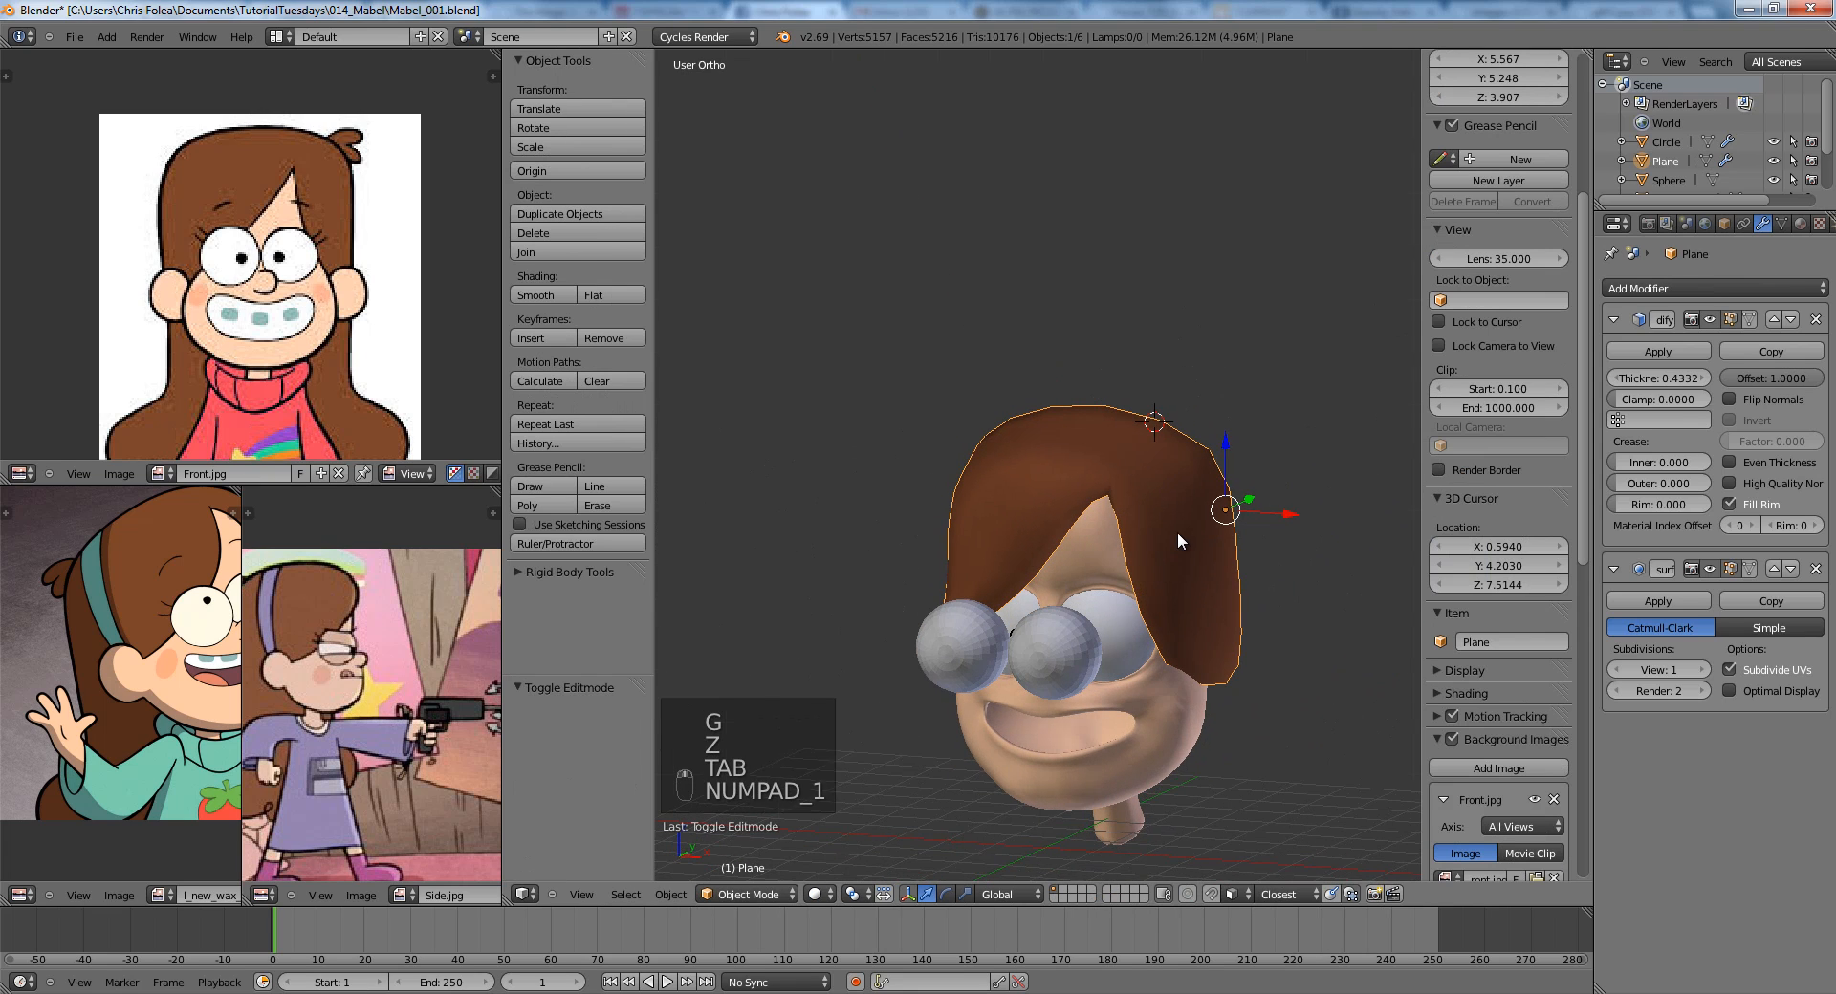
Move the two grey guide spheres in front of the eyes to another layer.
right_click(1116, 634)
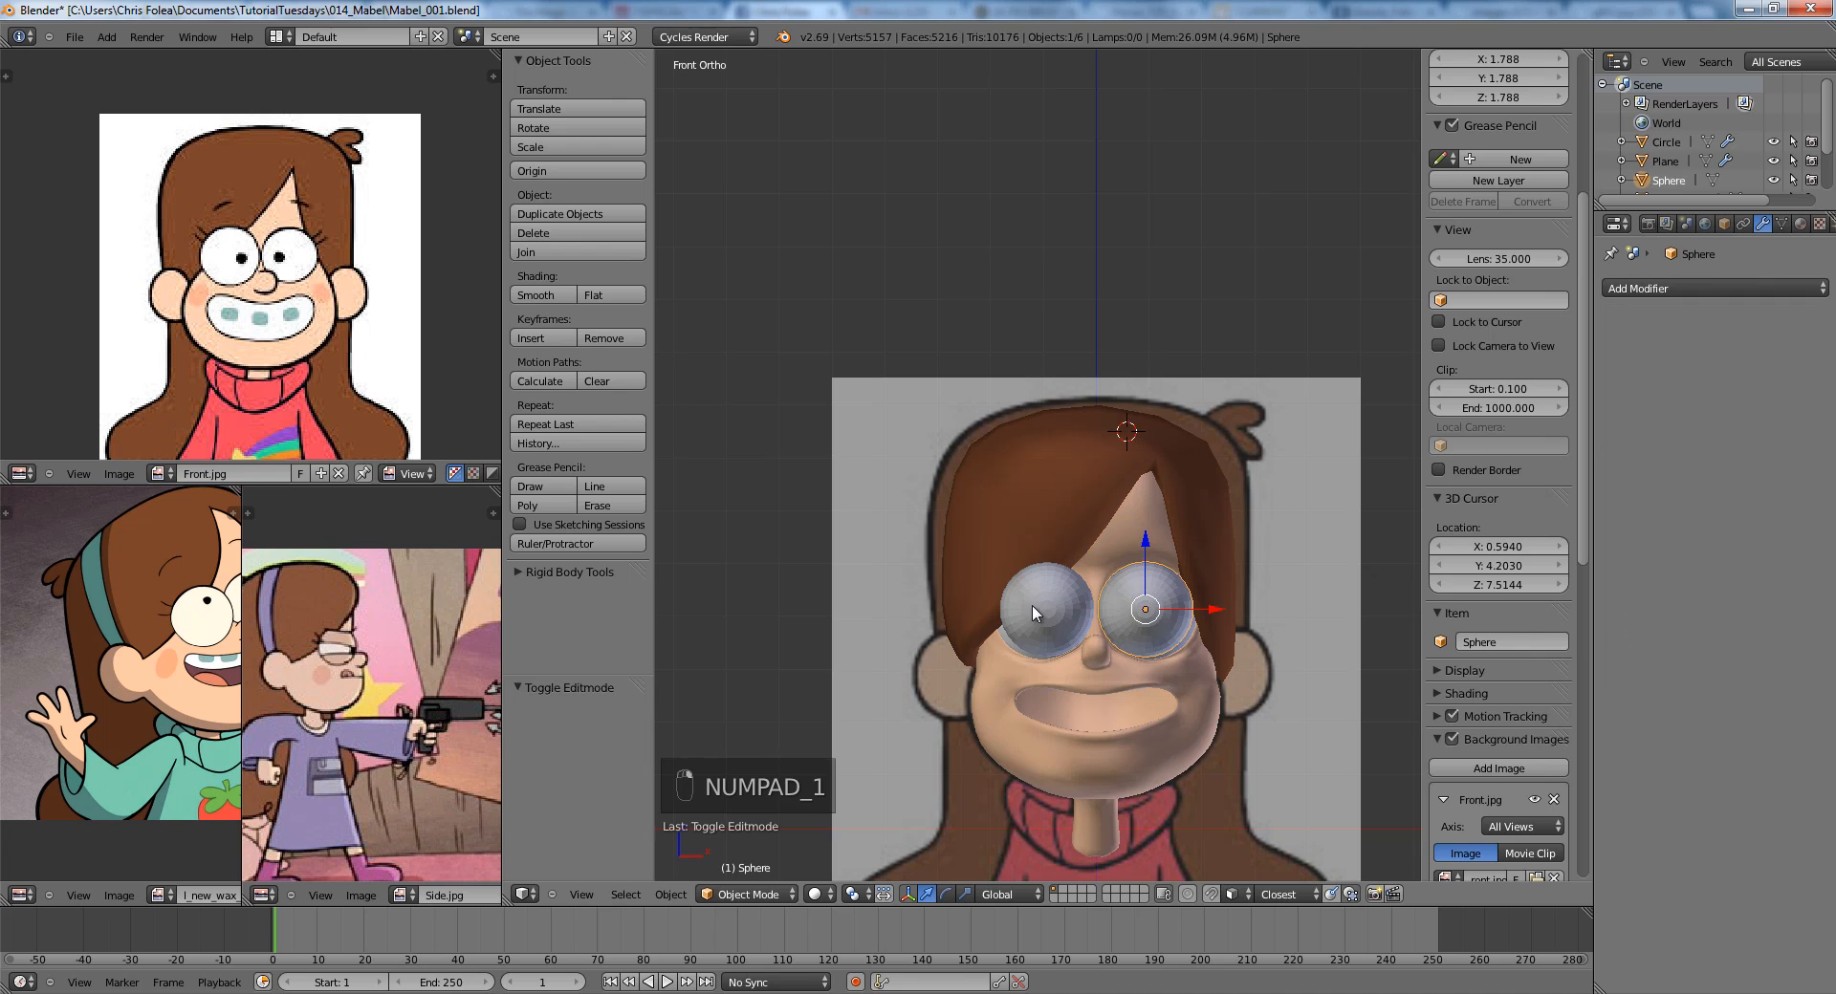
key("m")
key("m")
left_click(1222, 652)
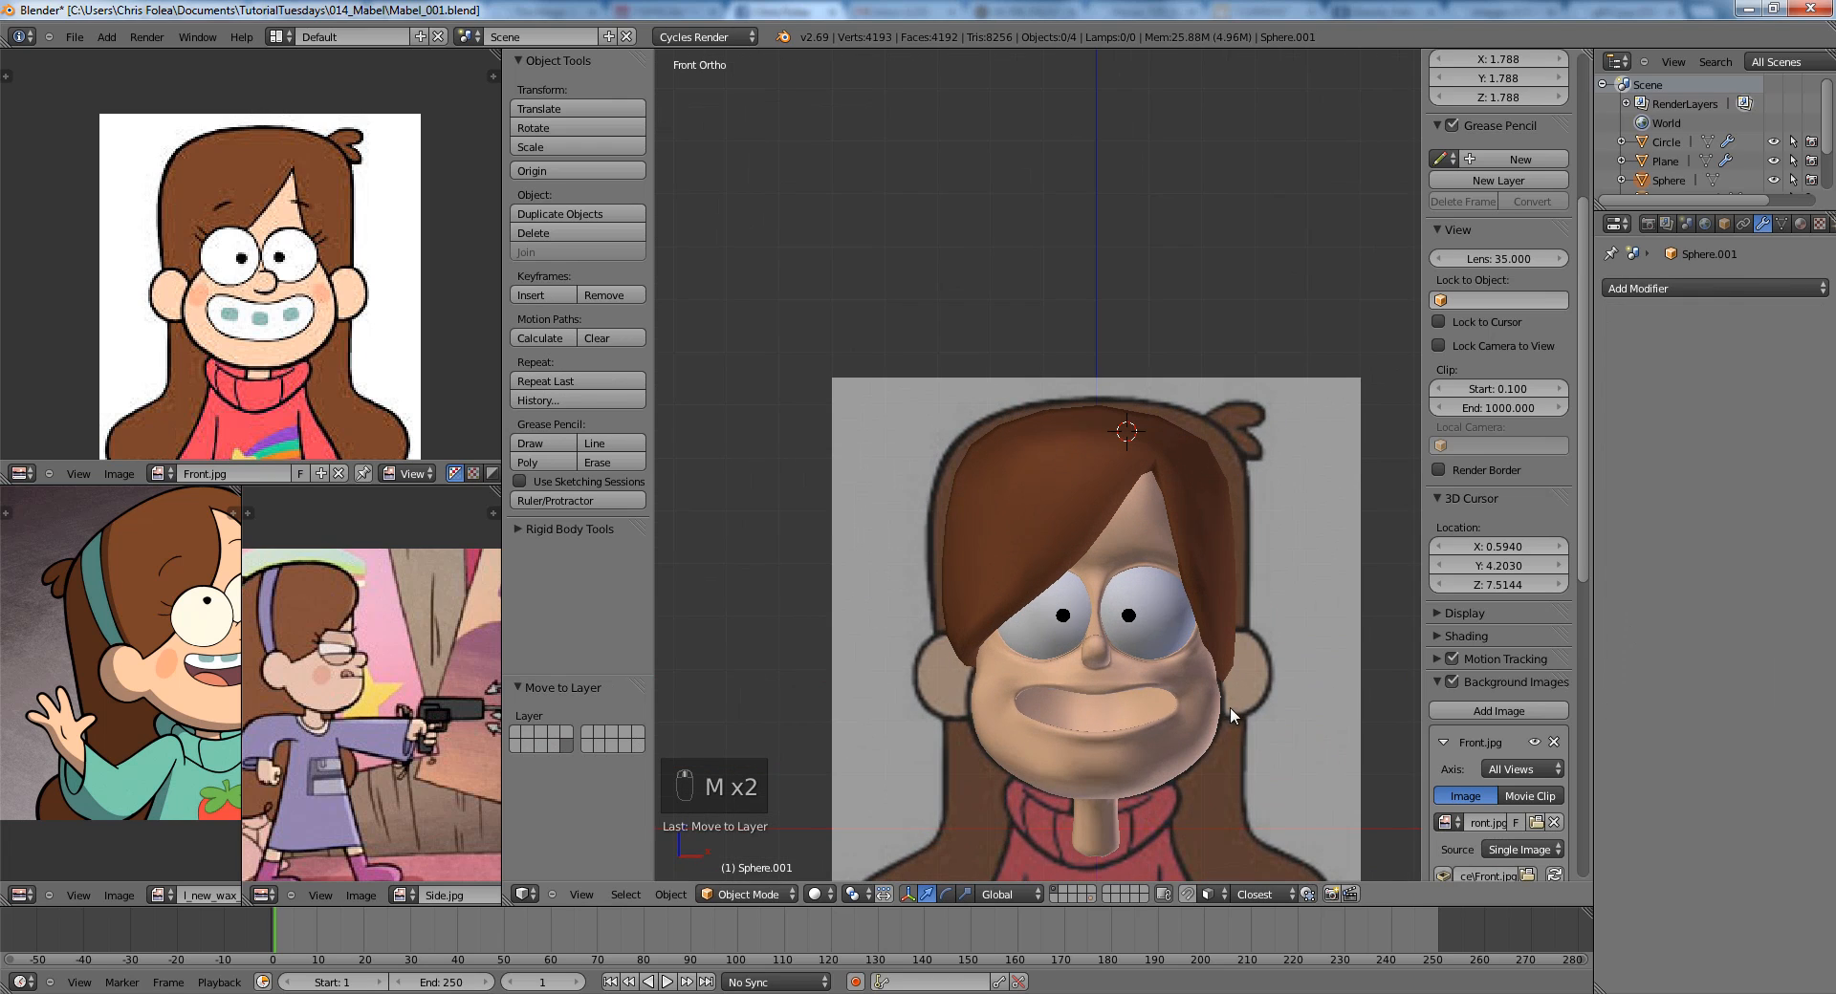
Edit the head mesh and nudge the upper-lip edge vertices nearest the mouth's centre vertically along Z.
middle_click_drag(1229, 708, 1188, 548, "shift")
scroll(1145, 635, "up", 4)
right_click(1145, 635)
key("Tab")
middle_click_drag(1115, 636, 1041, 562, "shift")
scroll(1041, 562, "up", 4)
key("a")
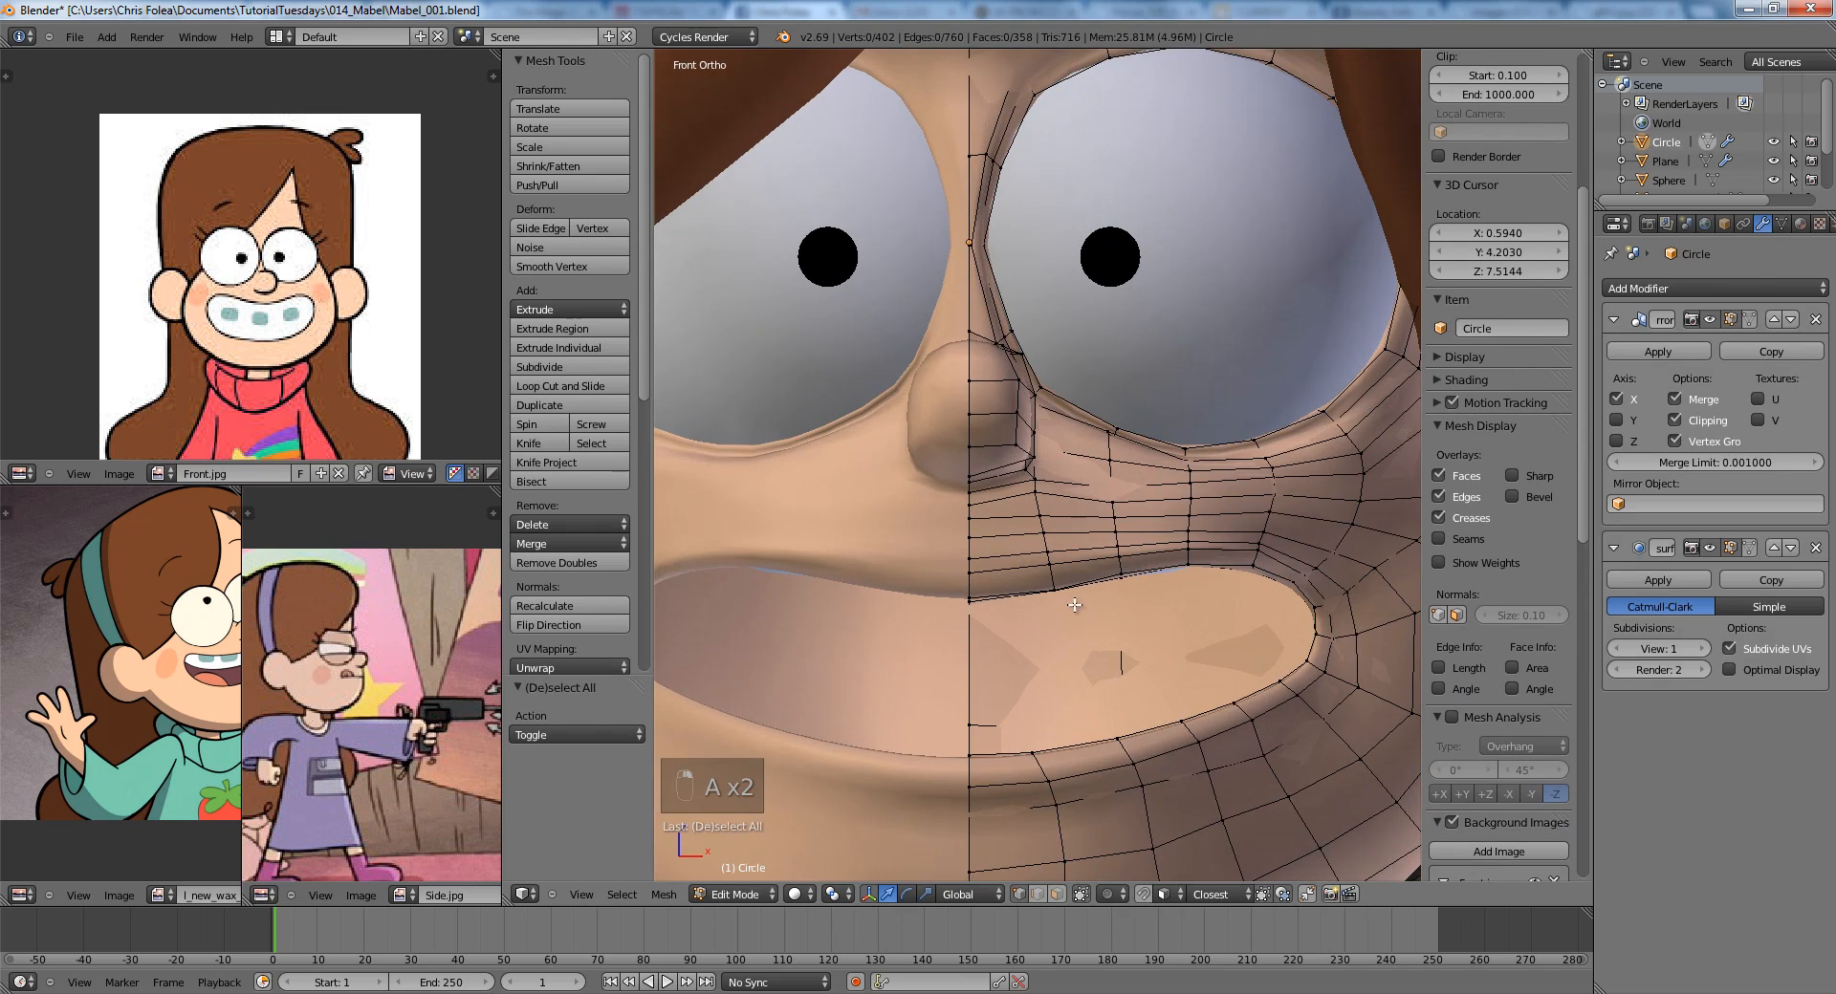
key("z")
key("b")
left_click_drag(1036, 579, 1073, 603)
key("z")
key("g")
middle_click(1065, 605)
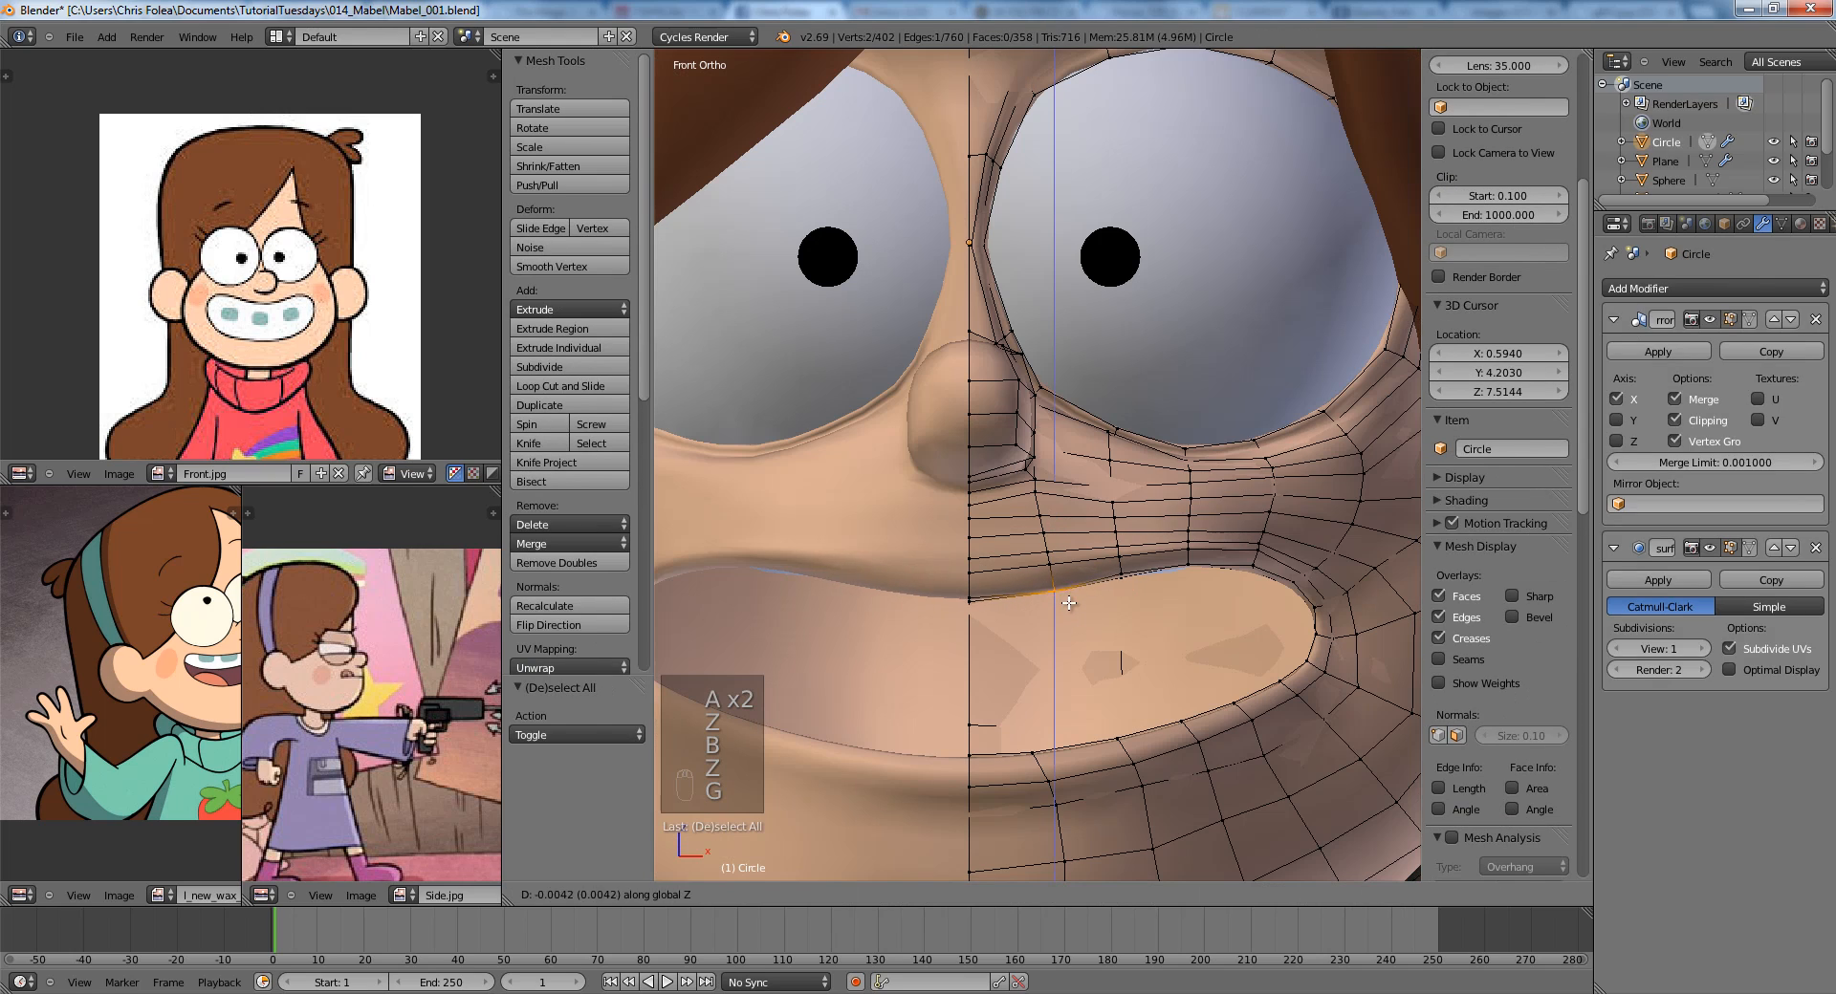
left_click(1069, 602)
Adjust the next upper-lip vertices outward from the centre vertically along Z to smooth the lip curve.
key("a")
key("z")
key("z")
left_click_drag(1056, 594, 1205, 573)
key("g")
key("z")
left_click(1071, 612)
key("a")
key("z")
key("b")
key("z")
key("g")
middle_click(1128, 572)
left_click(1127, 564)
Lower the four upper-lip vertices toward the mouth corner along Z and return to object mode.
key("a")
key("z")
key("b")
key("z")
key("g")
key("z")
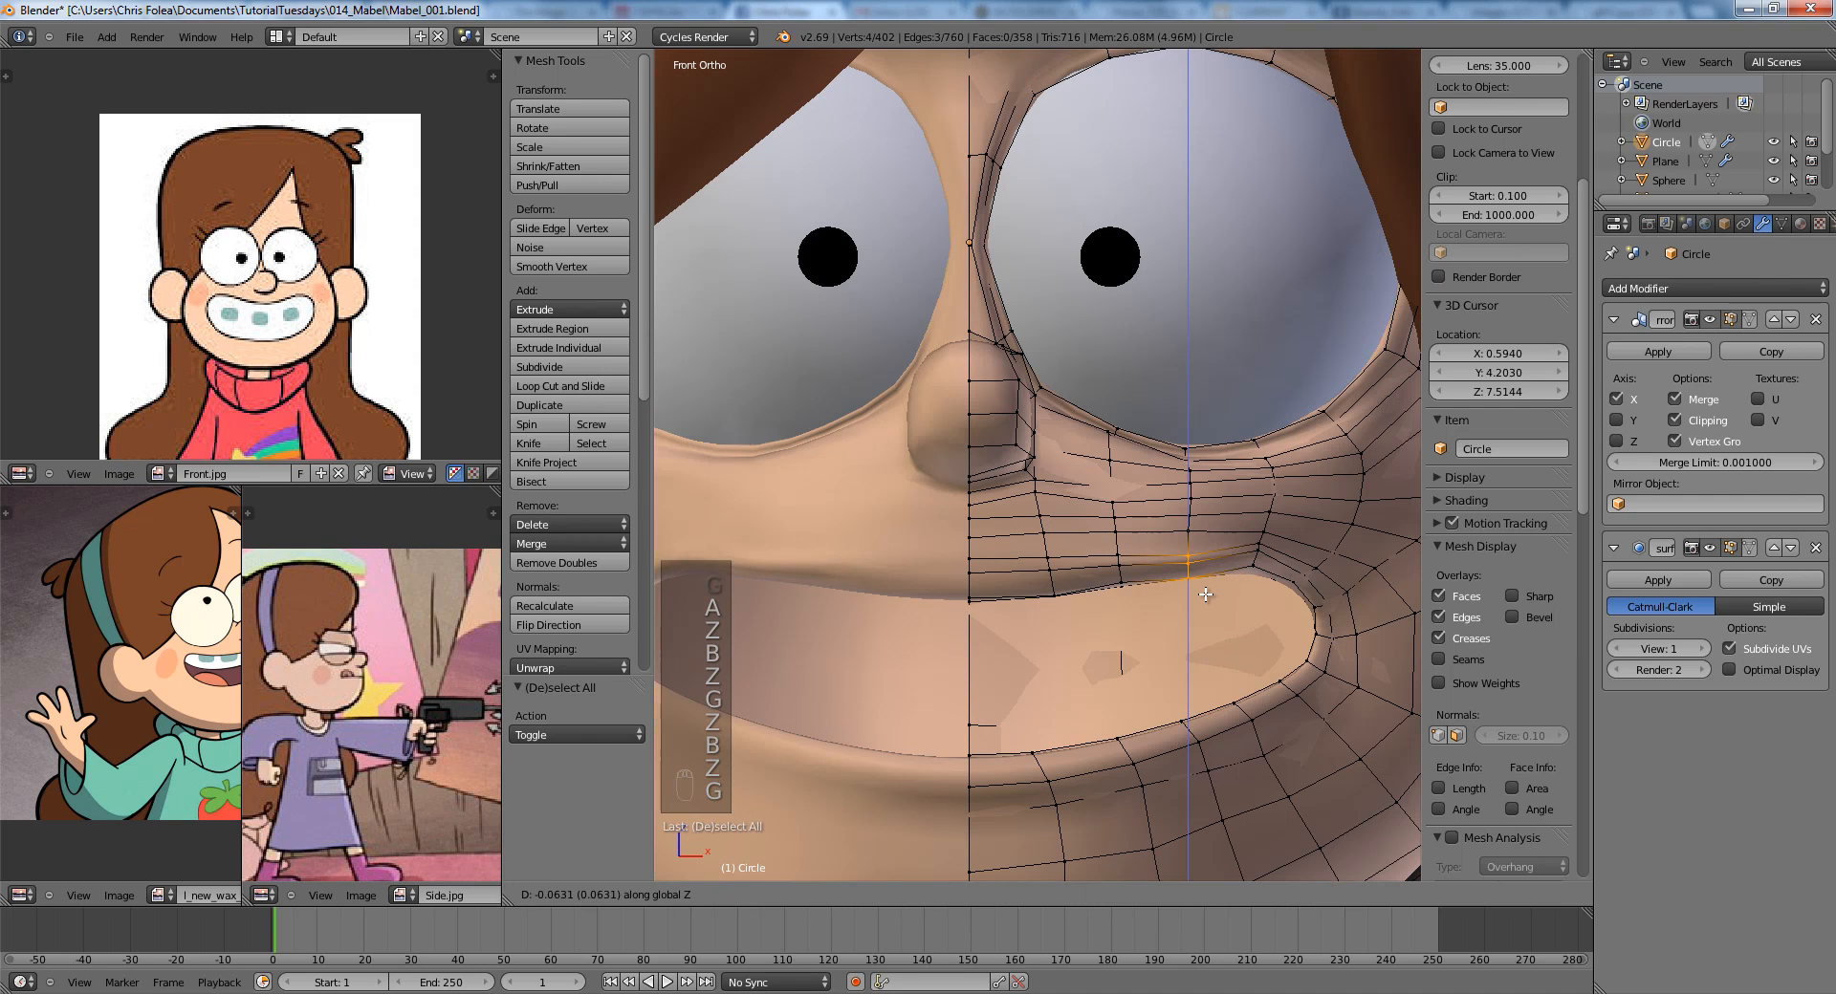
left_click(1209, 586)
key("a")
key("Tab")
scroll(1203, 569, "down", 4)
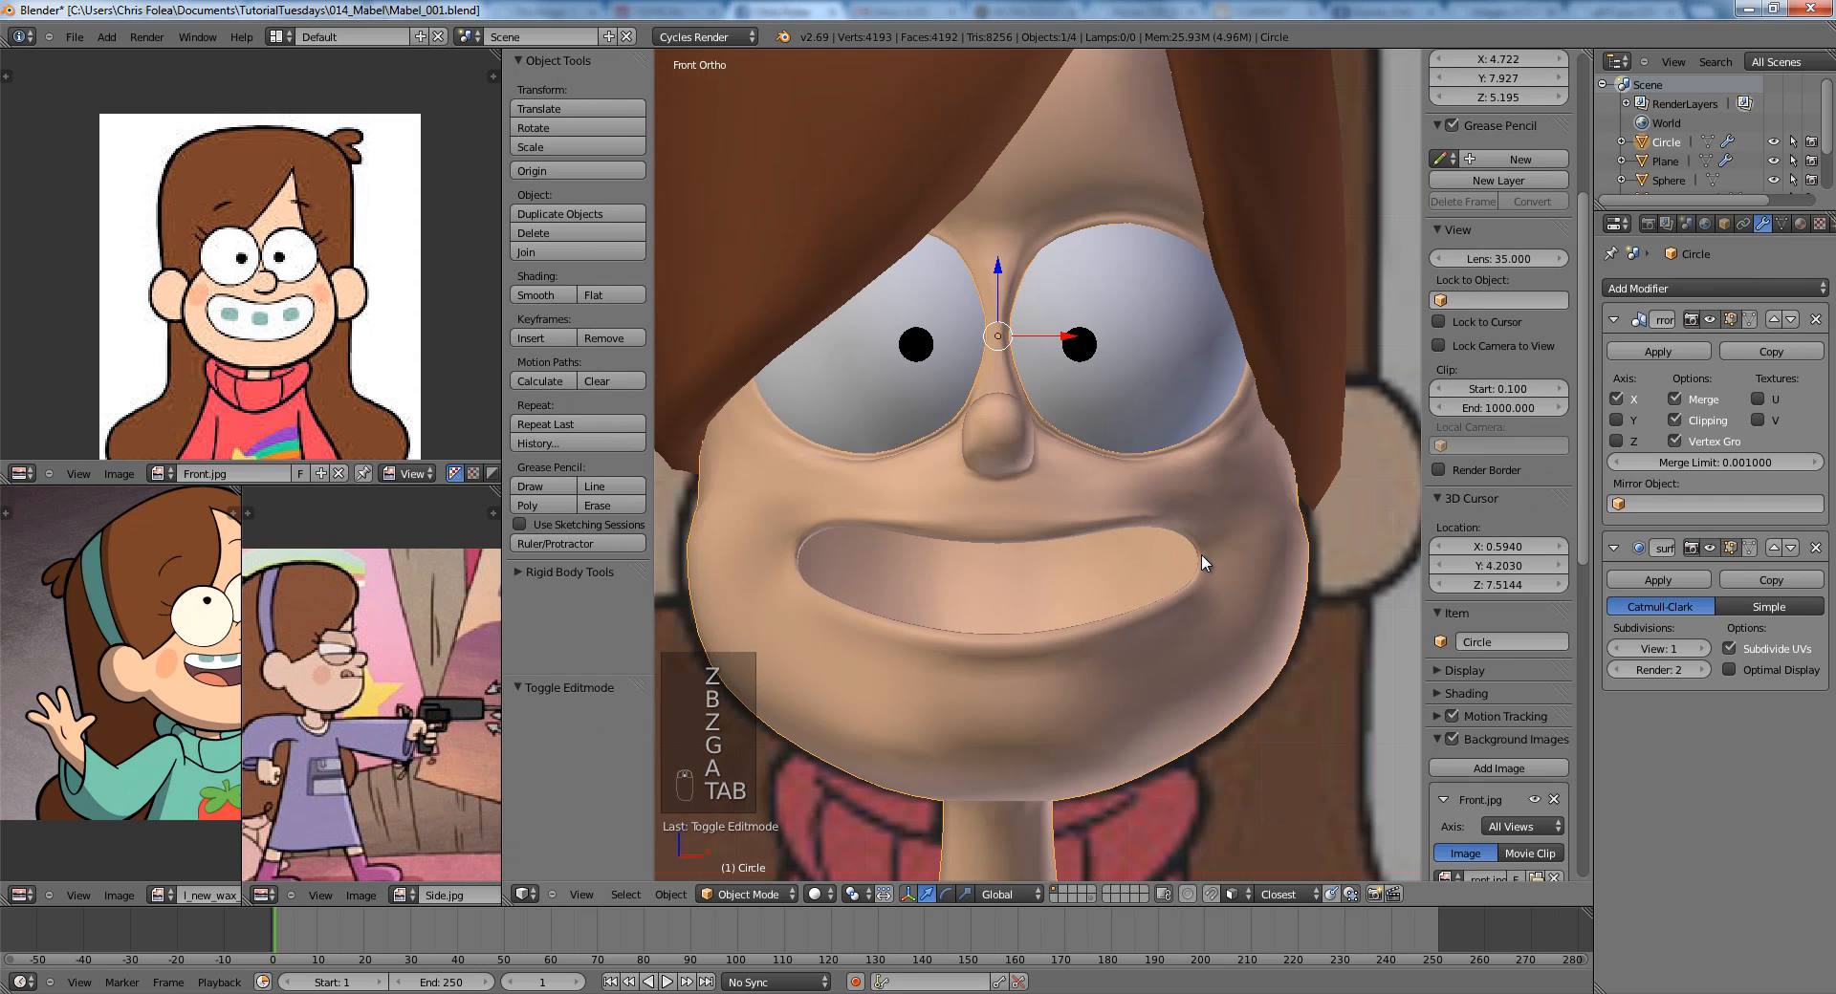
Examine the reshaped mouth and cheek topology from the front and from a three-quarter angle.
key("Tab")
scroll(1188, 553, "down", 2)
key("Tab")
middle_click_drag(1201, 503, 1252, 502)
scroll(1252, 503, "down", 3)
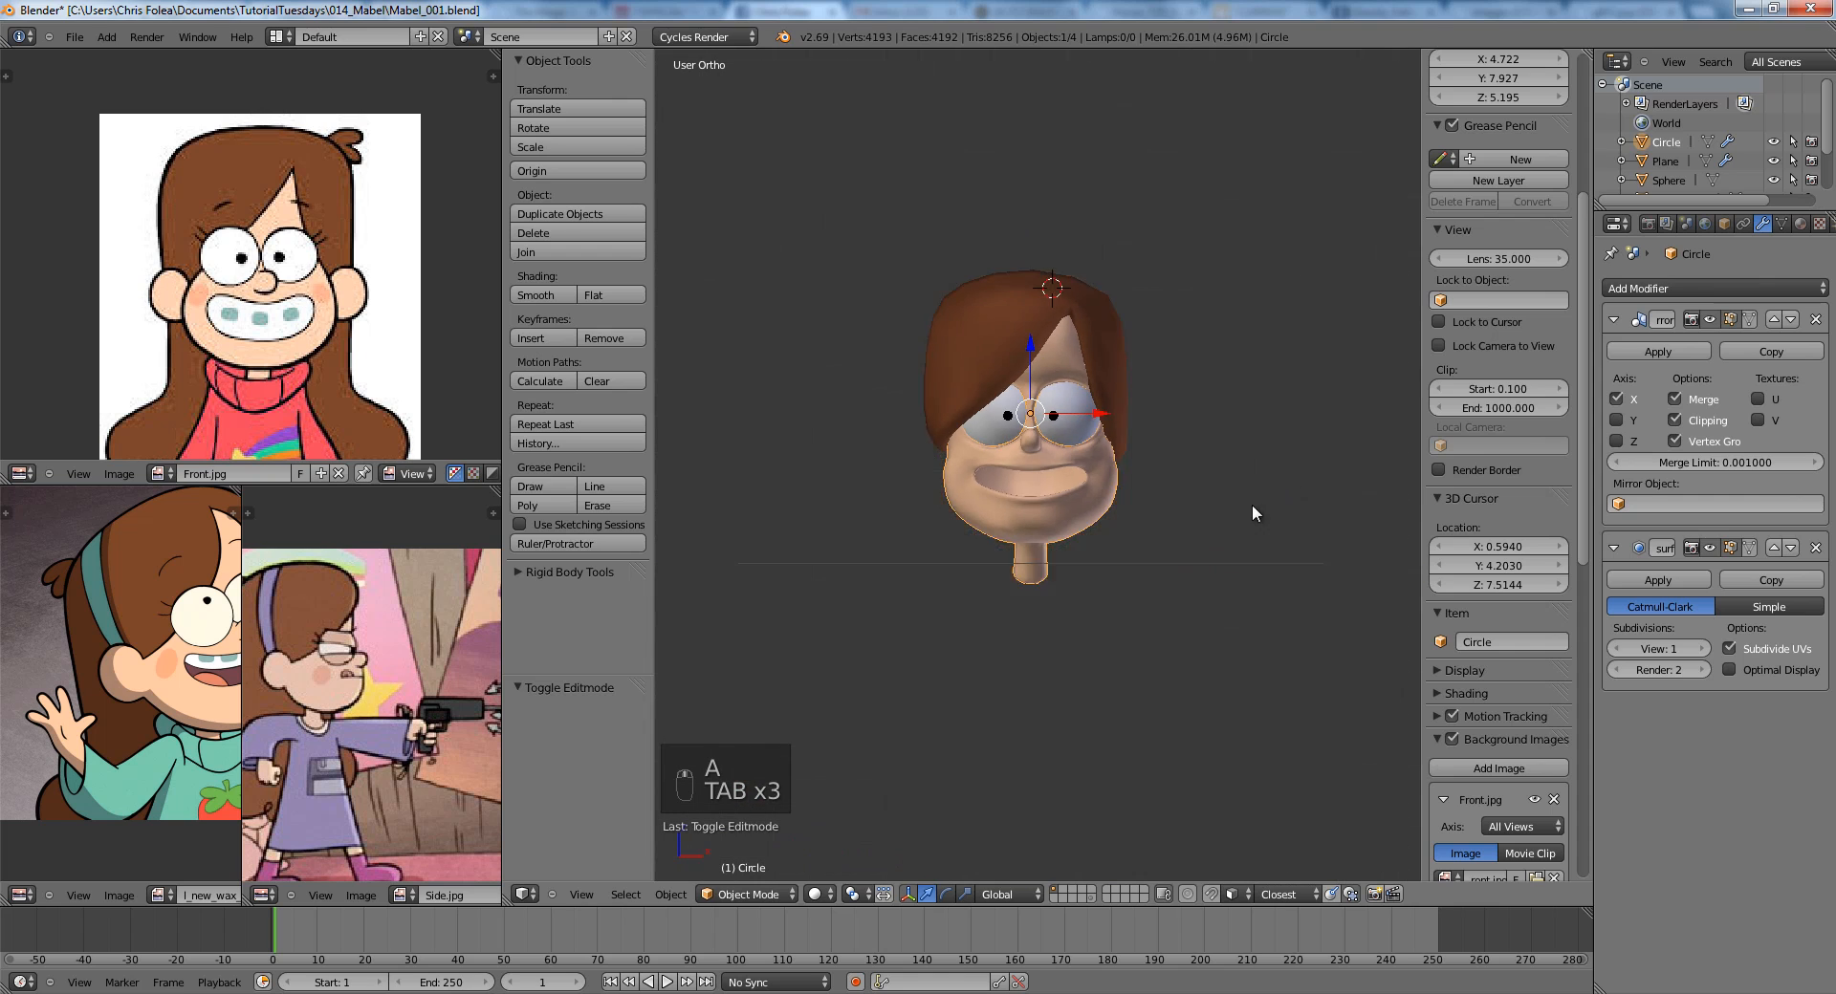
scroll(1099, 510, "up", 2)
key("Tab")
scroll(1128, 512, "up", 5)
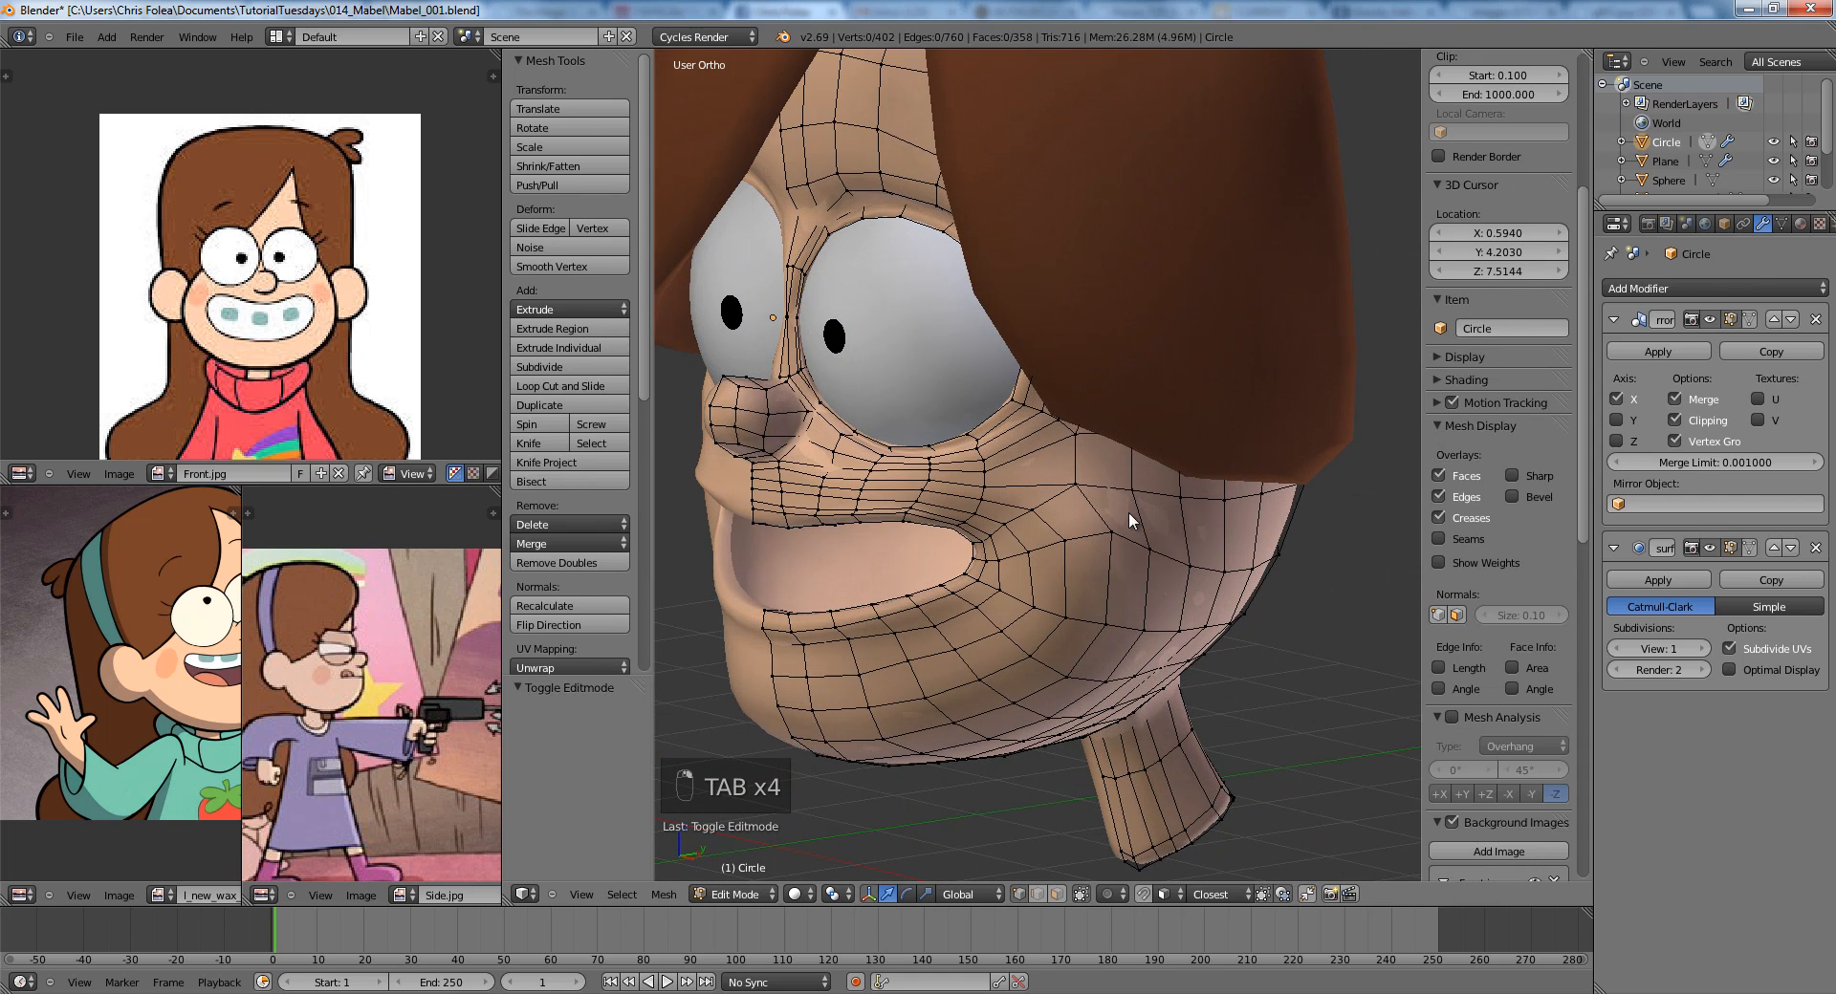
key("Tab")
scroll(899, 564, "up", 2)
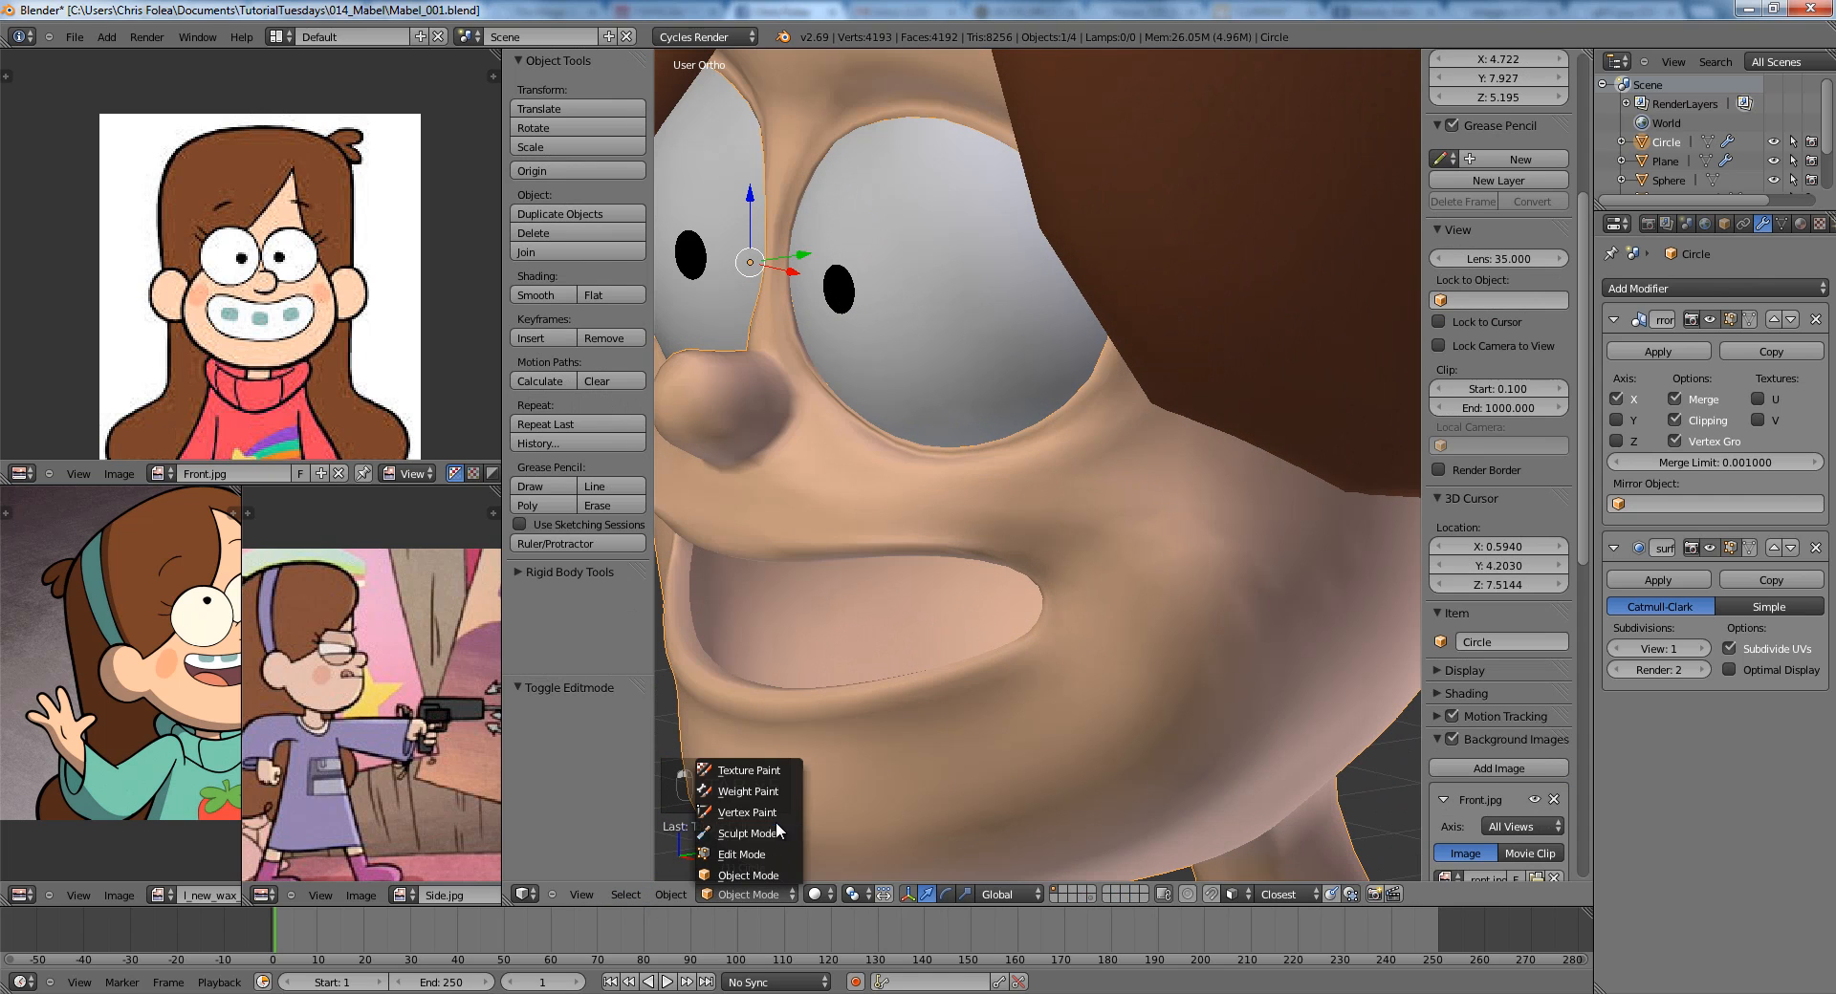
Try smoothing the skin between the mouth and eye in Sculpt Mode with brush radius 90, and undo the strokes.
left_click(765, 832)
scroll(1039, 509, "up", 2)
key("f")
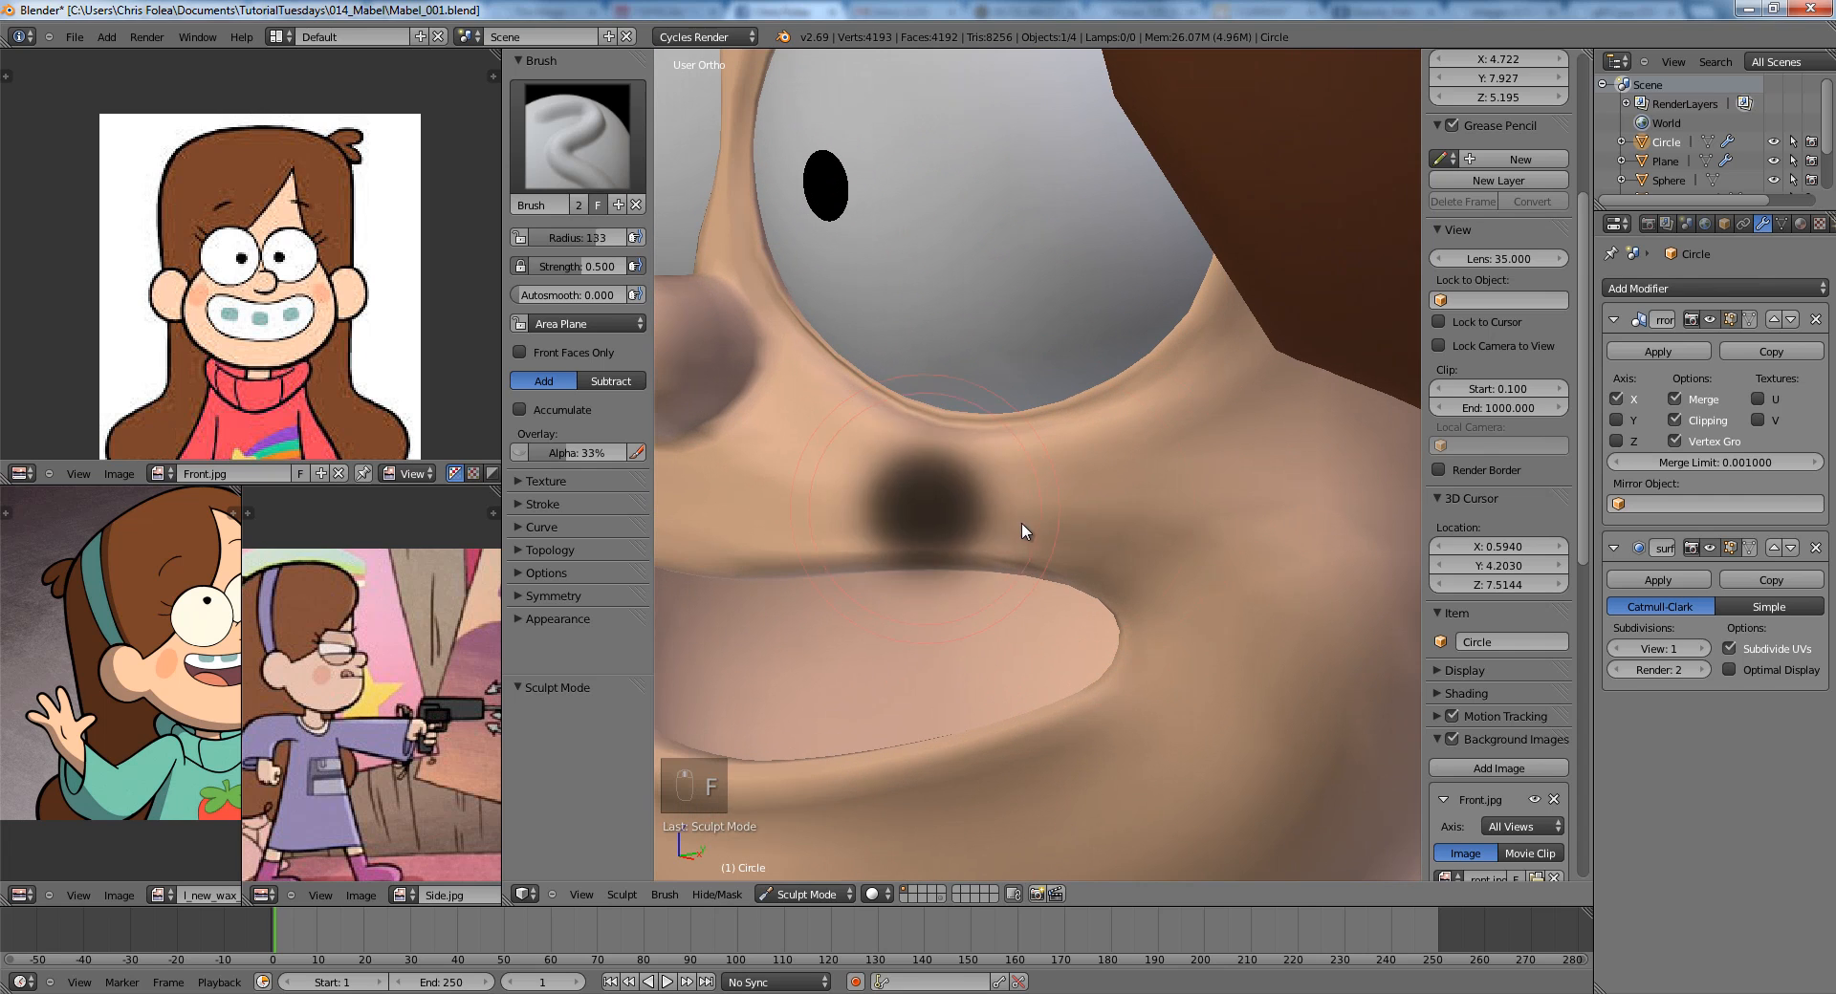
left_click(1072, 525)
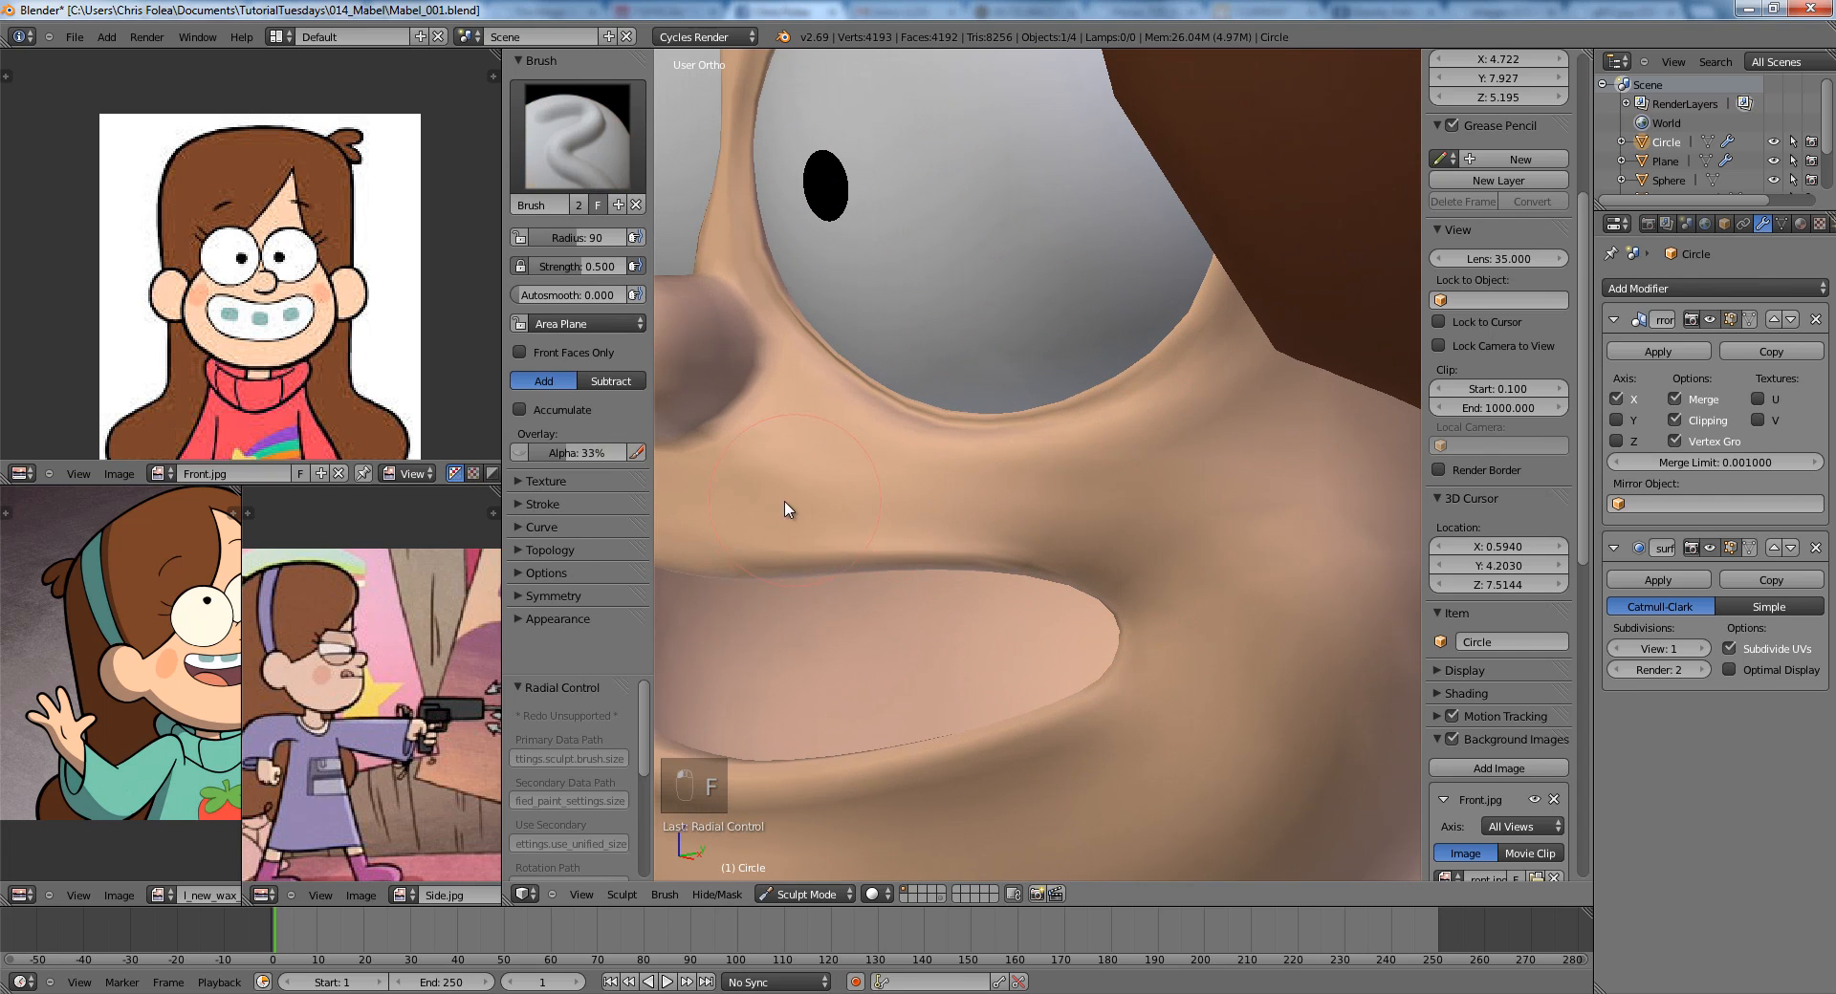
left_click_drag(765, 532, 879, 564, "shift")
mouse_move(898, 560)
left_mouse_down("shift")
mouse_move(1004, 562)
mouse_move(847, 527)
mouse_move(778, 462)
mouse_move(812, 463)
mouse_move(783, 455)
mouse_move(1262, 557)
left_mouse_up("shift")
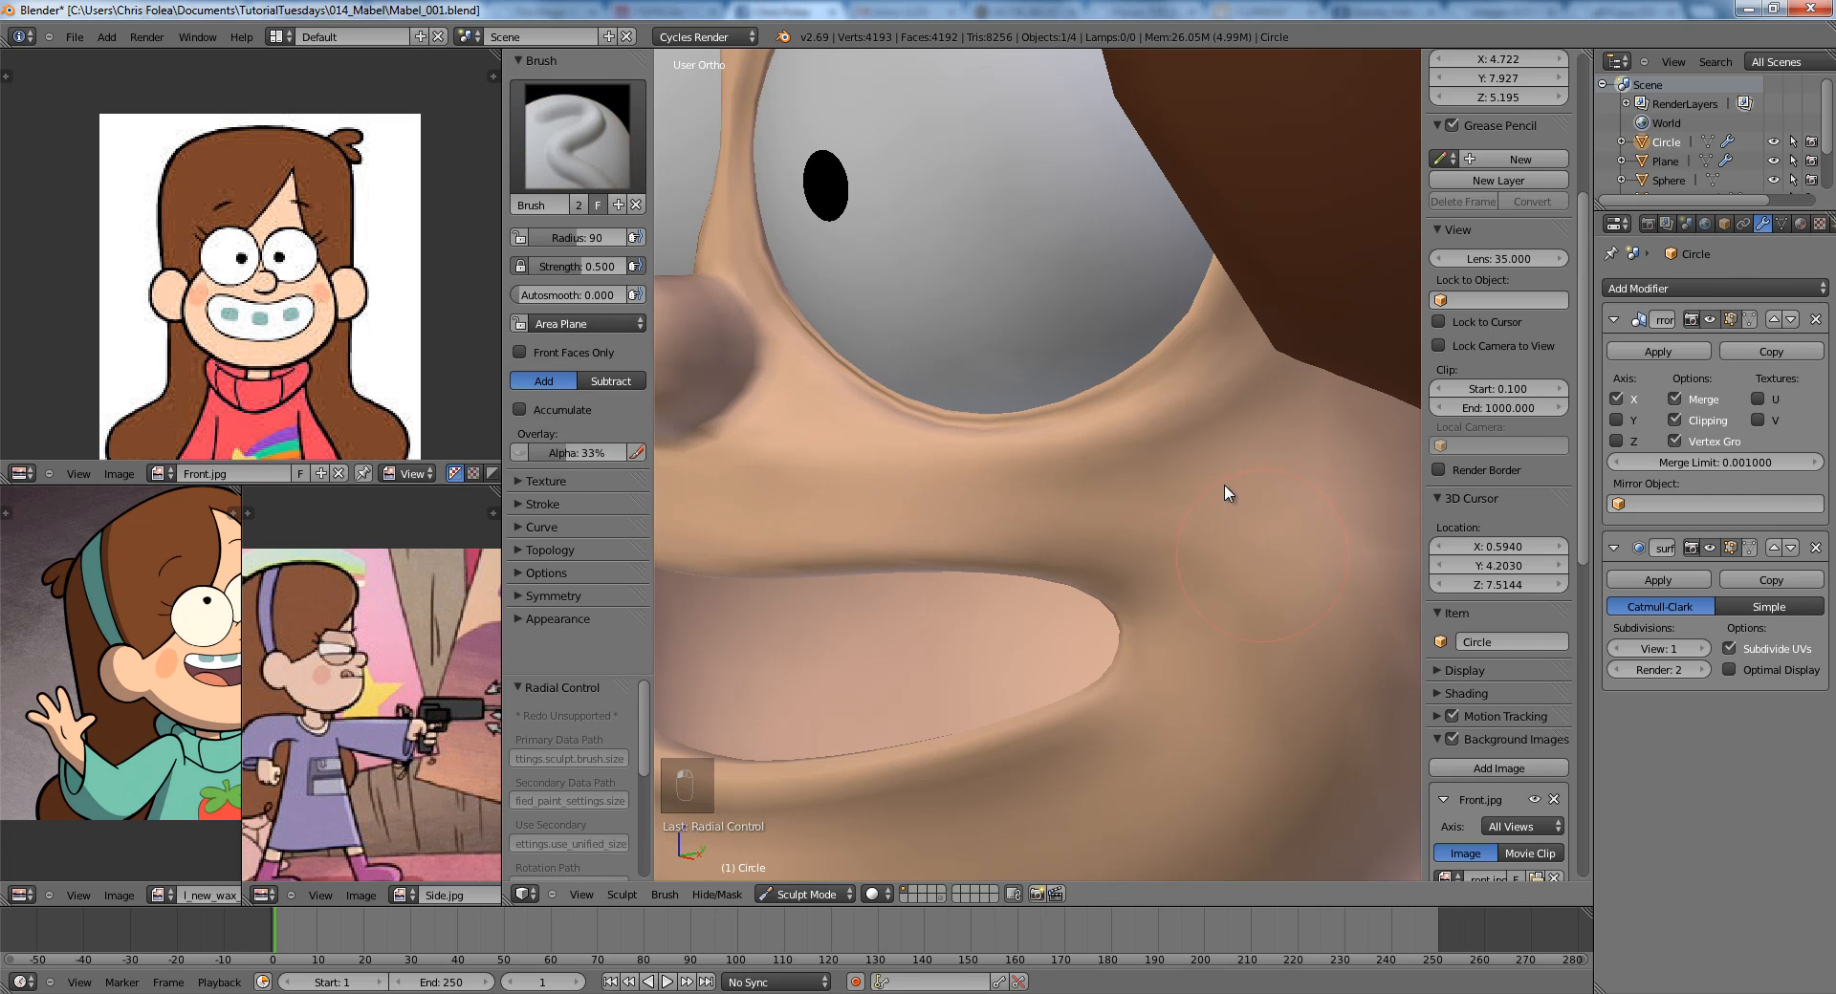
left_click_drag(1196, 426, 1094, 463, "shift")
key("ctrl+z")
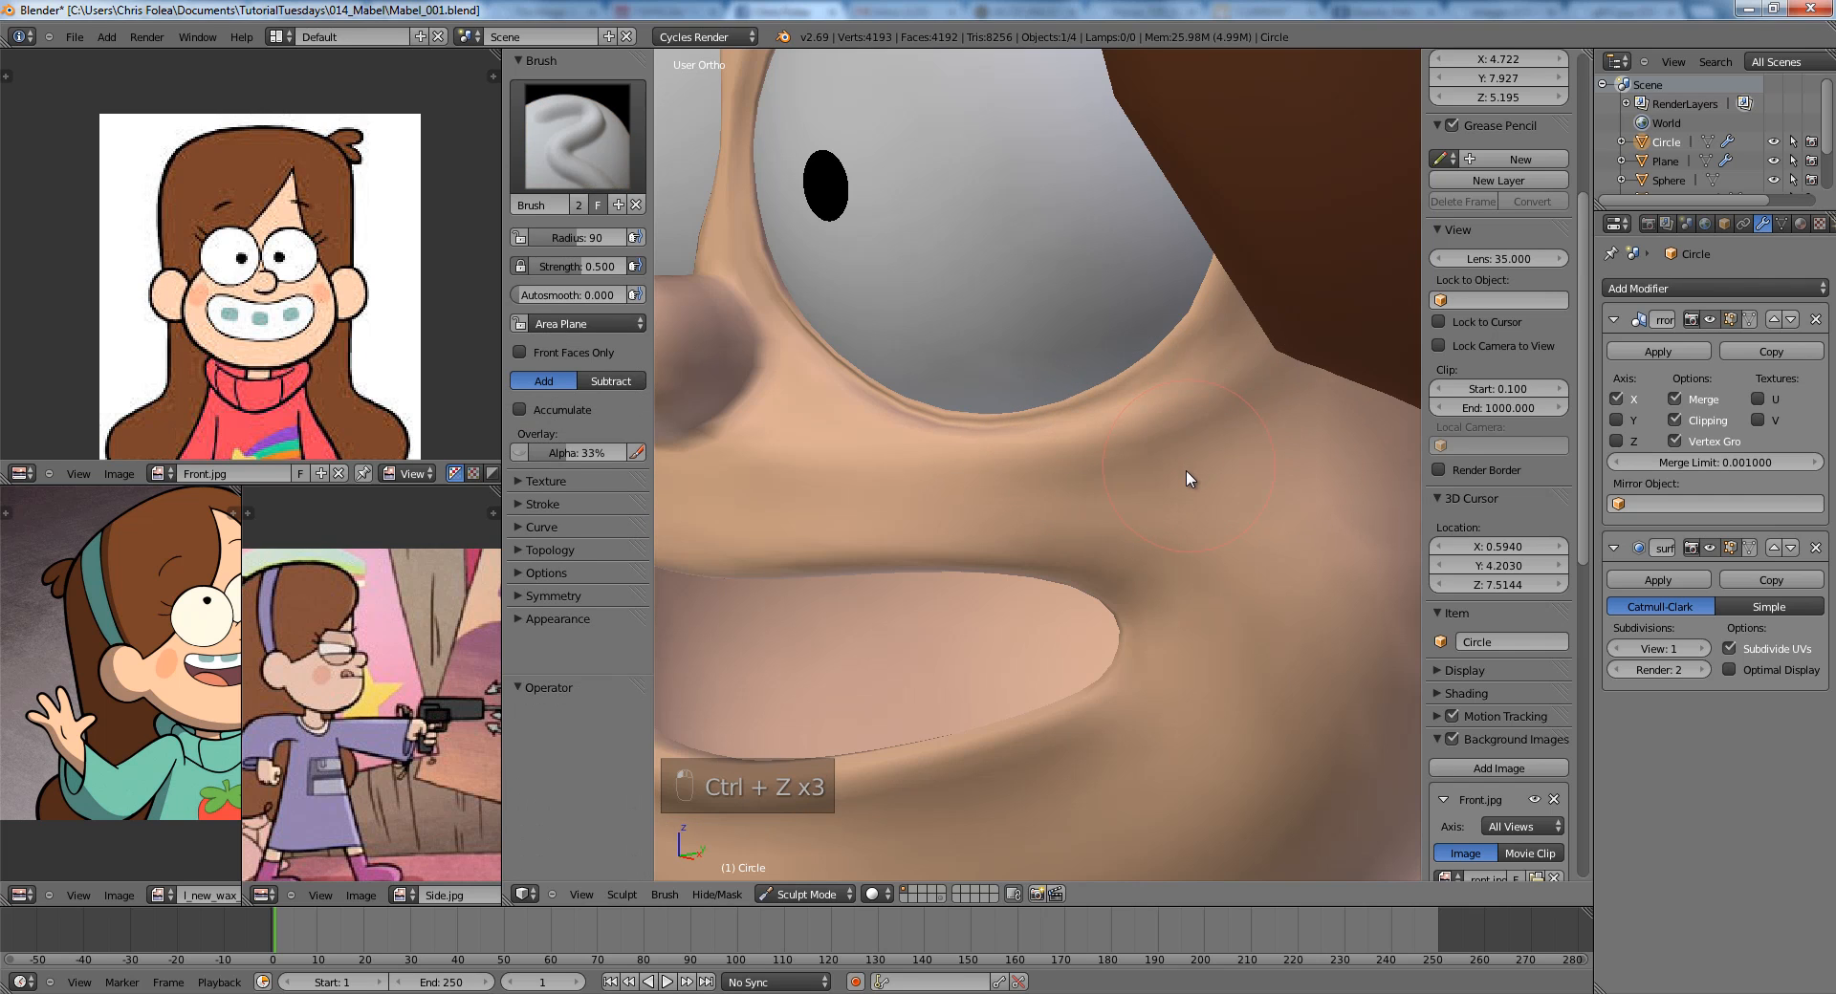
key("ctrl+z")
key("ctrl+z")
Examine the mouth up close and the whole head from the front and right side.
scroll(1238, 526, "down", 5)
middle_click_drag(1011, 581, 1200, 561)
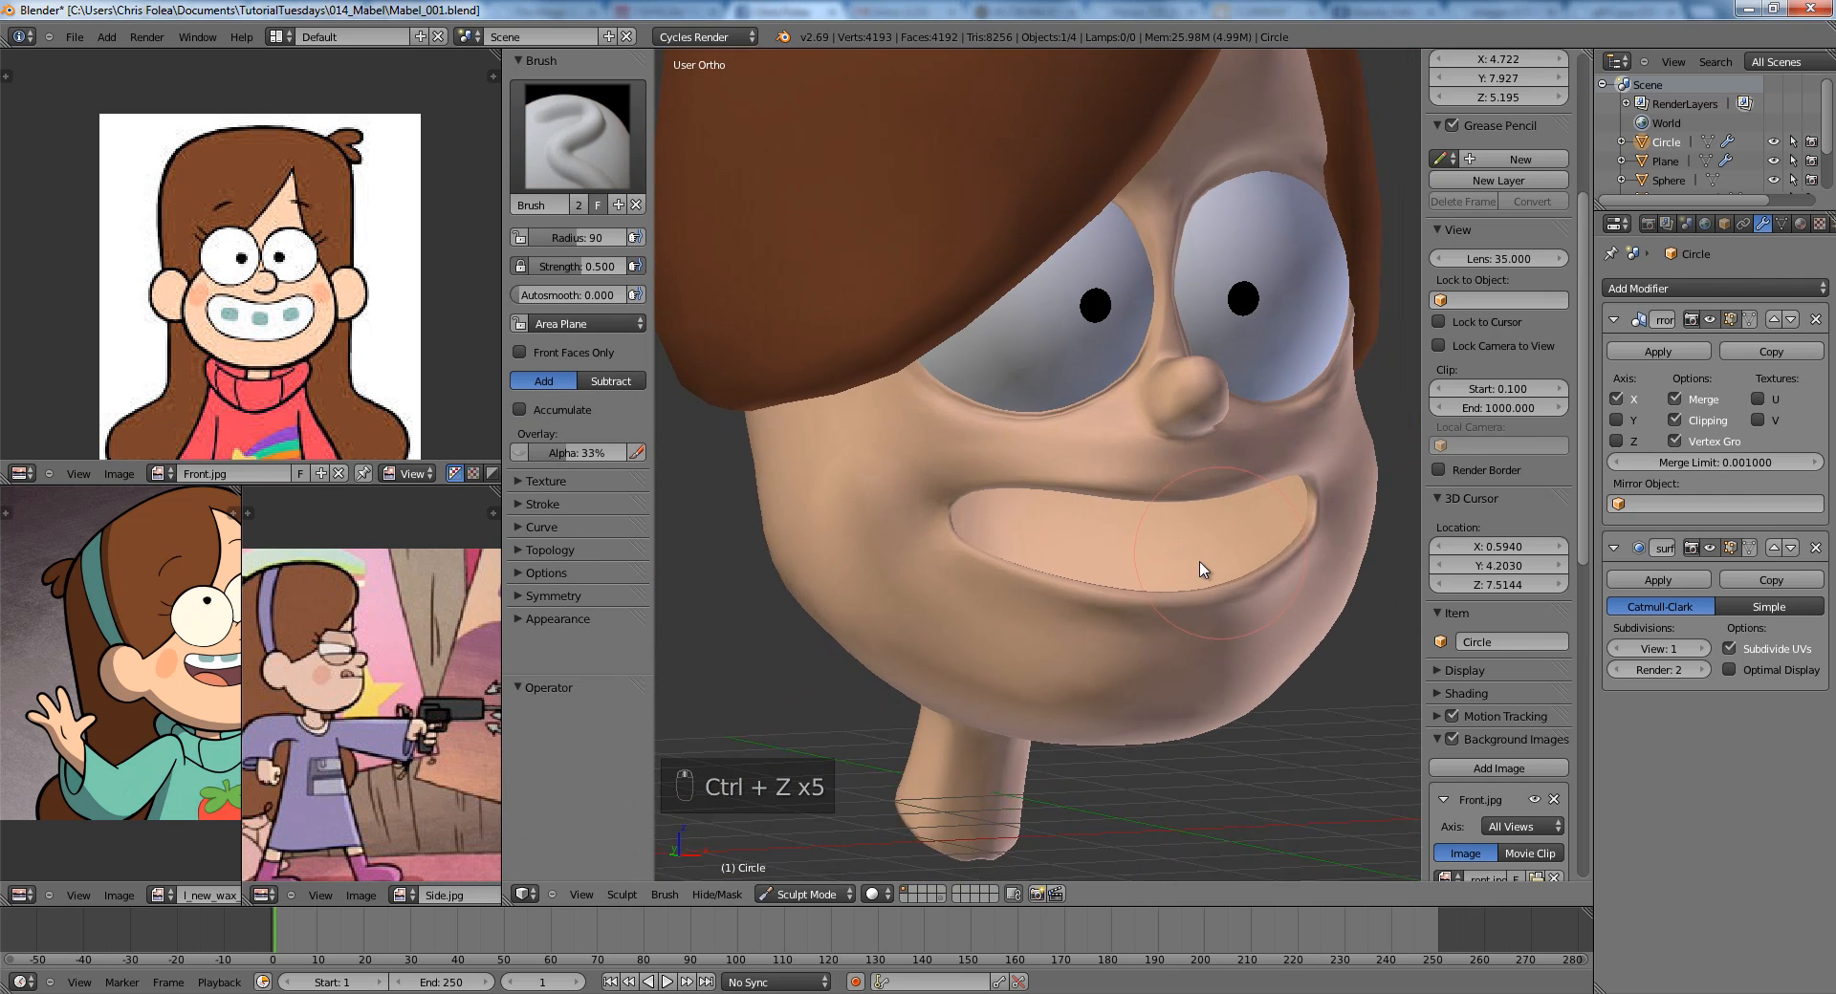
scroll(1201, 568, "up", 4)
key("shift")
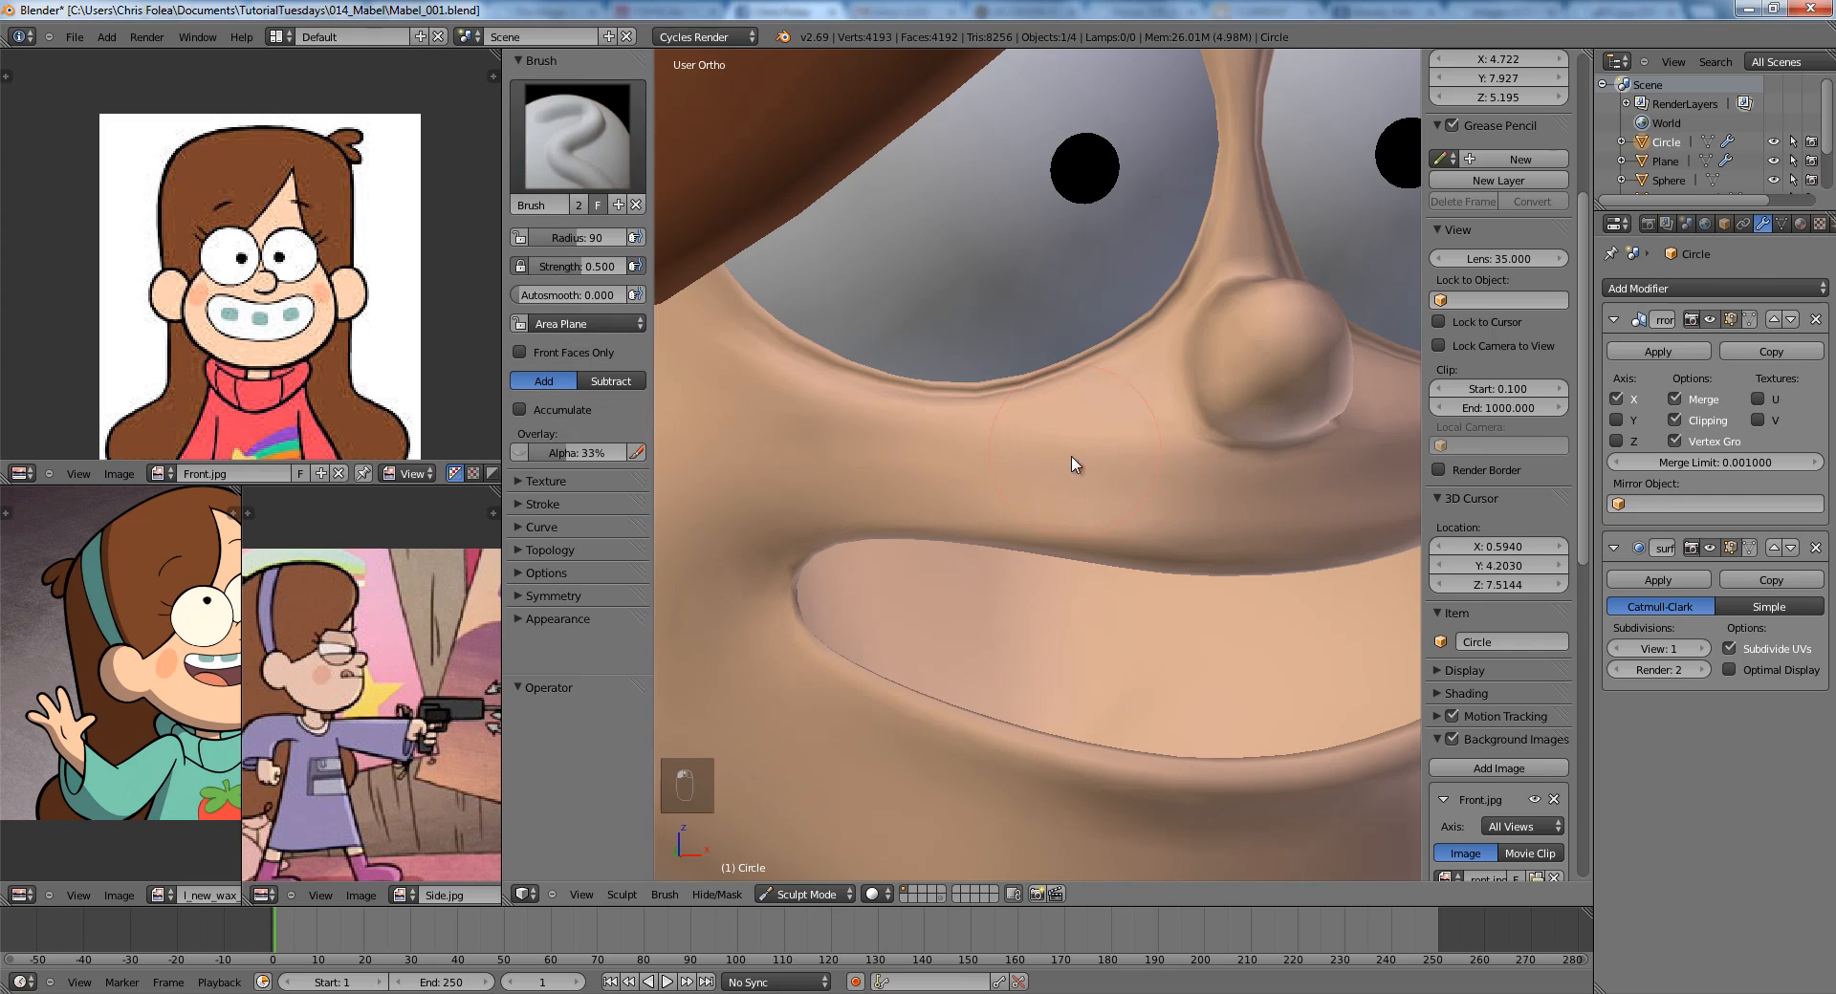
key("z")
key("z")
mouse_move(1086, 484)
middle_mouse_down()
mouse_move(820, 544)
mouse_move(951, 573)
mouse_move(1131, 528)
mouse_move(1248, 561)
mouse_move(1082, 547)
mouse_move(1098, 515)
middle_mouse_up()
scroll(1037, 496, "down", 3)
scroll(1120, 570, "down", 1)
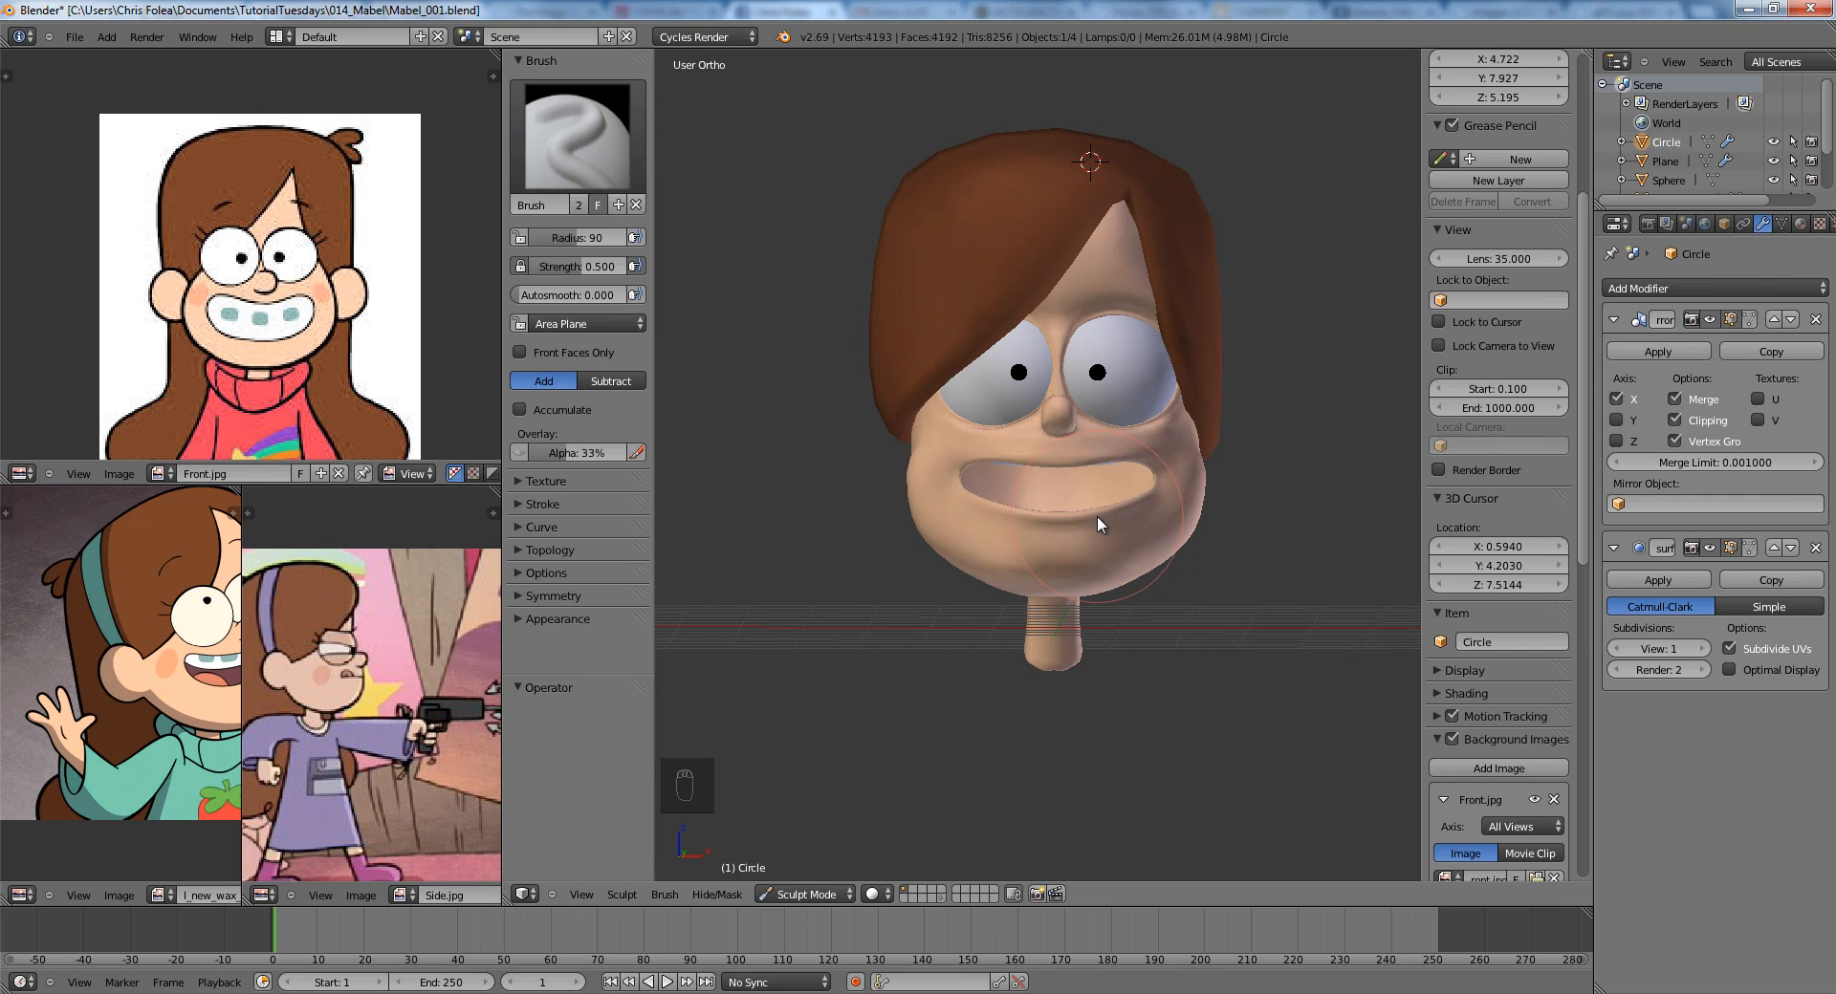
key("KP_3")
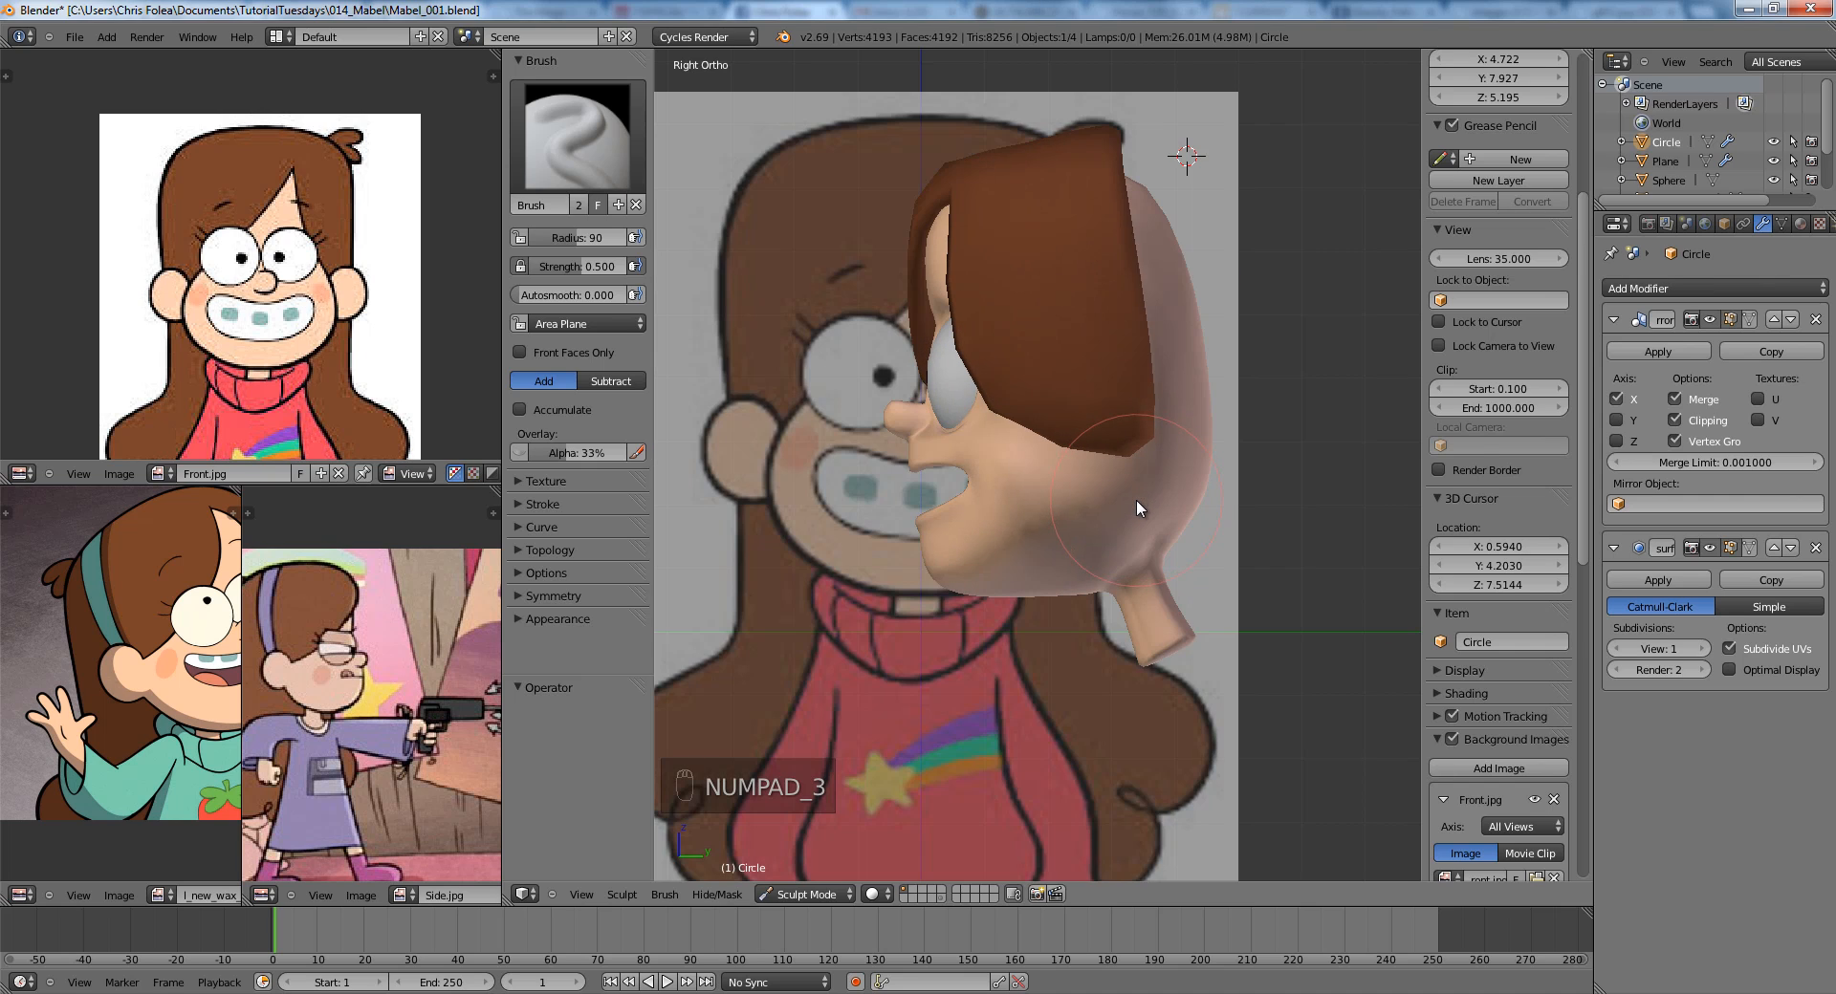
scroll(1136, 499, "down", 3)
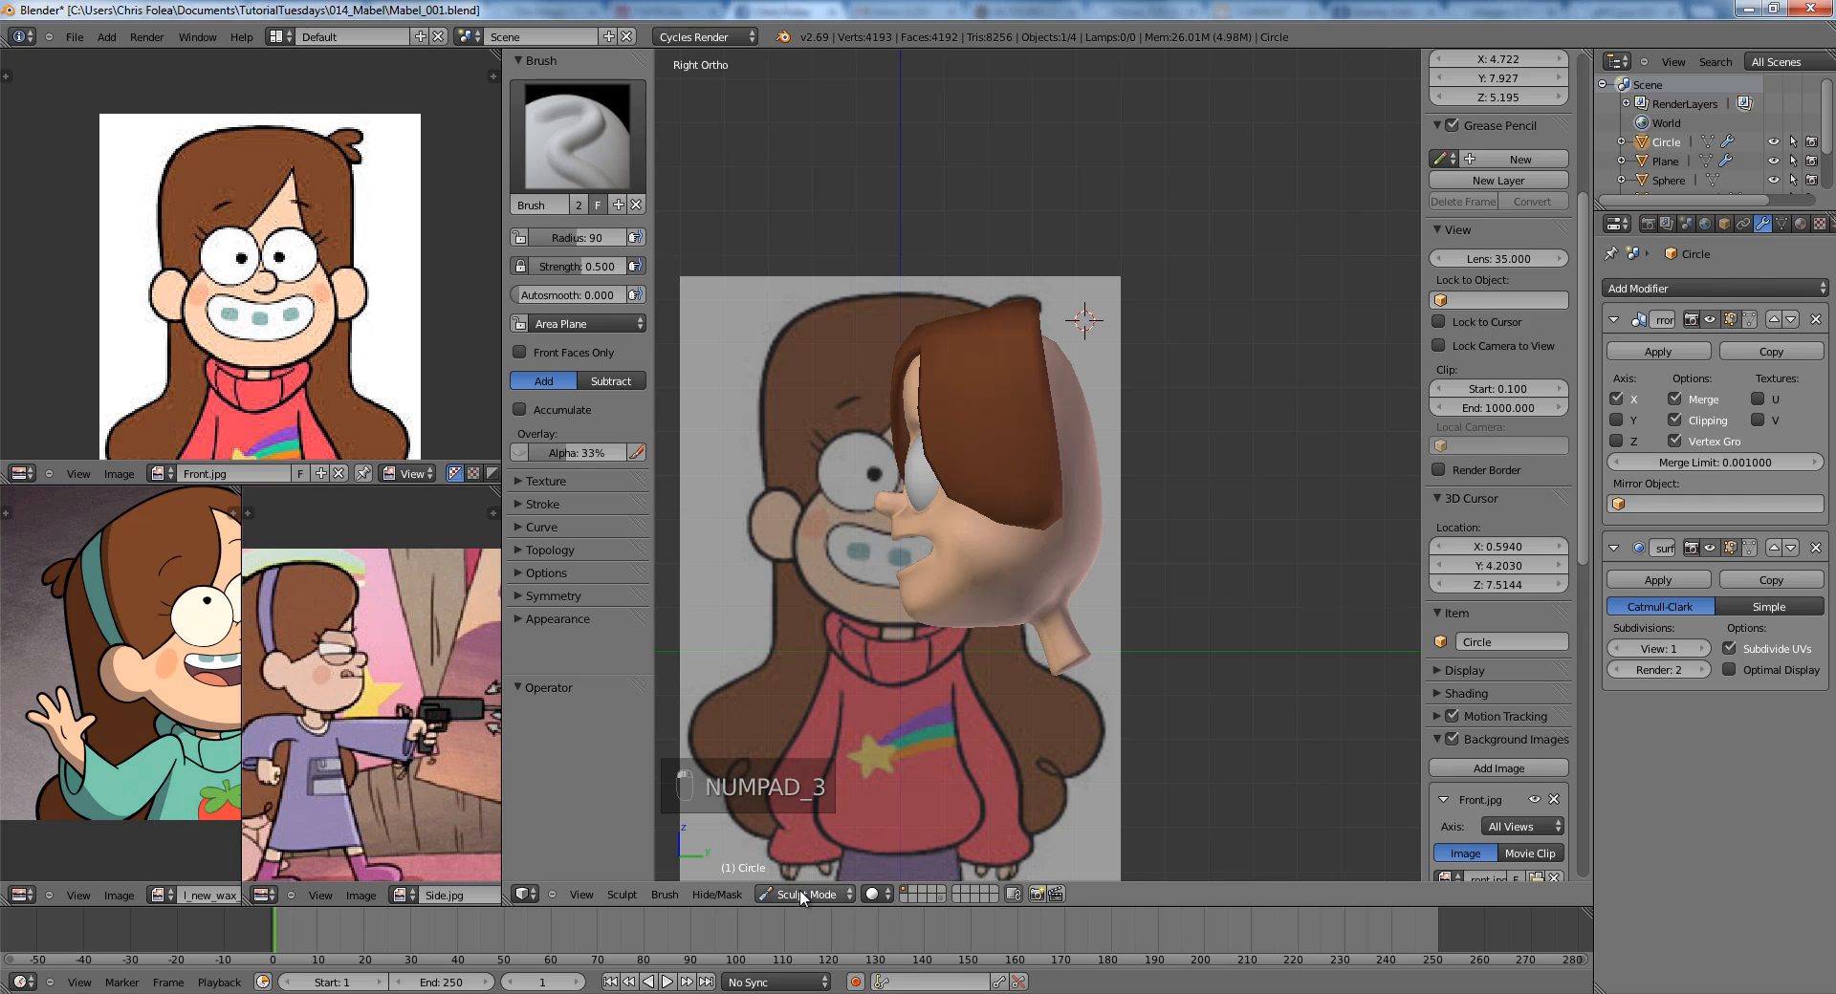
Return to object mode, edit the hair, and raise its three top front vertices about 0.415 along Z in side view.
left_click(806, 876)
middle_click_drag(996, 521, 956, 635, "shift")
scroll(960, 612, "up", 2)
right_click(975, 497)
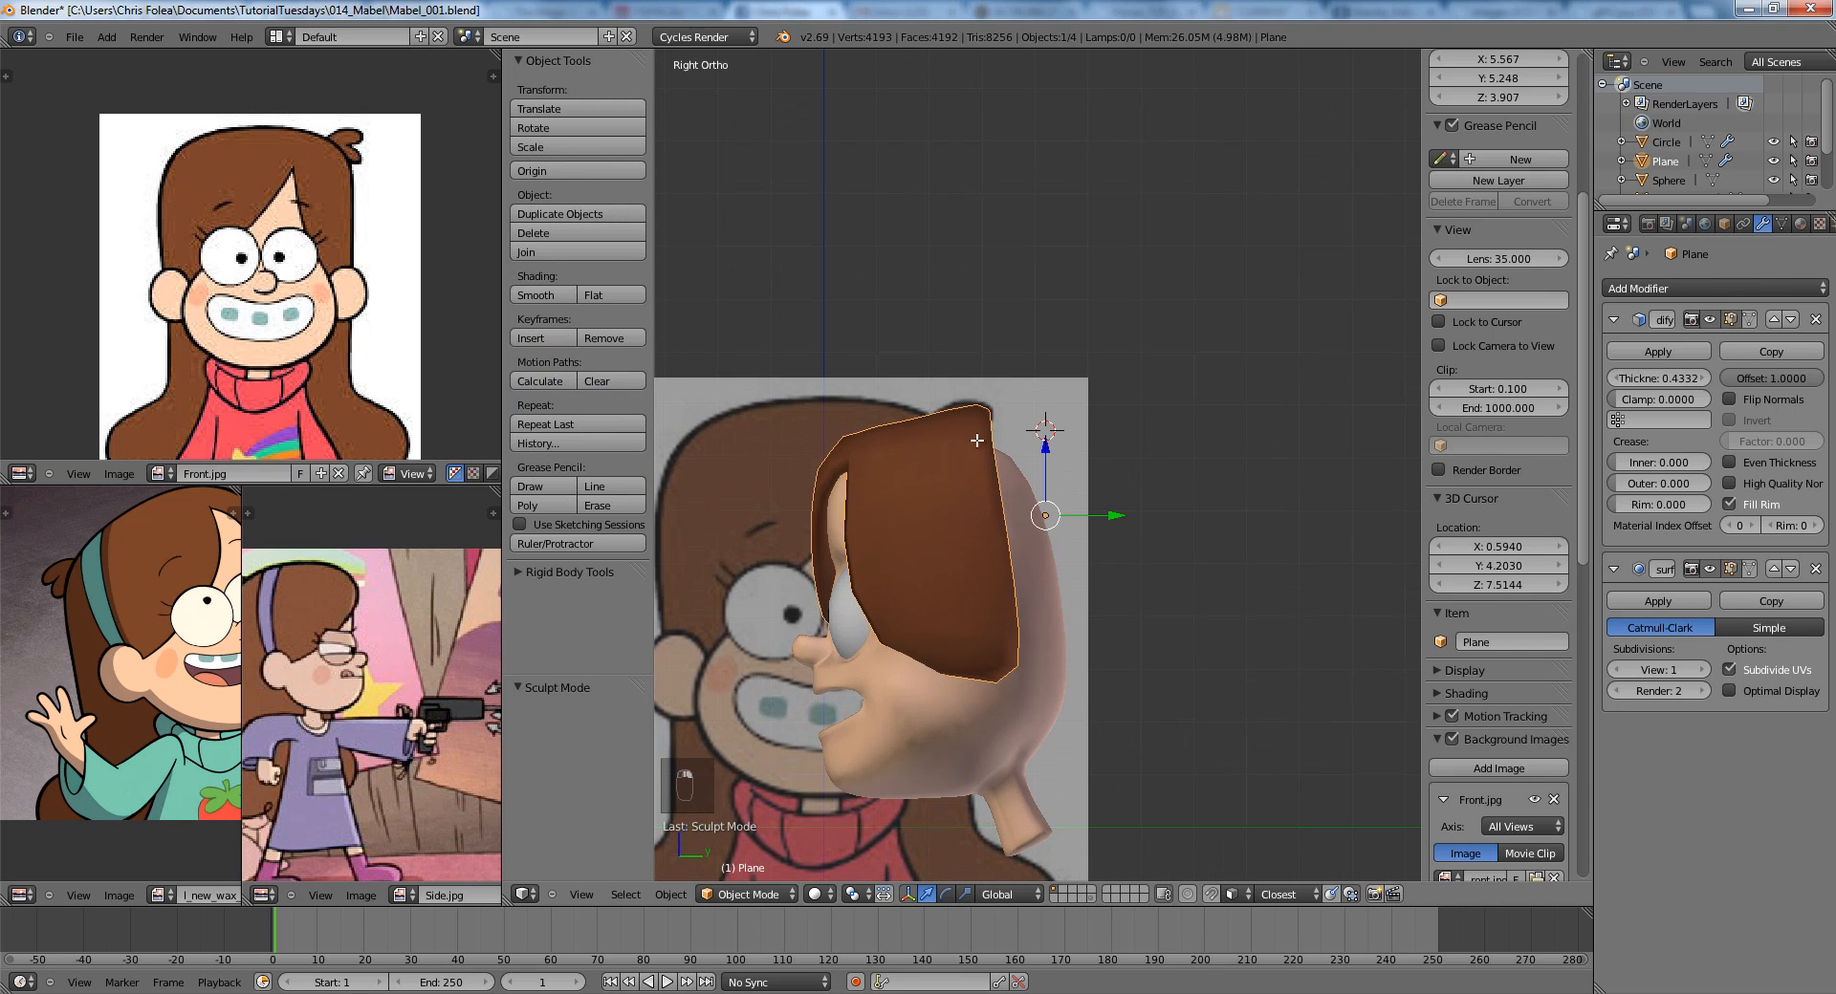
key("Tab")
scroll(1047, 430, "up", 1)
key("a")
key("a")
key("z")
left_click_drag(844, 483, 844, 482)
key("z")
key("g")
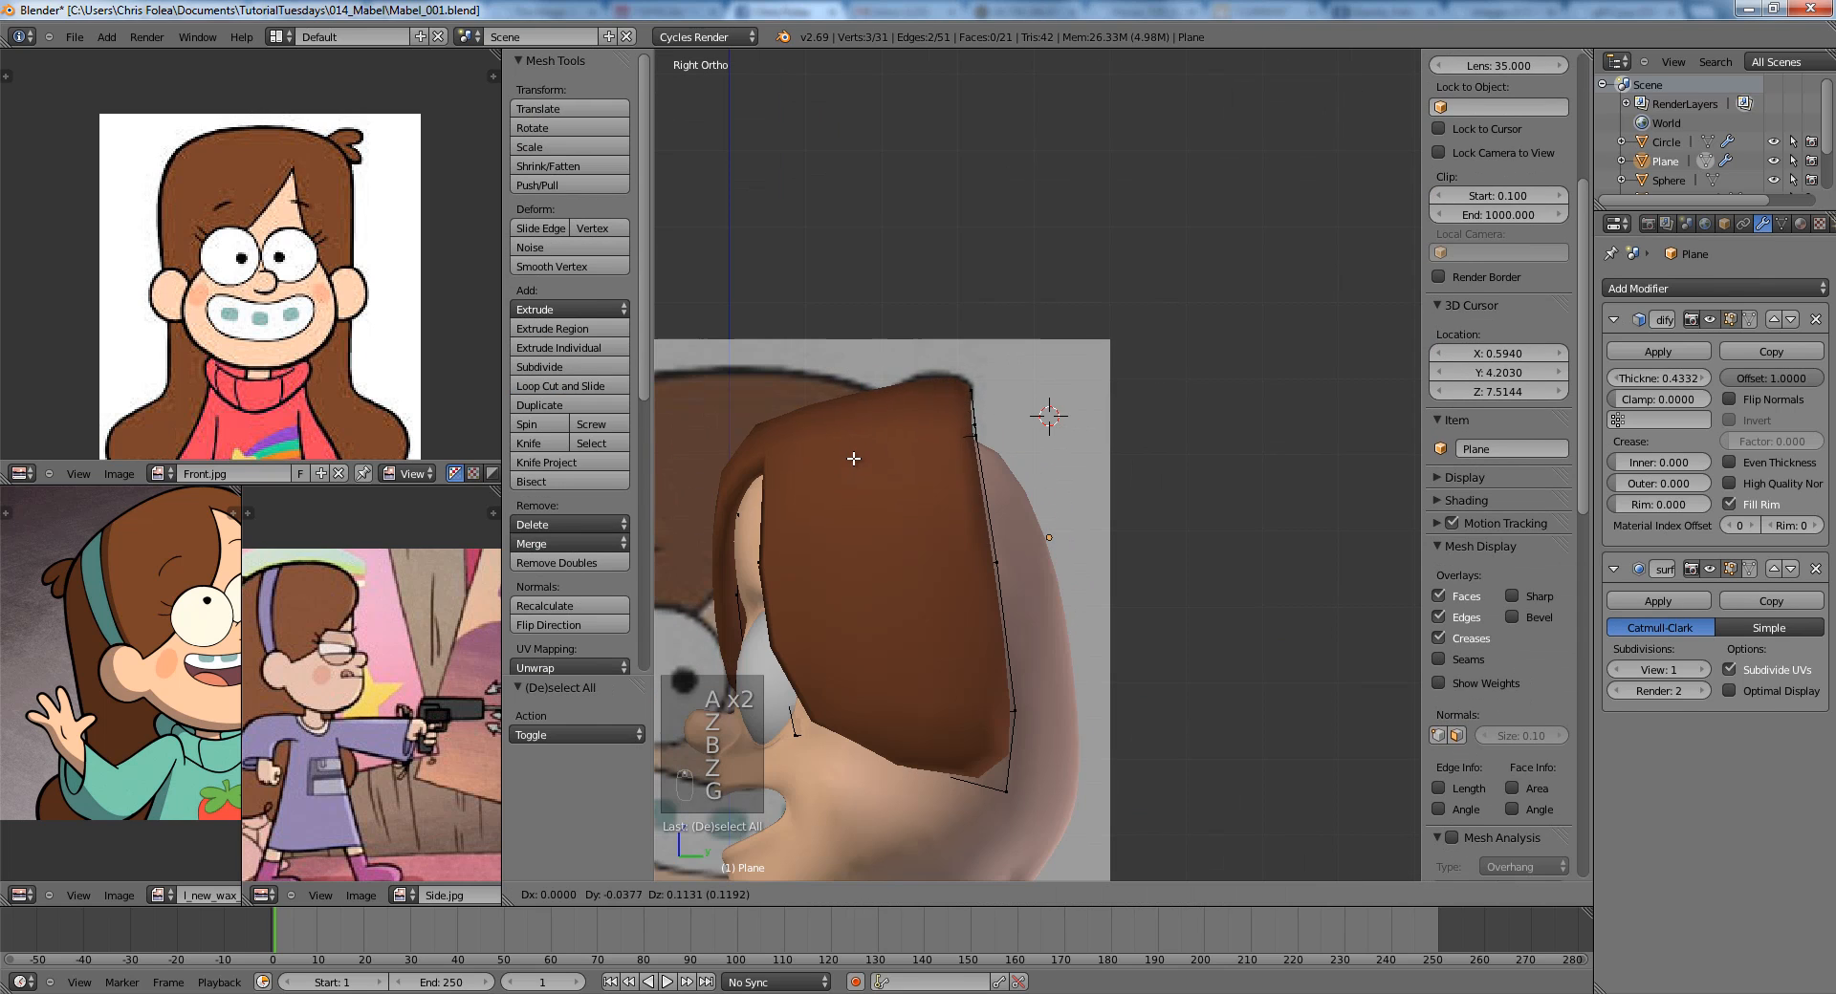
left_click(849, 456)
Move the three top front hair vertices about 0.40 forward and 0.02 up to round the crown, and leave edit mode.
middle_click_drag(847, 485, 975, 508, "shift")
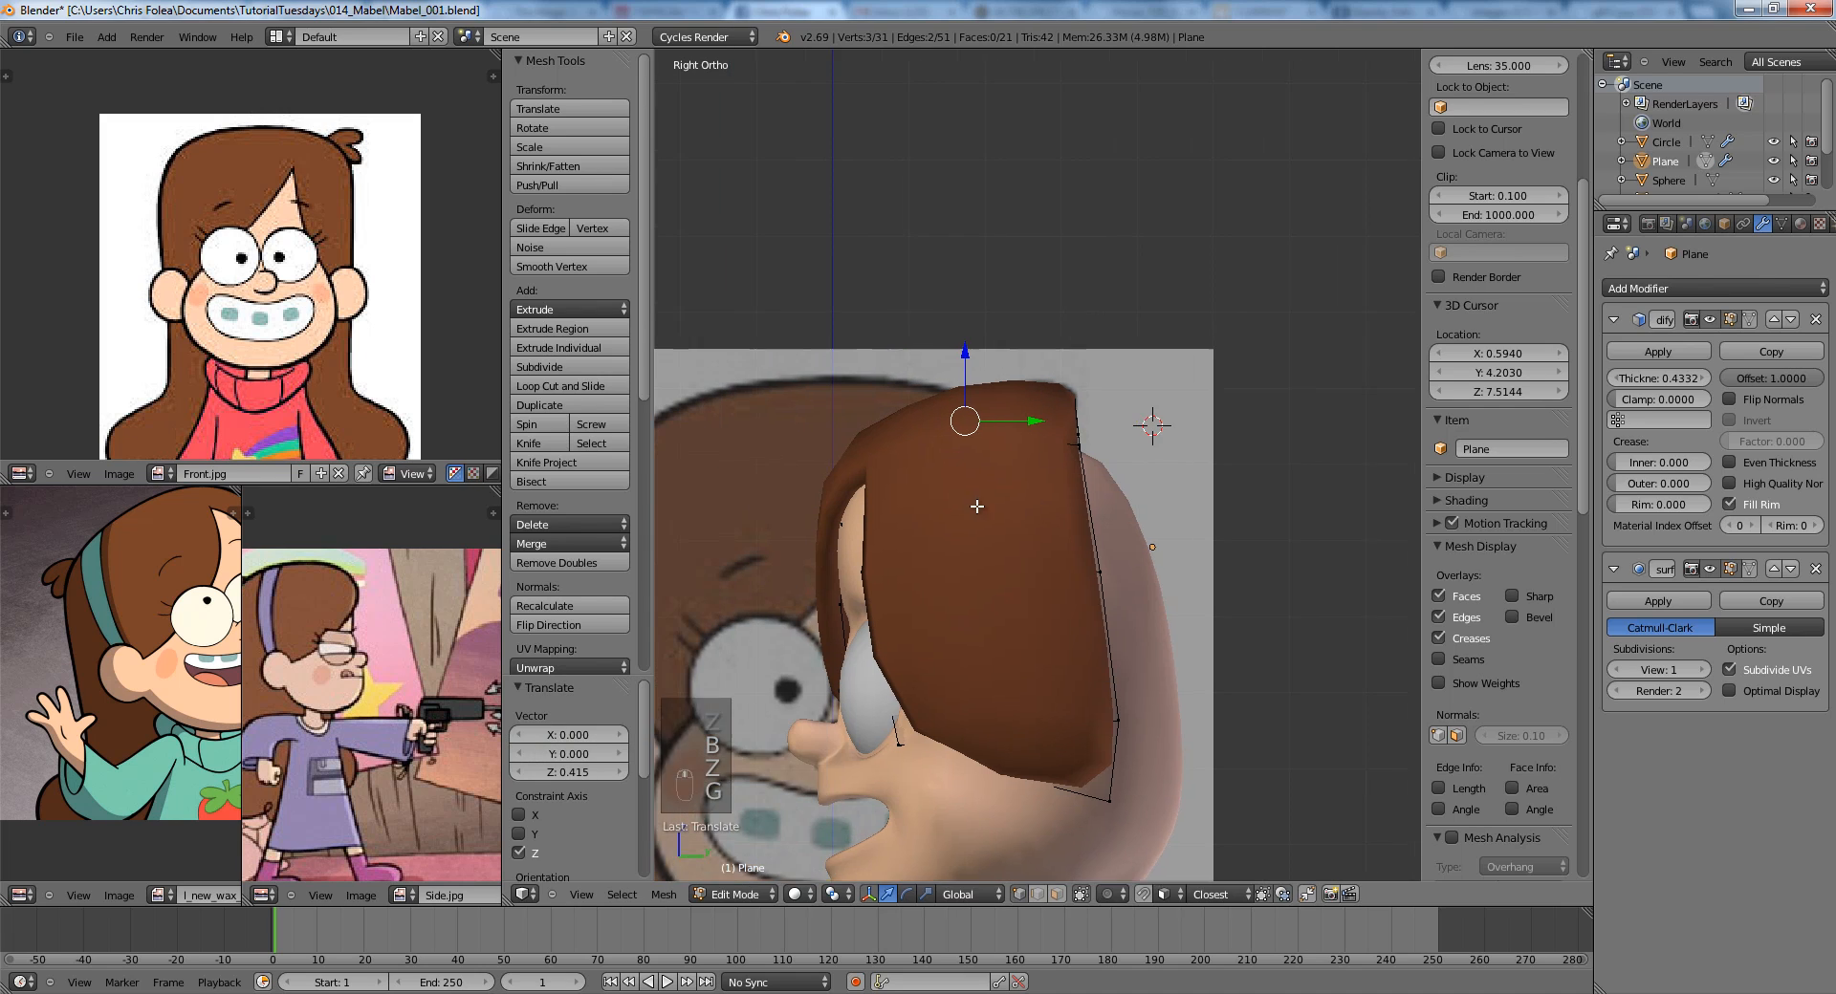
scroll(975, 502, "up", 1)
key("g")
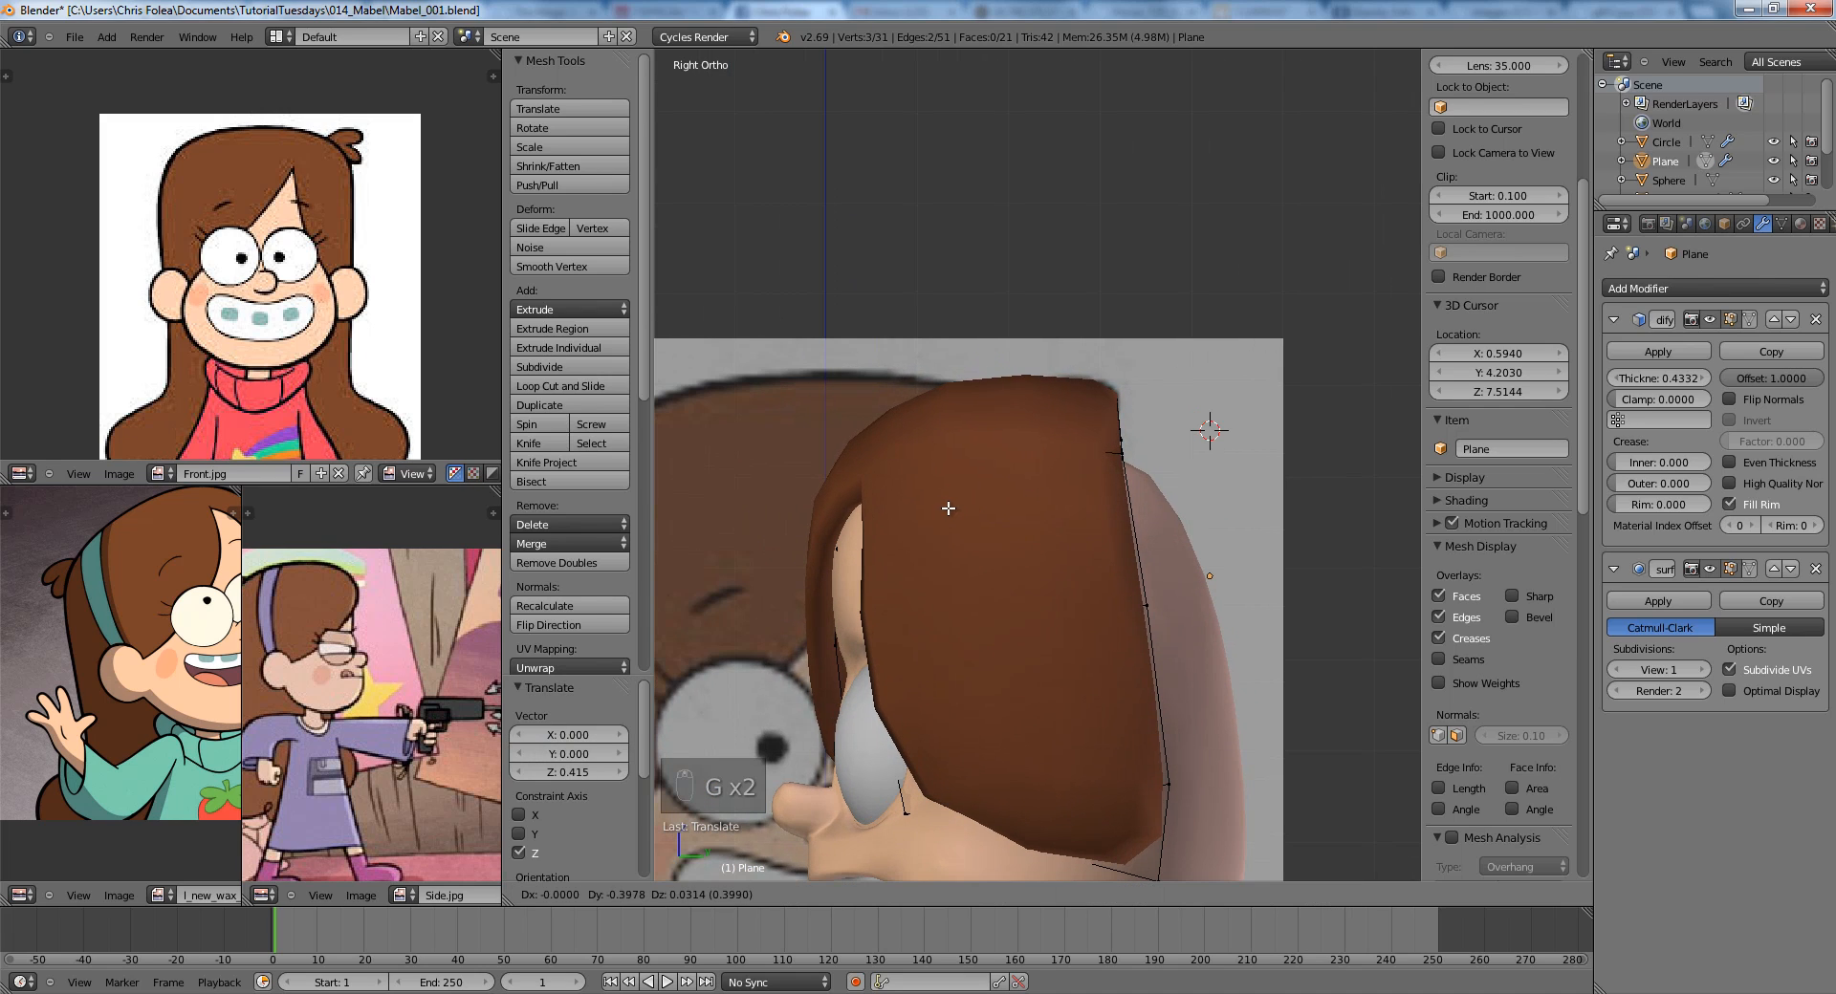
left_click(953, 508)
middle_click_drag(881, 622, 938, 505, "shift")
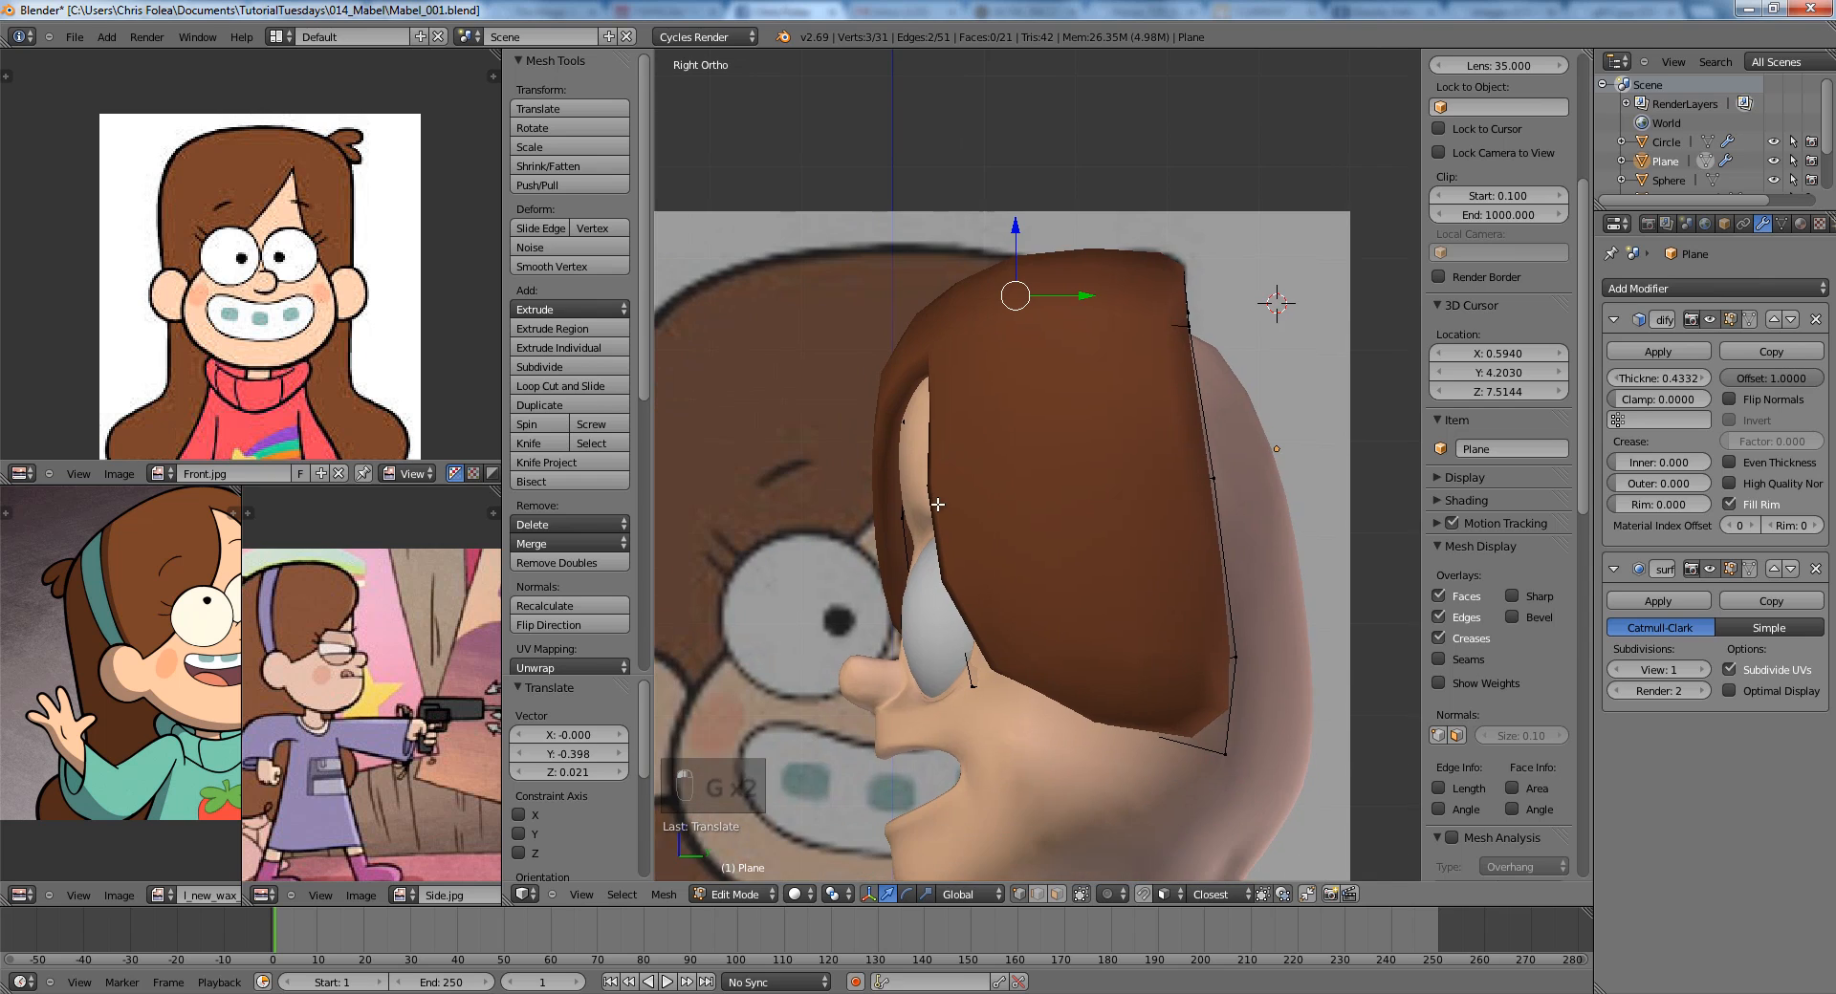
scroll(938, 505, "up", 1)
key("a")
key("z")
key("z")
scroll(1054, 510, "down", 3)
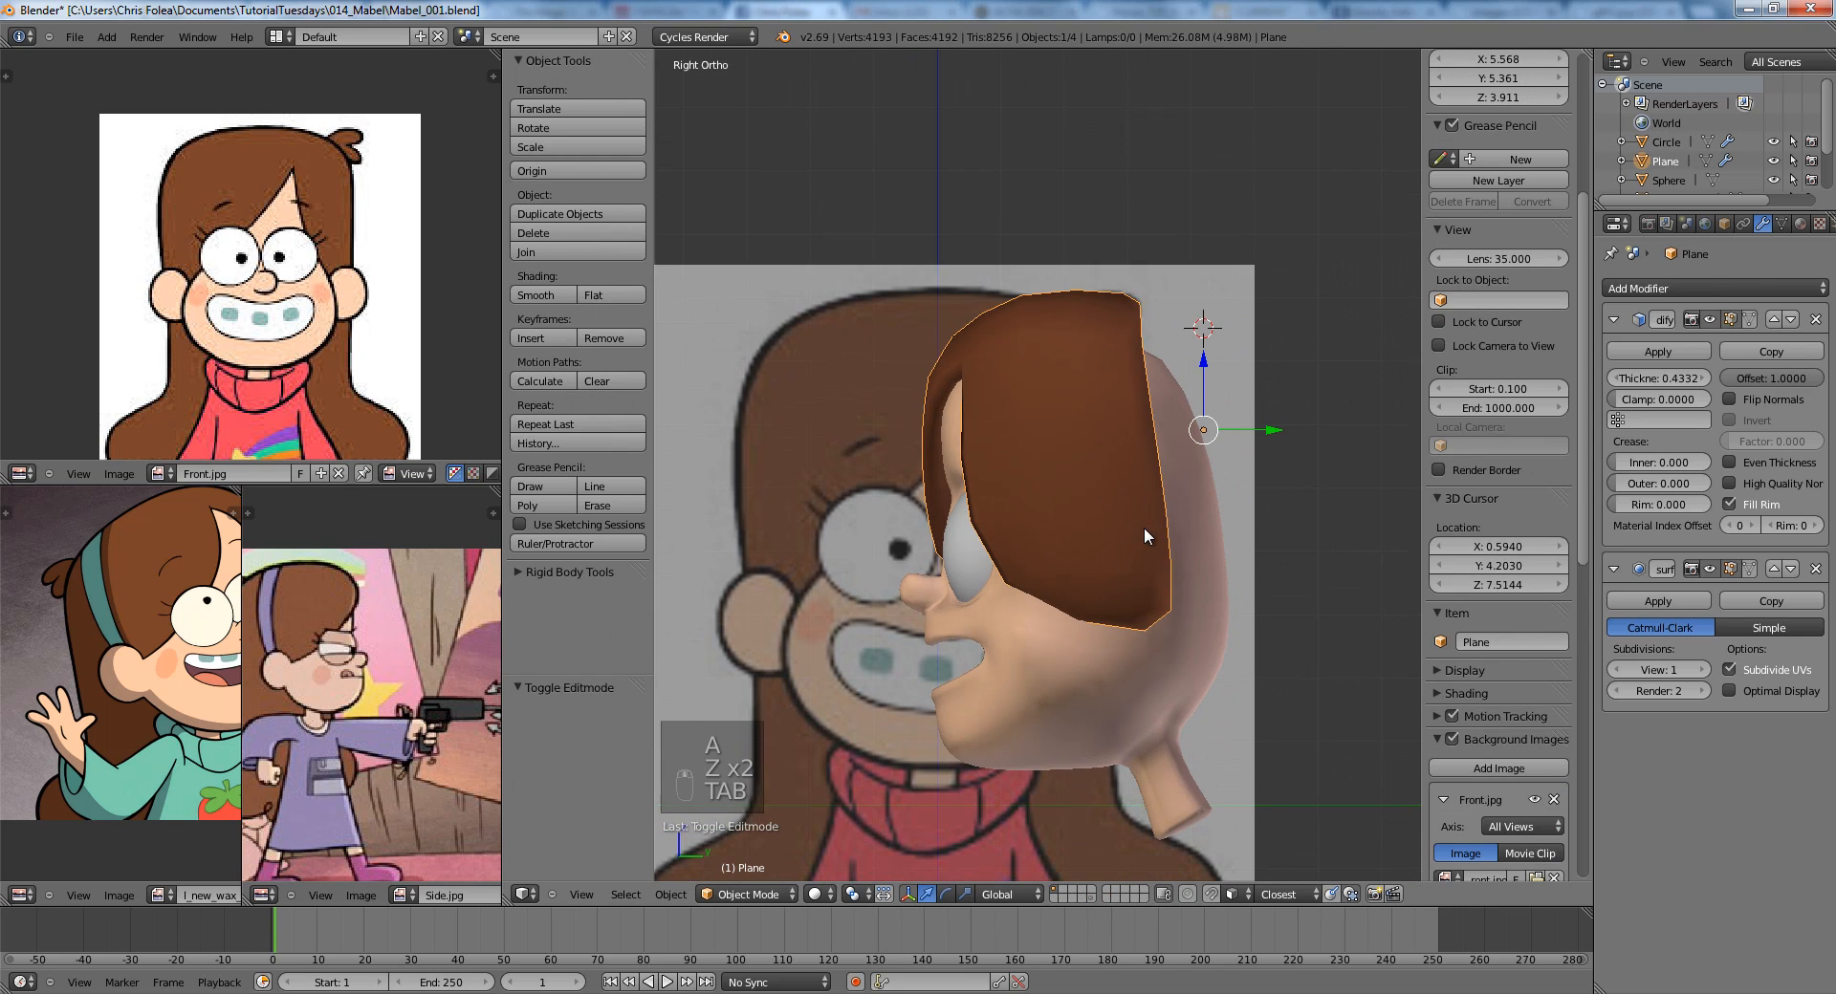
Select the ten vertices of the hair's rear edge and flatten them by scaling to 0 along Y.
middle_click_drag(1144, 526, 1029, 541, "shift")
key("a")
key("a")
key("a")
key("z")
key("a")
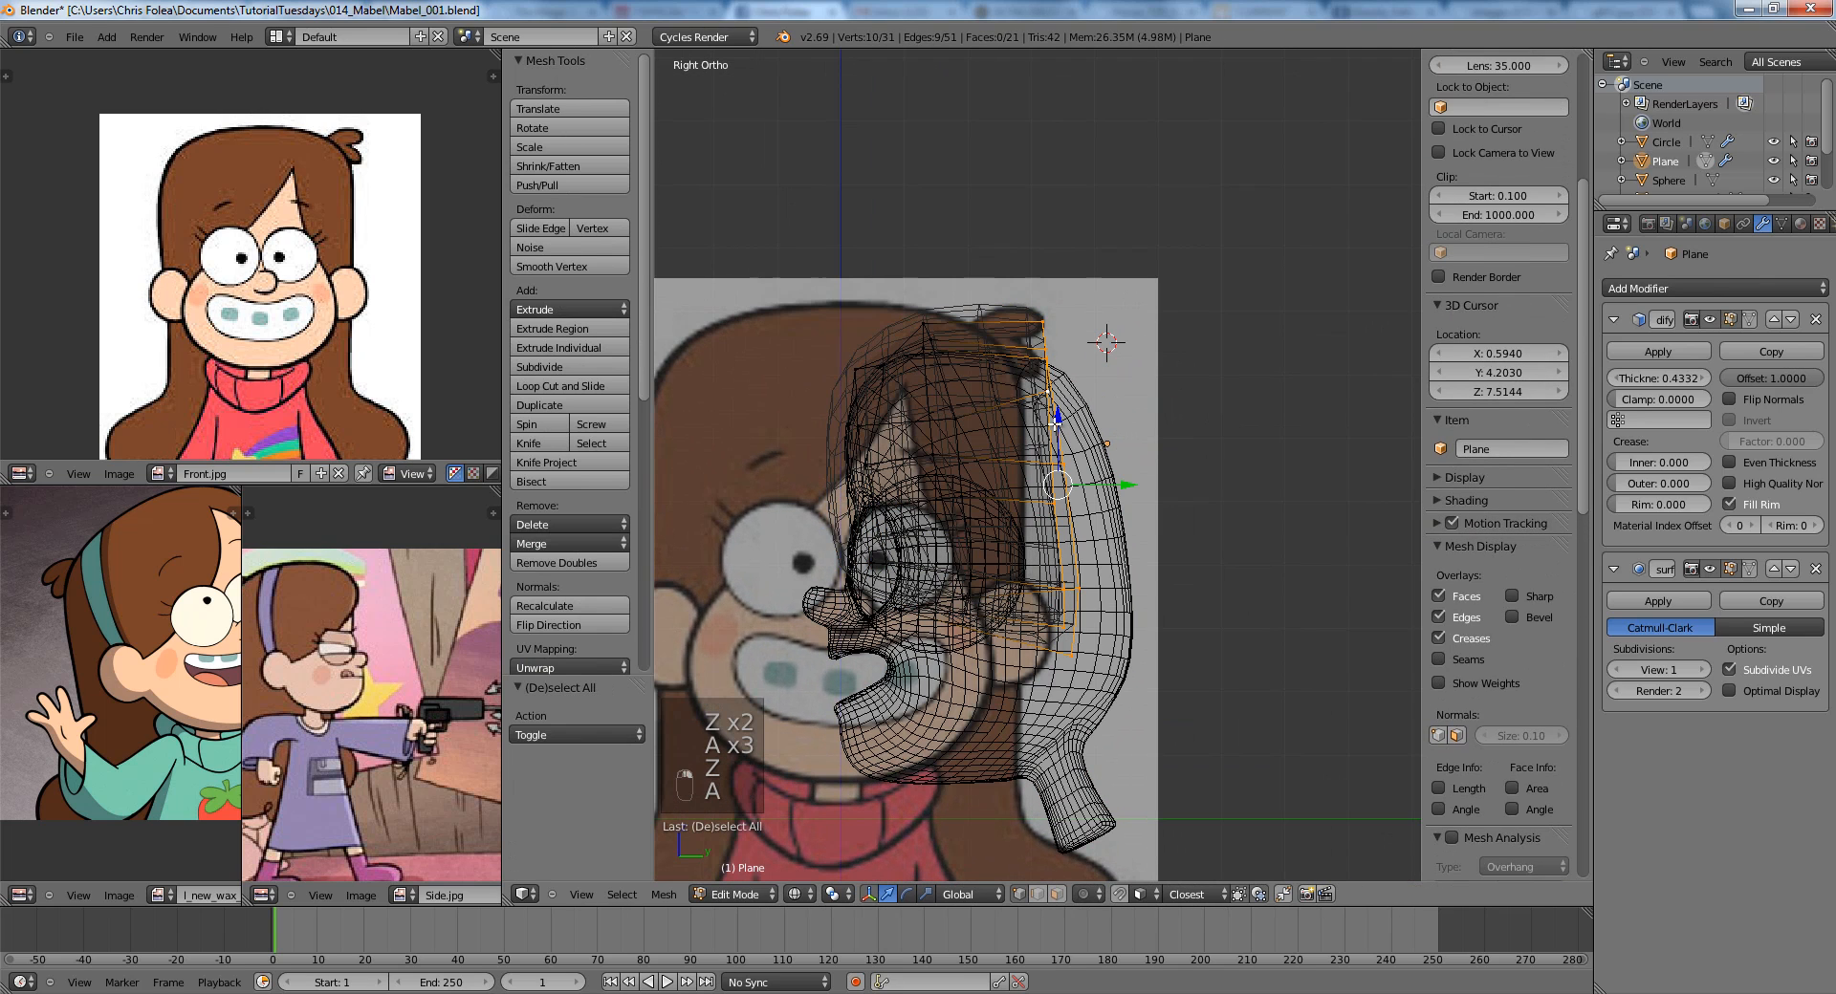
key("z")
key("s")
key("y")
key("0")
key("Return")
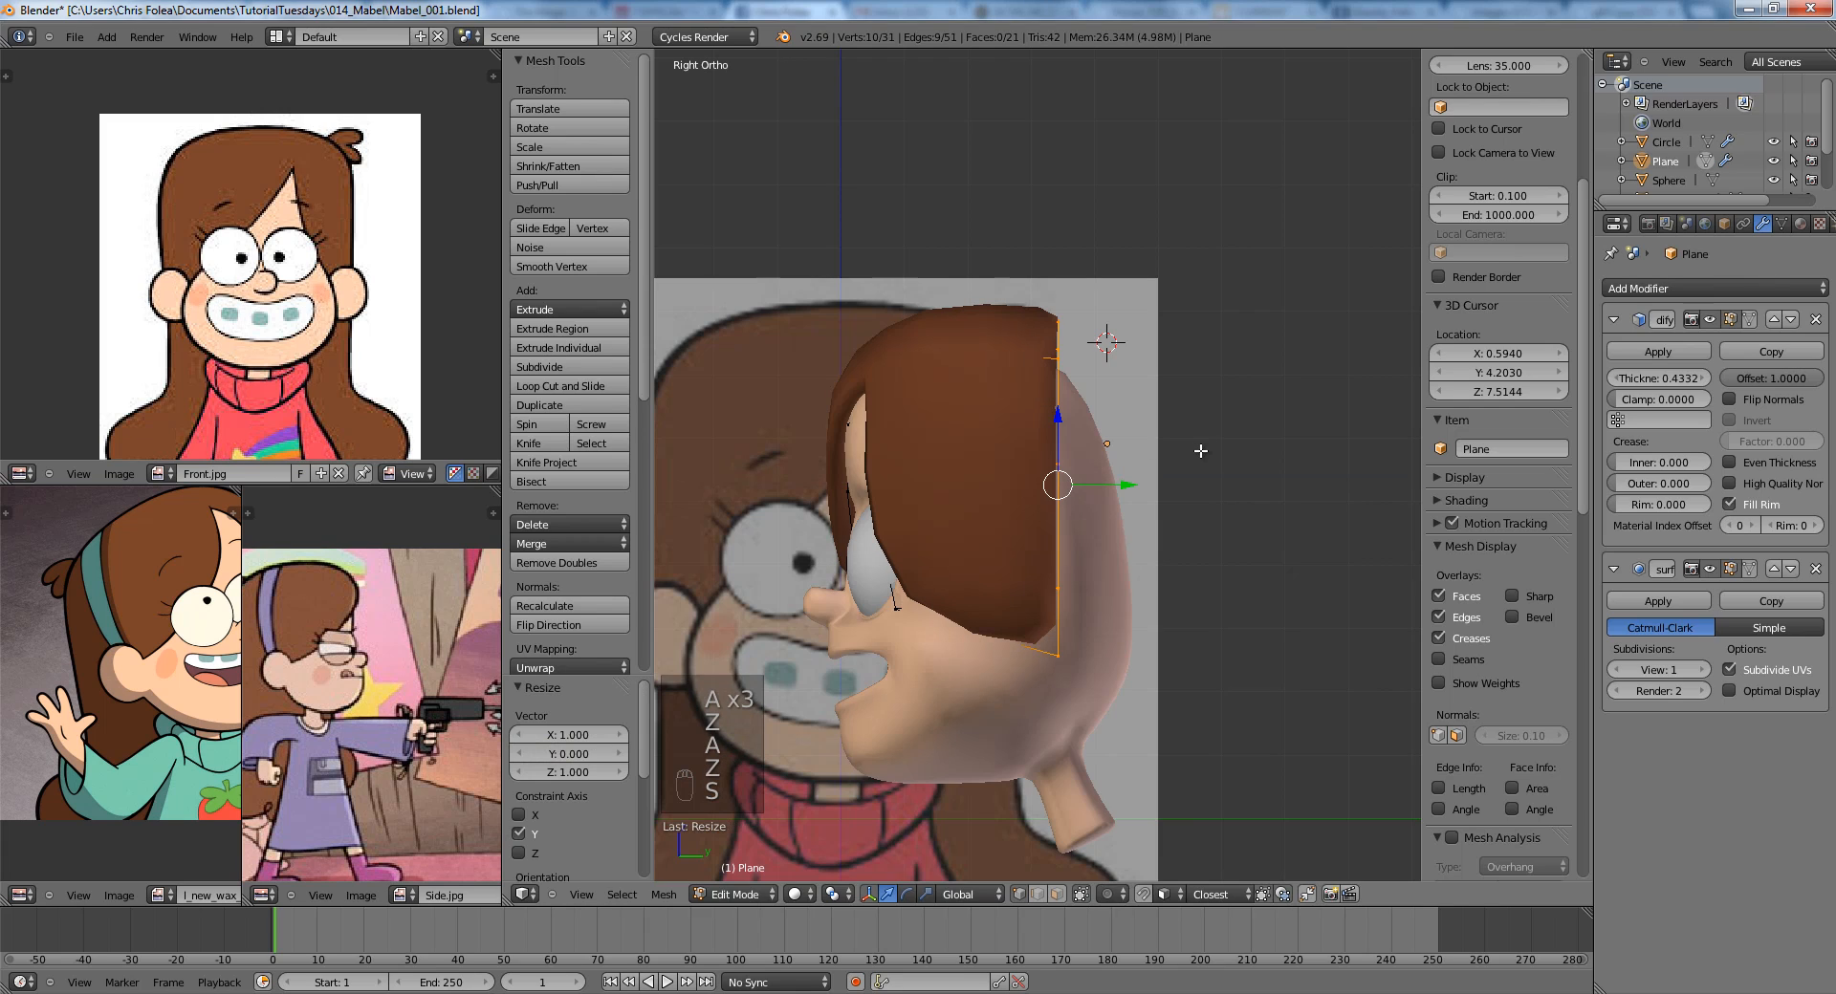
Move the hair's rear edge about 0.74 back along Y and about 0.05 up along Z, and leave edit mode.
key("g")
key("y")
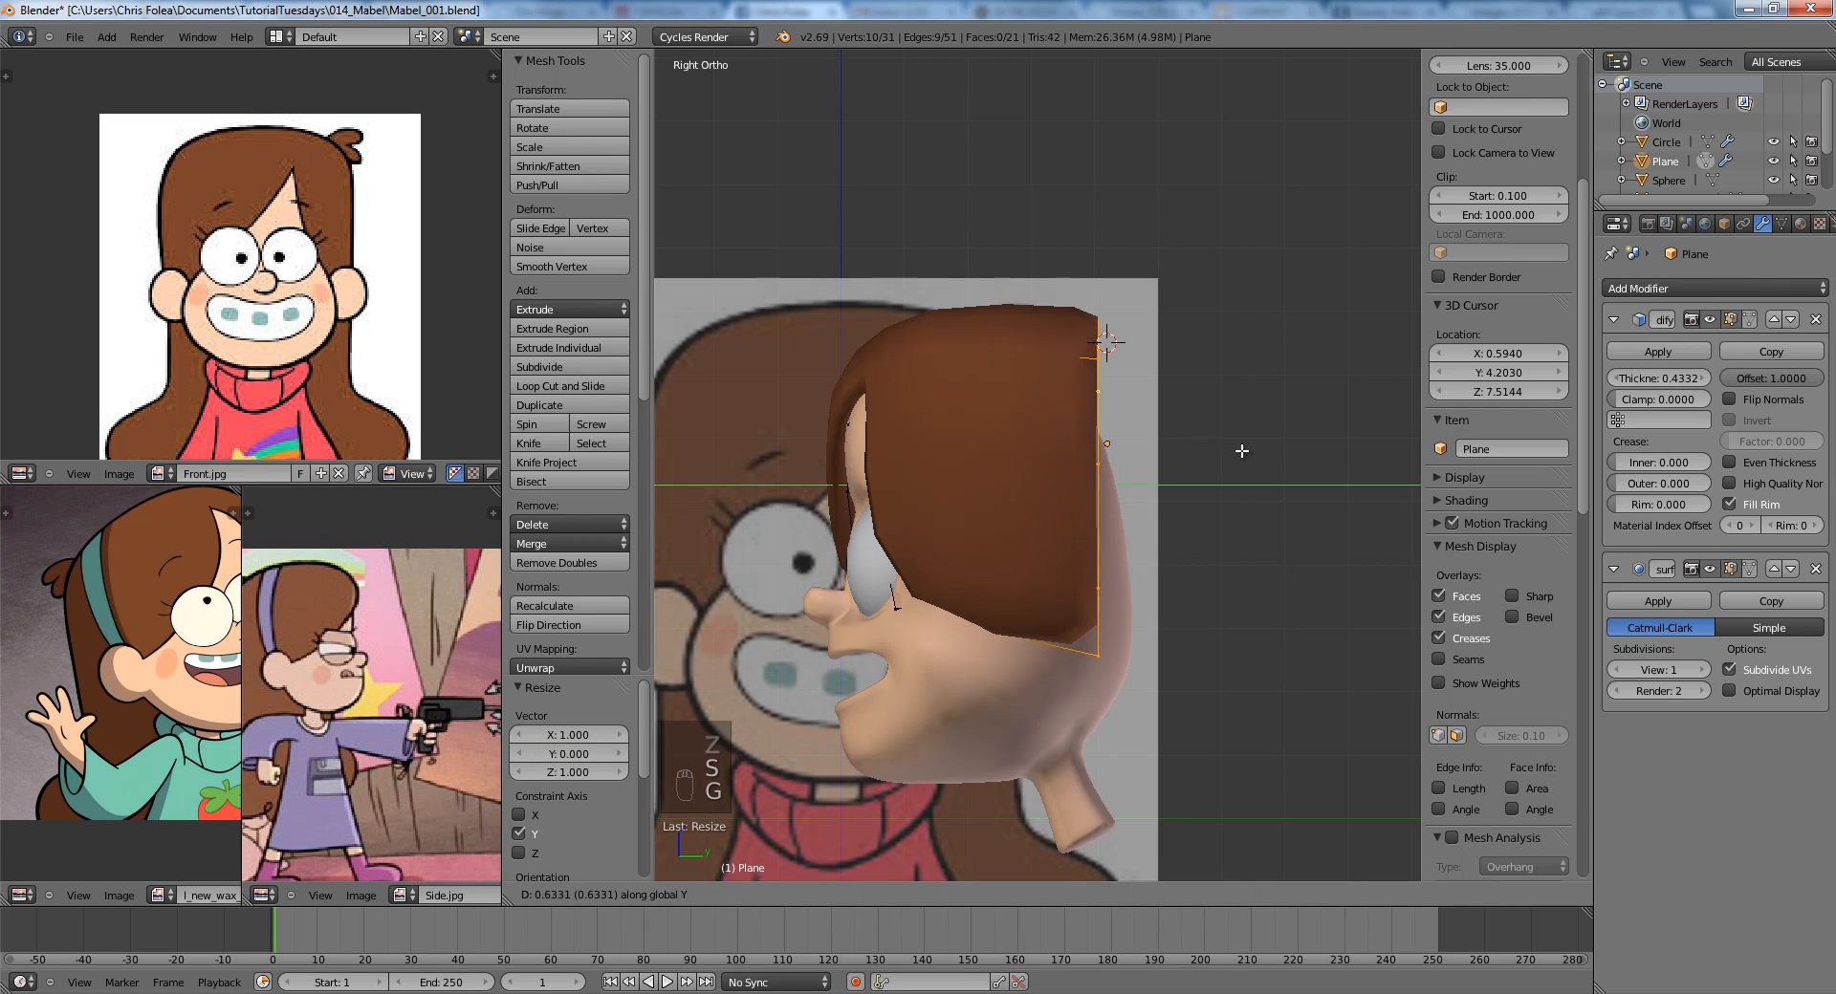
left_click(1244, 446)
key("g")
key("z")
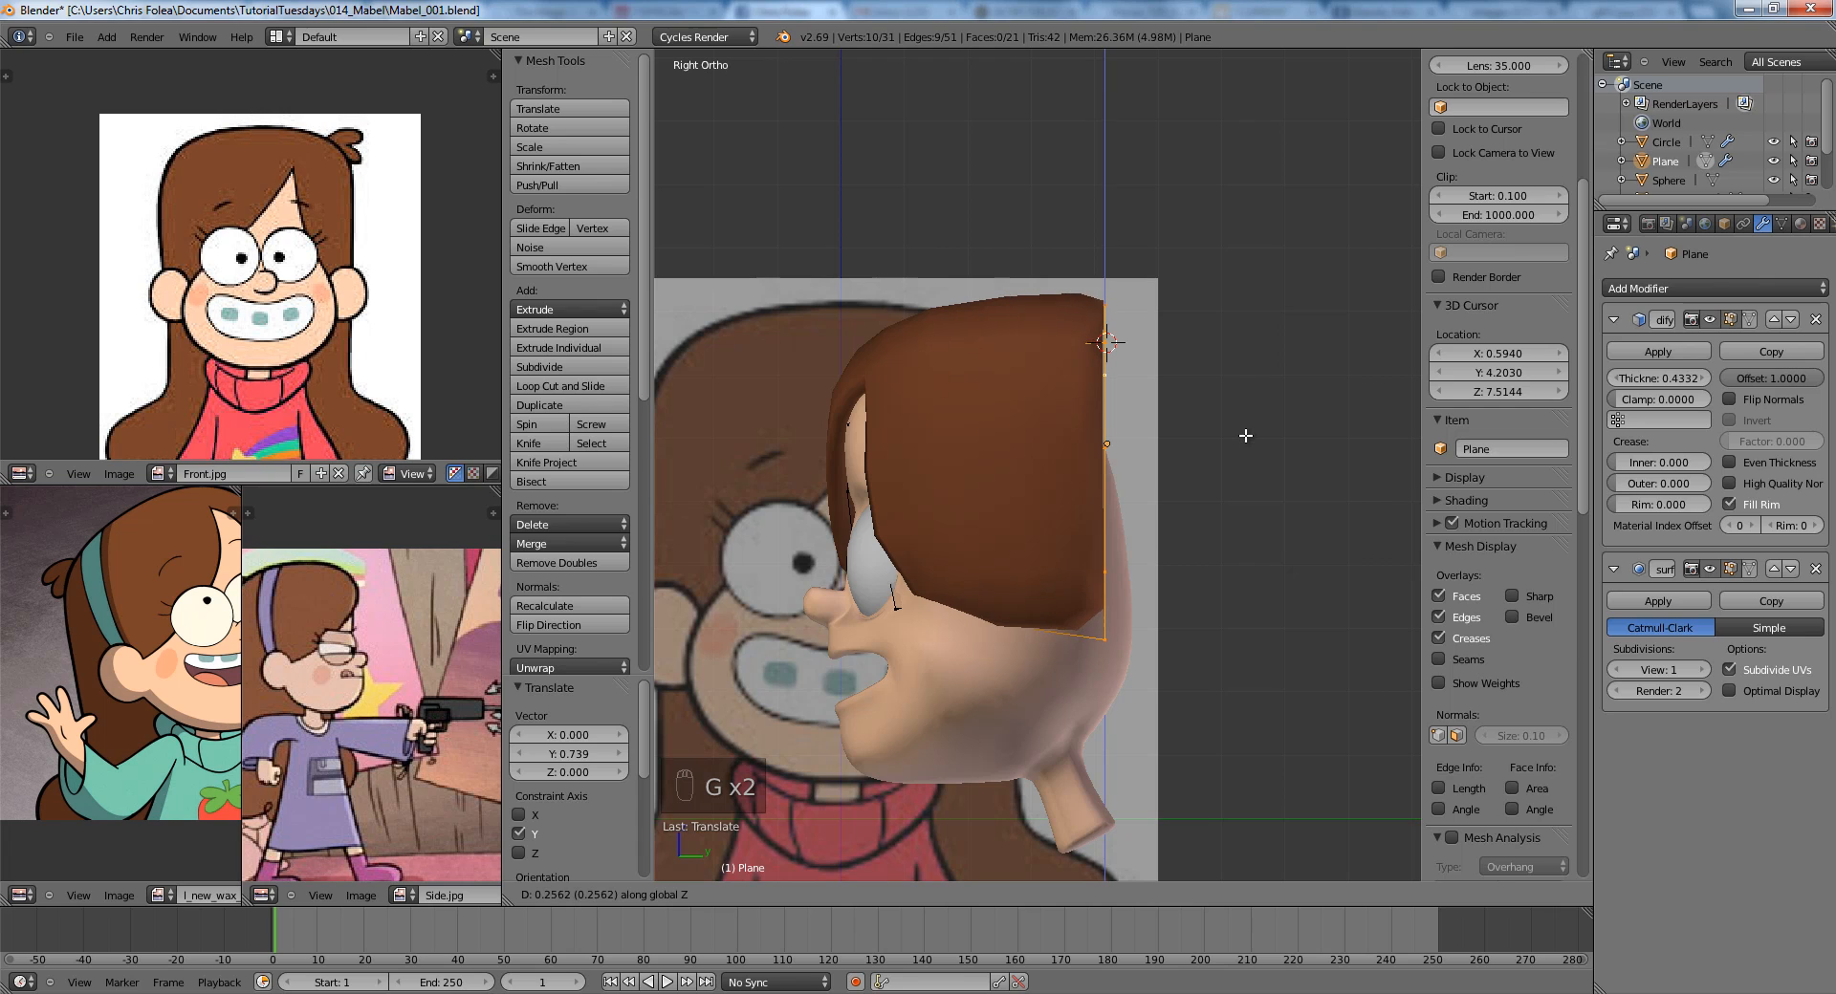
right_click(1242, 442)
key("z")
key("g")
key("z")
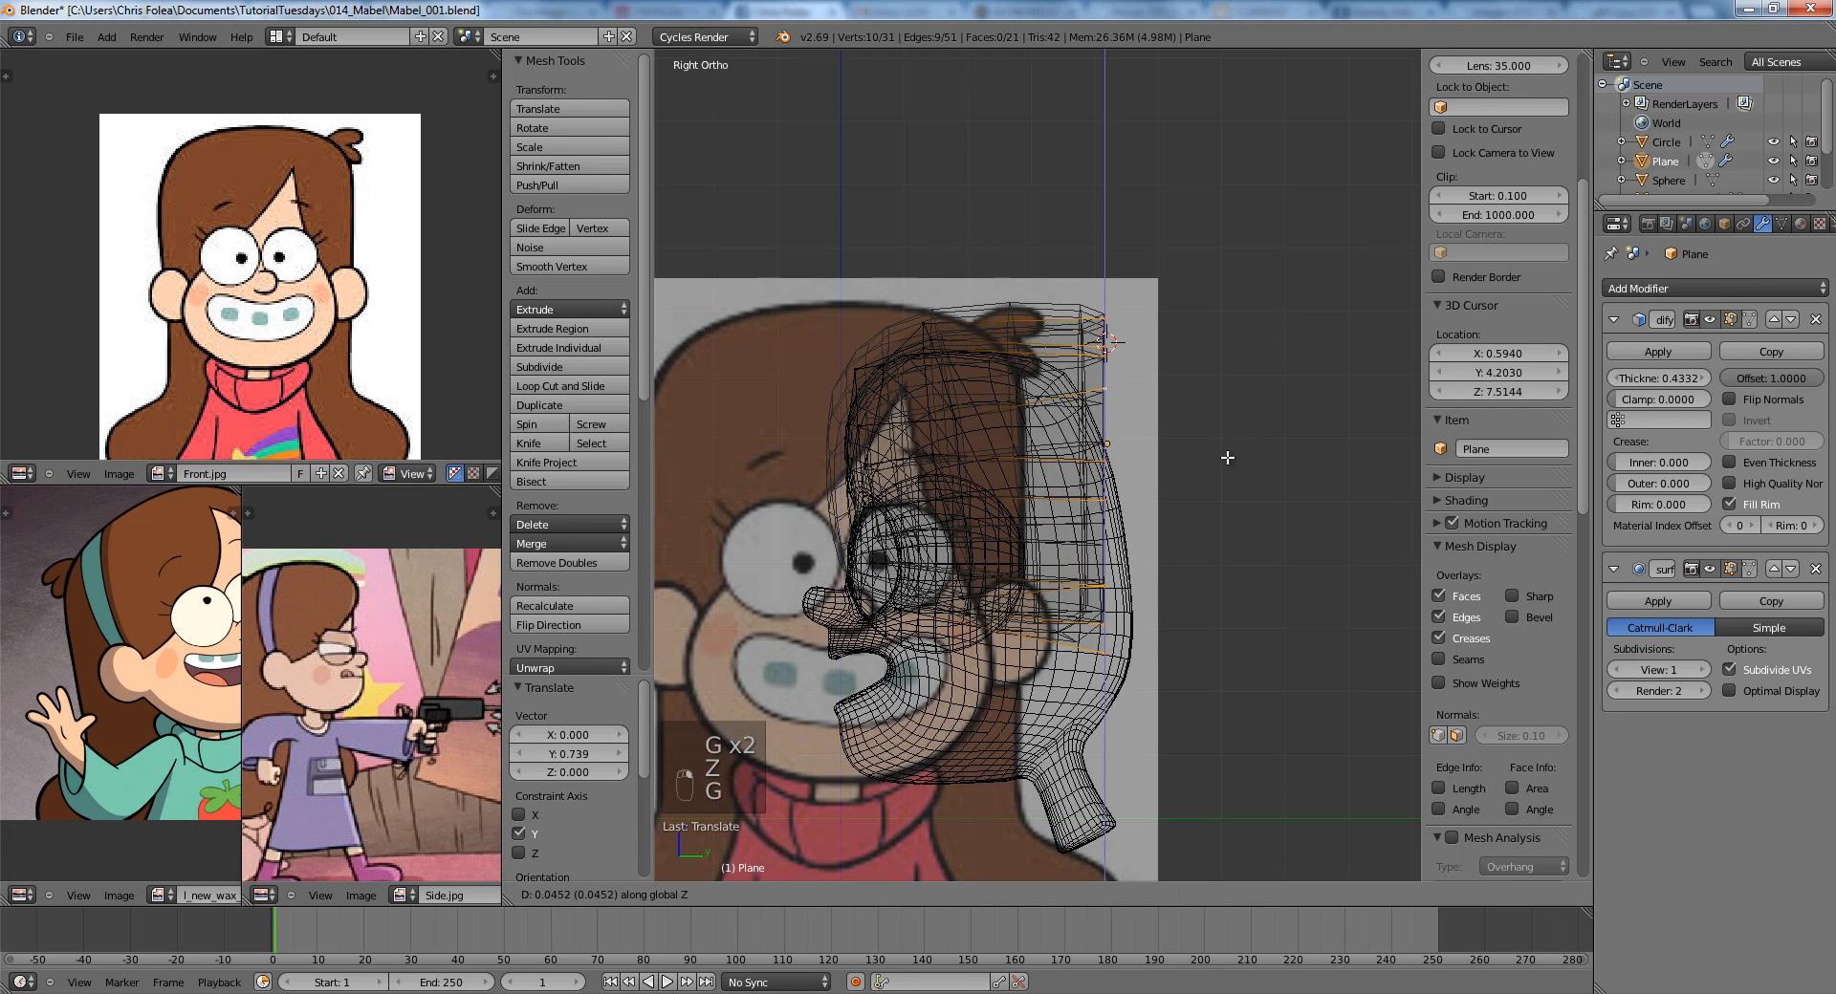
left_click(1224, 458)
key("z")
key("Tab")
Edit the head mesh in face select mode and select the two side faces just below the hair where the ear attaches.
right_click(1057, 593)
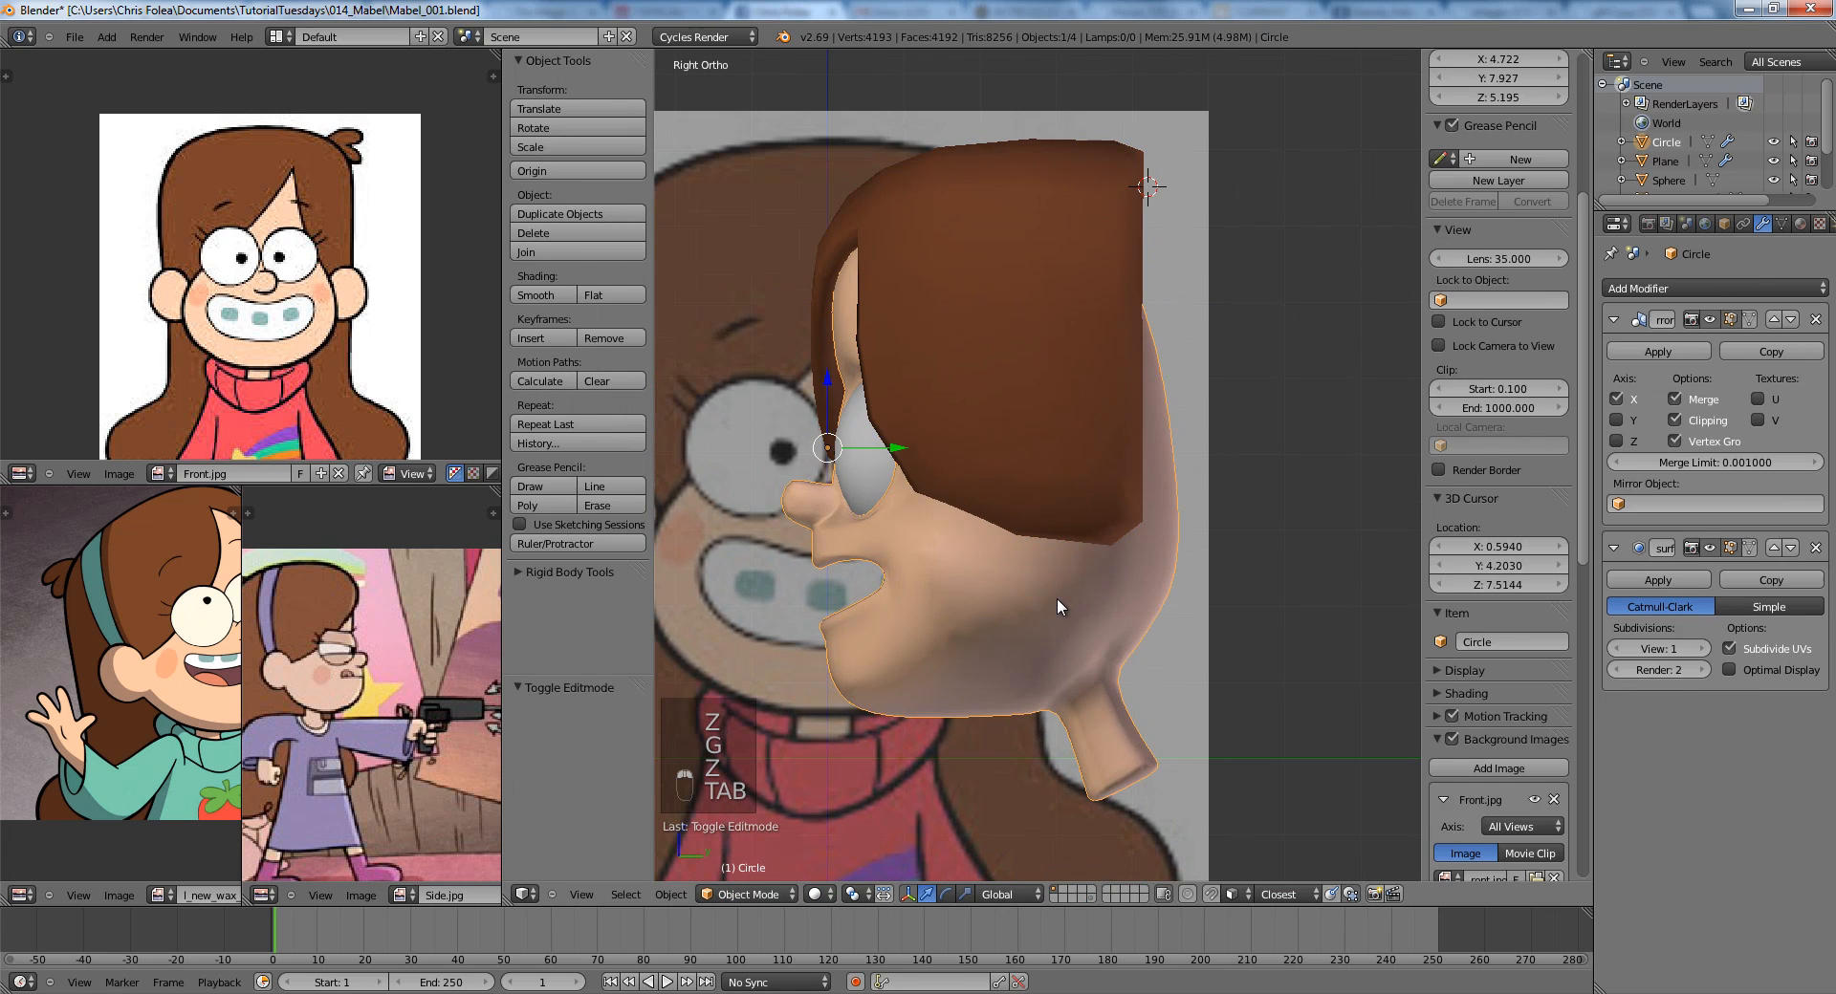
key("Tab")
scroll(1045, 580, "up", 2)
key("ctrl+Tab")
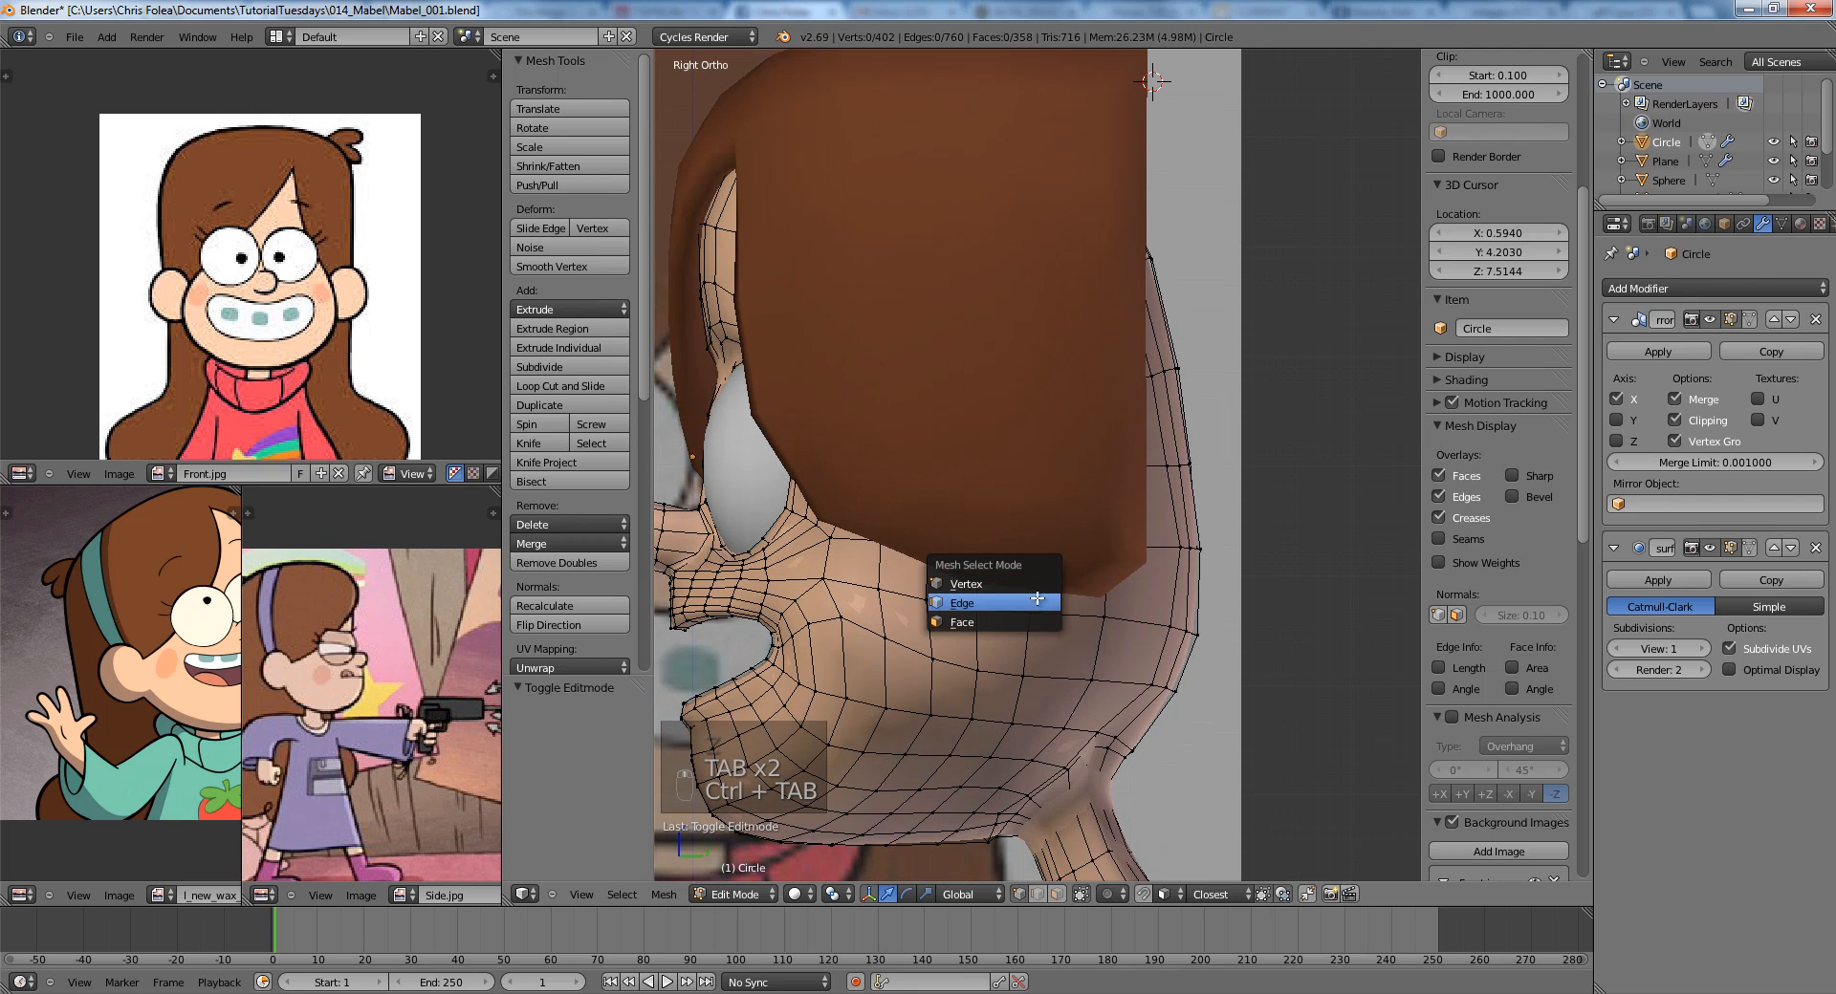
left_click(1039, 619)
right_click(1055, 588)
right_click(1048, 626, "shift")
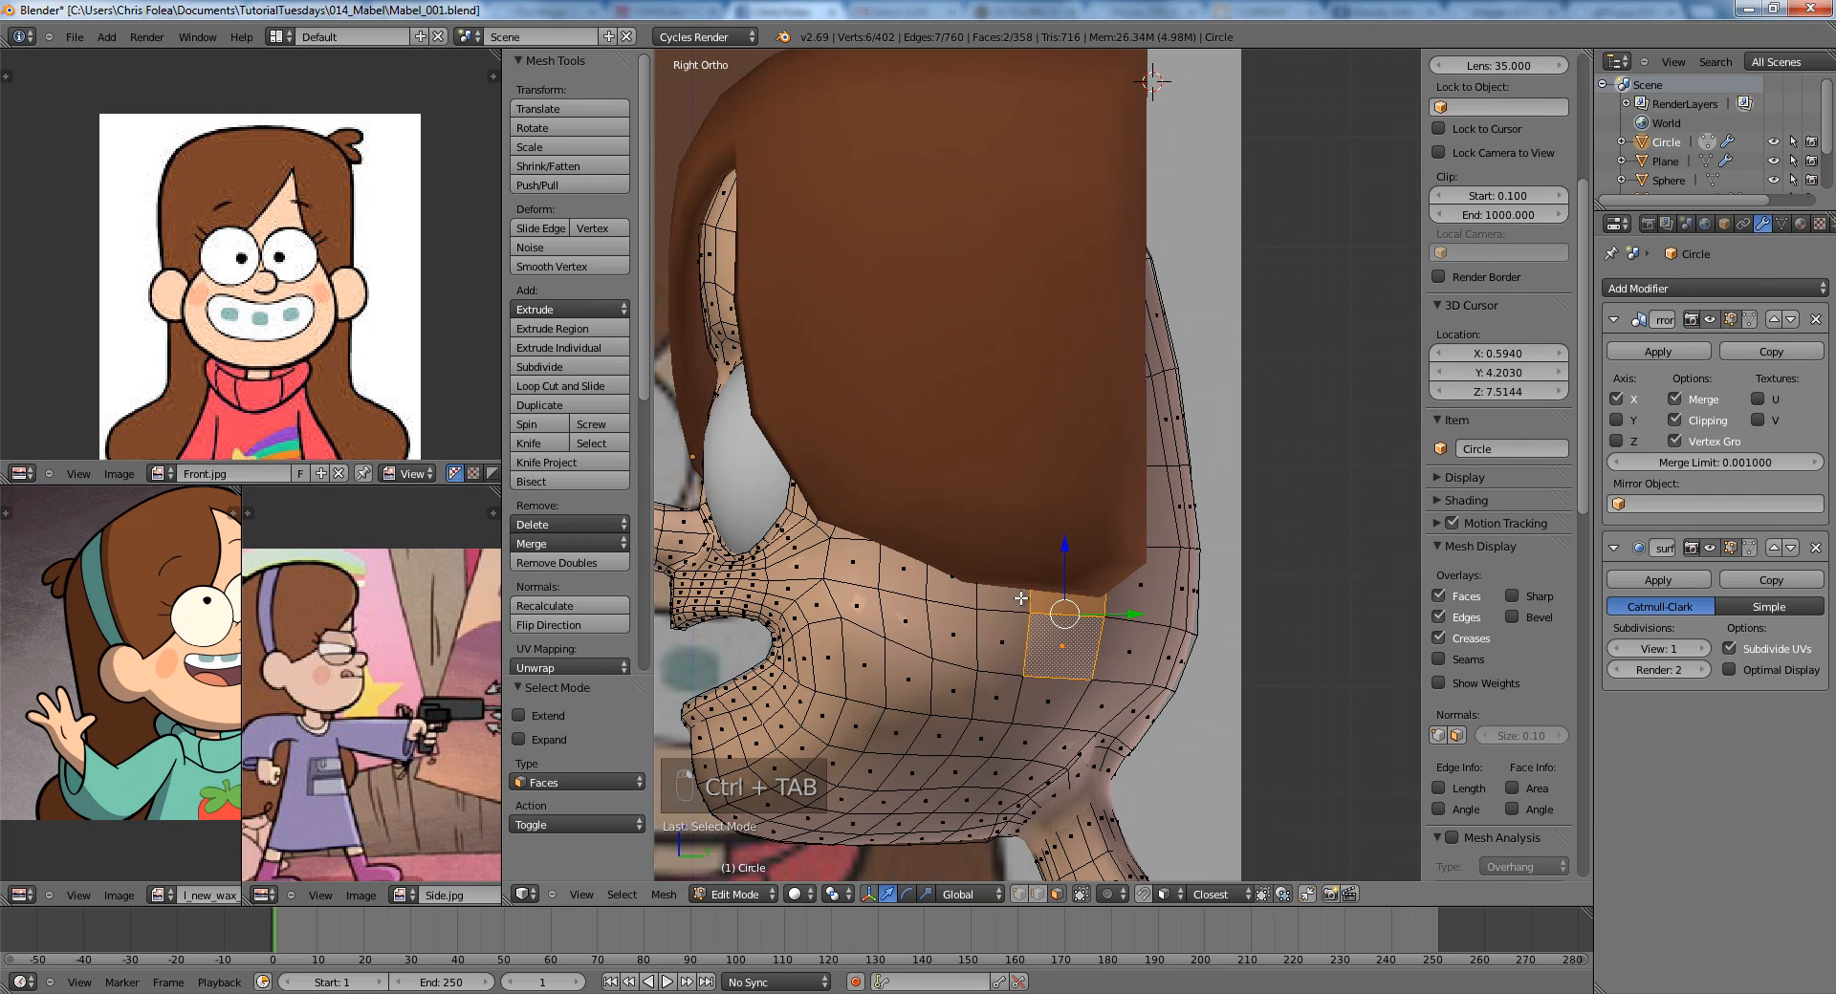
scroll(1115, 598, "down", 2)
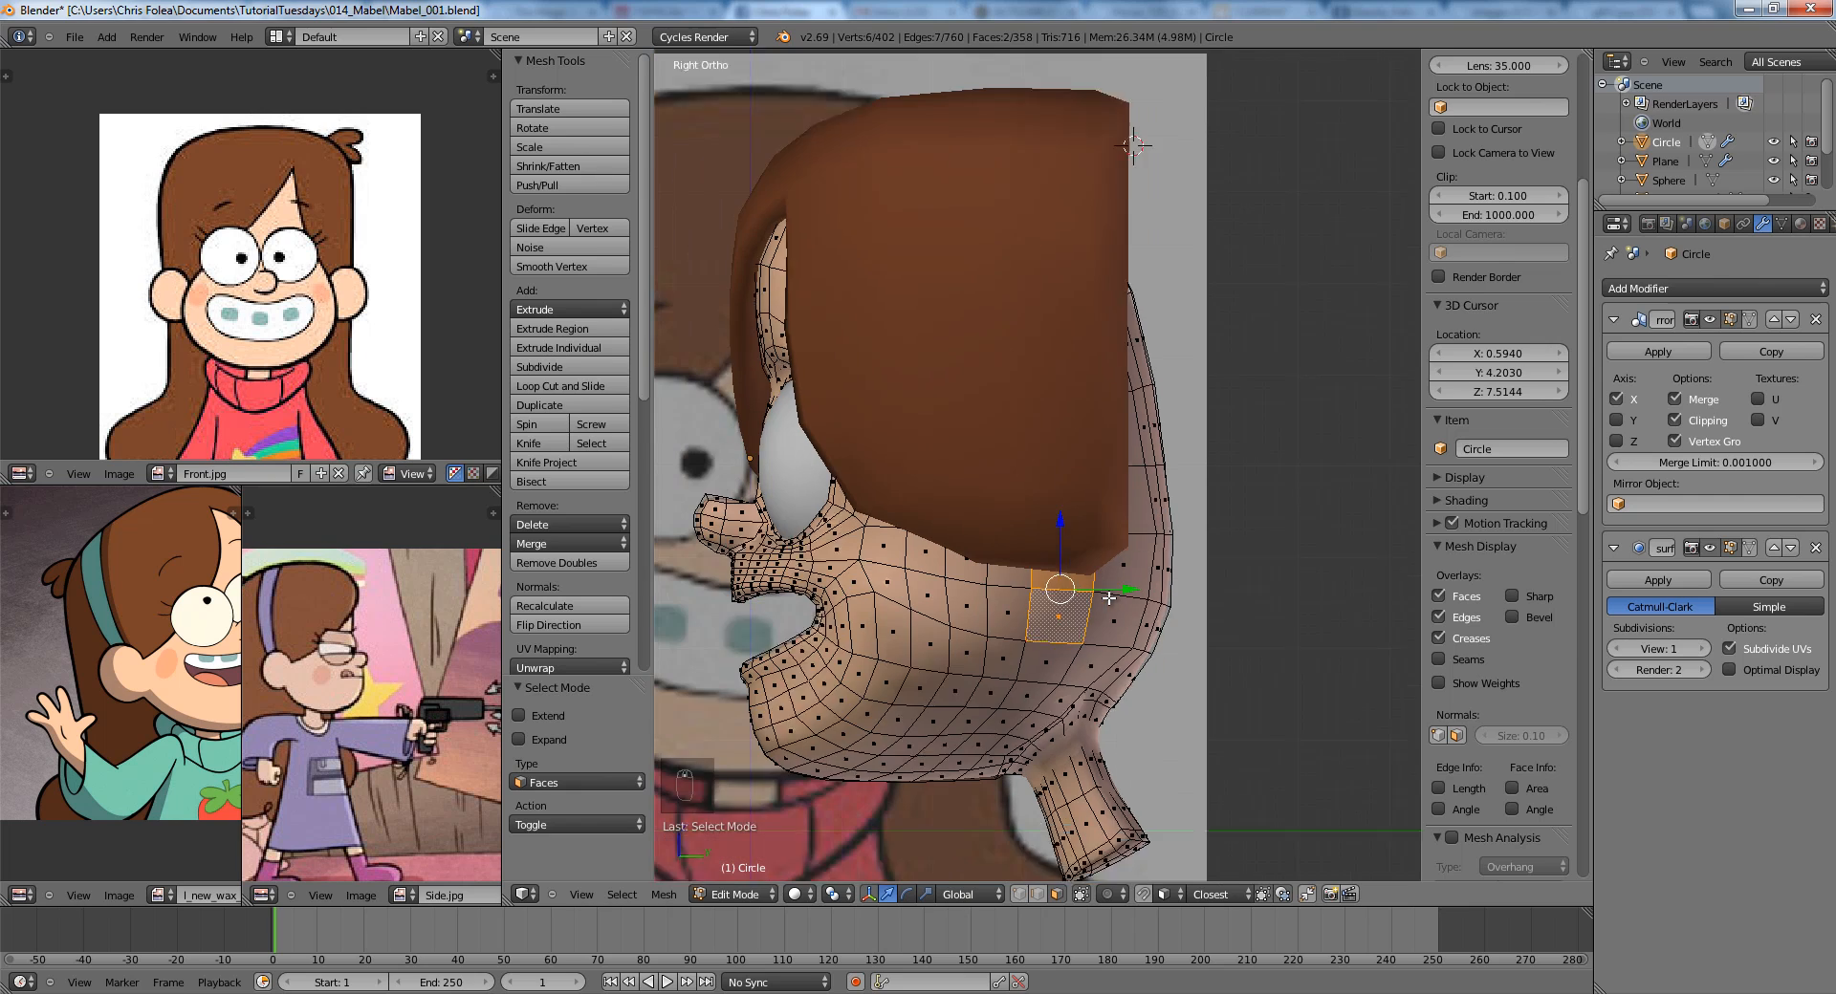
In front view, extrude the two faces outward about 0.96 along X as an ear and raise them about 0.7 along Z.
key("KP_1")
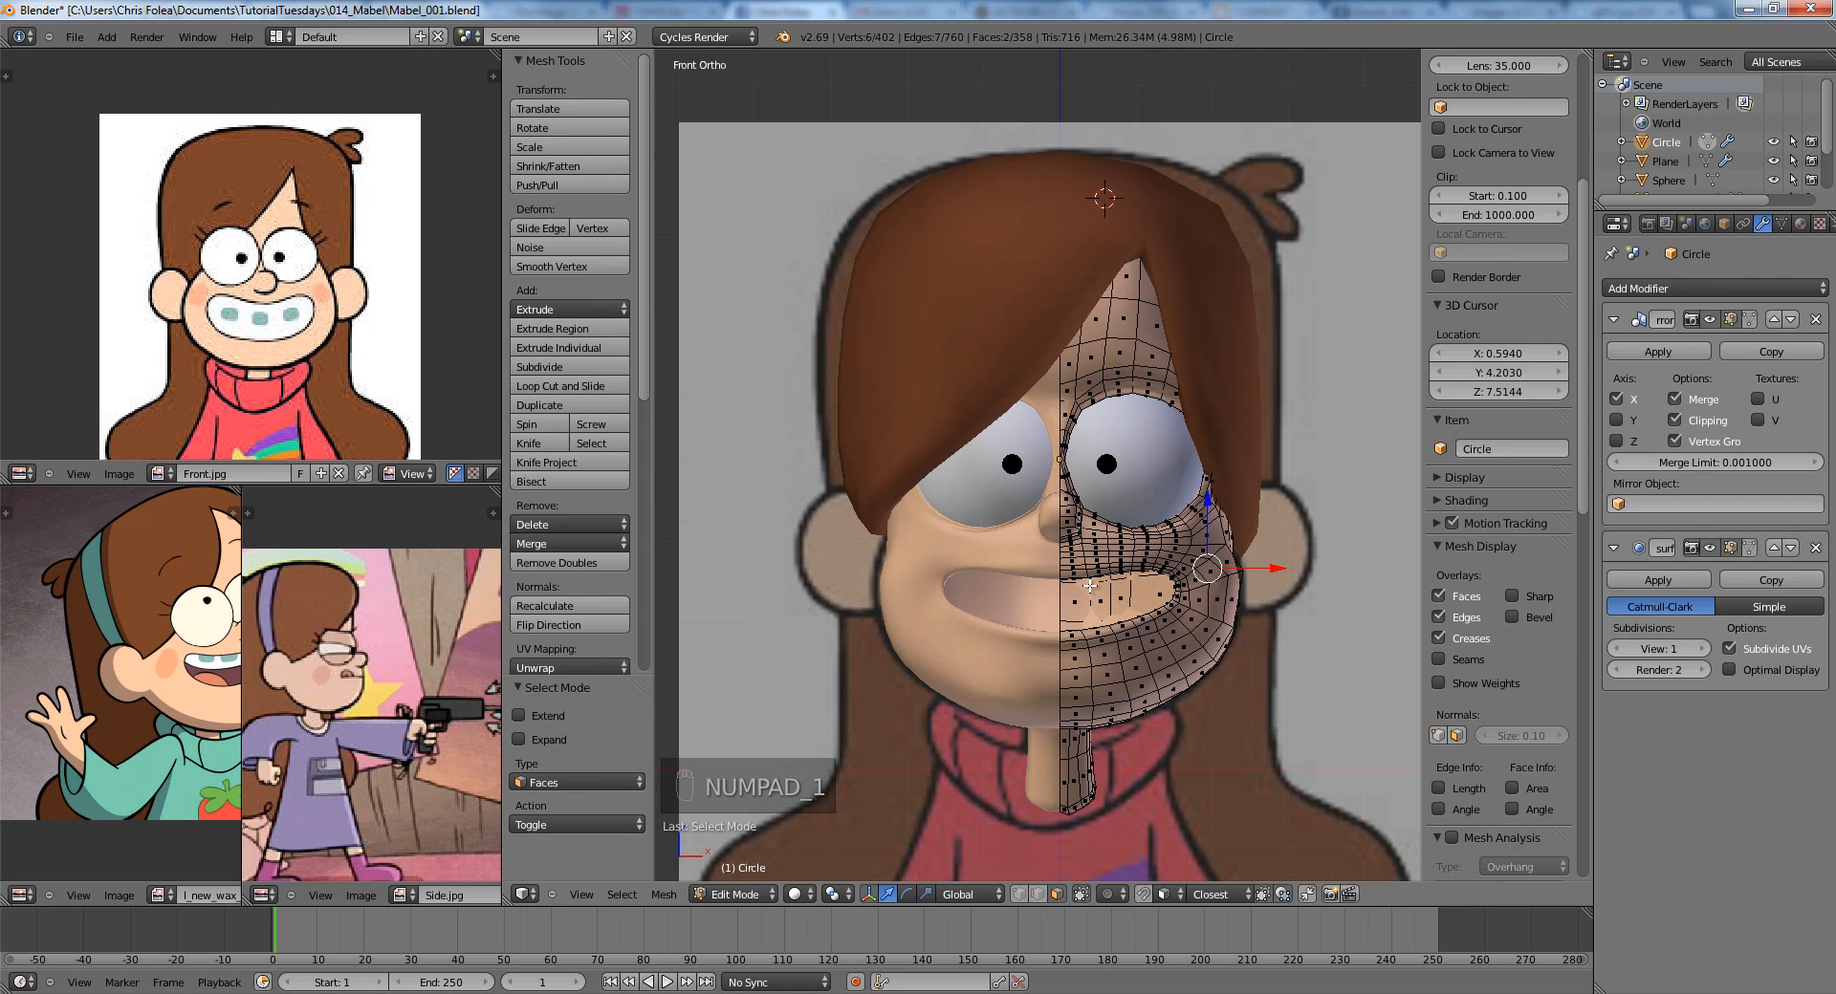
key("e")
left_click(1267, 612)
key("g")
middle_click(1276, 598)
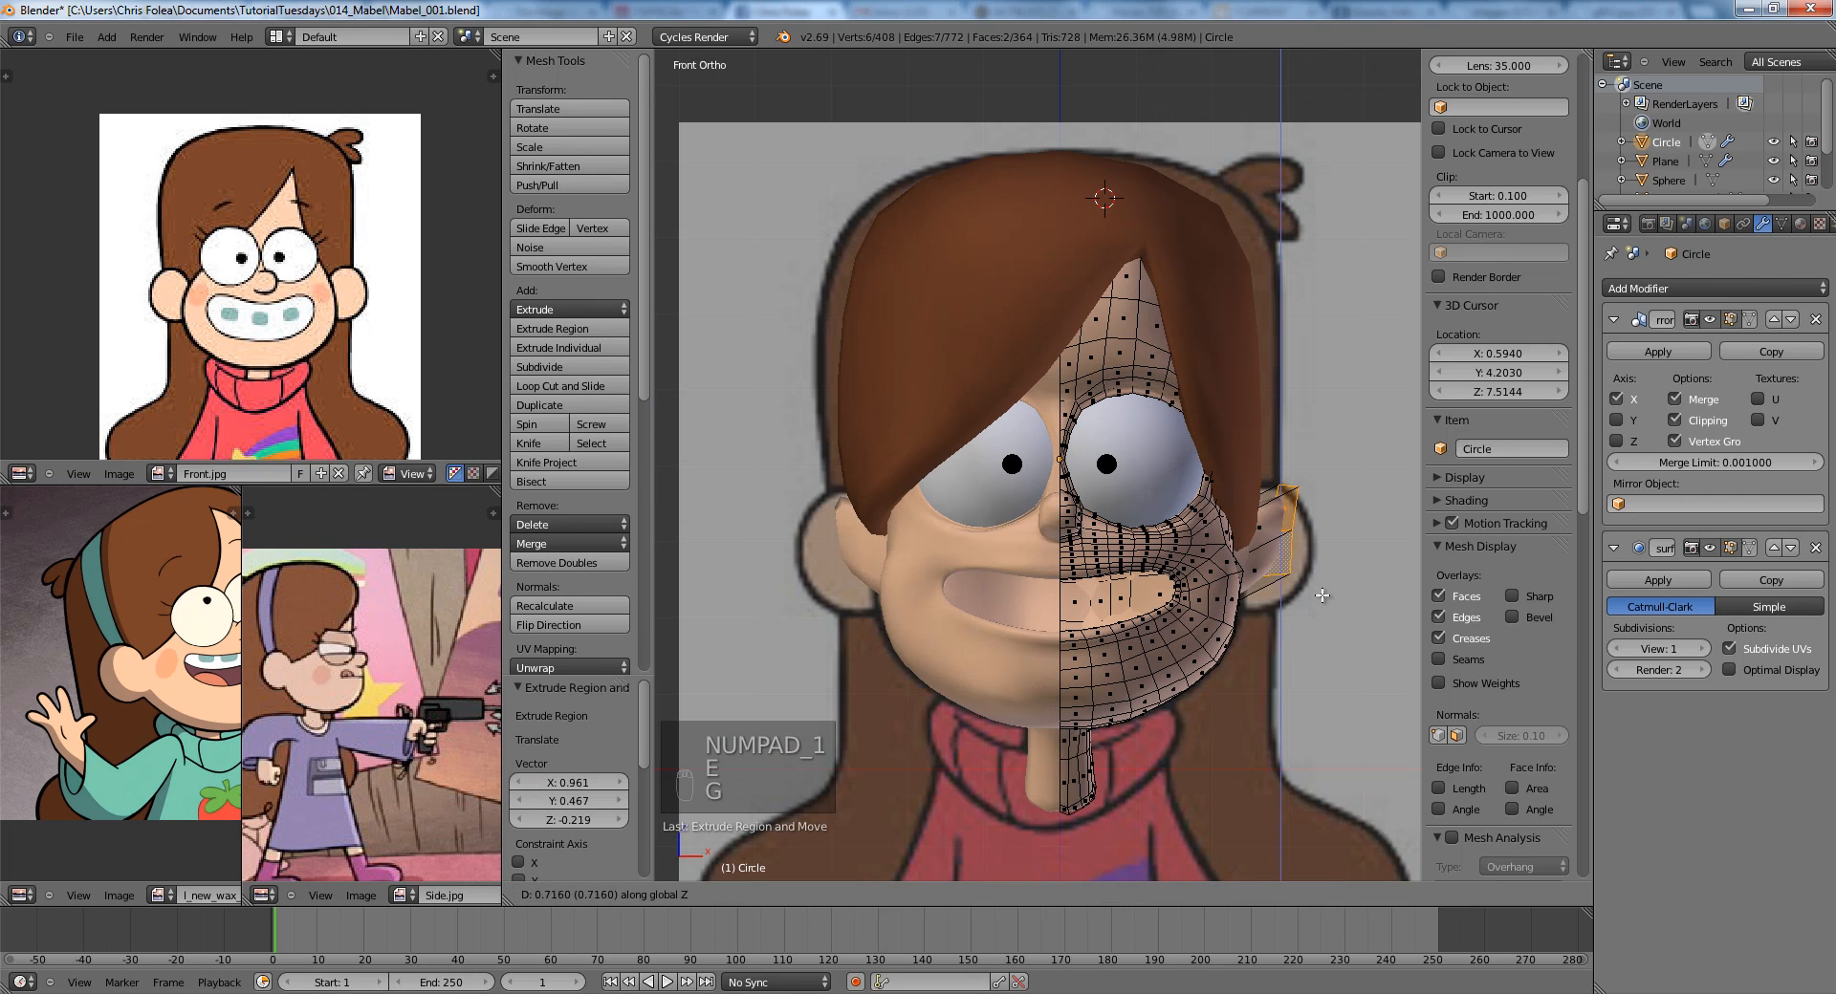
left_click(1295, 579)
Scale the ear's outer end along Z, move it along one axis, and scale it again to match the reference ear.
key("s")
right_click(1348, 600)
middle_click_drag(1333, 591, 1219, 565)
key("s")
key("z")
left_click(1180, 708)
key("g")
middle_click(1120, 654)
left_click(1140, 656)
key("s")
left_click(1079, 679)
Add one loop cut around the middle of the ear and scale it about 1.13 along Z.
key("a")
key("ctrl+r")
left_click(1199, 512)
right_click(1198, 512)
key("s")
middle_click(1261, 581)
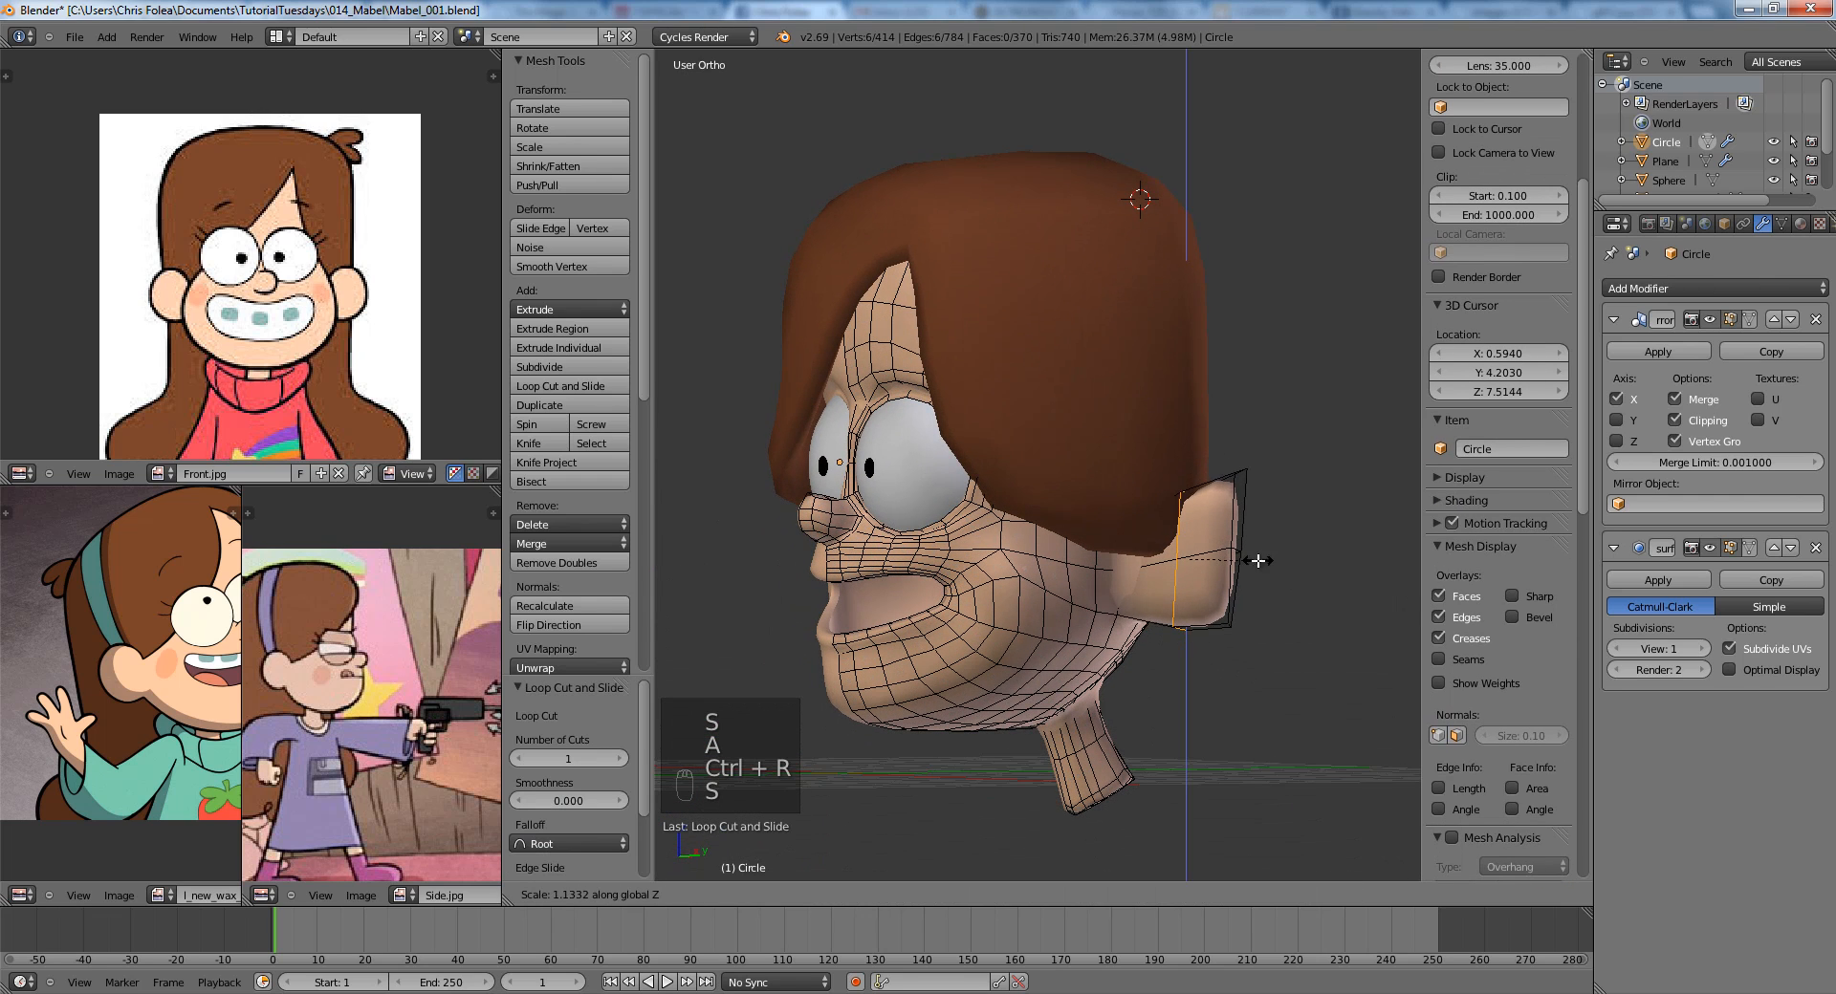
left_click(1252, 555)
Switch to vertex select mode and lower the ear's two top outer vertices along Z.
key("a")
key("ctrl+Tab")
left_click(1229, 442)
key("z")
key("b")
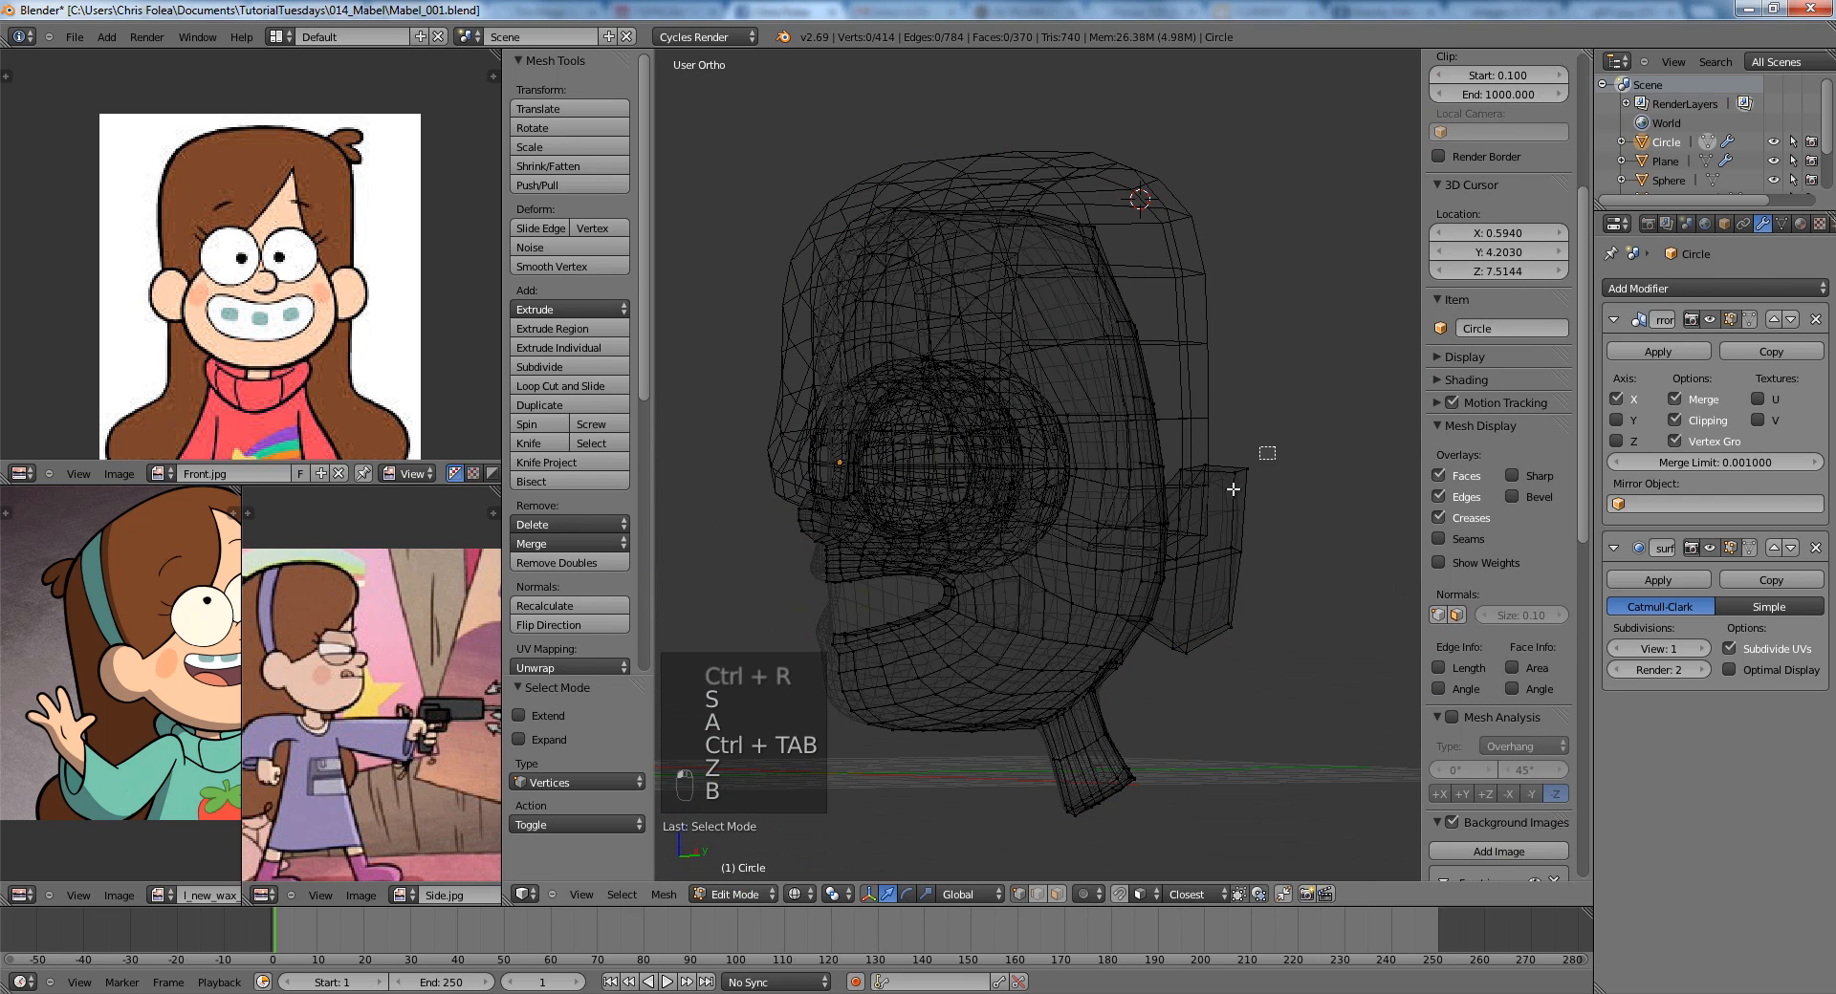
left_click_drag(1233, 490, 1216, 512)
key("z")
key("g")
key("z")
left_click(1215, 532)
Select the ear's two bottom outer vertices and raise them along Z to round the lower corner.
key("a")
key("z")
key("b")
left_click_drag(1213, 609, 1246, 657)
key("z")
key("g")
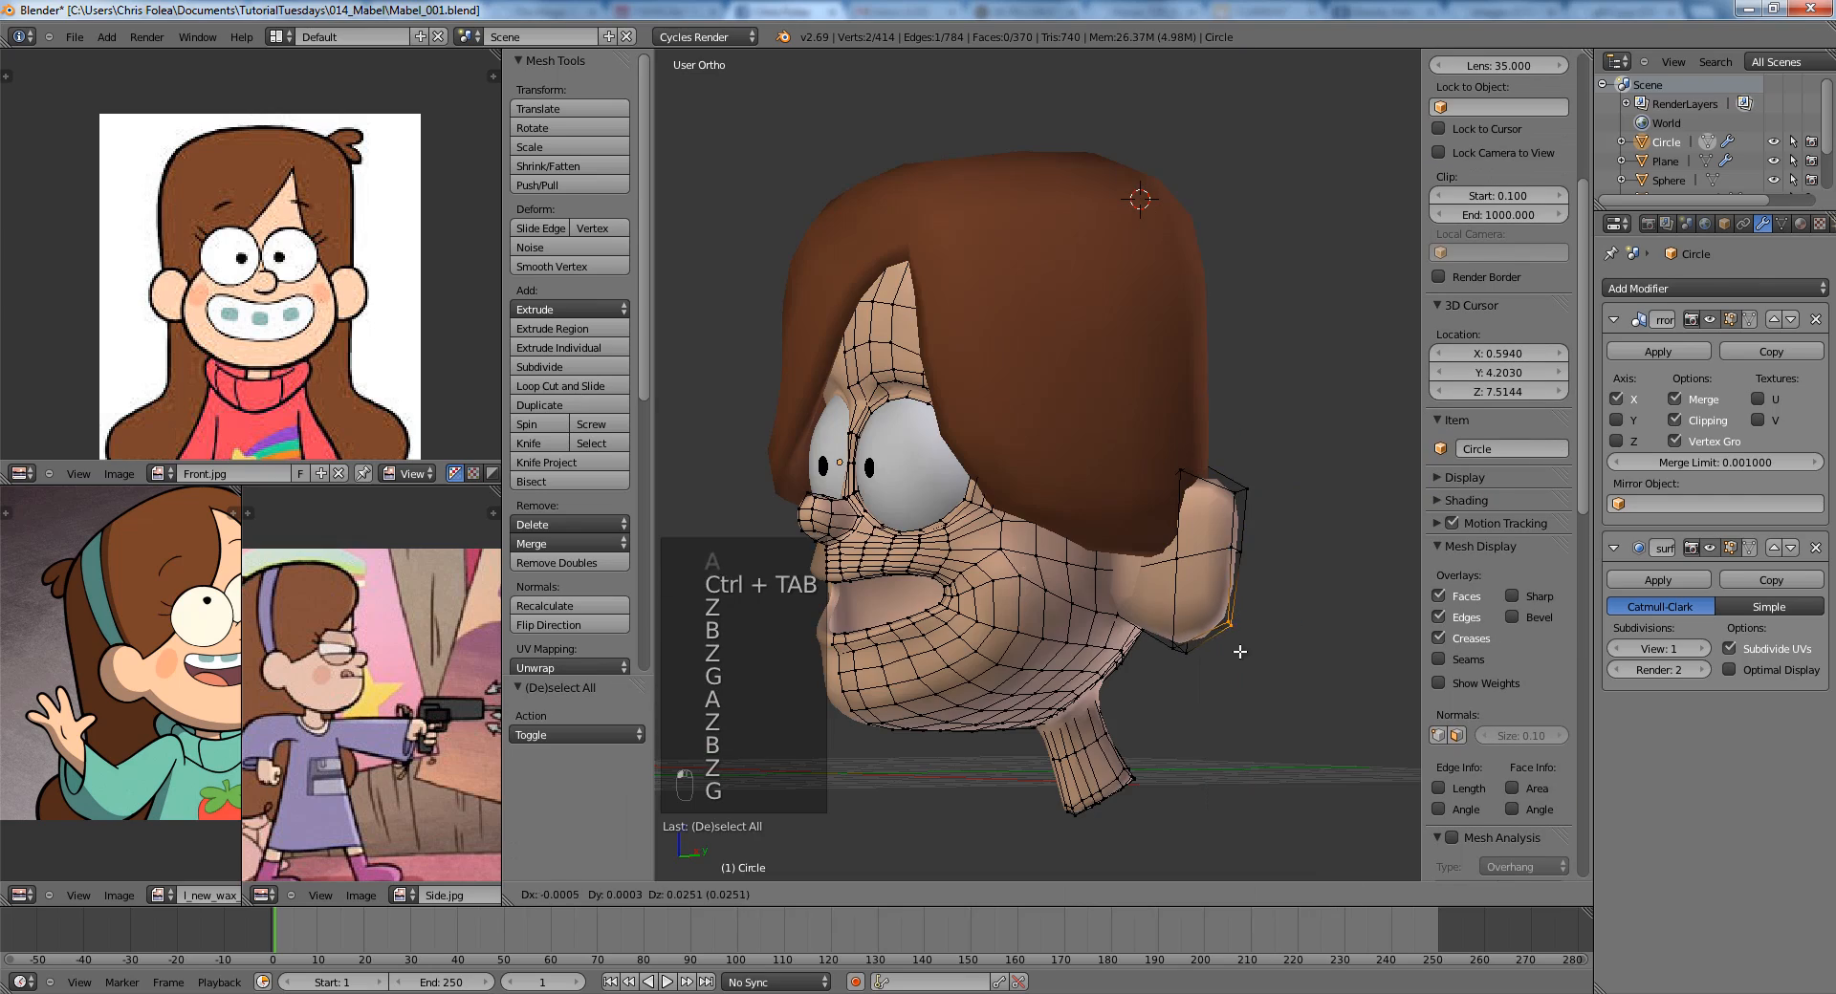
key("z")
left_click(1239, 647)
Select the edge loop around the middle of the ear and slide it along the ear.
key("z")
right_click(1182, 624, "alt")
mouse_move(1207, 617)
middle_mouse_down()
mouse_move(1237, 626)
mouse_move(1092, 497)
mouse_move(1128, 584)
mouse_move(1014, 543)
mouse_move(1086, 546)
mouse_move(1100, 593)
mouse_move(1074, 633)
middle_mouse_up()
key("g")
key("g")
left_click(1222, 622)
Hide every object except the head and return to editing its mesh with nothing selected.
key("z")
scroll(1092, 497, "up", 3)
scroll(1100, 573, "up", 2)
key("z")
scroll(955, 509, "down", 4)
scroll(1100, 548, "down", 2)
key("z")
key("Tab")
key("shift+h")
key("Tab")
key("a")
key("a")
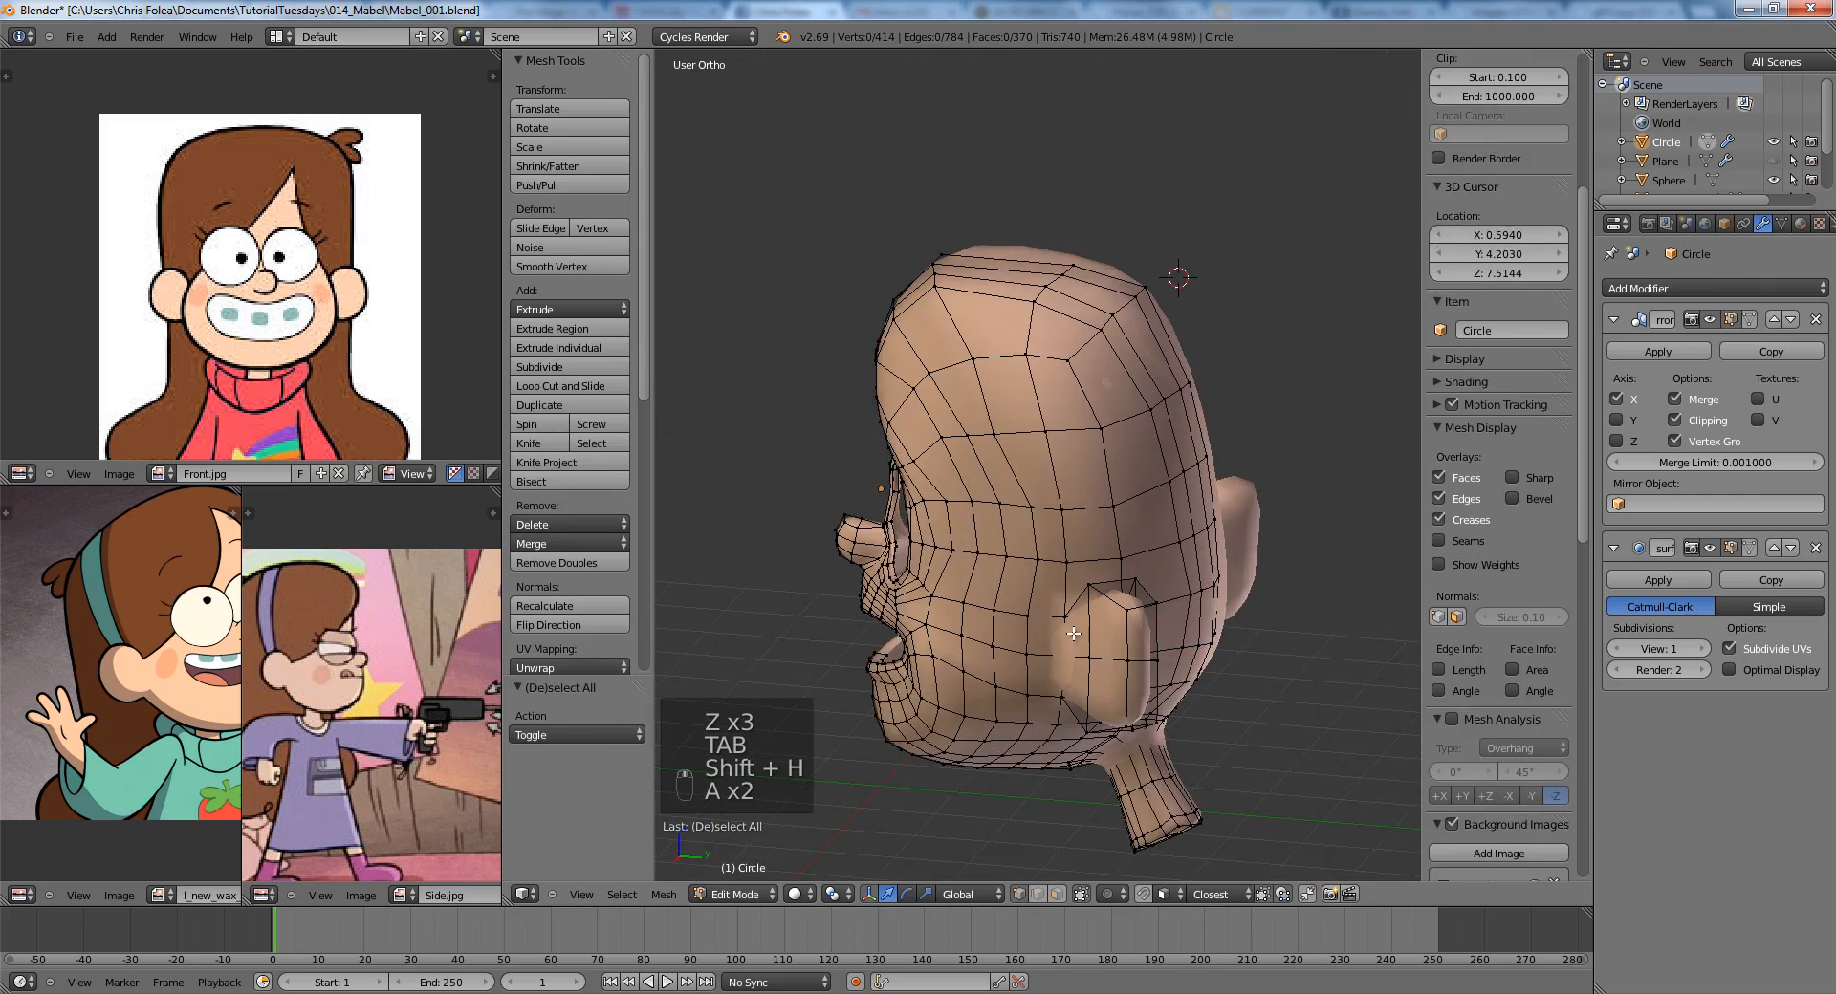
Knife-cut a closed ring of edges on the head around the base of the ear.
scroll(1073, 633, "up", 2)
key("k")
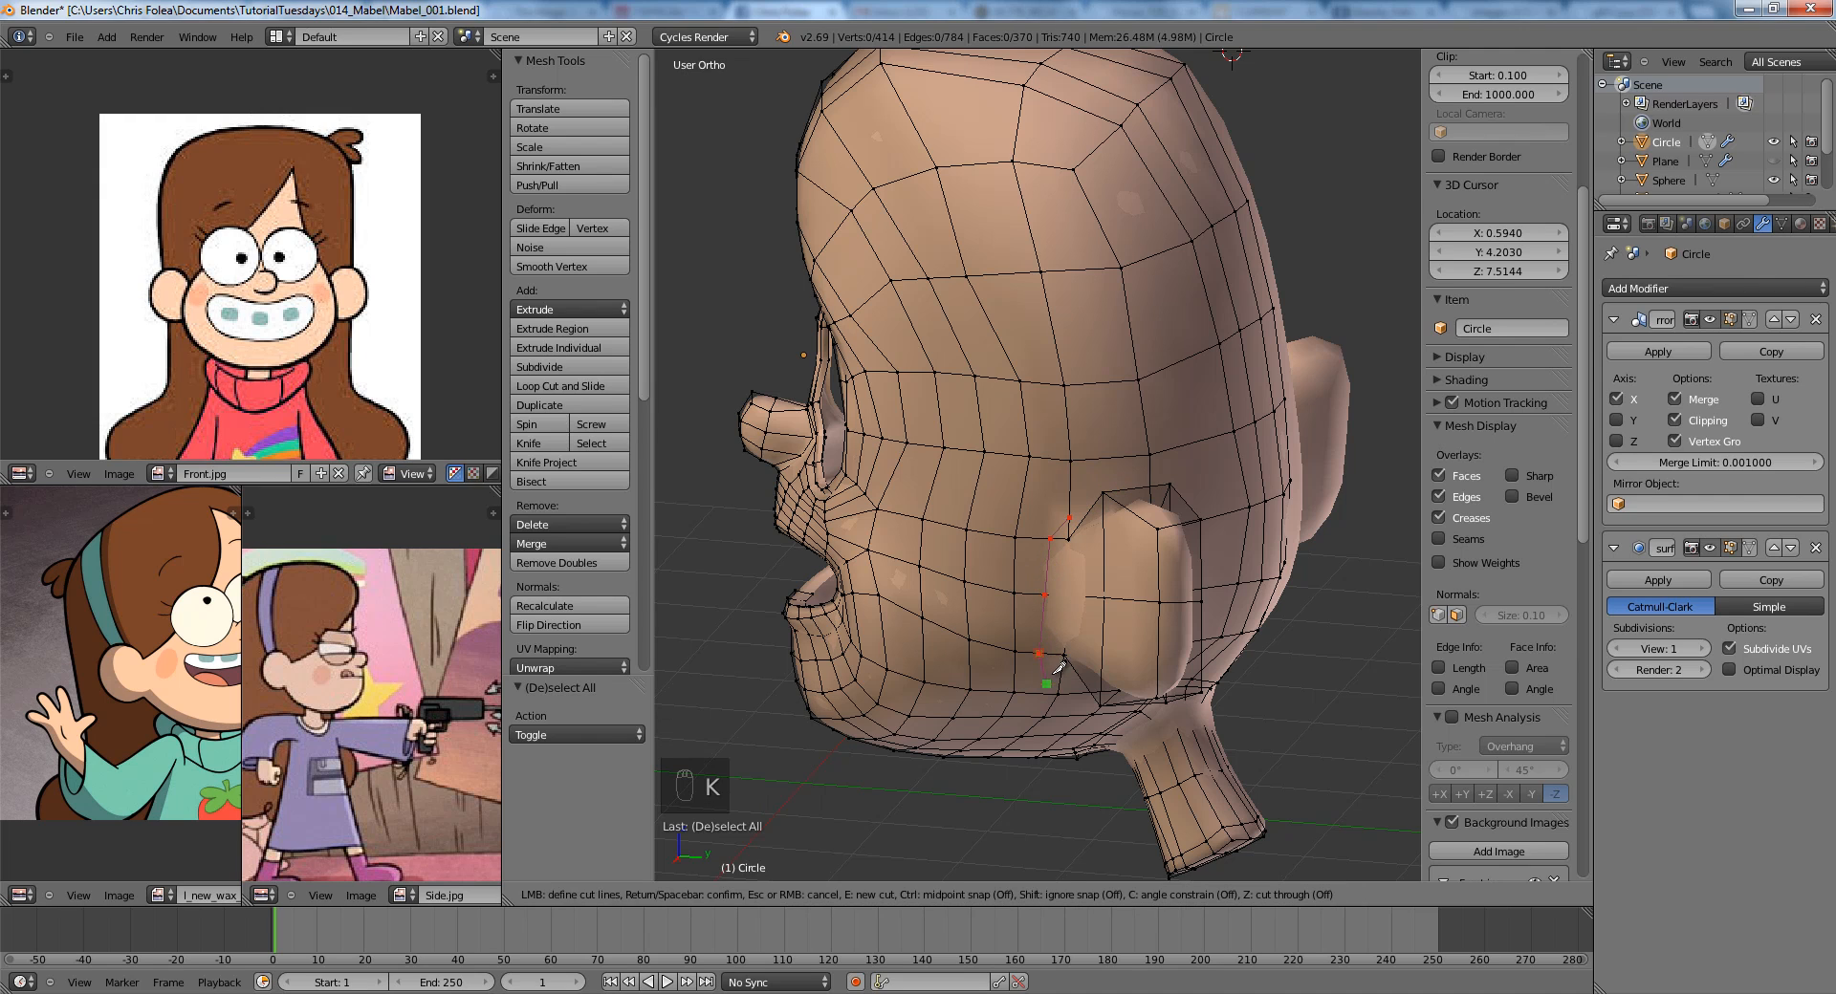
middle_click_drag(1199, 682, 1035, 593)
scroll(1035, 593, "up", 3)
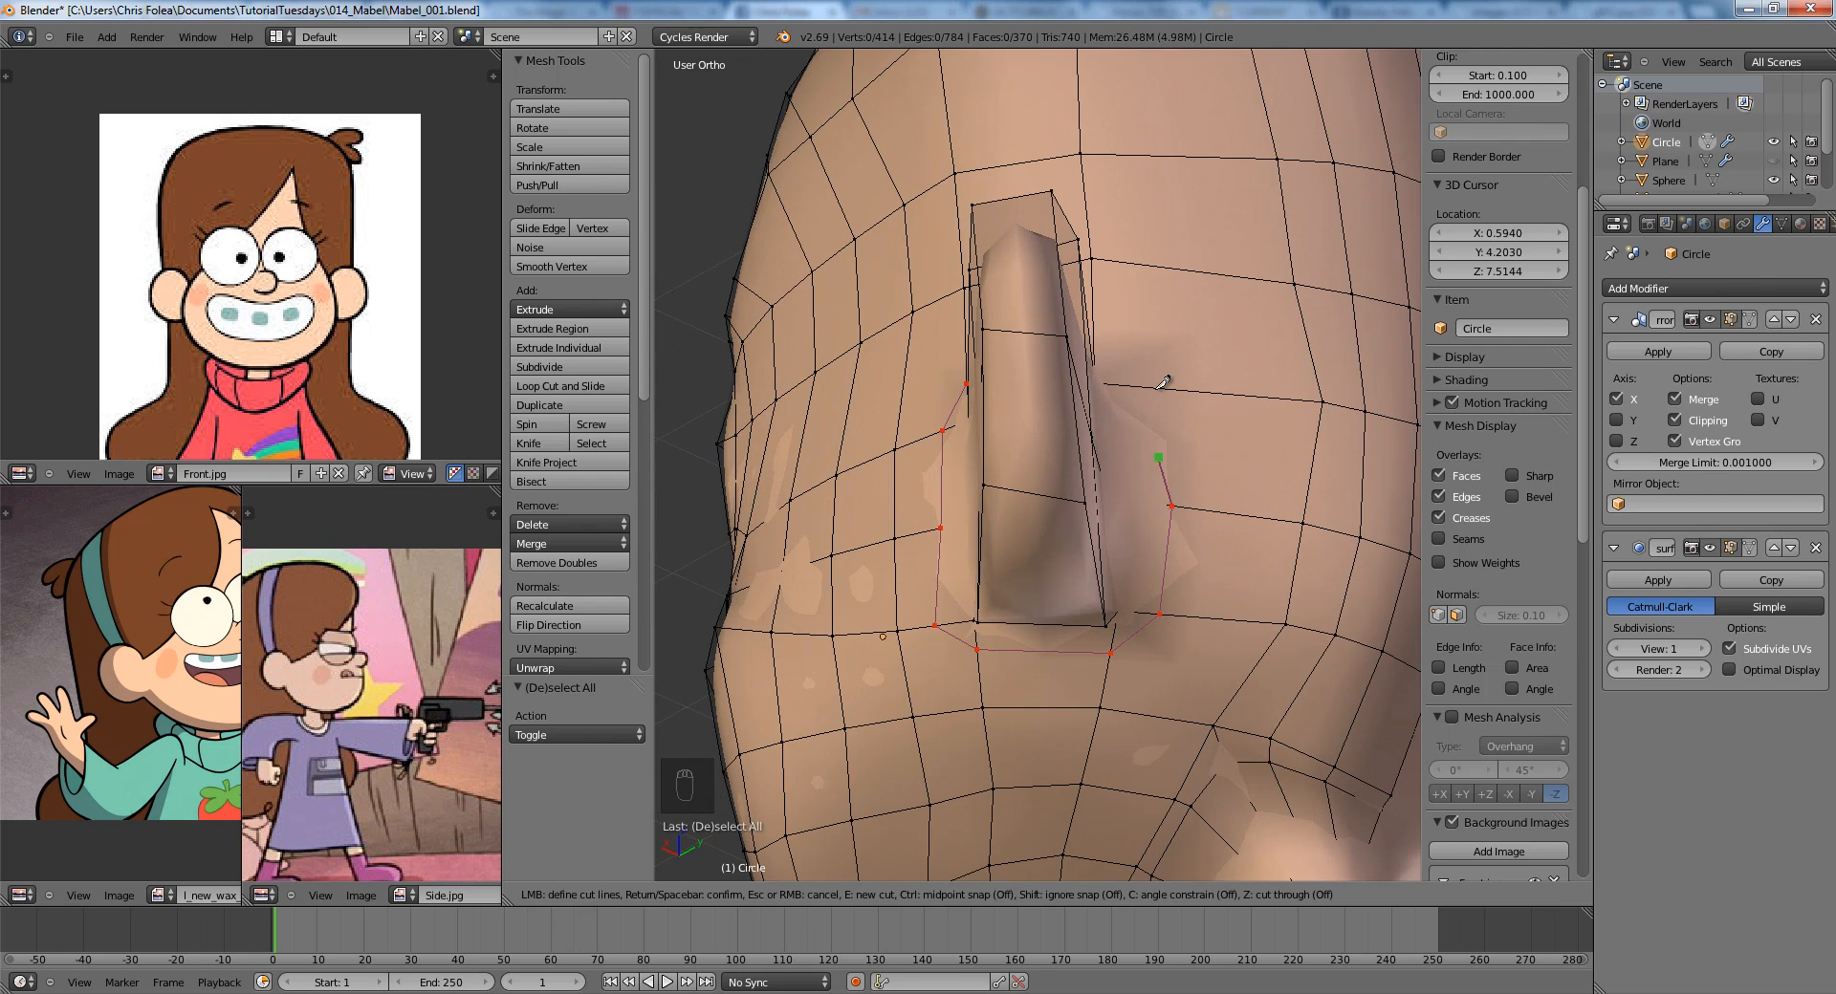
left_click(1126, 261)
middle_click_drag(1130, 263, 1132, 440)
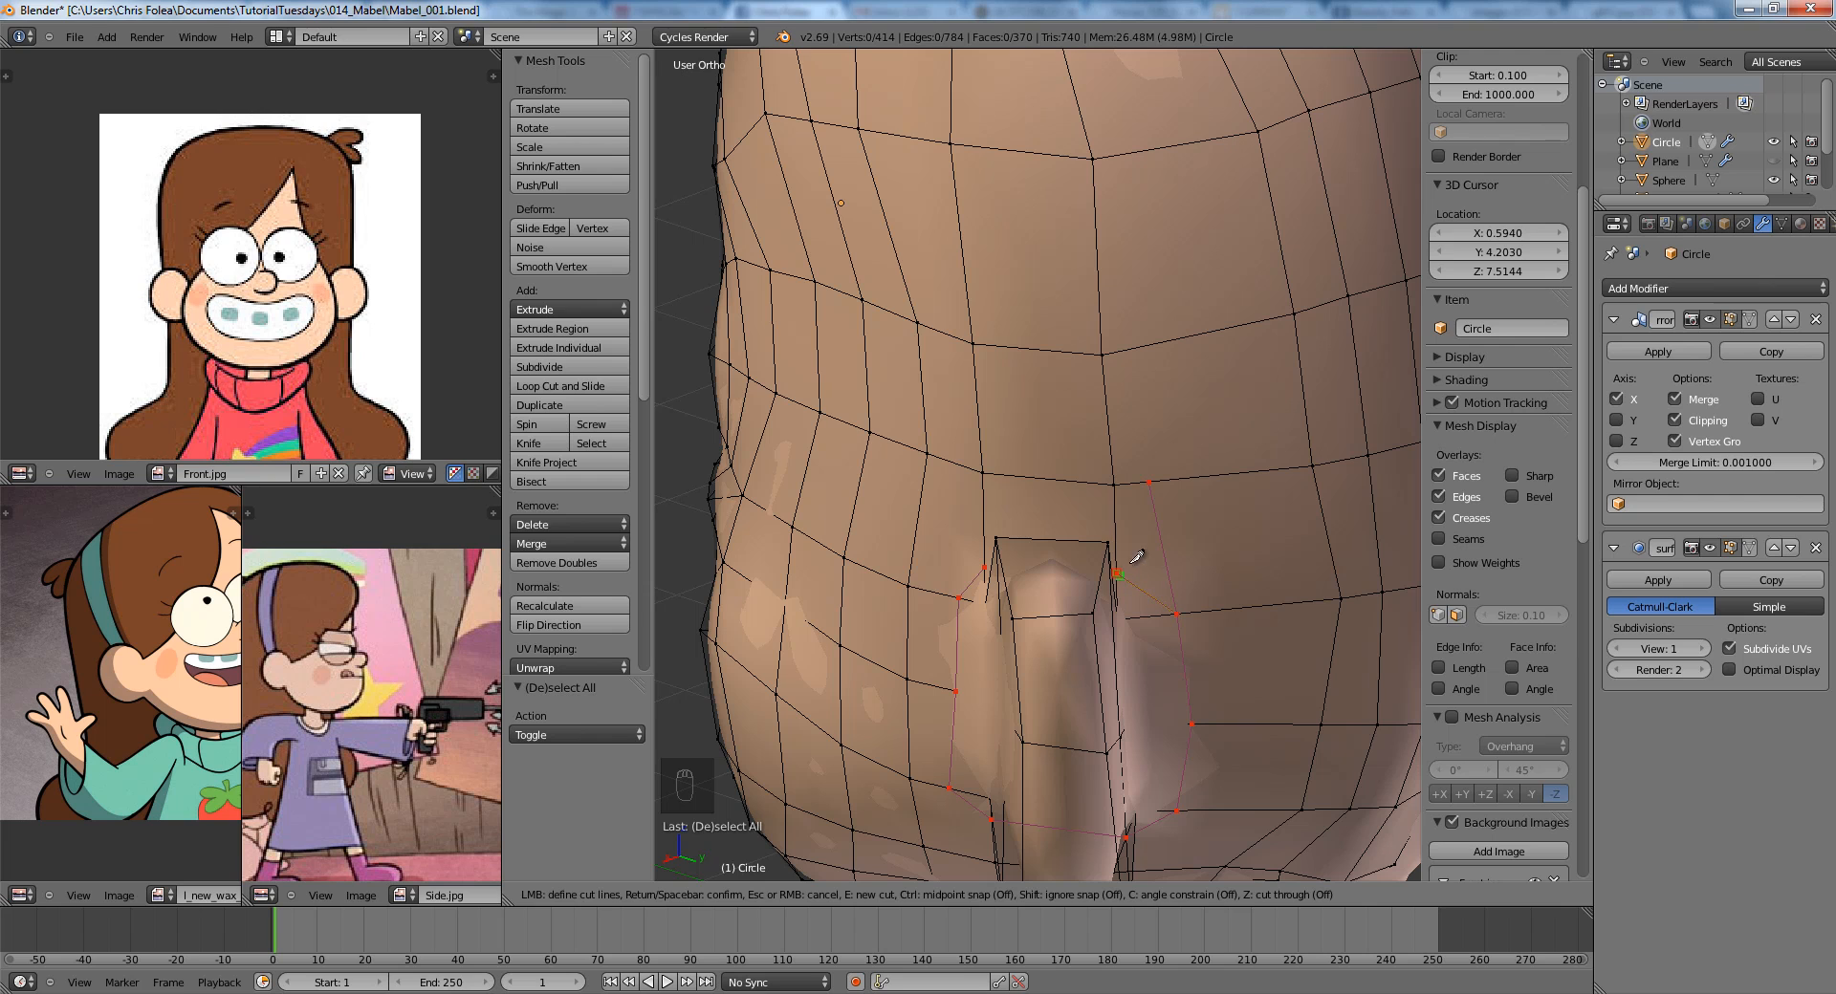
middle_click_drag(1252, 573, 1293, 635)
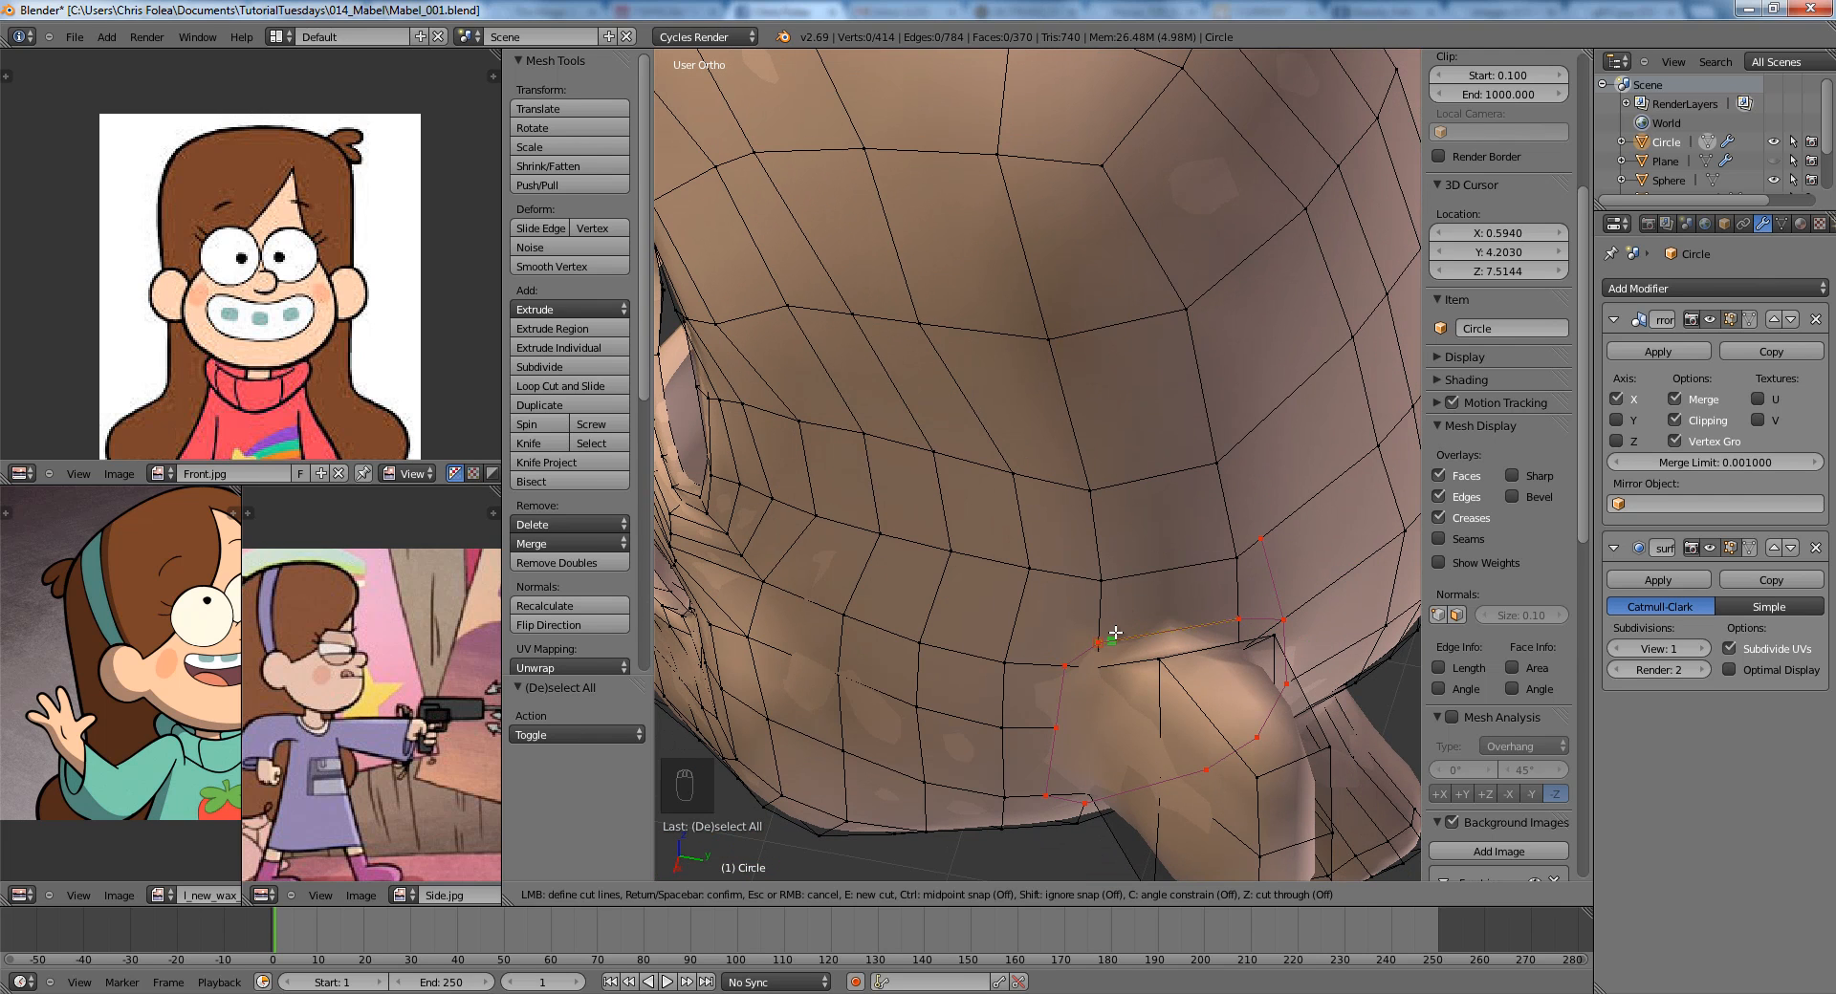
key("Return")
Merge the two adjacent vertices above and behind the ear at the last selected one, and leave edit mode.
scroll(1180, 573, "down", 1)
middle_click_drag(1180, 574, 1094, 564)
key("a")
right_click(1109, 534)
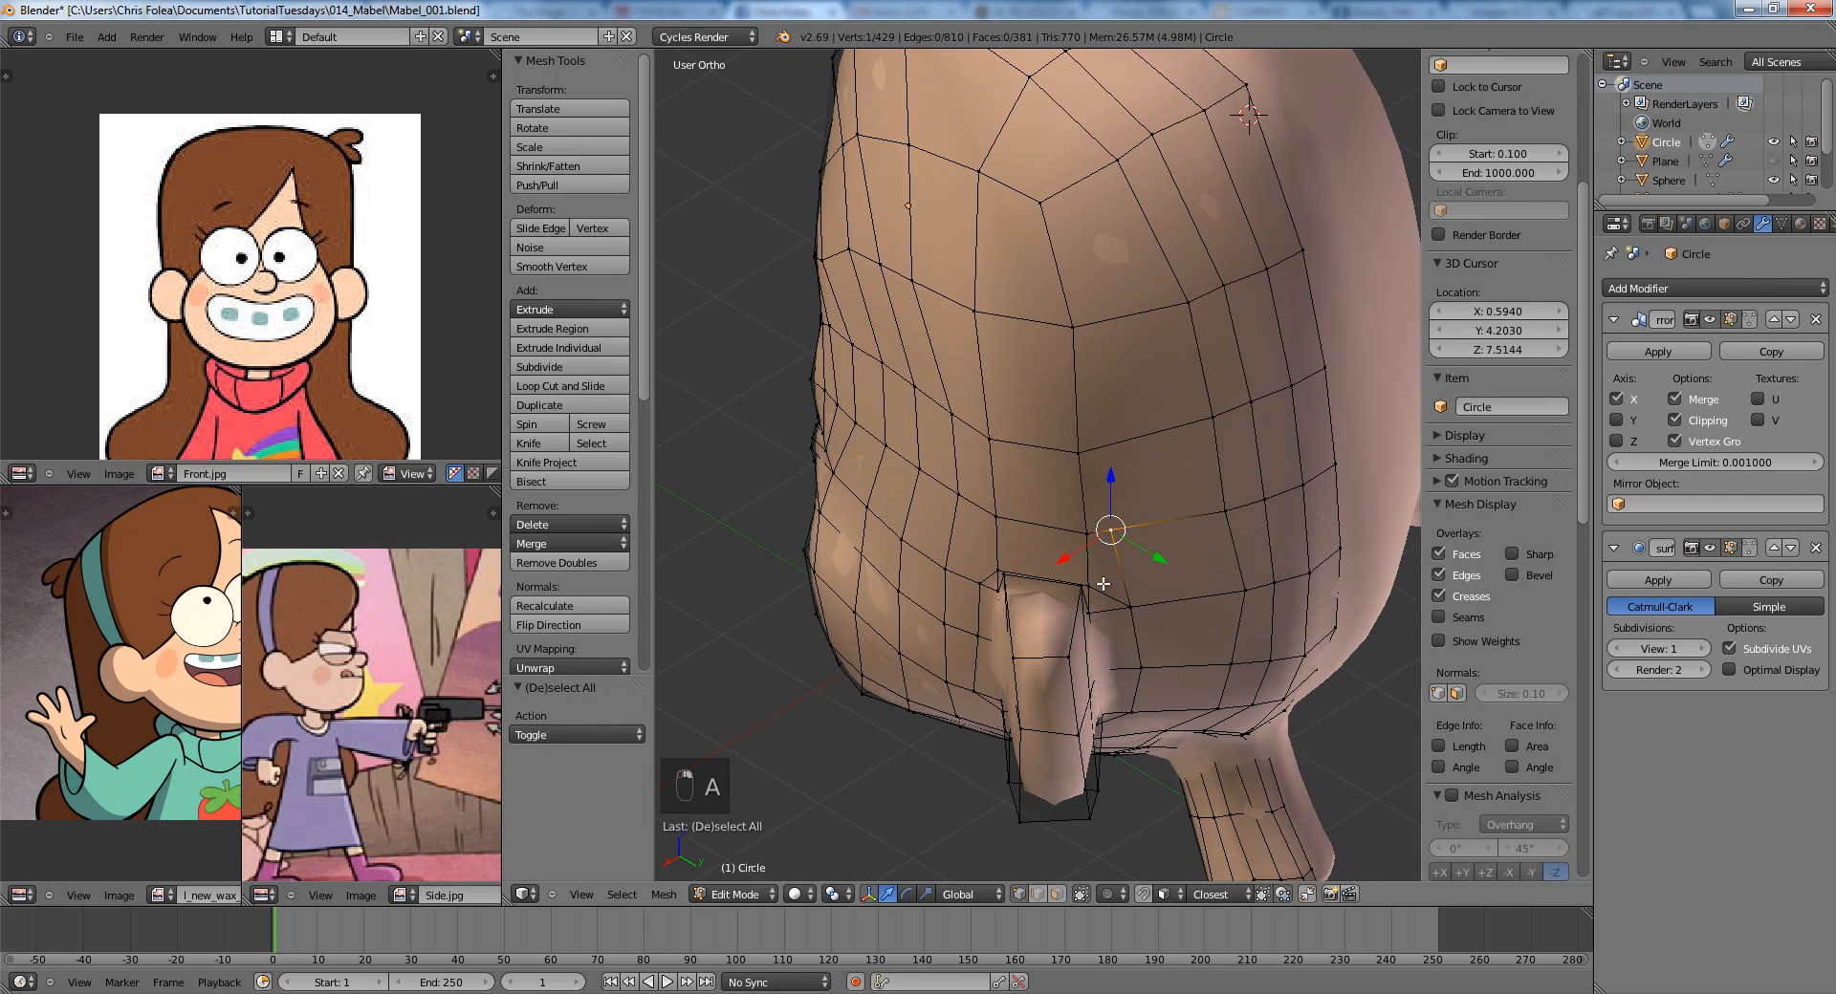
right_click(1097, 529, "shift")
key("alt+m")
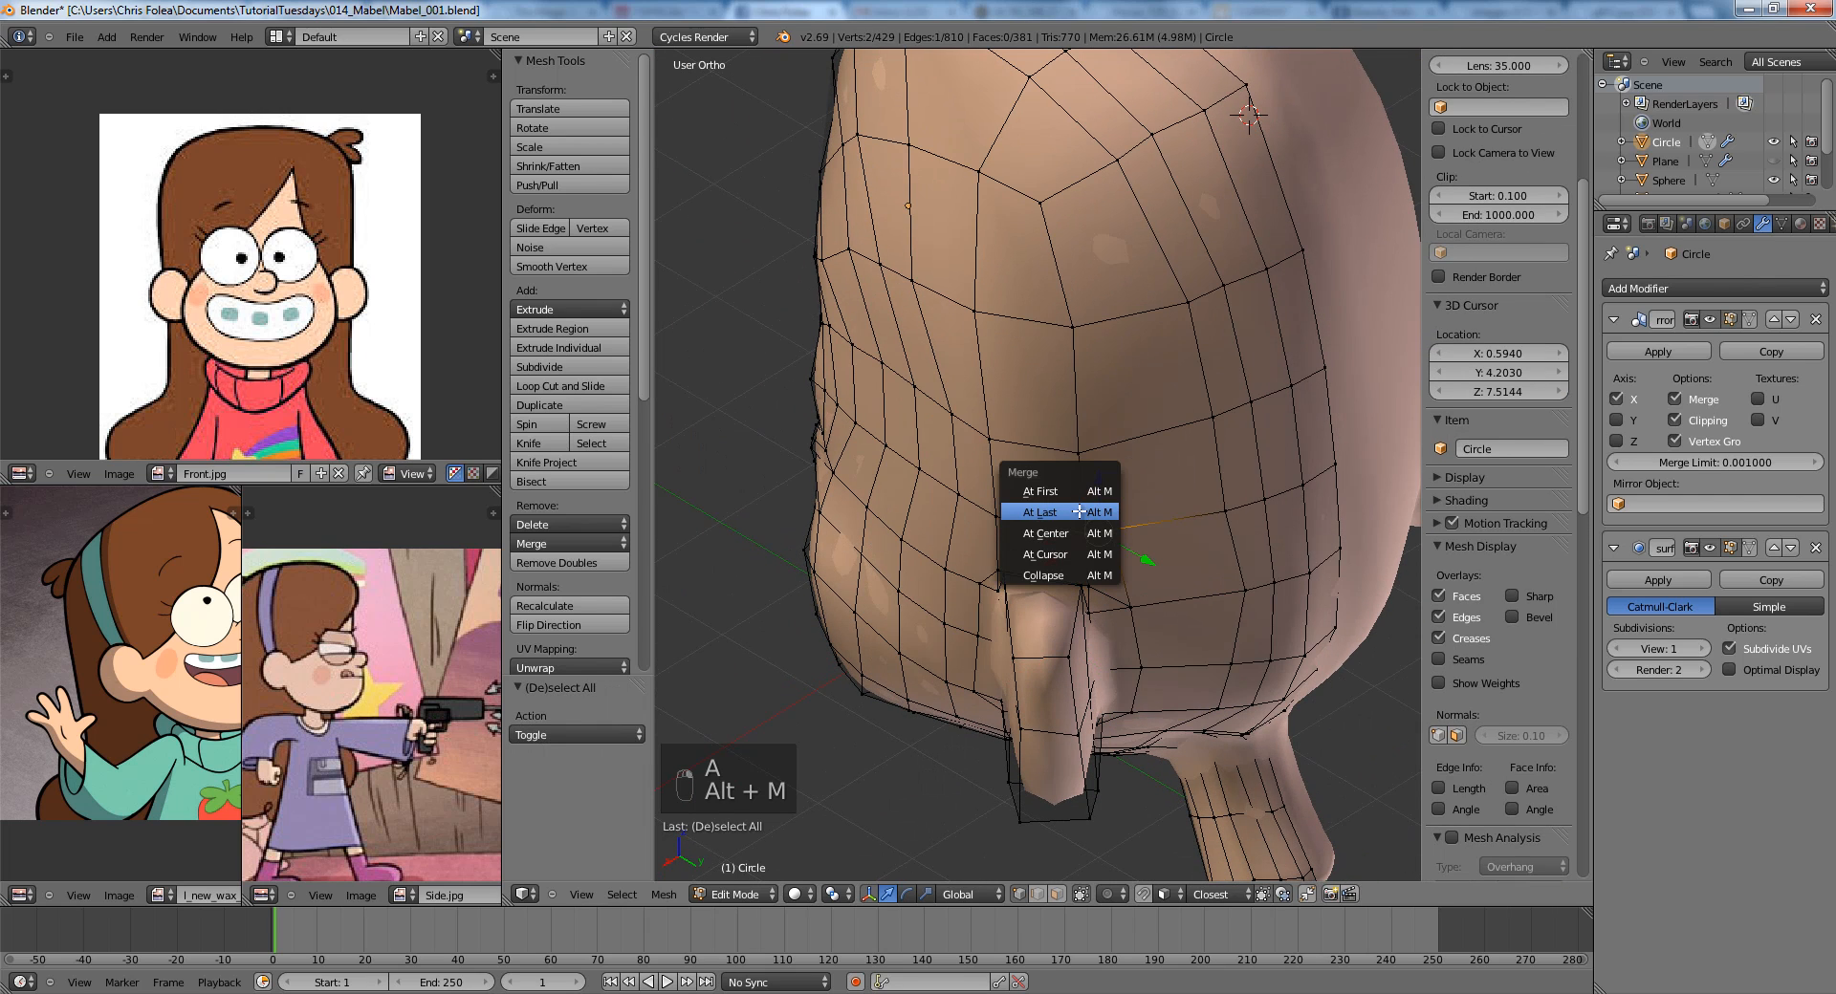
left_click(1079, 512)
key("a")
key("Tab")
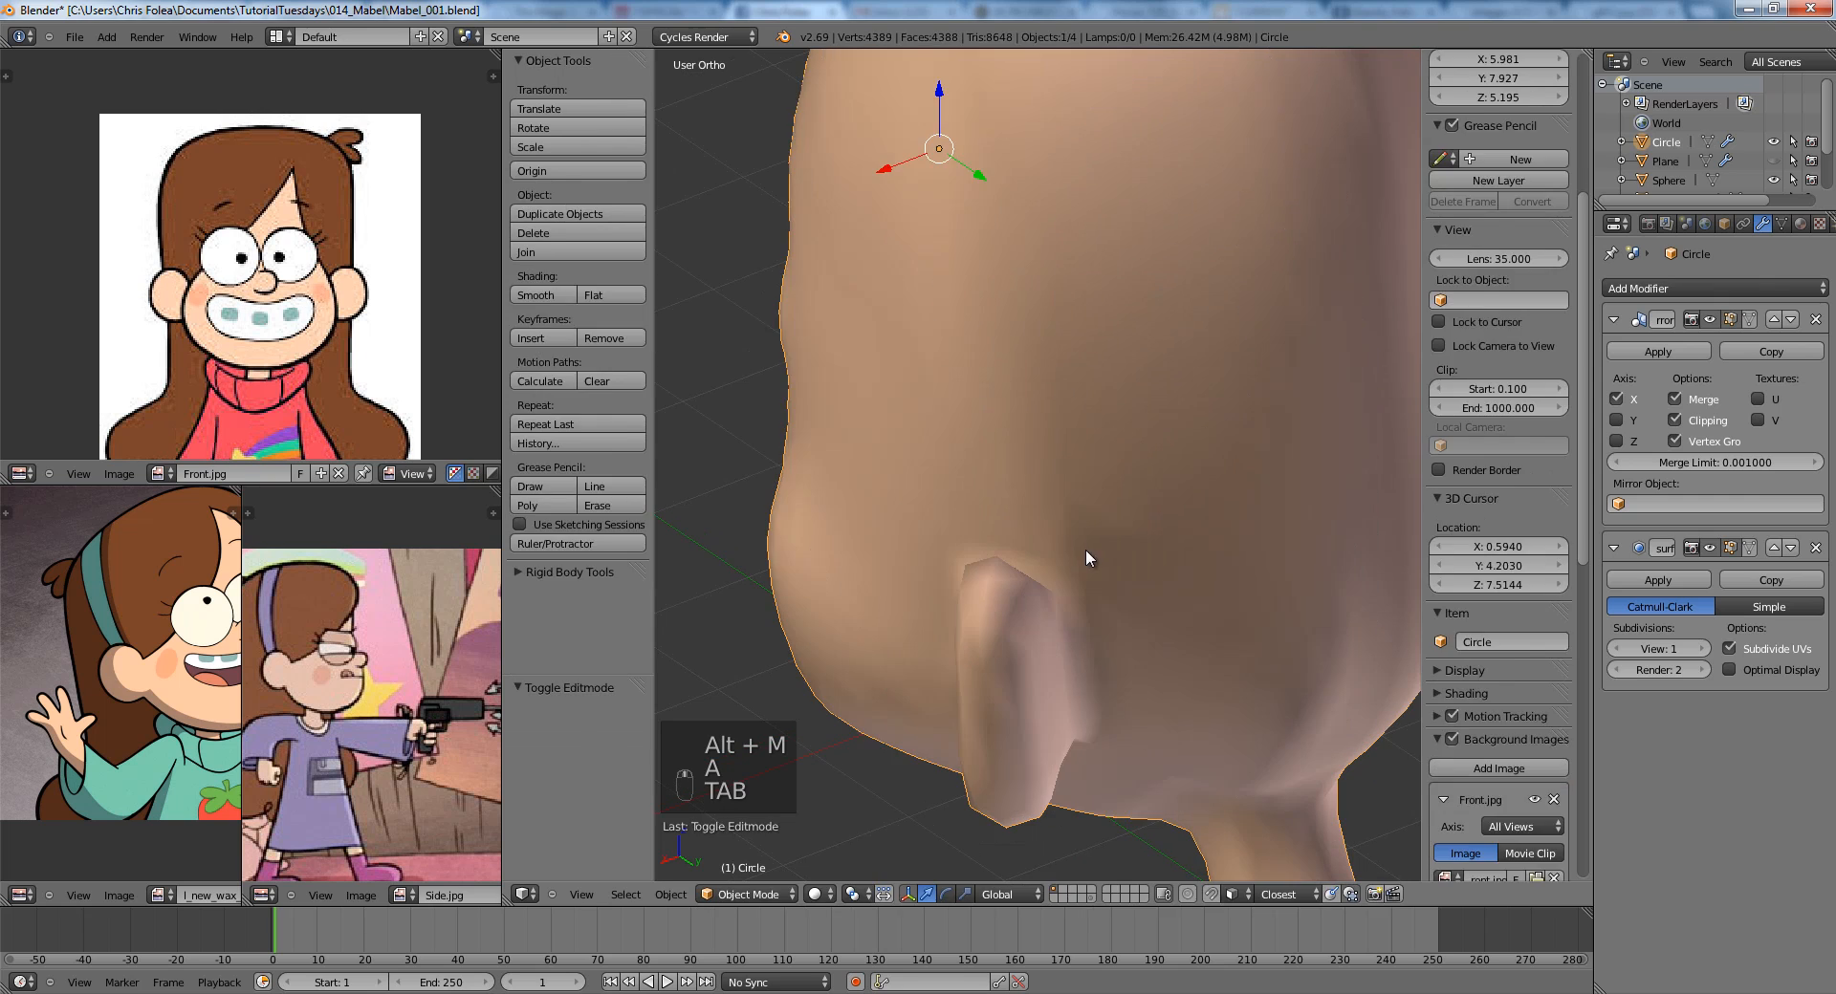
Select the three clustered vertices behind the top of the ear and merge them at their center.
key("Tab")
key("ctrl+Tab")
middle_click_drag(1128, 553, 1099, 527)
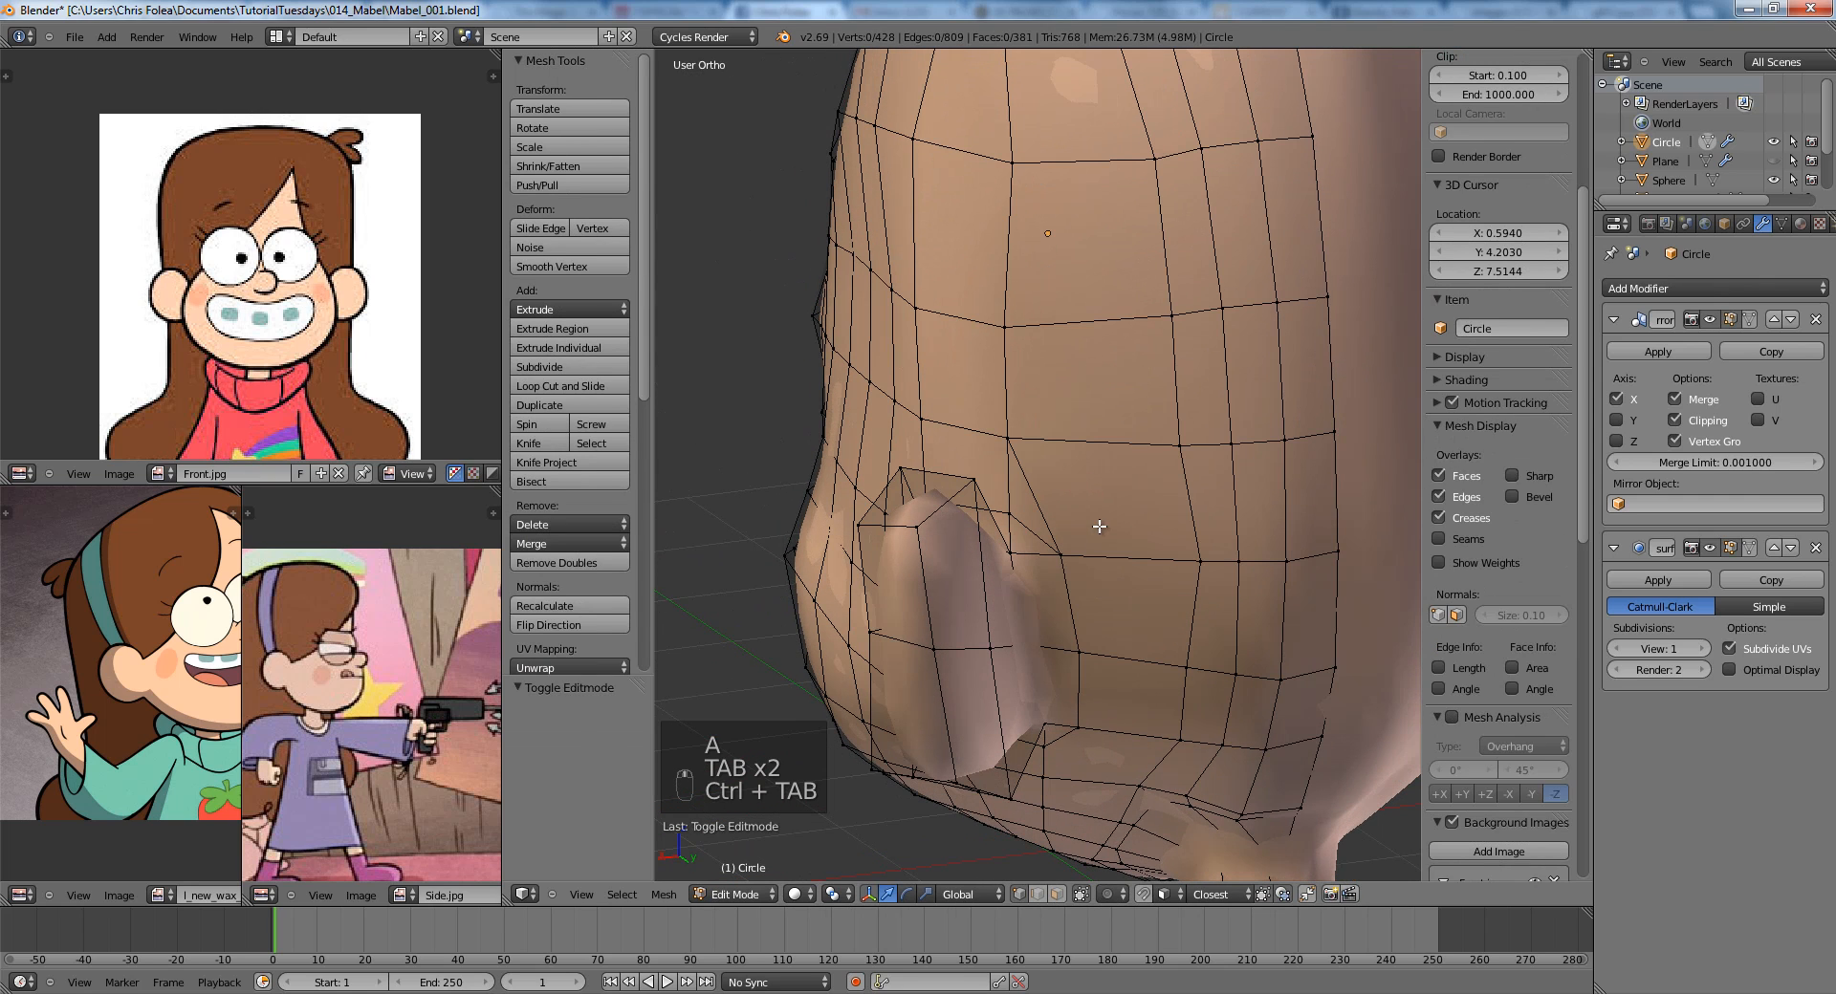
right_click(1064, 557)
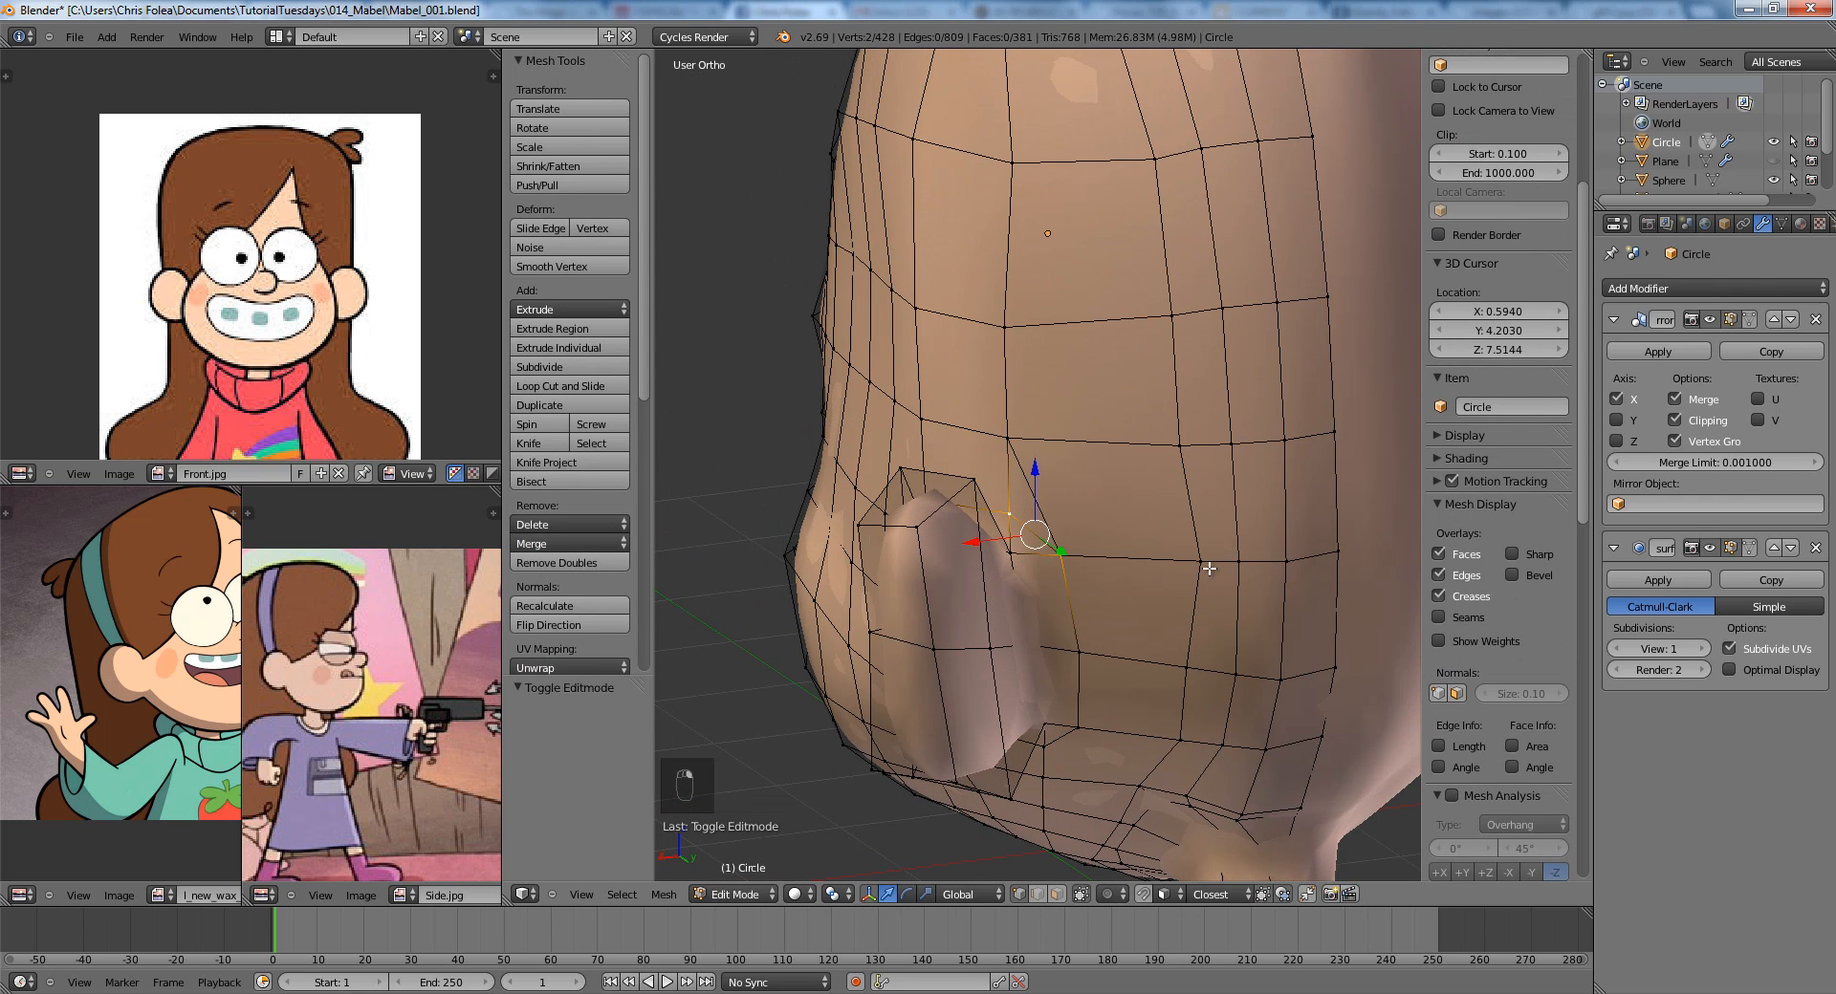
middle_click_drag(1154, 568, 1157, 544, "shift")
scroll(1147, 535, "up", 2)
key("z")
right_click(1091, 550, "shift")
key("z")
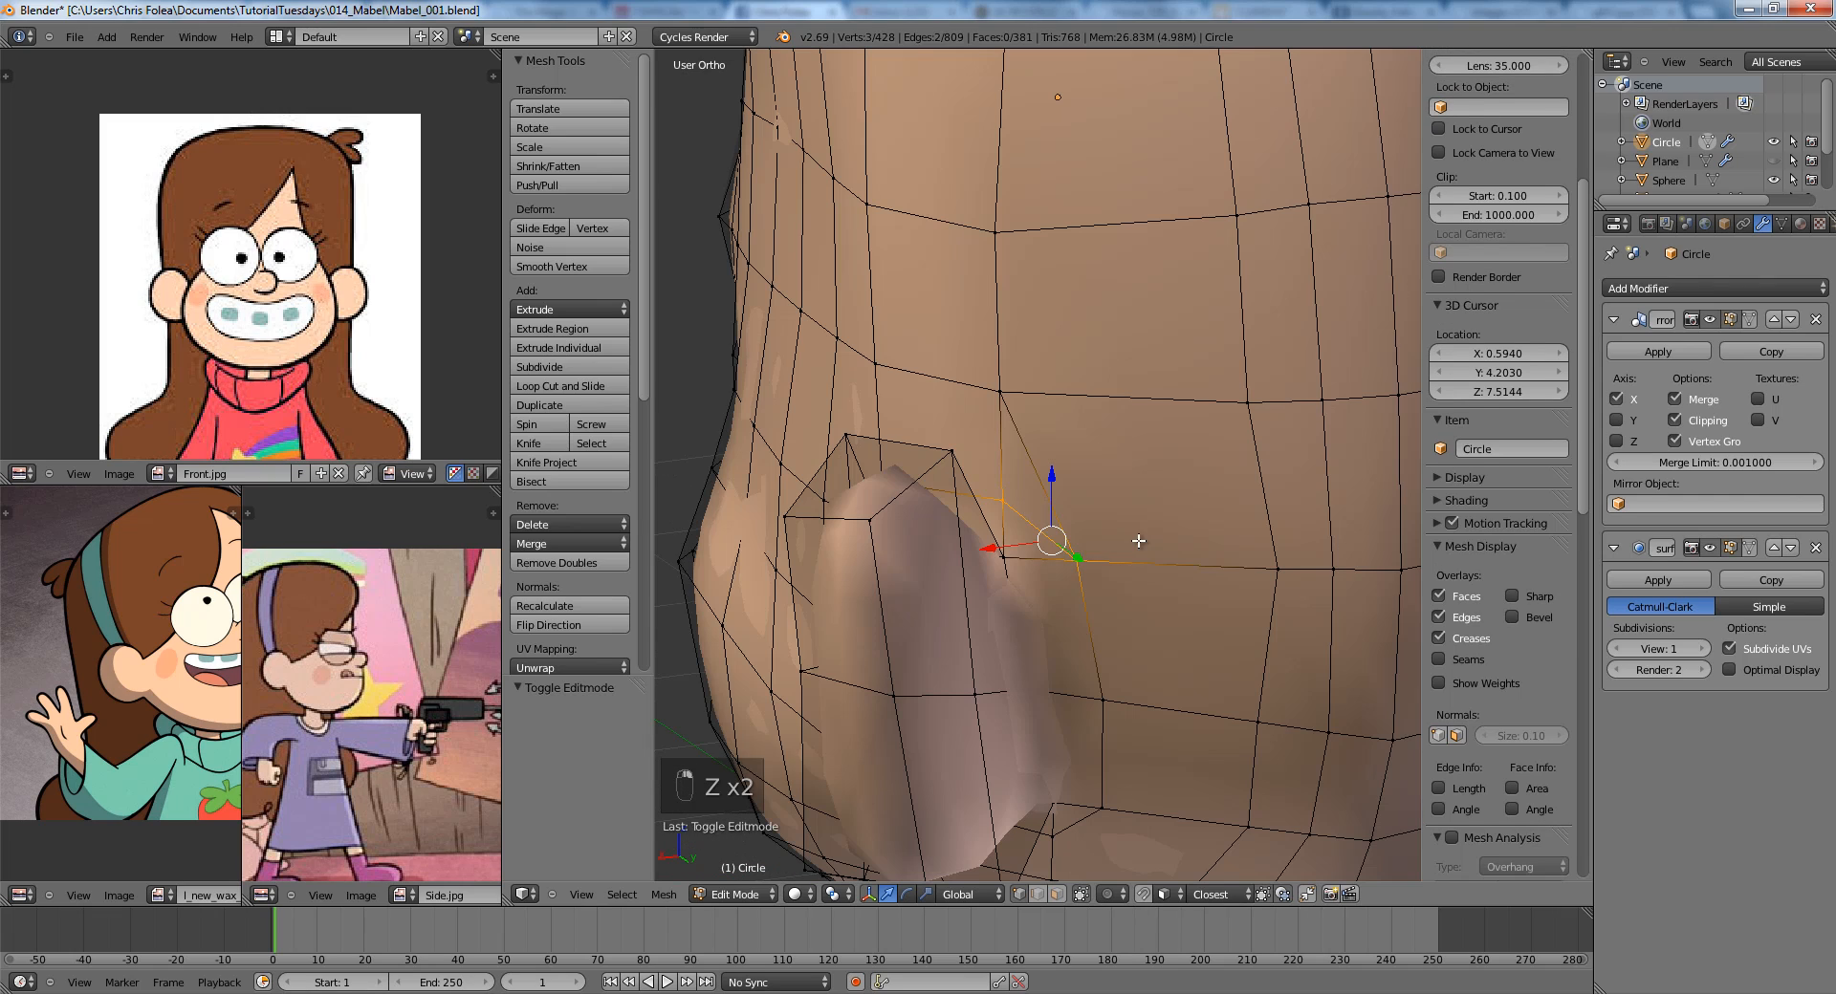
key("alt+m")
left_click(1122, 562)
Merge the neighbouring cut vertices at the ear's lower rear corner at their center.
middle_click_drag(1098, 606, 1125, 515)
key("z")
right_click(1021, 546, "shift")
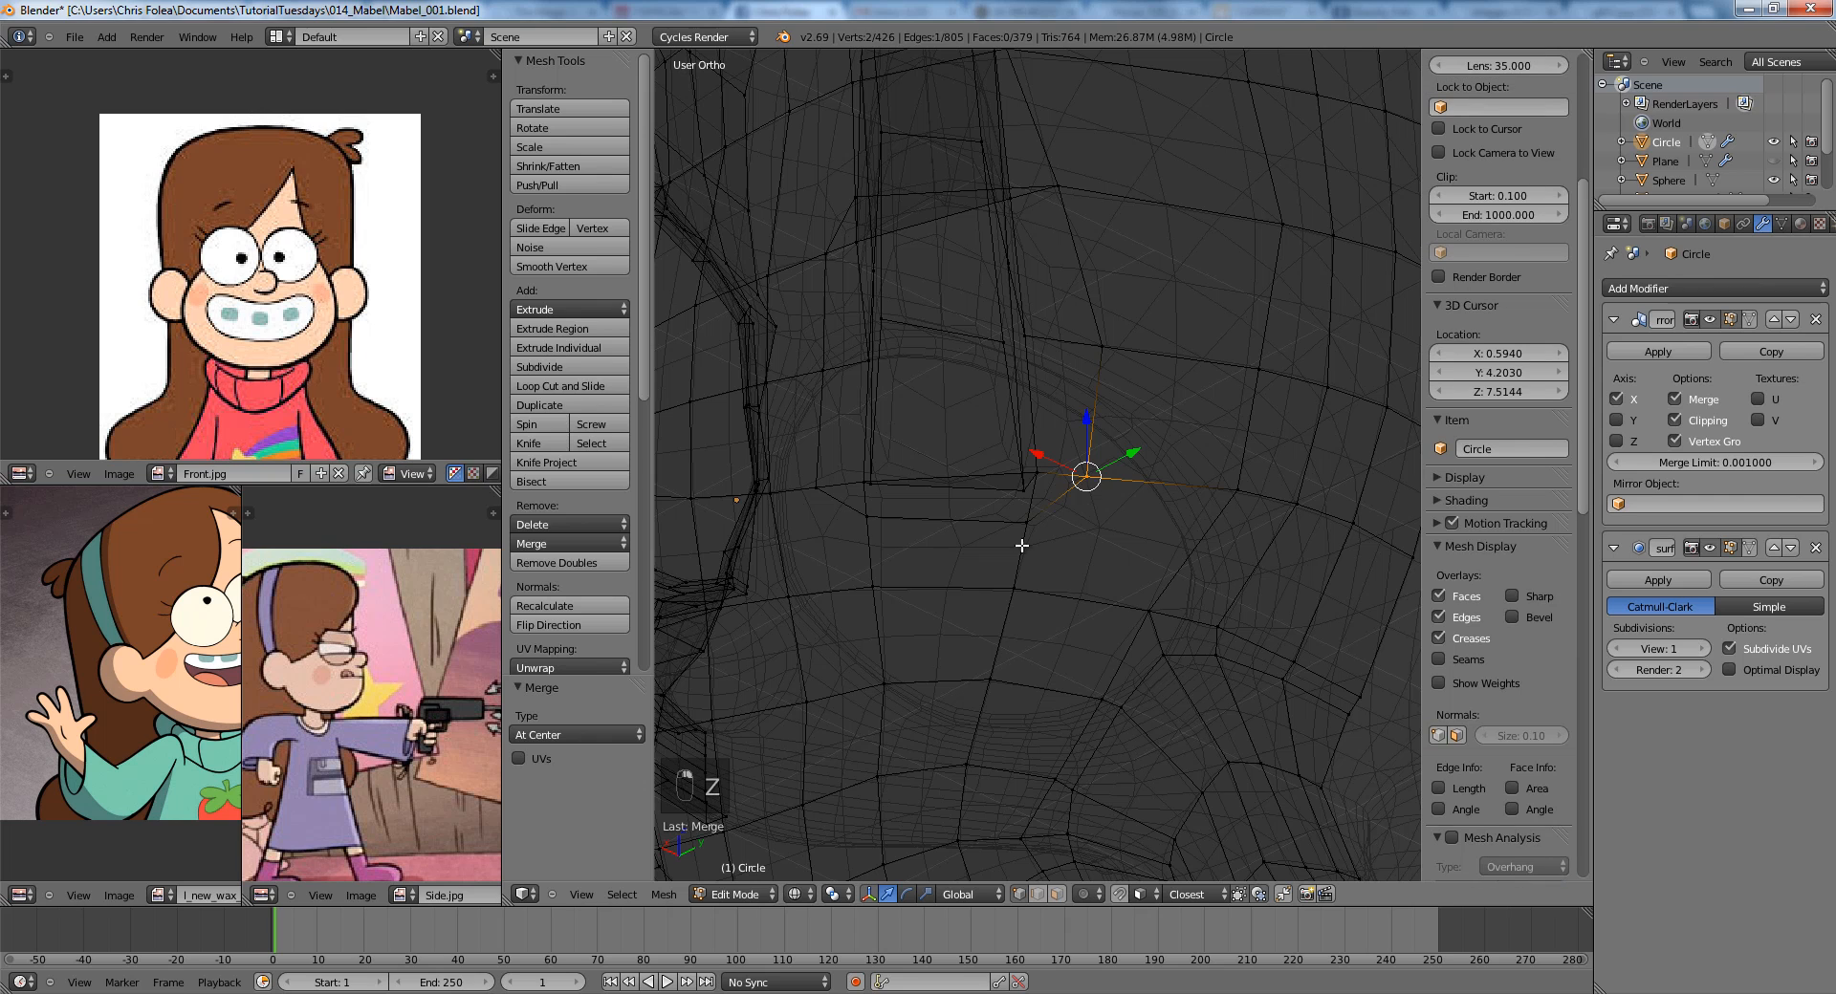
key("alt+m")
left_click(1051, 535)
key("z")
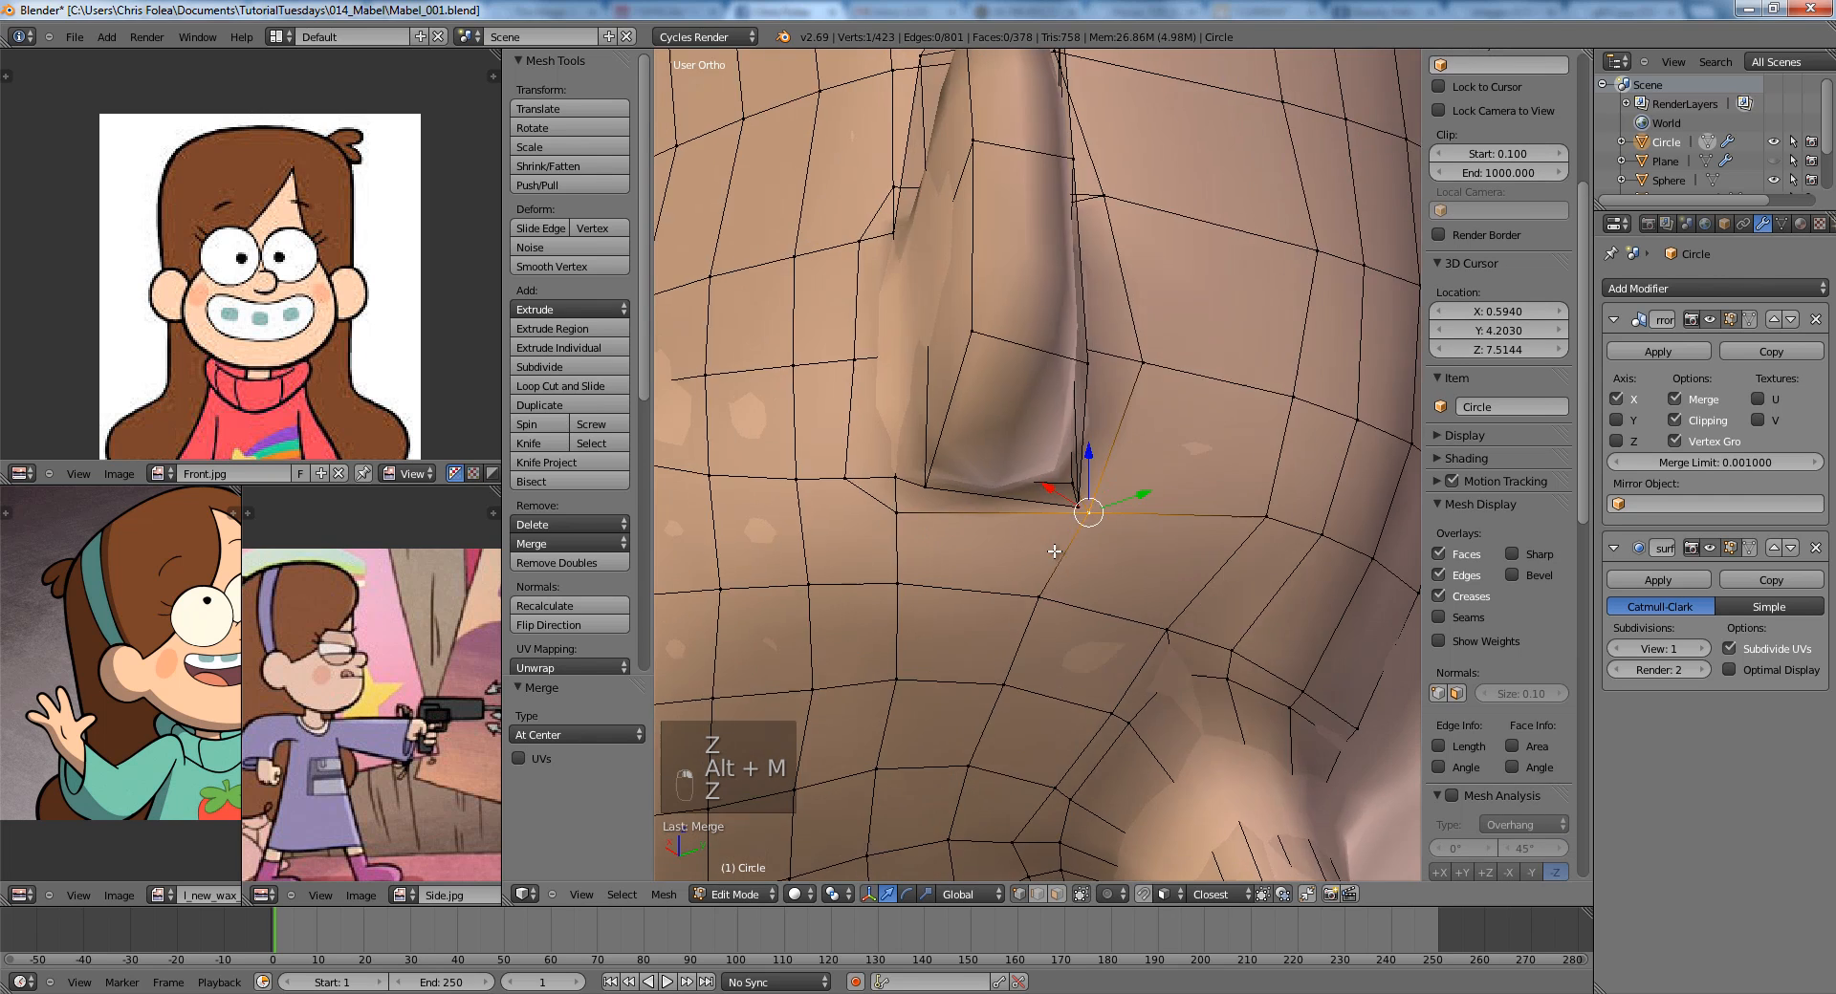
Merge the neighbouring cut vertices at the ear's lower front and upper front corners at their centers.
key("z")
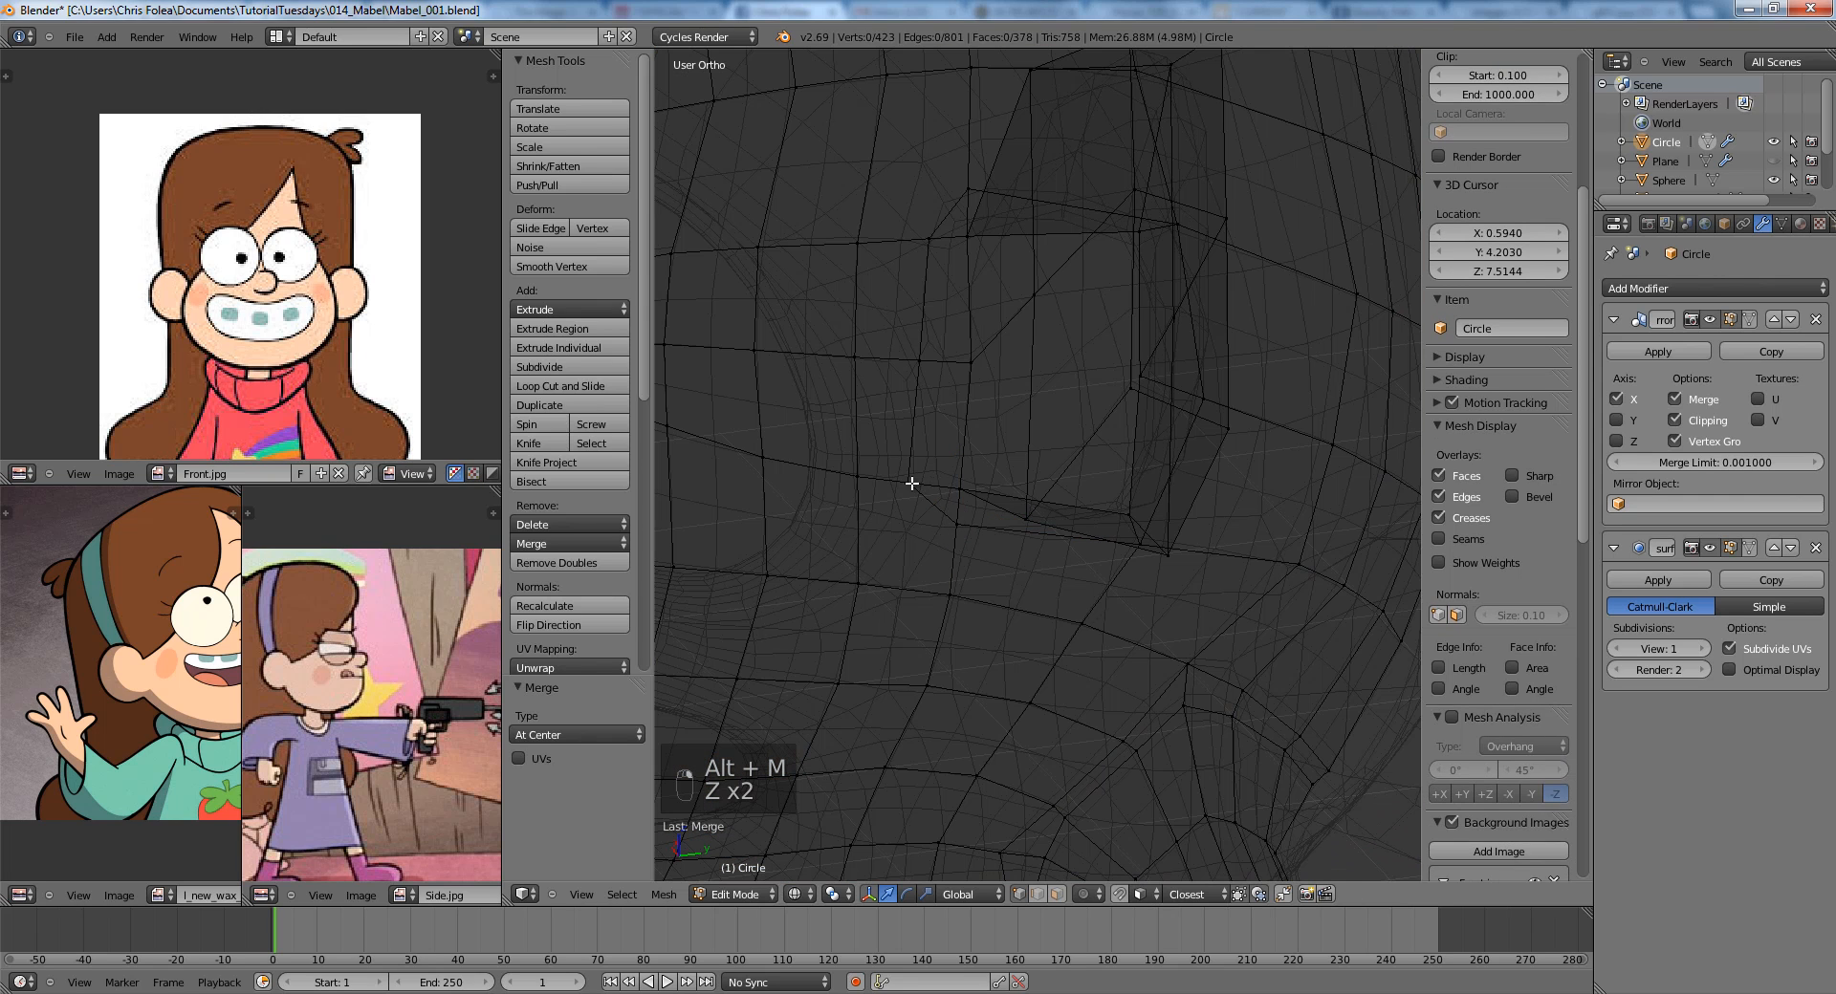
right_click(910, 482, "shift")
key("alt+m")
left_click(968, 519)
key("z")
middle_click_drag(962, 393, 944, 464)
key("z")
key("alt+m")
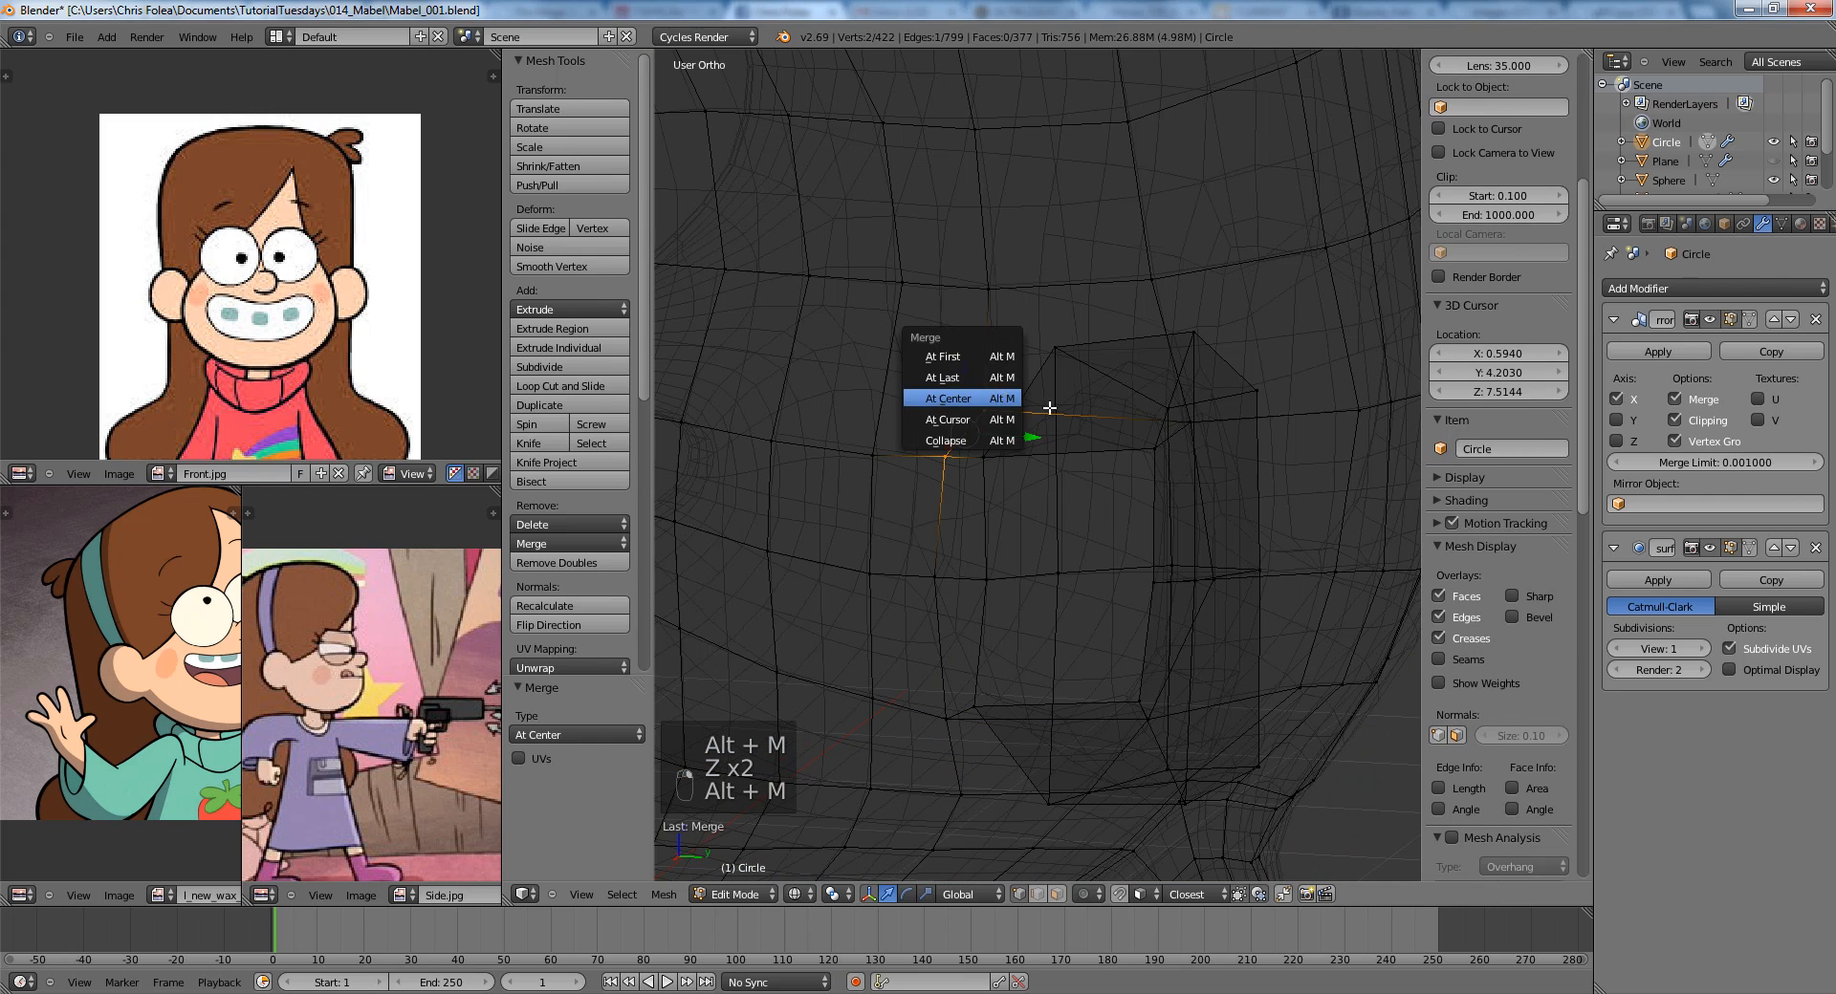
key("z")
Slide the vertex on the head directly behind the middle of the ear closer to the ear's base.
key("Tab")
mouse_move(1133, 474)
middle_mouse_down()
mouse_move(962, 501)
mouse_move(960, 534)
mouse_move(1090, 483)
mouse_move(1056, 364)
mouse_move(1063, 556)
middle_mouse_up()
scroll(960, 533, "down", 3)
key("Tab")
scroll(1078, 468, "up", 3)
right_click(1054, 538)
key("g")
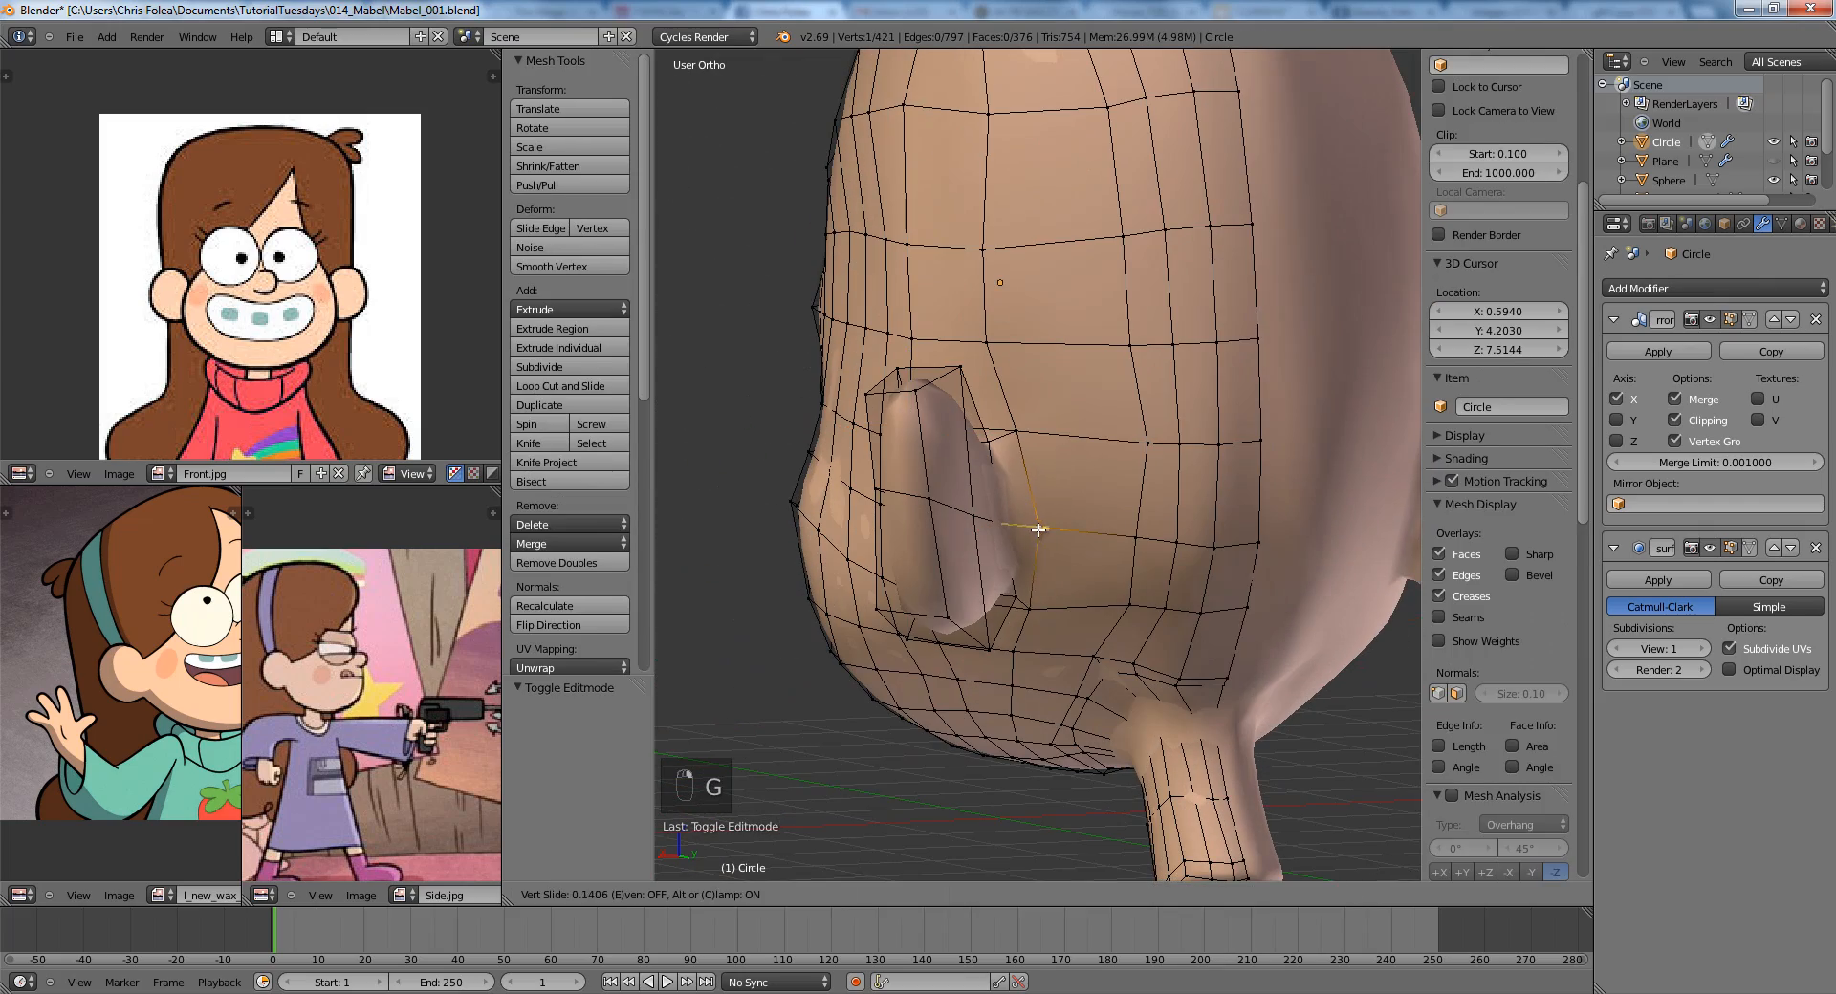
left_click(1031, 527)
scroll(1031, 527, "down", 4)
middle_click_drag(1031, 527, 1228, 551)
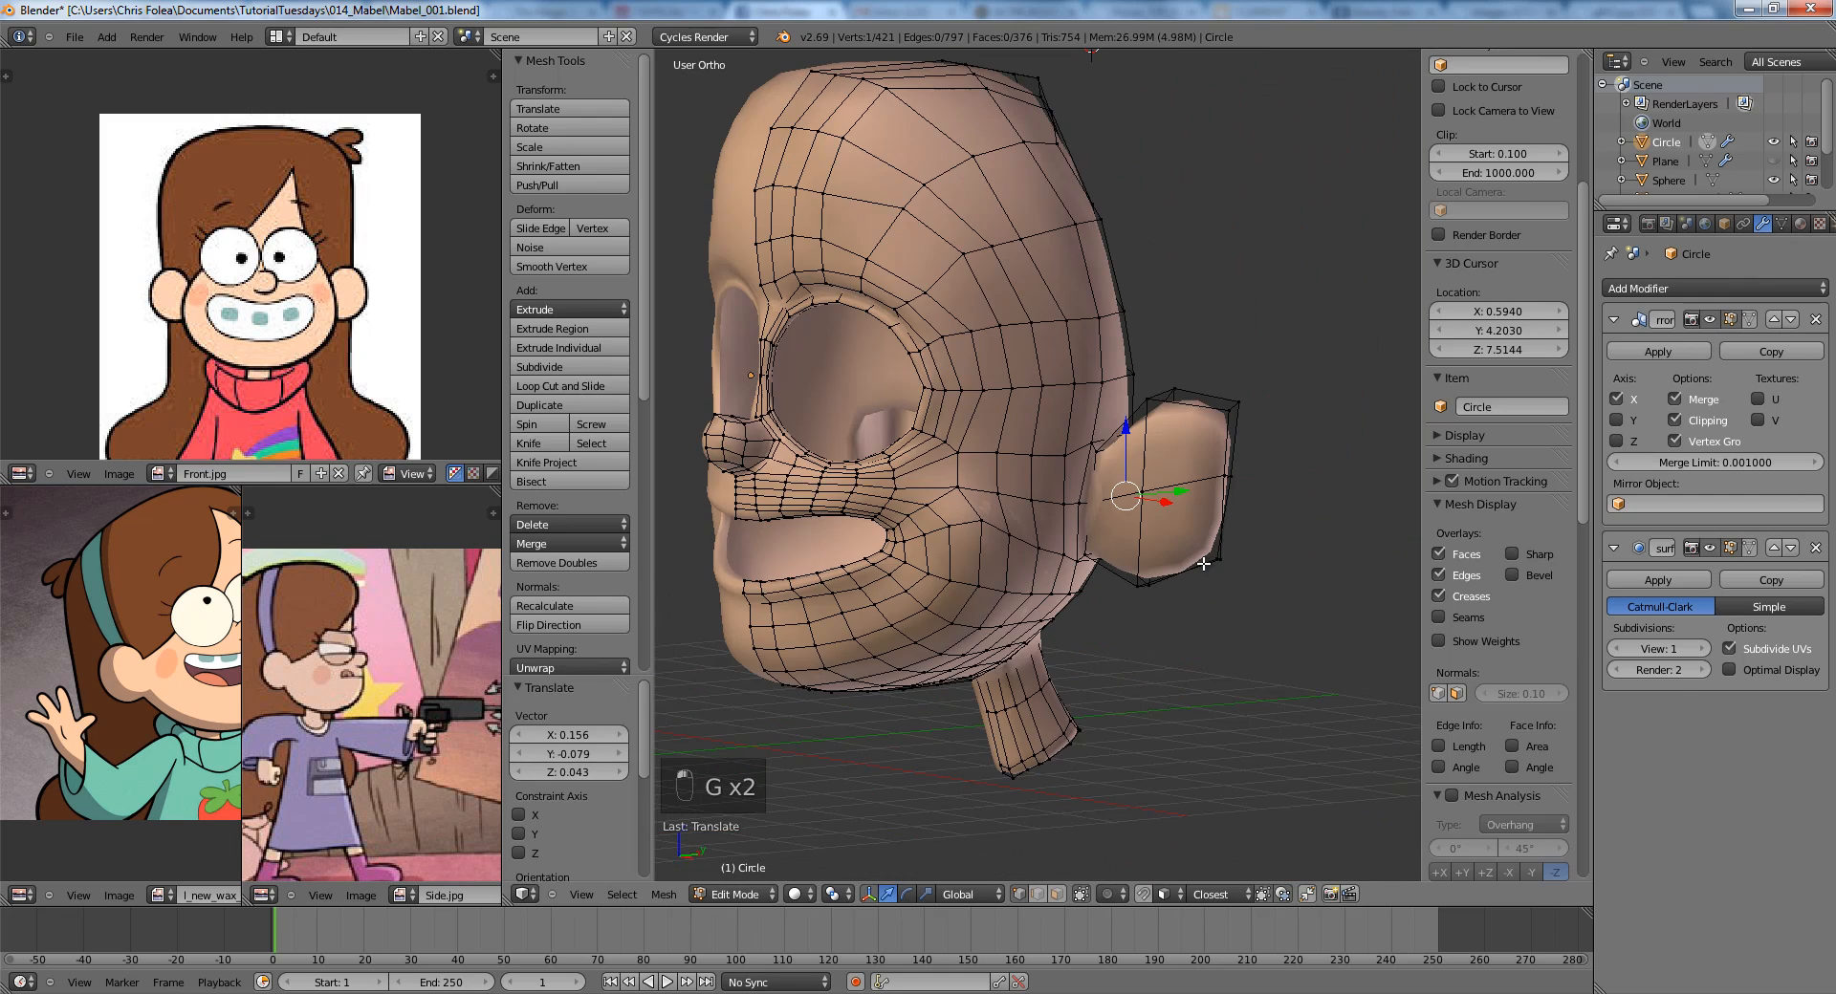
Select the two middle vertices on the ear's outer edge and move them outward to round its outline.
key("KP_1")
scroll(1172, 536, "up", 2)
key("Tab")
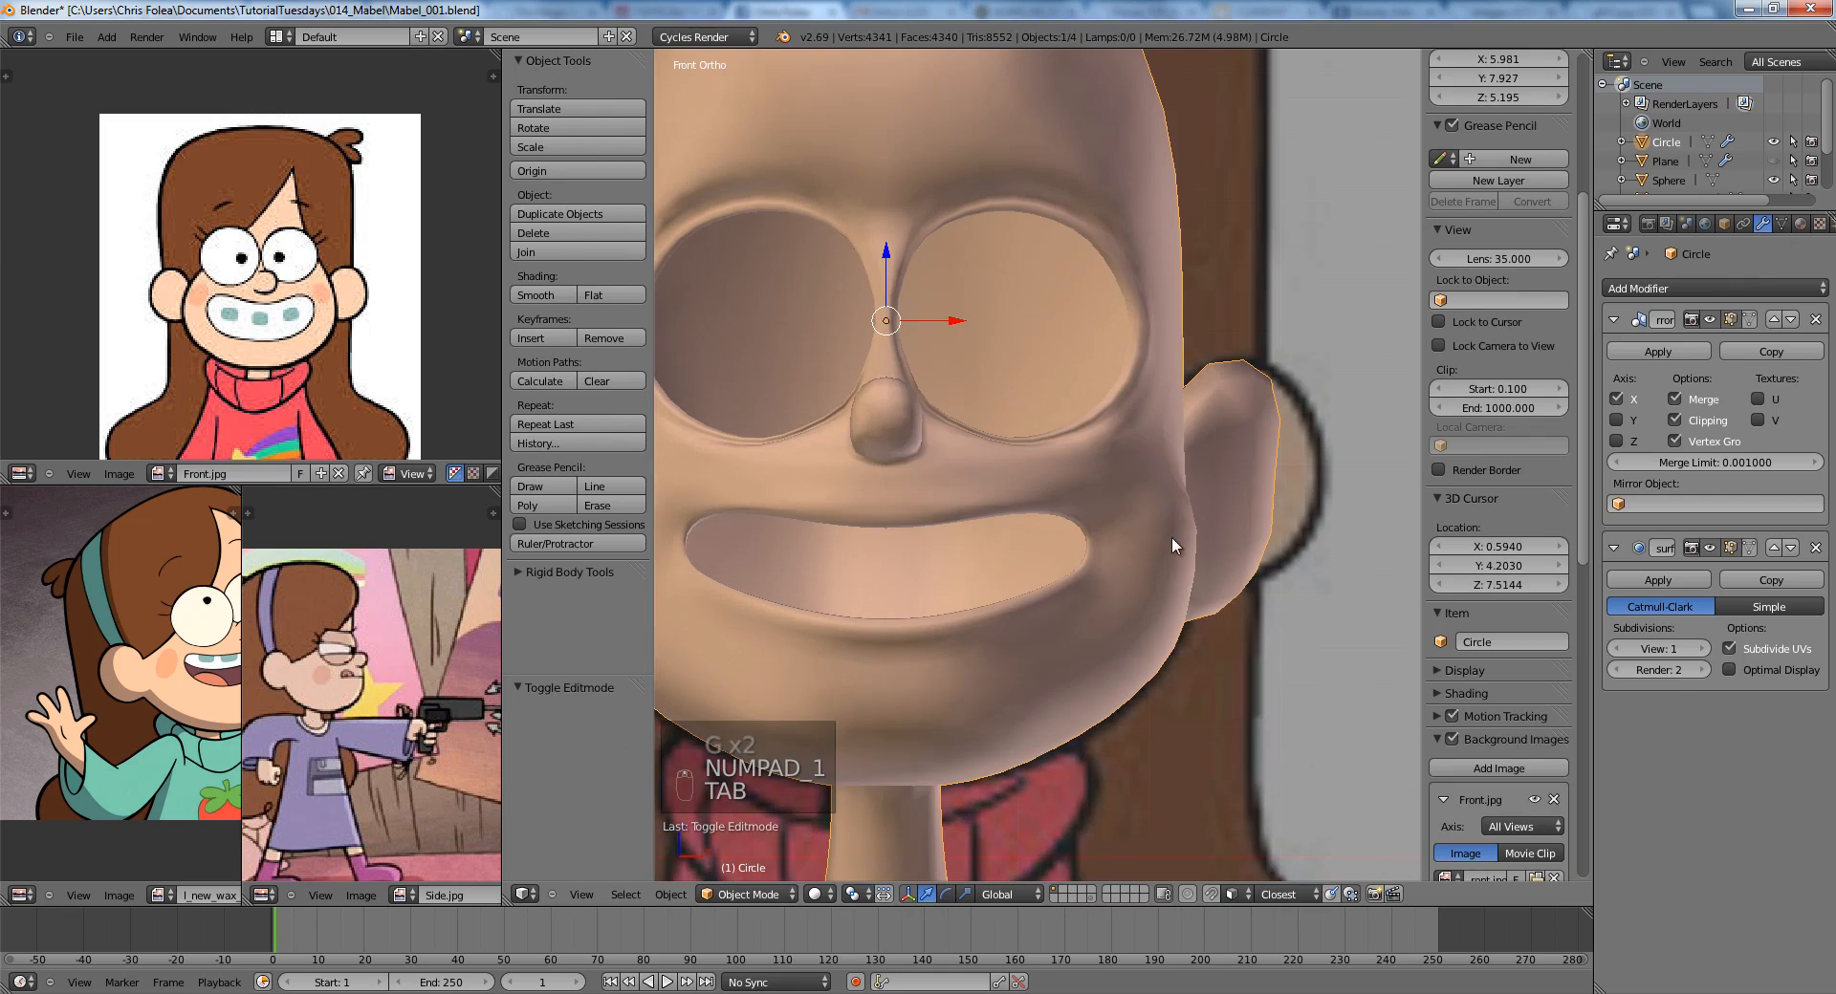
key("Tab")
key("a")
key("a")
key("a")
key("z")
middle_click_drag(1168, 545, 1073, 549)
key("b")
left_click_drag(1139, 492, 1230, 560)
key("z")
middle_click_drag(1230, 560, 1213, 553)
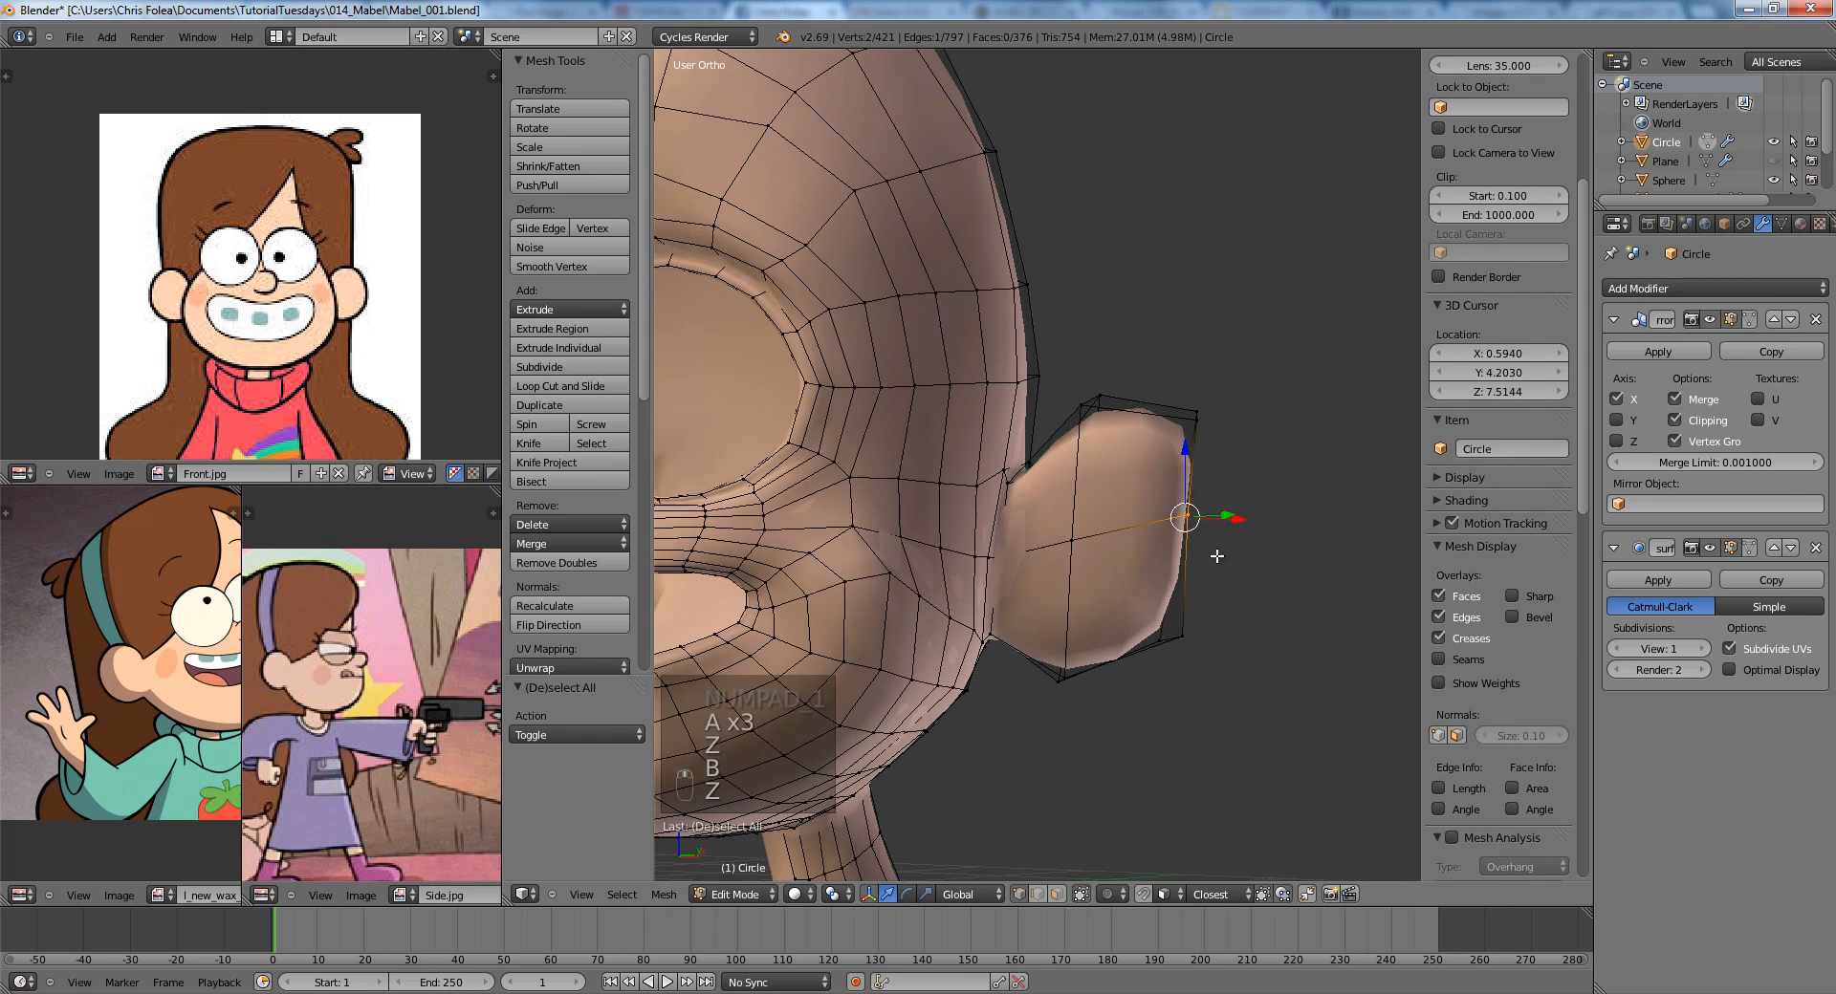
key("g")
left_click(1251, 574)
Select the two top vertices at the middle of the ear and adjust their position to round the upper edge.
key("a")
key("z")
key("b")
left_click_drag(1069, 383, 1133, 439)
key("z")
key("g")
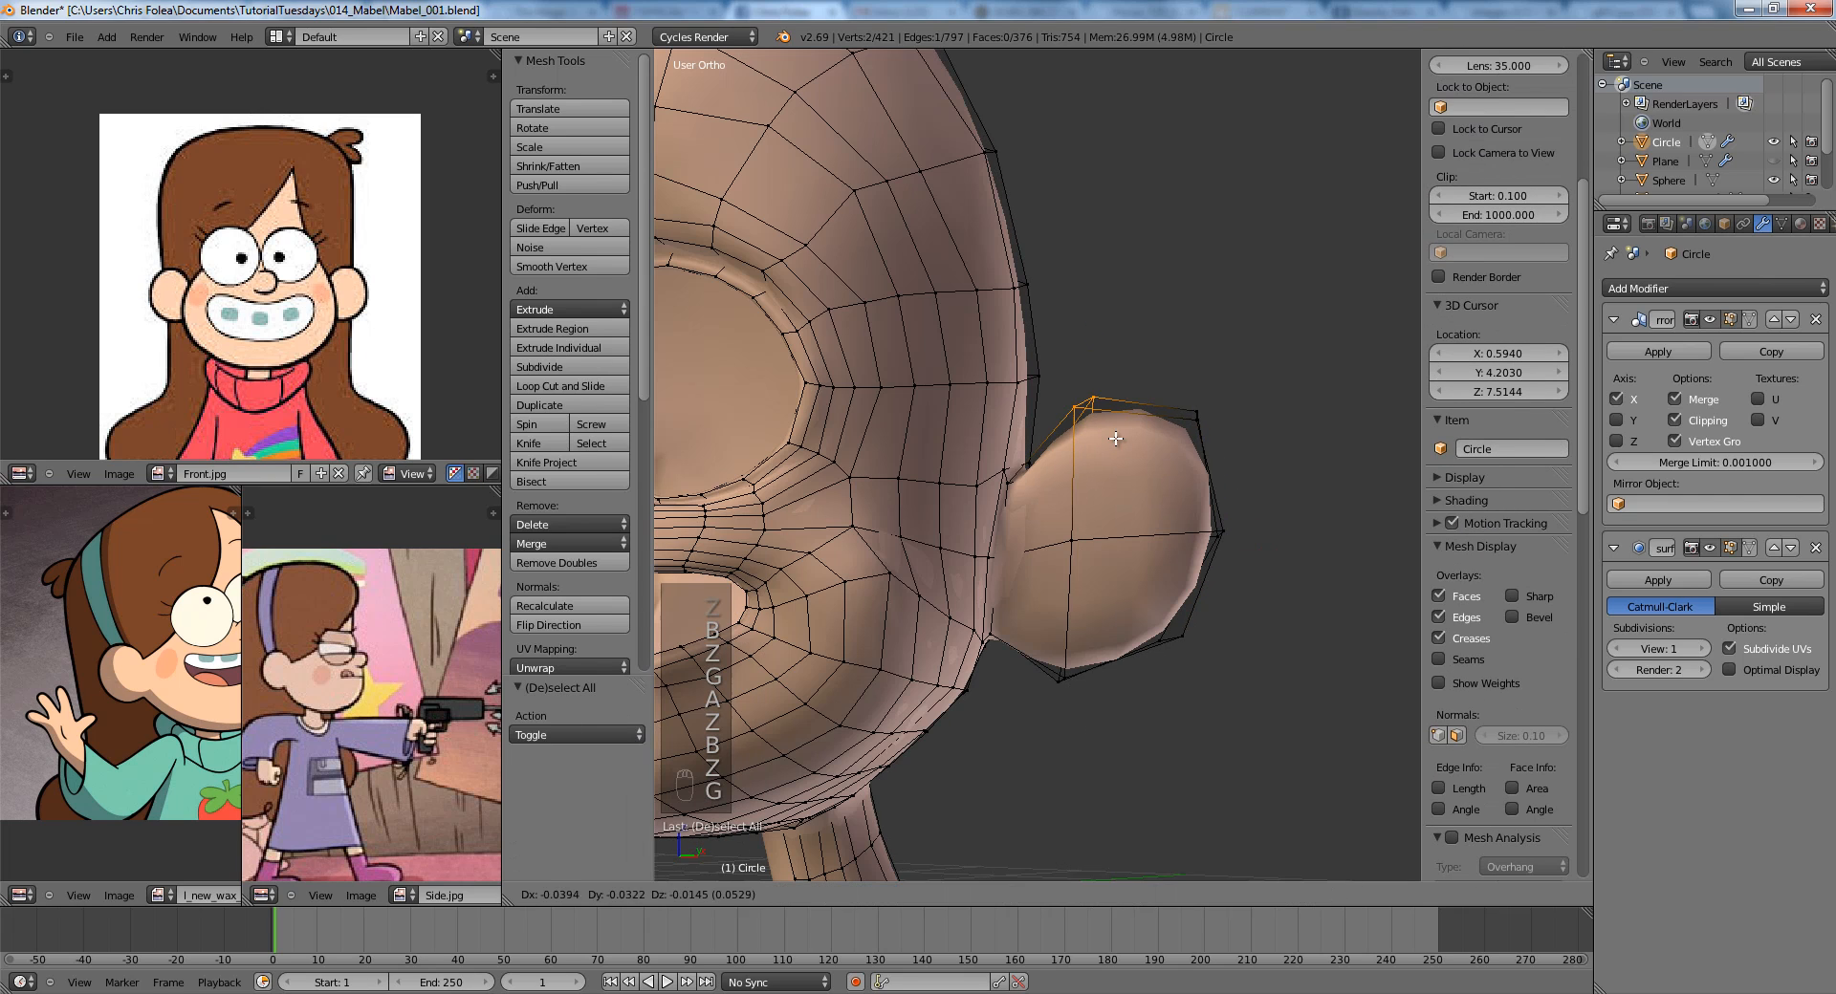
left_click(1126, 434)
Select the ear's outer vertices without its base, rotate them in the top view and move them by -0.087 in X and 0.124 in Y.
key("KP_7")
key("a")
key("z")
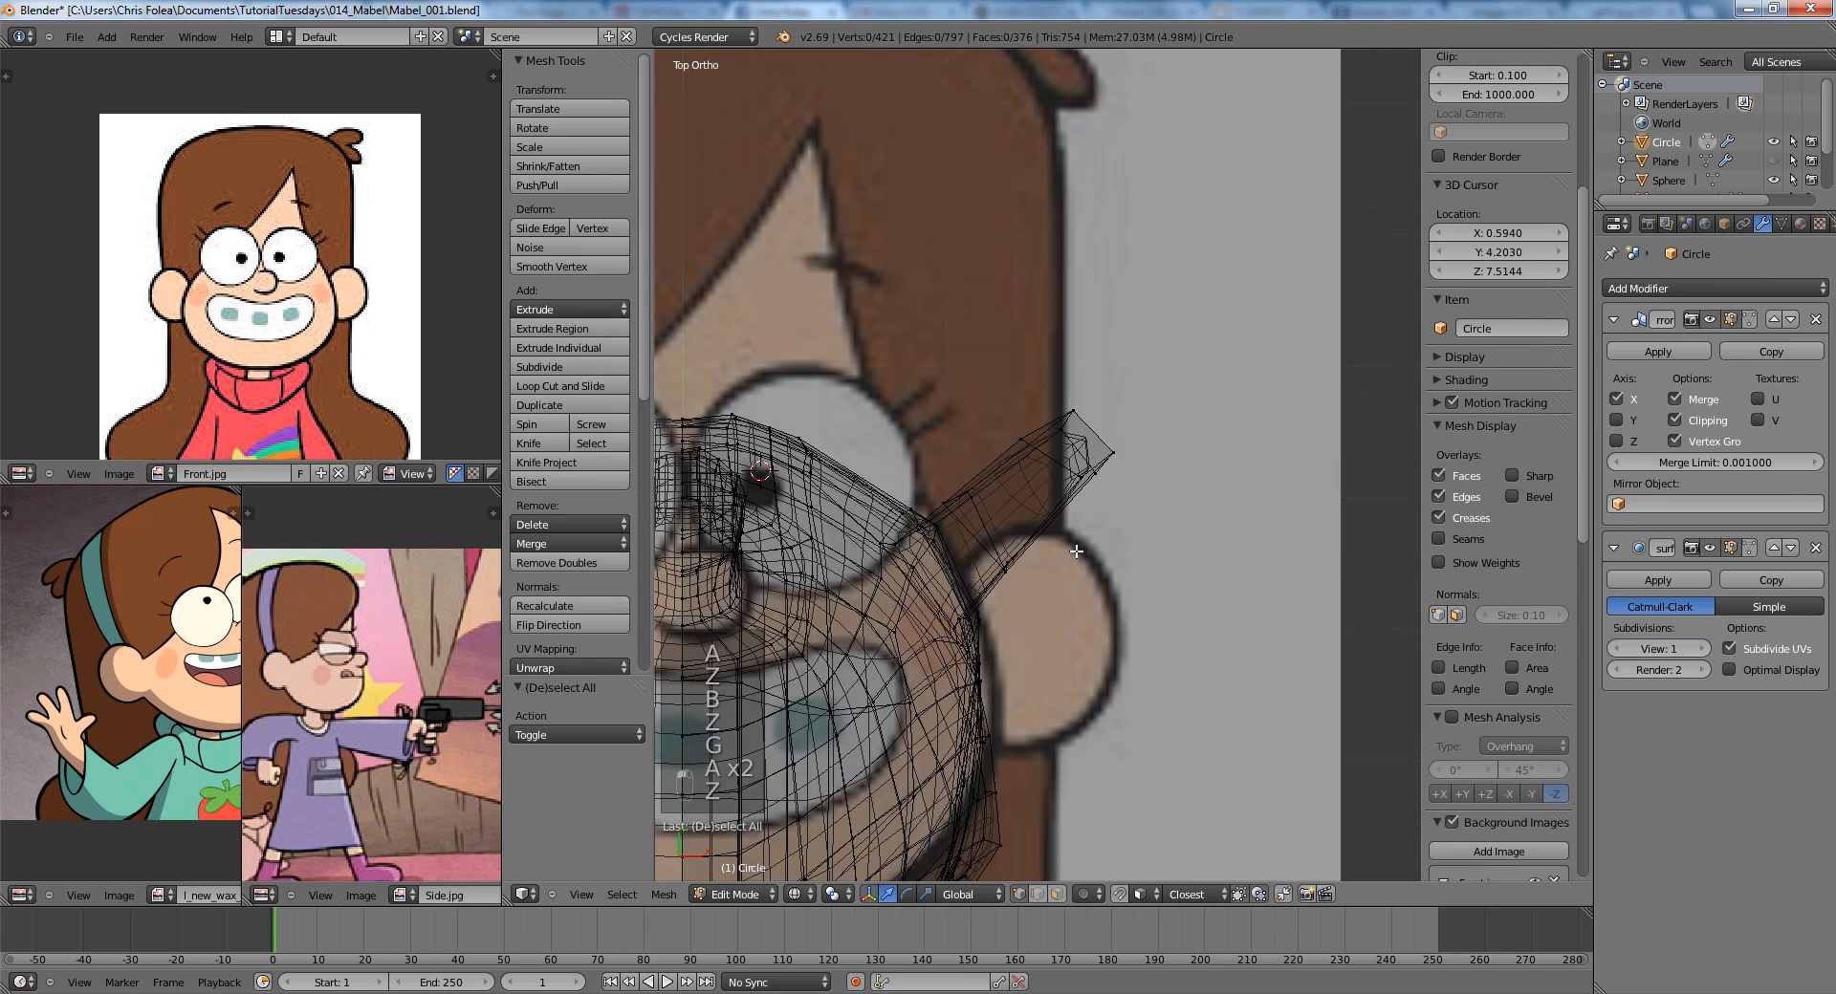
key("z")
key("z")
key("z")
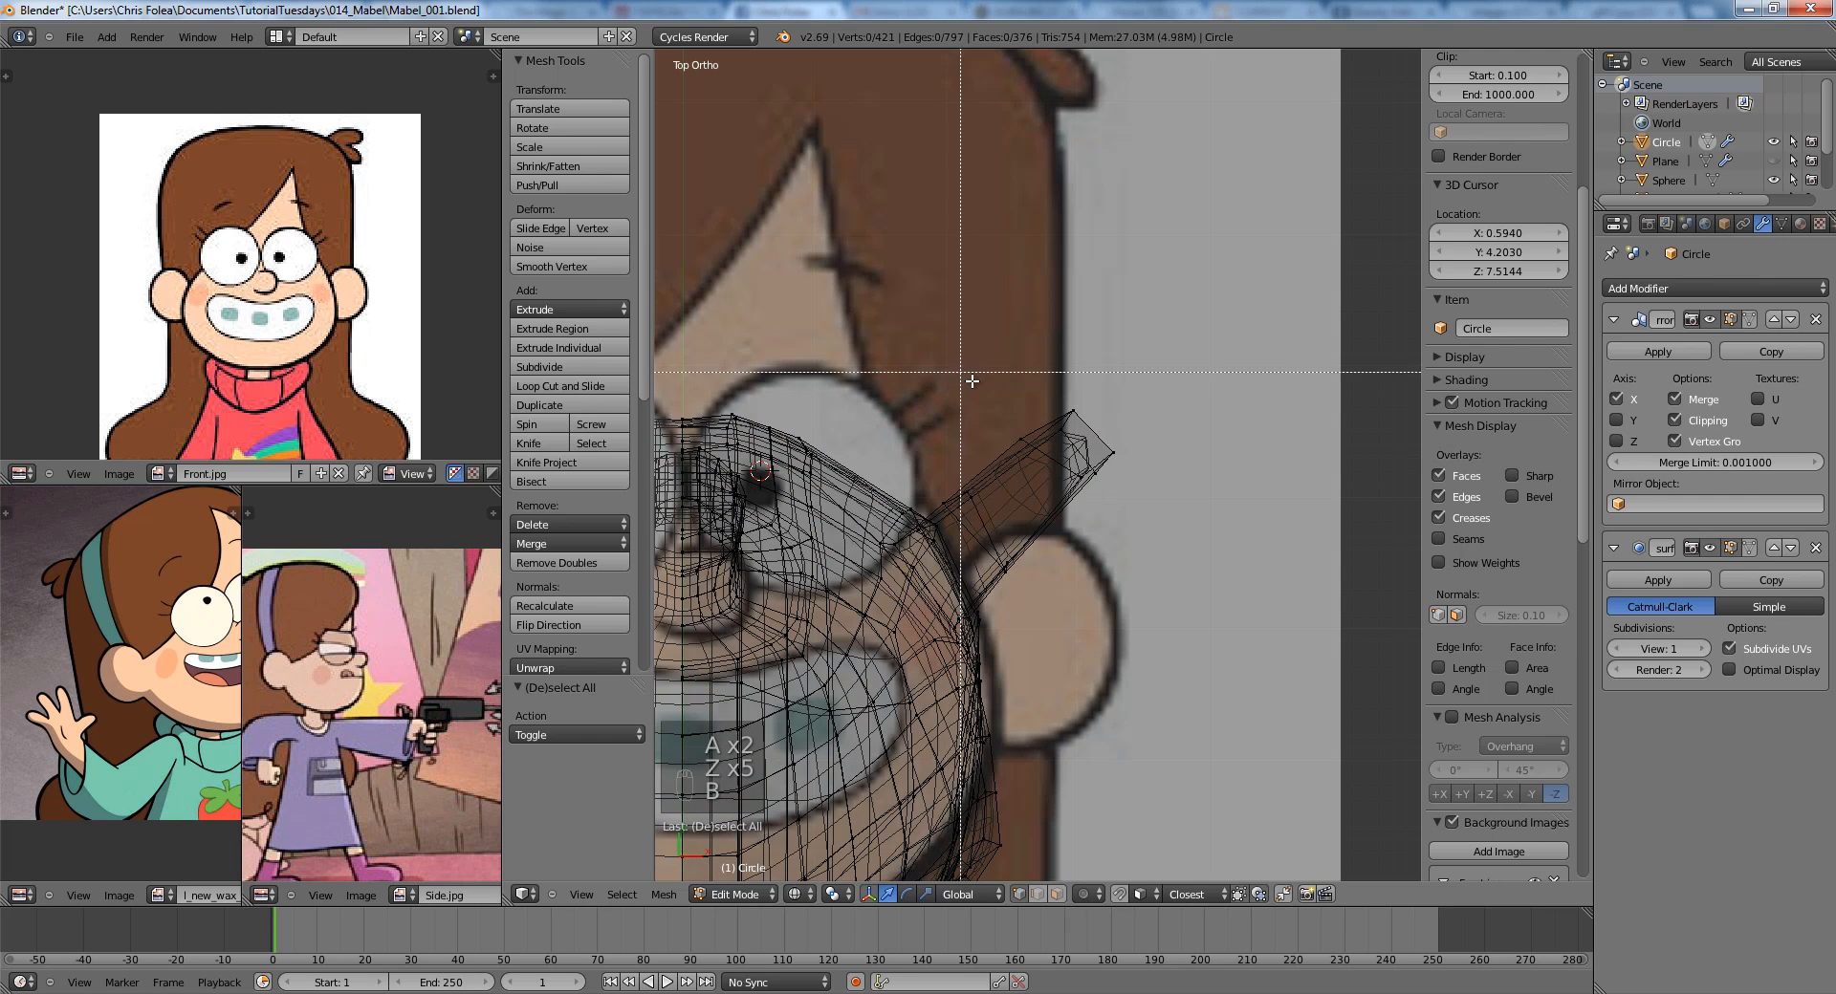
mouse_move(1102, 452)
left_mouse_down()
mouse_move(1028, 466)
mouse_move(1021, 516)
left_mouse_up()
right_click(1083, 524)
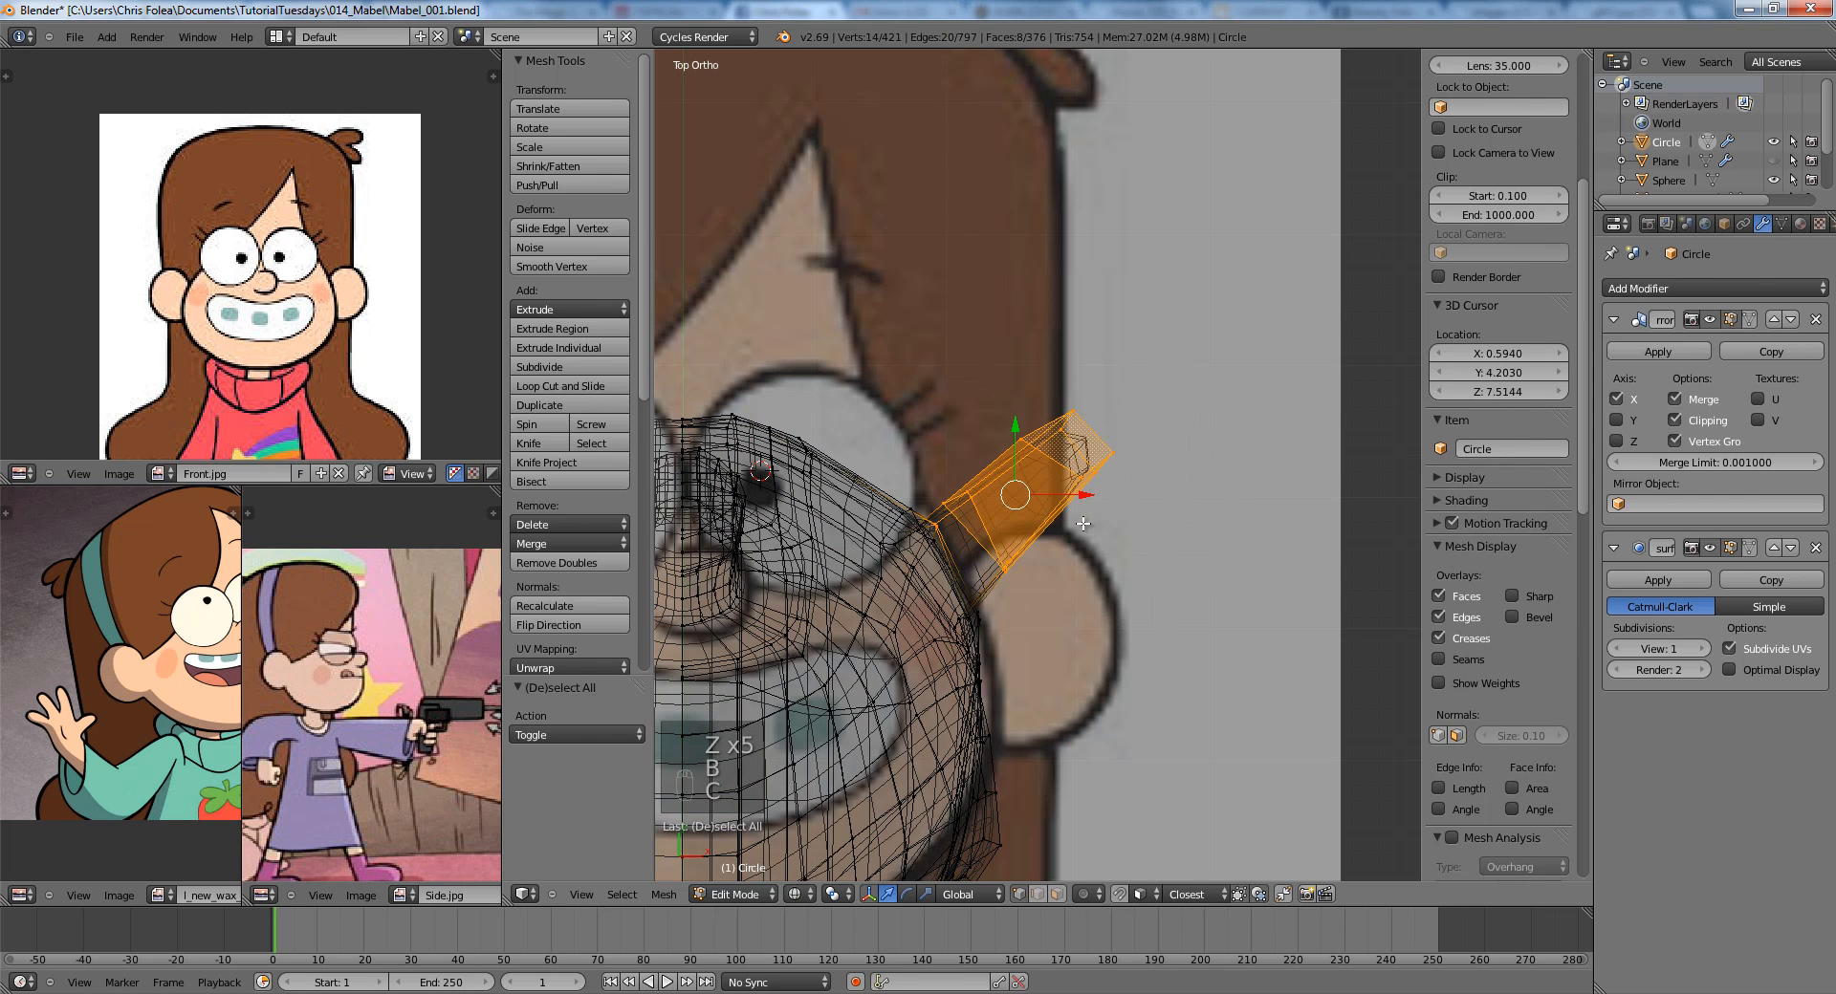
key("z")
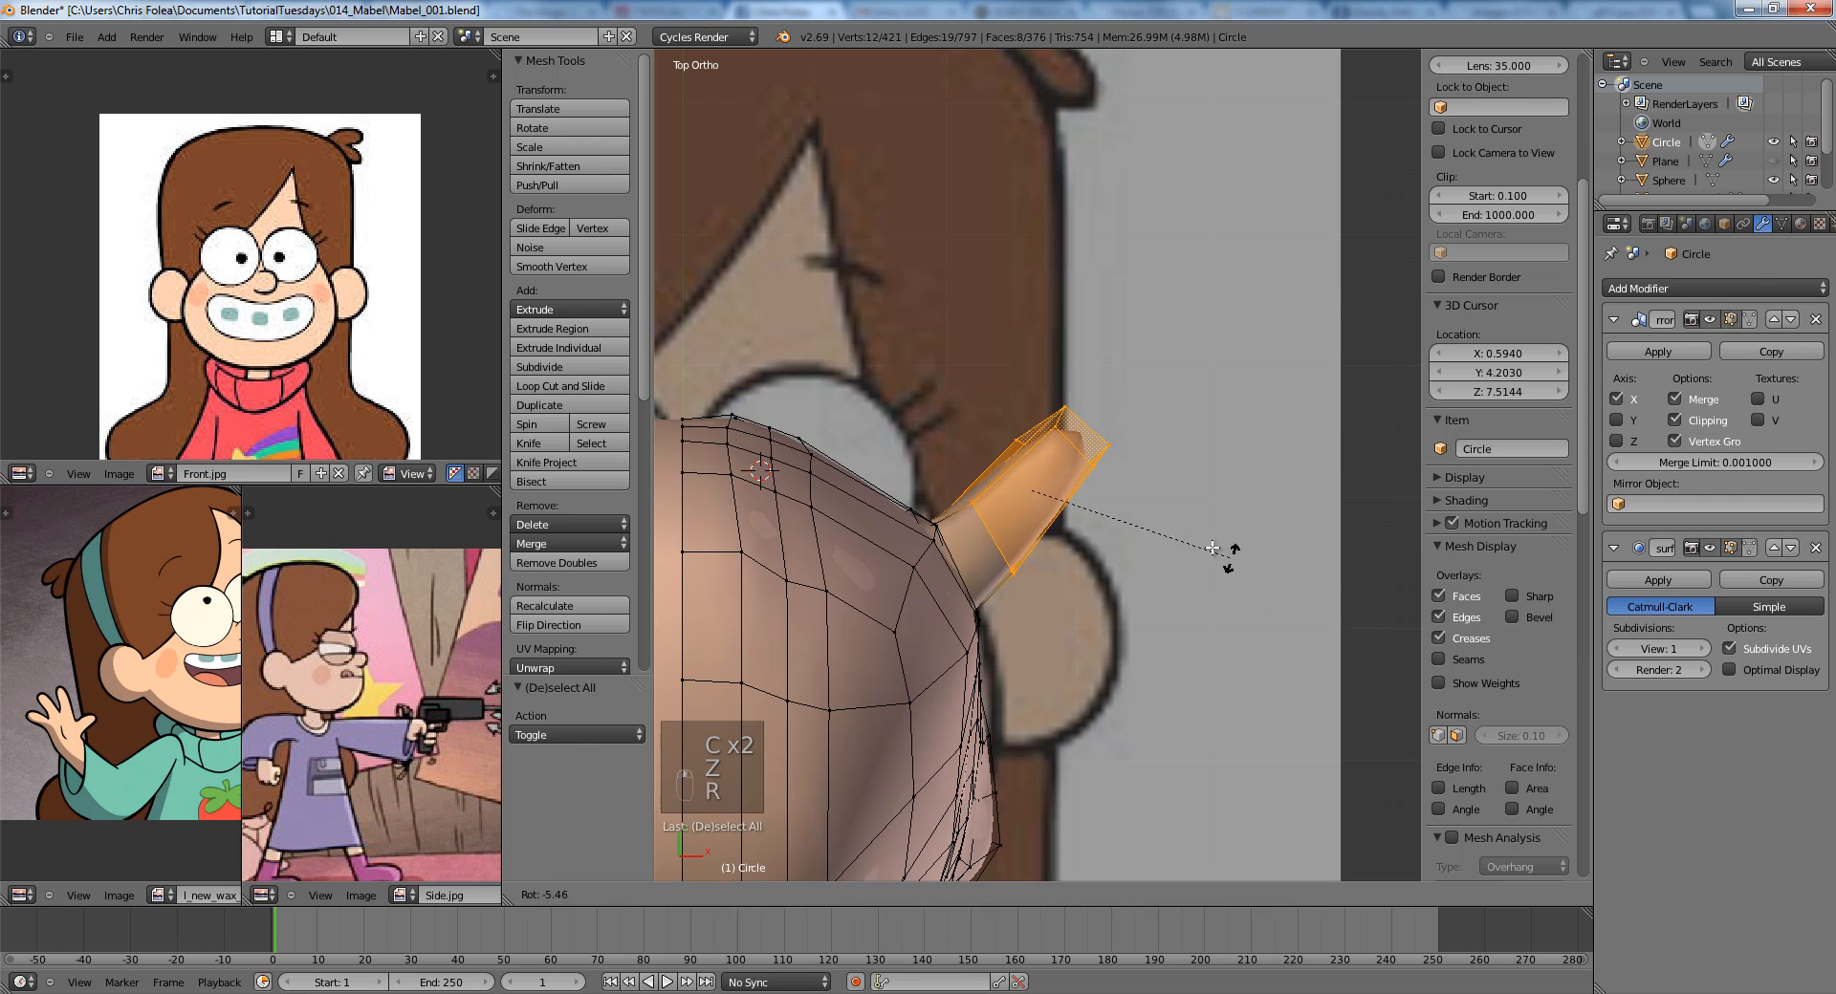
key("r")
key("g")
key("r")
left_click(1167, 521)
key("g")
left_click(1160, 464)
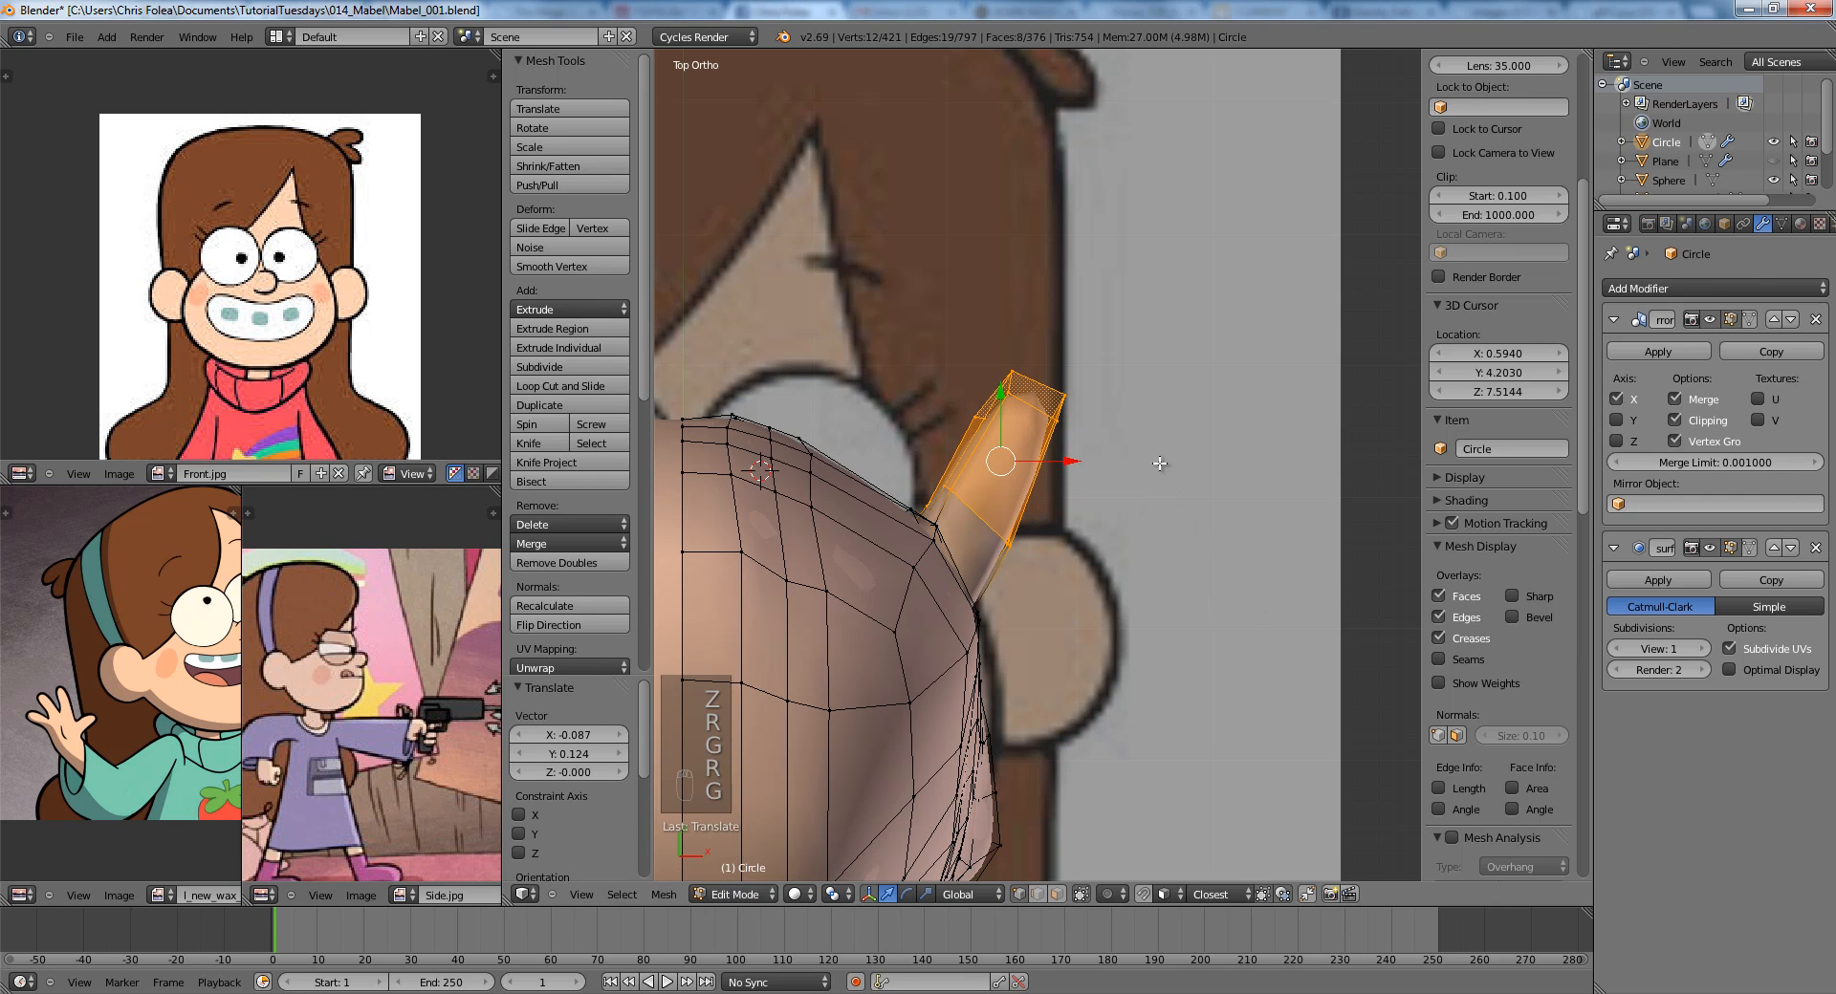
Move the selected ear vertices 0.163 outward along X and rotate them about -8.3° around Z.
key("KP_1")
key("Tab")
middle_click_drag(1148, 478, 1257, 535, "shift")
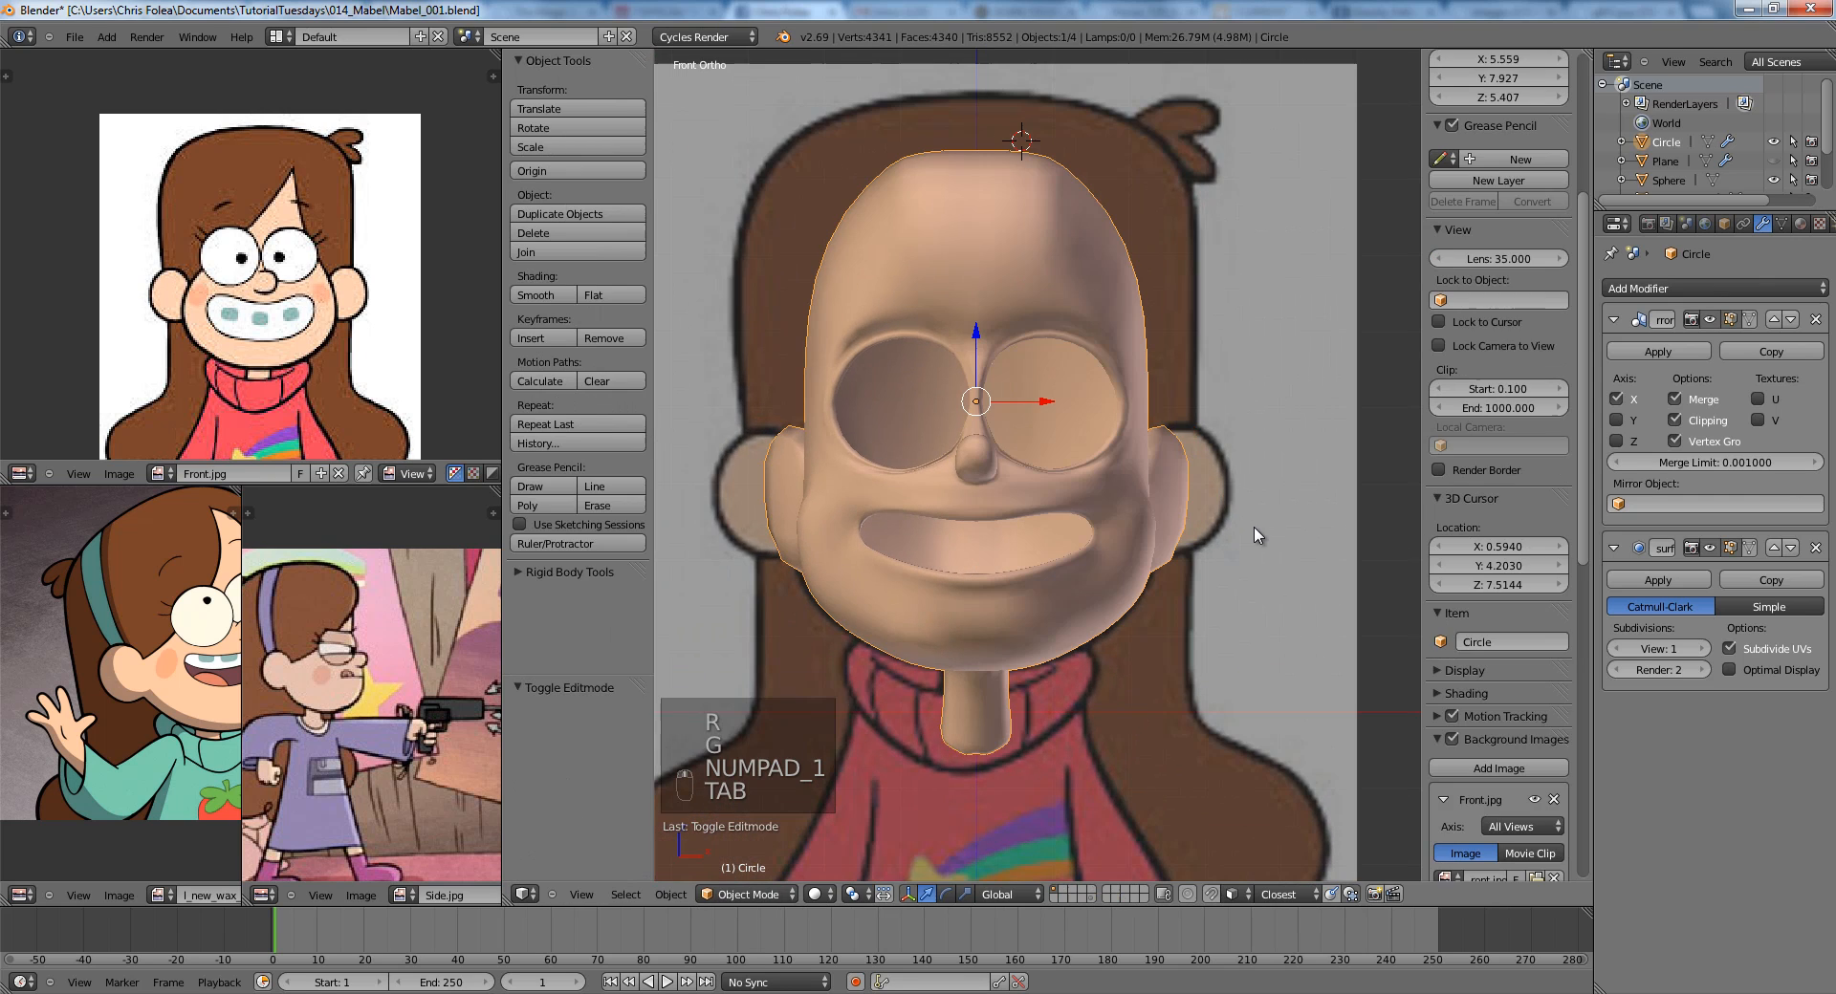
key("Tab")
key("g")
left_click(1260, 523)
key("r")
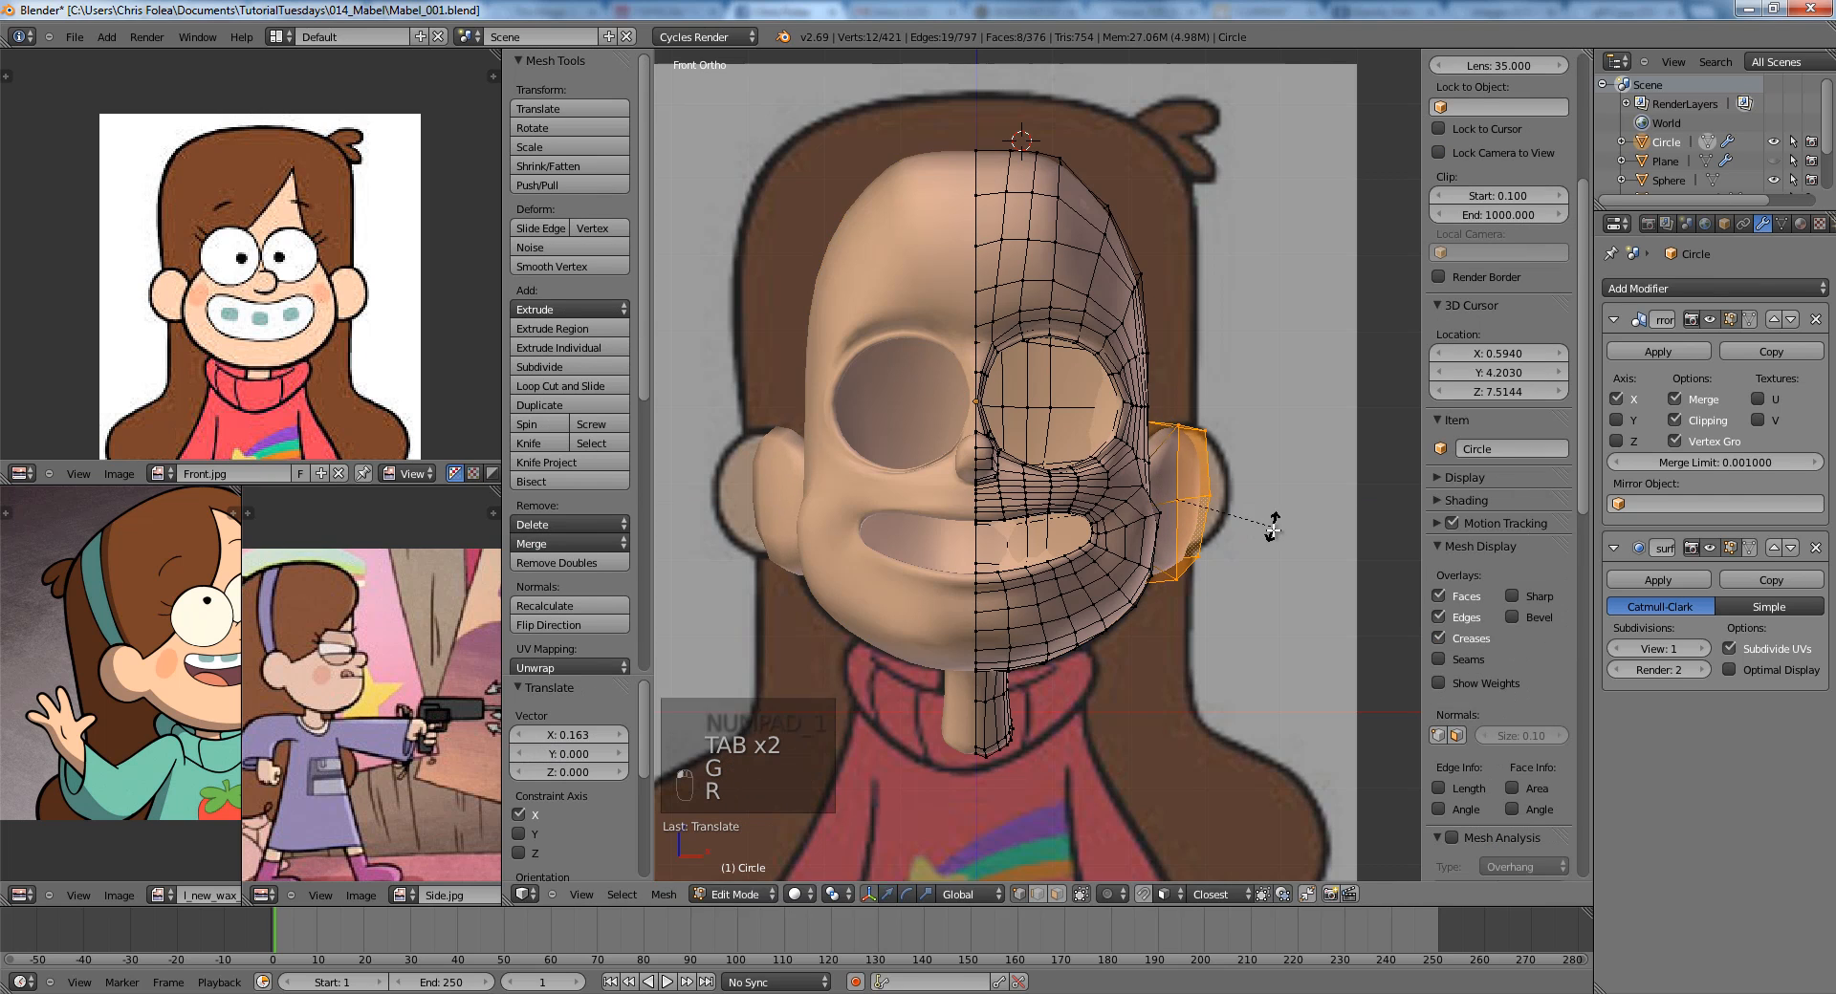
key("r")
left_click(1260, 509)
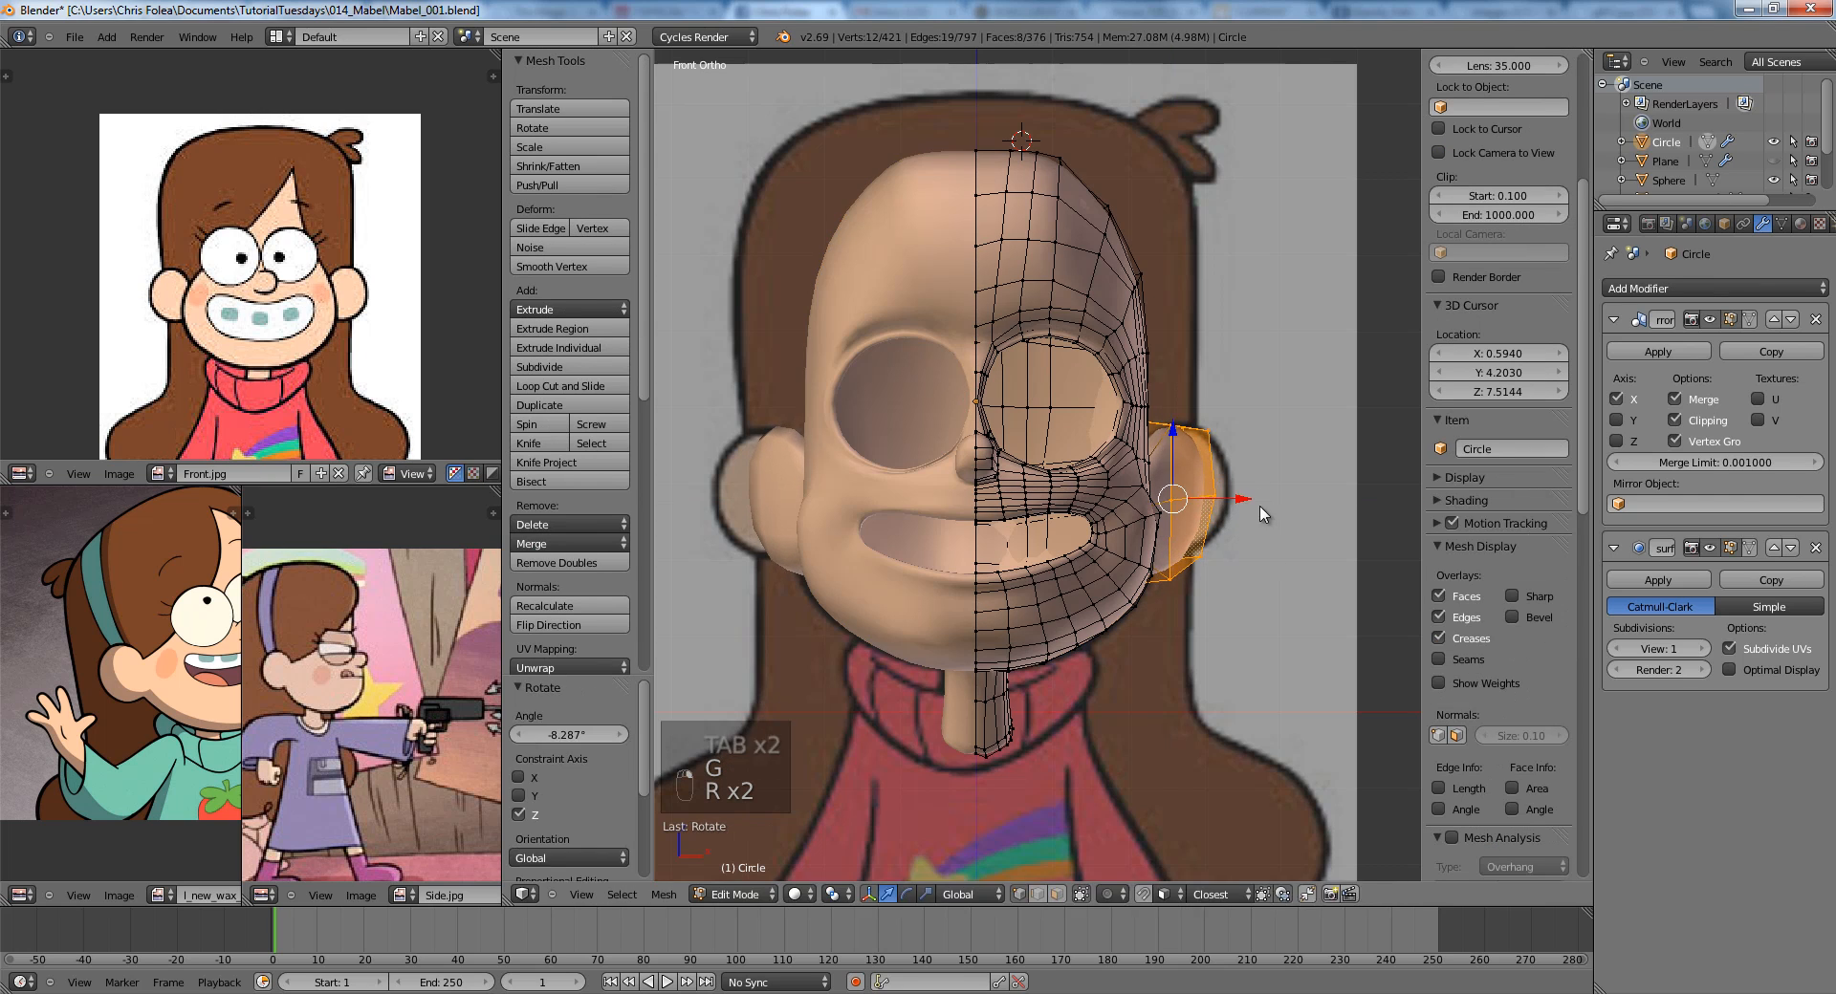
Examine the ears from behind and above to check their angle against the head.
key("Tab")
scroll(1275, 520, "down", 3)
key("a")
middle_click_drag(1275, 520, 988, 705)
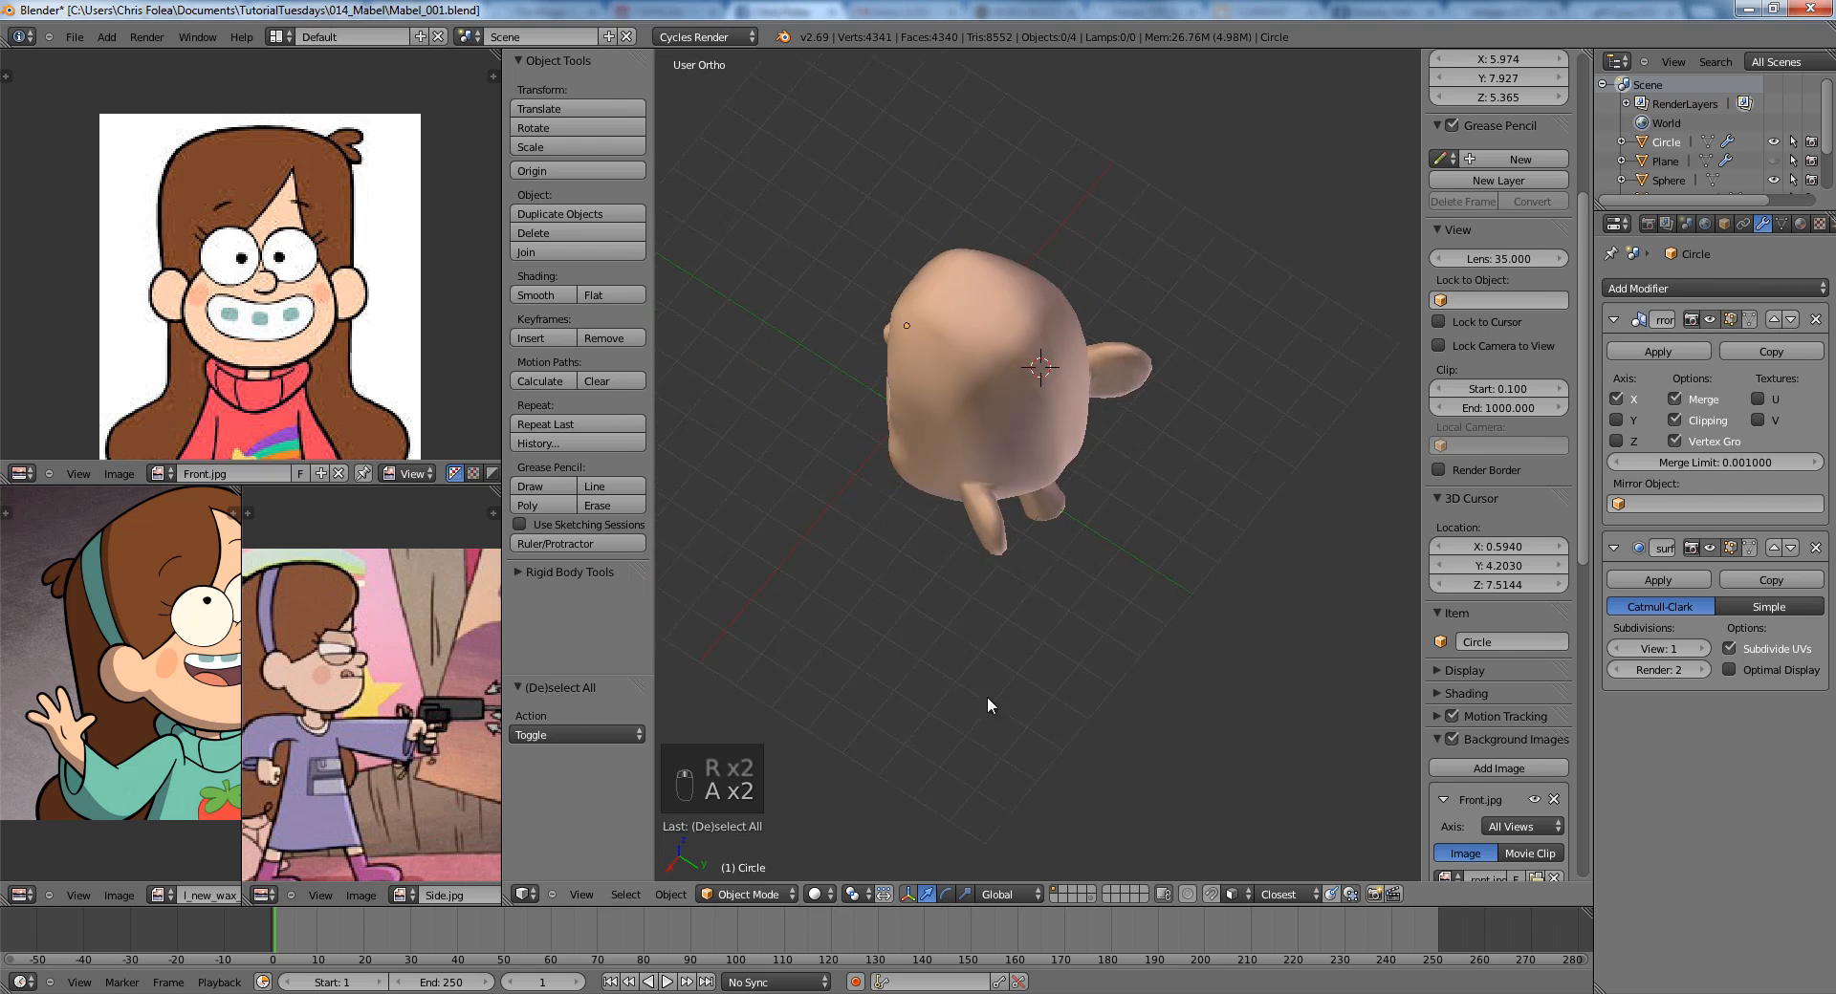
scroll(1070, 611, "up", 5)
key("KP_7")
key("Tab")
key("g")
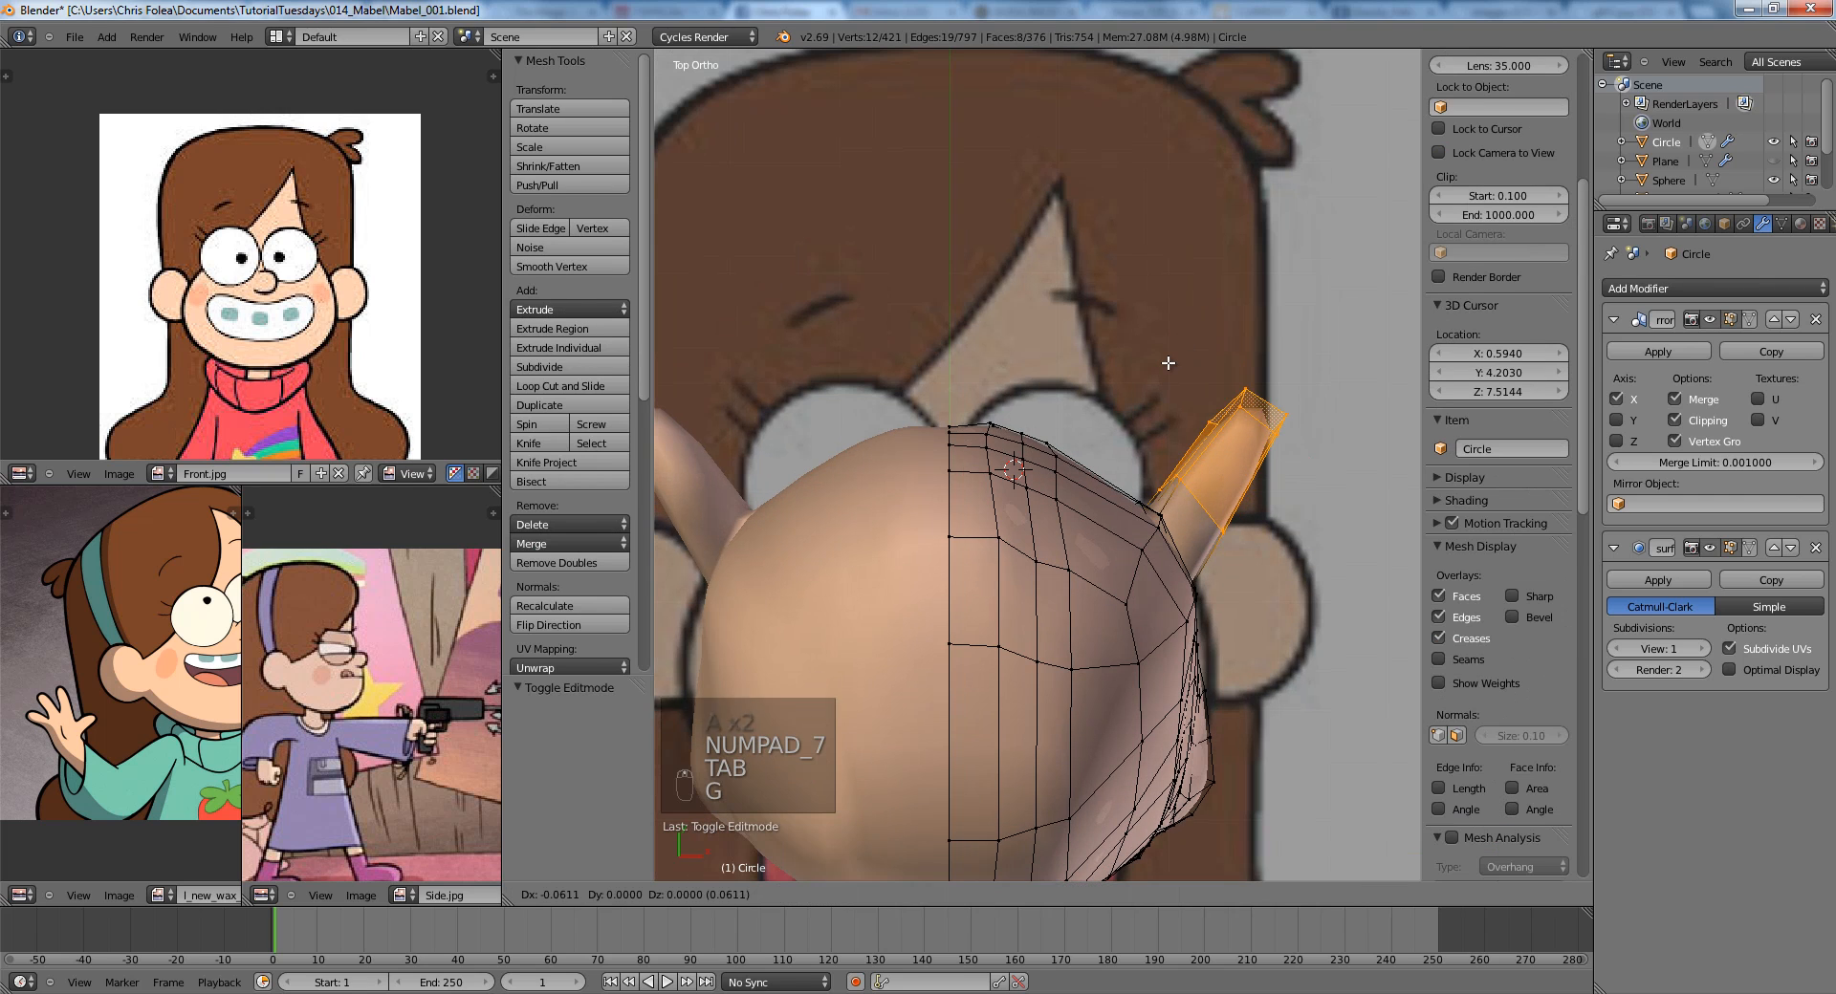
right_click(1169, 367)
key("Tab")
scroll(1139, 546, "down", 4)
Reveal the hidden hair and eyes, clear the selection and show the head from the side.
key("alt+h")
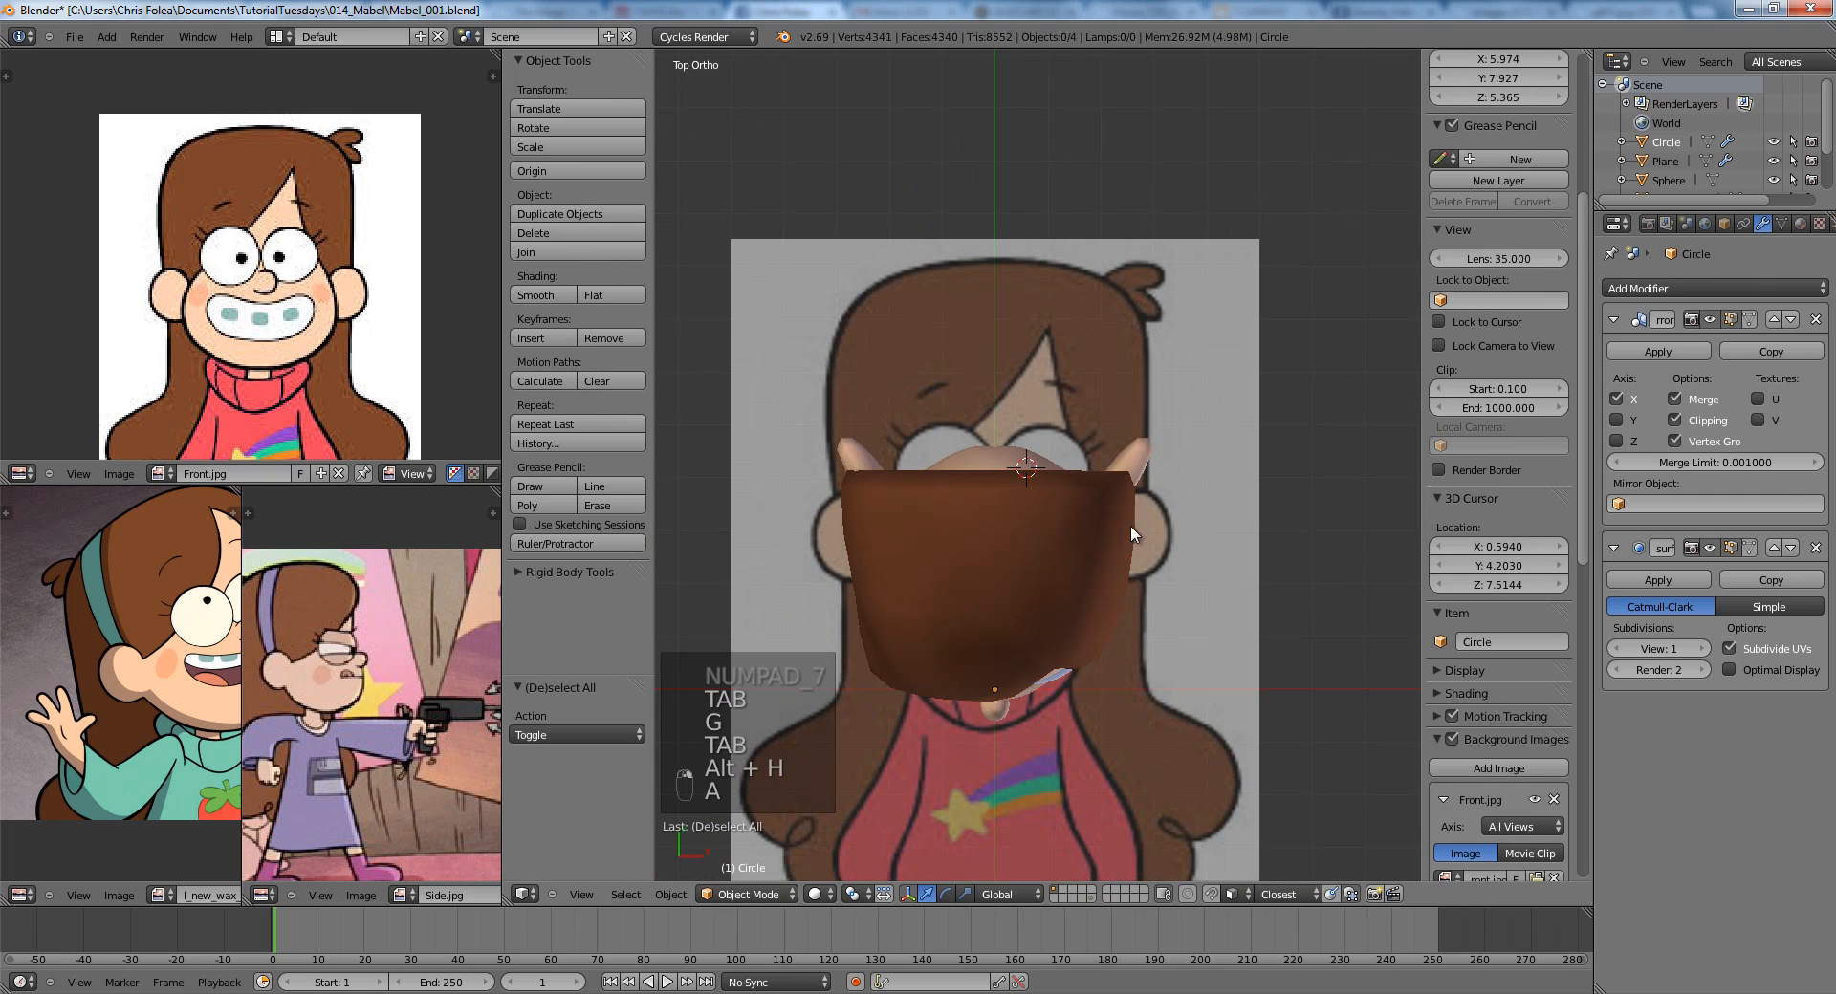
key("a")
middle_click_drag(1130, 524, 1008, 416)
key("KP_3")
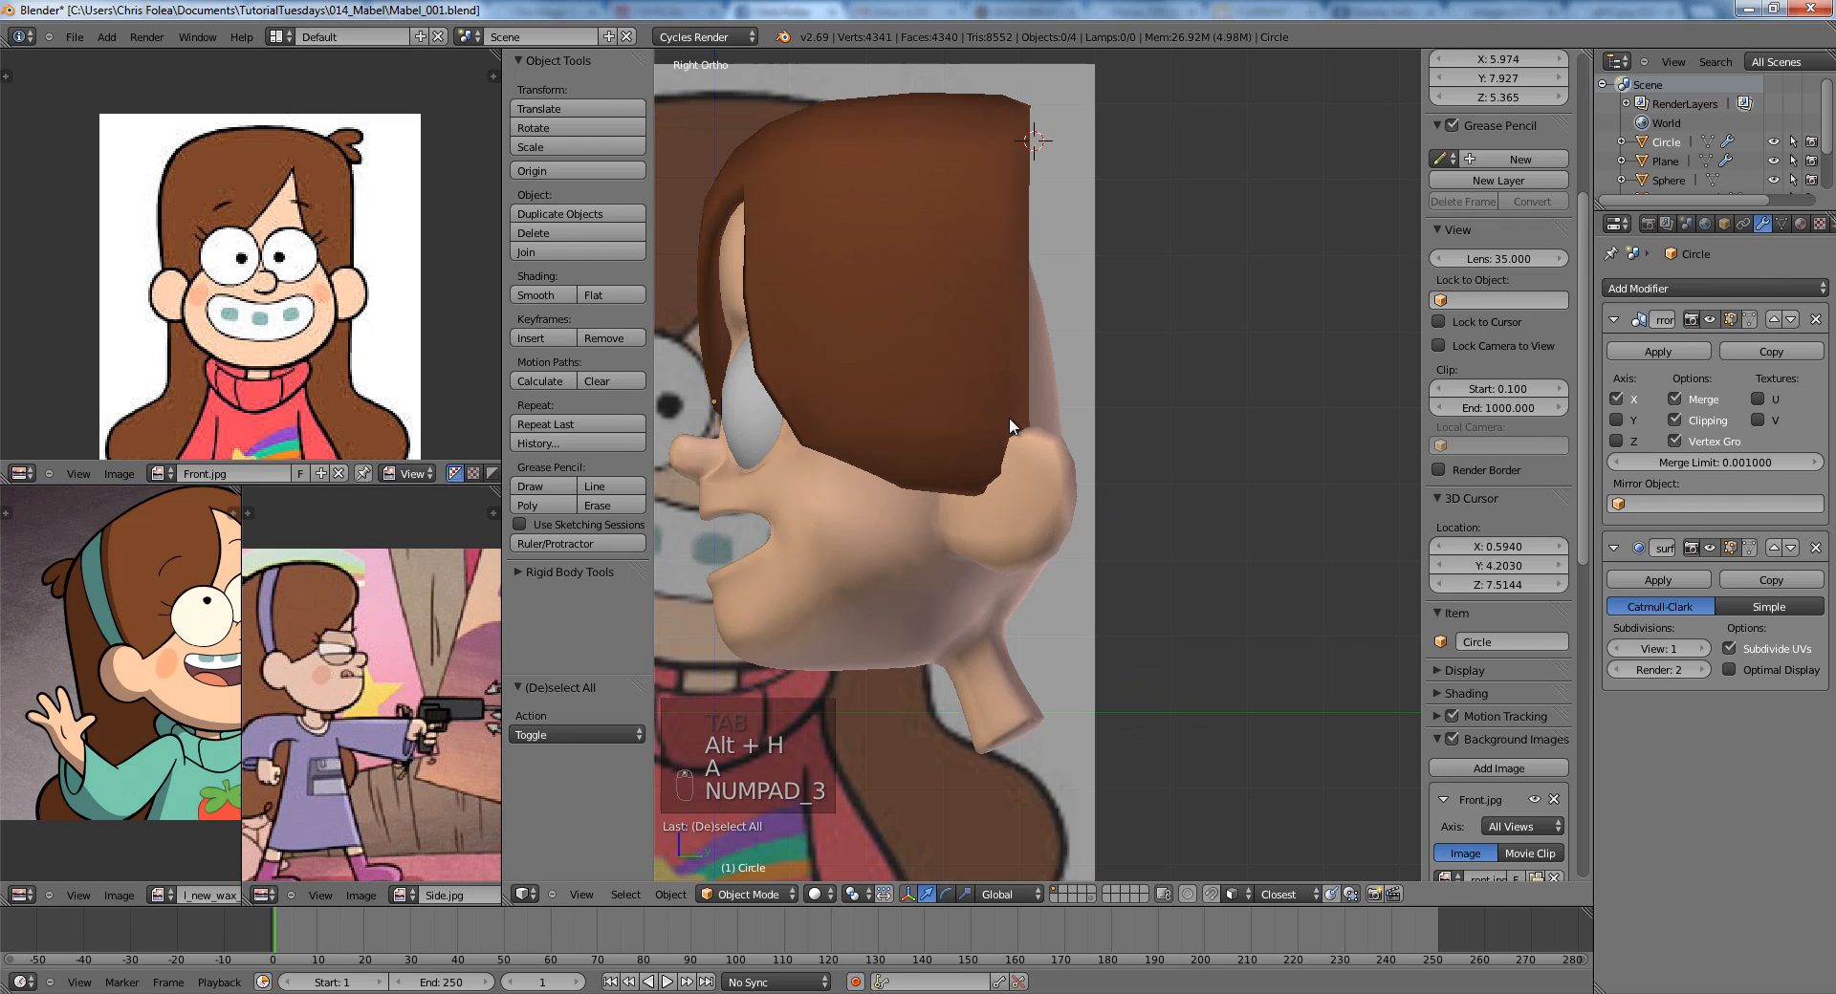
Open the hair mesh for editing and clear its vertex selection.
right_click(1028, 411)
key("Tab")
key("KP_1")
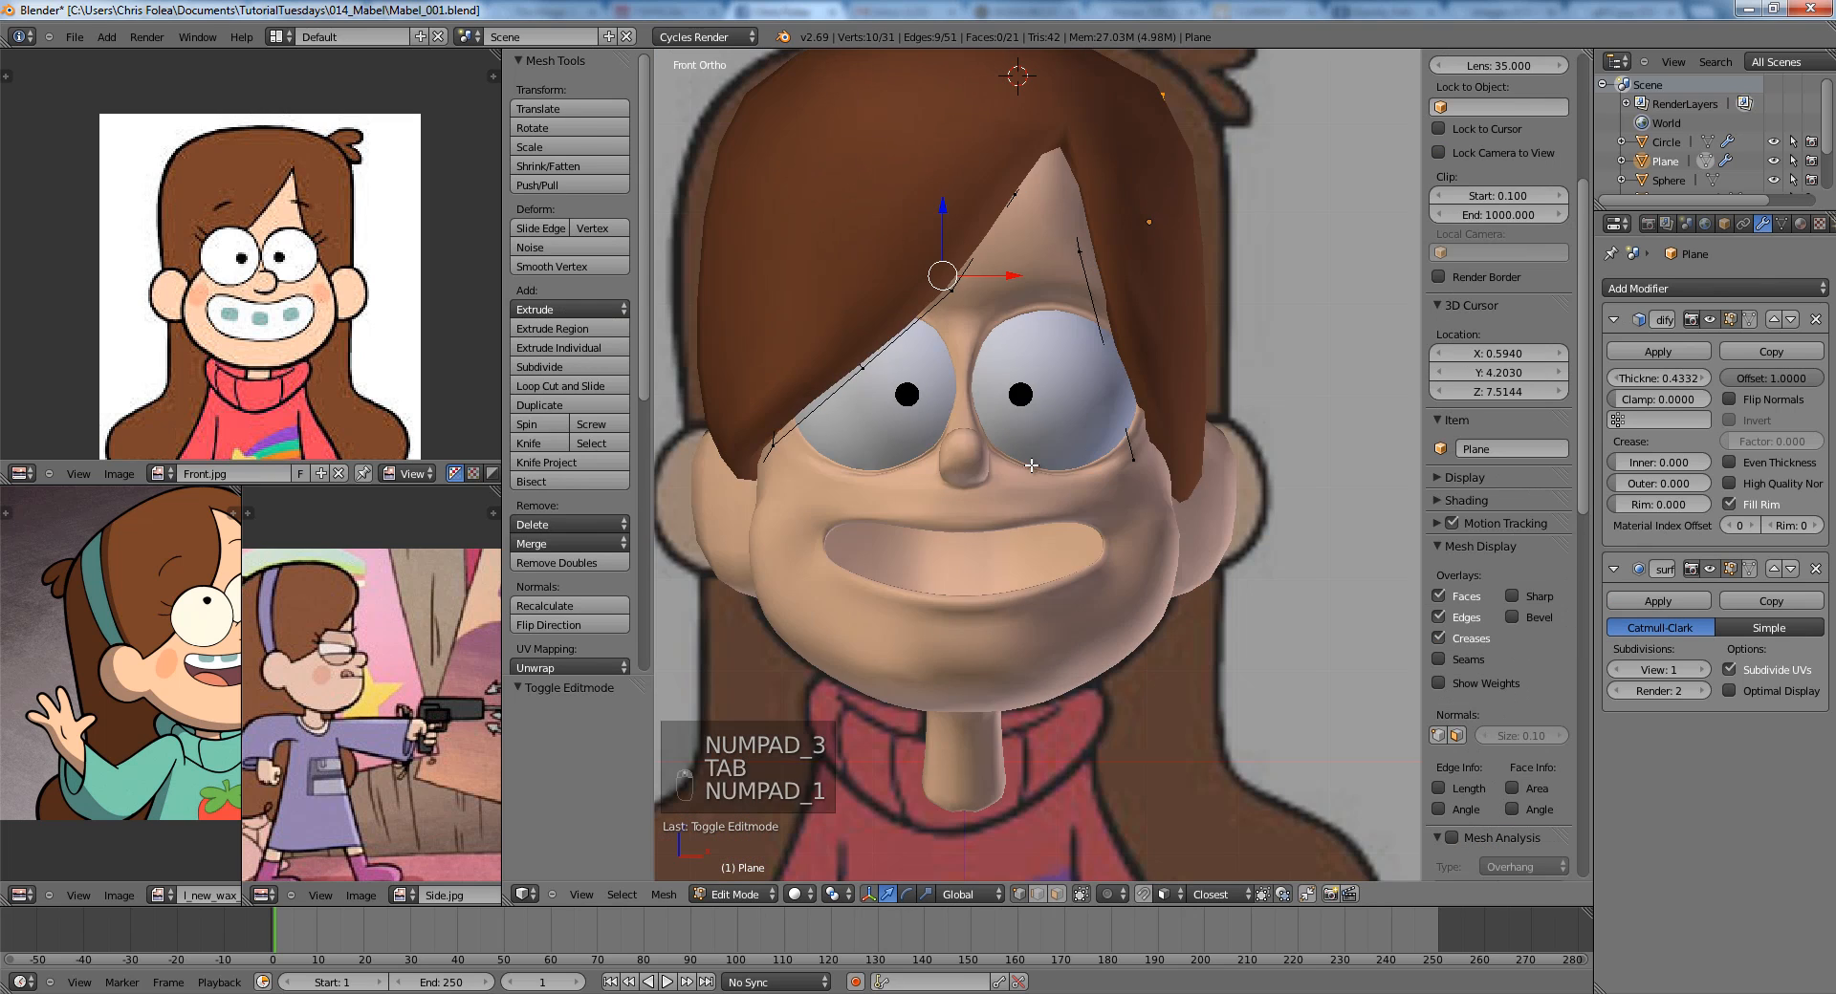
key("z")
key("z")
key("KP_3")
key("z")
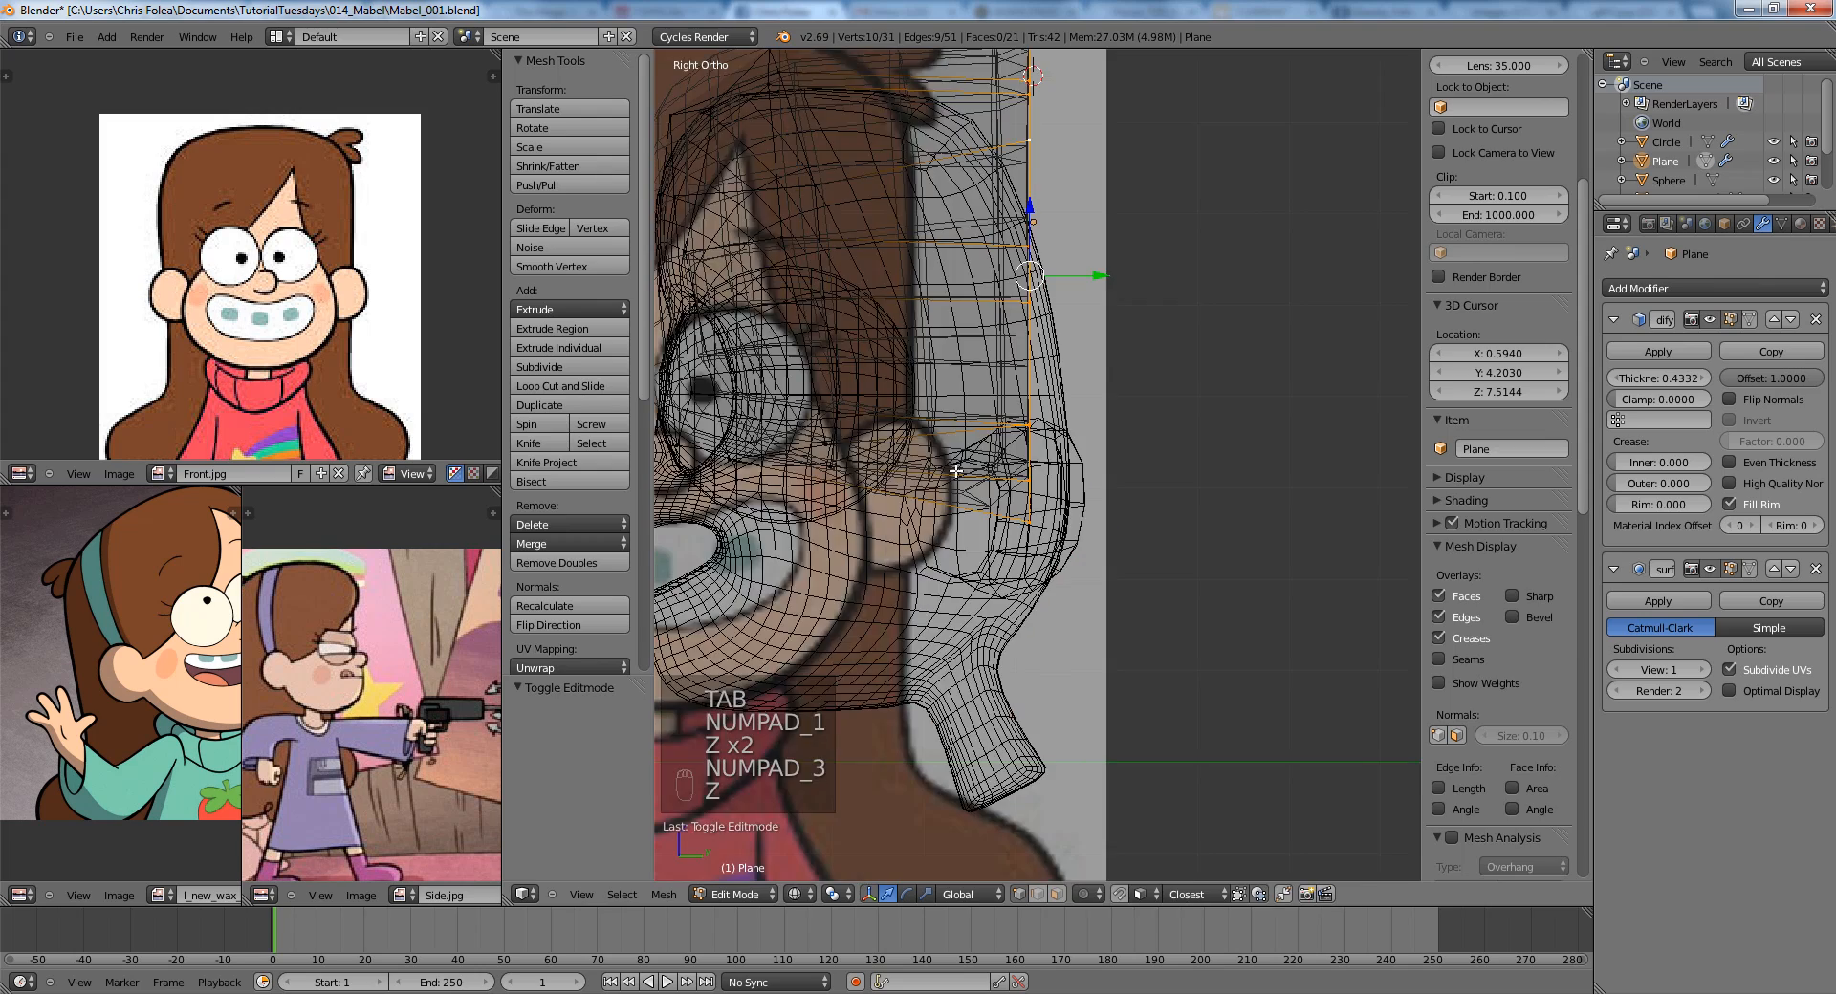
key("a")
key("z")
key("z")
key("z")
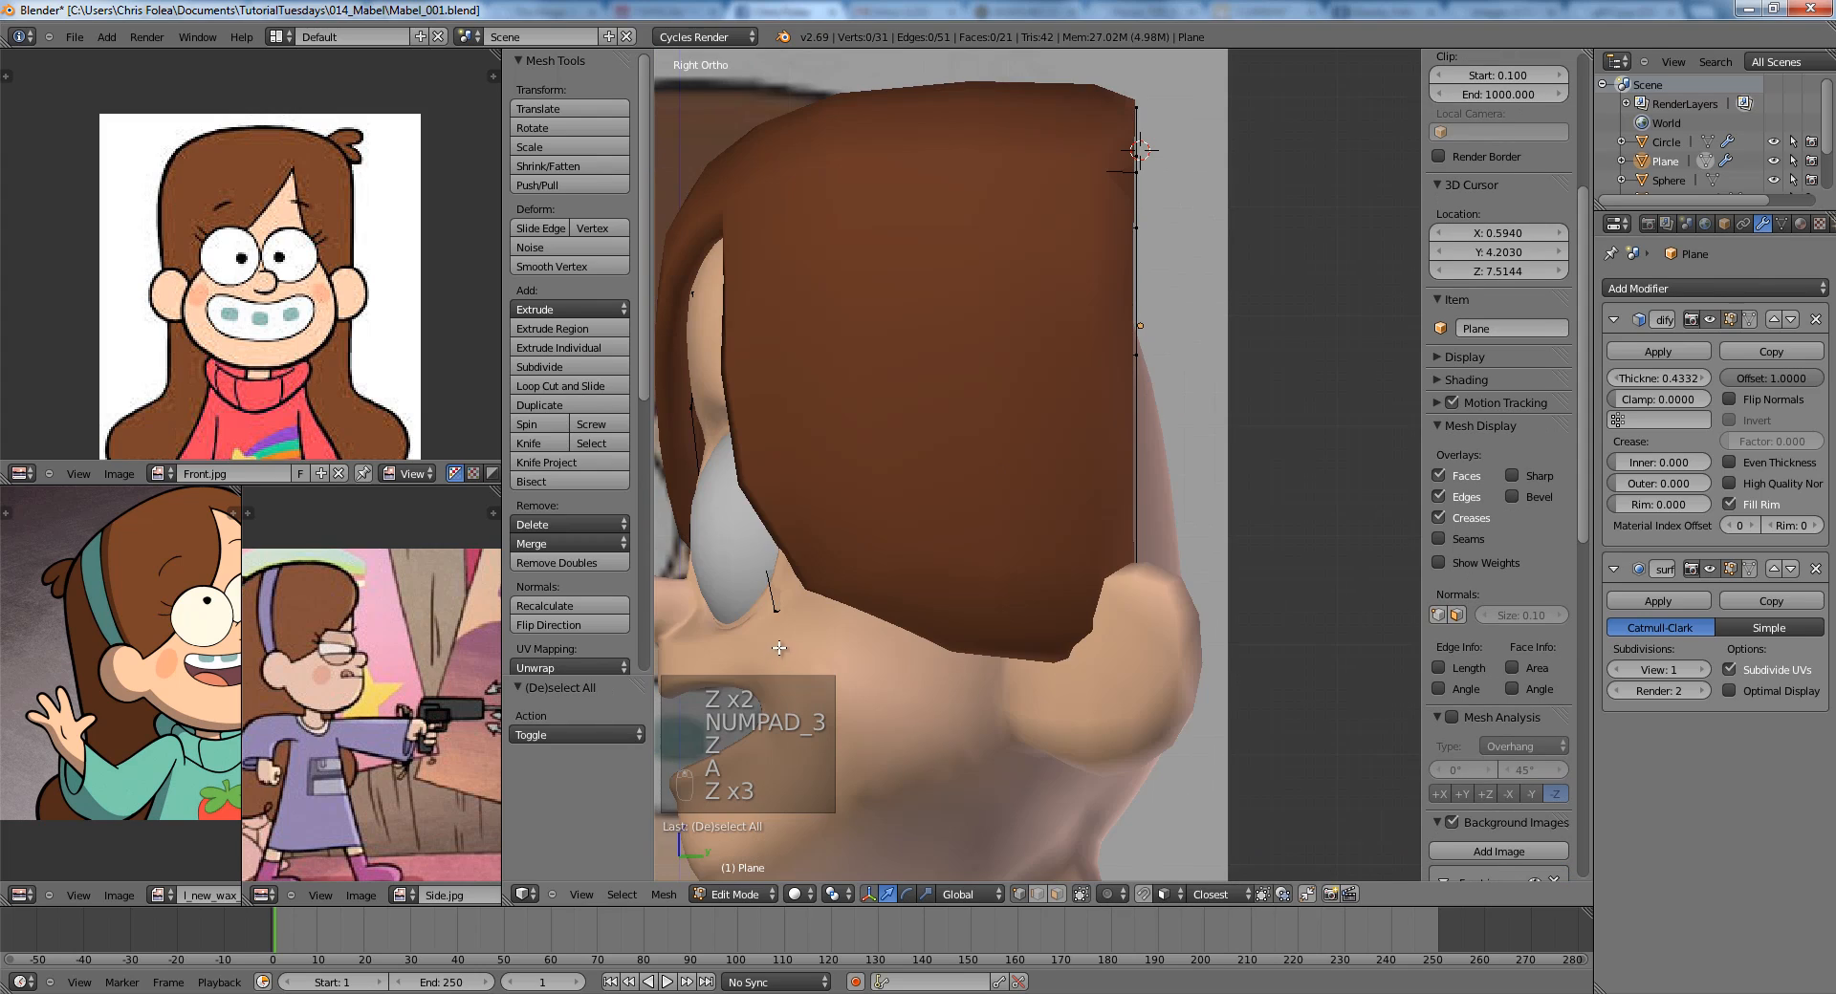
Select the vertices at the hair's lower rear corners on both sides and raise them 0.558 along Z.
key("z")
key("b")
left_click_drag(1154, 712, 1122, 590)
key("z")
key("z")
key("b")
left_click_drag(1106, 527, 1199, 731)
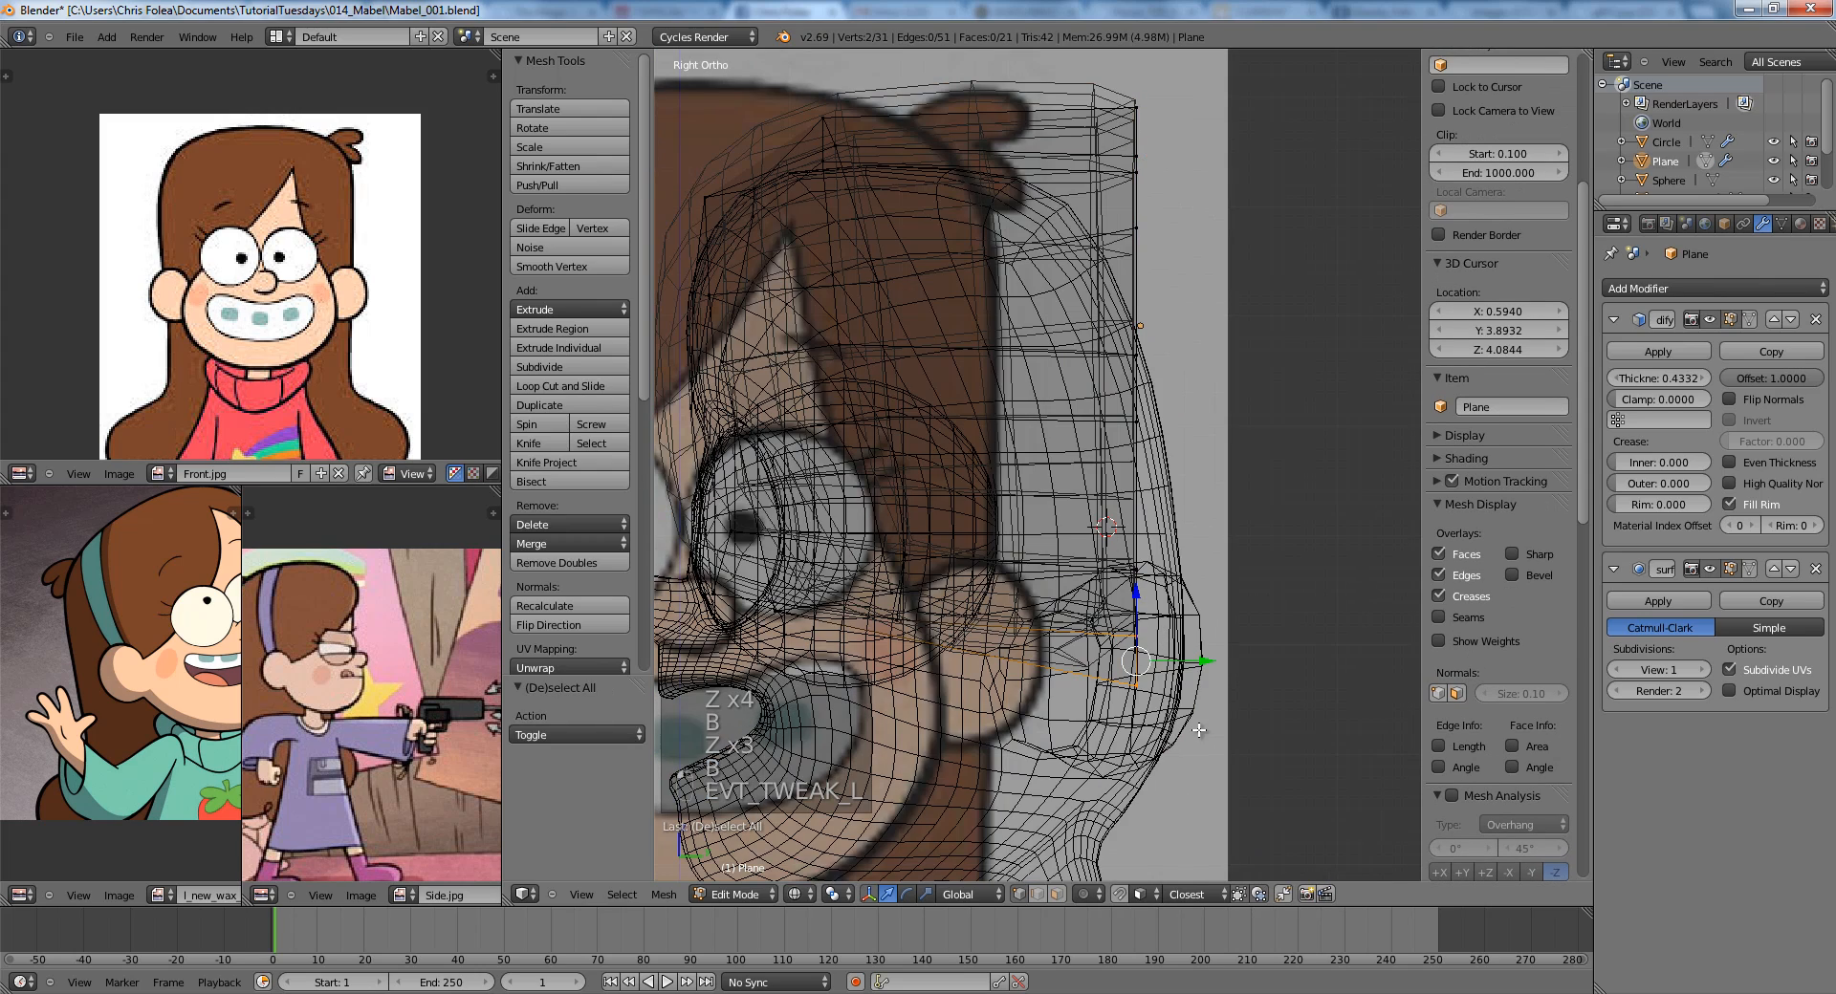
left_click_drag(1136, 608, 1152, 602)
key("z")
key("g")
middle_click(1219, 717)
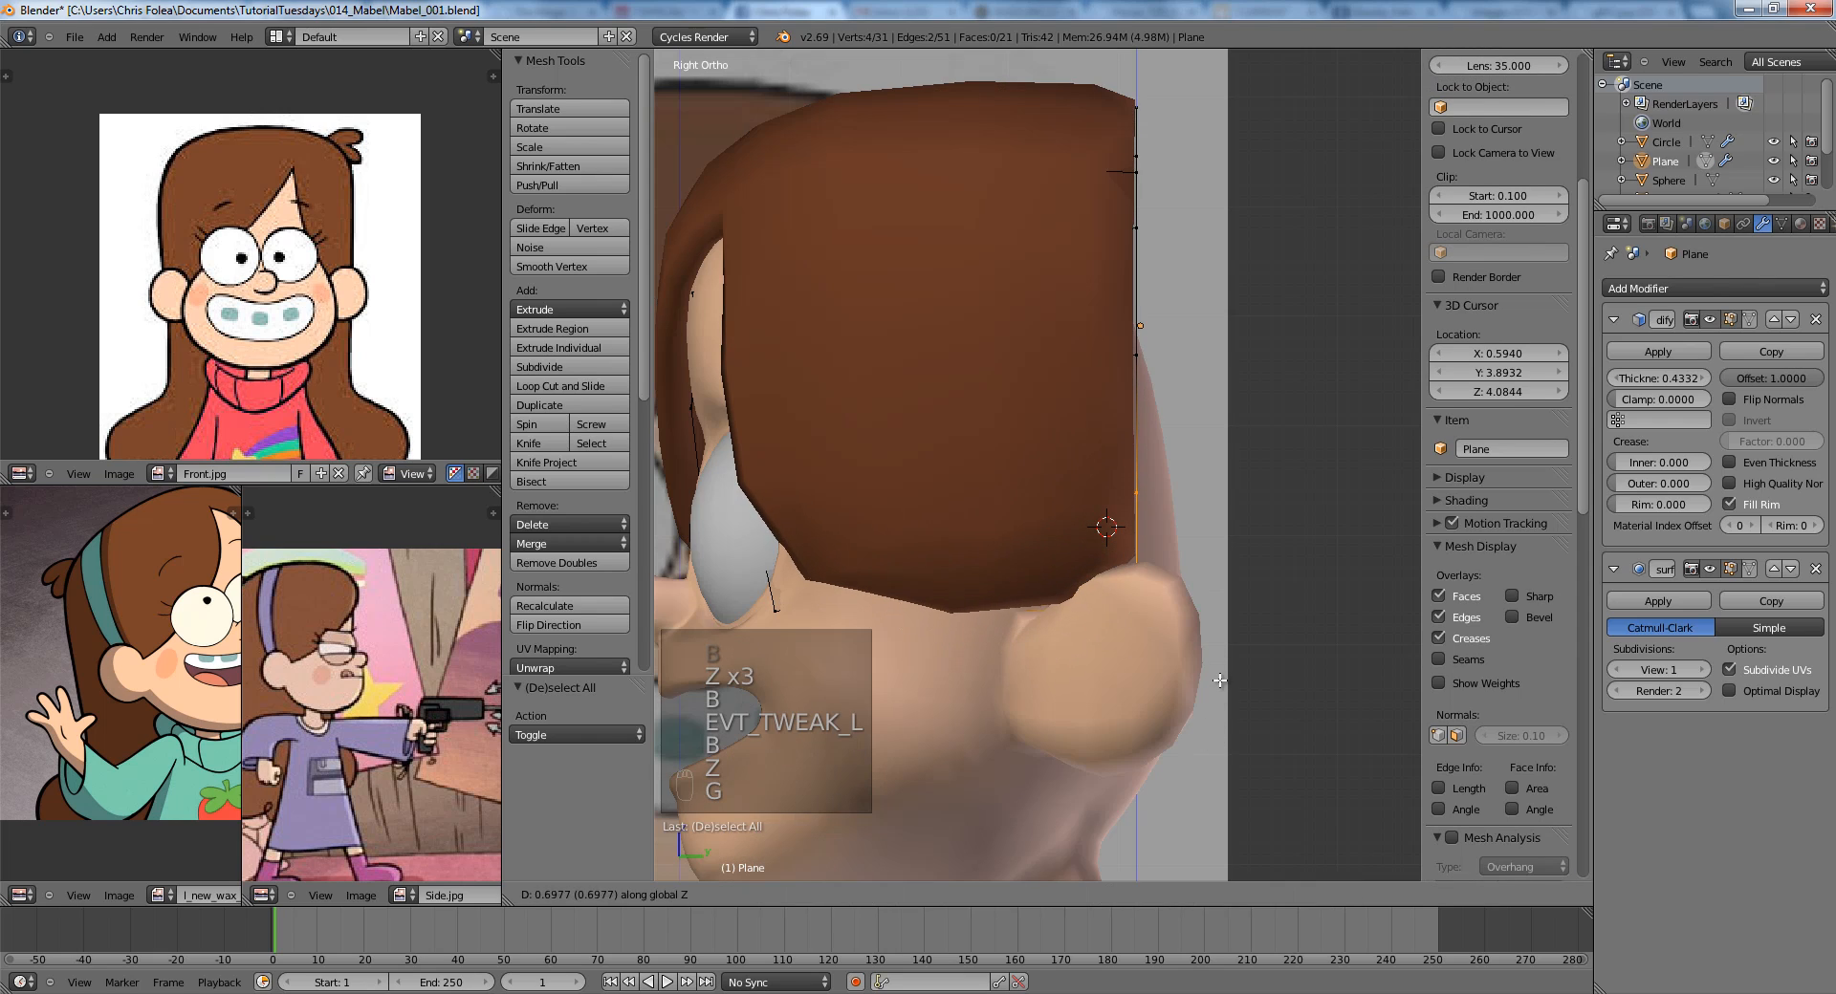
left_click(1209, 684)
scroll(1209, 684, "down", 1)
key("z")
key("KP_1")
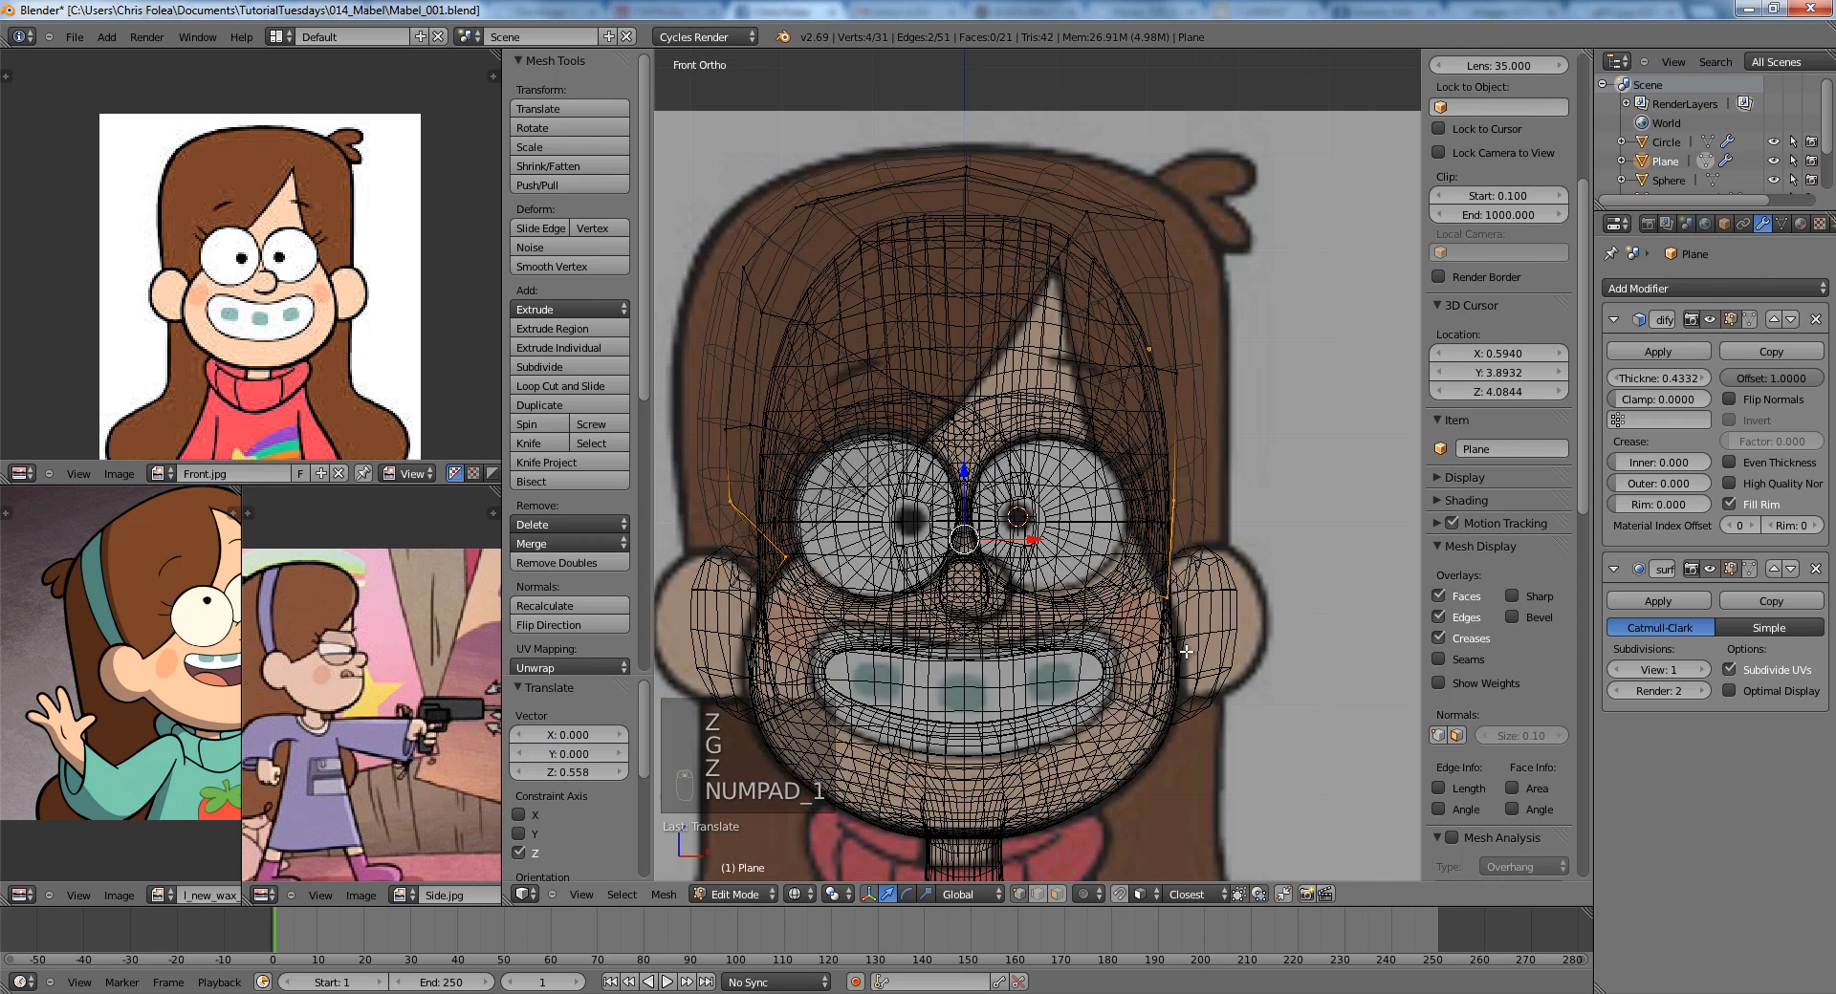
key("z")
Leave mesh editing, deselect everything and turn off the background images.
scroll(1197, 659, "down", 1)
scroll(1210, 668, "down", 1)
key("a")
key("a")
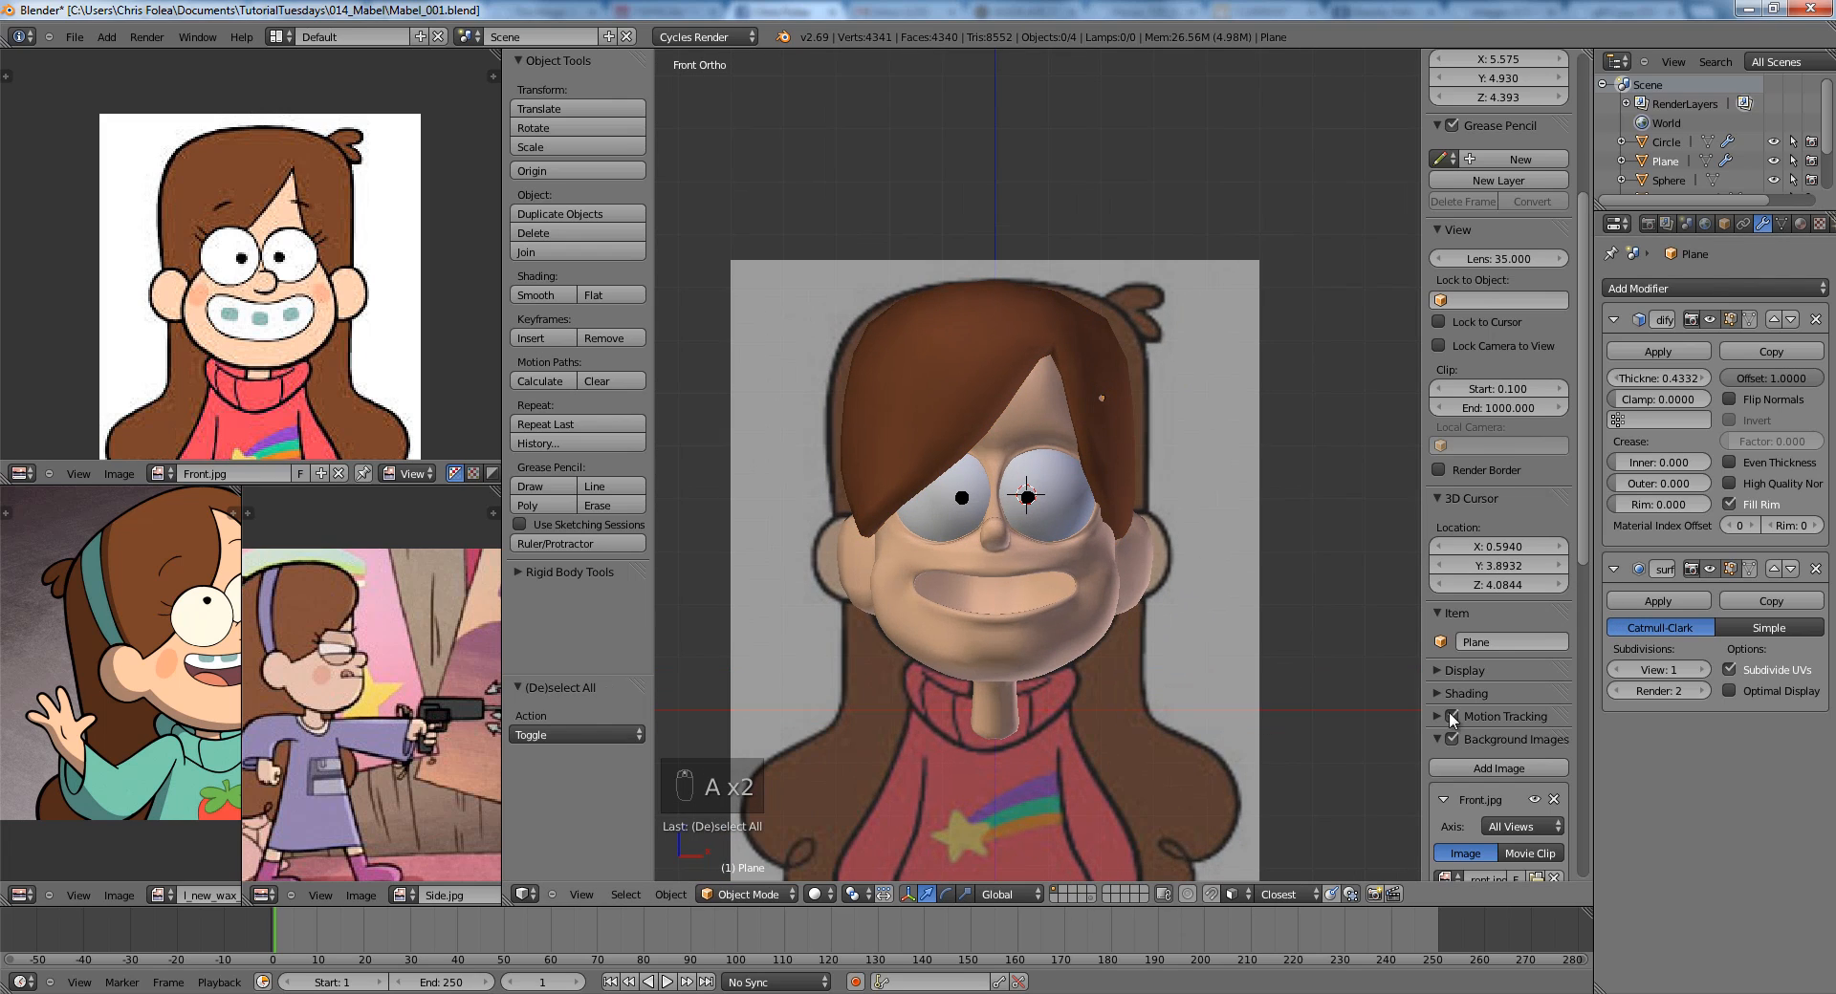
scroll(1451, 726, "down", 2)
left_click(1451, 662)
scroll(1029, 662, "down", 2)
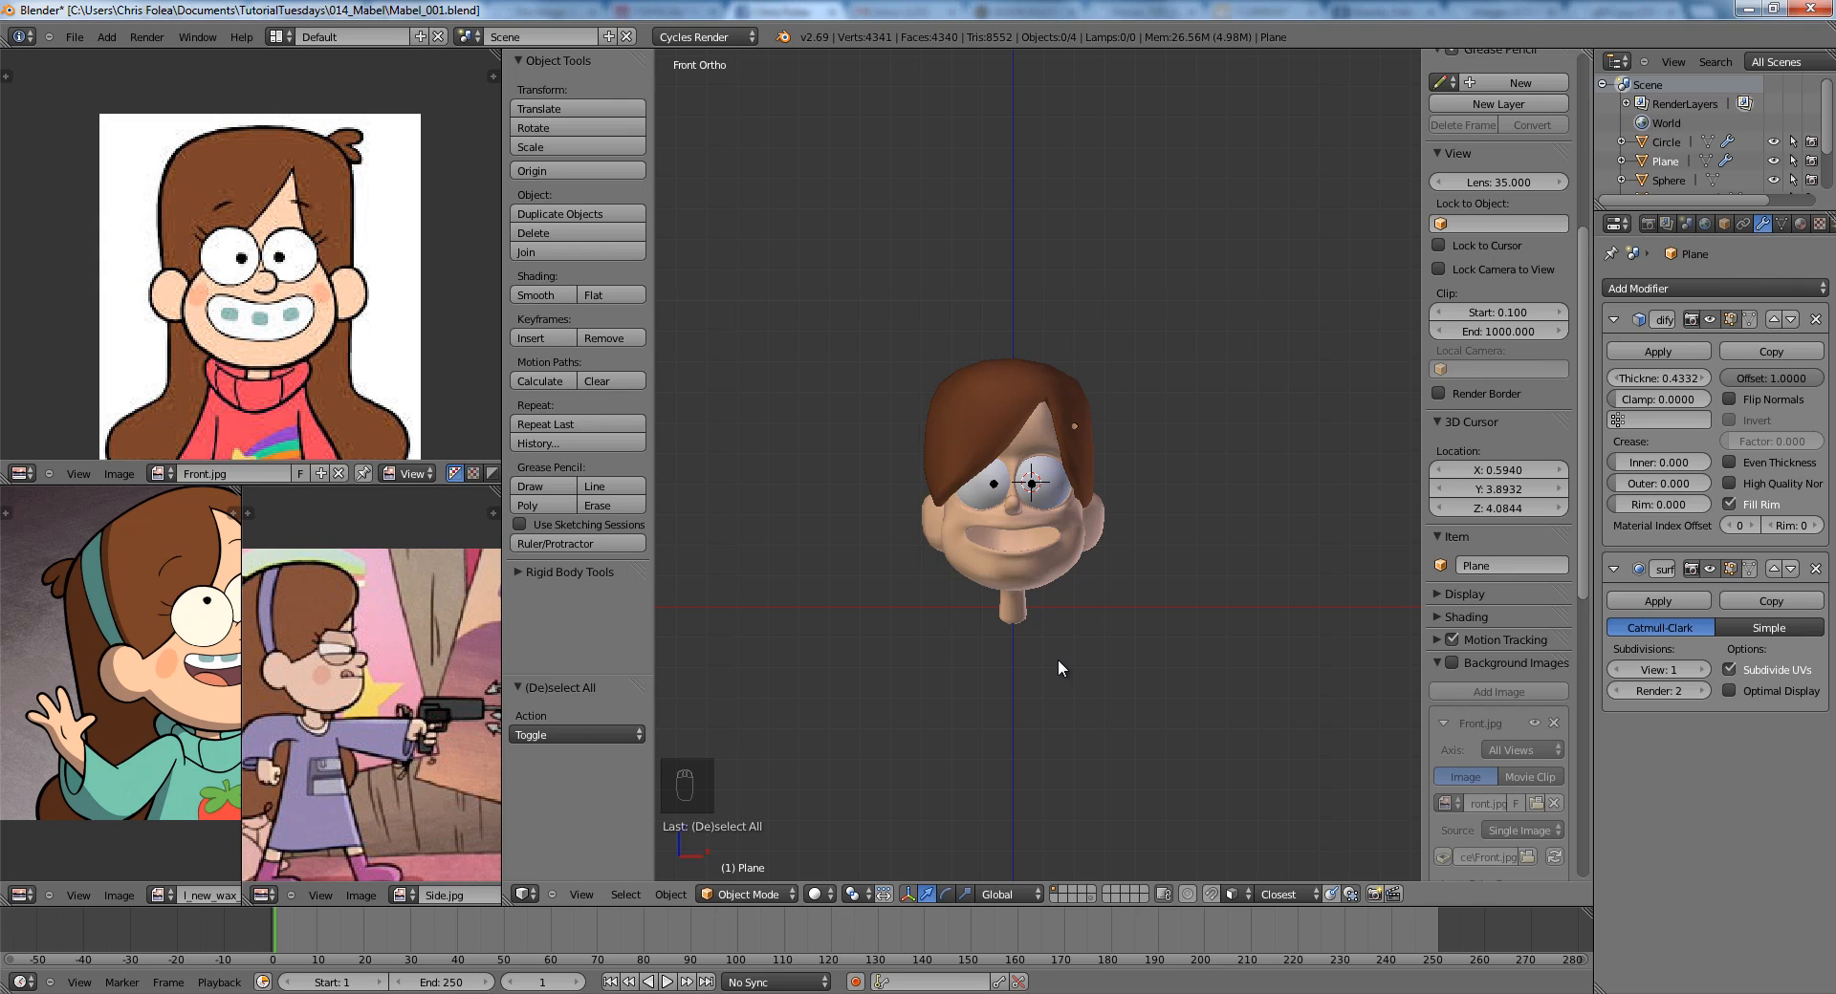
Select all vertices on the hair's rear edge in the side view and move them farther back.
key("KP_3")
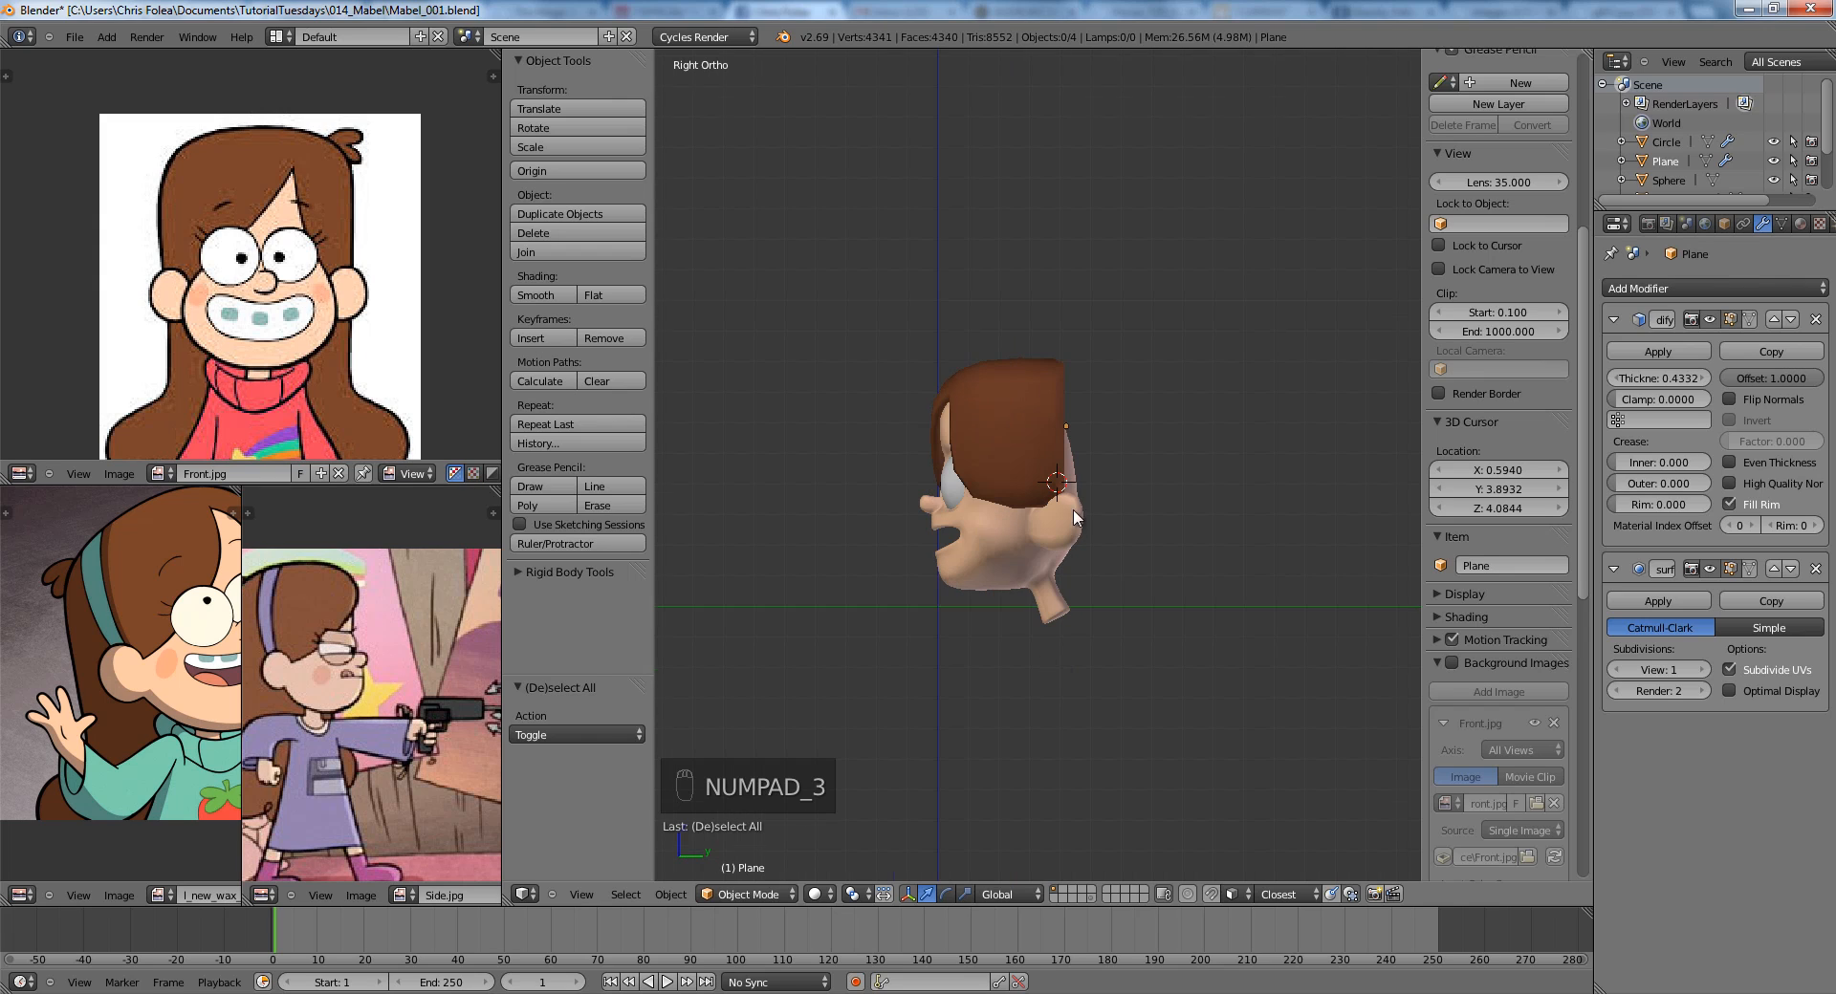
scroll(1078, 379, "up", 3)
right_click(1079, 379)
key("Tab")
key("a")
key("a")
key("z")
key("b")
left_click_drag(1170, 203, 1059, 619)
key("z")
key("g")
key("a")
Add an edge loop across the rear section of the hair and clear the selection.
key("z")
key("ctrl+r")
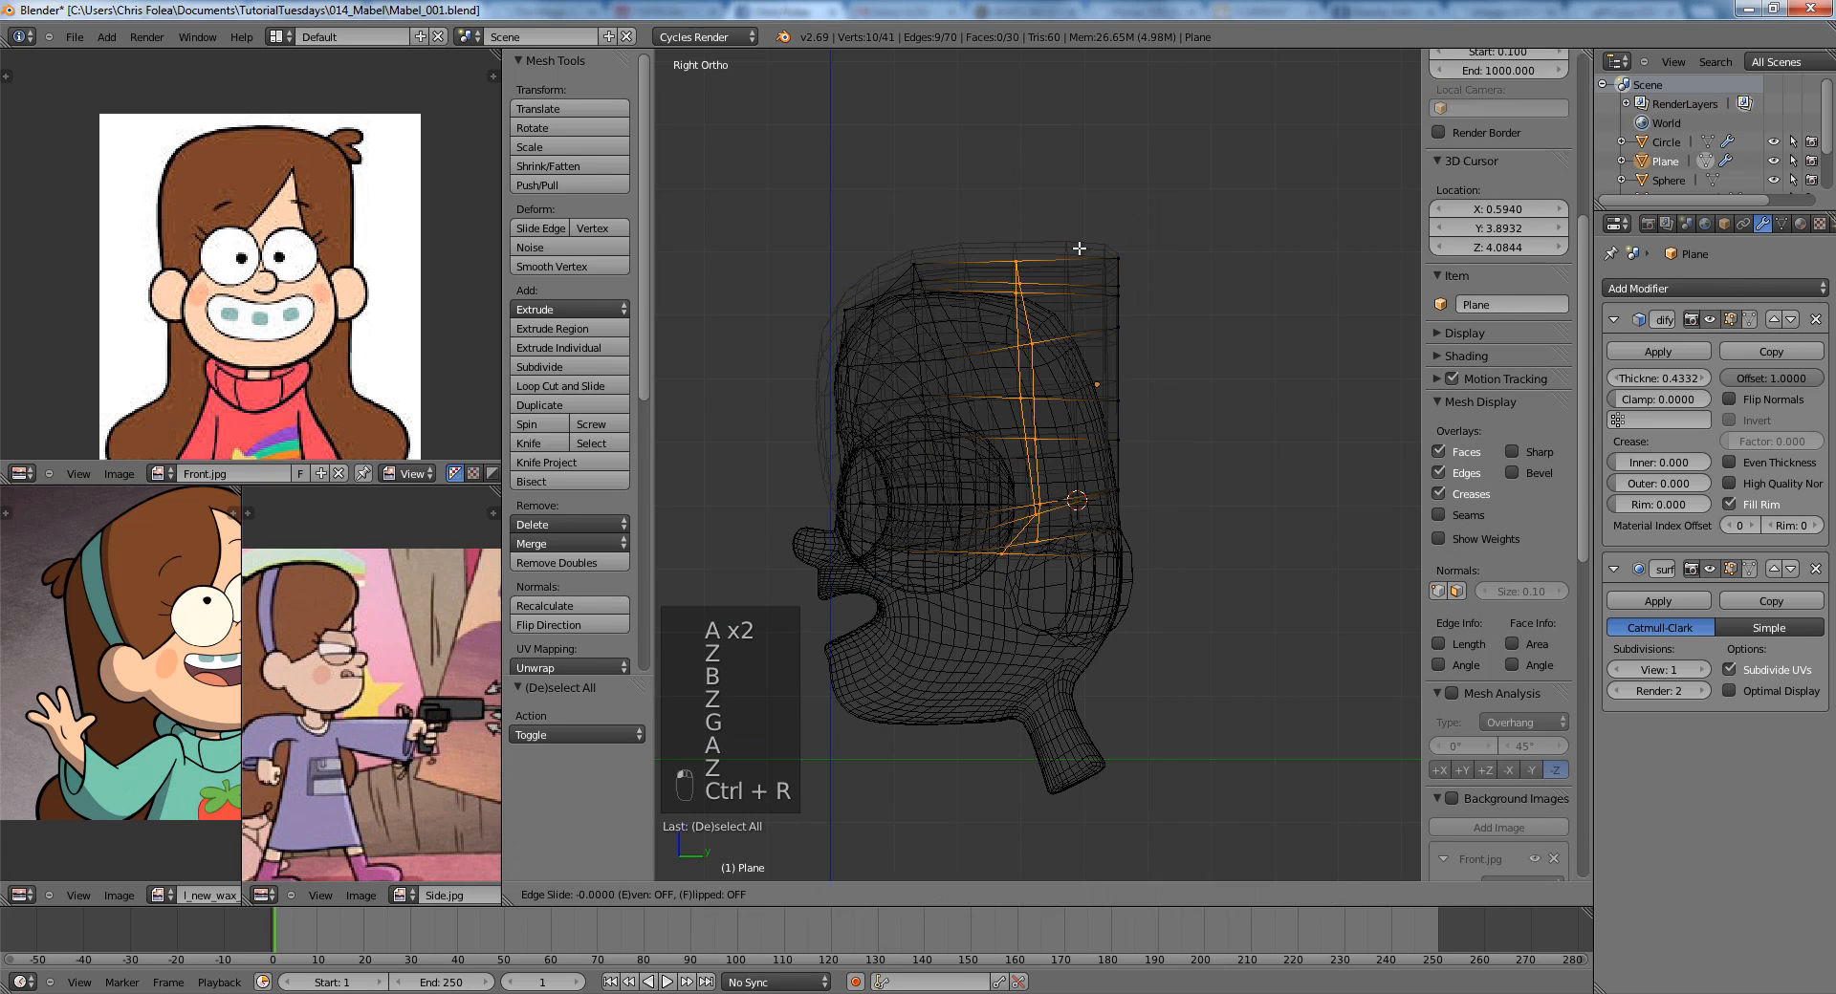
left_click(1043, 496)
key("a")
key("z")
Select the lower vertices of the hair in front of the ears and raise them 0.178 along Z.
scroll(1038, 521, "up", 2)
key("z")
key("b")
left_click_drag(974, 489, 1061, 645)
key("z")
key("g")
key("z")
left_click(1063, 631)
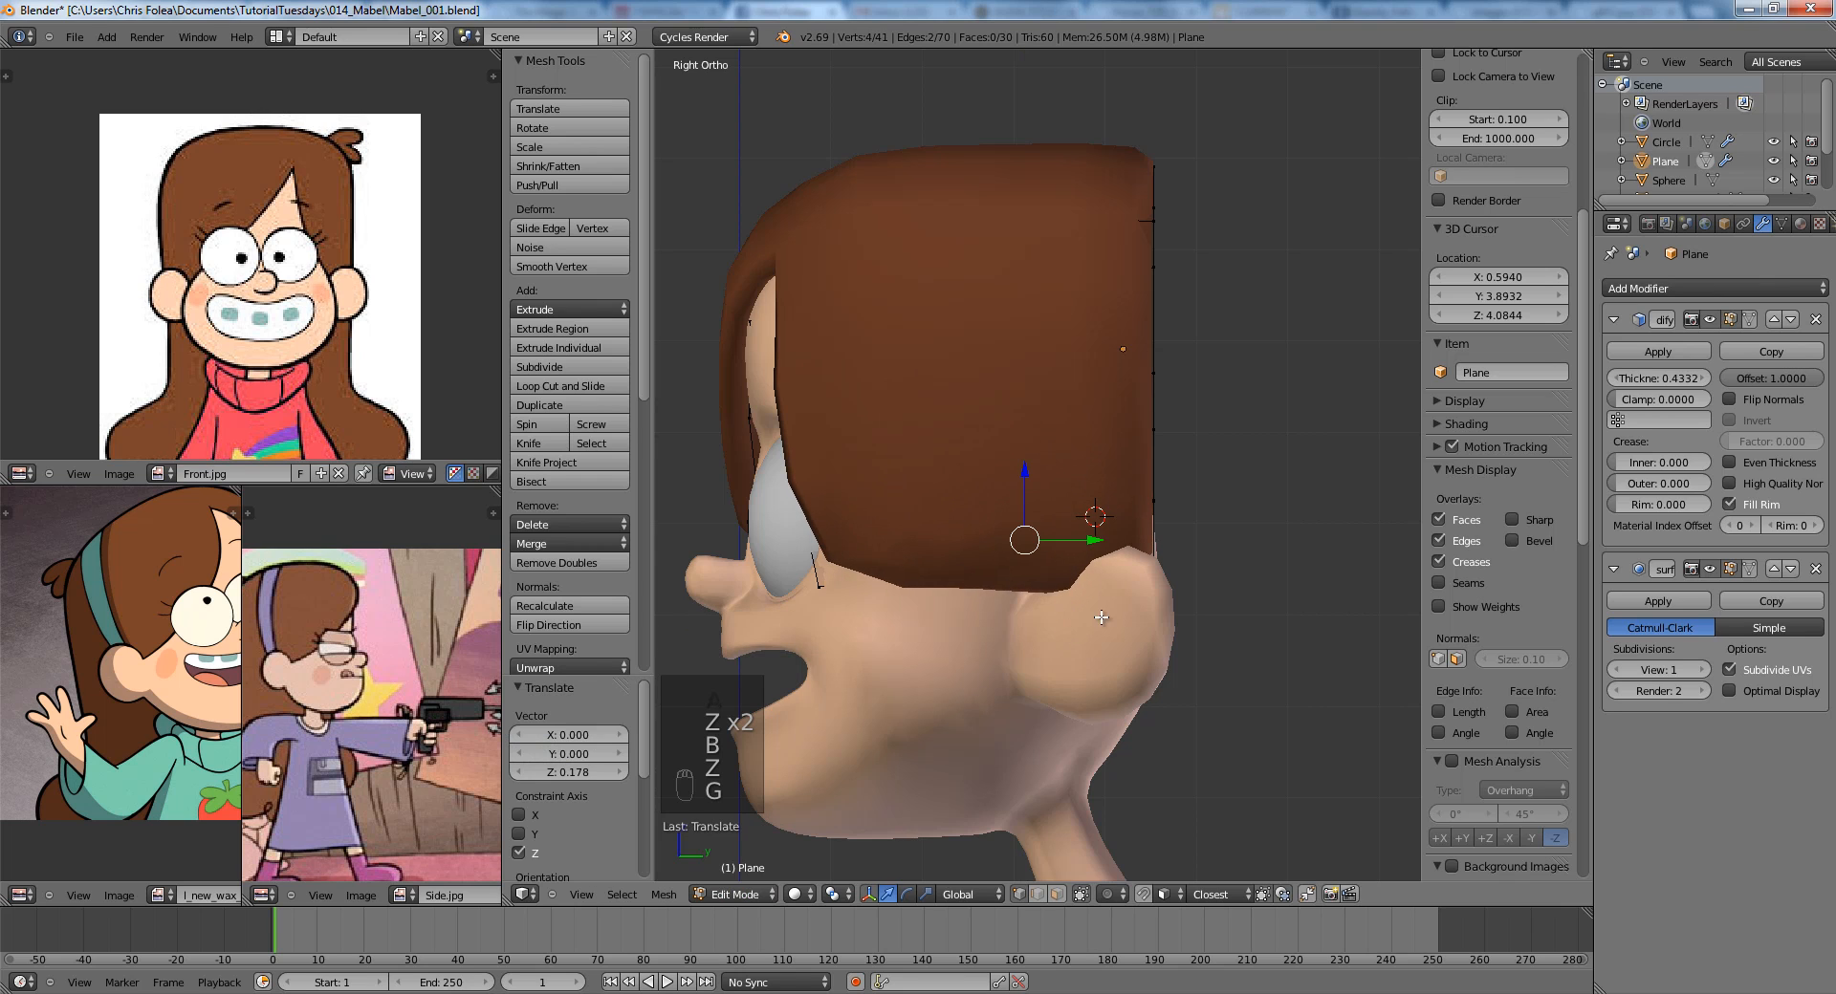
Move the vertex at the lower corner of the hair's fringe about 0.26 back along Y and adjust it along X.
middle_click_drag(1063, 631, 1206, 470)
key("Tab")
scroll(1207, 631, "down", 4)
key("Tab")
scroll(943, 382, "up", 6)
key("ctrl+Tab")
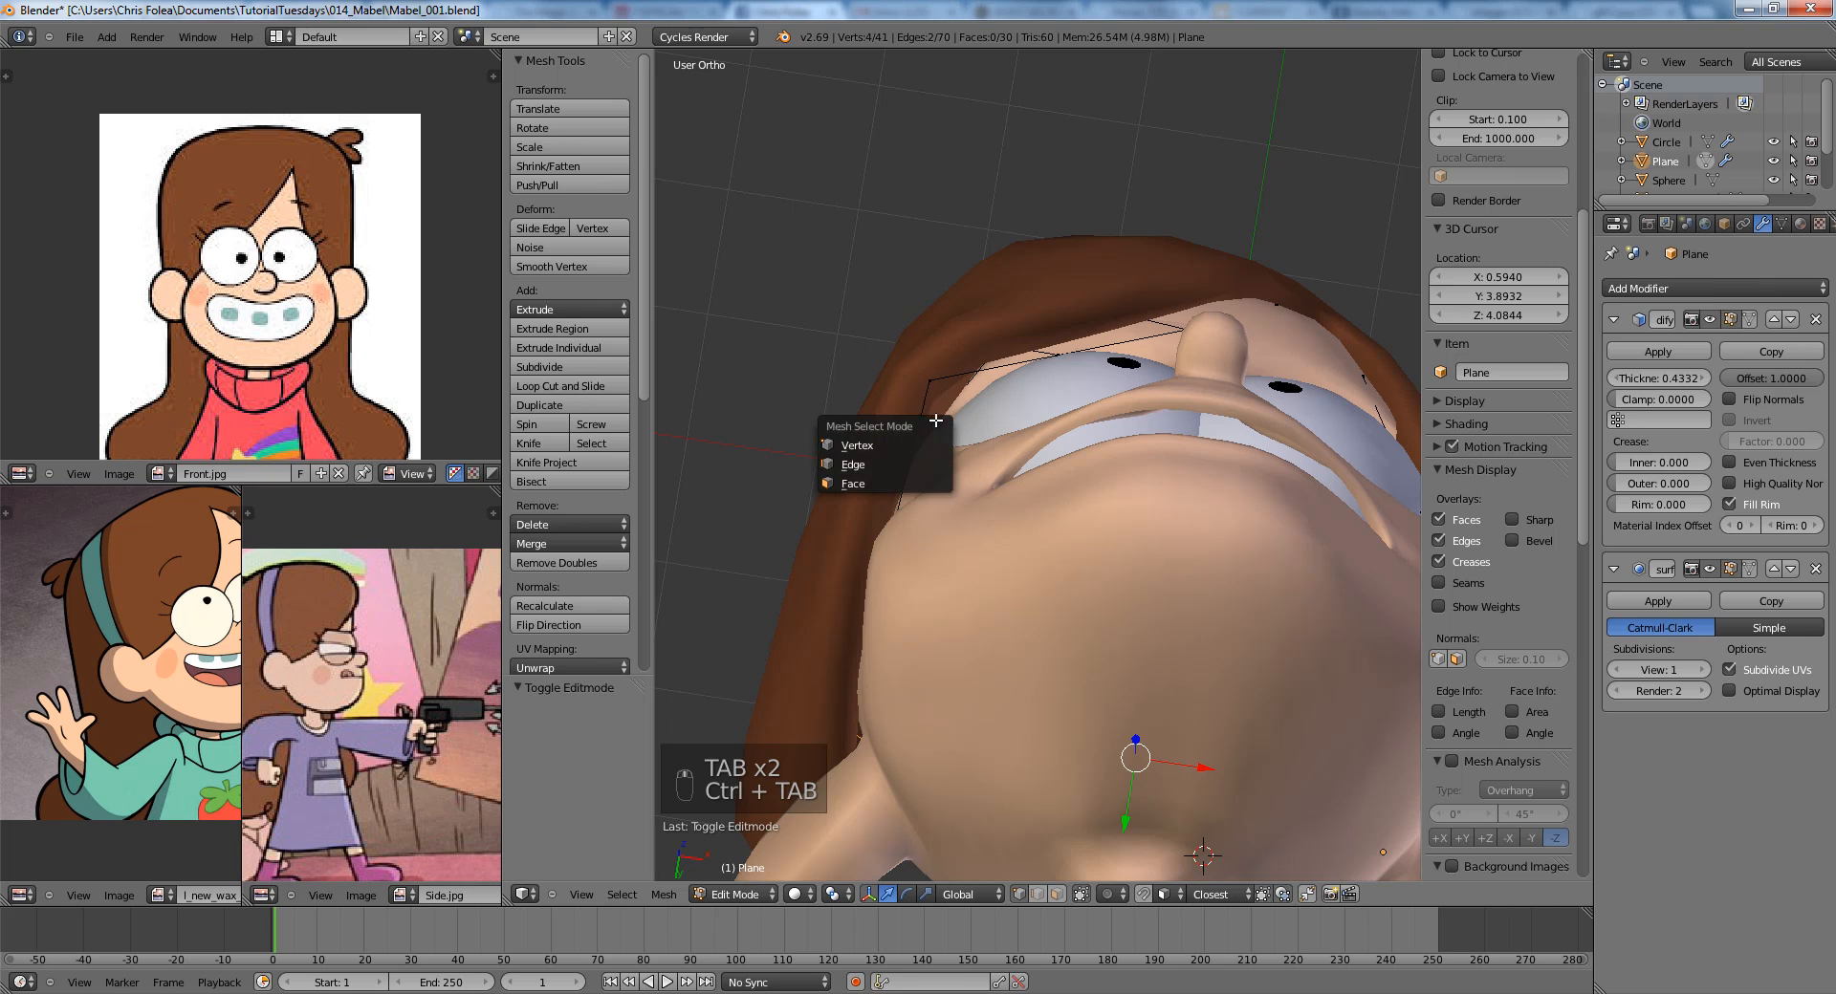
left_click(941, 409)
right_click(933, 384)
key("g")
right_click(941, 420)
key("g")
key("y")
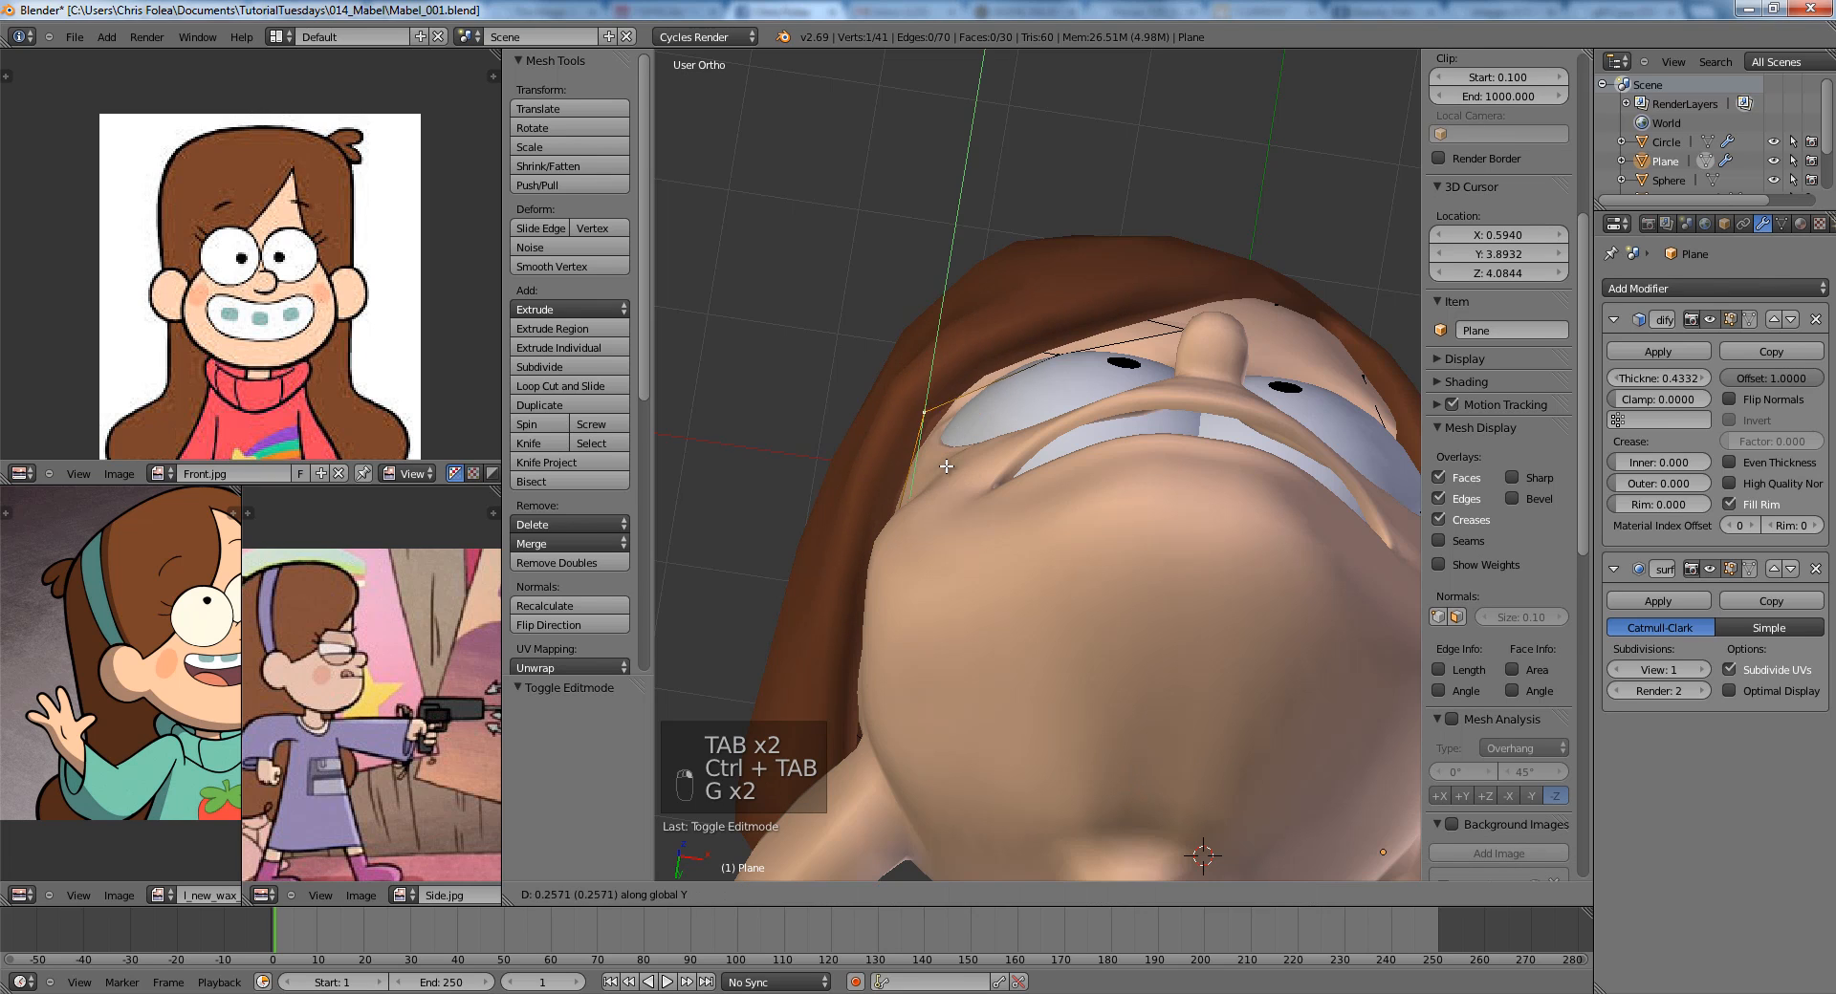
left_click(944, 470)
key("g")
key("x")
left_click(984, 478)
key("Tab")
Move the middle vertex of the fringe's diagonal edge by -0.209 in X and 0.084 in Z.
key("KP_1")
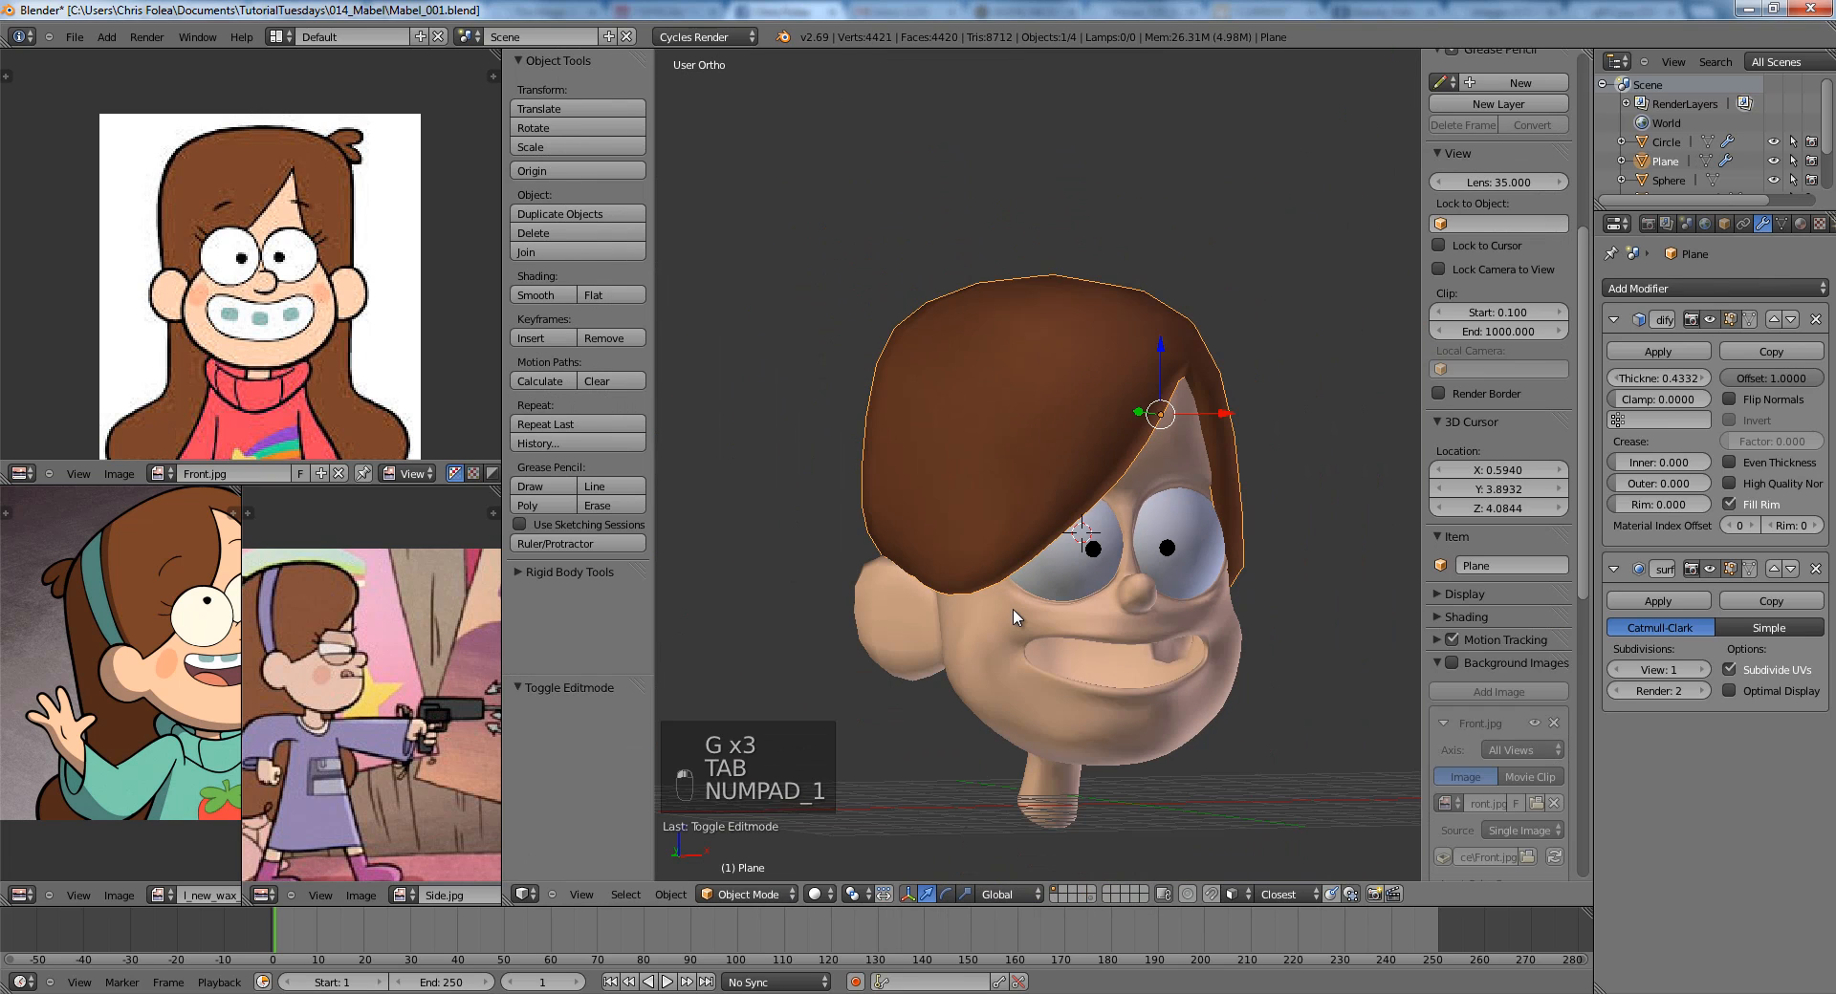
scroll(1009, 613, "down", 4)
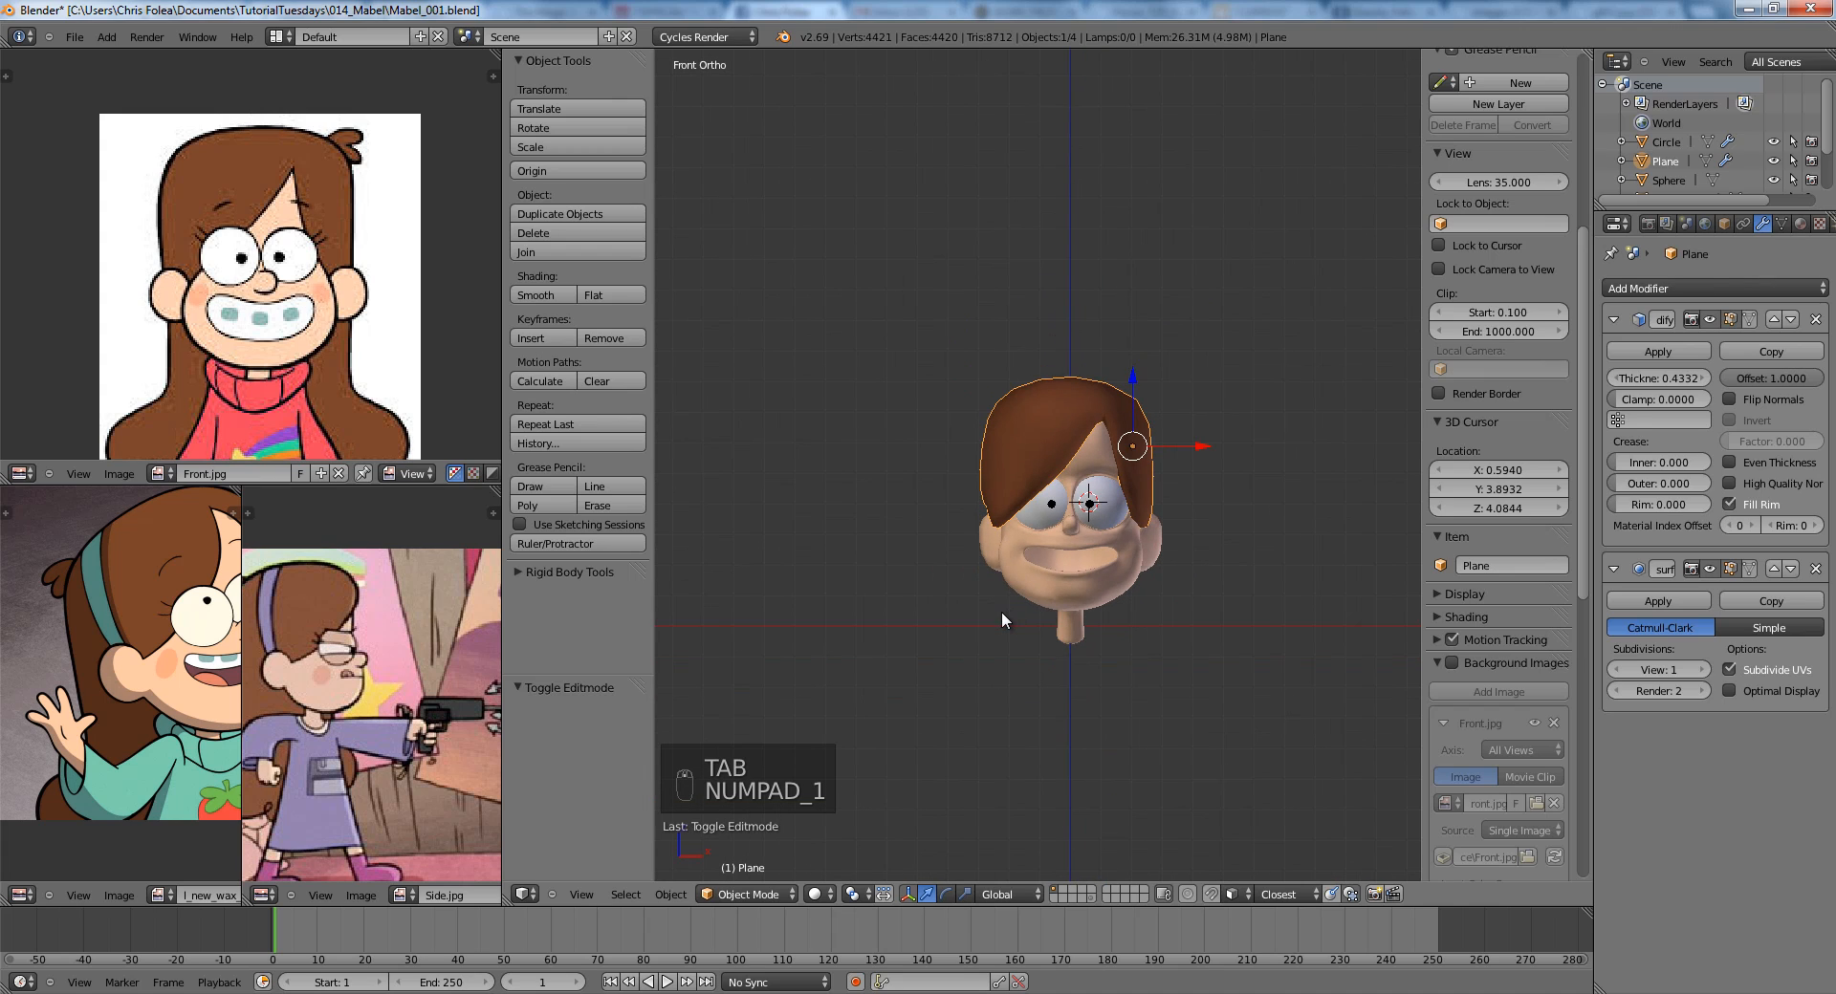
scroll(1002, 613, "up", 4)
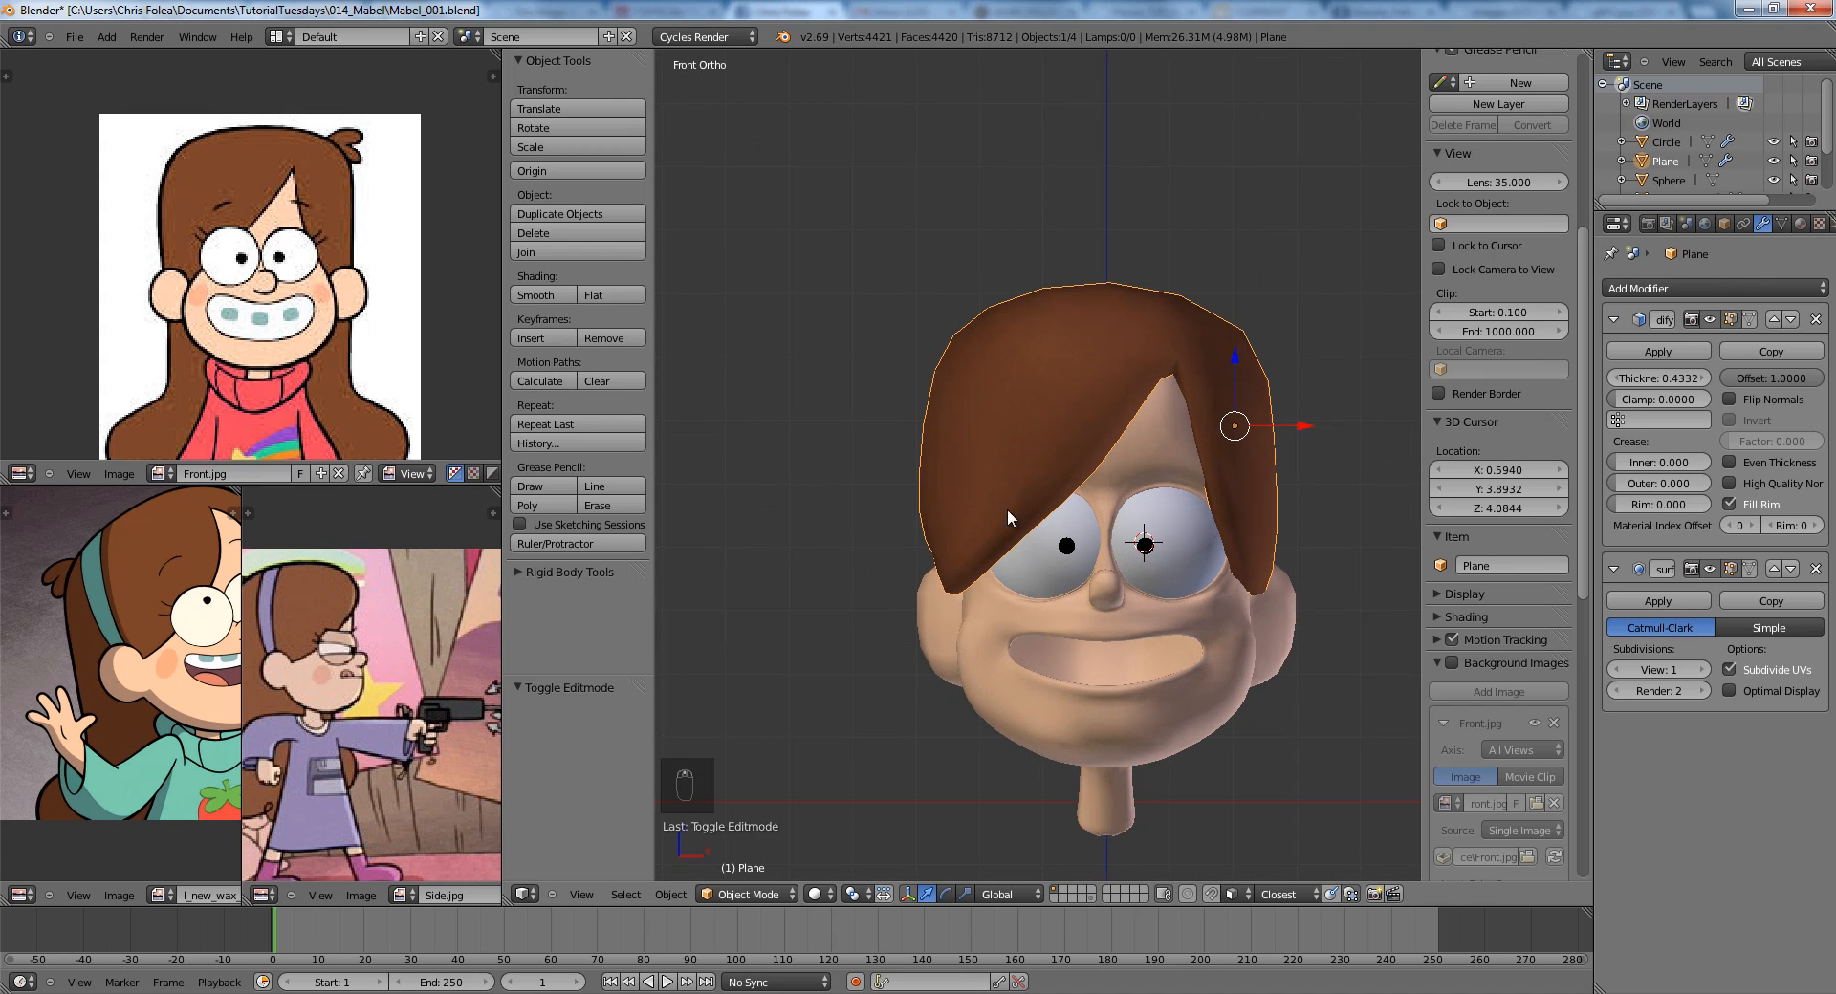
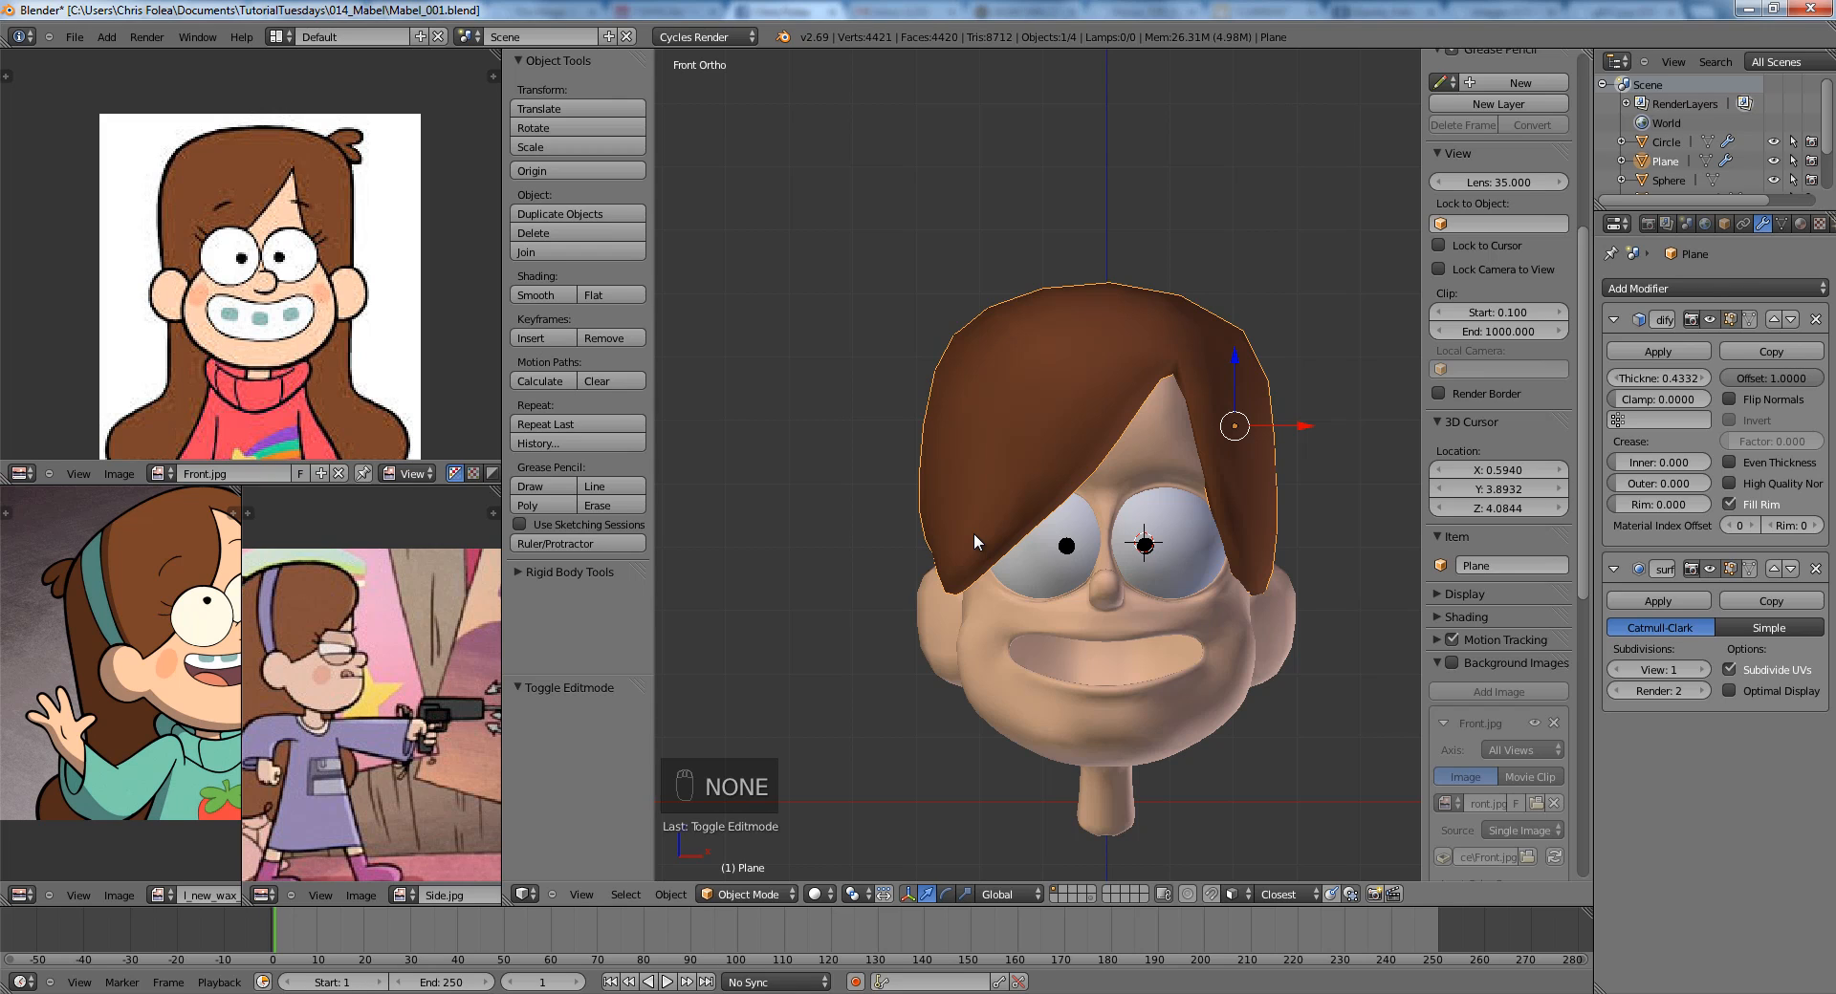
key("Tab")
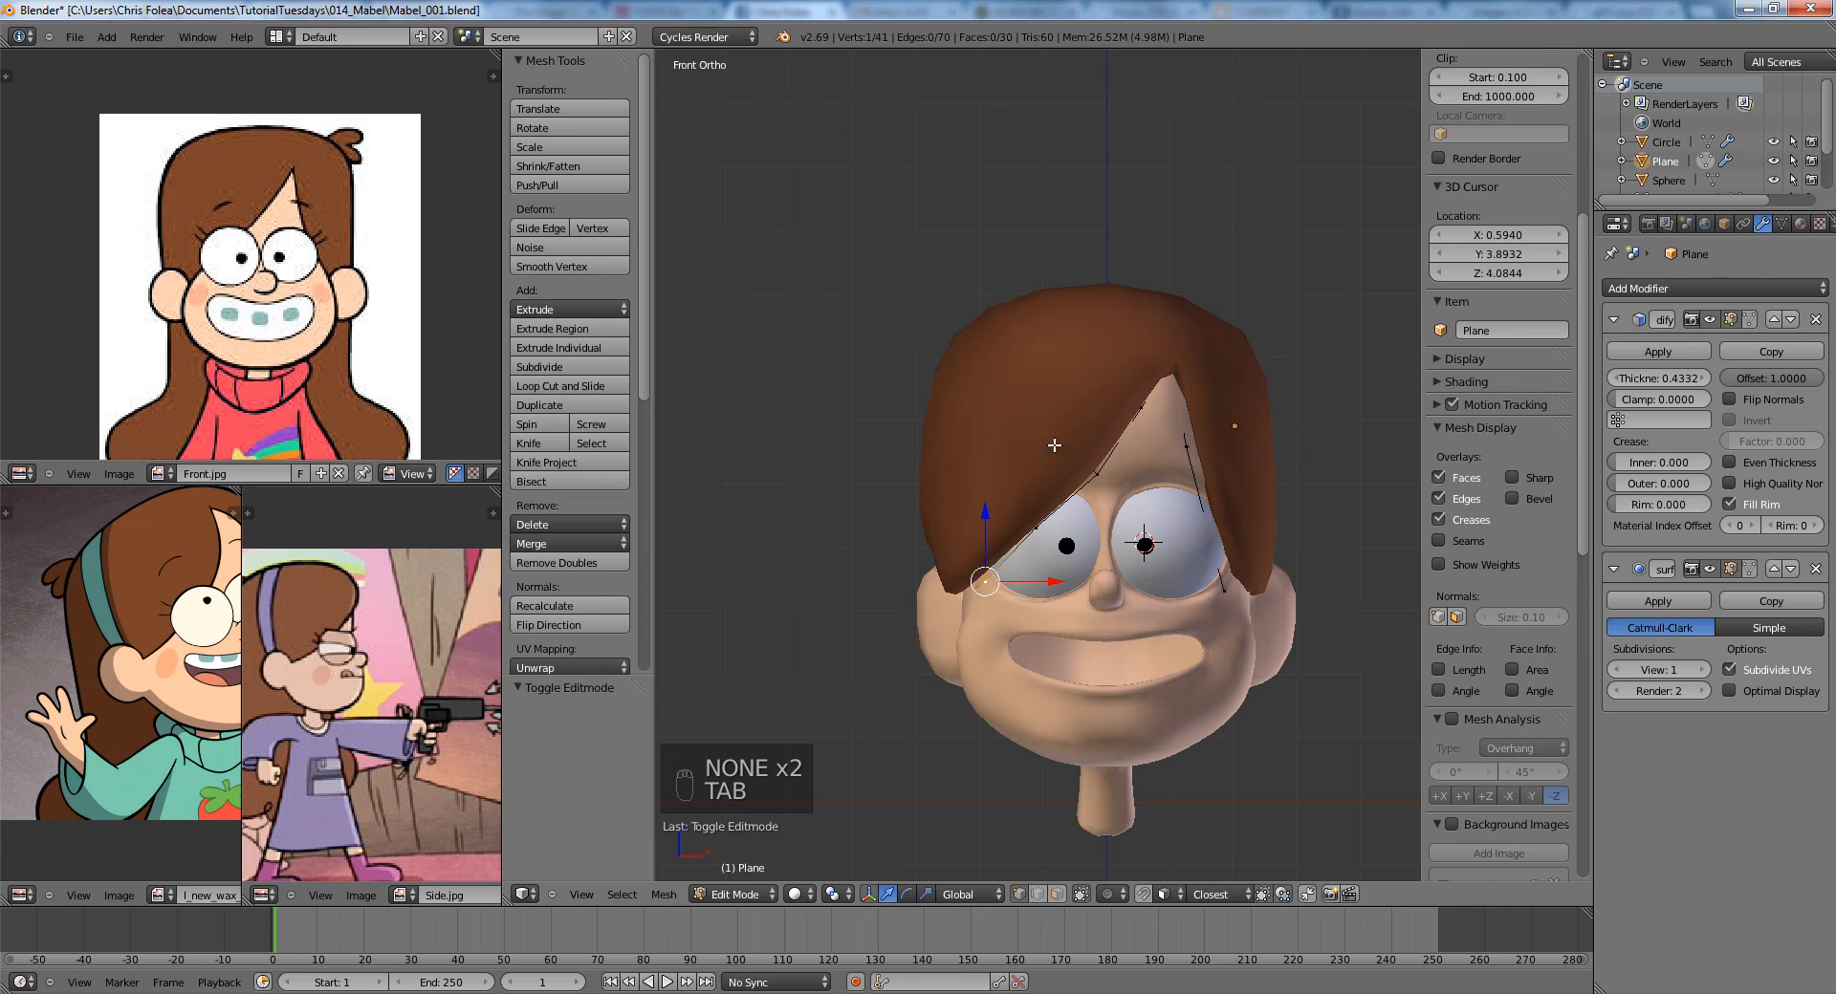
scroll(1042, 459, "up", 5)
key("a")
key("a")
scroll(1253, 464, "down", 3)
key("g")
left_click(1235, 469)
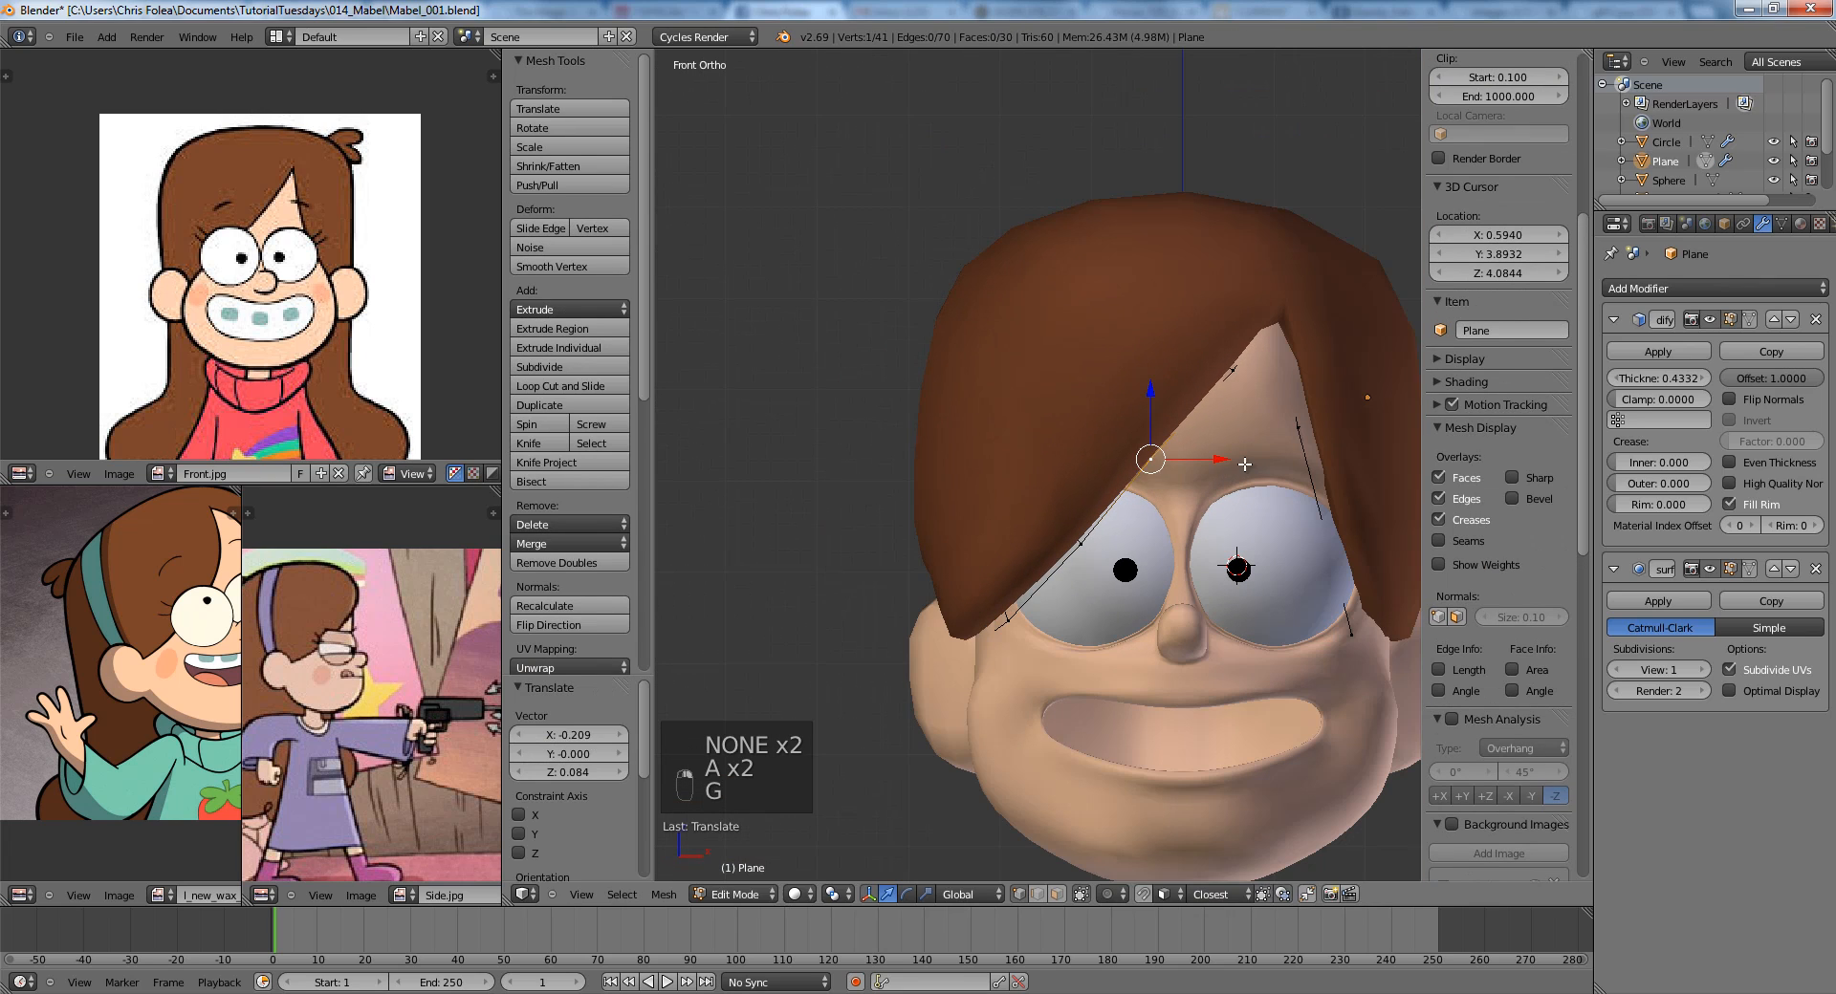
Move the fringe vertex just below the parting by -0.021 in X and 0.031 in Z, and slide it by a factor of 0.072.
right_click(1232, 367)
key("g")
left_click(1228, 361)
key("g")
key("g")
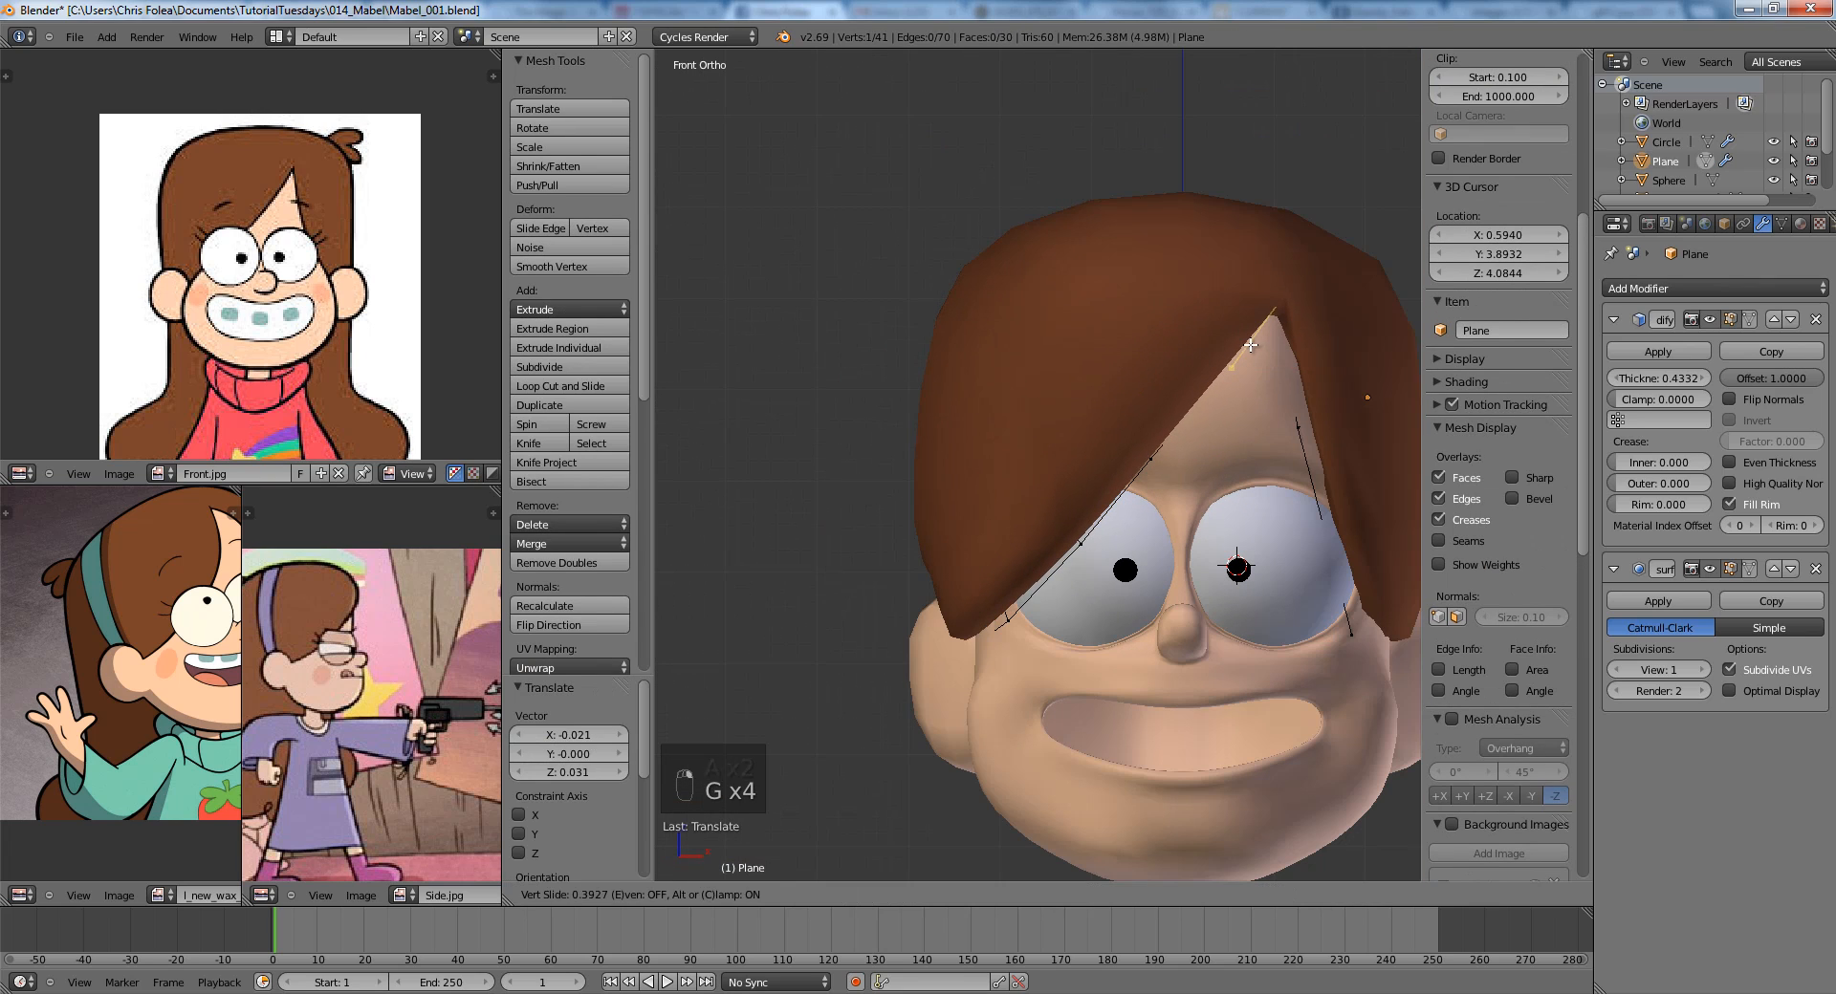
left_click(1236, 368)
Slide the upper vertex on the opposite side of the parting along its edge and move it by -0.010 in X and Z.
right_click(1283, 393)
key("g")
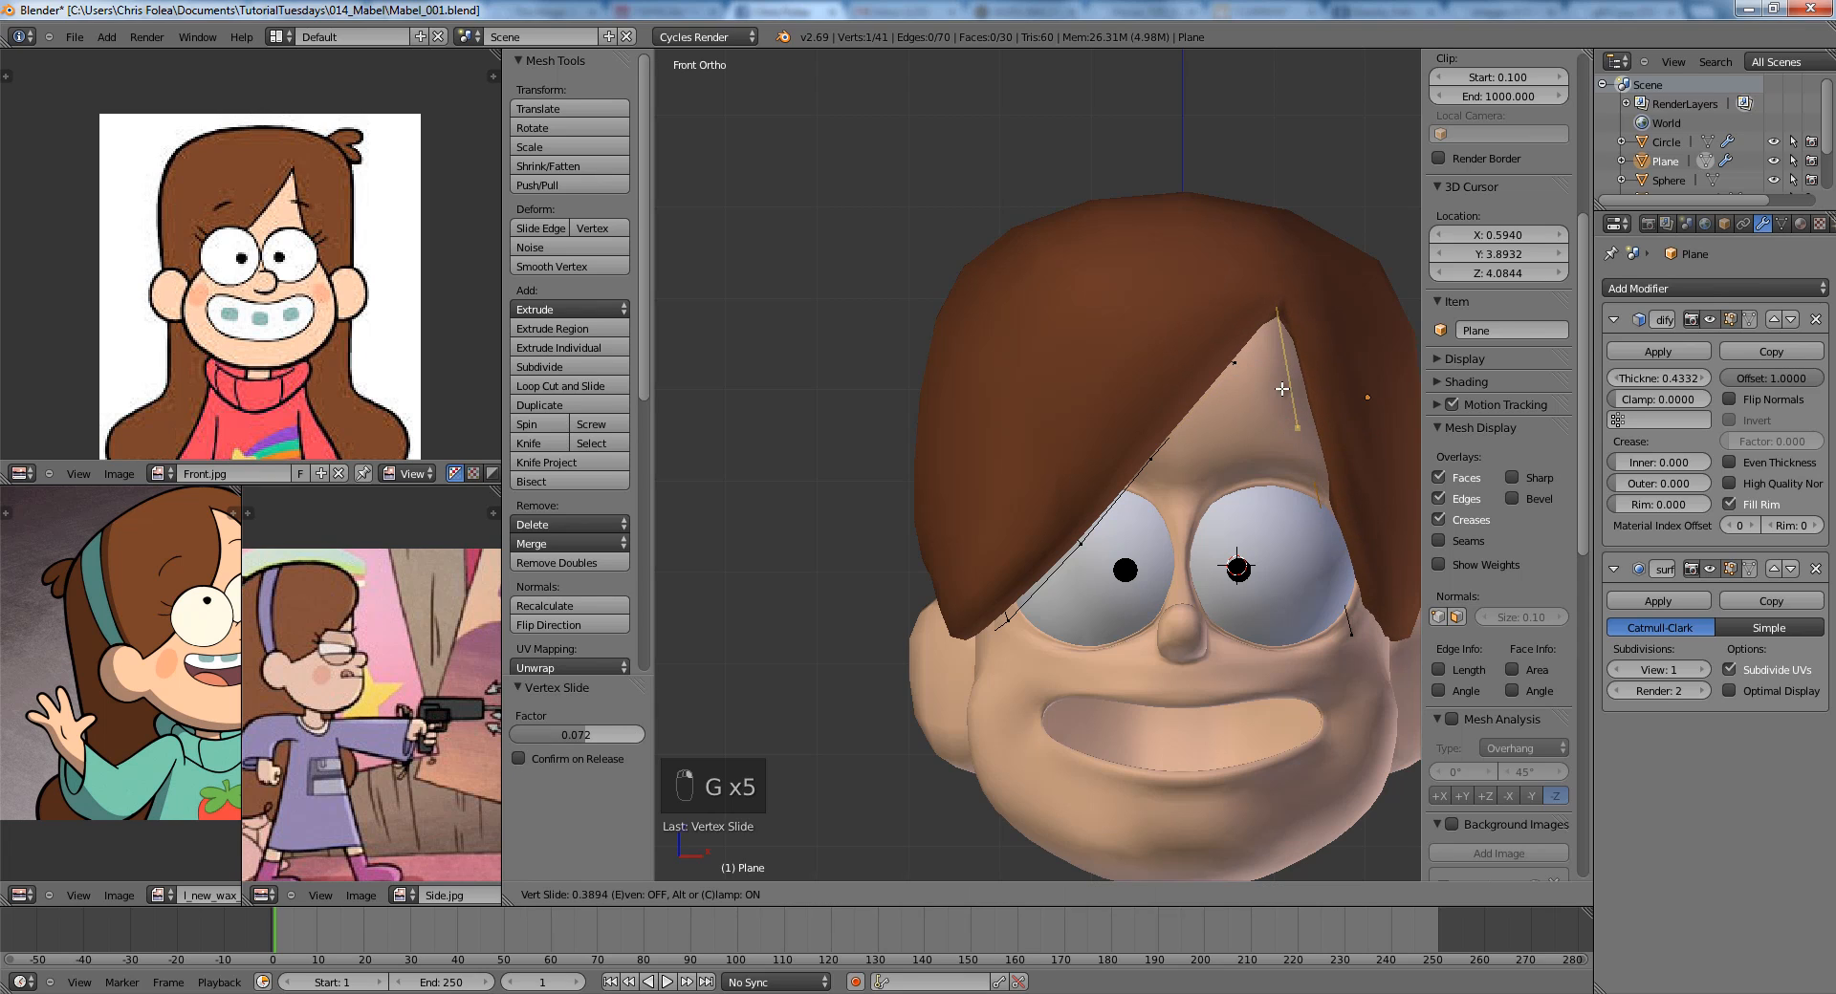
left_click(1282, 389)
key("g")
left_click(1279, 391)
Move four vertices at the lower corner of the hair's fringe by about -0.165 in X, 0.196 in Y and 0.160 in Z.
middle_click_drag(1055, 586, 1159, 545, "shift")
key("z")
key("z")
key("z")
right_click(1140, 539)
right_click(1205, 468, "shift")
key("z")
key("z")
key("g")
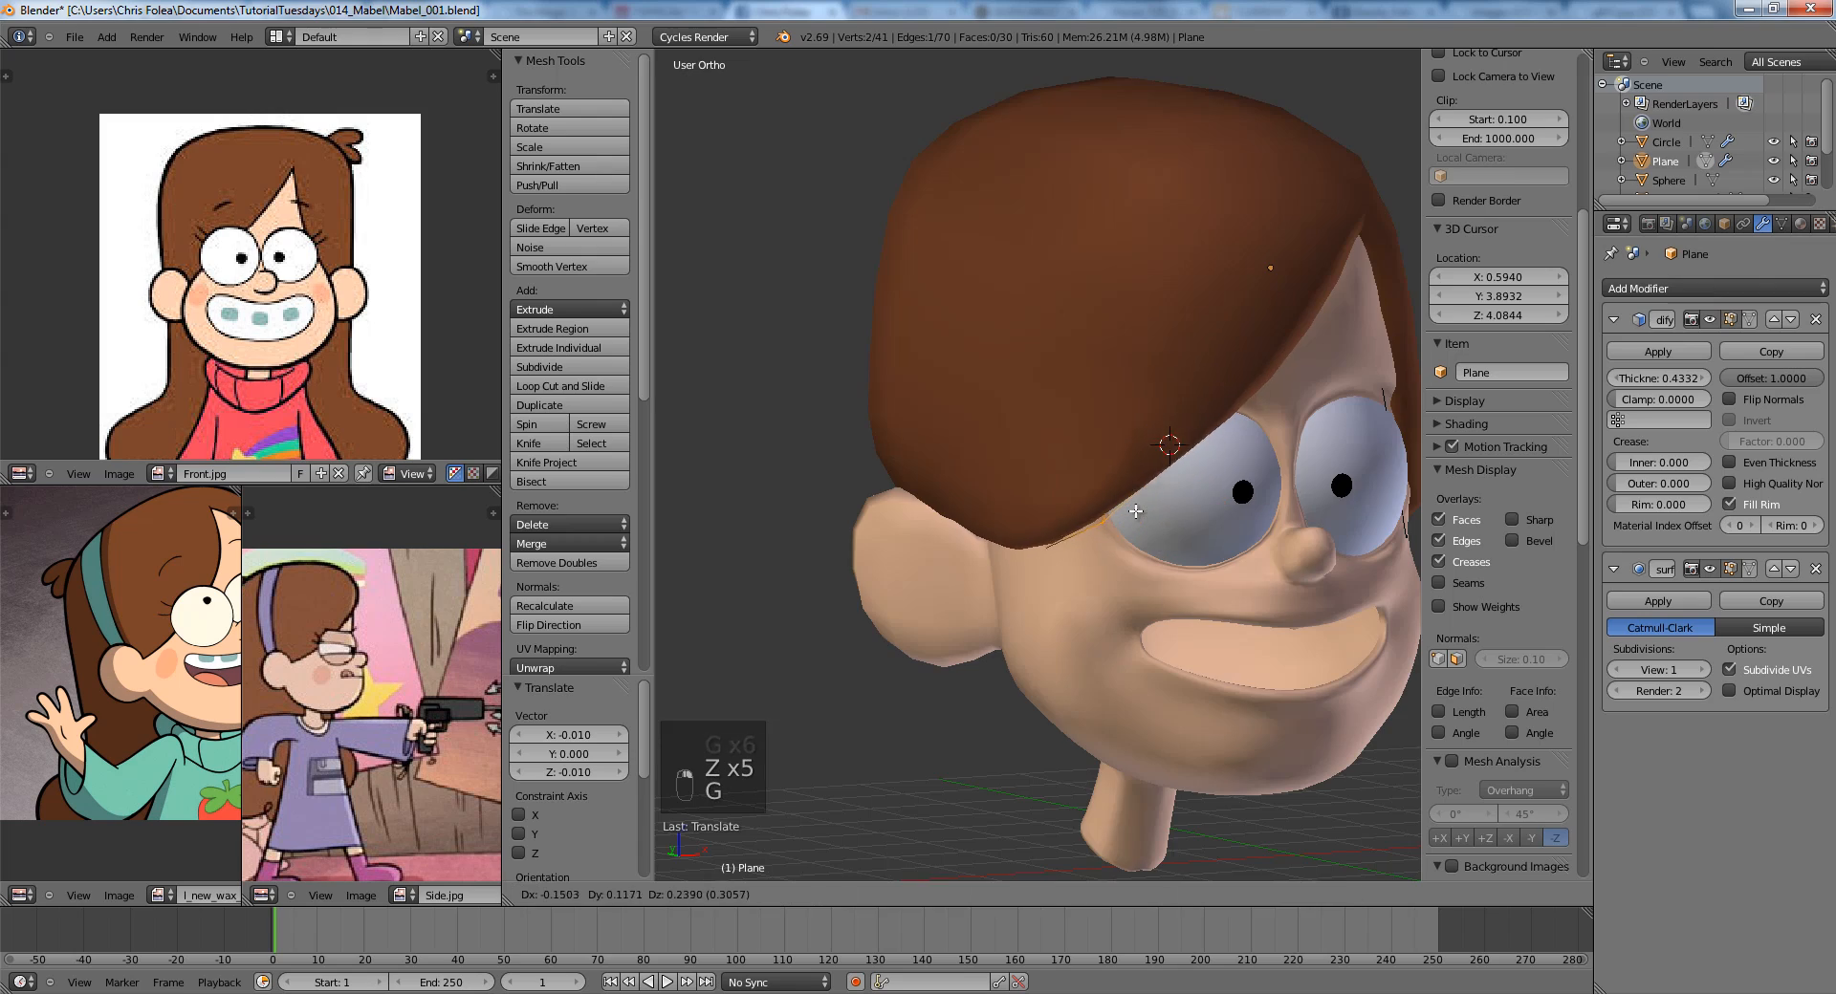
right_click(1118, 495)
key("z")
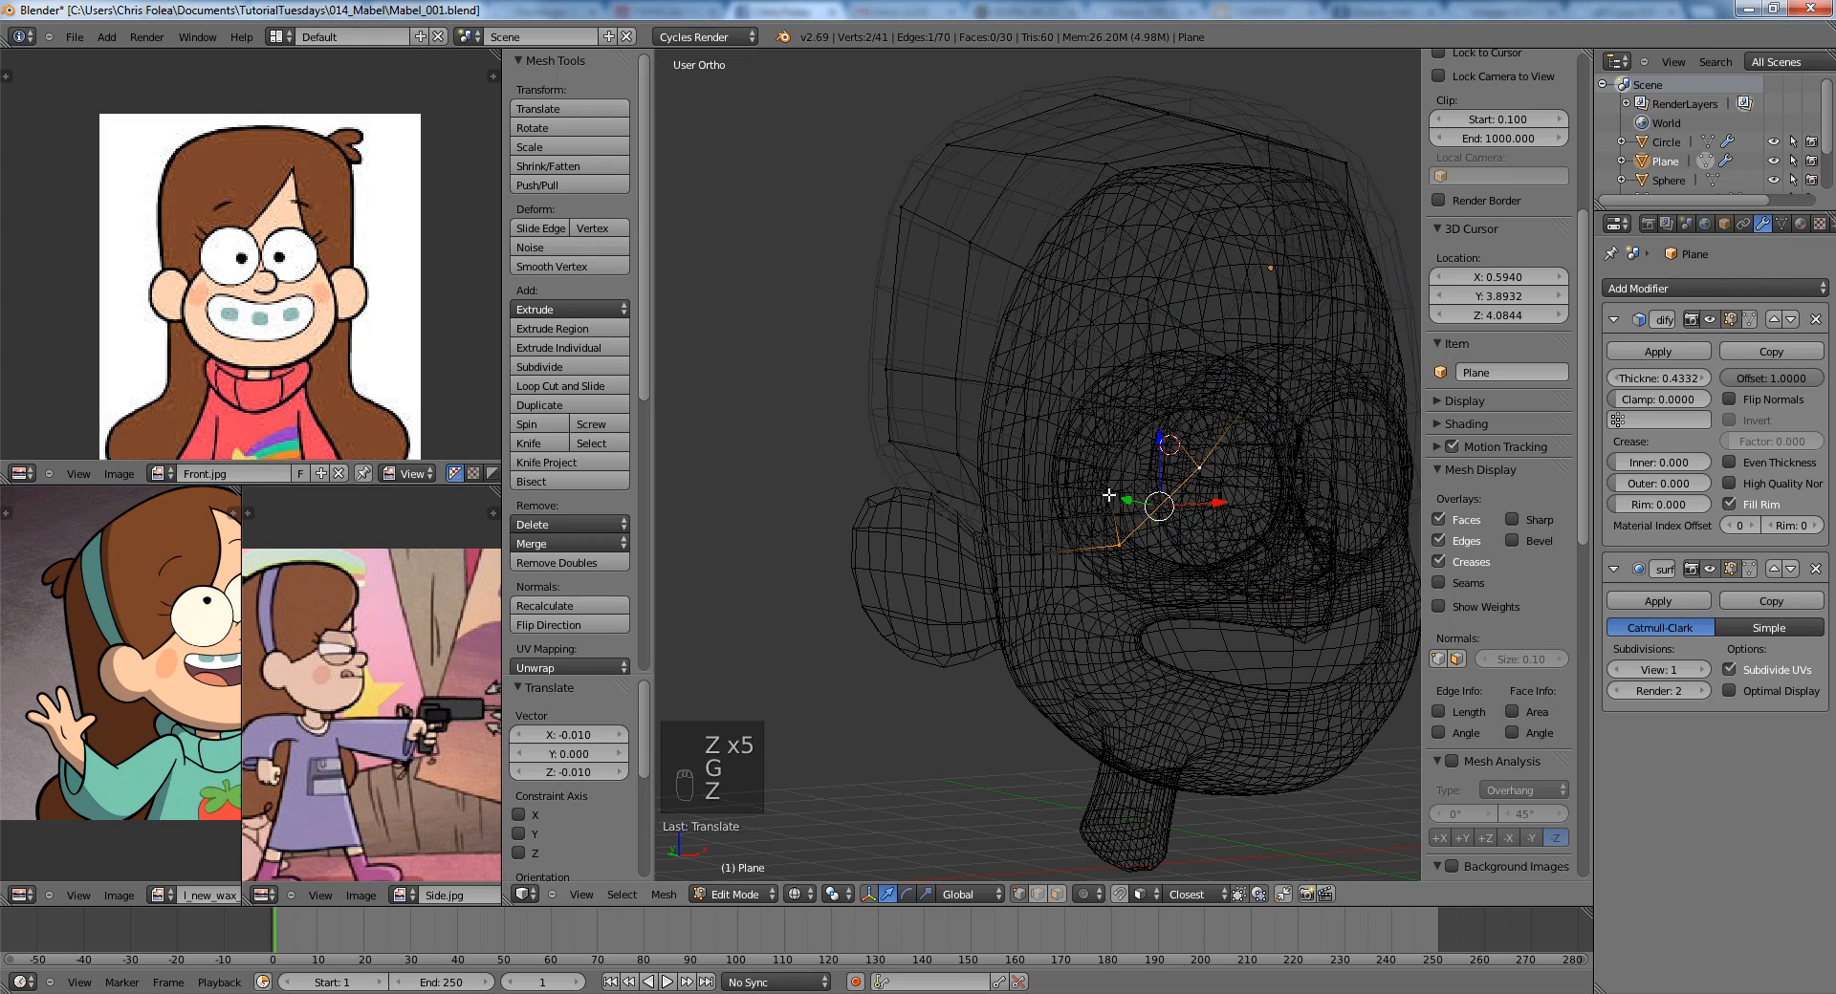
middle_click_drag(1195, 519, 1222, 541)
right_click(1159, 413, "shift")
key("g")
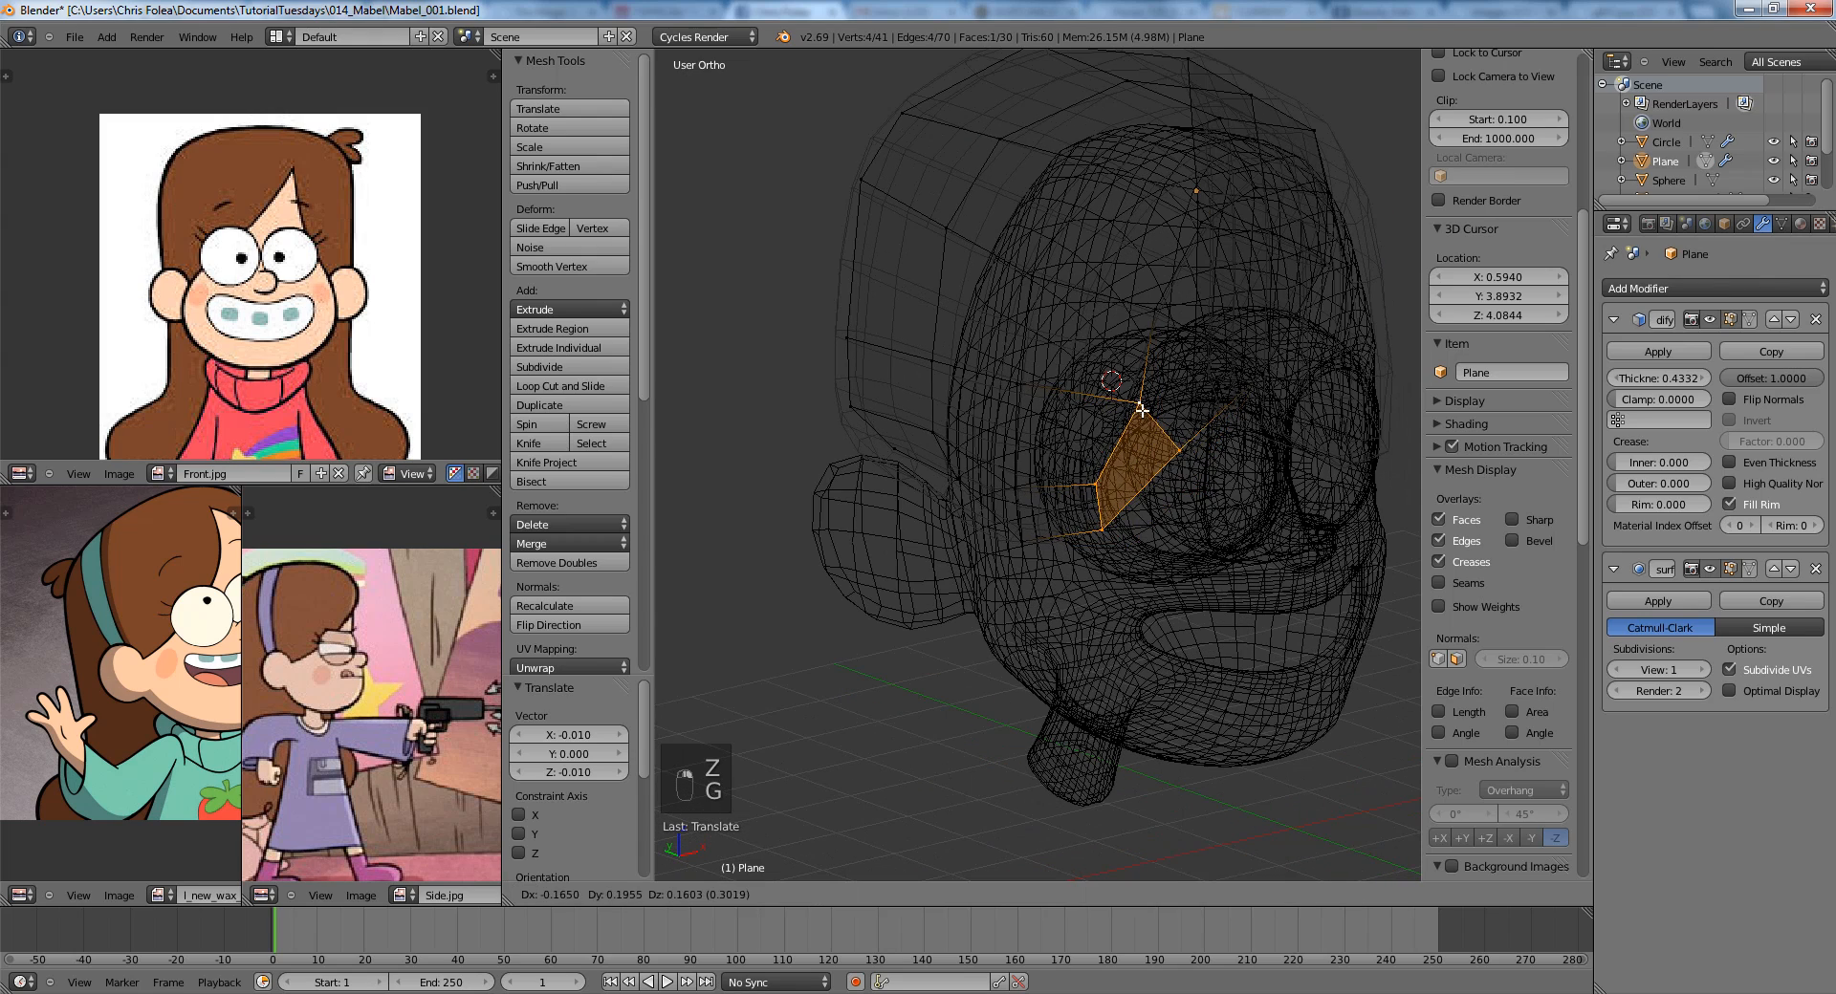
left_click(1138, 404)
key("z")
Try adding a vertical loop cut near the hair's rear edge and flattening it with a scale of 0 along Y.
key("Tab")
key("KP_1")
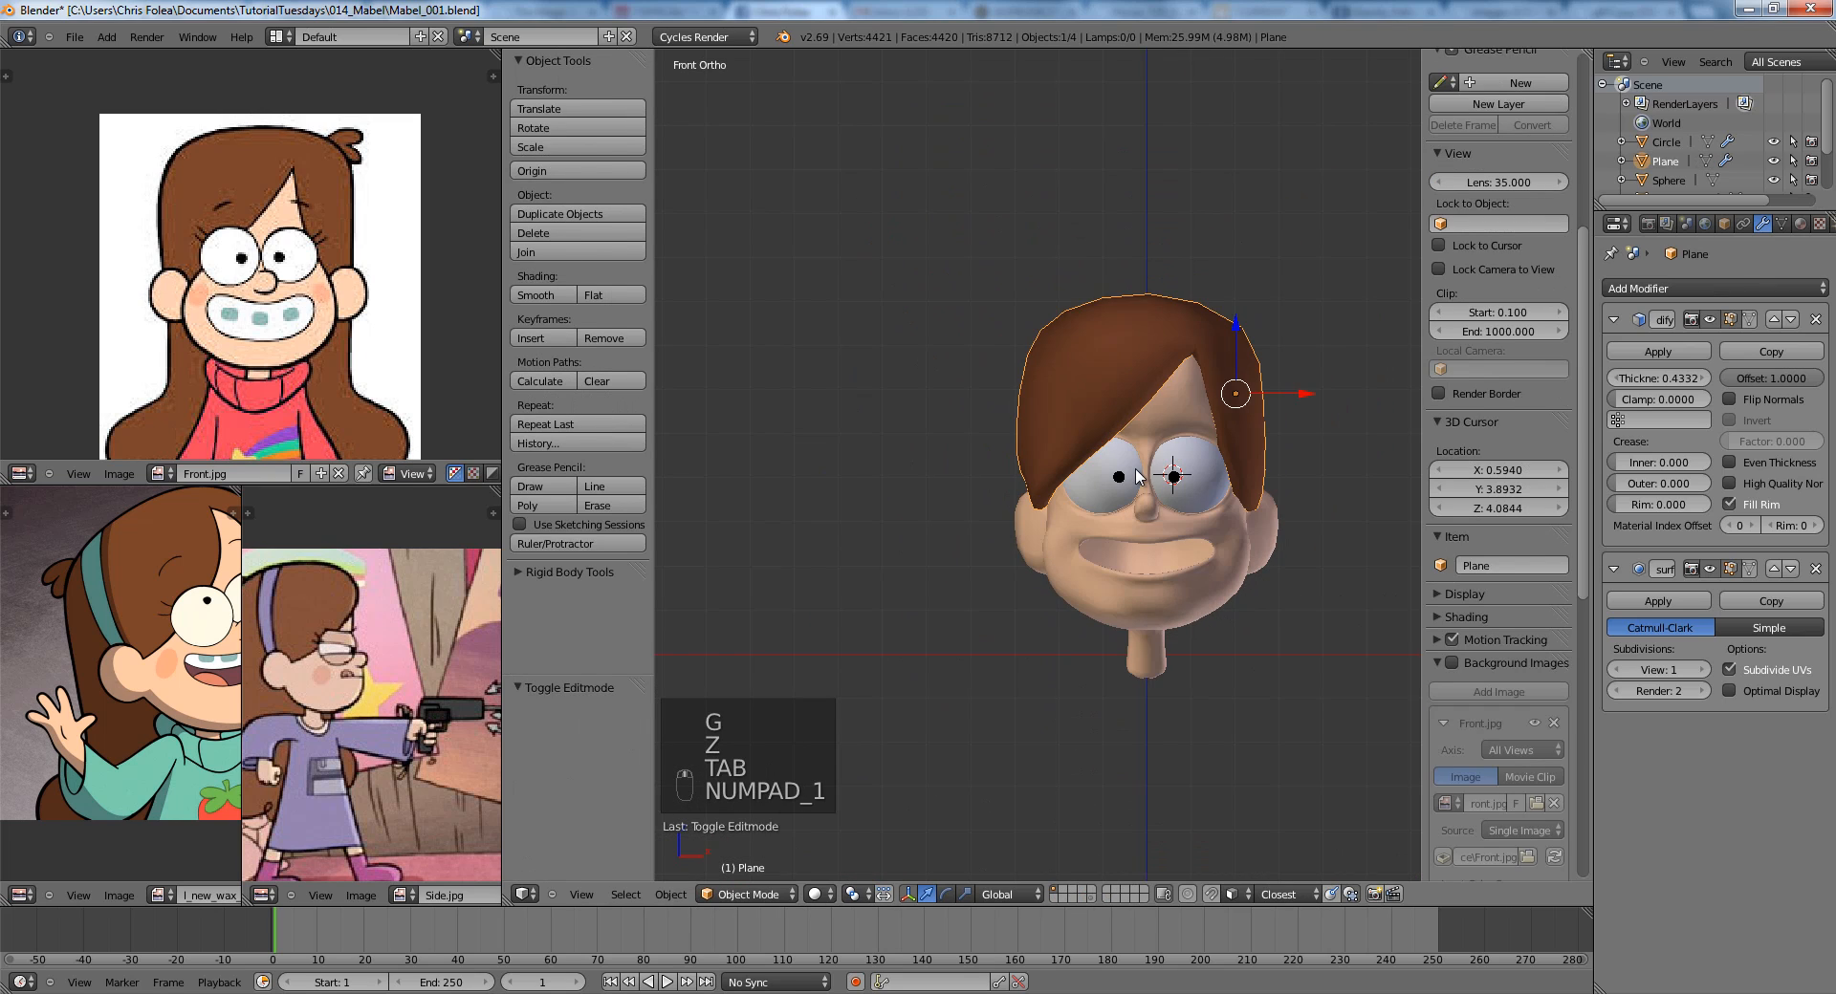
key("KP_3")
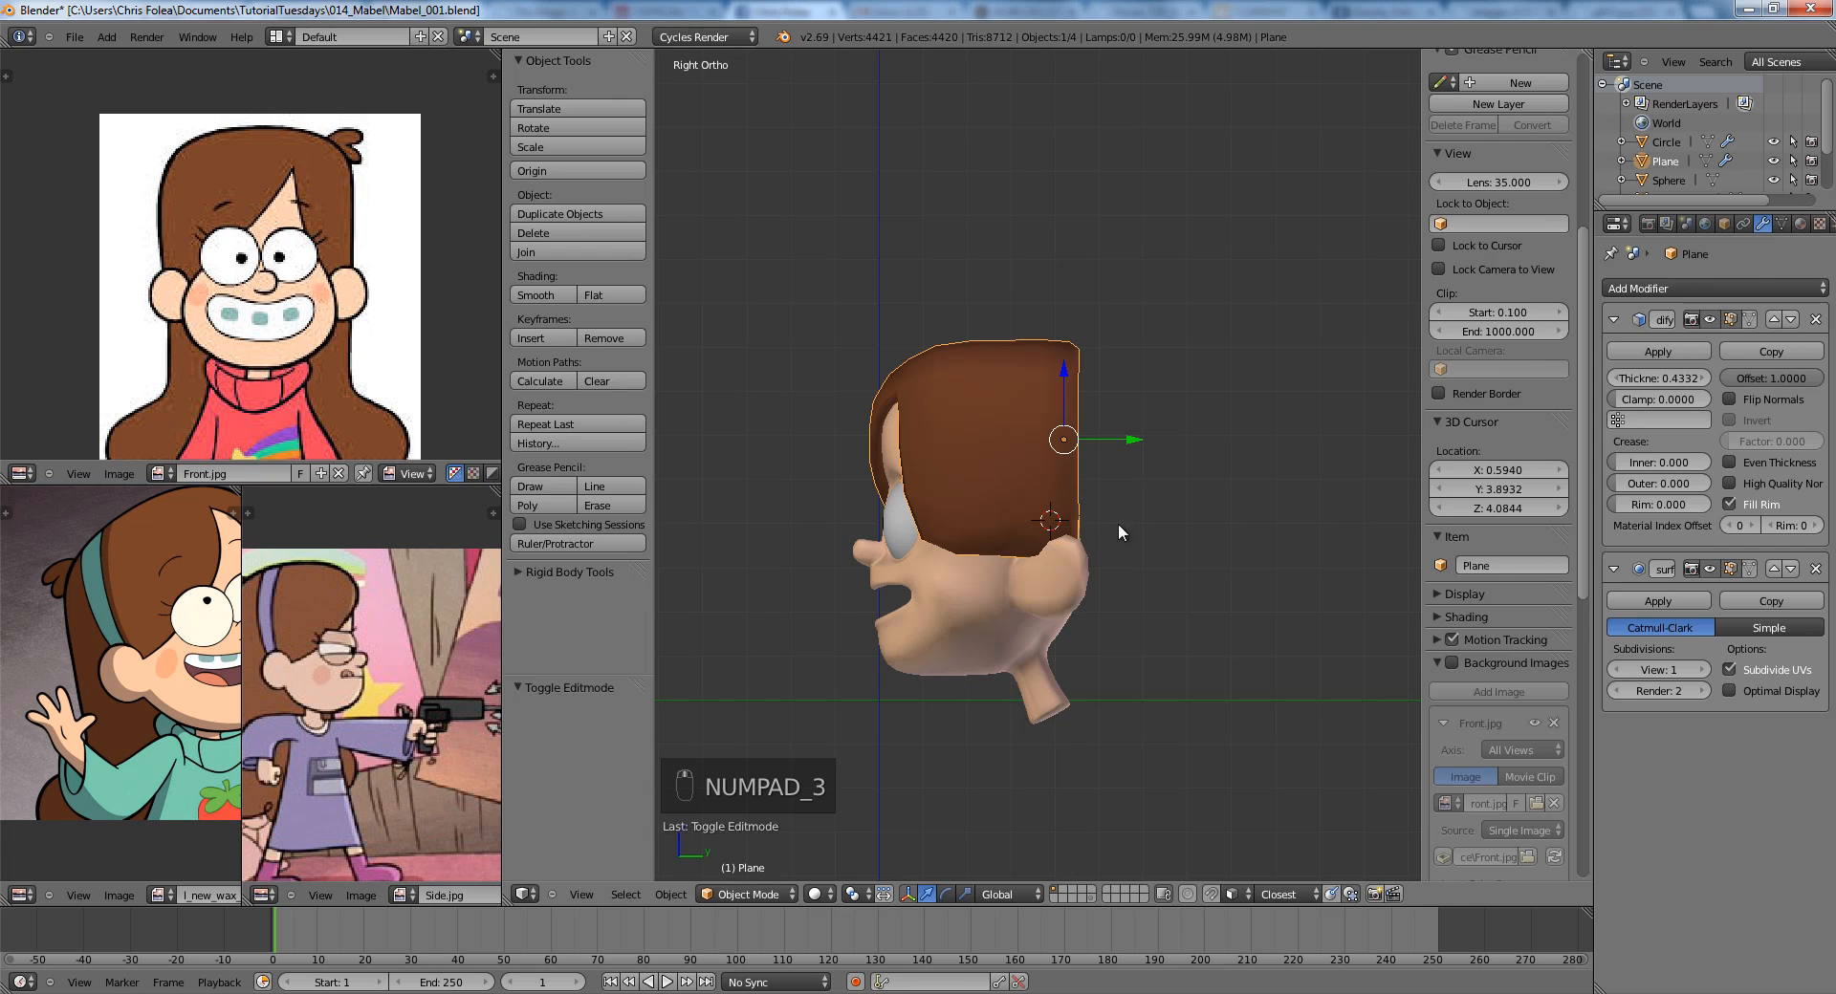
key("z")
key("z")
scroll(1122, 533, "up", 2)
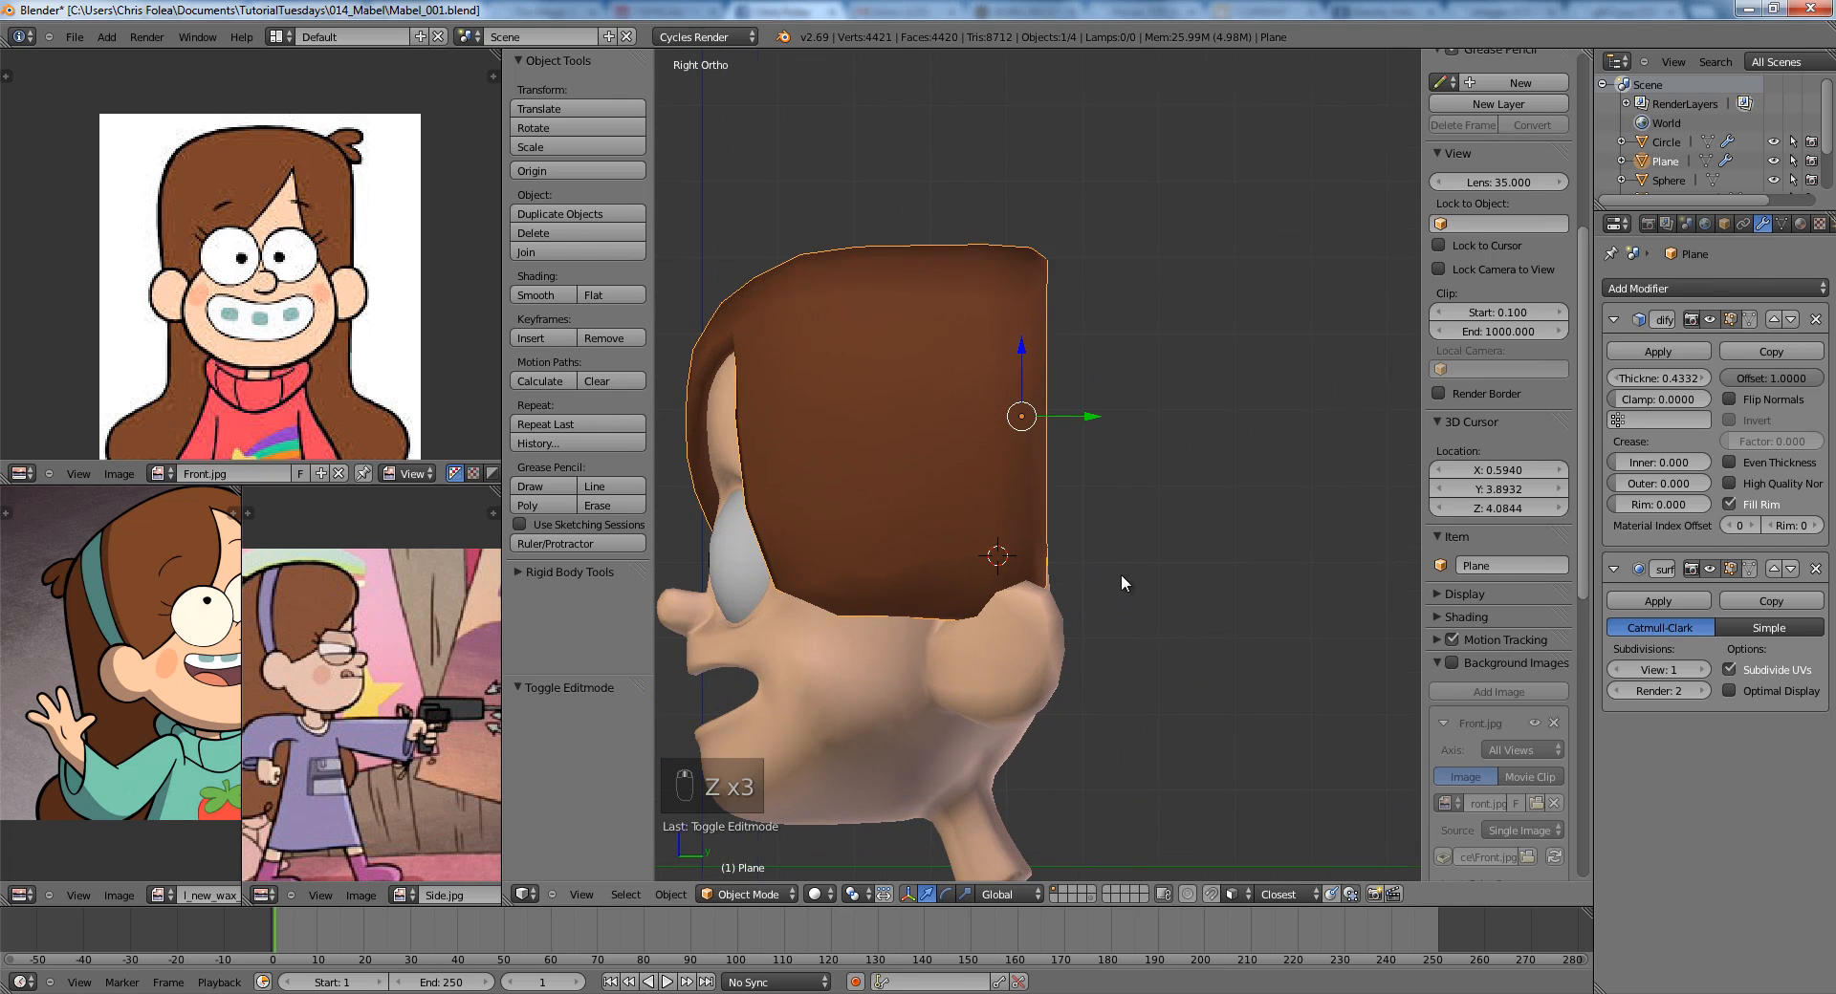
key("Tab")
key("a")
key("a")
key("z")
key("ctrl+r")
left_click(1023, 297)
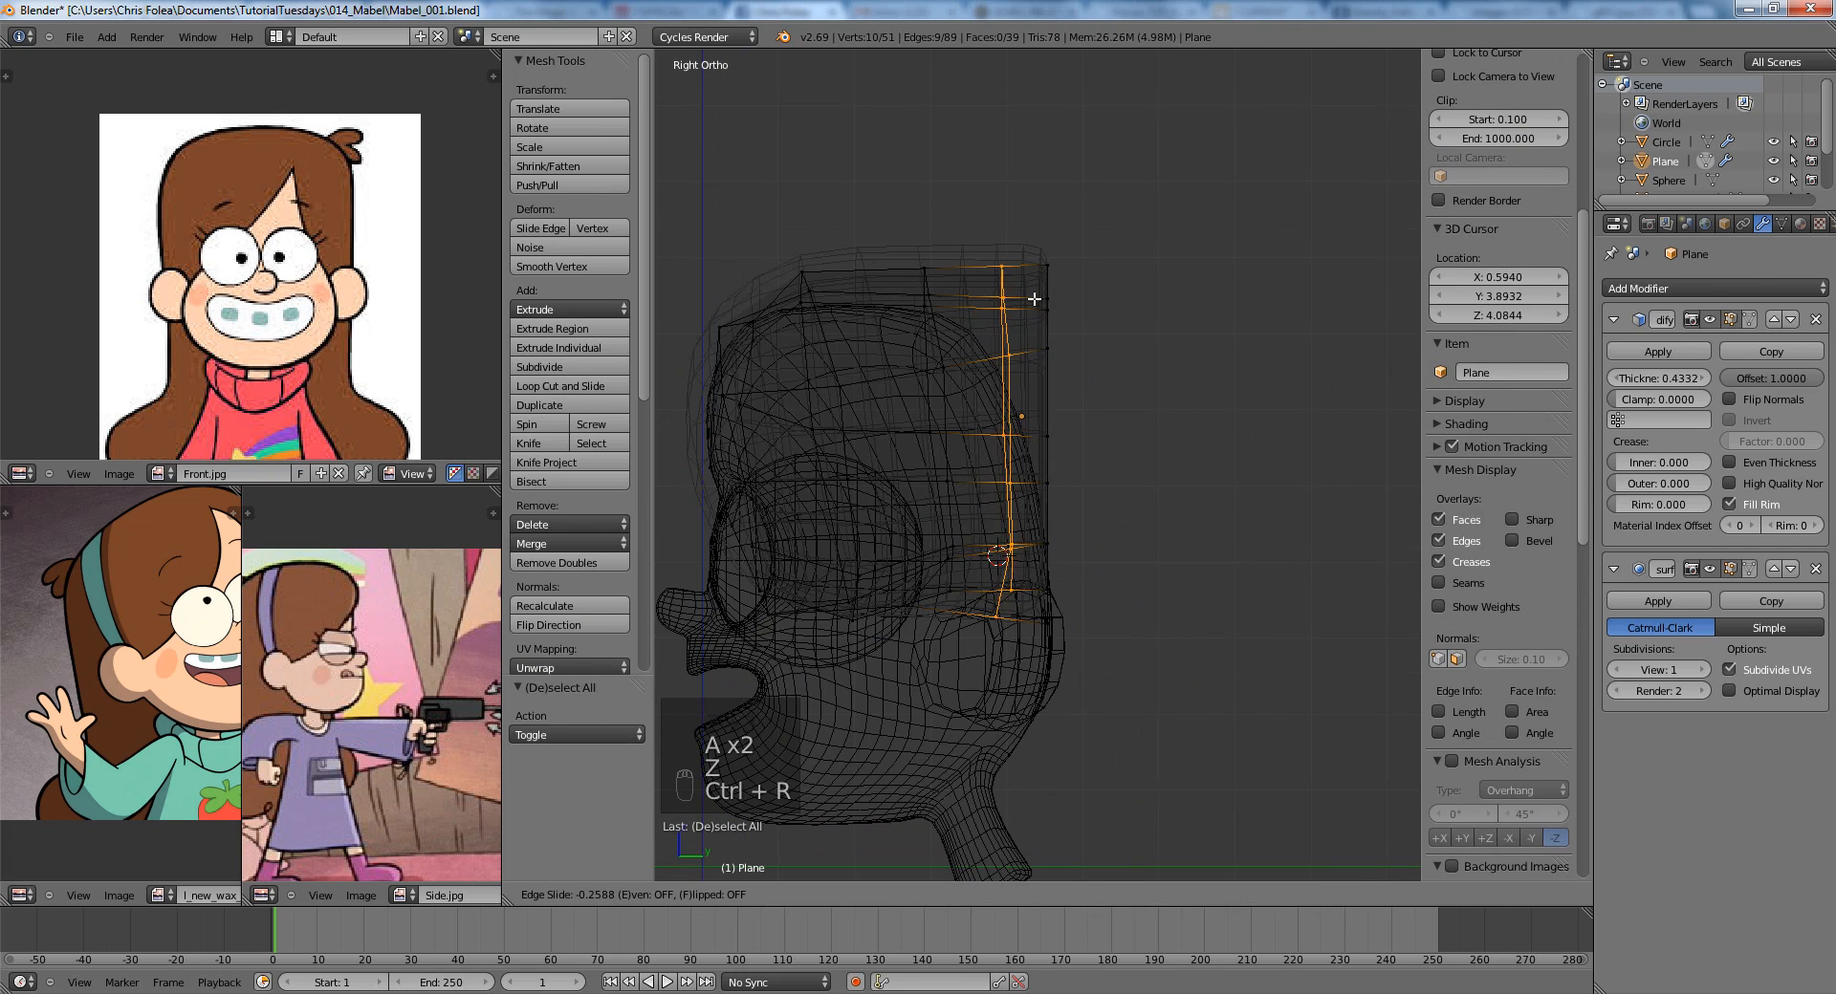
left_click(1038, 297)
key("s")
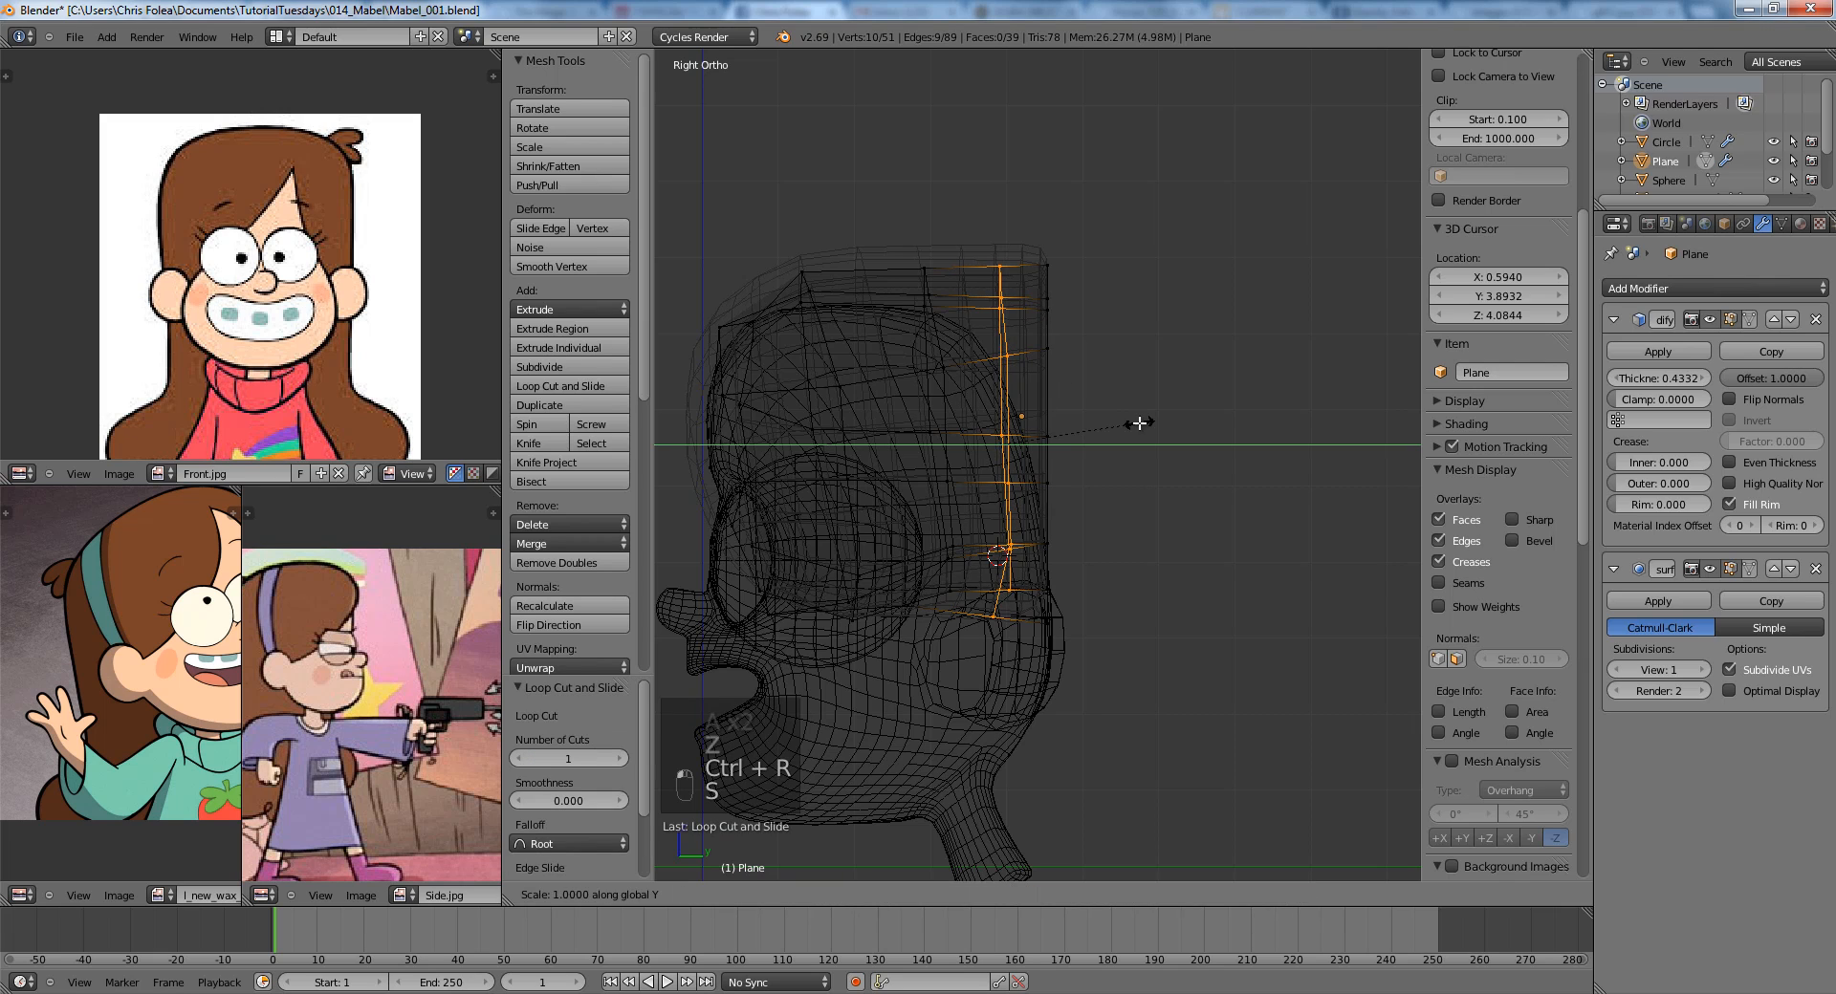
key("0")
key("Return")
key("ctrl+Tab")
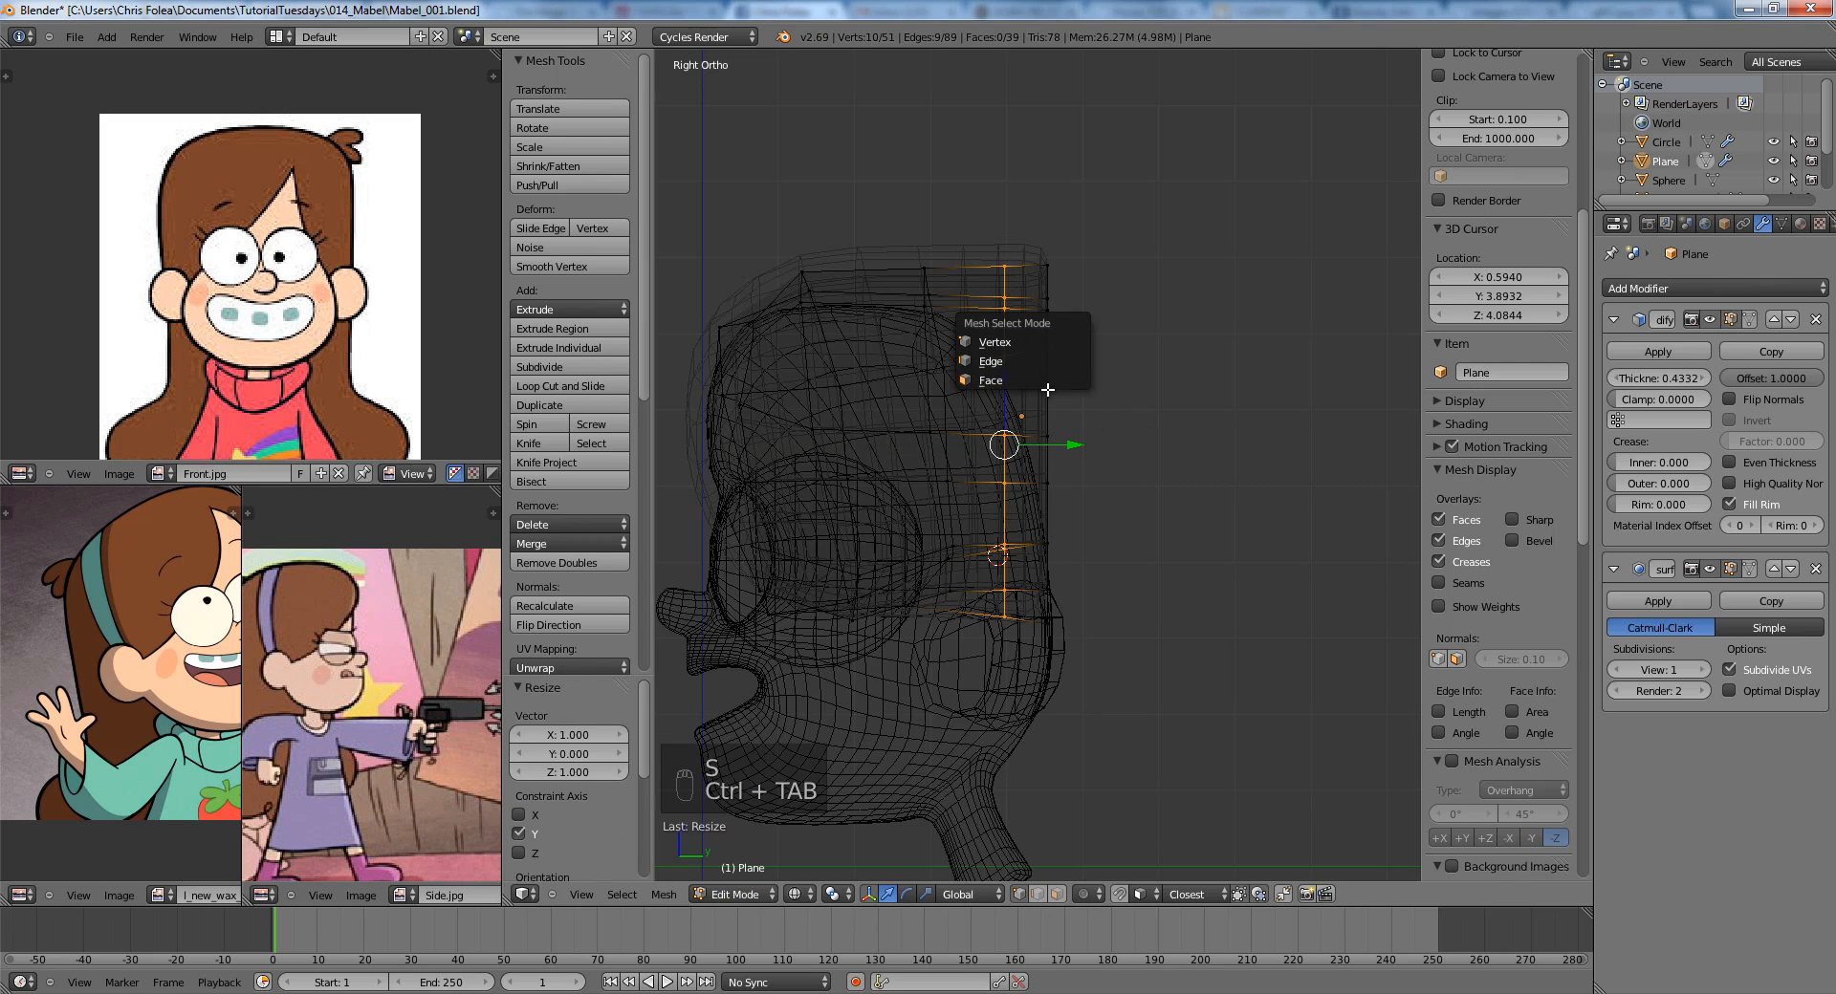
Undo the loop cut with its flattening, and discard a trial extrusion of the hair's rear edge.
key("ctrl+z")
key("ctrl+z")
key("ctrl+z")
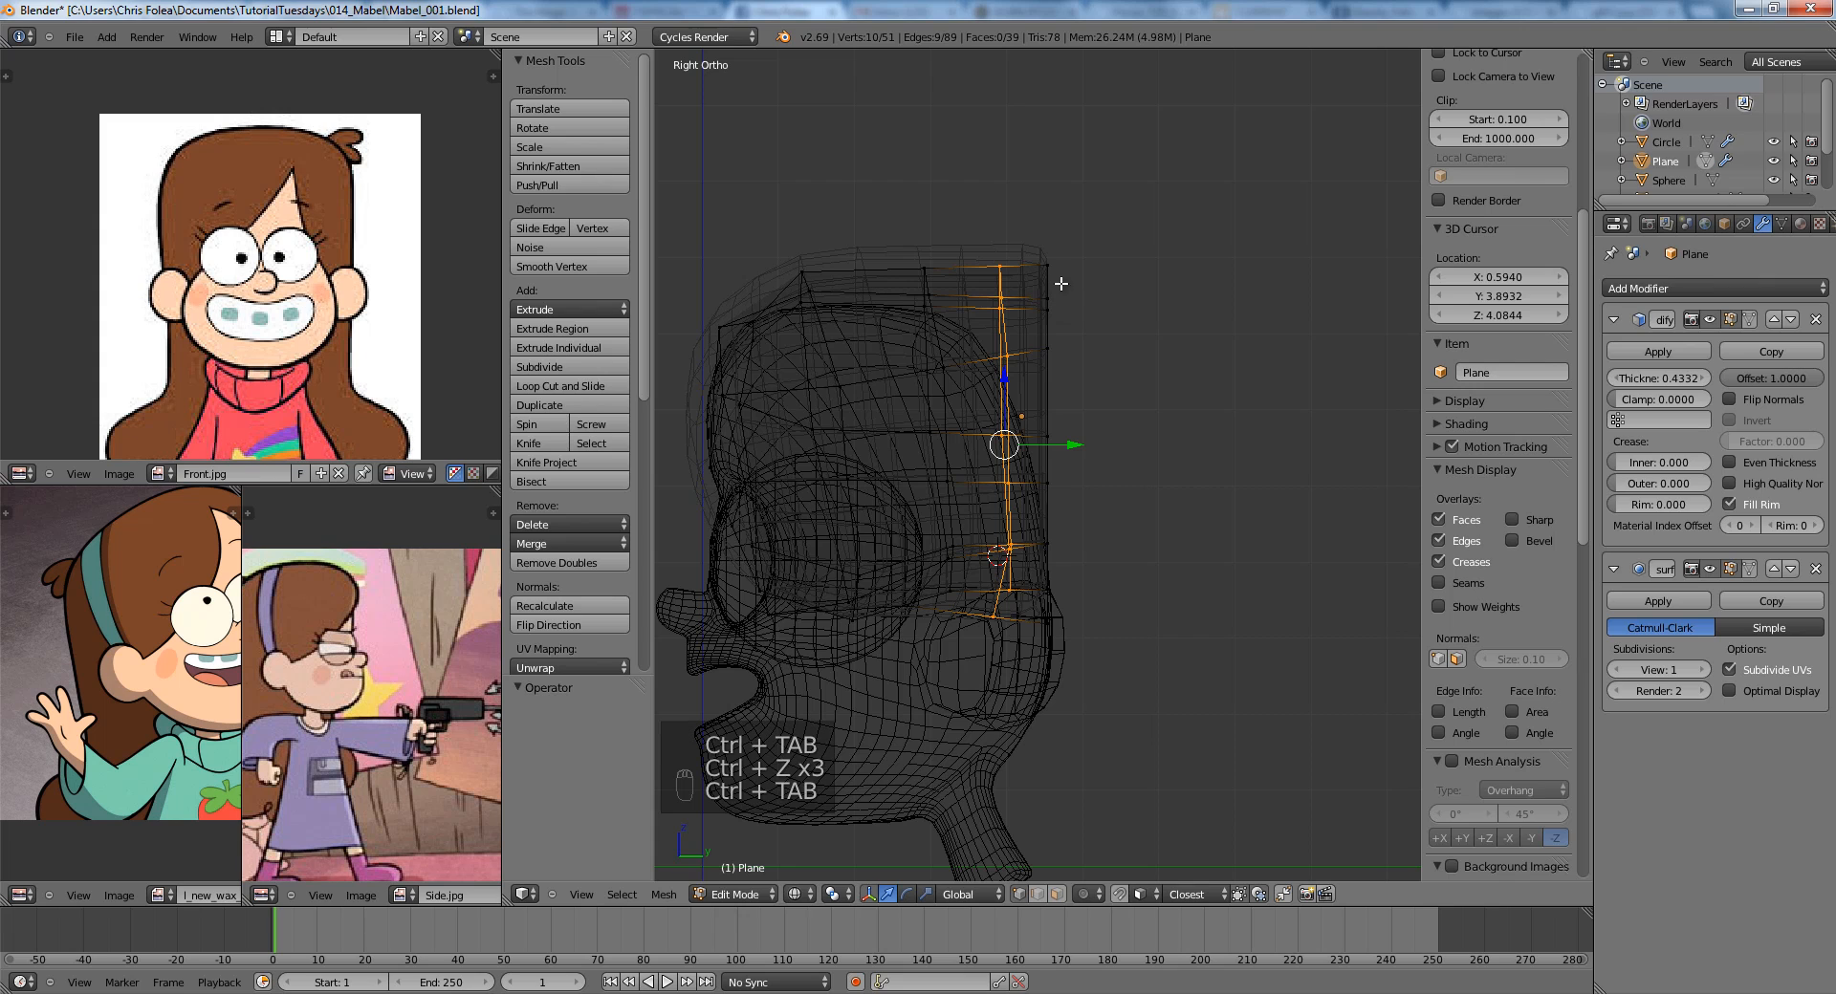
key("ctrl+z")
key("ctrl+z")
key("ctrl+z")
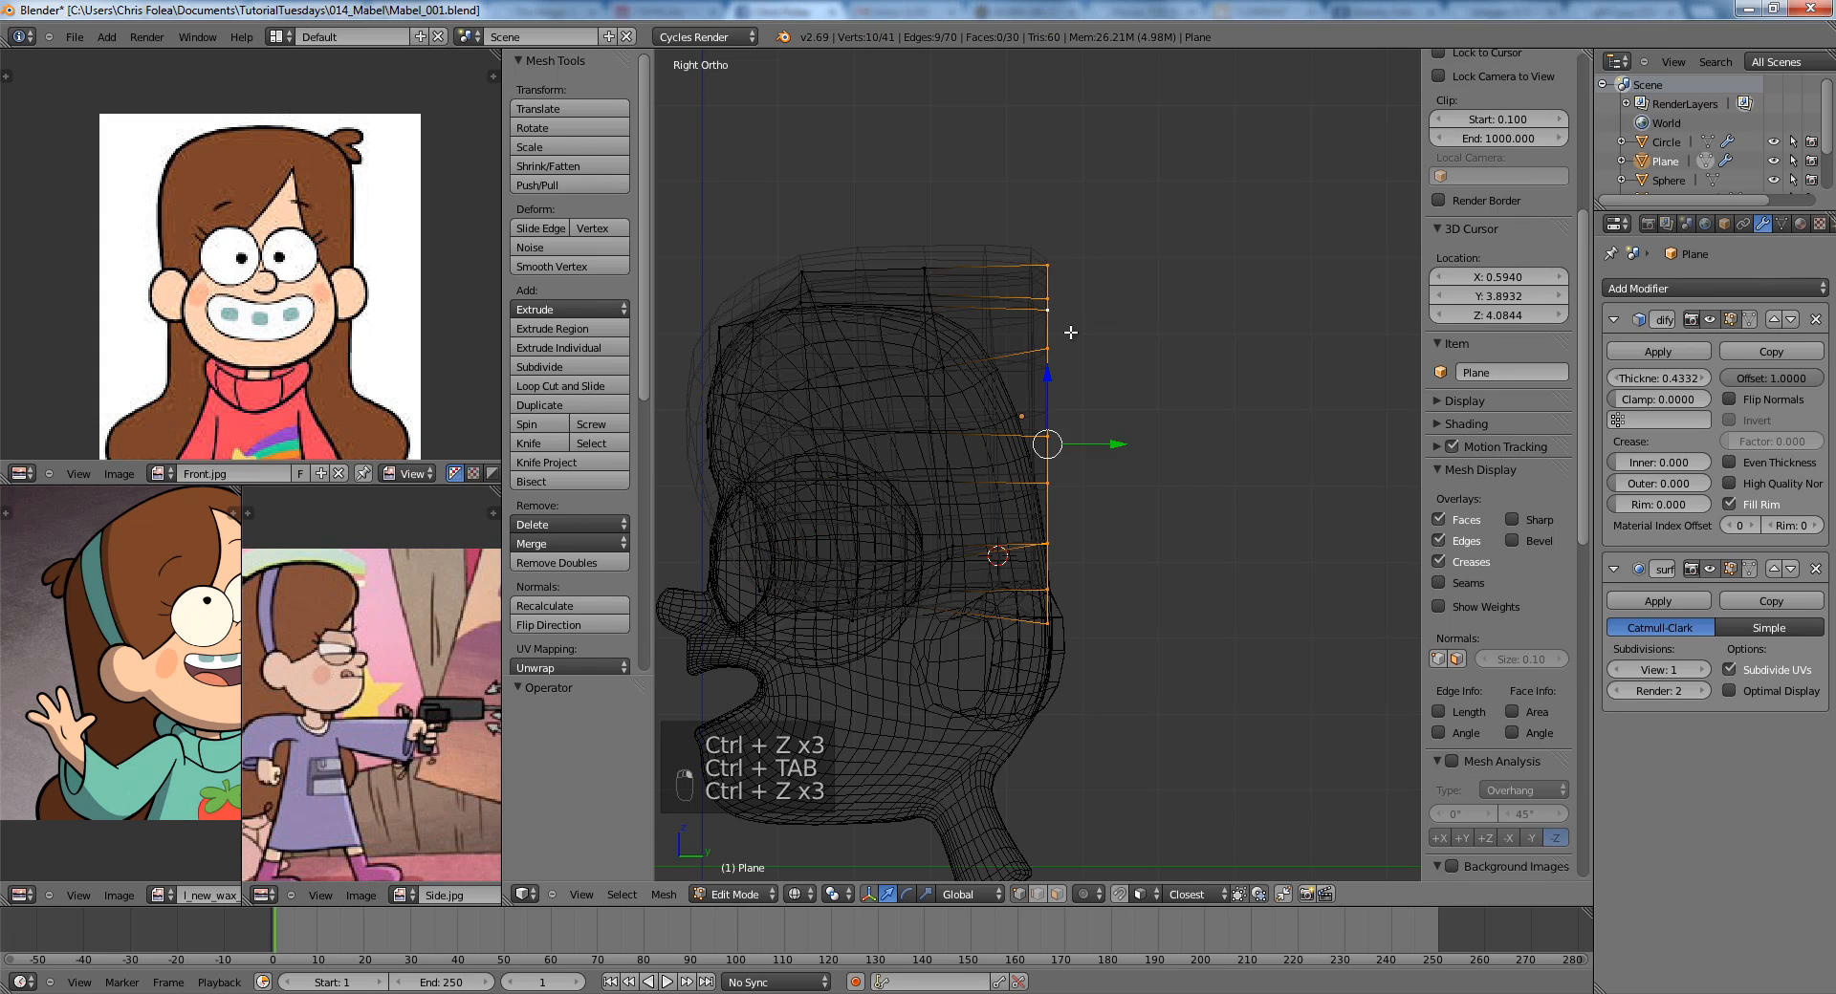
key("e")
right_click(1138, 336)
key("ctrl+z")
Add a vertical loop cut near the hair's rear edge, flatten it to 0 along Y and move it -0.148 along Y.
key("ctrl+r")
left_click(1010, 290)
key("s")
key("y")
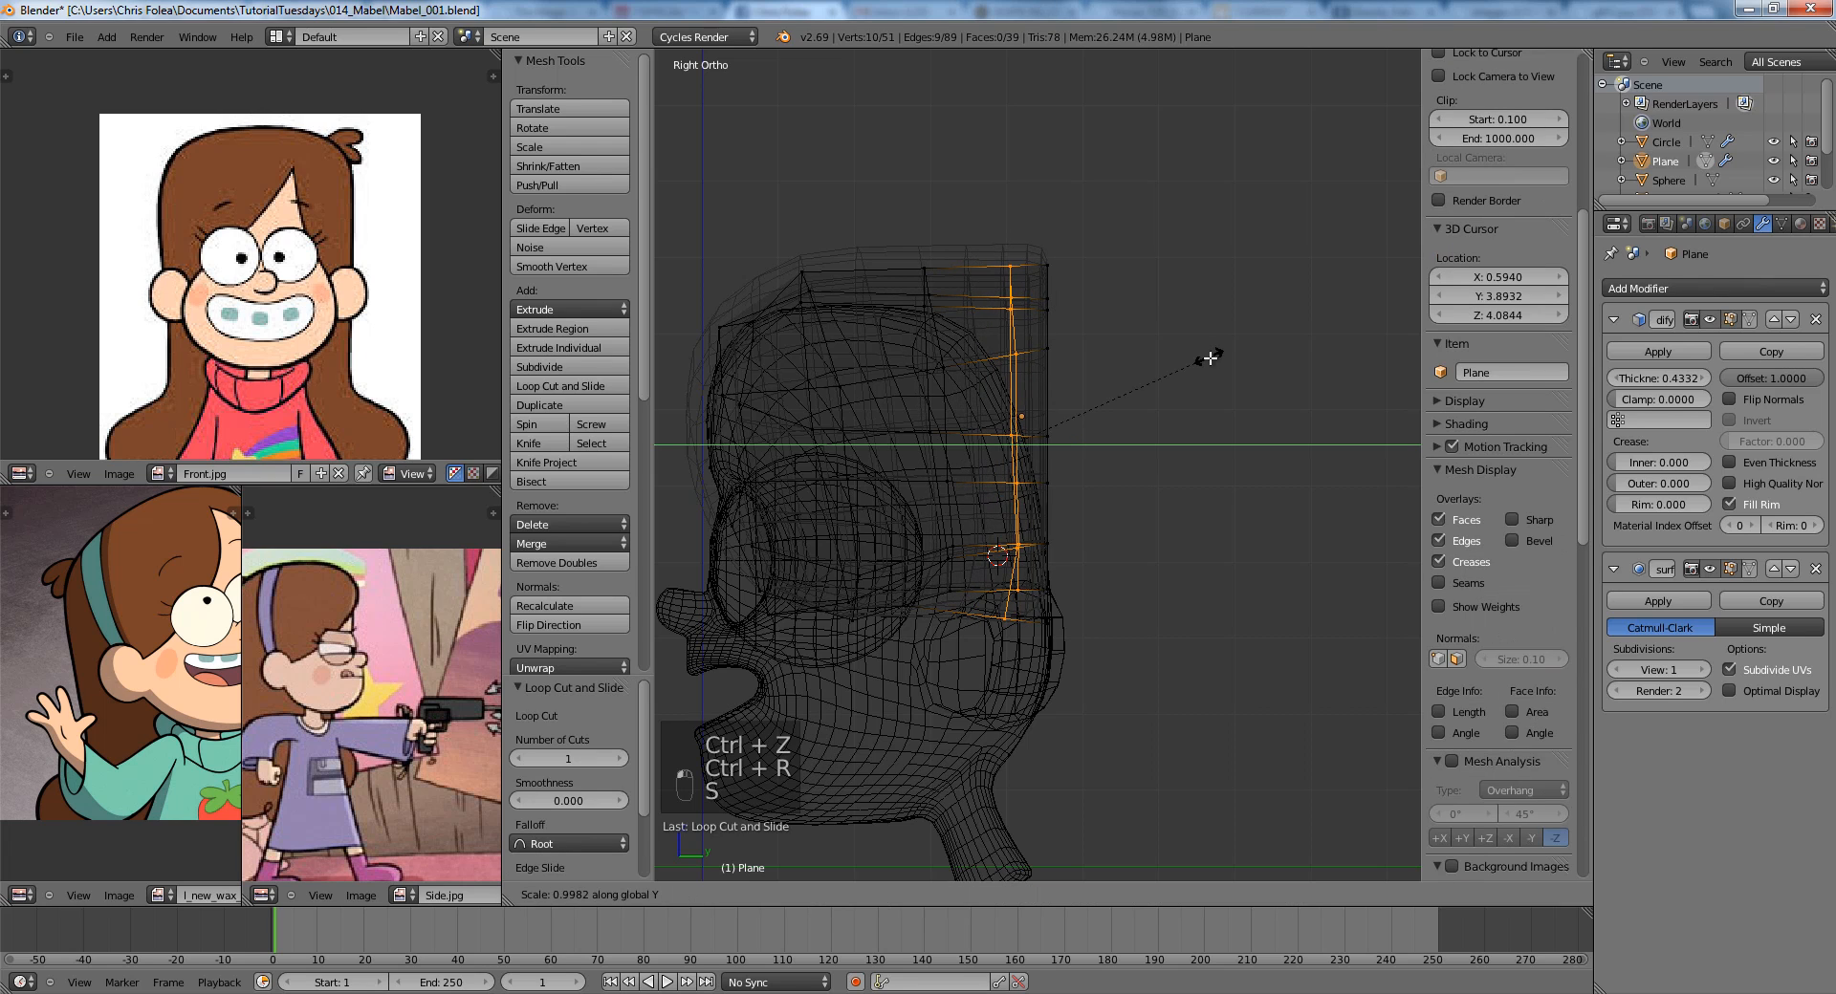
key("Return")
scroll(1127, 353, "up", 2)
key("g")
key("y")
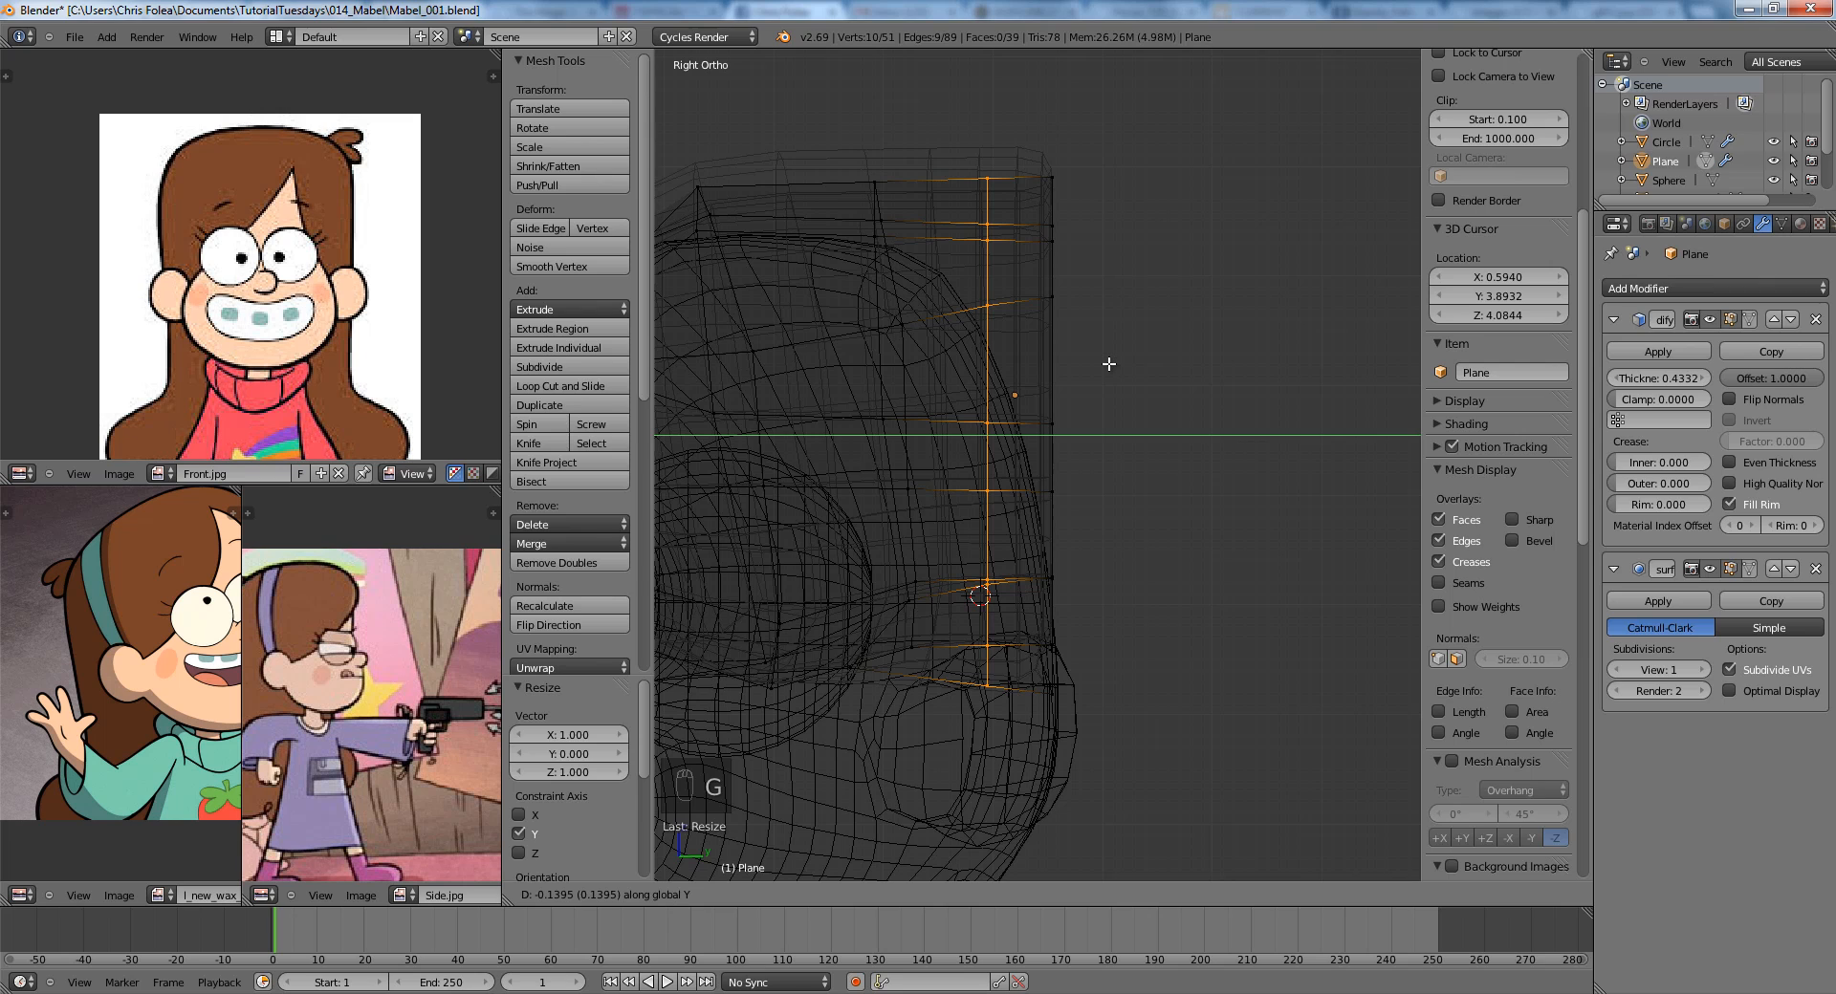
left_click(1107, 365)
Fine-tune the new rear loop's position by moving it -0.026 and then 0.017 along Y.
key("z")
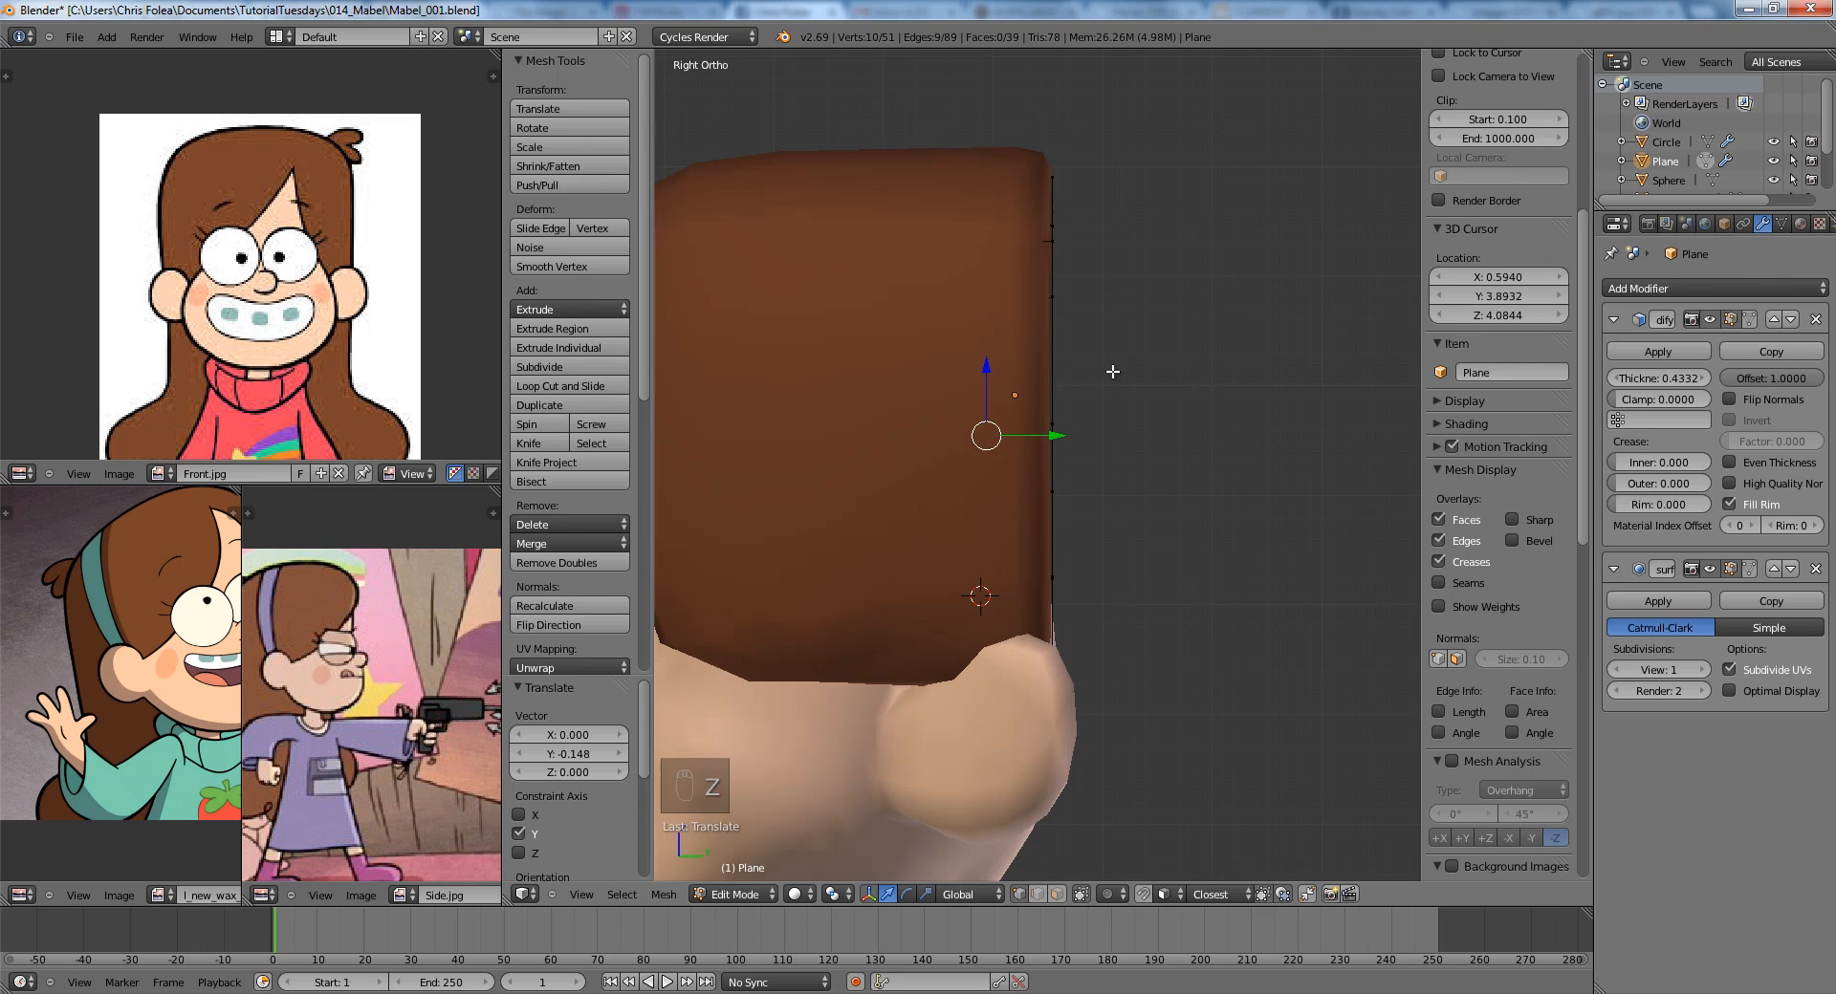
key("g")
key("y")
left_click(1110, 373)
key("z")
middle_click_drag(988, 308, 1014, 378, "shift")
key("g")
key("y")
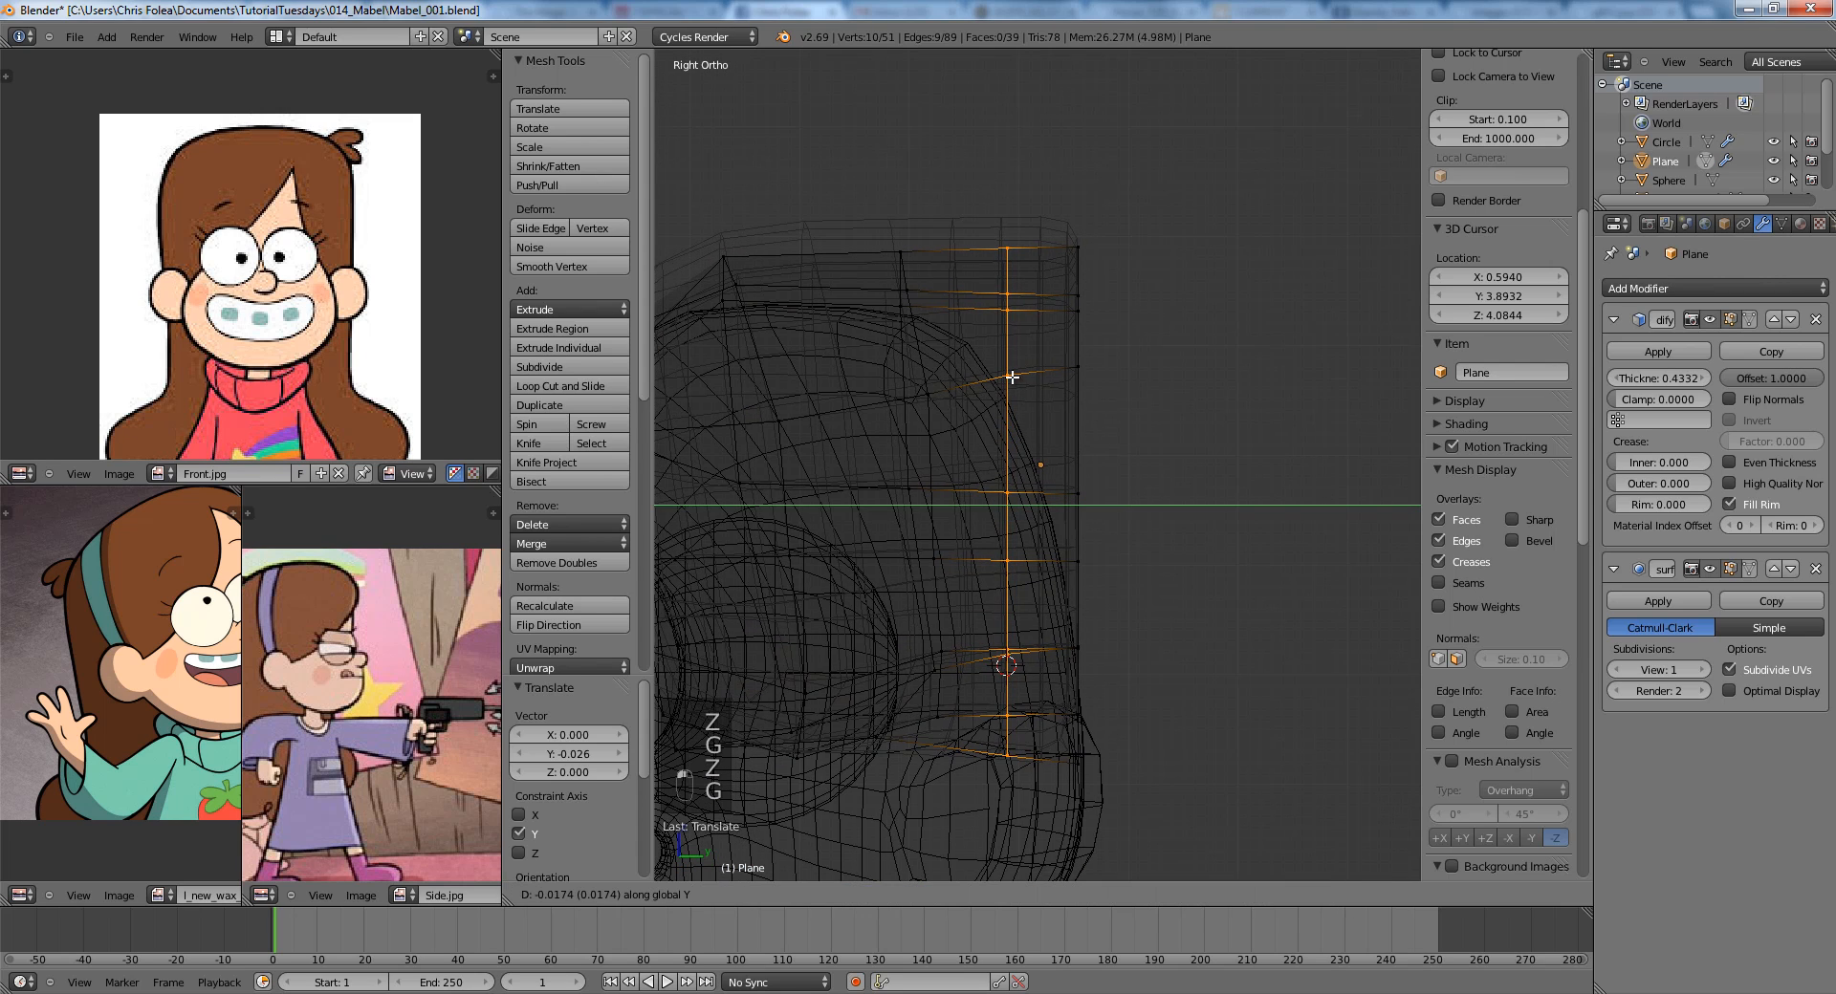
left_click(1040, 362)
Duplicate the ring of faces along the hair's rear edge in place and separate the copy into its own object.
right_click(1048, 292, "alt")
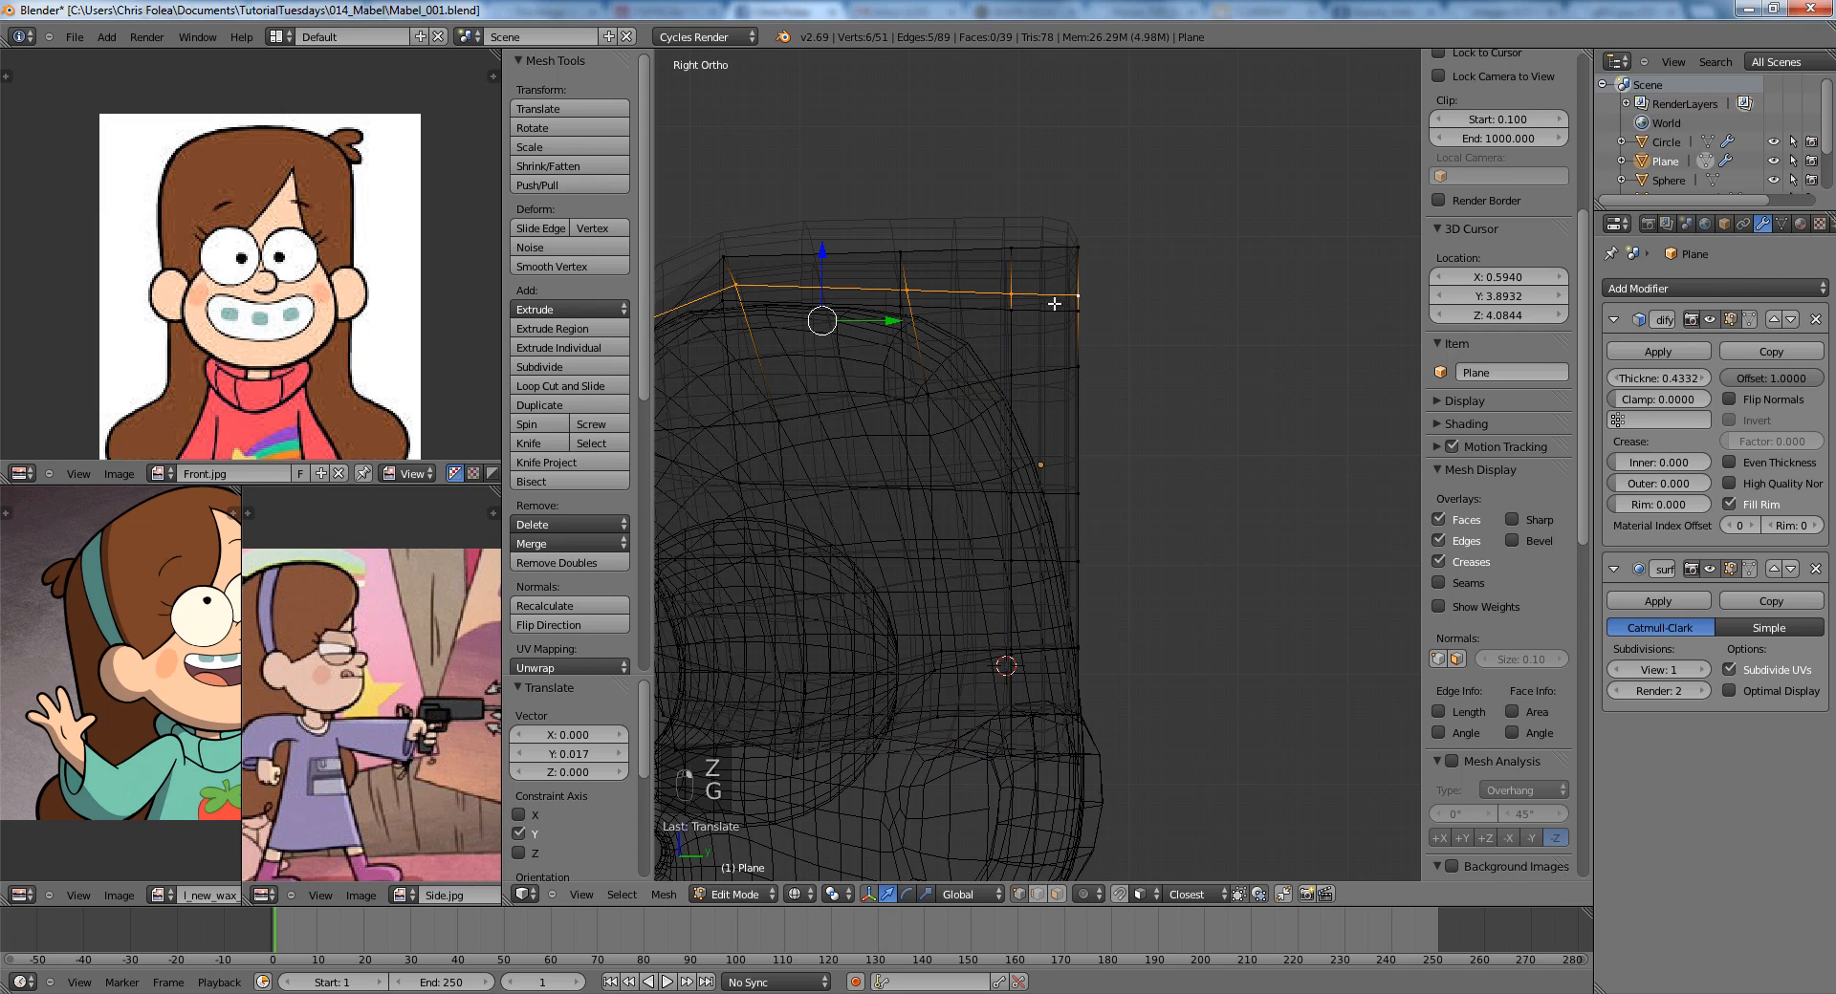
key("ctrl+Tab")
left_click(1041, 336)
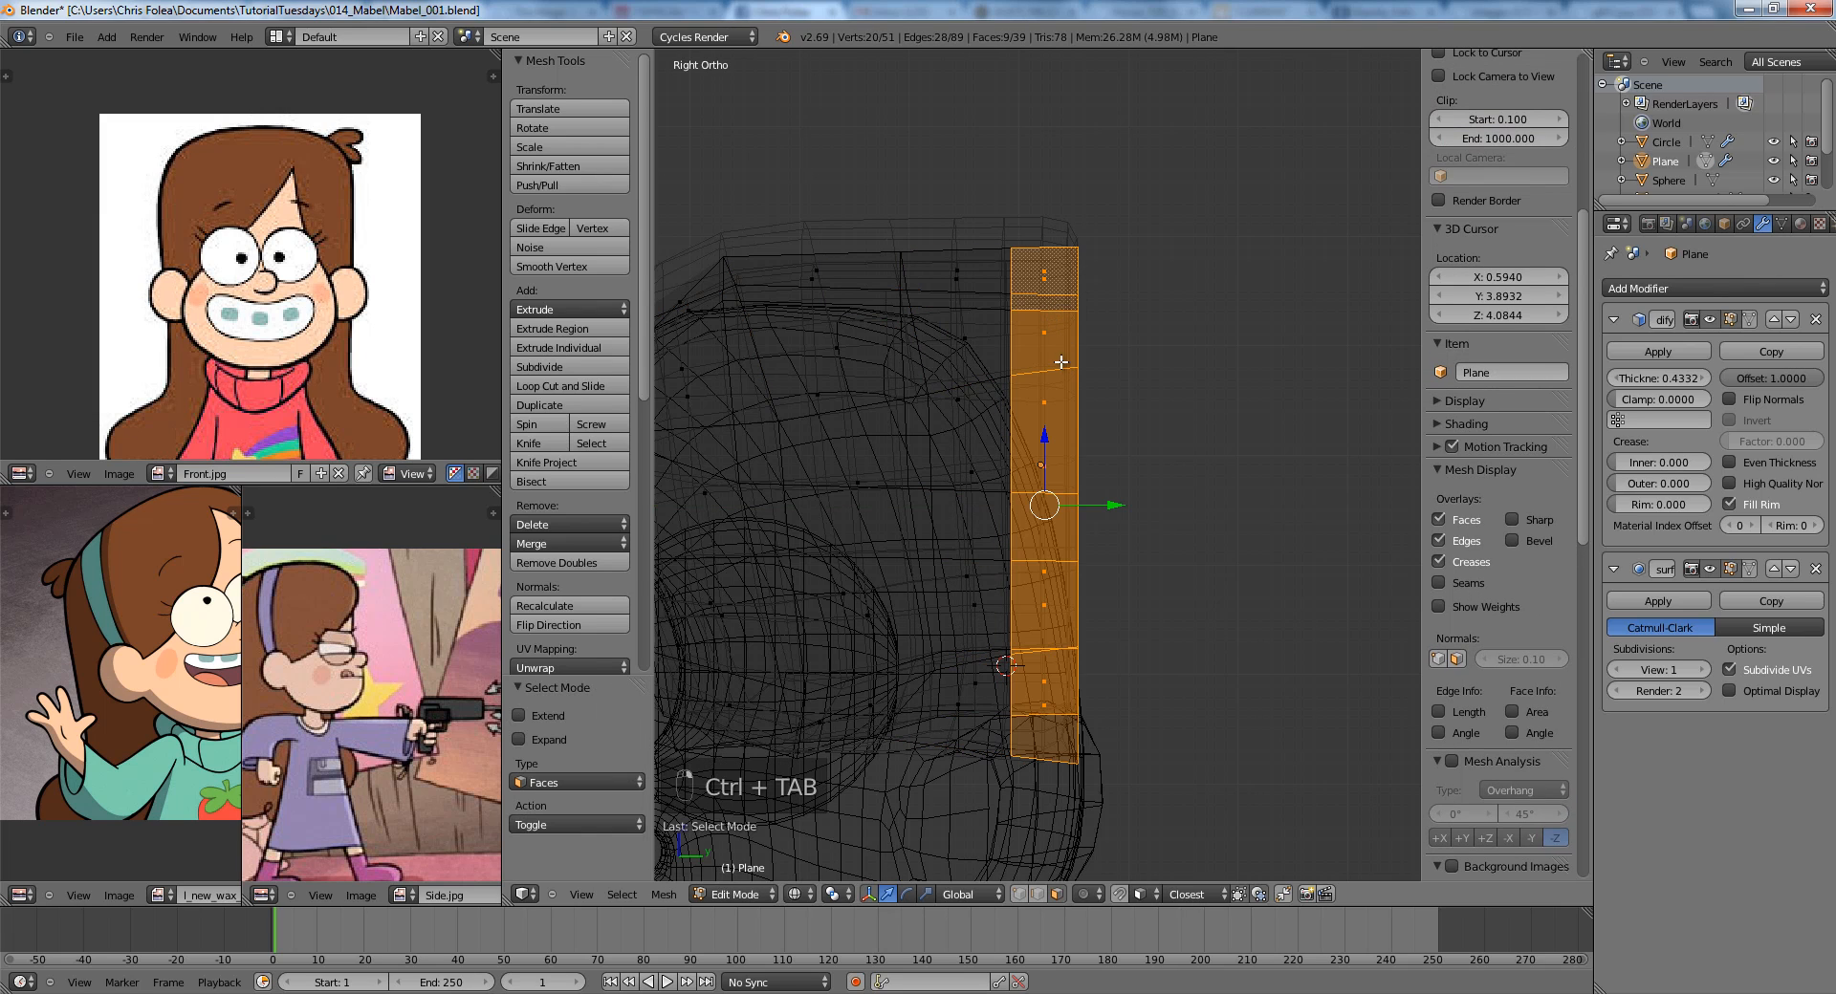
key("shift+d")
right_click(1176, 361)
key("p")
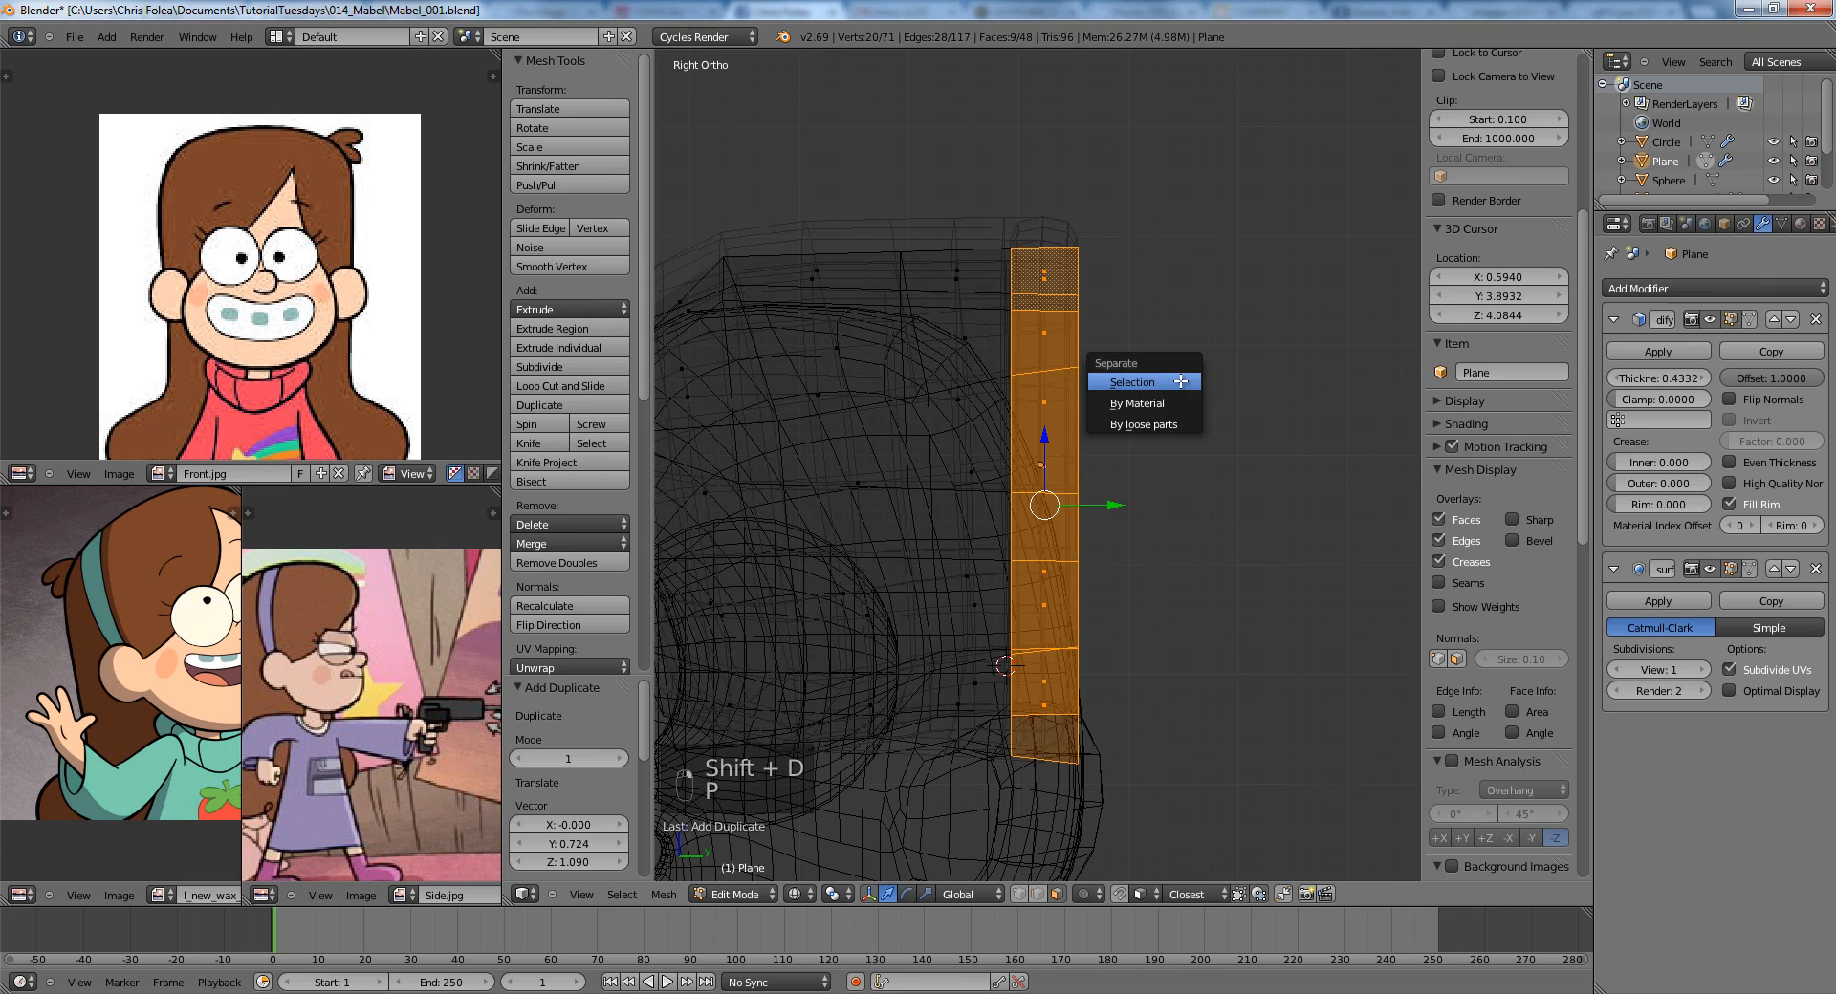
left_click(1147, 377)
Add two centred loop cuts along the length of the separated headband strip.
key("Tab")
key("z")
right_click(1048, 232)
key("z")
key("z")
key("Tab")
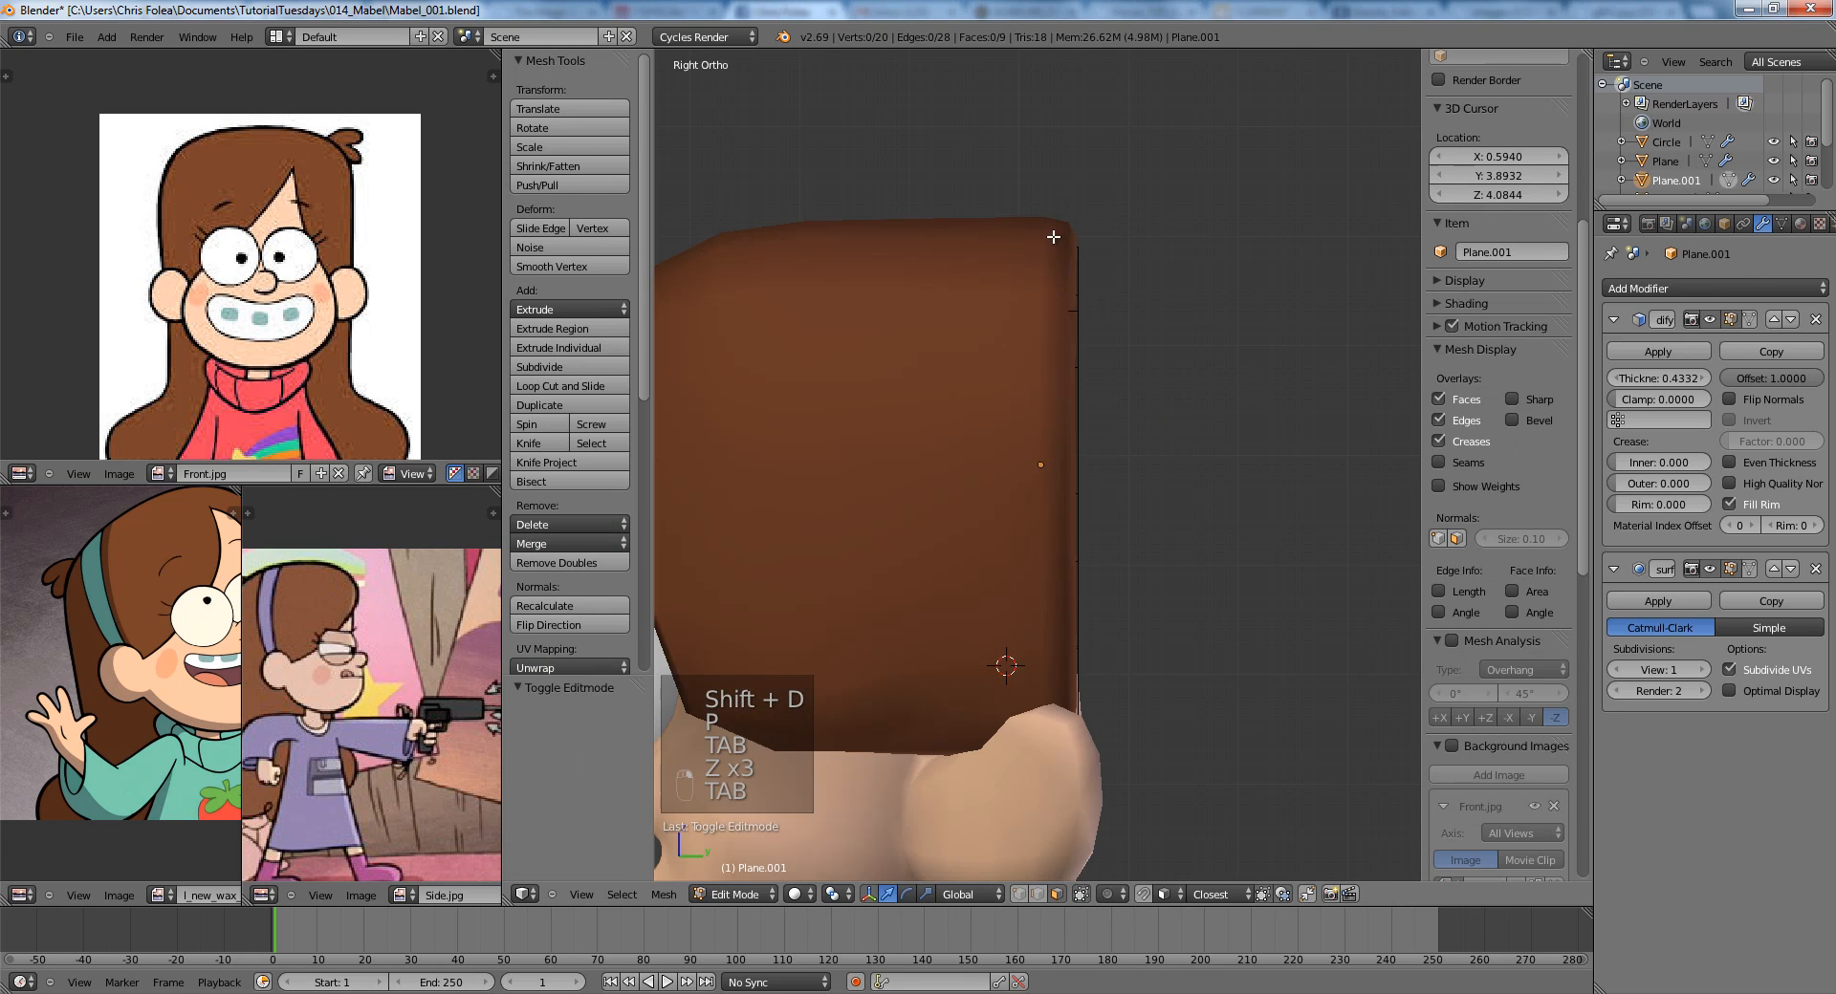
key("z")
key("a")
key("a")
key("a")
key("ctrl+r")
scroll(1050, 247, "up", 1)
left_click(1050, 247)
right_click(1049, 246)
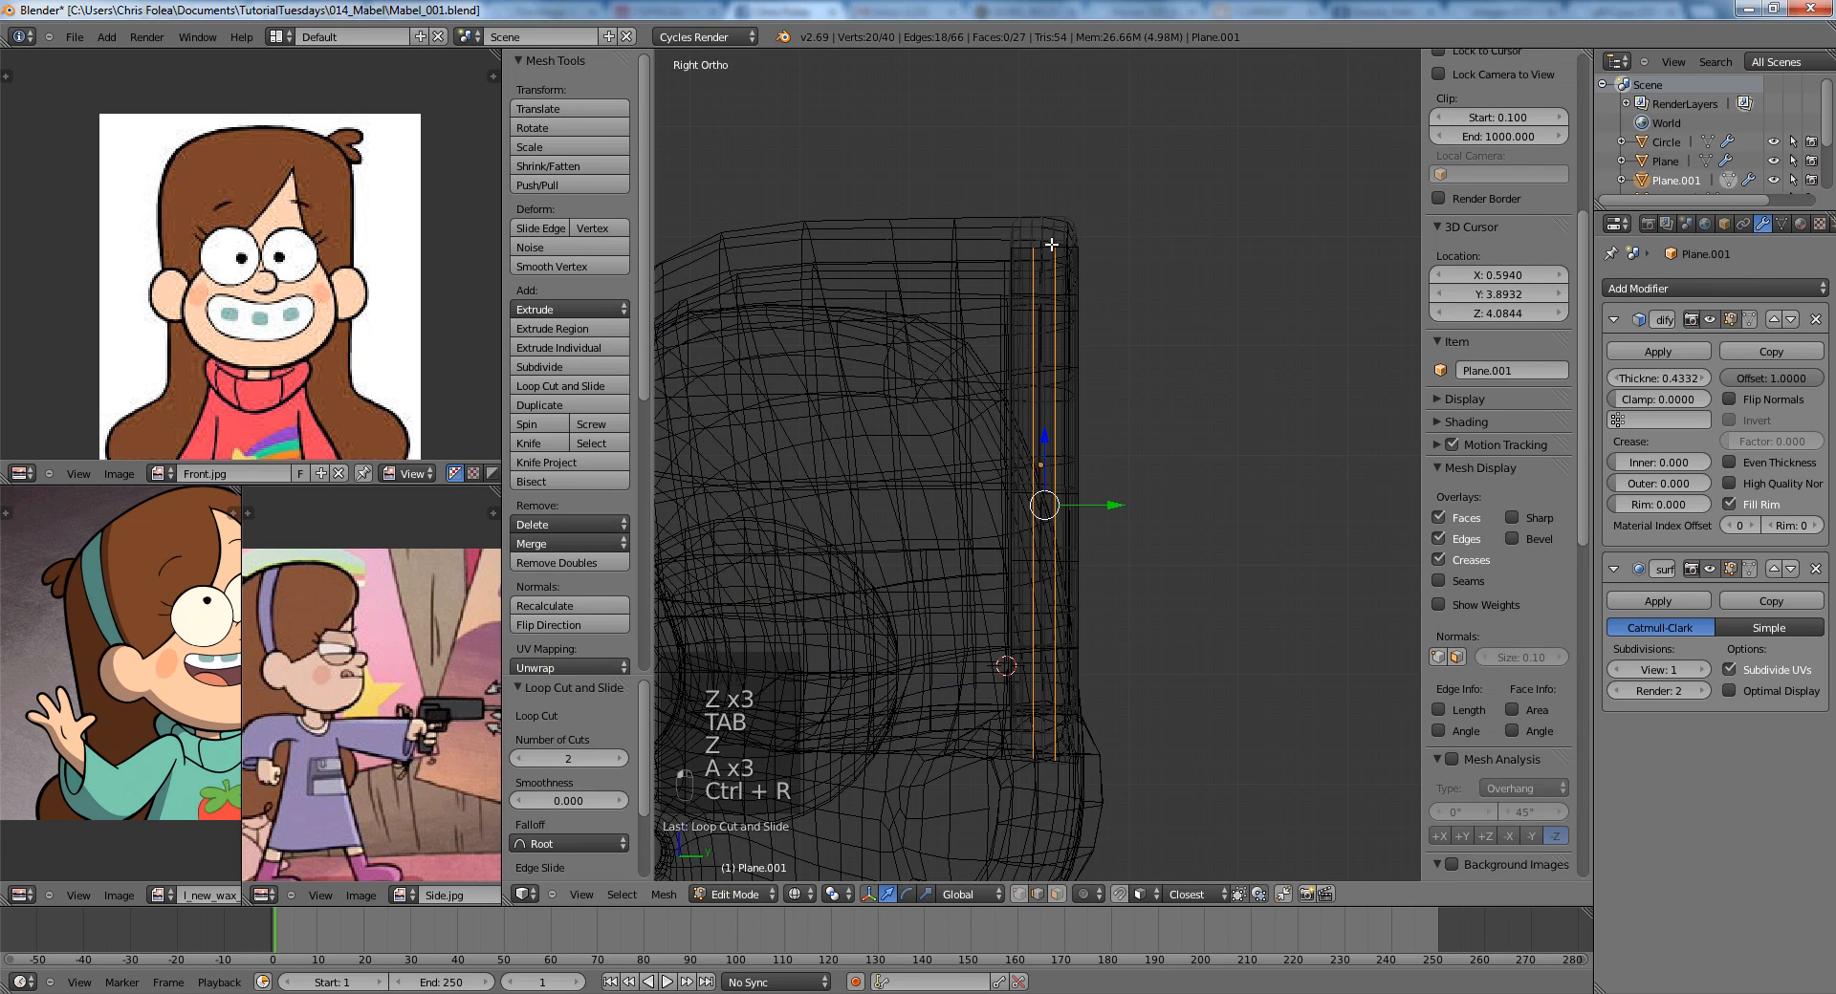
Slide the strip's two inner loops outward, one close to its front edge and the other close to its rear edge.
key("a")
right_click(1034, 266, "alt")
middle_click_drag(1141, 430, 1213, 594, "shift")
scroll(1213, 594, "up", 2)
key("g")
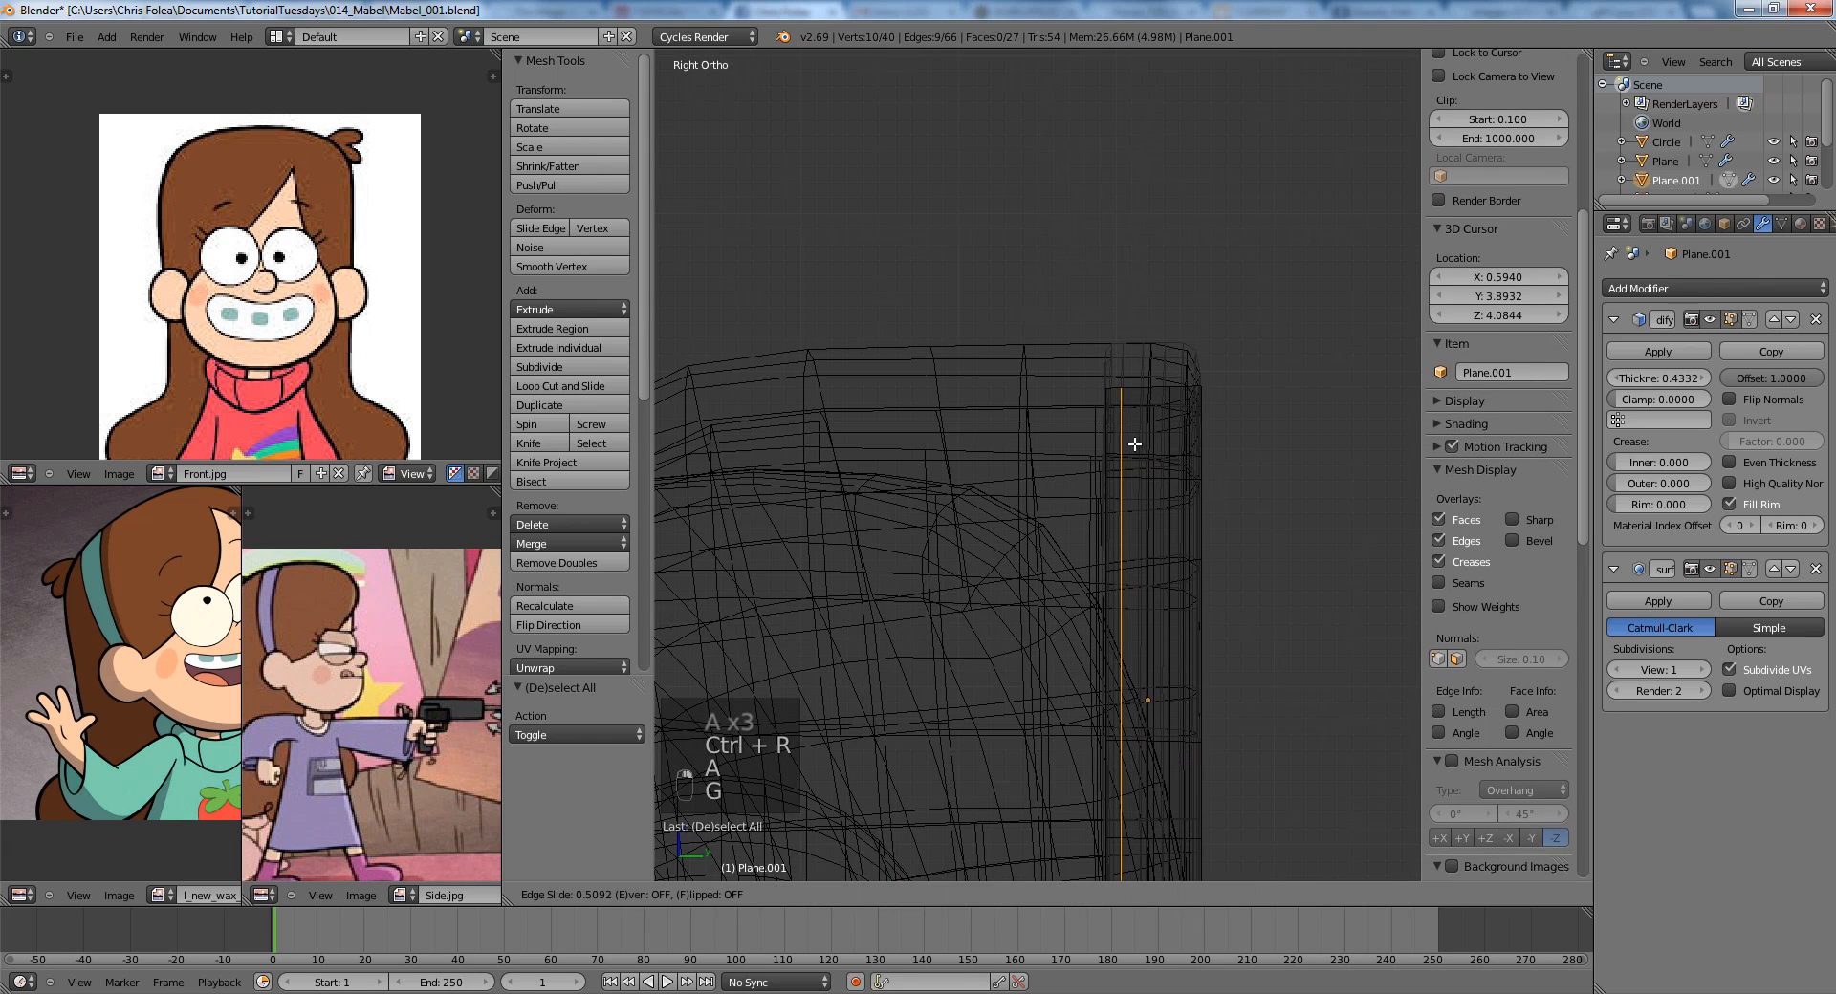
left_click(1135, 443)
key("a")
right_click(1175, 419, "alt")
key("g")
left_click(1198, 419)
key("a")
key("Tab")
scroll(1192, 442, "down", 3)
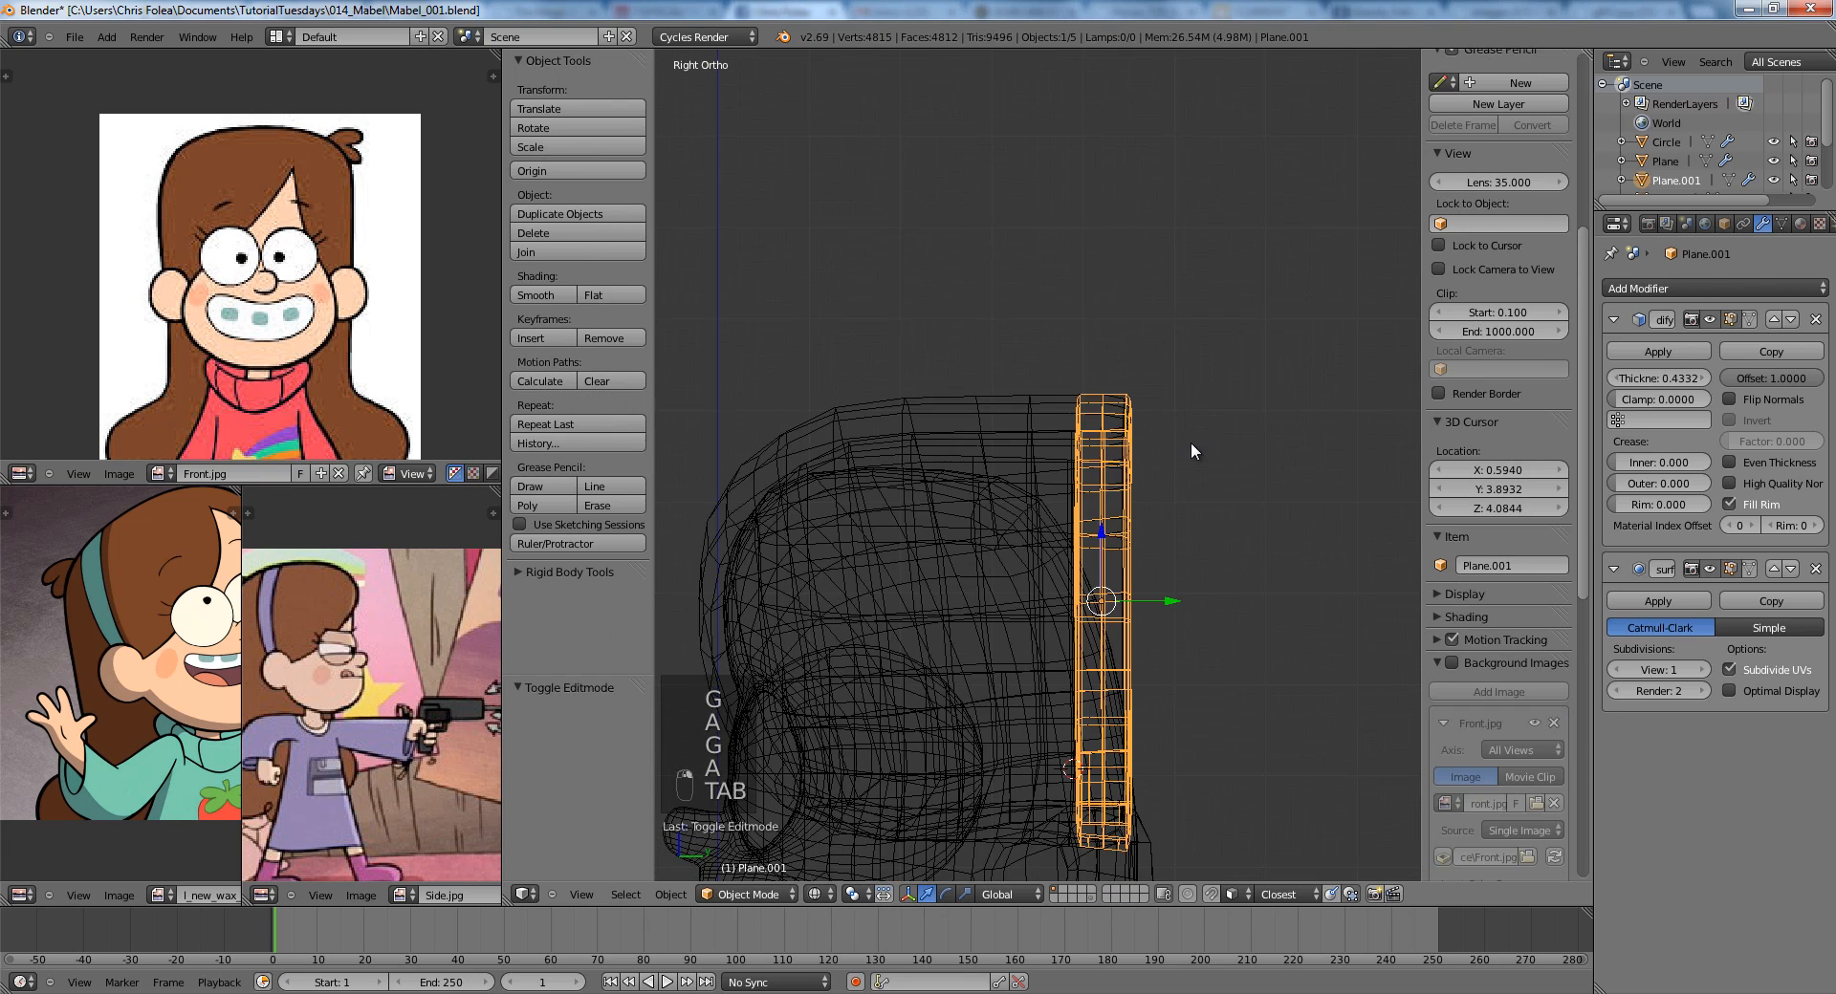
Set the headband strip's Solidify thickness to 0.4822.
key("z")
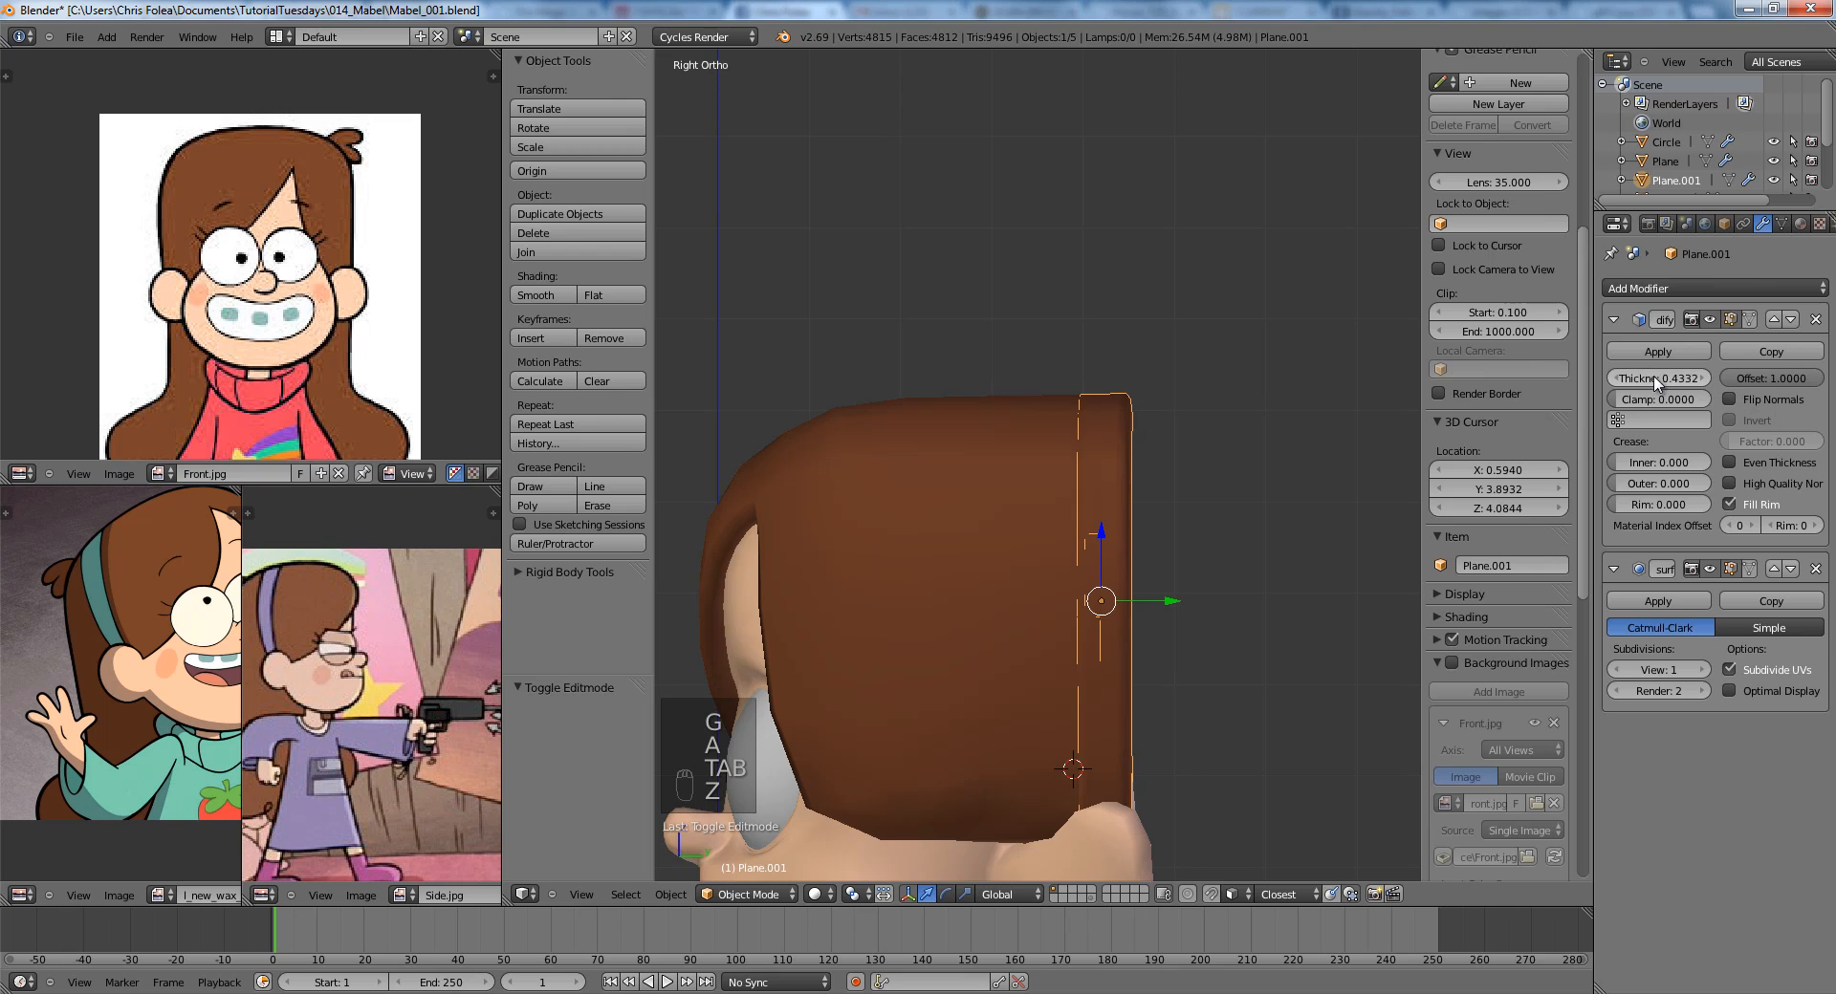
mouse_move(1679, 385)
left_mouse_down()
mouse_move(1711, 379)
mouse_move(1675, 399)
left_mouse_up()
key("a")
middle_click_drag(1011, 613, 1083, 599)
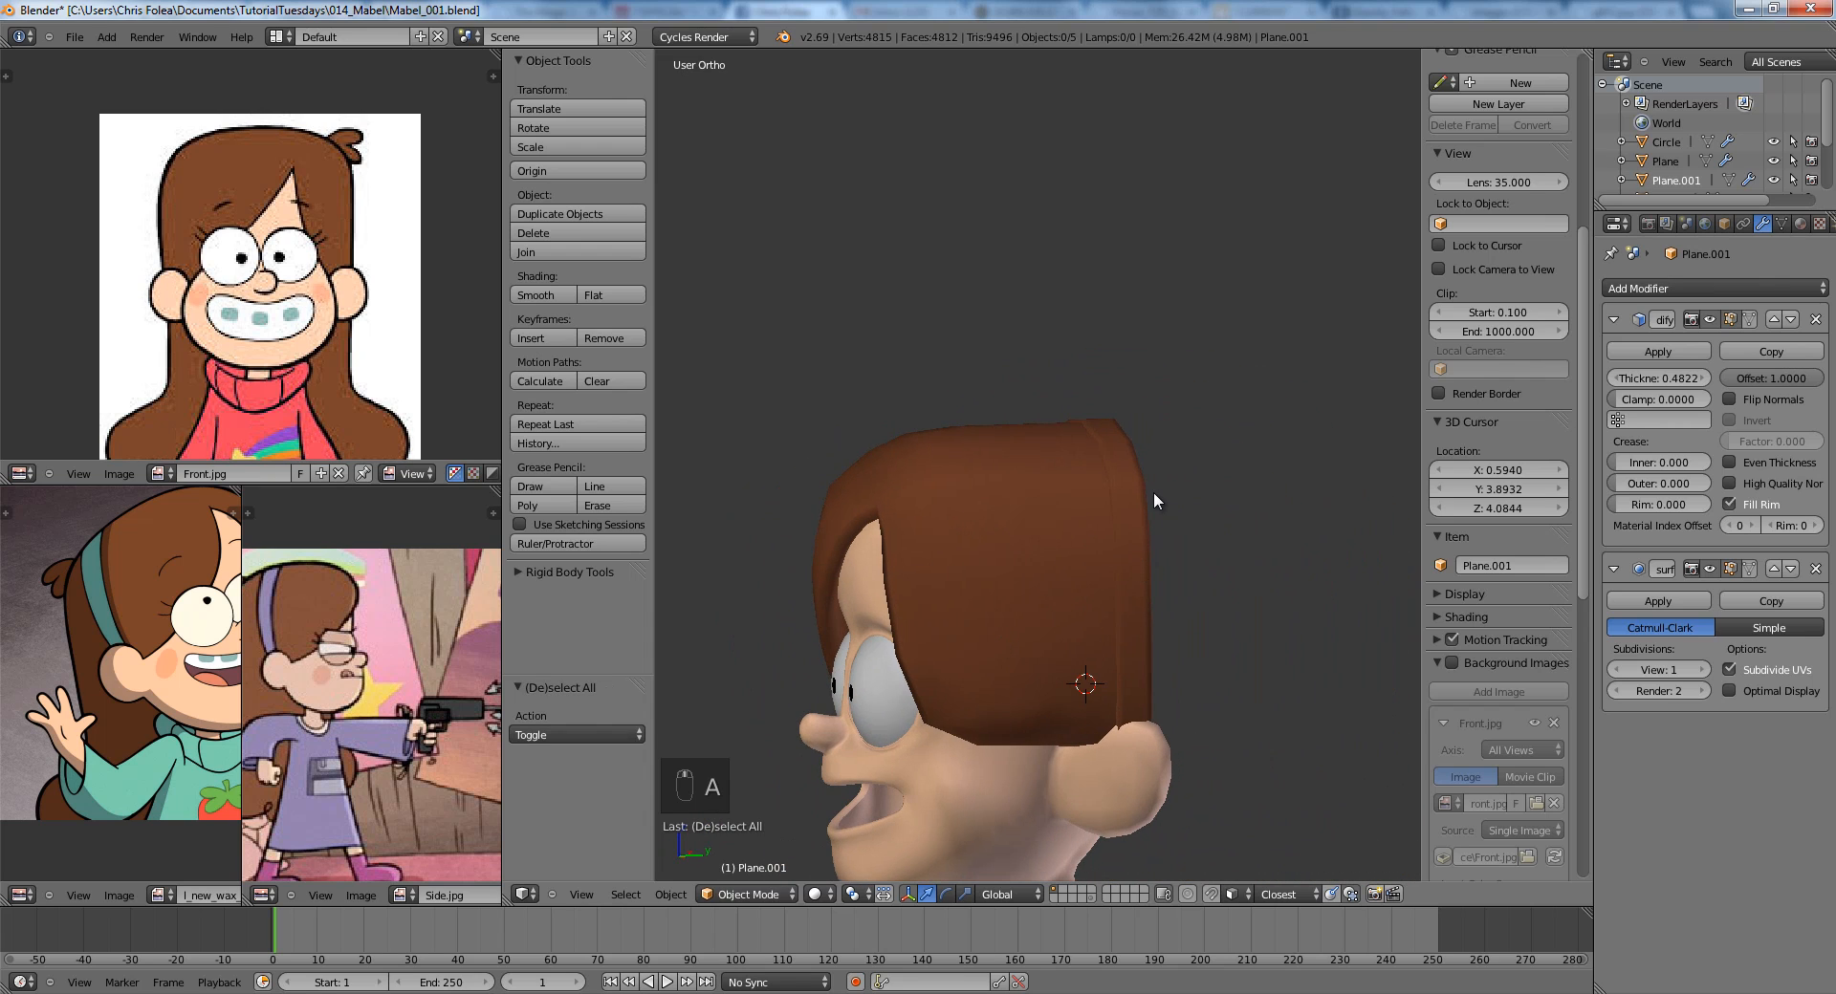
Move the upper vertices on the headband strip's rear edge about 0.157 back along Y.
key("KP_3")
key("z")
key("Tab")
scroll(1154, 492, "up", 4)
key("a")
key("a")
key("ctrl+Tab")
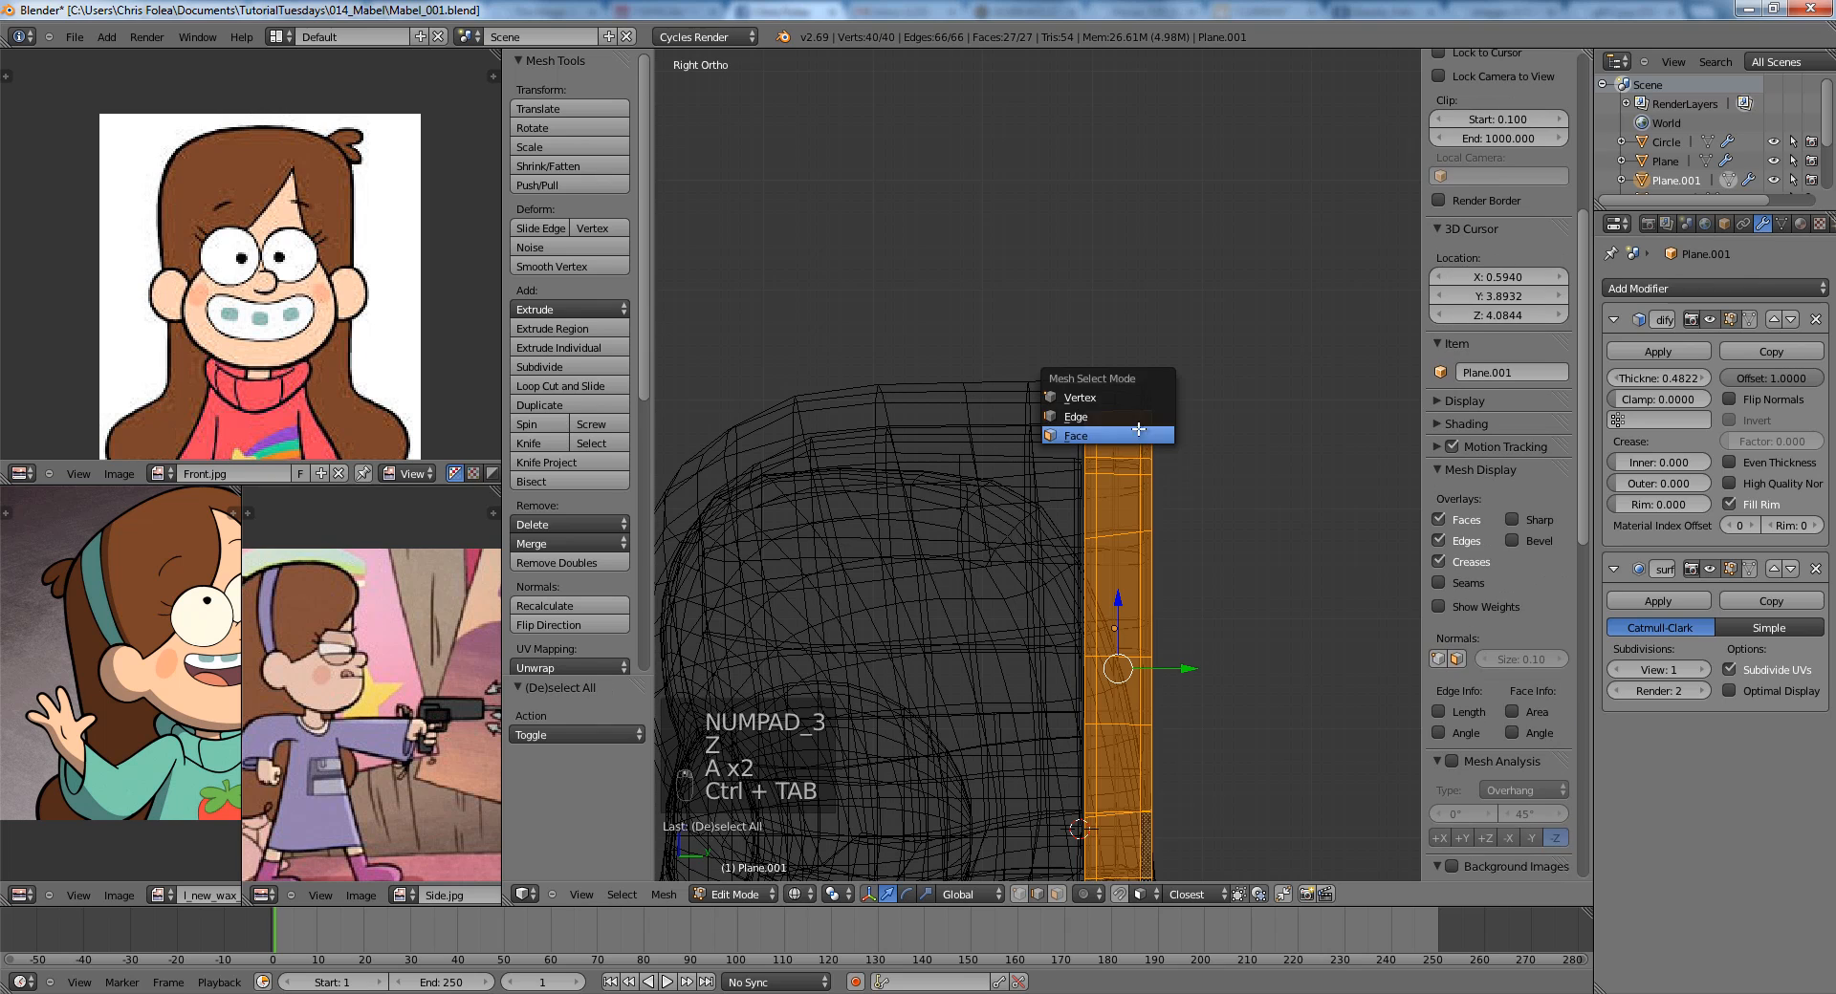
left_click(1125, 402)
key("a")
key("b")
left_click_drag(1176, 323, 1090, 508)
key("g")
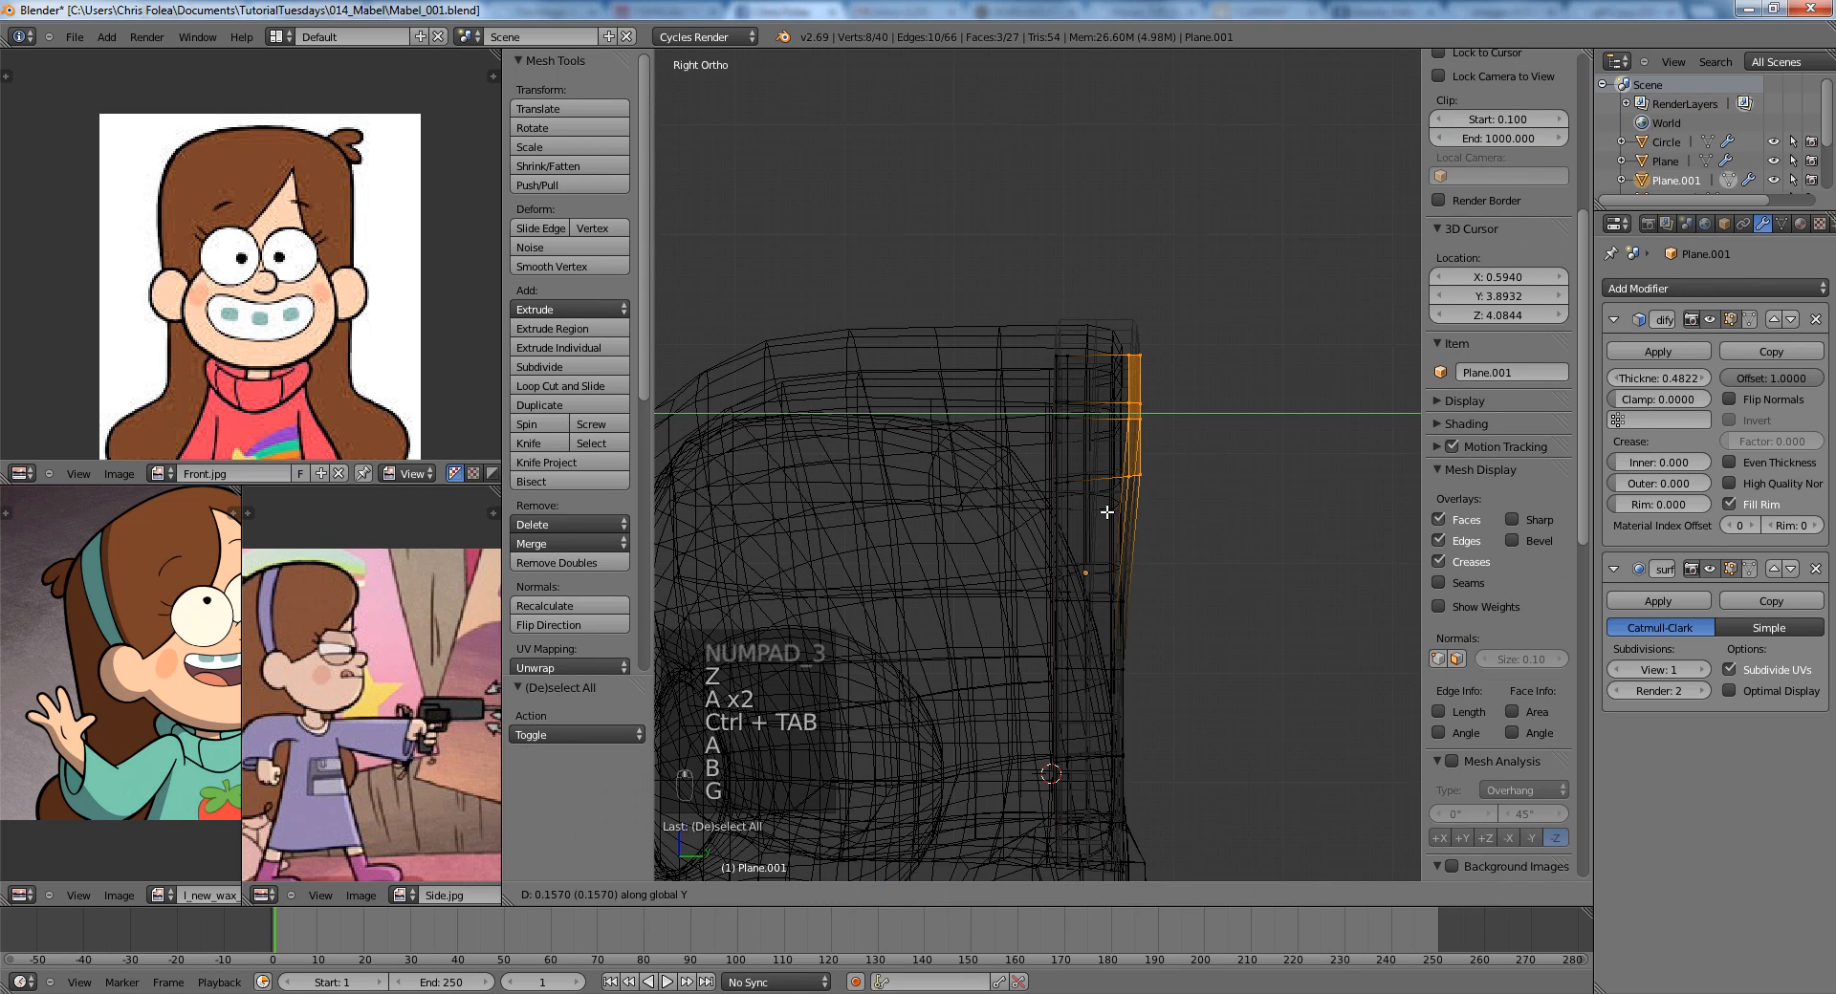
Move the upper vertices on the headband strip's front edge slightly forward along Y to widen its top.
key("a")
key("b")
left_click_drag(1022, 319, 1083, 511)
key("g")
left_click(1069, 513)
Move the next pair of vertices down the strip's front edge by about -0.026 along Y.
key("a")
key("b")
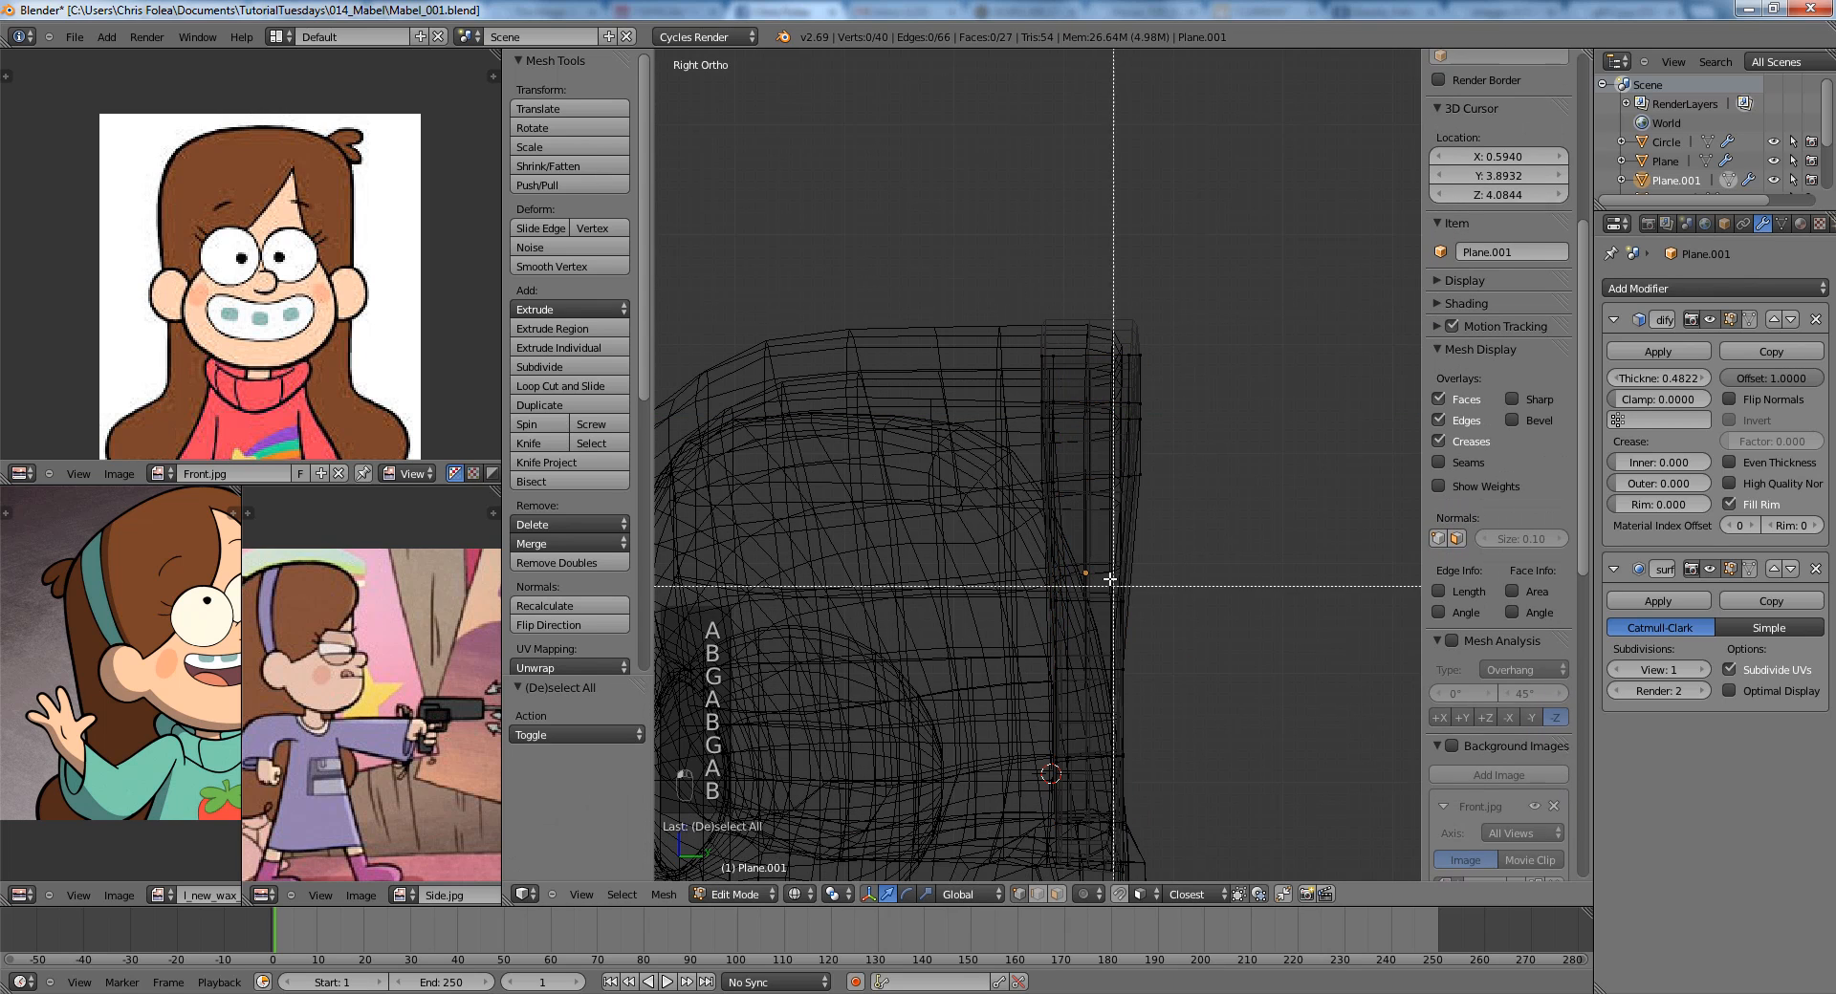
left_click_drag(1107, 578, 1152, 629)
key("g")
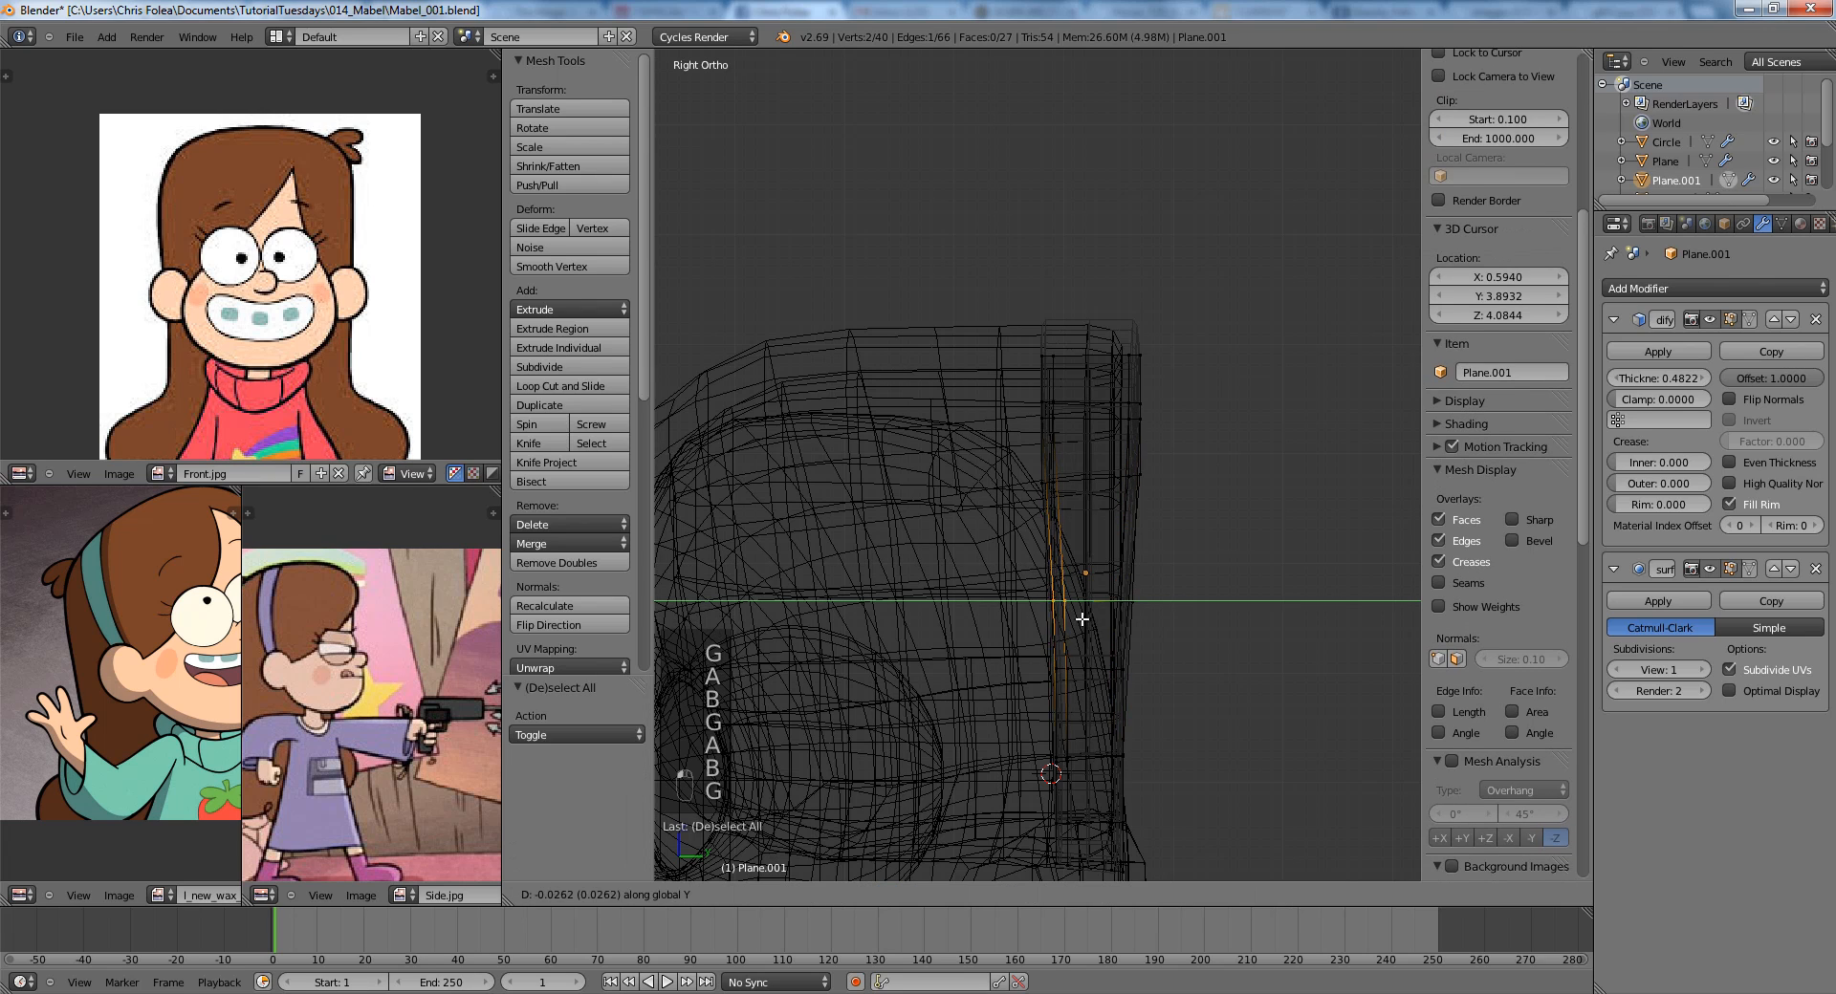
left_click(1078, 624)
key("Tab")
key("z")
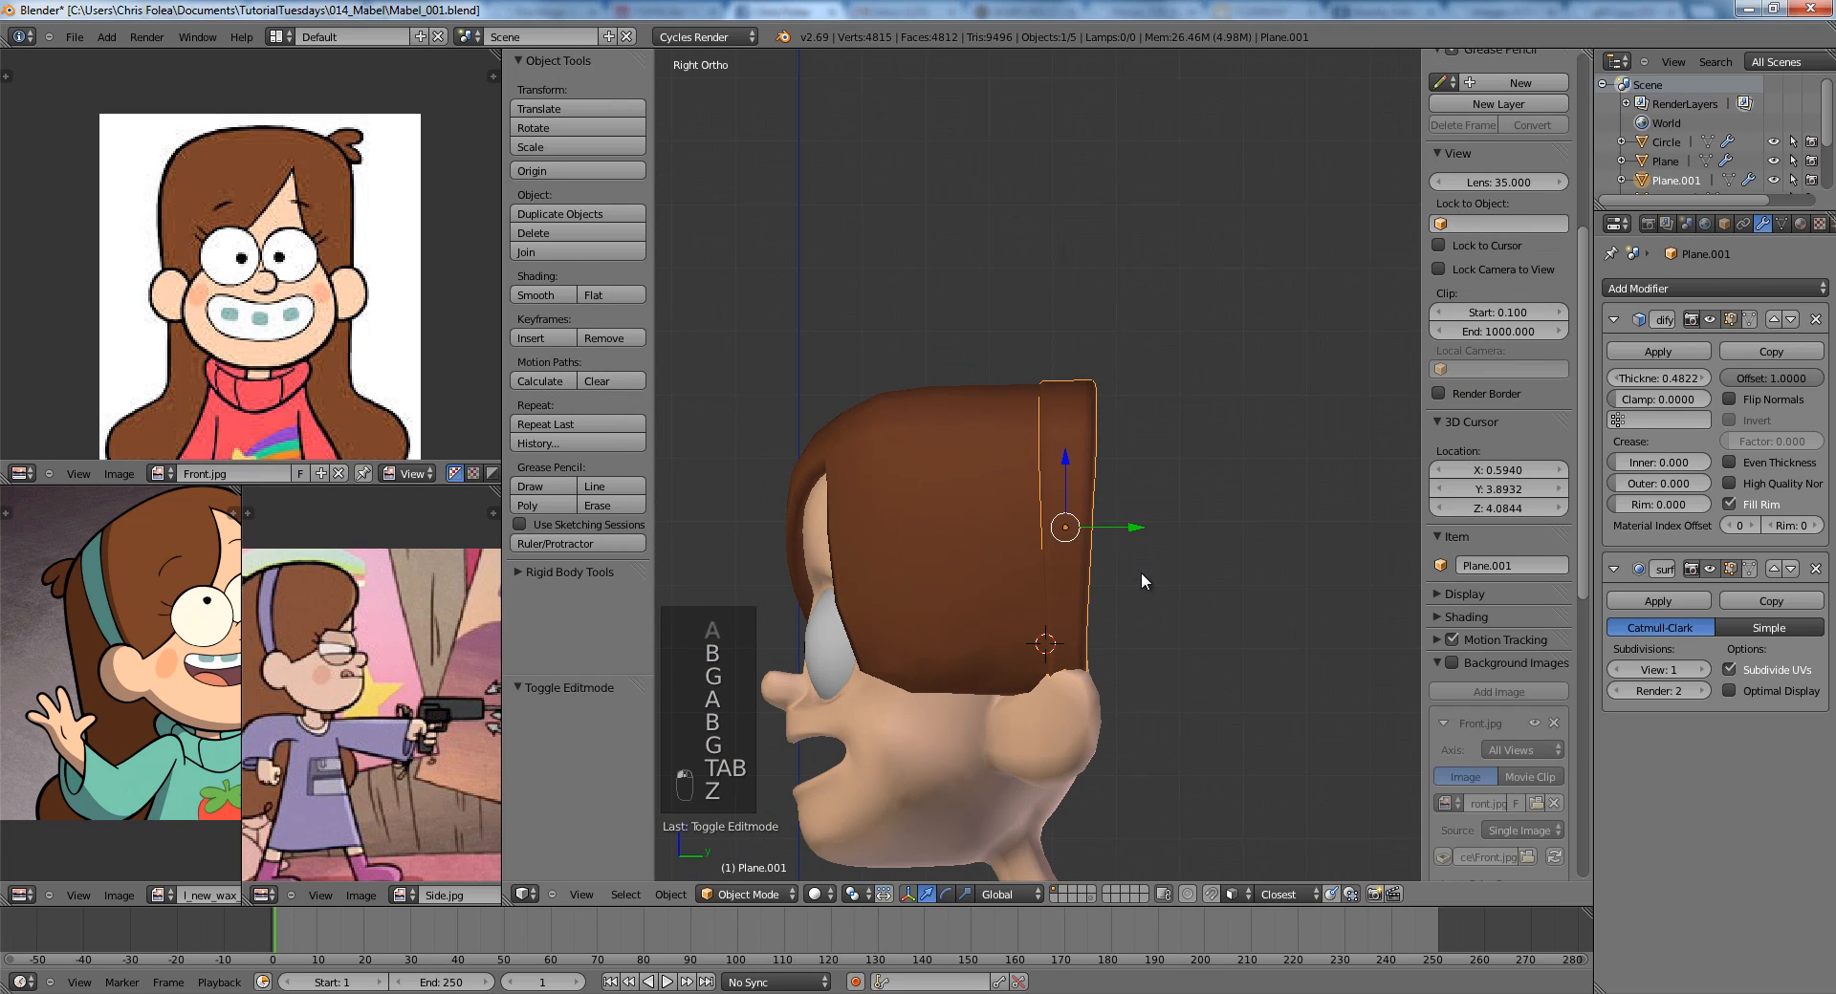
Try sampling the sweater's red from the front reference image as the shared hair material's viewport colour, and undo it.
left_click(1800, 222)
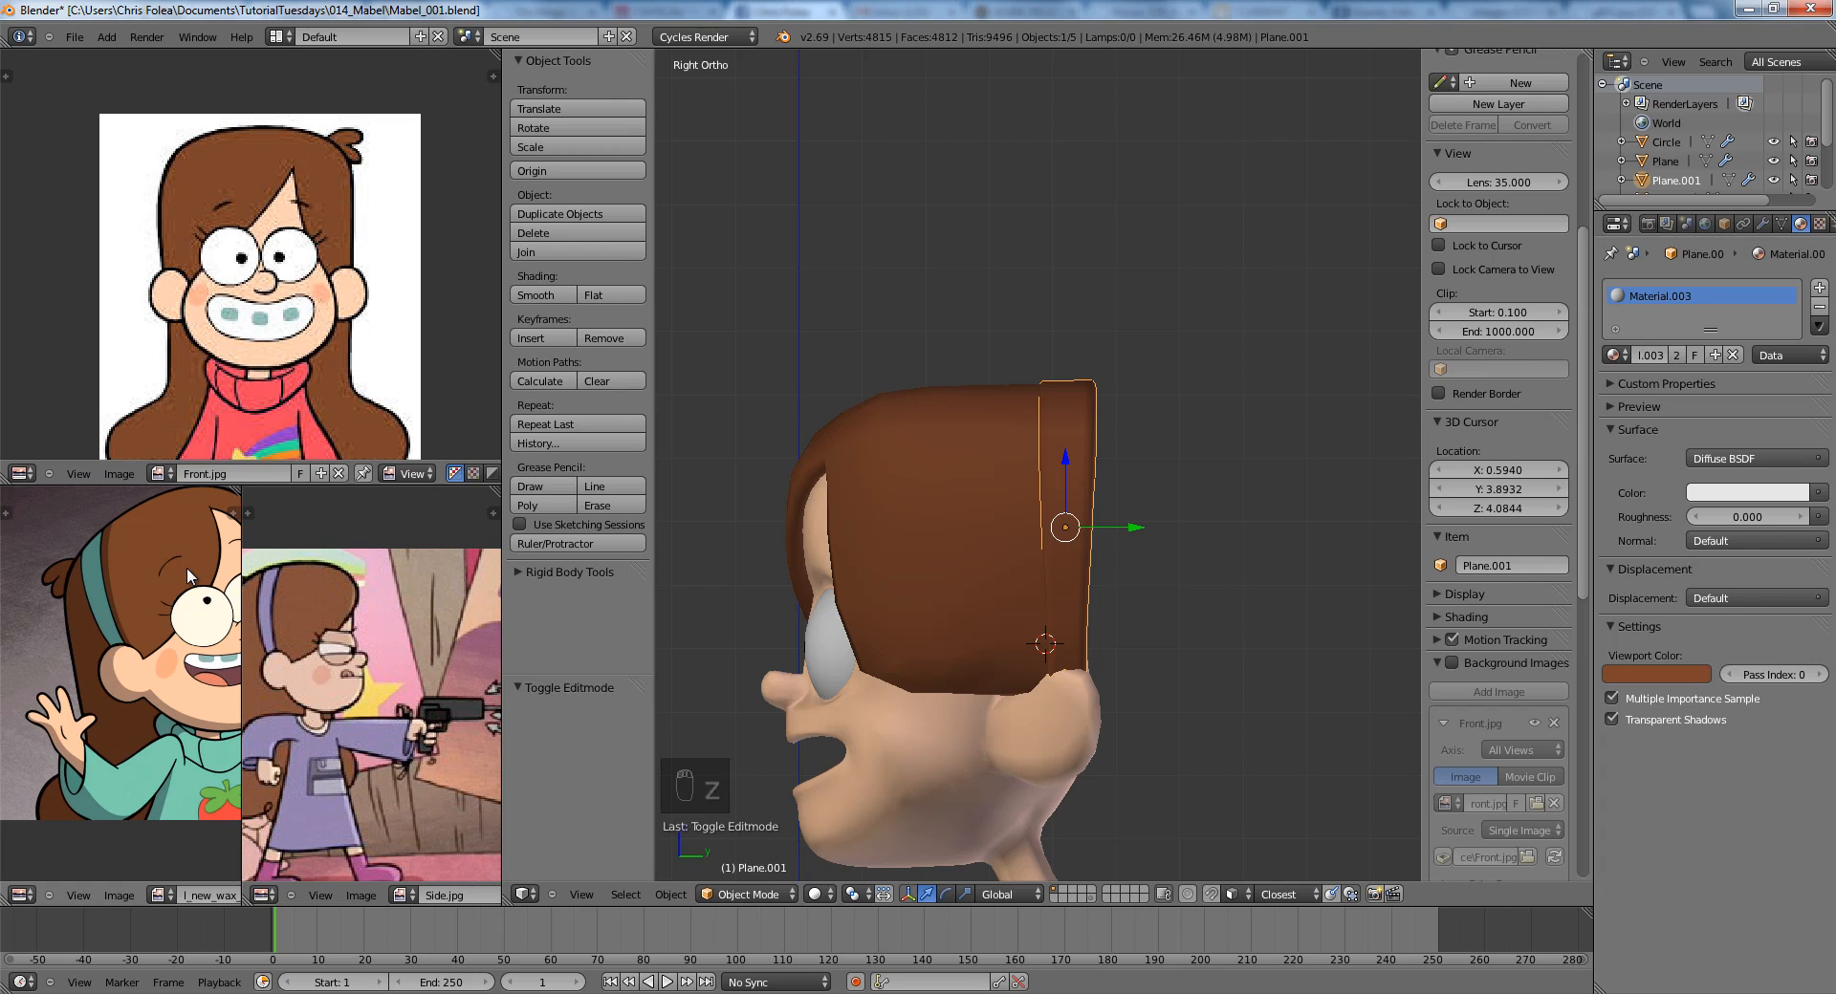
left_click(1783, 497)
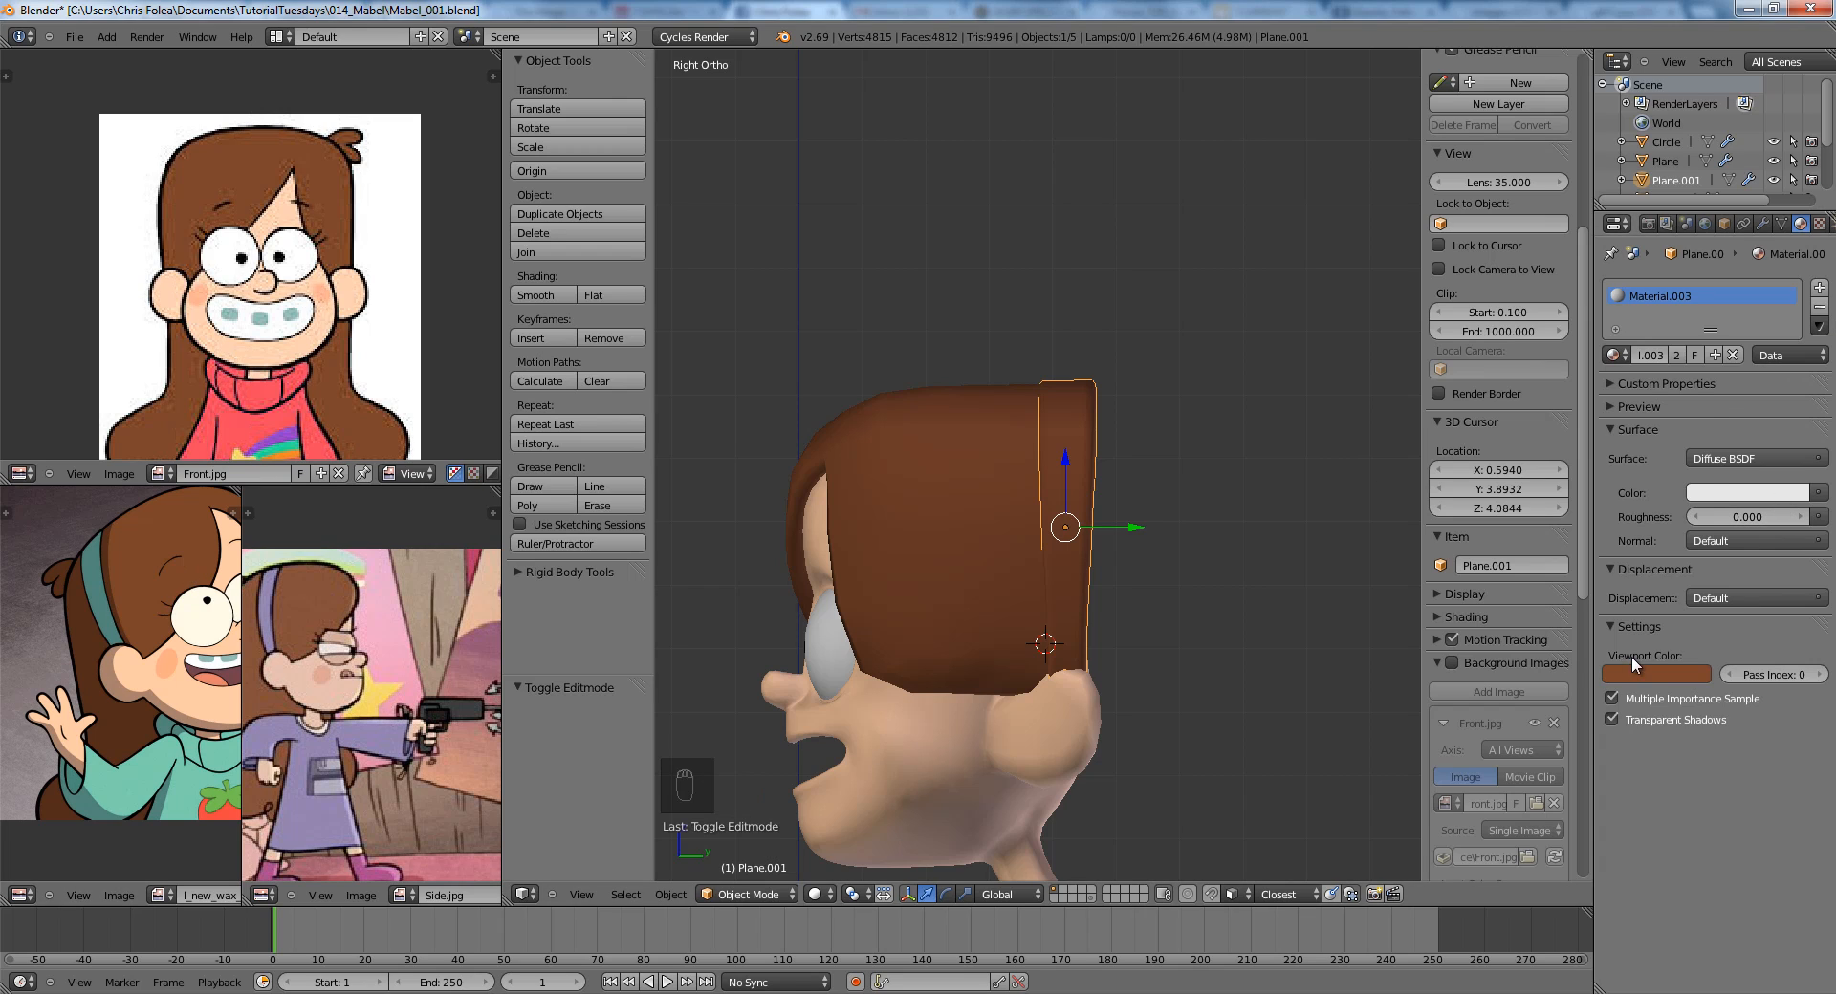
left_click(1698, 609)
left_click(251, 418)
key("ctrl+z")
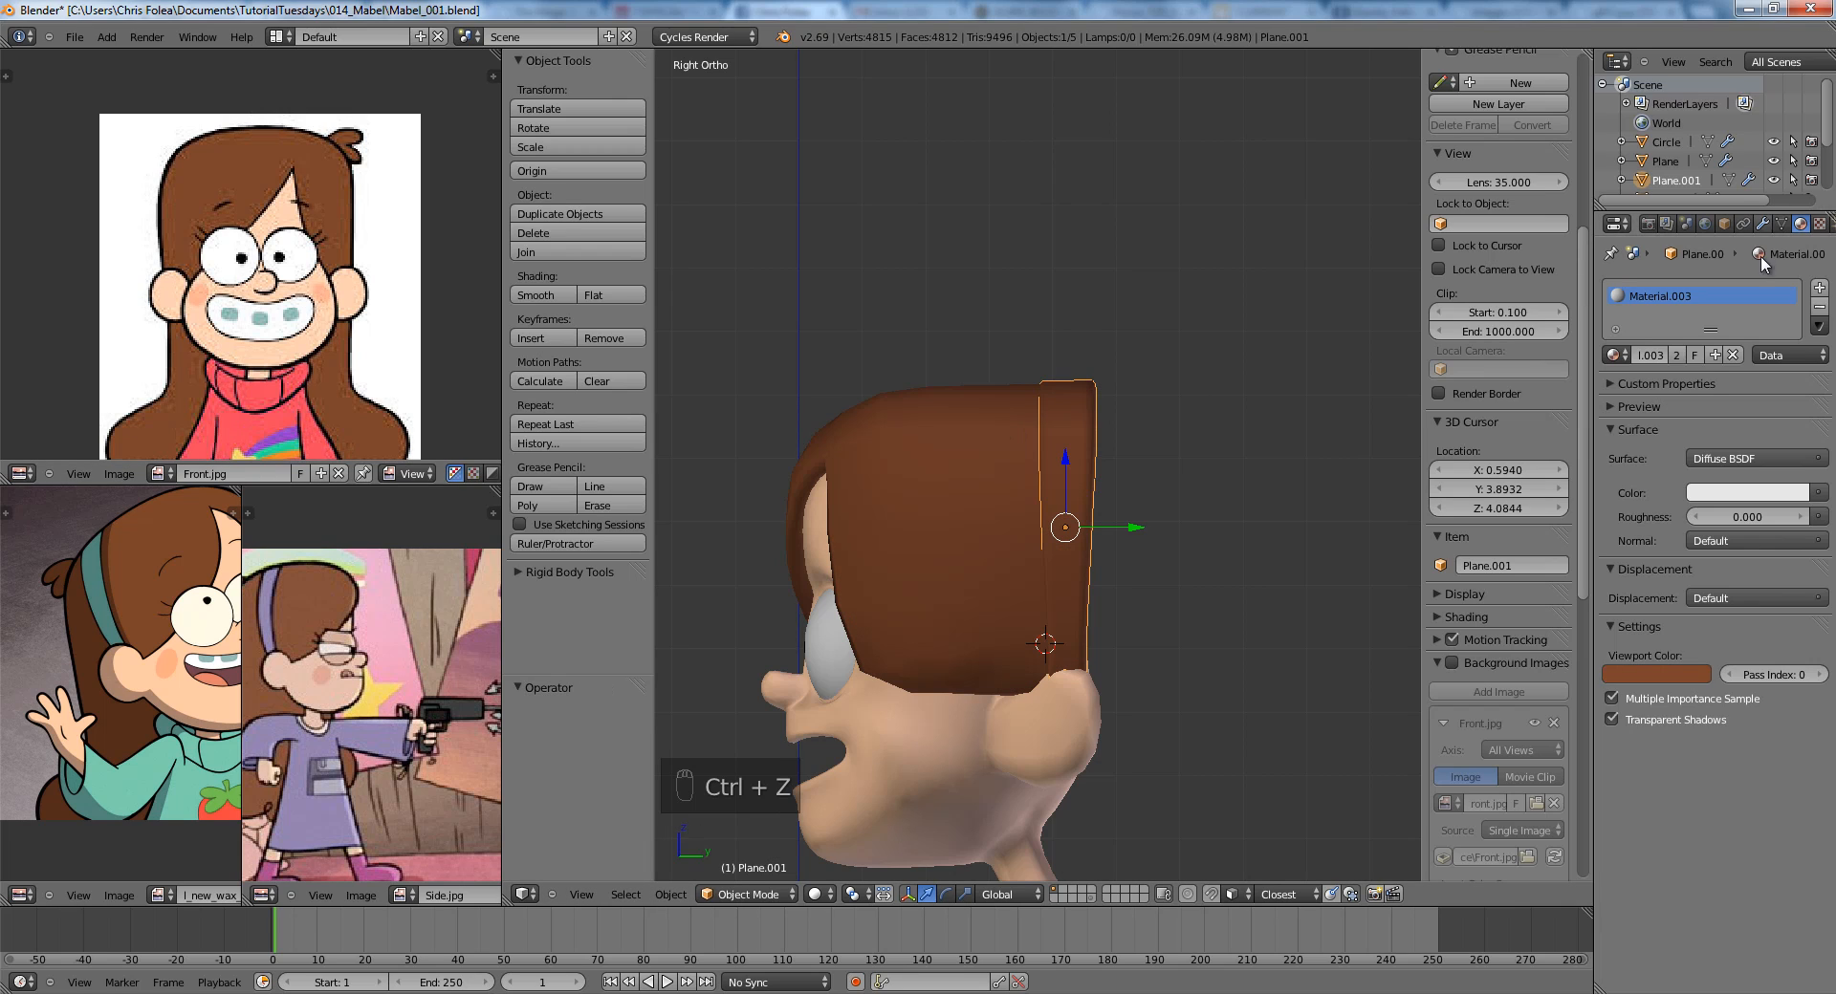
Give the headband strip its own material copy and sample its viewport colour from the red sweater in the front reference image.
left_click(1670, 674)
left_click(1685, 611)
left_click(236, 419)
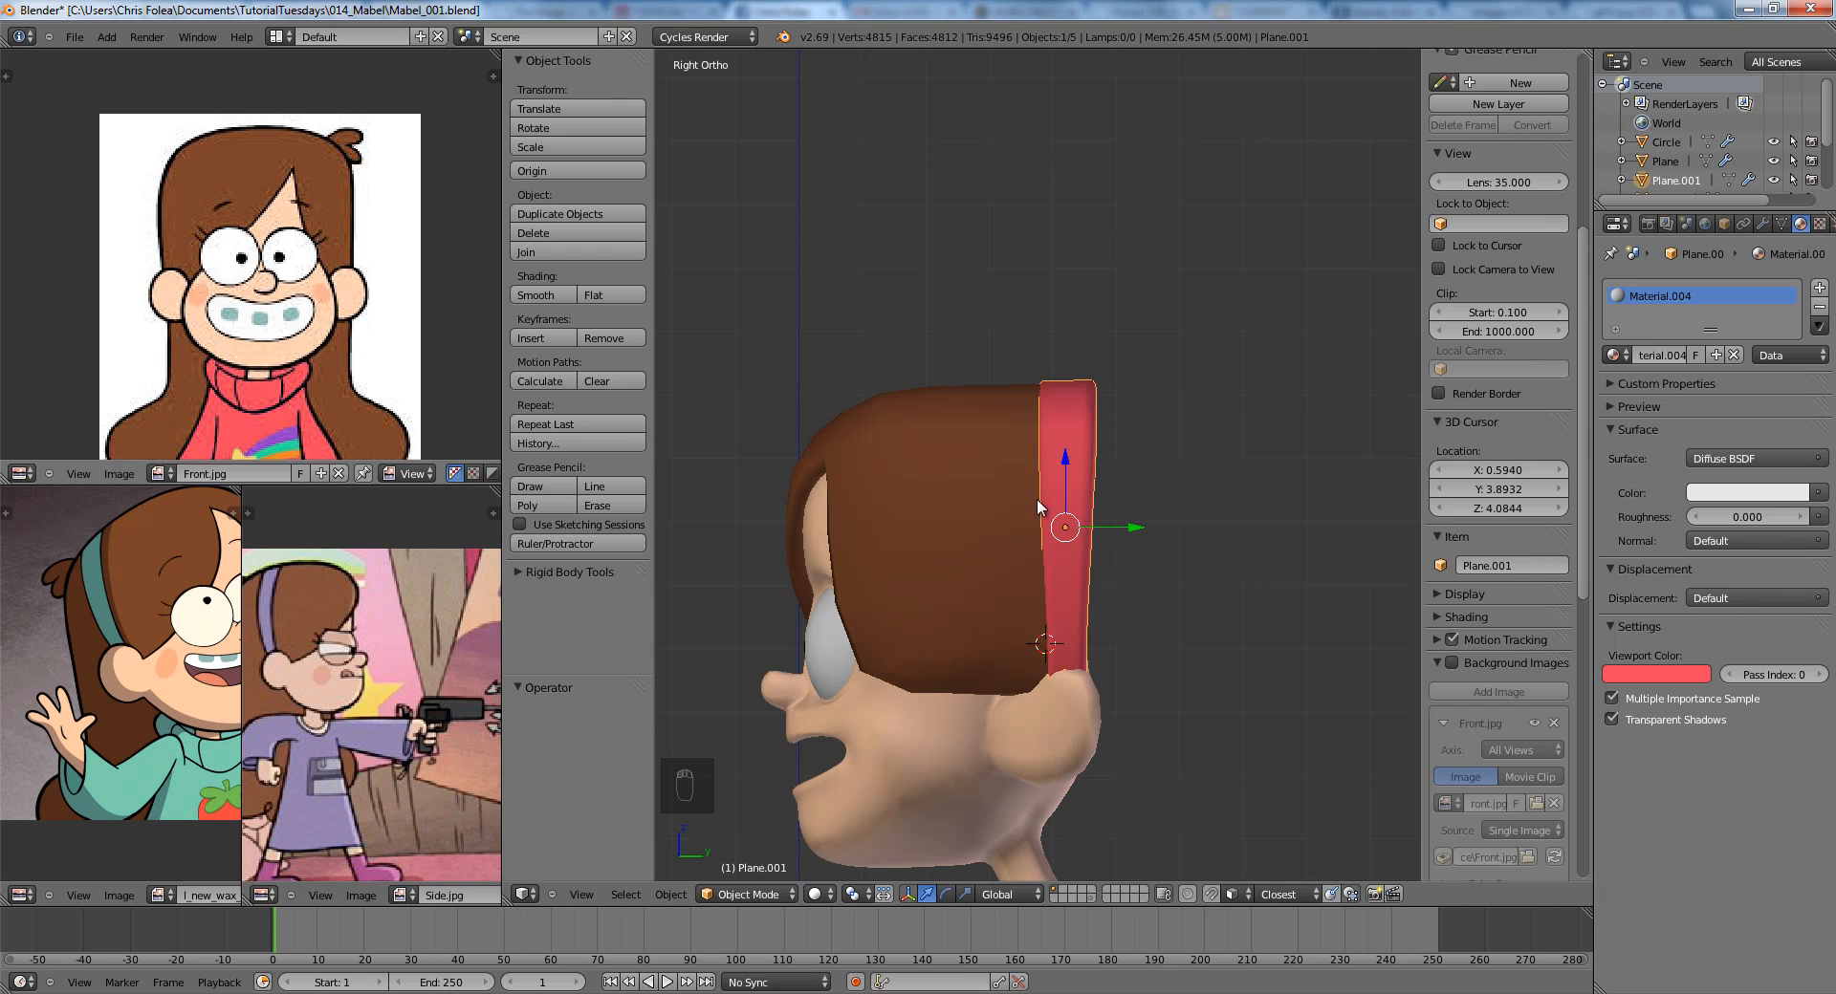
scroll(1052, 502, "down", 4)
key("a")
middle_click_drag(1133, 518, 1371, 522)
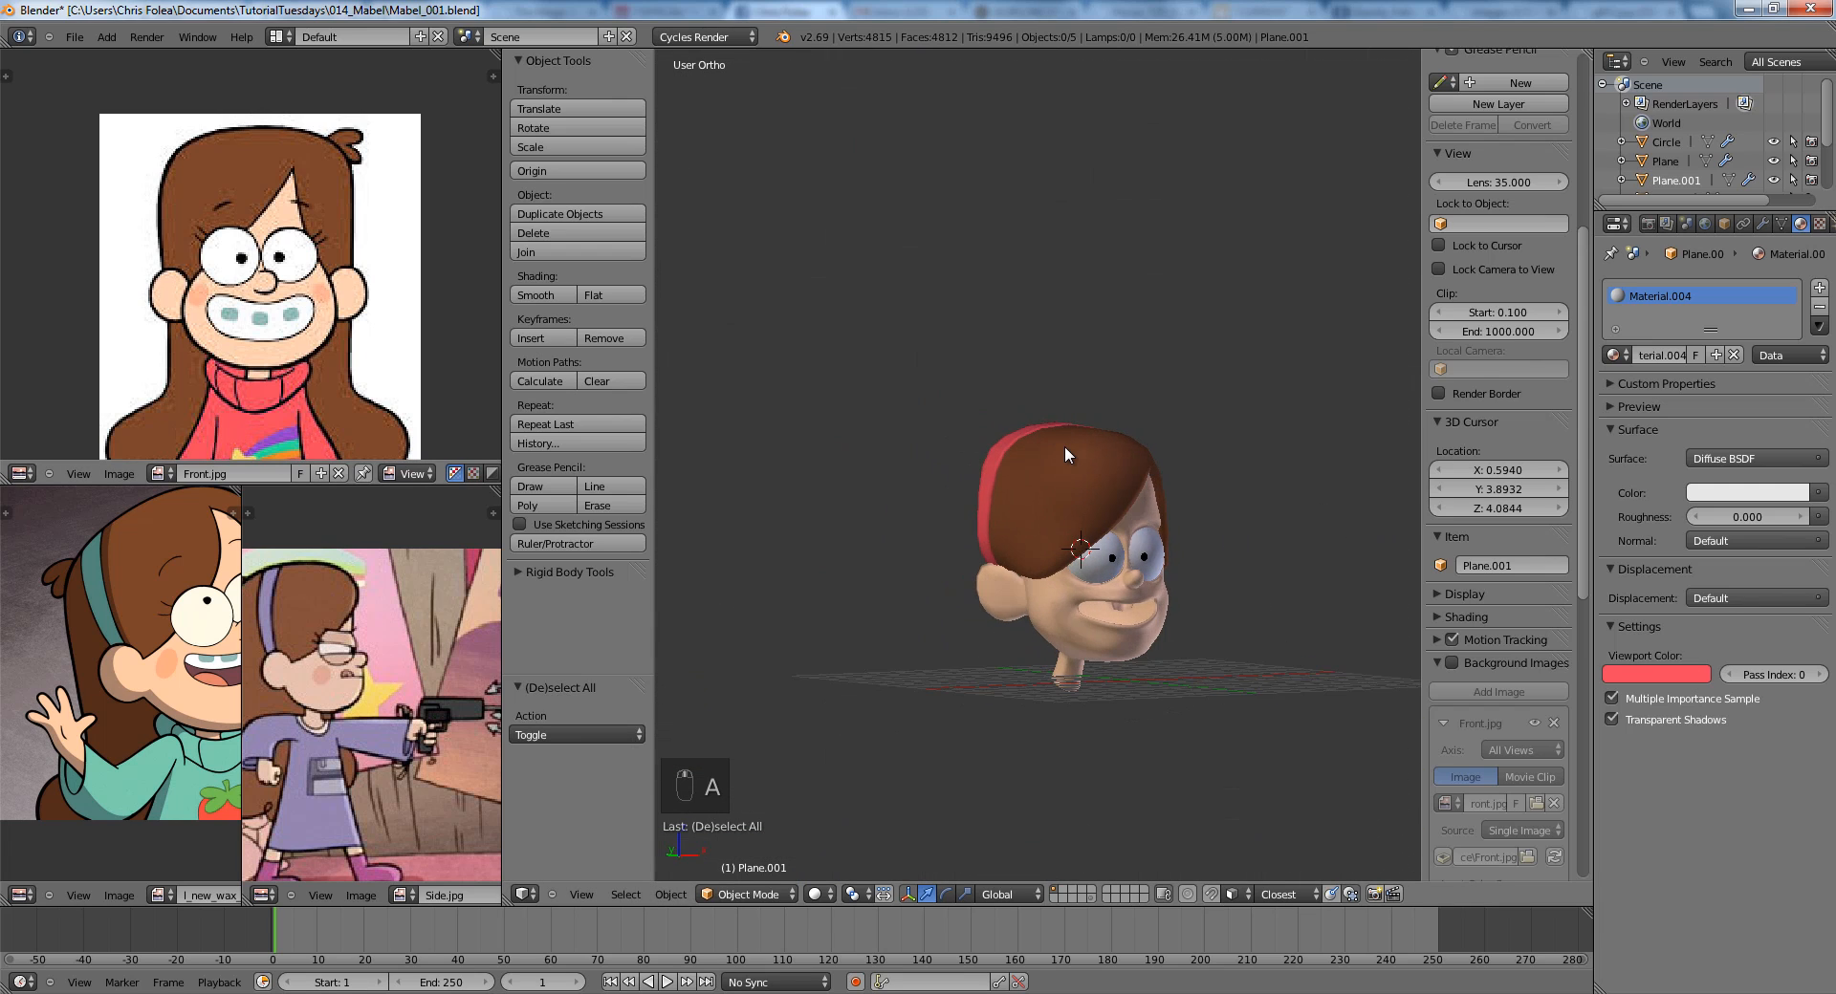
key("KP_1")
key("KP_3")
scroll(1064, 446, "up", 2)
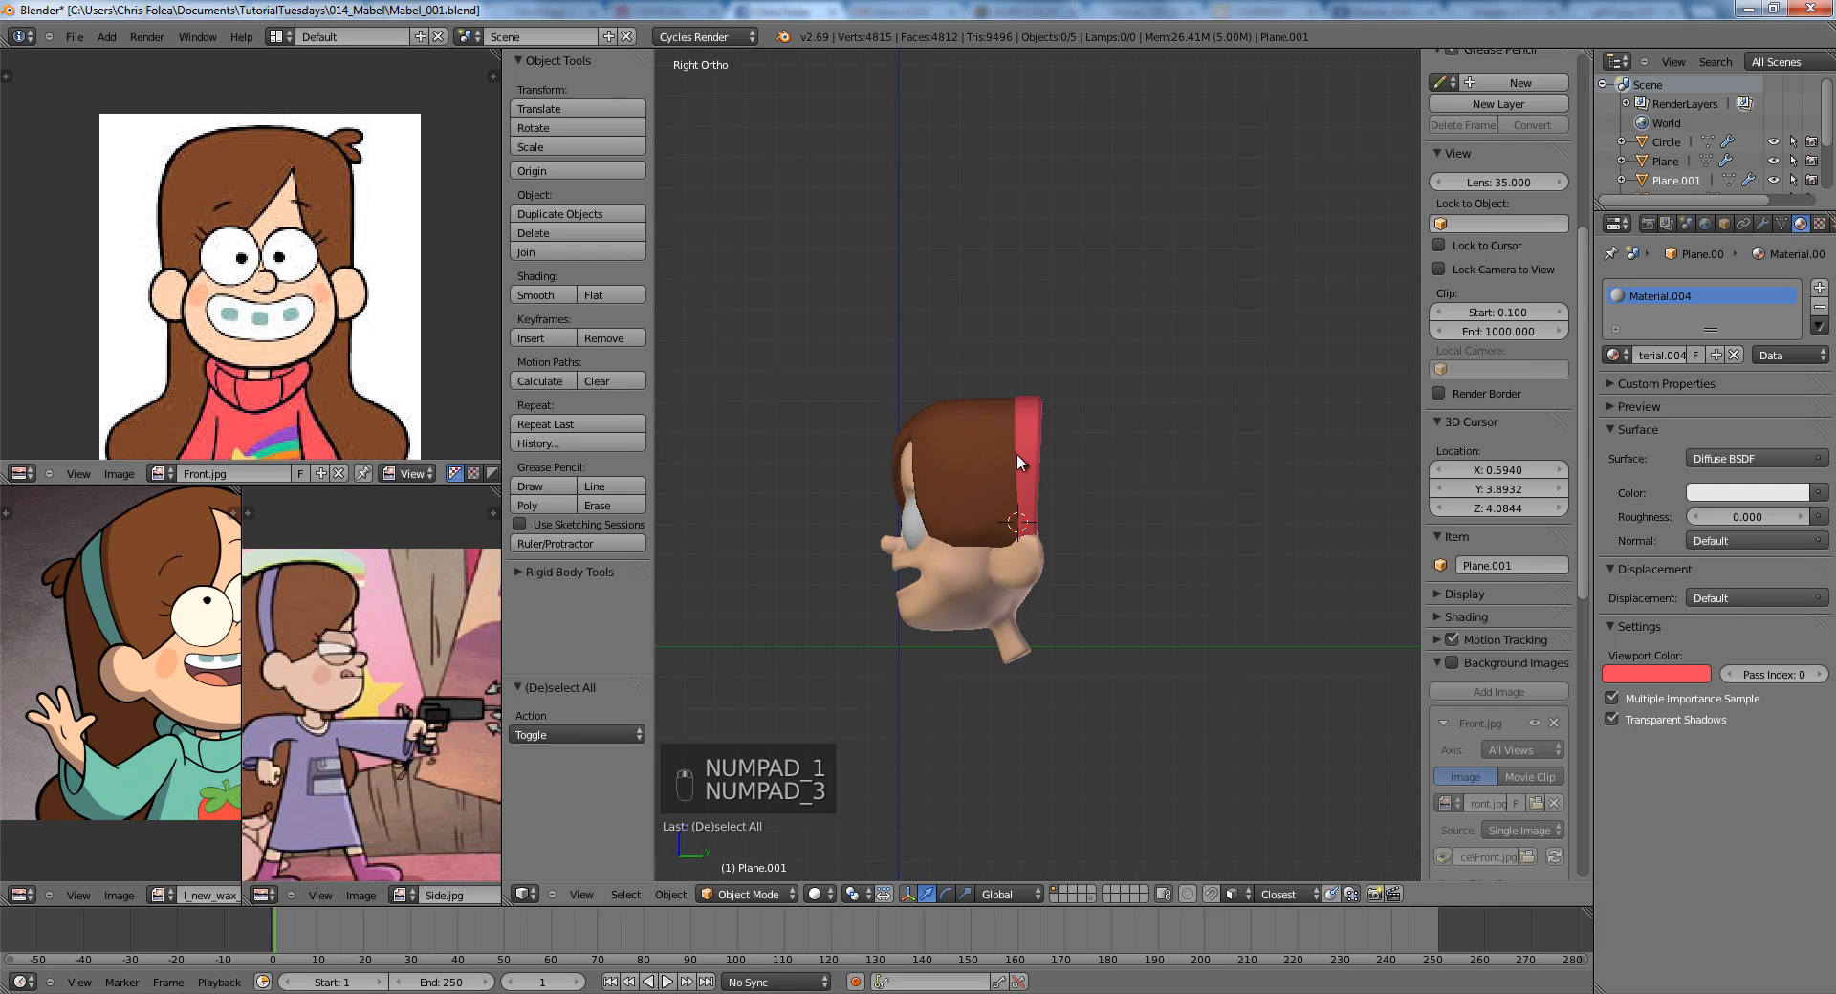
Add a cube and move it behind the head by about 2.03 along Y and 1.28 along Z.
scroll(1029, 447, "up", 1)
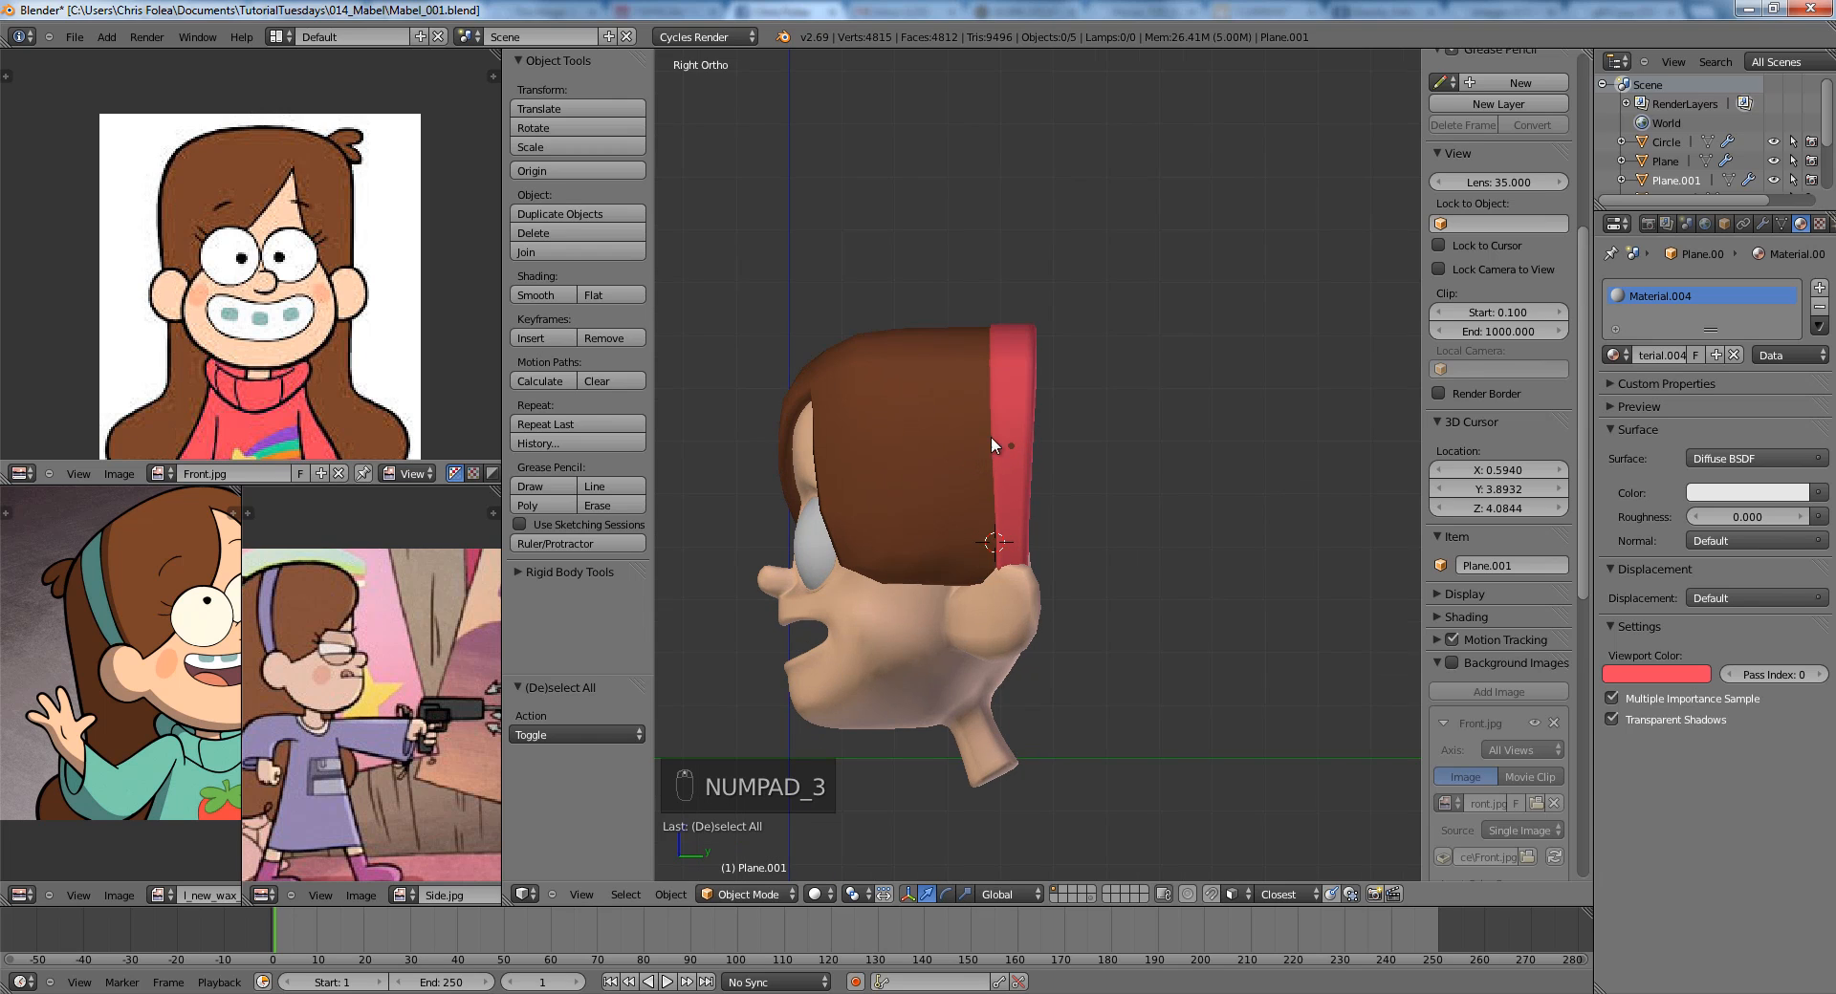
key("shift+a")
mouse_move(1061, 423)
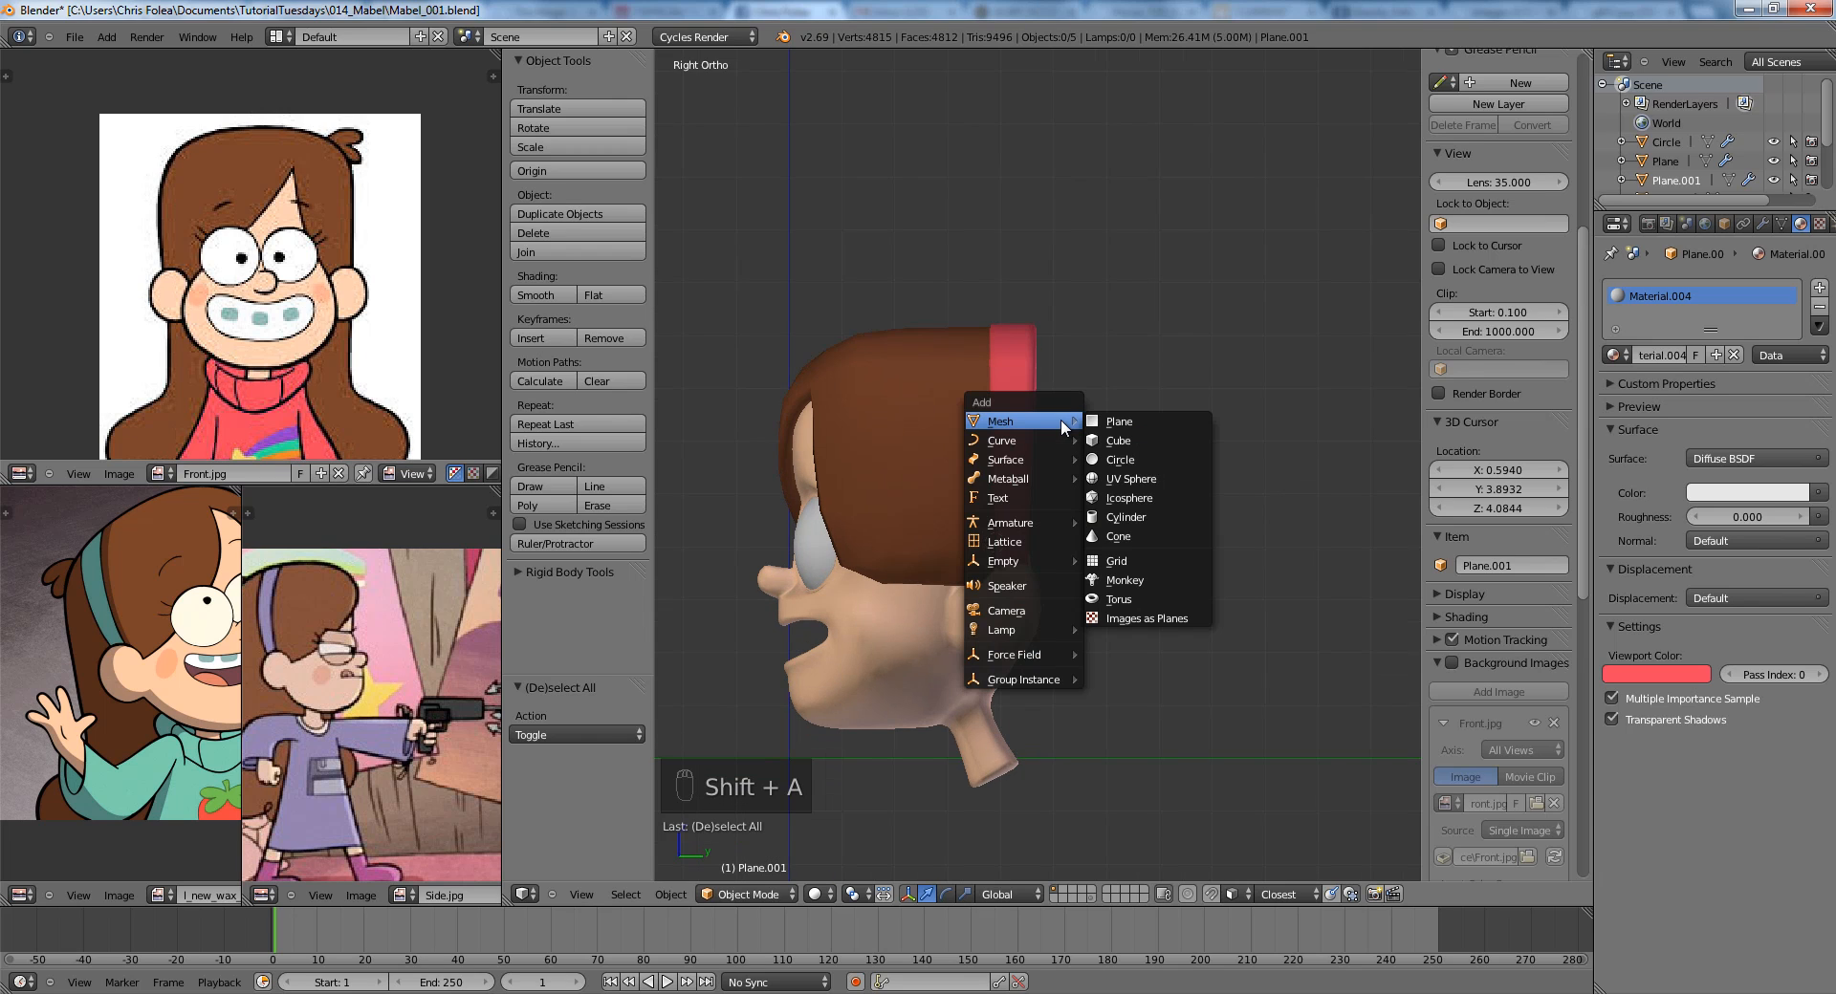
left_click(1185, 442)
key("z")
scroll(1042, 482, "down", 2)
key("g")
left_click(1107, 441)
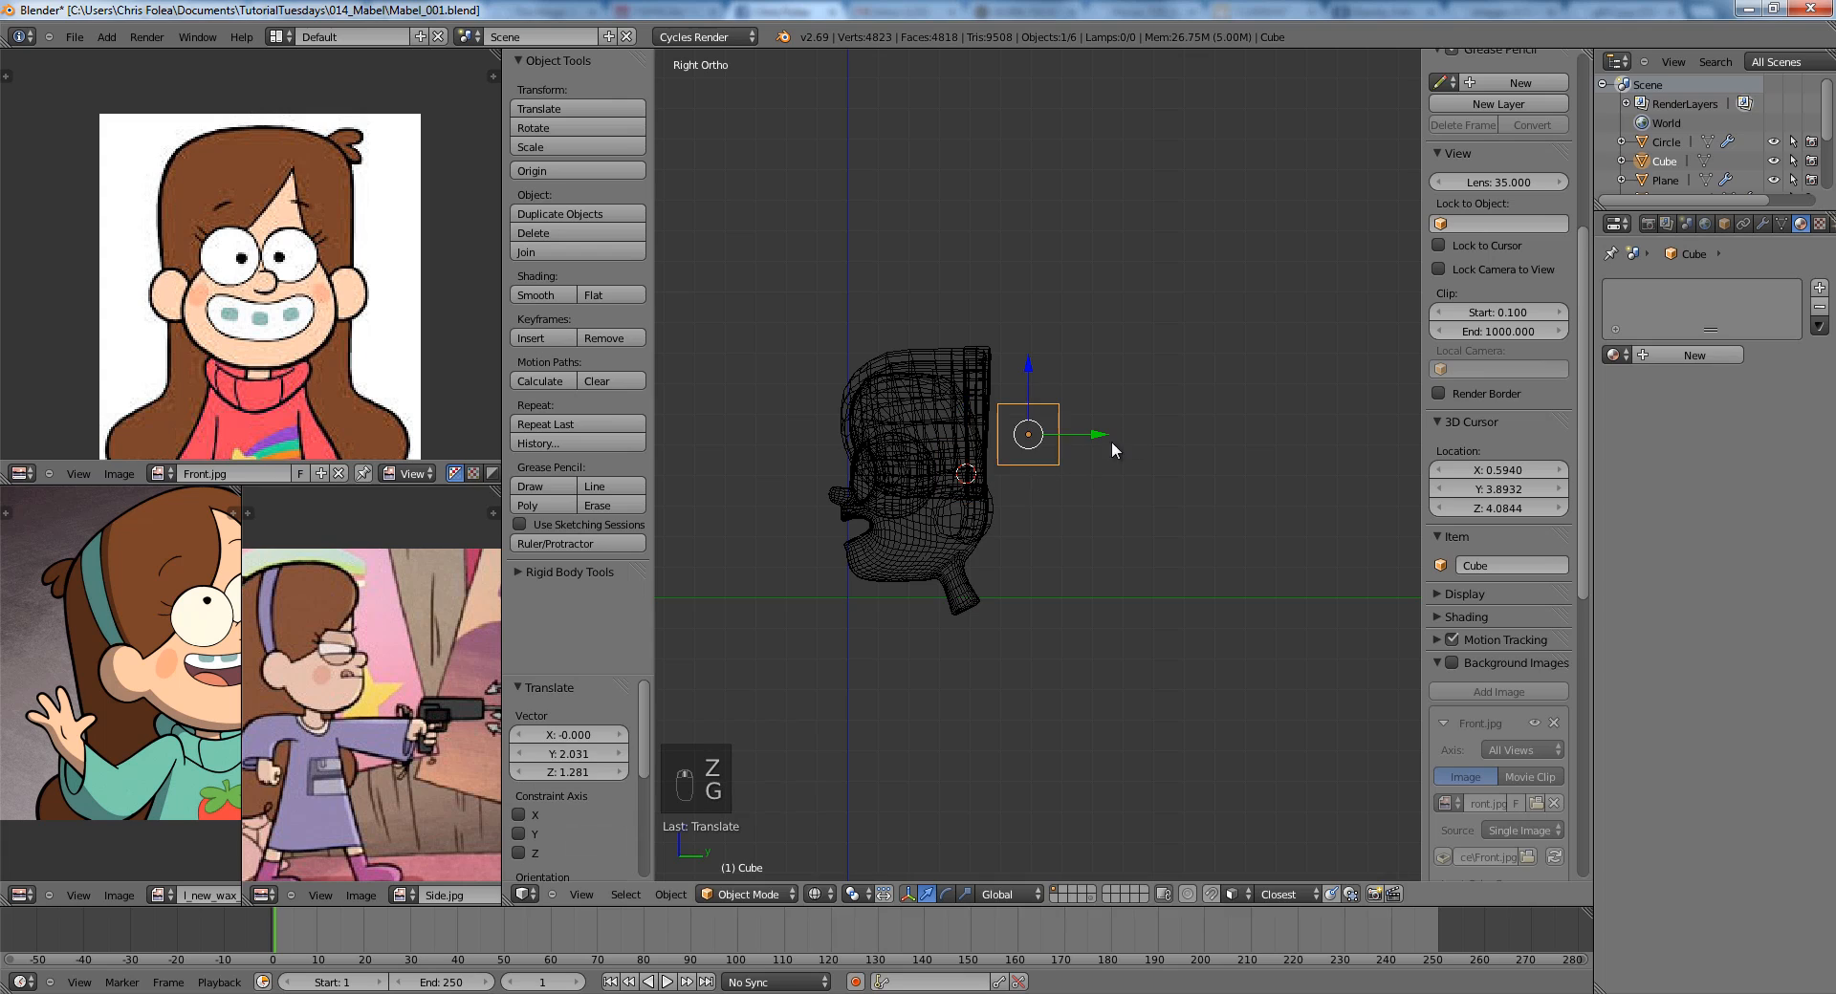
Give the cube a Subdivision Surface modifier with a viewport subdivision level of 2.
key("z")
left_click(1781, 223)
left_click(1687, 288)
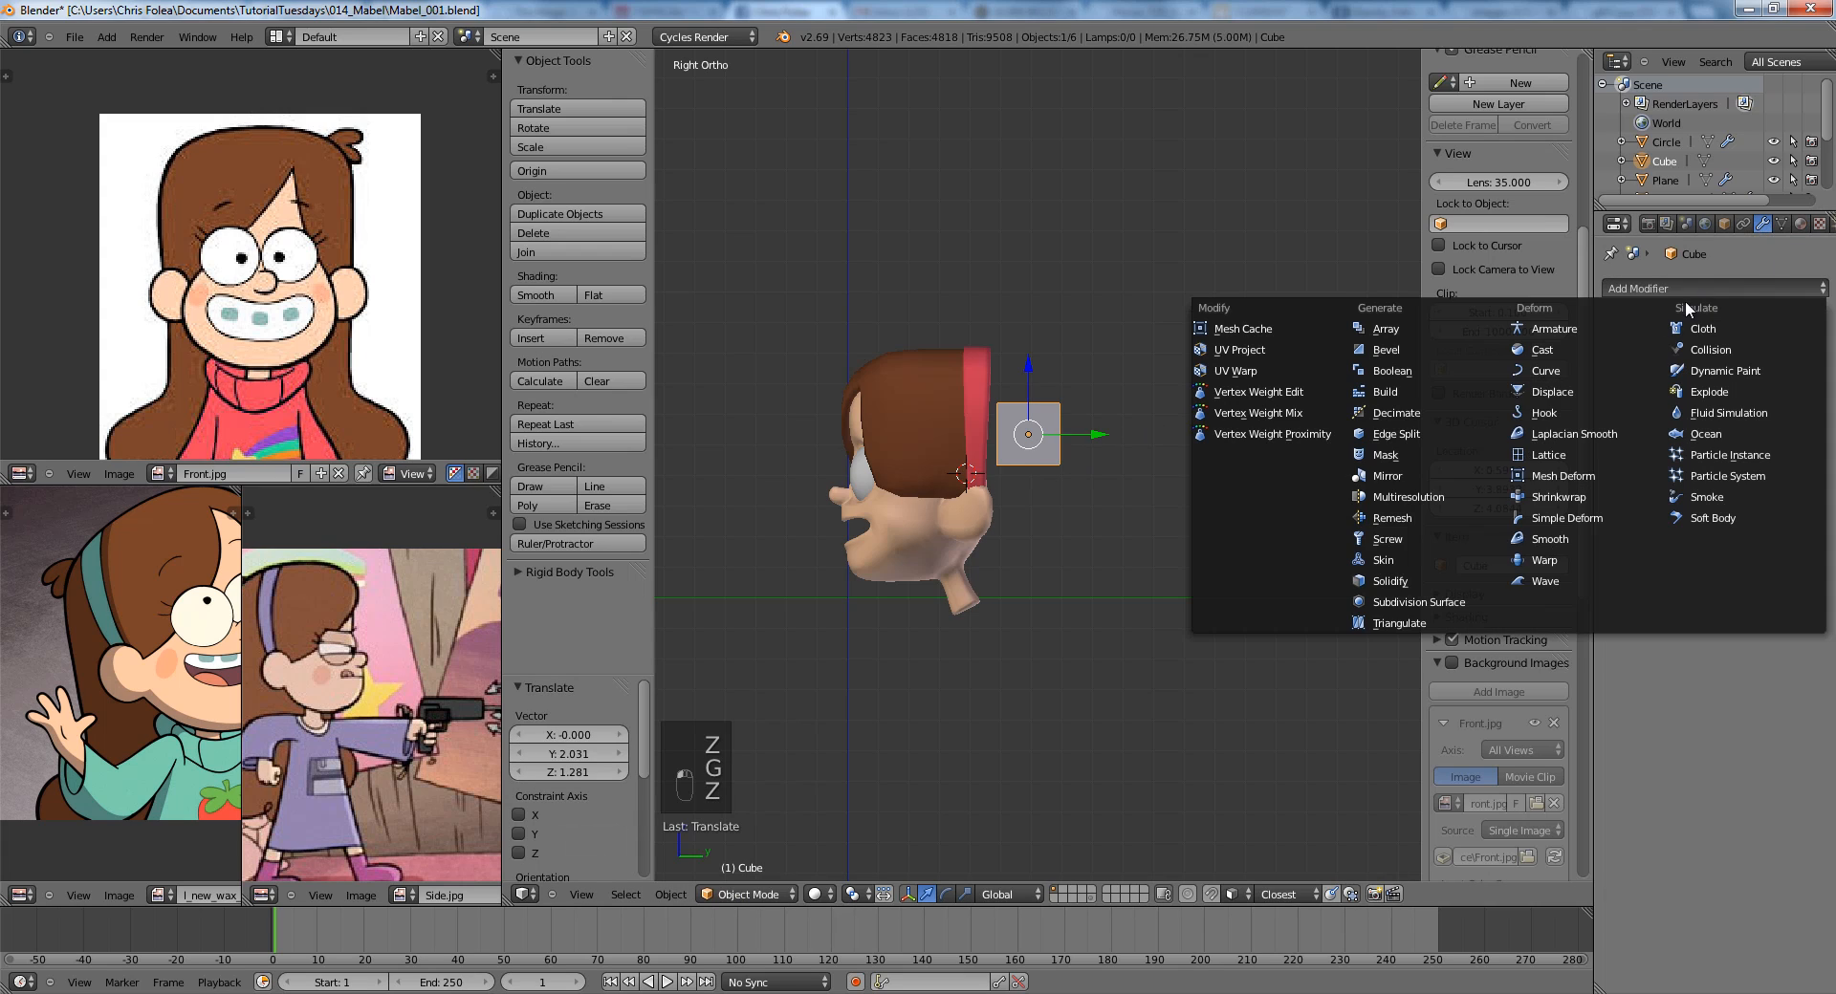
left_click(1438, 581)
left_click(1820, 310)
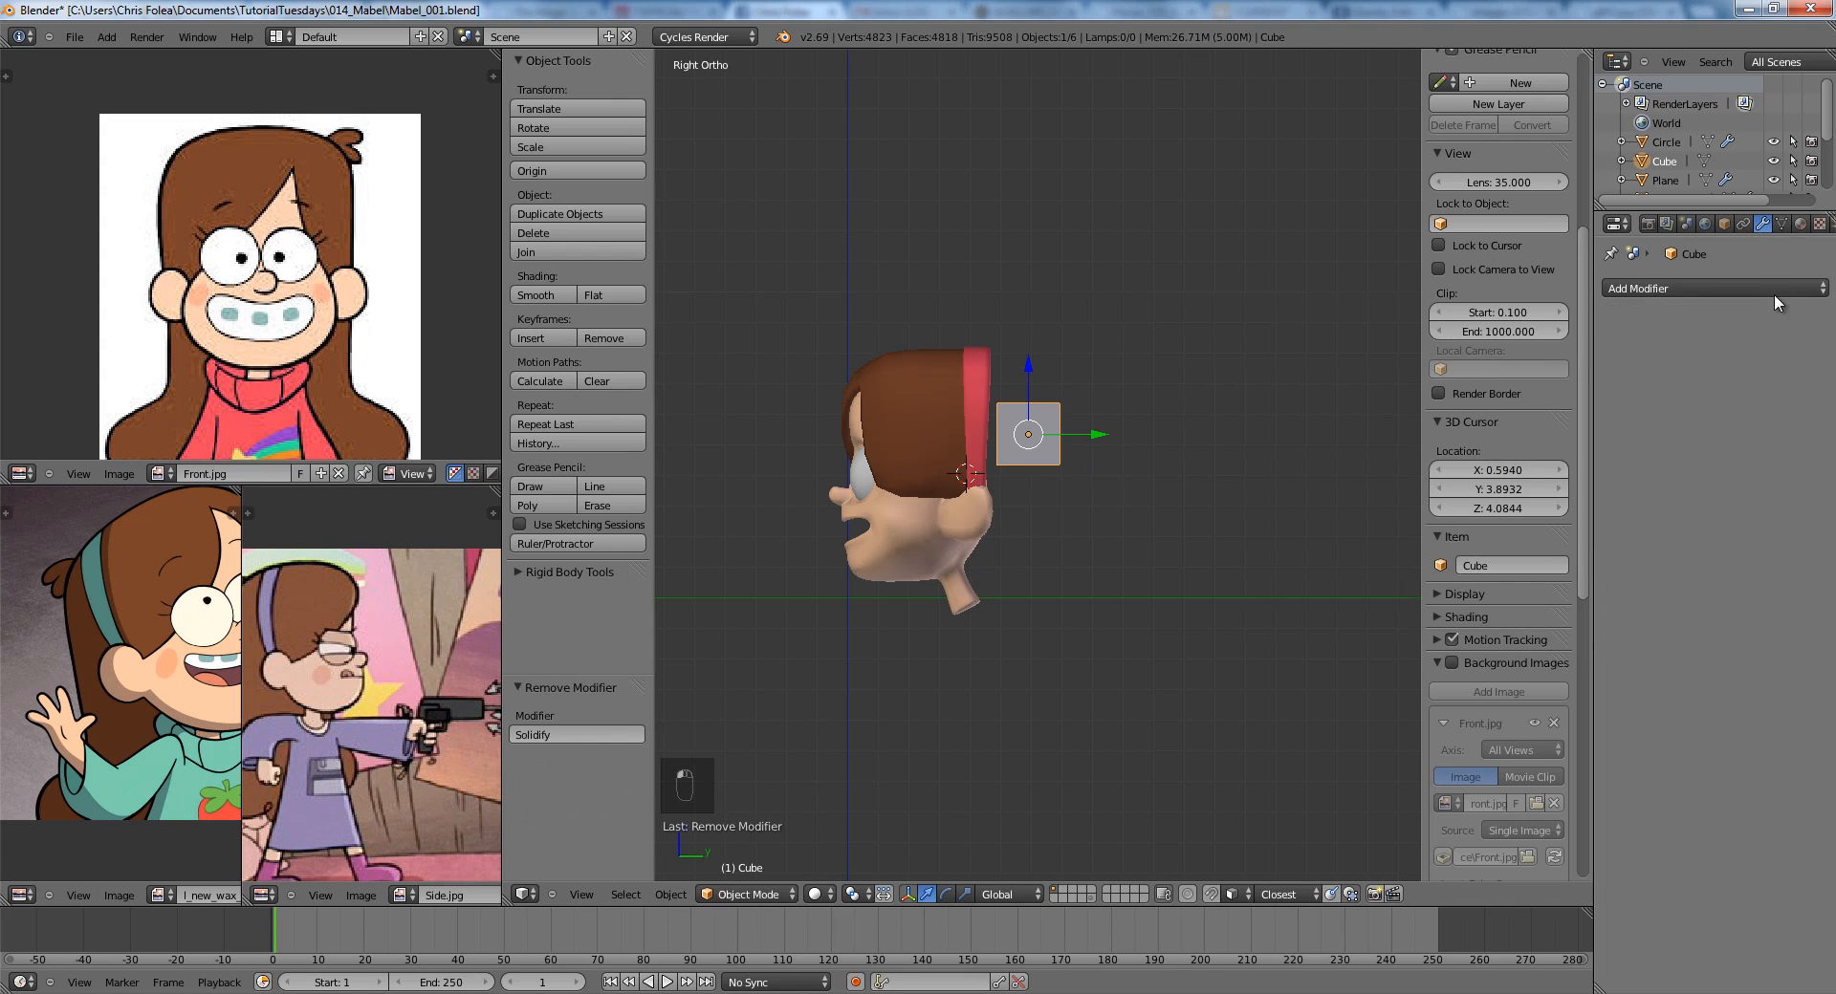
left_click(1775, 290)
left_click(1419, 603)
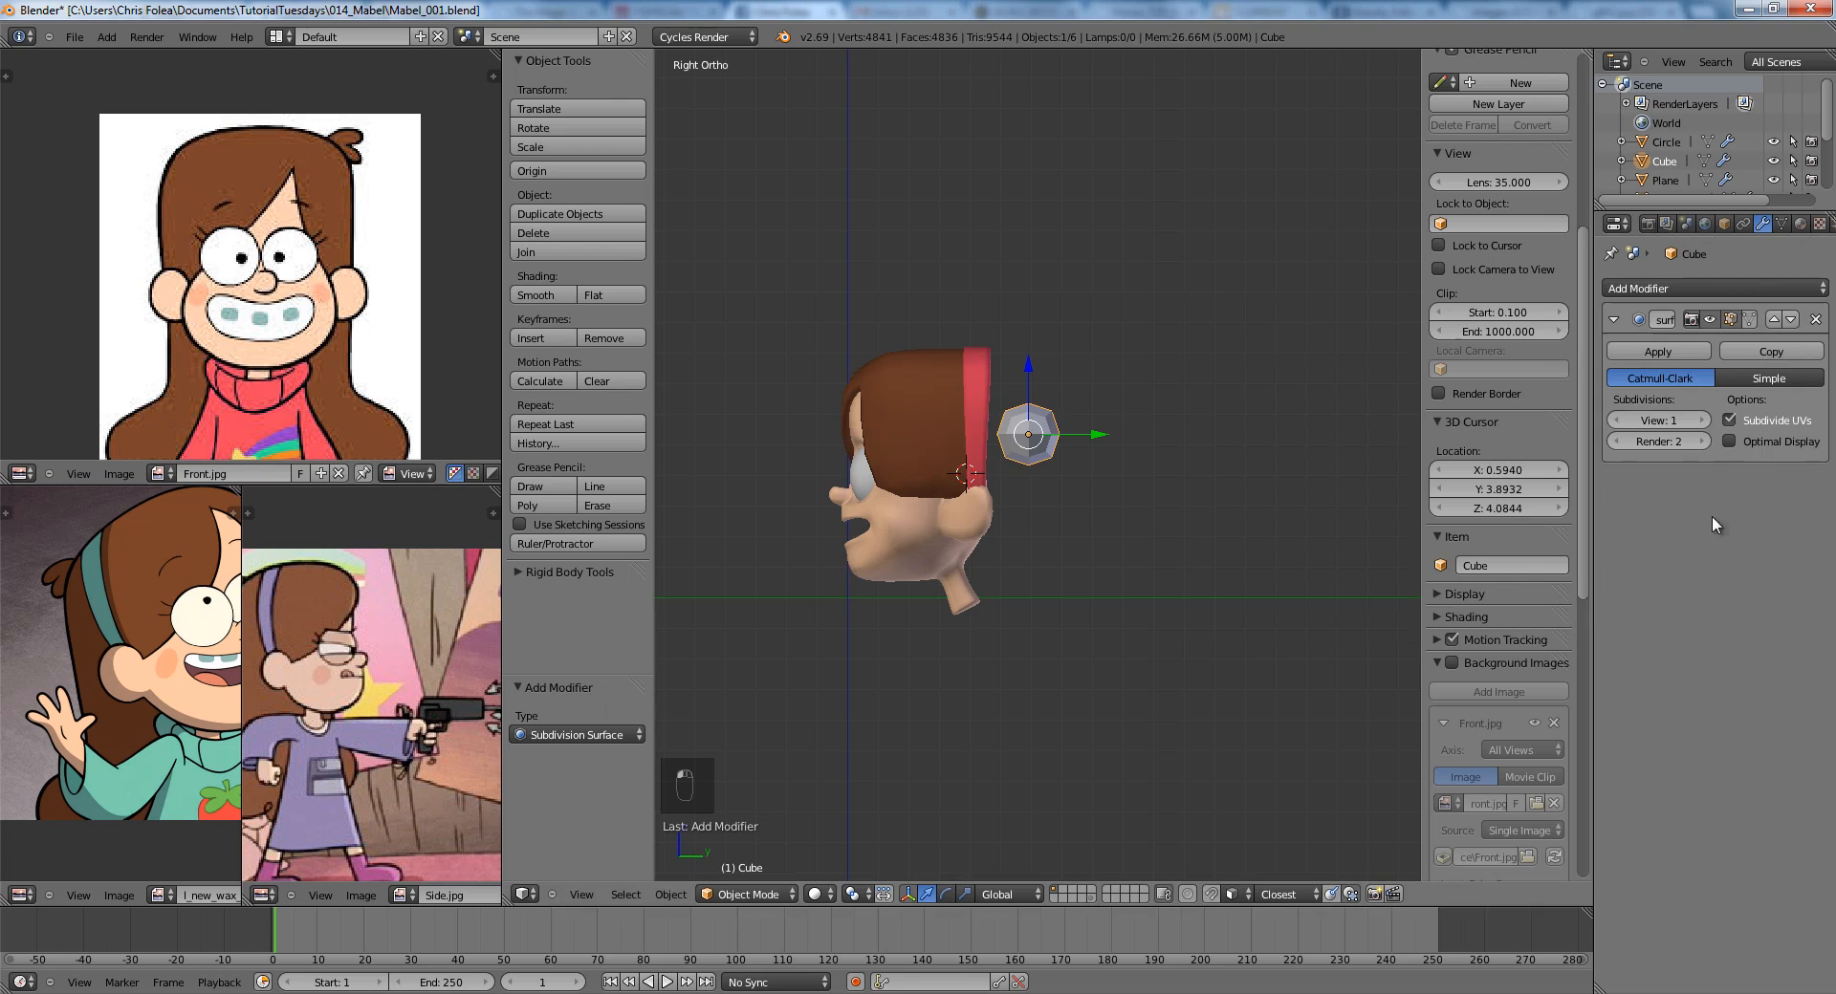
left_click(1705, 421)
left_click(1614, 421)
Scale the cube's mesh along X by about 2.8 so it spans the back of the head.
key("Tab")
middle_click_drag(1307, 398, 1029, 508)
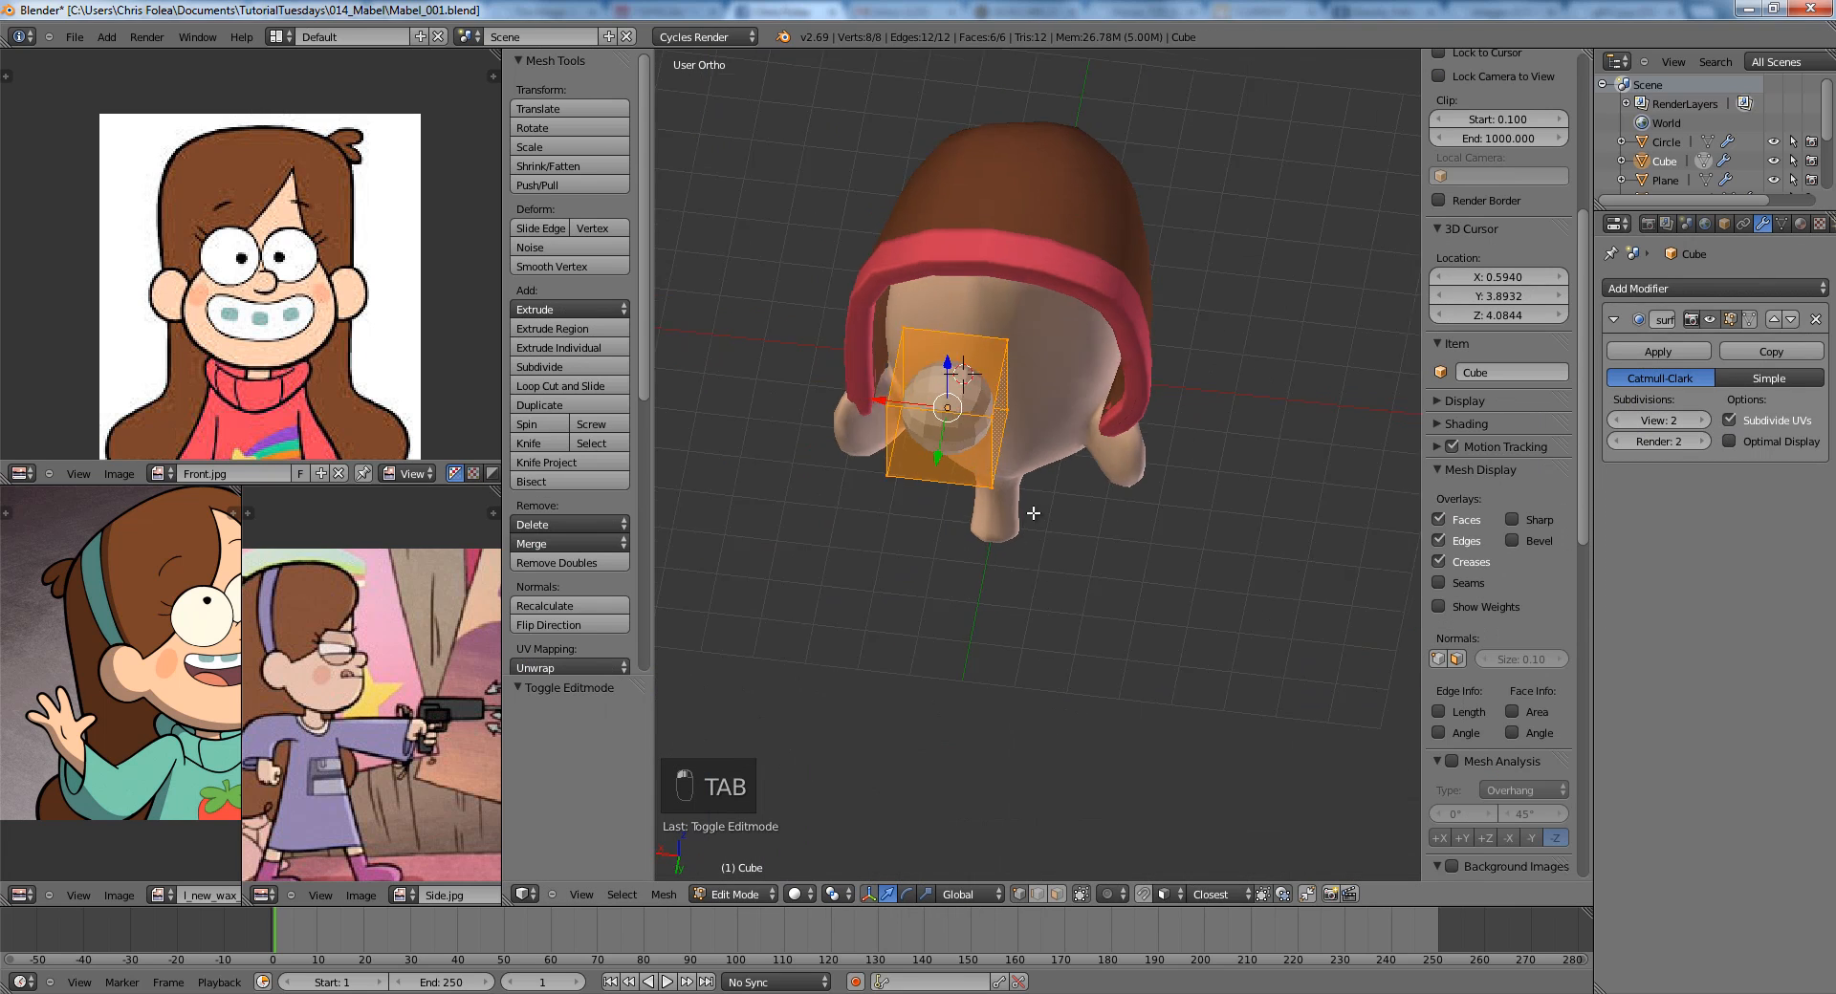
key("s")
key("x")
left_click(1288, 529)
key("ctrl+KP_1")
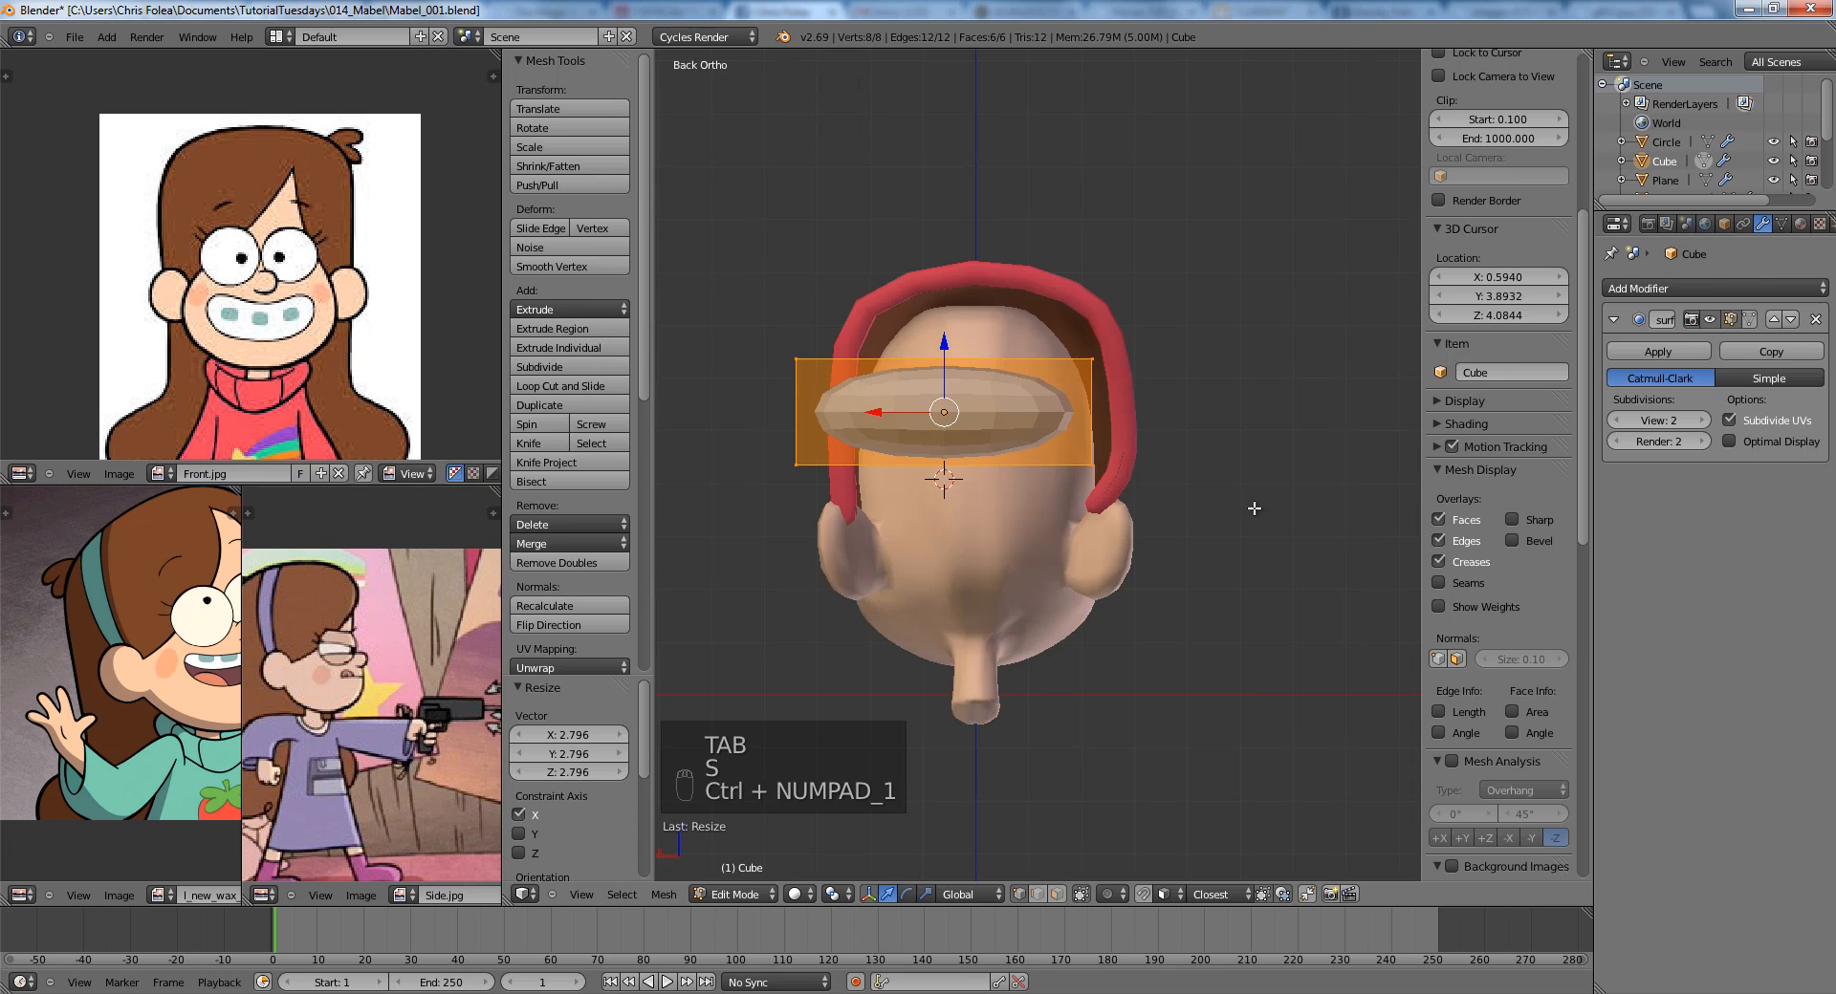
Centre the cube on the head by setting its X location to 0.
key("g")
right_click(1247, 510)
key("Tab")
key("g")
right_click(1190, 519)
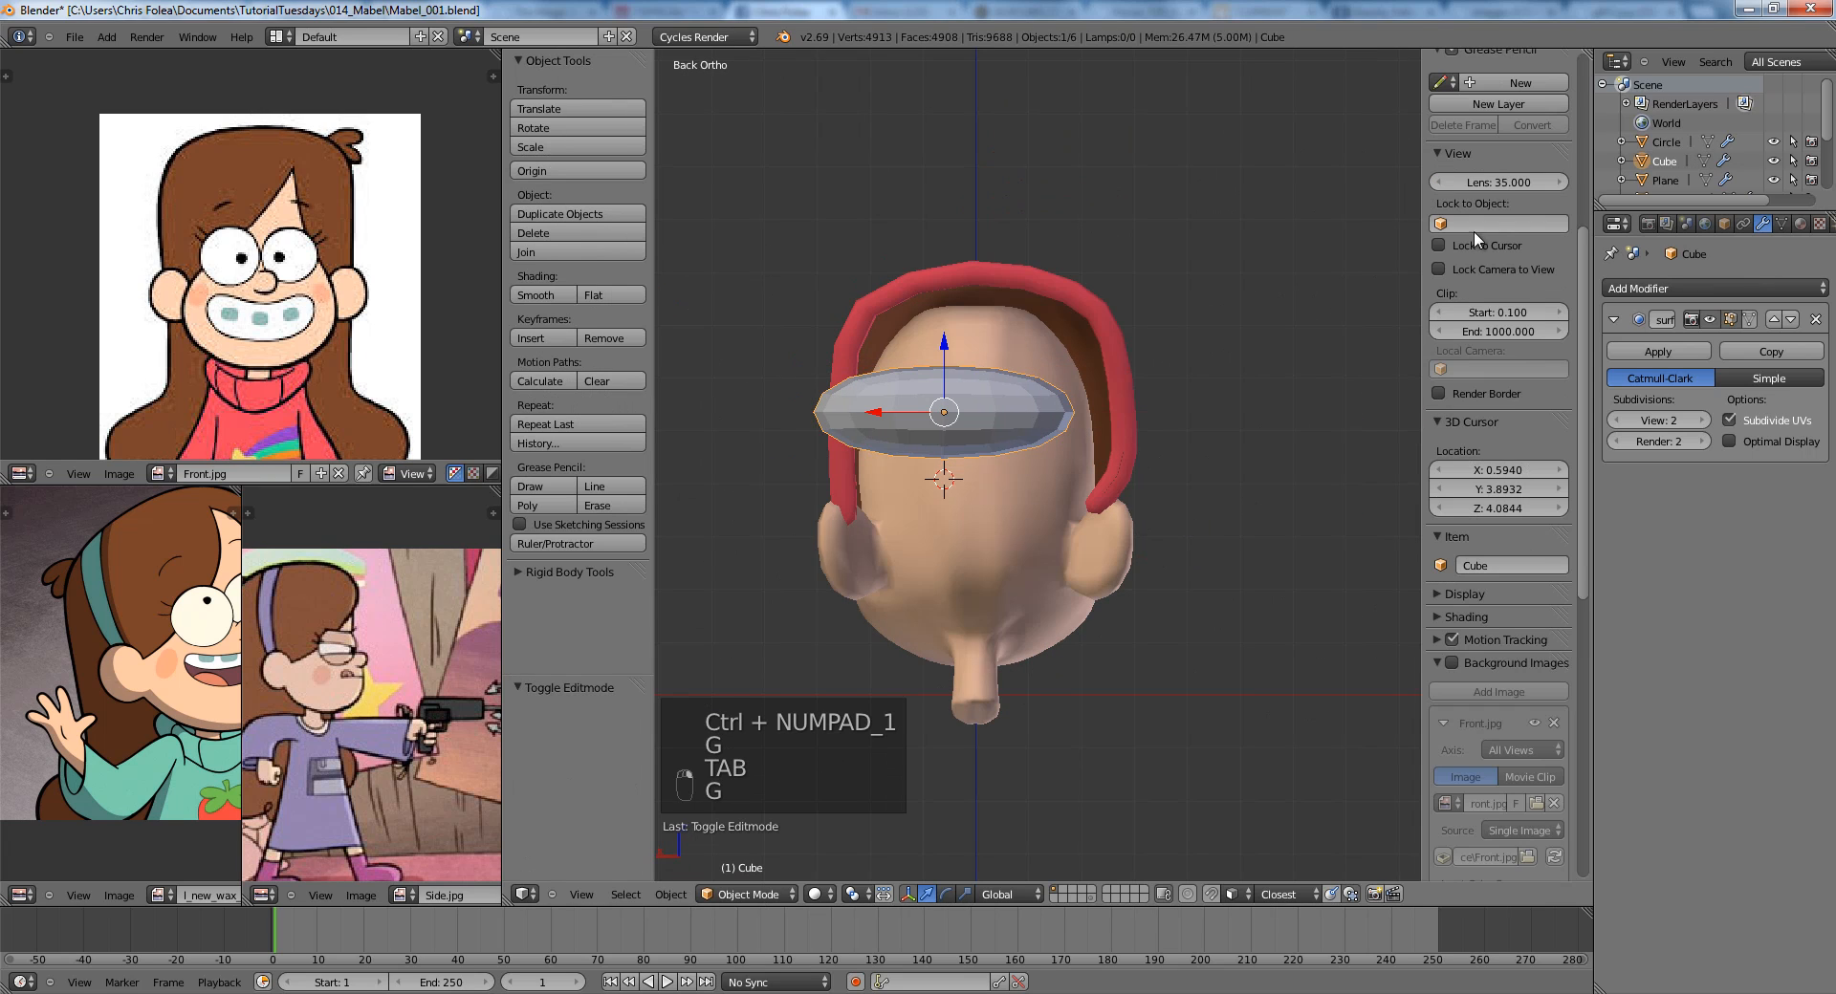
scroll(1477, 220, "up", 10)
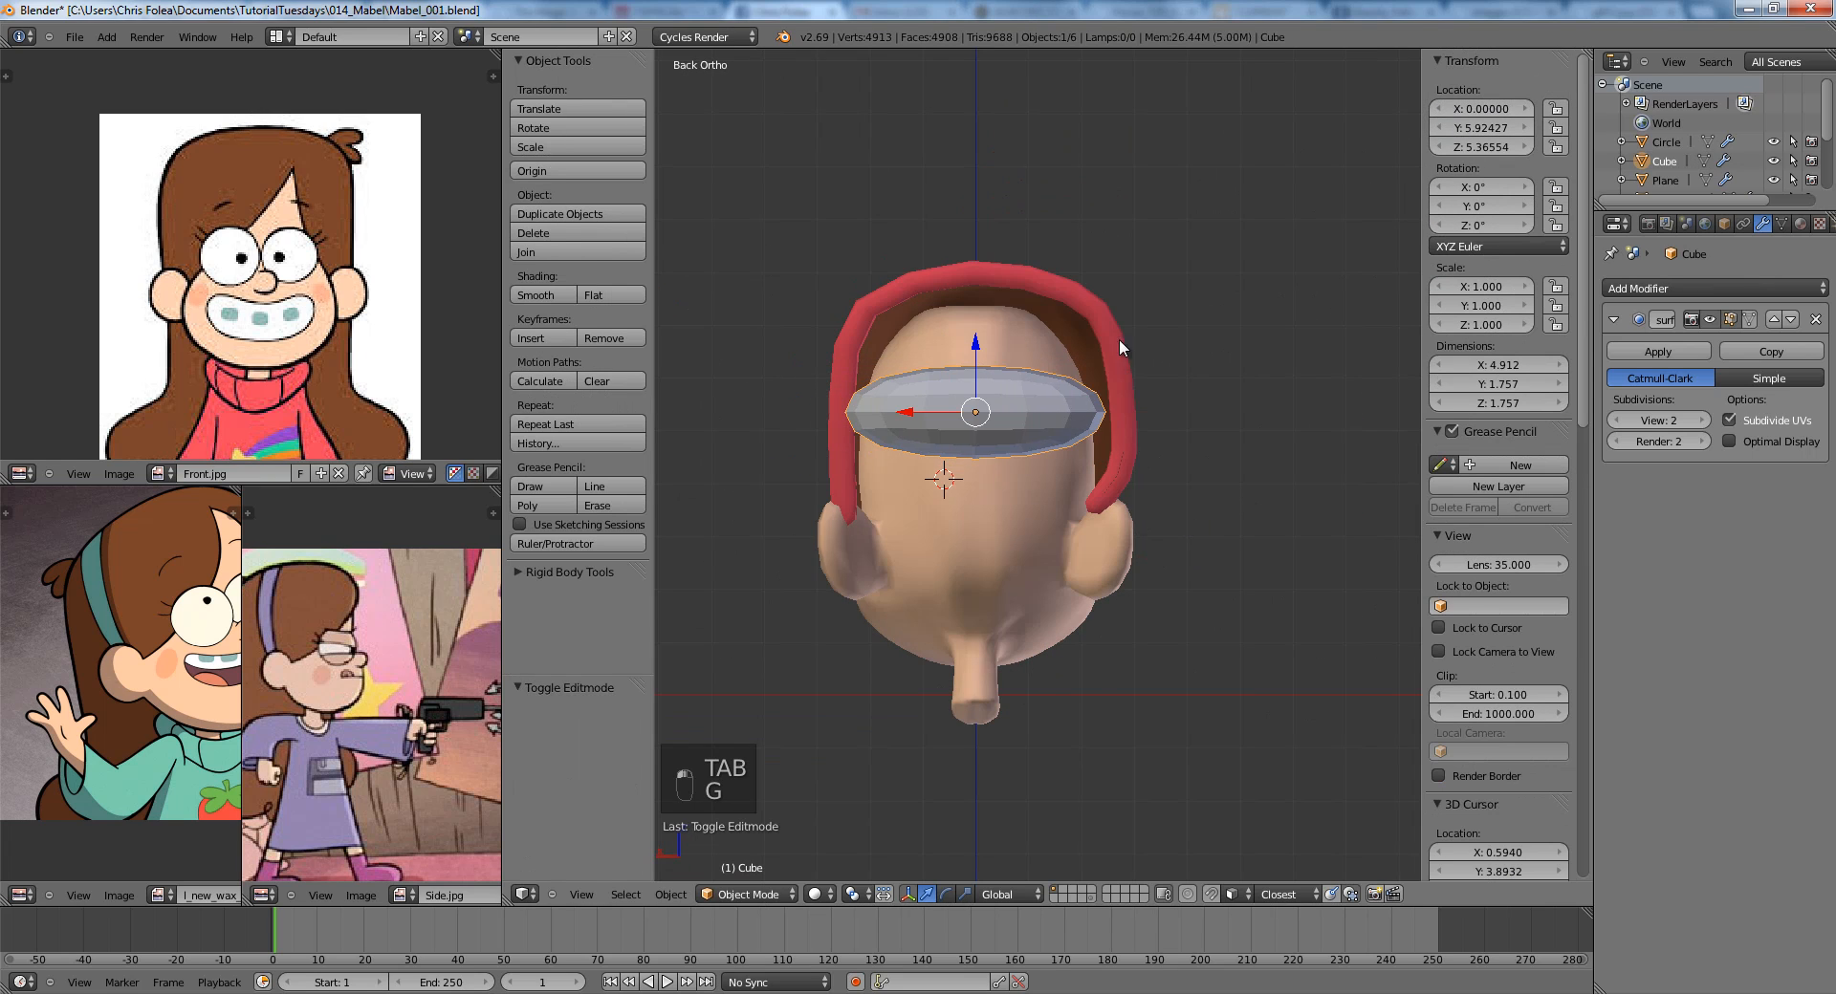
Scale the cube's mesh slightly along X to a width of about 4.99.
scroll(1119, 338, "up", 2)
key("Tab")
key("s")
key("x")
left_click(1190, 427)
key("Tab")
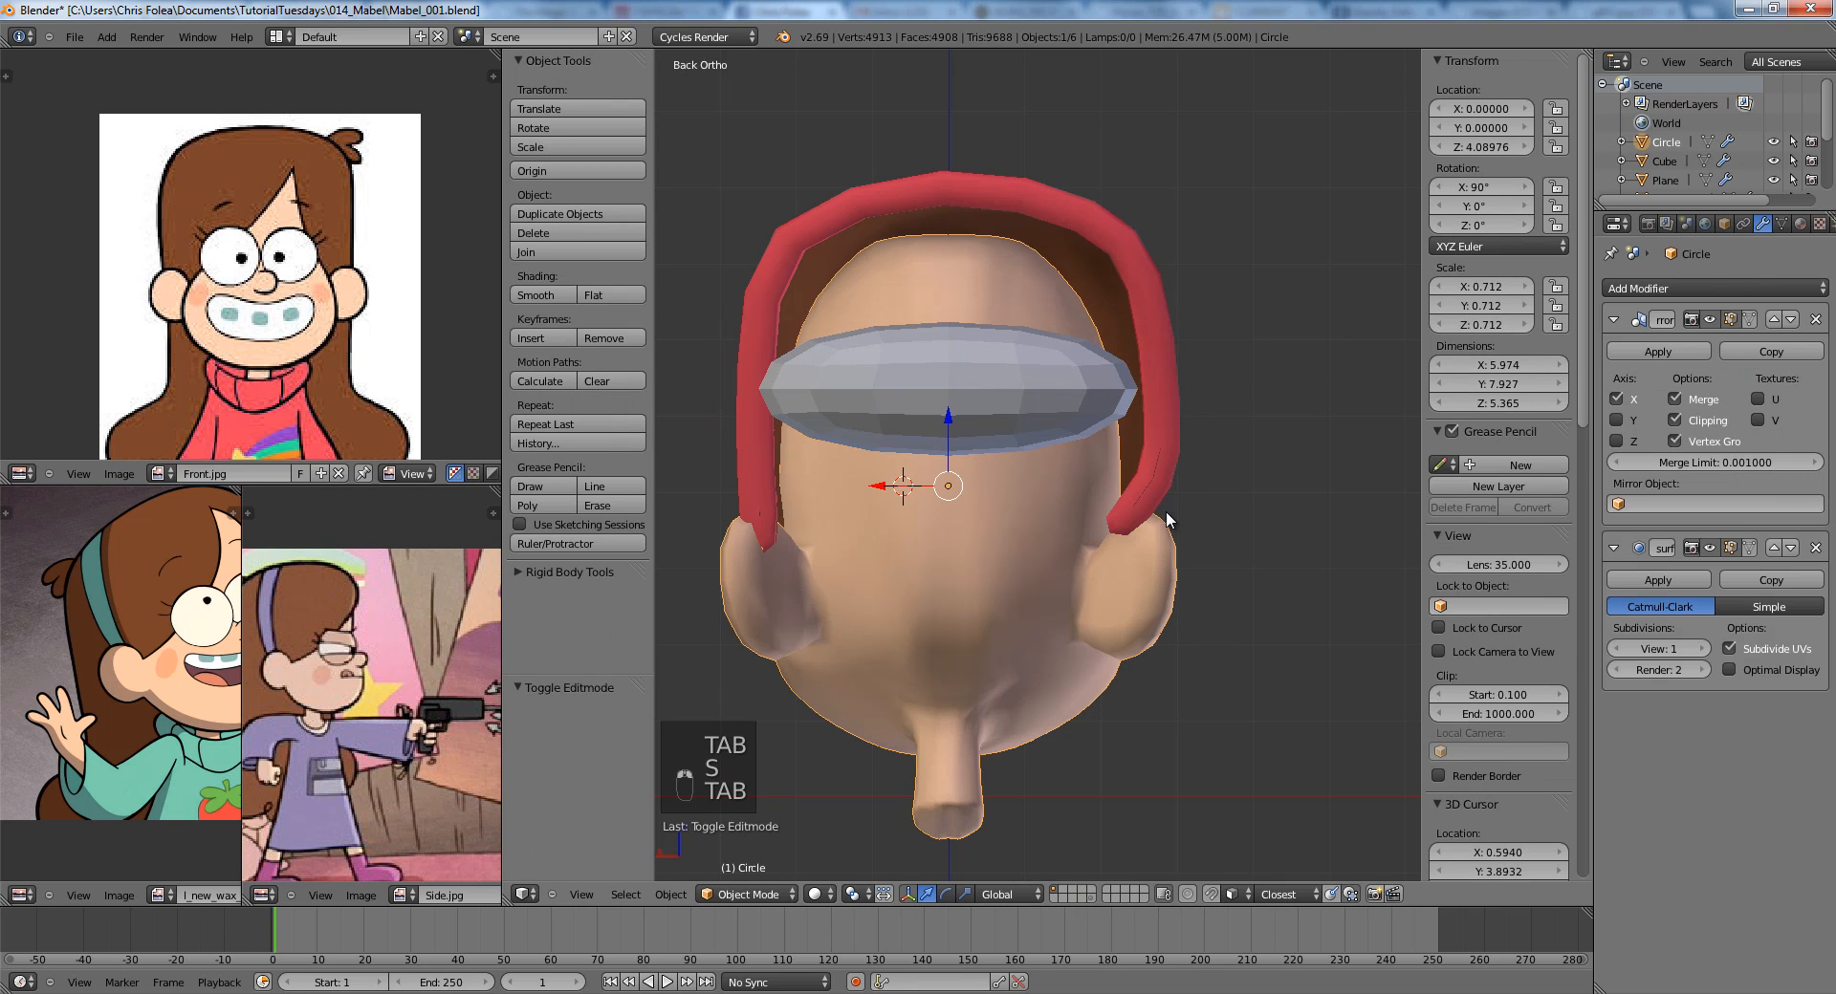
Move the cube forward along Y to about 4.72 so it sits against the back of the headband.
middle_click_drag(1180, 497, 731, 524)
right_click(942, 466)
right_click(1012, 445)
scroll(955, 491, "up", 3)
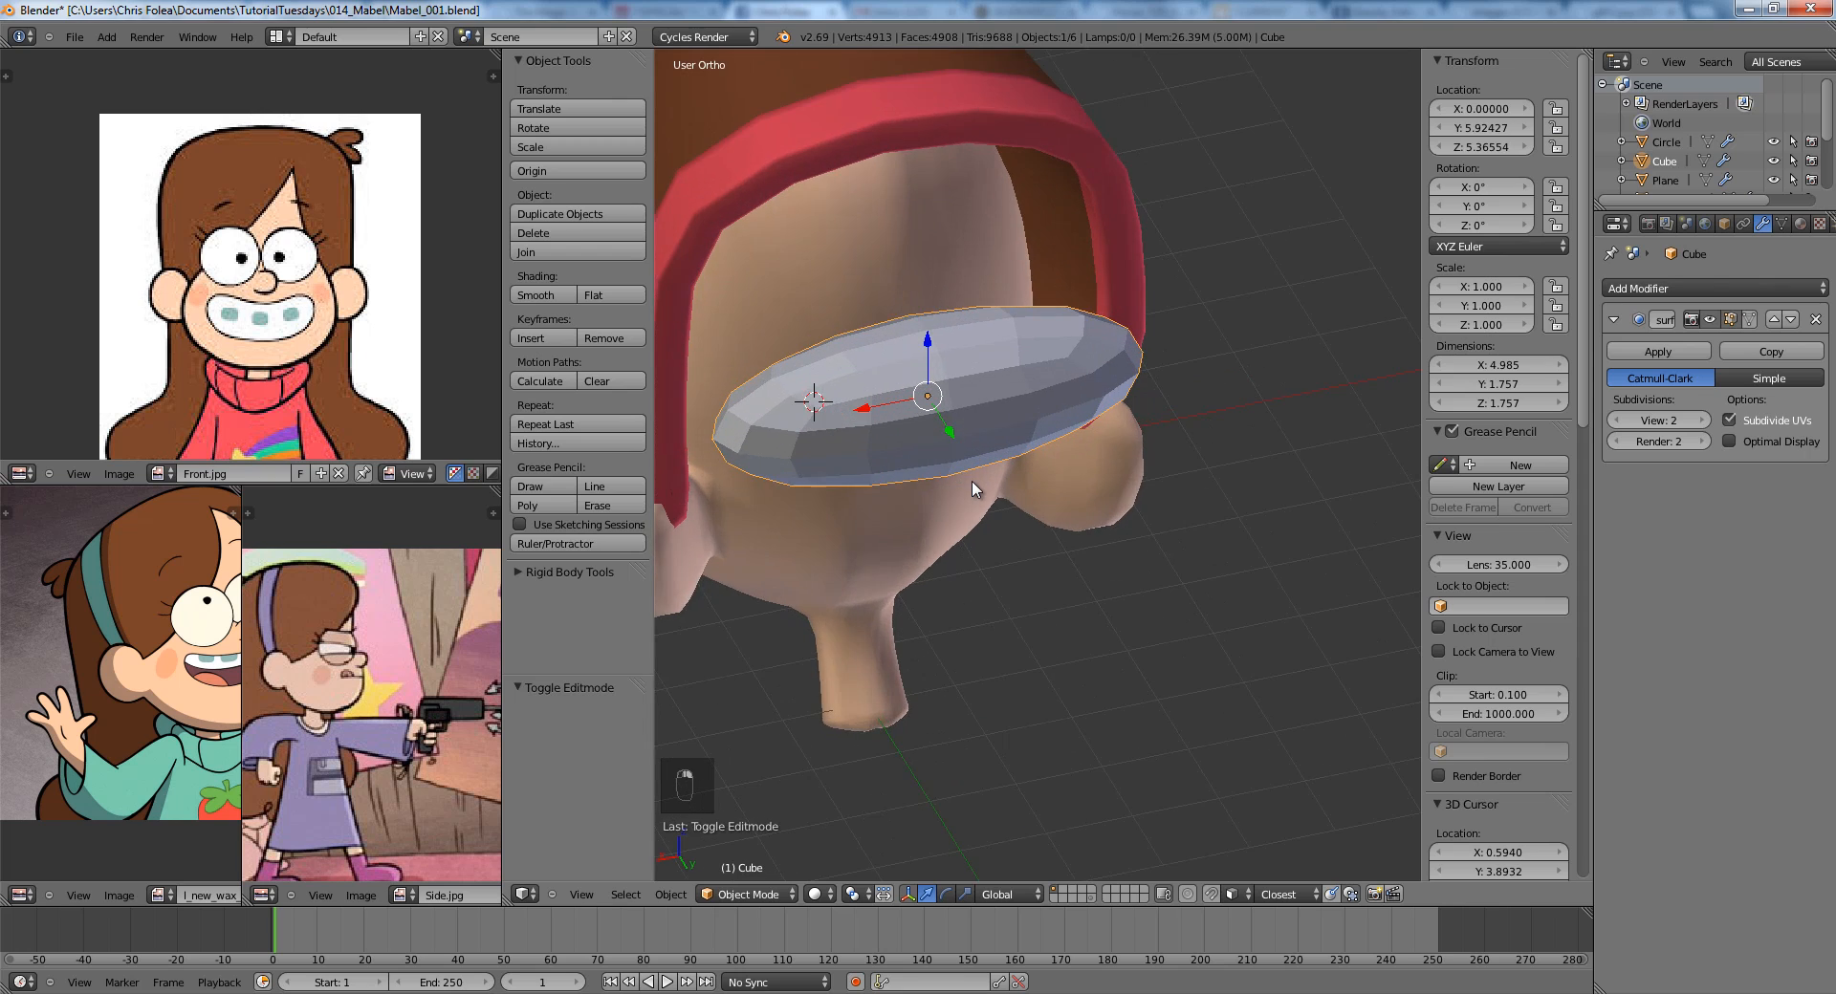
key("KP_7")
key("g")
left_click(1178, 598)
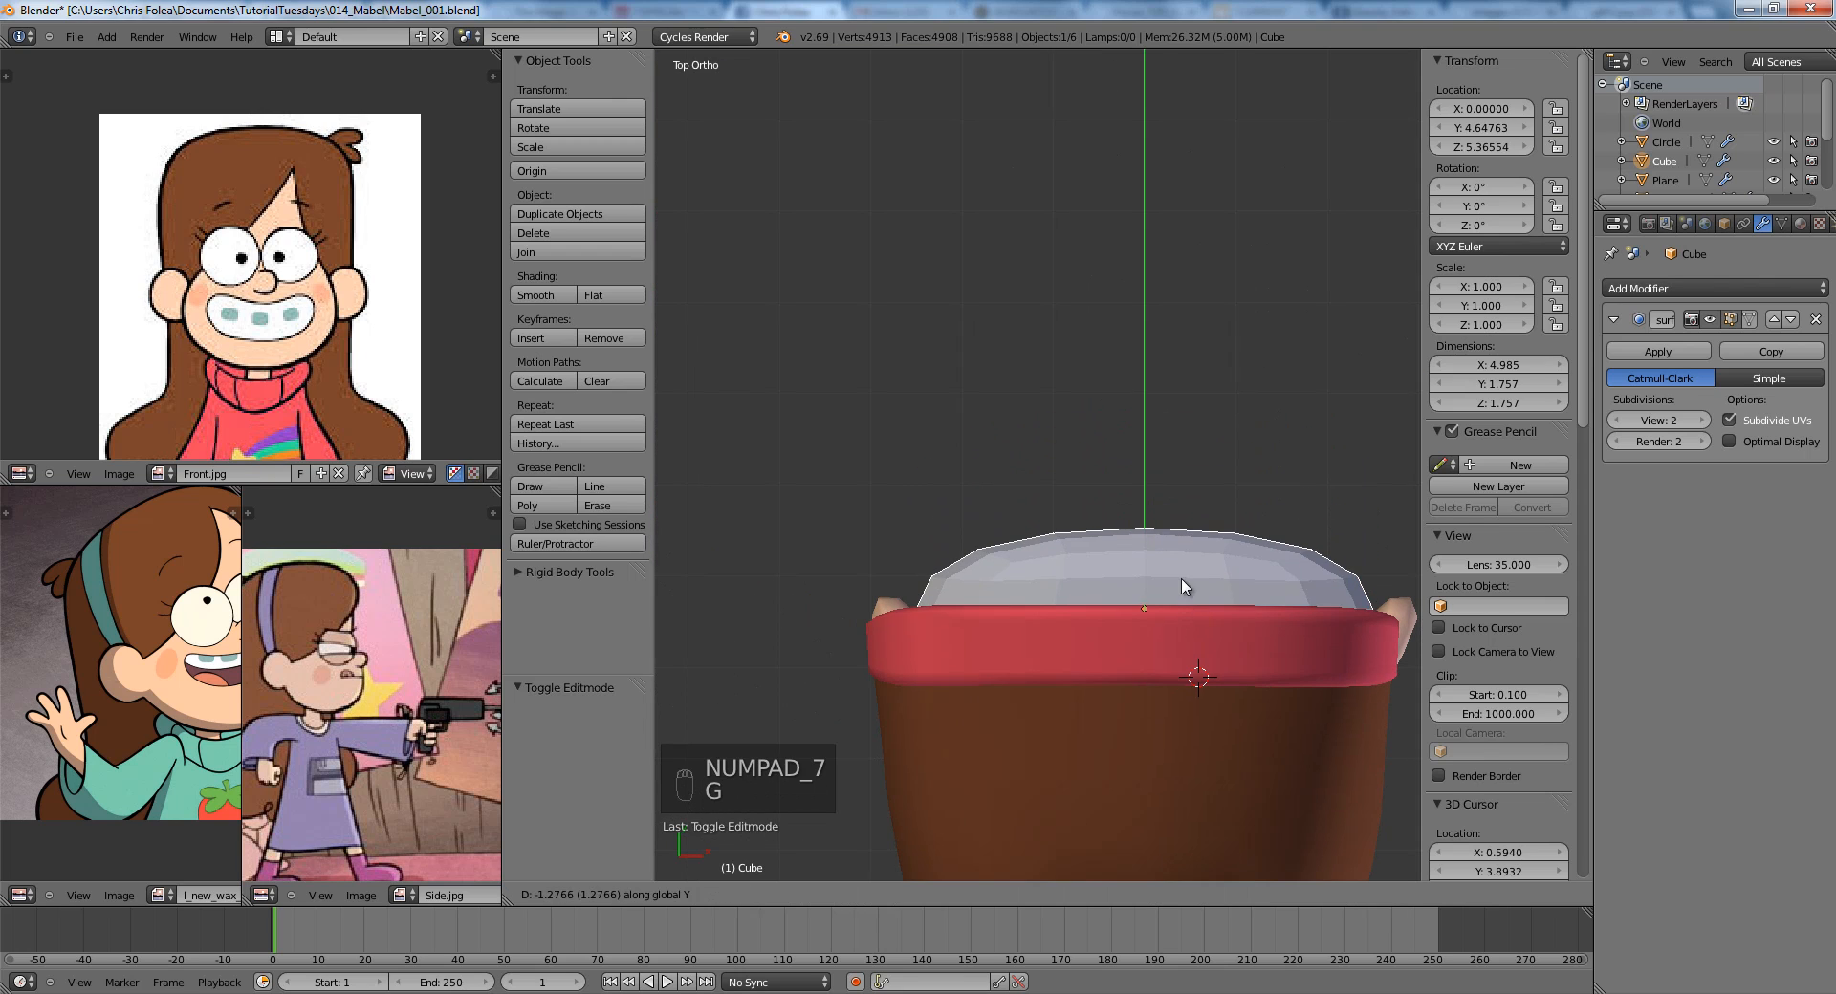
Try a single centred loop cut across the cube's width and undo it.
key("Tab")
key("a")
key("a")
key("z")
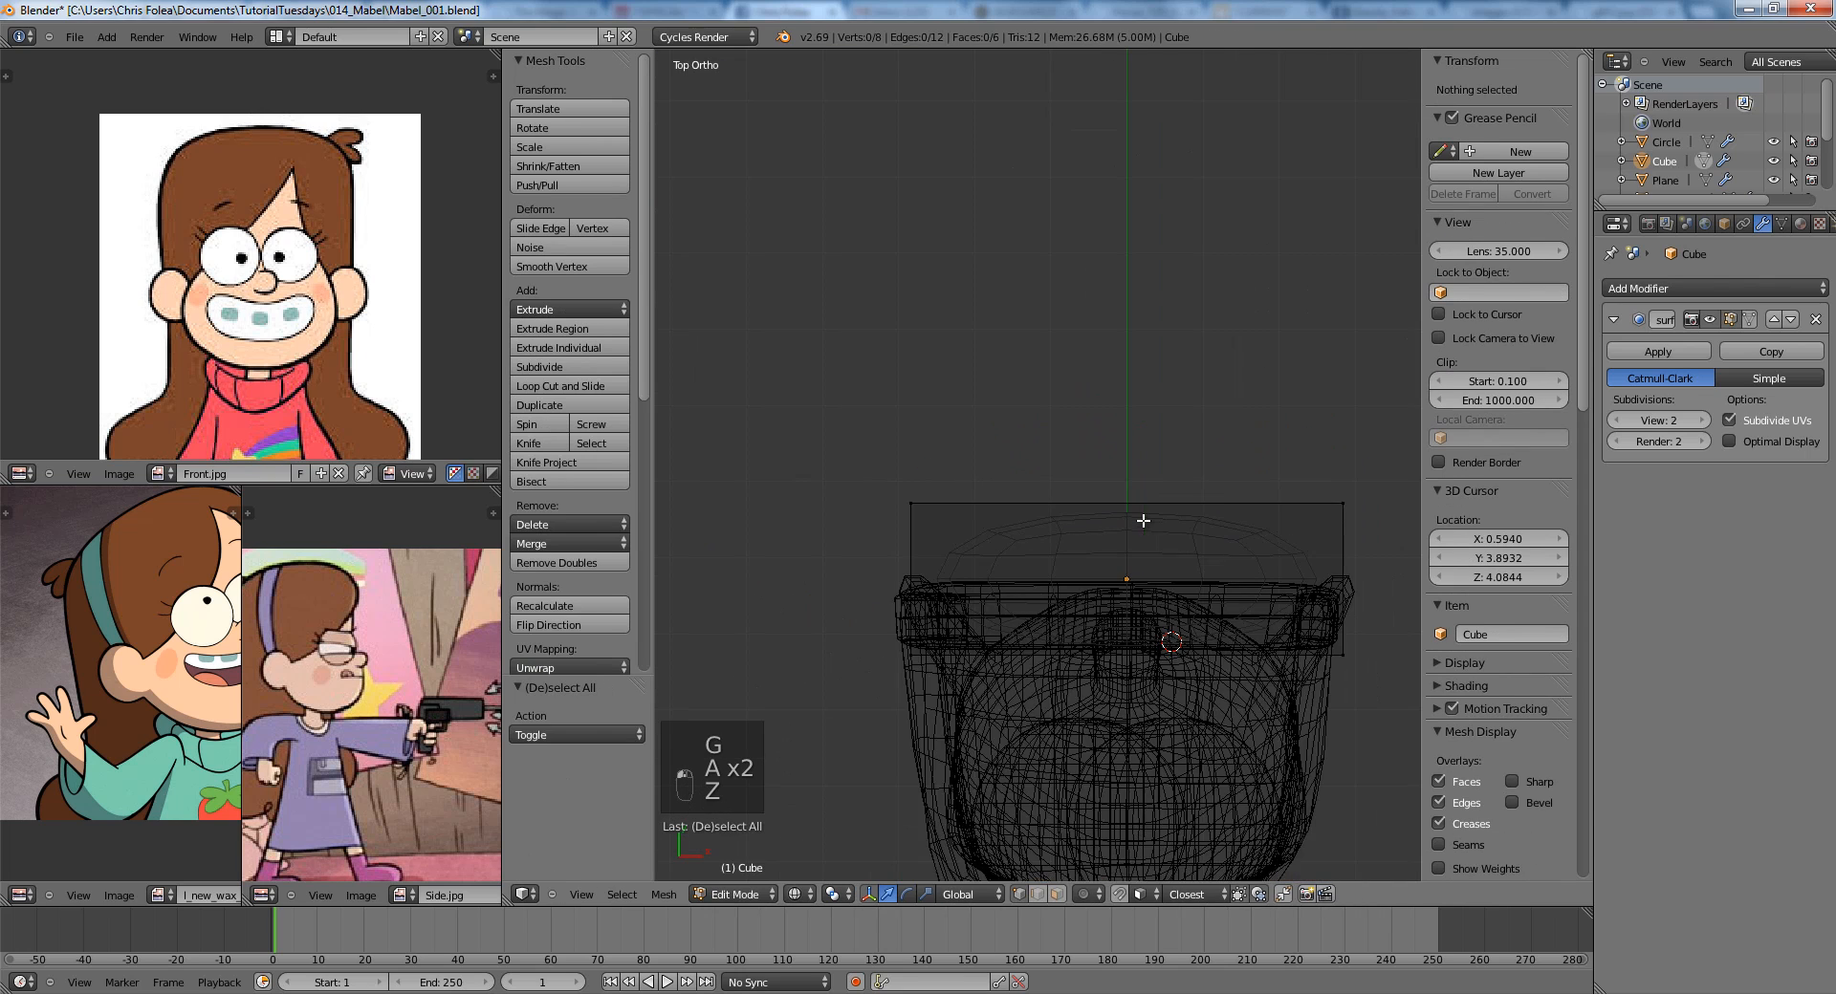
key("z")
key("z")
key("ctrl+r")
left_click(1135, 500)
right_click(1031, 498)
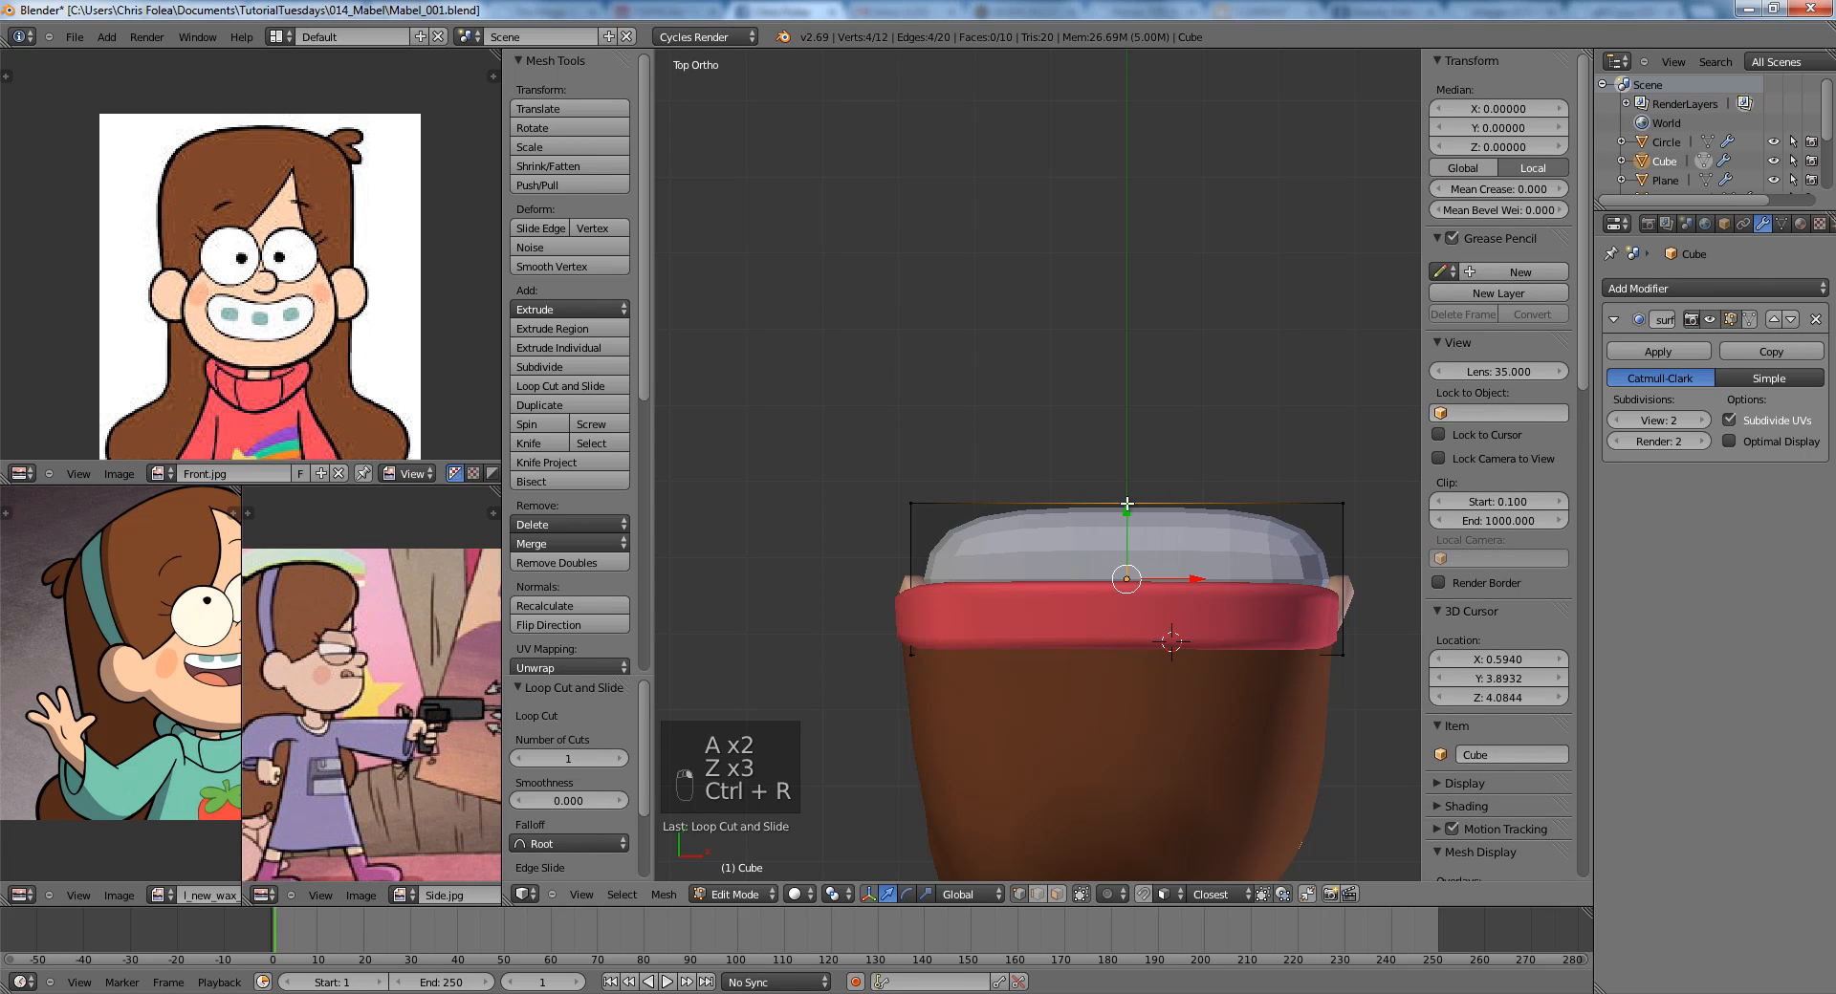
key("ctrl+z")
Add two evenly spaced loop cuts that divide the cube's width into thirds.
key("ctrl+r")
scroll(1168, 504, "up", 1)
left_click(1168, 503)
right_click(1168, 504)
key("a")
key("z")
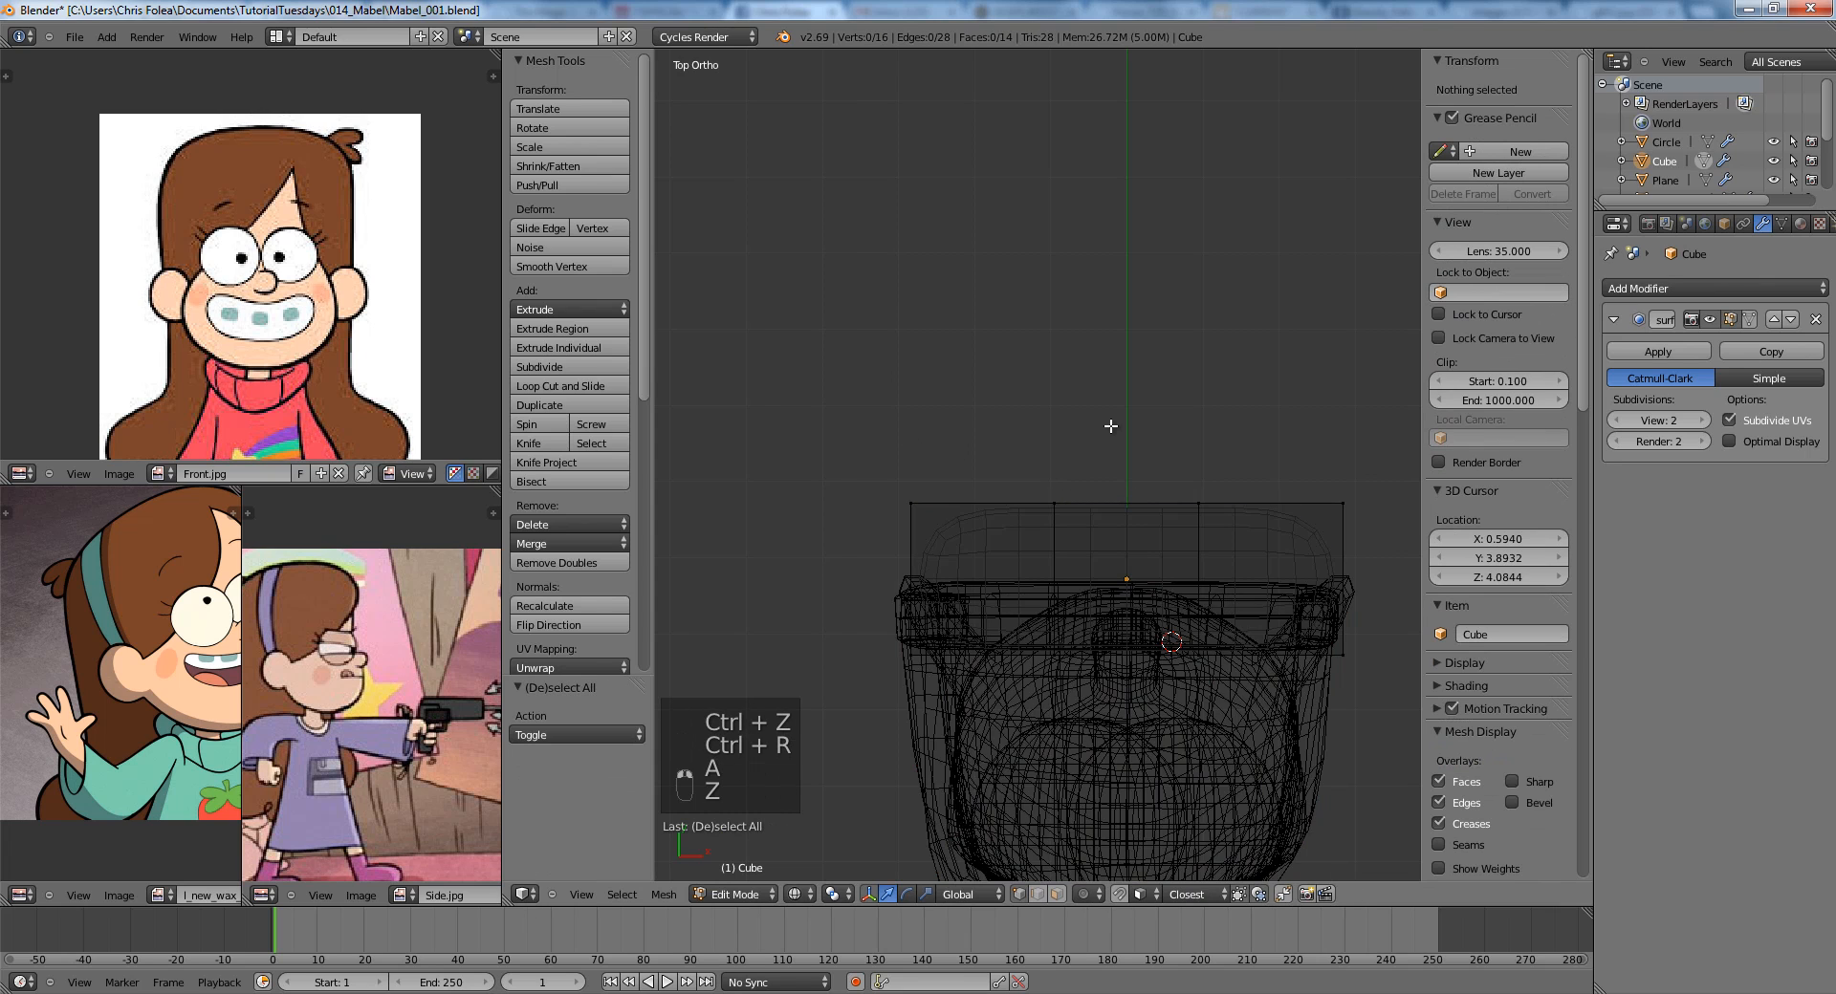
Raise the cube's top vertices along Z to the top of the headband, at a local height of about 2.9.
key("KP_3")
key("z")
key("z")
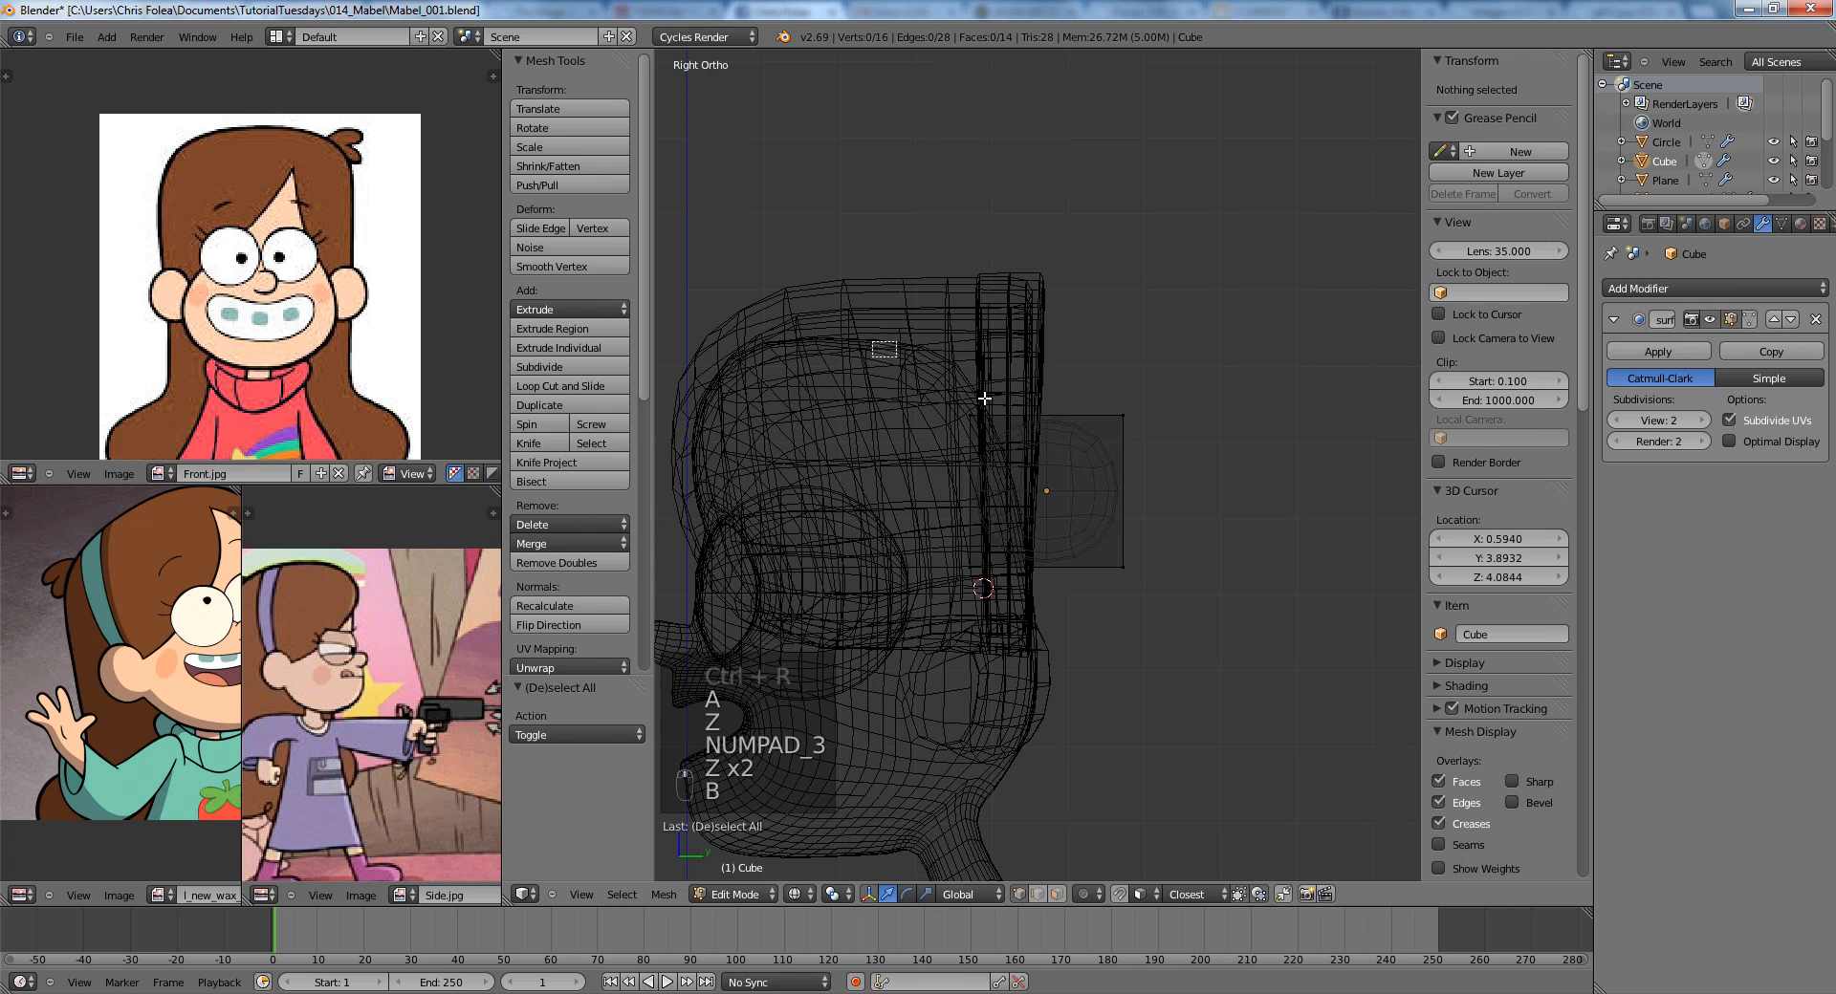
left_click_drag(985, 398, 1162, 465)
key("g")
left_click(1150, 330)
key("z")
key("g")
middle_click(1157, 335)
left_click(1159, 324)
middle_click_drag(1160, 326, 1132, 367)
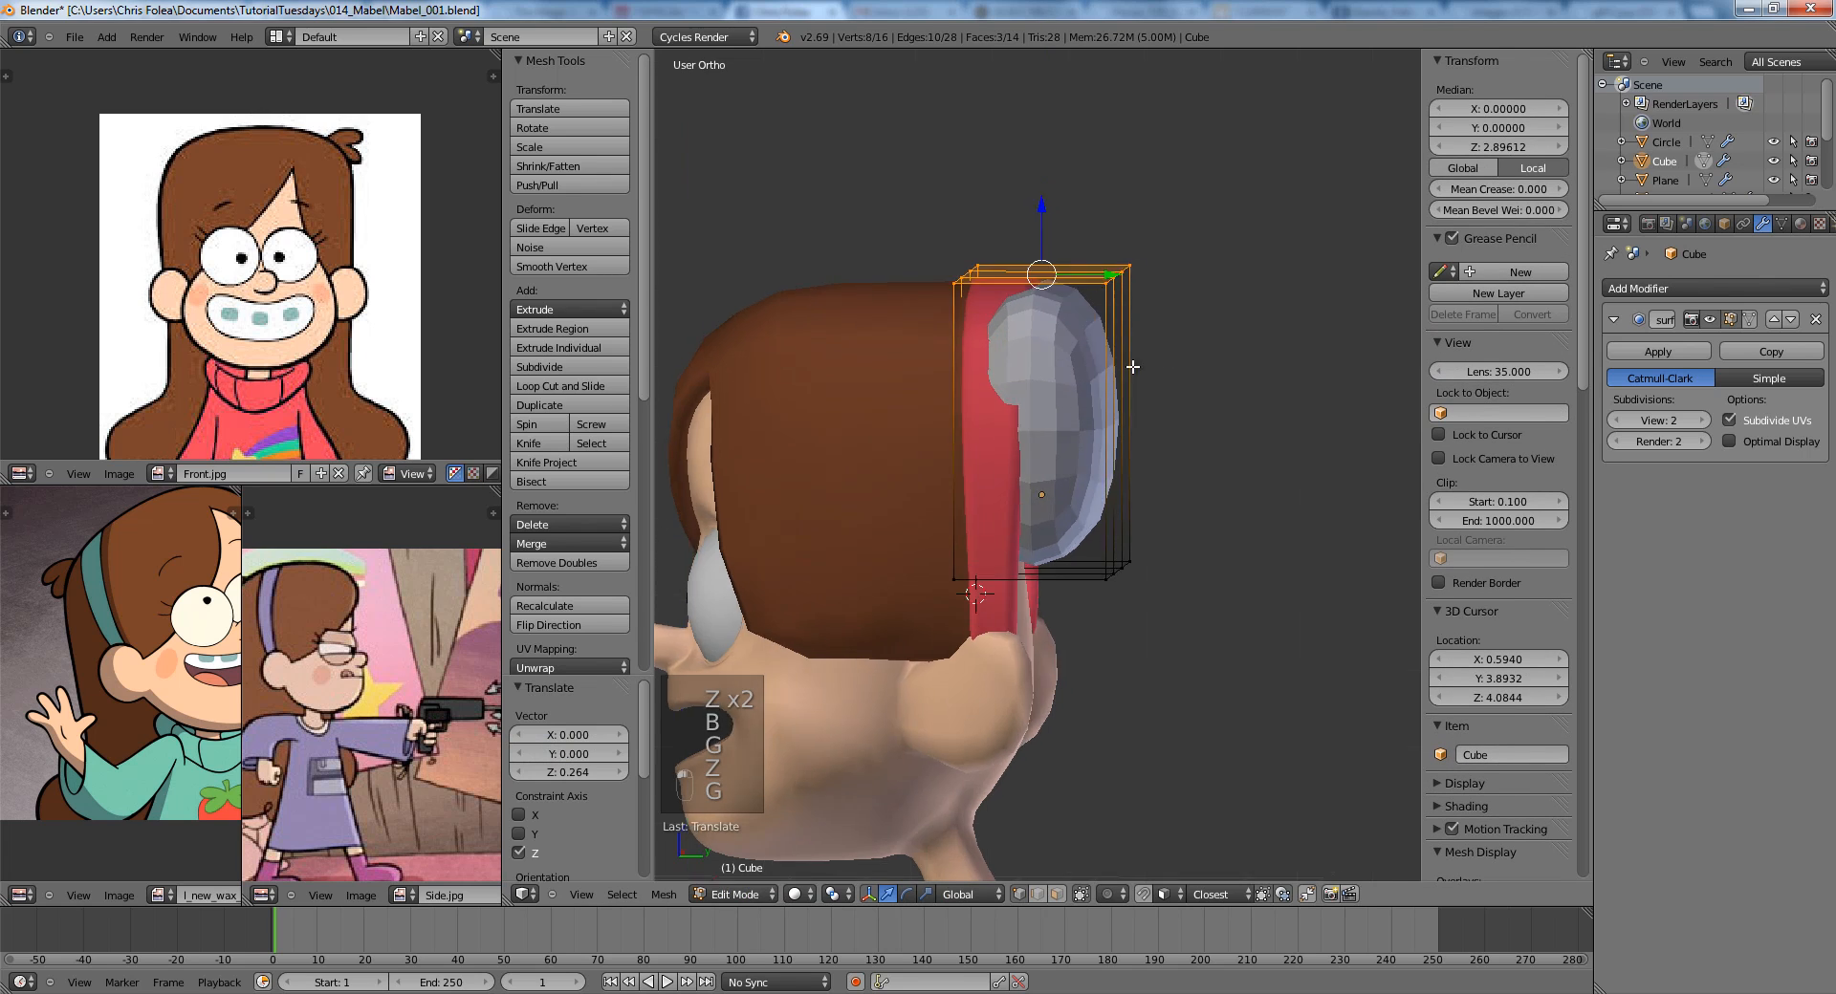
Lower the block's upper corner vertices on the negative X side to follow the headband's curve.
key("ctrl+KP_1")
key("a")
key("z")
key("b")
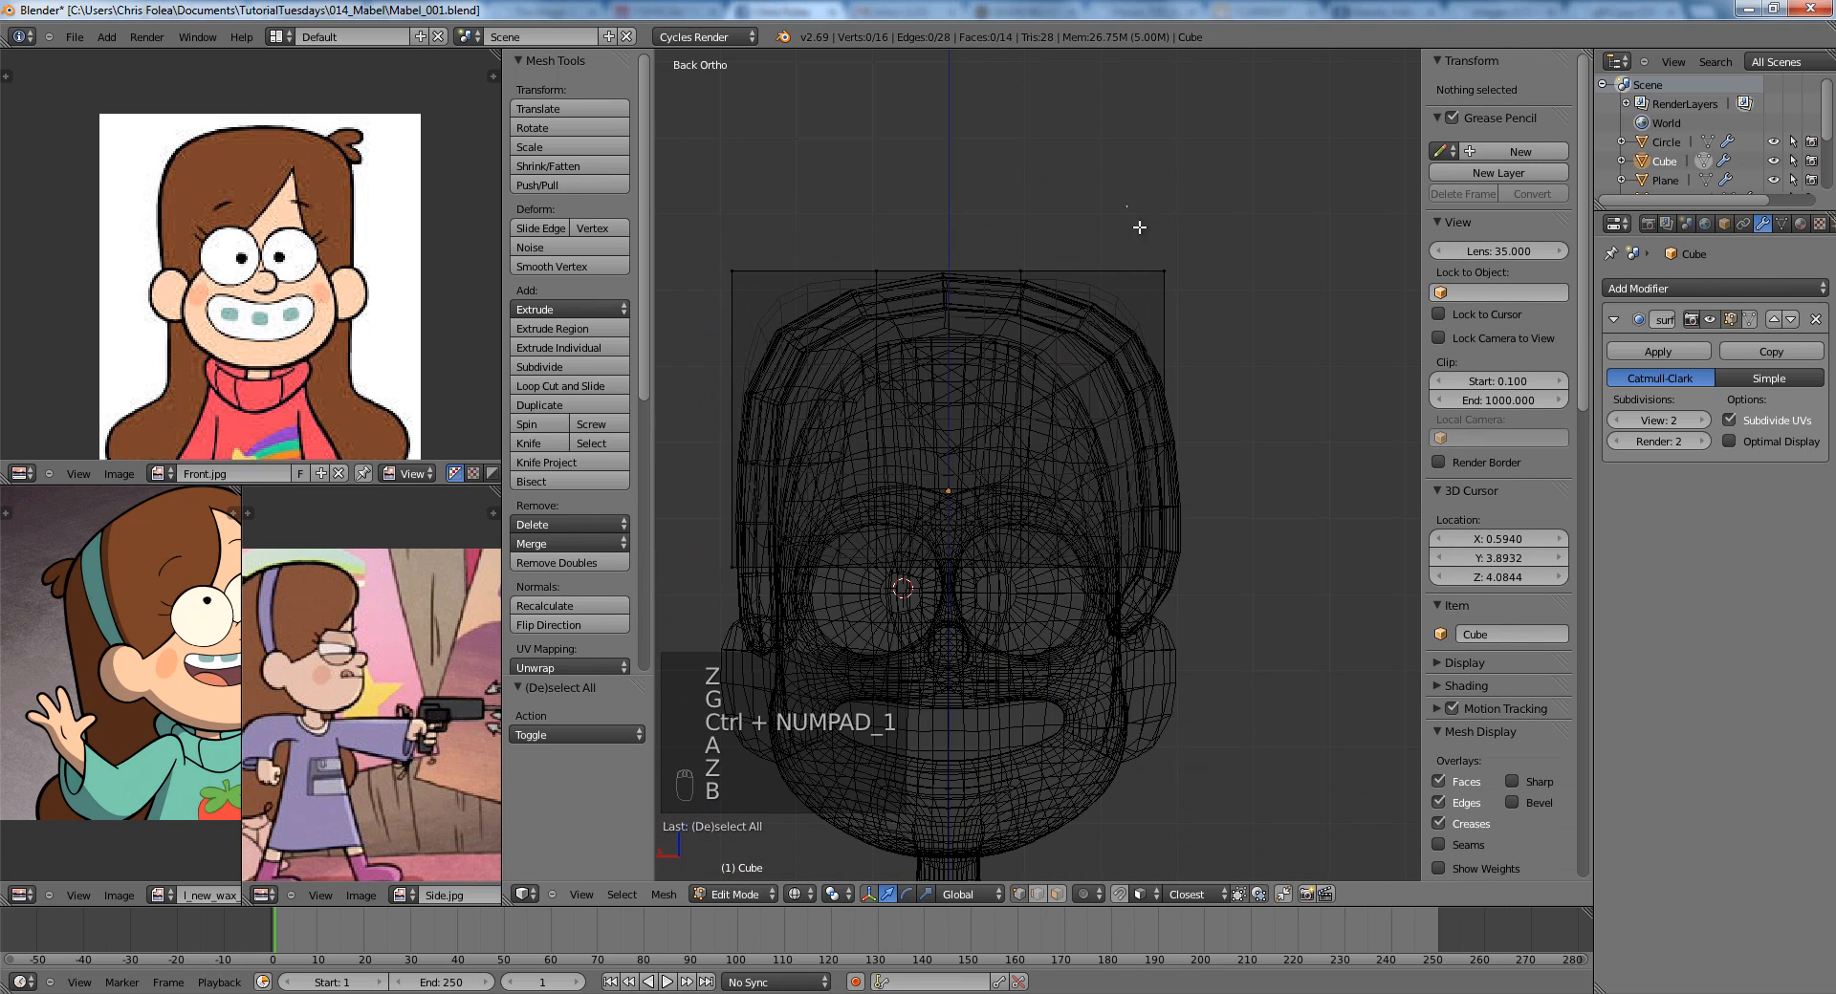
left_click_drag(1139, 228, 1208, 312)
key("z")
key("g")
left_click(1225, 384)
key("a")
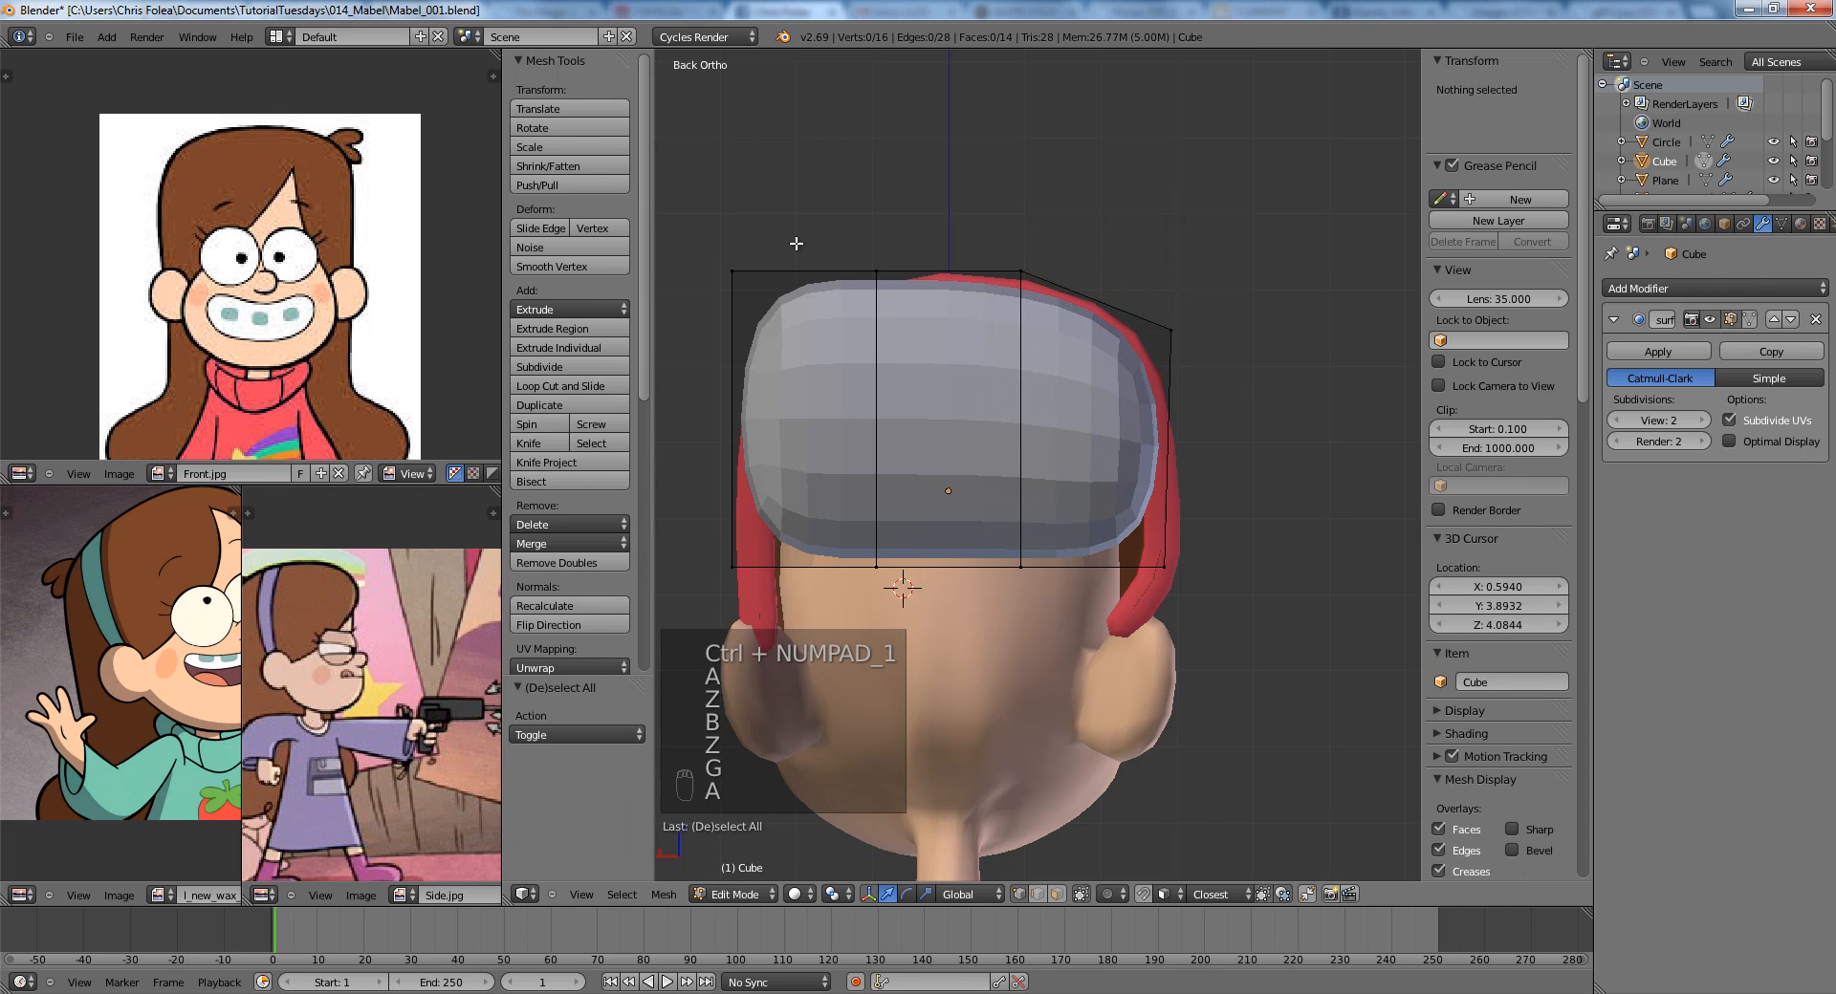
Move the upper corner vertices on the positive X side about 0.63 inward and 0.83 down to match the headband's curve.
key("z")
key("b")
left_click_drag(704, 238, 828, 366)
key("g")
left_click(861, 412)
key("z")
key("g")
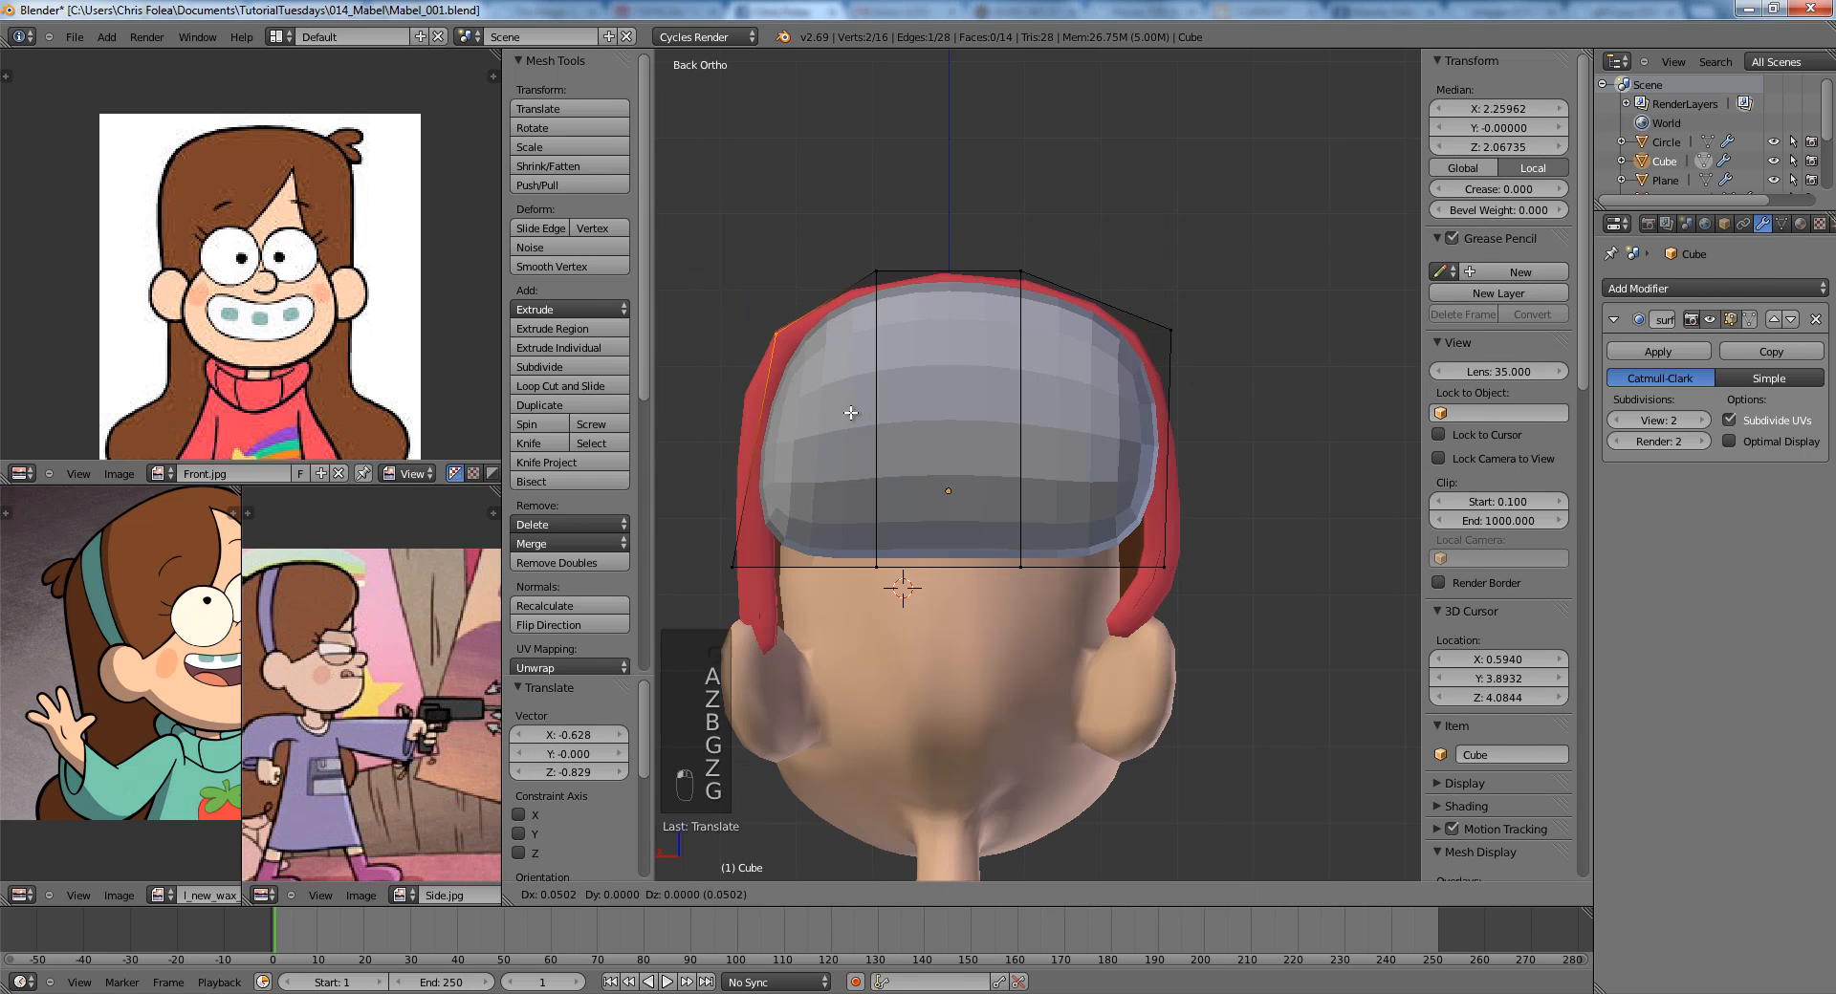
left_click(834, 406)
key("a")
Add one centred horizontal loop cut around the hair block, halfway up its height.
key("KP_3")
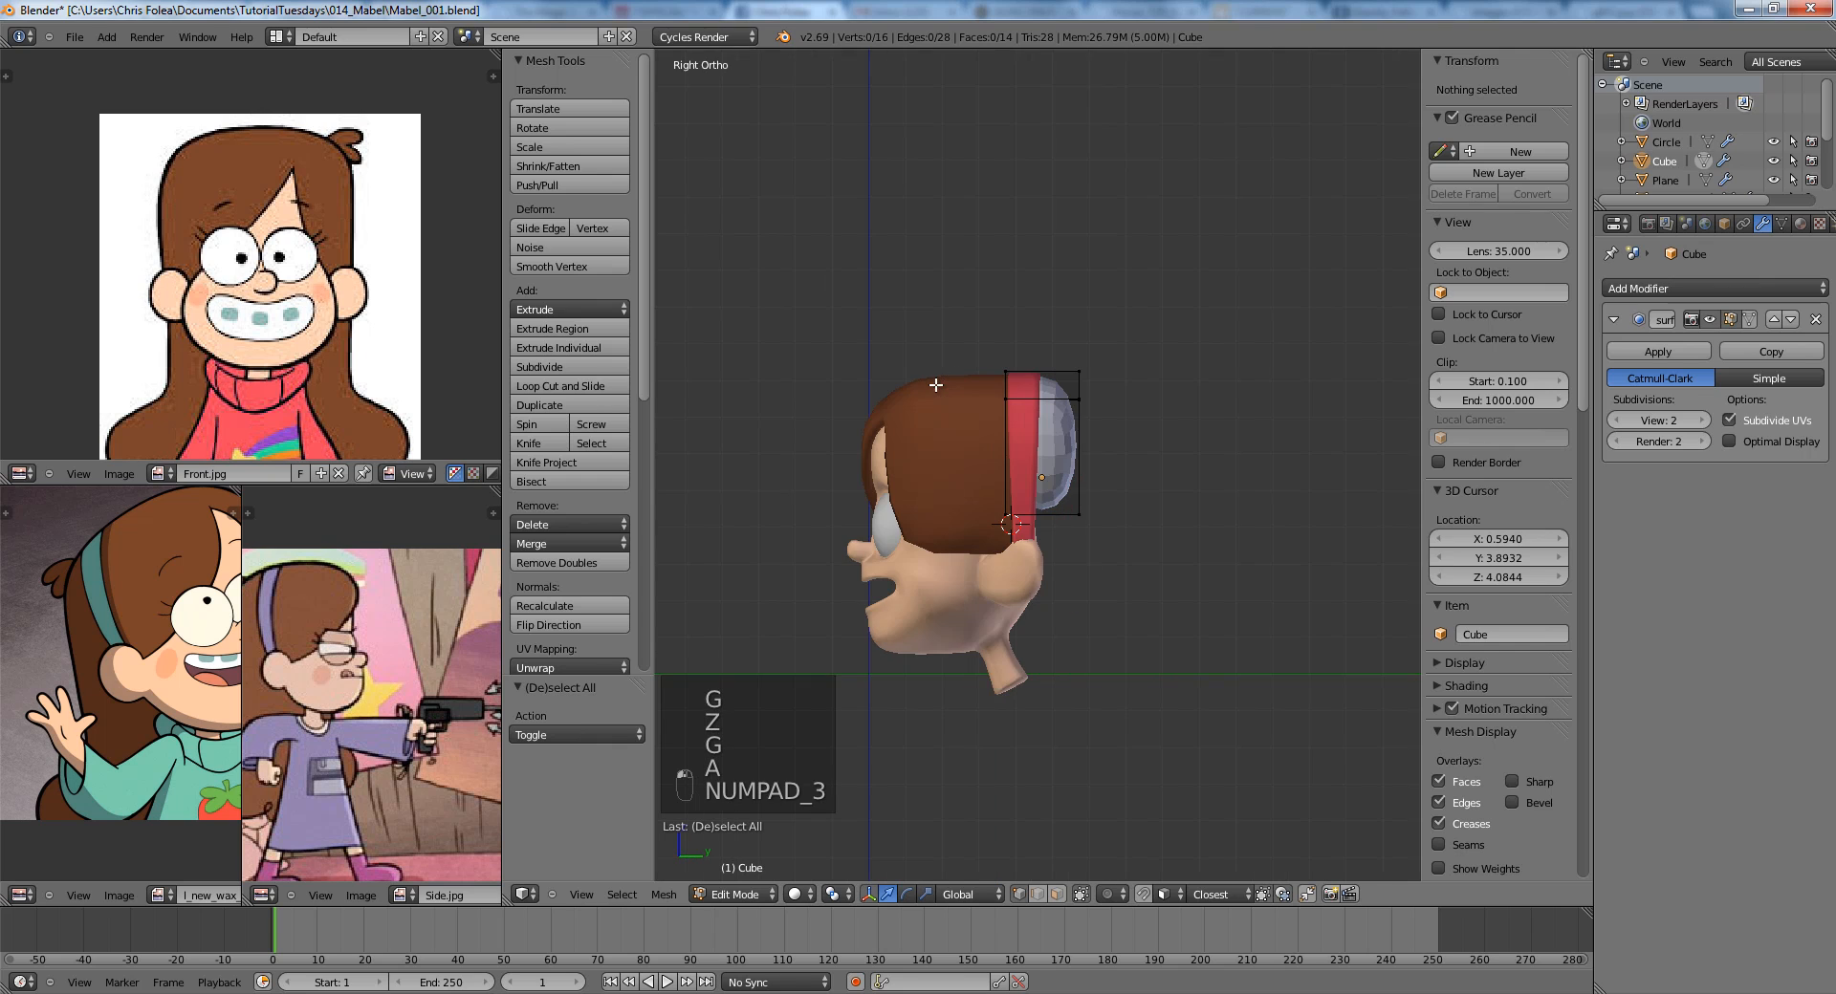
key("a")
key("z")
key("a")
mouse_move(1099, 368)
middle_mouse_down()
mouse_move(984, 413)
mouse_move(1042, 393)
middle_mouse_up()
key("z")
key("ctrl+r")
right_click(961, 475)
key("ctrl+r")
left_click(948, 456)
right_click(947, 455)
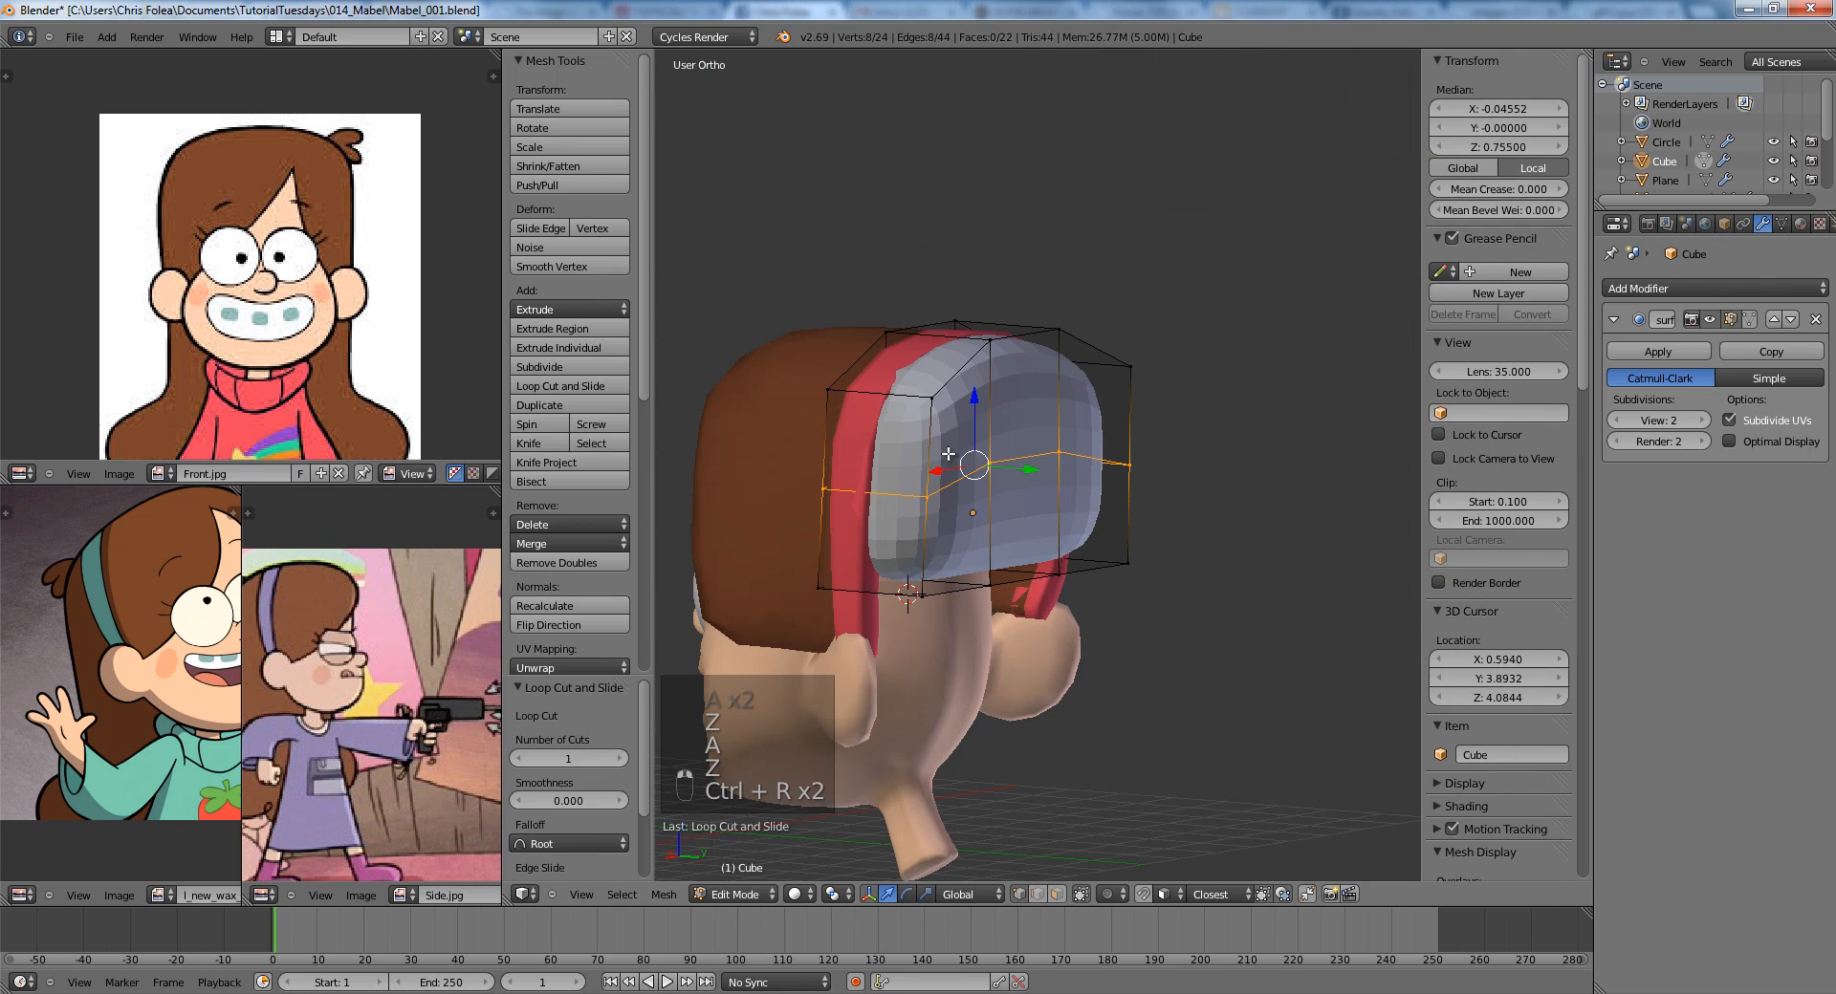
key("a")
Move the block's middle and lower rear vertices backward in side view, following the side reference image's long hair.
key("KP_3")
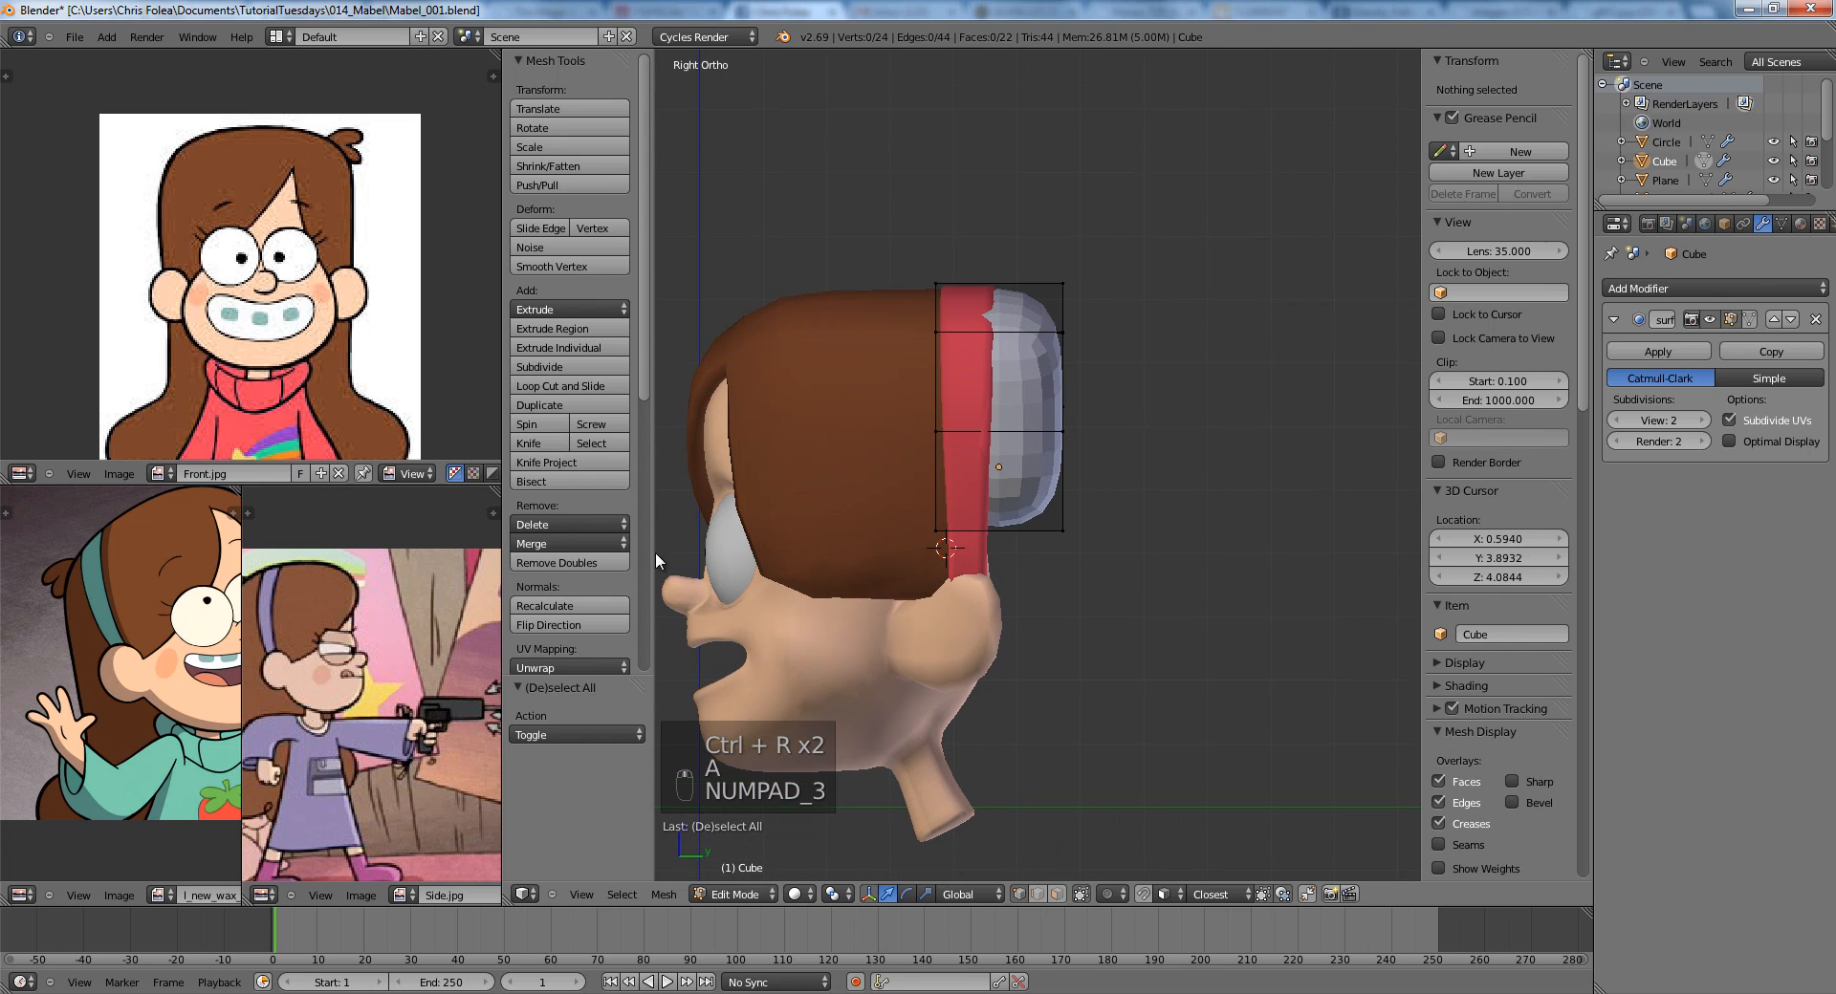
middle_click_drag(392, 651, 488, 636)
scroll(1040, 609, "up", 1)
key("a")
key("a")
key("a")
key("a")
key("z")
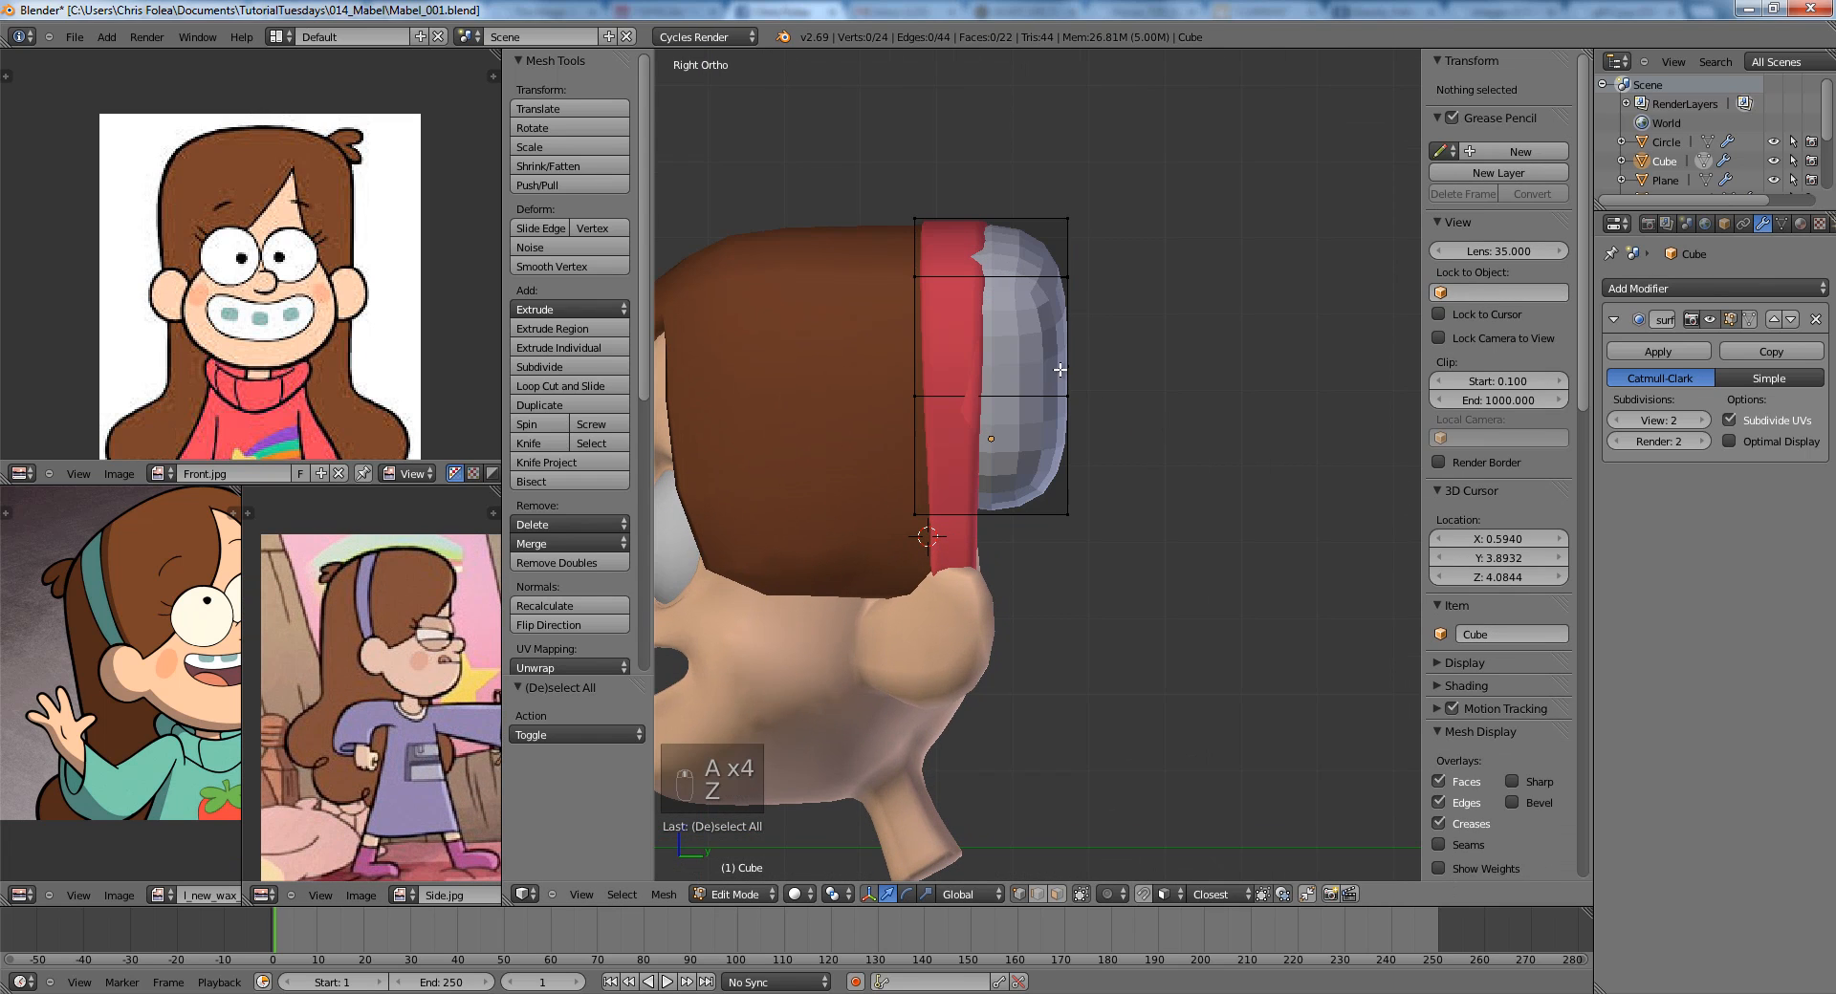
key("z")
key("b")
key("g")
left_click_drag(1029, 348, 1109, 535)
left_click(1107, 448)
Move the block's bottom rear vertices further backward so the rear face slopes outward.
key("a")
key("b")
key("g")
left_click(1176, 553)
key("a")
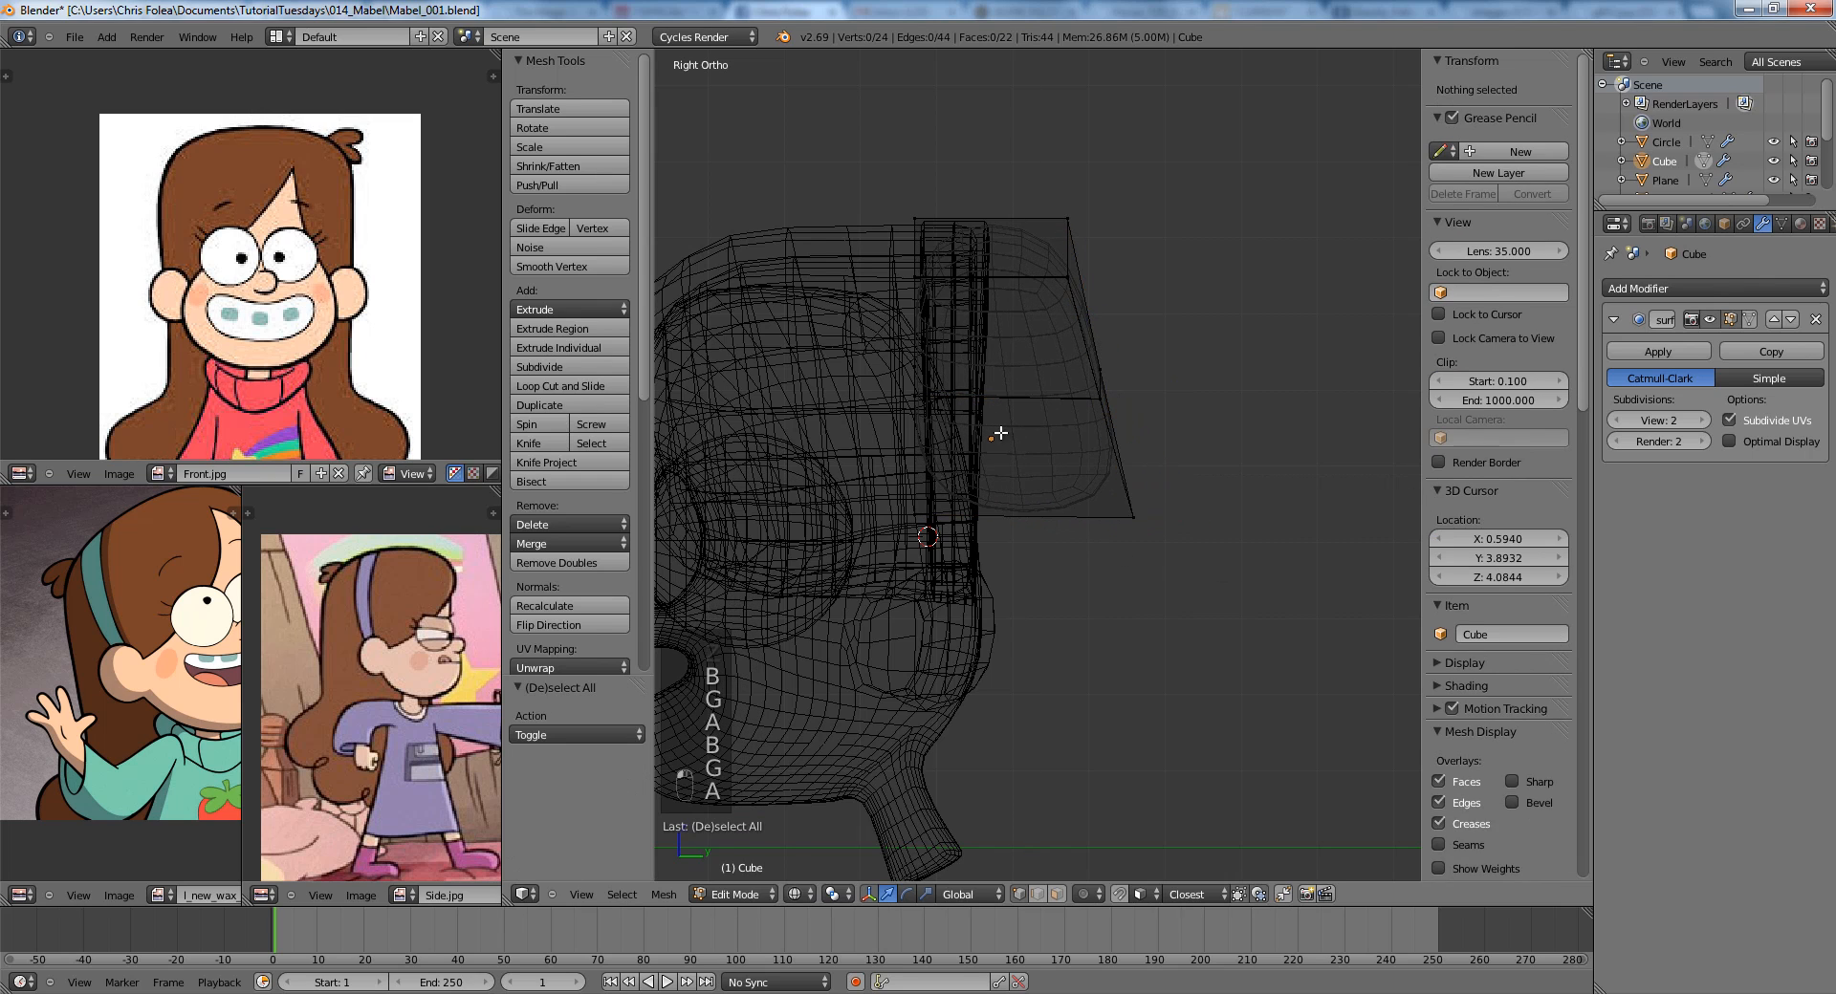
Add a loop cut through the block's depth and slide it close to the front face.
key("ctrl+r")
left_click(996, 427)
left_click(918, 414)
key("a")
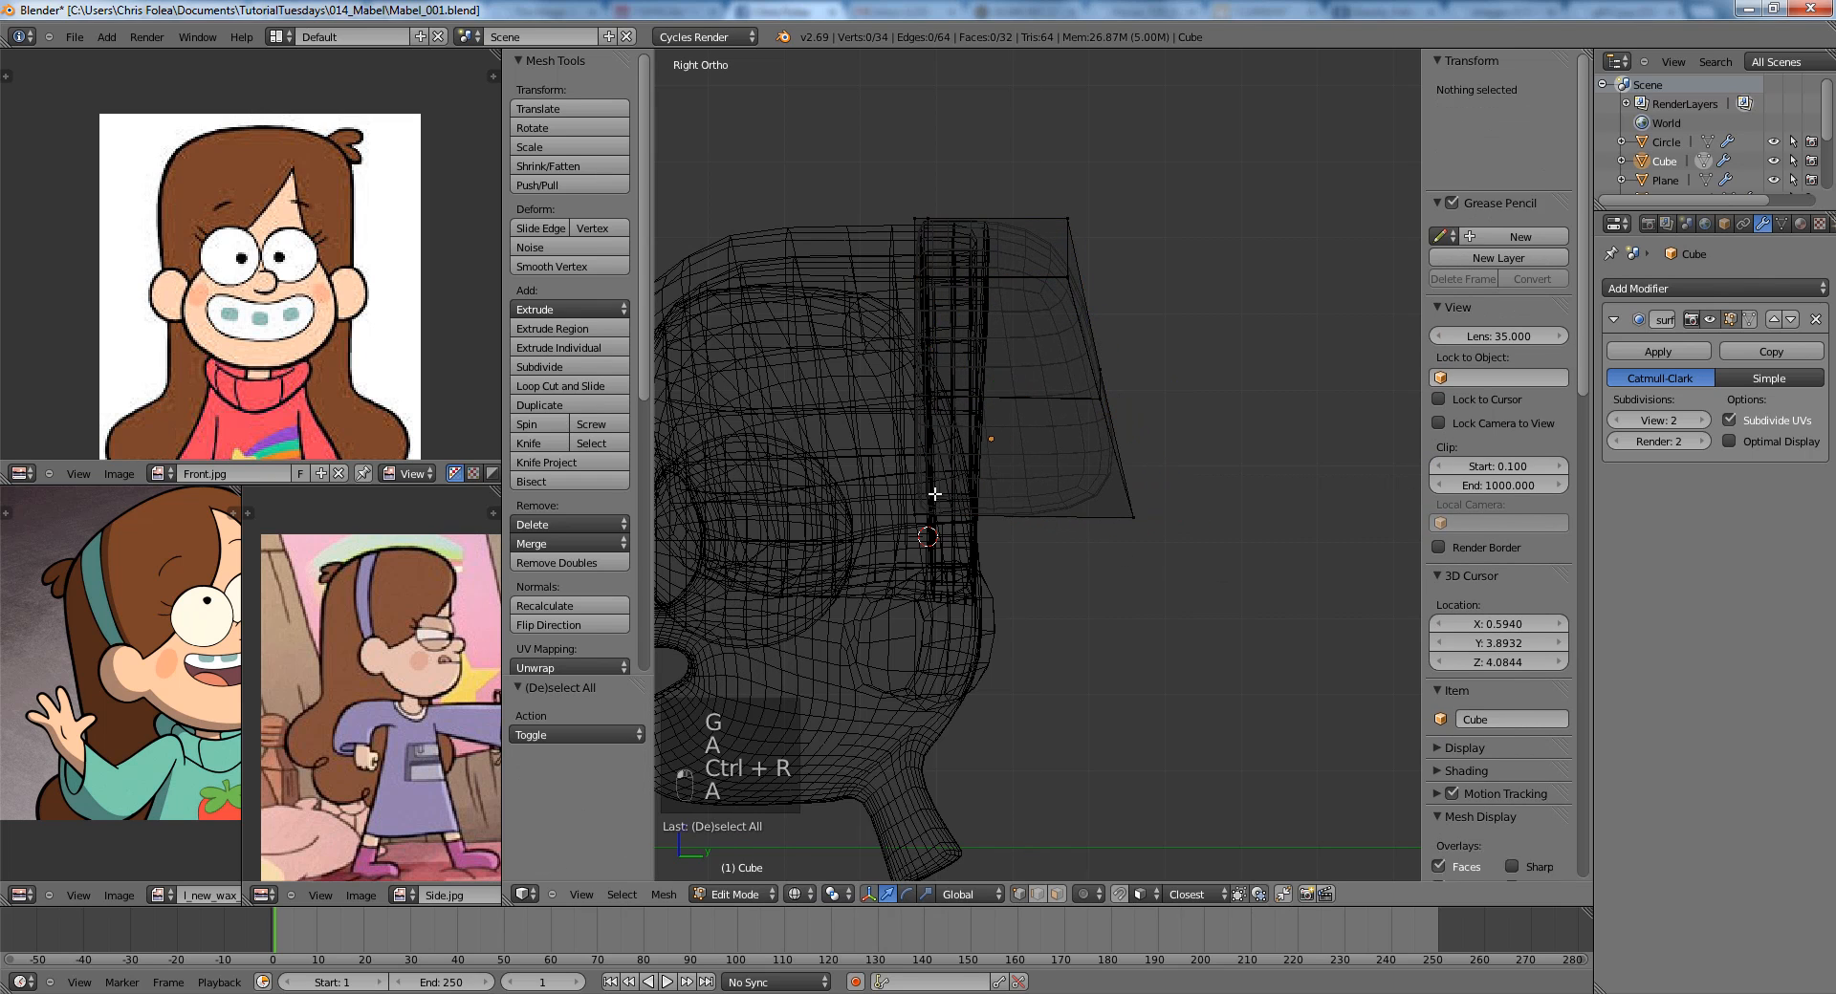
Extrude the hair block's bottom faces downward to about the lower end of the neck.
key("b")
left_click_drag(866, 470, 1149, 626)
scroll(1074, 579, "down", 1)
middle_click_drag(1073, 578, 1061, 486, "shift")
key("e")
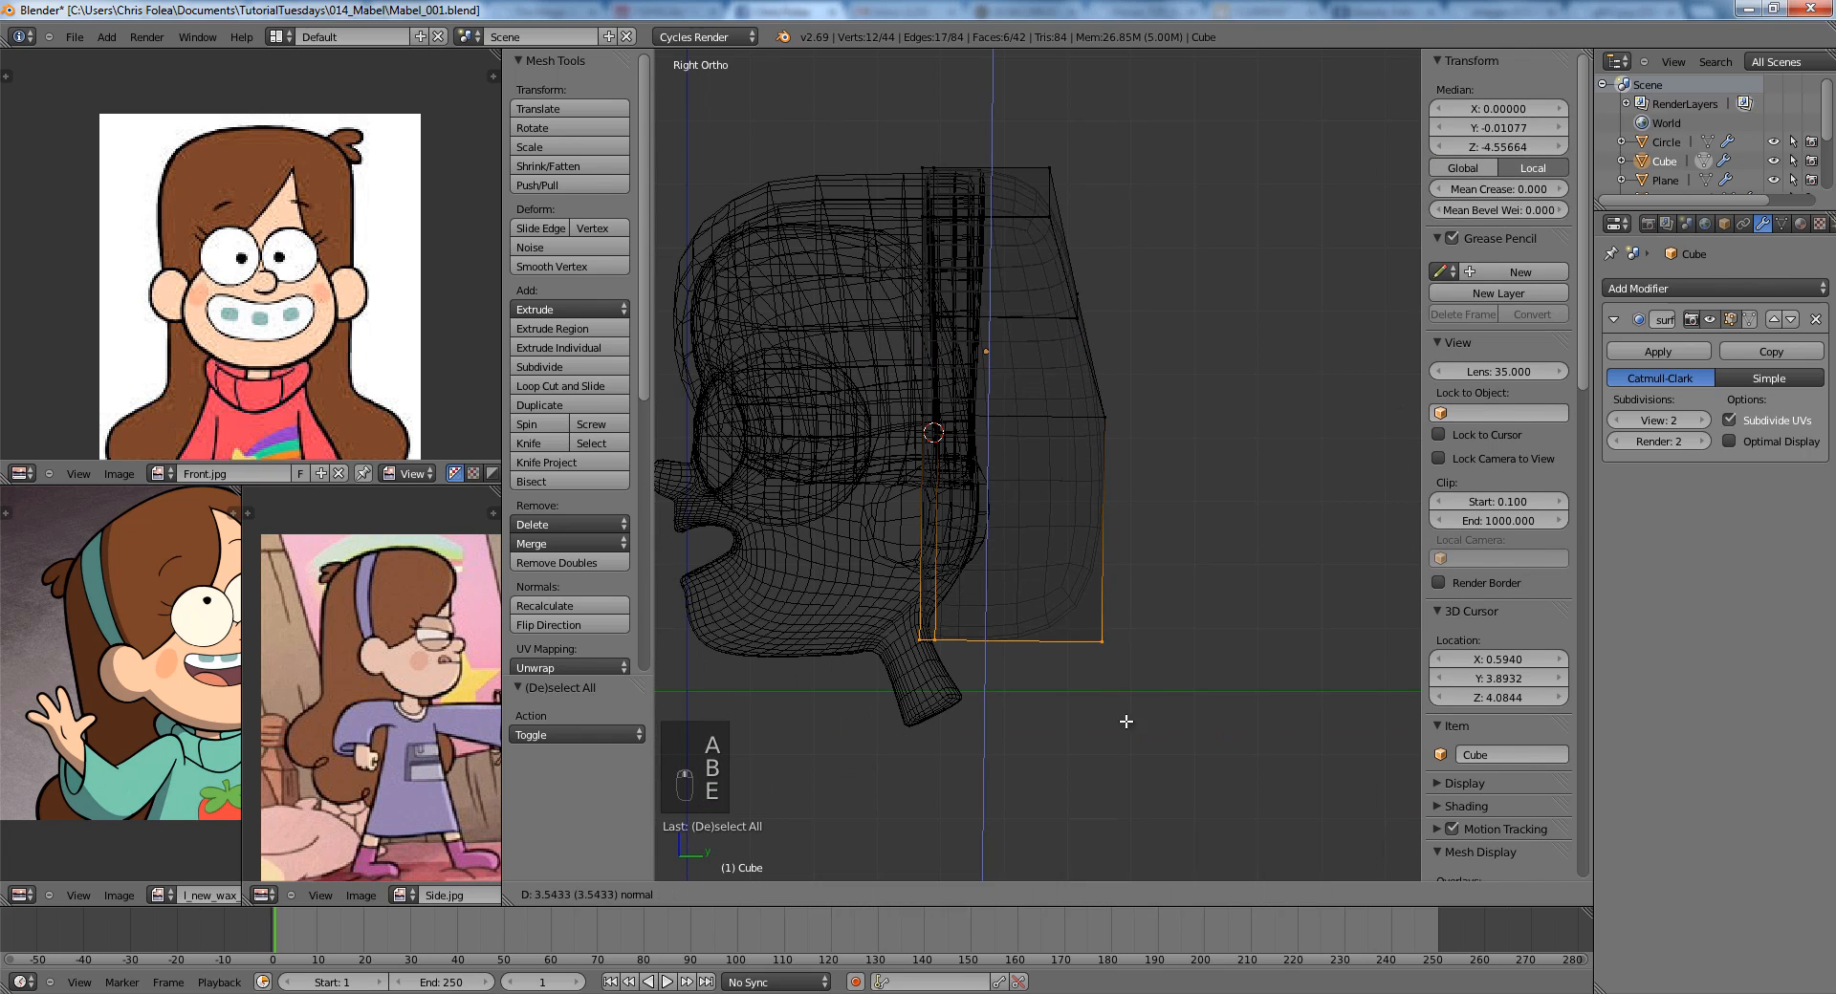
left_click(1115, 772)
Move the extruded hair end further down and backward so the long hair slopes away from the neck.
key("g")
left_click(1151, 836)
middle_click_drag(1168, 651, 1145, 406, "shift")
scroll(1137, 449, "down", 2)
key("g")
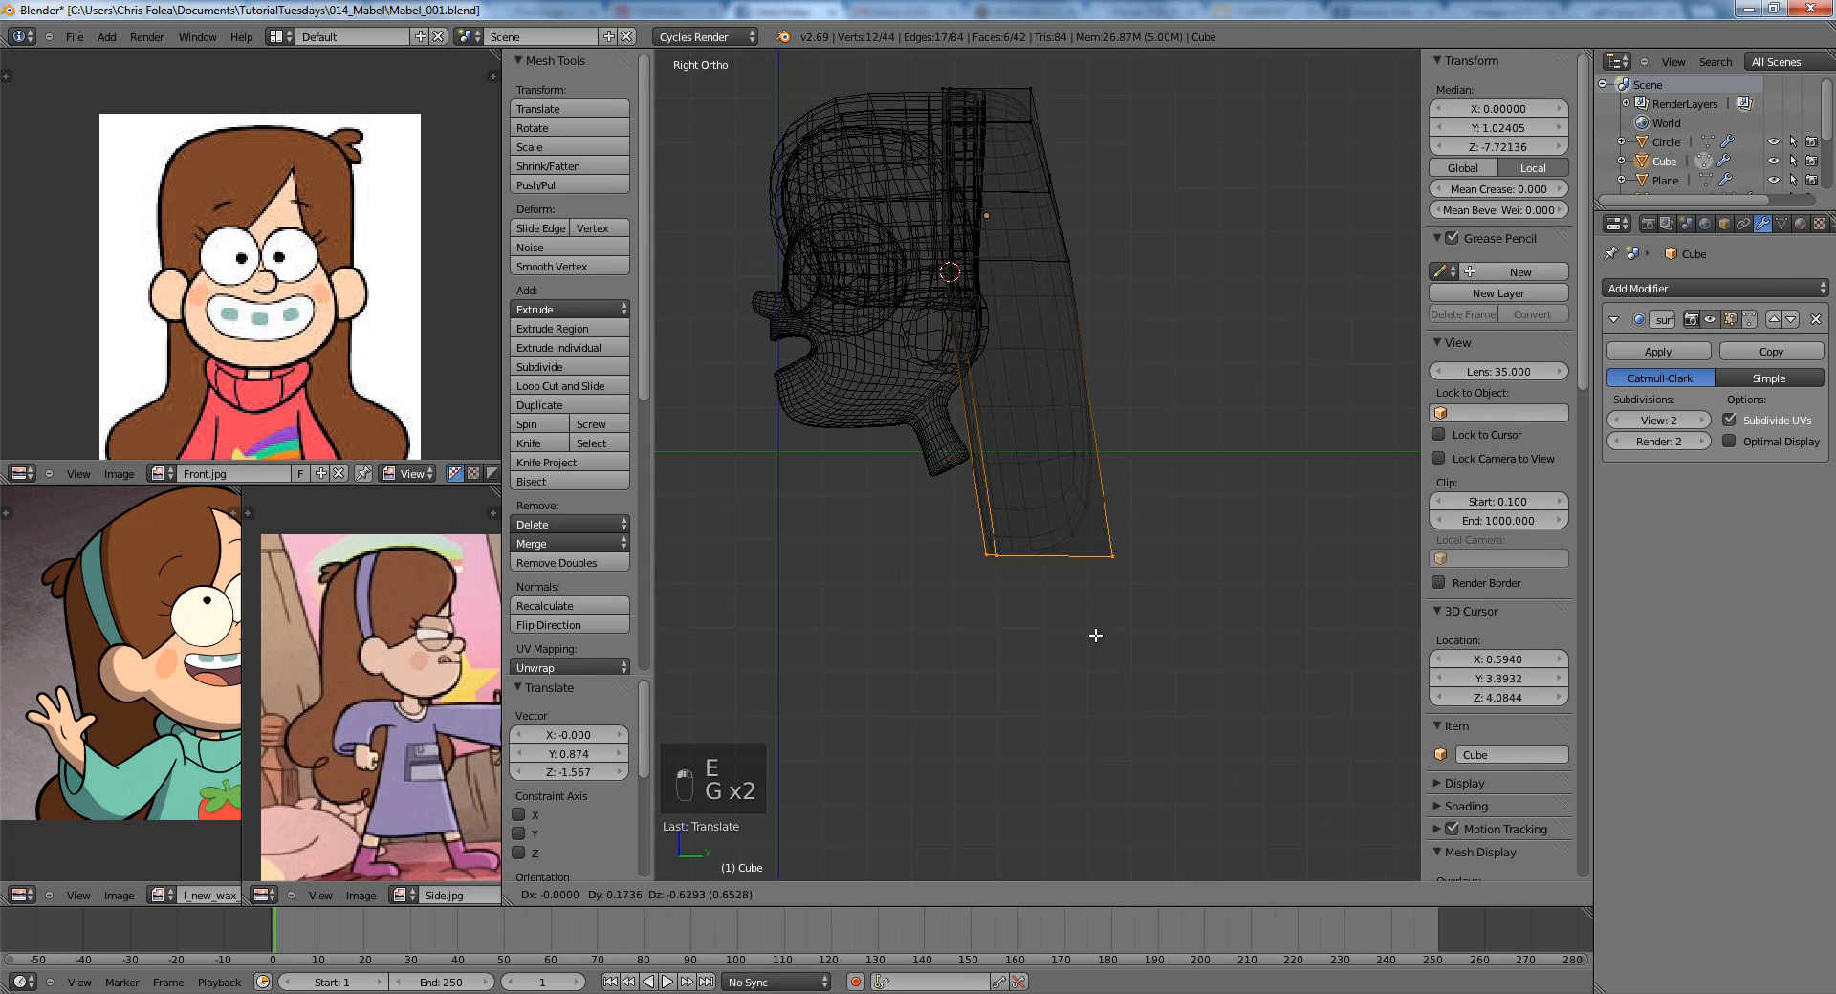
left_click(1110, 693)
Pull the rear vertices at the hair's bend above the long section backward and down.
key("a")
key("b")
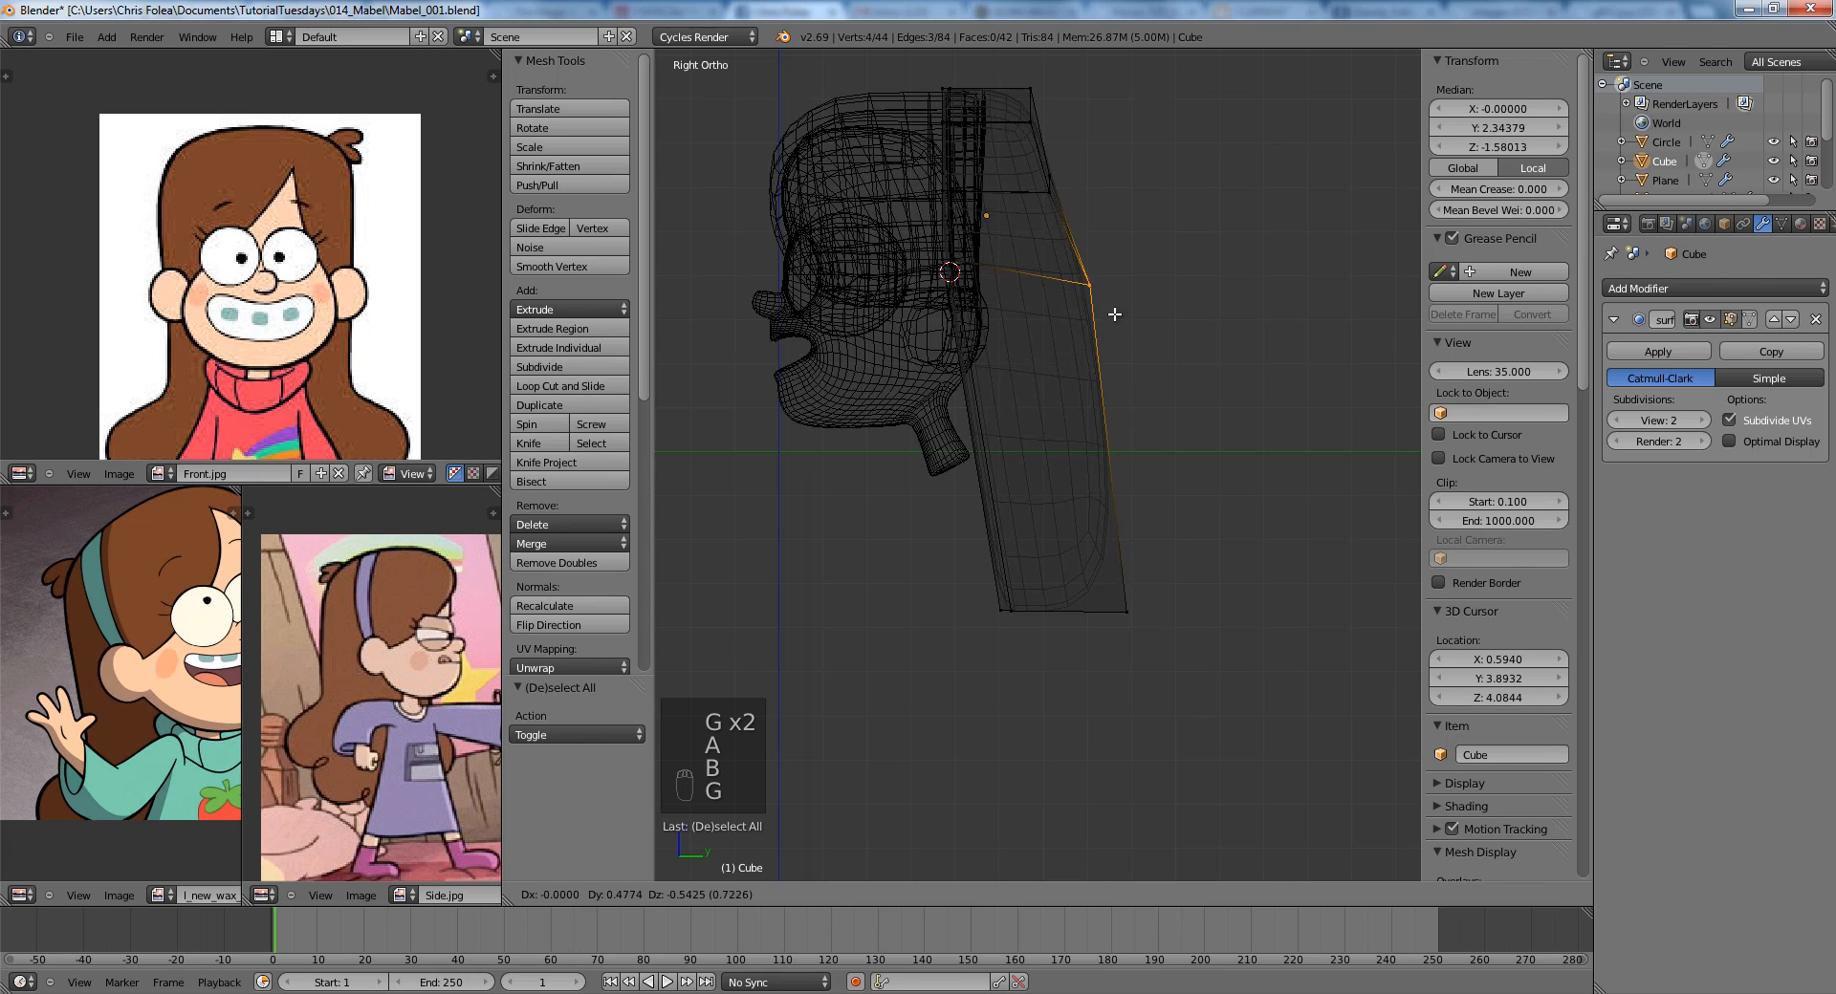
left_click(1115, 330)
Nudge the rear vertices beside the upper head backward and lower the top rear vertices slightly along Z.
middle_click_drag(1097, 478, 1091, 723, "shift")
key("a")
key("b")
left_click_drag(1008, 393, 1090, 447)
key("g")
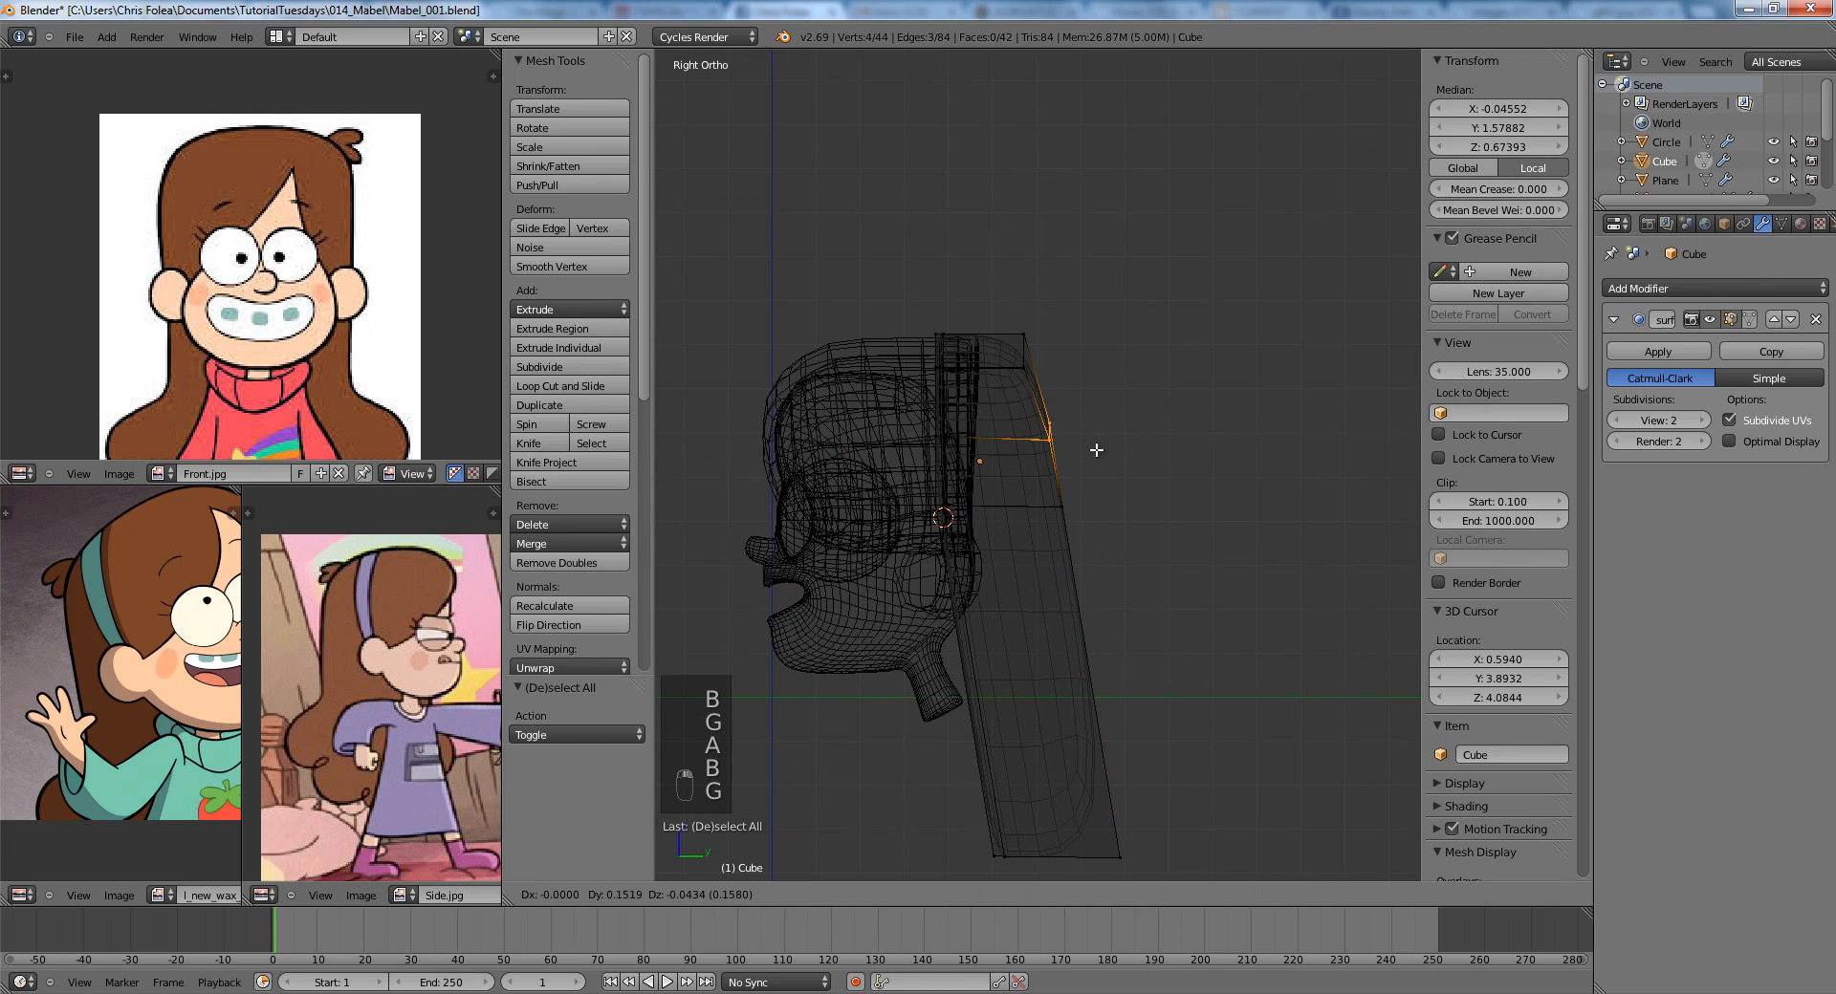
left_click(1002, 405)
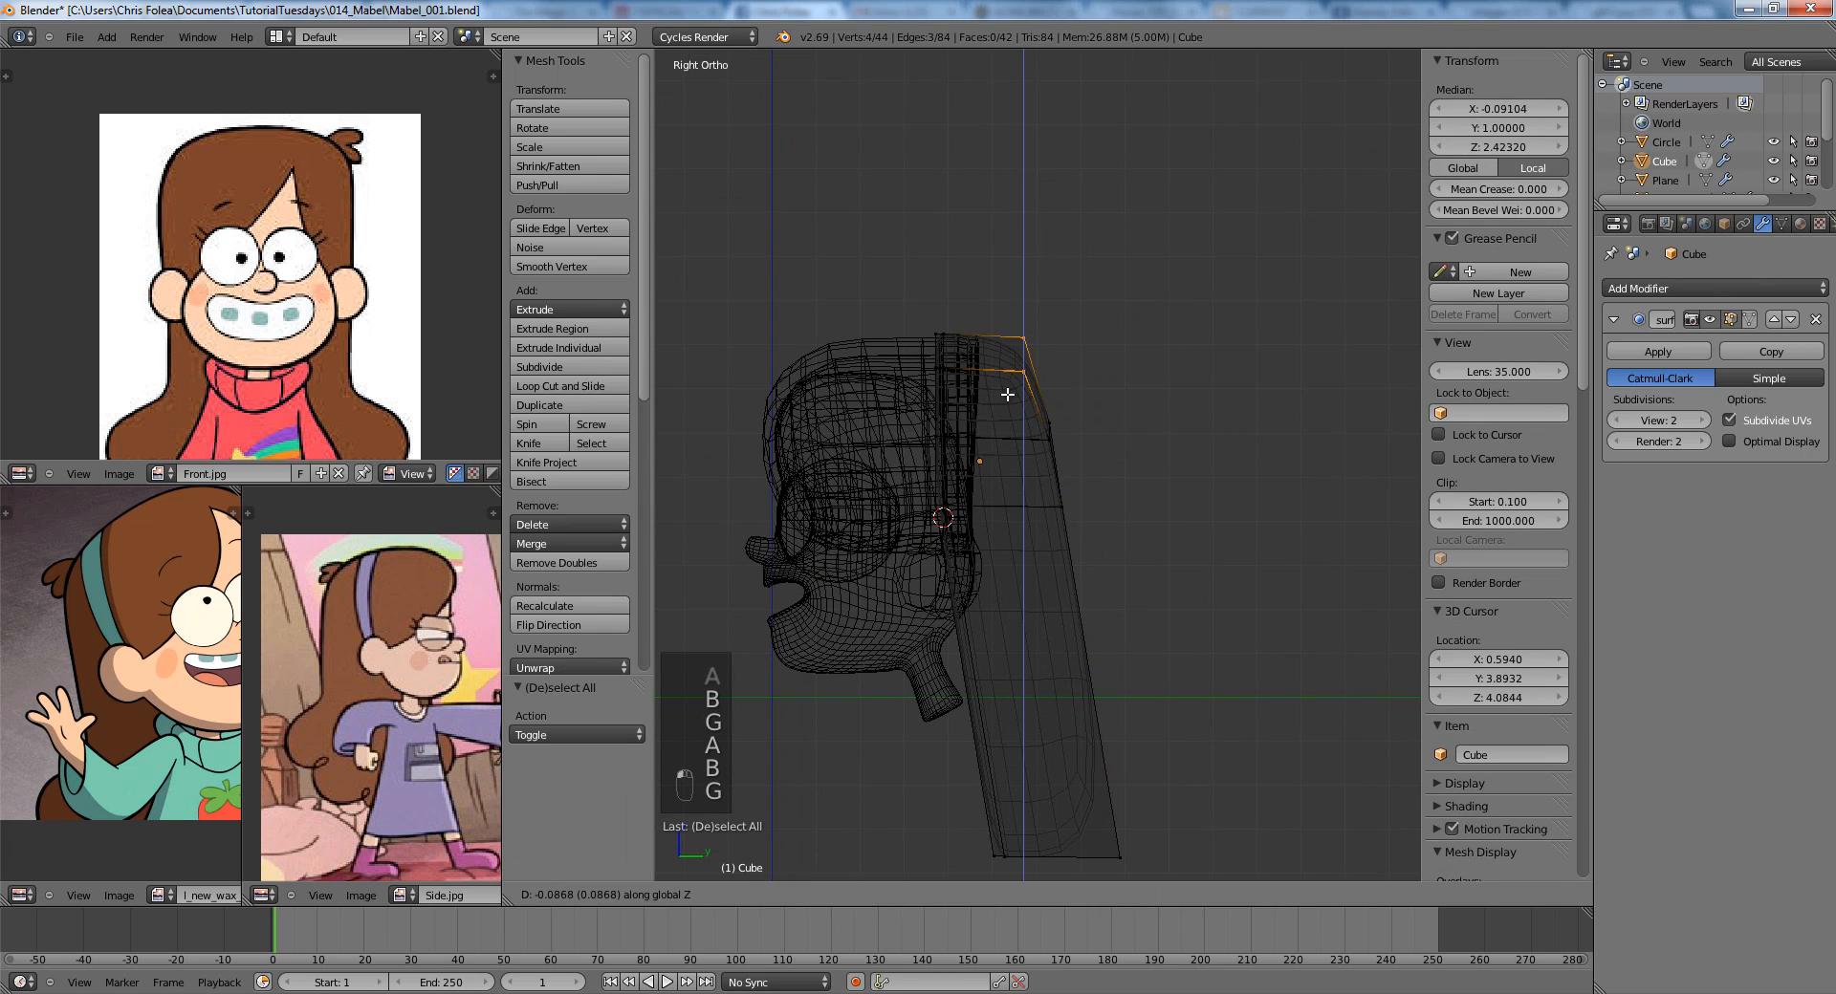
key("z")
key("Tab")
Scale the hair's top front and rear vertices to about 0.93 from the back view and nudge them to sit inside the red headband.
scroll(1077, 400, "up", 3)
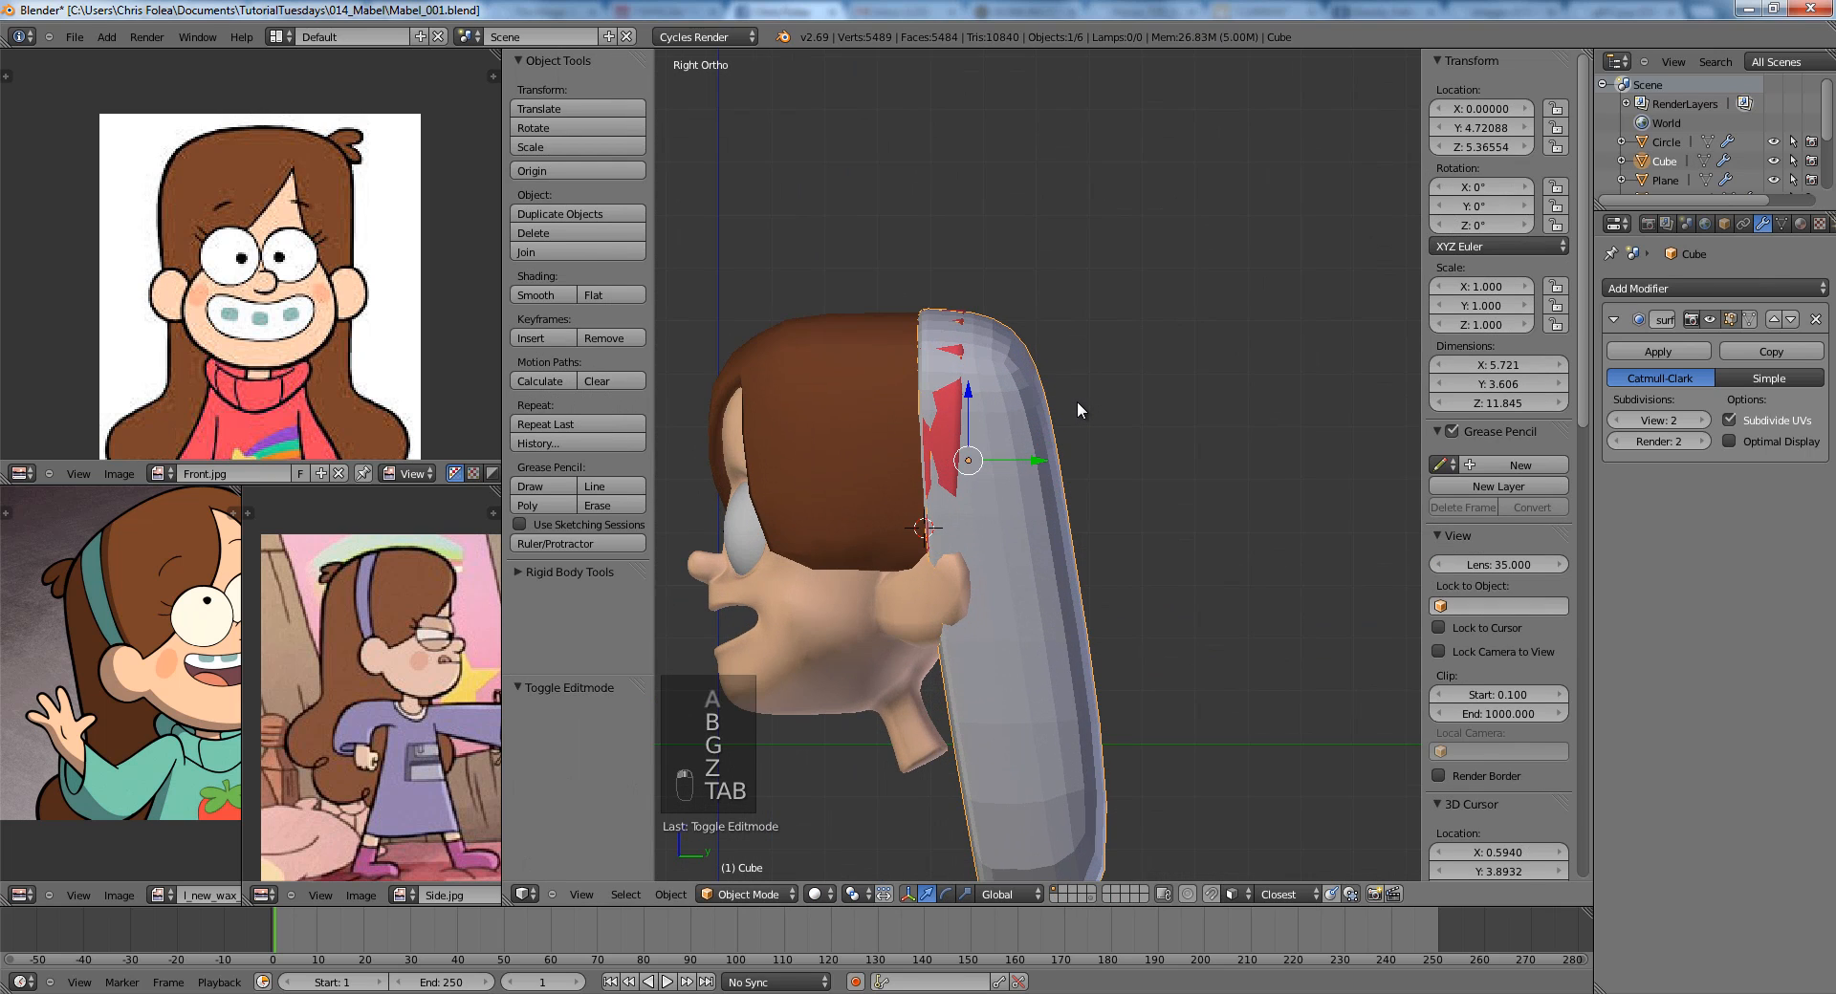
key("KP_1")
middle_click_drag(1076, 399, 851, 445)
key("ctrl+KP_1")
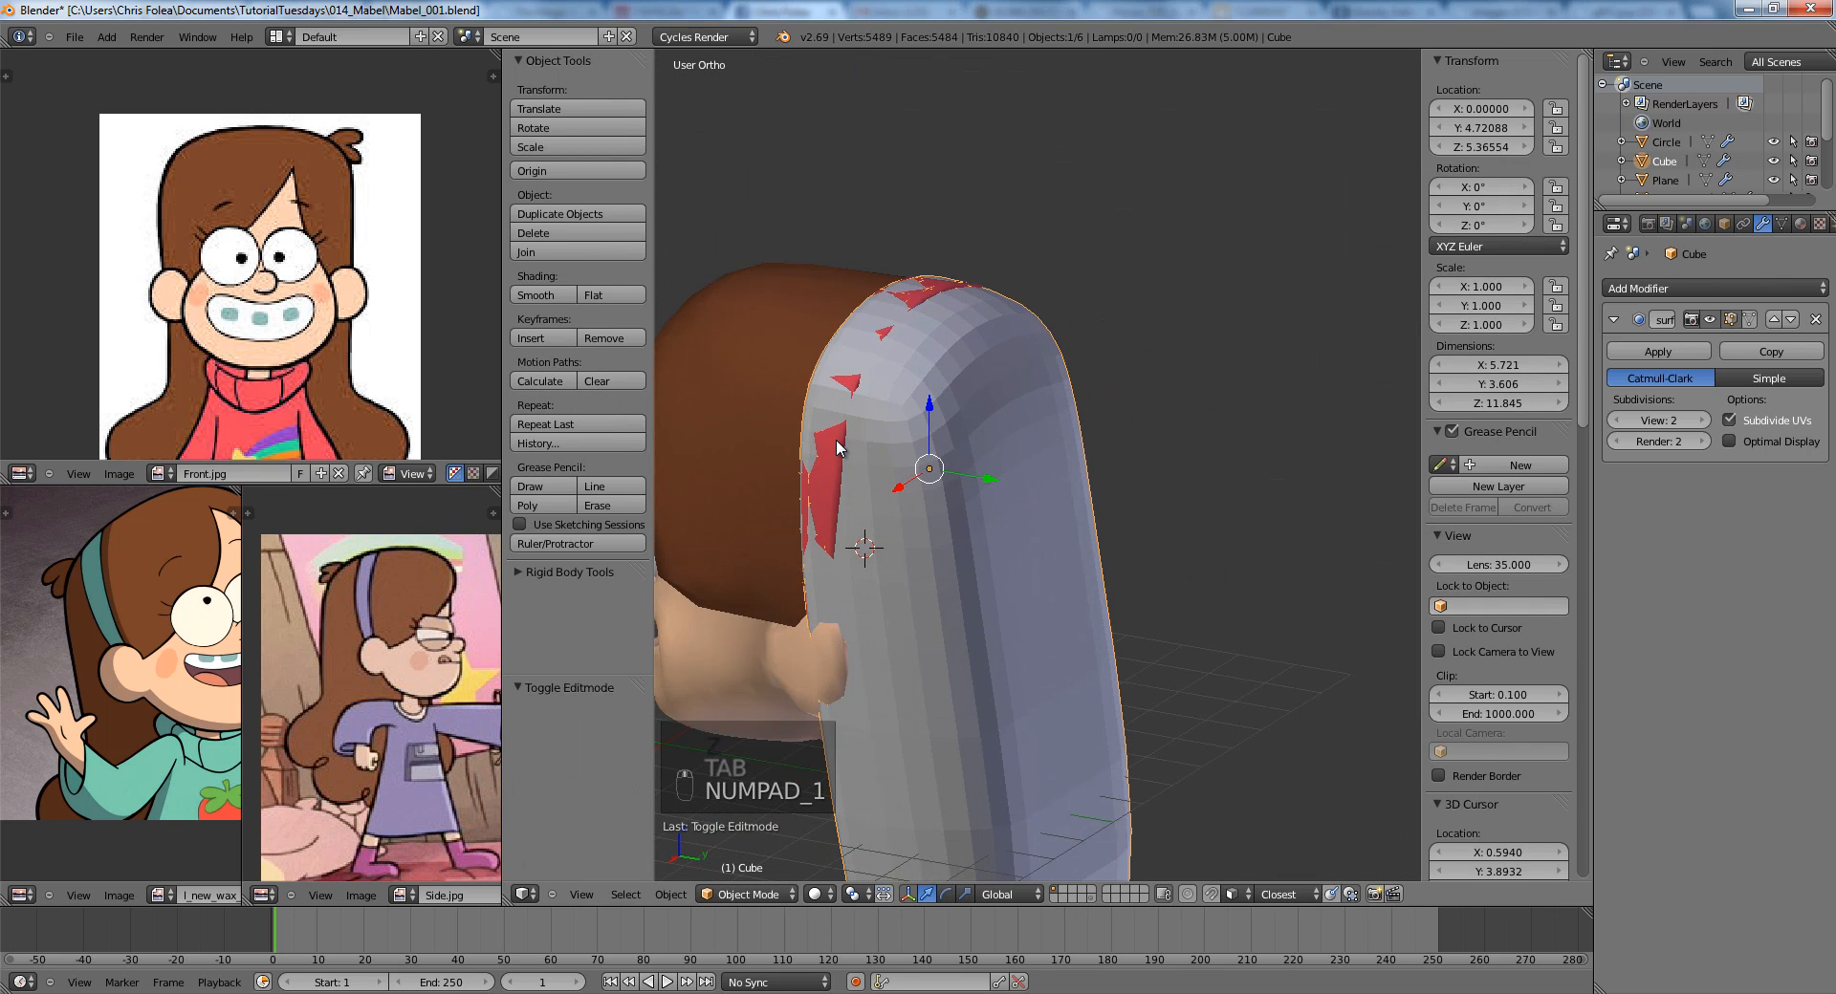
key("Tab")
key("a")
key("a")
key("z")
key("b")
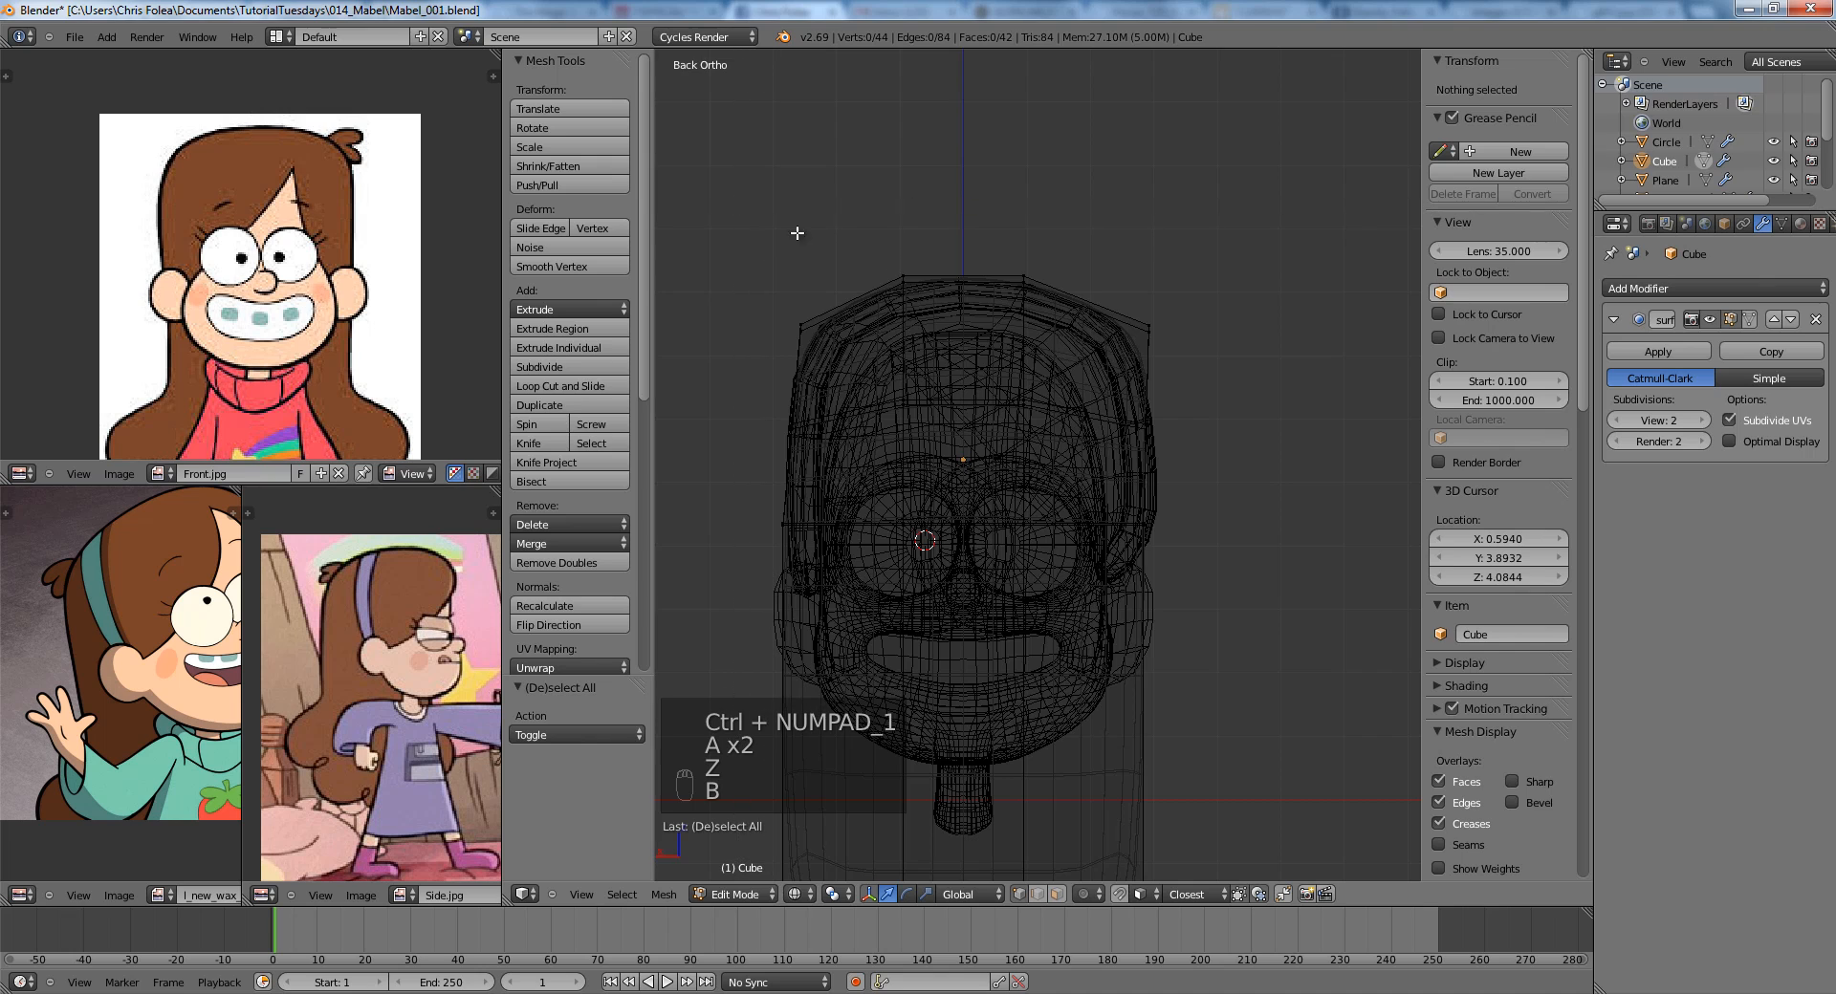
left_click_drag(729, 197, 1167, 389)
key("z")
key("s")
left_click(1171, 357)
key("g")
middle_click(1170, 361)
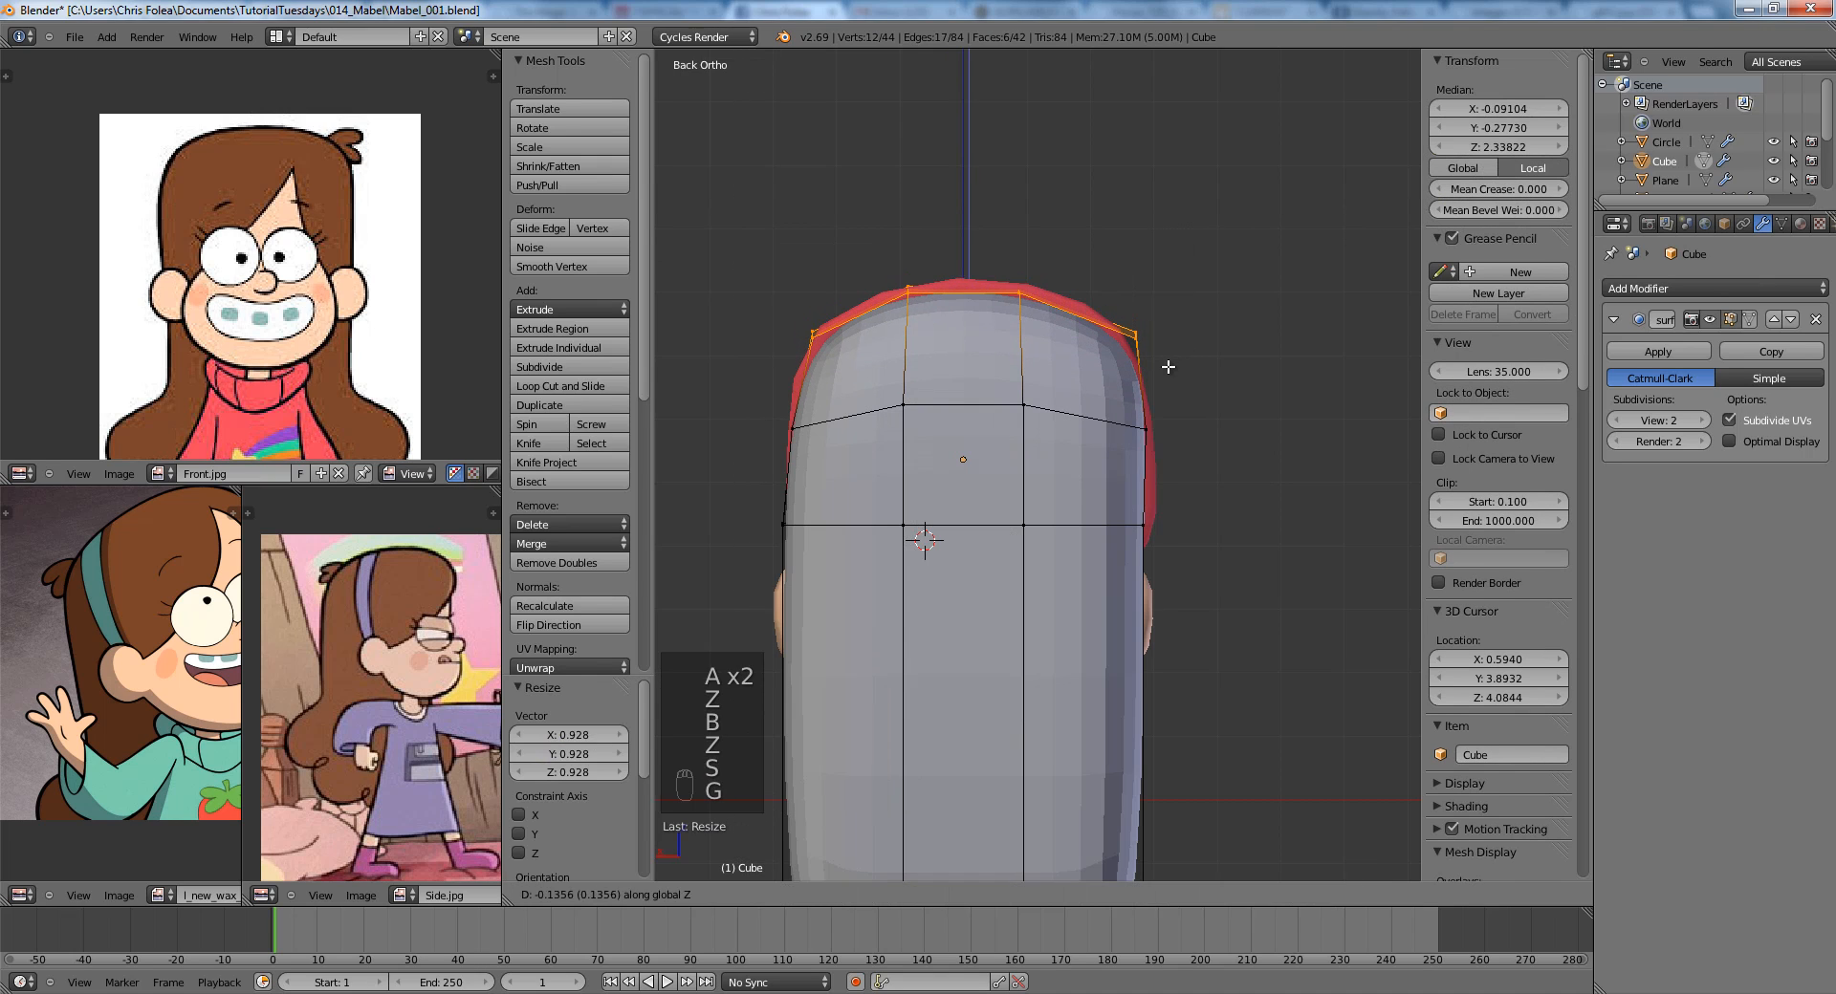
left_click(1167, 365)
key("s")
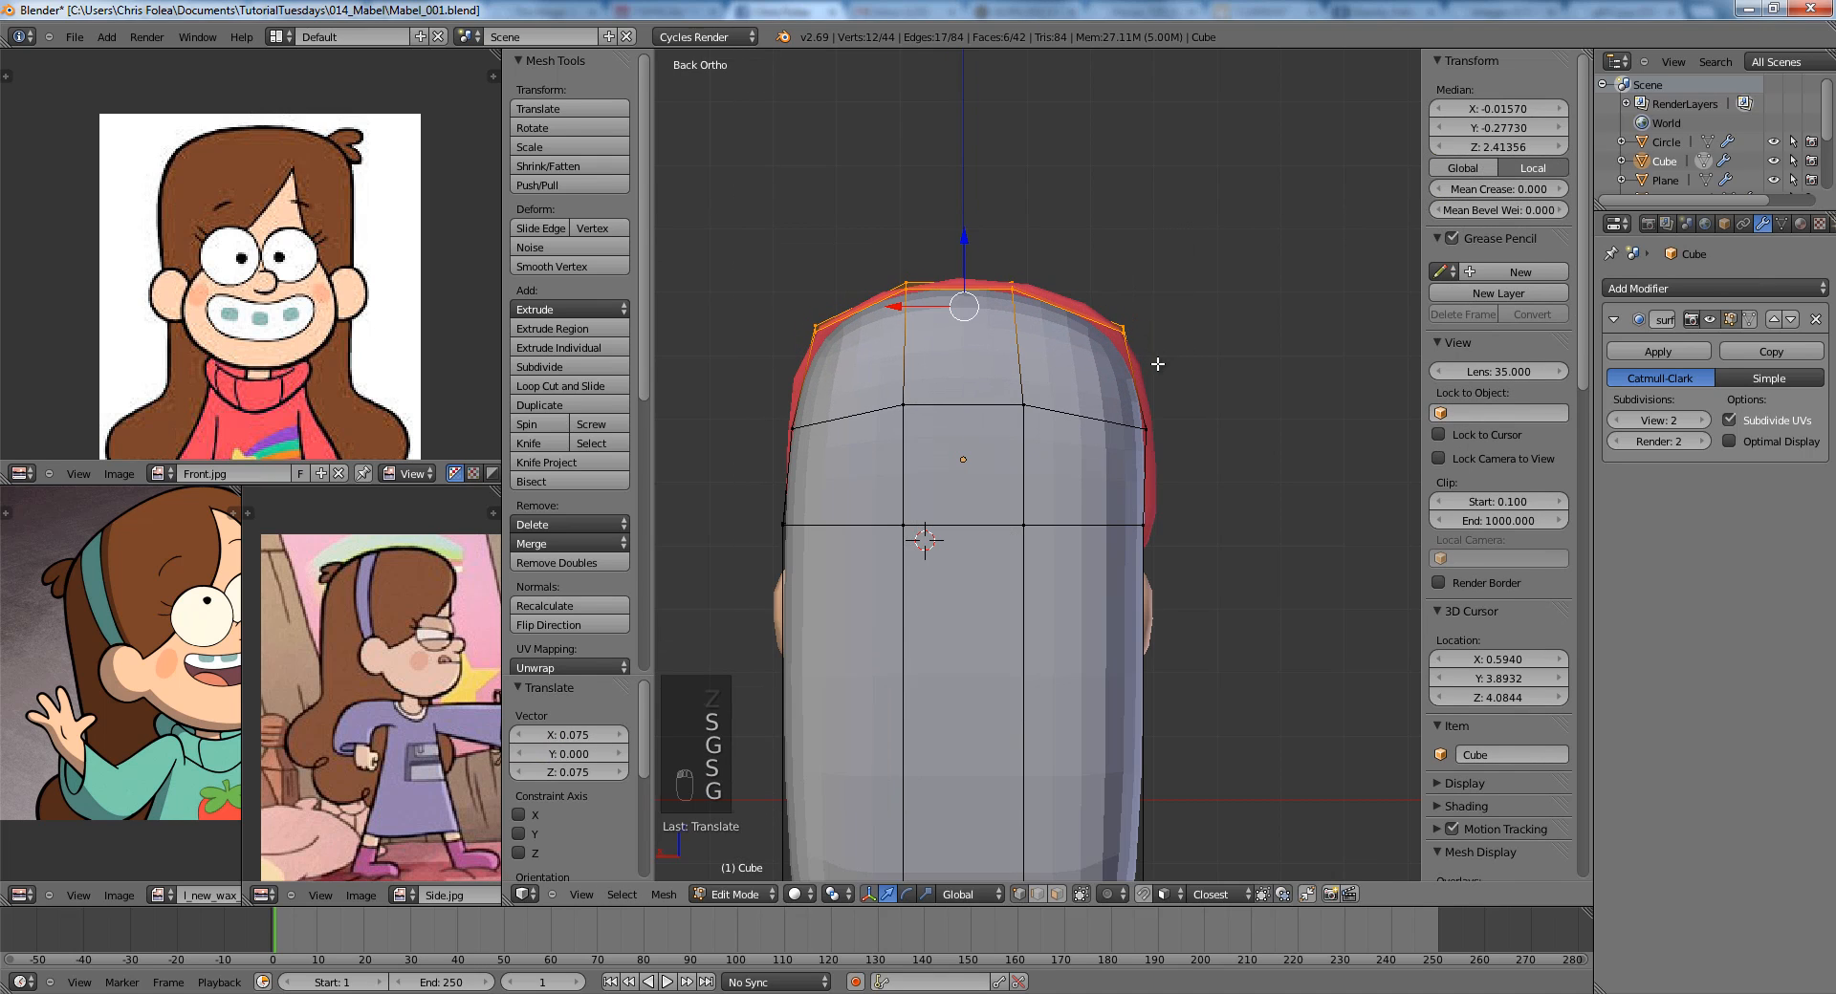
Add a centred horizontal loop cut around the long lower section of the hair.
scroll(1011, 94, "down", 3)
key("a")
key("z")
key("ctrl+r")
left_click(1085, 576)
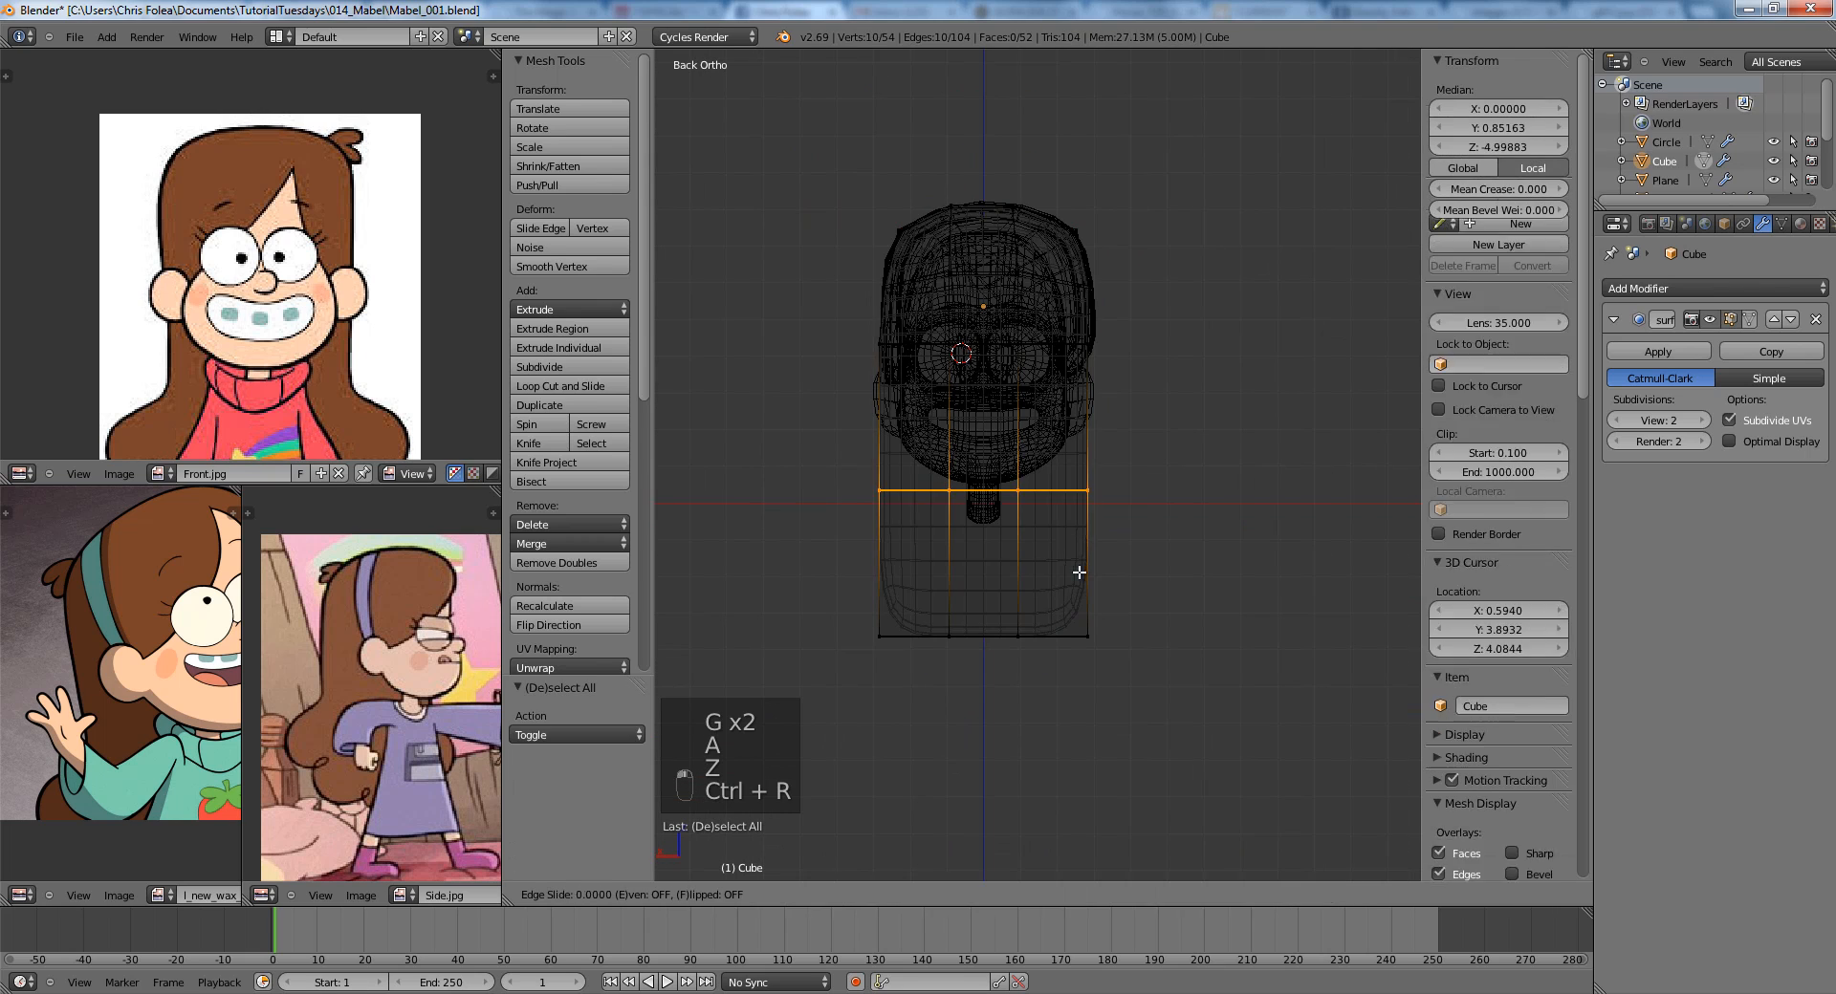
left_click(1085, 576)
key("z")
key("Tab")
key("KP_1")
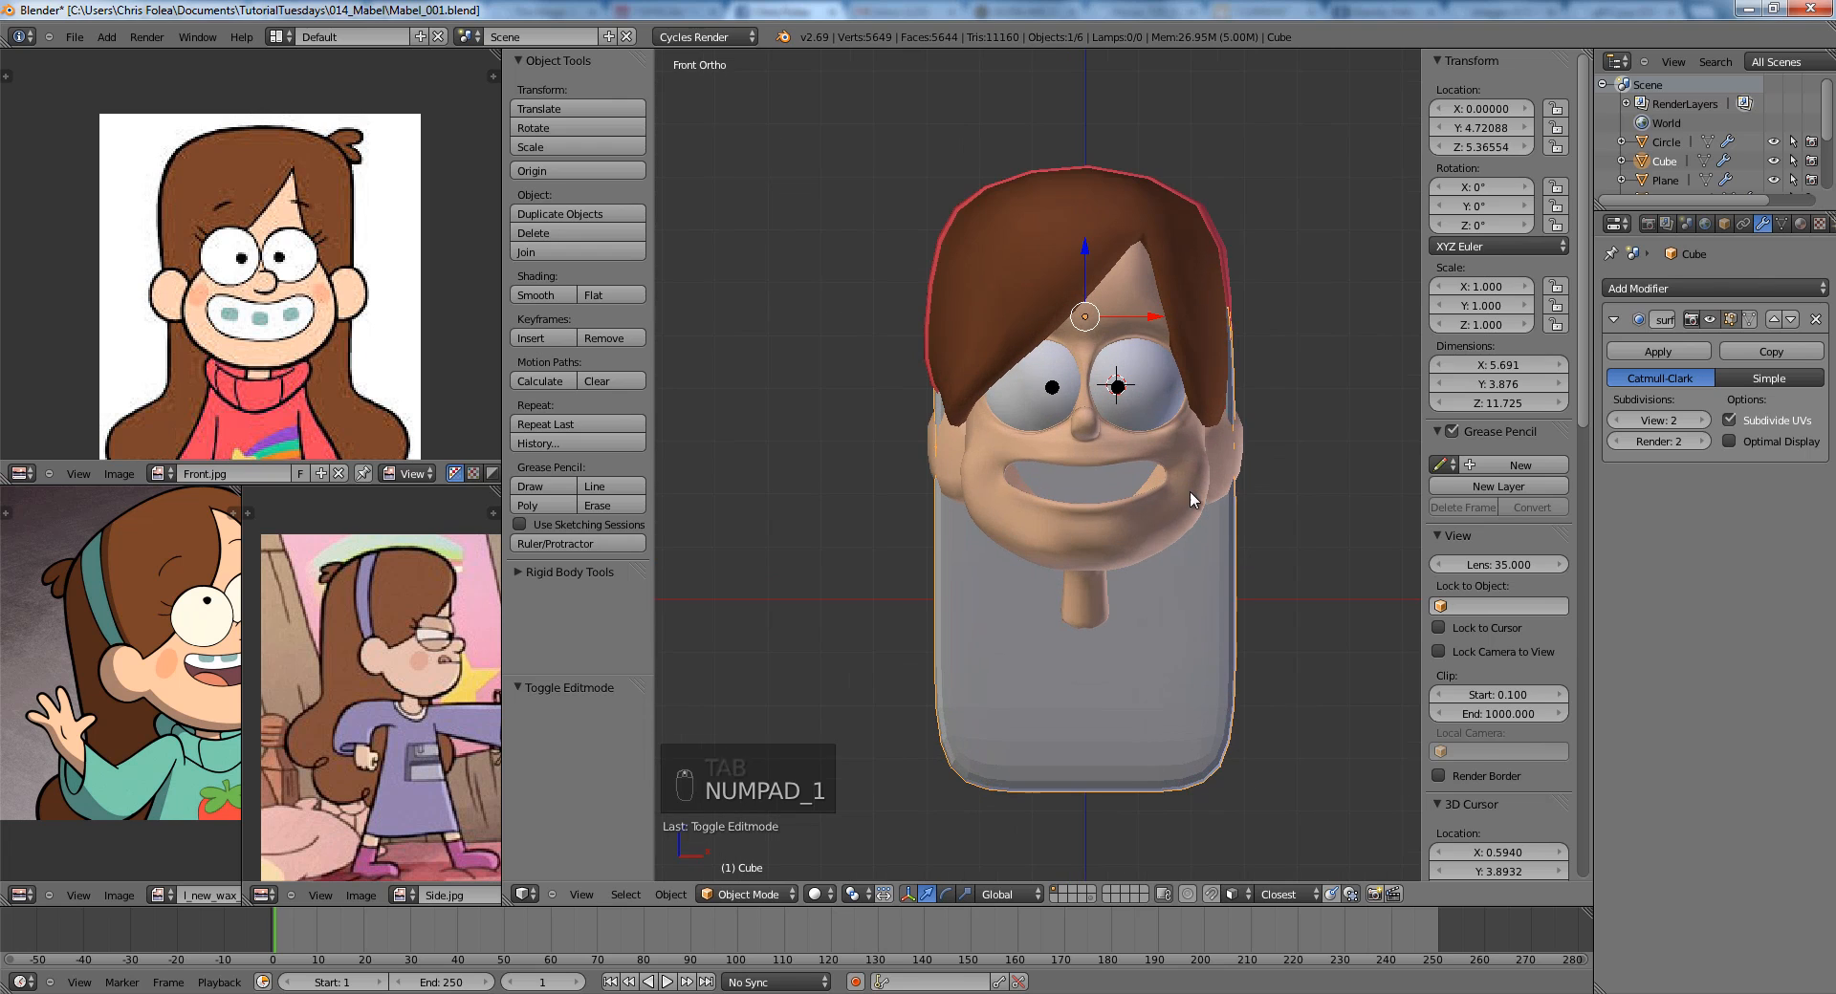
Move the bottom row of hair vertices upward in front view to shorten the hair.
key("Tab")
key("a")
key("a")
key("z")
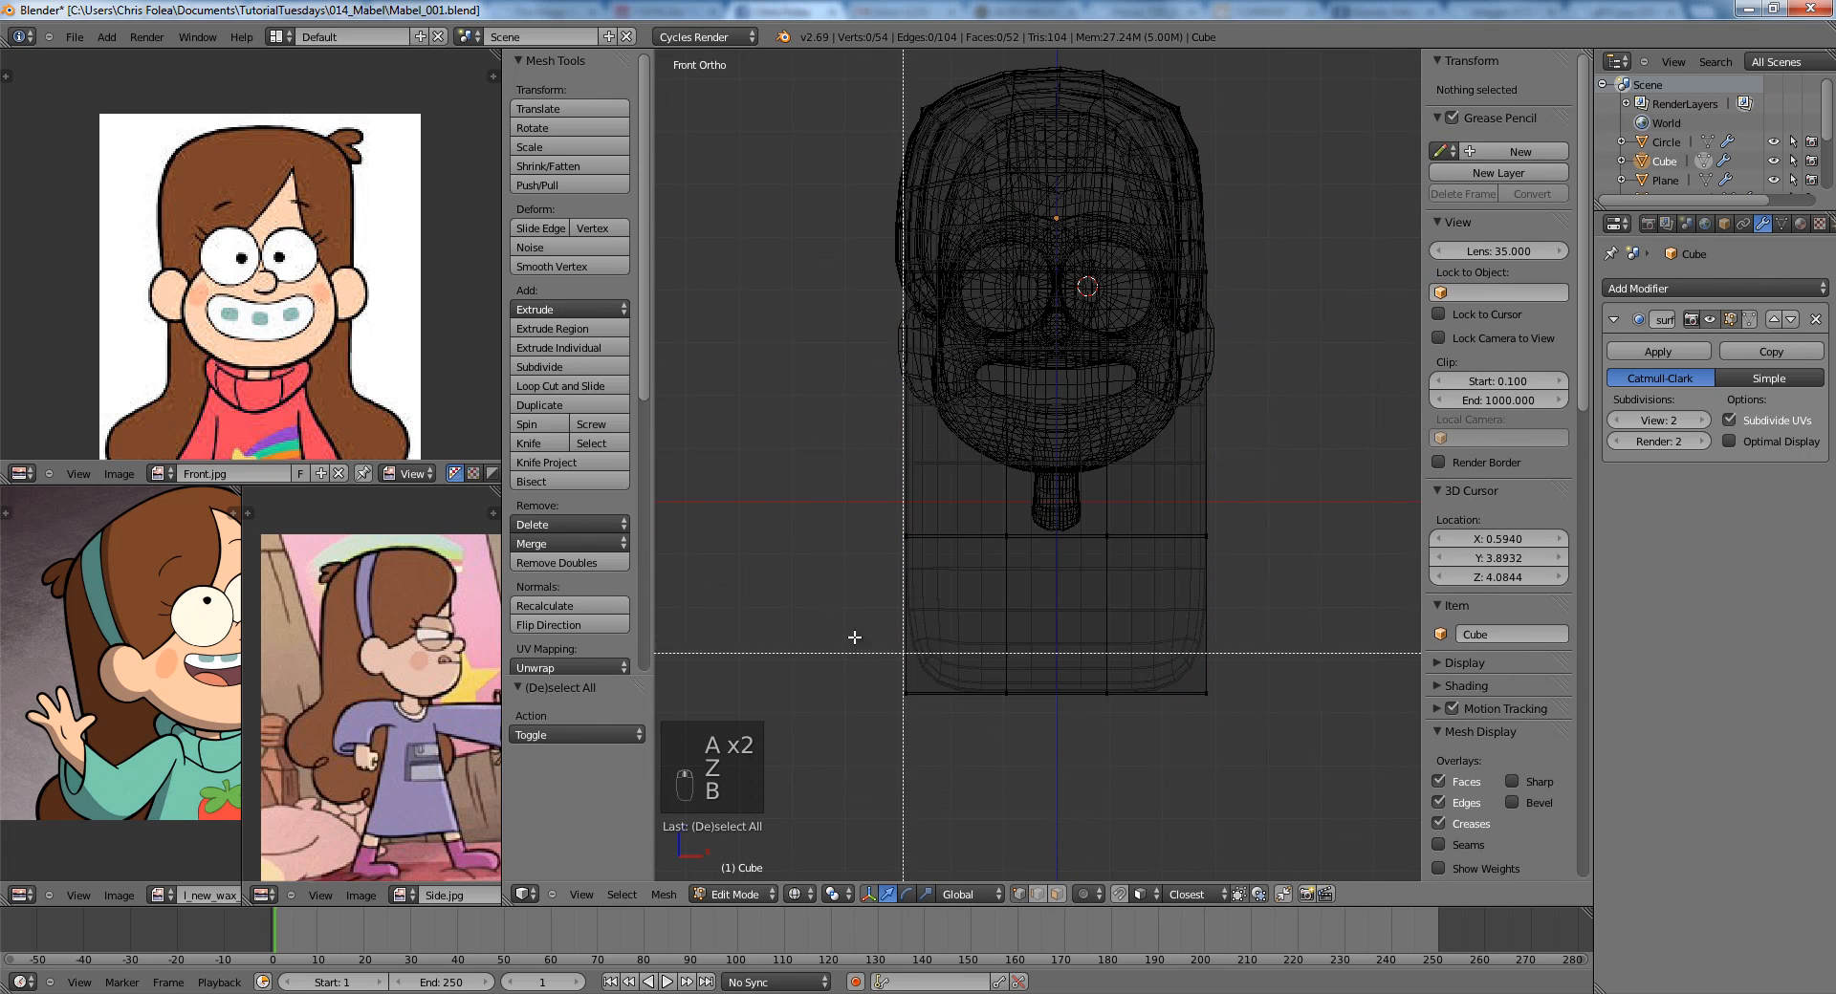
left_click_drag(853, 637, 1325, 769)
key("g")
left_click(1336, 659)
Raise the two lowest rows of hair vertices together by about 0.76 along Z.
key("a")
key("b")
left_click_drag(859, 490, 1250, 668)
key("g")
key("z")
left_click(1257, 626)
Move the two lowest rows of hair vertices forward along Y in side view, closer to the neck.
key("z")
key("KP_3")
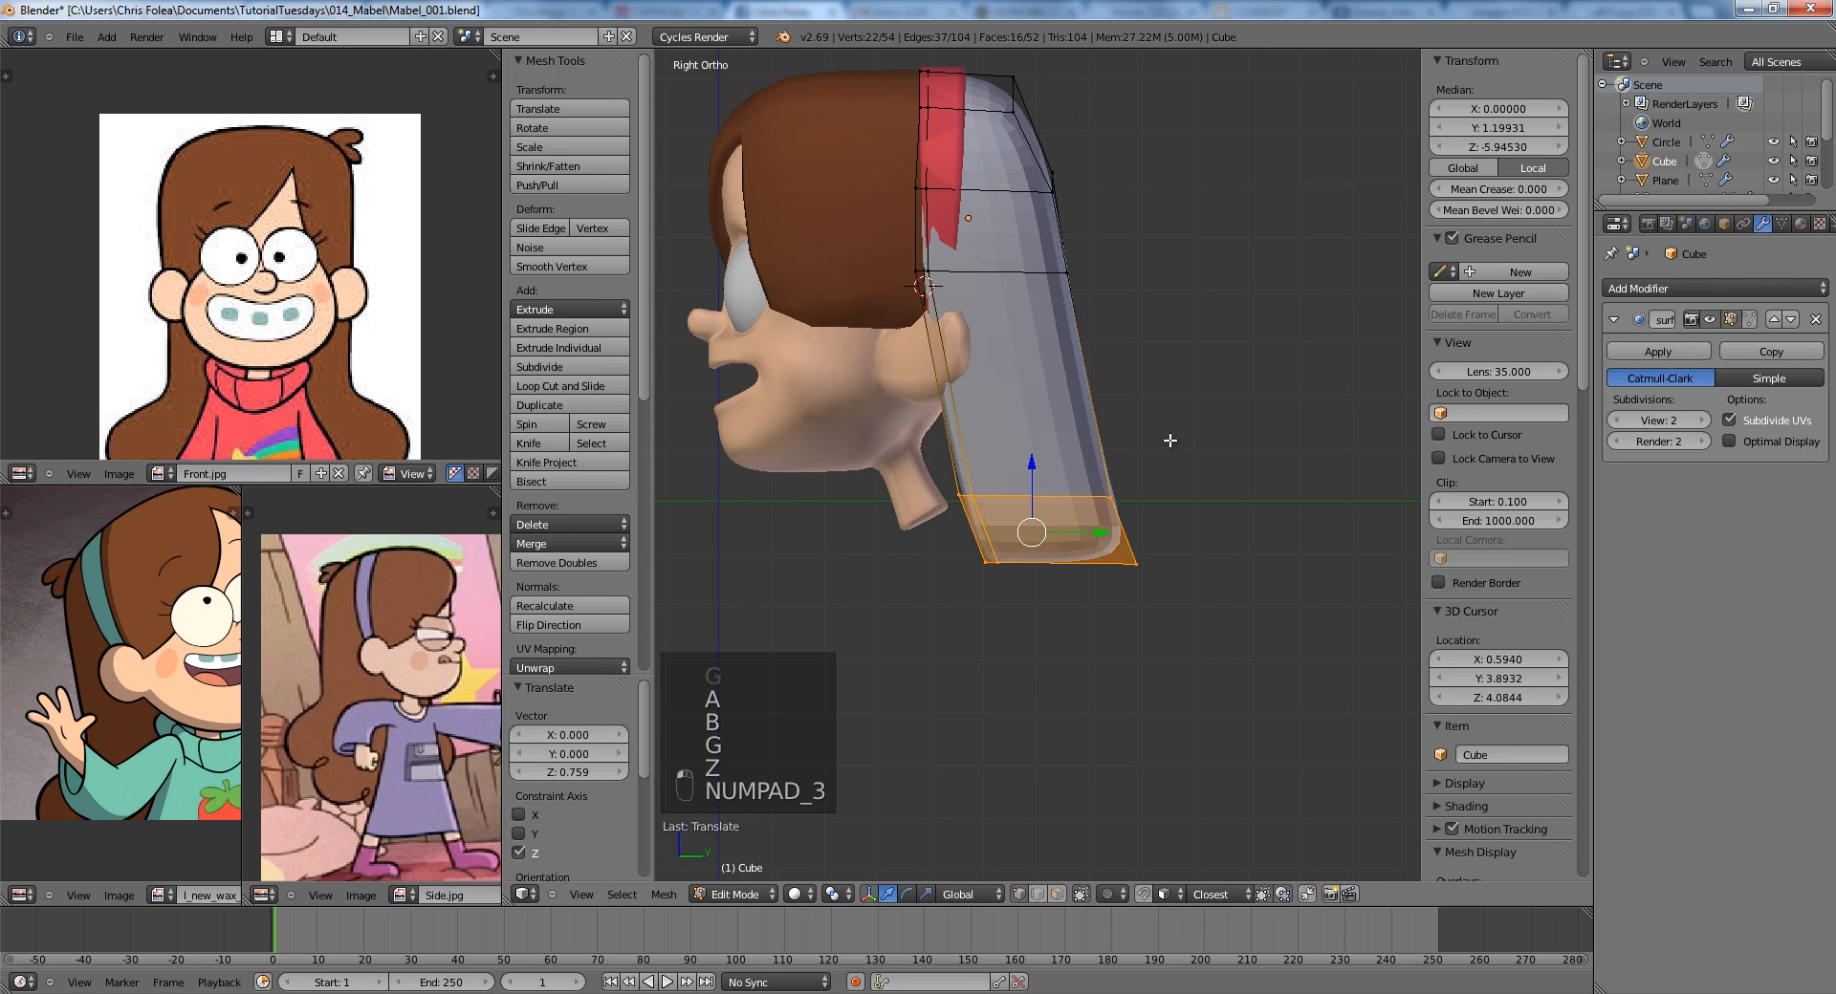
key("a")
key("z")
key("b")
left_click_drag(898, 458, 1171, 590)
key("g")
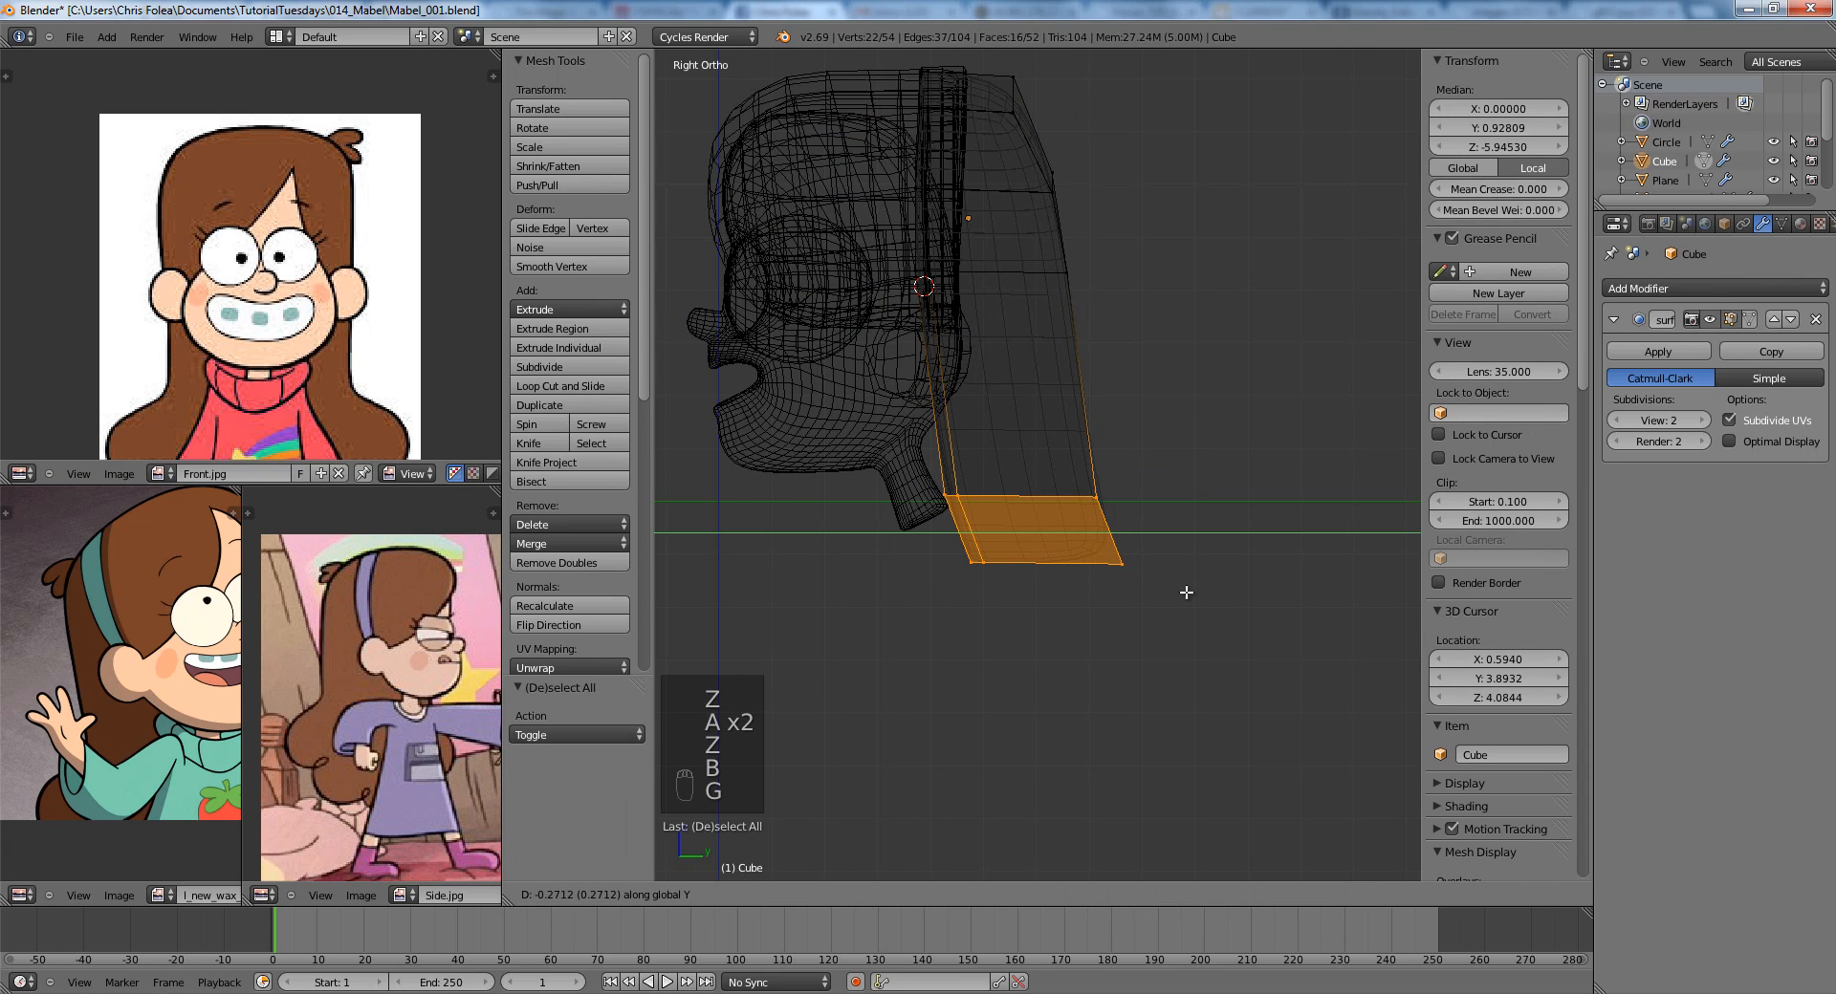
left_click(1156, 450)
key("z")
key("a")
key("Tab")
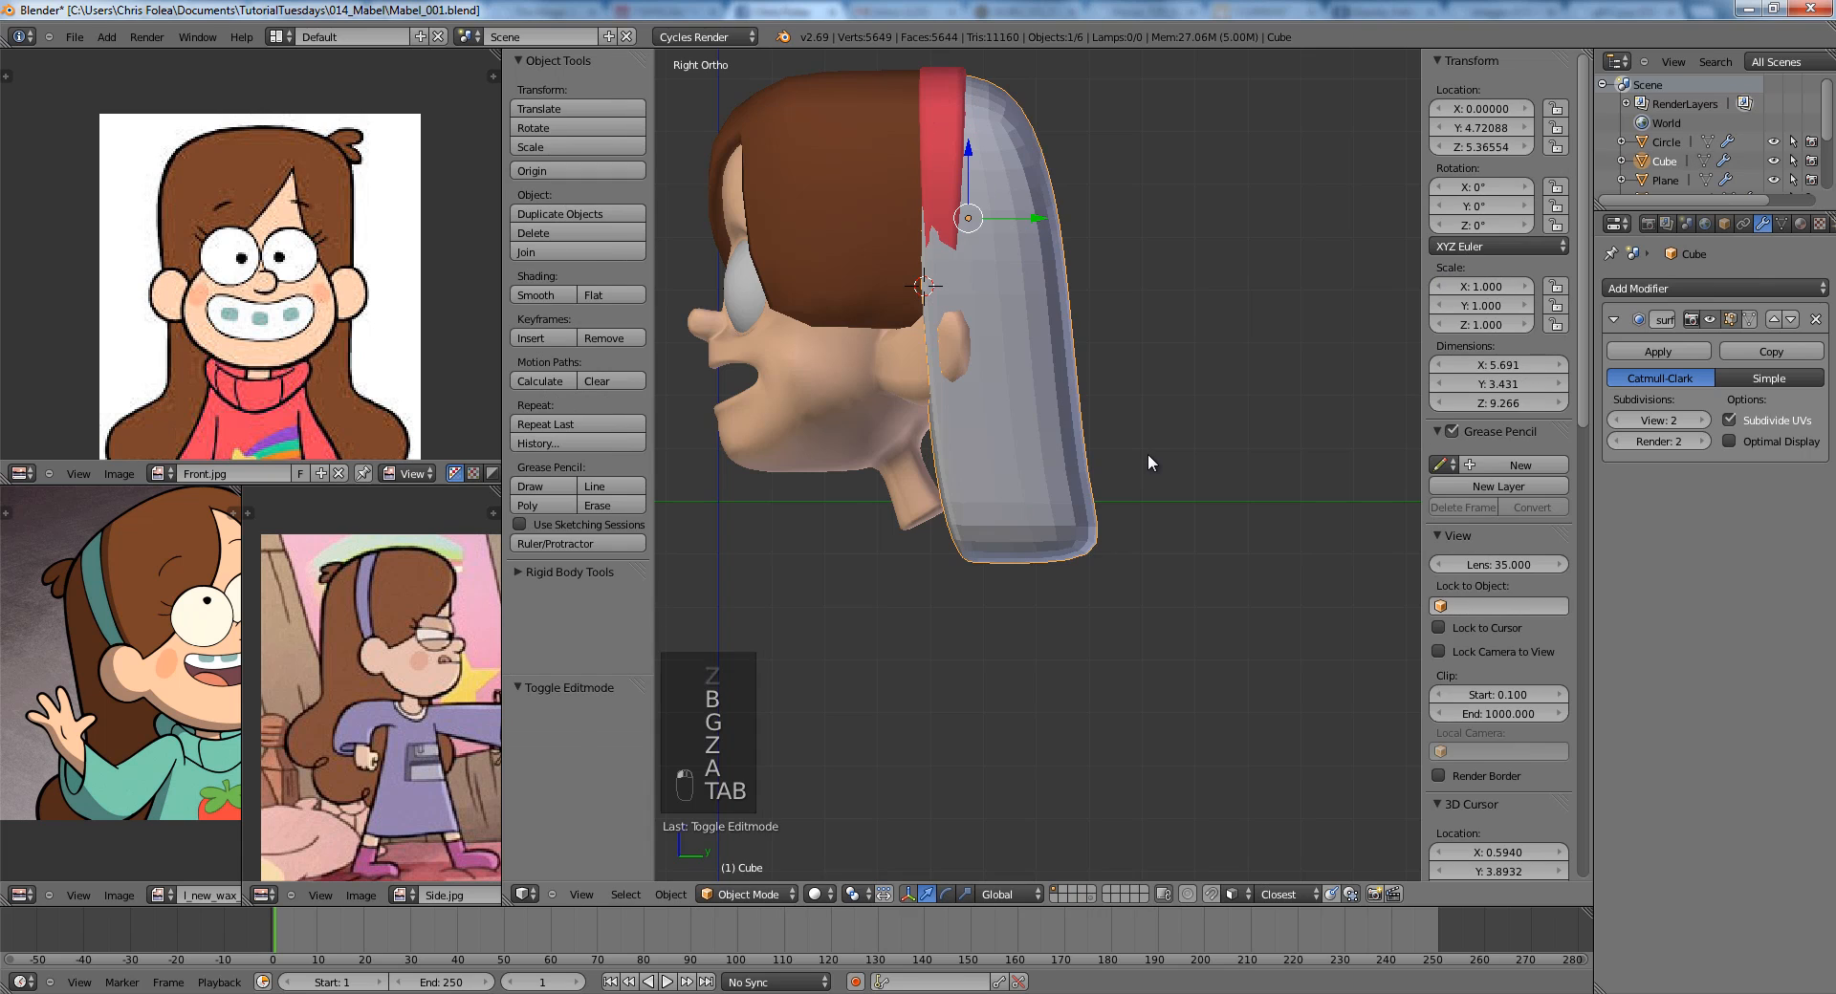
Edge-slide the lower part of the side edge loop near the hair's front toward the rear.
middle_click_drag(1130, 449, 995, 583)
key("Tab")
right_click(964, 617)
key("z")
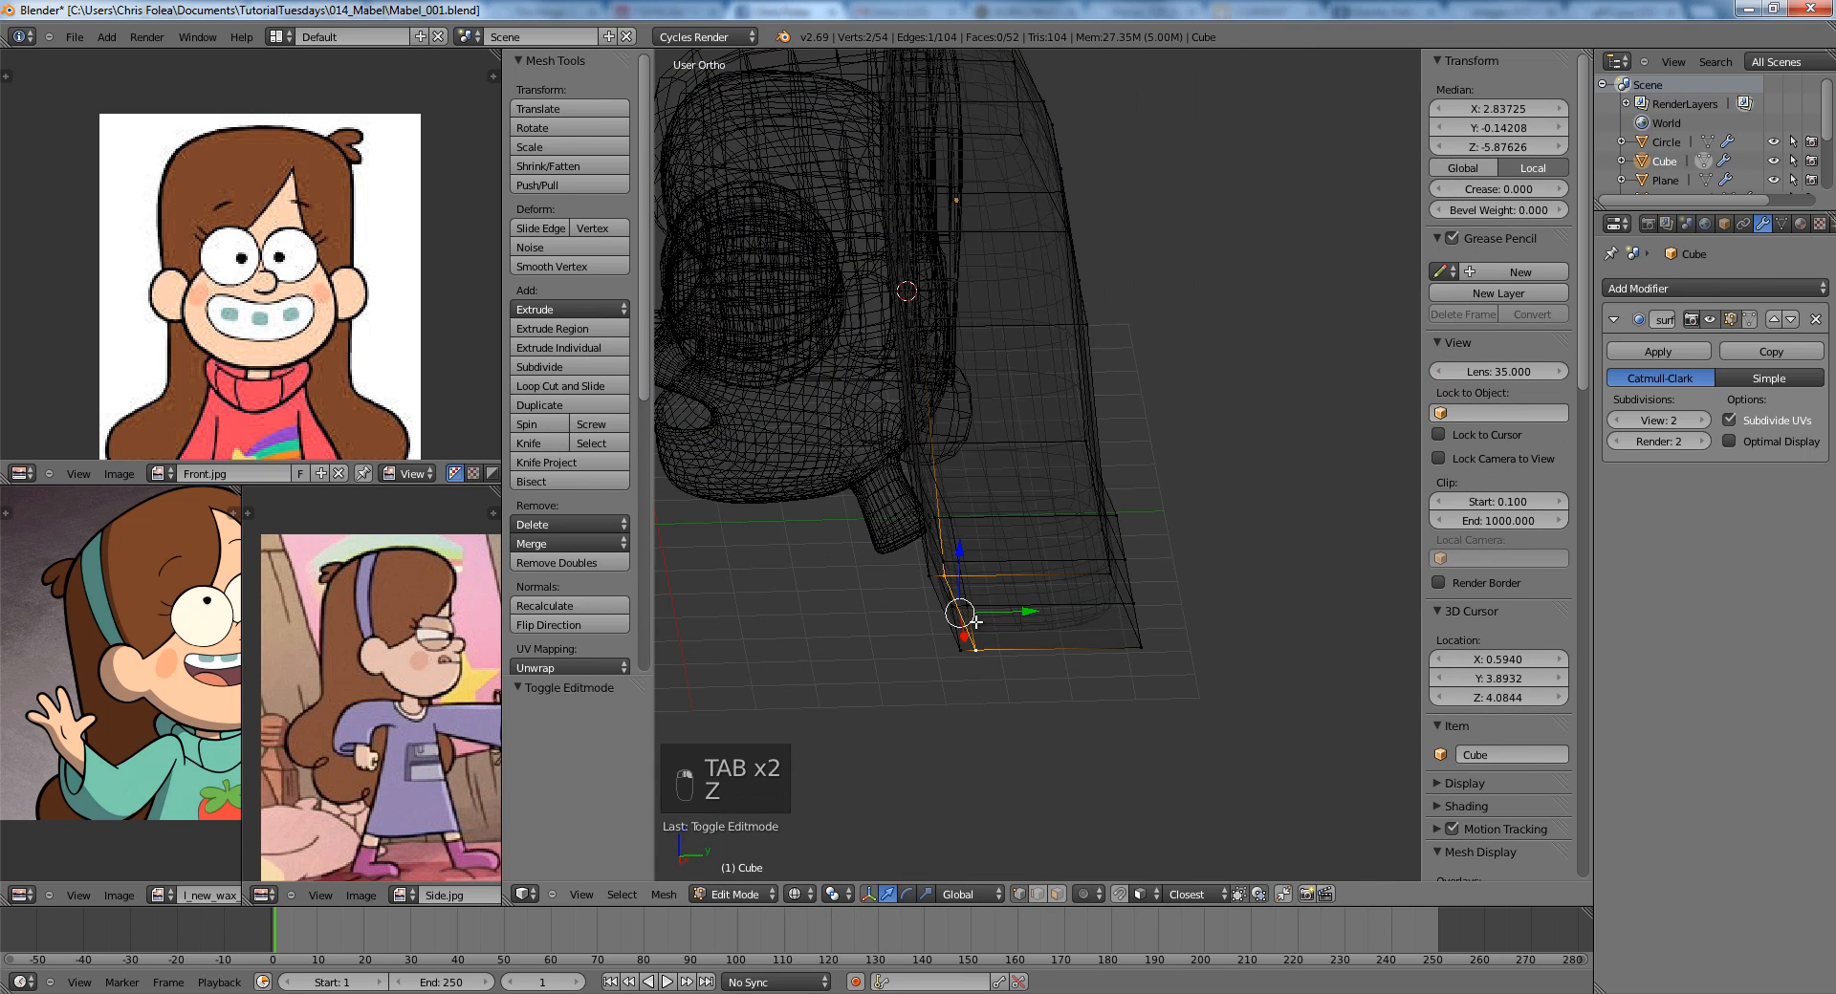
key("KP_3")
key("c")
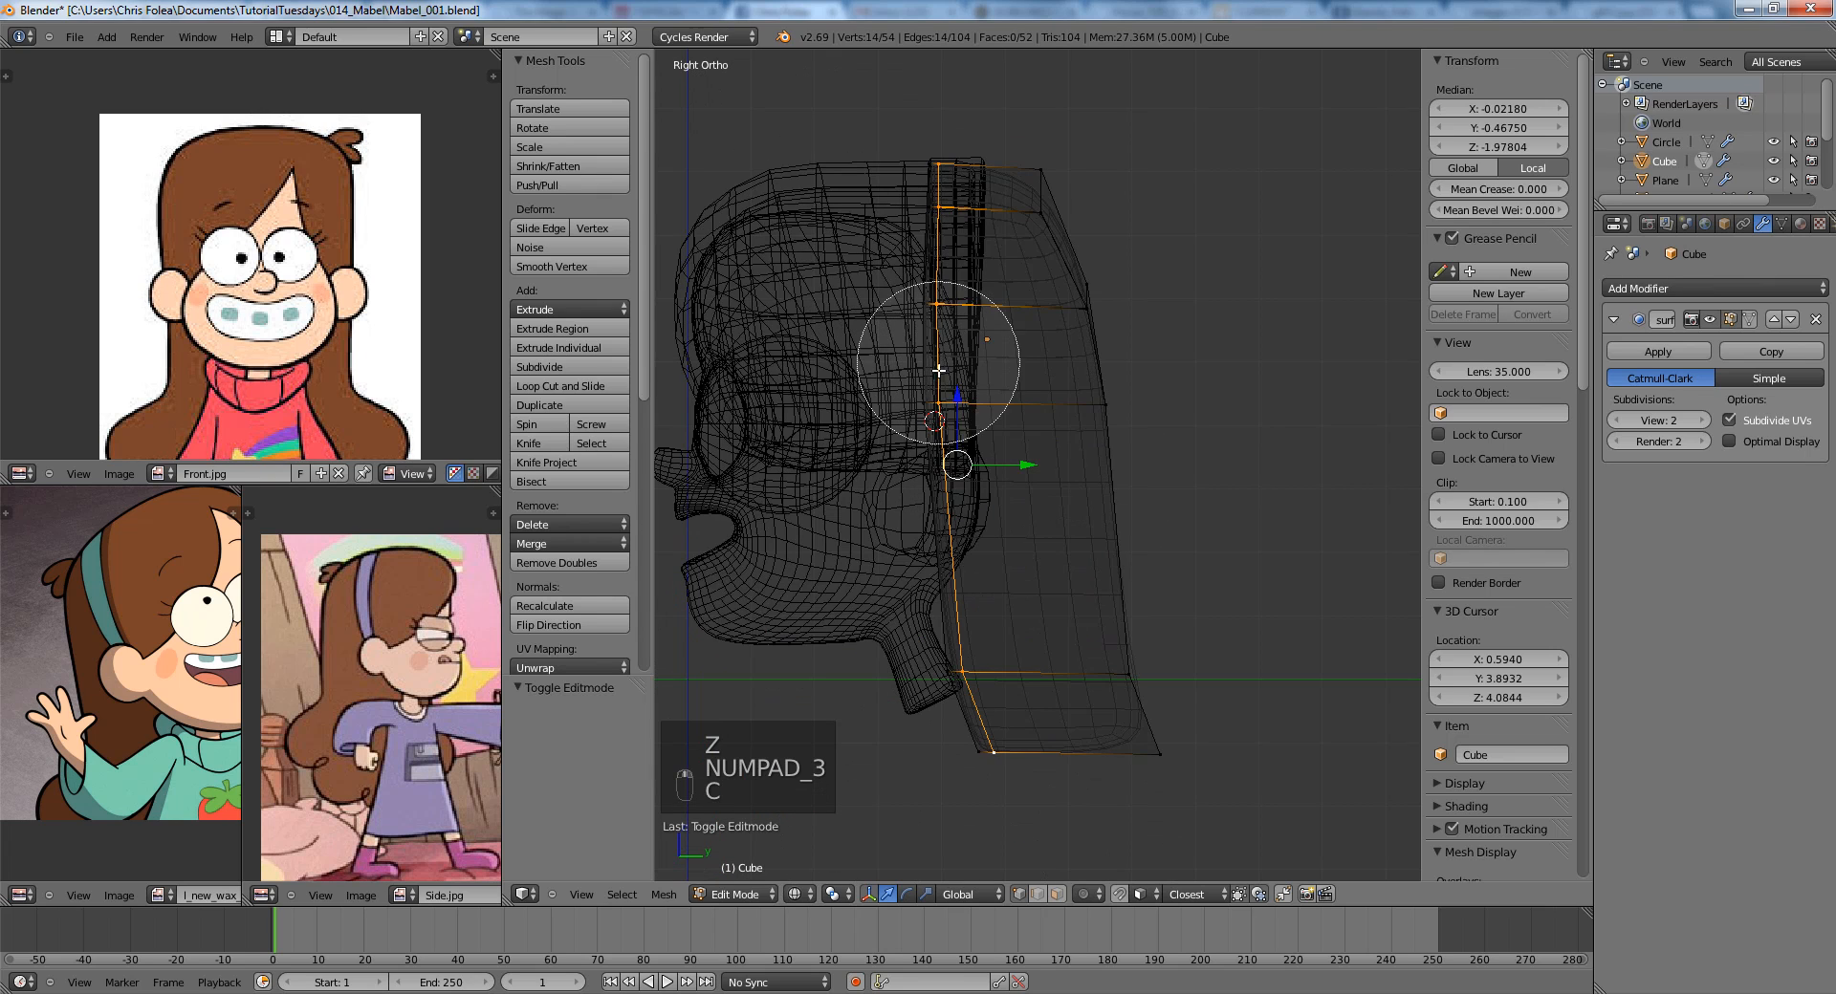
middle_click_drag(942, 348, 949, 177)
right_click(950, 177)
key("z")
key("g")
key("g")
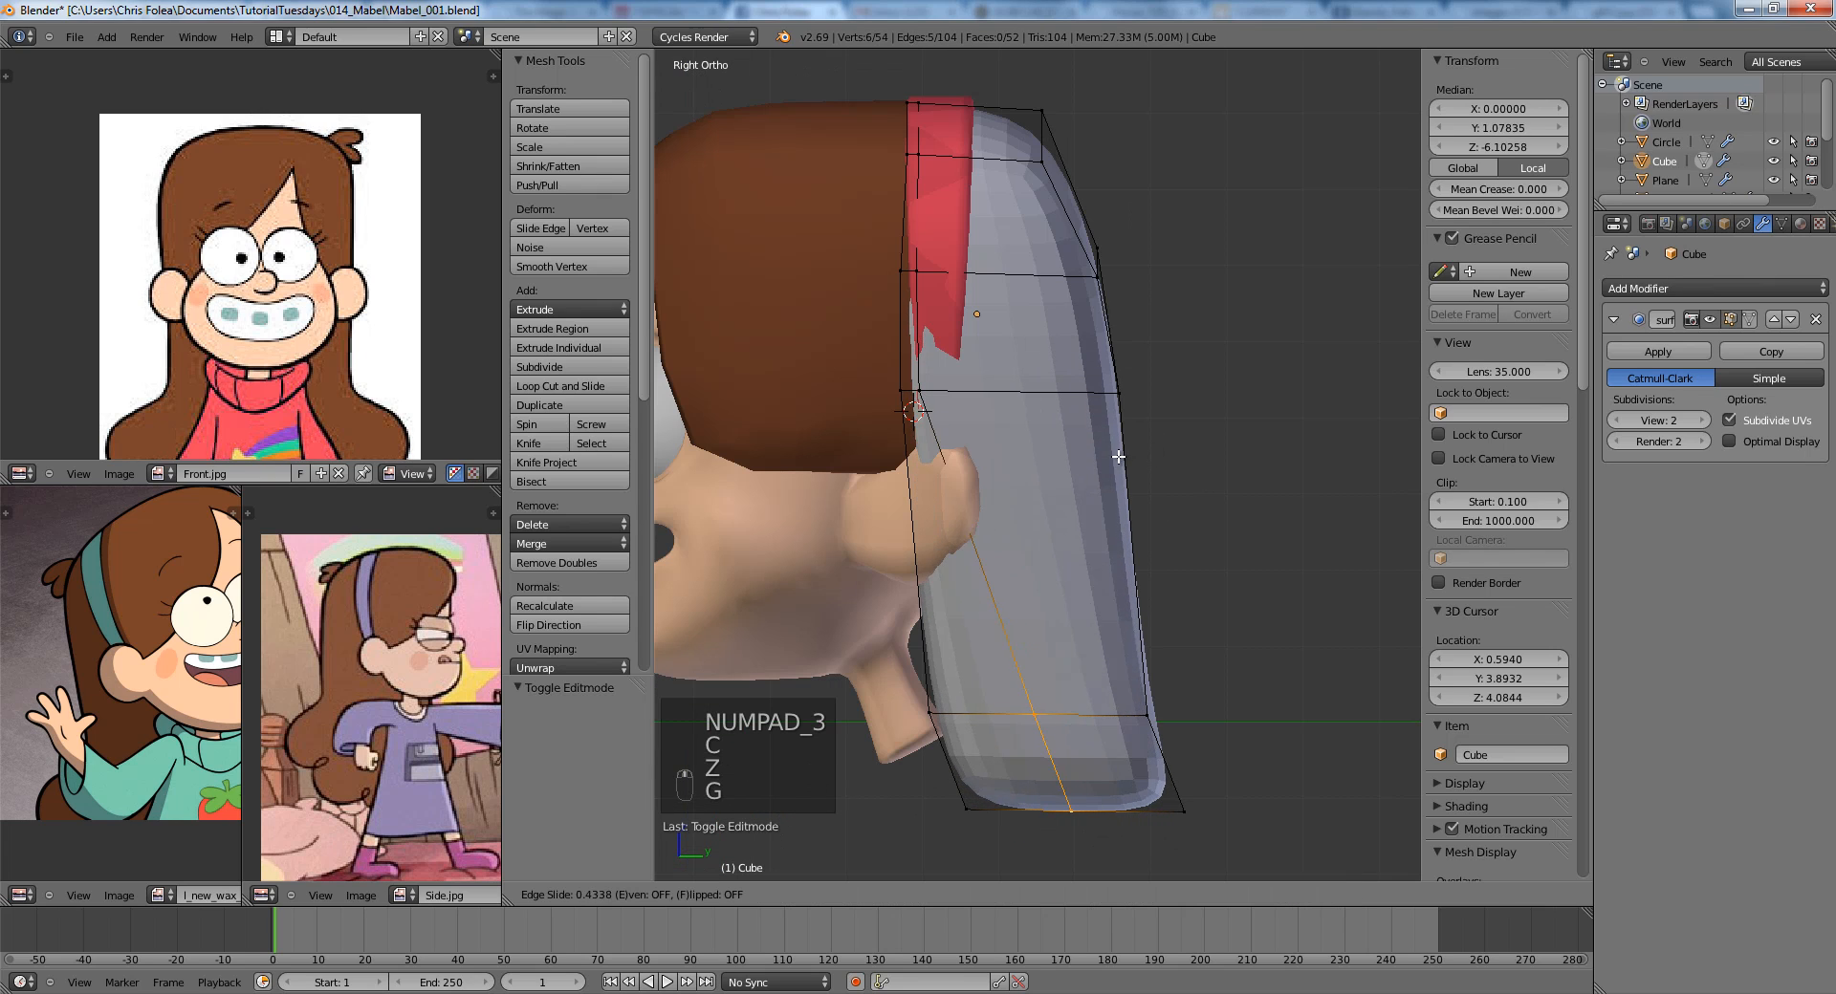
left_click(1106, 466)
left_click(1120, 465)
key("a")
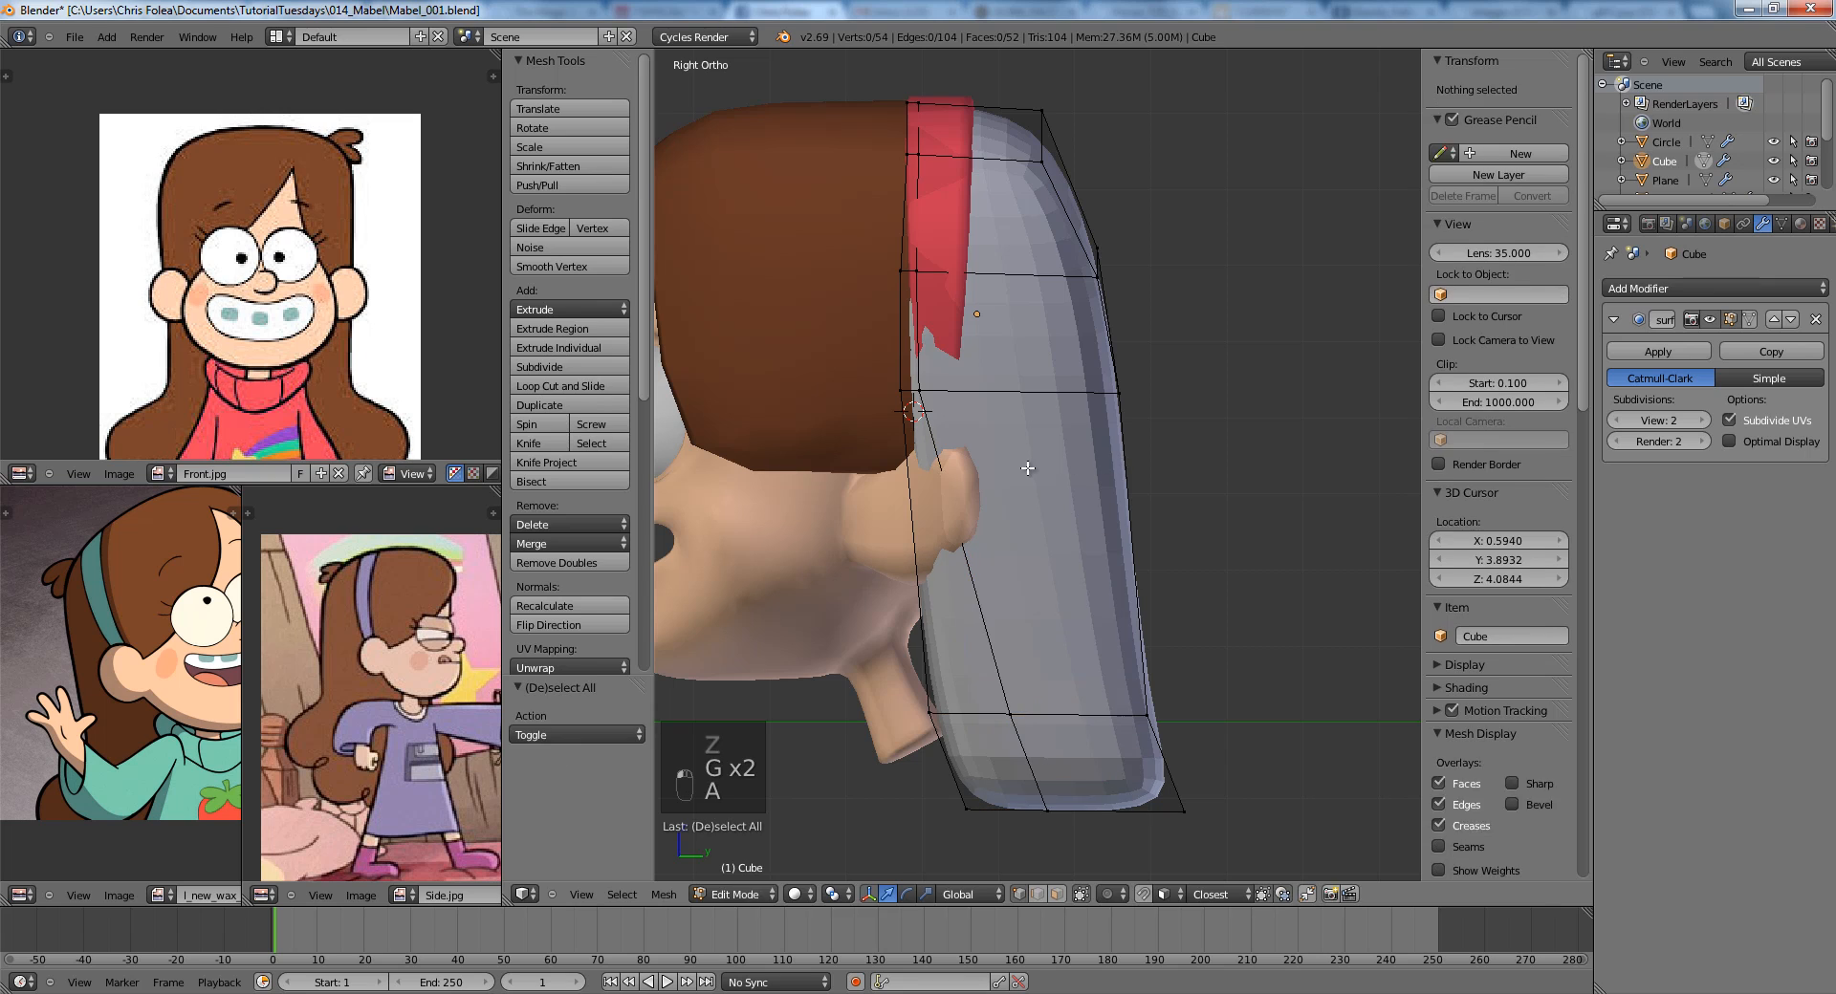
Add a centred horizontal loop cut around the hair between ear height and the lower end.
key("Tab")
key("Tab")
middle_click_drag(951, 545, 982, 488)
key("a")
key("ctrl+r")
left_click(962, 469)
right_click(962, 466)
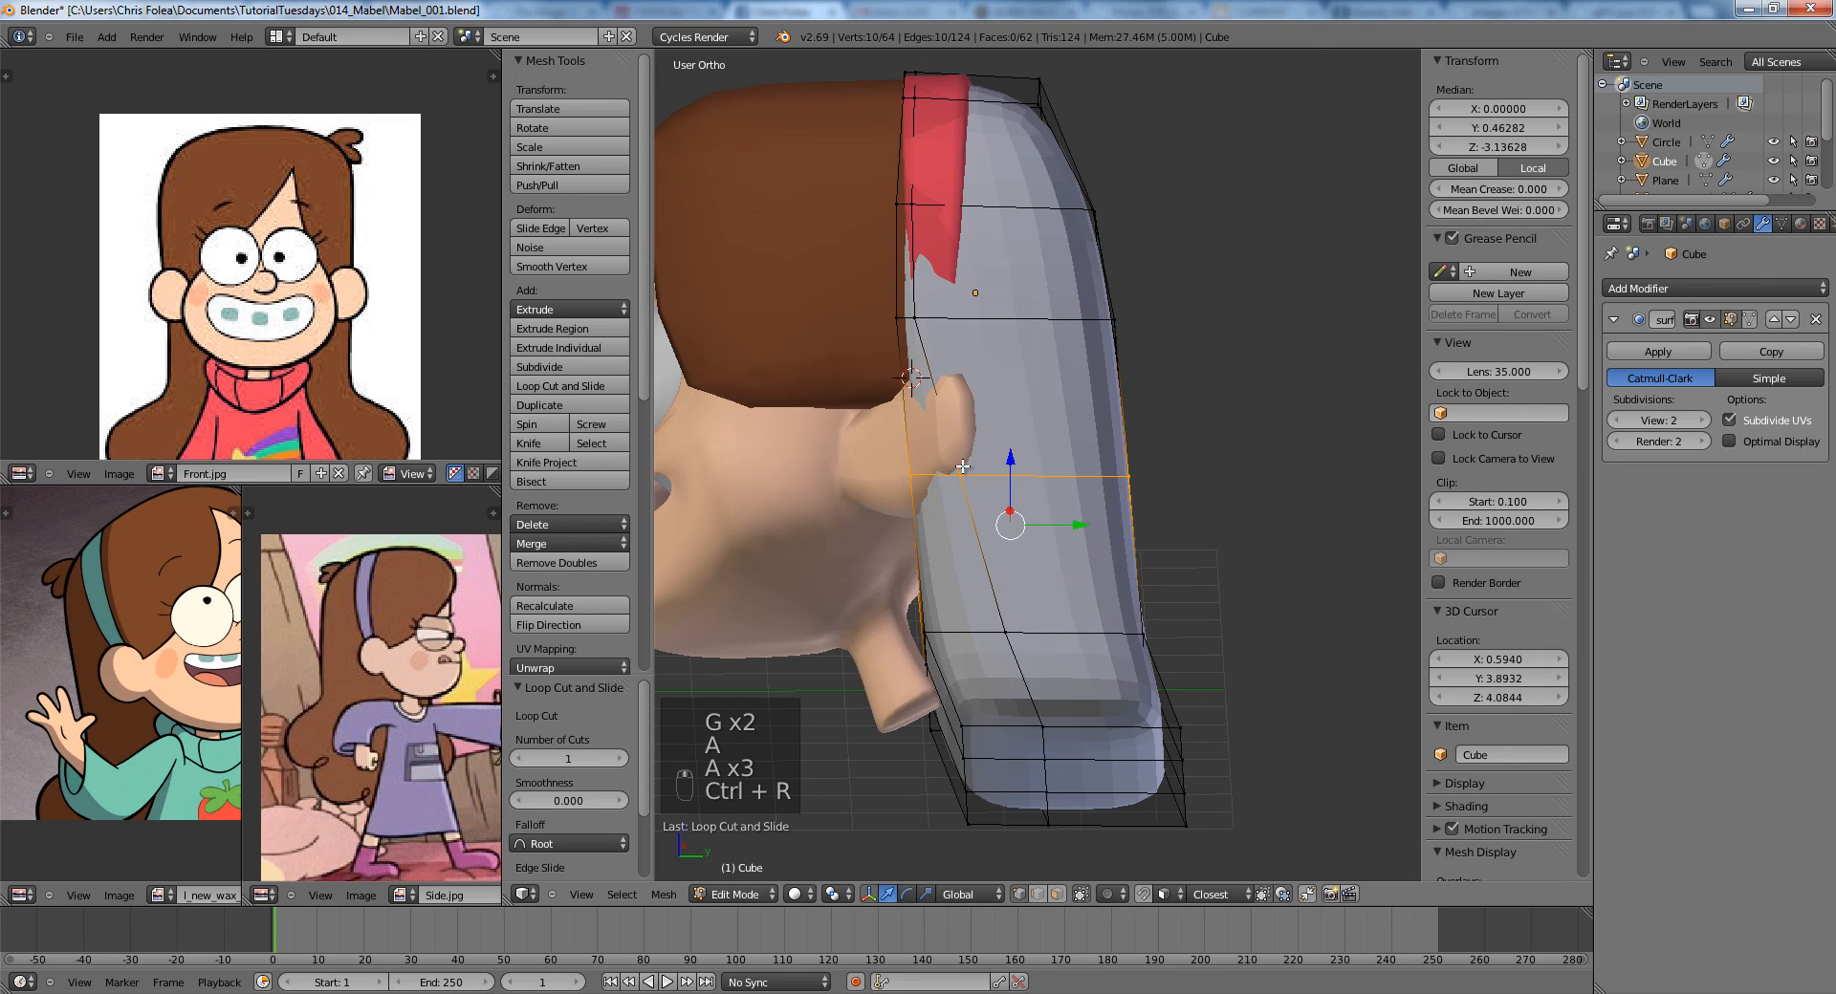
key("a")
key("a")
key("z")
key("z")
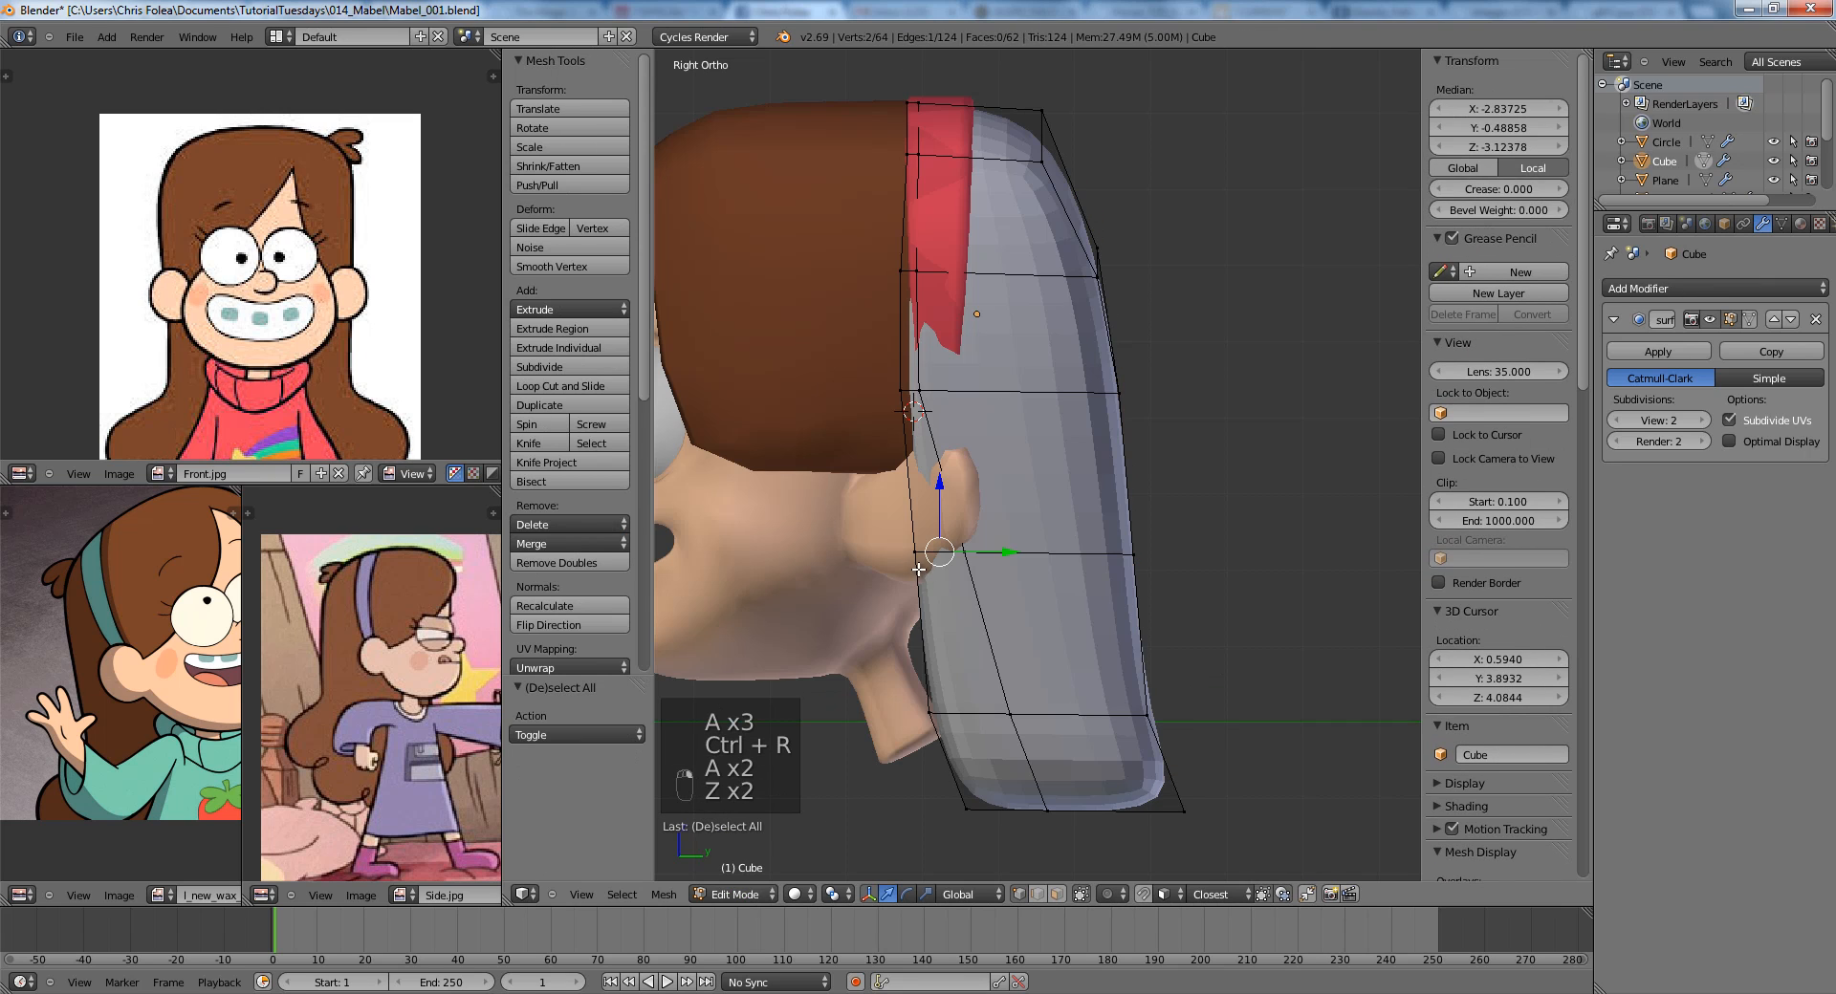
Select the front vertices of the new horizontal loop beside the ear and try pulling them backward about 0.87 along Y.
key("a")
key("z")
key("b")
left_click_drag(892, 527, 976, 586)
key("z")
key("g")
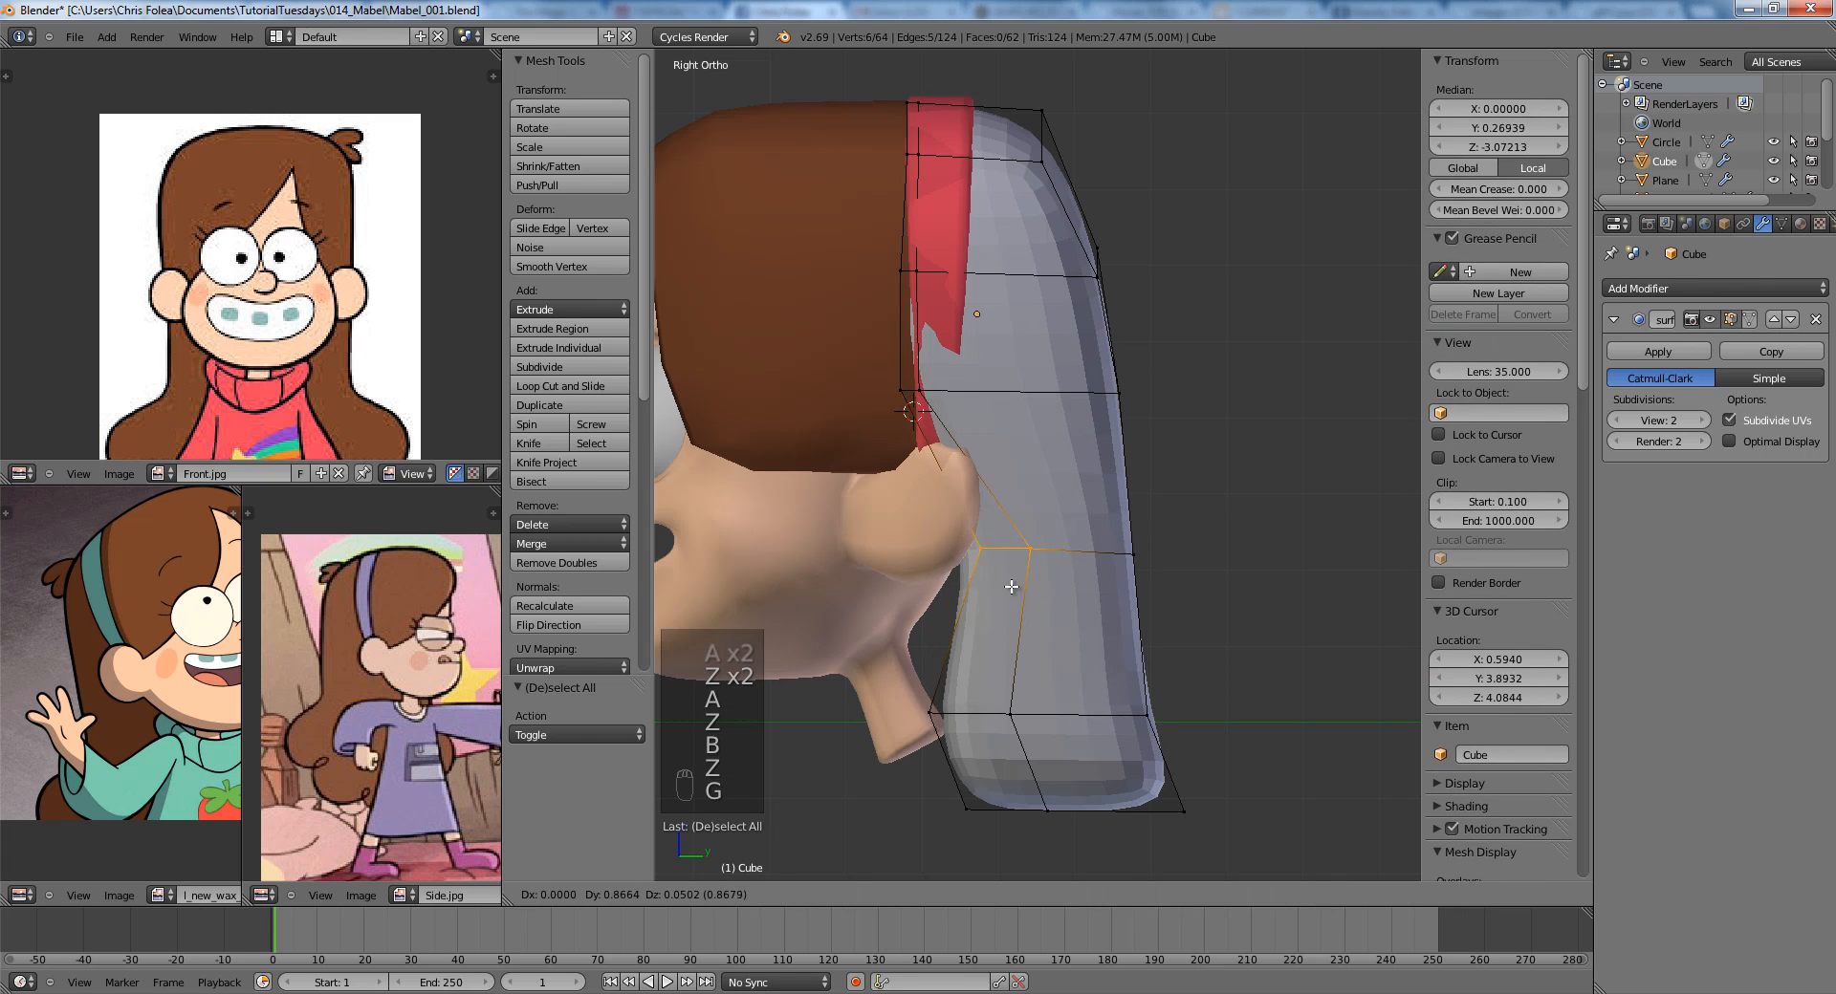
left_click(1012, 586)
Shift the selected front vertices of the new loop sideways about 0.58 along negative X.
middle_click_drag(1011, 586, 1262, 592)
left_click(993, 413)
key("Tab")
right_click(995, 494)
key("Tab")
key("g")
right_click(1028, 507)
key("Tab")
key("Tab")
key("z")
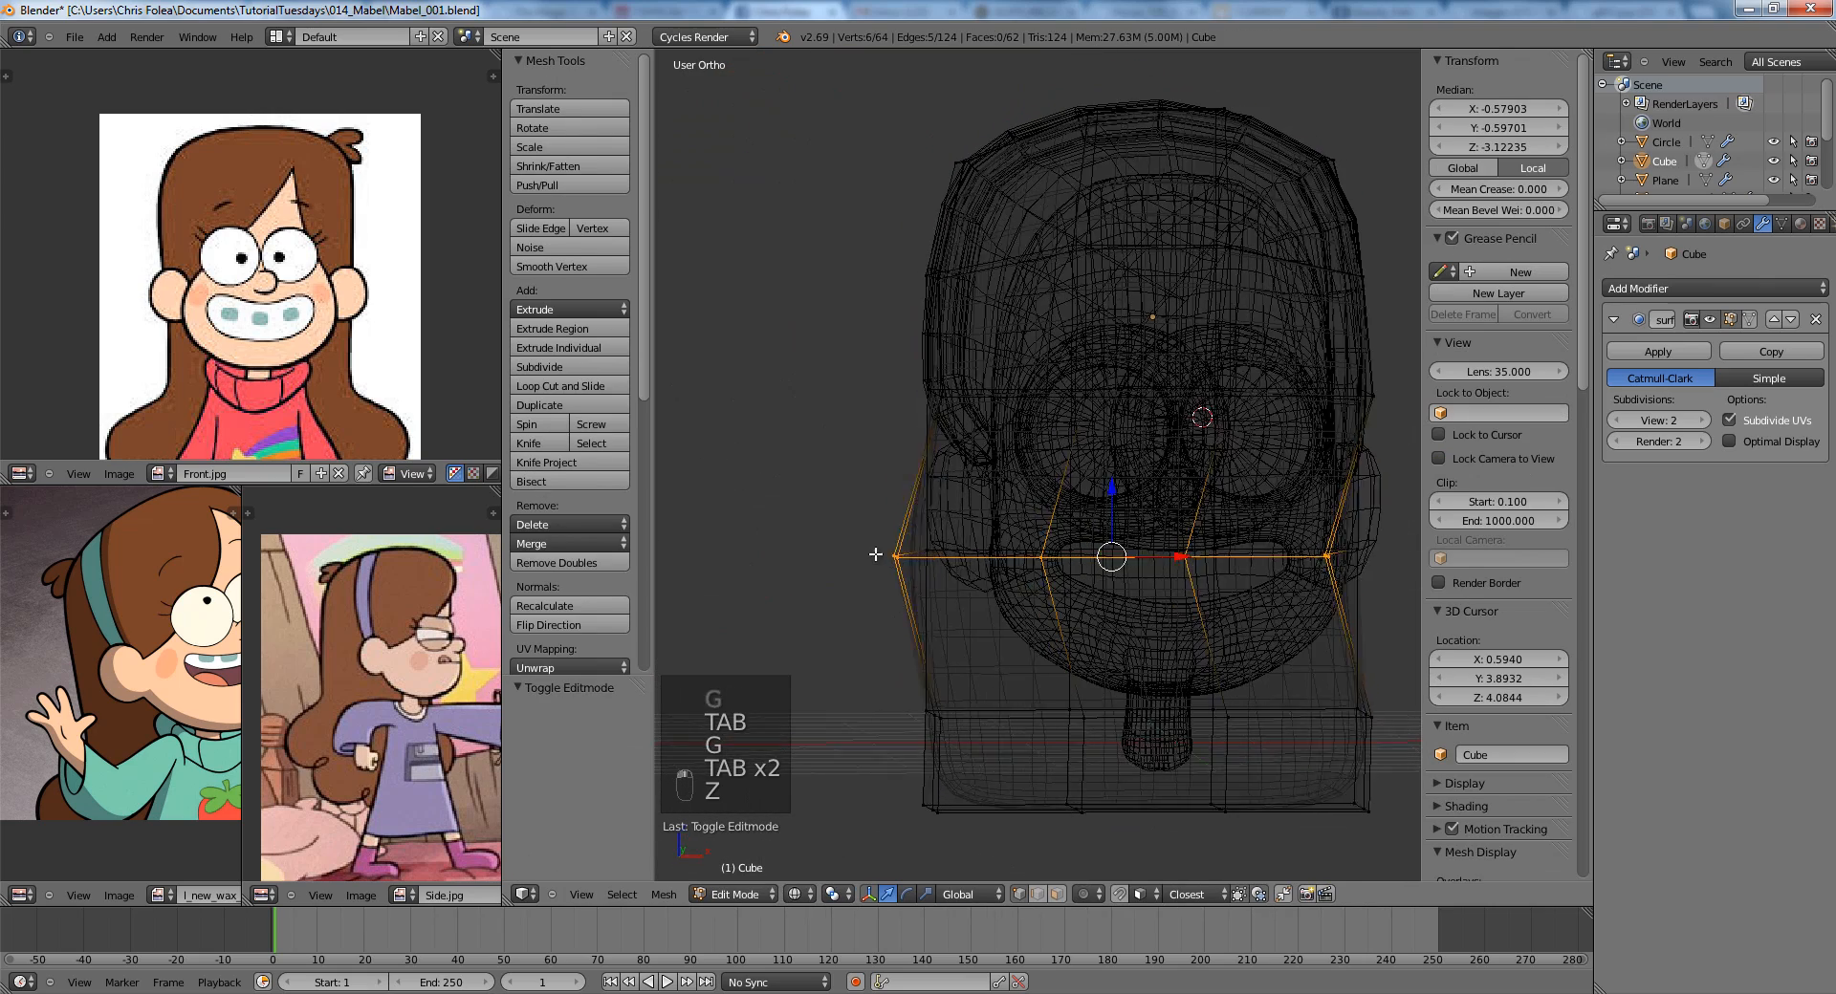
Move the two outermost vertices protruding past the ear inward along X to about -2.41.
key("a")
key("b")
left_click_drag(869, 519, 903, 578)
key("g")
left_click(978, 589)
key("z")
mouse_move(978, 589)
middle_mouse_down()
mouse_move(1162, 503)
mouse_move(1321, 588)
middle_mouse_up()
key("Tab")
scroll(946, 592, "down", 4)
middle_click_drag(949, 599, 1100, 596)
Lower all bottom hair vertices about 0.87 along Z and scale them up slightly to flare the hair end.
key("KP_1")
key("Tab")
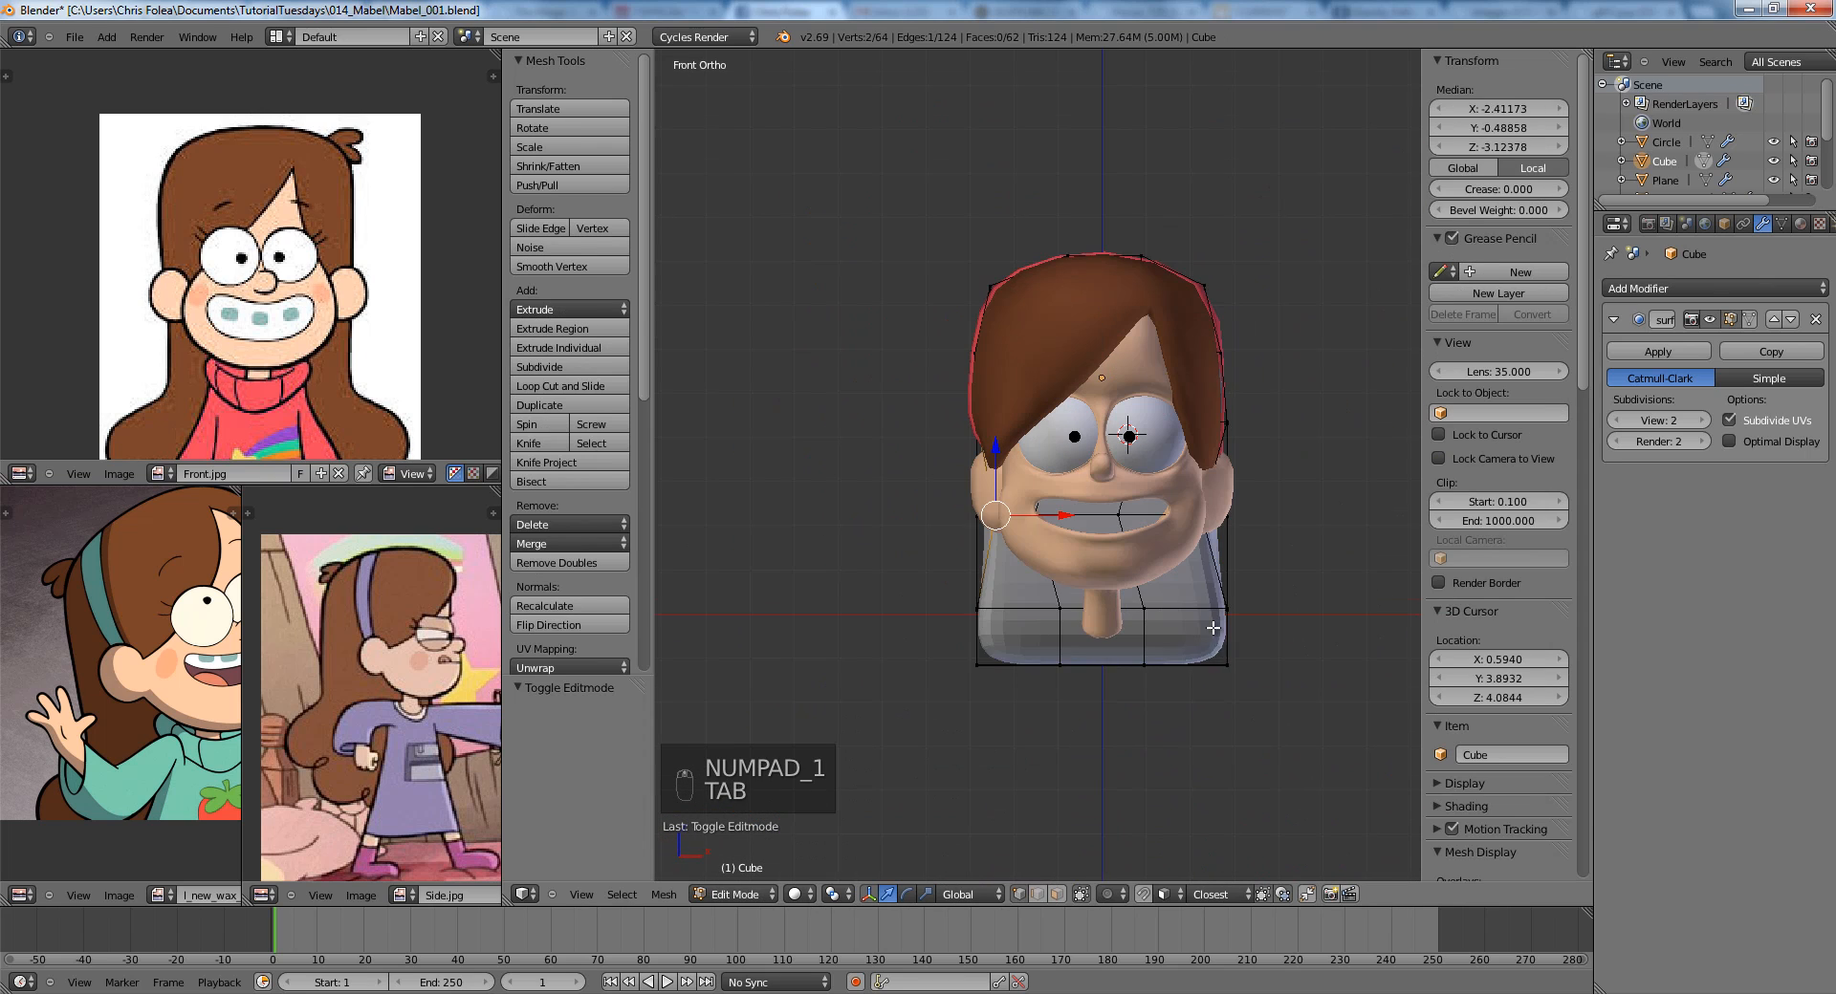
middle_click_drag(1183, 693, 1123, 559, "shift")
scroll(1123, 565, "up", 2)
key("a")
key("a")
key("z")
key("b")
left_click_drag(790, 525, 1195, 612)
key("z")
key("z")
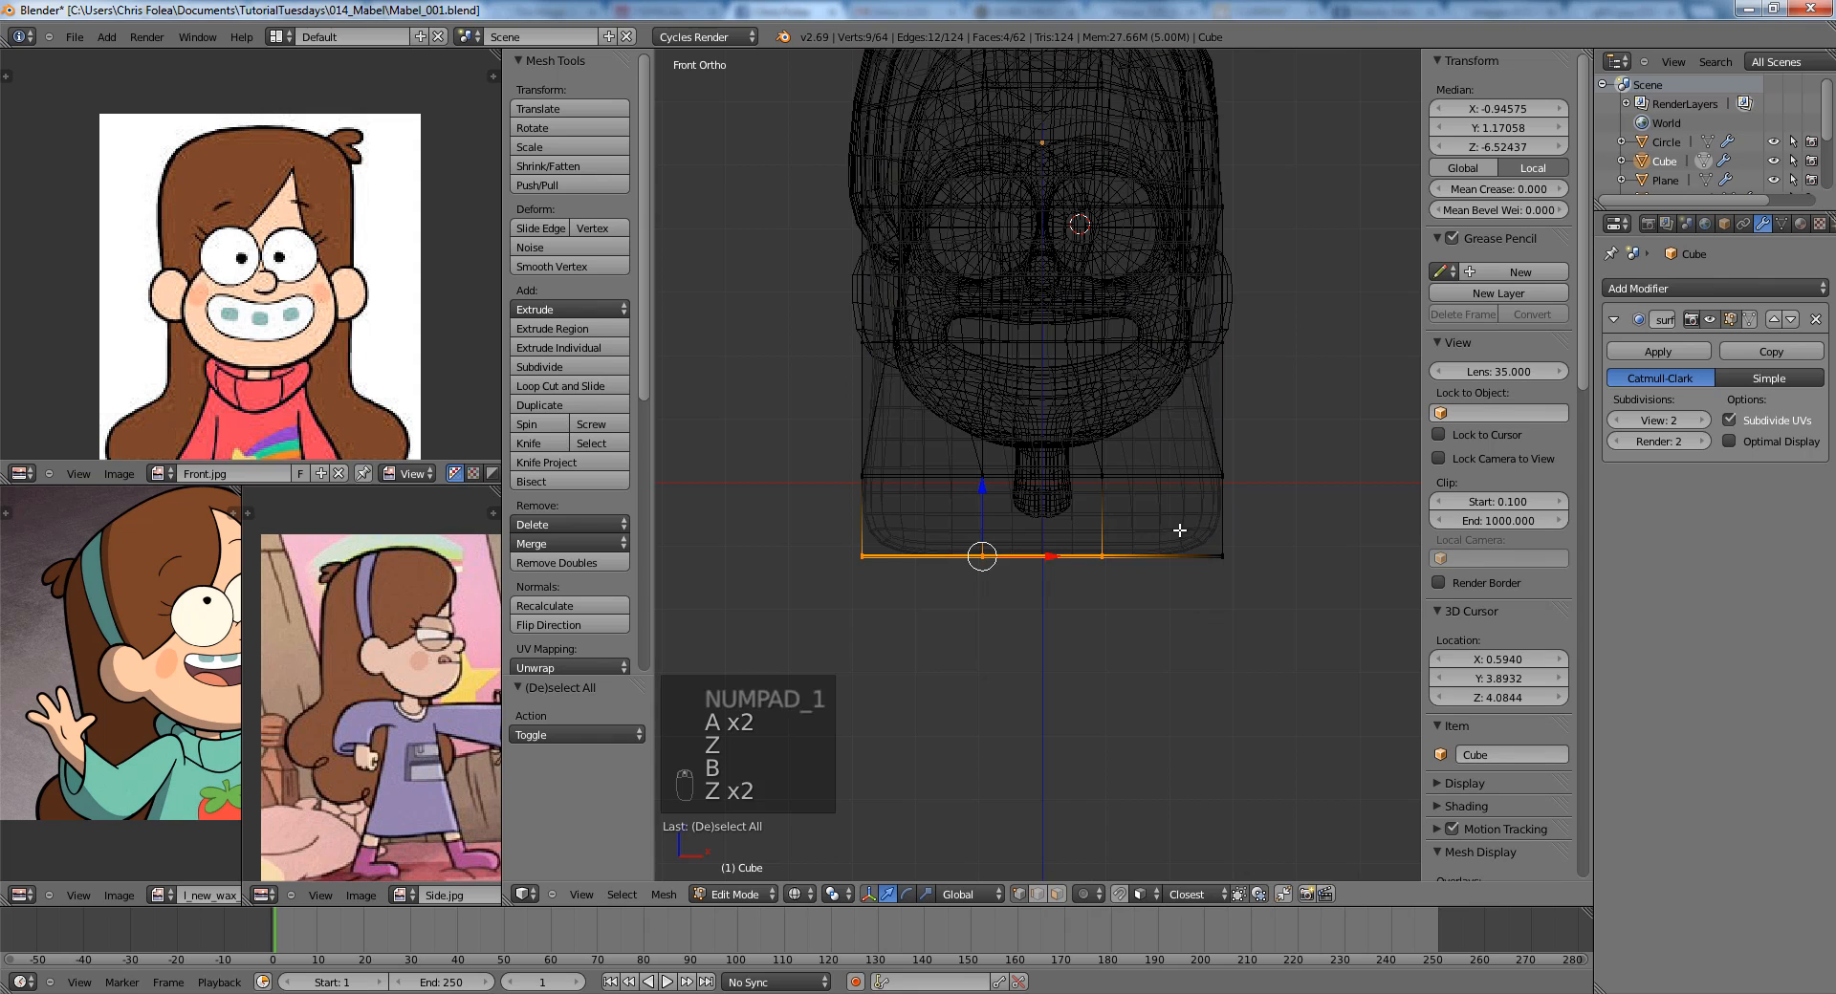
key("b")
left_click_drag(1174, 523, 1252, 601)
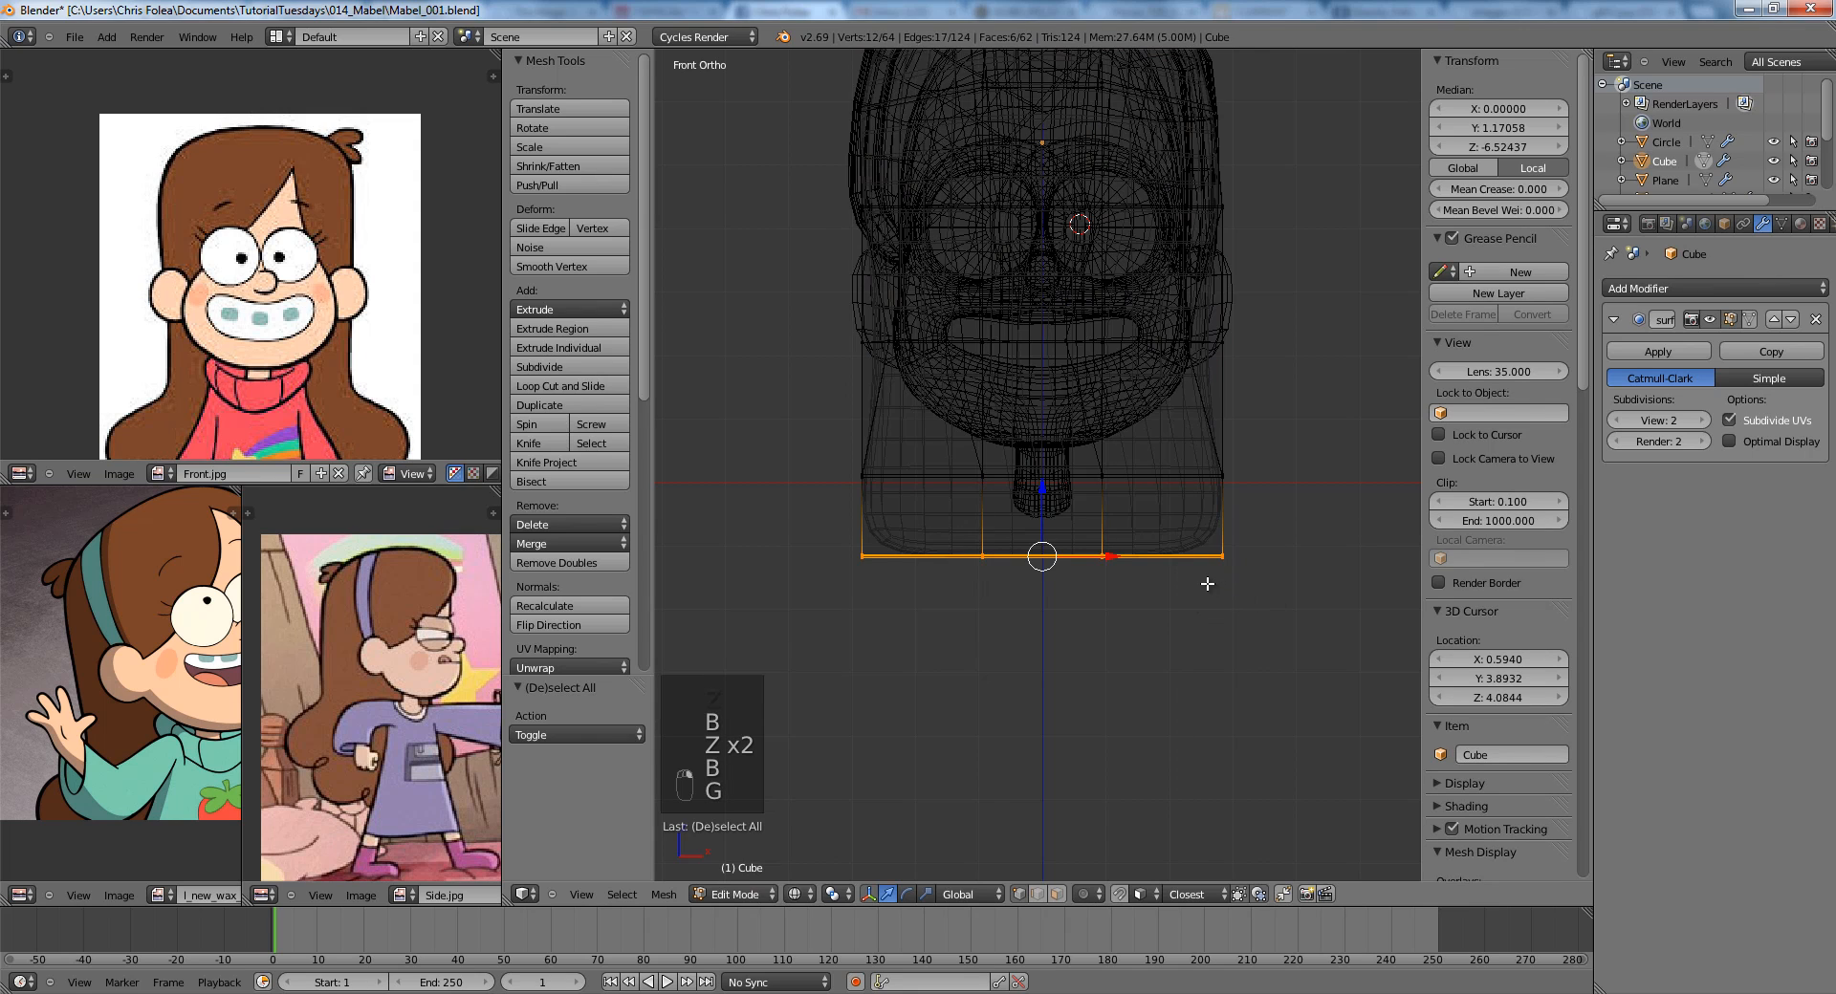
scroll(201, 284, "down", 2)
scroll(201, 284, "up", 1)
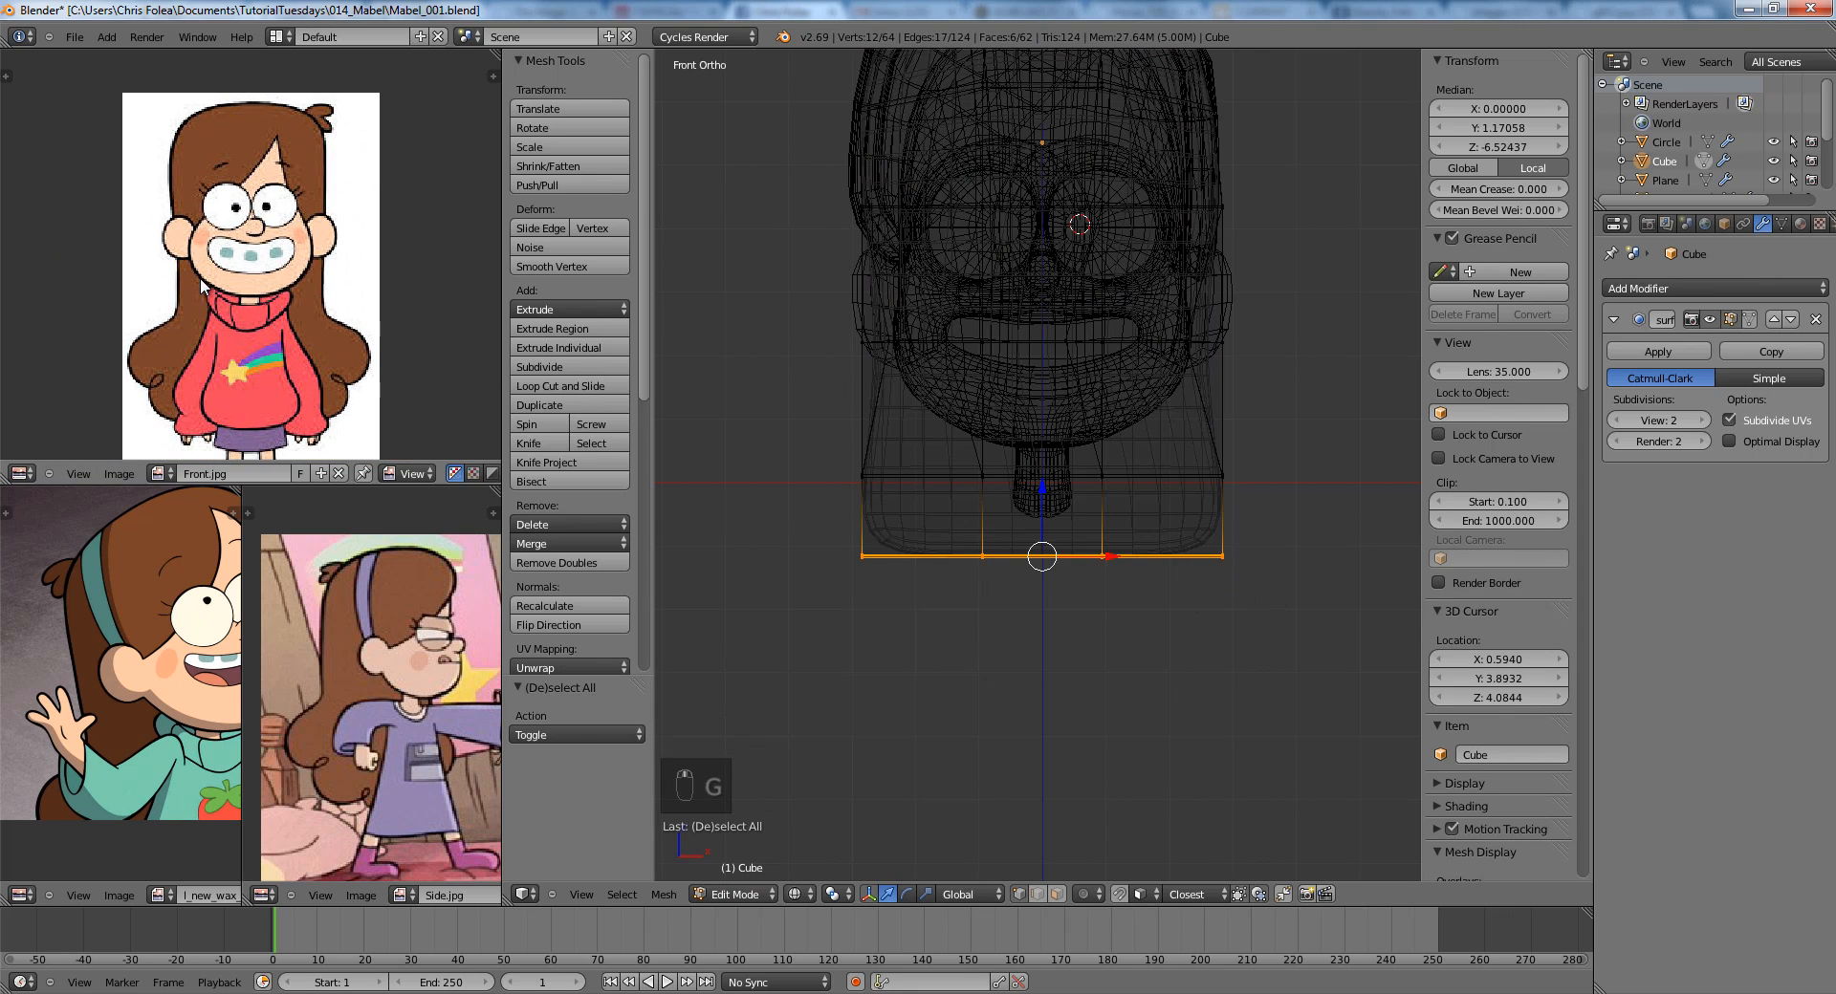
key("z")
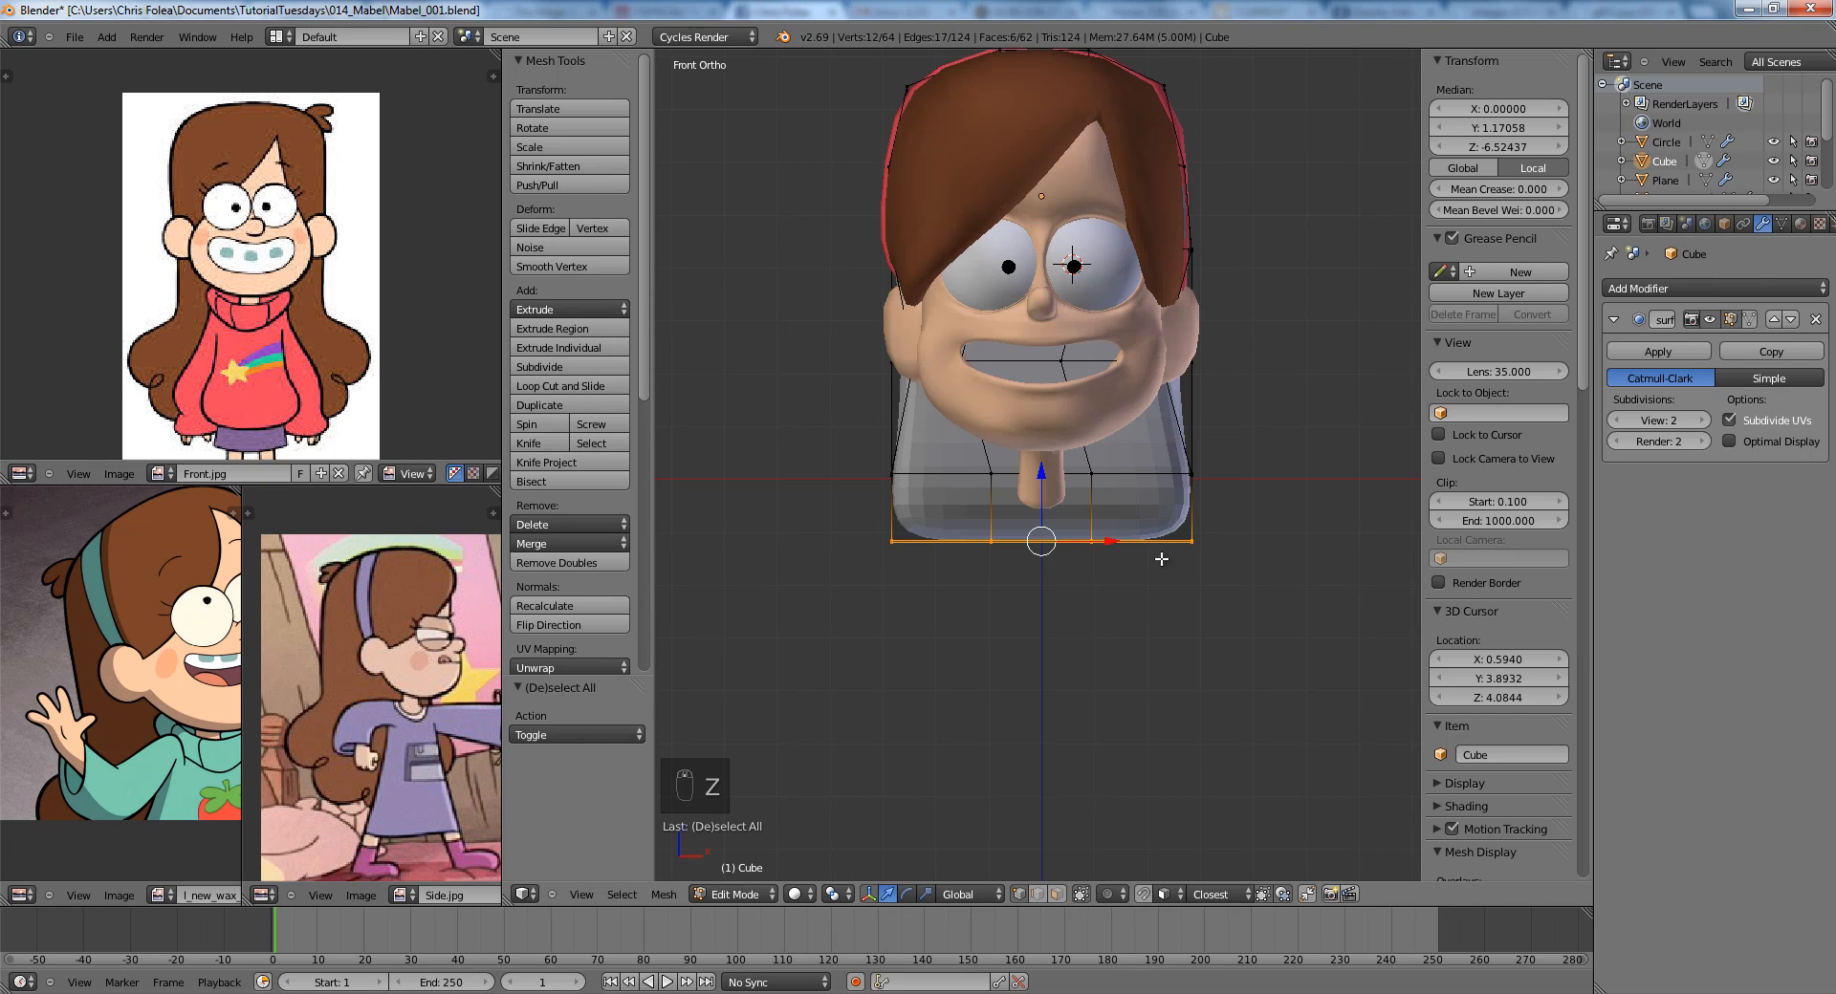
key("g")
key("z")
left_click(1167, 603)
key("s")
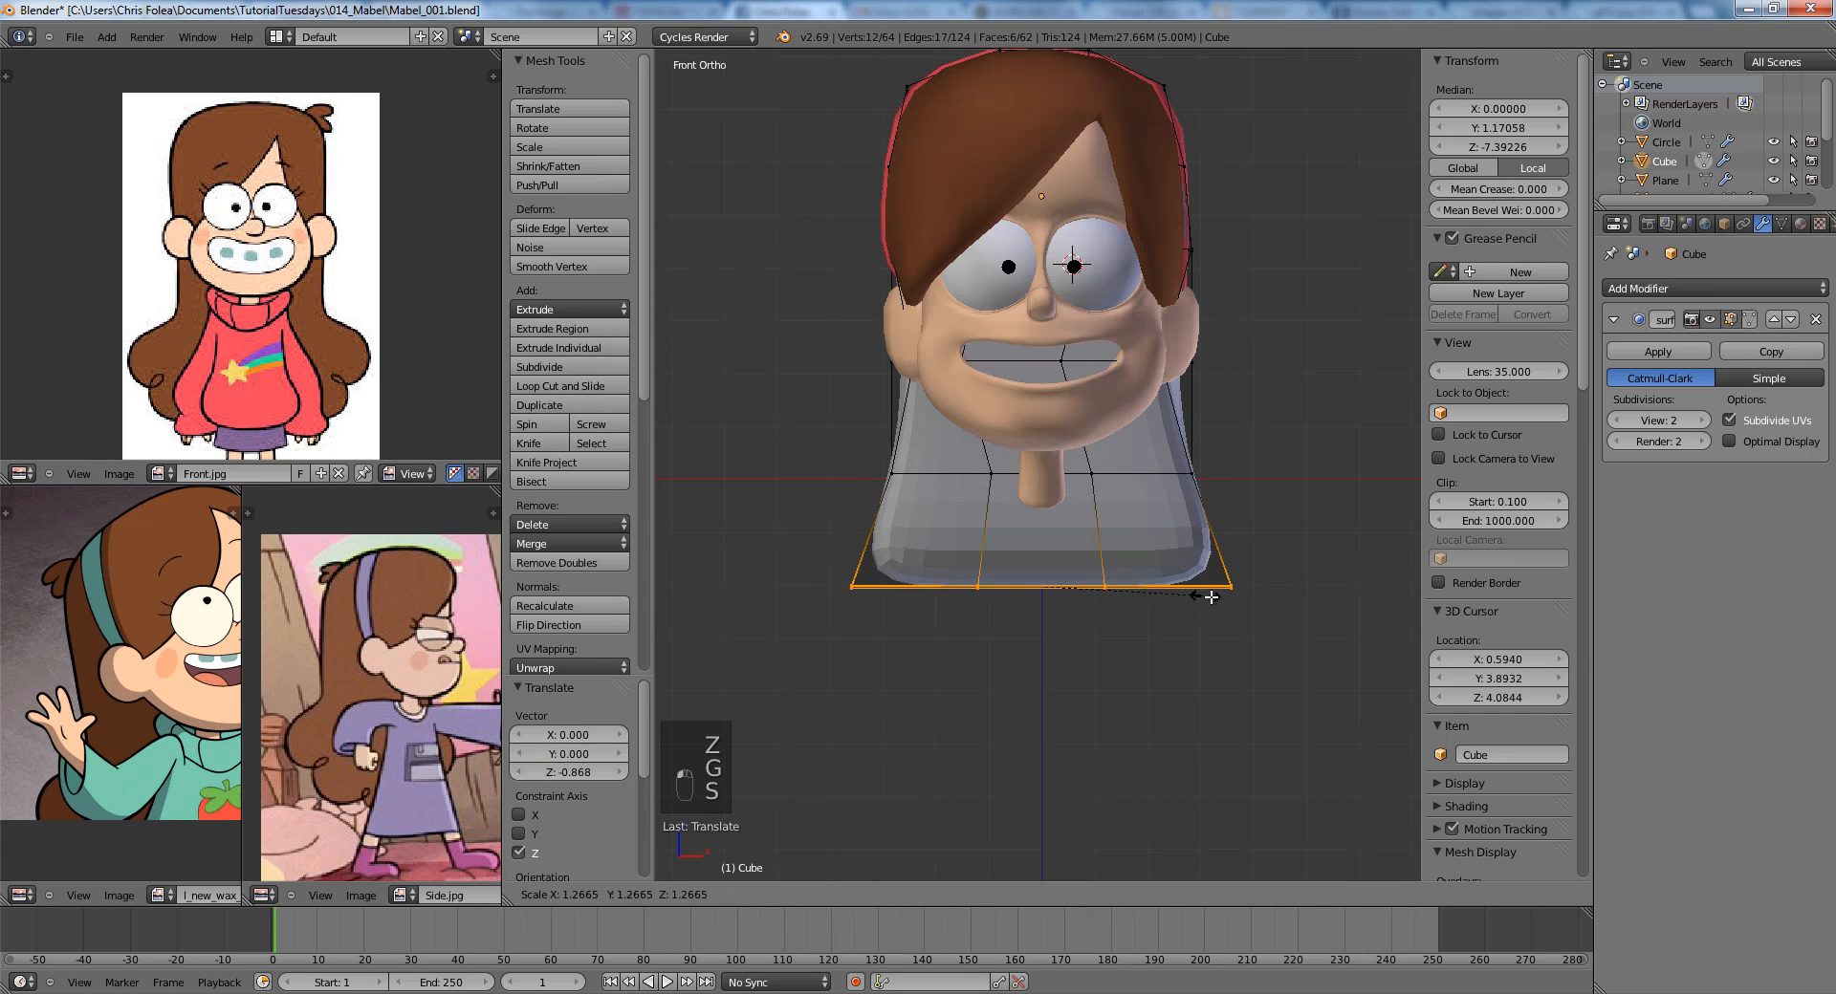
key("a")
Extrude the outer faces on both sides of the hair's lowest section outward along X past the ears and raise them slightly.
scroll(1195, 591, "up", 1)
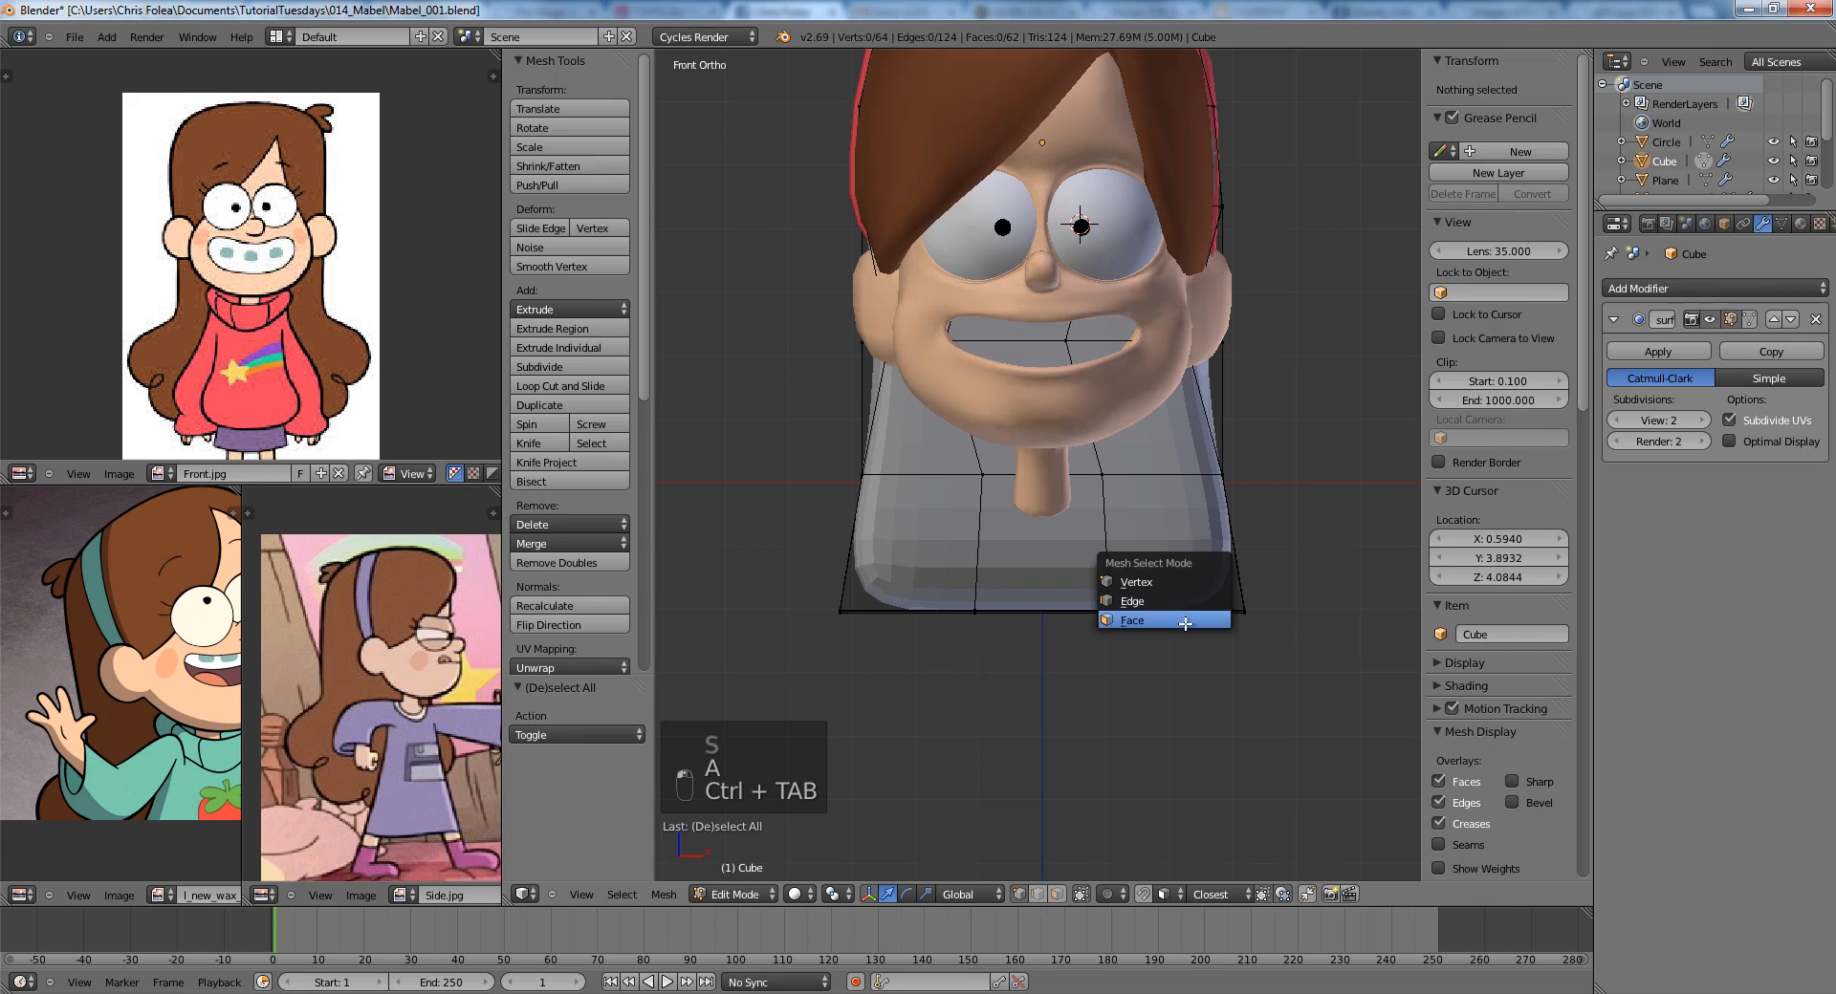
left_click(1186, 624)
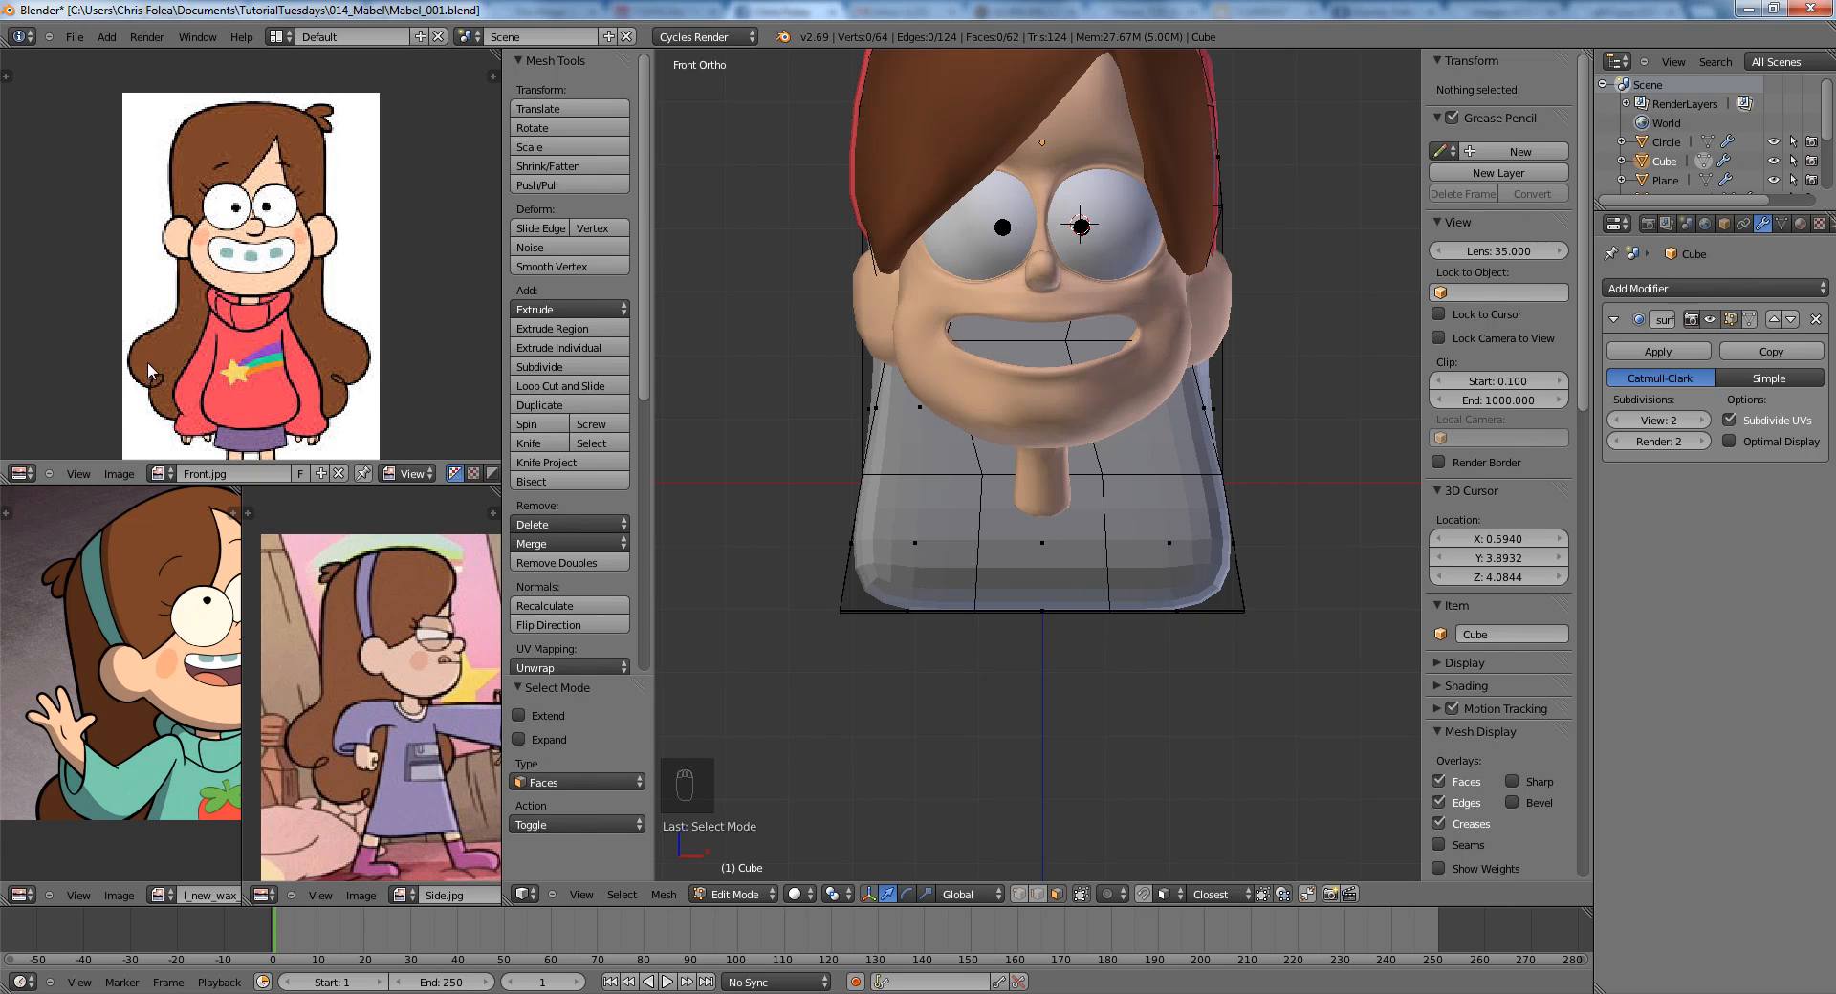
middle_click_drag(999, 533, 939, 521, "shift")
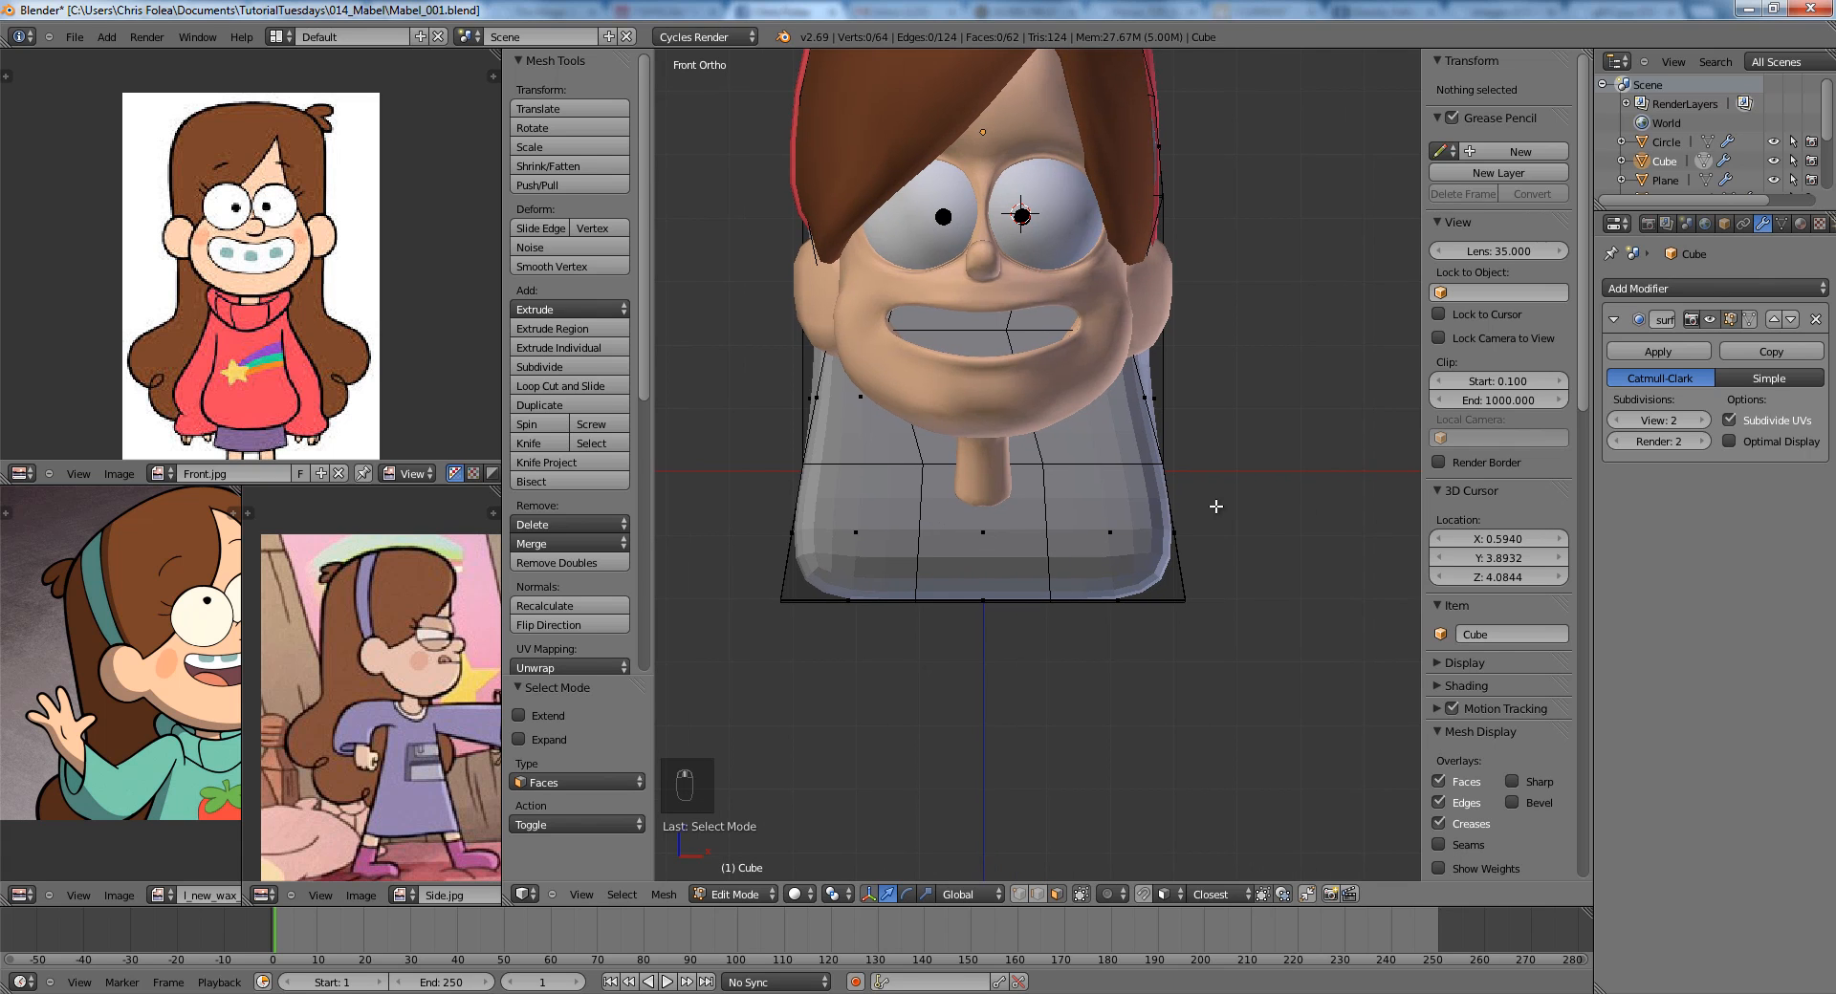
key("z")
key("z")
middle_click_drag(1122, 544, 1301, 549)
right_click(1169, 549)
right_click(1114, 558, "shift")
right_click(925, 553, "shift")
right_click(851, 550, "shift")
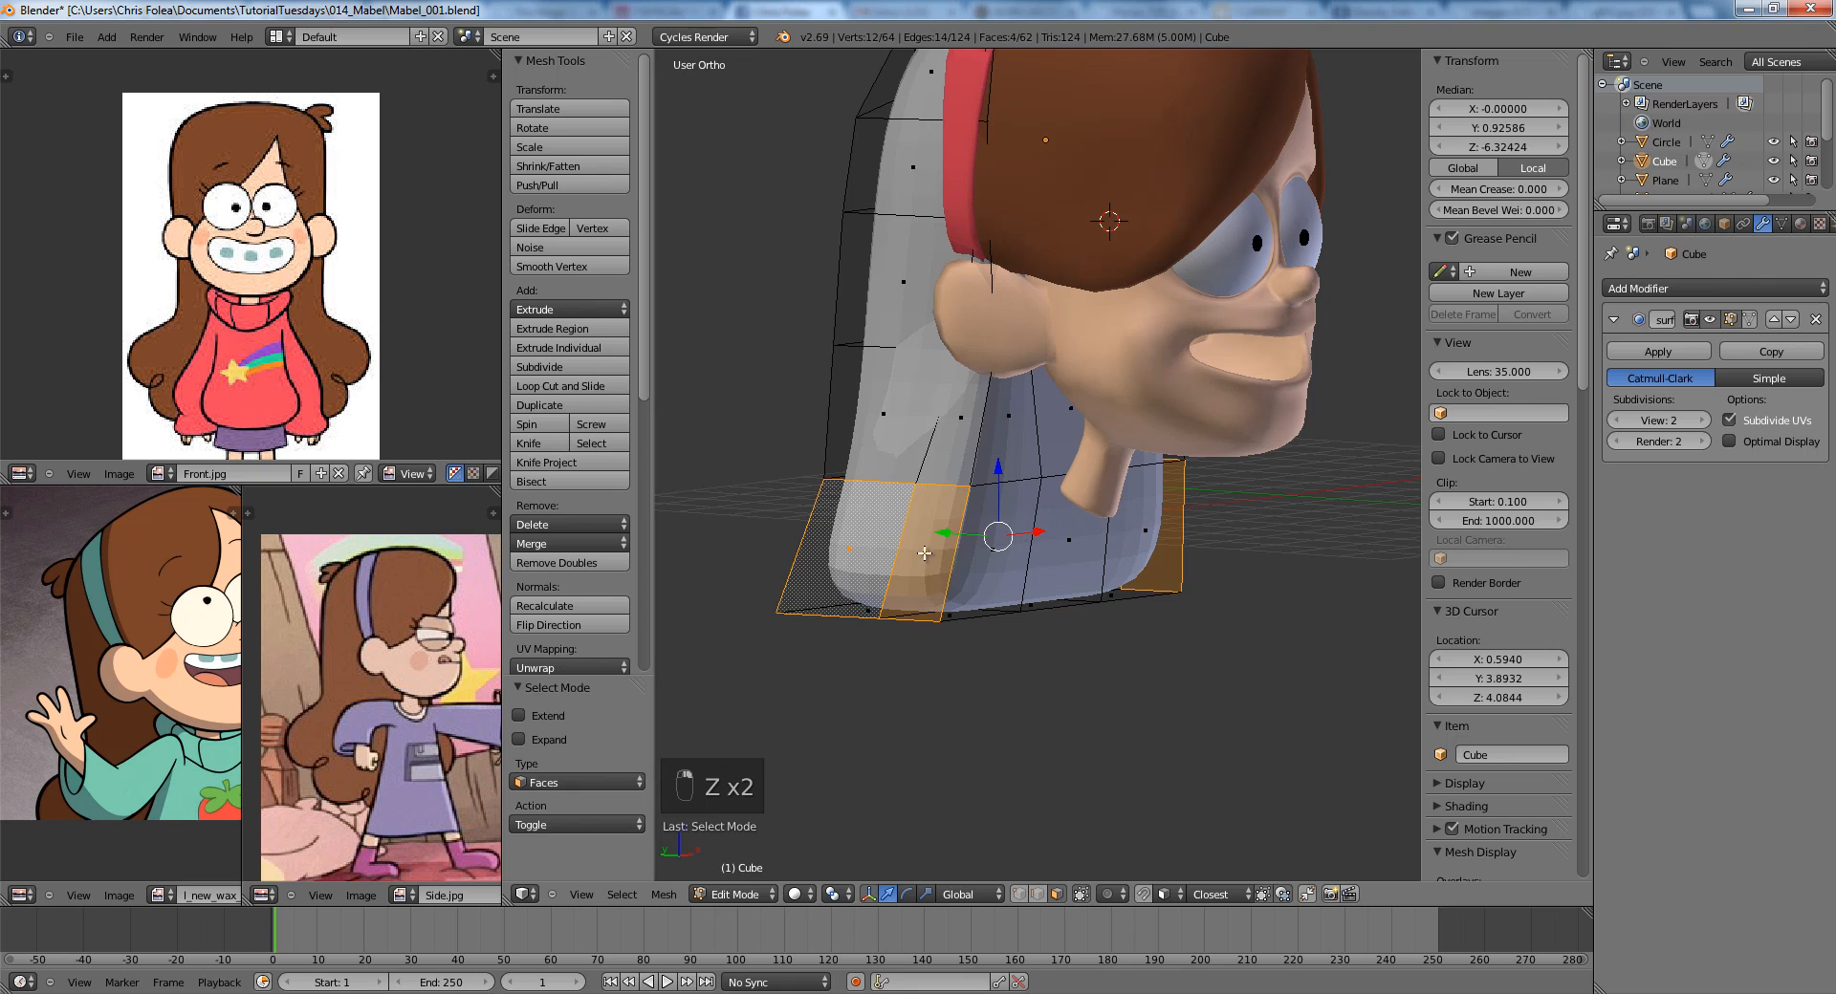
key("KP_1")
key("s")
key("x")
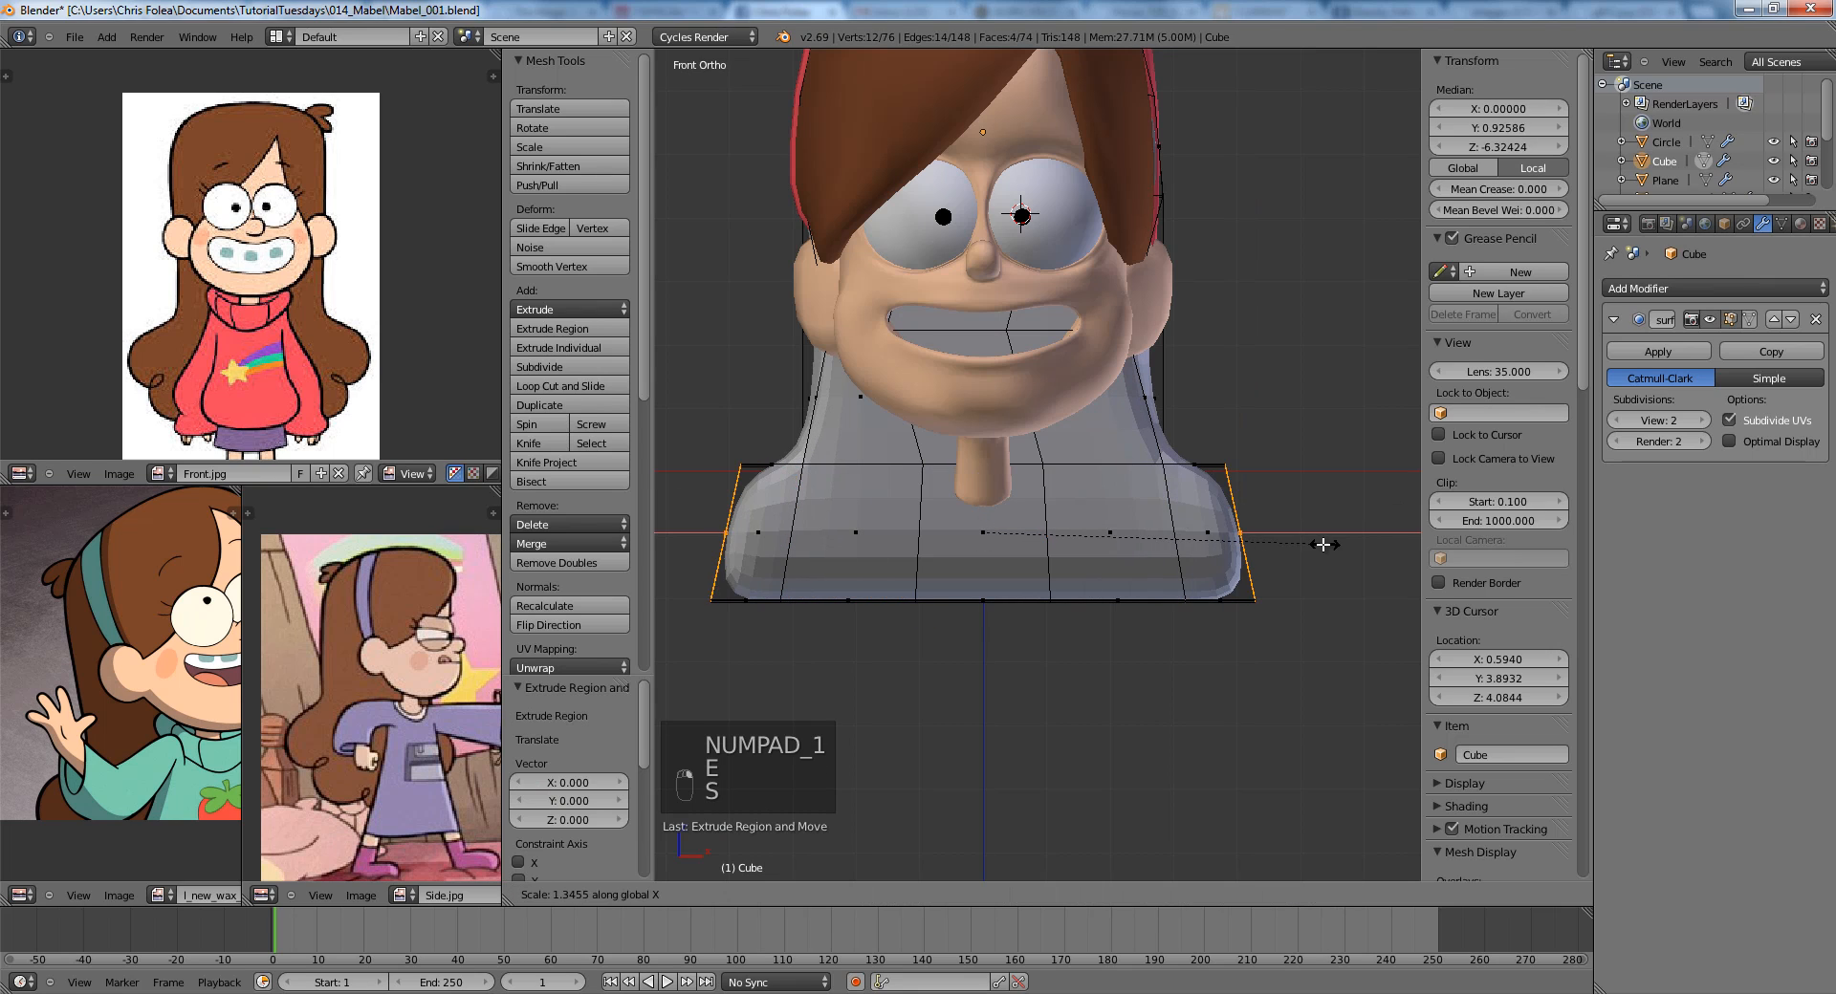
left_click(1336, 533)
key("g")
key("z")
key("a")
Extrude the bottom hair faces on the negative X side downward by about 0.5.
key("ctrl+Tab")
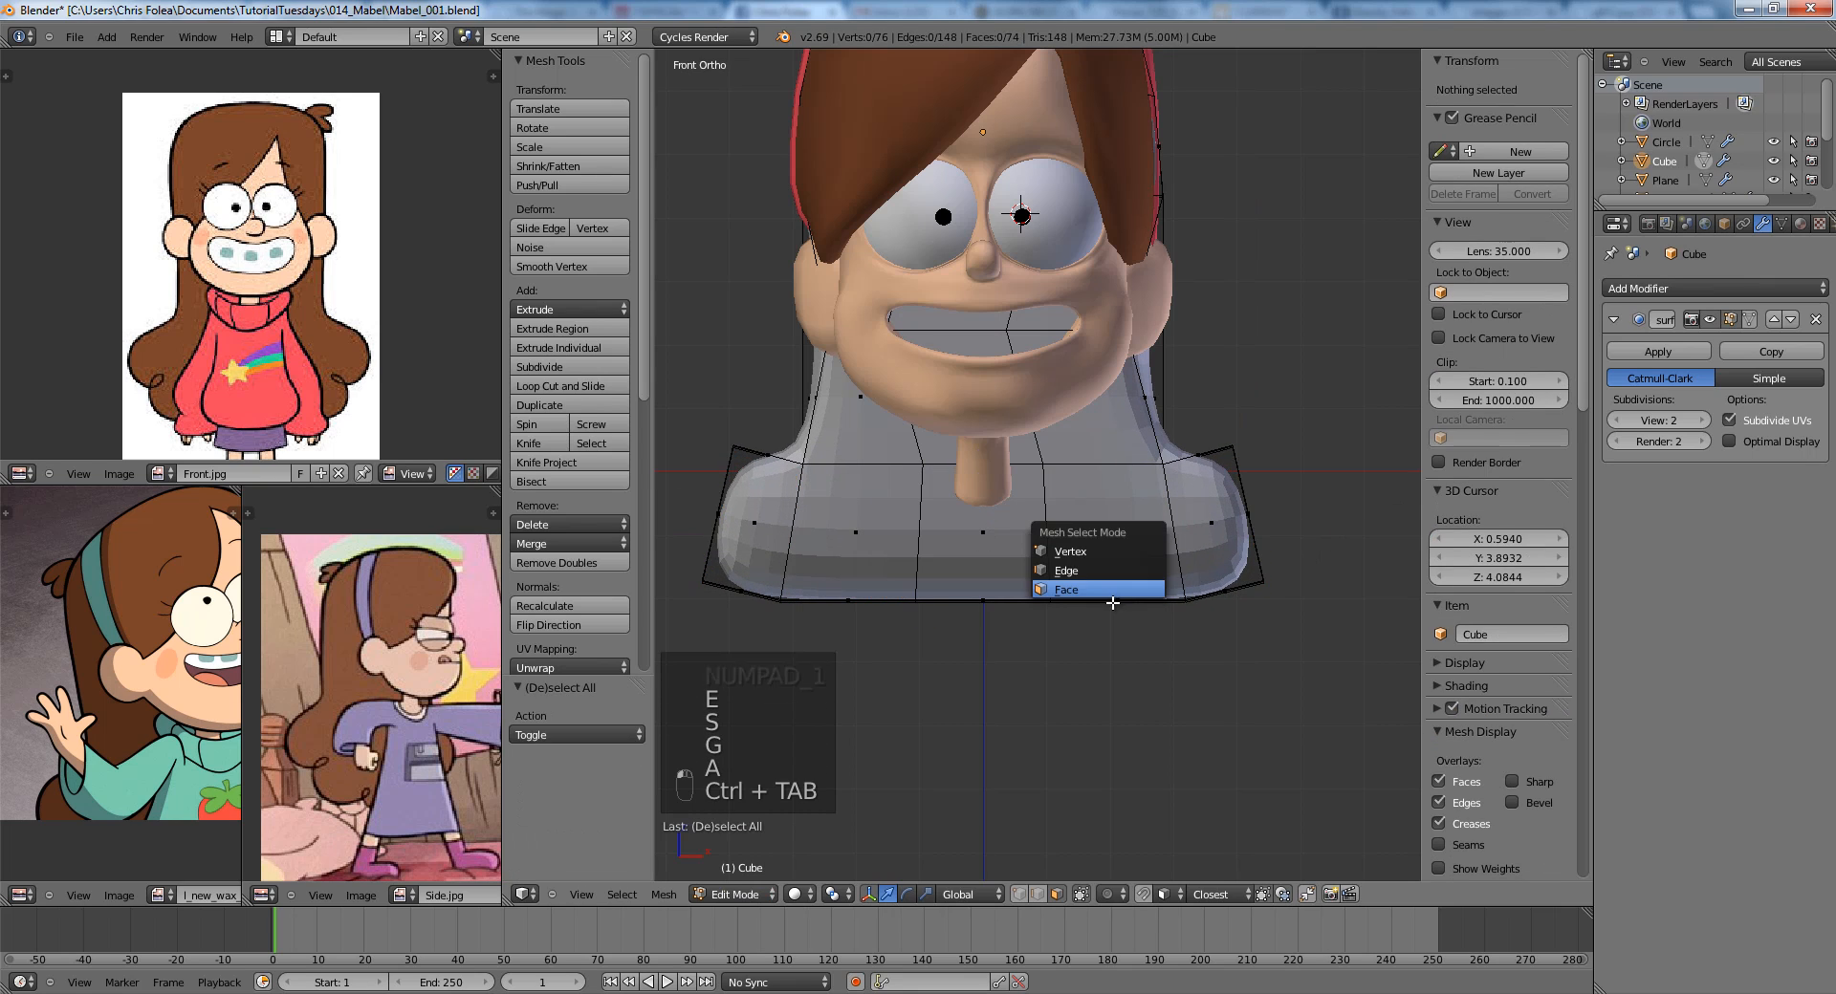
key("z")
right_click(852, 621)
key("b")
left_click_drag(828, 583, 865, 668)
key("e")
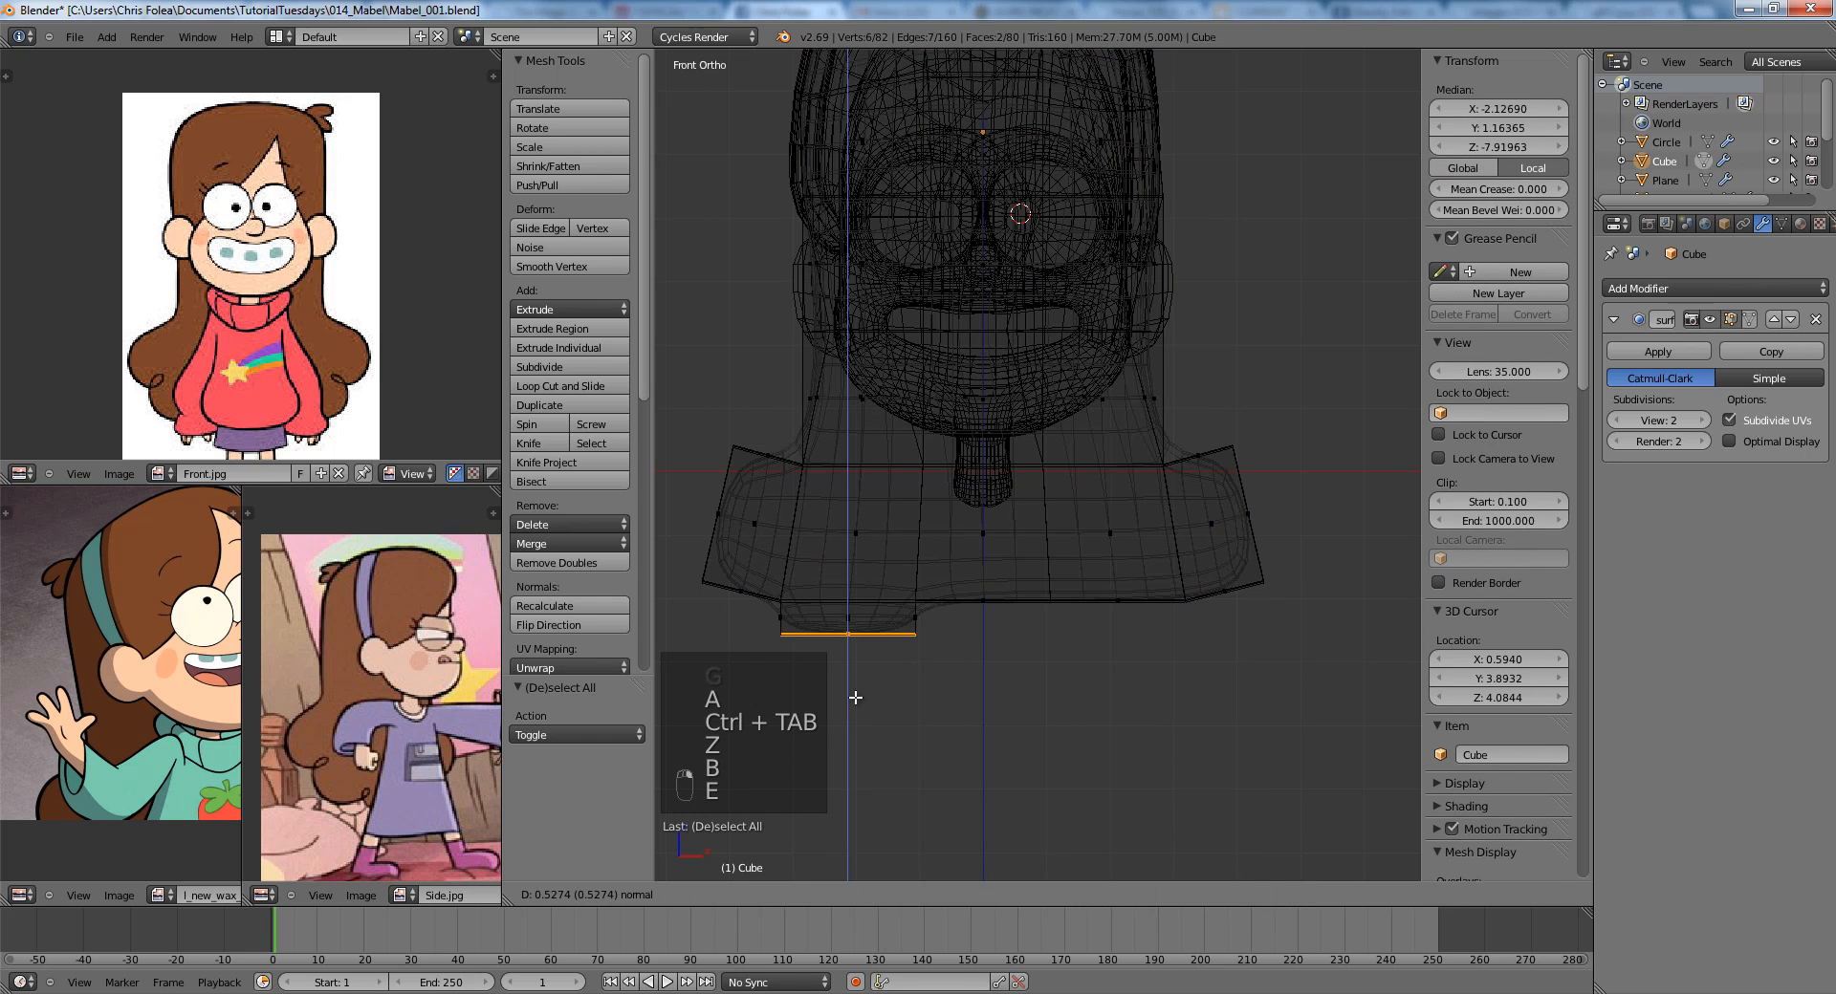
left_click(861, 702)
Extrude the middle bottom hair faces down about 0.72, and likewise extrude the bottom faces on the positive X side.
key("a")
key("b")
left_click_drag(966, 572, 1016, 660)
key("e")
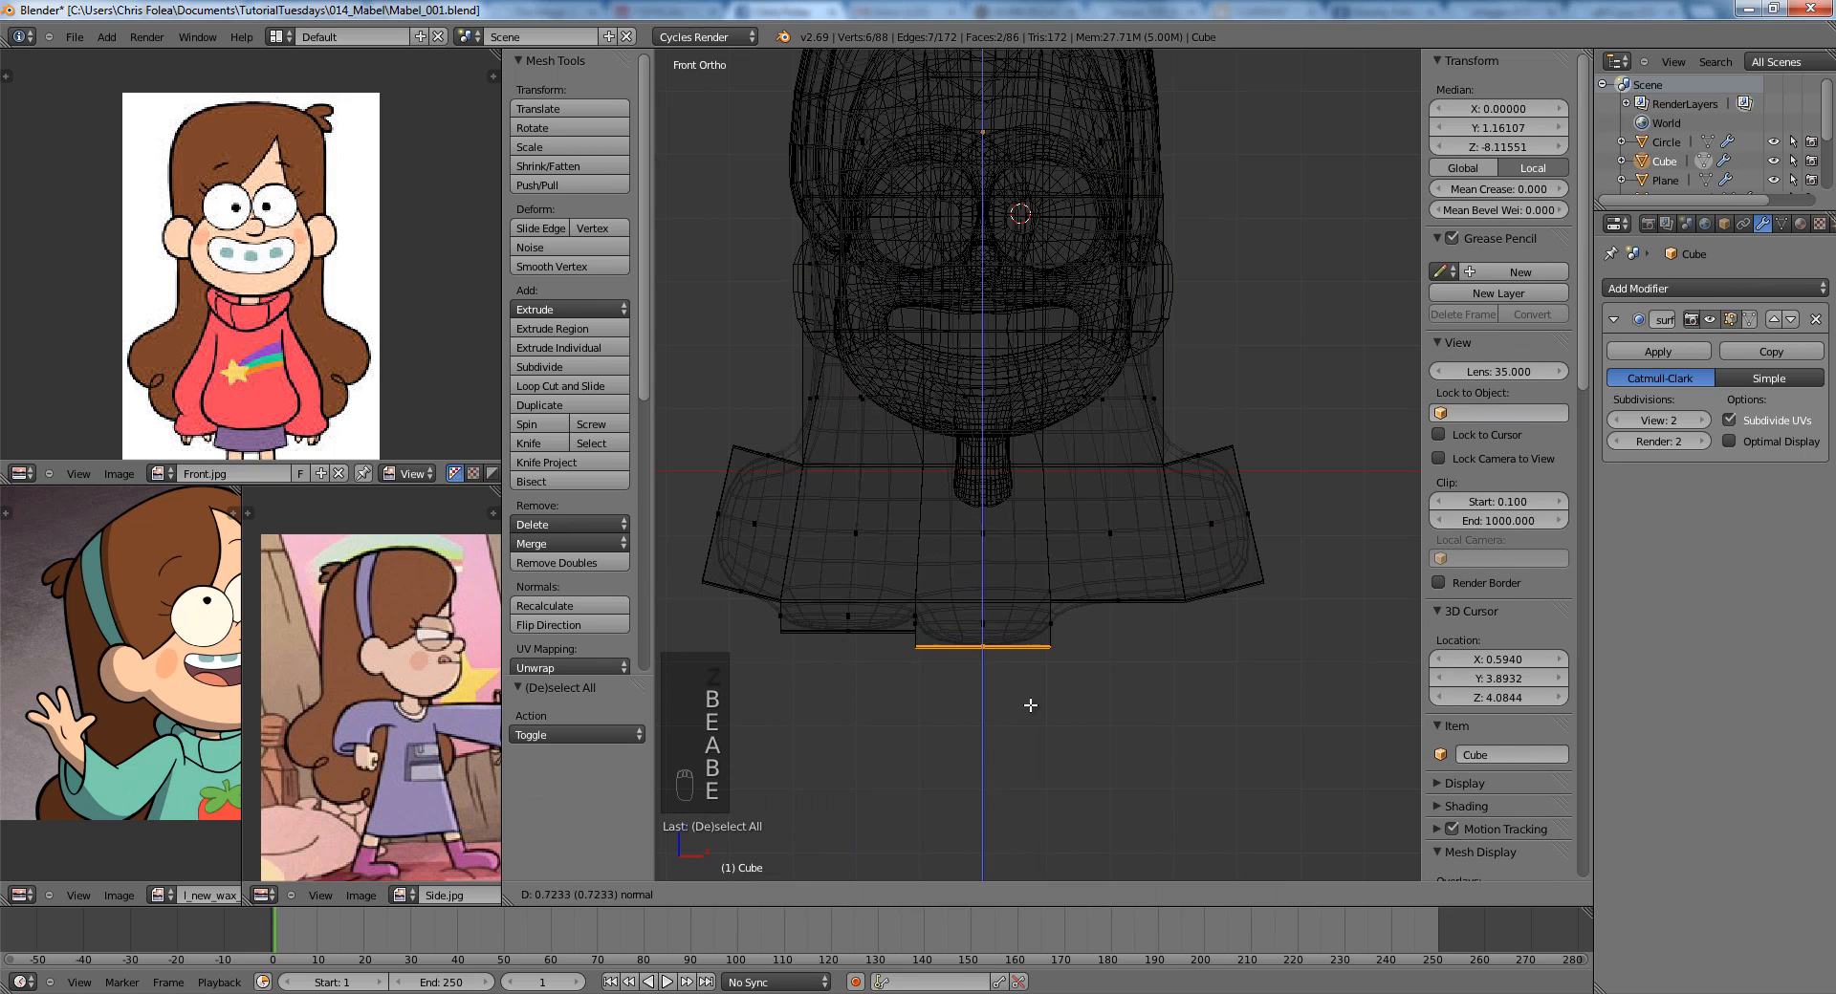
left_click(1030, 705)
key("Tab")
key("z")
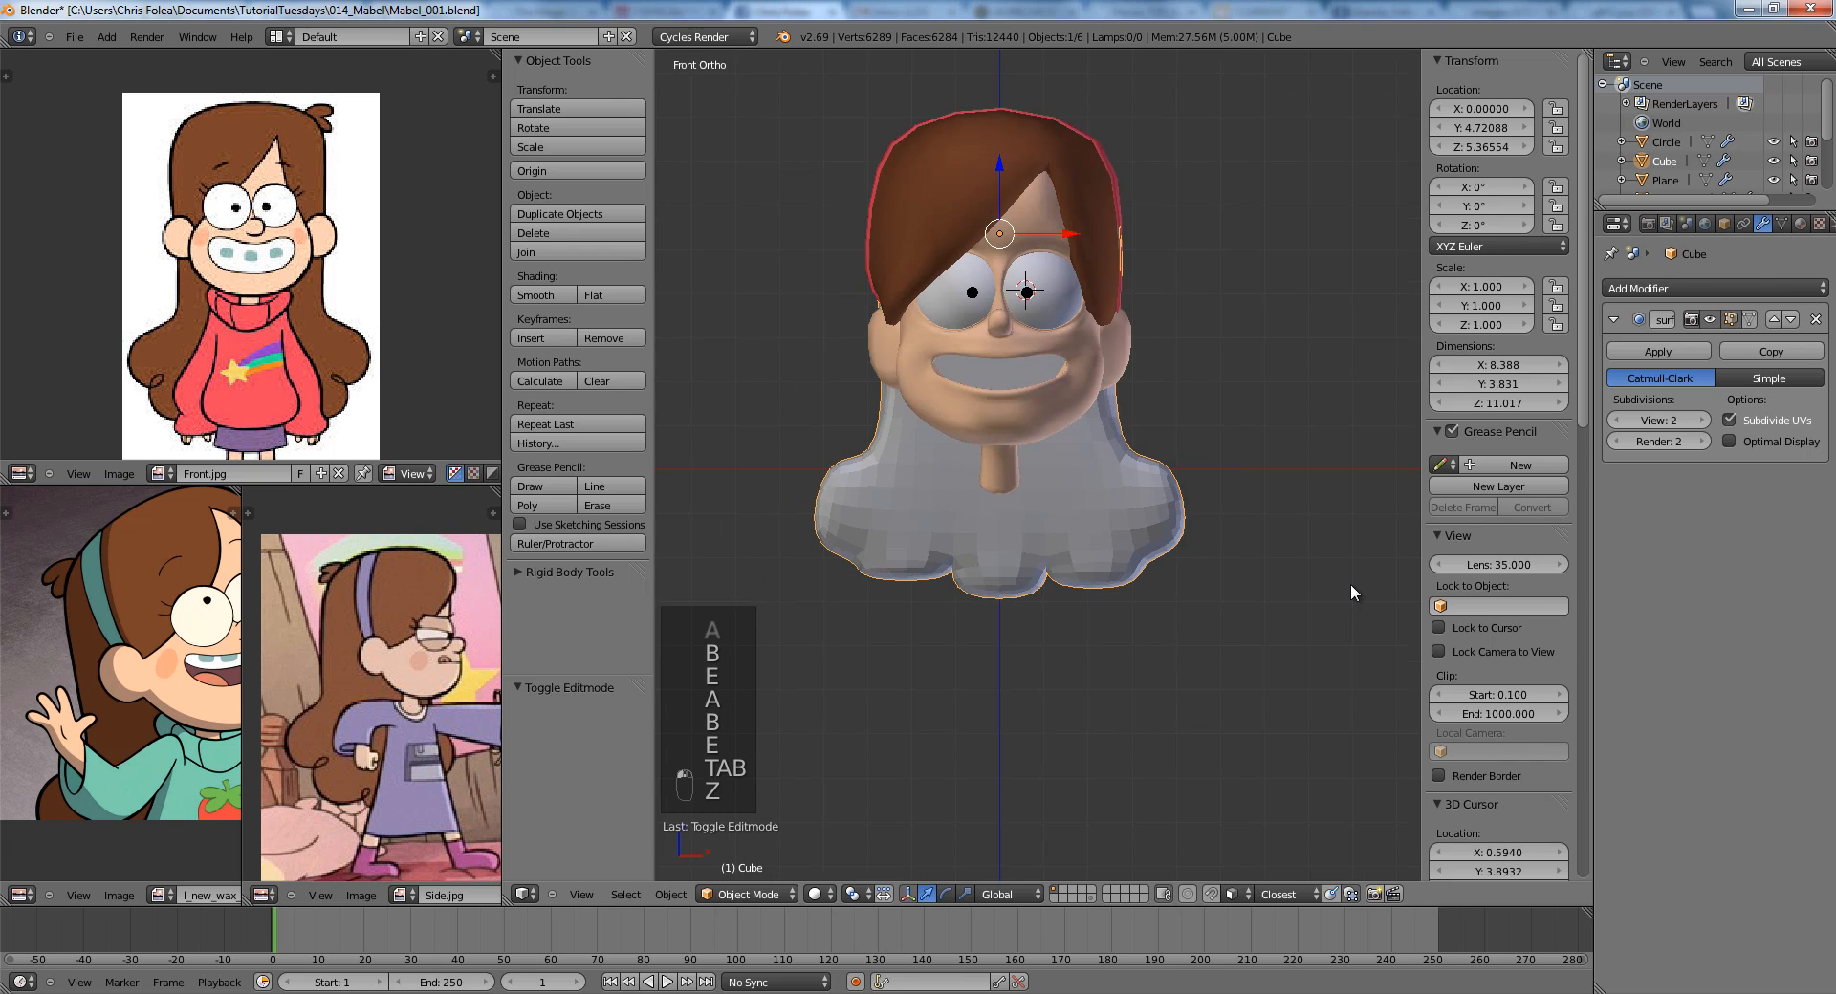
middle_click_drag(1350, 583, 1162, 571)
key("Tab")
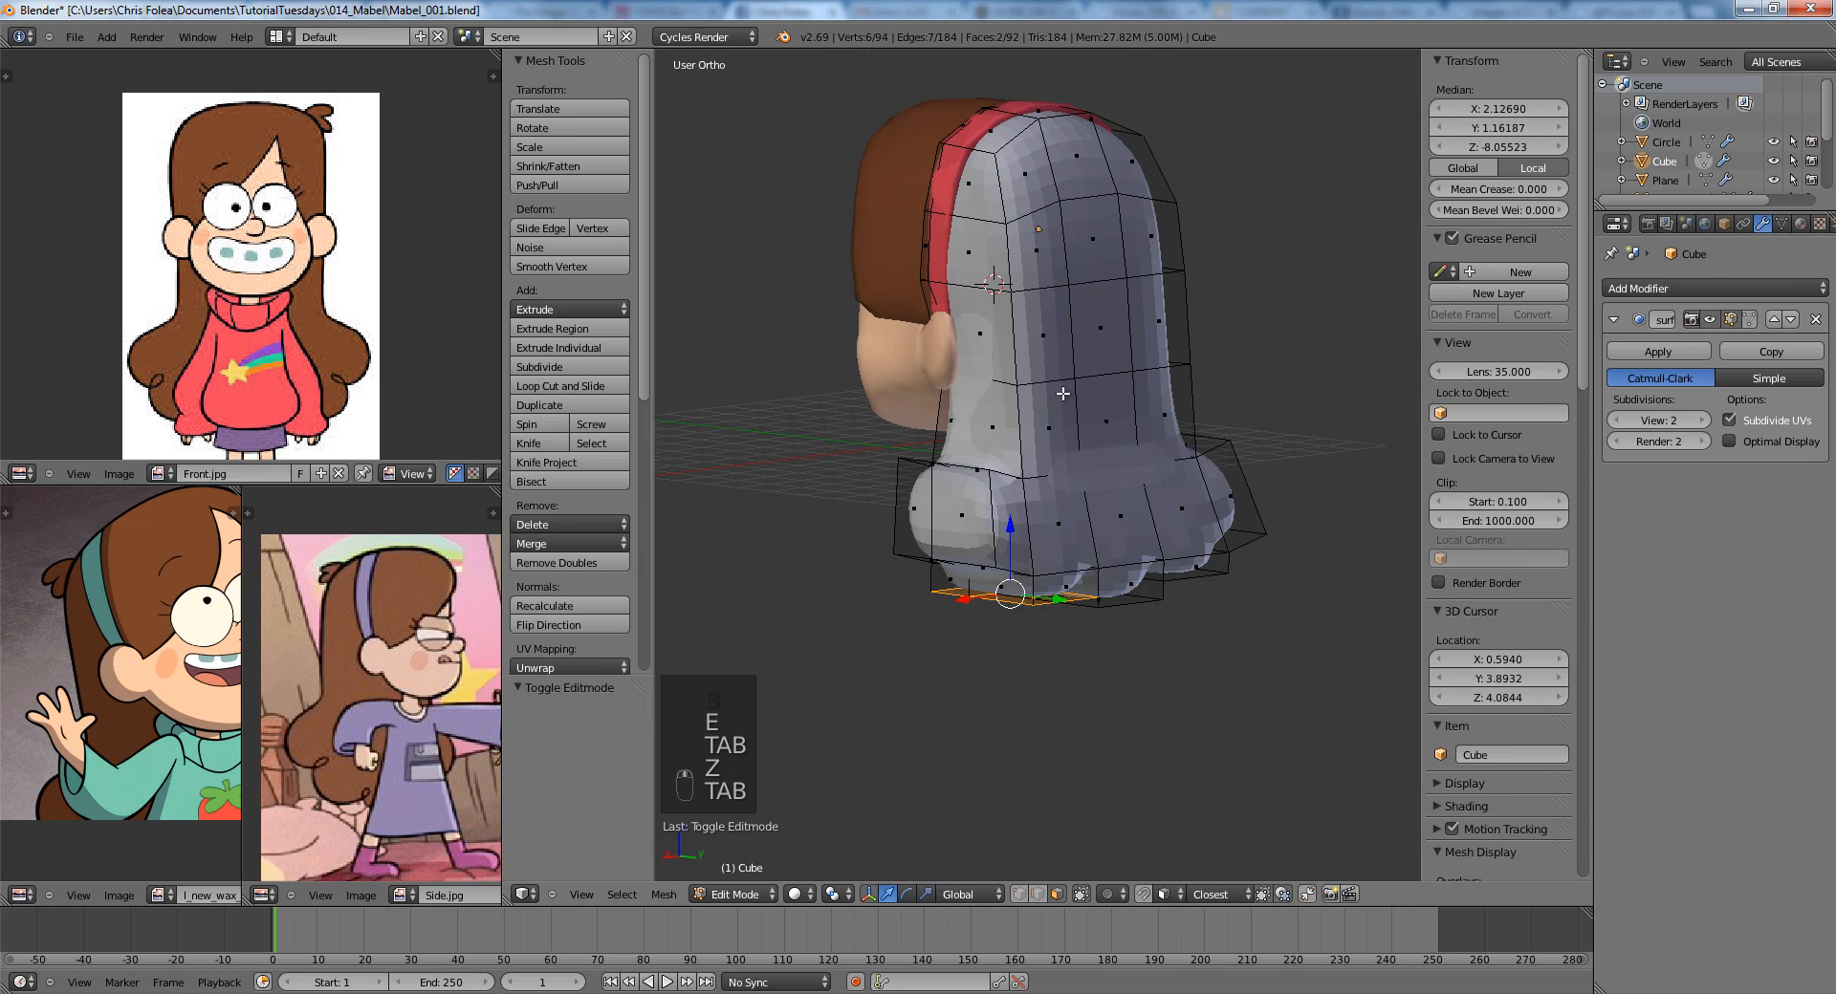
Move the middle column of the back hair's faces outward about 0.68 along Y and shift it about -0.14 along X.
middle_click_drag(1063, 393, 1079, 467)
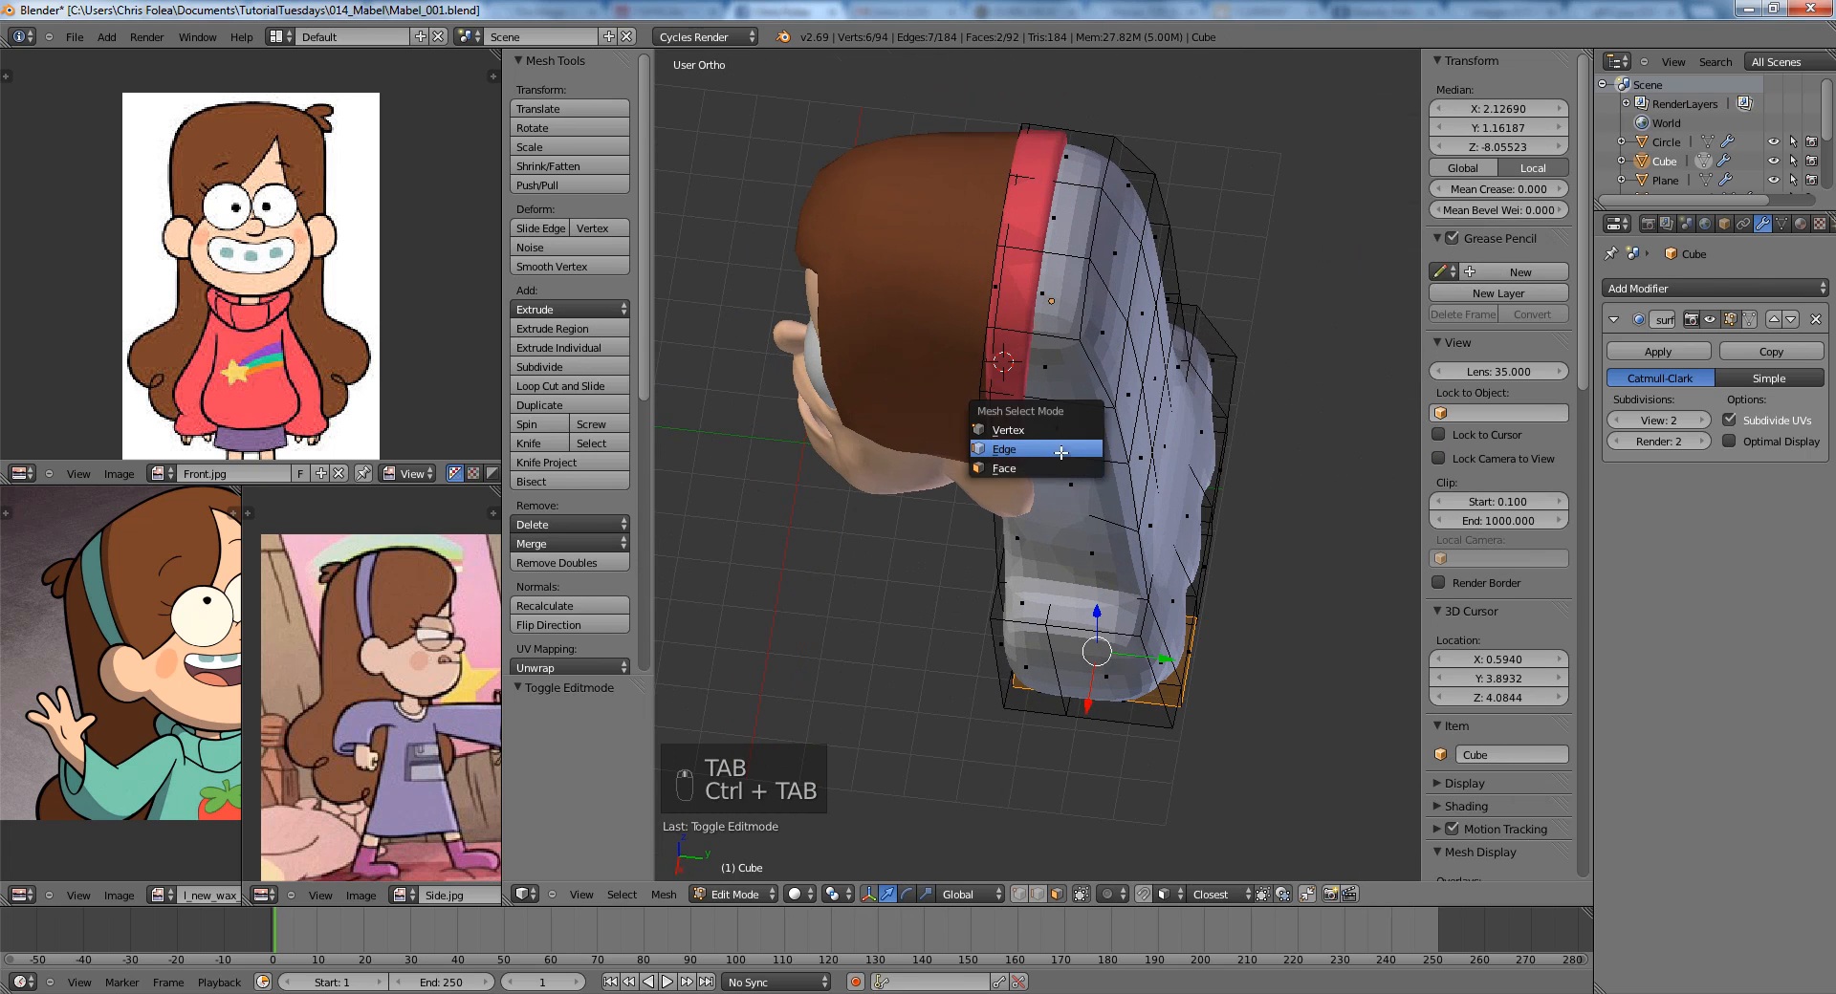
key("KP_7")
scroll(1042, 431, "up", 4)
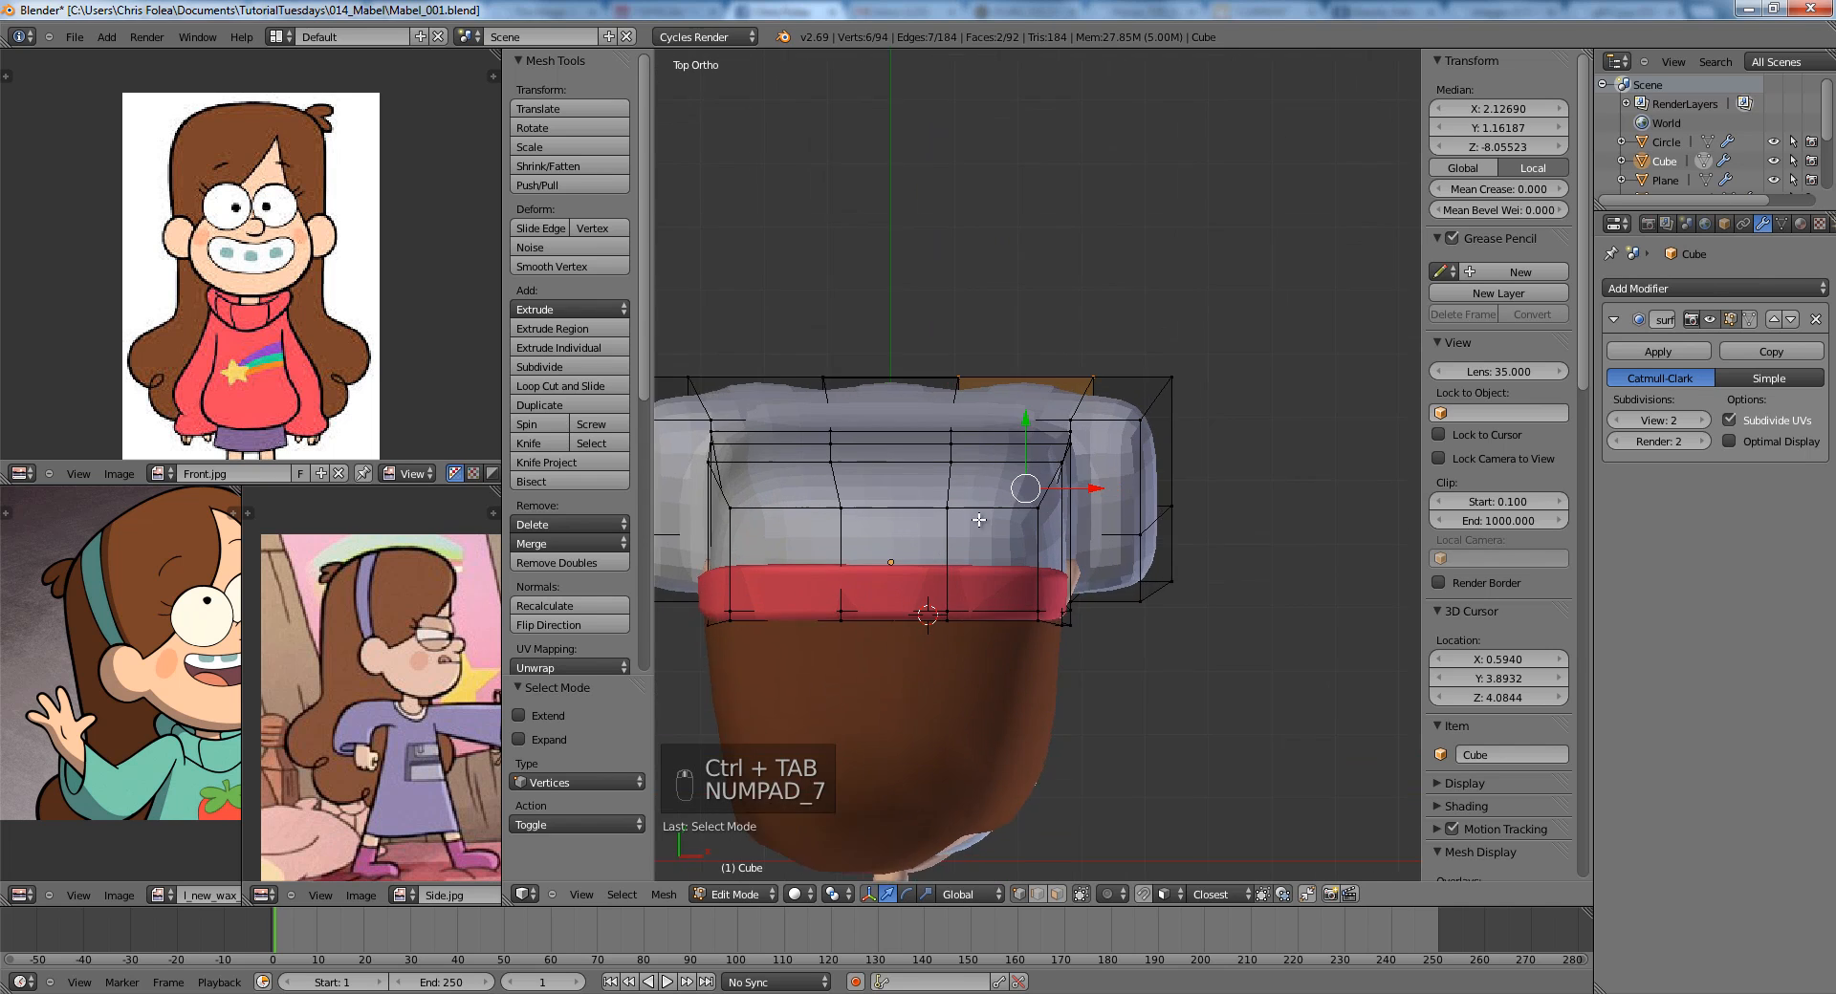
key("a")
key("a")
key("z")
key("b")
left_click_drag(877, 369, 1118, 573)
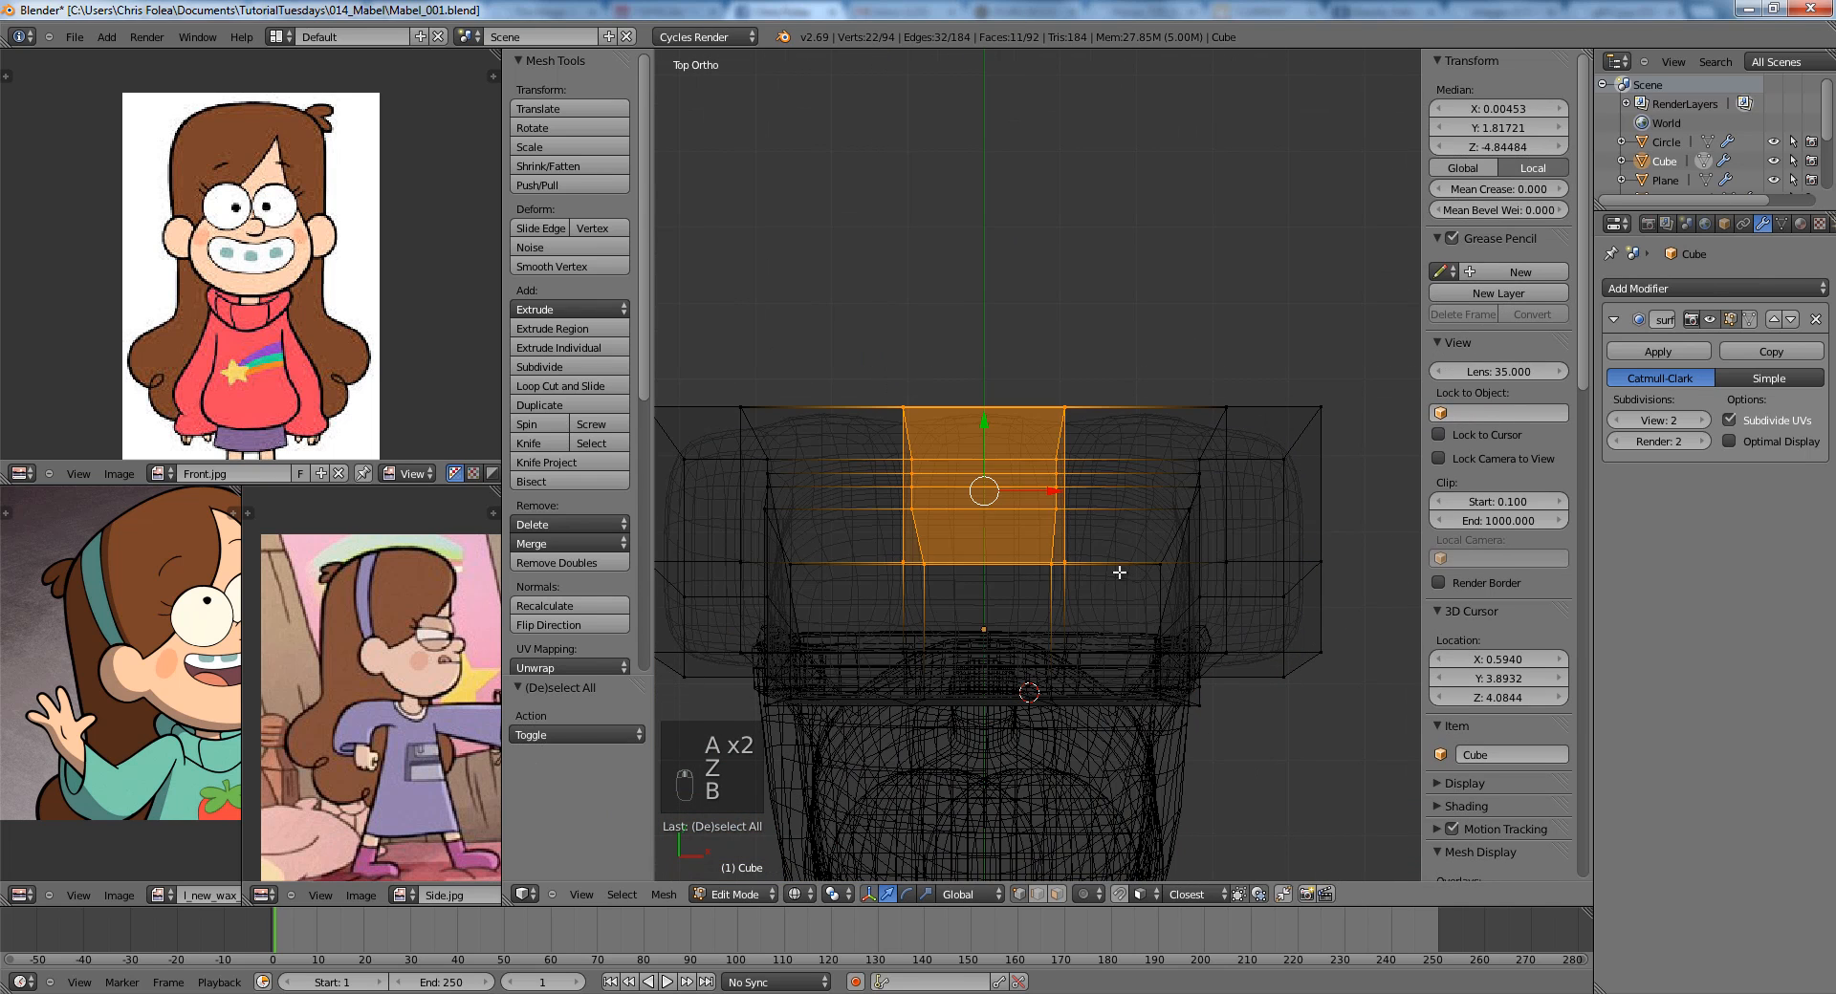
key("z")
key("g")
key("z")
key("g")
key("y")
left_click(1087, 515)
key("z")
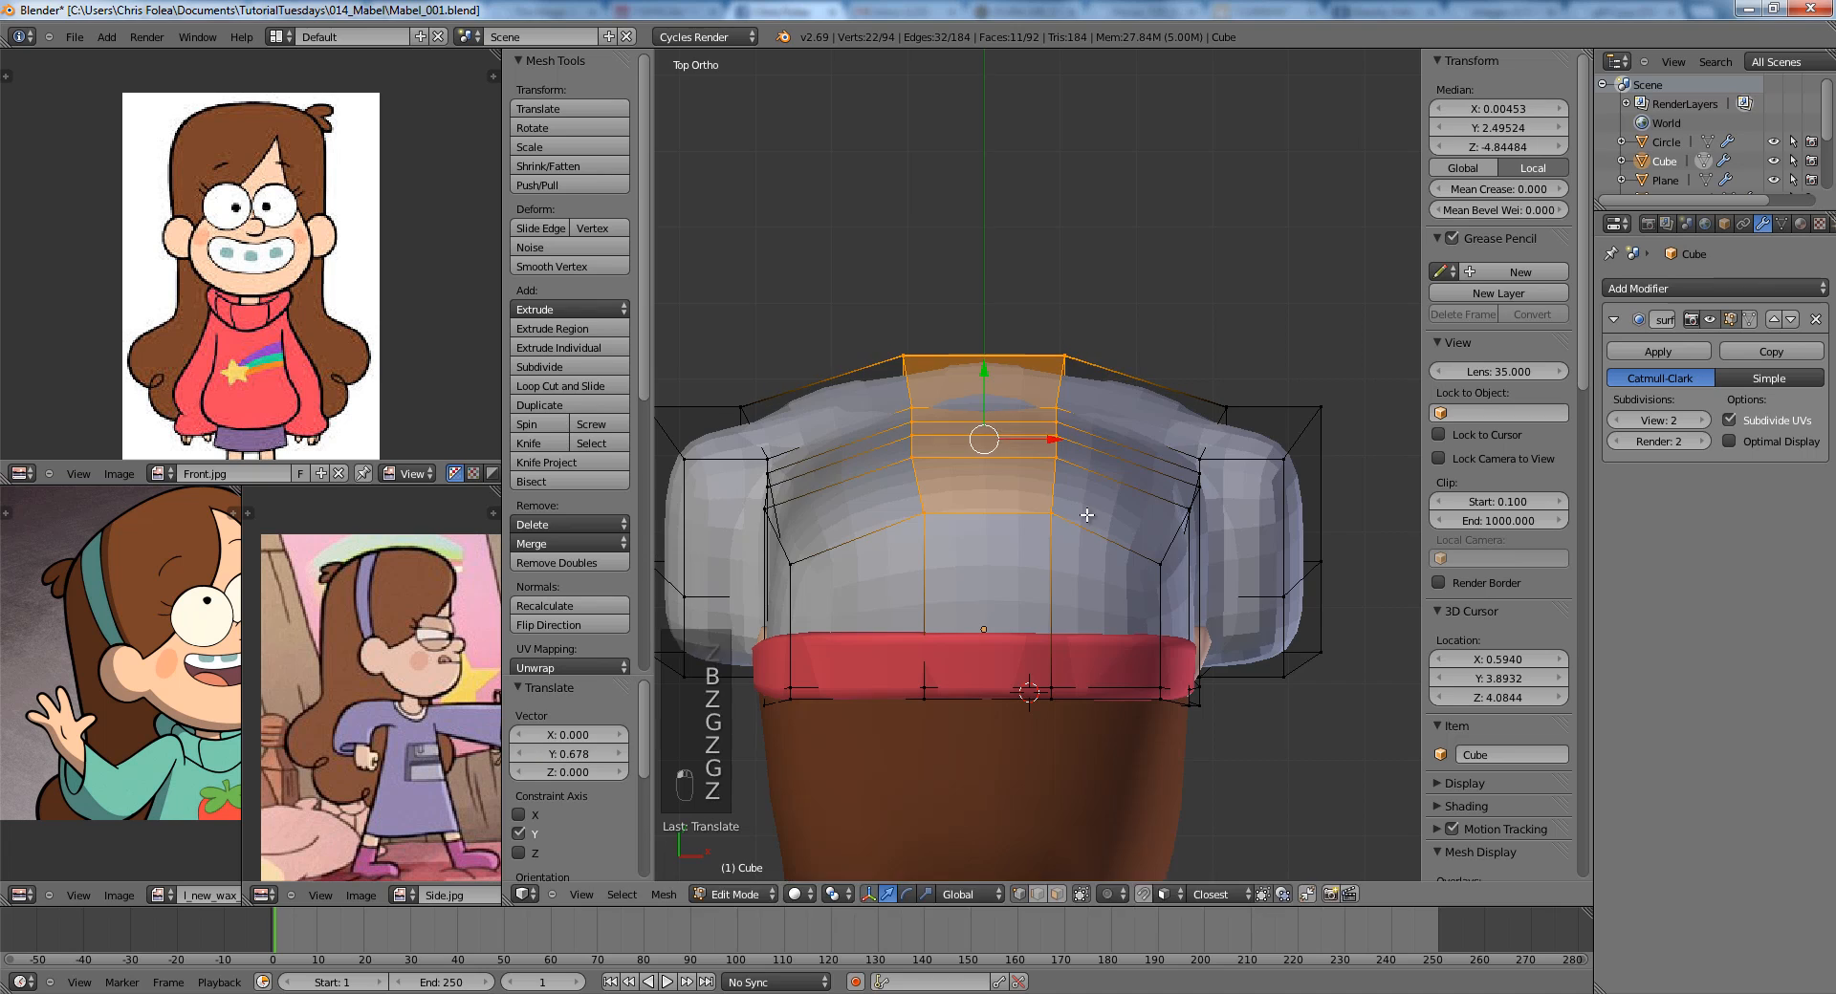
key("g")
left_click(1098, 522)
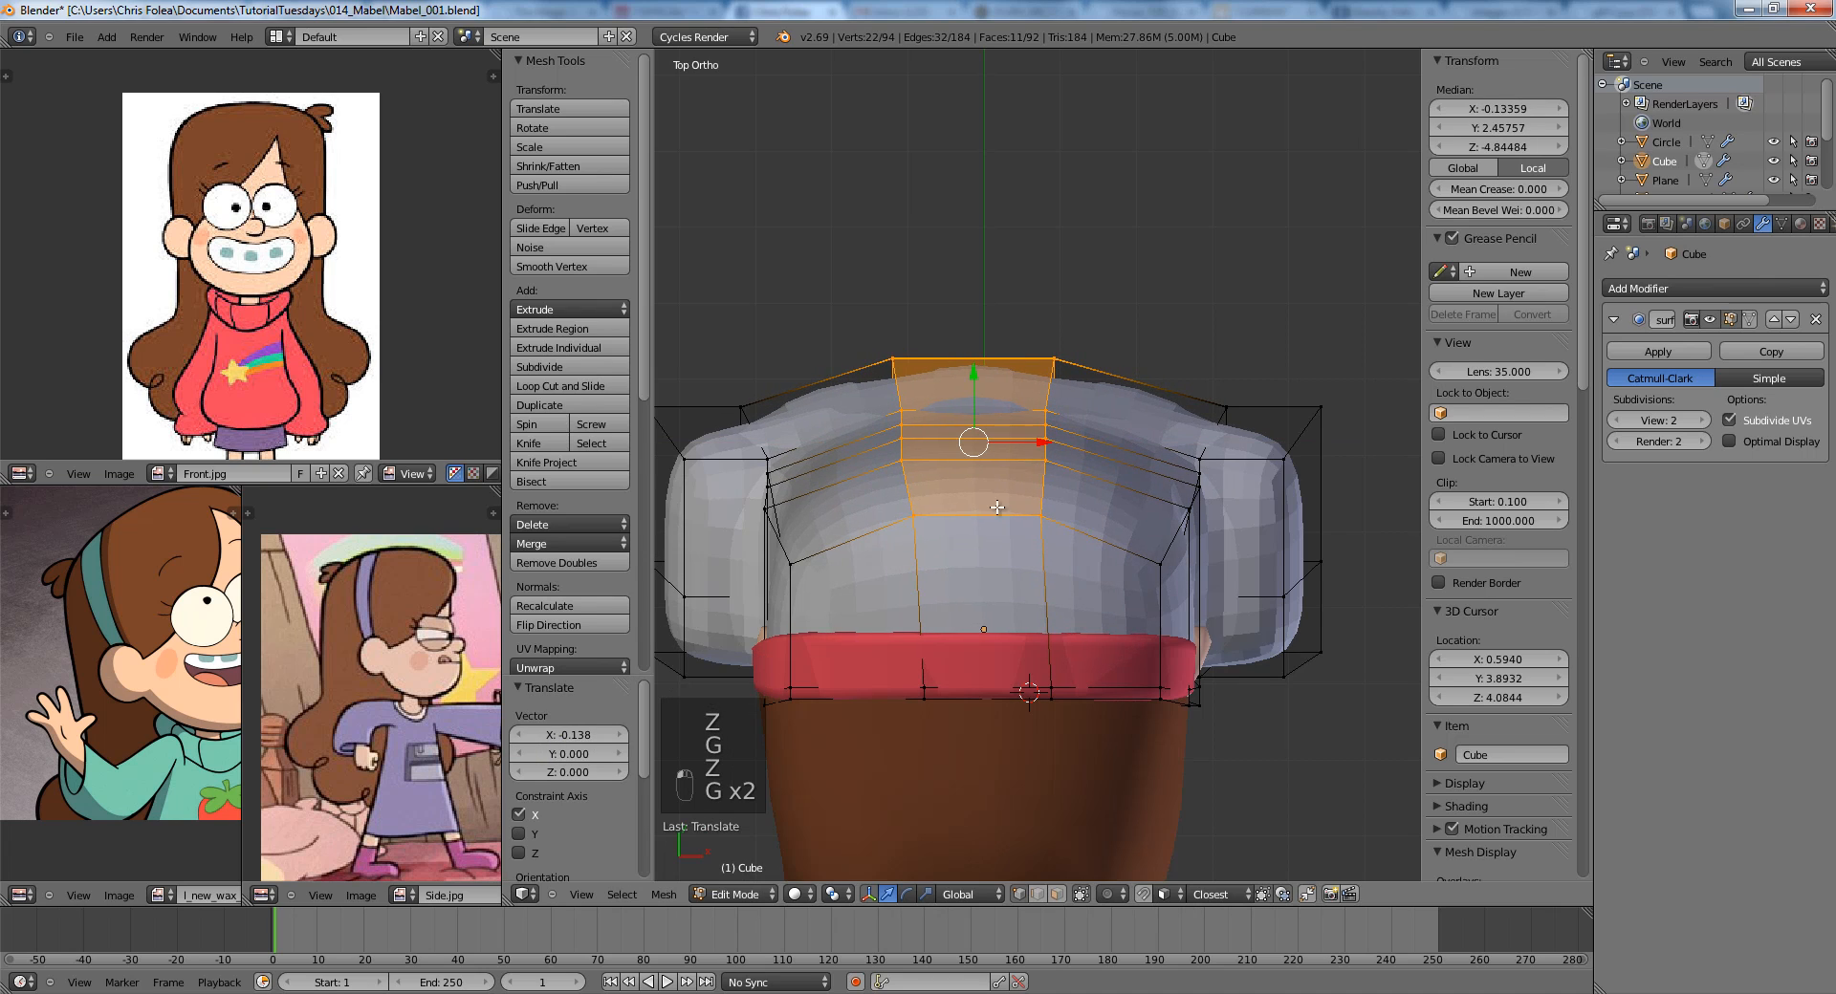
Move the middle outer edge on the hair flare's negative X side outward to round that side.
key("a")
middle_click_drag(1000, 510, 1290, 475, "shift")
scroll(1290, 475, "up", 1)
key("z")
key("b")
key("z")
key("g")
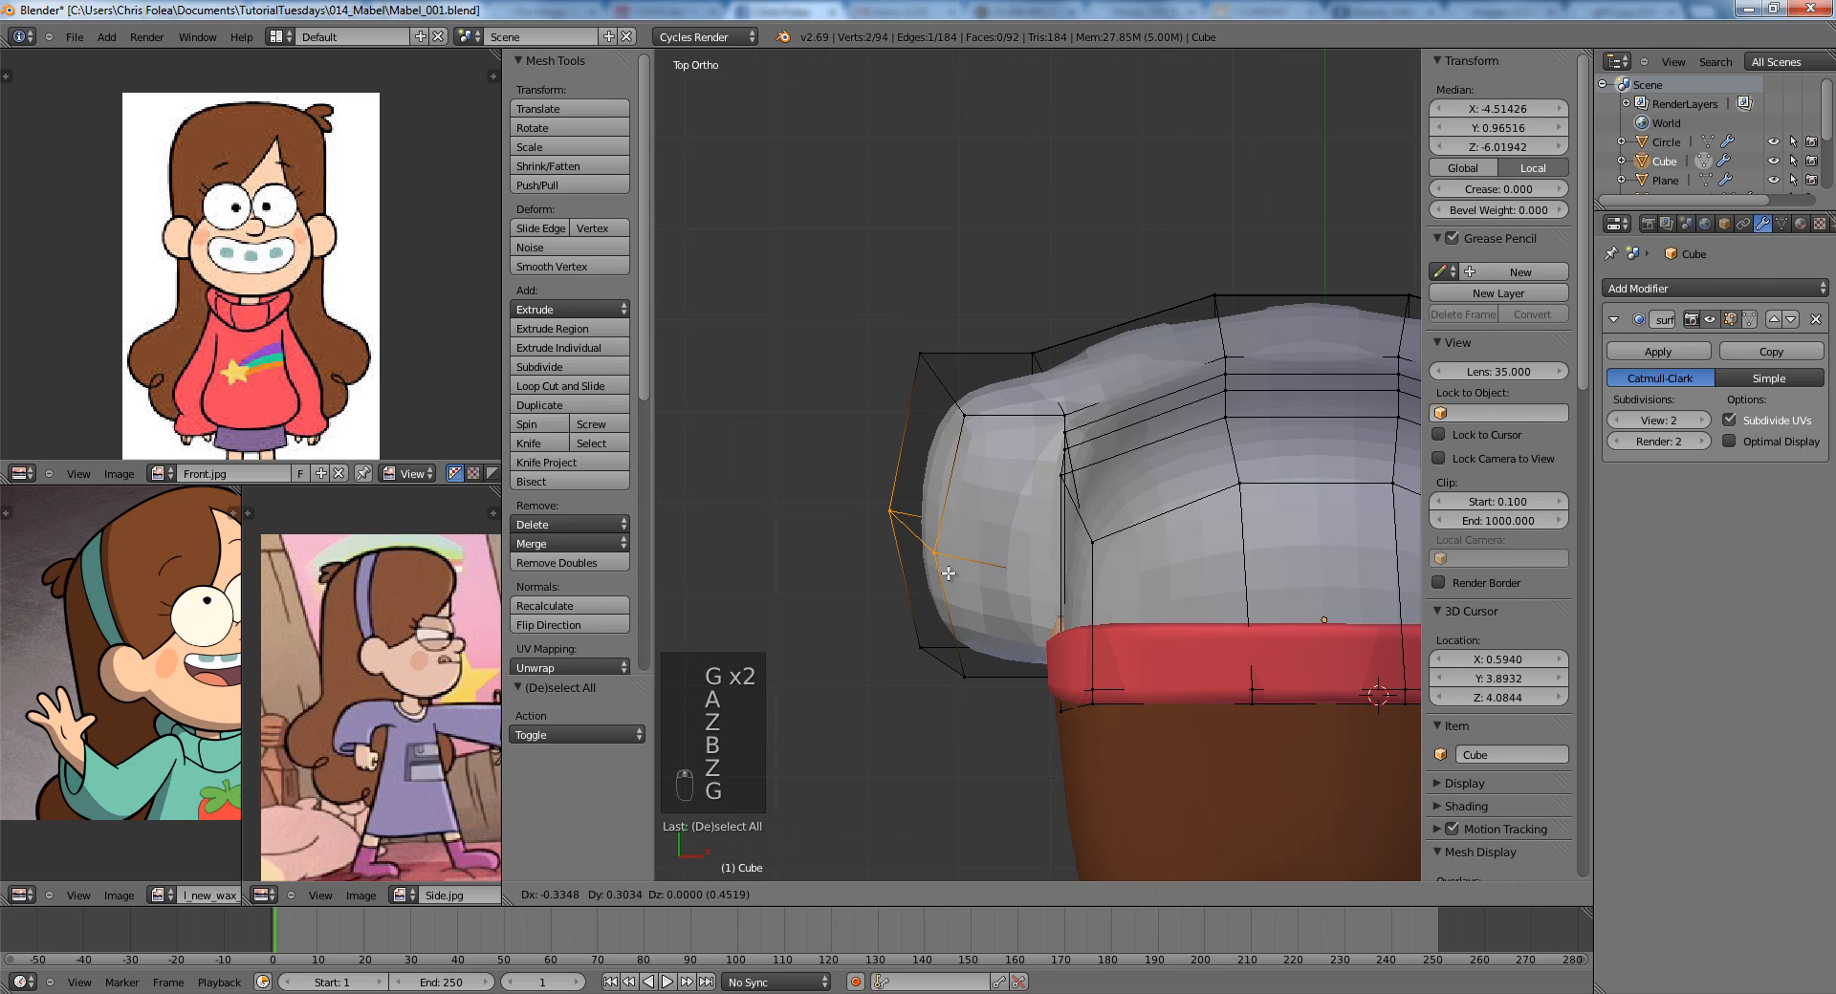
left_click(939, 582)
Move the rear corner edge on the hair flare's negative X side about -0.23 along Y.
key("a")
key("z")
key("b")
left_click_drag(893, 340, 972, 471)
key("z")
key("g")
left_click(971, 492)
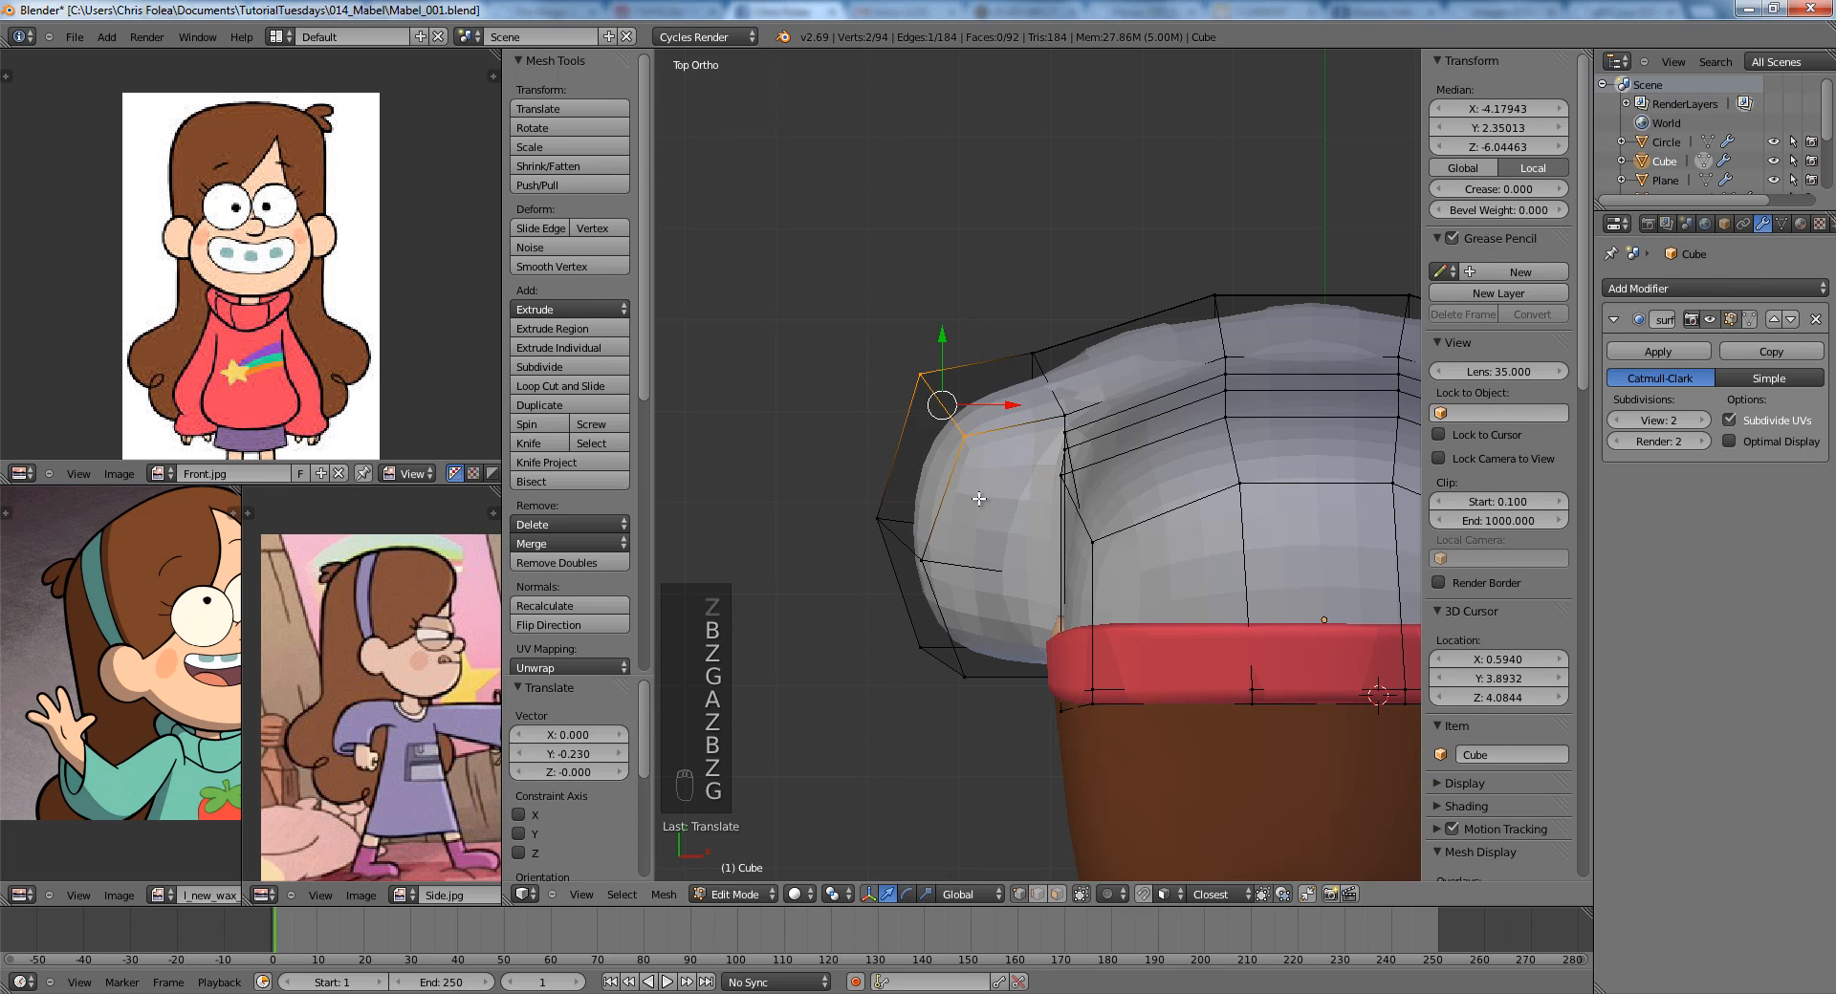
Move the rear corner edge on the hair flare's positive X side inward to match the opposite side.
key("Tab")
scroll(1002, 544, "down", 3)
middle_click_drag(1003, 544, 760, 549, "shift")
scroll(760, 549, "up", 1)
key("Tab")
key("a")
key("z")
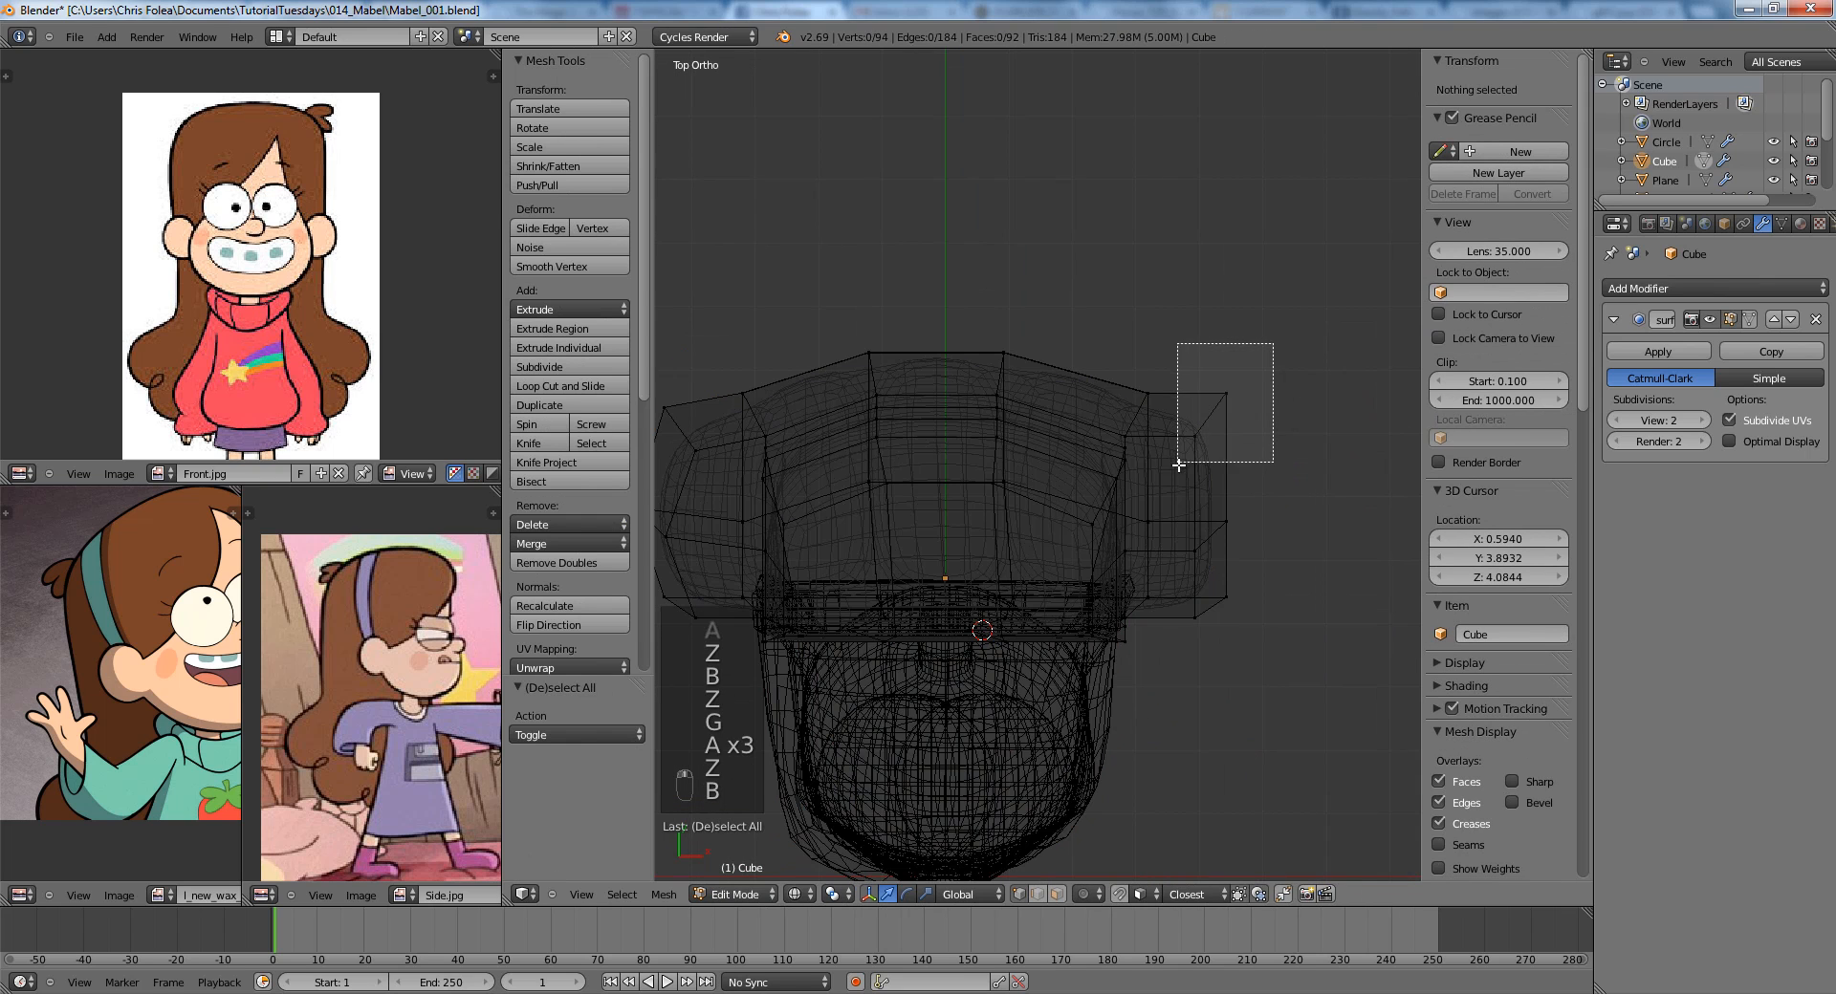
left_click_drag(1272, 343, 1178, 465)
key("g")
left_click(1276, 499)
Move the middle outer edge on the hair flare's positive X side outward to round that side.
key("a")
key("g")
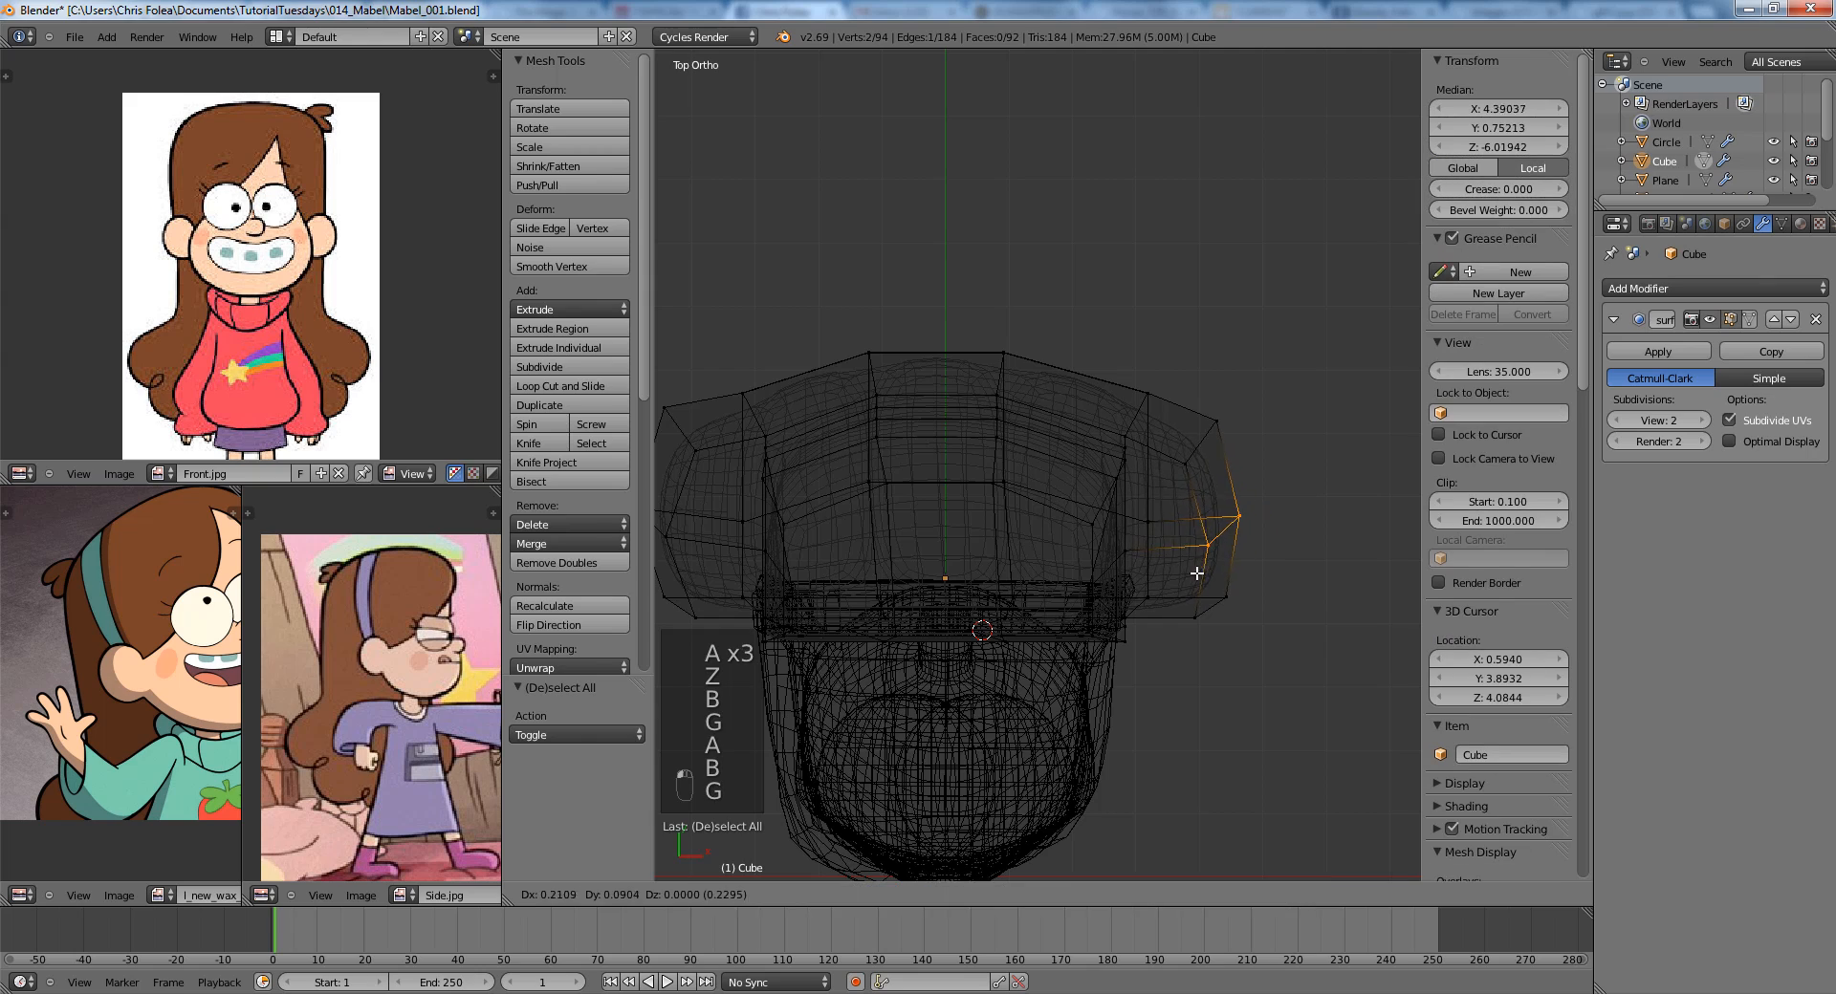
left_click(1199, 564)
key("Tab")
key("z")
key("KP_3")
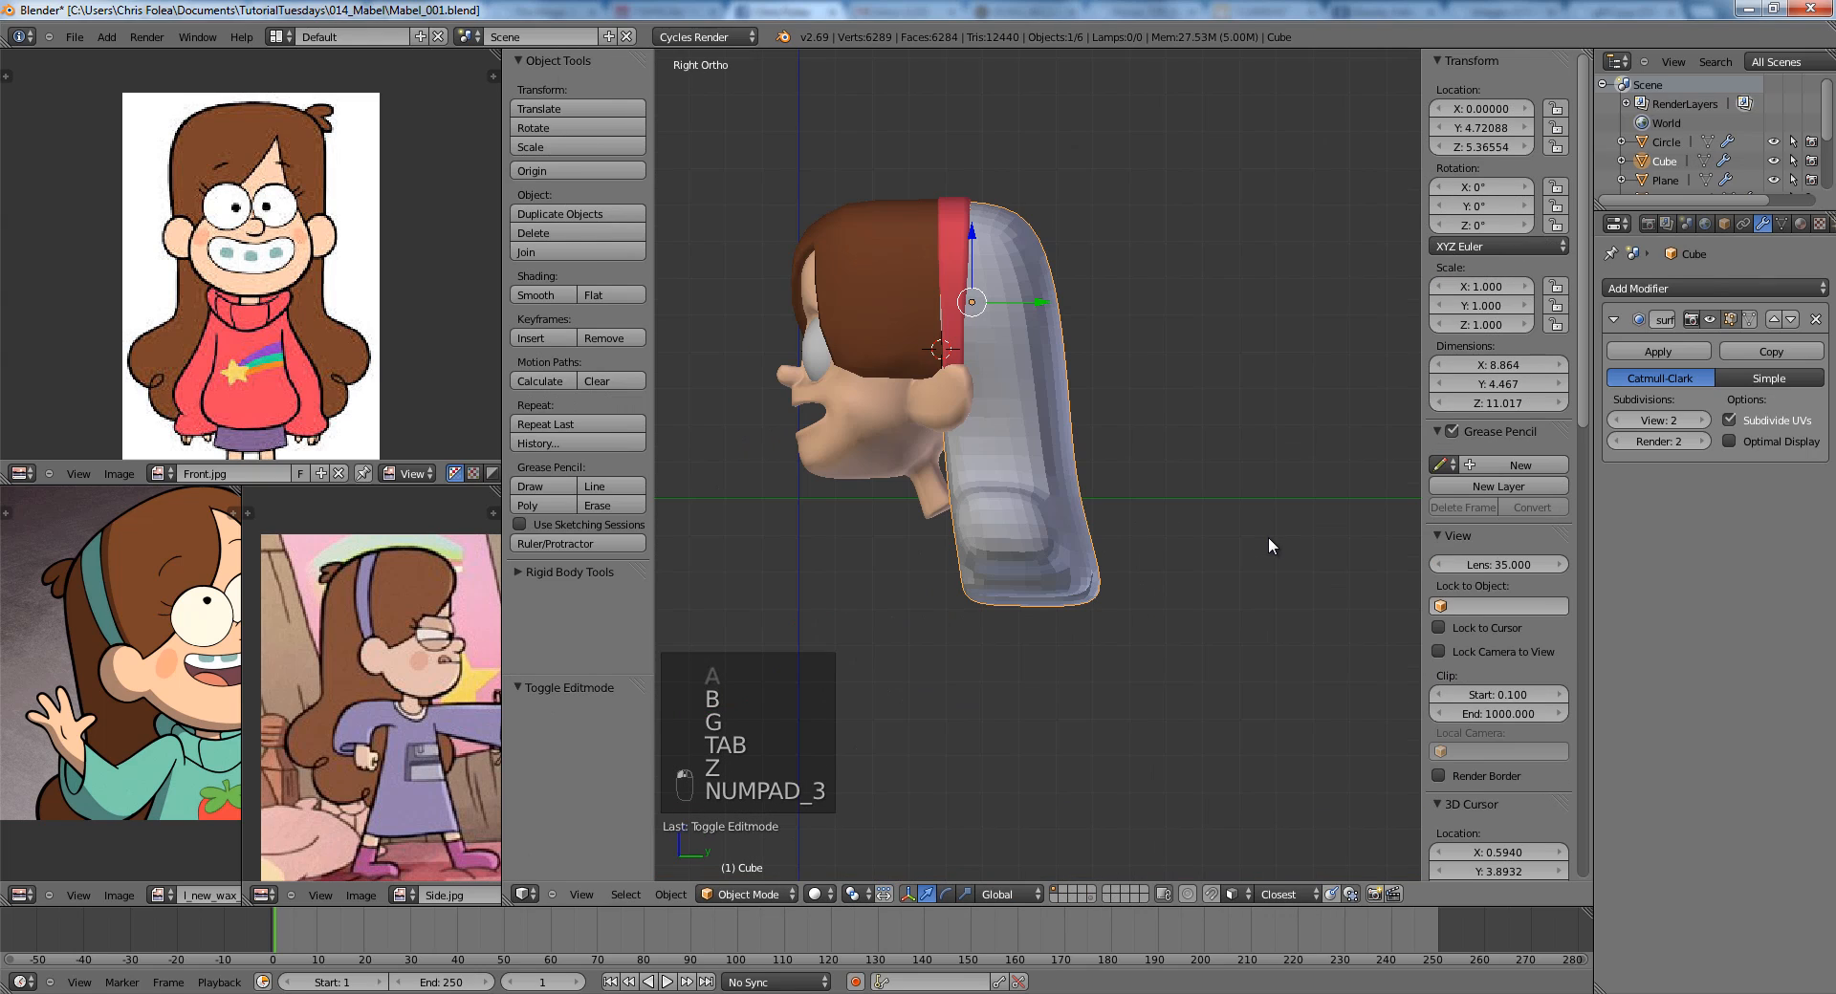
Move the rear bottom edges of the hair's middle lobes -0.4 along Y.
key("Tab")
scroll(962, 528, "up", 3)
middle_click_drag(962, 528, 986, 465)
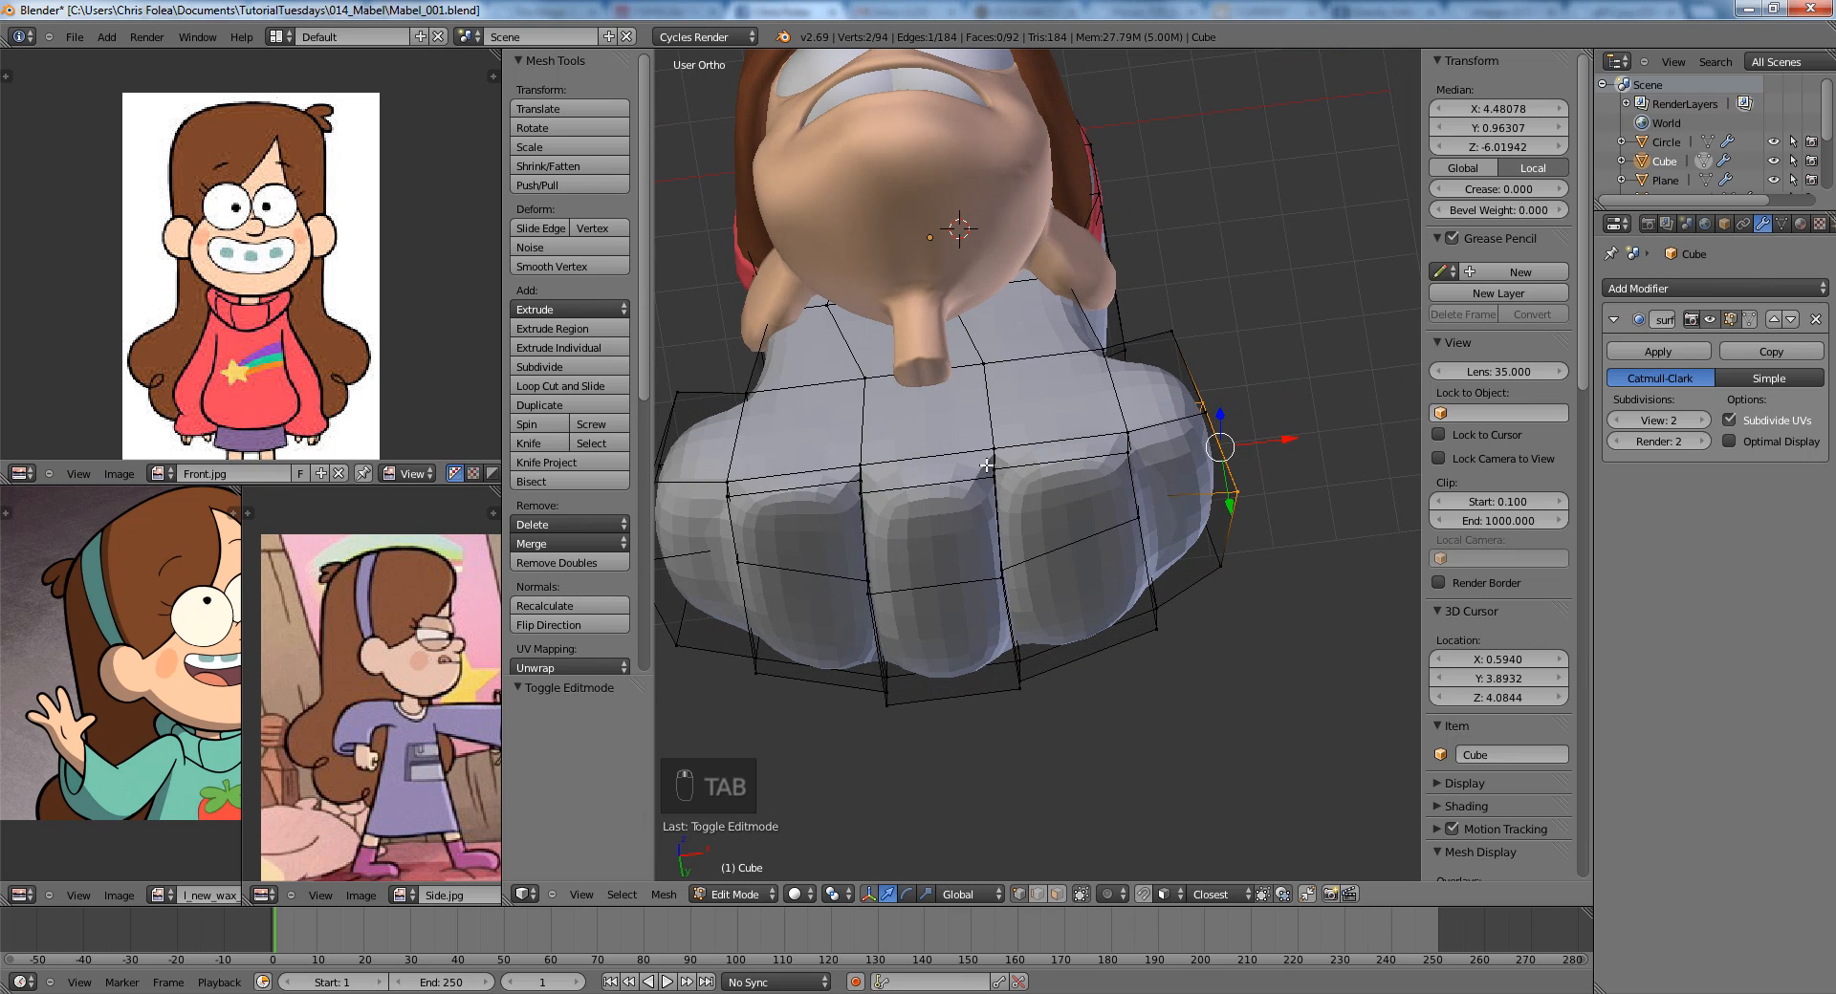
left_click(780, 521)
key("a")
middle_click_drag(875, 626, 838, 524)
right_click(747, 571)
right_click(868, 594, "shift")
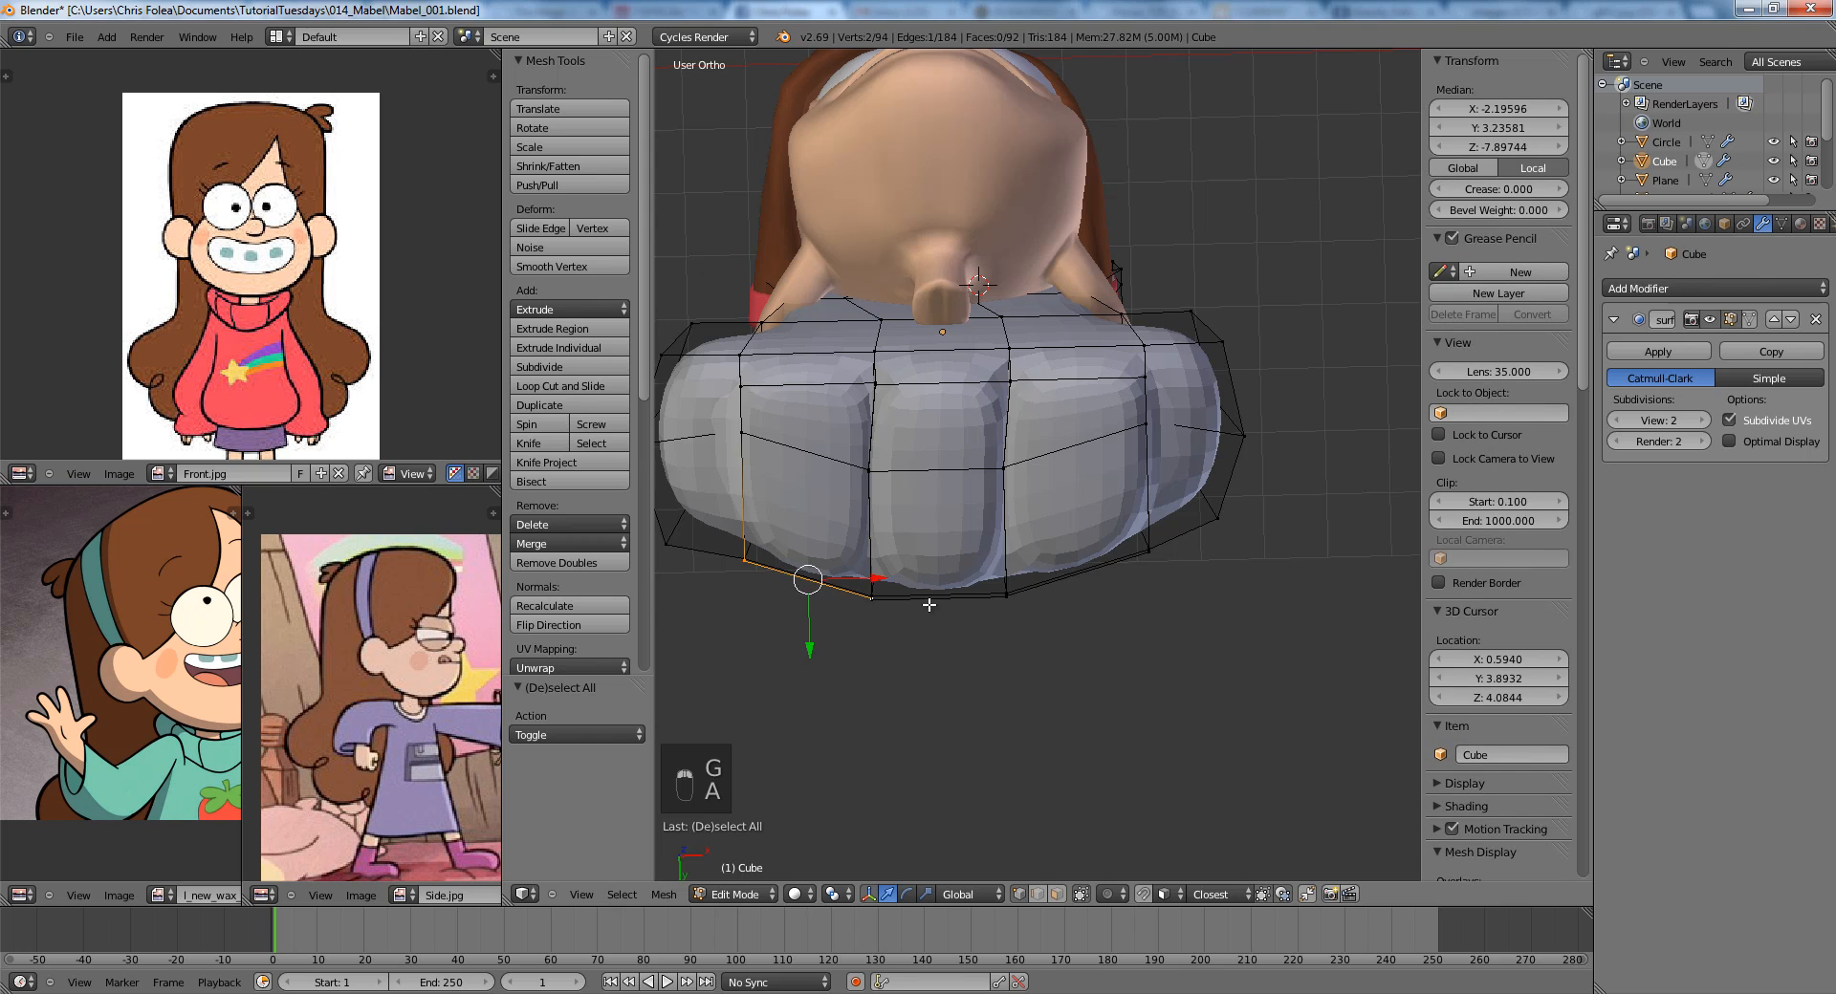
middle_click_drag(930, 602, 949, 719)
left_click(1117, 666)
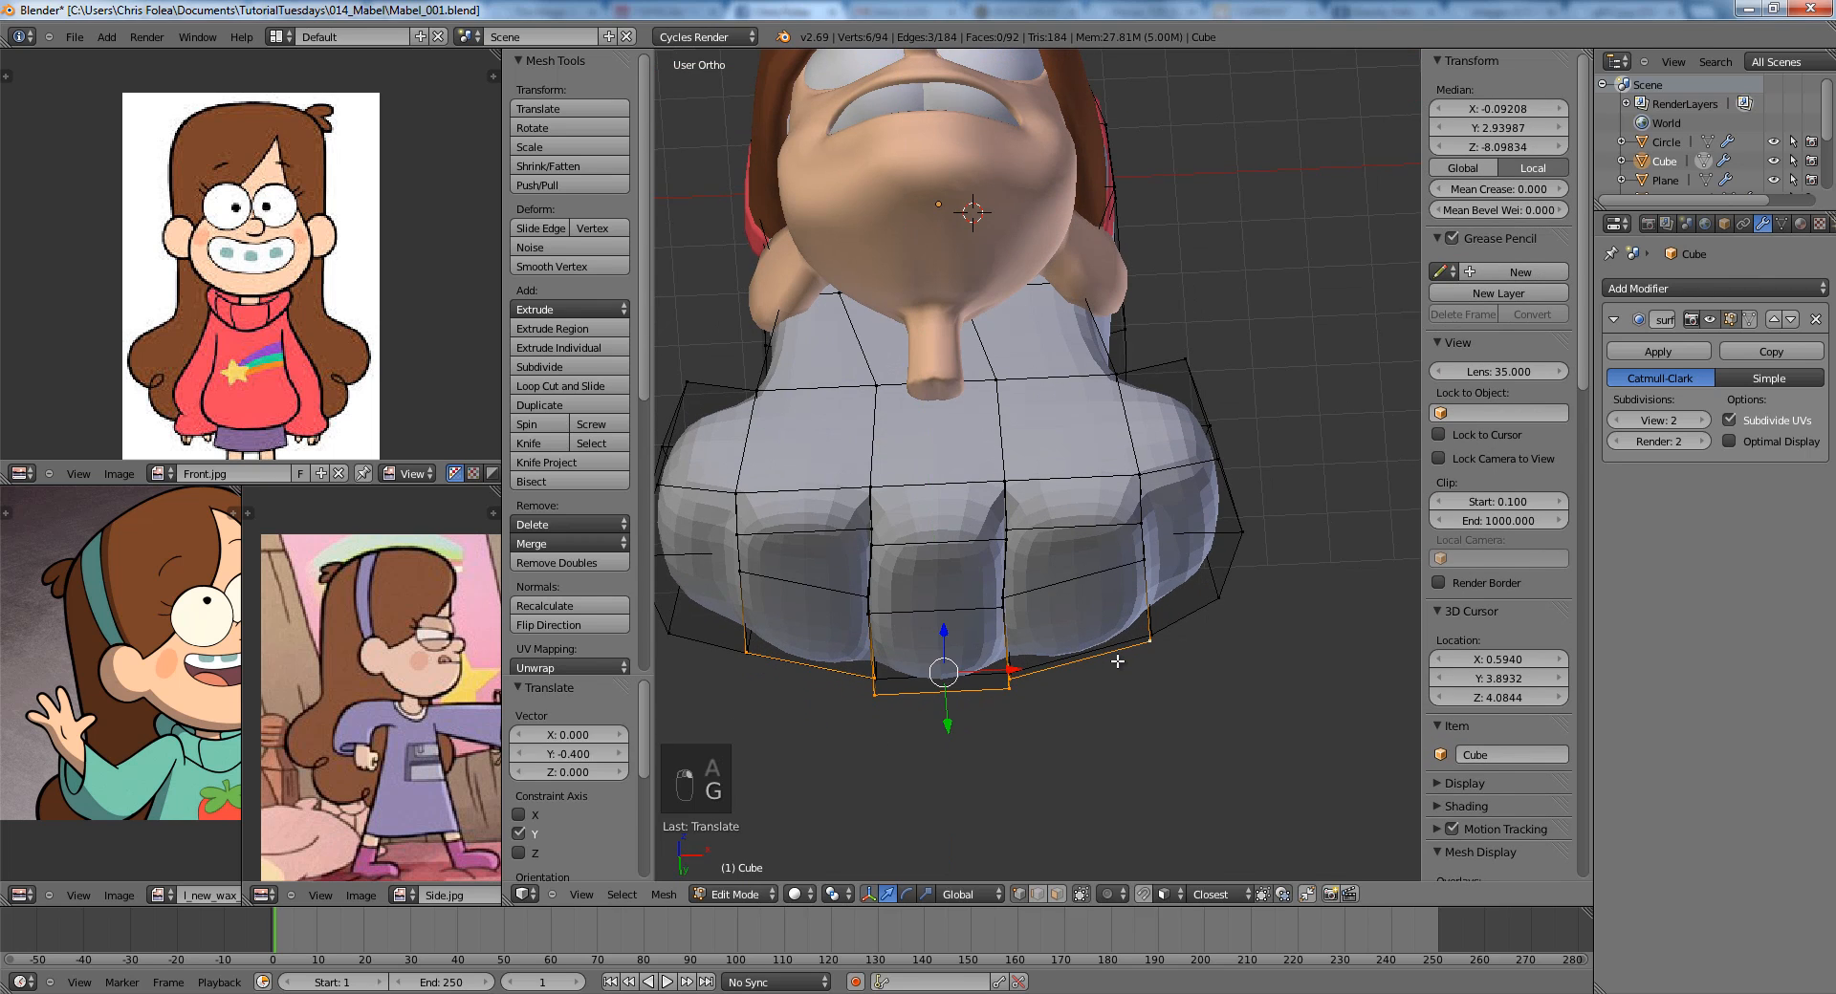
key("Tab")
Examine the hair's overall silhouette from the front against the full-body reference image.
key("KP_1")
scroll(1147, 634, "down", 4)
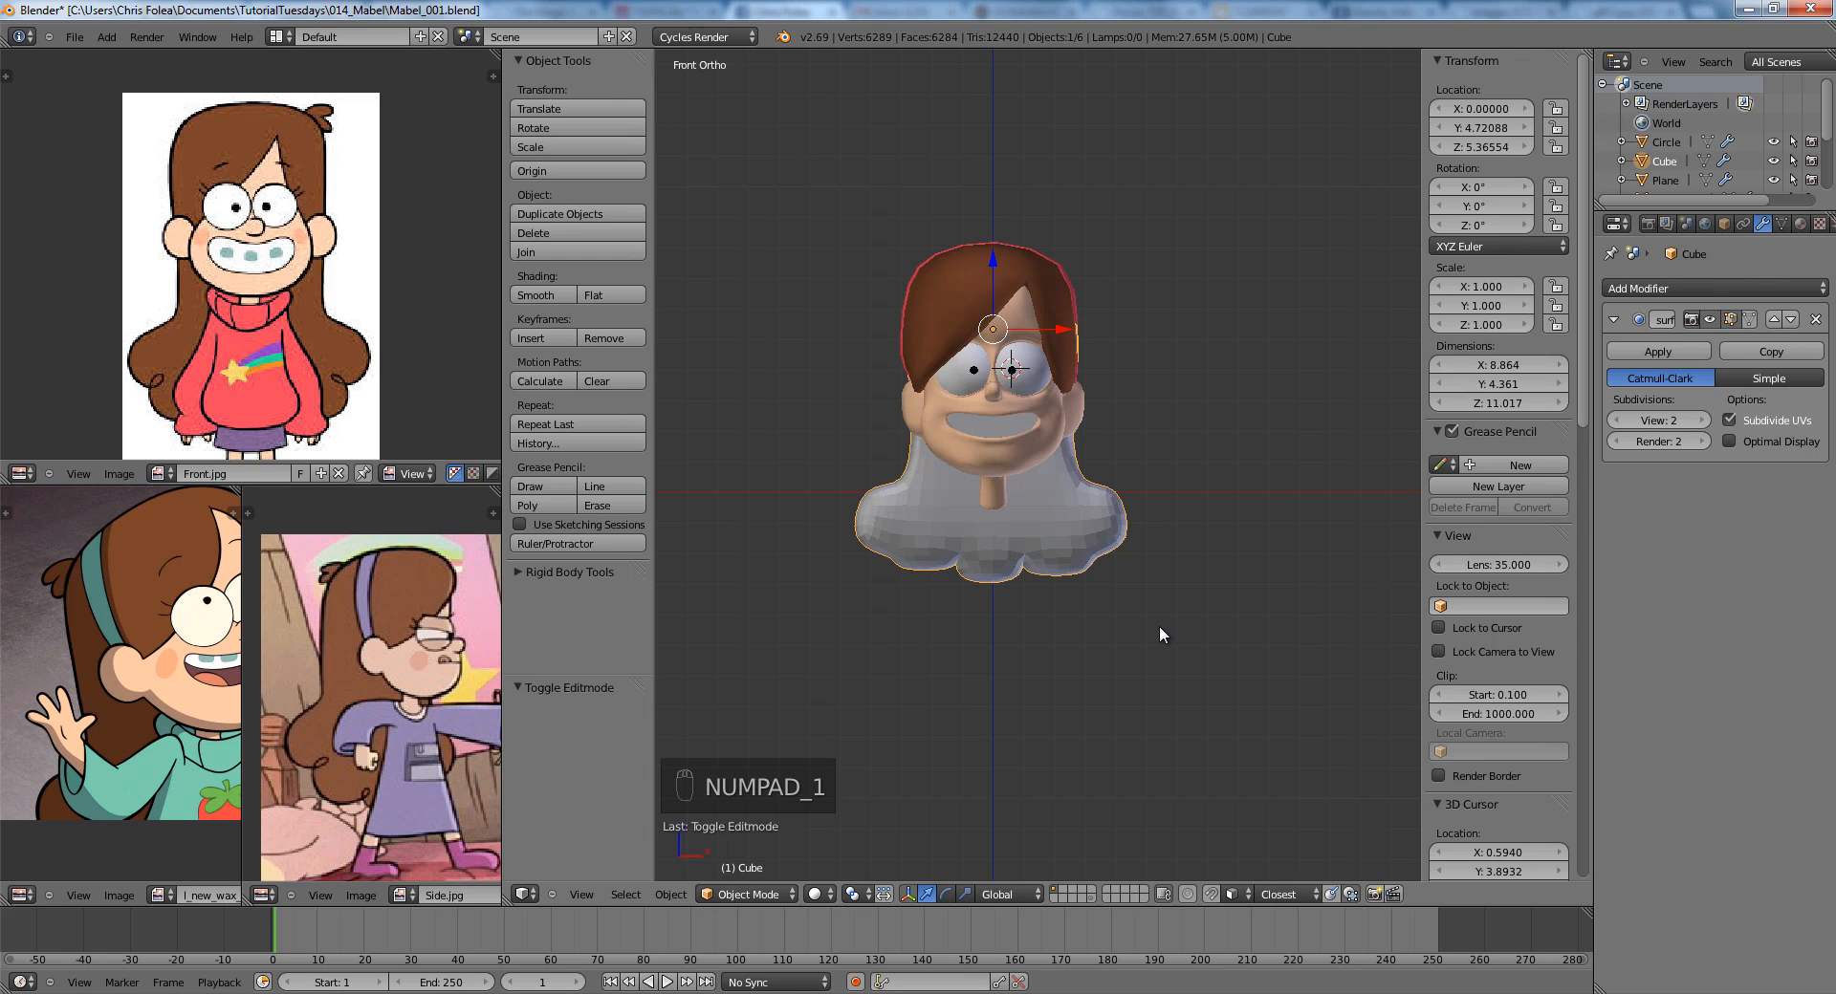
scroll(1160, 572, "up", 3)
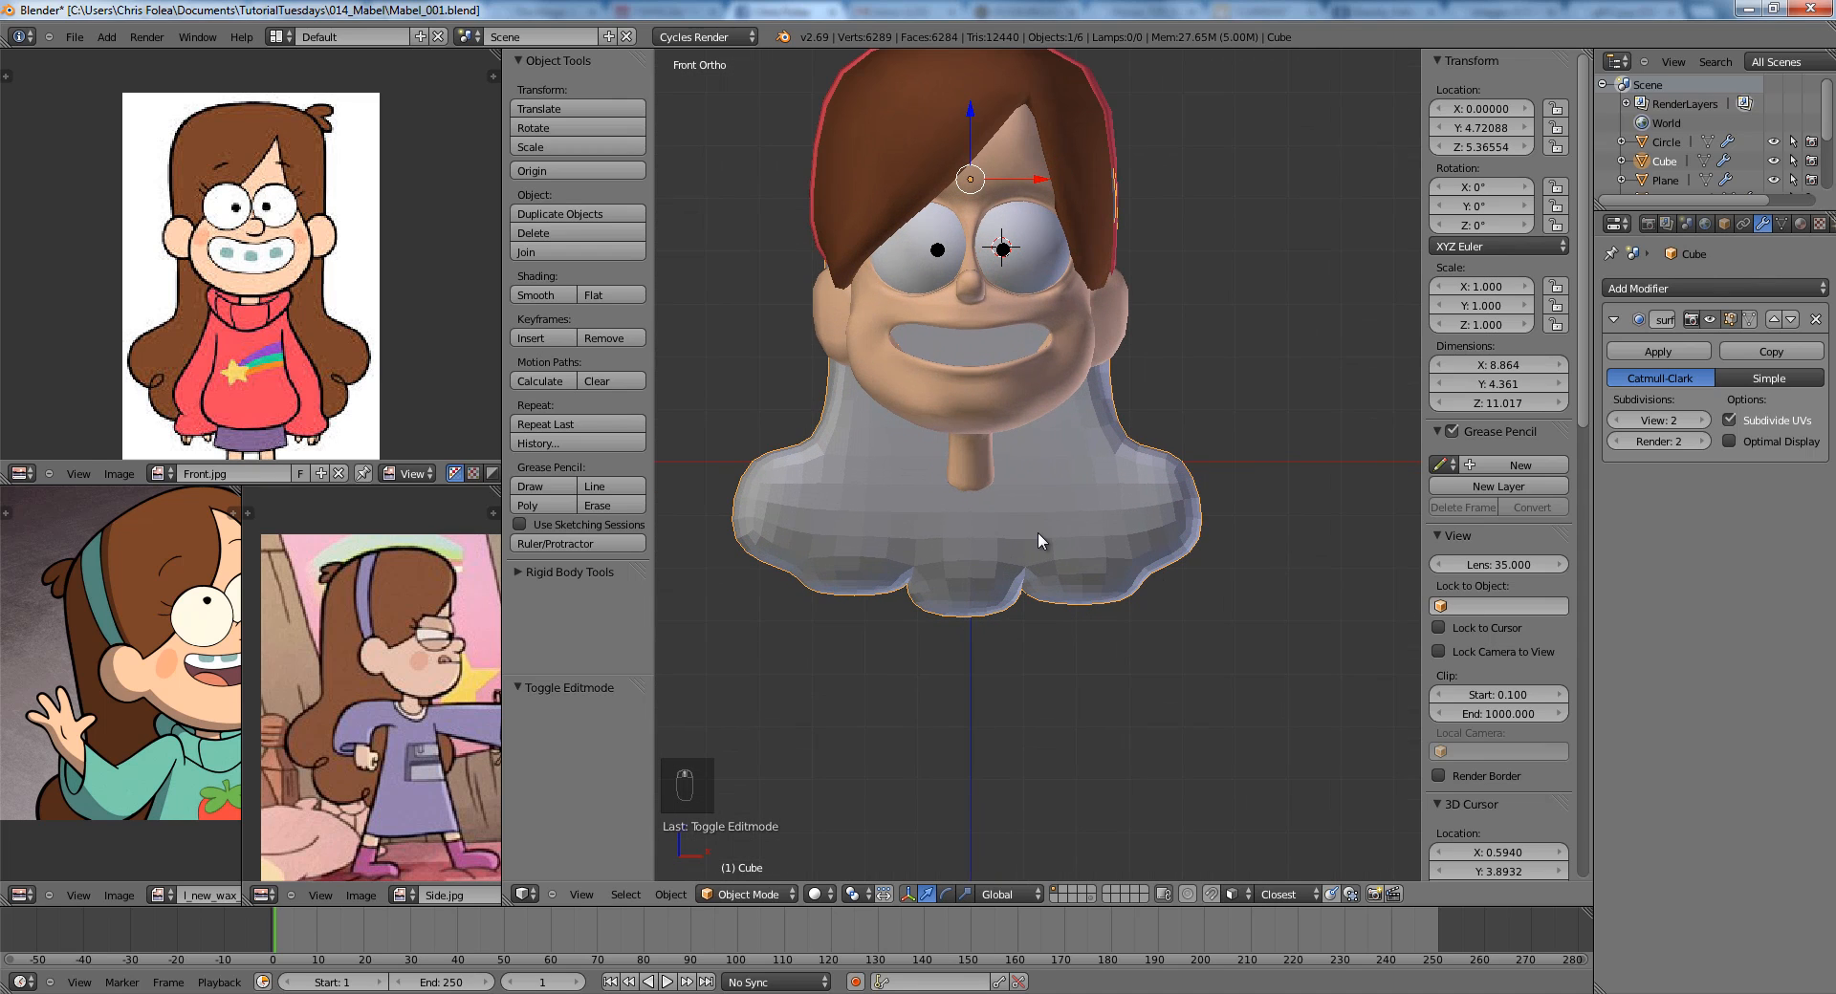
scroll(1057, 532, "down", 2)
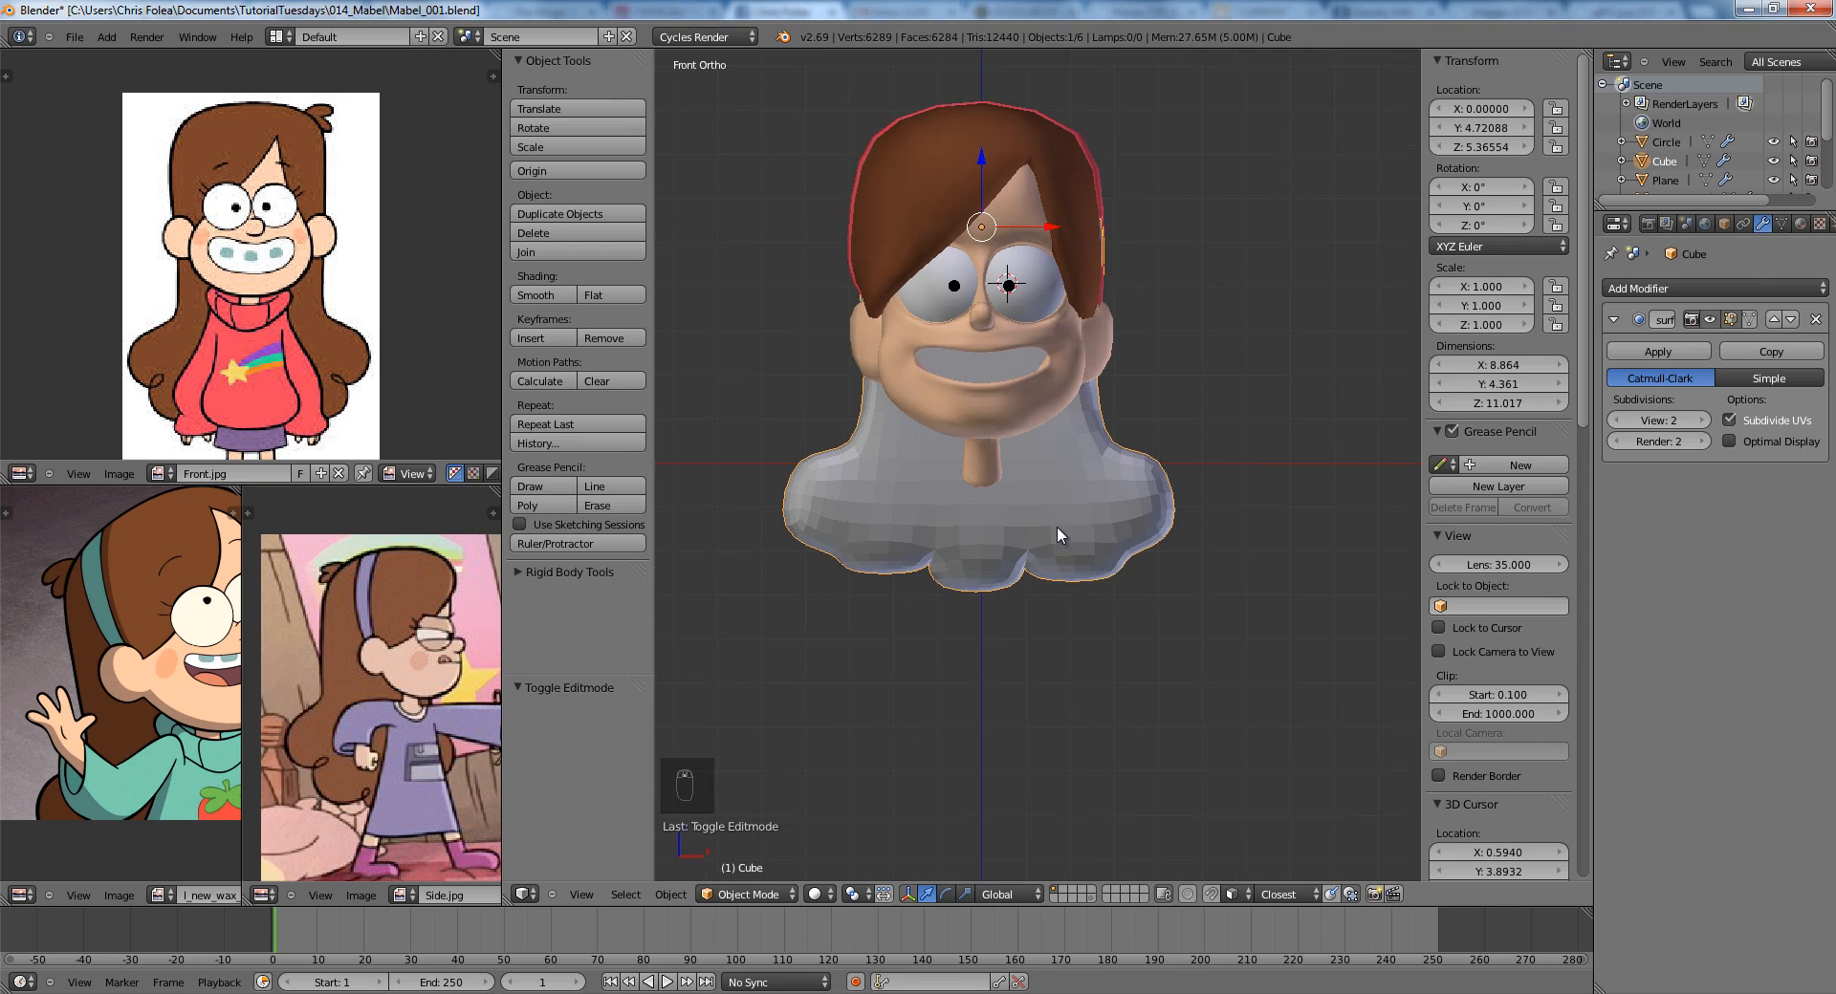
scroll(1052, 528, "up", 3)
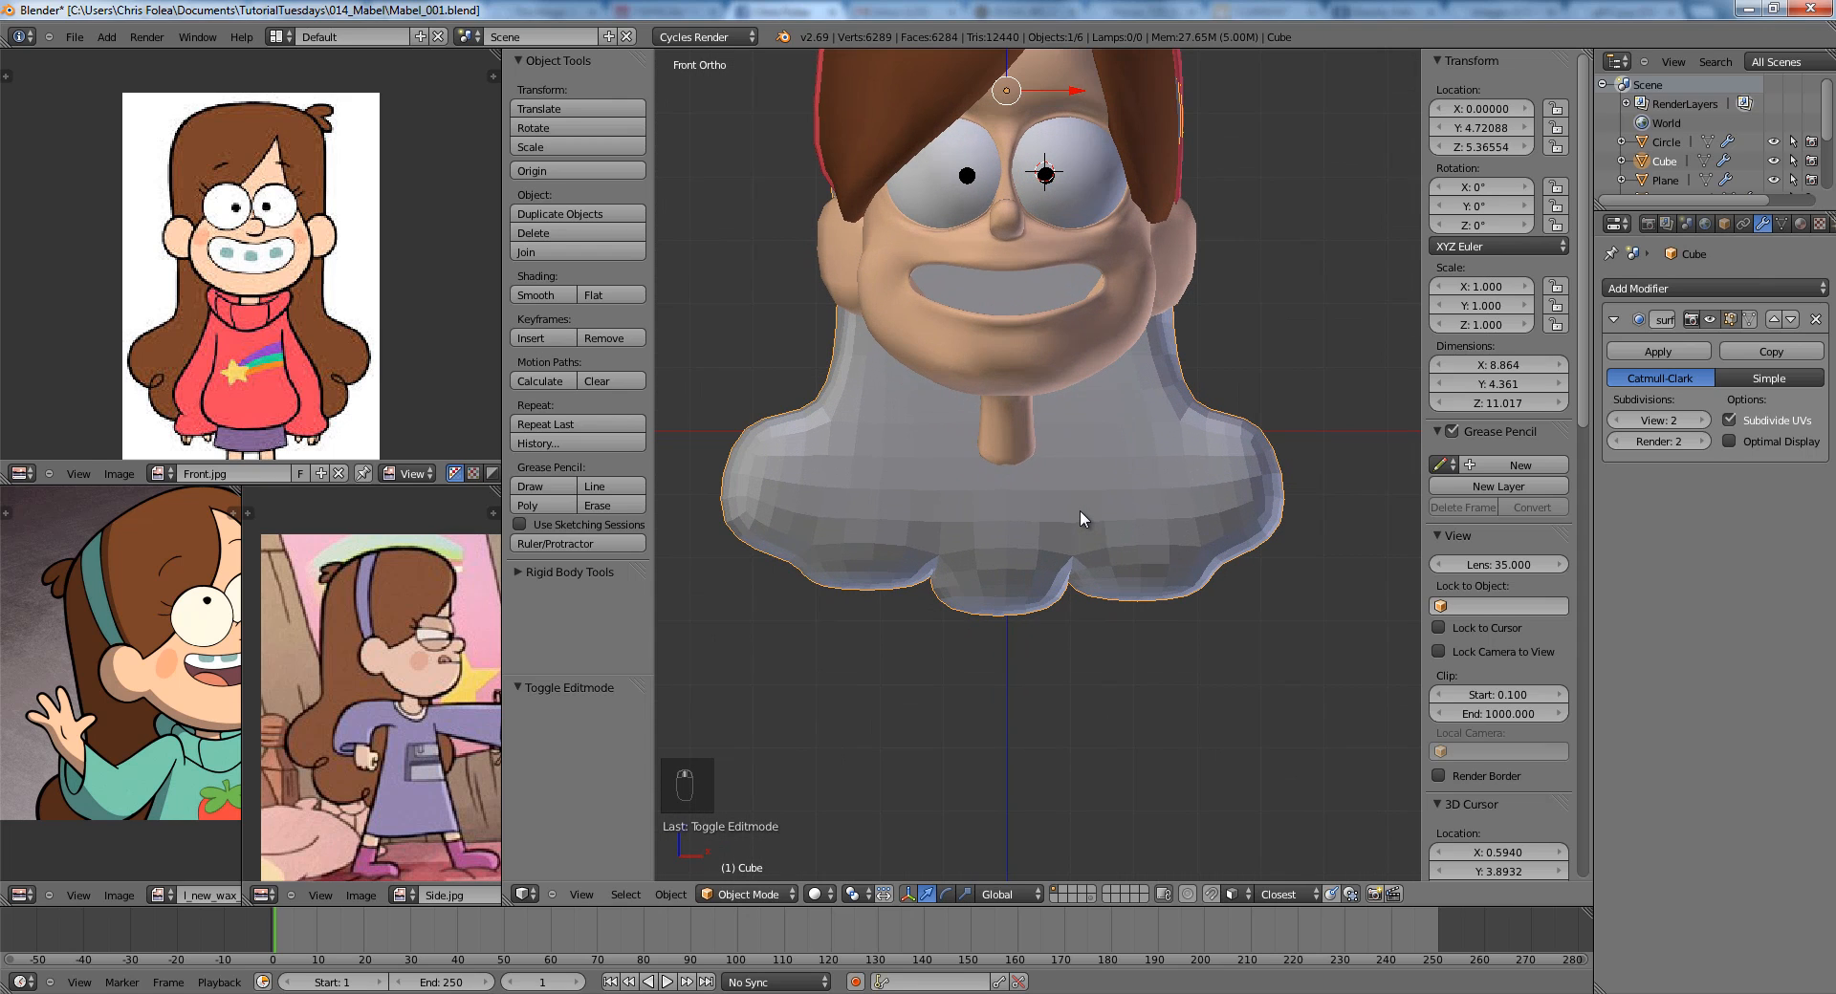
scroll(211, 239, "down", 1)
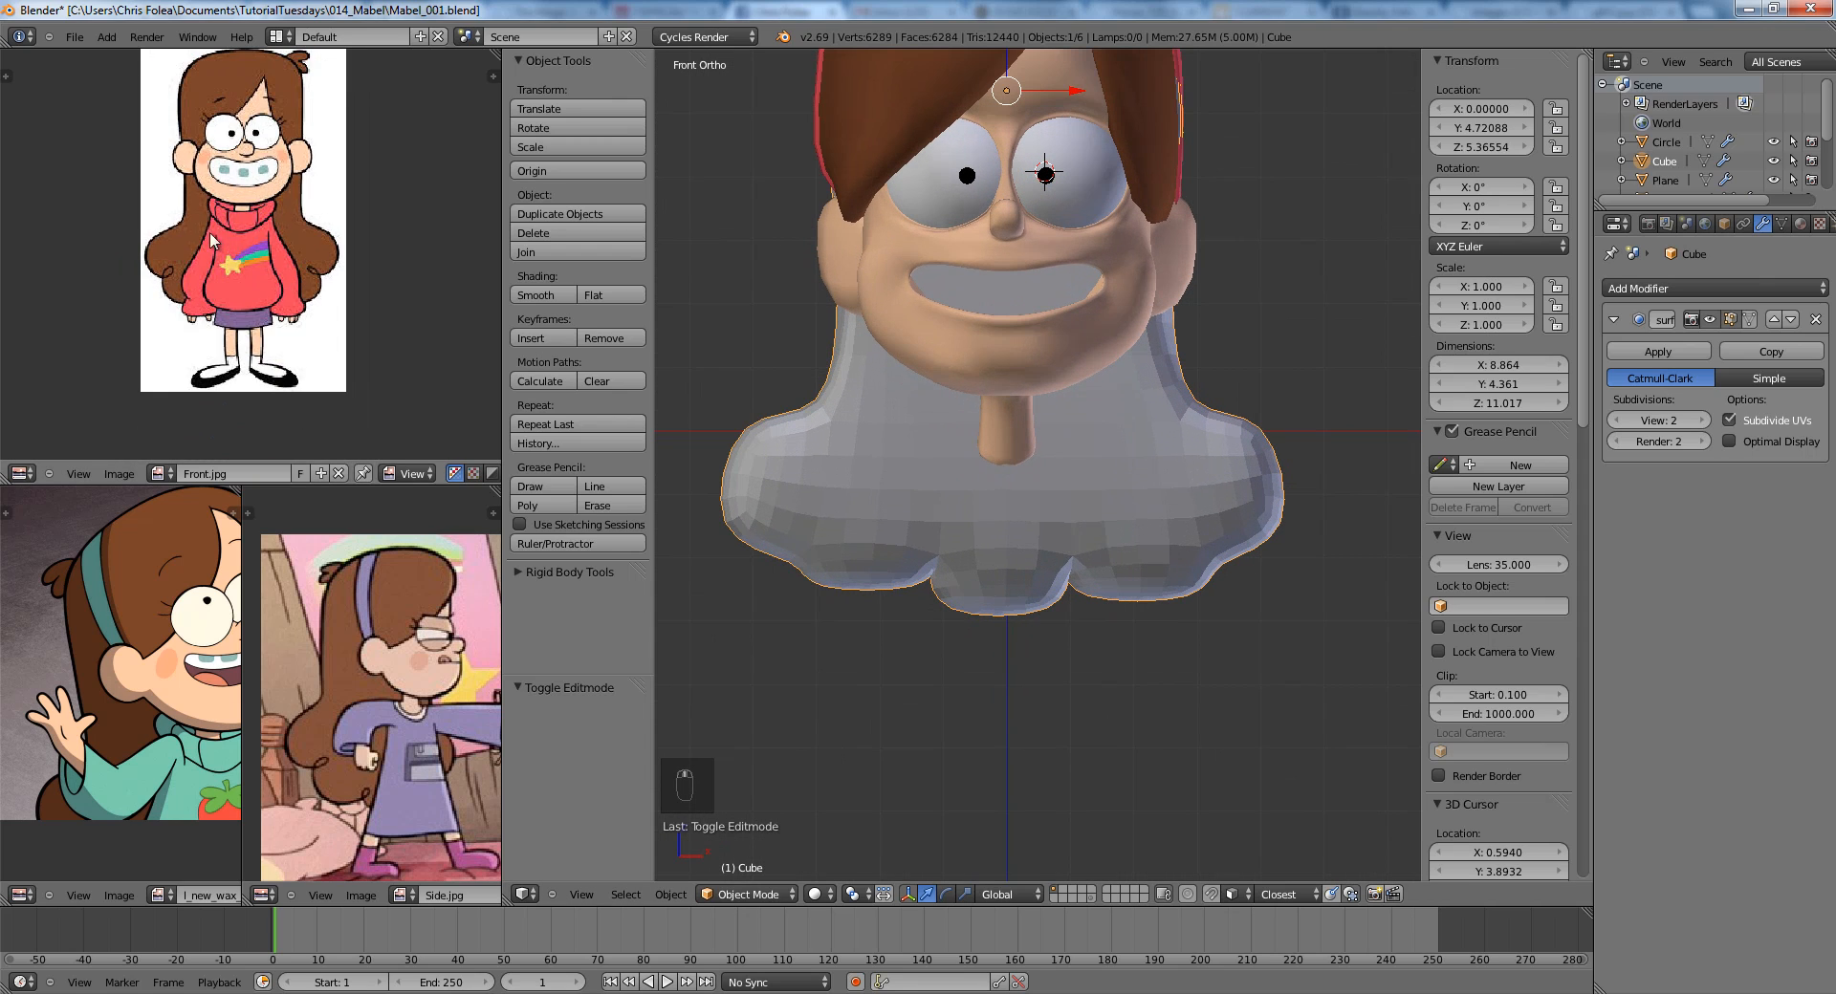
key("shift+a")
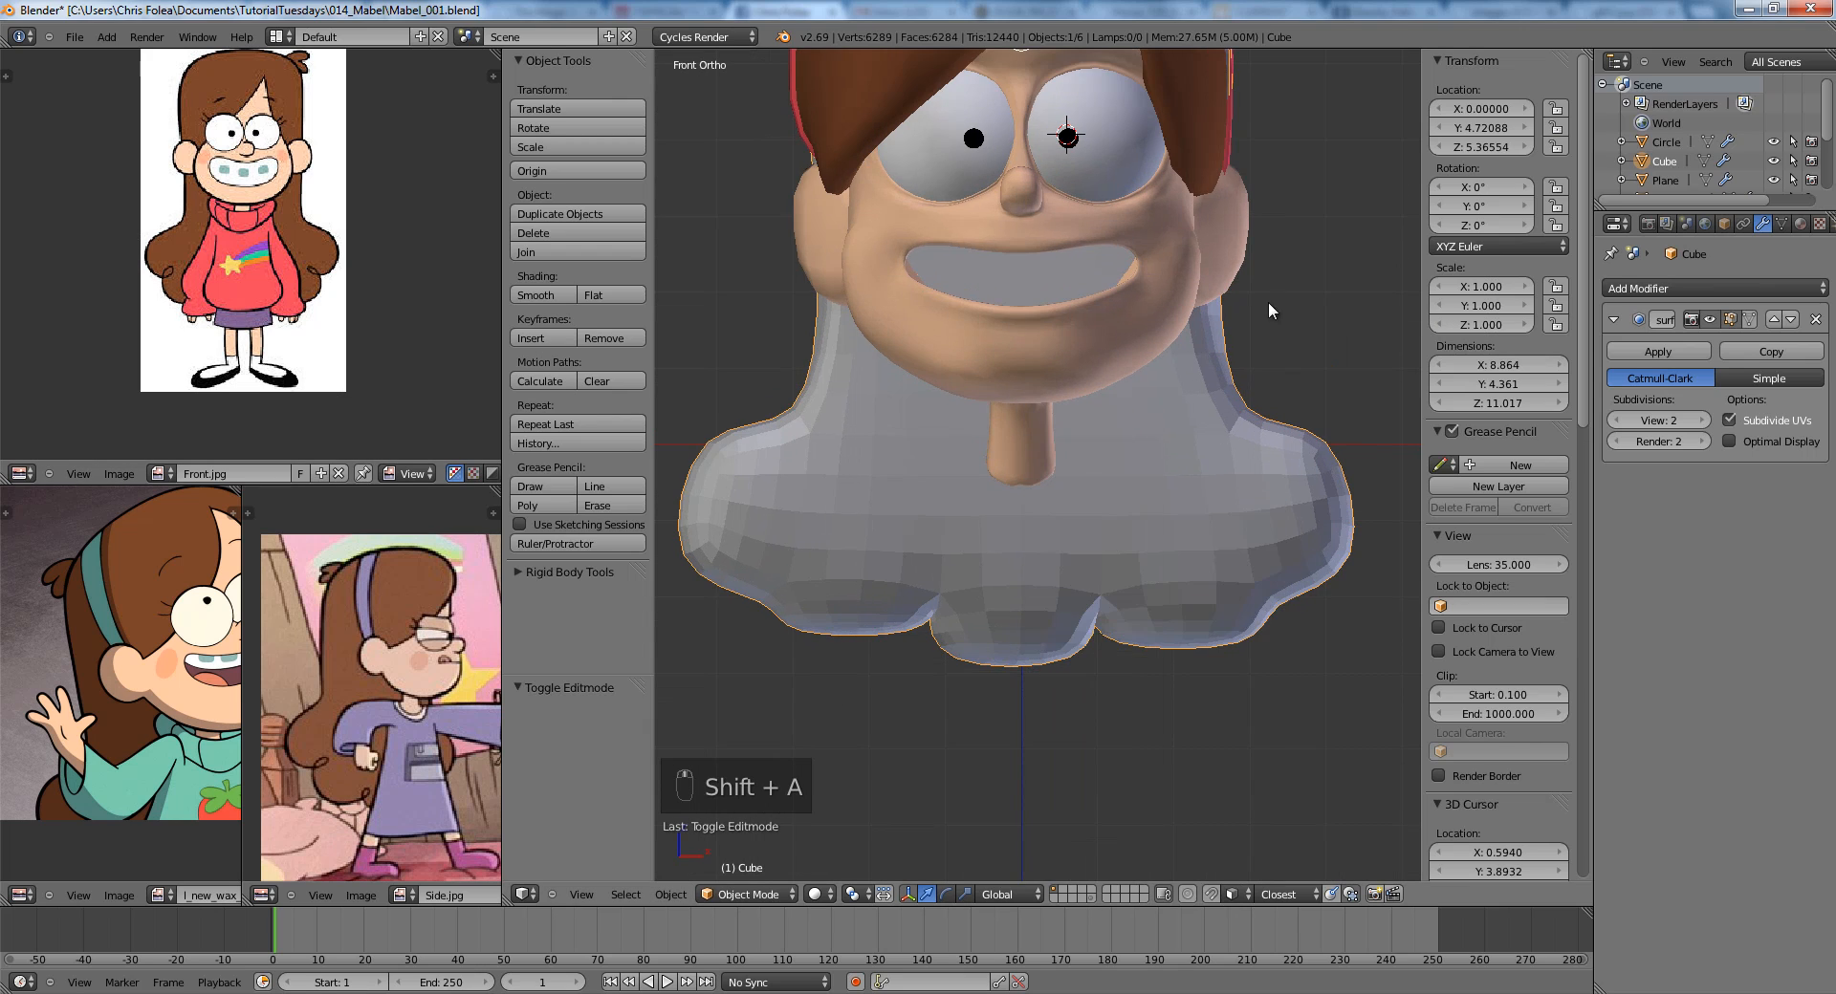
scroll(1132, 581, "down", 1)
scroll(1201, 627, "down", 2)
Assign the fringe's existing brown Material.003 to the back hair.
left_click(1799, 223)
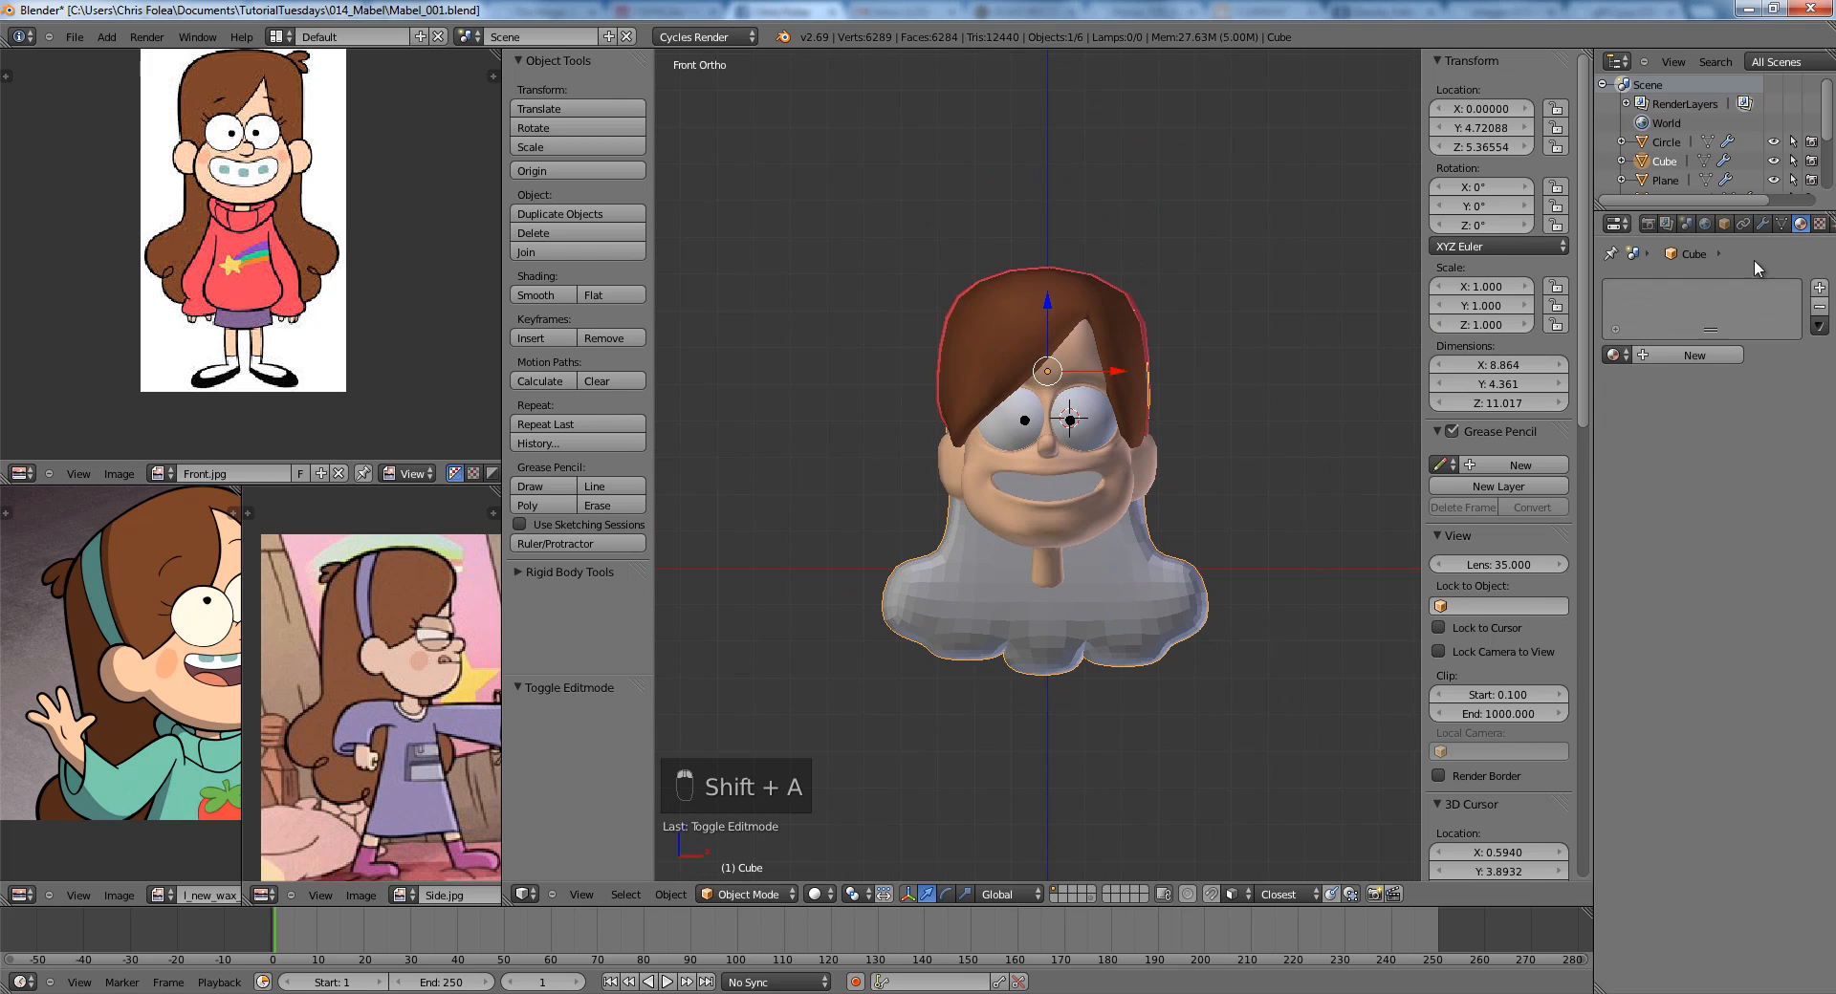
left_click(1612, 354)
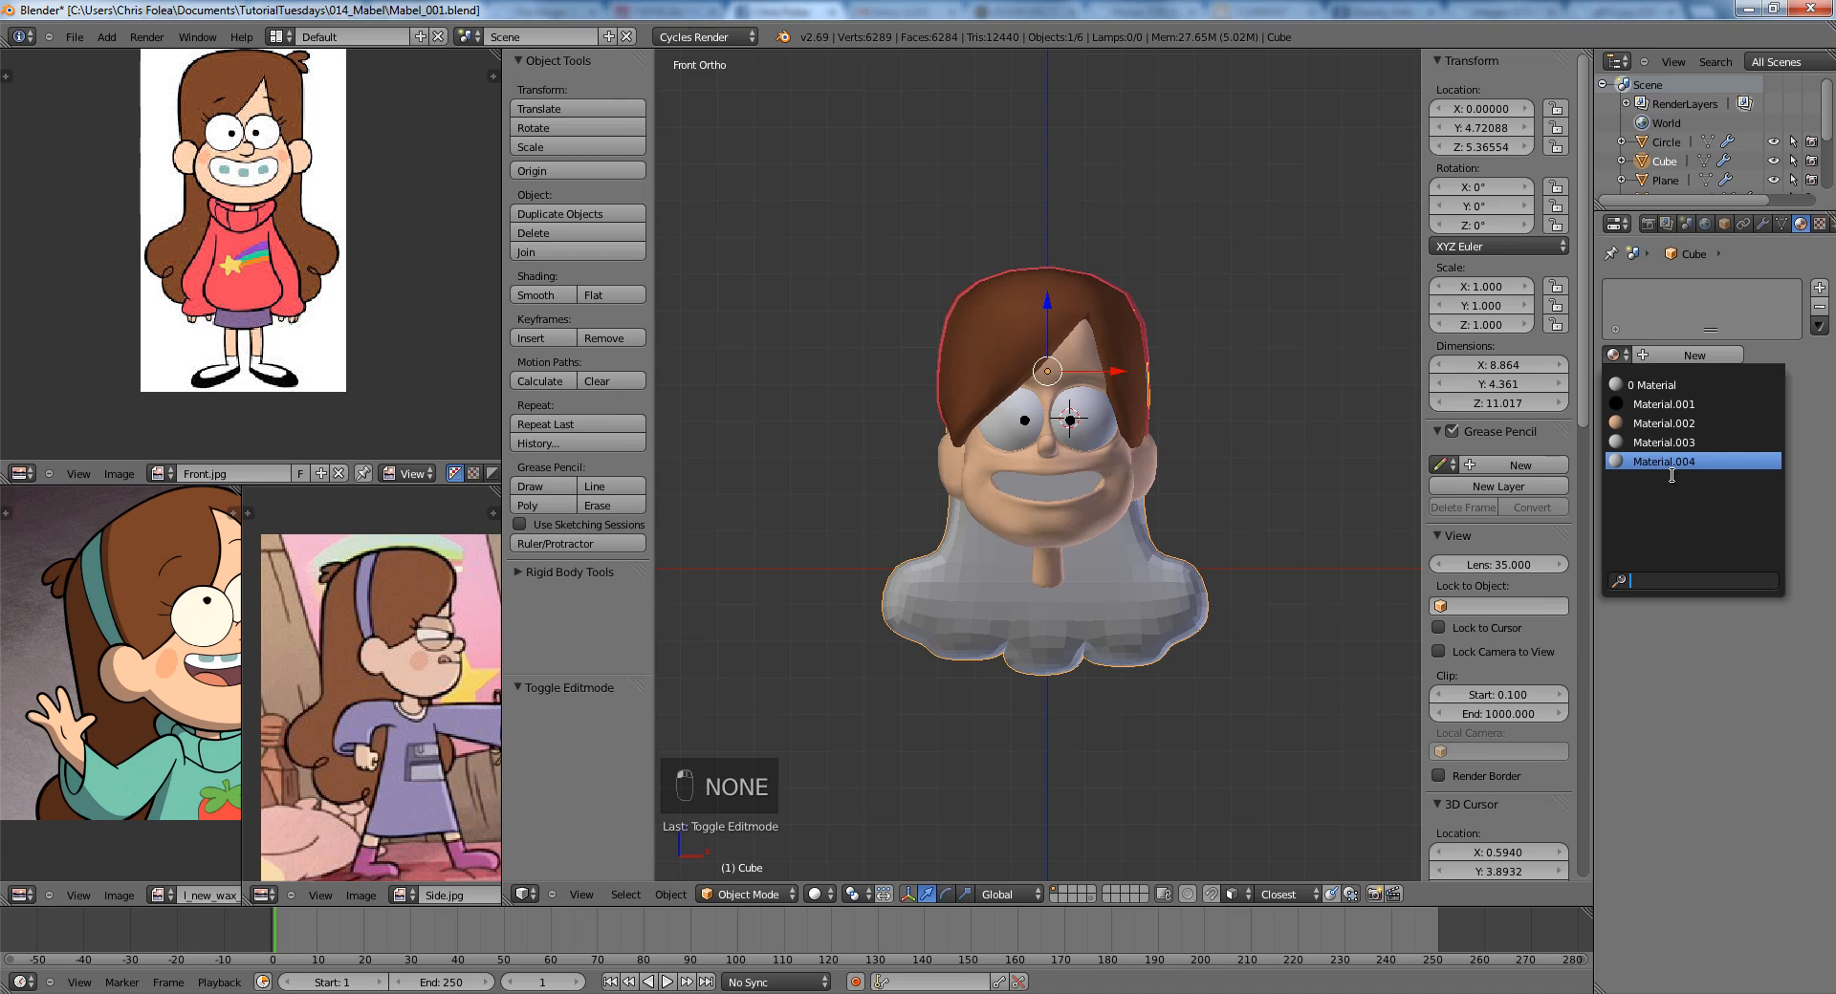
right_click(1052, 328)
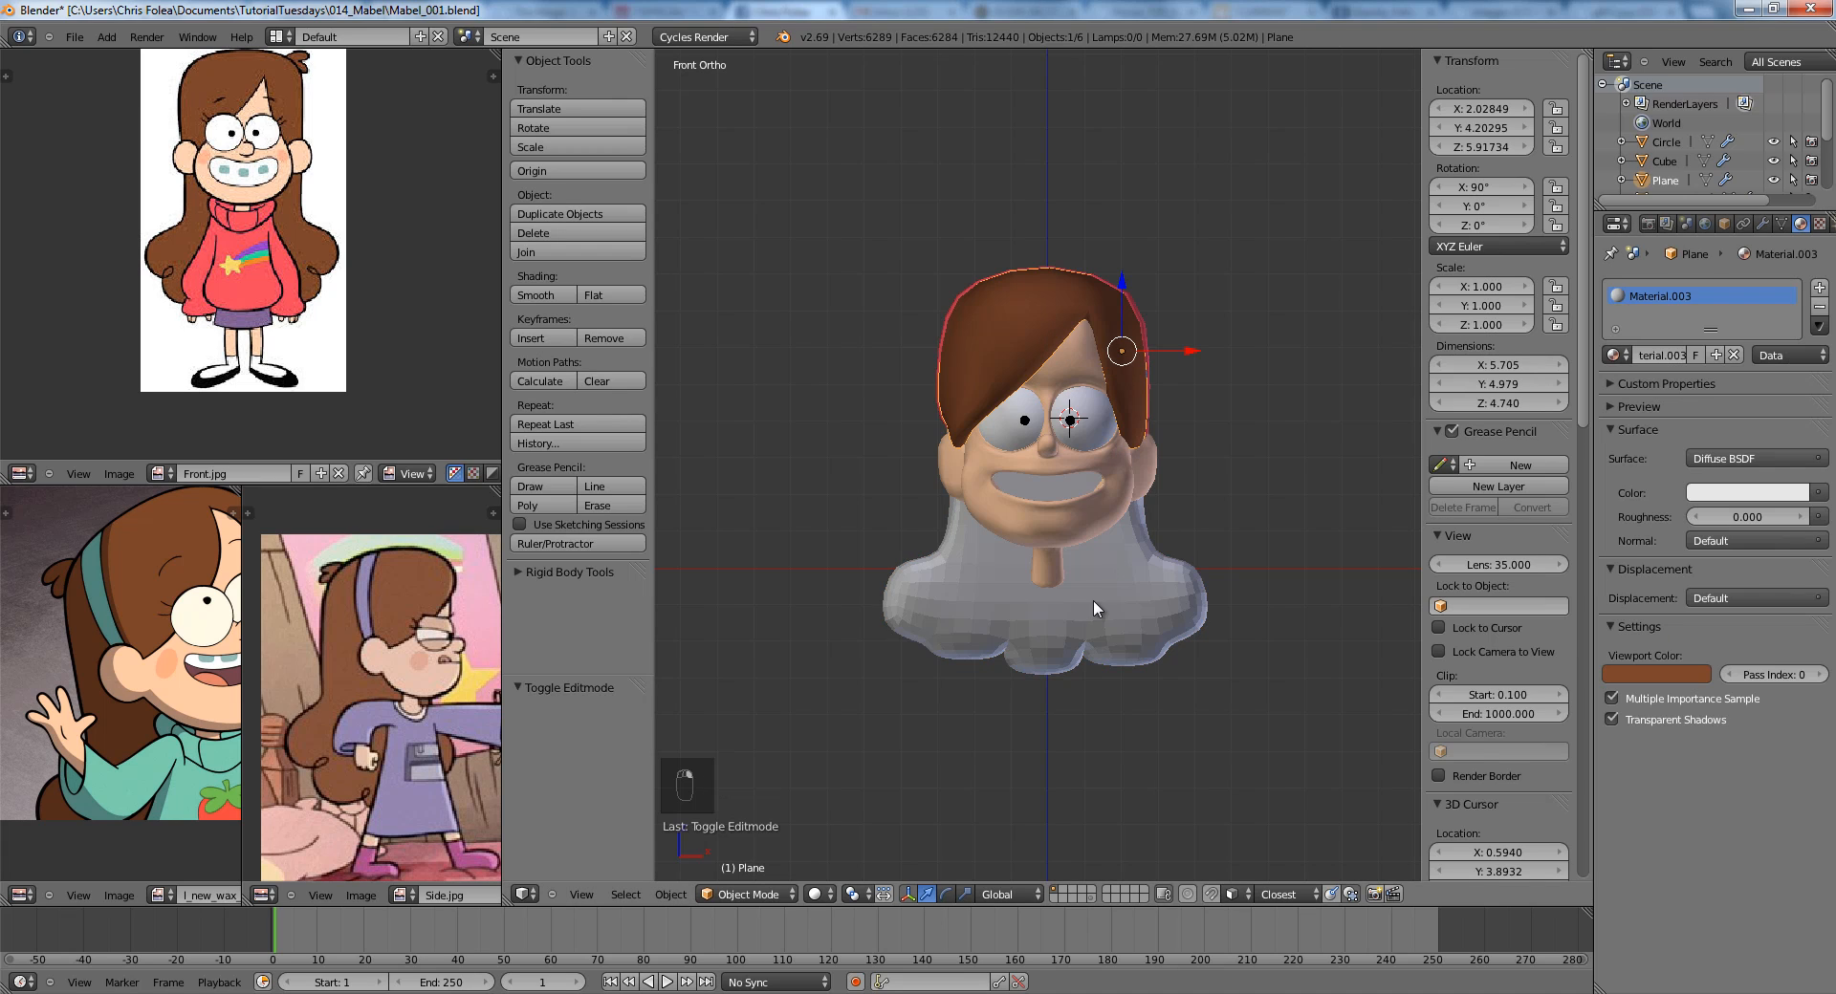
right_click(1096, 609)
left_click(1614, 355)
left_click(1673, 442)
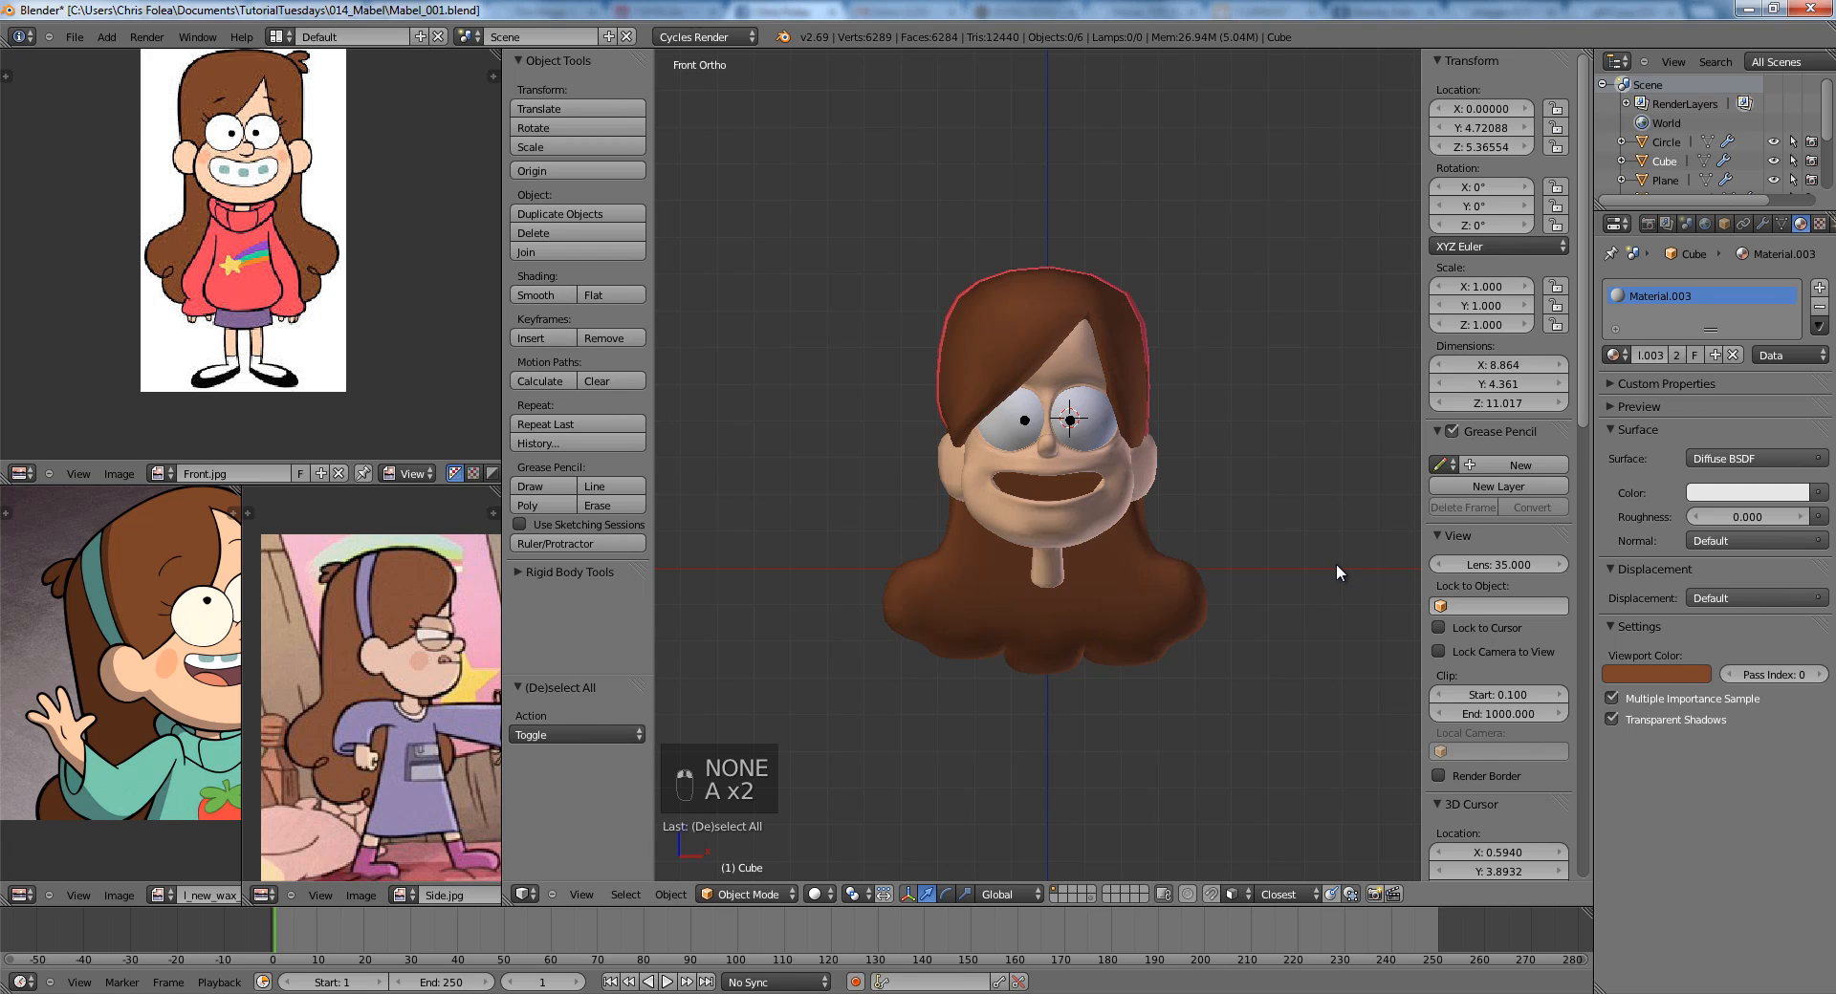
Open the head mesh for editing in a wireframe side view.
middle_click_drag(1325, 560, 995, 559)
key("z")
key("z")
right_click(790, 500)
key("z")
key("z")
key("KP_3")
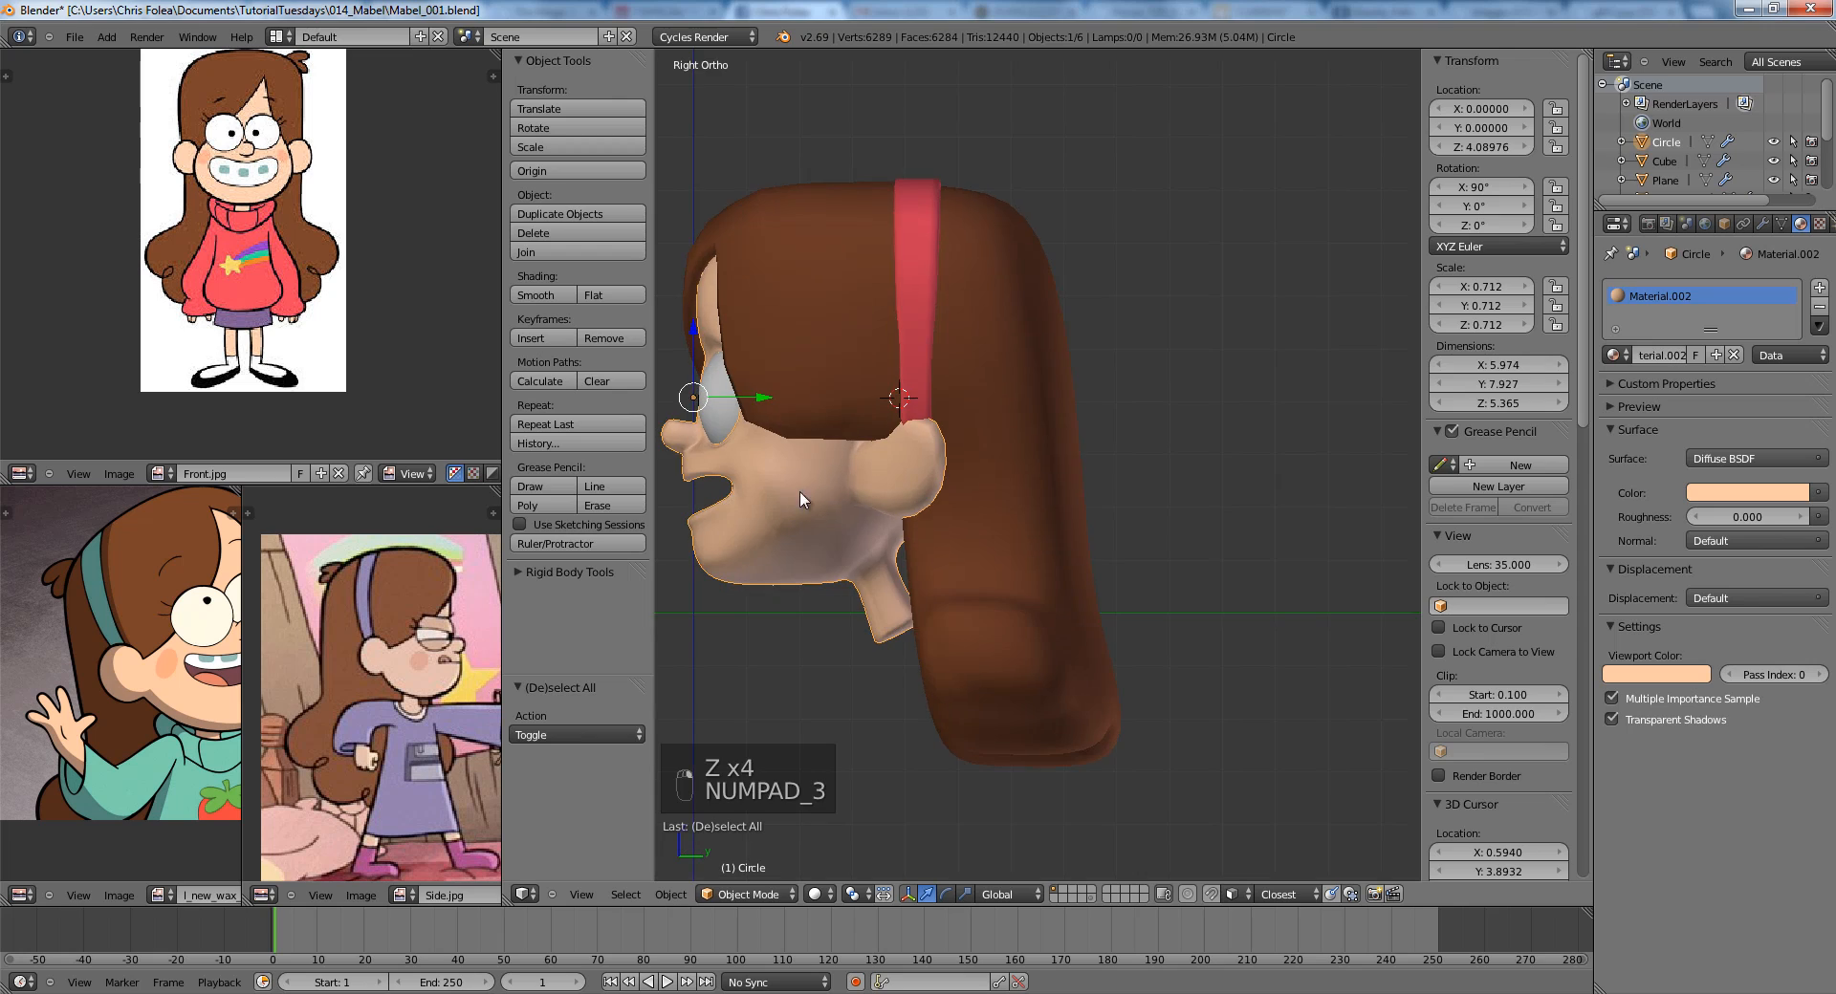
middle_click_drag(799, 490, 1069, 491, "shift")
scroll(1069, 492, "up", 2)
key("z")
key("Tab")
Extrude the mouth opening's inner edge loop about 0.56 along Y into the head and enlarge it about 2.2 times along Z.
middle_click_drag(802, 521, 910, 508, "shift")
scroll(909, 508, "up", 4)
key("a")
key("a")
right_click(958, 516, "alt")
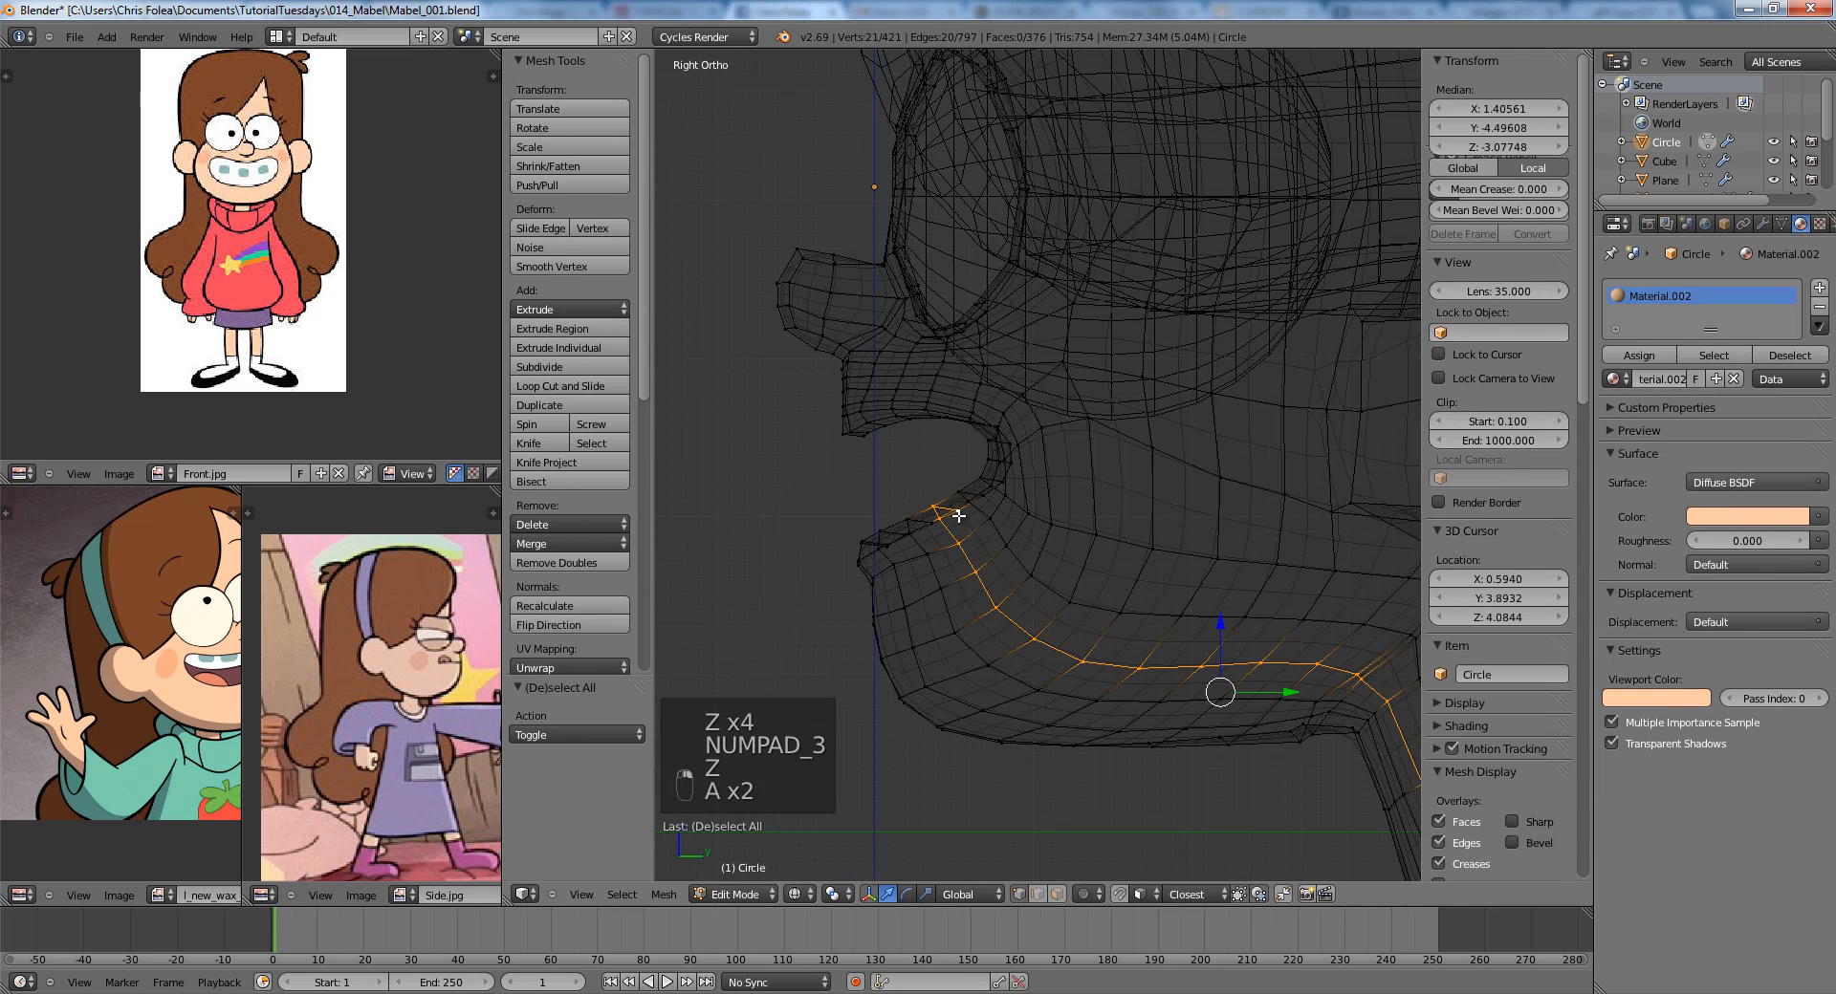
right_click(942, 524, "alt")
key("e")
key("s")
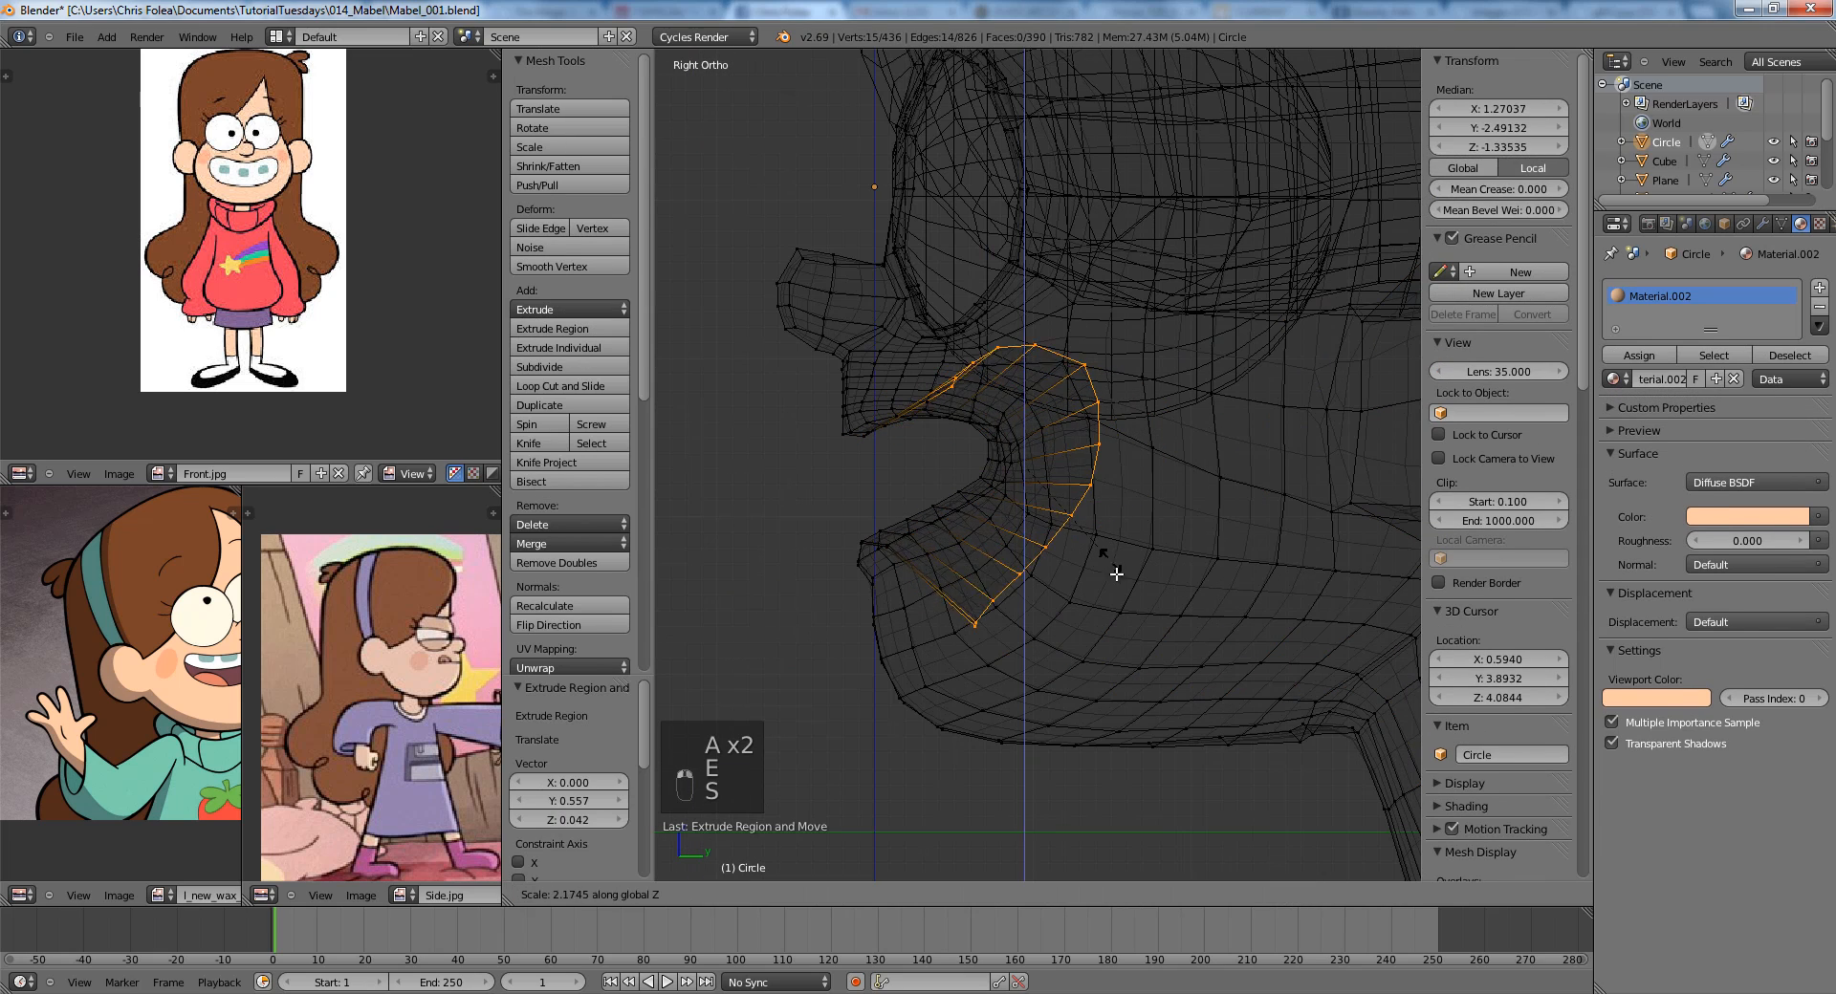
left_click(1114, 568)
Extrude the mouth cavity loop about 0.8 deeper along Y and scale it by 1.4 along Z.
key("e")
key("s")
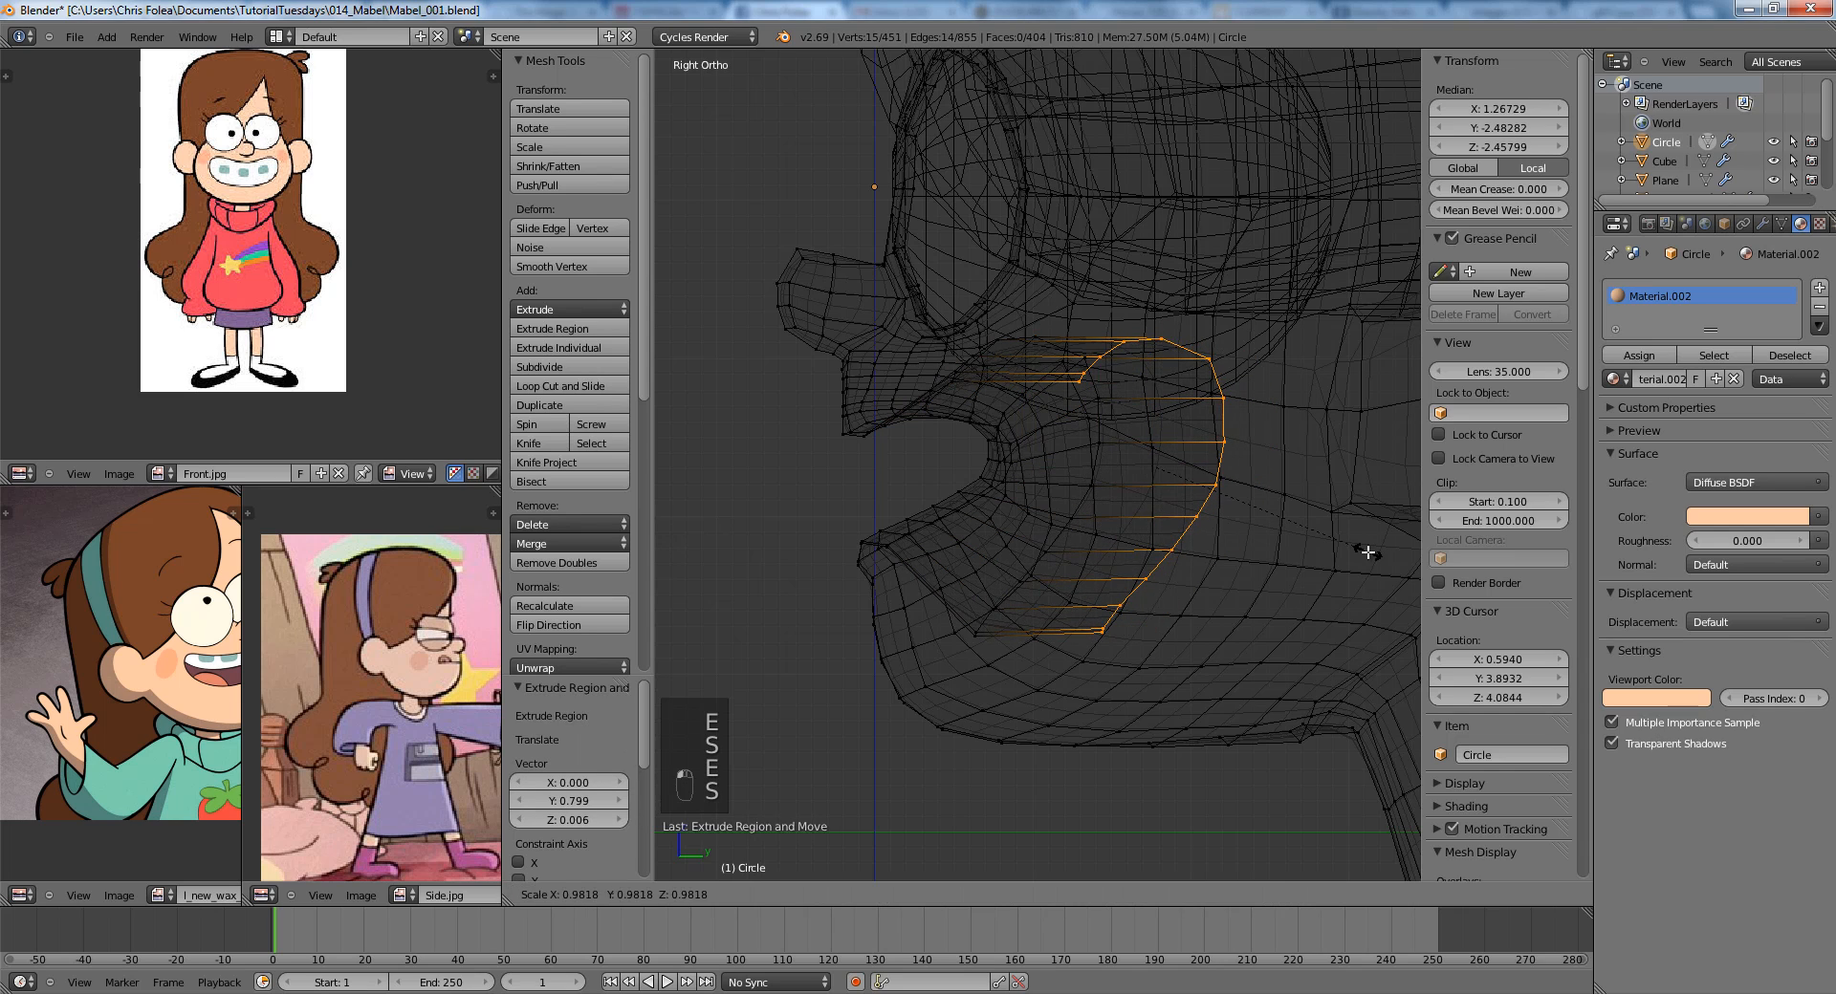
left_click(1308, 538)
key("s")
key("z")
left_click(1352, 614)
Extrude the mouth cavity loop once more, about 0.79 deeper along Y.
middle_click_drag(1248, 582, 1133, 593, "shift")
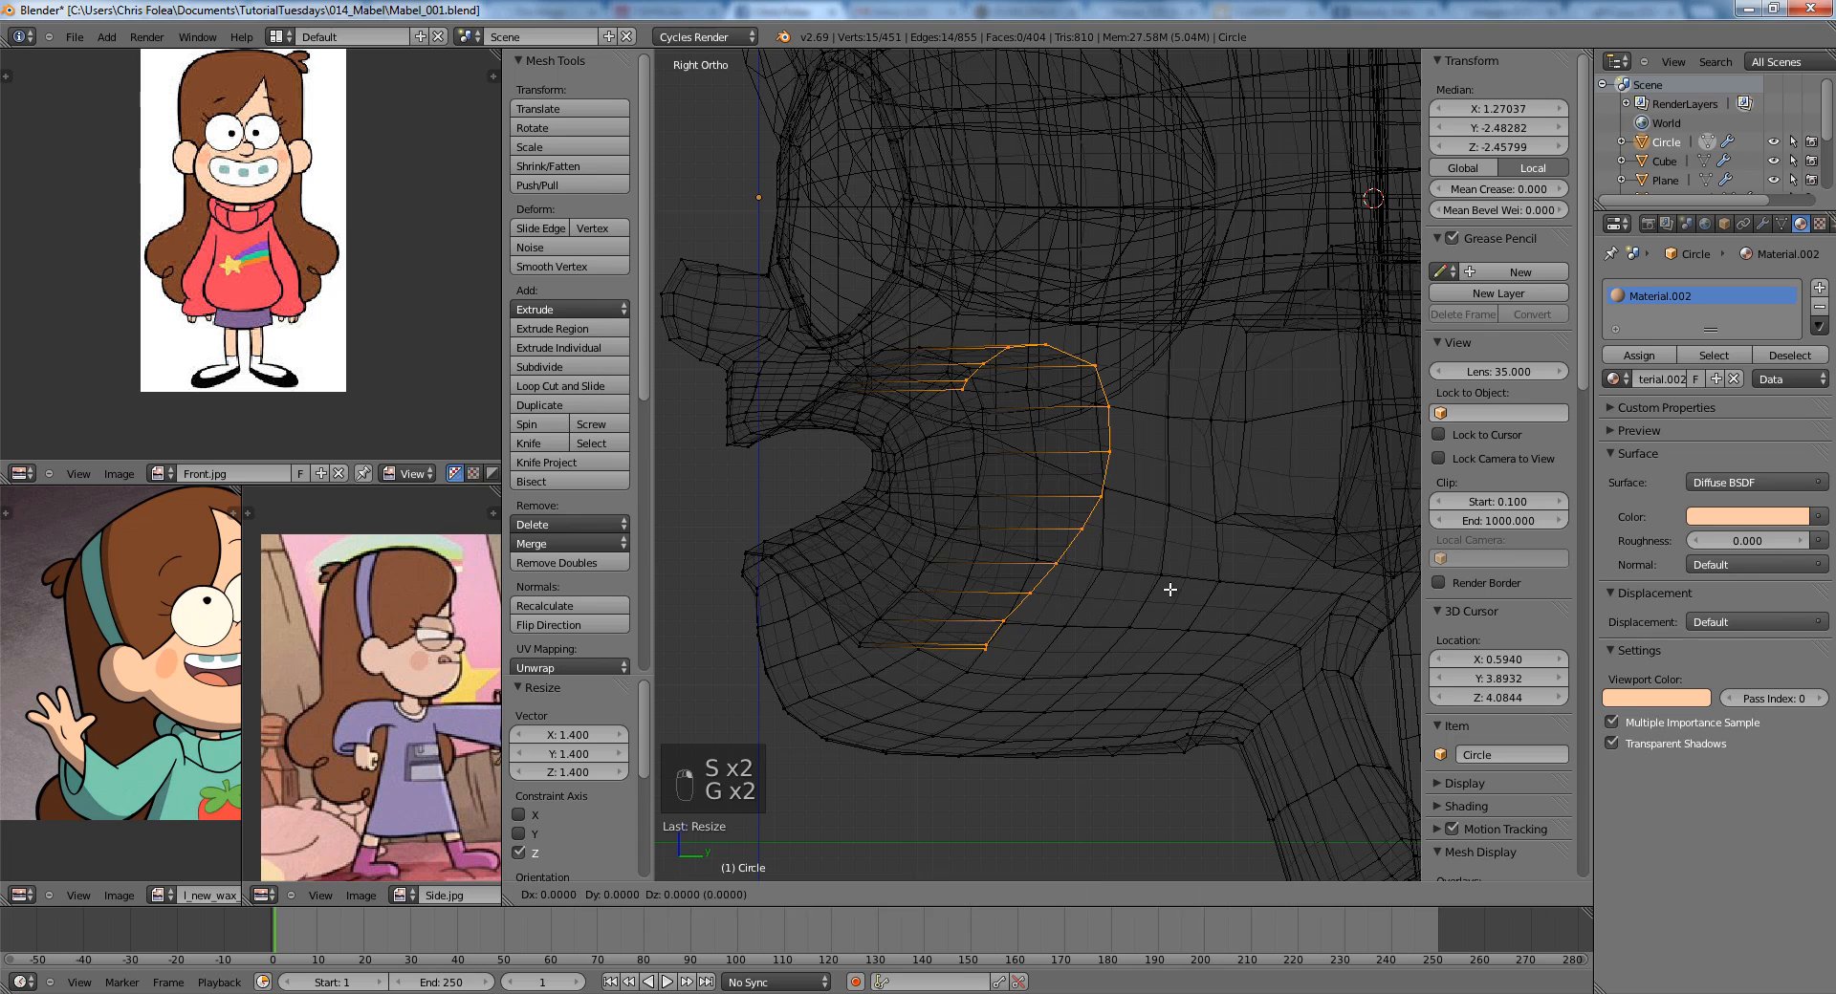
key("e")
left_click(1295, 600)
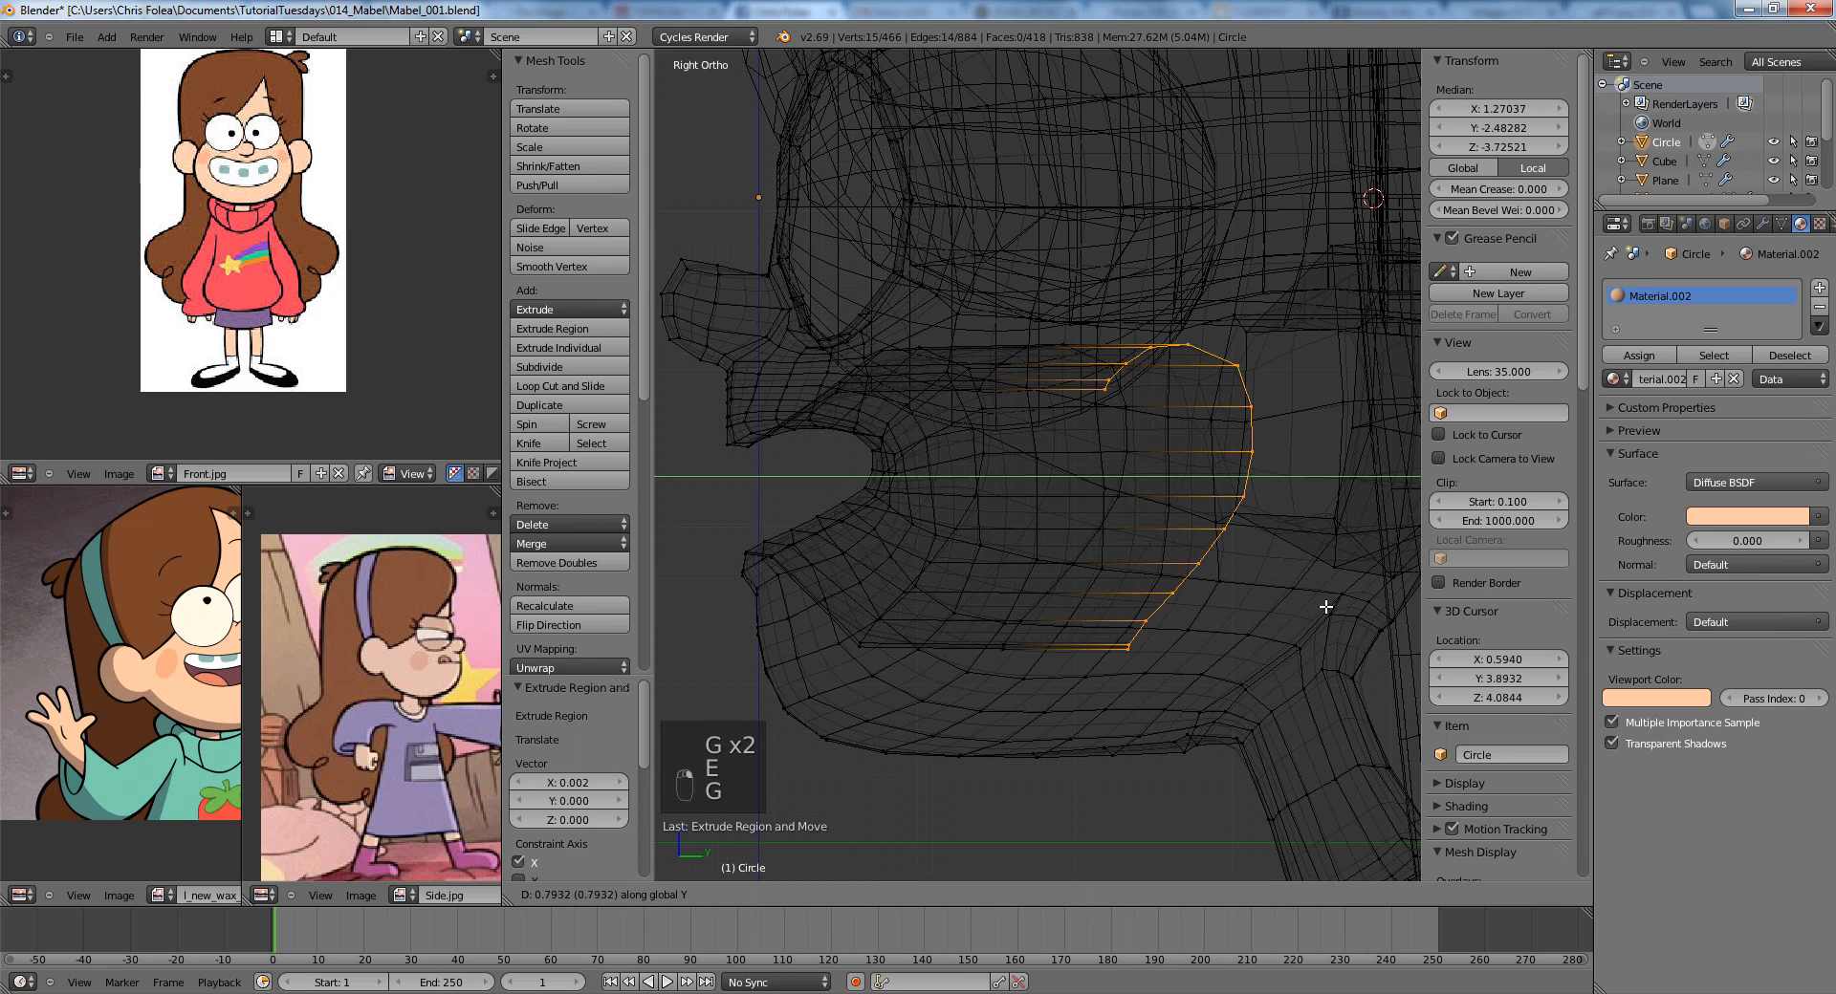
left_click(1326, 606)
Scale the mouth cavity's innermost loop and fill it with a face to close the back of the mouth.
key("s")
left_click(1233, 583)
key("f")
key("z")
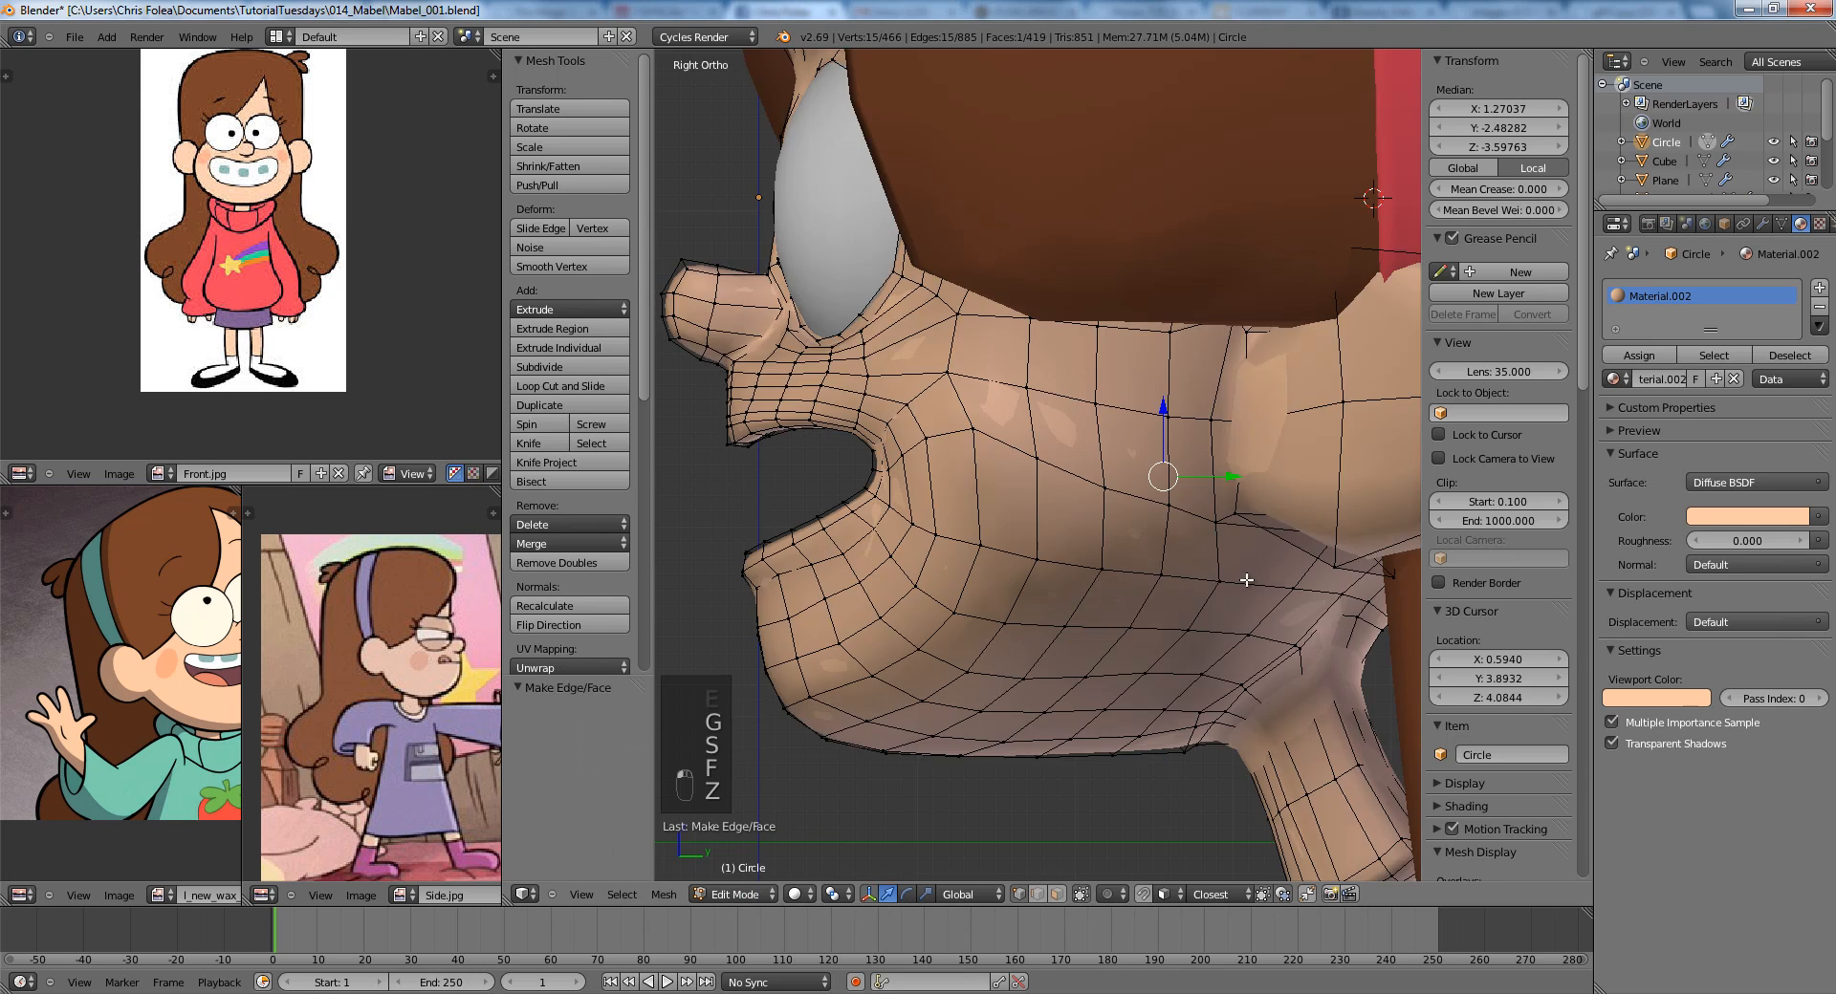
key("Tab")
Examine the closed mouth cavity from the front and at an angle.
scroll(1247, 580, "down", 3)
middle_click_drag(1099, 580, 1206, 531)
scroll(1206, 530, "down", 2)
key("KP_1")
scroll(1206, 530, "up", 4)
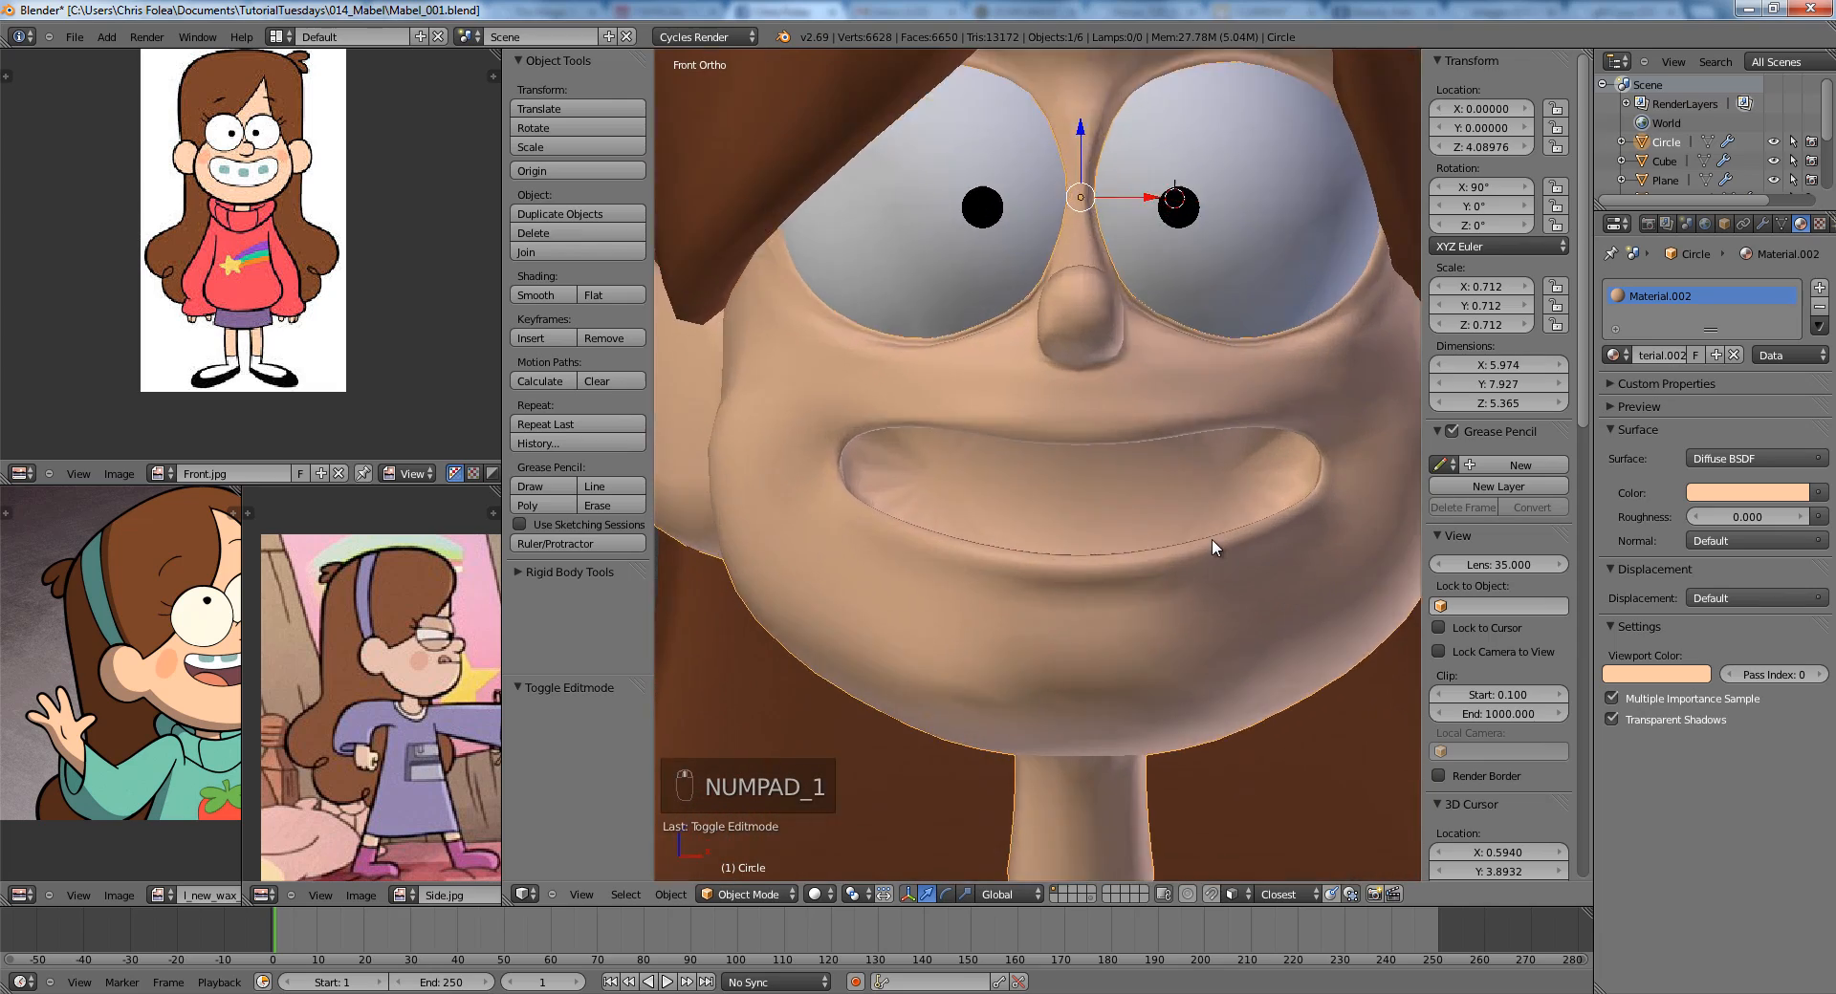
key("z")
key("z")
middle_click_drag(1223, 500, 1171, 504)
Hide all of the head mesh except the face closing the back of the mouth.
key("Tab")
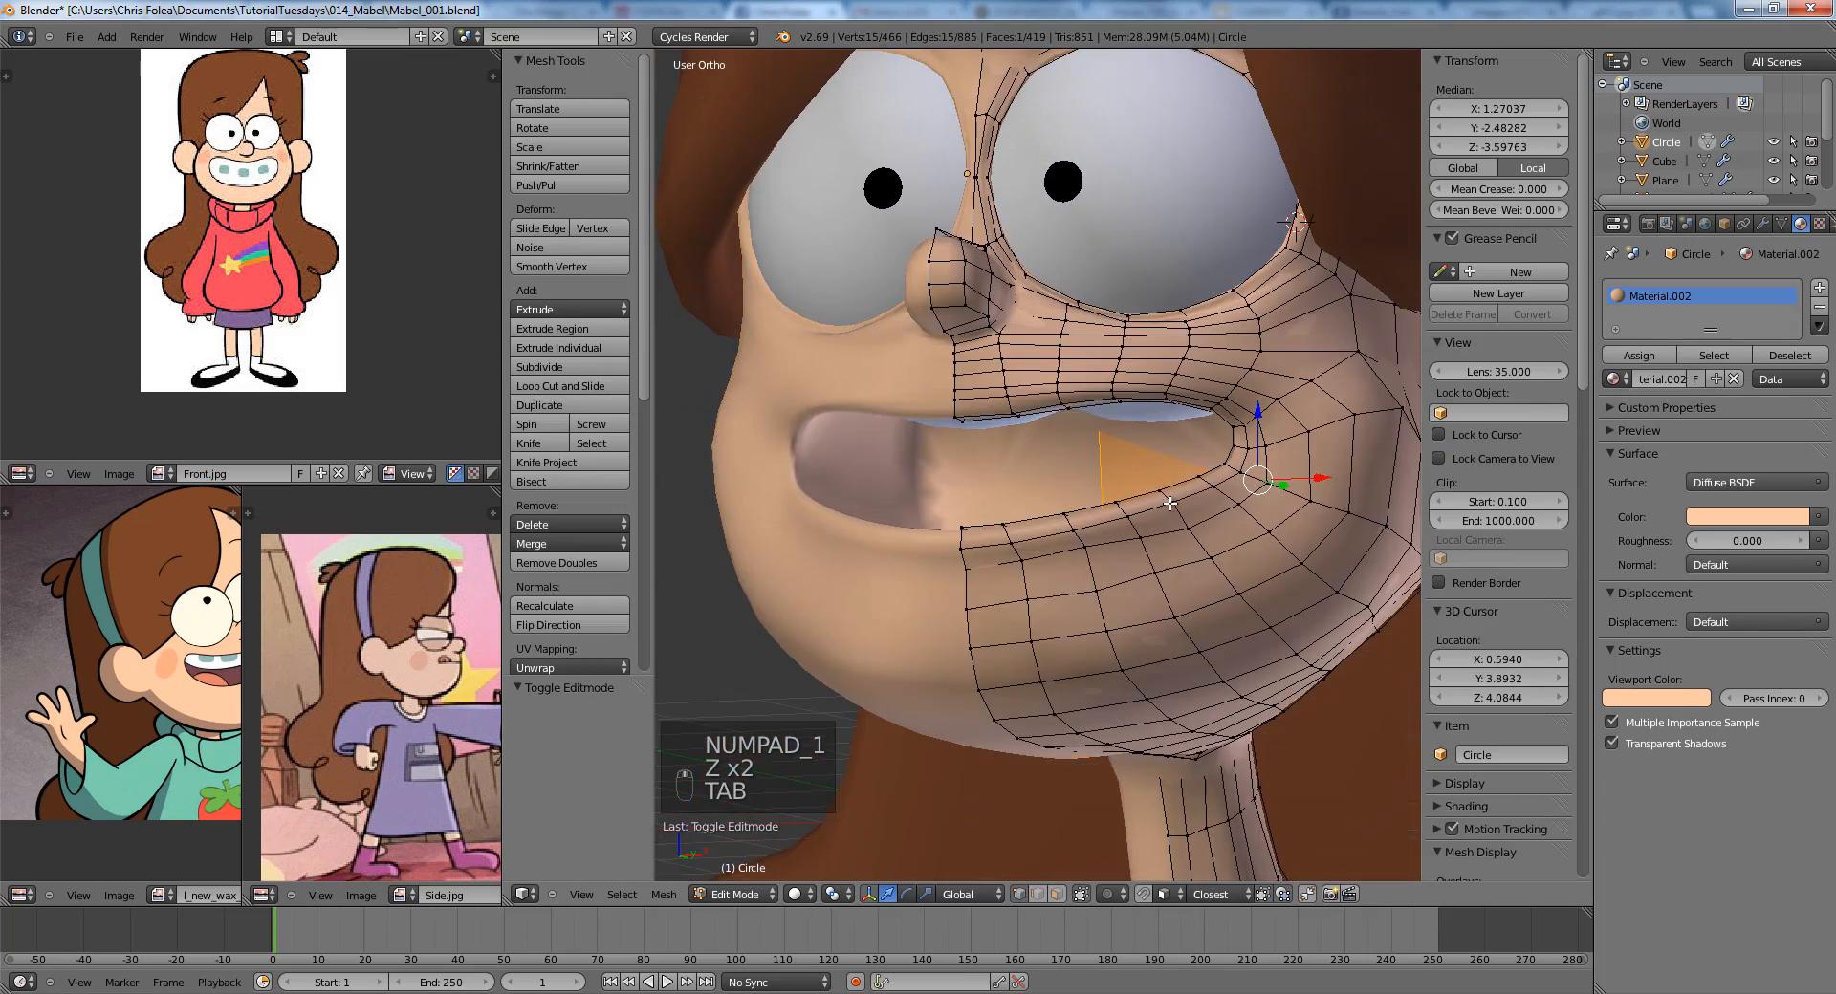
key("shift+h")
key("z")
key("a")
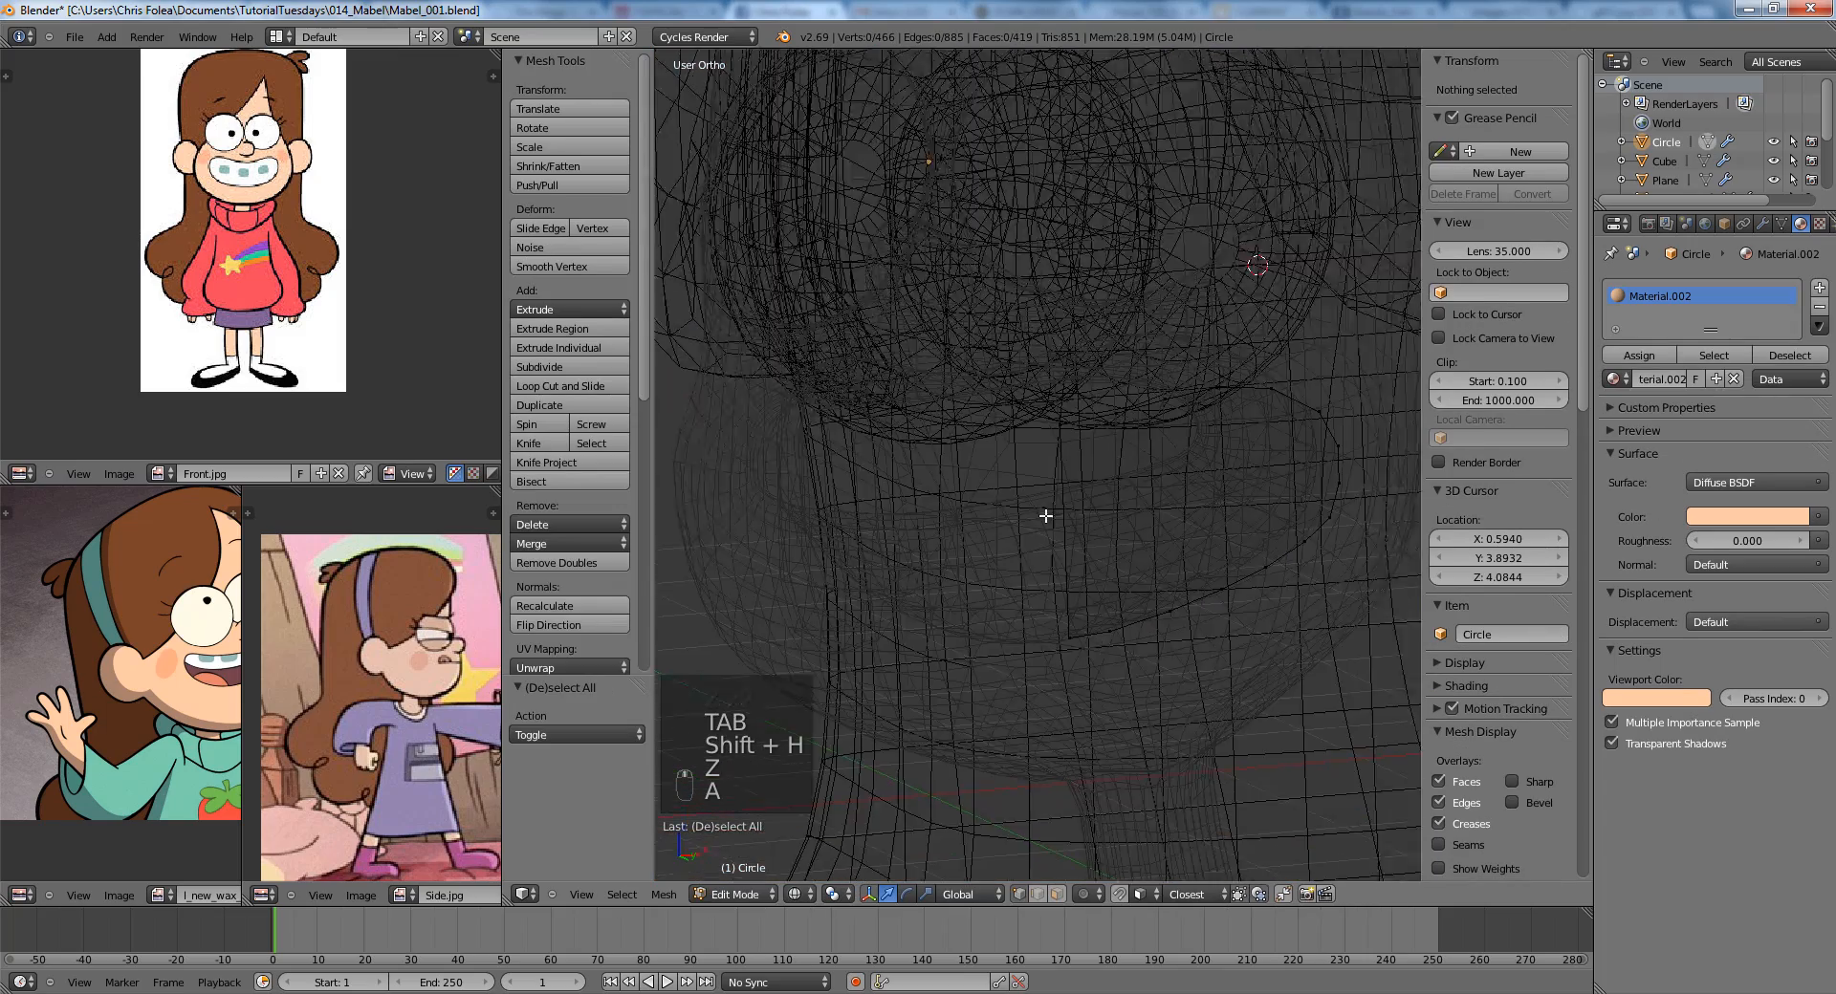
Connect the opposite upper and lower vertices of the mouth's back face with vertical edges.
middle_click_drag(1046, 516, 1029, 462)
right_click(1010, 457)
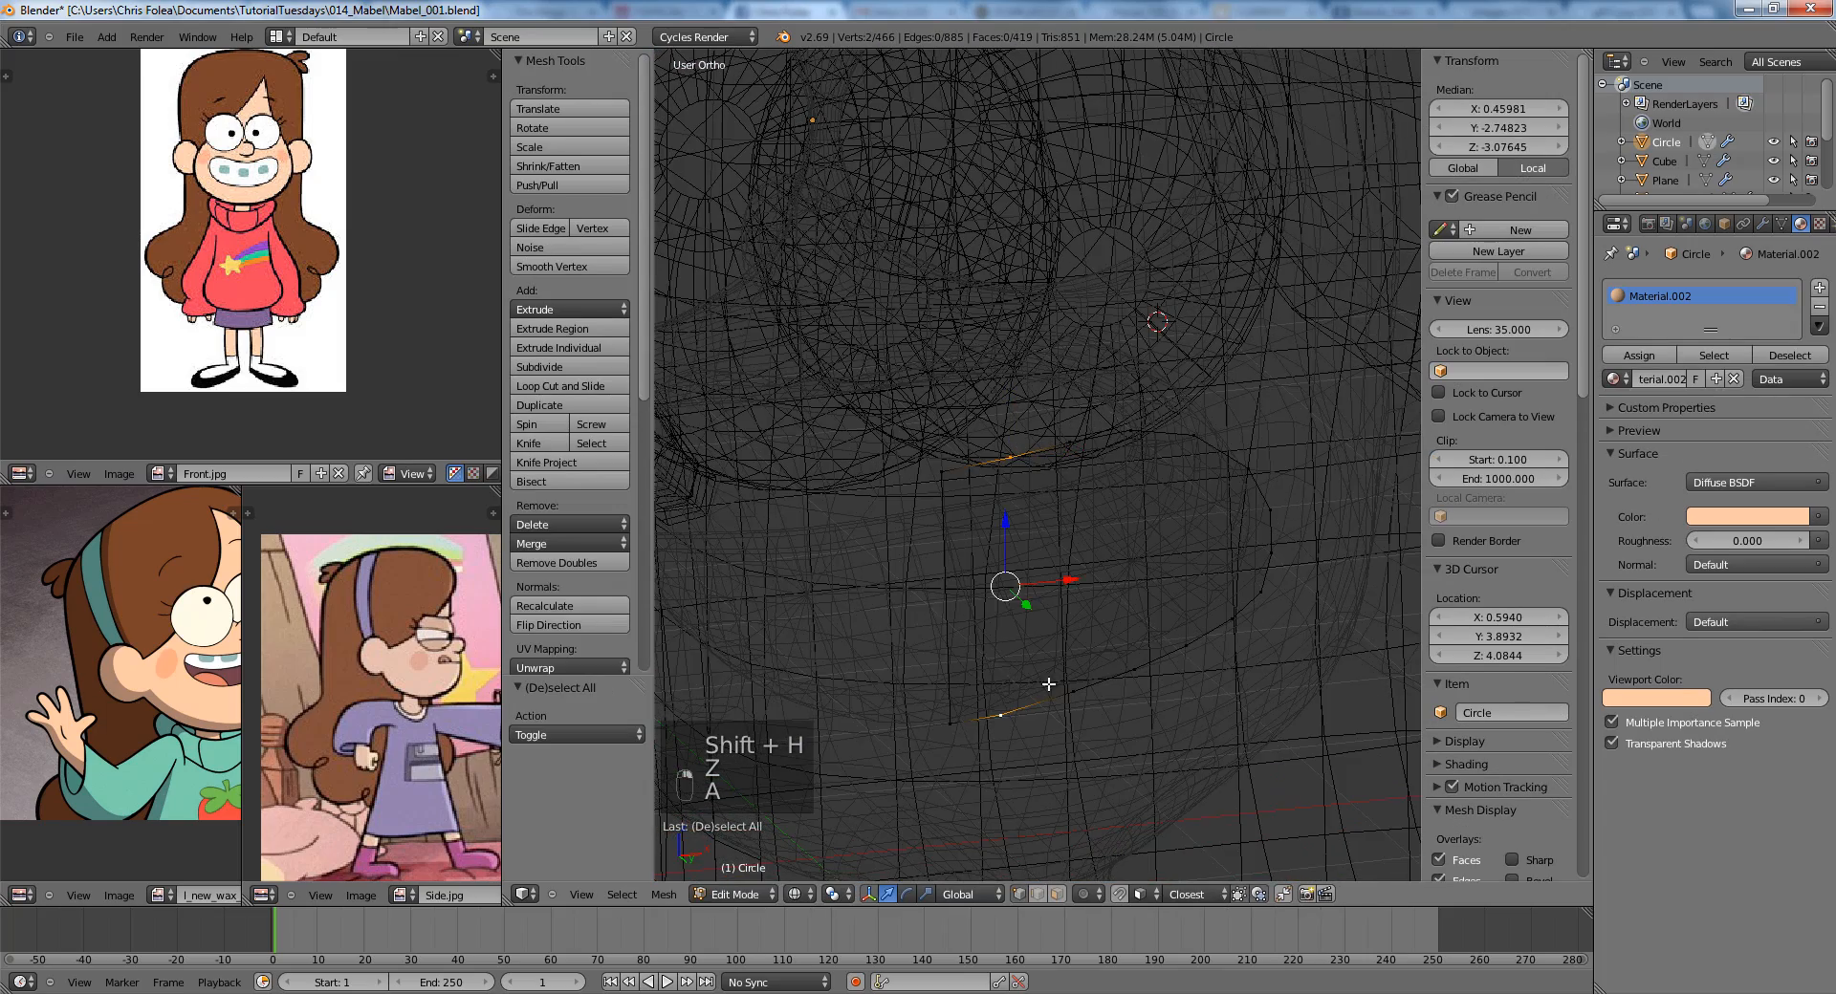
right_click(1130, 431)
right_click(1134, 669, "shift")
key("j")
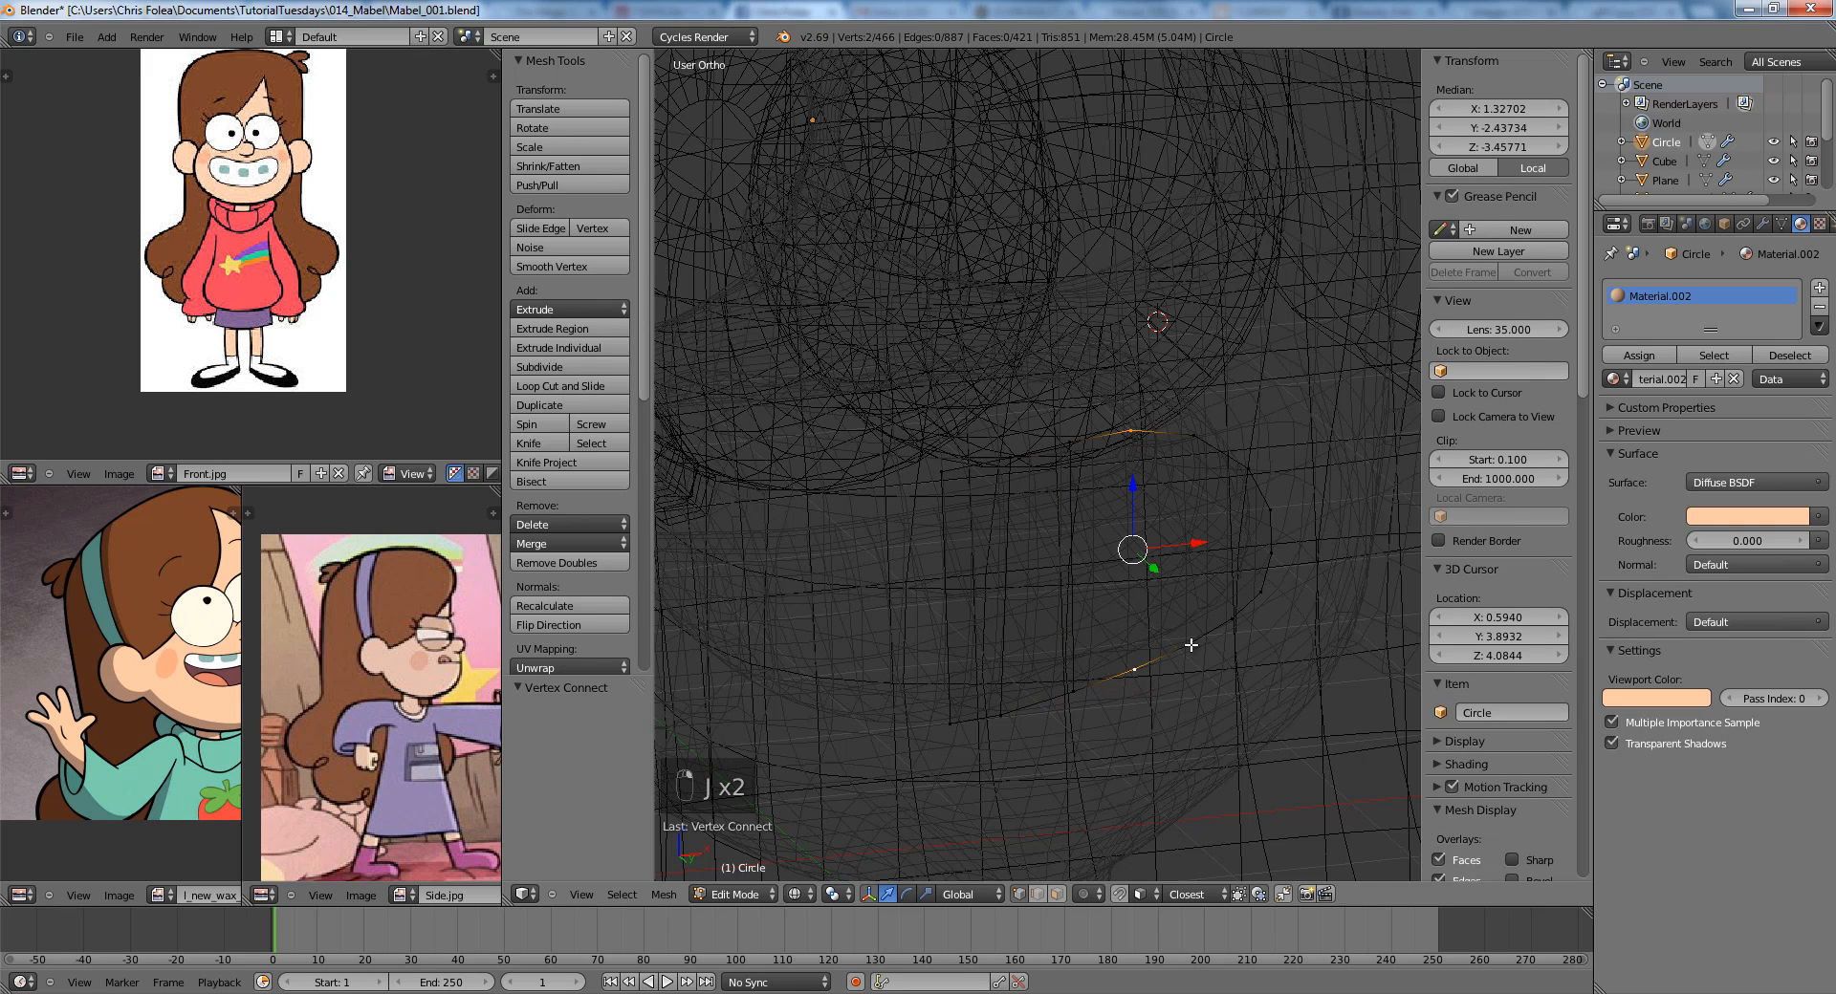
right_click(1194, 439, "shift")
key("j")
right_click(1231, 618)
right_click(1247, 470, "shift")
key("j")
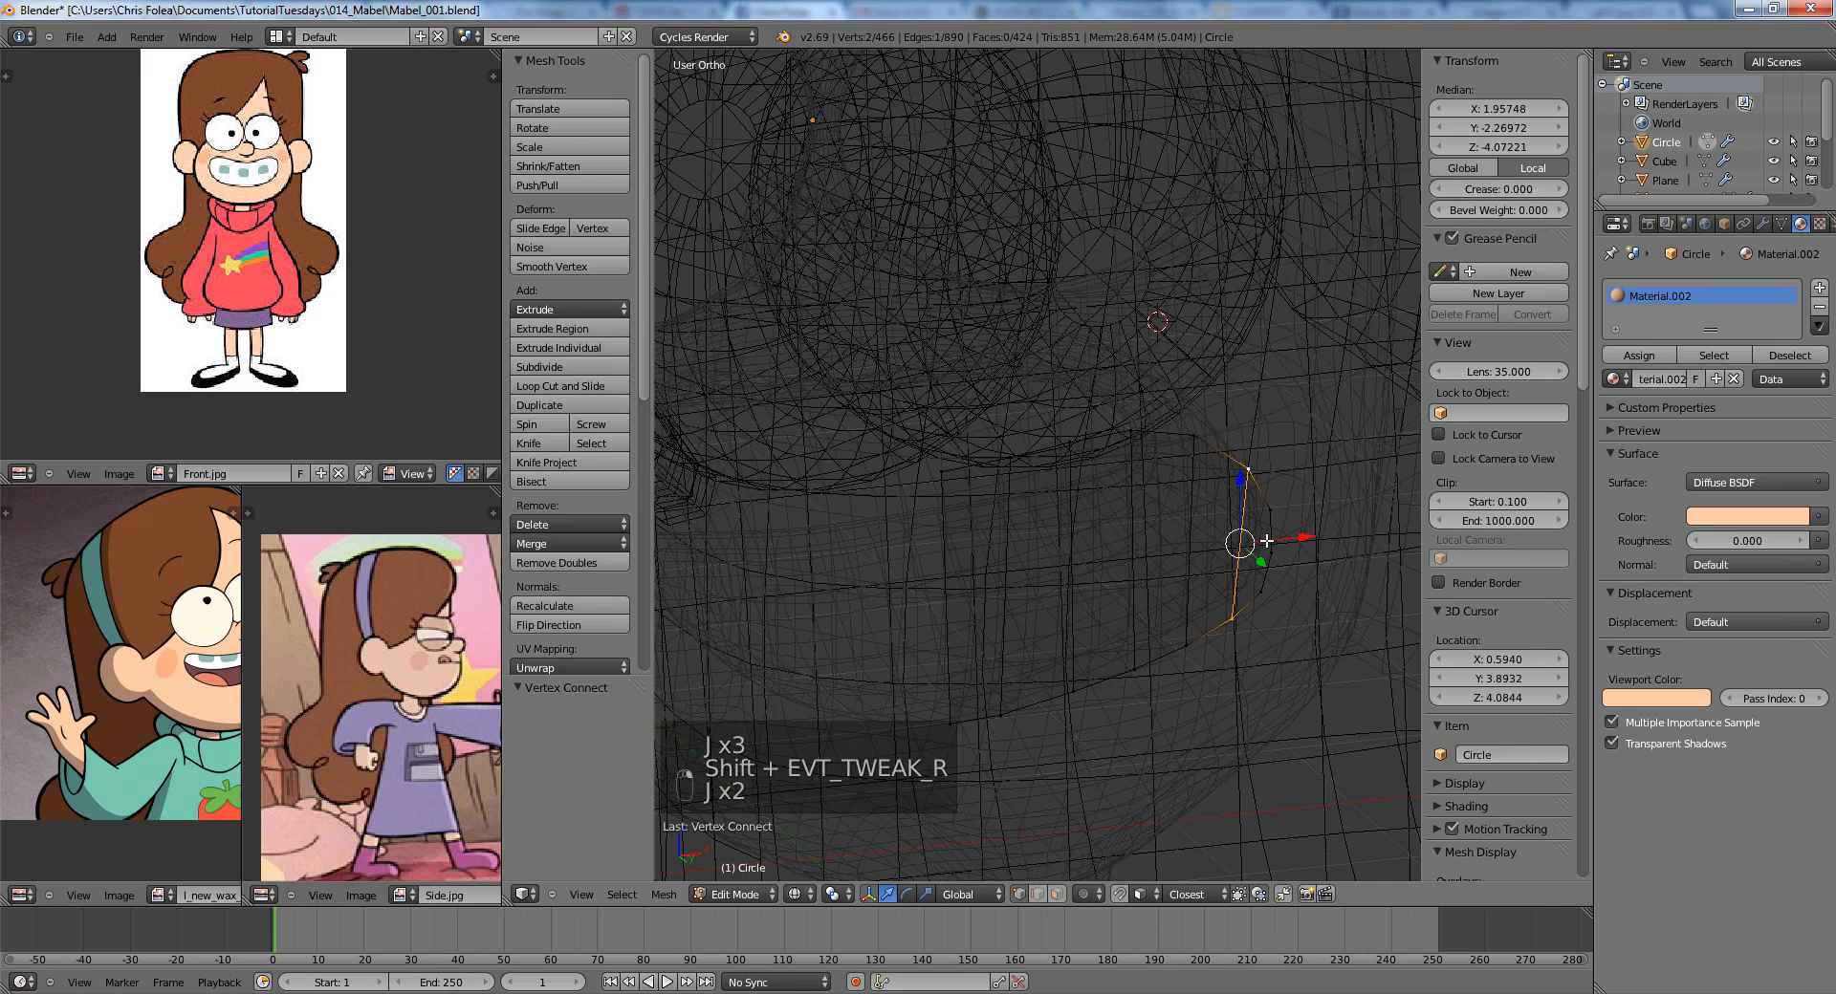
Add a centred horizontal loop cut across the mouth's back face and finish editing the head mesh.
key("a")
key("ctrl+r")
right_click(1239, 542)
key("a")
key("j")
key("a")
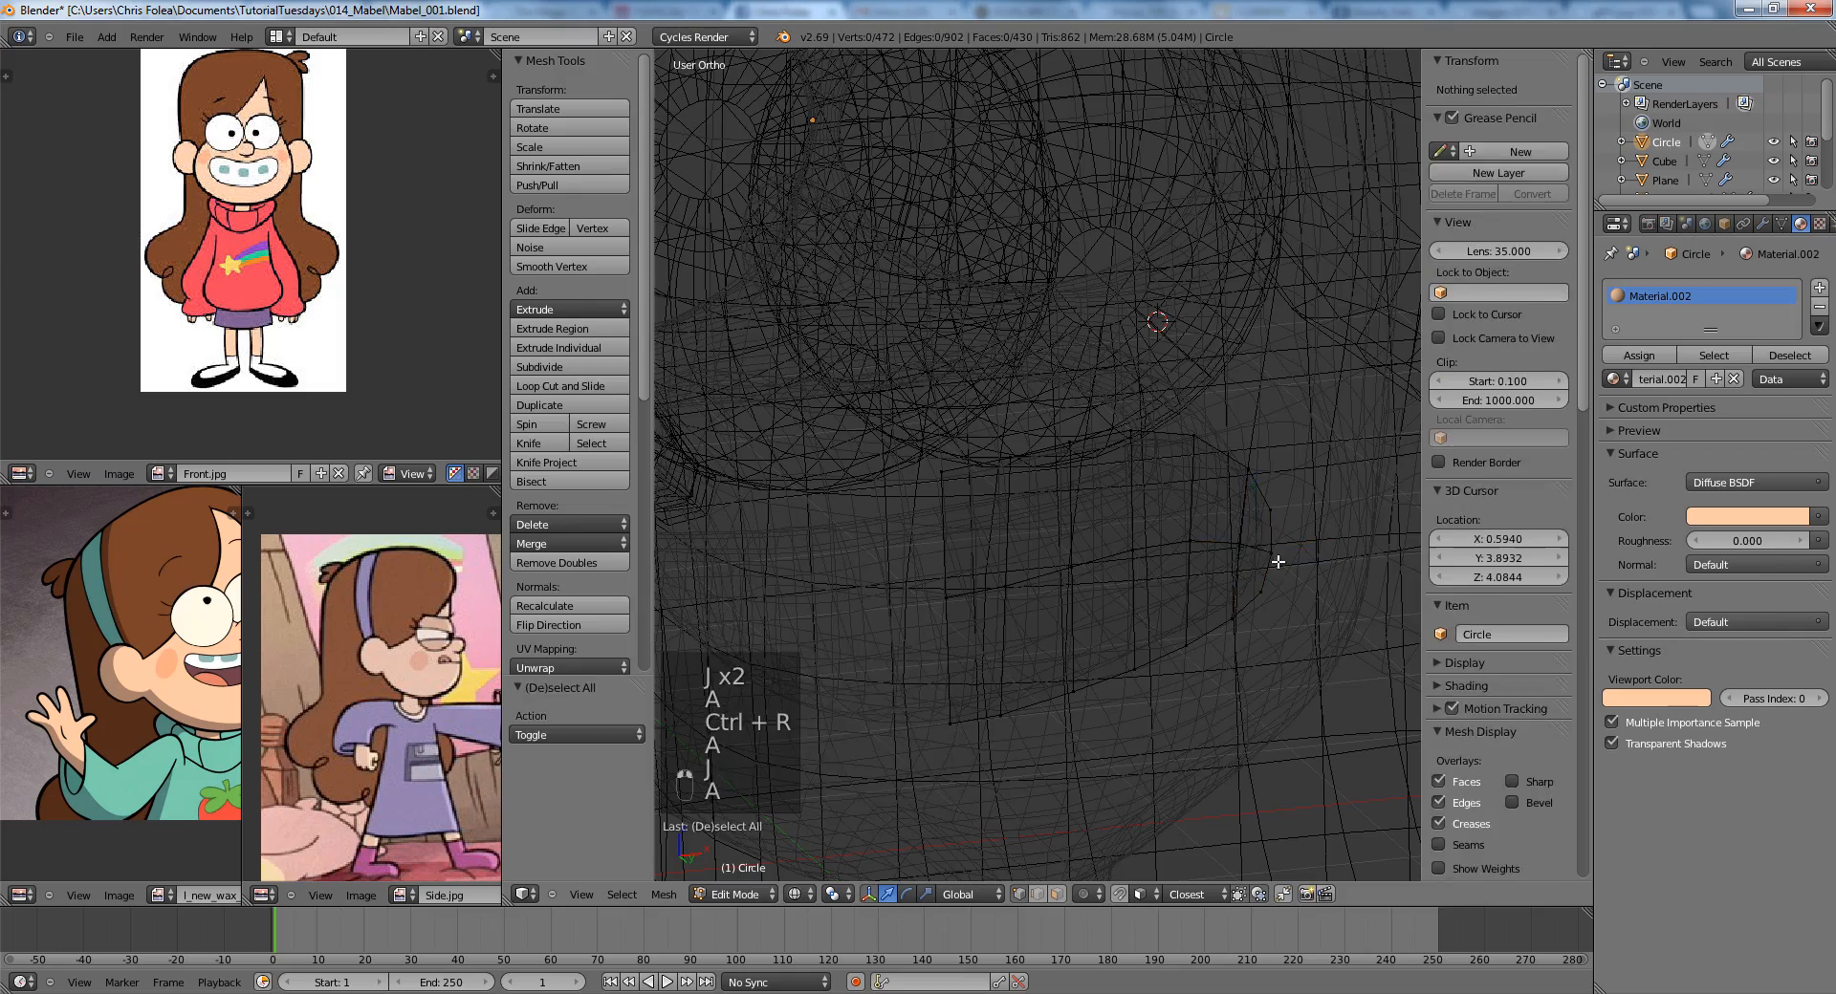
key("Tab")
key("z")
key("KP_1")
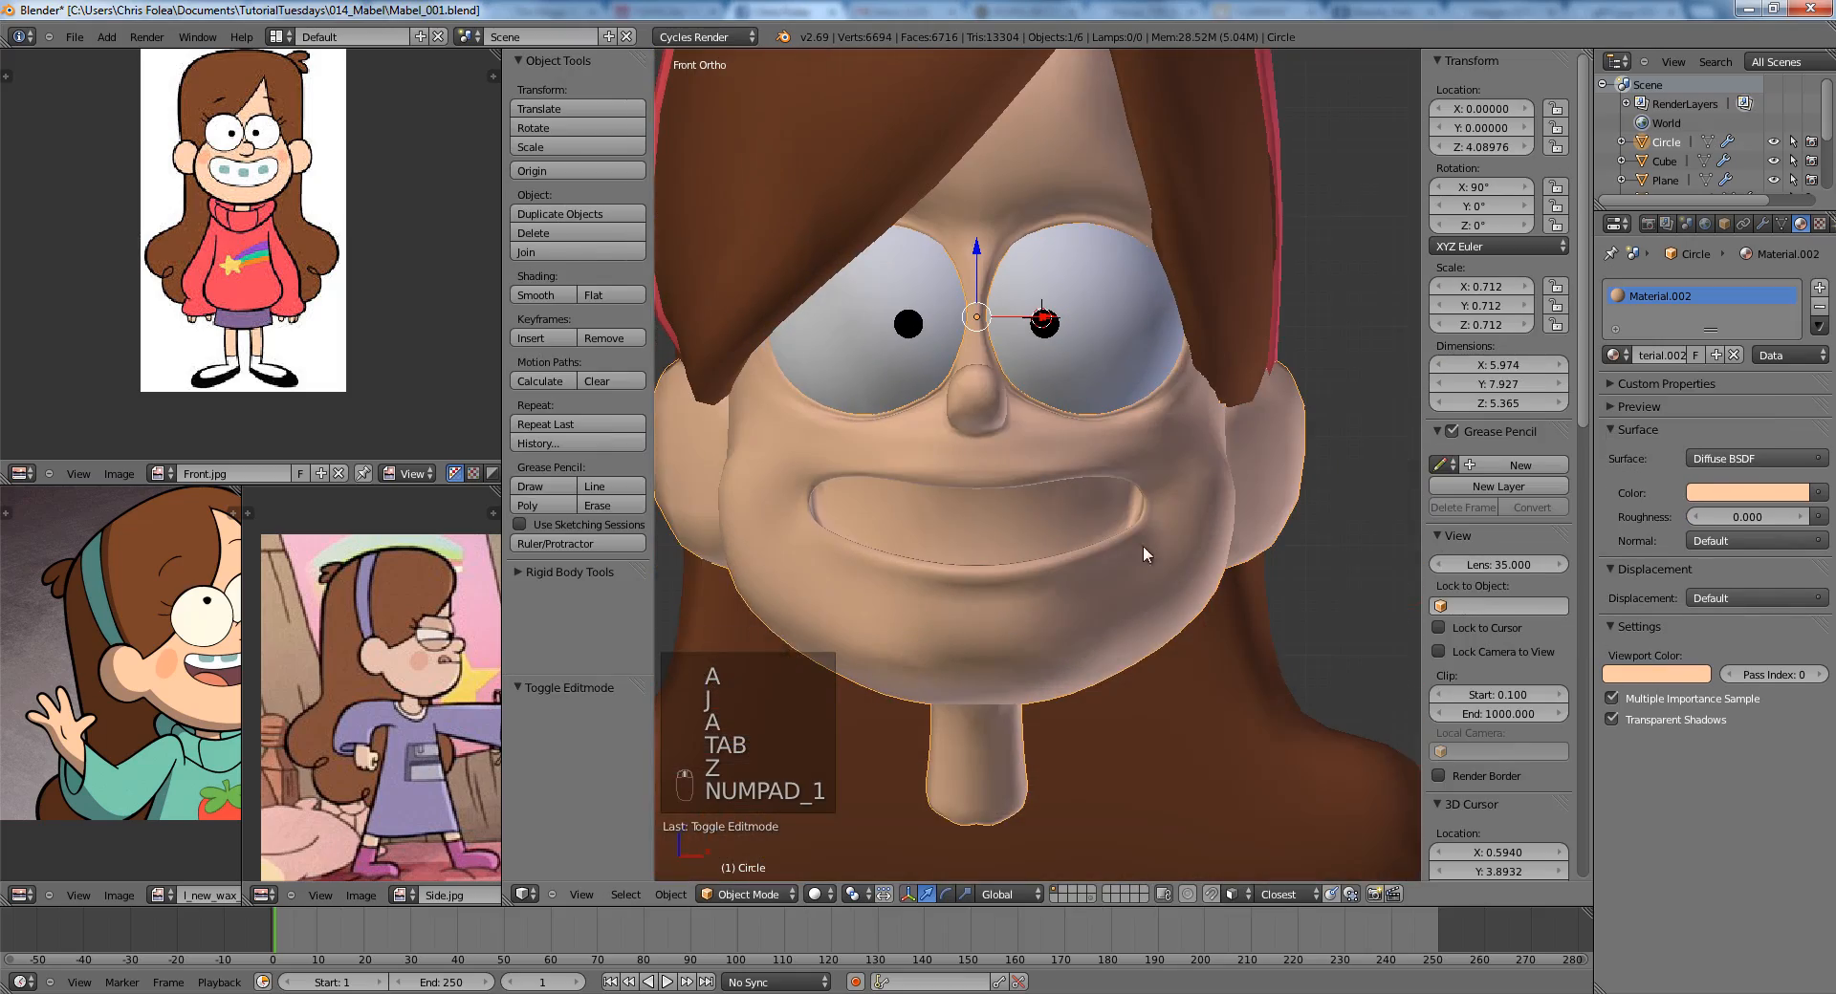
Add a cube for the teeth, clear its location, and raise it along Z to about 2.44 at mouth height.
key("shift+a")
left_click(1200, 578)
key("z")
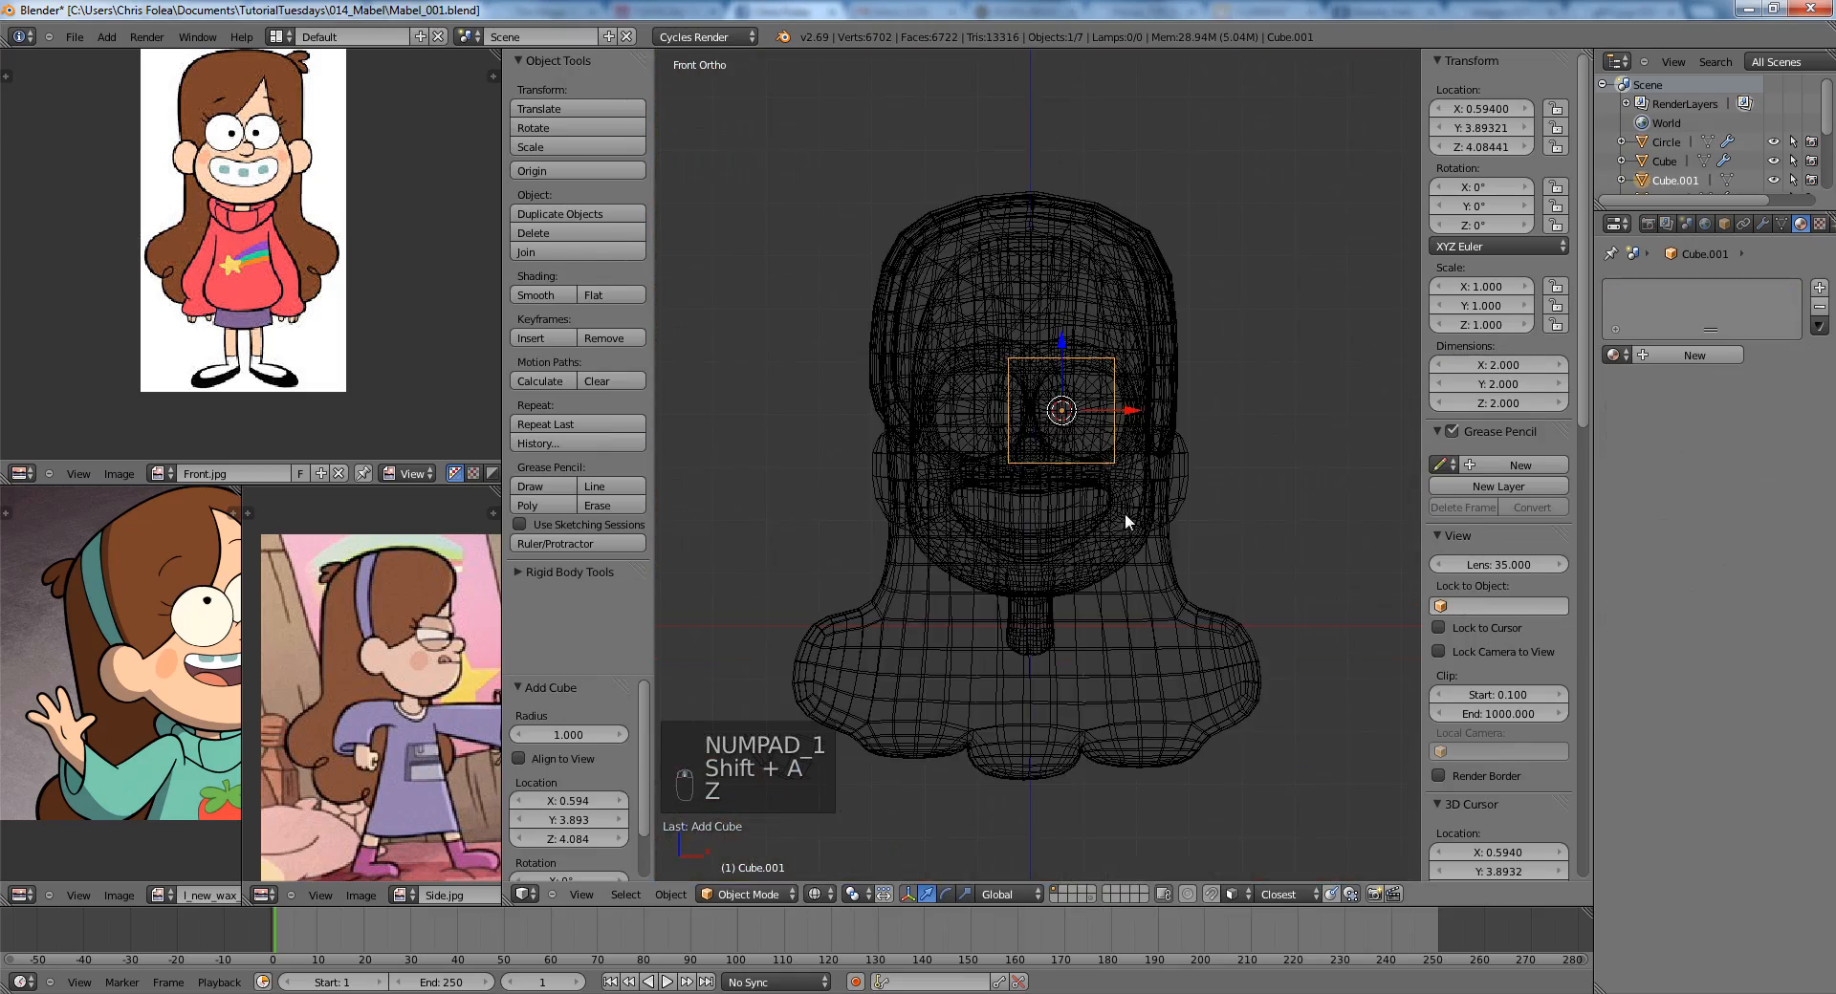
key("g")
key("z")
left_click(1094, 545)
key("z")
key("alt+g")
key("z")
key("g")
key("z")
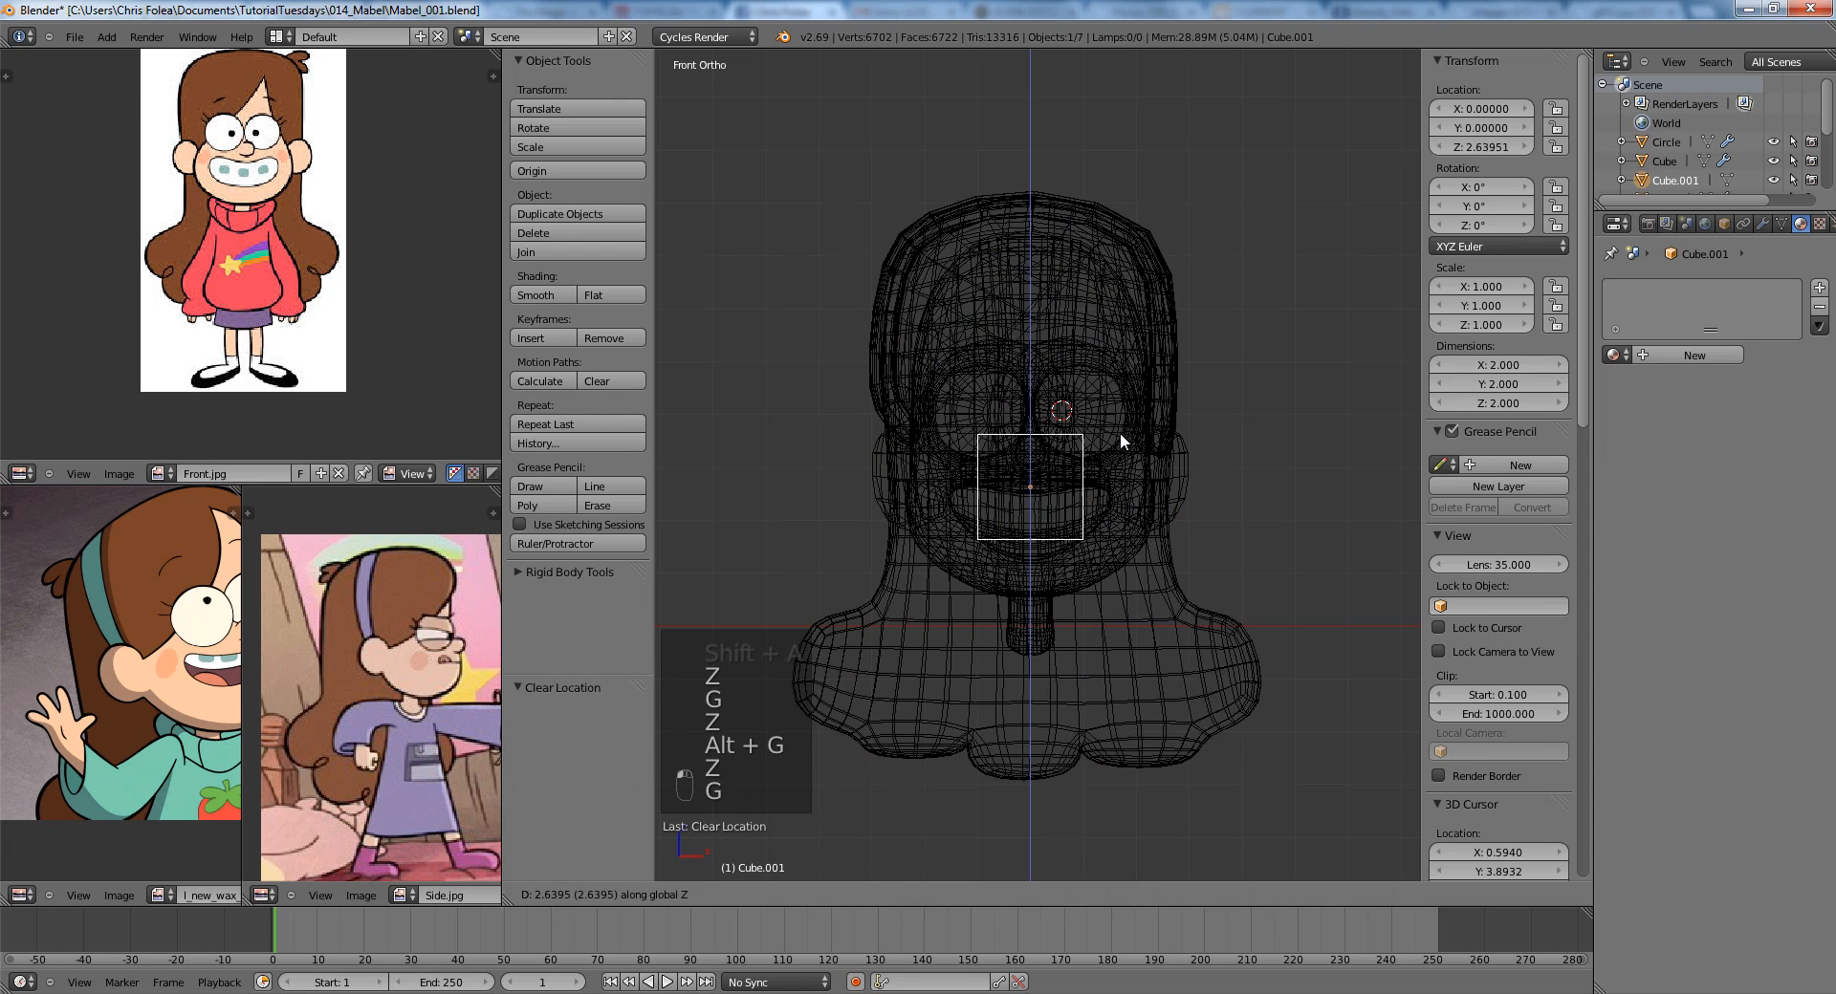
left_click(1122, 441)
key("z")
Flatten the cube to about 0.243 thick along Y and move it about 0.157 along Y into the mouth opening.
key("KP_3")
key("Tab")
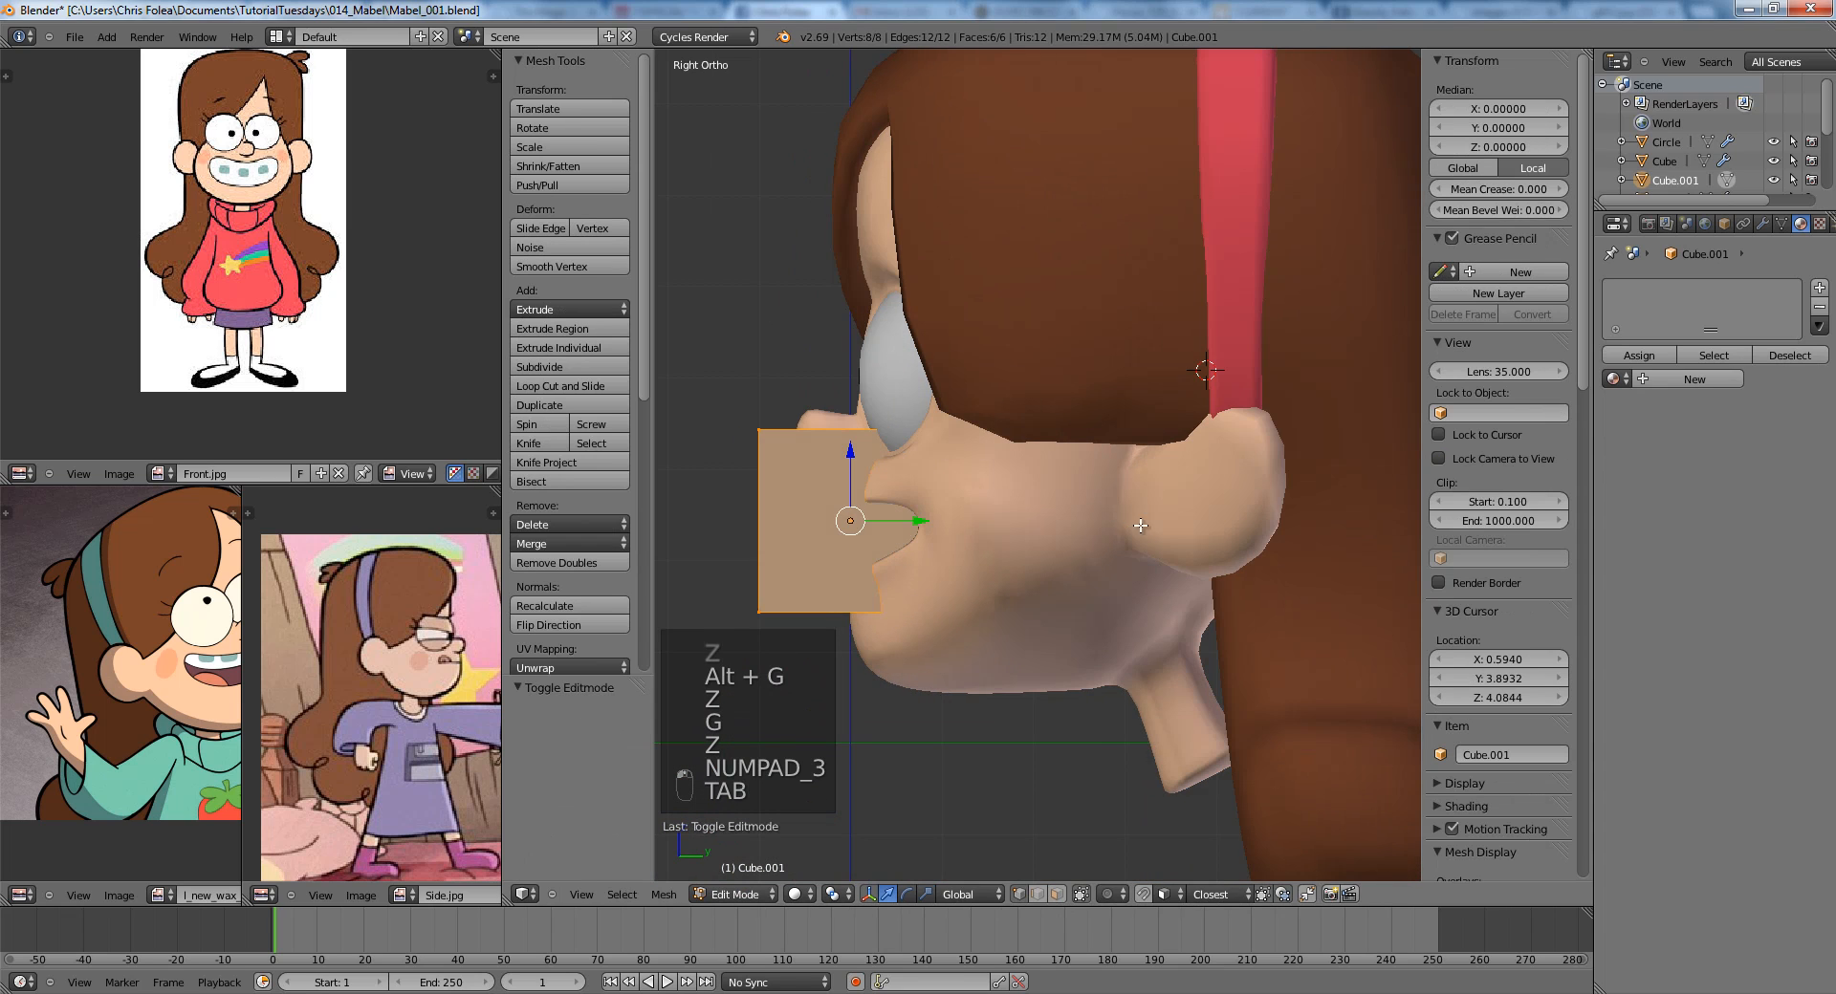
key("z")
key("s")
left_click(885, 524)
key("Tab")
key("g")
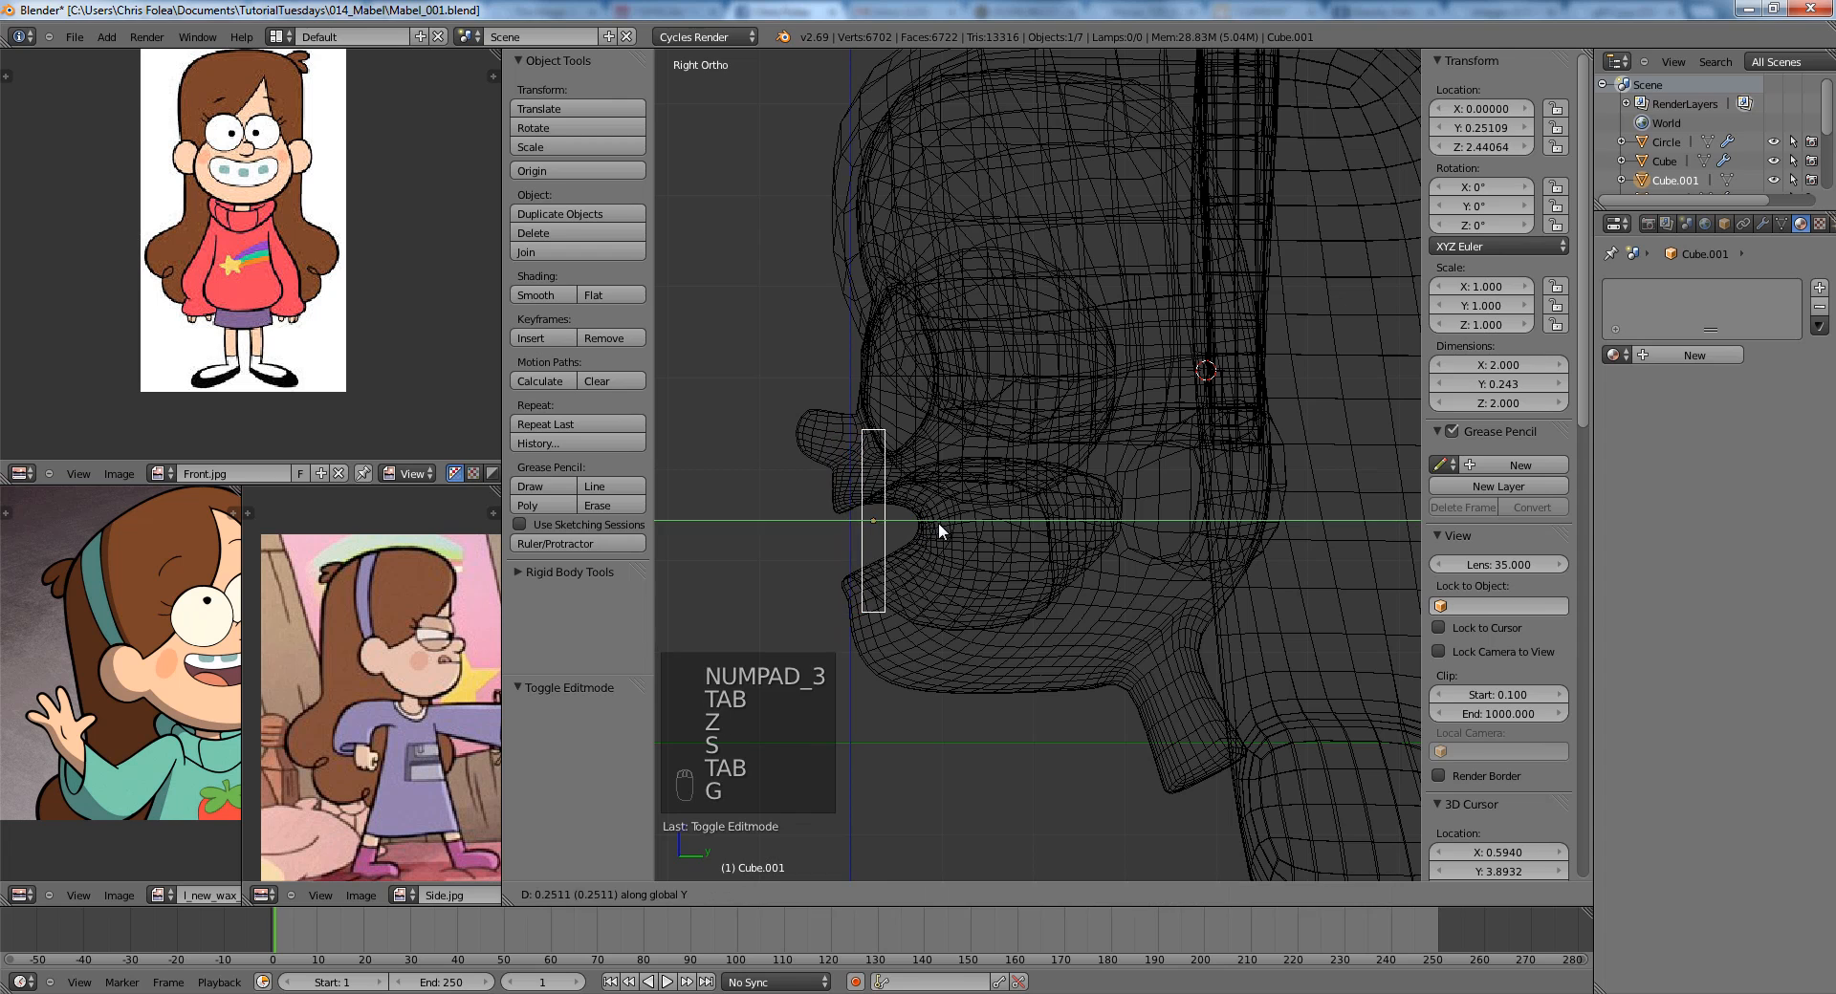
left_click(932, 522)
key("z")
key("KP_1")
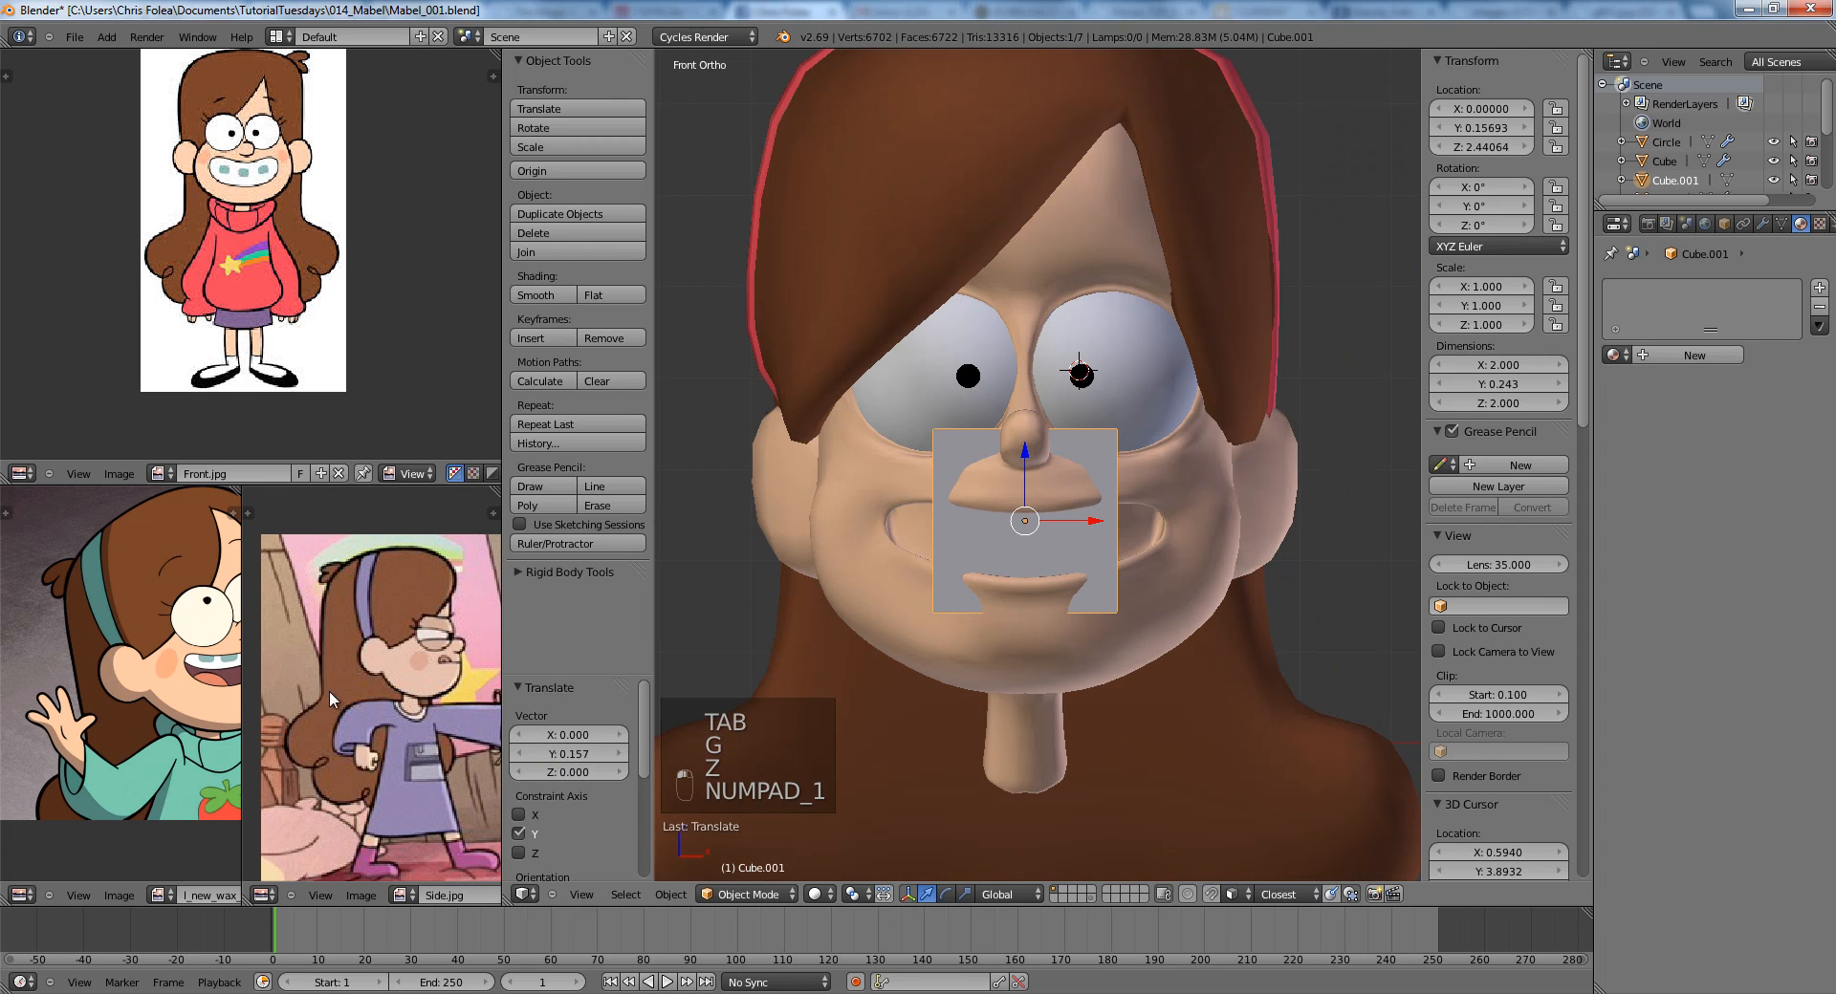
Cut the teeth block vertically down the middle and delete the vertices of its negative-X half.
scroll(86, 732, "up", 1)
scroll(1025, 425, "up", 2)
key("Tab")
key("a")
key("a")
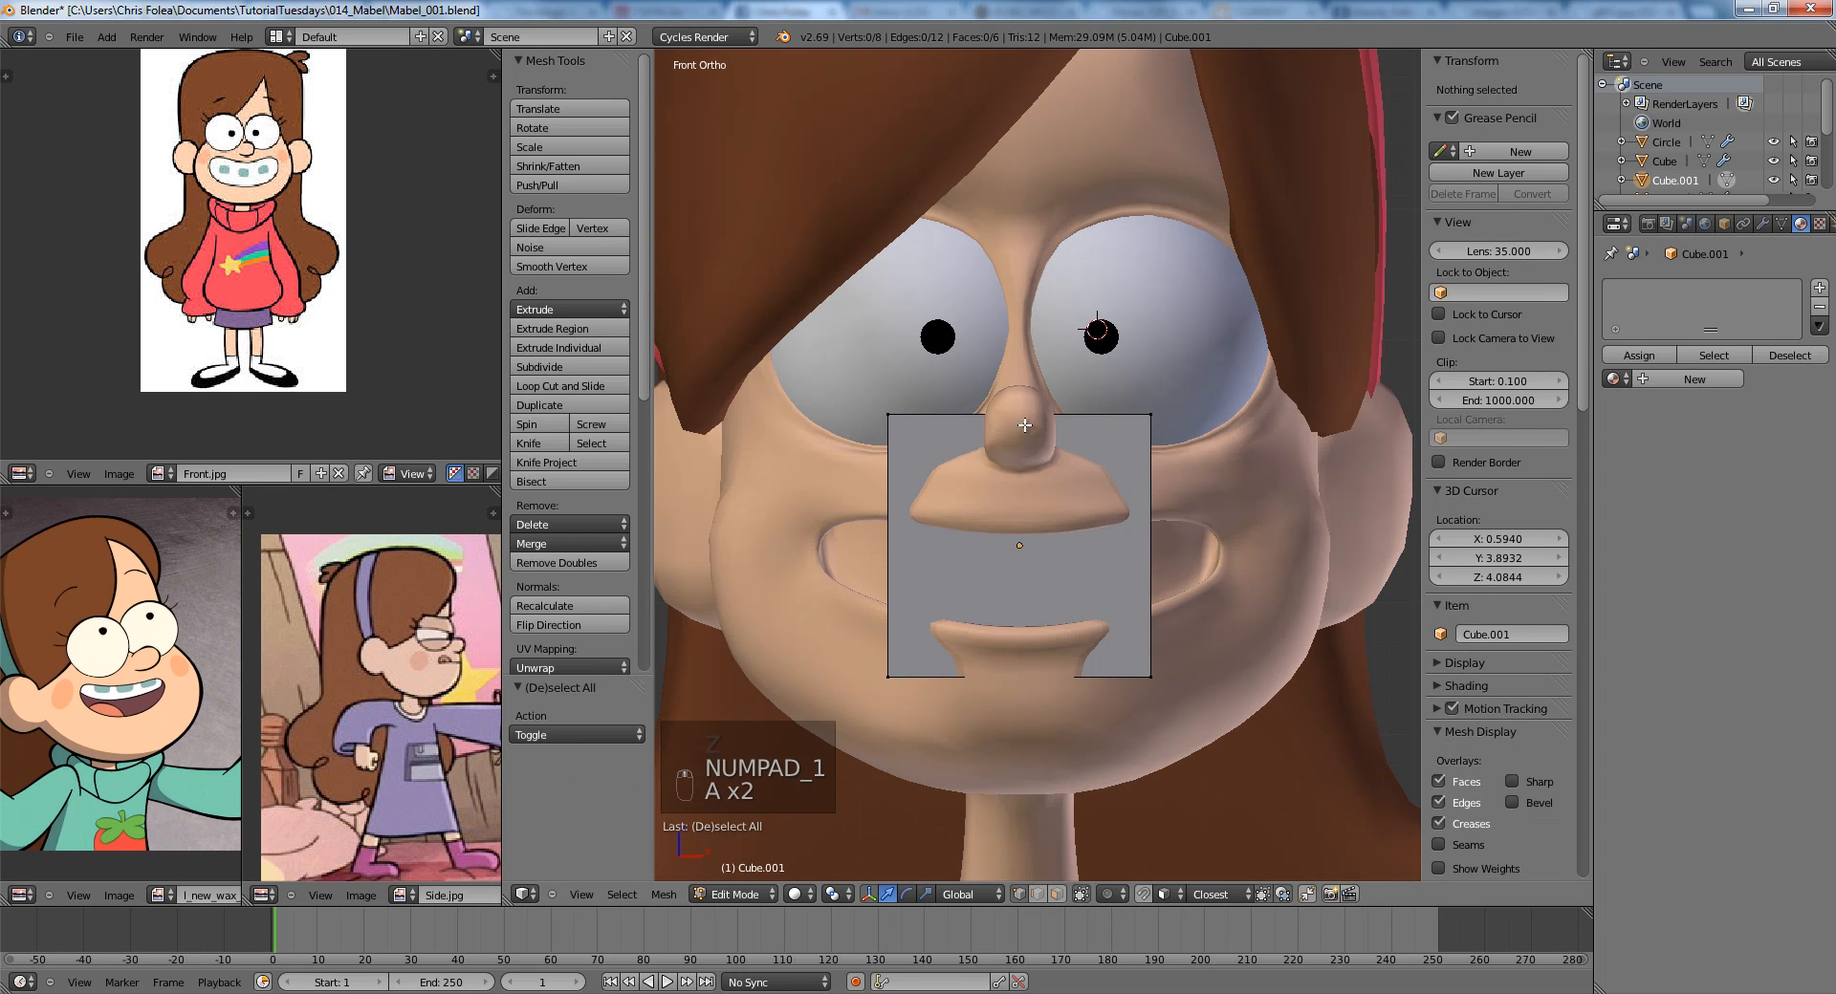
key("z")
key("ctrl+r")
left_click(913, 414)
key("a")
key("b")
left_click_drag(818, 339, 961, 770)
key("Delete")
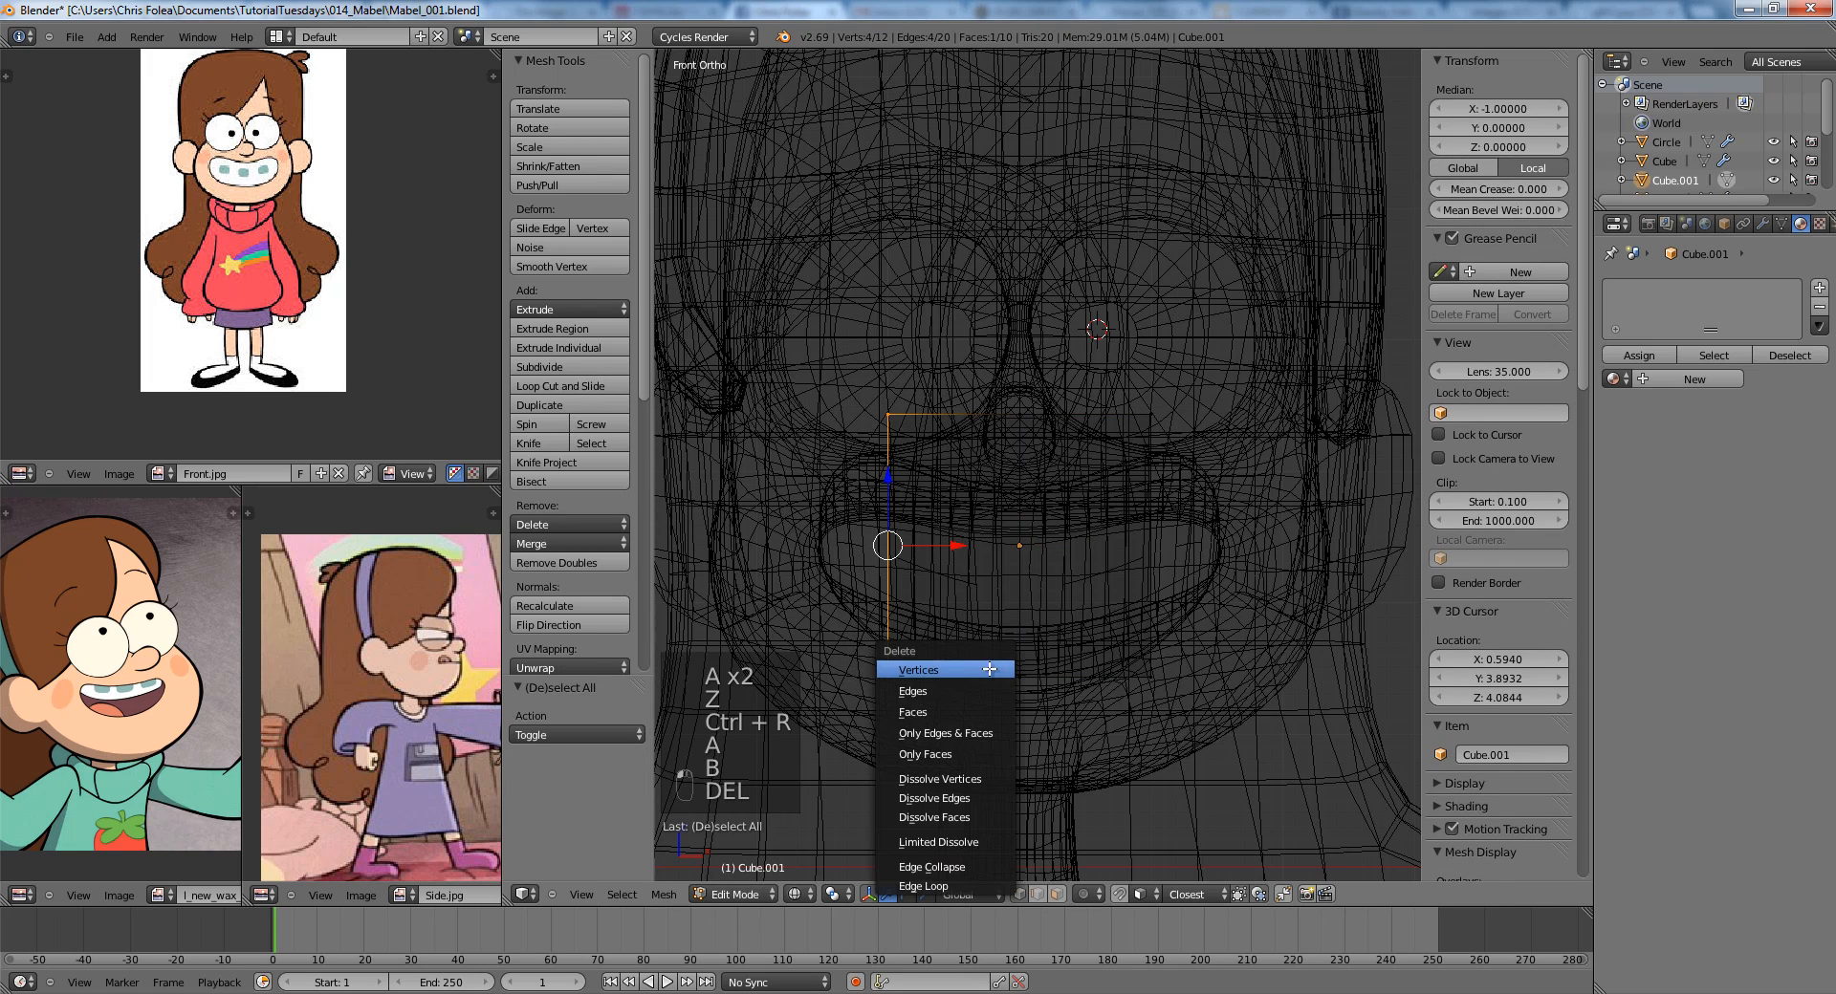
left_click(982, 668)
key("Tab")
key("z")
Add a Mirror modifier across X to the half teeth block.
left_click(1762, 223)
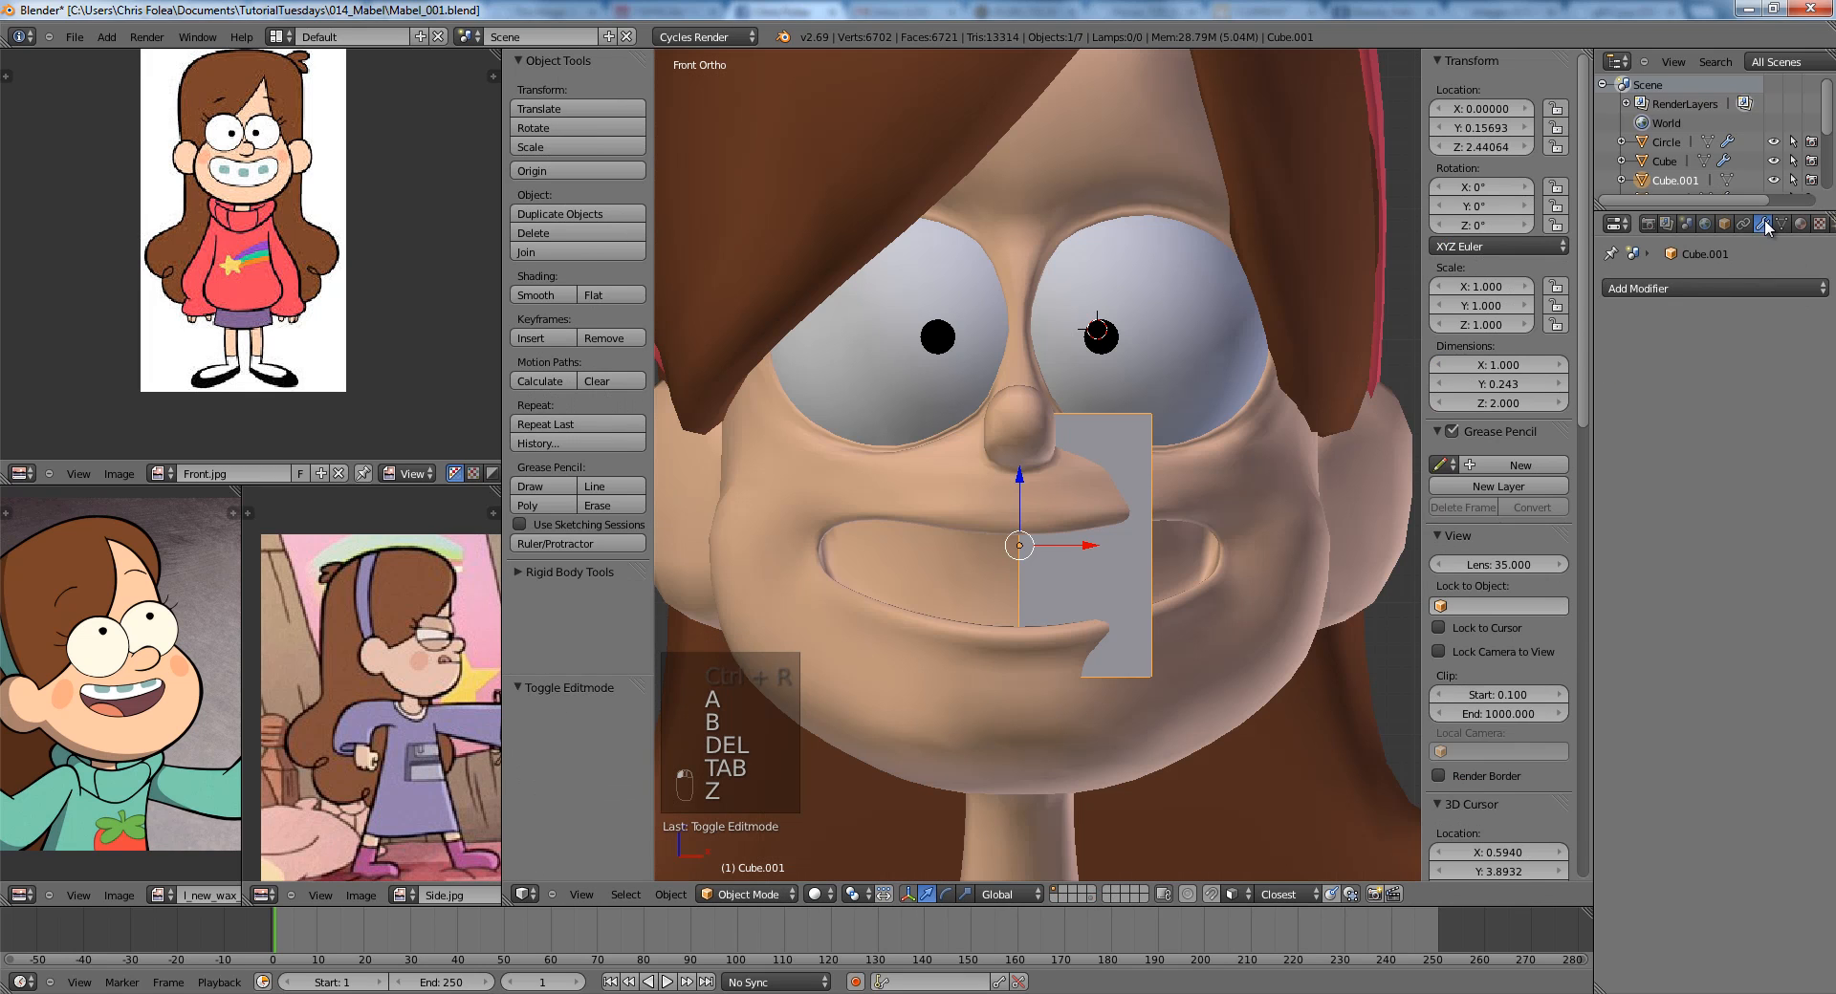
left_click(1698, 287)
left_click(1396, 476)
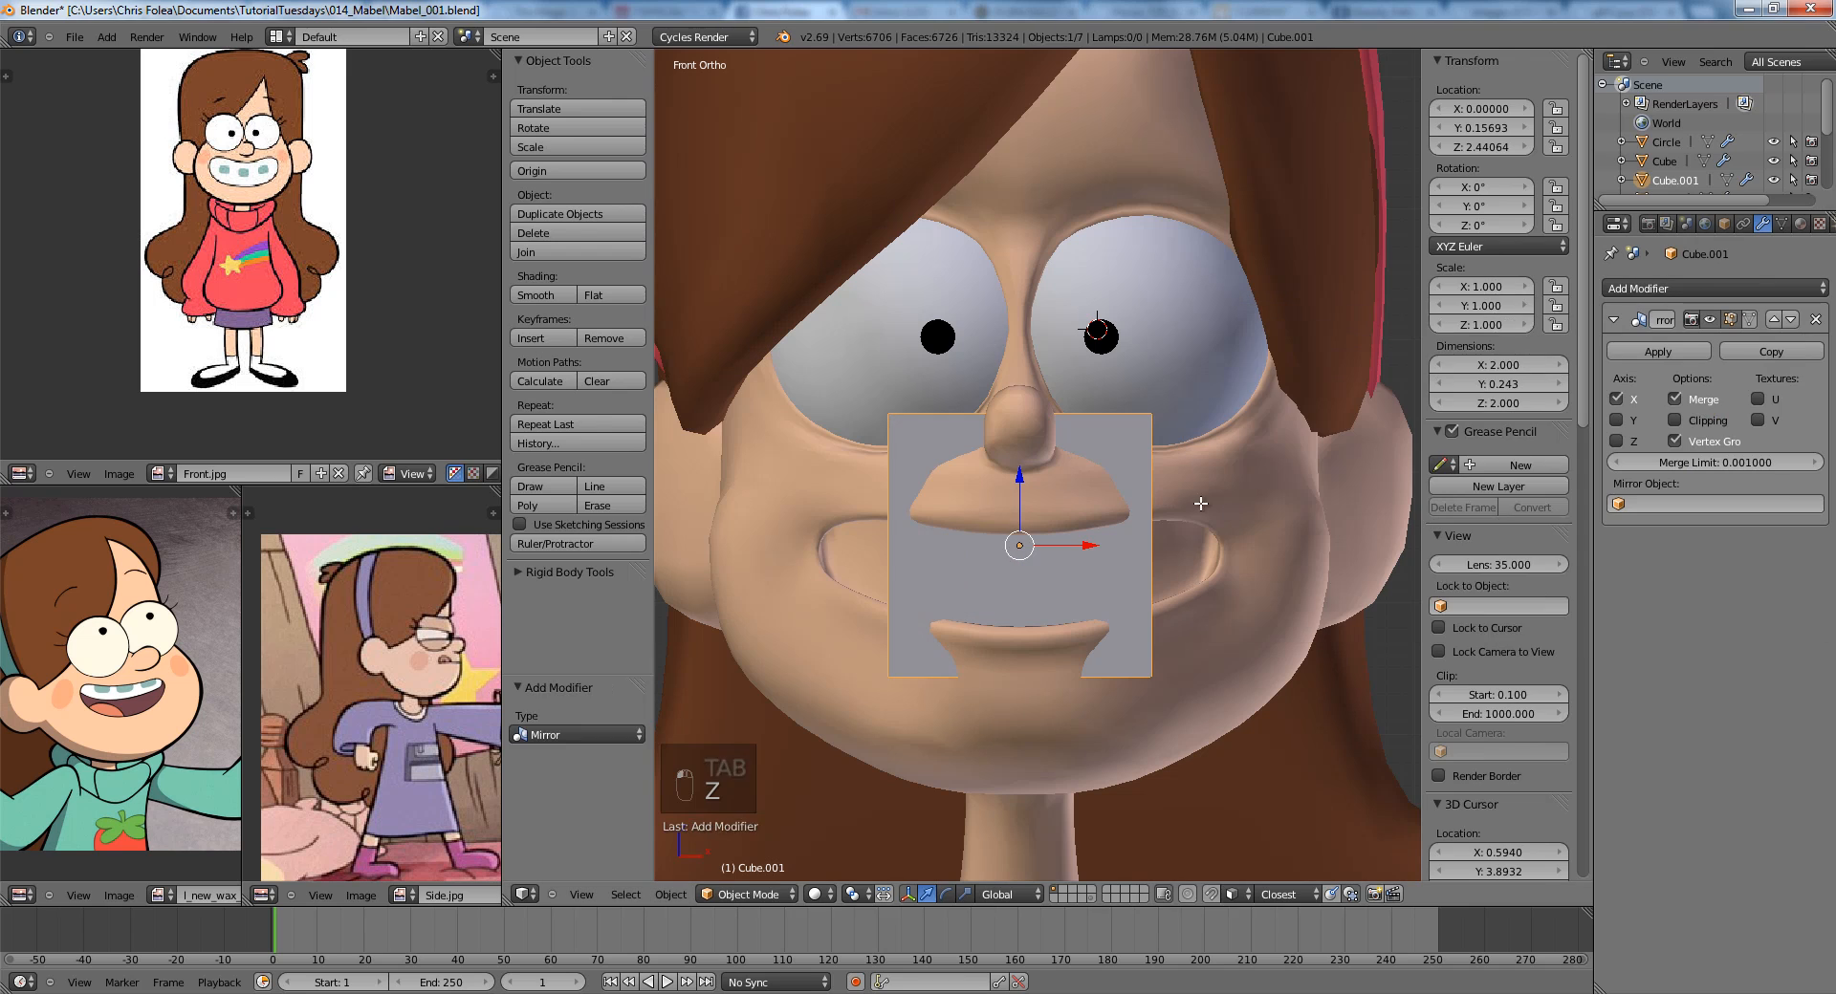
Raise the lower vertices of the teeth block about 0.69 along Z.
key("Tab")
key("a")
key("a")
key("z")
key("a")
key("b")
left_click_drag(1187, 689, 1198, 731)
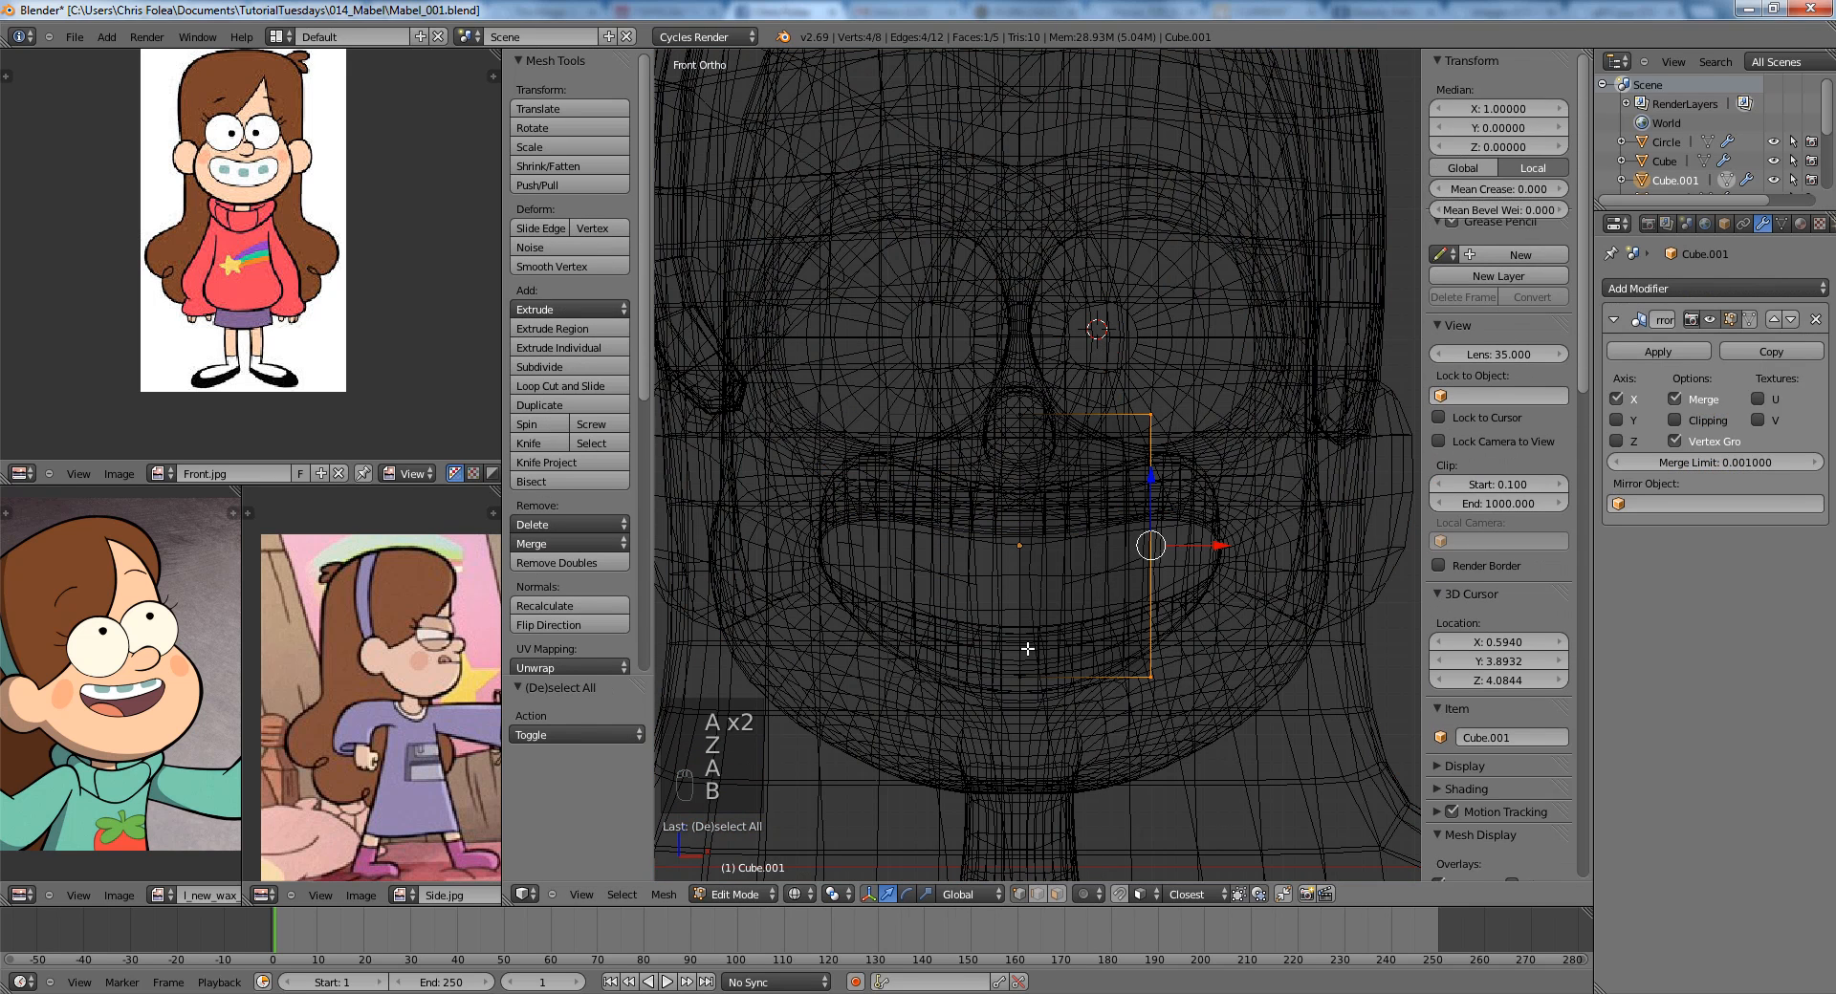
key("a")
key("b")
left_click_drag(960, 607, 1276, 735)
key("g")
key("z")
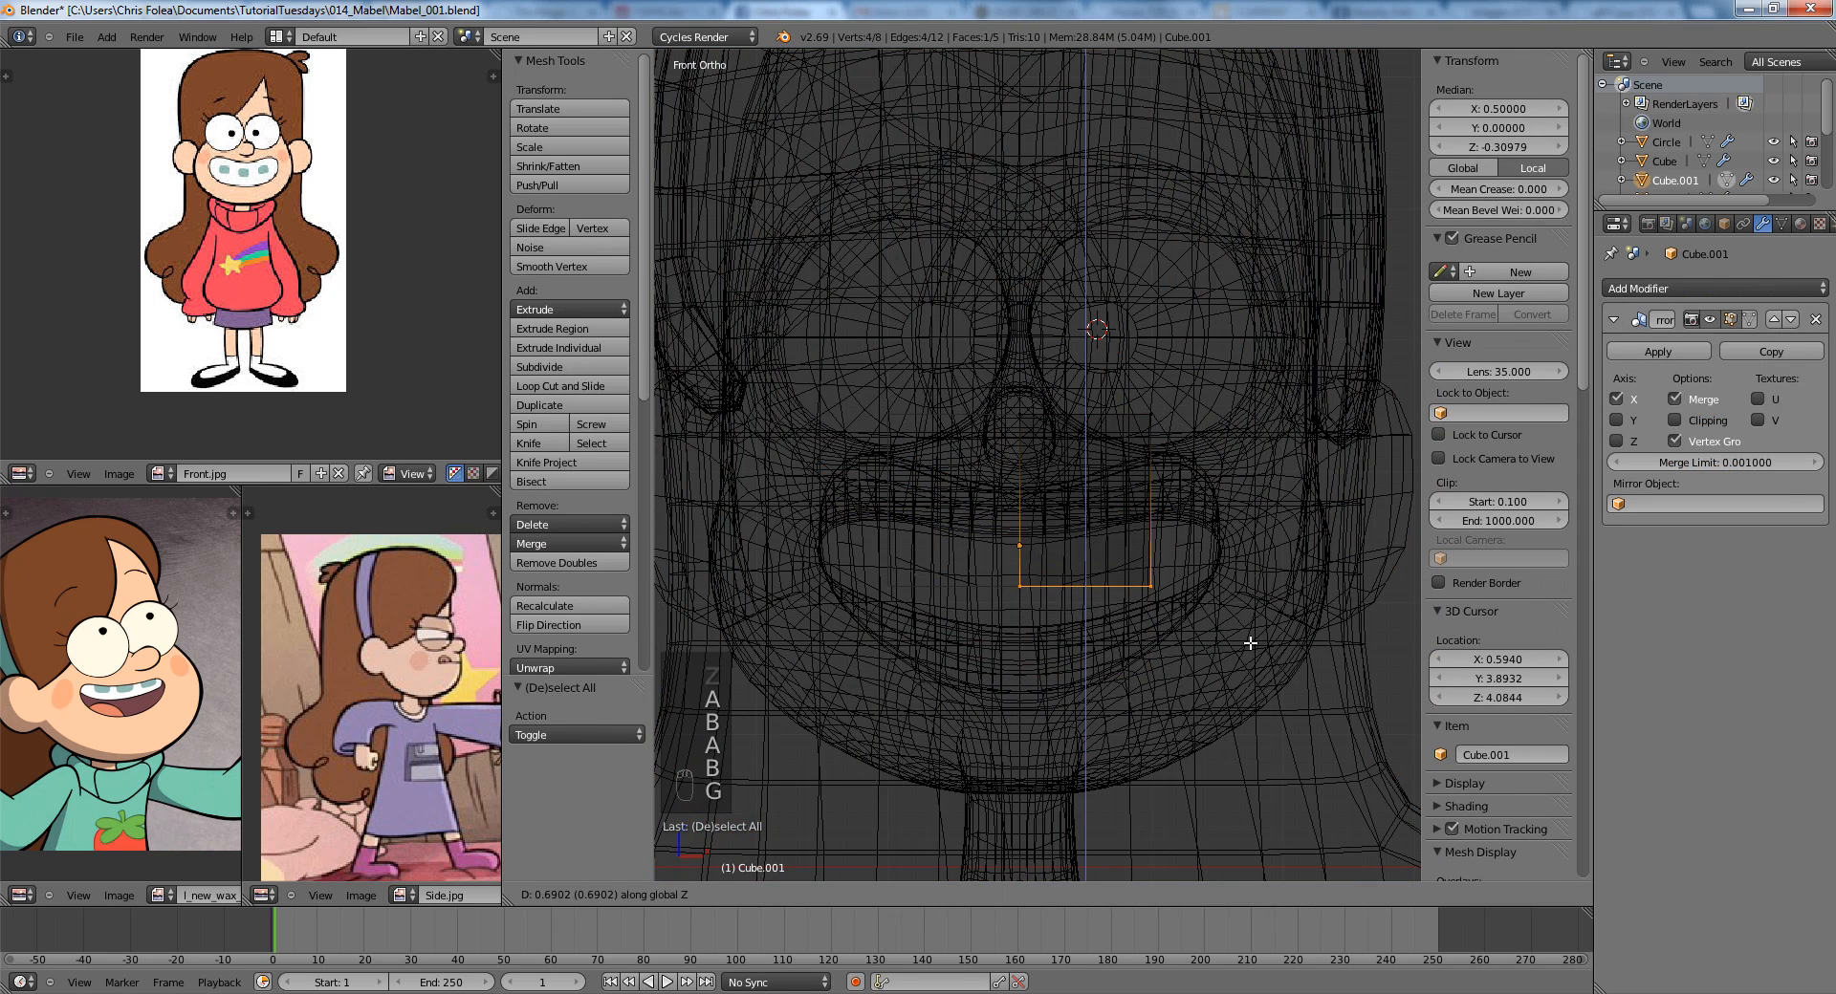
left_click(1250, 644)
Lower the top vertices of the teeth block behind the upper lip and raise its outer vertices about 0.196 along Z.
key("a")
key("b")
left_click_drag(988, 385, 1198, 637)
key("g")
key("z")
left_click(1176, 525)
key("a")
key("b")
key("g")
key("z")
left_click(1192, 608)
key("z")
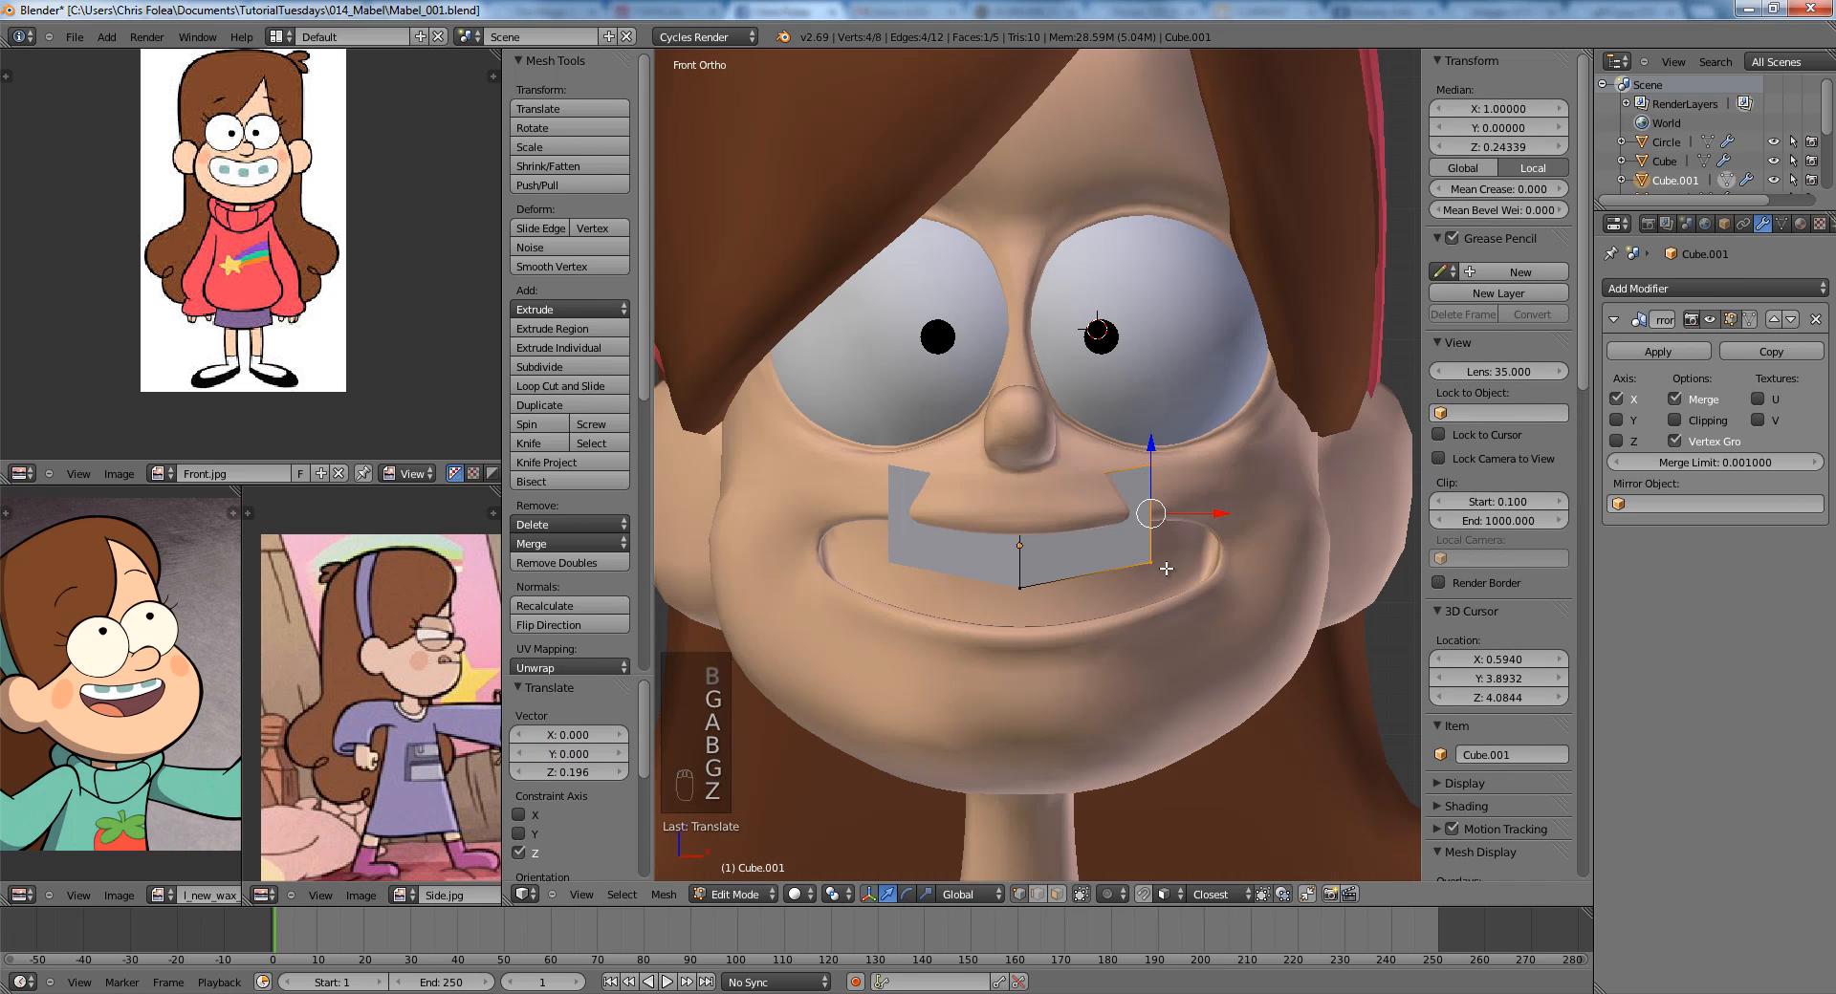
Move the teeth block's outer end about 0.218 back along Y, then rotate and reposition it to follow the mouth's curve.
key("KP_7")
key("z")
key("g")
key("z")
key("z")
left_click(1252, 704)
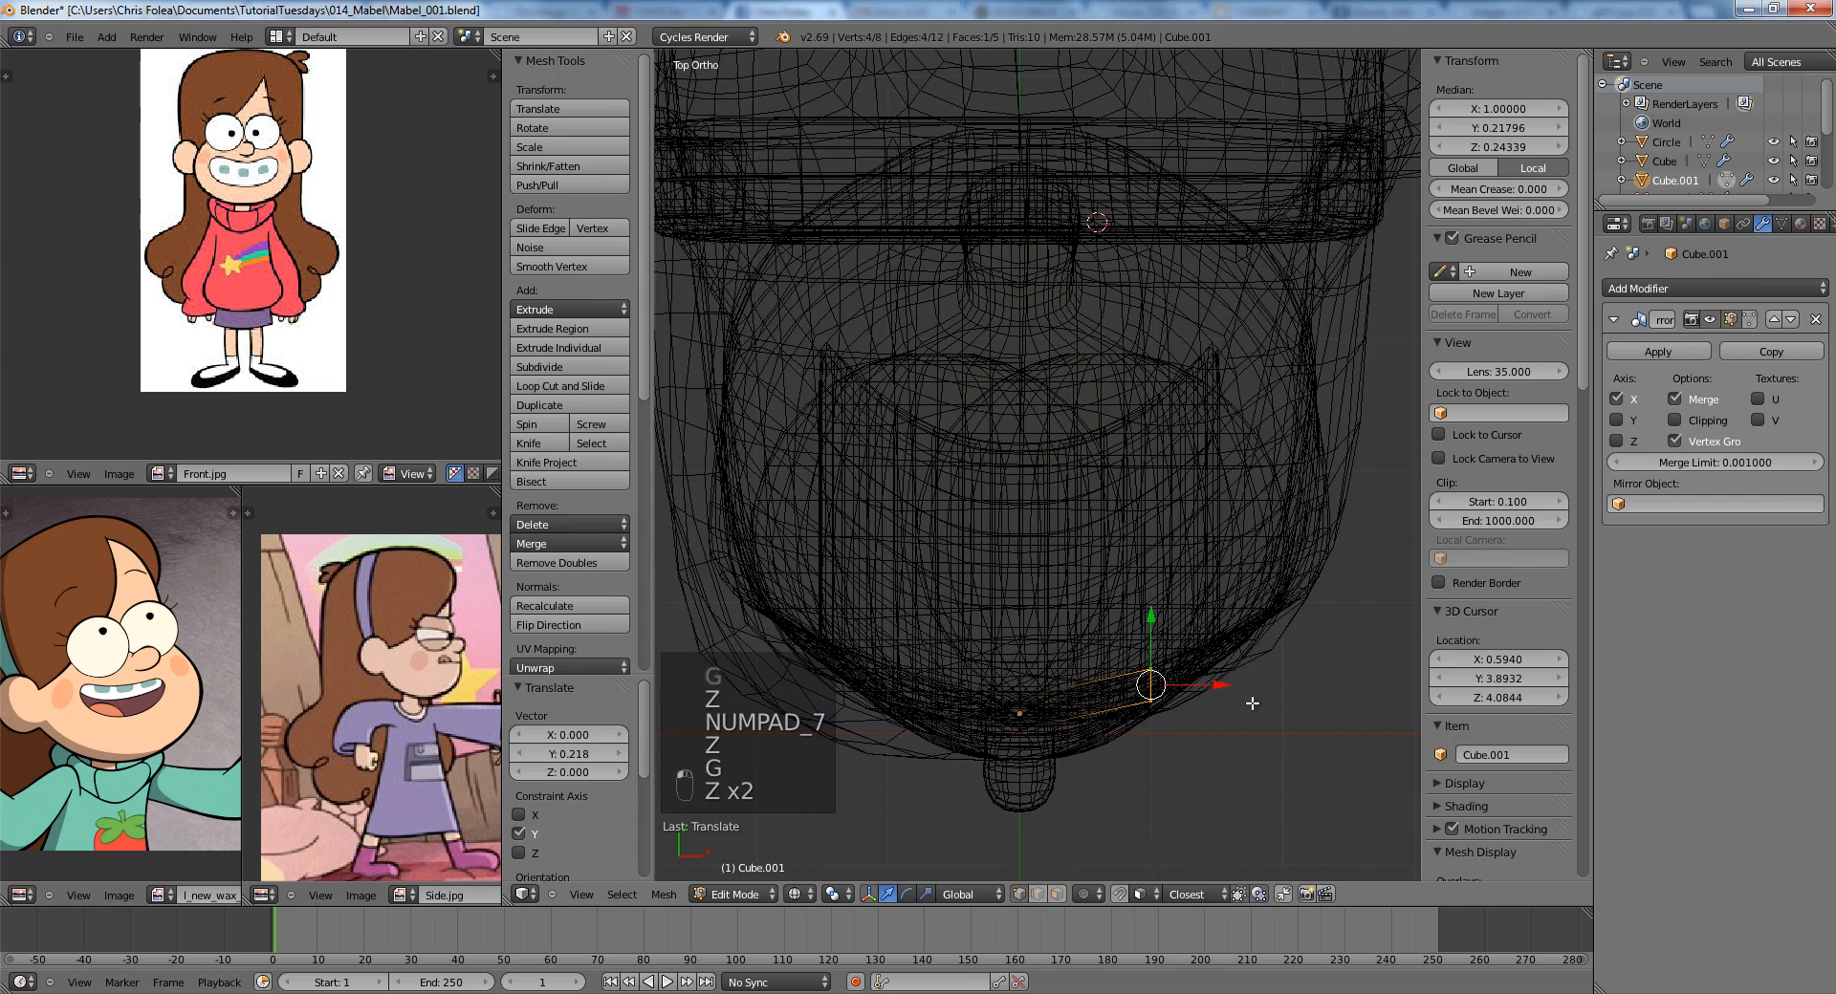
key("r")
left_click(1247, 656)
key("g")
left_click(1236, 628)
key("z")
Add a Subdivision Surface modifier to the teeth.
key("Tab")
middle_click_drag(1231, 633, 1171, 444)
left_click(1716, 288)
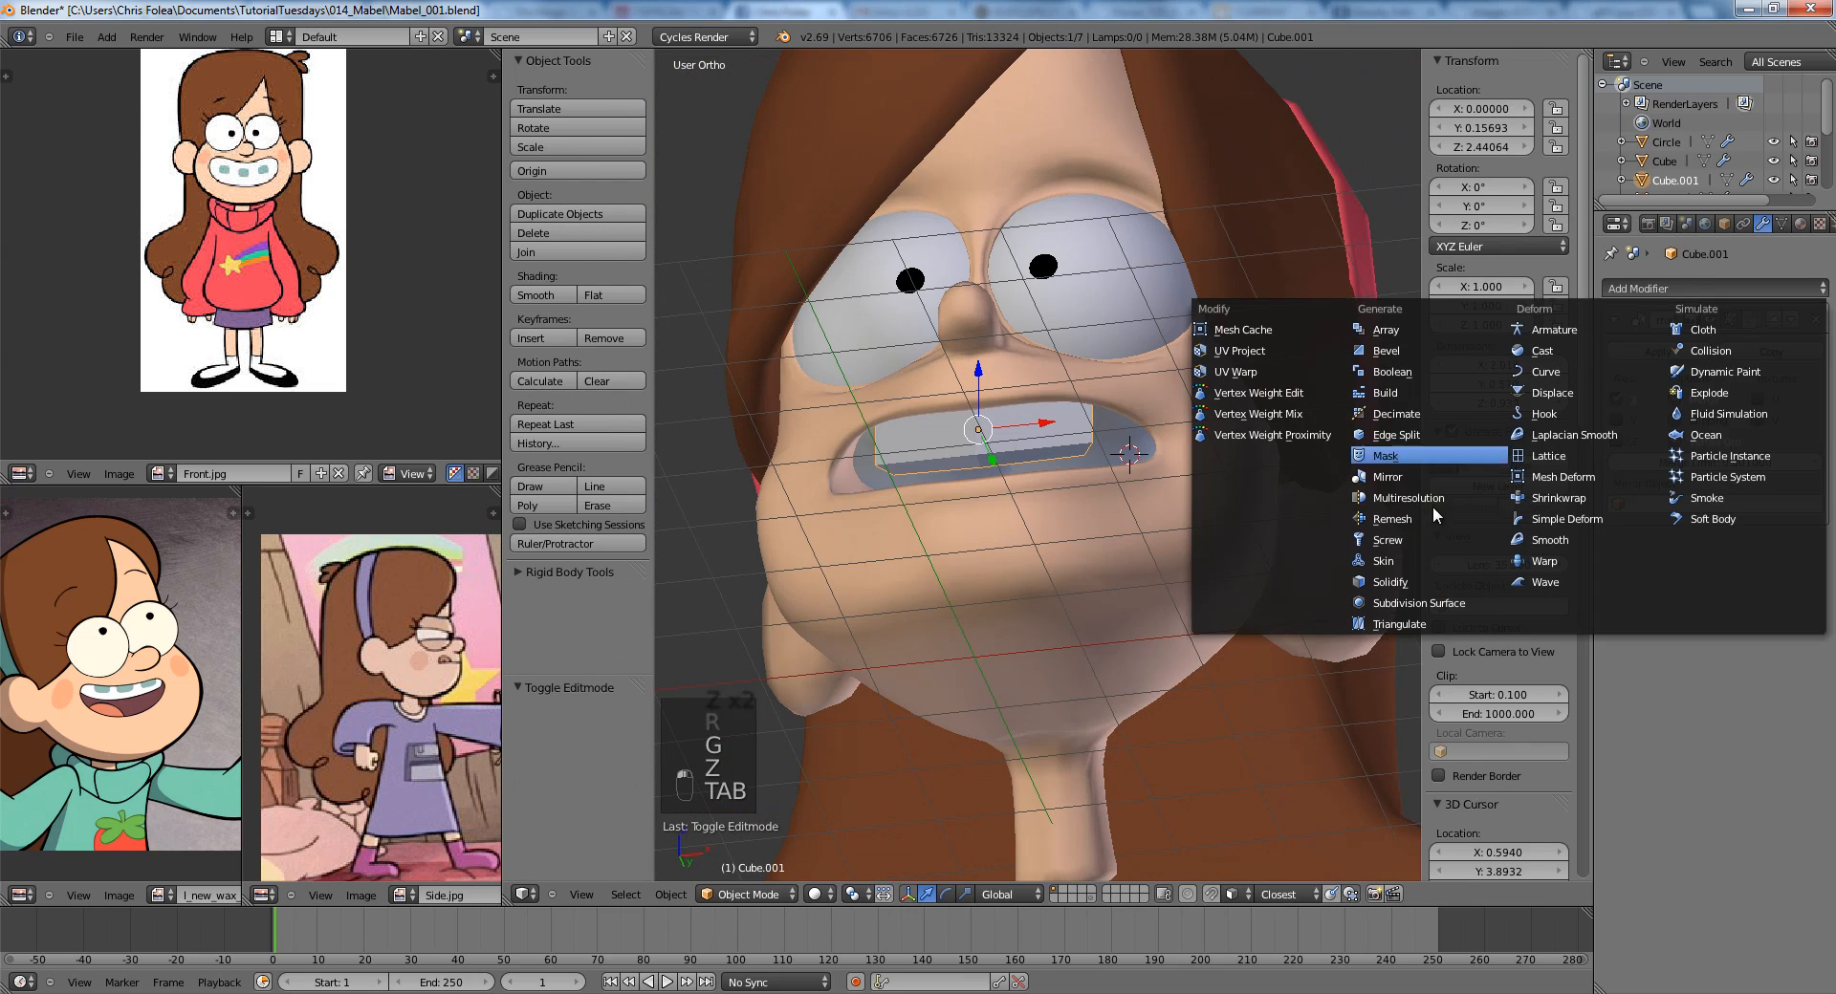
left_click(1436, 600)
Extrude the outer end of the teeth and rotate it about -20 degrees, positioning it along the jaw curve.
key("Tab")
key("KP_7")
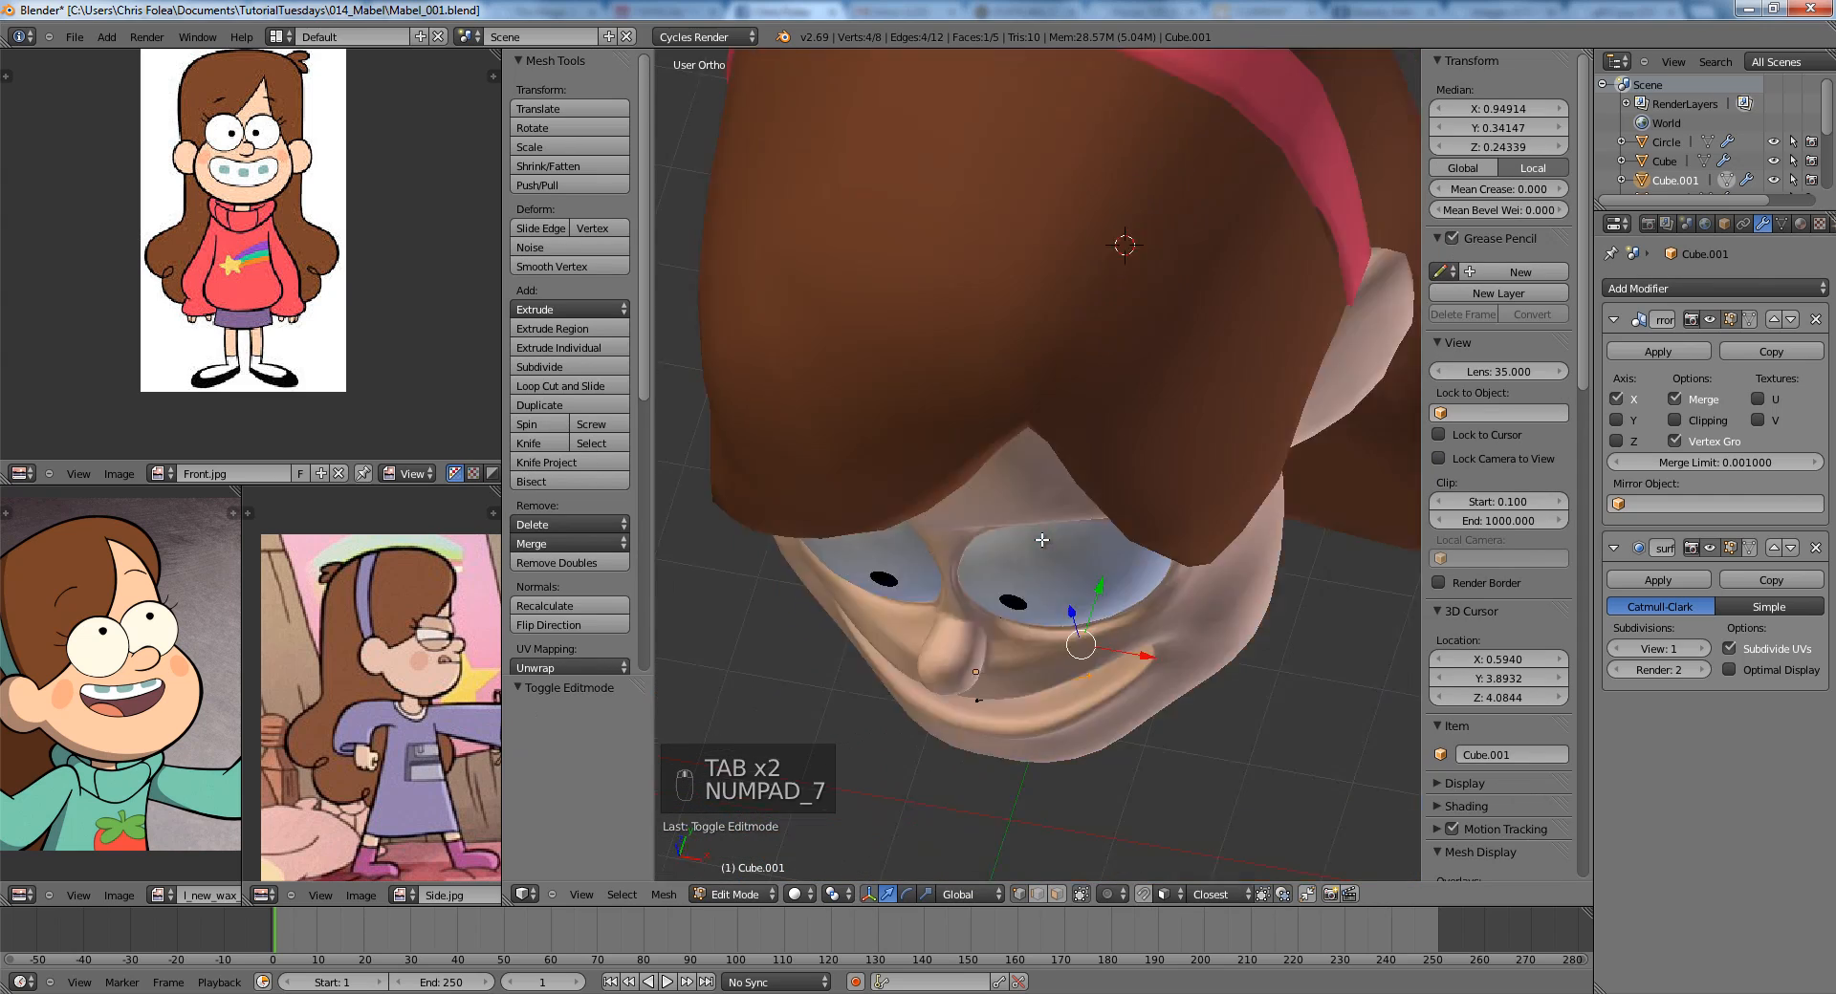
key("z")
scroll(965, 544, "up", 4)
key("e")
left_click(1152, 591)
key("r")
left_click(1137, 527)
key("g")
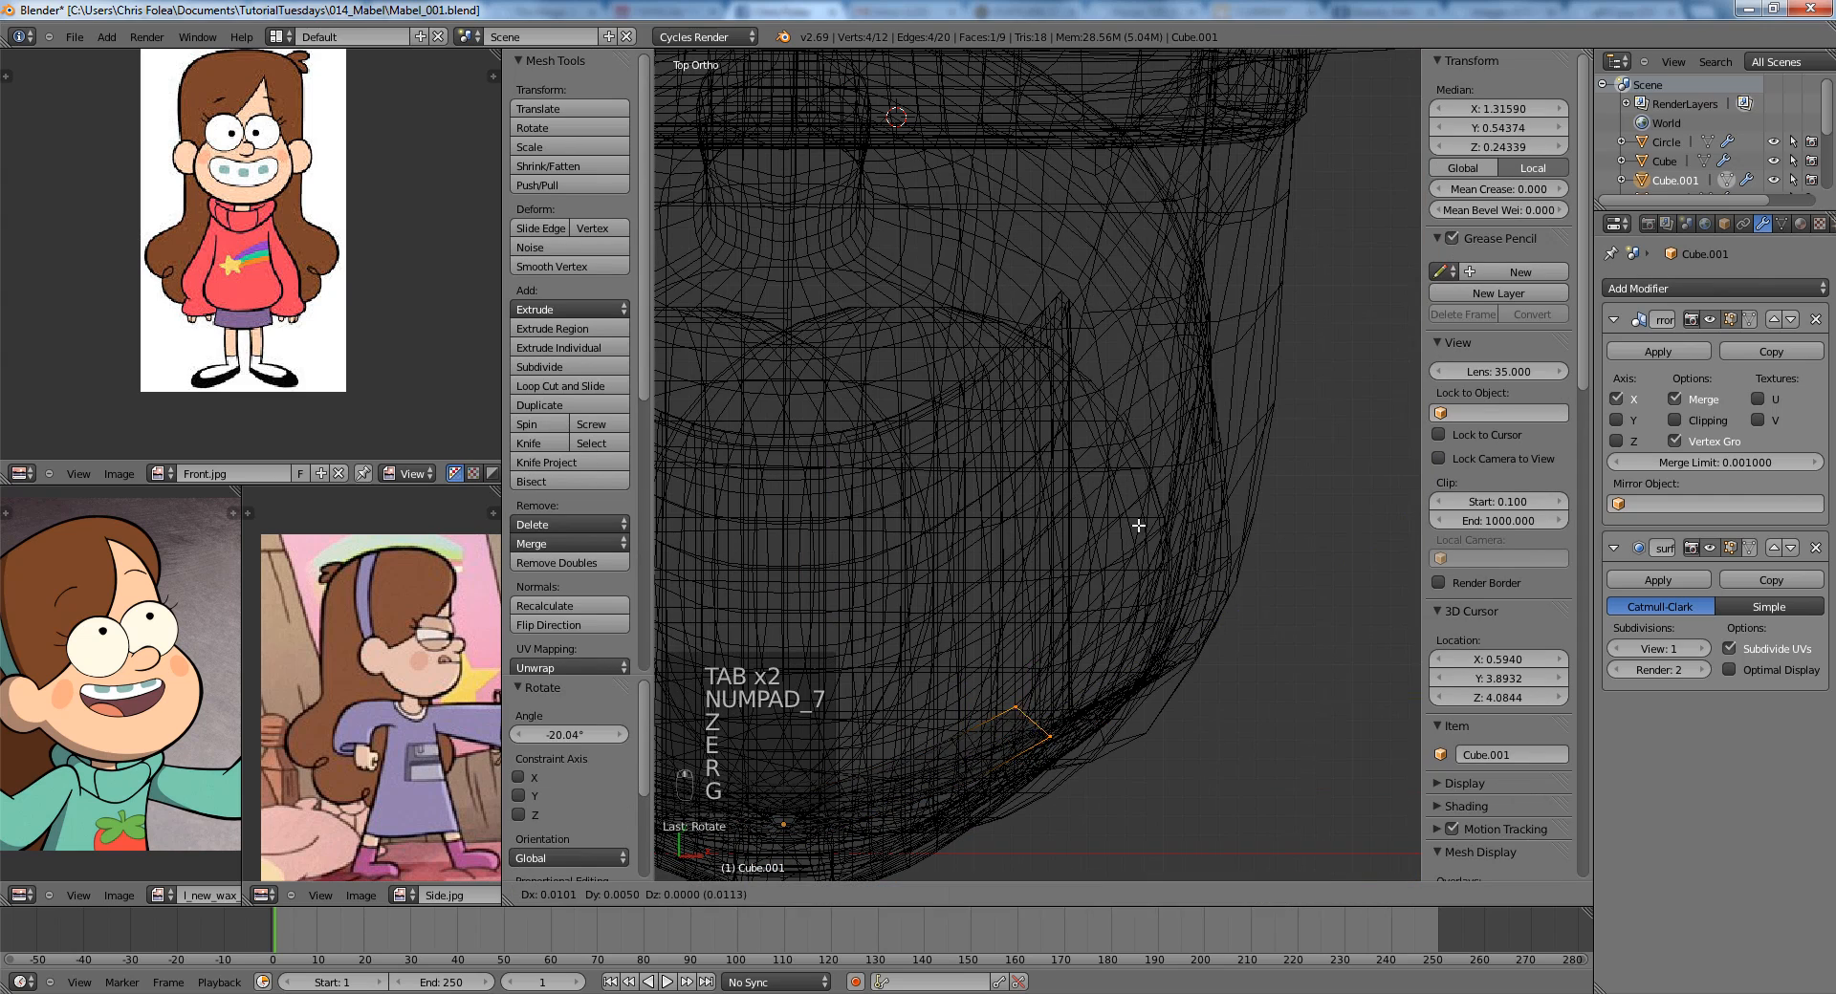
left_click(1165, 541)
Extrude the teeth once more toward the mouth corner, rotate the end about -15 degrees, and adjust its position.
key("e")
left_click(1192, 490)
key("r")
left_click(1160, 407)
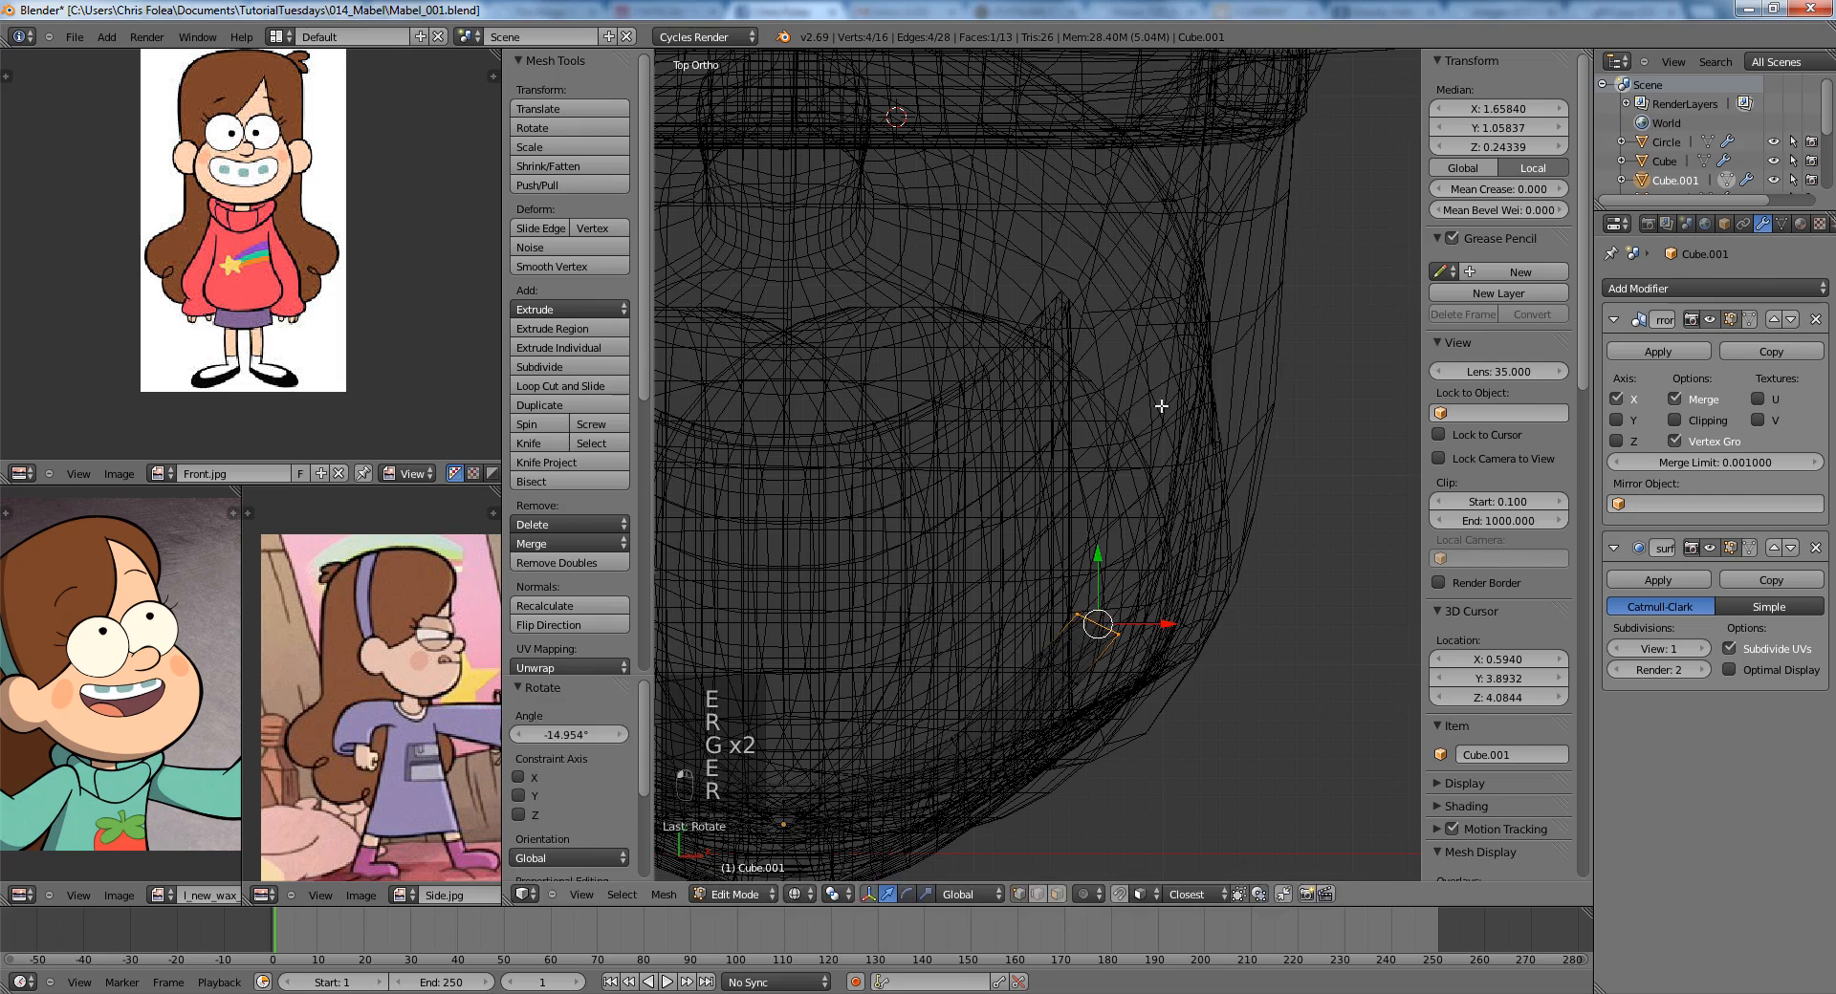
key("g")
left_click(1174, 461)
key("Tab")
key("z")
mouse_move(1087, 557)
middle_mouse_down()
mouse_move(1071, 483)
mouse_move(1131, 479)
middle_mouse_up()
Lower the bottom edge of the teeth near the mouth corner along Z and fine-tune its position.
key("KP_1")
key("Tab")
scroll(1098, 544, "up", 2)
key("a")
key("z")
key("b")
left_click_drag(1047, 511, 1099, 573)
key("z")
key("g")
key("z")
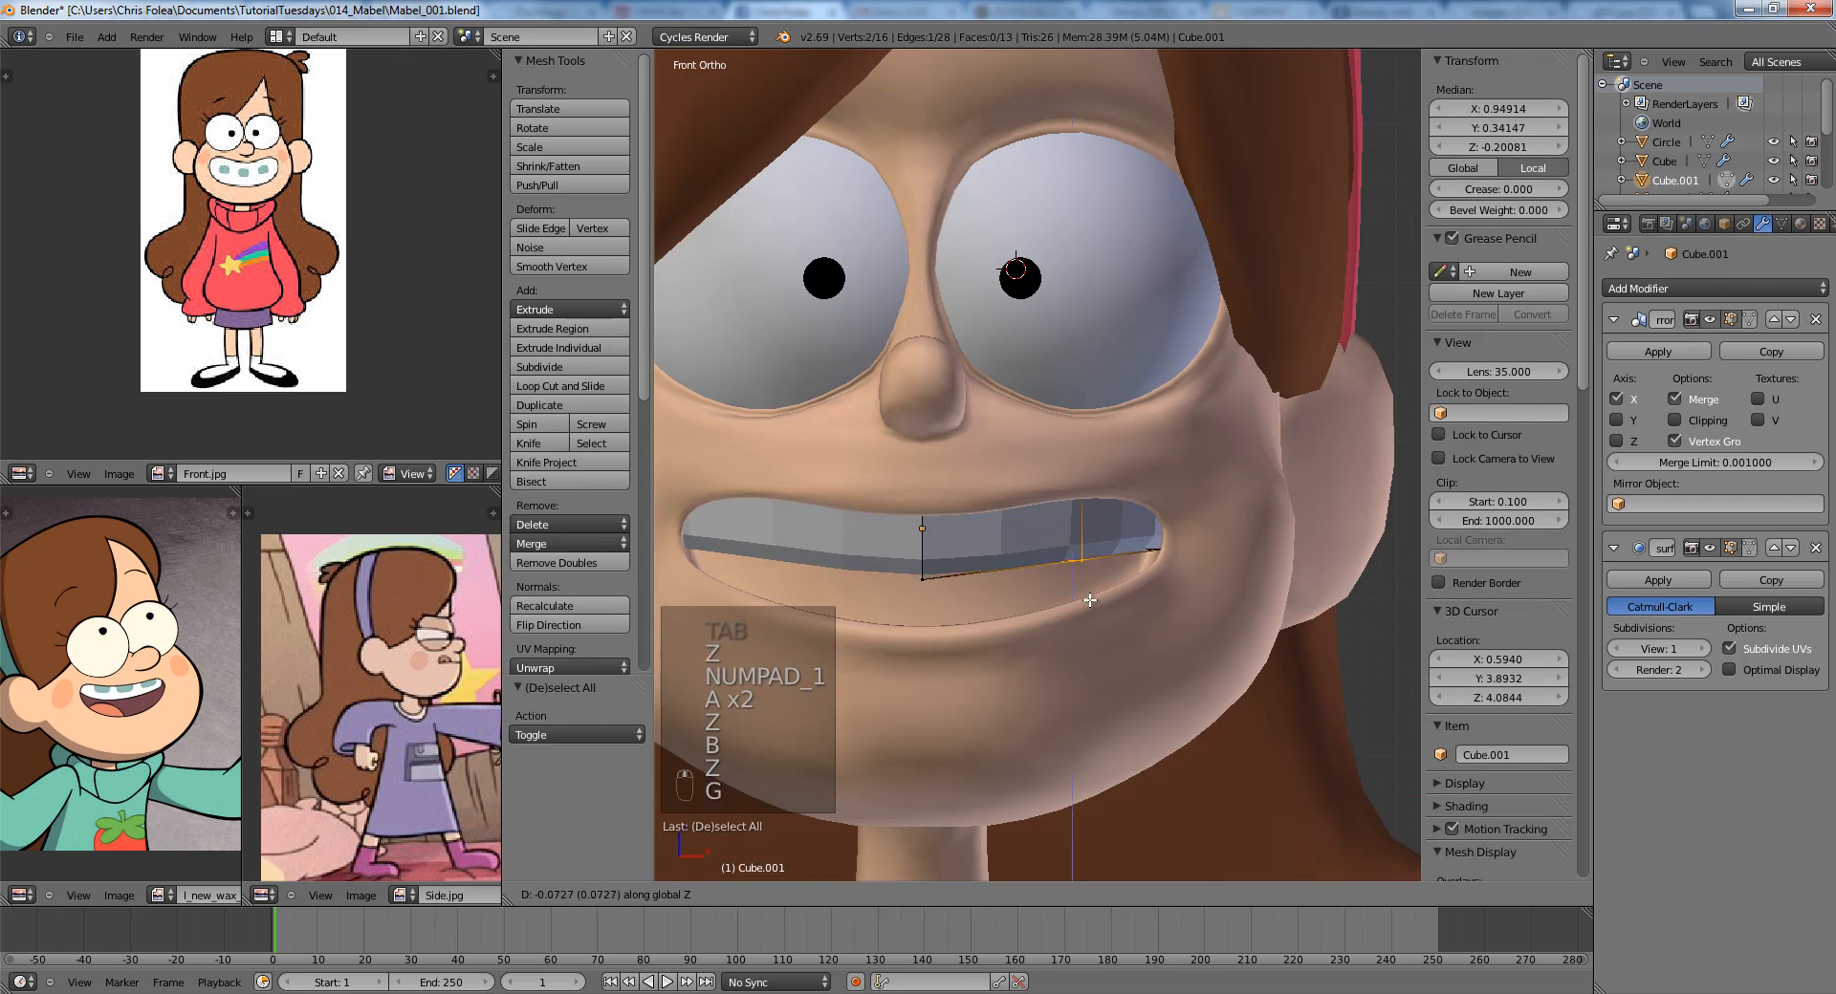
left_click(1090, 600)
key("g")
left_click(1106, 606)
key("Tab")
scroll(1138, 609, "down", 4)
middle_click_drag(1163, 610, 1174, 638, "shift")
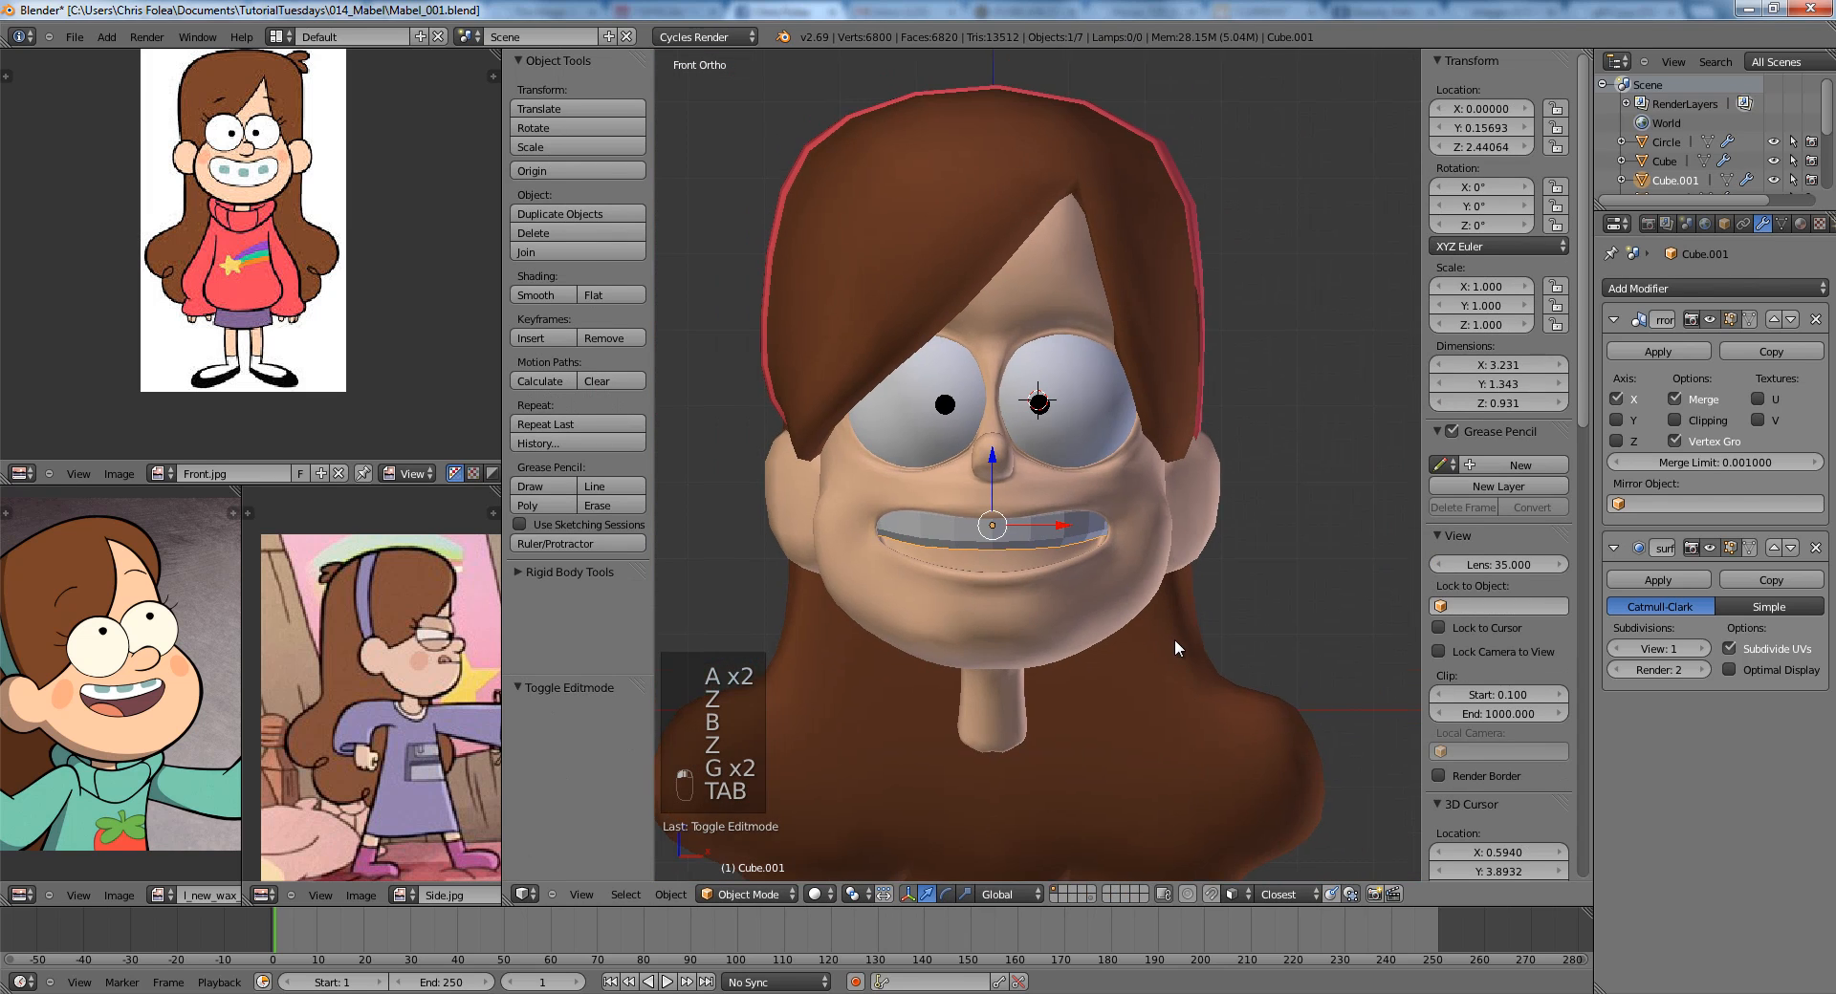
scroll(1182, 633, "down", 2)
key("a")
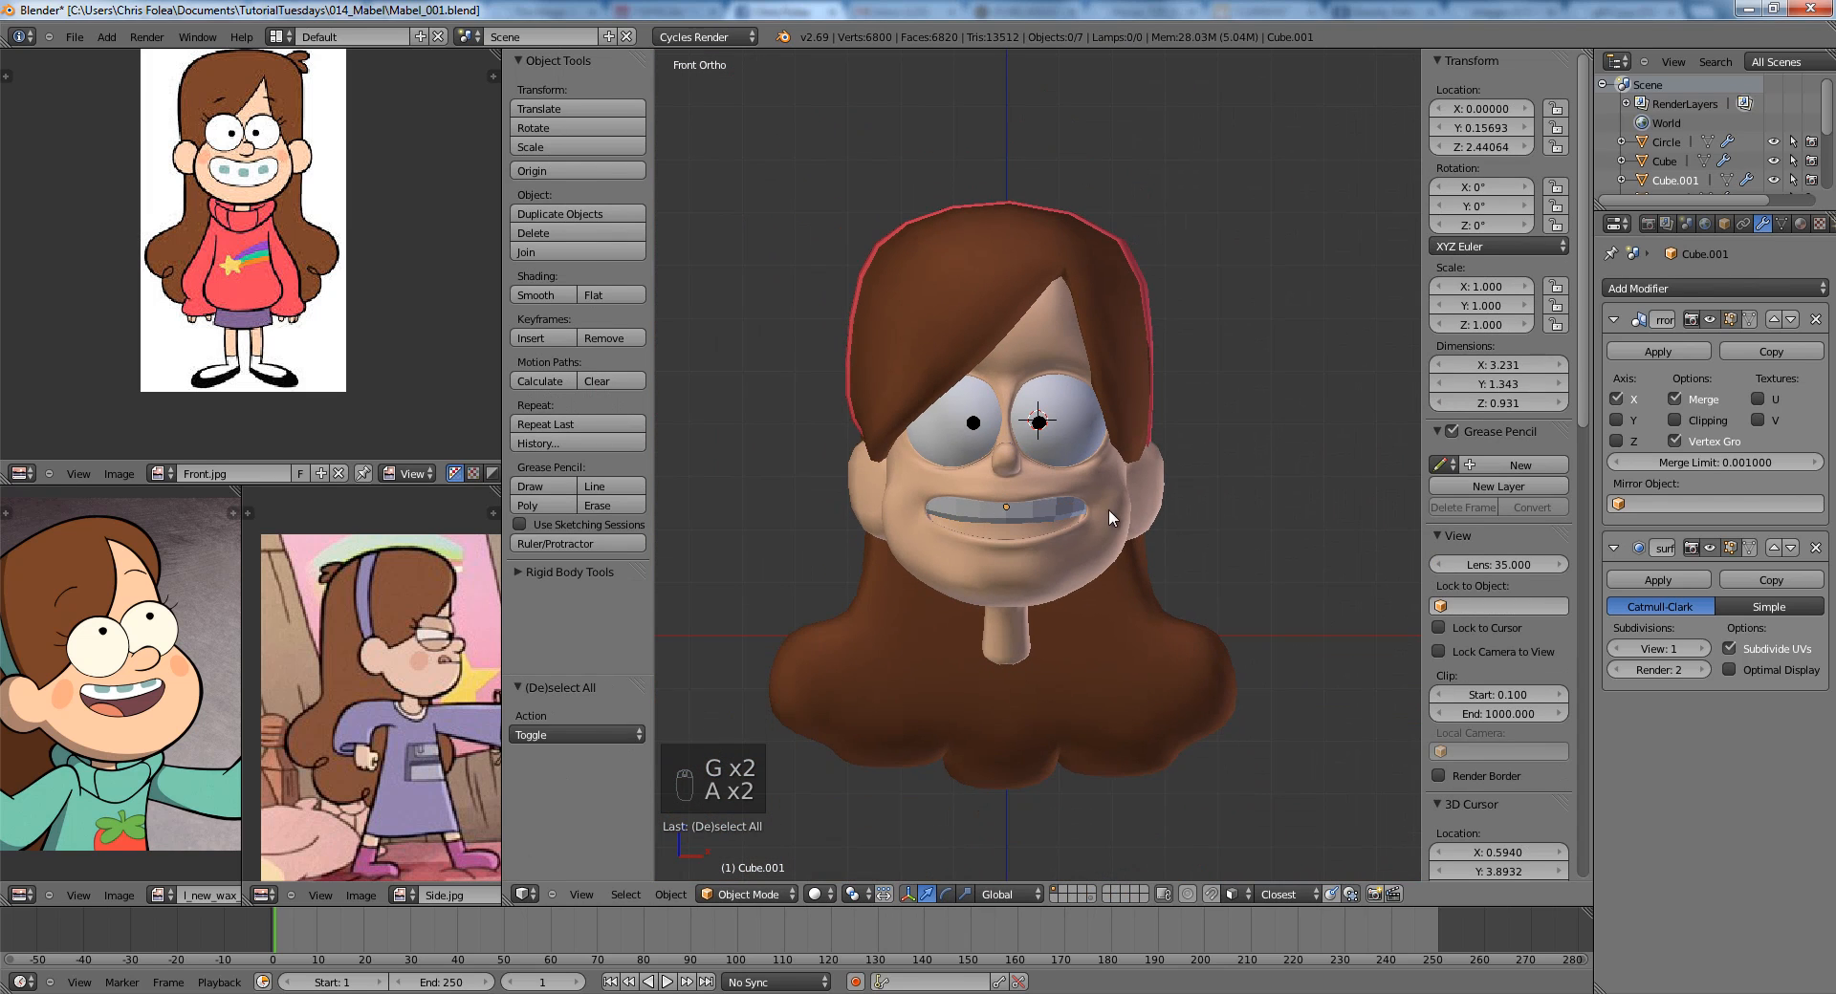
Raise the teeth about 0.05 along Z and apply smooth shading to them.
scroll(1109, 509, "up", 4)
right_click(1044, 532)
key("g")
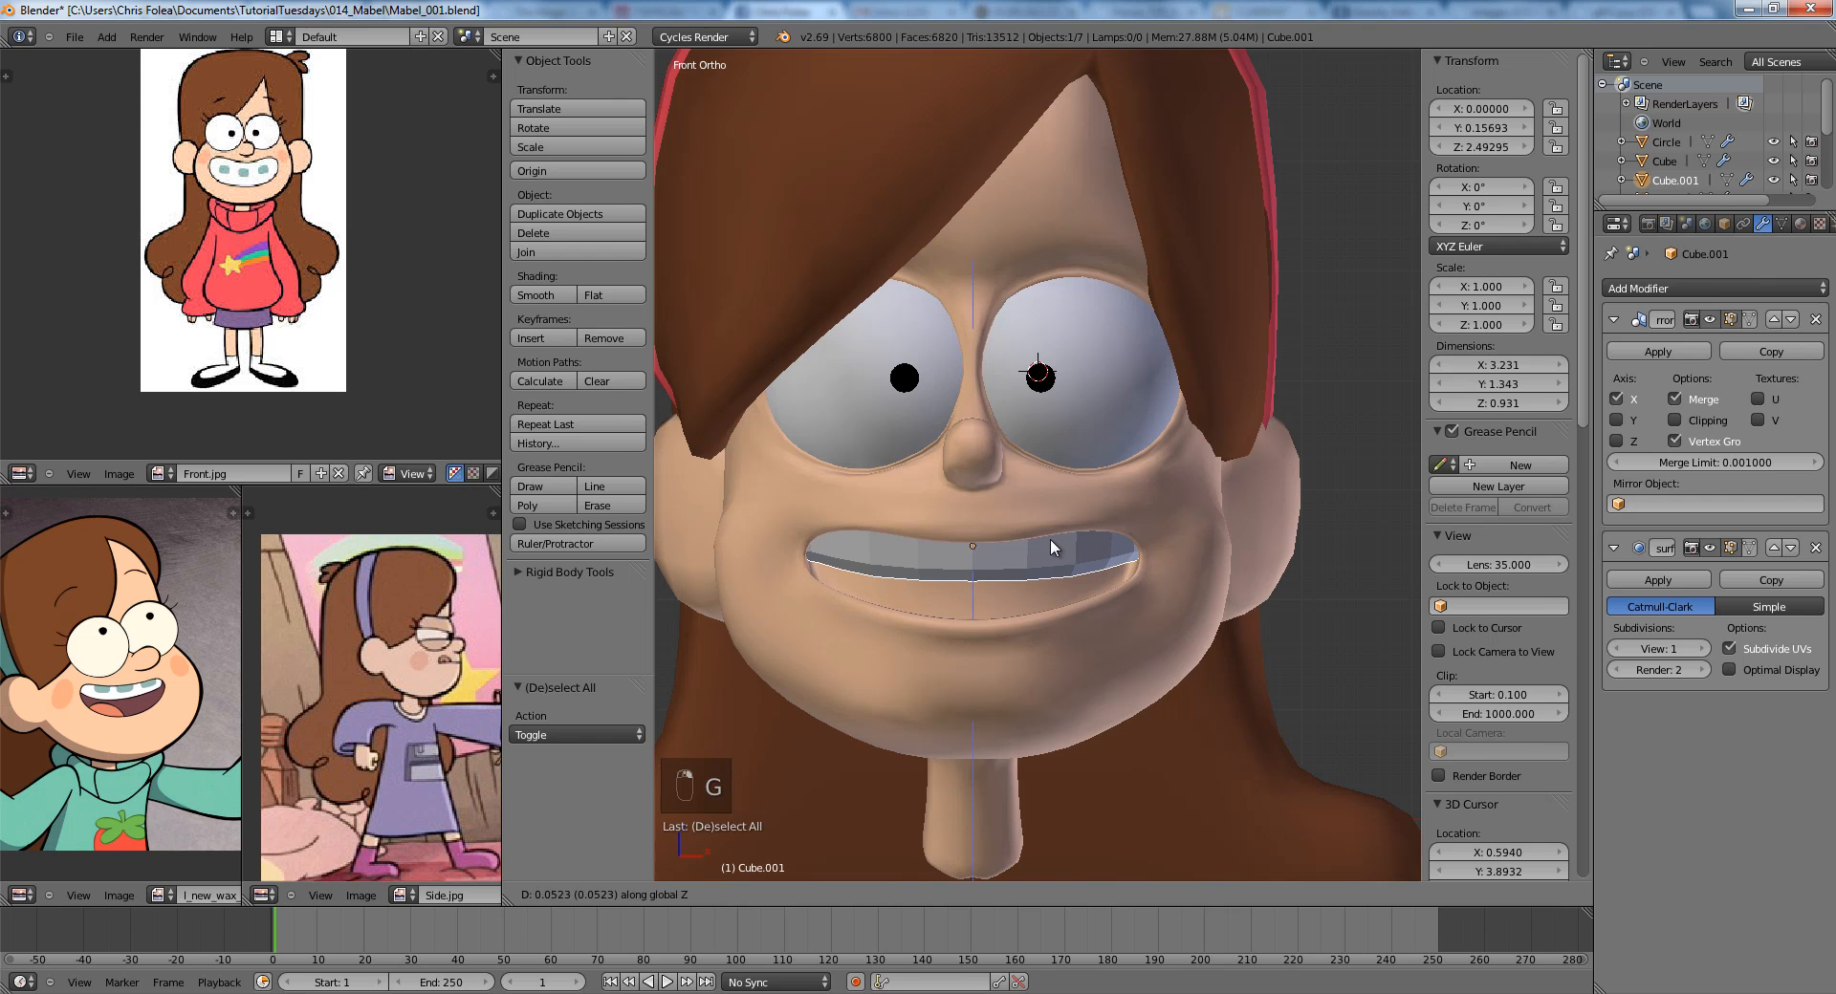
left_click(1050, 538)
left_click(549, 296)
scroll(1070, 514, "down", 4)
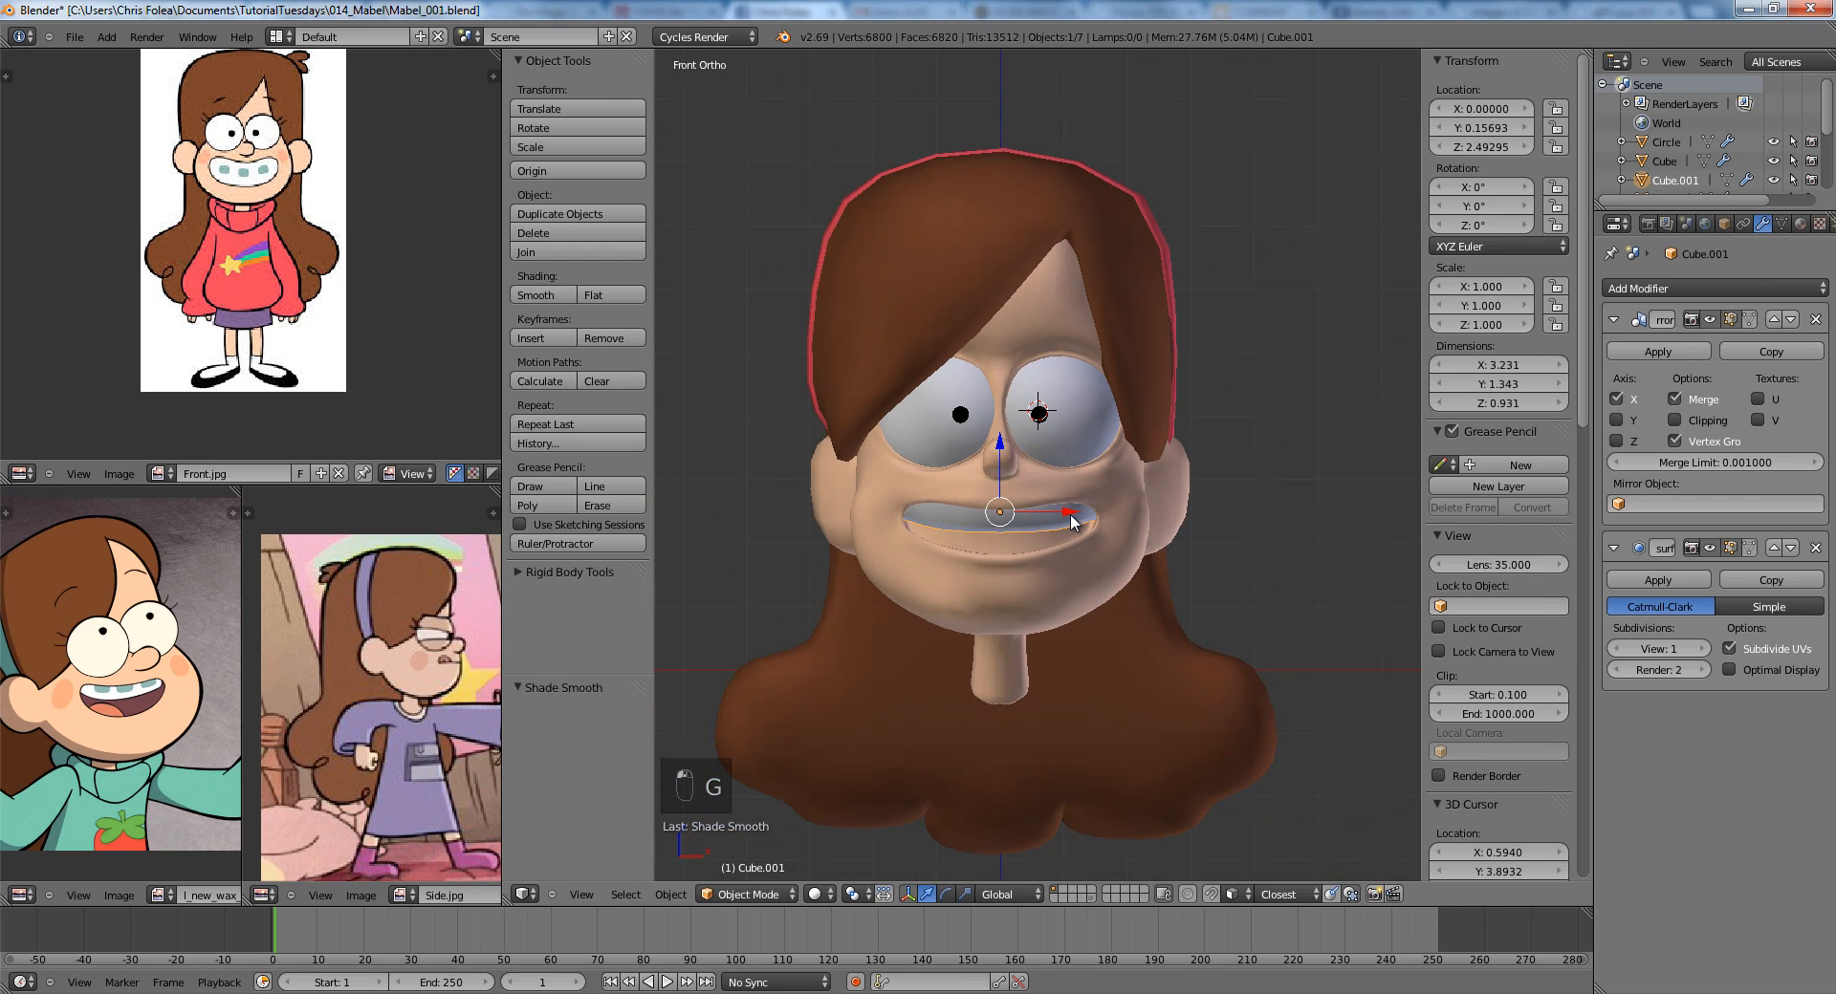
Select the head and reveal all of its hidden mesh parts for editing.
scroll(1128, 516, "up", 5)
right_click(1139, 517)
mouse_move(1239, 501)
middle_mouse_down()
mouse_move(1175, 520)
mouse_move(1026, 514)
middle_mouse_up()
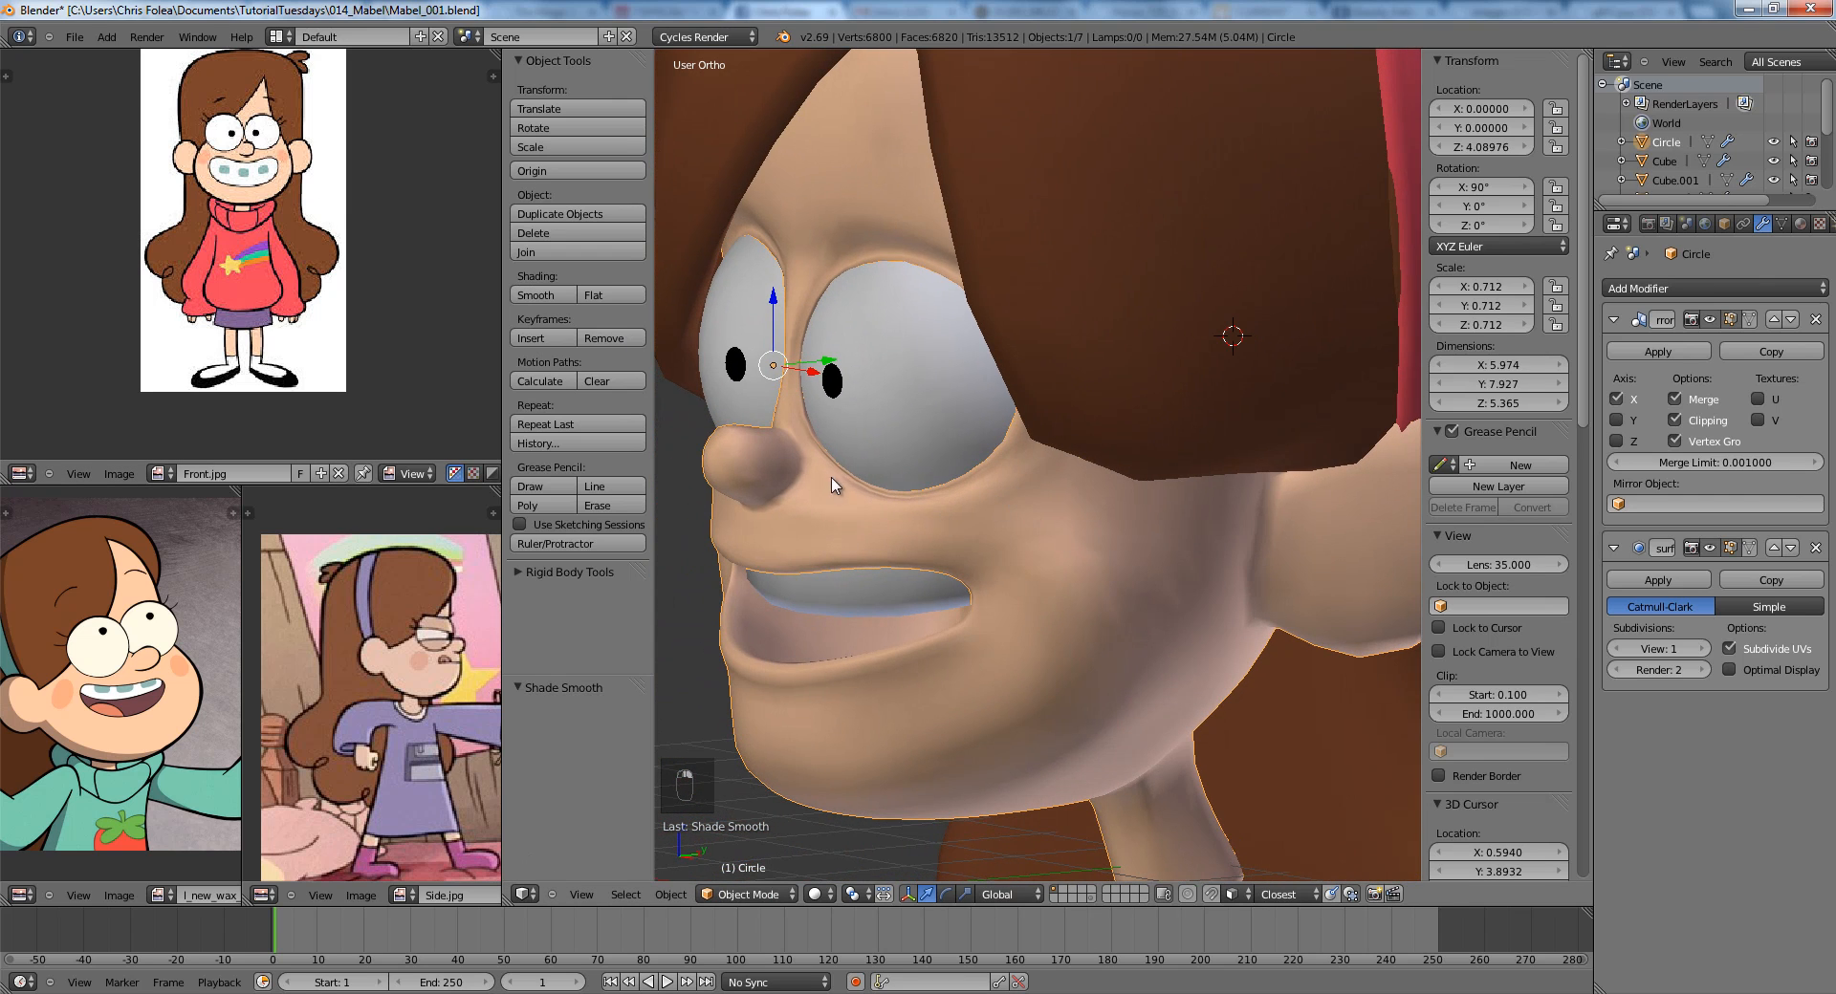
middle_click_drag(830, 478, 1026, 494)
key("Tab")
key("Tab")
key("Tab")
key("alt+h")
key("a")
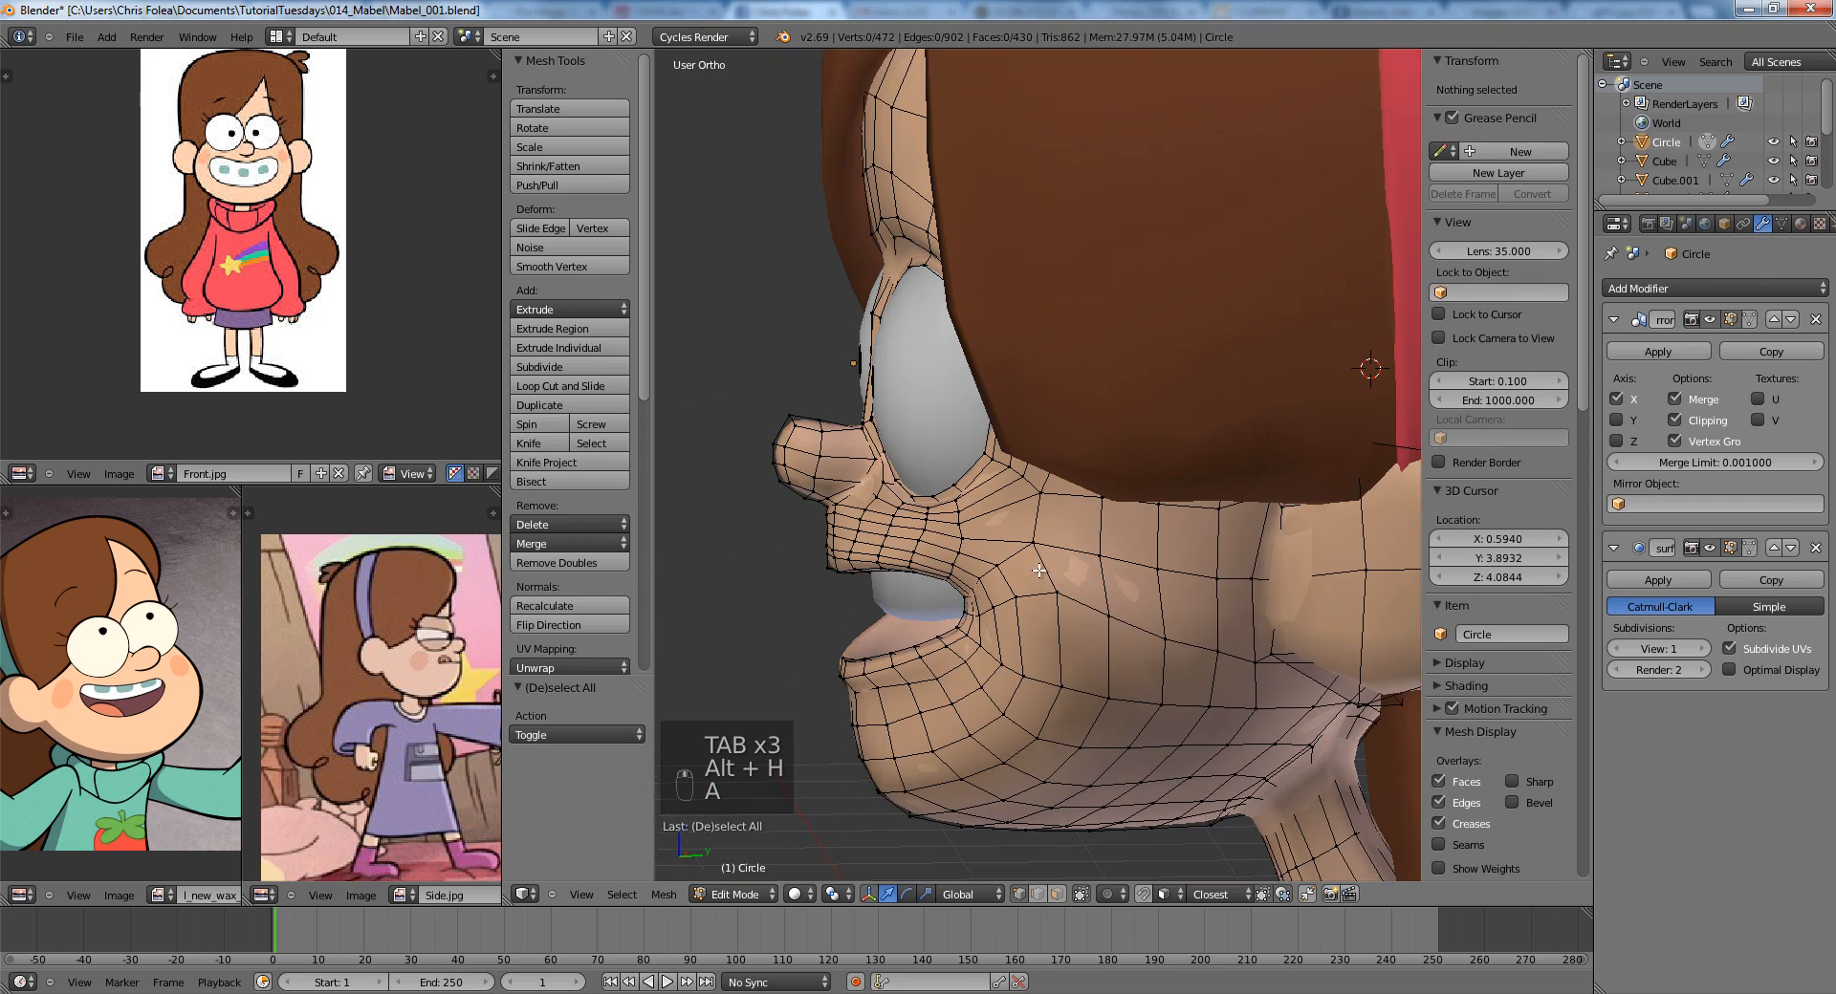
Reposition the cheek vertex beside the mouth and the vertex just below the eye socket in side view.
key("KP_3")
middle_click_drag(1038, 570, 1087, 558, "shift")
scroll(1071, 558, "up", 4)
right_click(1082, 563)
key("g")
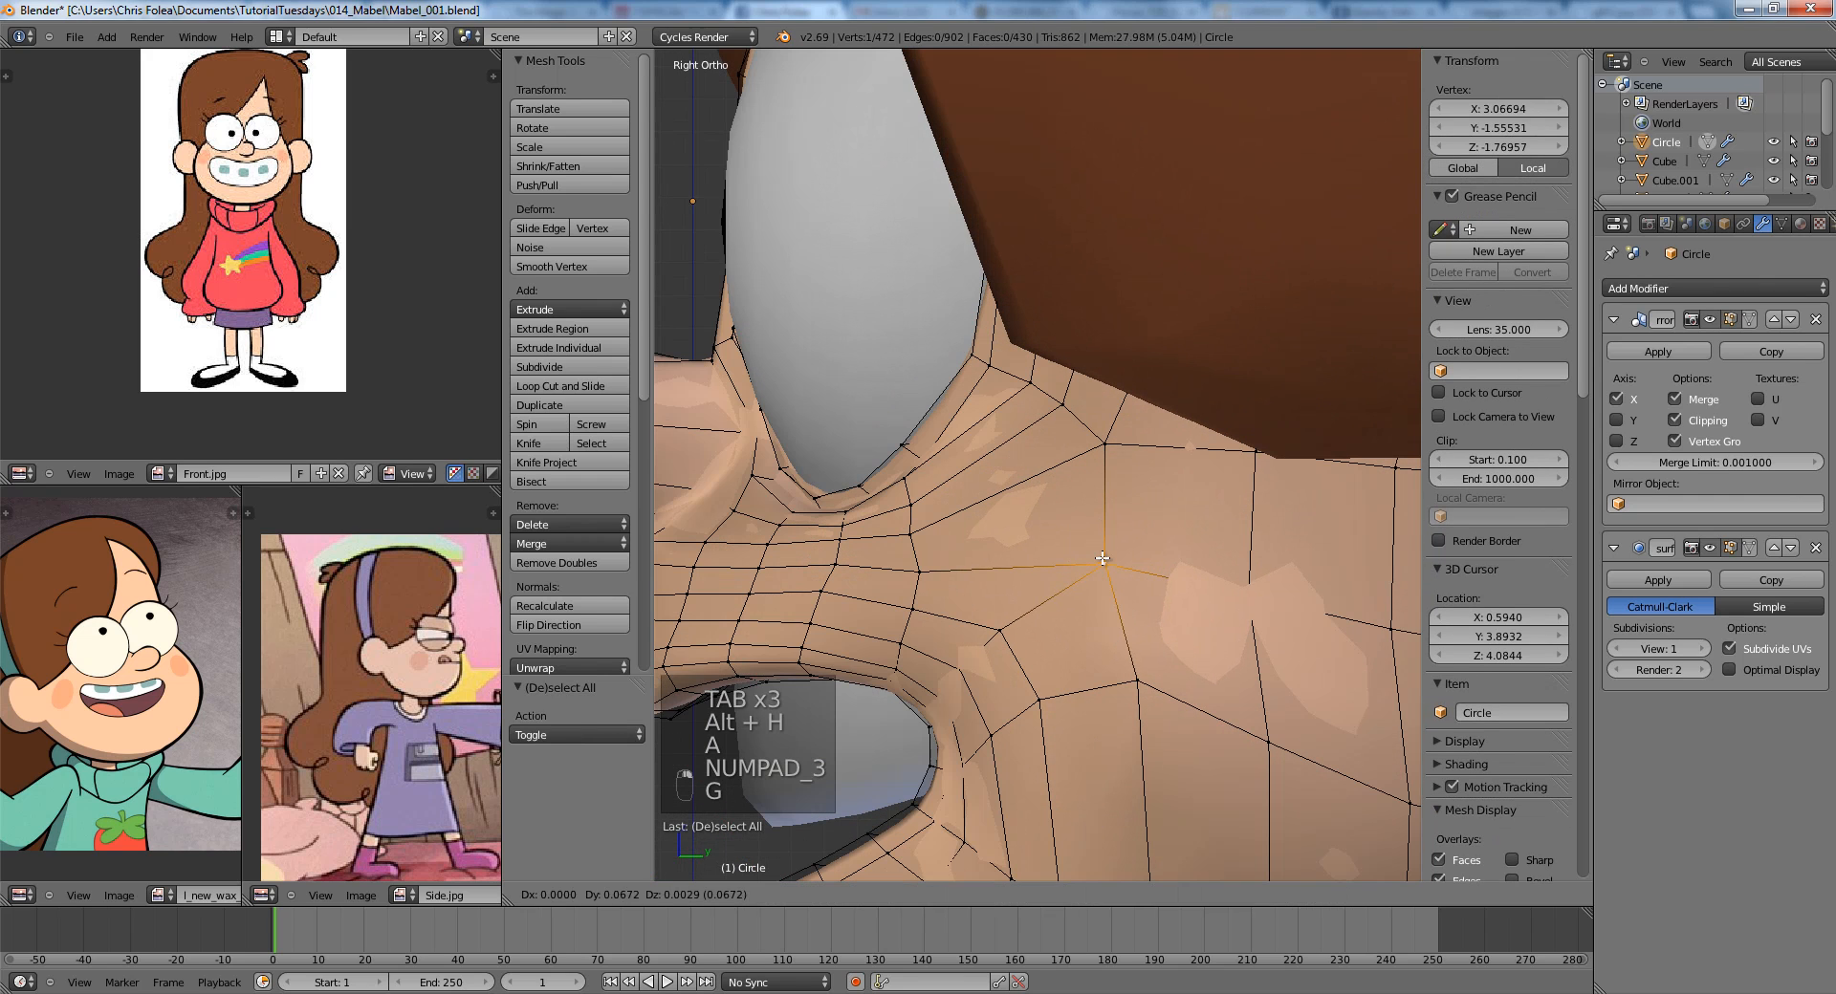
left_click(1093, 563)
left_click(916, 535)
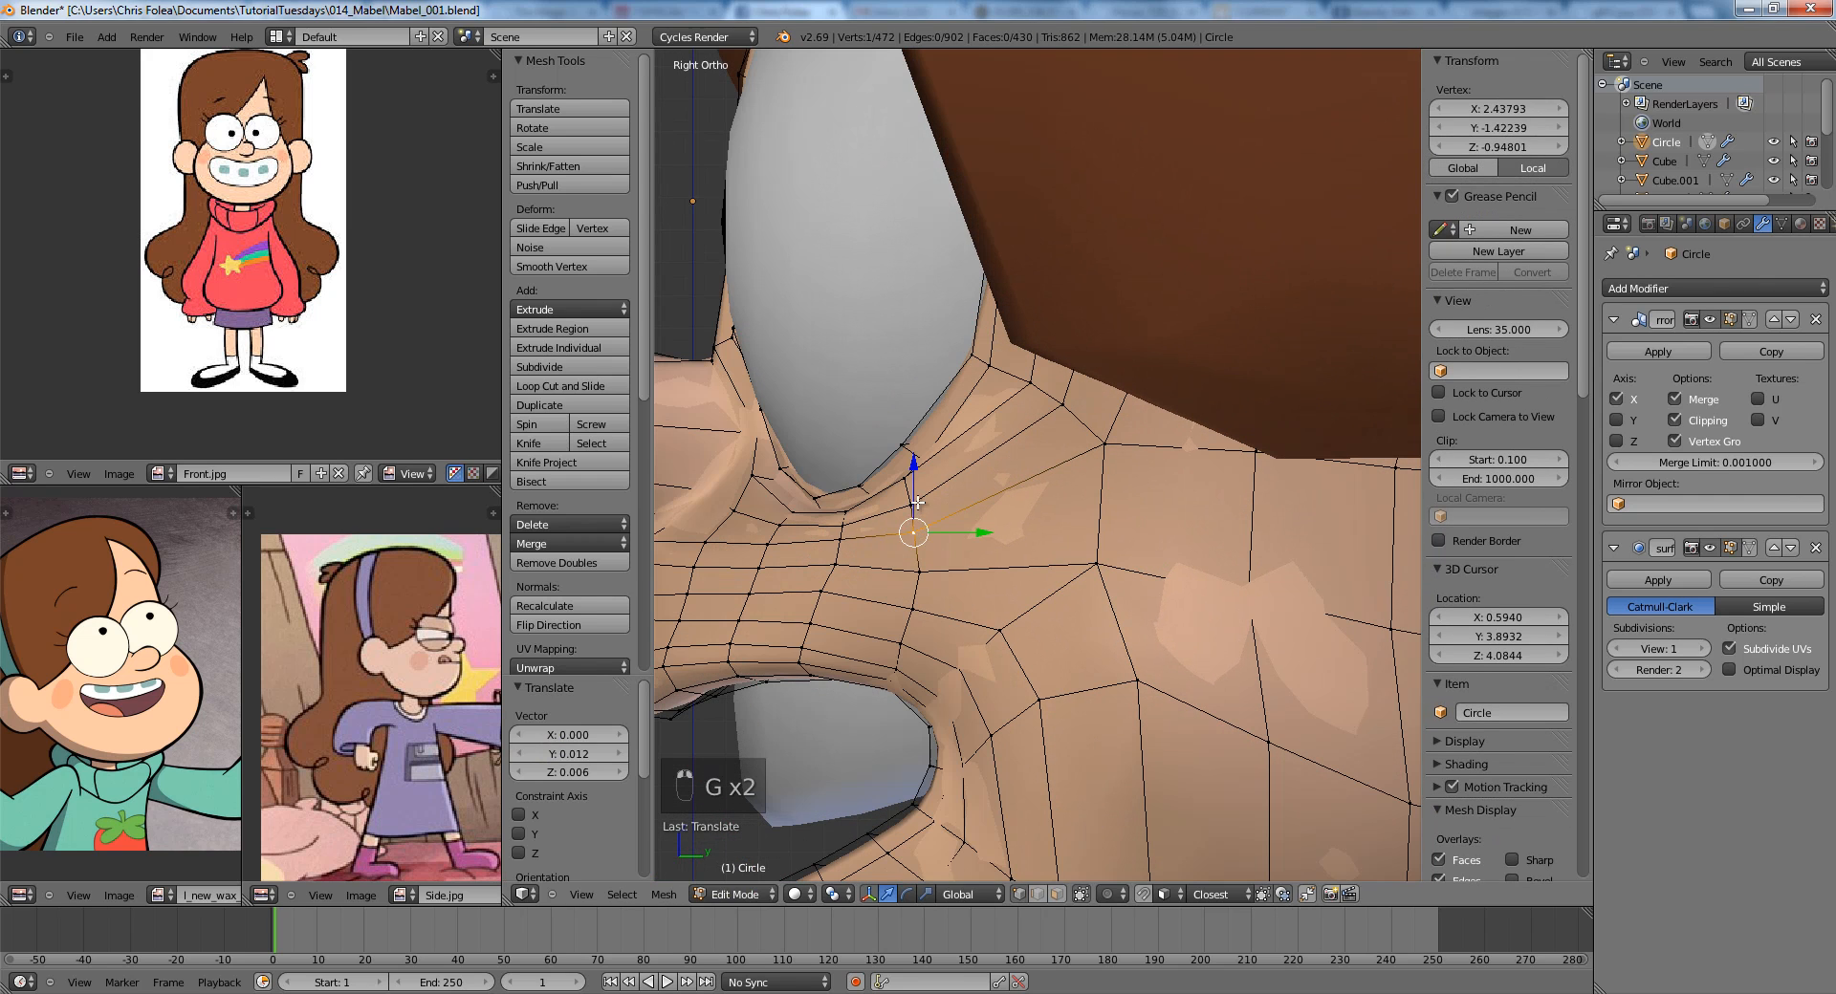
Select only the short vertical run of cheek edges between the outer lower eye socket and the mouth corner, deselecting the rest of the loop.
right_click(912, 505, "shift")
right_click(906, 480, "shift")
middle_click_drag(940, 504, 1040, 539)
key("z")
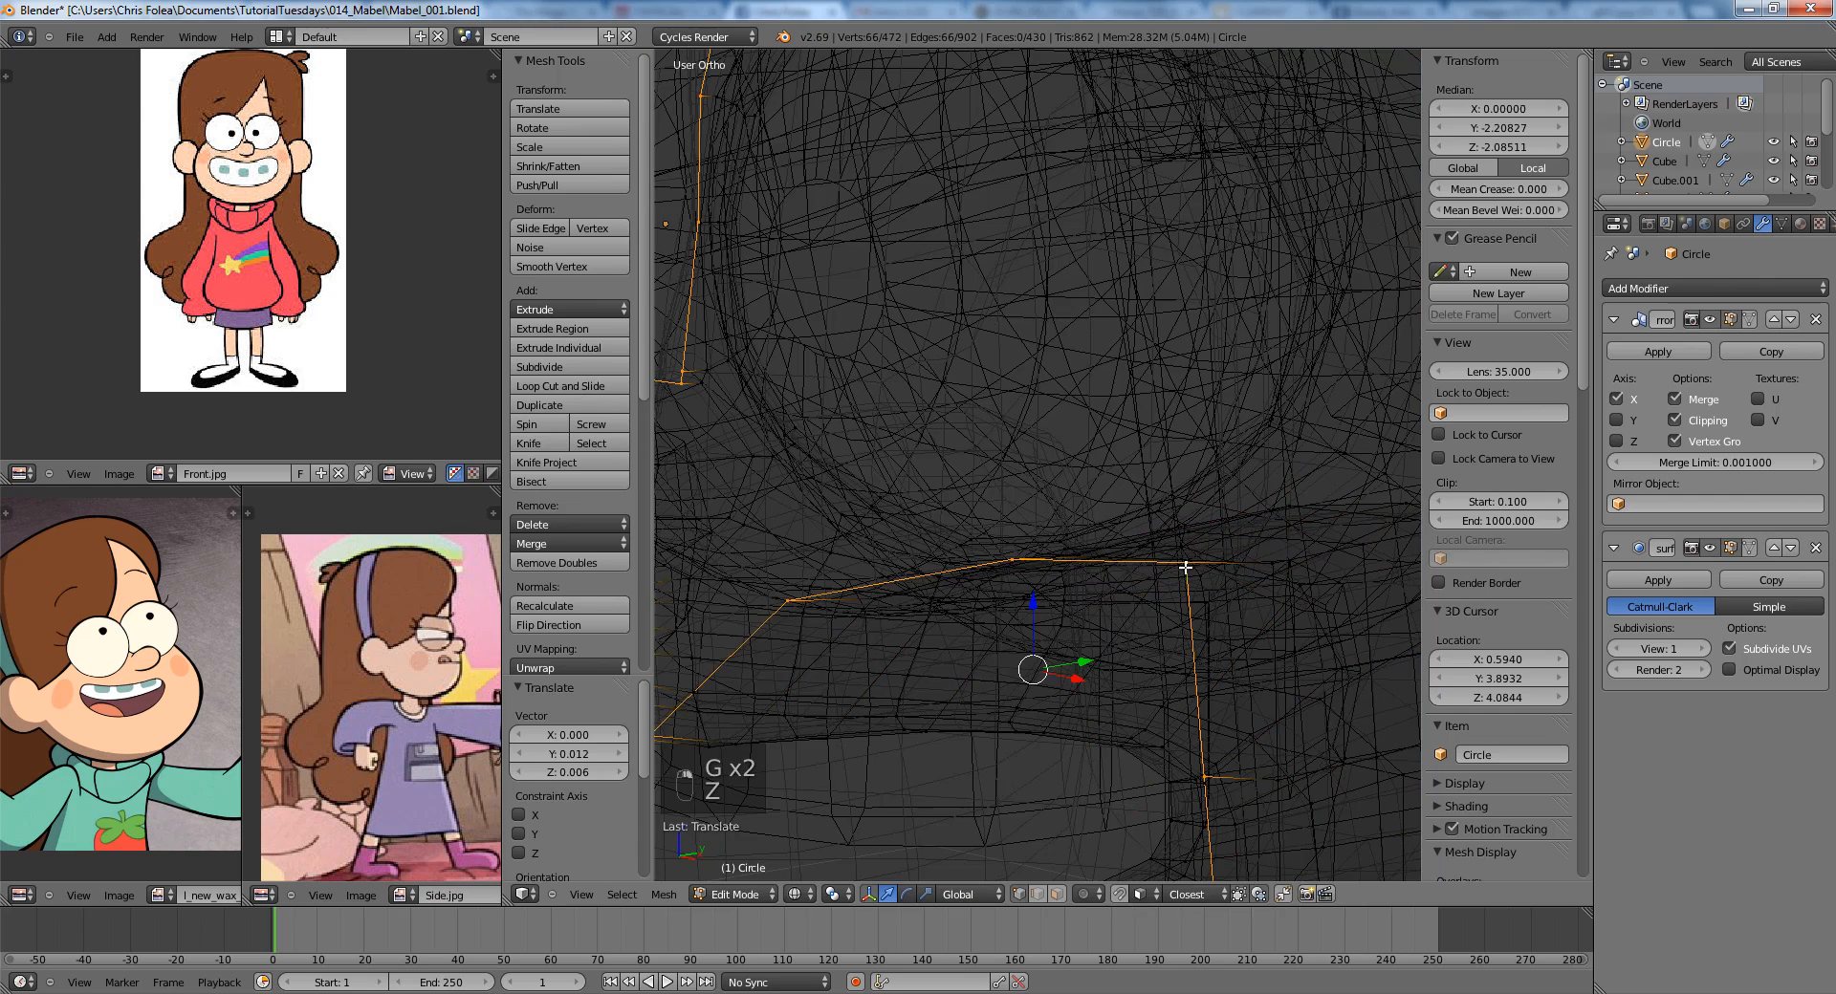
key("z")
key("z")
middle_click_drag(1212, 663, 1135, 565, "shift")
key("c")
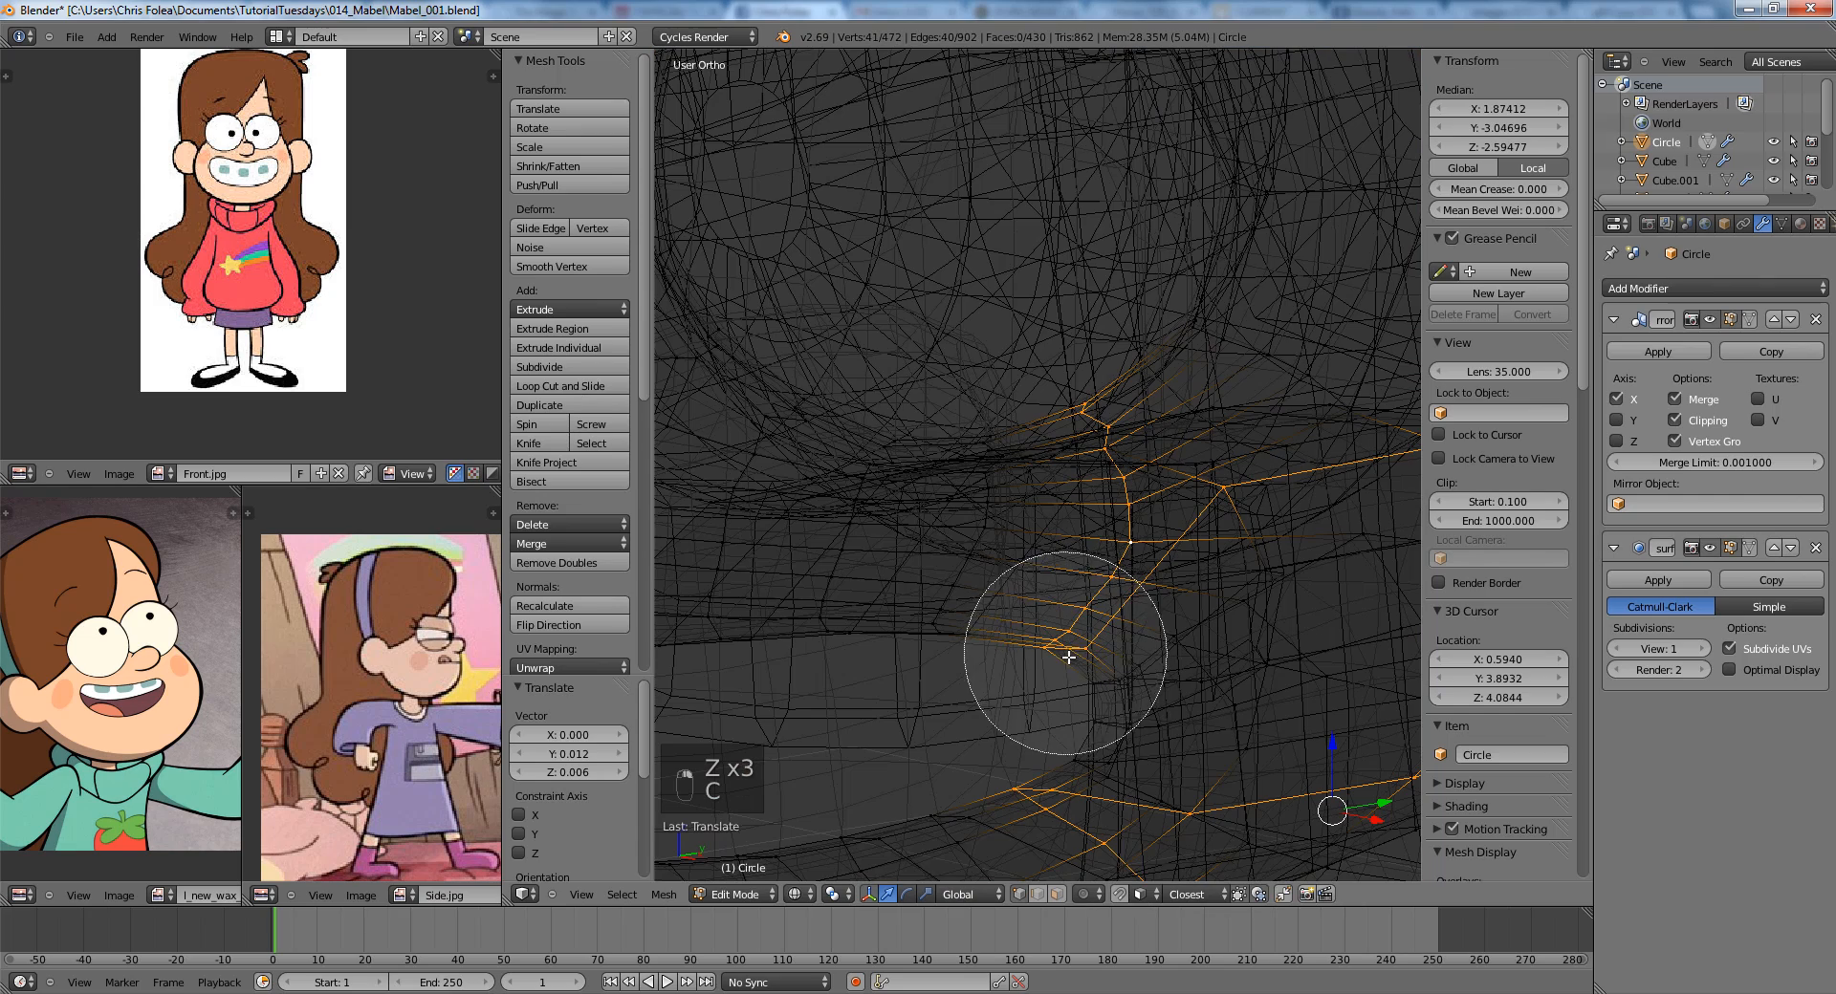
scroll(1081, 668, "down", 3)
key("c")
scroll(1146, 690, "down", 3)
mouse_move(1027, 687)
middle_mouse_down()
mouse_move(1143, 692)
mouse_move(1205, 538)
mouse_move(1332, 625)
mouse_move(1252, 813)
middle_mouse_up()
right_click(1332, 626)
key("c")
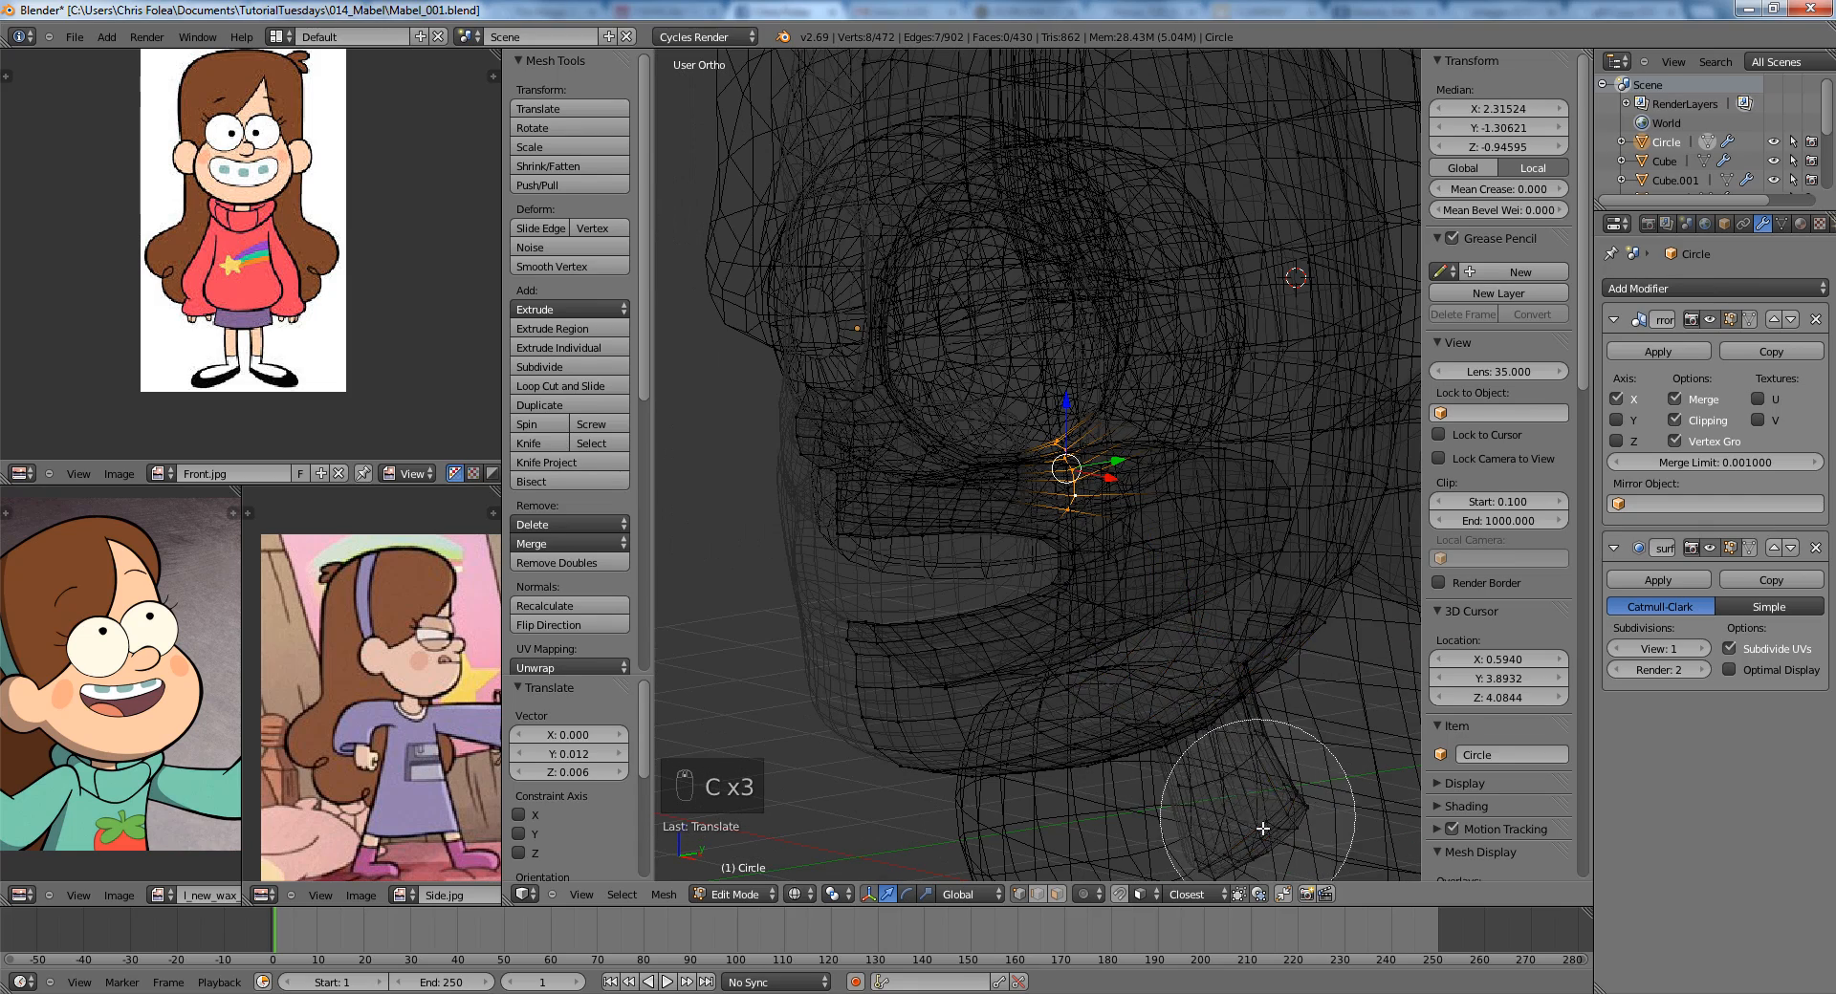
right_click(1252, 813)
Edge-slide the selected cheek edges by about 0.16 and clear the selection.
key("z")
key("g")
key("g")
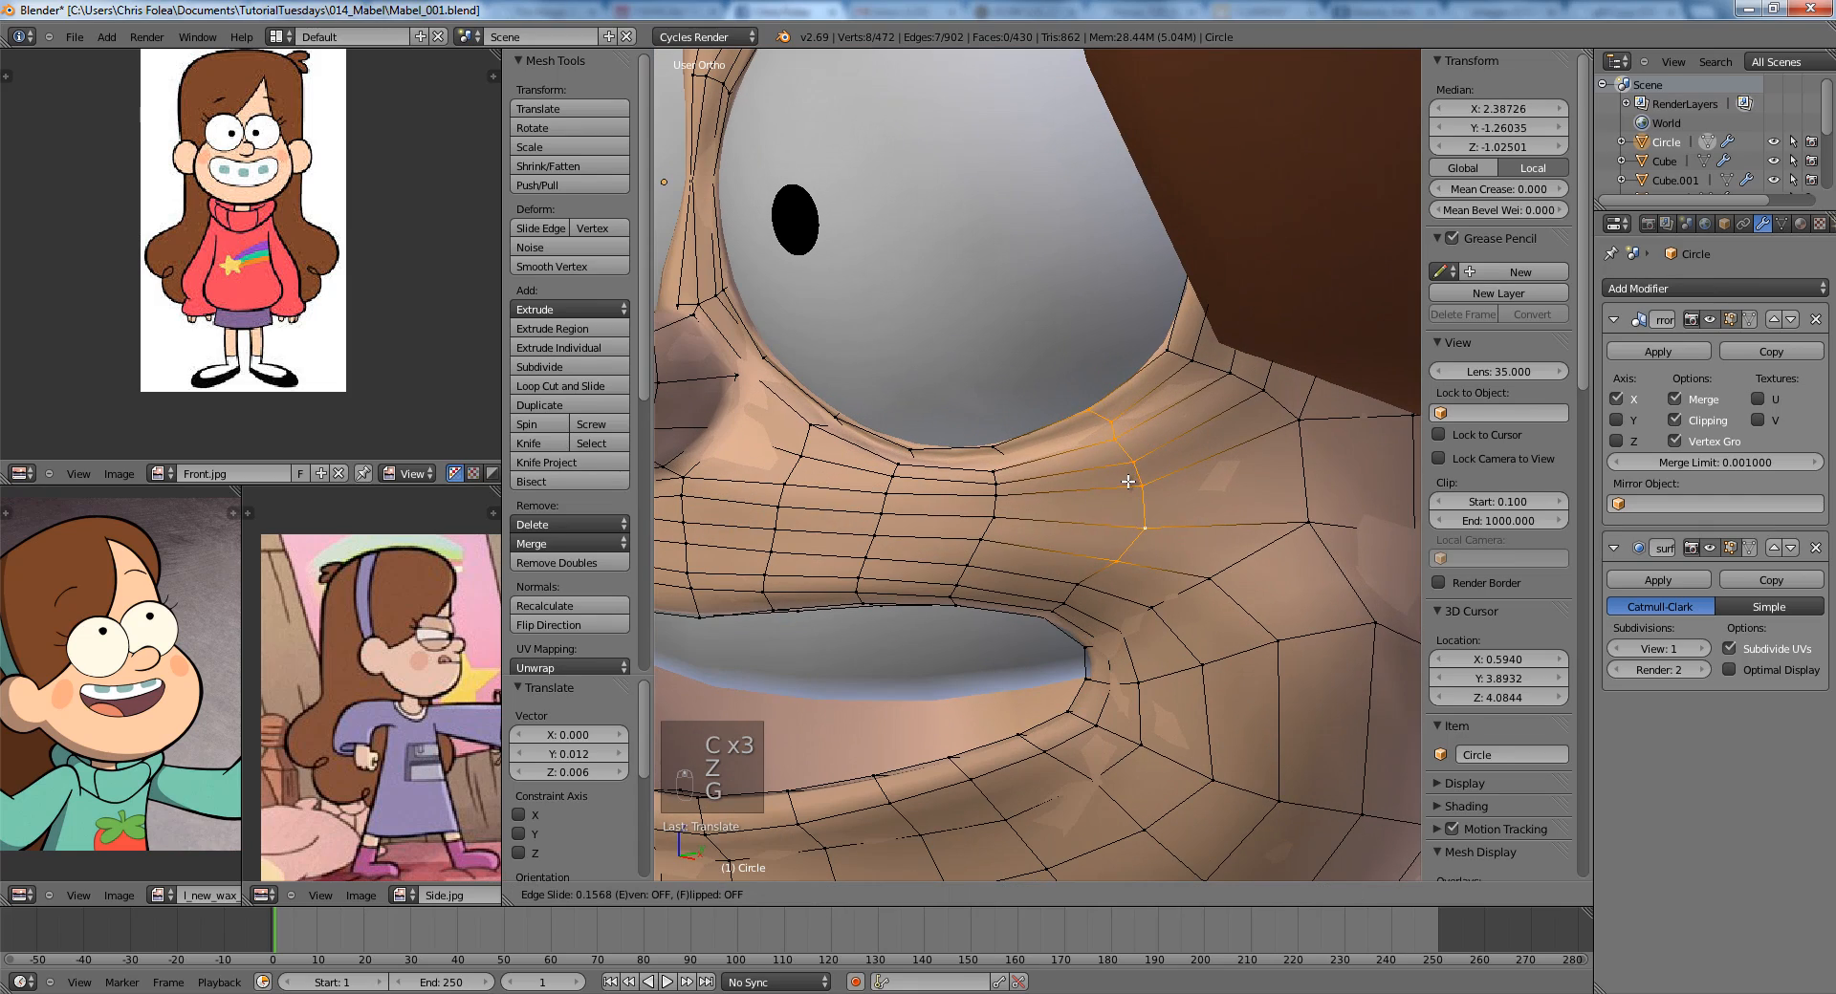
left_click(1128, 481)
key("a")
Reposition the vertices on the cheek's outer contour between the eye socket and the mouth corner in small moves to even out the surface.
middle_click_drag(1223, 497, 1186, 652)
right_click(1049, 612)
key("g")
left_click(1045, 609)
key("g")
key("Tab")
key("Tab")
key("g")
left_click(1181, 613)
key("g")
left_click(1182, 617)
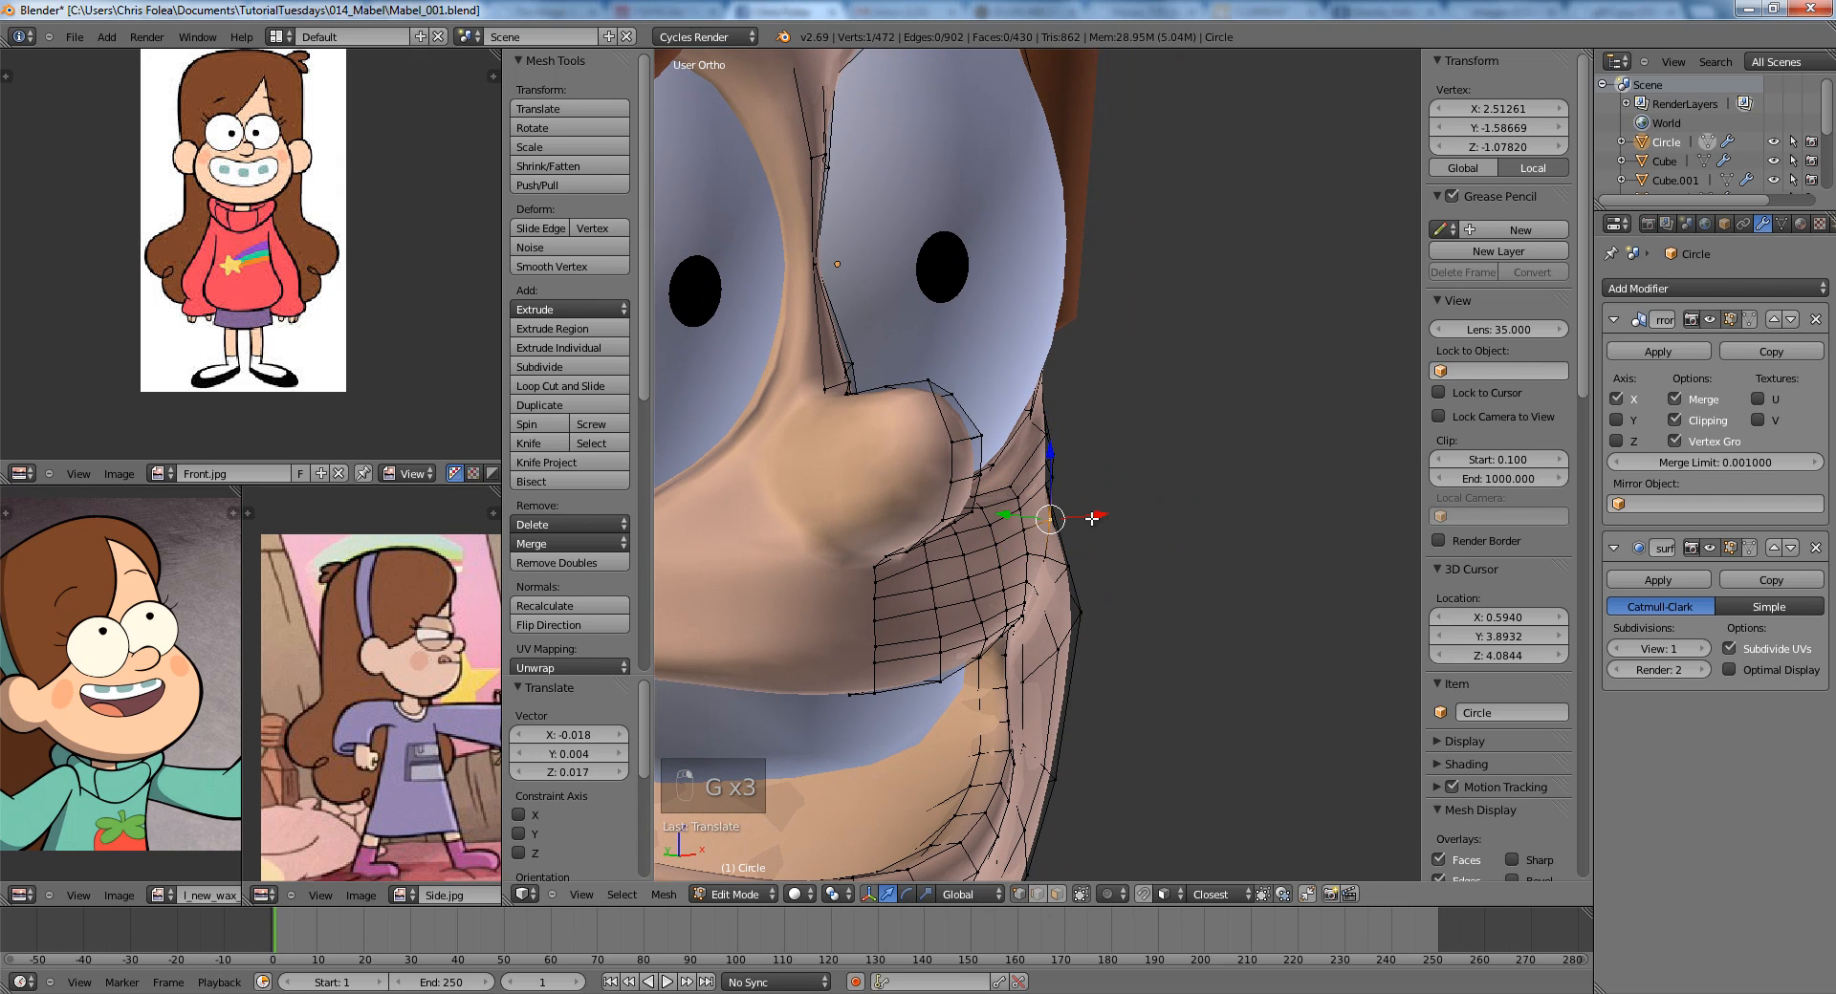
Leave mesh editing and examine the whole head from the side.
key("Tab")
scroll(1289, 537, "down", 5)
middle_click_drag(1289, 536, 1110, 537)
scroll(1110, 537, "down", 8)
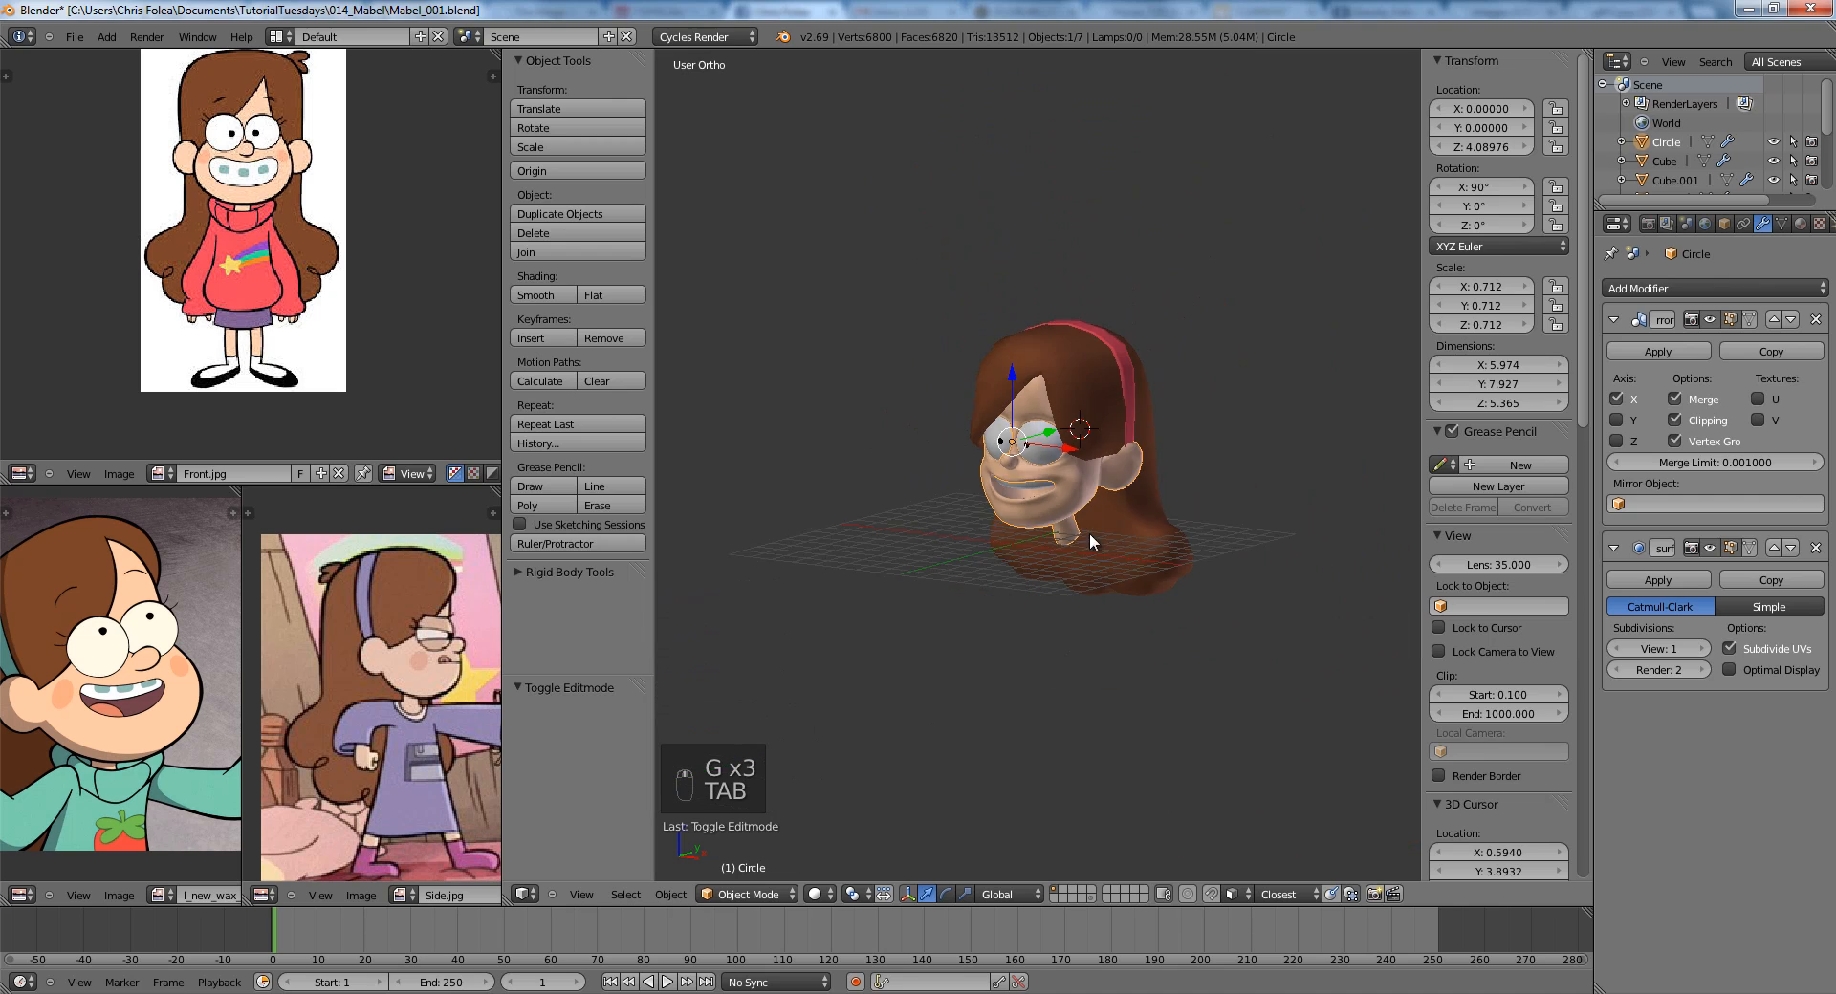
scroll(1067, 525, "up", 3)
key("KP_3")
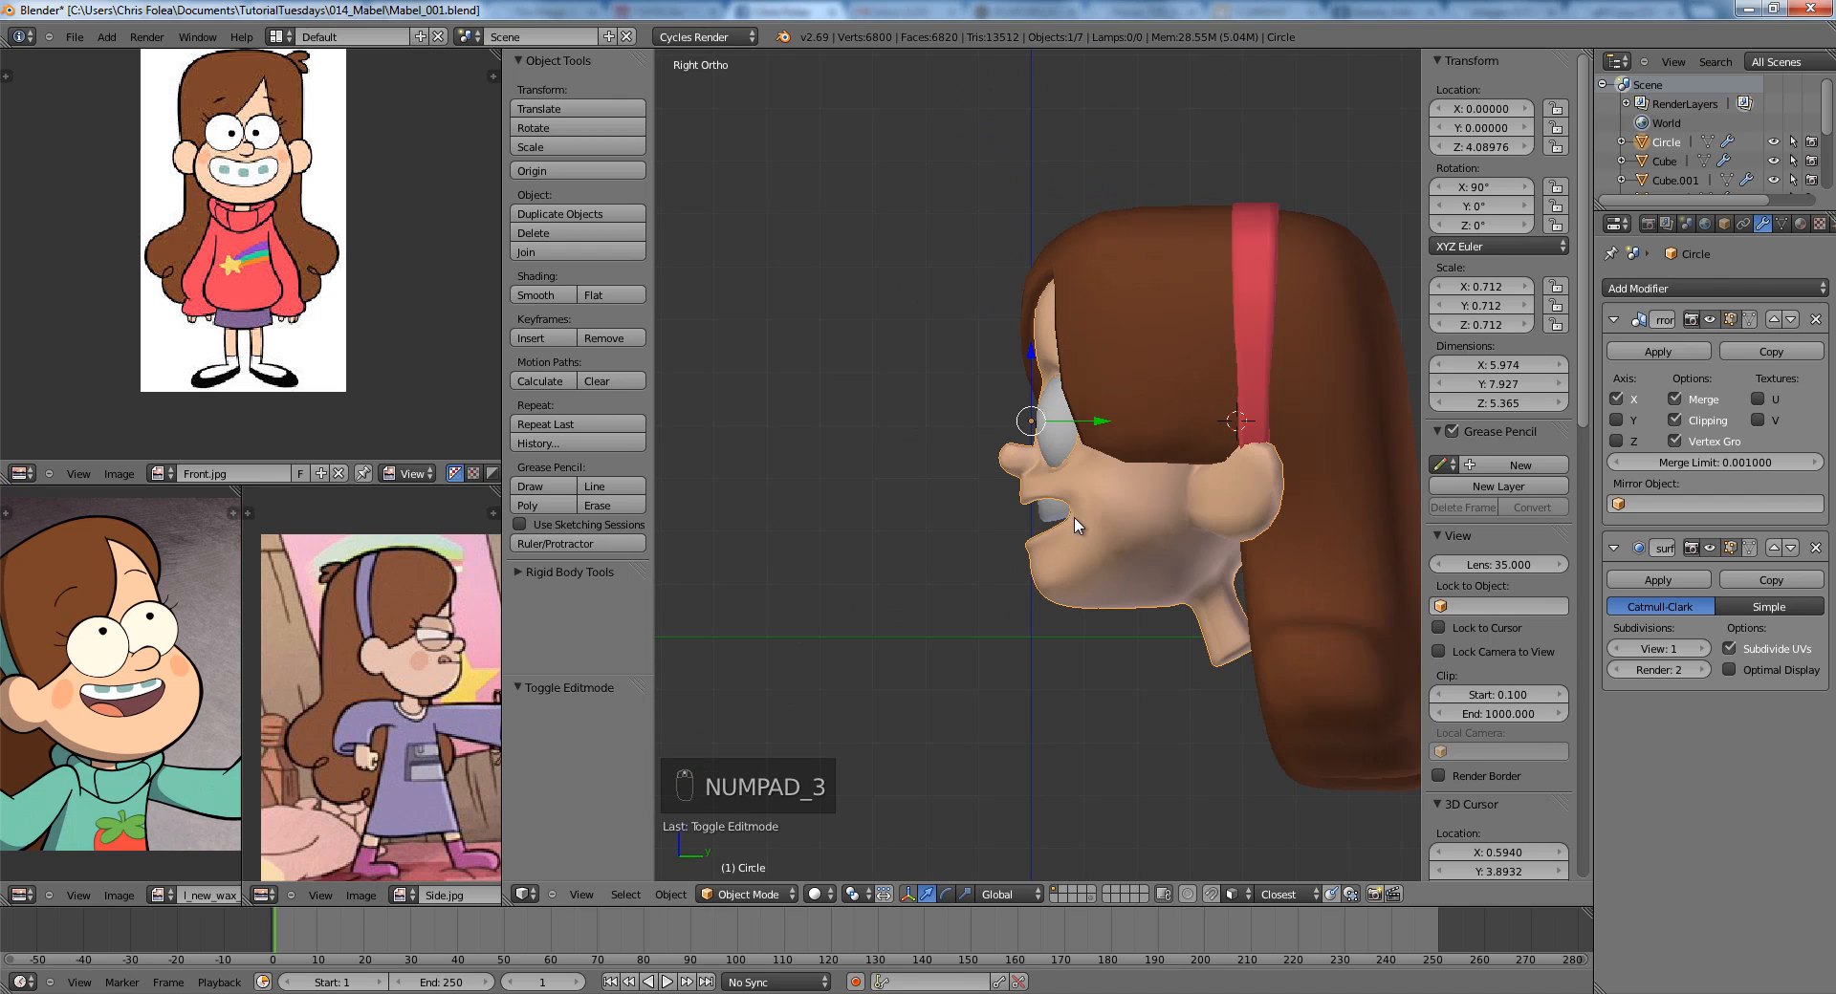
scroll(1075, 525, "up", 3)
right_click(1080, 411)
key("r")
key("r")
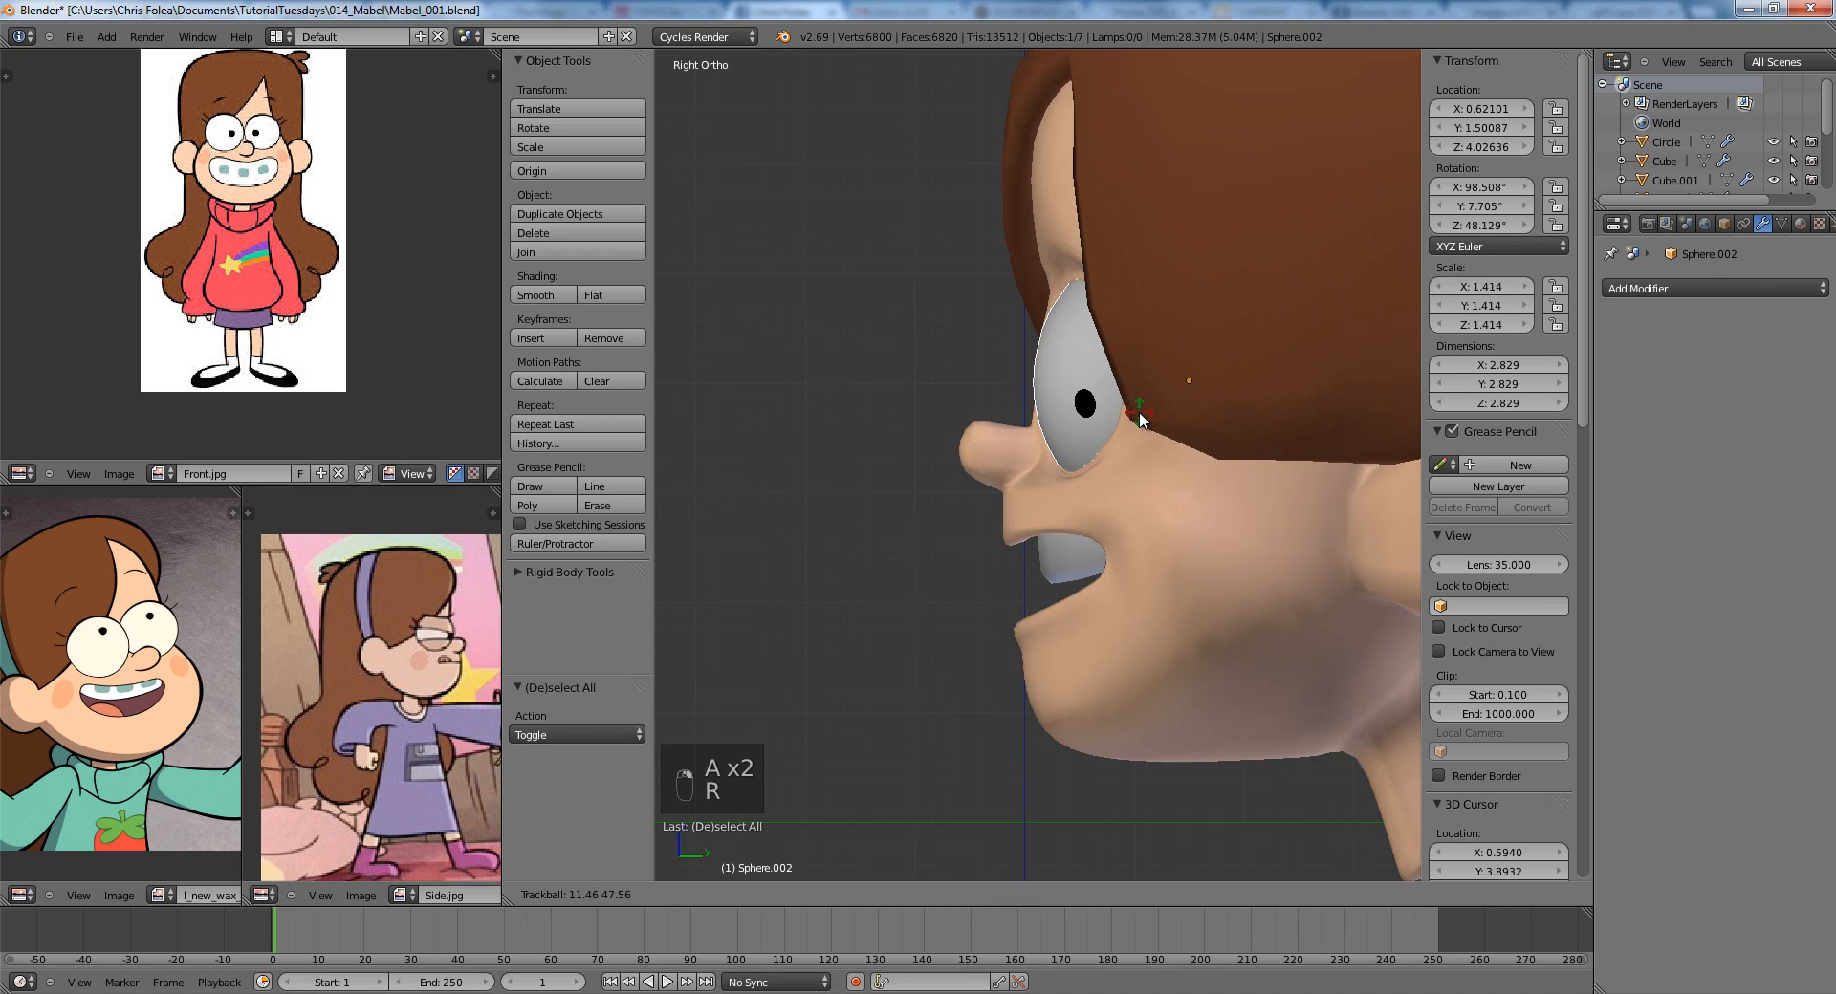
right_click(1143, 419)
key("KP_1")
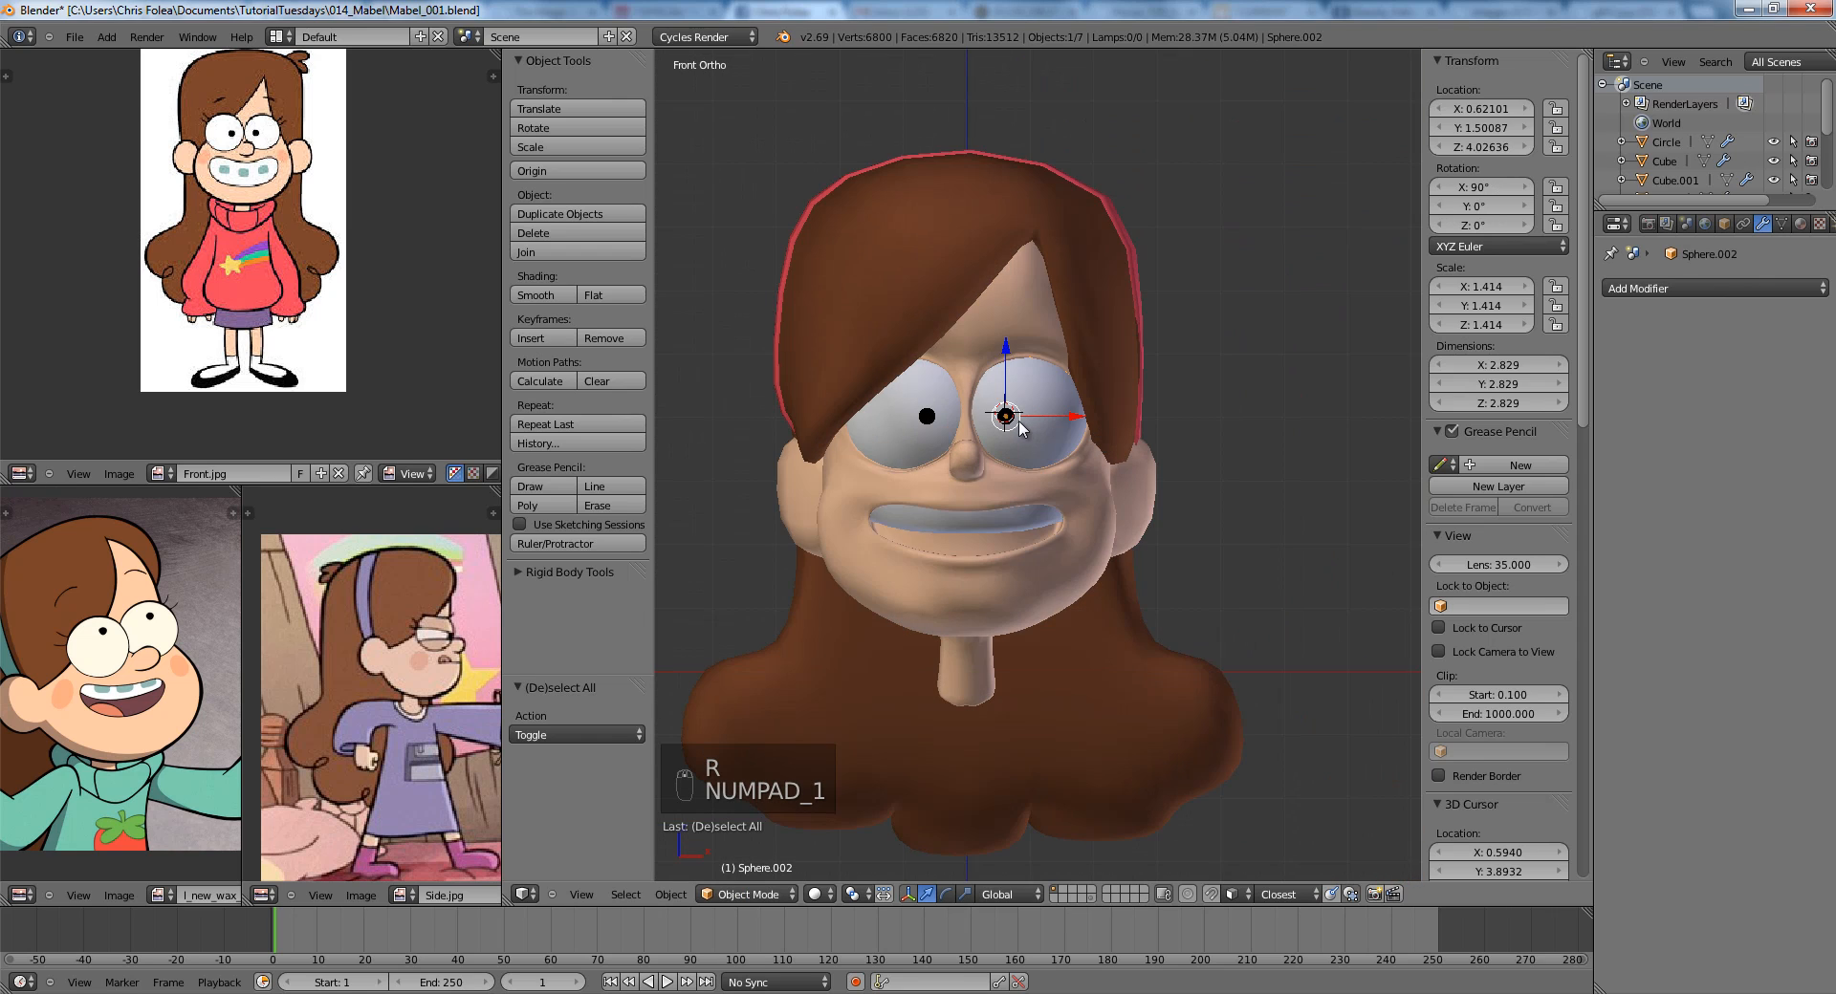
Clear the selection in the front view, select the face mesh and switch it to Sculpt Mode.
scroll(1089, 497, "down", 2)
key("a")
key("a")
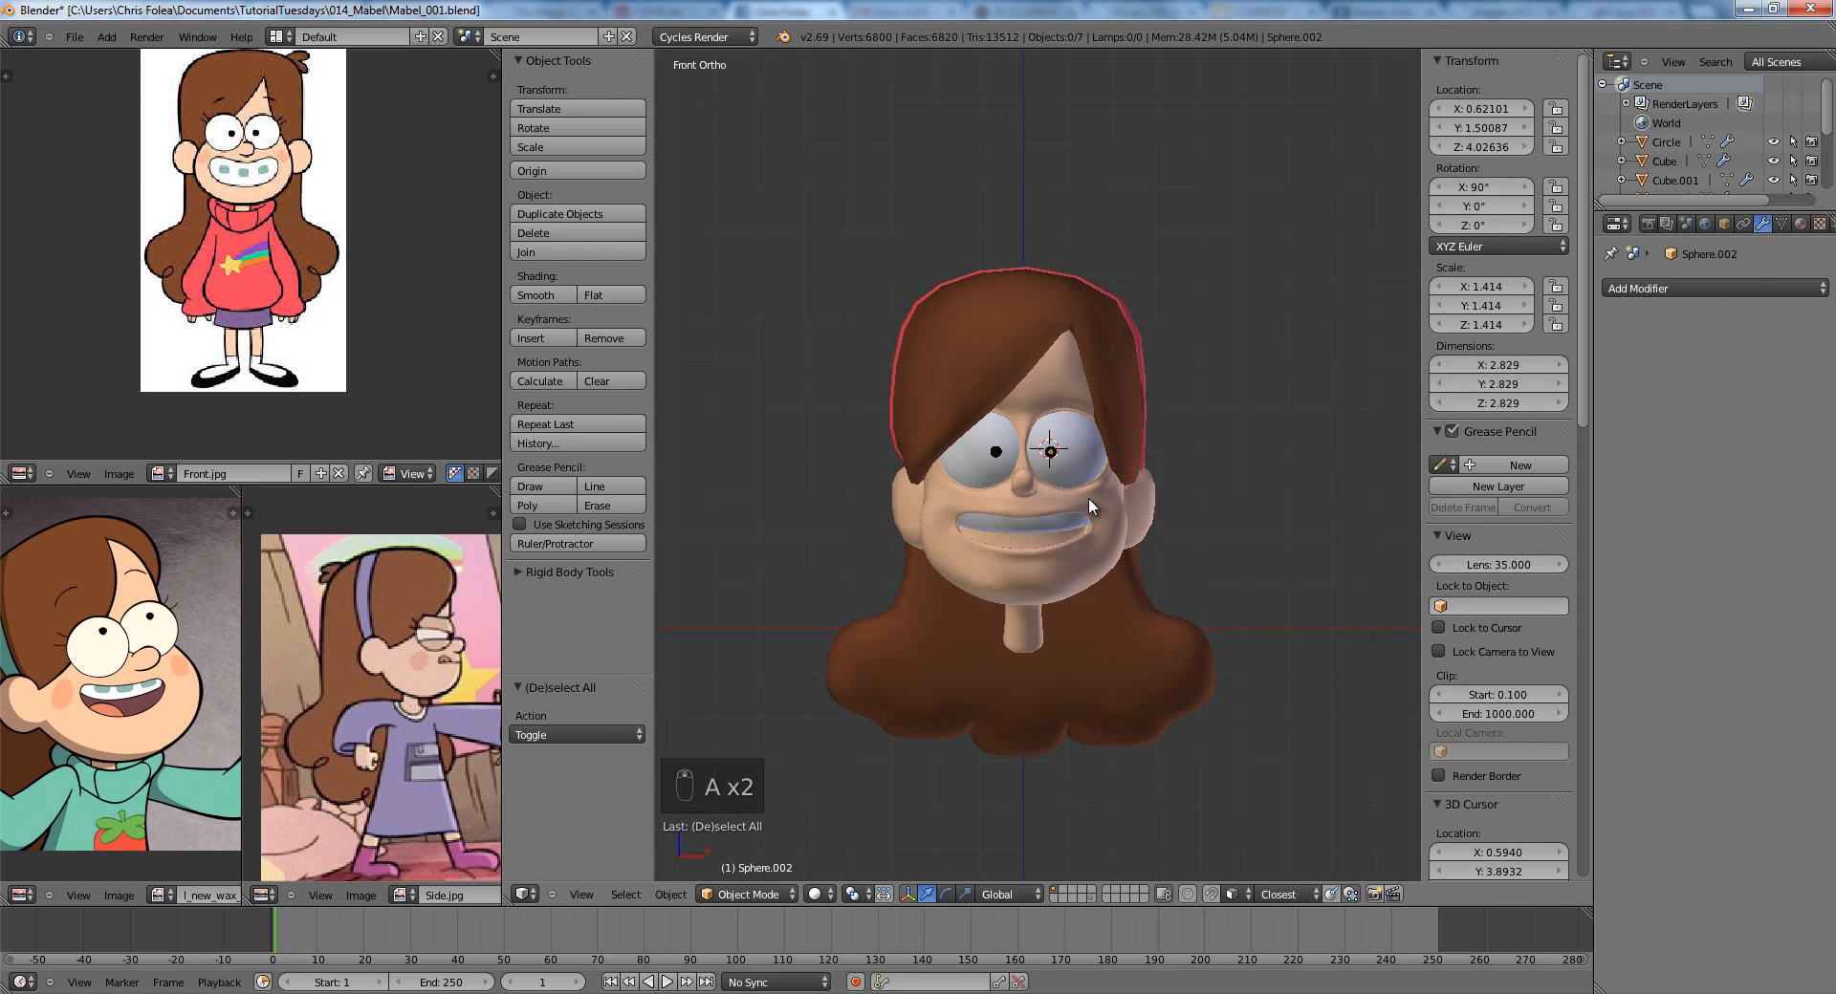
scroll(1090, 496, "up", 6)
right_click(1156, 496)
key("Tab")
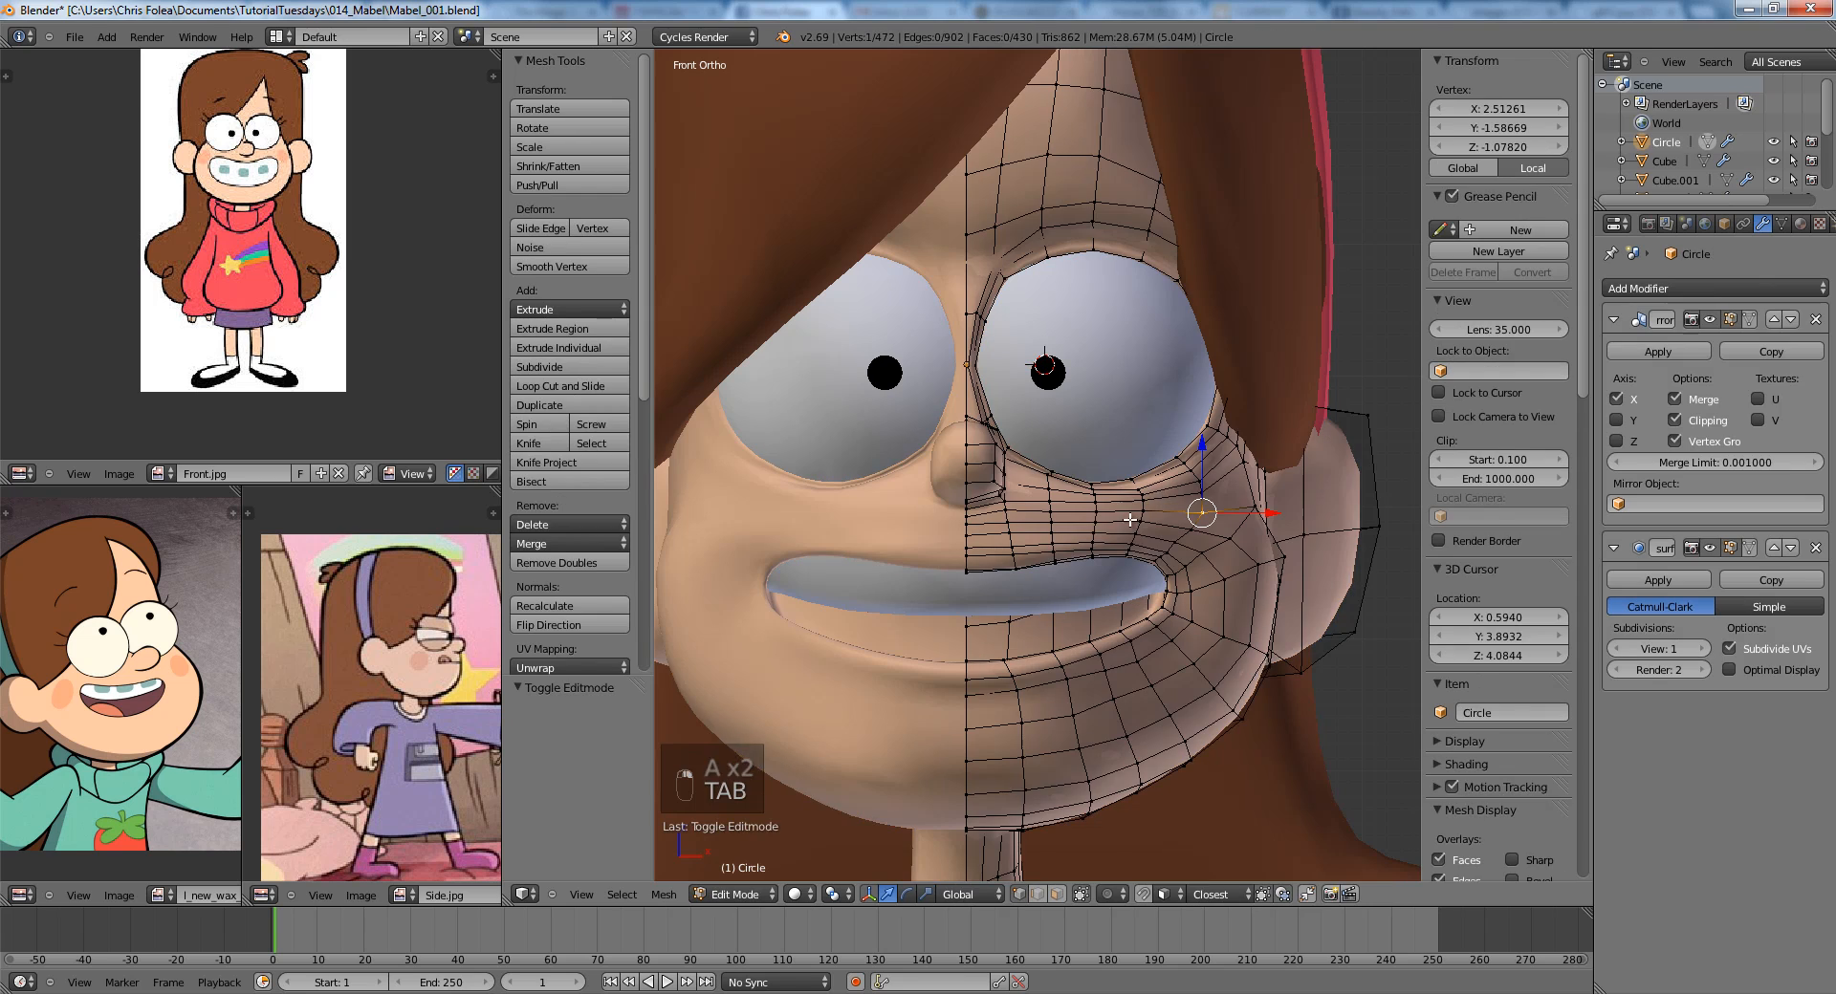
scroll(1178, 501, "down", 2)
key("Tab")
scroll(1178, 501, "up", 2)
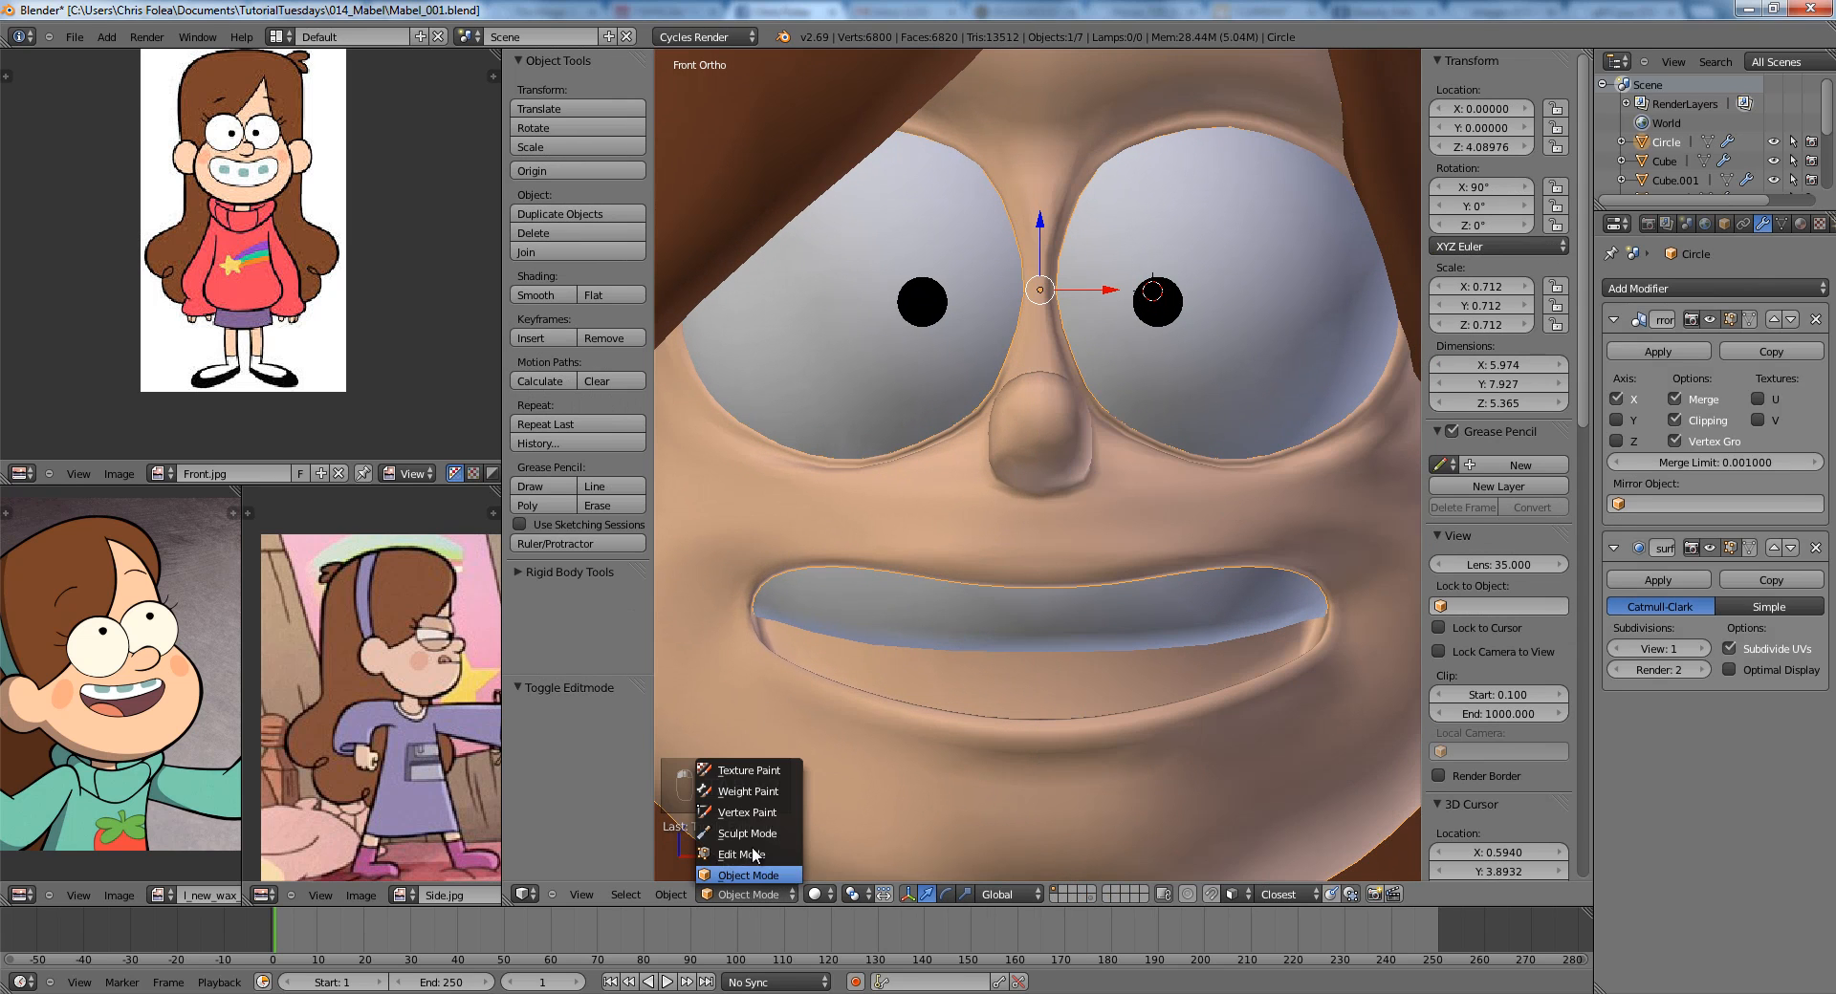
left_click(754, 833)
Set the brush radius to 42 and smooth the skin along the lower rim of the eye socket.
scroll(971, 680, "up", 6)
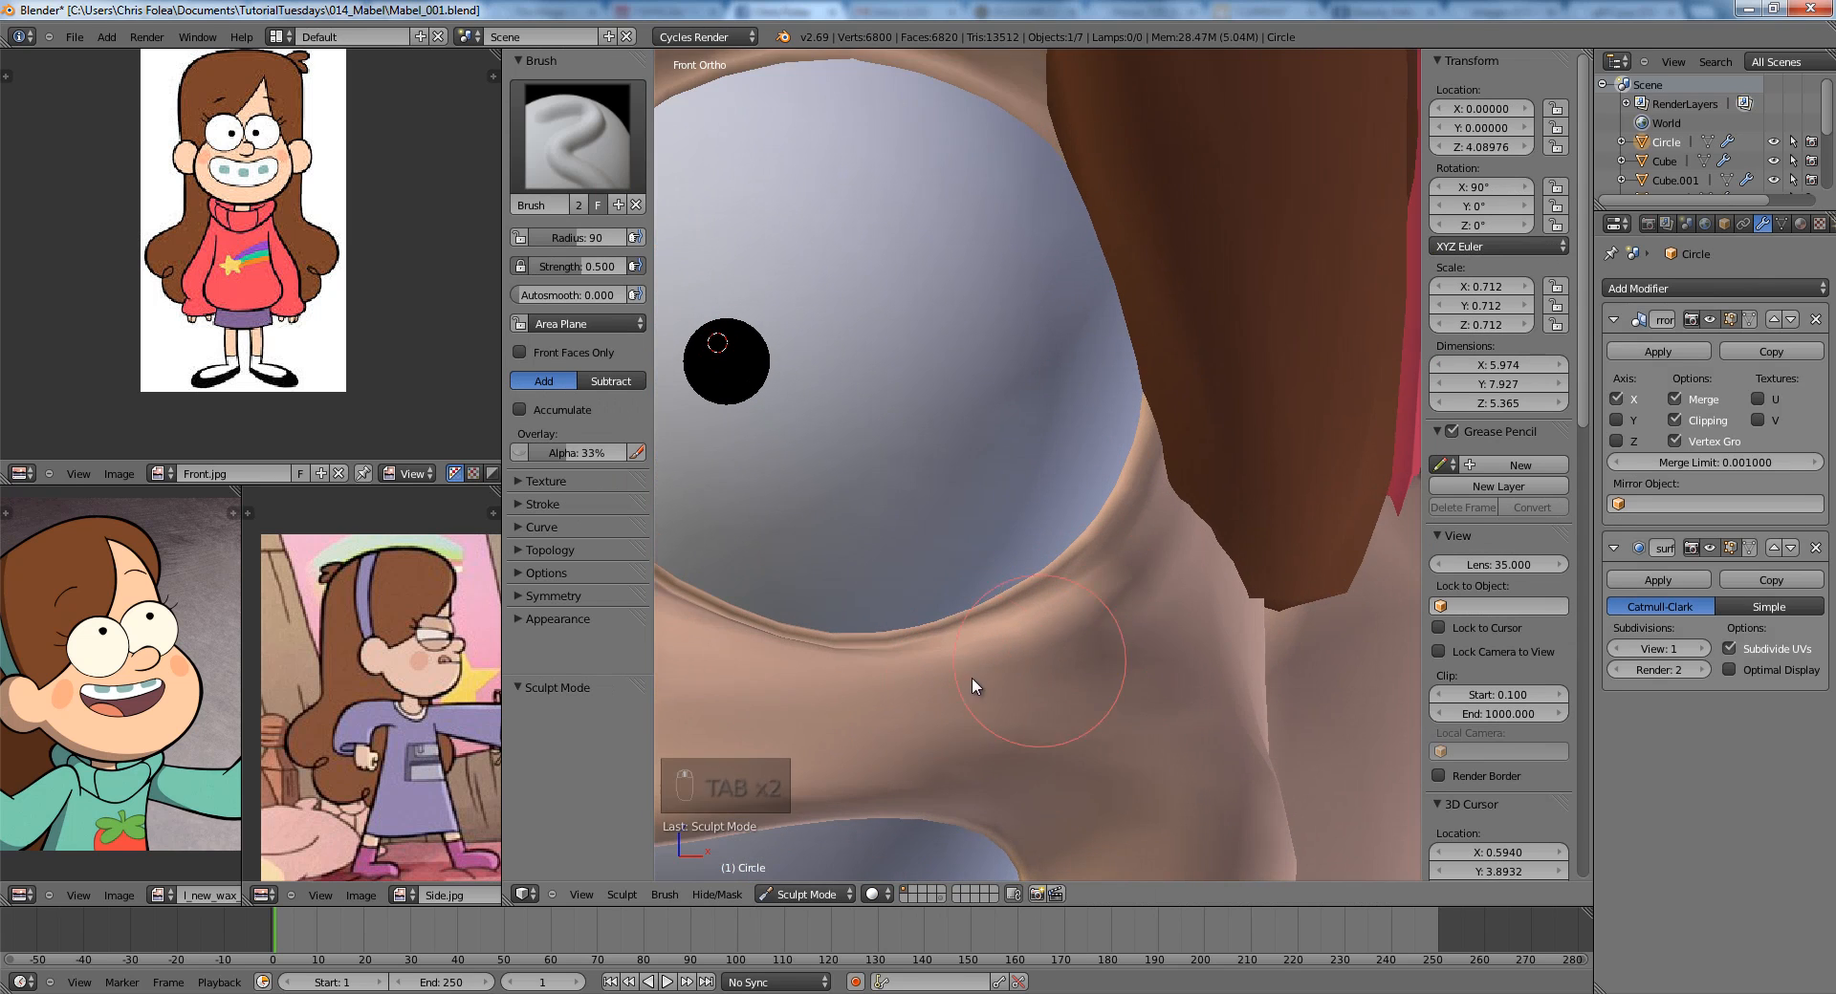
left_click(1202, 576)
key("s")
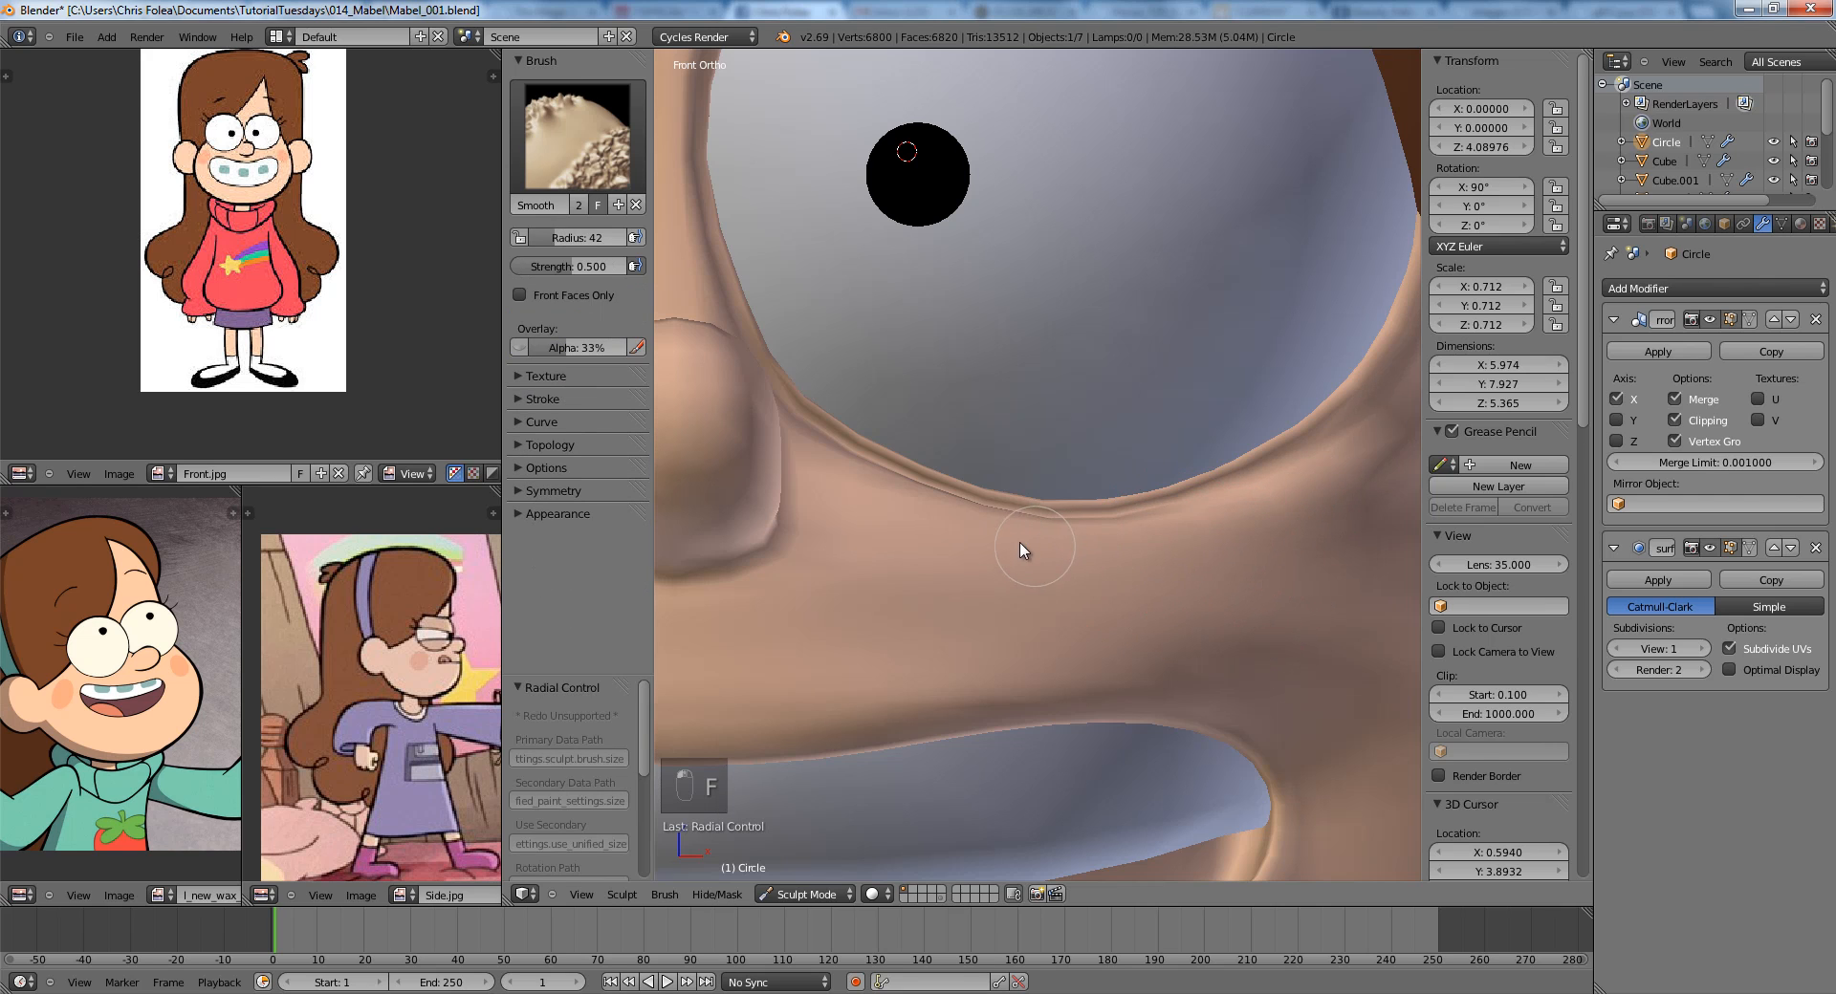
left_click_drag(1170, 546, 1224, 566, "shift")
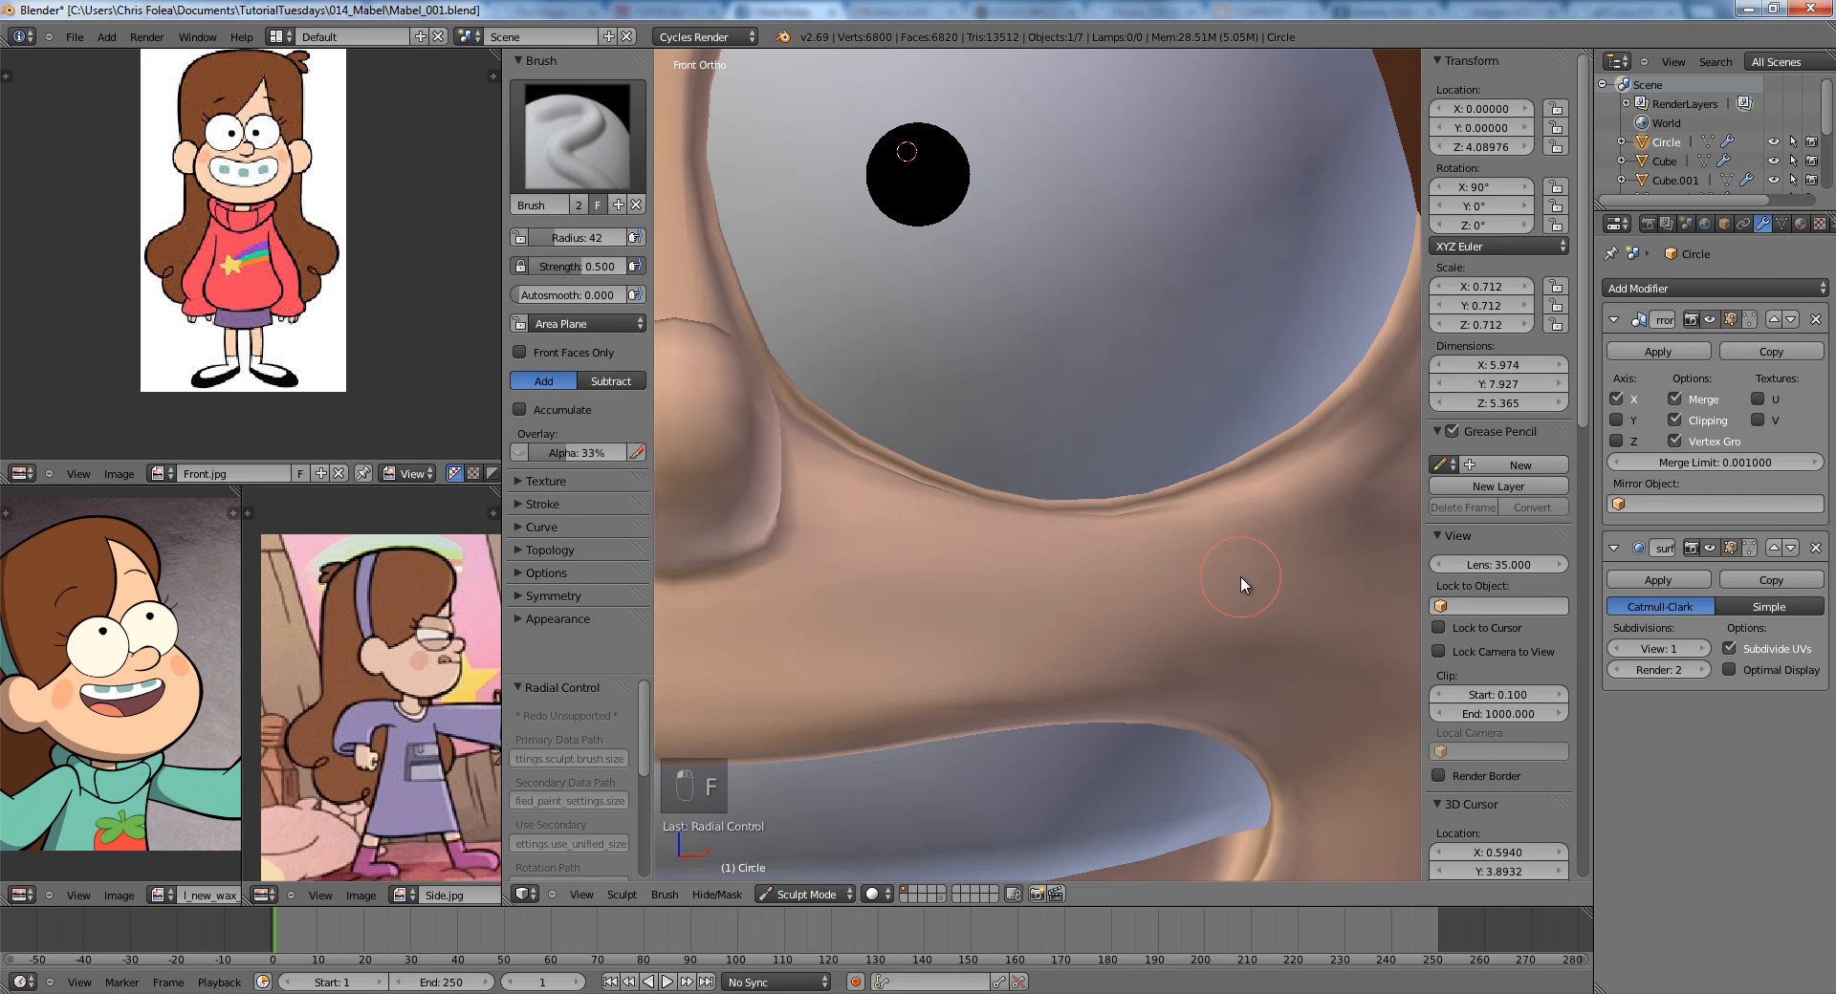
Return the face mesh to Edit Mode and show it in wireframe around the lower eye rim.
key("z")
key("z")
key("Tab")
middle_click_drag(1137, 586, 1158, 531, "shift")
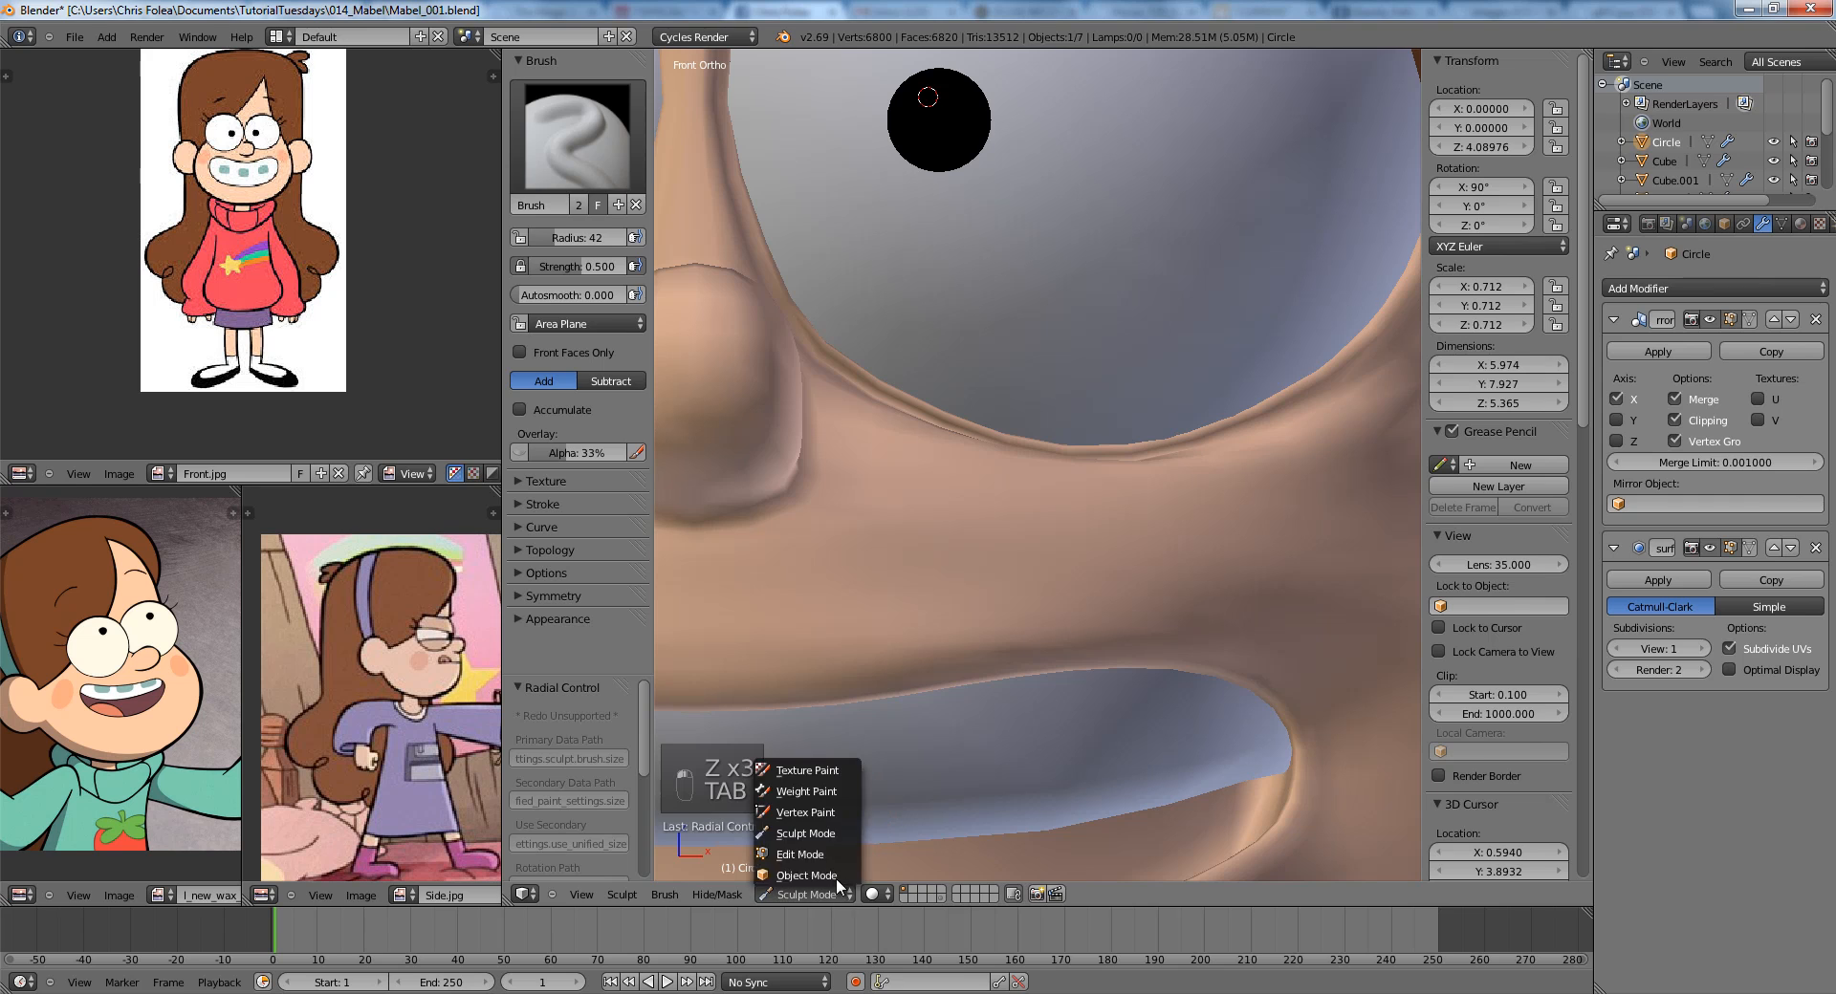
key("Tab")
scroll(1096, 468, "up", 1)
middle_click_drag(1134, 462, 1077, 434, "shift")
key("z")
scroll(1050, 508, "up", 1)
scroll(1081, 440, "up", 2)
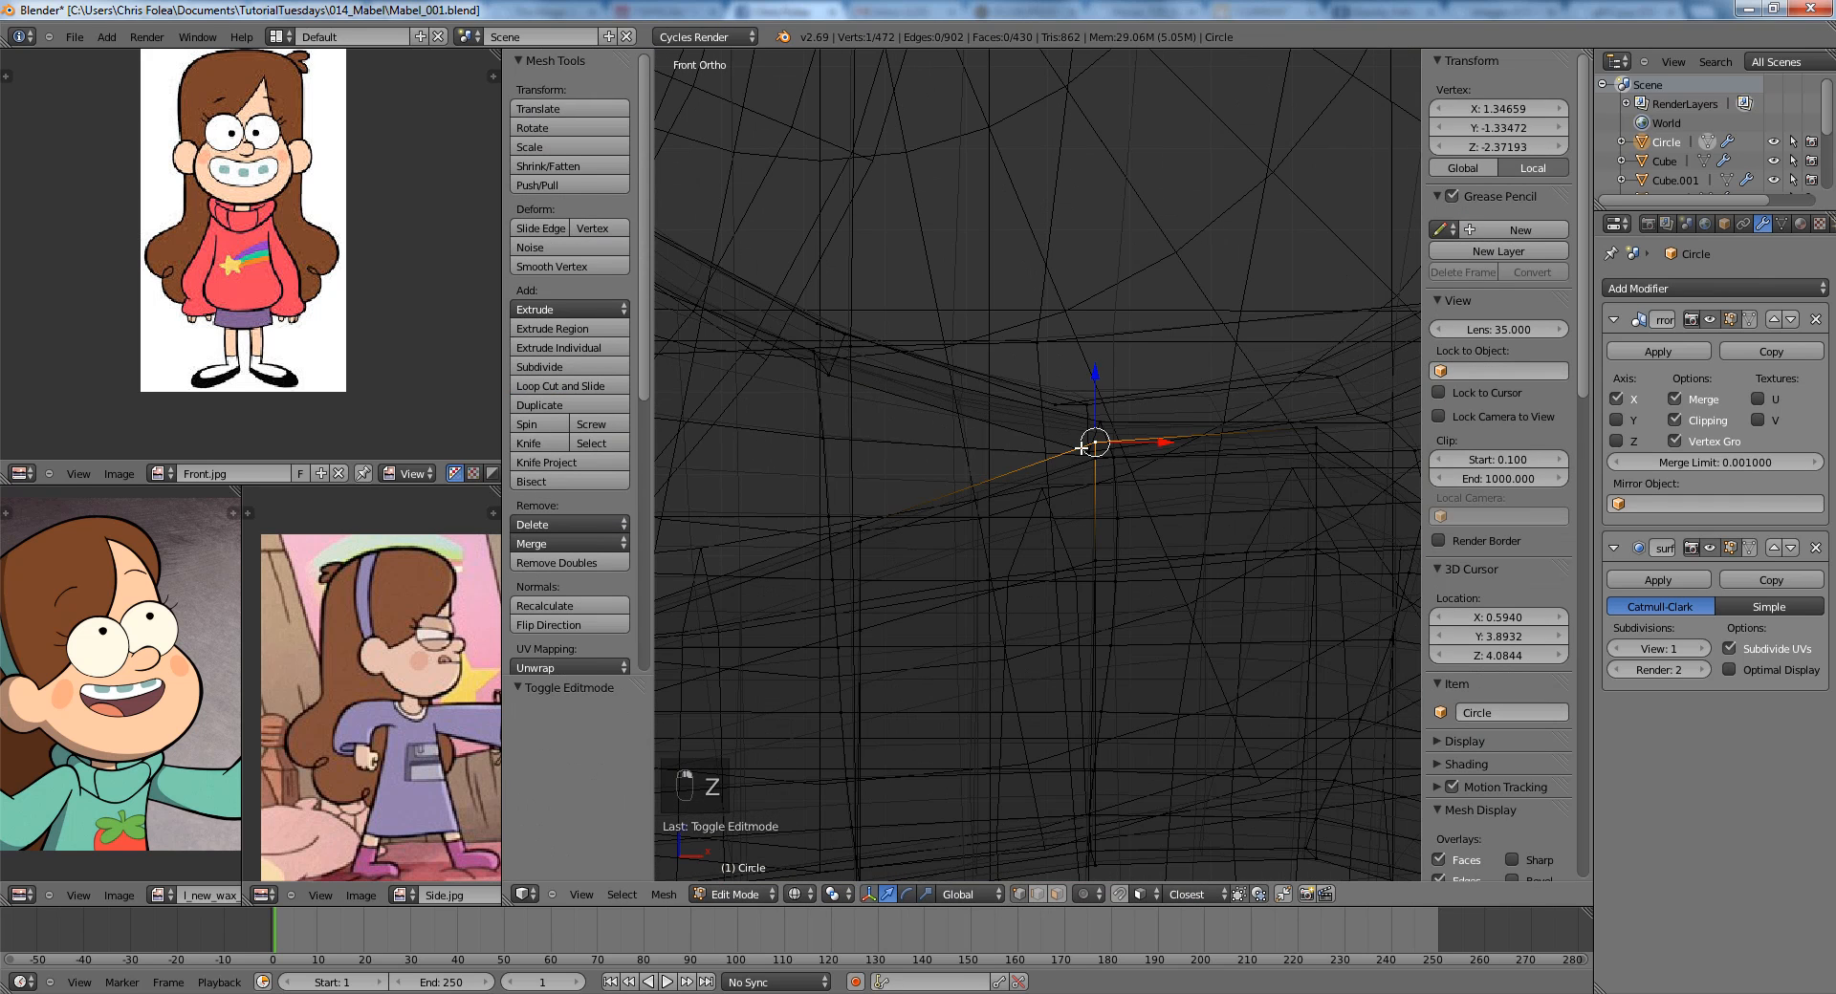
Move the two uppermost cheek vertices under the middle of the eye down along Z.
right_click(1081, 449)
key("g")
key("z")
right_click(1084, 449)
key("z")
right_click(1100, 423)
right_click(1102, 460, "shift")
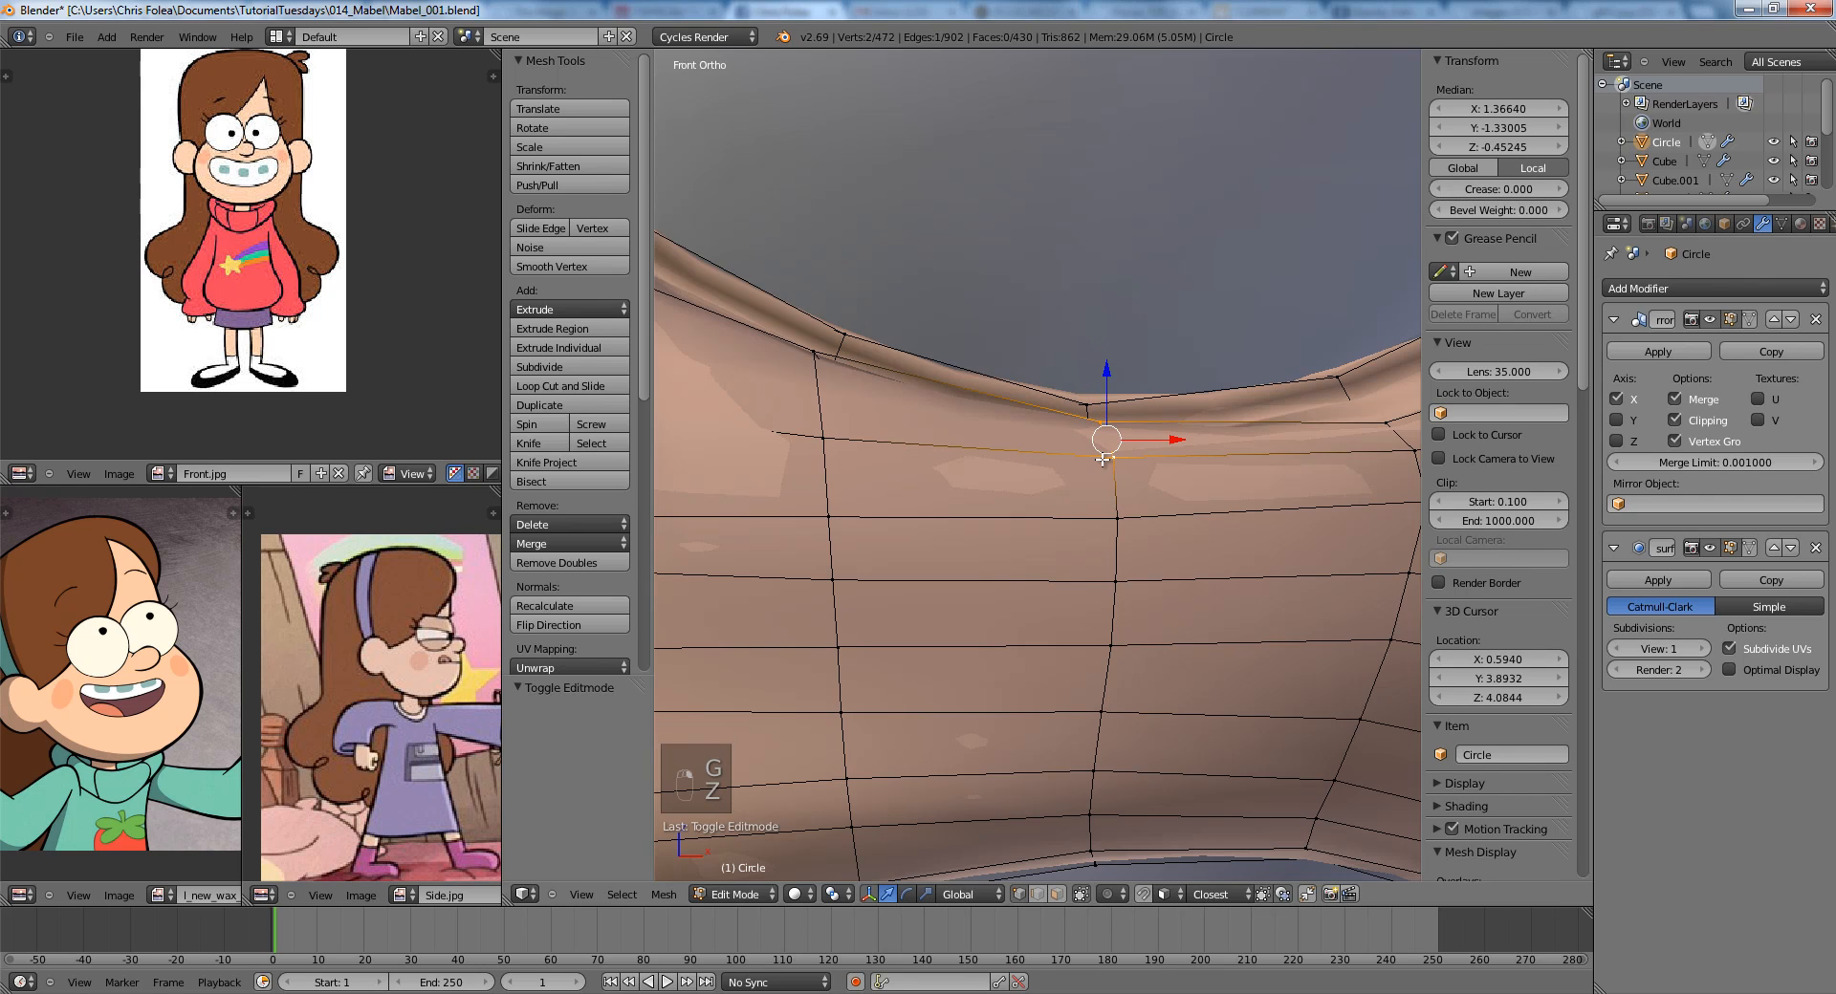
key("g")
key("z")
left_click(1104, 499)
Lower the next two vertices of the column beneath the eye along Z, the upper one by 0.035.
right_click(1117, 518)
key("g")
key("z")
left_click(1117, 548)
right_click(1117, 580)
key("g")
key("z")
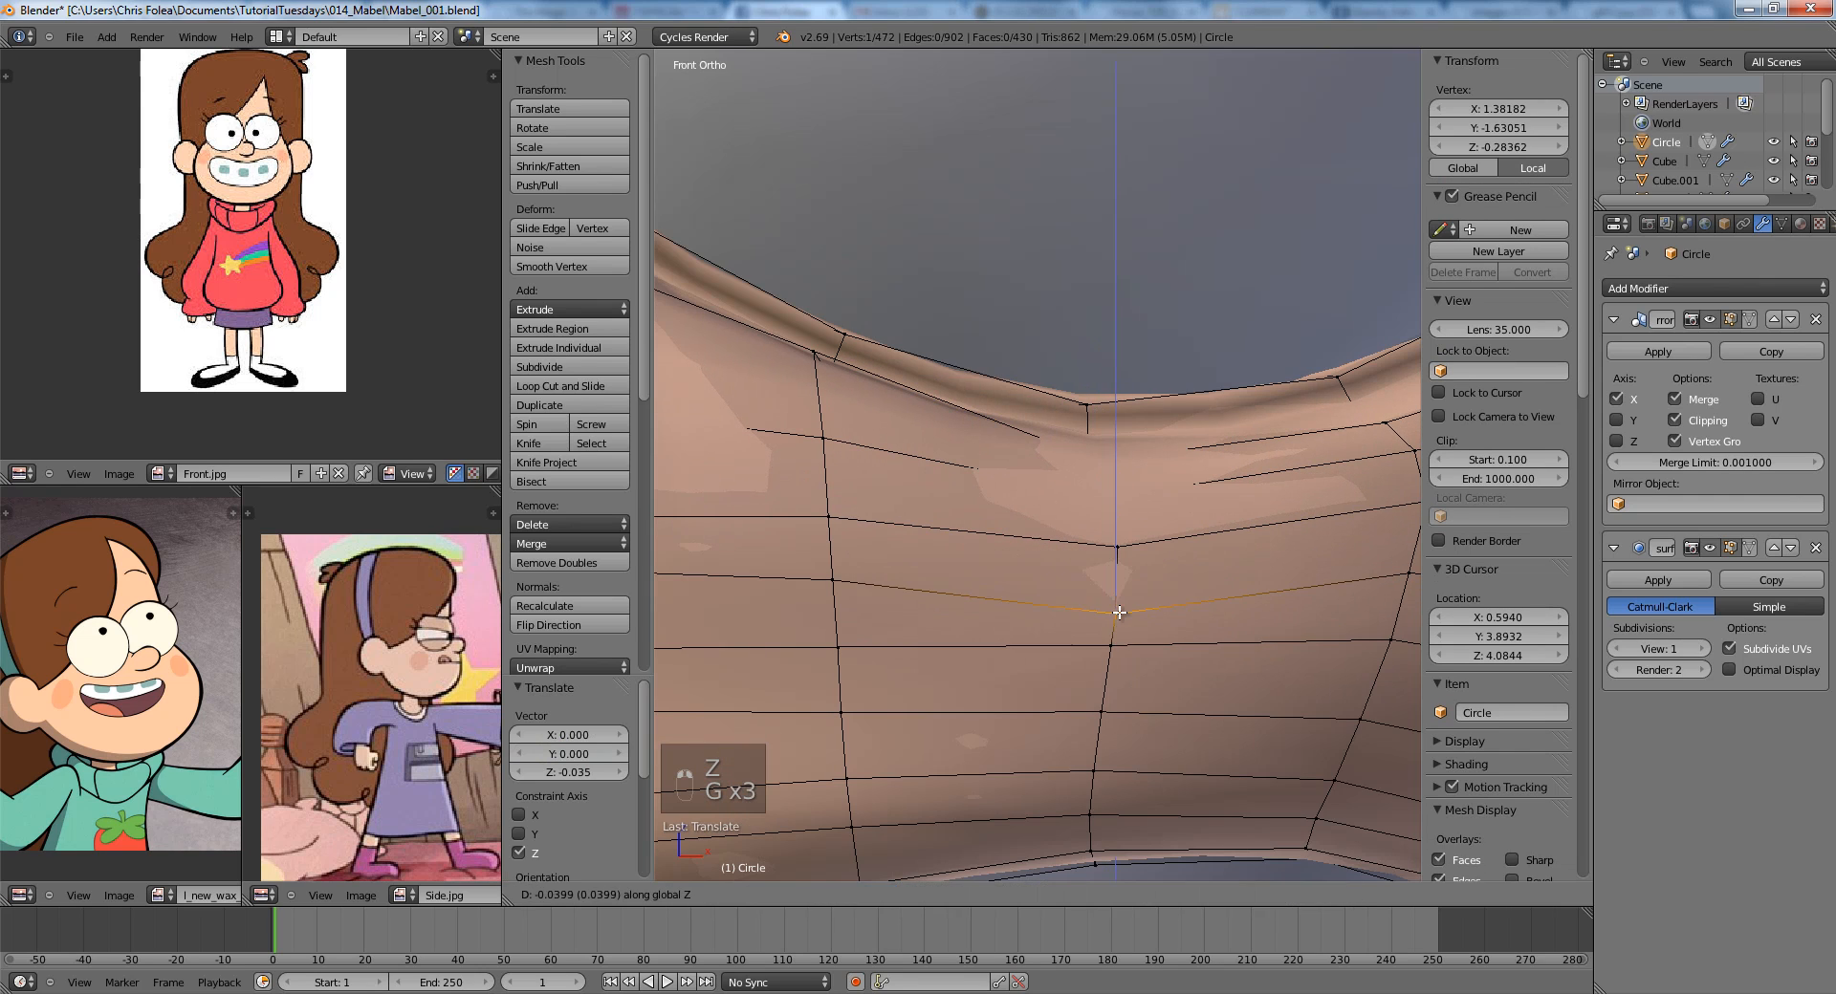
Lower the following two vertices in the same column toward the mouth along Z, the last one by 0.021.
key("g")
key("z")
left_click(1120, 678)
right_click(1100, 712)
key("g")
key("z")
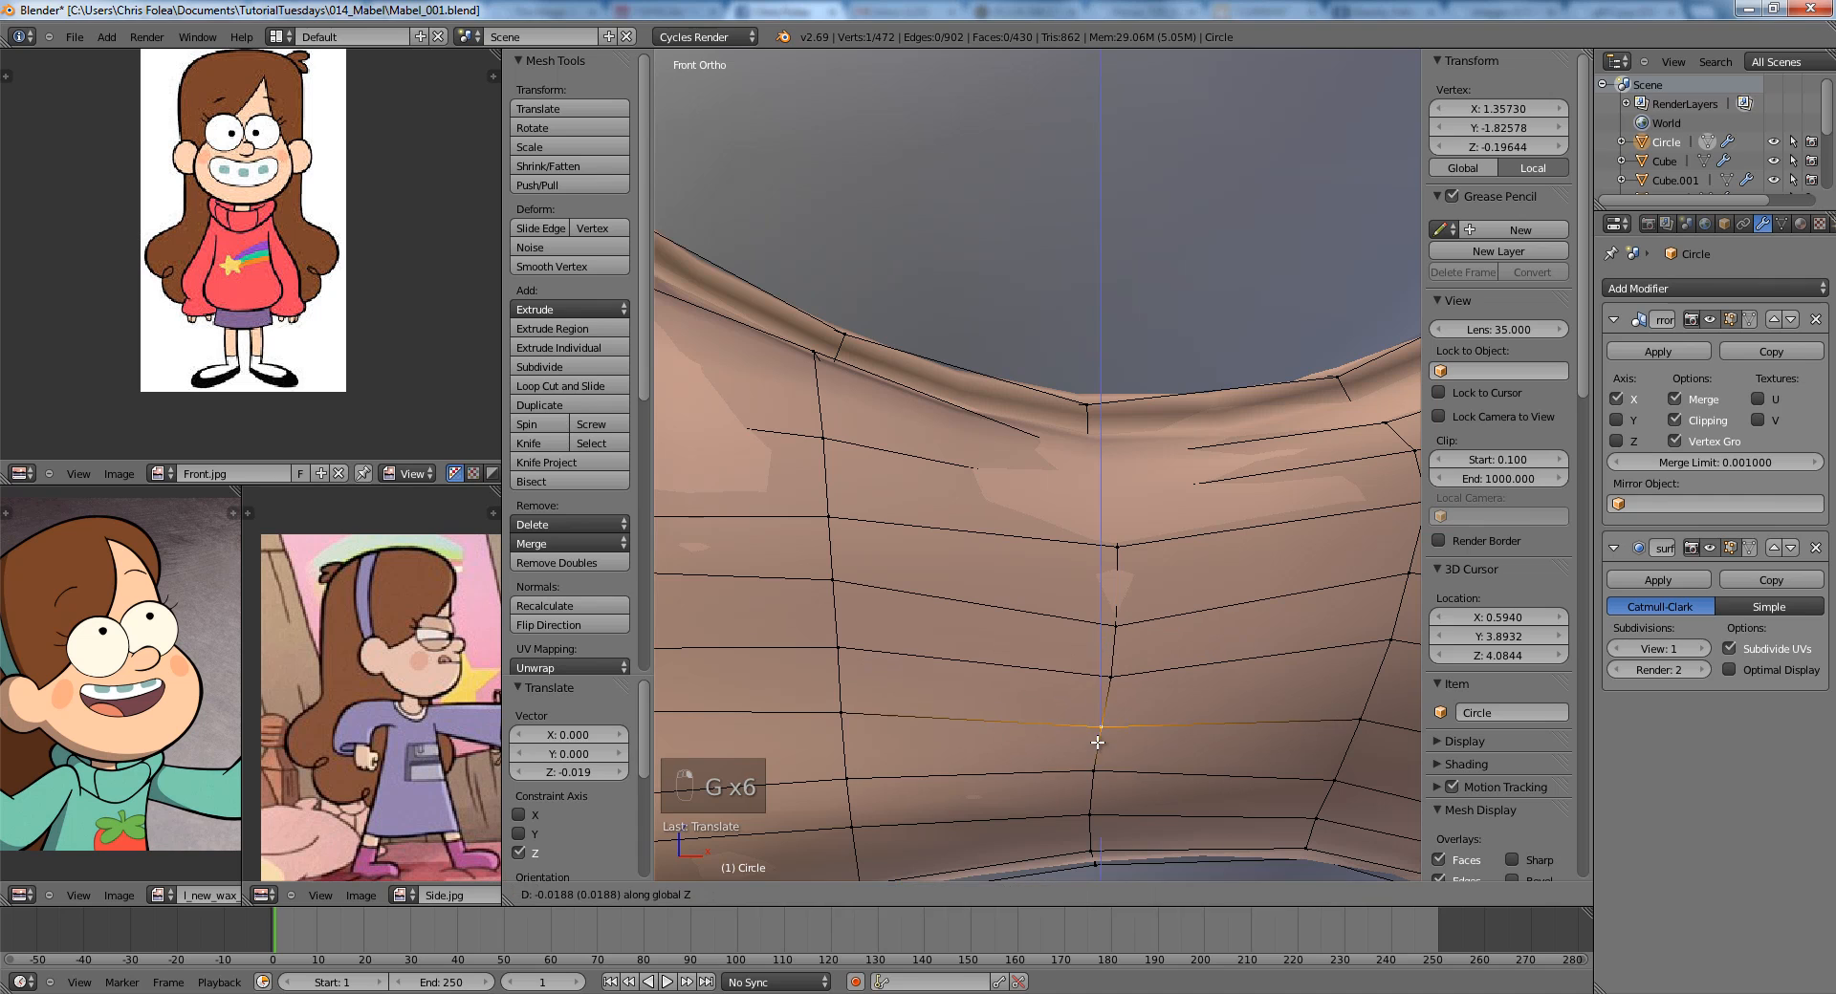
key("z")
key("z")
Select the neighbouring vertex column toward the outer cheek through the wireframe and nudge its position.
middle_click_drag(1138, 499, 991, 534, "shift")
key("z")
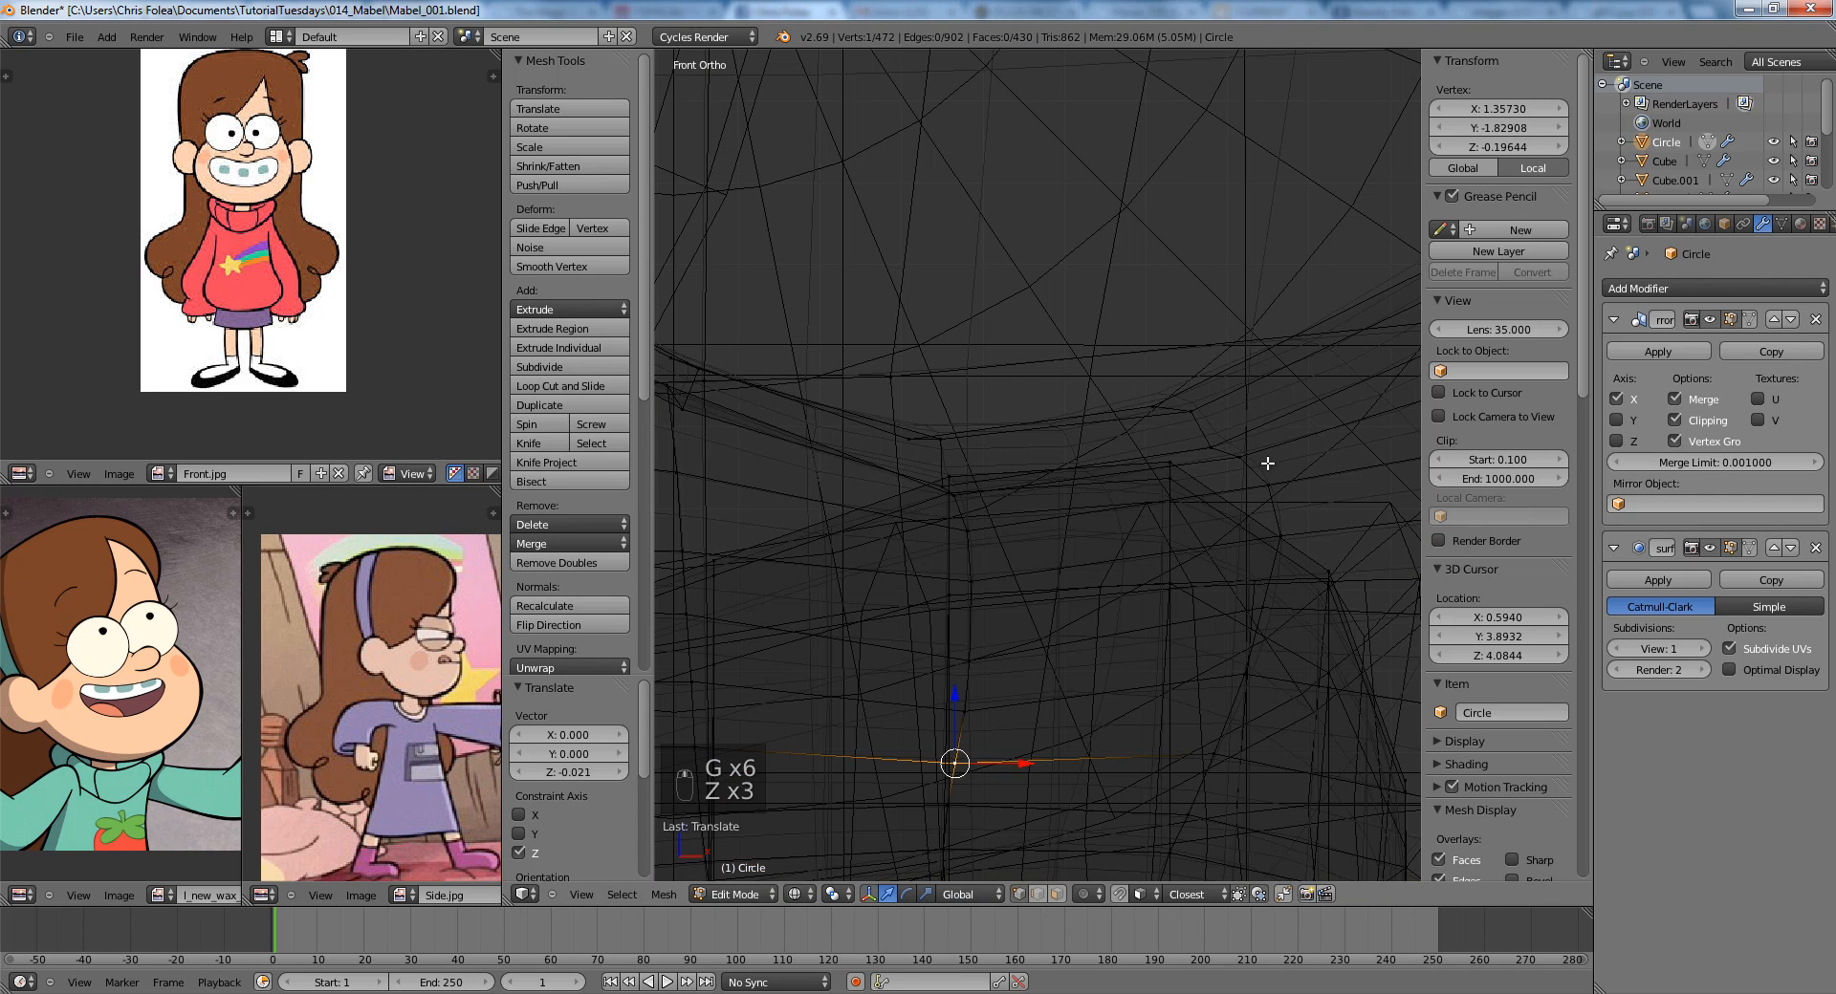
right_click(1209, 443, "ctrl")
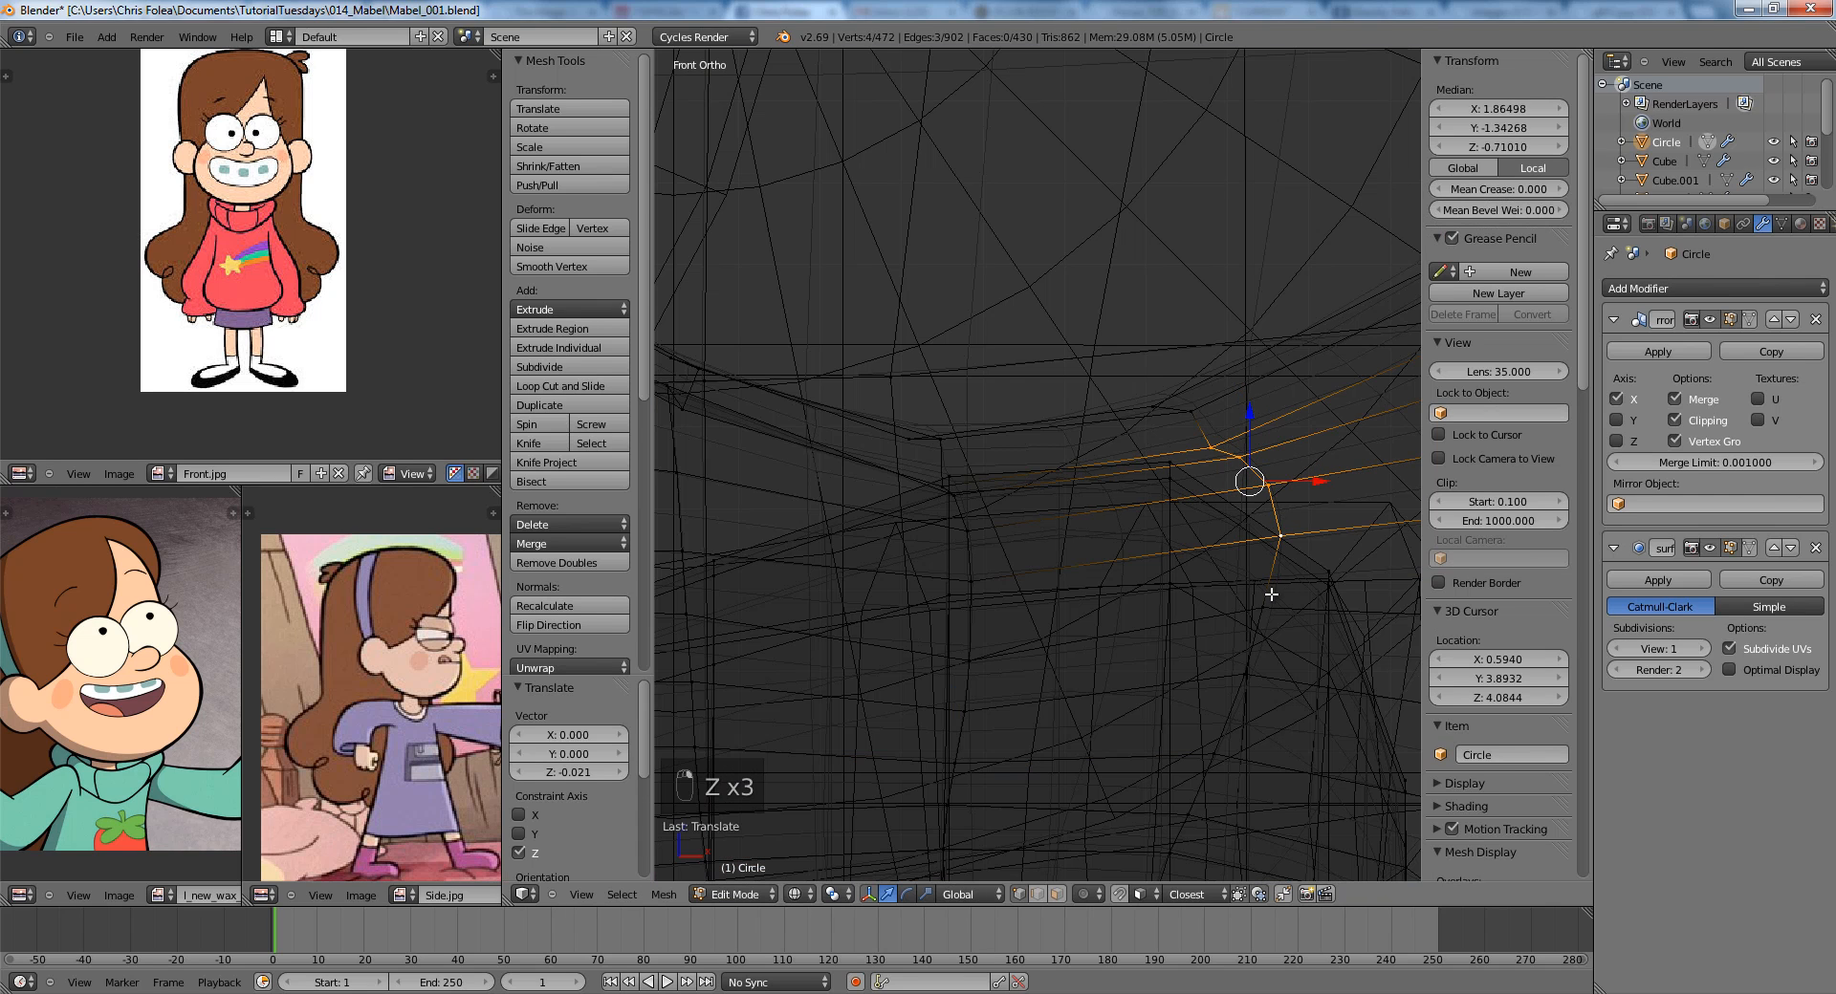
key("z")
key("g")
key("Tab")
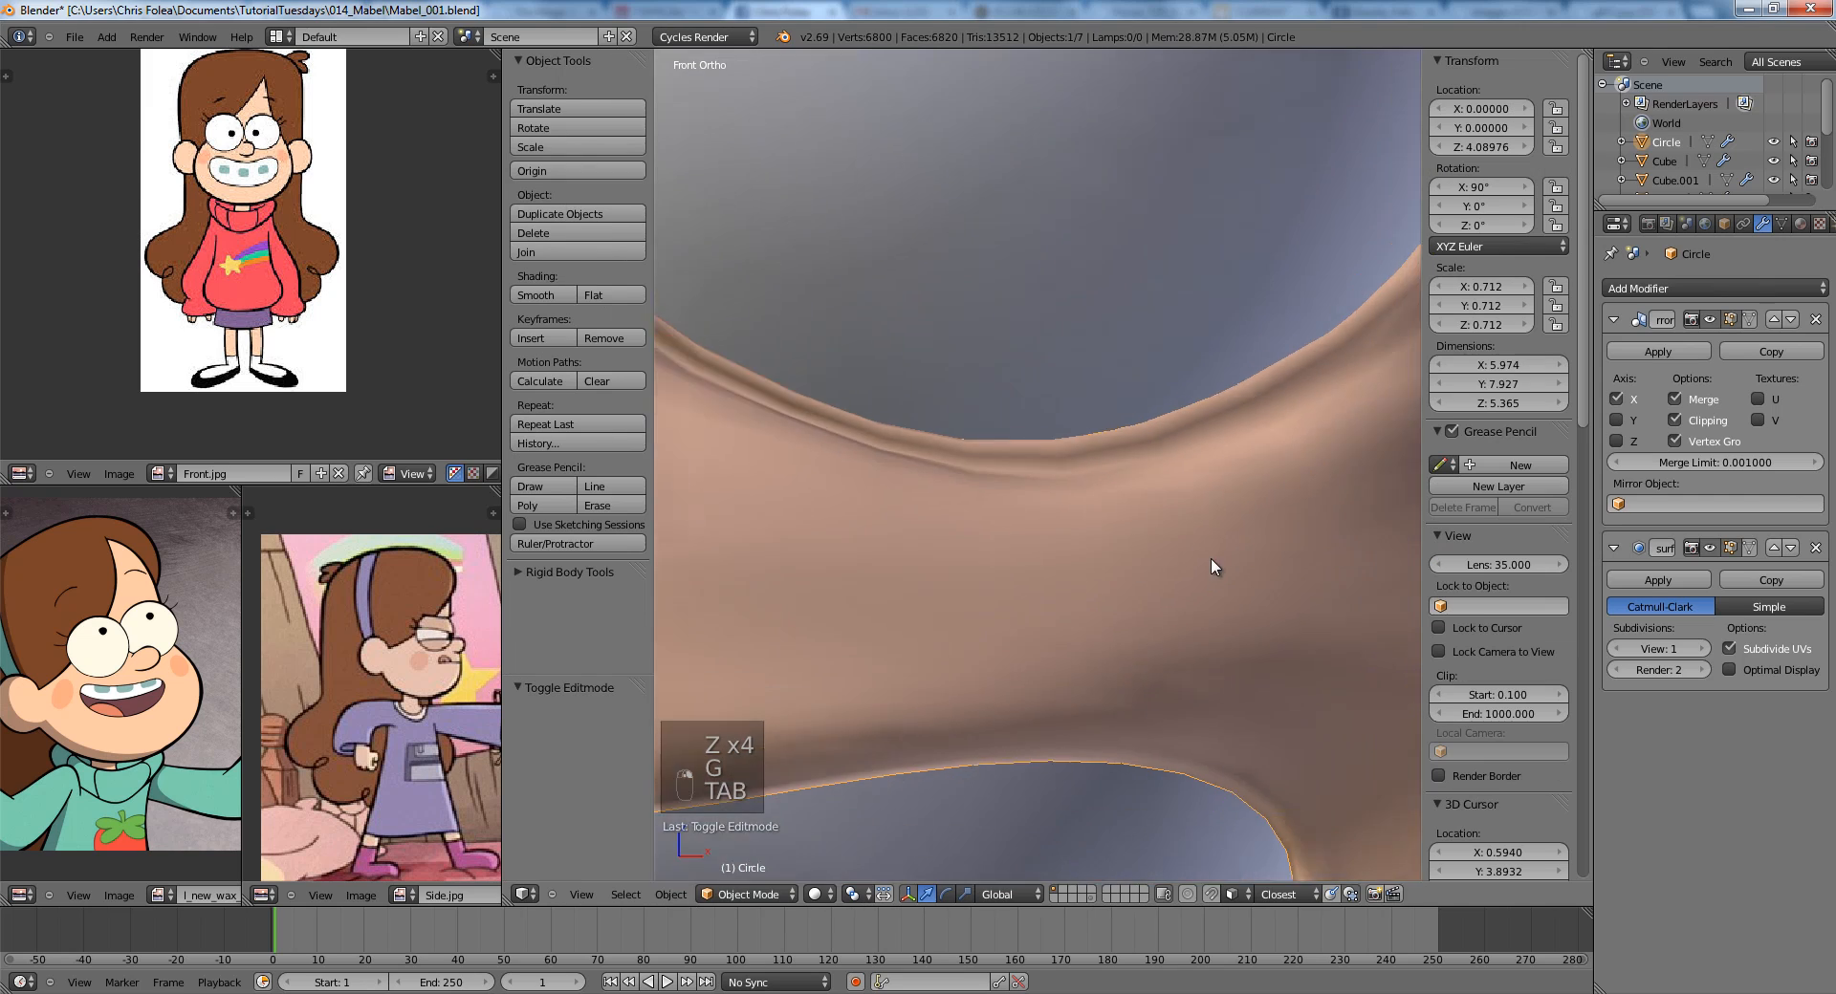
scroll(1211, 558, "down", 3)
scroll(1139, 530, "up", 8)
Move the hidden upper vertex of the column nearer the nose, just under the eye rim, down 0.059 along Z.
key("Tab")
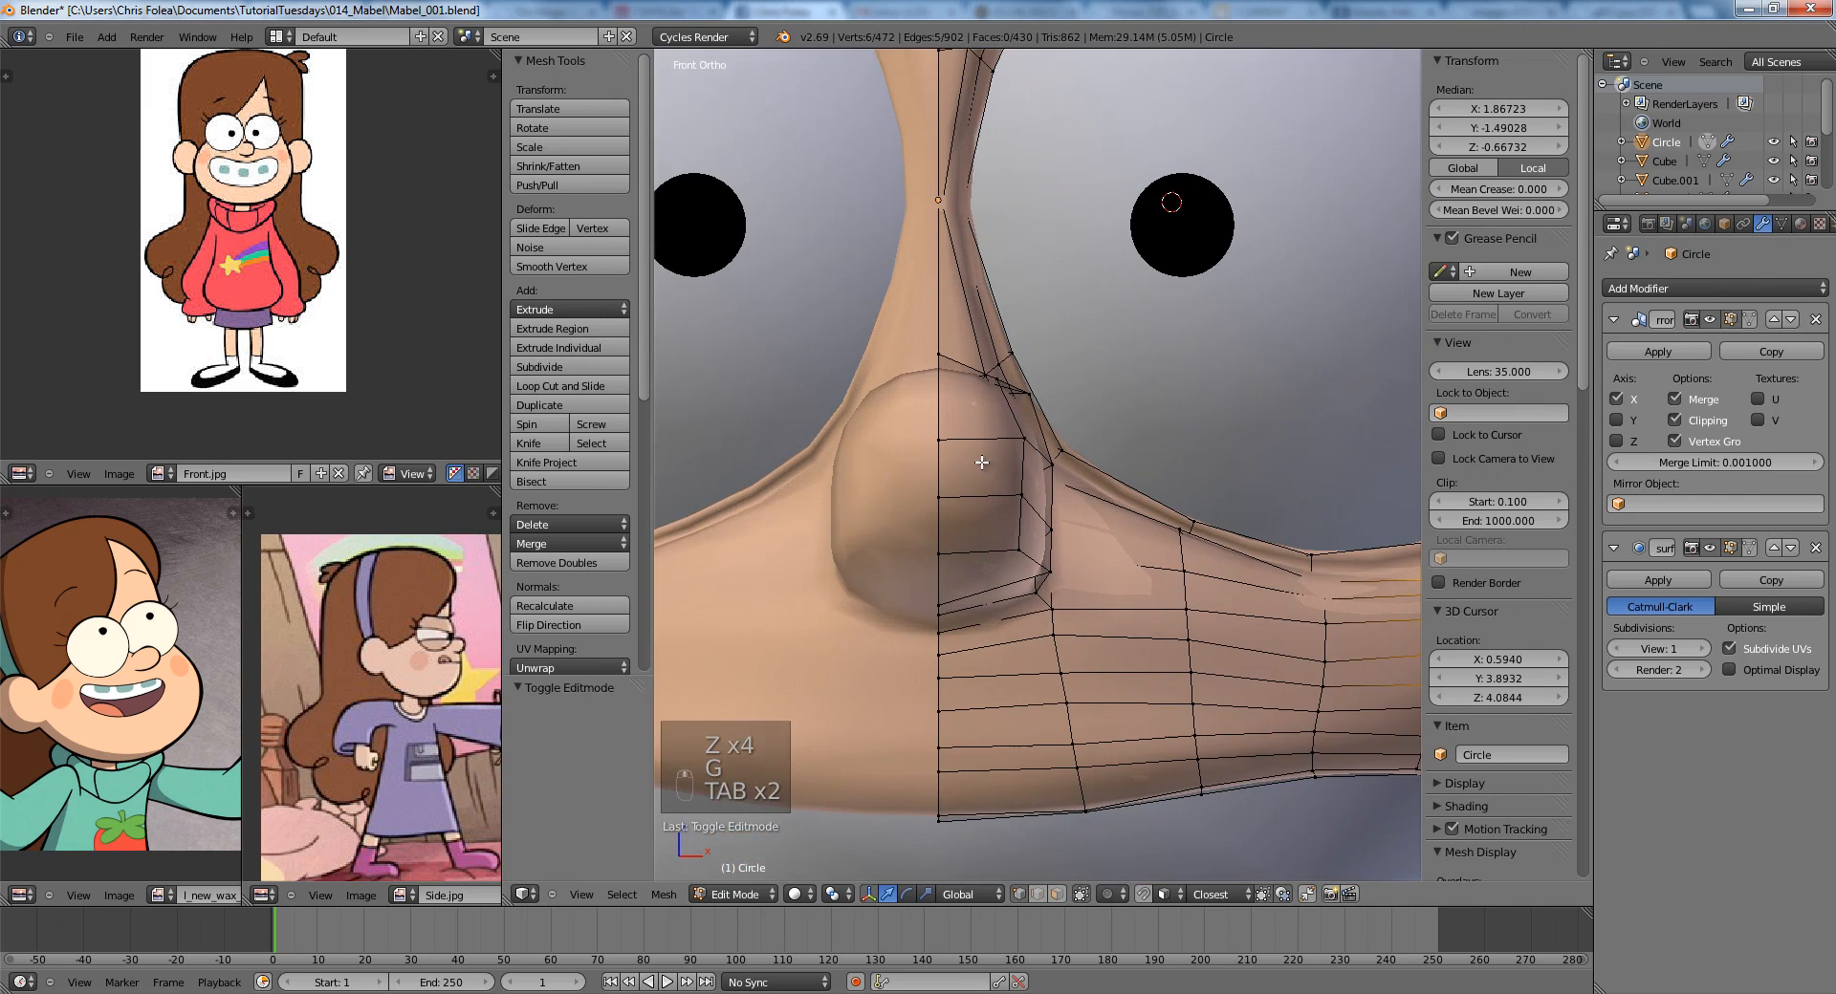
key("a")
key("a")
key("a")
key("z")
right_click(933, 441)
key("z")
key("g")
key("z")
left_click(937, 483)
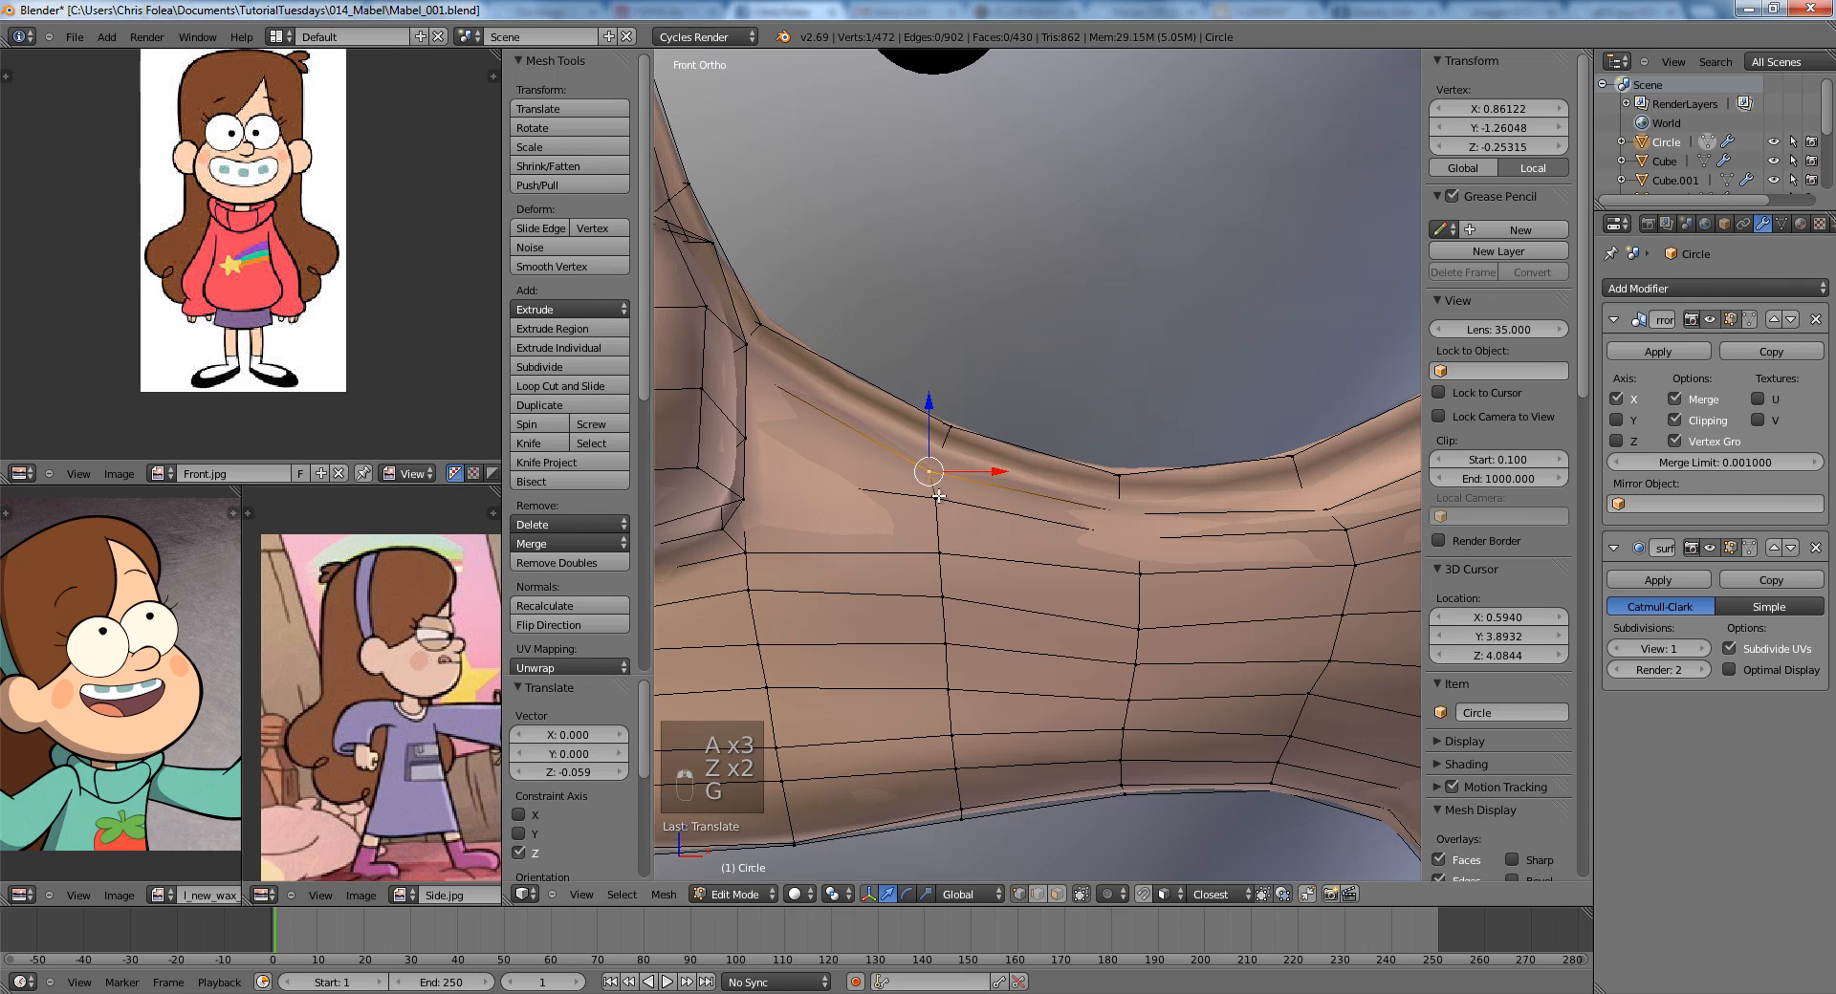
Lower the remaining upper vertices of the column nearer the nose along Z to space the rows evenly.
right_click(938, 500, "shift")
right_click(943, 540, "shift")
key("g")
middle_click(943, 540)
left_click(943, 547)
right_click(943, 599)
key("g")
middle_click(943, 603)
left_click(943, 608)
right_click(949, 646)
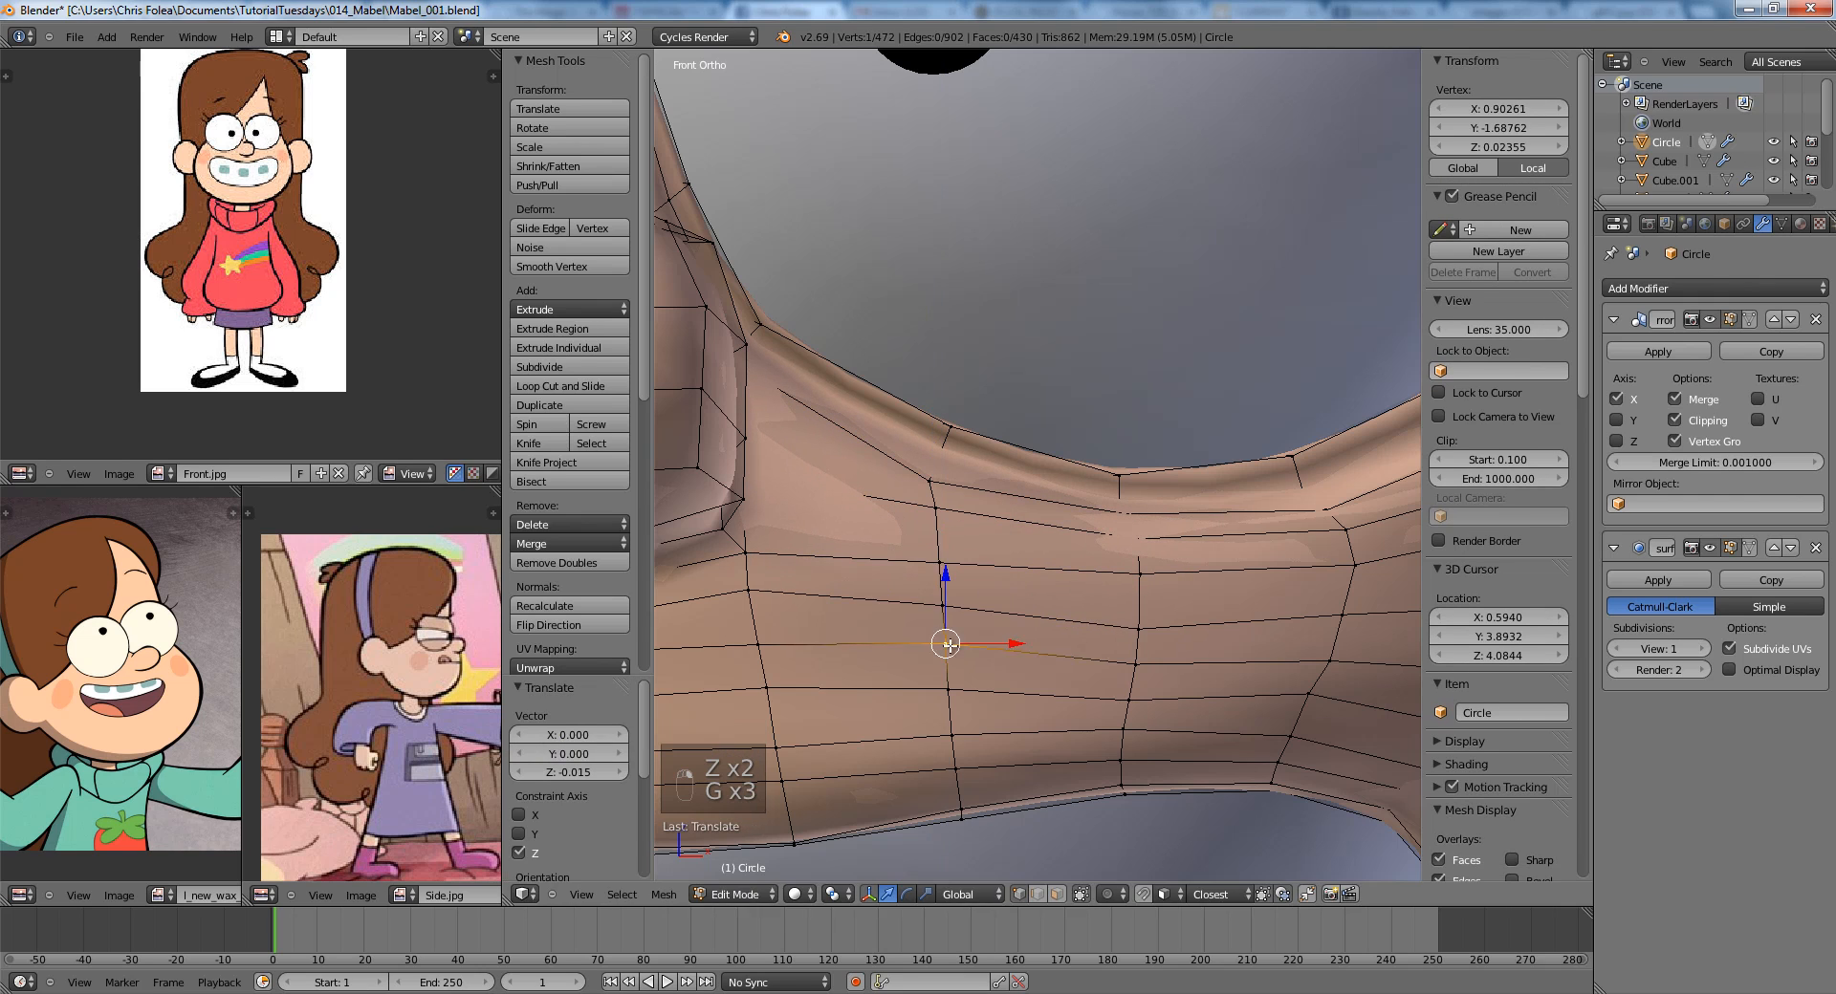
In Sculpt Mode, set the brush radius to 80 and smooth the cheek between the eye and the mouth.
key("Tab")
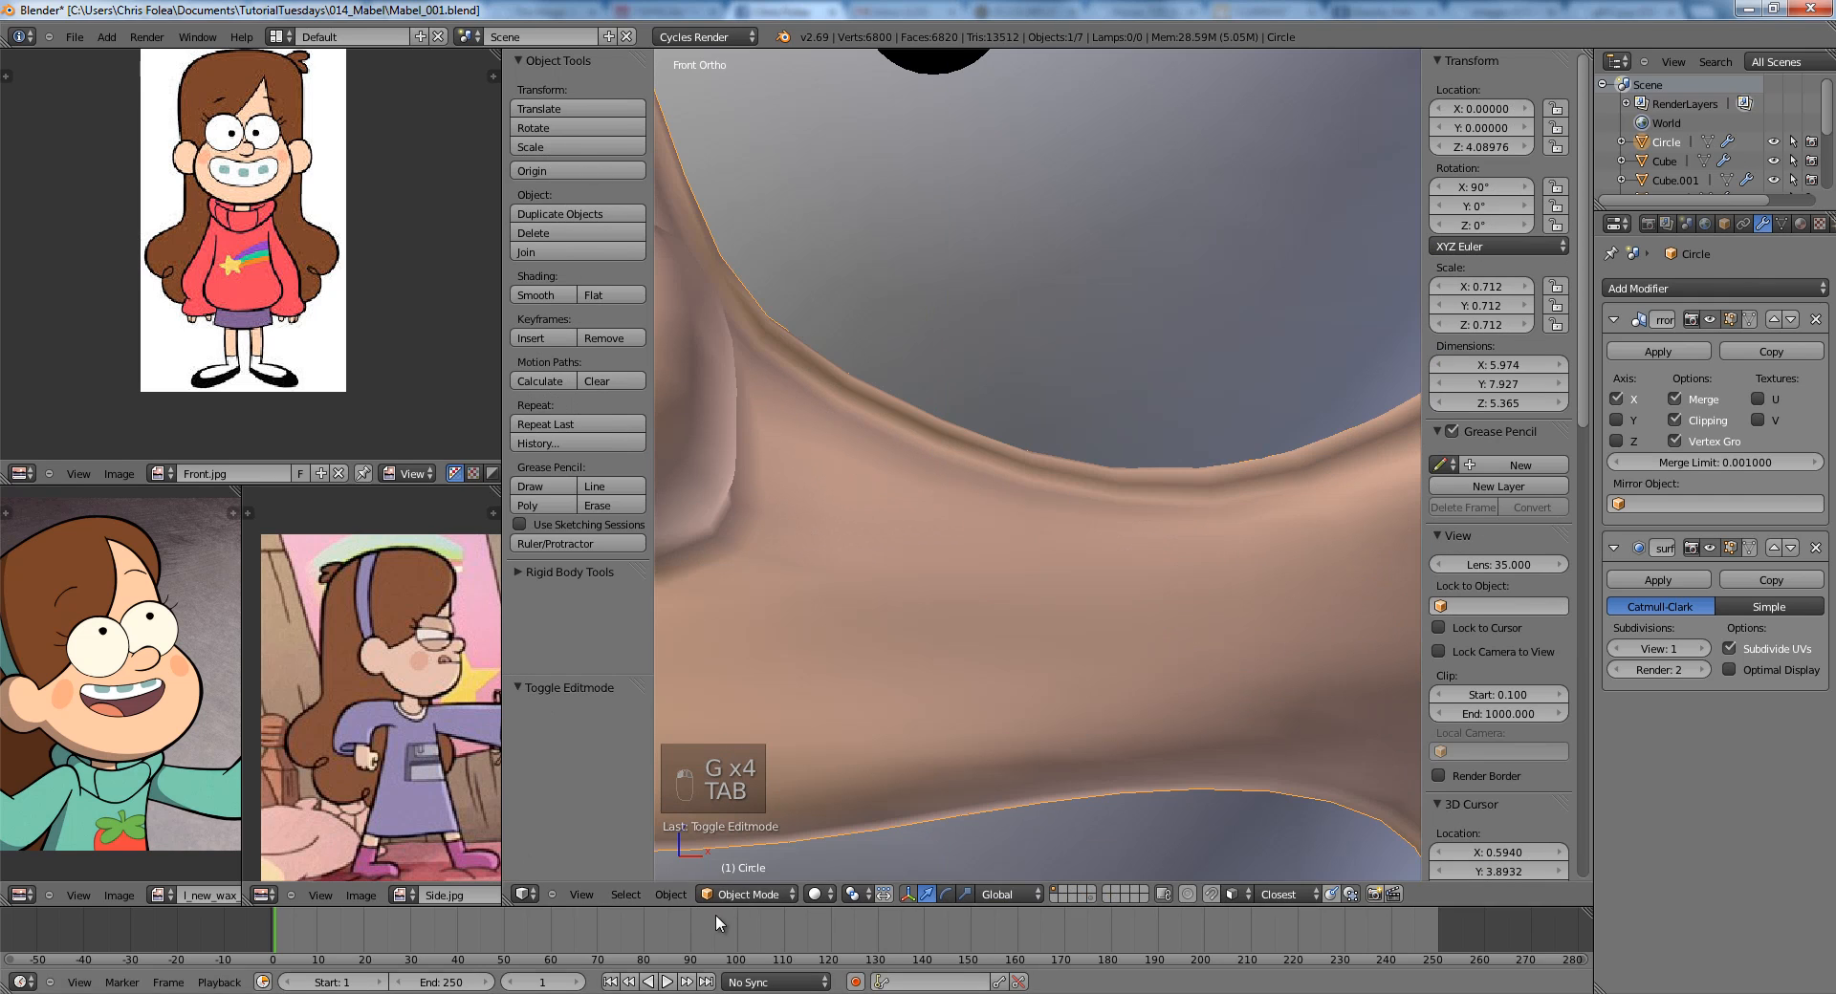
left_click(747, 894)
left_click(754, 835)
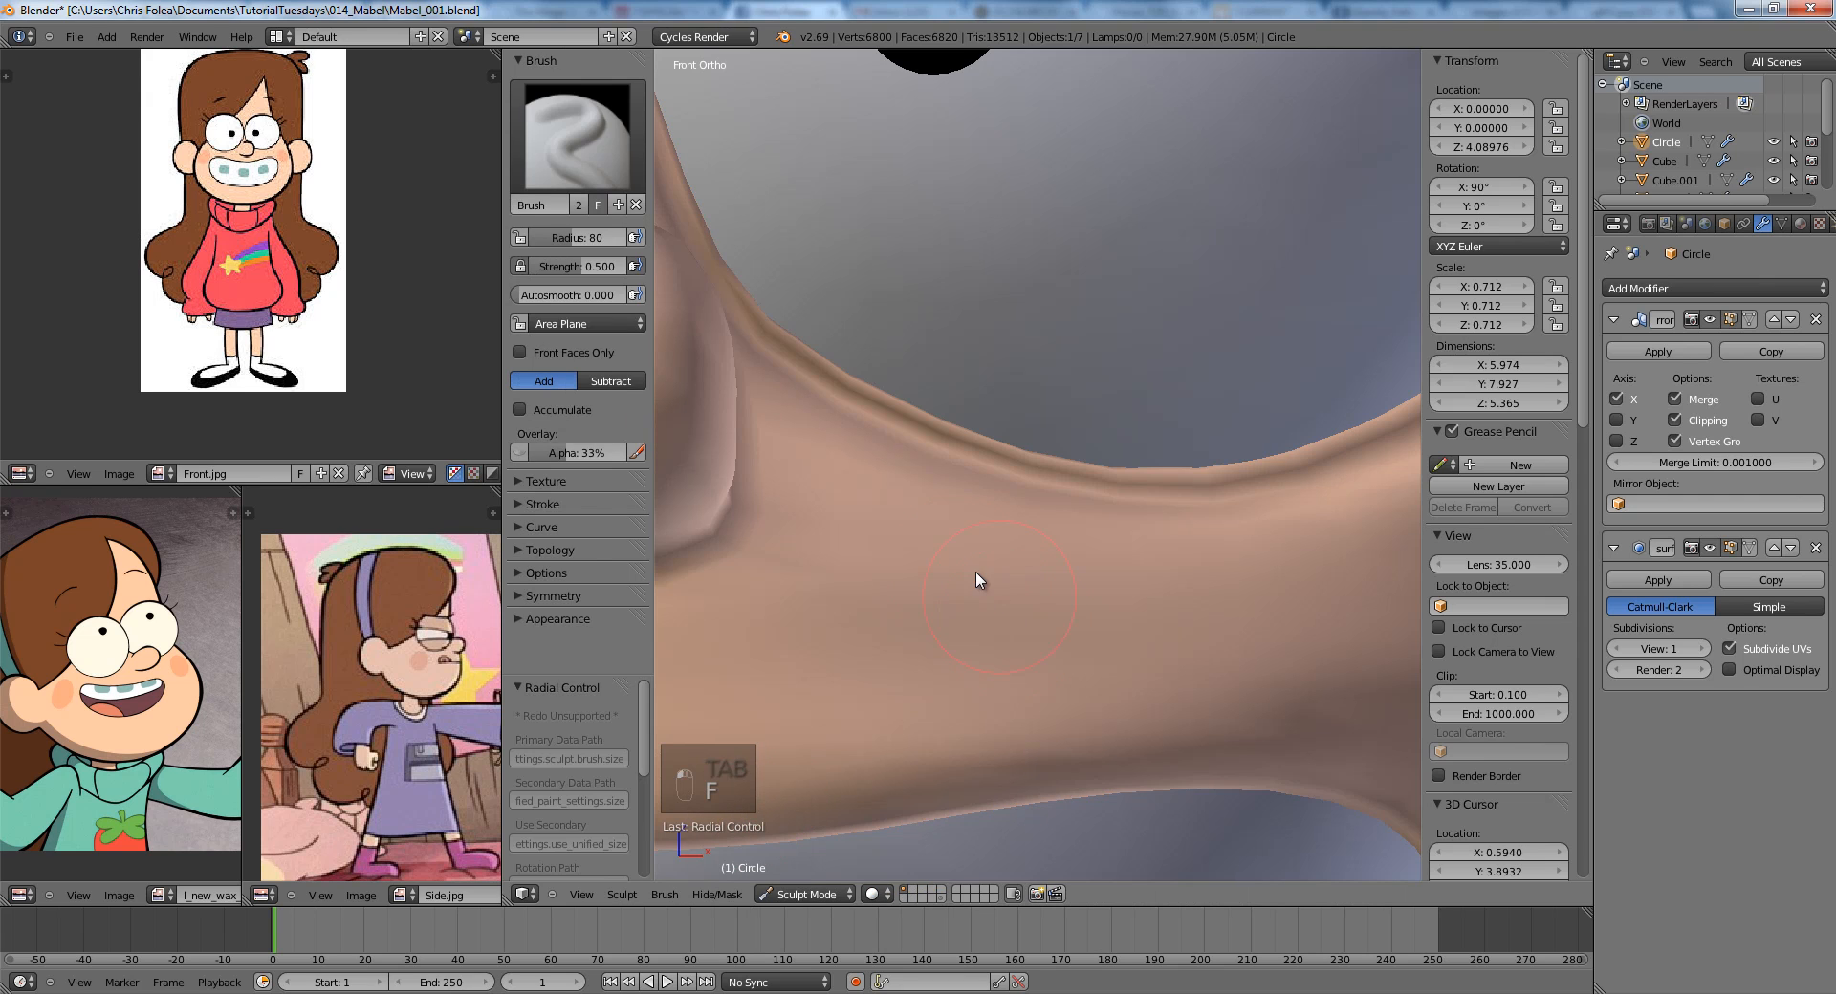
key("s")
key("f")
left_click(1021, 629)
Return to Edit Mode and reposition the vertices just beneath the eye rim in the side view.
key("Tab")
key("KP_3")
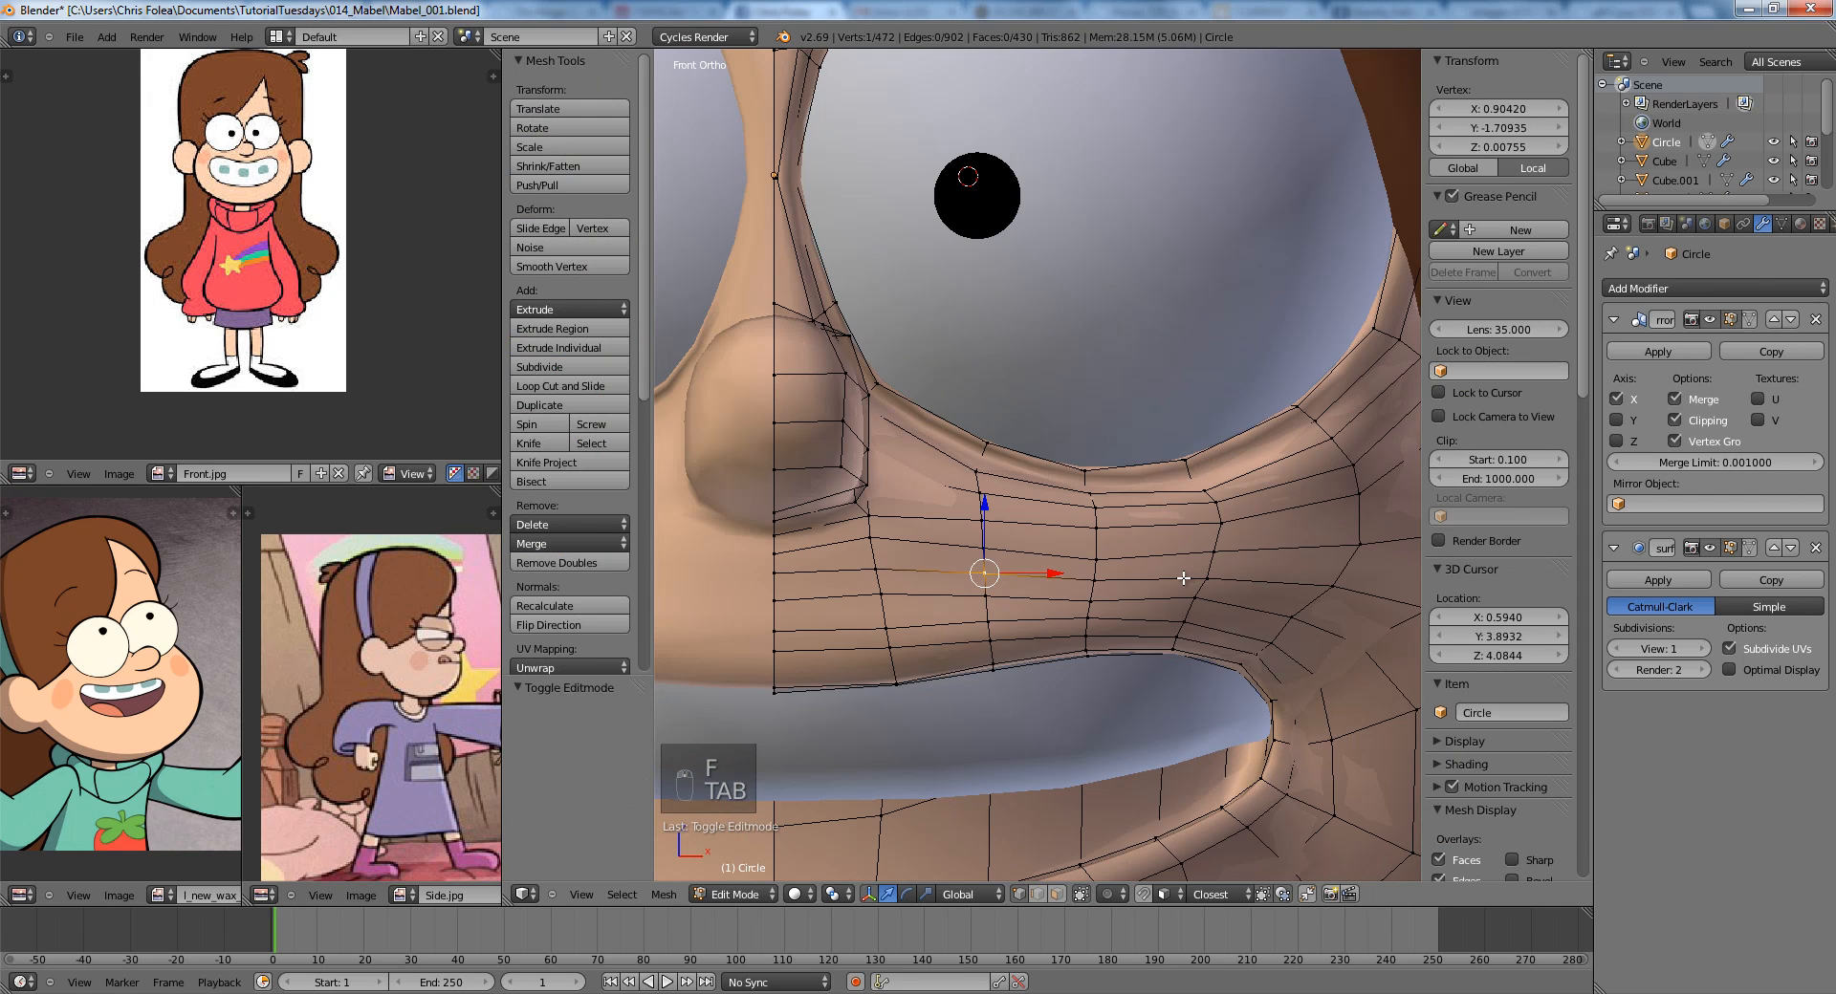
key("a")
key("a")
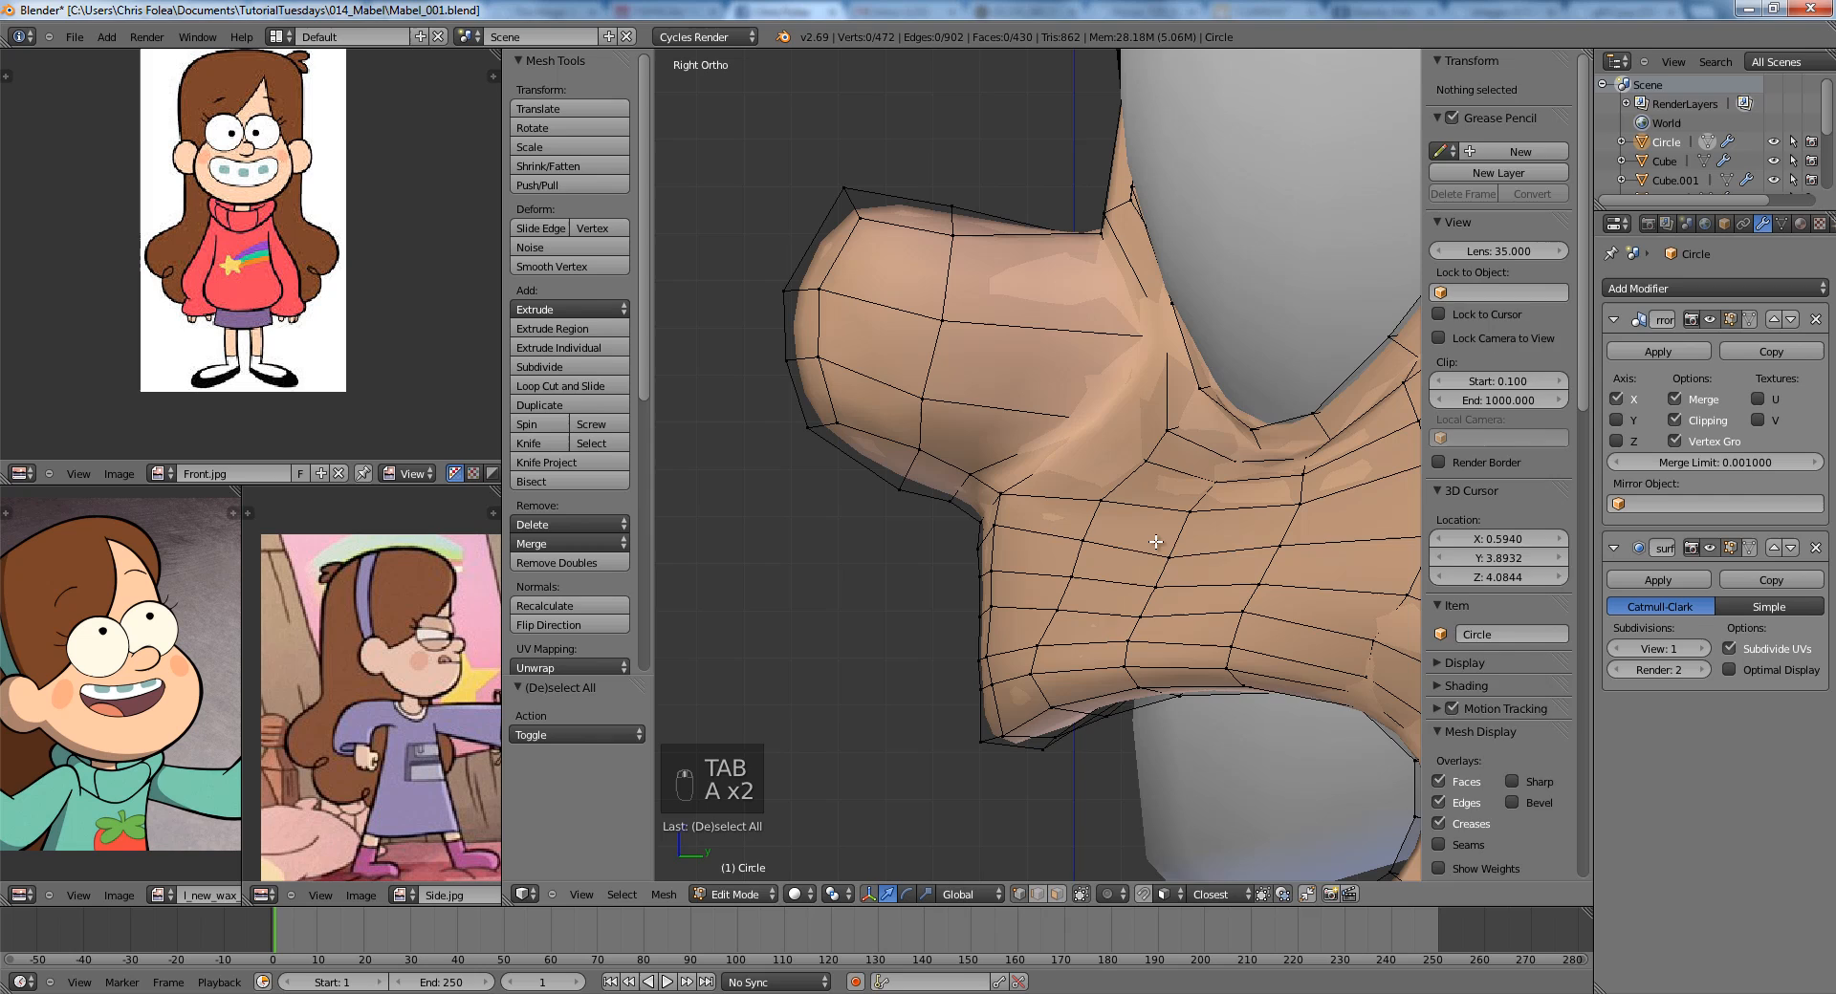
right_click(1175, 521)
key("g")
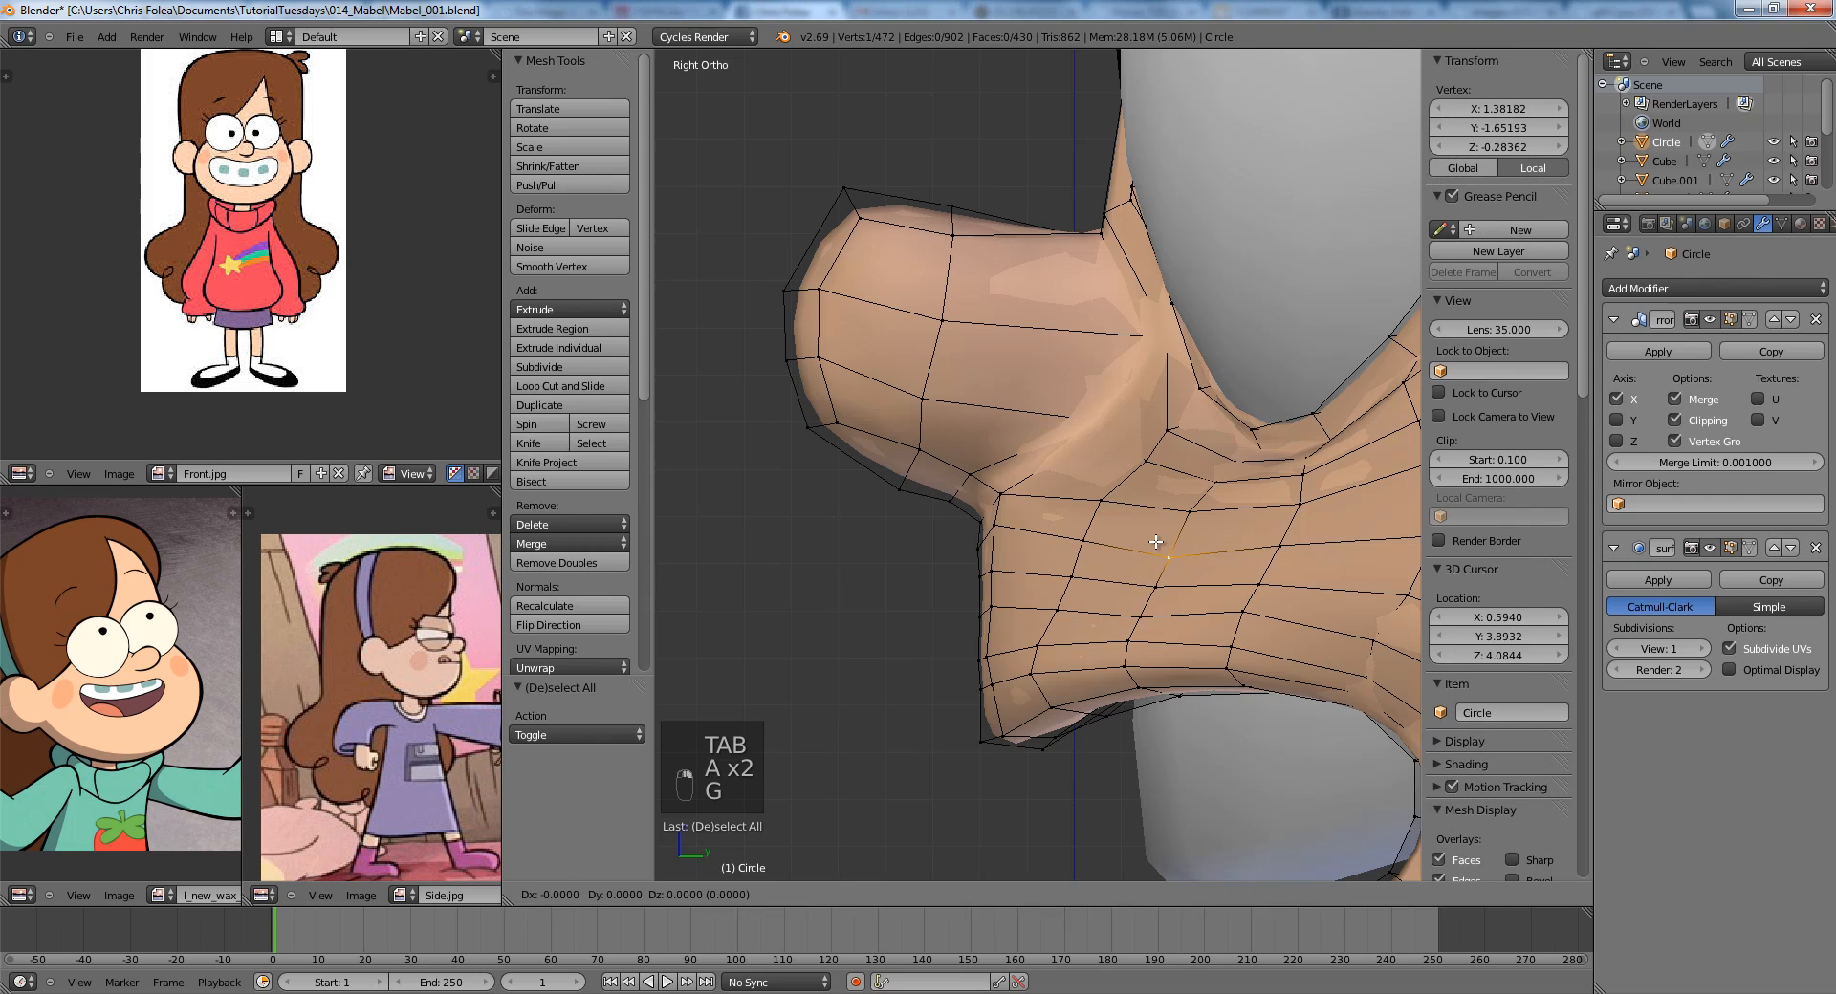
left_click(1175, 521)
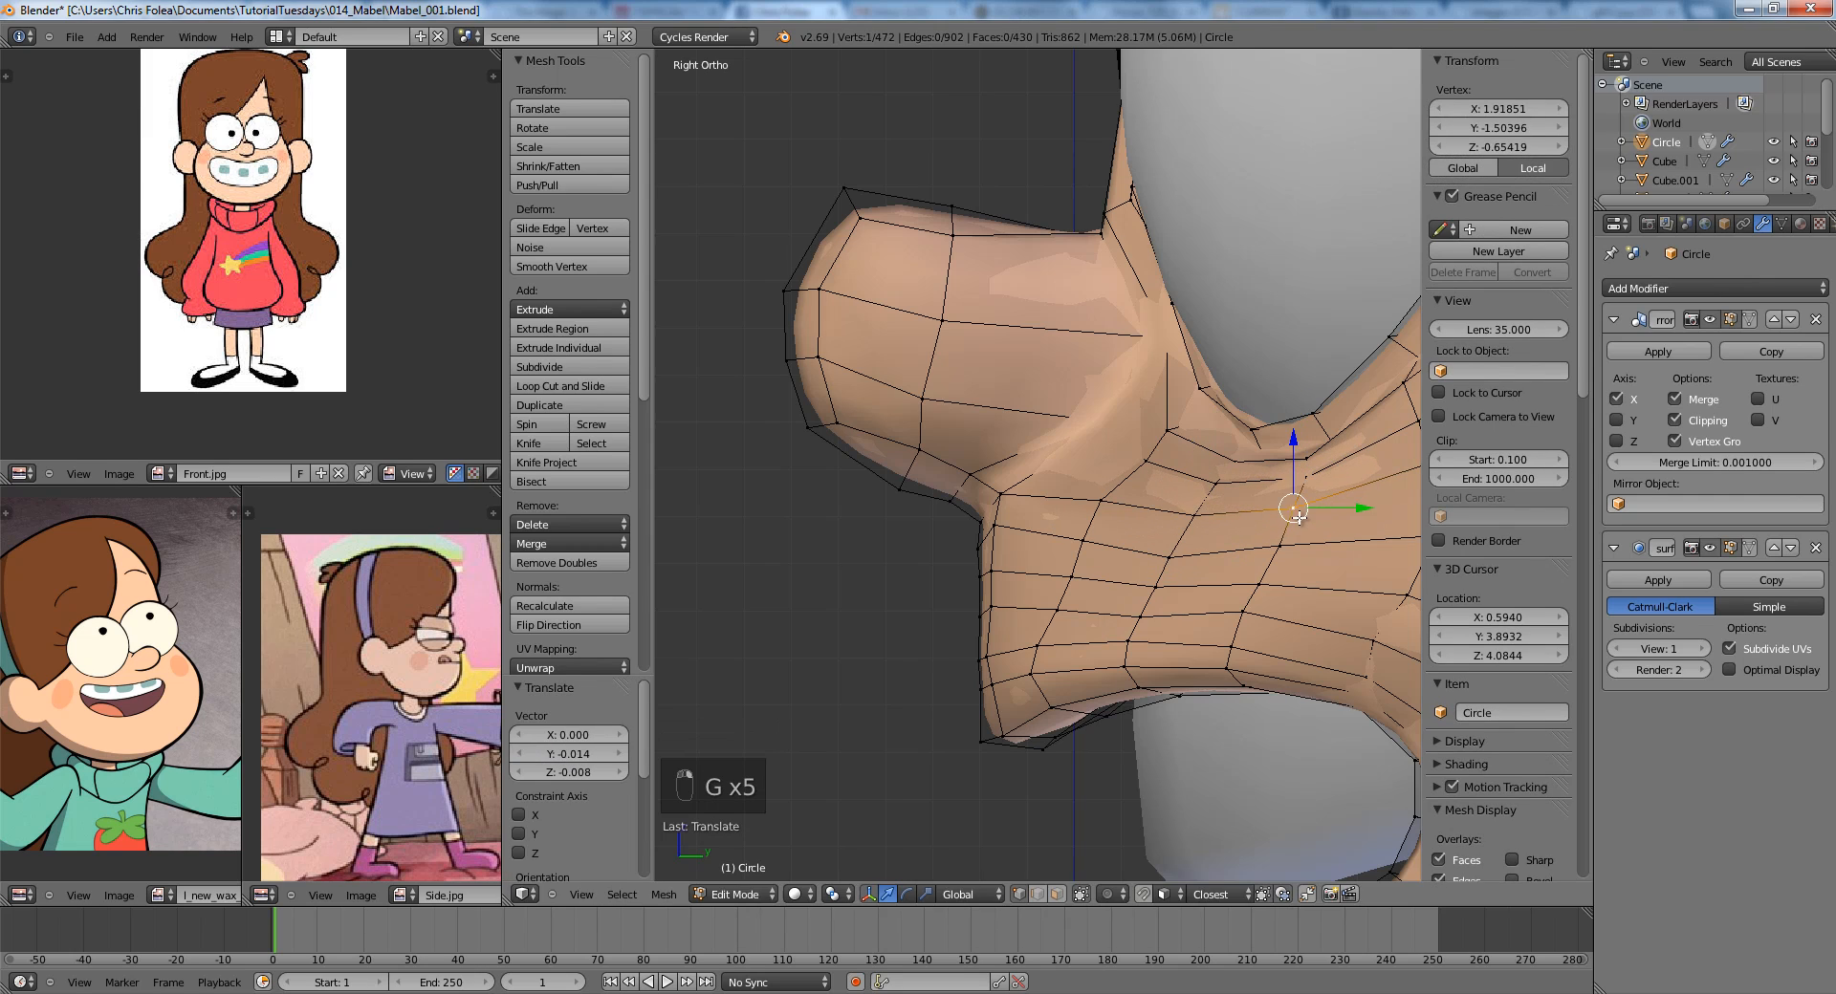
Reposition the middle cheek vertices between the eye and the upper lip in the side view.
right_click(1165, 561)
key("g")
left_click(1163, 564)
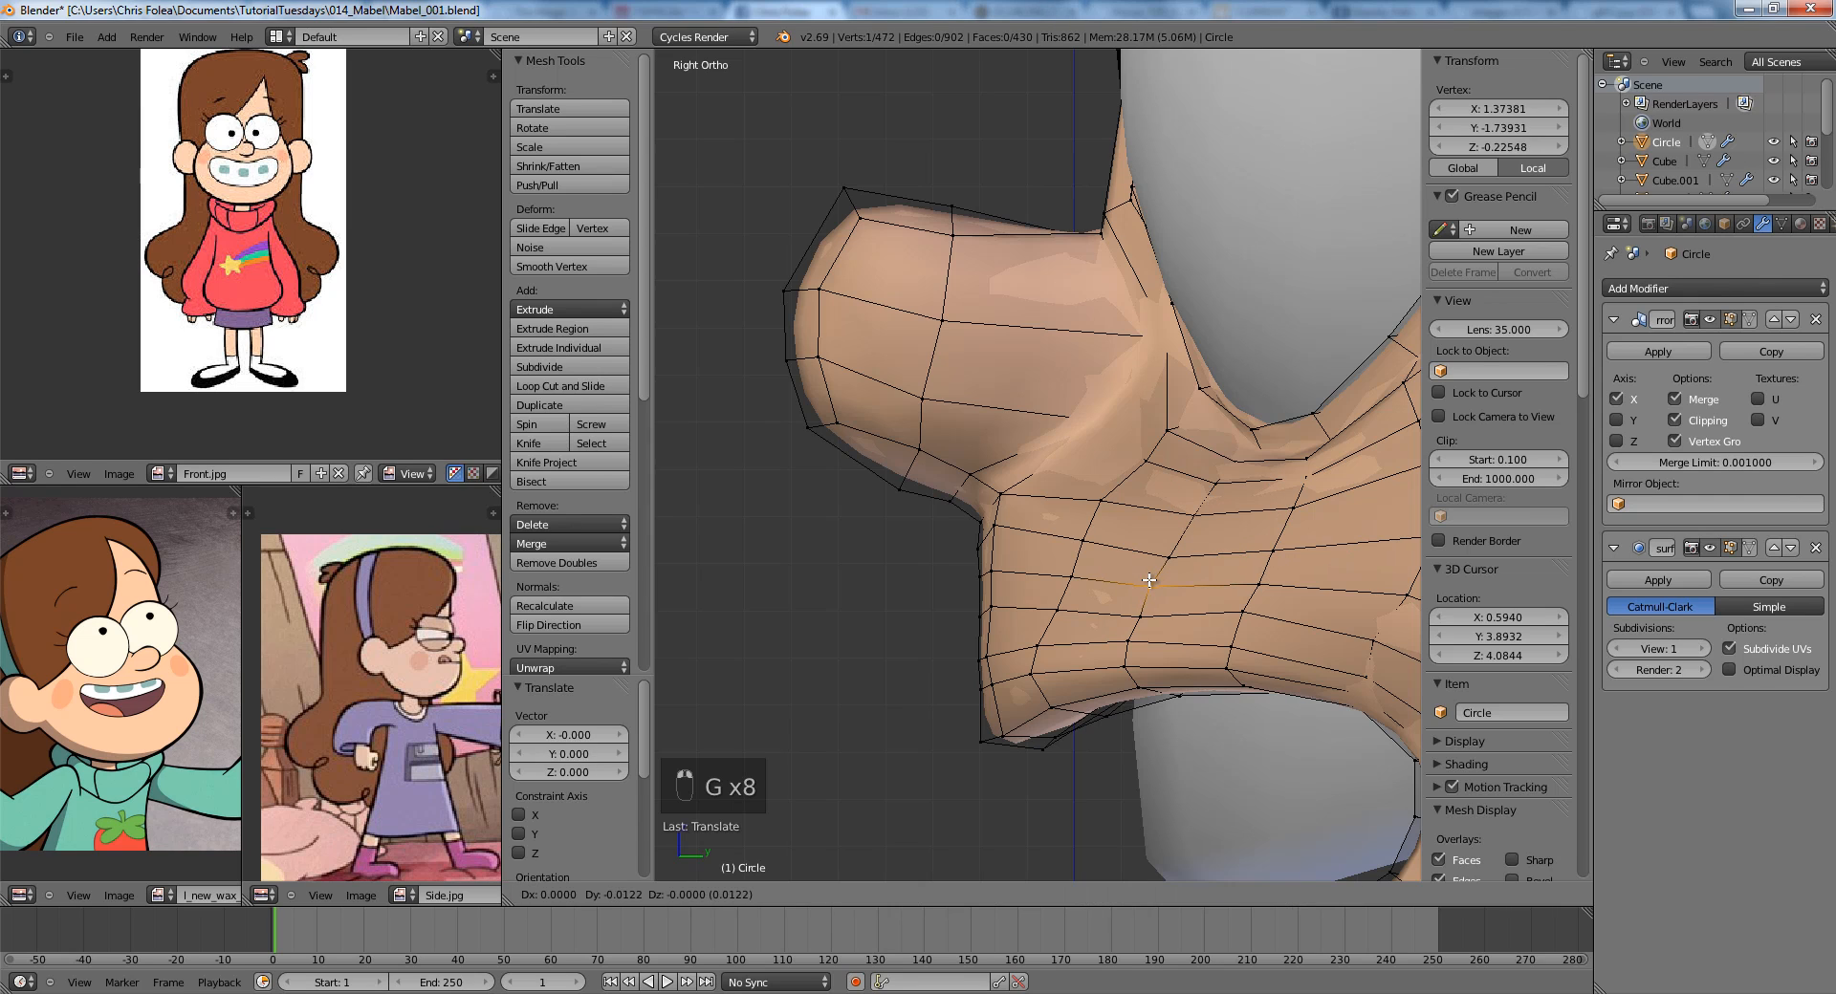
key("Tab")
key("Tab")
key("g")
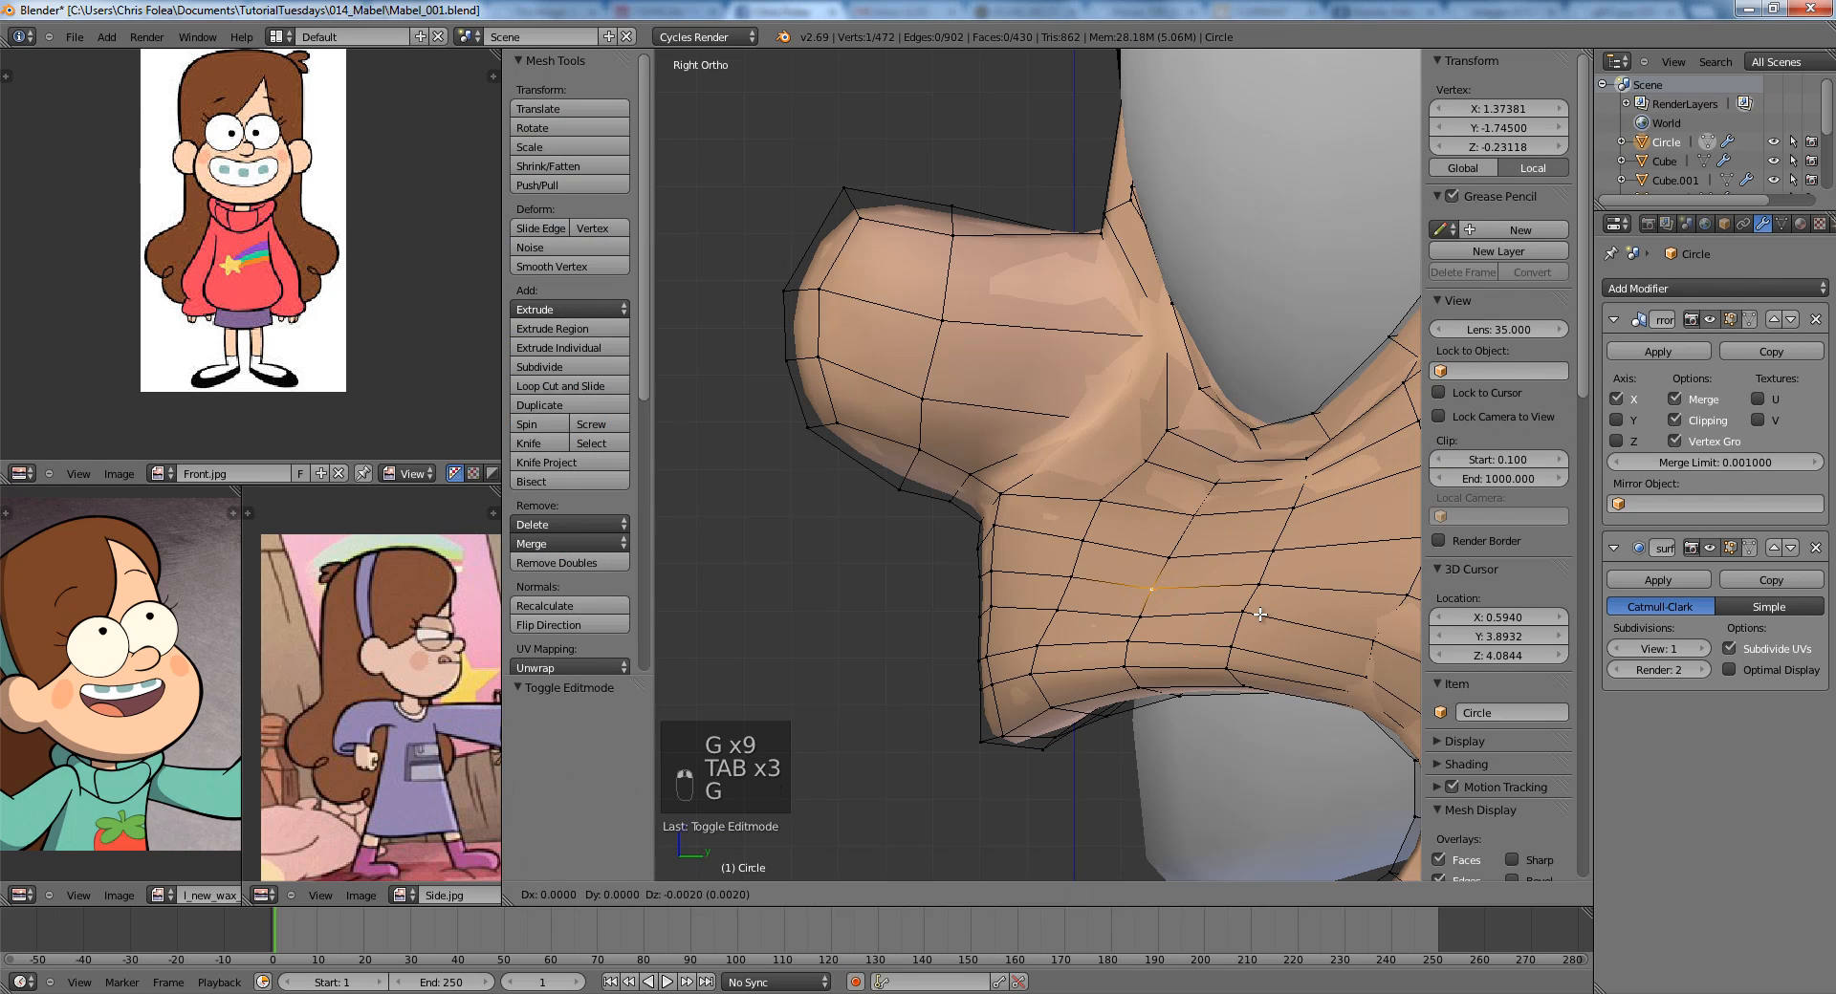
key("g")
left_click(1245, 619)
right_click(1273, 552)
key("g")
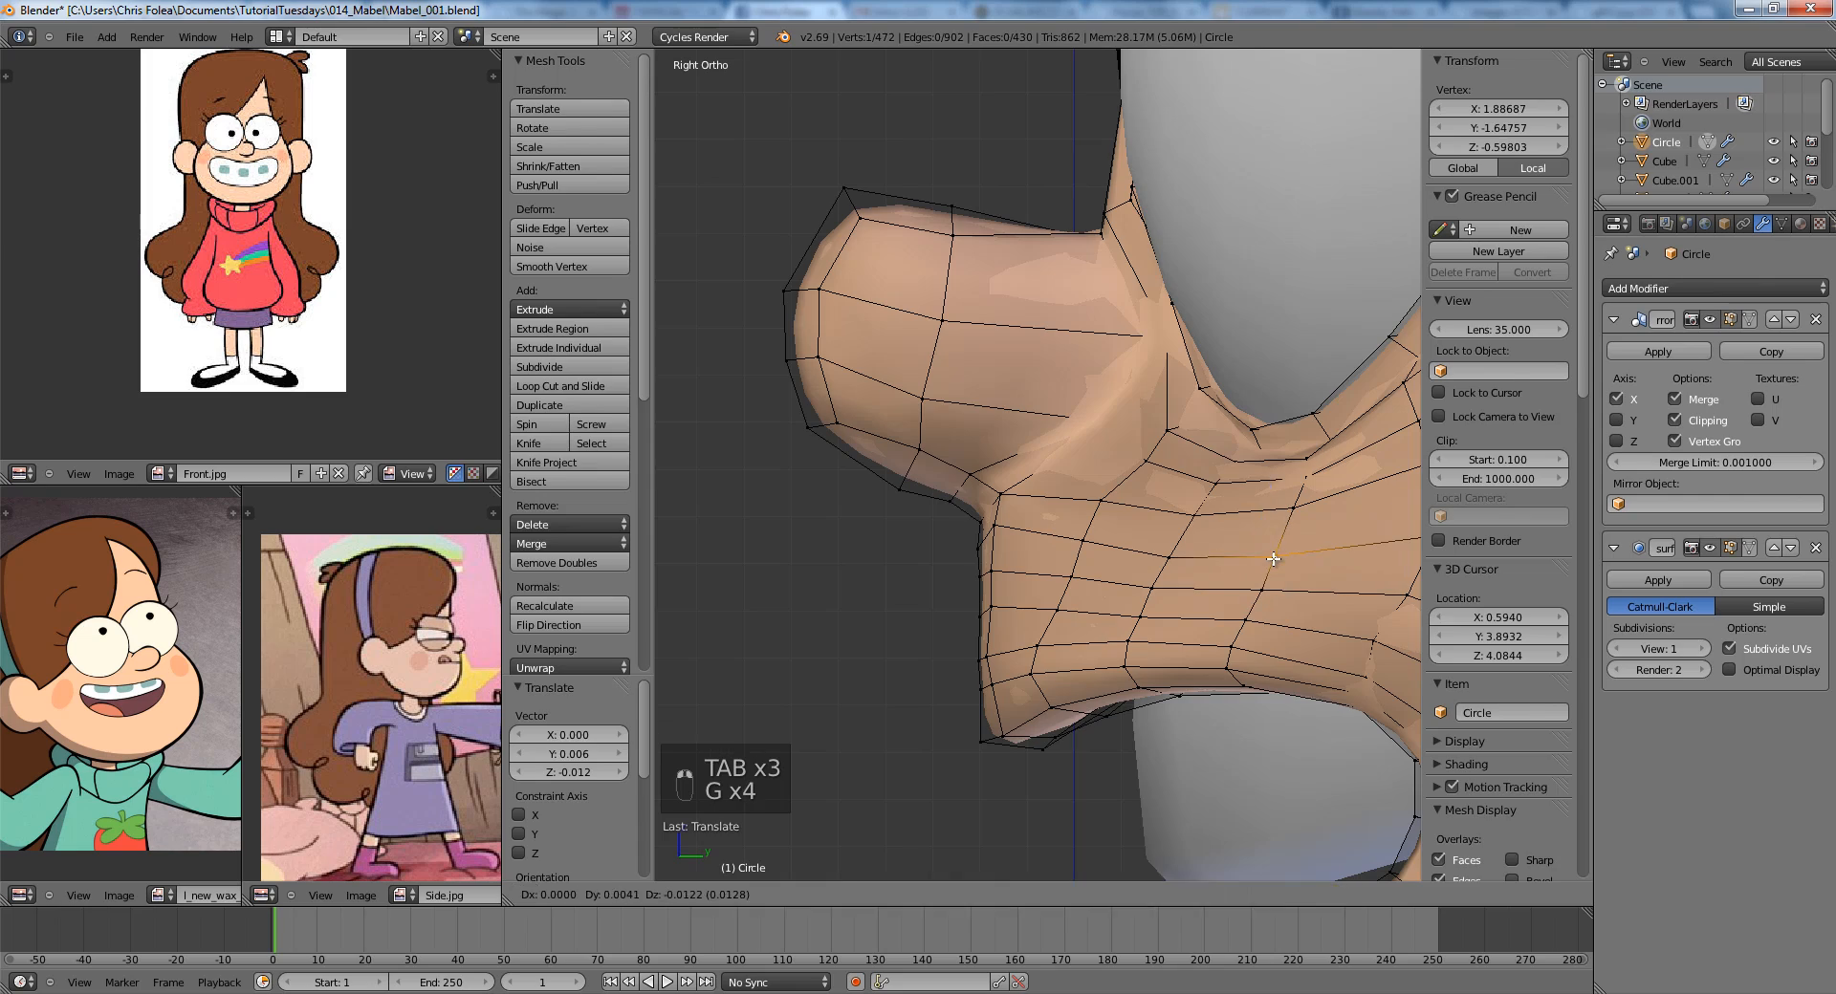
left_click(1276, 561)
Examine the reshaped cheek from a three-quarter angle and focus on the mesh beside the nose.
key("Tab")
scroll(1282, 577, "down", 6)
middle_click_drag(1276, 572, 1135, 500, "shift")
scroll(1099, 507, "down", 1)
mouse_move(1008, 532)
middle_mouse_down()
mouse_move(1272, 551)
mouse_move(1202, 549)
mouse_move(1147, 612)
middle_mouse_up()
scroll(1147, 615, "up", 3)
key("Tab")
middle_click_drag(1016, 437, 1202, 521, "shift")
scroll(1273, 586, "up", 3)
scroll(1273, 587, "up", 1)
middle_click_drag(1273, 588, 961, 545, "shift")
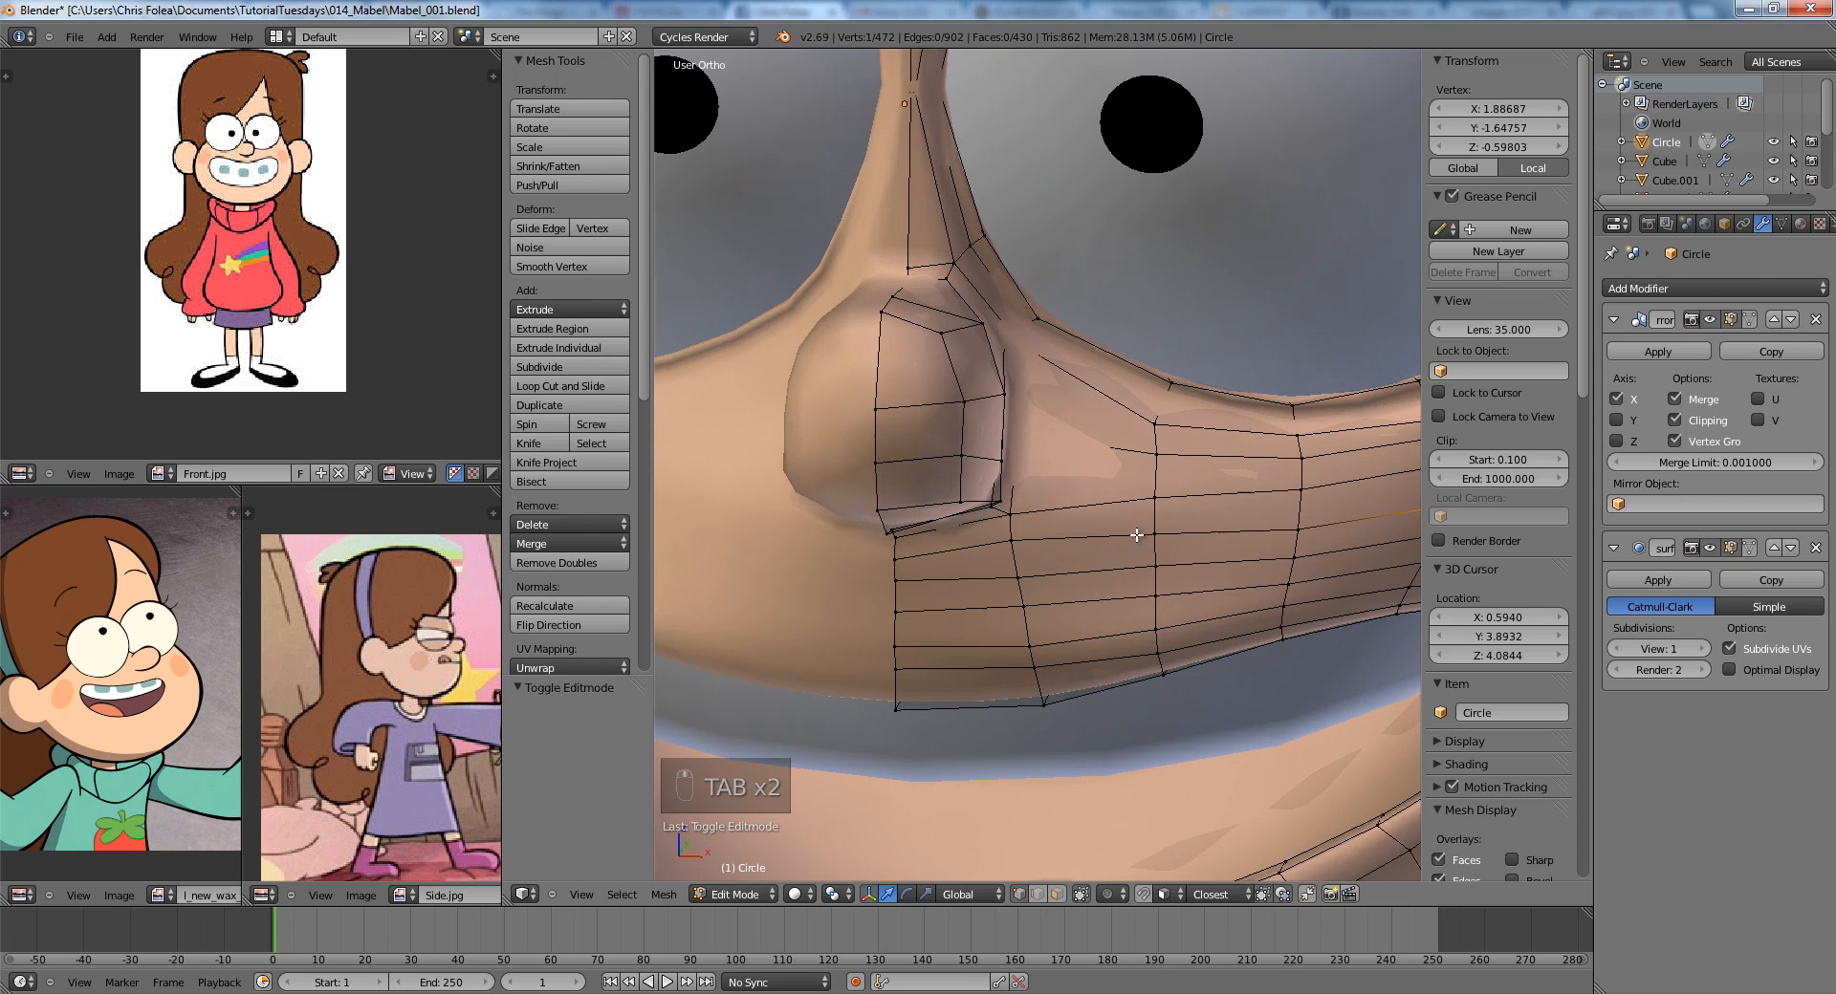
Select the vertical run of four cheek vertices beside the nose, leading up to the eye rim.
right_click(1153, 514, "alt")
key("a")
right_click(1155, 520)
right_click(1163, 456, "ctrl")
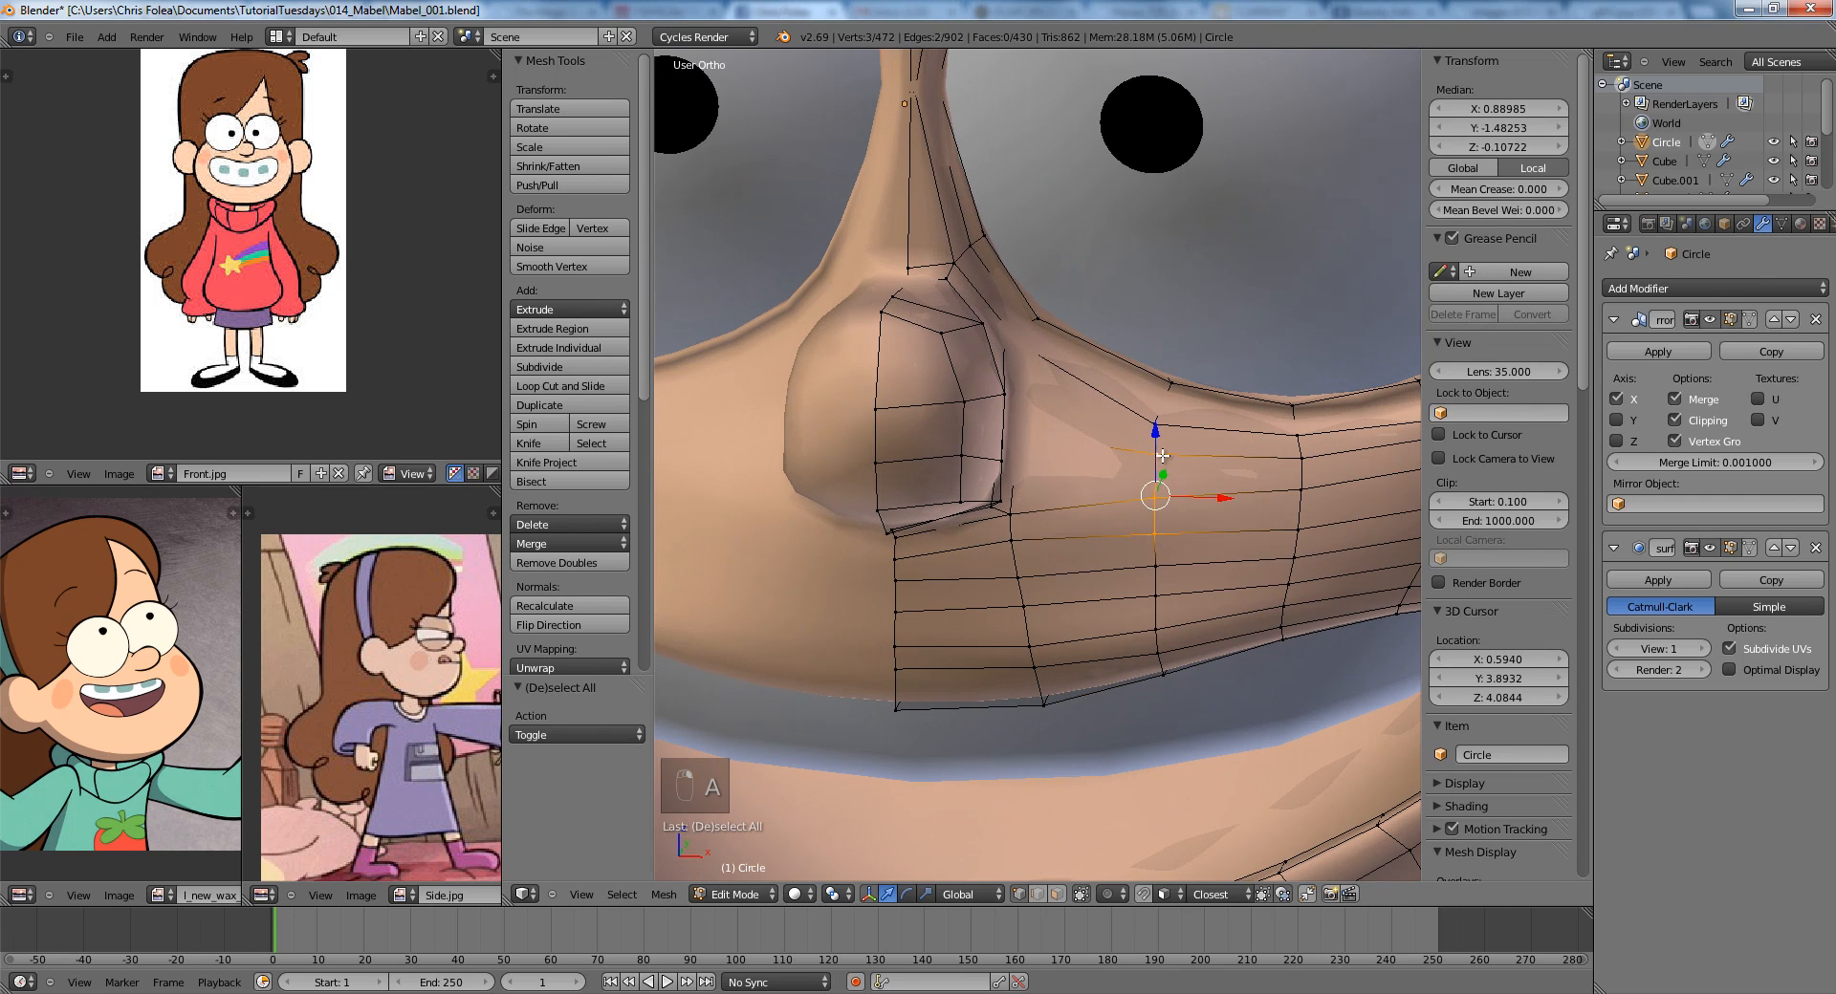
key("Escape")
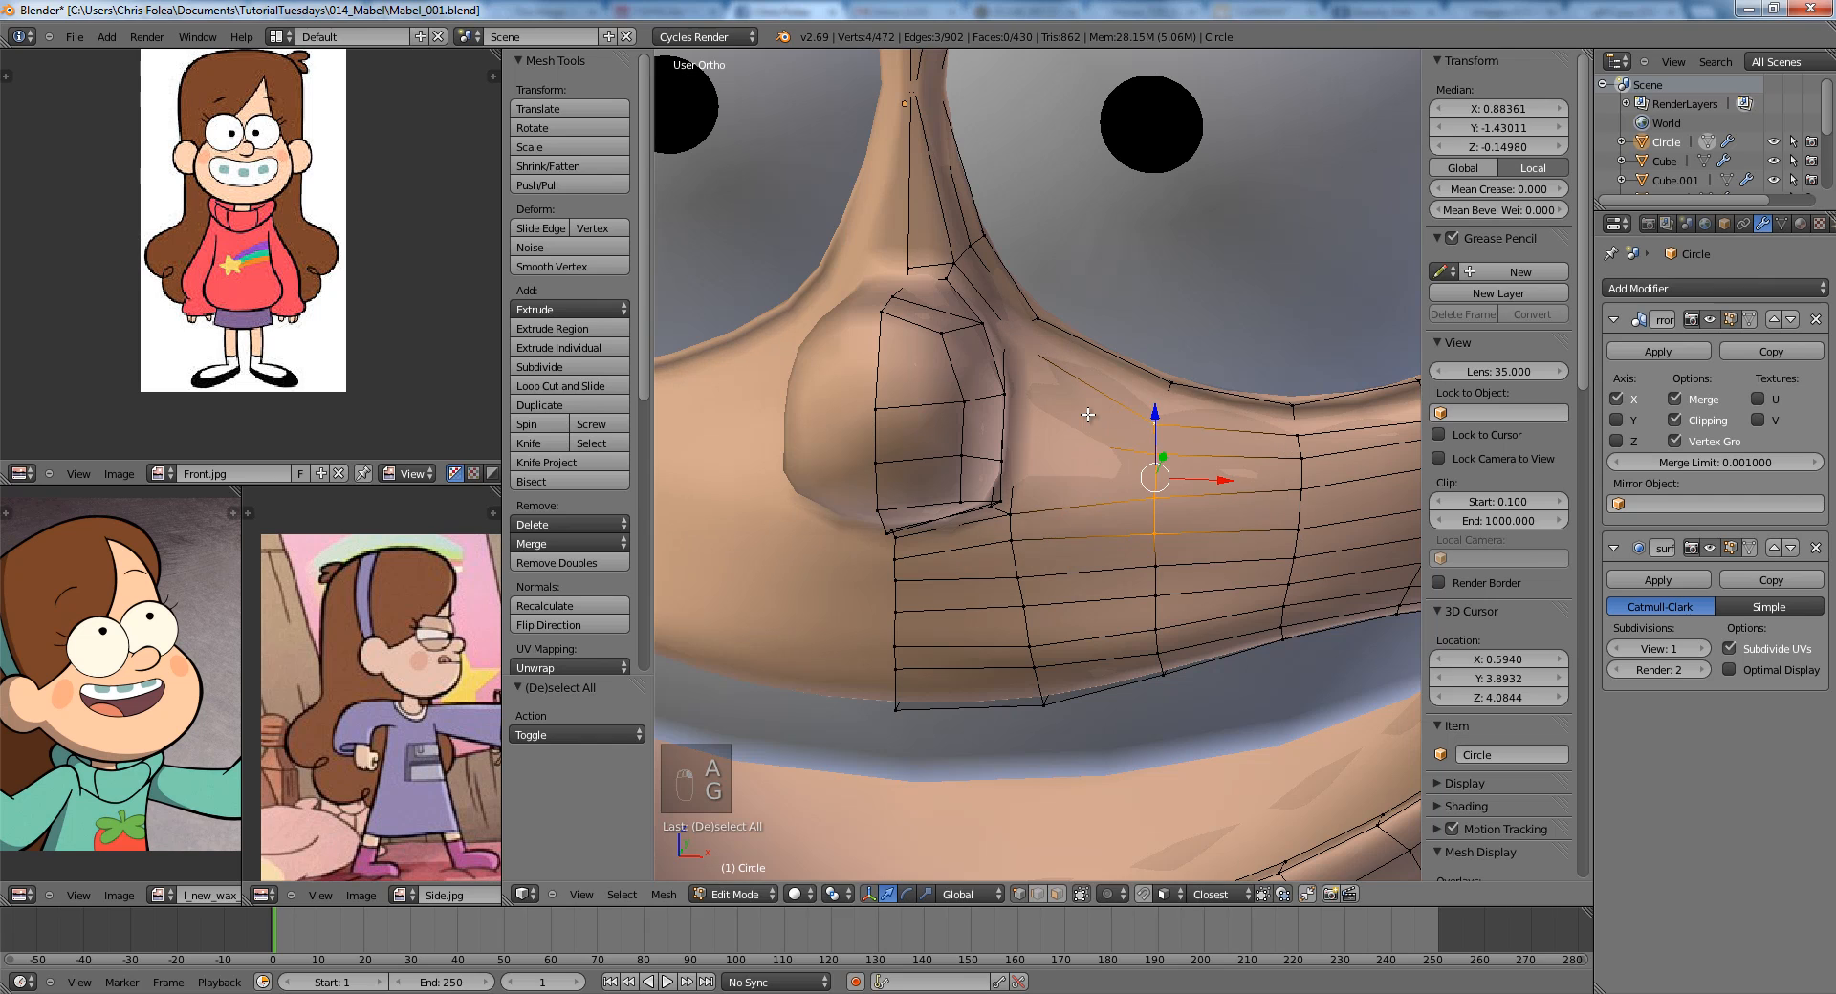
key("g")
right_click(1049, 514)
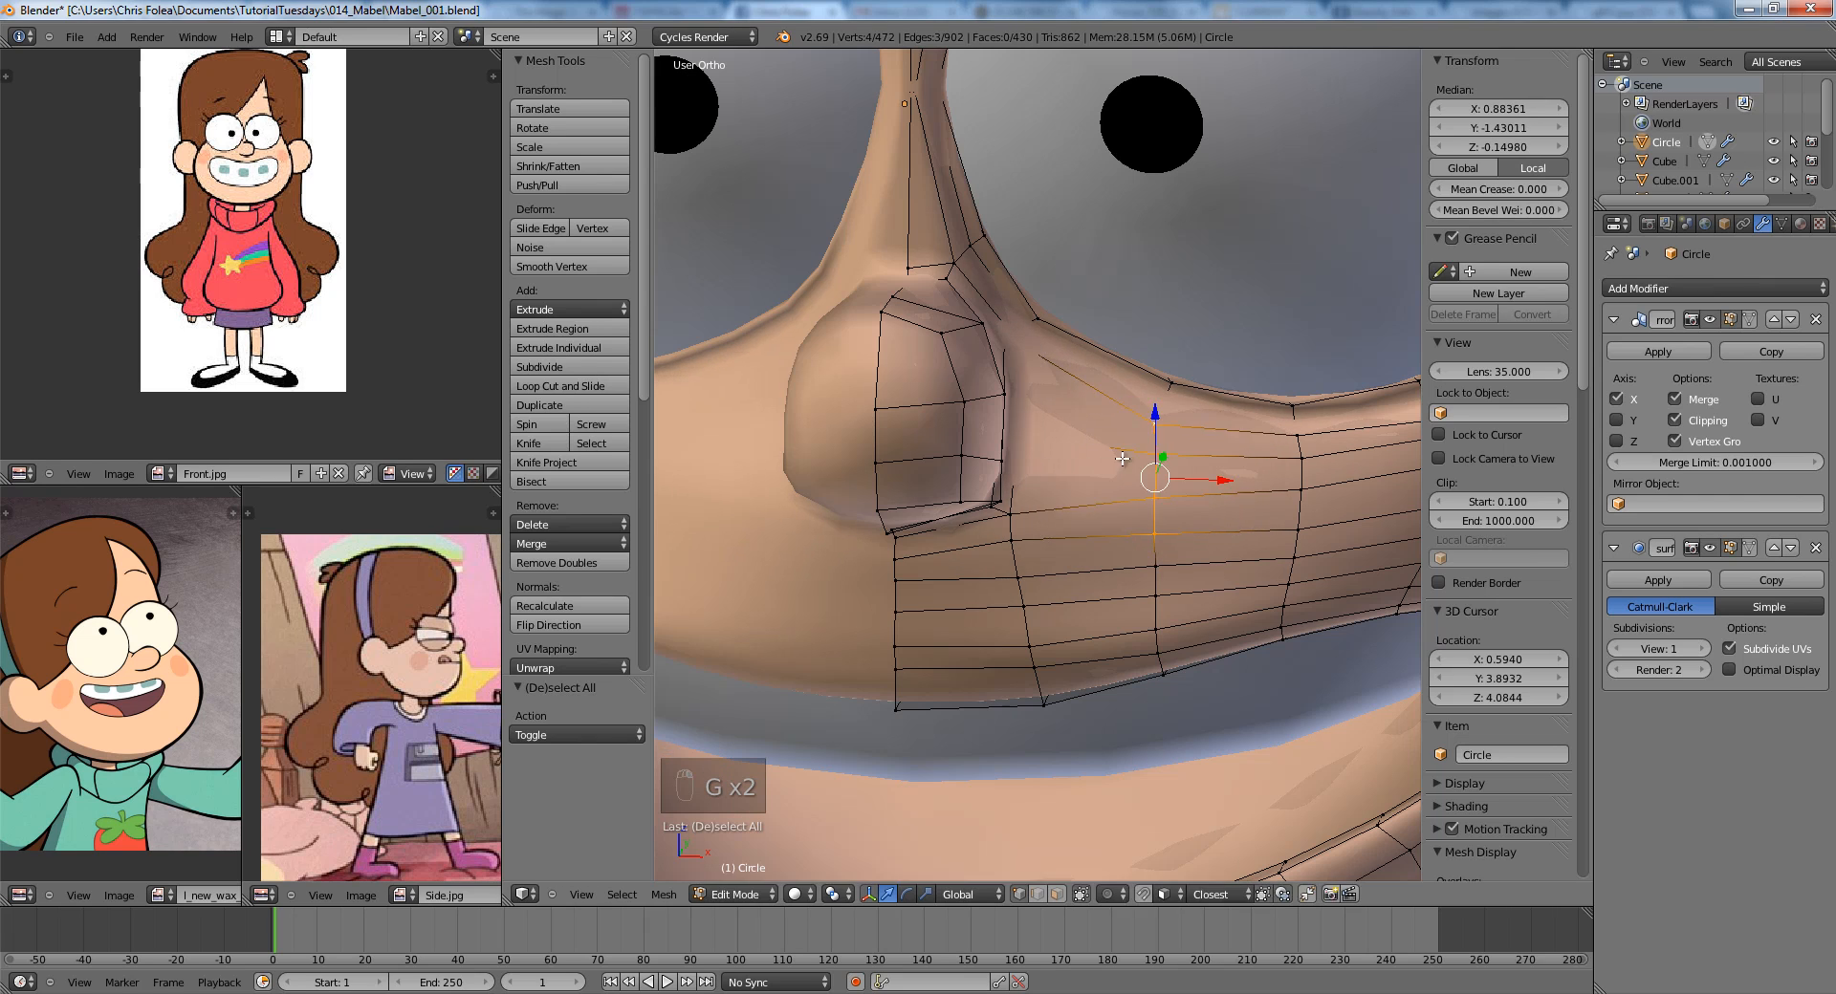
Extend the selected vertical run beside the nose with its neighbouring vertices and edge-slide it along the cheek toward the nose.
key("z")
key("b")
key("z")
key("g")
key("g")
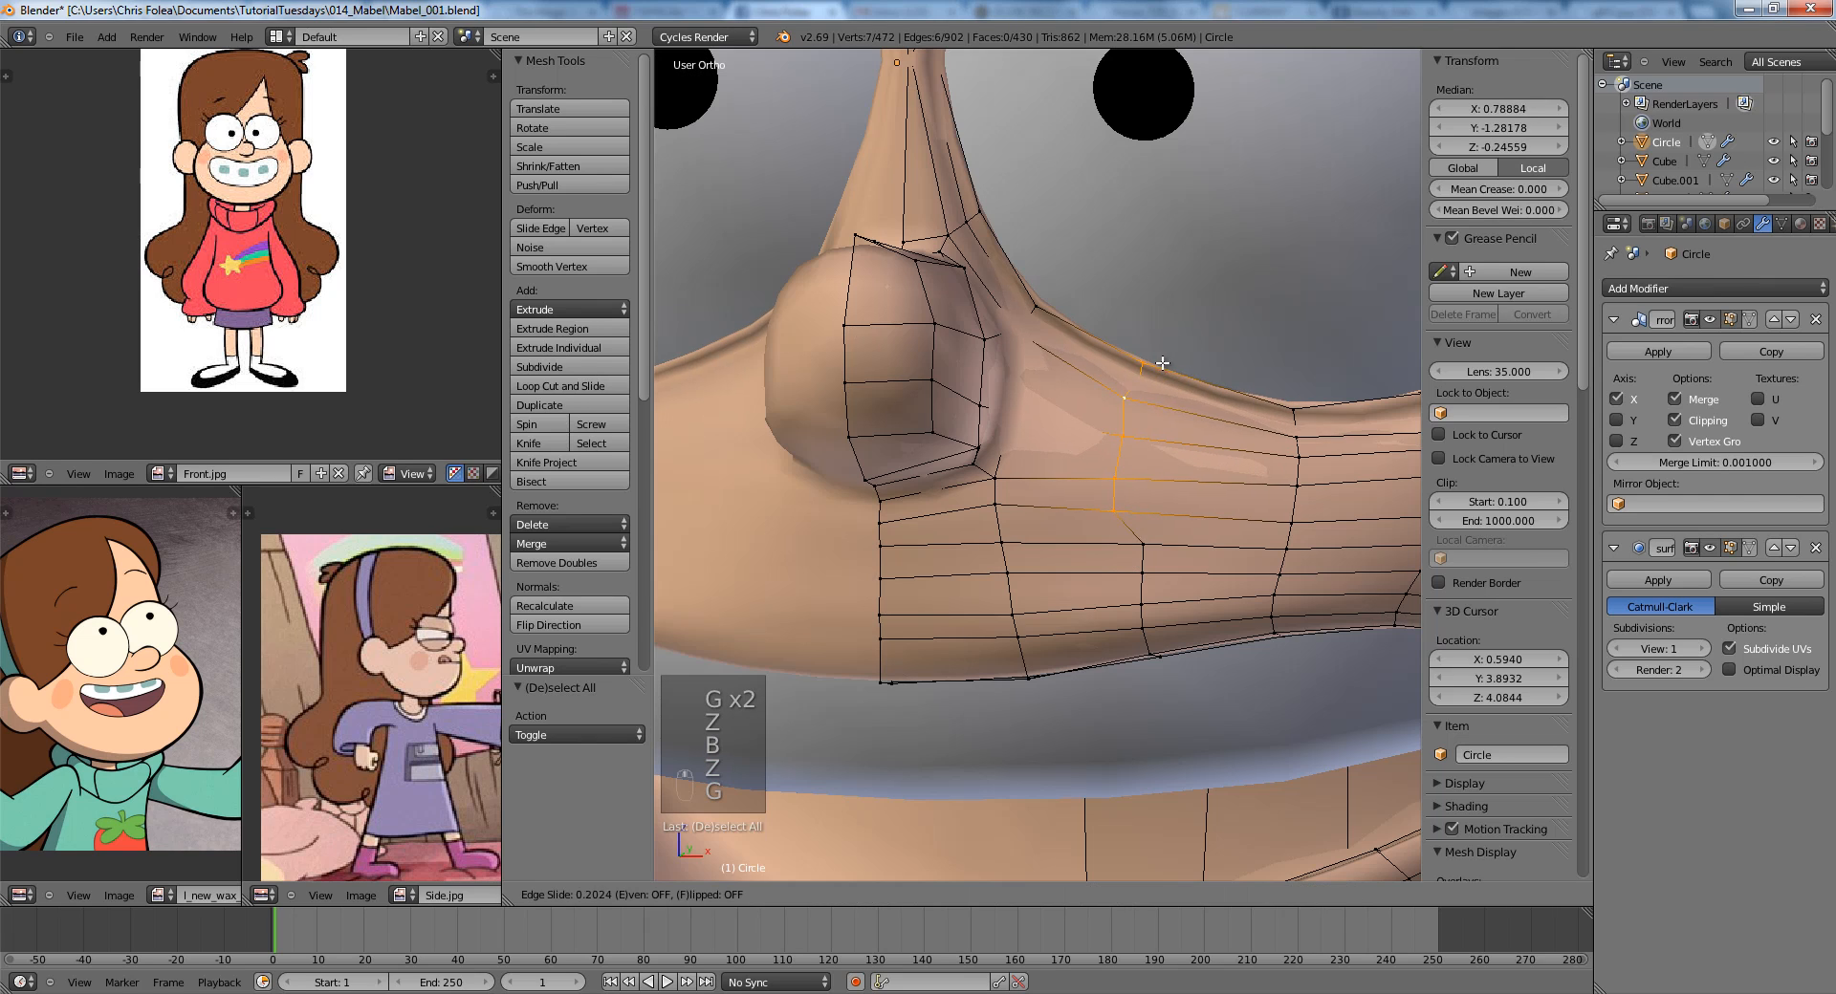
left_click(1161, 366)
key("a")
Vertex-slide the two vertices below that run, just above the upper lip, to even out the edge flow.
right_click(1149, 548)
key("g")
key("g")
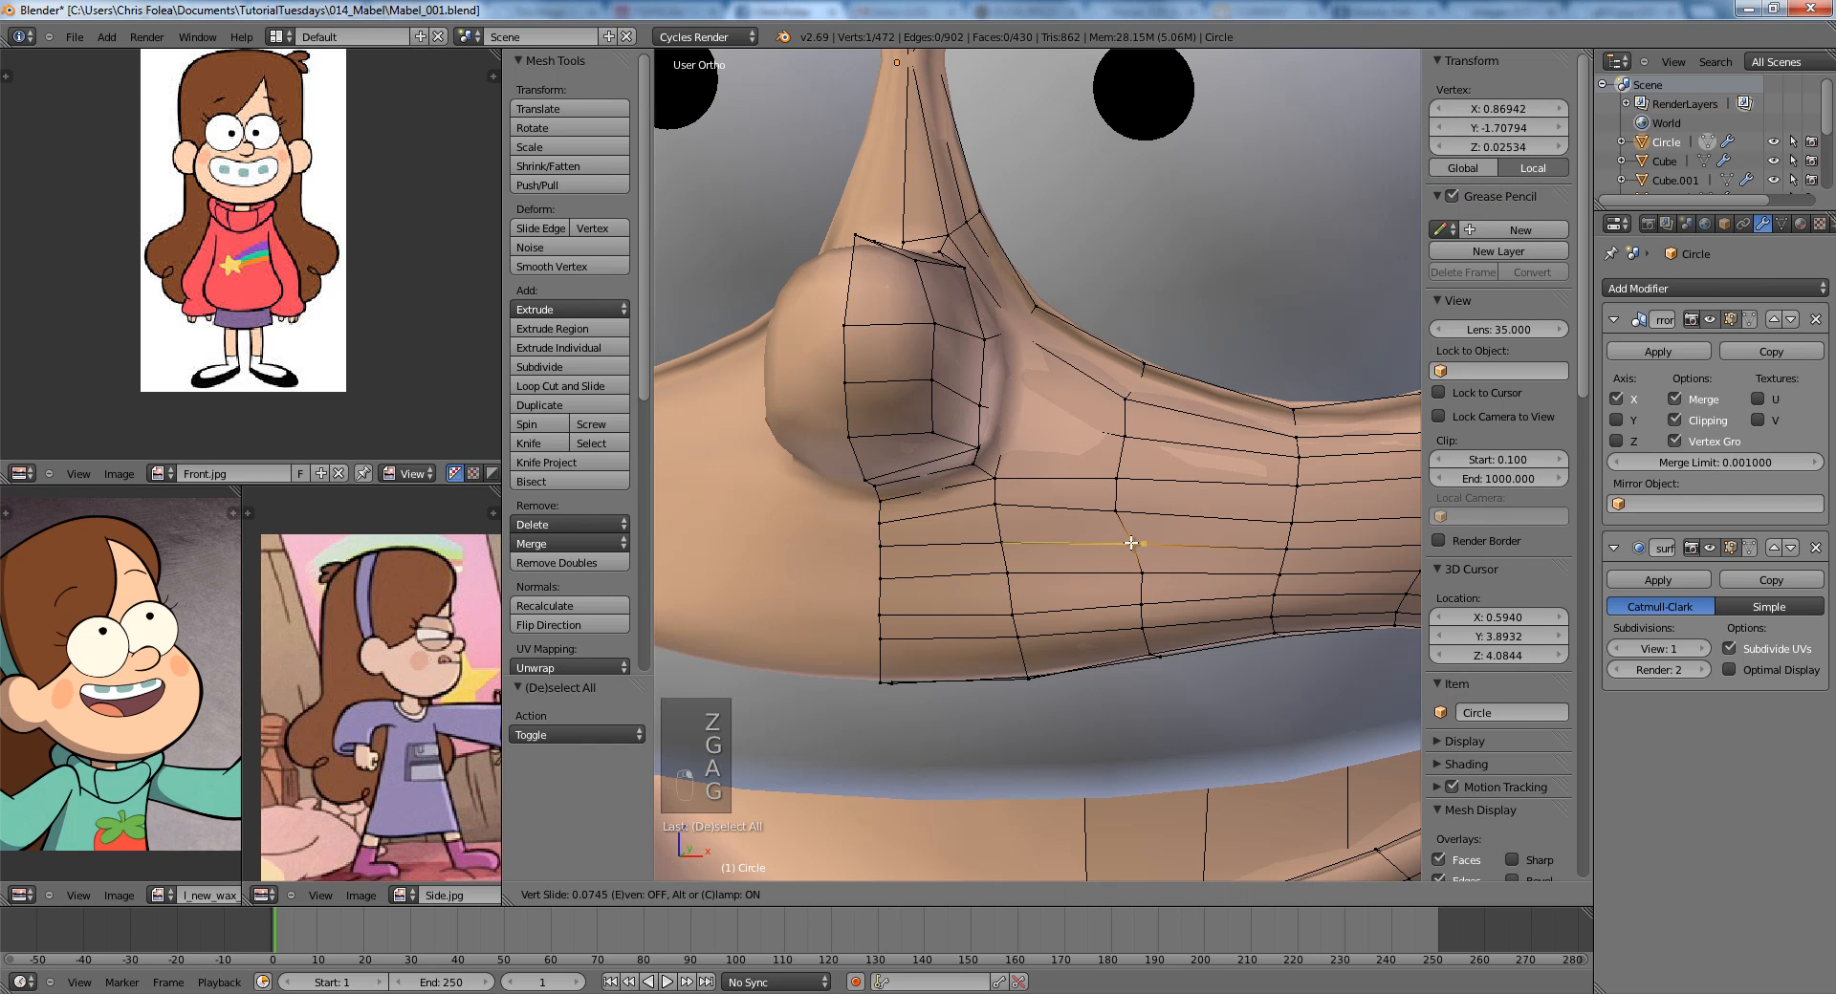
left_click(1147, 572)
key("g")
key("g")
left_click(1132, 572)
Switch to Sculpt Mode and work the cheek beside the mouth corner with the Draw brush, undoing an unwanted stroke.
key("Tab")
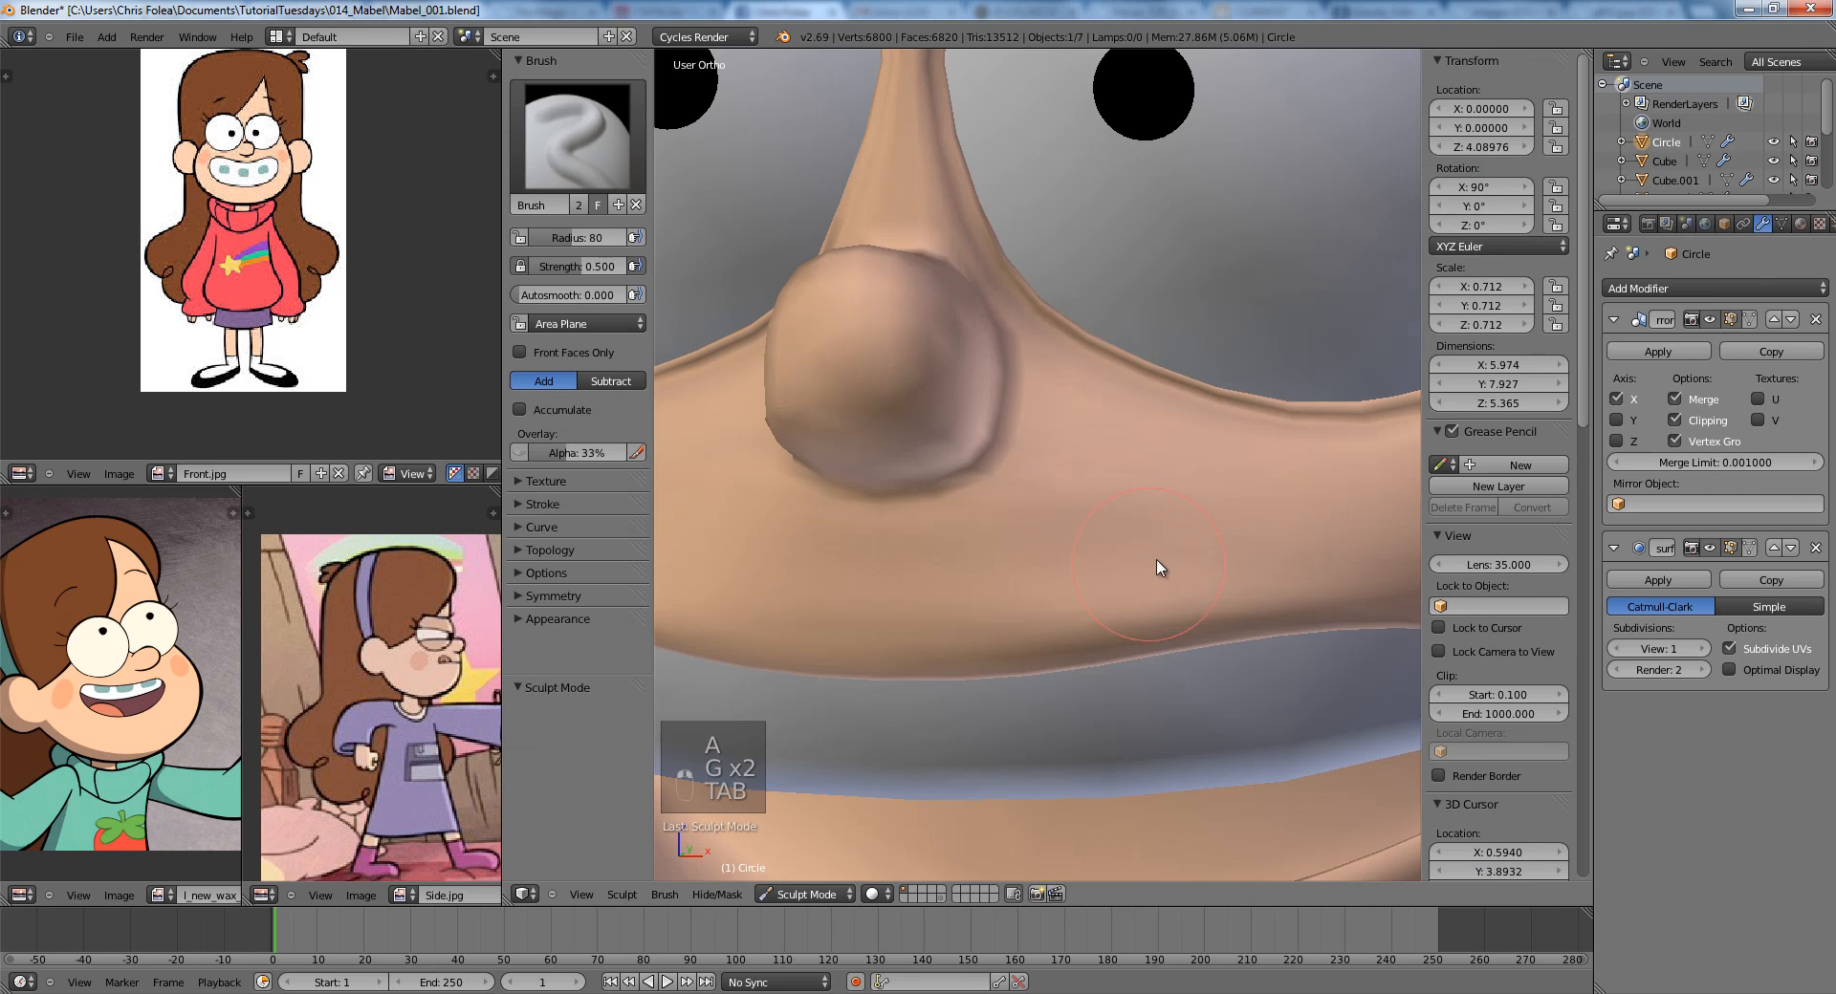
scroll(1155, 554, "down", 6)
key("KP_1")
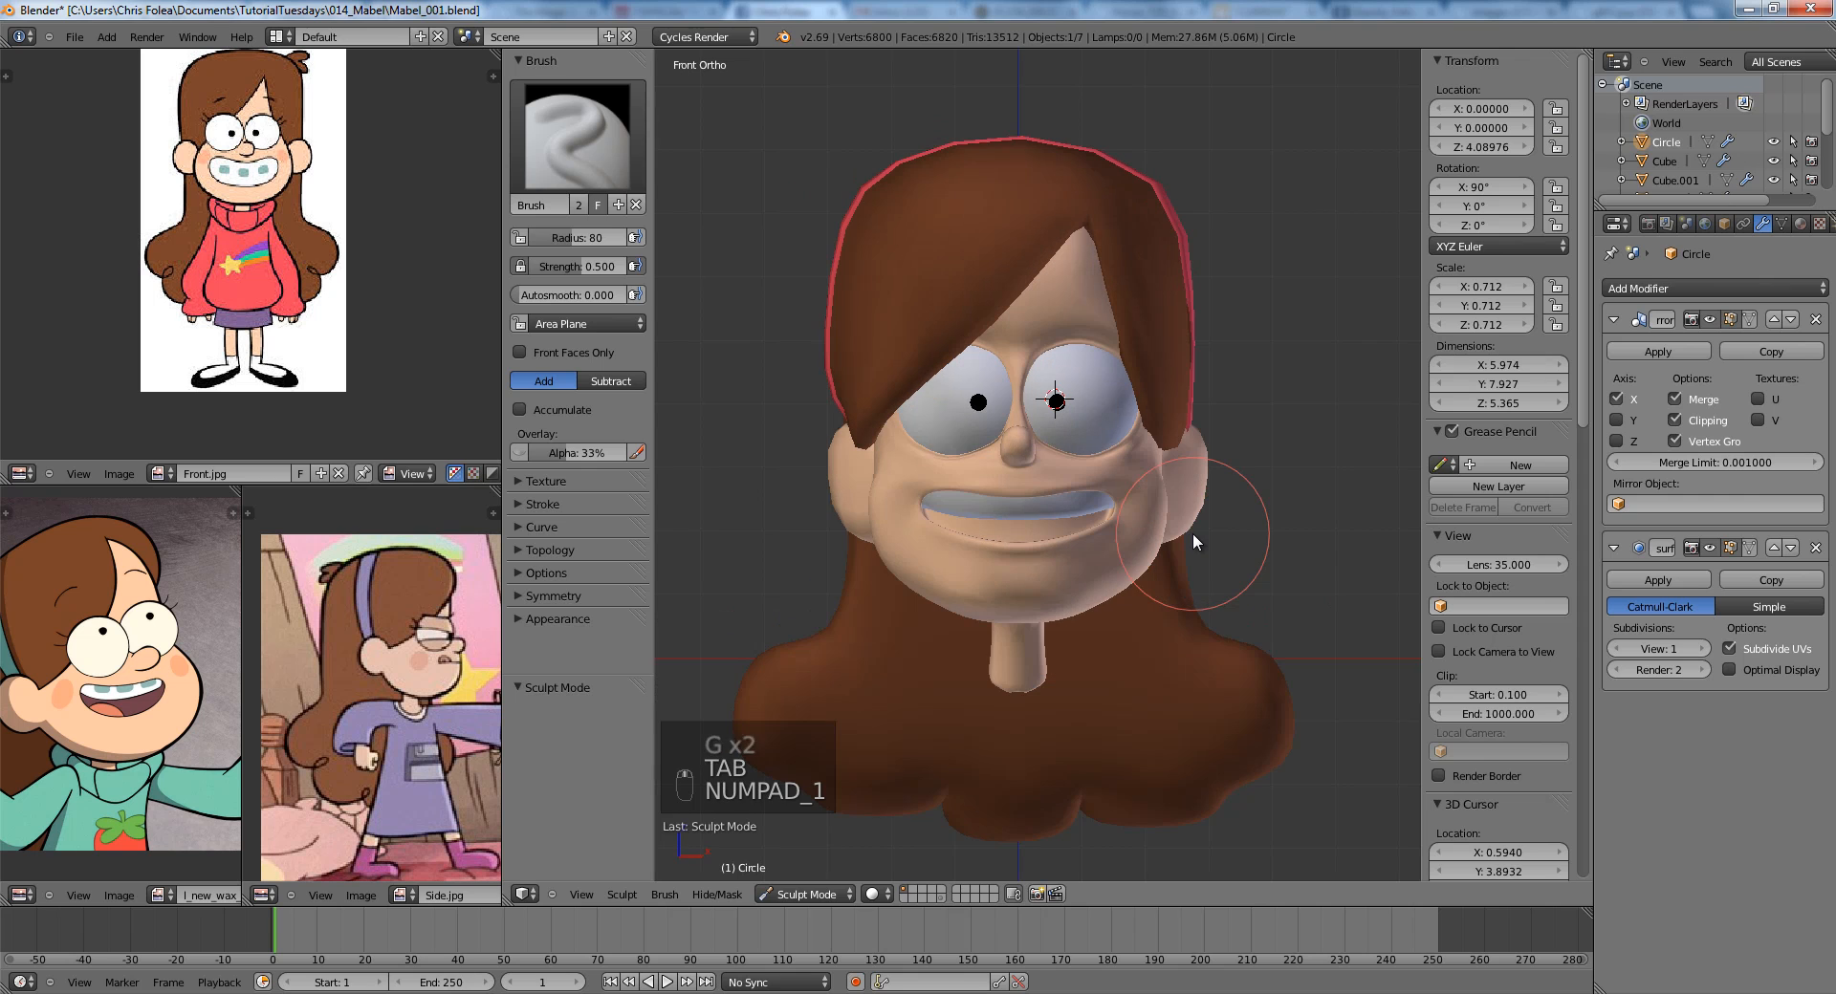
scroll(1134, 421, "up", 5)
middle_click_drag(1102, 421, 1033, 511)
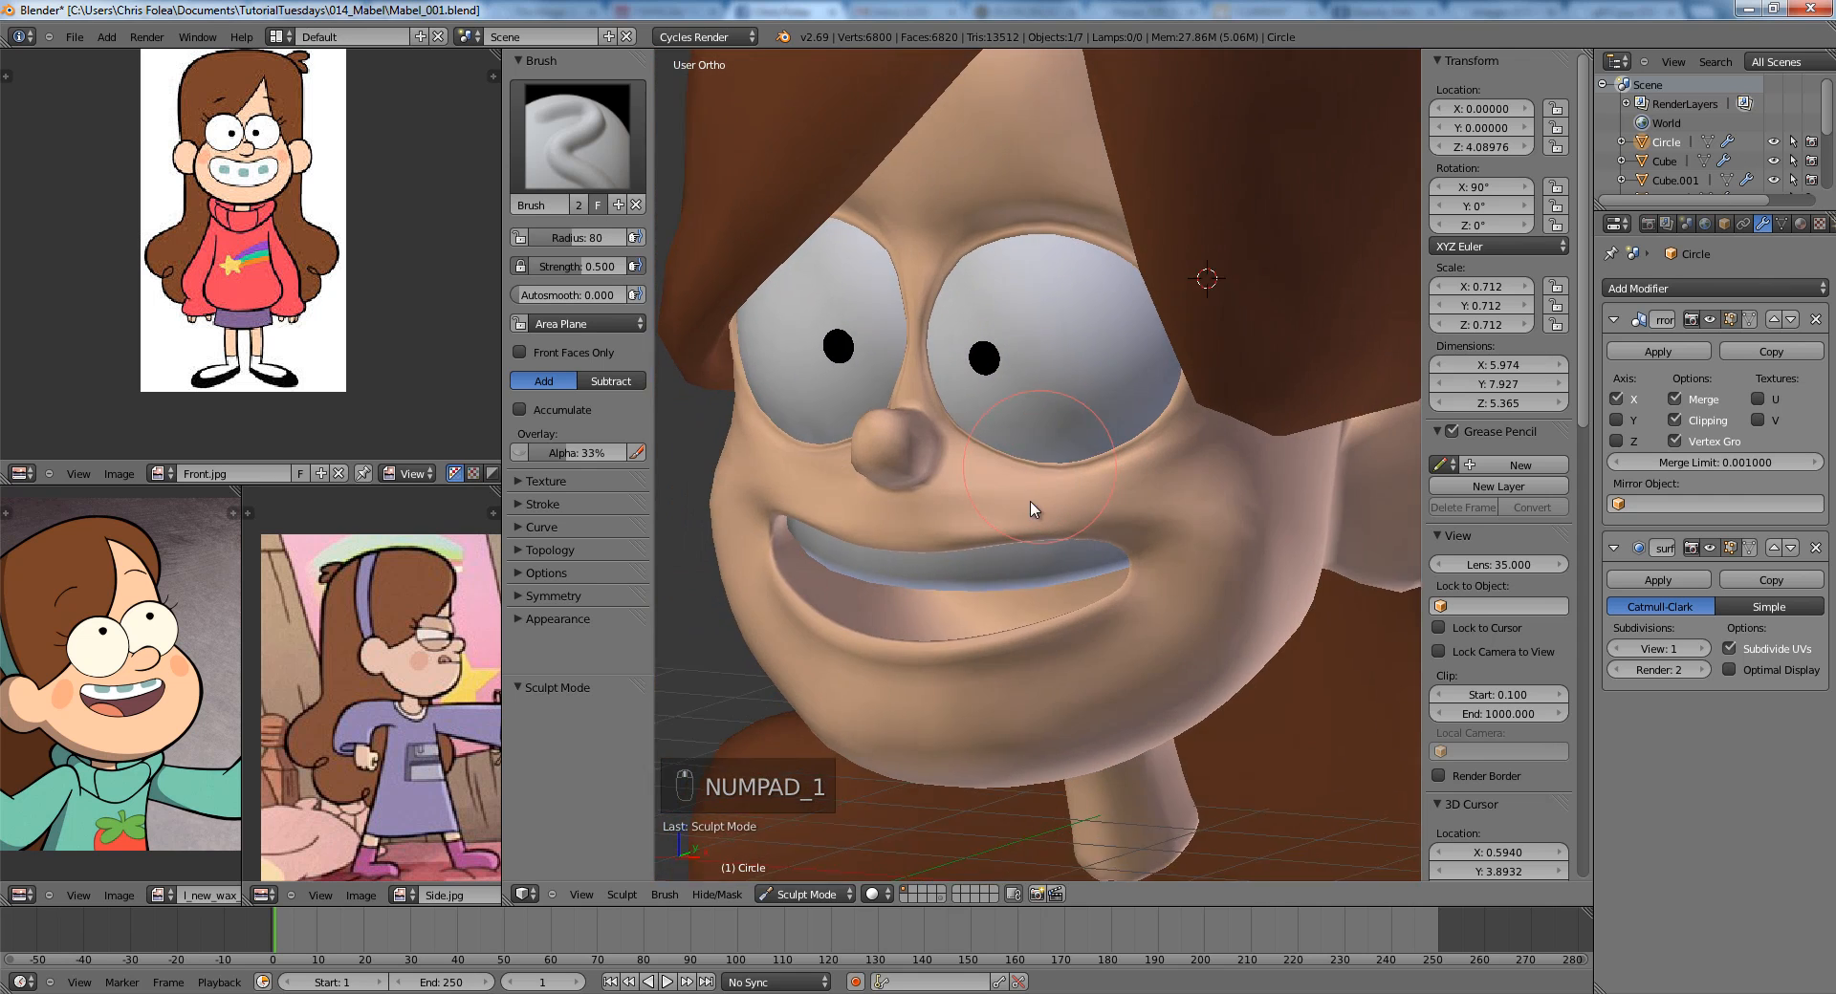
scroll(1016, 463, "up", 4)
key("d")
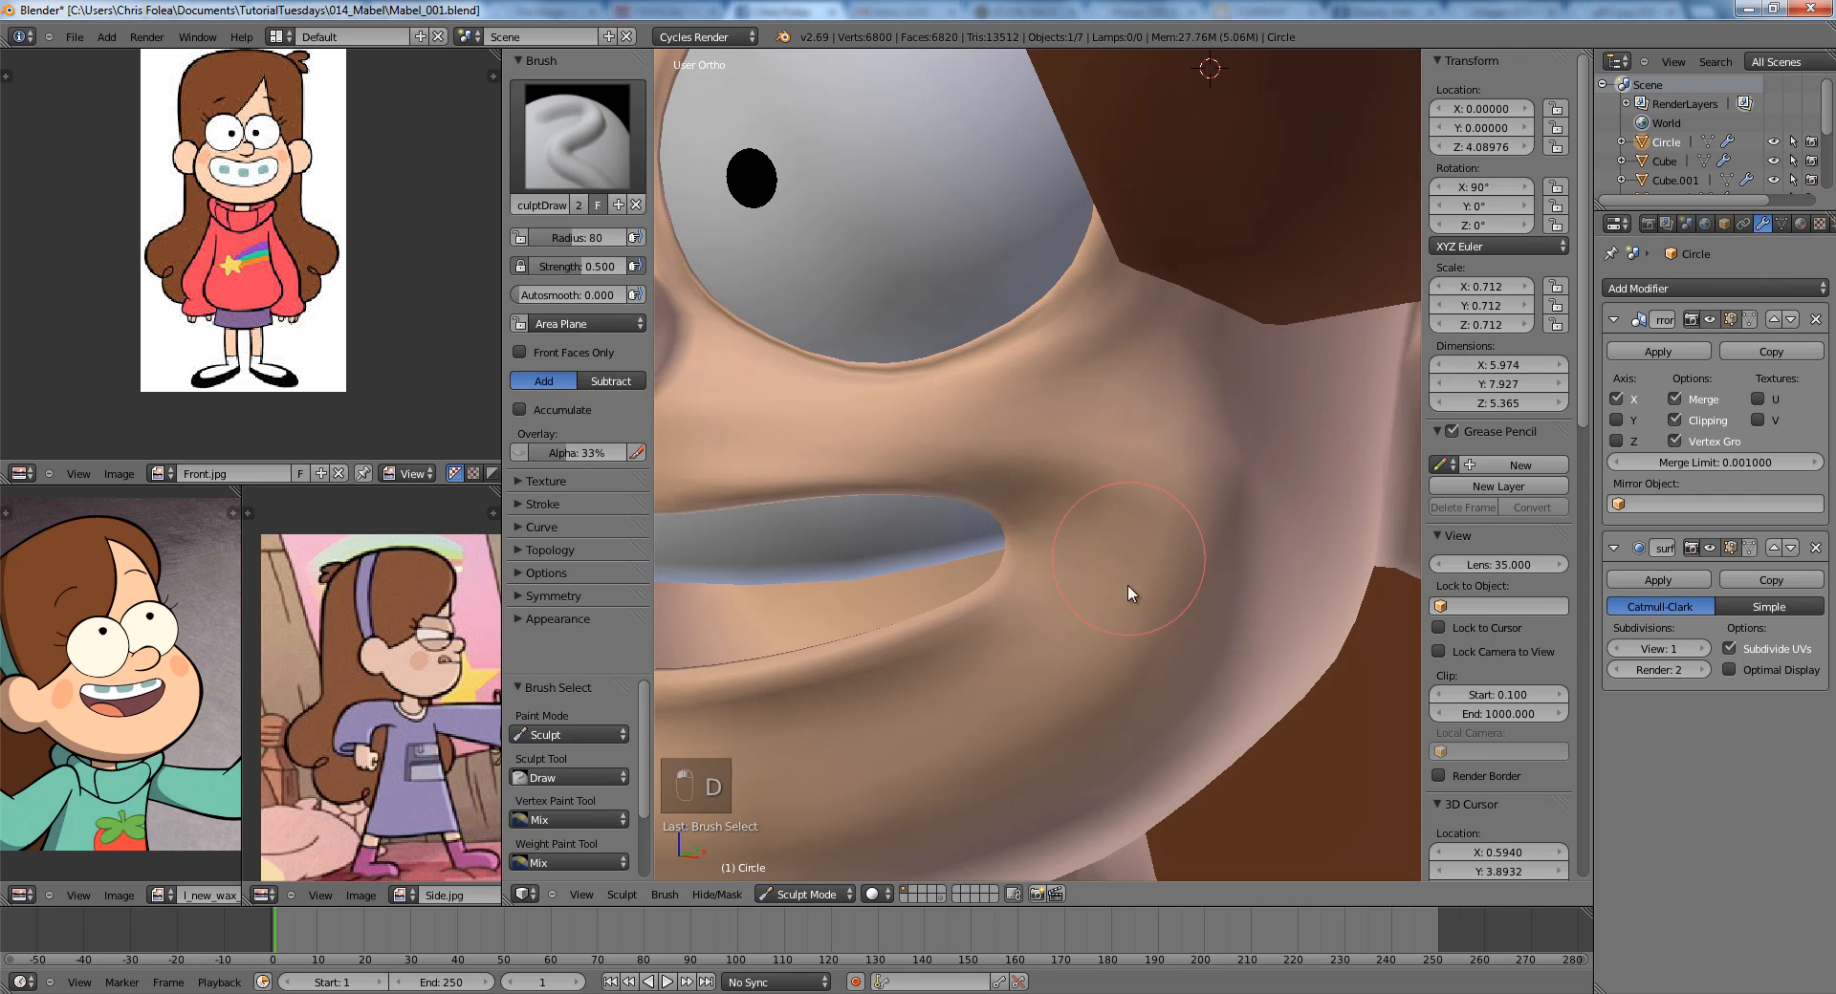
key("ctrl+z")
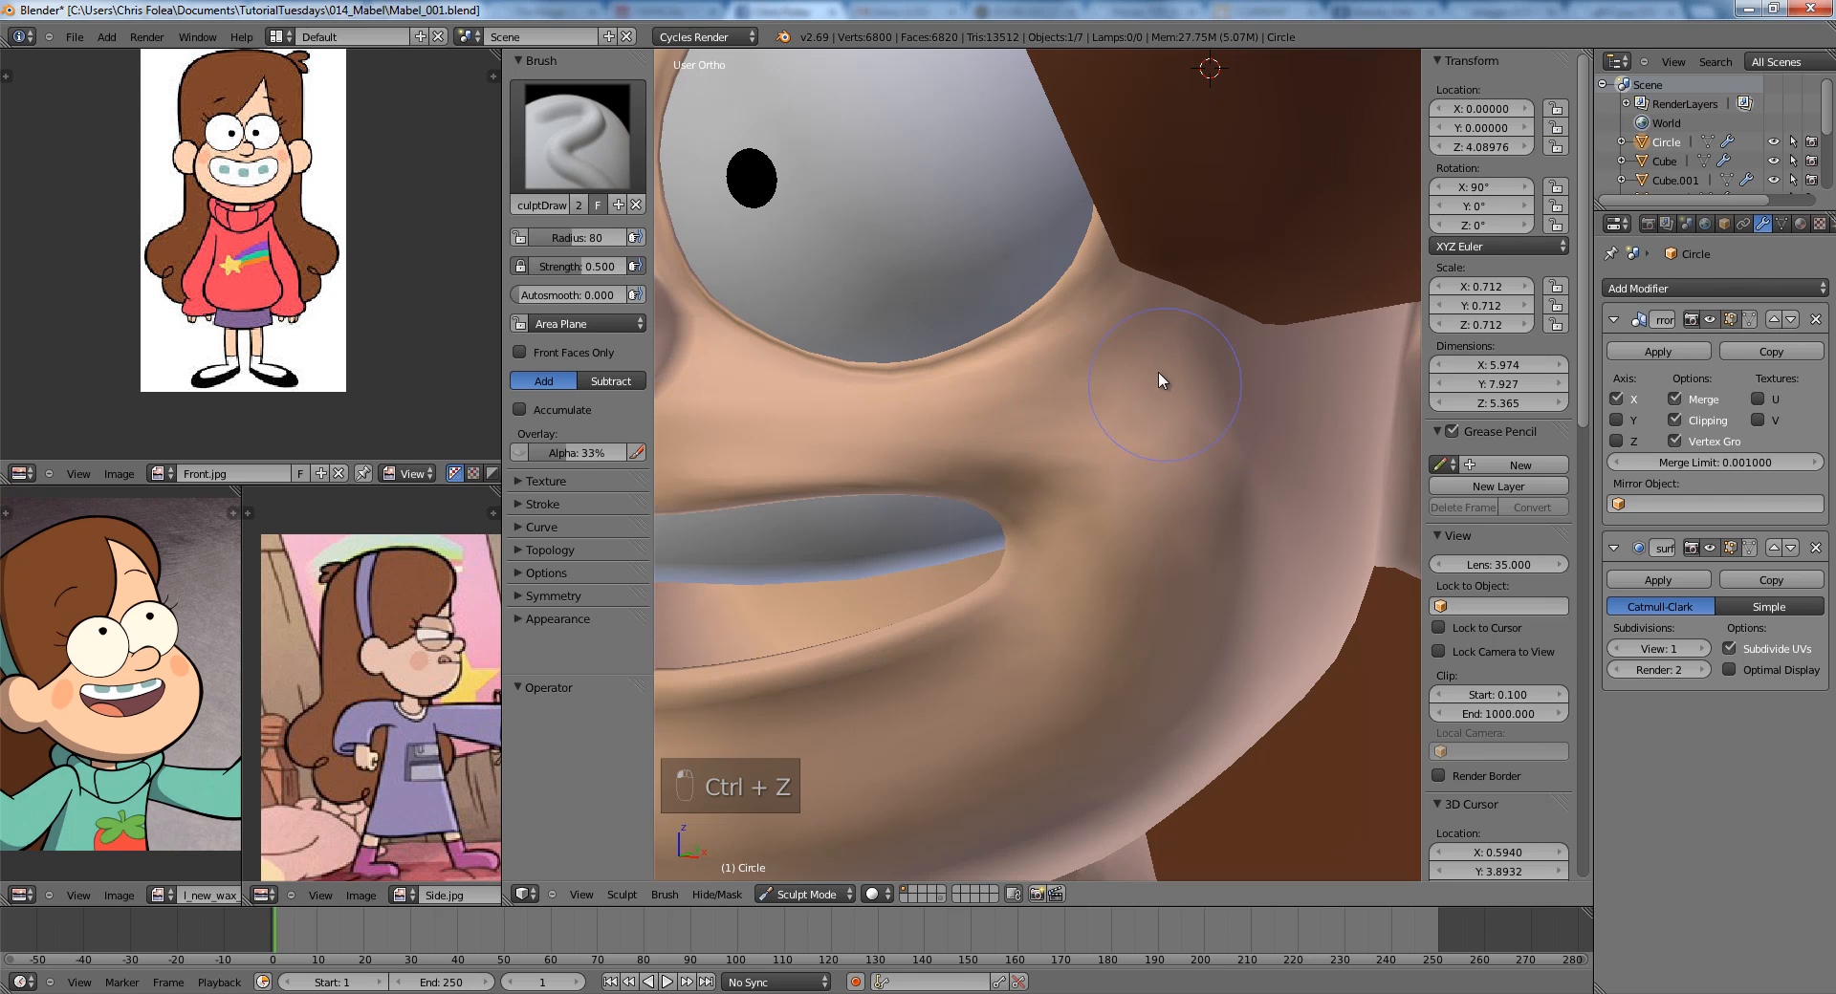
Adjust the outer cheek in the front view with the Grab brush at radius 111, undoing an unwanted stroke.
scroll(1207, 393, "down", 5)
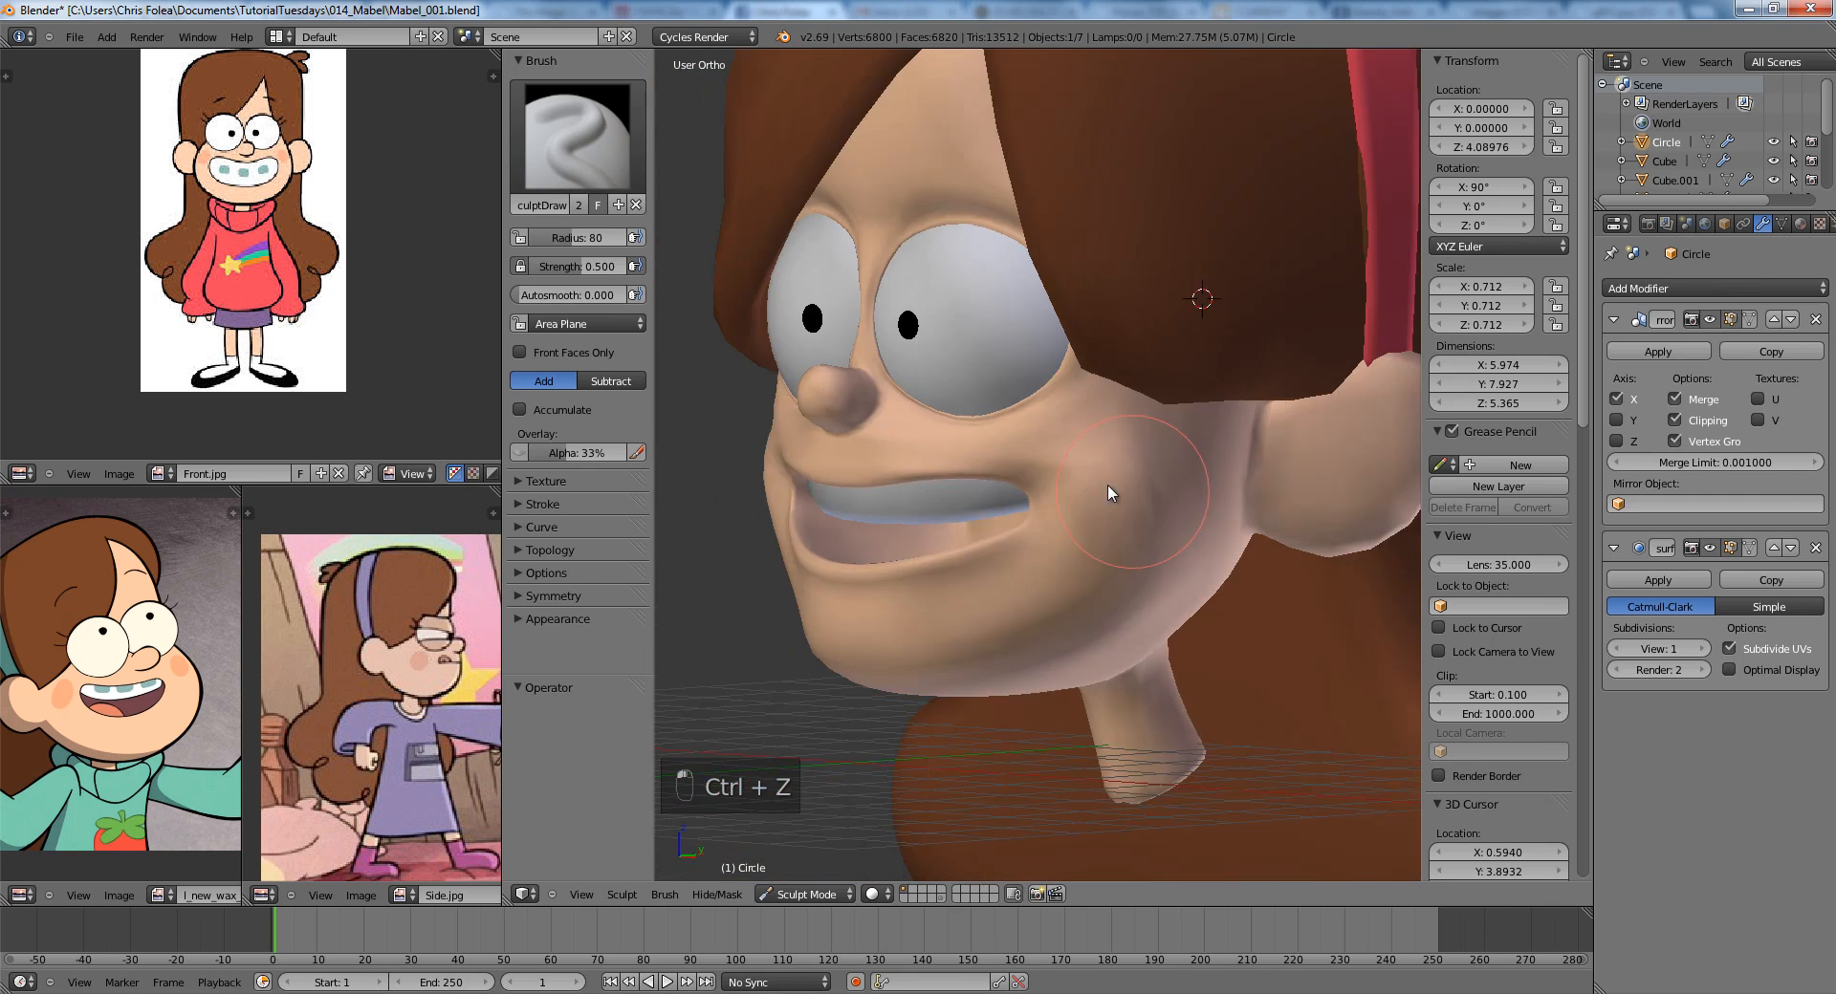
middle_click_drag(1107, 484, 1218, 491)
scroll(1190, 469, "down", 5)
scroll(1218, 492, "up", 5)
key("KP_1")
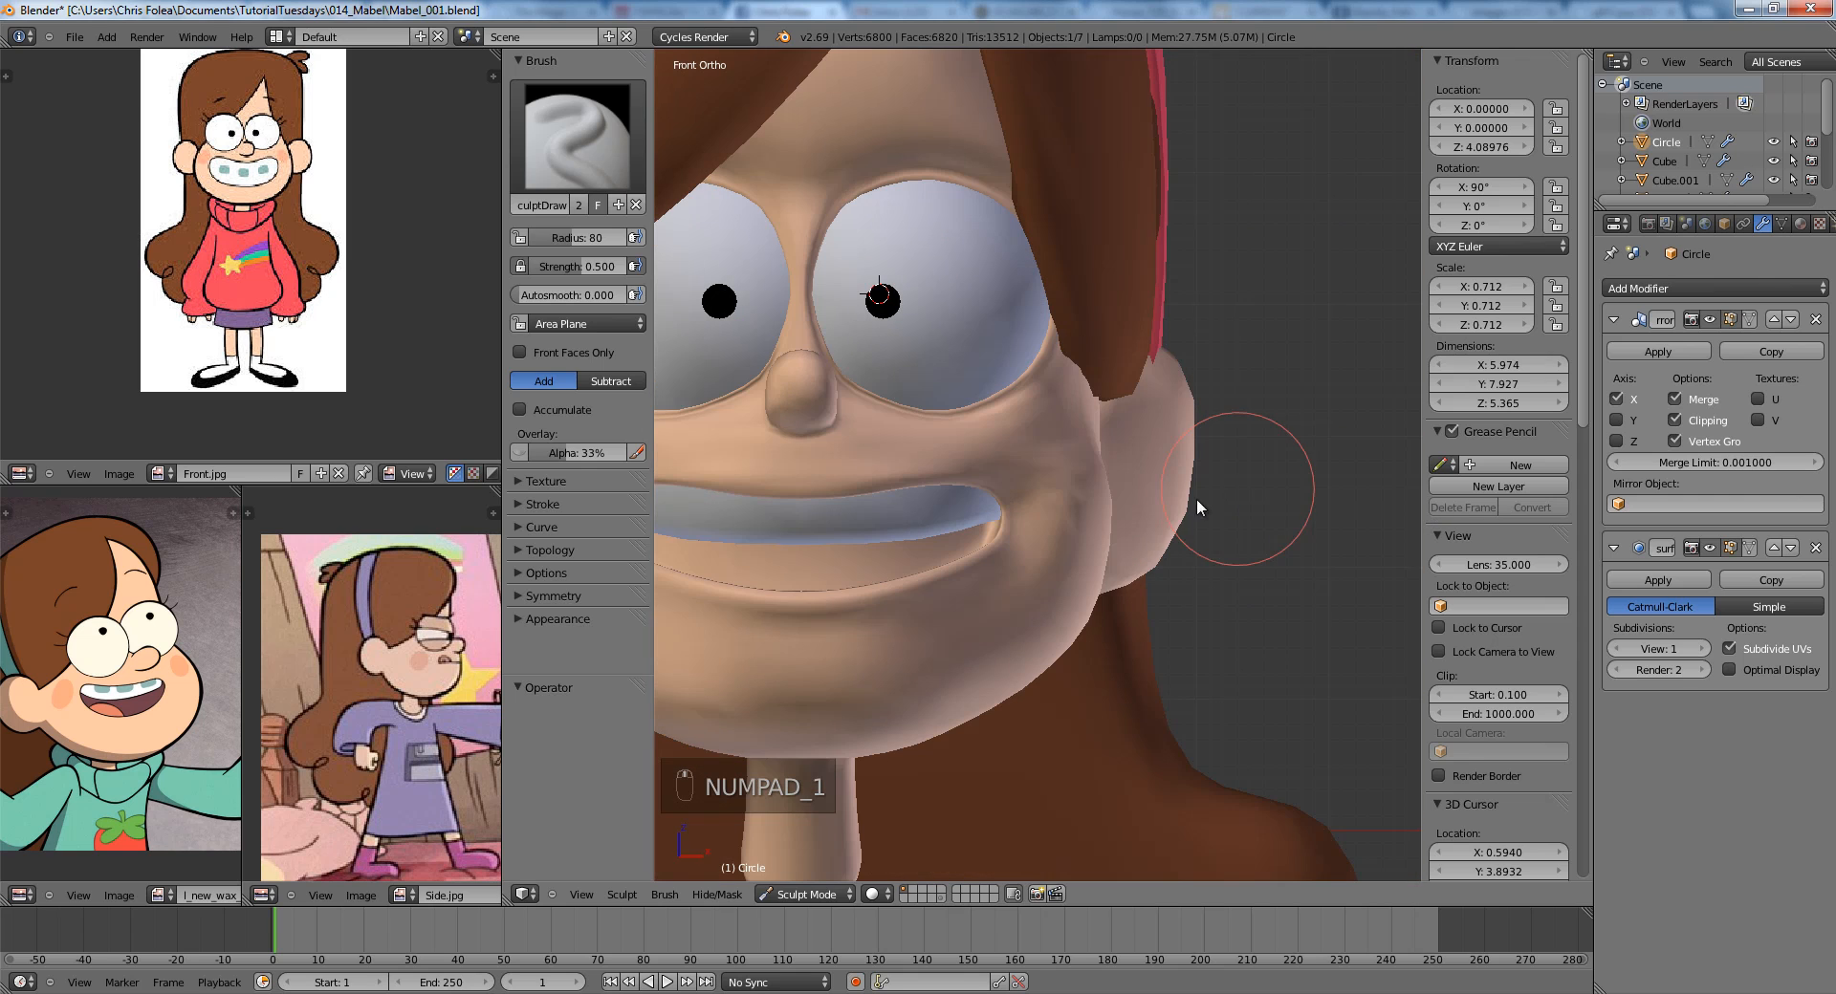
key("g")
key("f")
left_click(1093, 422)
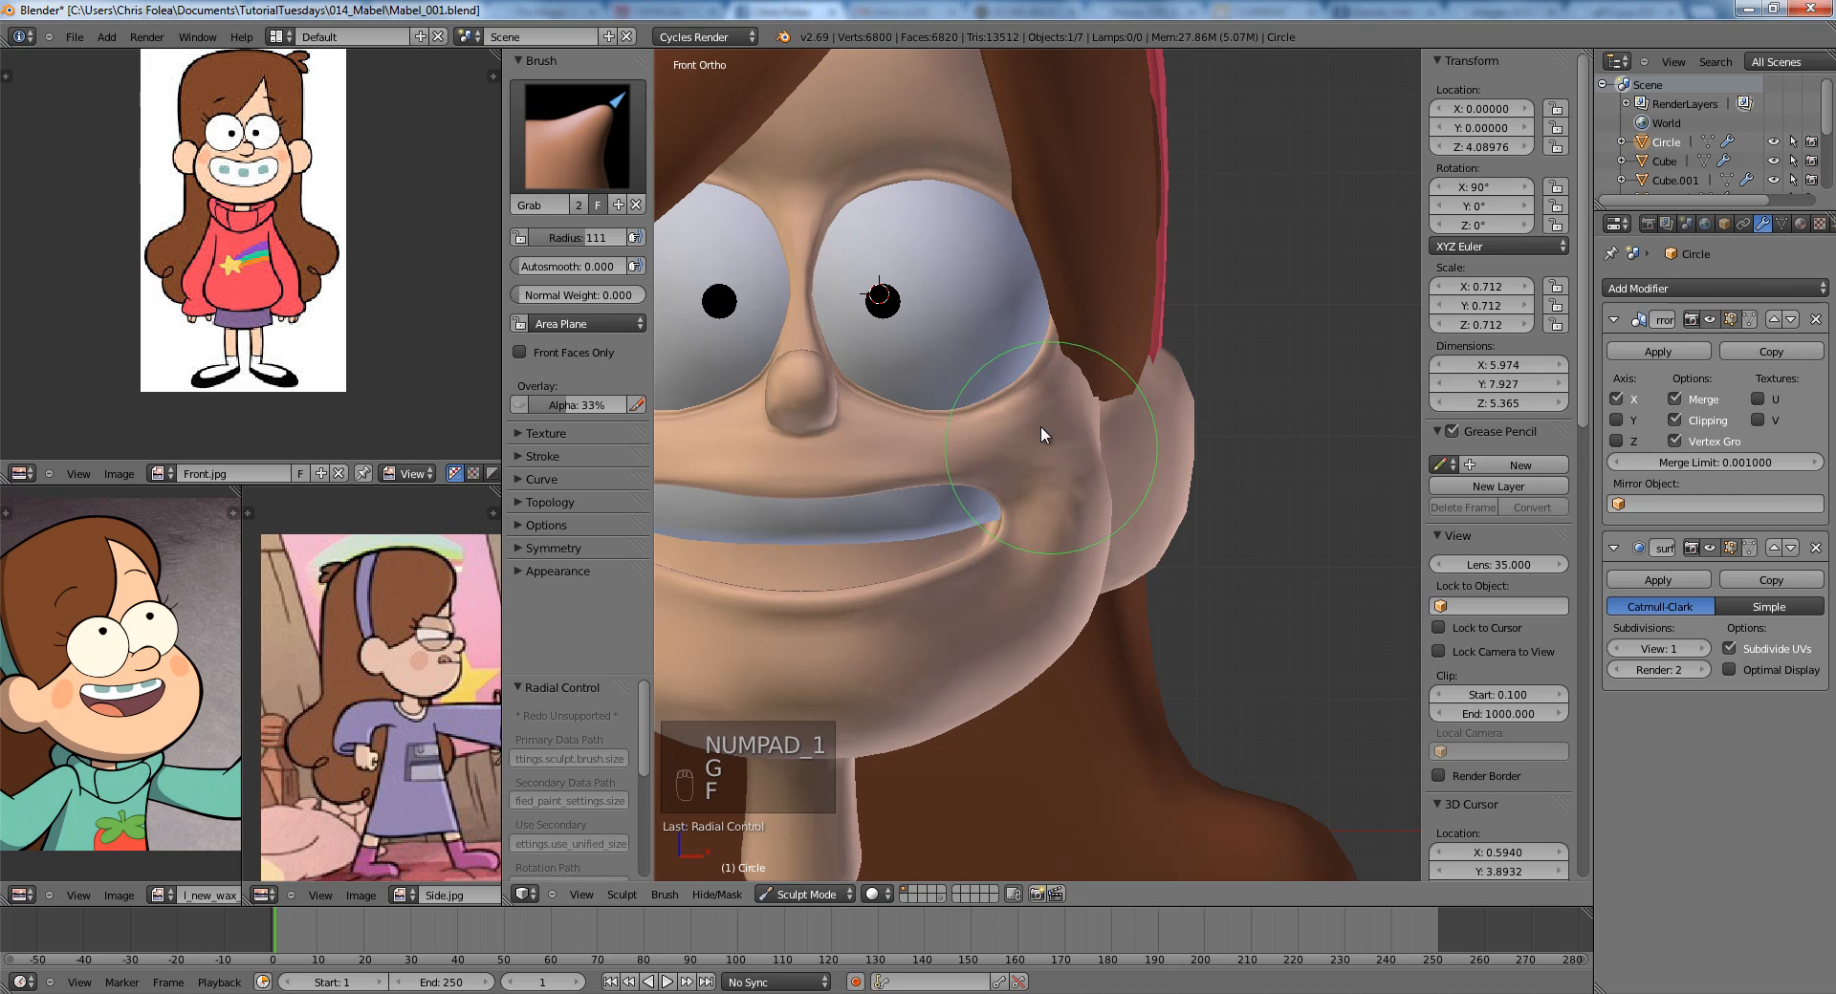
scroll(1042, 428, "up", 2)
key("ctrl+z")
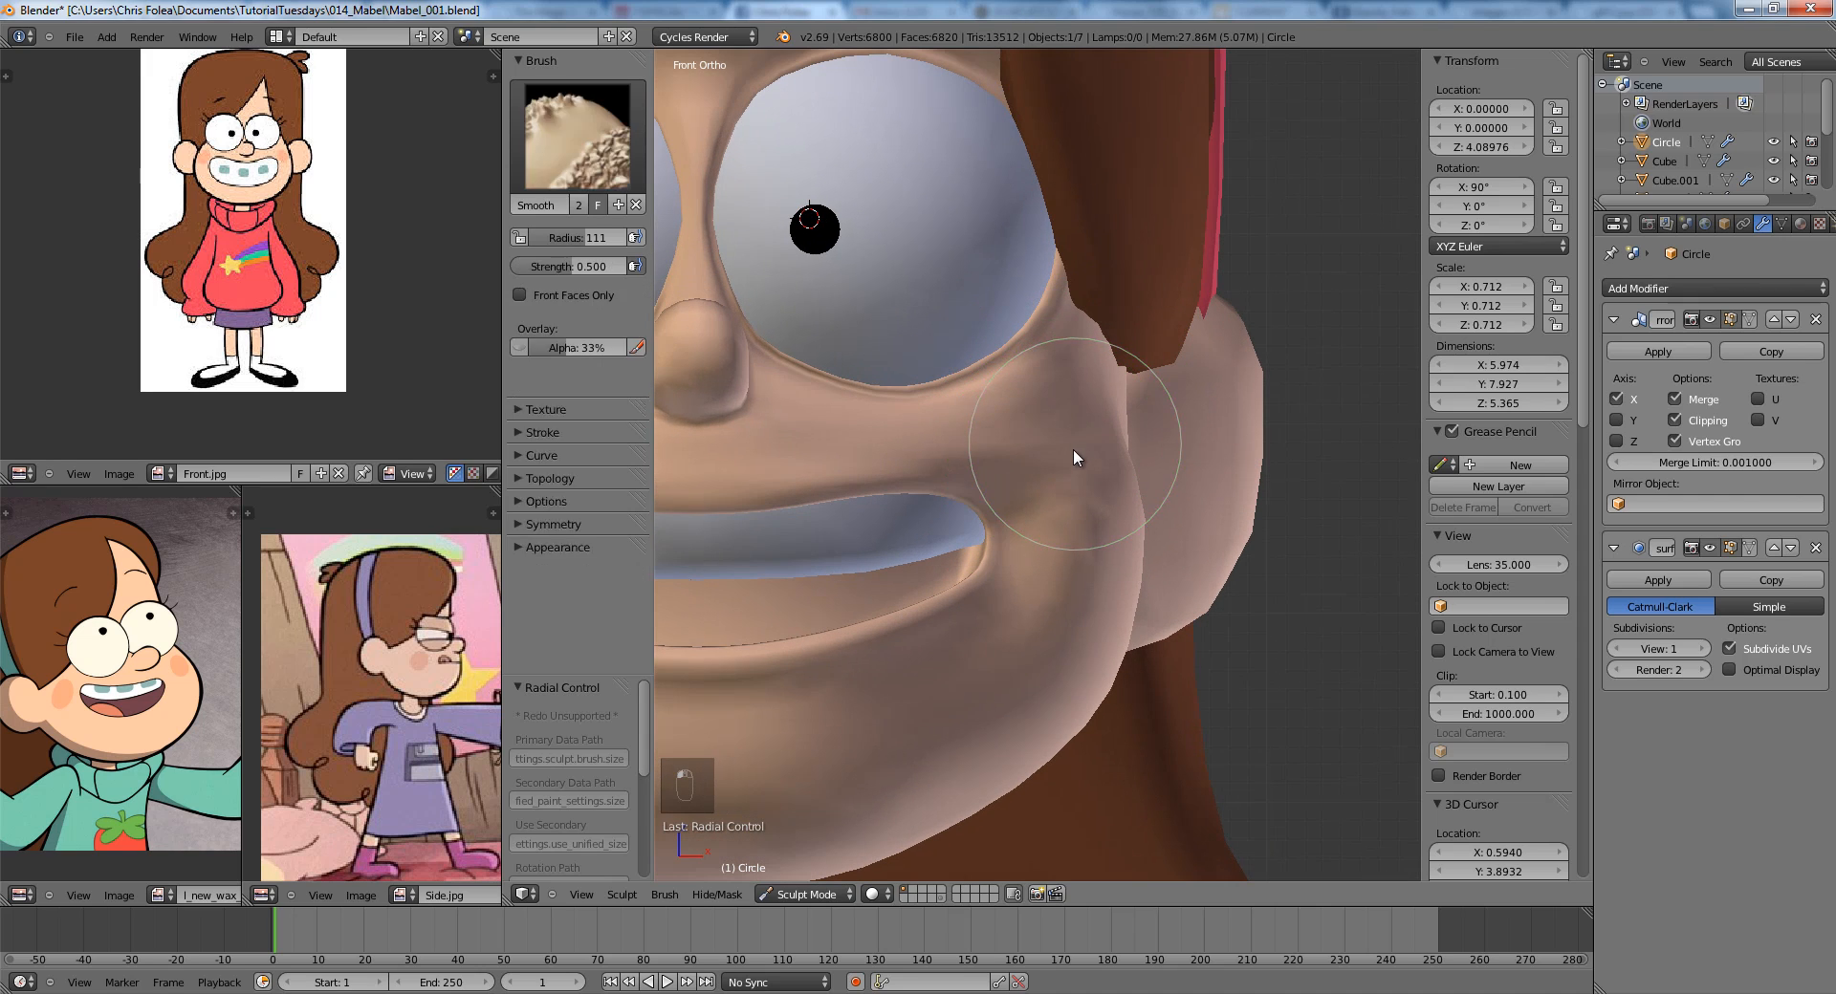
Return the head to Object Mode and set its subdivision view level to 2.
mouse_move(1069, 487)
middle_mouse_down()
mouse_move(1115, 525)
mouse_move(1044, 487)
middle_mouse_up()
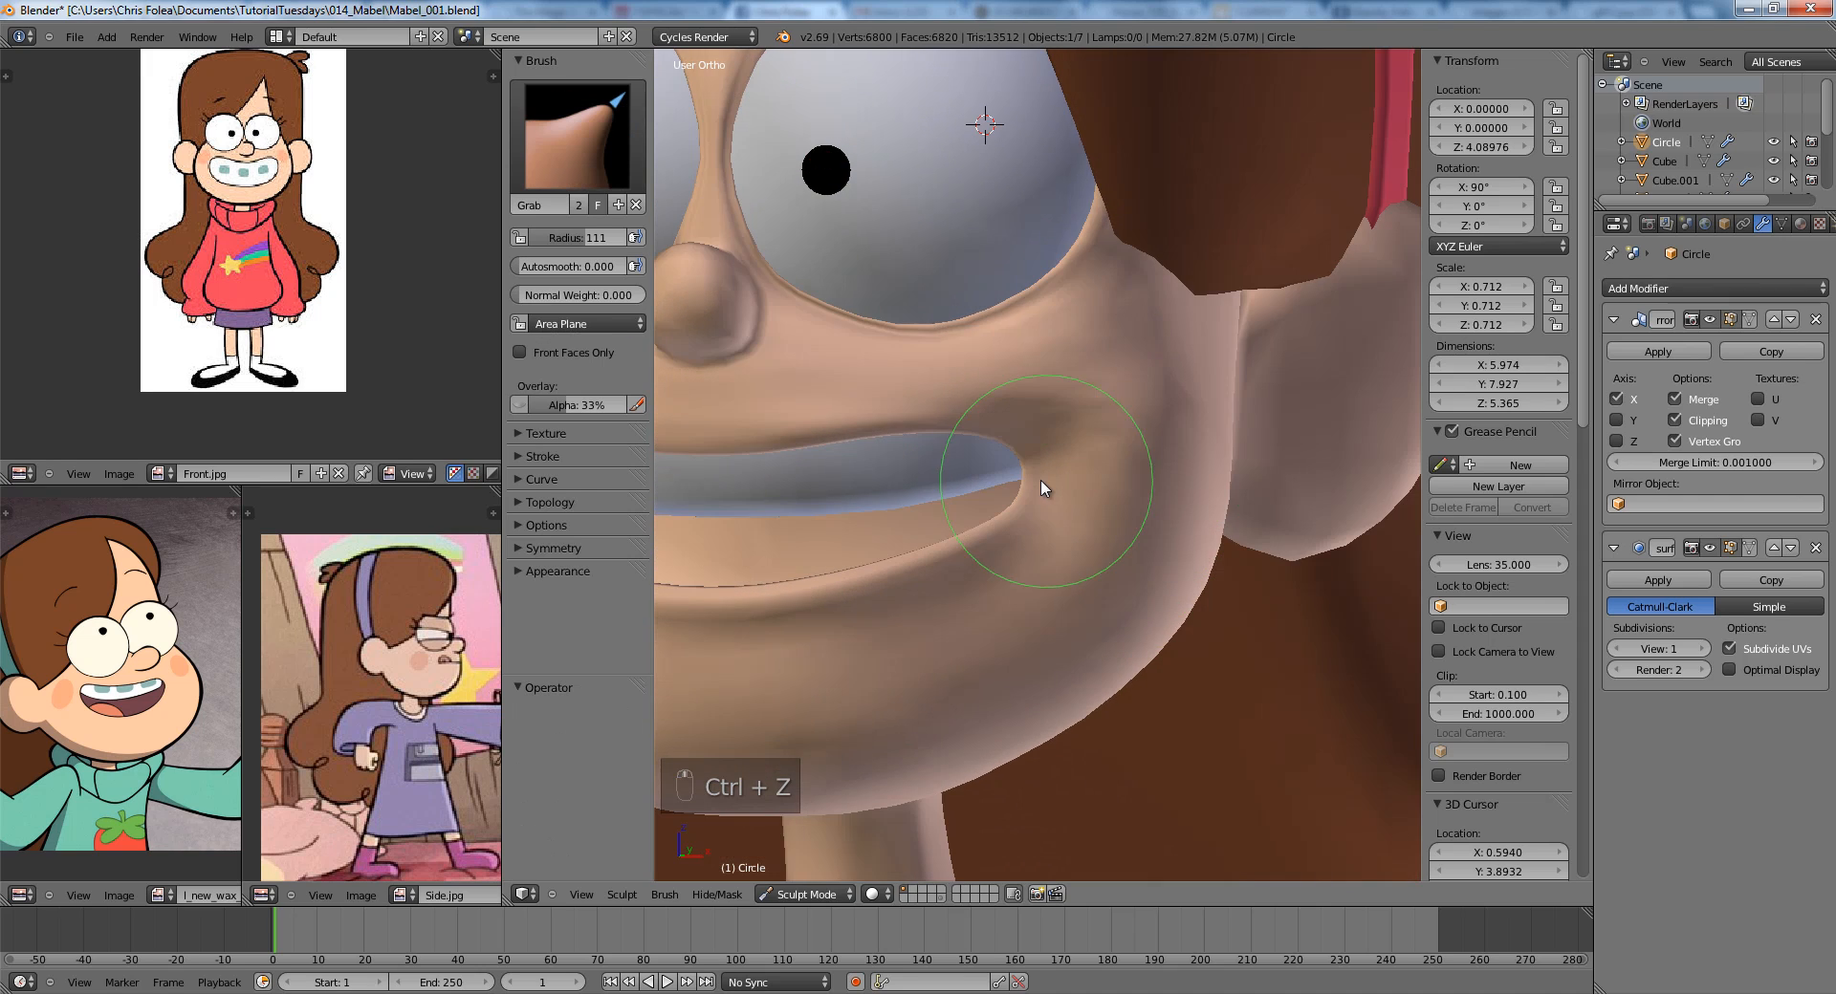
key("KP_3")
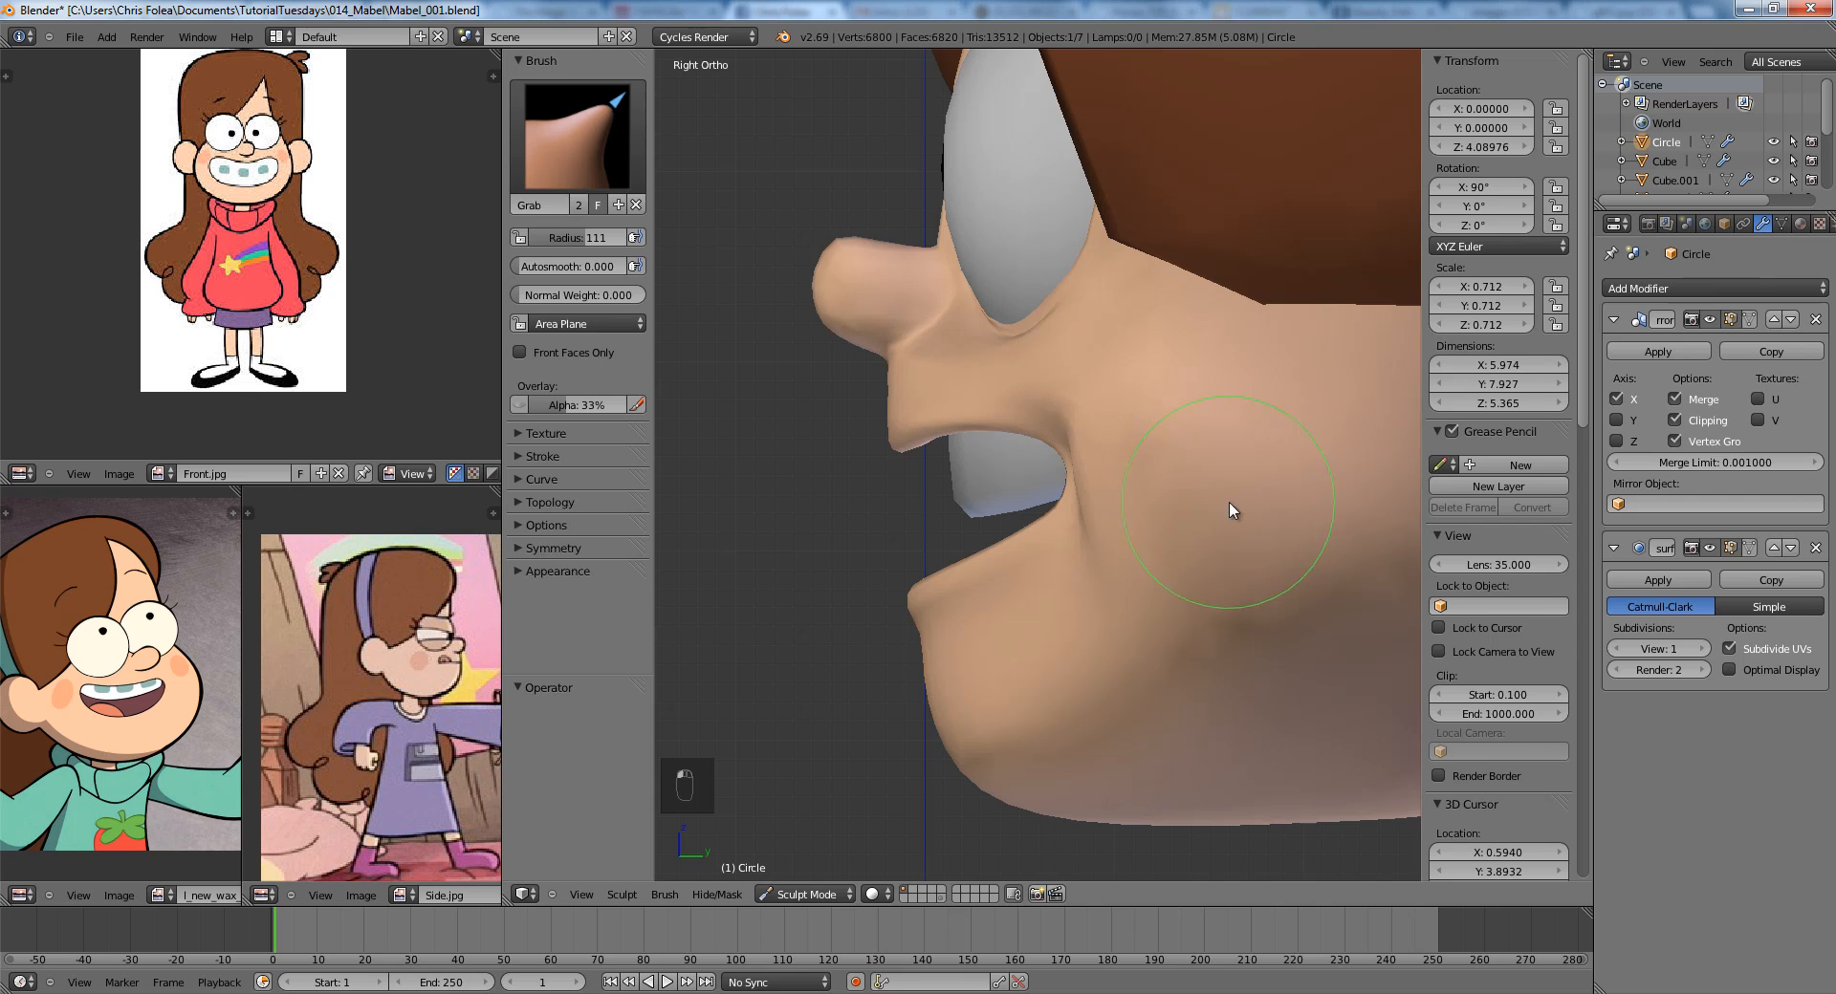
scroll(1147, 525, "down", 3)
middle_click_drag(1069, 551, 1071, 621)
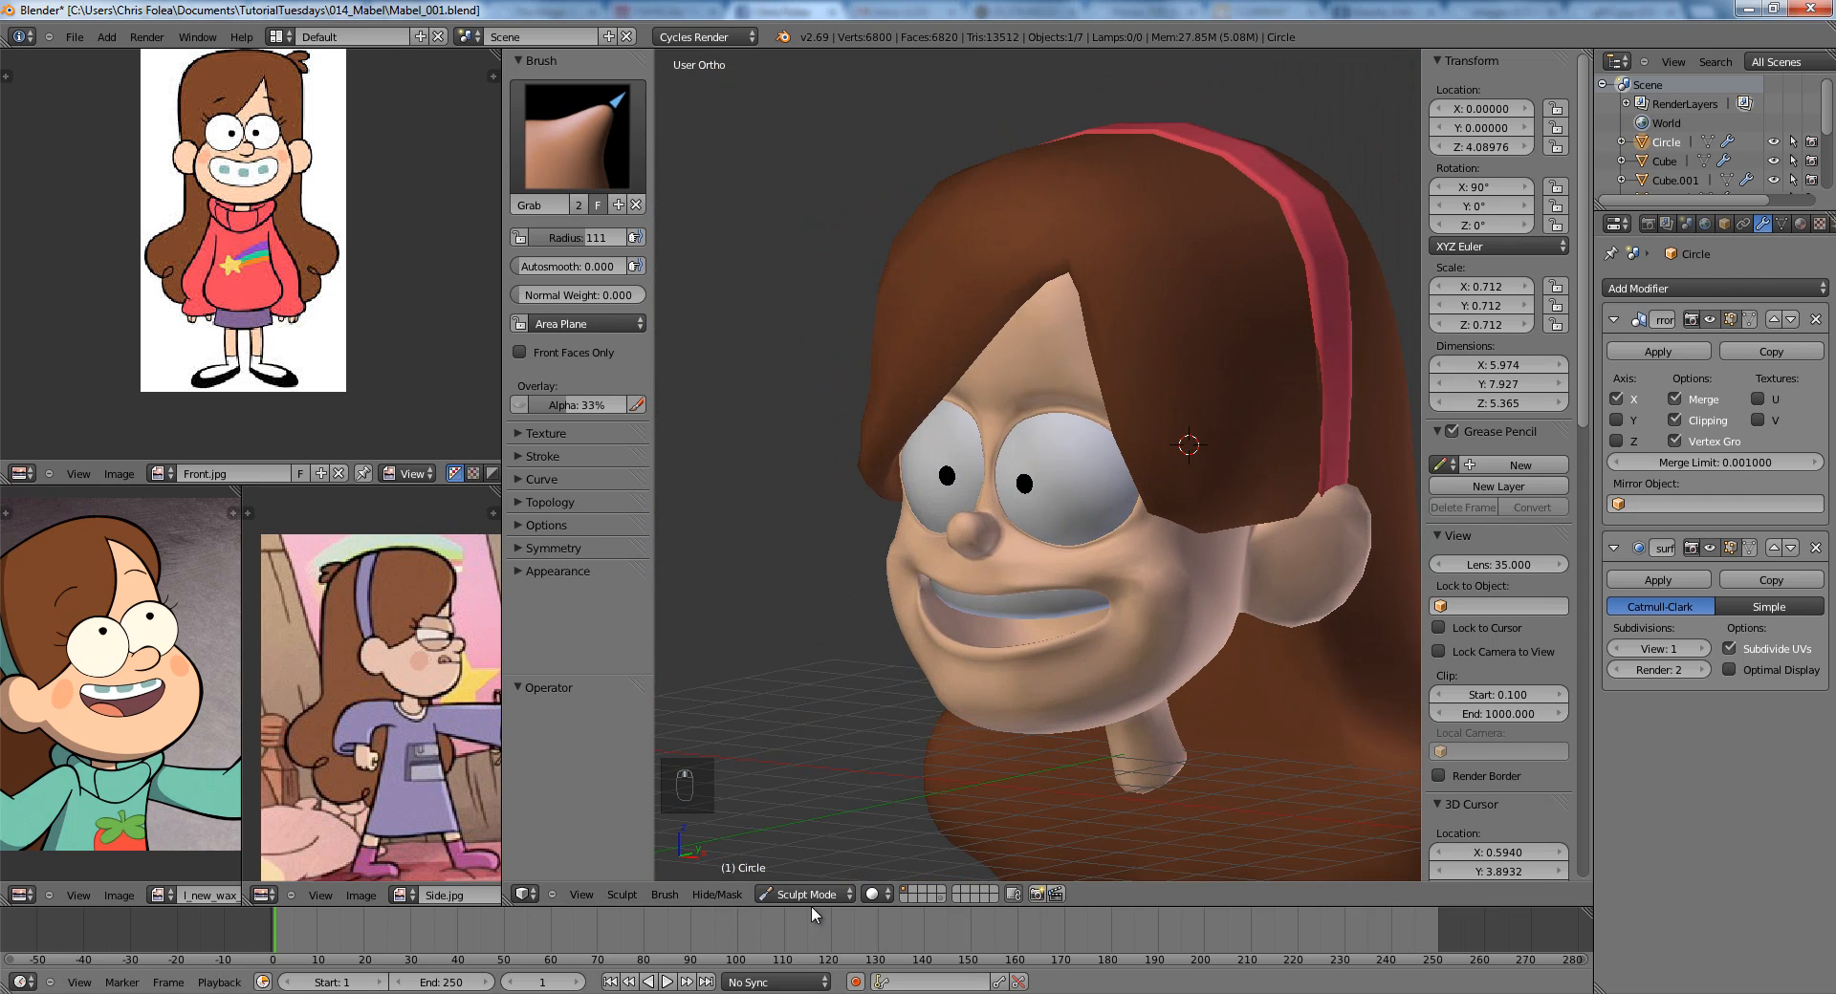
left_click(808, 894)
left_click(813, 872)
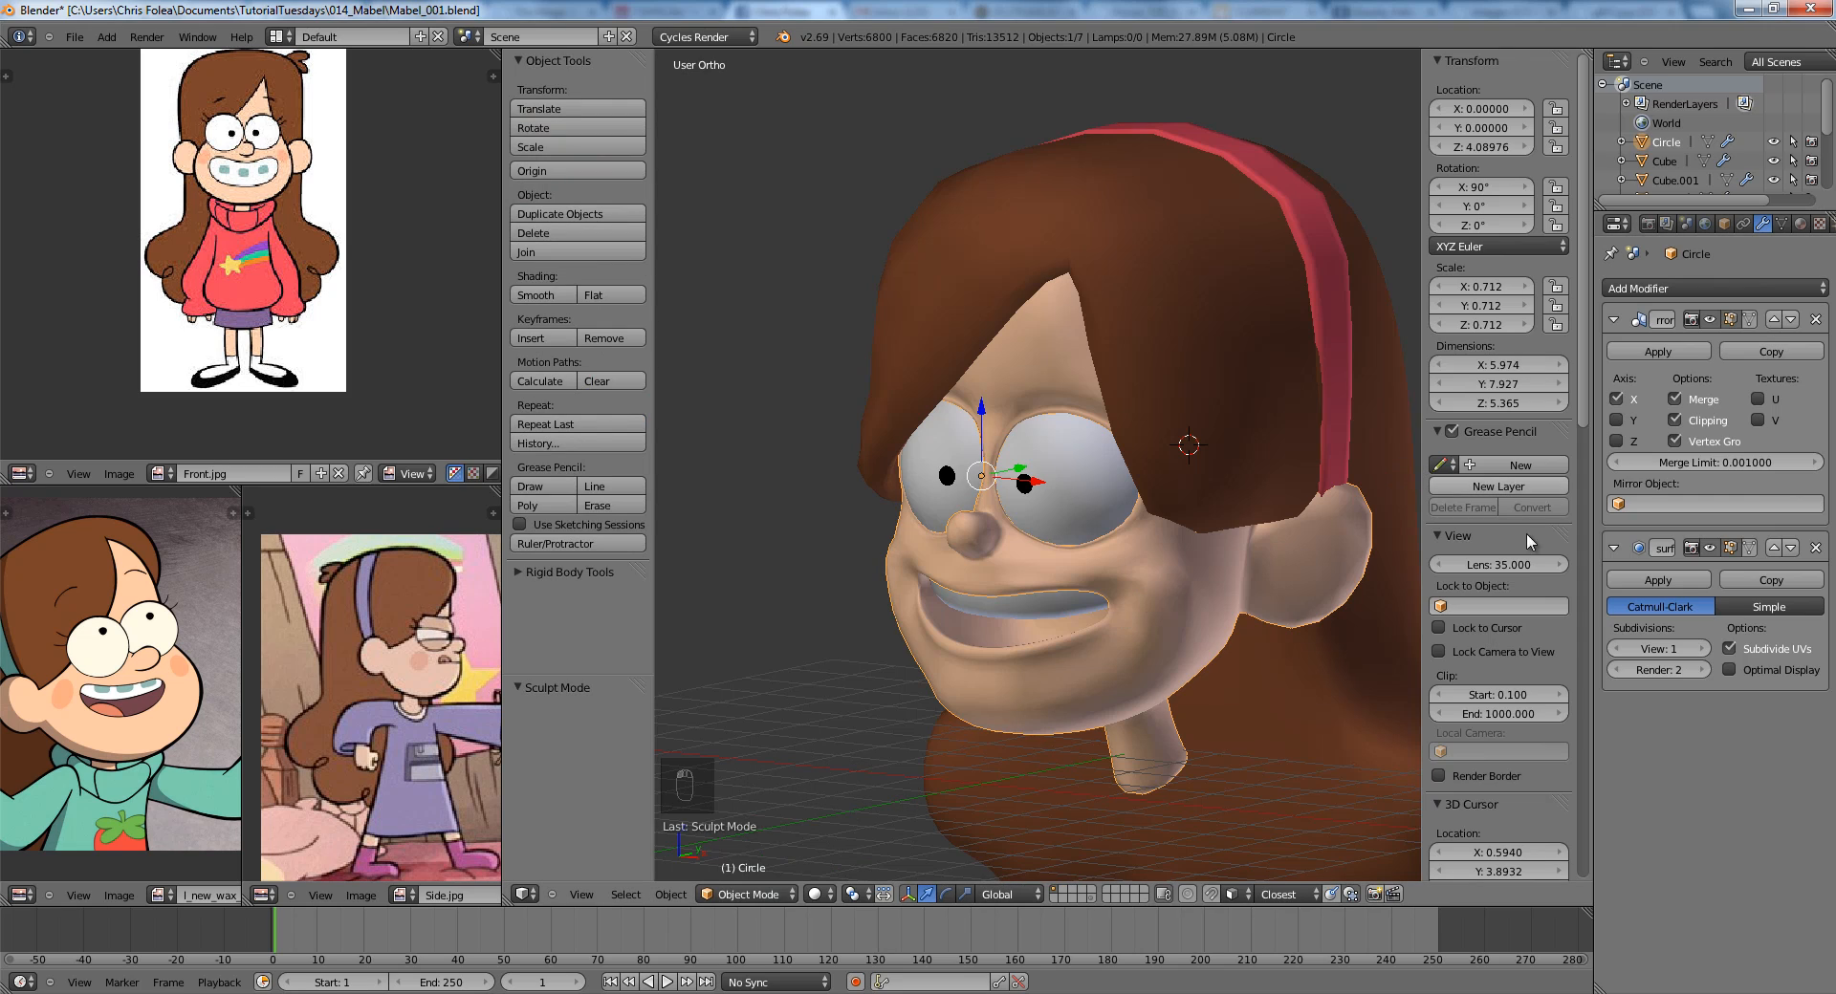
key("ctrl+2")
middle_click_drag(1163, 548, 1114, 631)
Enter Edit Mode and shift the two cheek vertices behind the mouth corner in the right side view.
key("Tab")
scroll(1213, 411, "up", 2)
middle_click_drag(933, 535, 1021, 455, "shift")
scroll(1021, 455, "up", 3)
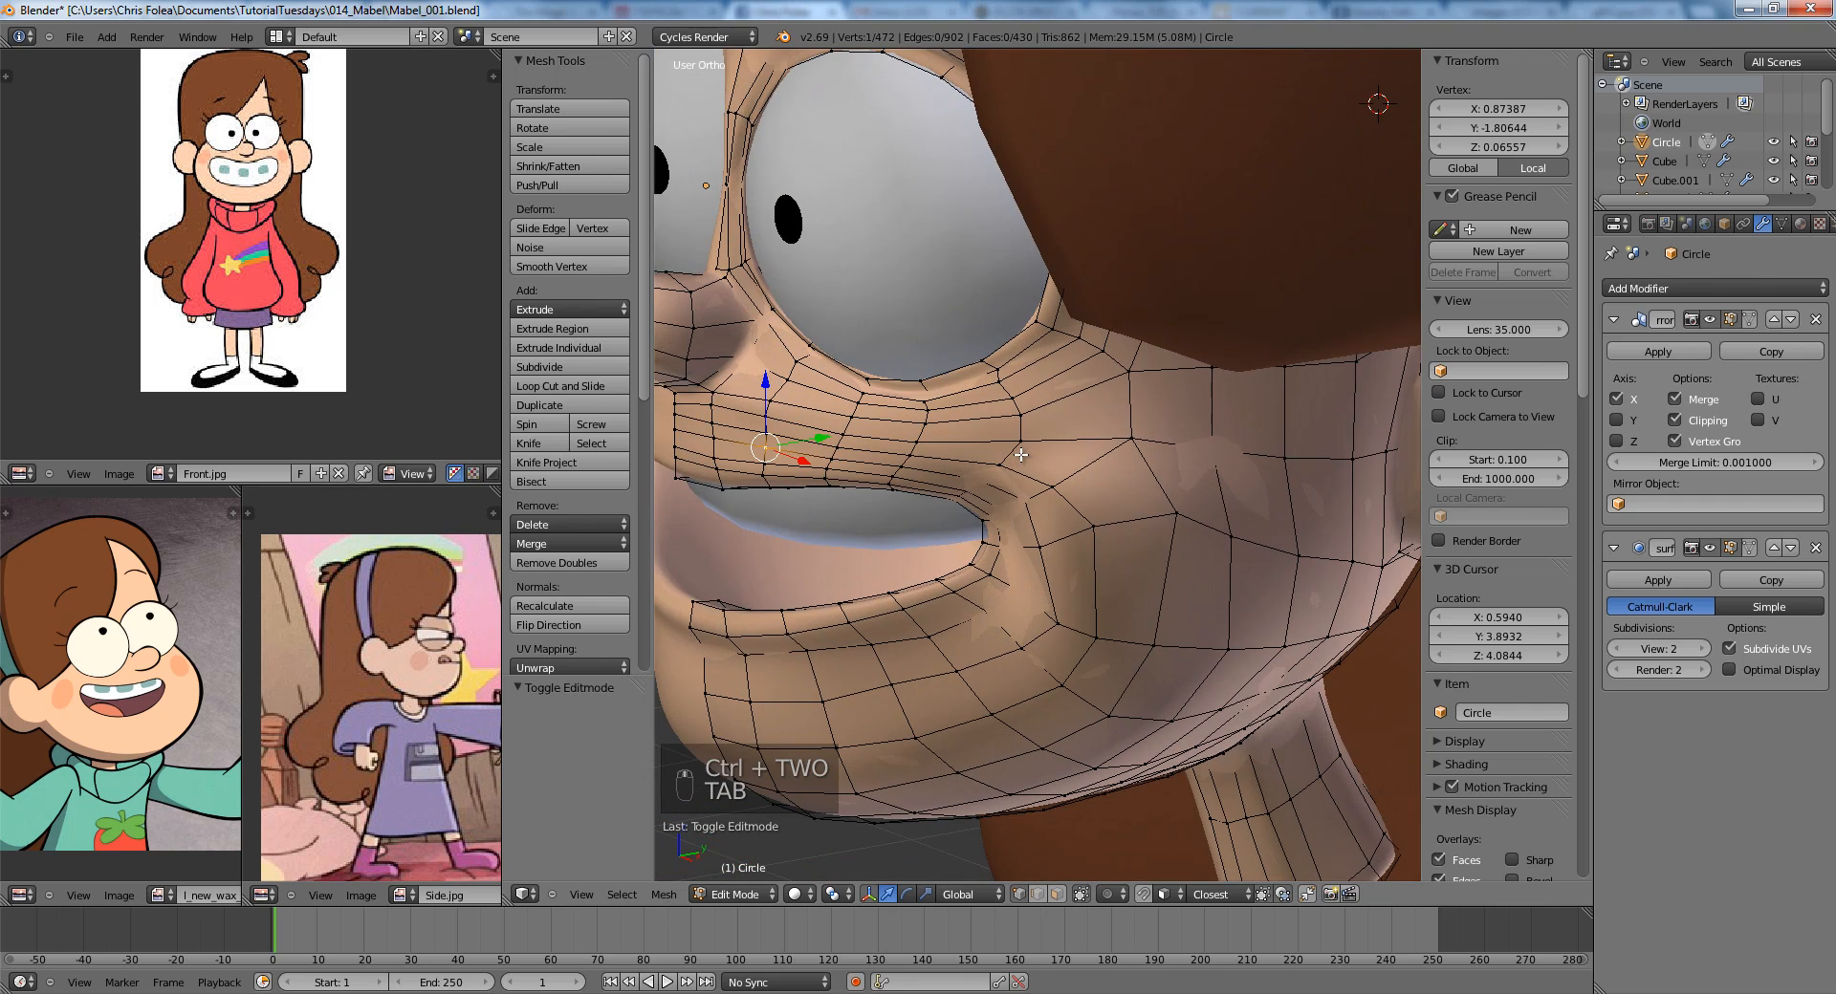
key("KP_3")
scroll(1021, 455, "up", 2)
right_click(1036, 468)
key("g")
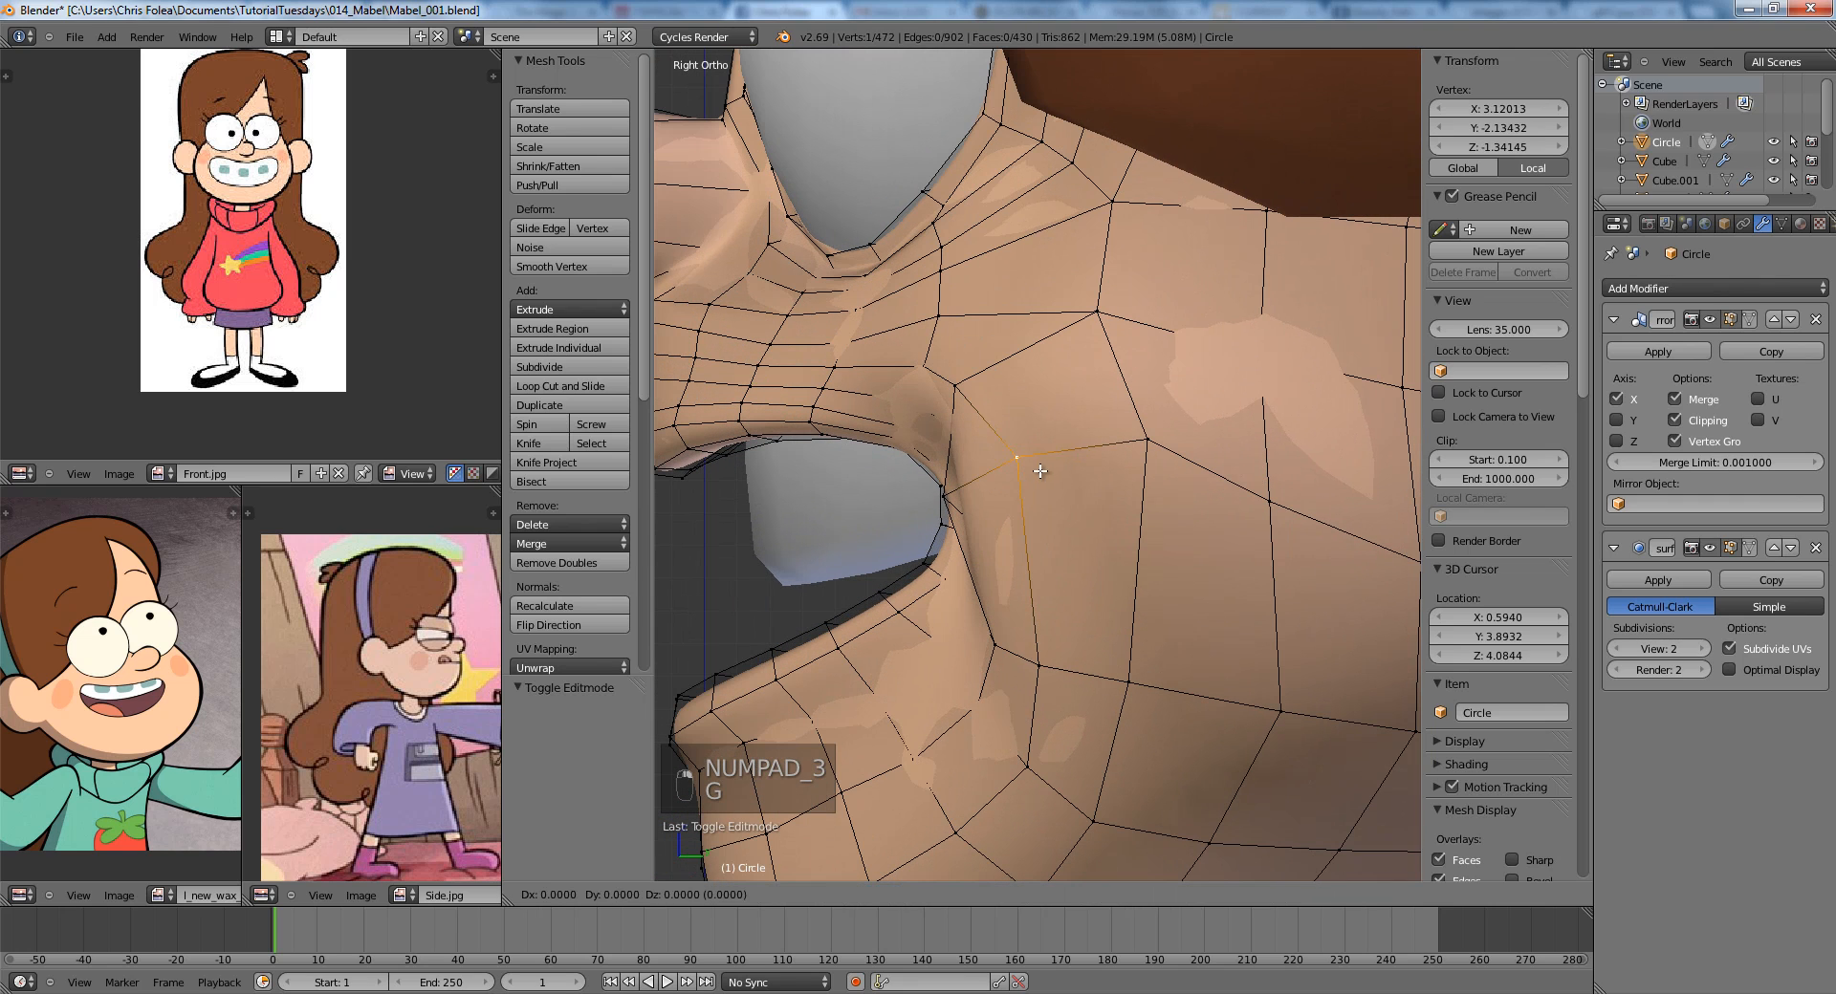
left_click(1045, 467)
right_click(1038, 668)
left_click(1044, 679)
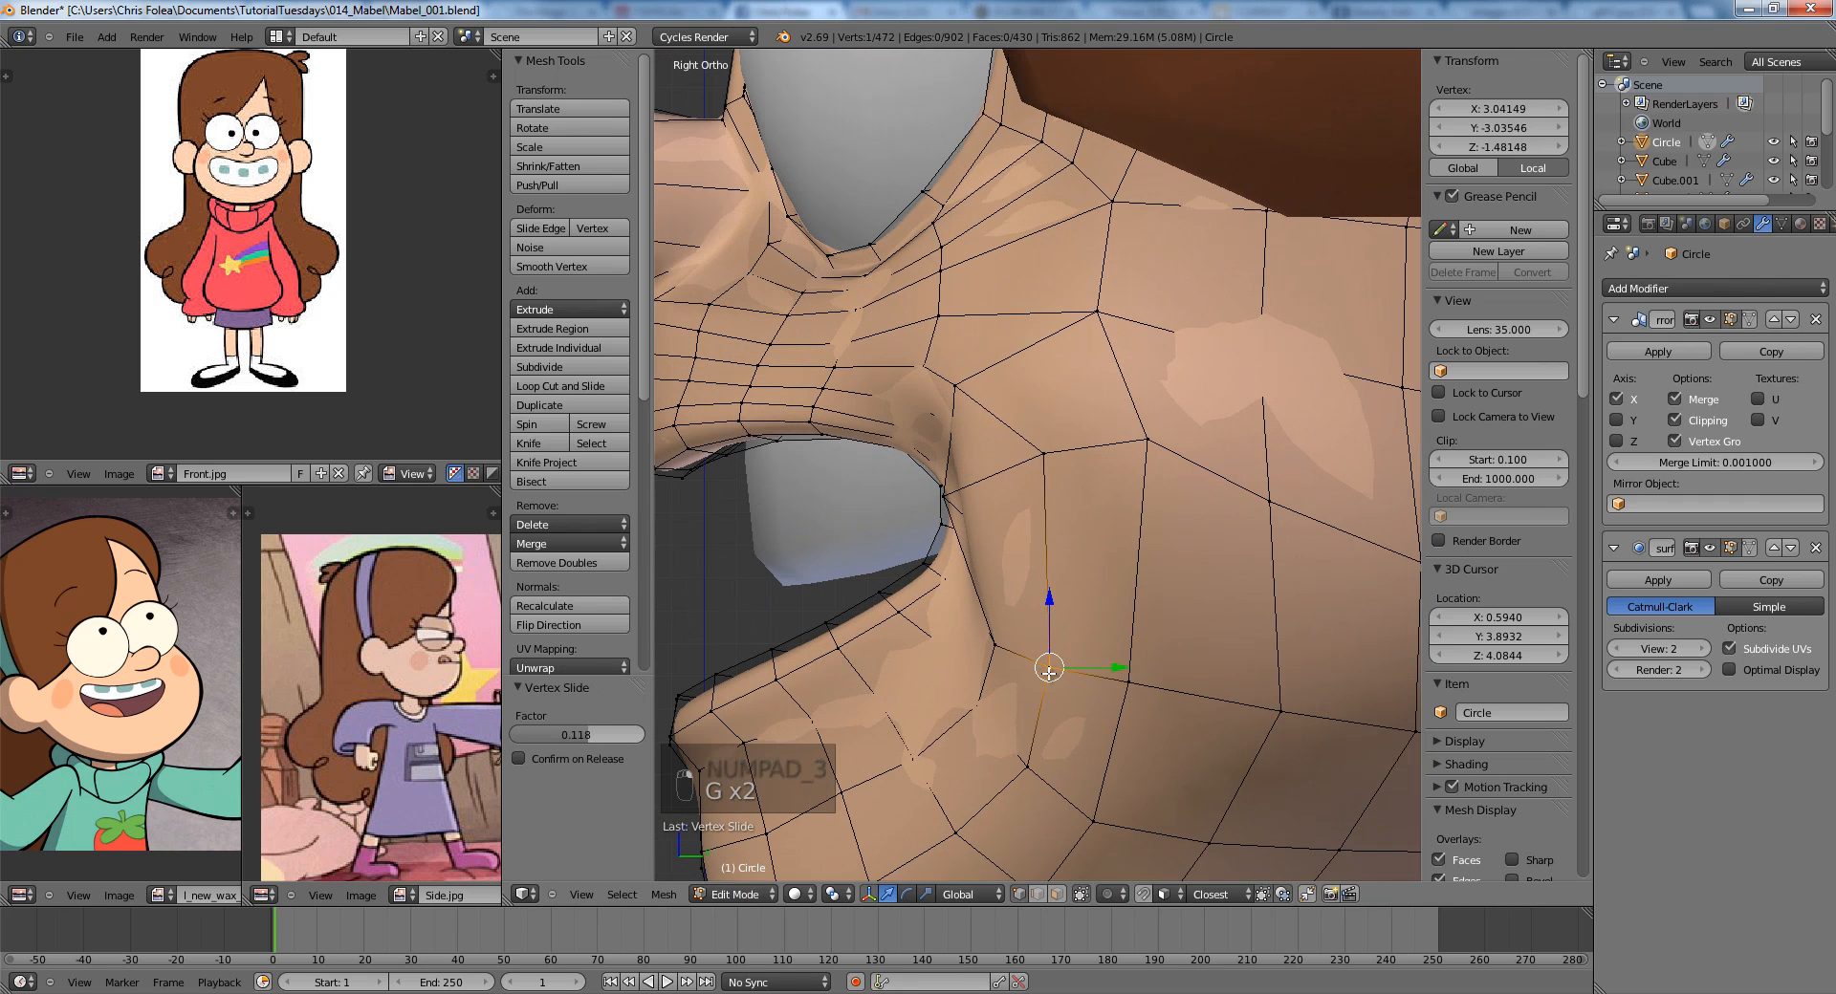
Slide the vertical edge between the two cheek vertices behind the mouth corner and check the smoothed surface outside Edit Mode.
middle_click_drag(1050, 675, 1123, 522)
key("z")
right_click(1071, 493)
key("z")
right_click(1042, 629, "shift")
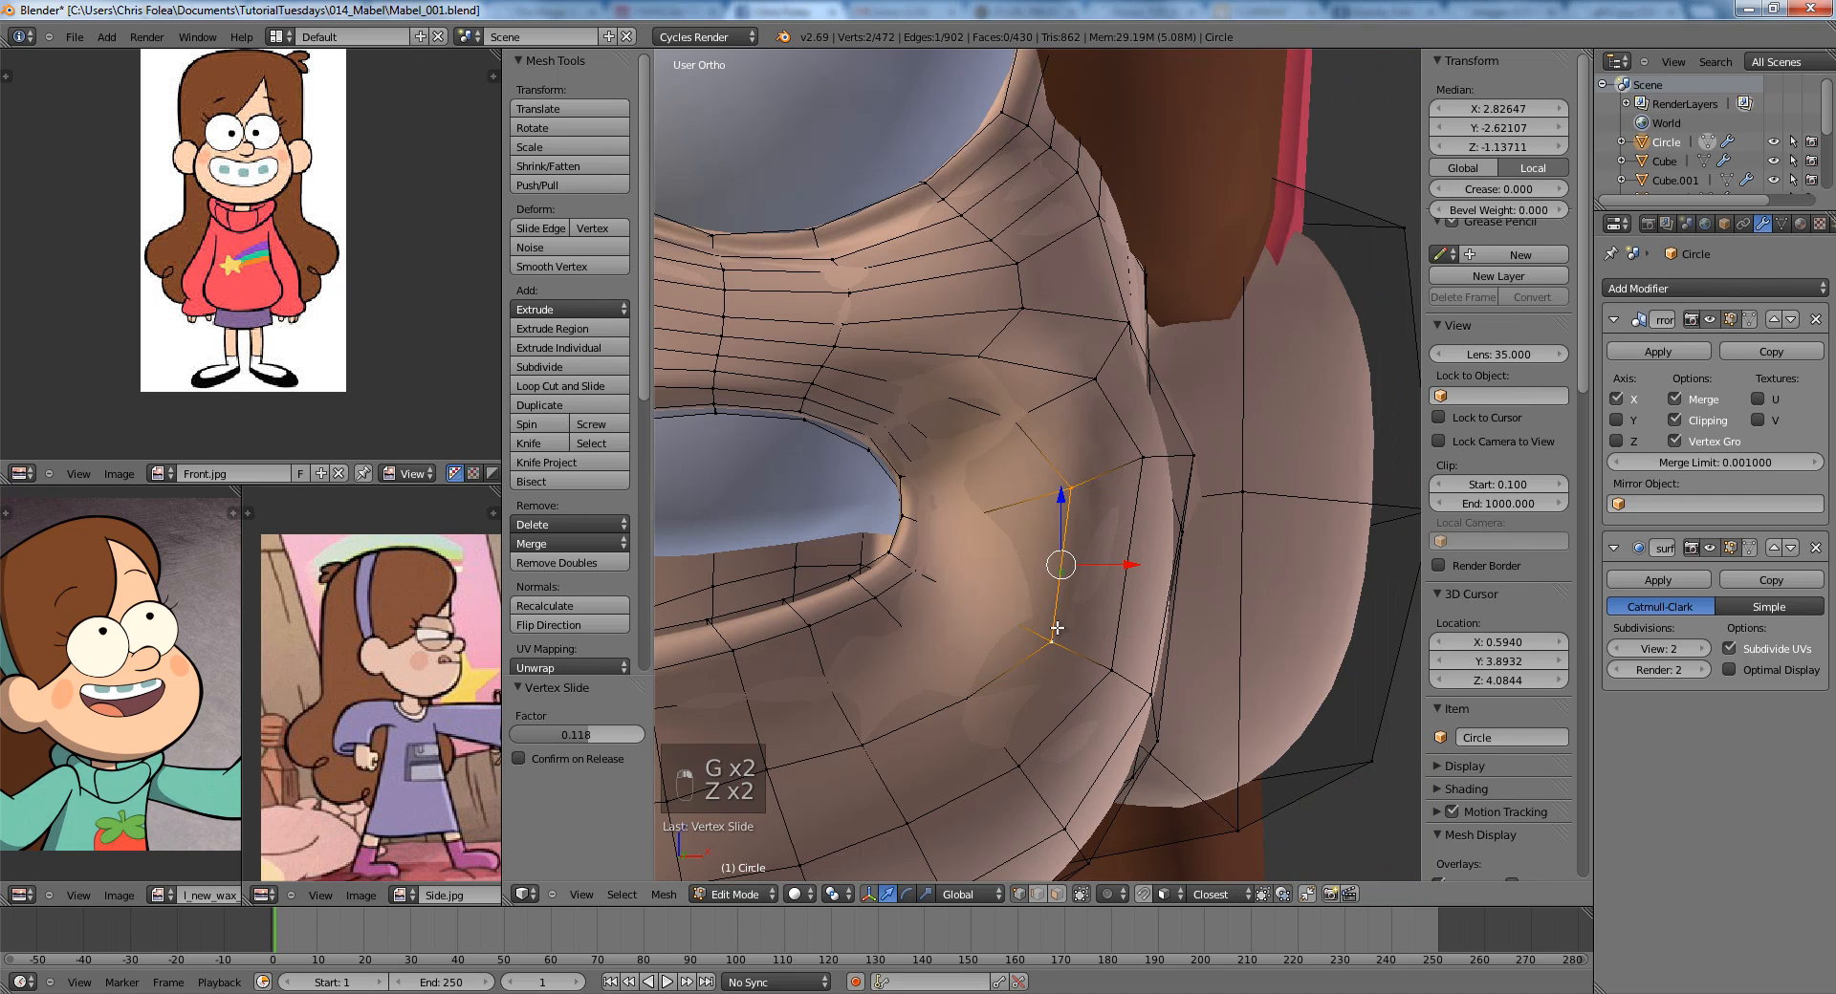
key("g")
key("g")
key("Tab")
key("Tab")
key("Tab")
key("Tab")
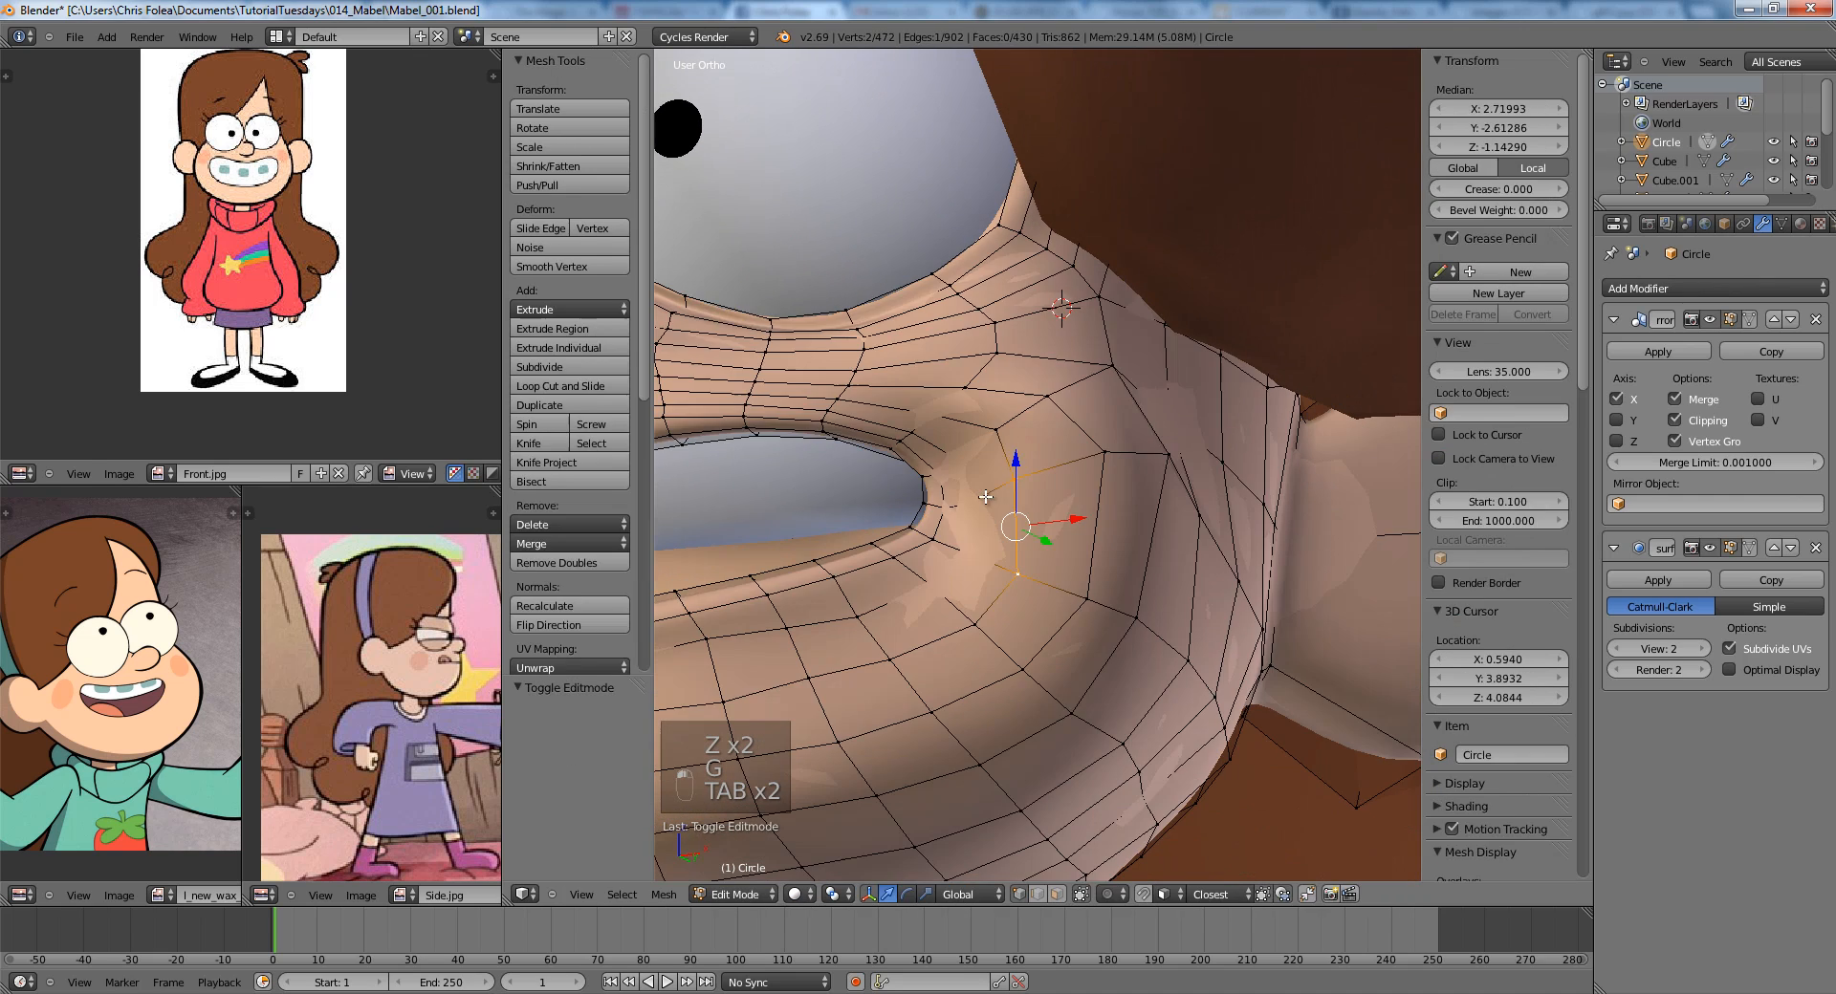
Make the editing cage follow the subdivided surface in the head's subdivision modifier.
key("Tab")
scroll(1093, 499, "down", 4)
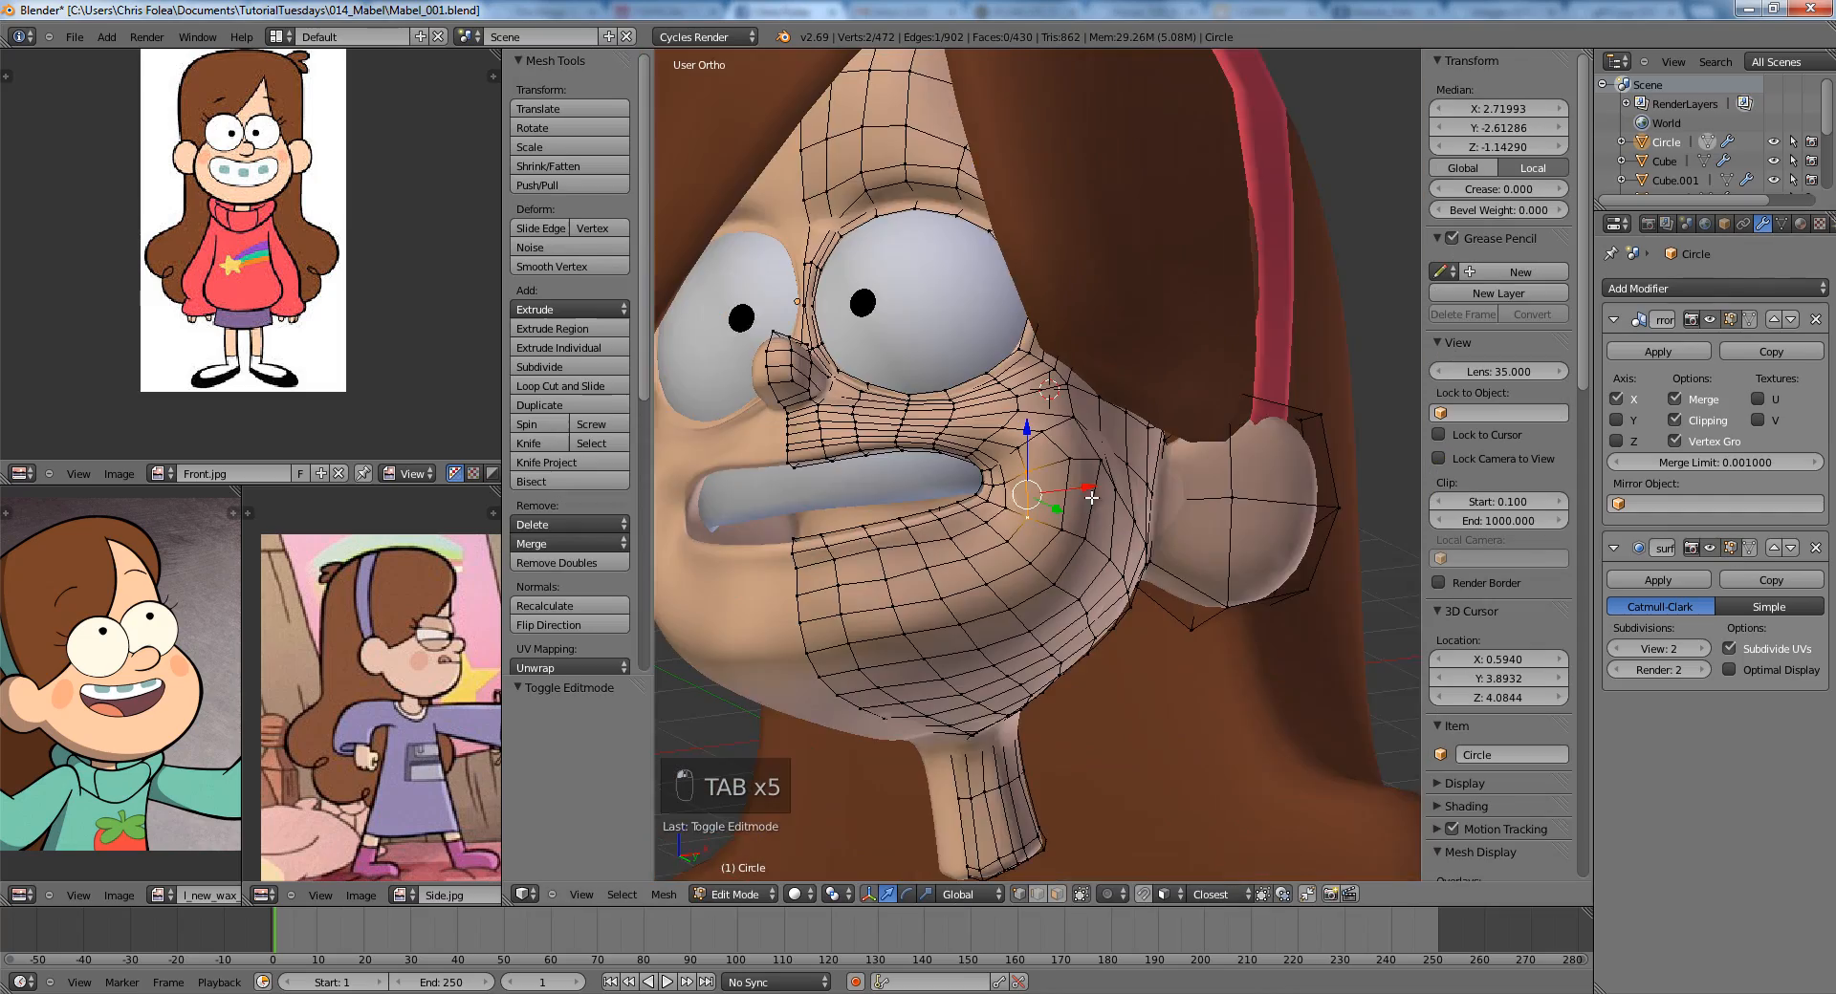
middle_click_drag(1093, 499, 1073, 570)
scroll(1074, 569, "up", 3)
left_click(1753, 547)
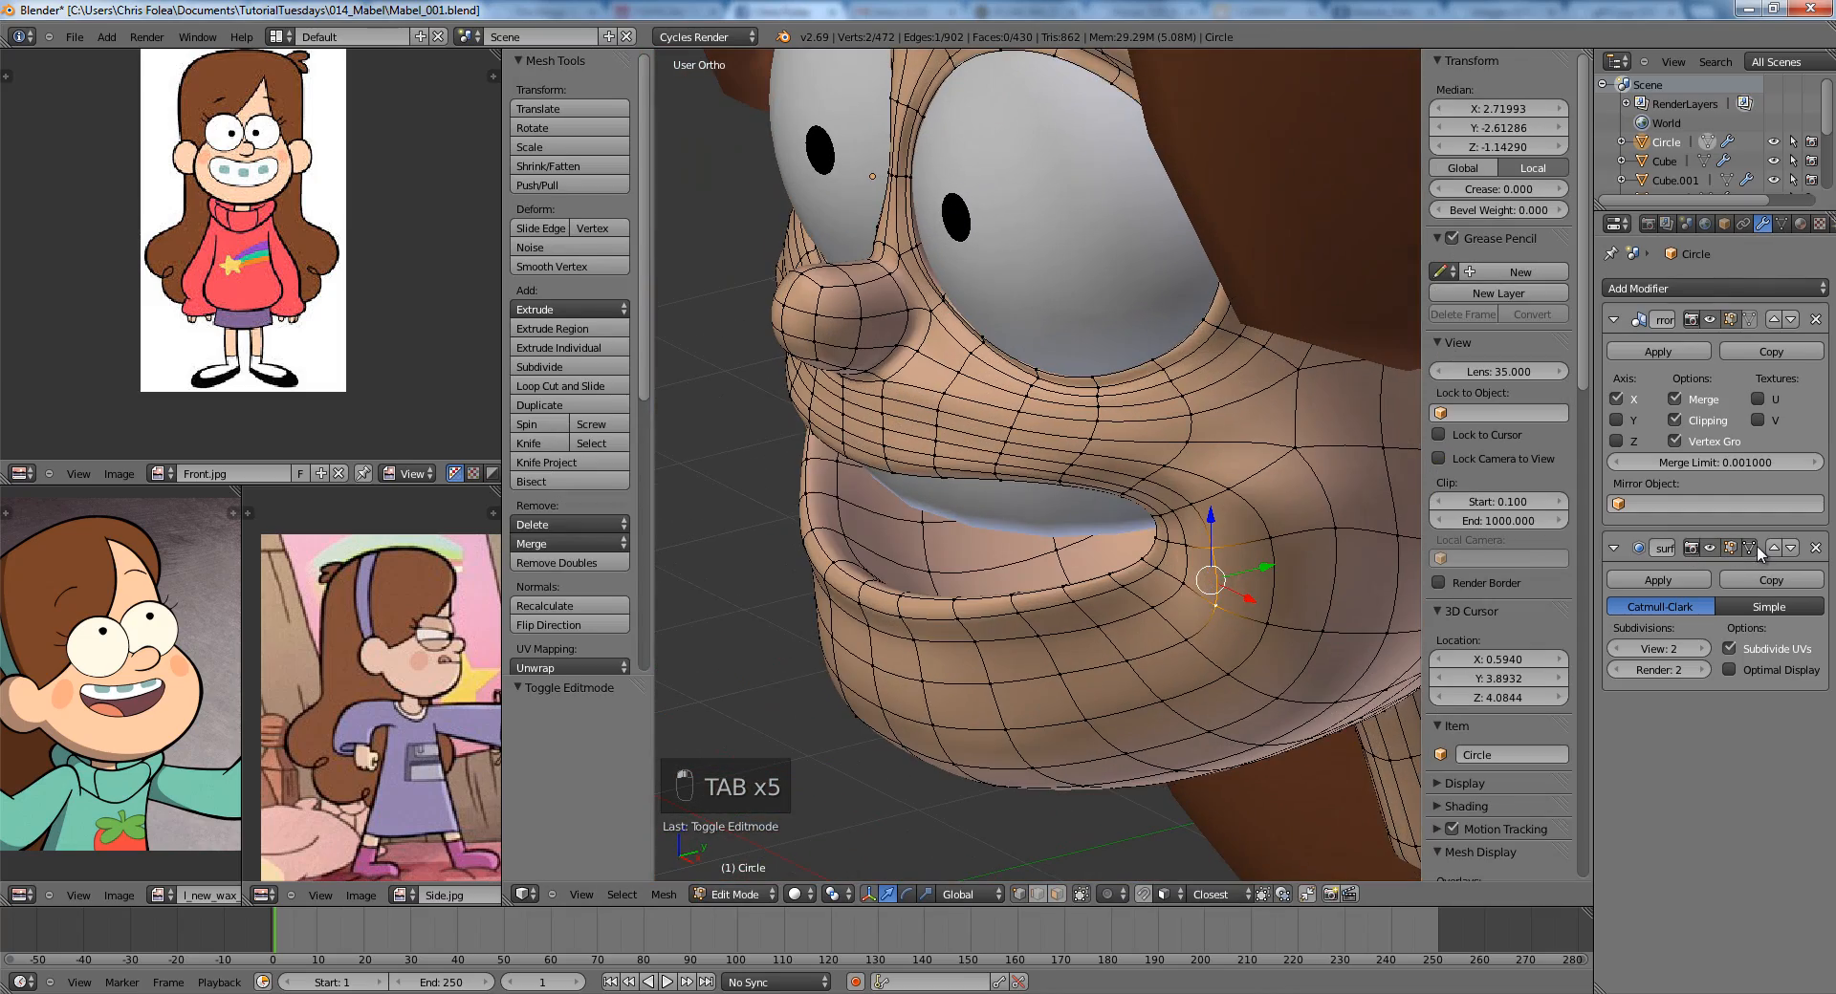
middle_click_drag(1156, 524, 1242, 478)
middle_click_drag(1139, 303, 1110, 379, "shift")
Reposition the vertices around the upper mouth corner in the right side view to follow the lip's curve.
key("KP_3")
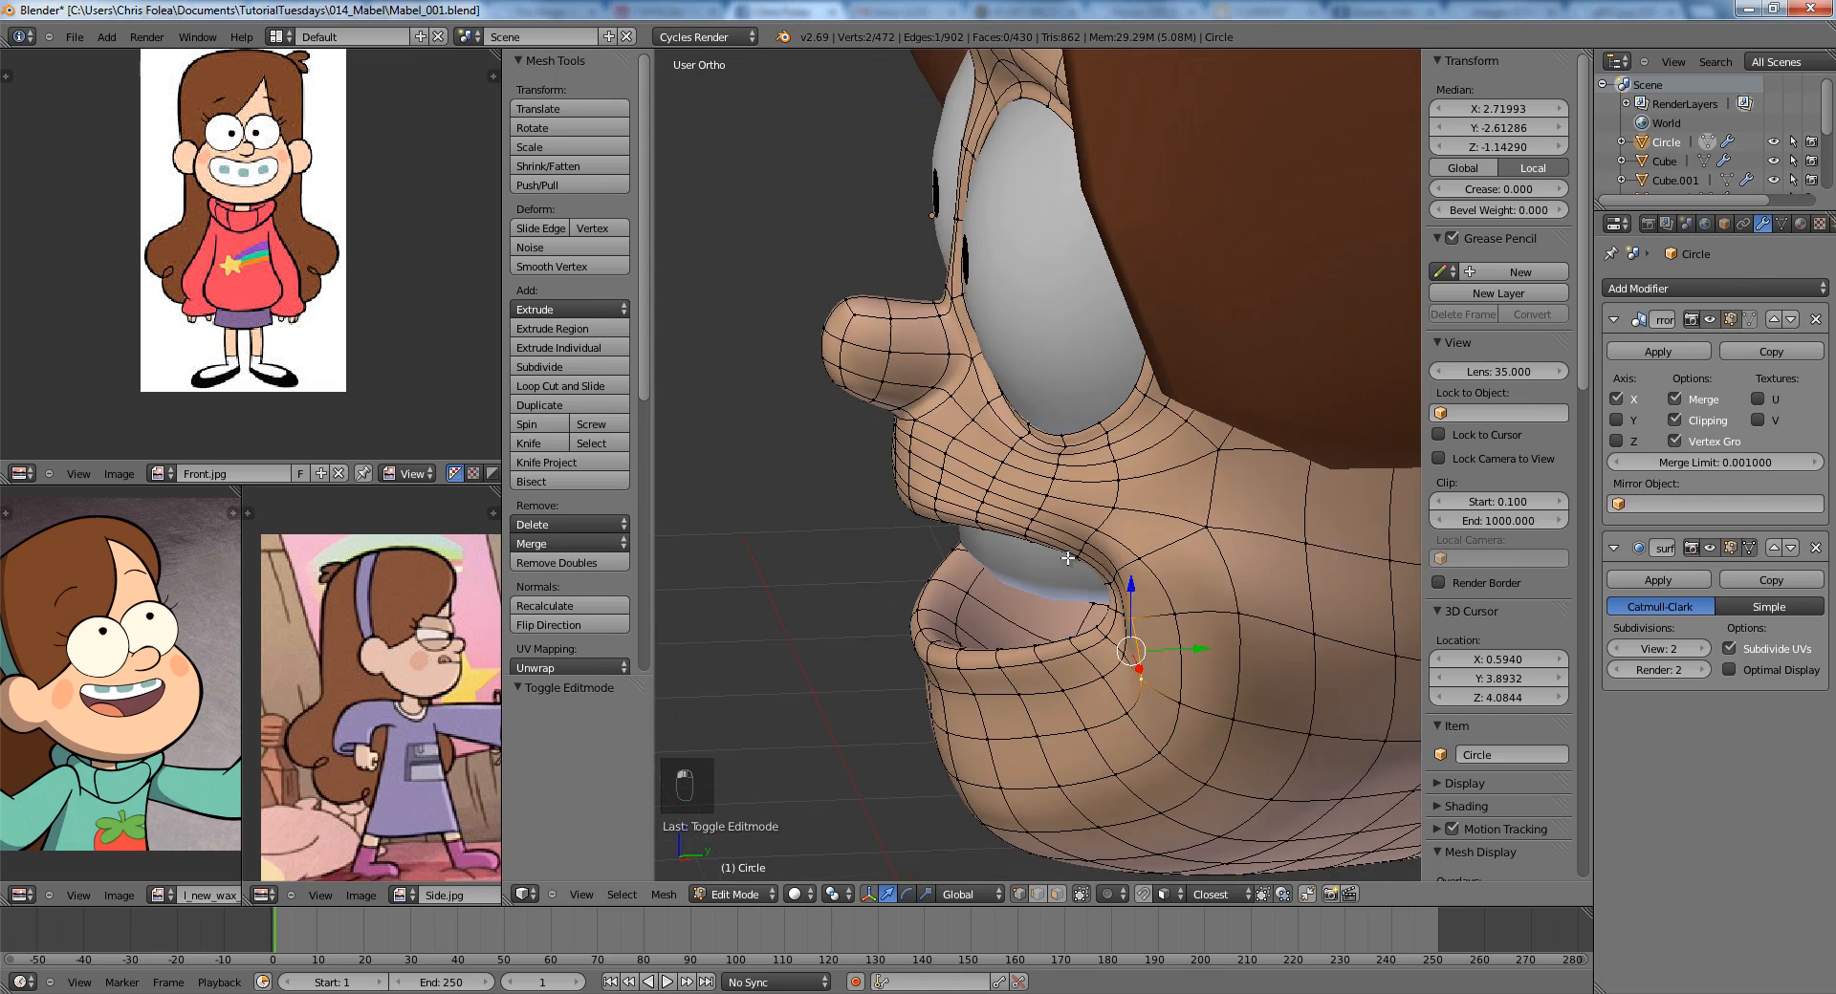
scroll(1050, 521, "up", 3)
right_click(1050, 543)
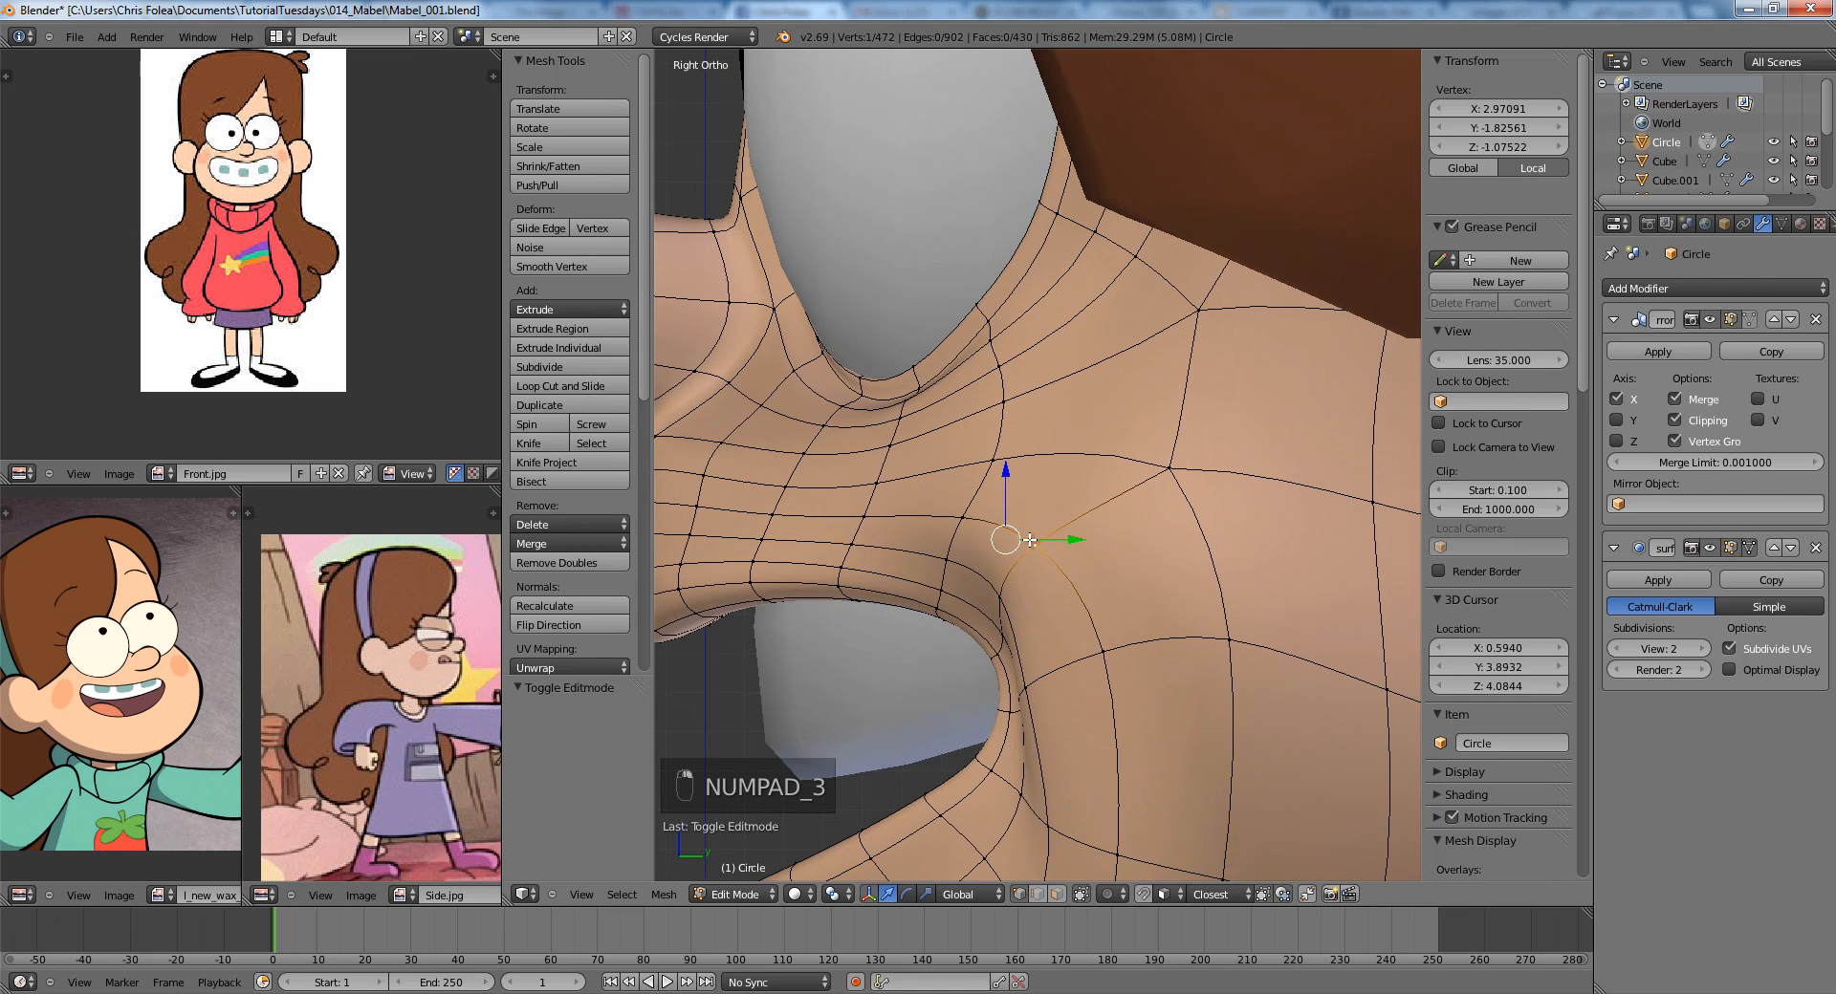
key("g")
scroll(1032, 536, "up", 2)
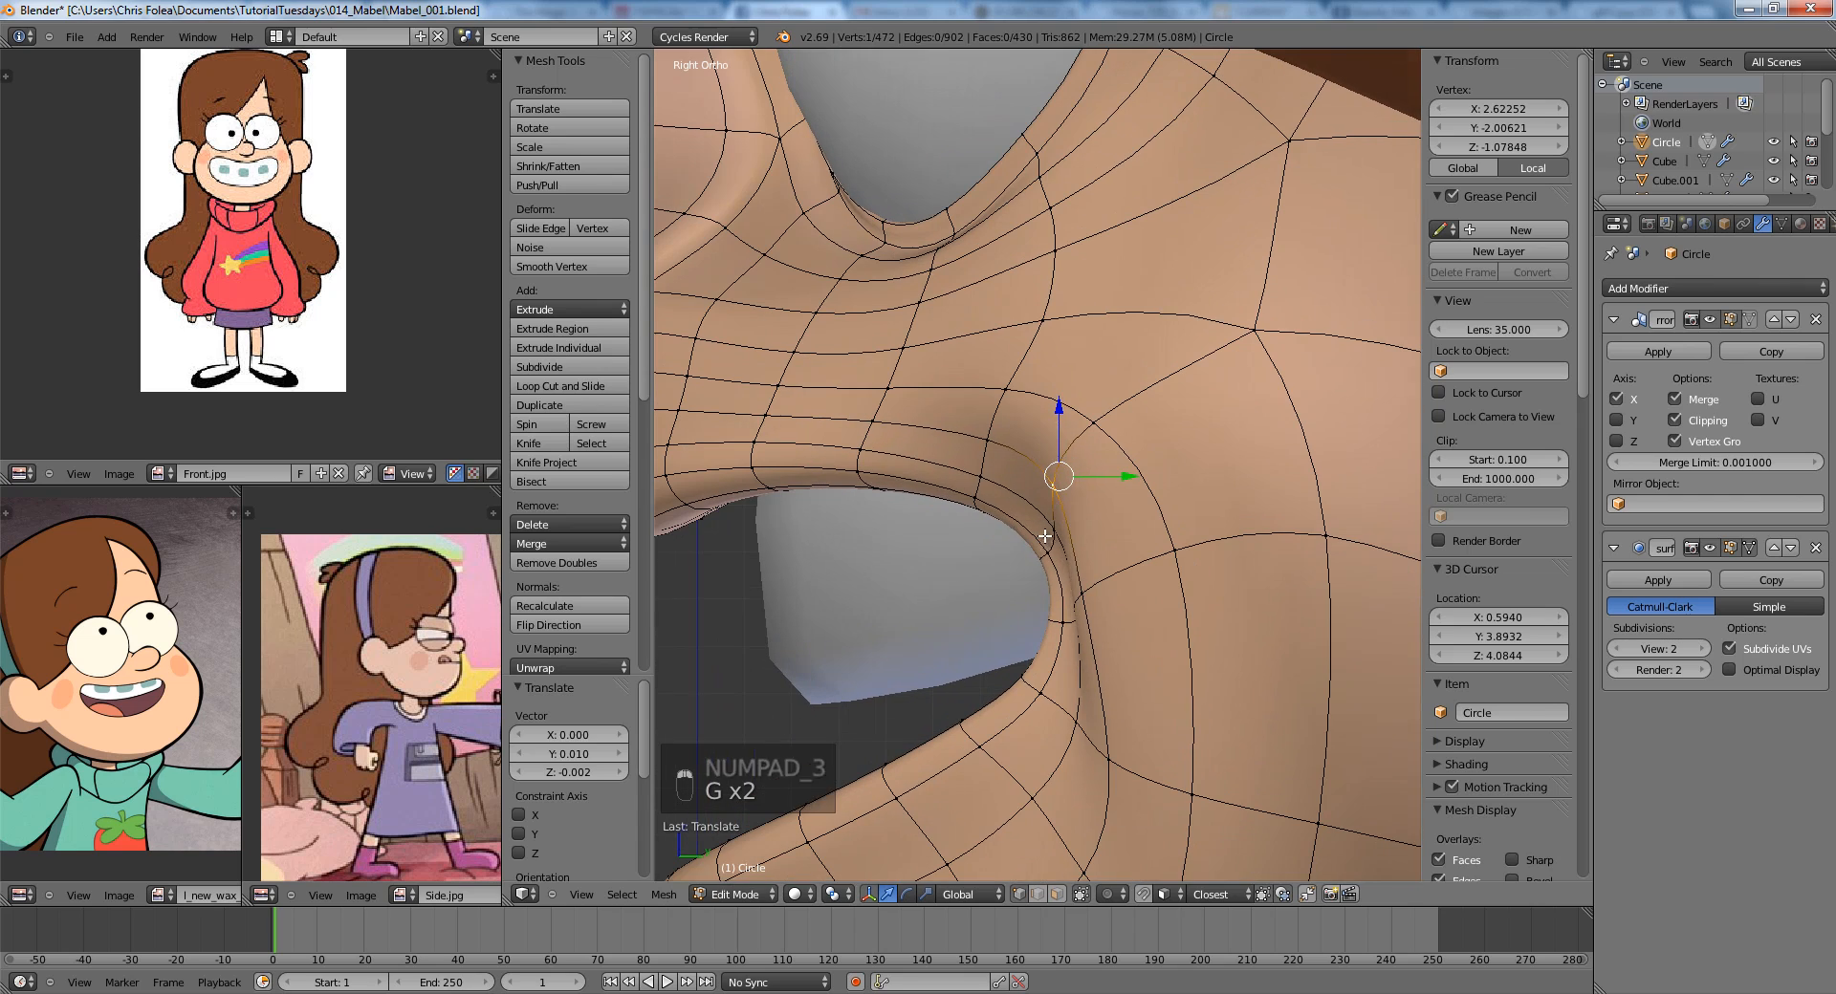
right_click(1049, 549)
key("g")
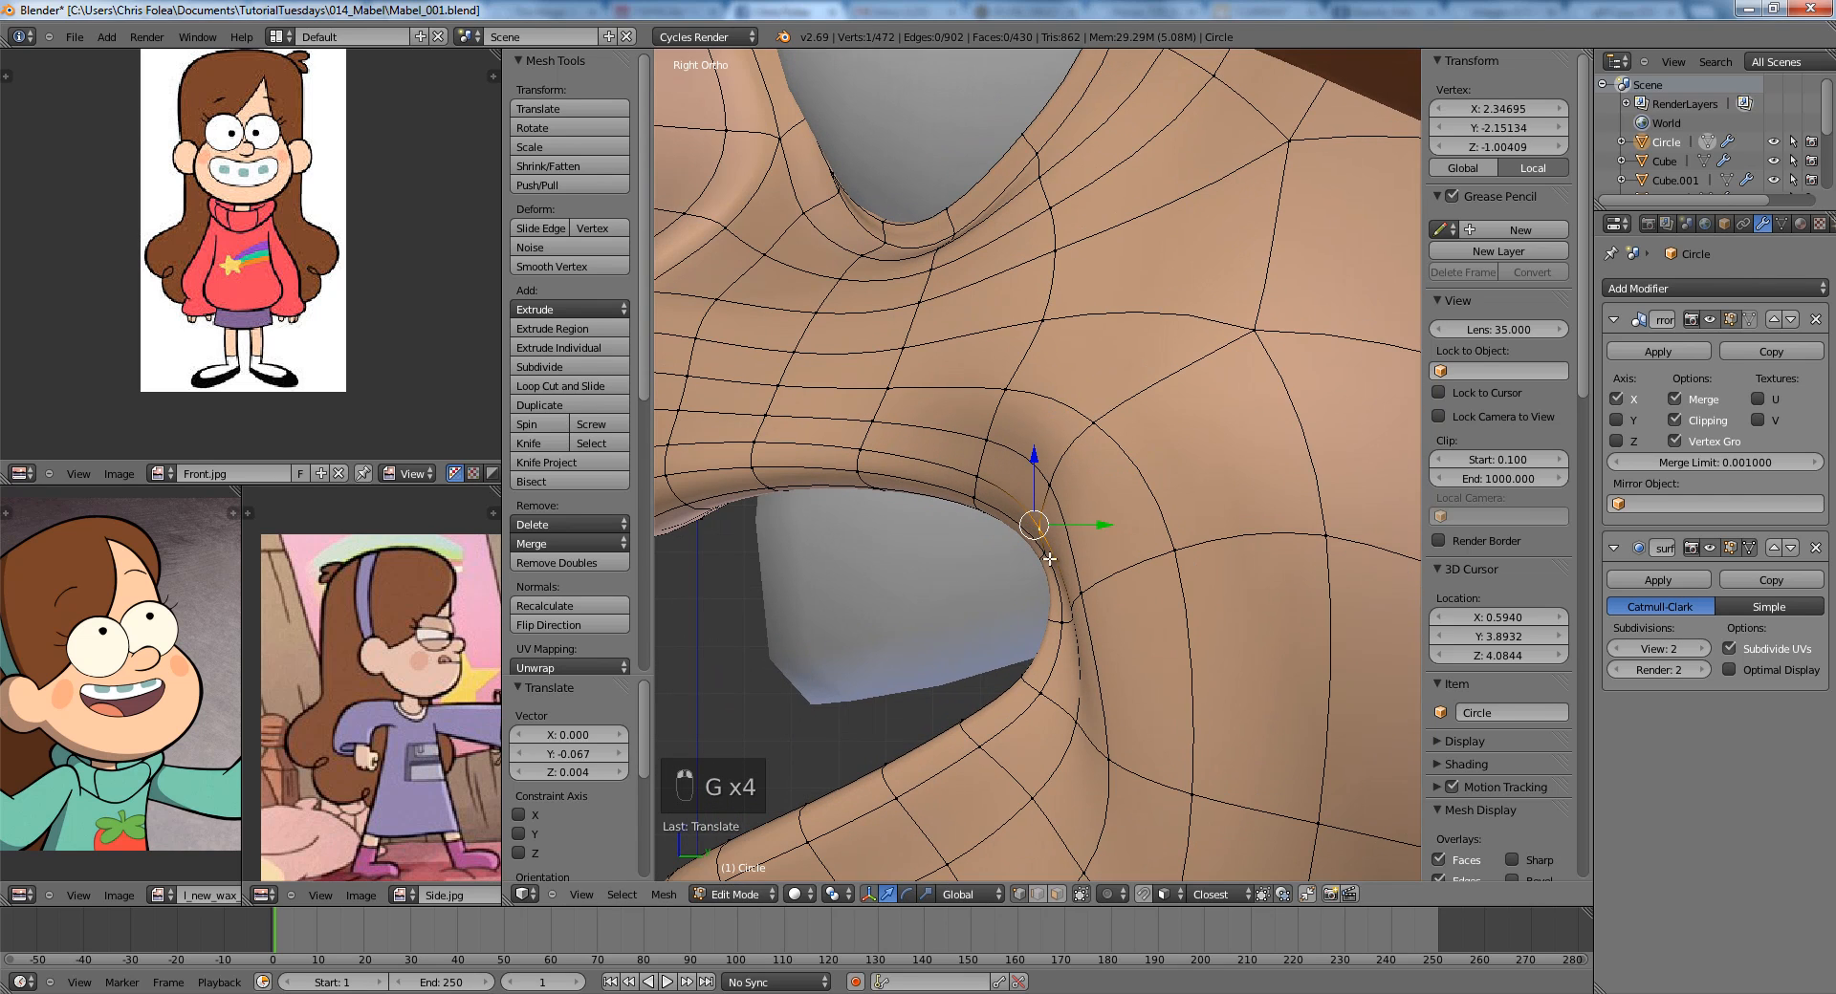
mouse_move(1027, 816)
middle_mouse_down("shift")
mouse_move(1027, 642)
mouse_move(1123, 438)
middle_mouse_up("shift")
left_click(1014, 620)
Select only the short row of three vertices beneath the front of the lower lip and slide it along the surface.
scroll(1123, 438, "down", 3)
key("a")
key("z")
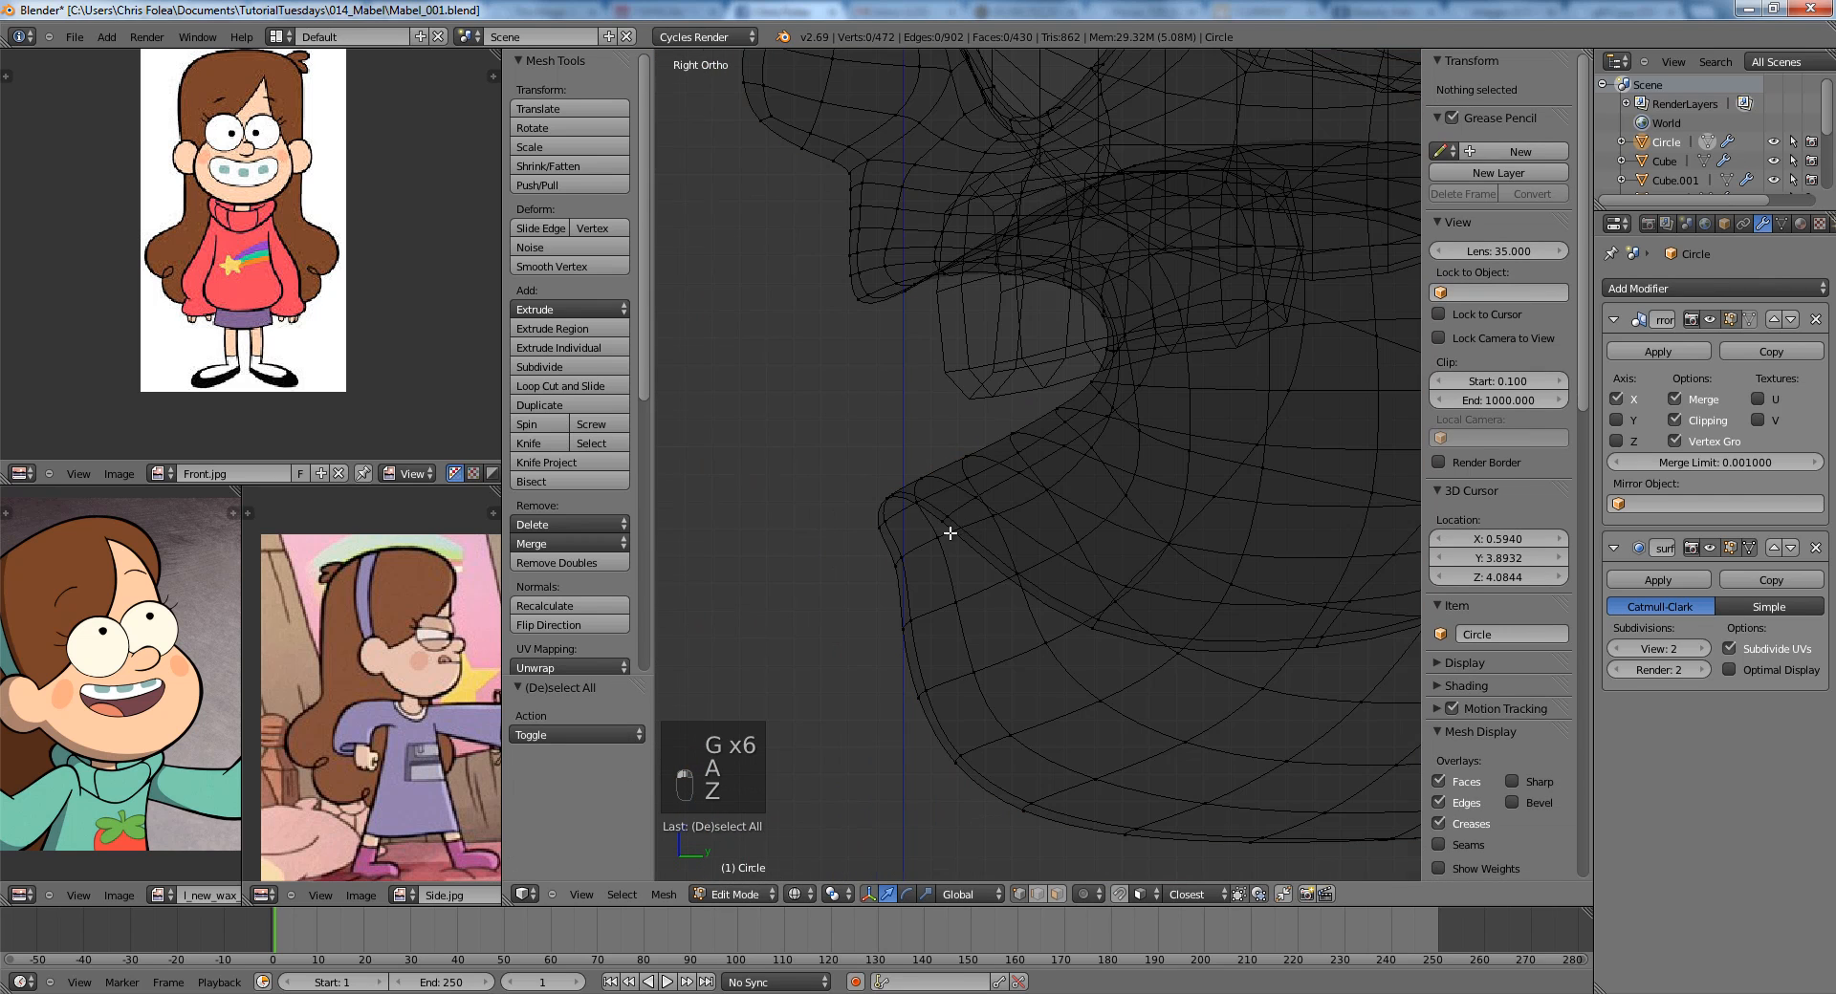
scroll(947, 532, "up", 2)
key("z")
right_click(901, 573)
key("z")
key("c")
left_click(841, 612)
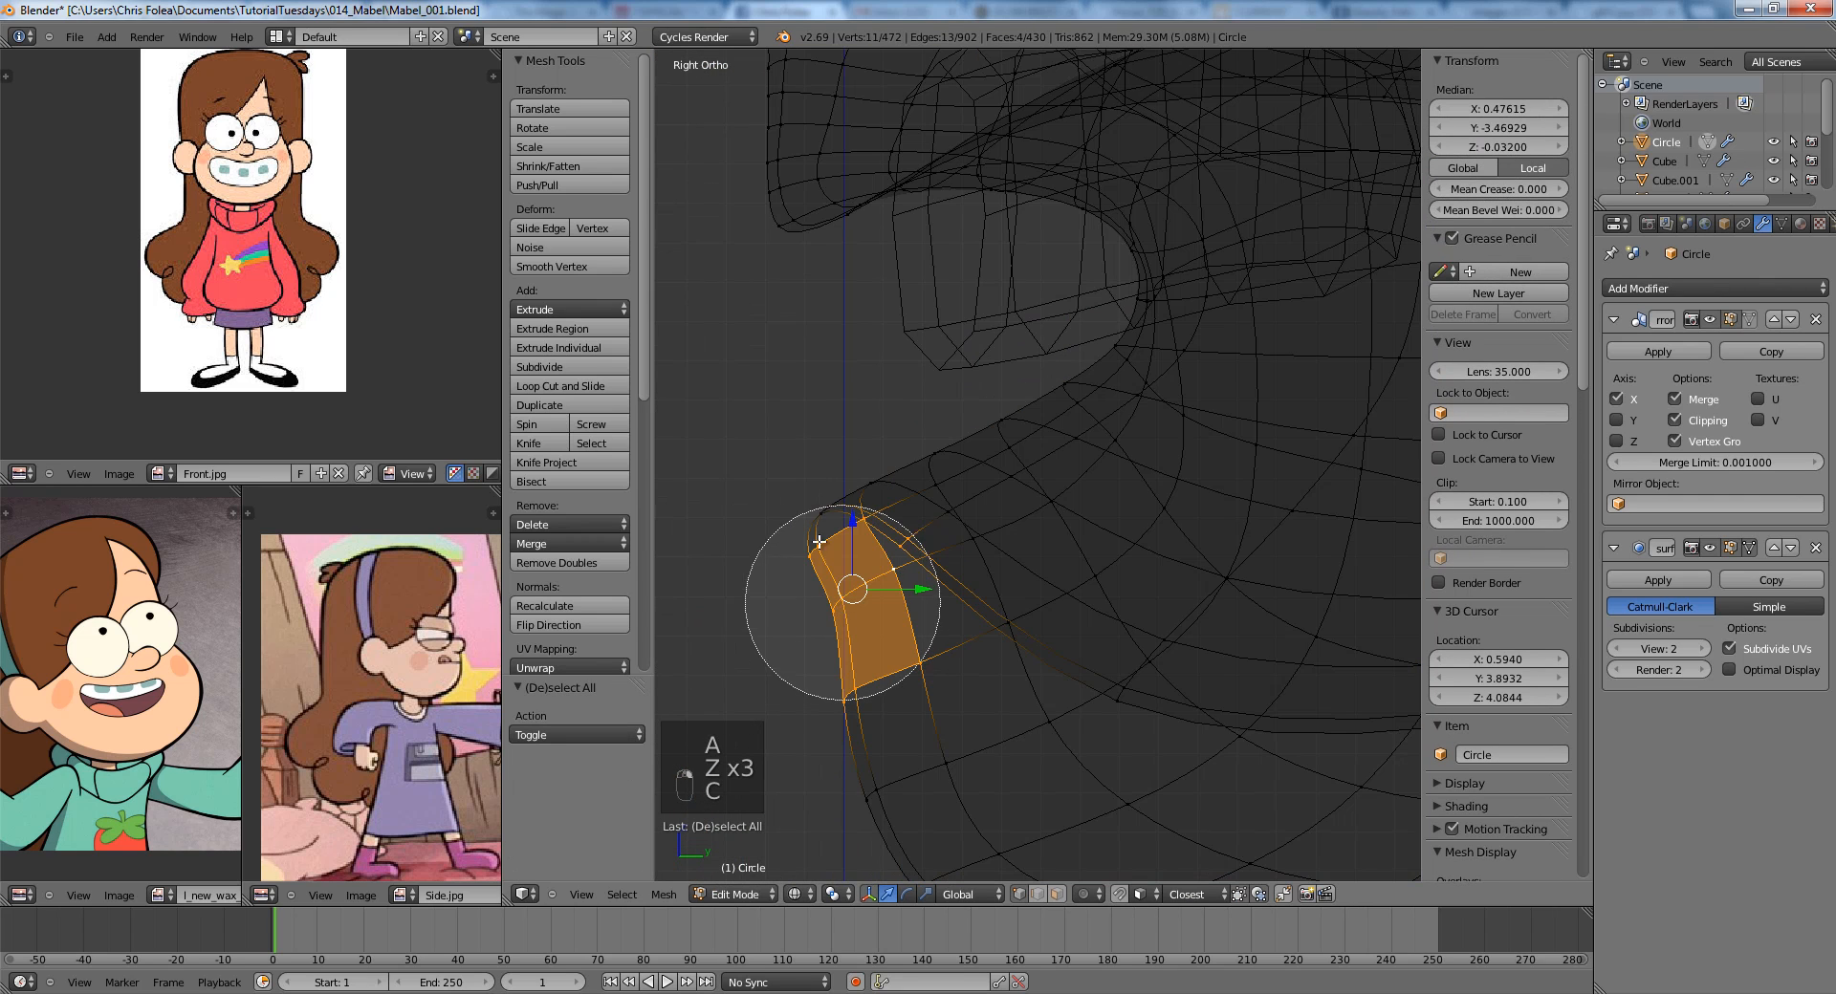
middle_click_drag(830, 451, 825, 468)
middle_click(881, 460)
middle_click(881, 716)
right_click(915, 724)
key("z")
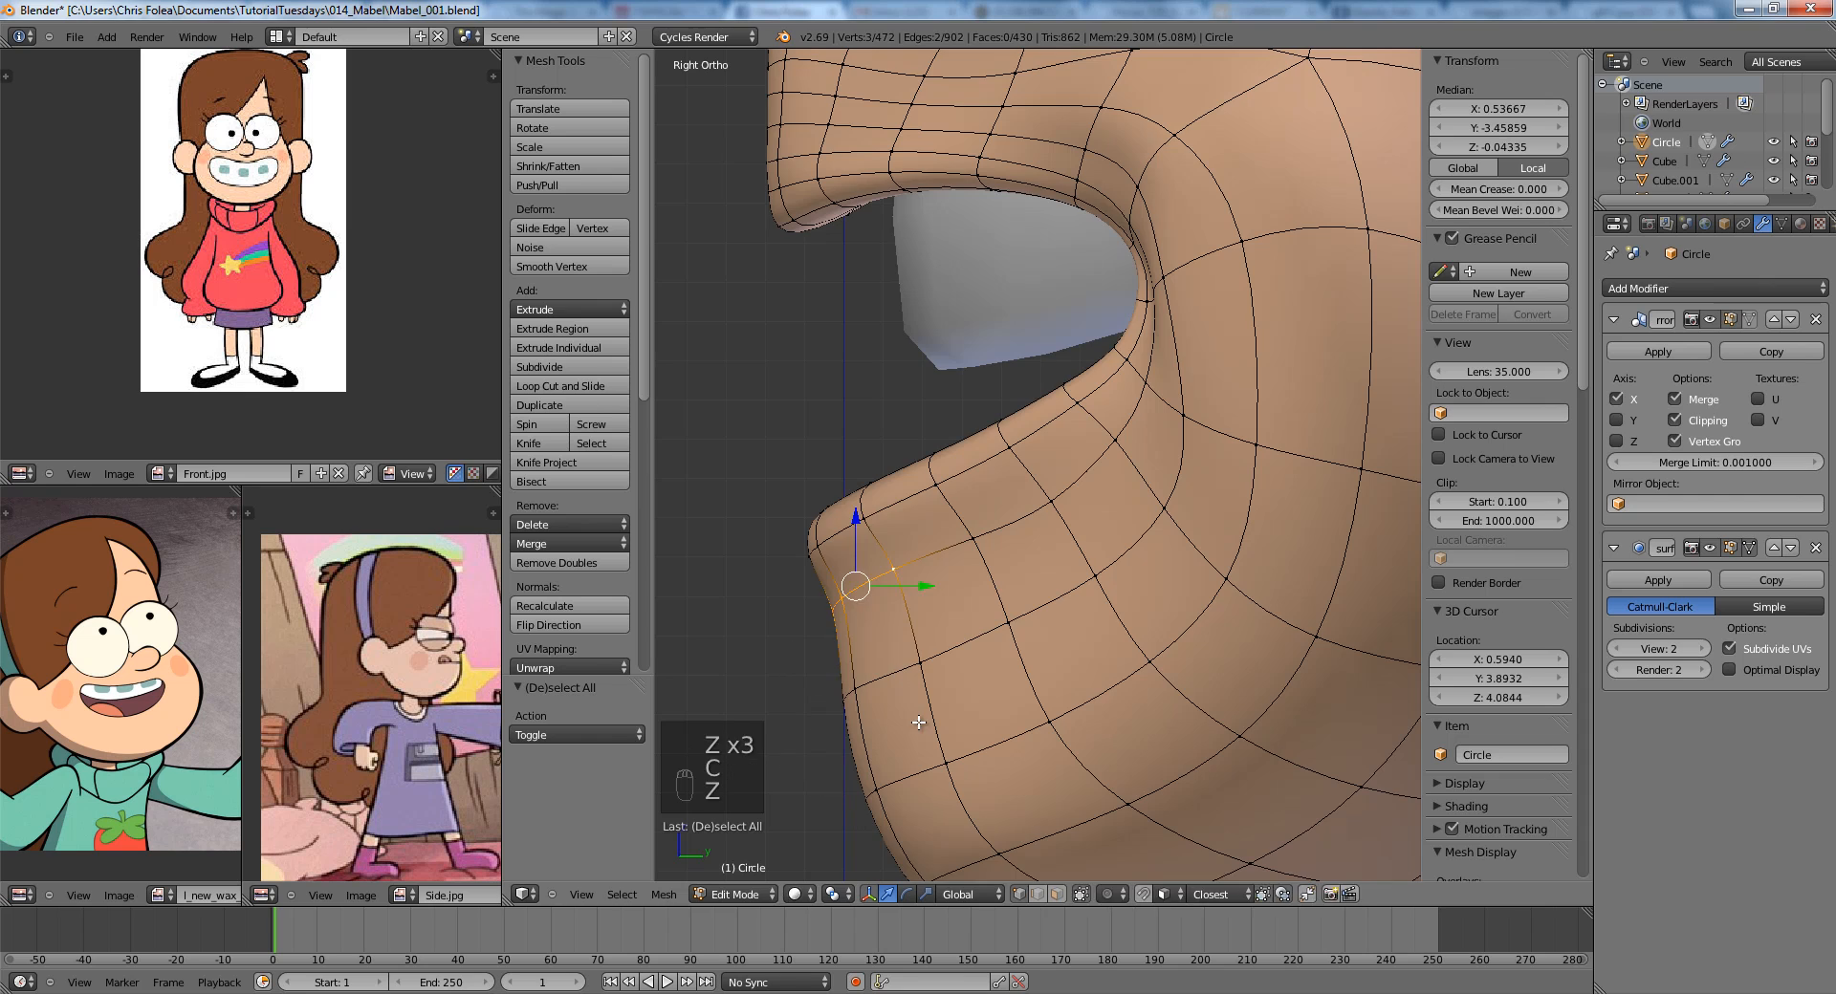
left_click(920, 744)
Vertex-slide the next vertex back along the row beneath the lower lip to even the spacing.
key("a")
right_click(975, 546)
key("g")
key("g")
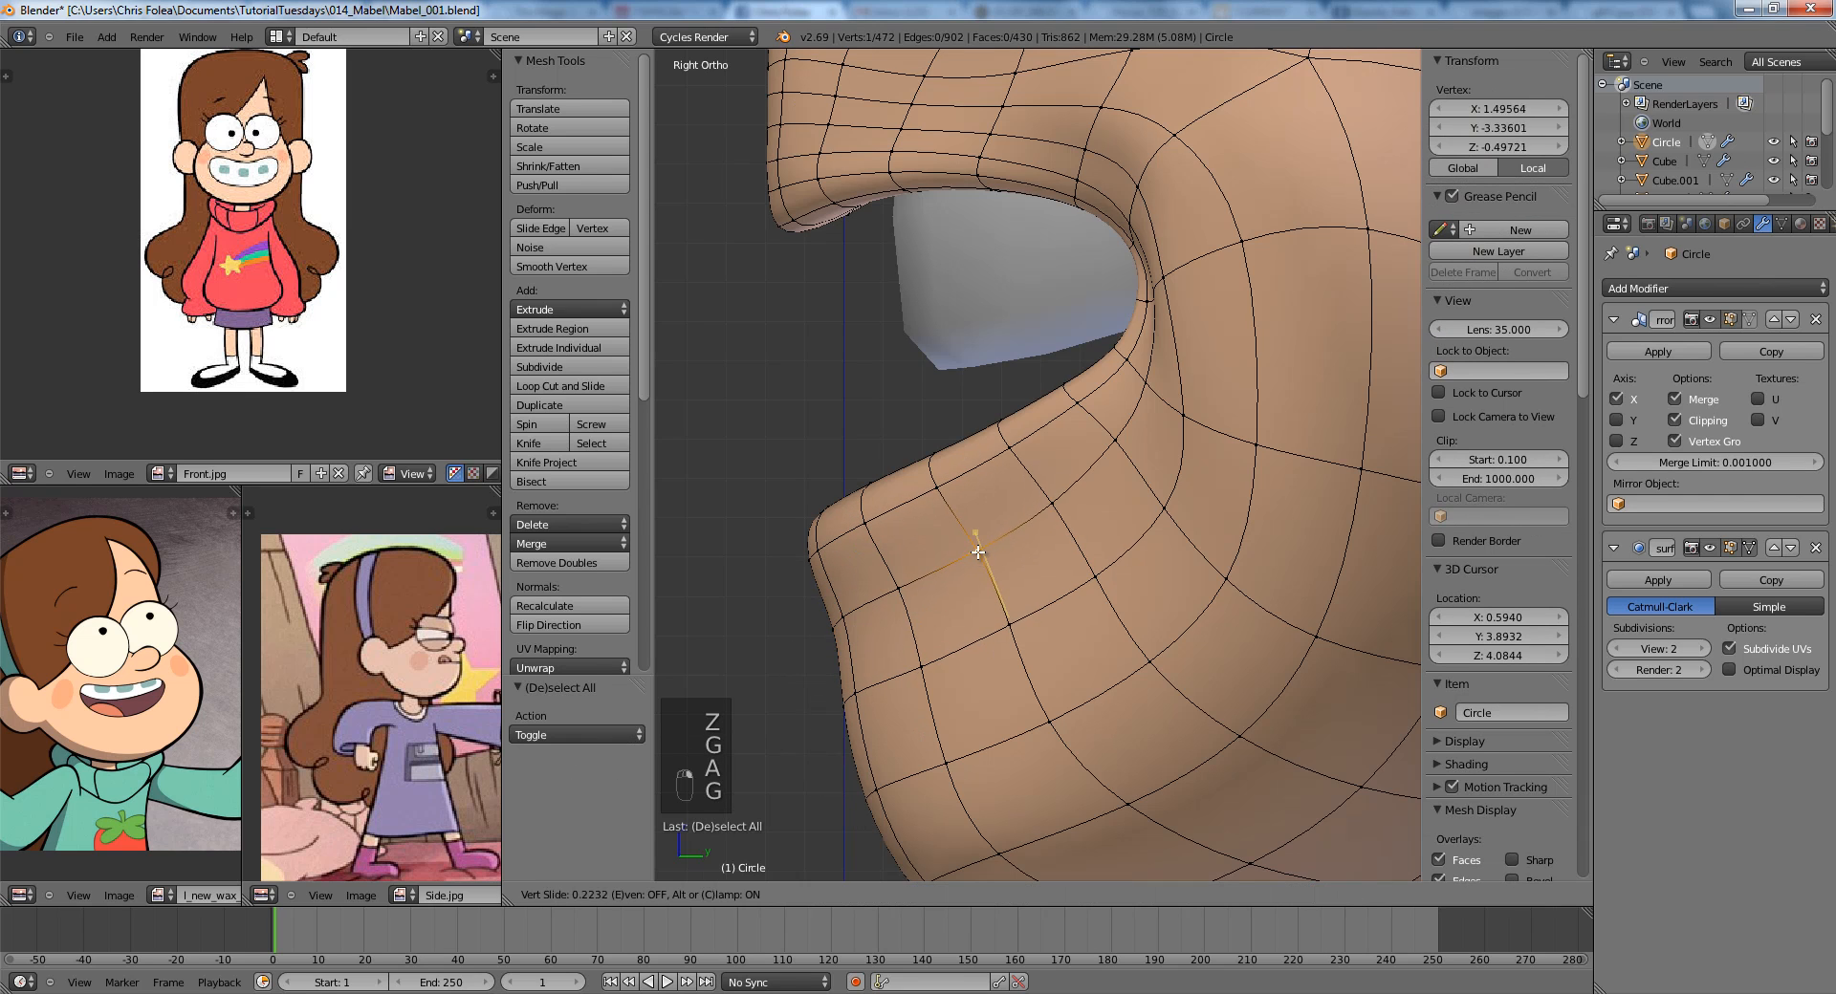
left_click(980, 557)
key("a")
Select the row of four vertices across the front of the chin and edge-slide it by a factor of about -0.112.
scroll(1011, 526, "down", 1)
scroll(1011, 526, "down", 3)
scroll(987, 340, "up", 4)
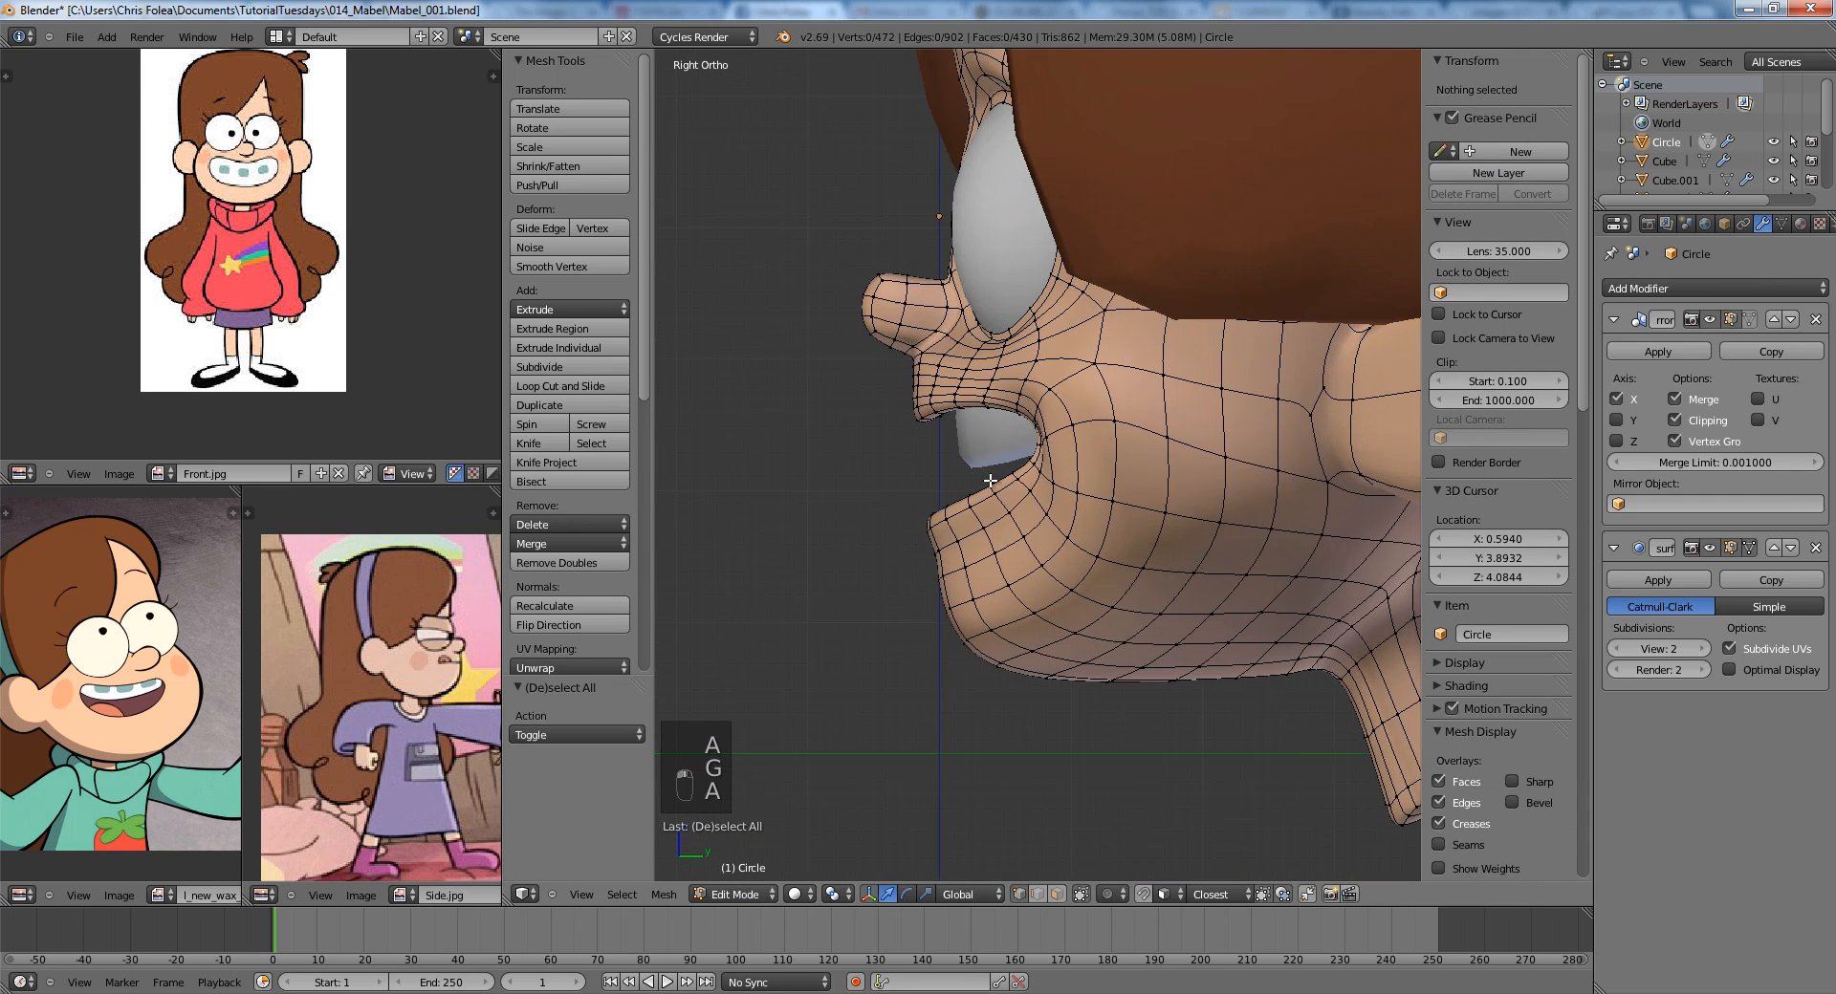
right_click(1019, 483)
key("z")
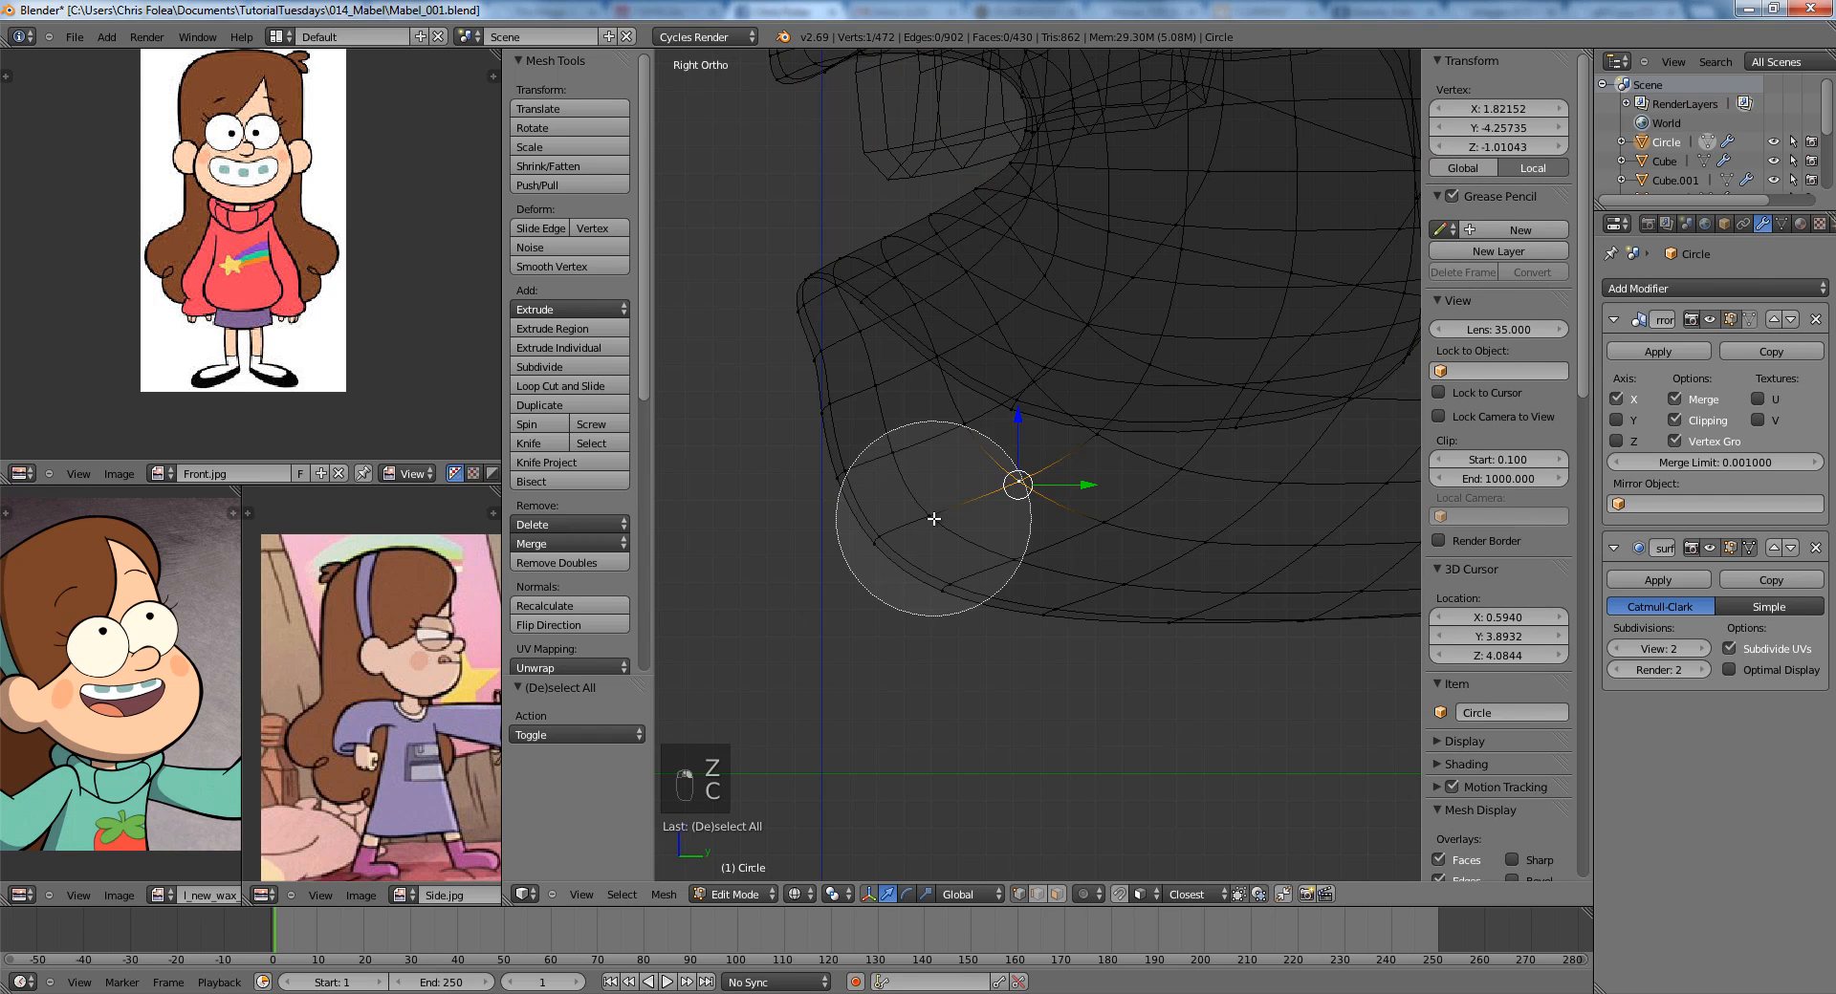
left_click_drag(930, 513, 884, 533)
key("z")
key("g")
key("g")
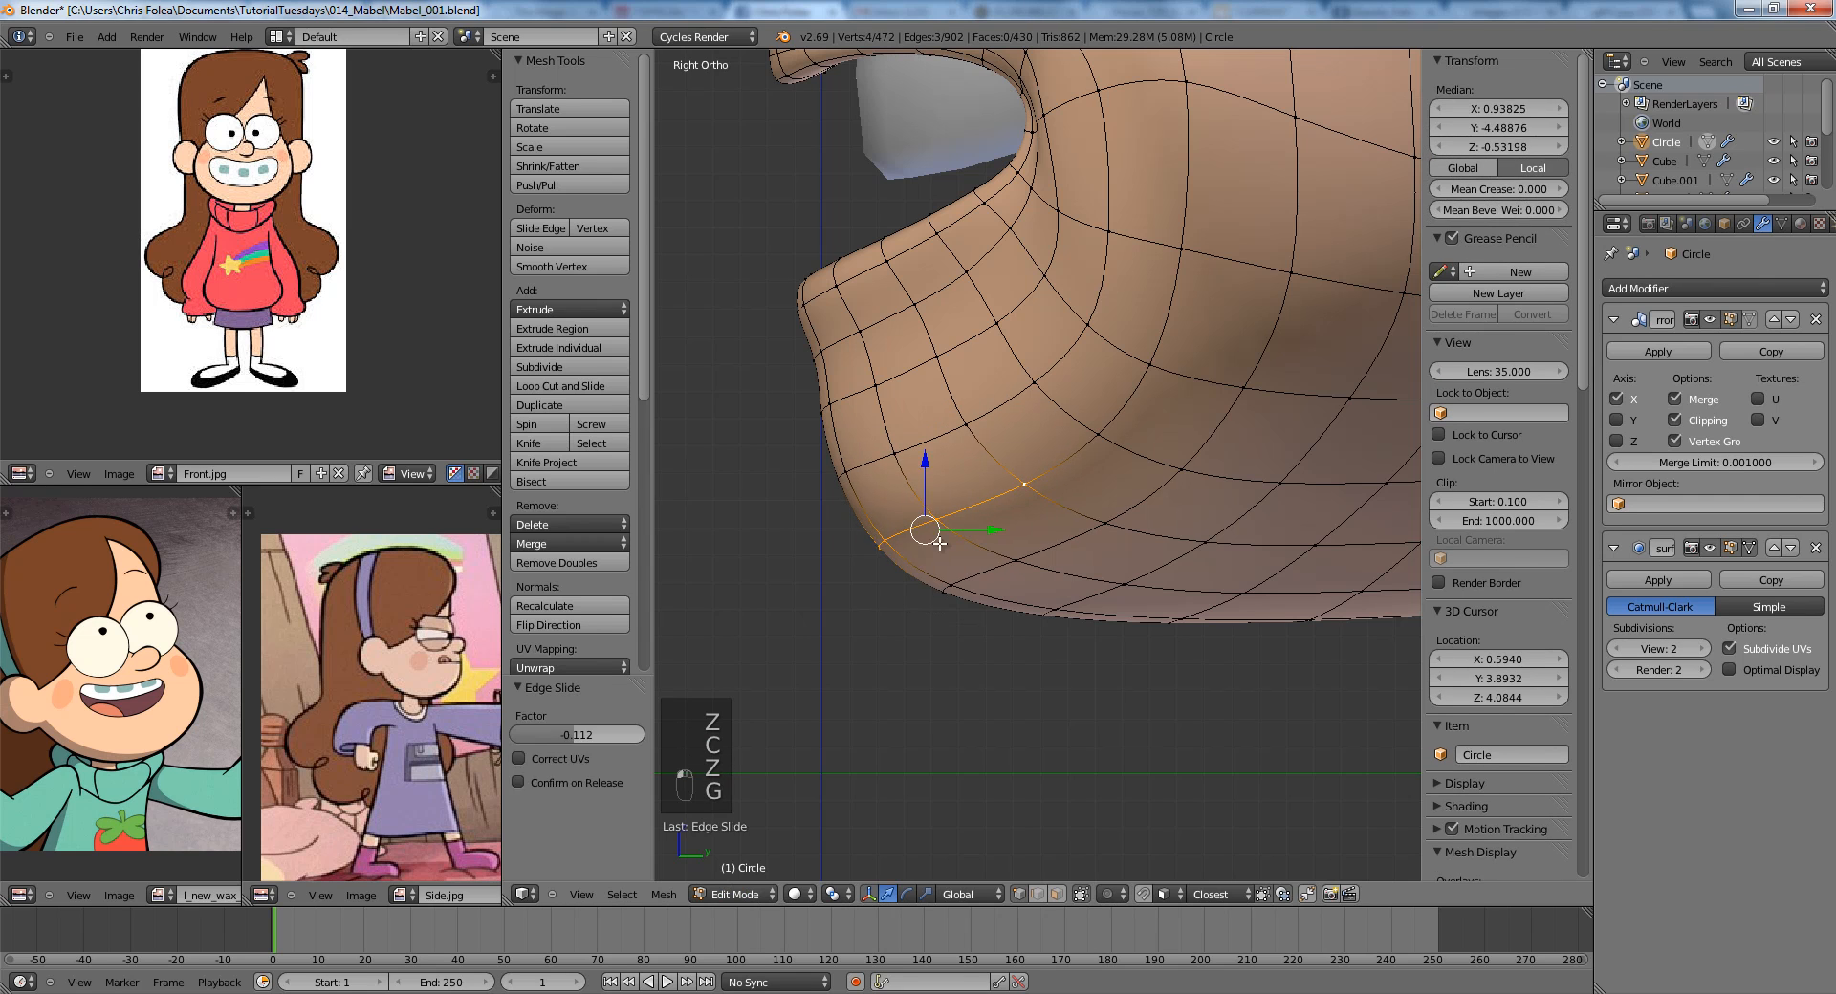
key("a")
Reposition the lower cheek vertices behind and below the mouth corner in the side view.
scroll(939, 543, "down", 3)
scroll(1069, 552, "up", 4)
right_click(1069, 552)
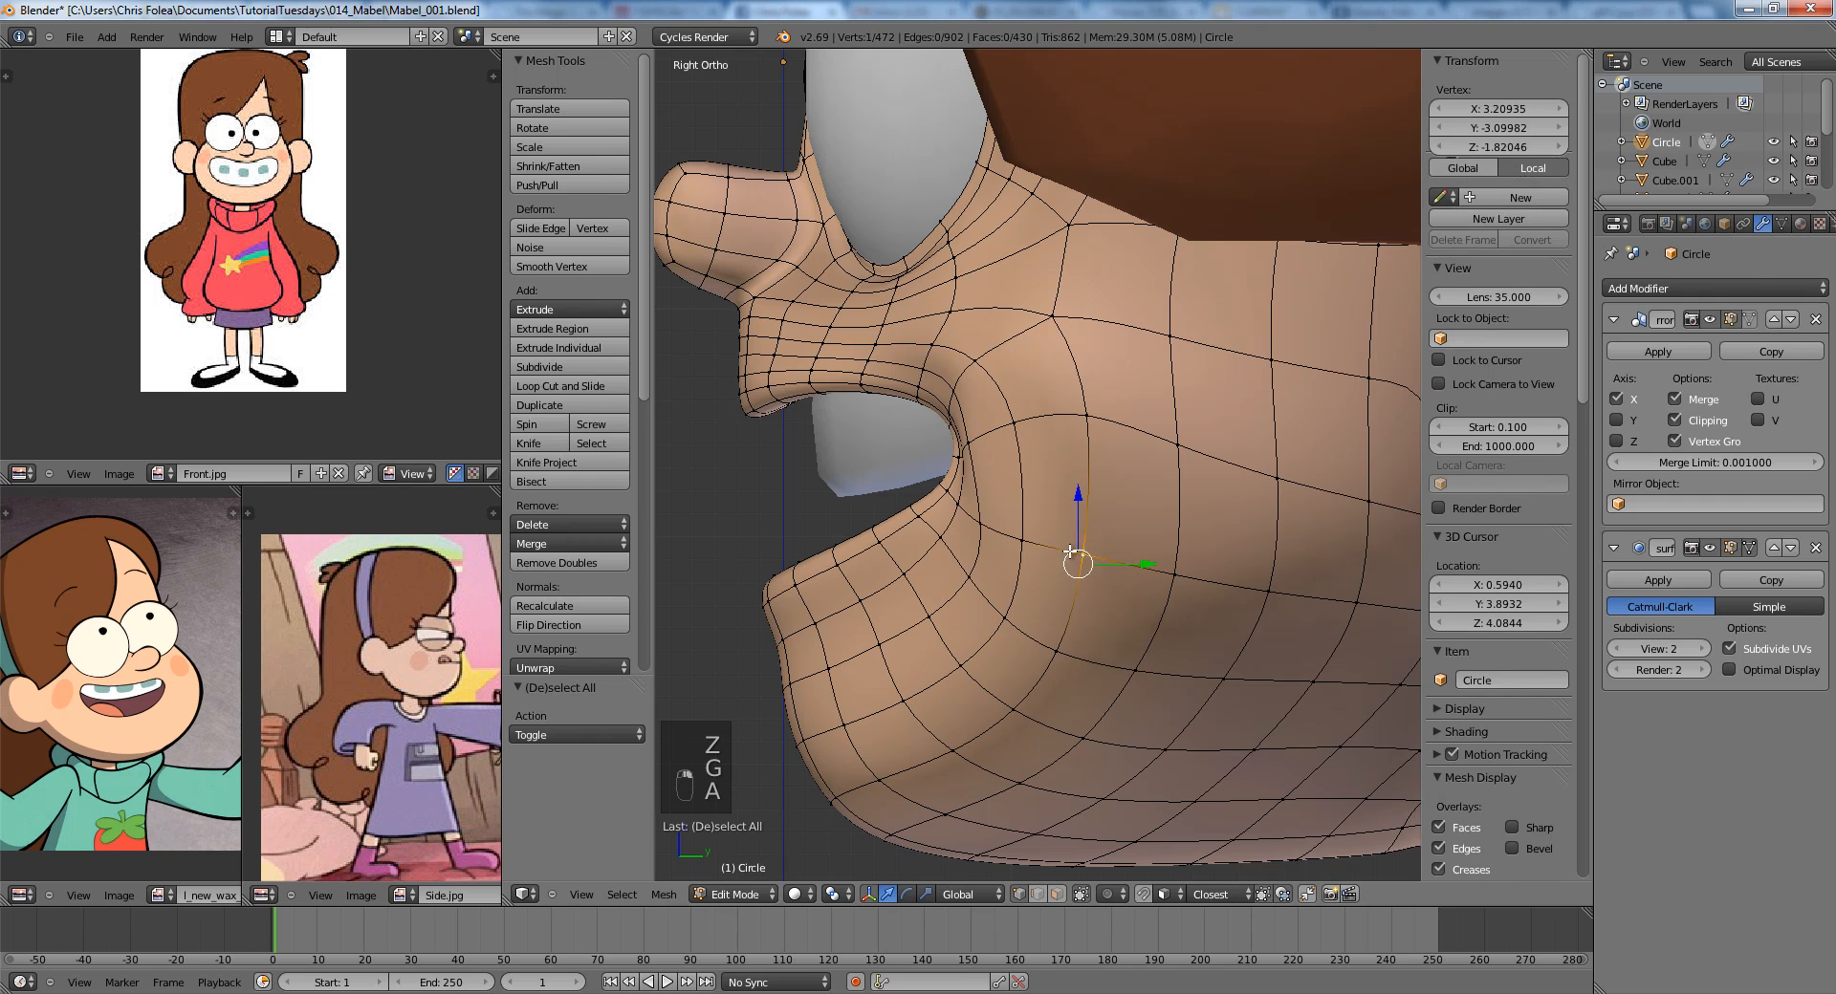
key("g")
left_click(1057, 549)
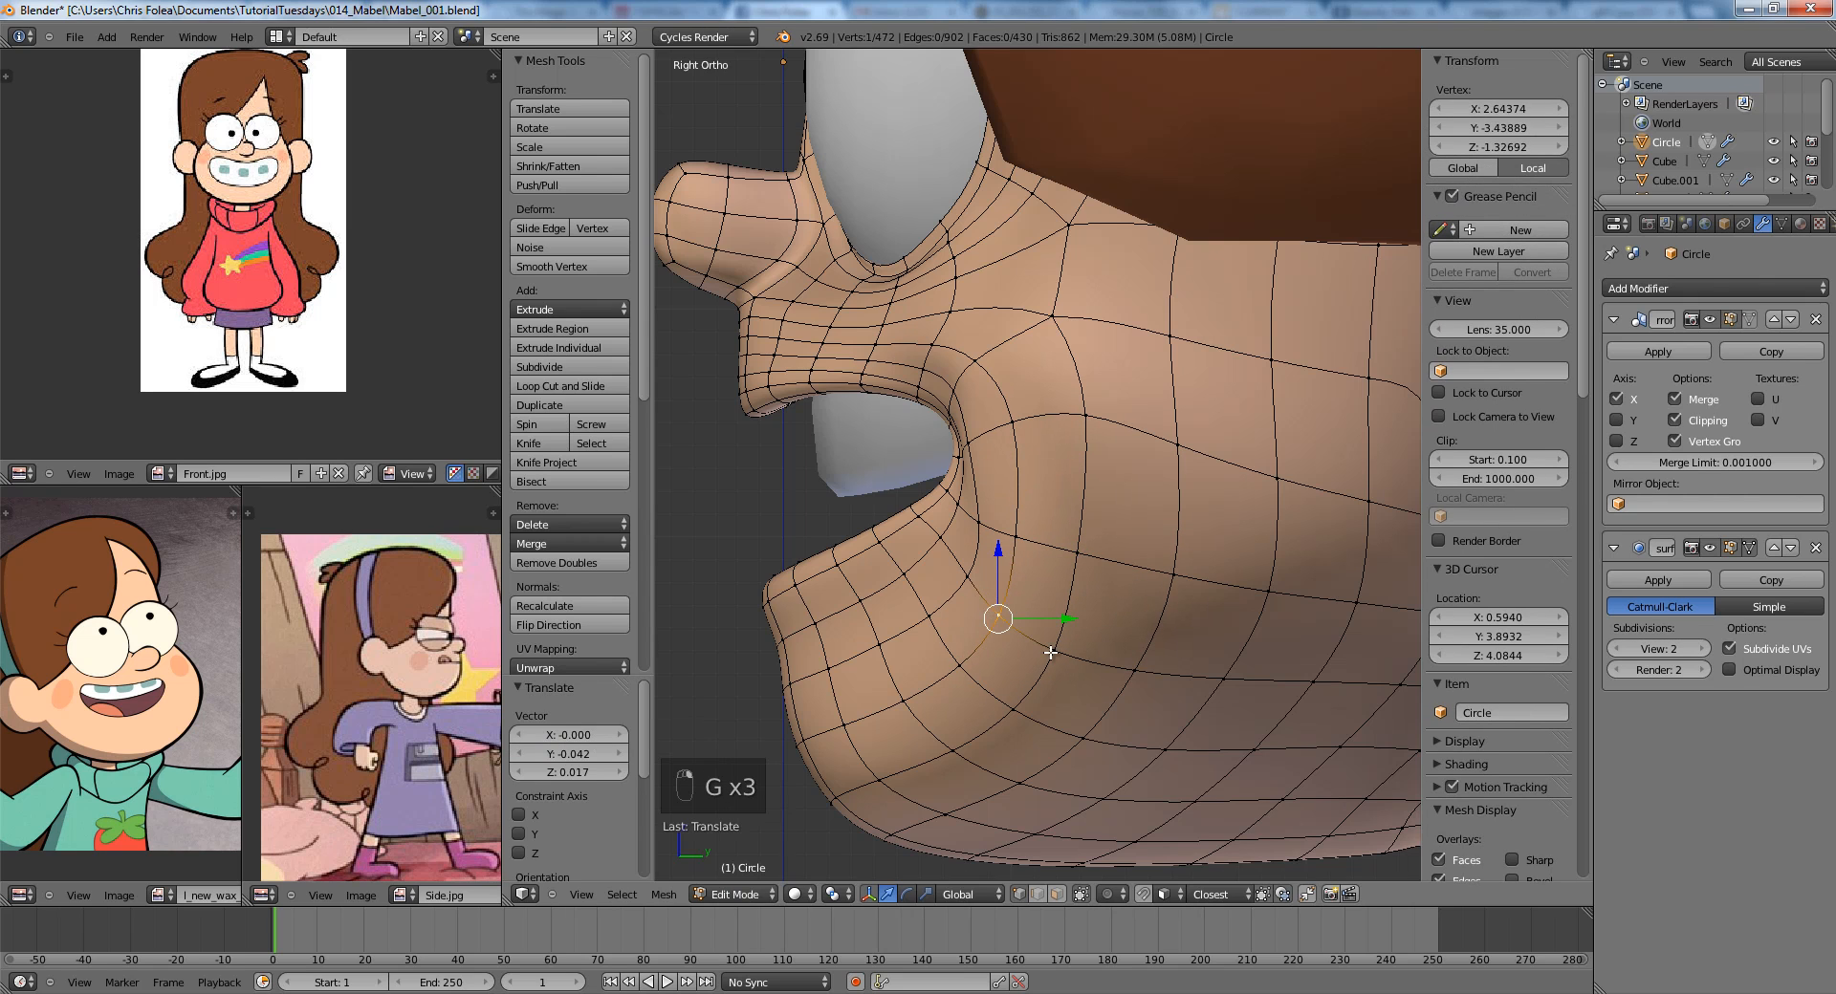
Reposition a vertex above the mouth corner and check the smoothed cheek surface.
scroll(1202, 514, "down", 6)
key("Tab")
mouse_move(1036, 519)
middle_mouse_down()
mouse_move(1226, 566)
mouse_move(1082, 390)
mouse_move(1029, 537)
mouse_move(975, 496)
mouse_move(1085, 521)
mouse_move(1156, 491)
mouse_move(1031, 520)
mouse_move(1061, 524)
mouse_move(1243, 426)
mouse_move(1081, 558)
mouse_move(975, 574)
middle_mouse_up()
scroll(1186, 552, "up", 5)
key("Tab")
scroll(1090, 384, "up", 4)
left_click(1116, 524)
key("Tab")
scroll(976, 574, "up", 5)
Adjust the neighbouring vertex in the upper lip rows near the mouth corner and check the smoothed result.
key("Tab")
middle_click_drag(1080, 459, 970, 447)
key("KP_3")
scroll(969, 564, "up", 3)
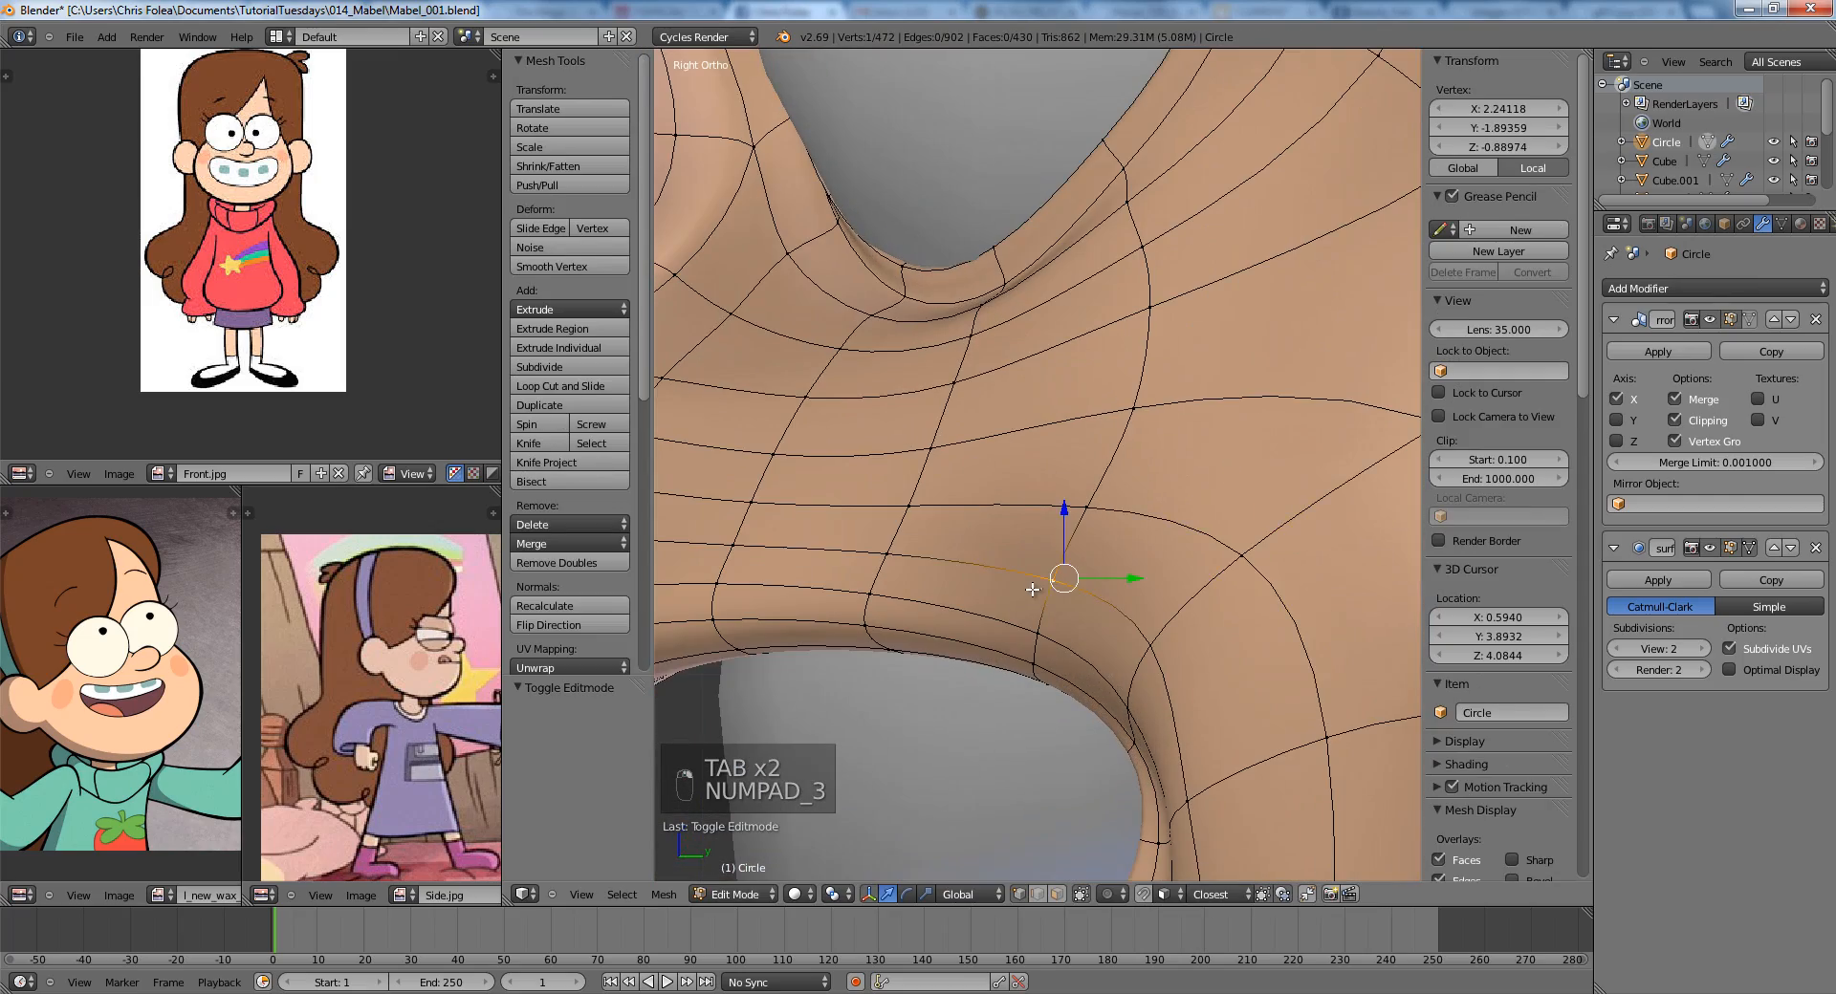
mouse_move(1032, 590)
middle_mouse_down()
mouse_move(964, 571)
mouse_move(1109, 629)
mouse_move(1167, 605)
mouse_move(1039, 575)
mouse_move(1262, 561)
mouse_move(1227, 528)
mouse_move(1278, 537)
mouse_move(1158, 554)
mouse_move(1253, 564)
middle_mouse_up()
left_click(1051, 575)
key("Tab")
key("Tab")
key("Tab")
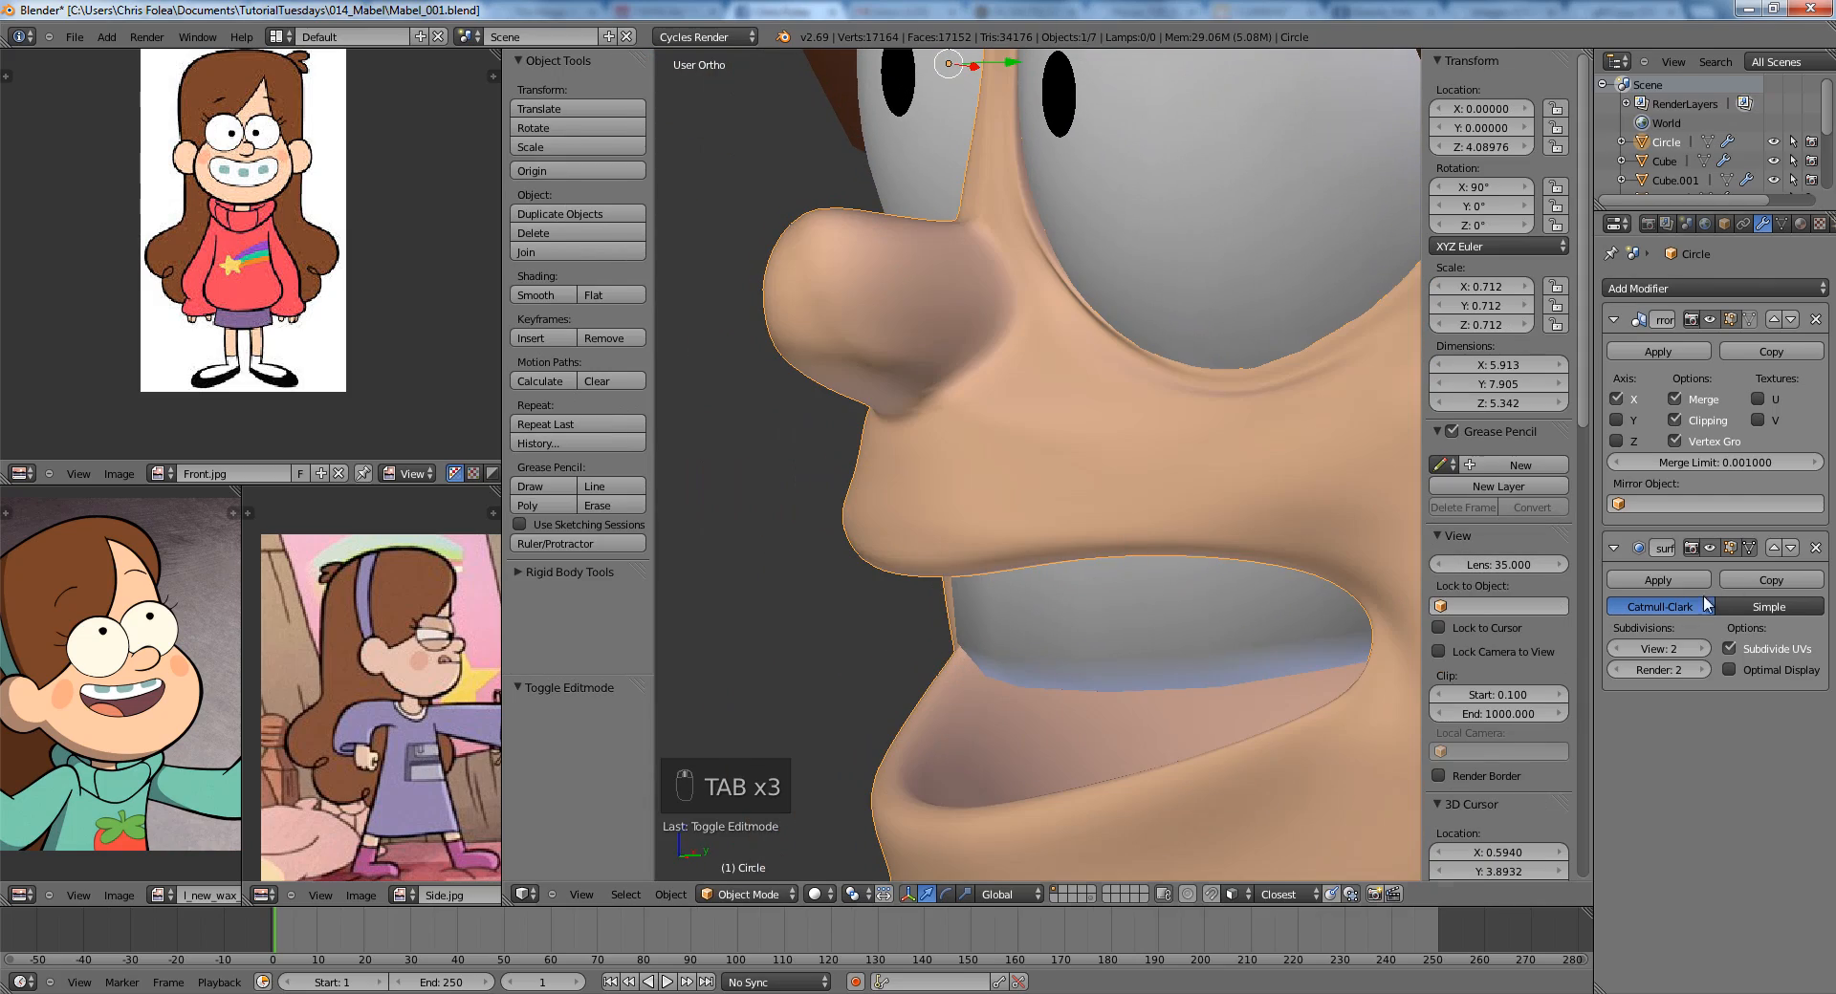
key("Tab")
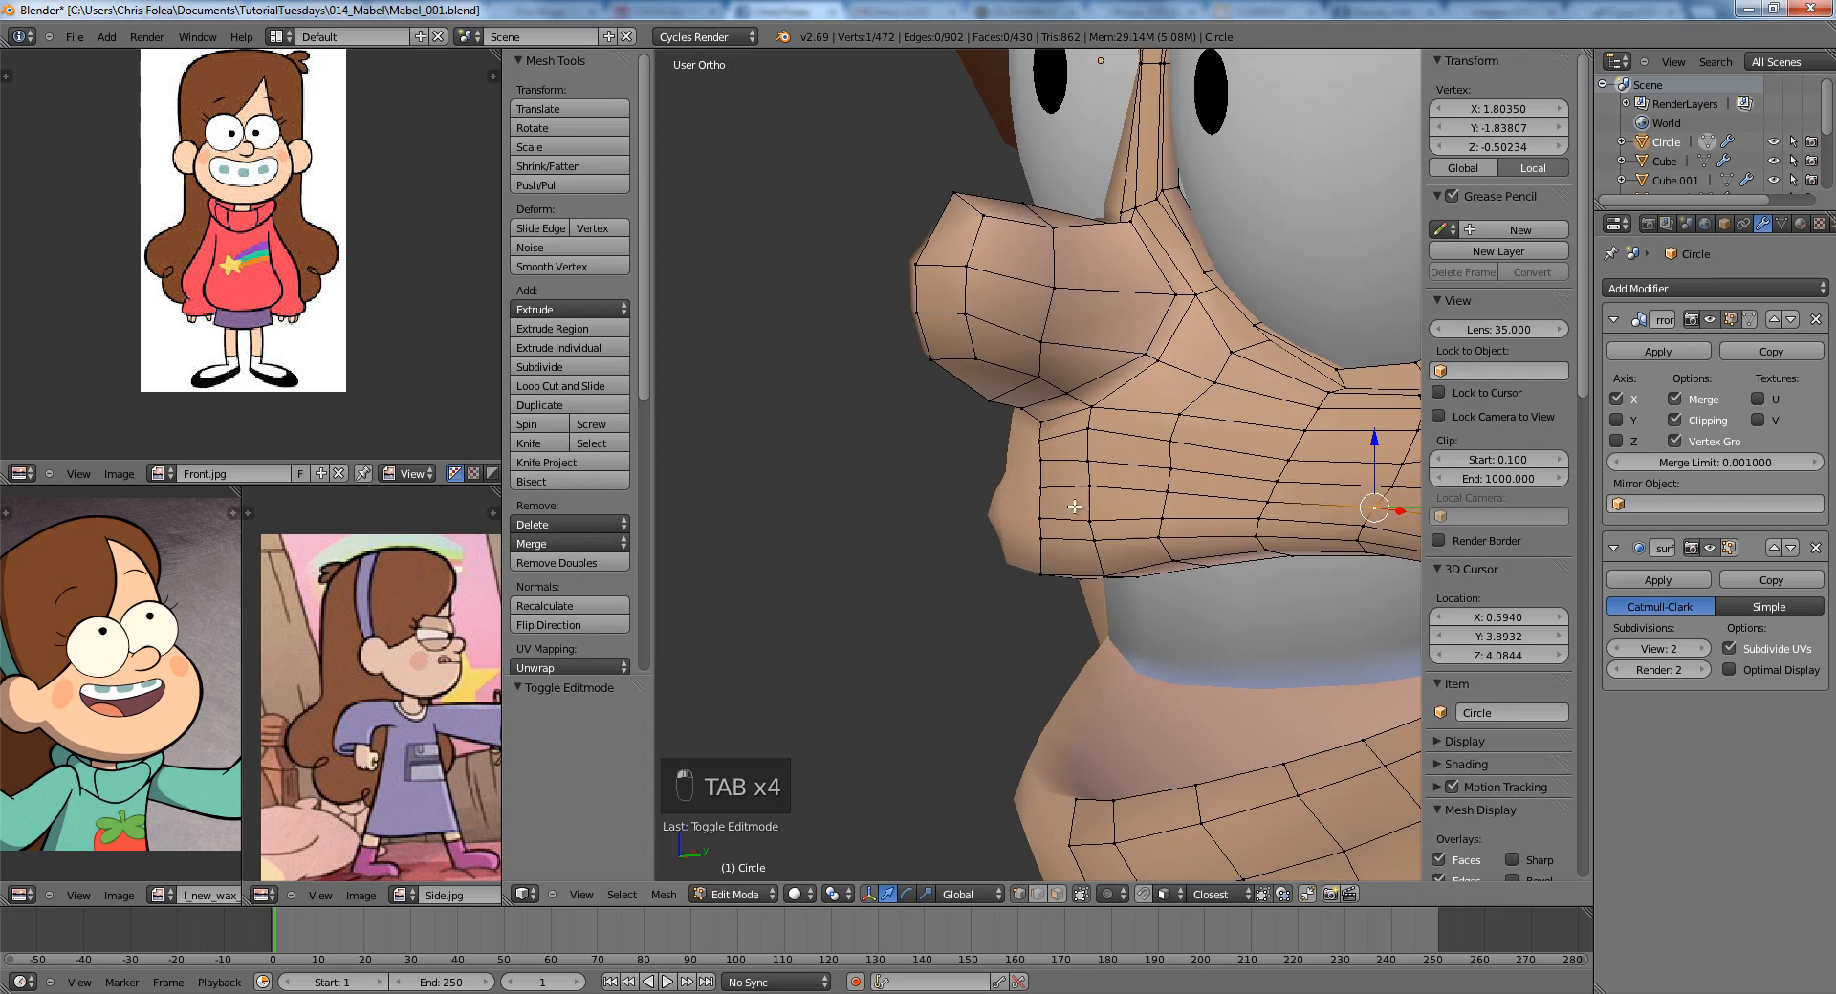
Slide two vertices beside the centre line of the upper lip beneath the nose, the lower one by a factor of 0.202.
middle_click_drag(978, 486, 1119, 473)
key("a")
key("a")
key("a")
key("a")
key("a")
right_click(880, 501)
key("g")
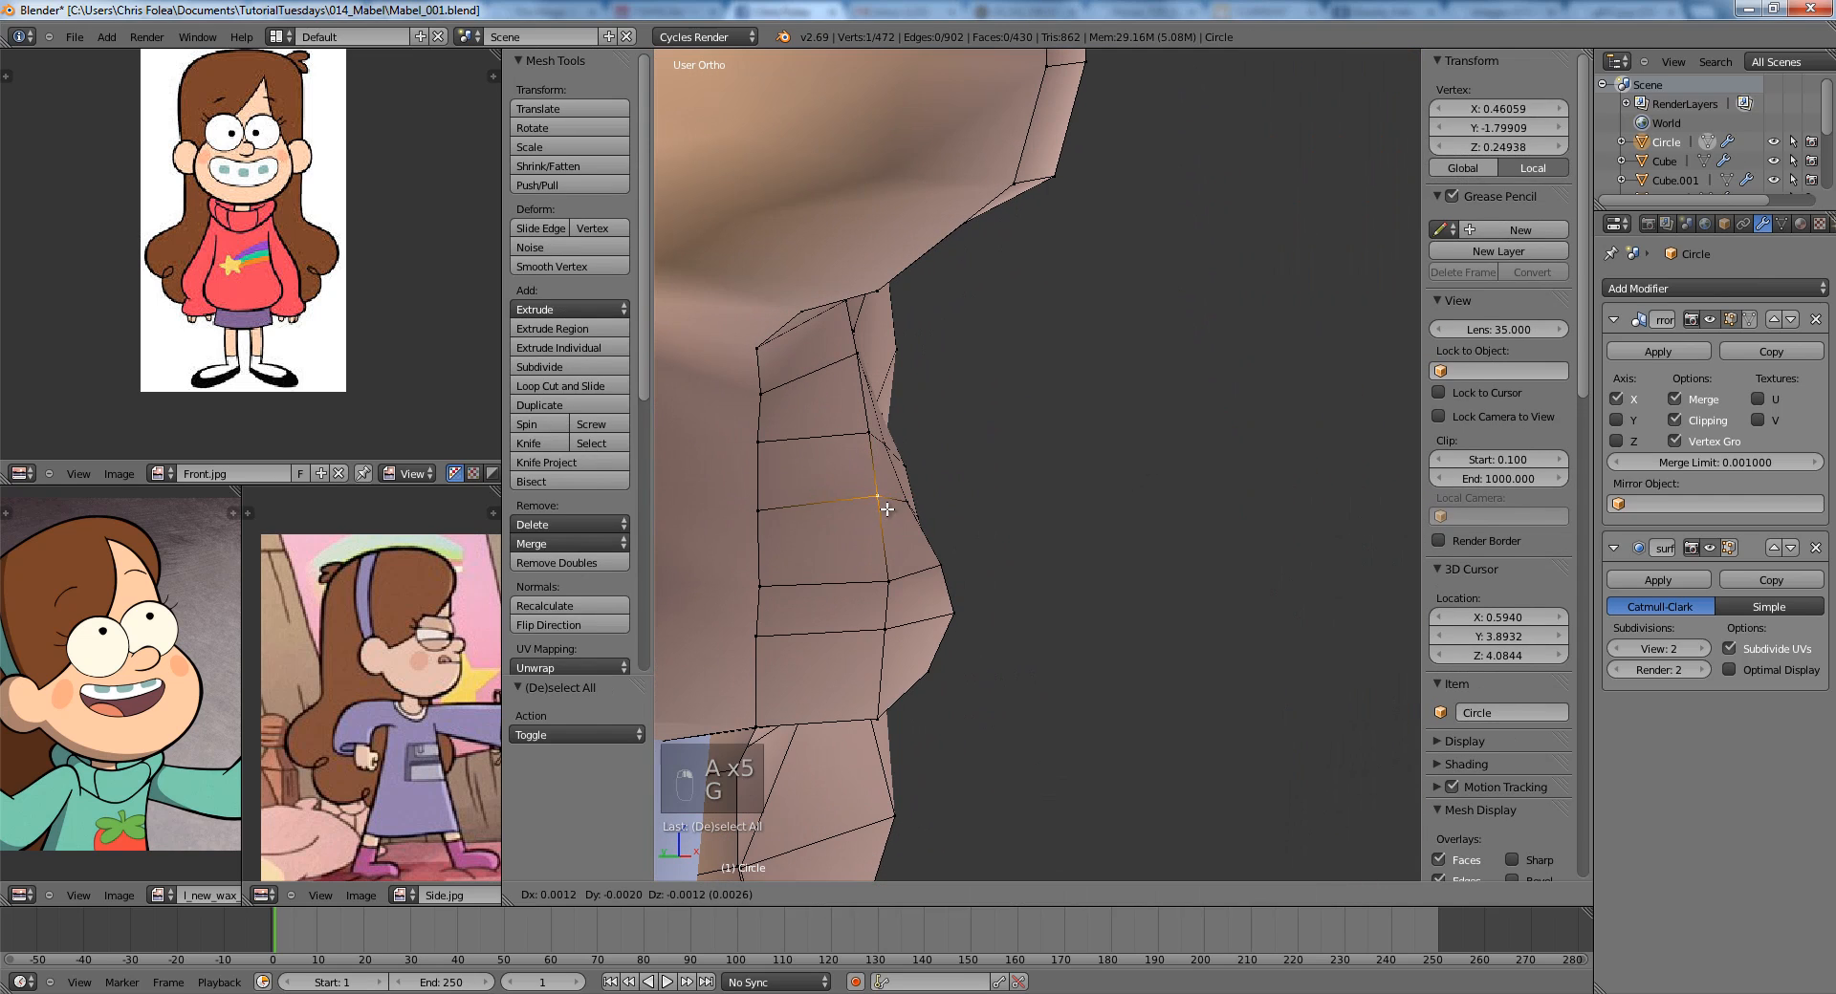
left_click(881, 502)
key("a")
right_click(882, 585)
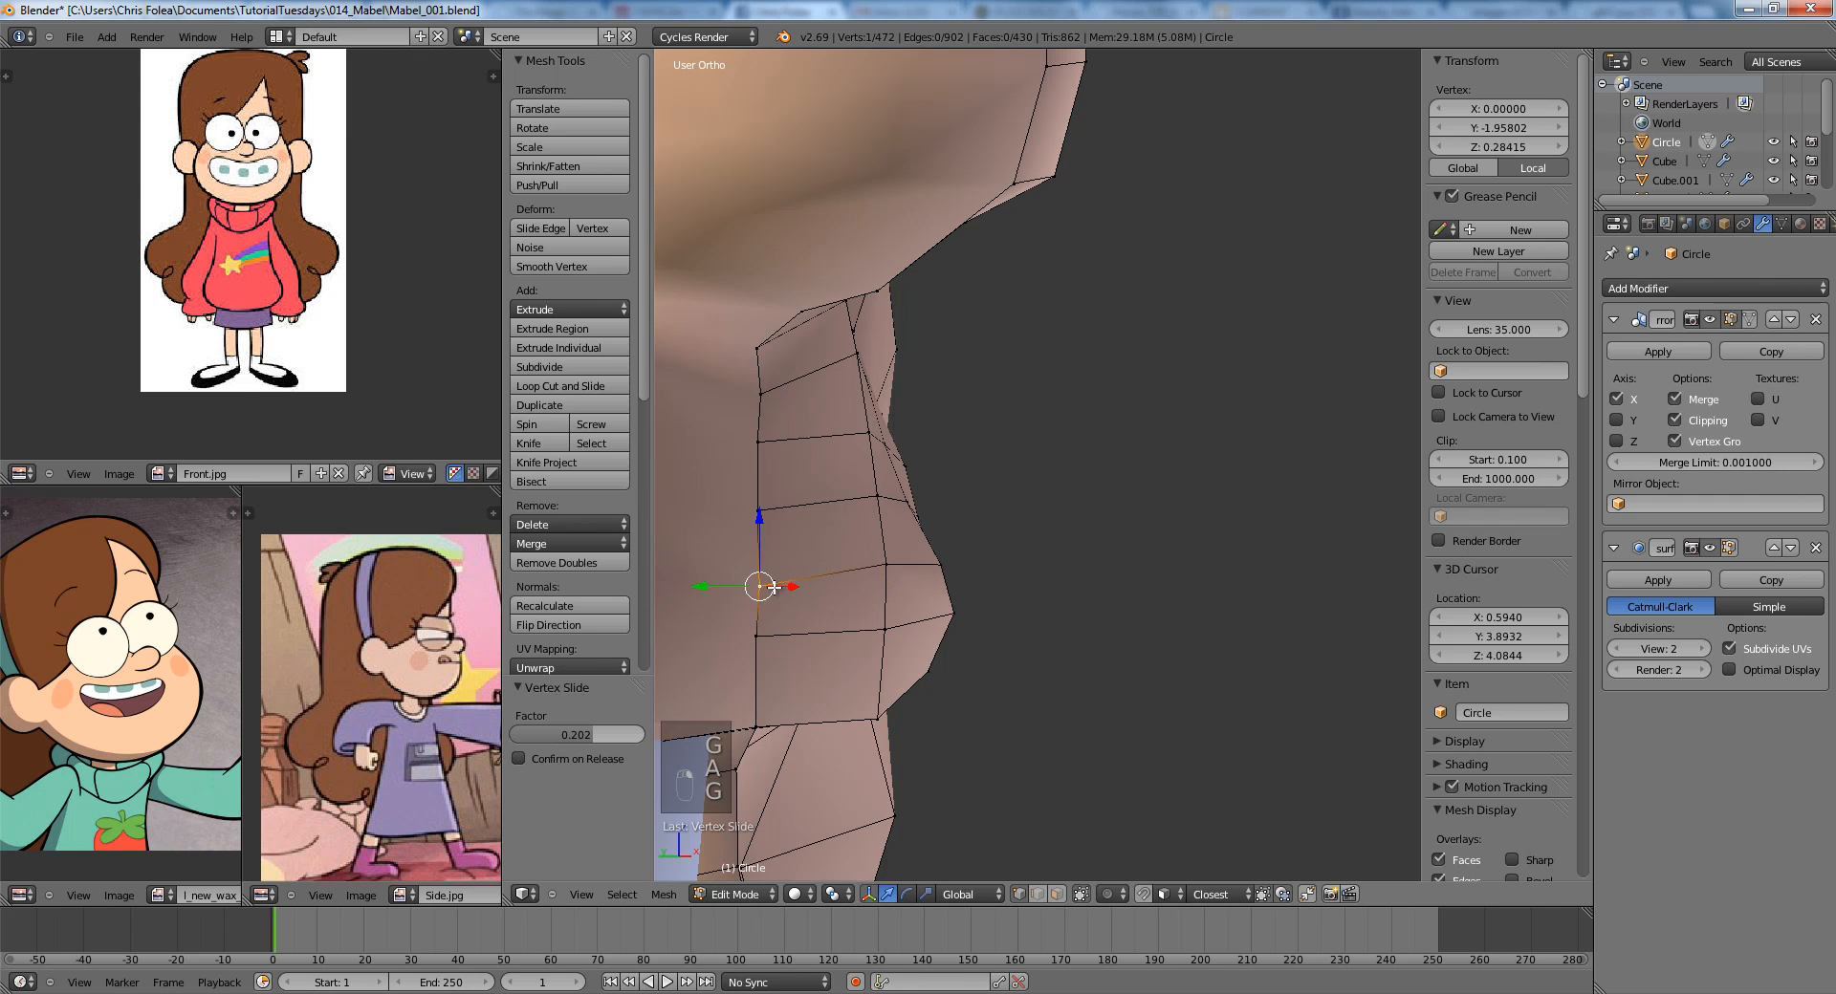
key("a")
scroll(774, 592, "down", 2)
middle_click_drag(774, 592, 1107, 488)
scroll(1270, 553, "down", 5)
right_click(1247, 437)
key("g")
key("g")
right_click(1255, 438)
key("a")
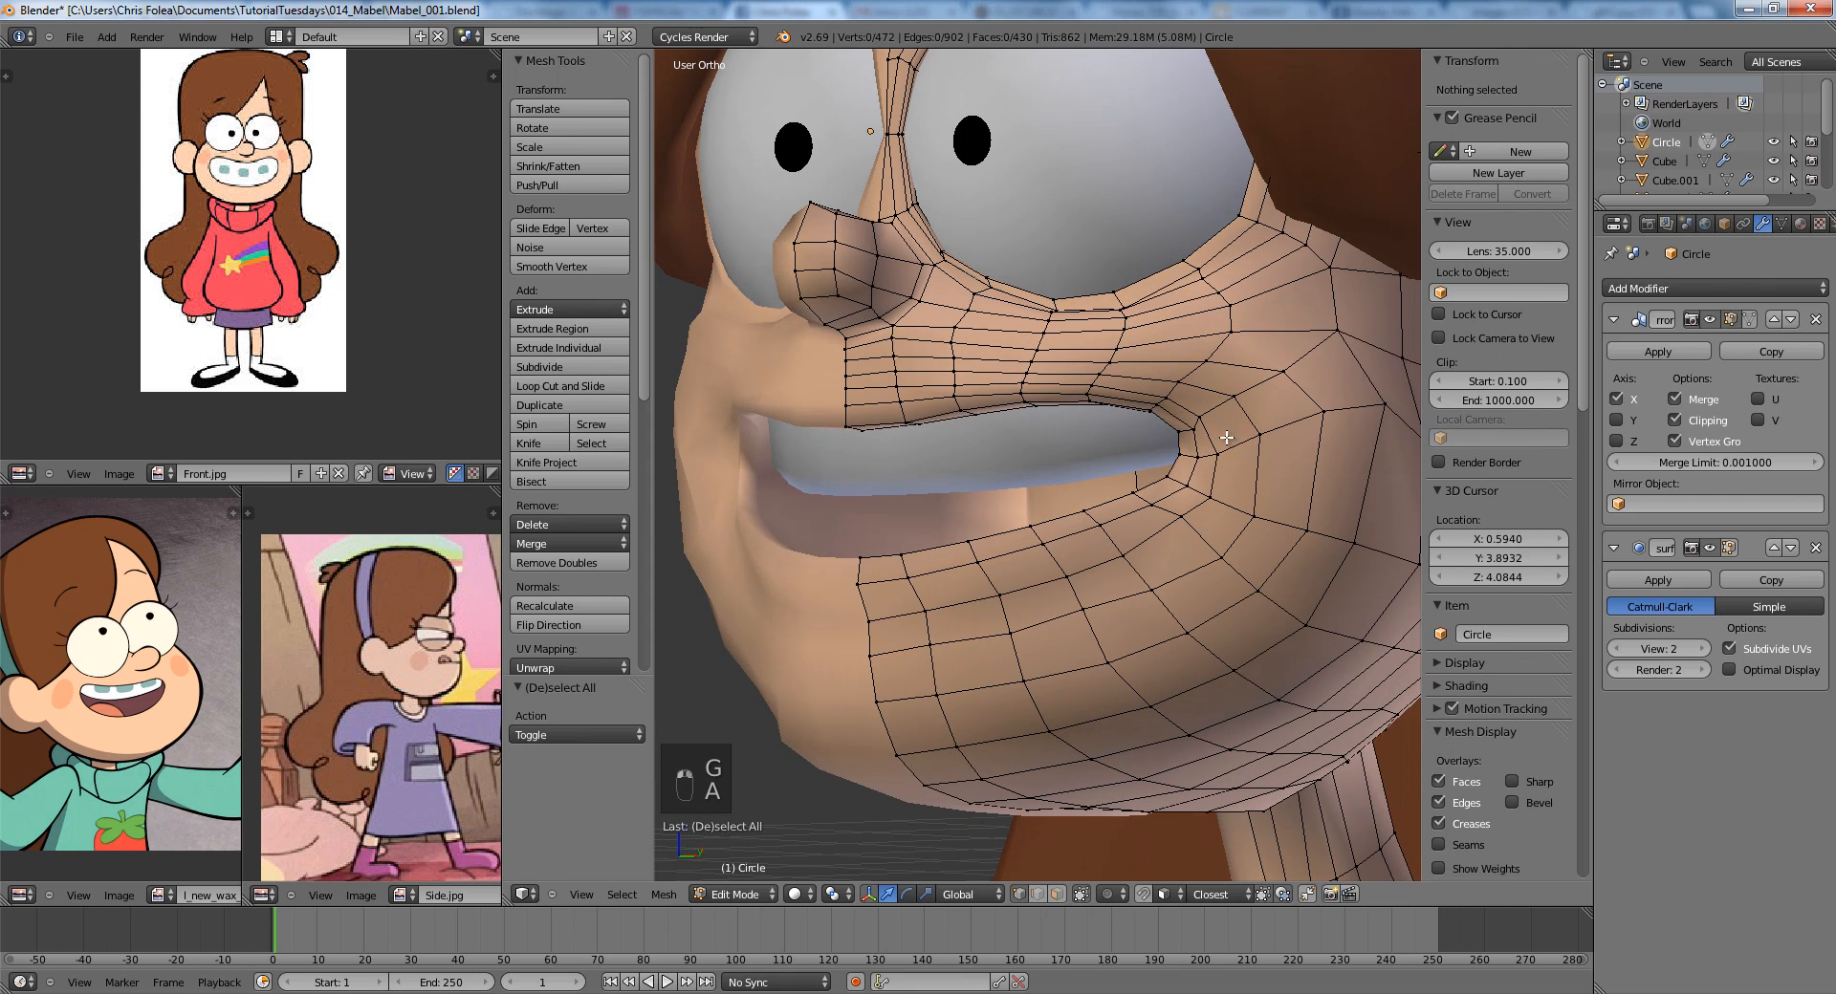
Vertex-slide the vertices just below and above the mouth corner to even their spacing.
right_click(1181, 531)
key("g")
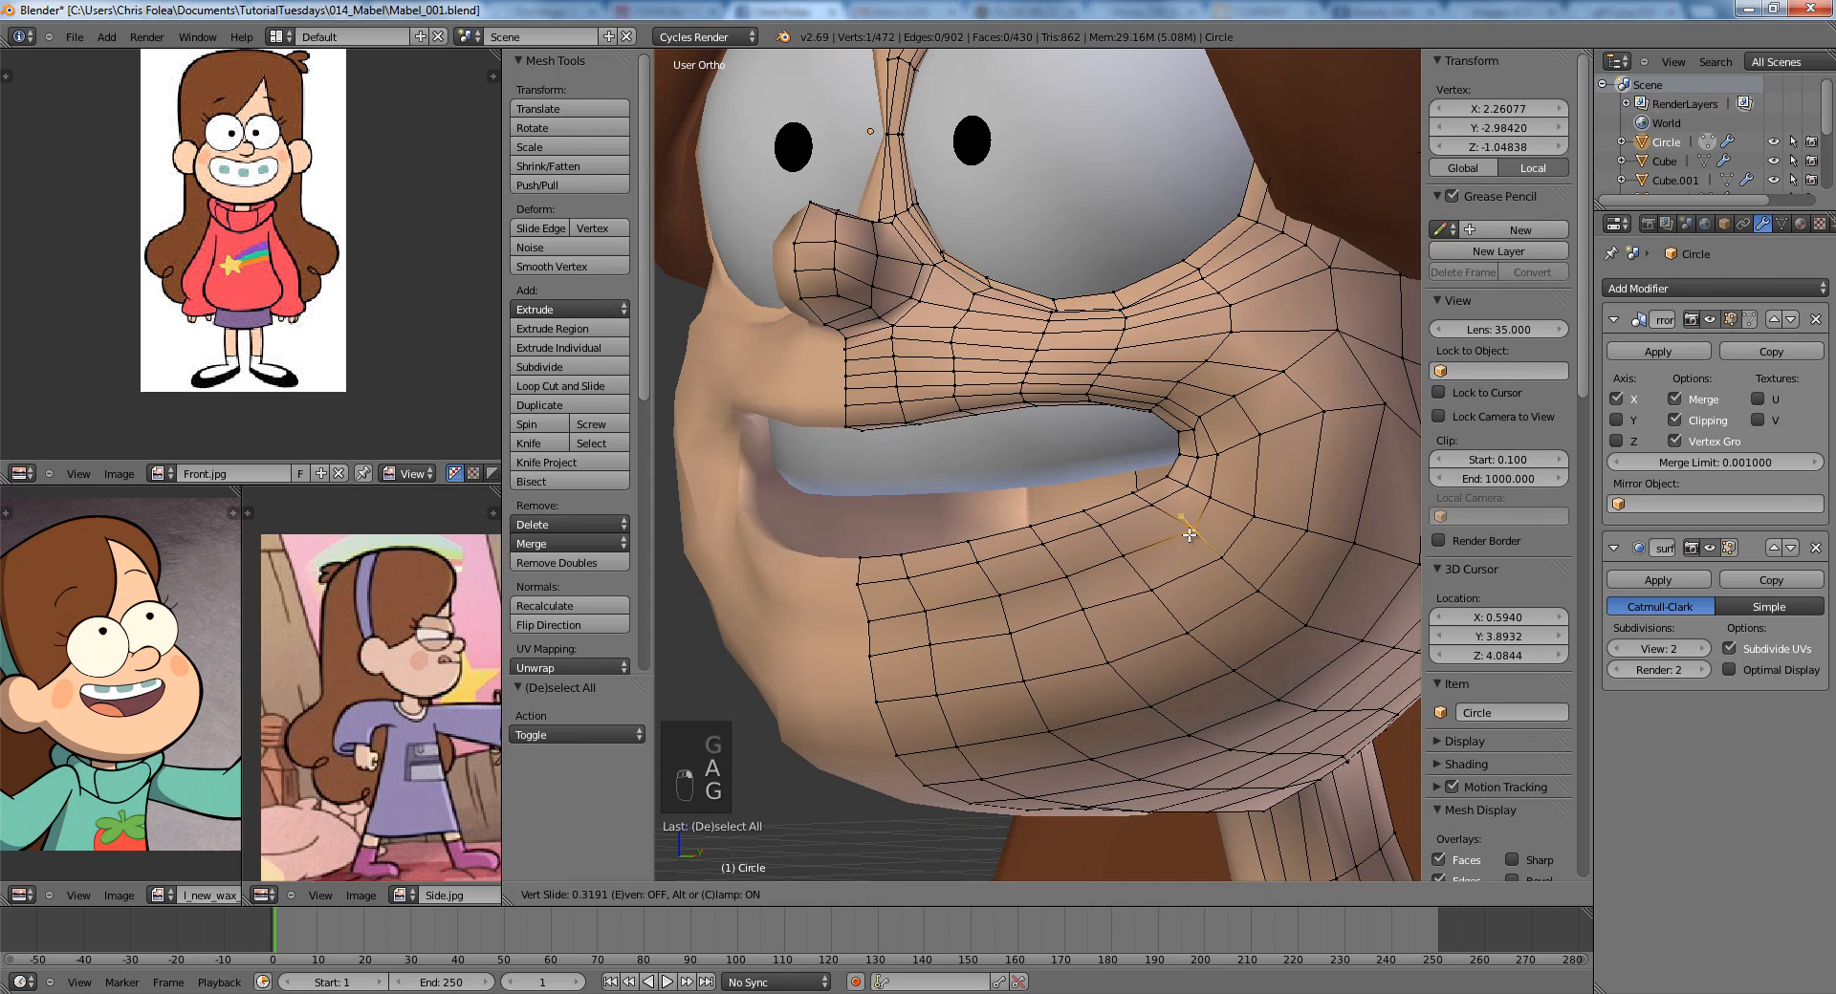
left_click(1189, 534)
key("g")
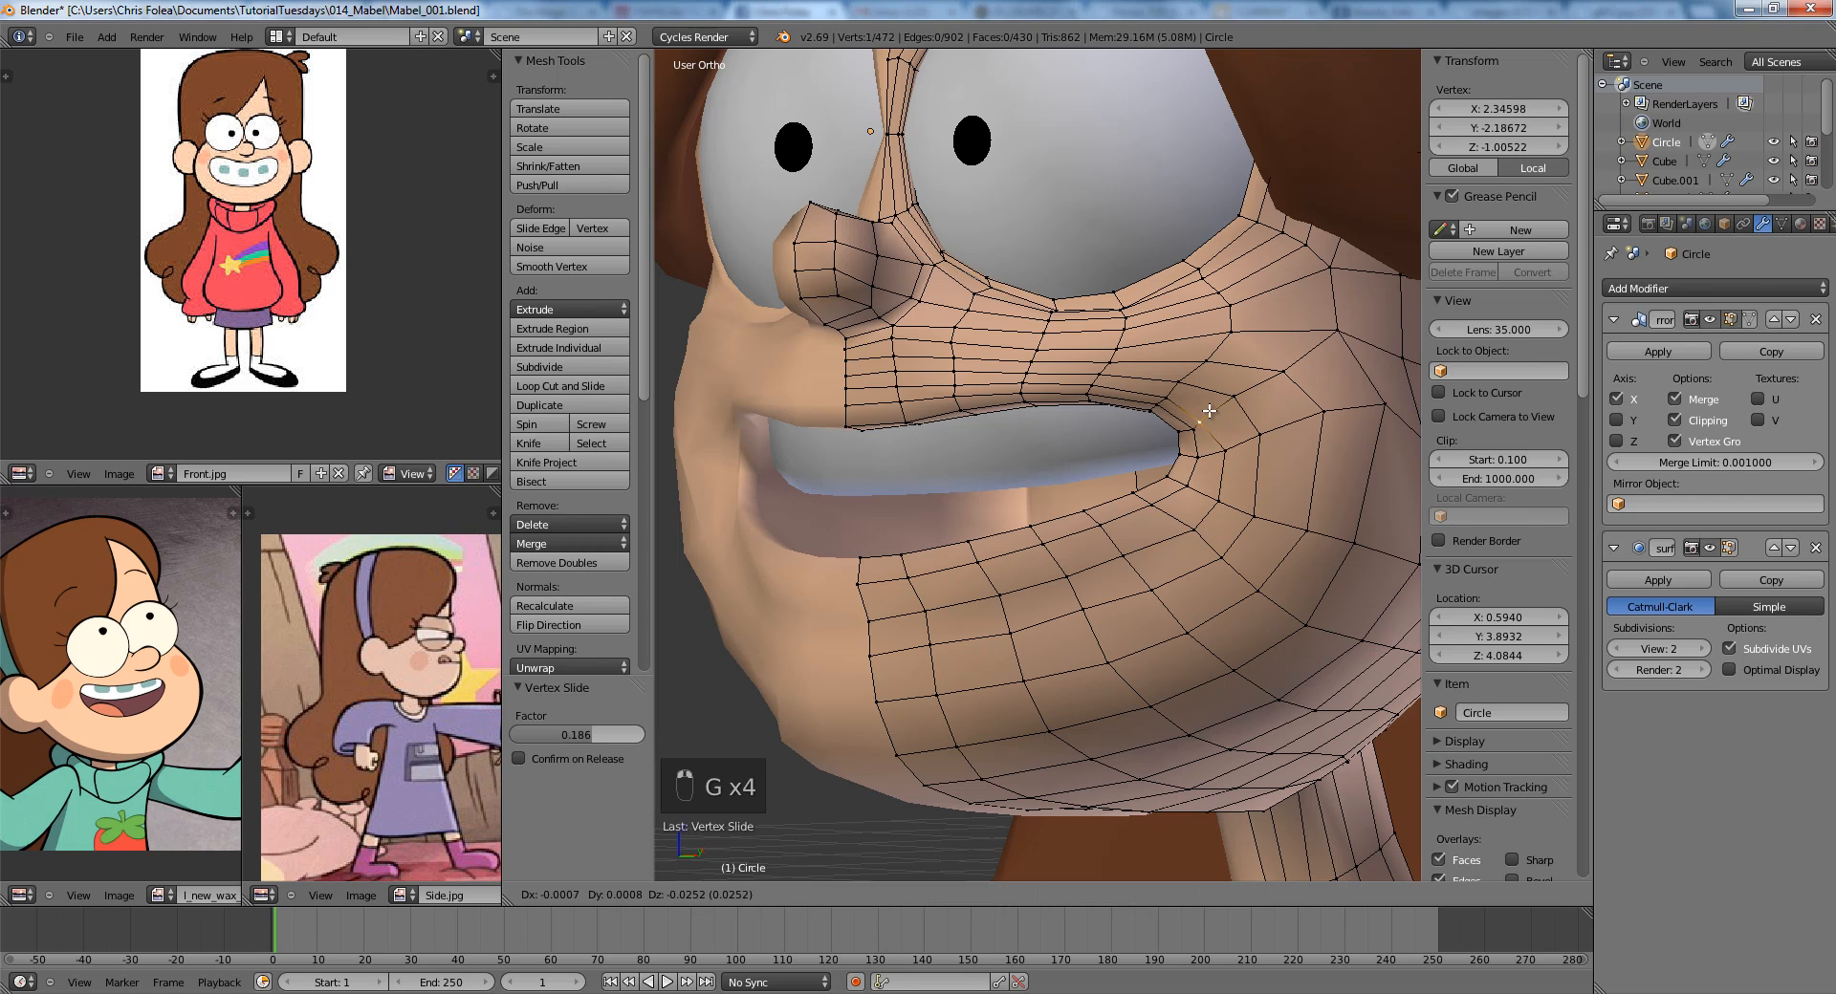
scroll(1208, 412, "up", 2)
key("a")
Vertex-slide the vertex right at the mouth corner and preview the smoothed head.
right_click(1195, 475)
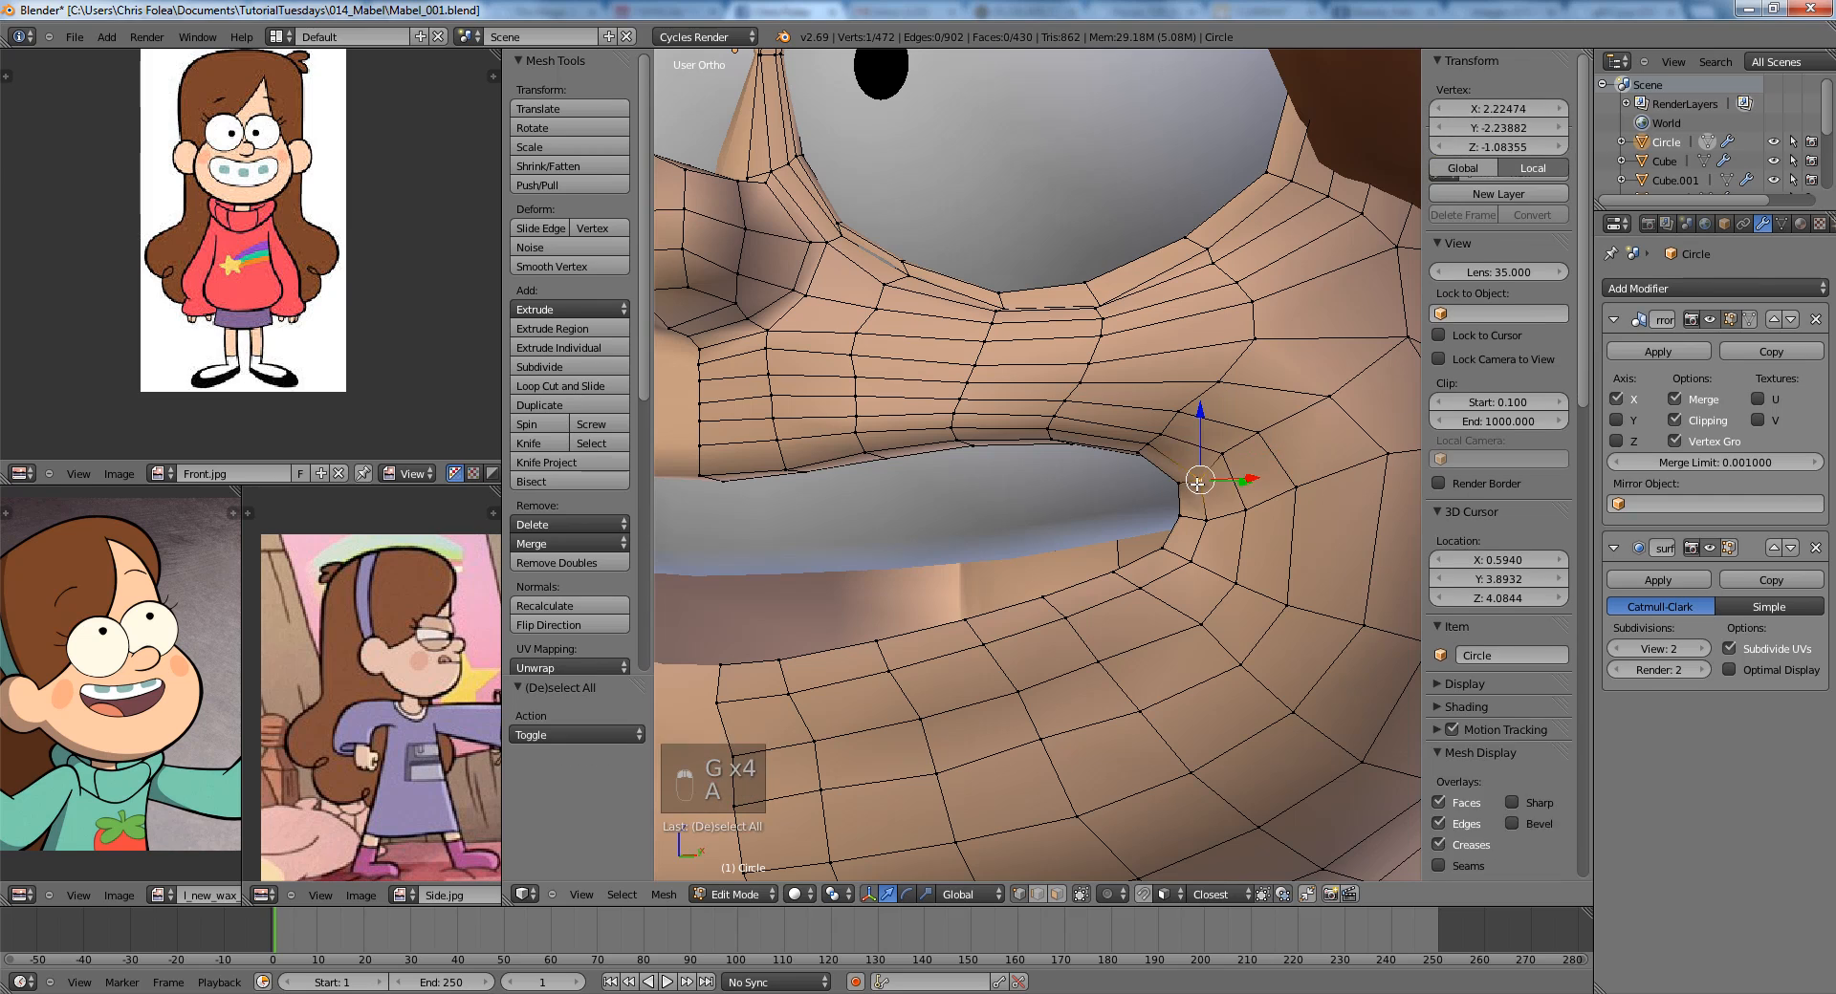
key("g")
key("g")
left_click(1186, 470)
key("a")
scroll(1175, 472, "down", 7)
key("Tab")
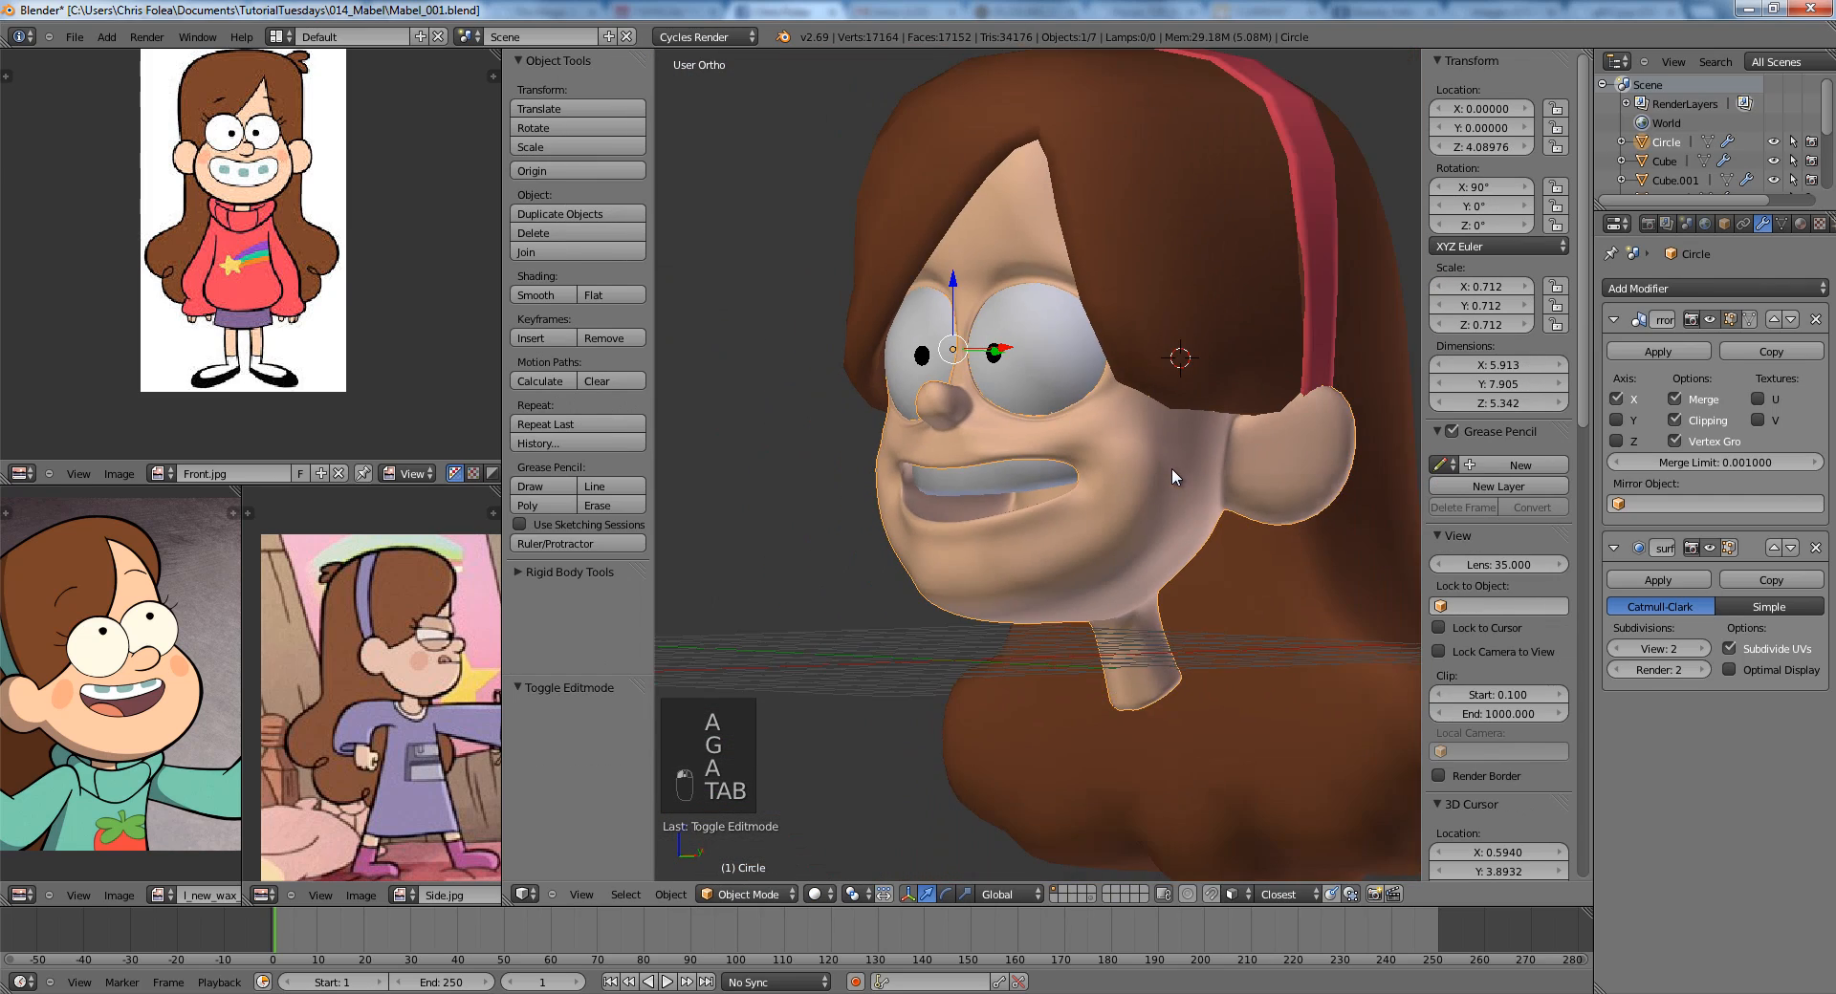
In the side view, move the two topmost upper lip vertices behind the nose base back along the Y axis.
middle_click_drag(1173, 467, 1074, 509)
scroll(1141, 526, "up", 4)
key("Tab")
scroll(1078, 526, "up", 4)
scroll(1079, 499, "up", 2)
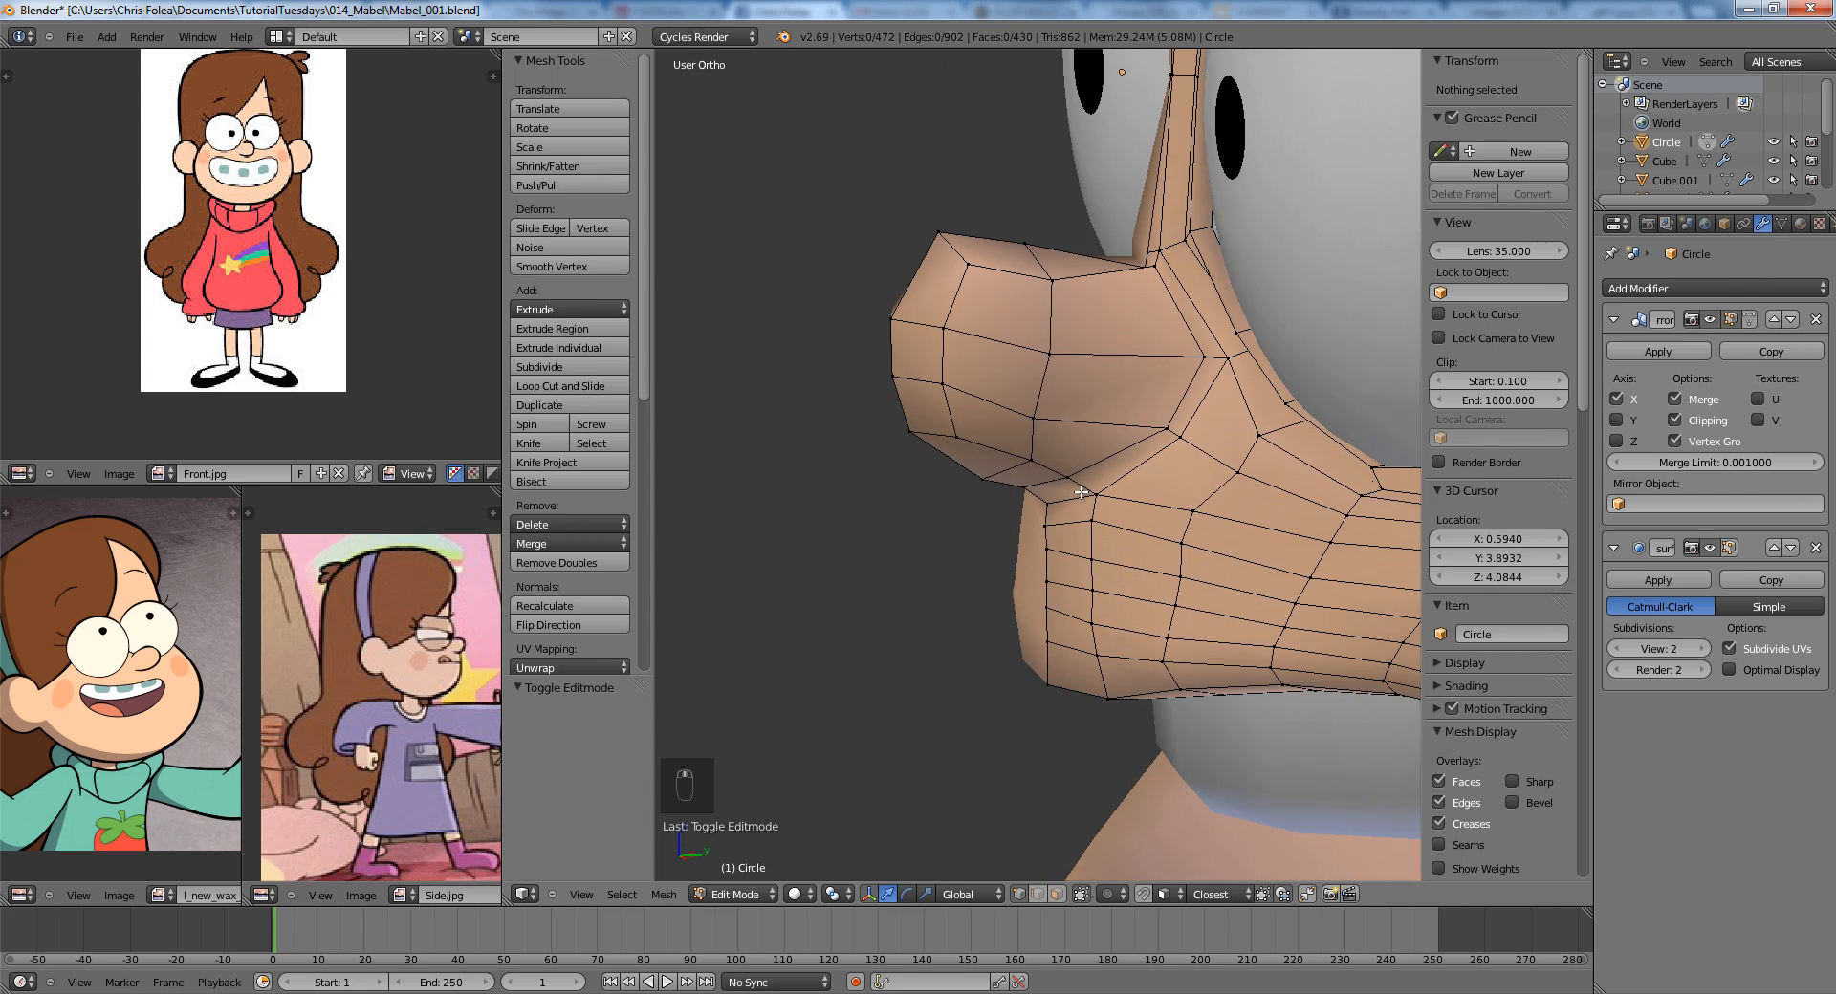
key("KP_3")
scroll(1110, 479, "up", 4)
right_click(1150, 498)
right_click(1127, 551, "shift")
key("g")
key("y")
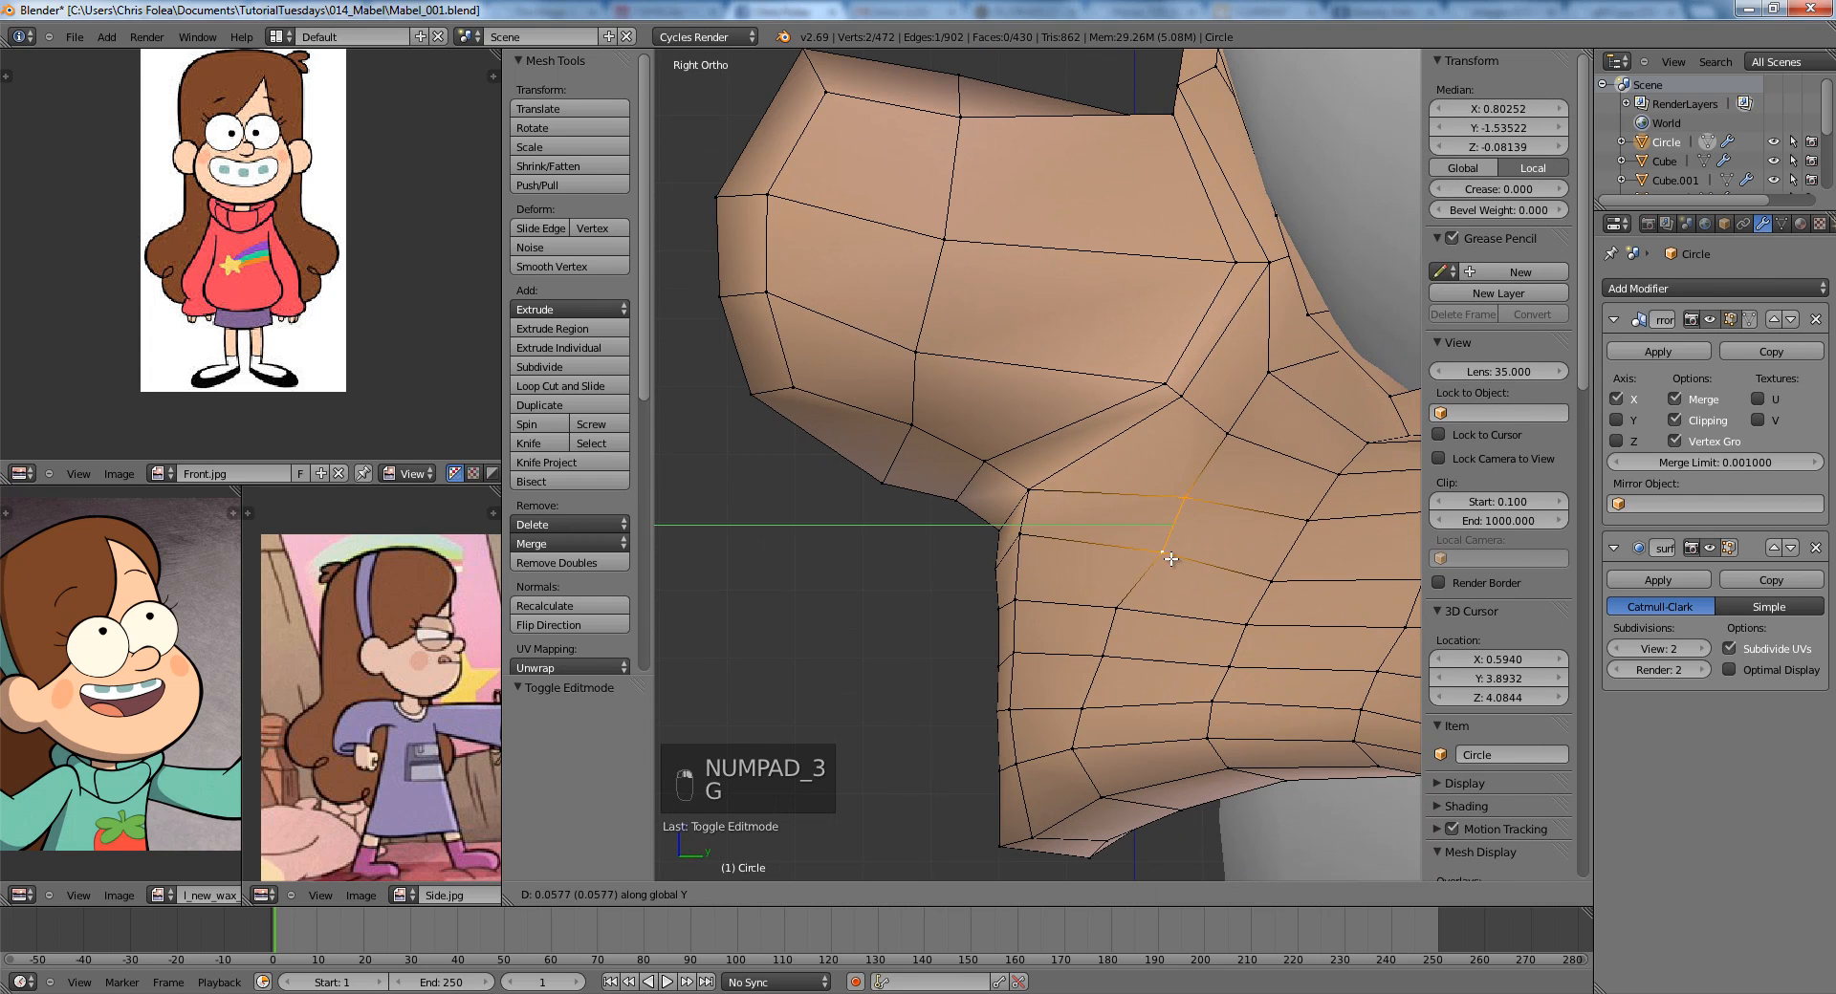
left_click(1156, 554)
Shift the next vertex down that column along Y and nudge the one above it by 0.007 along Y.
key("a")
right_click(1132, 597)
key("g")
key("y")
left_click(1144, 596)
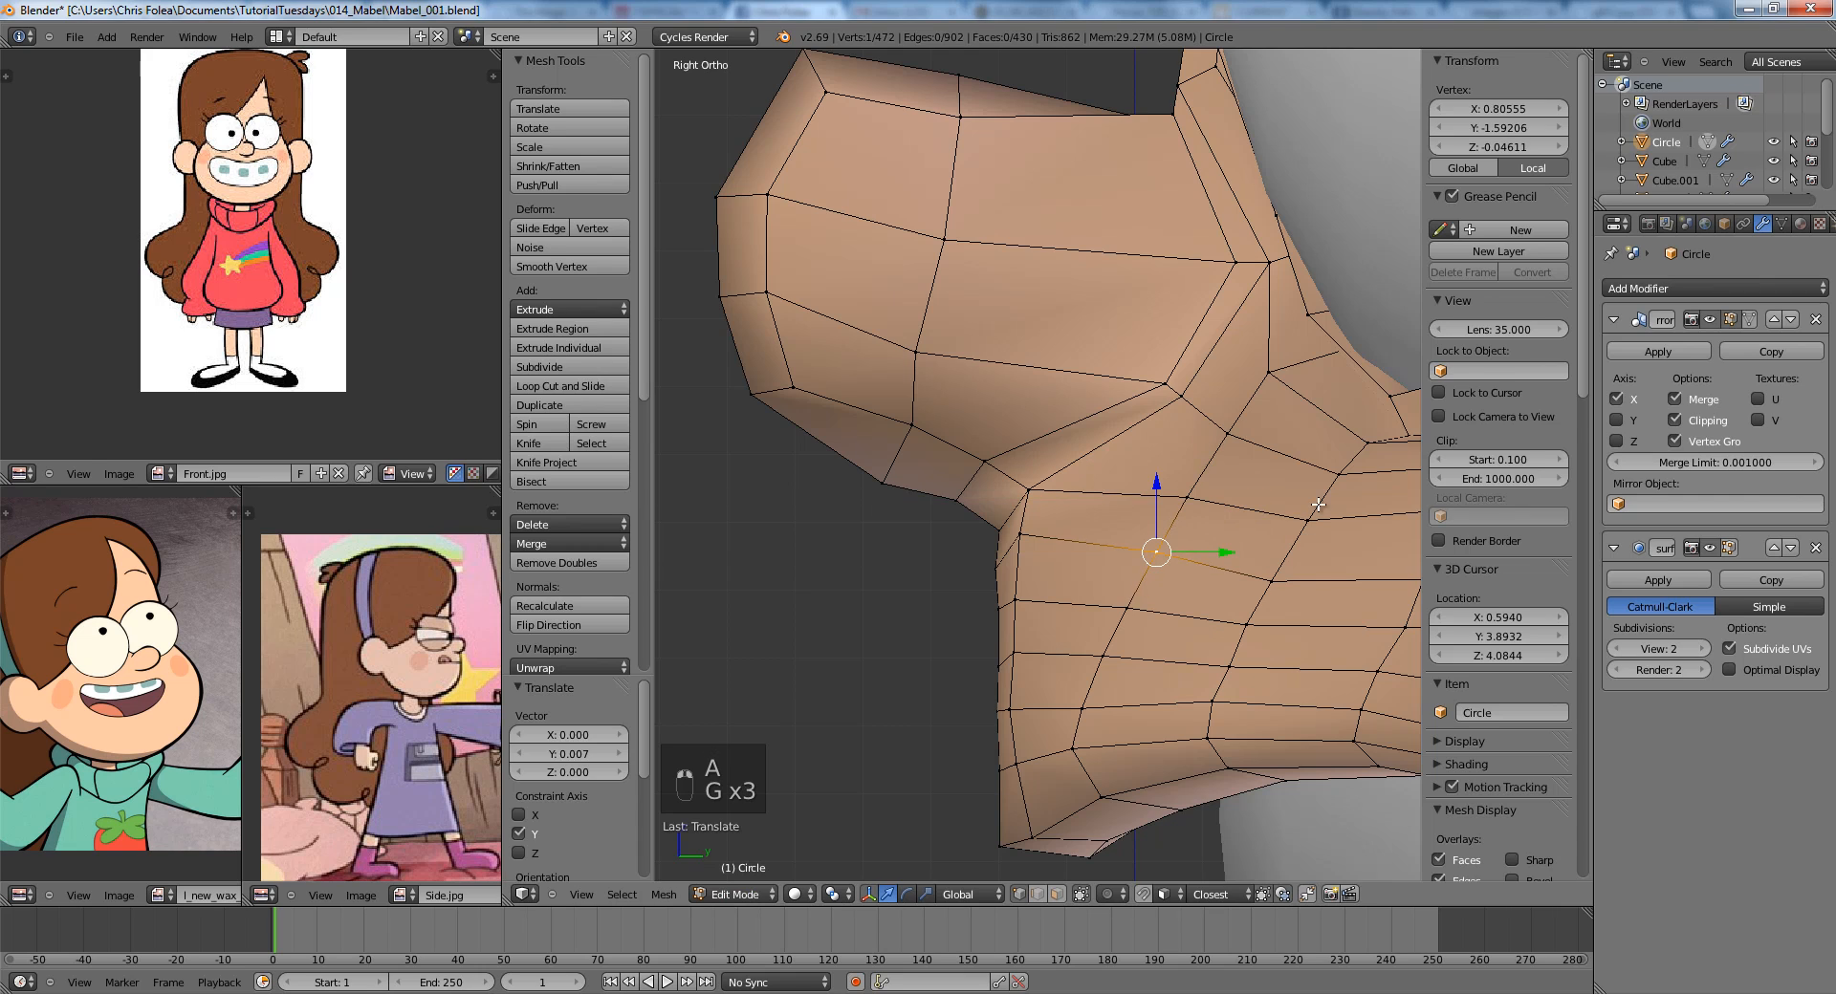
key("a")
Select two neighbouring vertices on the lower edge of the upper lip and lower them along the Z axis.
key("Tab")
middle_click_drag(1147, 500, 1144, 380)
scroll(1051, 547, "up", 5)
key("Tab")
scroll(1096, 511, "up", 3)
scroll(1038, 409, "up", 3)
key("z")
right_click(1143, 378)
right_click(1168, 394, "shift")
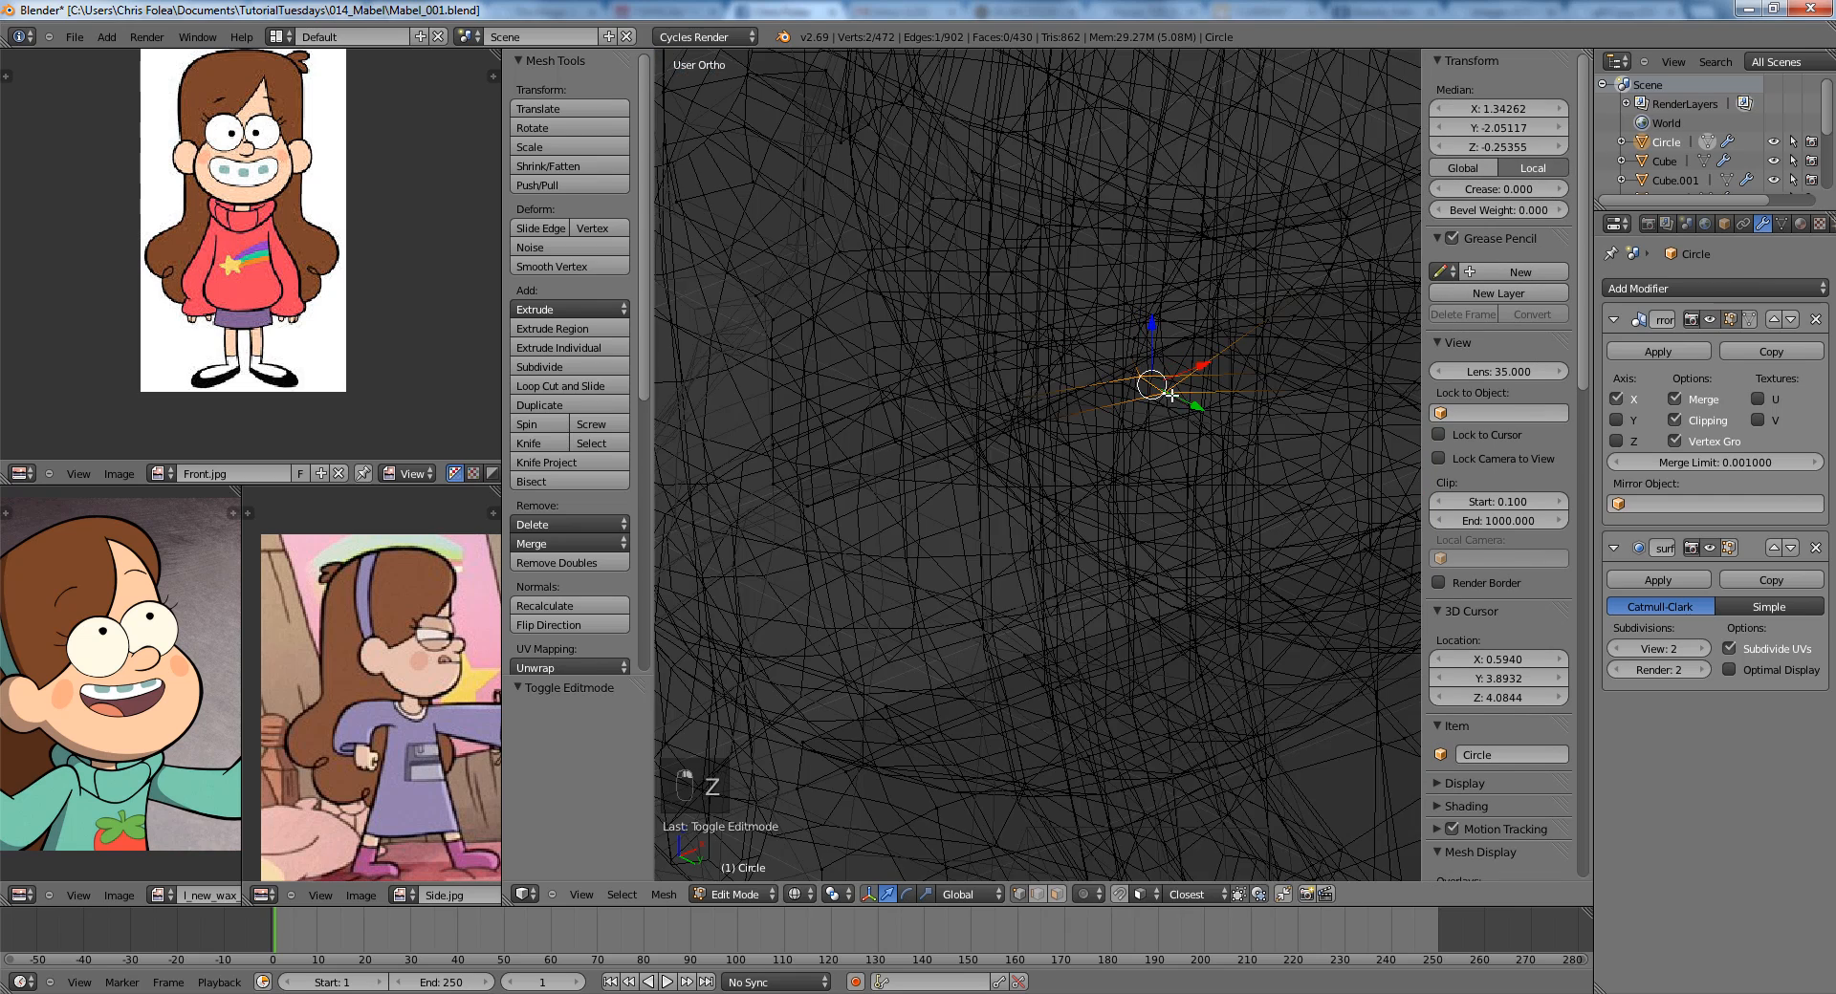
key("z")
key("g")
key("z")
left_click(1171, 403)
Move the adjacent pair of upper lip edge vertices nearer the centre by -0.016 along Z and check the front view.
right_click(1013, 397)
right_click(1045, 415, "shift")
key("g")
key("z")
left_click(1045, 421)
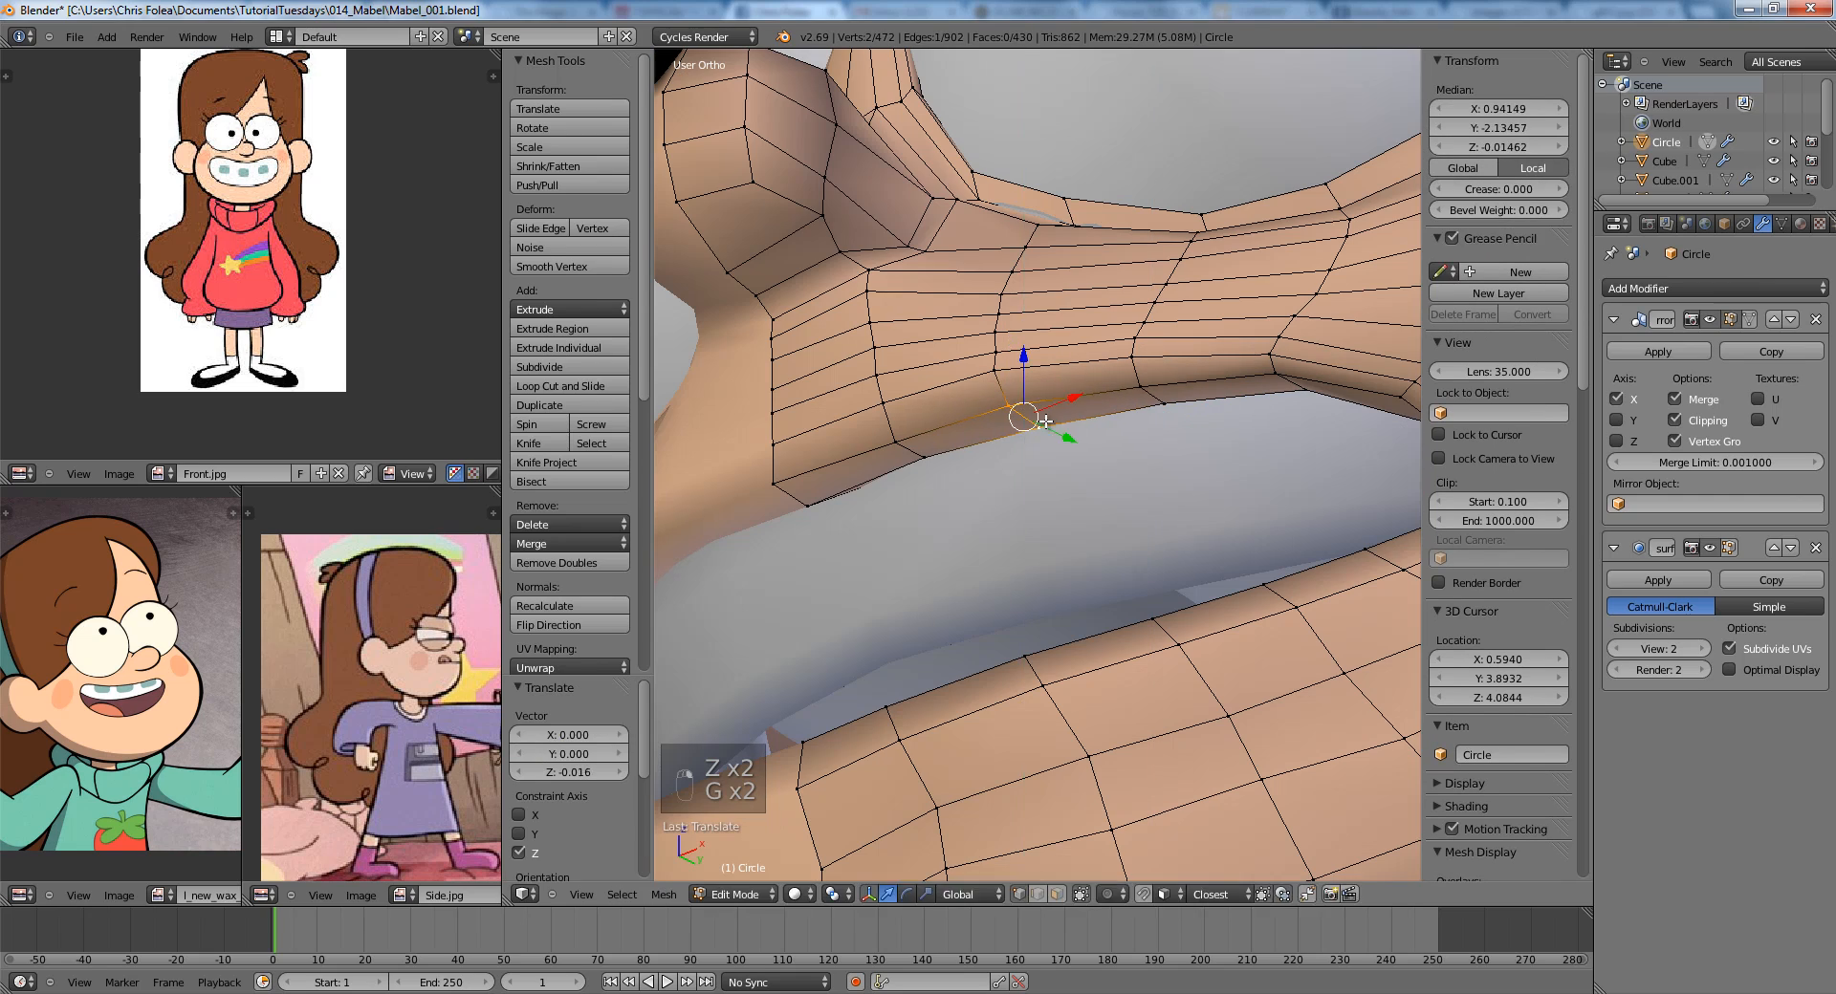
key("Tab")
scroll(1166, 439, "down", 5)
key("KP_1")
scroll(1168, 441, "down", 5)
middle_click_drag(1189, 537, 1224, 467, "shift")
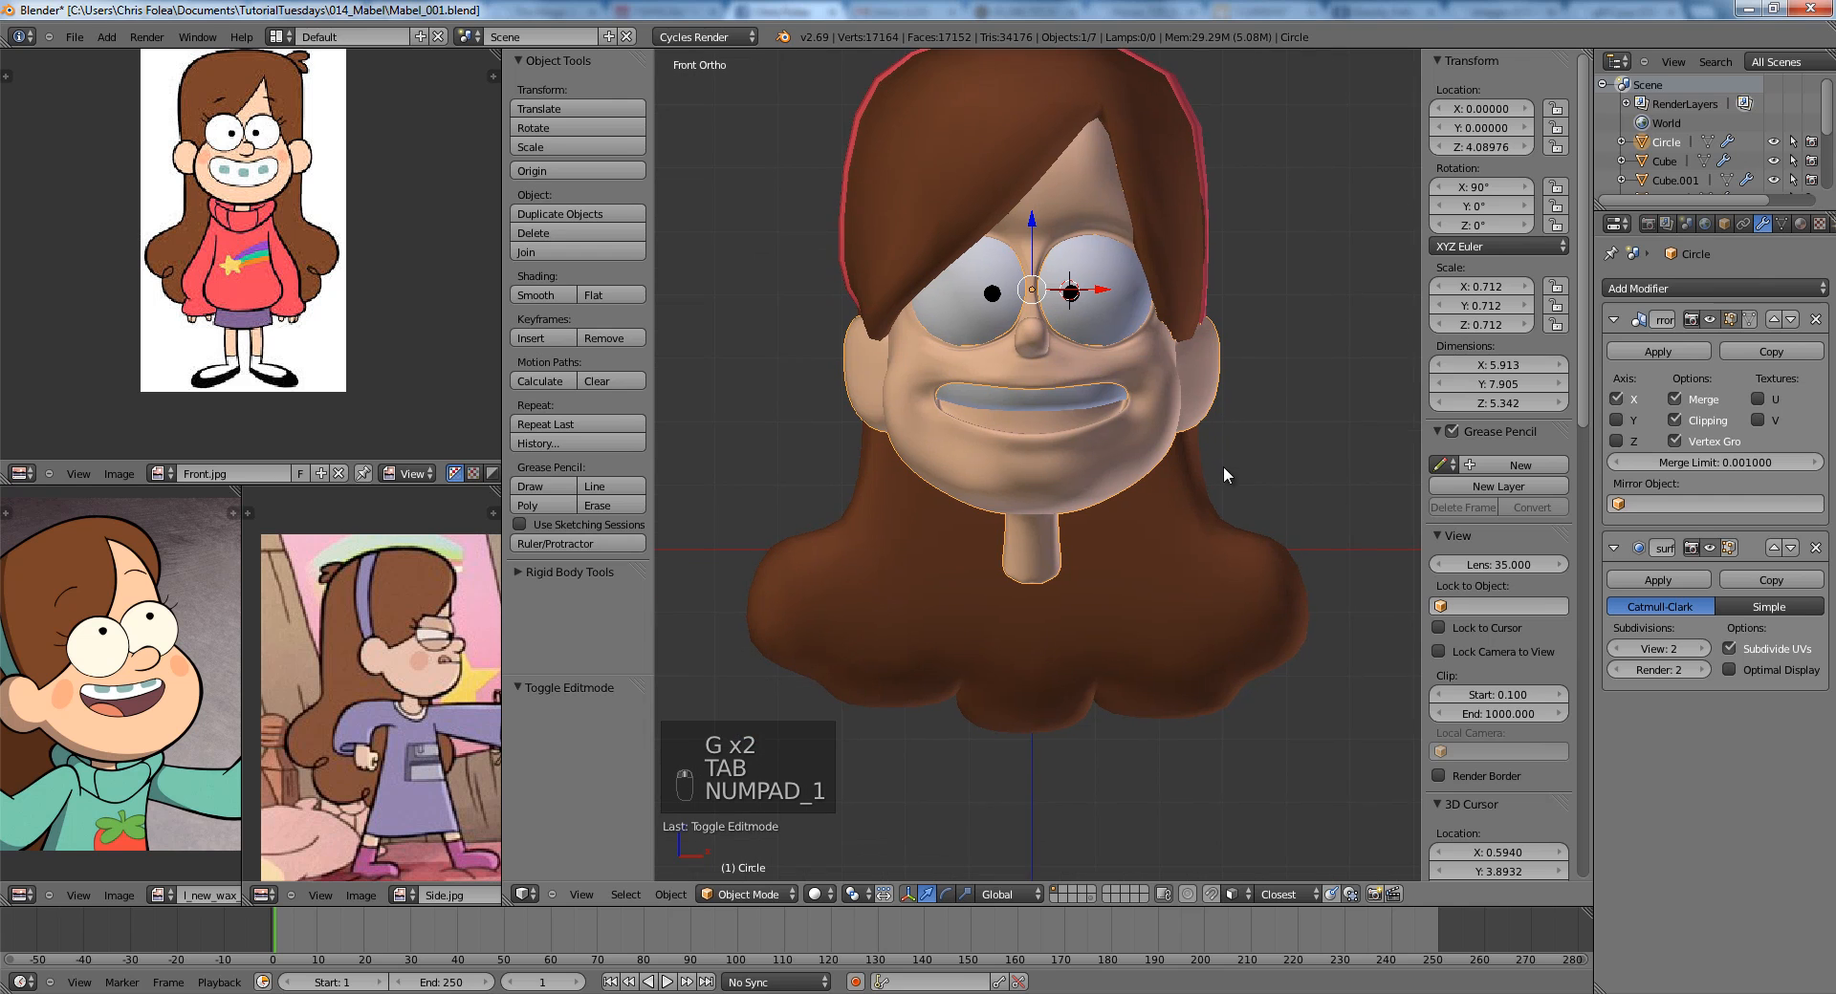
Switch the head to Sculpt Mode and choose the Smooth brush.
scroll(1224, 466, "up", 4)
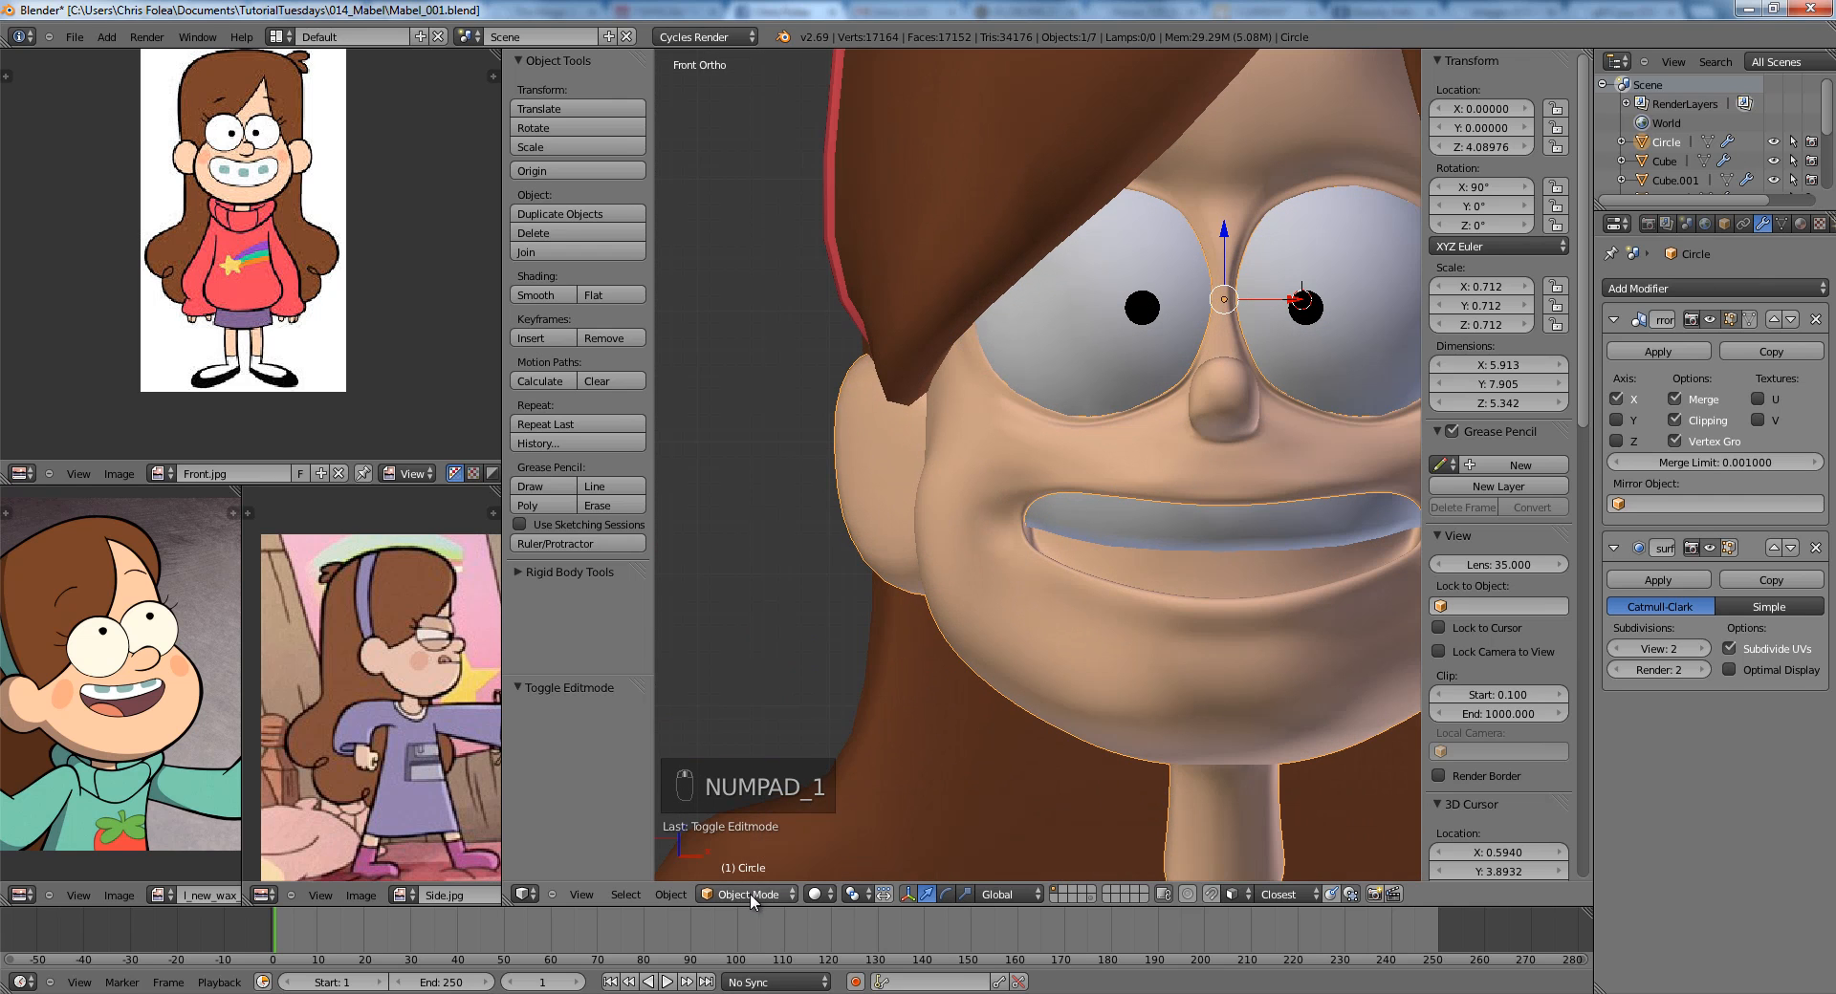
left_click(741, 833)
middle_click_drag(983, 737, 1099, 698)
scroll(1069, 650, "up", 6)
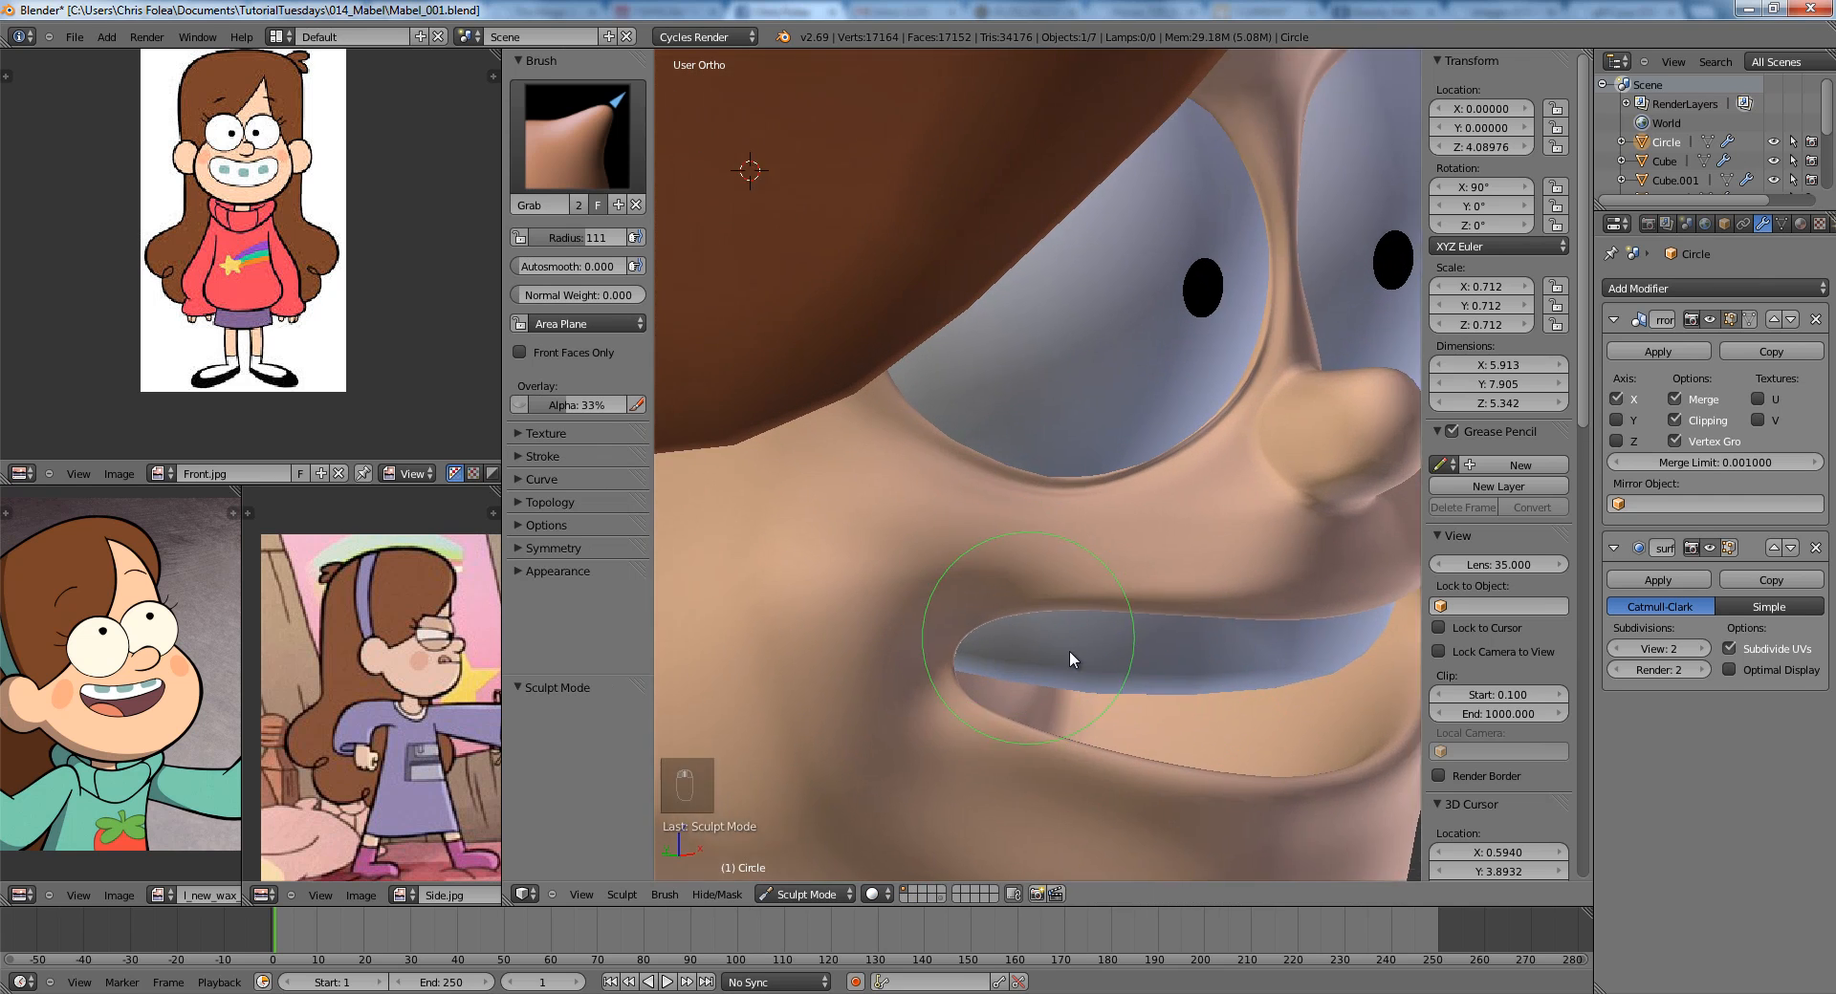
left_click(554, 176)
left_click(623, 396)
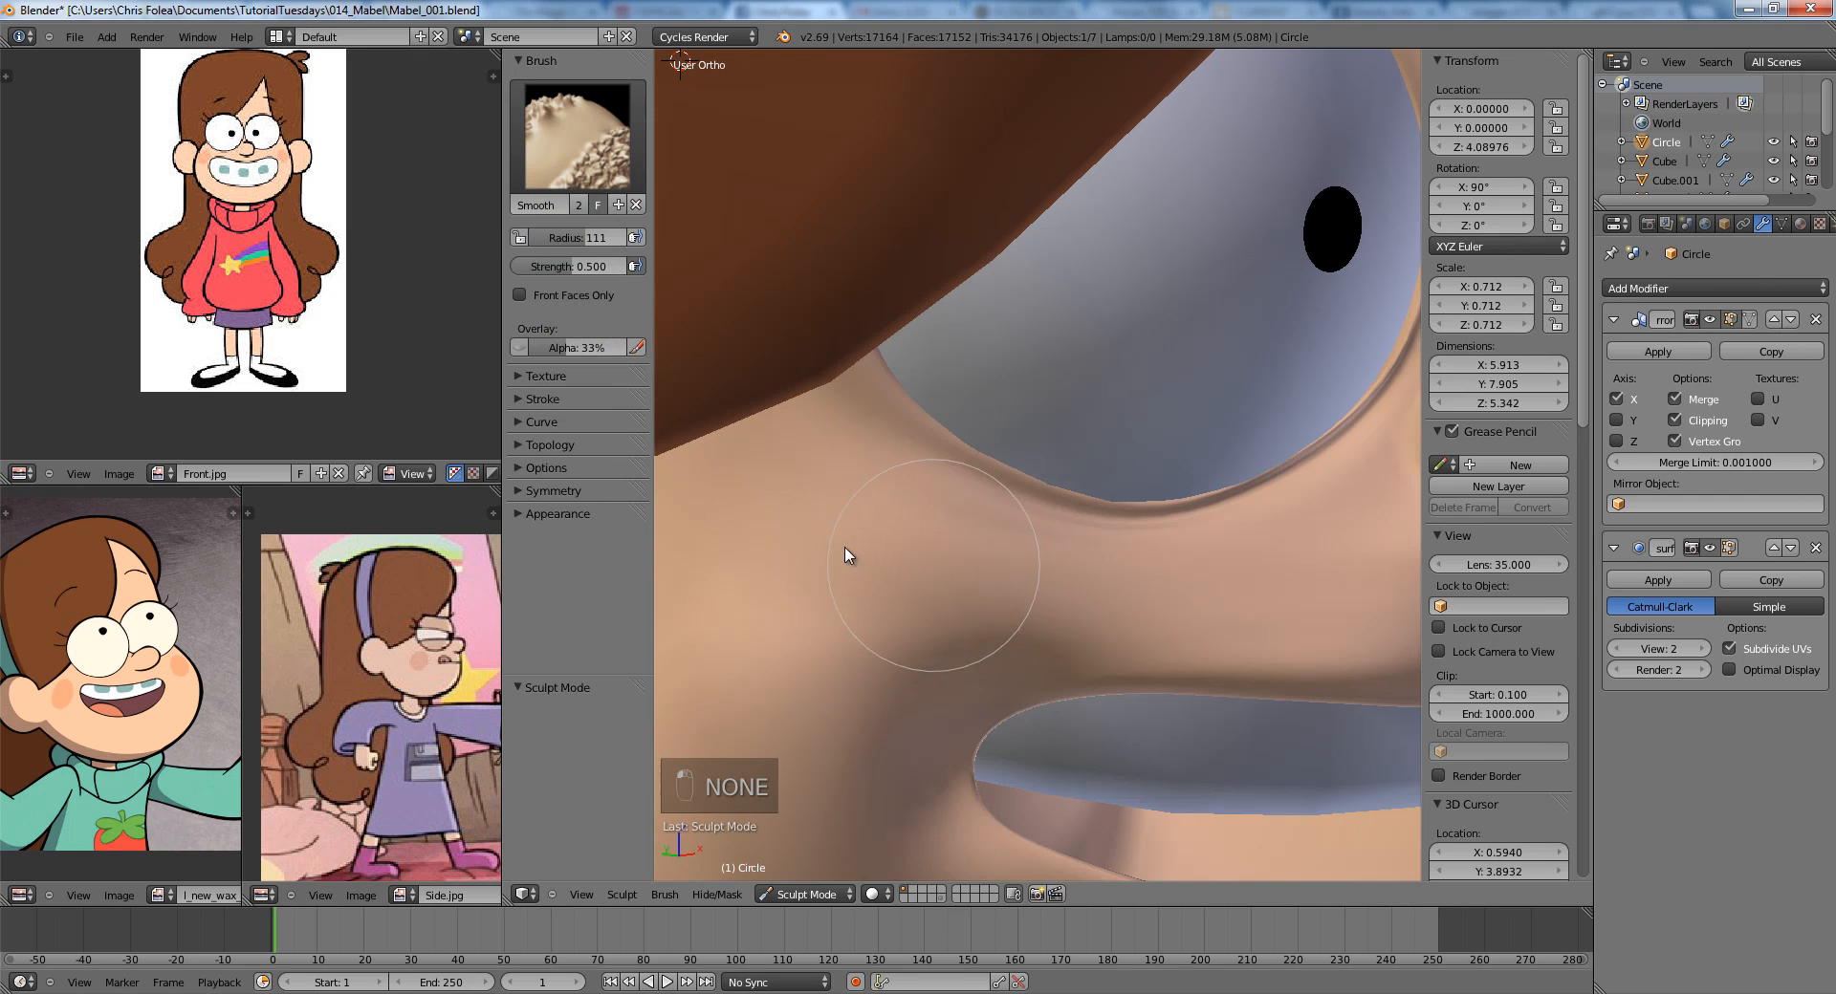
Smooth the cheek surface around the mouth and undo the last stroke.
scroll(1137, 576, "down", 4)
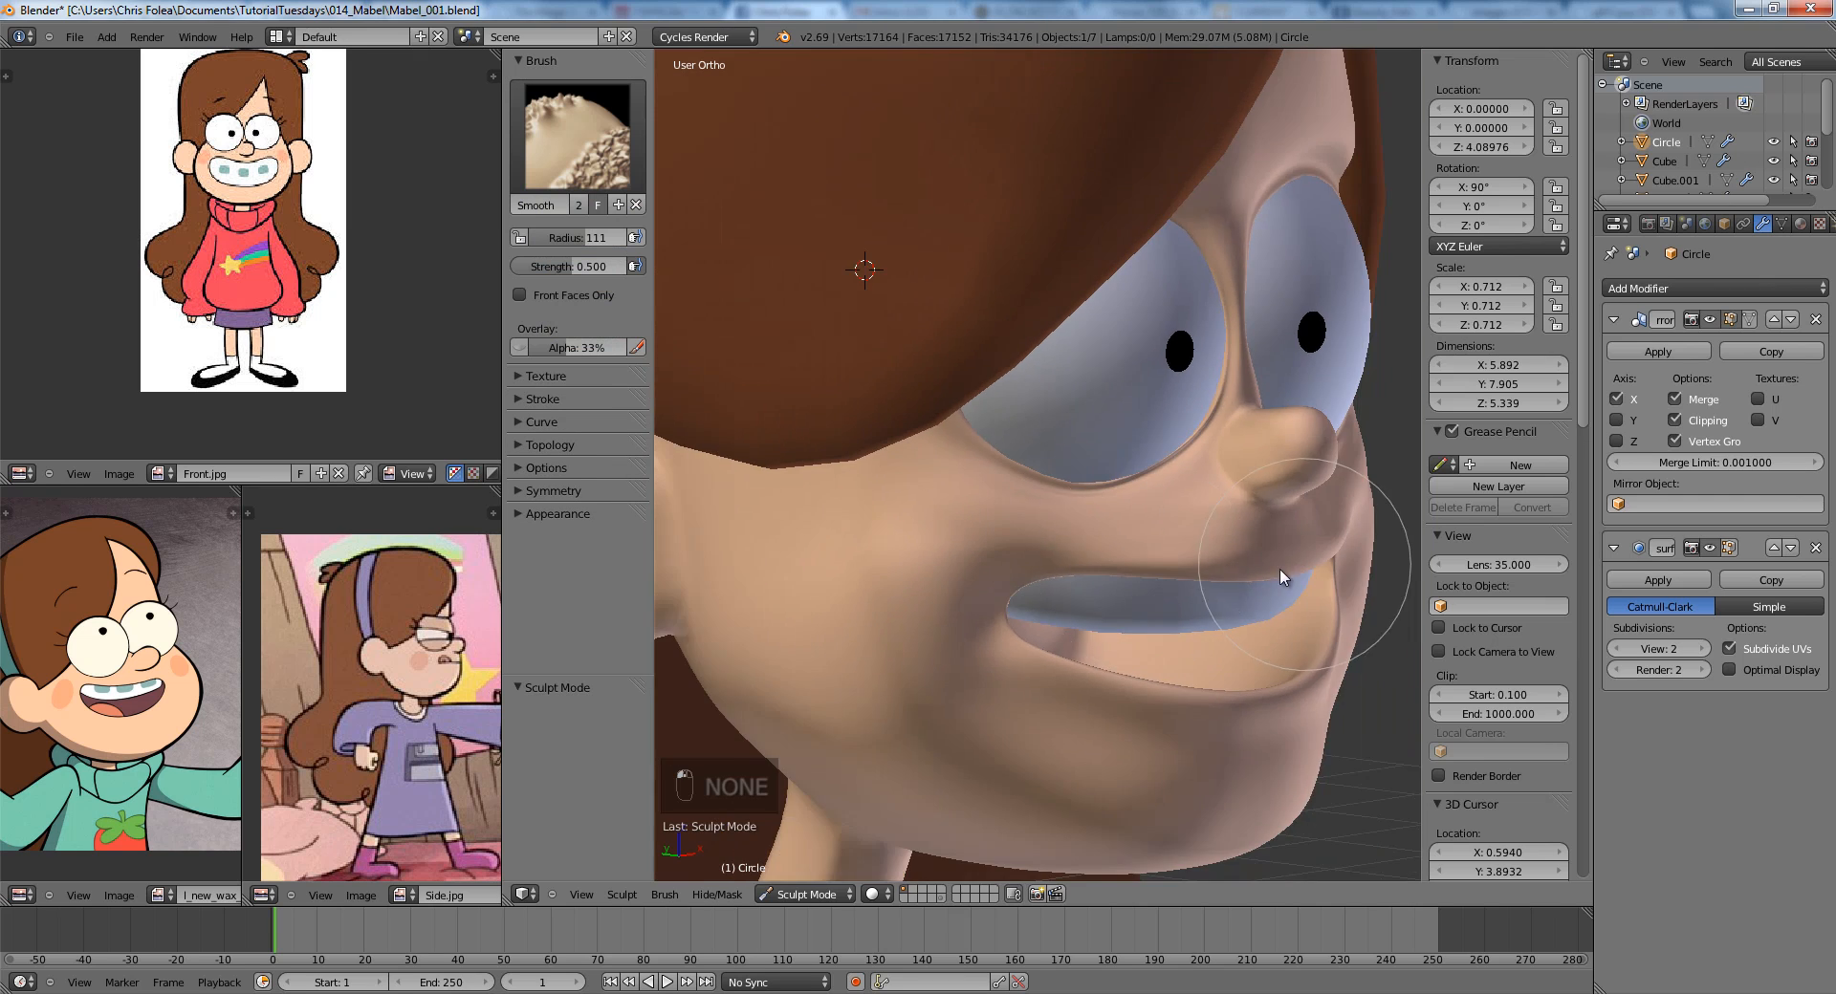
middle_click_drag(1282, 575, 1018, 549)
scroll(1176, 564, "down", 2)
scroll(1210, 507, "up", 4)
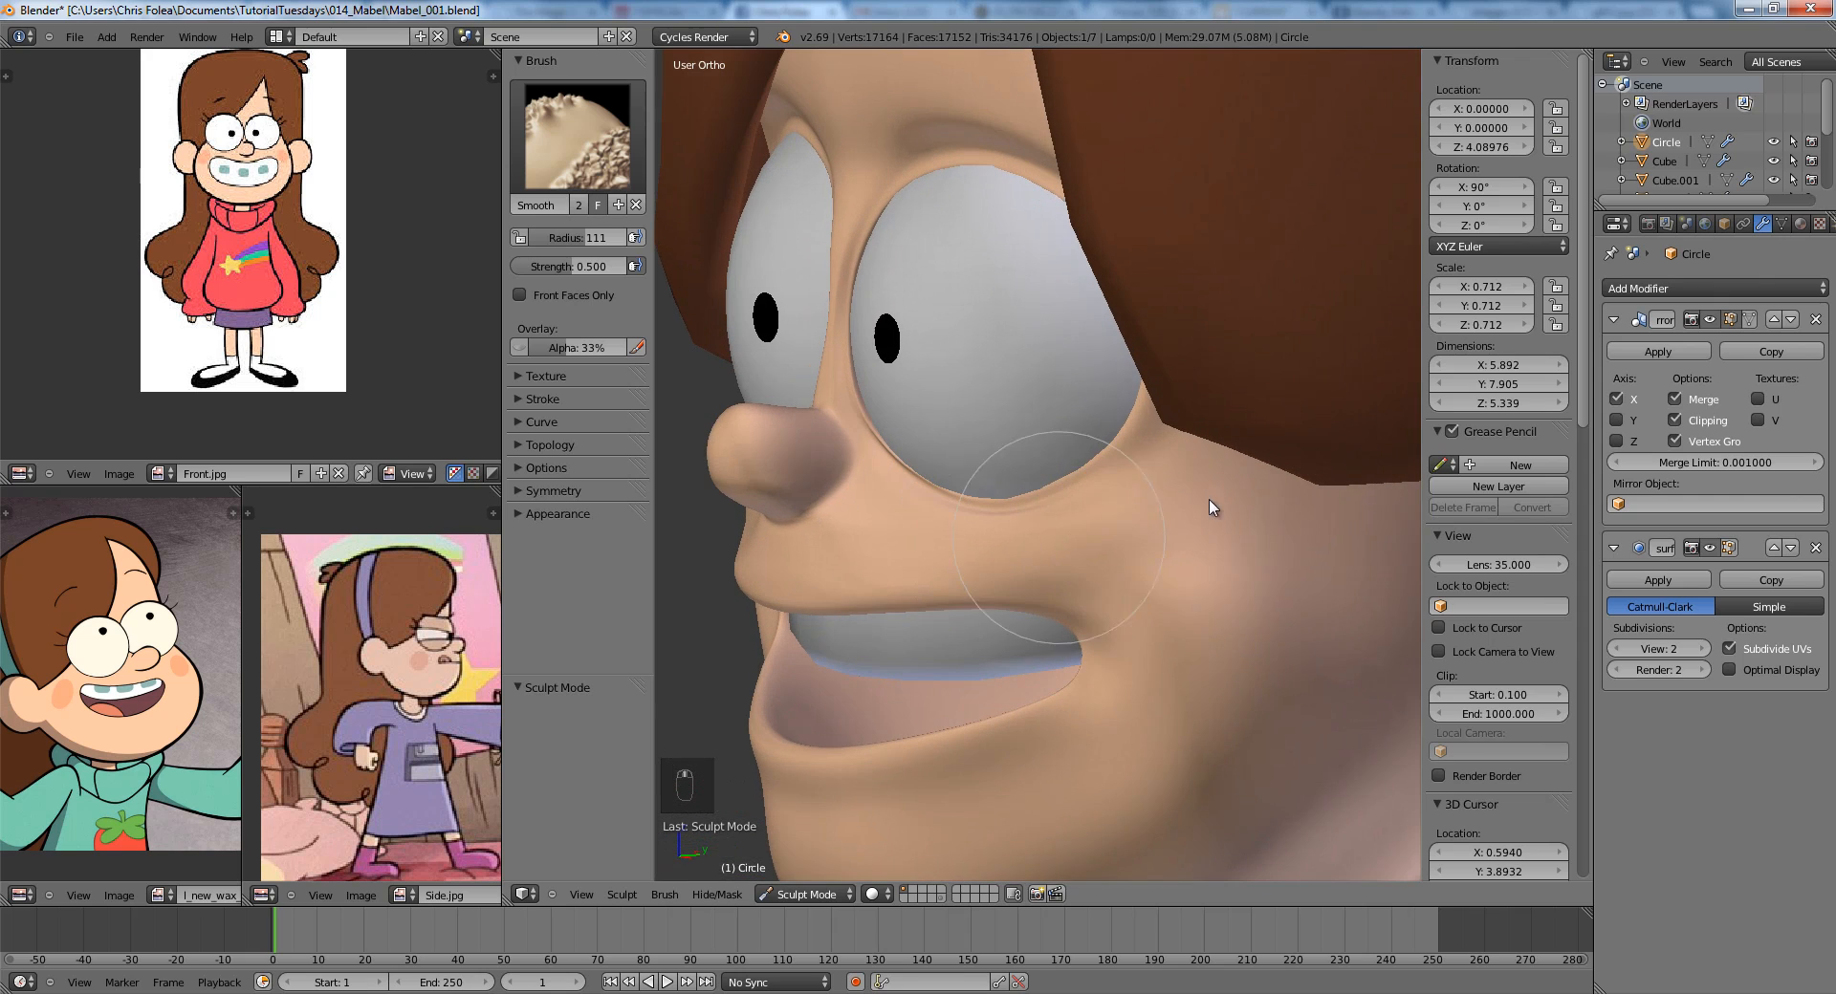
key("ctrl+z")
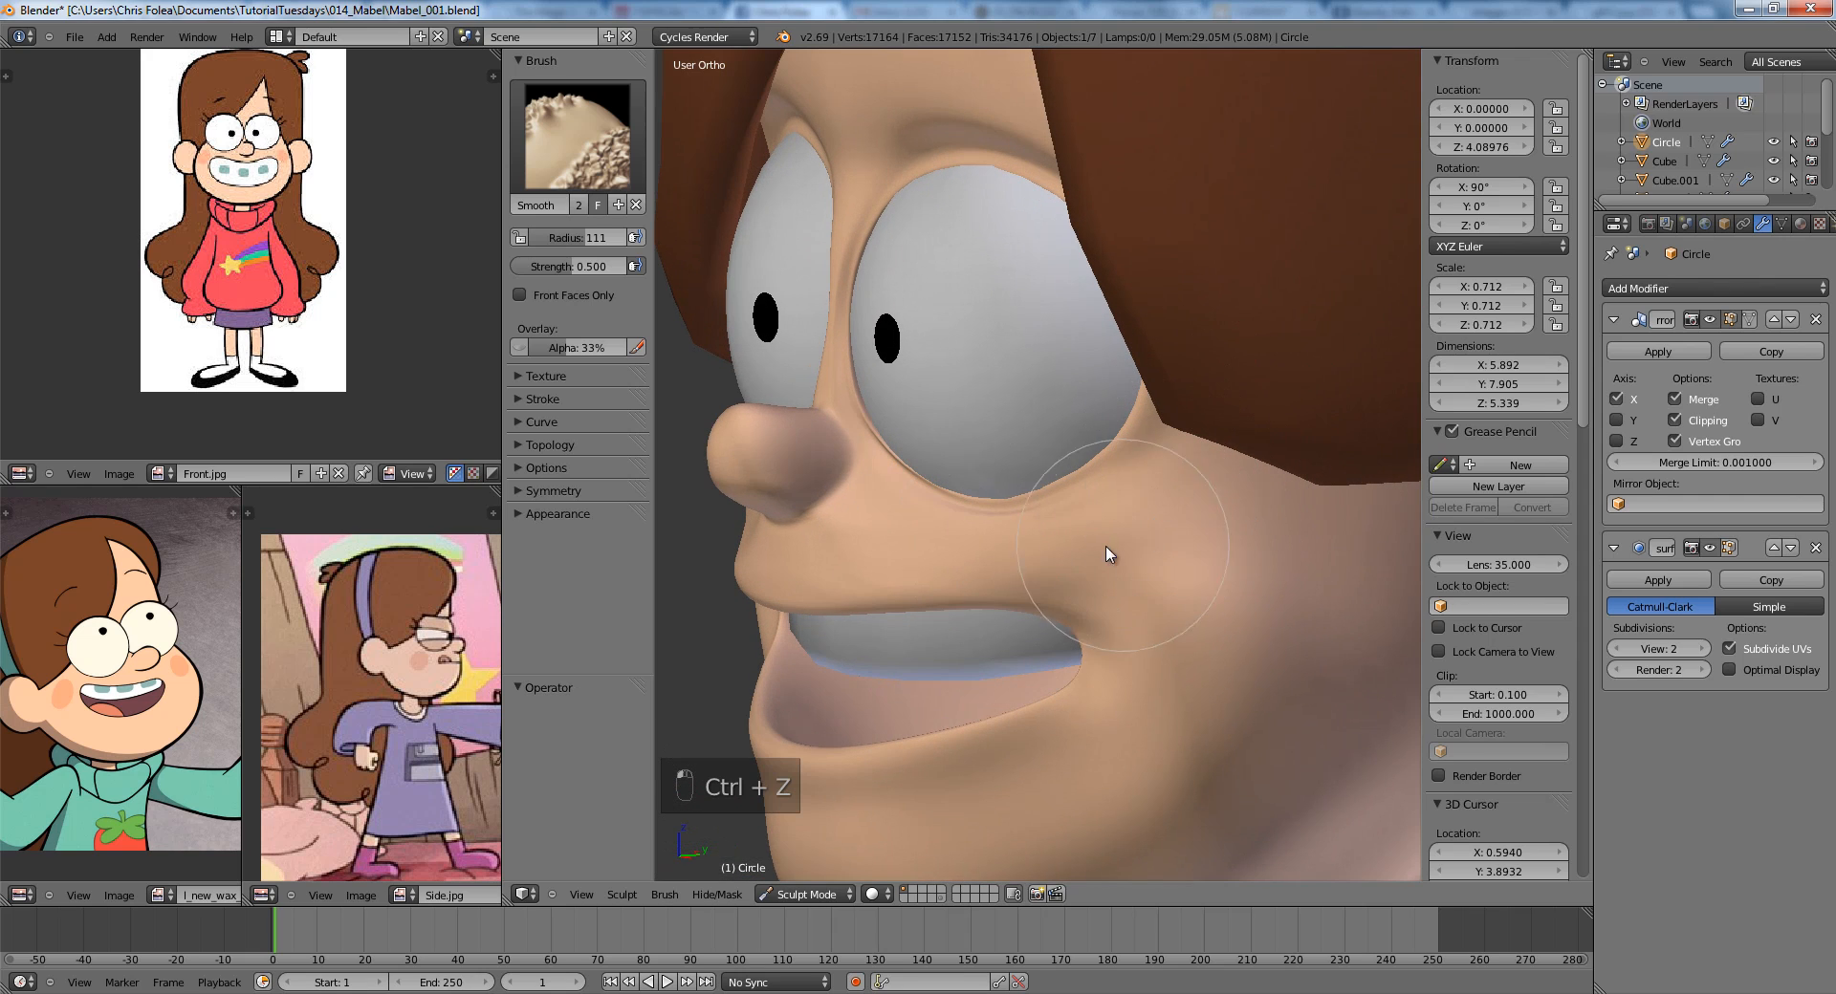
Try Draw and Clay brush strokes on the cheek beside the eye and undo them.
key("d")
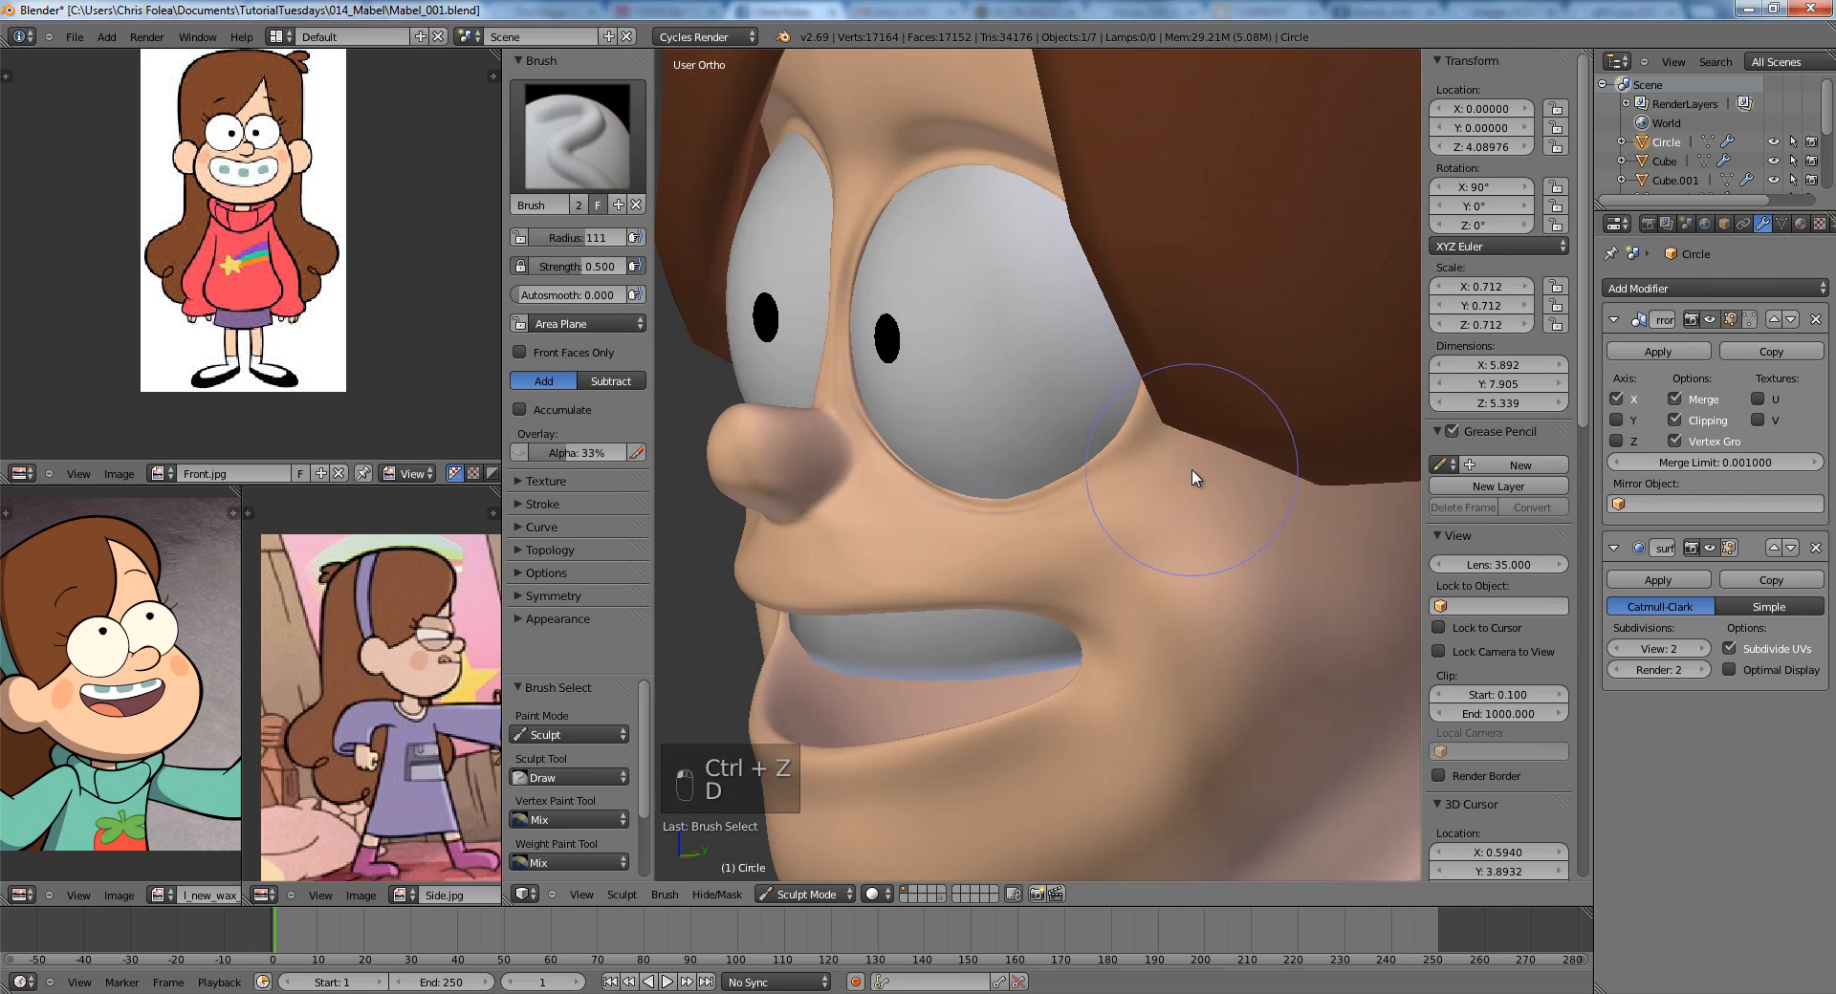
key("ctrl+z")
key("ctrl+z")
key("ctrl+z")
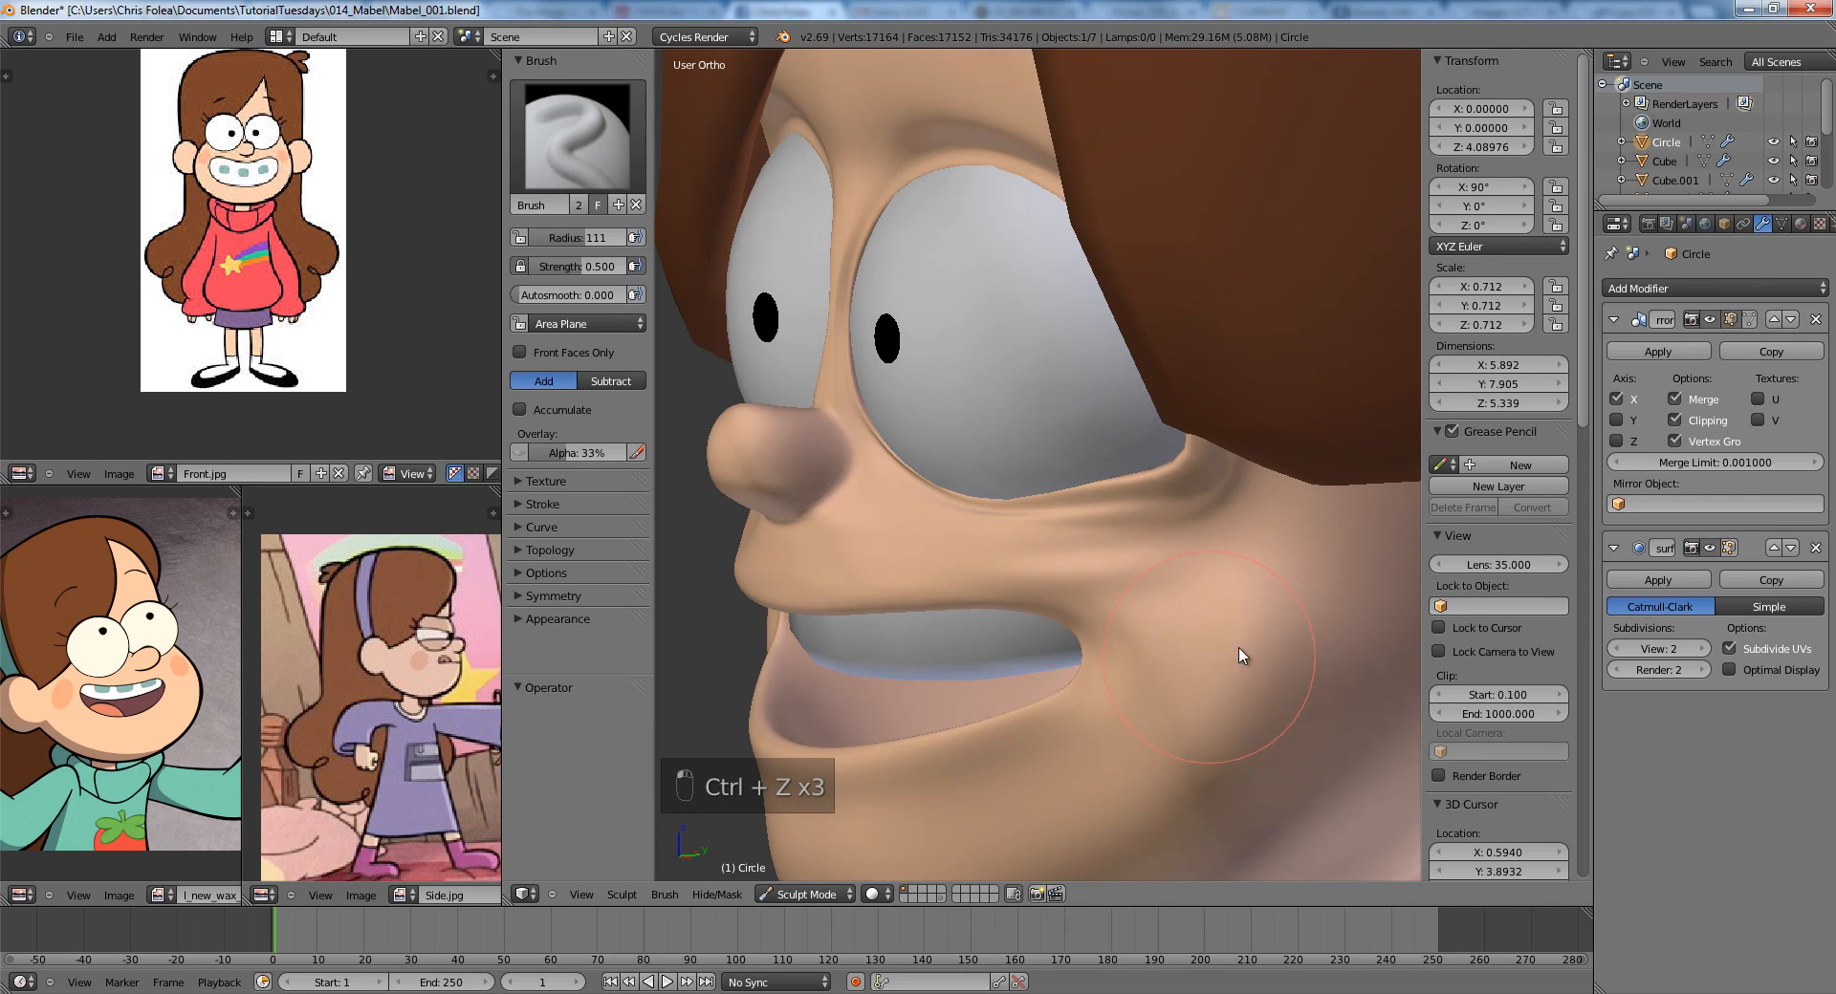
key("ctrl+z")
key("c")
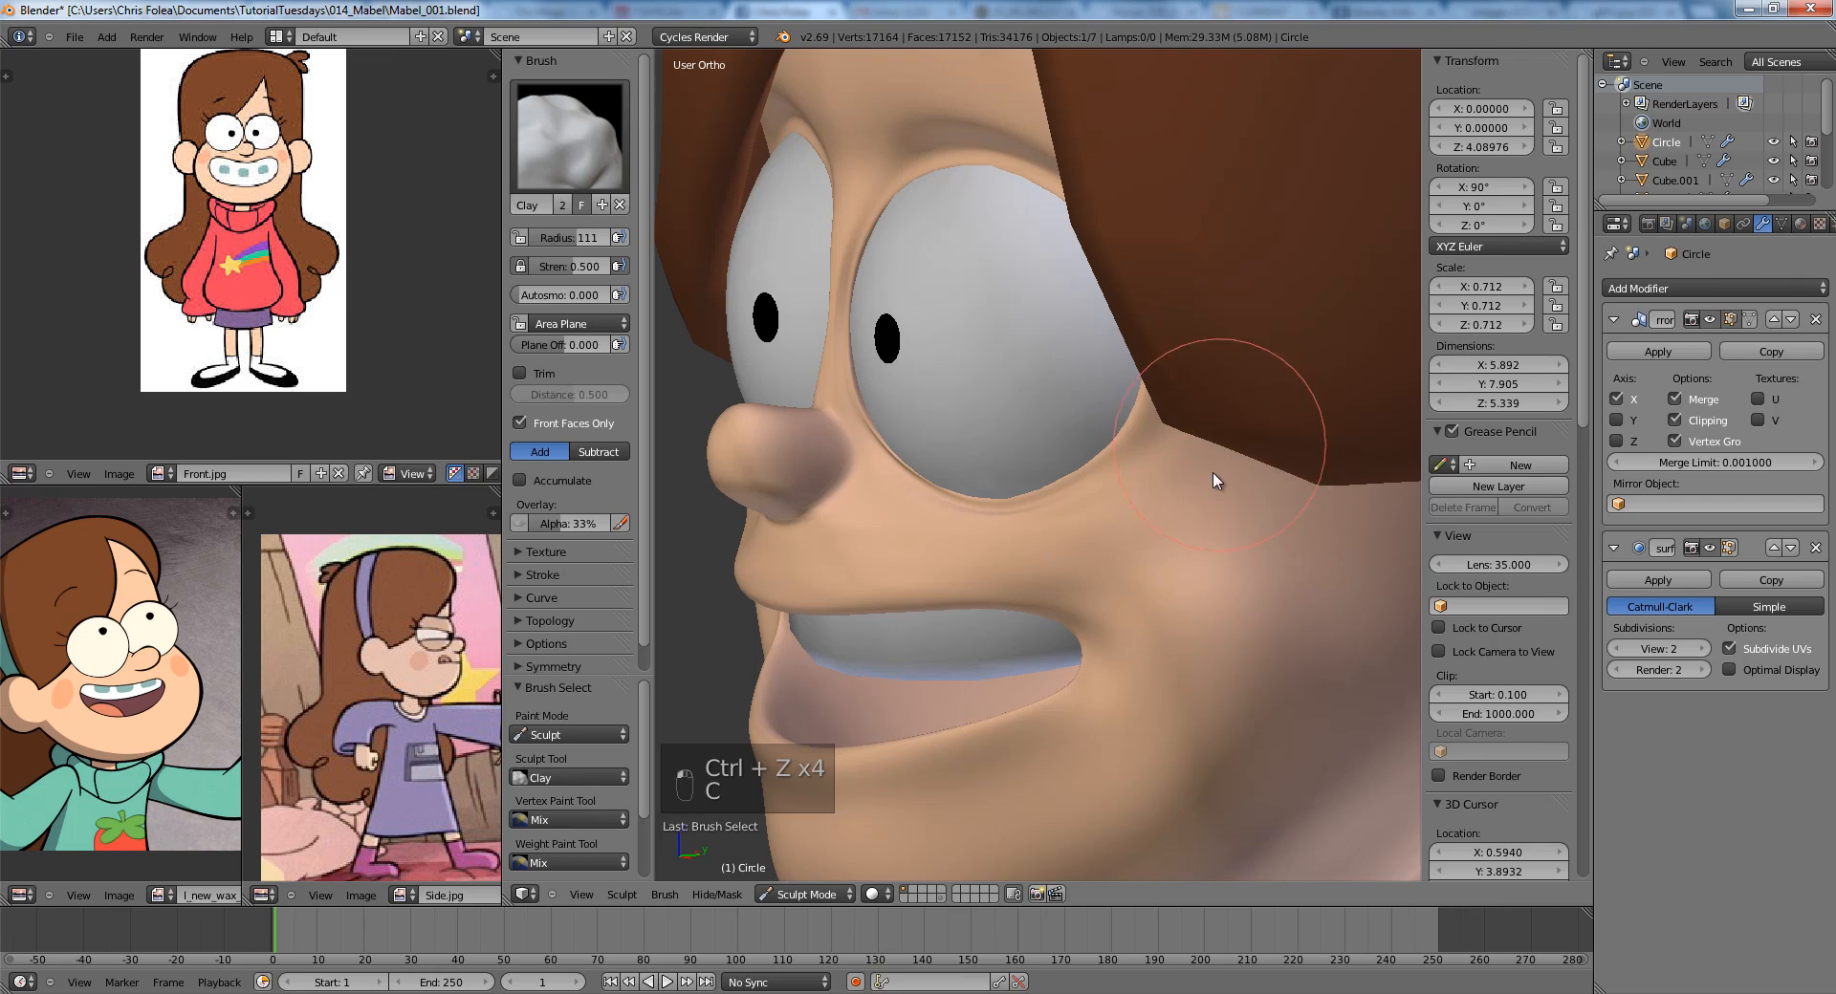
key("ctrl+z")
Leave Sculpt Mode and return the head mesh to Edit Mode.
key("z")
key("z")
key("z")
key("Tab")
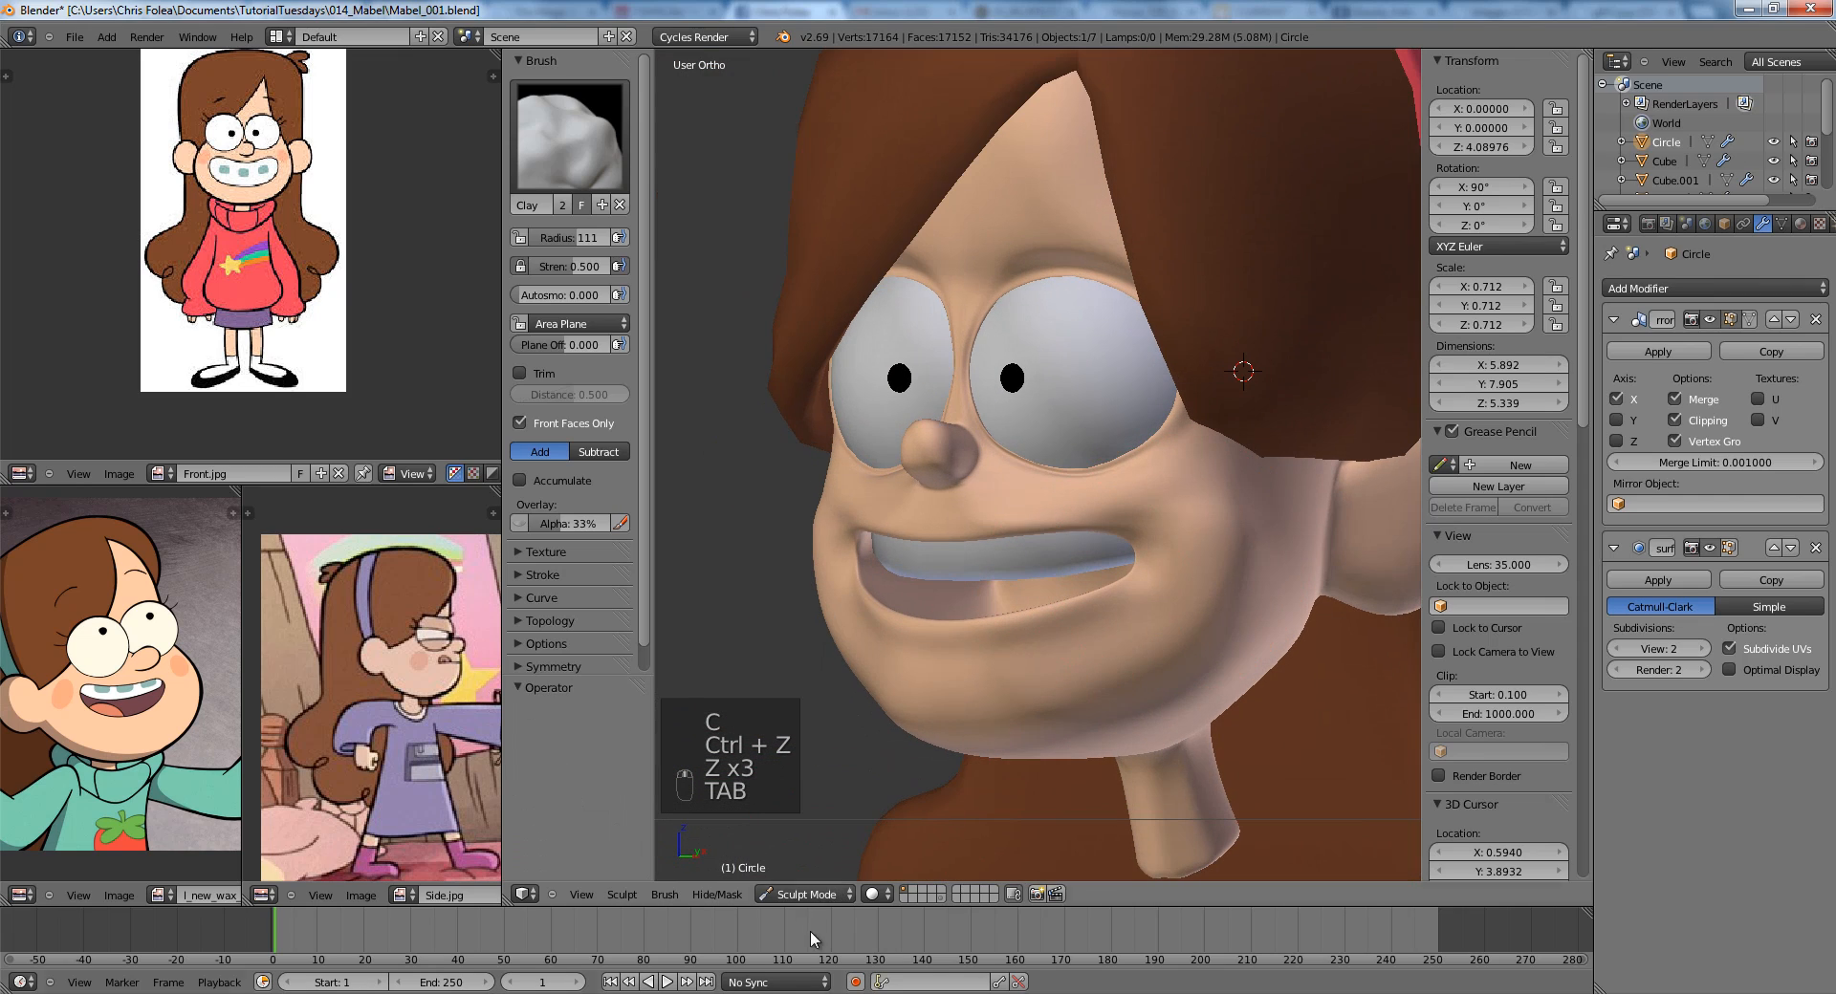
left_click(816, 889)
key("Tab")
Move a single lower cheek vertex by 0.044 along the X axis.
scroll(1098, 571, "up", 5)
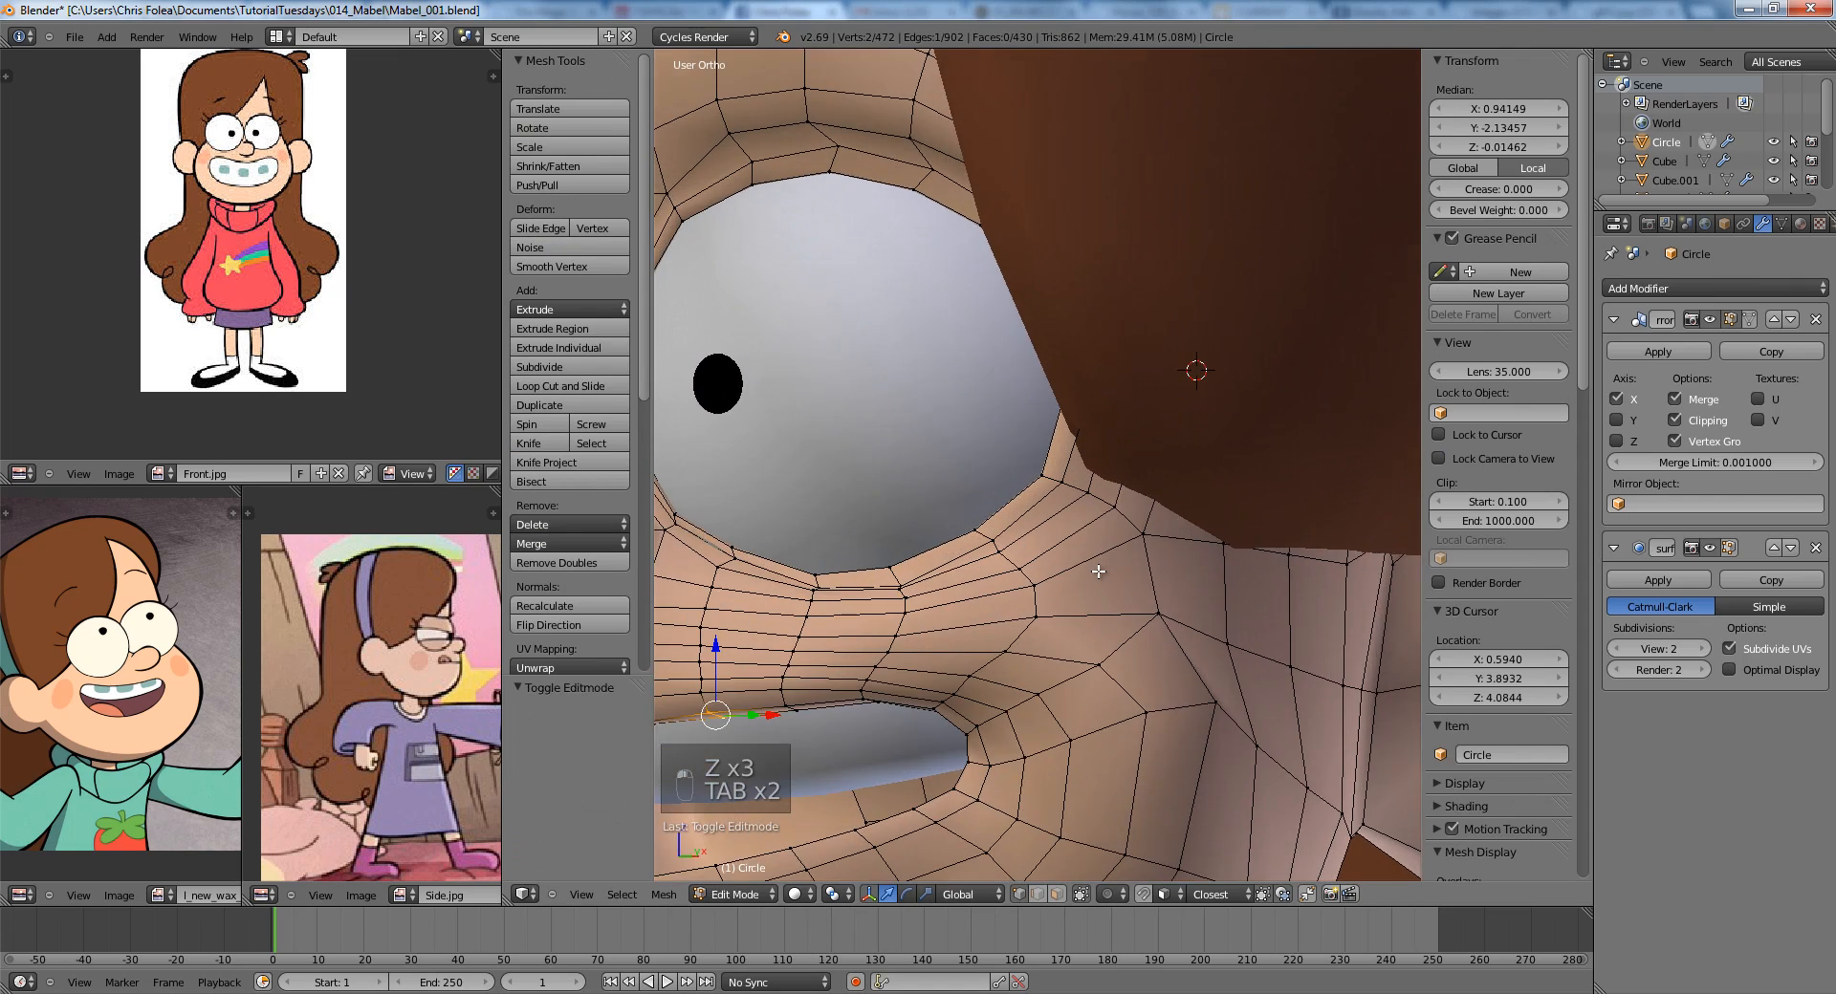
middle_click_drag(1098, 572, 1098, 466)
scroll(1098, 467, "down", 4)
middle_click_drag(1028, 516, 1040, 578)
right_click(1040, 630)
left_click(1036, 626)
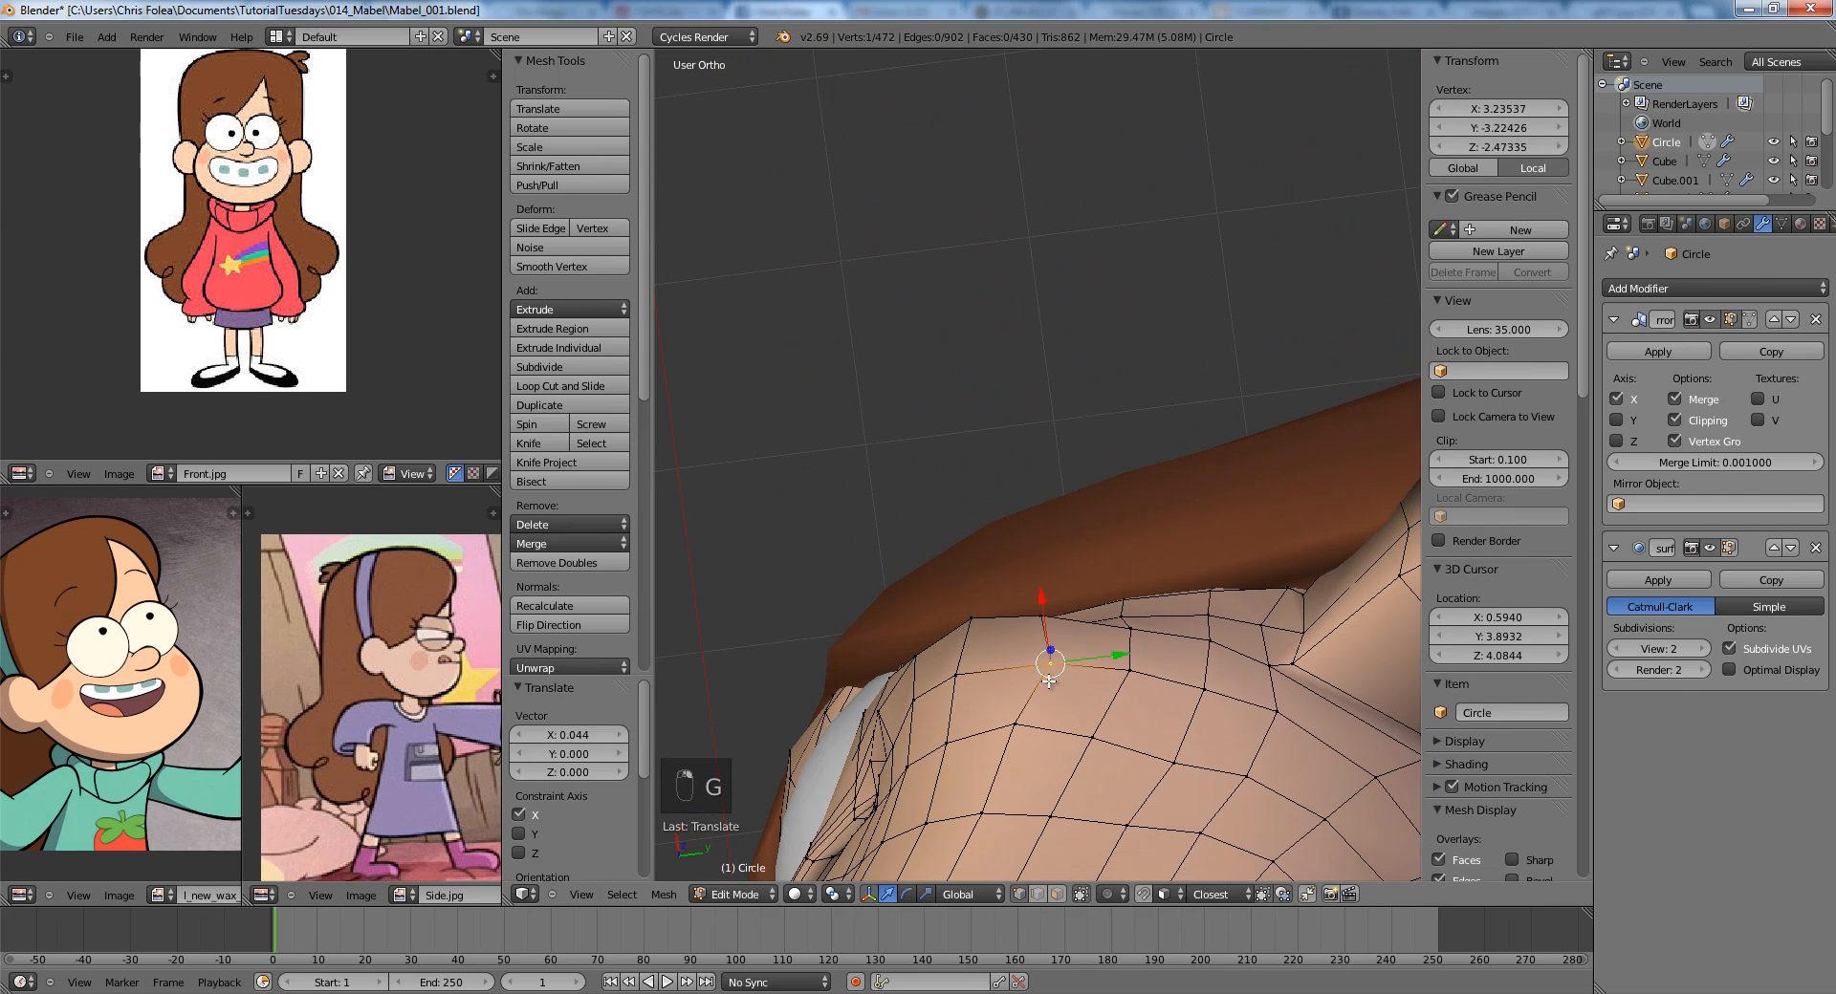
key("a")
Examine the face's smoothed surface and mesh flow from an angled view and the side view.
scroll(1042, 669, "down", 5)
key("Tab")
middle_click_drag(1057, 545, 954, 516)
key("Tab")
scroll(954, 516, "up", 4)
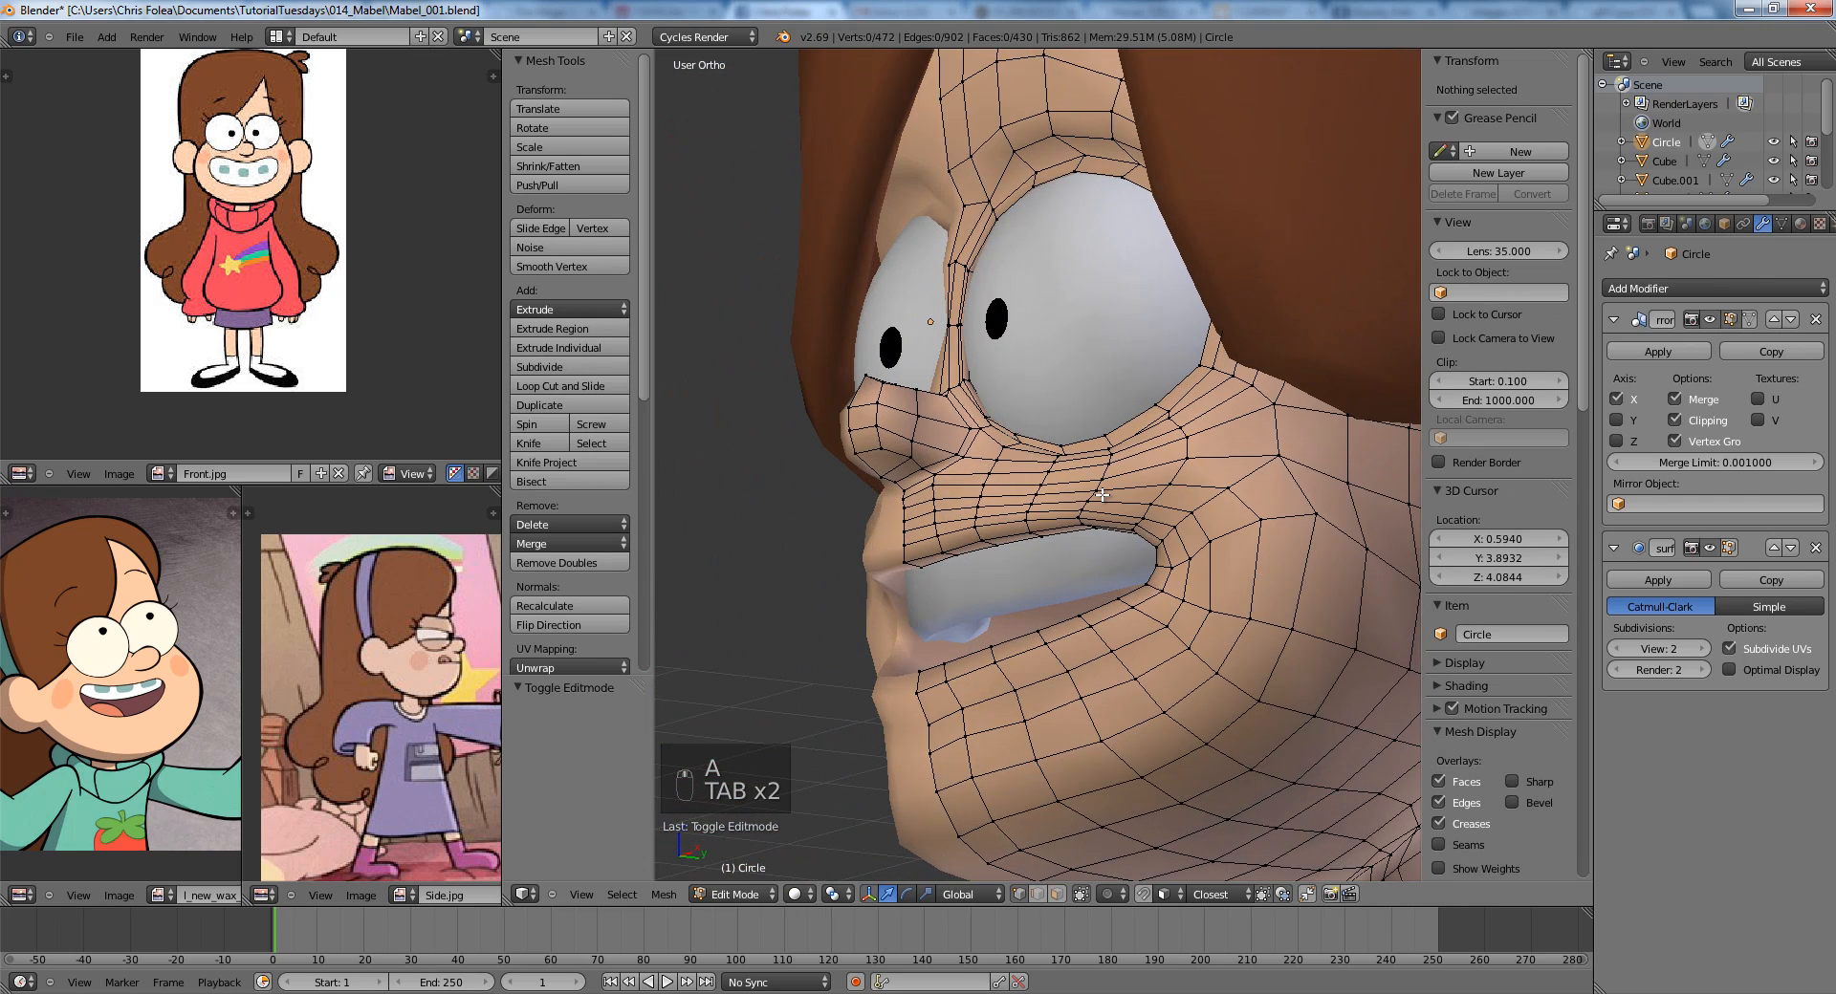
key("KP_3")
scroll(1182, 413, "up", 2)
middle_click_drag(1150, 451, 1192, 457, "shift")
Check the smoothed head in Object Mode and save the file.
key("Tab")
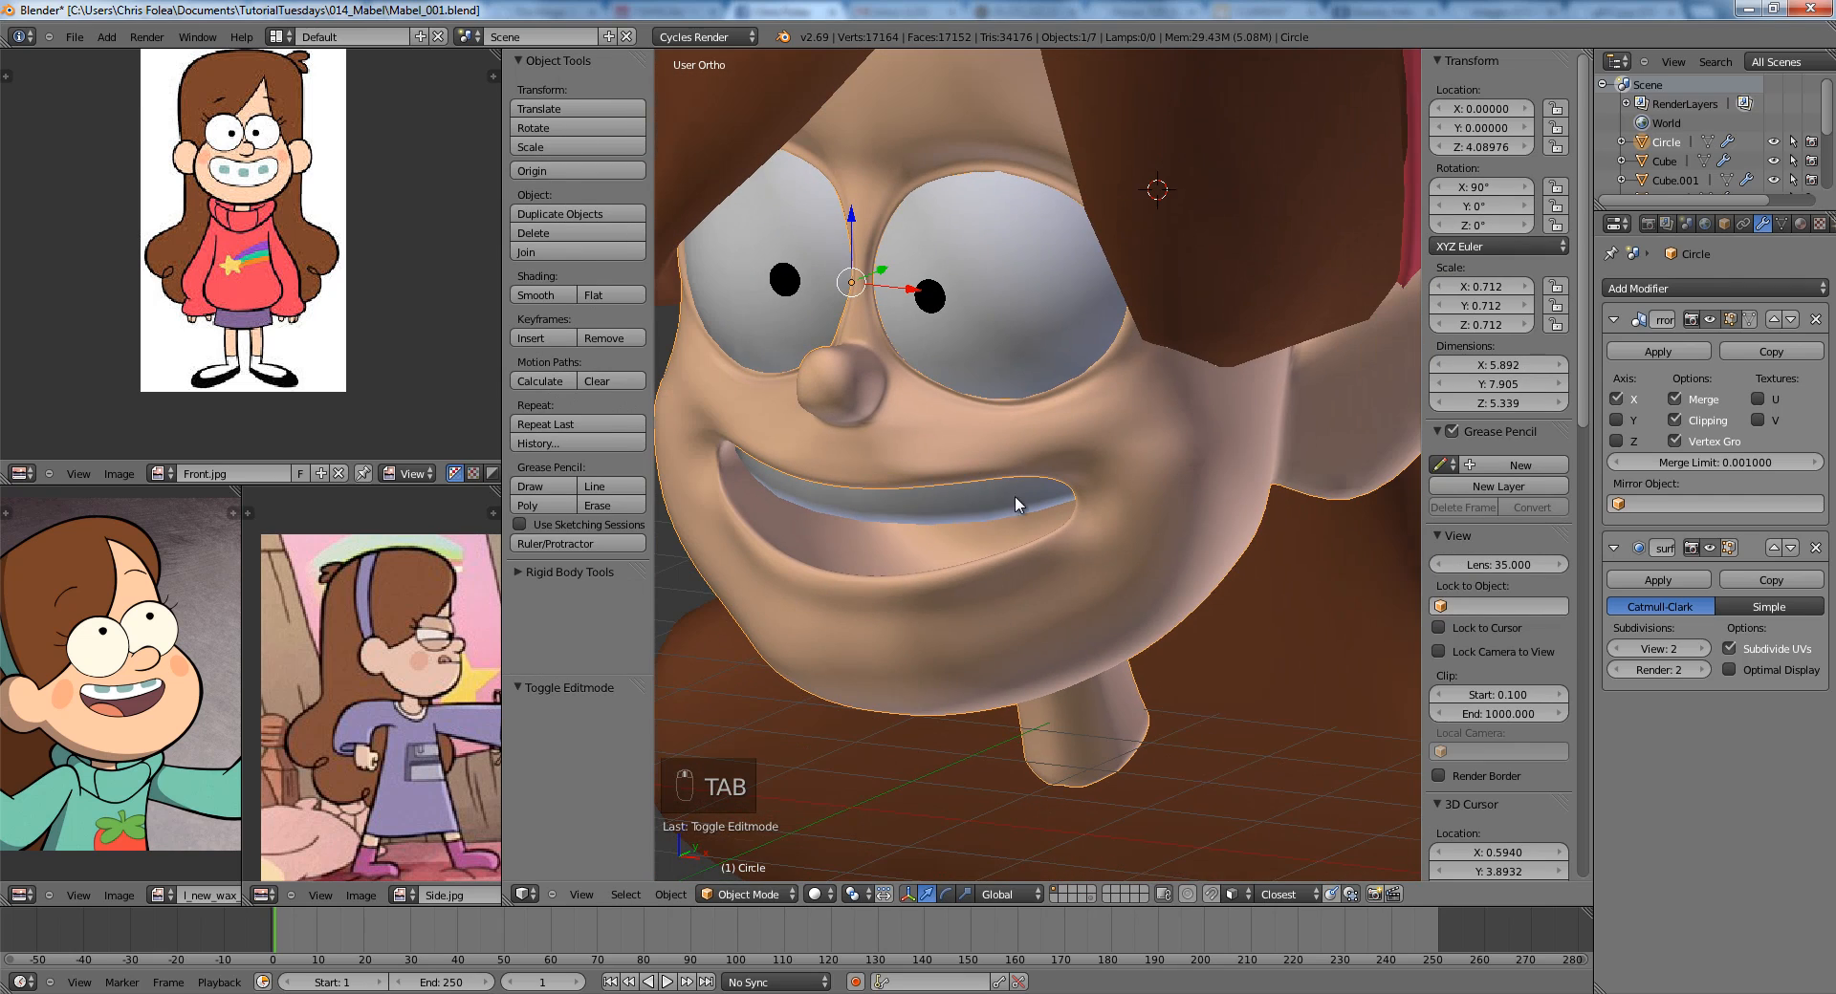
middle_click_drag(1014, 496, 1121, 547)
key("KP_1")
scroll(1195, 519, "down", 3)
key("ctrl+s")
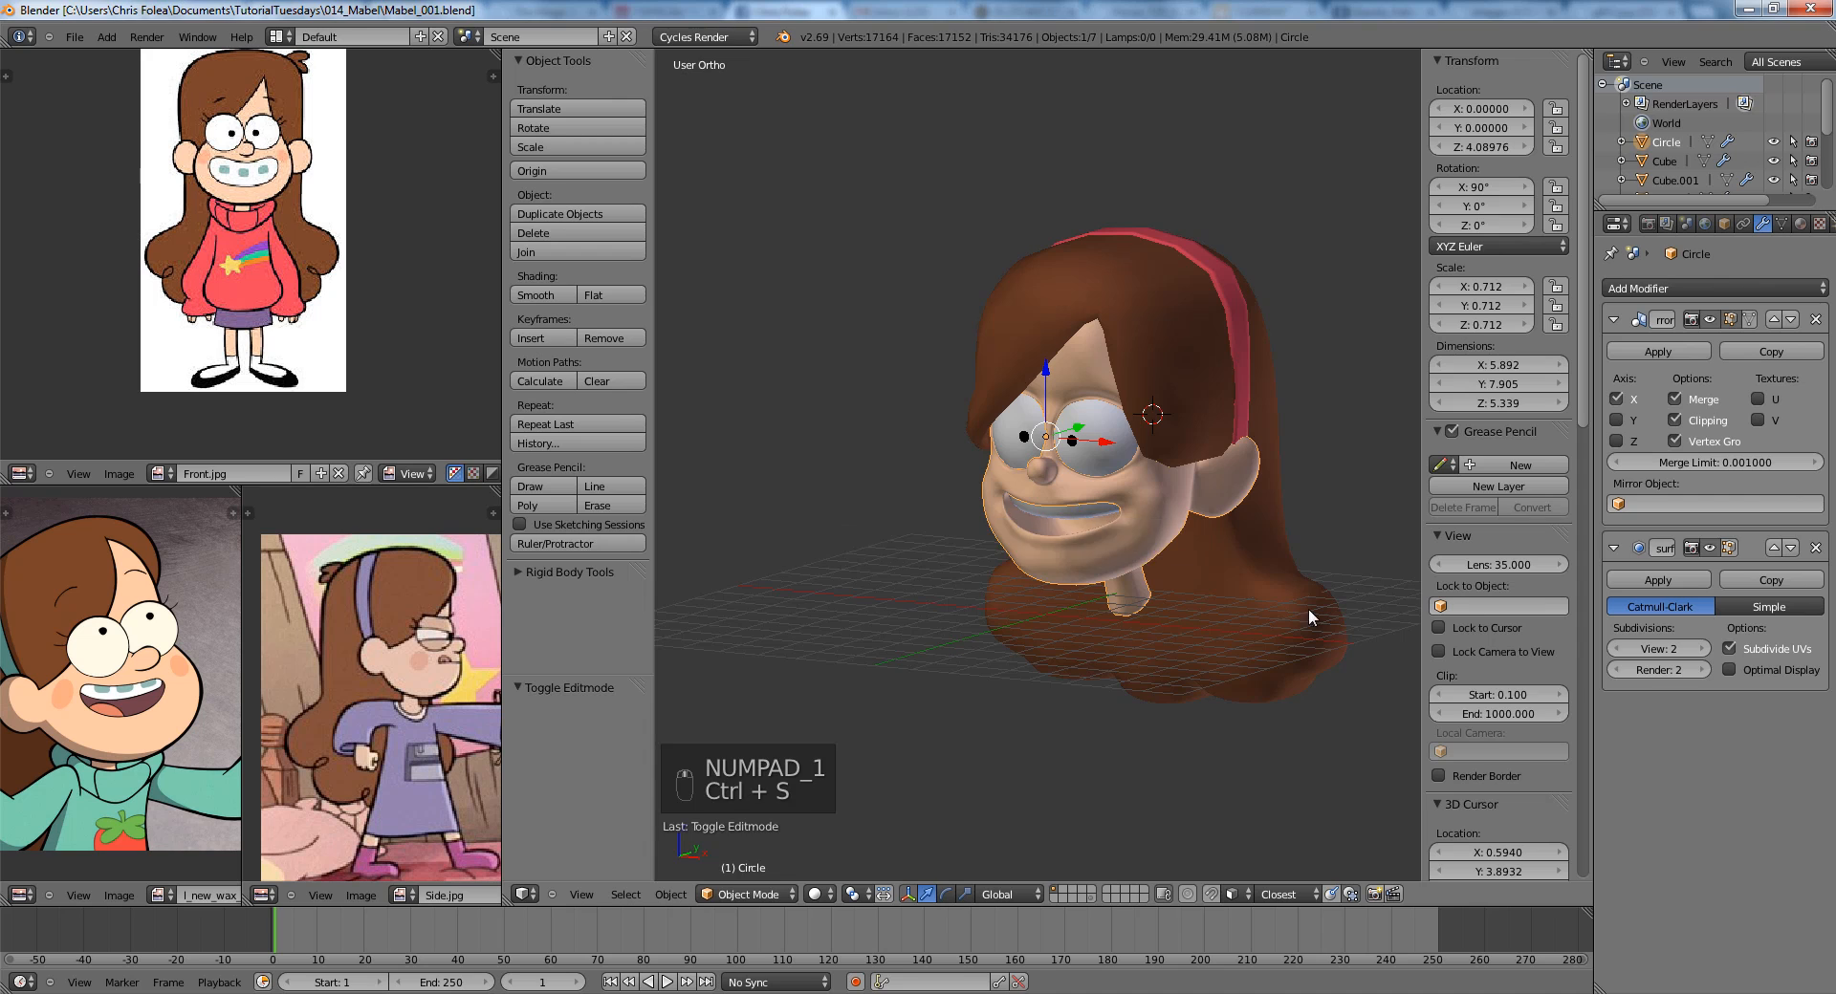
Copy the viewport colours of the hair and headband materials into their Diffuse BSDF colours.
key("shift+z")
middle_click_drag(1230, 629, 1122, 585)
key("z")
right_click(1155, 618)
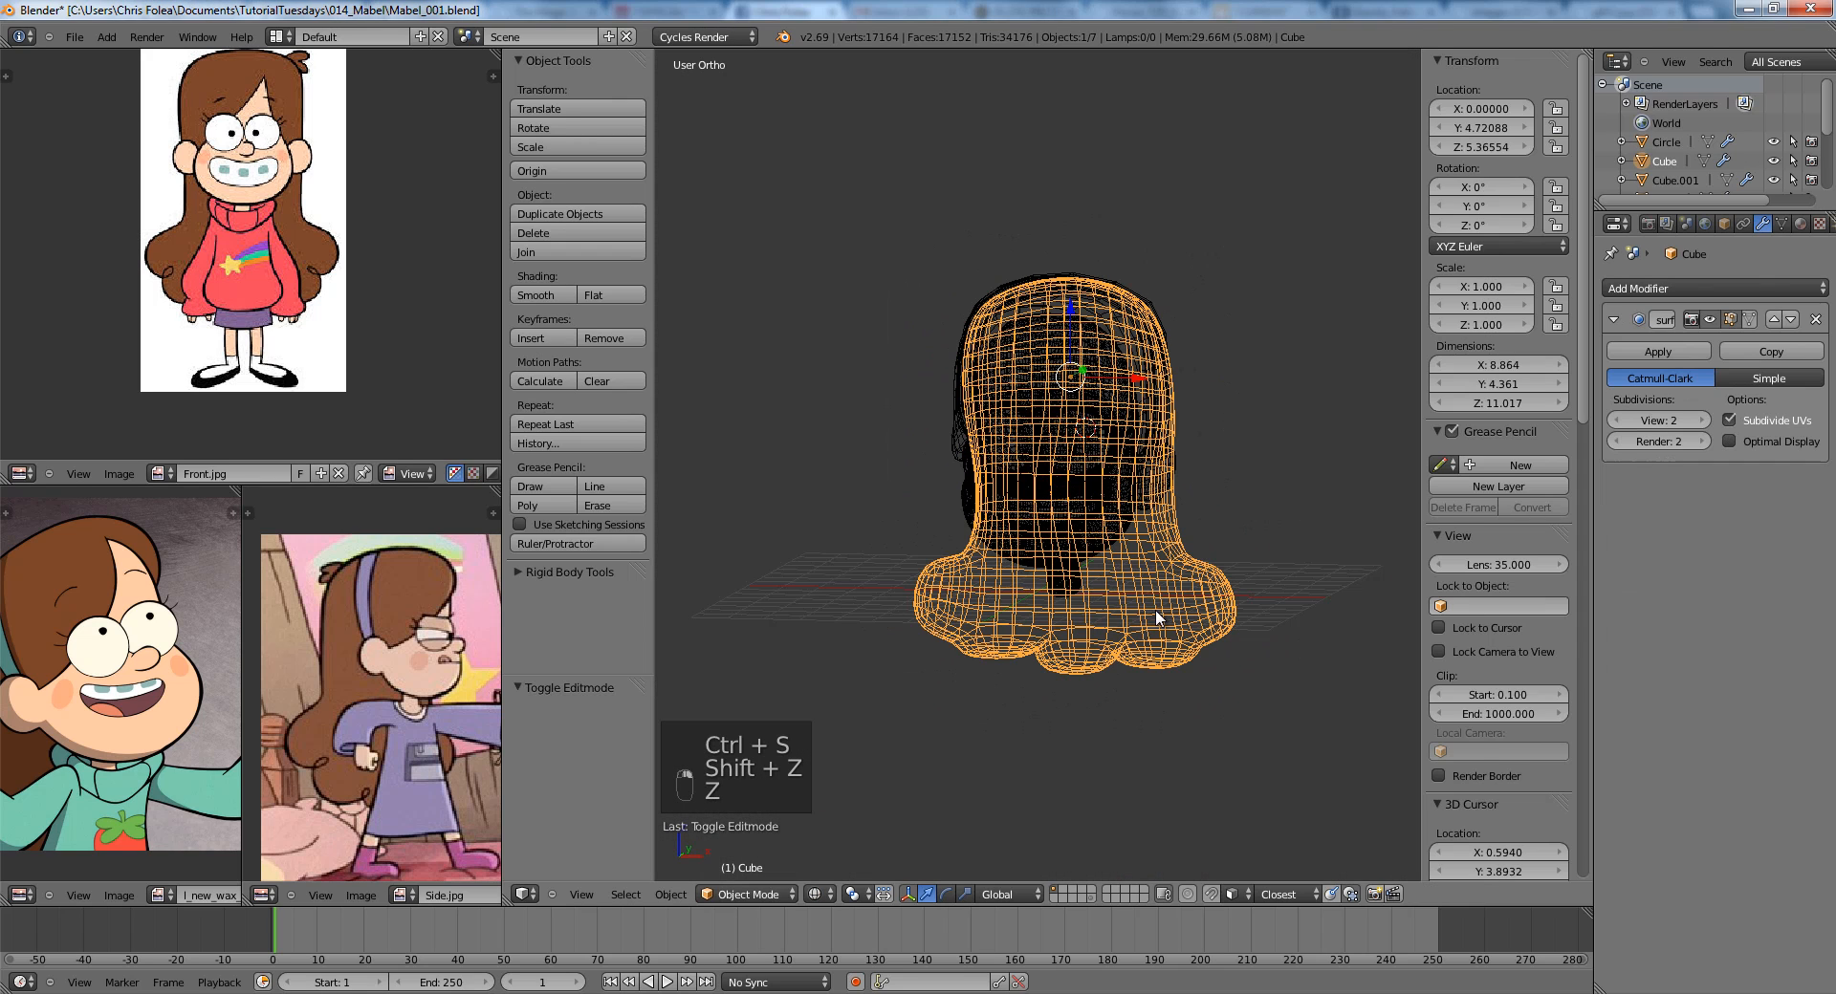
key("z")
left_click(1800, 223)
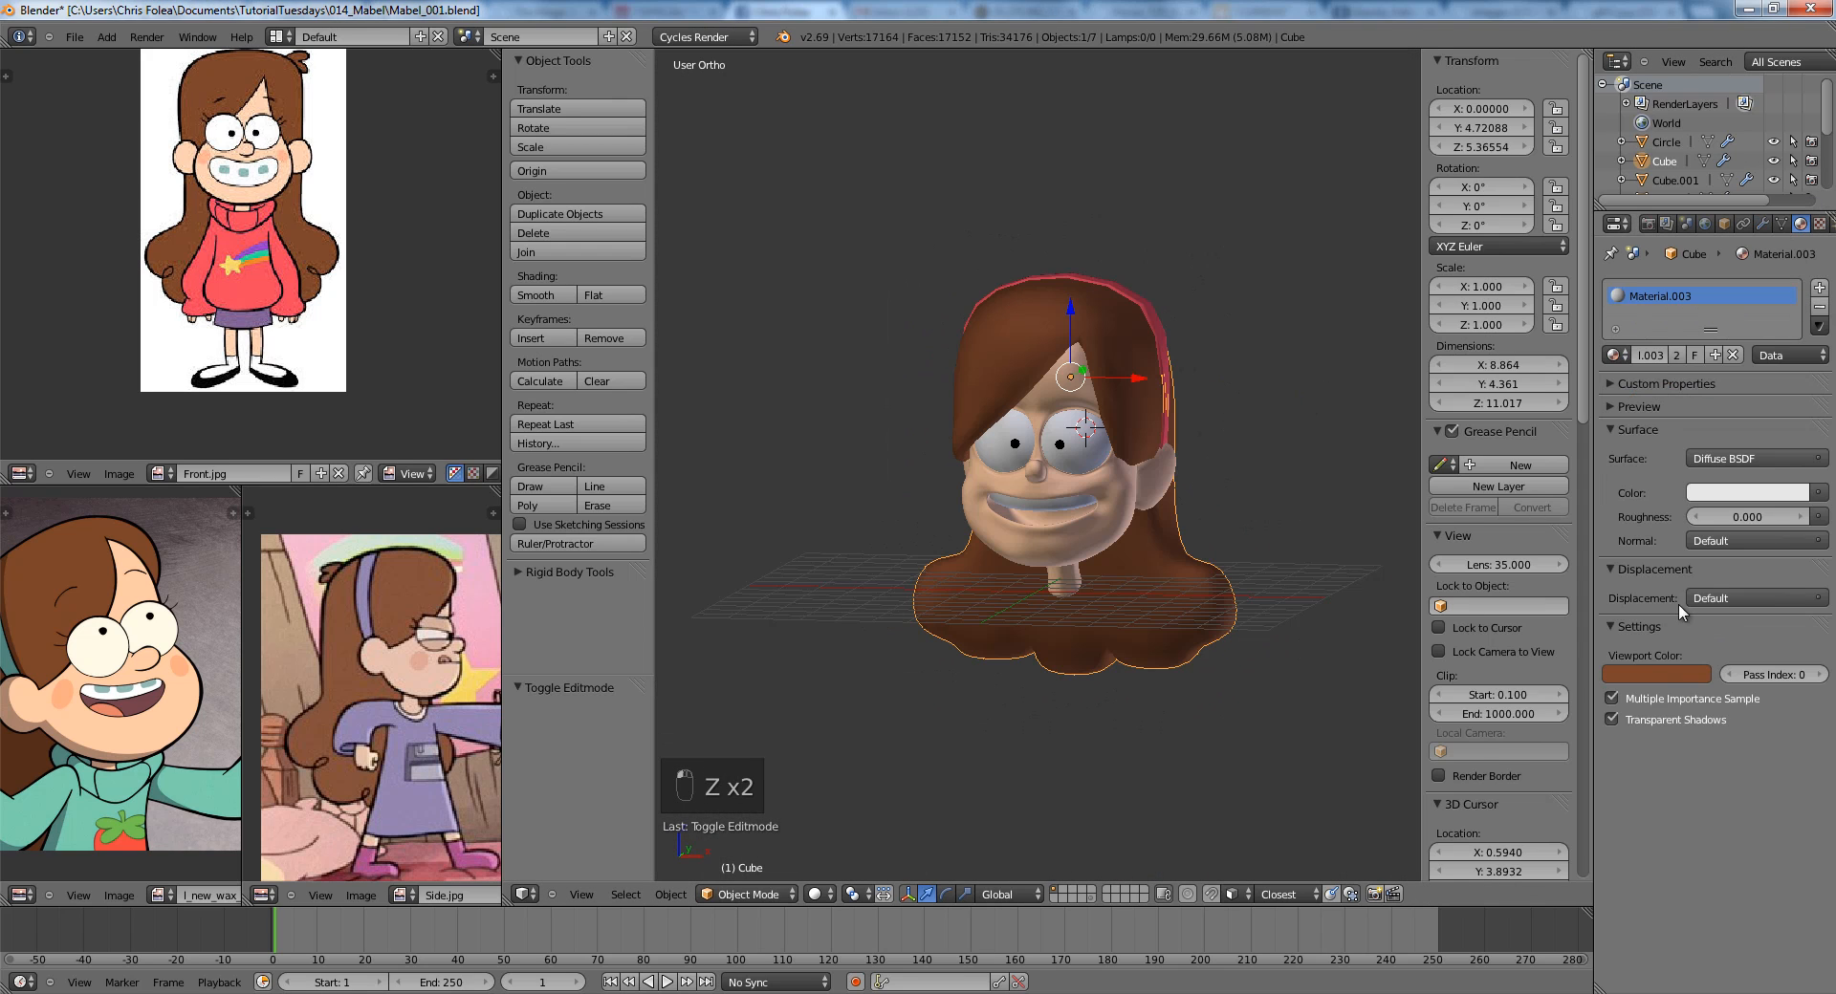
key("ctrl+c")
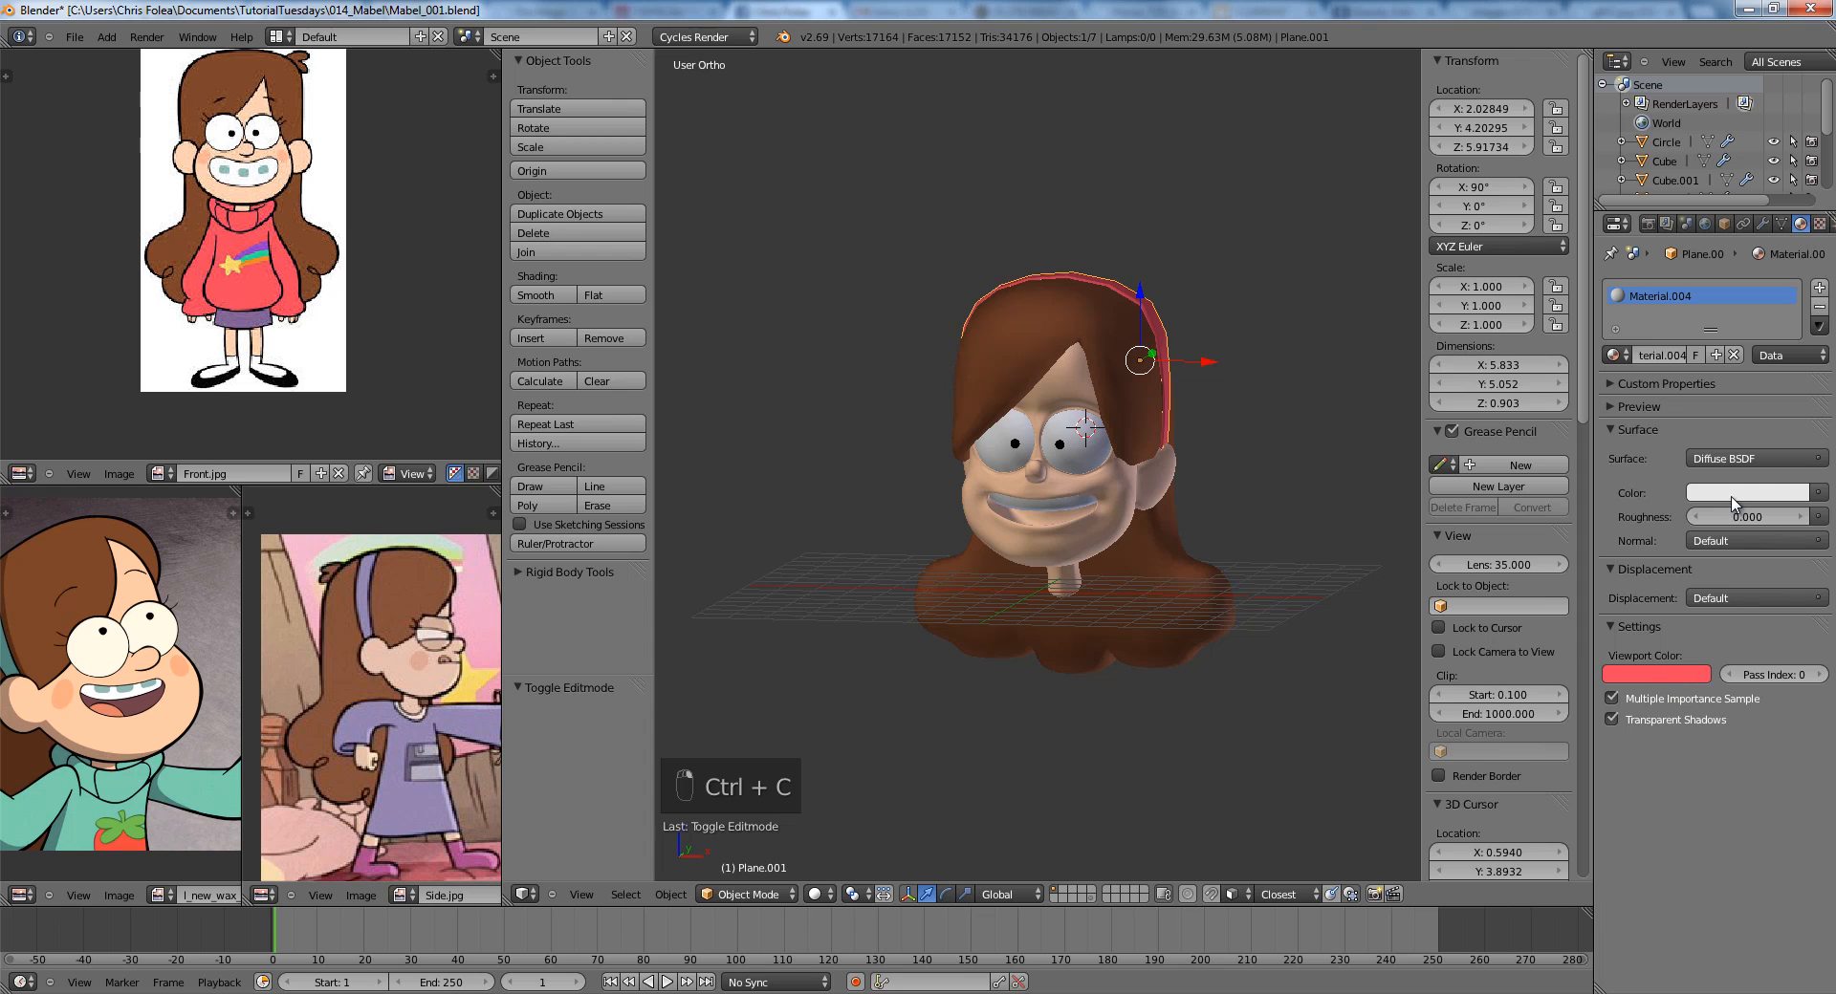
Turn on the rendered preview and add a plane at the 3D cursor, scaled up to about 11.09.
key("shift+z")
key("shift+a")
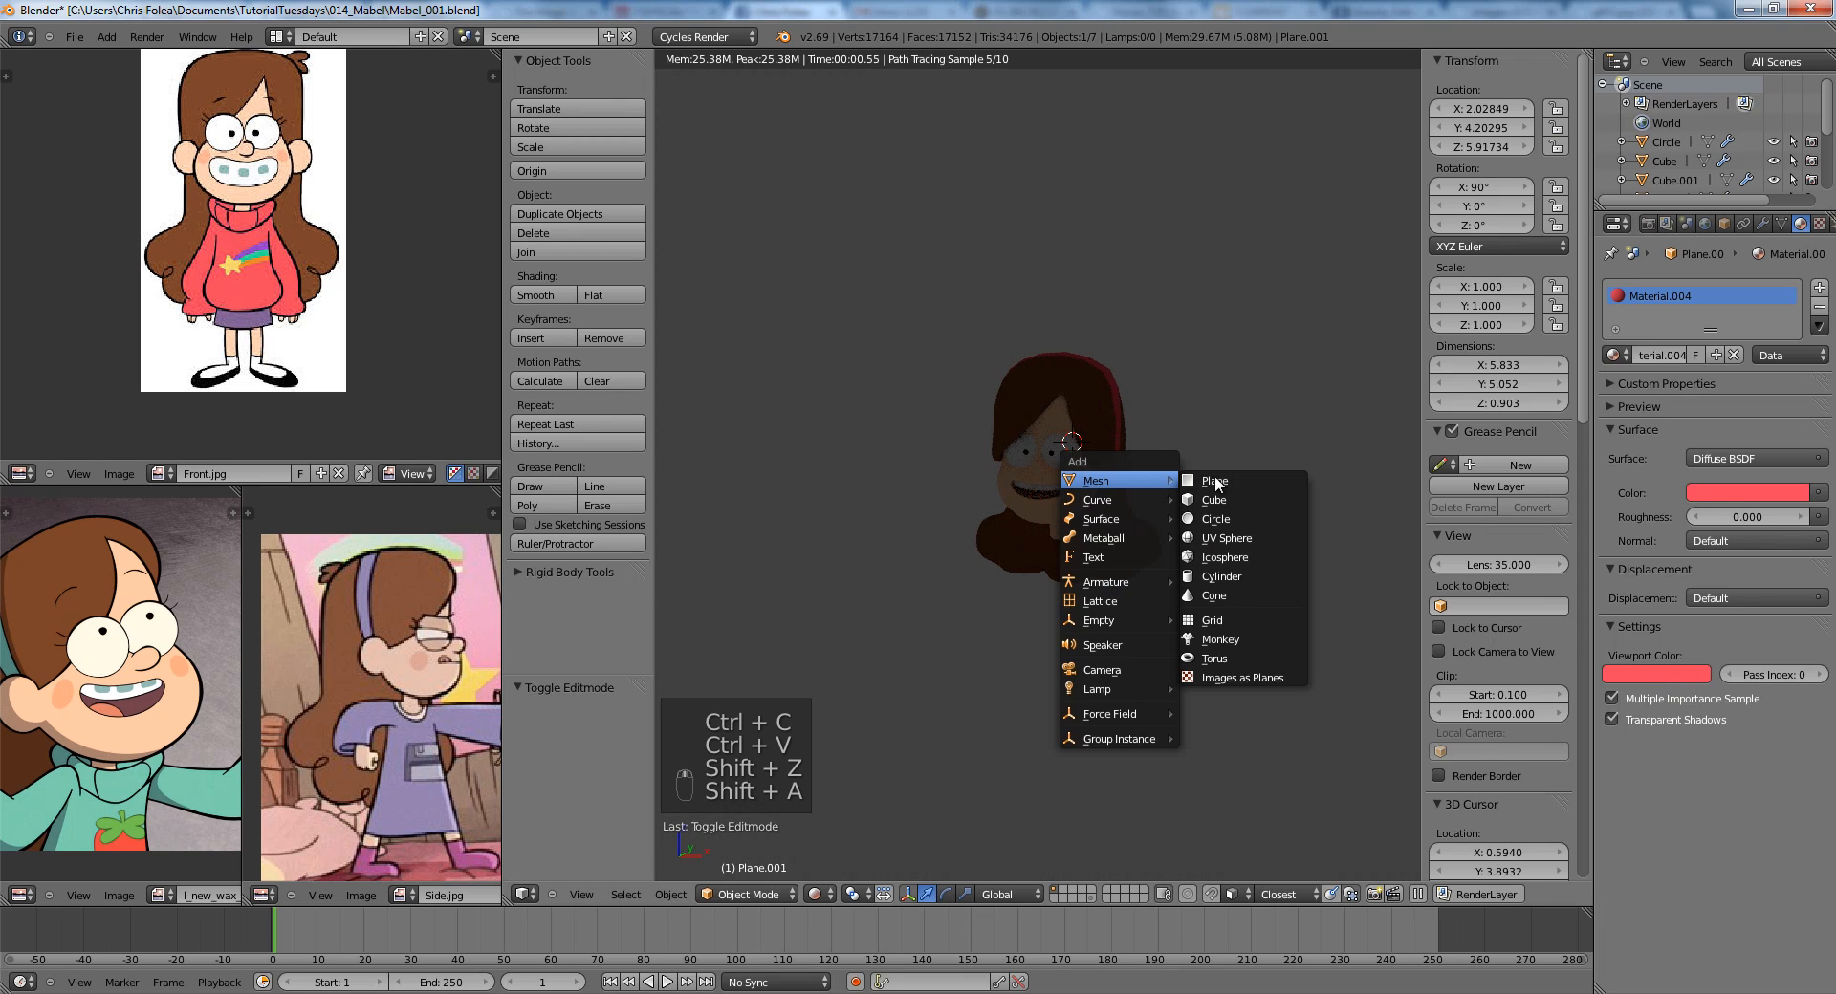
left_click(1214, 480)
key("s")
left_click(1220, 674)
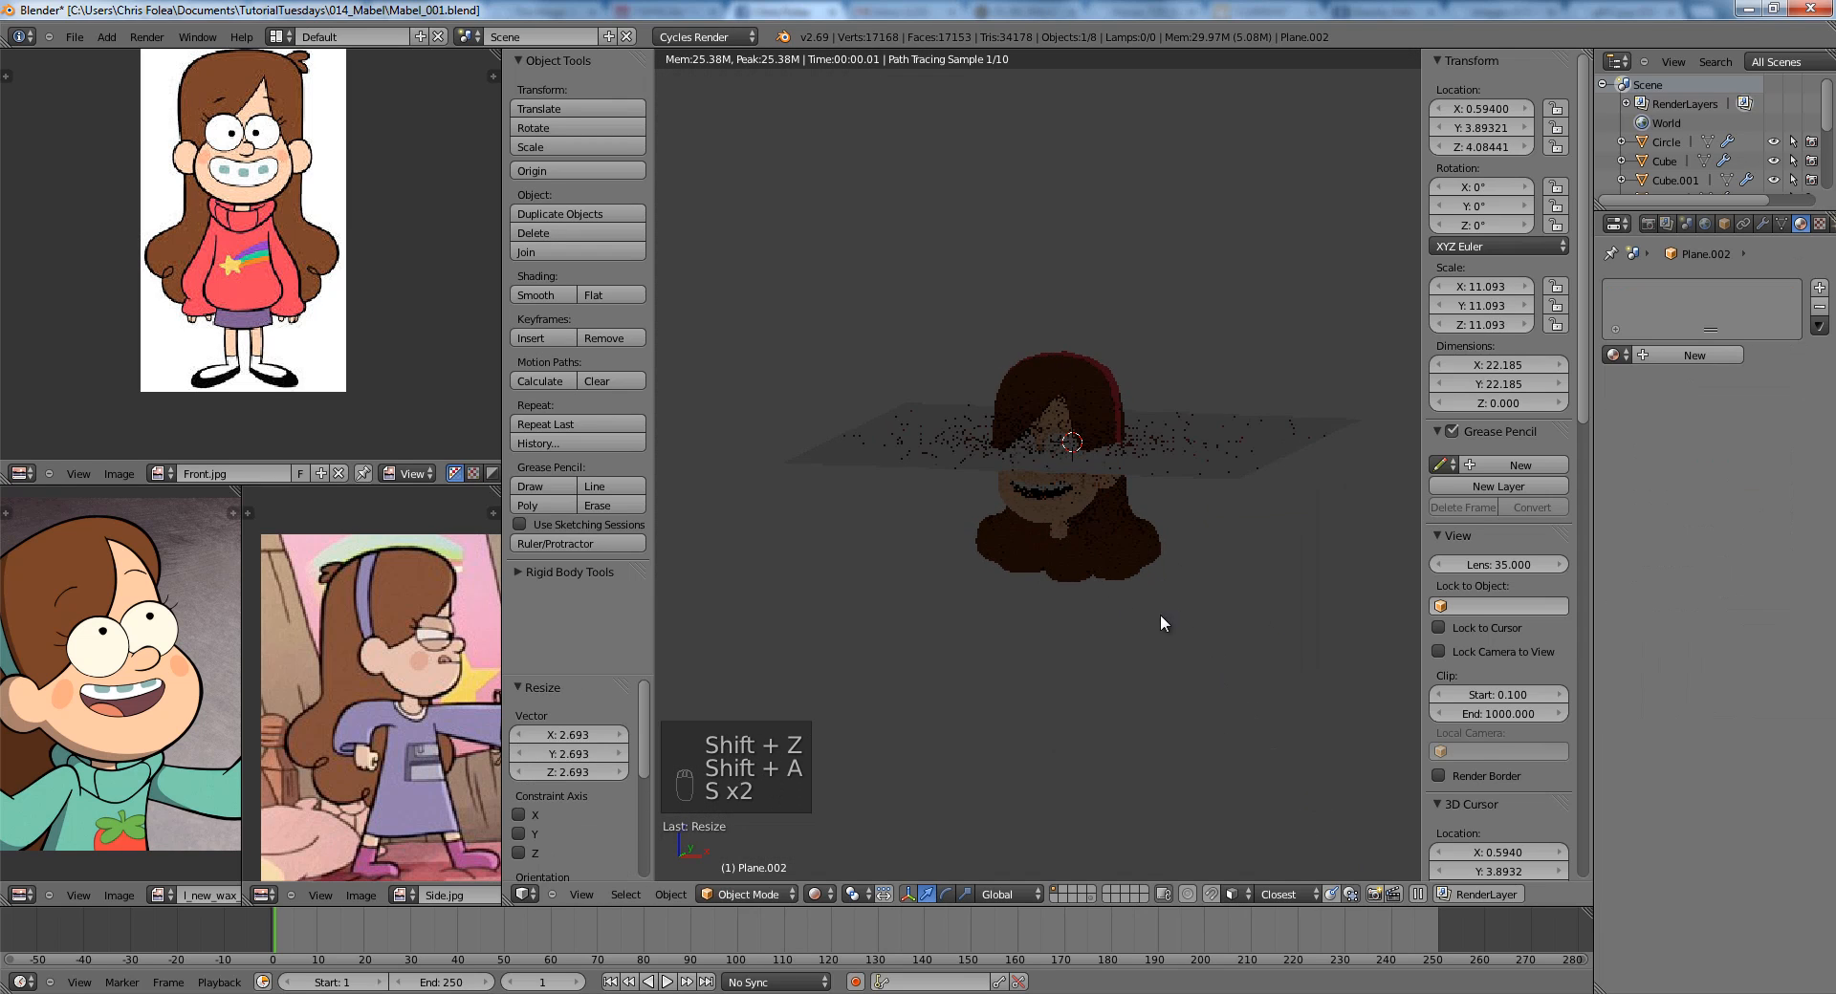
Raise the plane above and in front of the head and tilt it about 33° towards the face.
middle_click_drag(1161, 623, 1063, 607)
key("g")
middle_click(1090, 535)
left_click(1168, 409)
key("r")
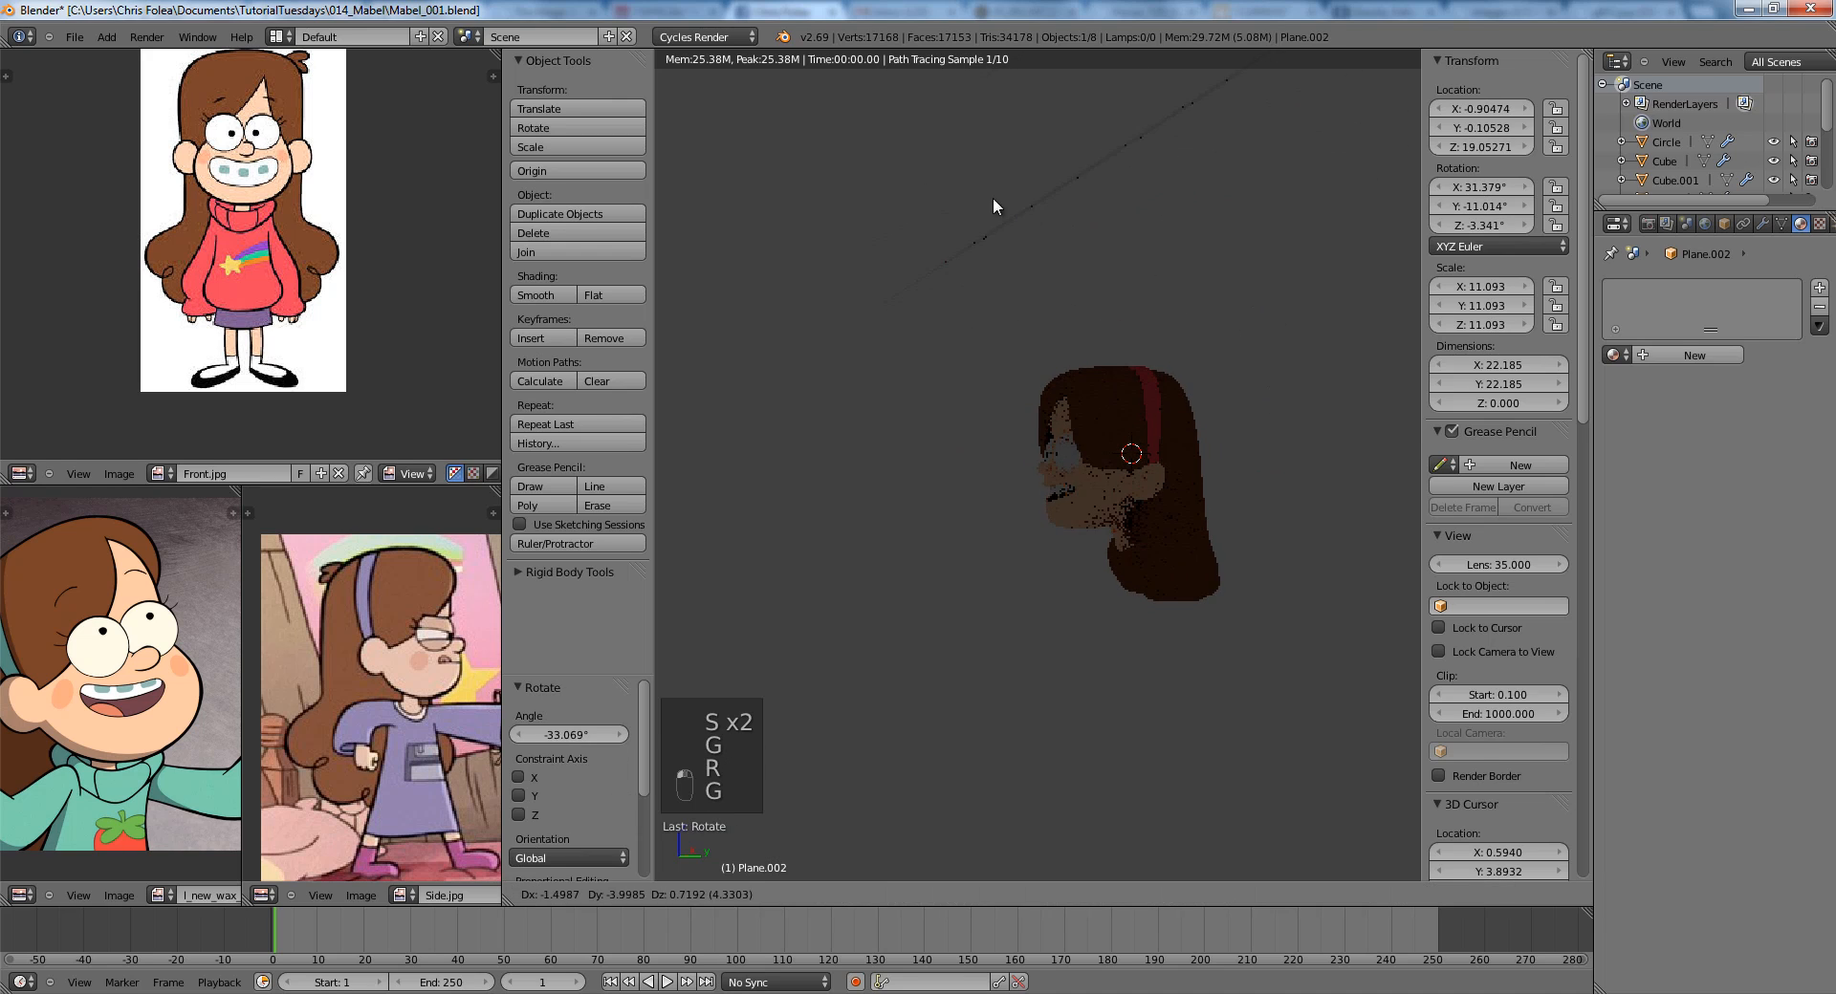
left_click(992, 197)
Give the plane a new material with an Emission surface and a strength of 12.
left_click(1694, 355)
left_click(1752, 458)
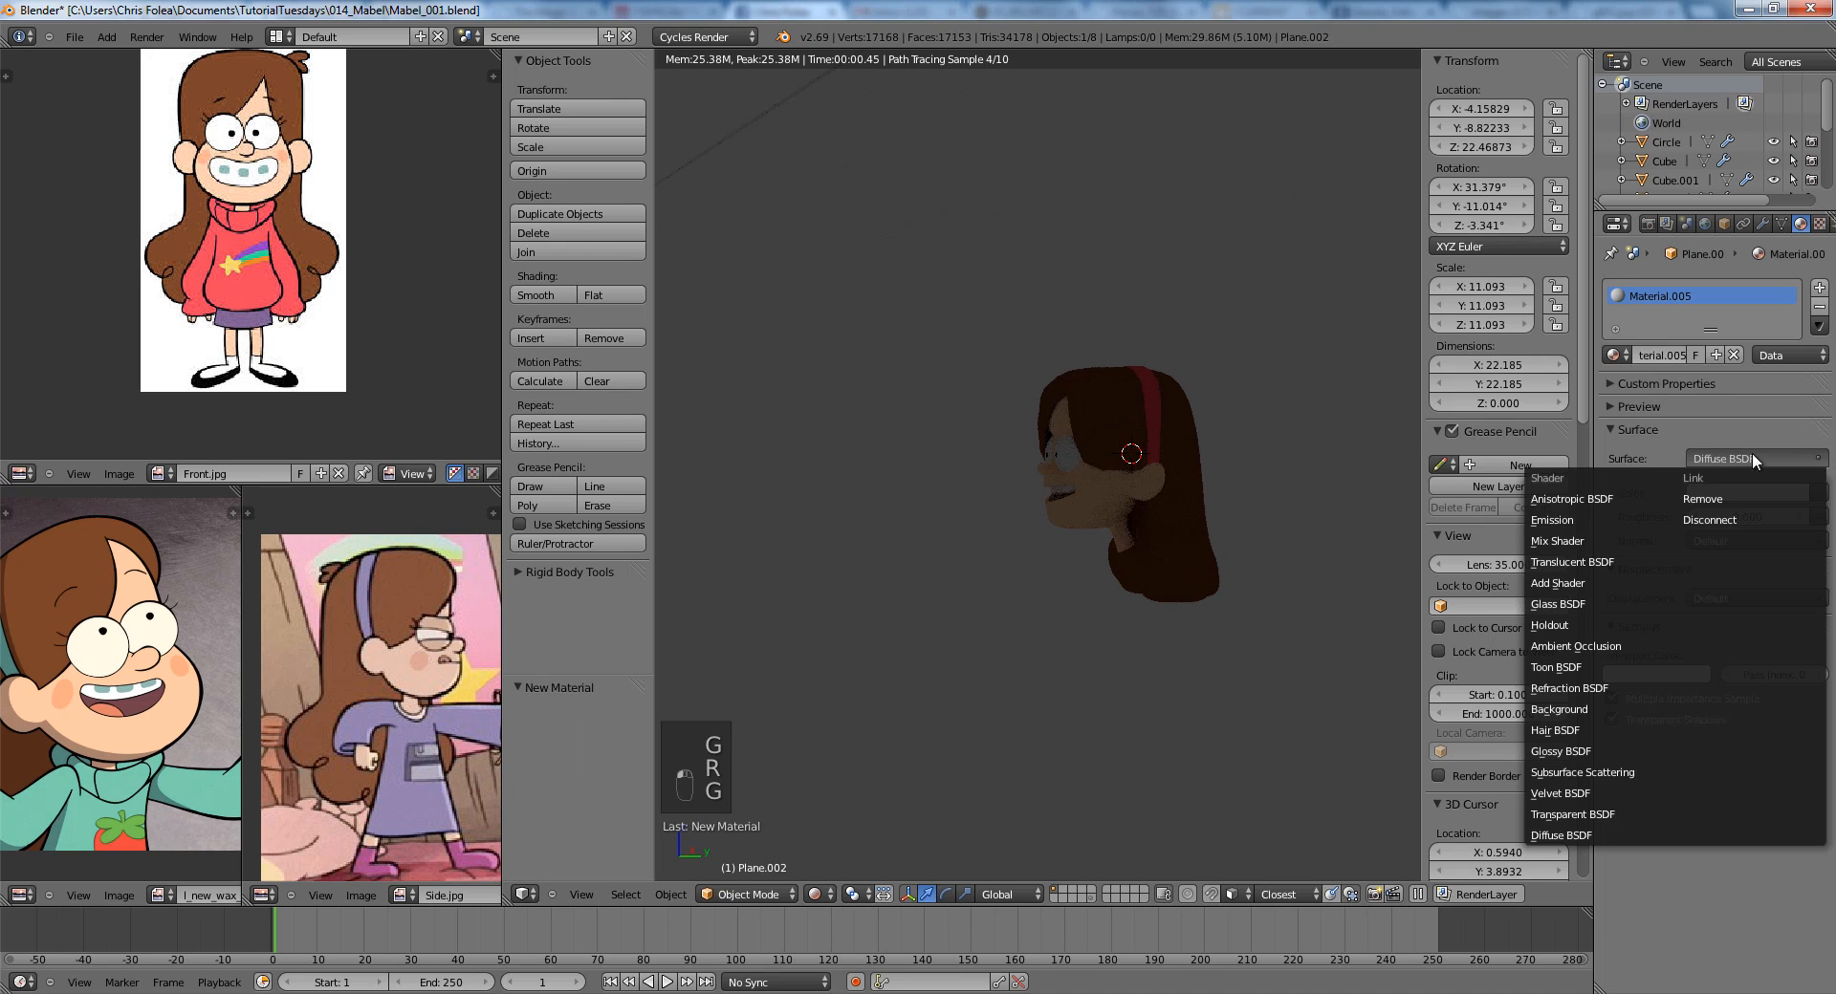
left_click(1550, 519)
left_click(1755, 517)
type("120")
key("Return")
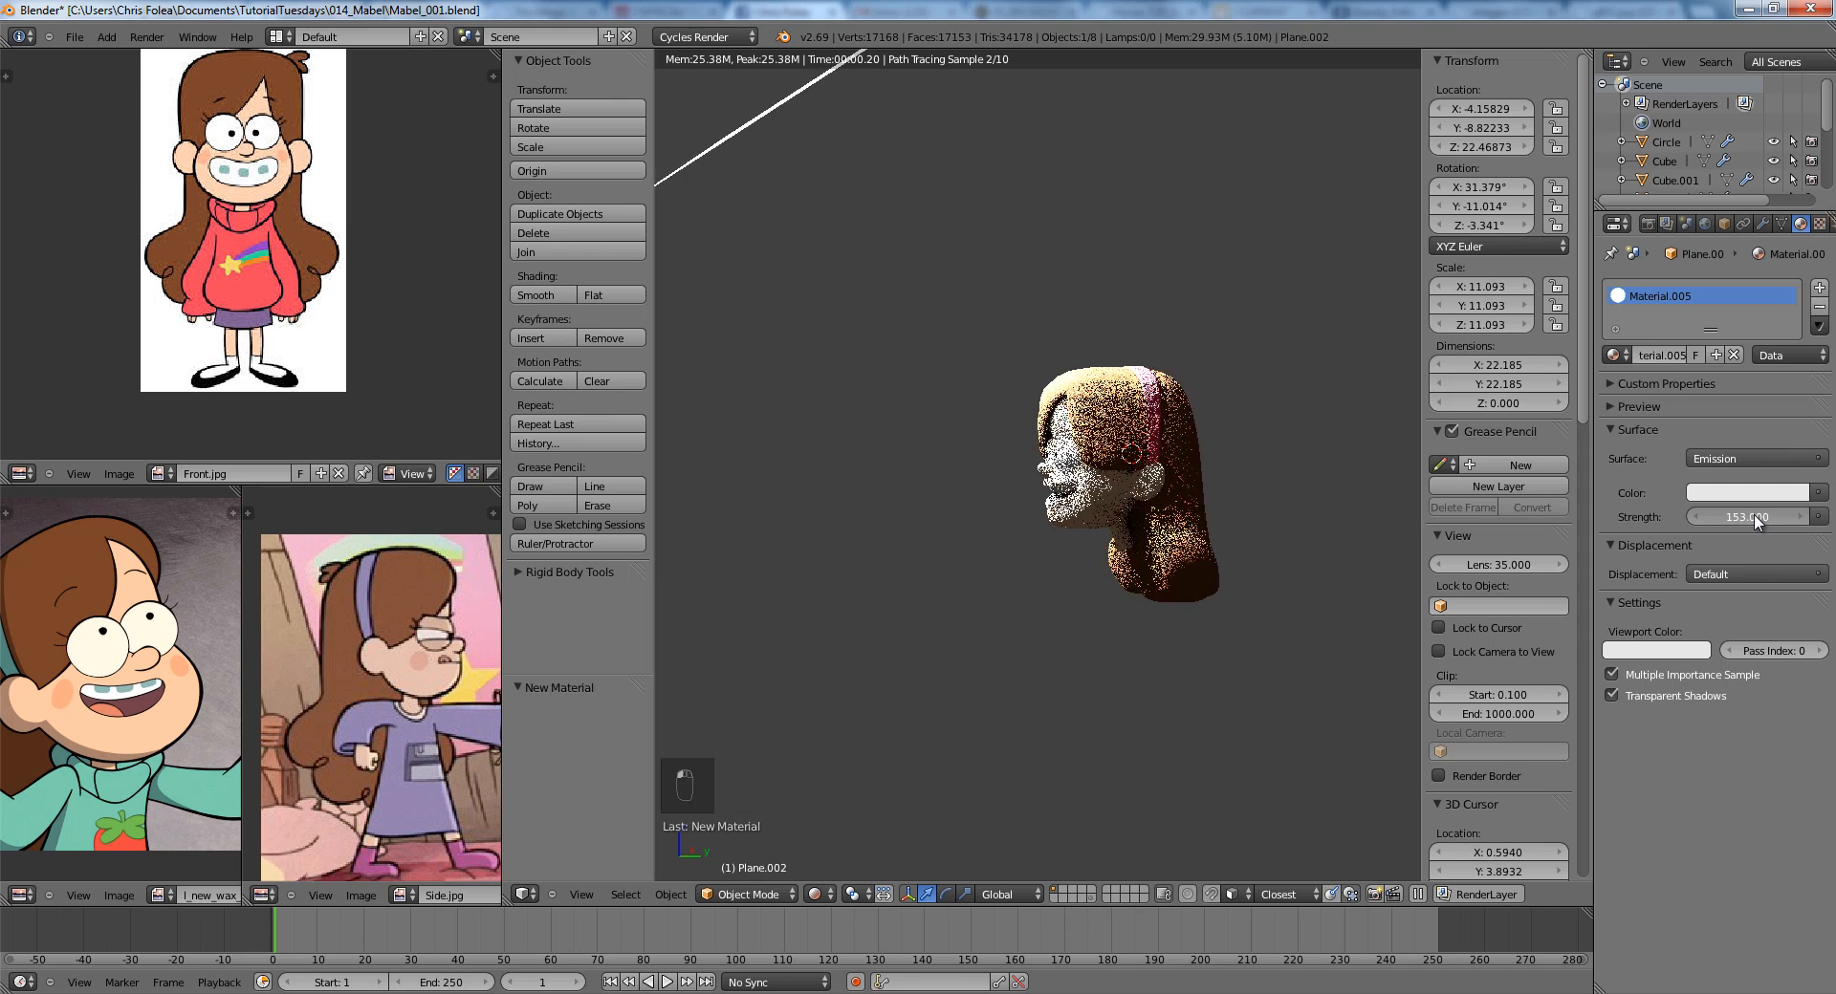
type("2")
key("Return")
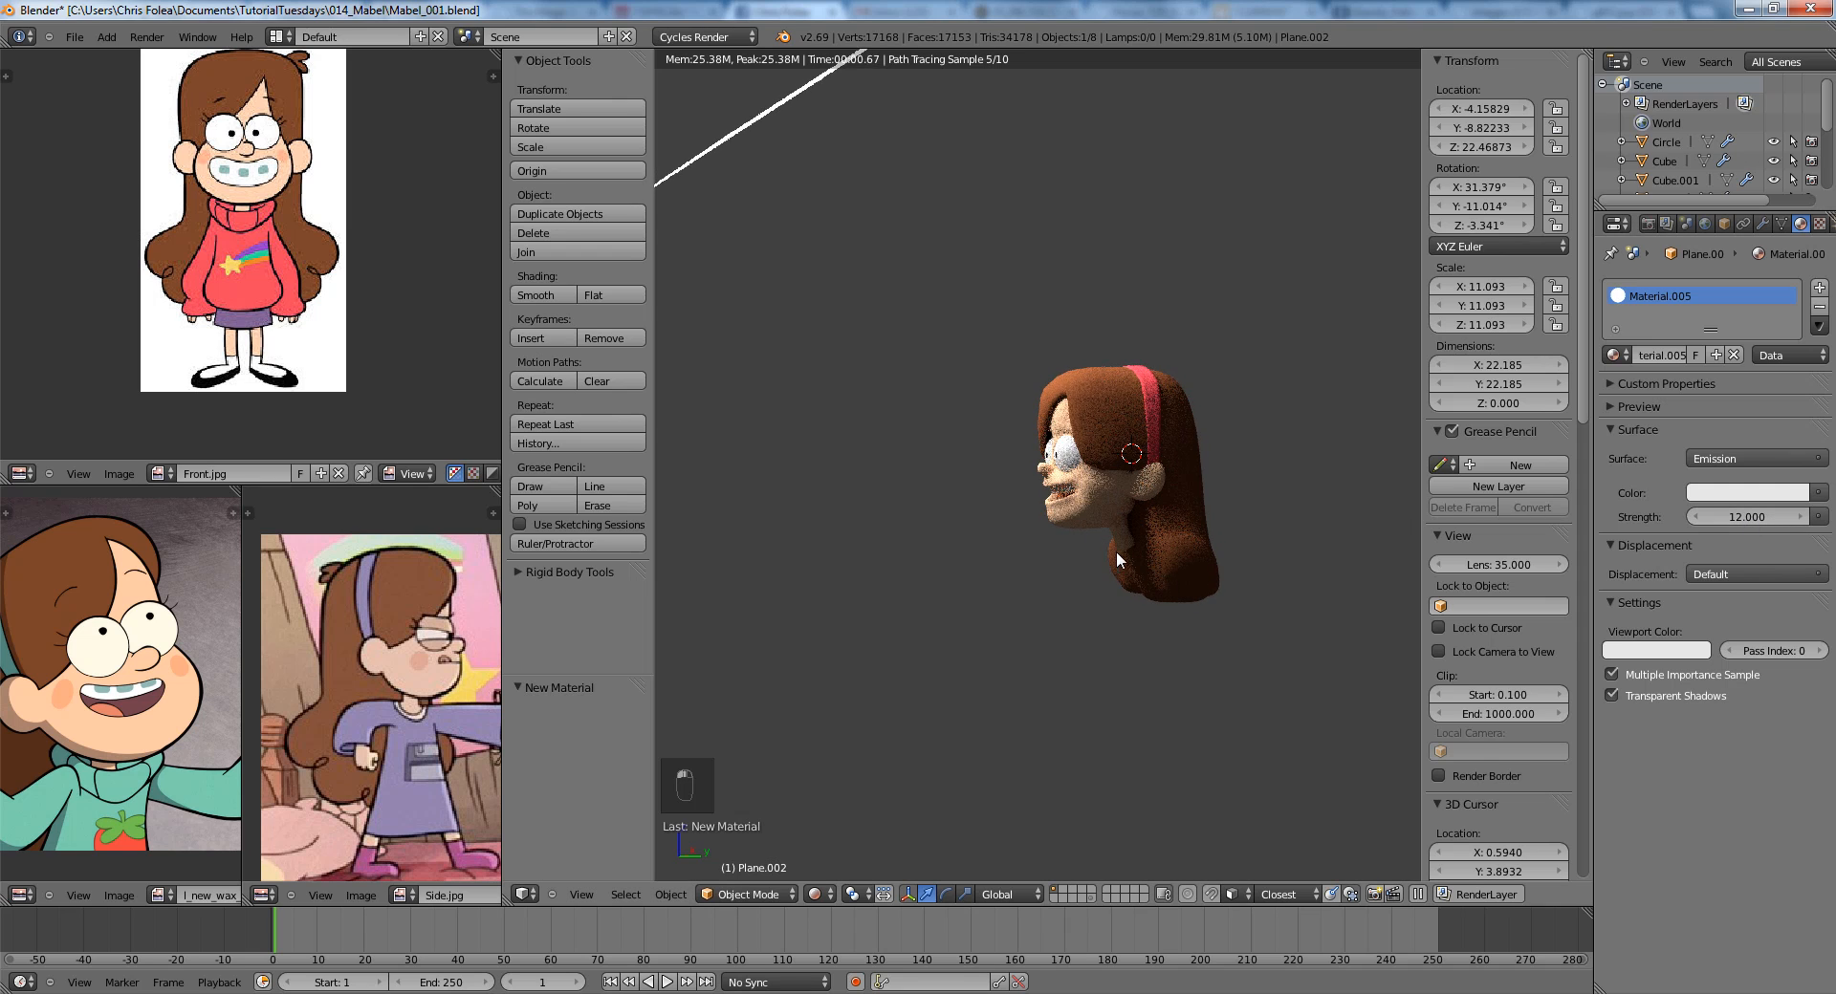
Rotate the light plane about -23.3° around Z and move it horizontally by about -7.37 in X and 1.54 in Y.
key("r")
key("z")
left_click(1186, 666)
key("g")
key("shift+z")
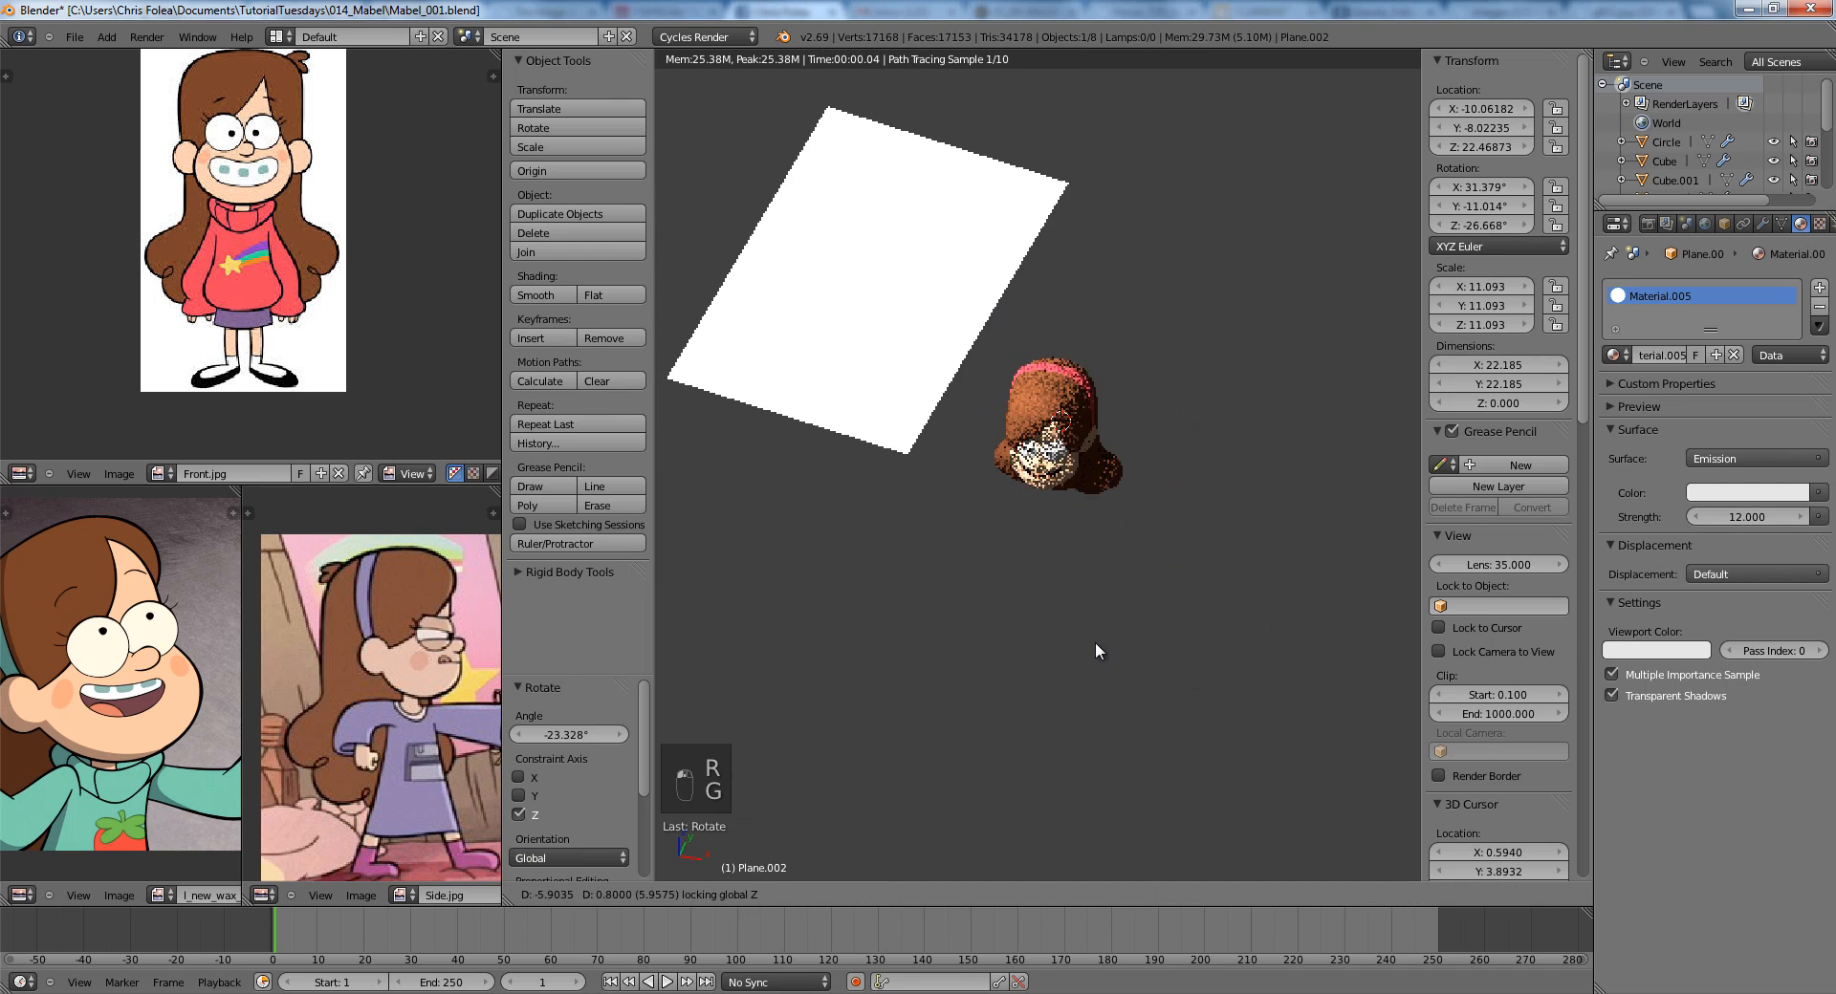
left_click(950, 509)
key("KP_1")
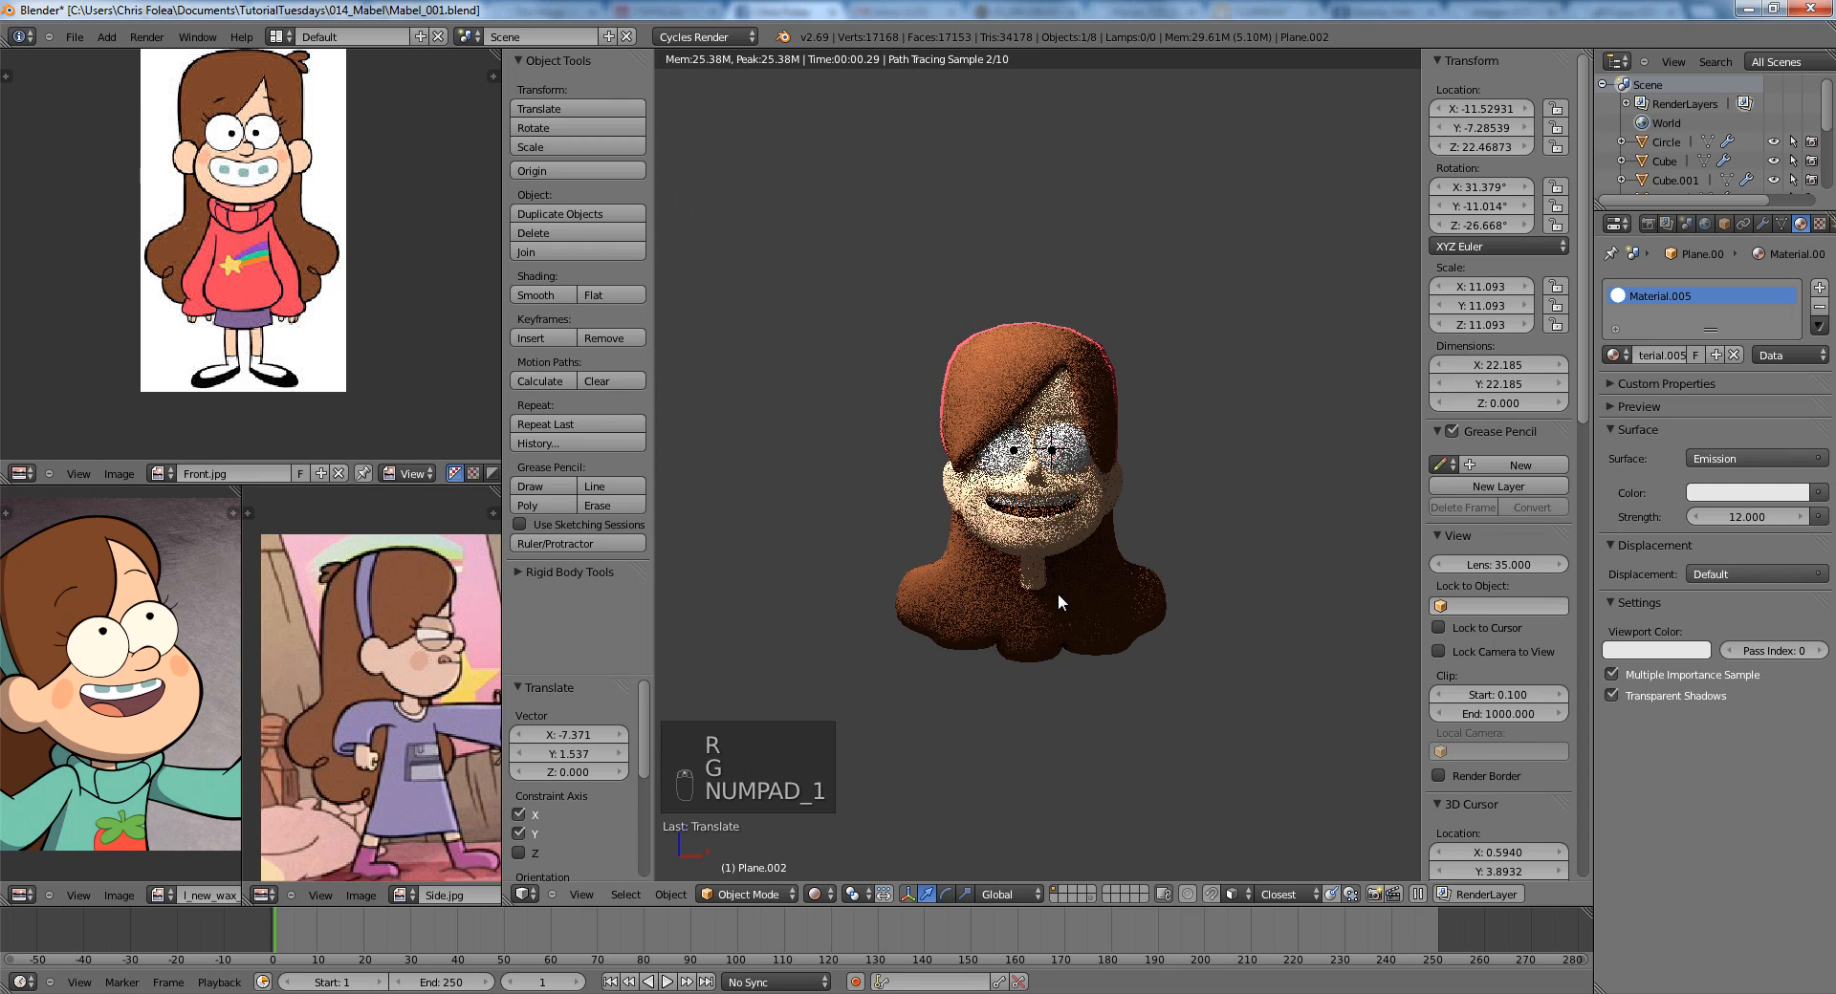
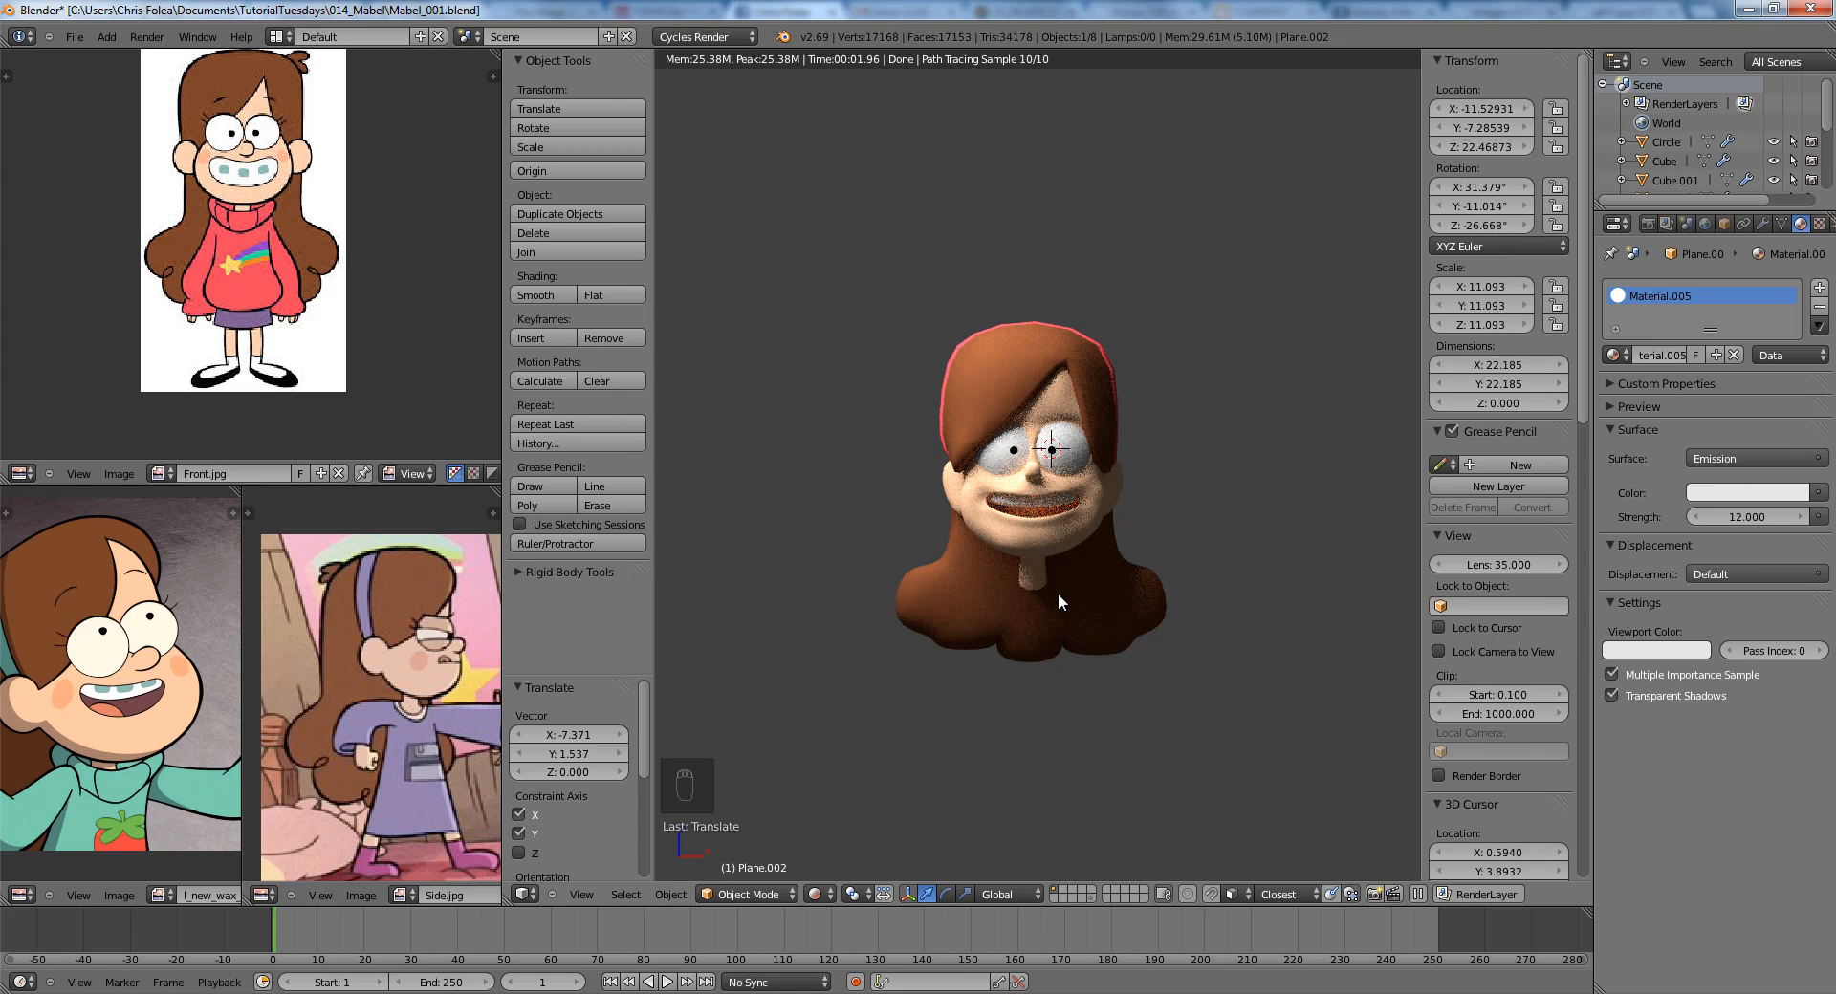
Return to solid shading in the front view and turn on the background reference images.
key("z")
key("z")
key("z")
scroll(990, 429, "up", 3)
middle_click_drag(382, 354, 381, 367)
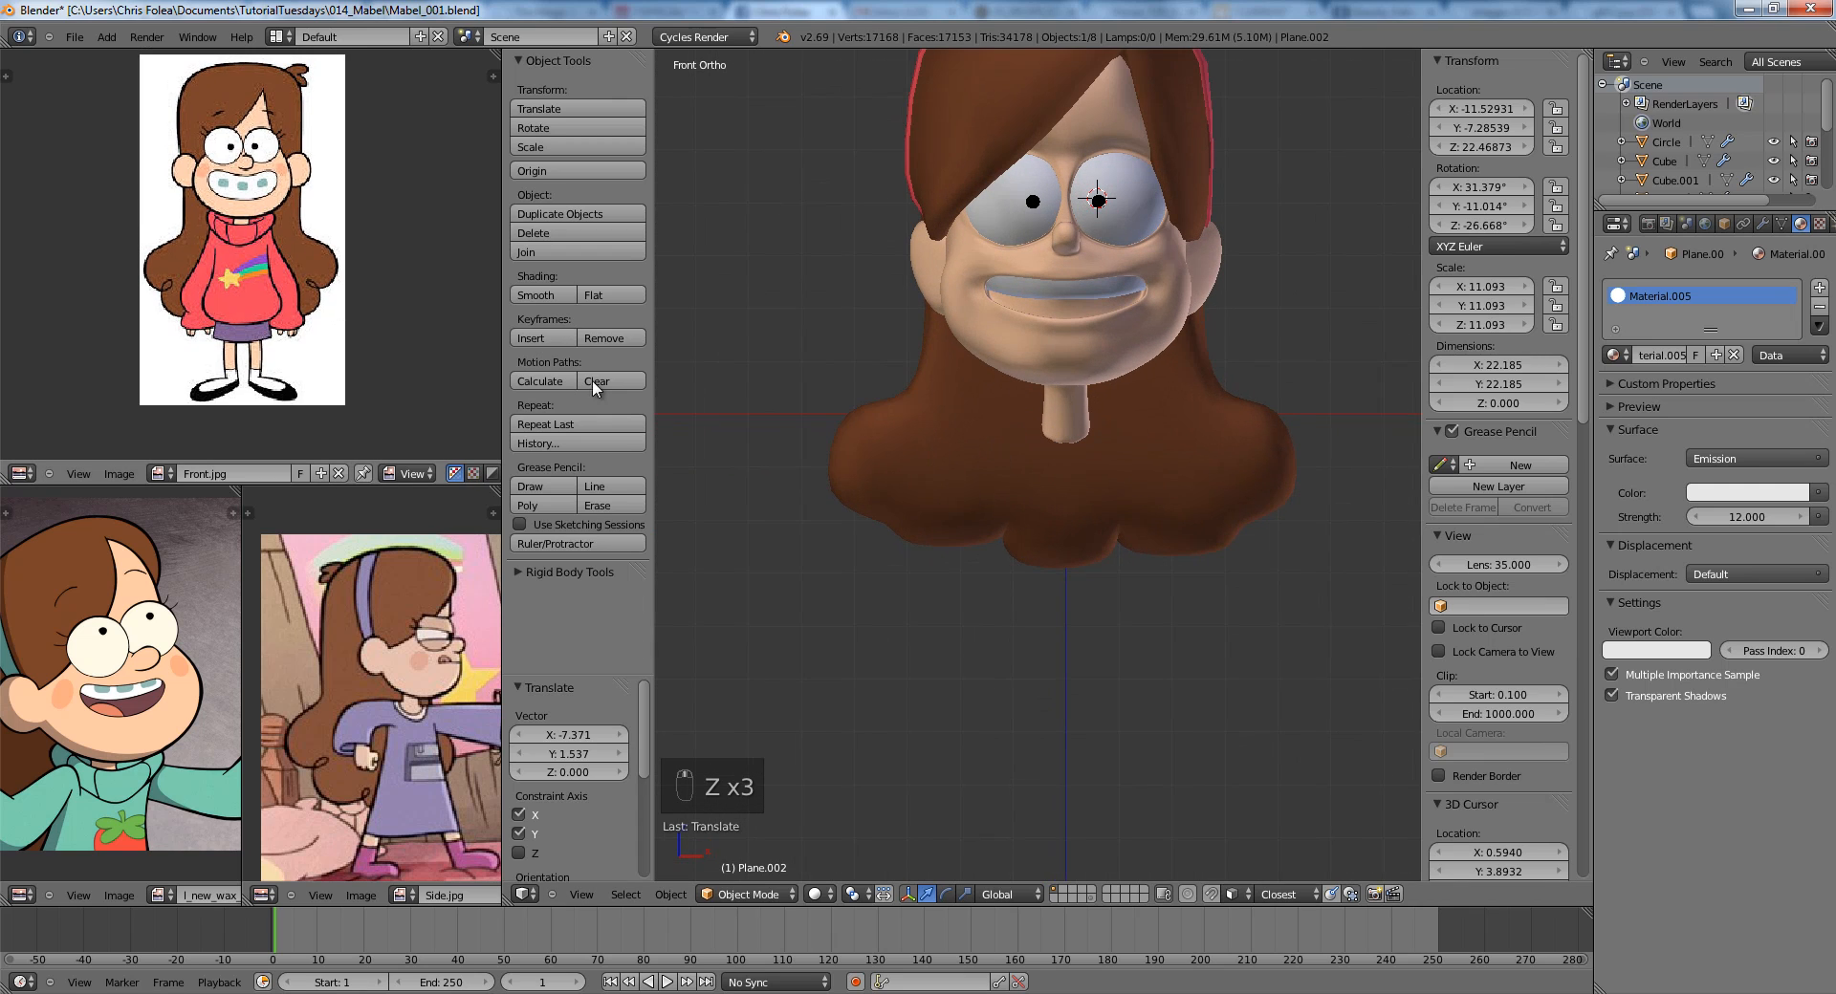
scroll(1444, 488, "down", 8)
left_click(1452, 701)
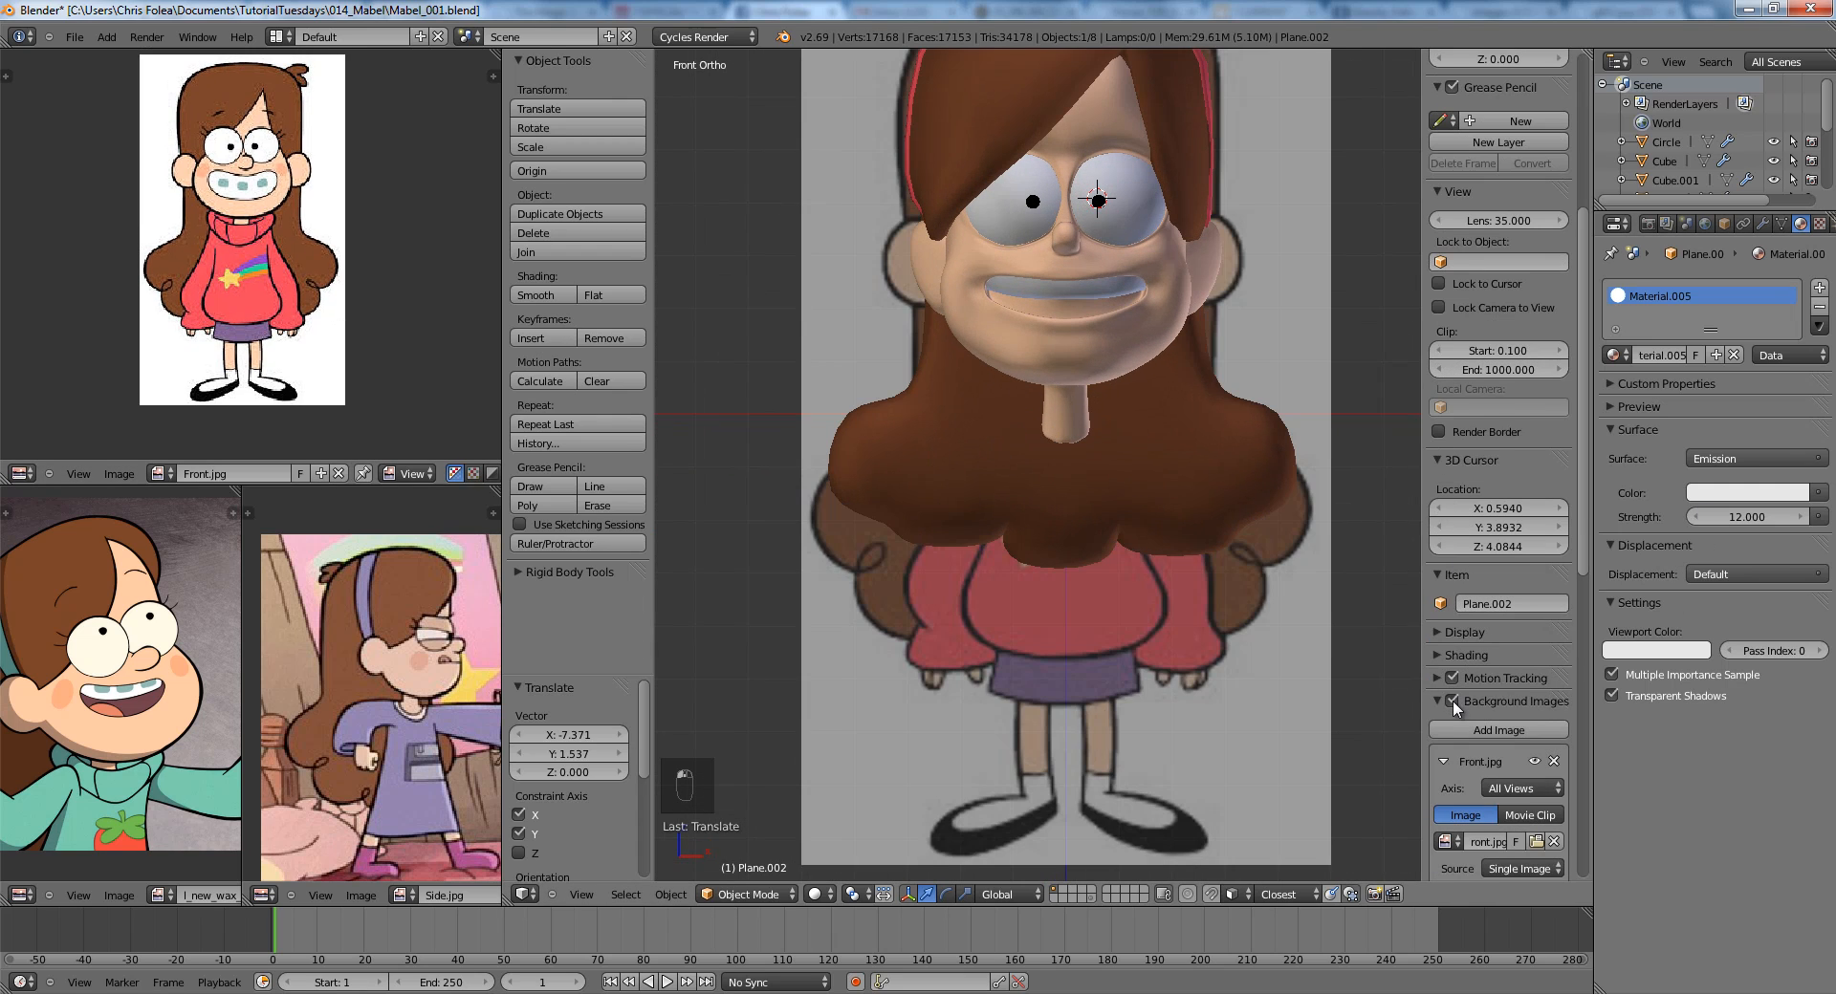
Select the flared lower part of the hair mesh in Edit Mode and lower it by 0.65 along Z.
right_click(1206, 595)
key("Tab")
key("a")
key("a")
key("z")
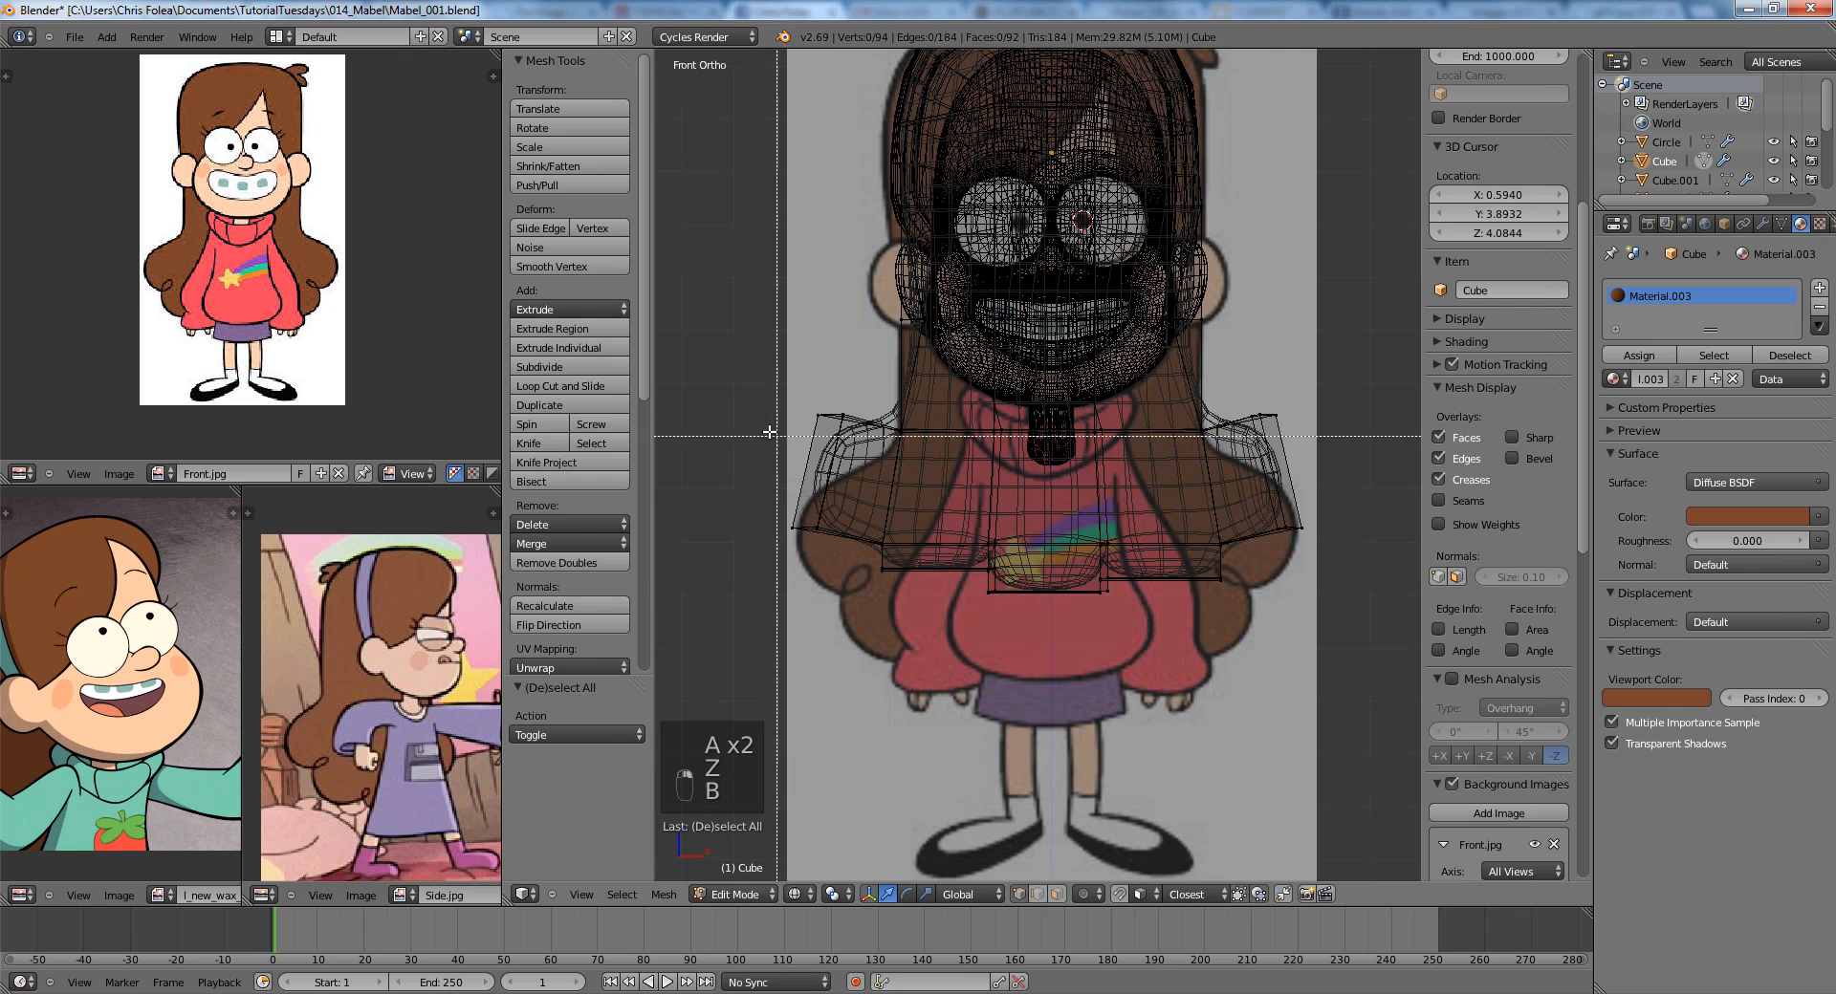
key("b")
left_click_drag(744, 402, 1306, 631)
key("z")
key("g")
left_click(1139, 621)
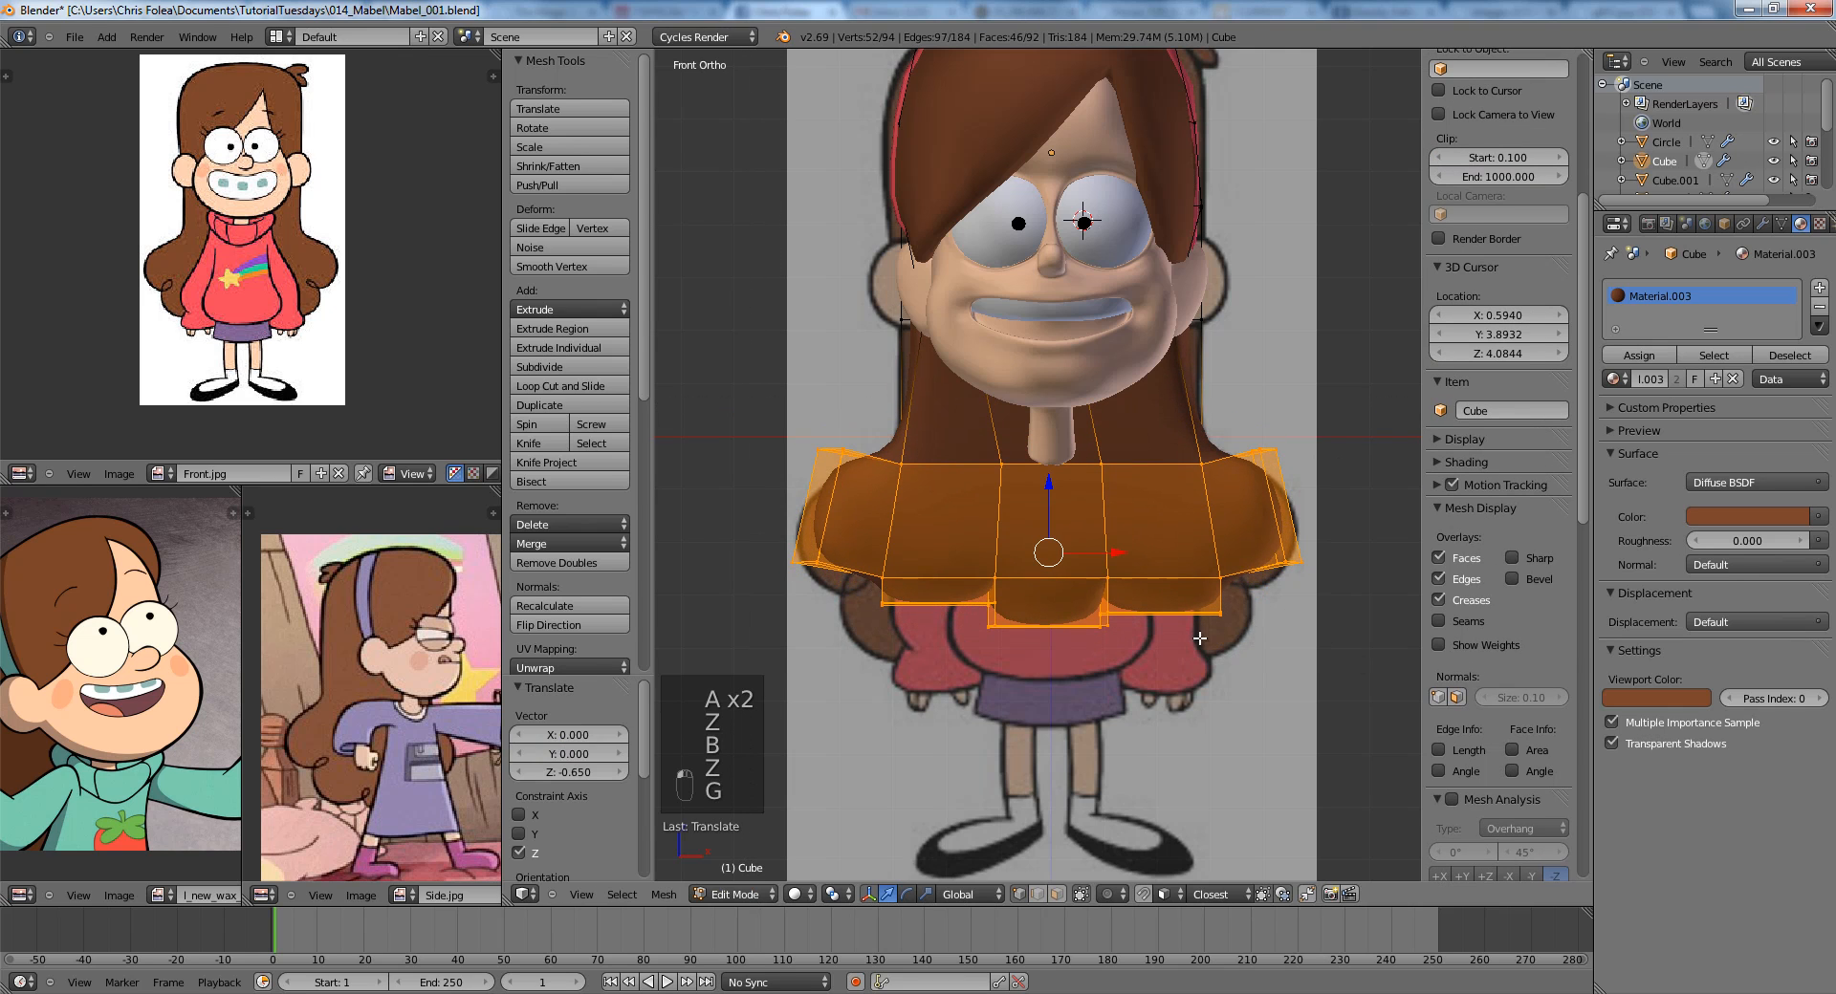
Select the bottom locks along the hair's lower edge and move them further down along Z.
key("a")
middle_click_drag(1139, 620, 1146, 594, "shift")
scroll(1147, 594, "up", 2)
key("z")
key("b")
left_click_drag(812, 545, 1329, 703)
key("z")
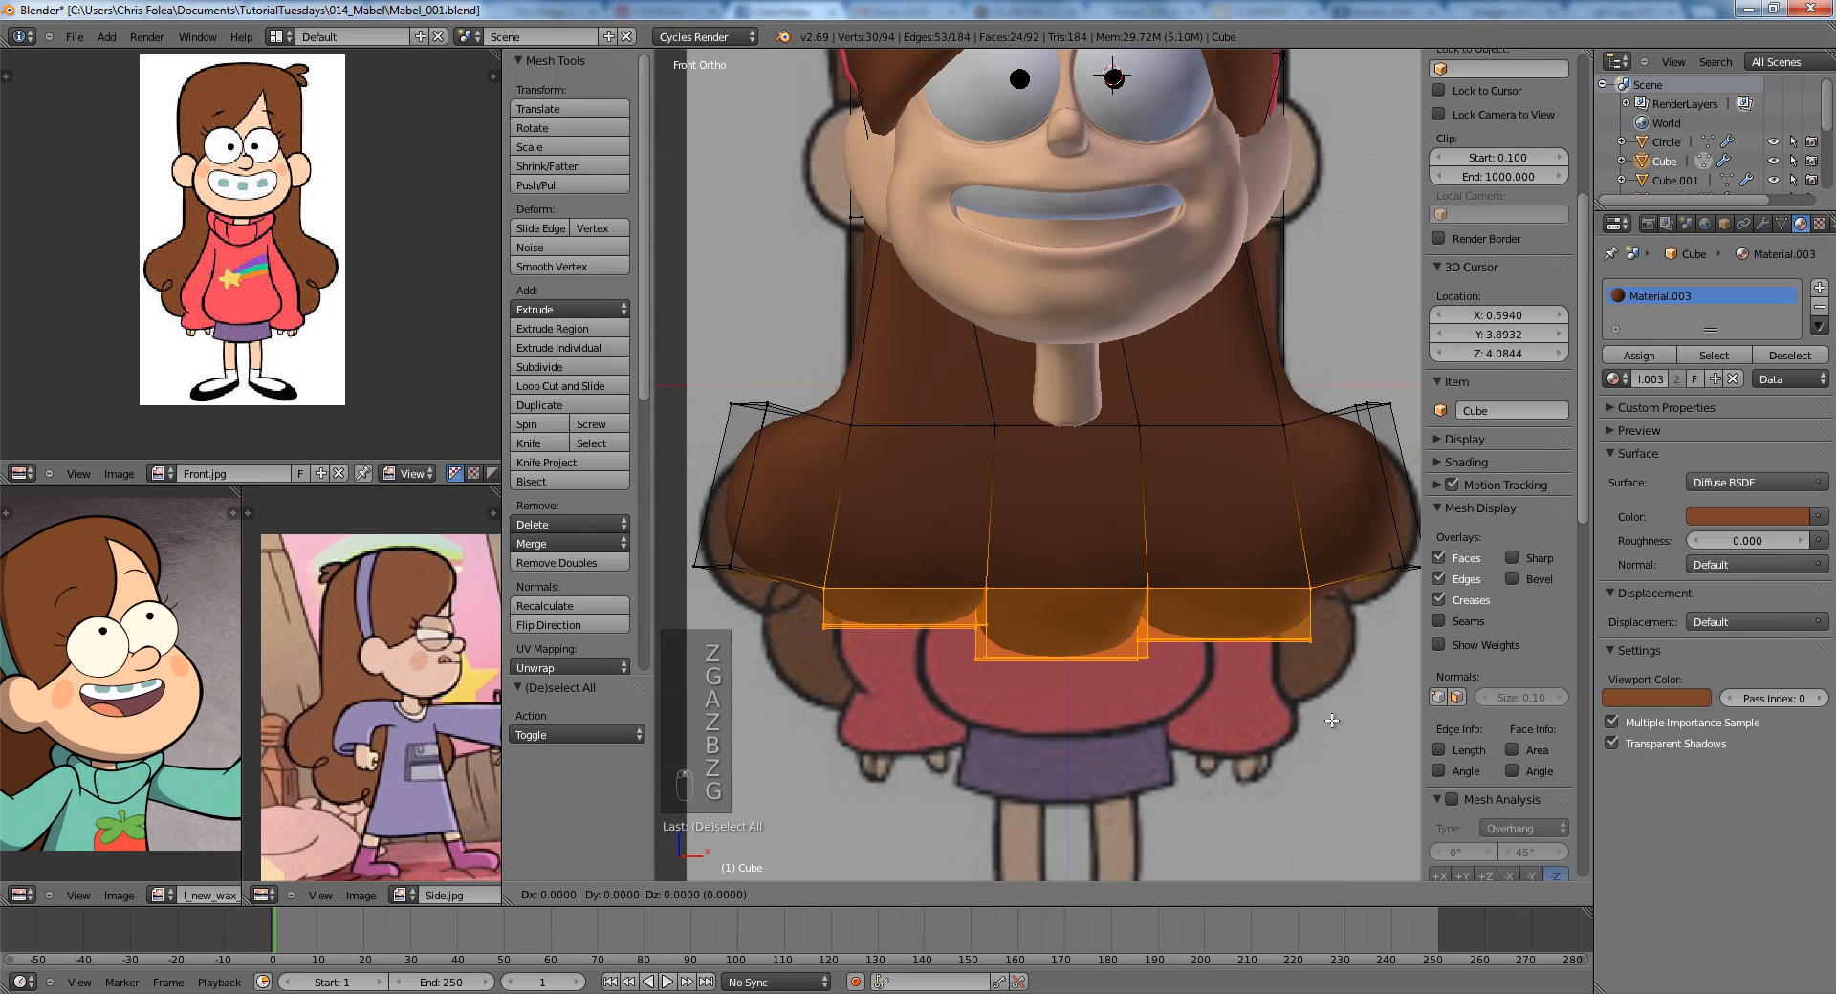
key("g")
key("z")
left_click(1334, 730)
Lower the centre lock of the hair along Z, down to the top of the reference skirt.
key("a")
key("z")
key("b")
left_click_drag(951, 601, 1185, 756)
key("z")
key("g")
key("z")
left_click(1208, 823)
Pull the left bottom lock's outer corner about 0.8 outward in X, and shift the lock's lower vertices outward and slightly down.
key("a")
key("z")
key("b")
left_click_drag(800, 651, 899, 722)
key("z")
key("g")
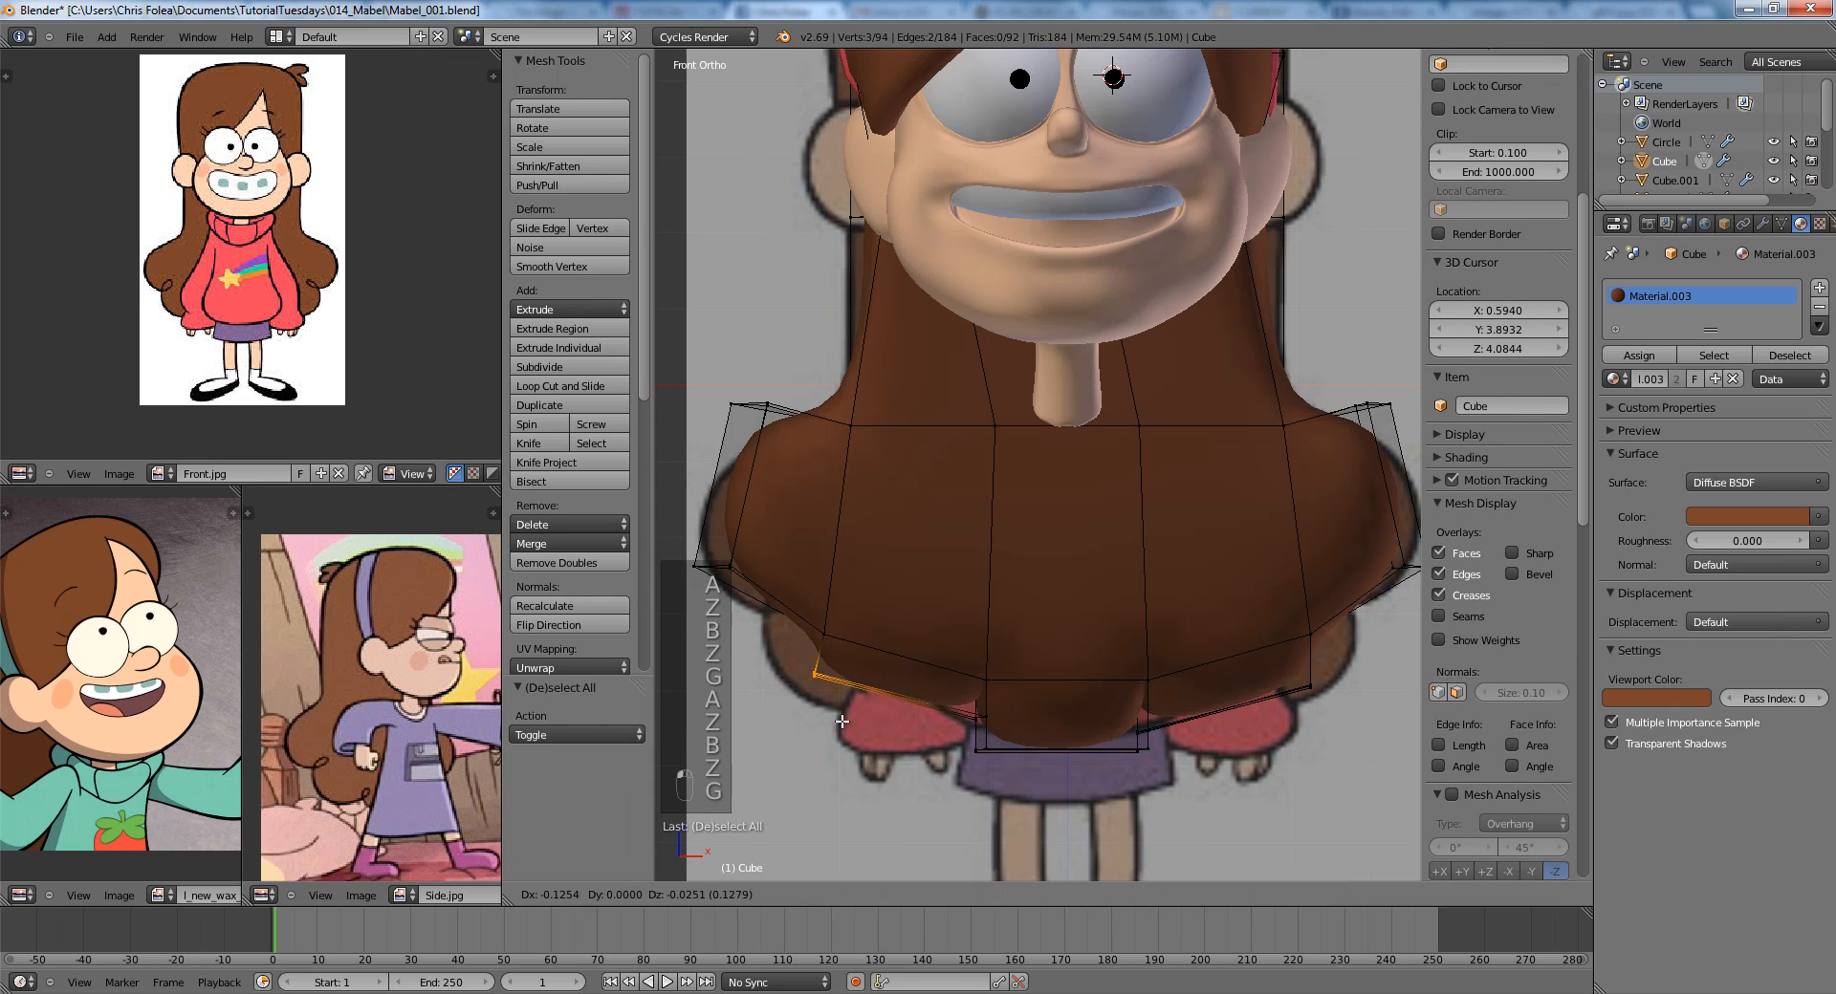
left_click(840, 723)
key("z")
left_click_drag(1012, 739, 1014, 740)
key("z")
key("g")
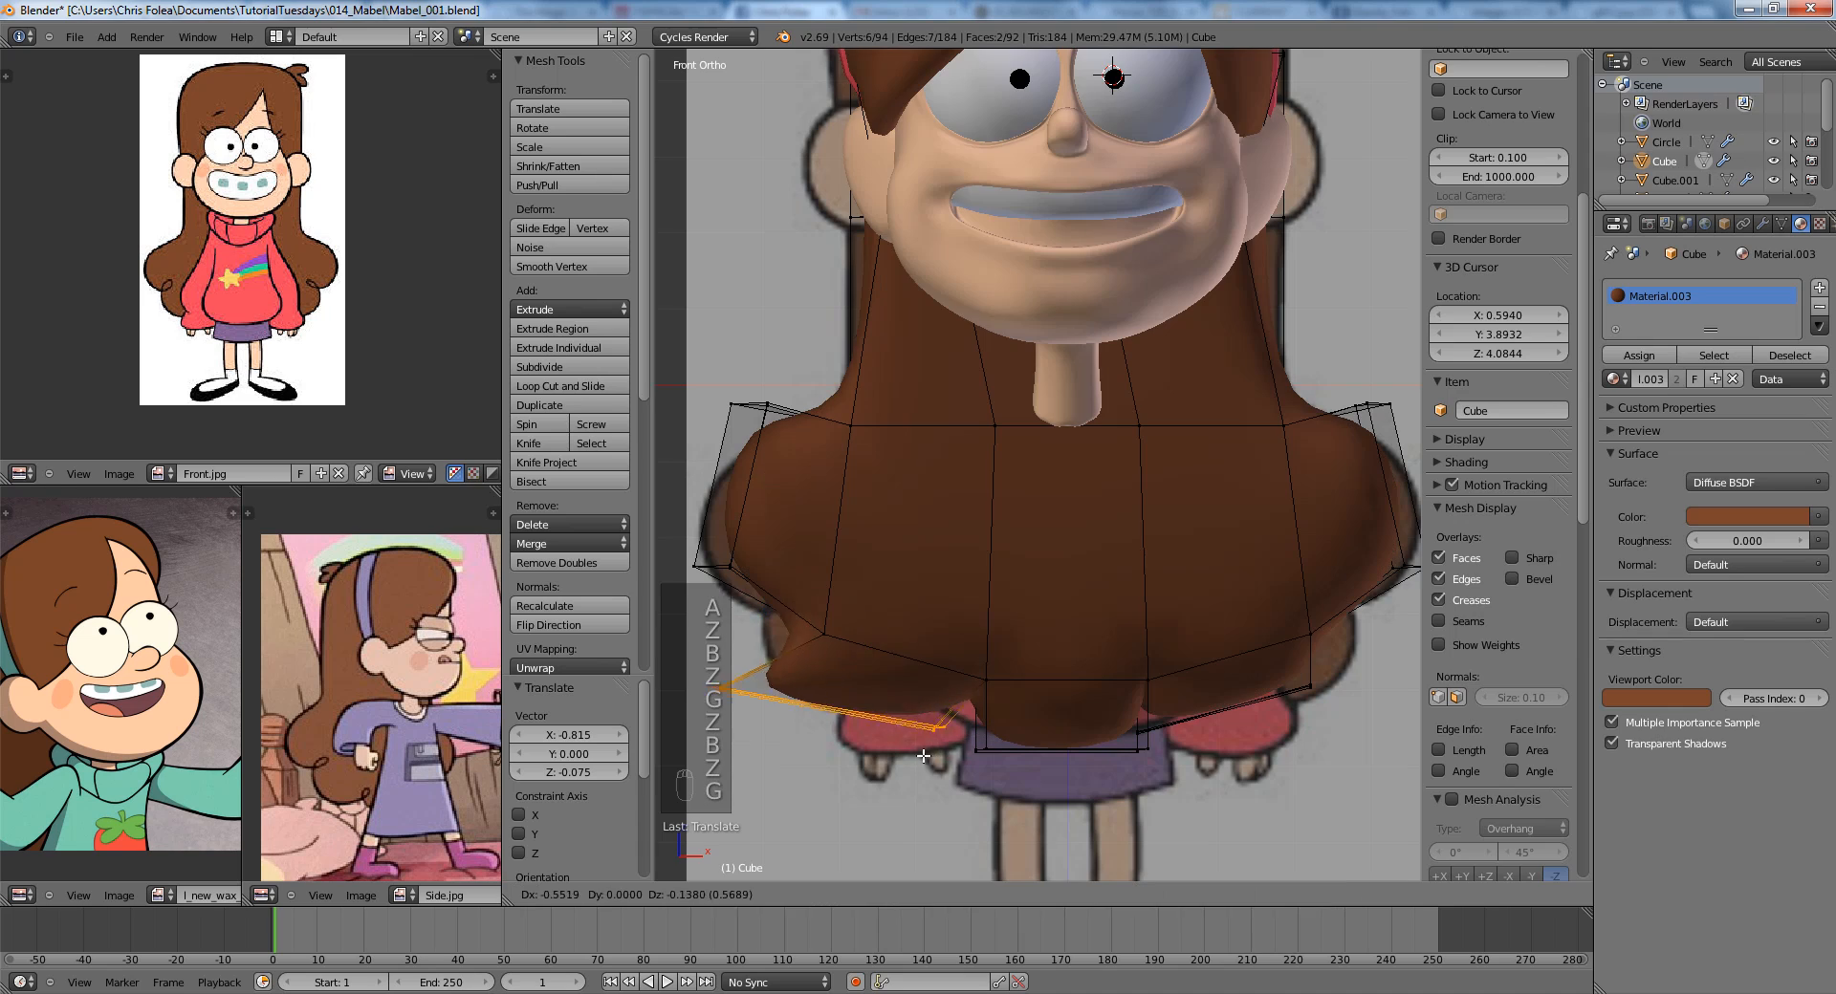
left_click(926, 751)
Bring the left lock's outer corner vertices back inward to the reference hair outline.
key("a")
key("z")
middle_click_drag(815, 677, 1007, 684, "shift")
key("b")
left_click_drag(874, 672, 943, 723)
key("z")
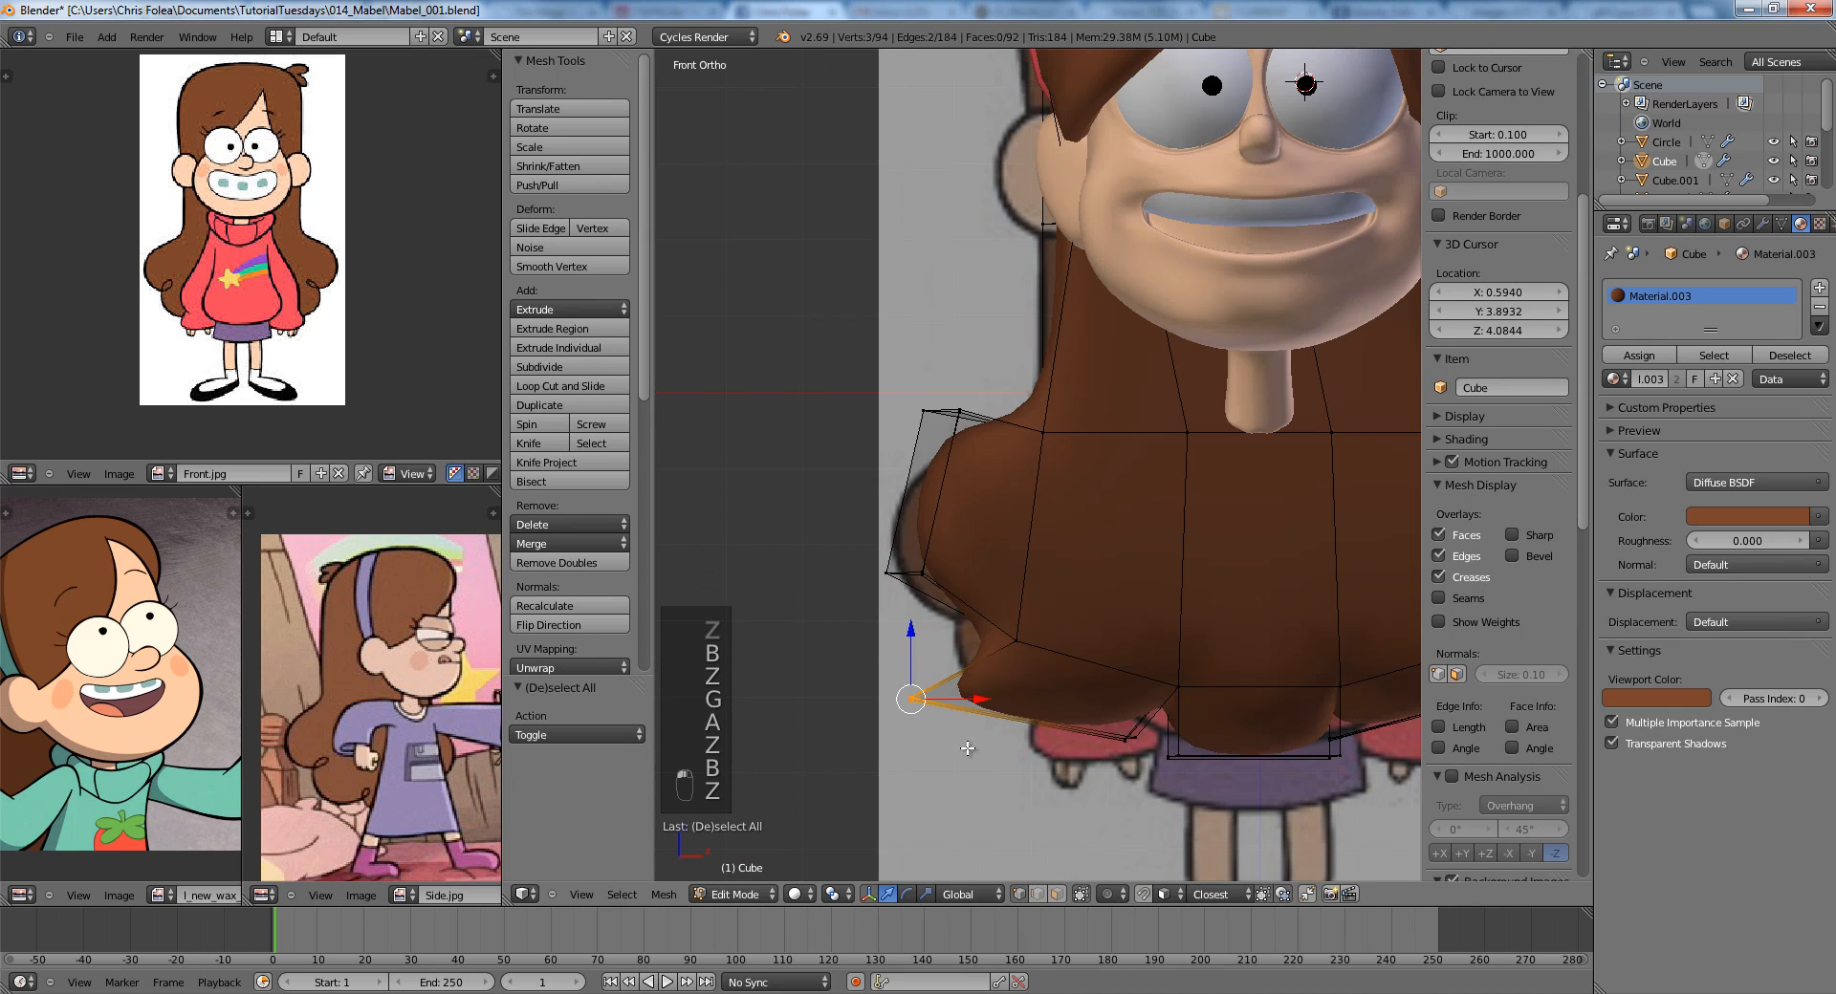
key("g")
left_click(1006, 718)
Move the vertices above the left lock's corner up and outward to form the notch between the hair curls.
key("a")
key("z")
key("b")
left_click_drag(996, 616, 1039, 662)
key("z")
key("g")
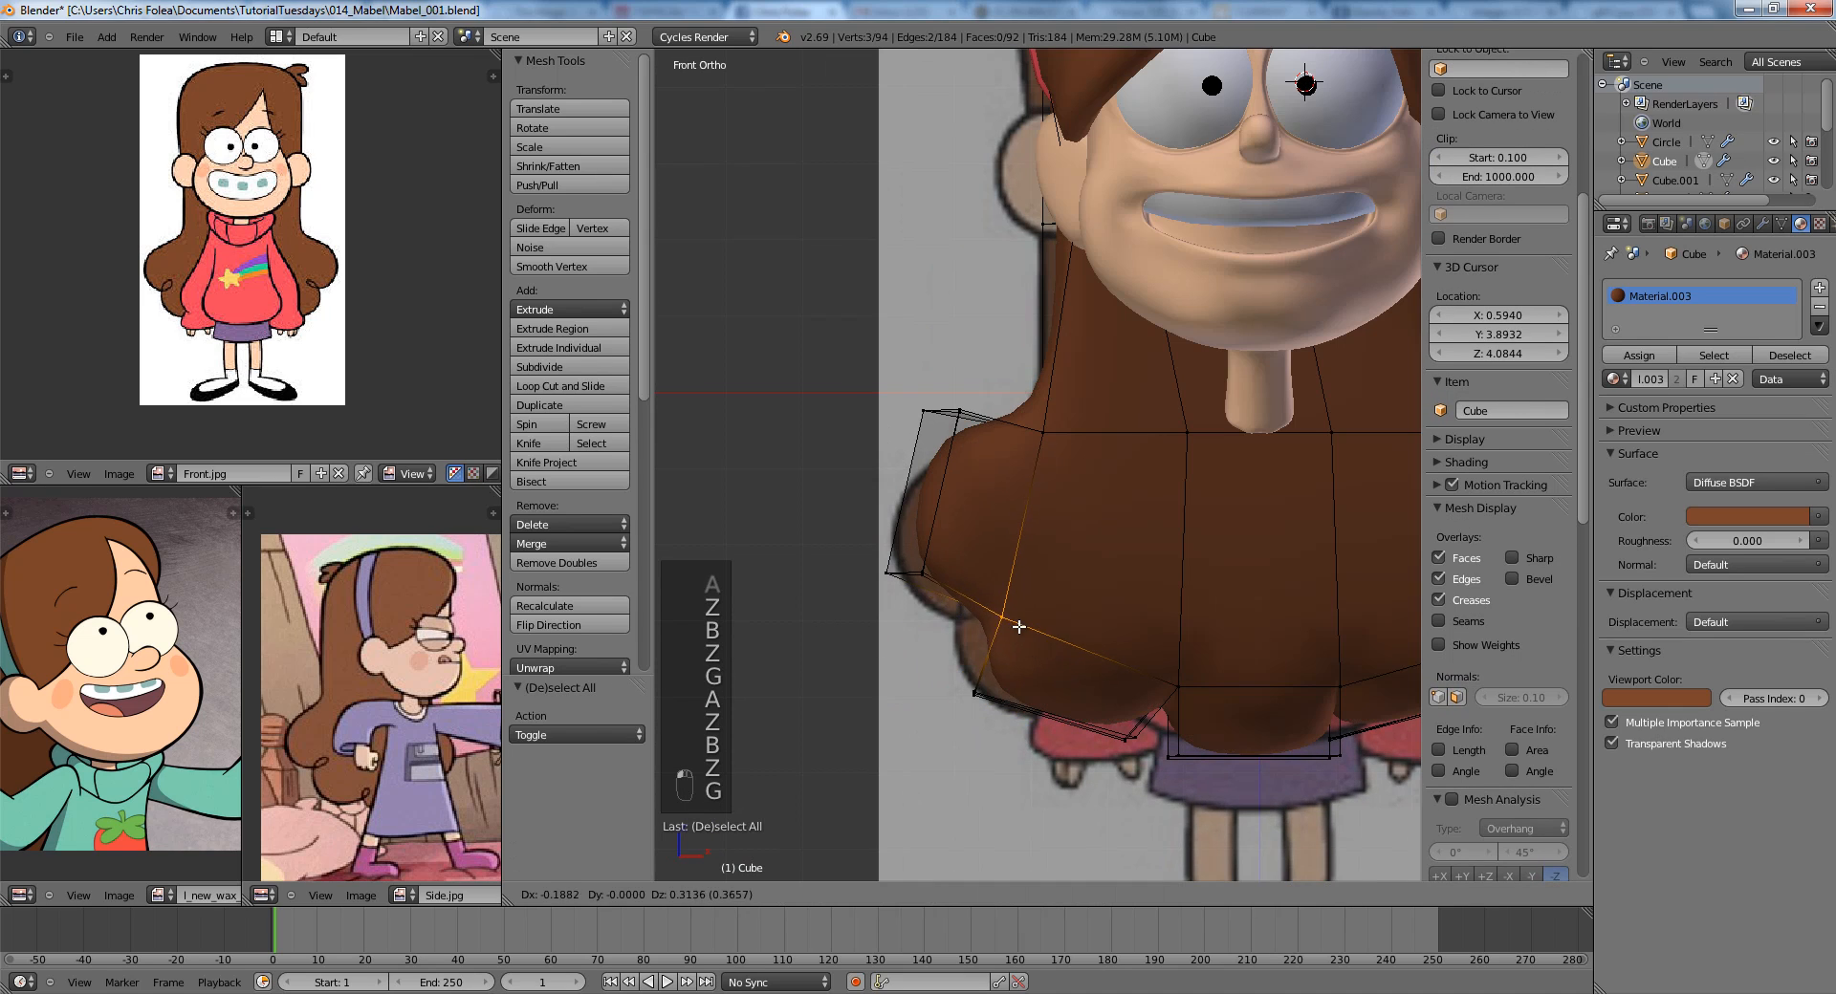
left_click(1024, 637)
middle_click_drag(1070, 539, 987, 417, "shift")
Pull the right bottom lock's corner outward, and move the vertices above it up and outward to match the reference outline.
key("a")
key("z")
middle_click_drag(1233, 606, 1022, 606, "shift")
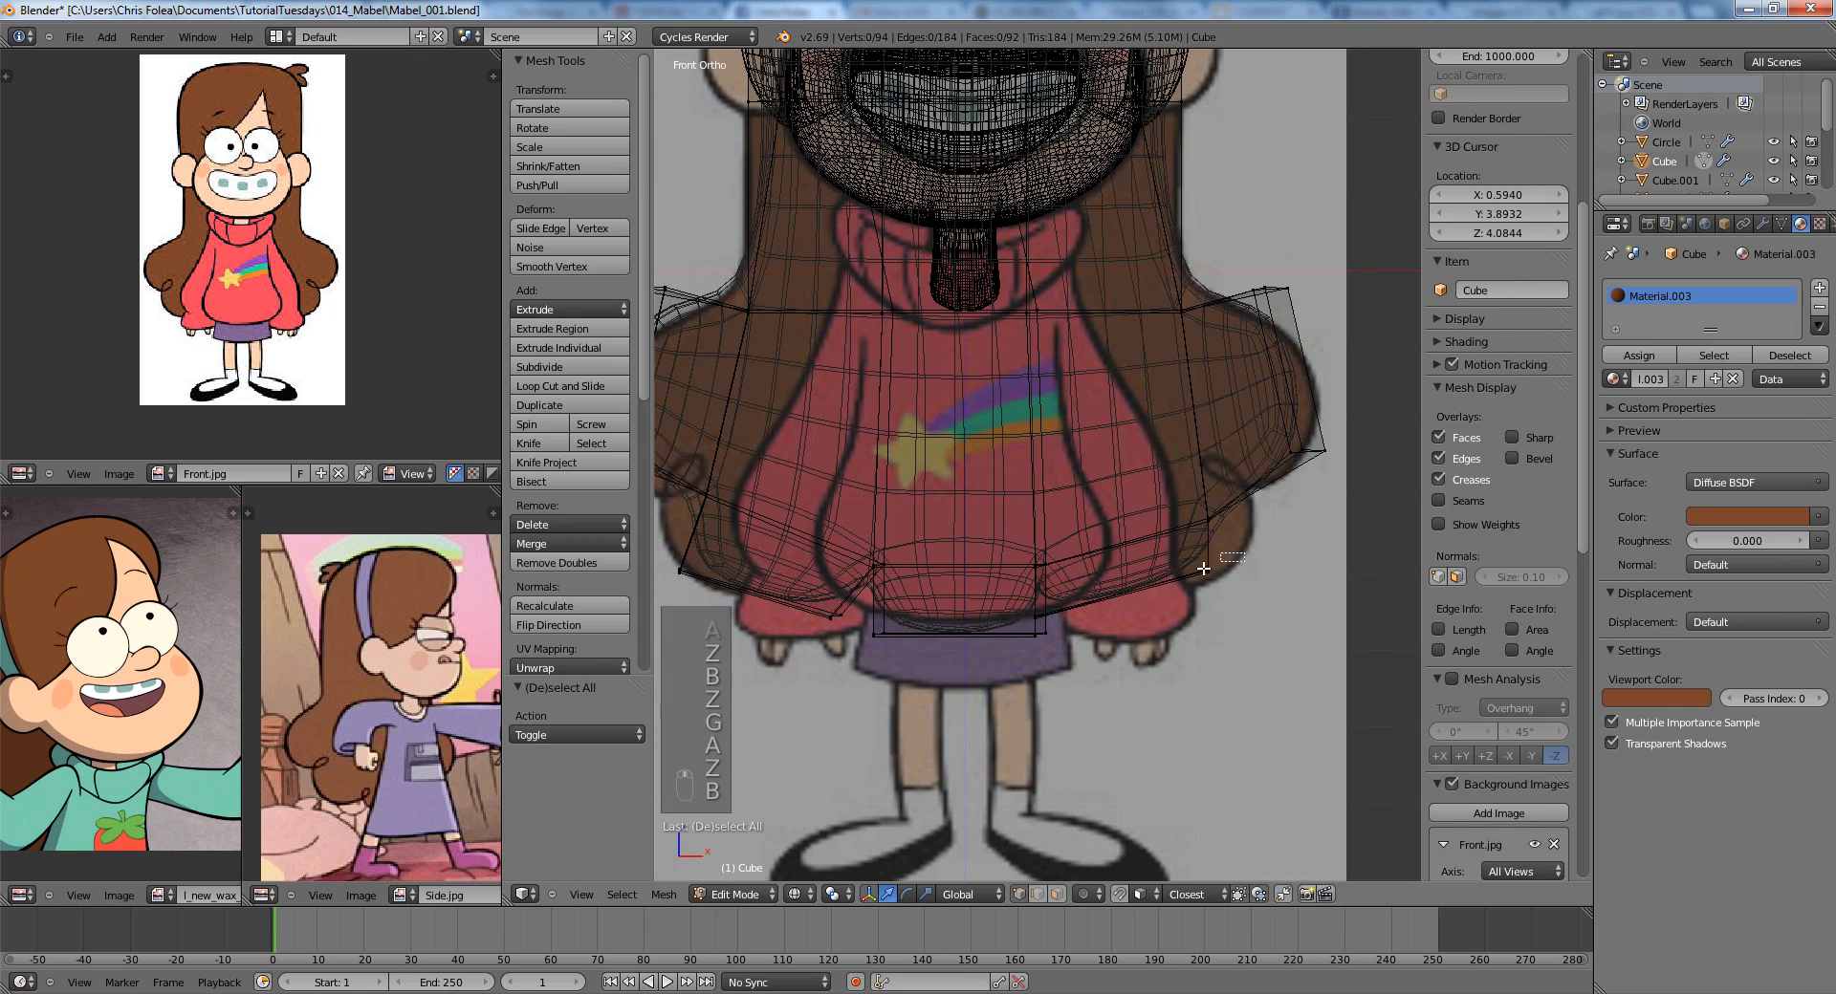
left_click_drag(1203, 569, 1163, 609)
key("g")
left_click(1228, 601)
key("a")
key("b")
left_click_drag(1188, 499, 1241, 531)
key("g")
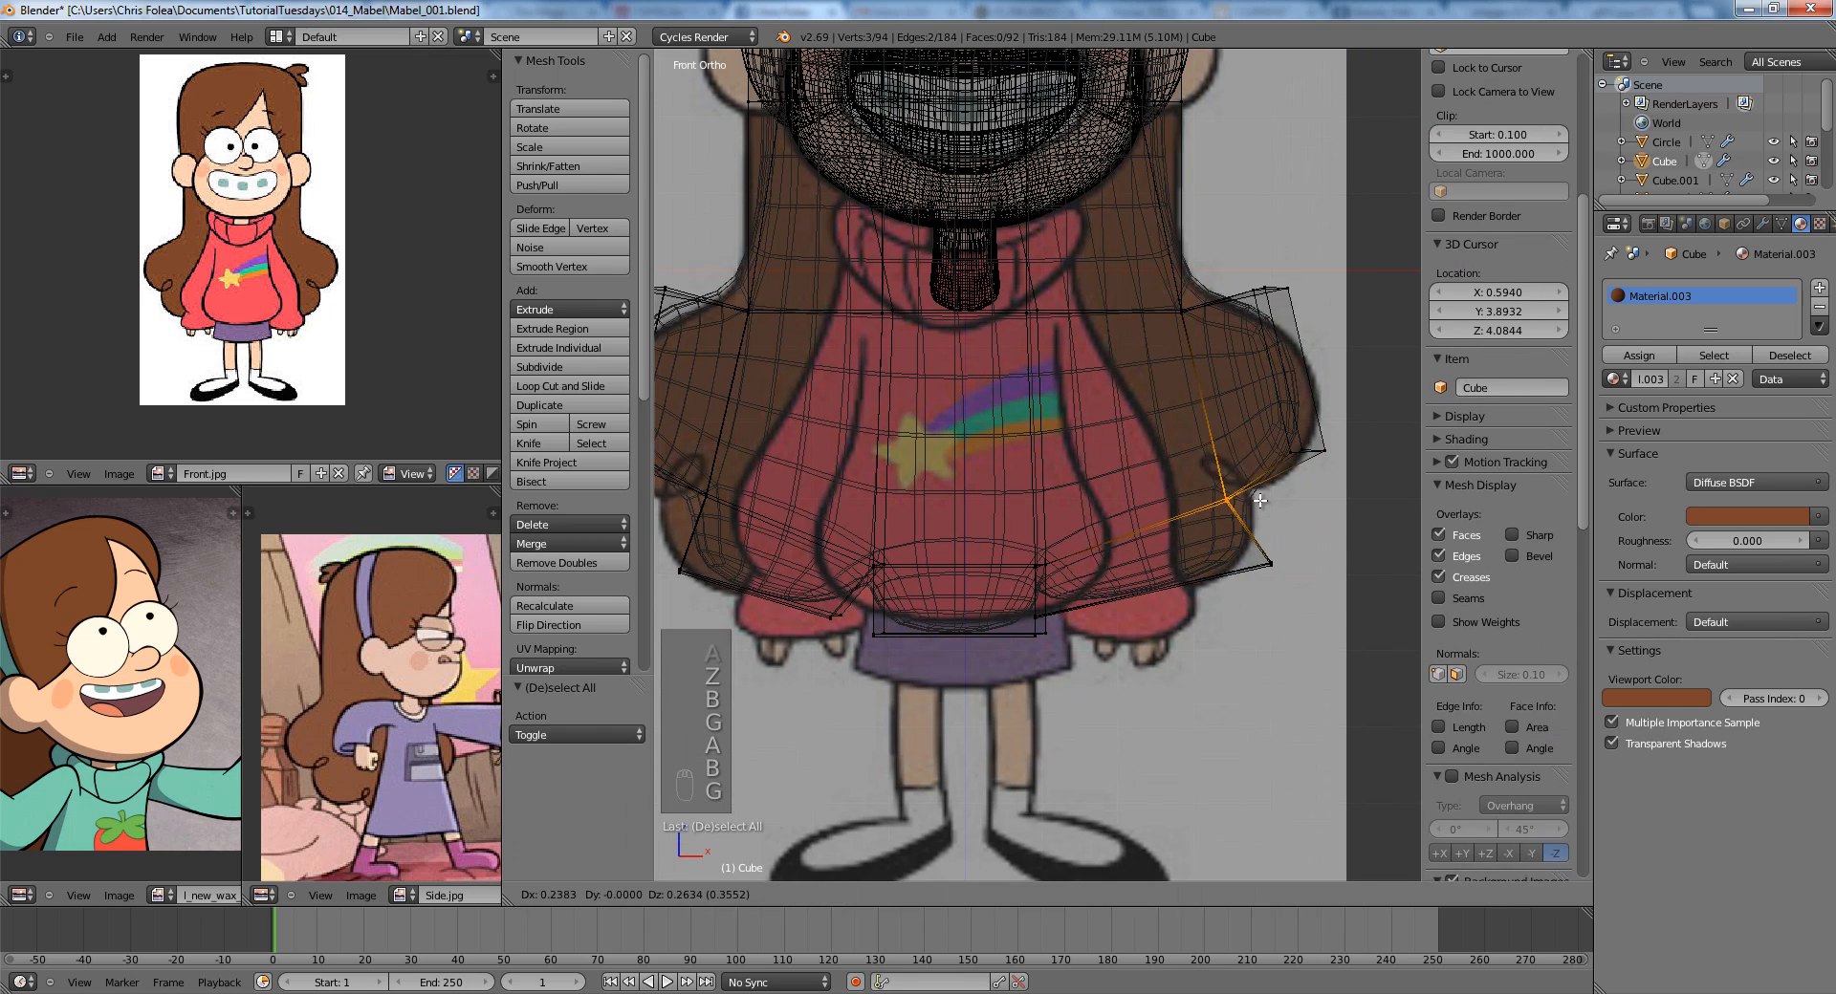
left_click(1099, 620)
Leave Edit Mode, check the reshaped hair in the rendered preview, and save the file.
key("z")
scroll(1195, 462, "down", 5)
key("Tab")
key("shift+z")
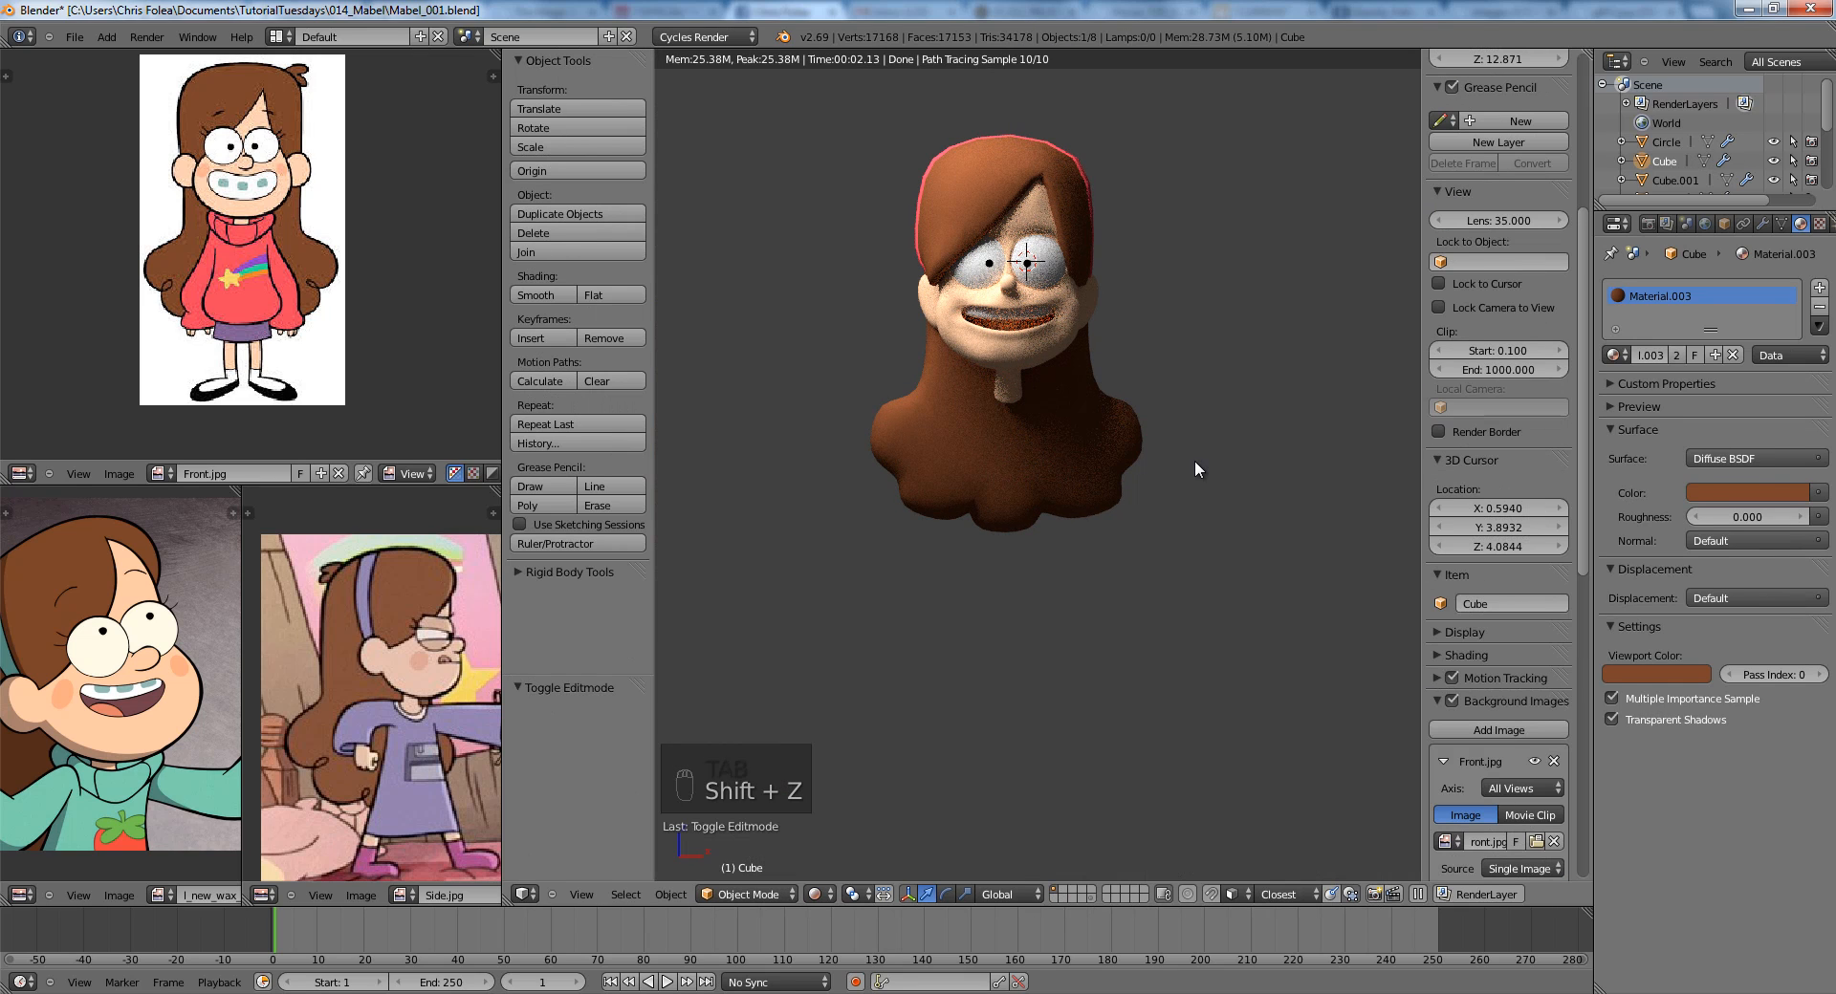
scroll(1052, 537, "up", 2)
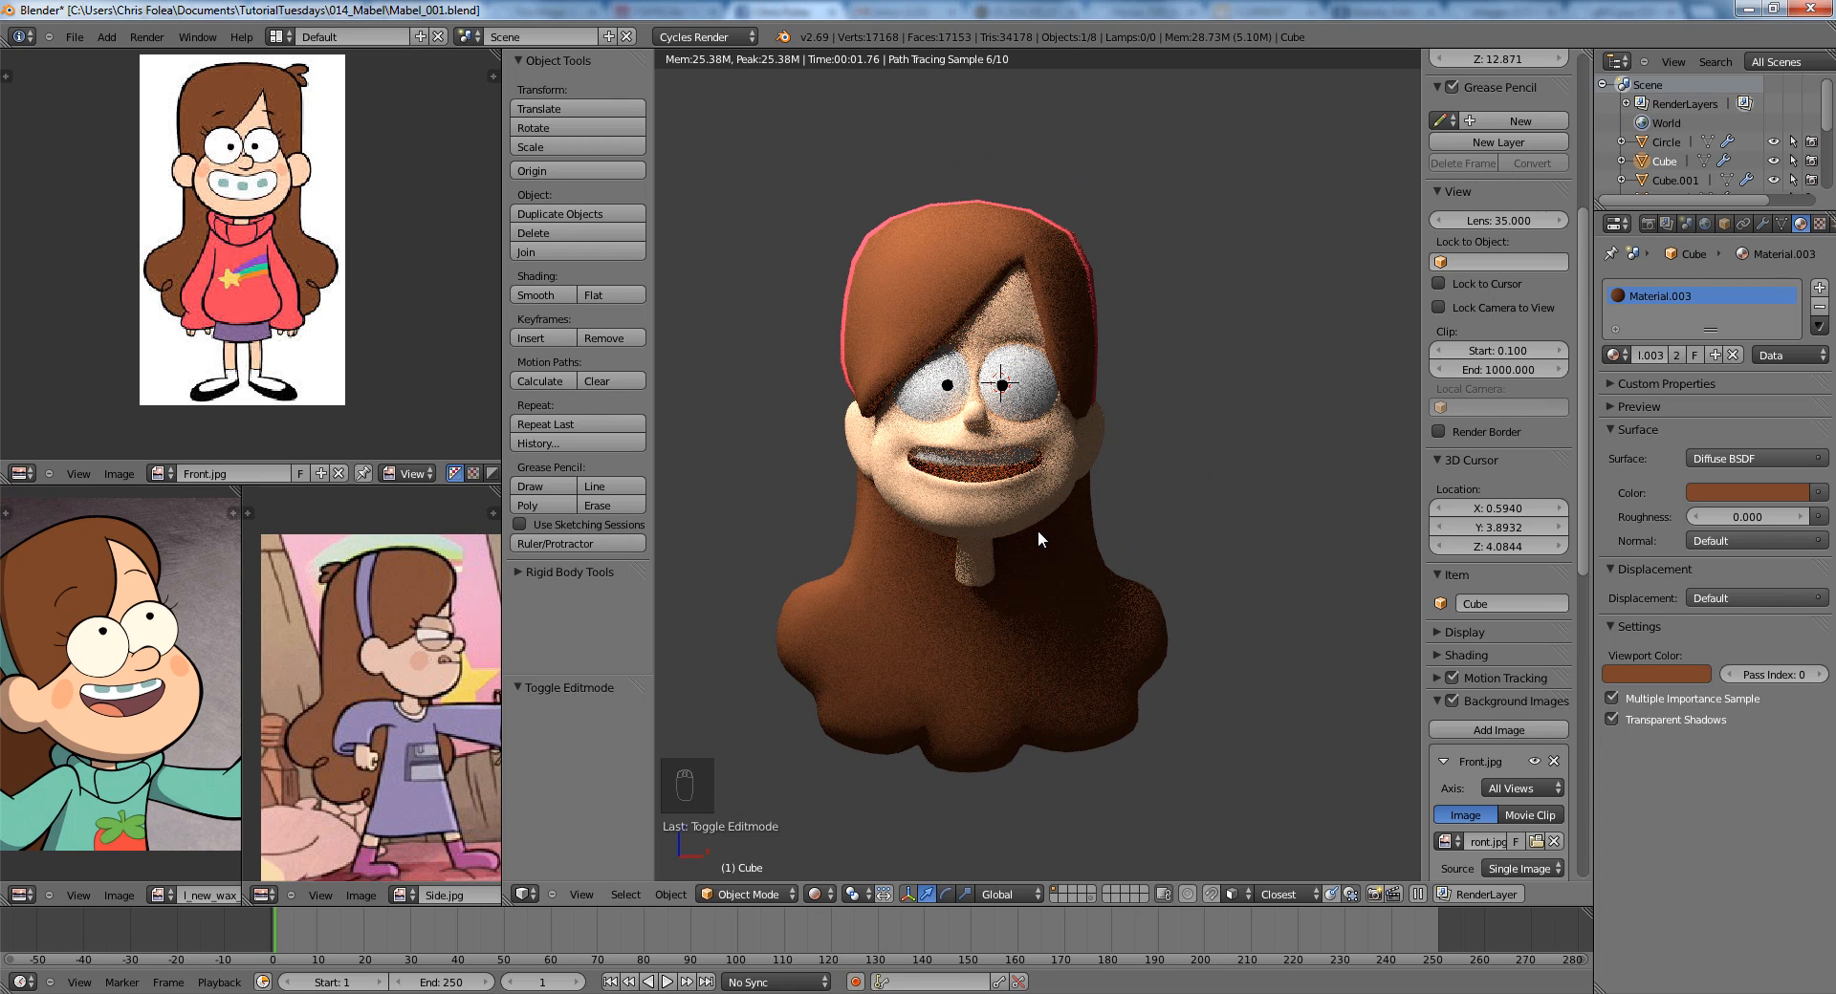
key("z")
key("z")
key("z")
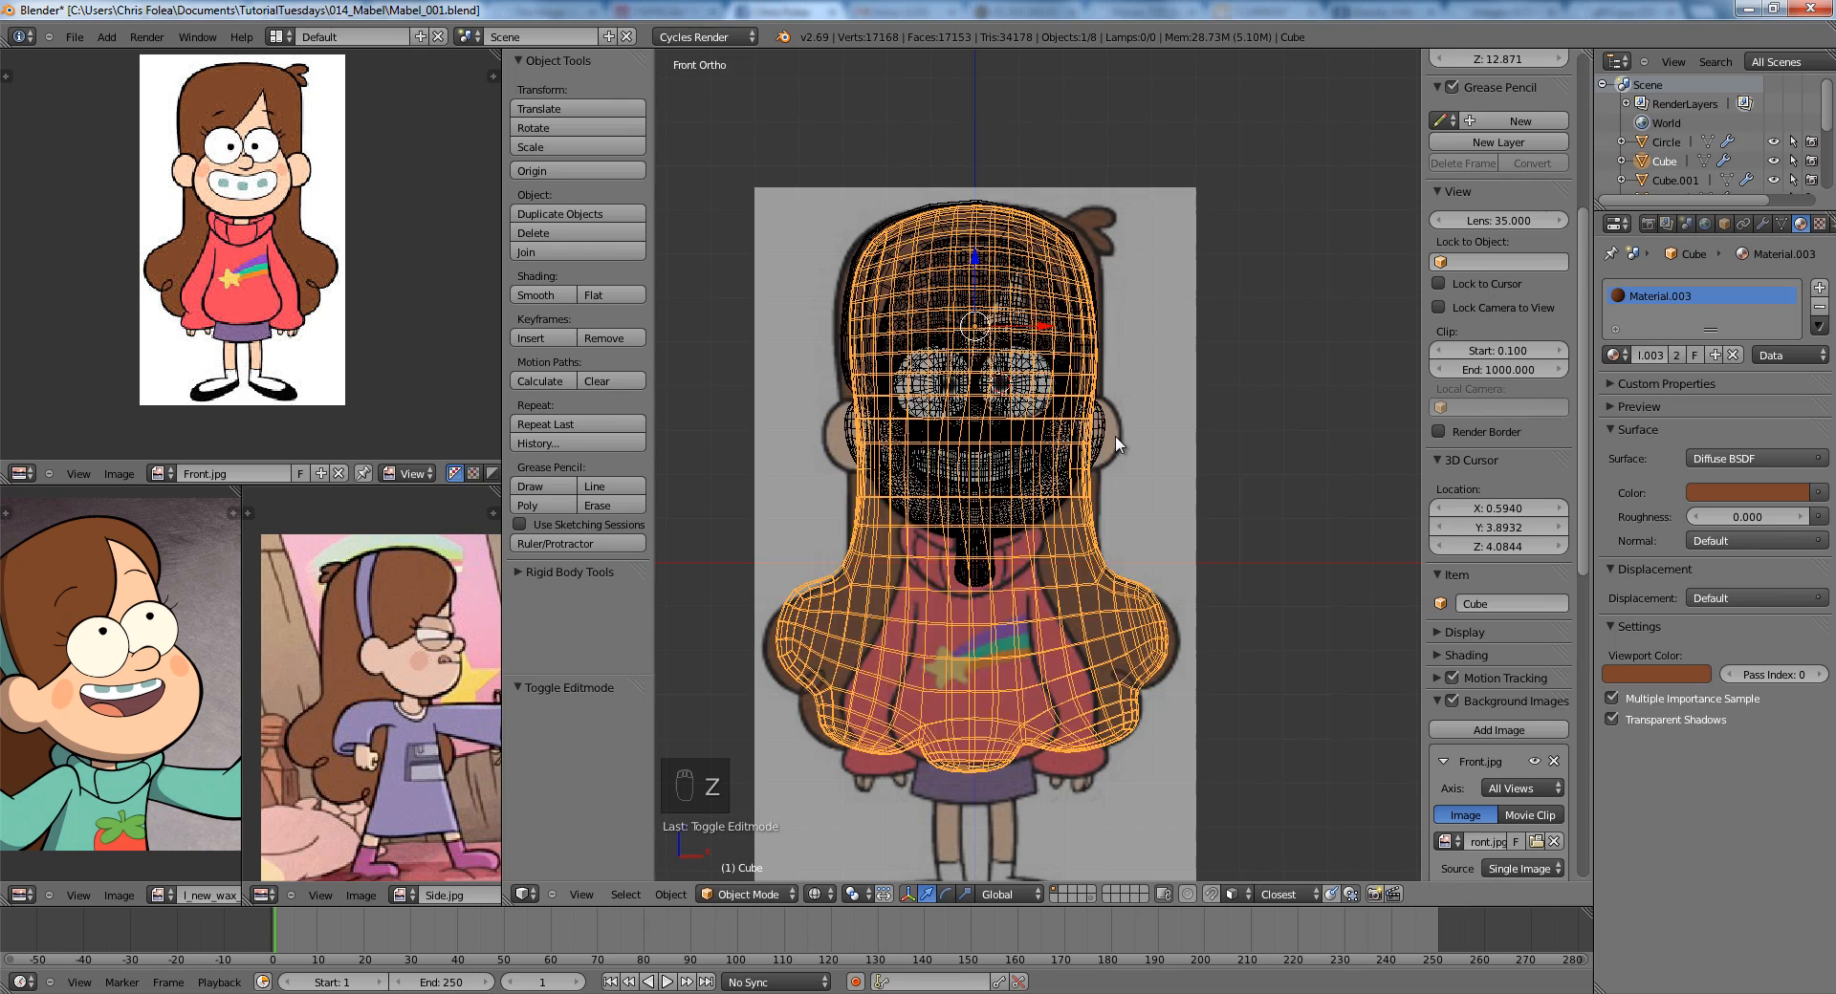
key("ctrl+s")
Select the head, replace the front reference image view with the Node Editor, and space its material nodes apart.
right_click(1006, 507)
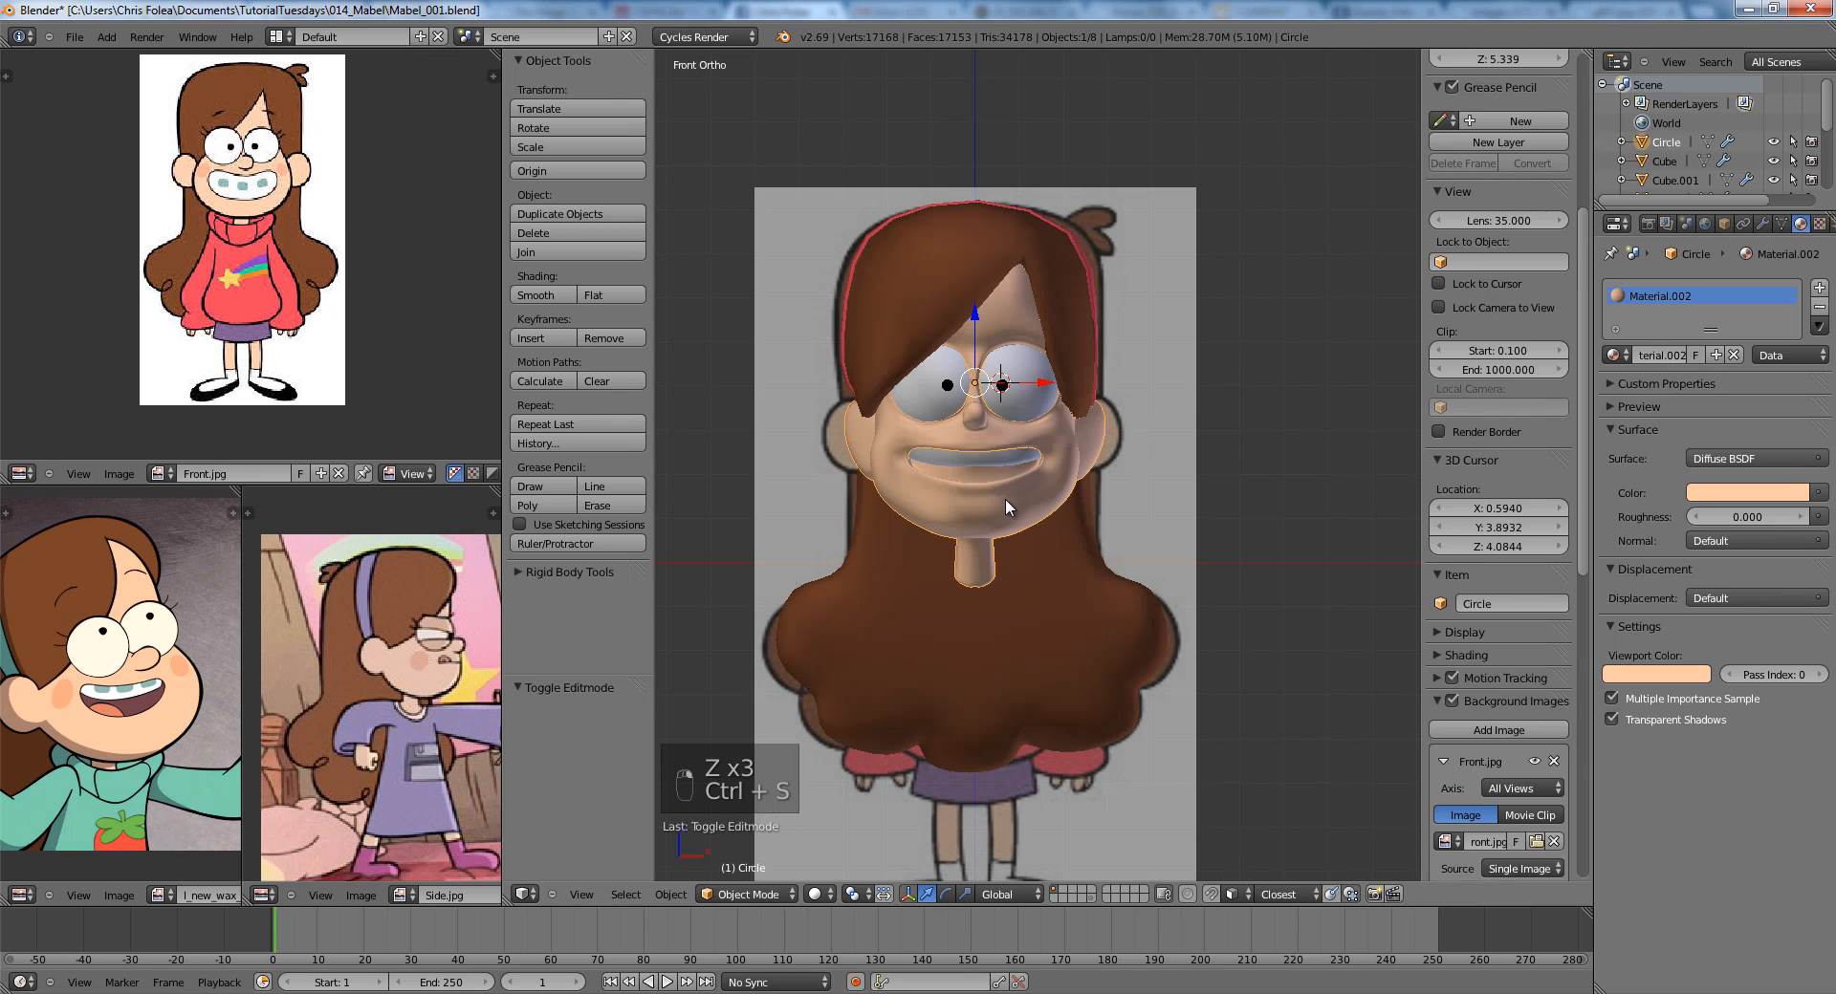
left_click(21, 473)
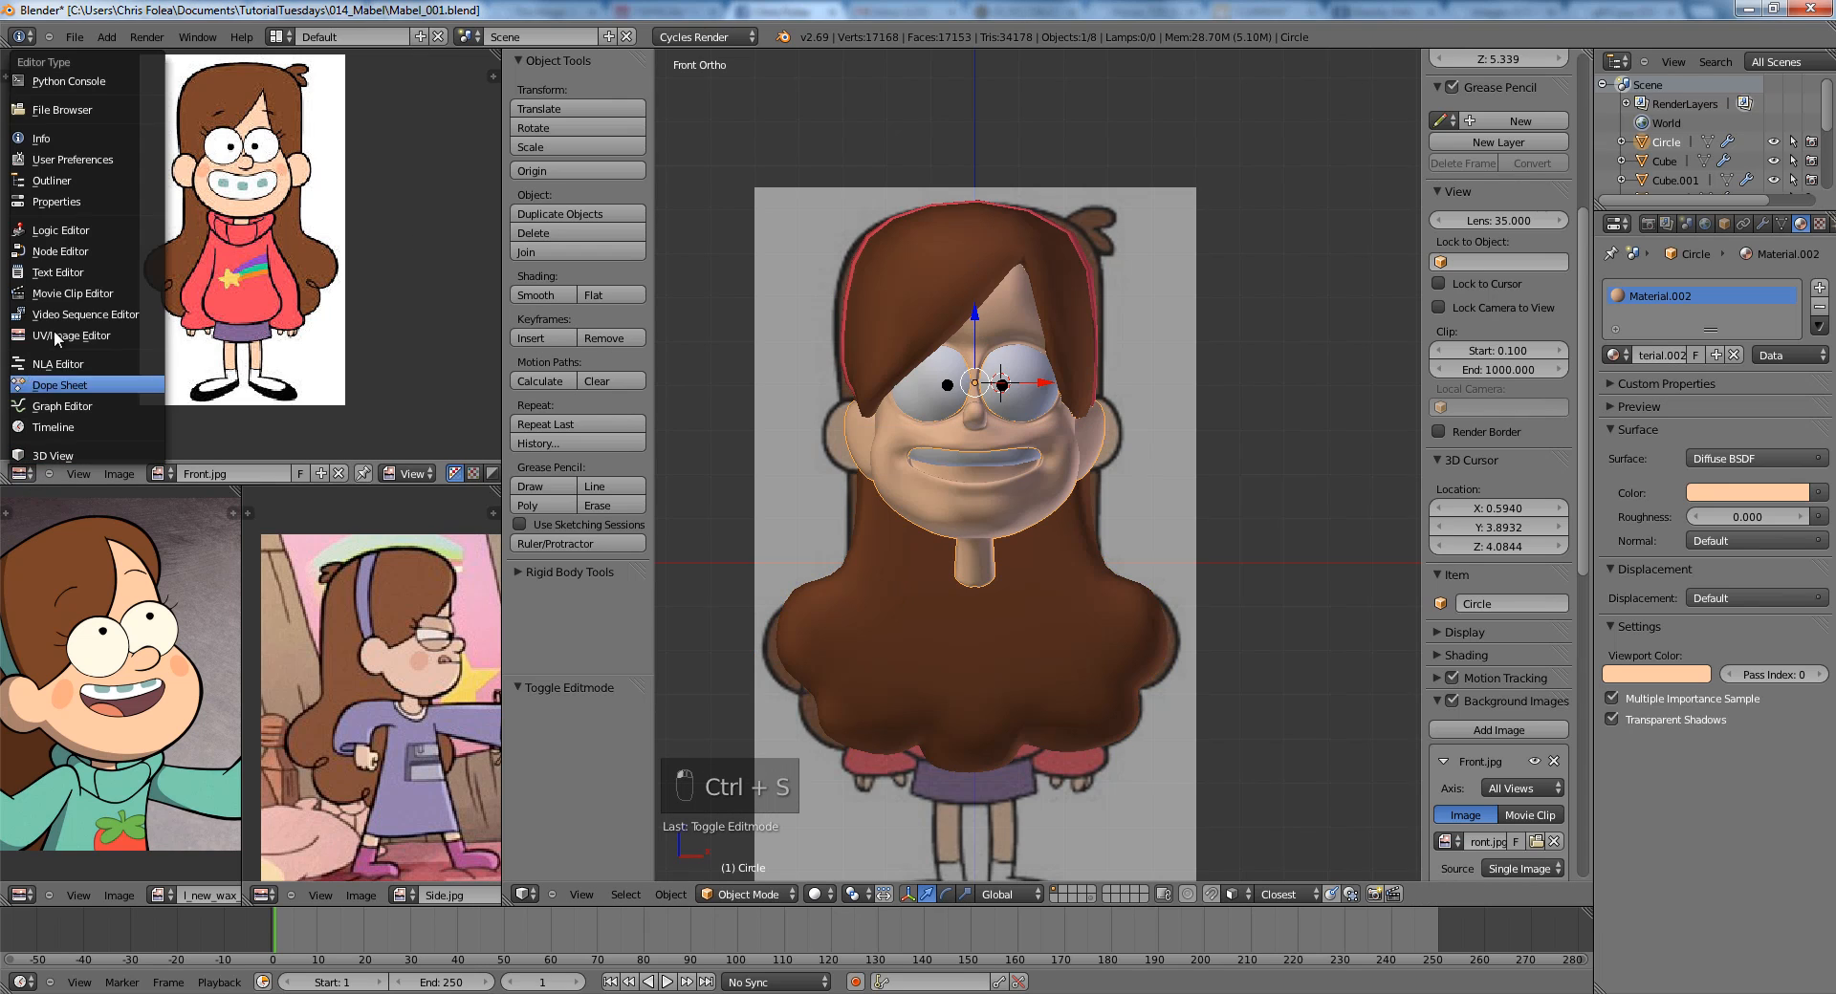
left_click(65, 252)
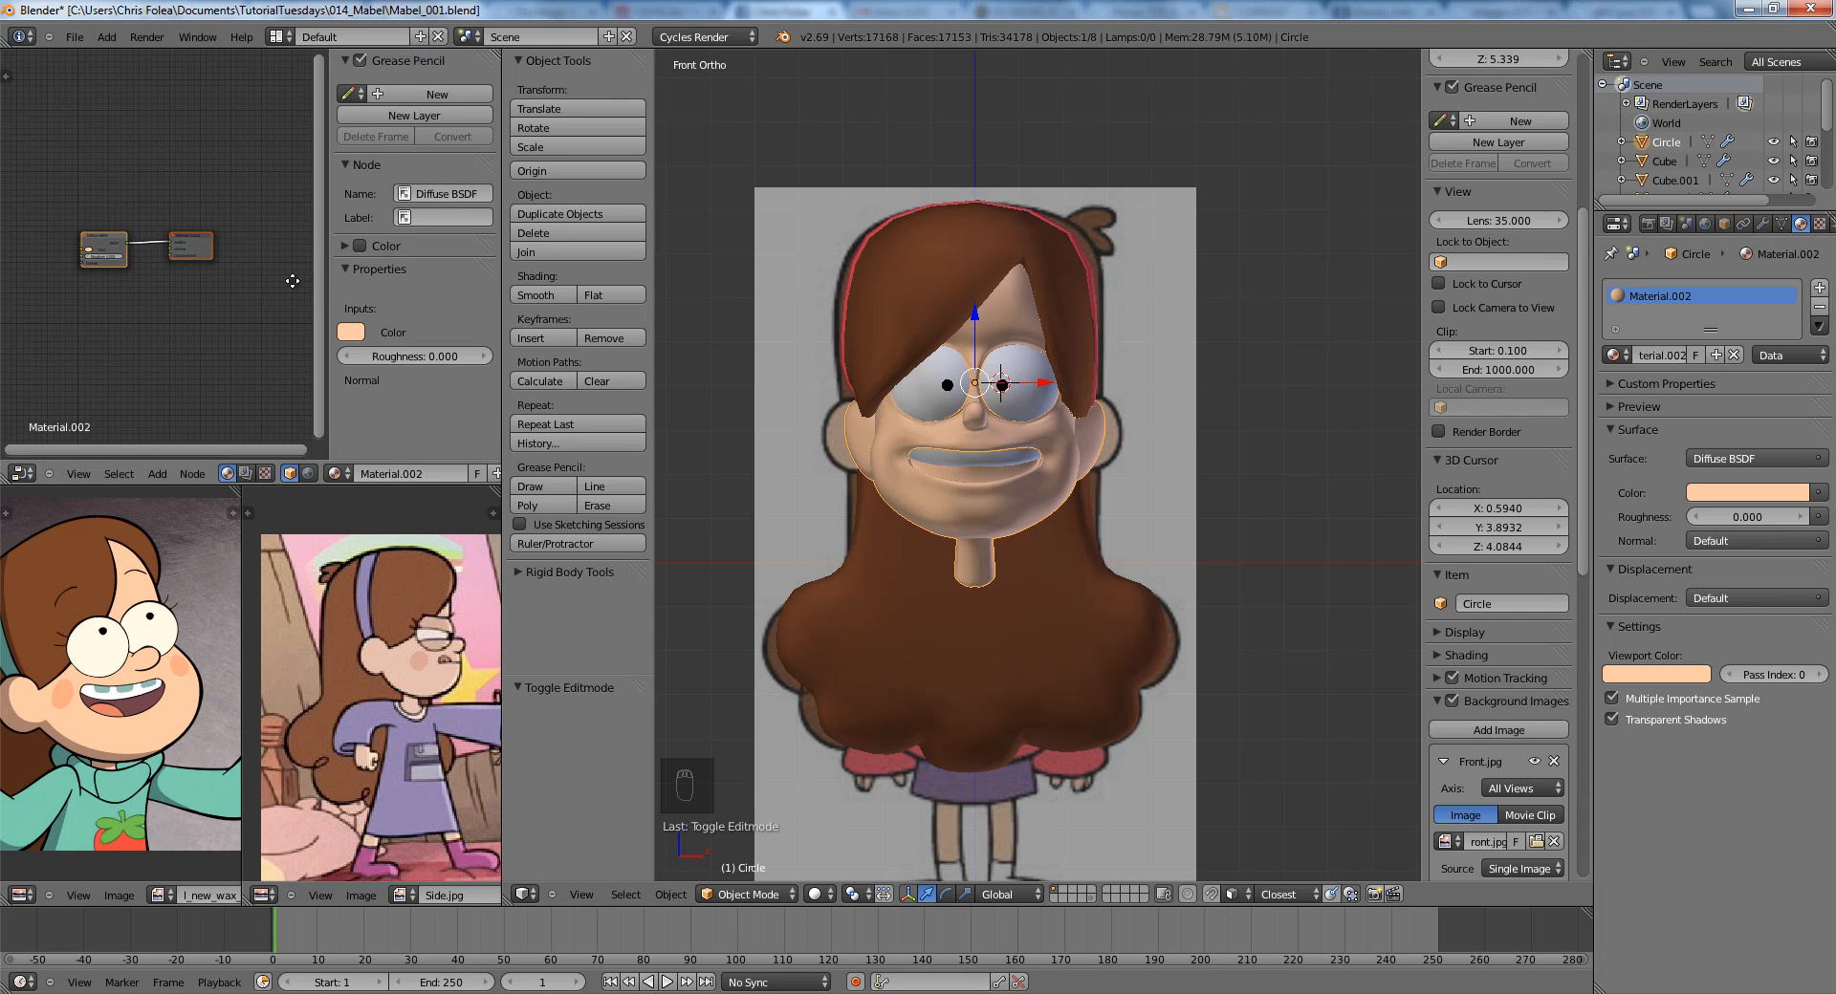
scroll(141, 245, "up", 3)
key("g")
left_click(217, 251)
middle_click_drag(216, 251, 316, 256)
key("g")
left_click(201, 254)
Add a Subsurface Scattering shader to the skin material, connect it to the output's surface, and preview the render.
key("shift+a")
mouse_move(167, 329)
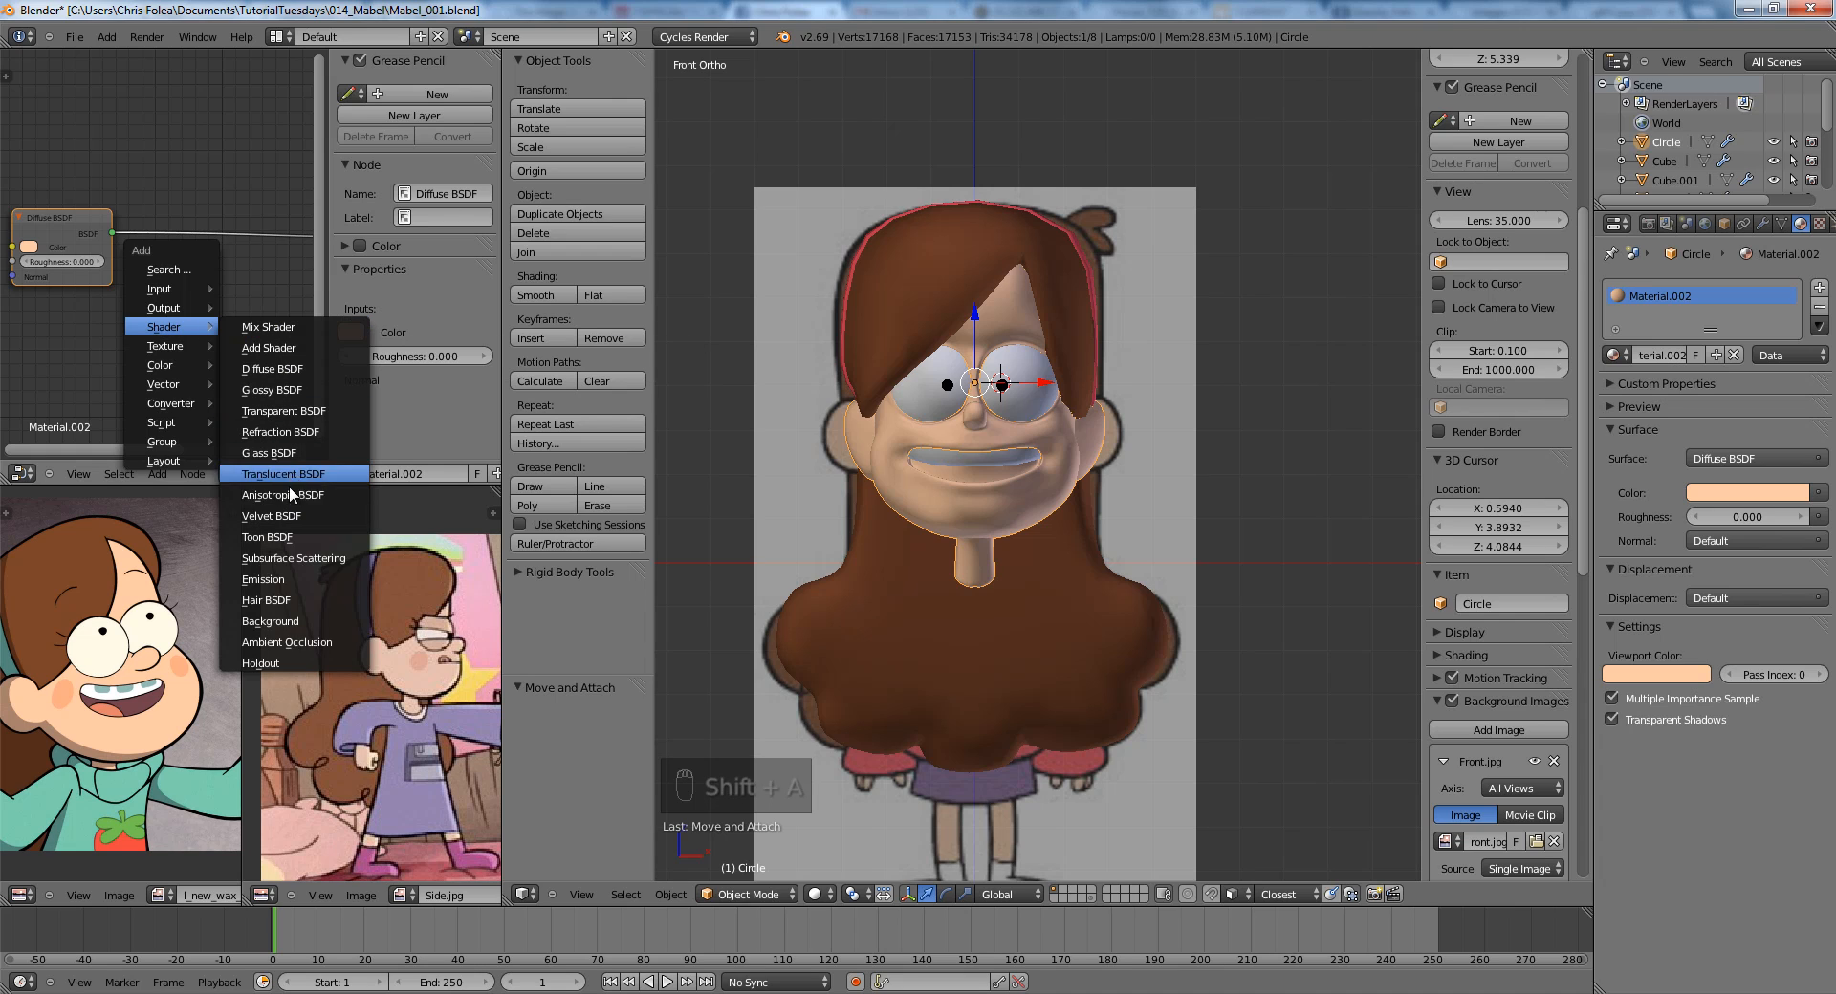
left_click(294, 556)
left_click(134, 284)
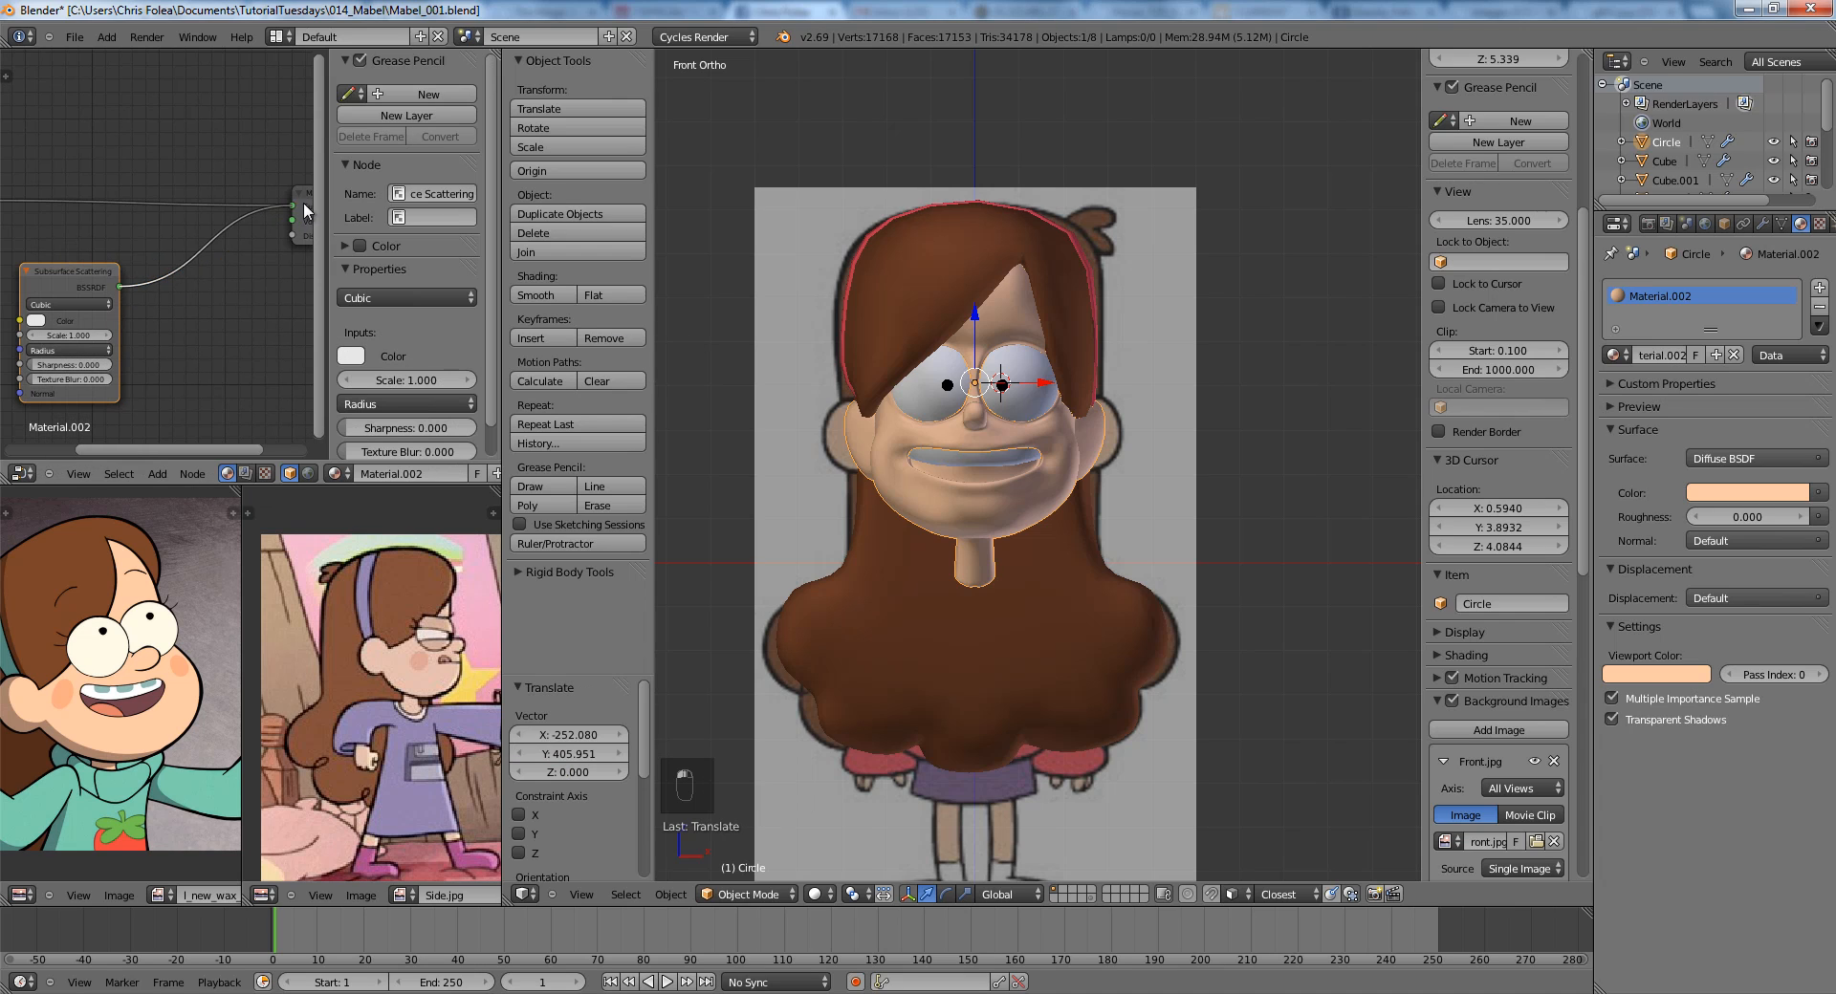
left_click_drag(302, 203, 293, 205)
key("shift+z")
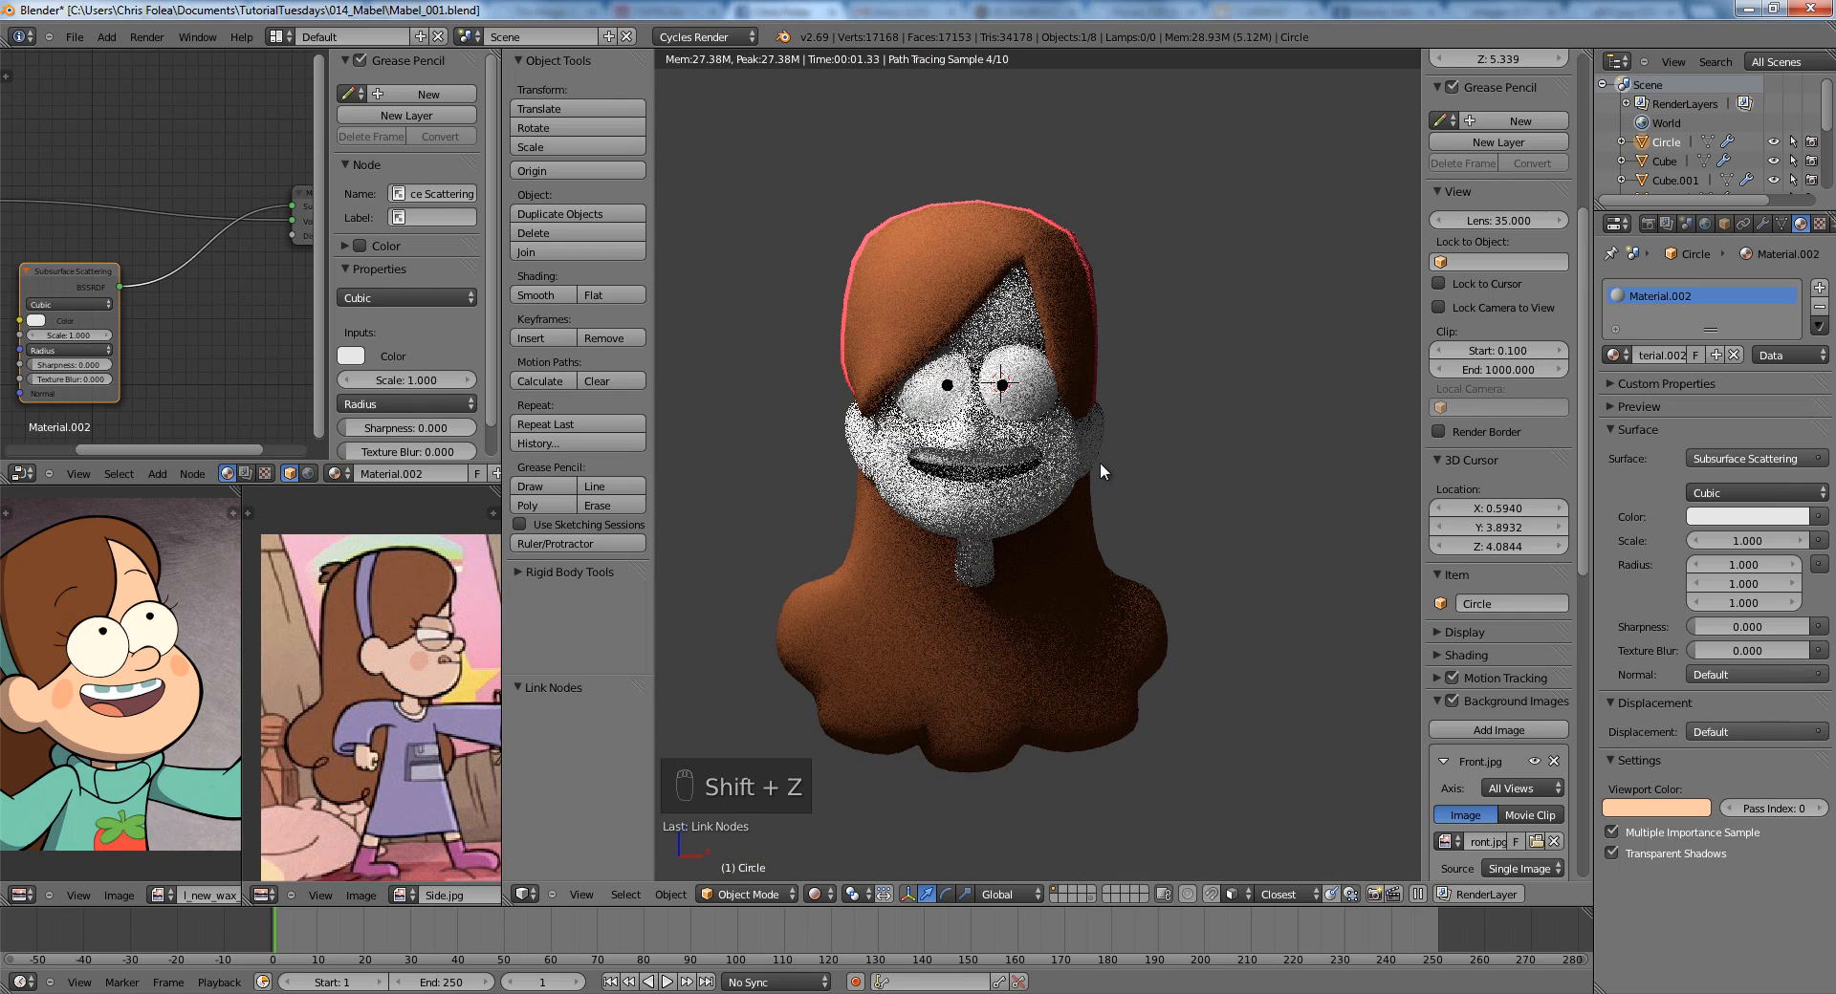
Copy the skin colour from the Diffuse BSDF node to the Subsurface Scattering node.
middle_click_drag(111, 322, 208, 304)
middle_click_drag(57, 189, 60, 187)
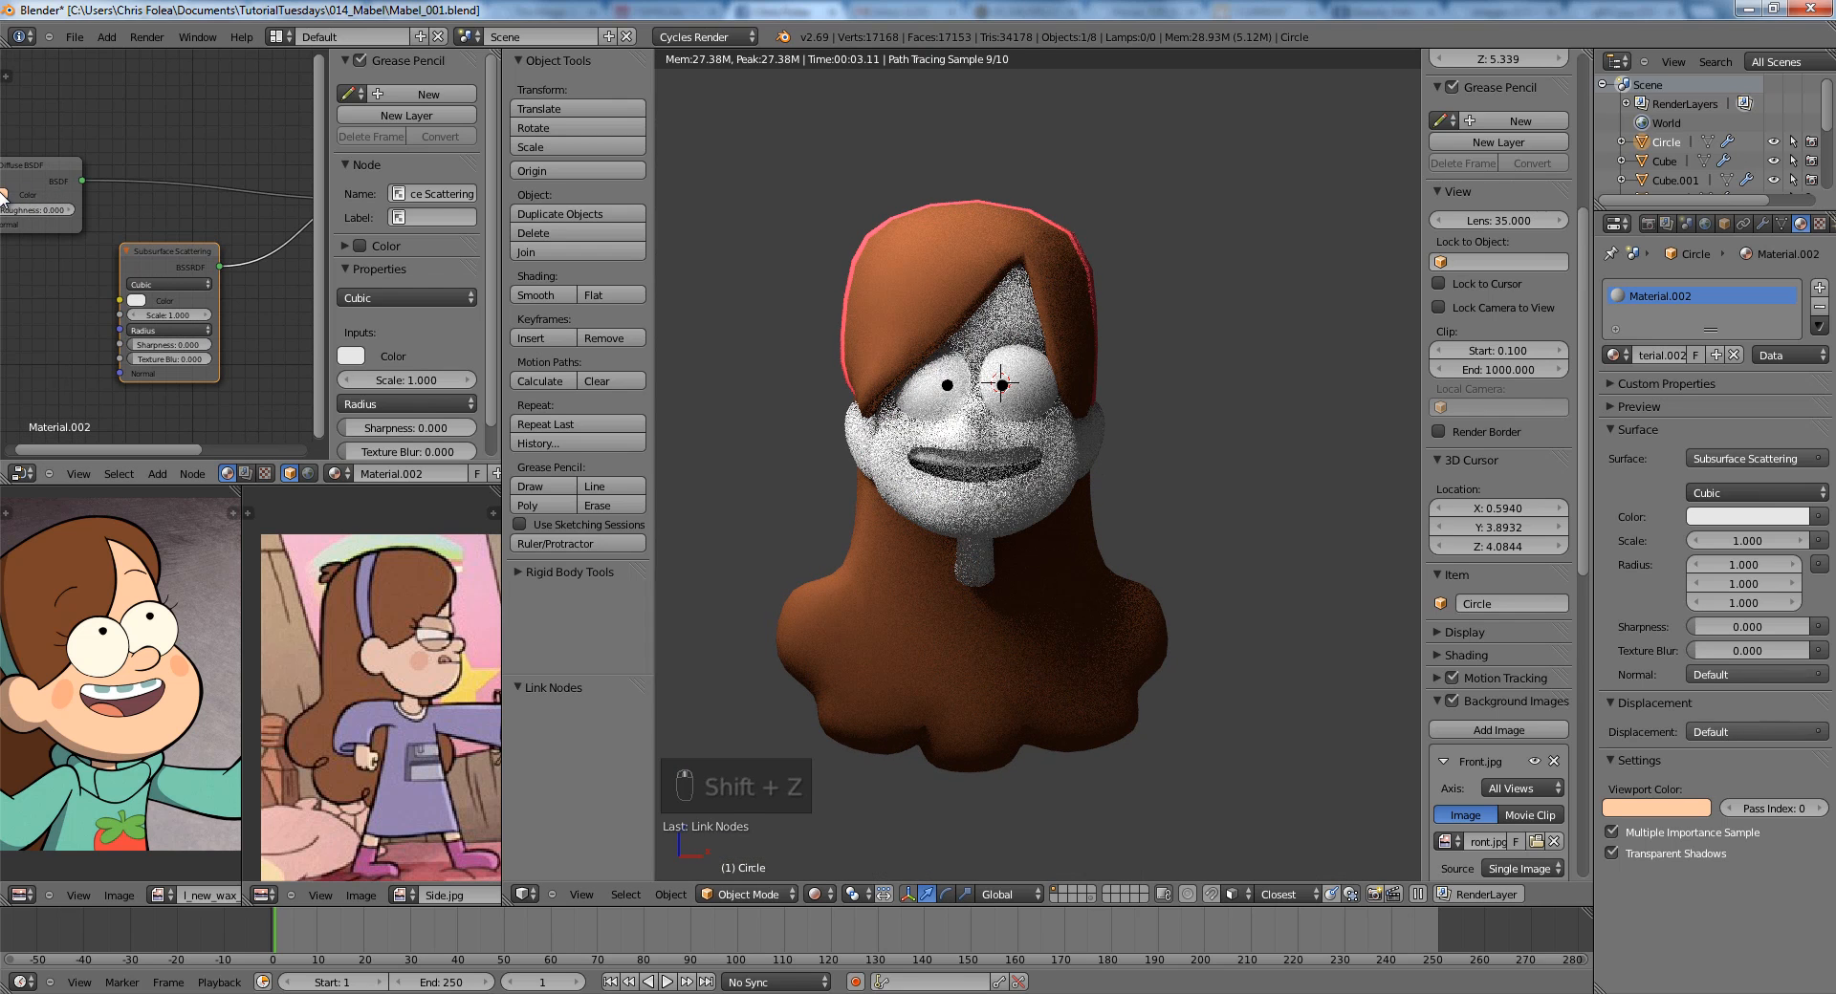
key("ctrl+c")
key("ctrl+c")
key("ctrl+v")
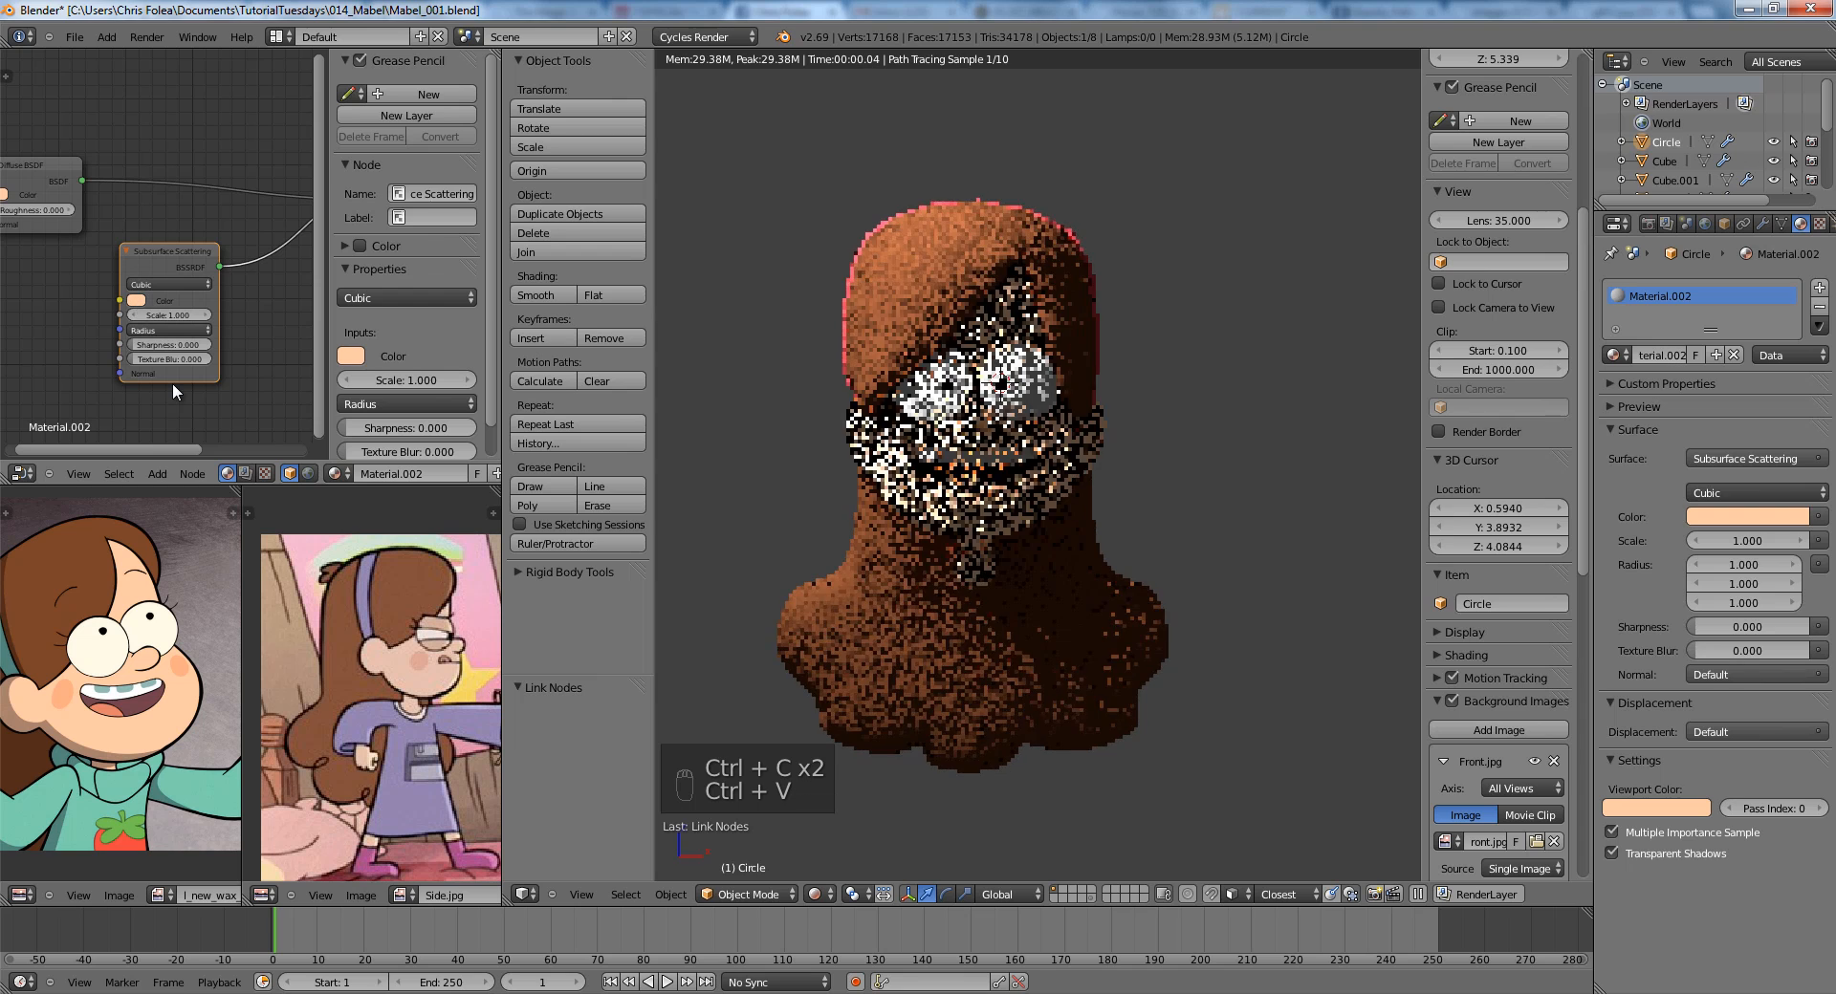
Set the Subsurface Scattering scale to 0.1, check the rendered skin, and leave the rendered preview.
middle_click_drag(156, 391, 128, 359)
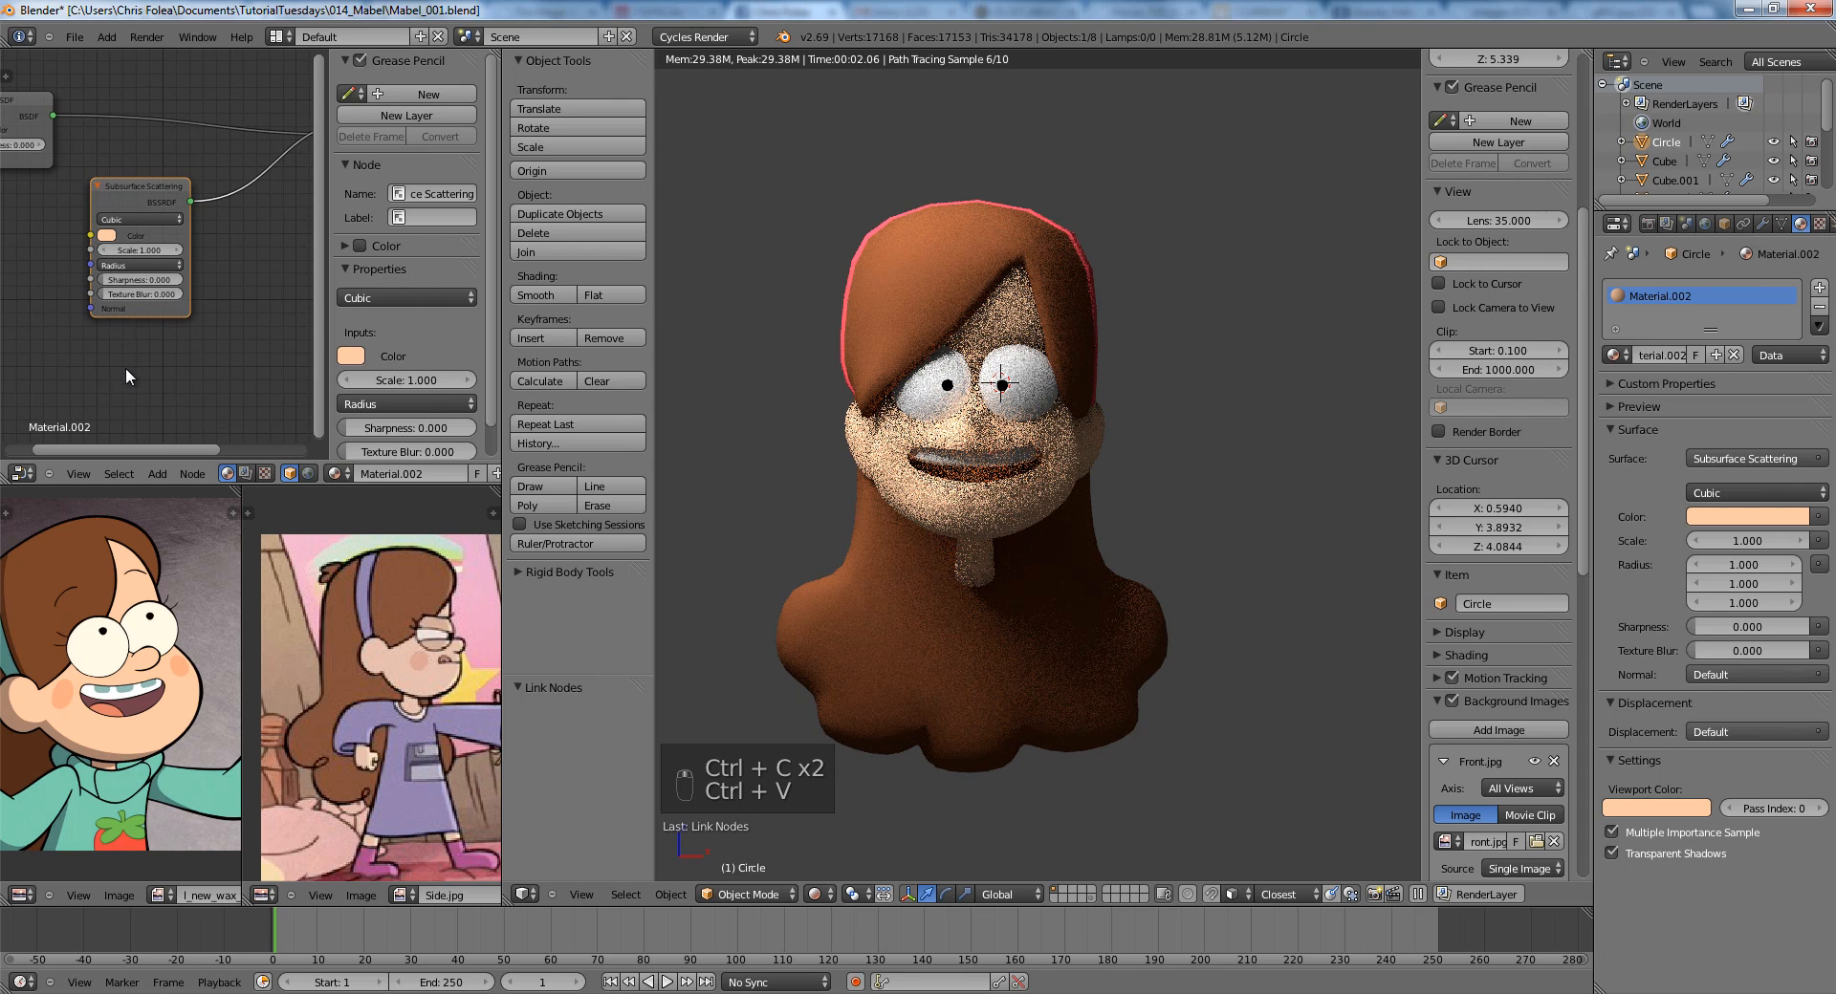
scroll(96, 347, "up", 1)
left_click(139, 249)
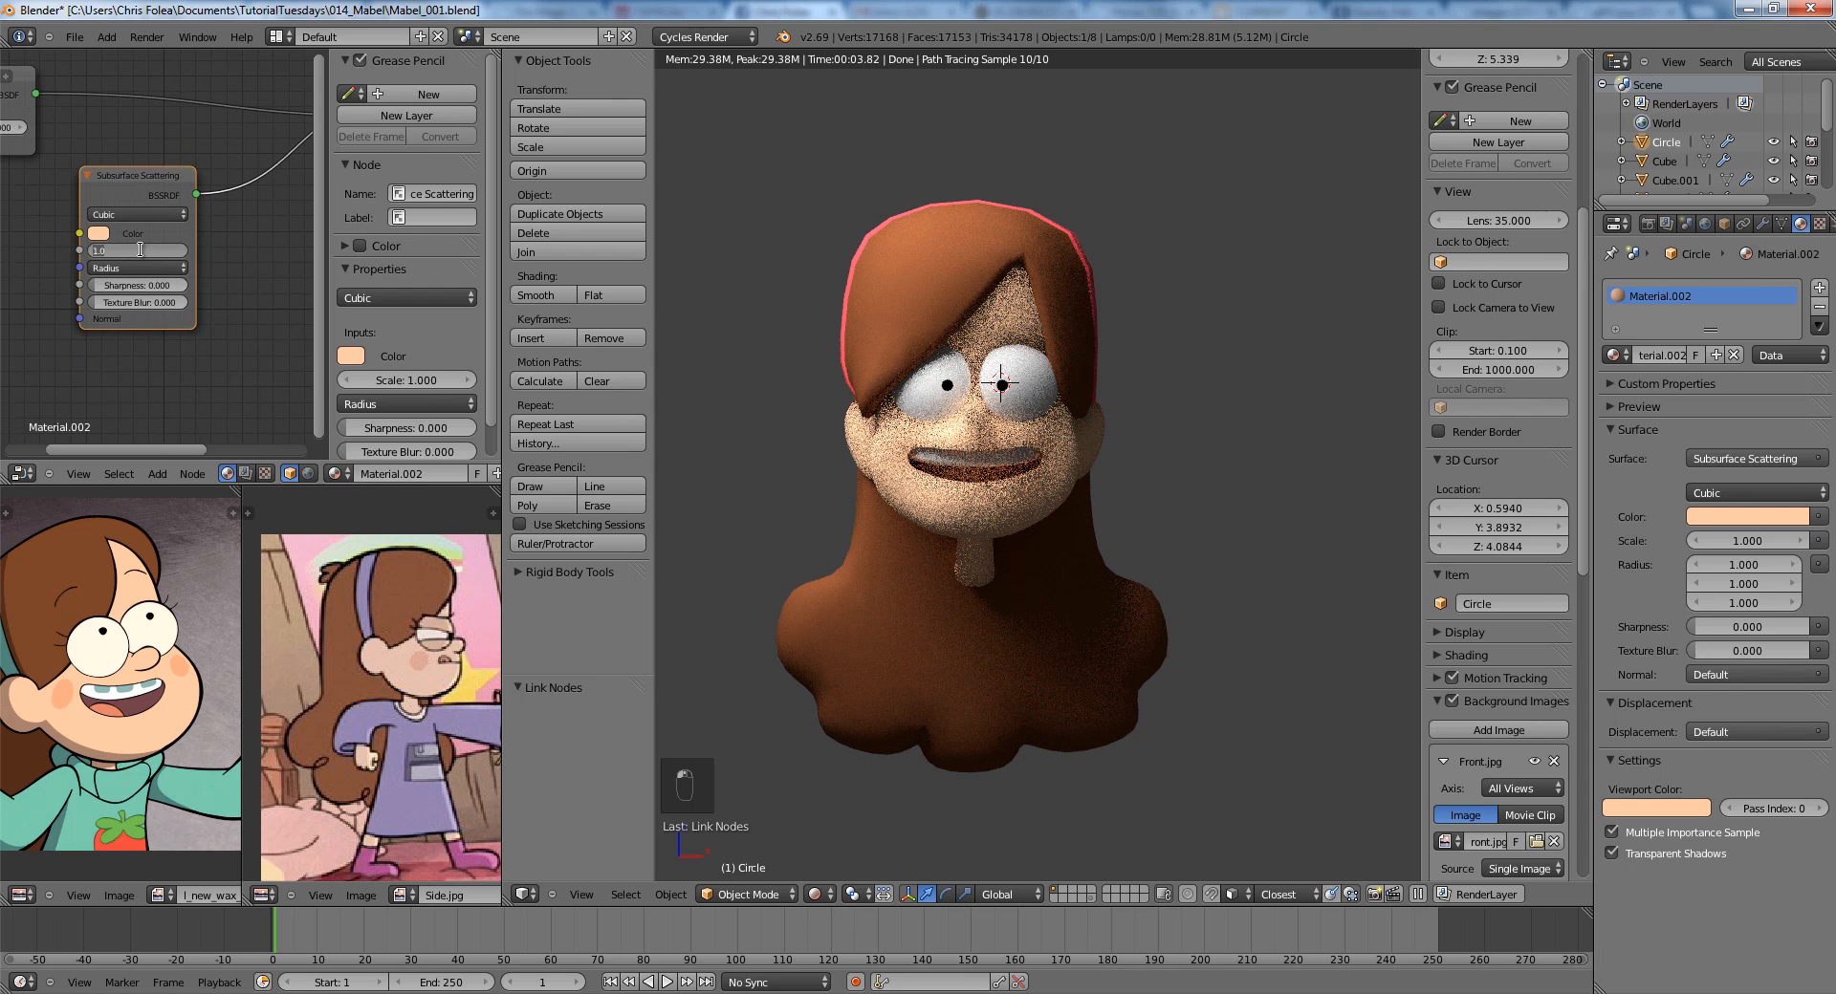
type("0.1")
key("Return")
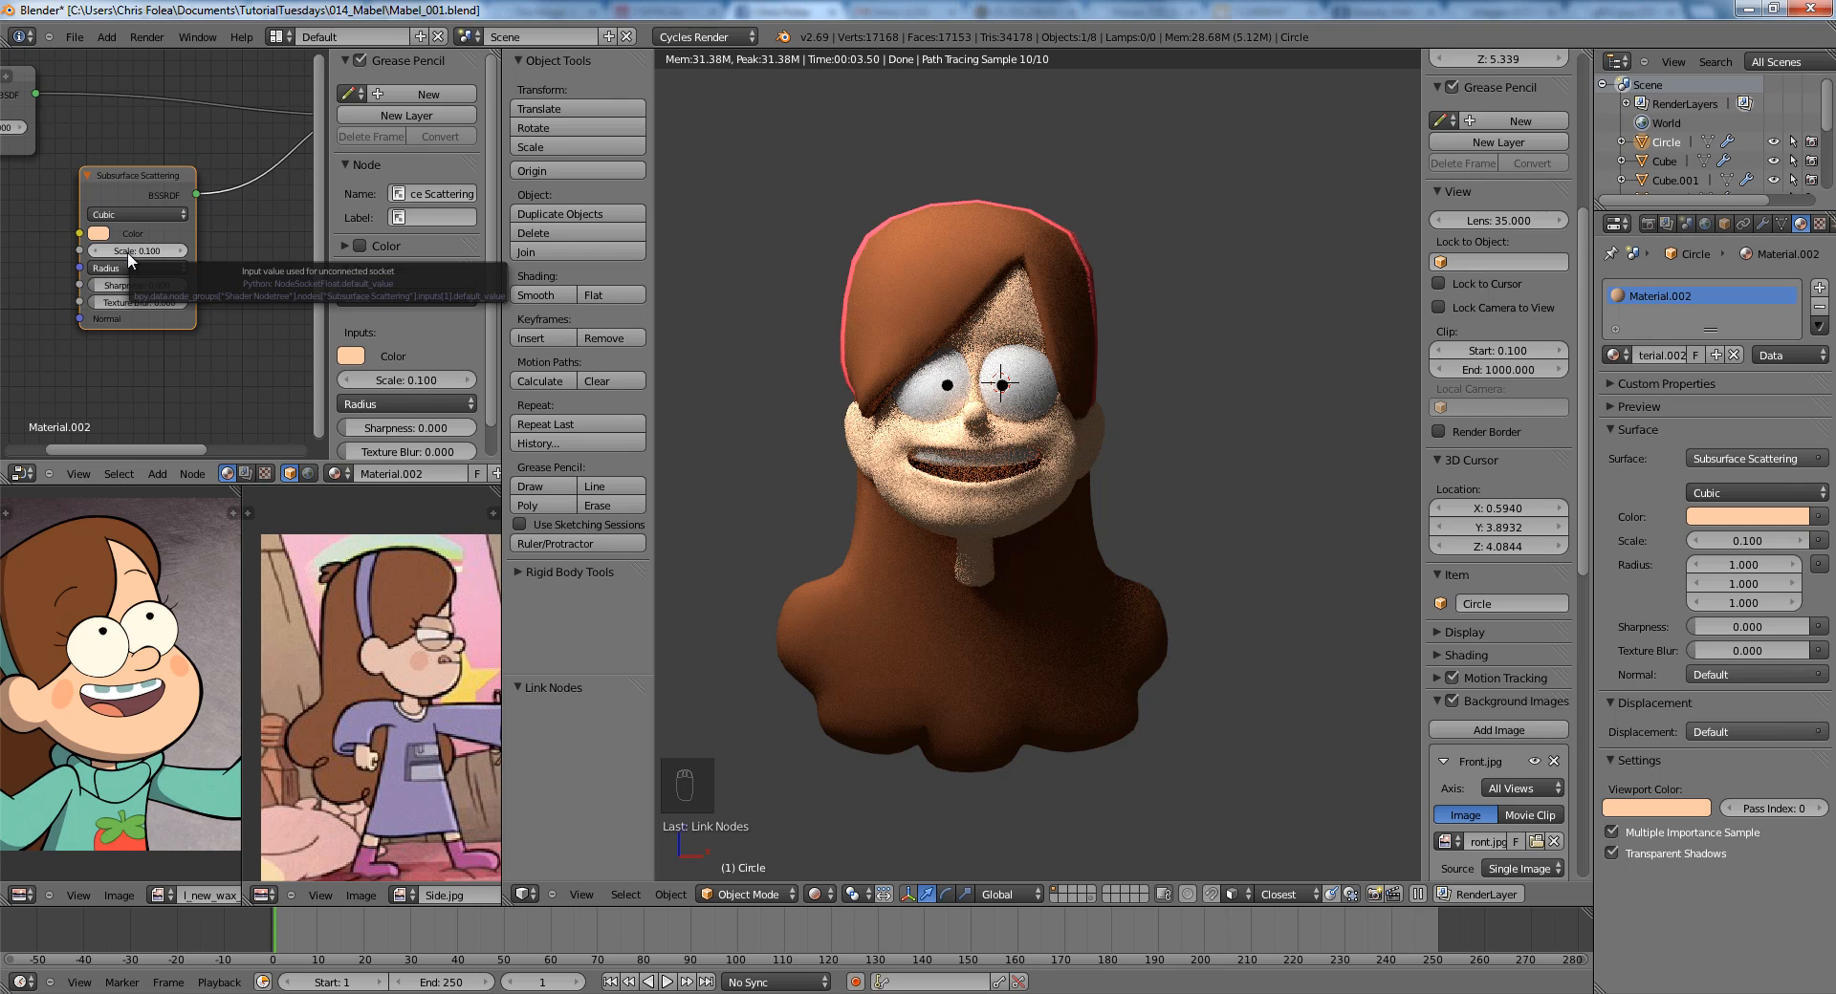
key("z")
key("z")
key("z")
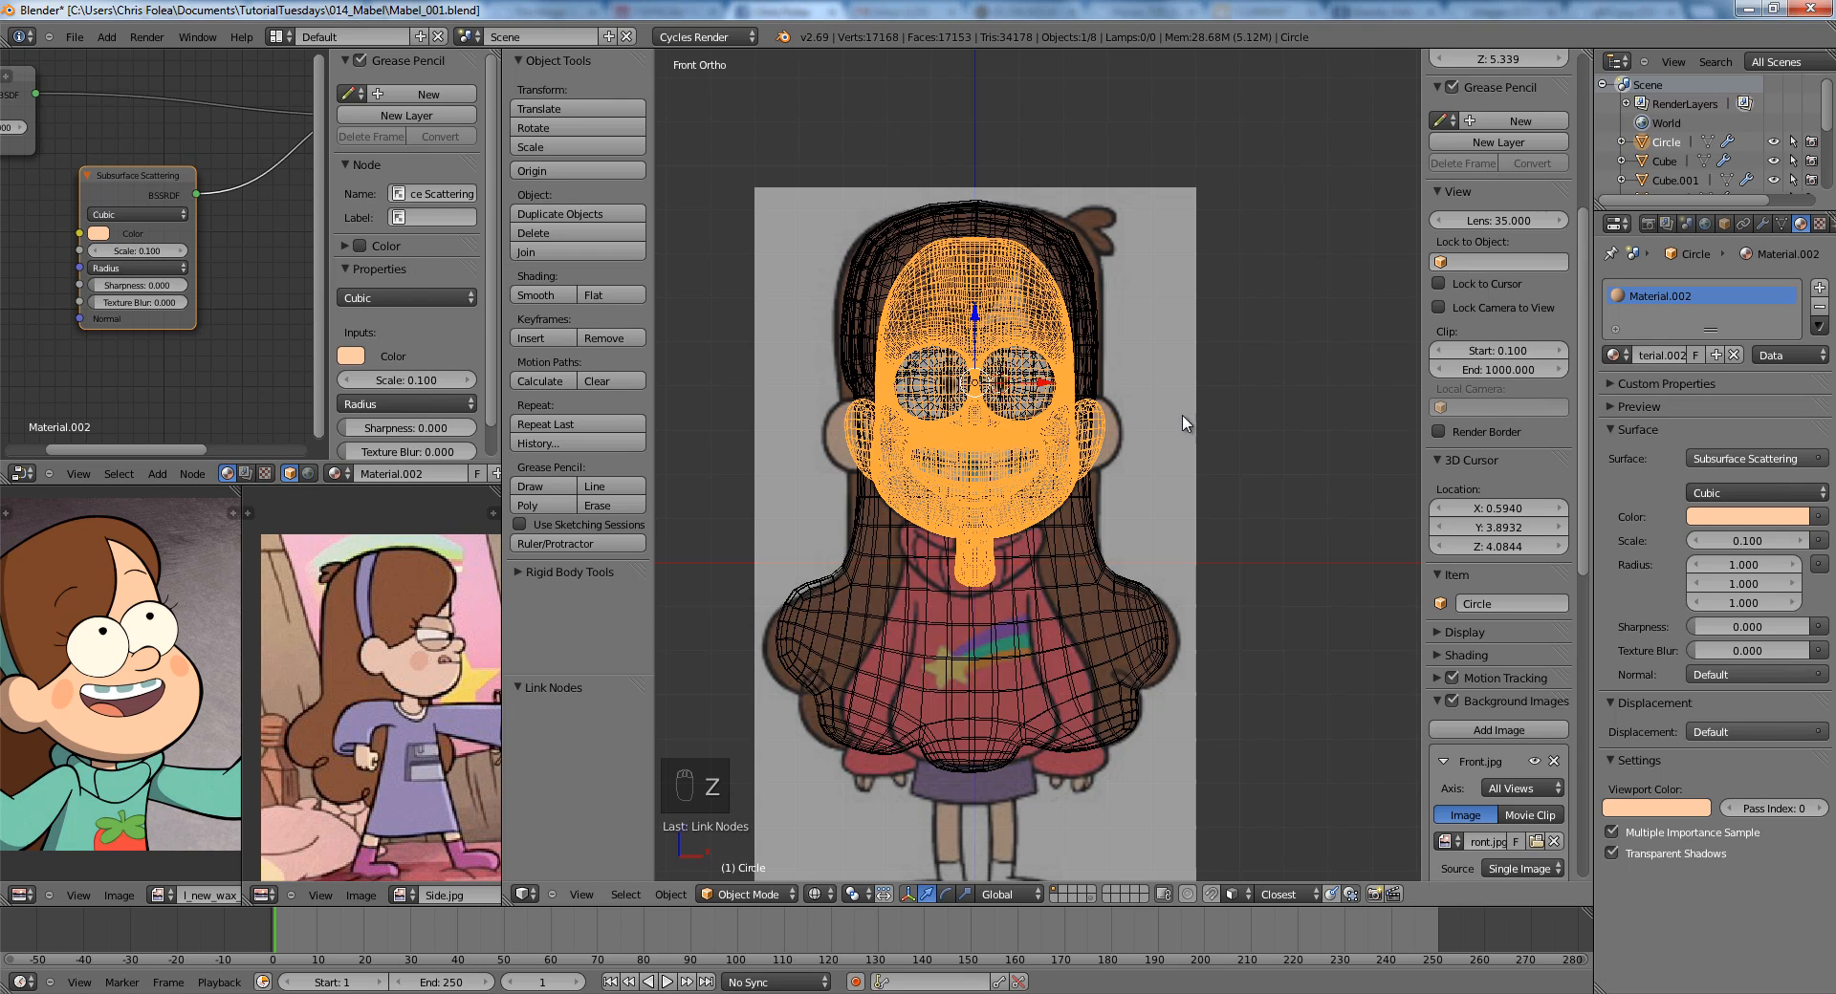
Set the subdivision level to 2 on the head, long hair, headband and front fringe, and check the solid result.
key("ctrl+2")
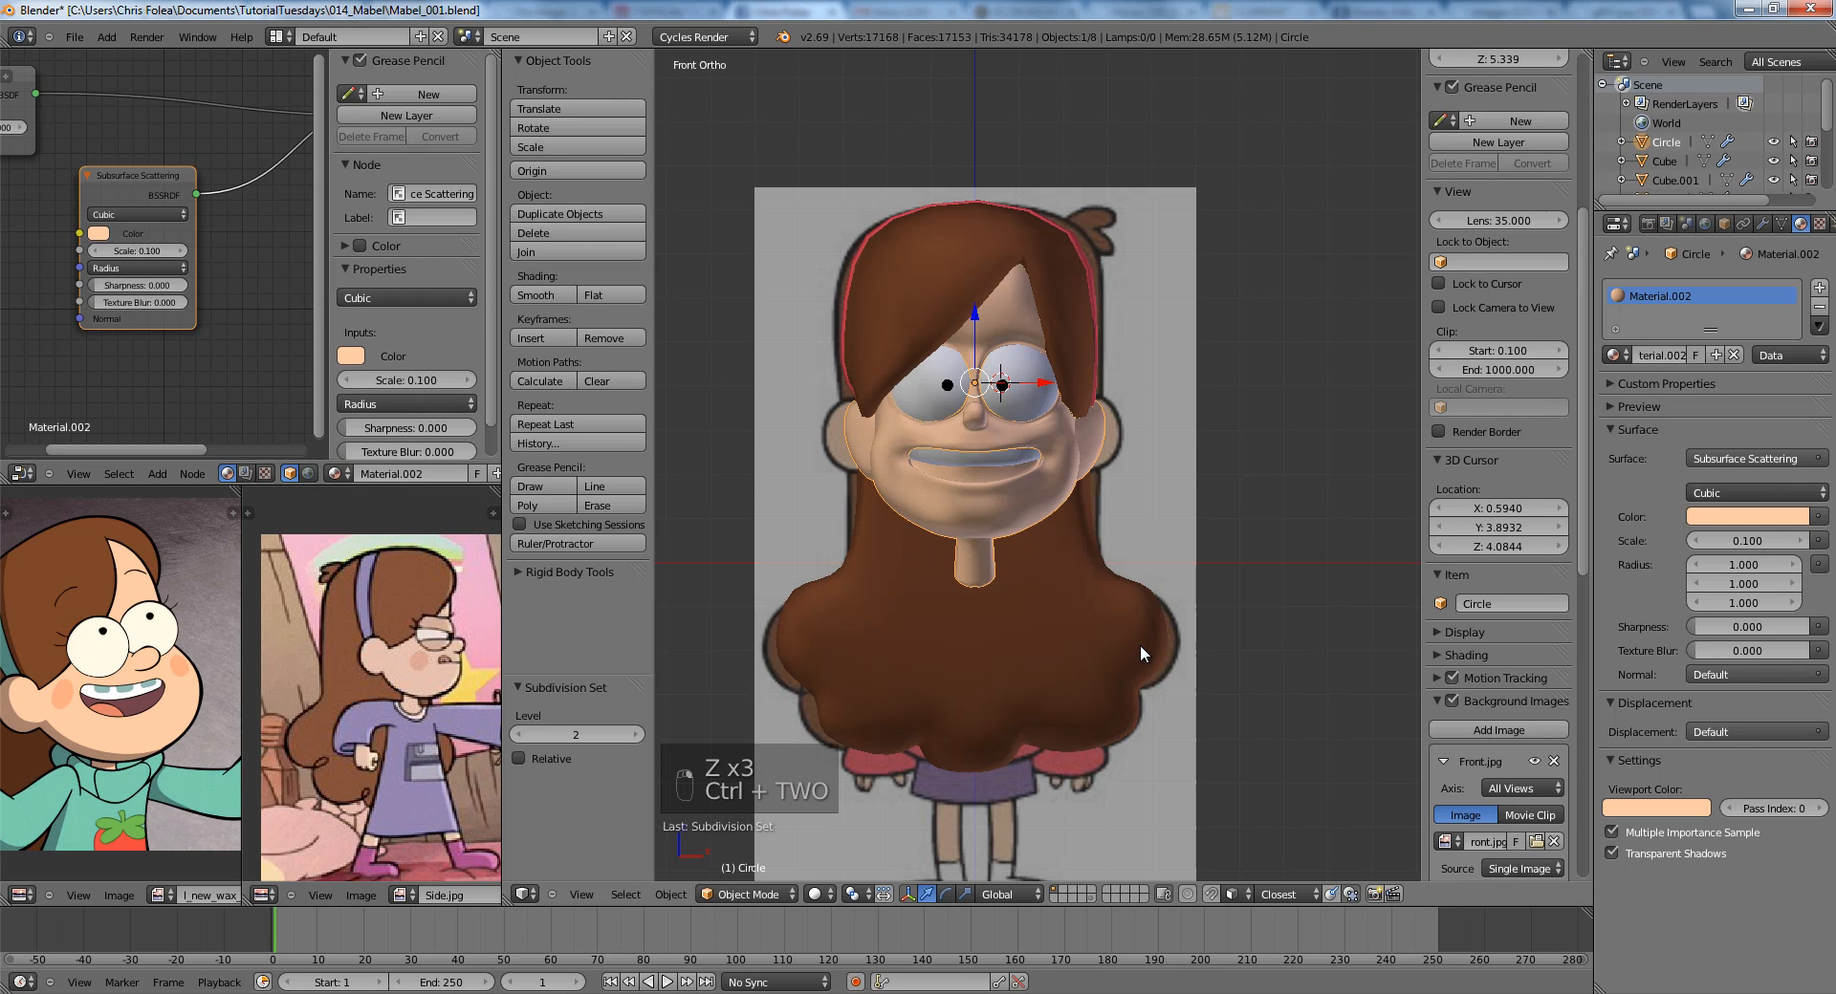
right_click(1140, 645)
key("z")
key("ctrl+2")
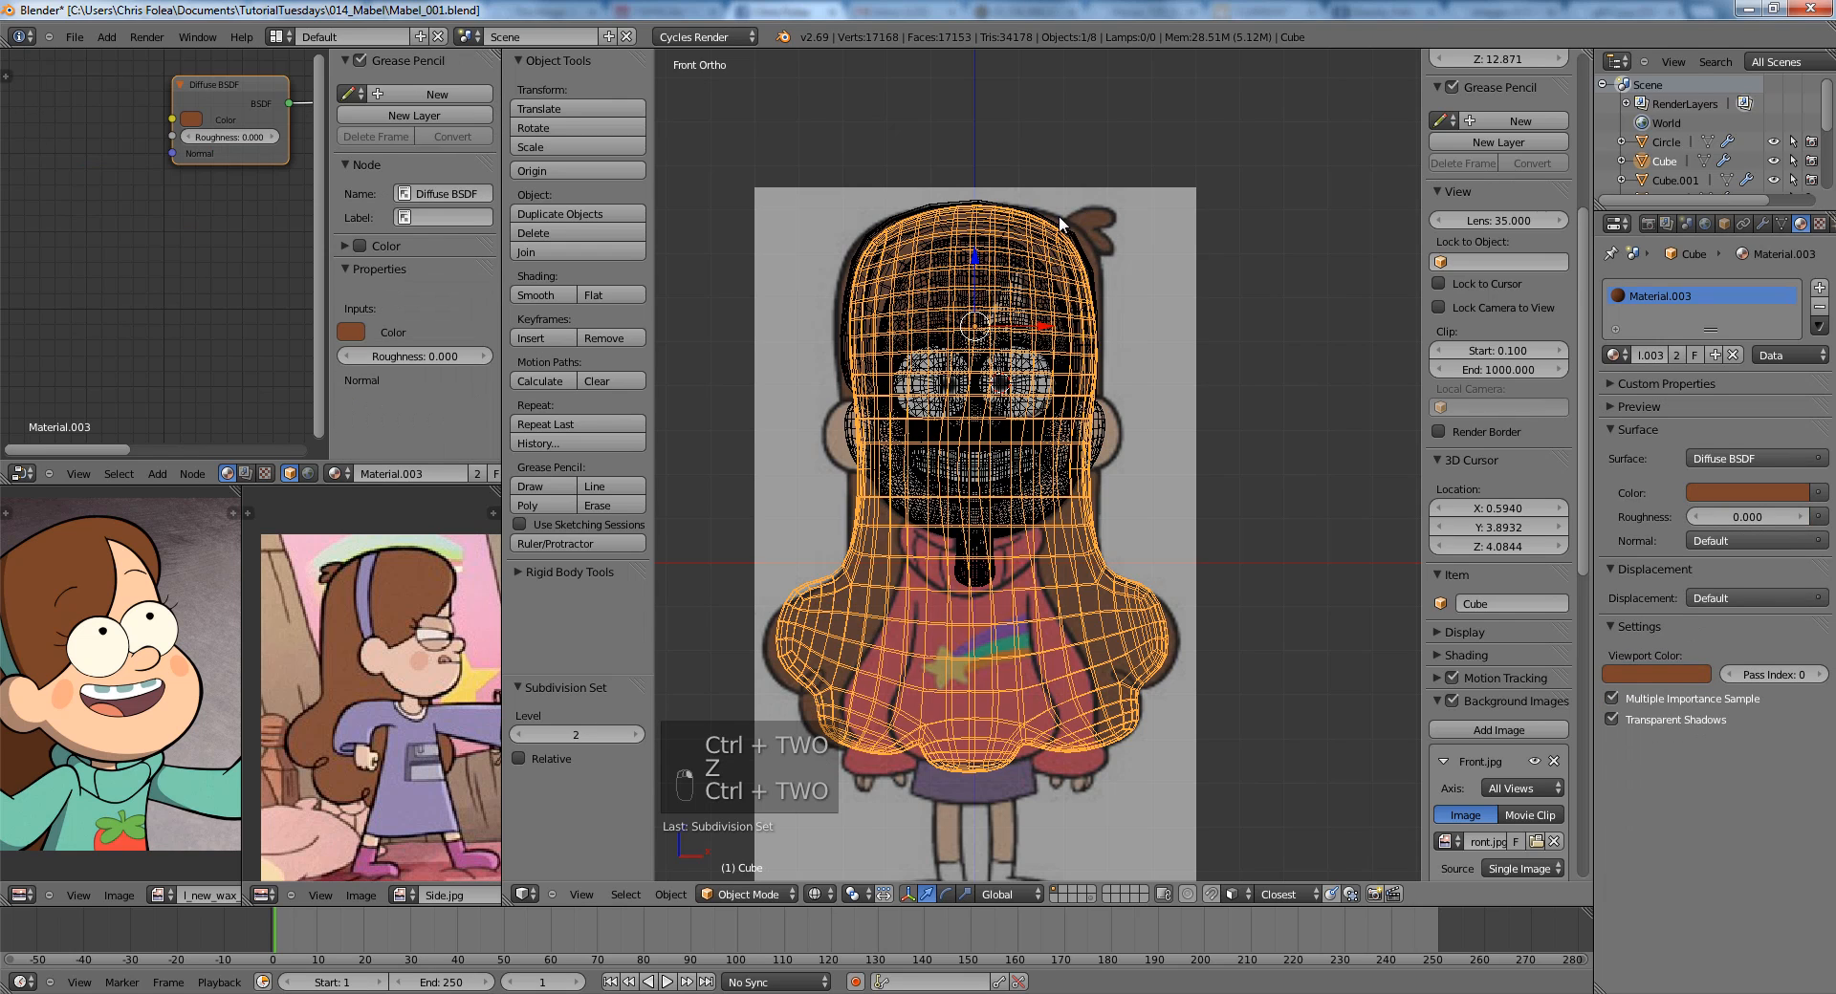
right_click(1059, 218)
key("ctrl+2")
right_click(1074, 299)
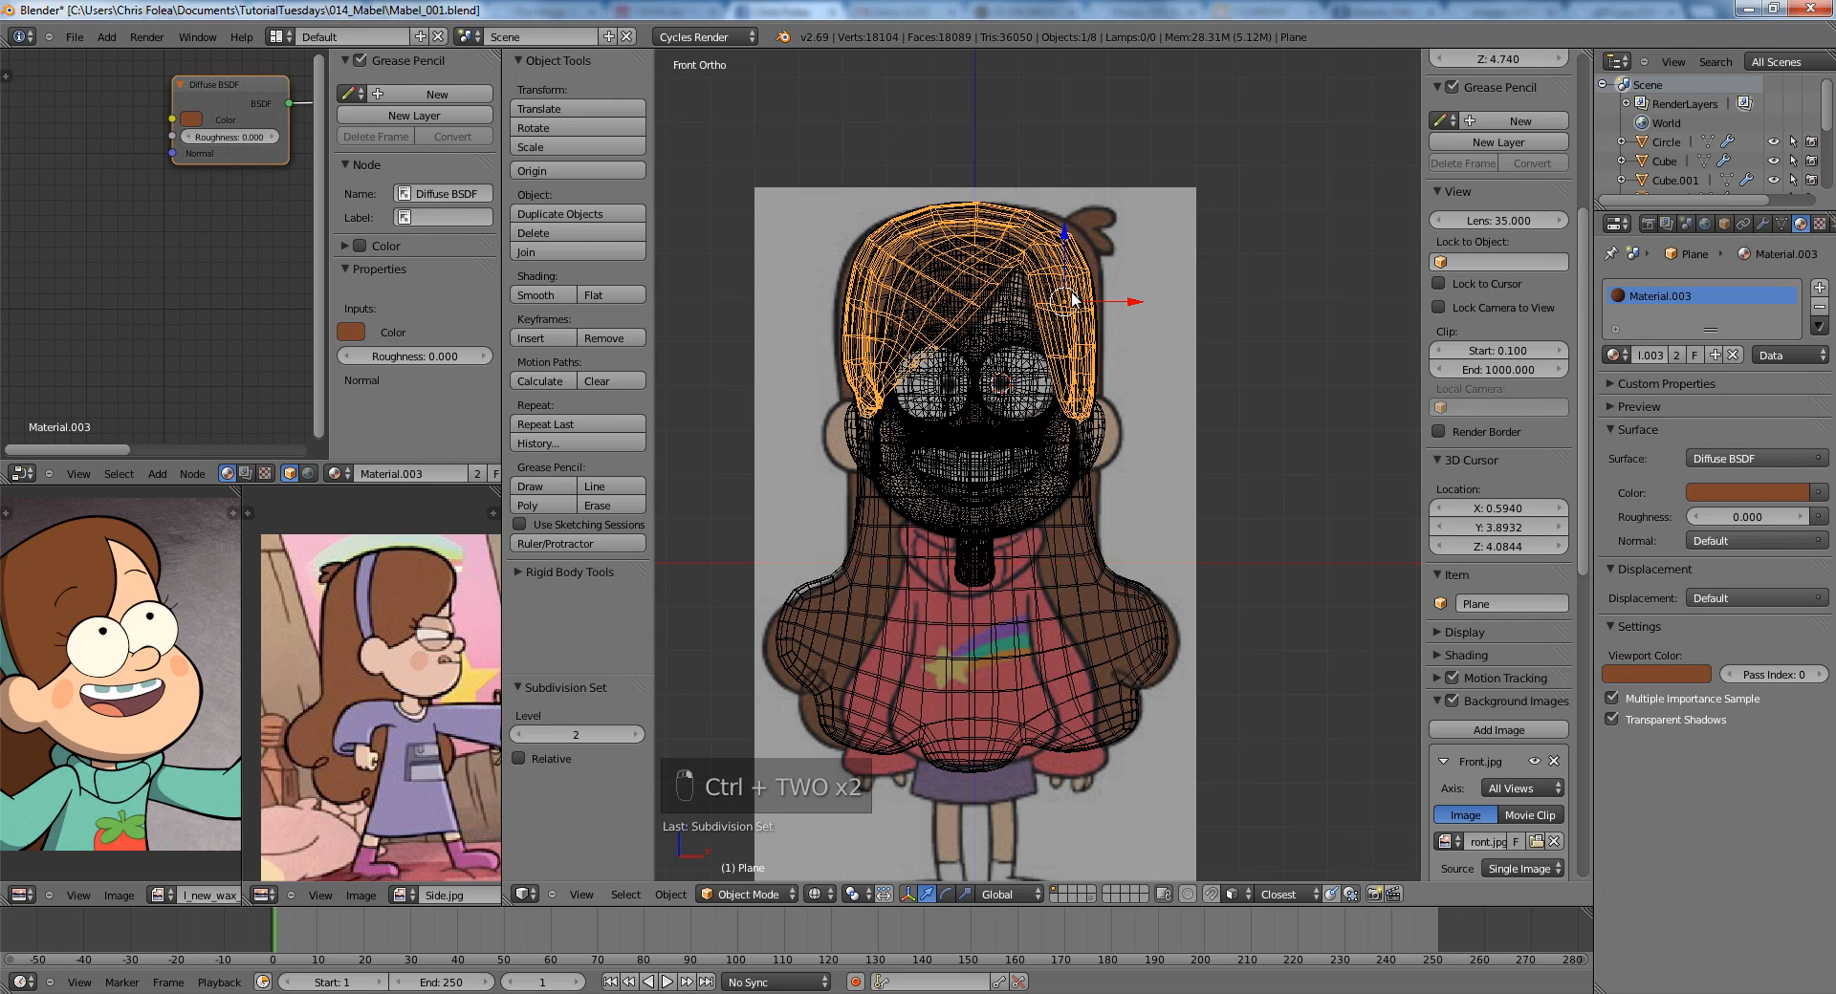
key("ctrl+2")
key("z")
key("a")
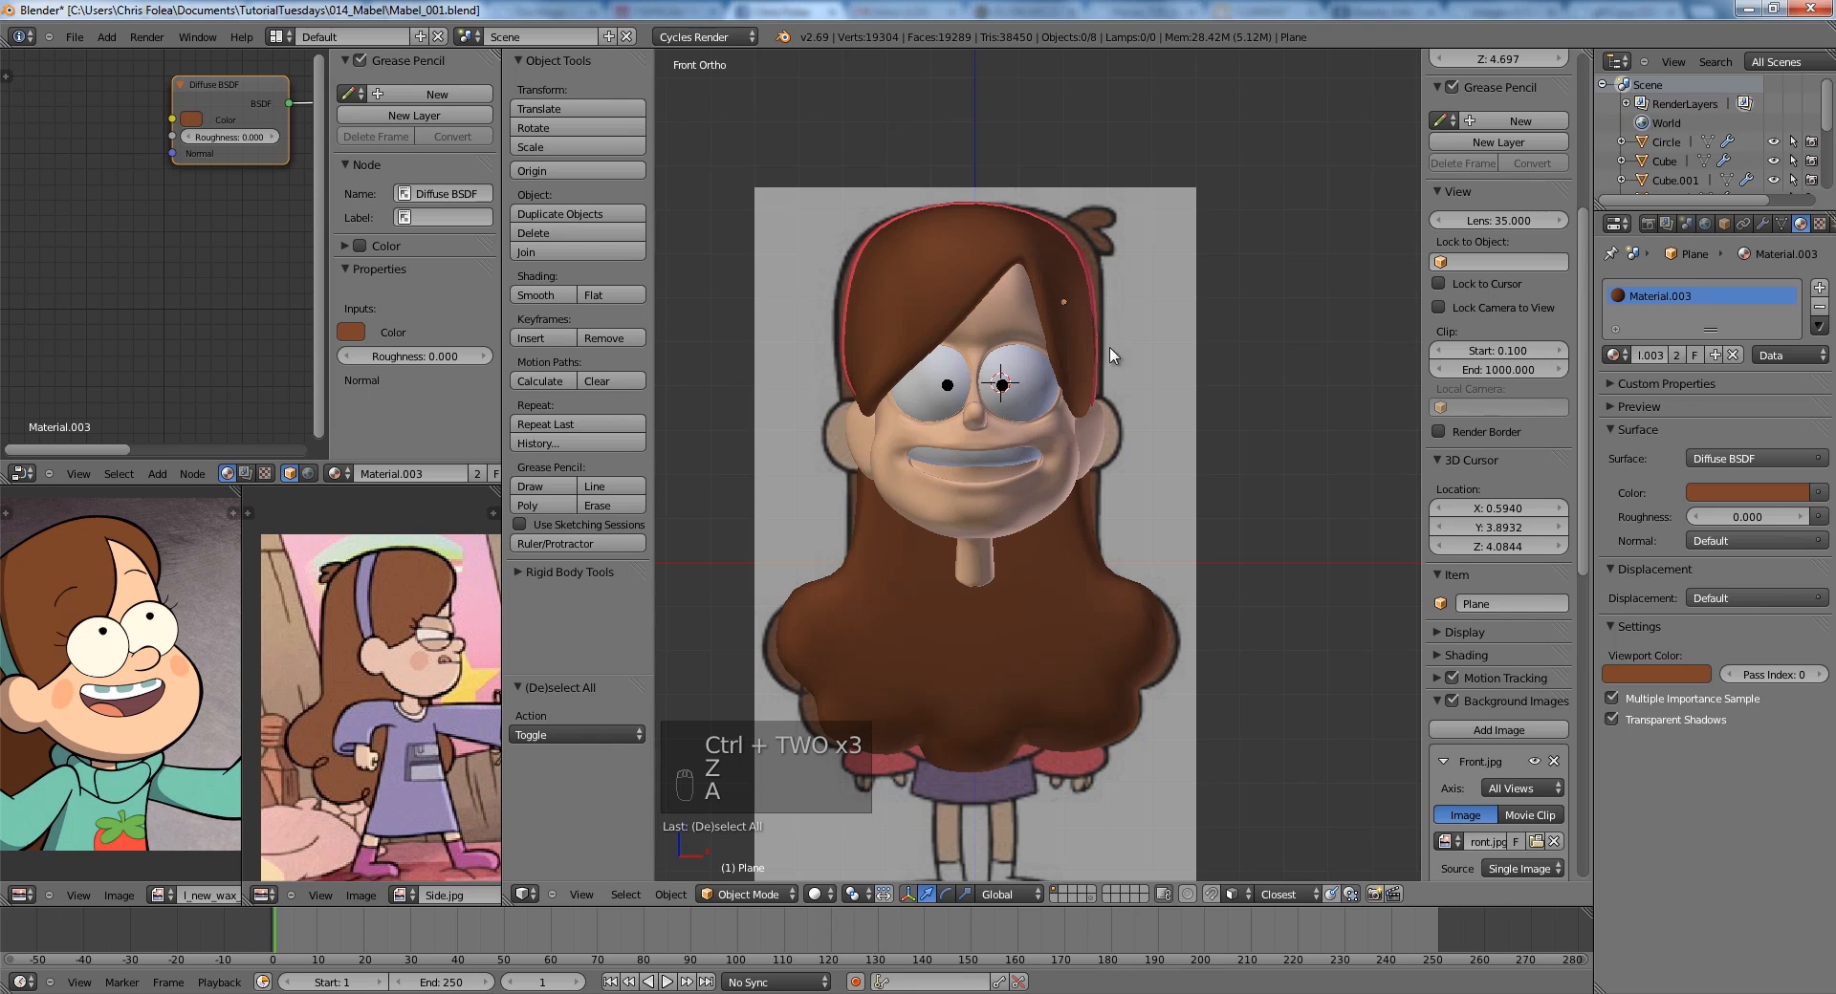
middle_click_drag(1113, 355, 1006, 427)
key("KP_1")
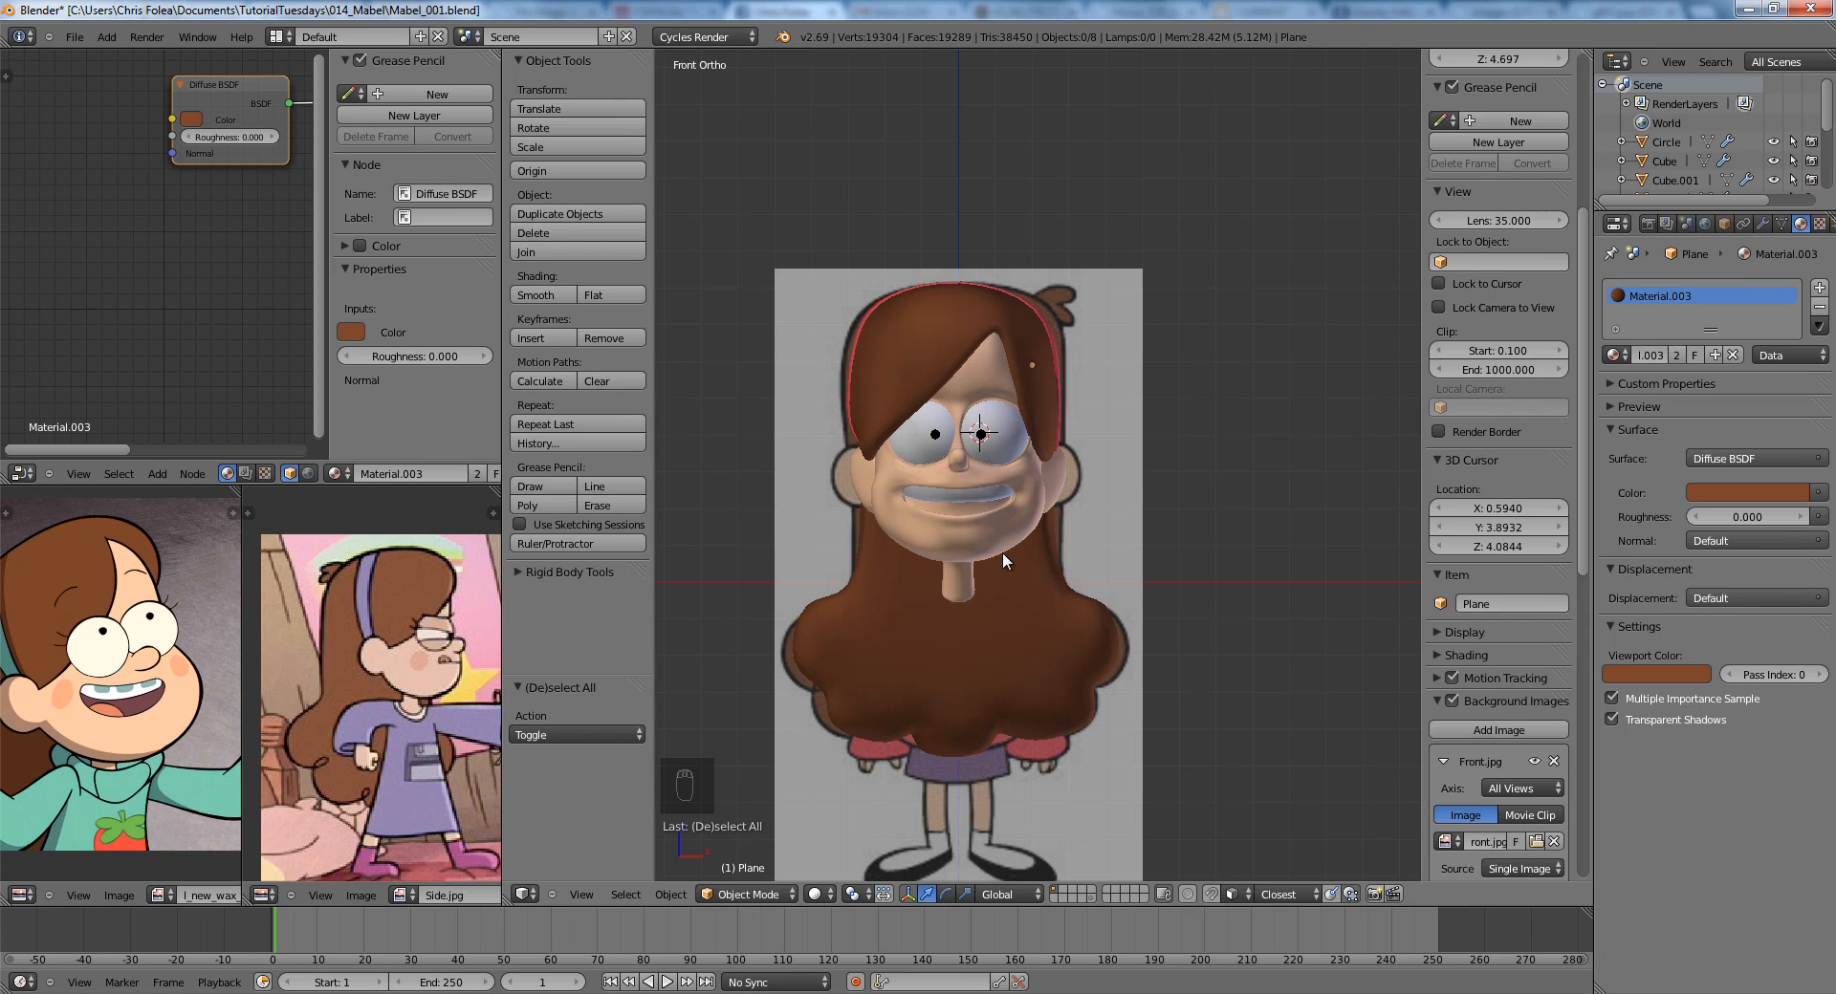
Edit the head mesh in side view and shift the cheek vertex behind the mouth corner about 0.004 along Y.
scroll(1002, 552, "up", 5)
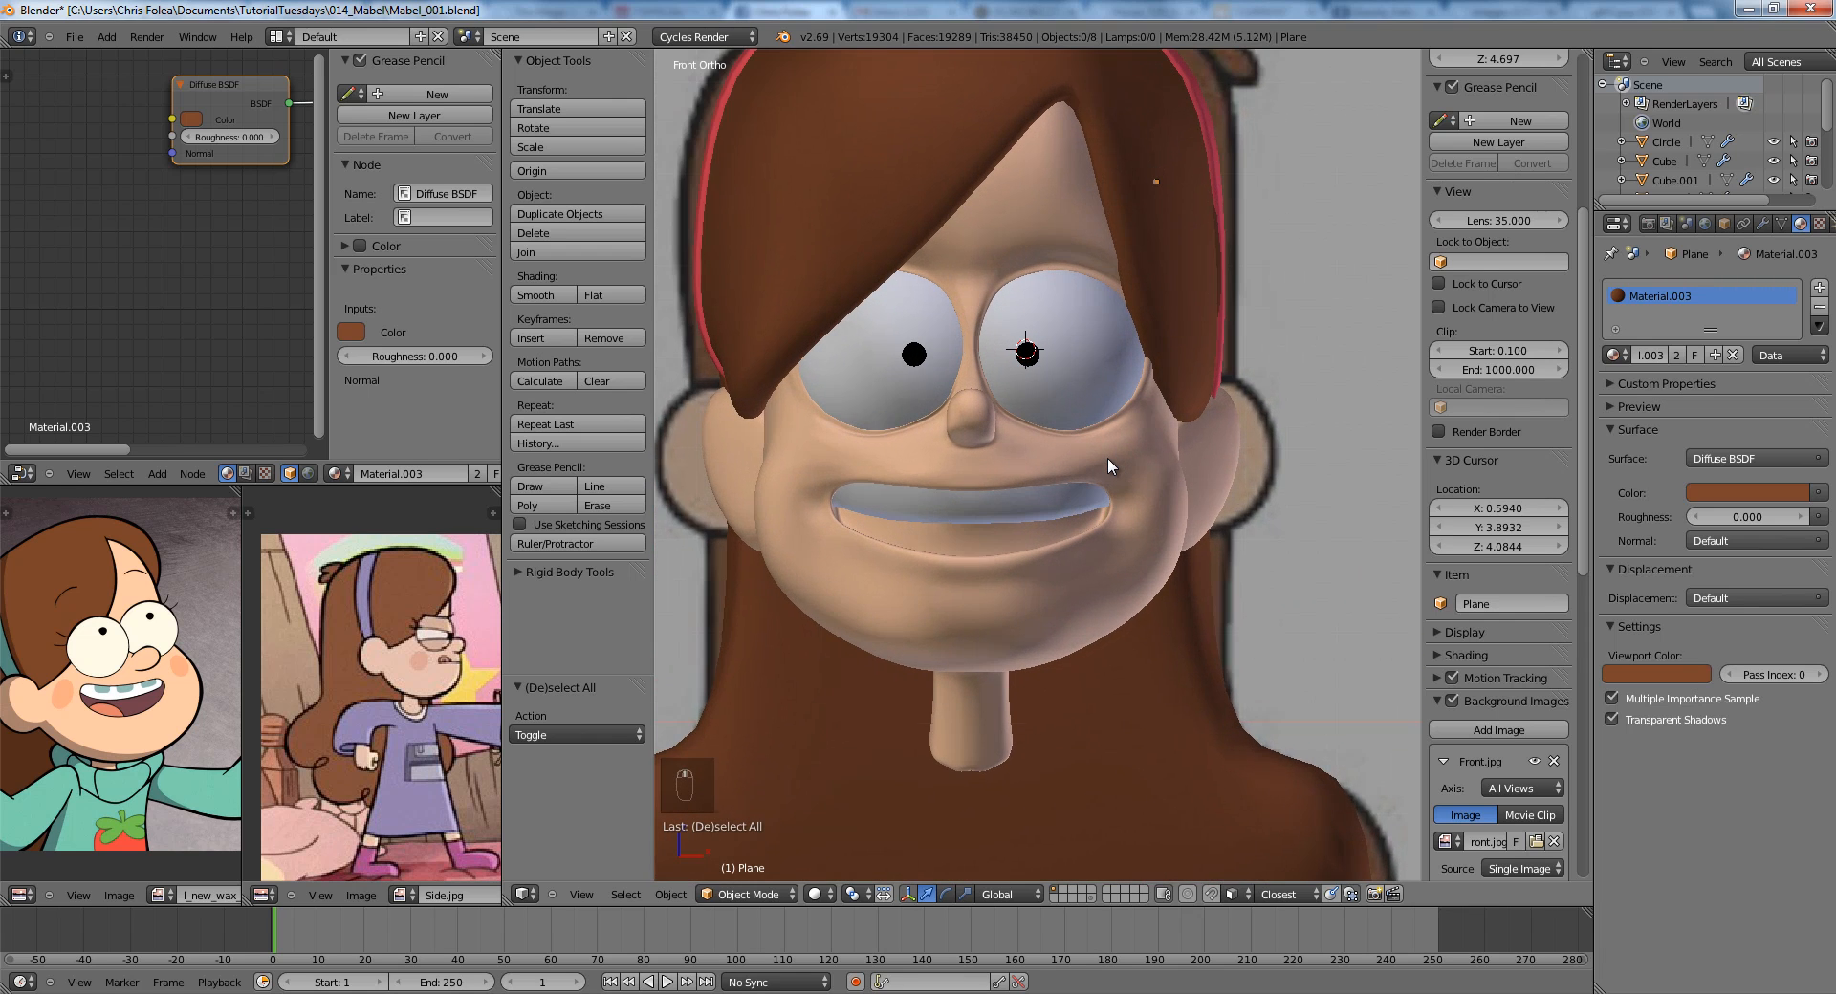
key("KP_3")
middle_click_drag(1125, 445, 971, 387, "shift")
scroll(1077, 501, "up", 3)
right_click(1076, 501)
key("Tab")
scroll(1019, 516, "up", 2)
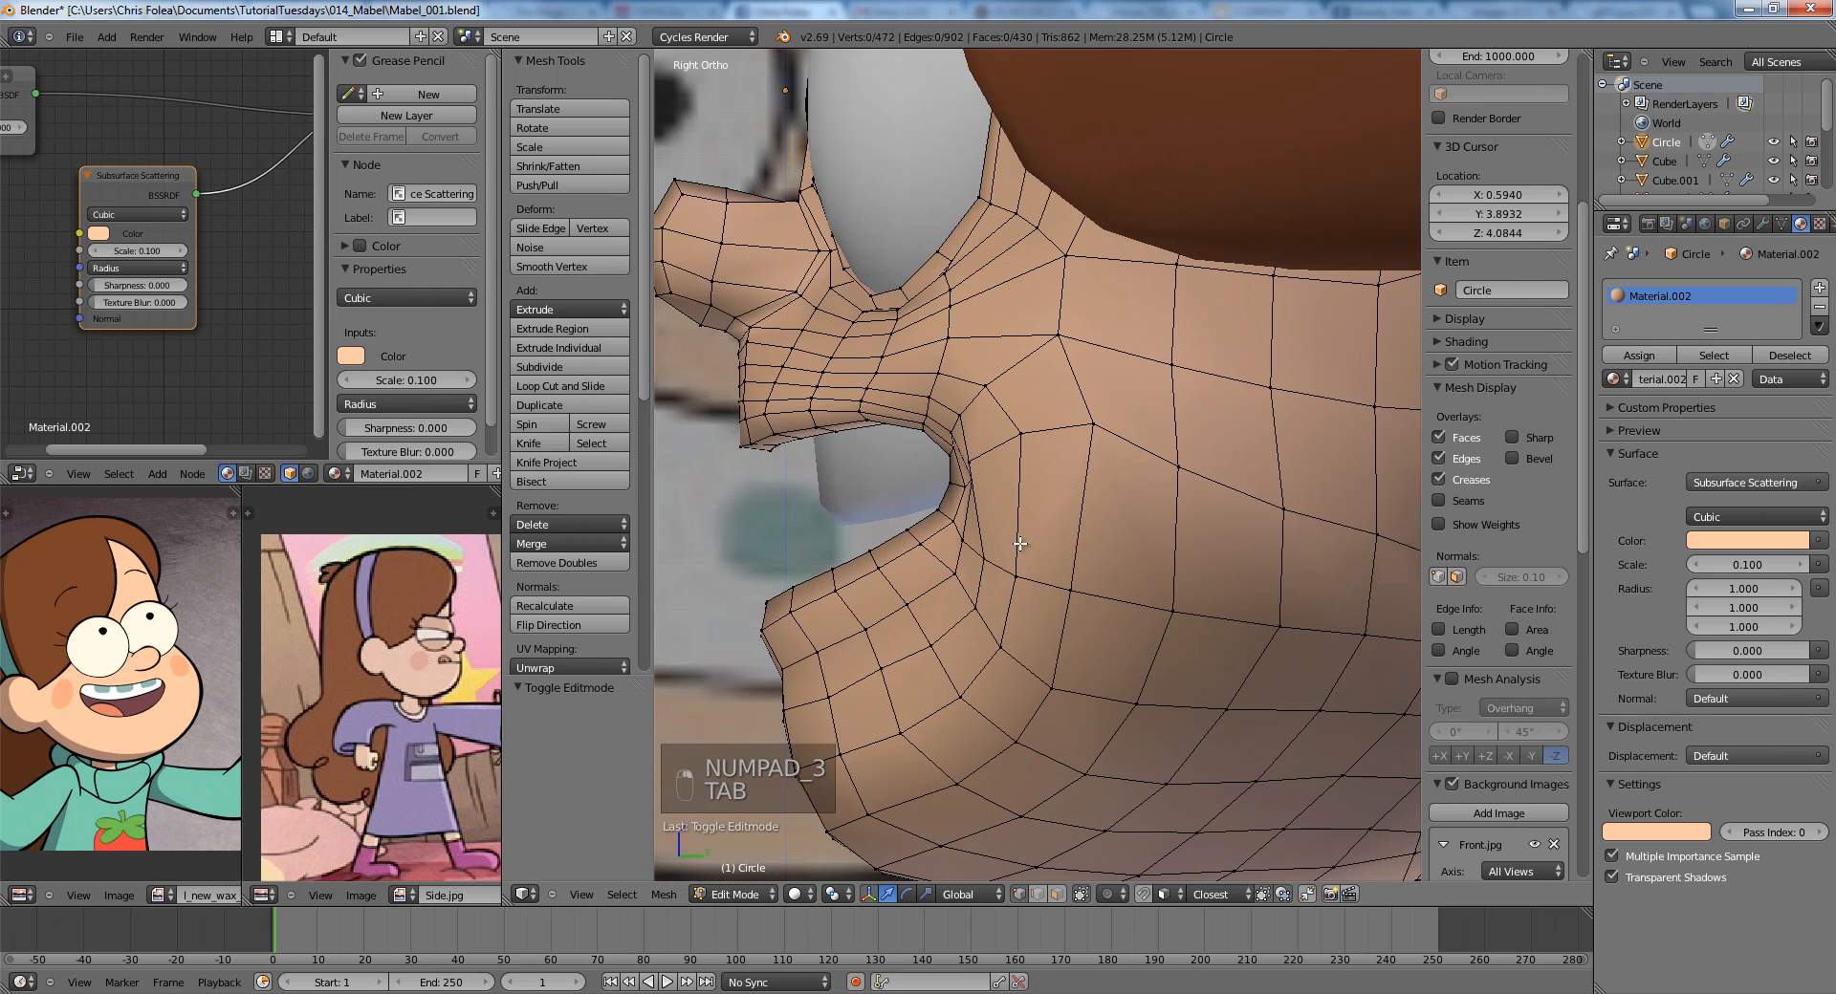
right_click(985, 558)
key("g")
key("y")
left_click(986, 560)
middle_click_drag(903, 662, 958, 580, "shift")
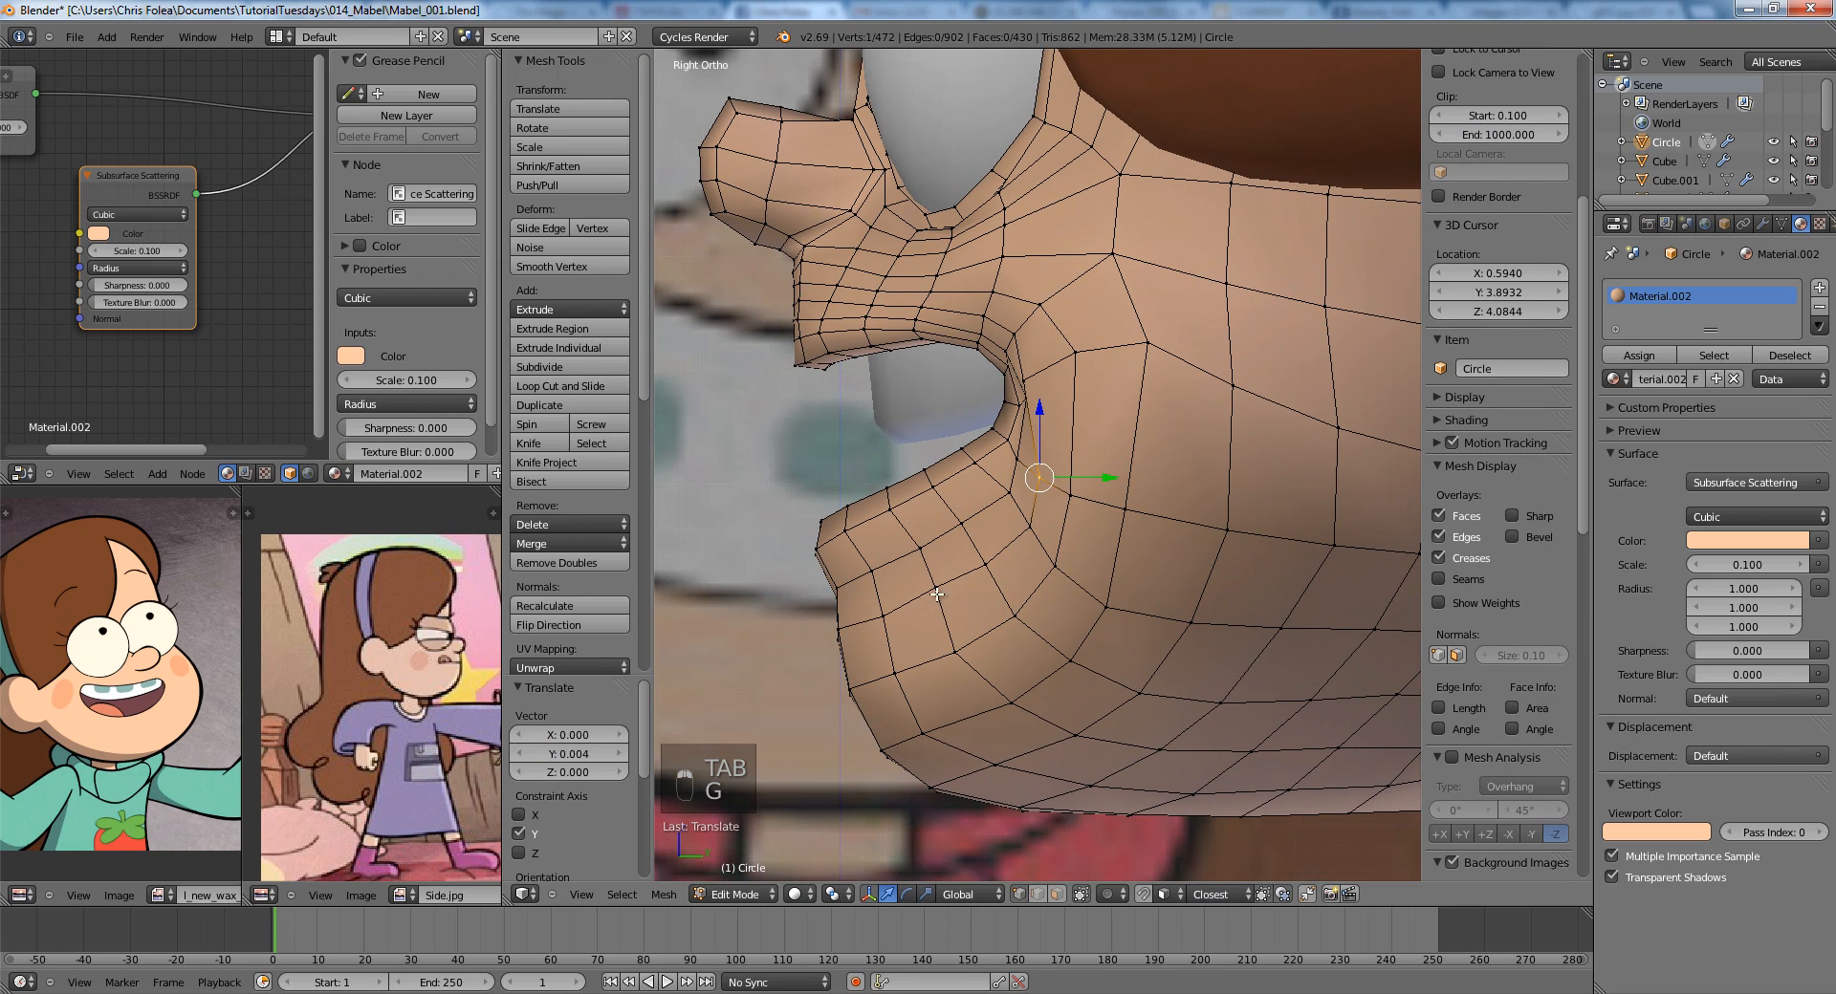
Slide the chin vertex below the mouth slightly along its edge and inspect the face from an angle.
right_click(937, 594)
key("g")
key("g")
left_click(938, 595)
key("a")
scroll(955, 479, "down", 5)
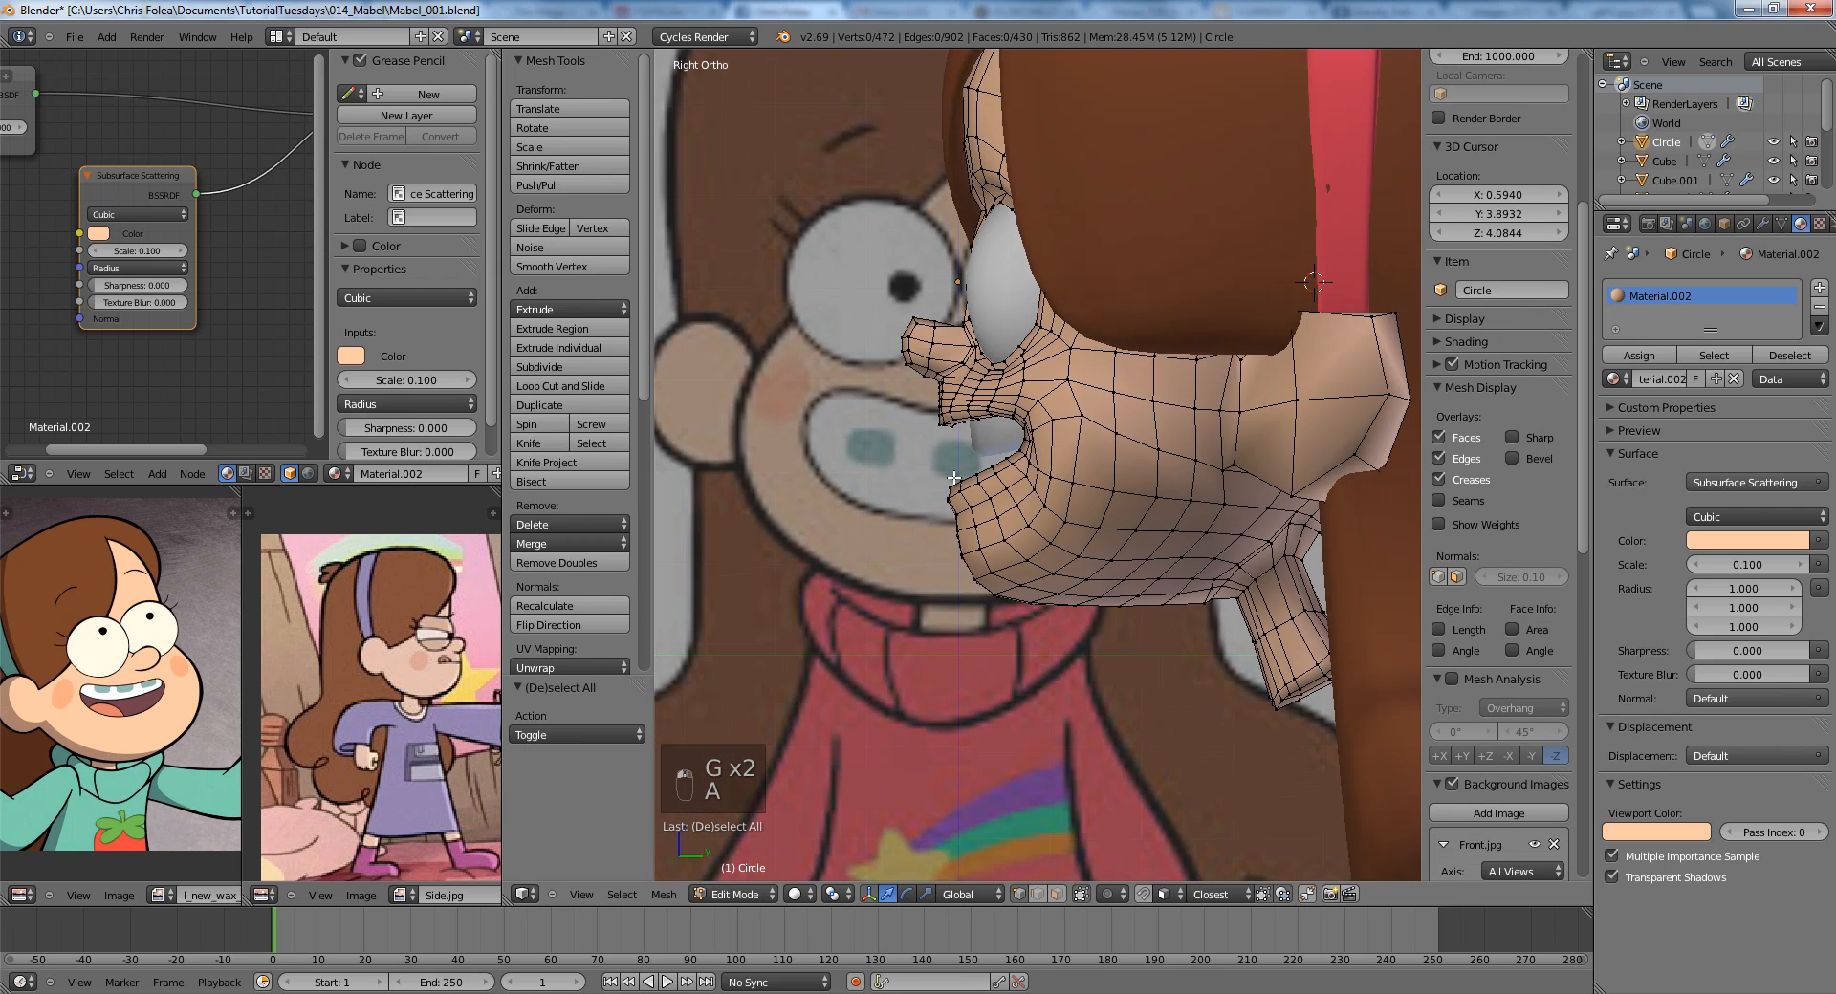
middle_click_drag(981, 500, 1077, 488)
scroll(1048, 469, "down", 4)
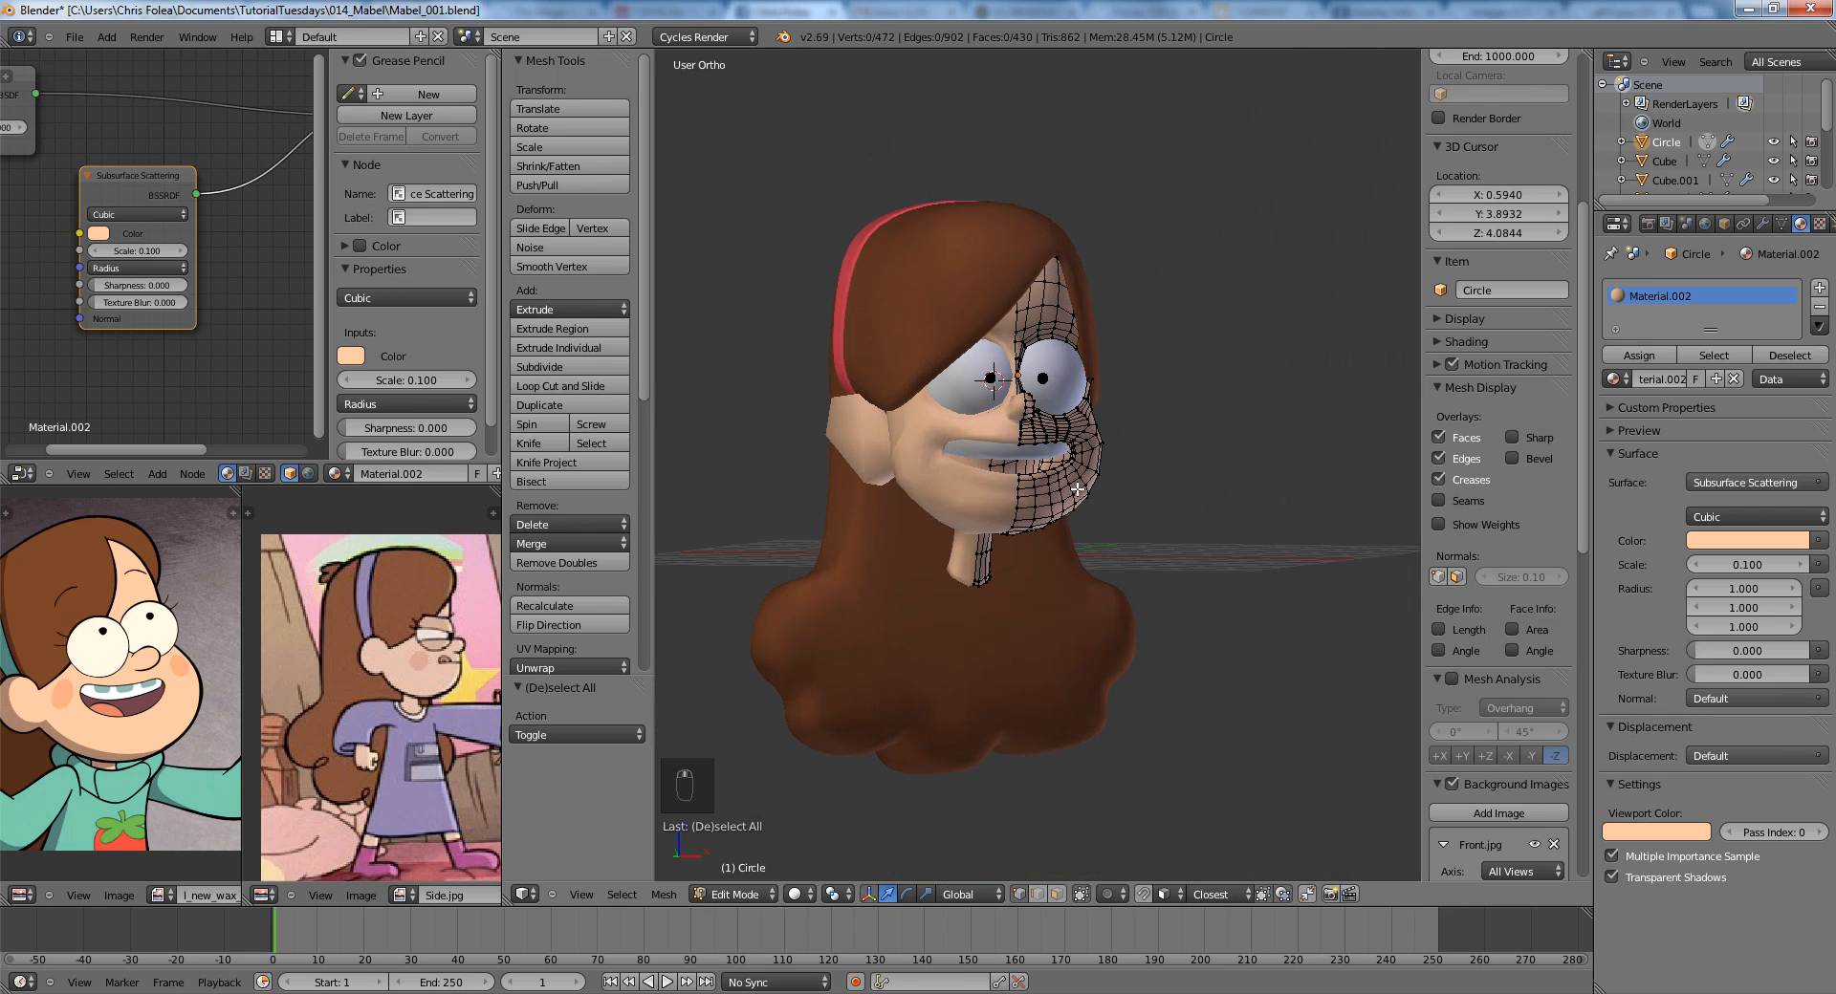
Even out the cheek topology by moving two vertices vertically, the one behind the mouth corner by about -0.054.
key("KP_3")
scroll(1078, 489, "up", 5)
right_click(1012, 506)
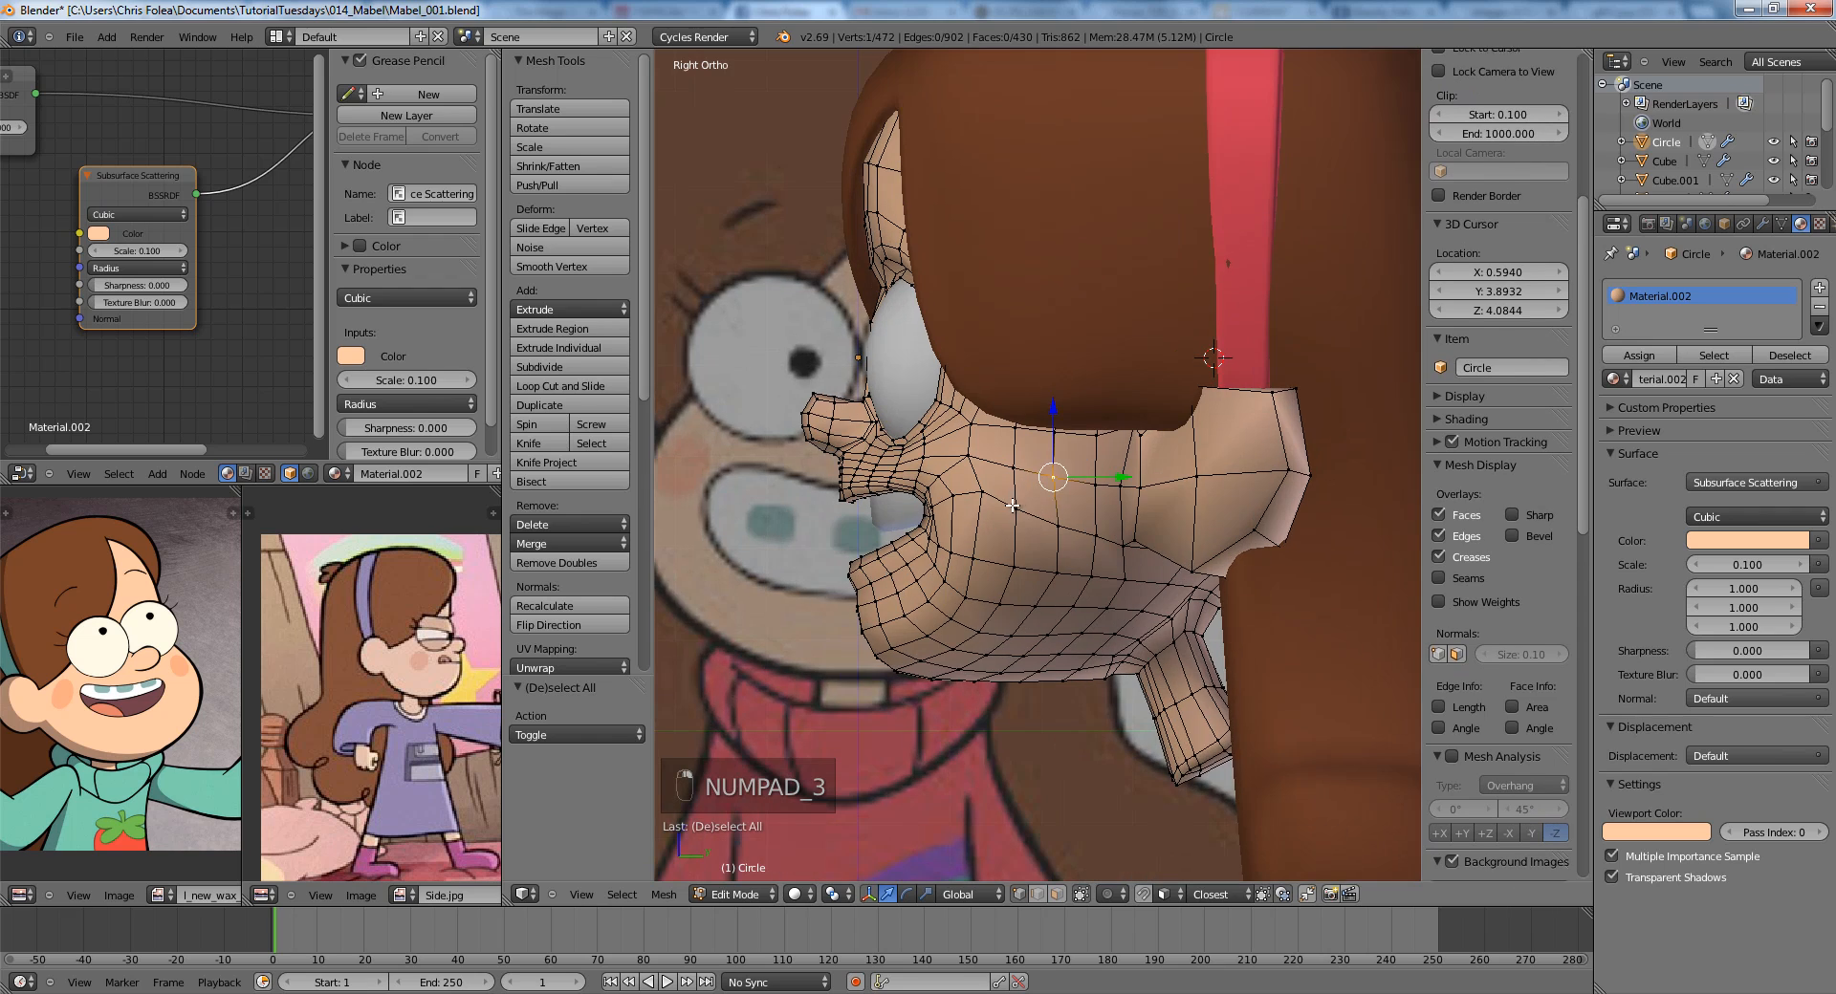
right_click(1012, 506)
scroll(1013, 506, "up", 3)
key("g")
key("z")
left_click(1011, 499)
right_click(954, 520)
key("g")
key("z")
left_click(954, 528)
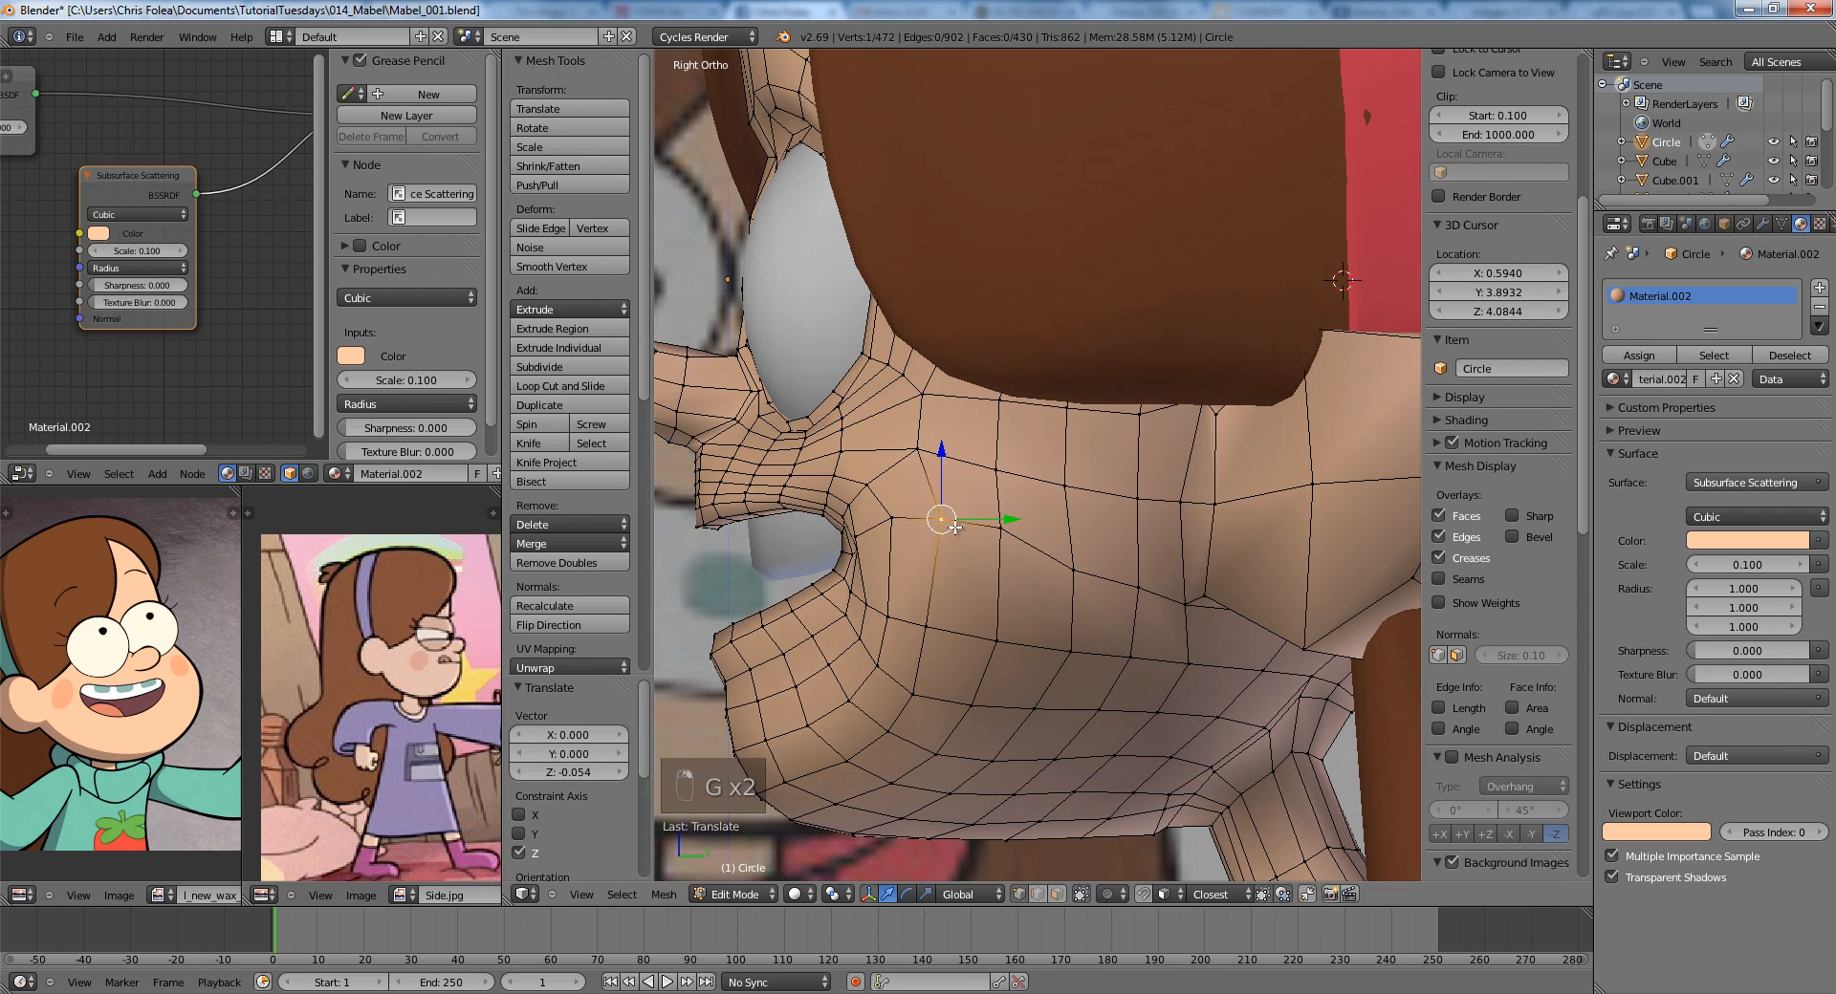
Raise a mid-cheek vertex about 0.085, move the two vertices above it together along Z, and leave Edit Mode.
right_click(1082, 569)
key("g")
key("z")
left_click(1081, 554)
right_click(1061, 488)
right_click(1008, 470, "shift")
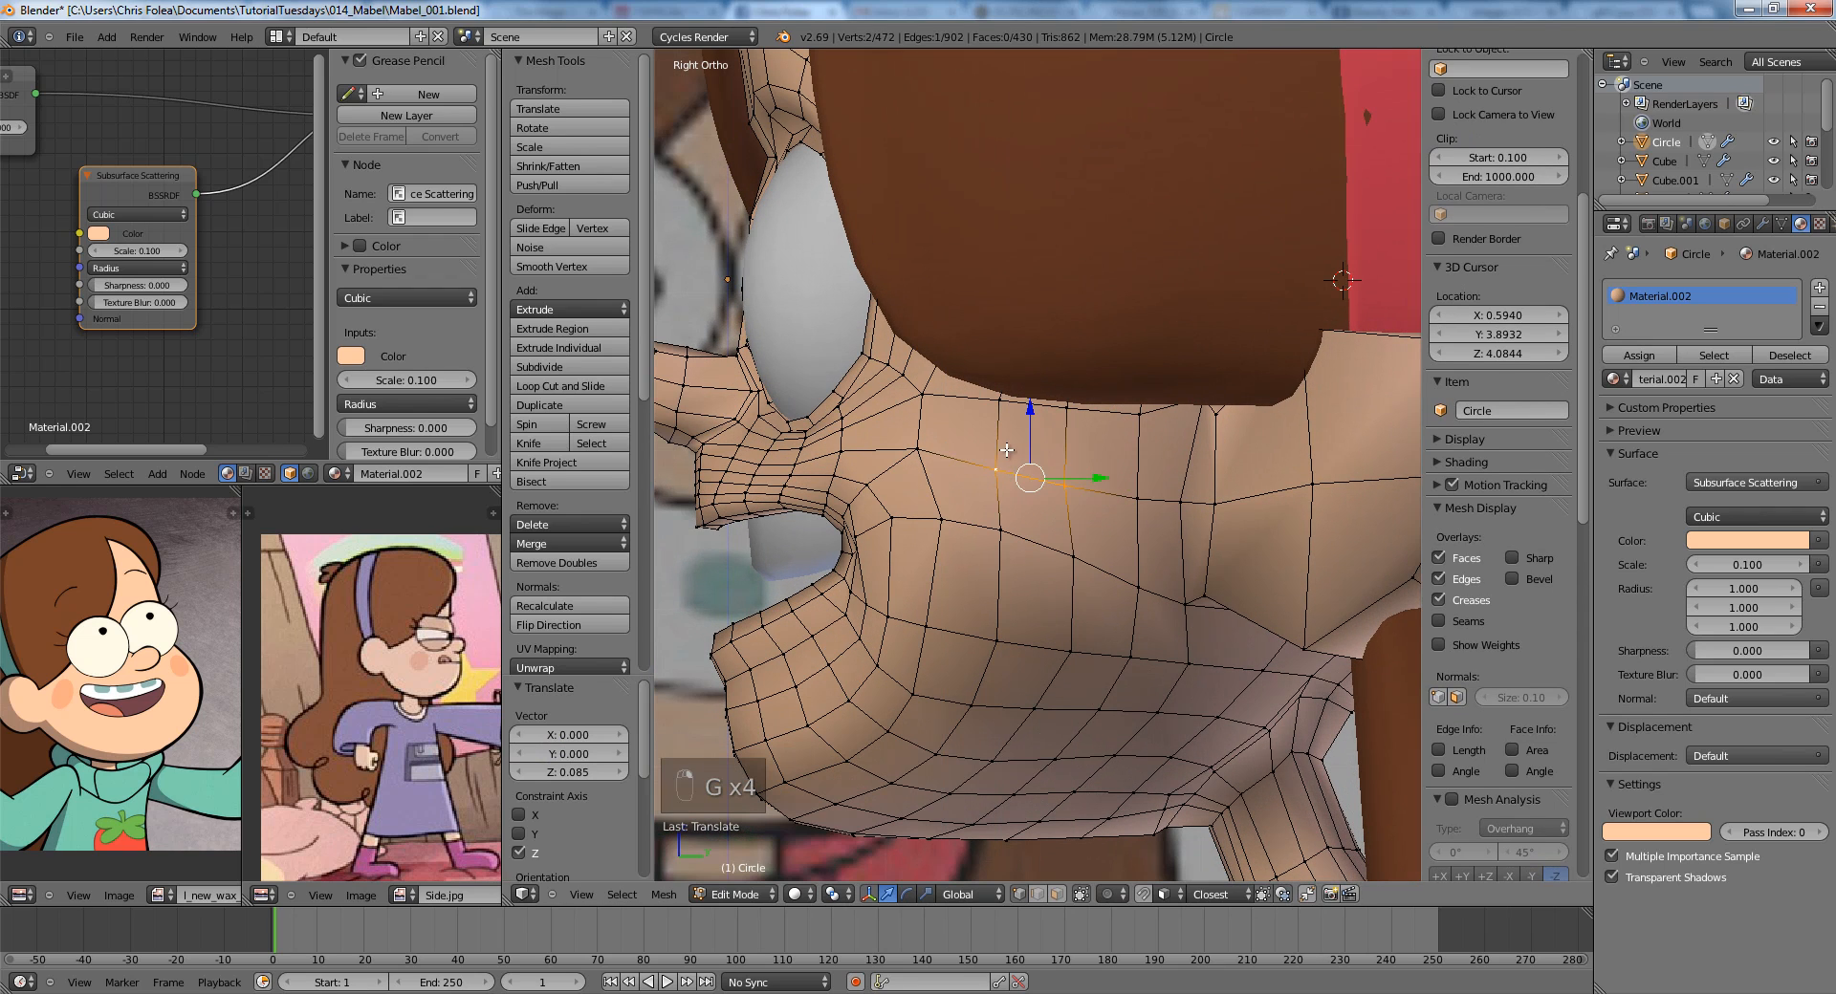
key("g")
key("z")
left_click(1002, 452)
key("a")
key("g")
key("Tab")
Add a circle mesh with 16 vertices and radius 1 in the front view.
key("KP_1")
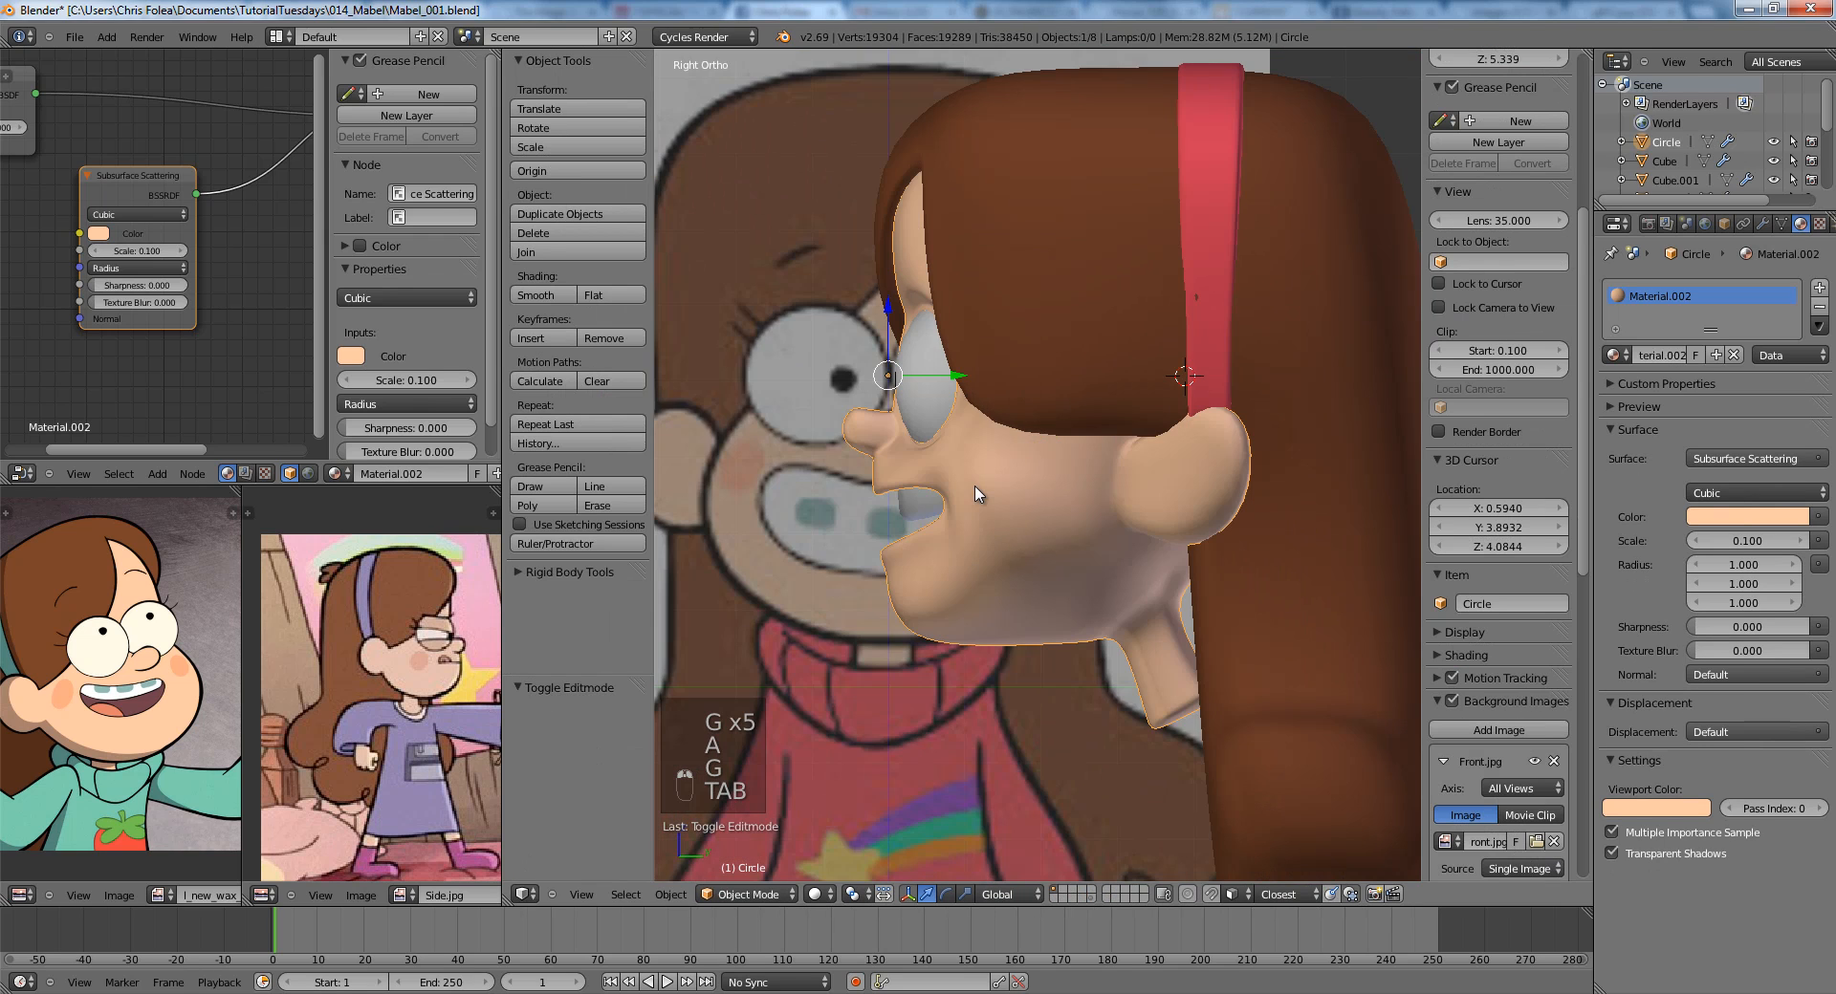
scroll(973, 484, "down", 2)
key("shift+a")
mouse_move(1052, 443)
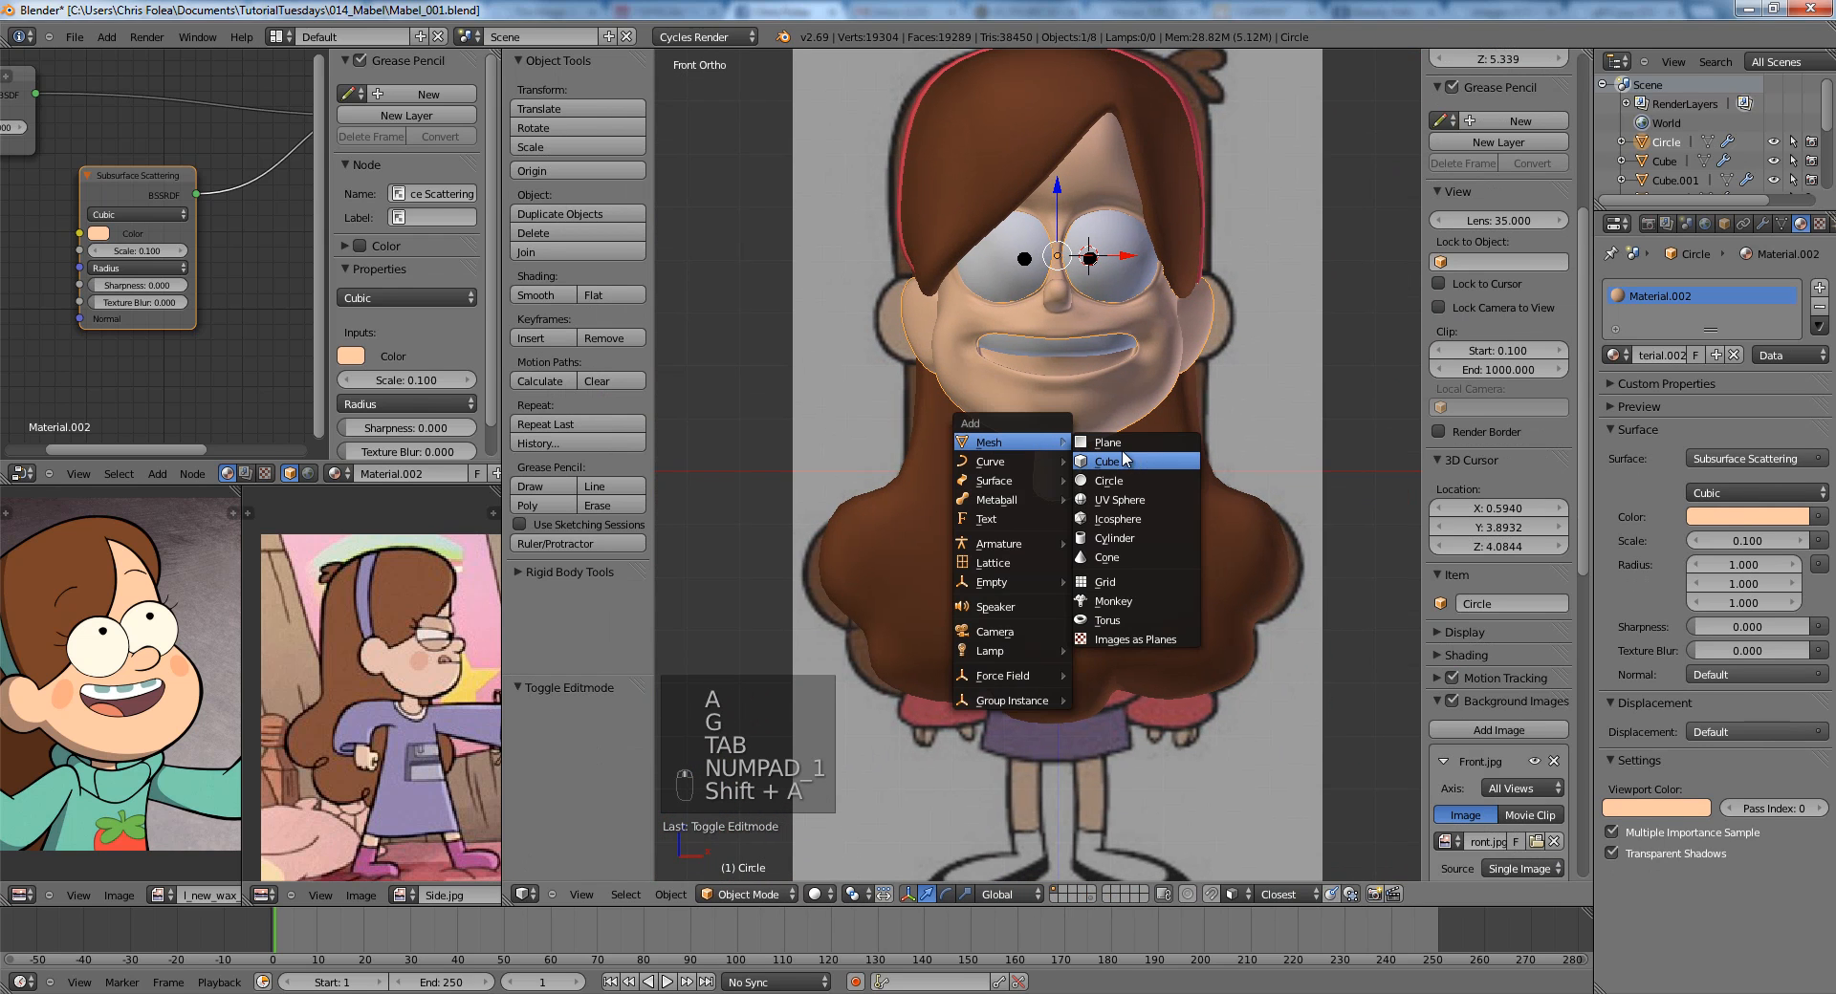
left_click(1119, 481)
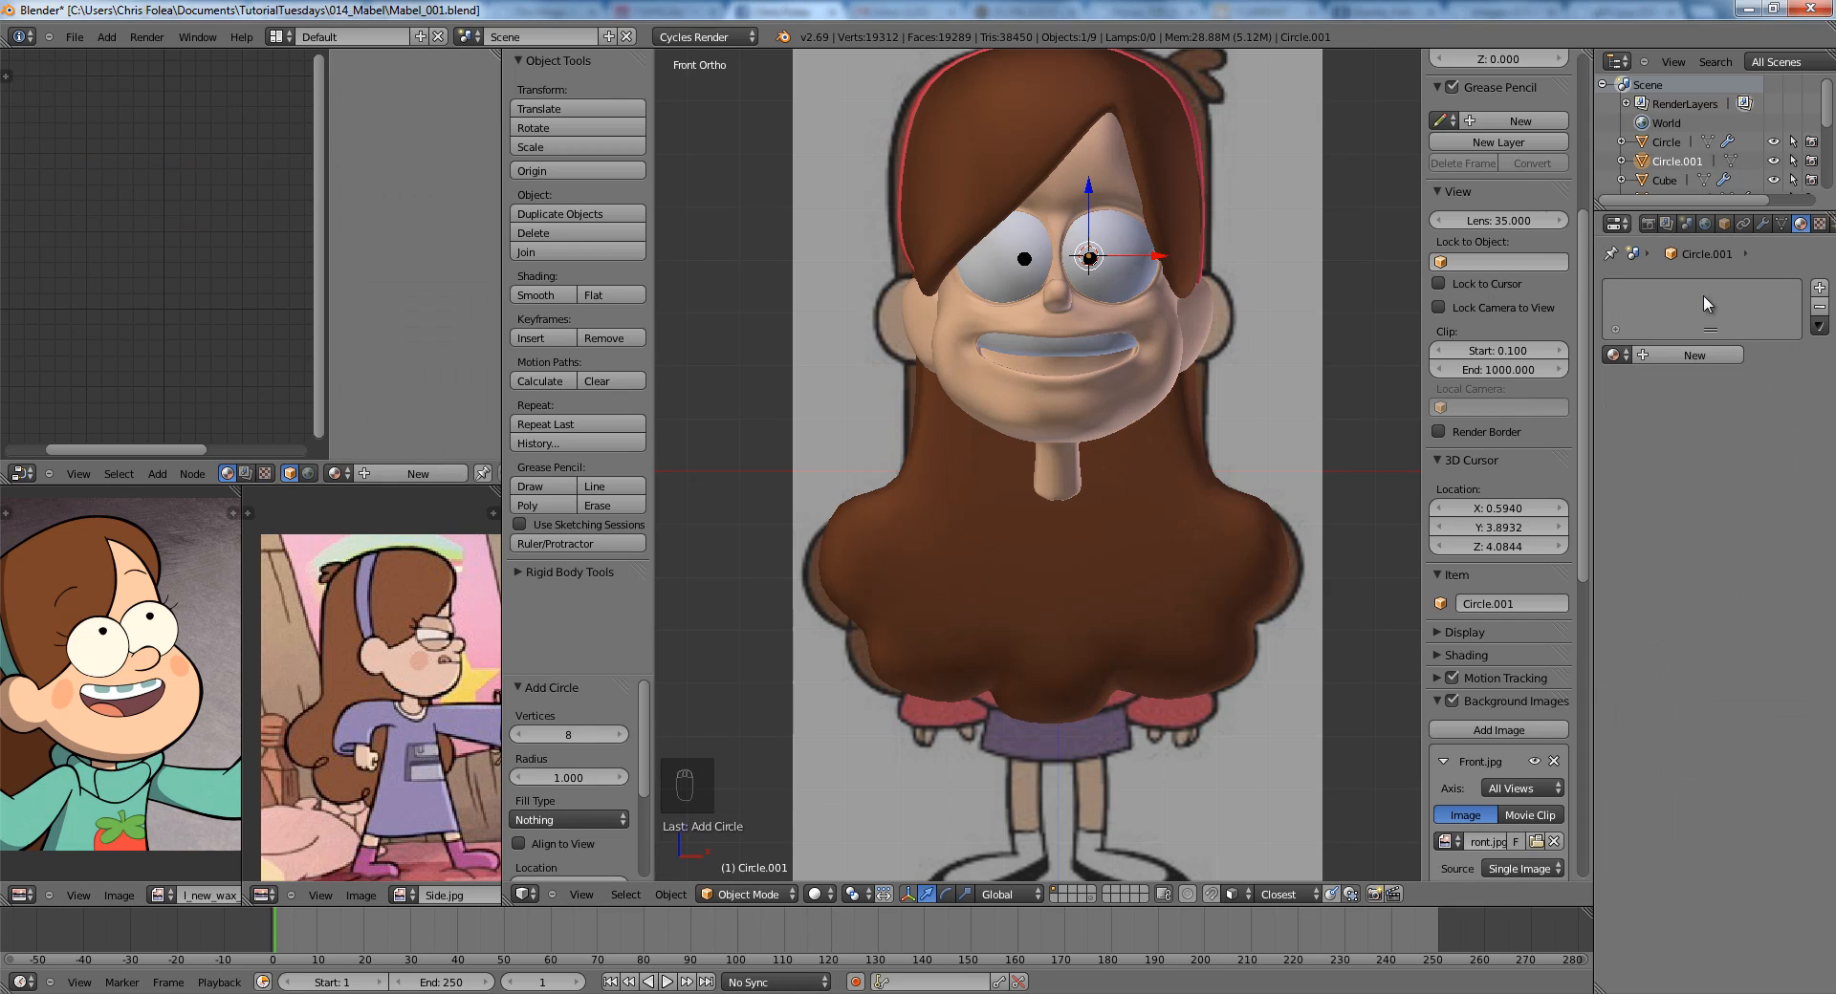
key("z")
middle_click_drag(1168, 397, 1062, 450)
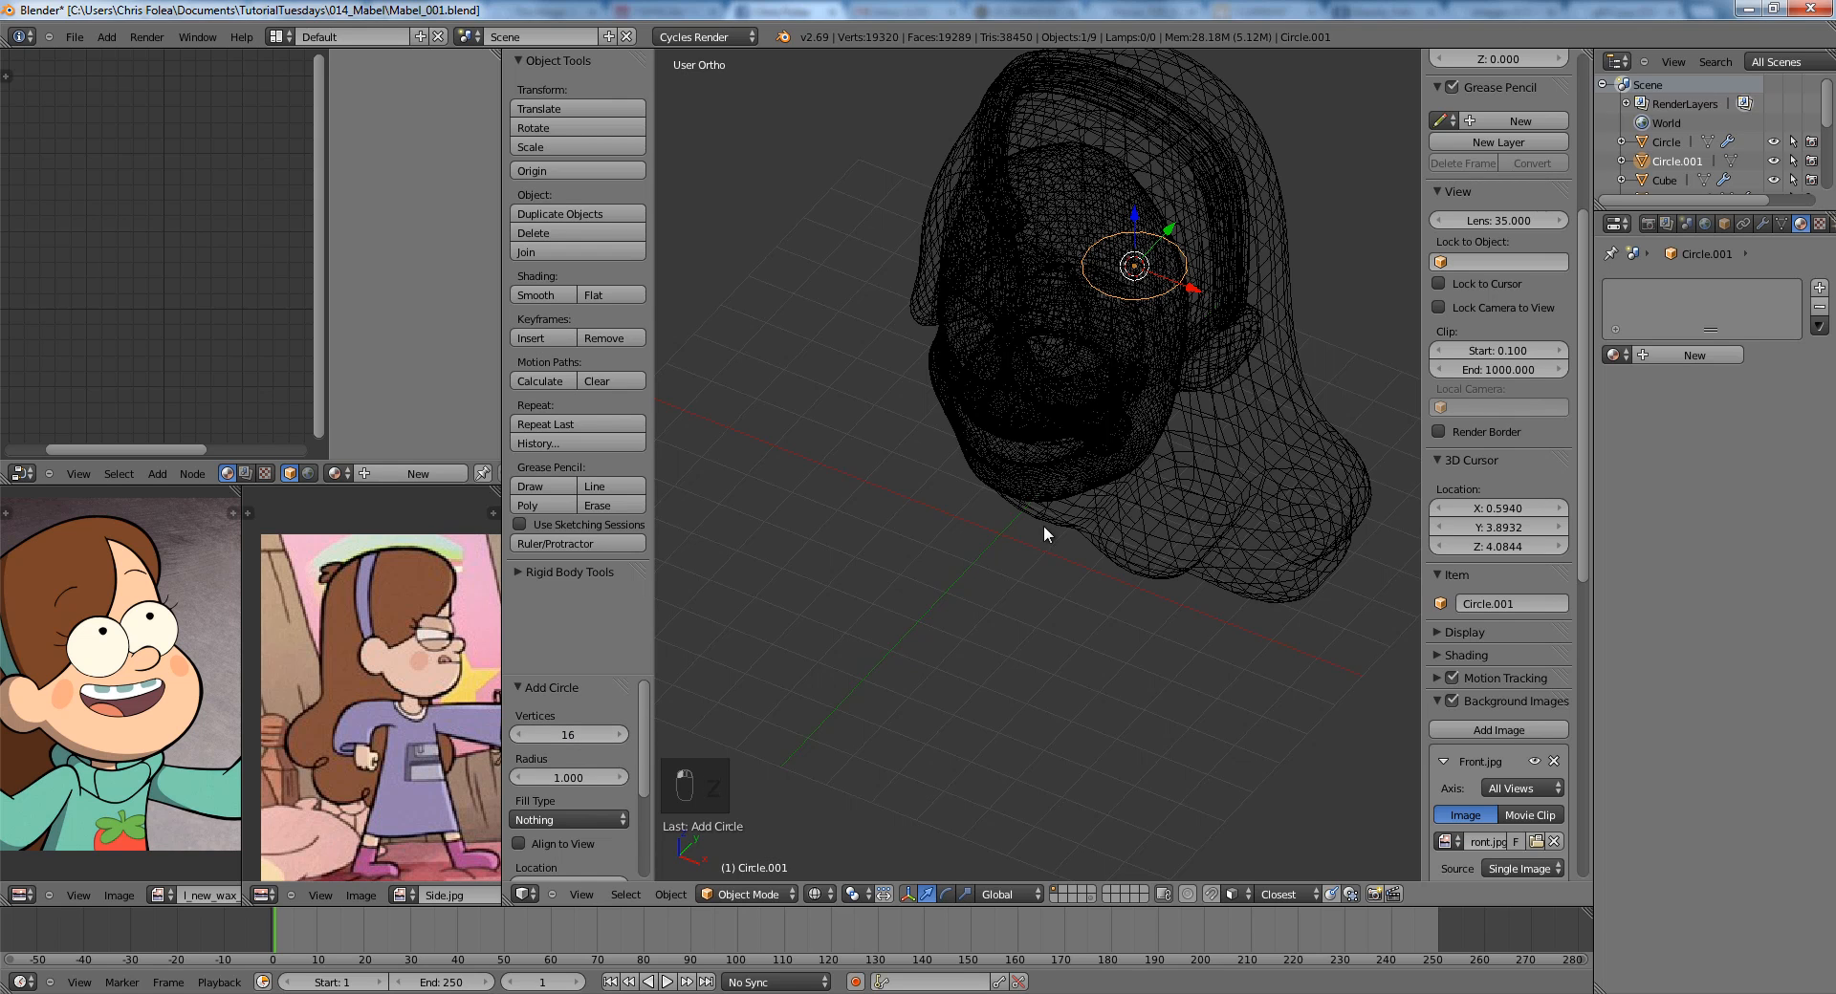
middle_click_drag(1044, 527, 1093, 434)
key("KP_1")
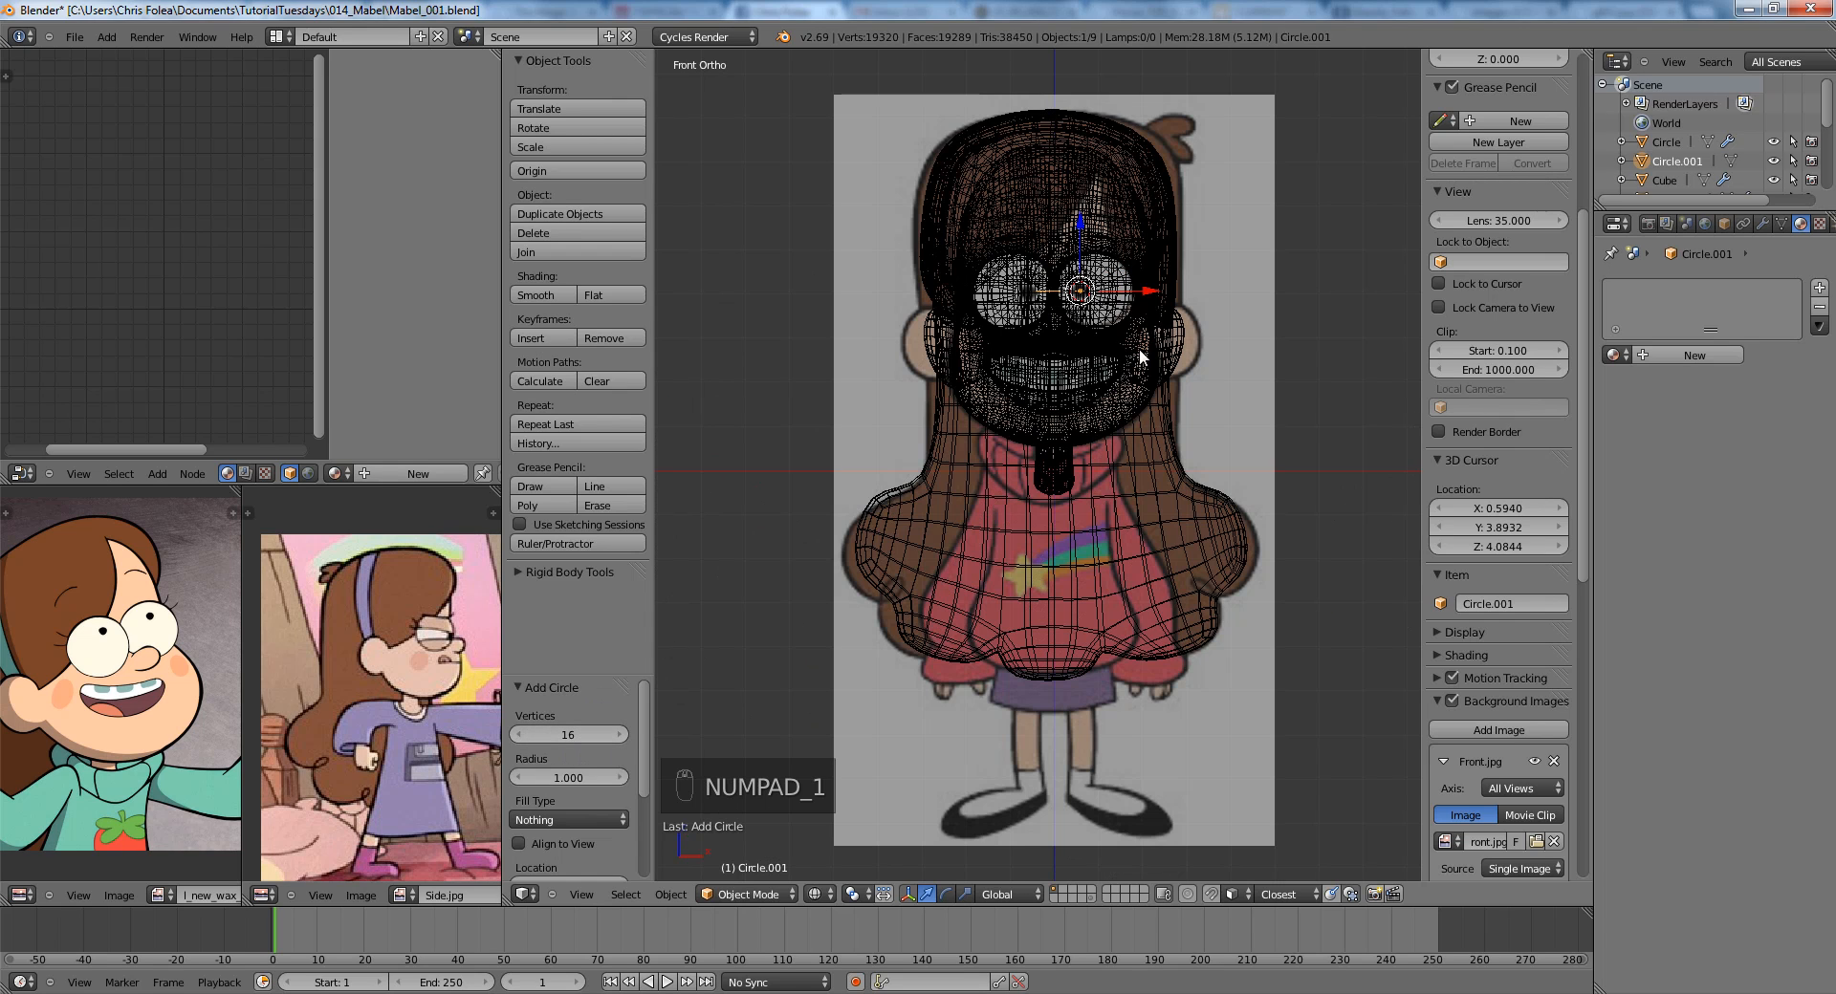
Clear the circle's location, raise it about 0.325 along Z, and move it back under the neck in side view.
key("alt+g")
key("z")
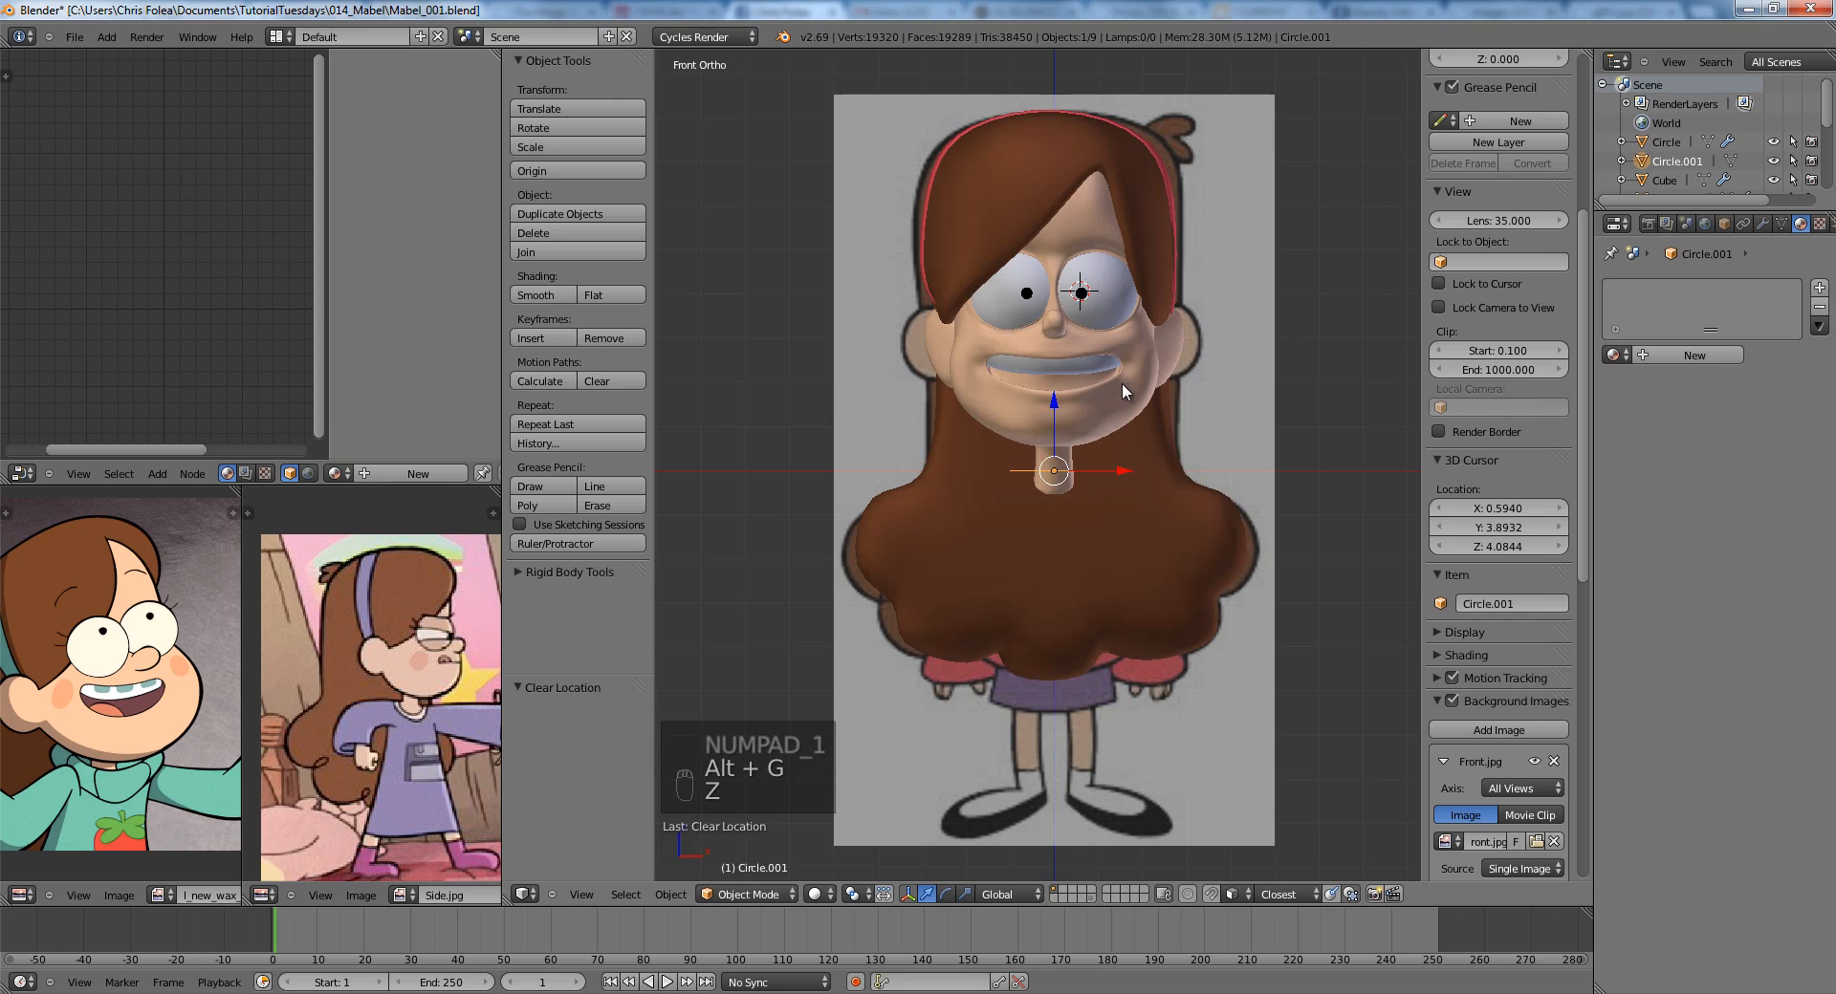
key("g")
key("z")
left_click(1121, 397)
key("KP_3")
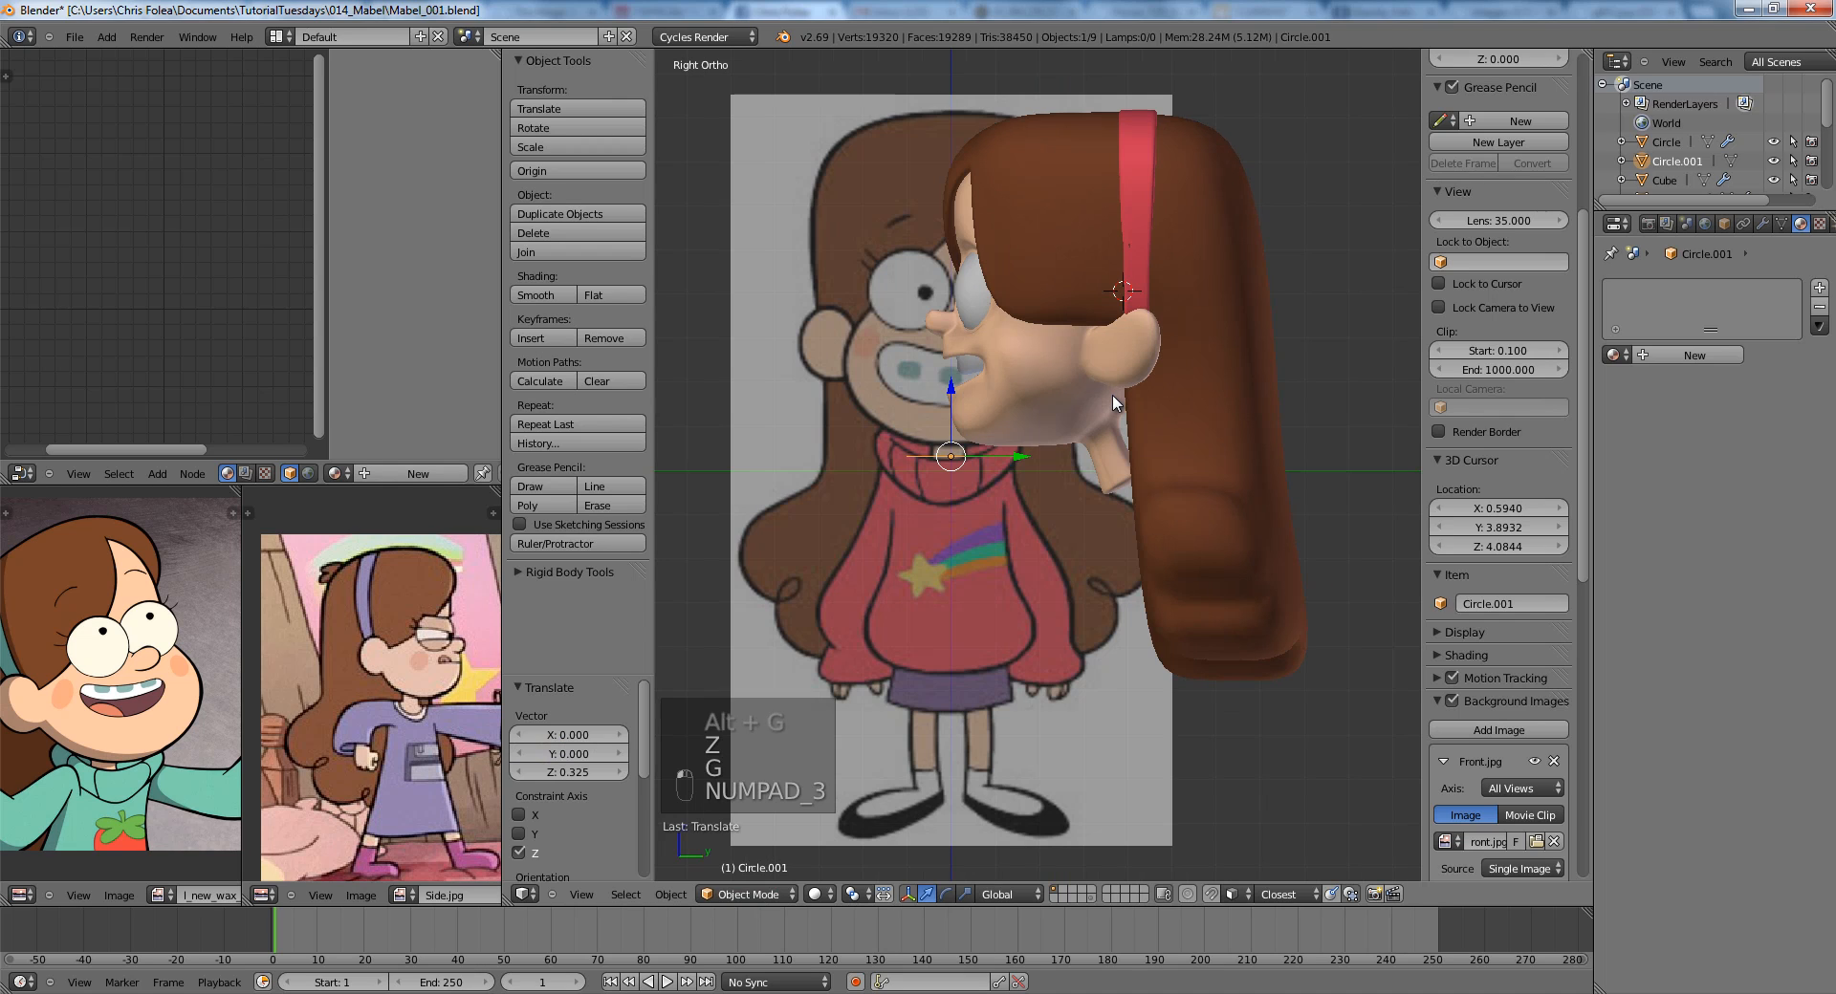
key("g")
left_click(1183, 421)
Enlarge the circle by about 1.606, tilt it about -11 degrees, and fit its position and size around the neck.
key("s")
left_click(1280, 443)
key("g")
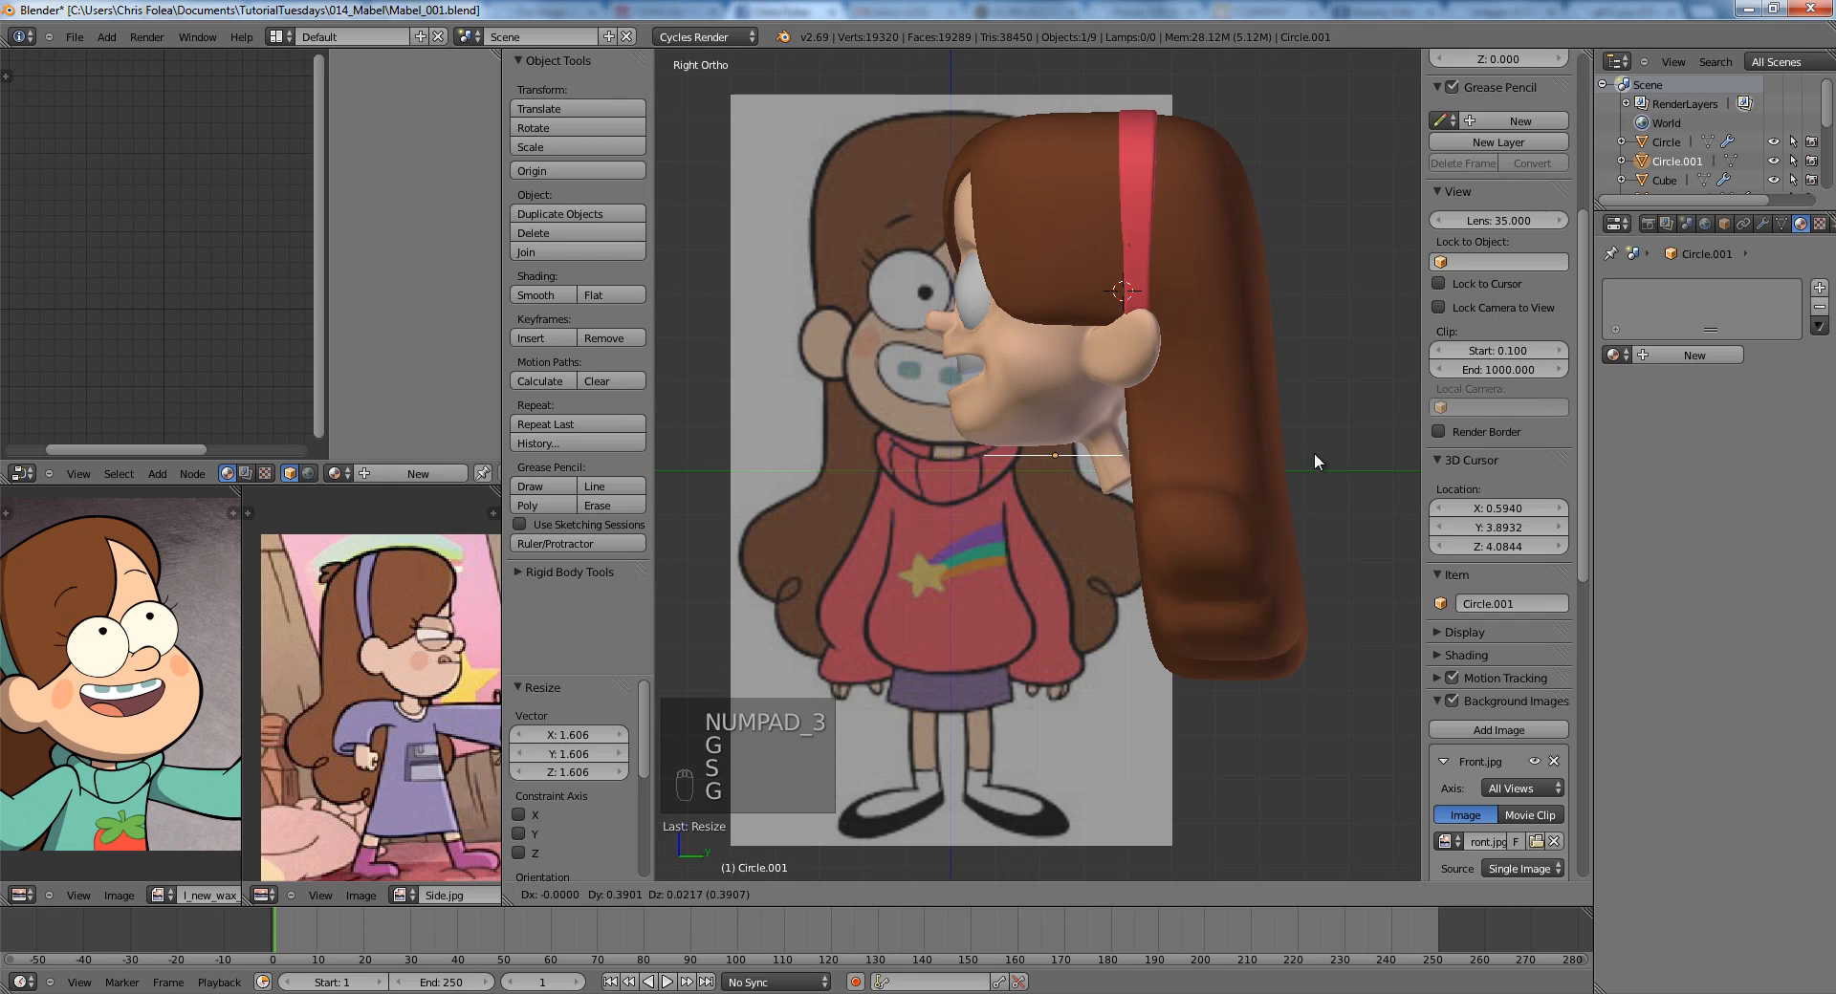
key("r")
left_click(1320, 419)
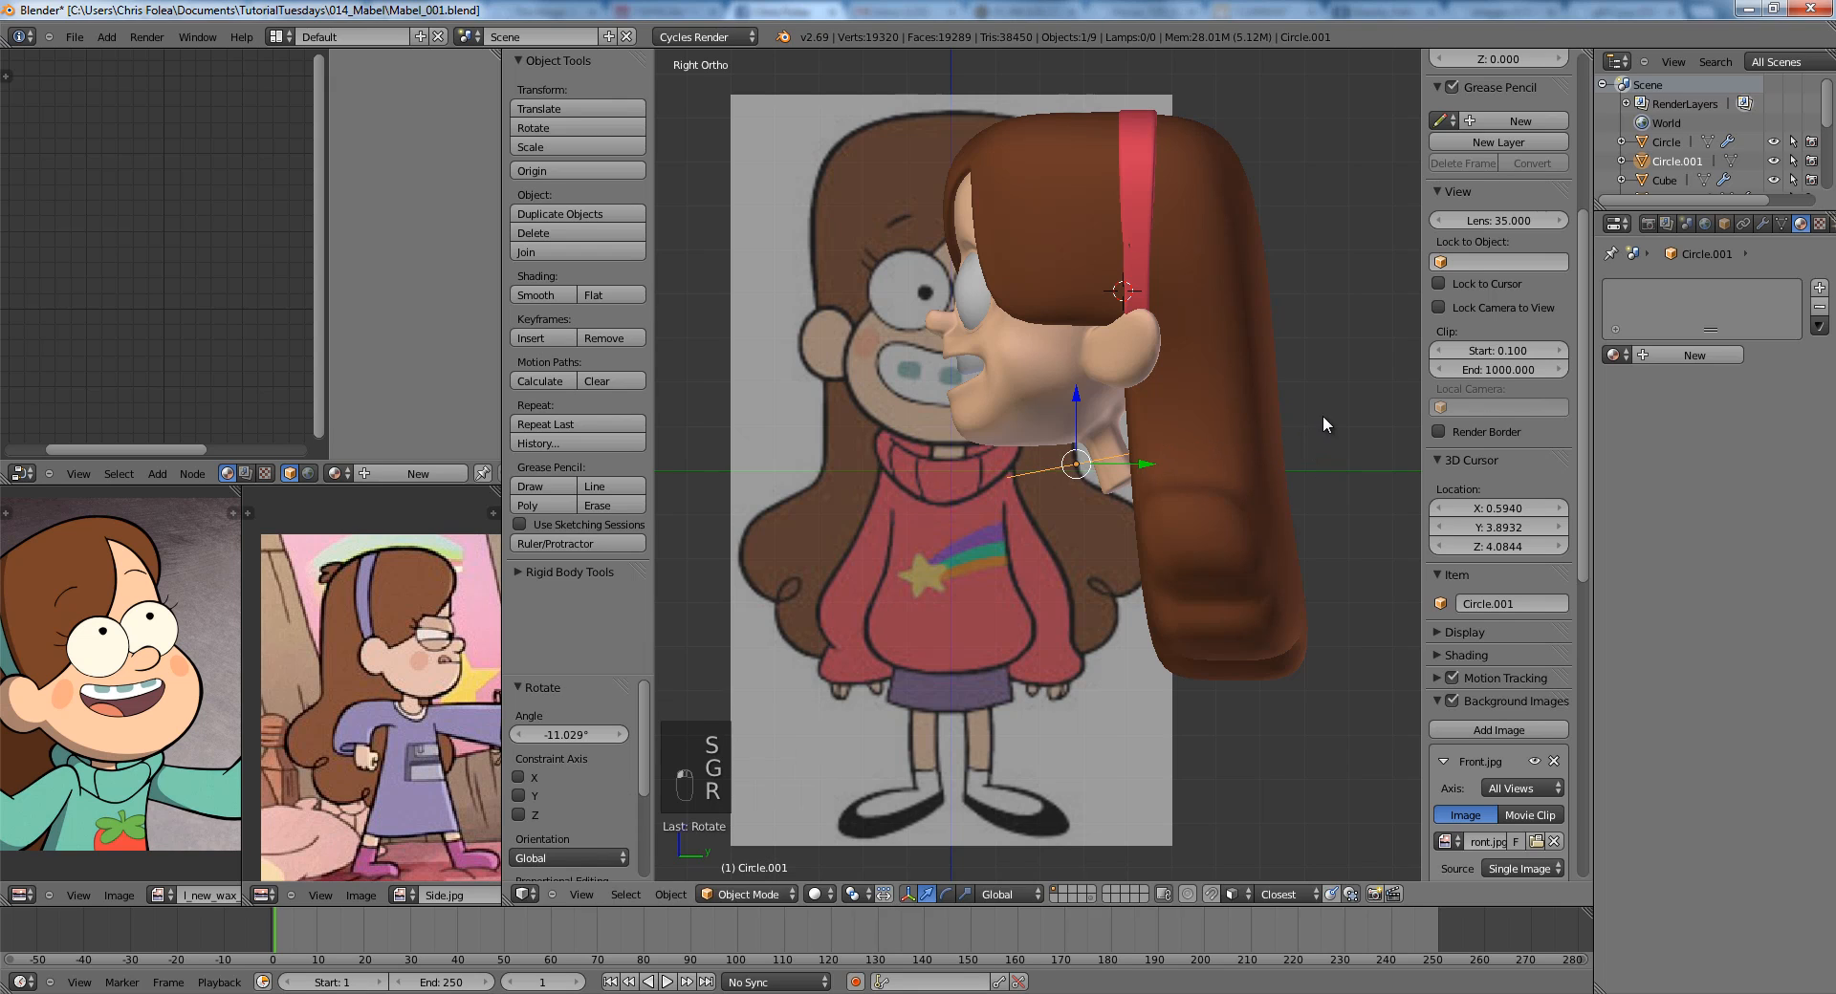
key("g")
left_click(1336, 426)
key("s")
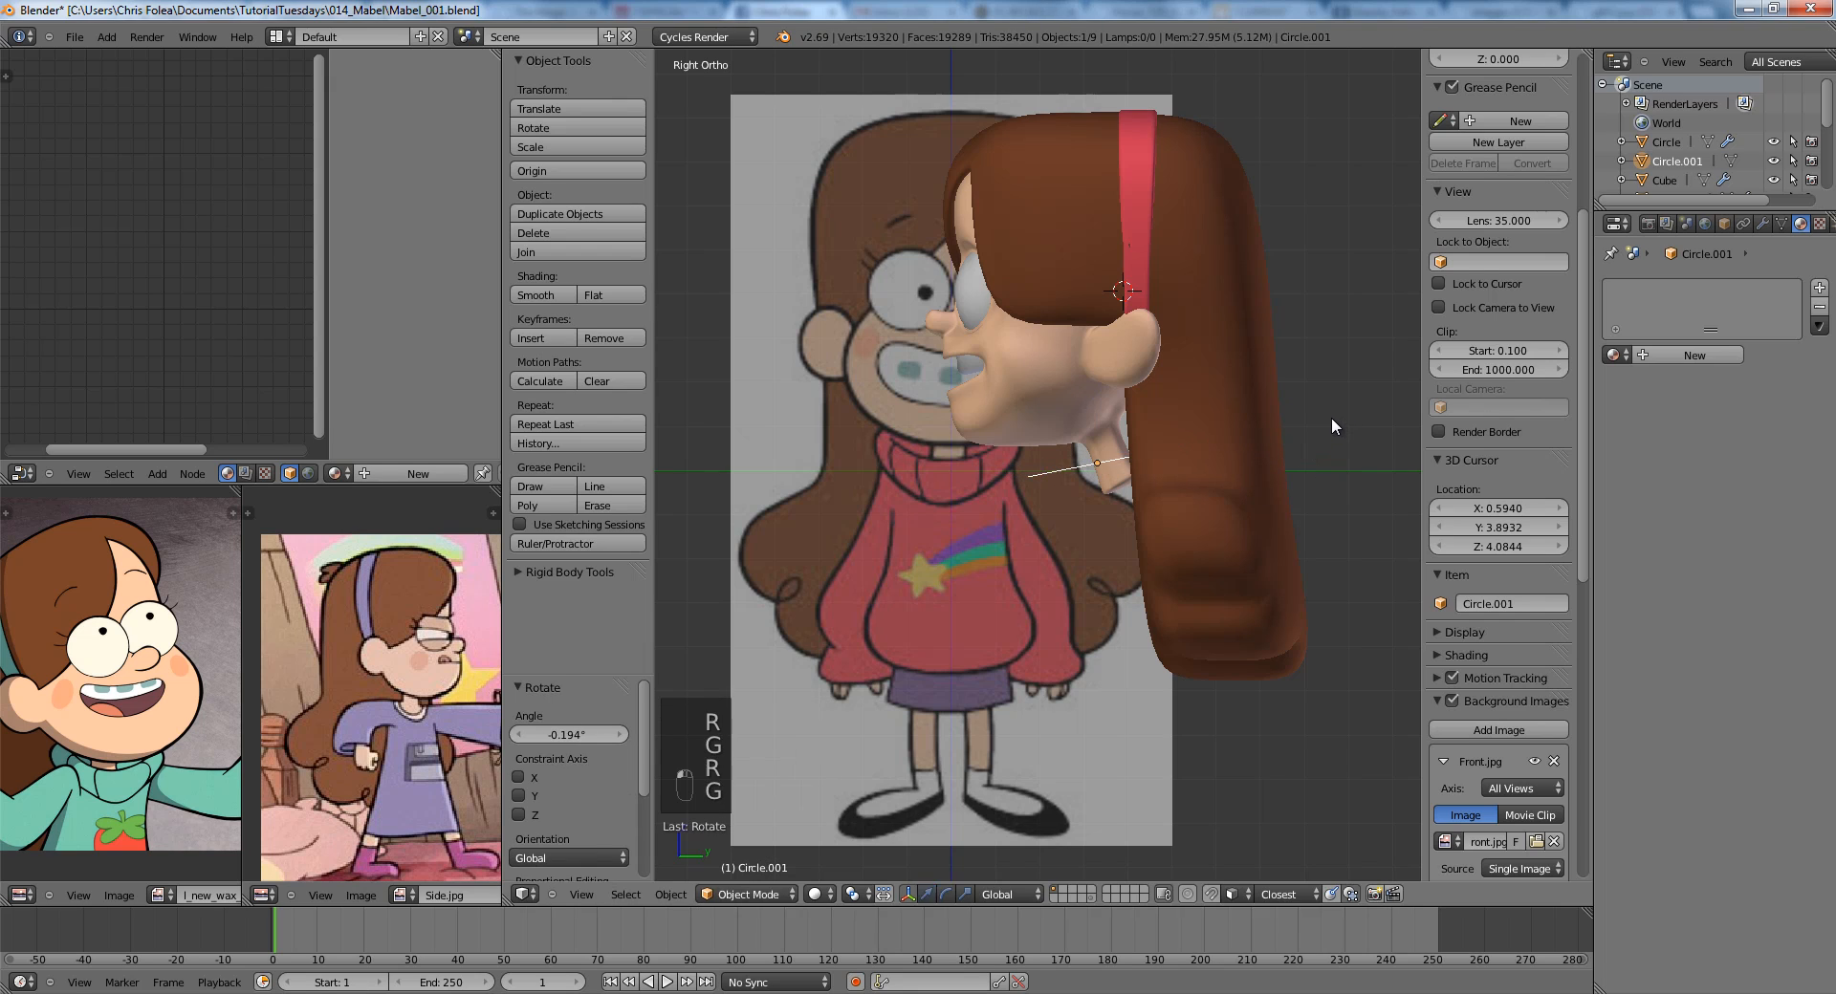
left_click(1340, 418)
Scale the neck circle to about 0.866 against the front reference's sweater collar.
key("KP_1")
key("z")
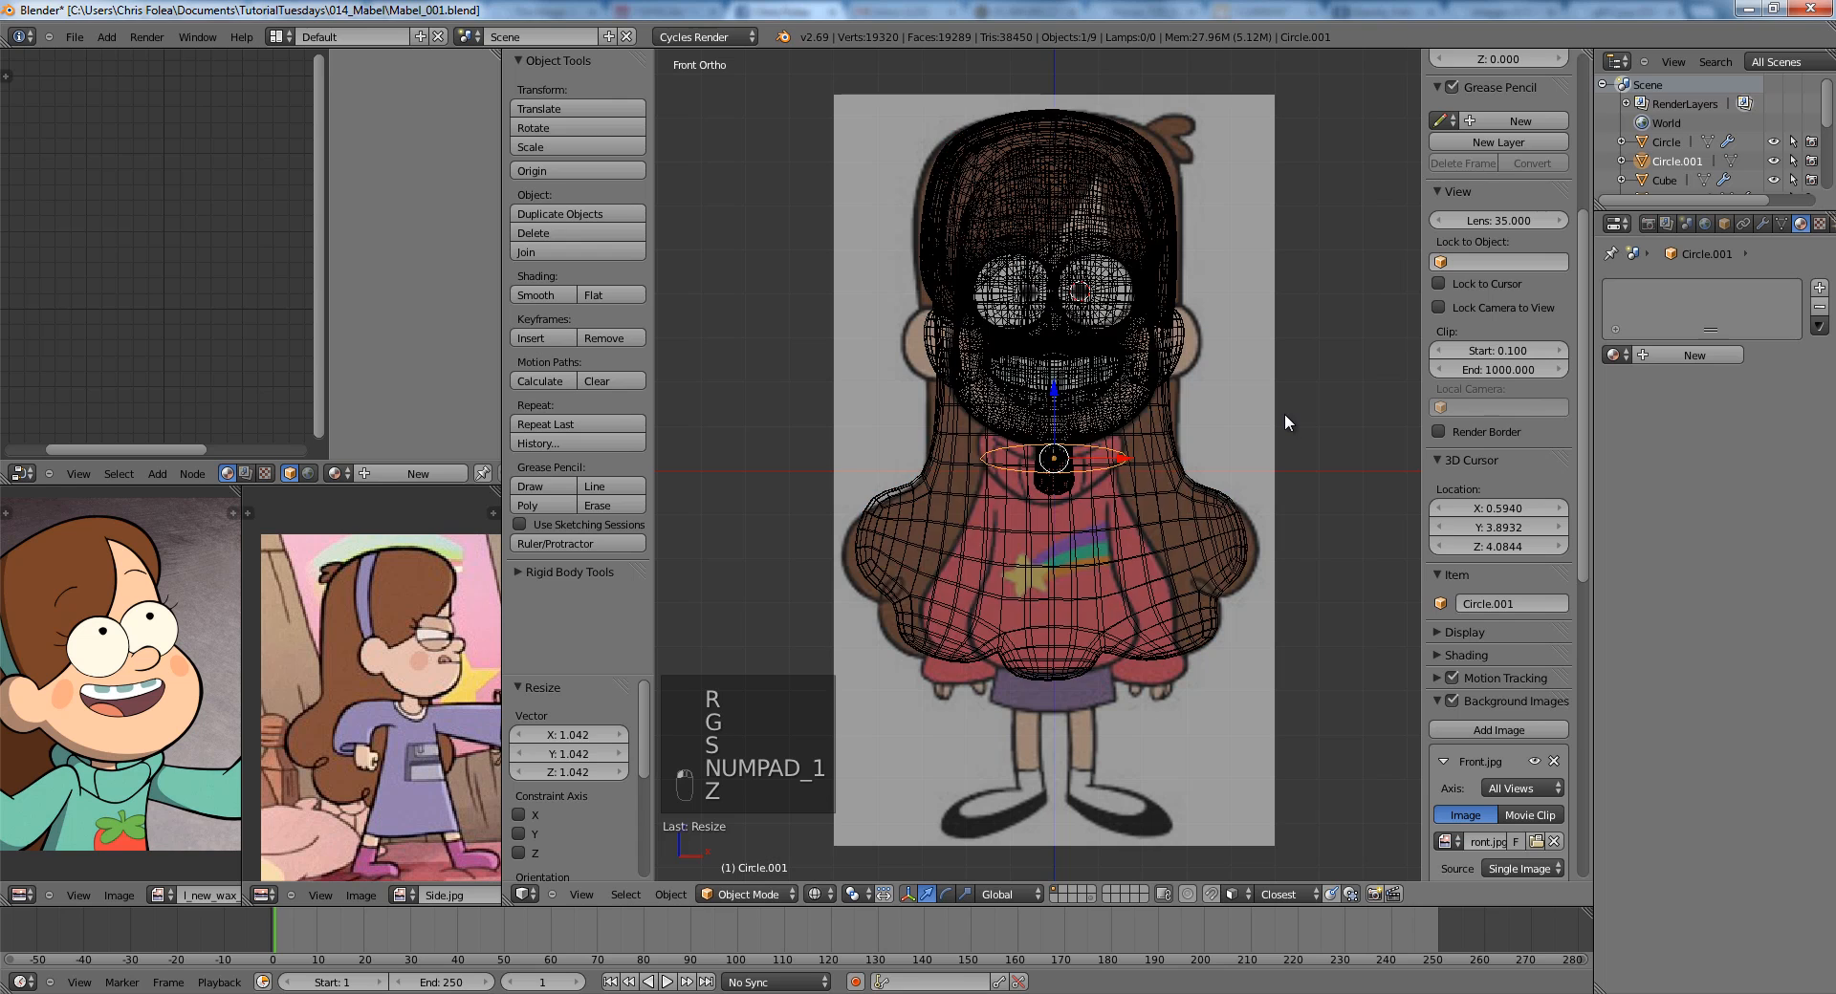
key("z")
key("z")
key("z")
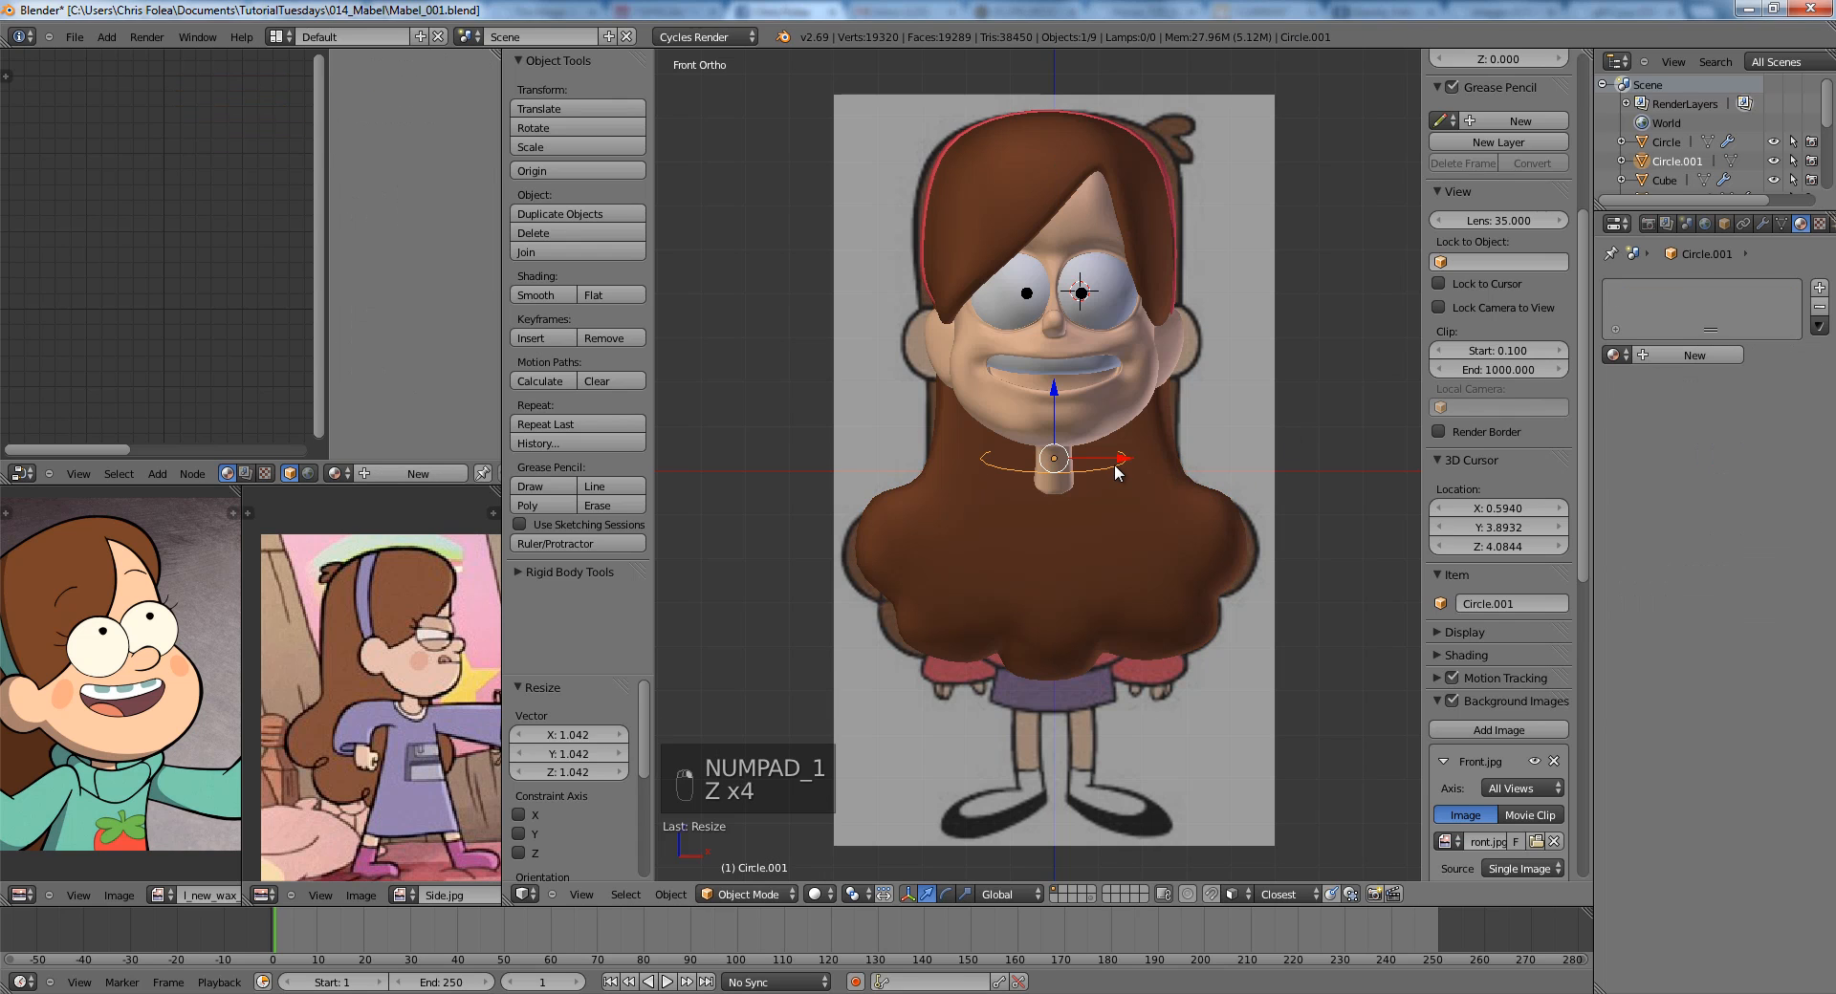
key("s")
left_click(1176, 474)
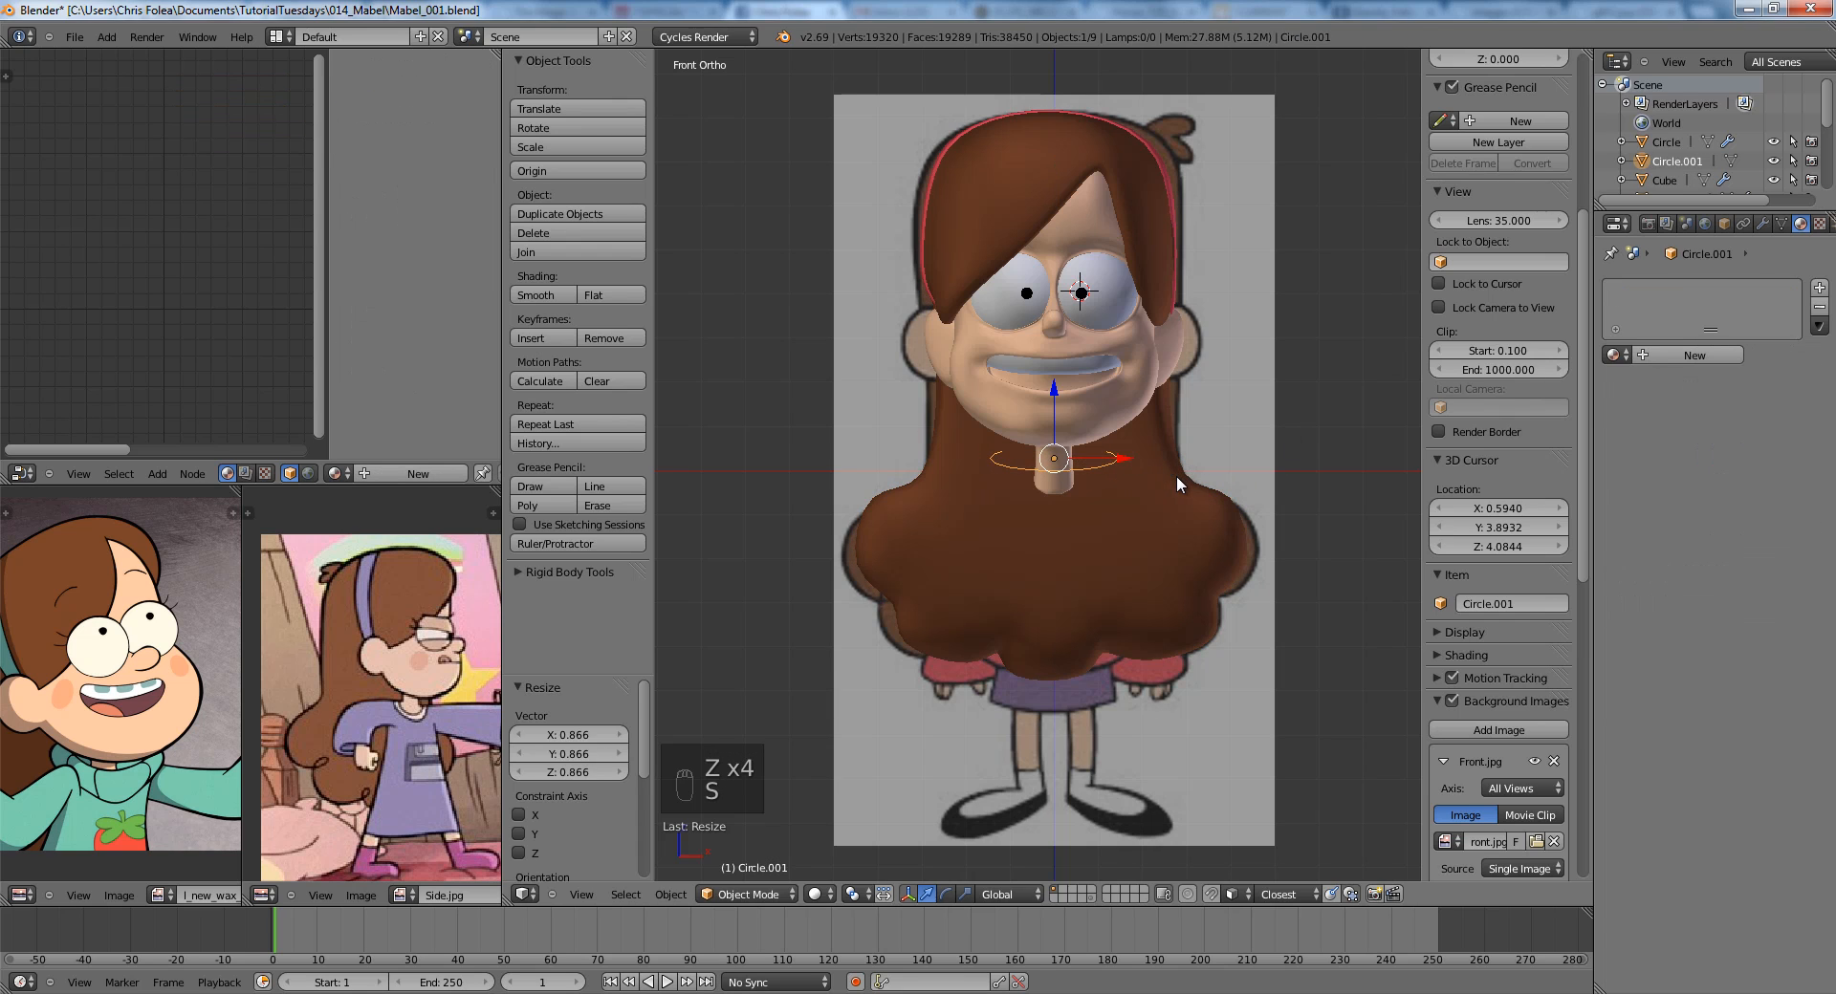
Extrude the circle's edge outward into a rim in Edit Mode and lower the new ring about 0.152 along Z.
key("Tab")
key("e")
key("s")
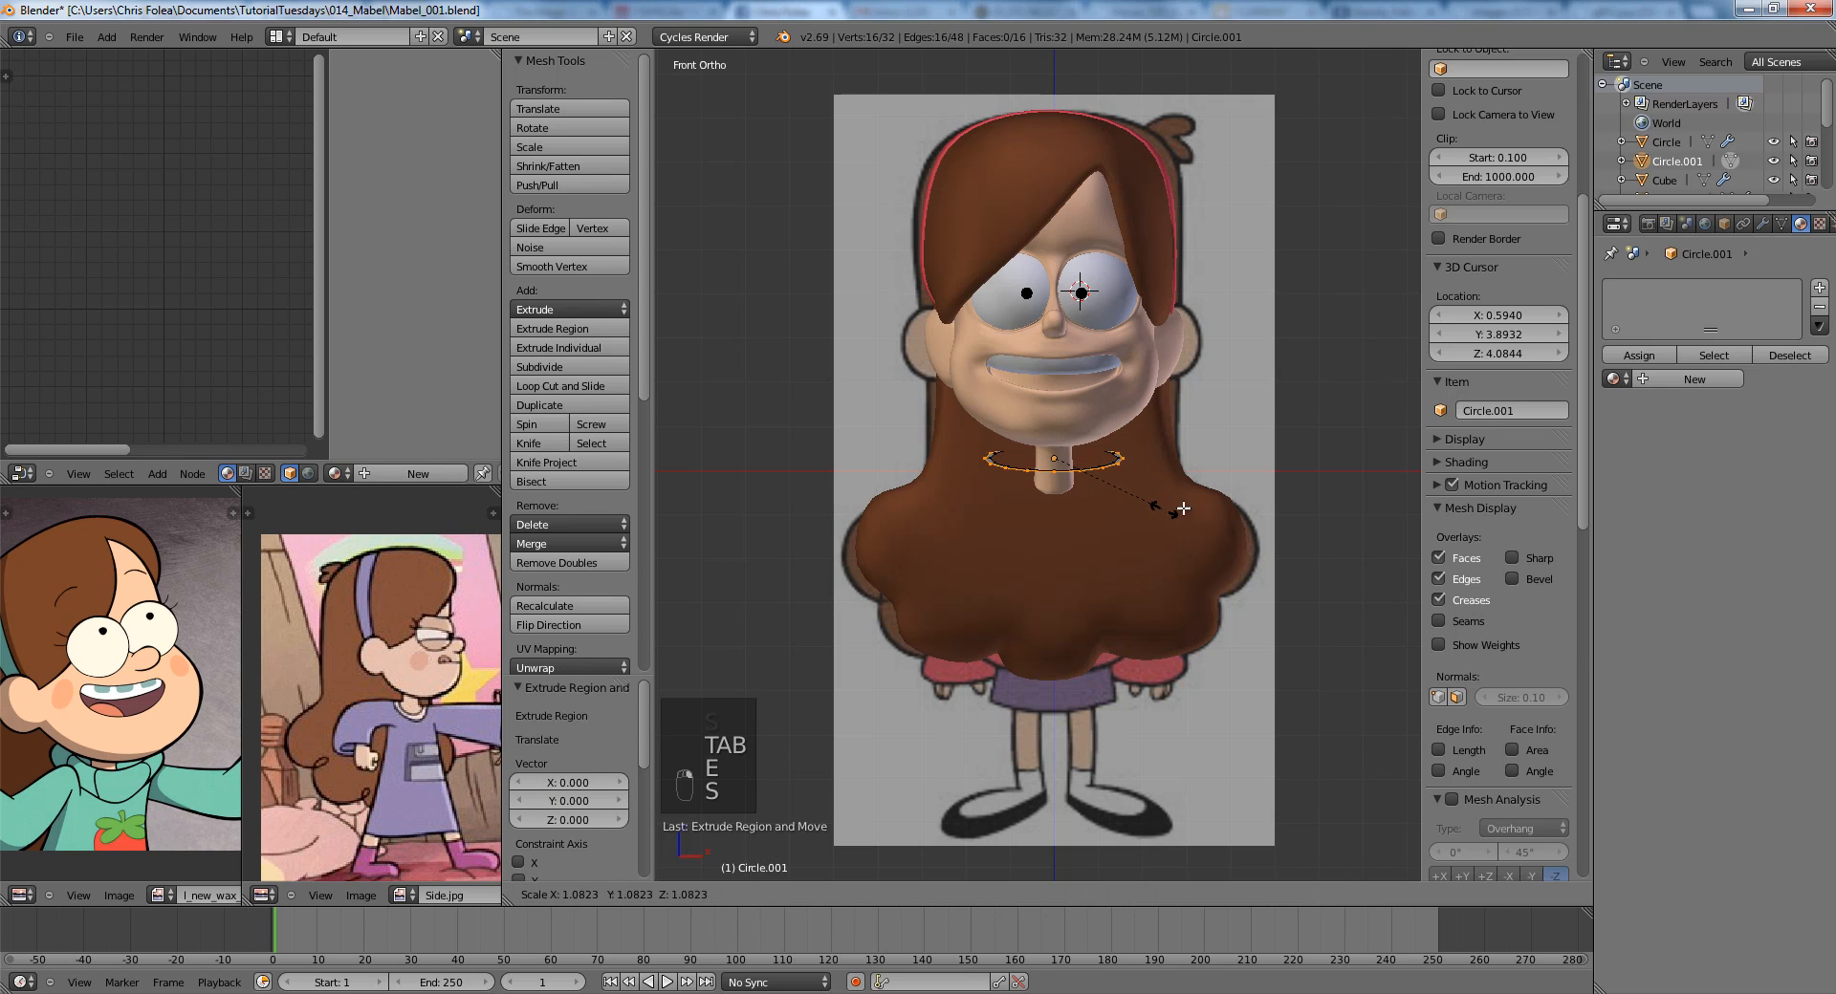
left_click(1193, 512)
key("g")
key("z")
left_click(1193, 514)
Extrude the collar's outer ring down about 0.715 and scale its lower edge inward.
scroll(1193, 514, "up", 3)
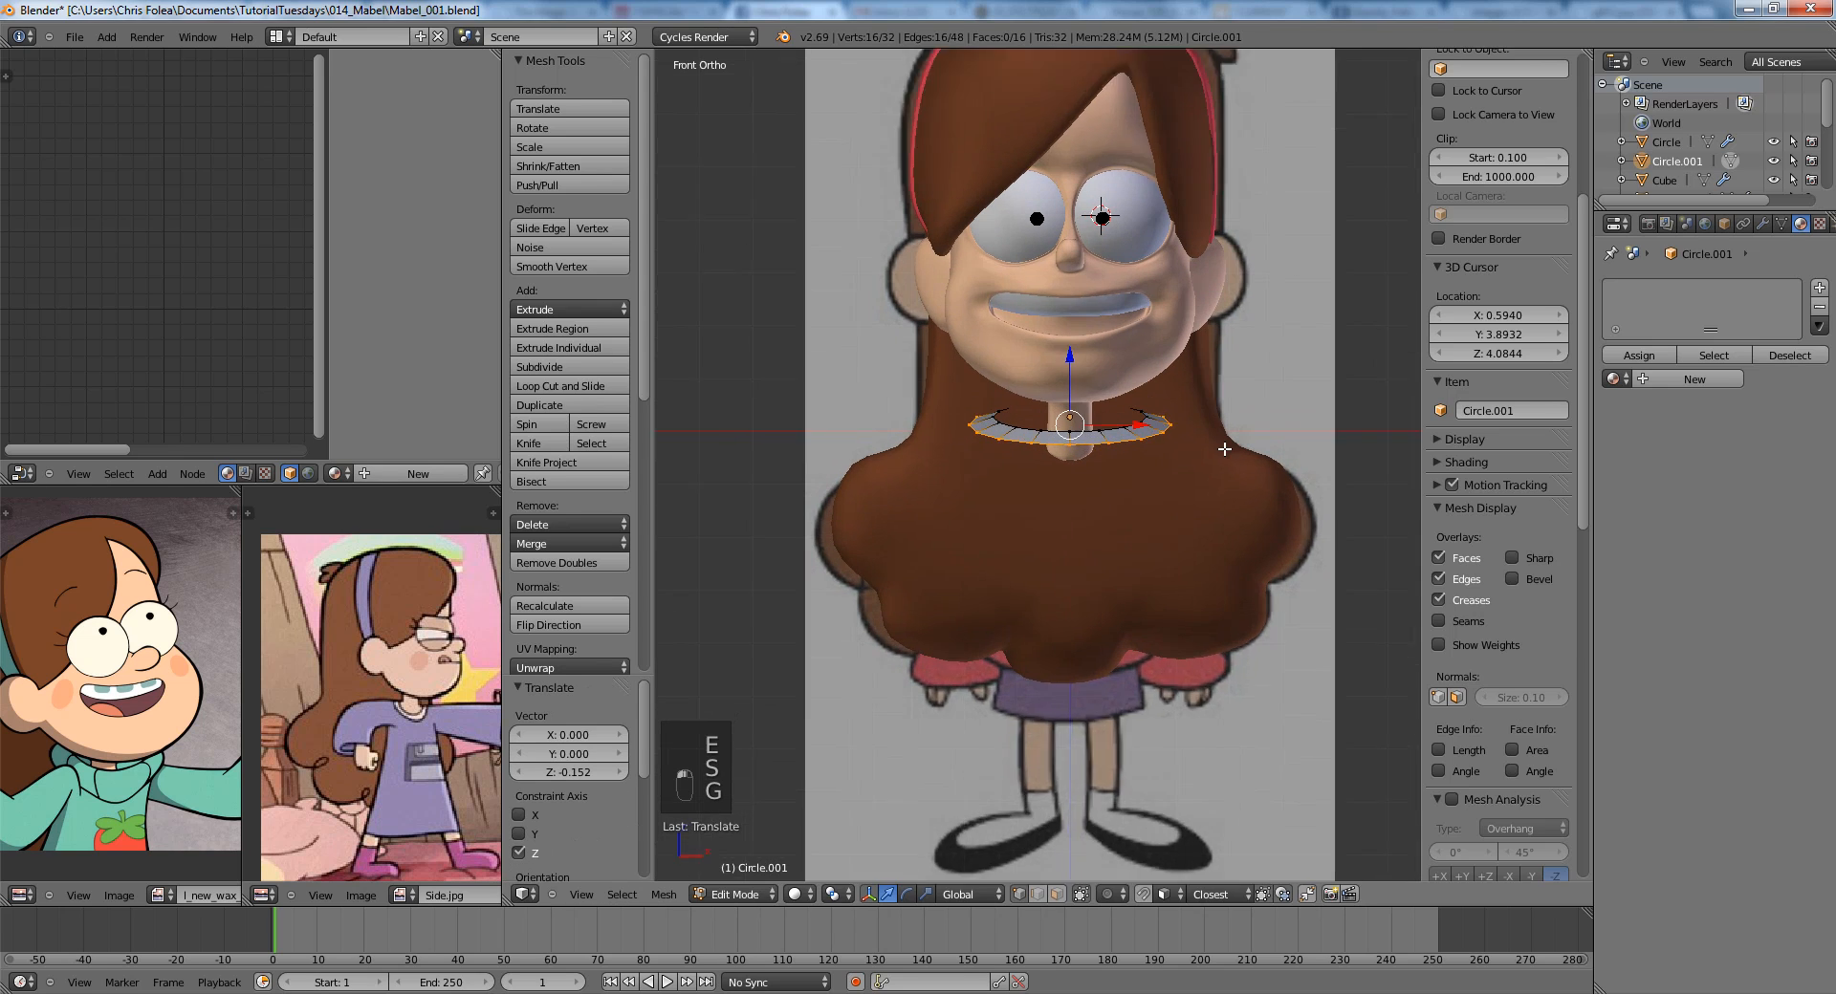
key("e")
left_click(1229, 503)
key("s")
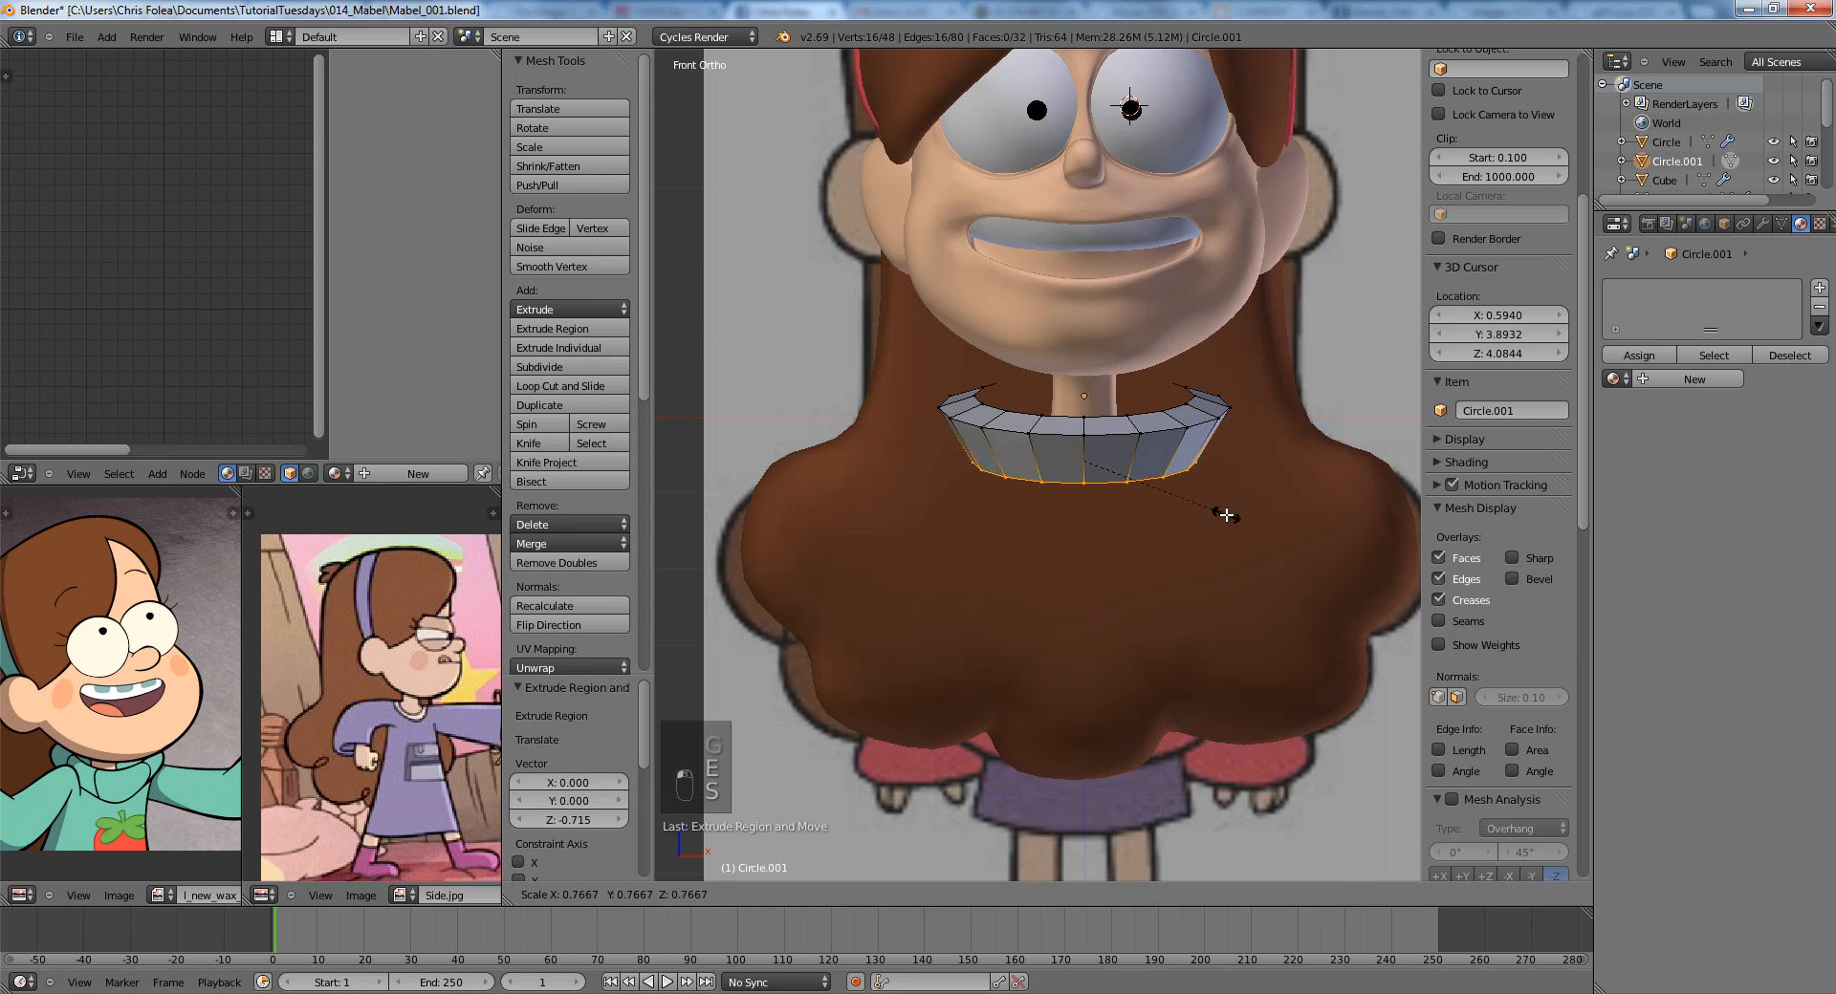
left_click(1254, 519)
Add a loop cut around the collar wall, bulge it by about 1.104, refine its height and width, and leave Edit Mode.
key("ctrl+r")
left_click(1222, 451)
right_click(1222, 452)
key("s")
left_click(1237, 483)
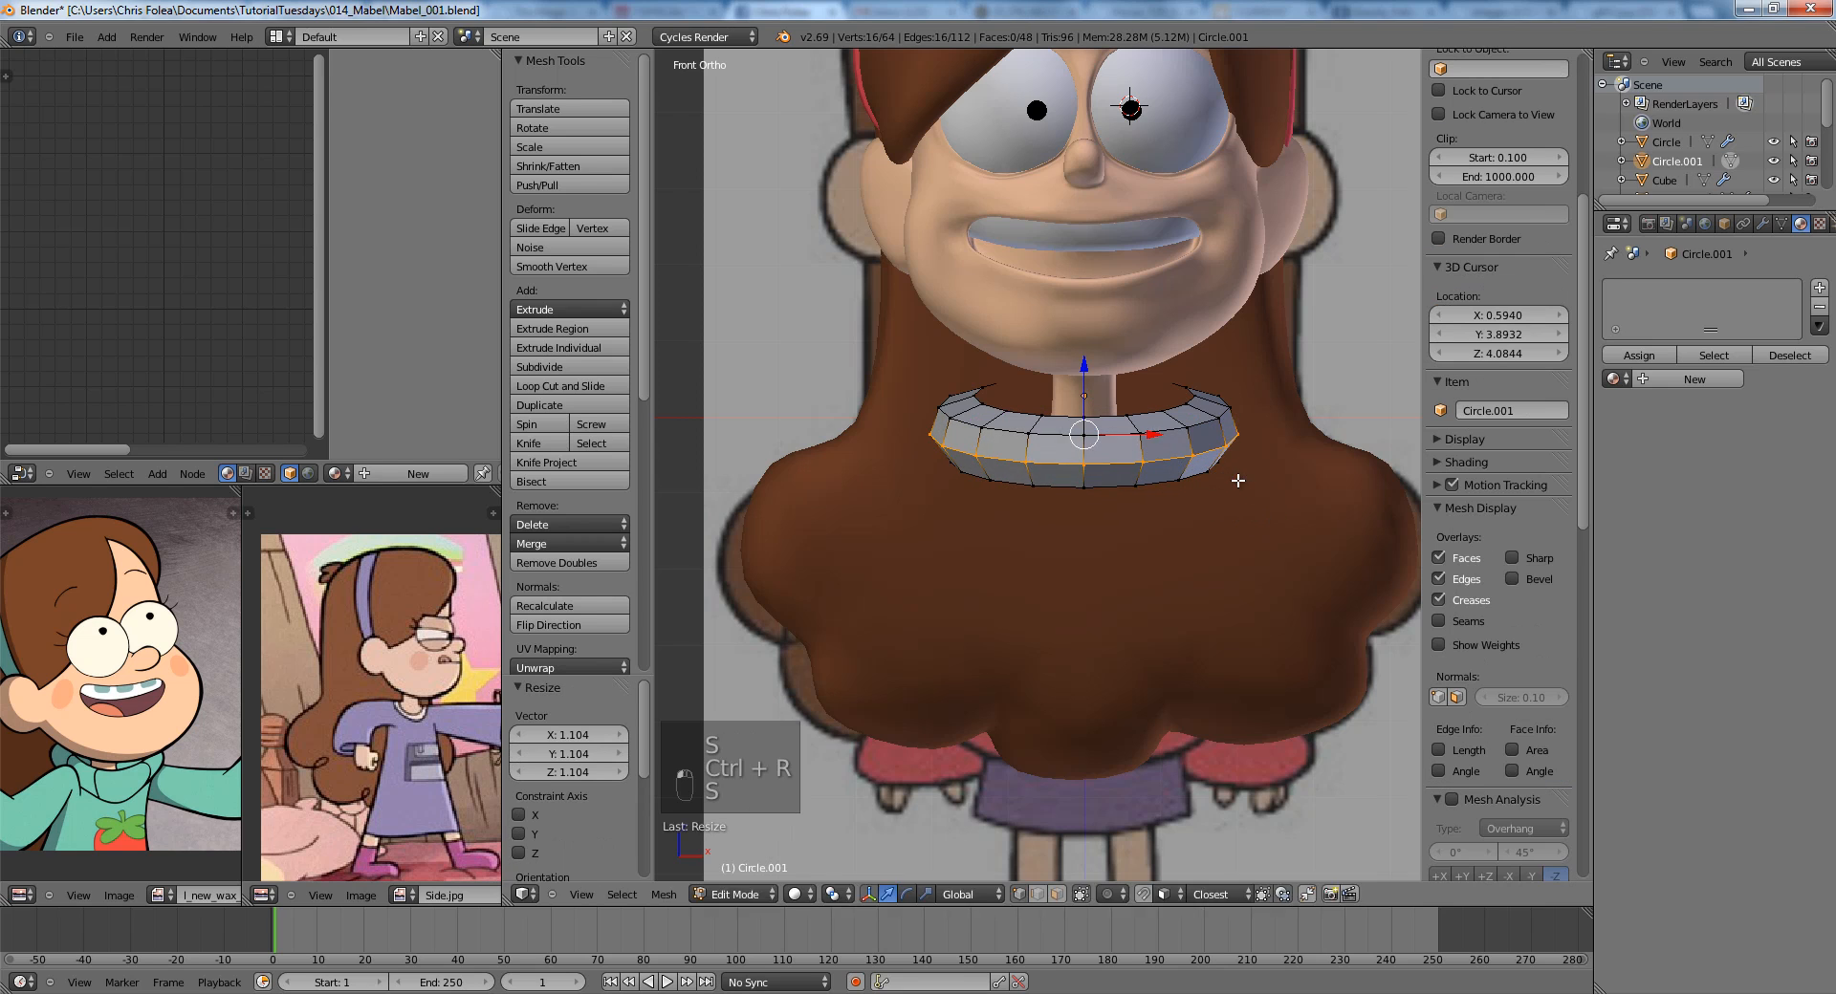
key("g")
left_click(1238, 496)
key("s")
left_click(1229, 484)
key("Tab")
scroll(1195, 485, "down", 3)
middle_click_drag(1181, 479, 1171, 498, "shift")
scroll(1170, 496, "down", 2)
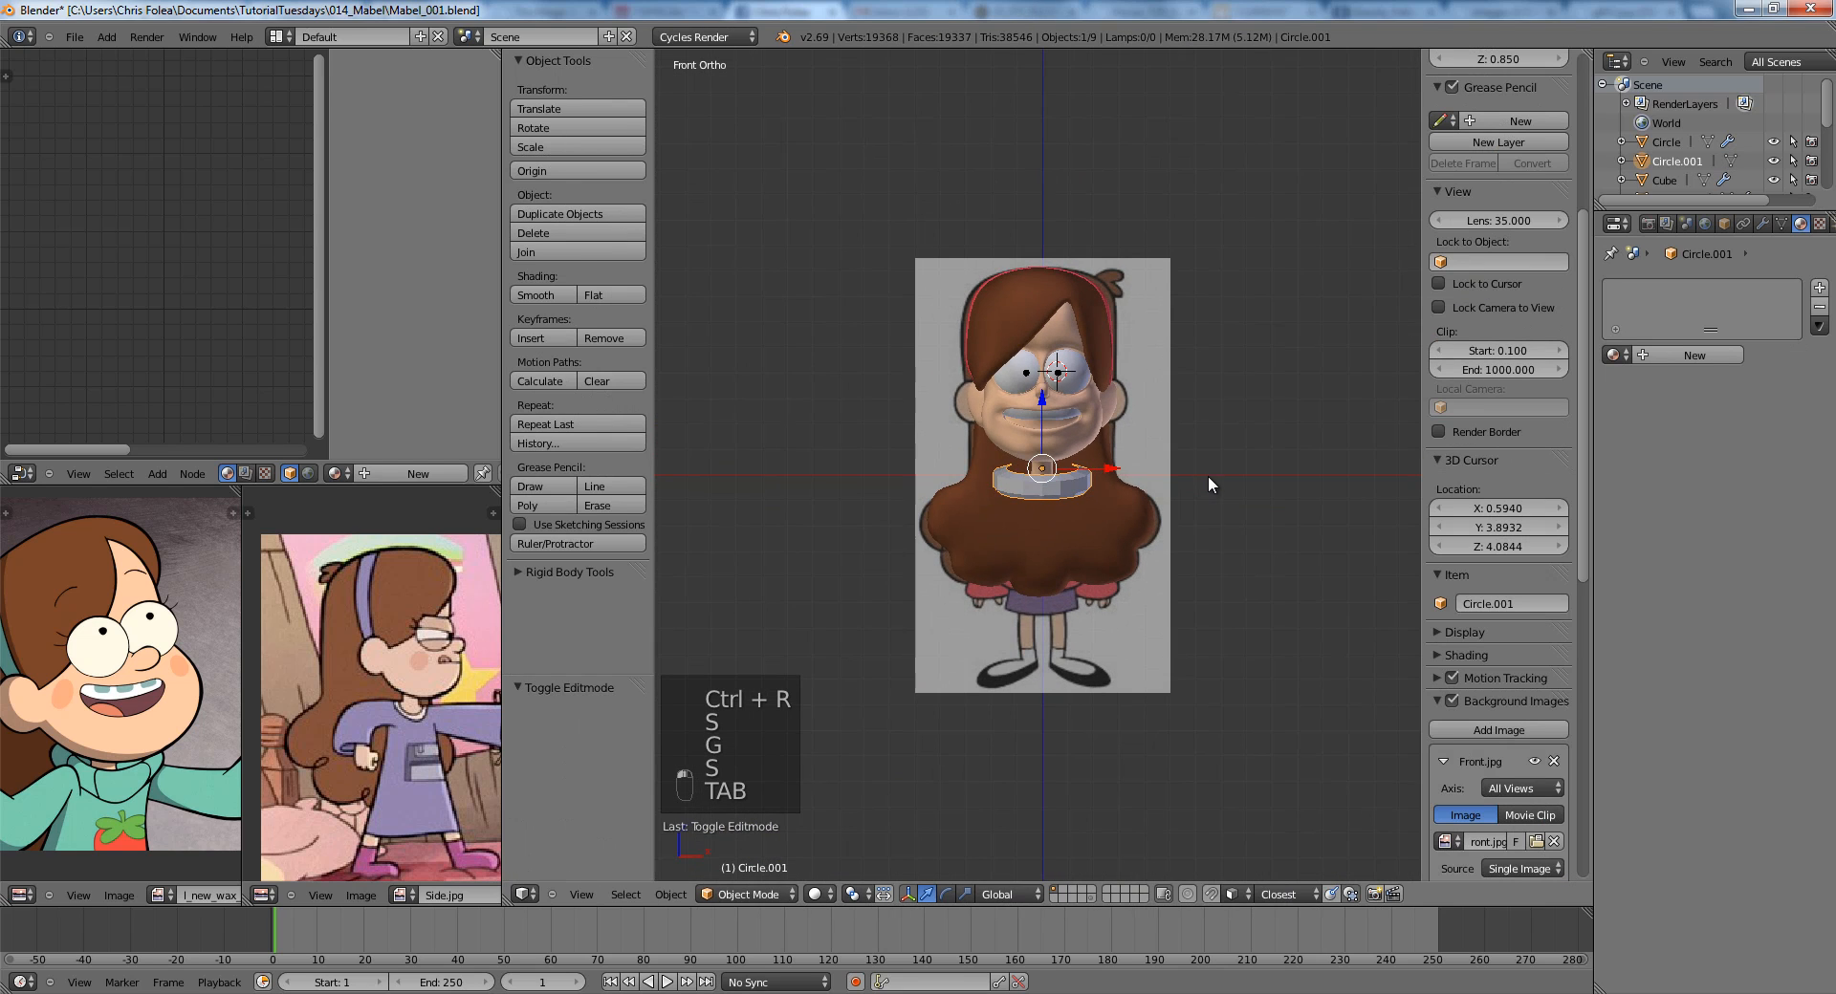
Edit the collar in wireframe side view, moving and rotating its lower ring to adjust the tilt.
key("KP_3")
key("Tab")
key("z")
scroll(1193, 483, "up", 5)
scroll(1193, 483, "up", 3)
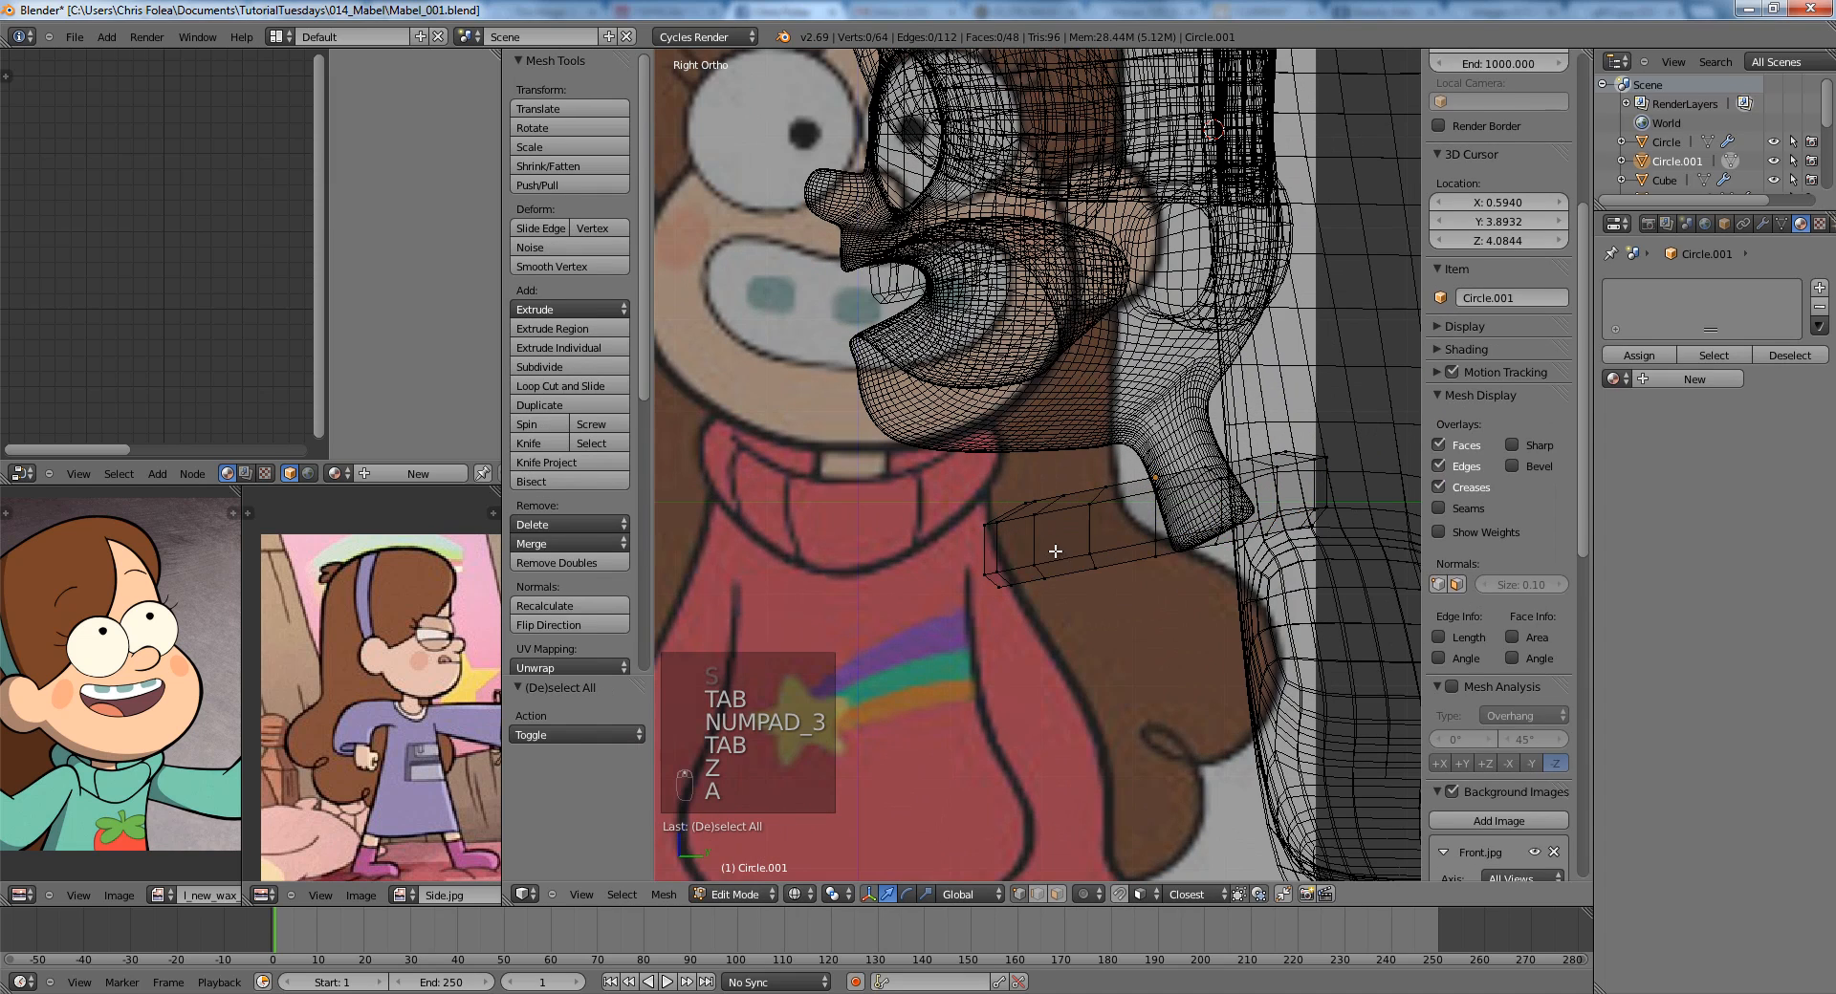
key("a")
key("g")
left_click(1303, 564)
key("r")
key("a")
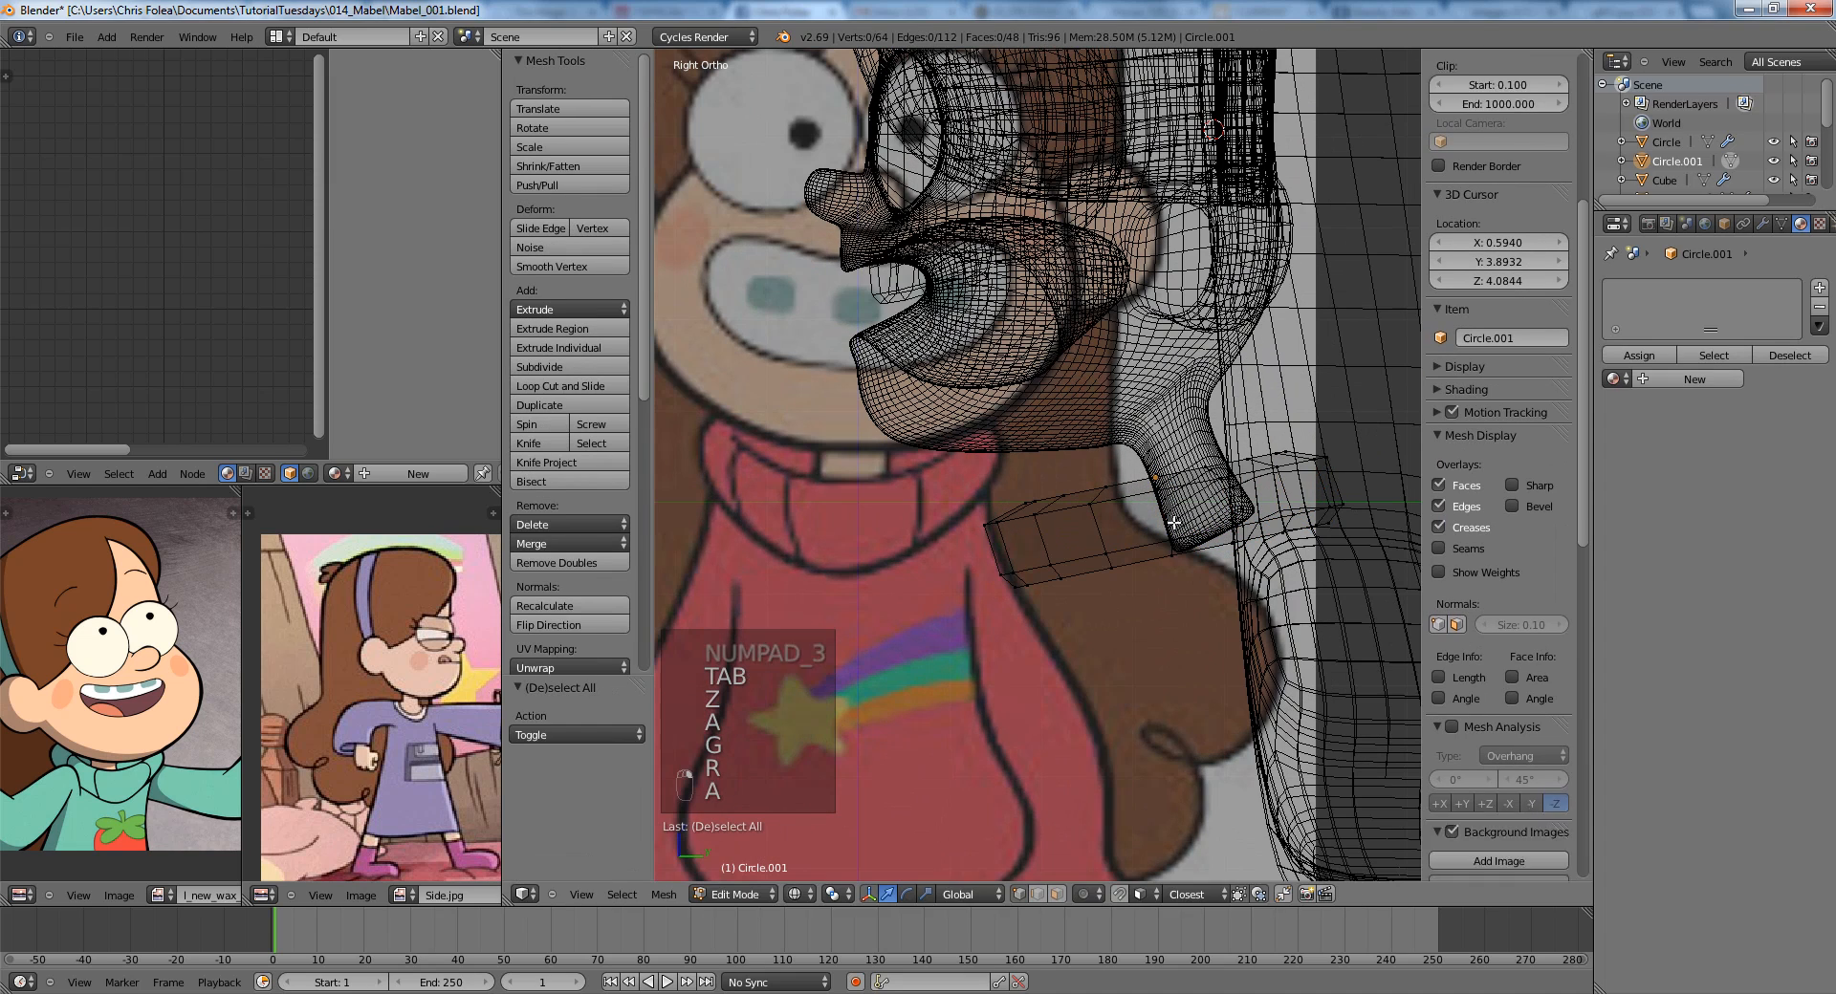
Add another loop cut around the collar, scale it, and leave Edit Mode.
key("ctrl+r")
key("s")
key("Tab")
key("z")
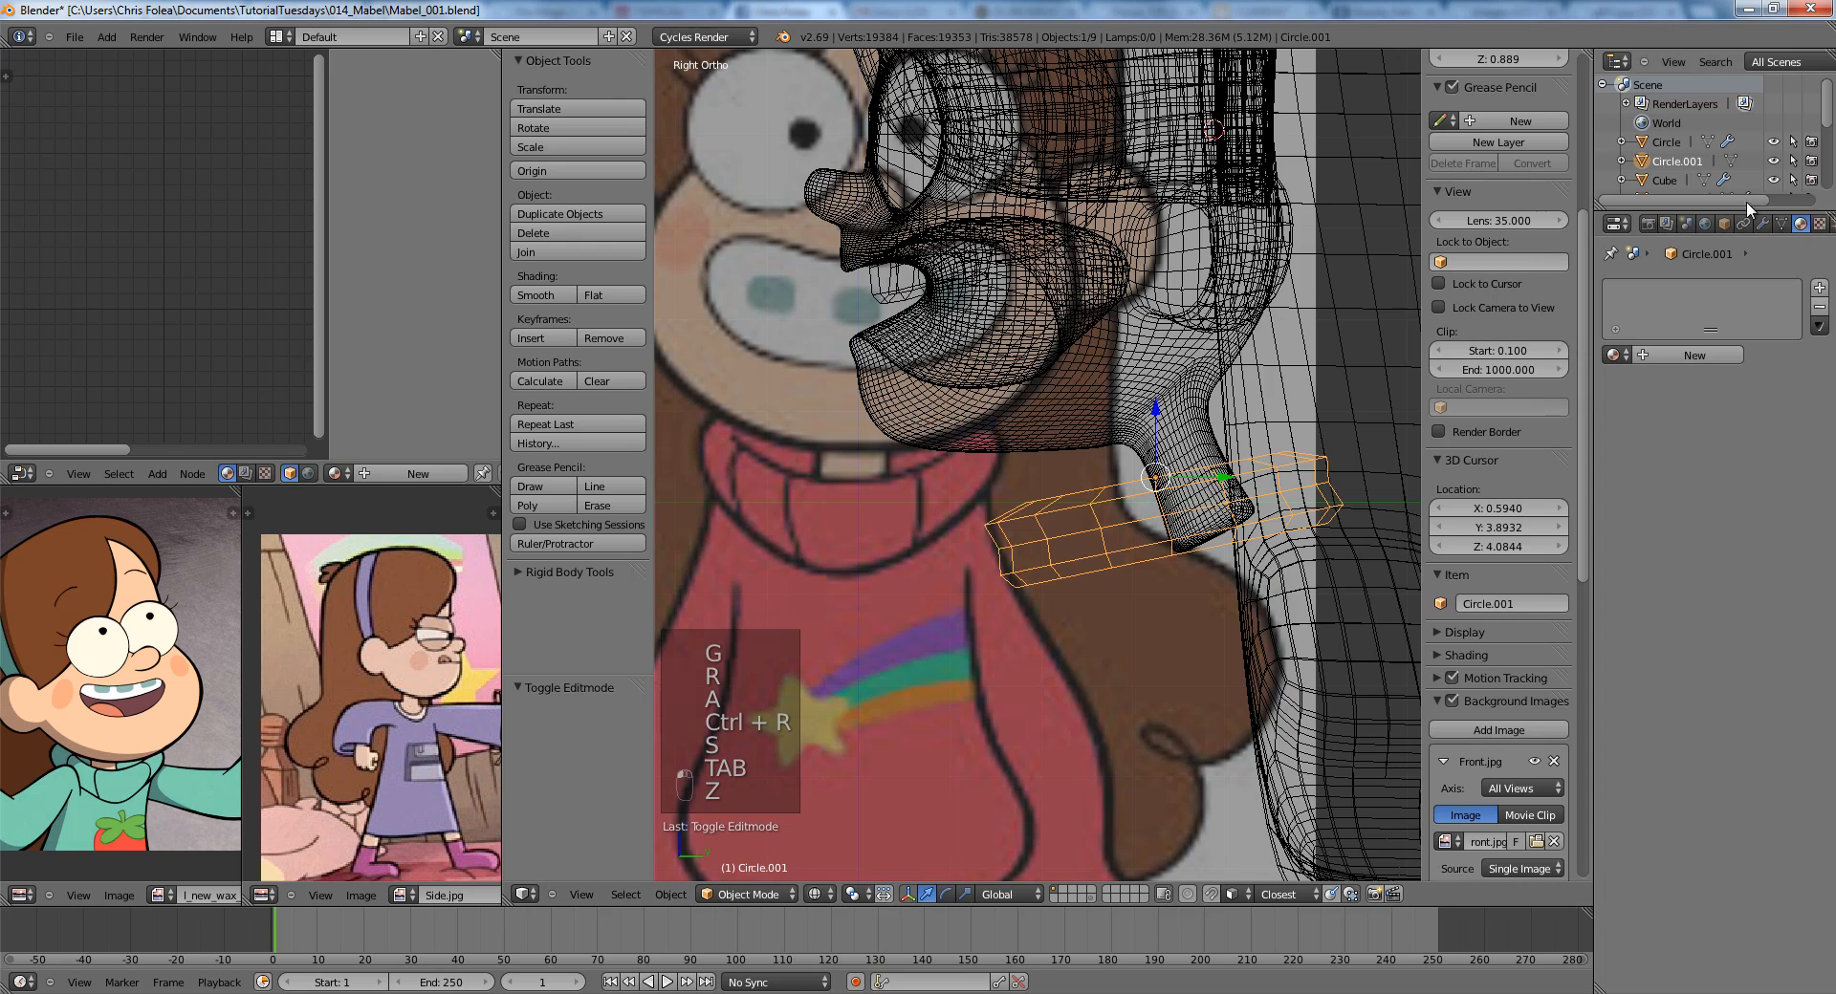
Add a Subdivision Surface modifier to the collar and check it in solid shading.
left_click(1762, 223)
left_click(1714, 288)
left_click(1417, 597)
key("z")
scroll(1086, 479, "up", 3)
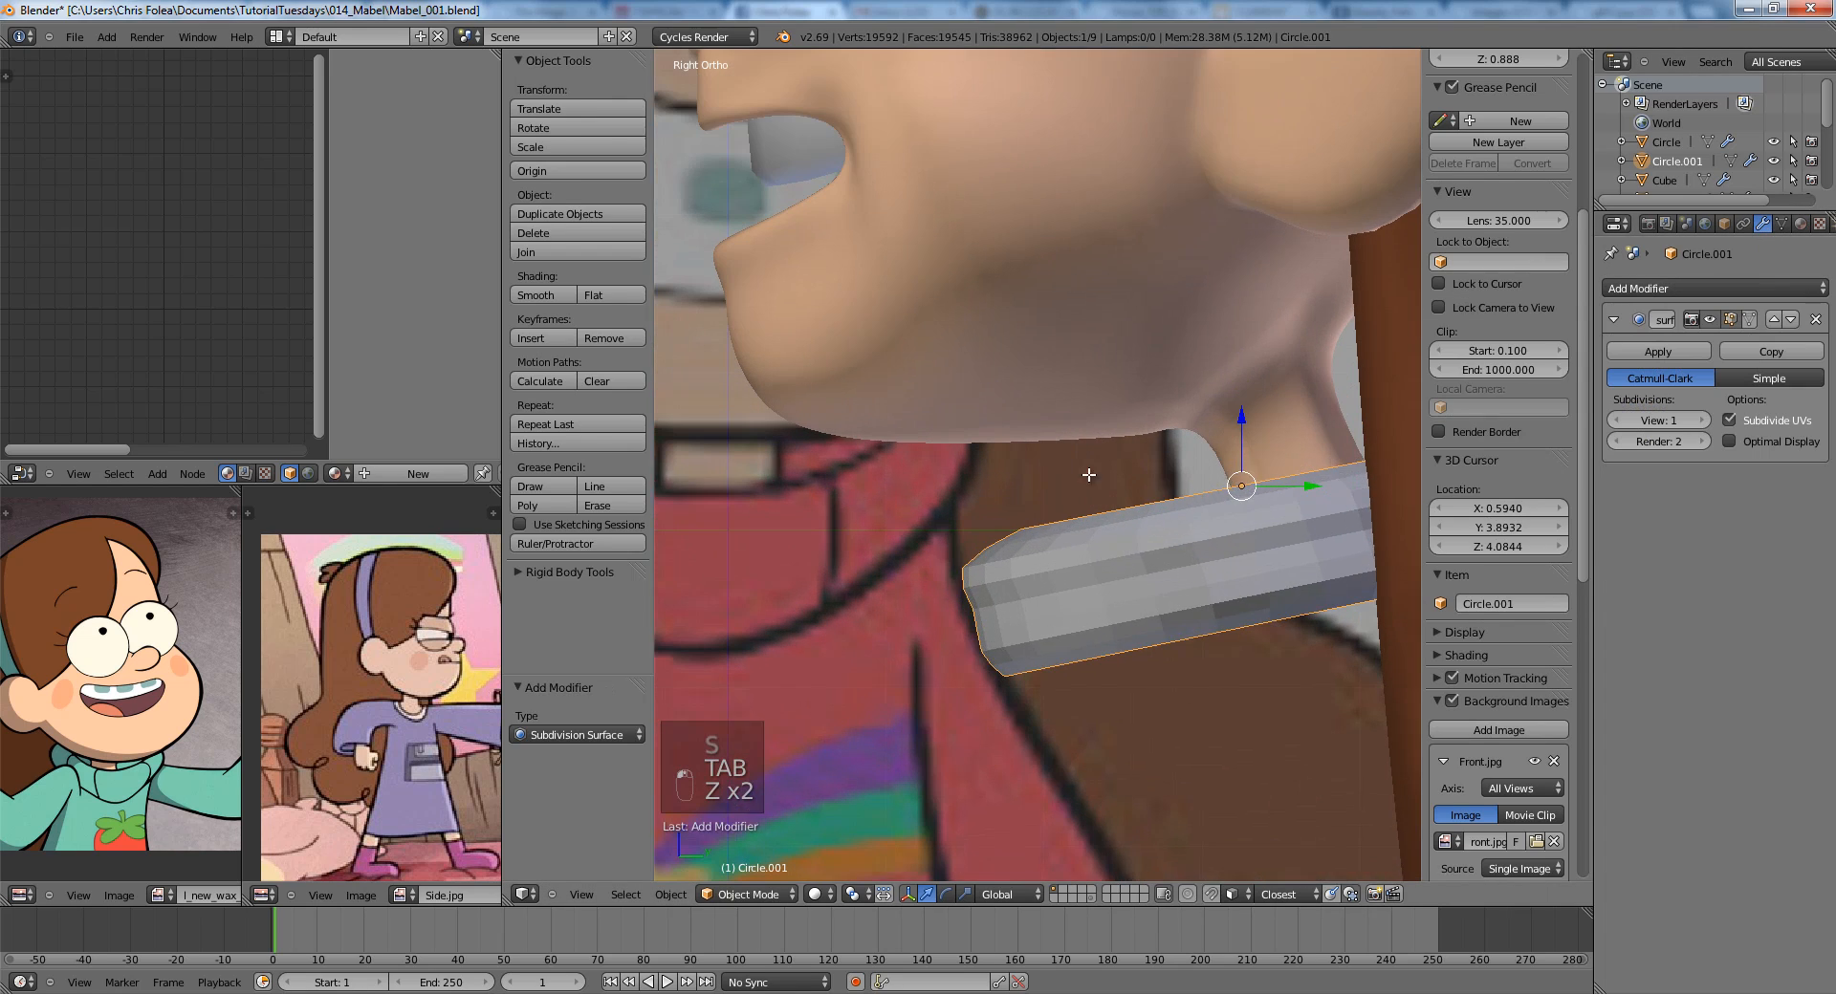
Extrude the collar's inner edge ring about 0.508 downward along Z and shift it slightly in wireframe side view.
key("Tab")
key("a")
key("a")
key("z")
right_click(1142, 521, "alt")
key("e")
key("z")
left_click(1143, 601)
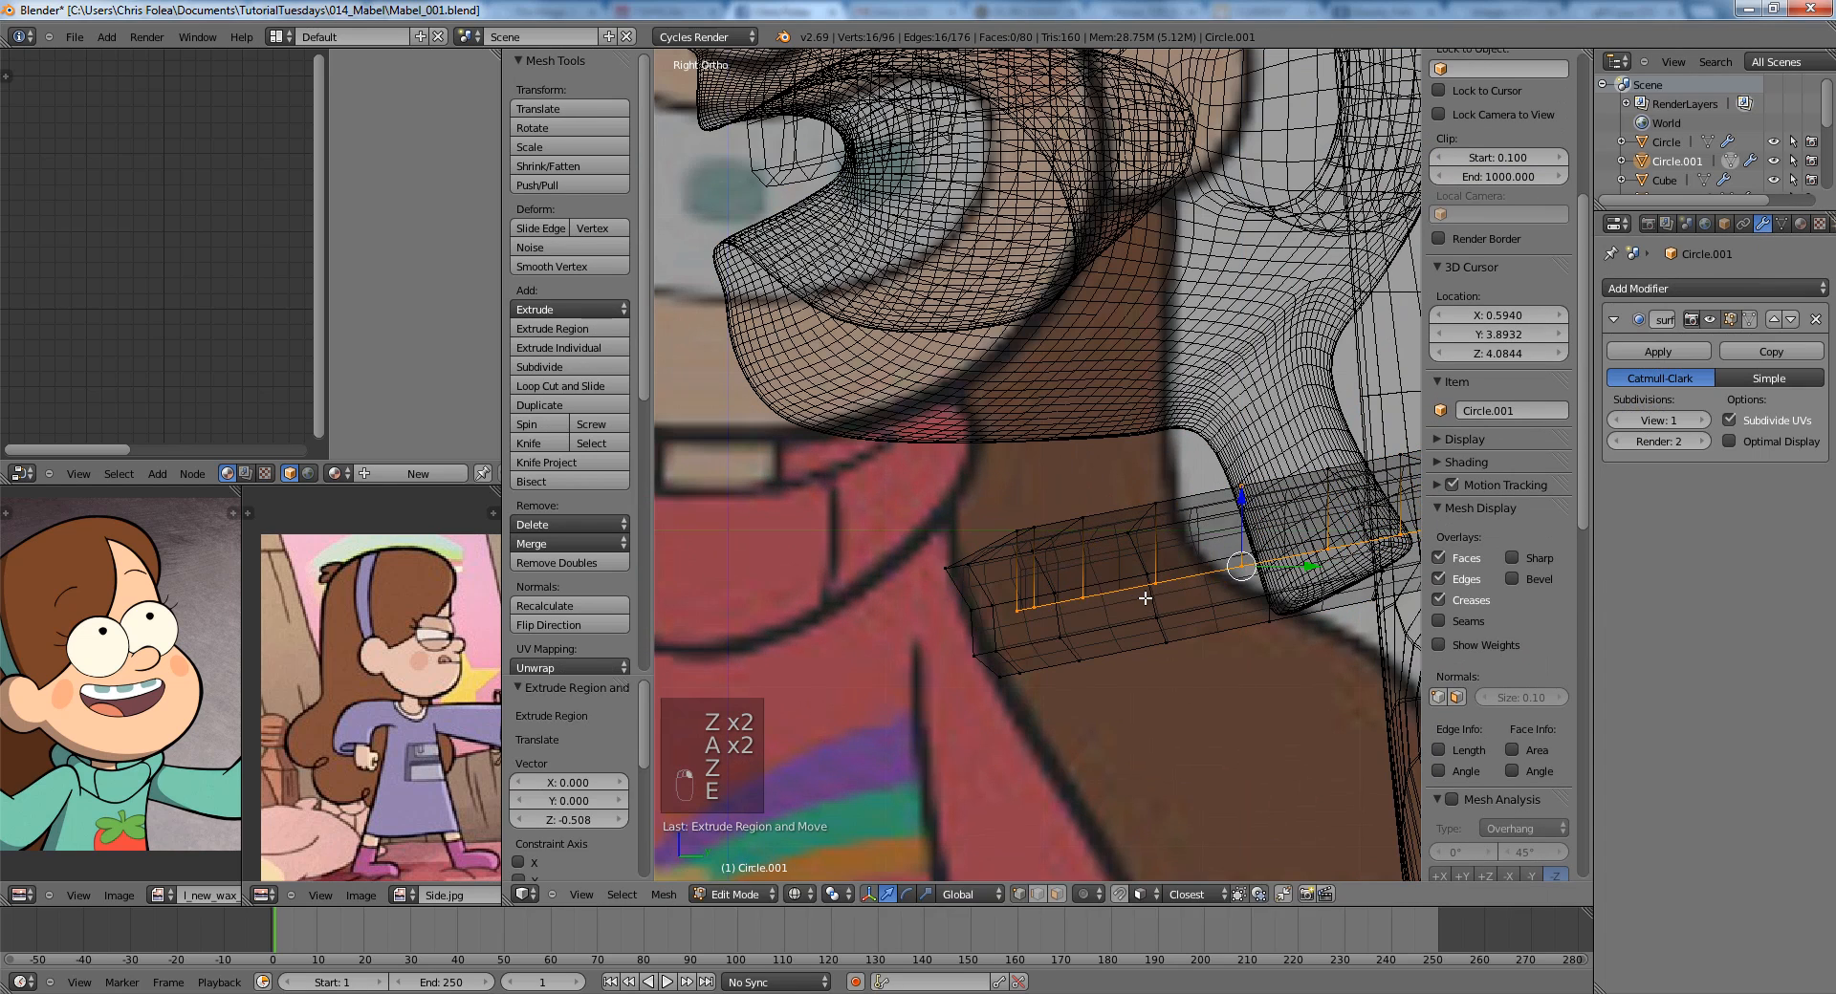
key("g")
left_click(1177, 611)
Scale the new inner collar ring to about 0.77 and adjust its height.
scroll(1190, 606, "down", 3)
key("s")
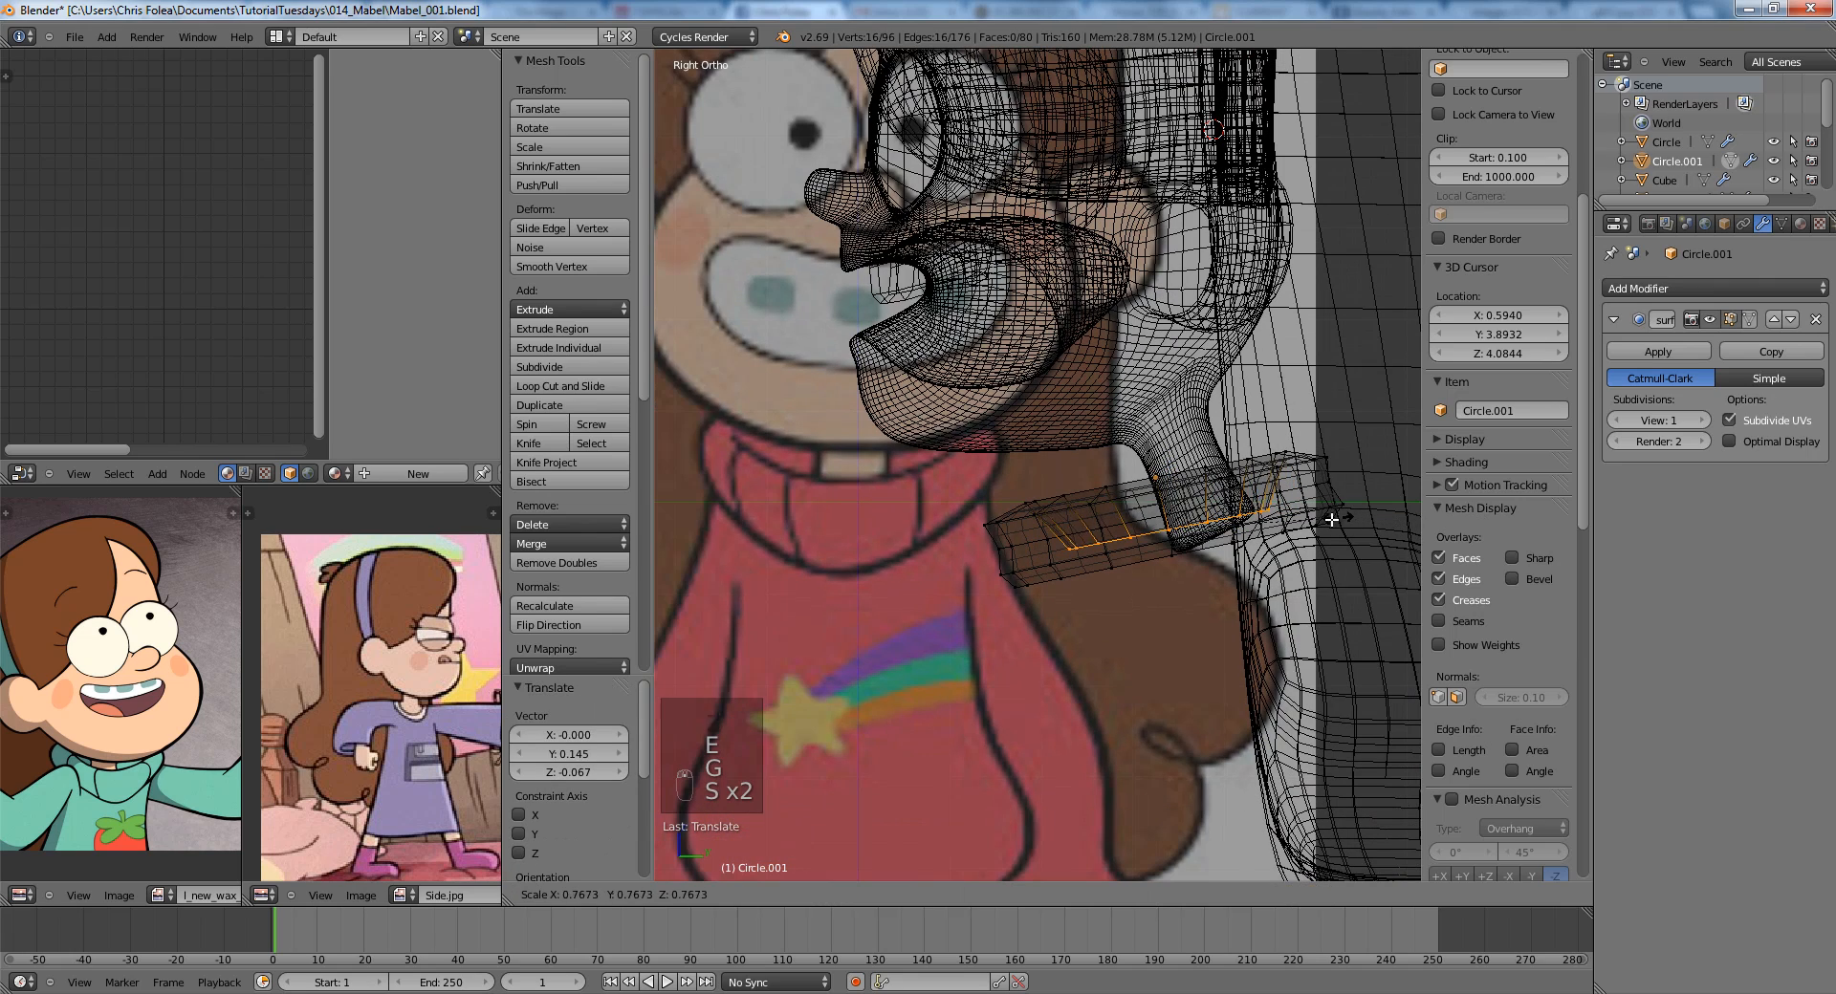
left_click(1334, 505)
key("g")
key("z")
left_click(1328, 504)
Extrude the inner ring again down below the collar, adjust its position, and return to Object Mode in solid shading.
key("e")
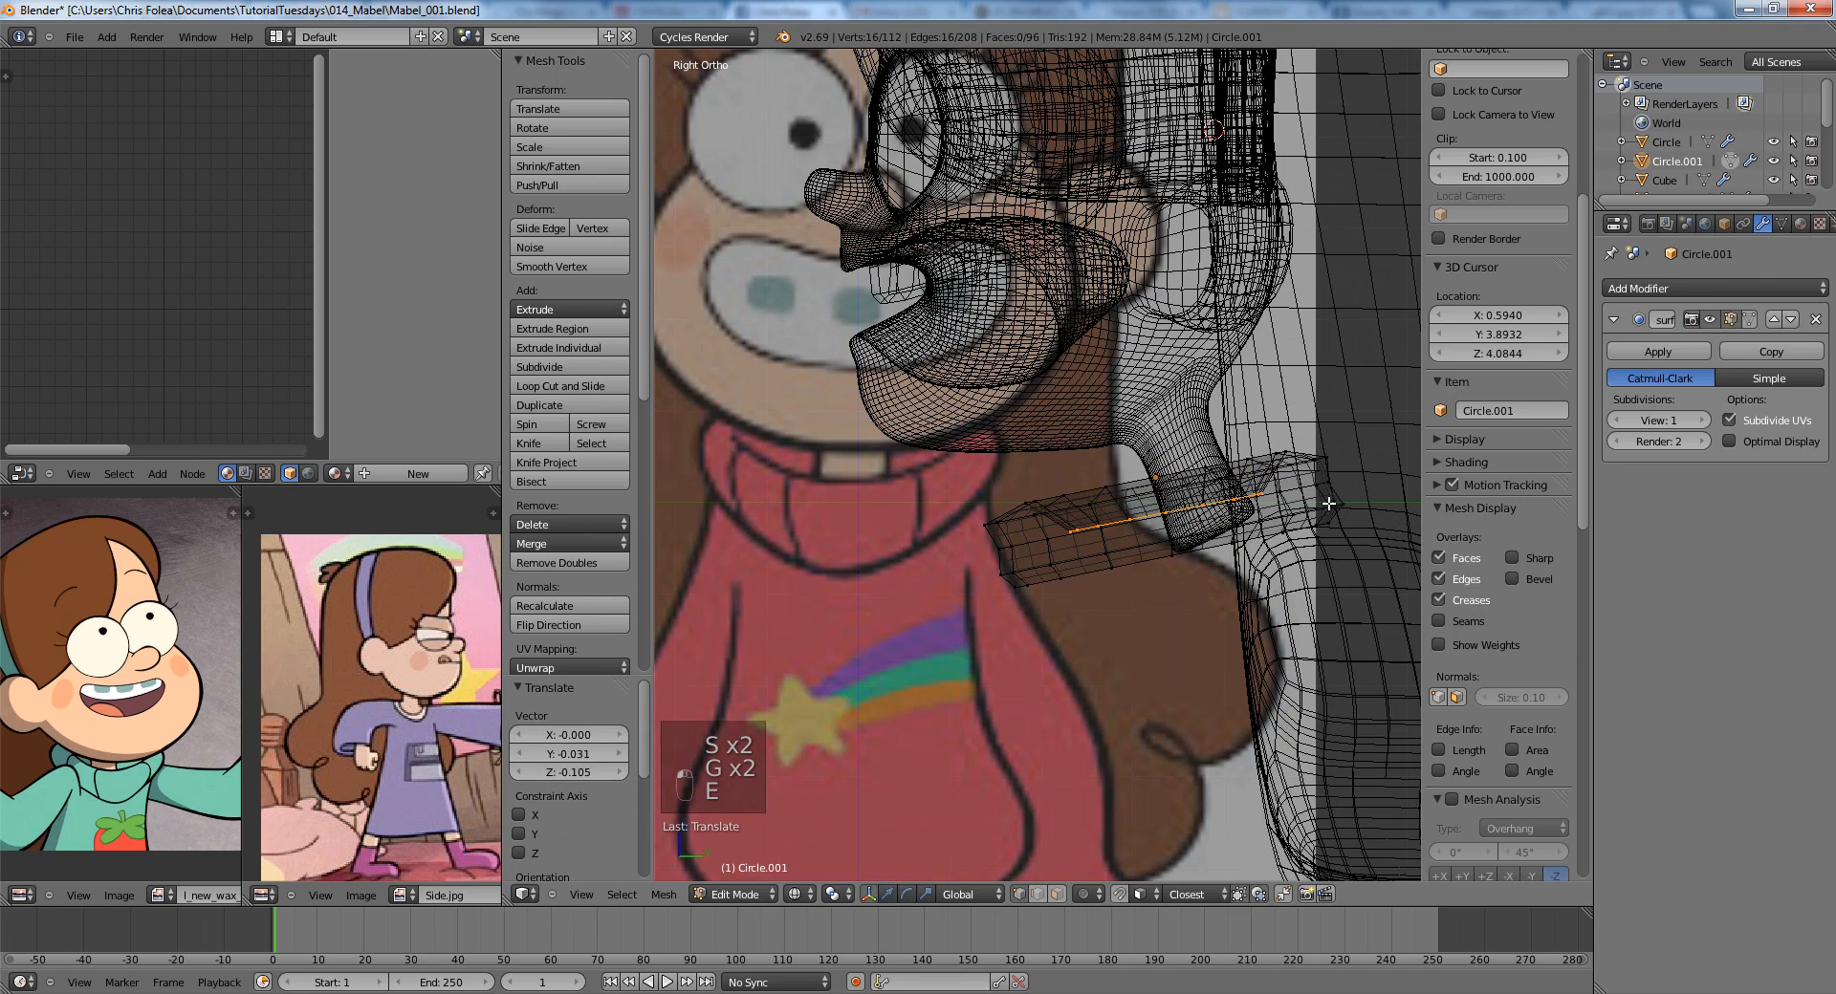
right_click(1330, 507)
key("g")
key("z")
left_click(1343, 579)
key("g")
left_click(1368, 582)
key("Tab")
key("z")
scroll(1338, 564, "down", 4)
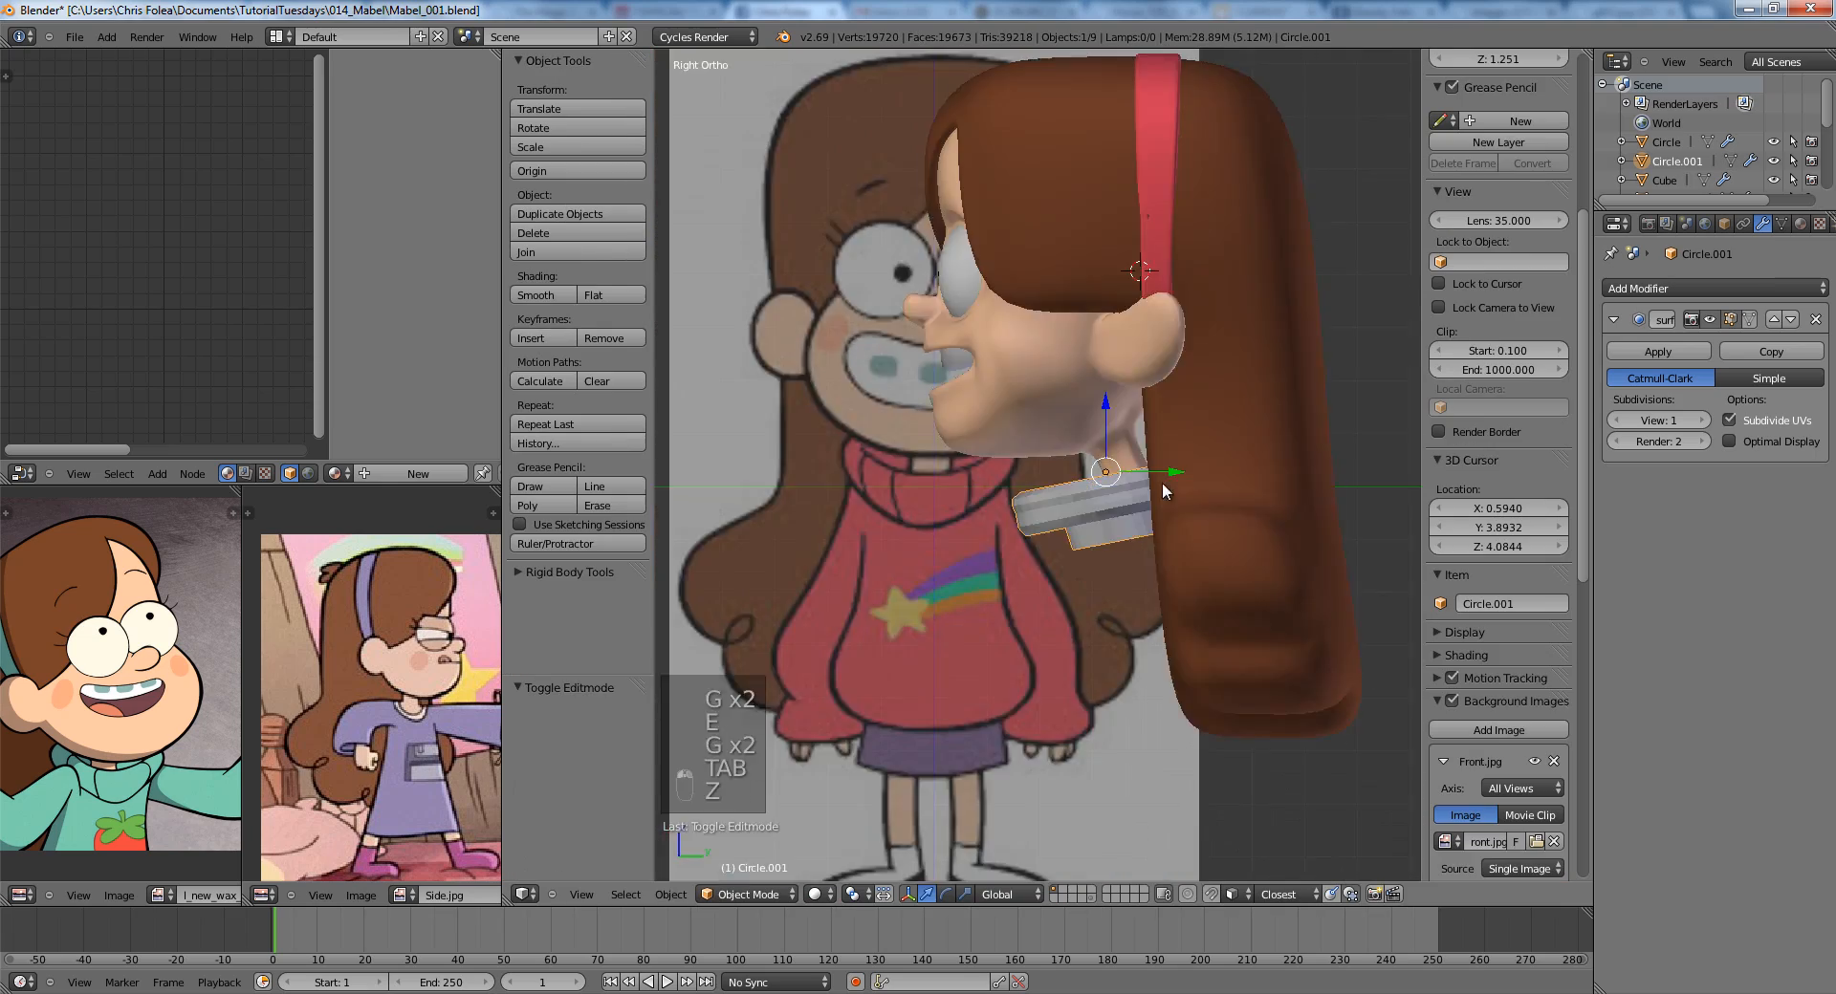
Try to move the lower section of the hair backward in side view.
middle_click_drag(1081, 435, 1286, 445)
scroll(1296, 449, "down", 4)
key("KP_1")
scroll(1176, 513, "up", 3)
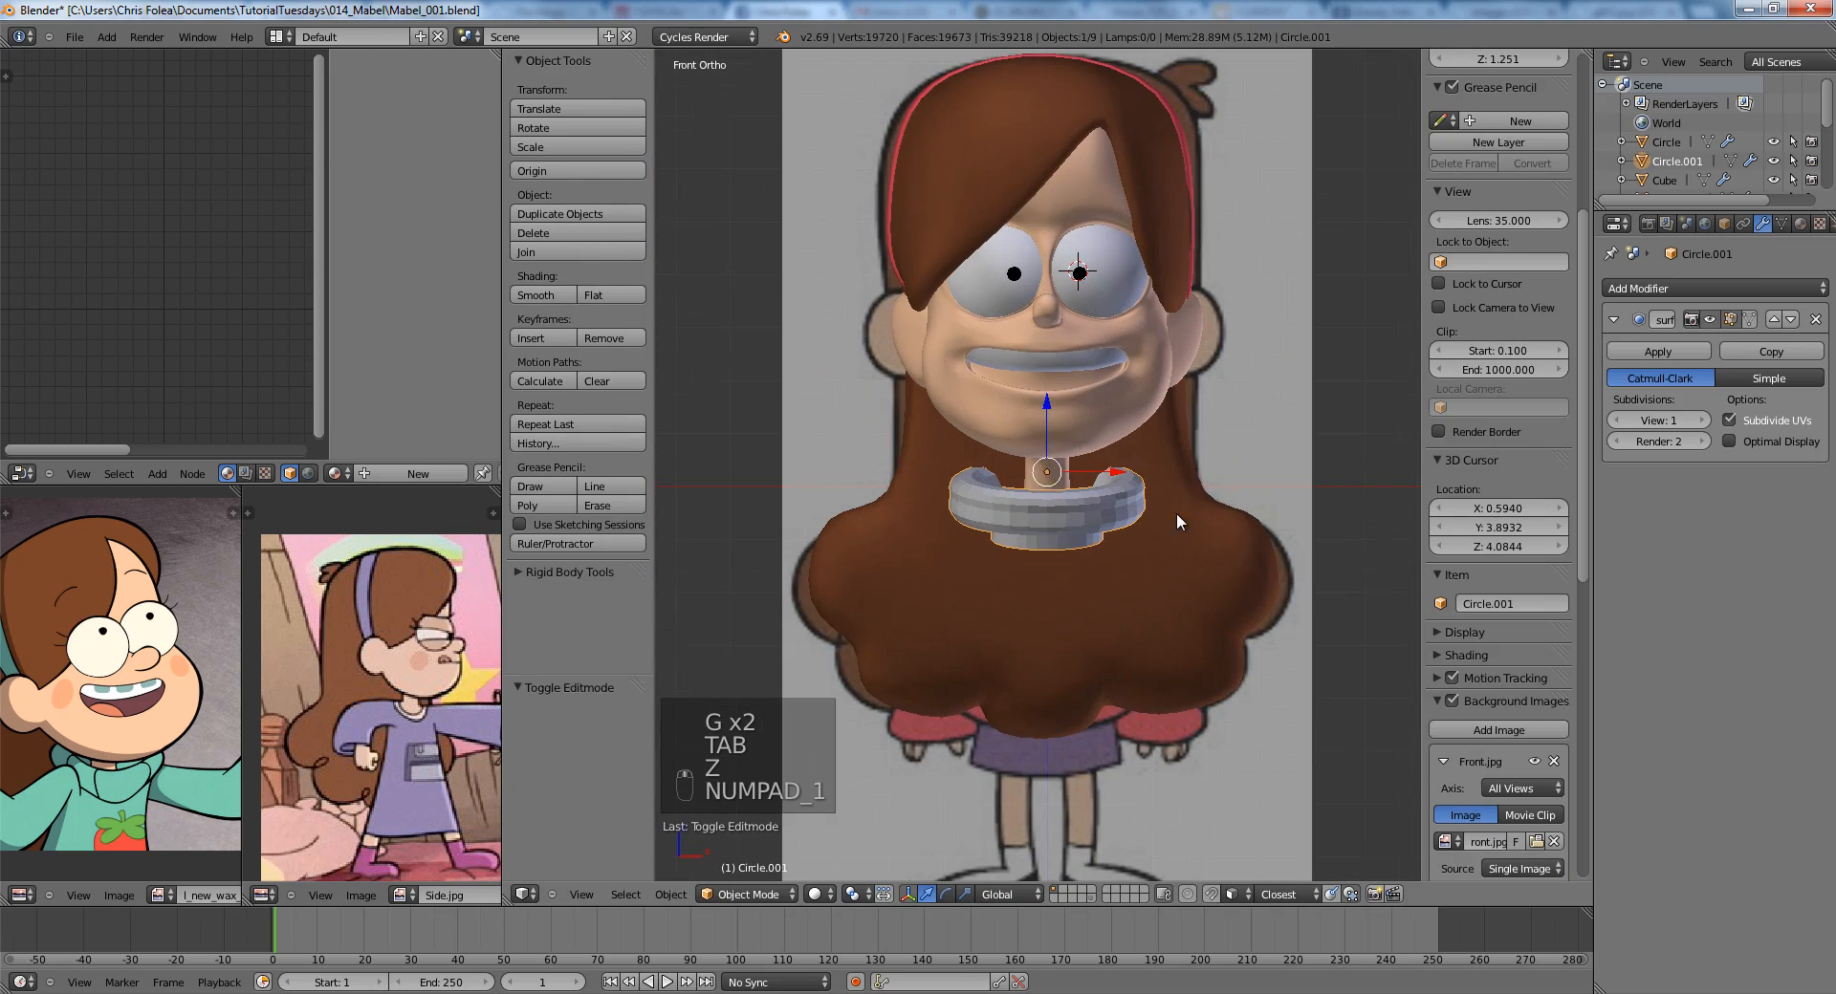
right_click(1232, 566)
key("KP_3")
key("Tab")
key("z")
key("a")
key("a")
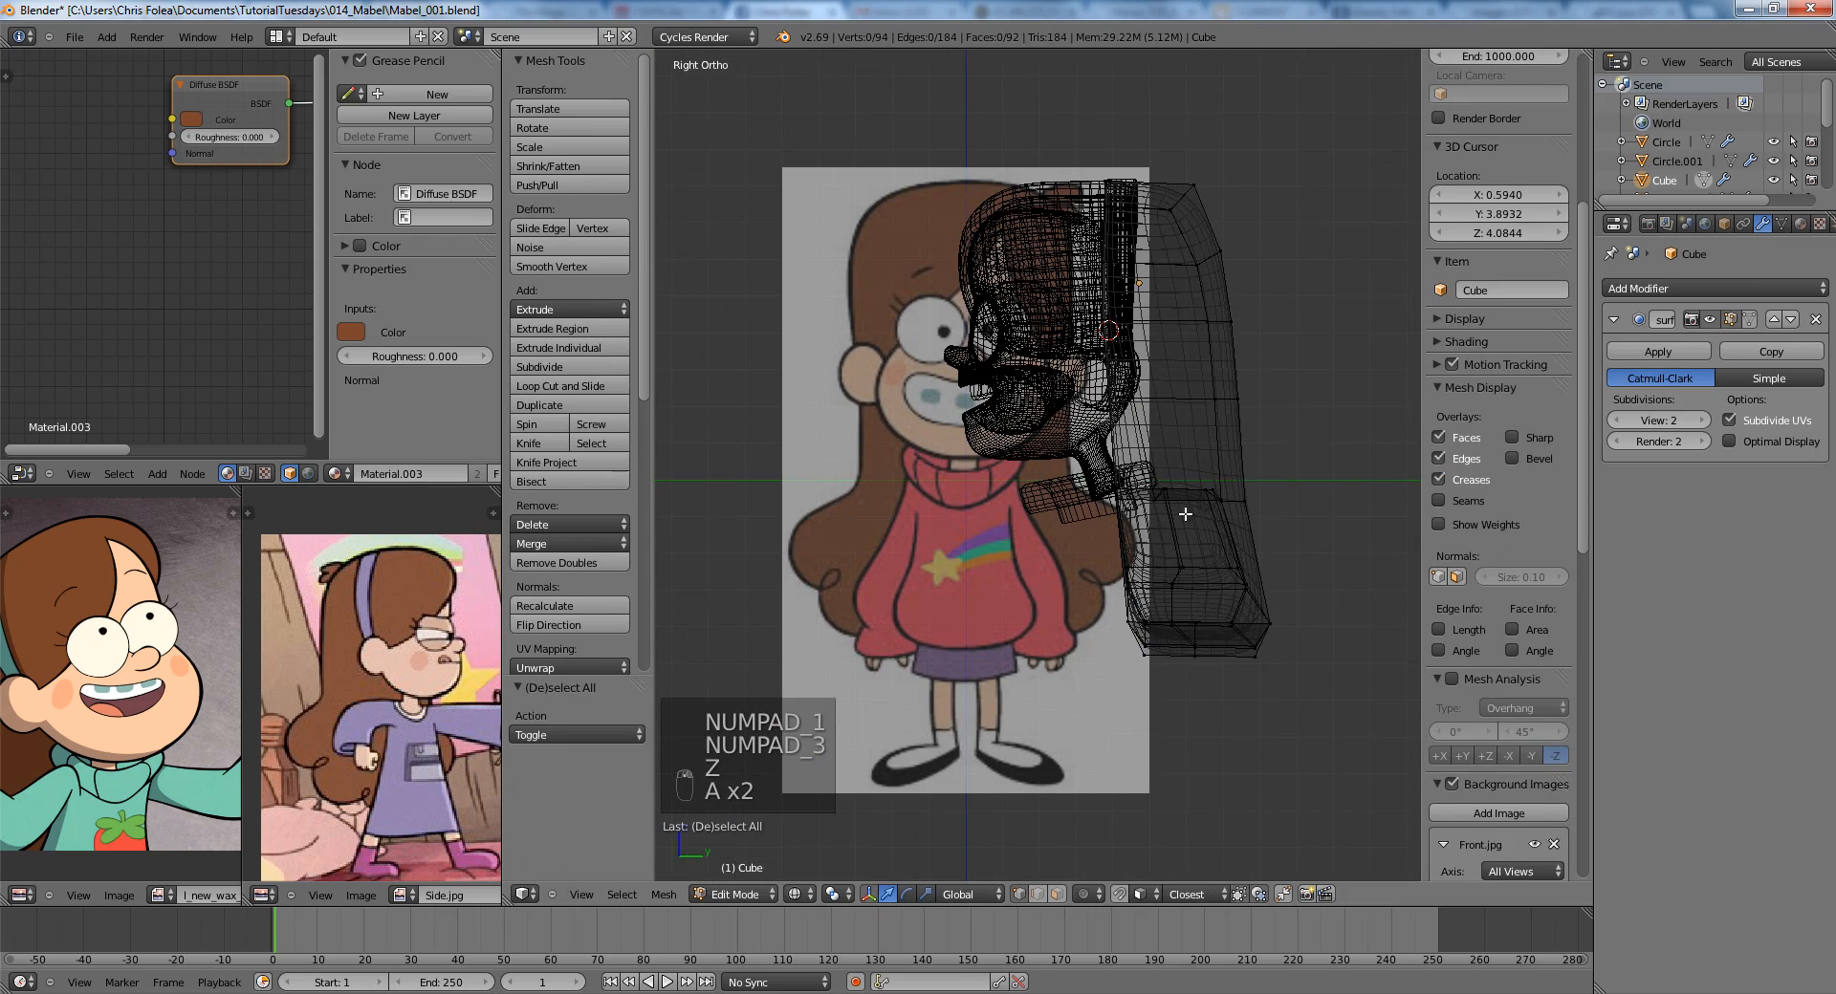
key("c")
left_click(1174, 548)
right_click(1174, 548)
key("g")
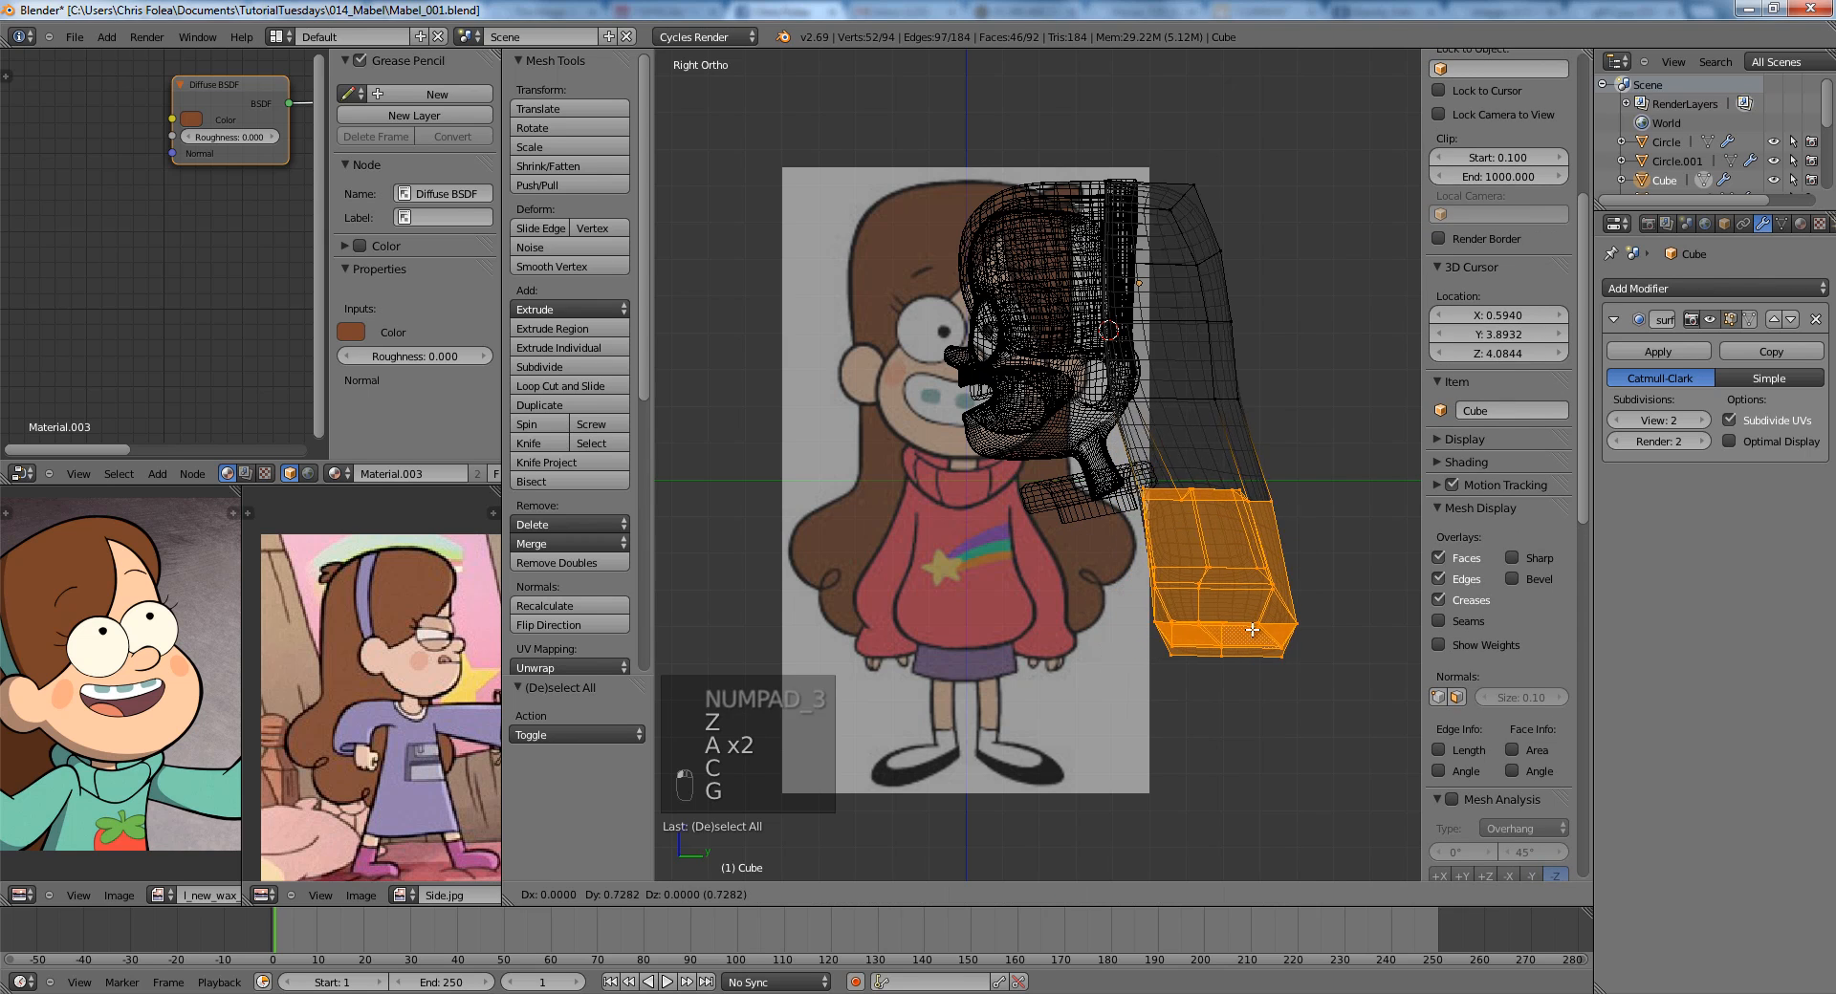
left_click(1202, 629)
key("z")
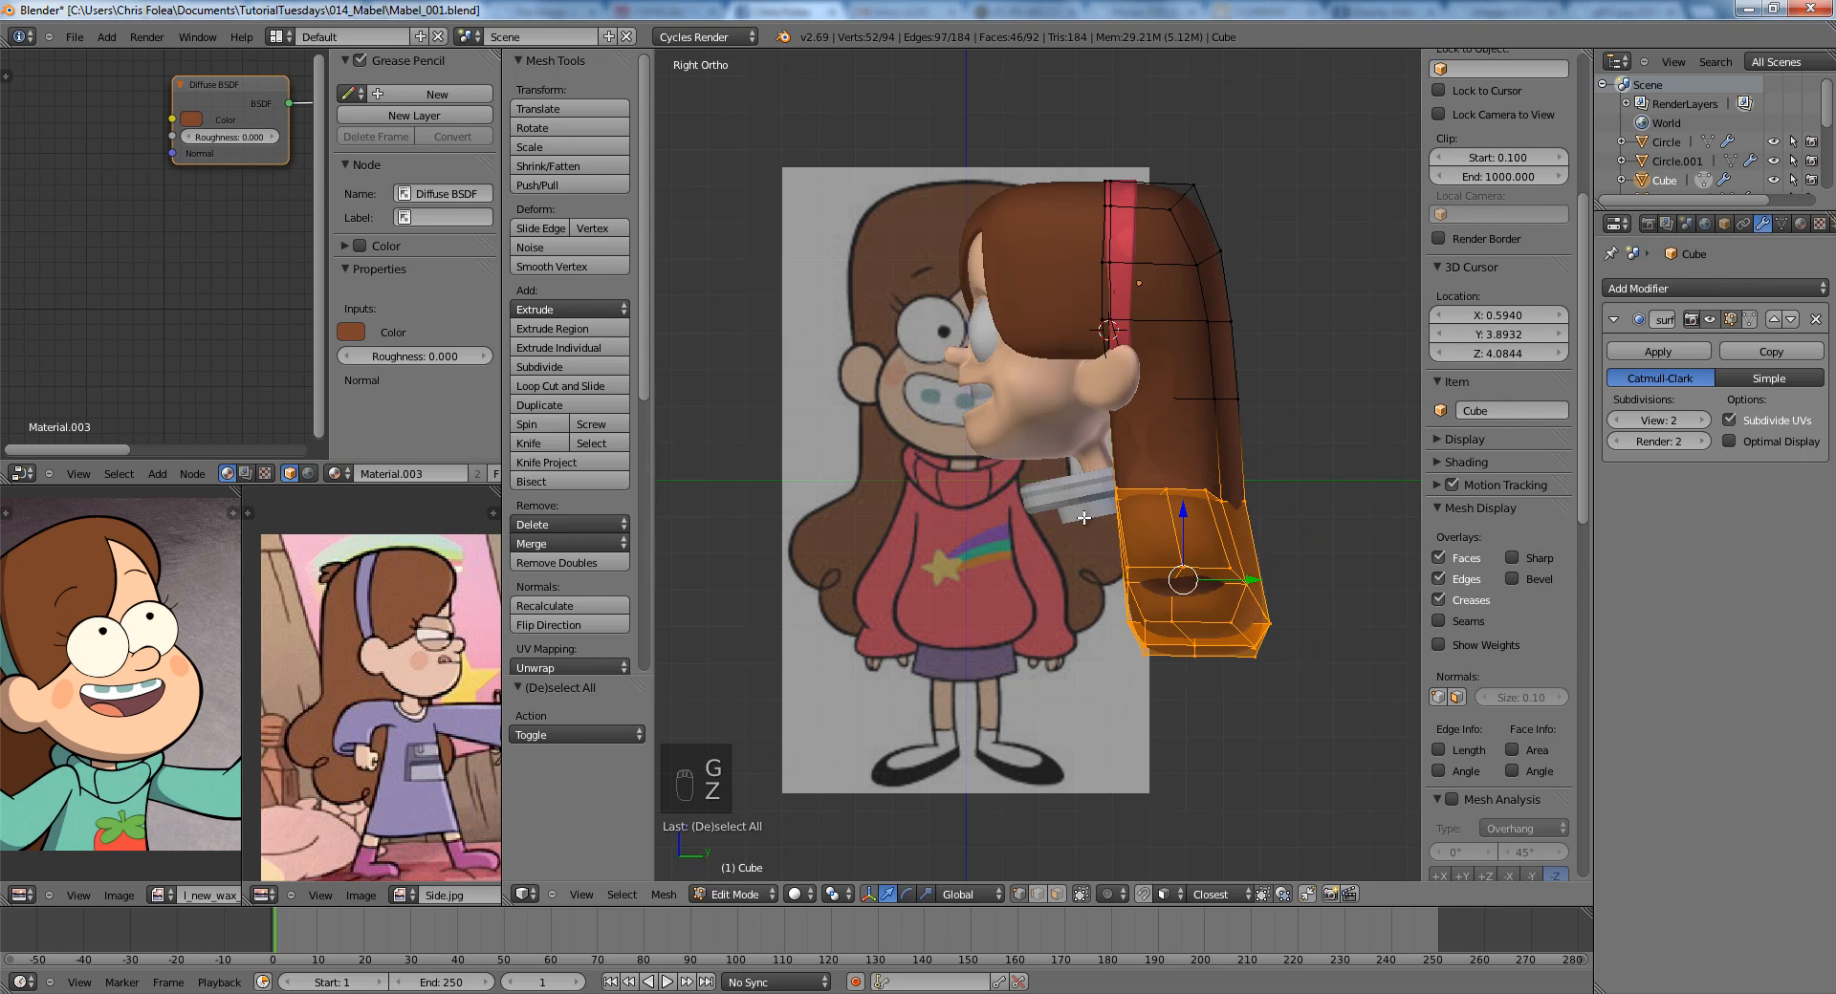
mouse_move(1117, 537)
middle_mouse_down()
mouse_move(1282, 545)
mouse_move(1307, 502)
middle_mouse_up()
key("Tab")
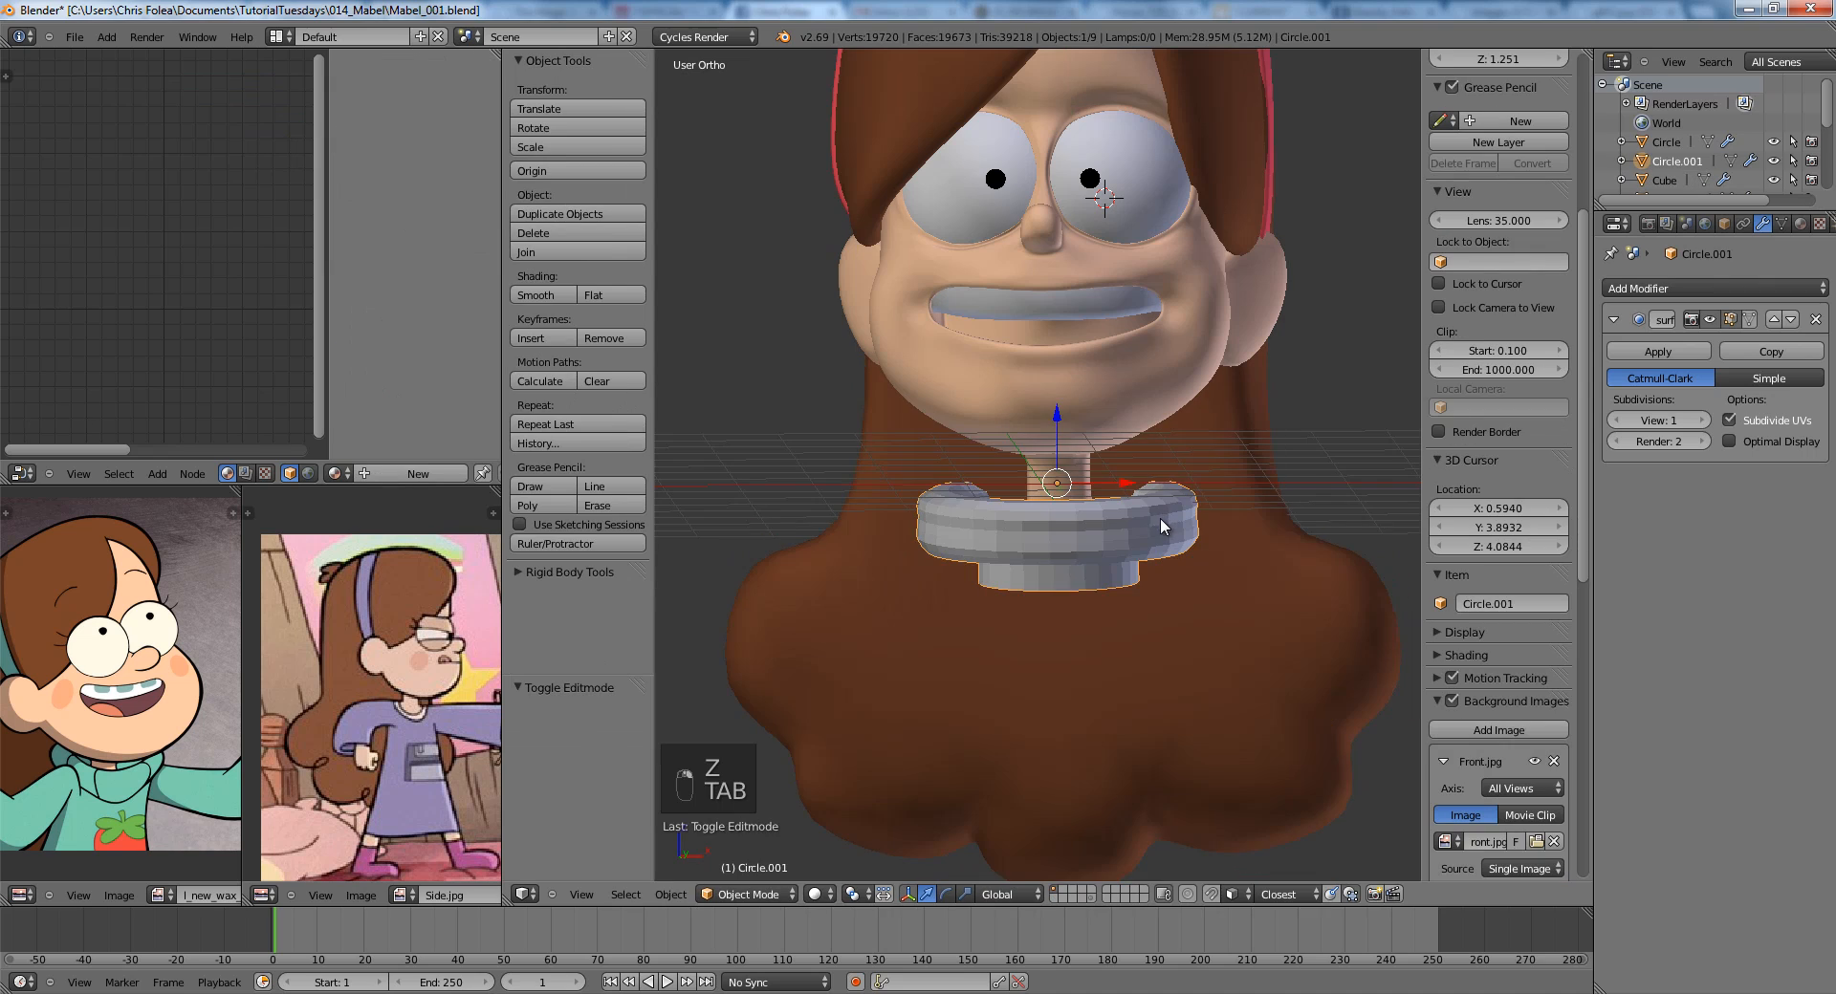
Move the collar about -0.502 along Y in side view to fit it around the neck.
key("KP_3")
right_click(1159, 524)
key("z")
key("g")
left_click(1119, 526)
key("z")
middle_click_drag(1119, 526, 1213, 524)
Preview the head and collar in rendered shading from the front, and return to solid shading.
key("KP_0")
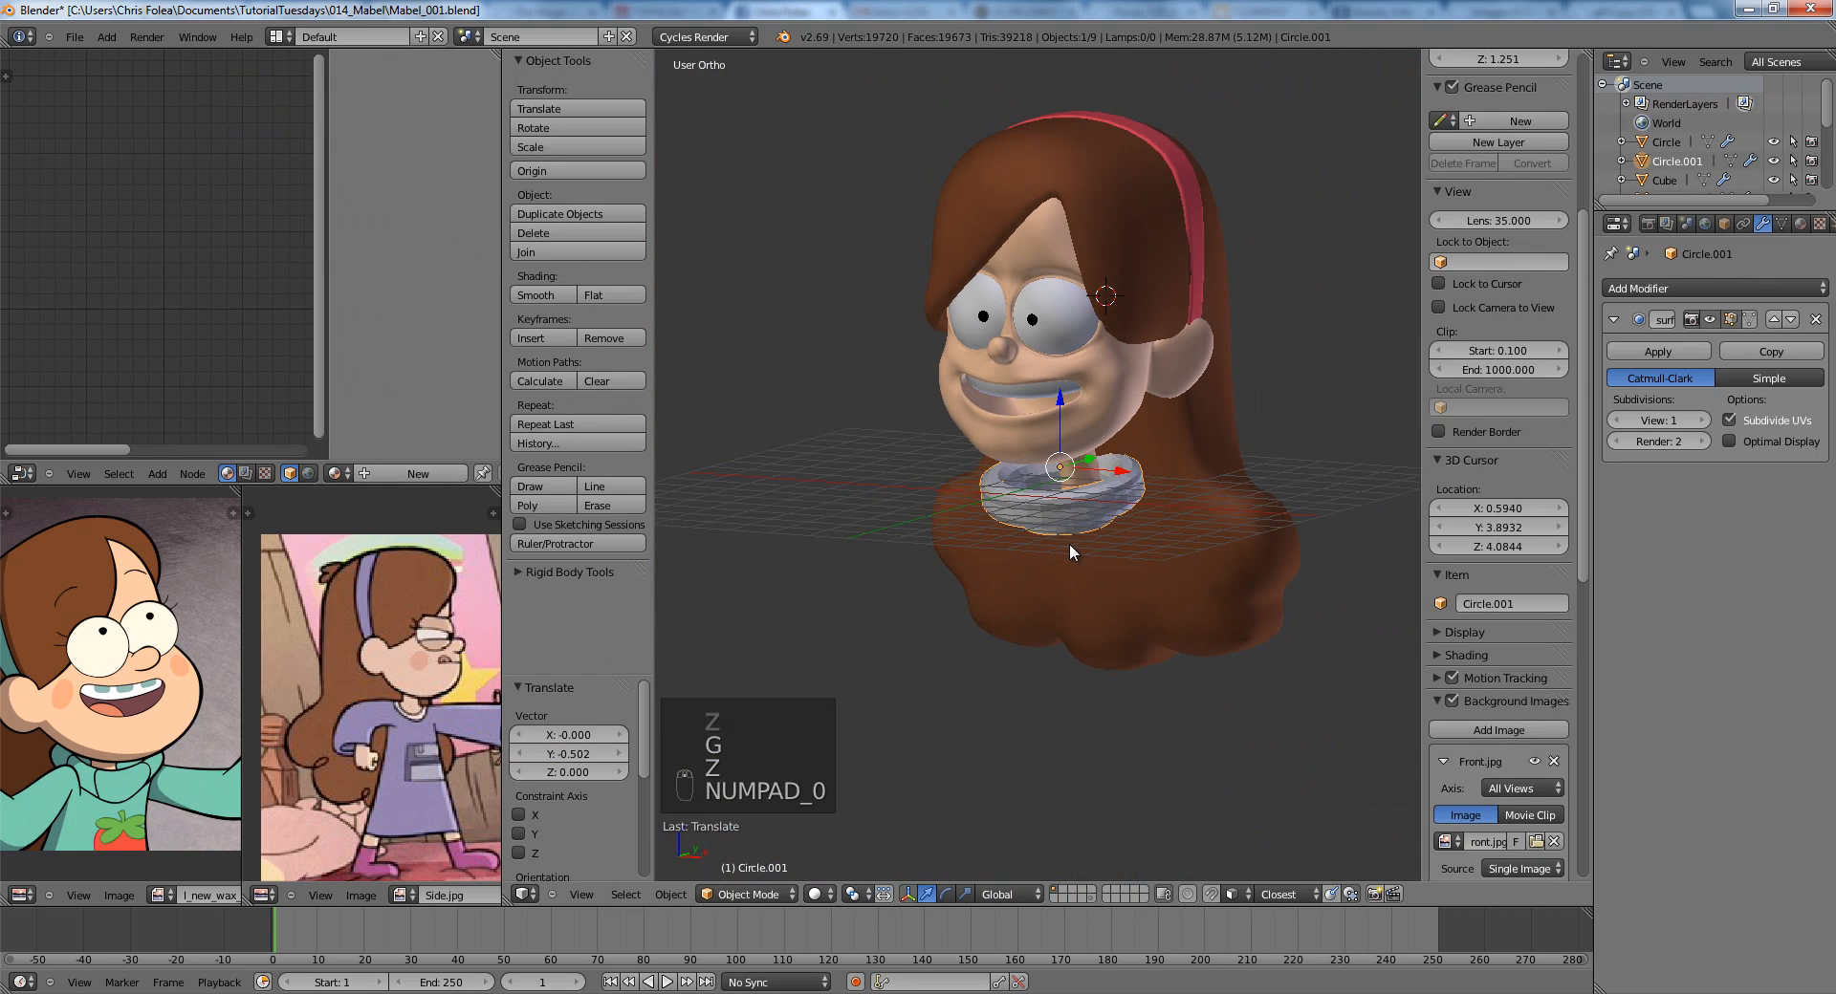
key("KP_1")
key("shift+z")
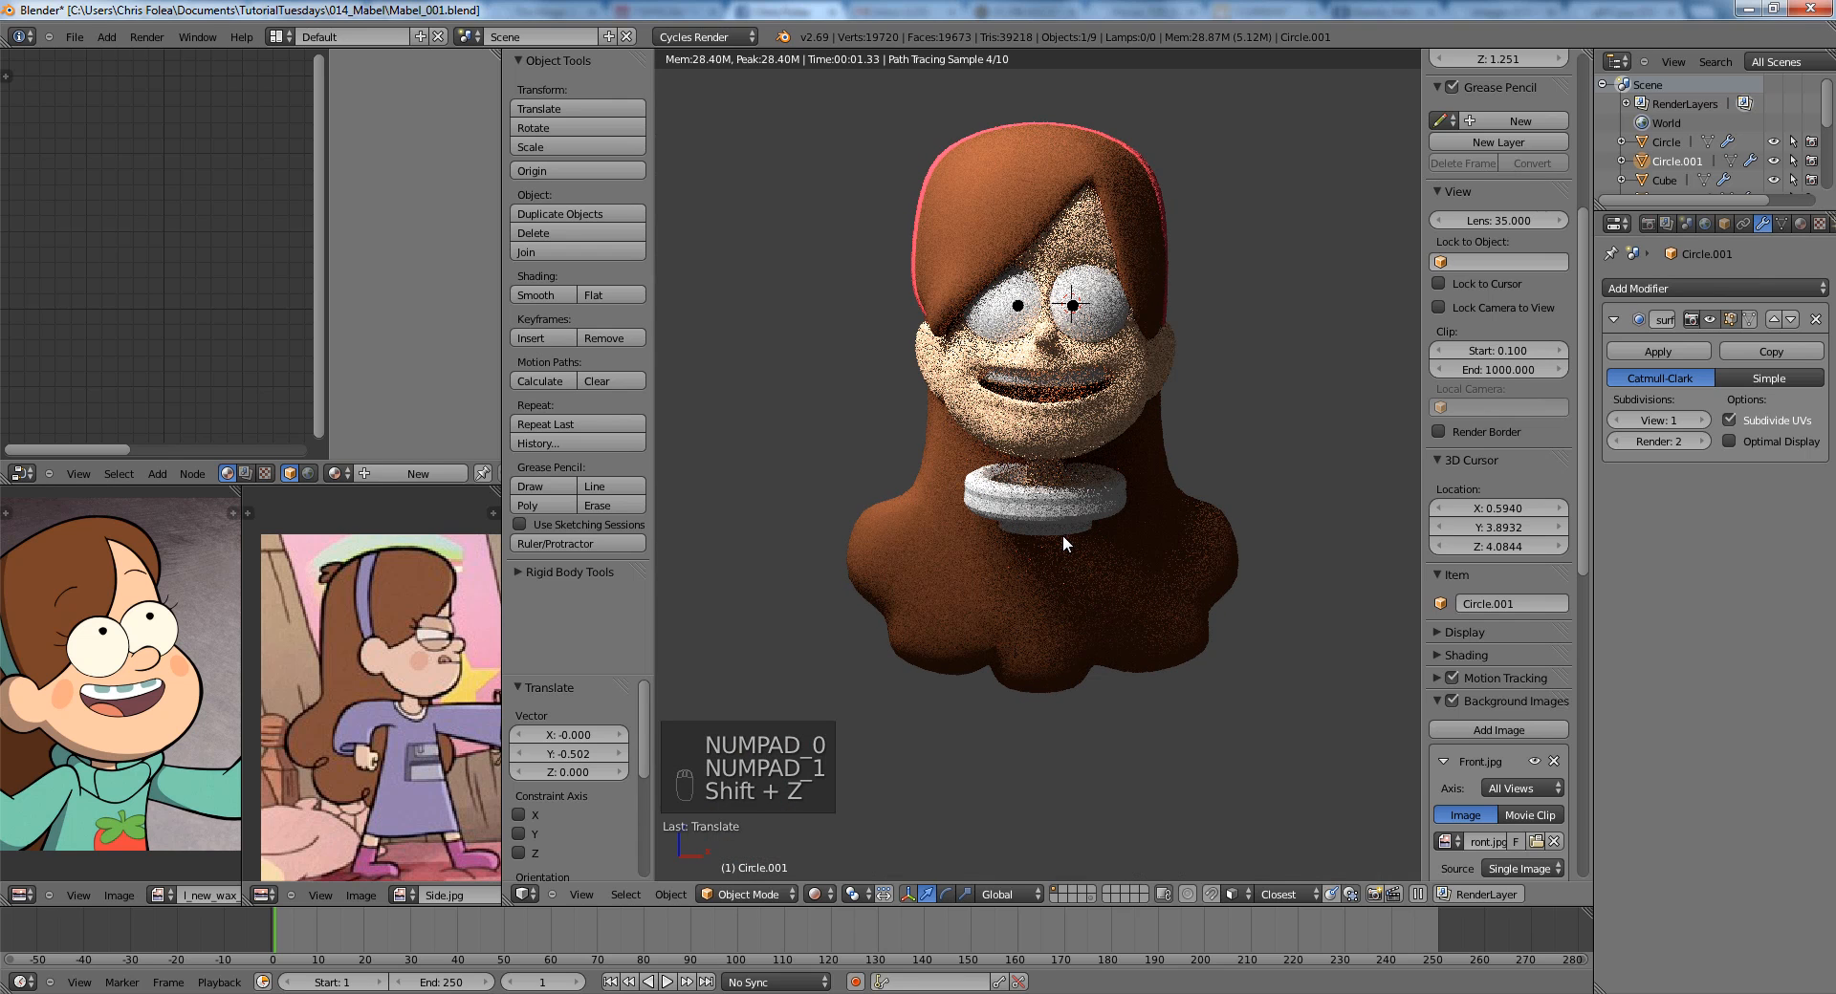
key("z")
key("z")
key("z")
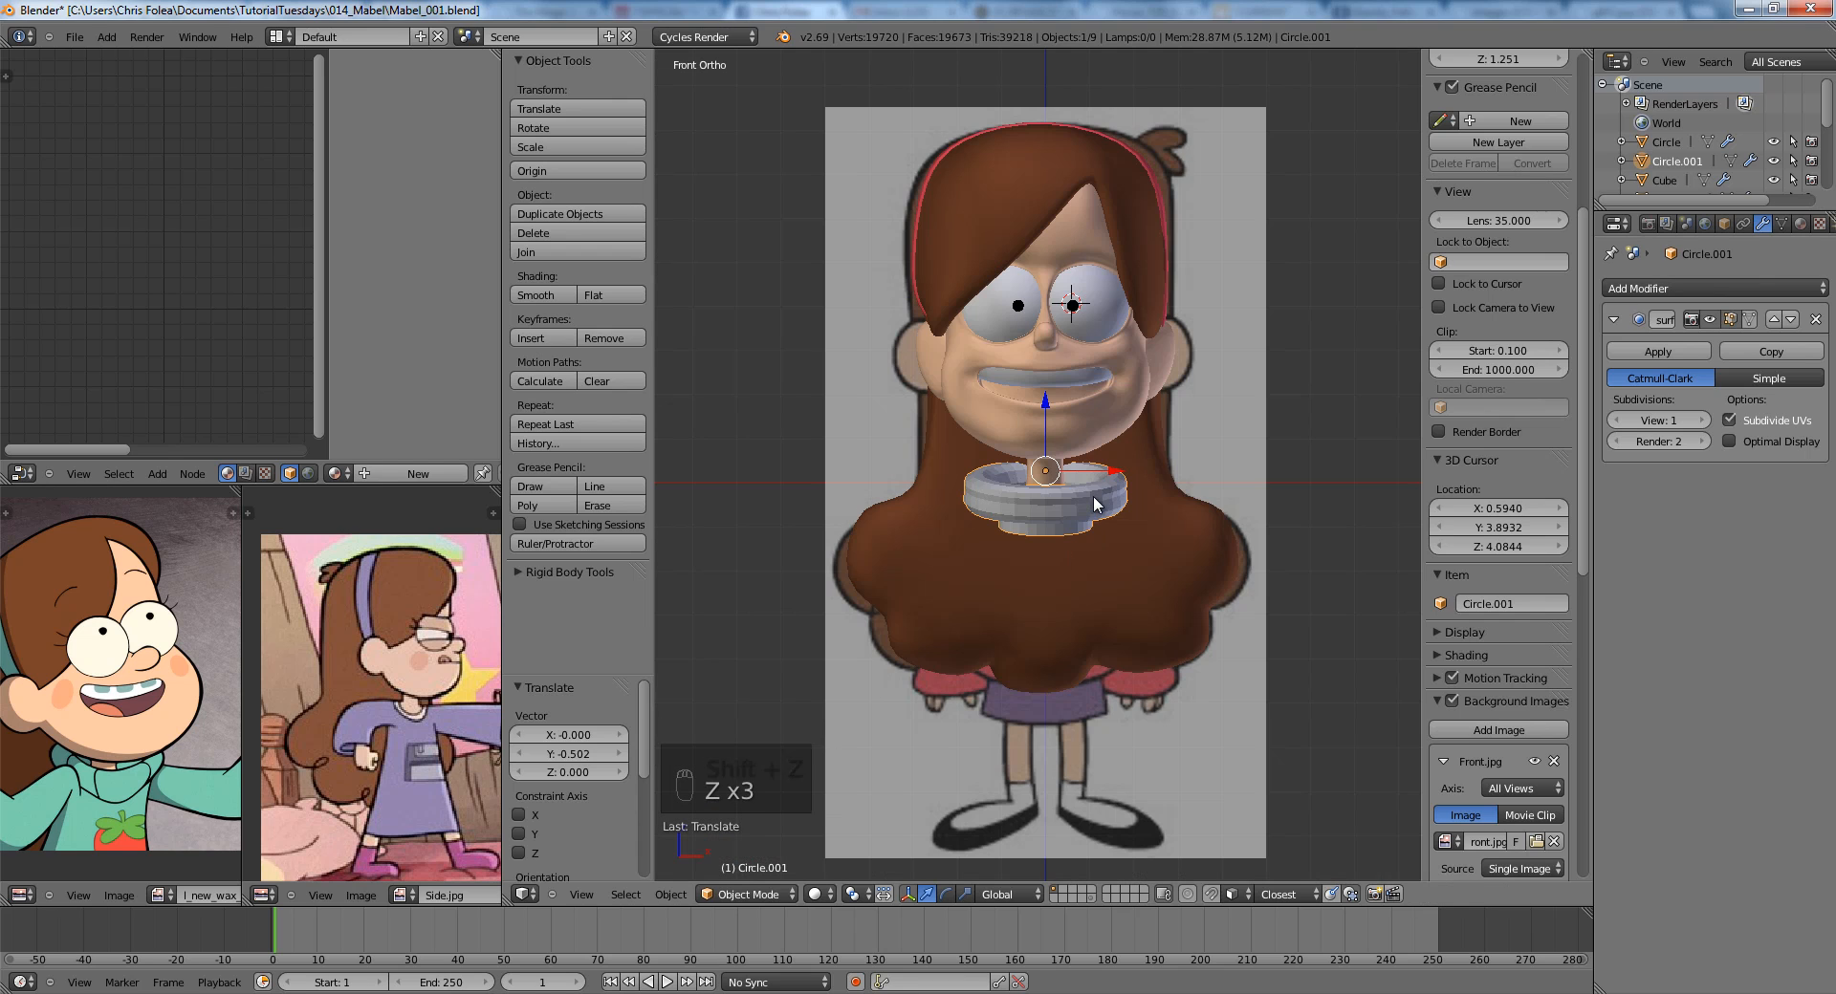
Tilt the collar further in side view and reposition it around the base of the neck.
key("a")
key("KP_3")
key("z")
scroll(1001, 516, "up", 3)
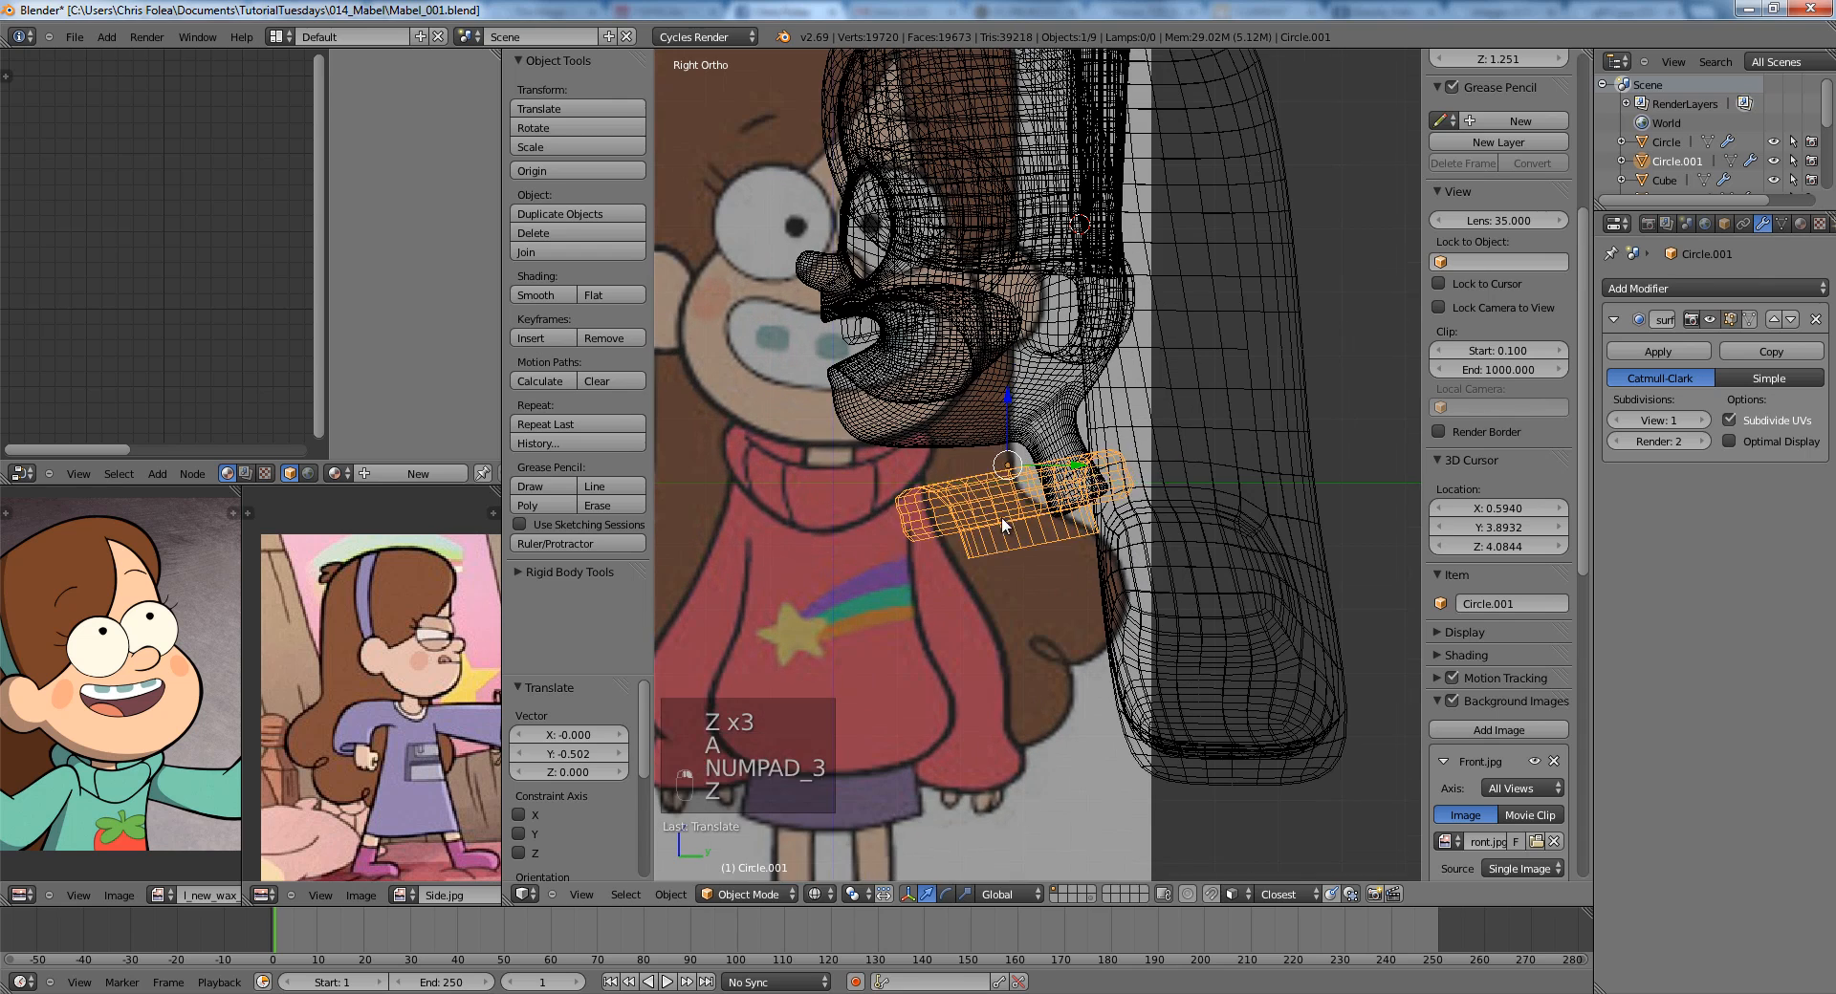
key("g")
left_click(1107, 551)
key("r")
left_click(1248, 524)
key("g")
left_click(1248, 524)
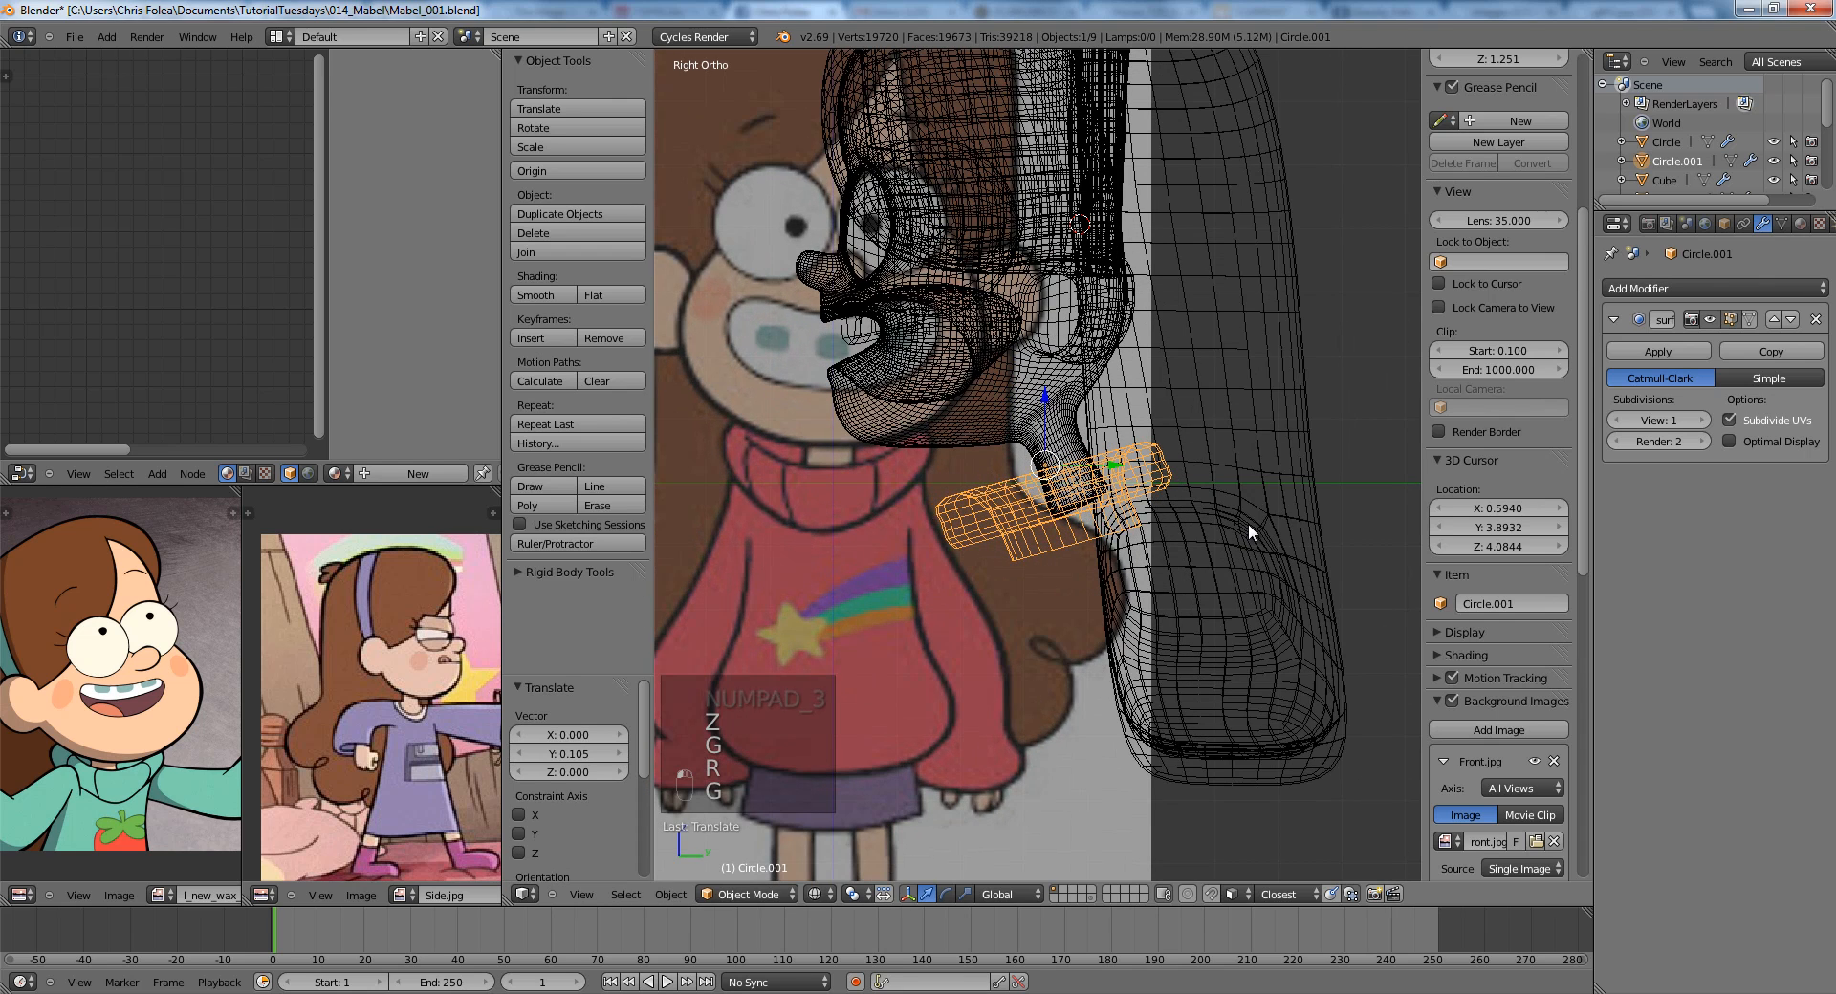
key("z")
key("g")
left_click(1224, 532)
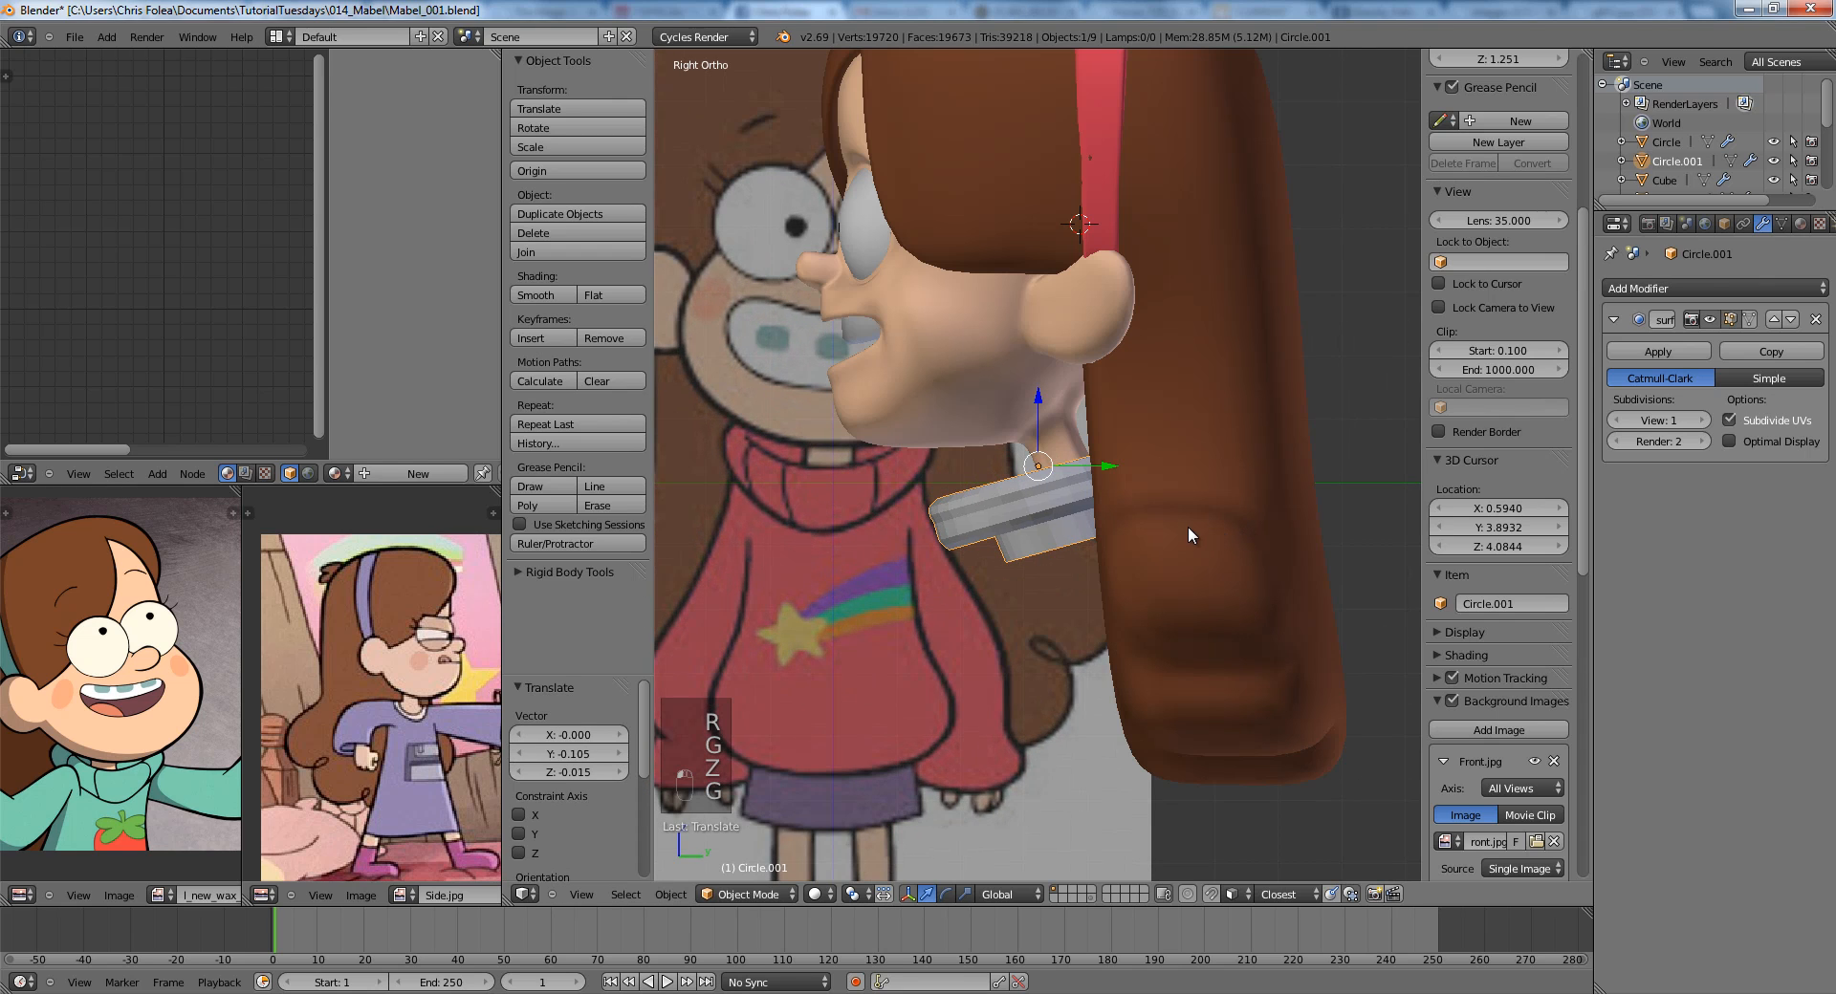
Edit the hair mesh, select two neighbouring vertices of its lower section behind the collar, and move them 0.689 along Y.
scroll(1189, 527, "down", 4)
right_click(1228, 545)
key("Tab")
middle_click_drag(1228, 545, 951, 529)
key("a")
key("a")
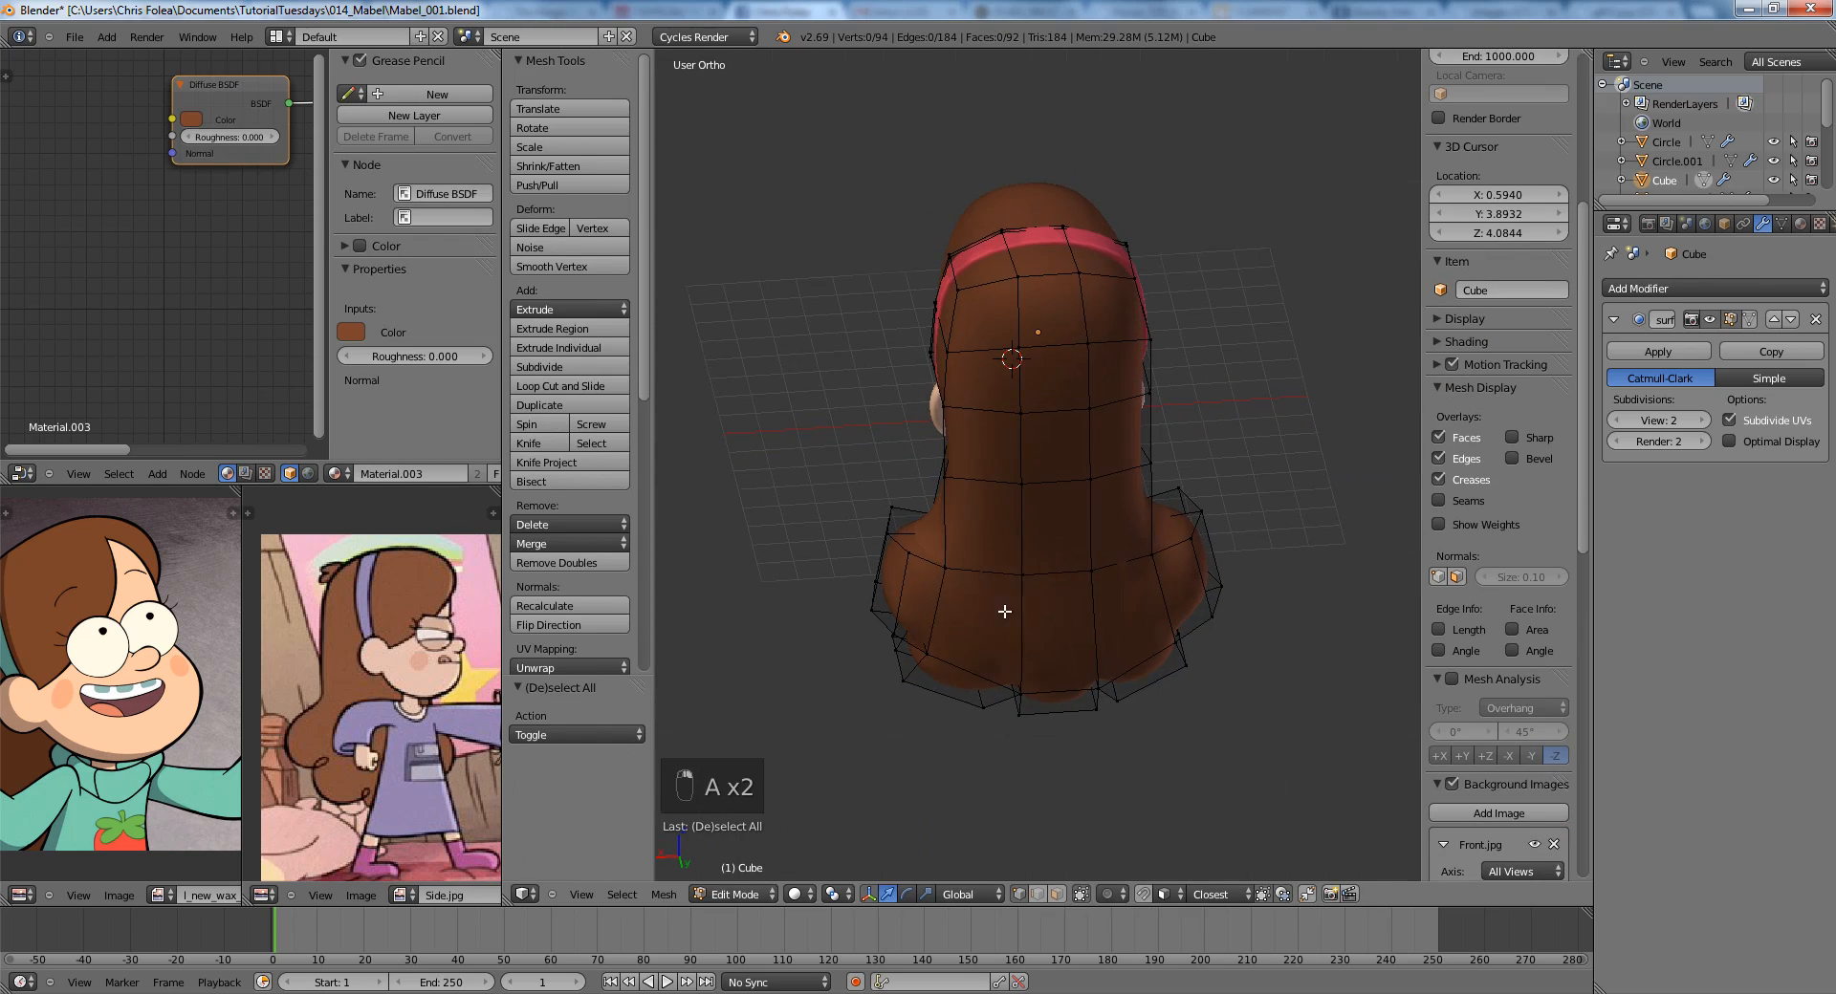
key("ctrl+Tab")
key("z")
middle_click_drag(1073, 614, 1250, 466)
scroll(1009, 588, "up", 3)
right_click(972, 546)
right_click(1091, 540, "shift")
key("g")
middle_click(1091, 555)
left_click(1091, 578)
Move the two selected hair vertices about 0.75 further along Y and leave Edit Mode.
key("z")
key("g")
middle_click(1250, 466)
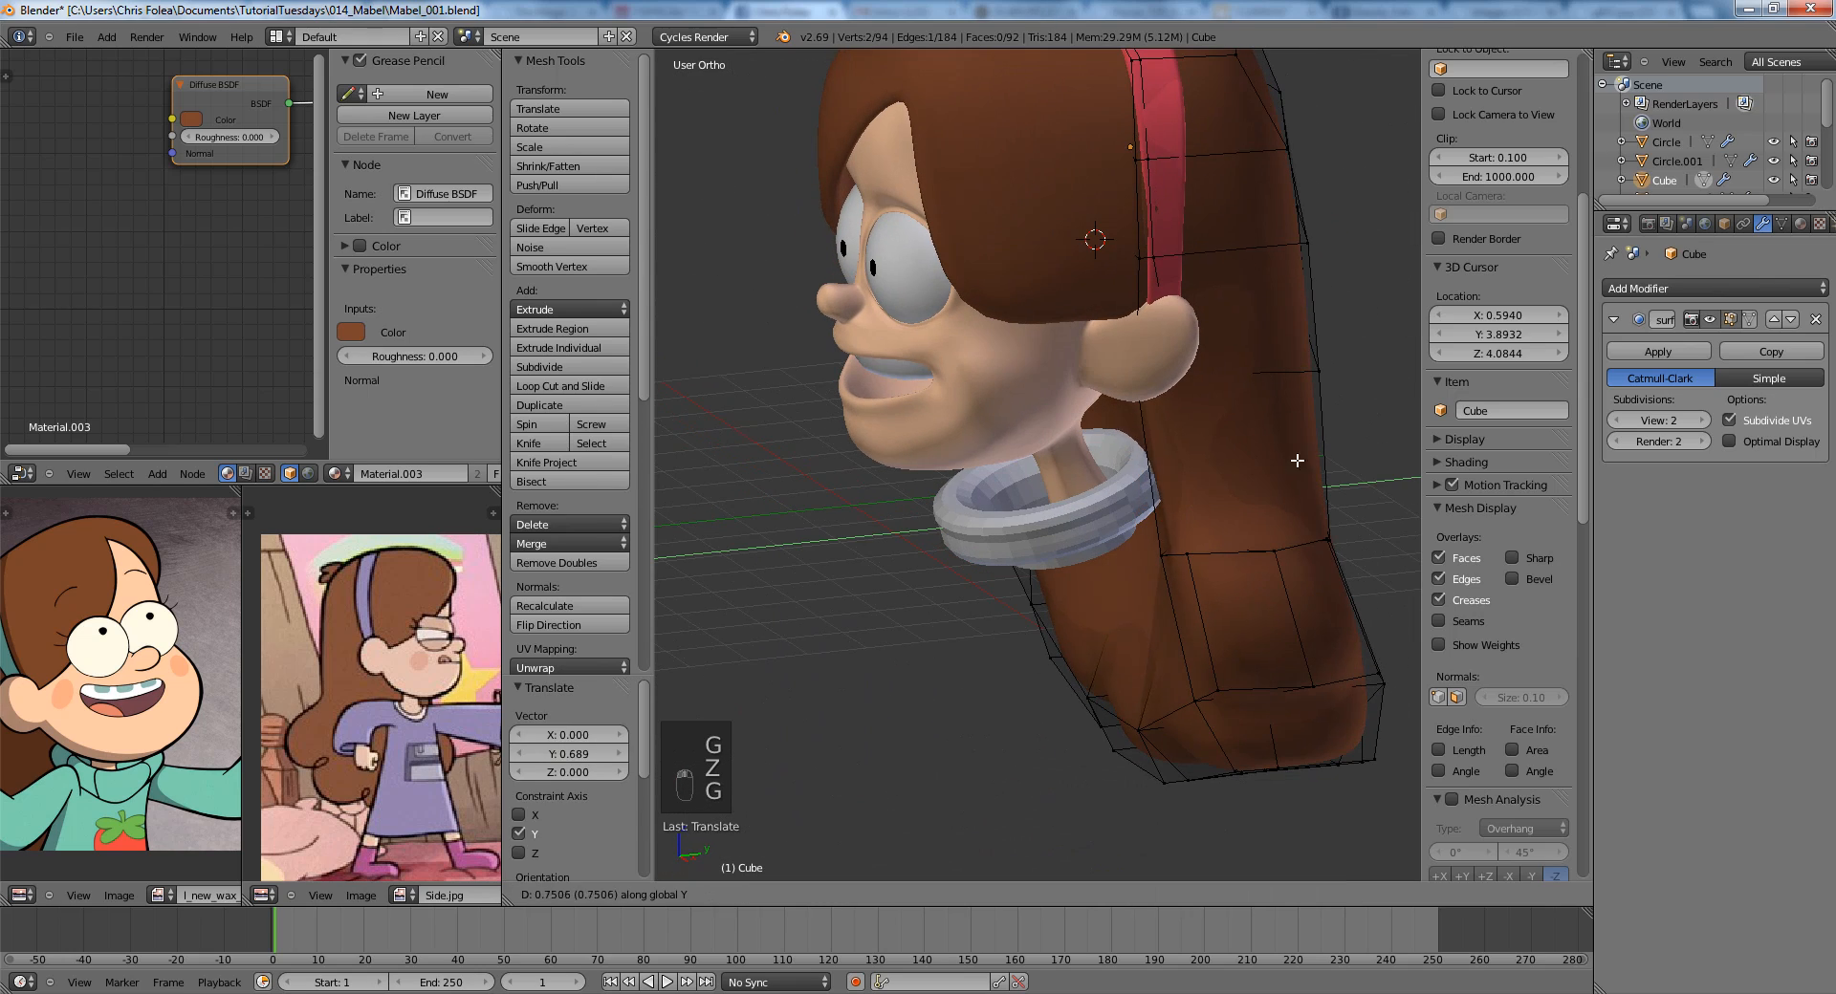
left_click(1291, 460)
key("Tab")
Check the adjusted hair behind the collar with a rendered front preview, and return to solid shading.
middle_click_drag(1109, 461, 1272, 465)
scroll(1241, 476, "down", 4)
key("KP_1")
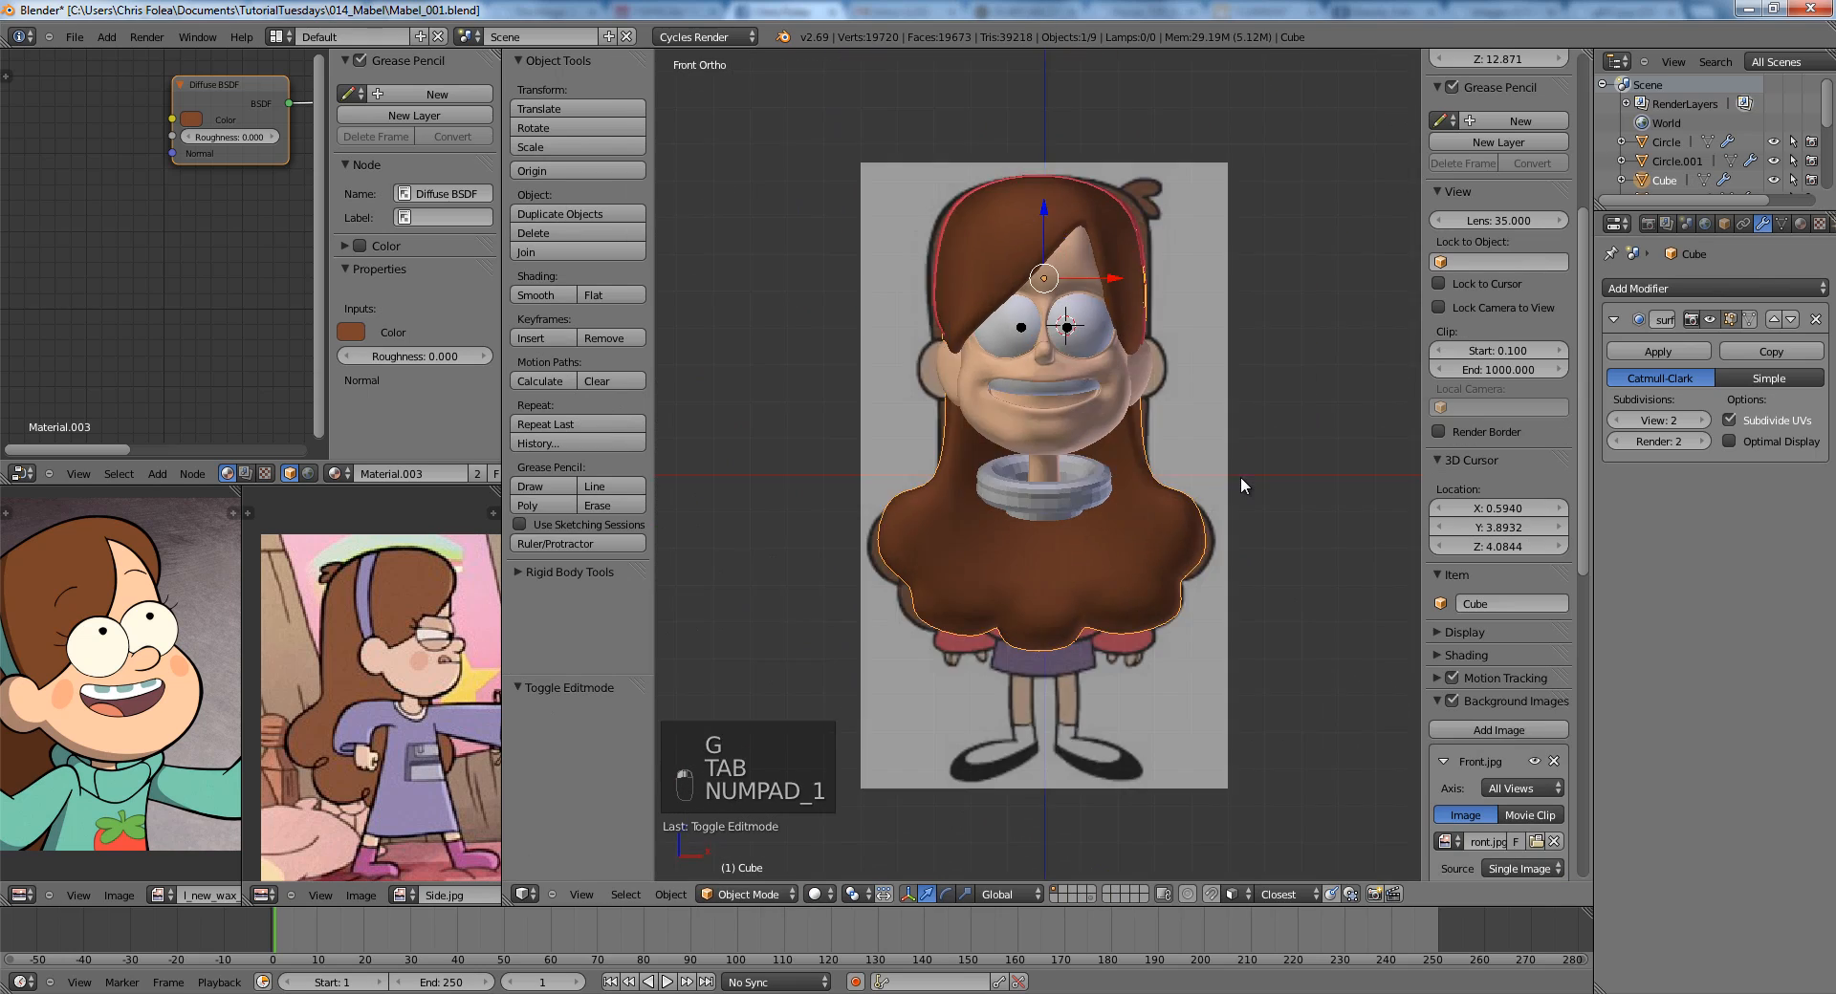
key("shift+z")
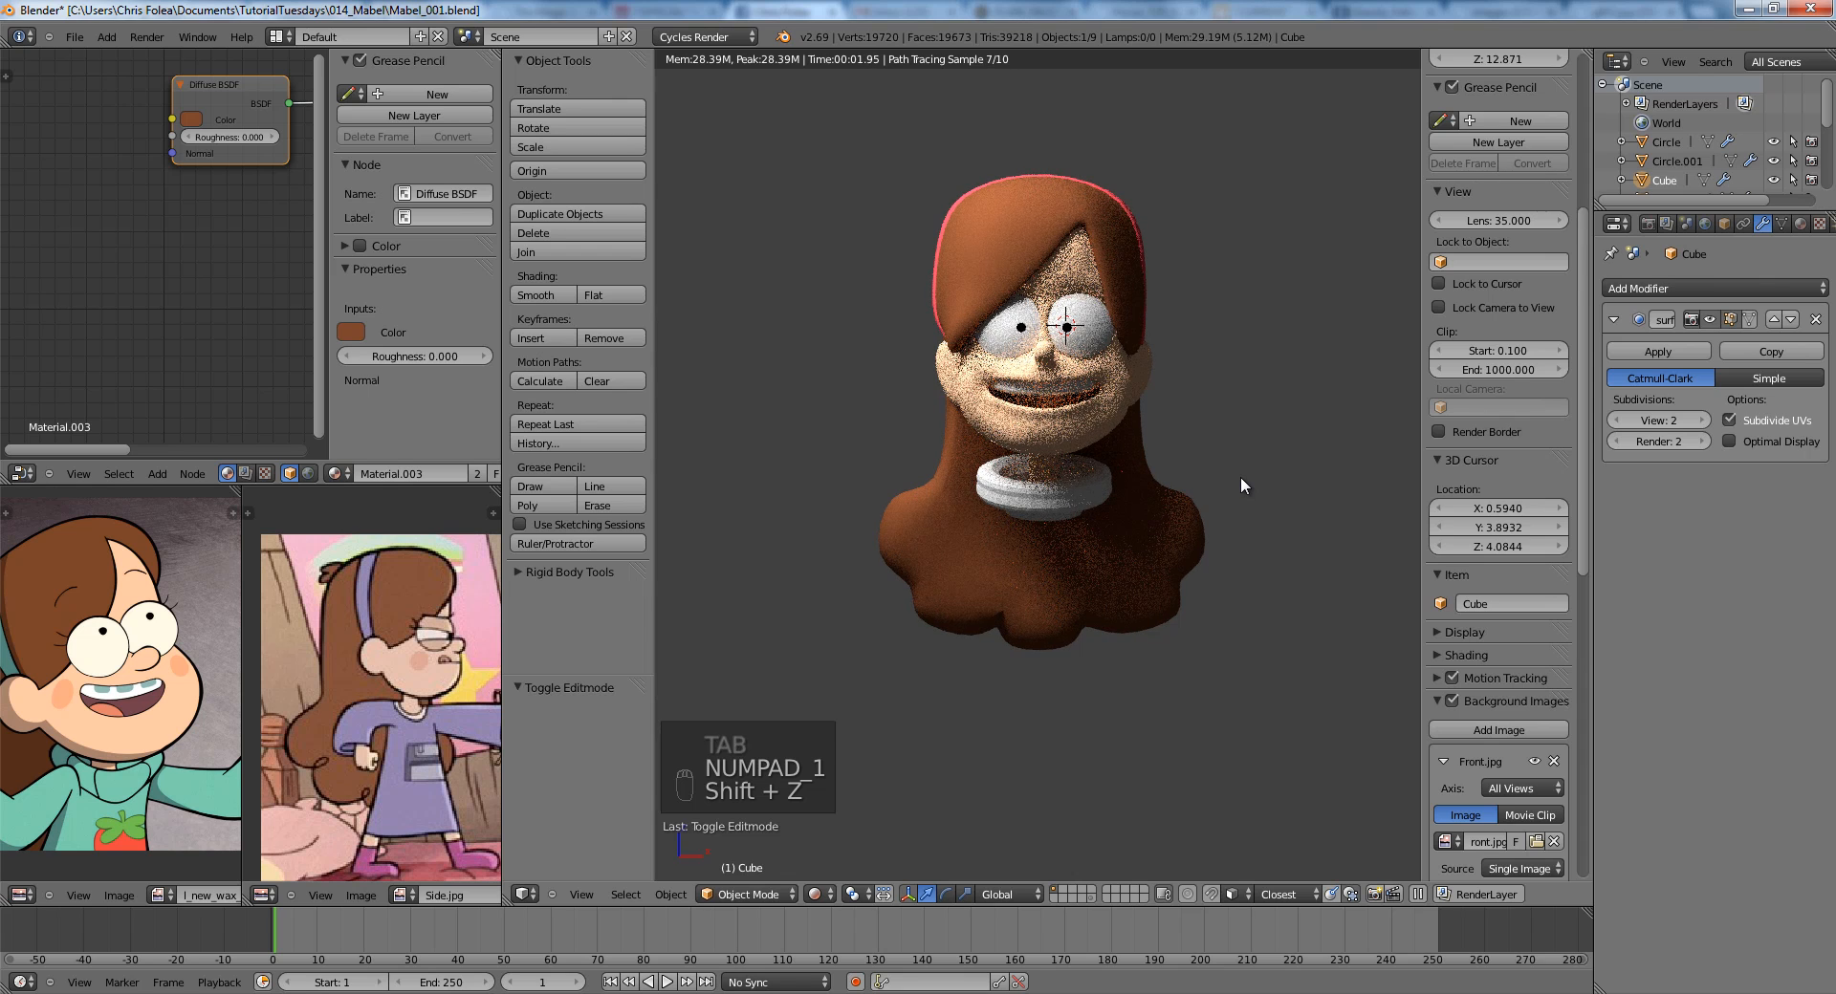
key("z")
key("z")
key("z")
Select the collar and give it a new material.
middle_click_drag(1047, 500, 1136, 543, "shift")
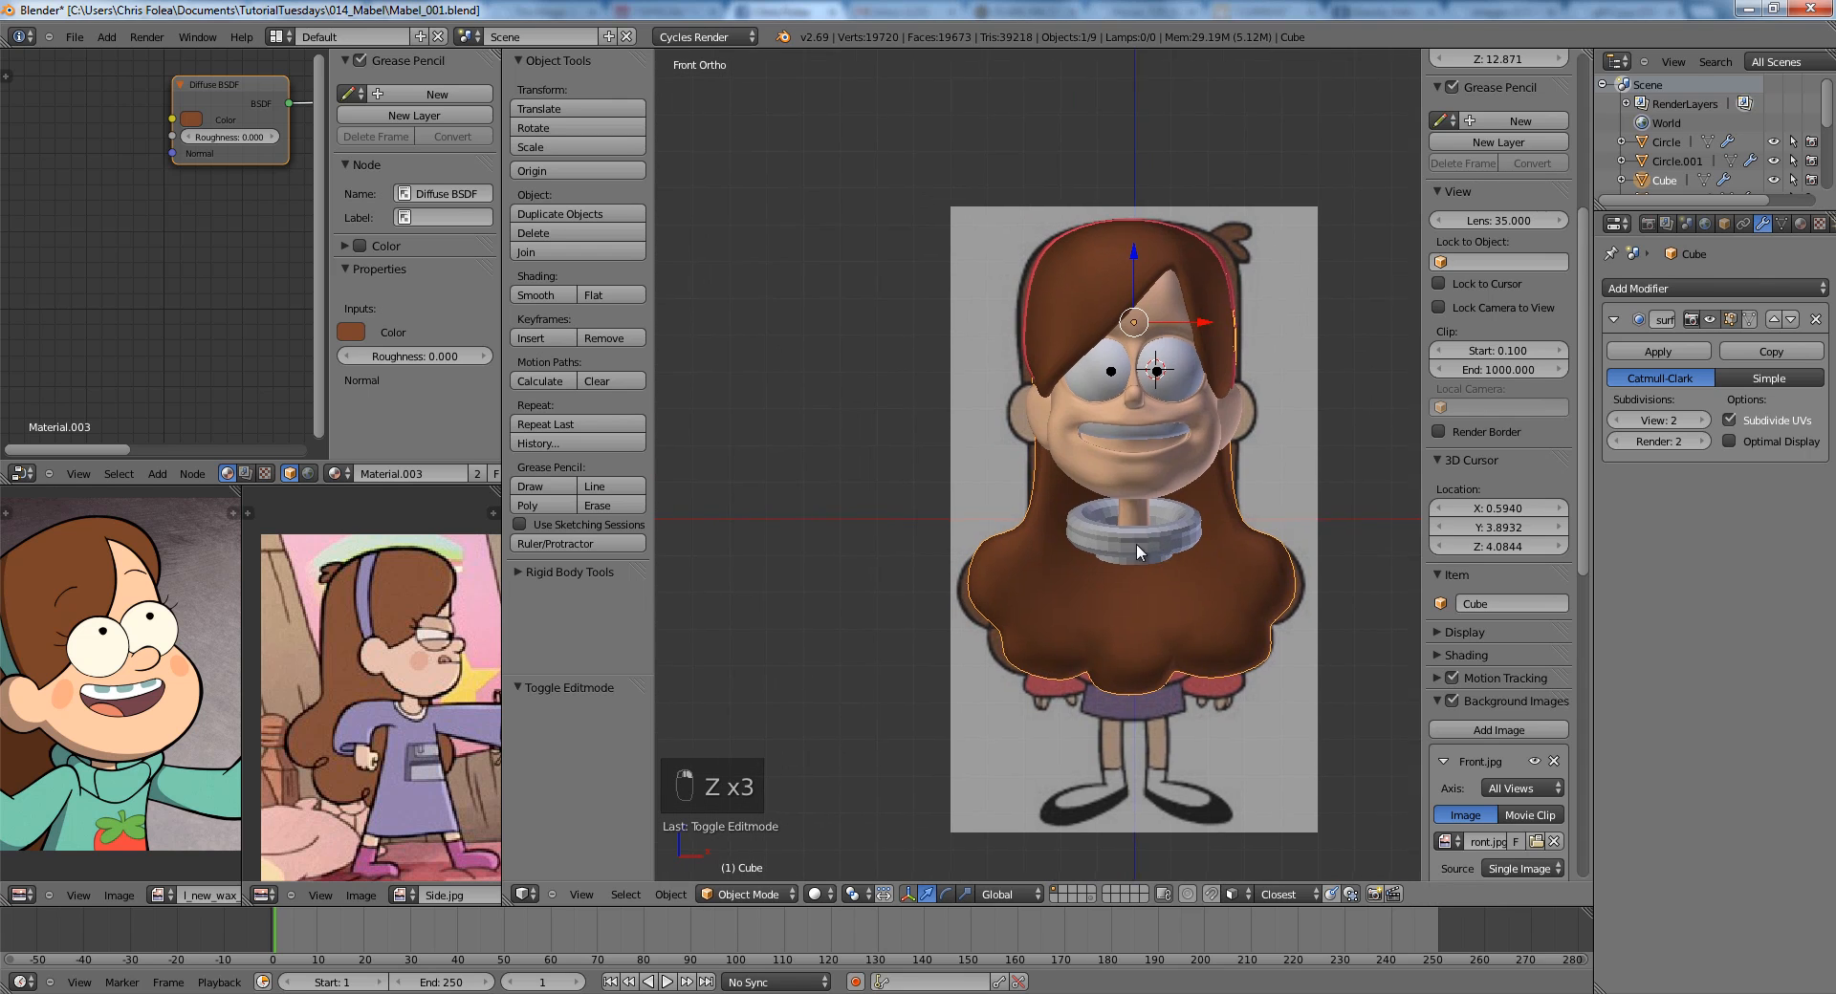
scroll(1136, 543, "up", 3)
key("z")
right_click(1119, 553)
key("z")
left_click(1801, 223)
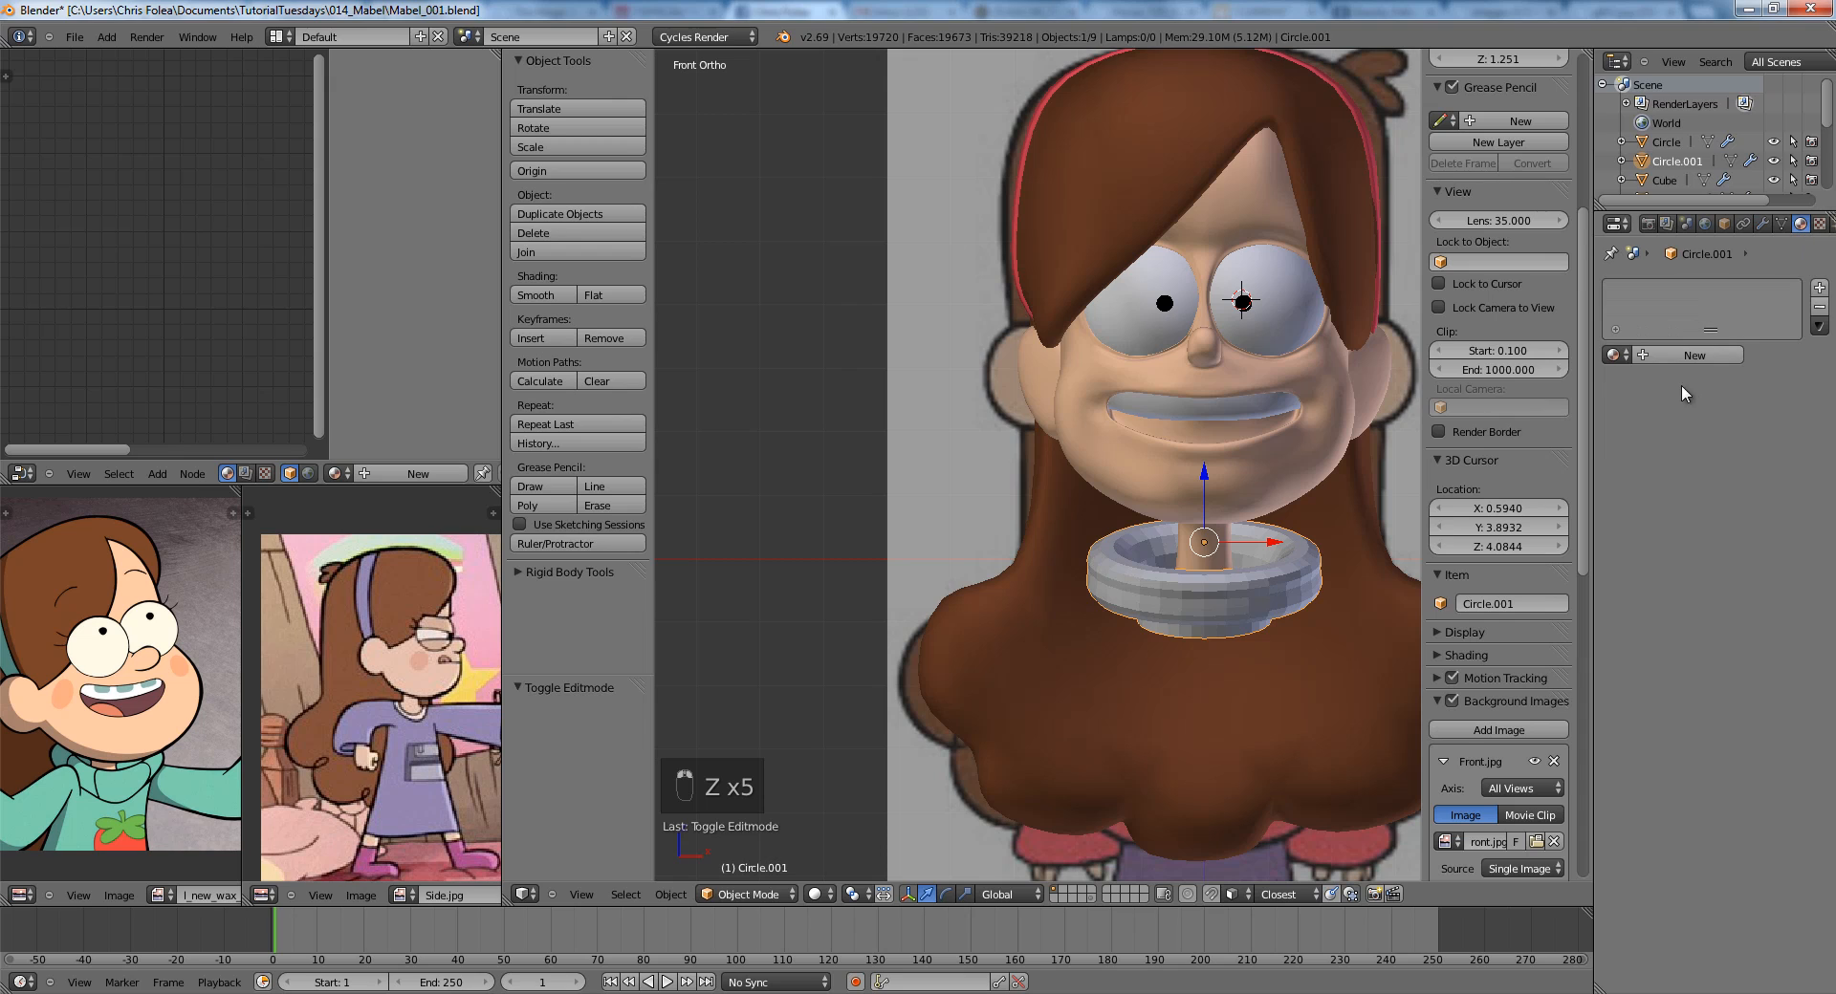
left_click(1651, 355)
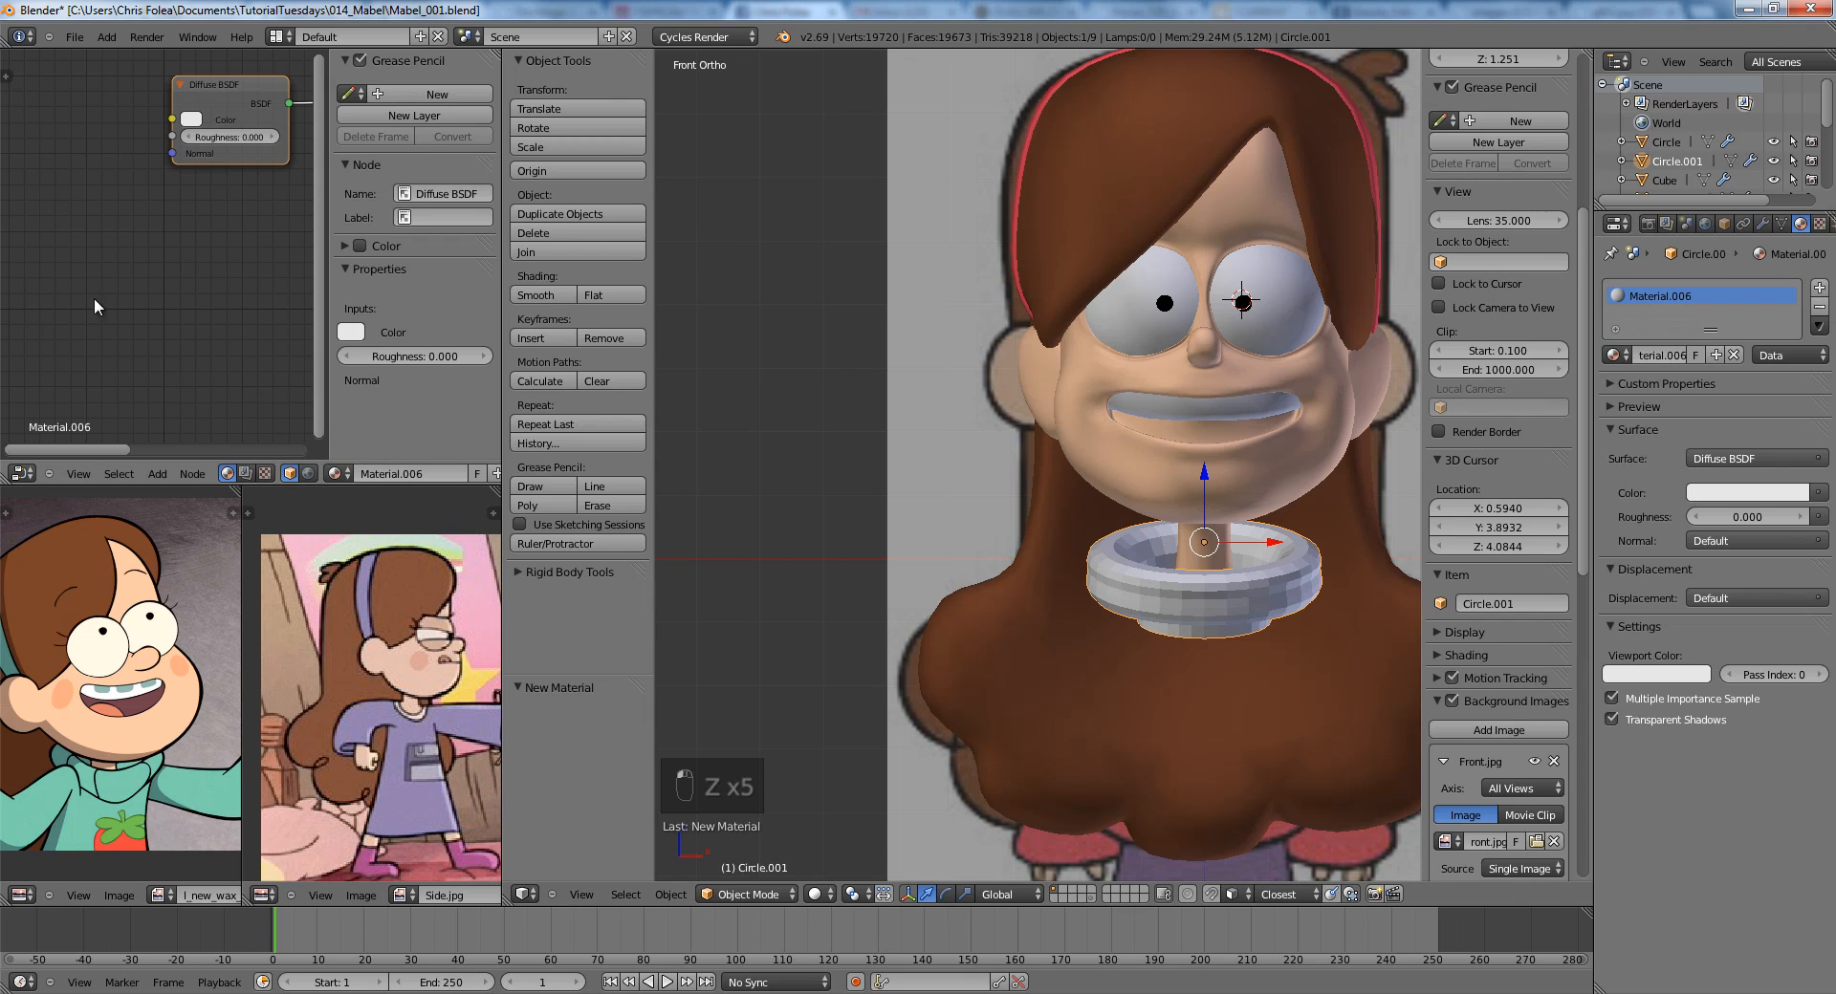
Show Front.jpg in the reference image editor in place of the wax figure image, enlarged on the sweater.
left_click(23, 896)
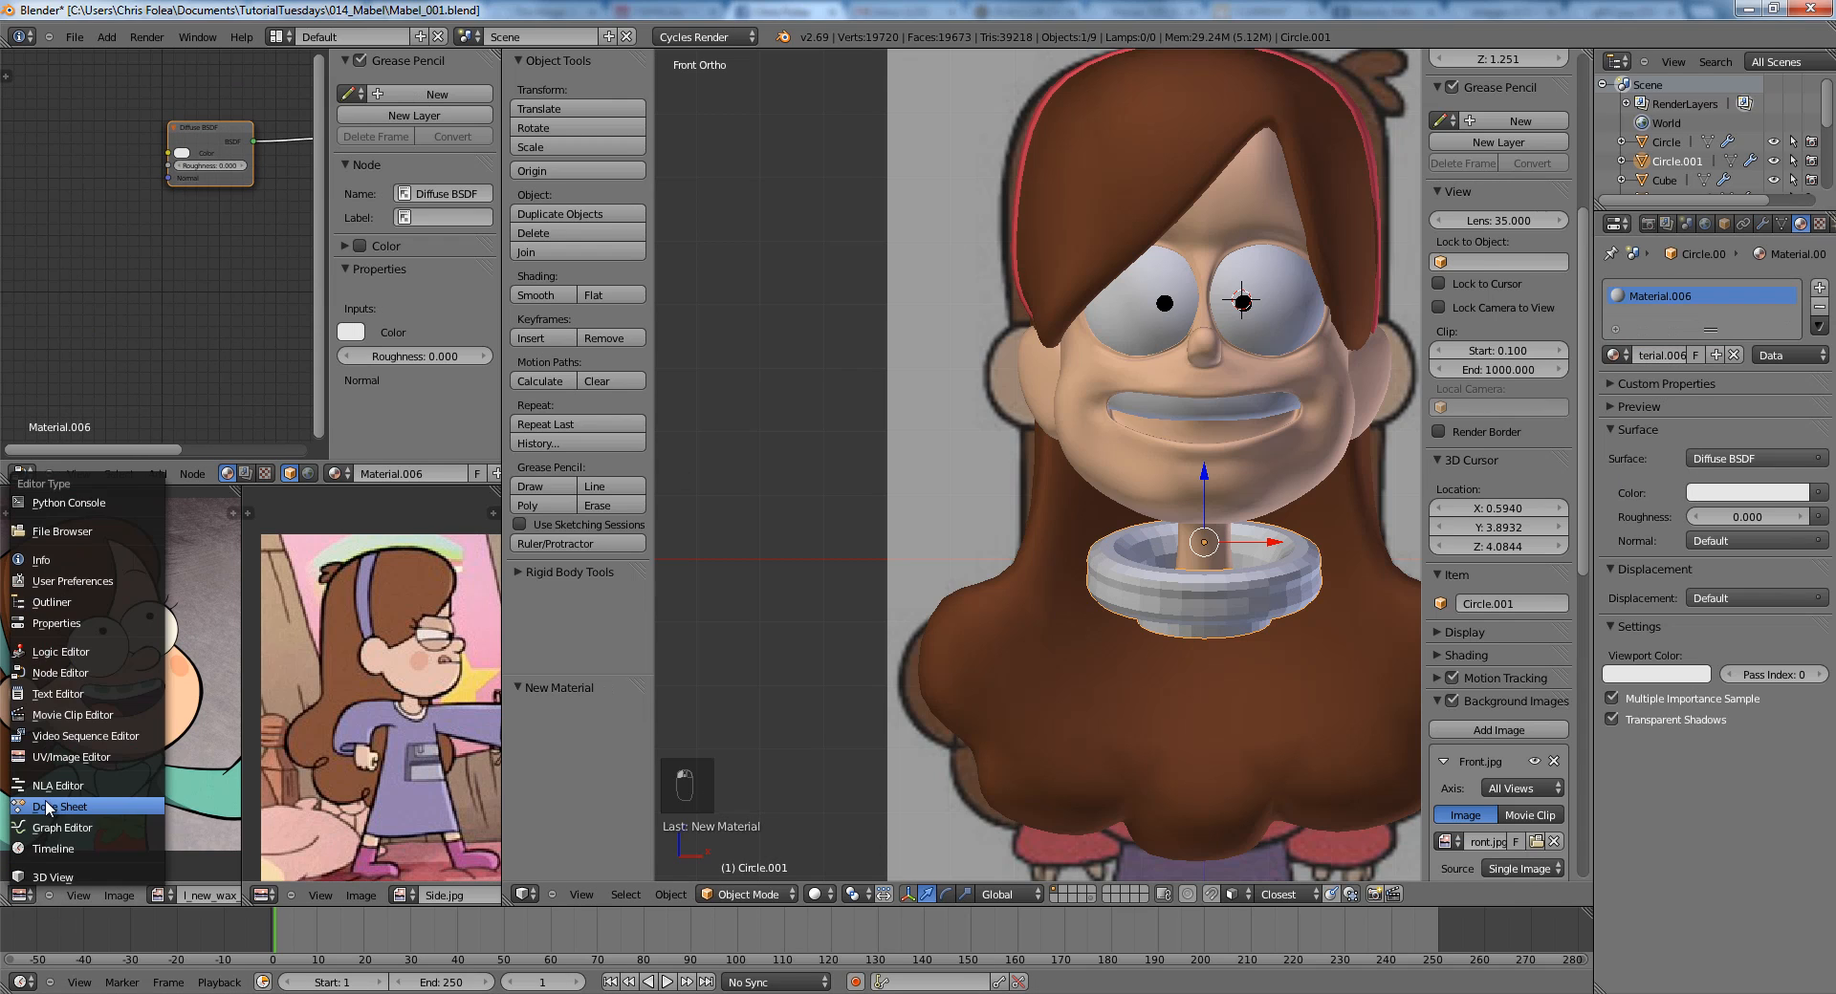
left_click(14, 892)
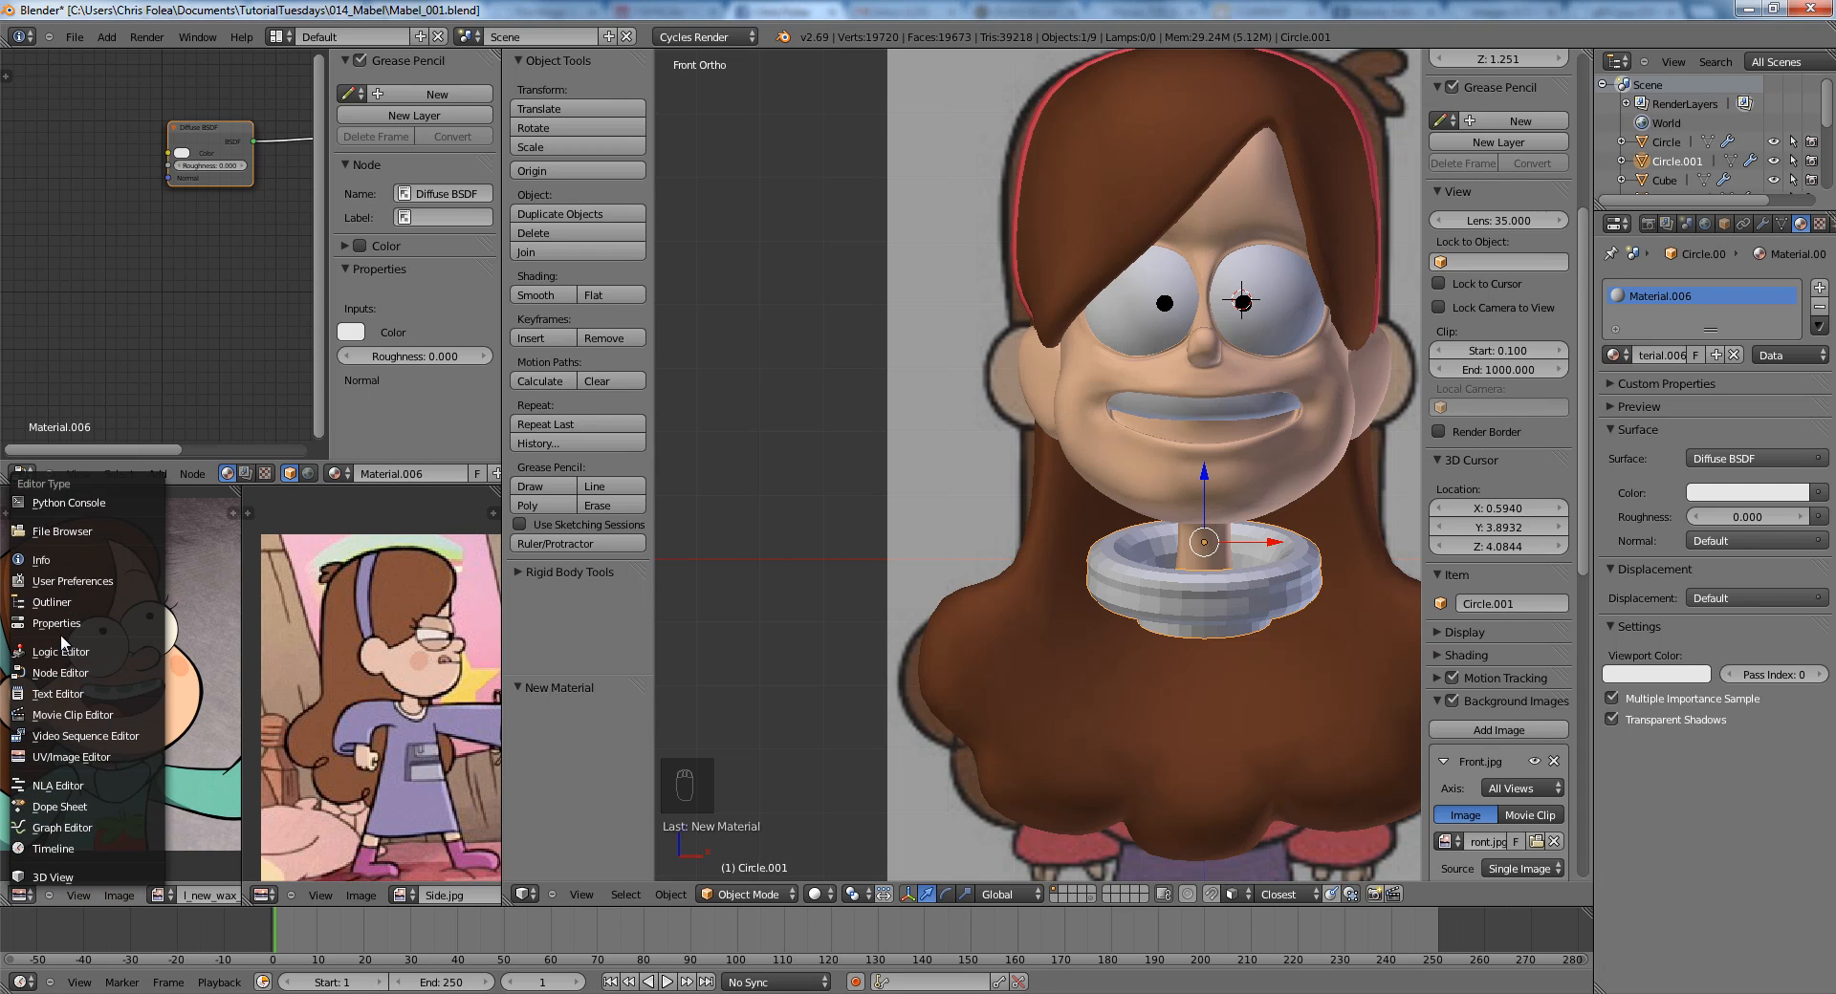
left_click(69, 757)
left_click(156, 895)
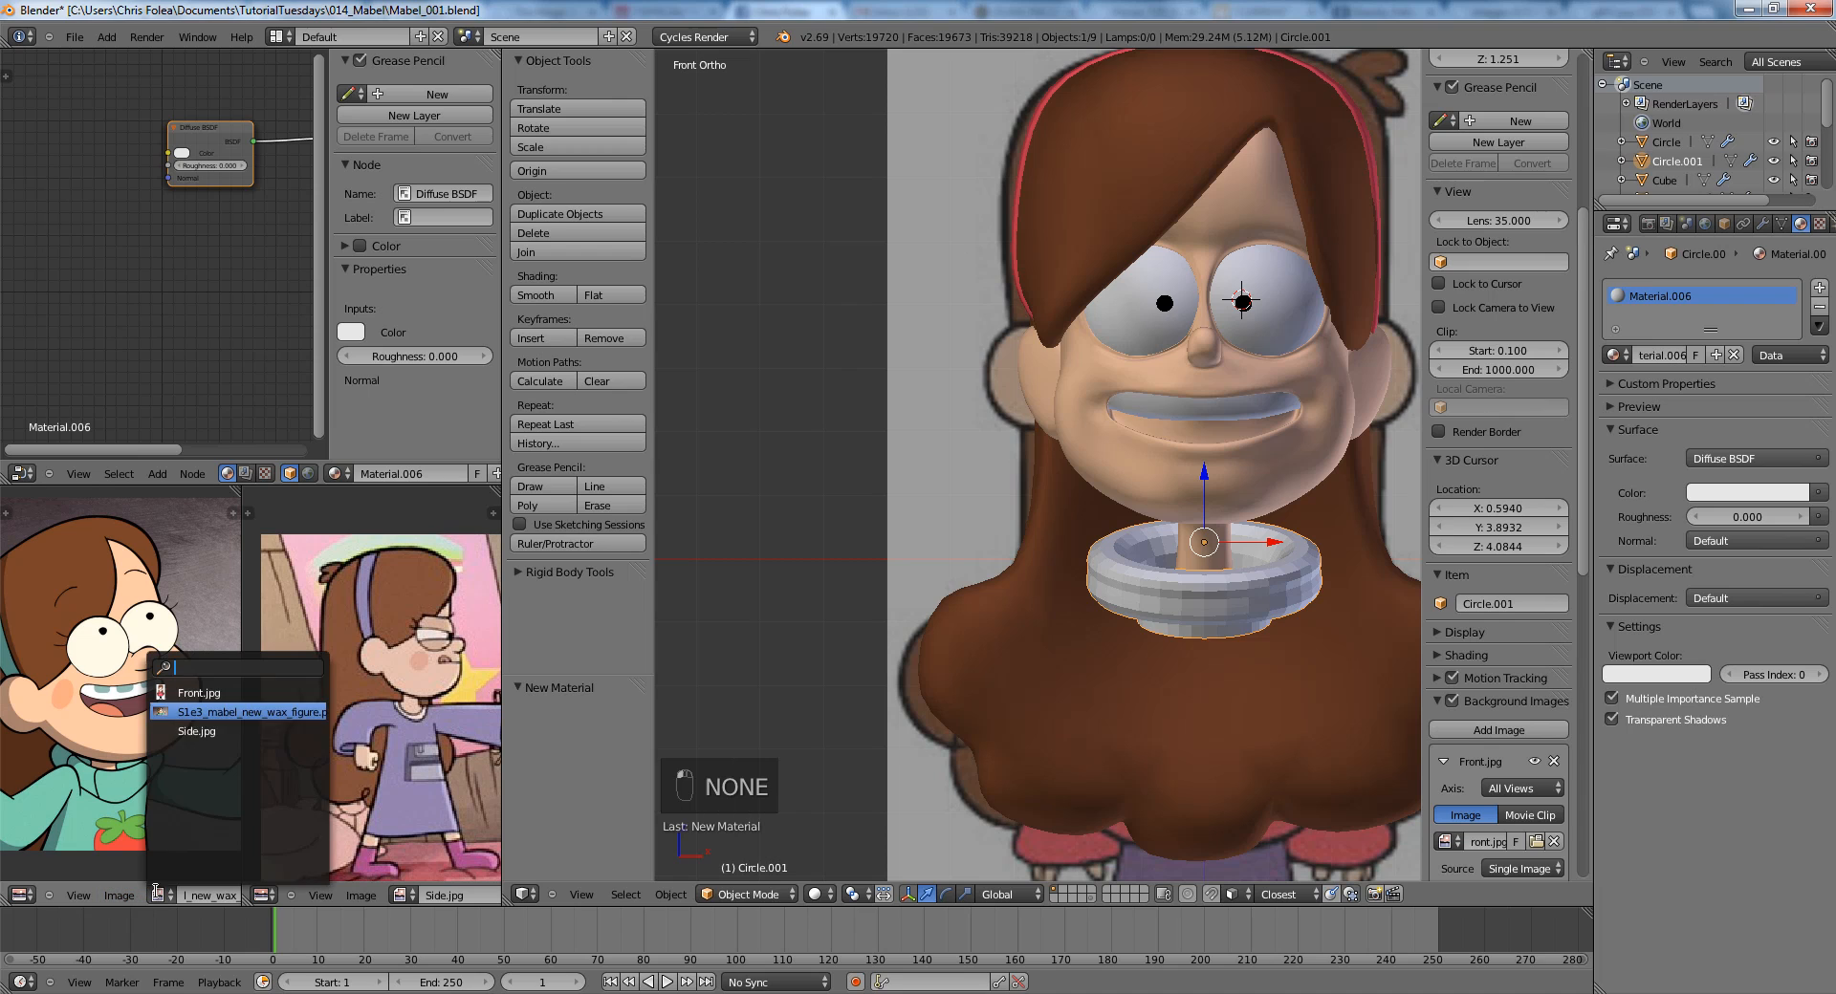
left_click(199, 693)
scroll(144, 683, "up", 6)
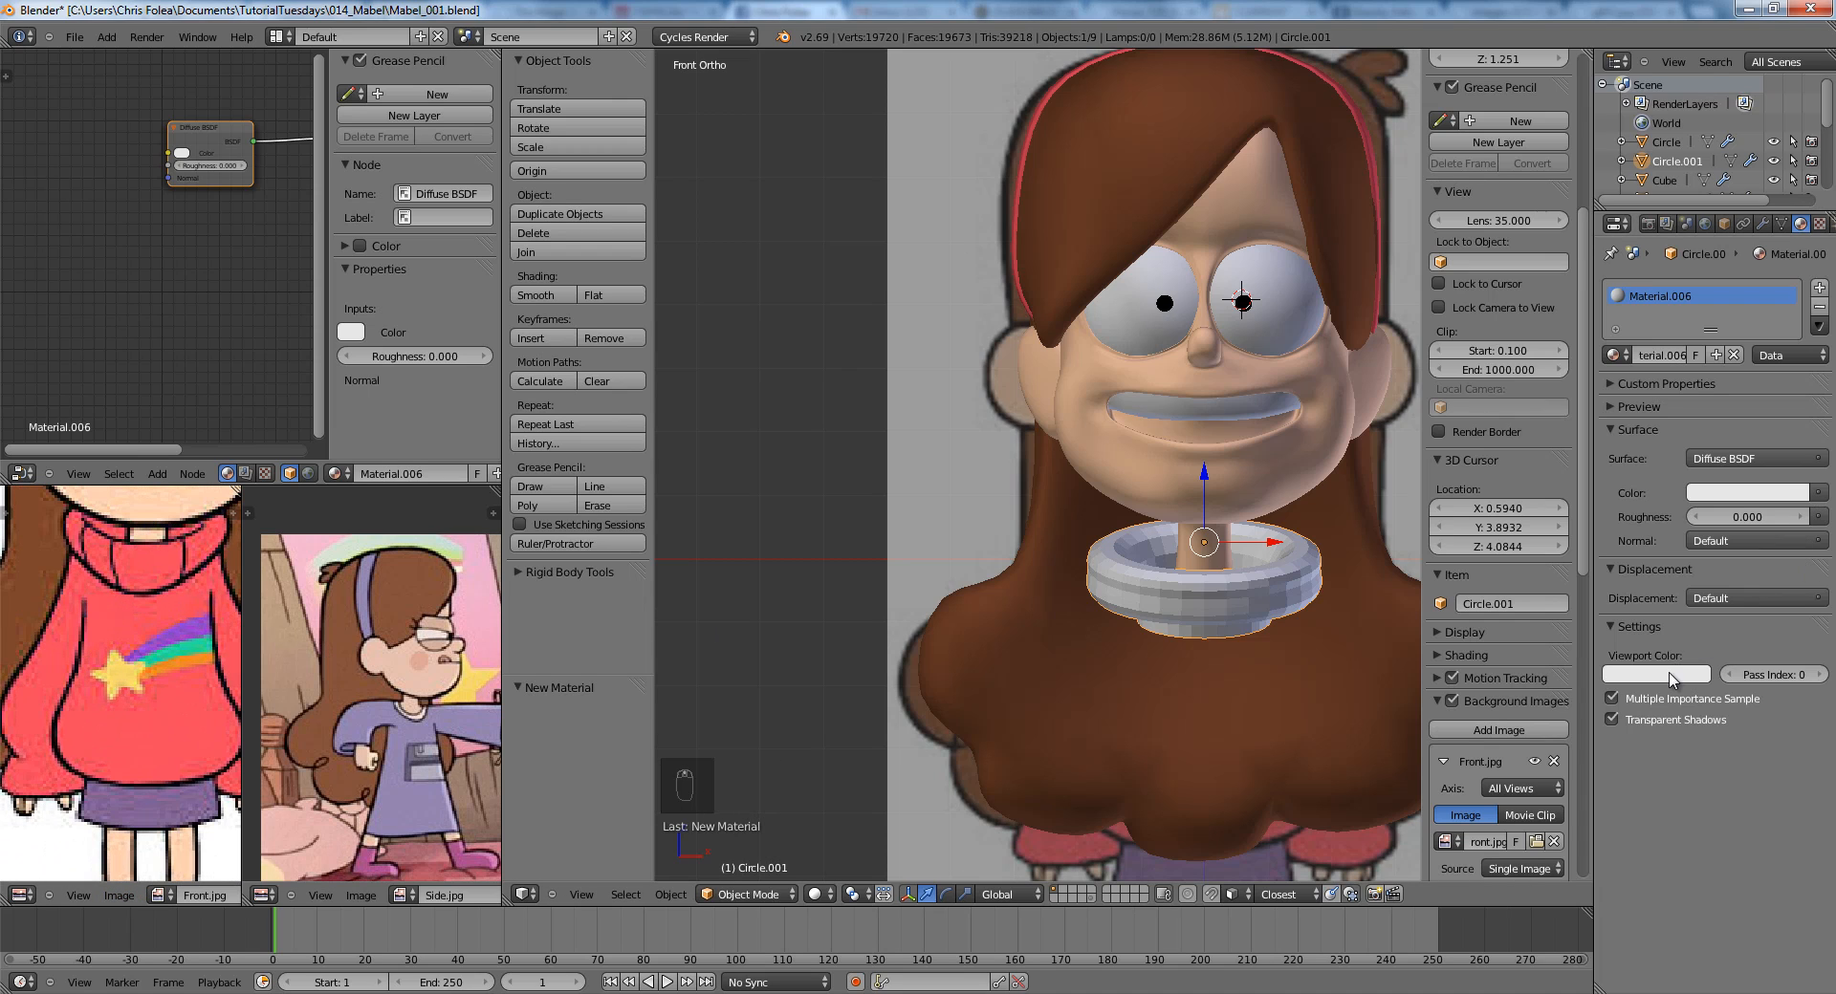
Set the collar material's viewport color to the red sampled from the reference sweater.
left_click(1668, 674)
left_click(1692, 609)
left_click(143, 723)
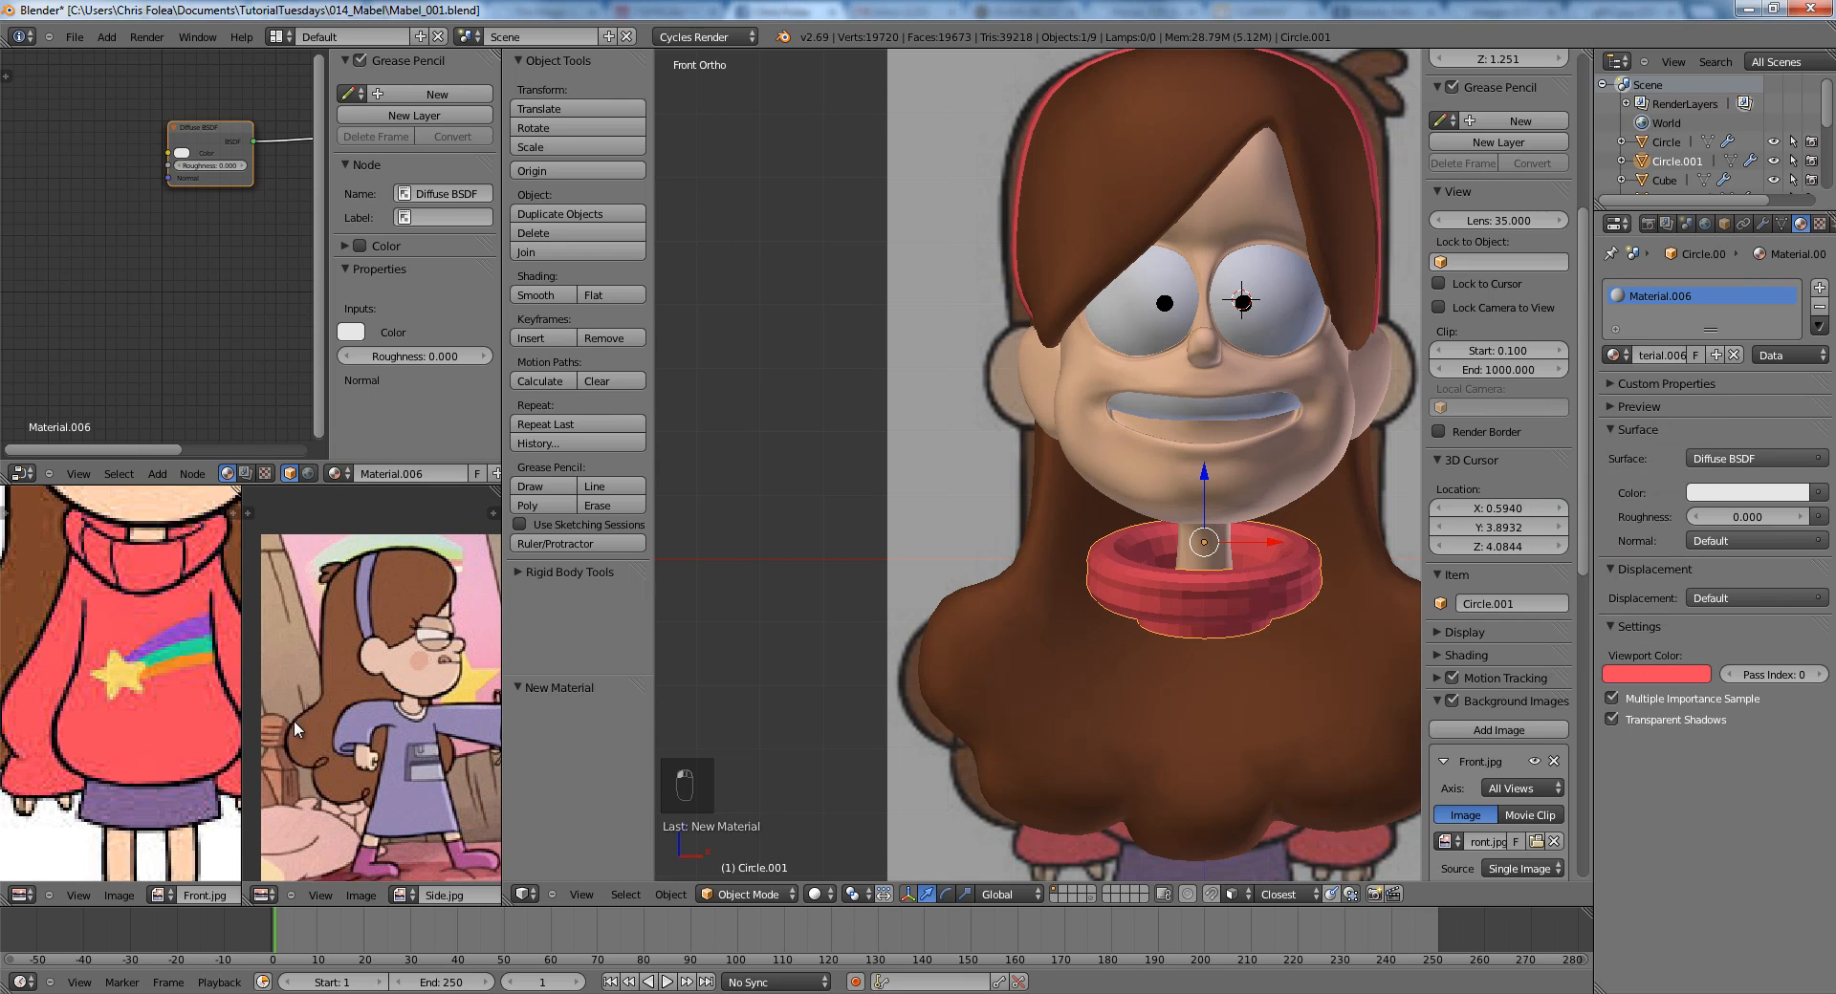
Extrude the collar's lower edge ring 0.857 downward and scale it by 1.895 to start the sweater's shoulders.
scroll(1239, 604, "down", 3)
middle_click_drag(1146, 571, 1150, 513, "shift")
scroll(1151, 535, "up", 2)
key("Tab")
key("a")
key("a")
scroll(1161, 563, "up", 1)
key("KP_1")
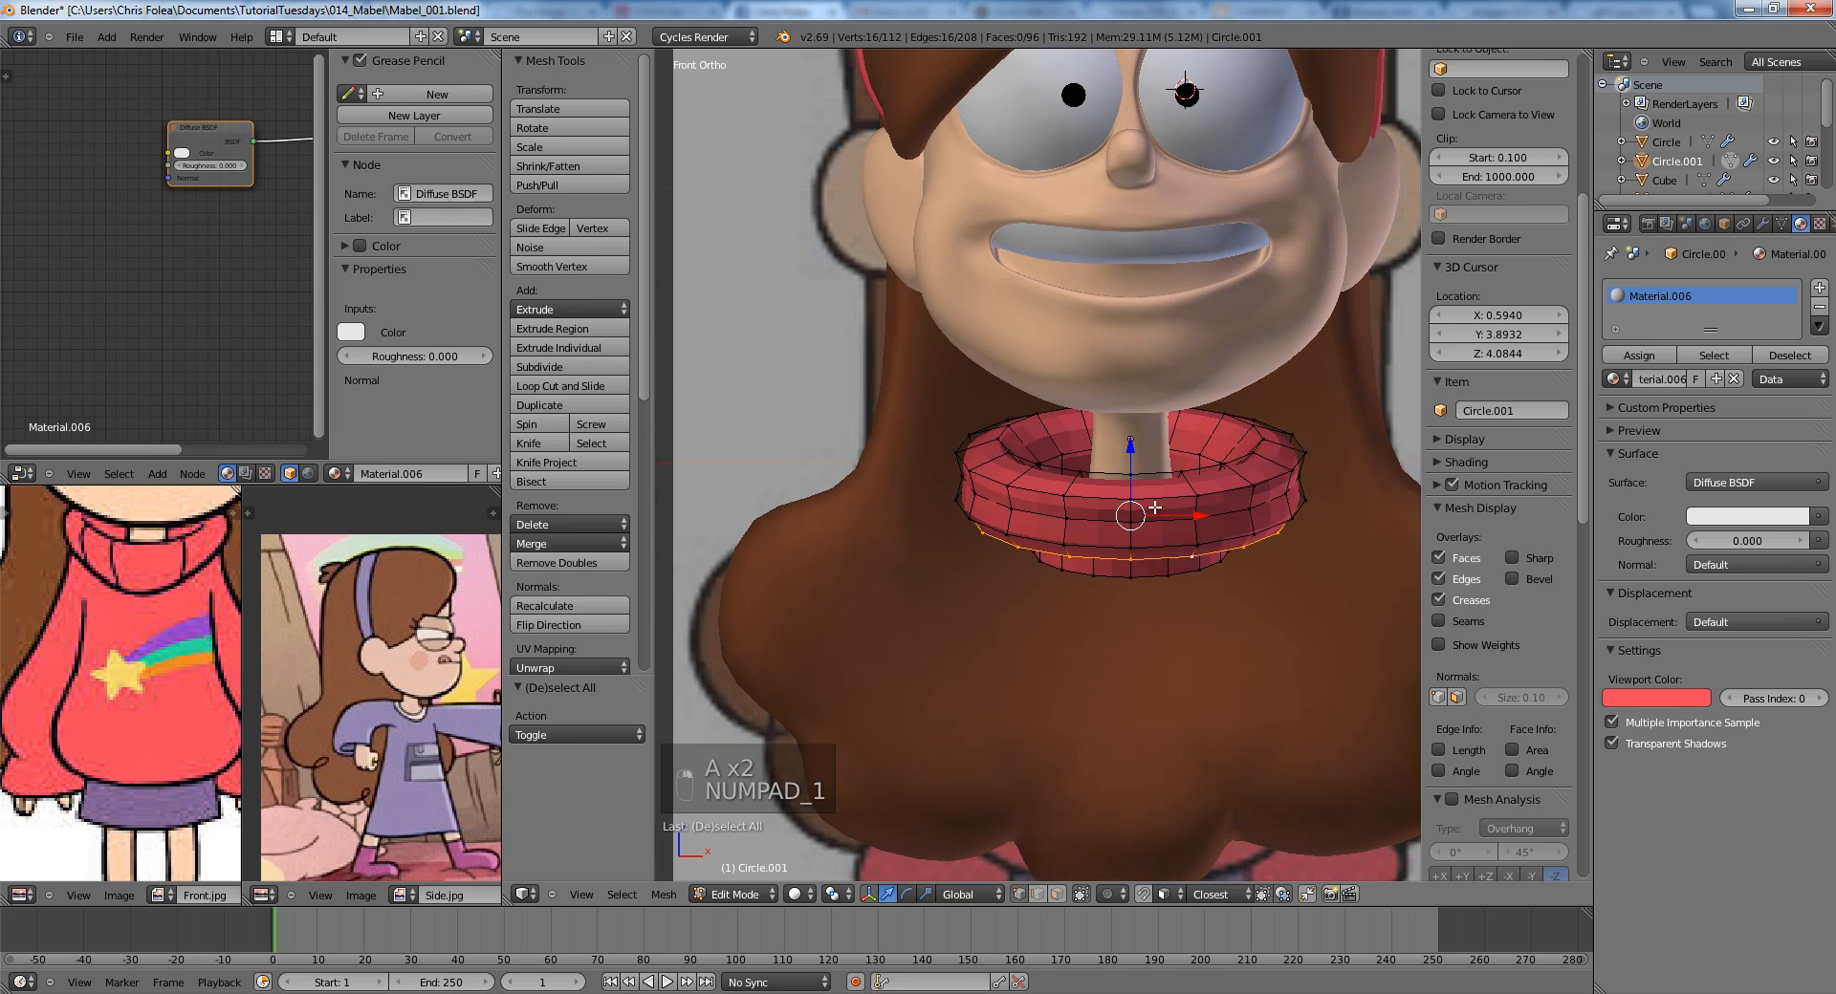
key("e")
left_click(1249, 606)
key("s")
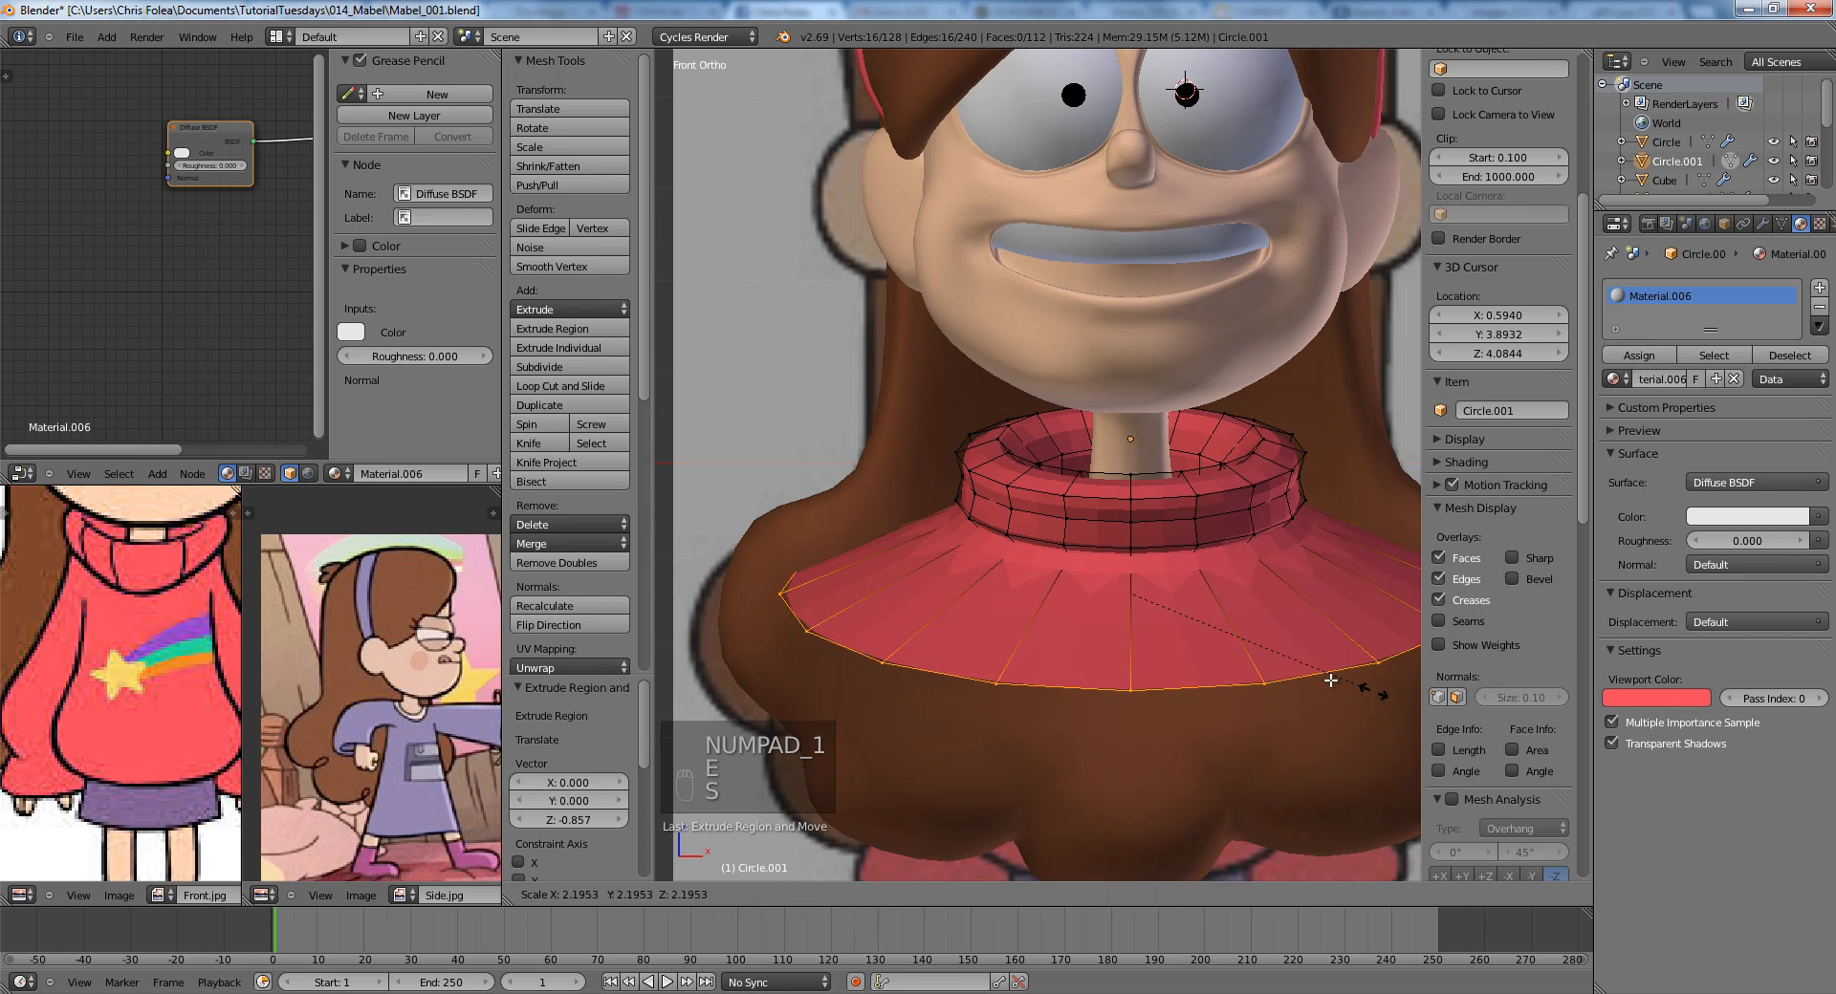
left_click(1339, 682)
Scale the shoulder ring by 0.610 along Y in side view and inspect it in wireframe.
key("KP_3")
key("s")
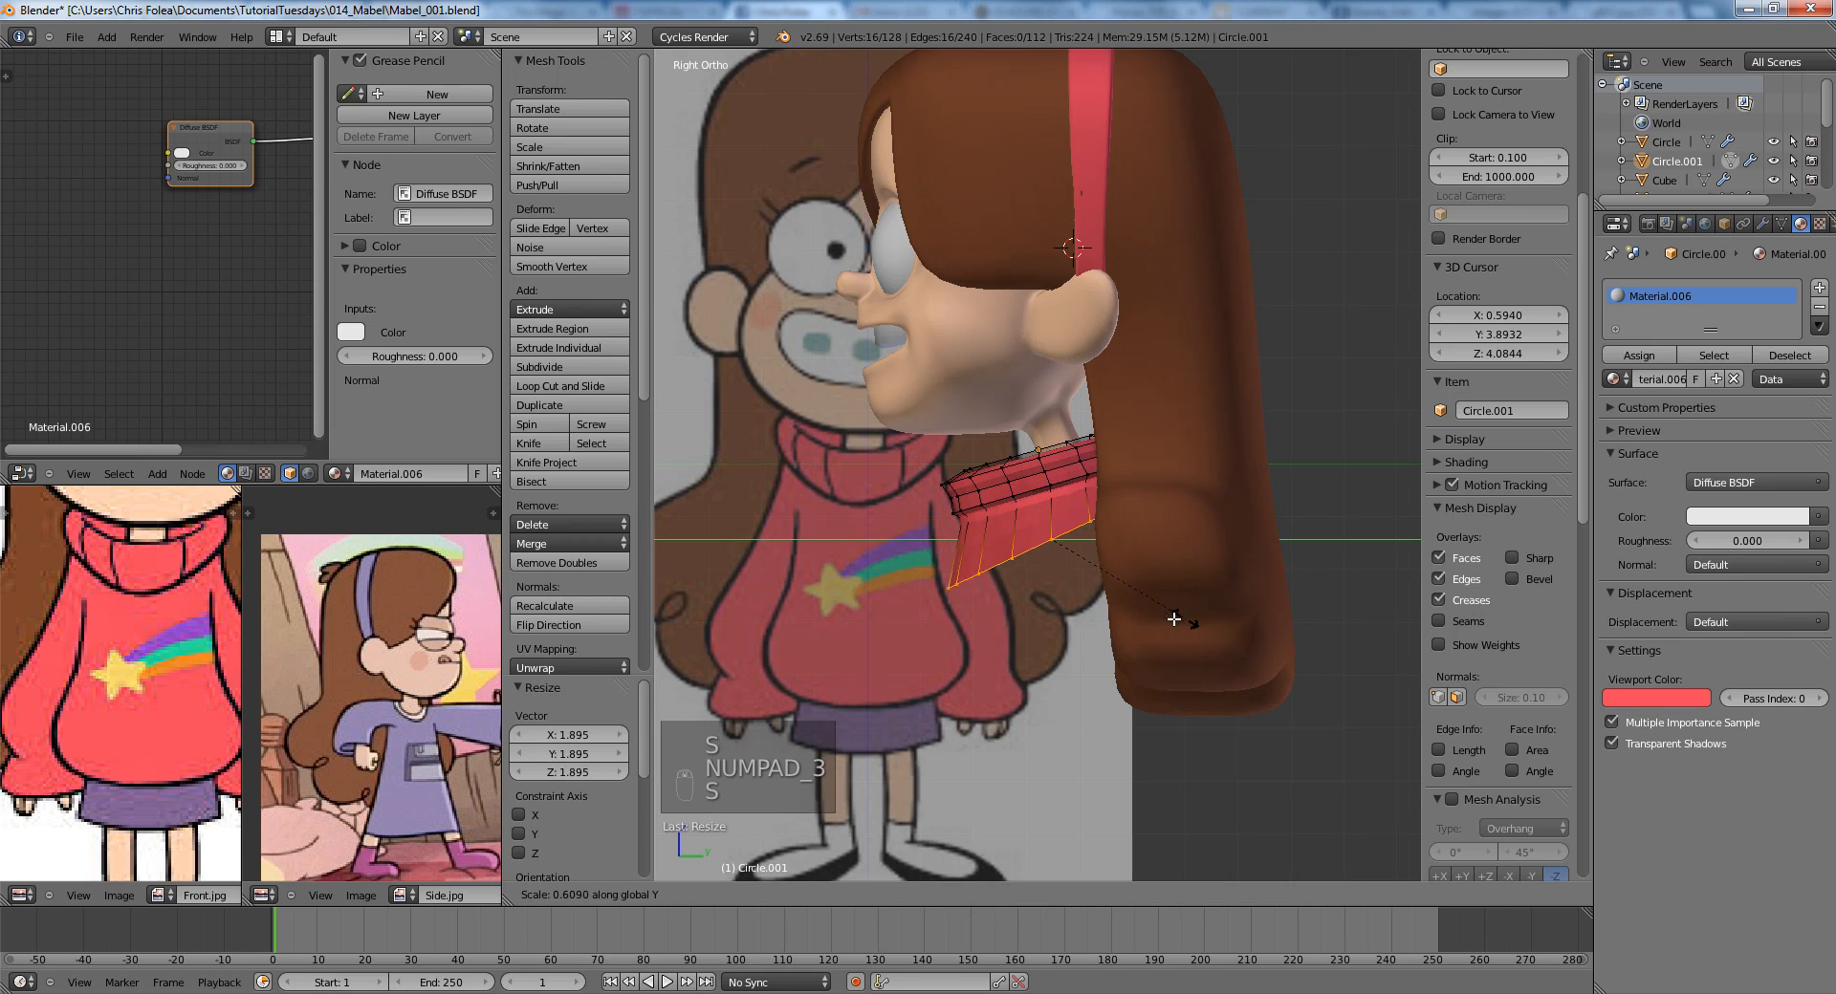
left_click(1164, 615)
key("z")
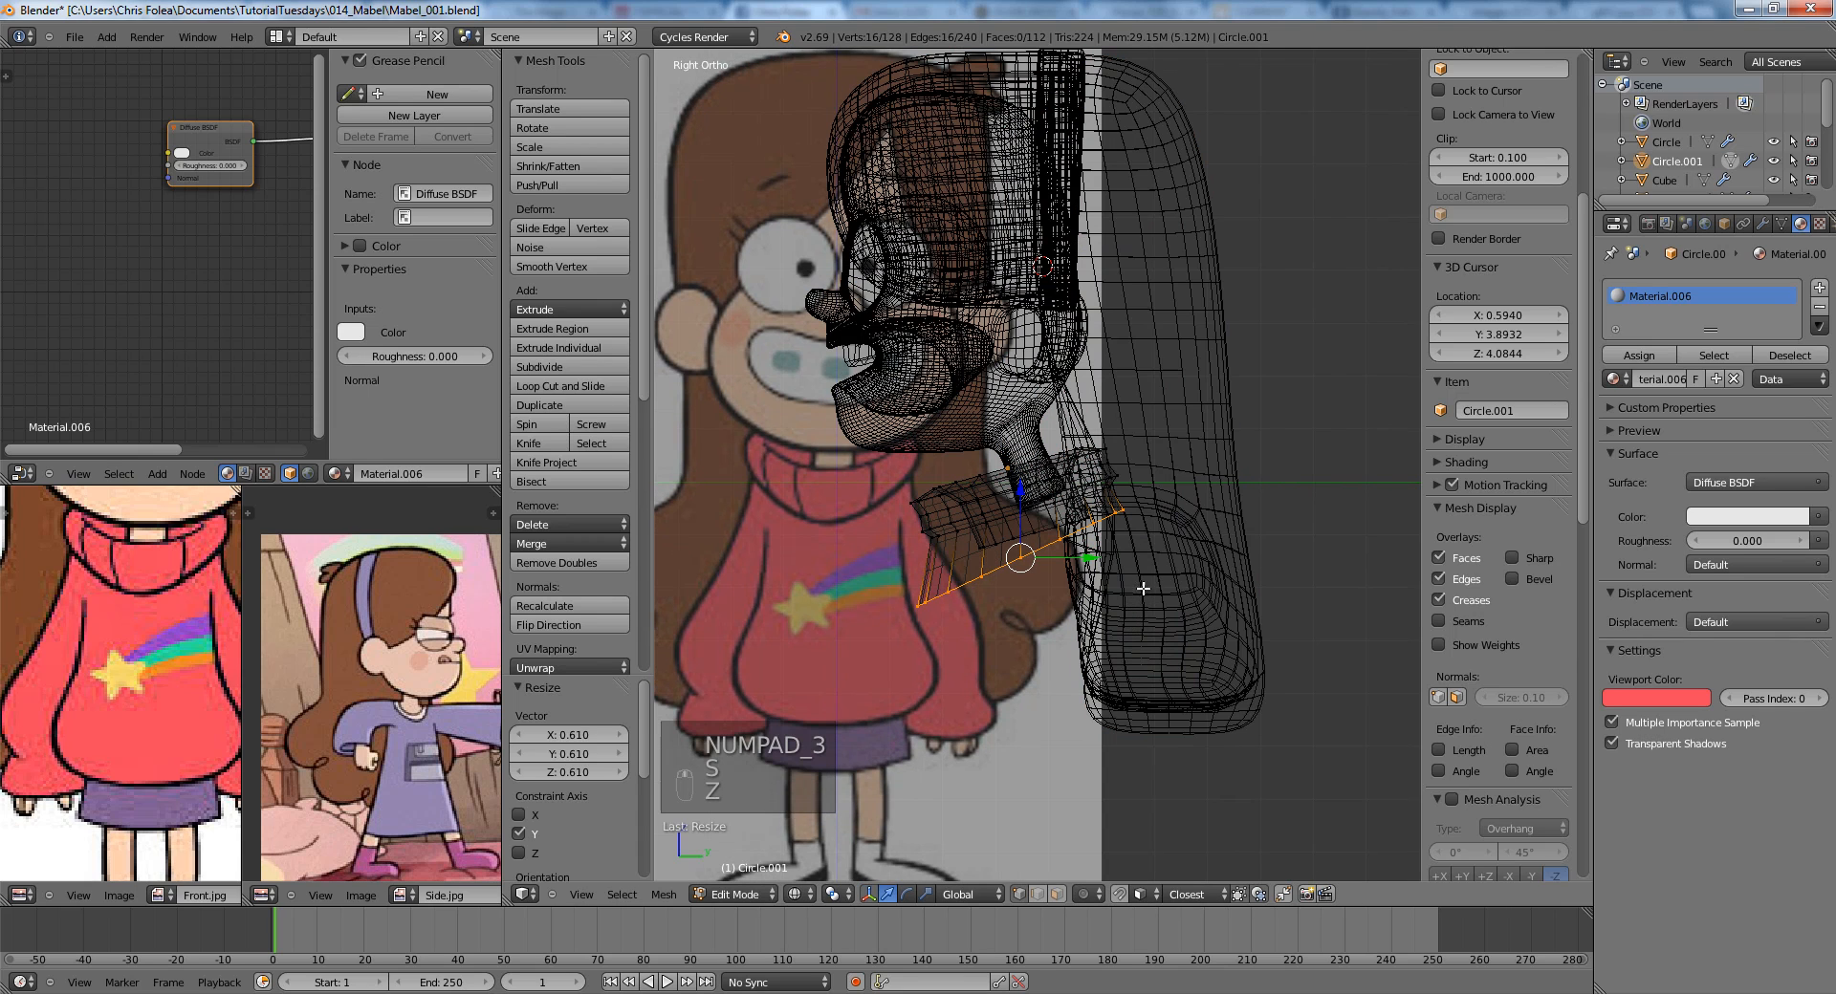
middle_click_drag(1144, 589, 1138, 579, "shift")
Raise the shoulder ring 0.338 along Z in front view.
key("KP_1")
key("z")
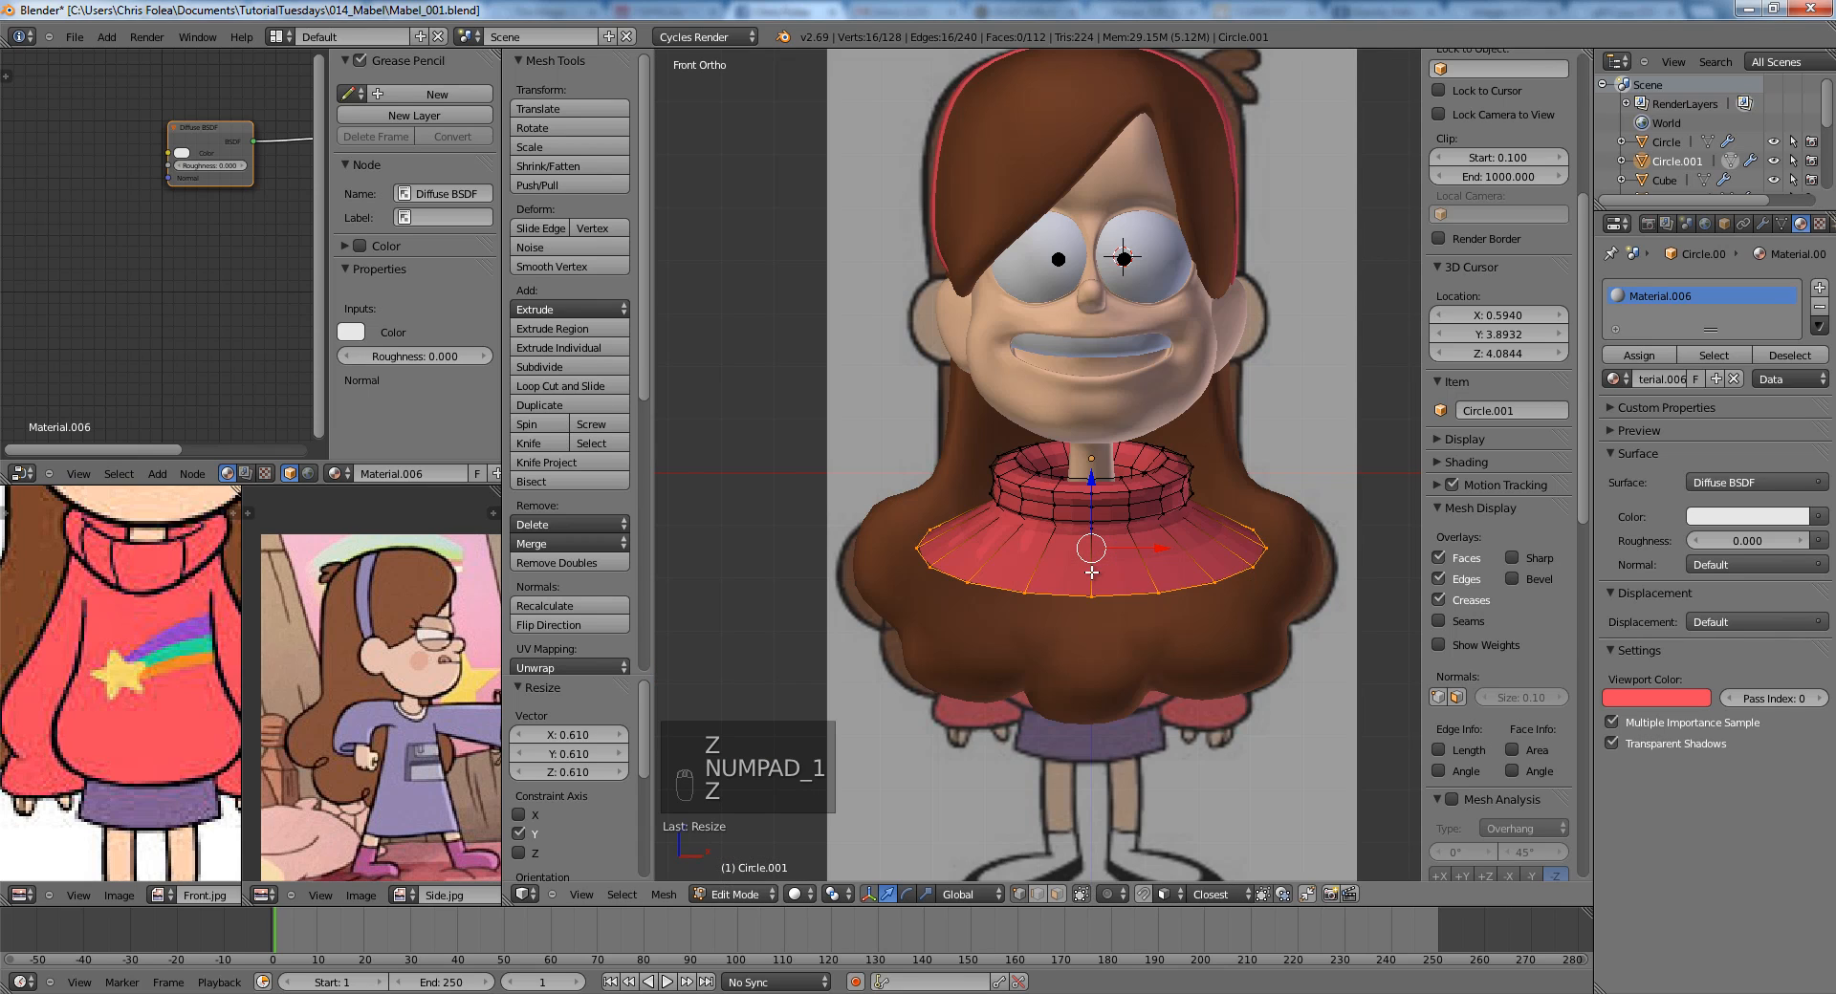
key("g")
key("z")
left_click(1234, 554)
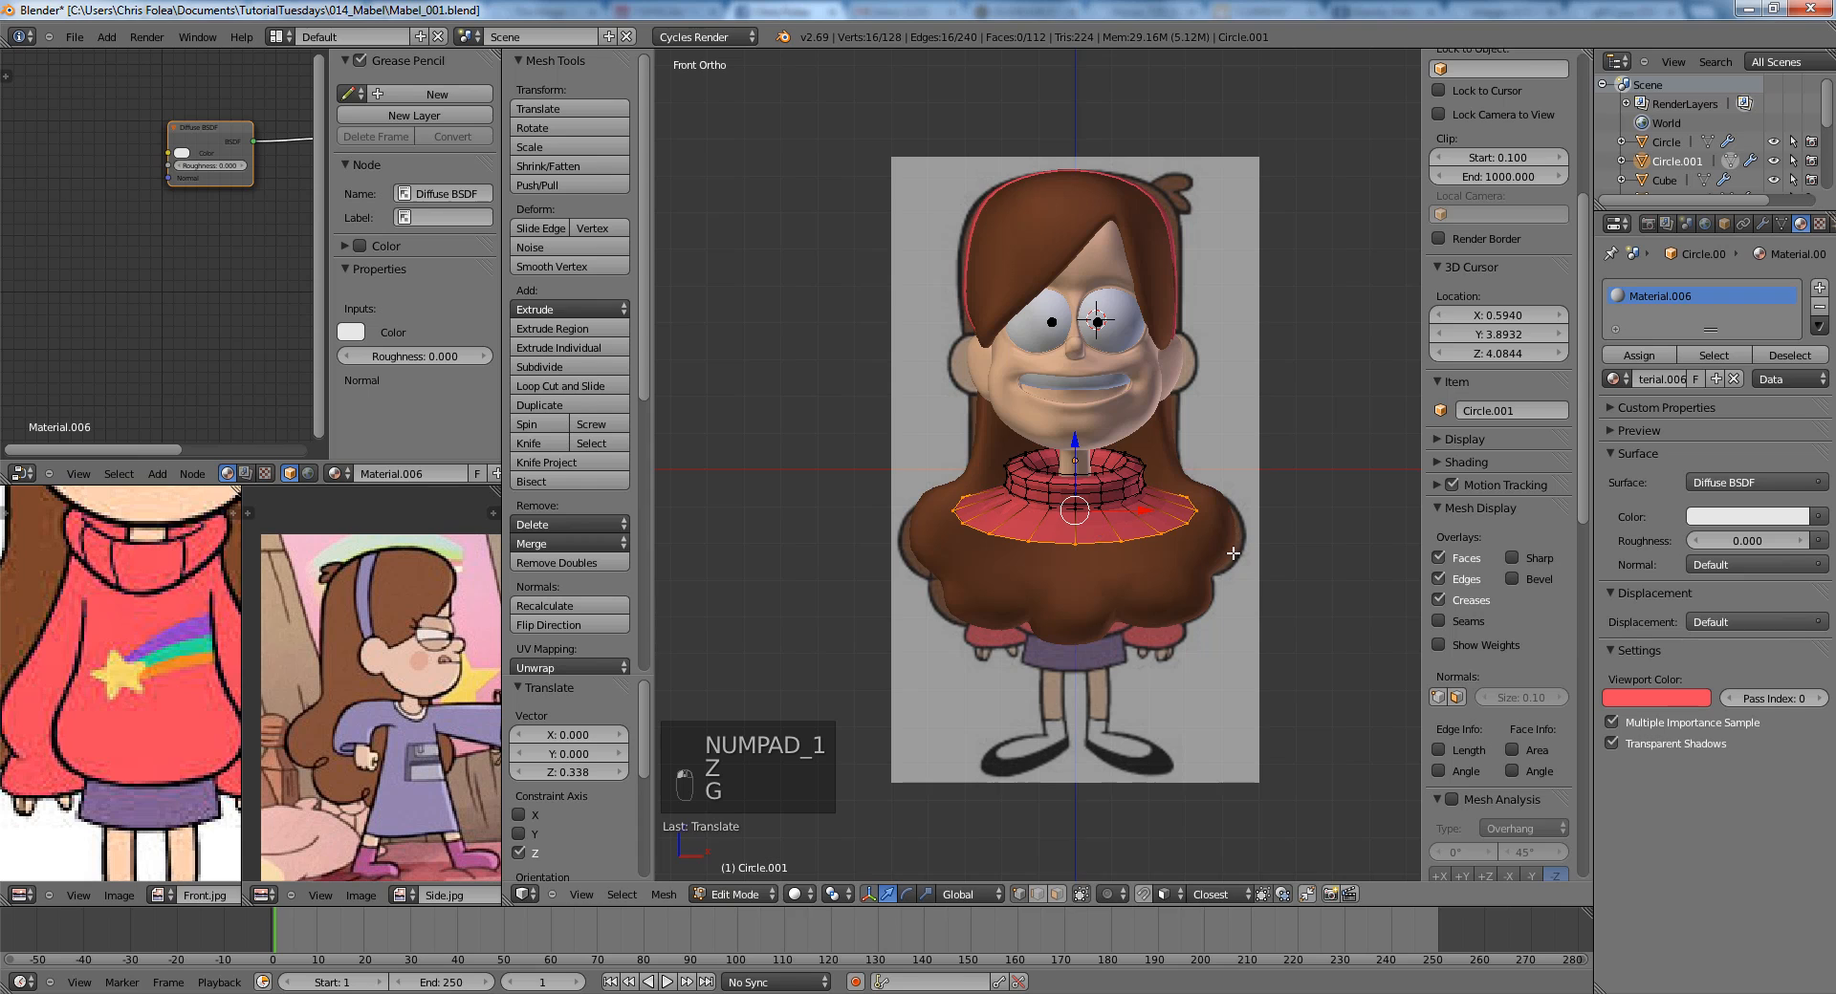
Scale the shoulder ring to about 0.94 along Y in side view, deselect it, and switch to wireframe.
key("KP_3")
scroll(1224, 547, "up", 5)
key("s")
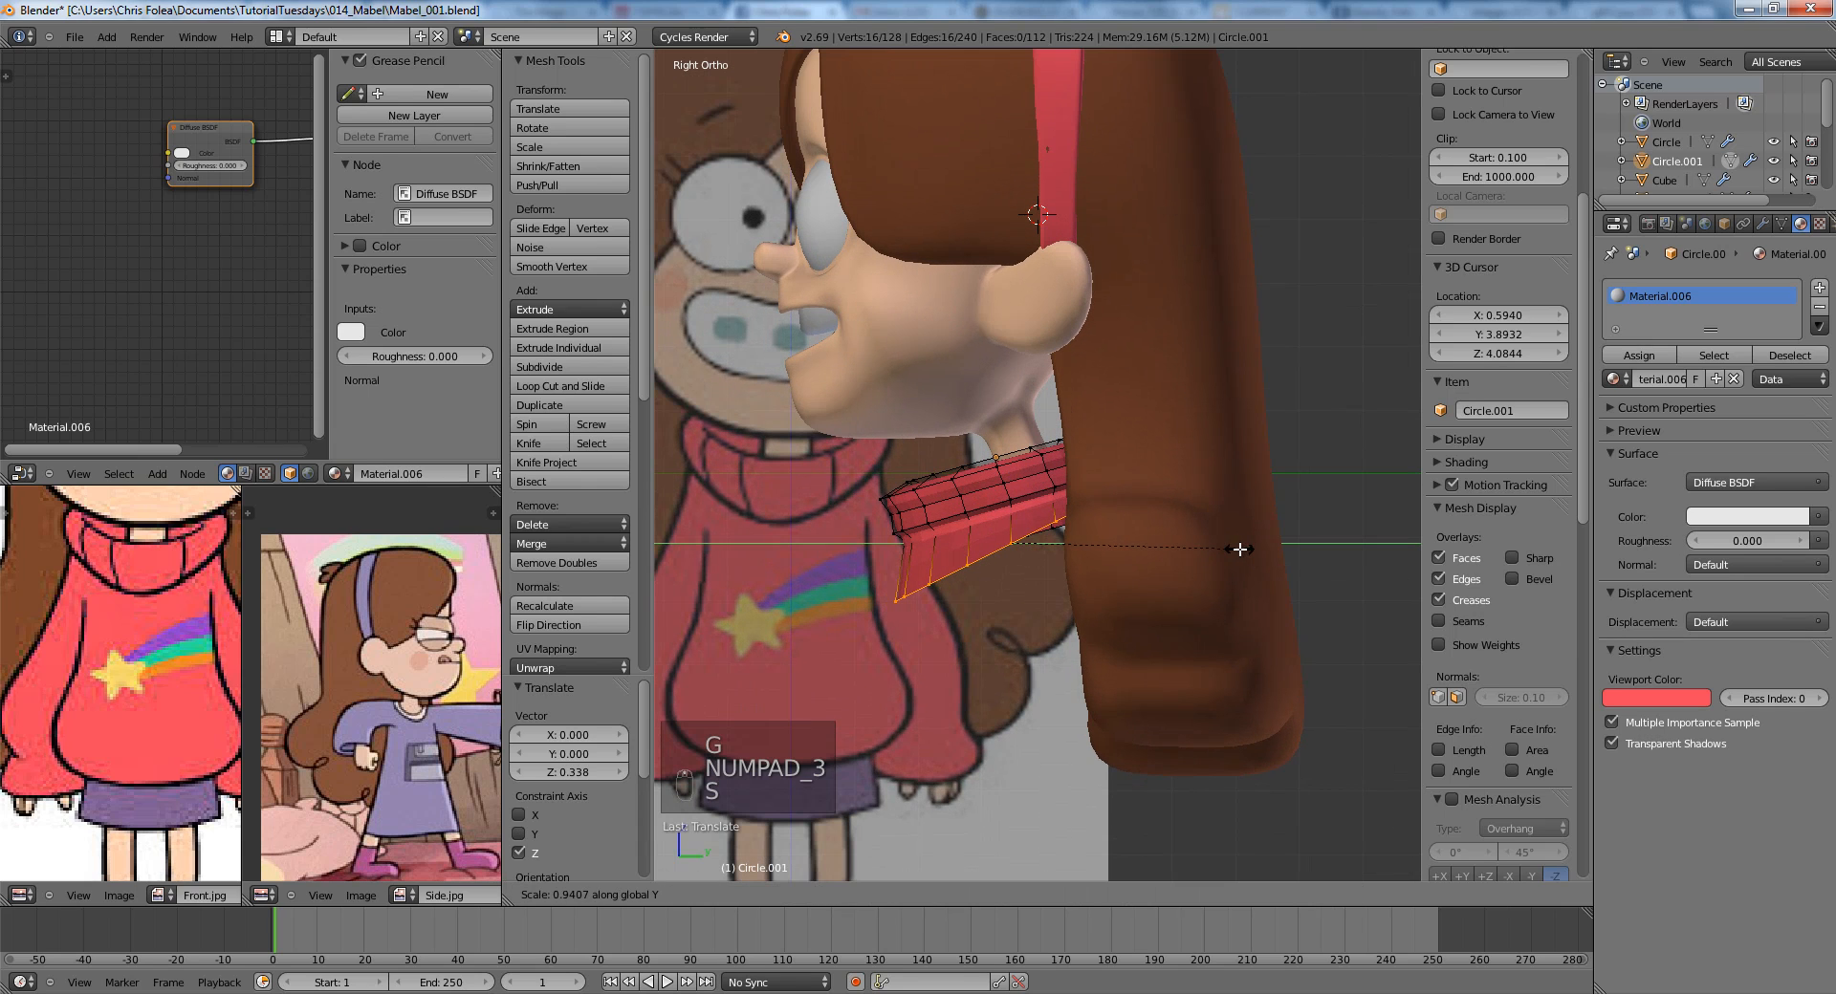
left_click(1241, 550)
key("a")
key("z")
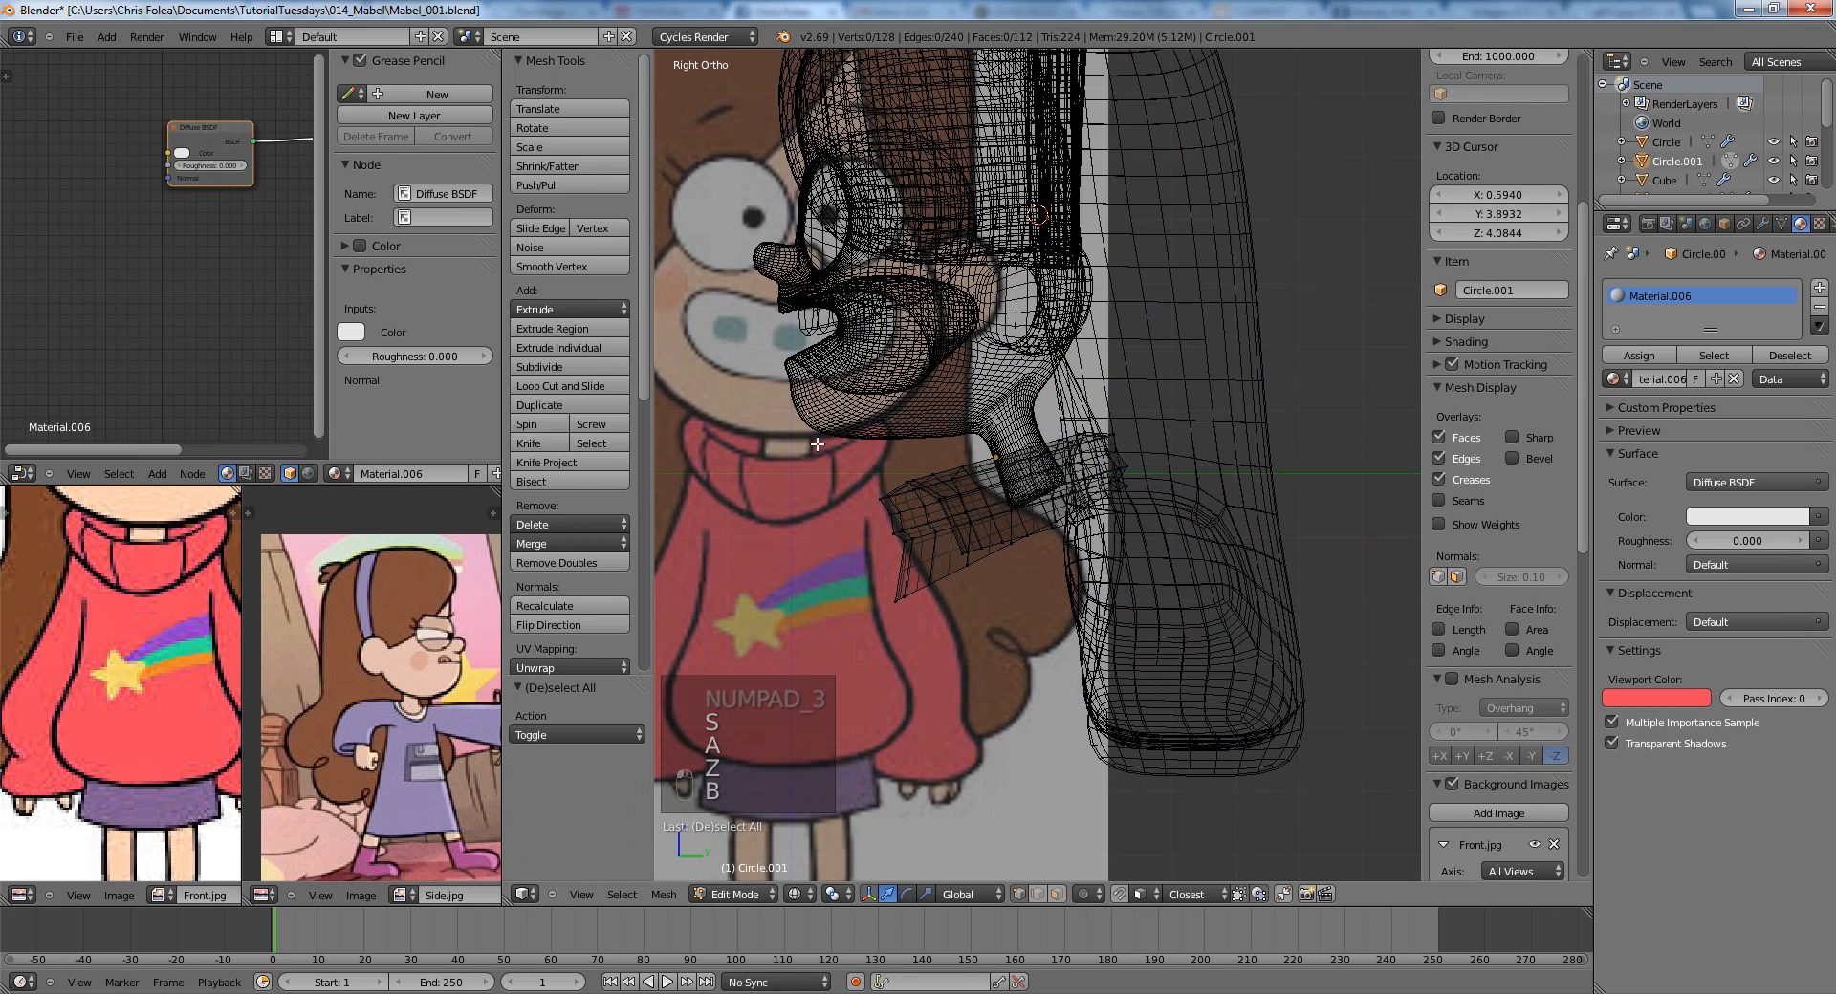
Delete the vertices on the negative-X half of the sweater collar in front view, leaving only the other half.
key("z")
middle_click_drag(818, 443, 1042, 599)
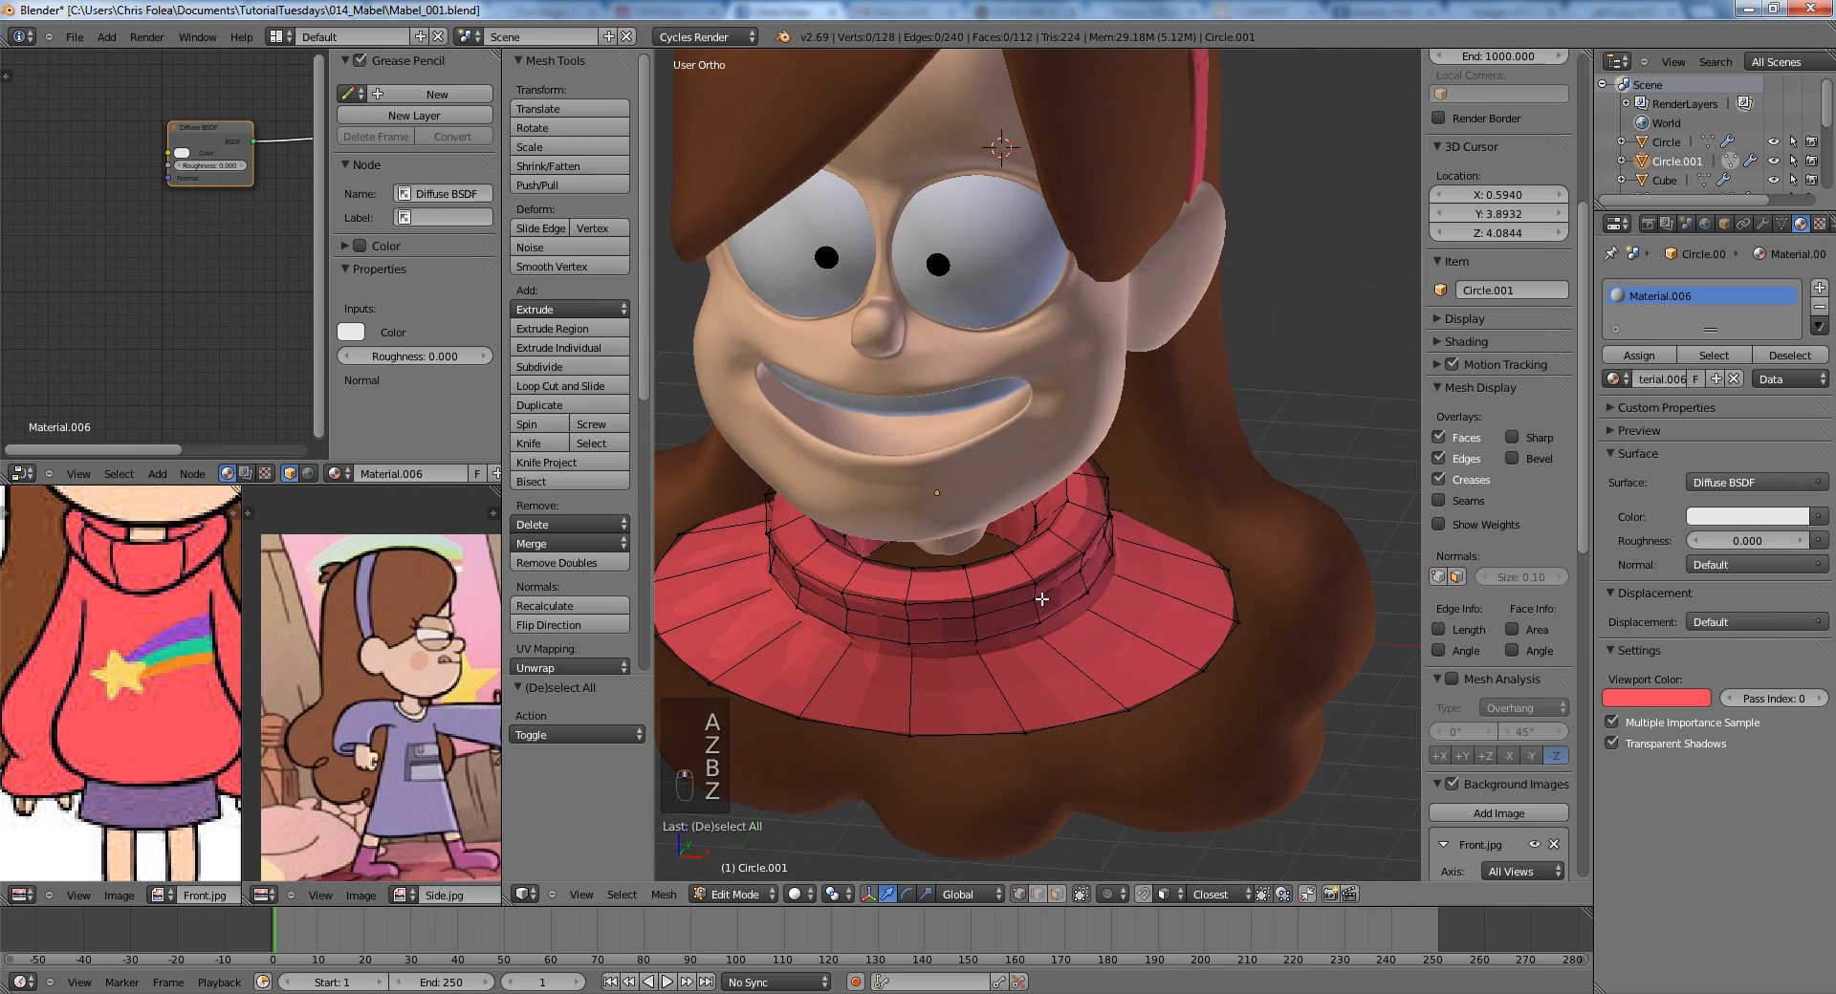
key("a")
key("KP_1")
key("z")
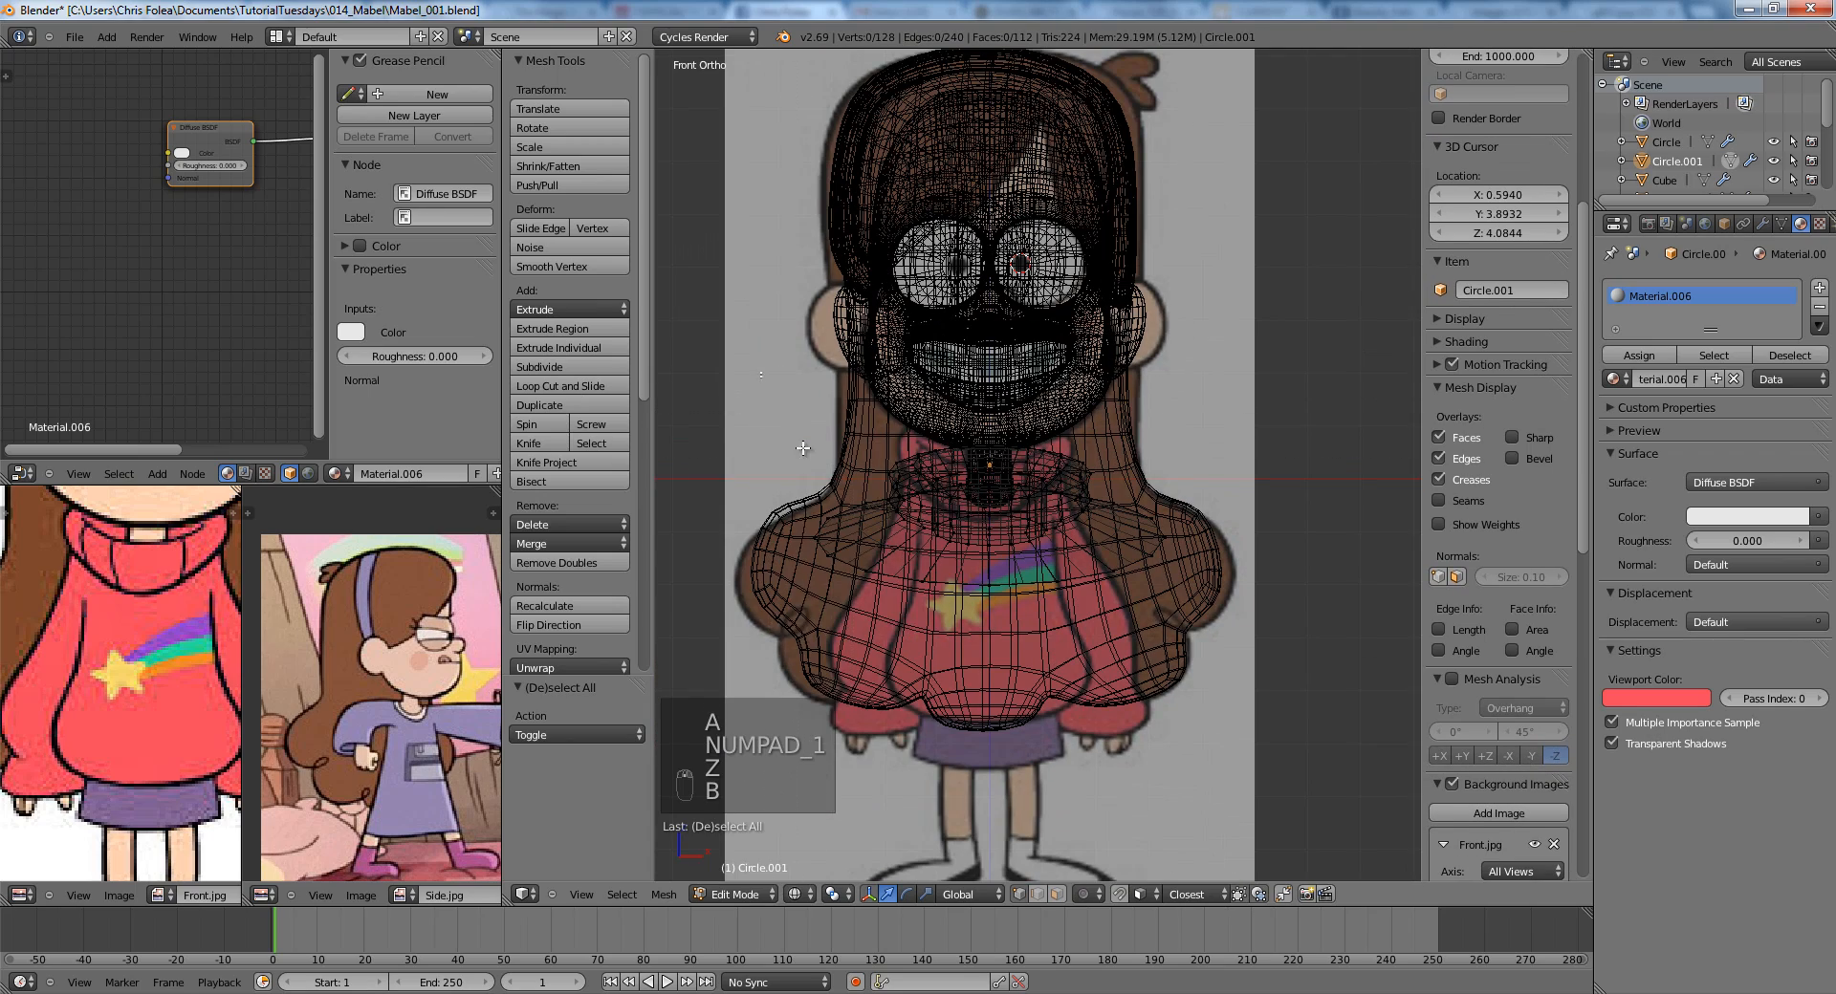
left_click_drag(803, 448, 994, 659)
key("Delete")
left_click(956, 653)
key("z")
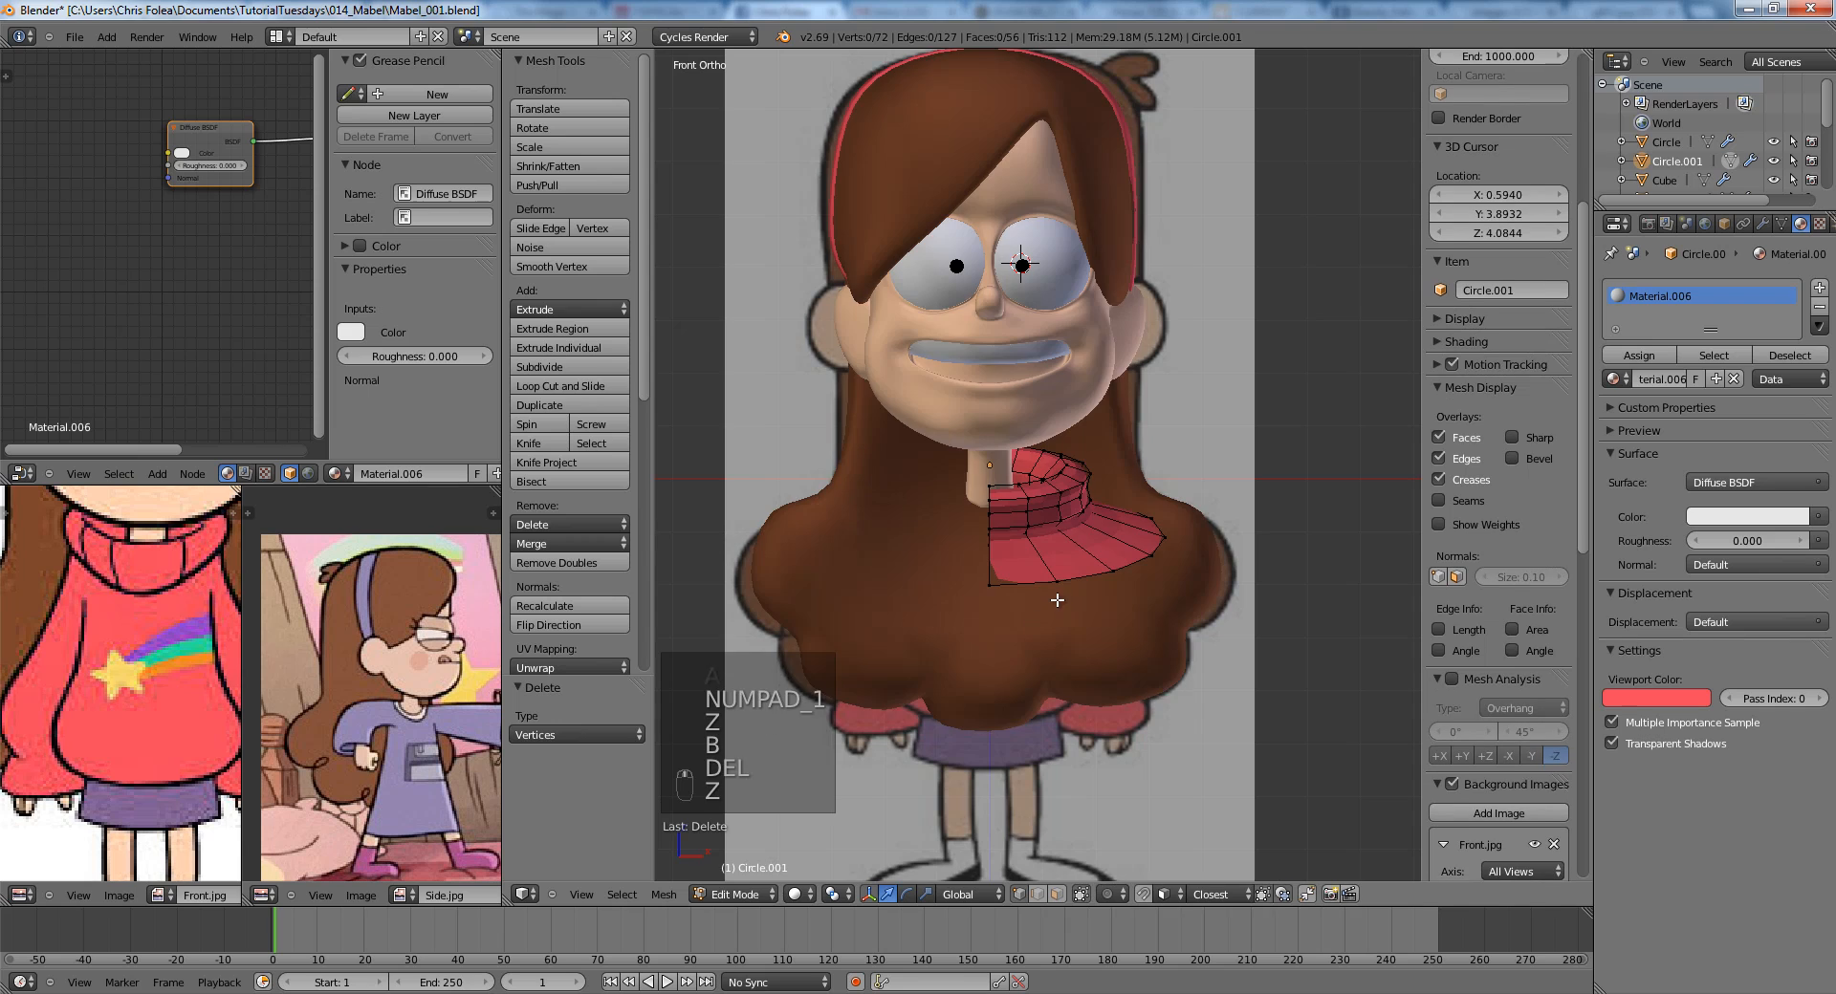
Turn on smooth proportional editing and move the vertical edge loop beside the collar's front slightly toward the center.
middle_click_drag(1056, 600, 1127, 630)
right_click(1045, 615, "alt")
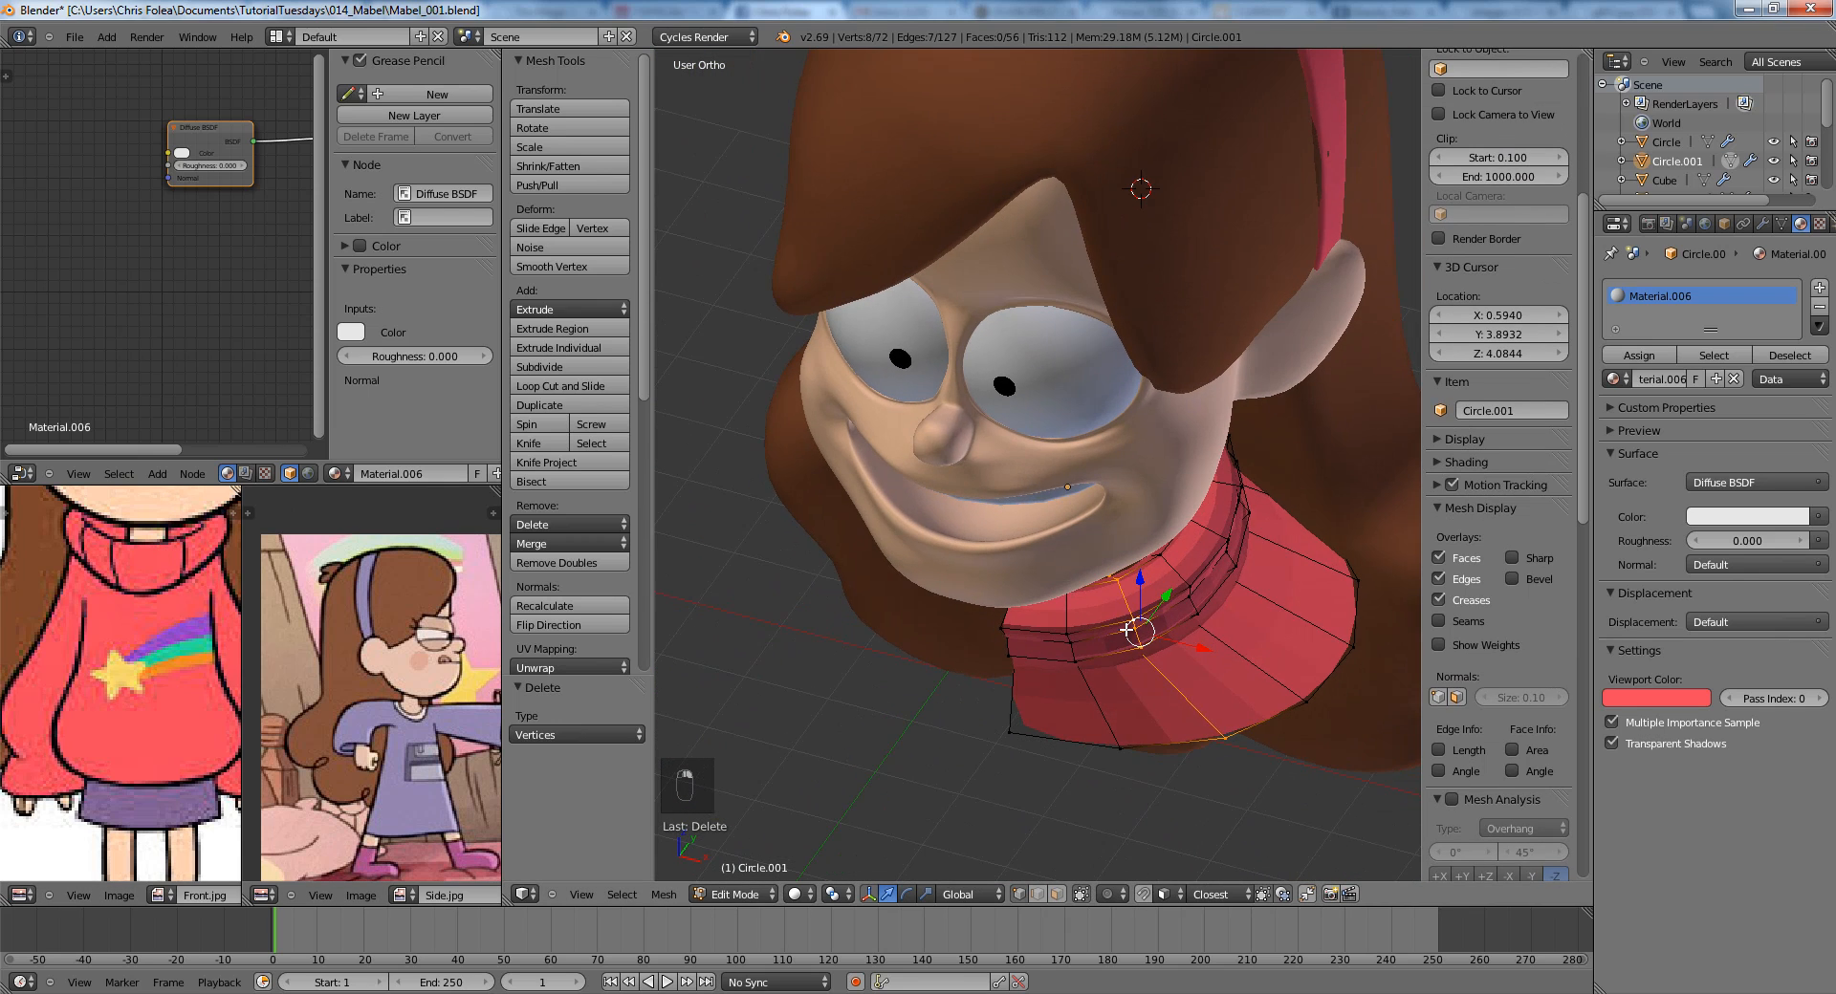
key("g")
right_click(1139, 630)
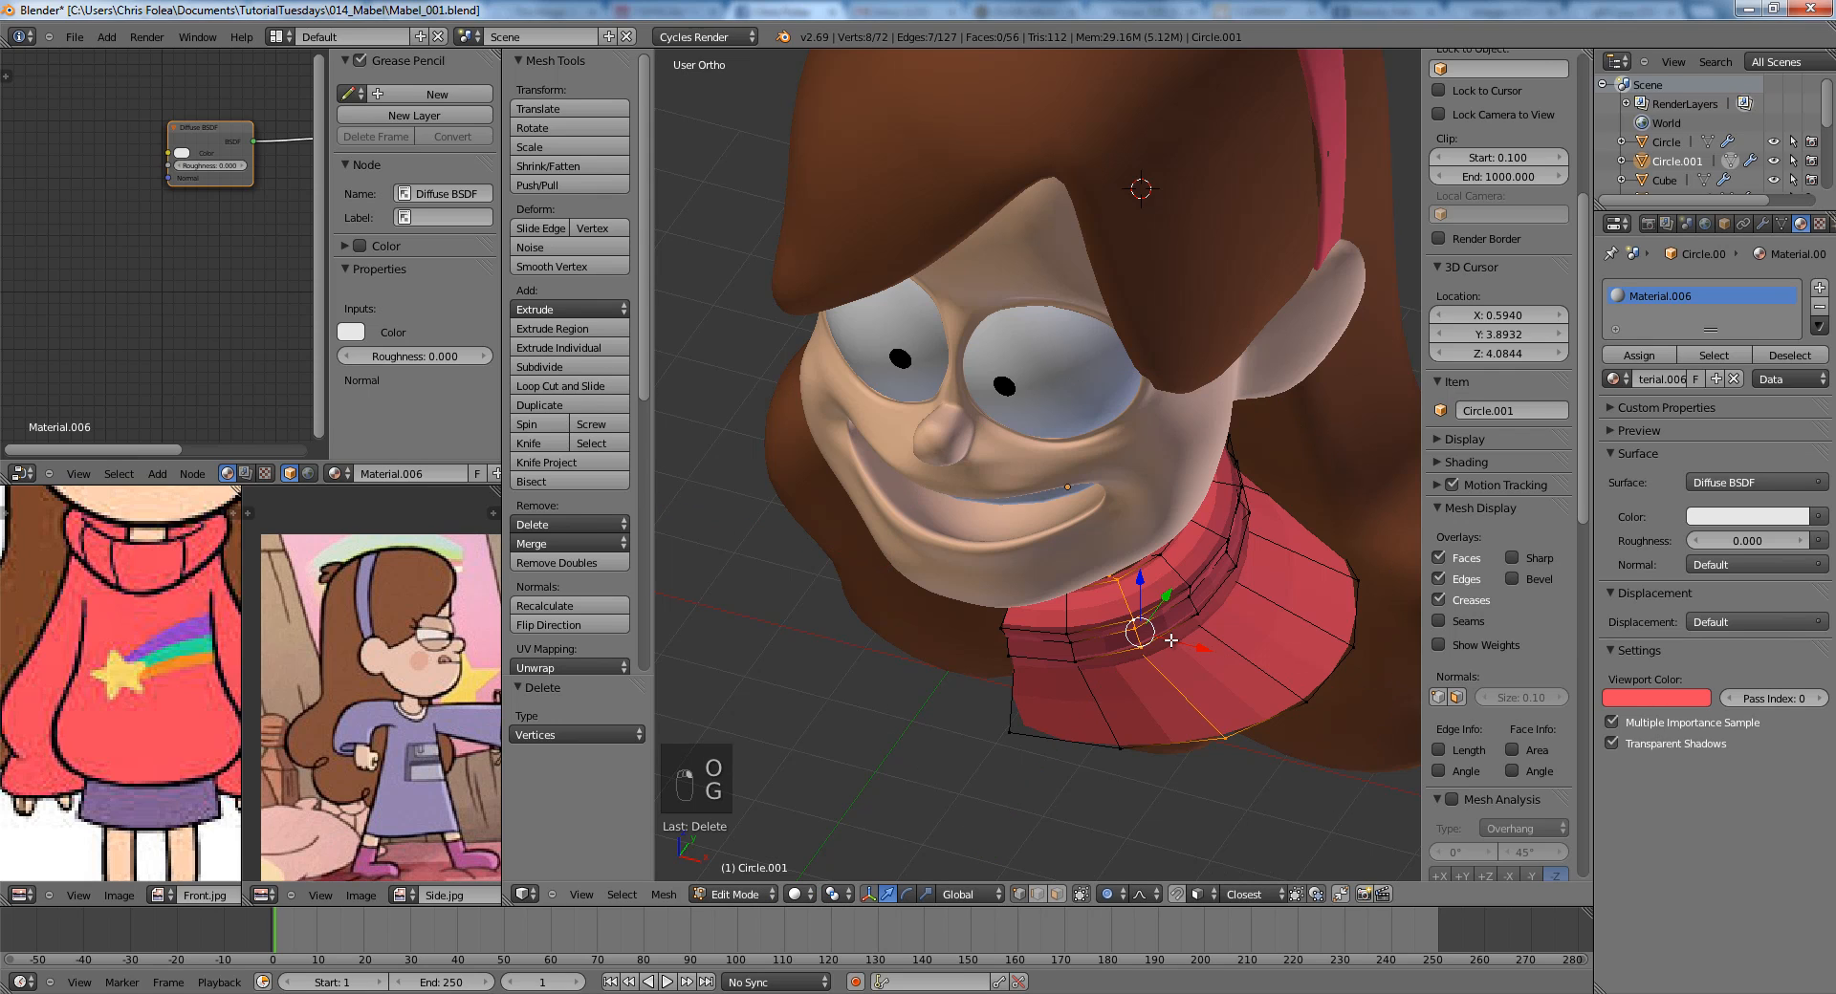
key("g")
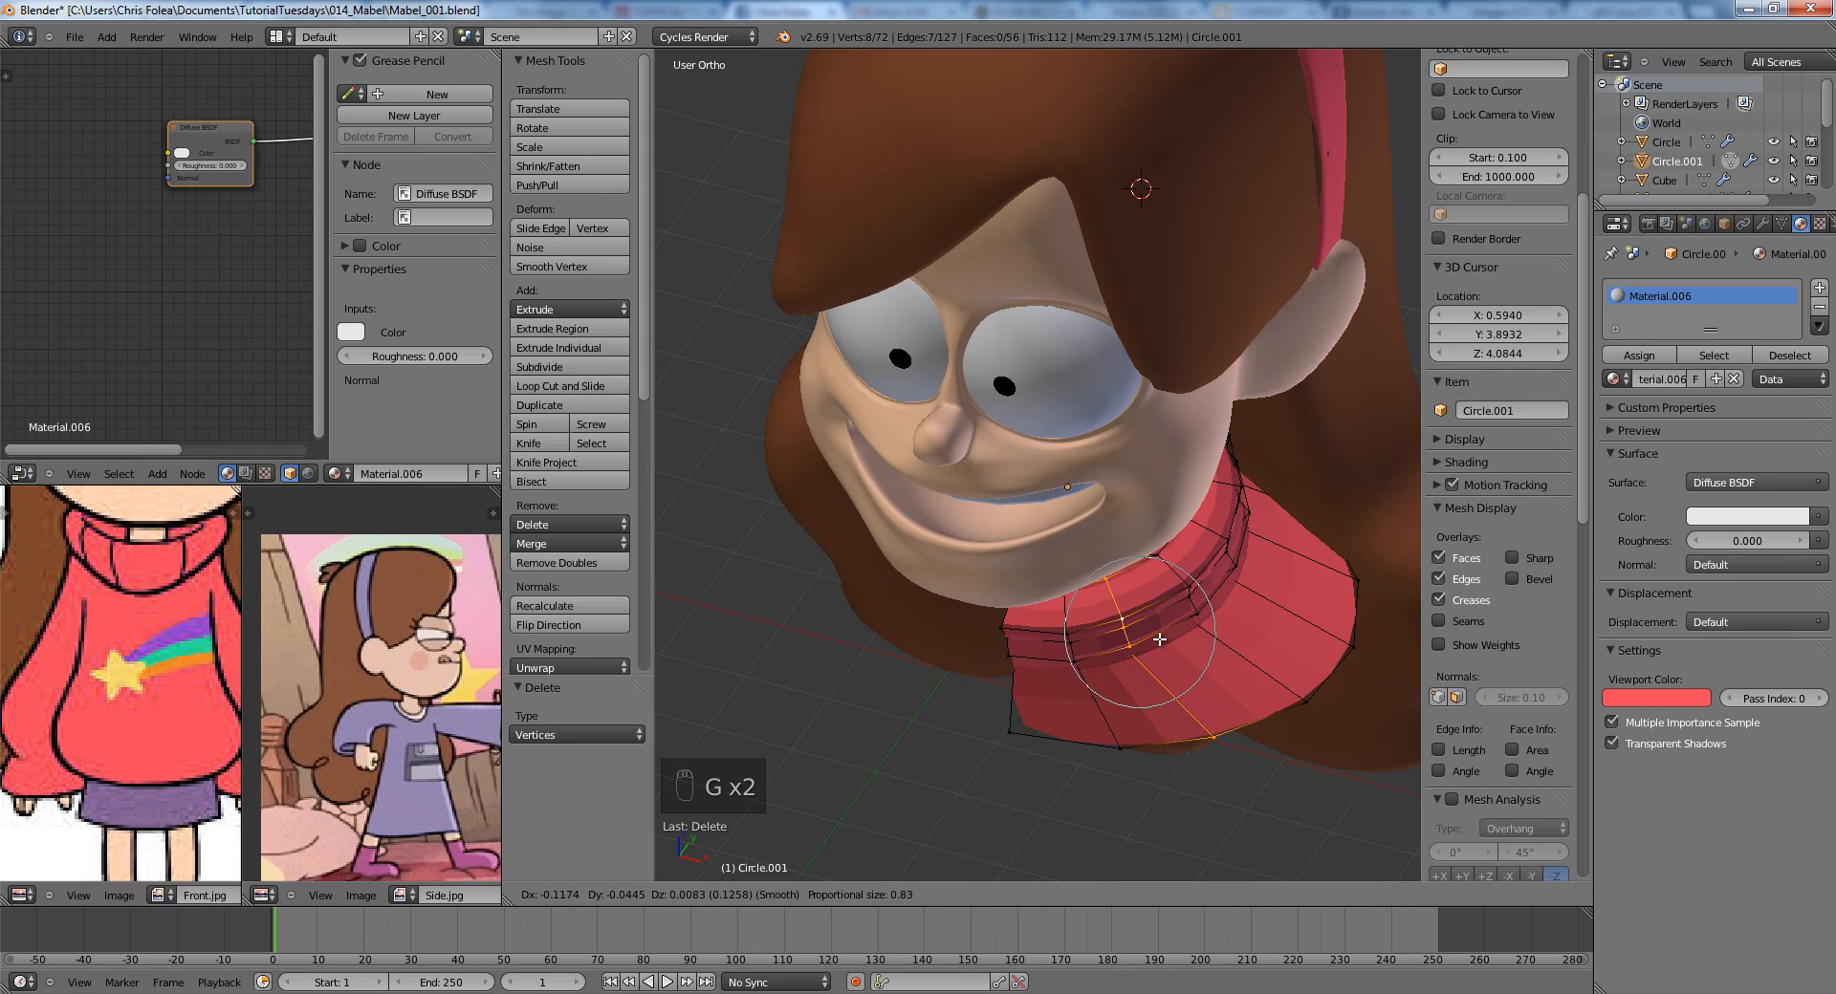
key("g")
left_click(1145, 617)
Select the next vertical column of collar vertices in side view and reposition it with proportional editing.
key("Tab")
middle_click_drag(1144, 616, 1050, 581)
key("KP_3")
key("Tab")
scroll(984, 588, "up", 4)
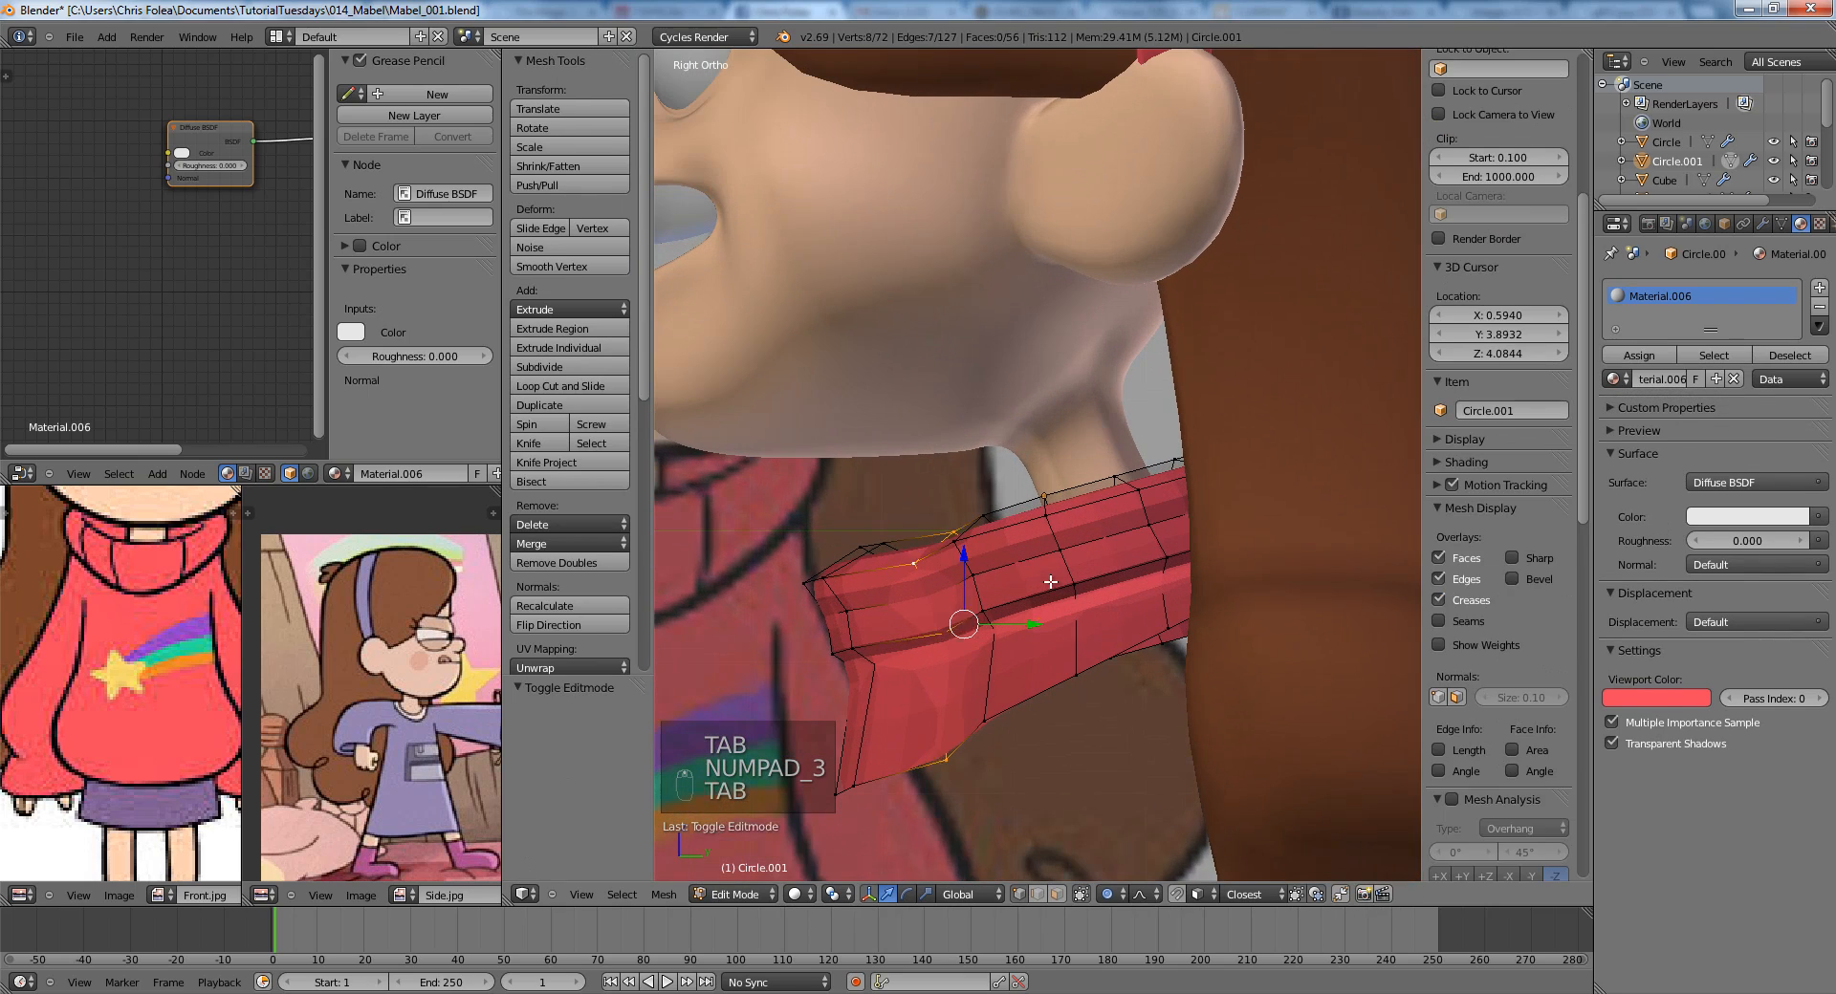
key("a")
key("a")
key("z")
key("c")
middle_click(983, 749)
right_click(983, 749)
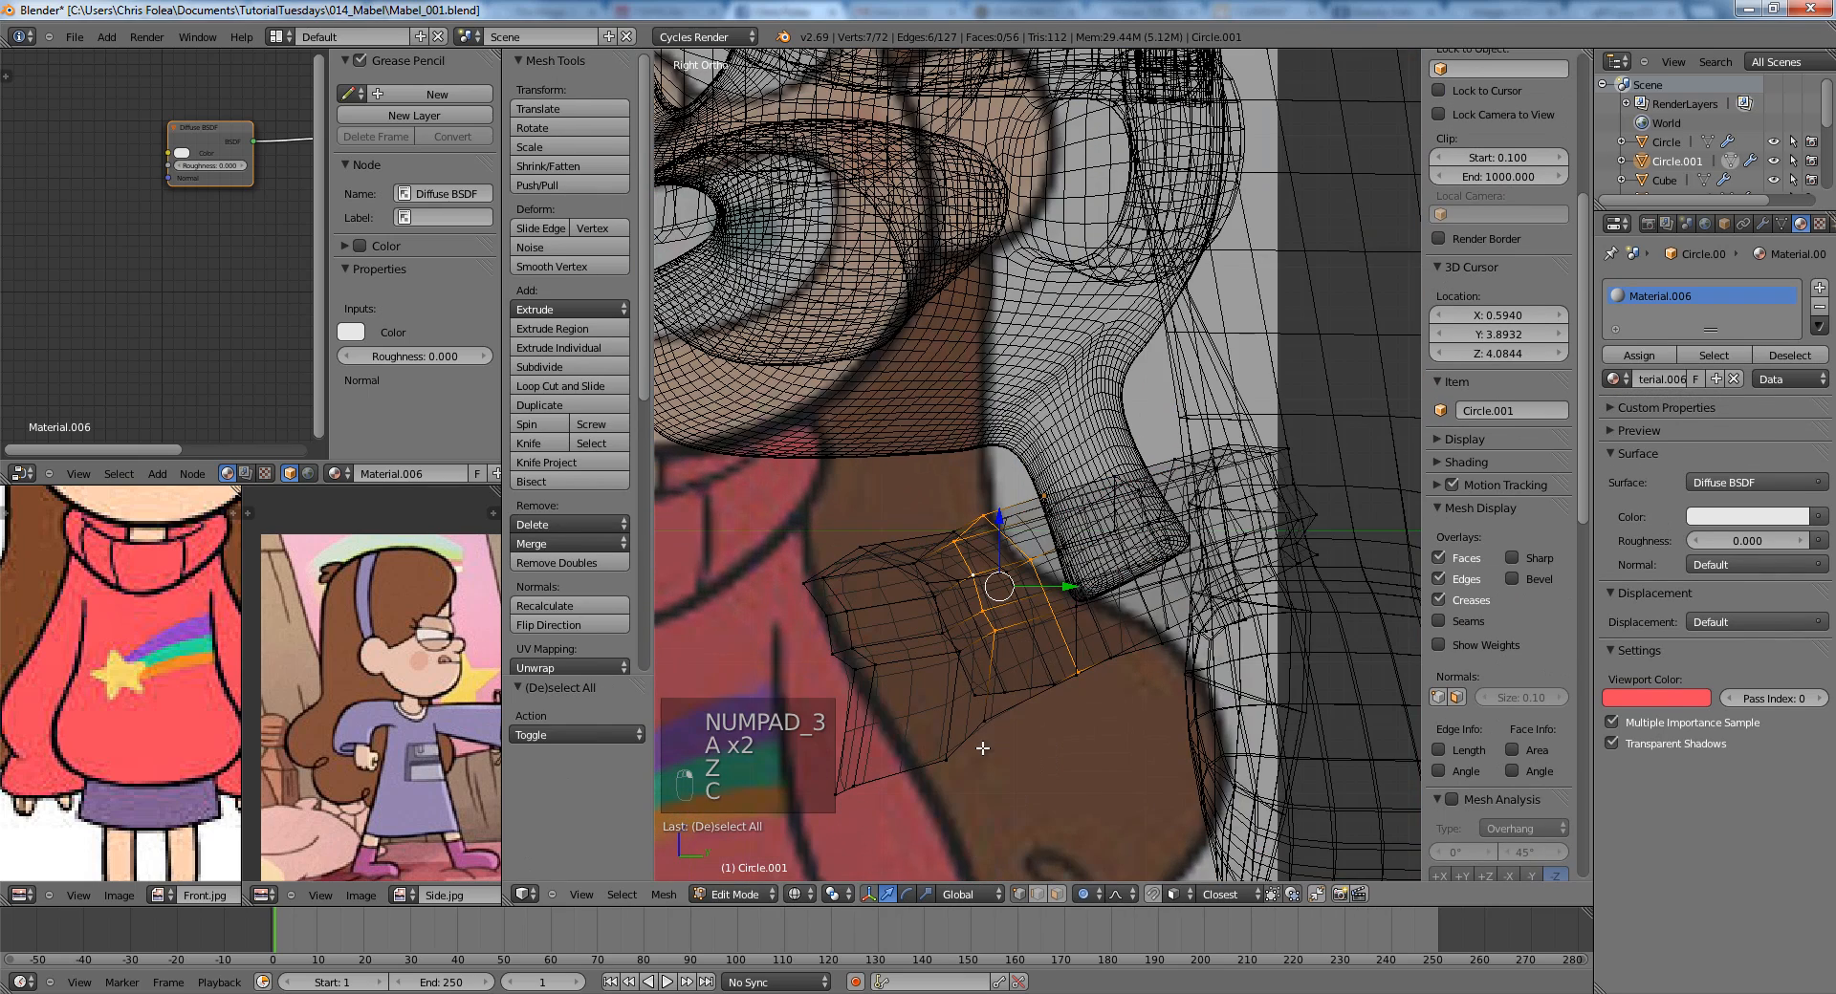
key("z")
key("g")
left_click(1112, 609)
Raise the two rim vertices at the side of the collar 0.341 along Z in front view with proportional editing.
key("Tab")
scroll(990, 605, "down", 5)
middle_click_drag(990, 604, 1220, 610)
key("KP_1")
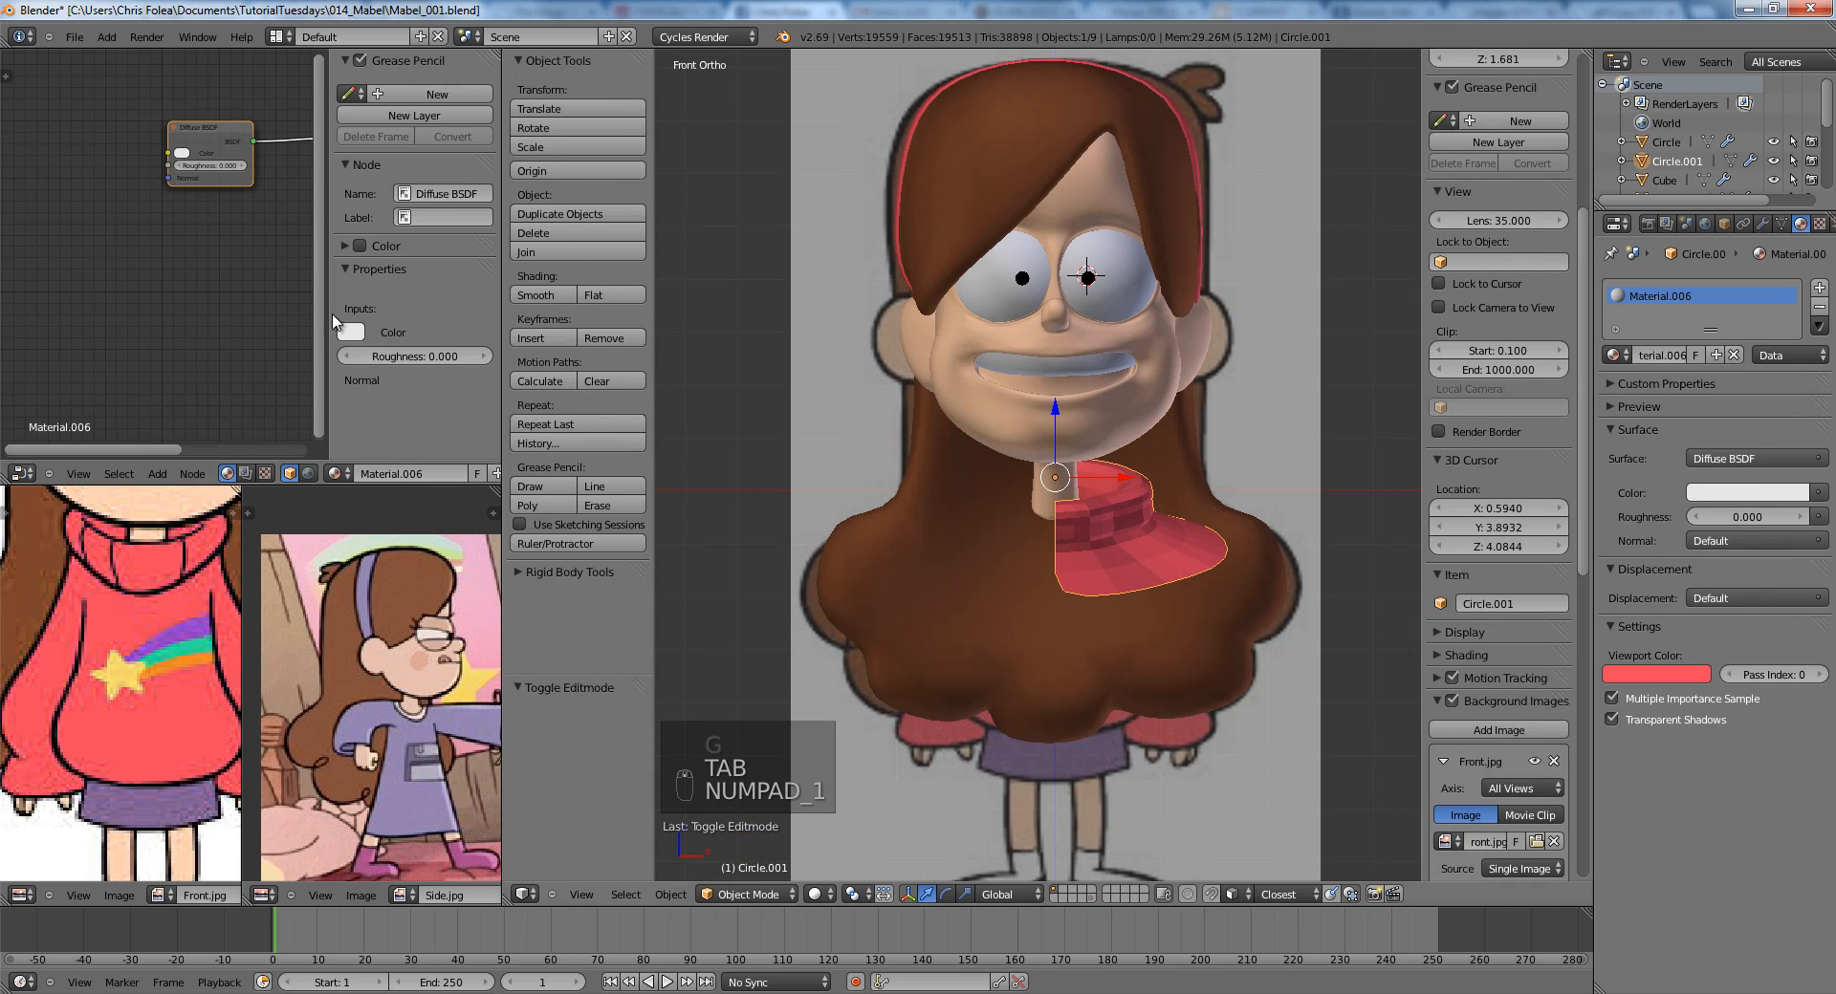
scroll(1080, 487, "up", 6)
key("Tab")
key("a")
key("a")
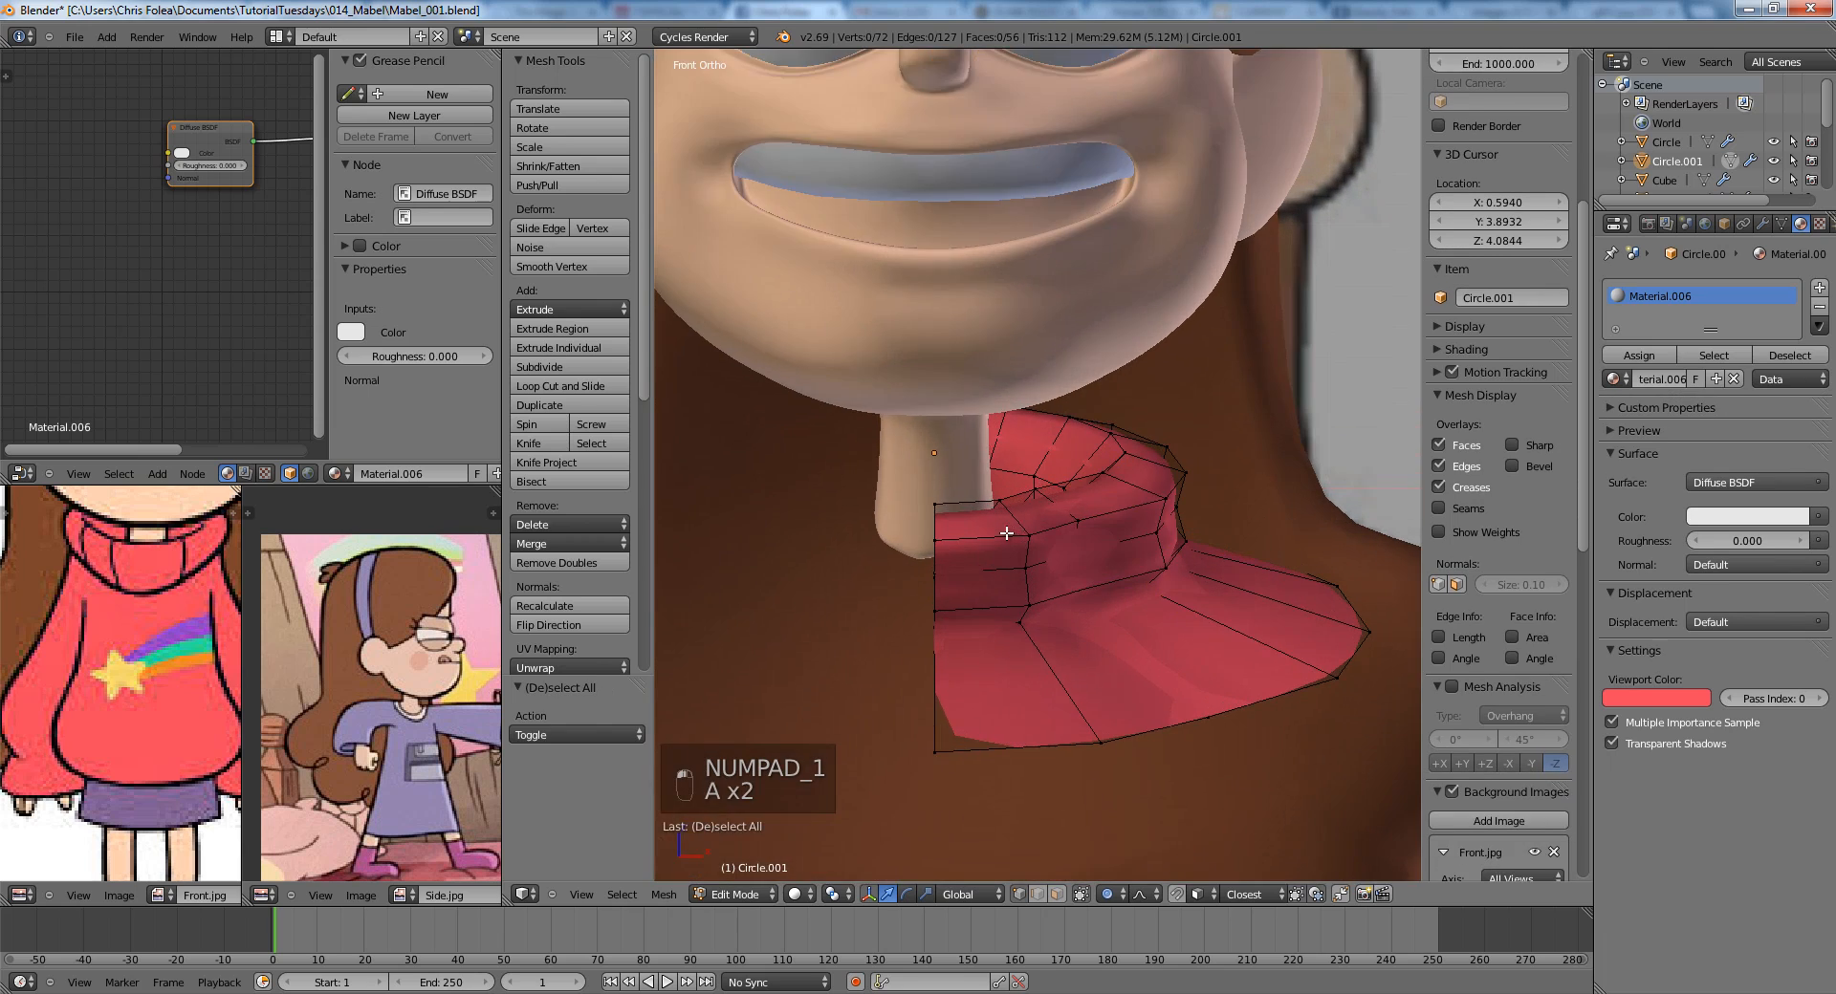
key("z")
key("z")
right_click(1181, 469)
right_click(1128, 453, "shift")
key("g")
key("z")
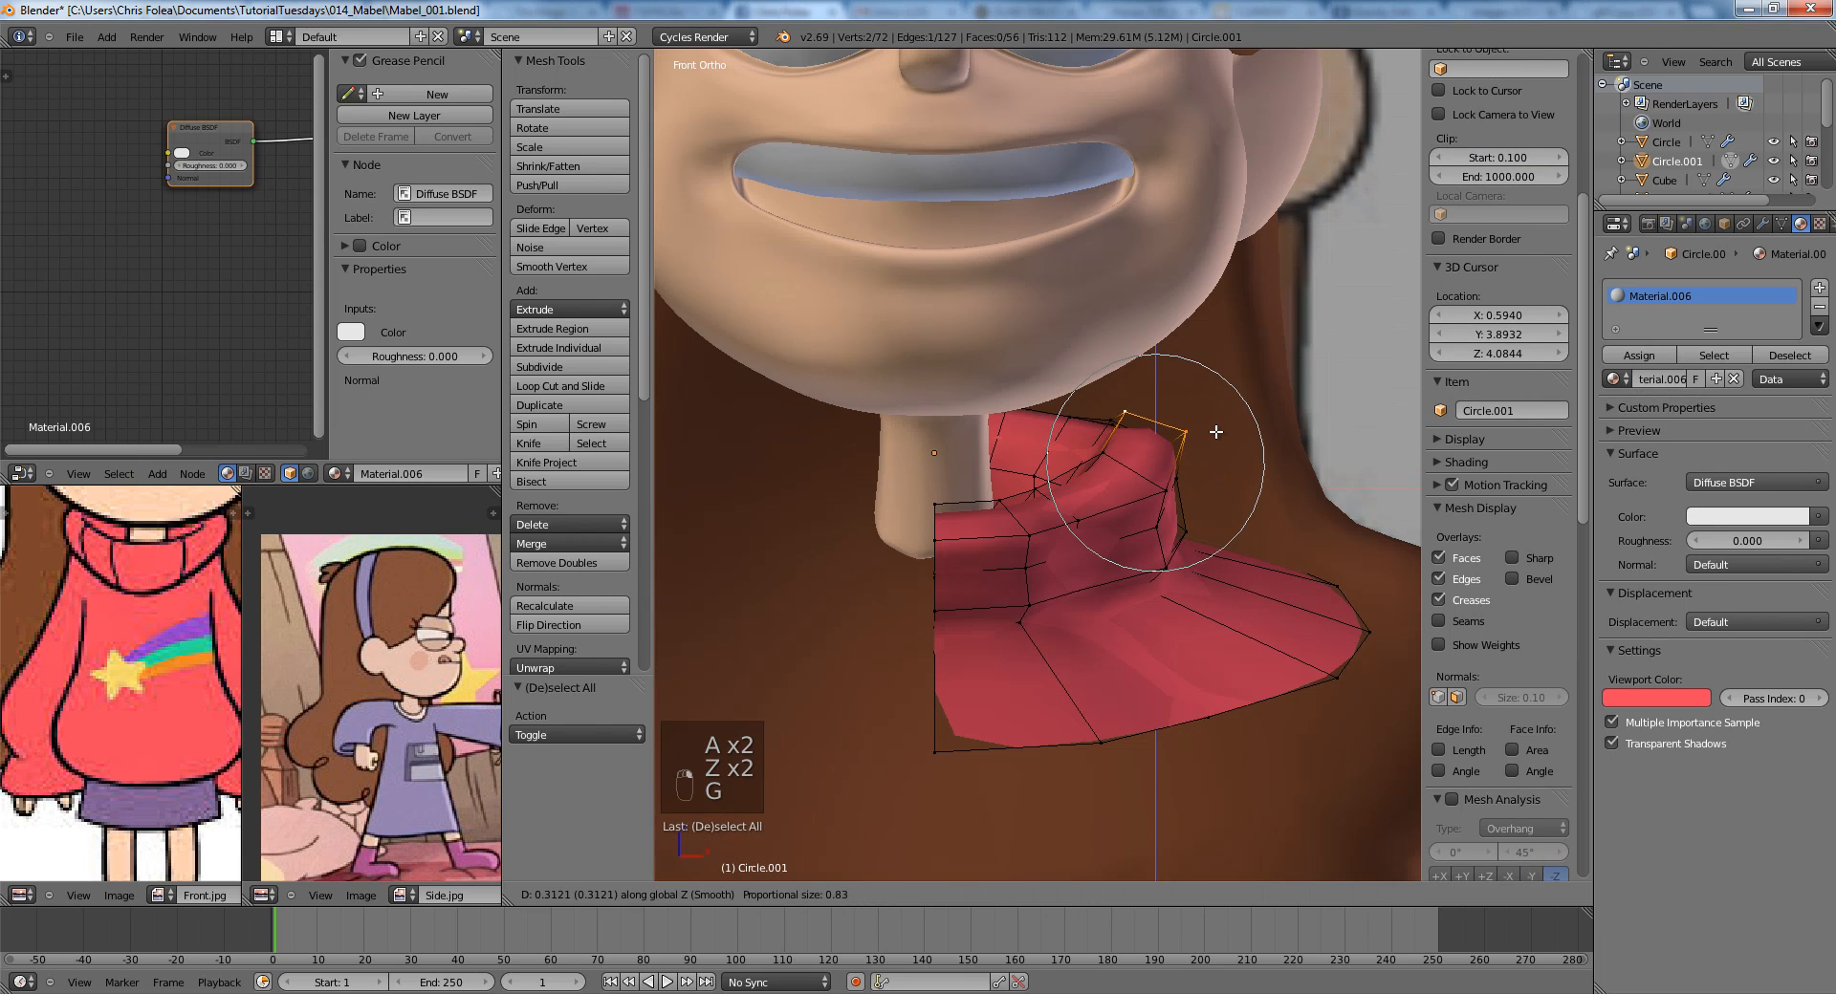
scroll(1213, 421, "down", 1)
left_click(1201, 426)
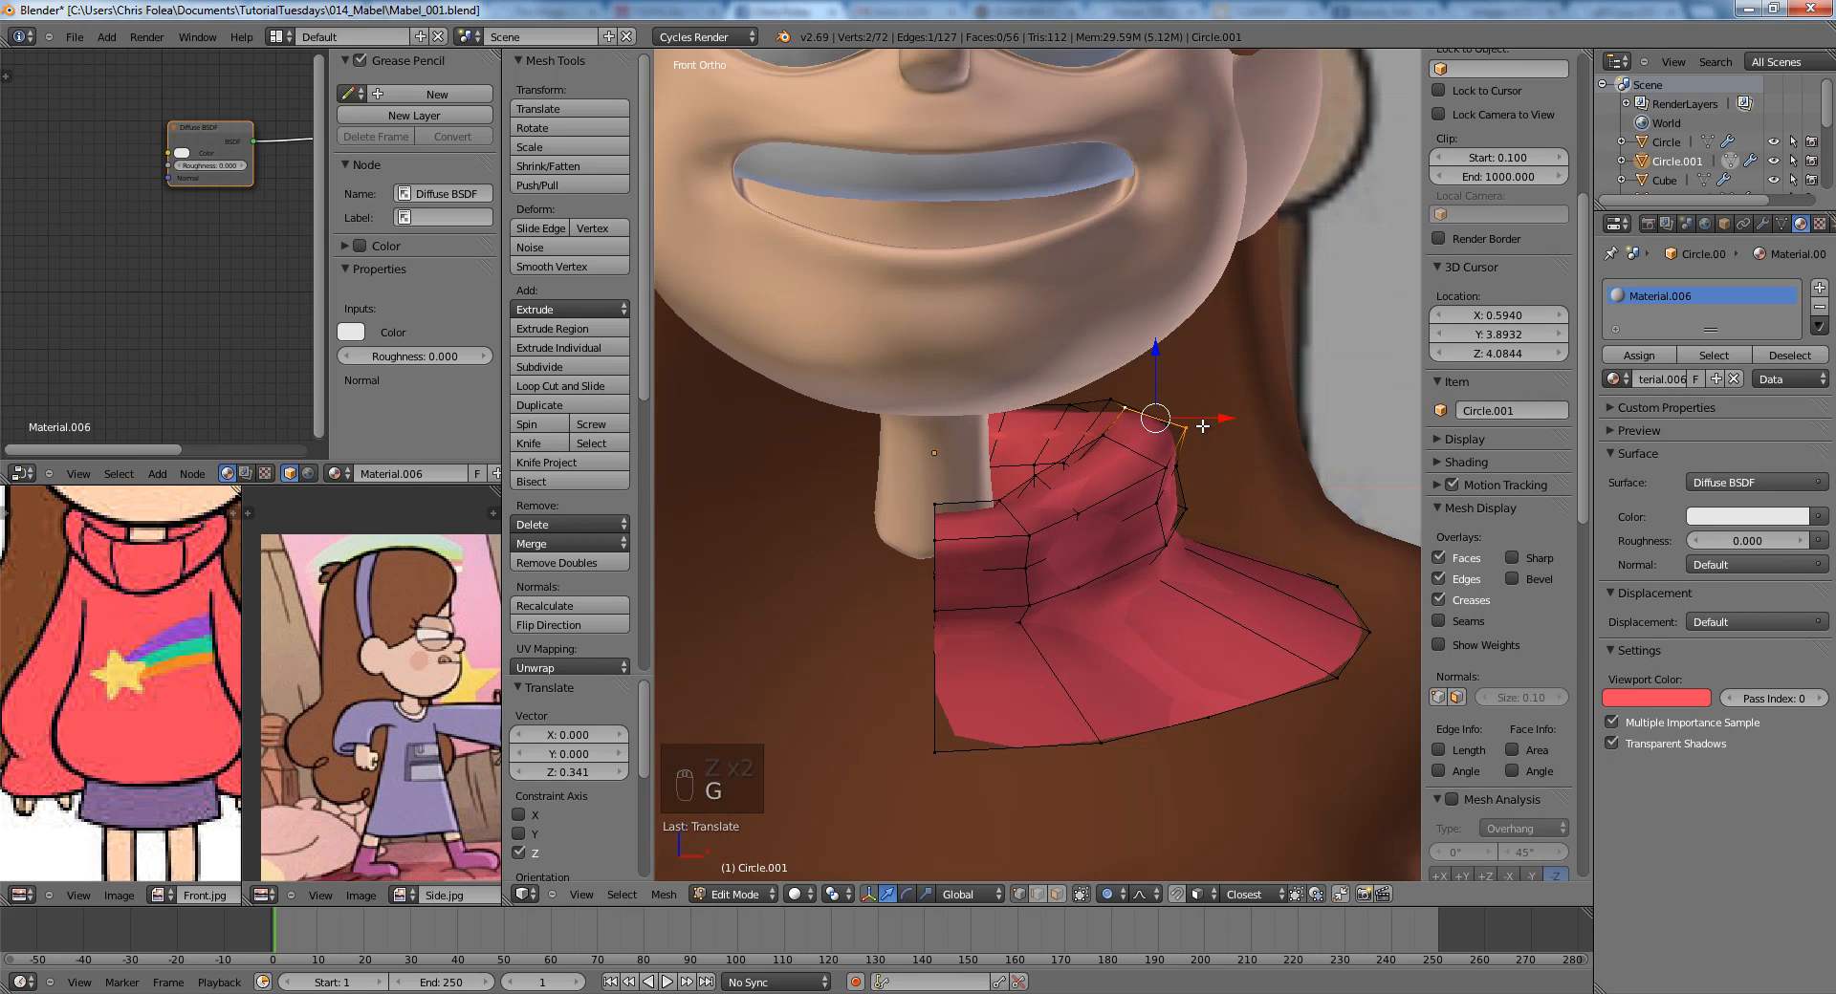
key("g")
Preview the collar in rendered shading, return to solid, and copy its red viewport color into the Diffuse BSDF color.
key("Tab")
key("shift+z")
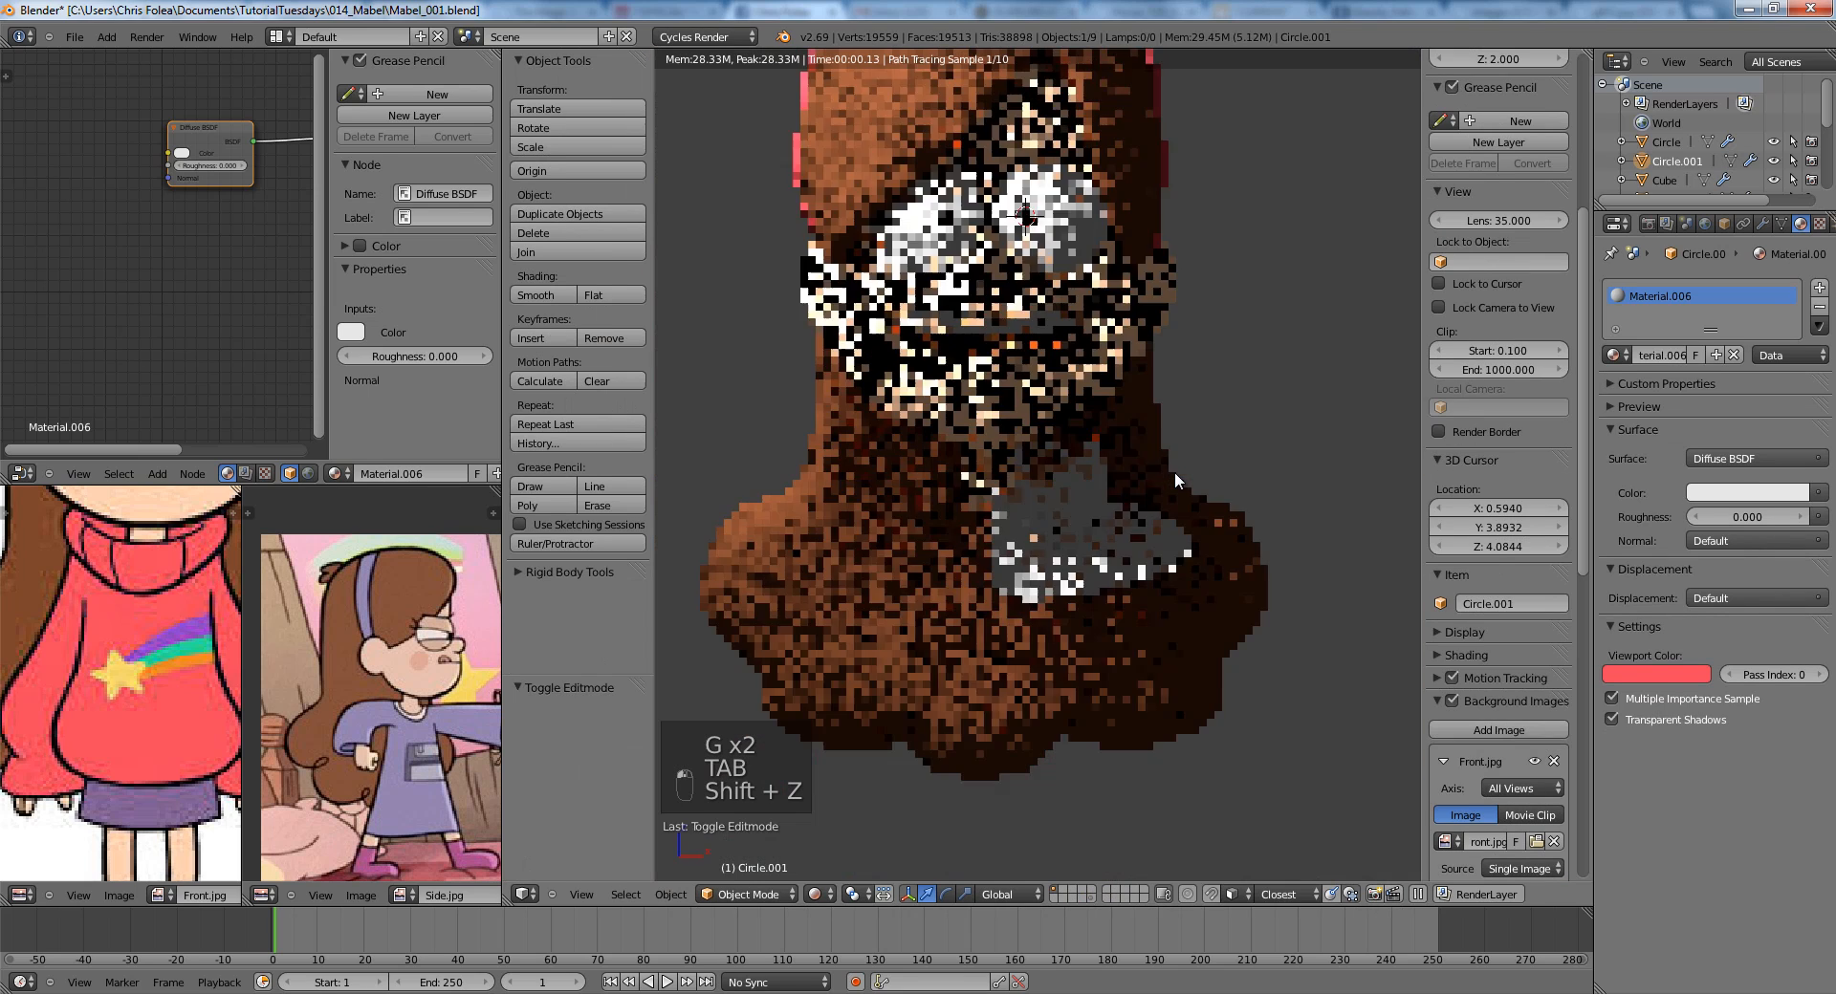
key("z")
key("z")
key("z")
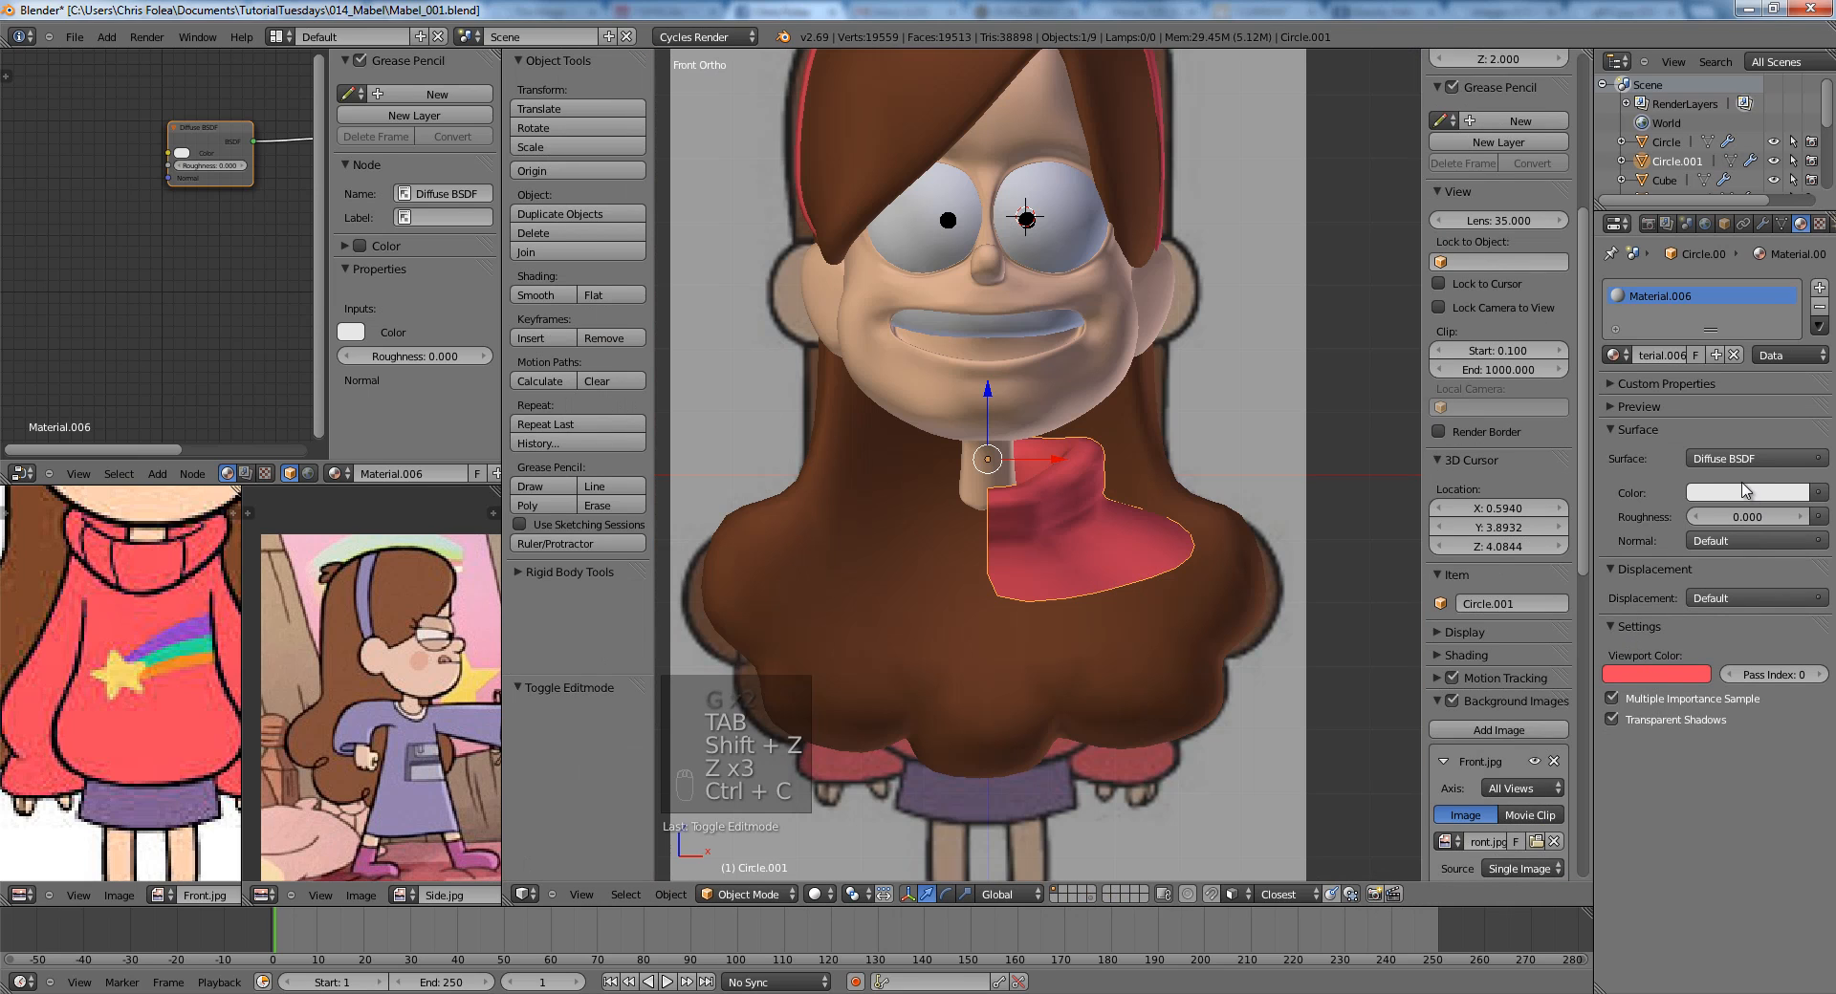
key("ctrl+c")
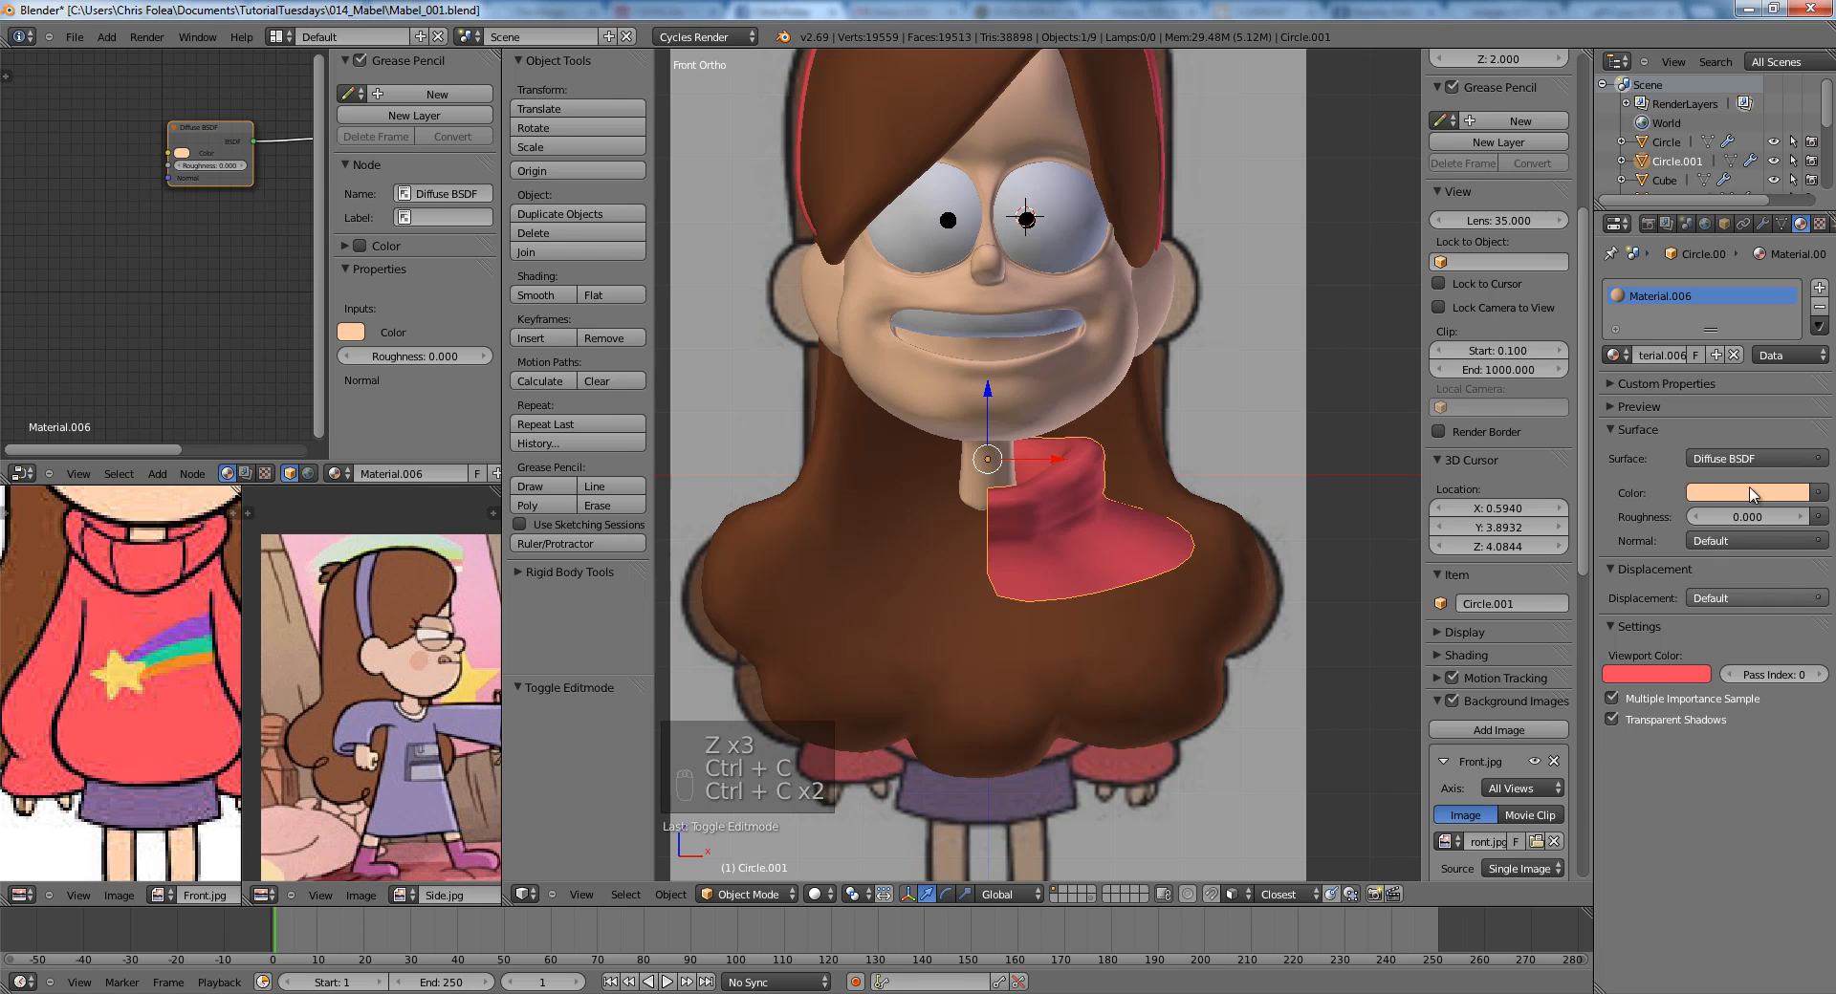
key("ctrl+v")
Add a Mirror modifier on X to the half collar and place it above the Subdivision Surface modifier.
scroll(1143, 453, "down", 3)
key("Tab")
middle_click_drag(1022, 505, 1080, 583)
scroll(922, 582, "up", 4)
key("Tab")
middle_click_drag(1211, 559, 1195, 479)
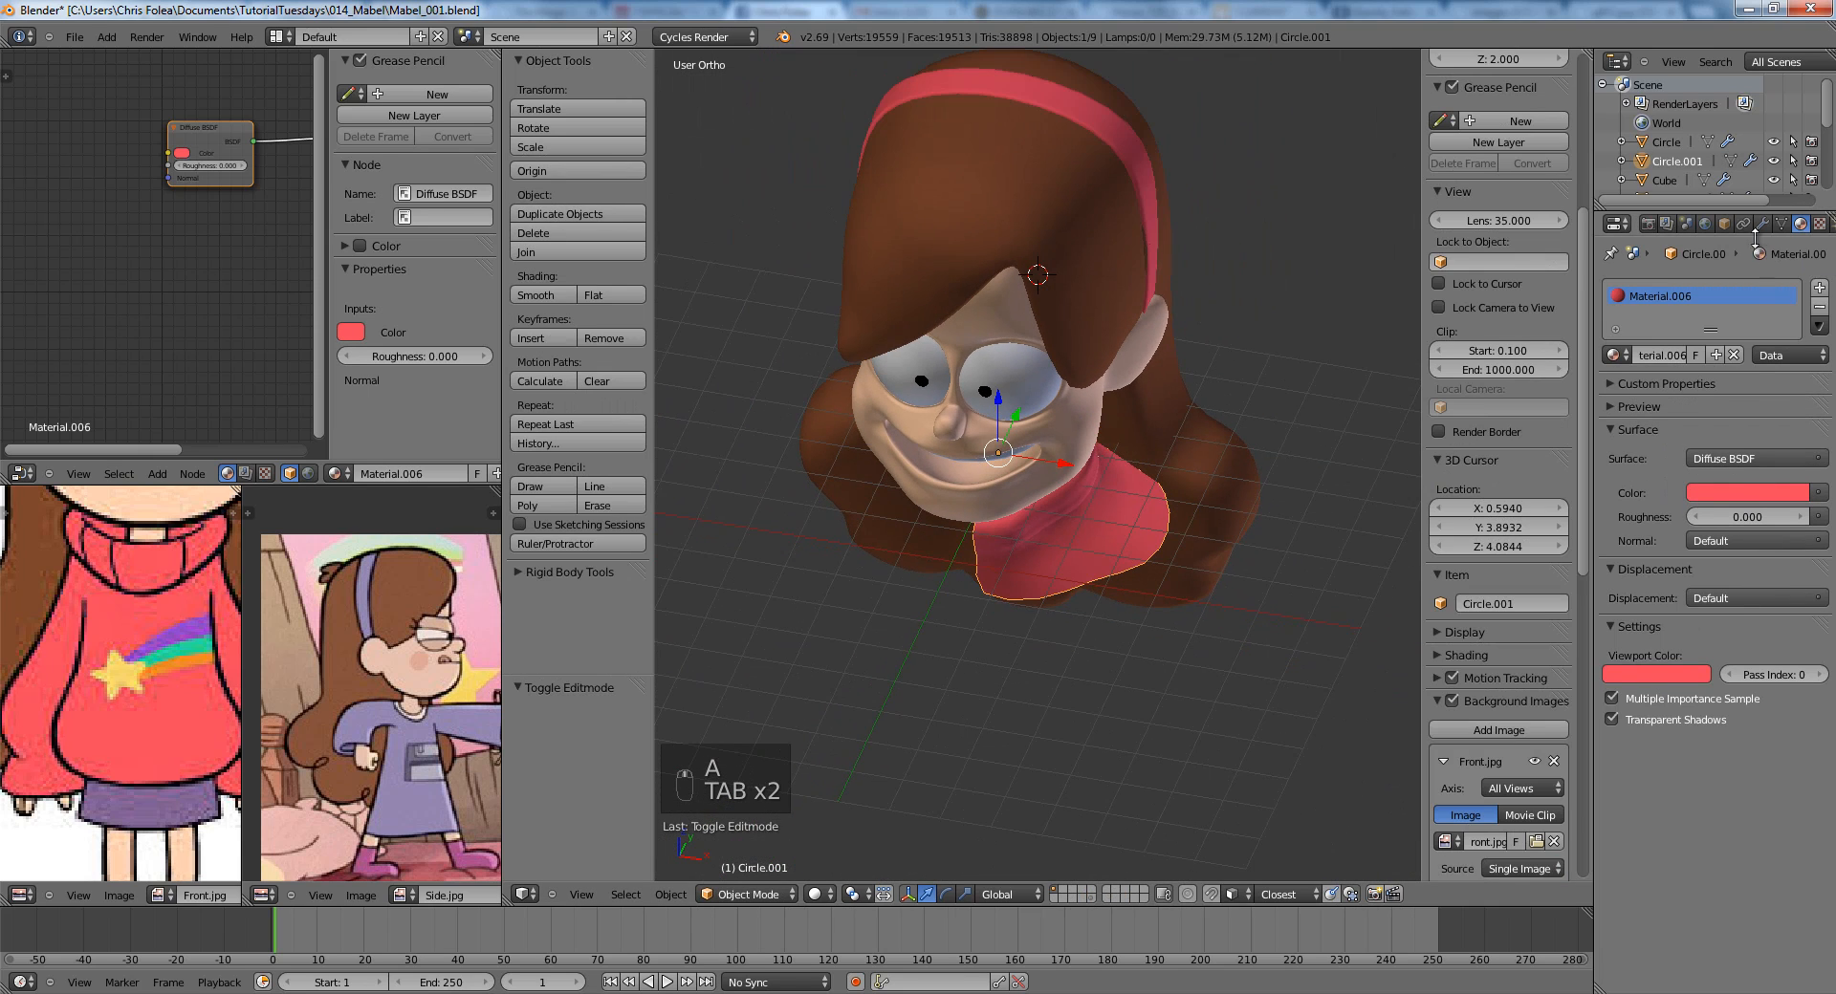
left_click(1762, 223)
left_click(1689, 285)
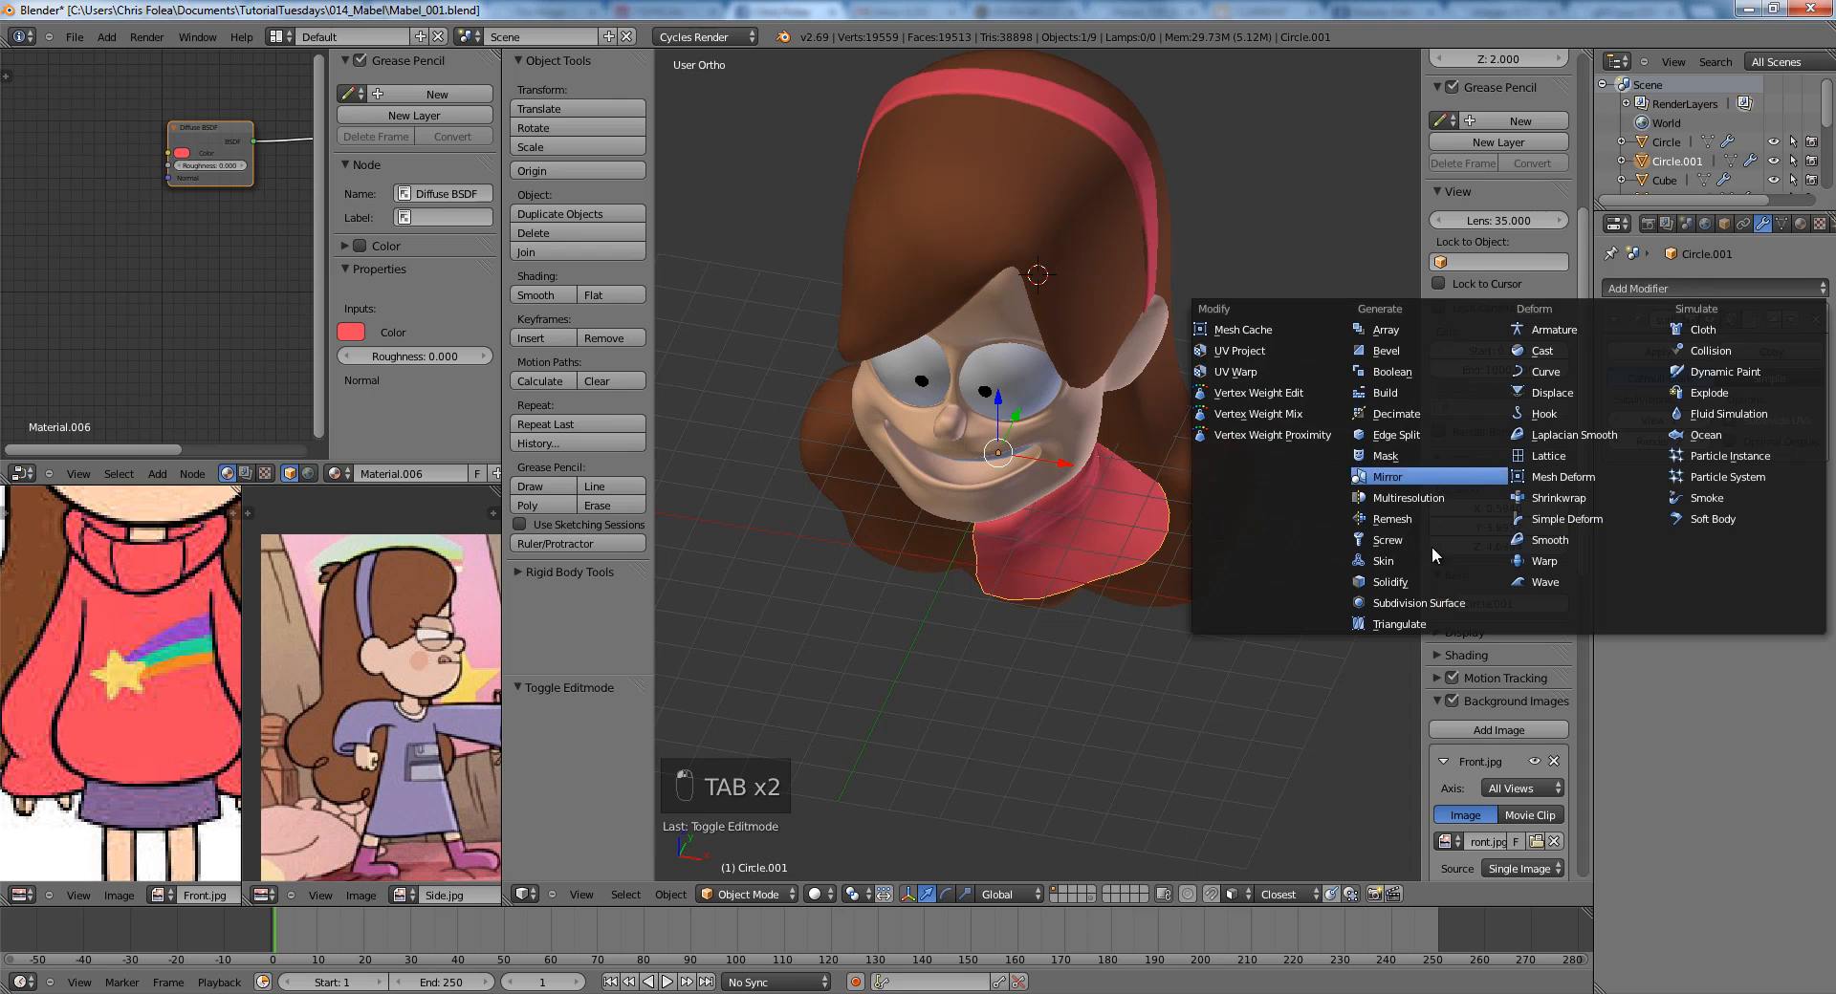
left_click(1405, 474)
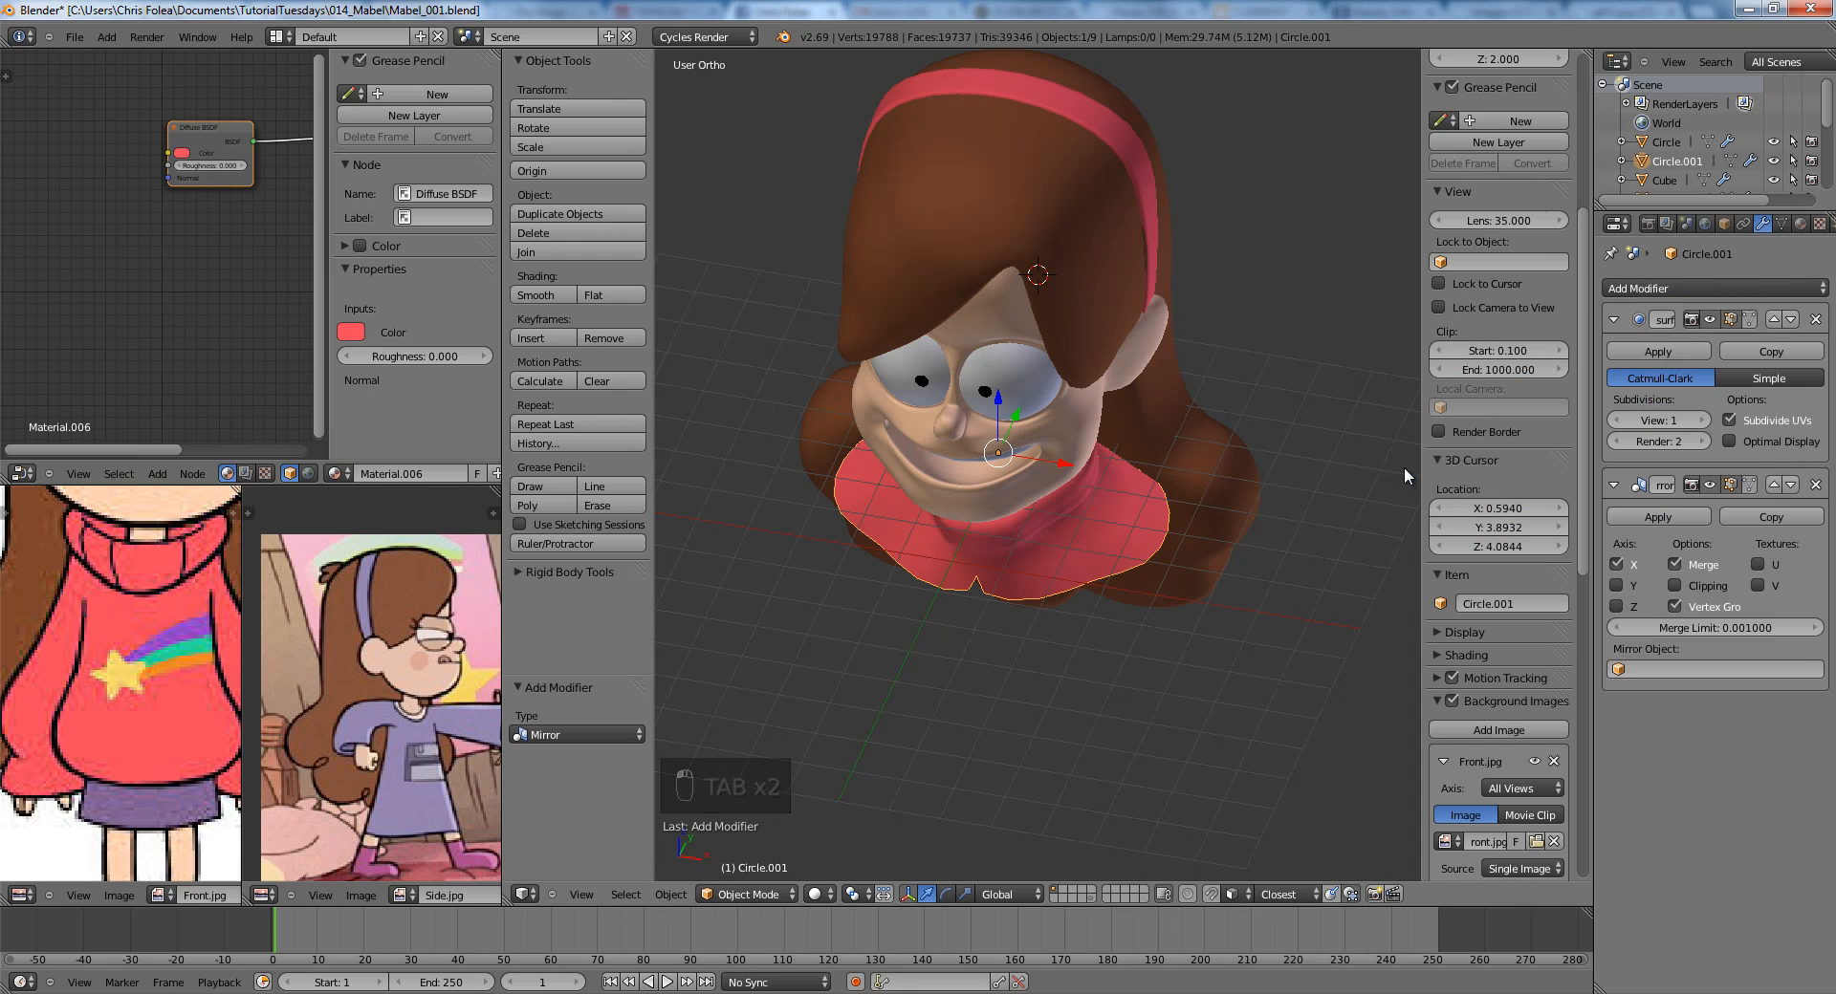
left_click(1772, 486)
Examine the mirrored collar and fit the whole front reference image and the material nodes in their views.
key("KP_1")
key("a")
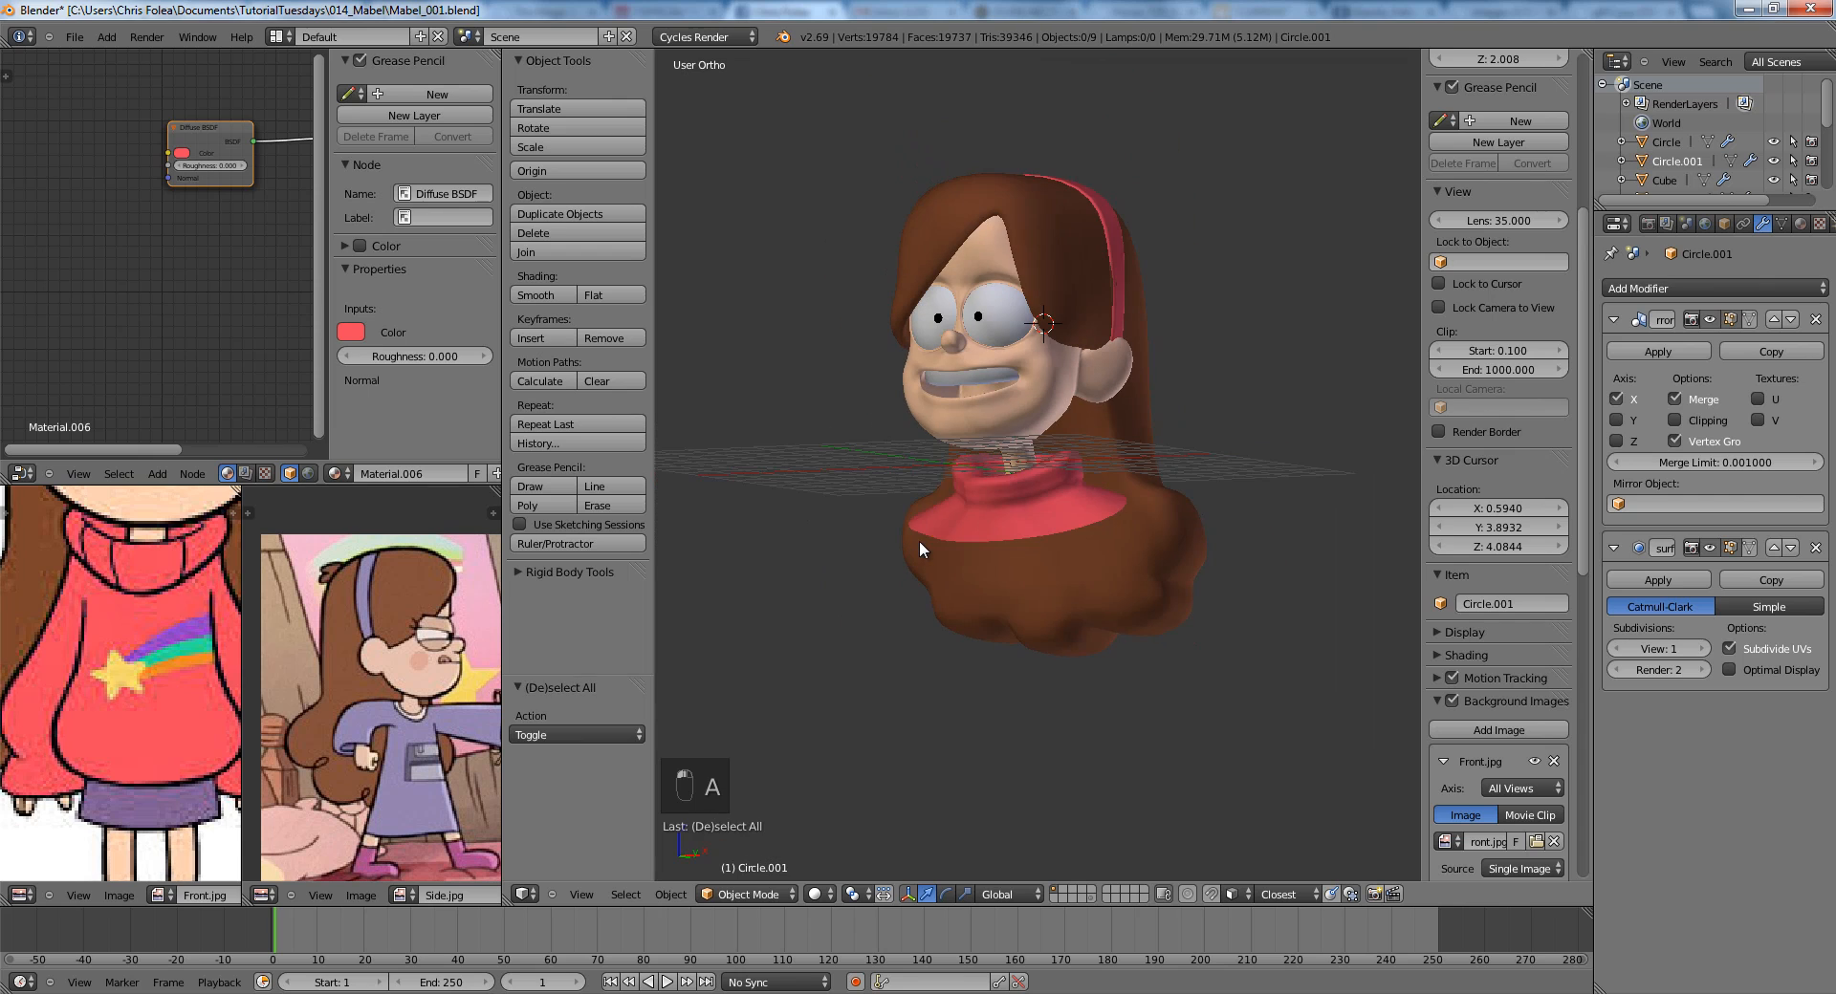
key("Tab")
scroll(1059, 517, "up", 2)
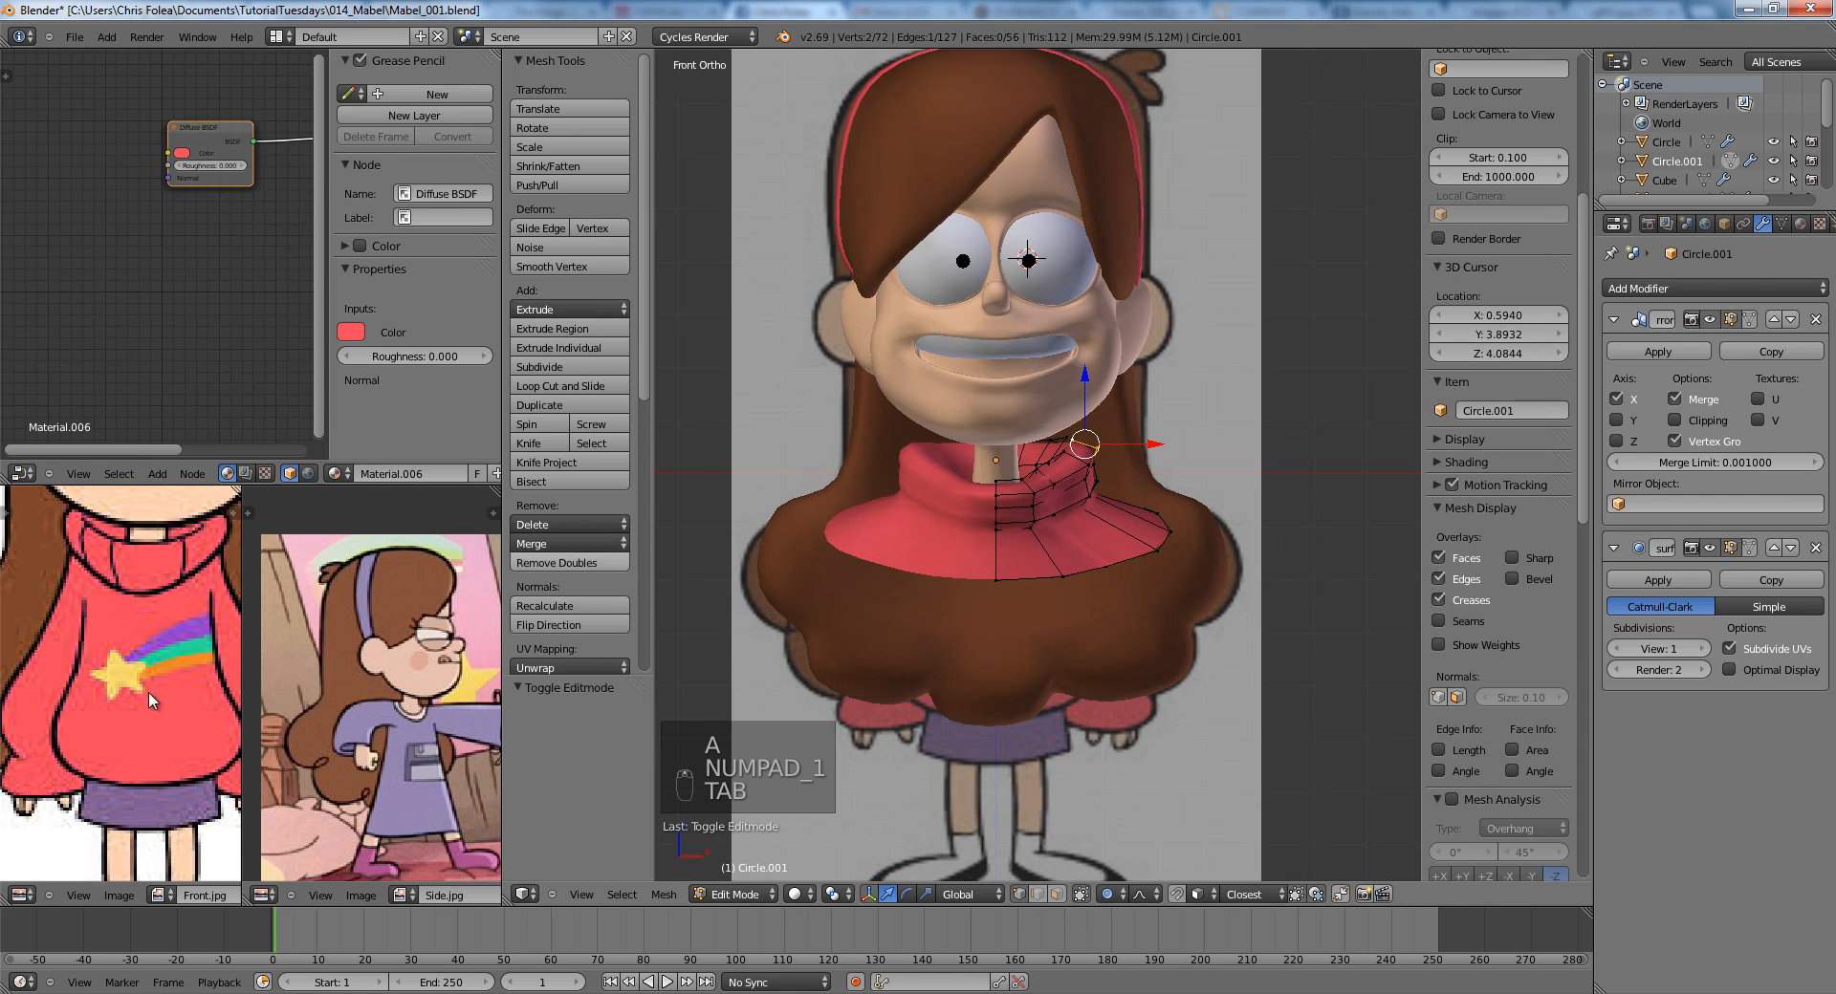
middle_click_drag(1037, 612, 914, 603, "shift")
scroll(946, 592, "up", 2)
key("a")
middle_click_drag(1027, 564, 1167, 537, "shift")
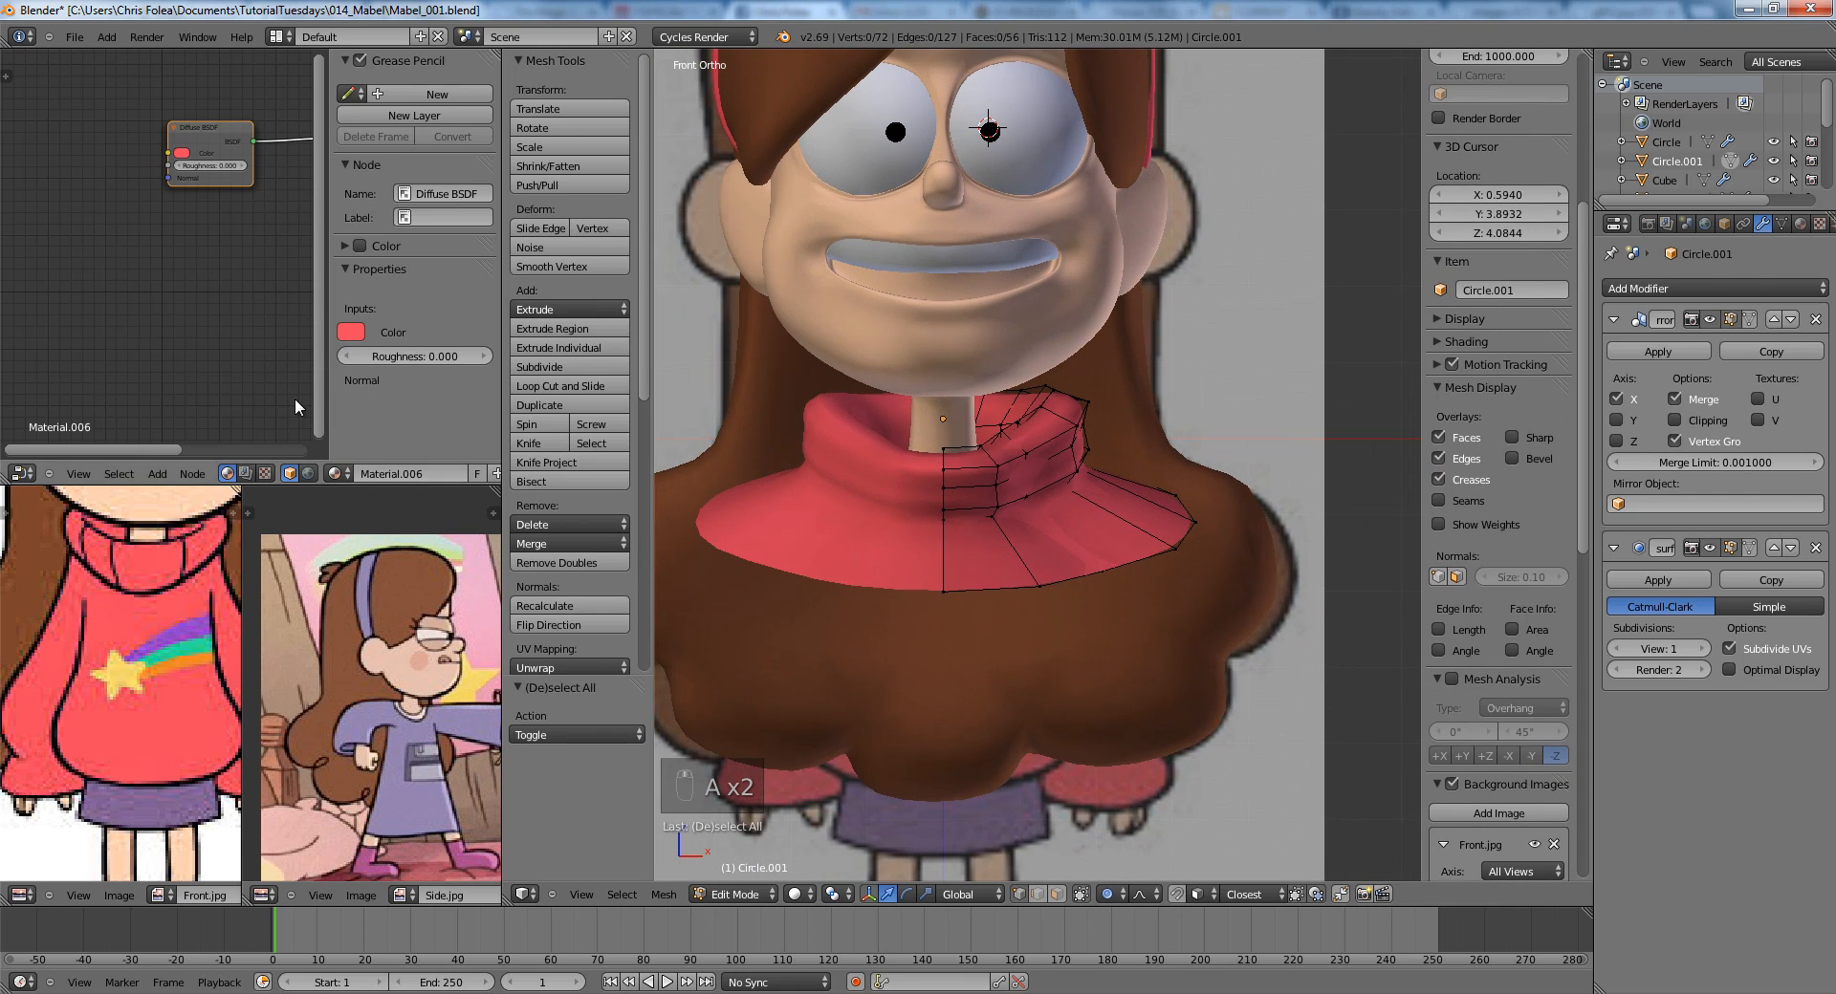
key("Home")
key("Home")
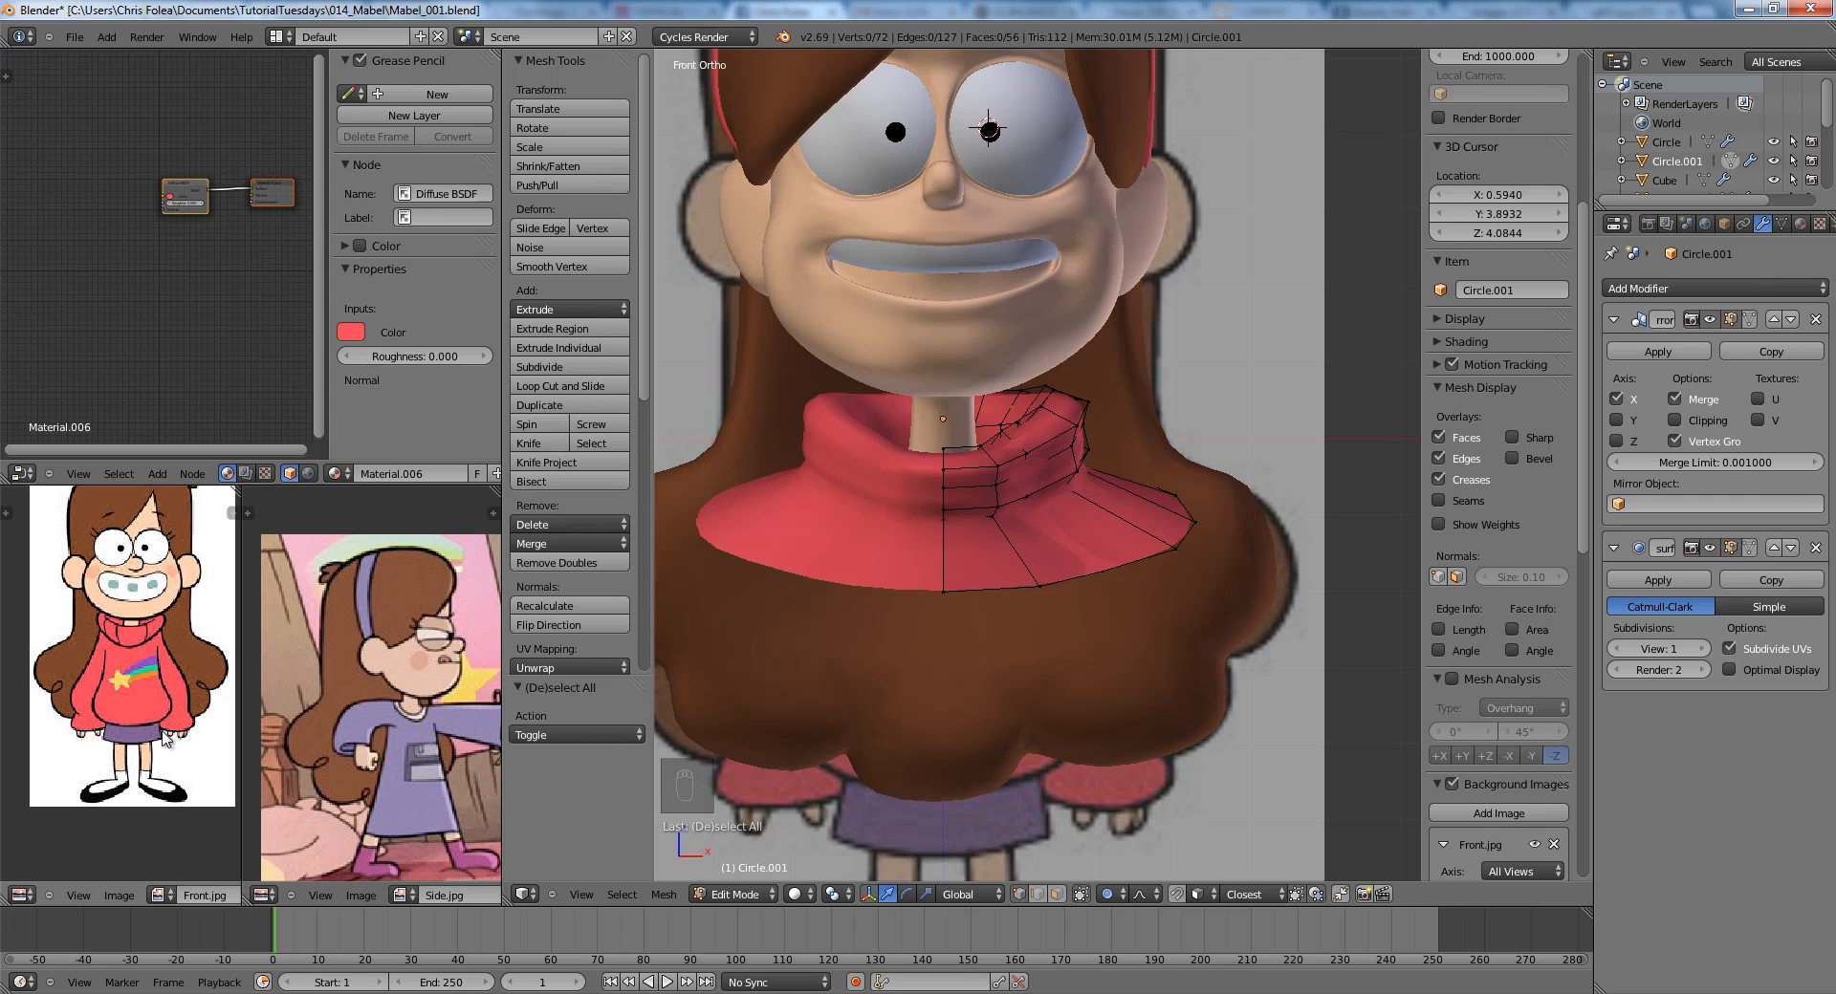
scroll(908, 618, "up", 2)
Turn off proportional editing and compare the shoulder edge with the front reference in wireframe.
right_click(1029, 632)
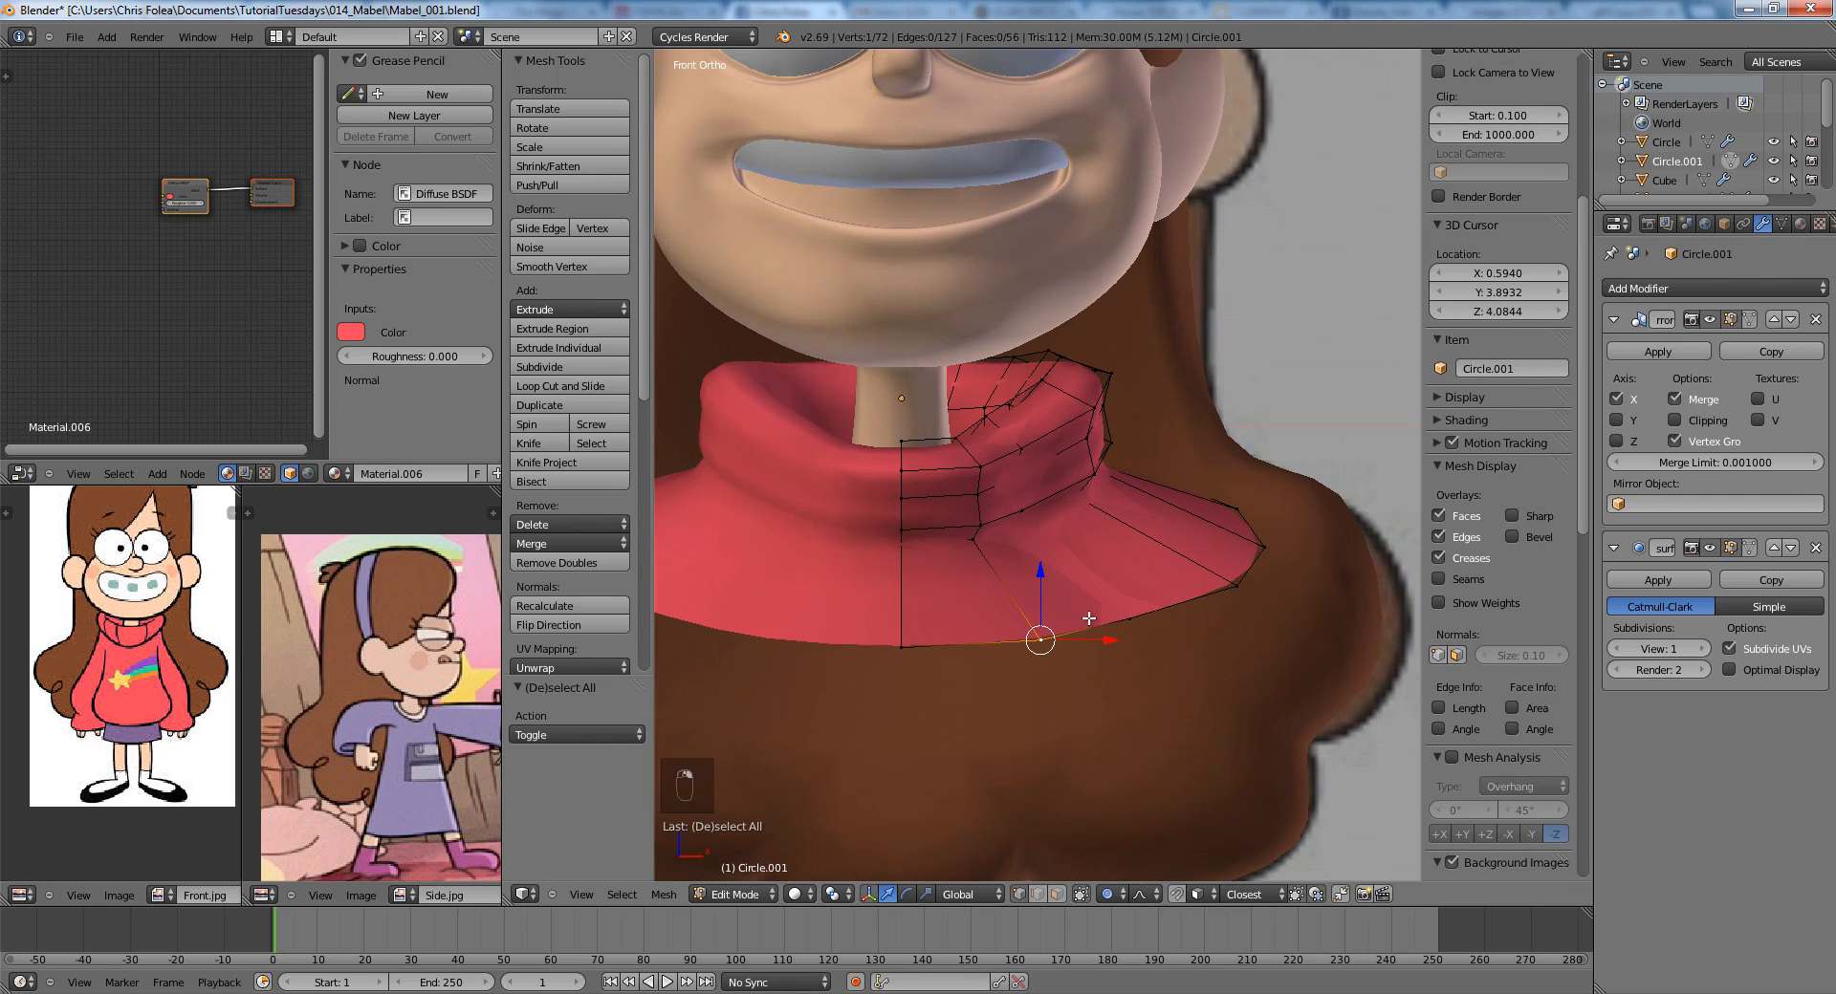
key("g")
right_click(1068, 613)
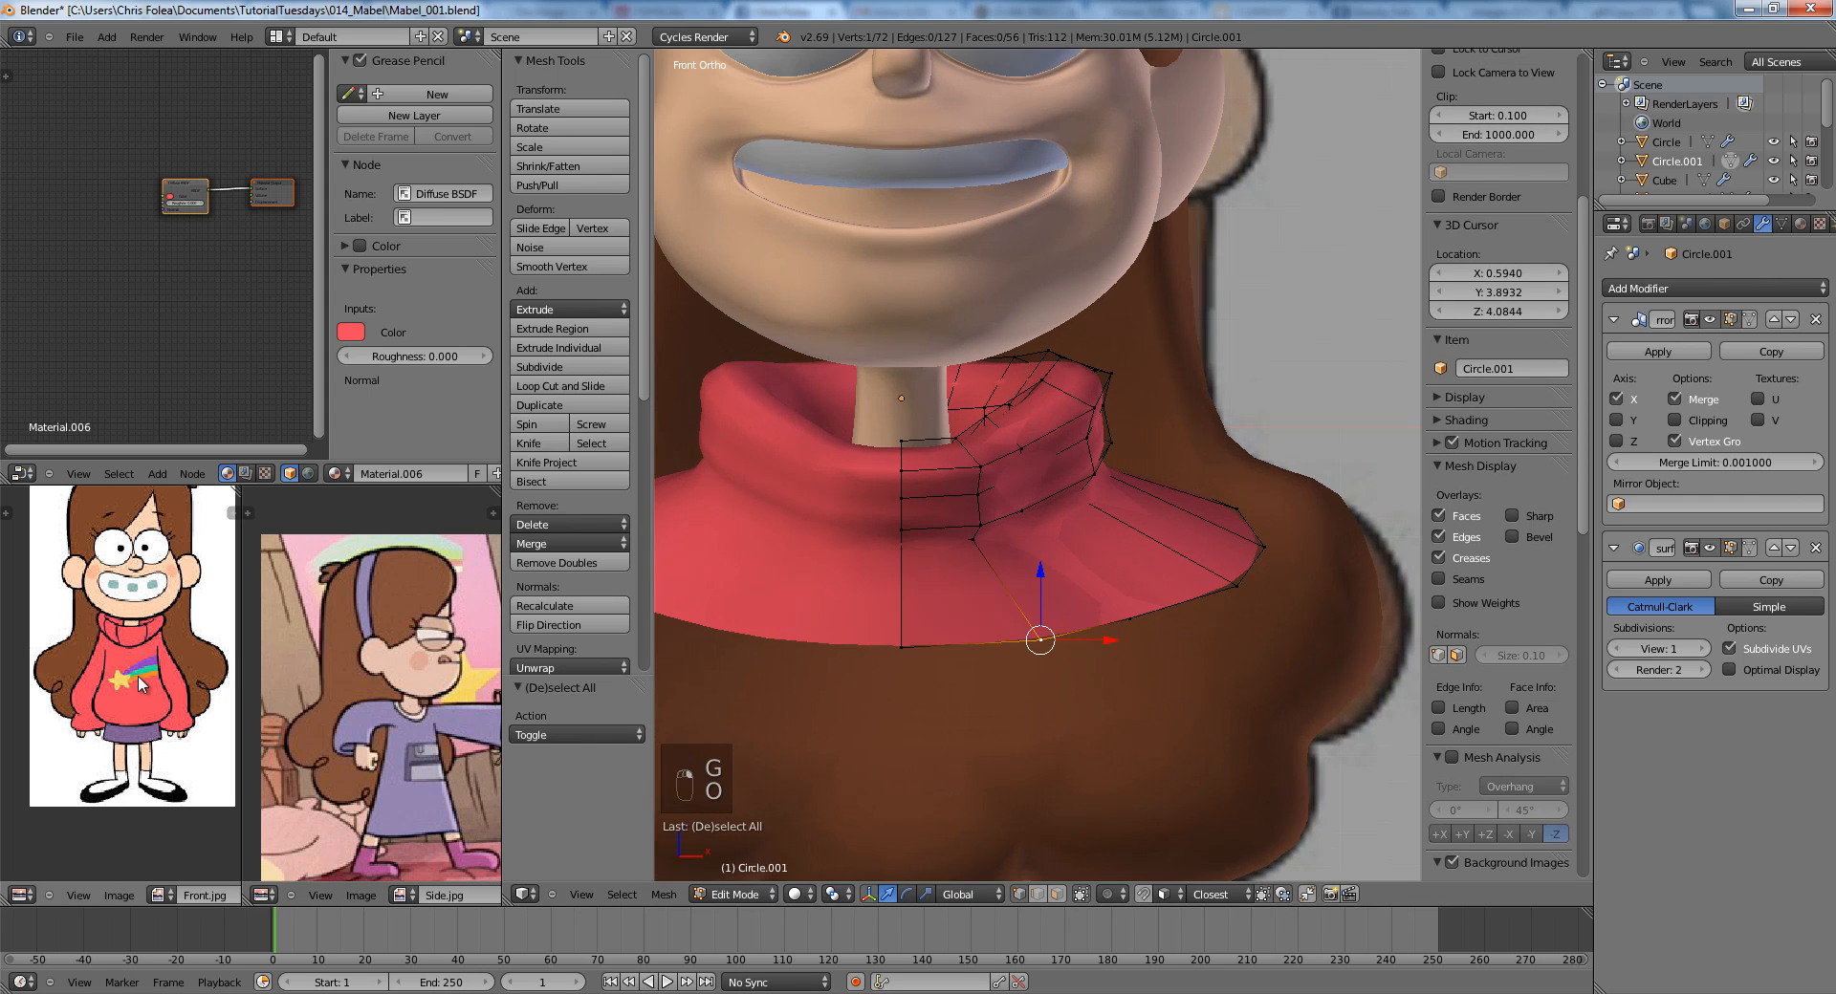
key("a")
key("z")
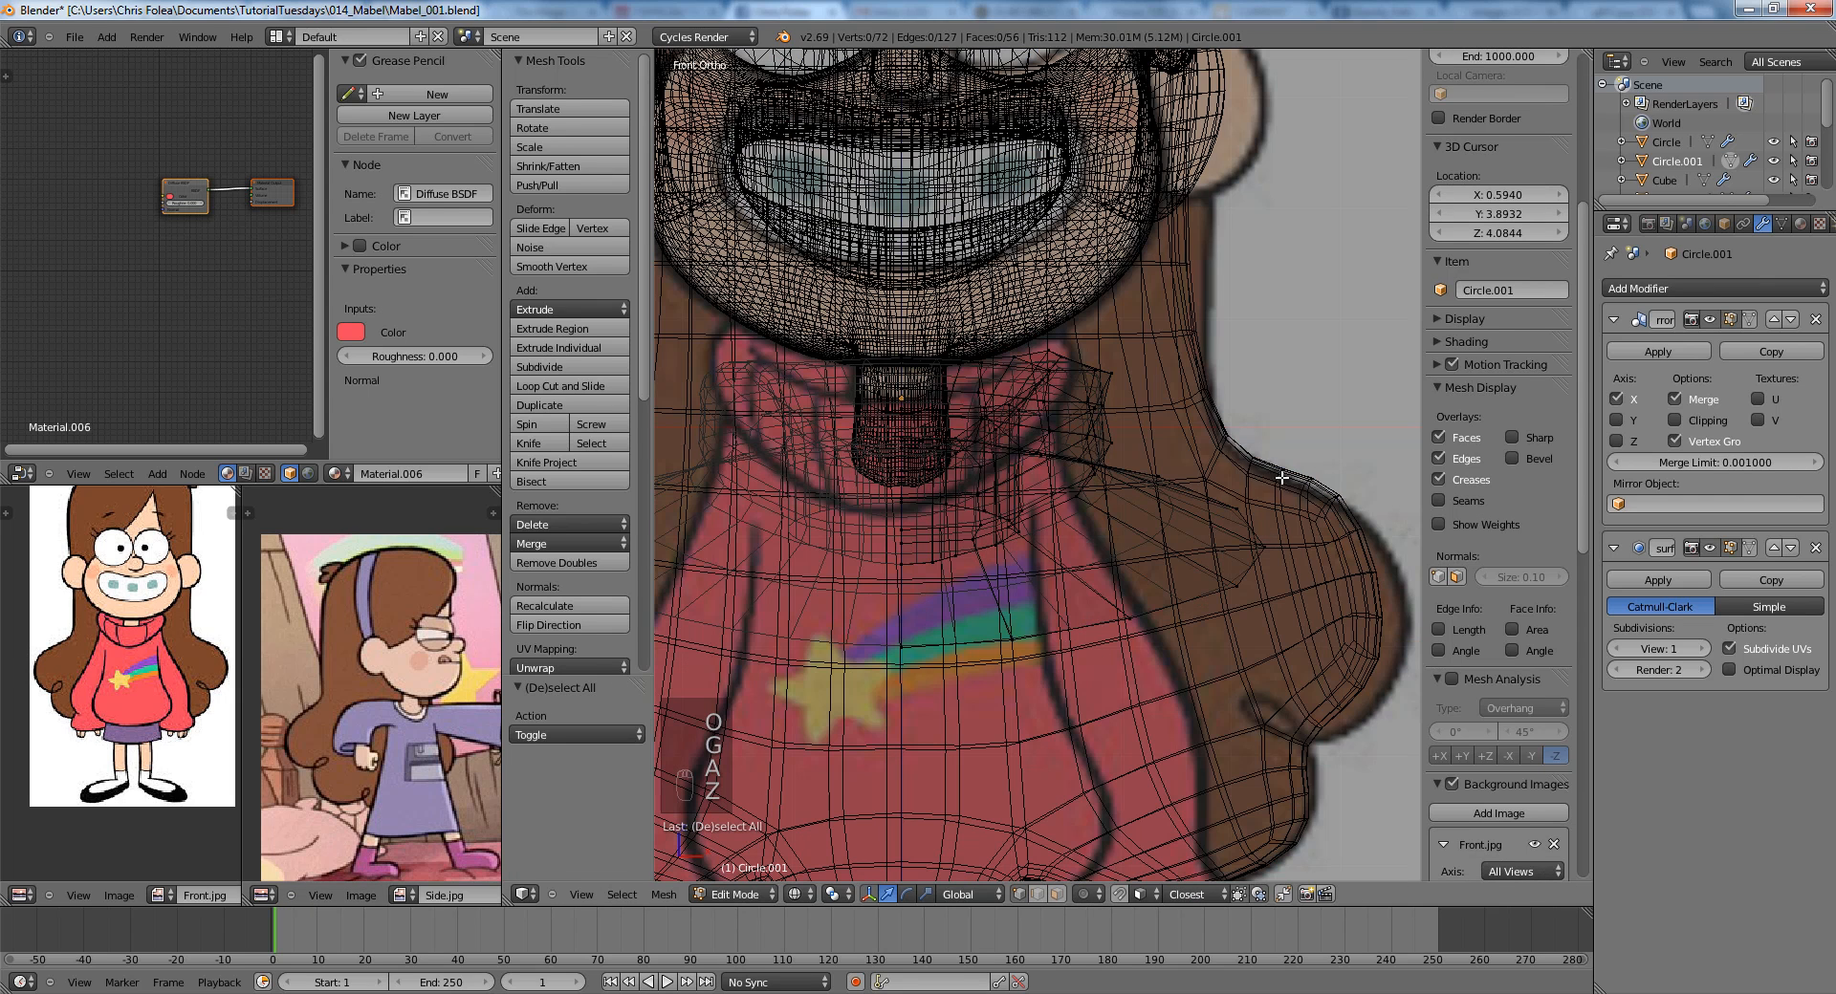
key("z")
Move two side vertices of the shoulder edge -0.576 along X, then -0.322 along X and 0.374 along Z in front view.
mouse_move(1295, 534)
middle_mouse_down()
mouse_move(950, 656)
mouse_move(1118, 619)
middle_mouse_up()
right_click(1109, 604)
right_click(1020, 635, "shift")
key("g")
middle_click(985, 592)
left_click(1027, 580)
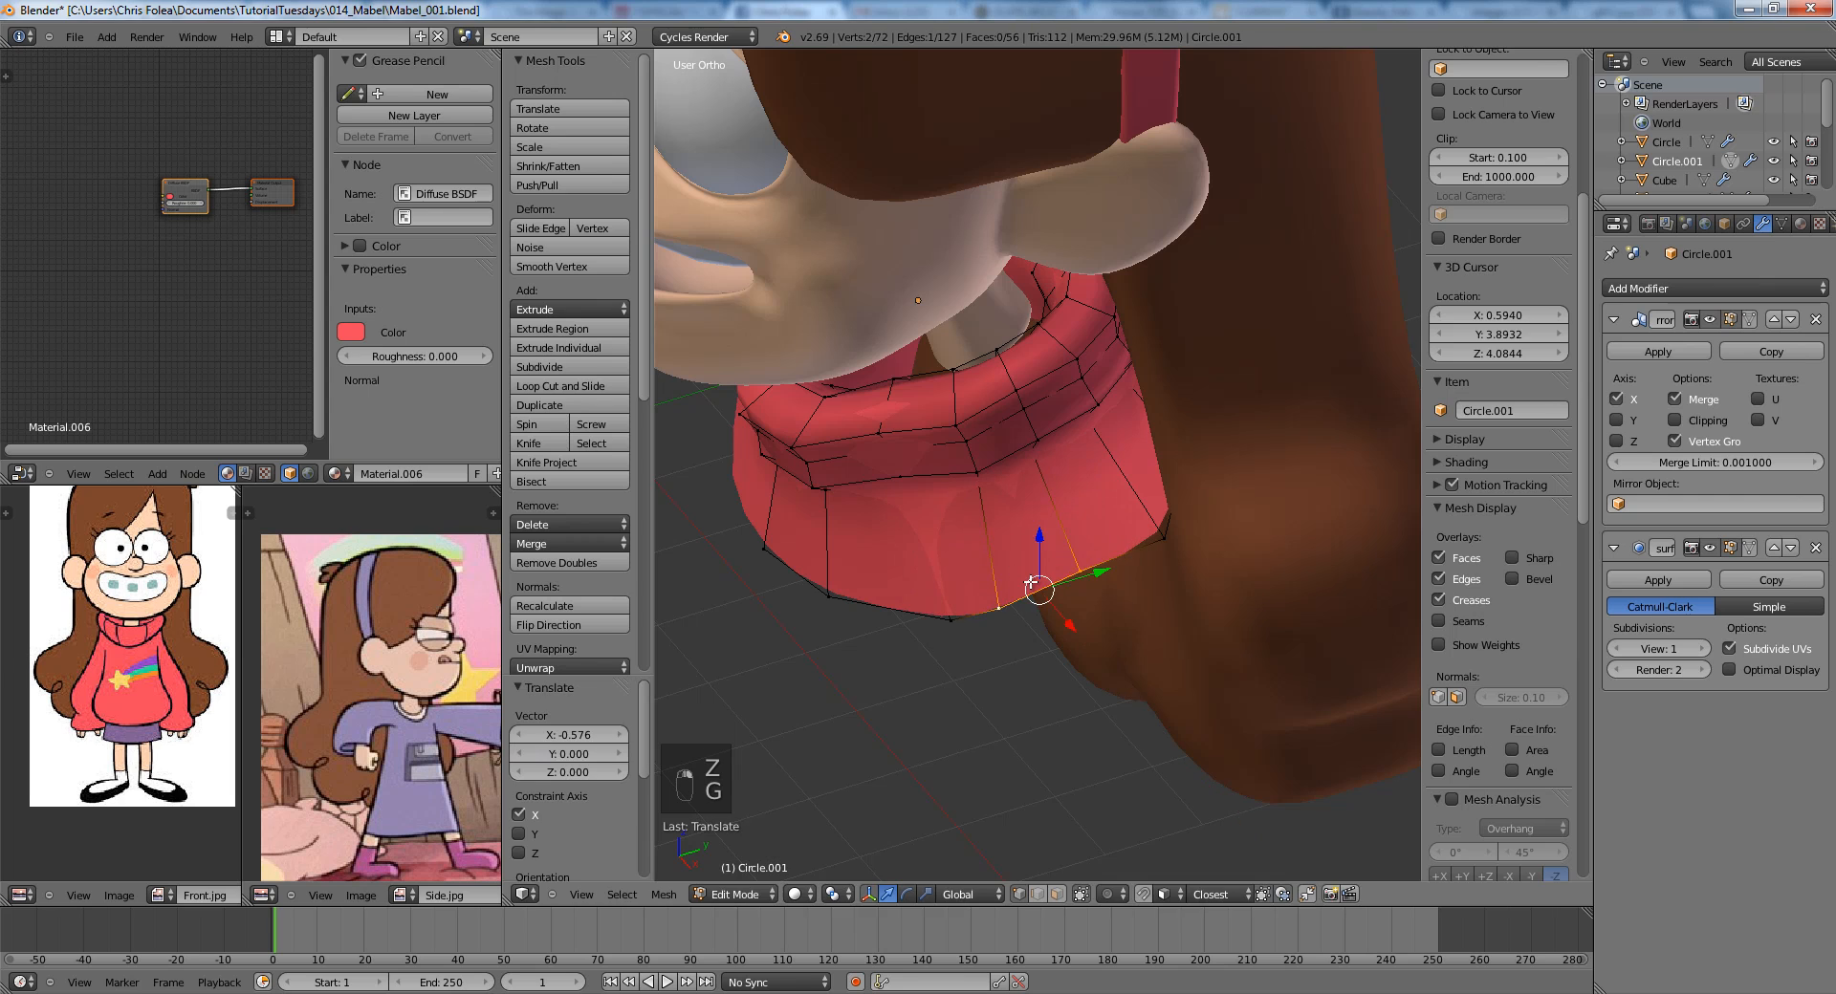
key("KP_1")
key("g")
left_click(1035, 525)
Pull the outermost shoulder-edge vertices in toward the reference outline, finishing with a move of -0.235 along X and 0.122 along Z.
key("z")
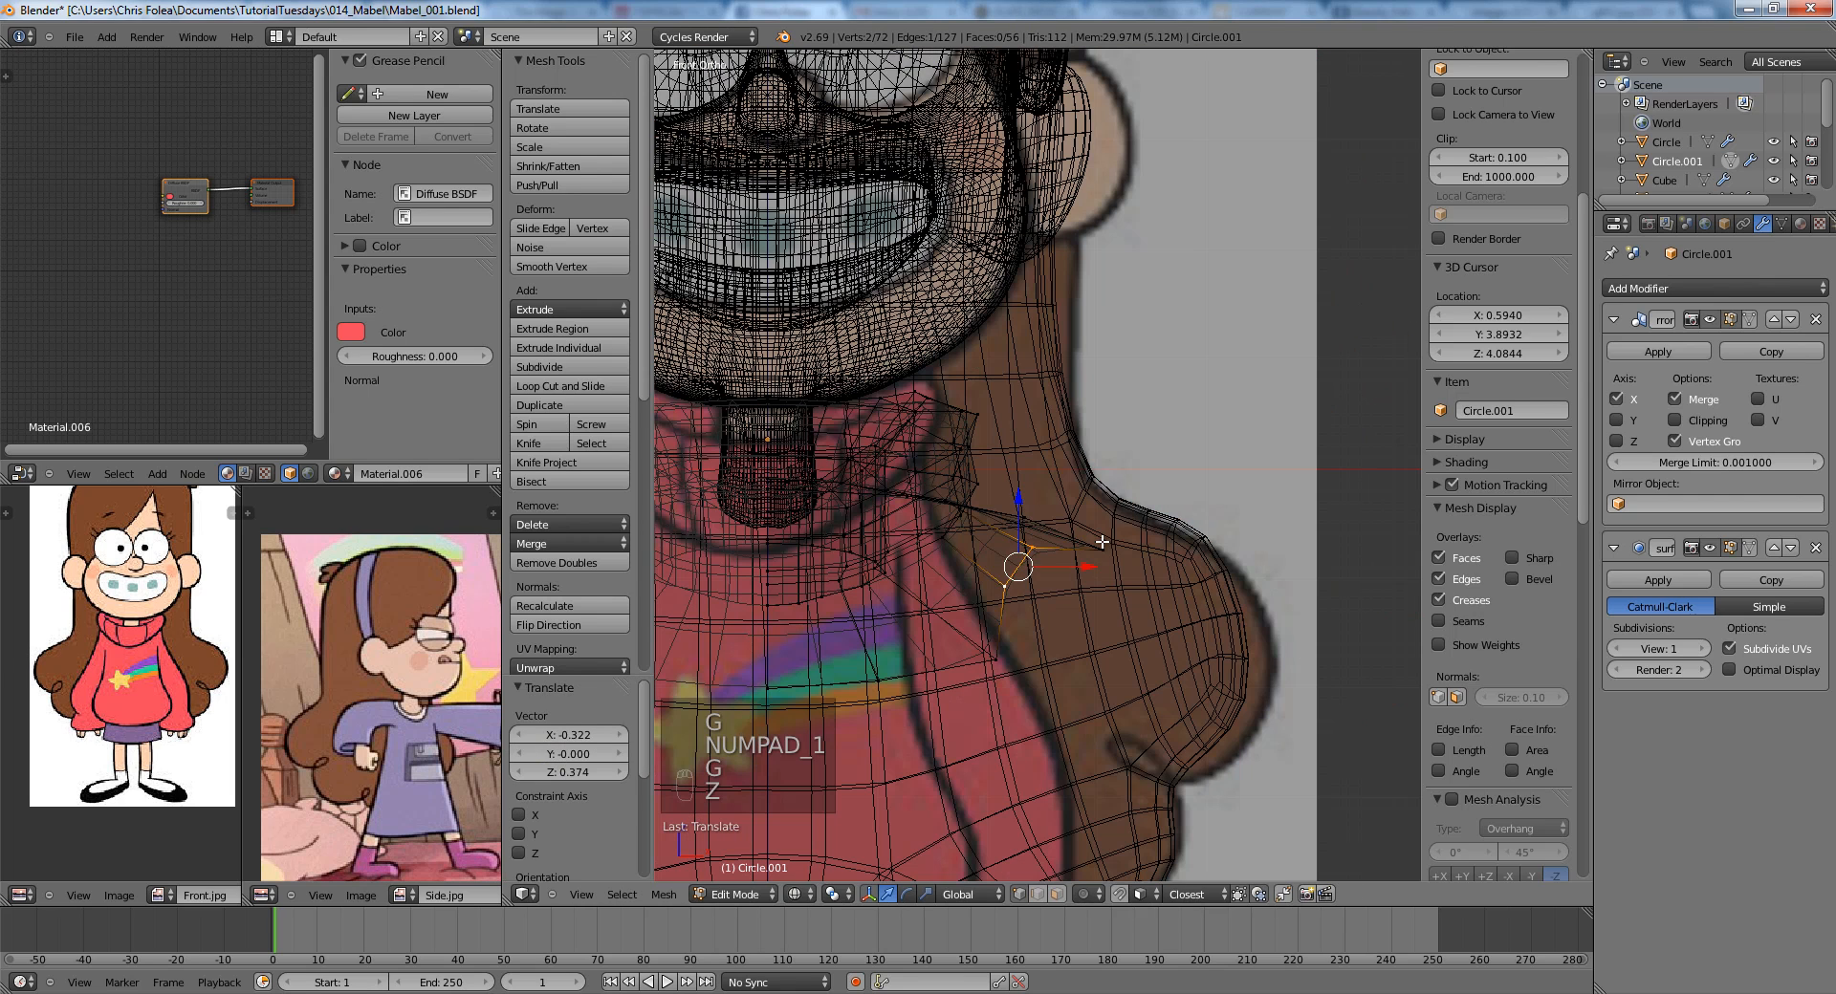
right_click(1106, 547)
key("g")
left_click(1042, 521)
right_click(1026, 512, "shift")
key("g")
left_click(1002, 494)
Move the front vertices of the shoulder edge upward to even out the hem in front view, and leave edit mode.
right_click(996, 651)
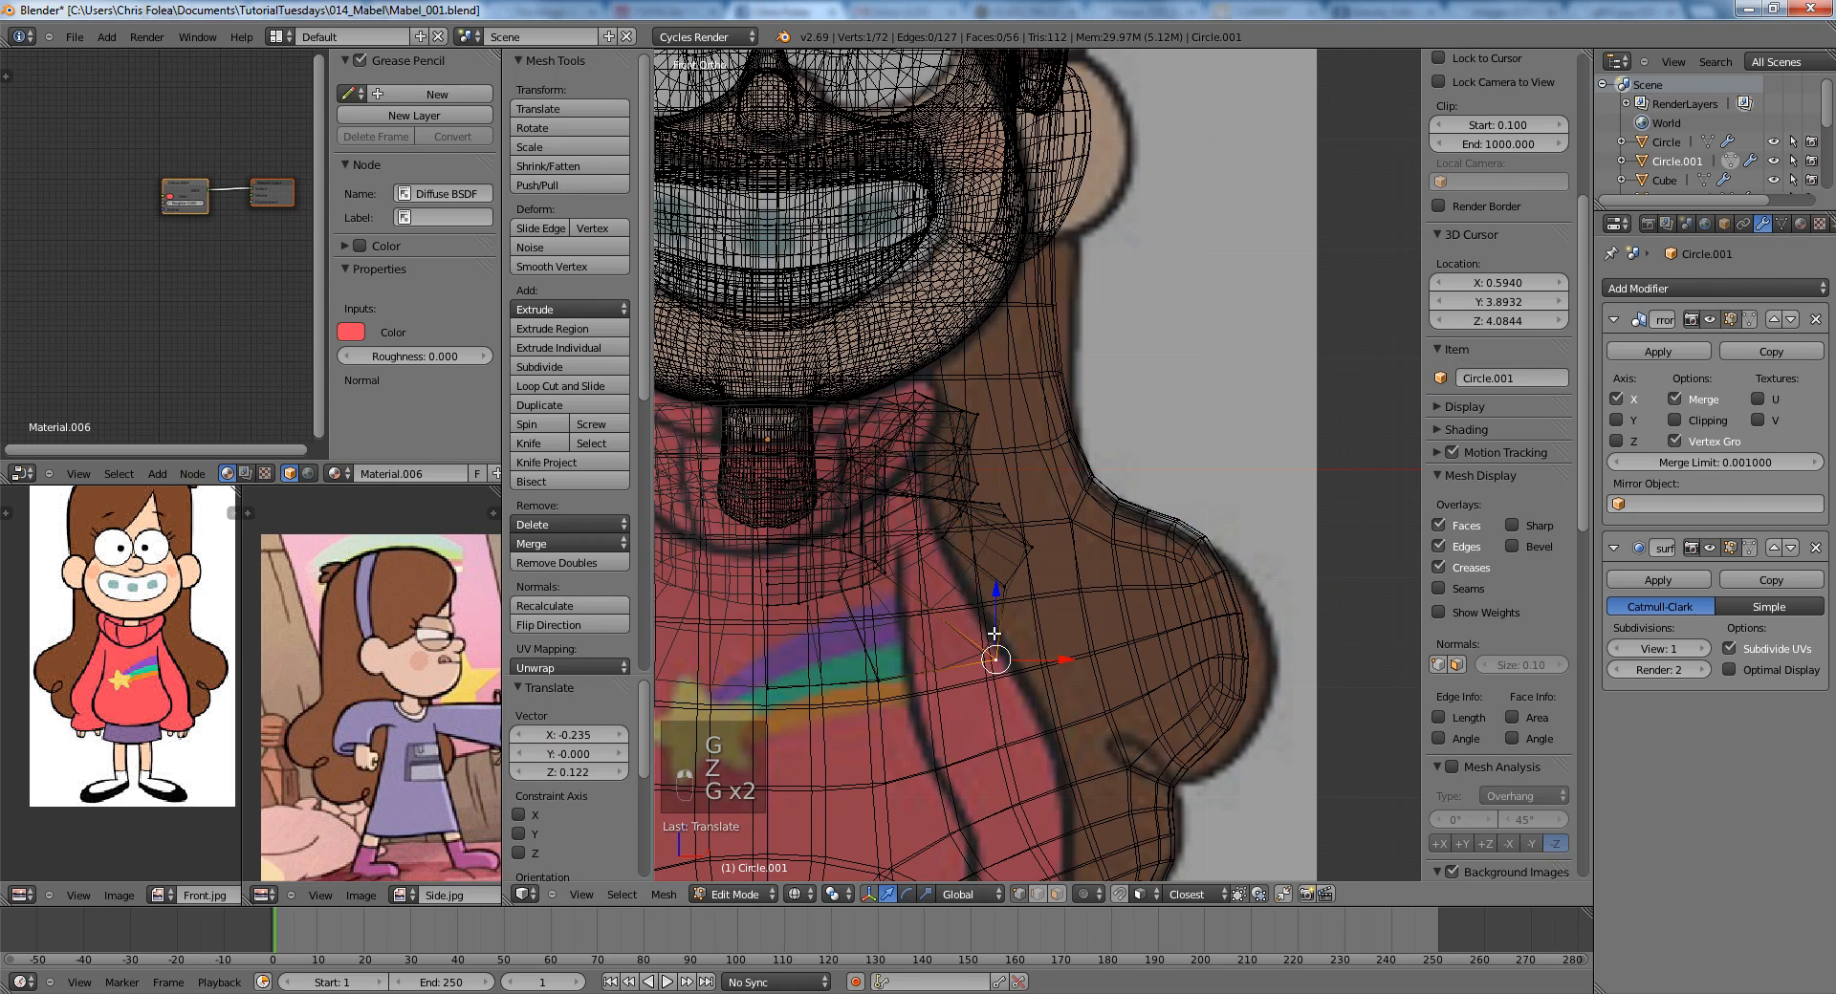
key("g")
left_click(930, 617)
key("z")
key("g")
left_click(928, 600)
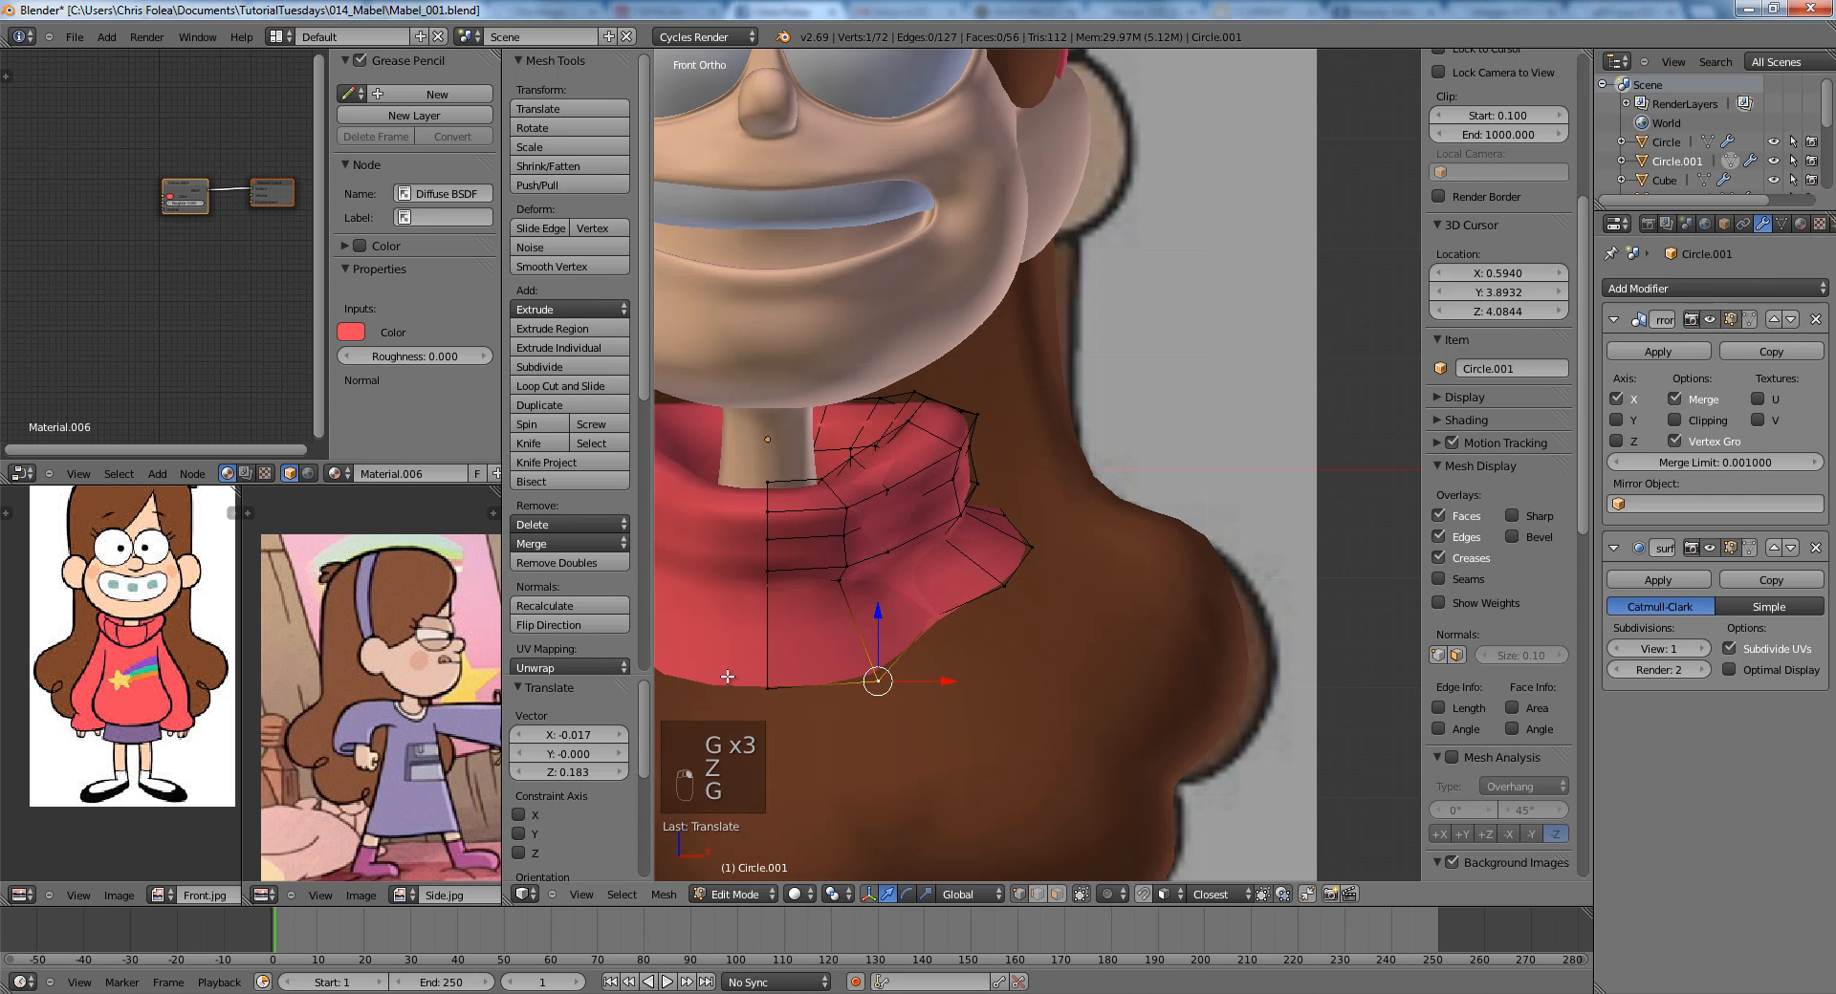
key("g")
key("a")
key("Tab")
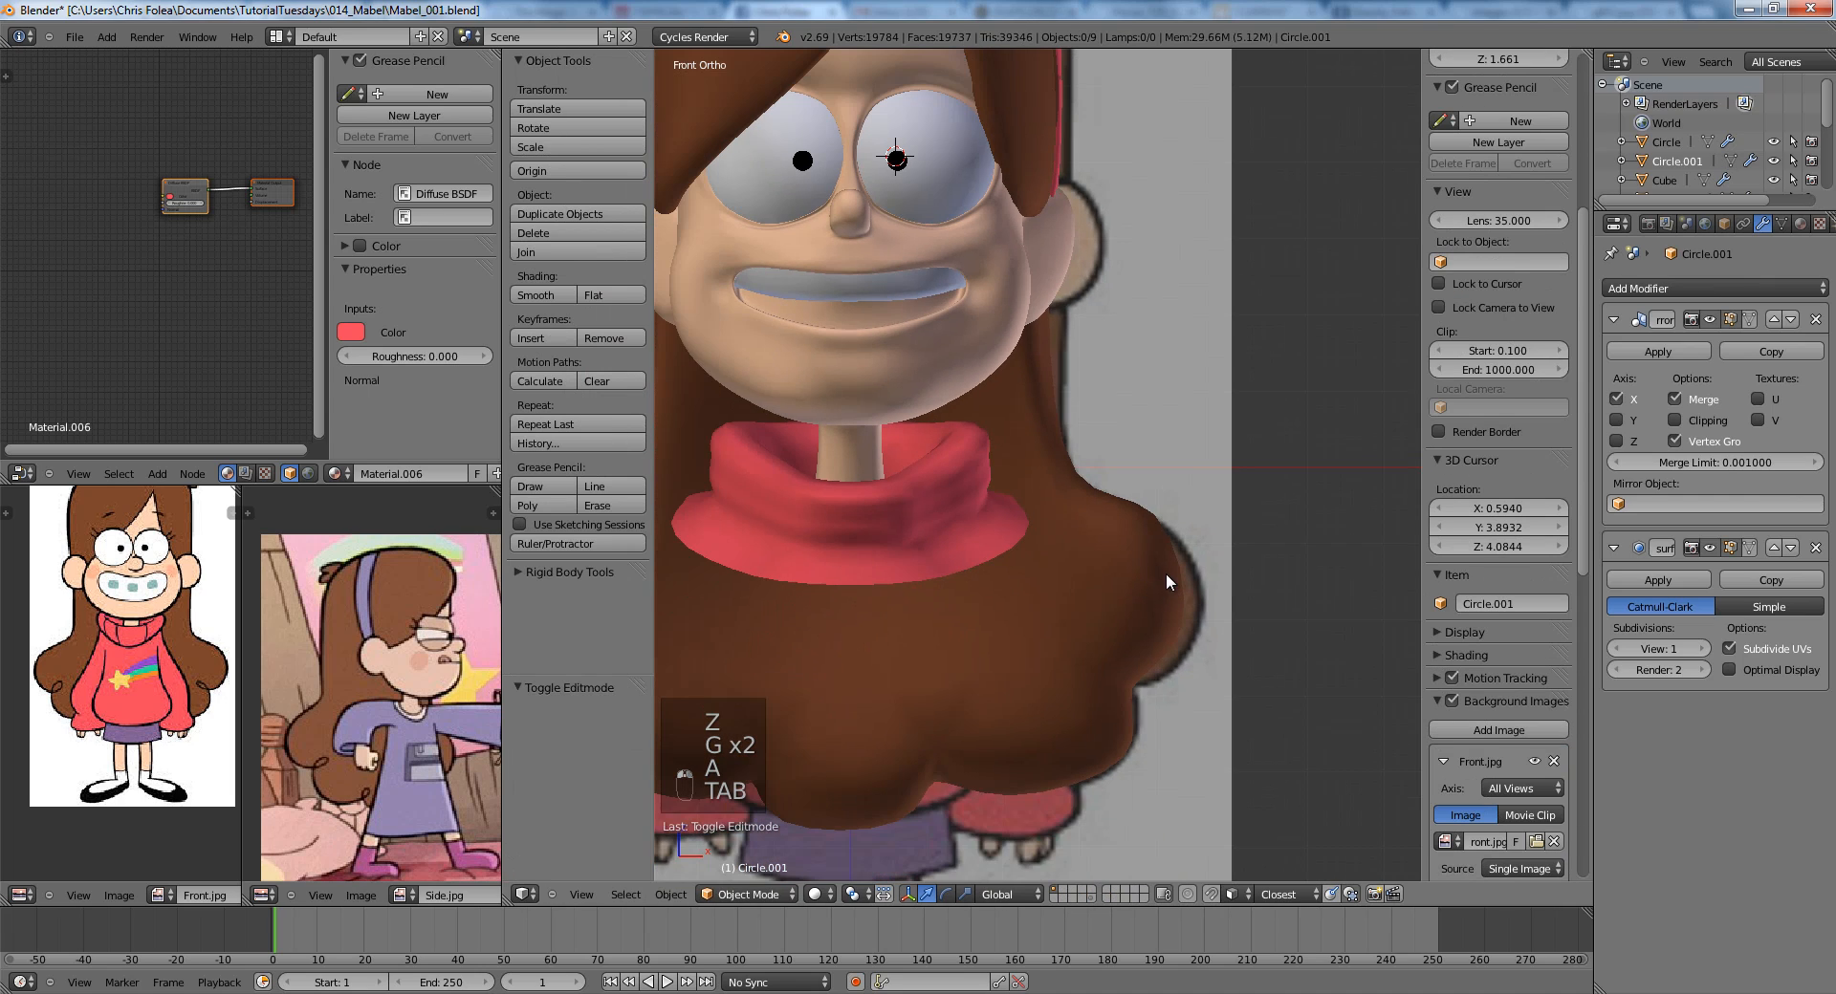
Add a circle with 8 vertices and radius 1.000 to the sweater mesh.
scroll(1166, 582, "down", 2)
middle_click_drag(1155, 585, 1069, 644)
key("Tab")
scroll(1050, 600, "up", 1)
key("shift+a")
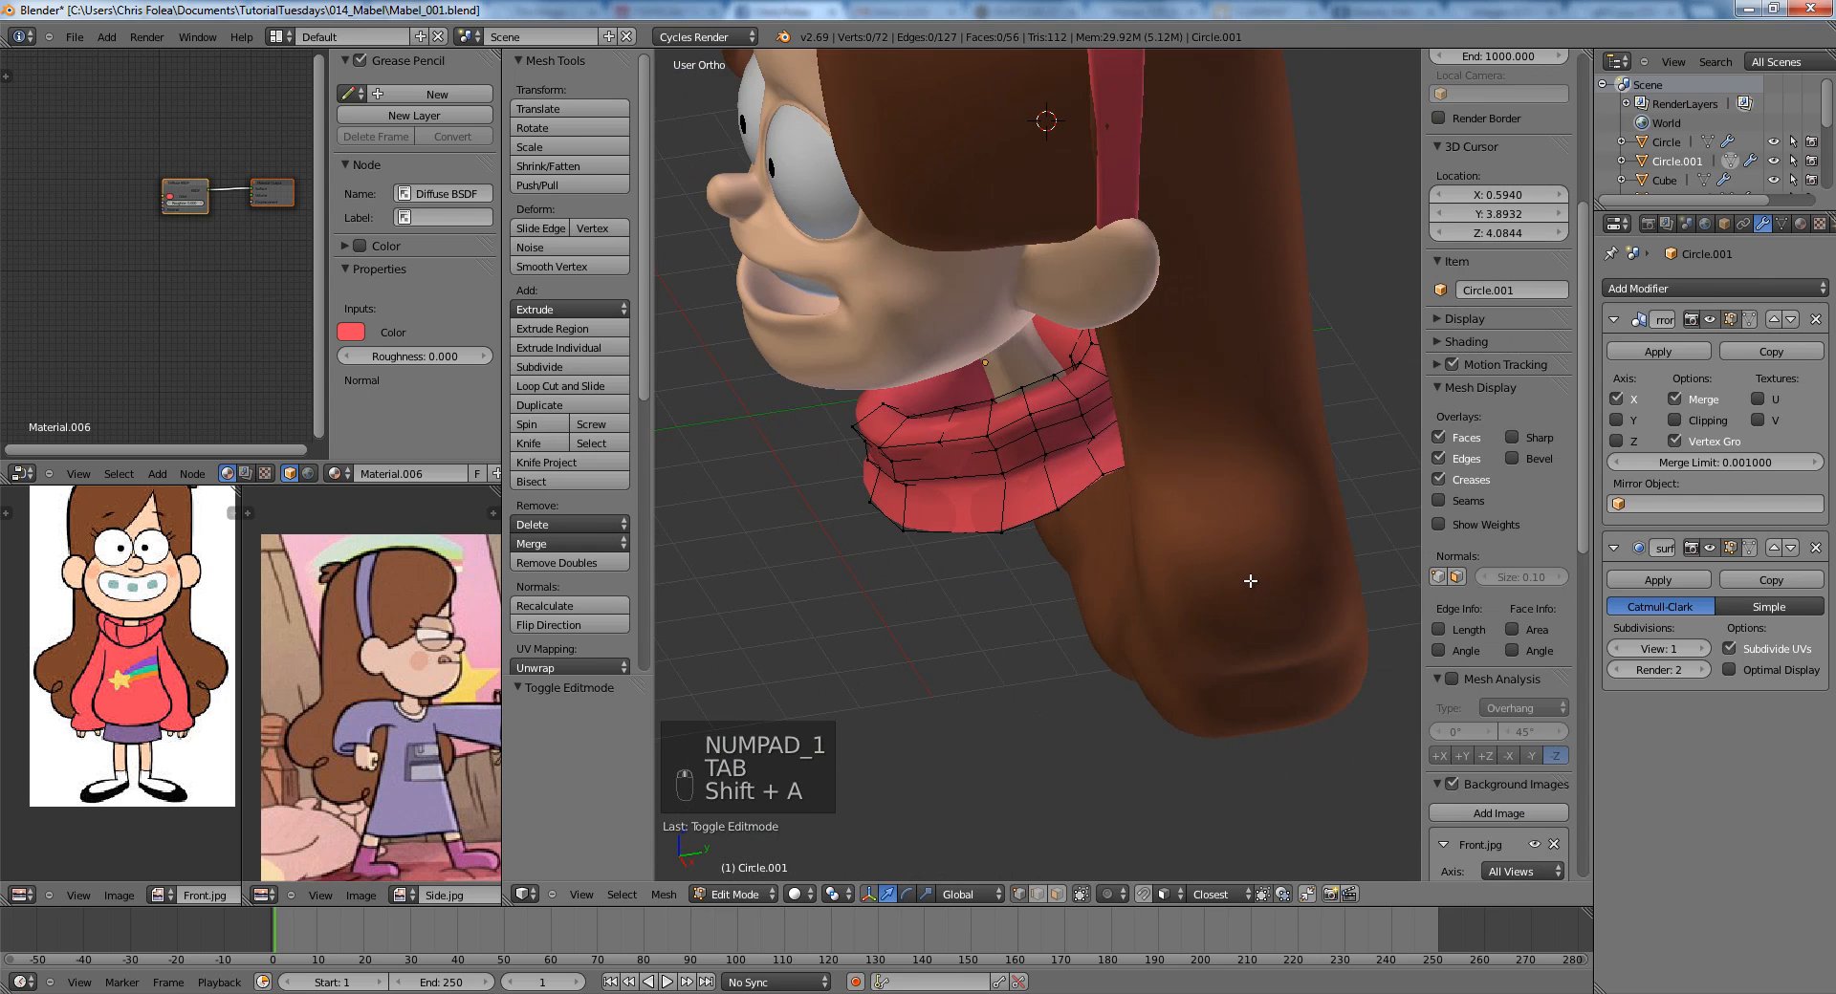
key("KP_3")
key("shift+a")
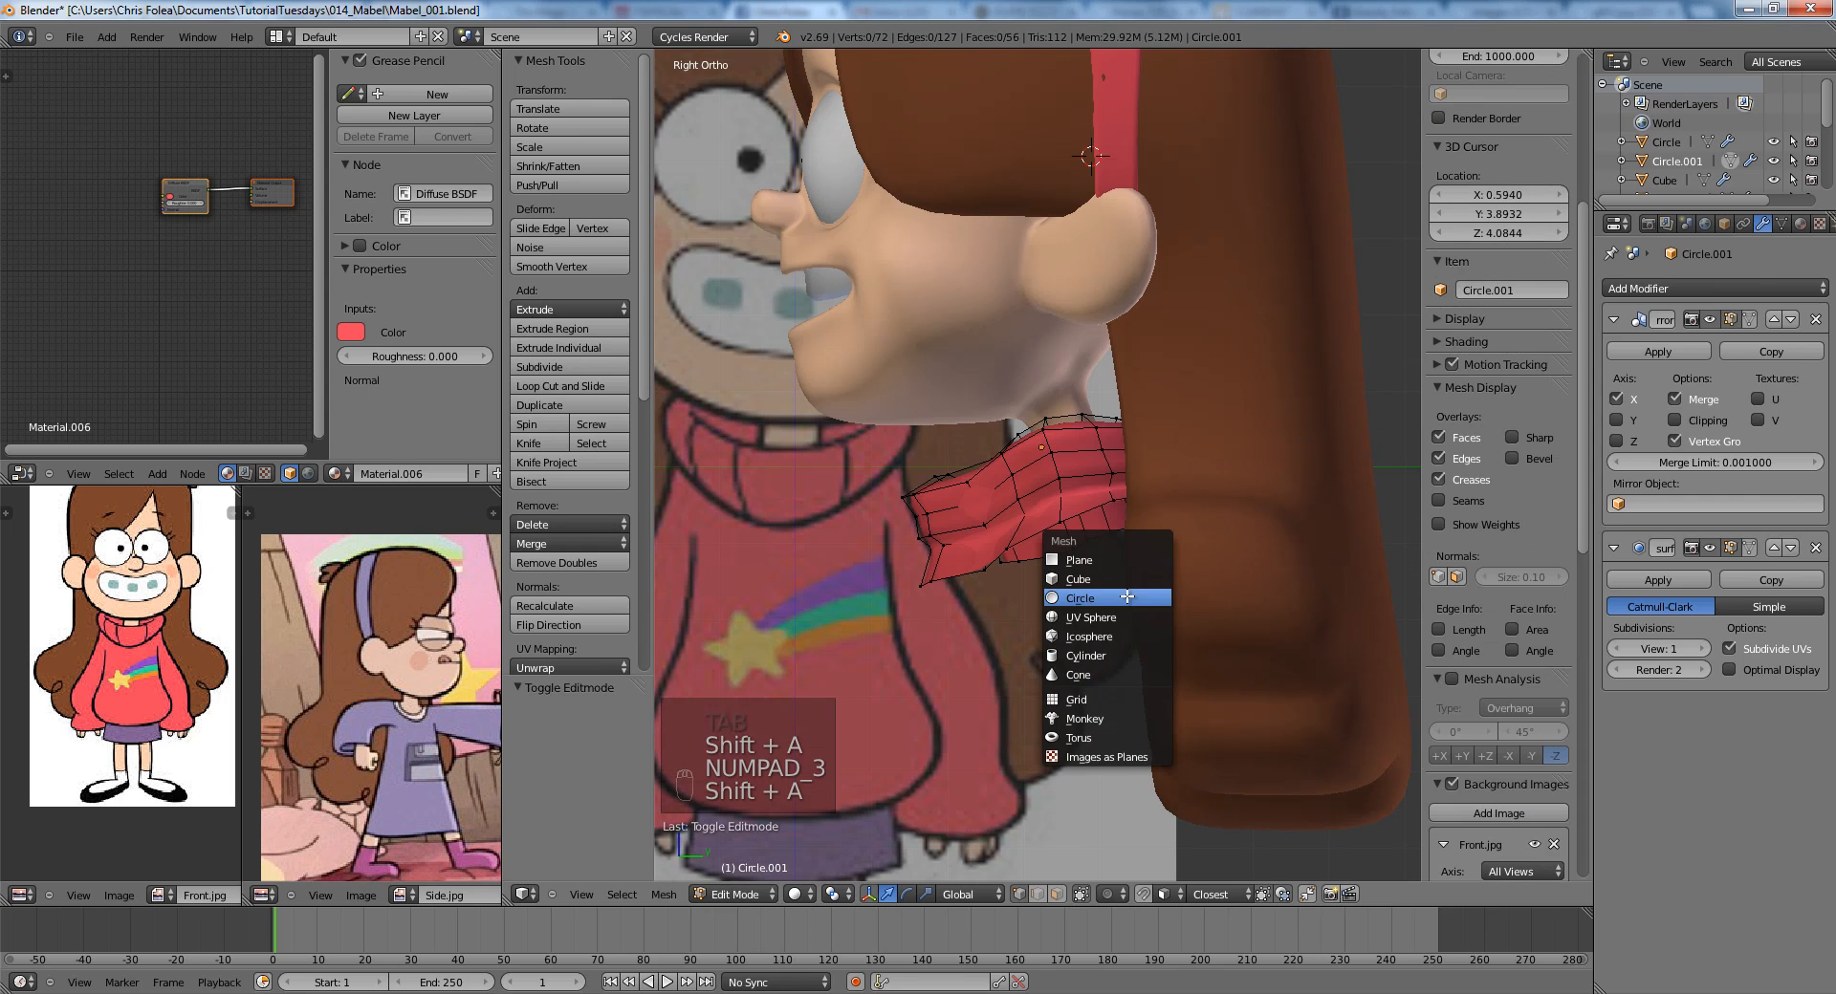
left_click(1127, 597)
scroll(855, 591, "down", 5)
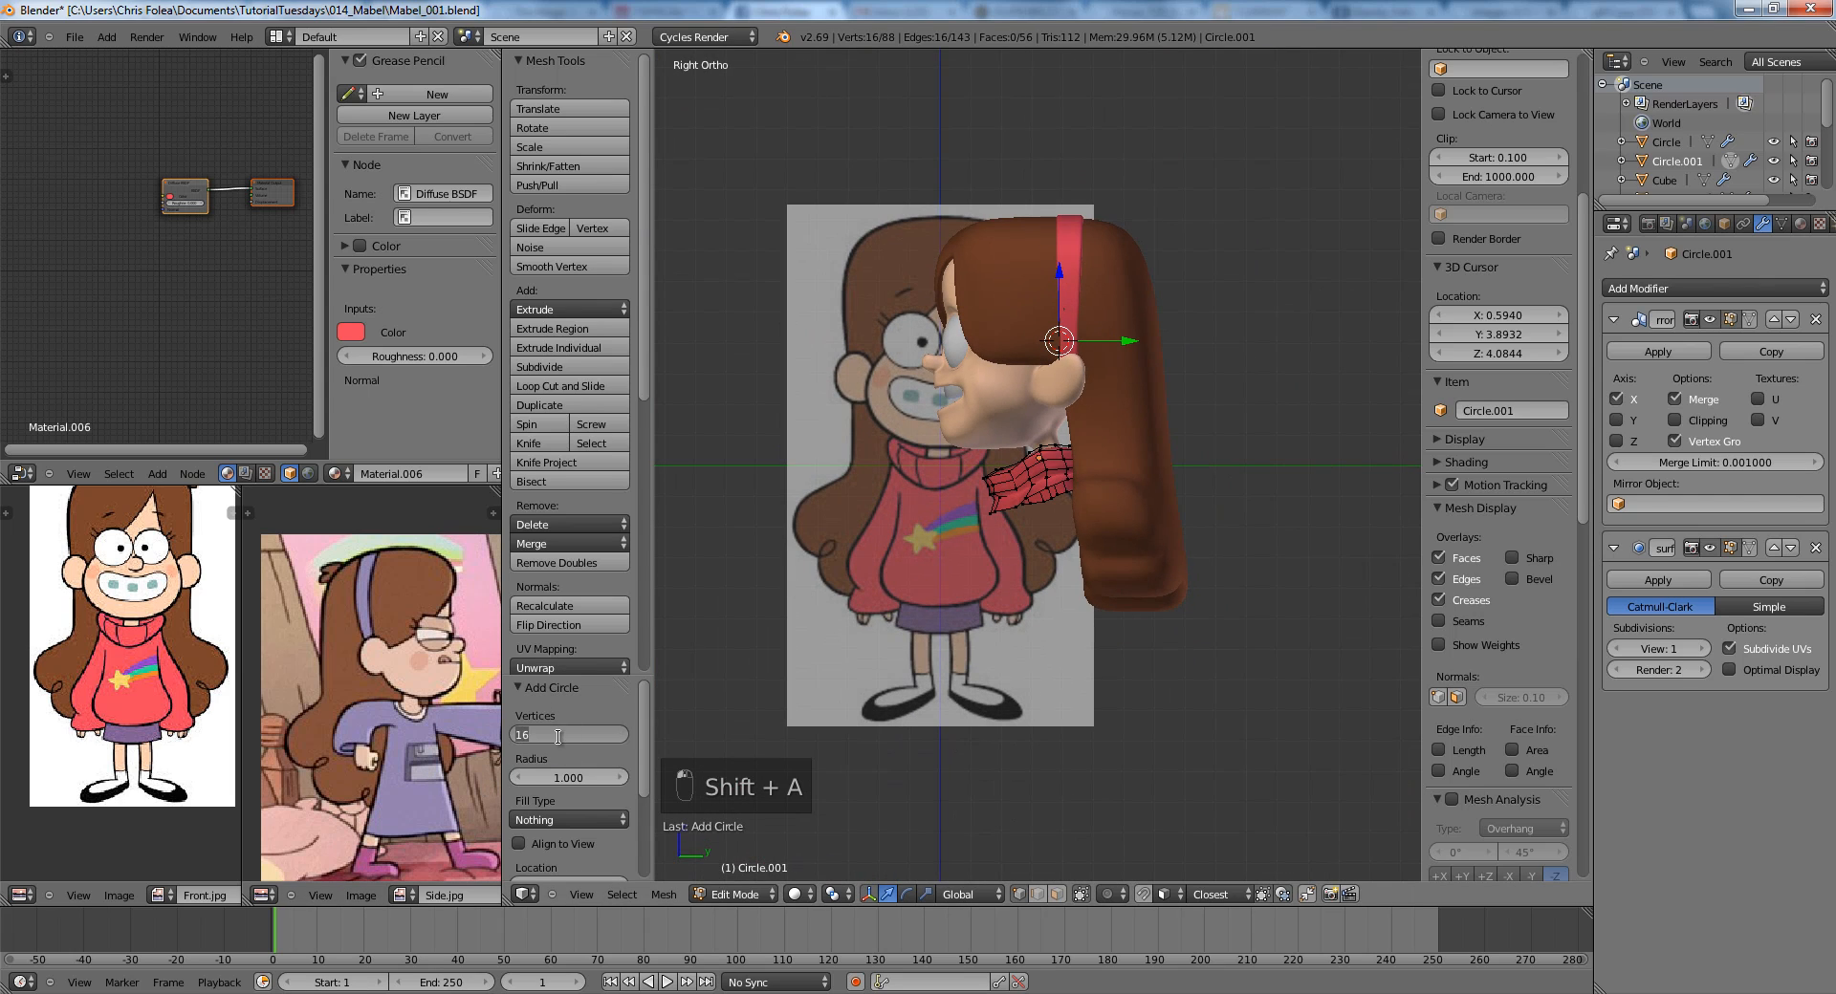
In front view, move the new circle 6.584 along X and -5.897 along Z, and rotate it 90° to stand vertically.
key("KP_1")
key("z")
key("g")
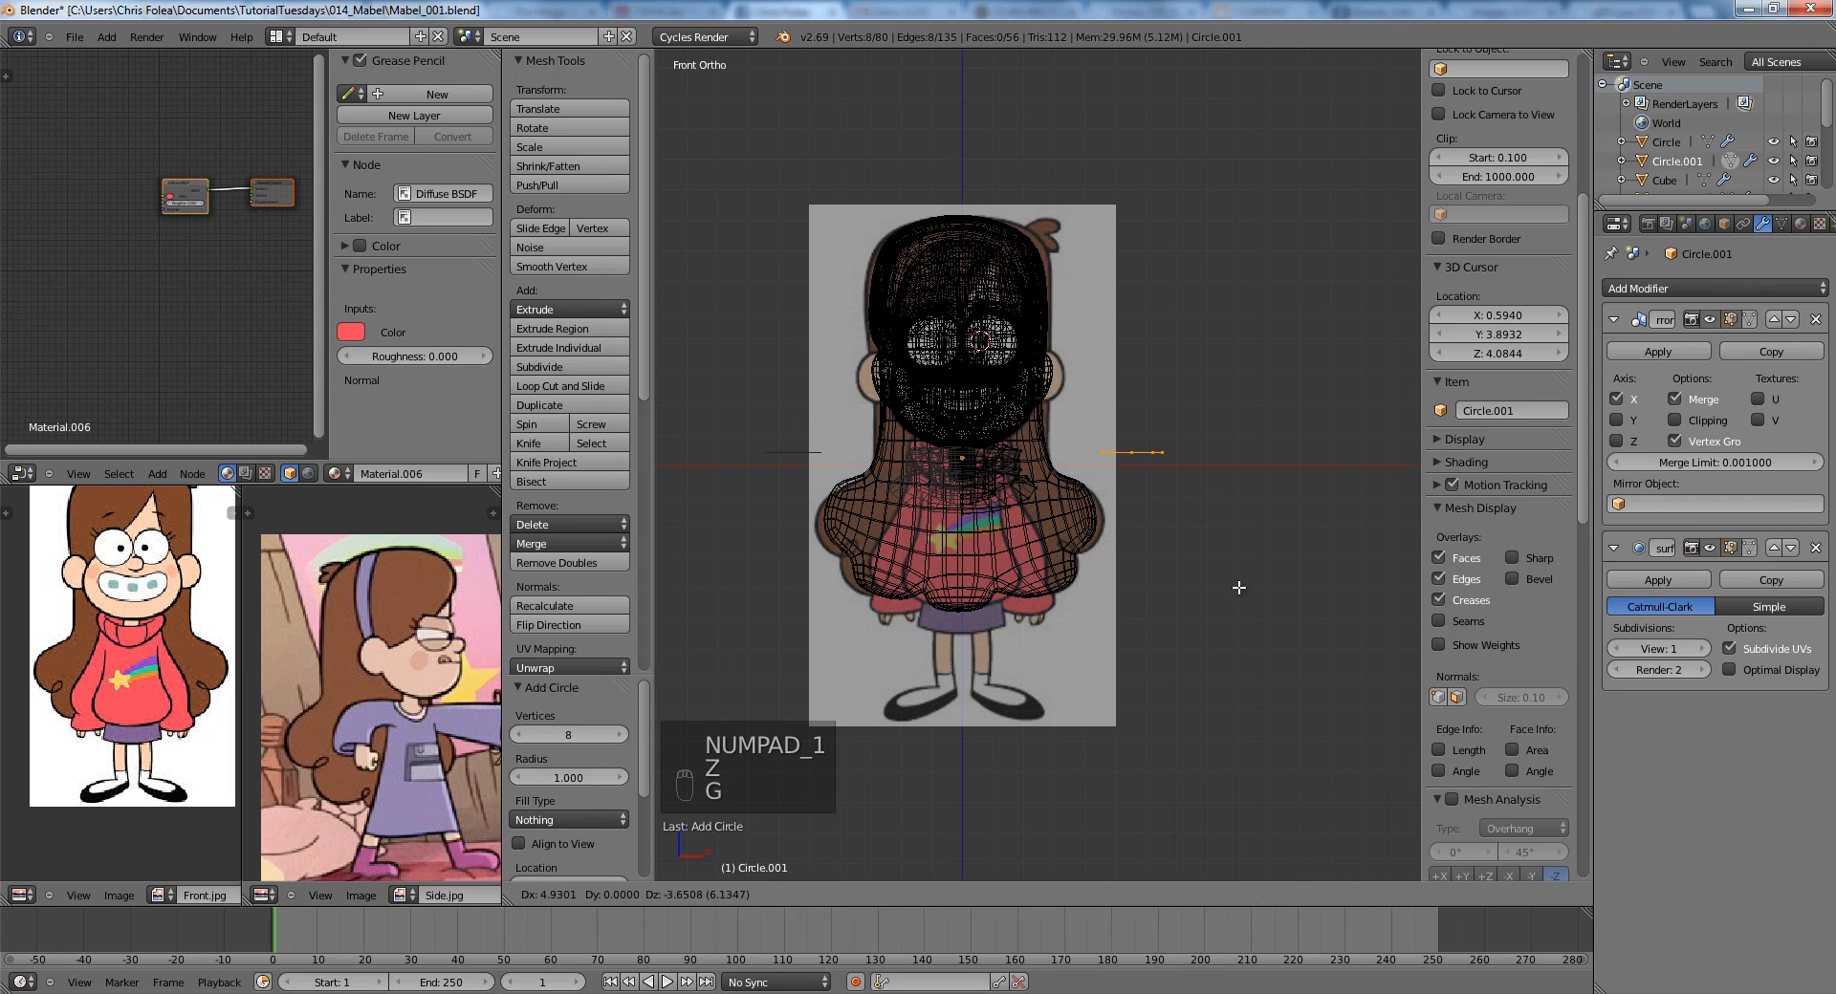
left_click(1243, 586)
key("r")
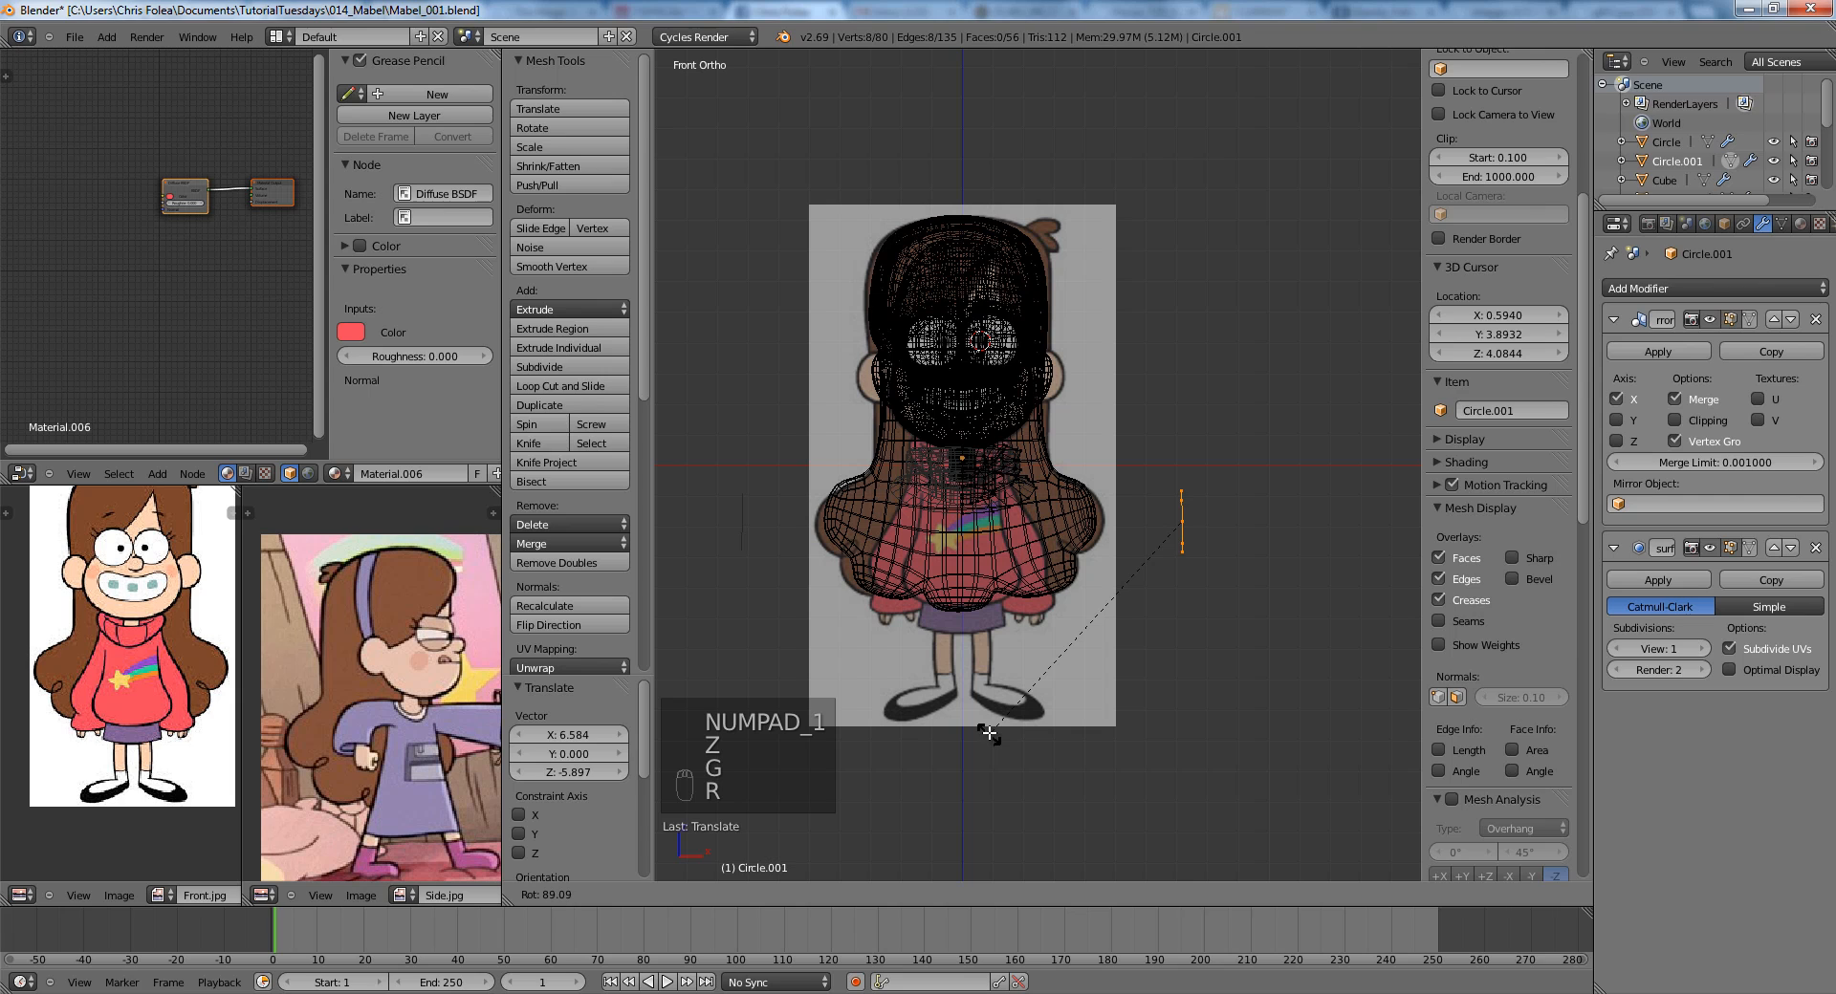
left_click(990, 732)
Move the circle -3.431 along X and 0.379 along Z to the shoulder, and extrude it outward into a horizontal sleeve tube.
key("z")
scroll(1243, 536, "up", 4)
key("g")
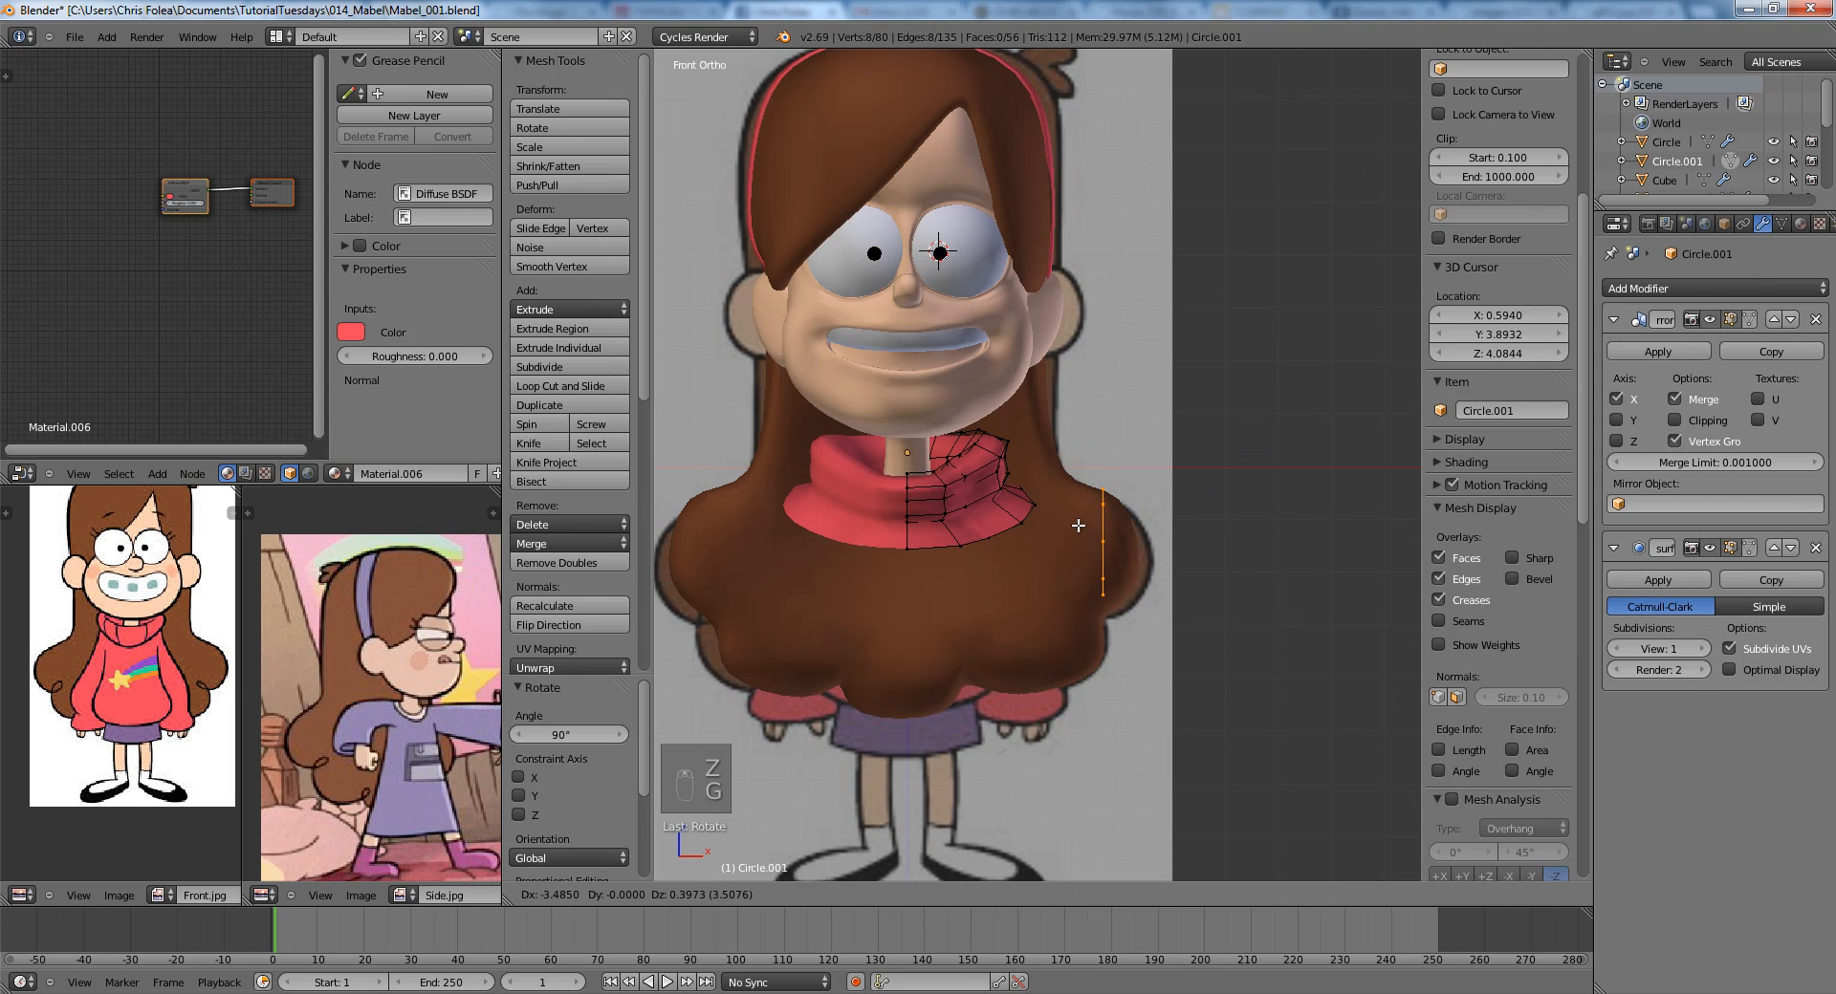
left_click(1078, 525)
scroll(1145, 561, "down", 2)
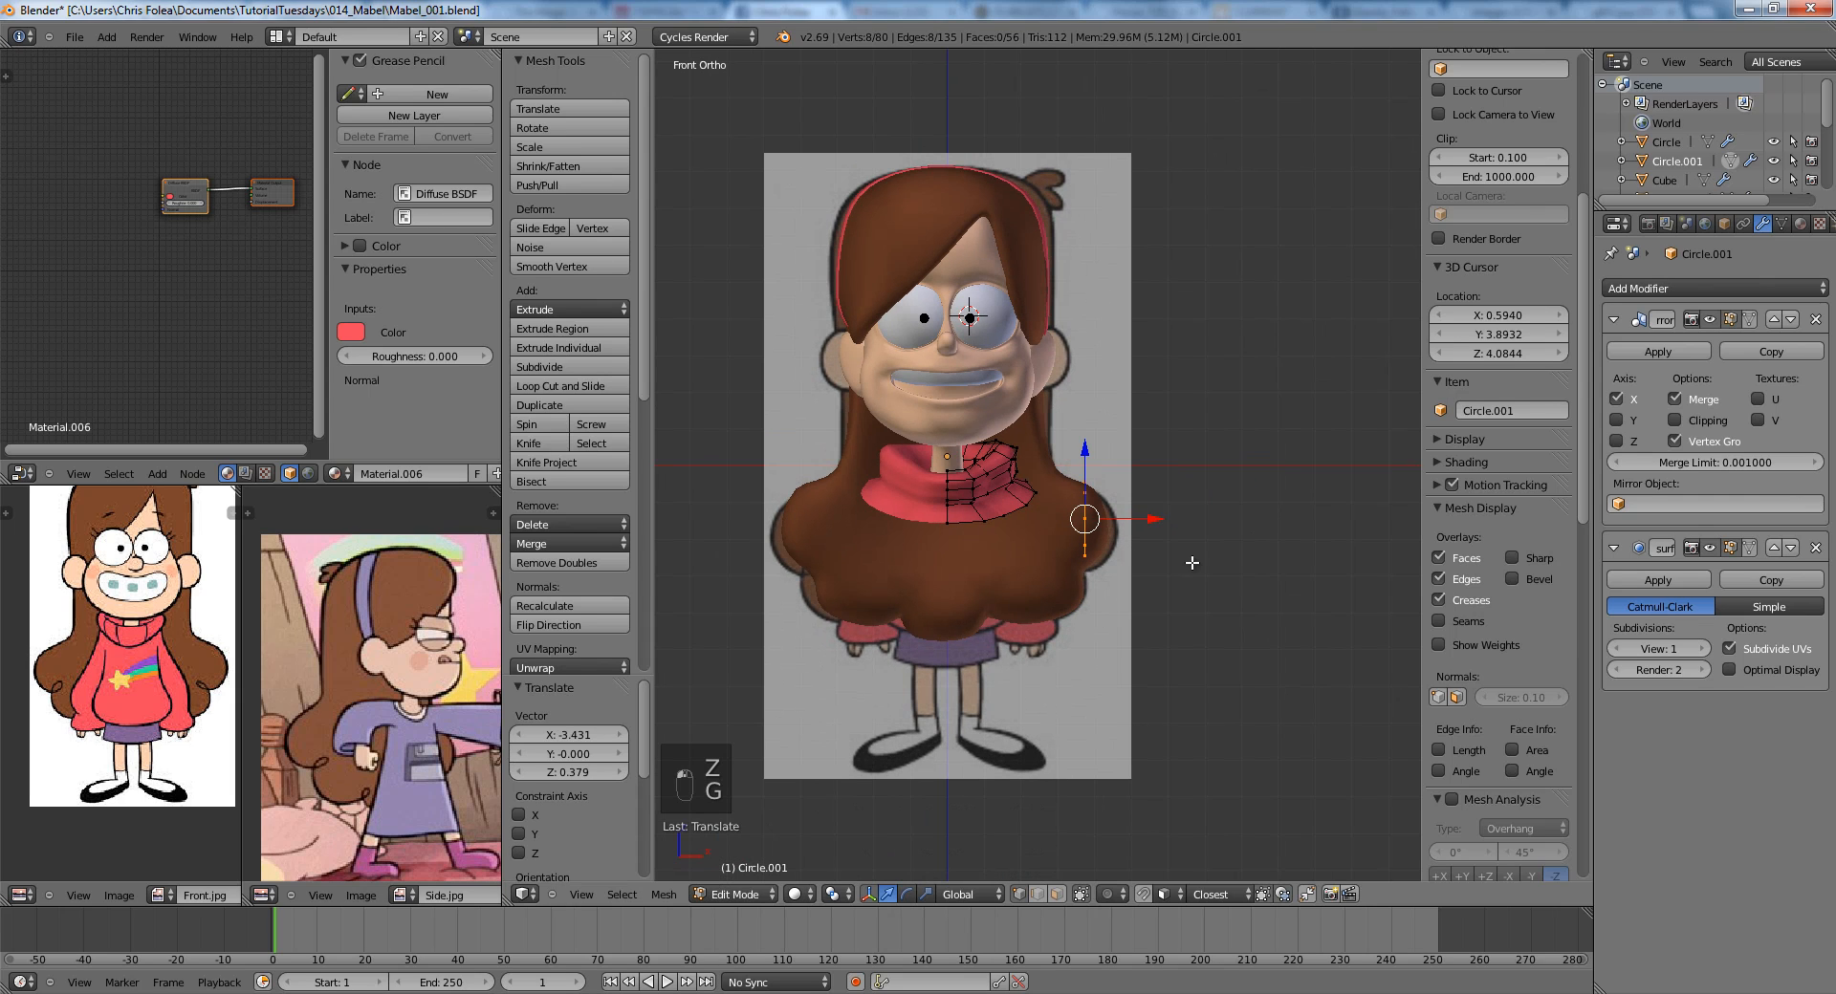
key("e")
left_click(1375, 547)
key("a")
key("z")
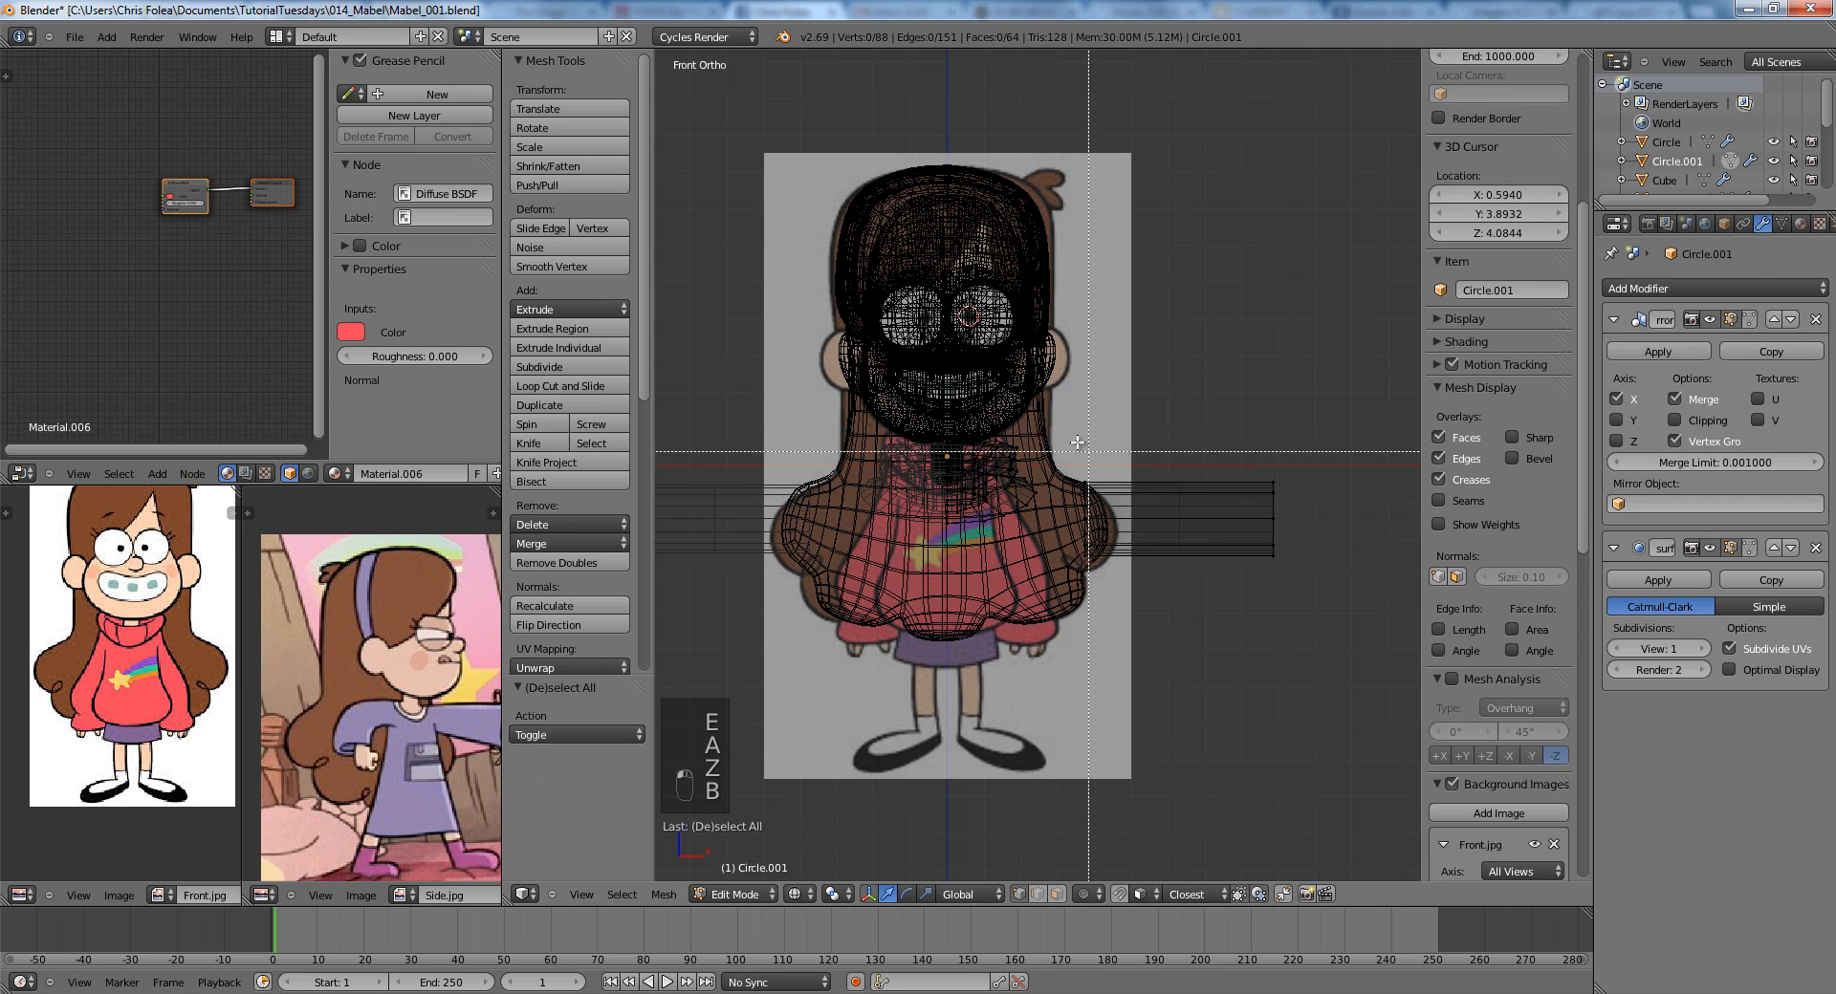
Select the whole sleeve tube and shift it inward toward the shoulder and -0.390 along Z.
key("b")
left_click_drag(1057, 469, 1323, 602)
key("z")
key("g")
left_click(1290, 599)
key("g")
key("z")
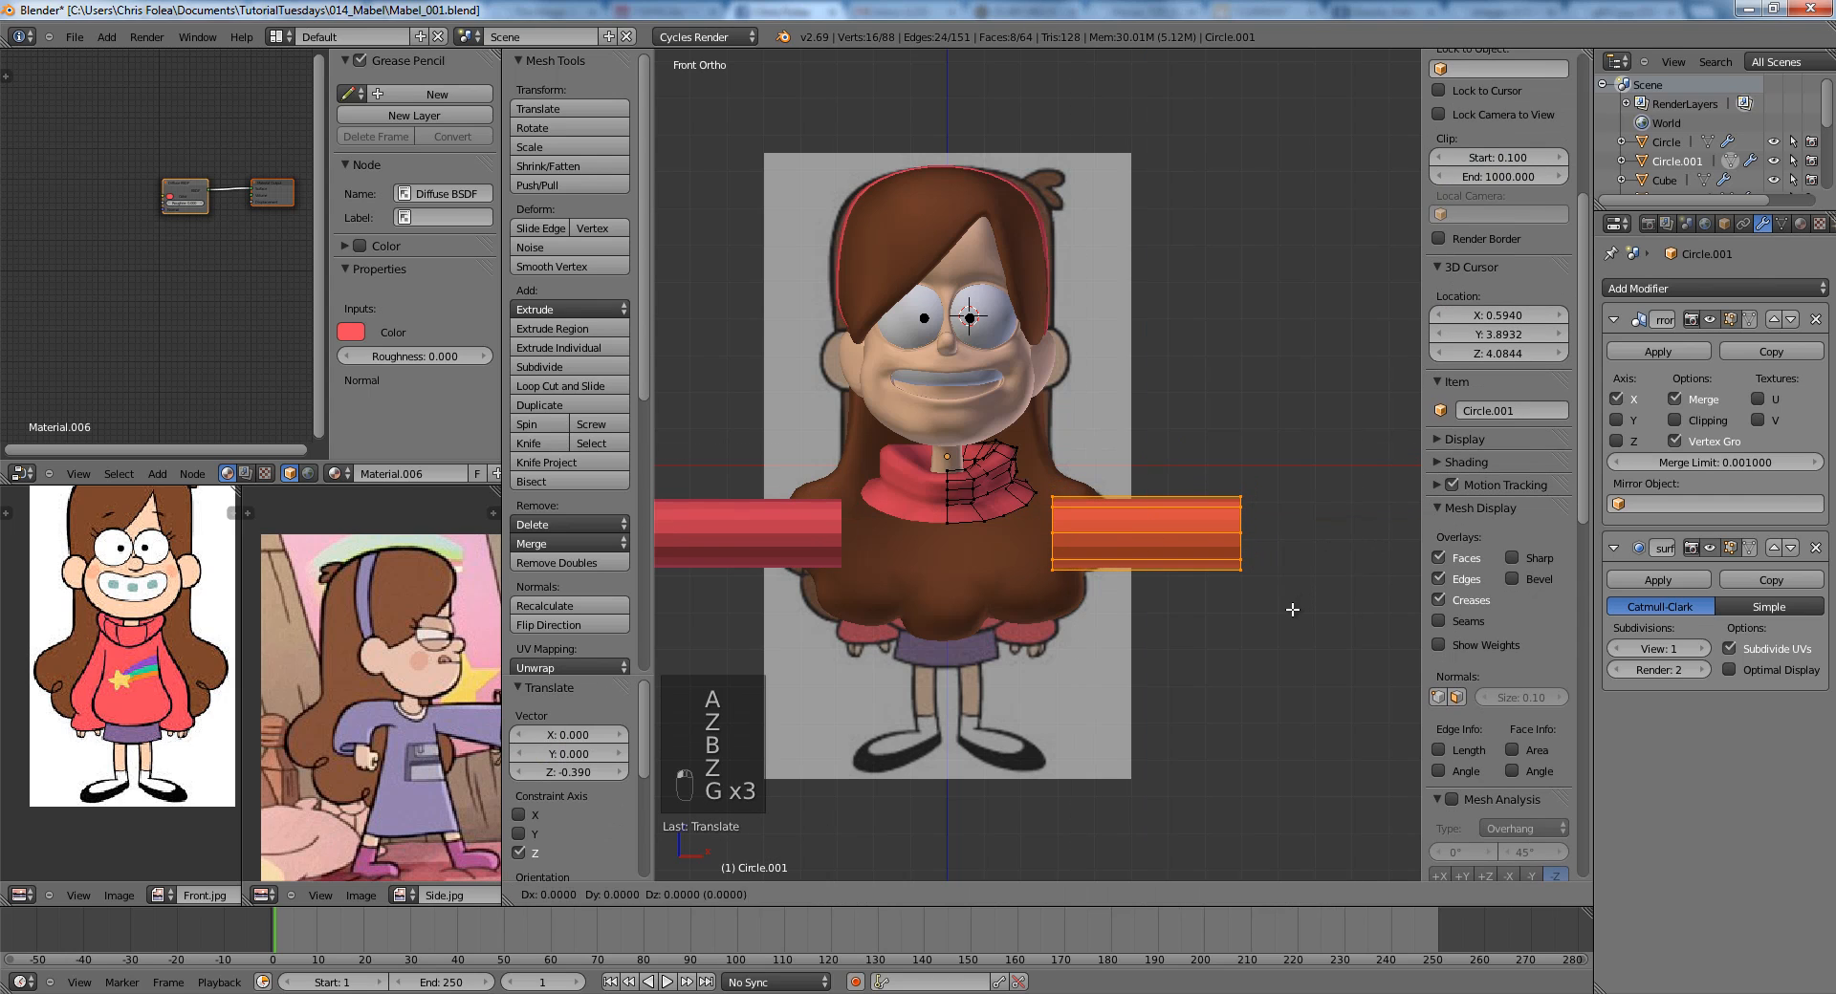
left_click(1292, 609)
Rotate the sleeve tube 88.518° to hang vertically and move it -1.820 along X and -0.442 along Z over the reference arm.
key("z")
key("r")
left_click(1154, 679)
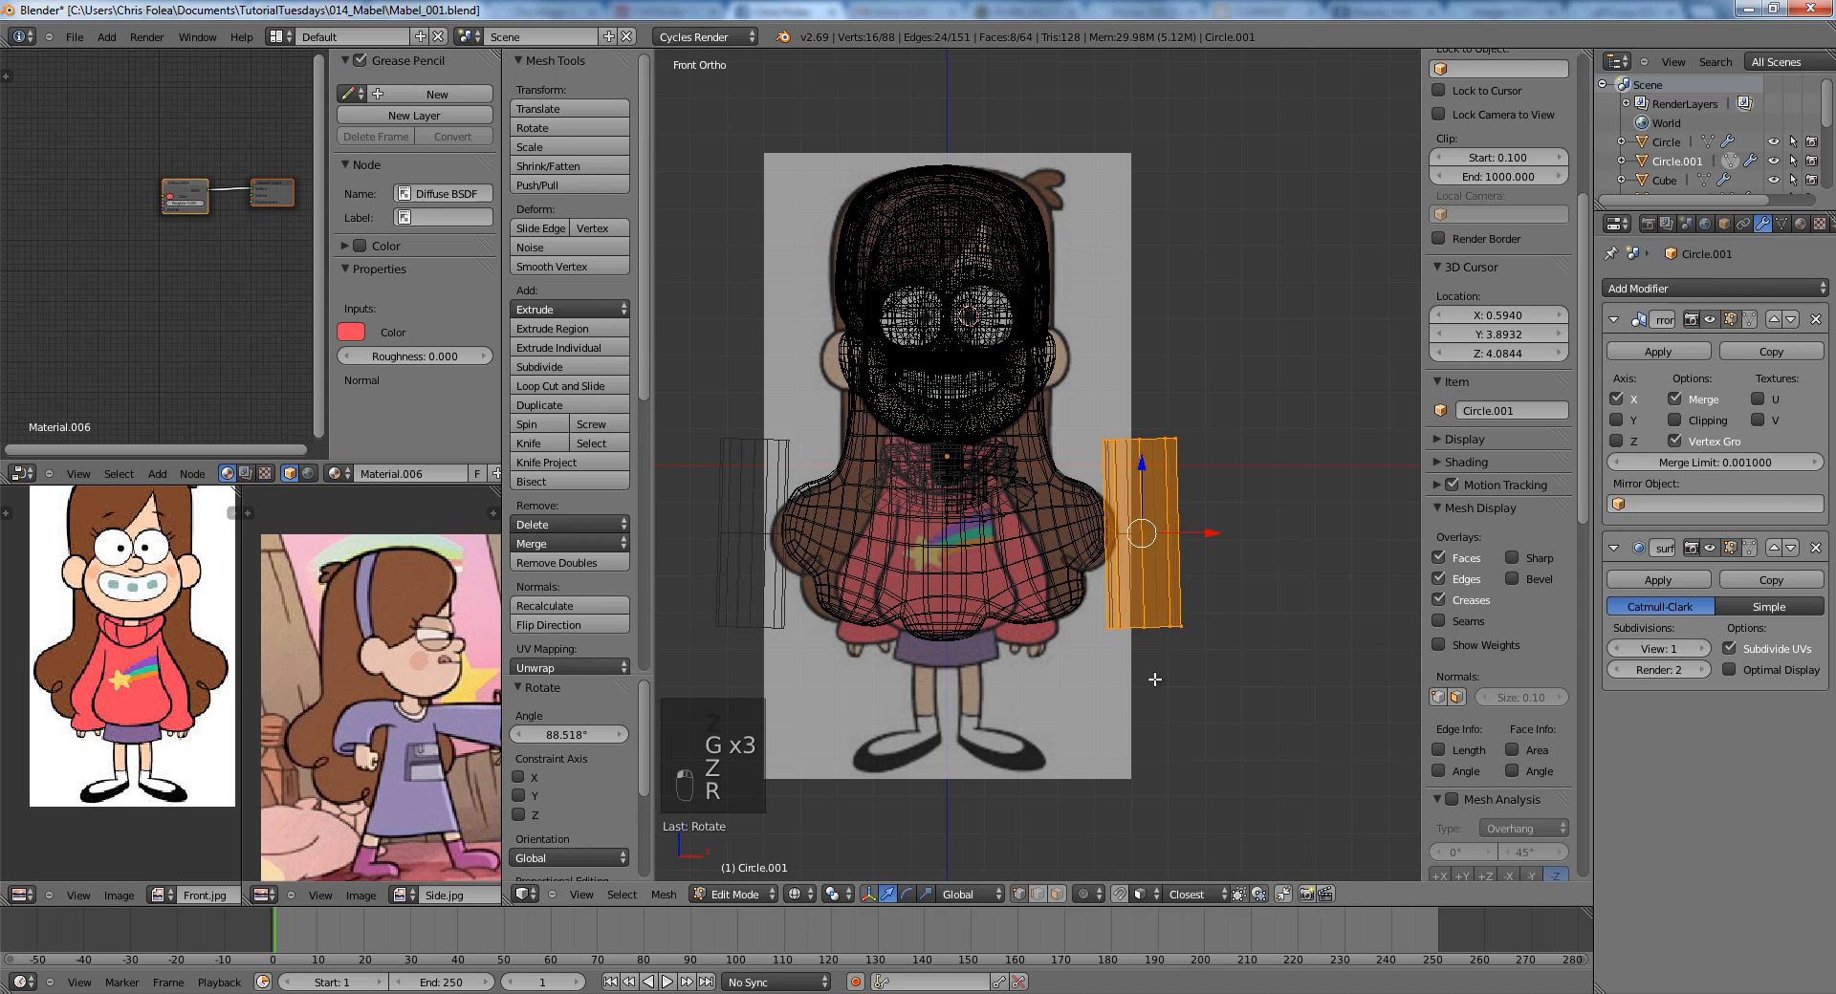
key("g")
left_click(1088, 696)
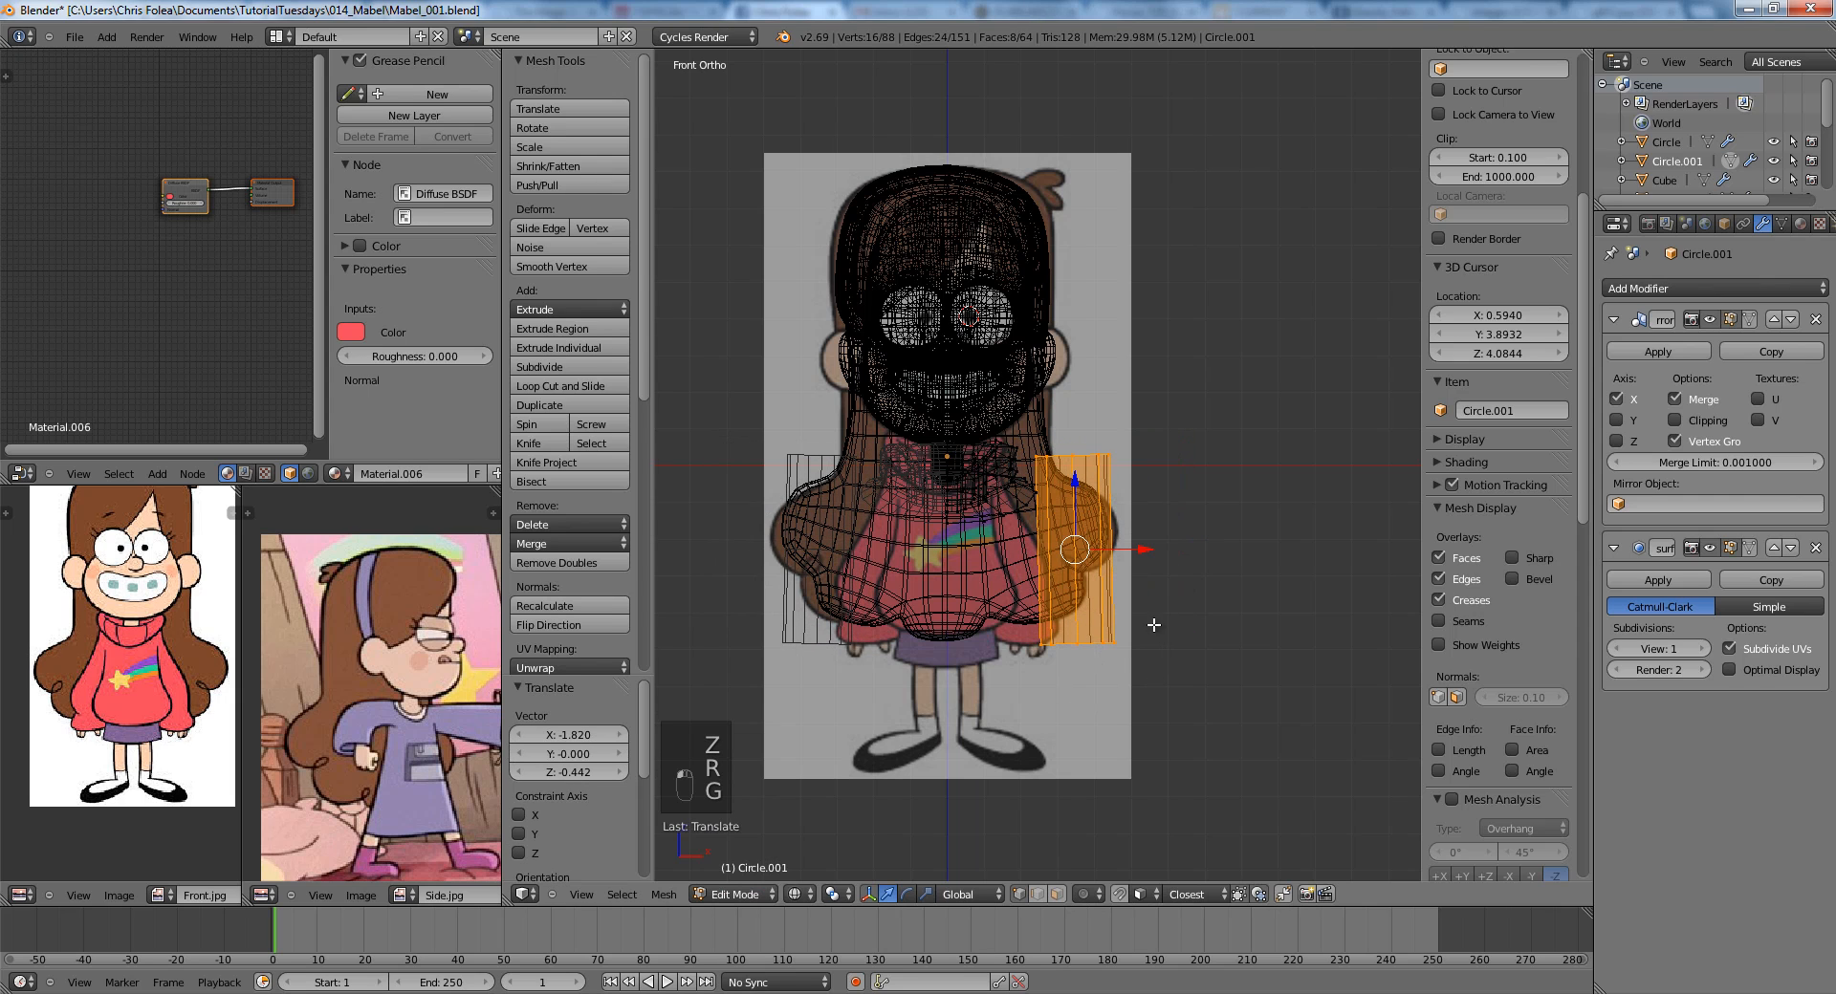
Select the tube's upper end loop and move it 0.135 along Z.
scroll(1128, 574, "up", 3)
key("a")
right_click(1112, 447, "alt")
key("g")
key("z")
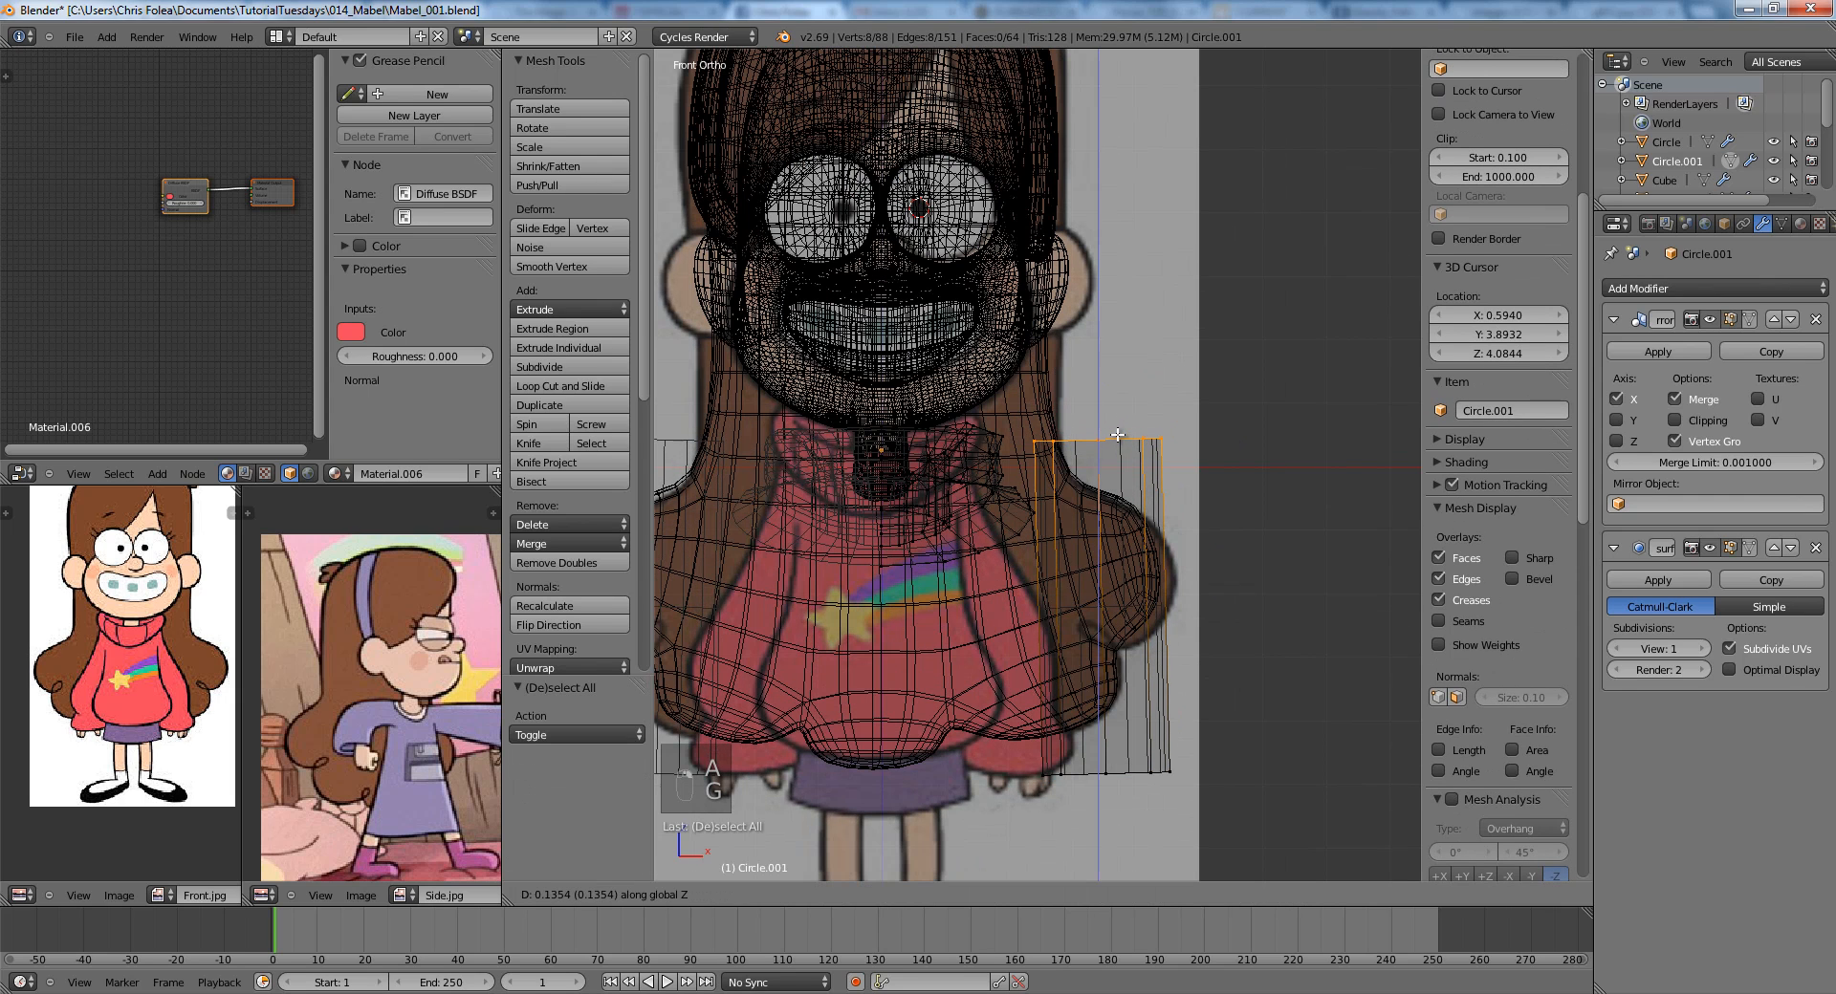
left_click(1118, 435)
Rotate the whole sleeve tube -89.148° to lie horizontally and move it 1.712 along X and 0.672 along Z.
scroll(1143, 650, "down", 2)
key("b")
left_click_drag(1174, 658, 1028, 726)
key("z")
key("r")
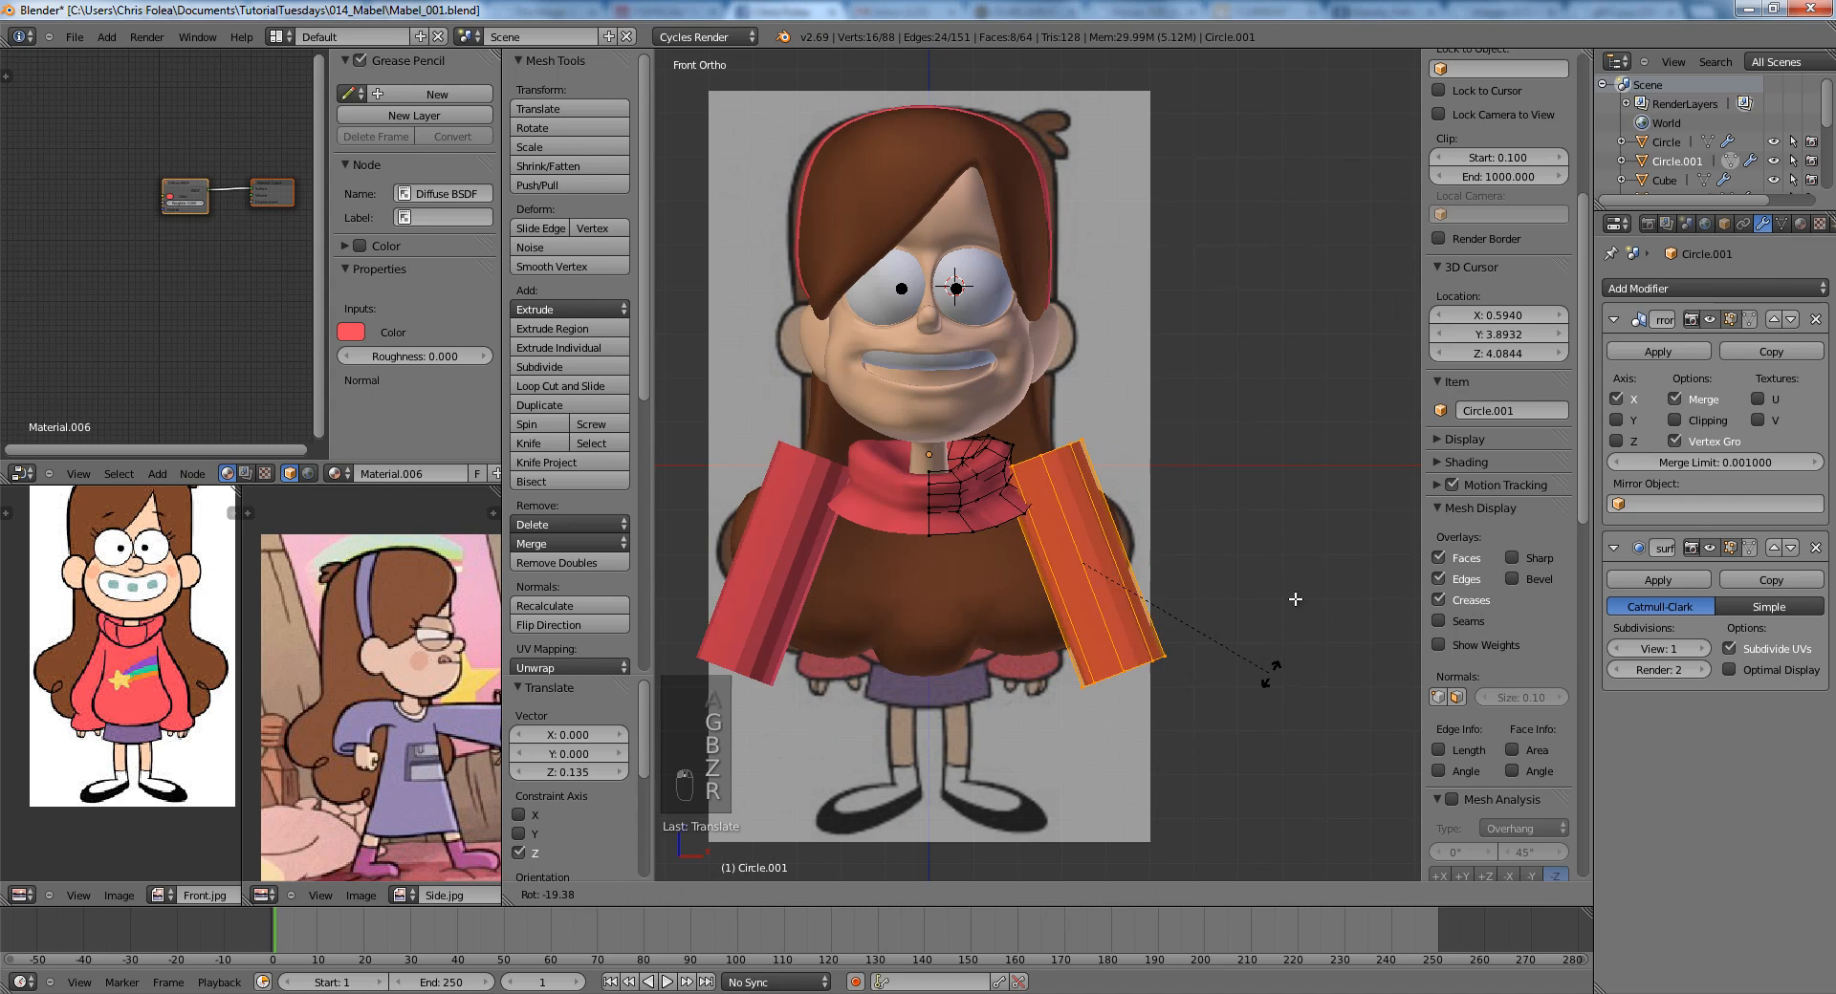
right_click(1254, 619)
key("r")
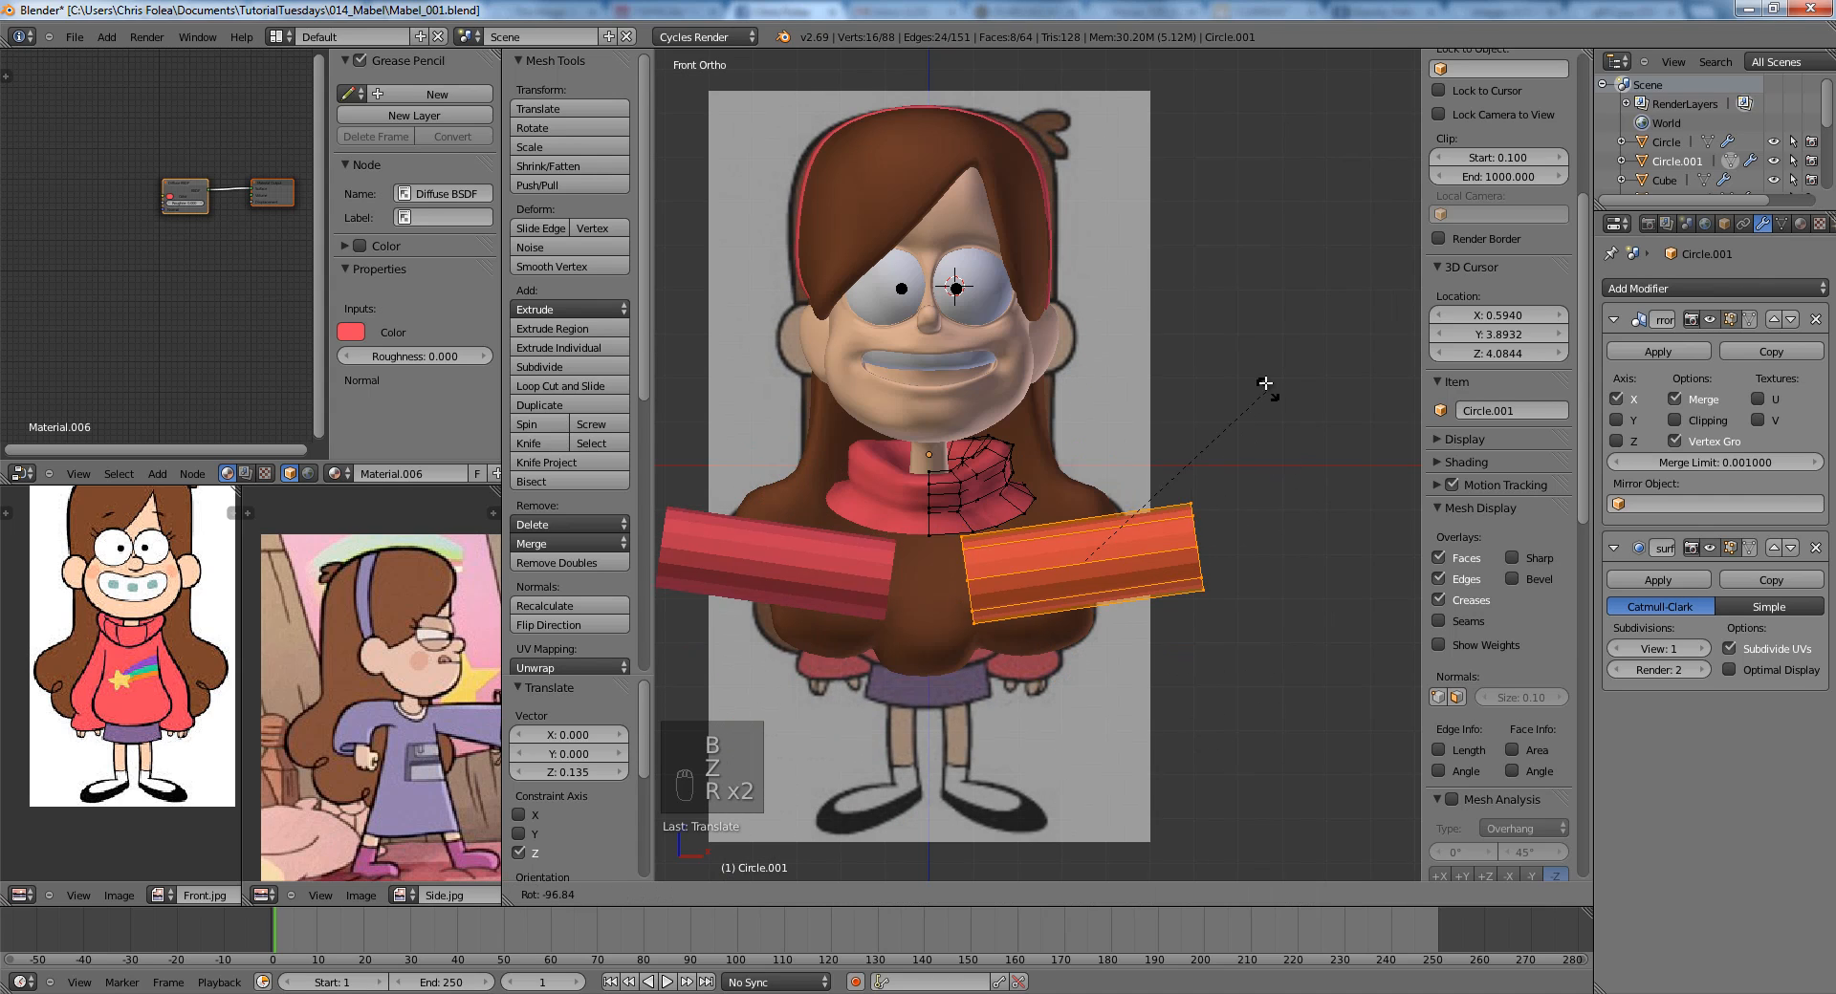
left_click(1195, 490)
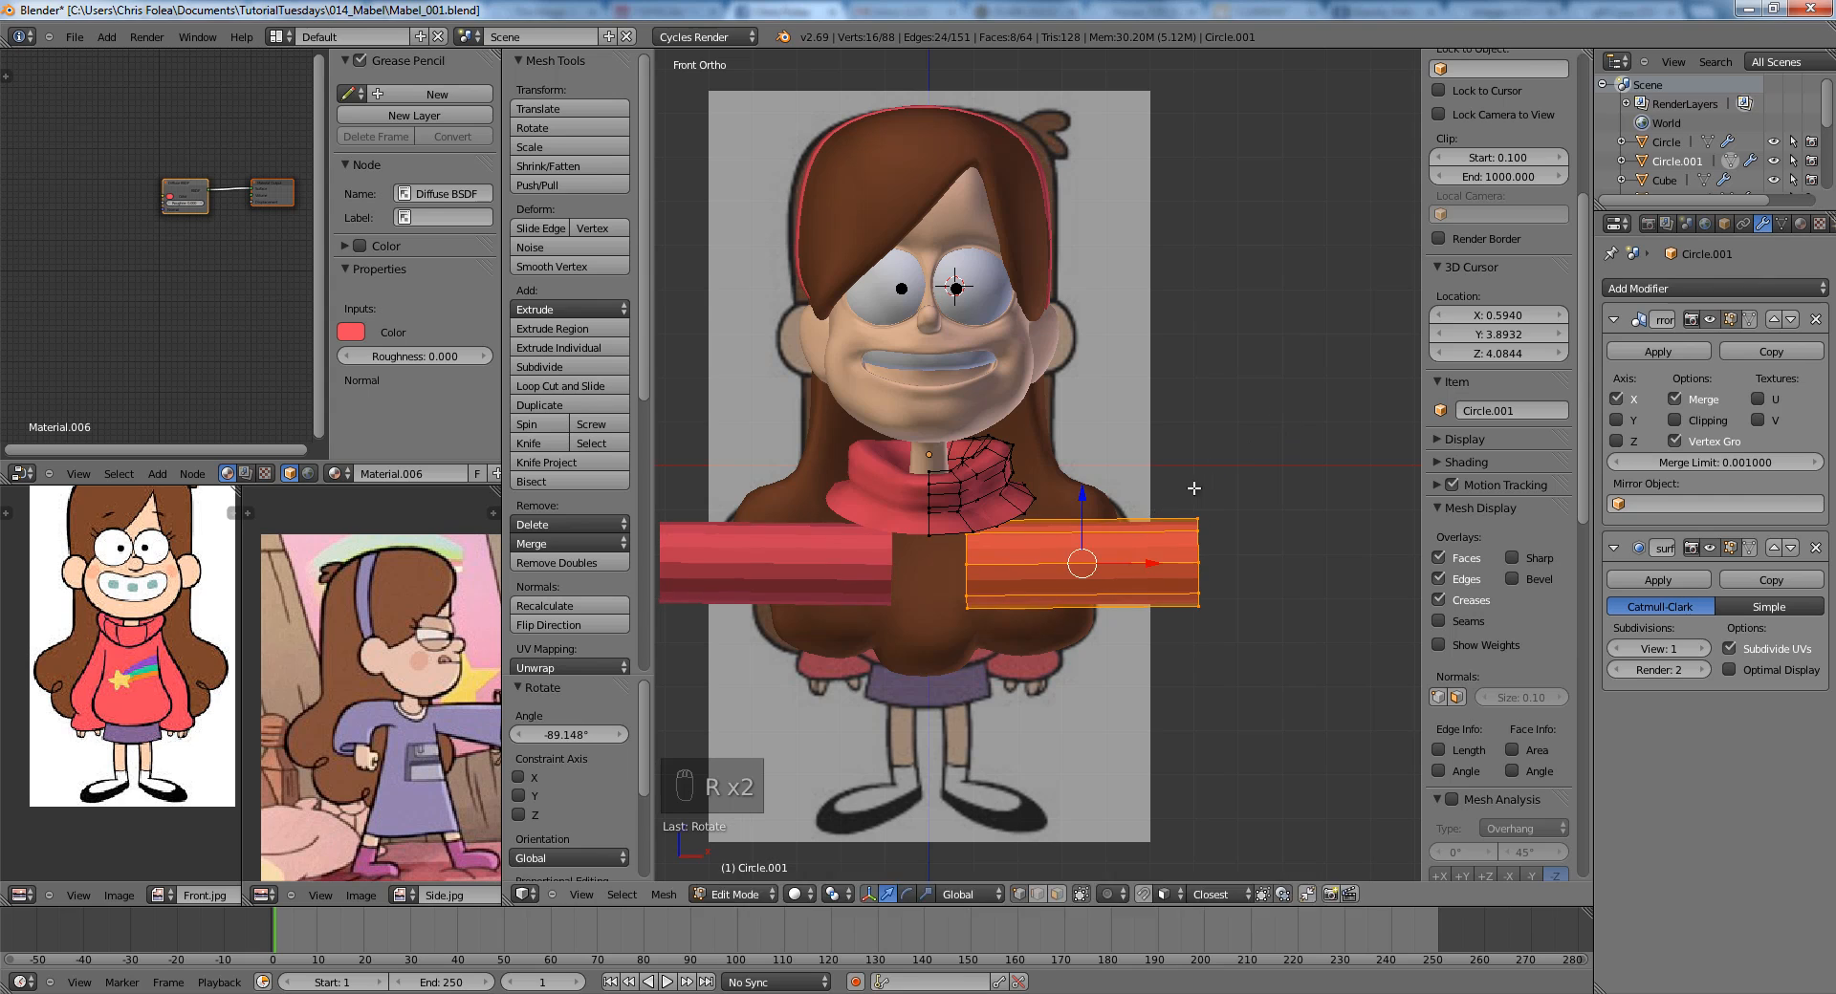
key("g")
left_click(1246, 475)
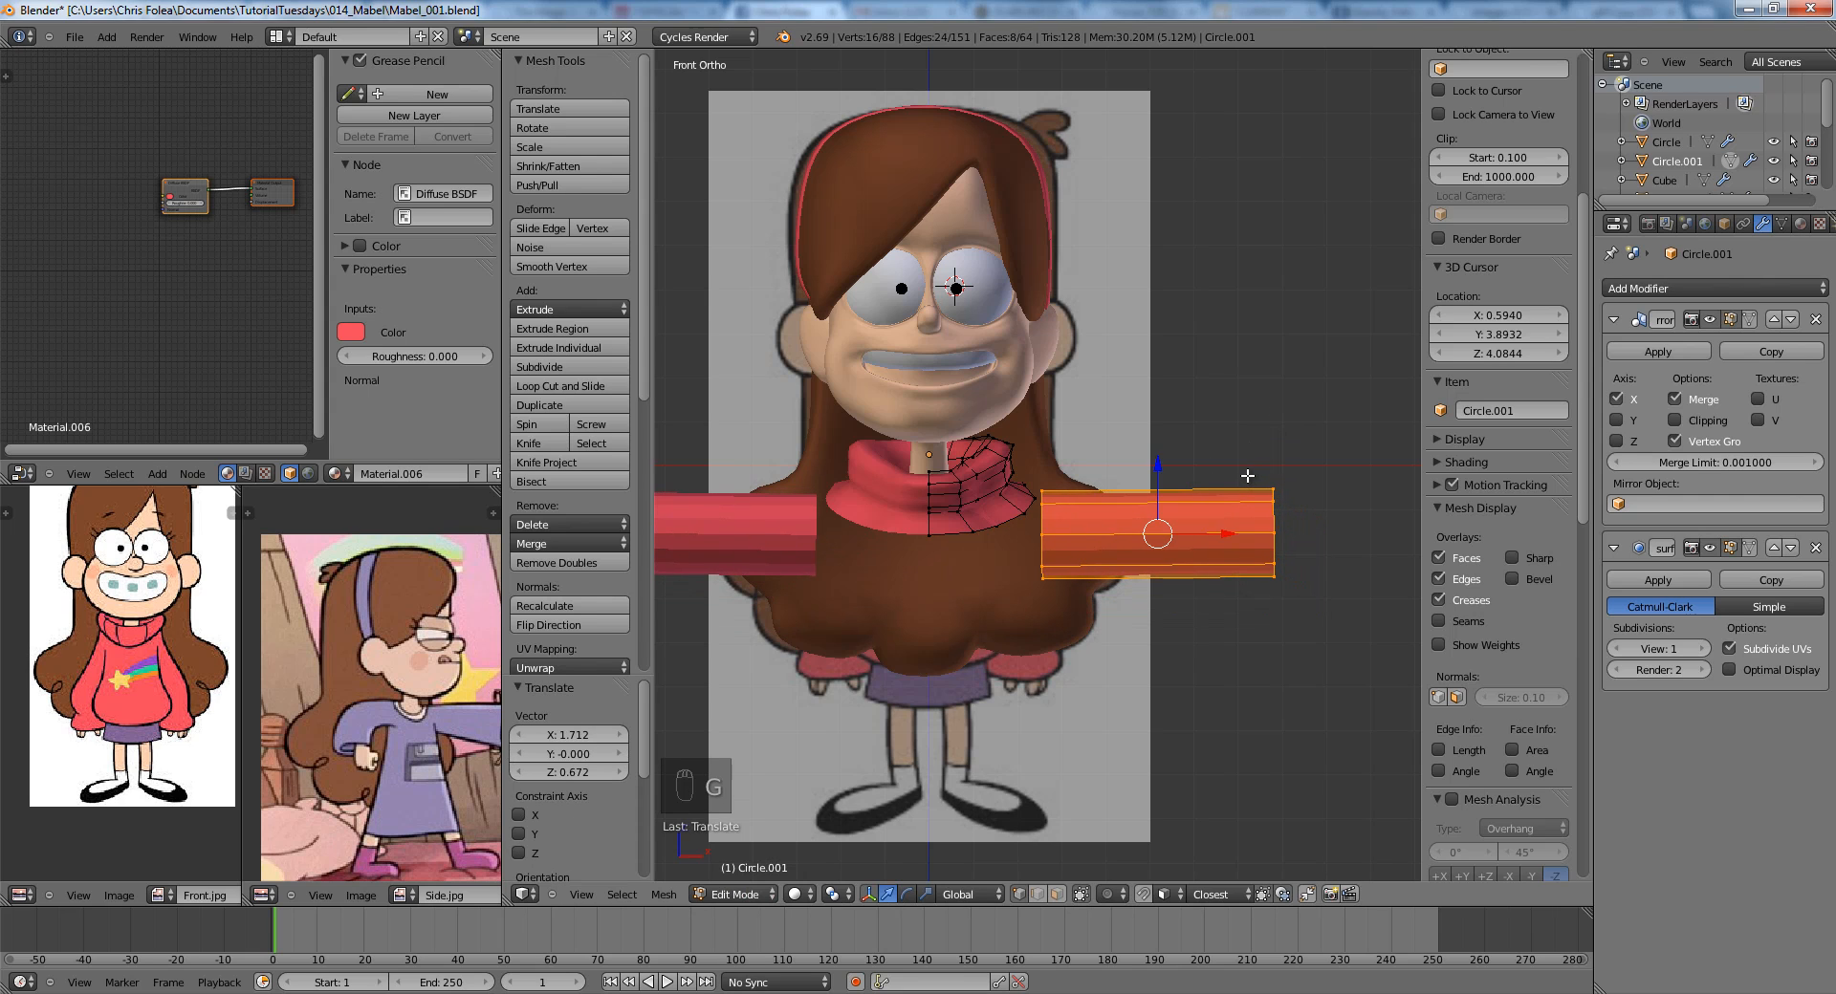
Move the sleeve closer to the shoulder and merge its inner-end vertices with the adjacent shoulder-edge vertices using At Last.
middle_click_drag(1246, 475, 1062, 502)
scroll(1097, 557, "up", 3)
key("g")
left_click(1068, 557)
key("a")
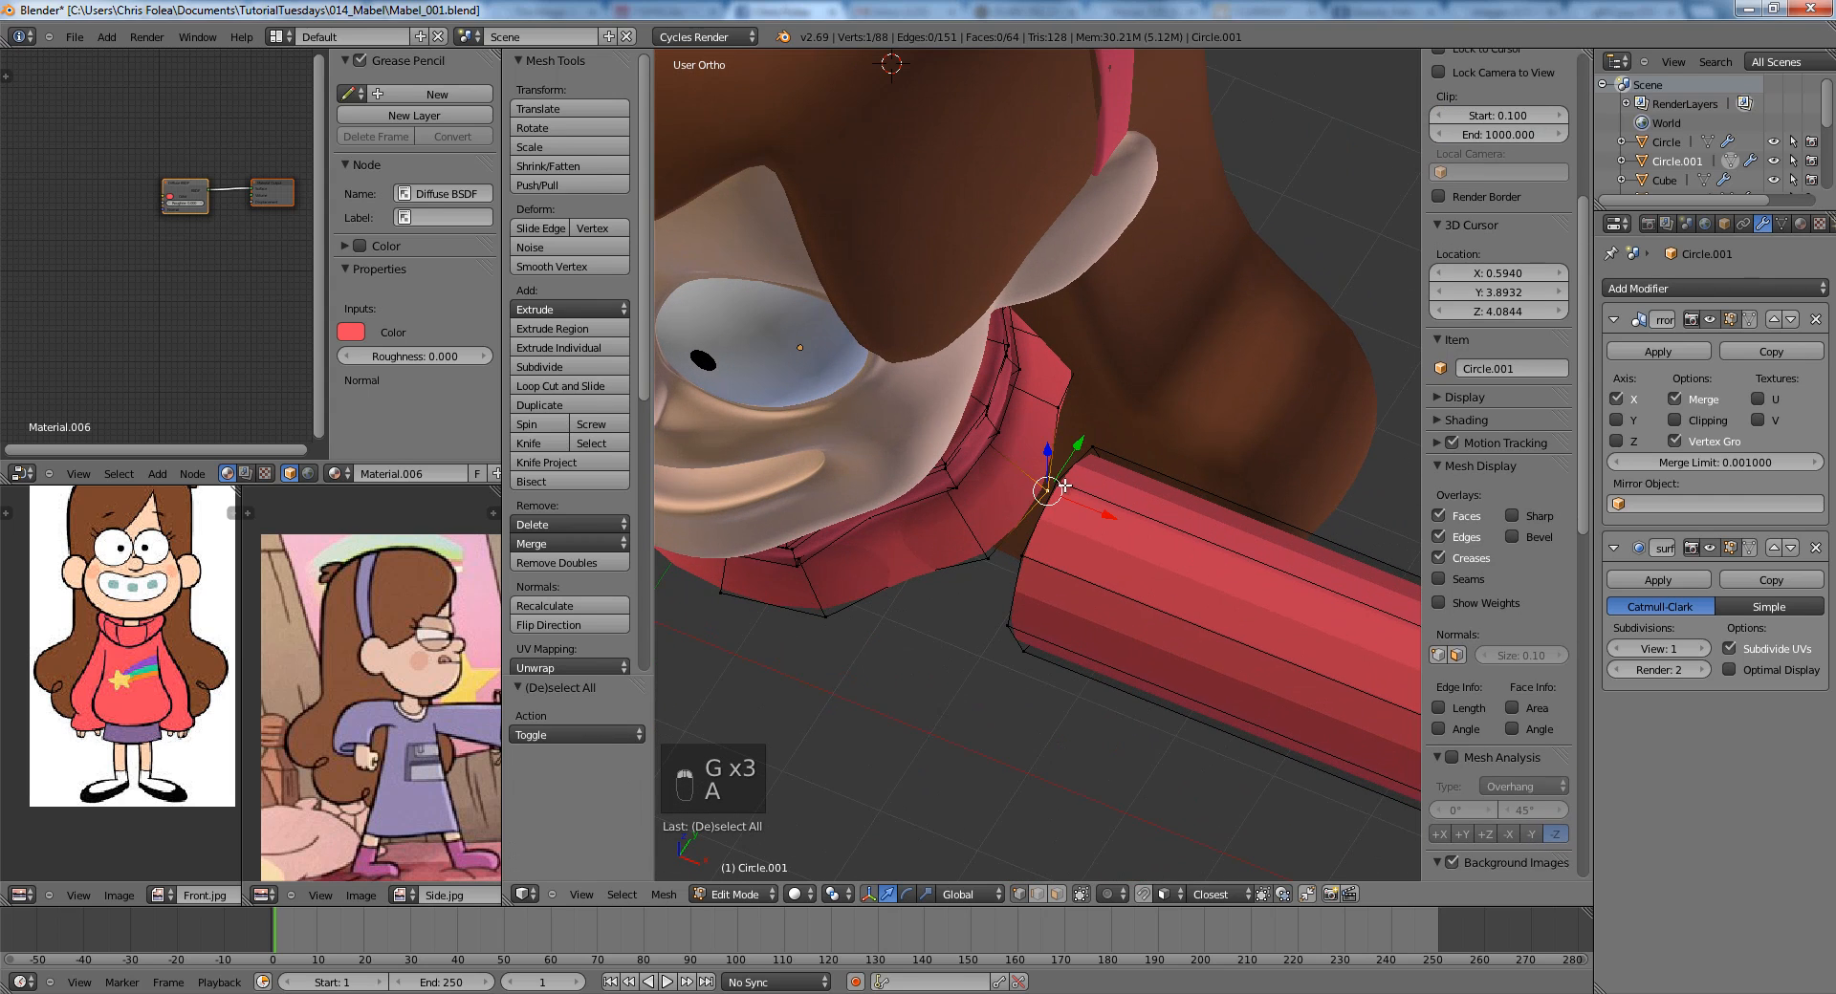
key("alt+m")
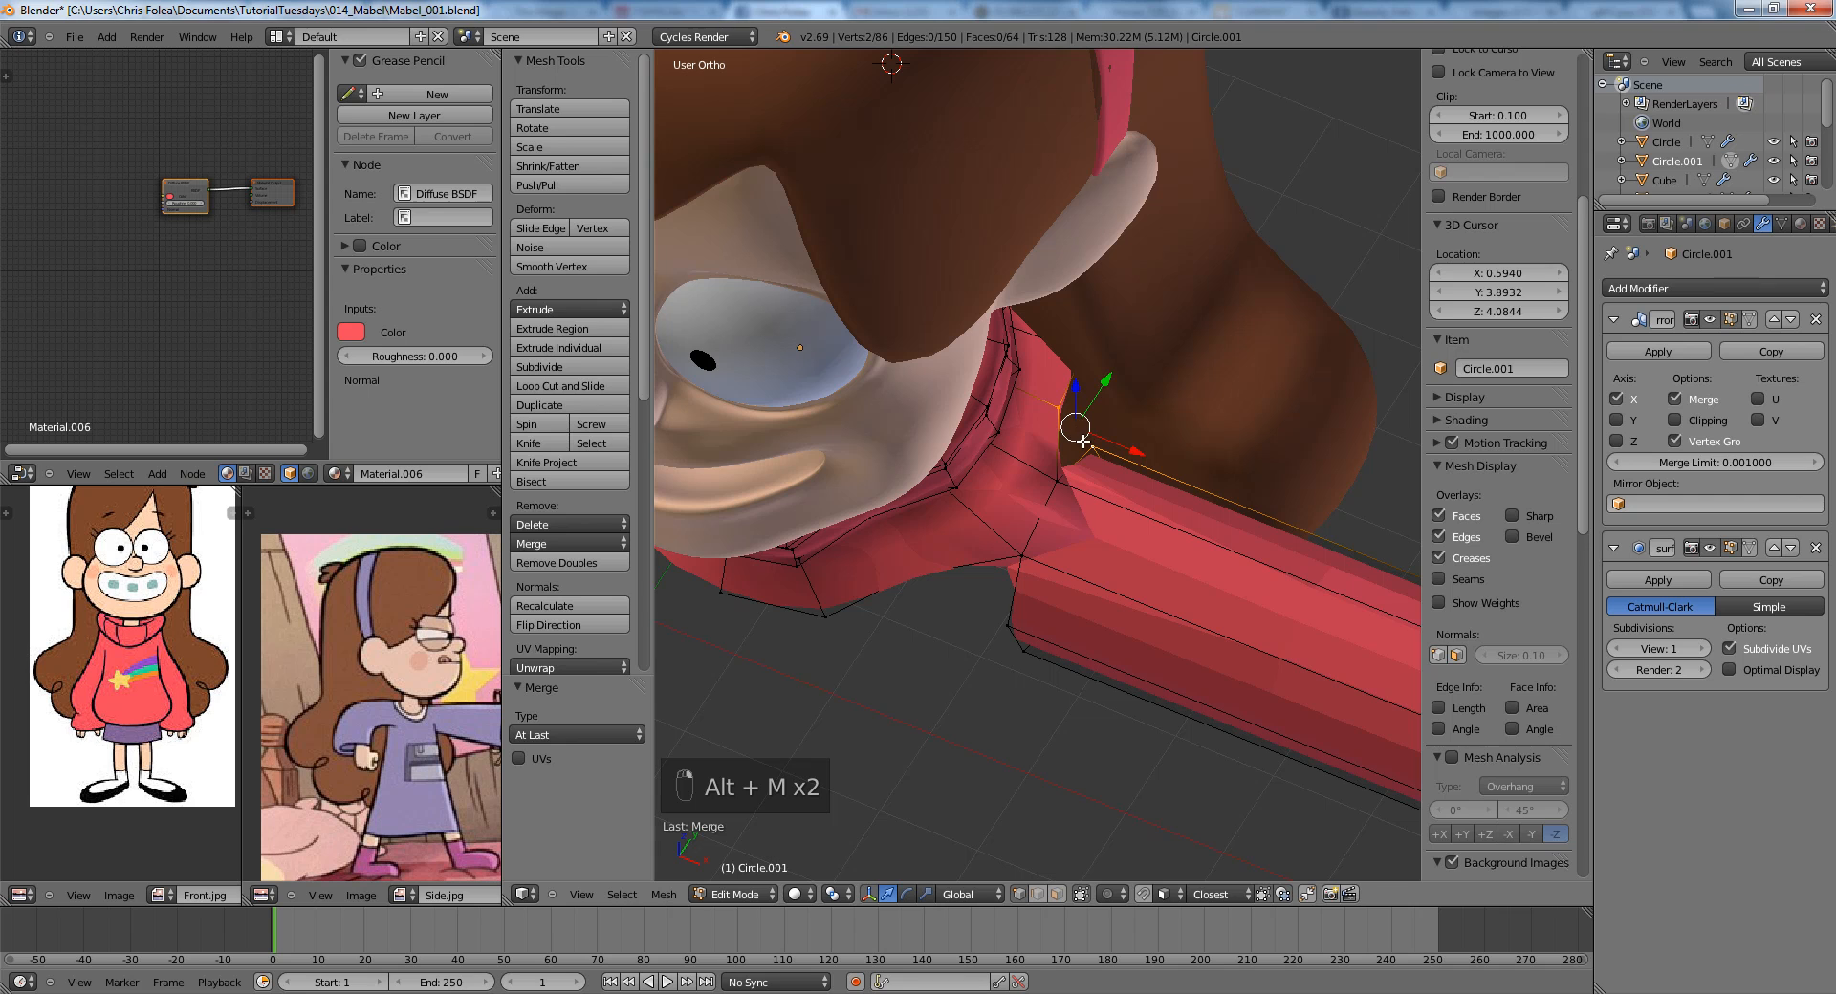
Select the entire sweater mesh, recalculate its normals and leave edit mode.
key("Tab")
scroll(1203, 495, "down", 3)
middle_click_drag(1203, 494, 1142, 544)
key("Tab")
key("a")
key("a")
key("a")
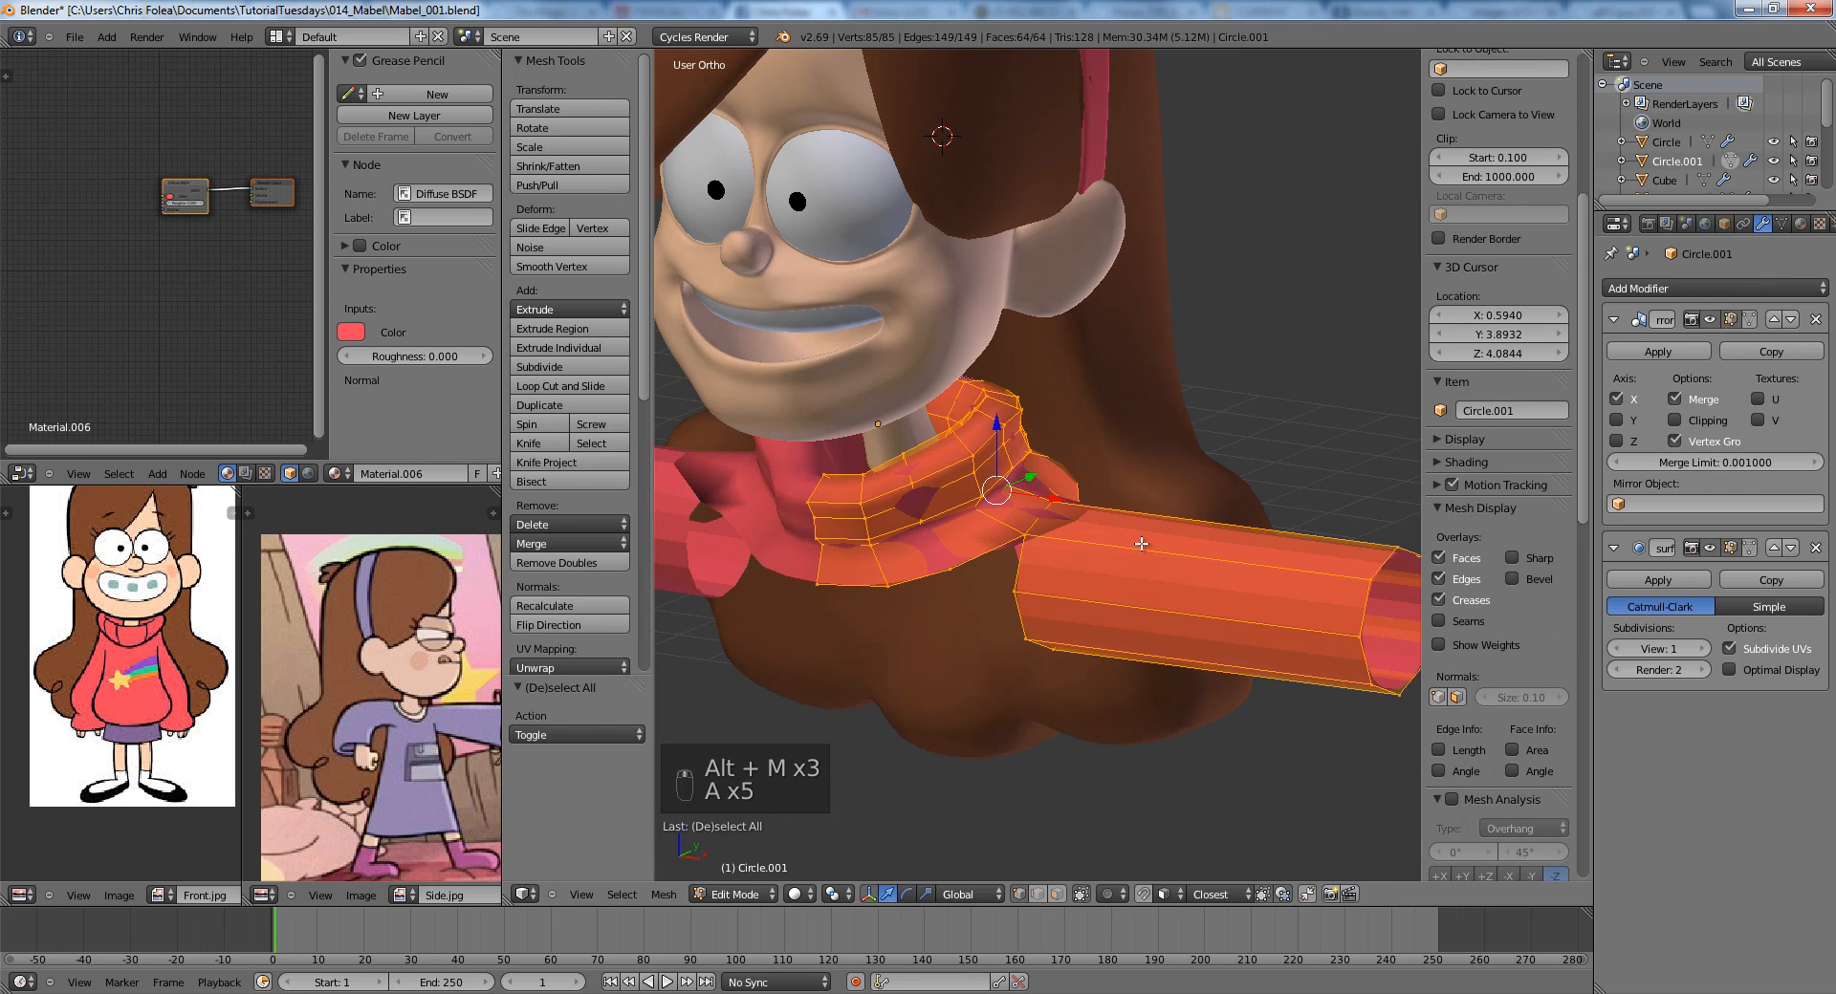
key("ctrl+n")
key("Tab")
In front view, select the sleeve's inner end loop and scale it down to 0.816.
key("KP_1")
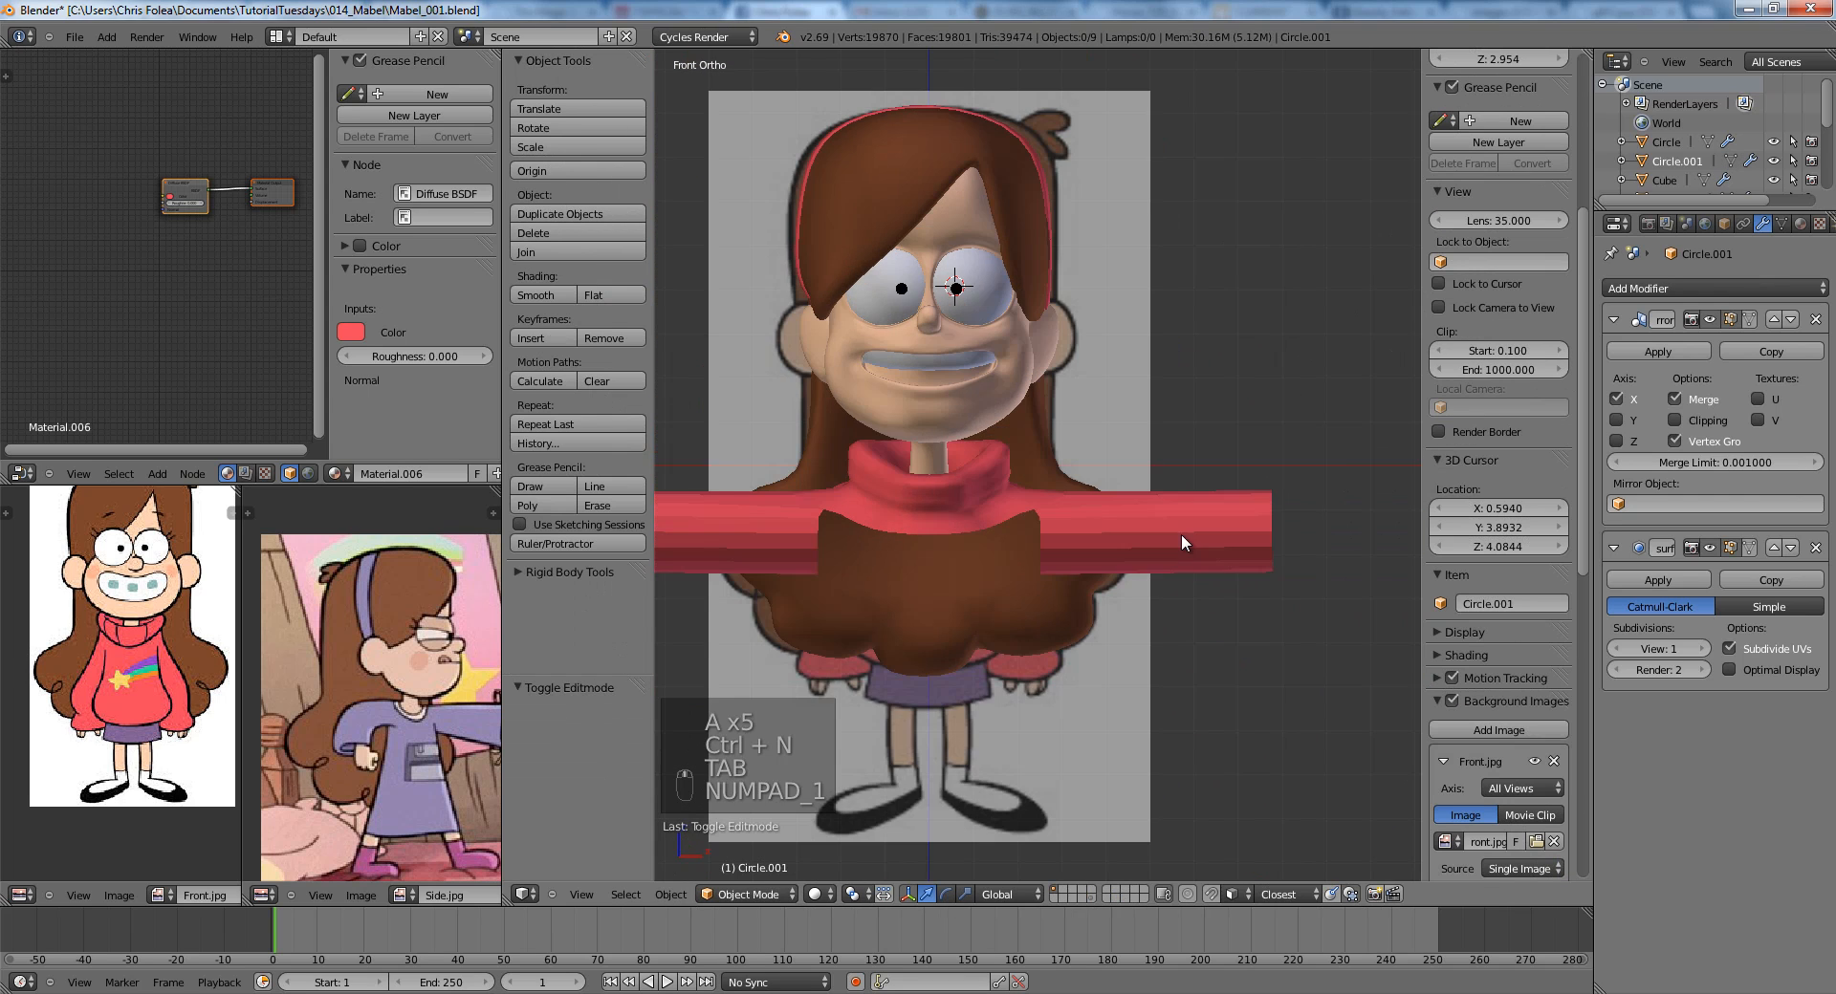
key("Tab")
scroll(1180, 531, "up", 3)
key("a")
key("a")
key("z")
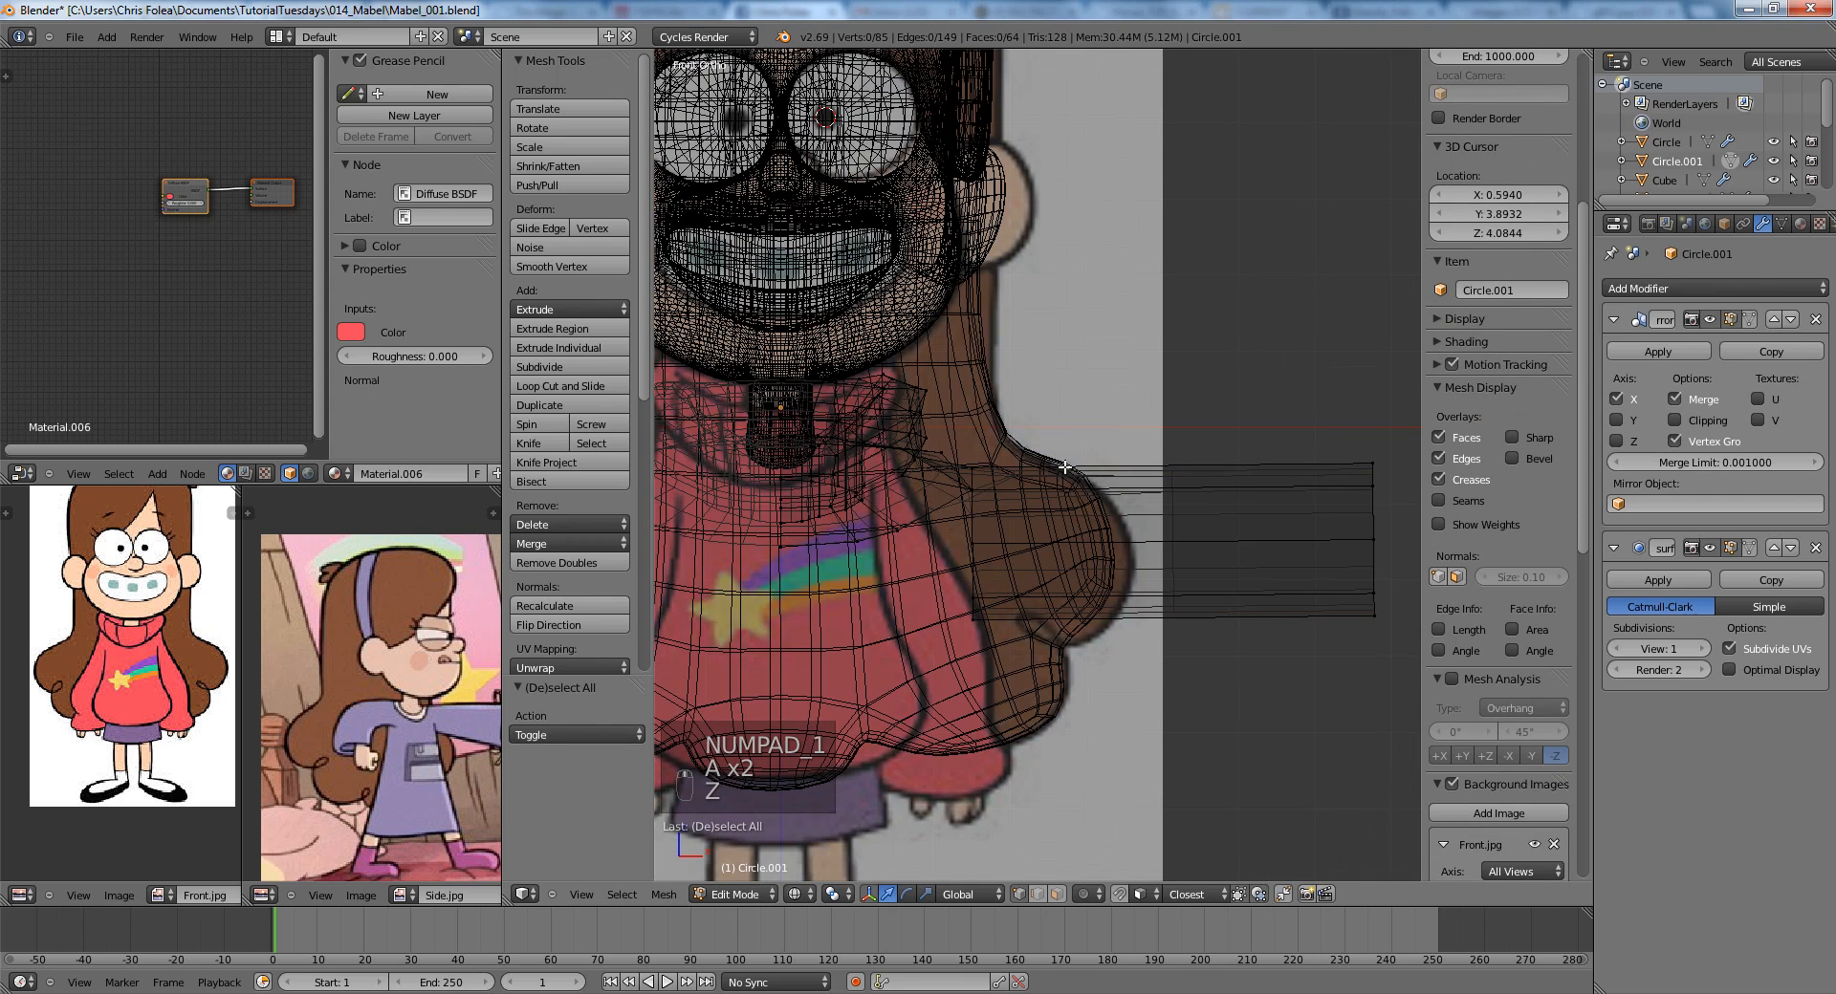
key("b")
left_click_drag(1099, 446, 957, 648)
key("z")
key("s")
left_click(1070, 628)
Raise the sleeve's inner end loop about 0.263 along Z, scale it by 0.801 and adjust its height.
key("g")
key("z")
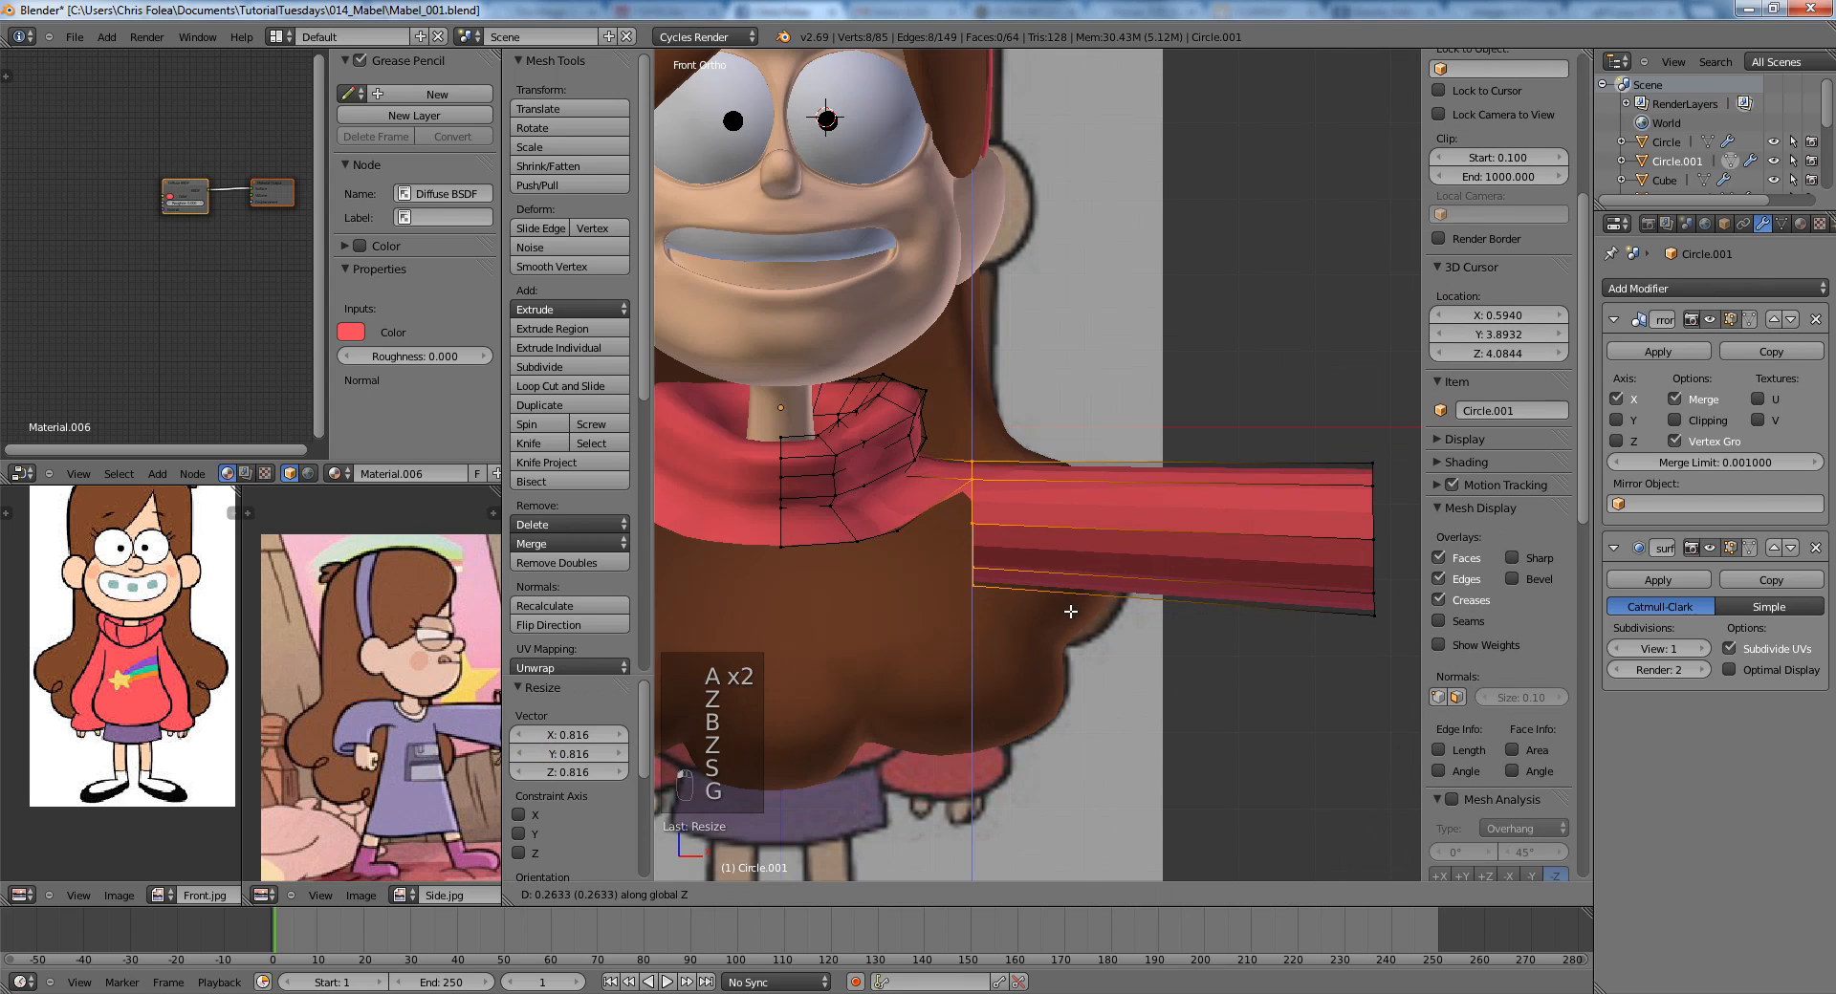
left_click(1070, 611)
key("s")
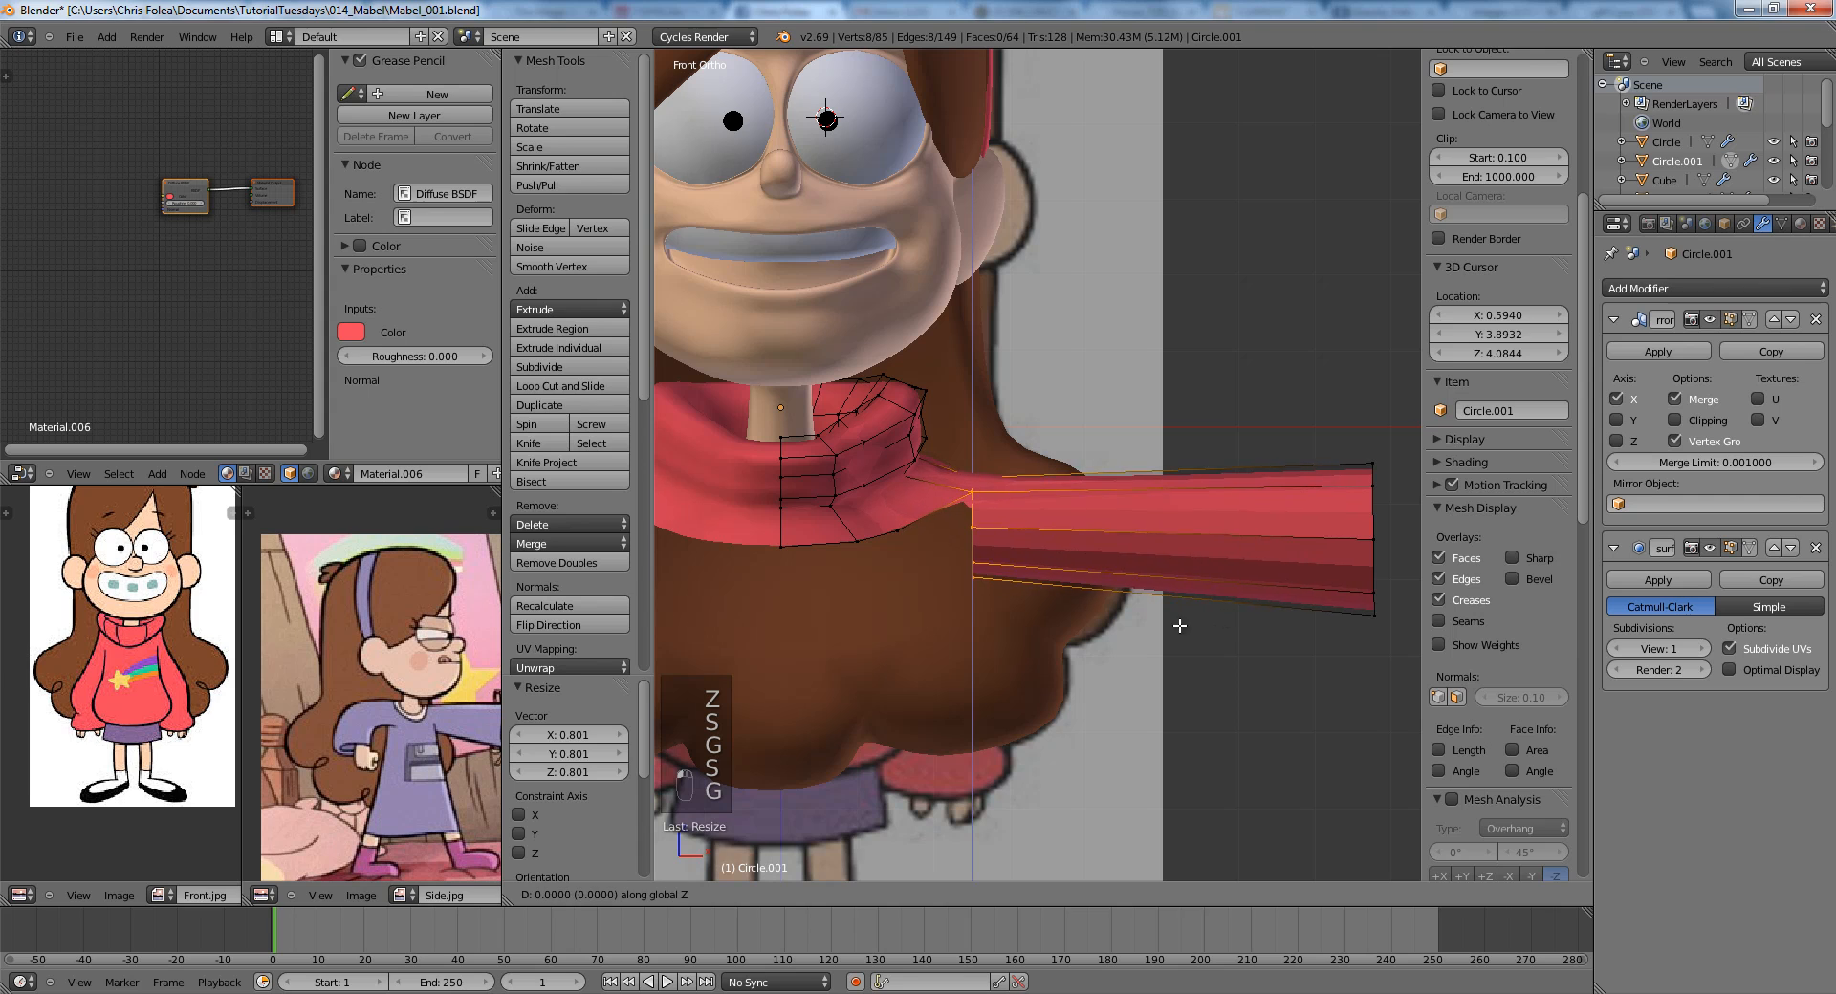
left_click(1186, 631)
Select the sleeve's outer end loop and lower it slightly along Z.
key("a")
middle_click_drag(1380, 514, 1224, 533, "shift")
key("z")
key("b")
left_click_drag(1128, 447, 1282, 727)
key("z")
key("g")
key("z")
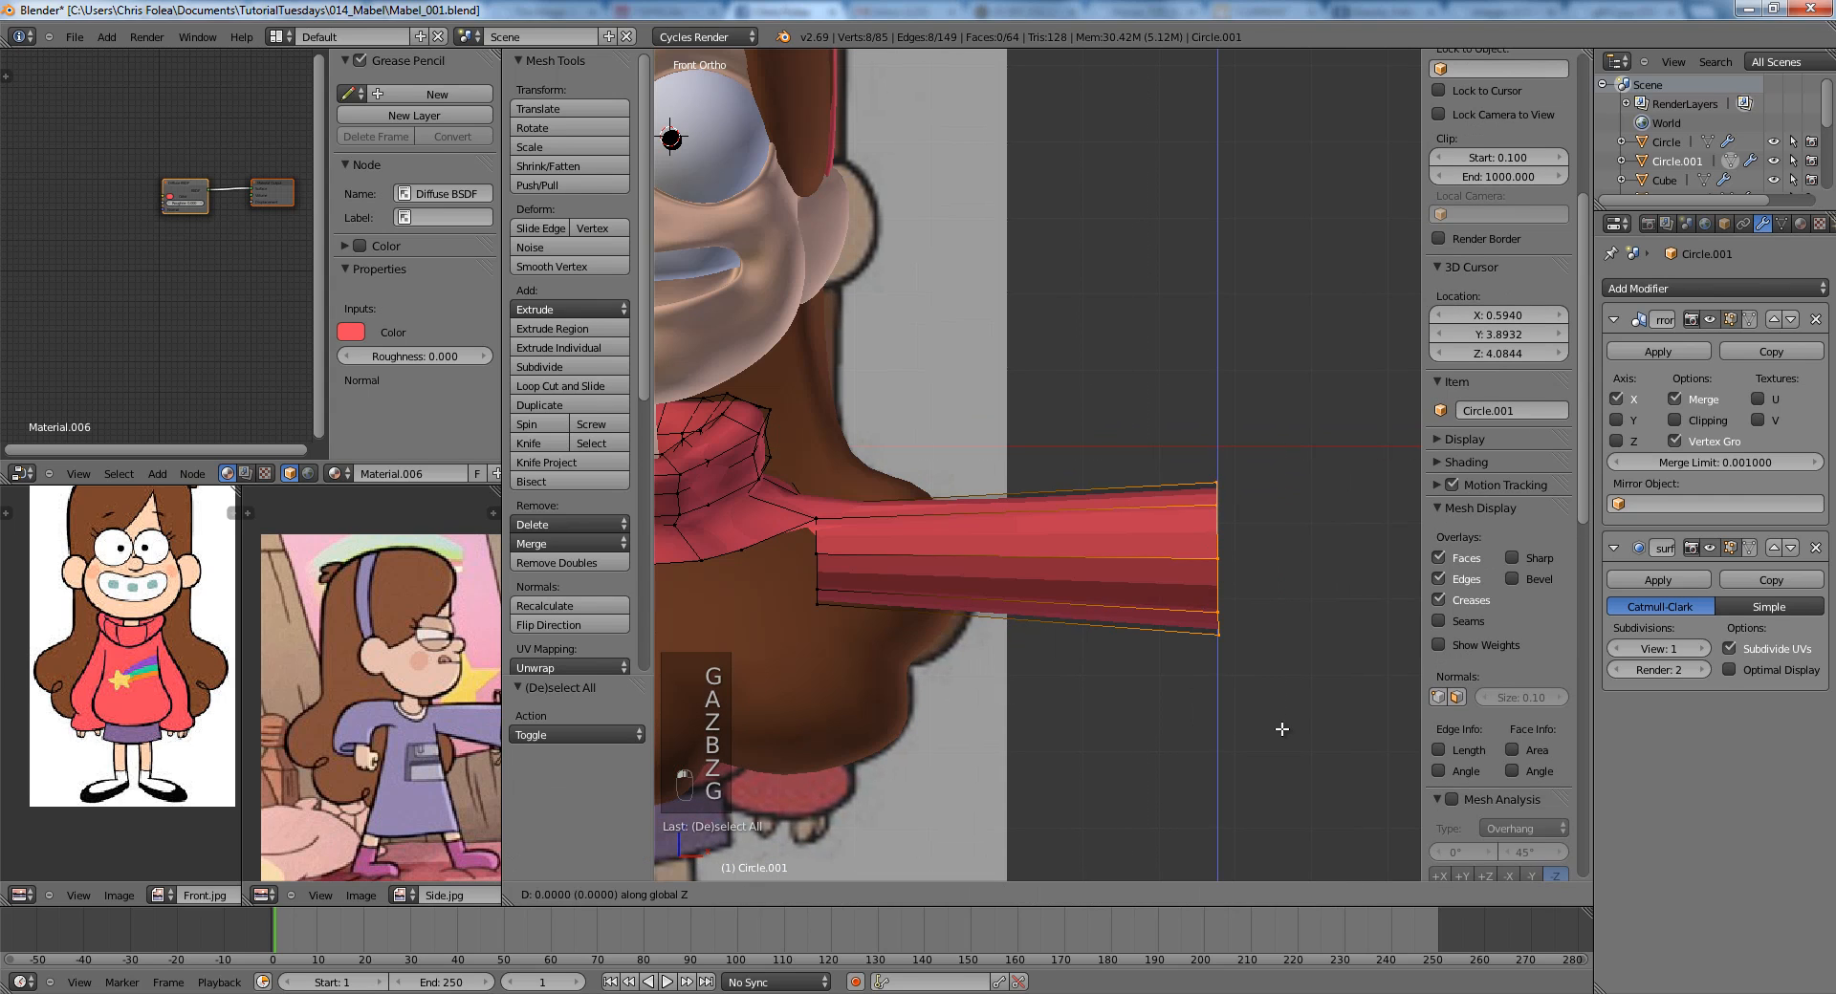
left_click(1279, 729)
Add one edge loop near the outer end of the sleeve and scale it up slightly.
key("a")
key("ctrl+r")
left_click(1242, 525)
left_click(1288, 547)
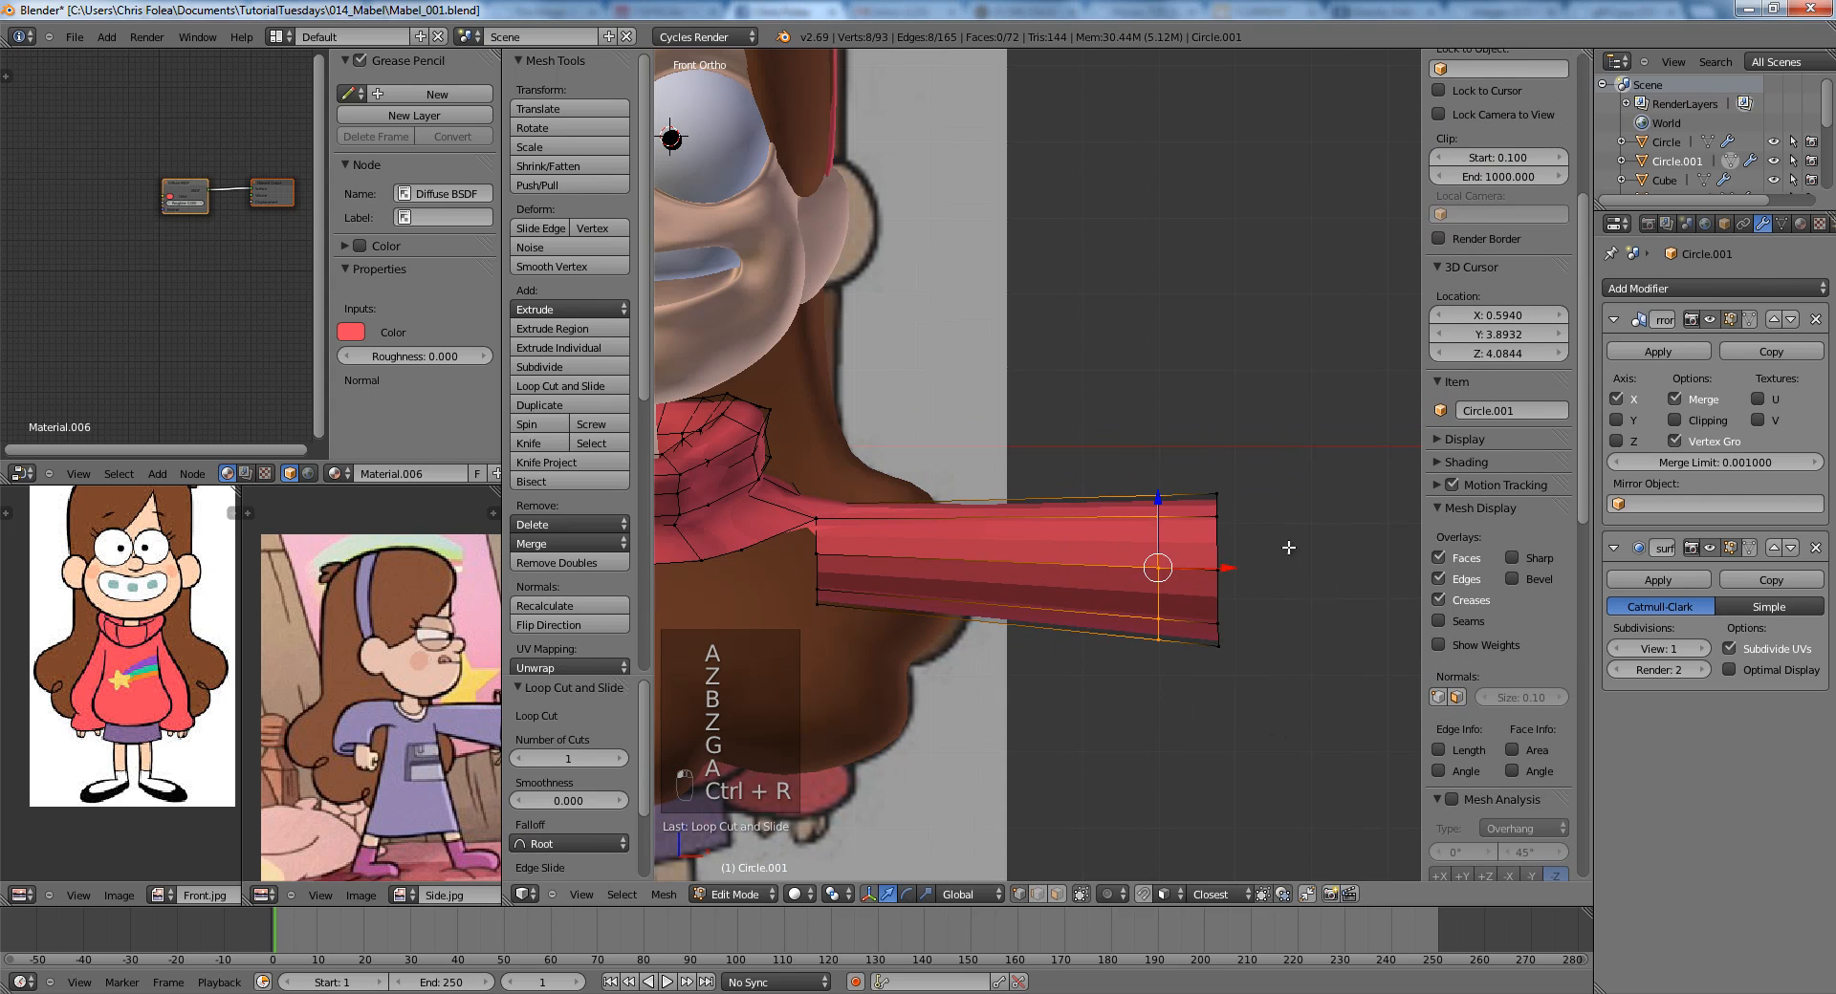
key("s")
left_click(1294, 545)
Add one edge loop around the sleeve's middle, scale it to refine the taper, and leave edit mode.
middle_click_drag(1046, 534, 1160, 540, "shift")
key("a")
key("ctrl+r")
left_click(1196, 560)
left_click(1200, 564)
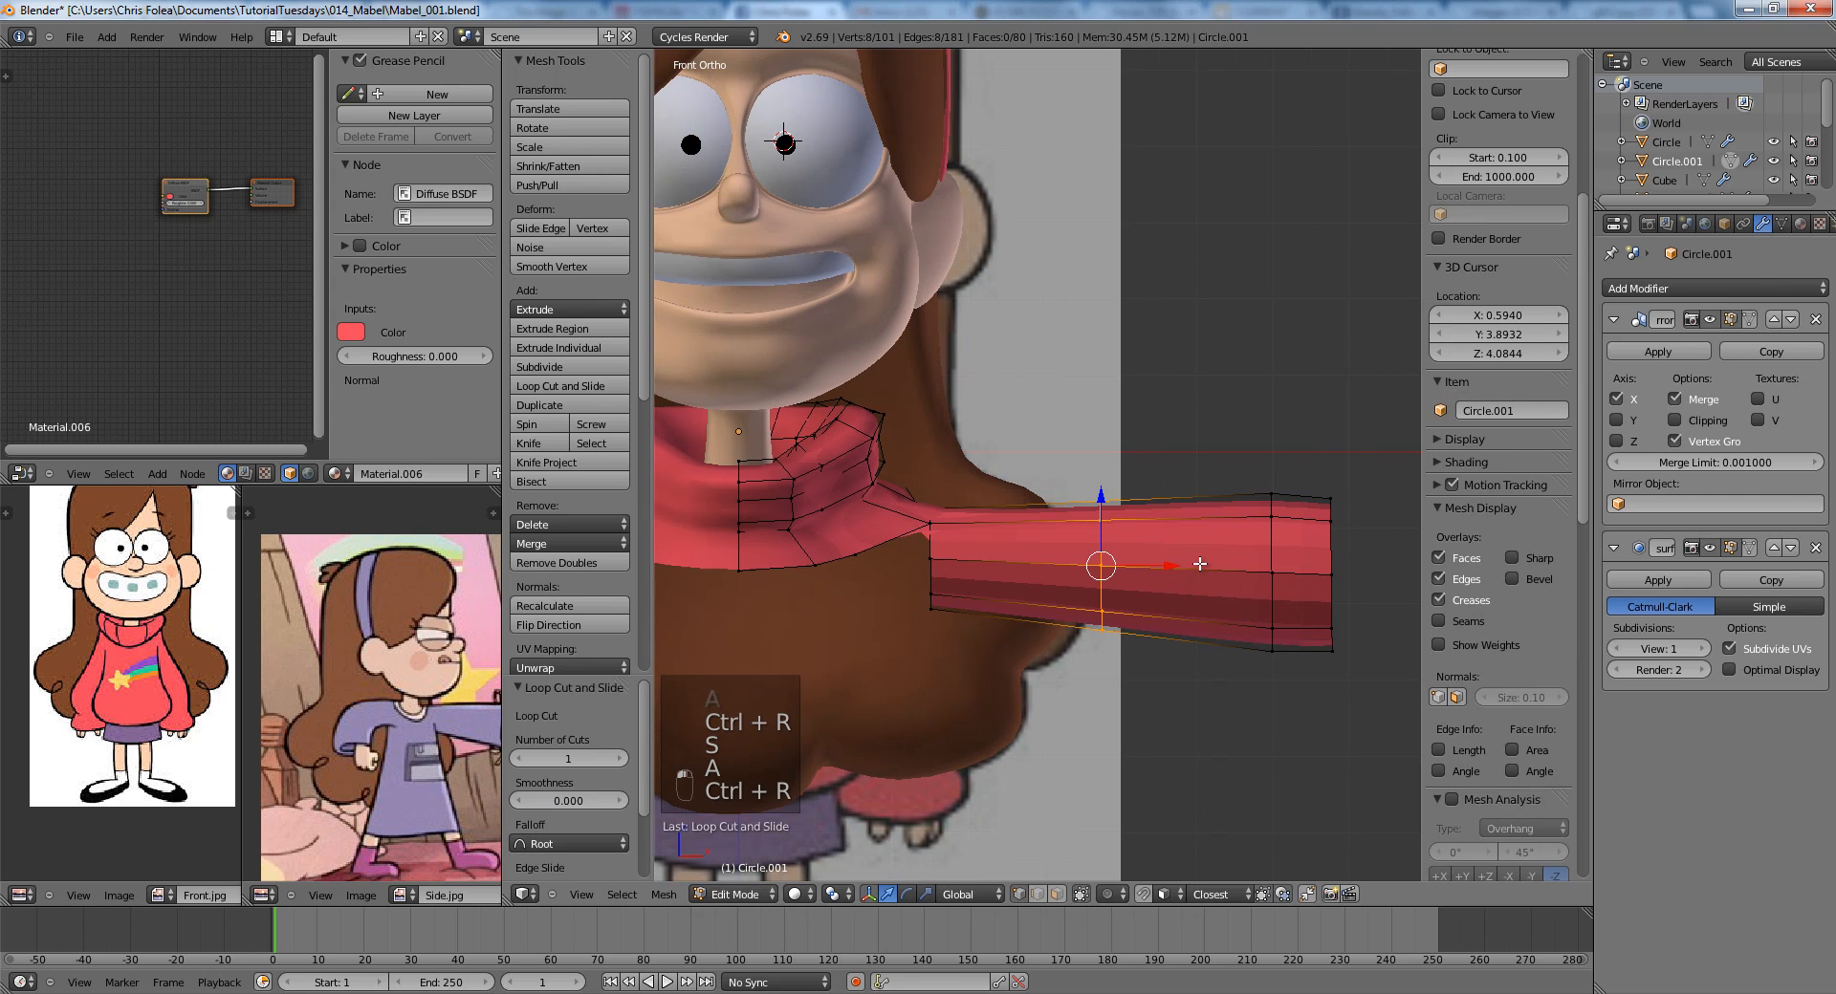
key("s")
left_click(1234, 583)
key("Tab")
scroll(1243, 587, "down", 5)
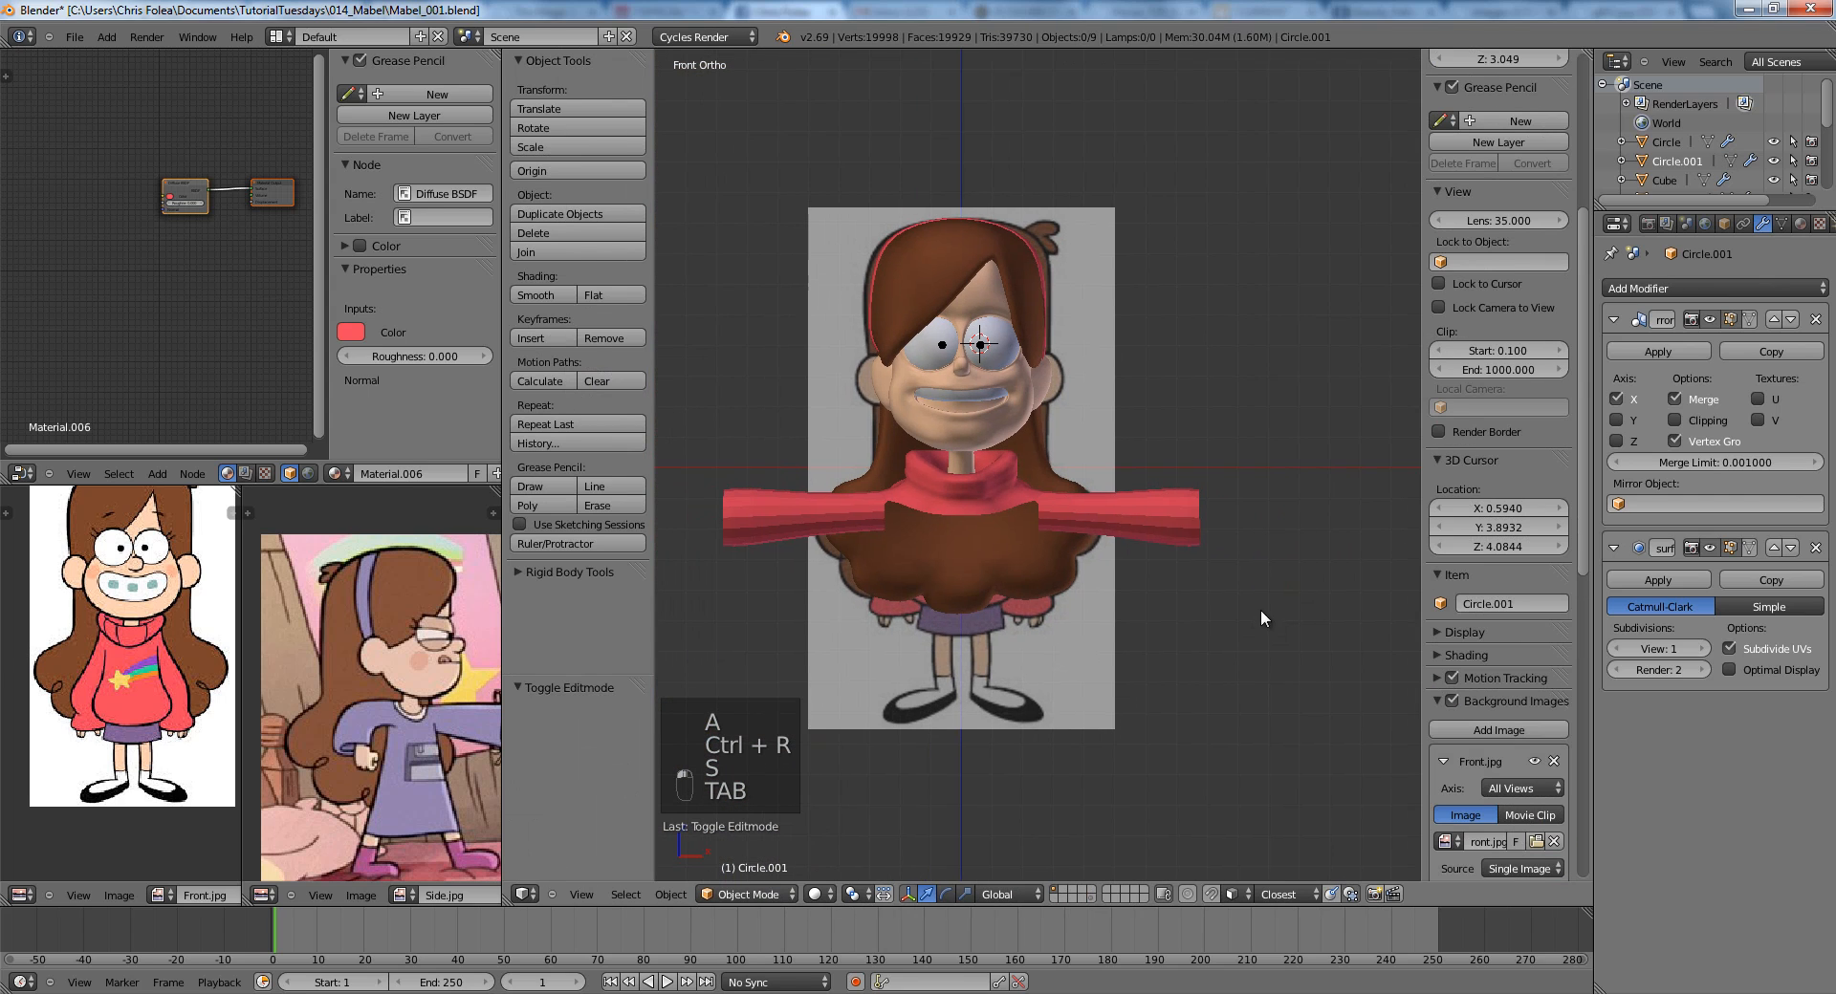
Examine the sleeve and collar mesh from the front against the reference in wireframe and solid shading.
scroll(1243, 612, "up", 3)
key("Tab")
scroll(1210, 578, "up", 3)
key("a")
key("a")
key("a")
key("z")
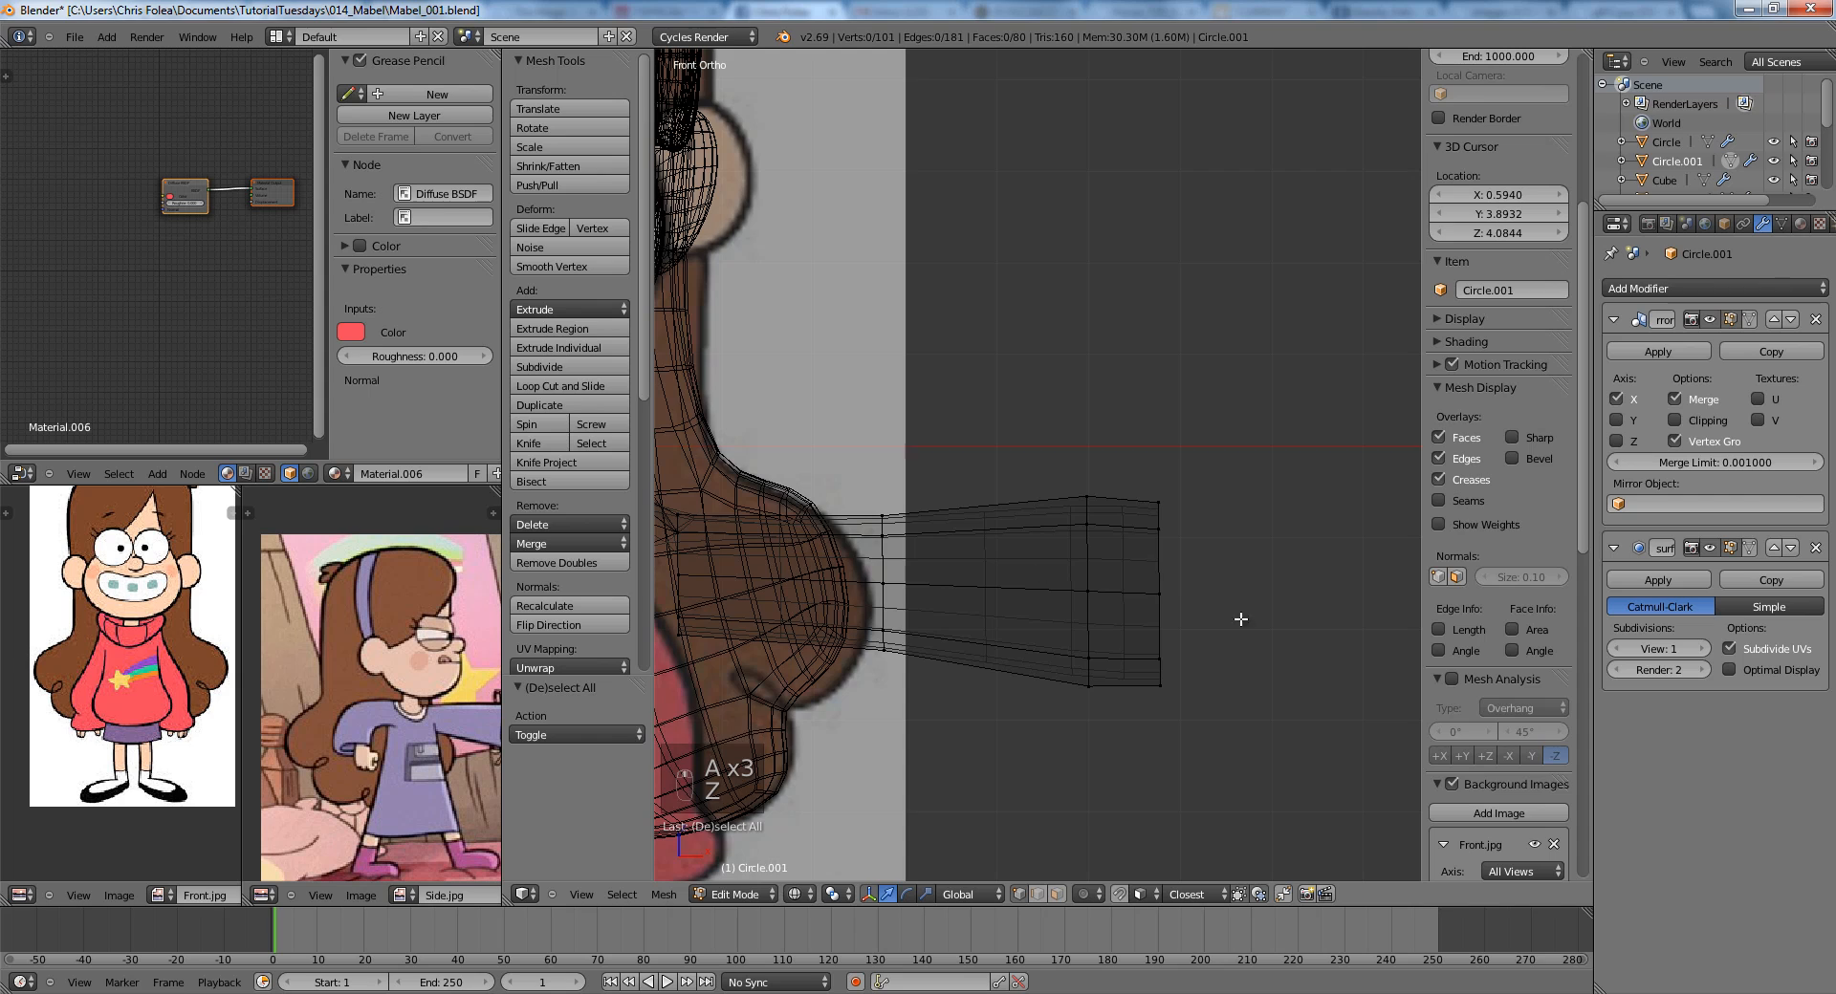
key("z")
scroll(1240, 619, "down", 6)
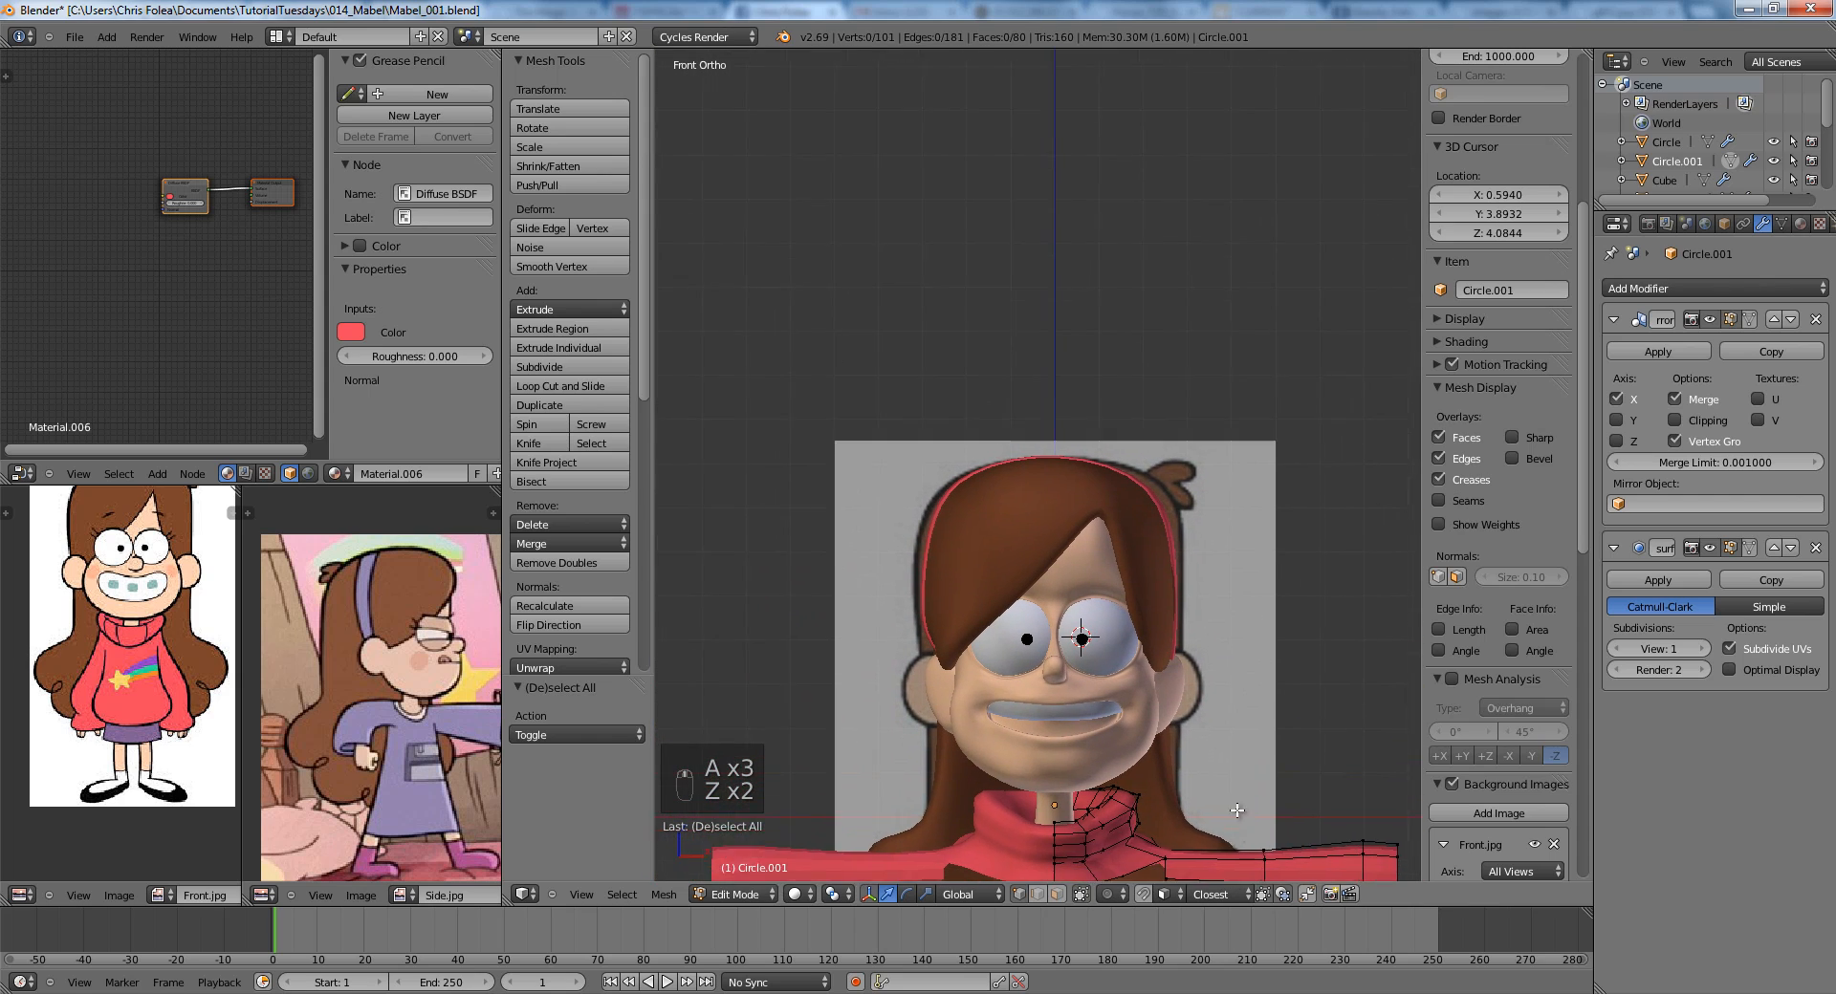
middle_click_drag(1236, 809, 1155, 527, "shift")
scroll(1158, 544, "up", 4)
middle_click_drag(1090, 609, 1156, 451, "shift")
scroll(1142, 590, "up", 1)
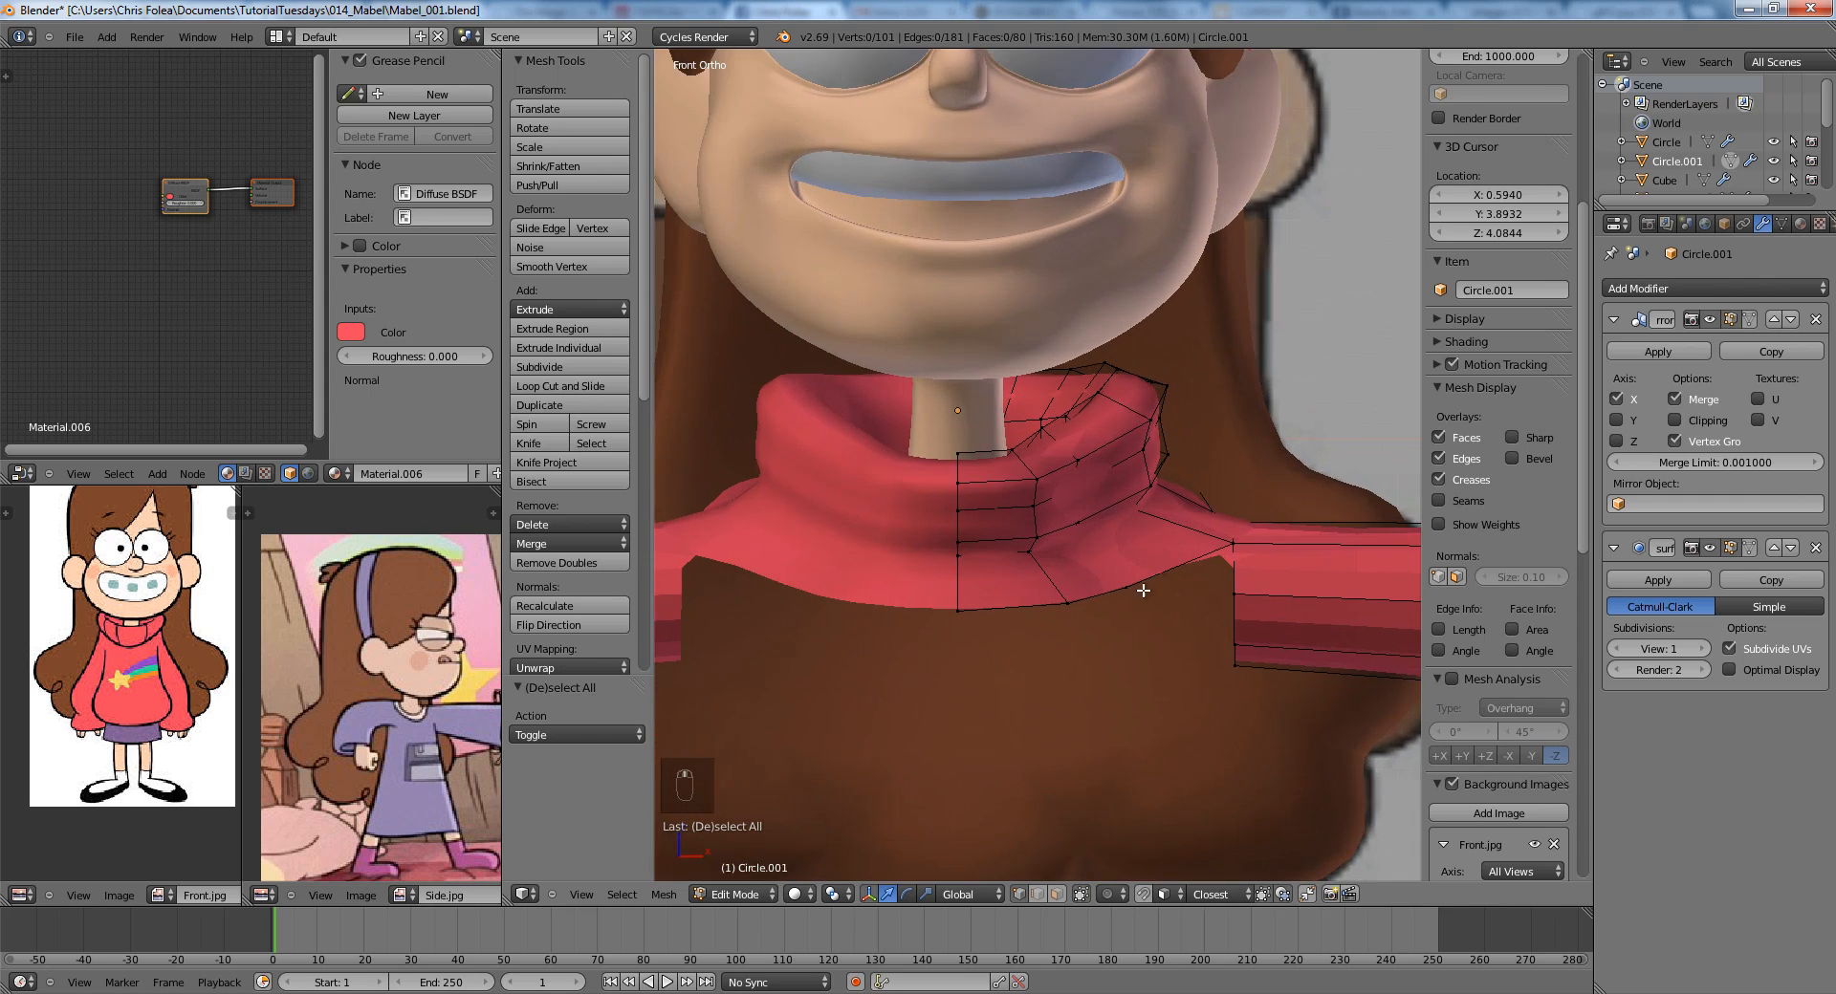
Select the three vertices where the collar's lower edge meets the top of the sleeve.
middle_click_drag(1144, 591, 1168, 562)
key("z")
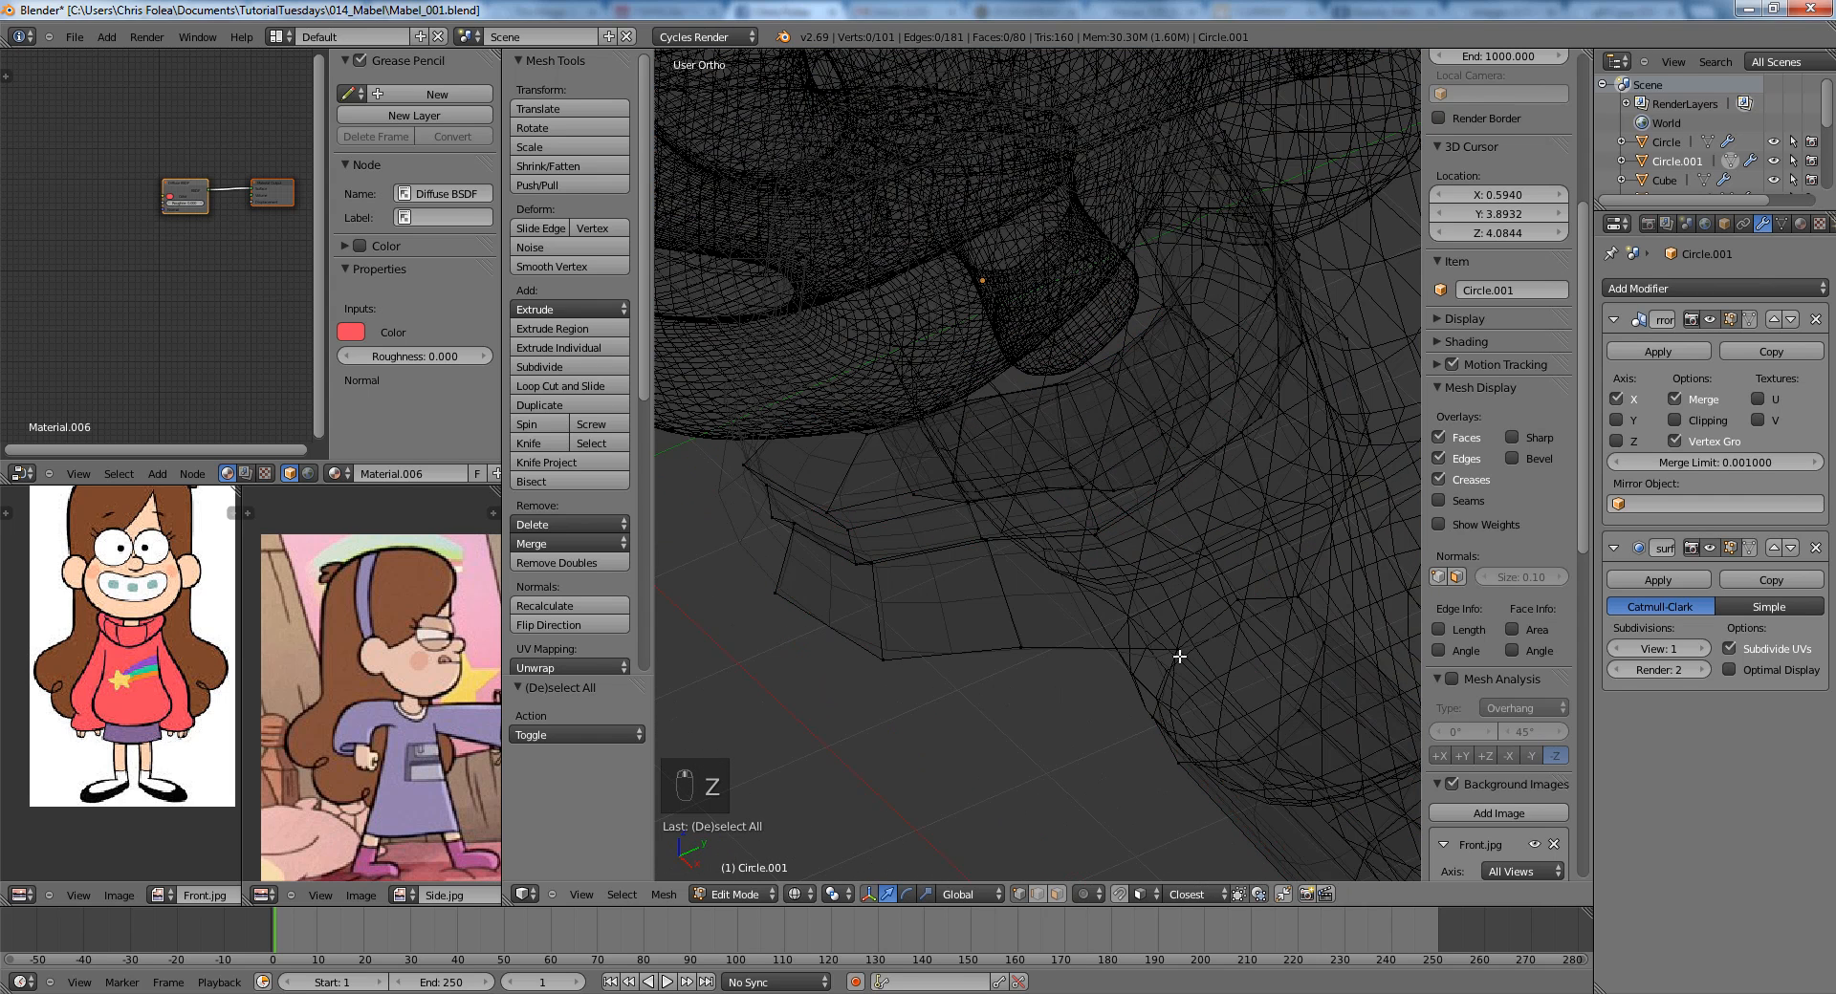
right_click(1179, 656)
right_click(1241, 602, "shift")
right_click(1297, 589, "shift")
key("z")
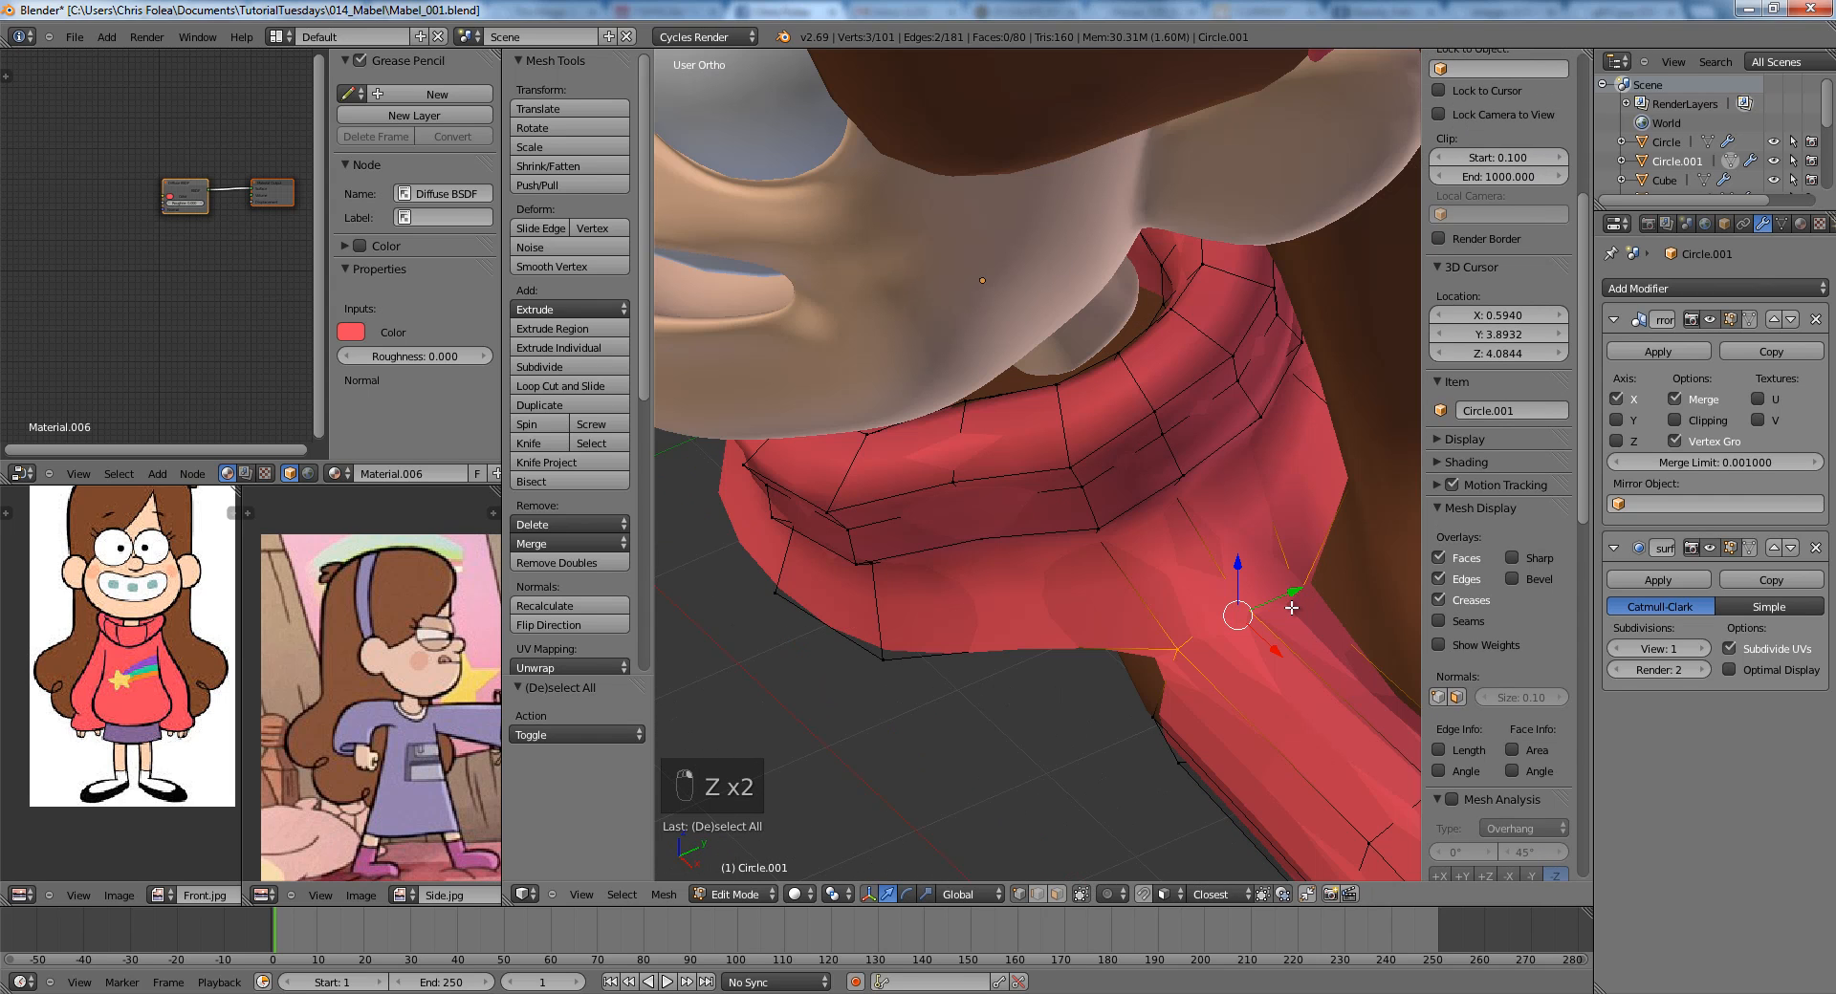
Inspect the shape of the collar and sleeve join from an angled view, in and out of edit mode.
middle_click_drag(1291, 608, 1137, 518)
key("z")
key("z")
scroll(1080, 626, "down", 5)
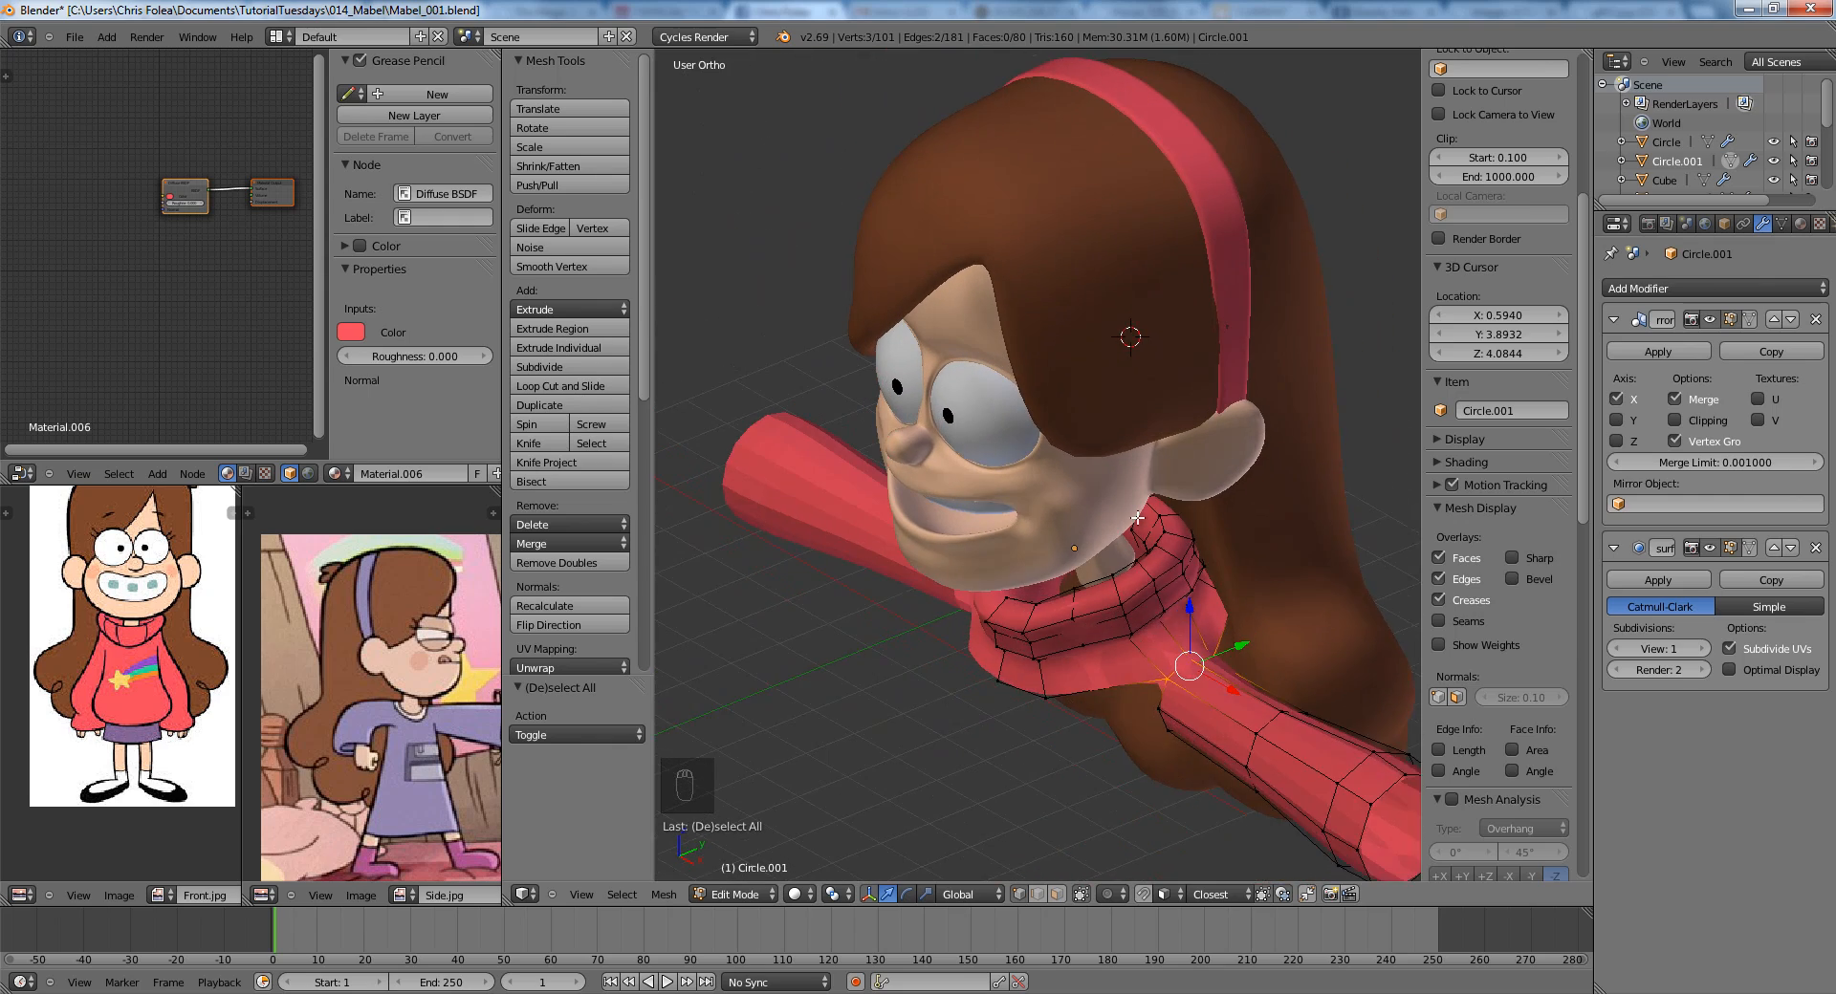
key("Tab")
key("Tab")
scroll(1115, 698, "down", 2)
key("Tab")
scroll(1107, 410, "up", 8)
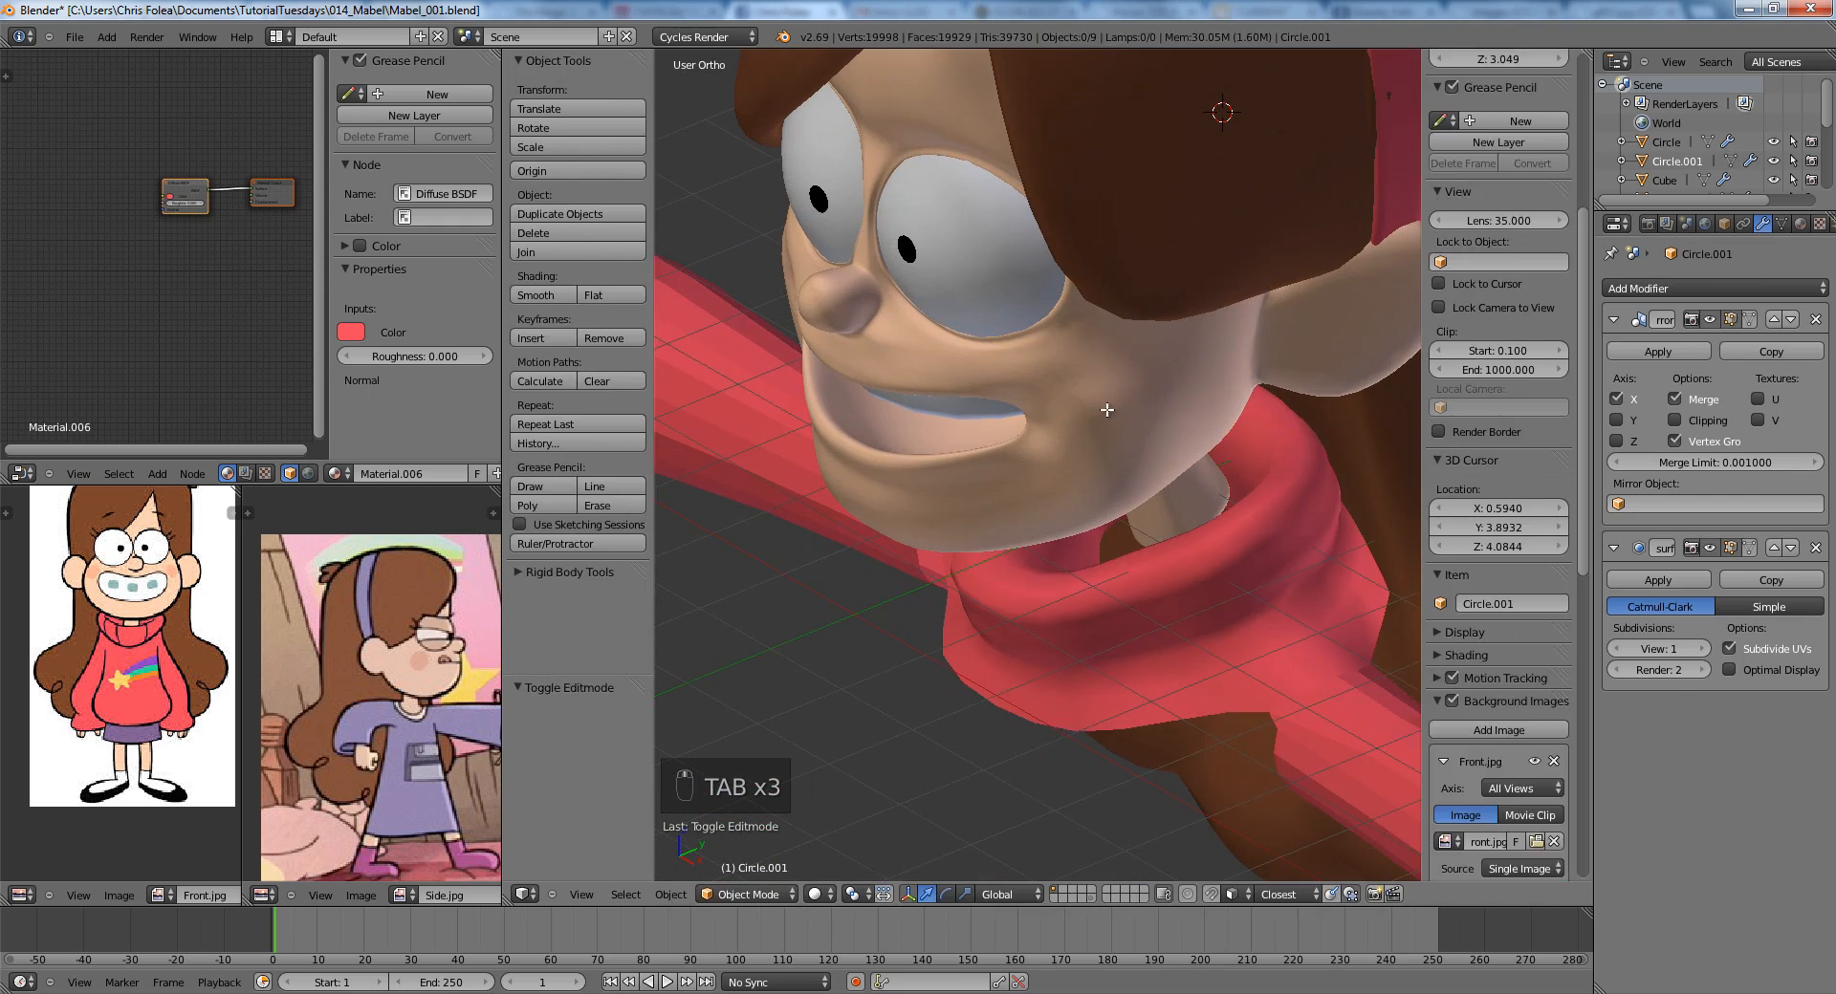
key("Tab")
key("Tab")
Open the head mesh for editing and show the mouth corner up close in wireframe from the right side.
right_click(991, 460)
key("Tab")
key("KP_3")
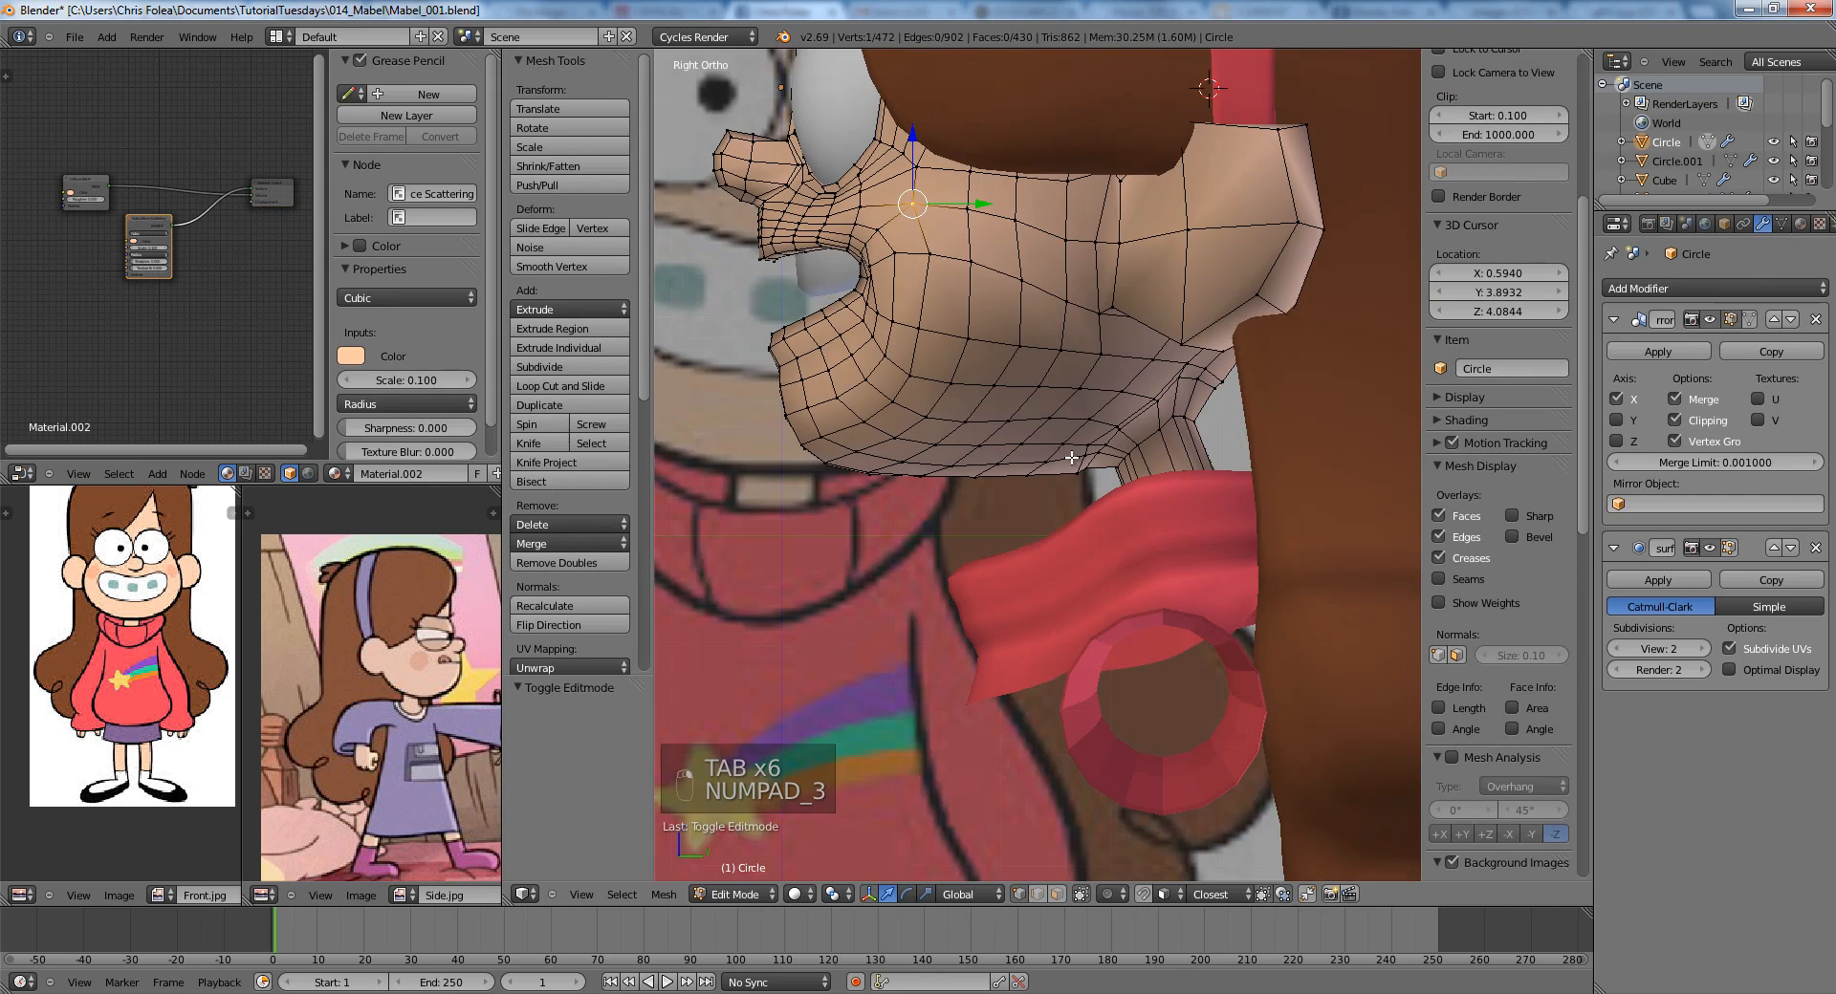
scroll(1072, 458, "up", 8)
key("a")
key("a")
key("z")
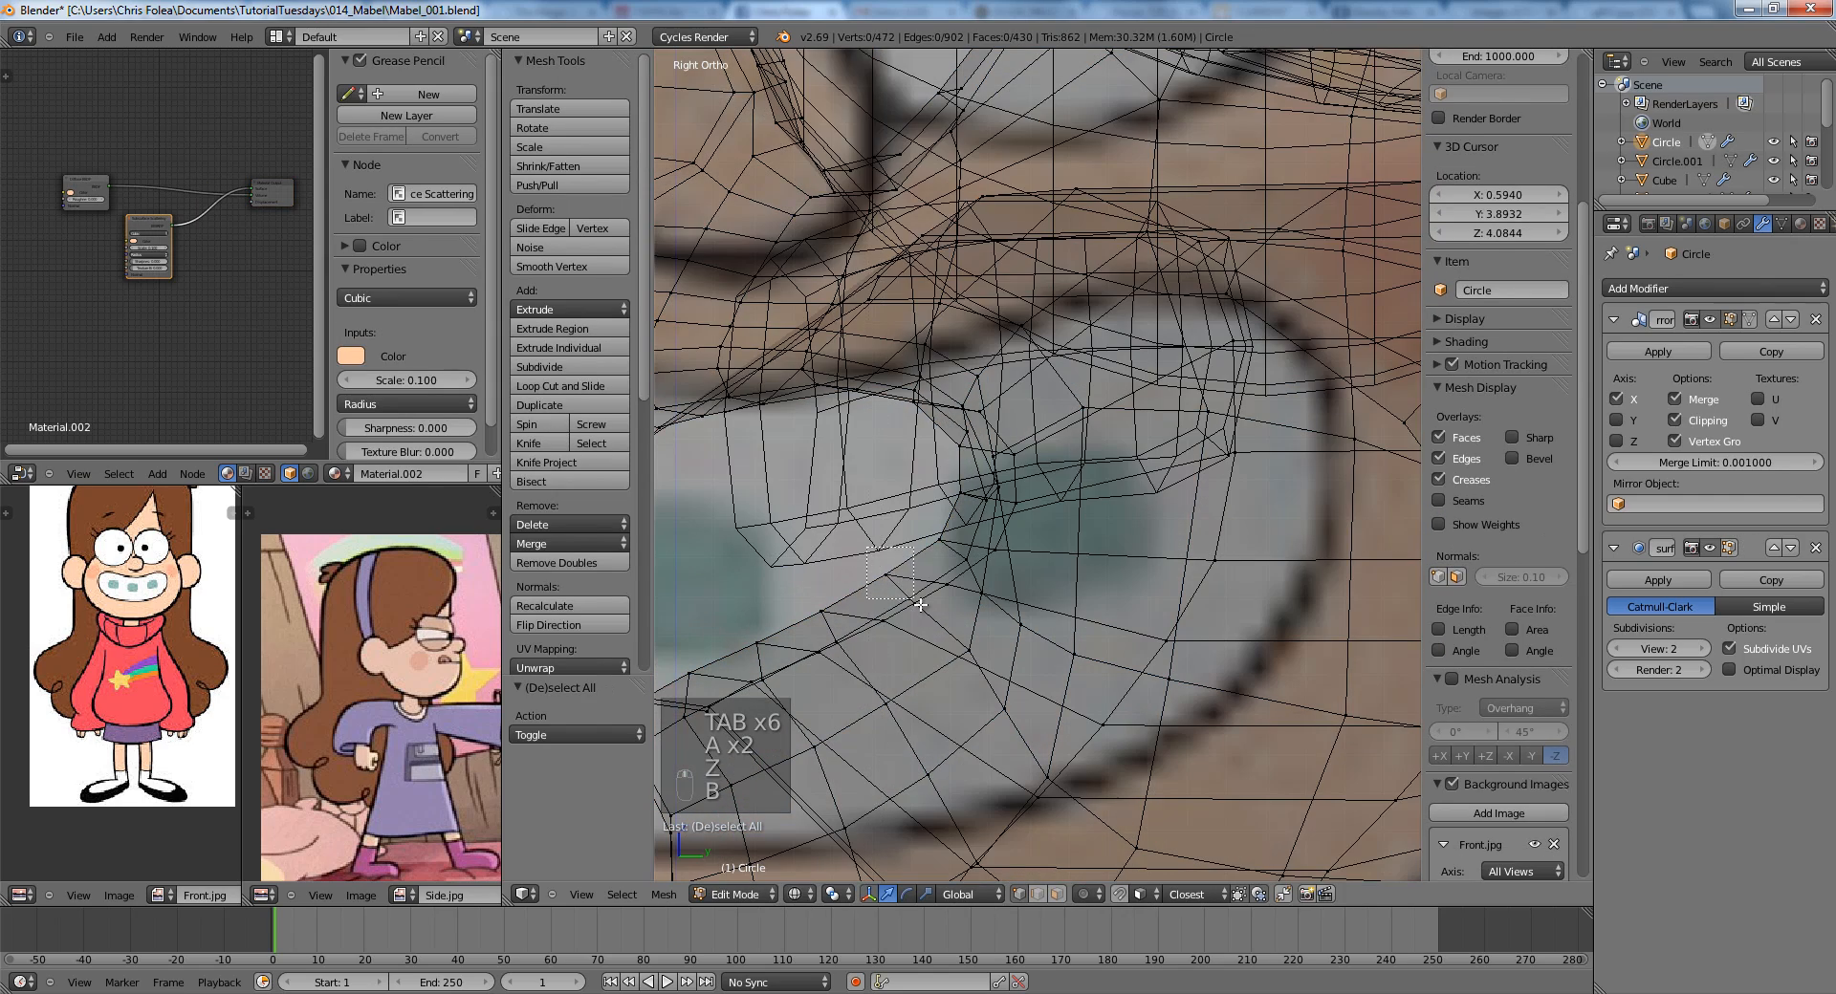
Select the three vertices at the lower mouth corner and move them about 0.056 along Y.
left_click_drag(919, 604, 923, 608)
key("z")
key("g")
right_click(932, 593)
key("z")
key("z")
key("g")
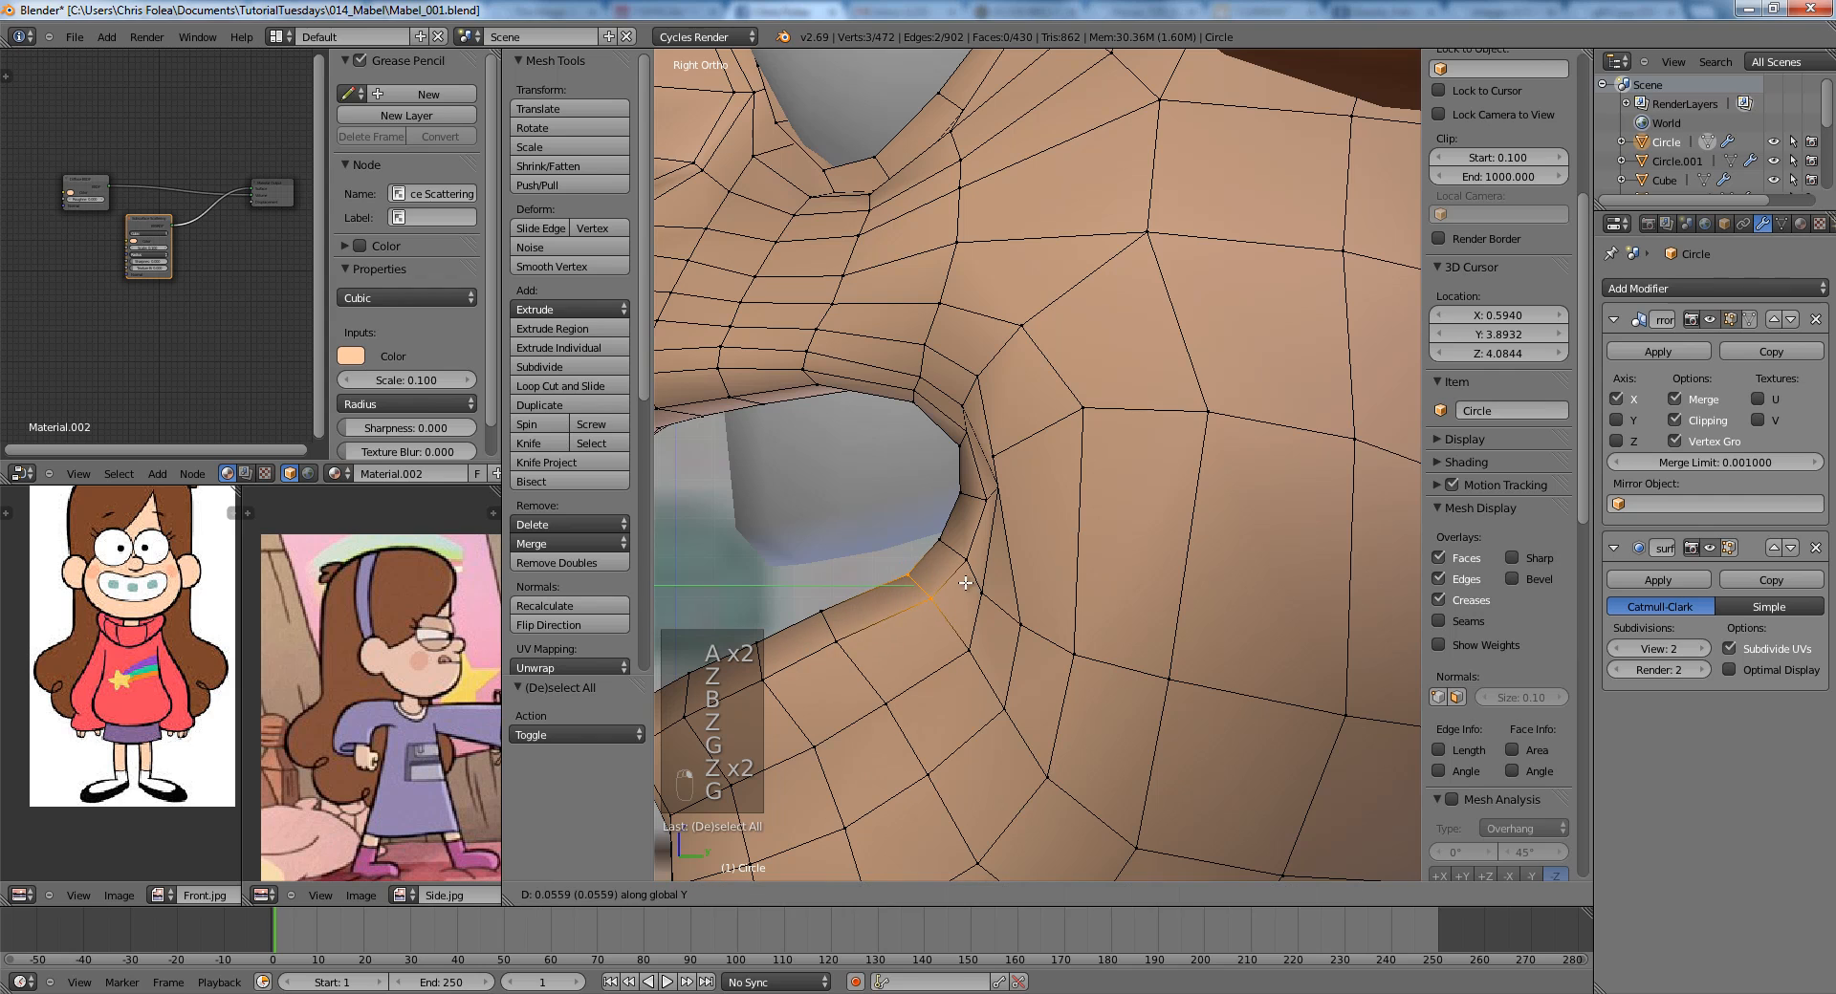
left_click(966, 582)
Select the three vertices beside the lower mouth corner, nudge them slightly along positive Y and finish editing the head.
key("a")
key("z")
left_click_drag(813, 661, 813, 661)
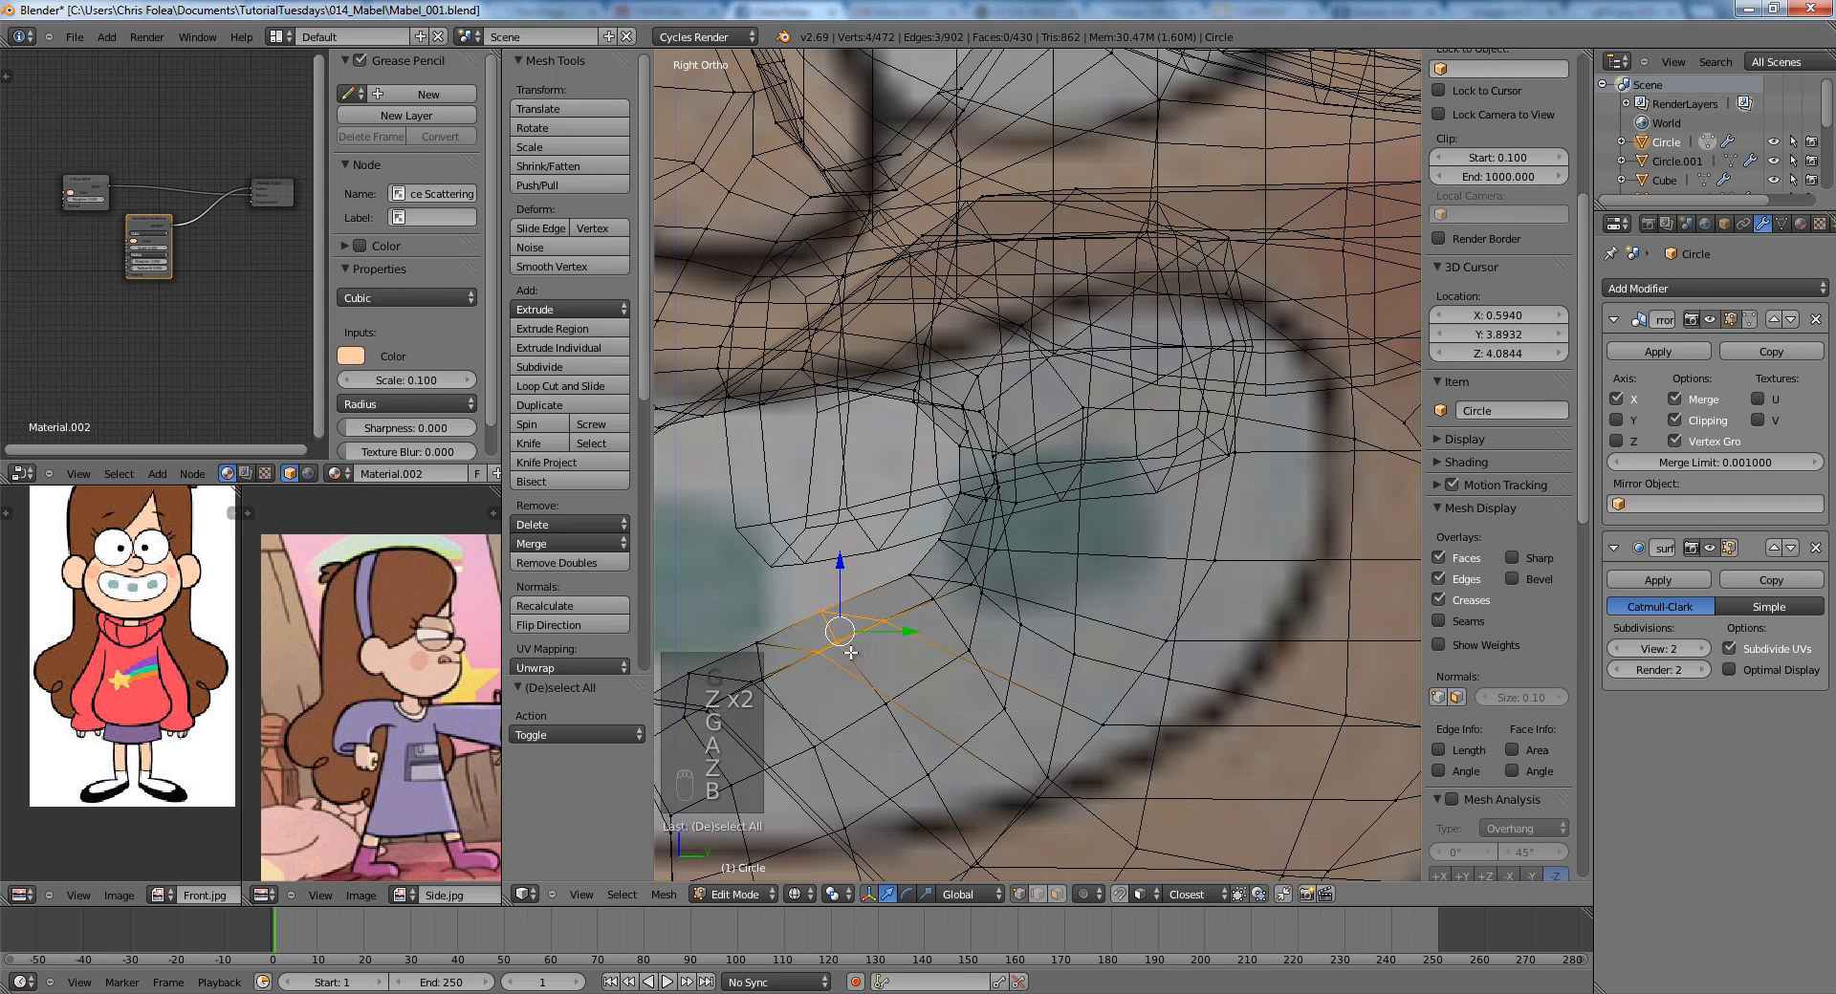
key("z")
key("g")
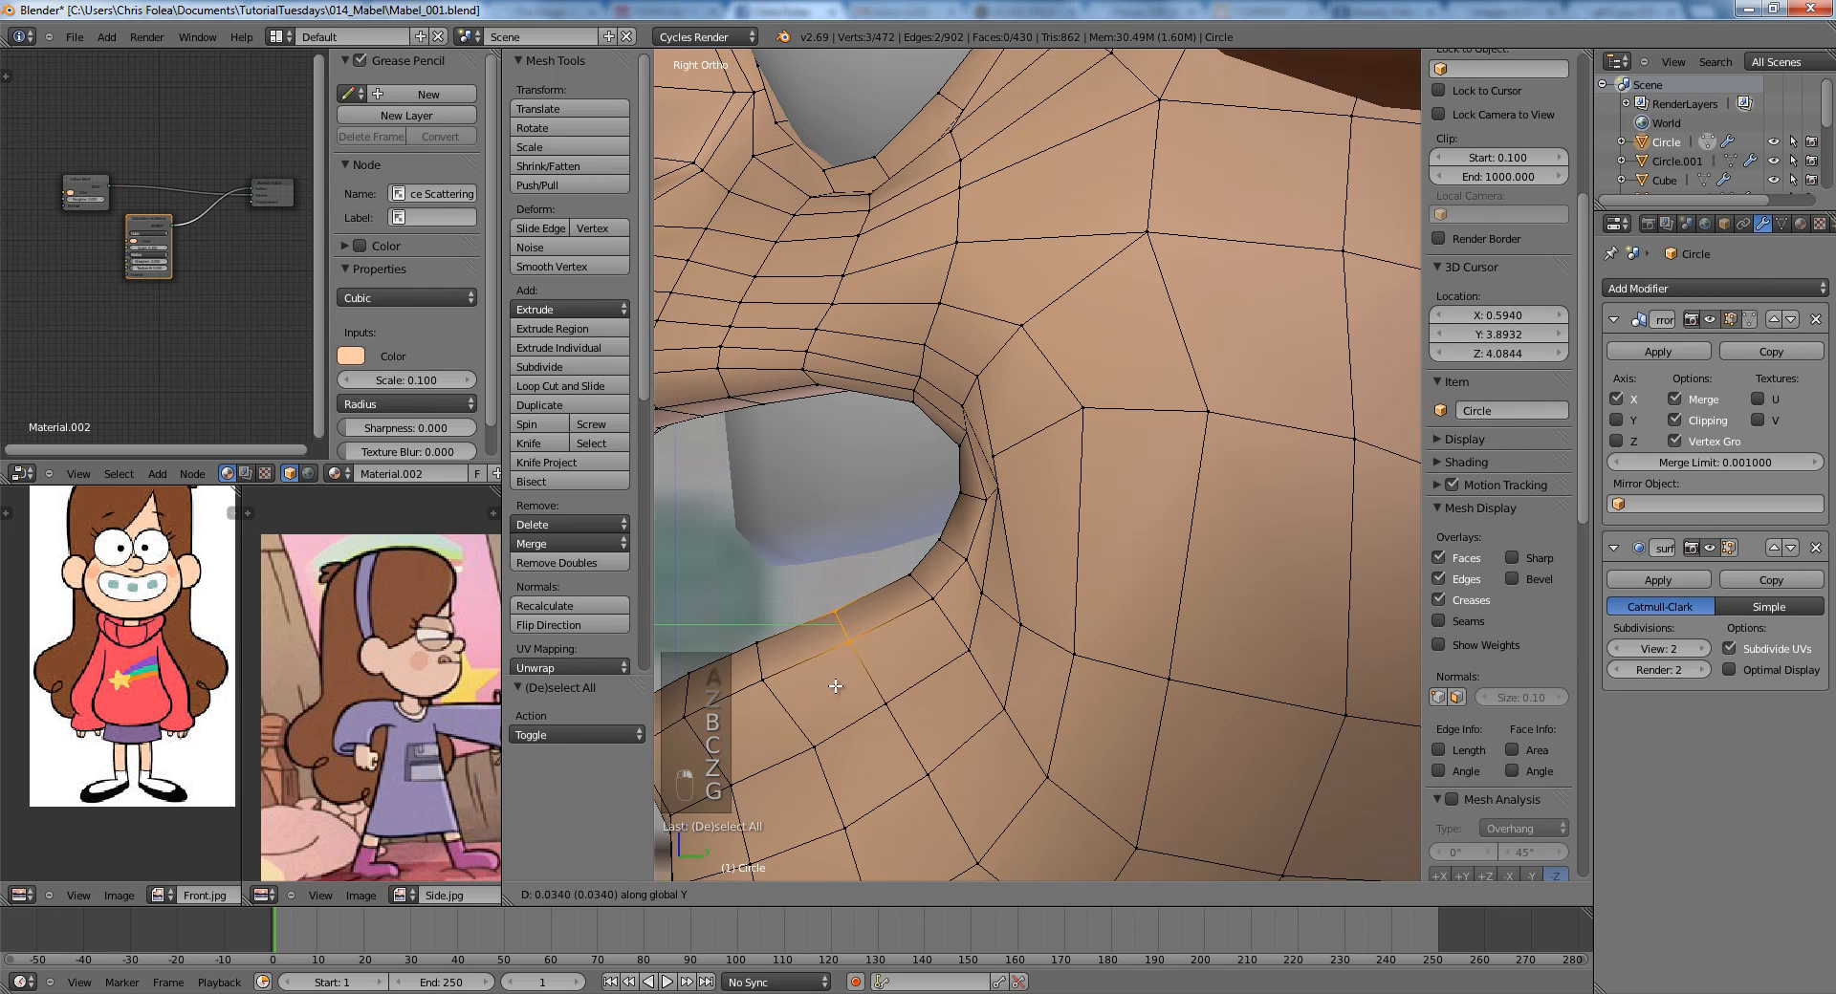
left_click(848, 669)
key("Tab")
Select the red sweater object and give it smooth shading.
scroll(1105, 661, "down", 6)
middle_click_drag(1105, 660, 1267, 605)
scroll(1195, 626, "down", 3)
scroll(1214, 603, "down", 2)
right_click(1293, 673)
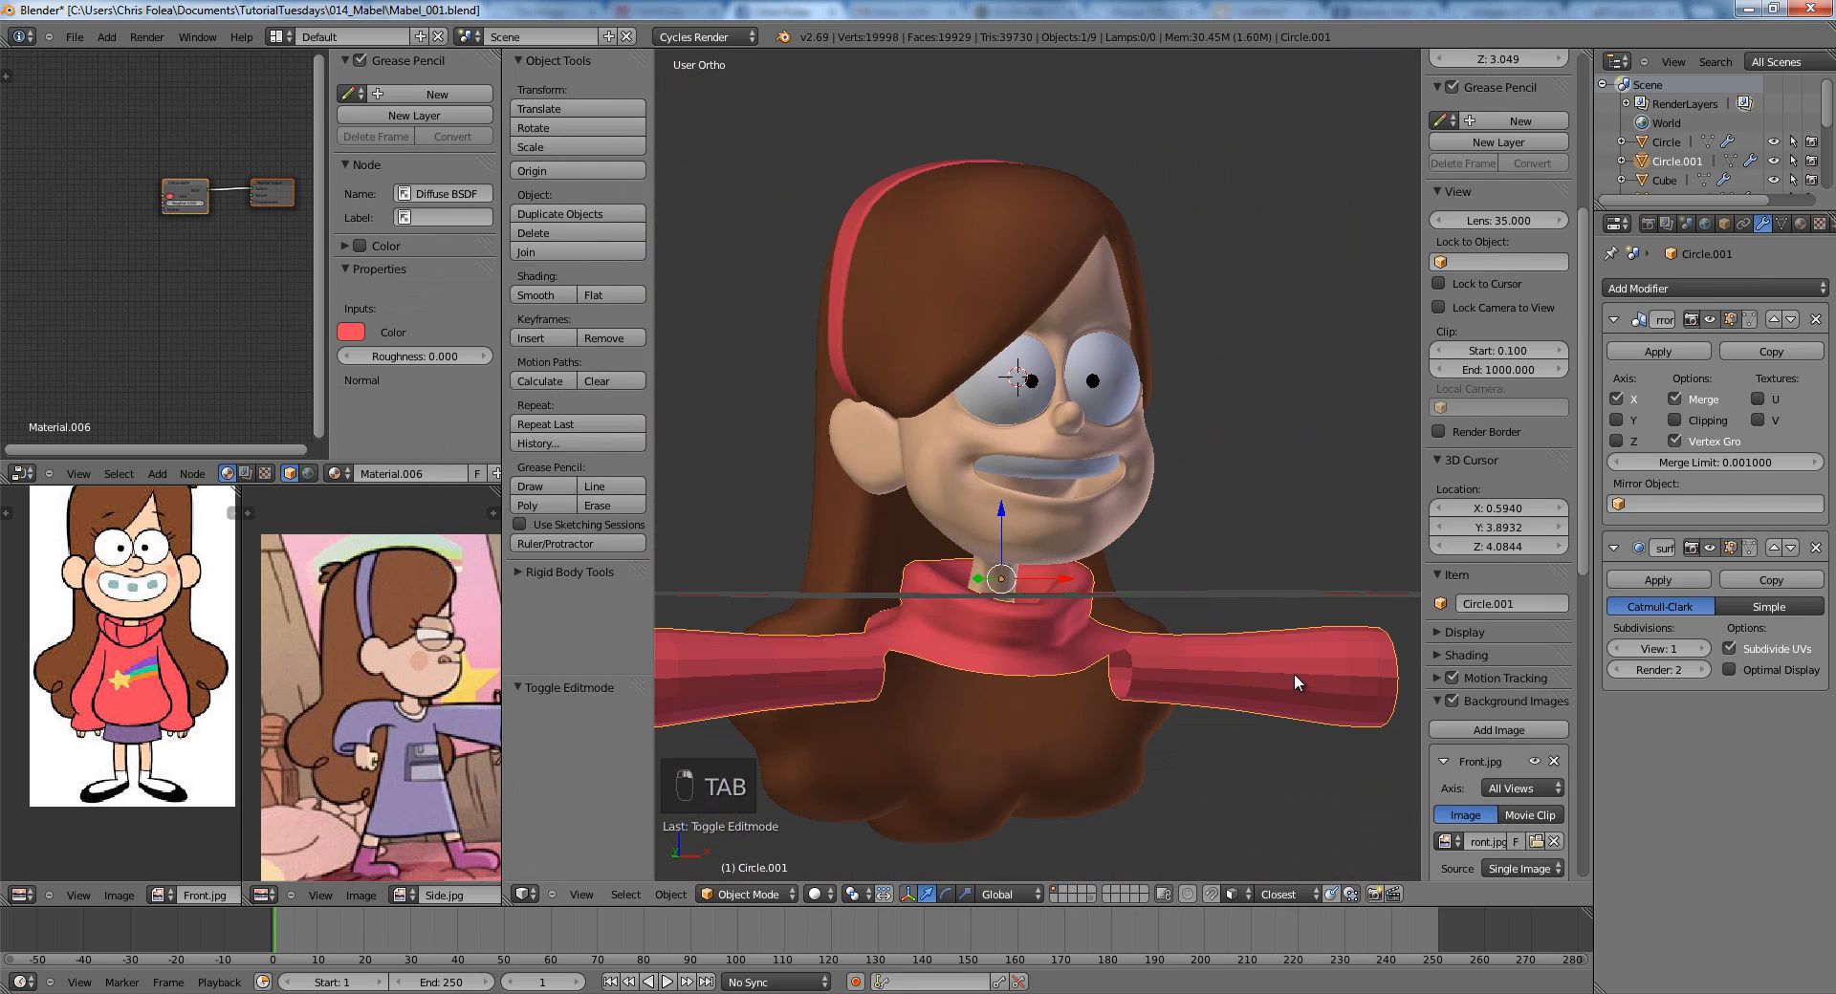
left_click(532, 302)
Open the sweater mesh for editing in front view, with nothing selected and the sleeve shown in wireframe.
scroll(1044, 503, "down", 3)
key("KP_1")
key("Tab")
middle_click_drag(1182, 558, 972, 499, "shift")
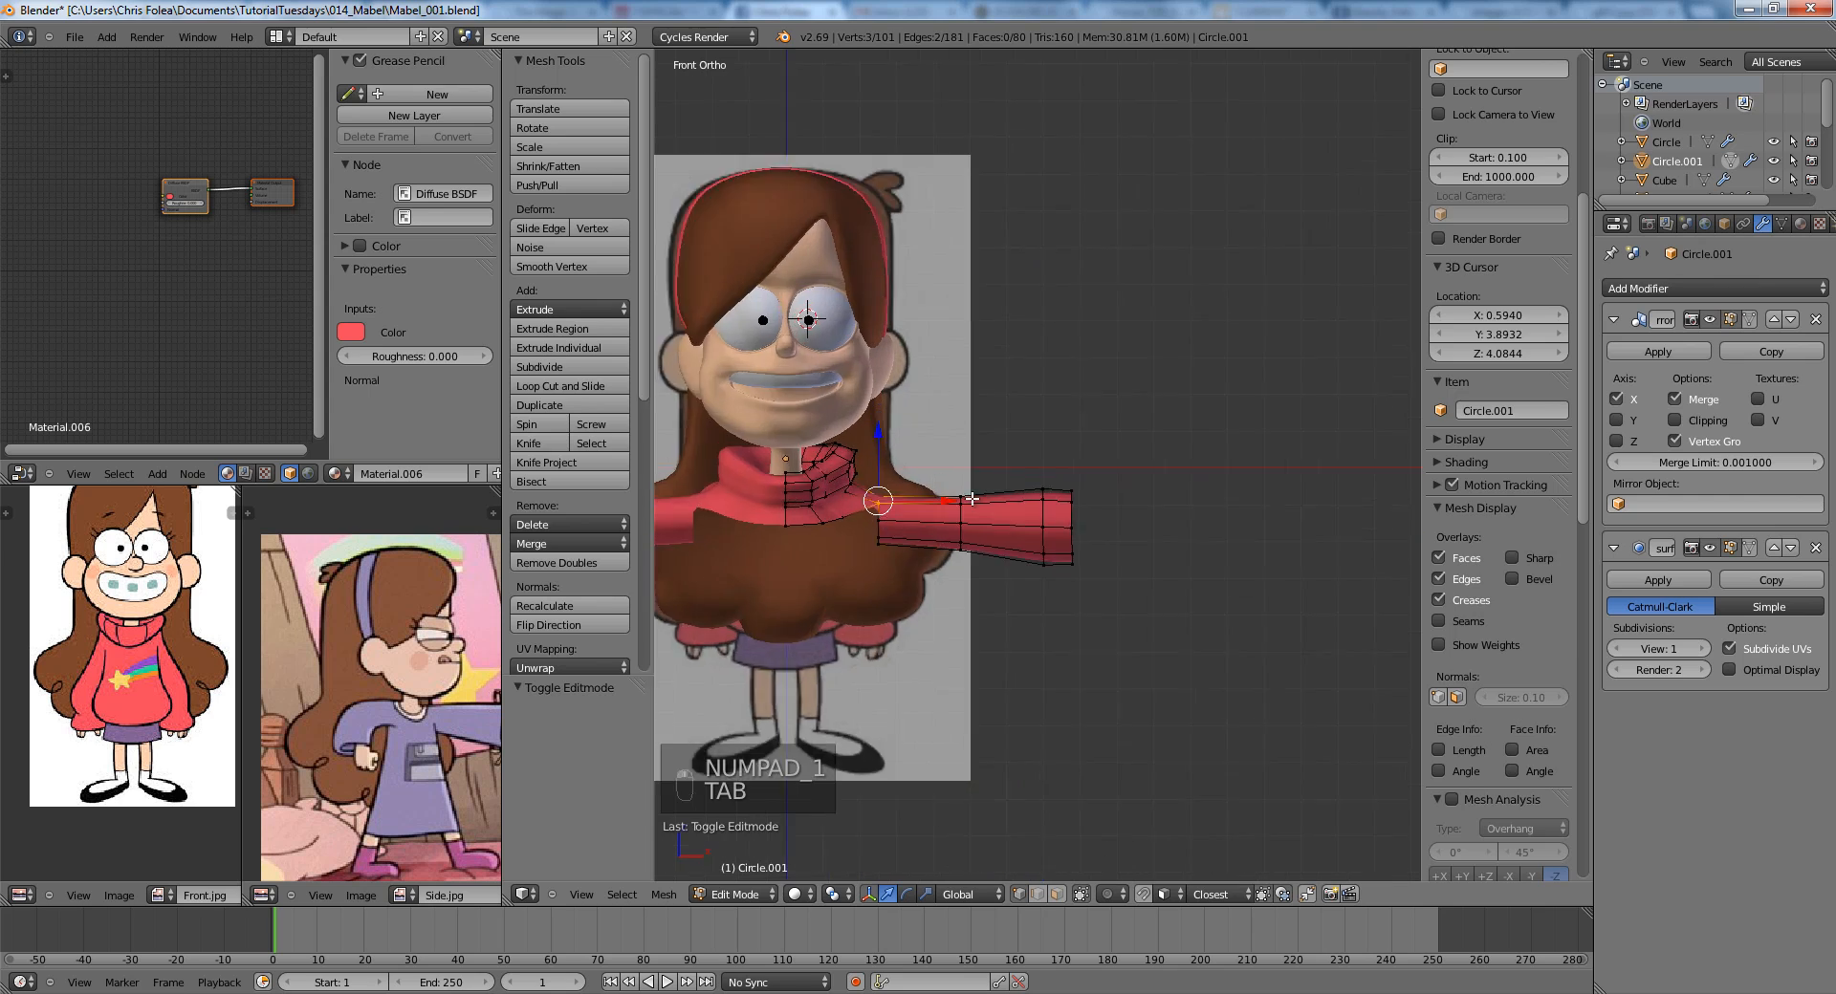
key("a")
key("a")
key("z")
scroll(1216, 564, "up", 4)
left_click_drag(1098, 701, 1097, 701)
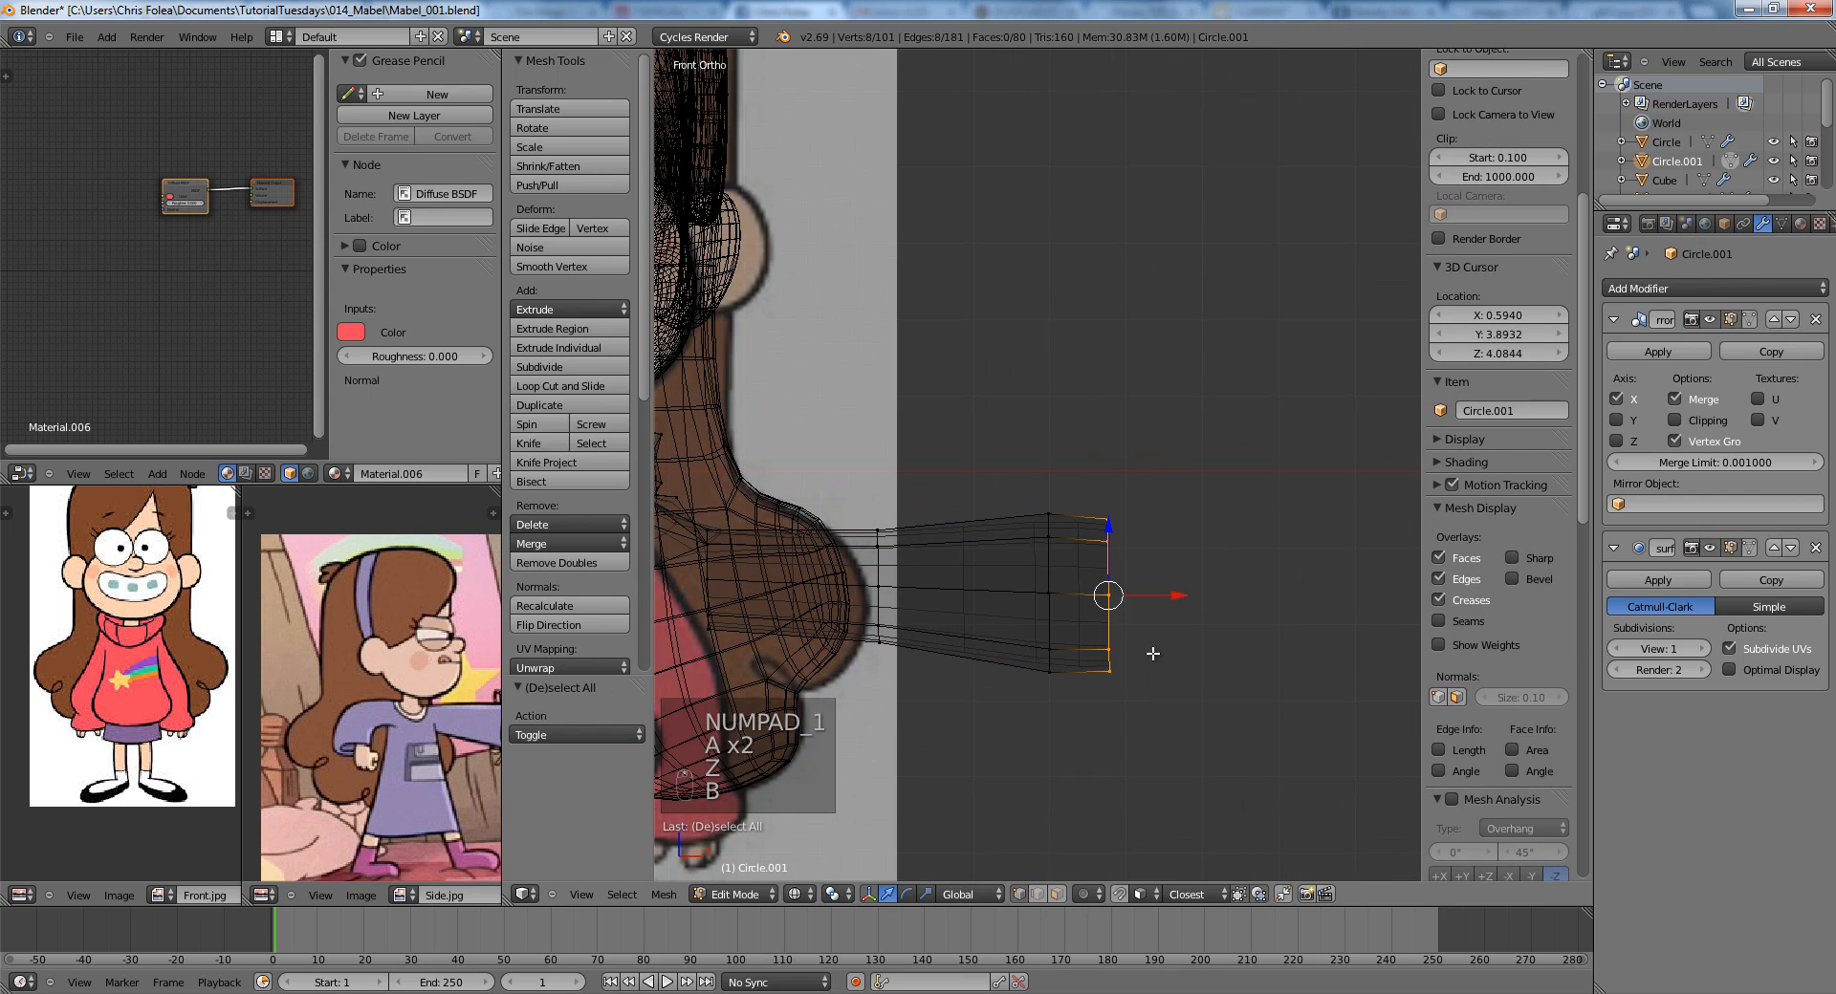
key("e")
right_click(1207, 643)
key("ctrl+z")
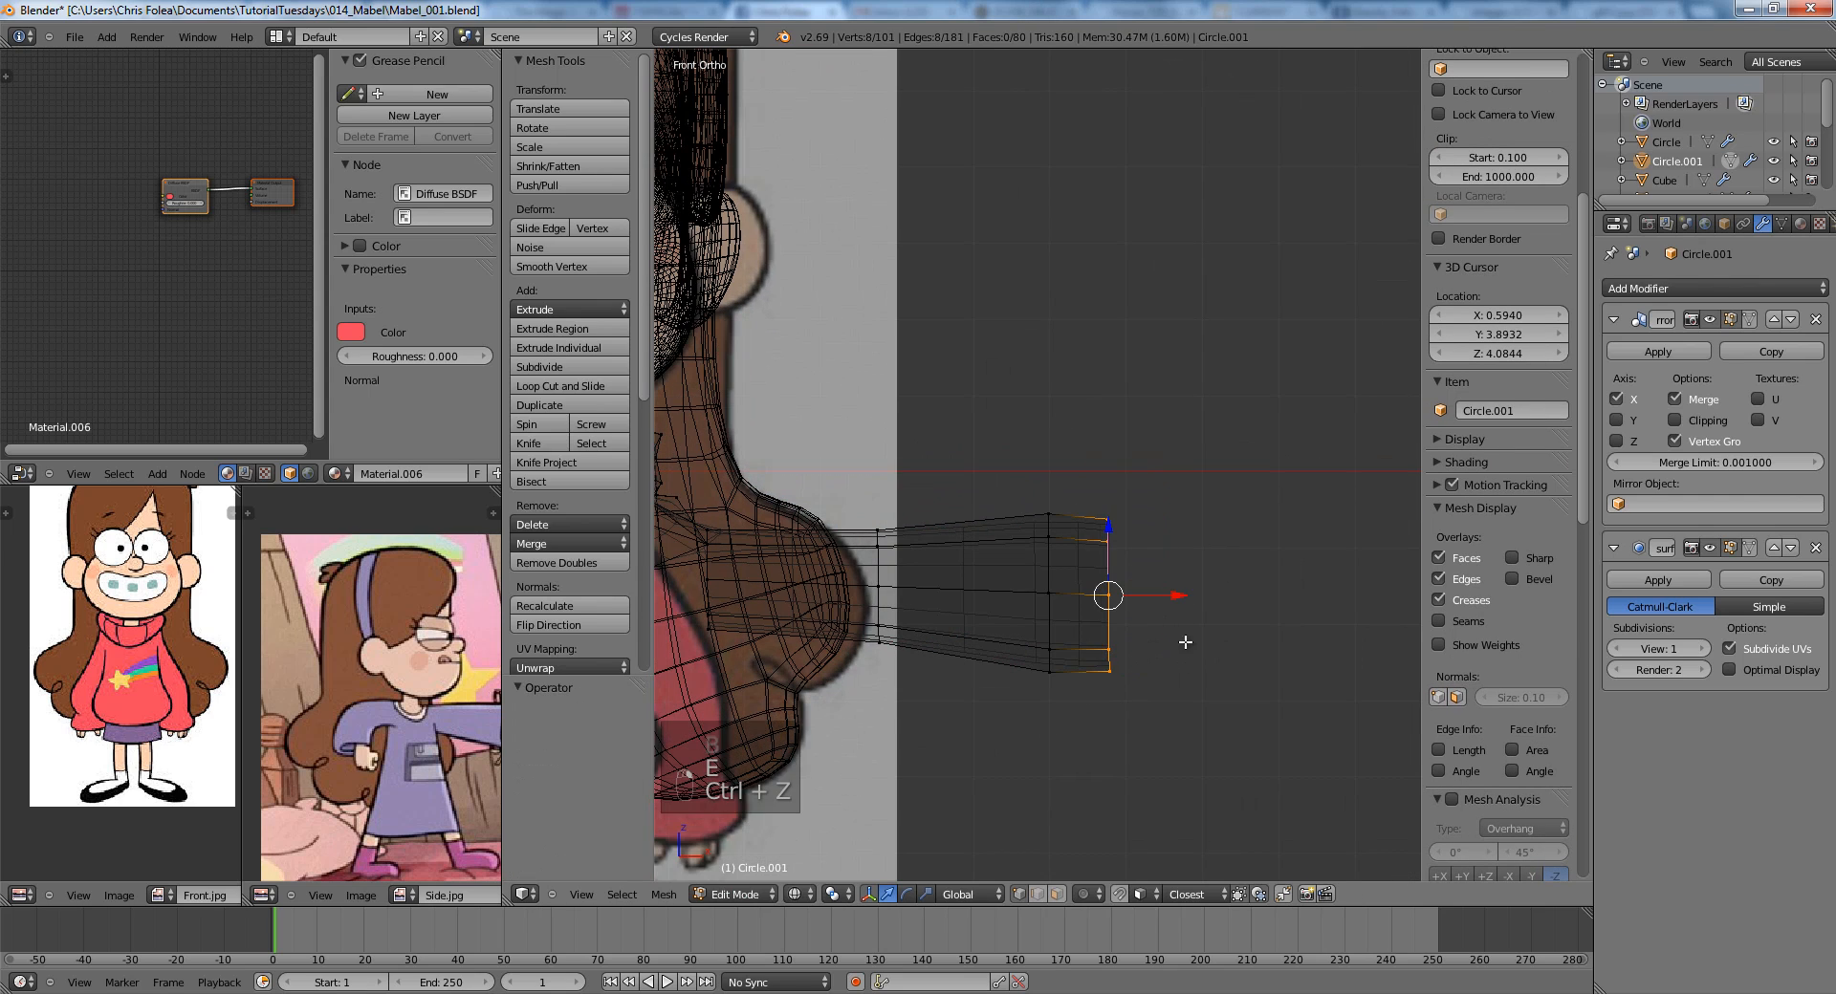
Select the edge loop just before the sleeve's open end and move it along X towards the body.
middle_click_drag(1047, 581, 1159, 577, "shift")
key("a")
key("b")
left_click_drag(1111, 464, 1172, 706)
key("g")
key("x")
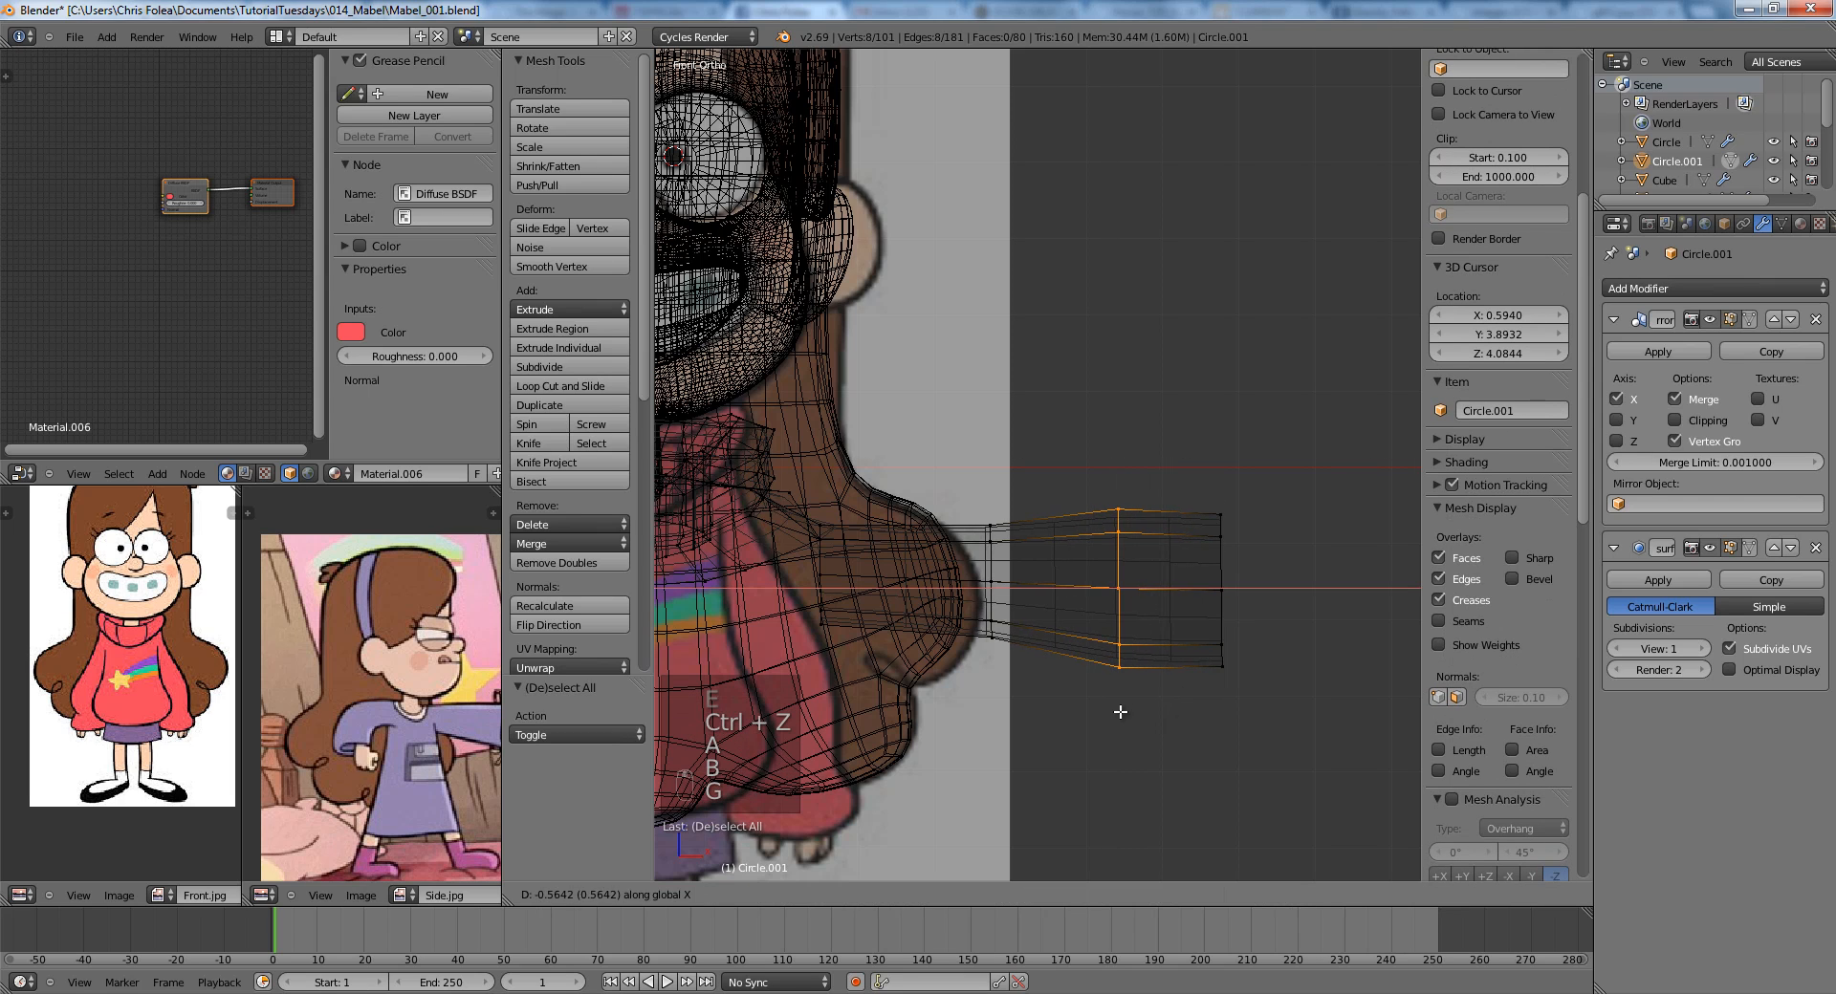
left_click(1095, 707)
left_click(1141, 664)
Add a centred edge loop in the sleeve's end section, scale it down and move it 0.122 along X.
key("a")
key("ctrl+r")
left_click(1164, 524)
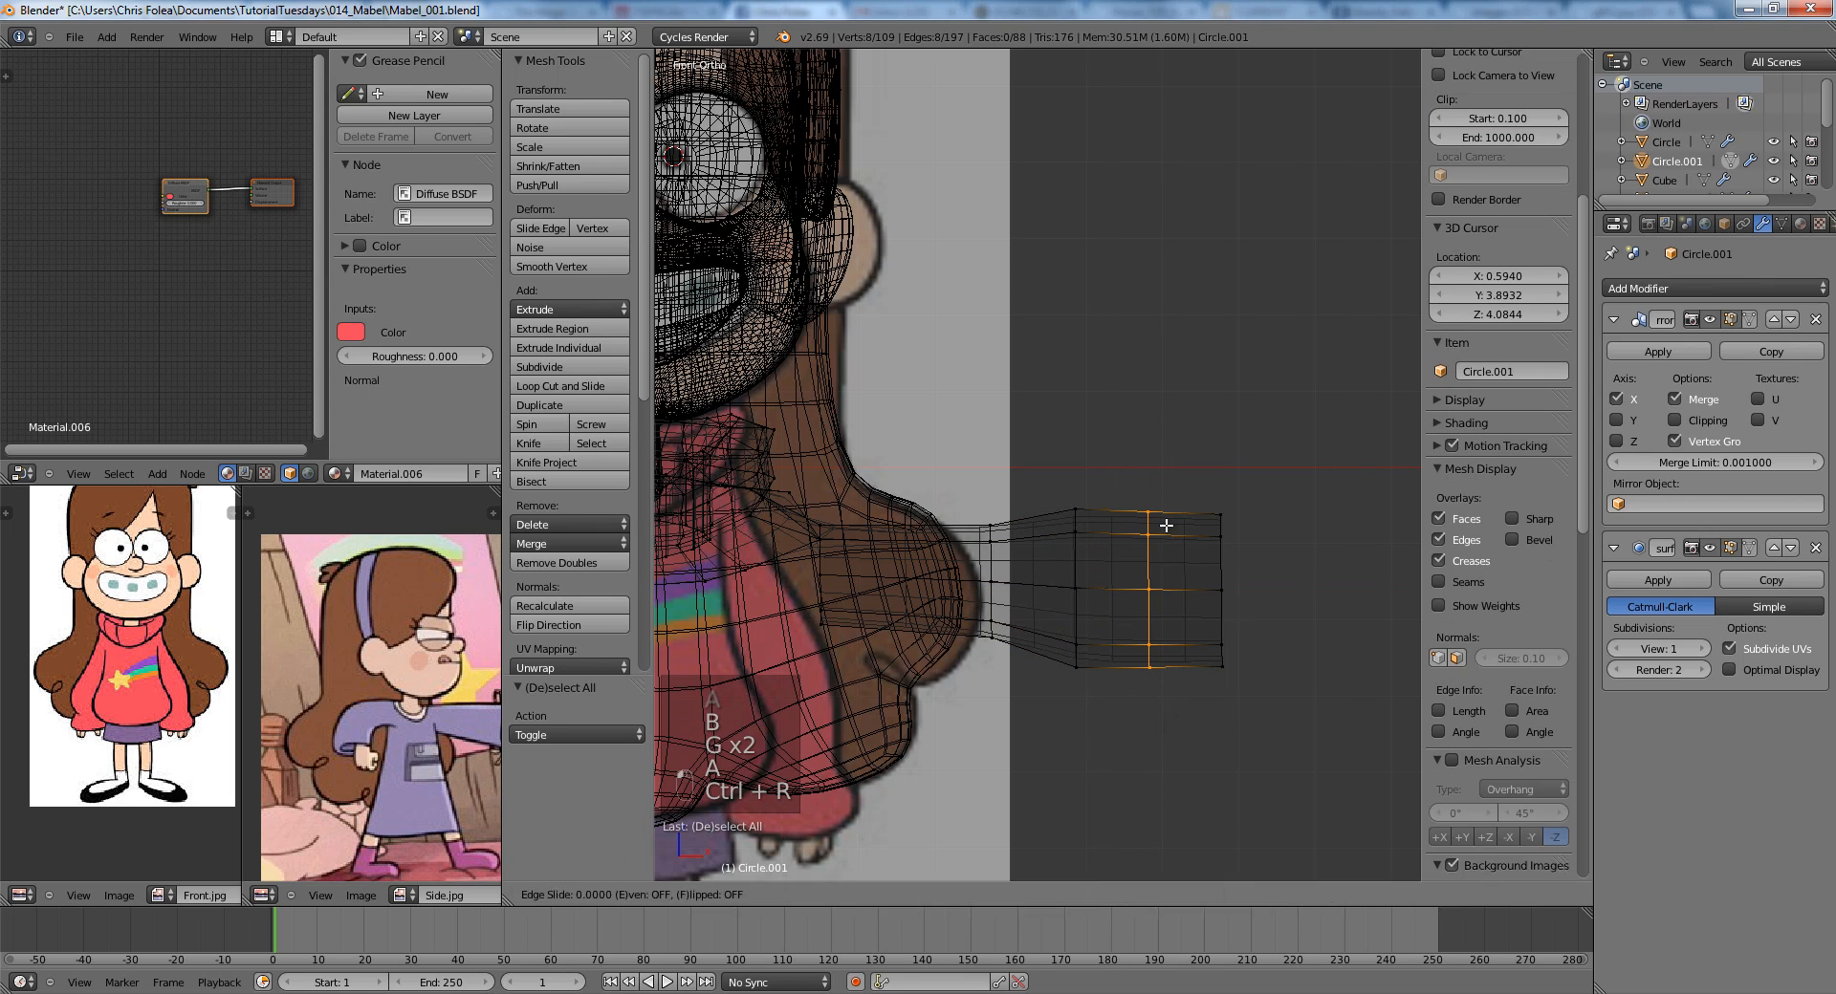
right_click(1166, 524)
key("s")
left_click(1284, 548)
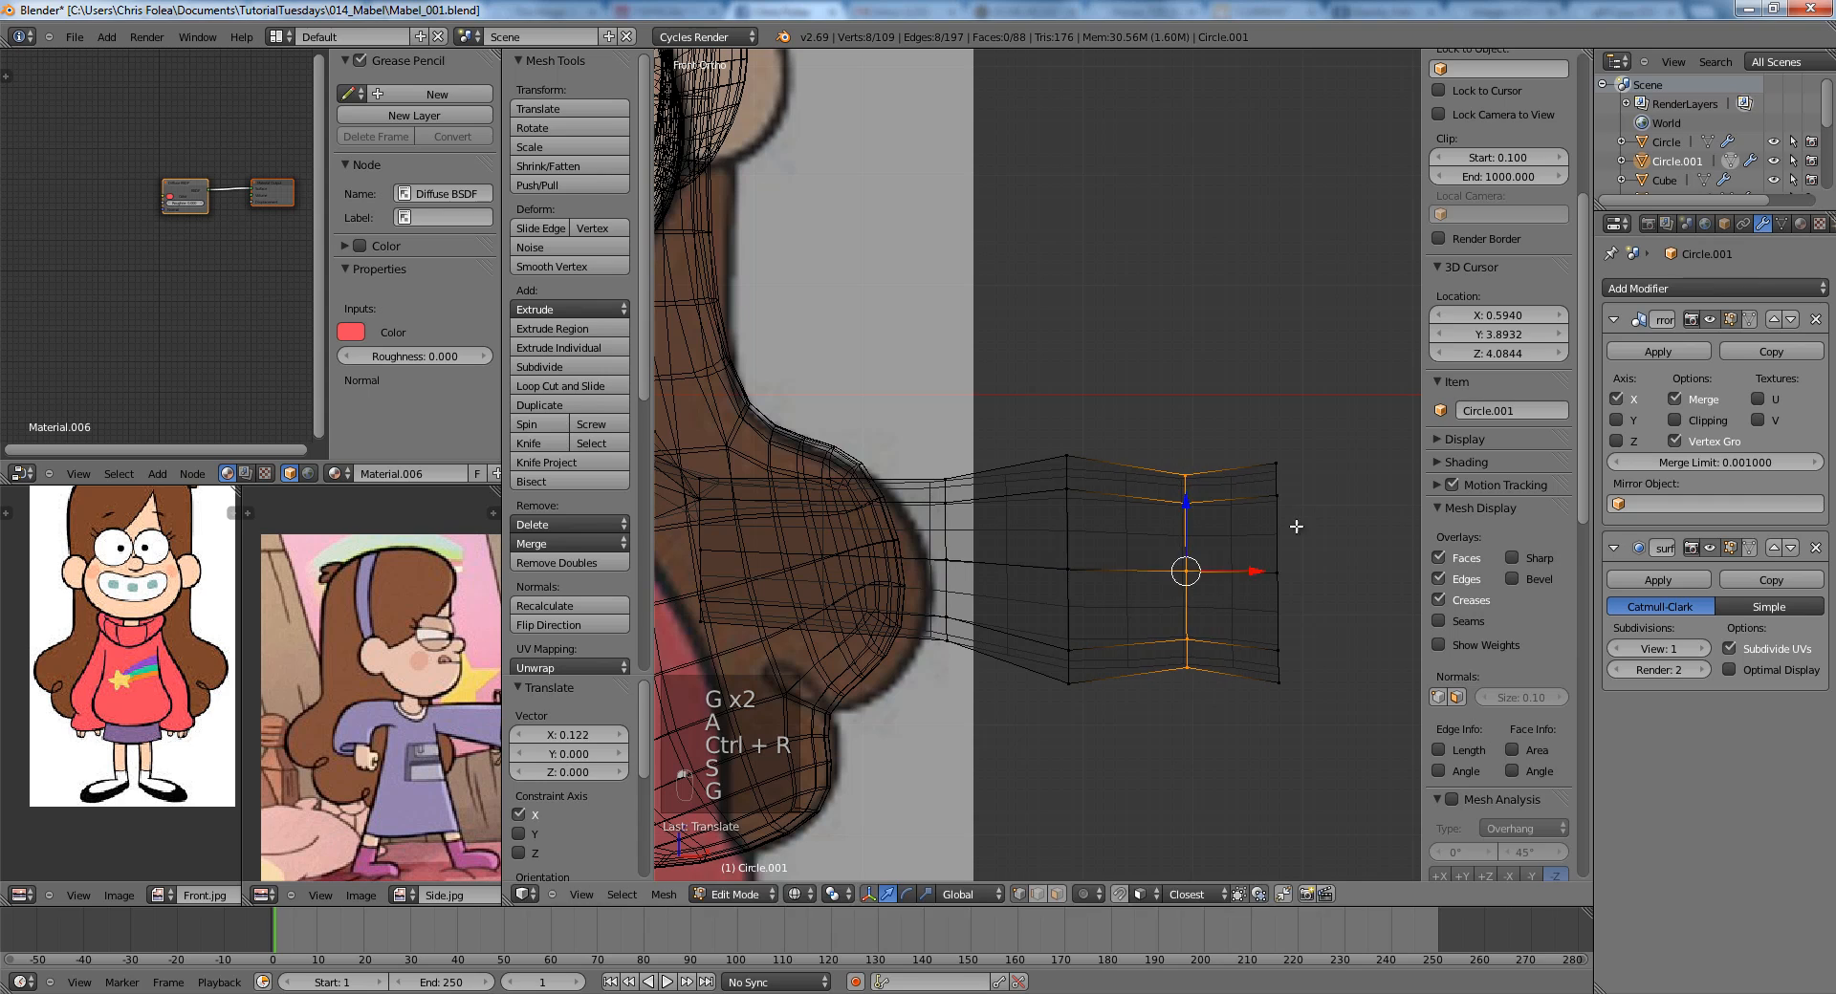
Add one supporting edge loop close to each side of the narrowed wrist loop.
key("a")
key("ctrl+r")
left_click(1225, 502)
left_click(1188, 489)
key("a")
key("ctrl+r")
left_click(1156, 481)
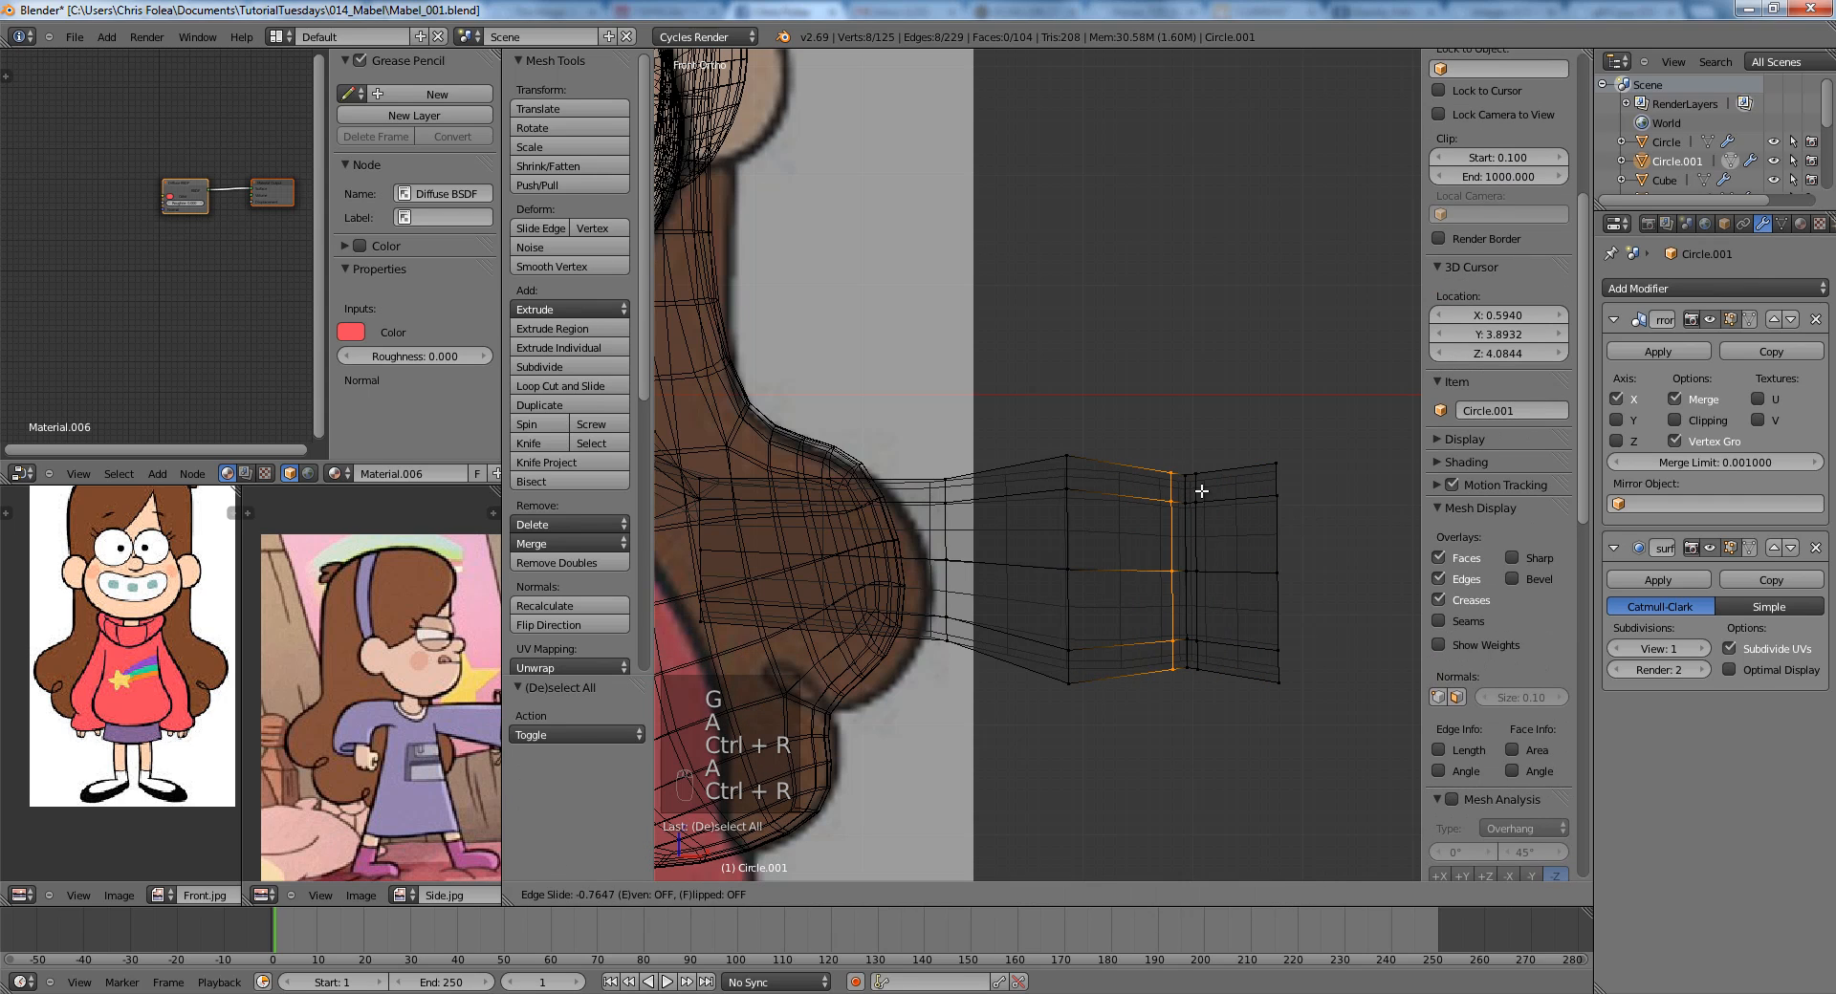
left_click(1202, 491)
right_click(1237, 505)
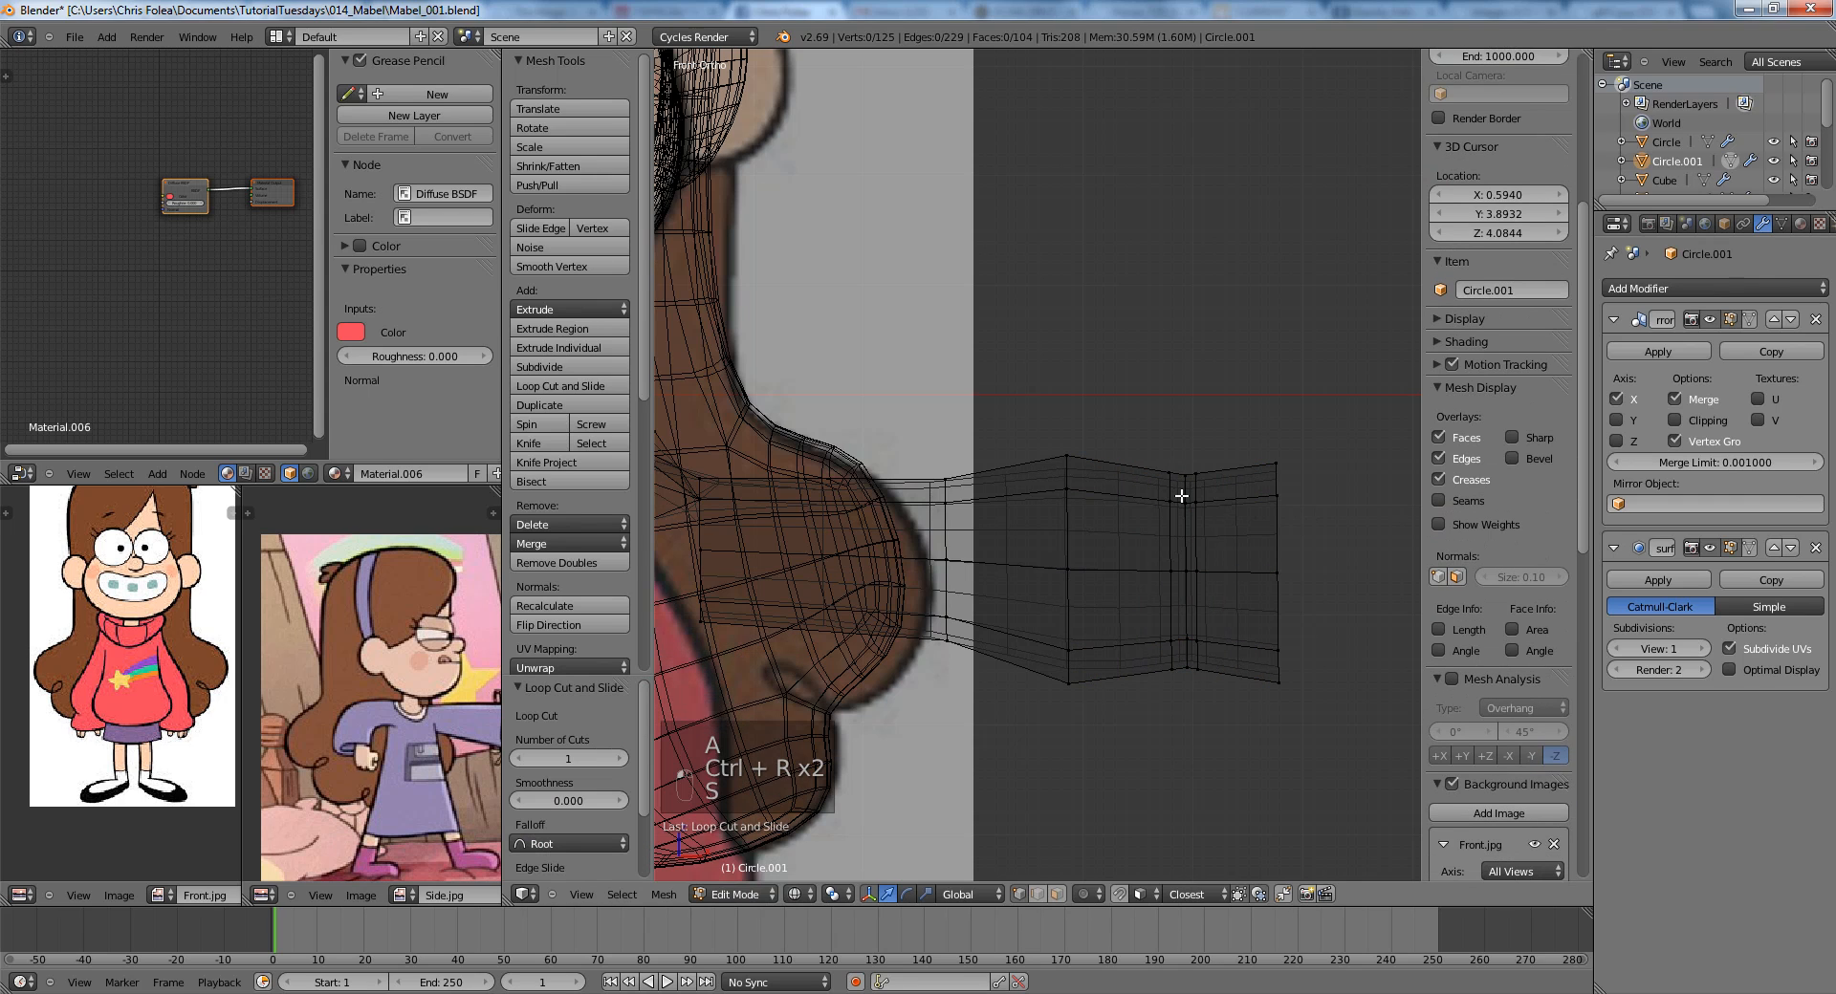
Add an edge loop before the wrist, move it 0.34 along X, scale it to about 0.88 and finish editing the sleeve.
key("ctrl+r")
left_click(1147, 495)
right_click(1152, 495)
key("s")
left_click(1212, 502)
key("g")
middle_click(1280, 529)
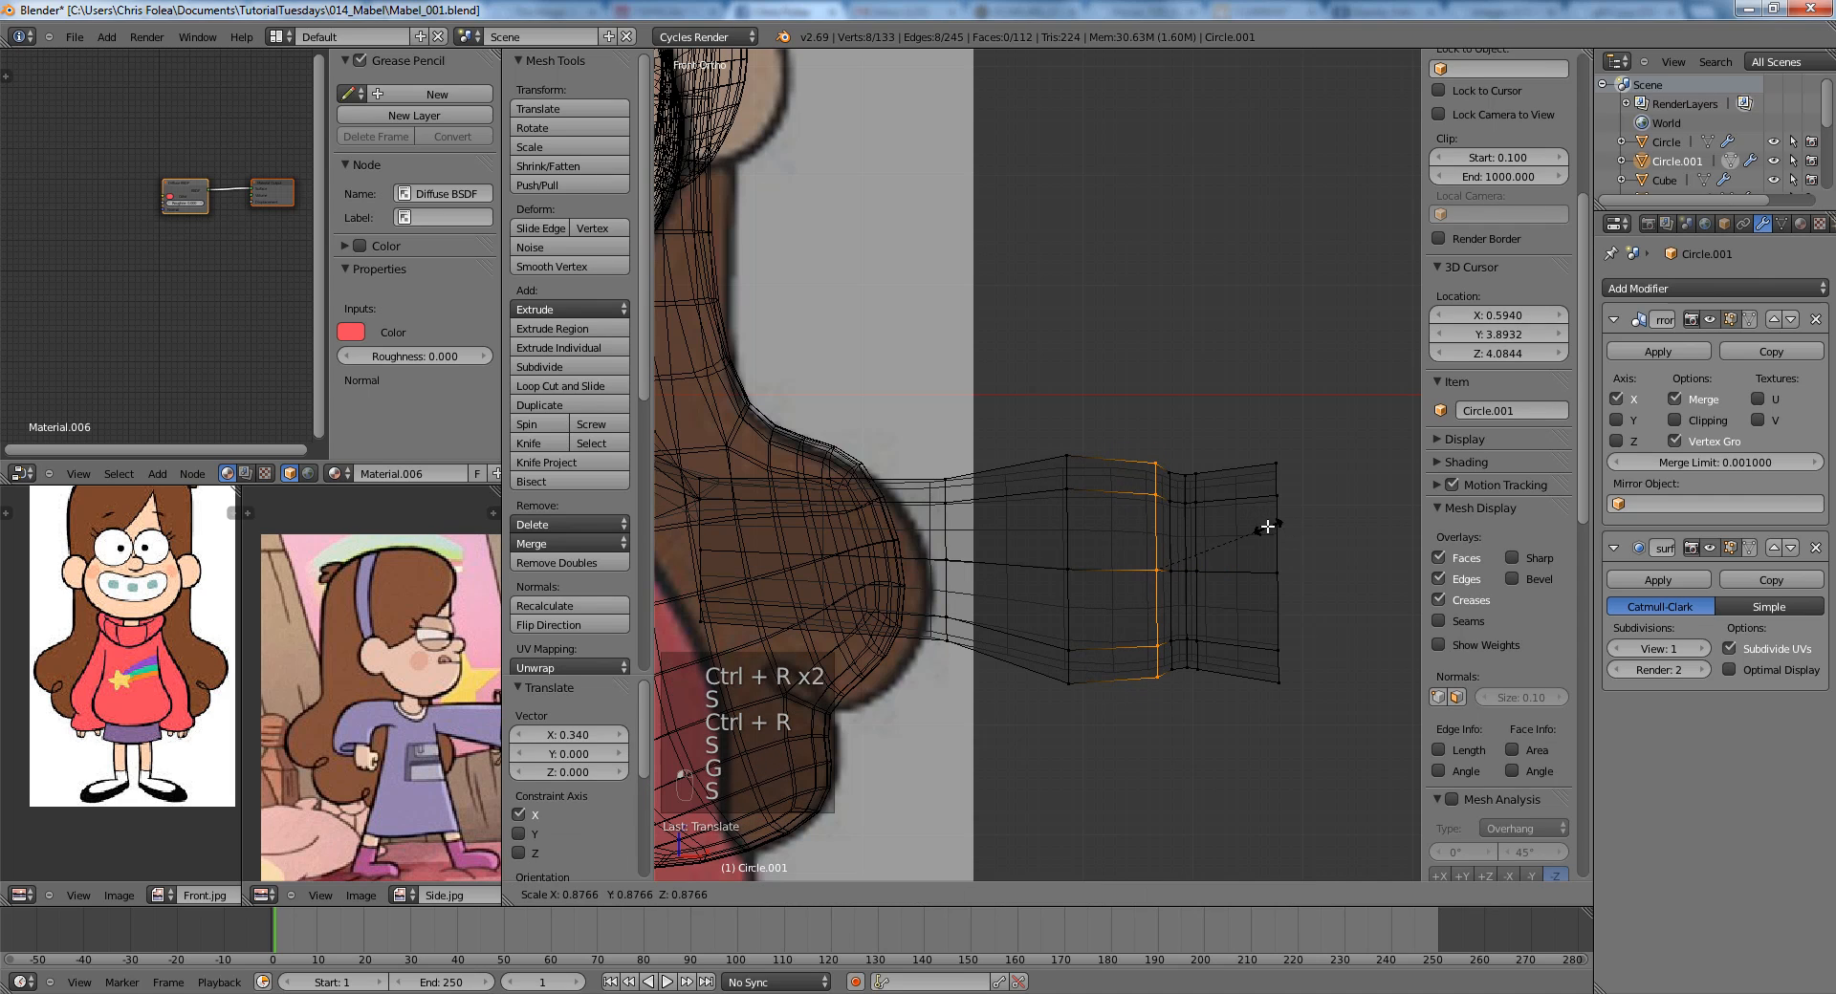
left_click(1266, 526)
key("a")
key("Tab")
key("z")
scroll(1212, 543, "down", 5)
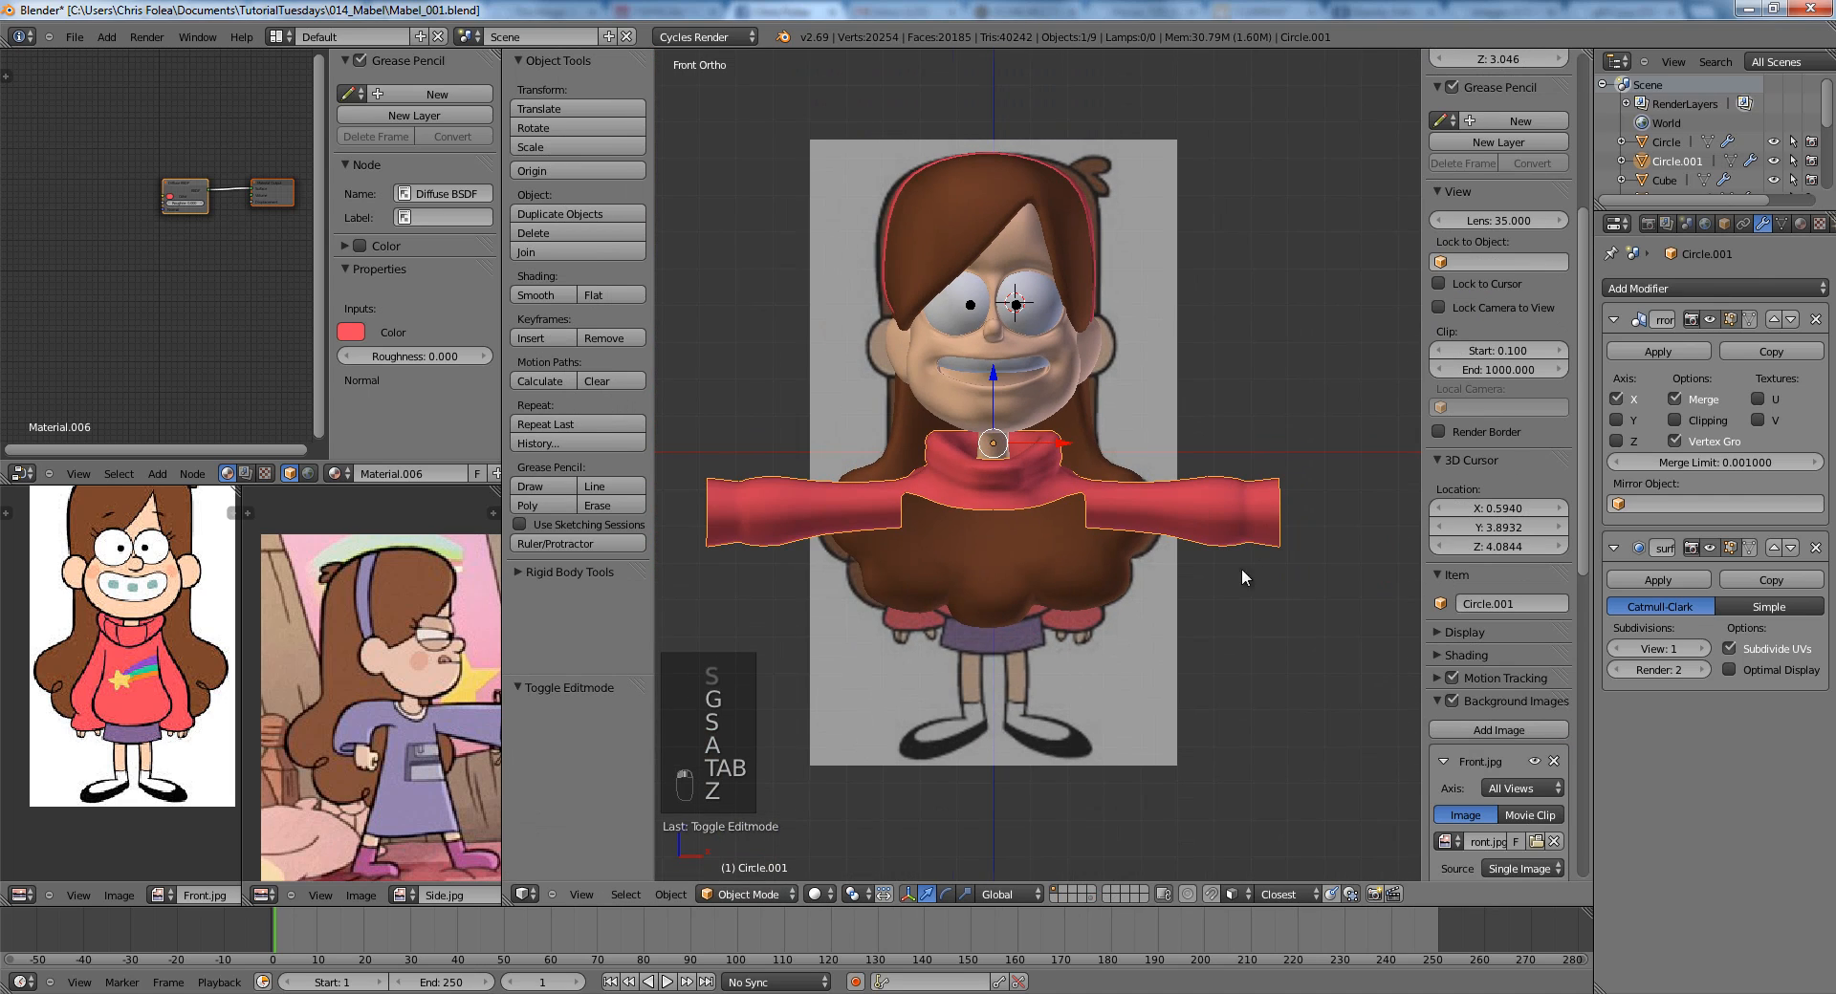
Extrude the open edge loop at the sleeve's end and scale it to 0.9 to form the cuff's inner rim.
middle_click_drag(1242, 572, 1114, 584, "shift")
scroll(1196, 550, "up", 3)
key("Tab")
right_click(1226, 547, "alt")
middle_click_drag(1225, 560, 1110, 599)
scroll(1110, 598, "up", 3)
key("e")
middle_click_drag(933, 571, 874, 581, "shift")
scroll(874, 581, "up", 1)
key("s")
left_click(889, 598)
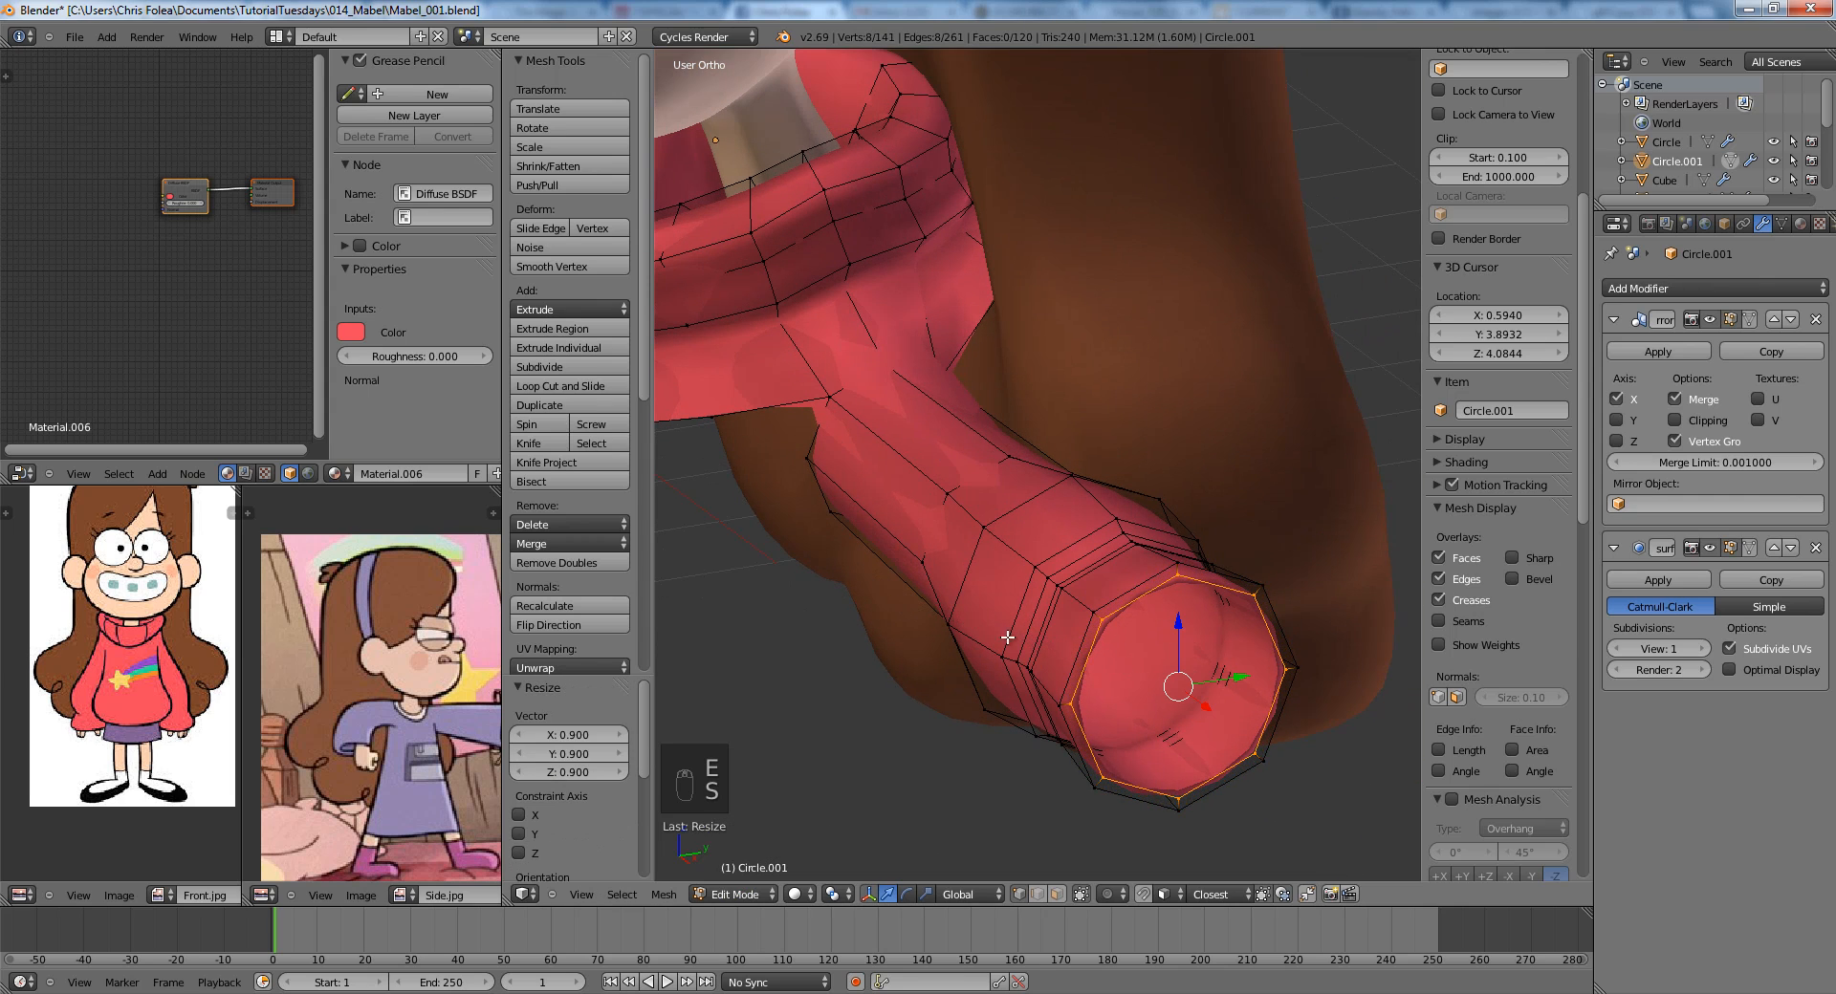
Add a supporting edge loop near the cuff's rim with an edge slide of about 0.28, and finish editing.
scroll(1180, 656, "up", 3)
key("a")
key("ctrl+r")
left_click(1037, 468)
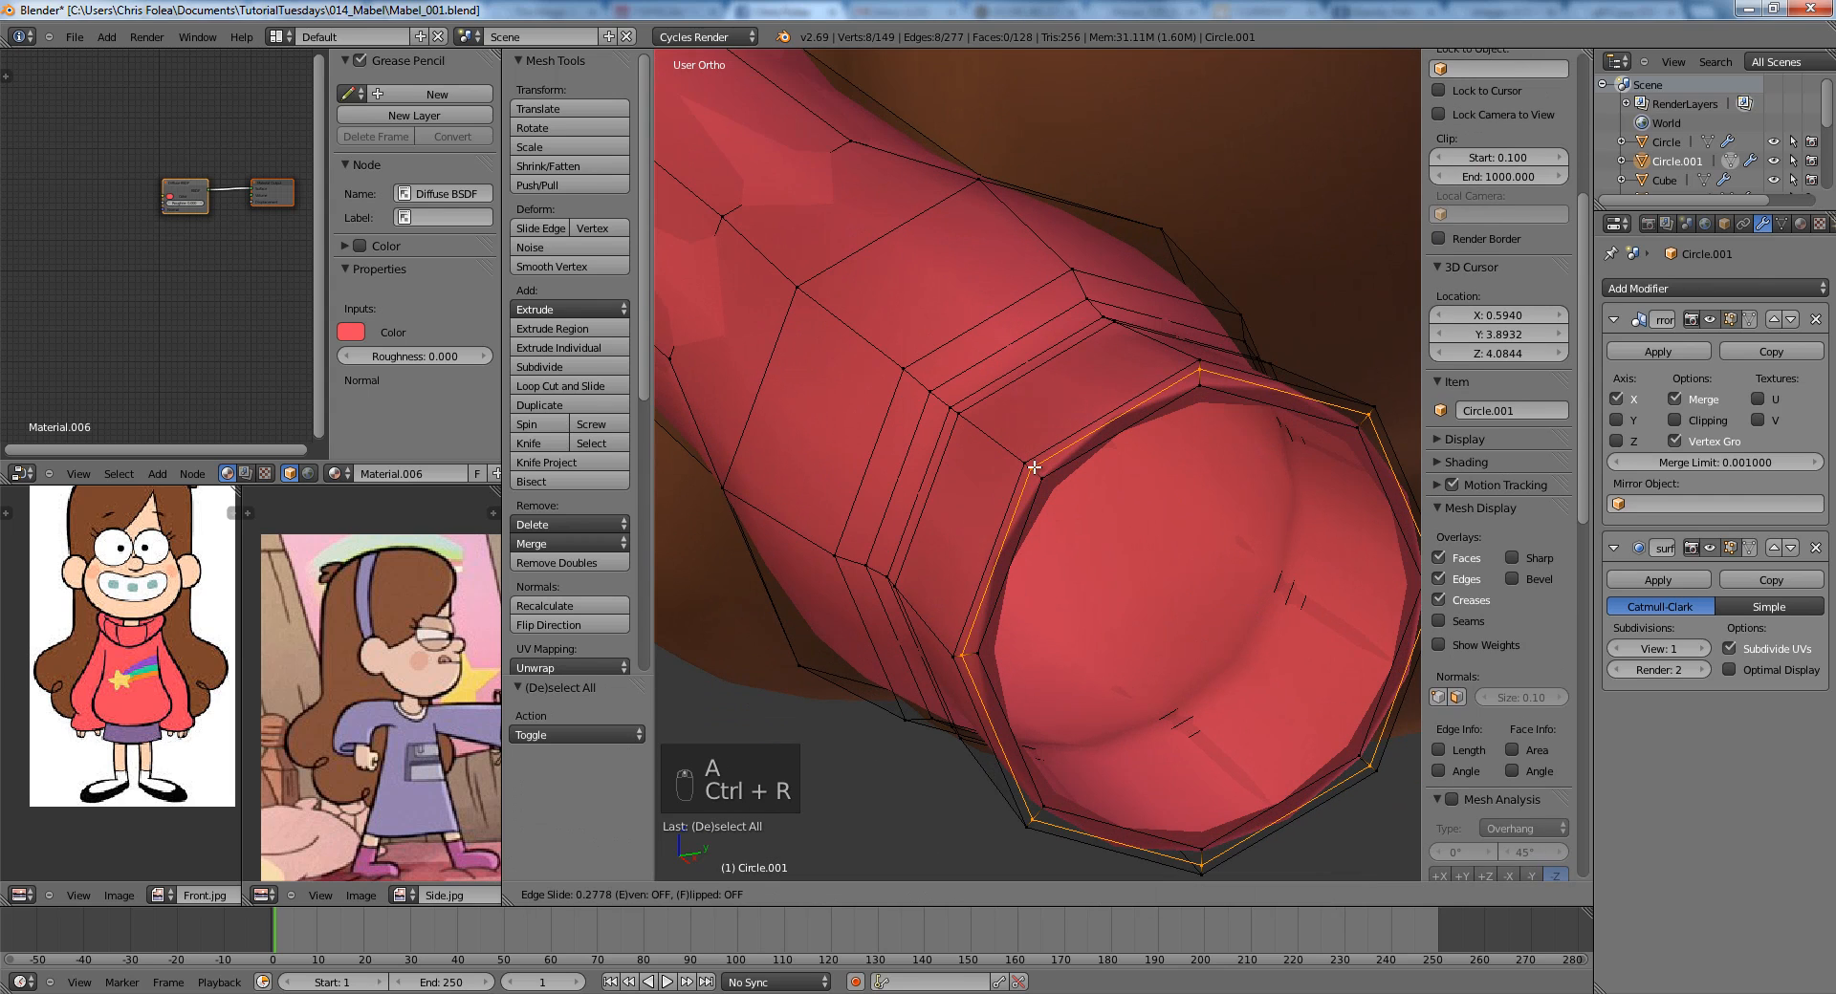
left_click(1033, 468)
key("Tab")
Examine the sweater sleeves and the whole character from several angles and from the front.
scroll(1213, 540, "down", 8)
middle_click_drag(928, 560, 1275, 640)
scroll(1070, 531, "down", 3)
key("KP_1")
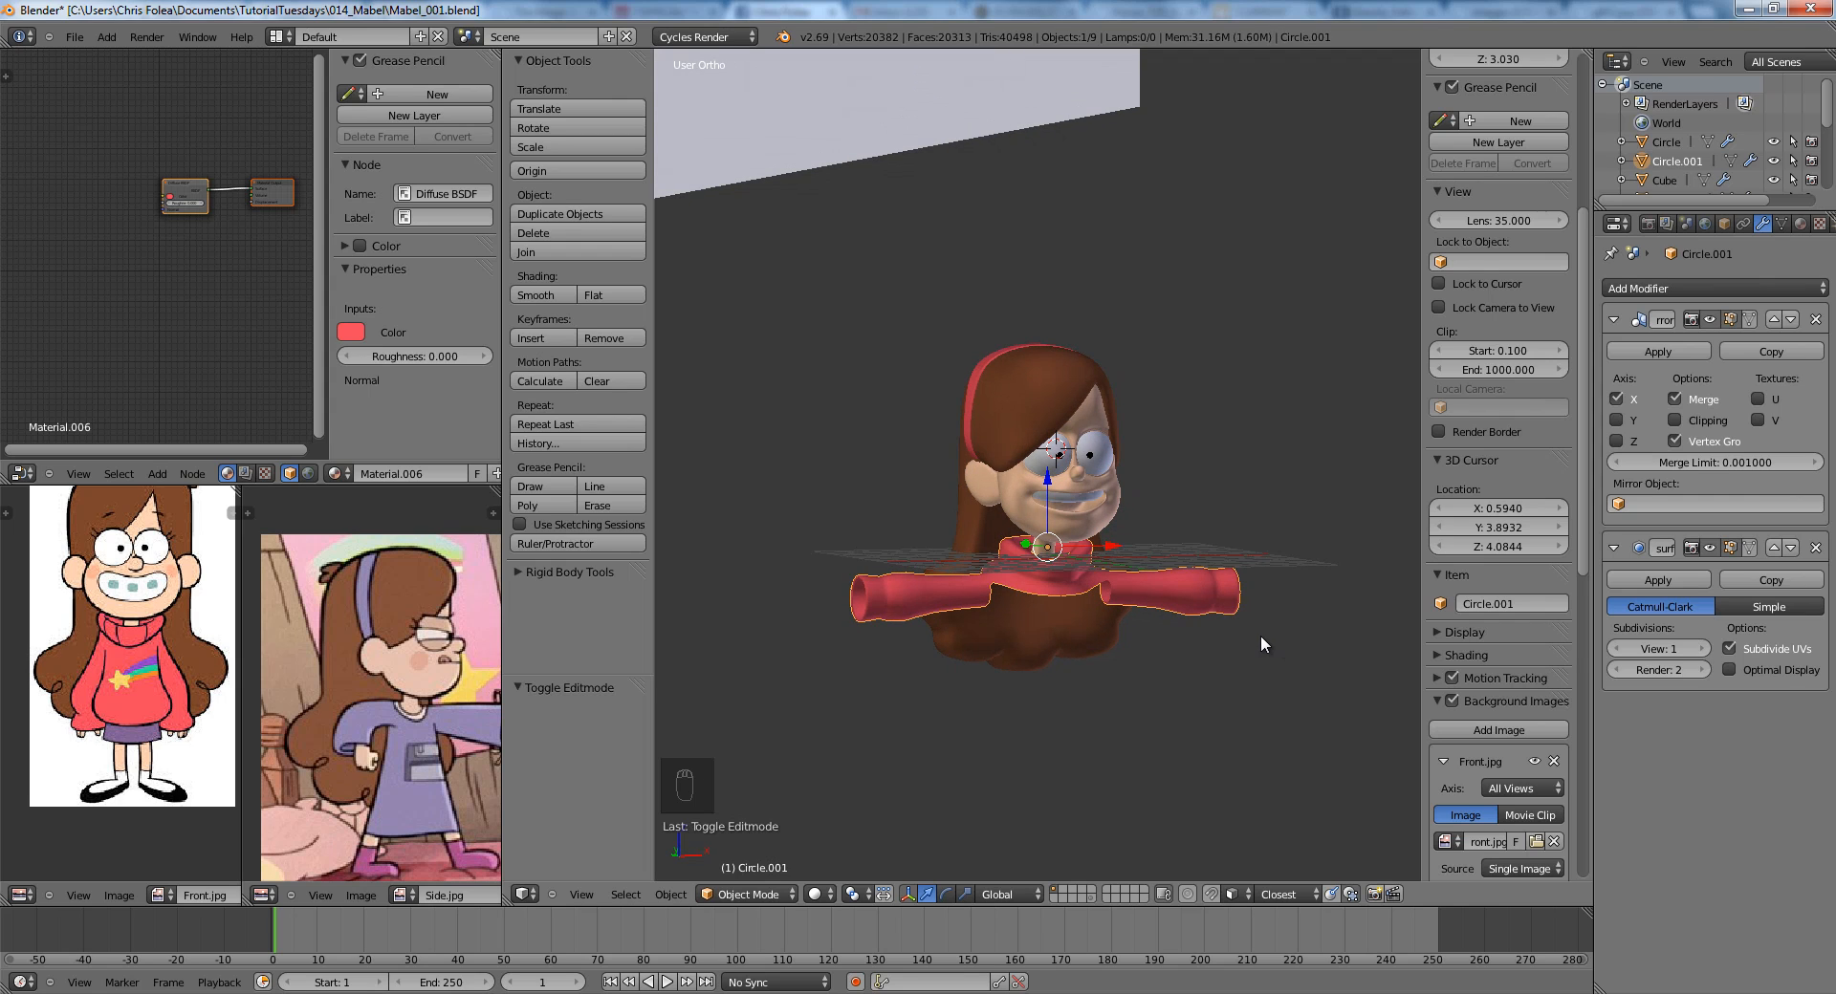
key("a")
scroll(1261, 635, "up", 3)
middle_click_drag(1261, 635, 1174, 664)
scroll(1174, 663, "up", 5)
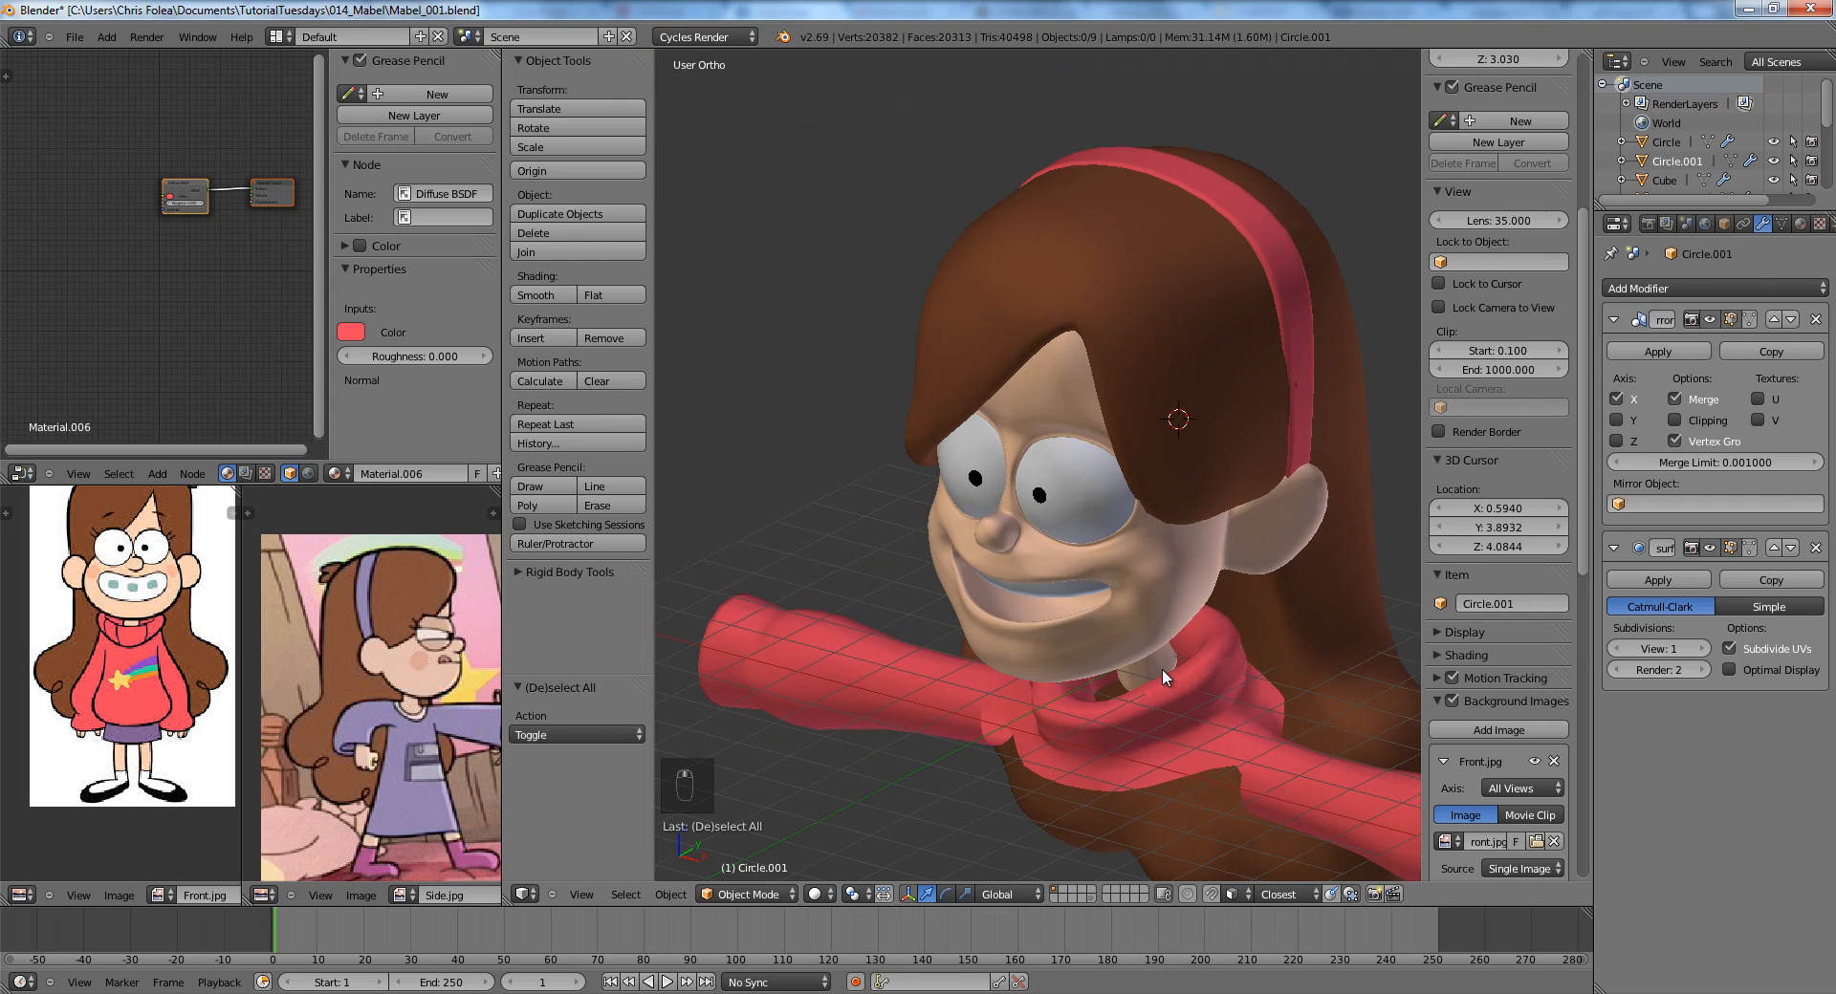
key("KP_1")
scroll(1162, 668, "down", 6)
Append the hands object from Handsies.blend into the scene.
left_click(74, 36)
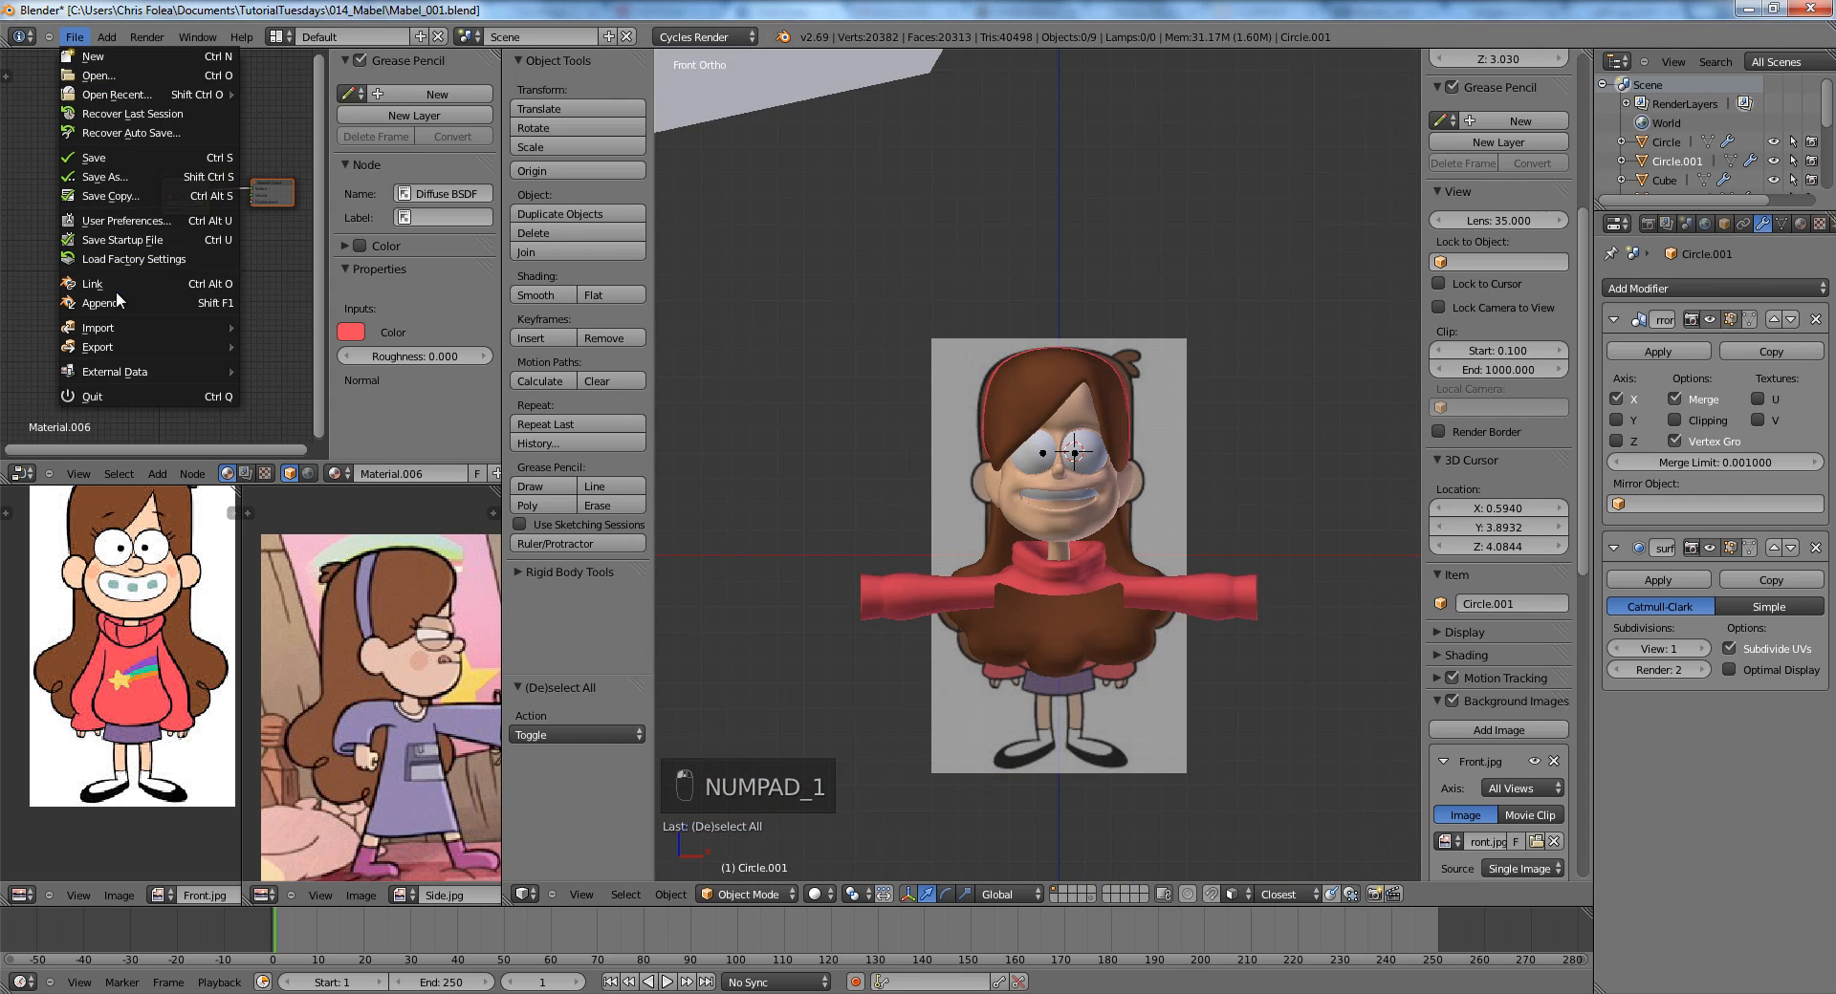
left_click(117, 302)
double_click(325, 189)
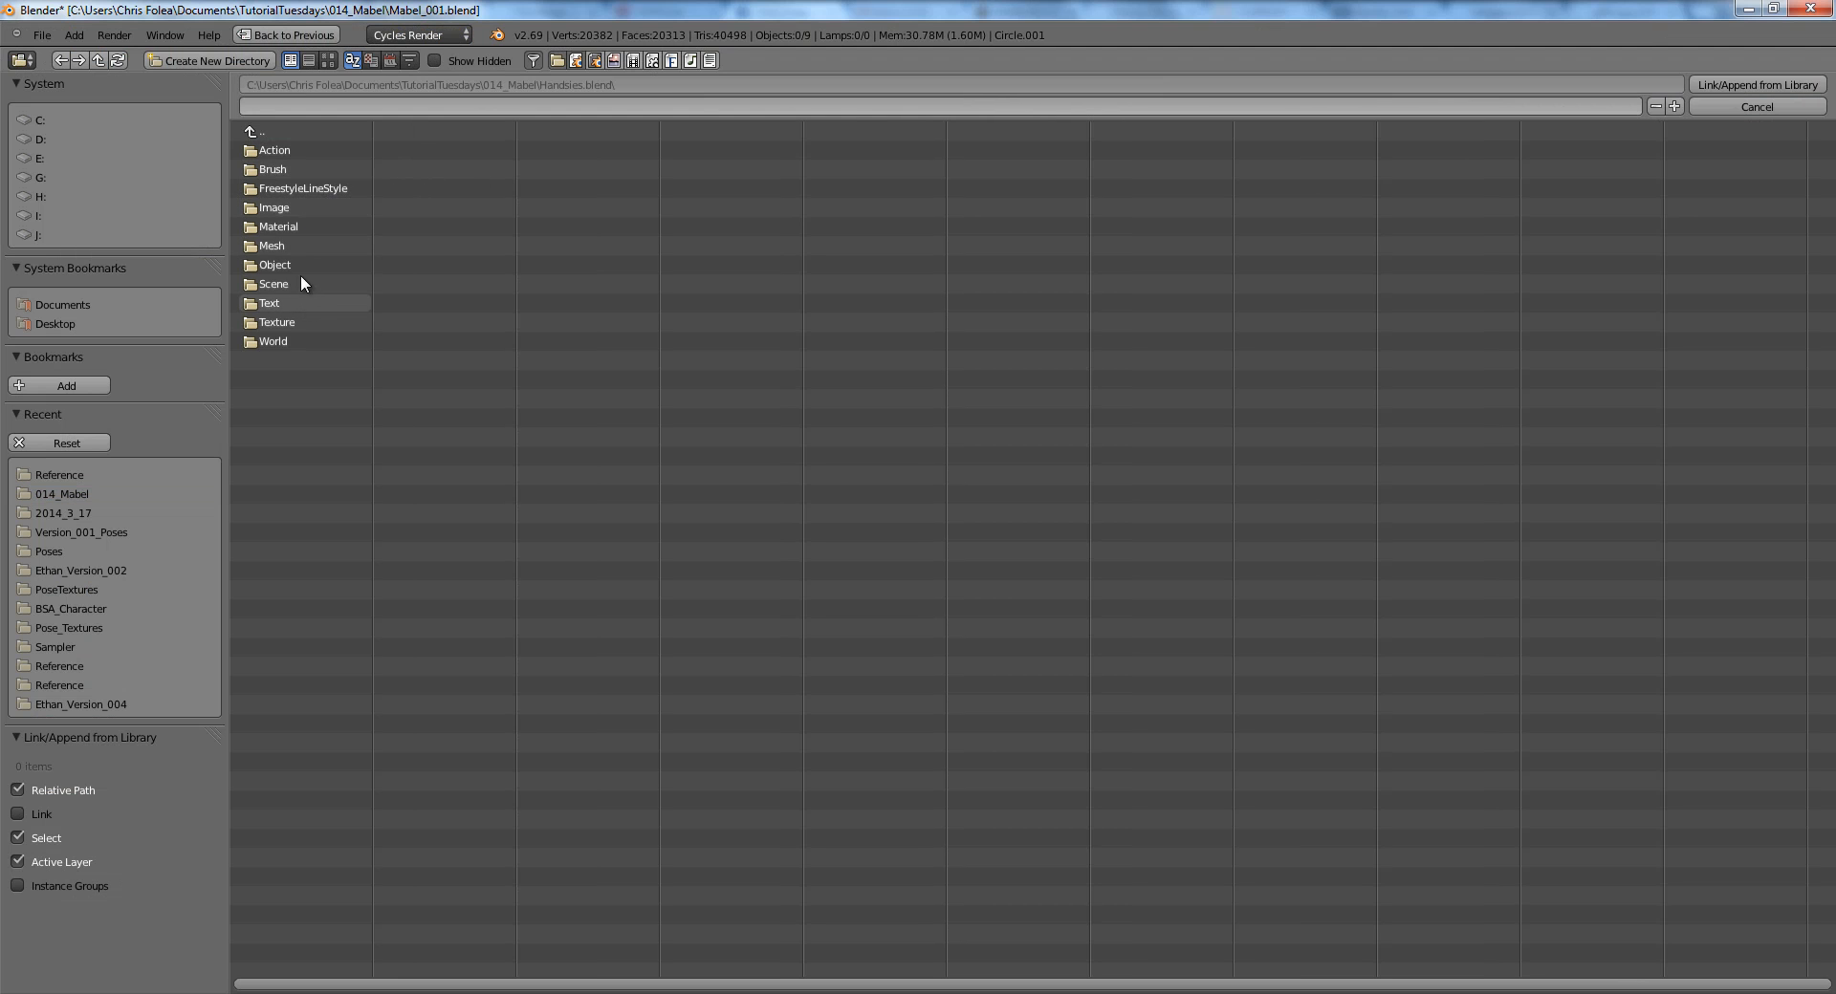
double_click(298, 263)
double_click(301, 150)
scroll(1137, 602, "down", 3)
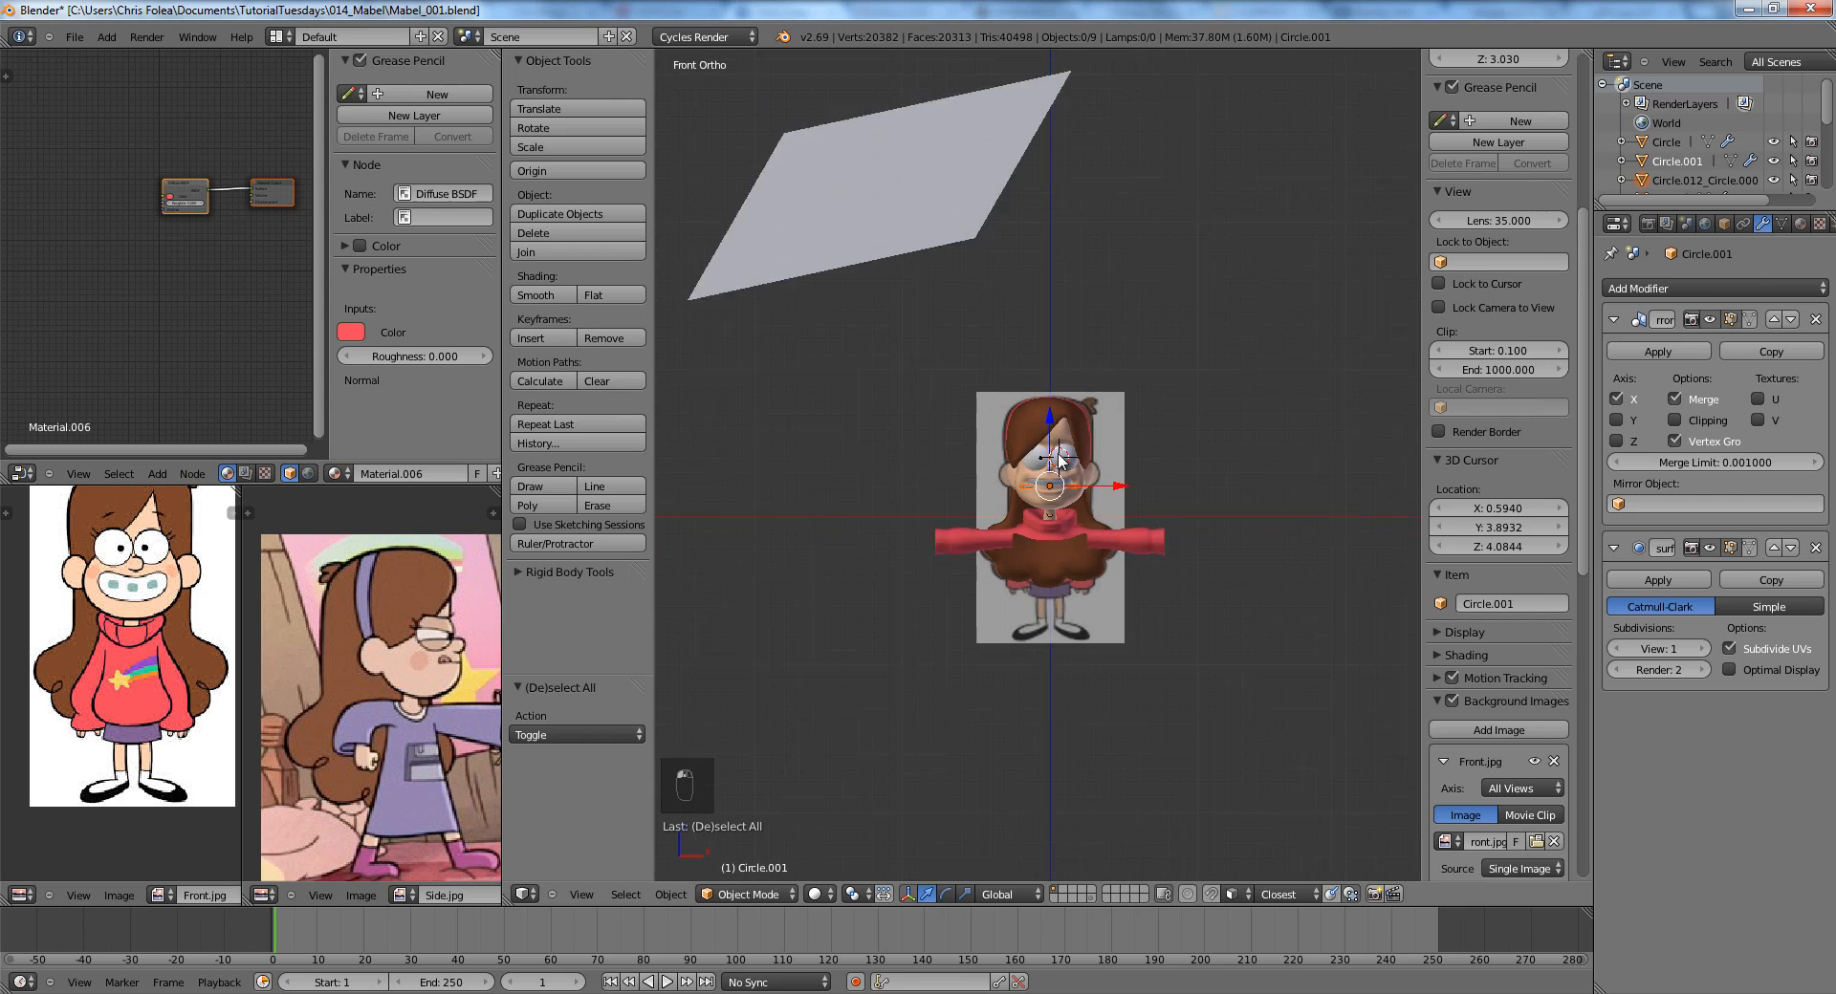
Scale the appended hands by 5.74 and move them down towards sleeve height.
key("z")
left_click(1317, 679)
scroll(1262, 611, "up", 2)
key("g")
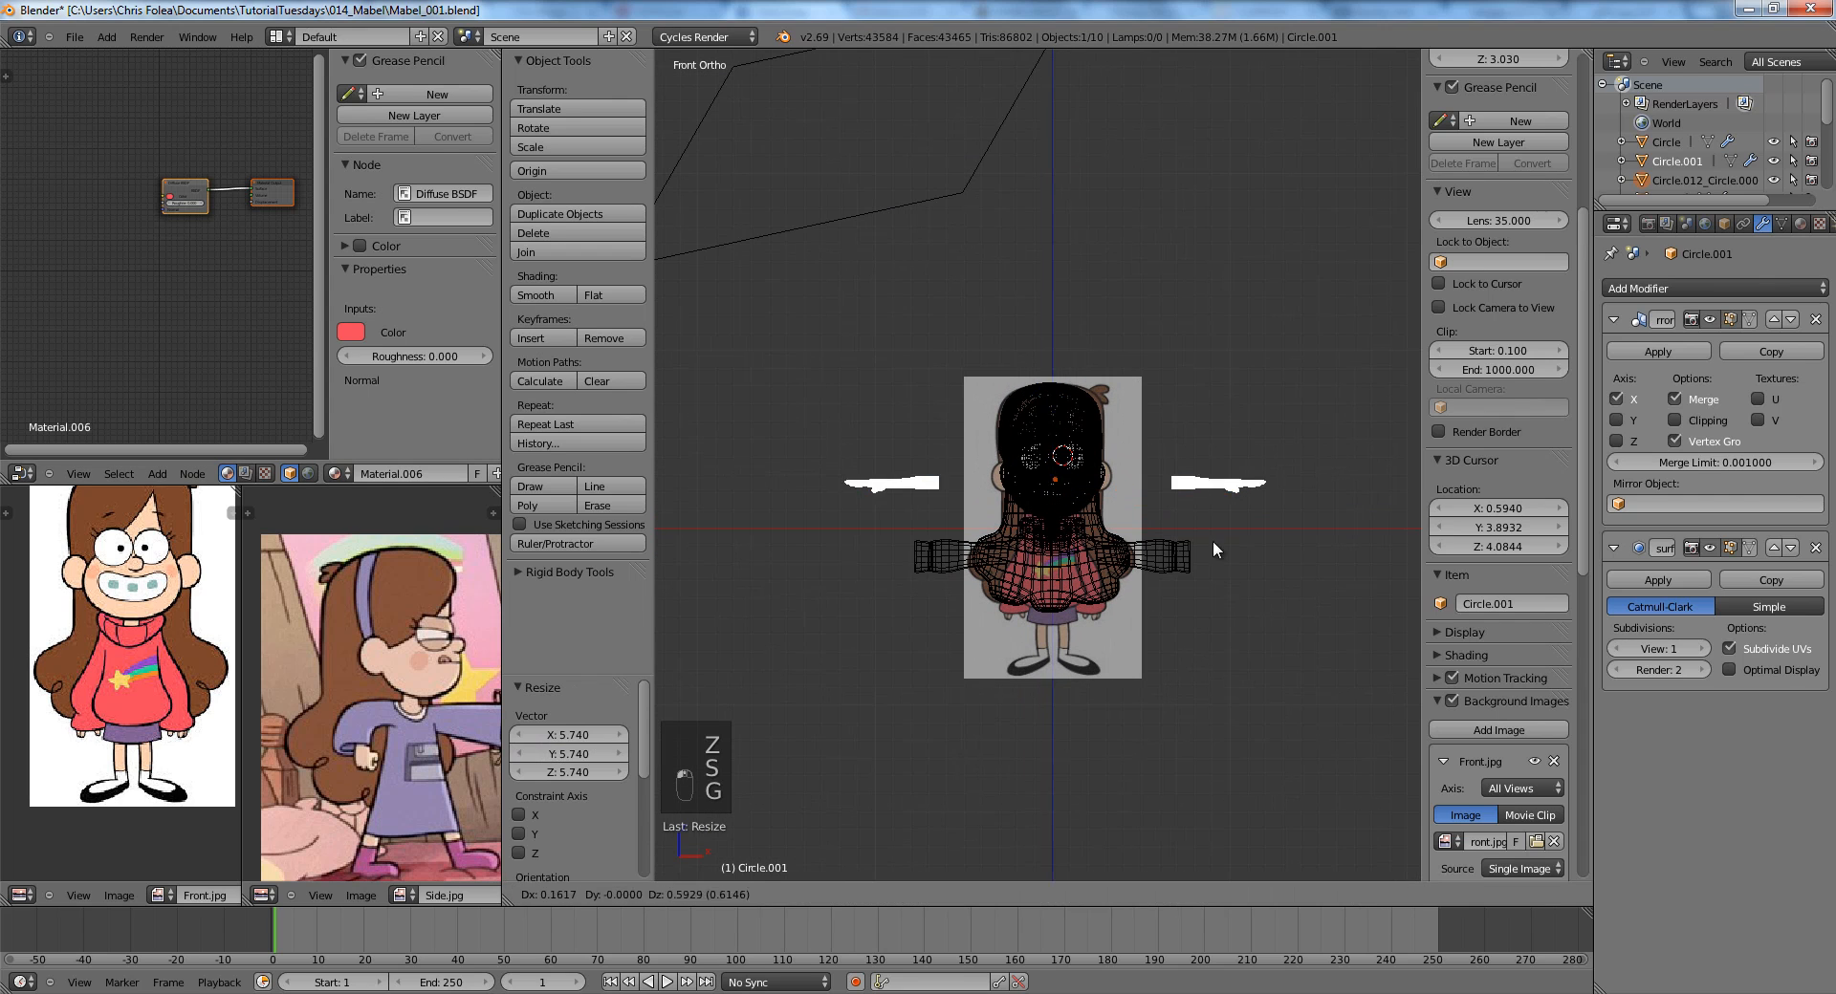
left_click(1218, 580)
Fit the hands to the sleeves in front view by scaling them by 0.686, 1.058 and 1.013.
key("z")
scroll(1147, 488, "up", 4)
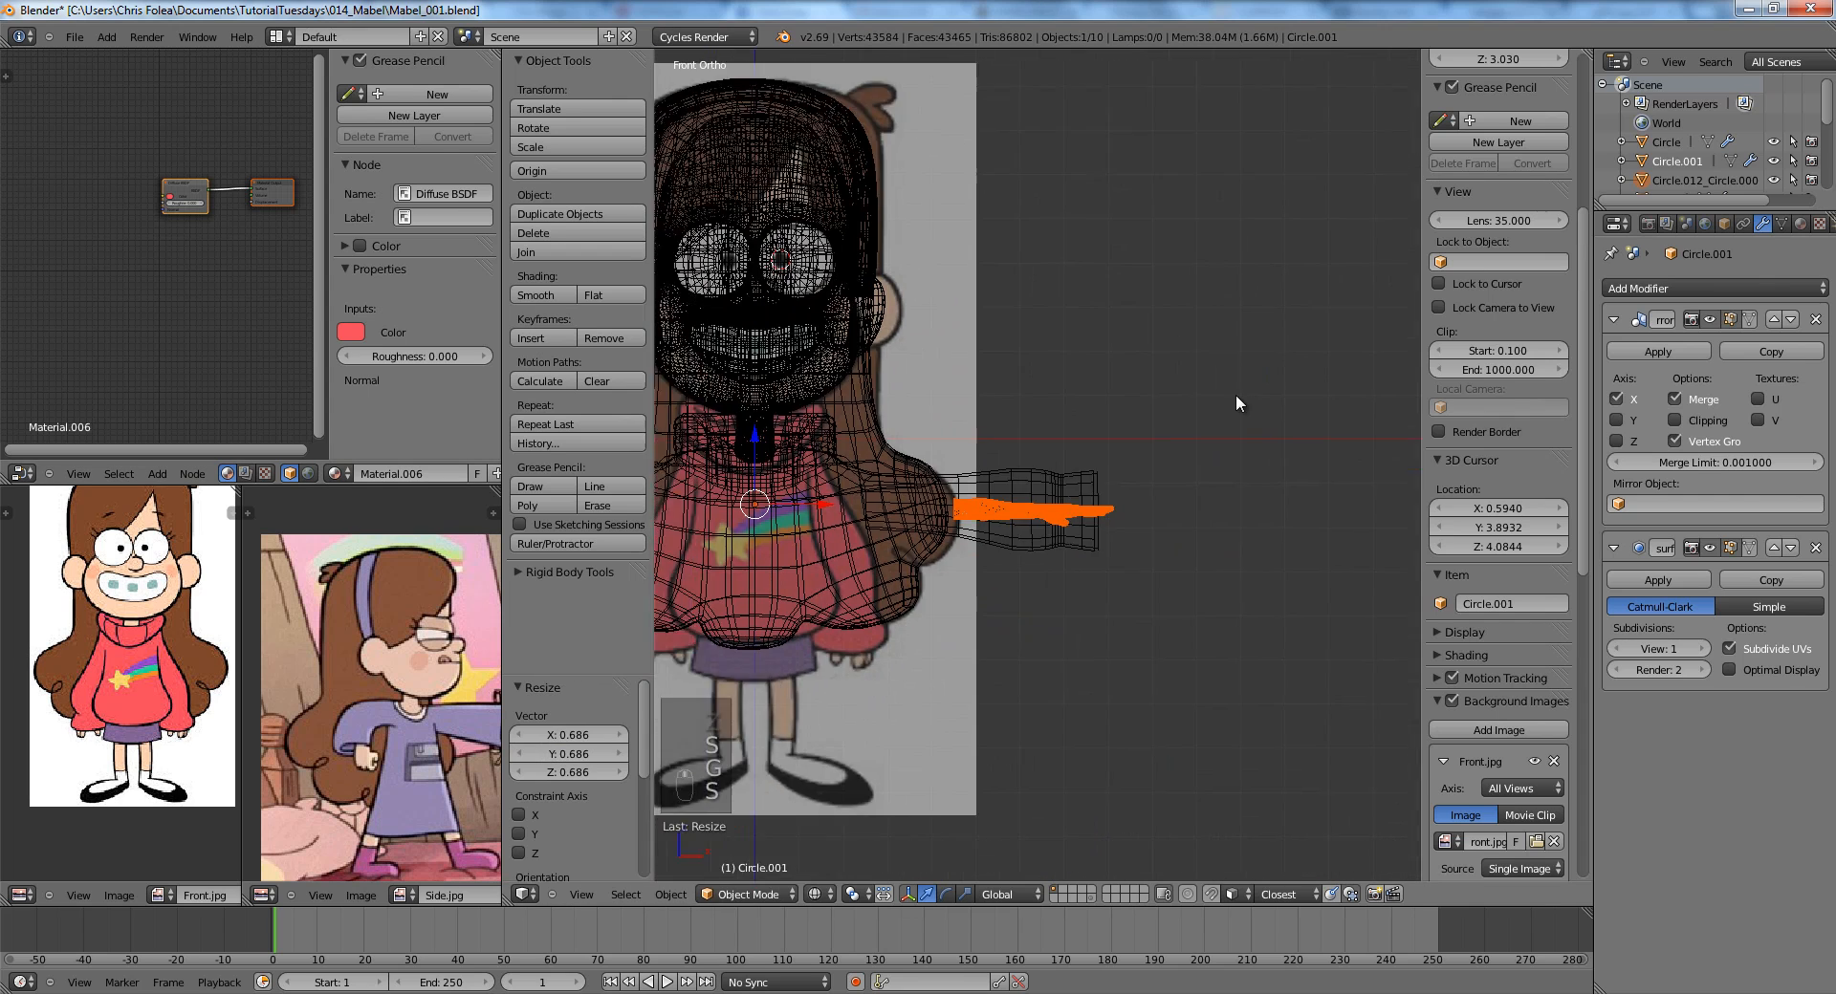
key("s")
key("s")
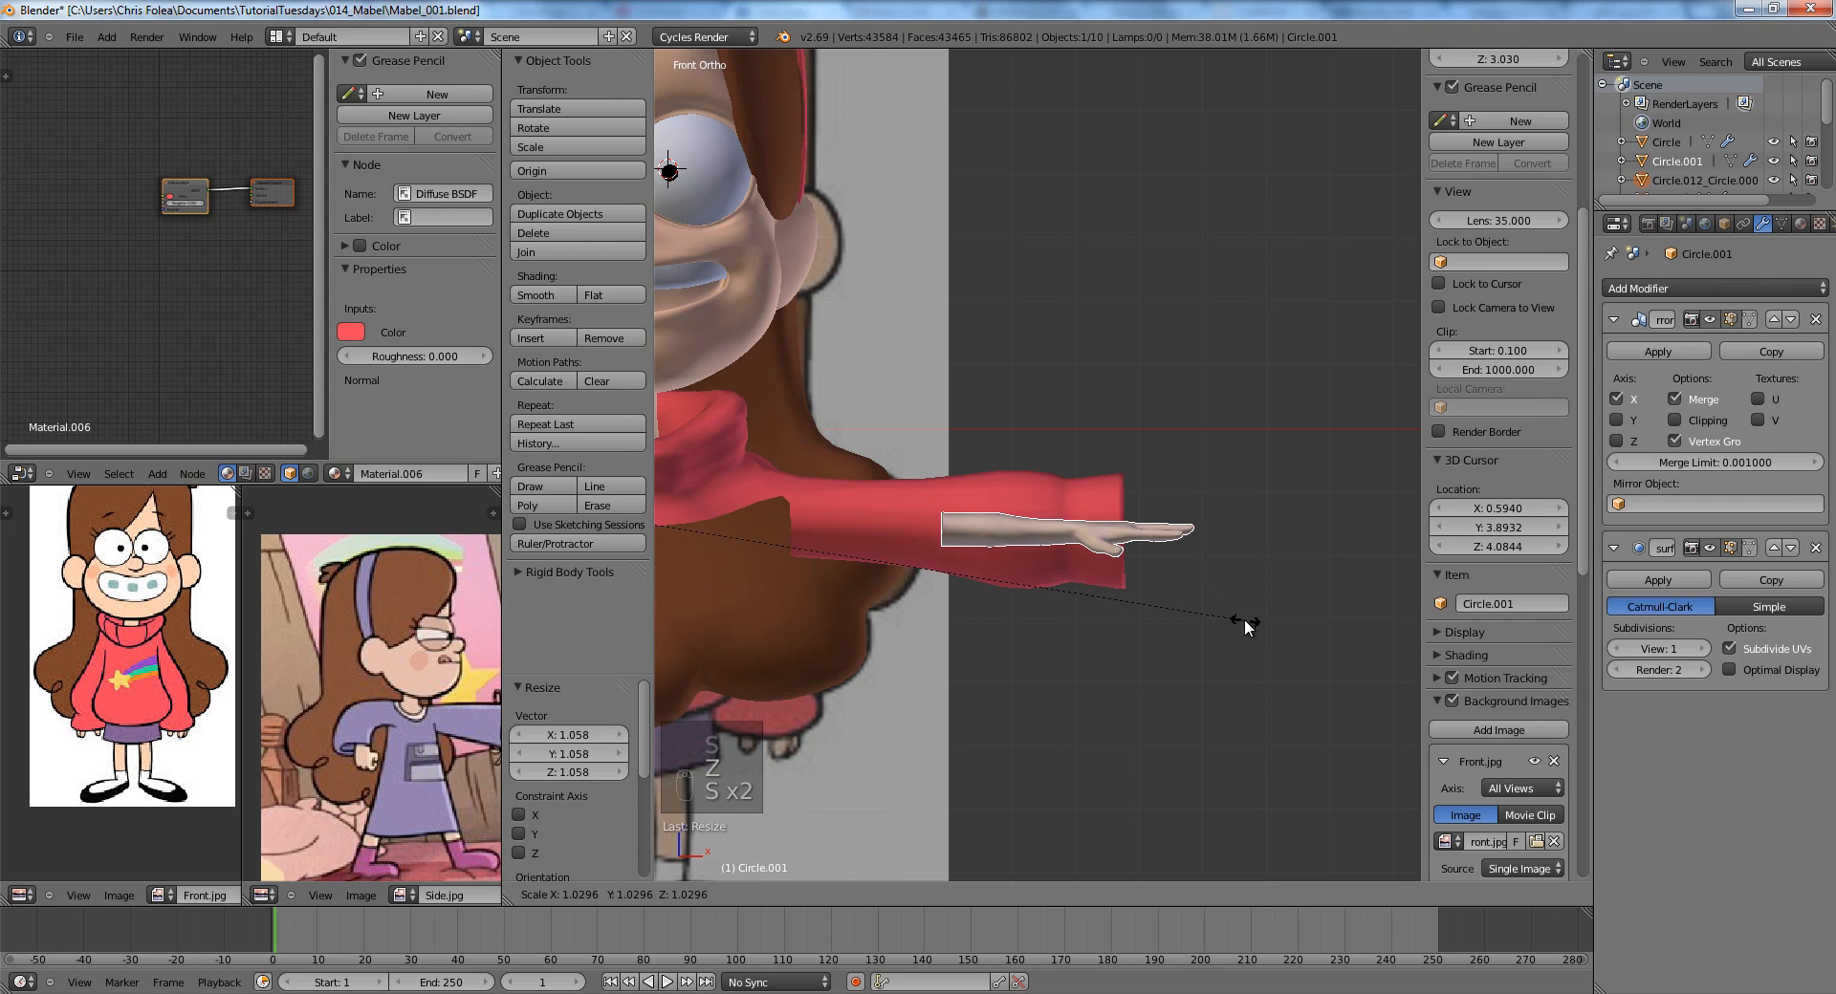
left_click(1243, 618)
Move the hands 3.363 along Y to line them up with the sleeve openings.
middle_click_drag(1222, 543, 979, 621)
key("g")
middle_click(1231, 611)
right_click(1235, 612)
key("g")
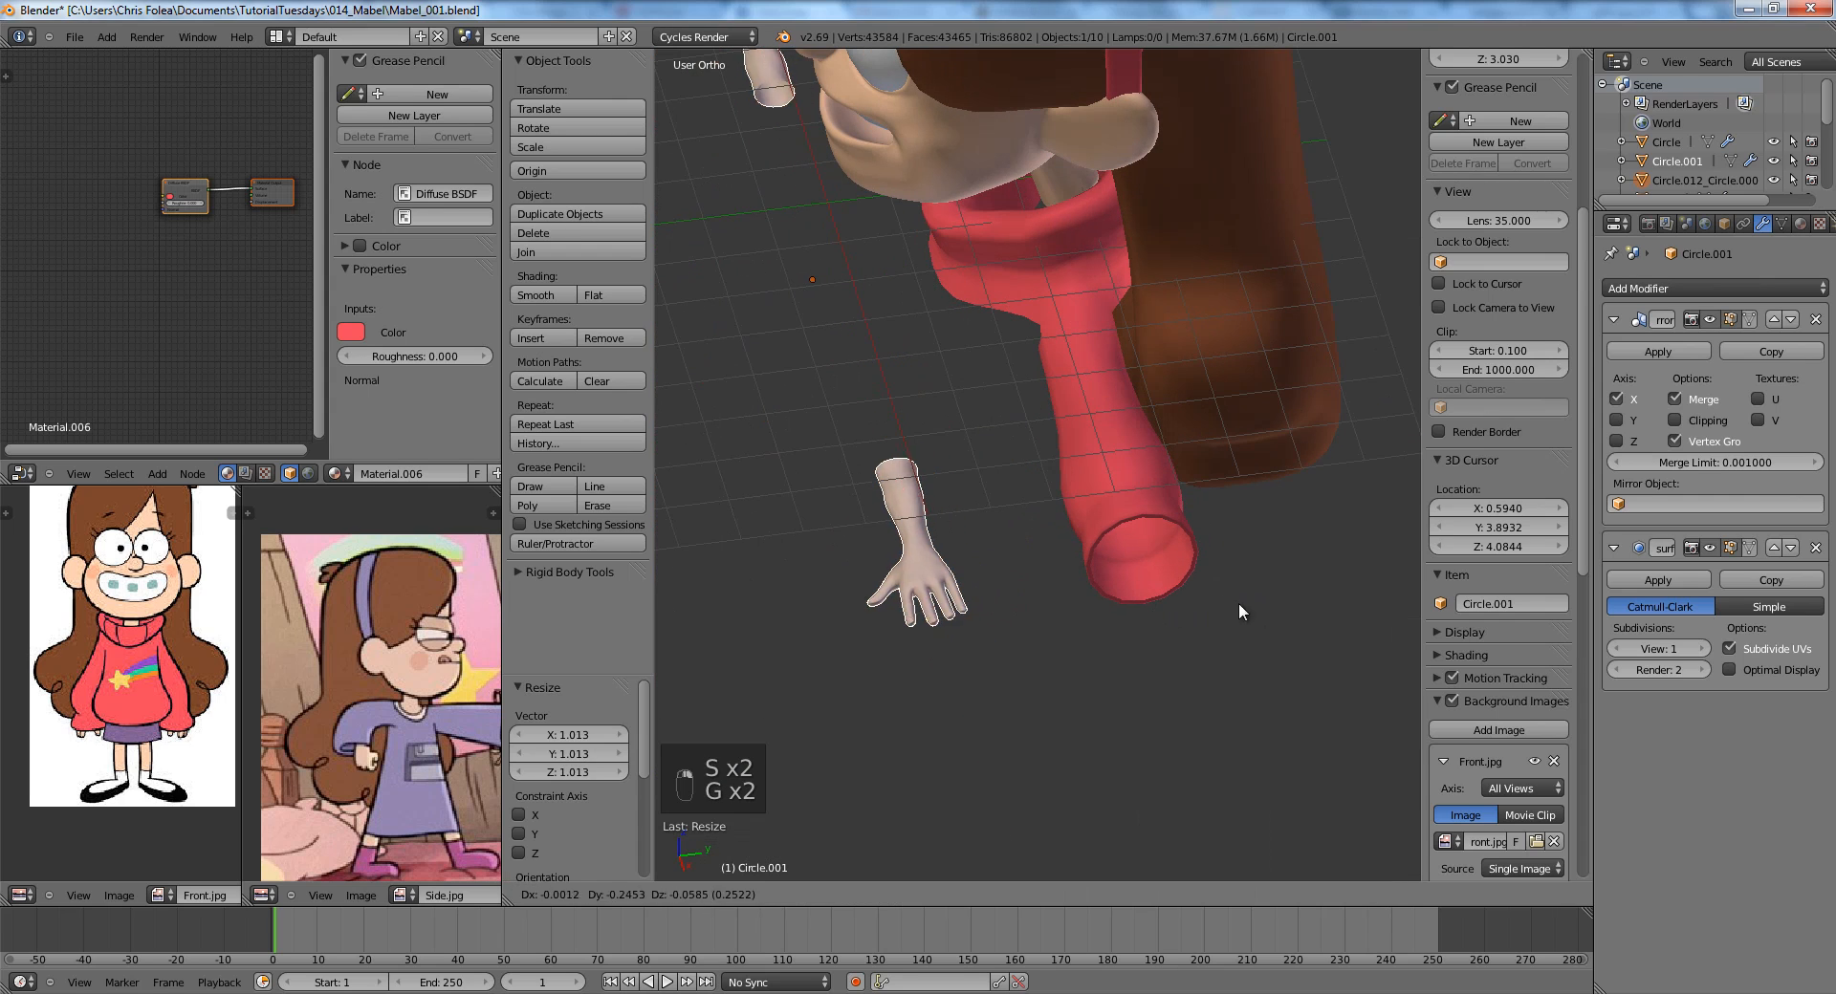
middle_click(1338, 595)
left_click(1380, 589)
middle_click_drag(1380, 589, 1179, 619)
Raise the hands about 0.34 along Z in front view and deselect them.
key("KP_1")
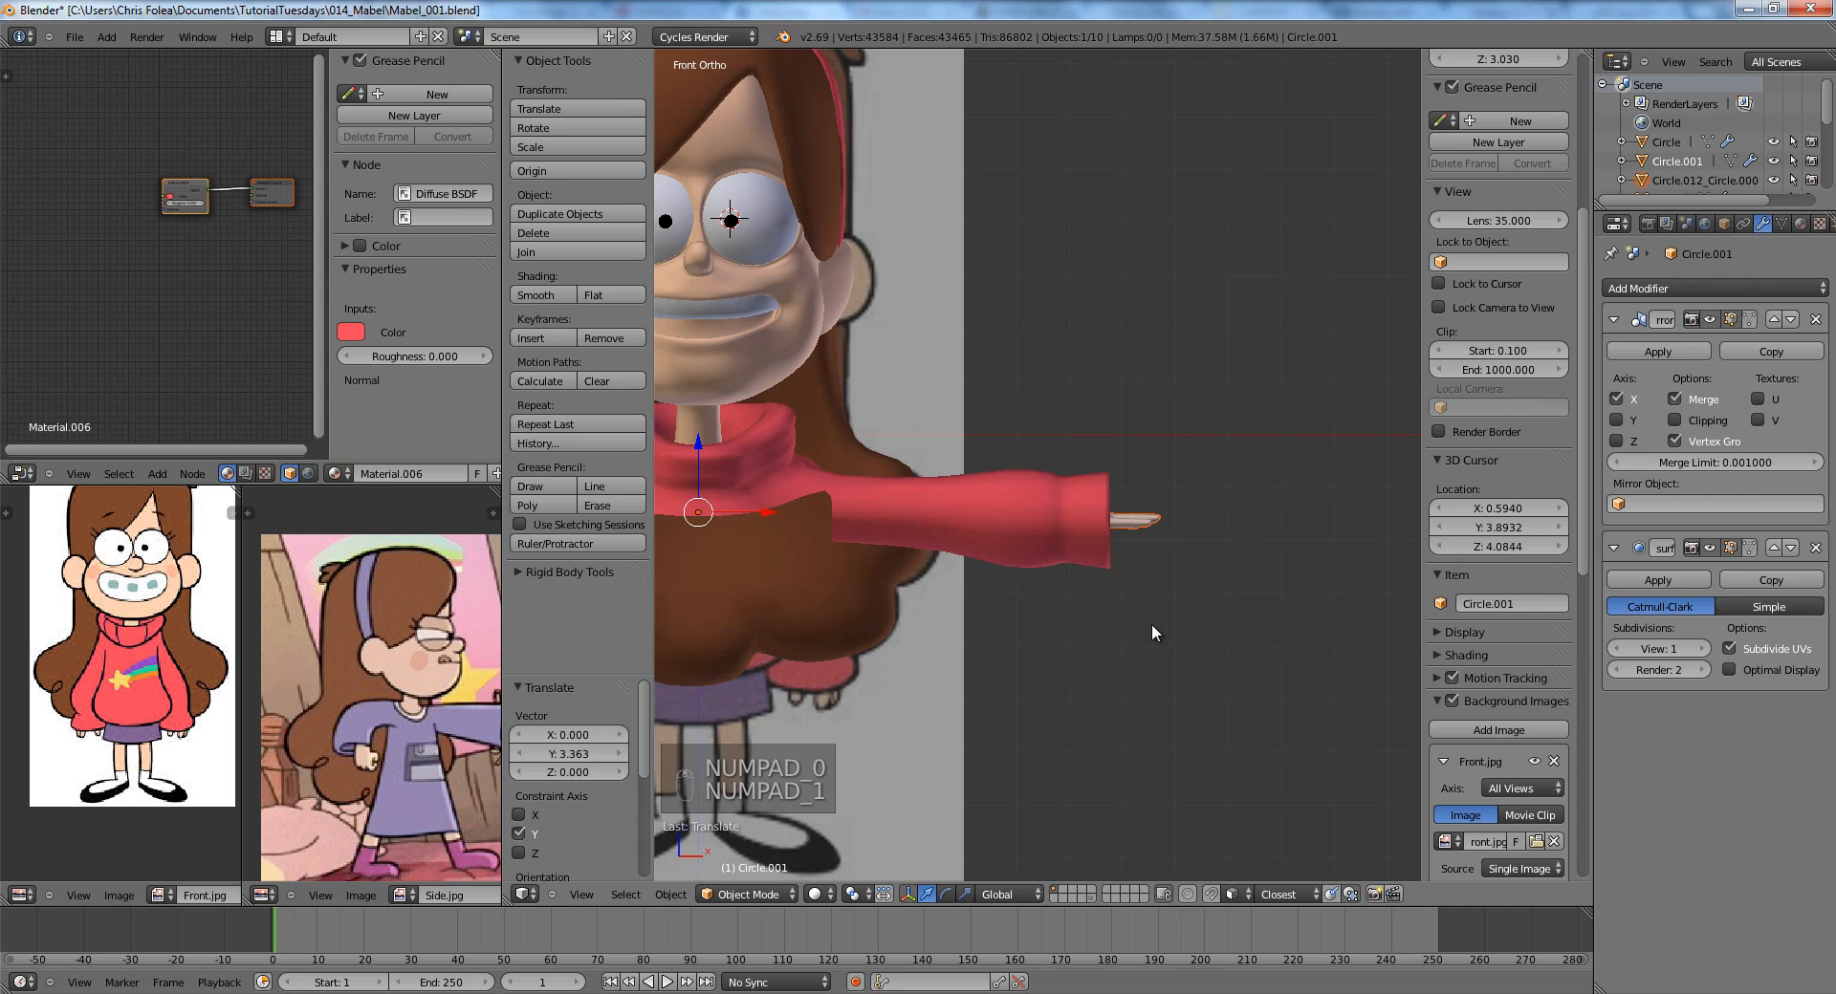
key("g")
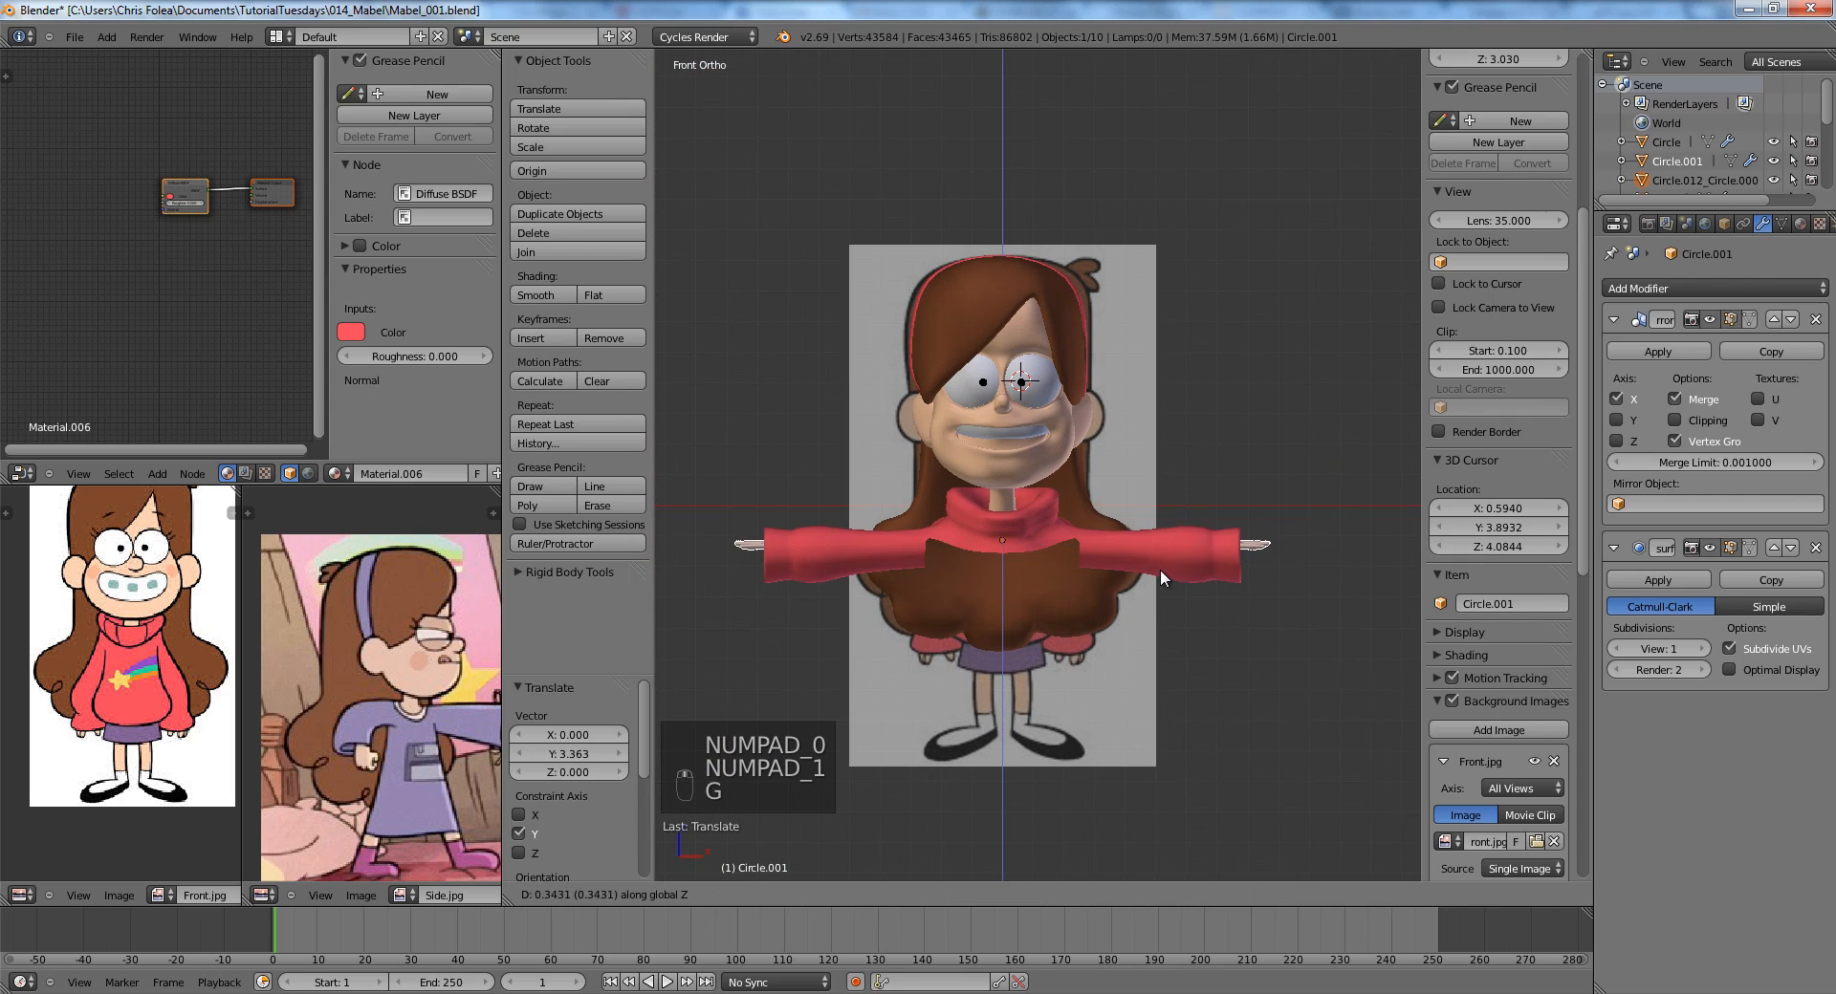
left_click(1161, 579)
key("a")
scroll(1166, 577, "down", 1)
middle_click_drag(1166, 577, 1228, 545)
key("KP_1")
right_click(1157, 521)
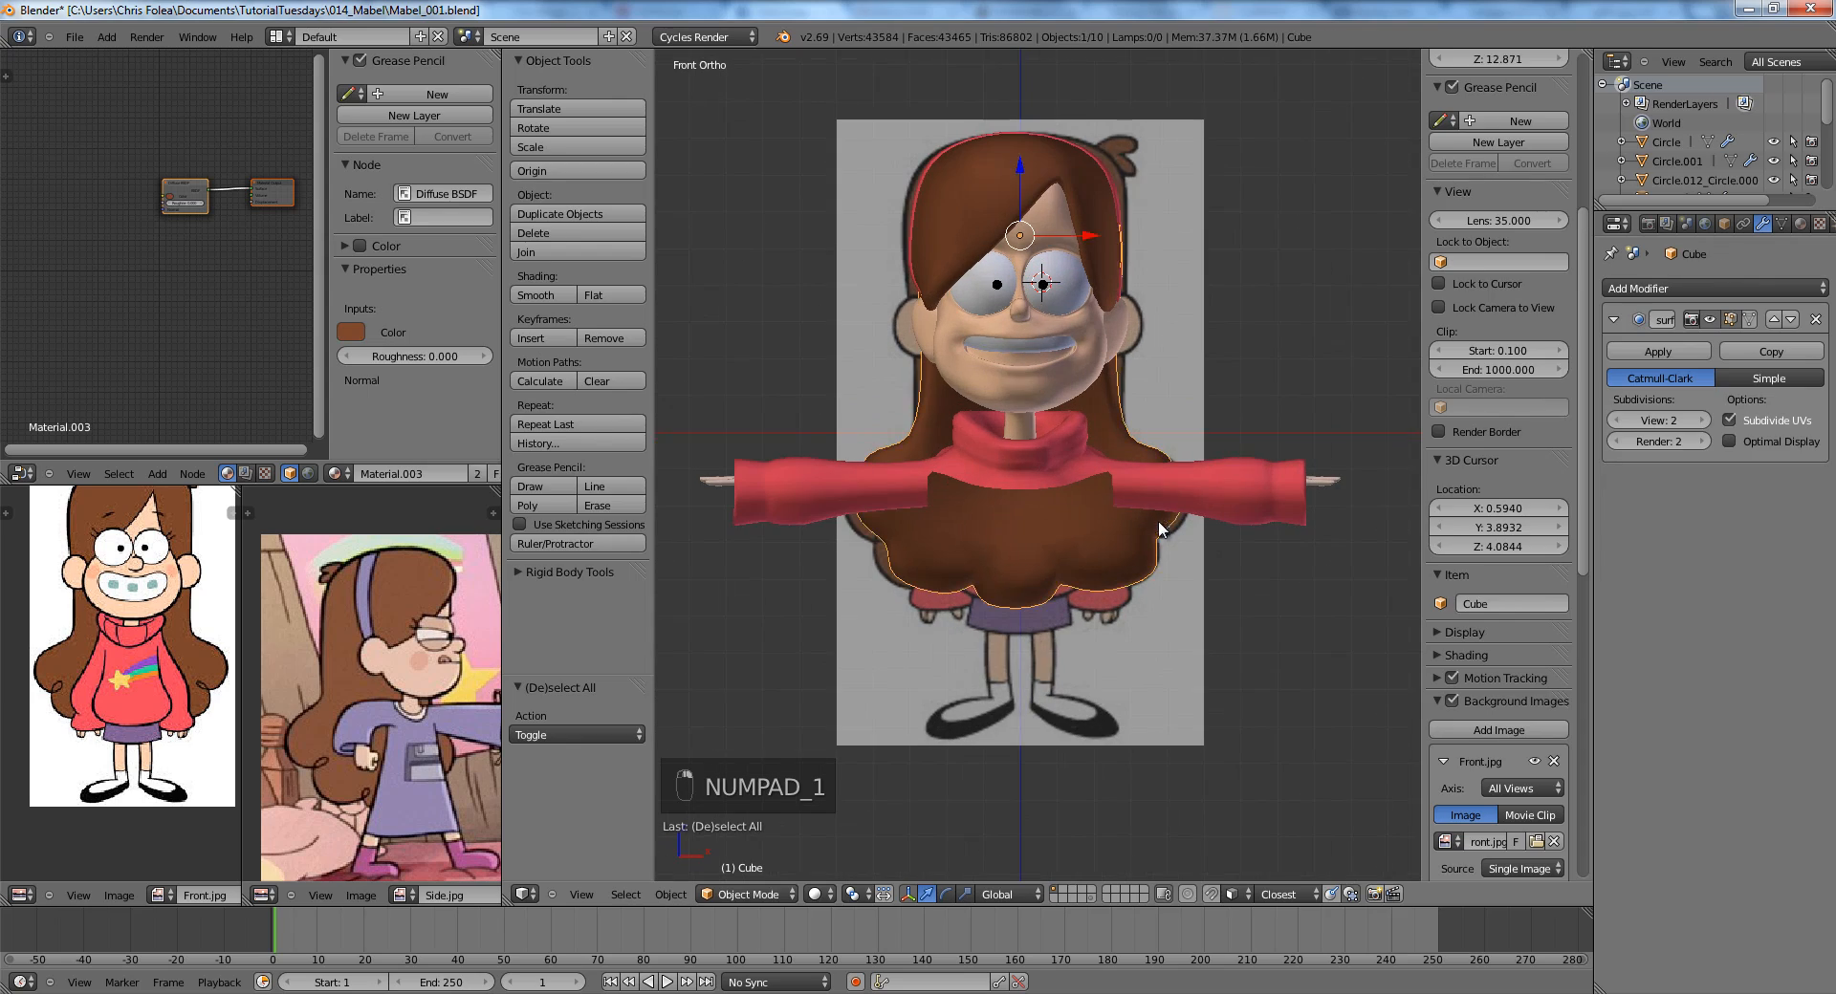
key("Tab")
key("Tab")
key("Tab")
key("Tab")
key("Tab")
Select the sweater and isolate it by hiding all unselected objects.
middle_click_drag(1131, 497, 1019, 510, "shift")
right_click(1094, 462)
scroll(1093, 462, "up", 3)
key("Tab")
key("z")
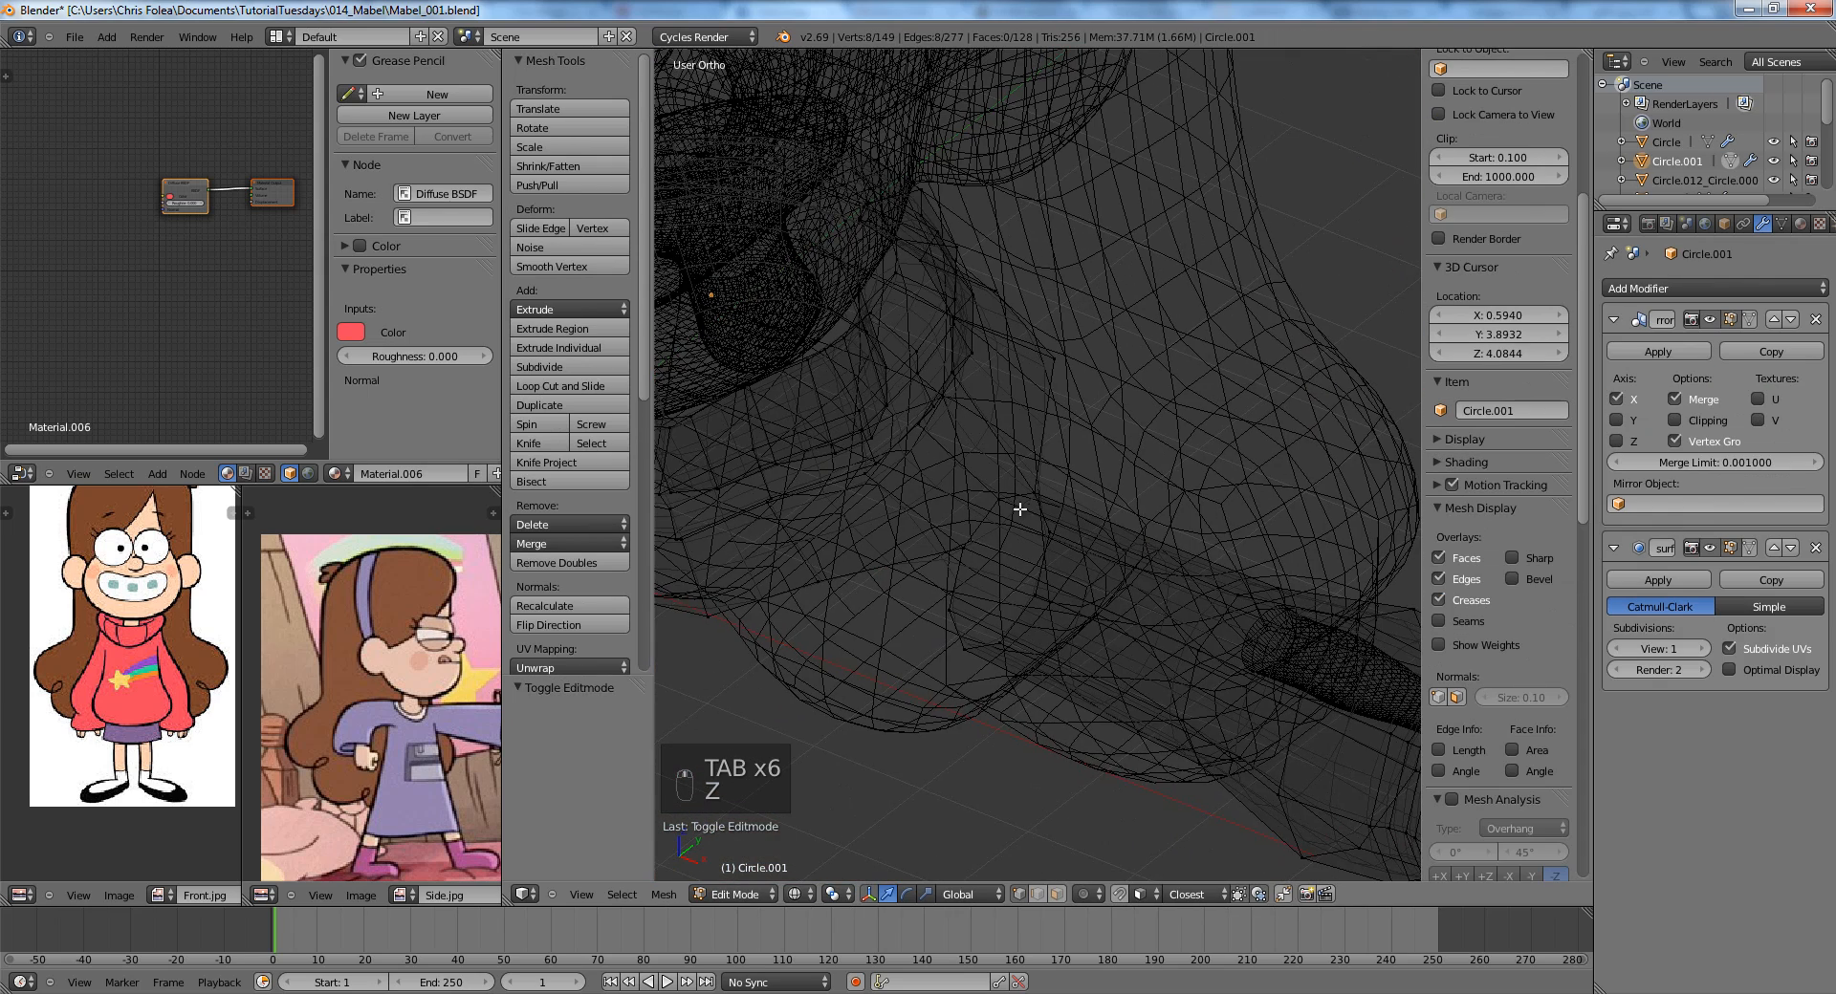
key("z")
key("Tab")
scroll(1088, 492, "down", 3)
key("shift+h")
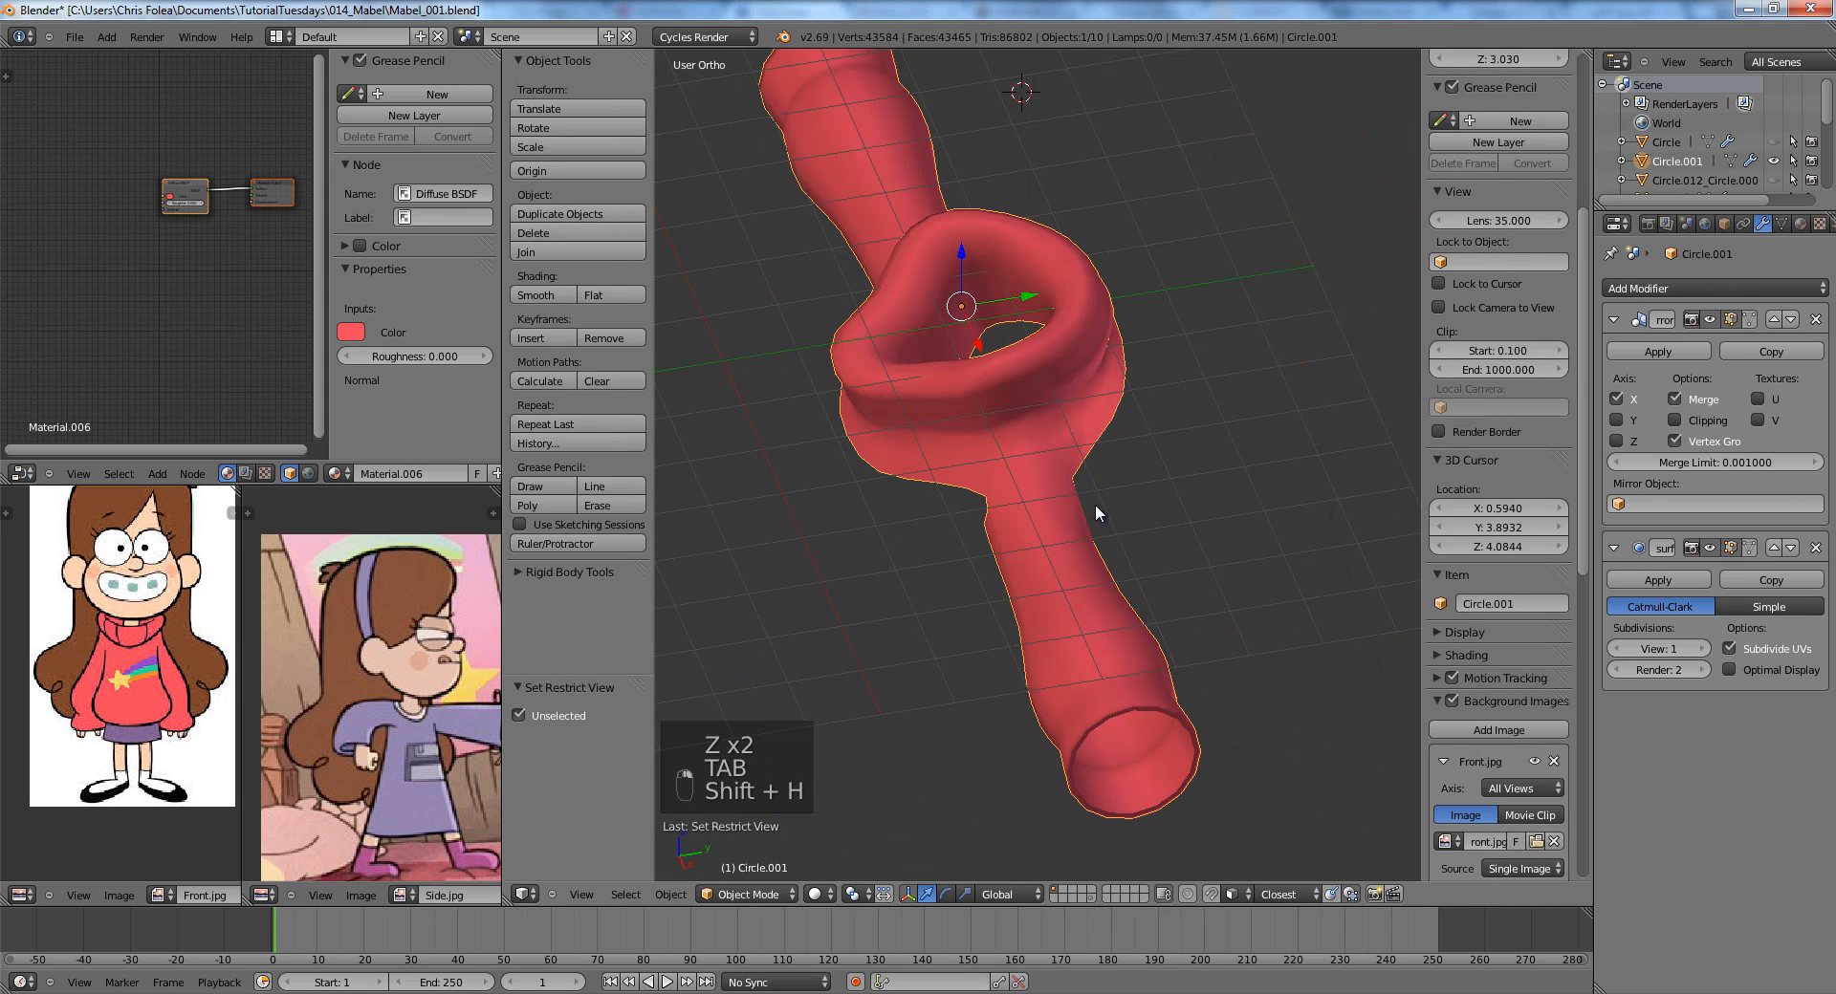
Apply Edge Split to the two selected edges where the collar meets the top of the sleeve.
key("Tab")
scroll(1104, 501, "up", 4)
key("w")
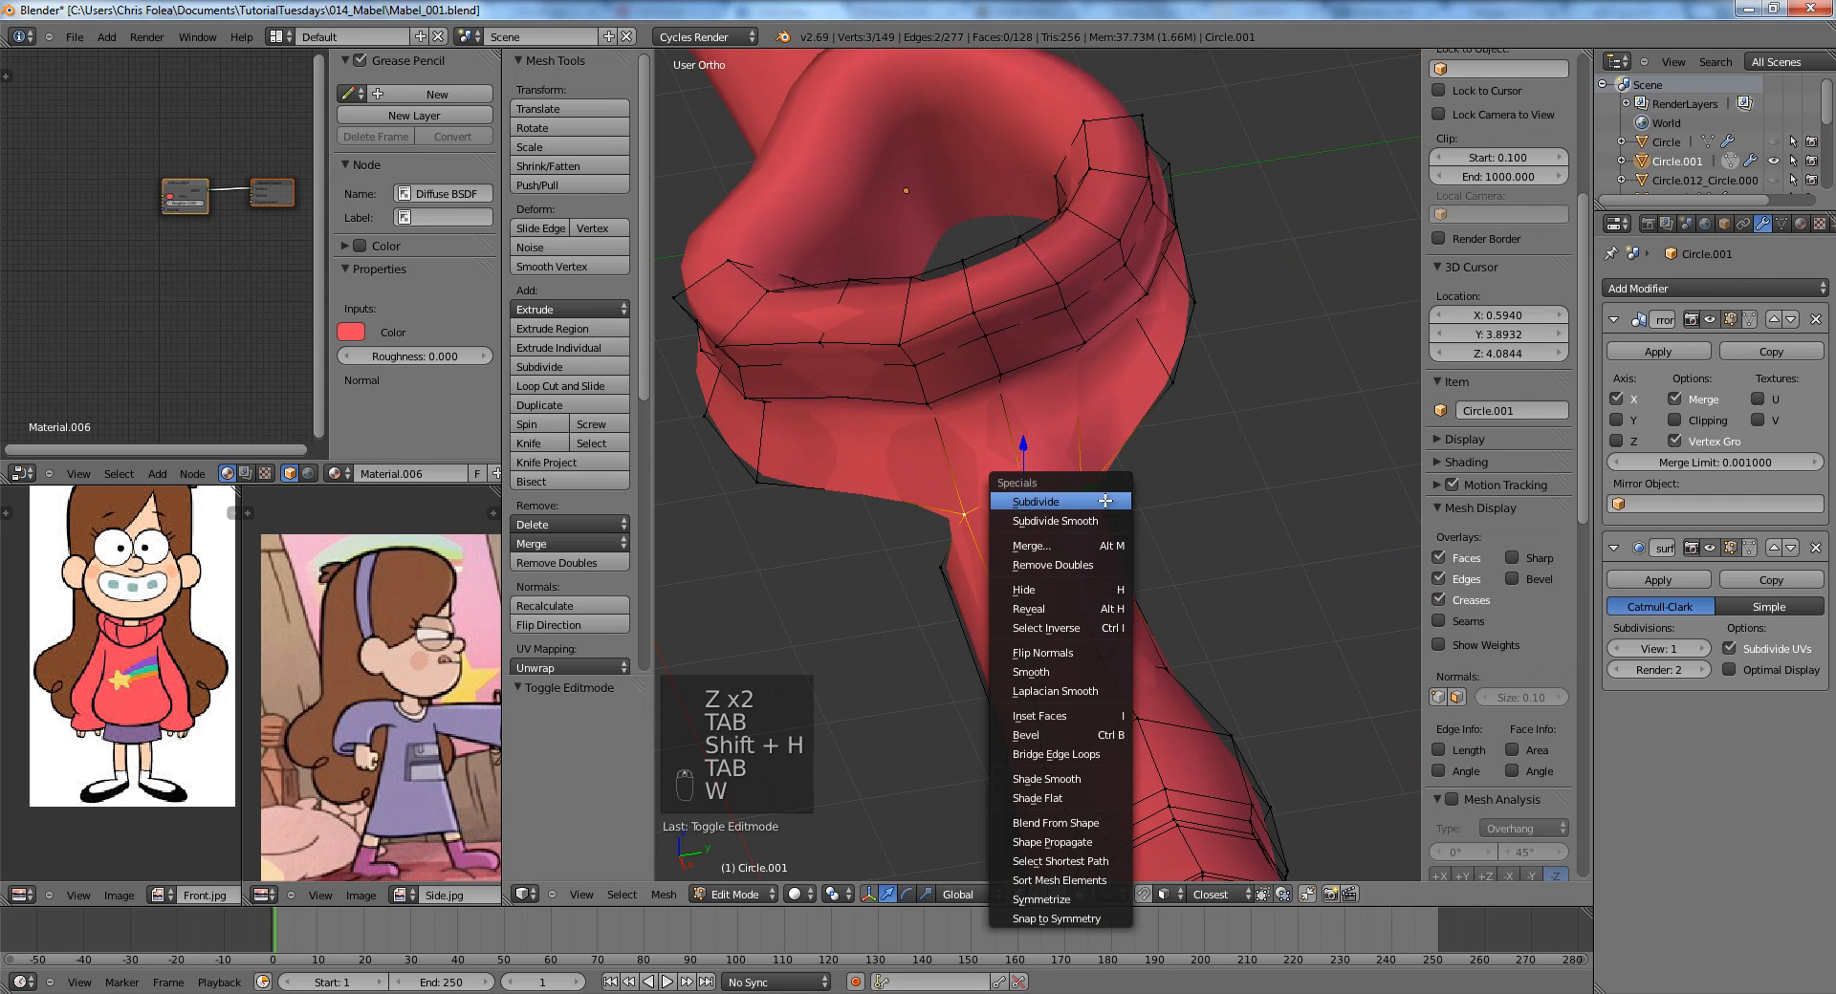
key("space")
type("edge sp")
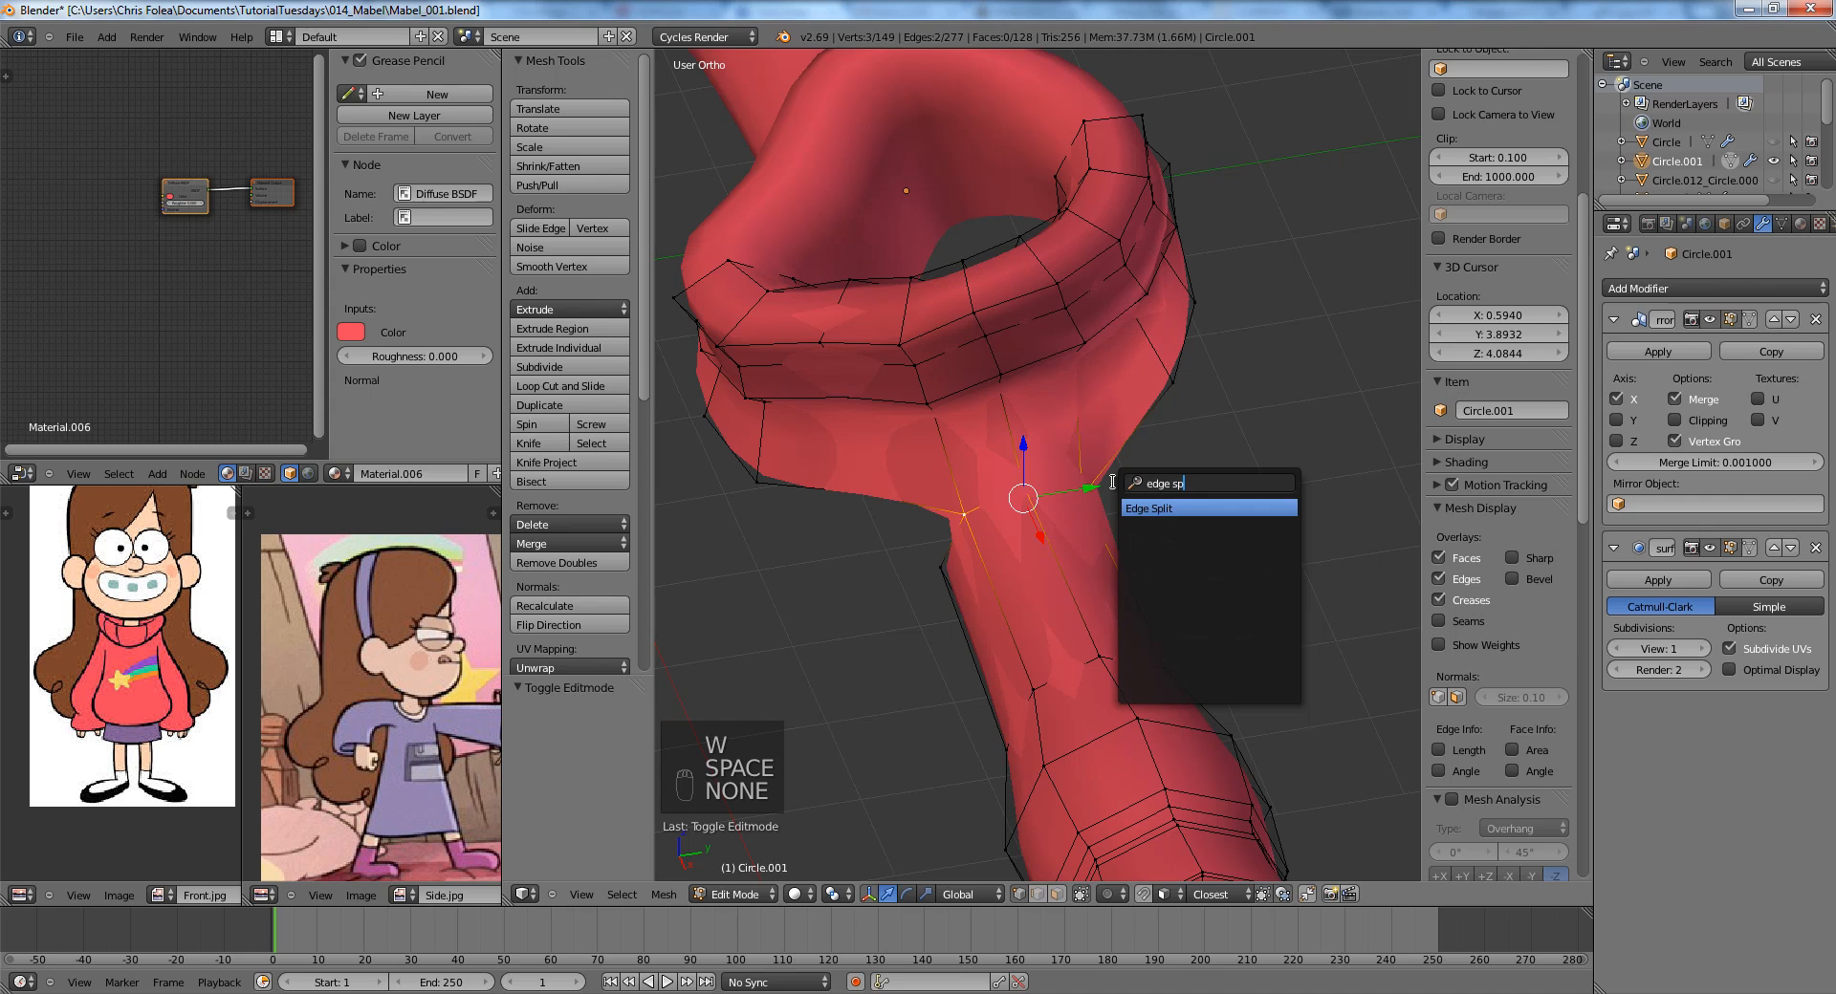
key("Return")
key("a")
Select the vertices along the split seam between collar and sleeve in the top view.
key("KP_7")
key("z")
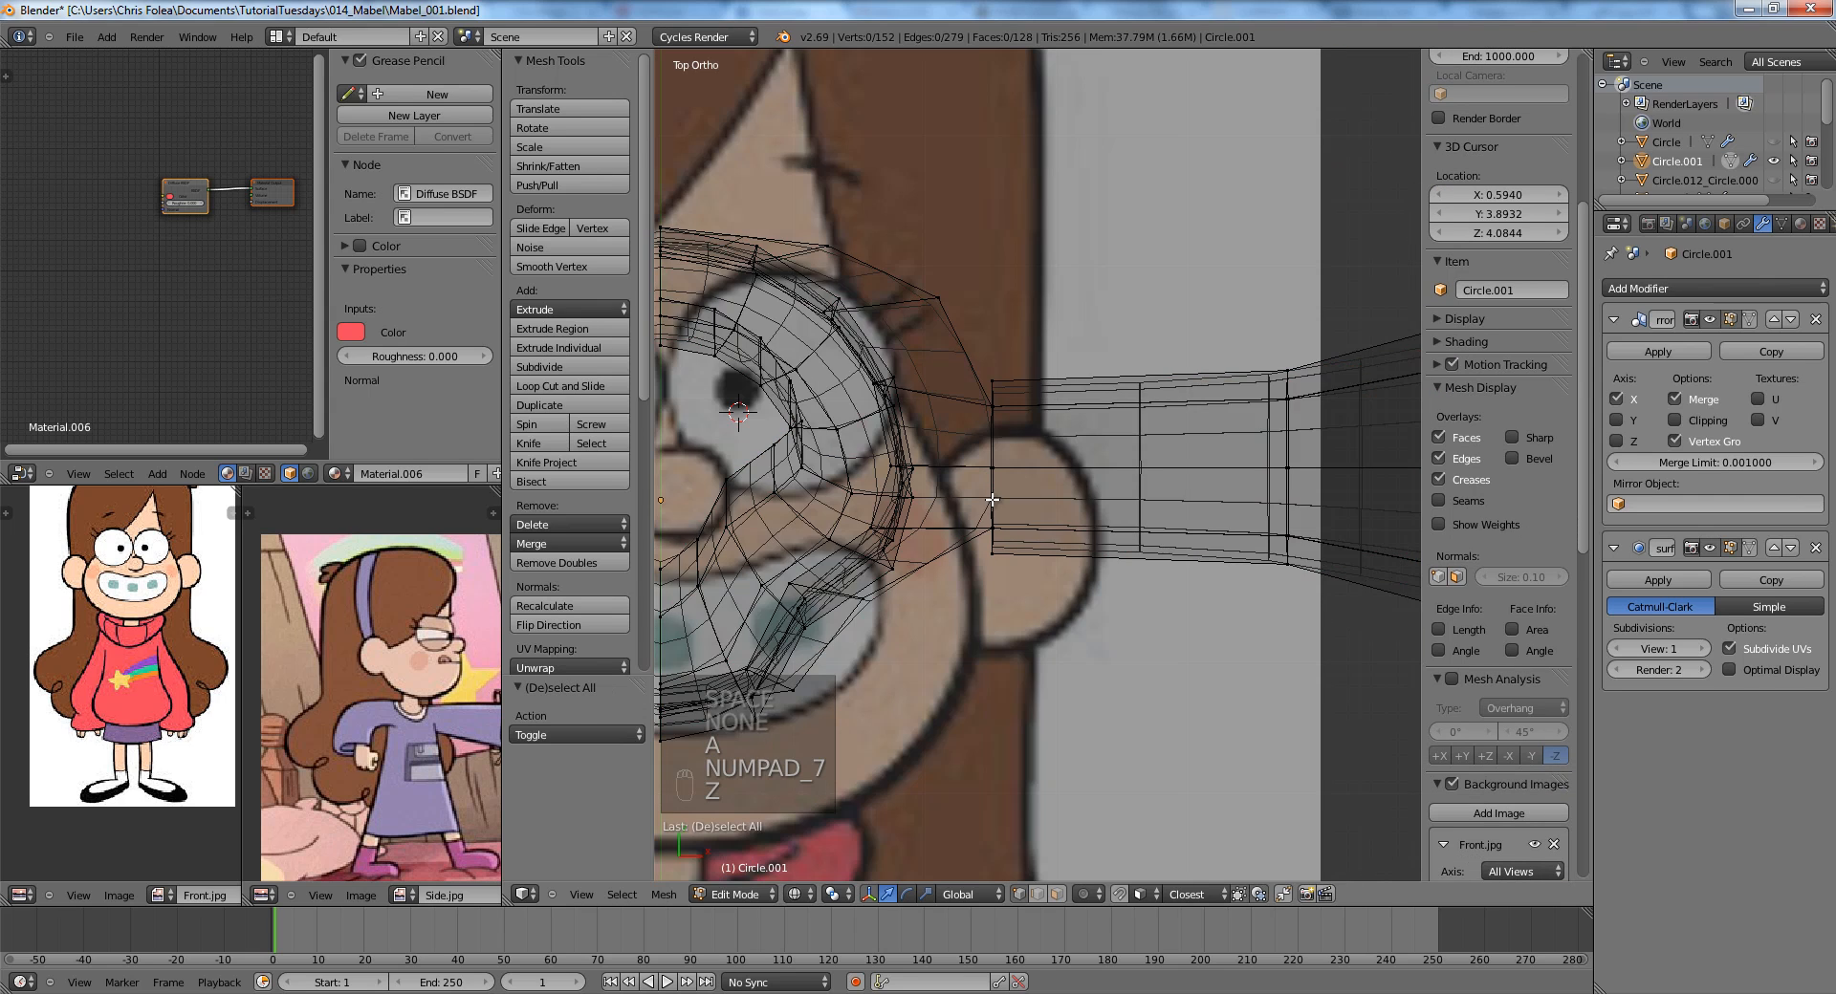
scroll(992, 499, "up", 2)
key("z")
key("z")
right_click(953, 379)
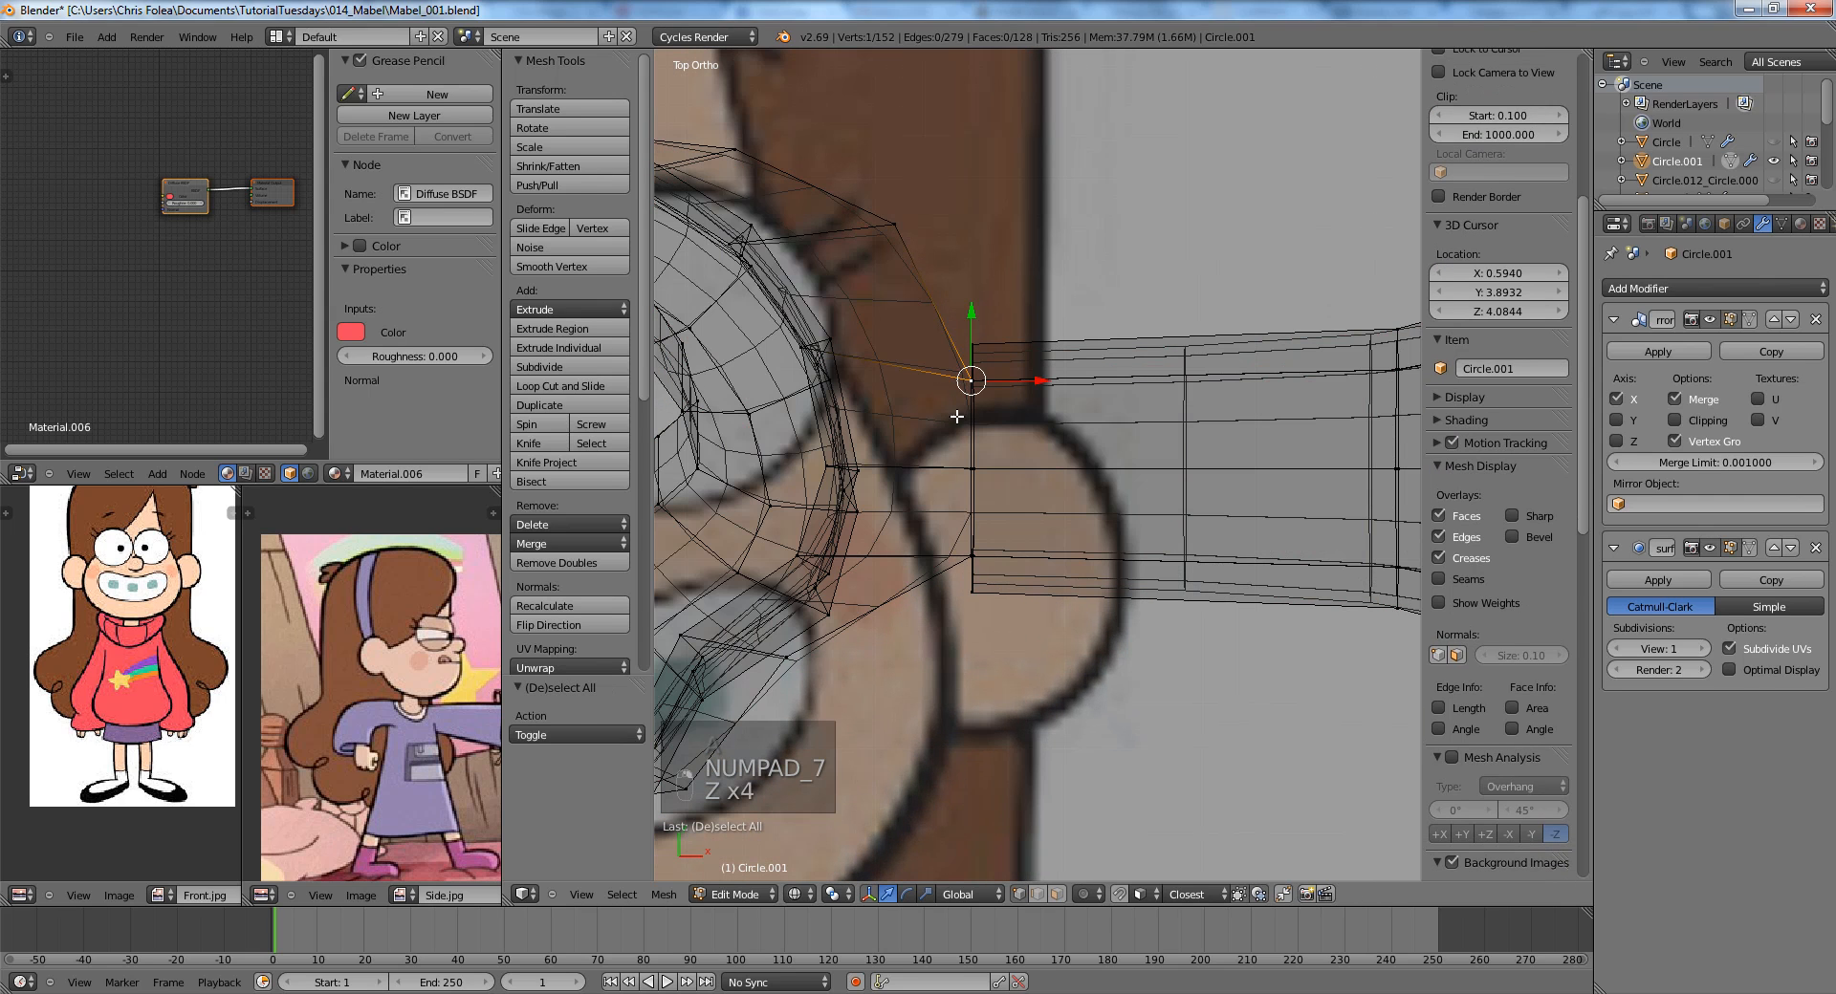
right_click(966, 549, "shift")
key("z")
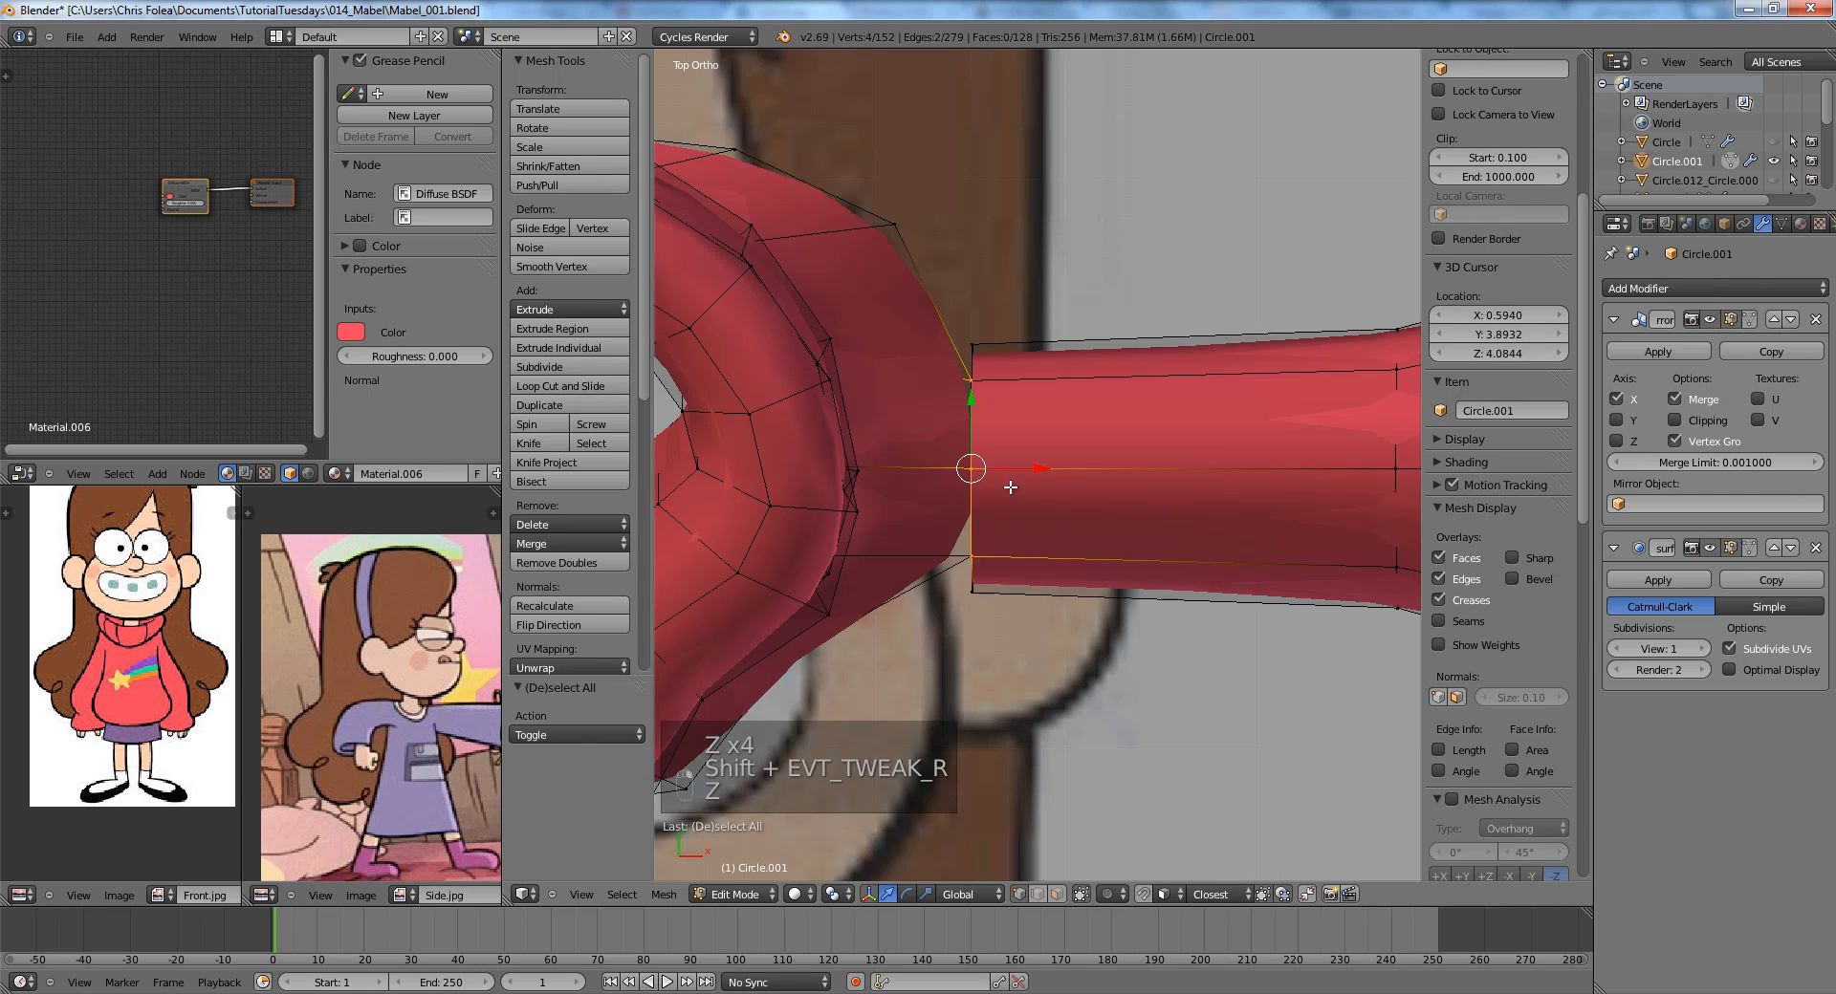
Replace the selection with the whole open edge loop at the sleeve's shoulder end.
mouse_move(975, 471)
middle_mouse_down()
mouse_move(947, 402)
mouse_move(979, 586)
middle_mouse_up()
key("z")
key("z")
key("a")
right_click(963, 507, "alt")
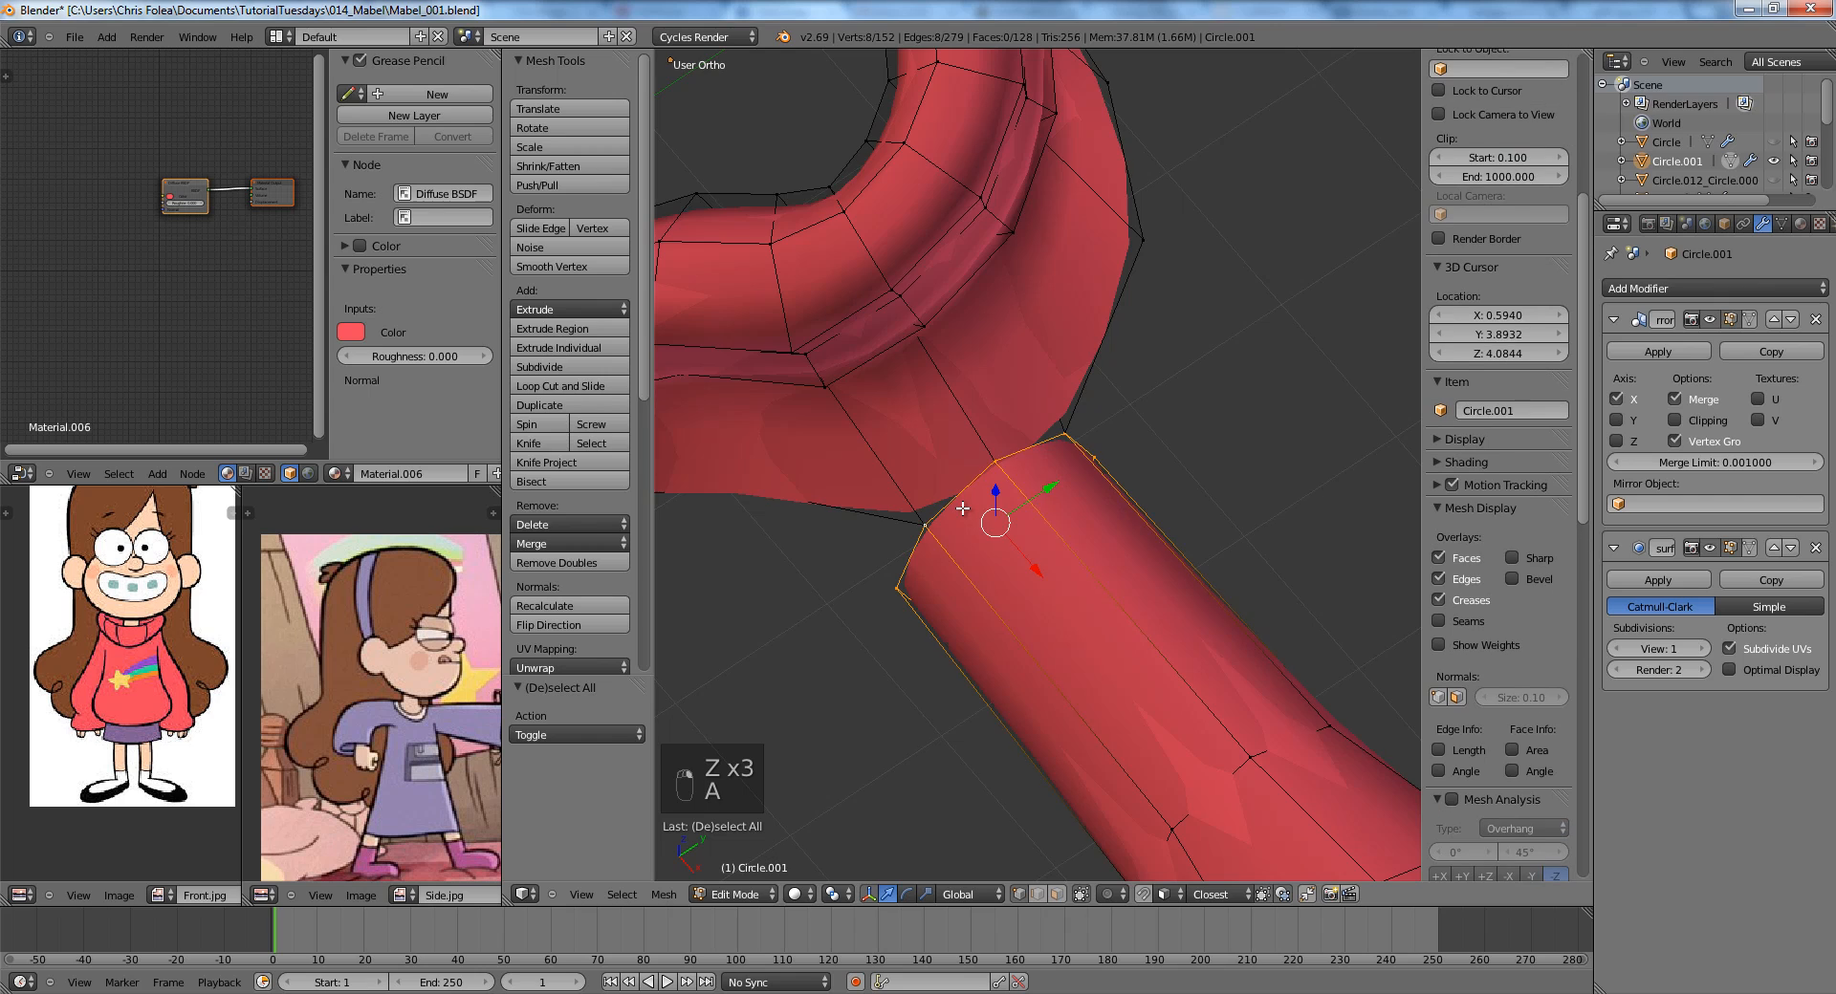
Move the sleeve's open shoulder loop about 0.2 away from the collar along X.
key("z")
key("z")
key("g")
key("x")
key("g")
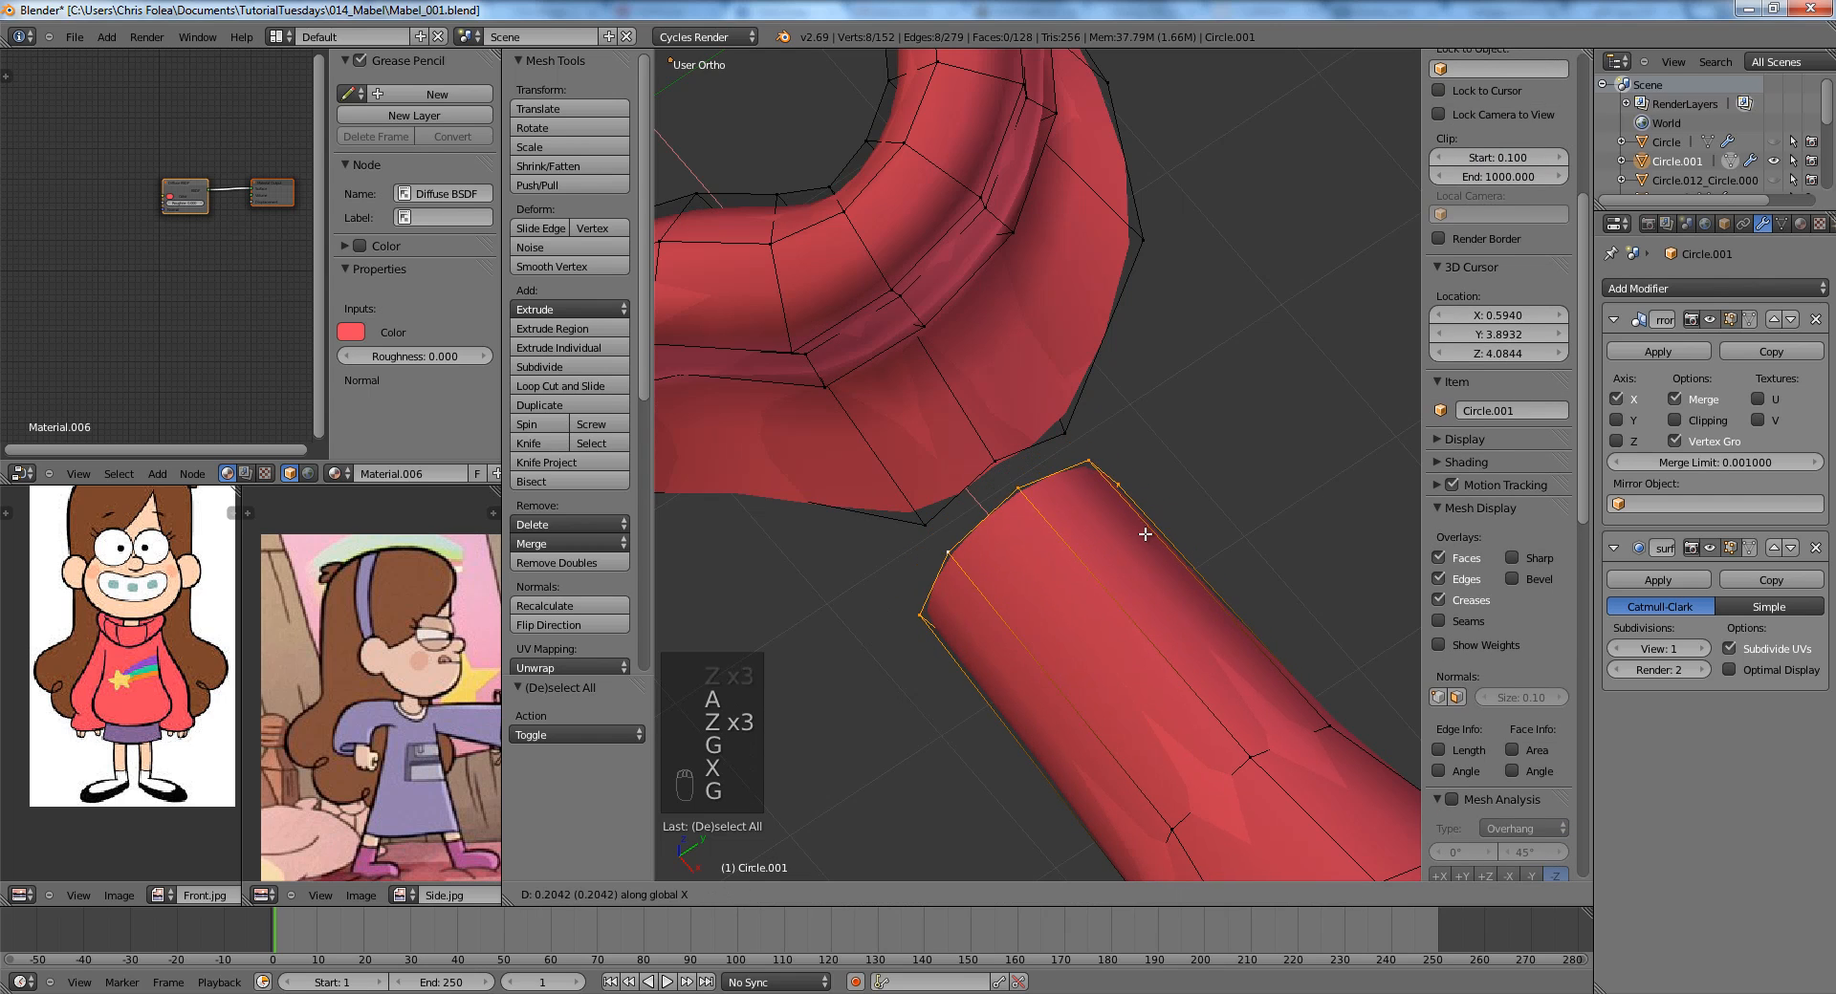
left_click(1151, 537)
Fill a face between the collar's lower edge and the matching top edge of the sleeve opening.
key("a")
right_click(1029, 496)
right_click(962, 558, "shift")
right_click(1001, 456, "shift")
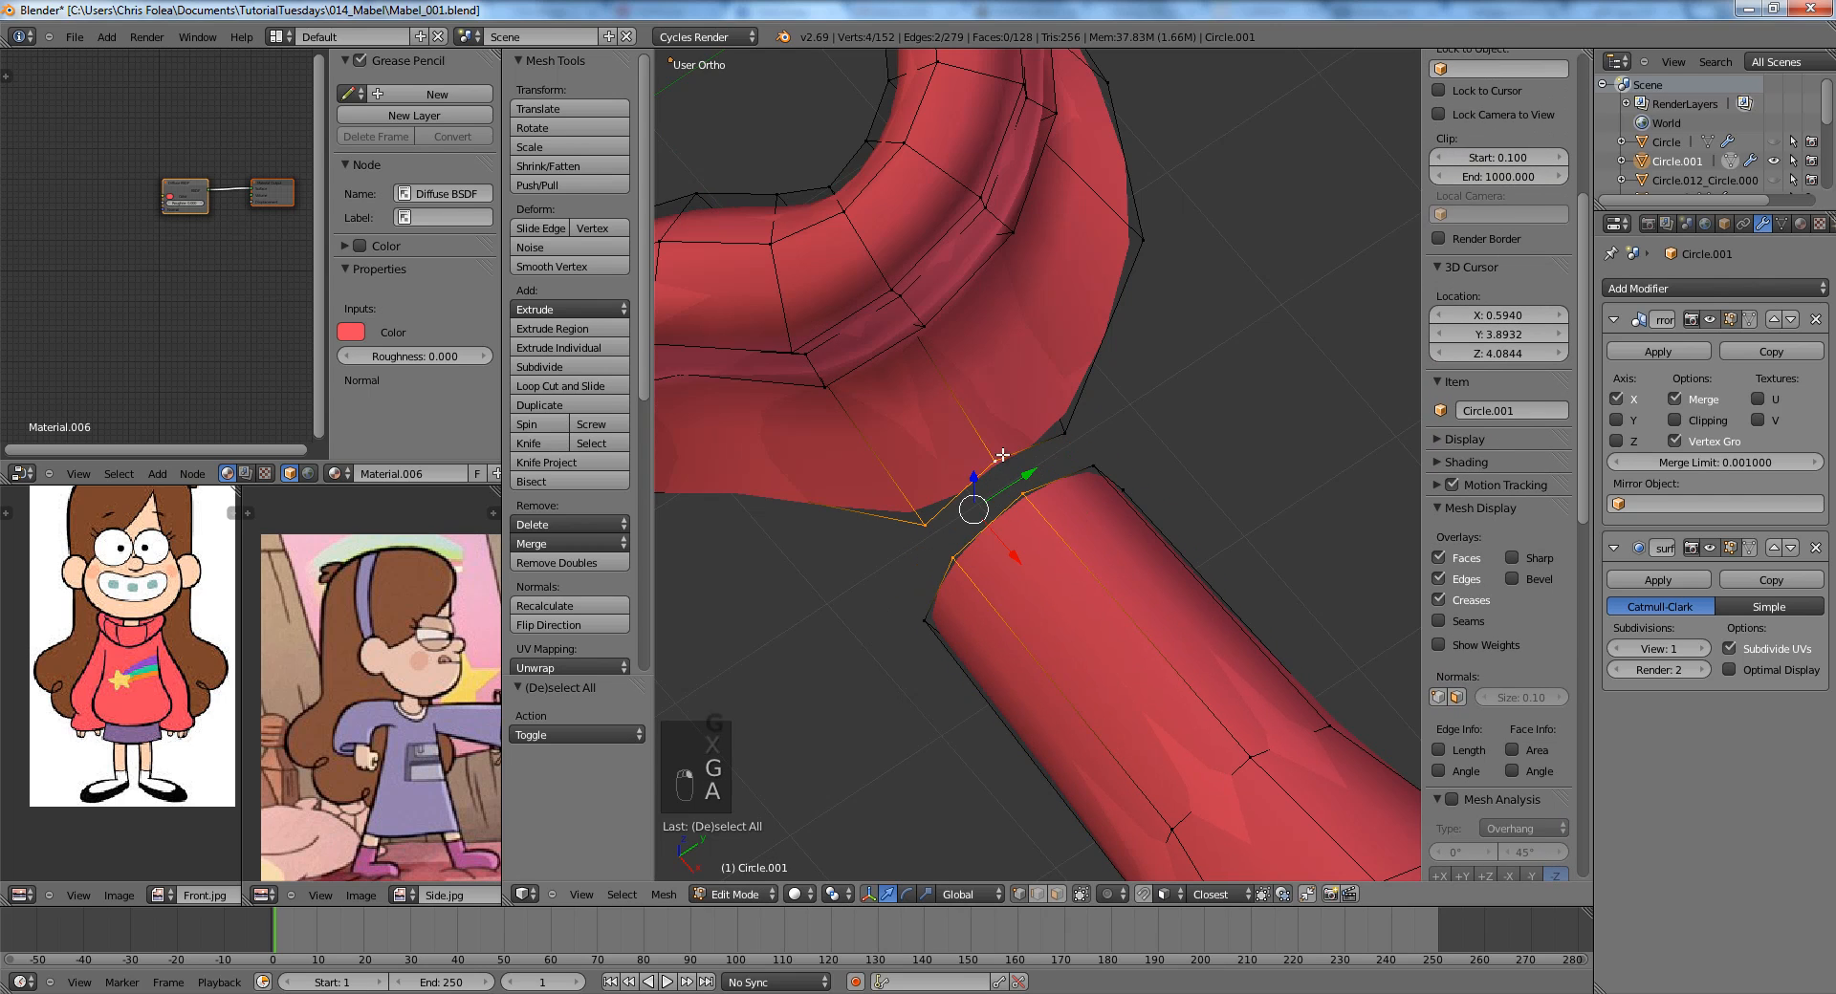
key("f")
key("a")
Reposition the front vertex on the collar's lower edge beside the gap to the sleeve.
middle_click_drag(1106, 468, 1049, 525)
key("KP_1")
scroll(1091, 452, "up", 3)
scroll(1081, 495, "down", 4)
scroll(1079, 498, "up", 2)
key("z")
key("z")
right_click(915, 550)
key("g")
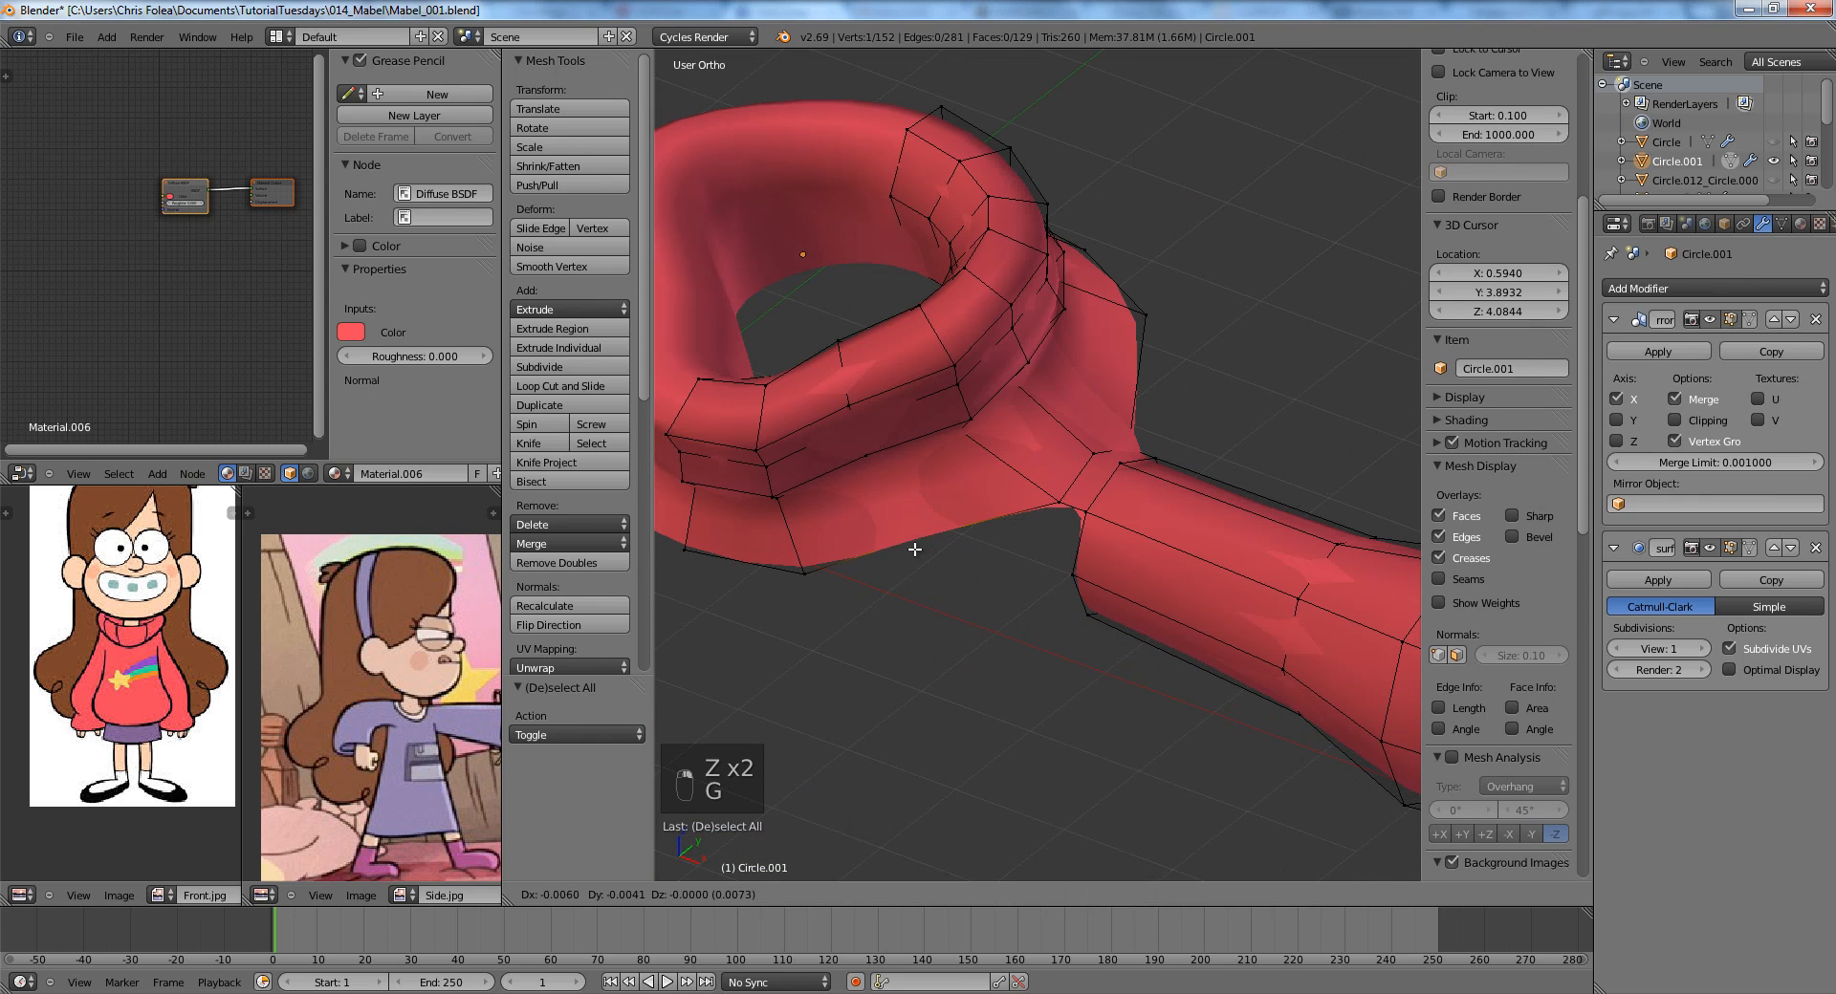
left_click(941, 569)
key("a")
Fill a face across the front gap between the collar's lower edge and the sleeve opening.
right_click(1074, 575)
right_click(942, 559, "shift")
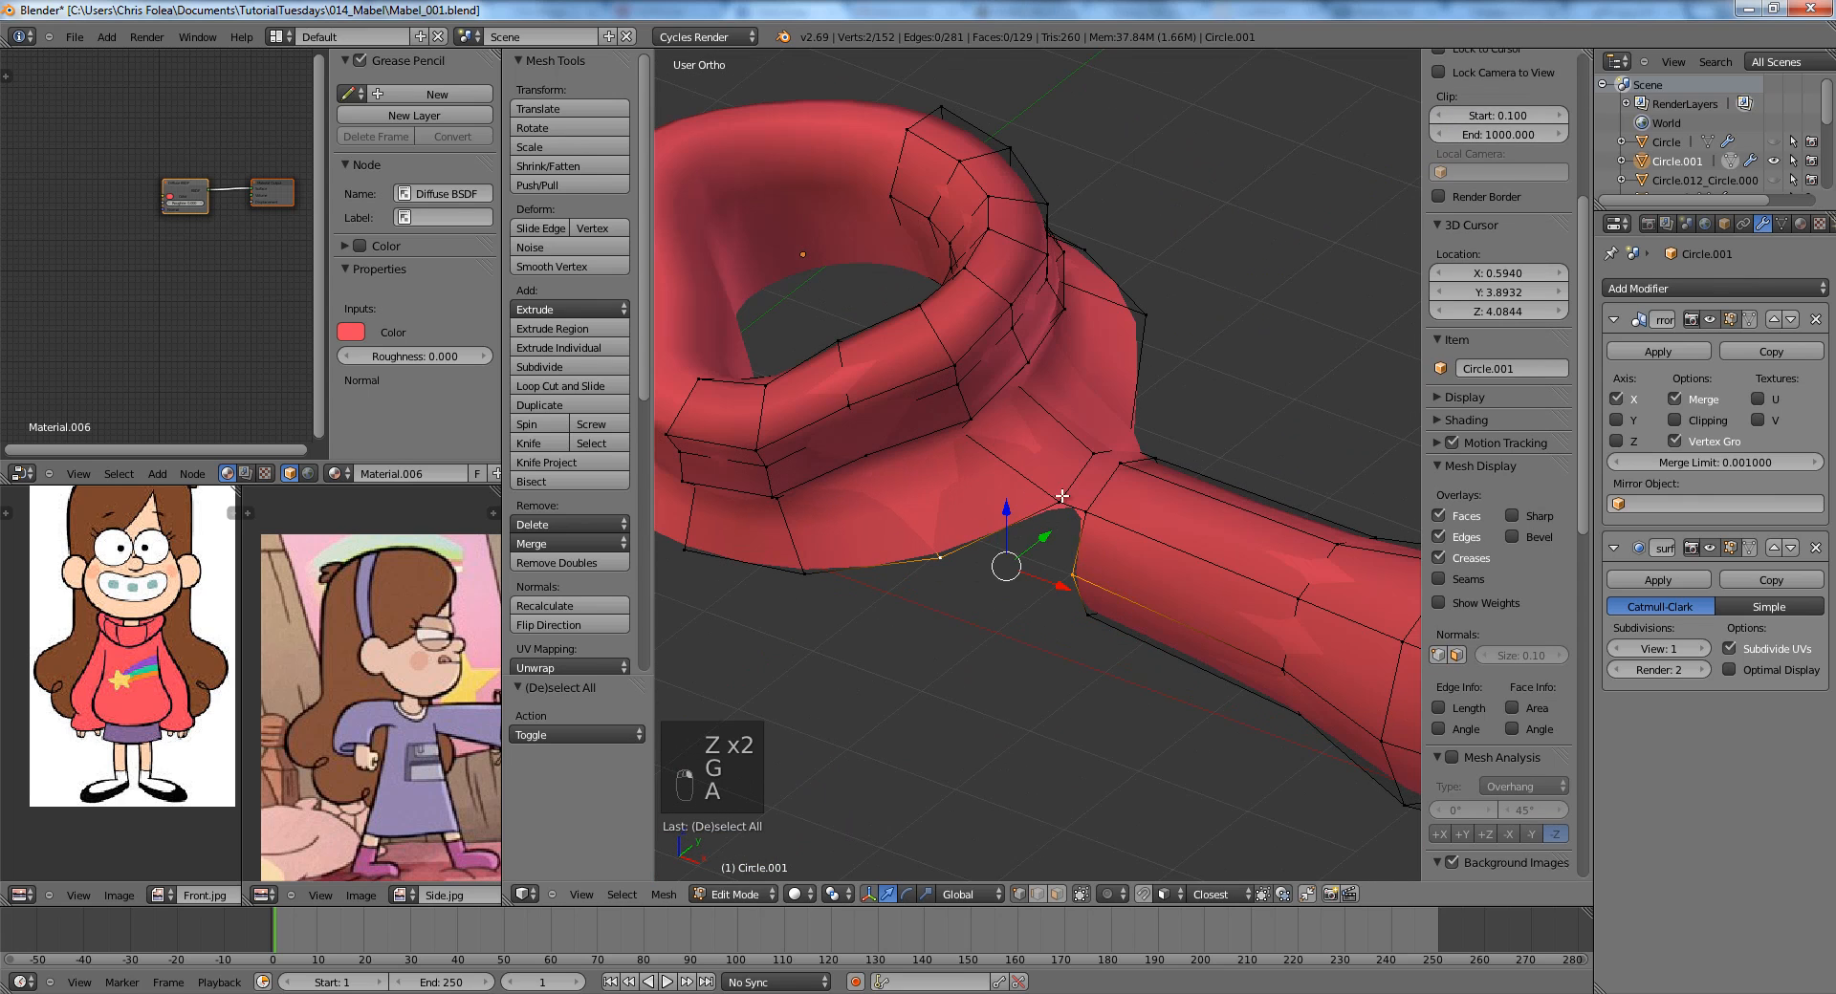
right_click(1060, 503, "shift")
right_click(1089, 518, "shift")
key("f")
key("a")
Extrude the sleeve opening's front vertex down onto the chest, and extrude again to the mirror centre line in the front view.
right_click(1073, 574)
right_click(942, 559, "shift")
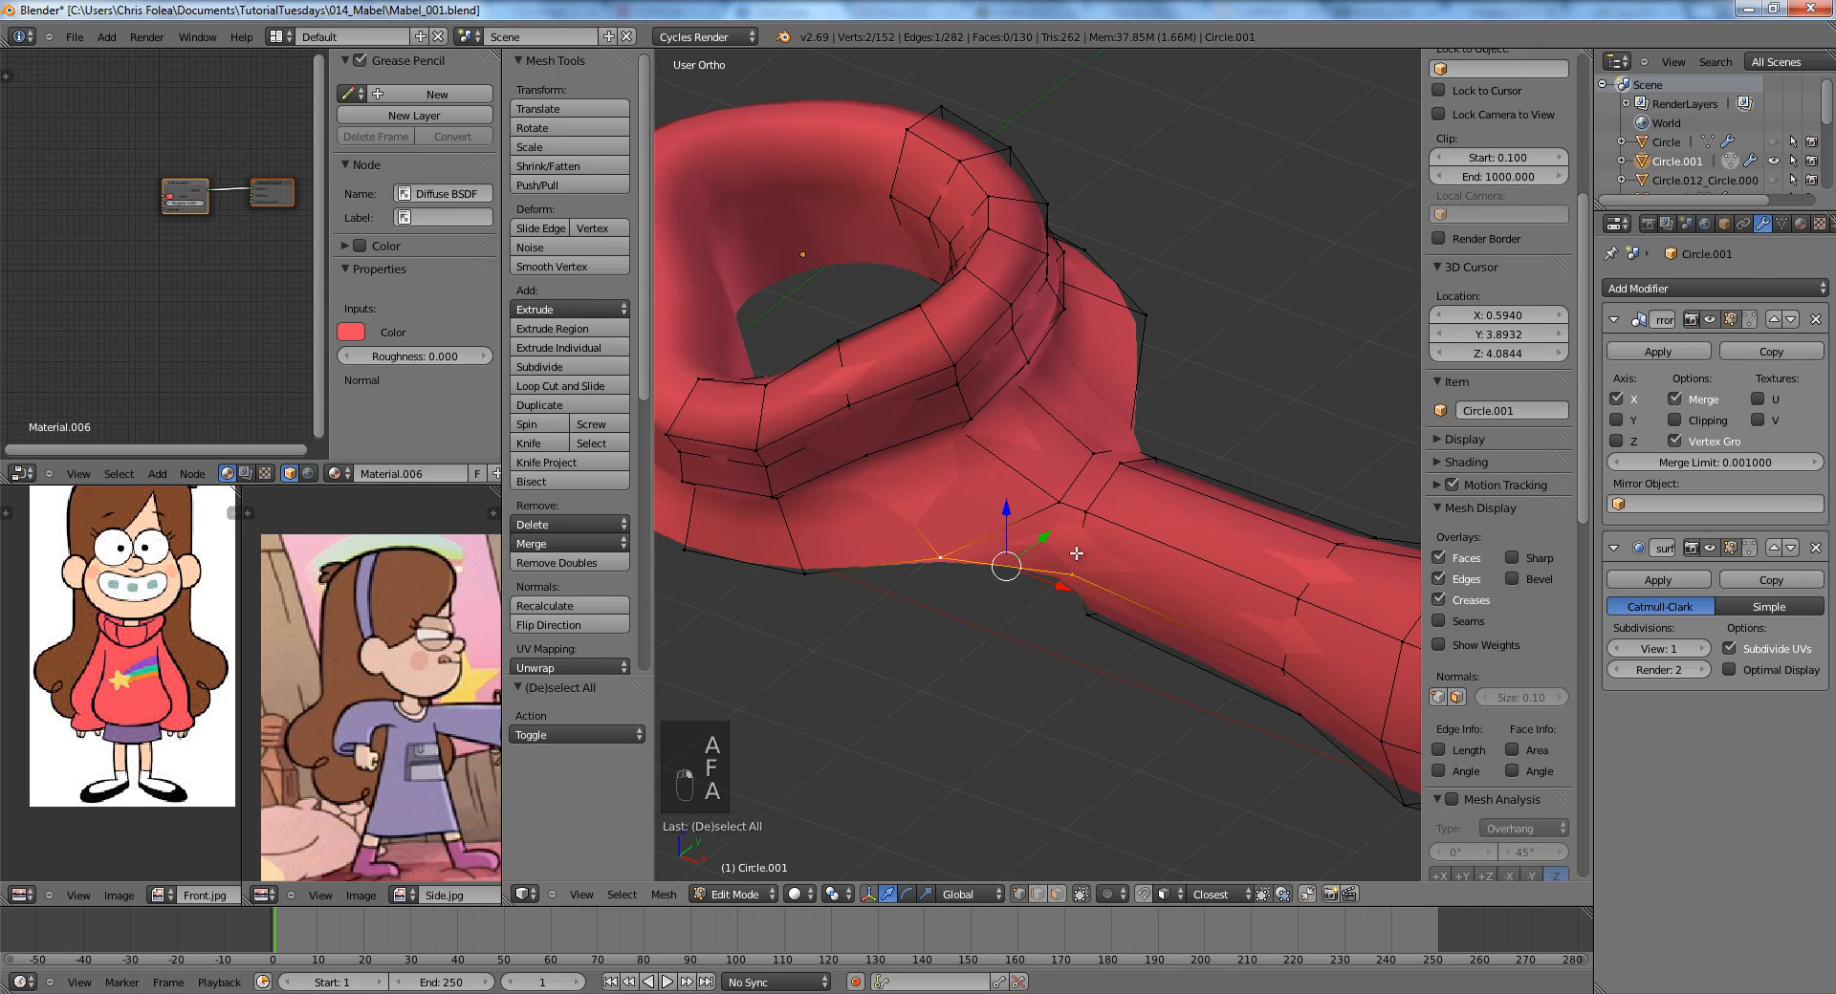
key("KP_1")
key("a")
right_click(1124, 519)
key("e")
left_click(964, 648)
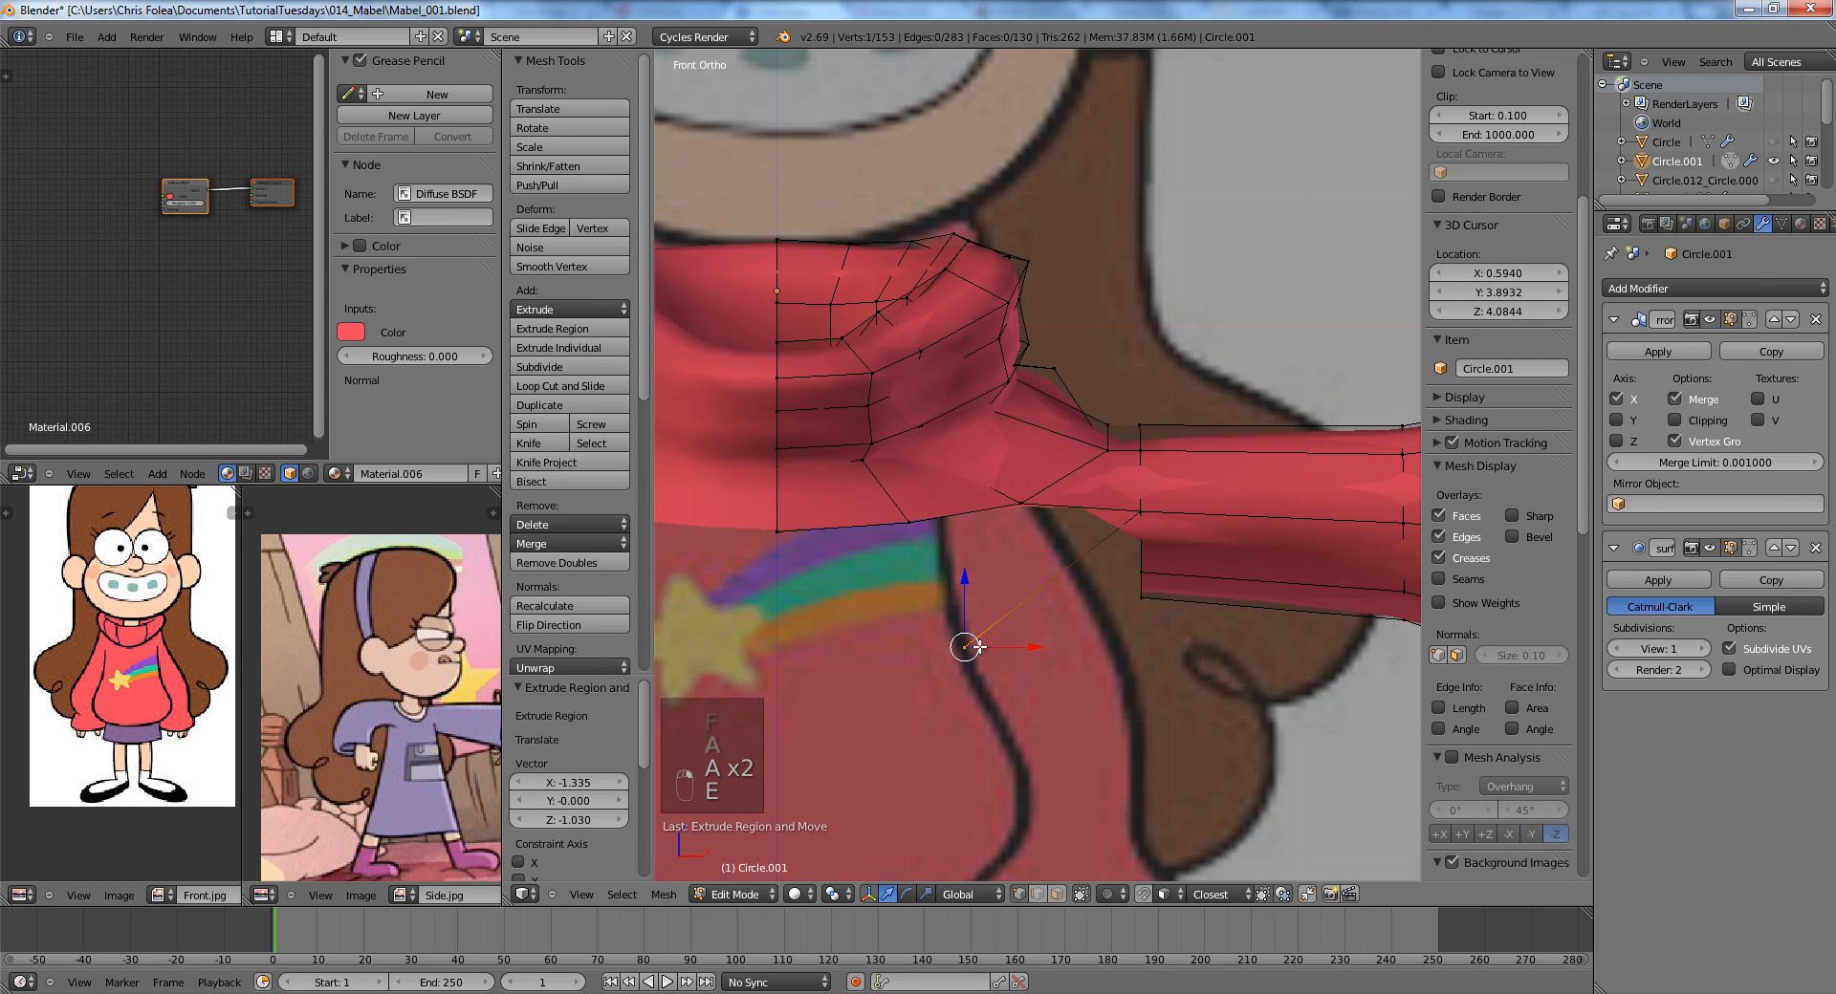
middle_click_drag(943, 647, 1155, 560, "shift")
key("e")
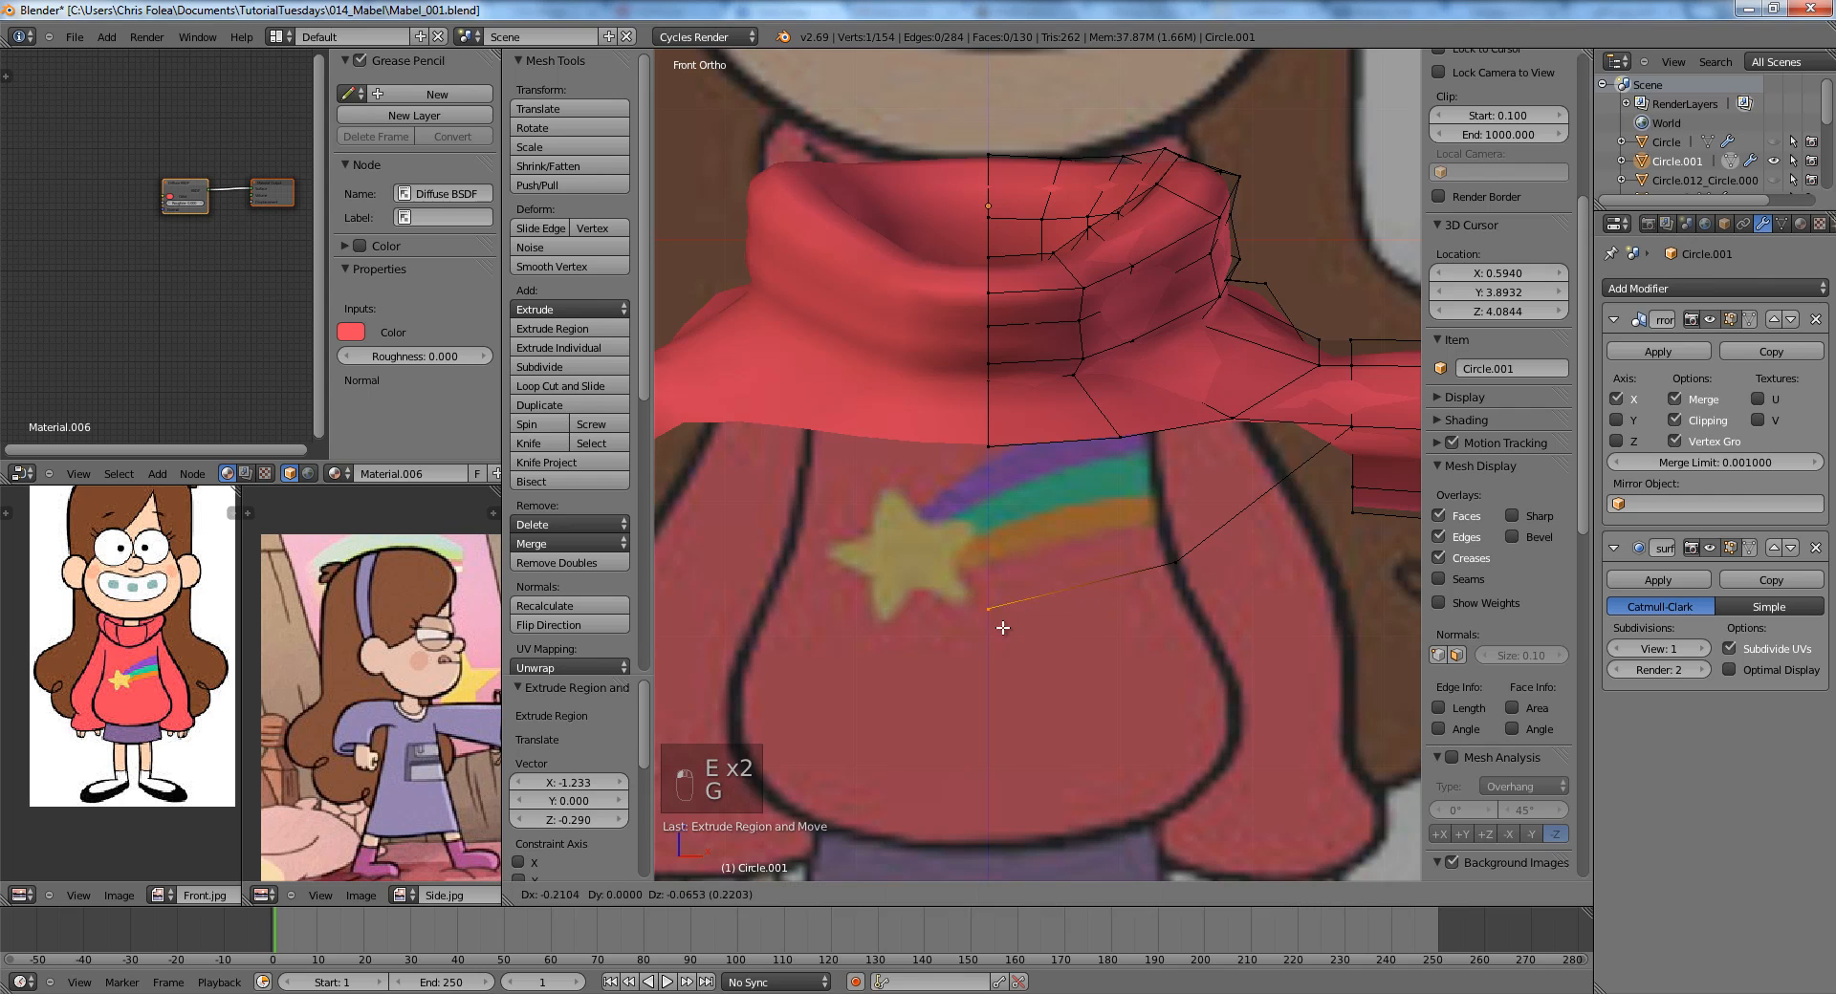
left_click(1002, 647)
Fill a chest face between the new centre edge and the collar's lower front edge.
right_click(1181, 558, "shift")
right_click(1120, 441, "shift")
right_click(994, 448, "shift")
key("f")
key("a")
Fill a second chest face between the extruded side edge, the collar's lower edge and the sleeve.
right_click(1122, 442)
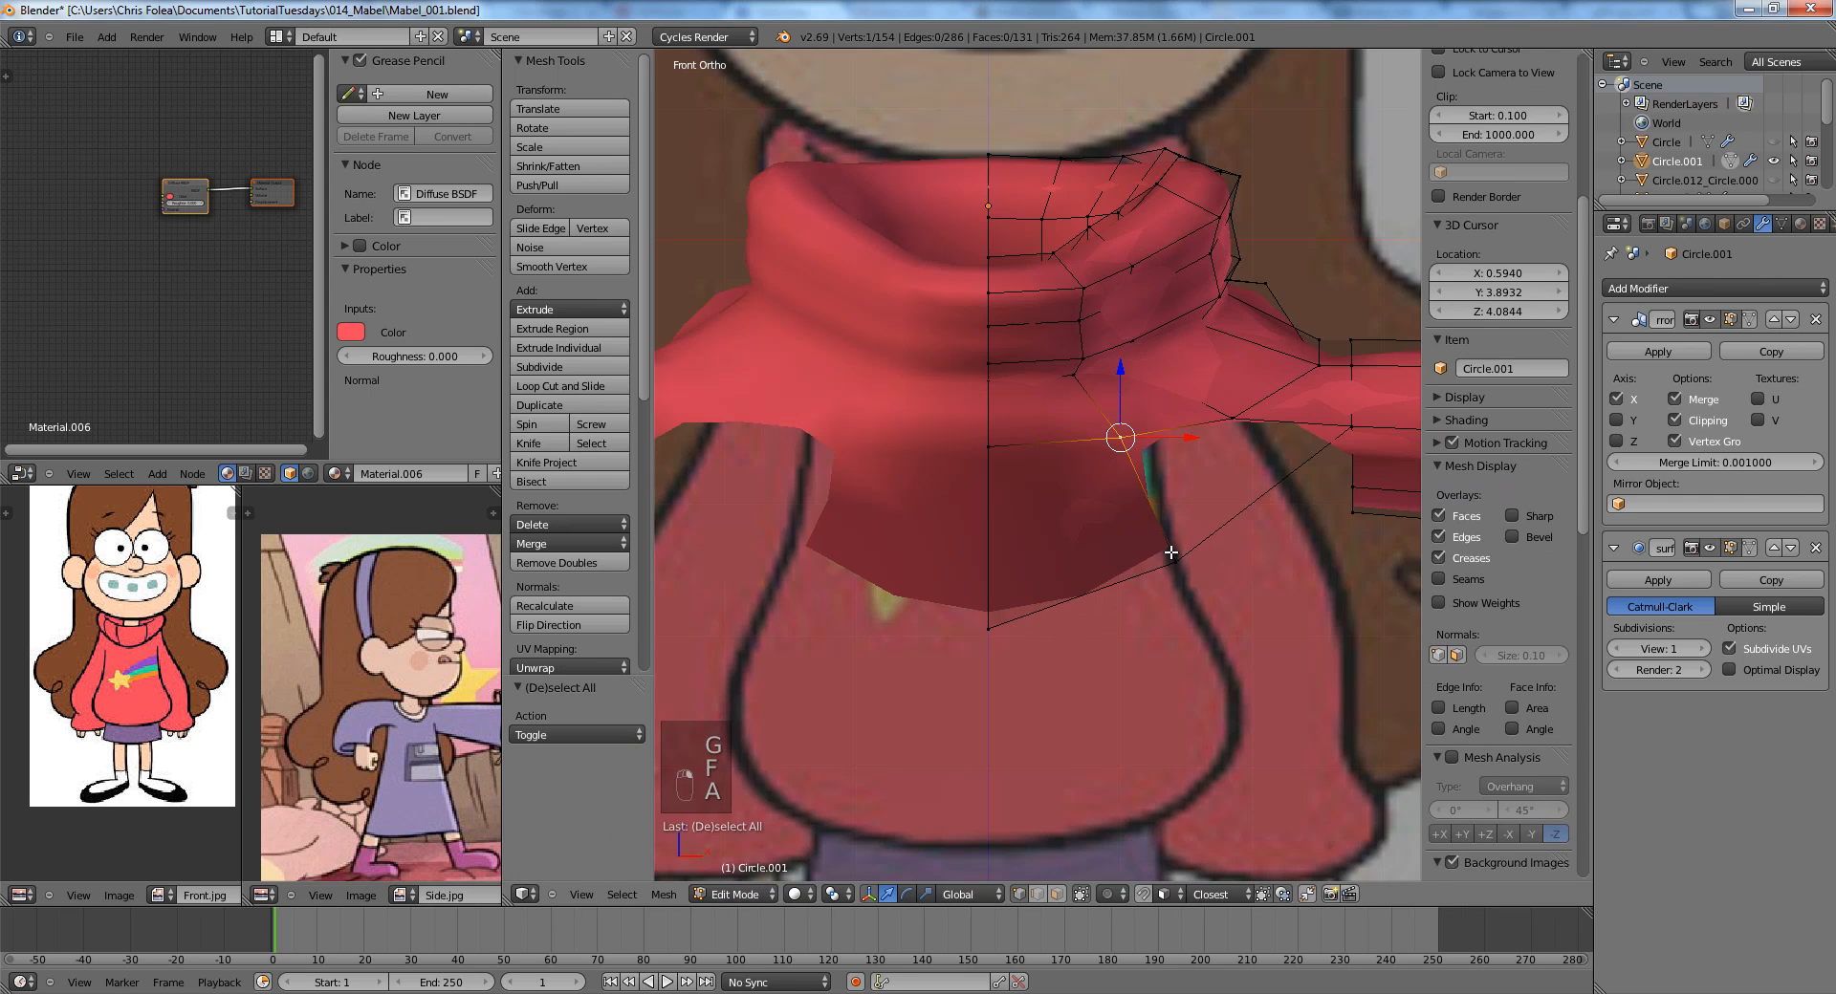
right_click(1173, 557, "shift")
right_click(1234, 421, "shift")
right_click(1354, 432, "shift")
key("f")
key("a")
Lower the vertices on the chest's upper seam along Z and pull the chest's lower vertices forward along Y.
right_click(1231, 418)
key("g")
left_click(1227, 426)
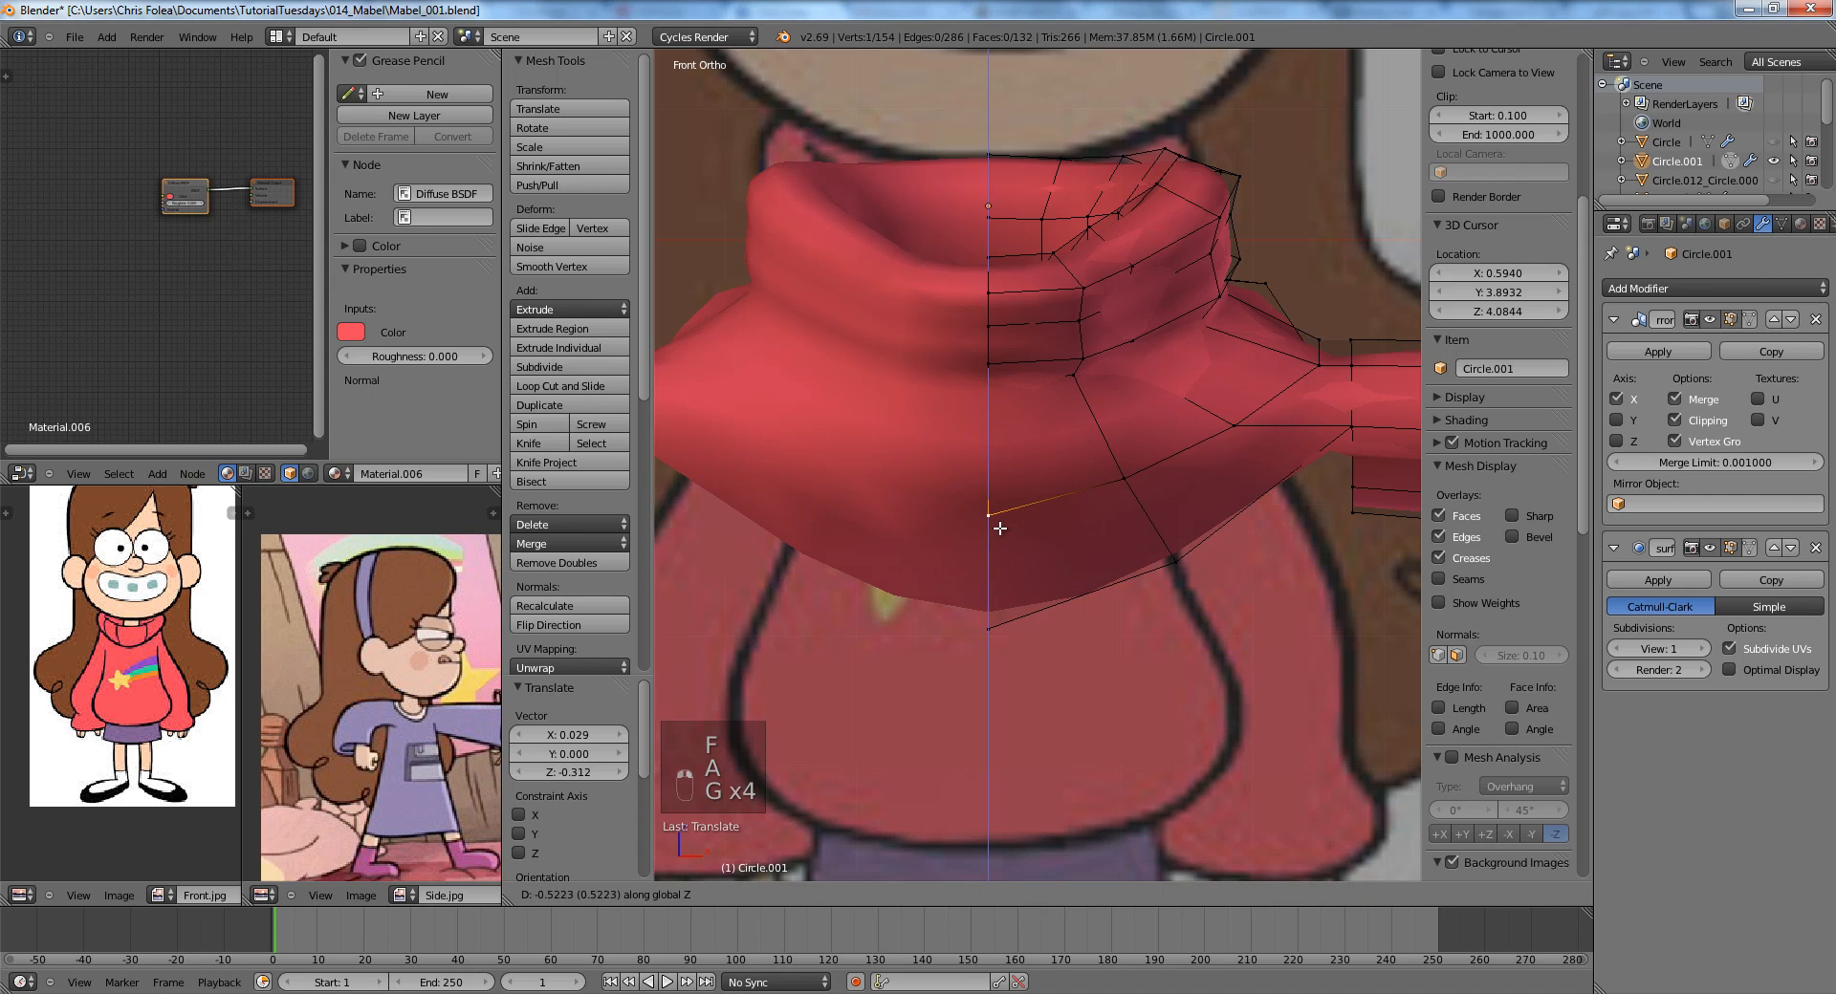
key("KP_3")
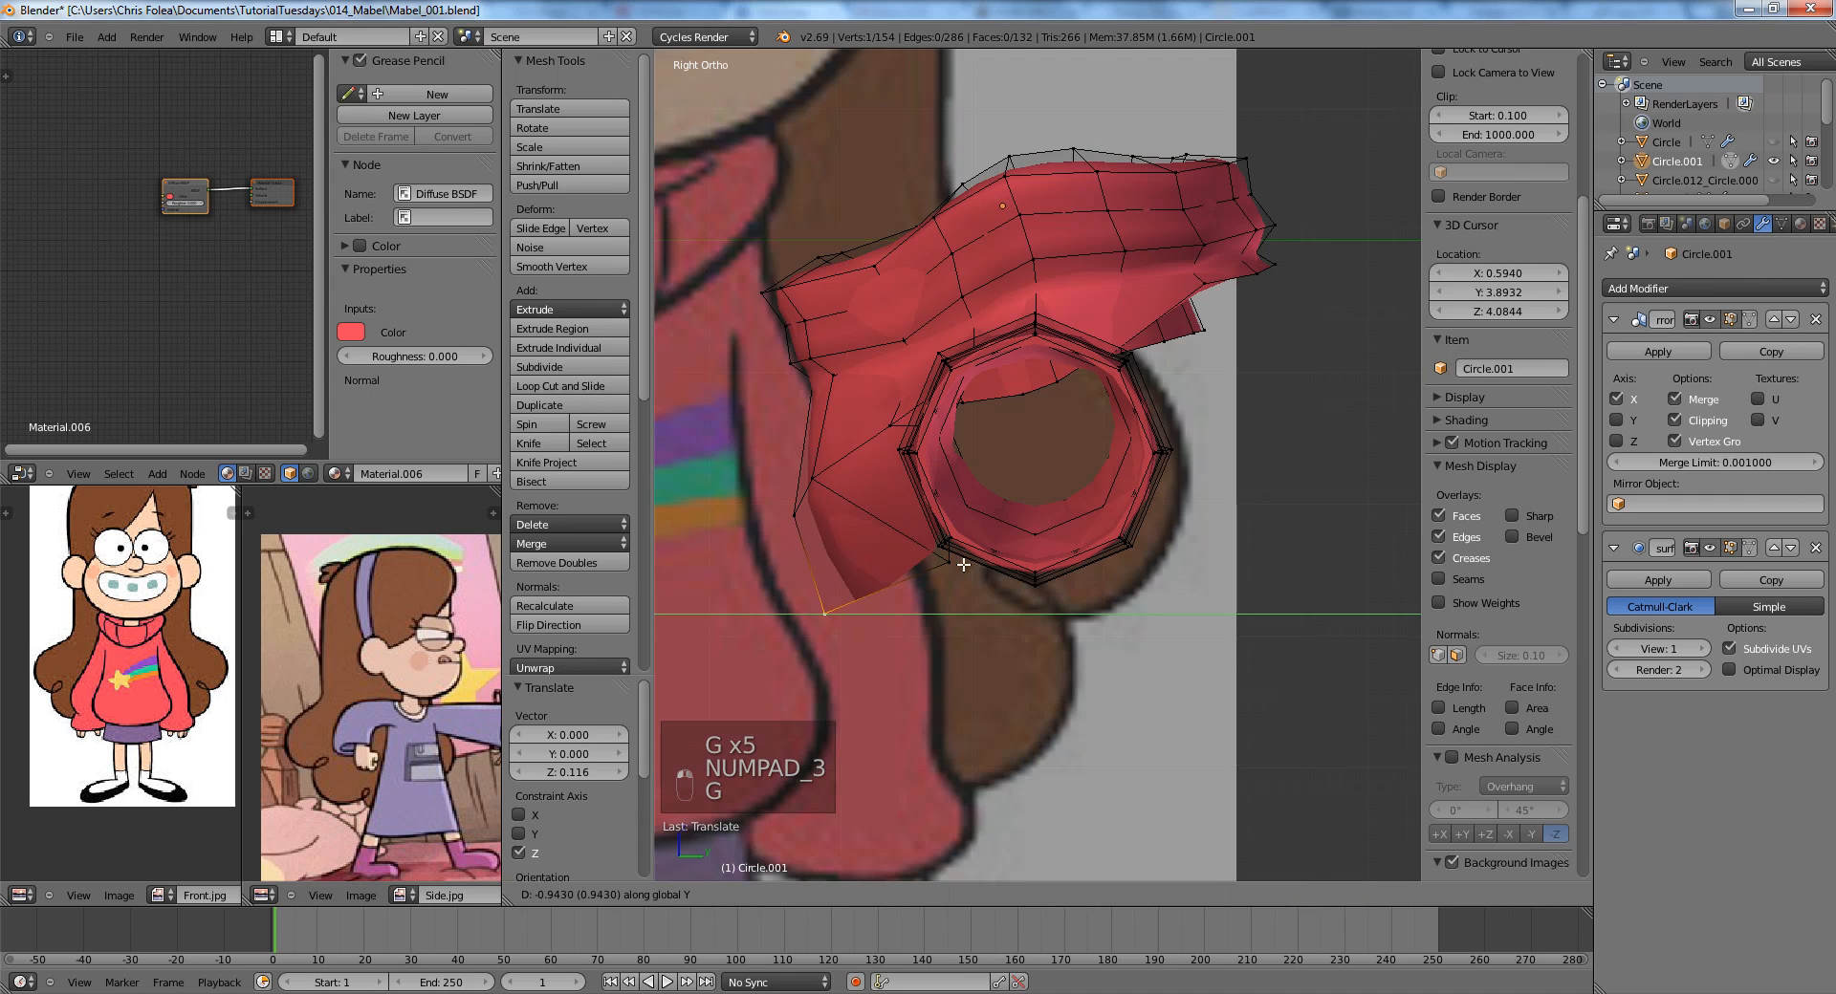
left_click(882, 566)
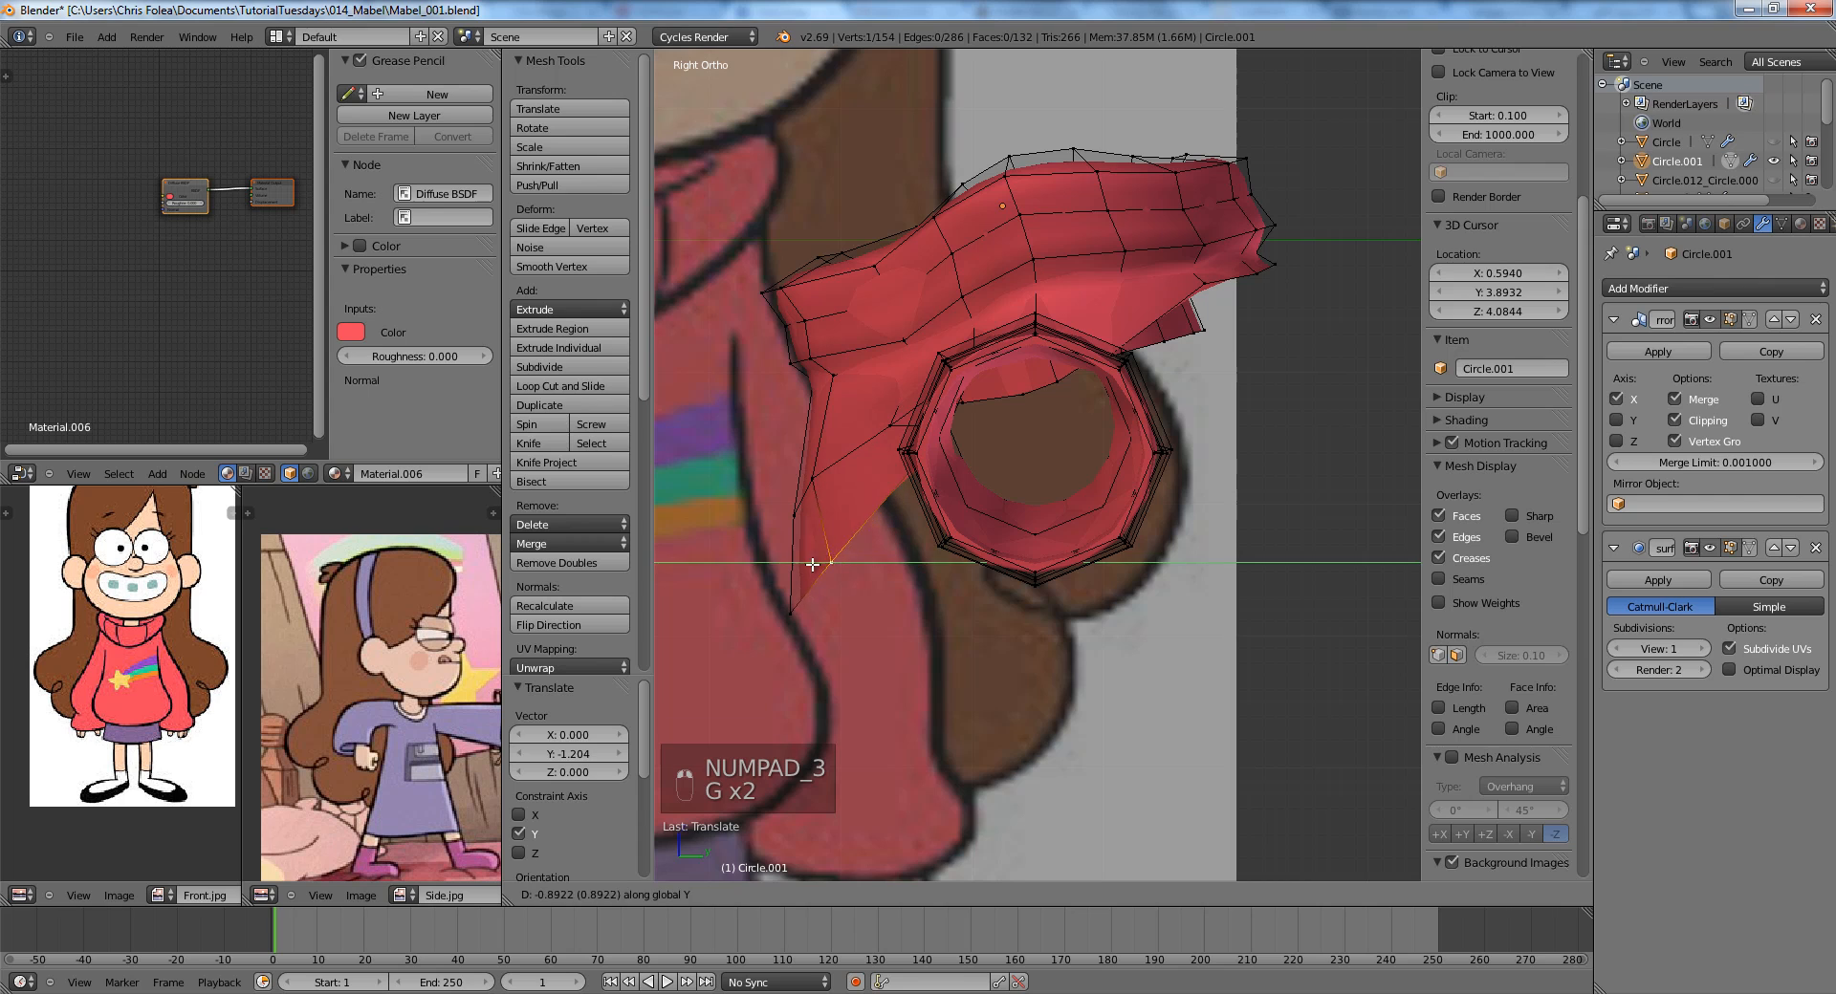
scroll(1028, 527, "down", 4)
Box-select the vertices at the chest's lower front edge in wireframe and adjust their position in the side view.
key("a")
key("a")
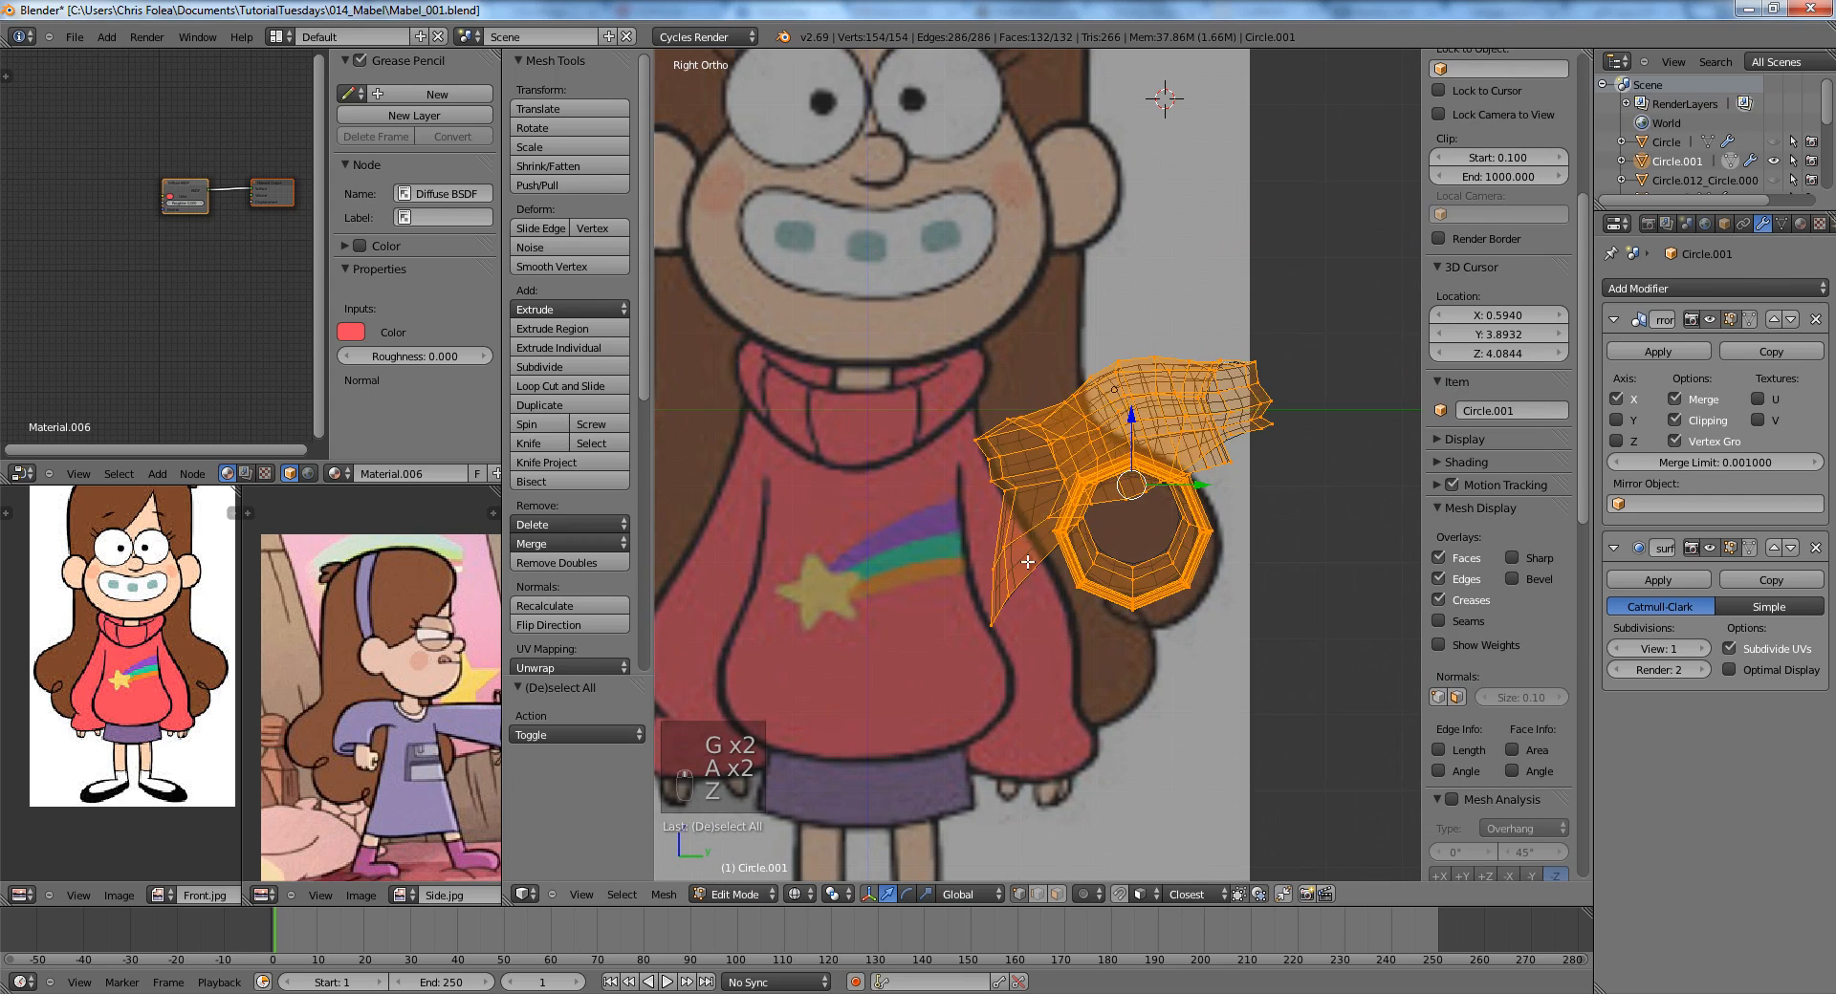
key("z")
key("a")
key("b")
key("z")
left_click_drag(984, 535, 1044, 653)
key("g")
left_click(1025, 658)
key("a")
key("z")
key("b")
key("z")
key("g")
middle_click(1034, 657)
left_click(1038, 661)
scroll(1075, 582, "down", 3)
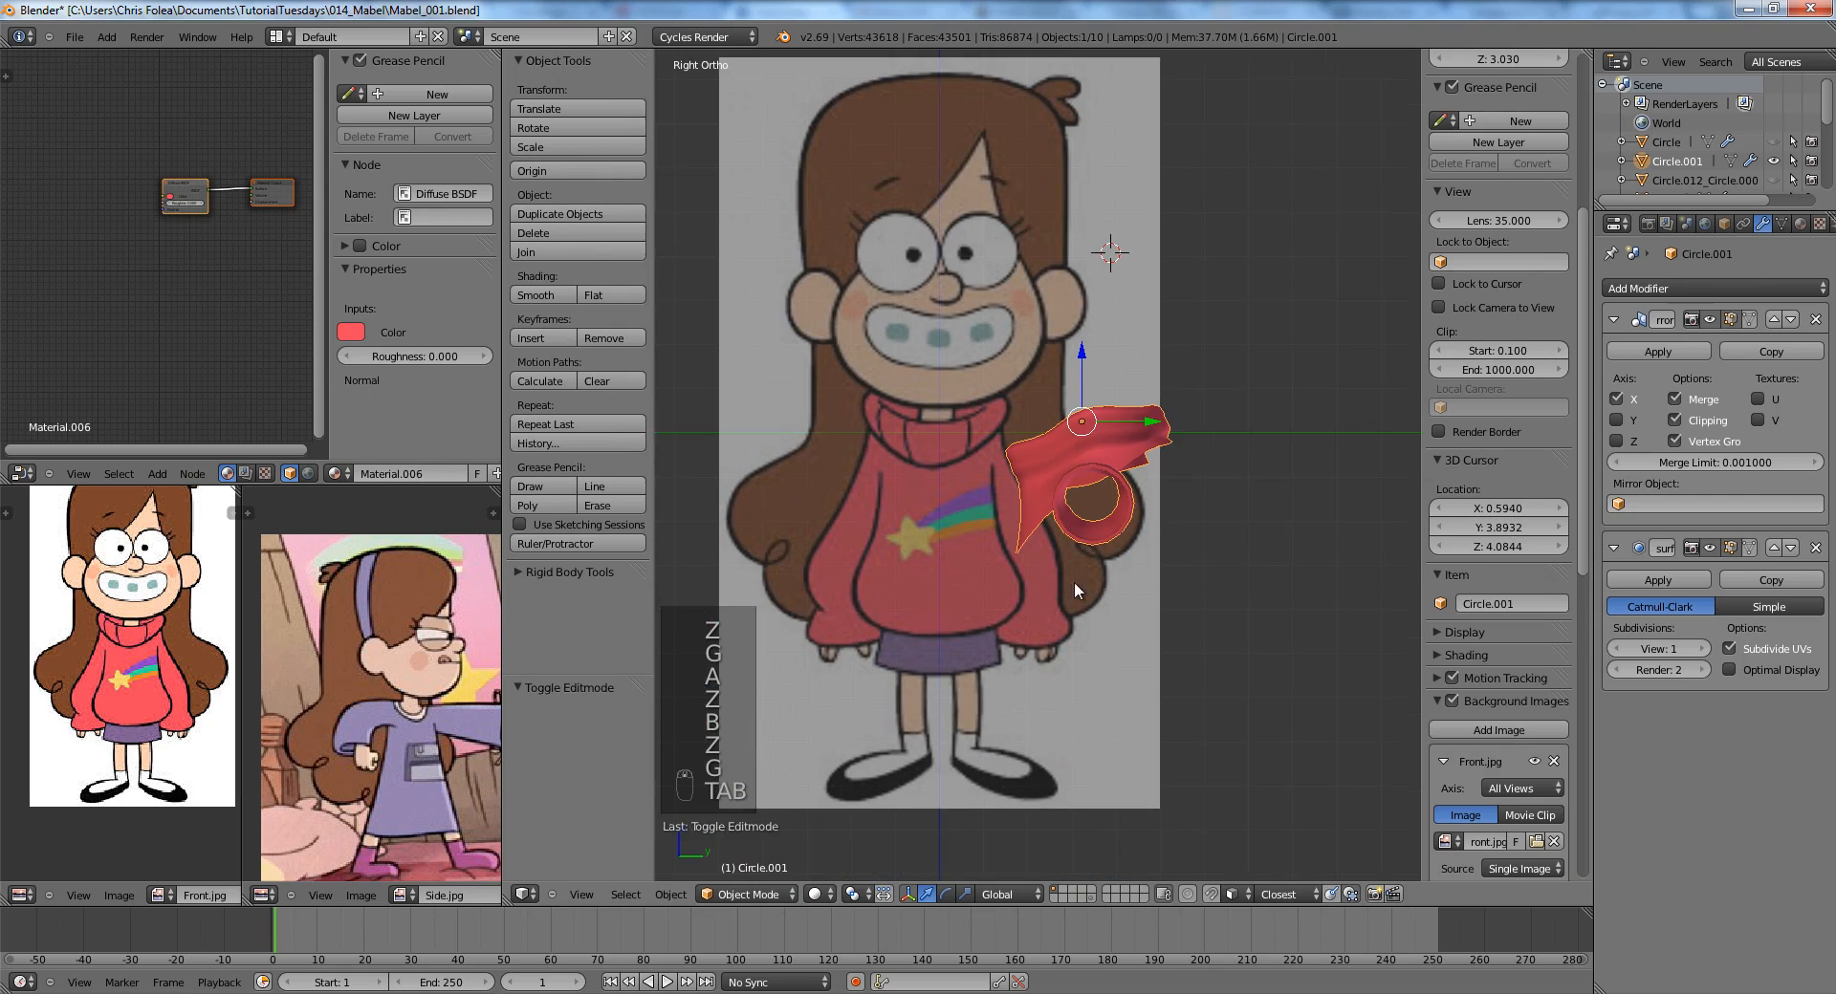
key("Tab")
key("Tab")
Move the two vertices where the front of the collar meets the shoulder to smooth the join.
middle_click_drag(1074, 581, 1016, 661)
scroll(1033, 571, "up", 5)
middle_click_drag(1114, 579, 1236, 583)
scroll(1172, 624, "up", 2)
middle_click_drag(1159, 639, 1049, 548, "shift")
right_click(1061, 602)
right_click(1083, 560, "shift")
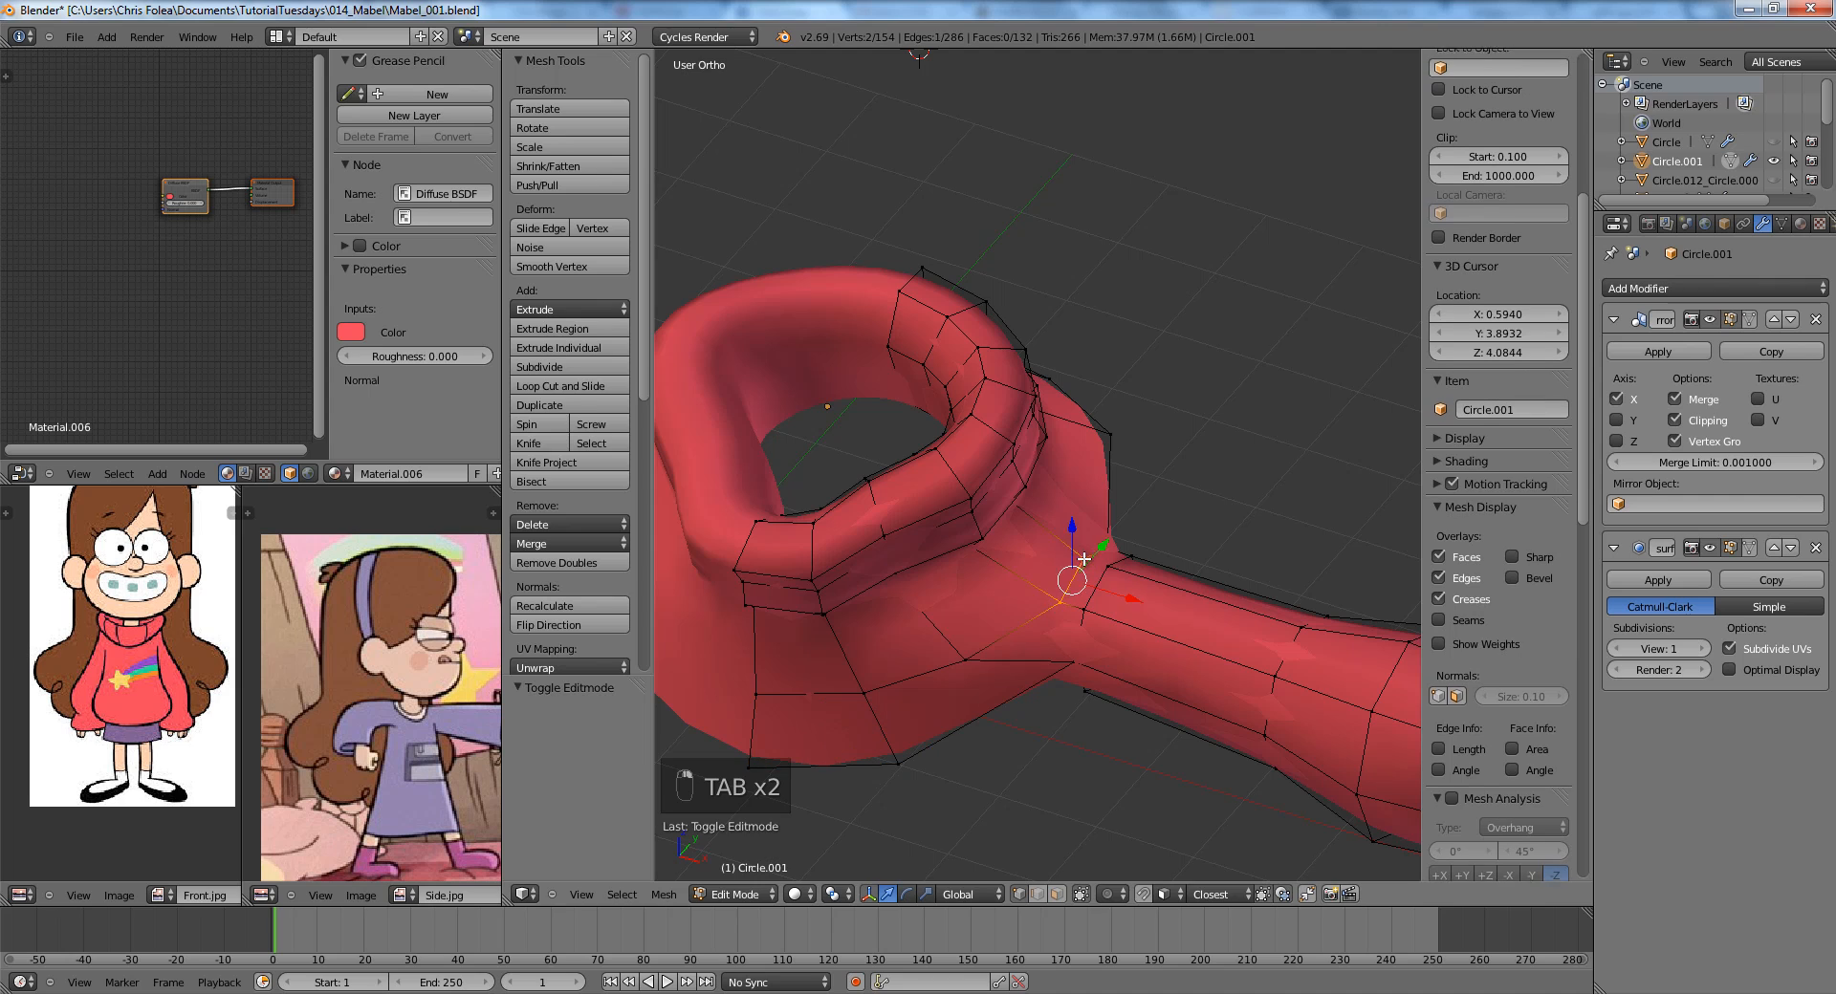
key("g")
left_click(1061, 549)
key("a")
Adjust the height of a single vertex at the join between collar and sleeve along Z.
middle_click_drag(1013, 610, 912, 585)
right_click(1120, 528)
key("g")
key("z")
left_click(1120, 538)
left_click(1139, 561)
key("a")
Shift the vertex on the back lower edge of the collar near the sleeve toward the sleeve along X.
scroll(1077, 581, "down", 2)
key("z")
key("z")
key("z")
key("z")
right_click(934, 478)
key("g")
key("x")
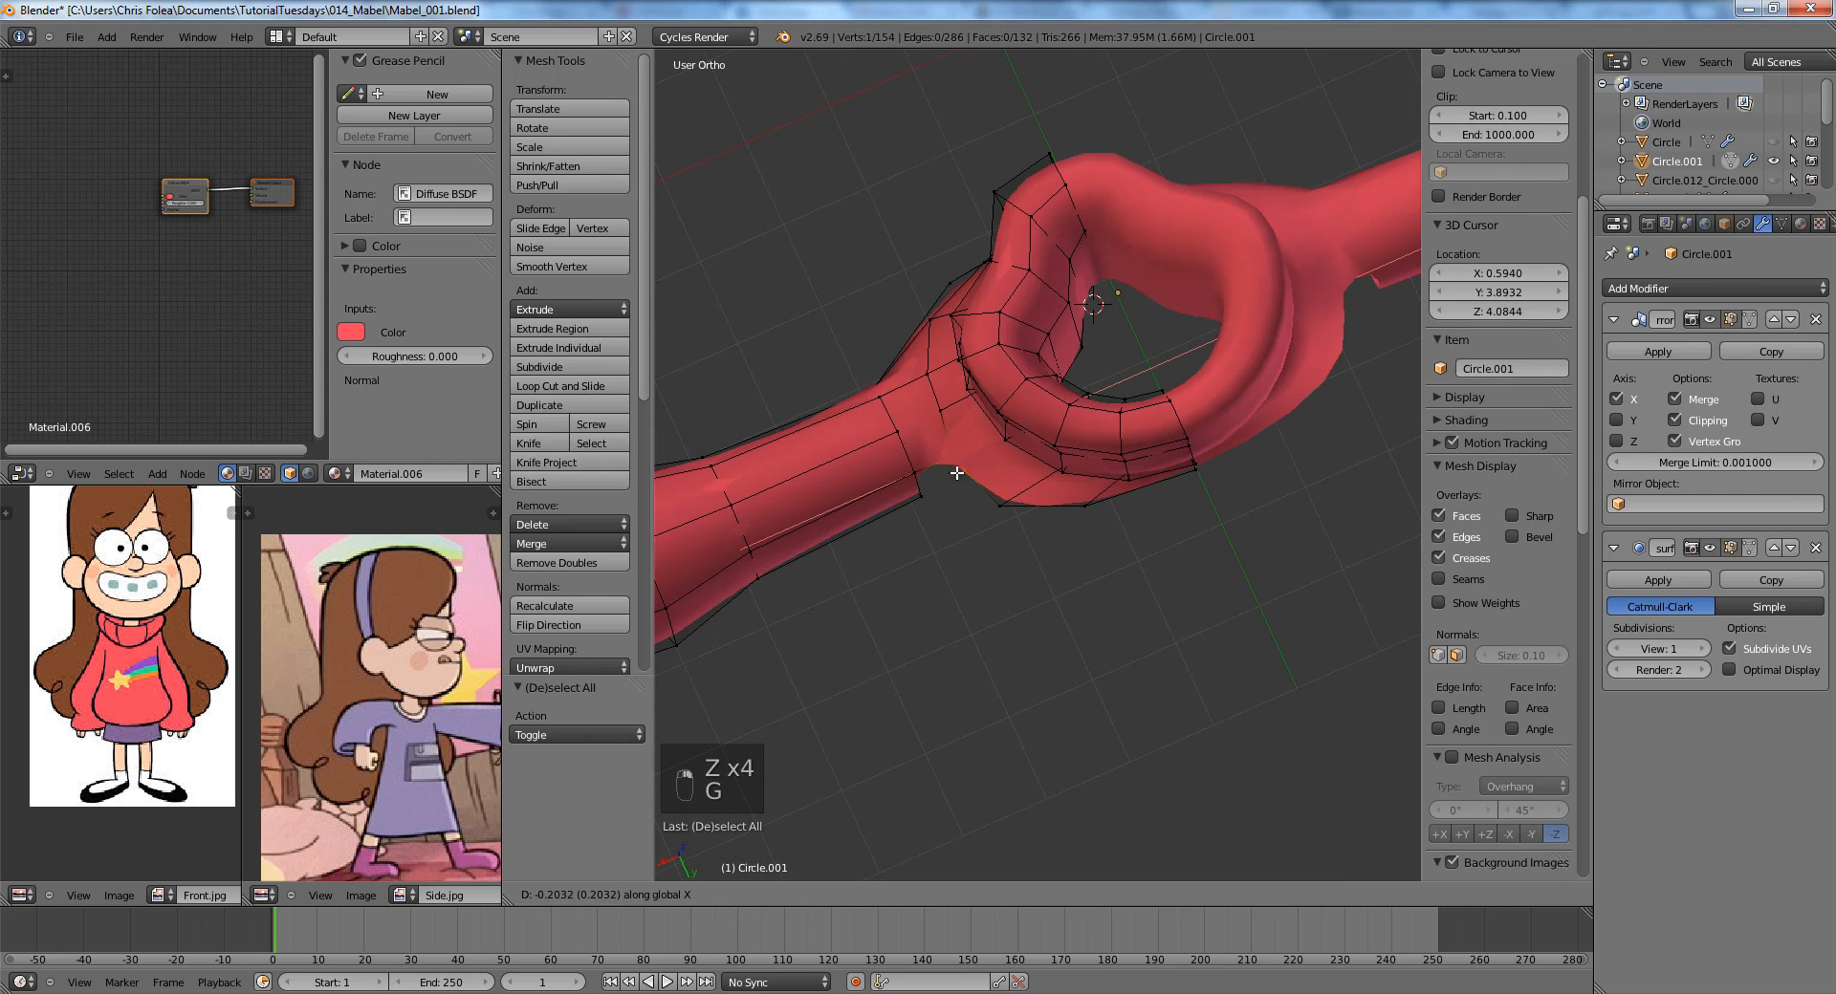
left_click(969, 477)
key("a")
Move the back lower-edge vertex of the collar 0.144 up along Z.
middle_click_drag(984, 513, 1053, 509)
right_click(954, 472)
key("g")
key("z")
left_click(954, 466)
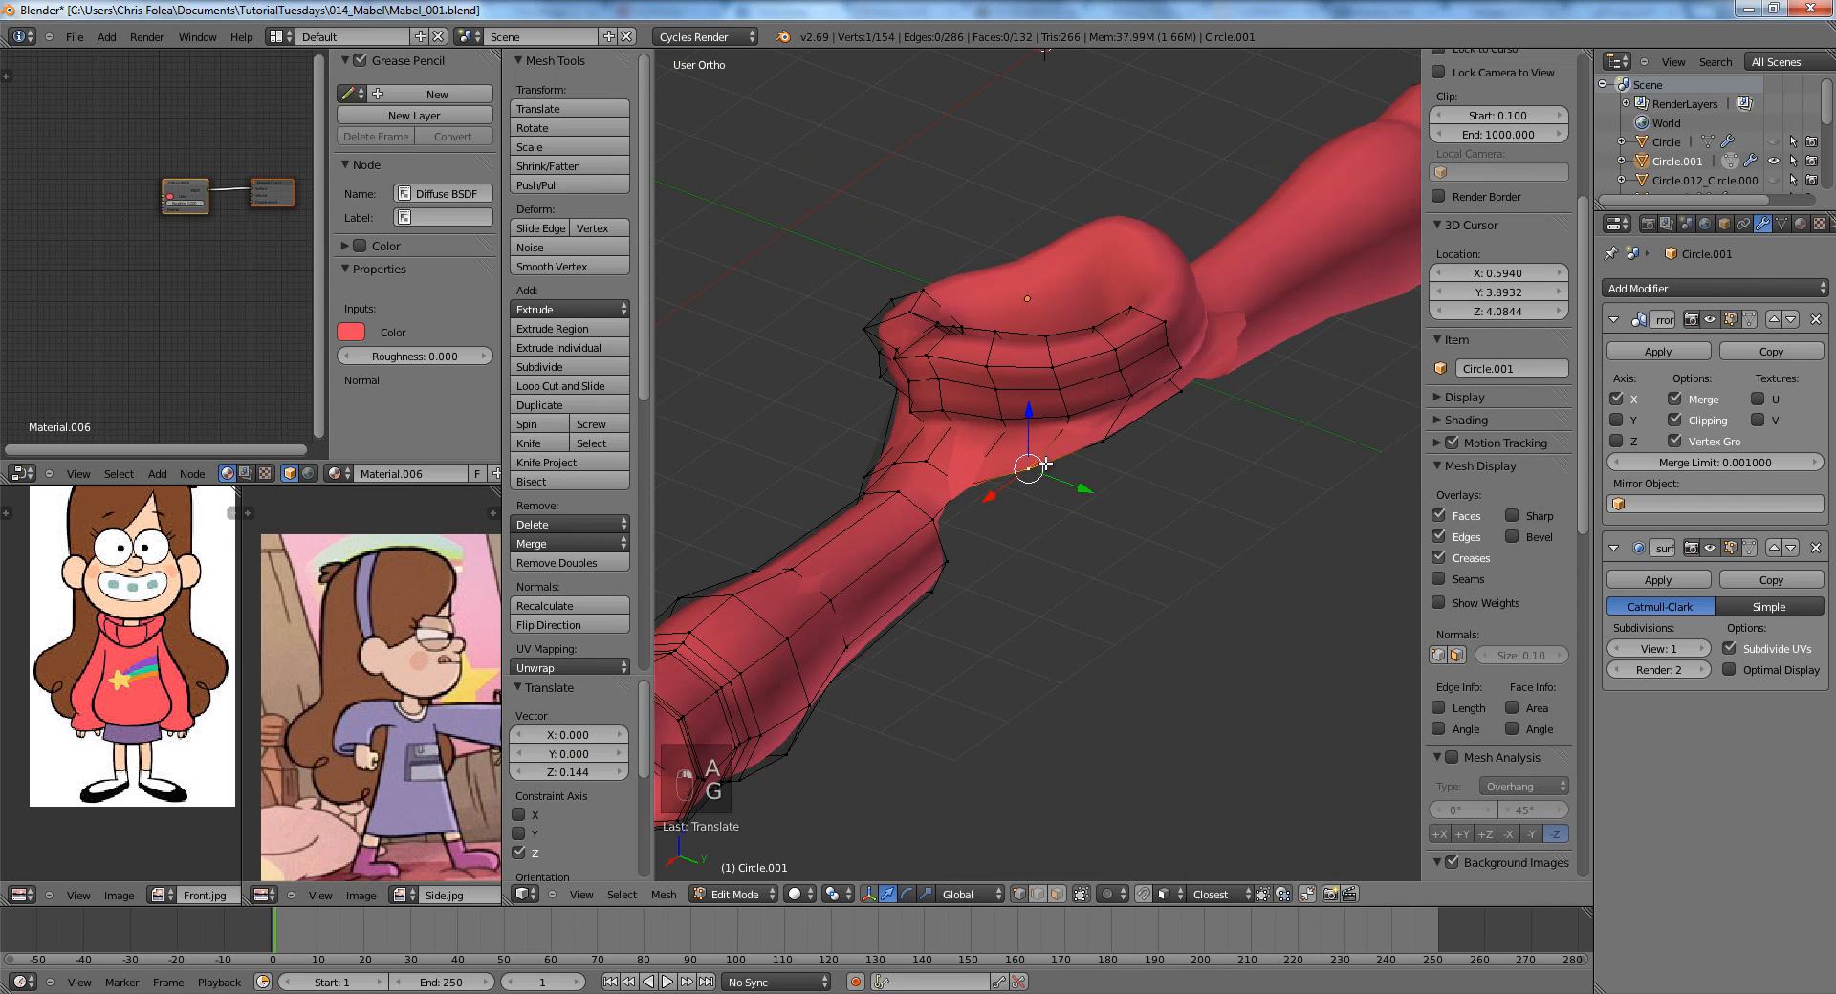
Circle-select the vertices at the collar's back lower edge in the side view and lower them along Z.
key("KP_3")
scroll(1037, 474, "up", 3)
key("a")
key("a")
key("z")
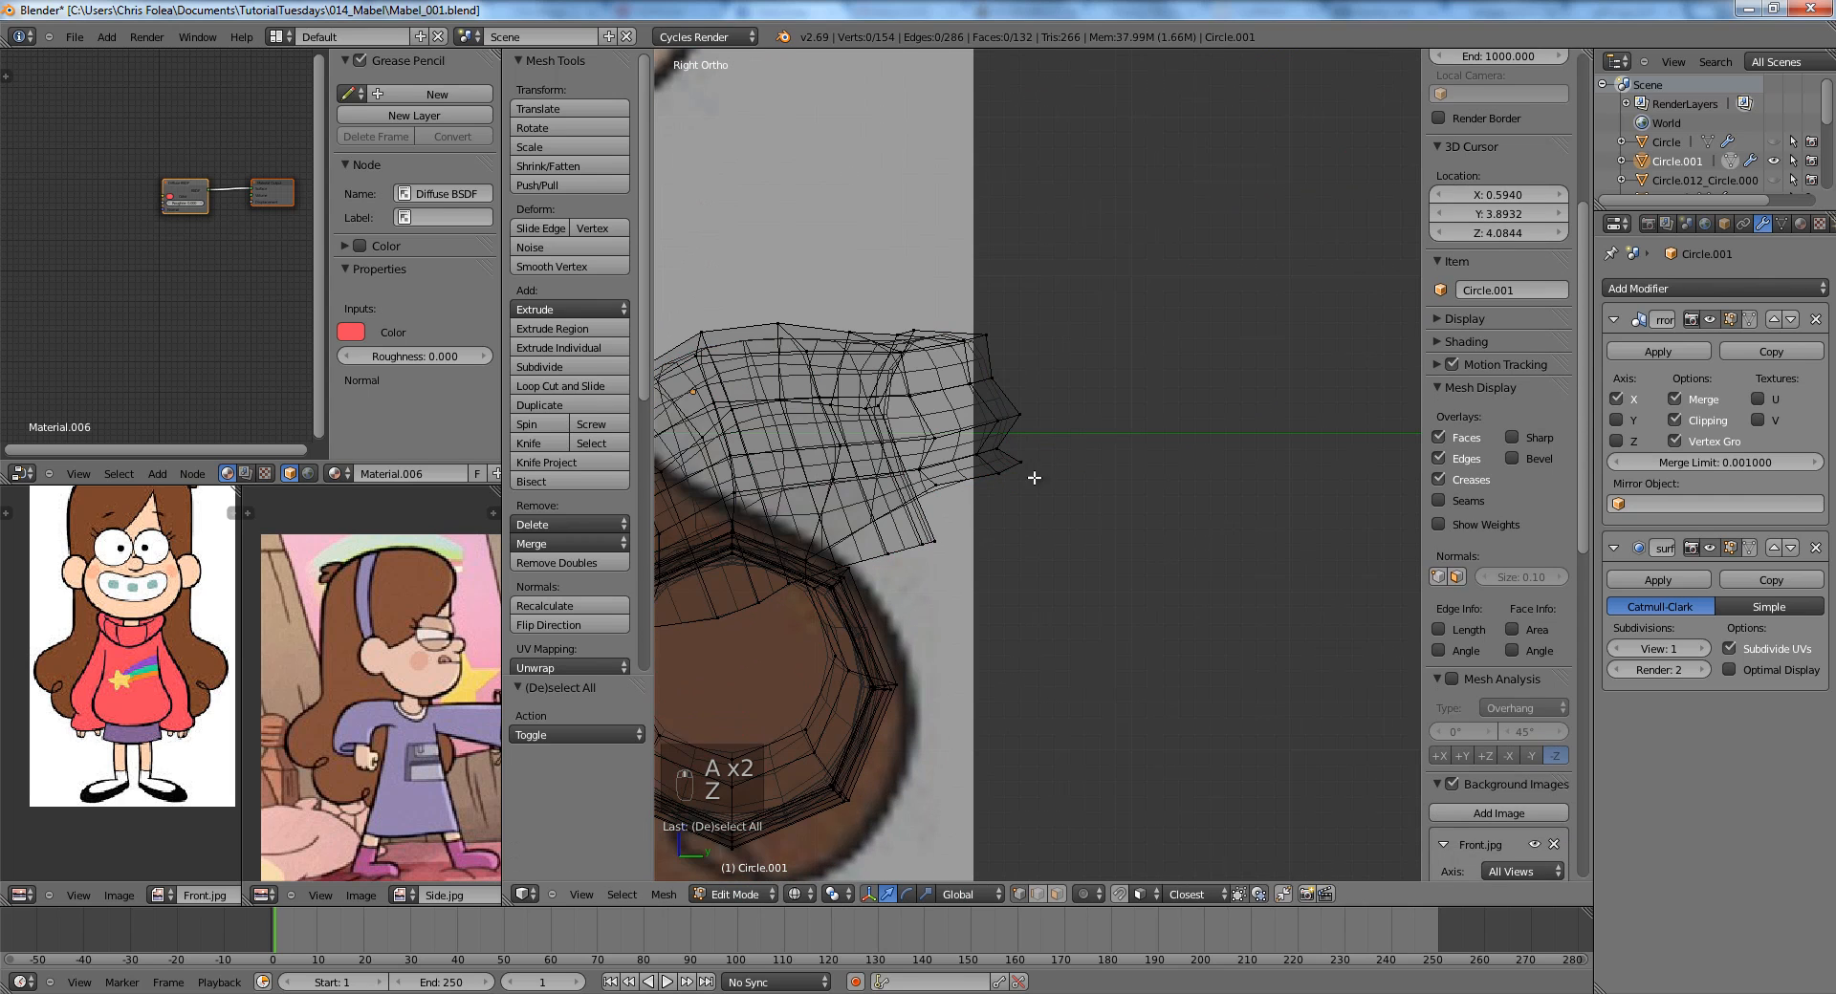
right_click(1015, 469)
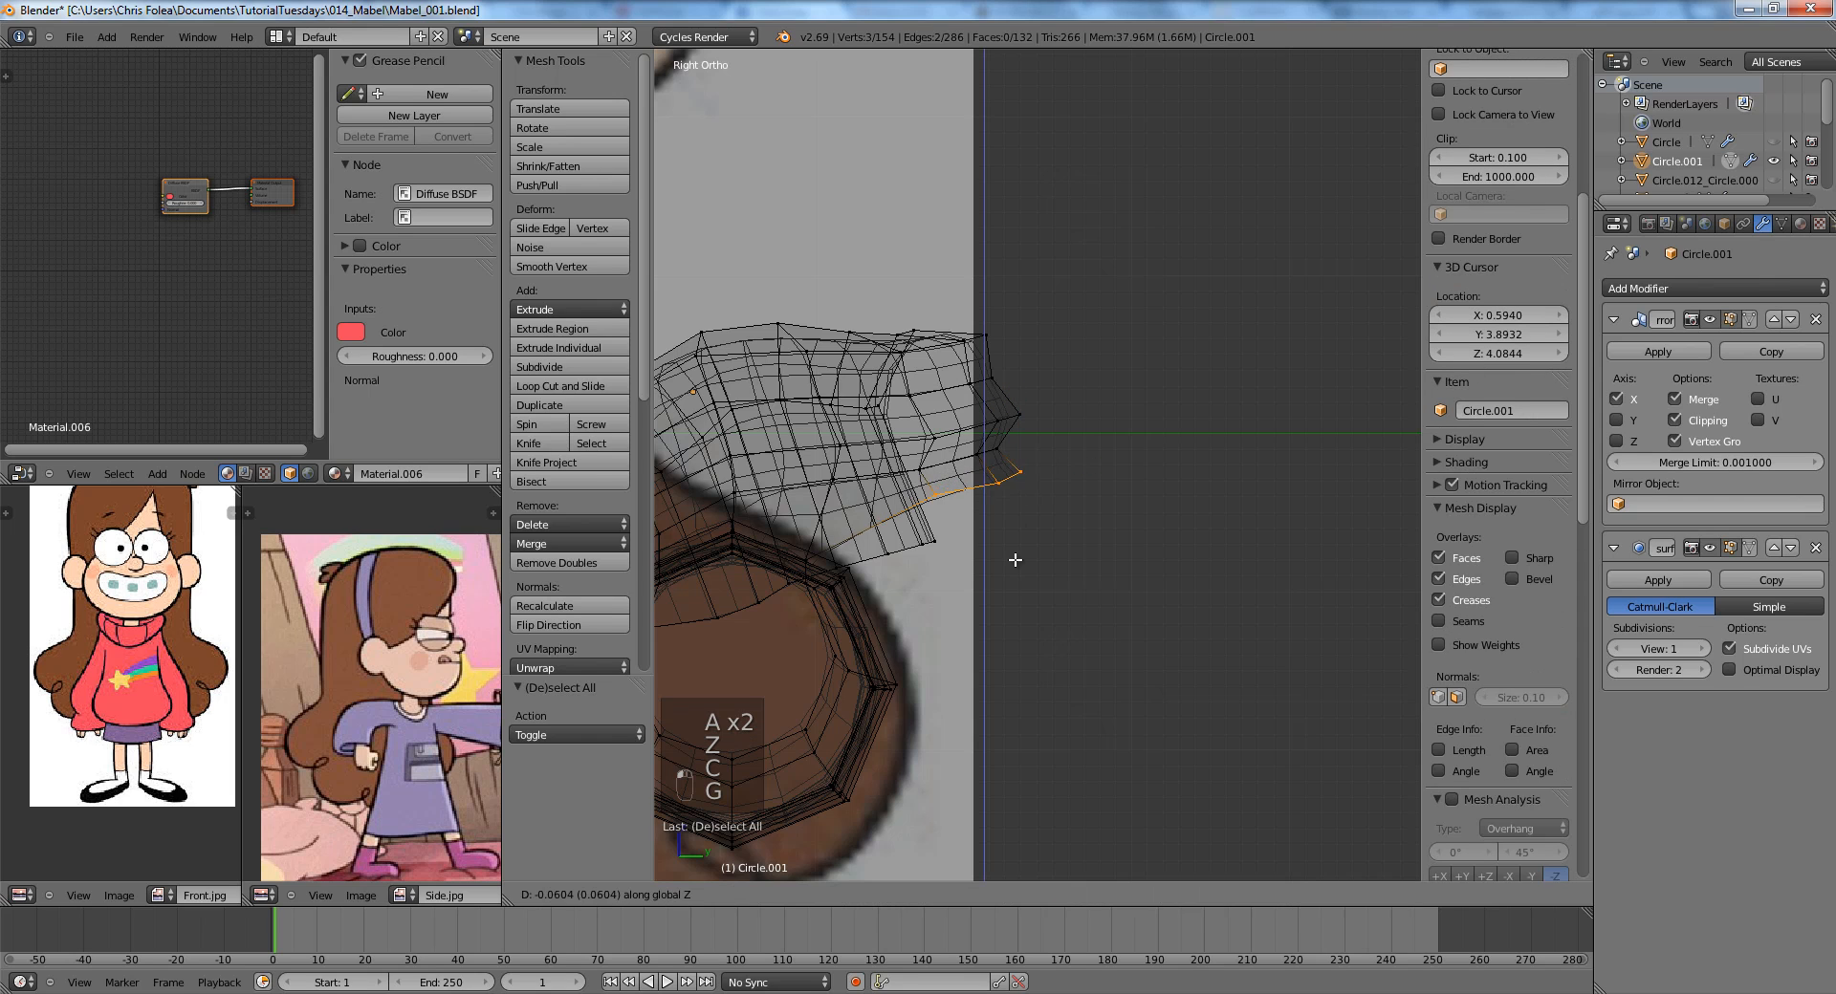
key("g")
key("z")
key("Tab")
scroll(1042, 516, "down", 4)
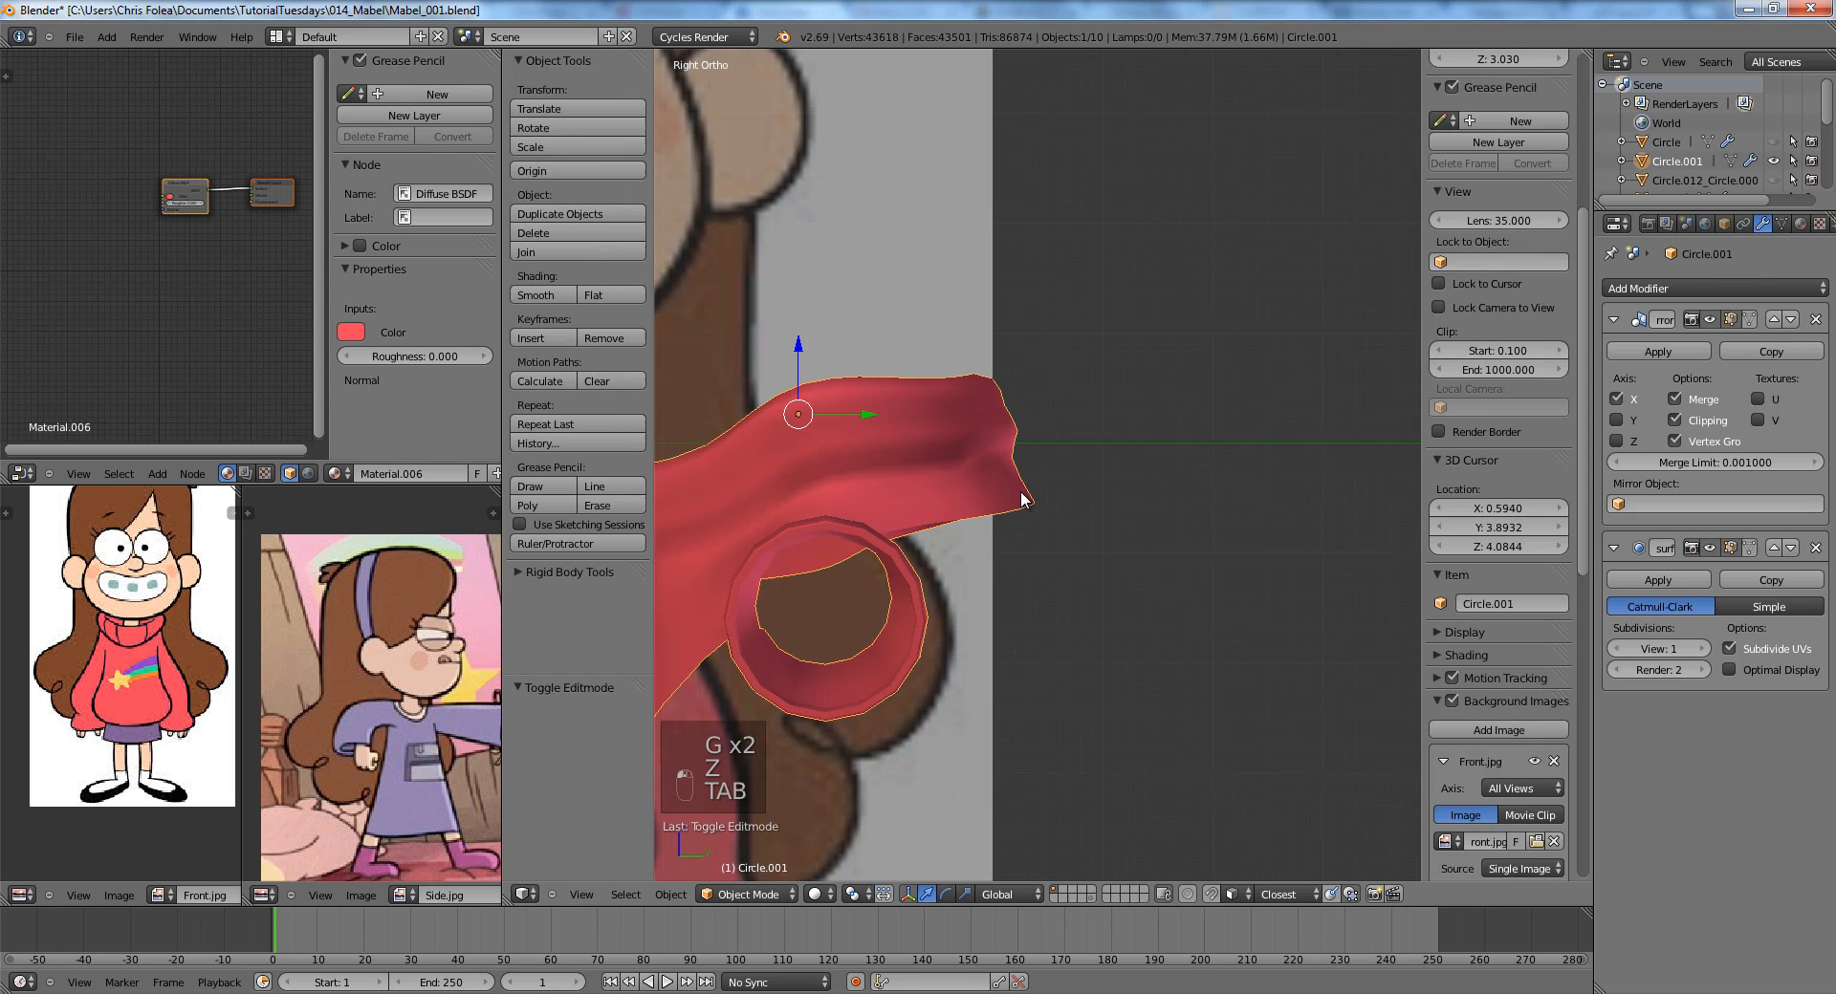
Unhide all objects, deselect everything and check the whole character in rendered shading.
key("alt+h")
key("a")
middle_click_drag(1075, 502, 1153, 497)
key("shift+z")
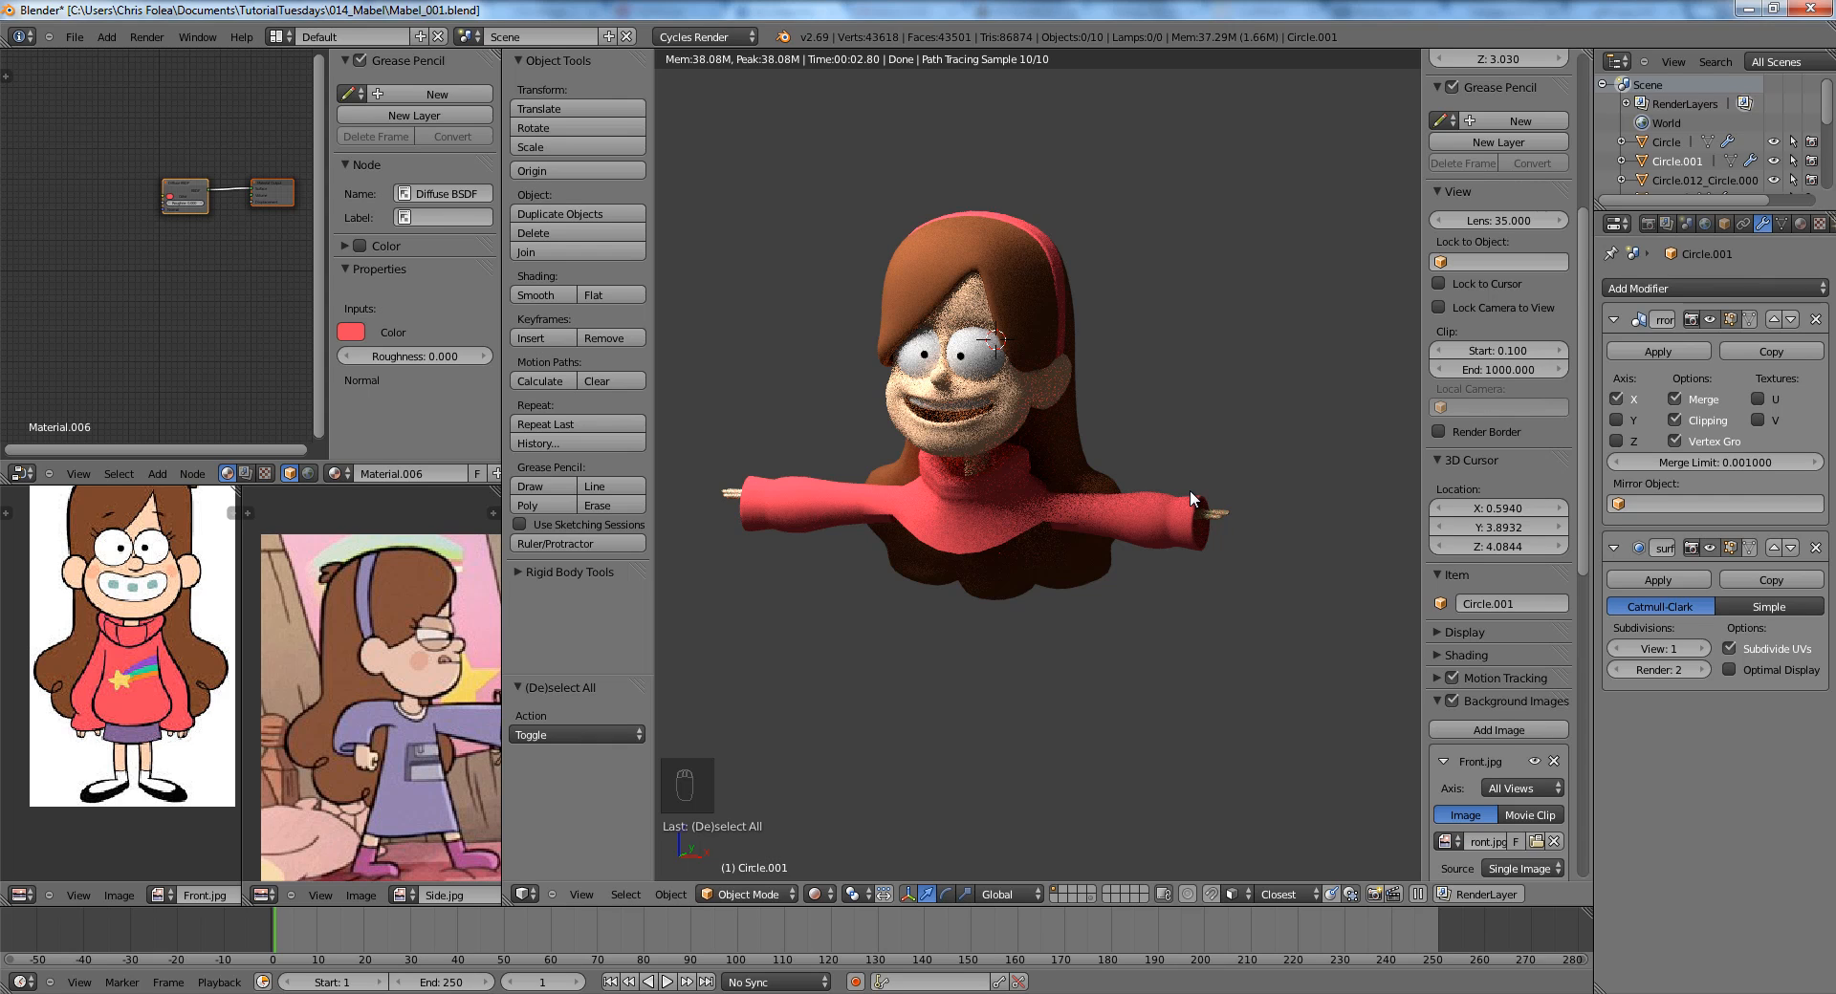
key("z")
key("z")
key("z")
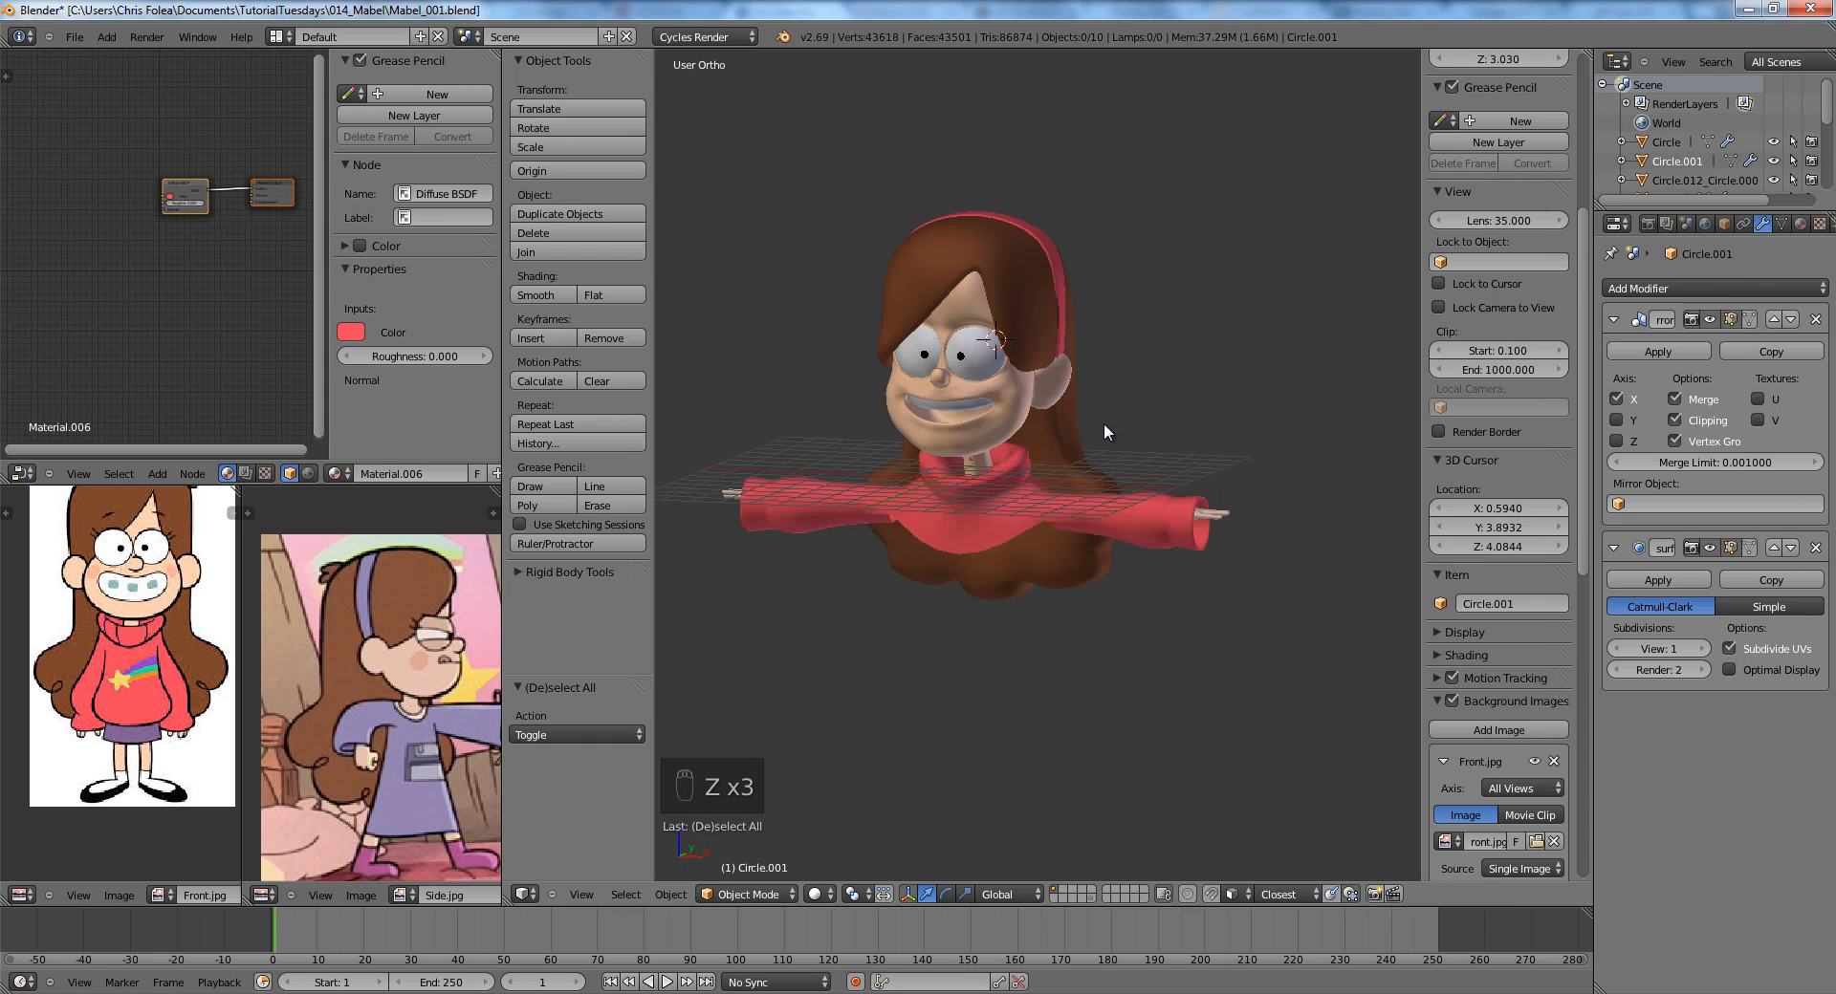
Enlarge the pupil faces of both eyes in the front view, finishing with a scale factor of 1.08.
key("KP_1")
scroll(1081, 495, "up", 5)
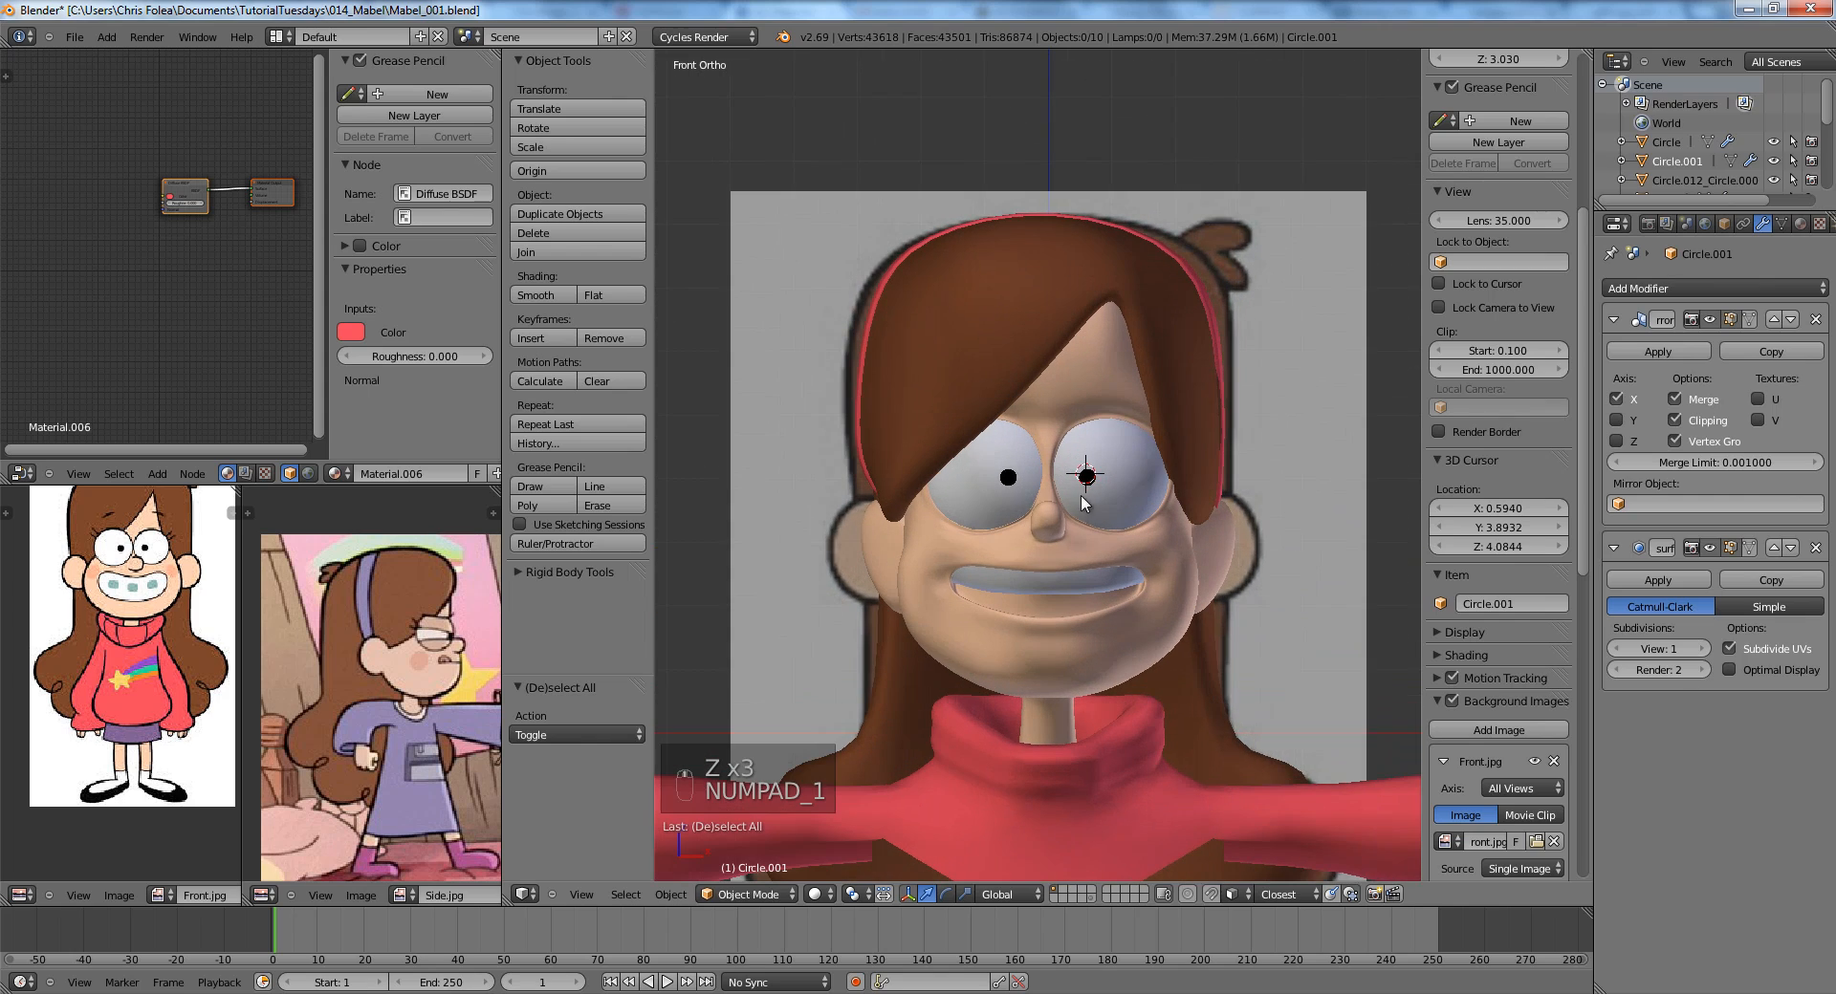
right_click(1080, 493)
key("Tab")
scroll(1040, 497, "up", 5)
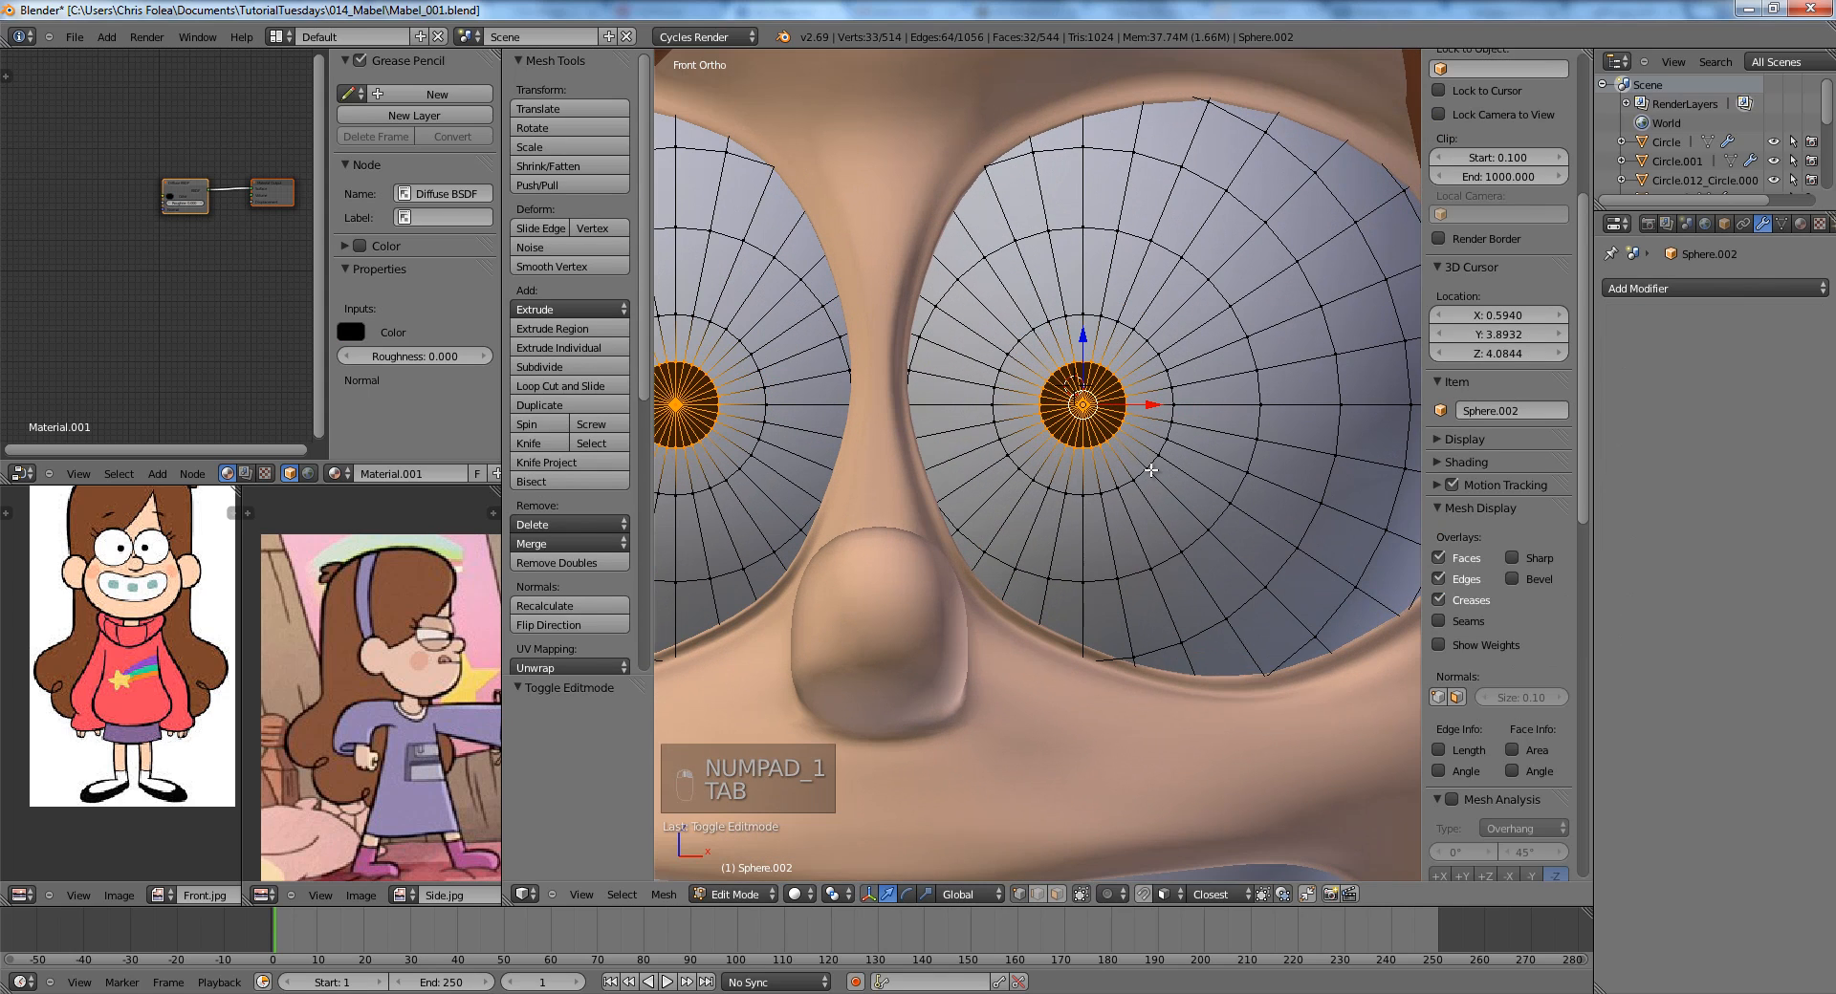
key("s")
key("Tab")
scroll(1207, 530, "down", 6)
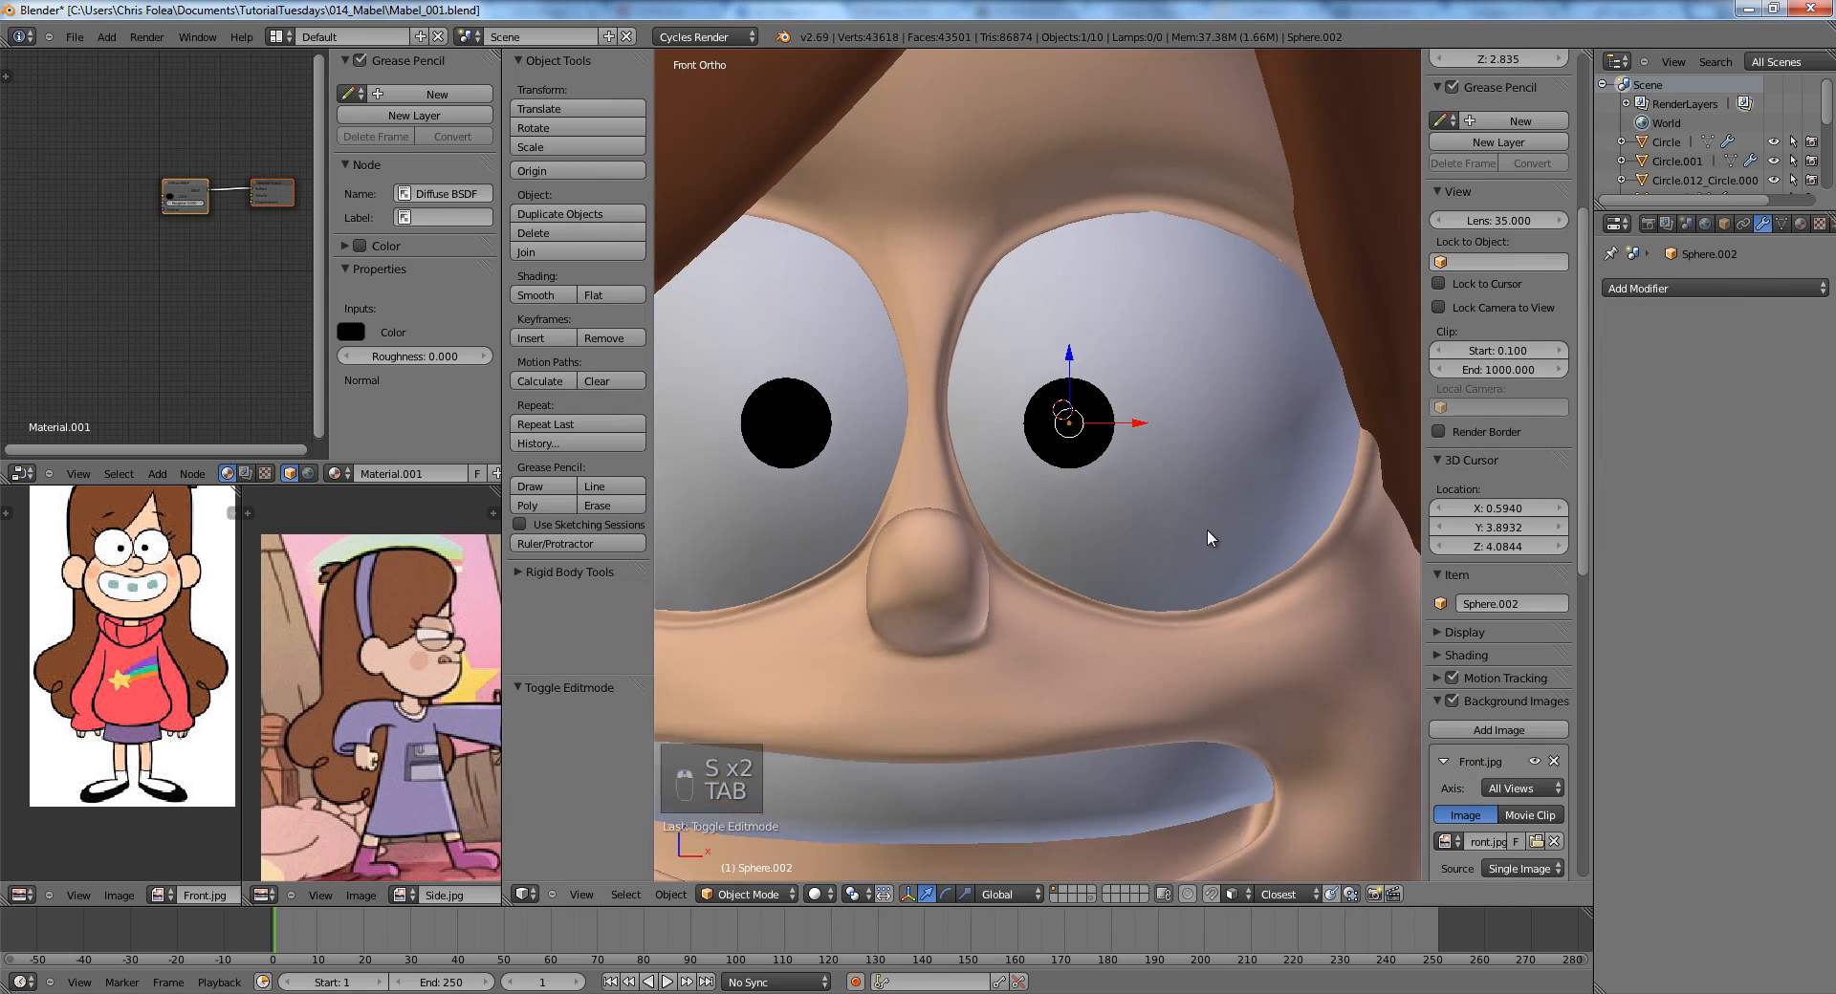
key("Tab")
key("s")
left_click(1186, 542)
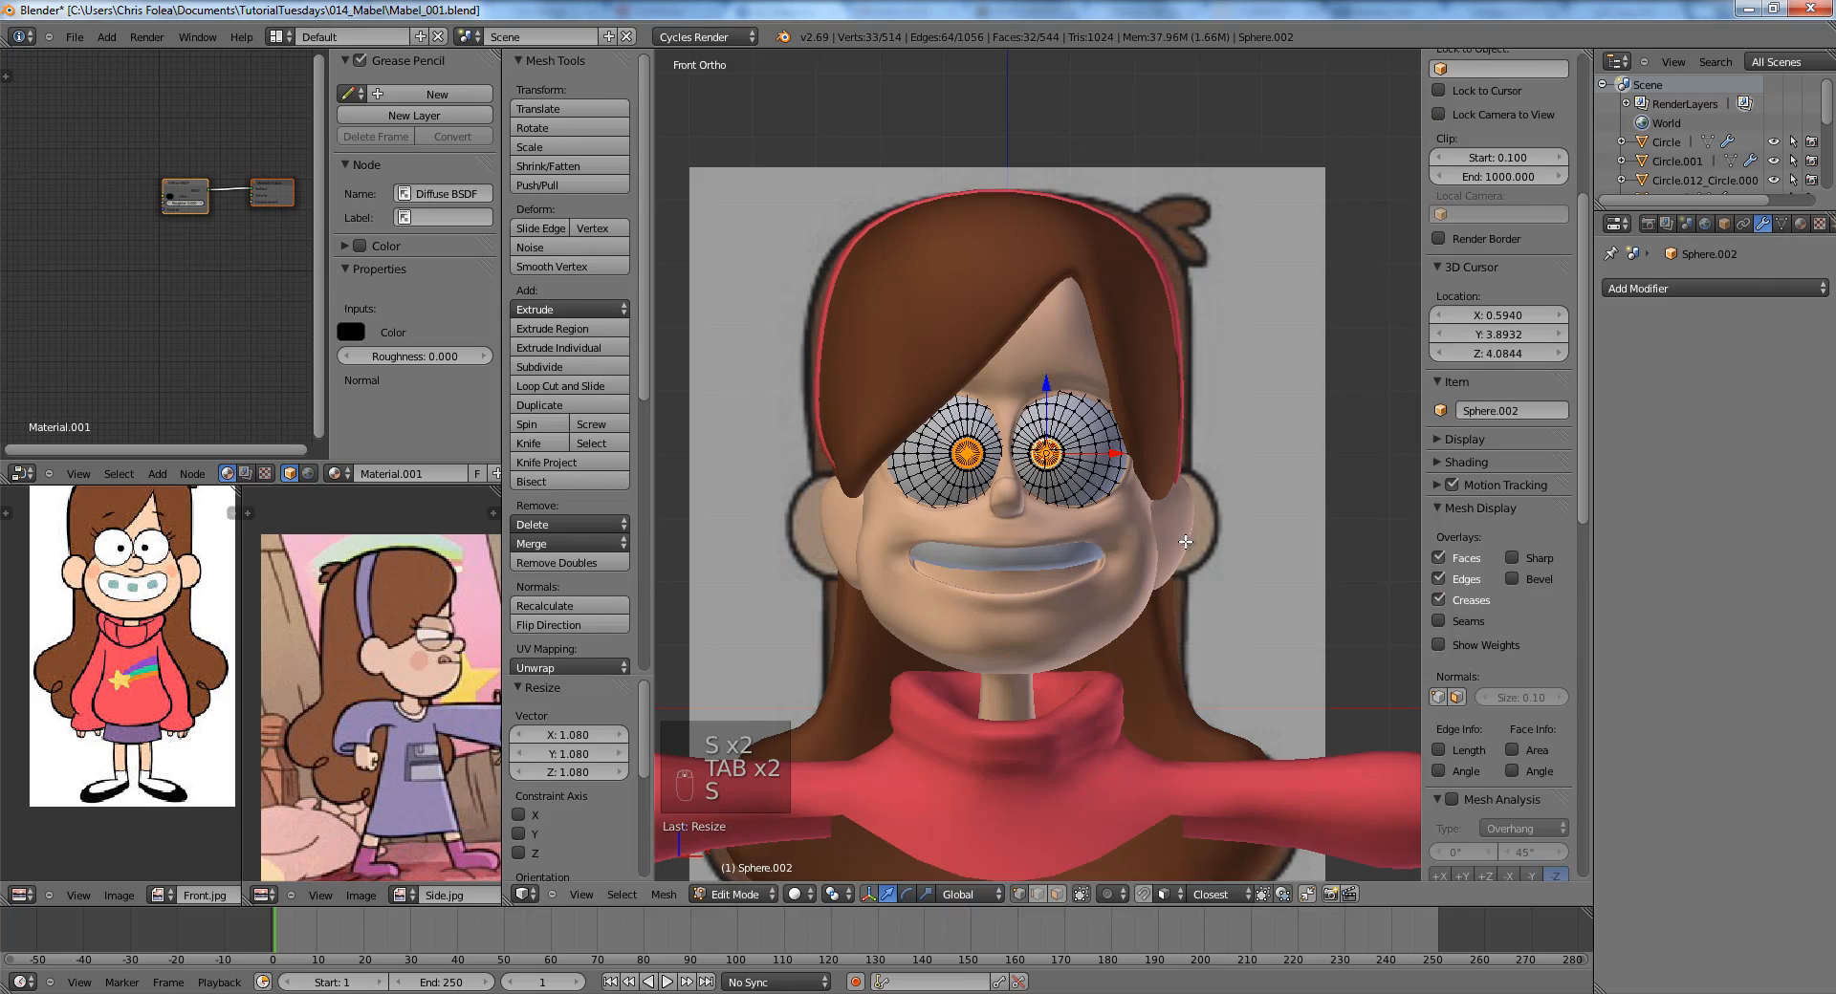
Scale both pupils by a further 1.116 to match the reference drawing seen through wireframe.
scroll(1224, 519, "up", 7)
key("z")
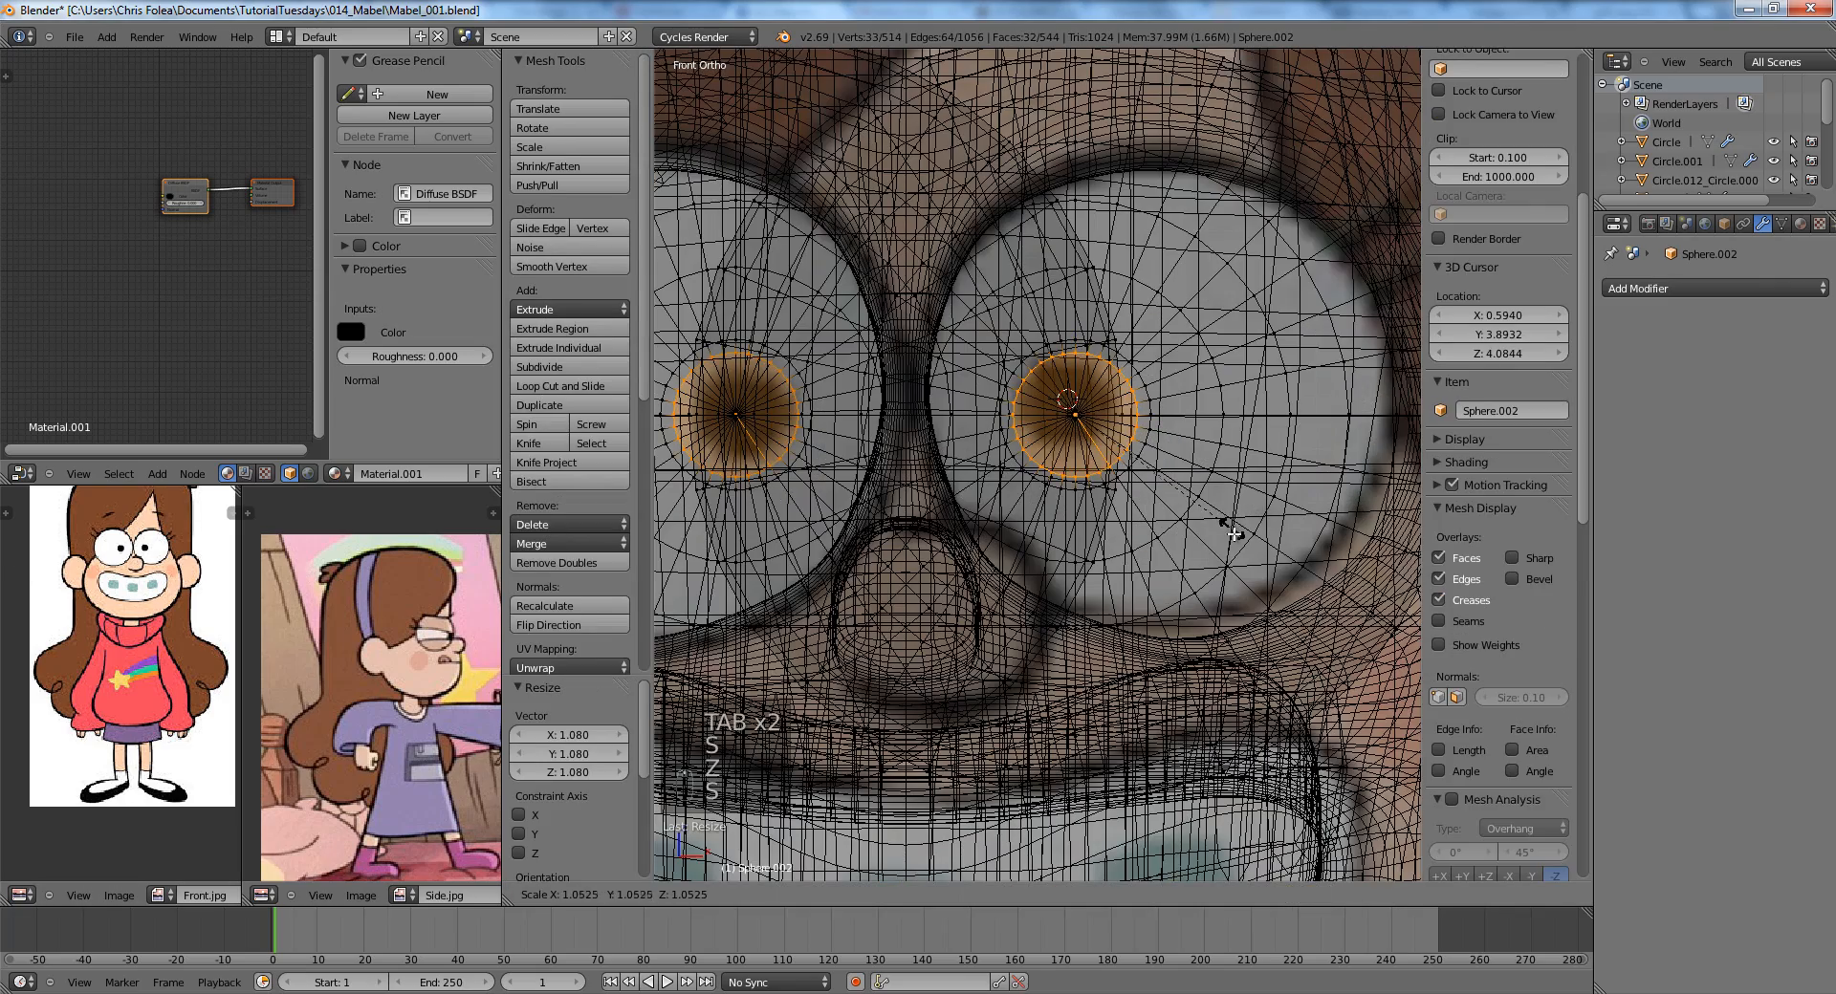
left_click(1217, 505)
key("z")
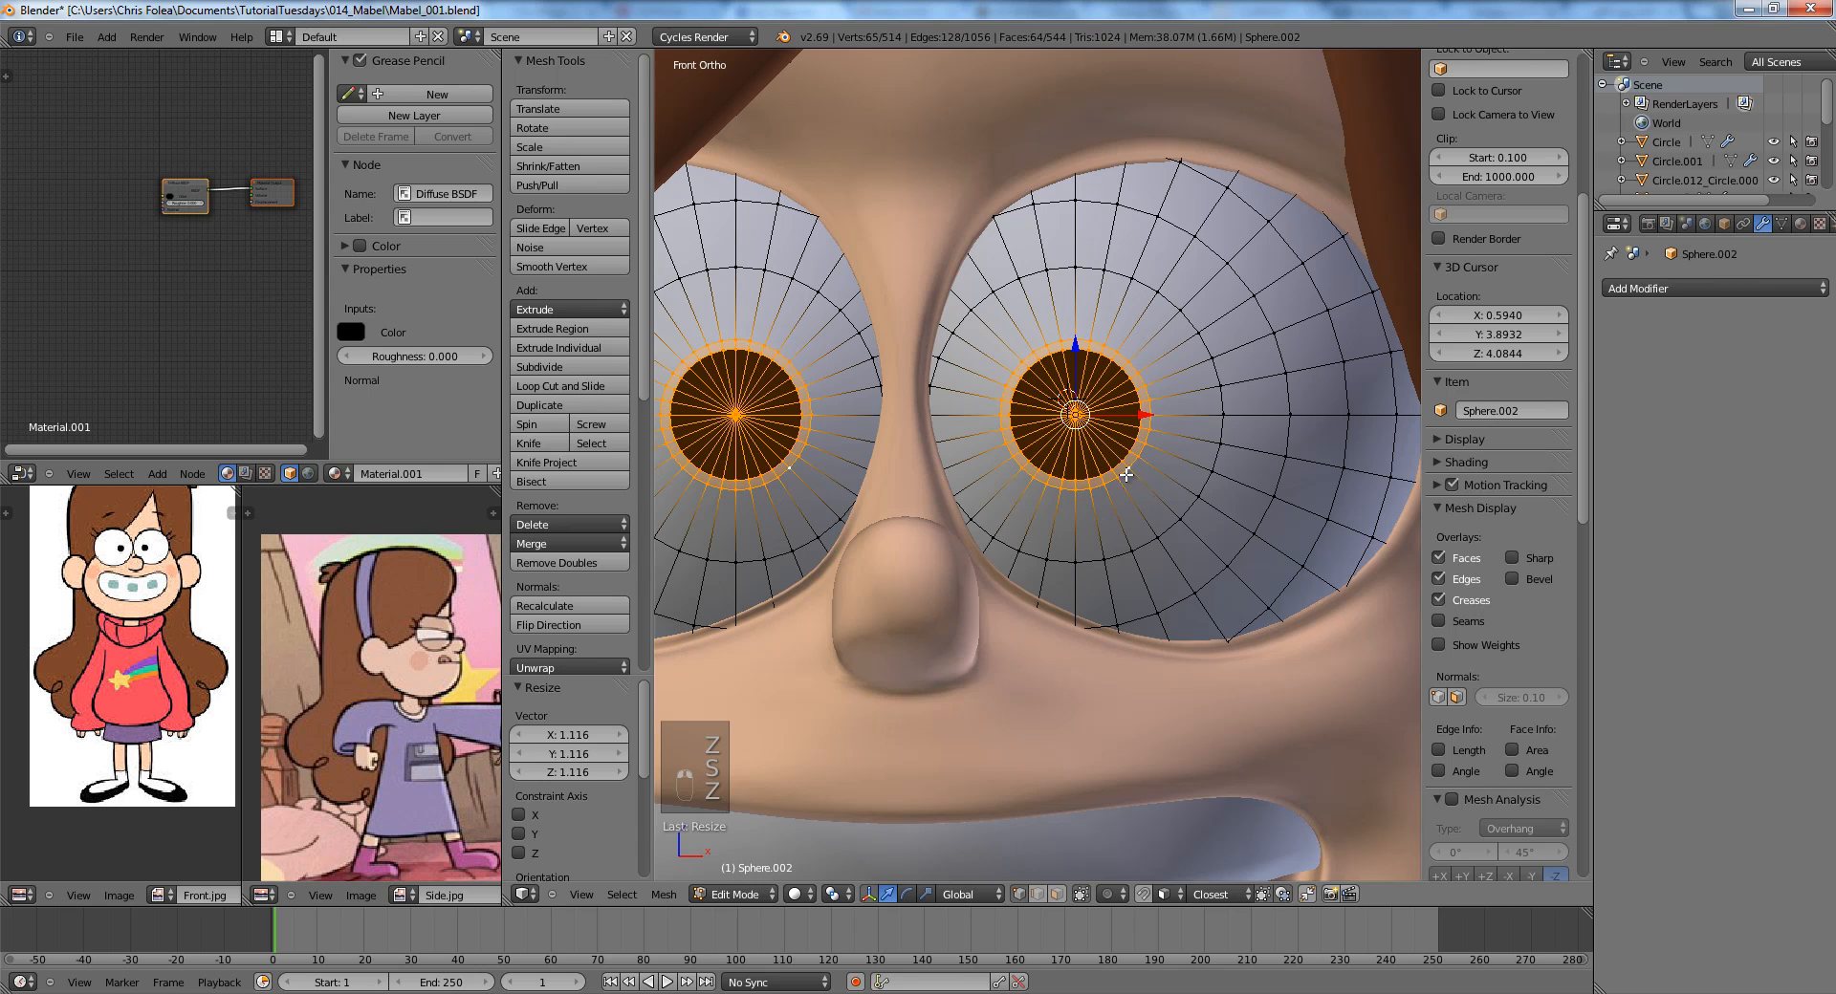
key("a")
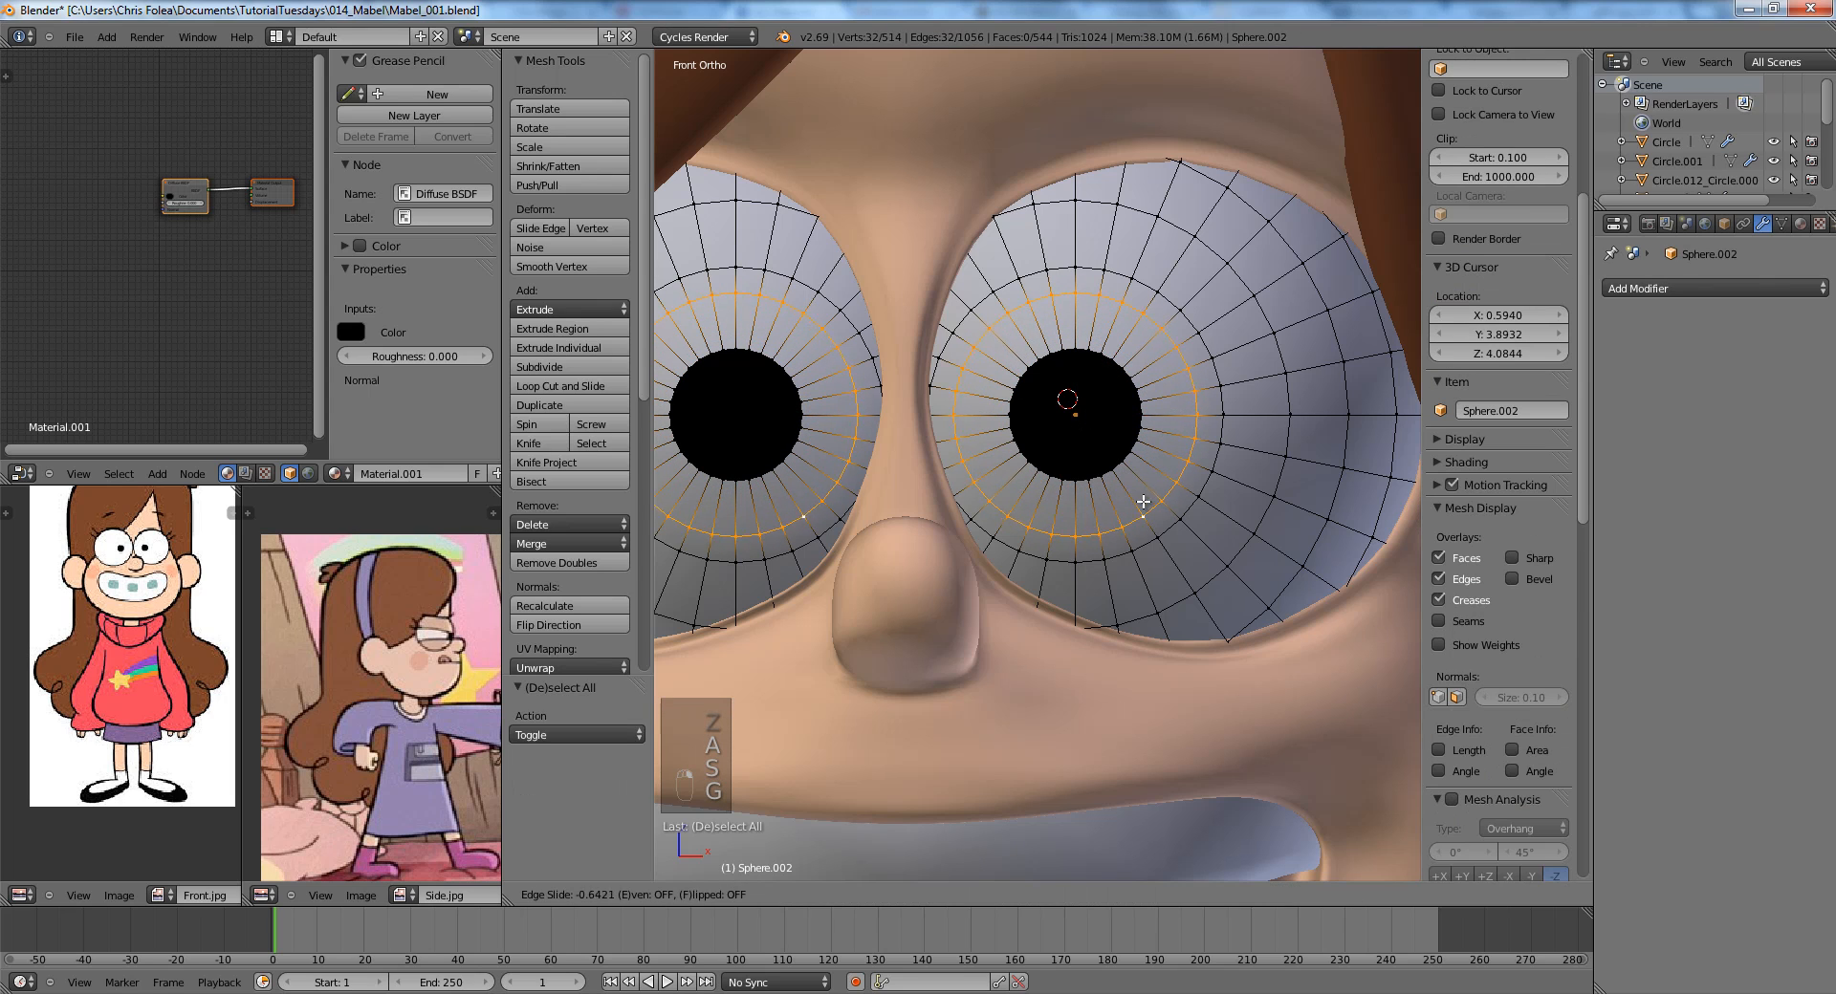
Edge-slide the loops bordering both pupils to fine-tune the size of the black areas.
key("a")
right_click(1117, 469, "alt")
key("g")
key("g")
left_click(1125, 474)
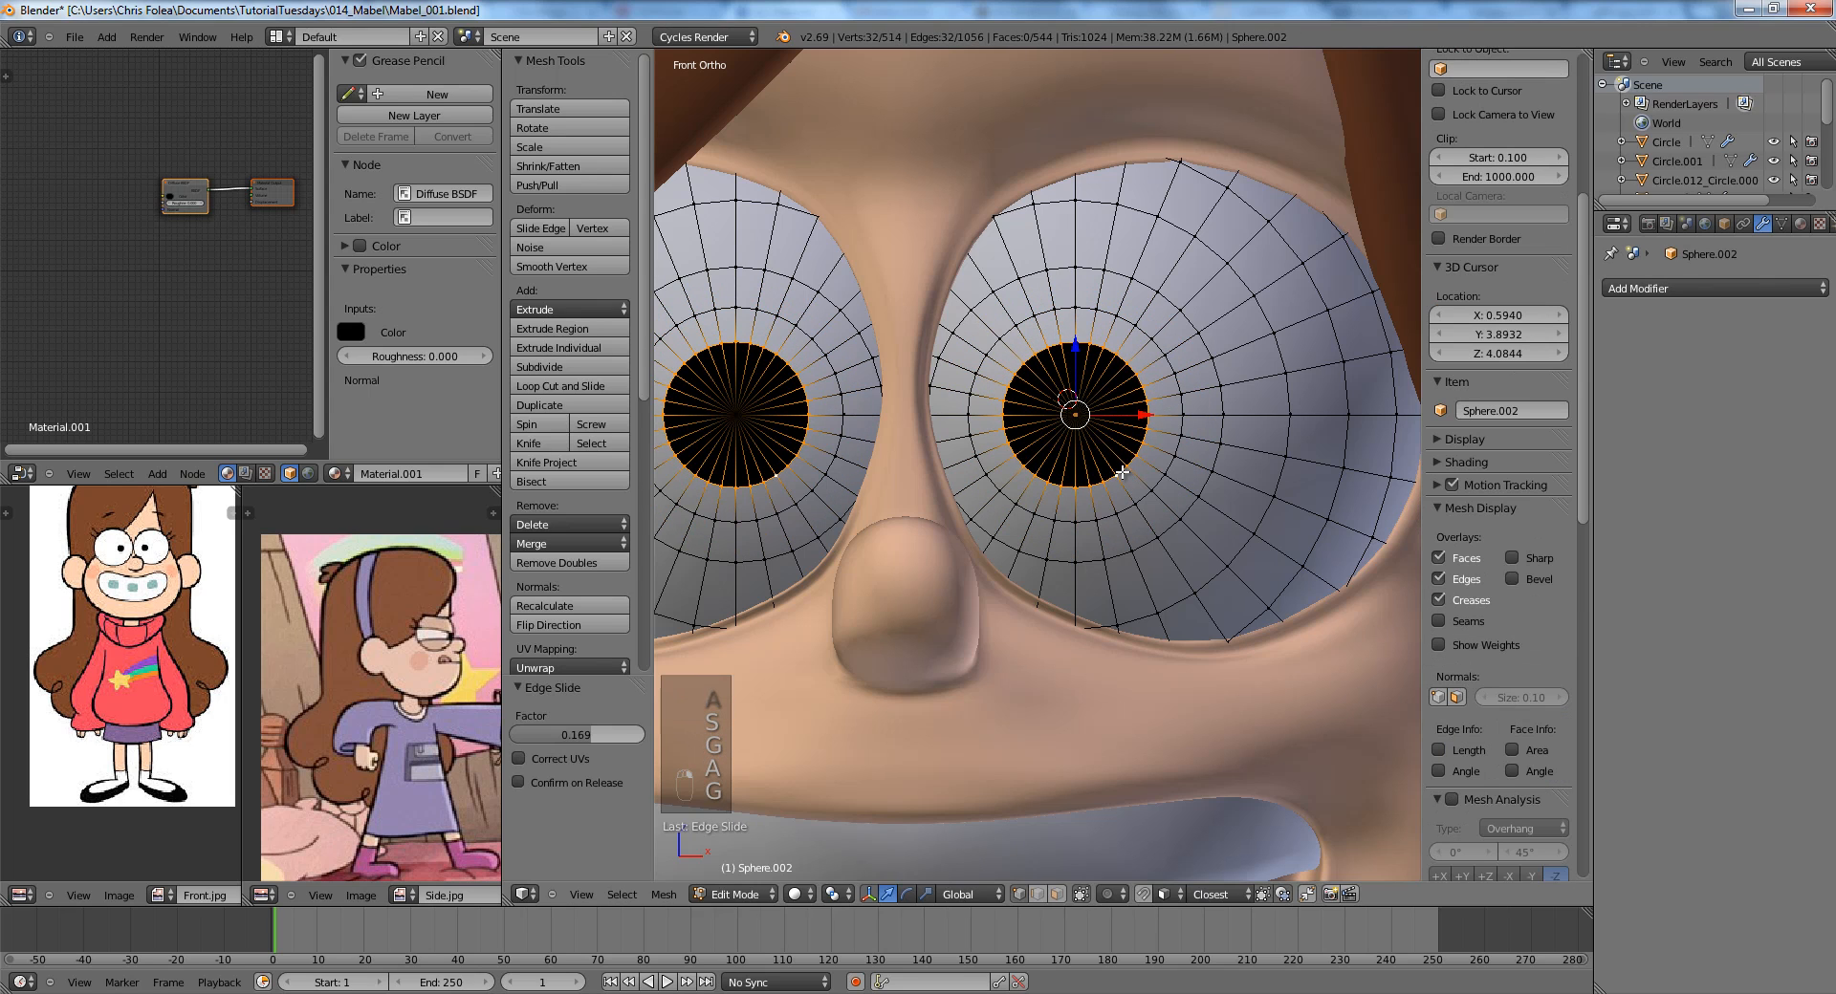
key("g")
key("g")
left_click(1119, 465)
Check the resized pupils on the whole character in rendered shading and return to solid shading.
key("Tab")
scroll(1159, 461, "down", 8)
key("shift+z")
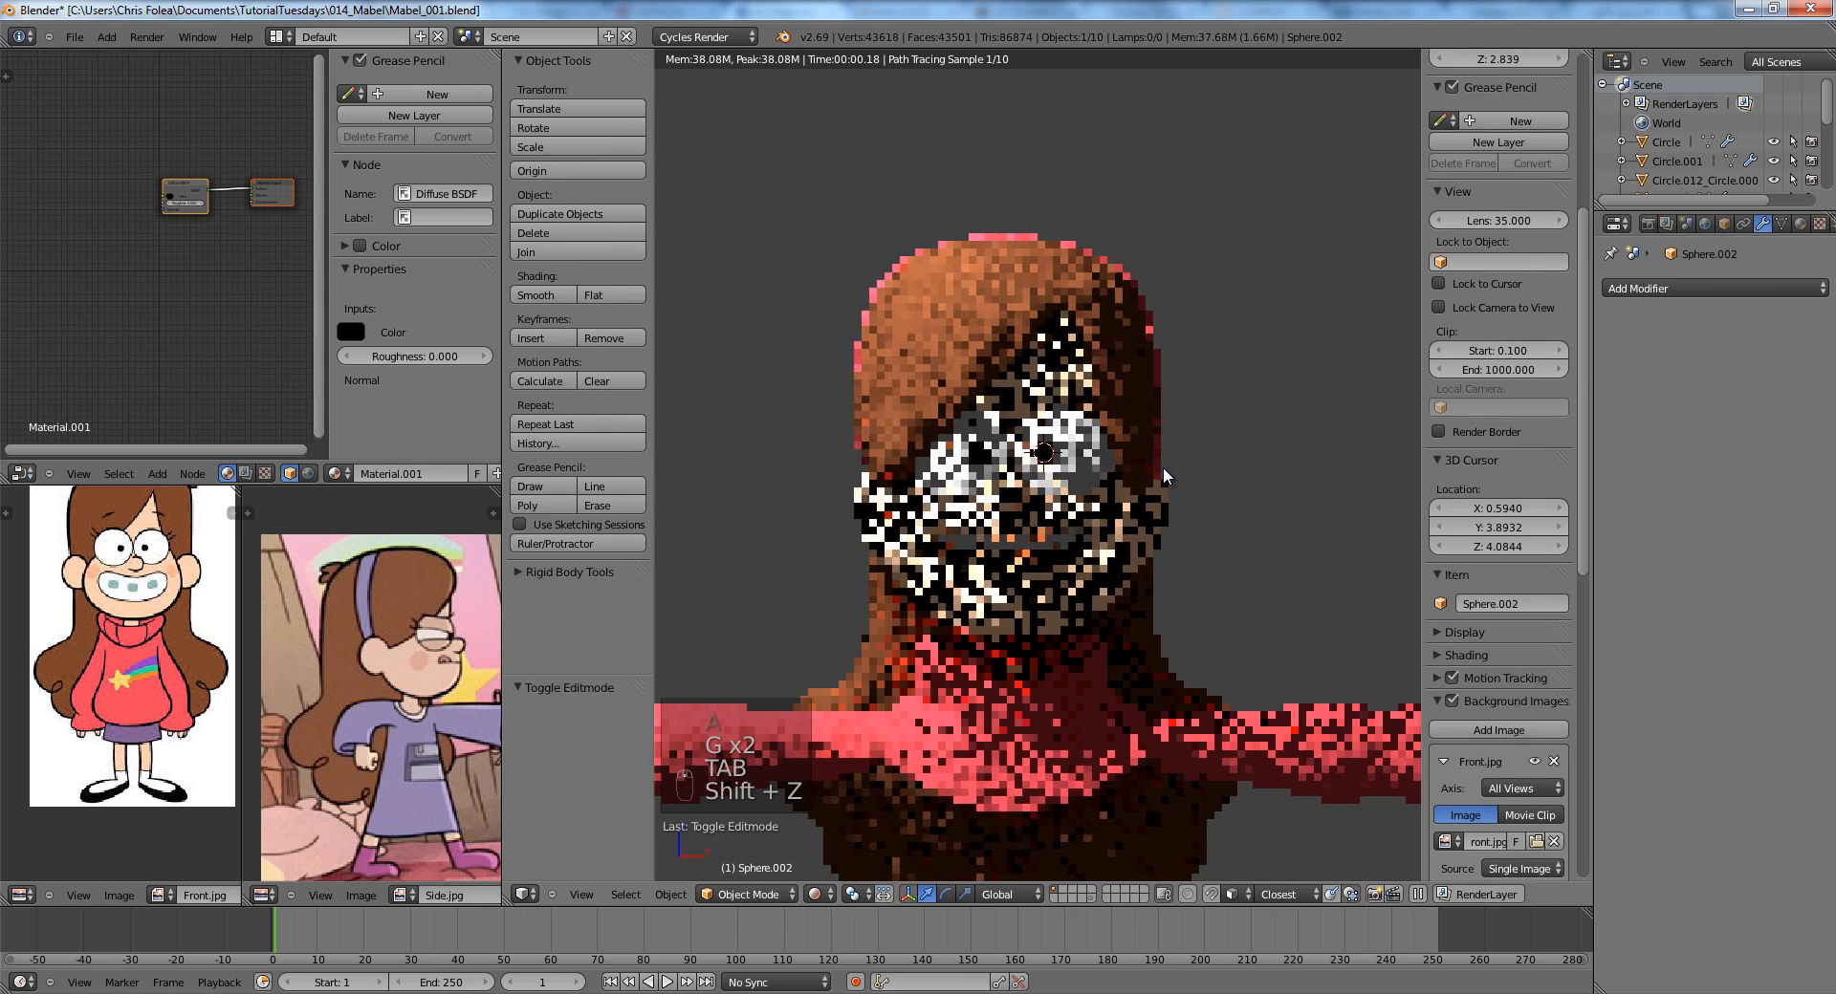
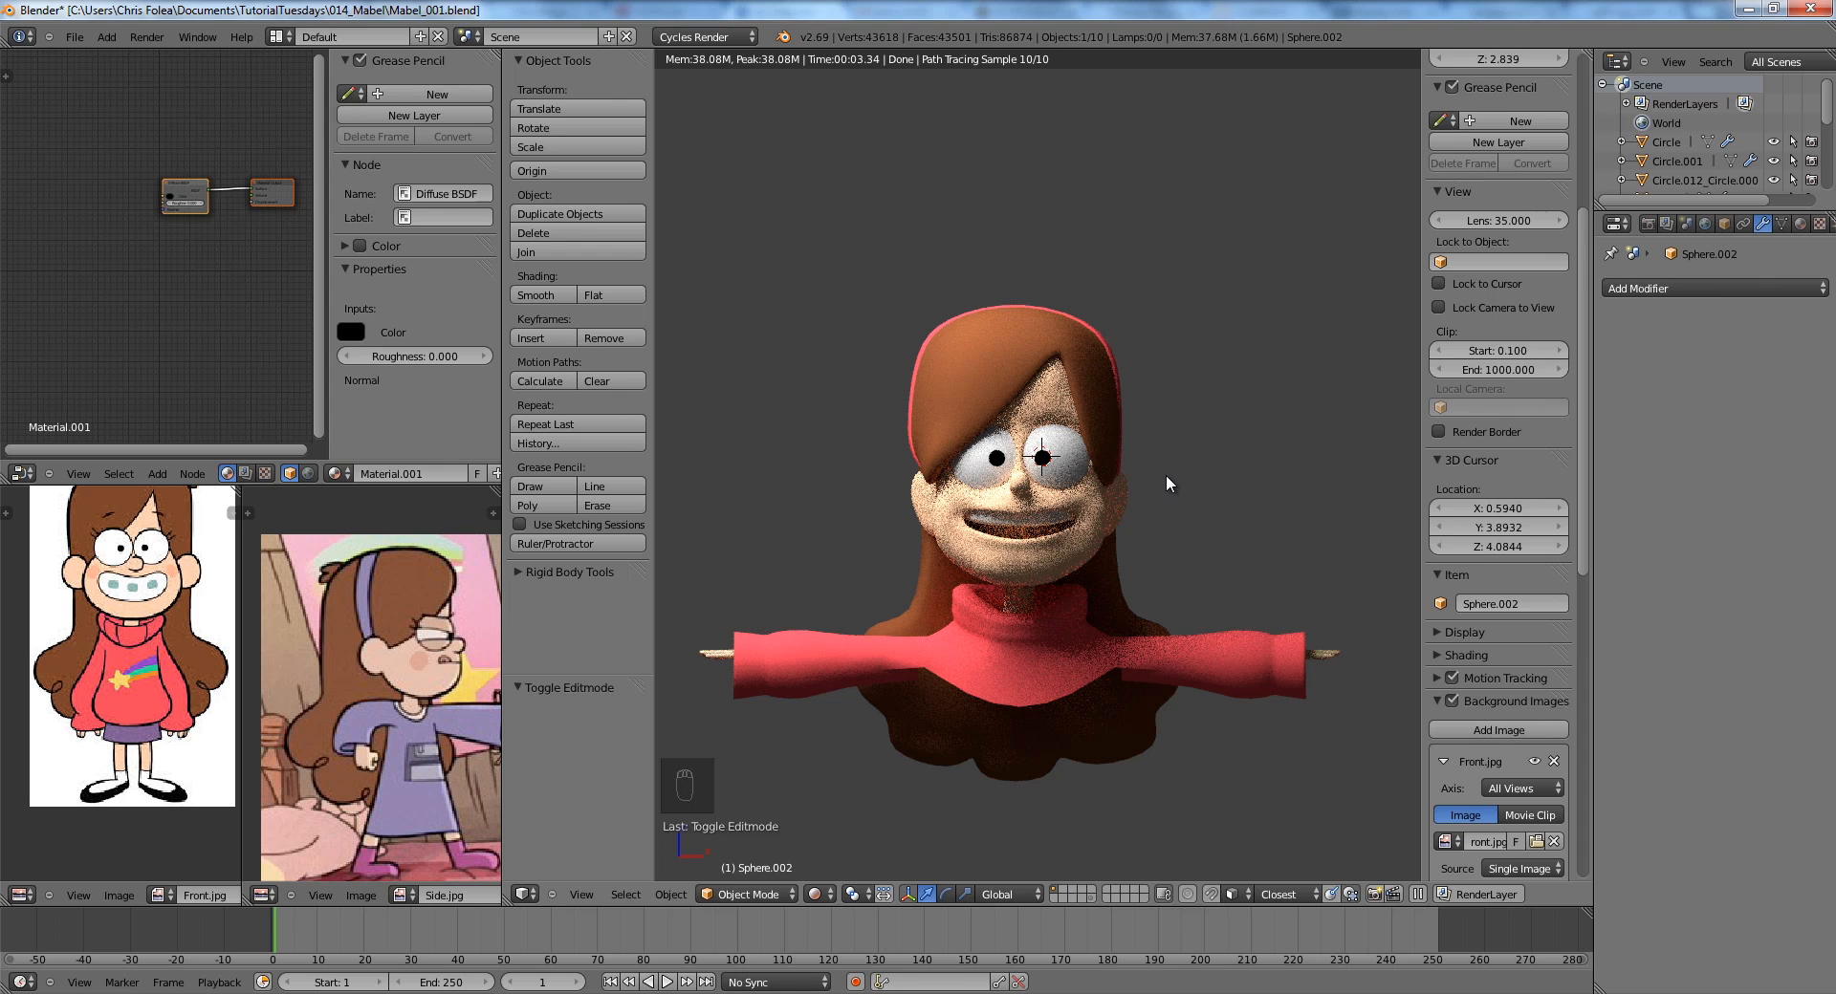
key("z")
key("z")
key("z")
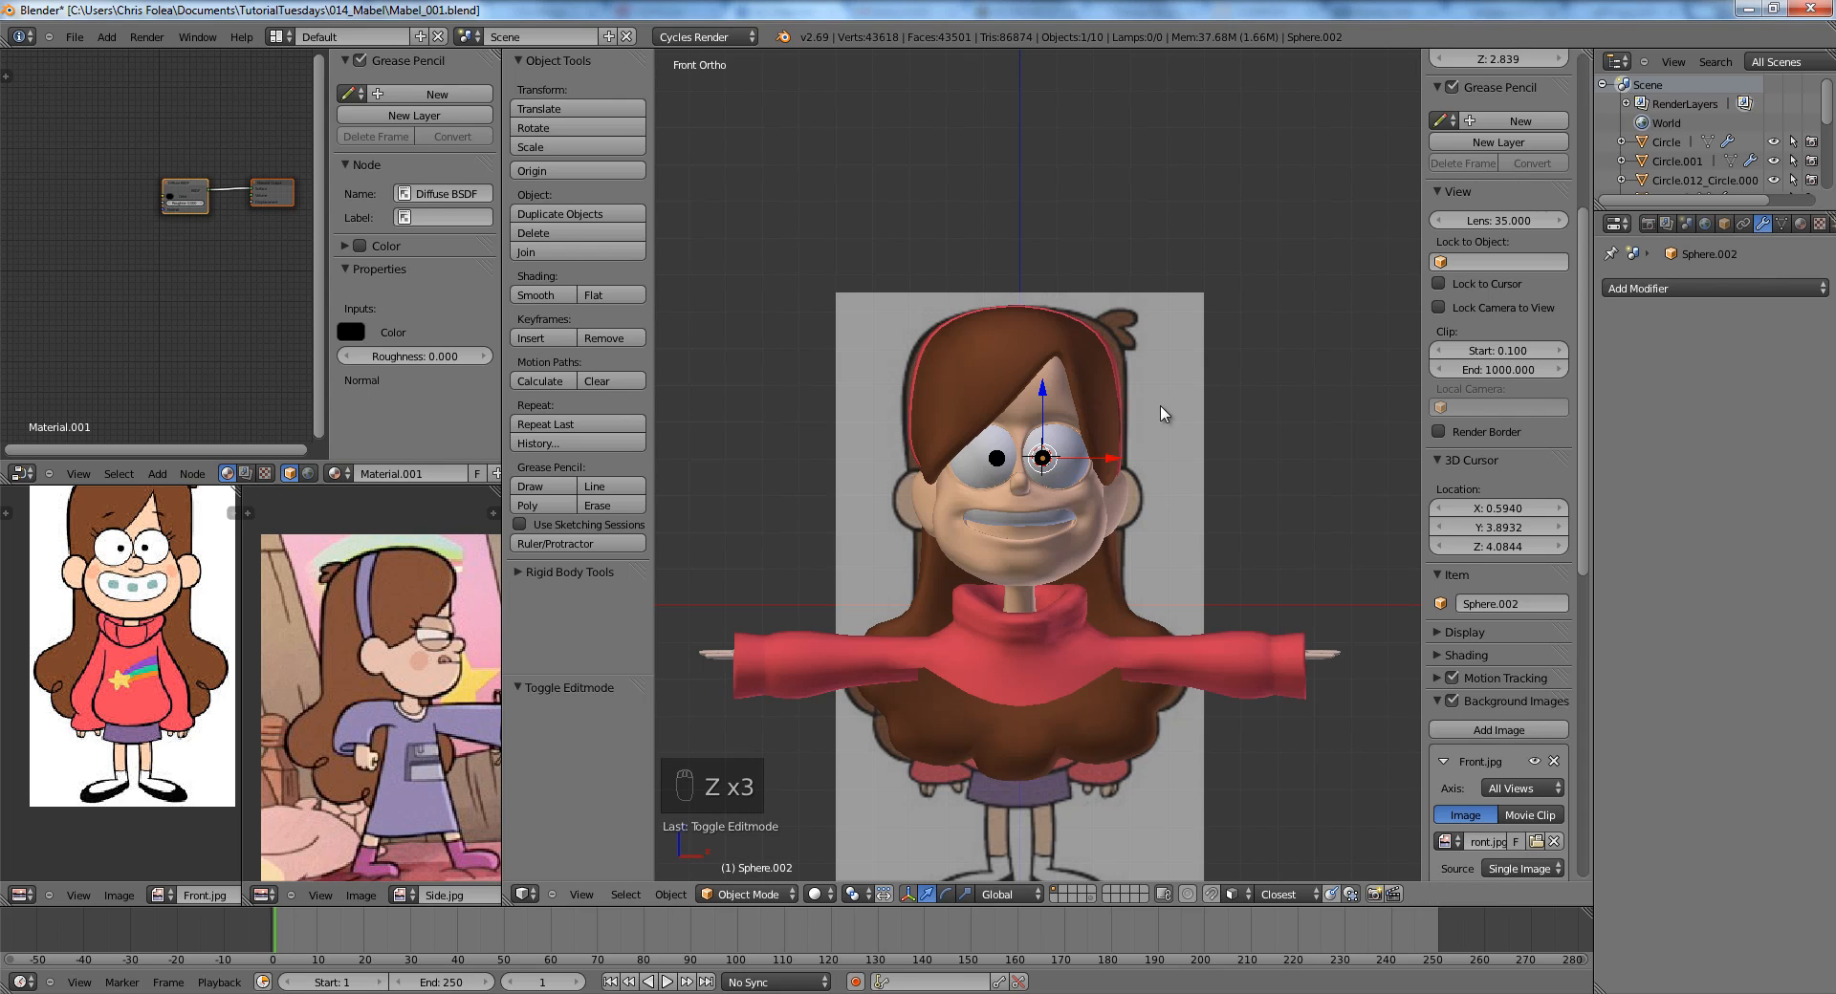
Raise the lower side edge of the front hair near the eye about 0.26 along Z.
key("a")
scroll(1026, 622, "up", 3)
middle_click_drag(1026, 622, 1125, 461)
right_click(1124, 461)
key("Tab")
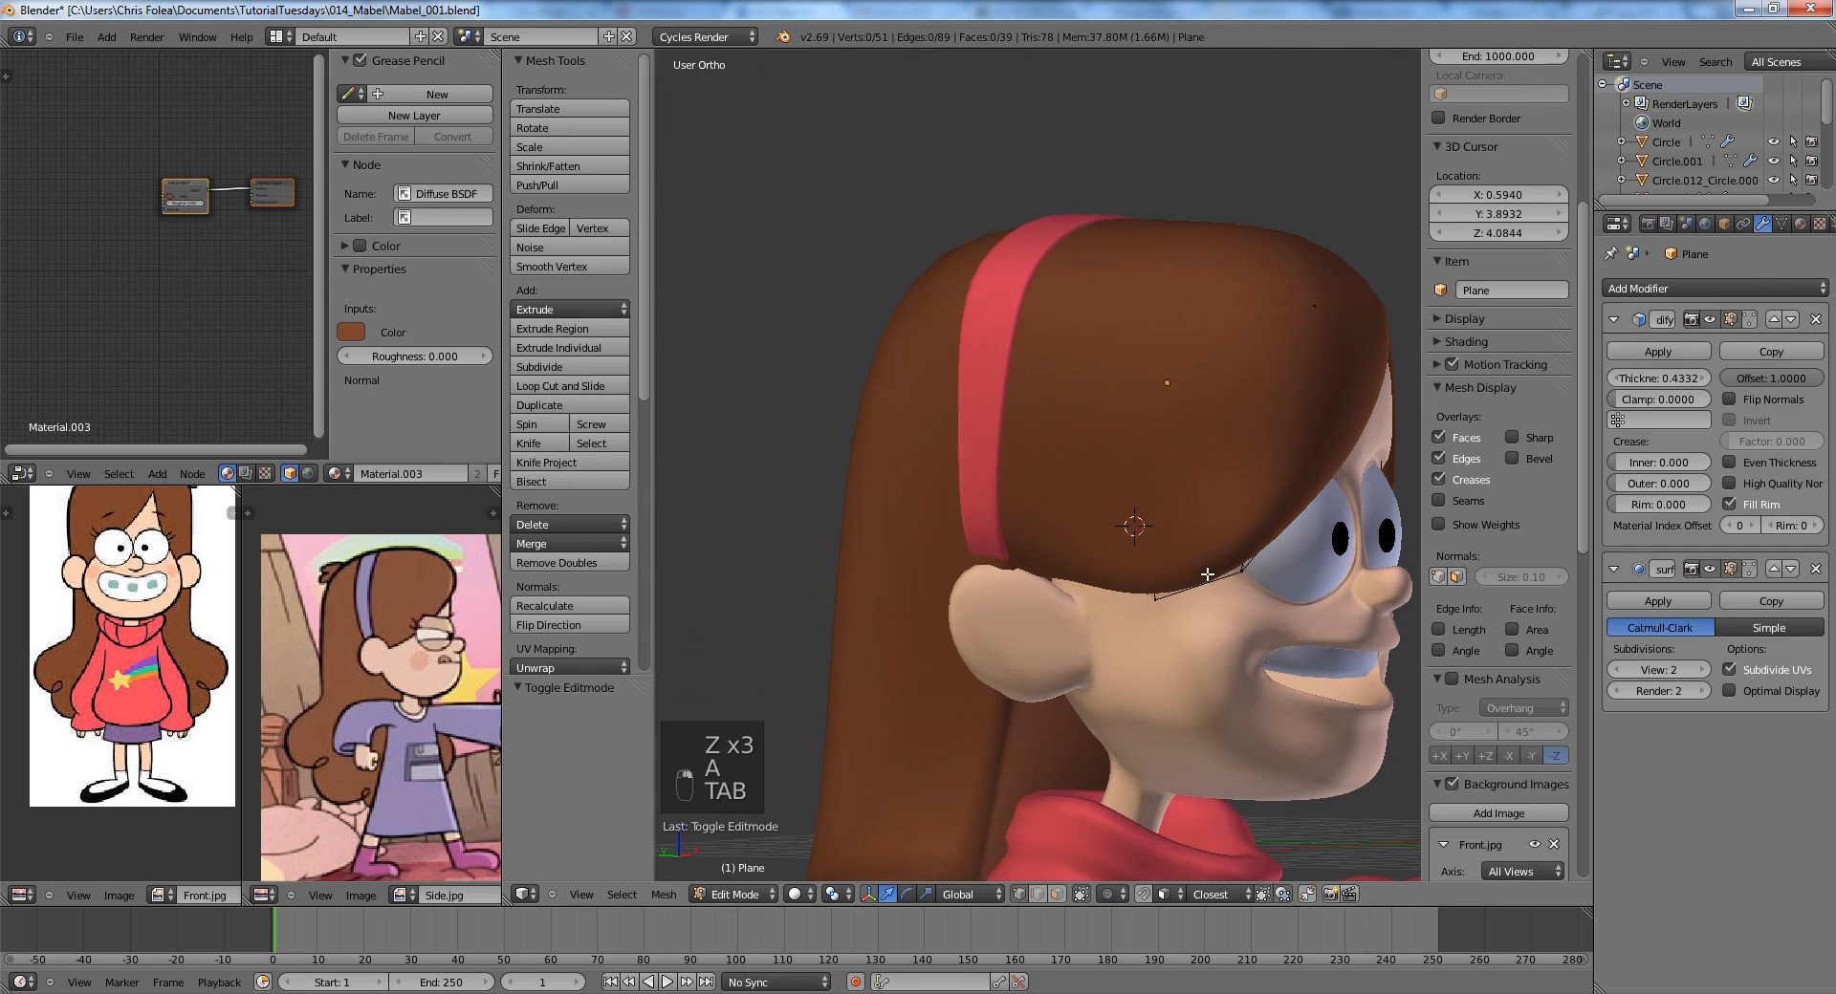
key("z")
key("z")
key("g")
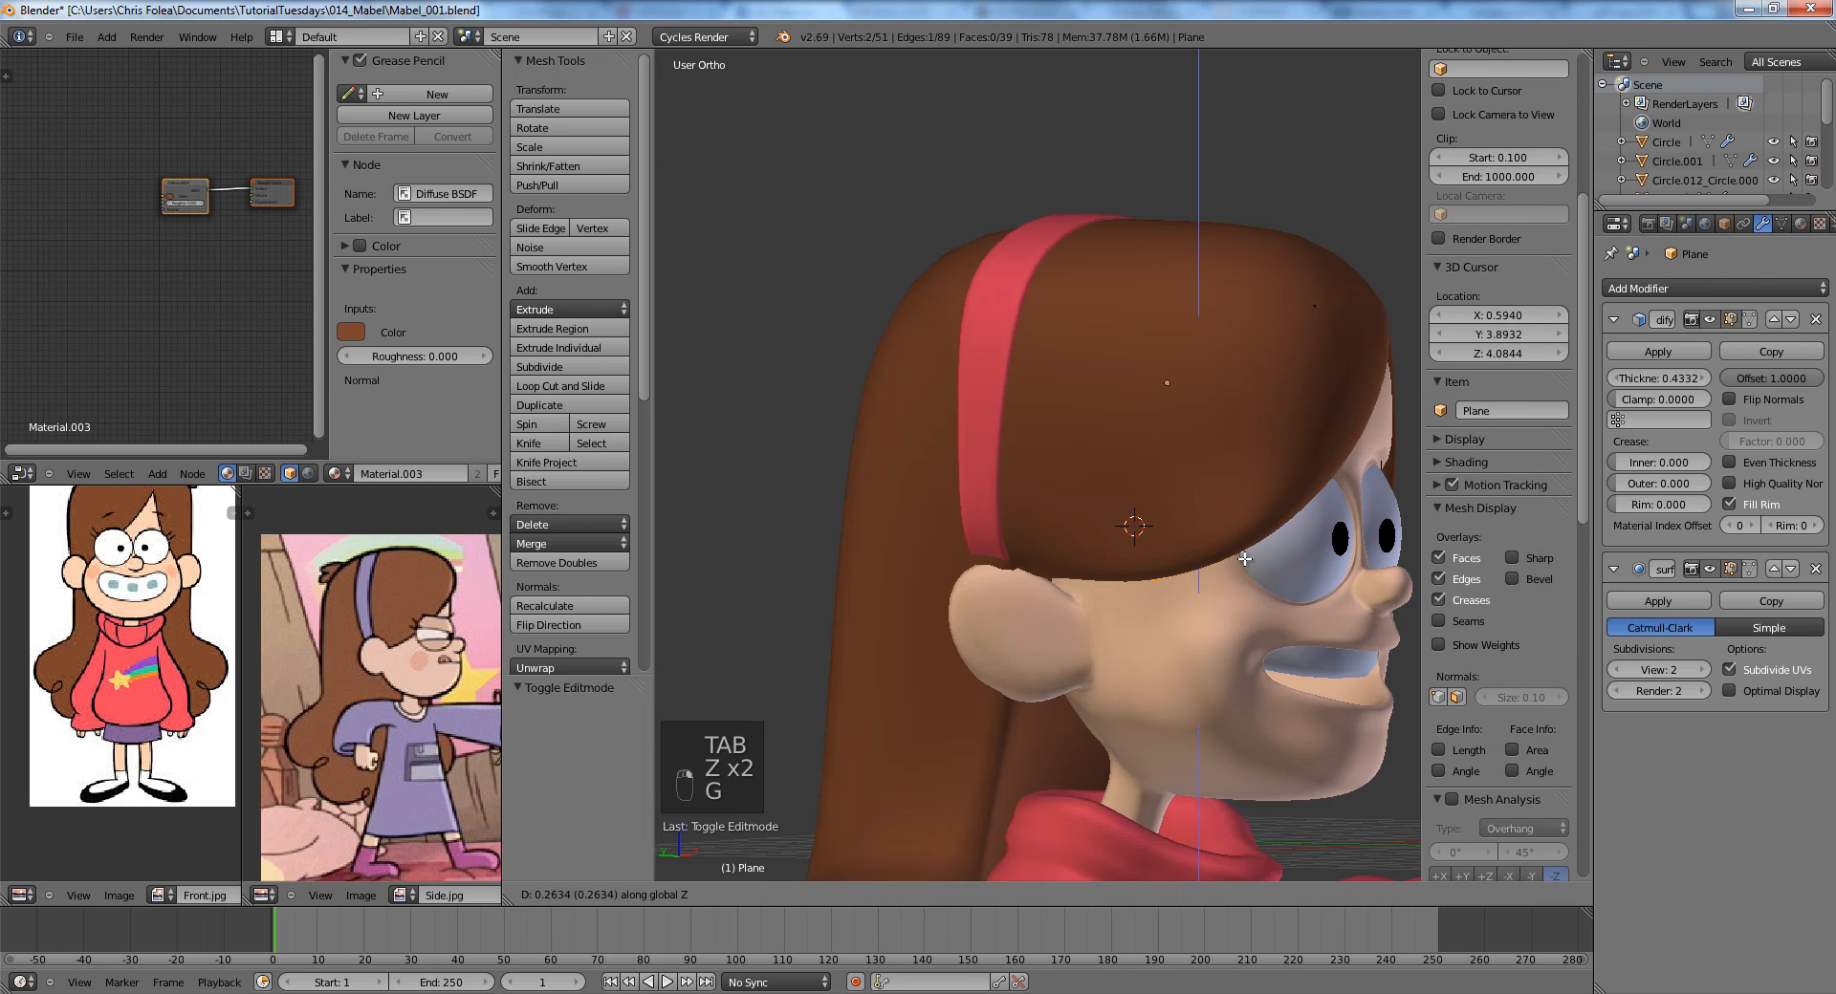
key("Tab")
Start editing the sweater mesh, add an edge loop and slide it into position.
scroll(1224, 550, "down", 2)
scroll(1224, 548, "down", 3)
middle_click_drag(1224, 548, 1071, 564)
middle_click_drag(1255, 659, 1243, 559, "shift")
right_click(1243, 559)
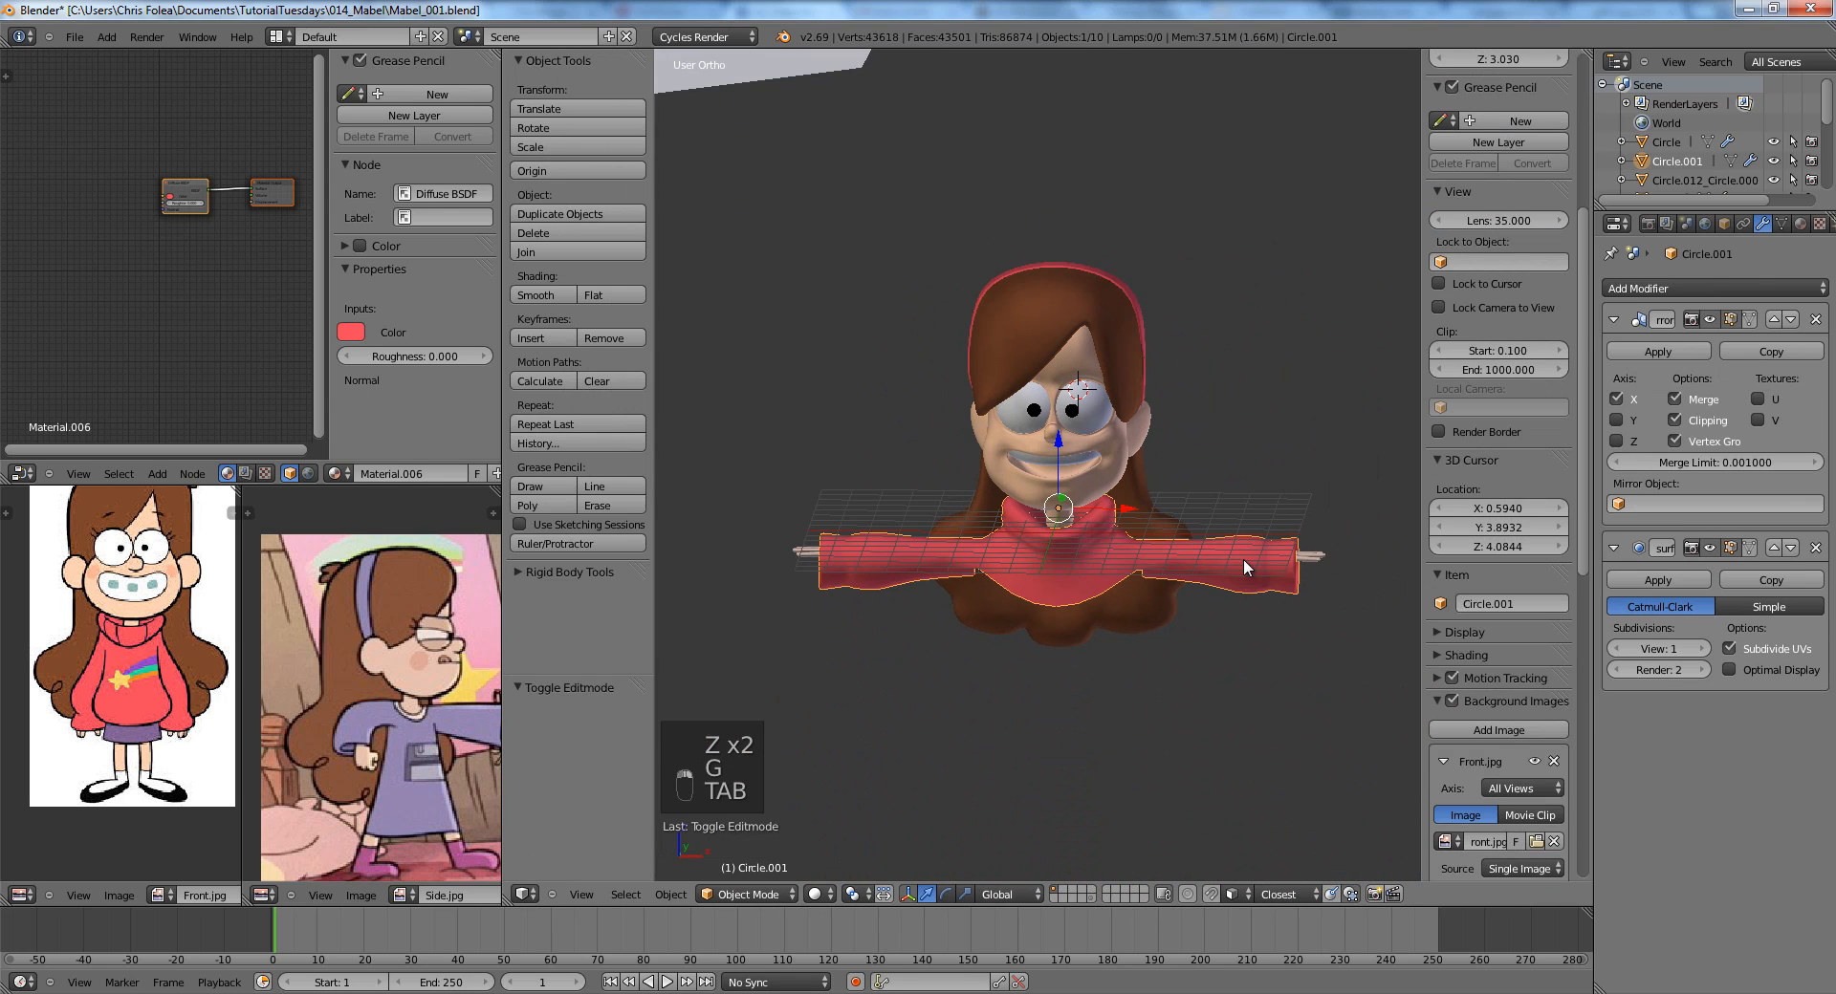
key("KP_1")
key("Tab")
scroll(1157, 318, "up", 4)
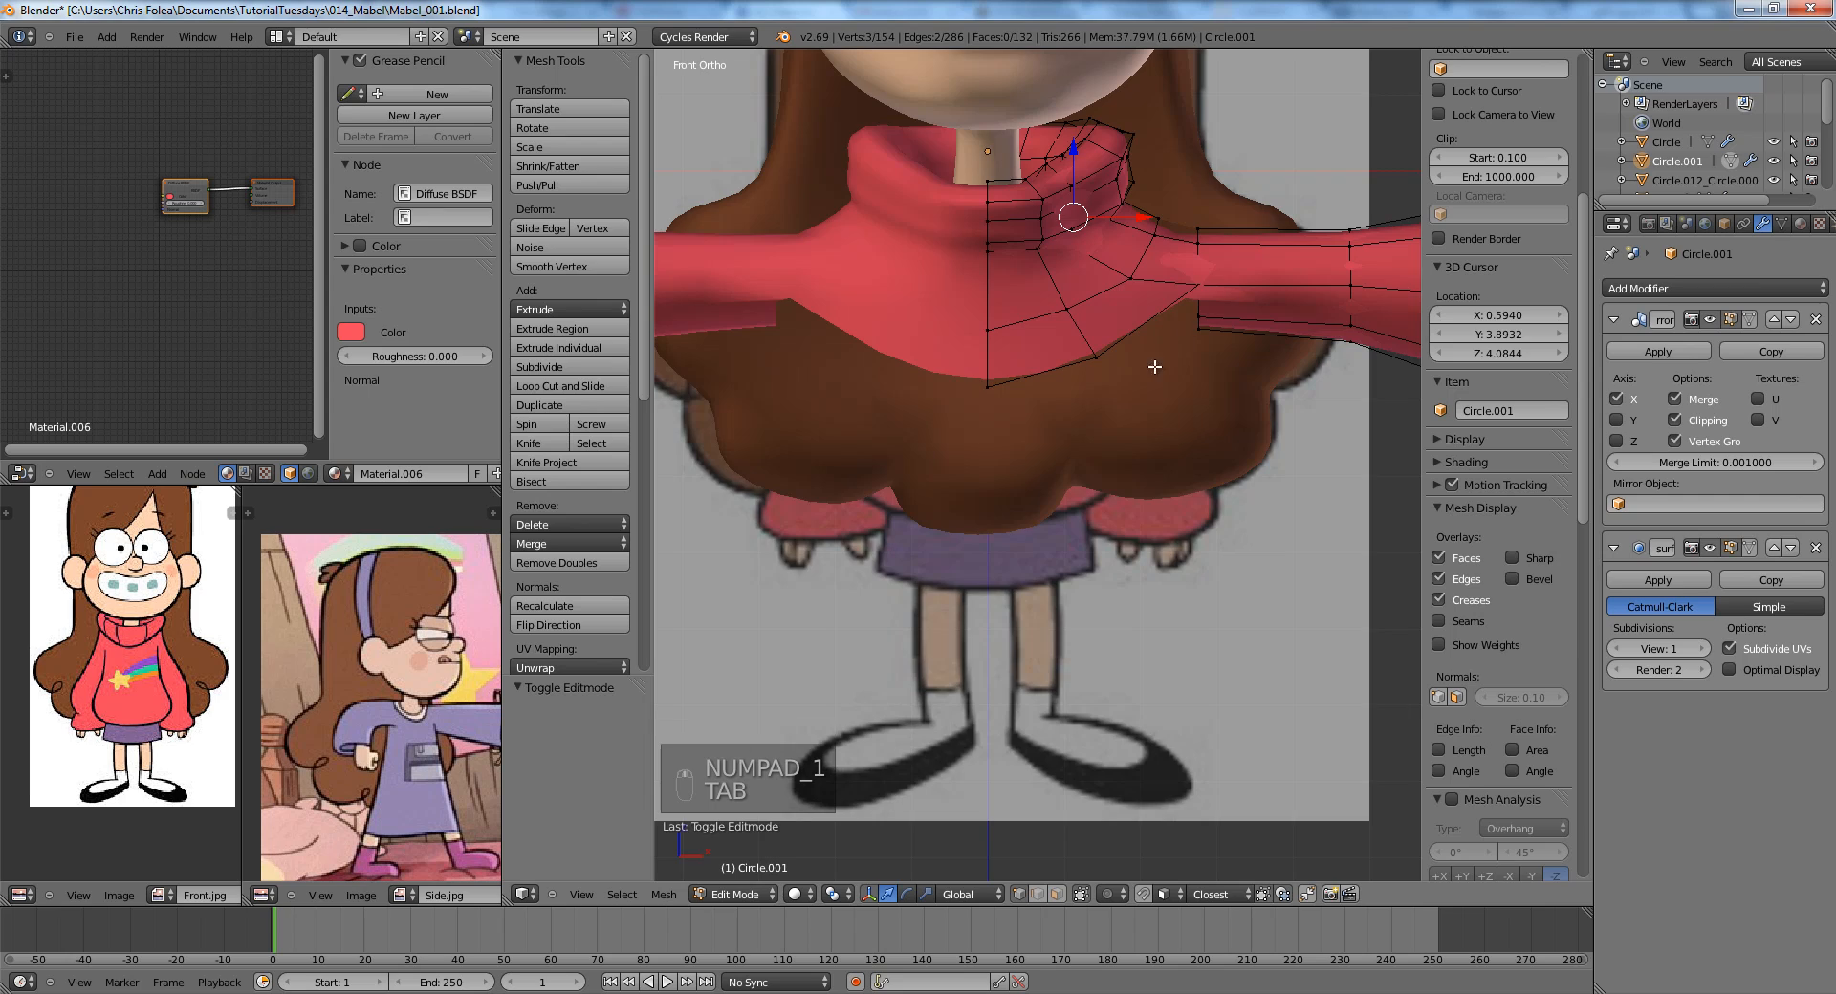
middle_click_drag(1154, 366, 1015, 619)
key("ctrl+r")
left_click(1006, 334)
left_click(1037, 346)
key("a")
Hide all objects except the sweater and add another centred edge loop to its mesh.
key("Tab")
key("shift+h")
key("Tab")
scroll(1070, 402, "up", 2)
key("ctrl+r")
left_click(1081, 373)
right_click(1090, 389)
key("a")
Extrude the vertex at the sleeve's inner end four times in top view, curving around the back to the centre line.
right_click(988, 547)
middle_click_drag(988, 547, 1032, 584)
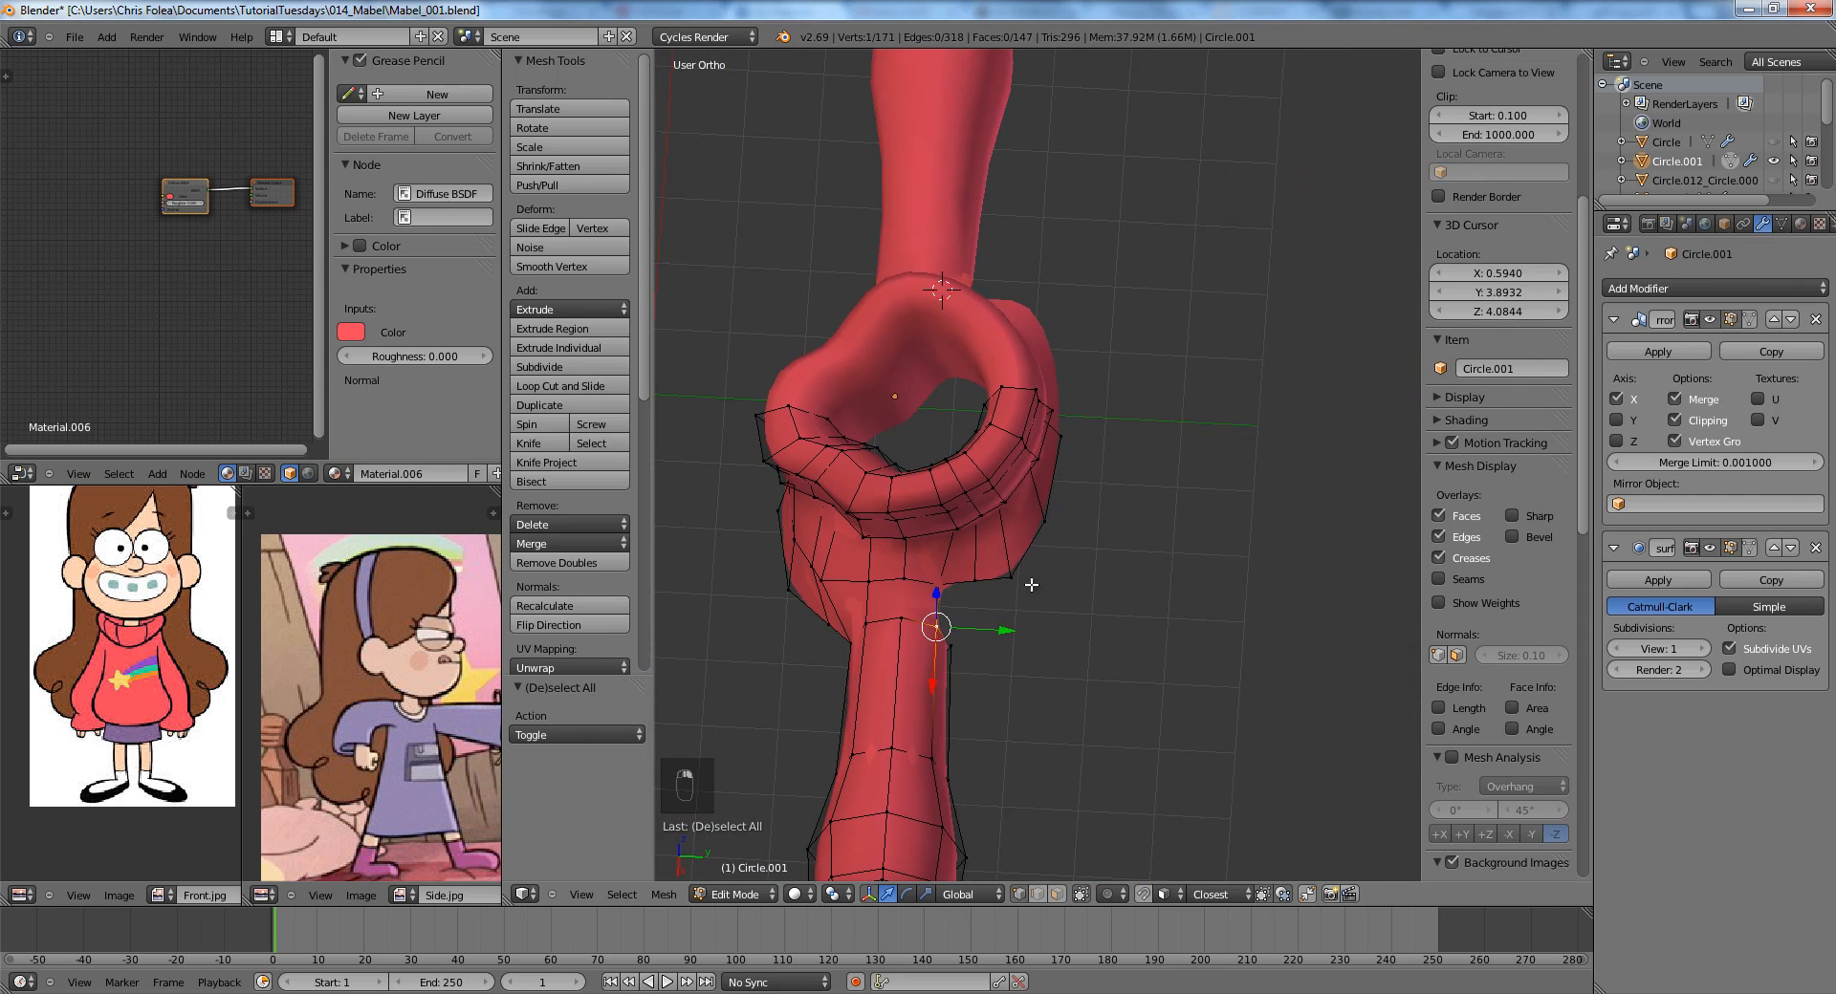
key("KP_7")
scroll(996, 577, "up", 1)
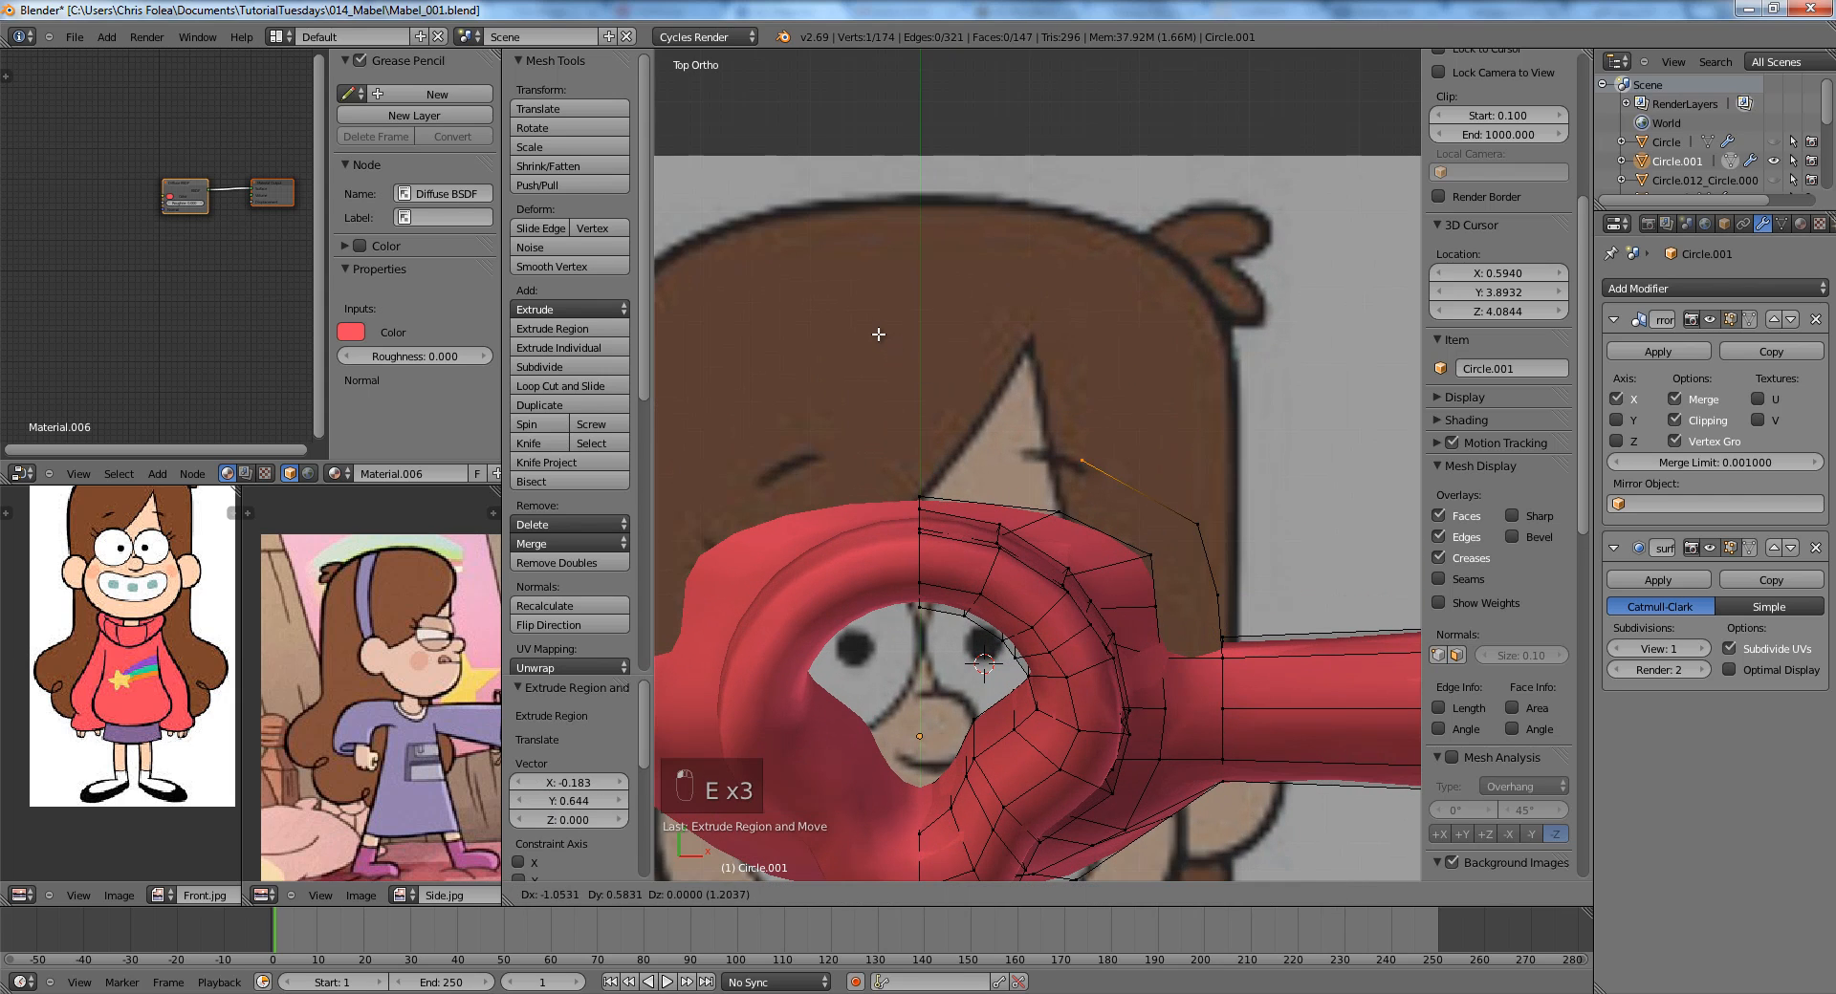
Bridge the extruded edge chain to the lower back edge of the sweater with Bridge Edge Loops.
right_click(920, 497, "shift")
right_click(1059, 512, "shift")
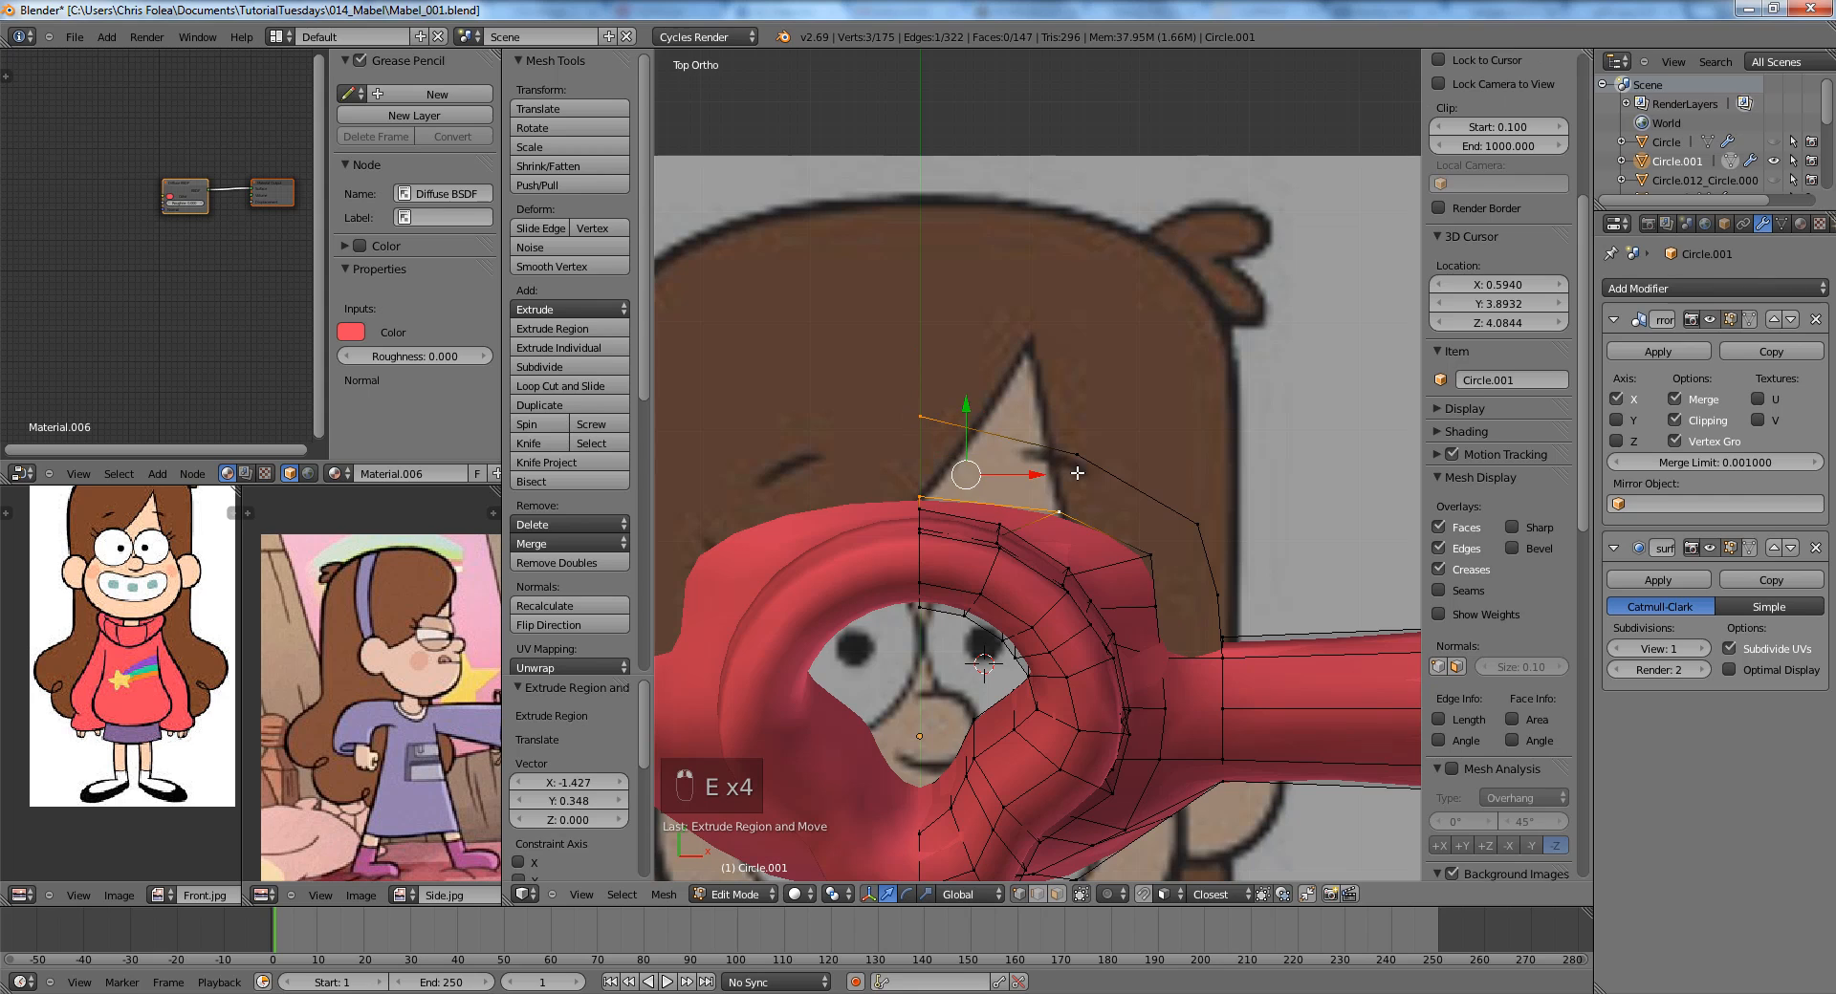
right_click(1077, 454, "shift")
right_click(1151, 555, "shift")
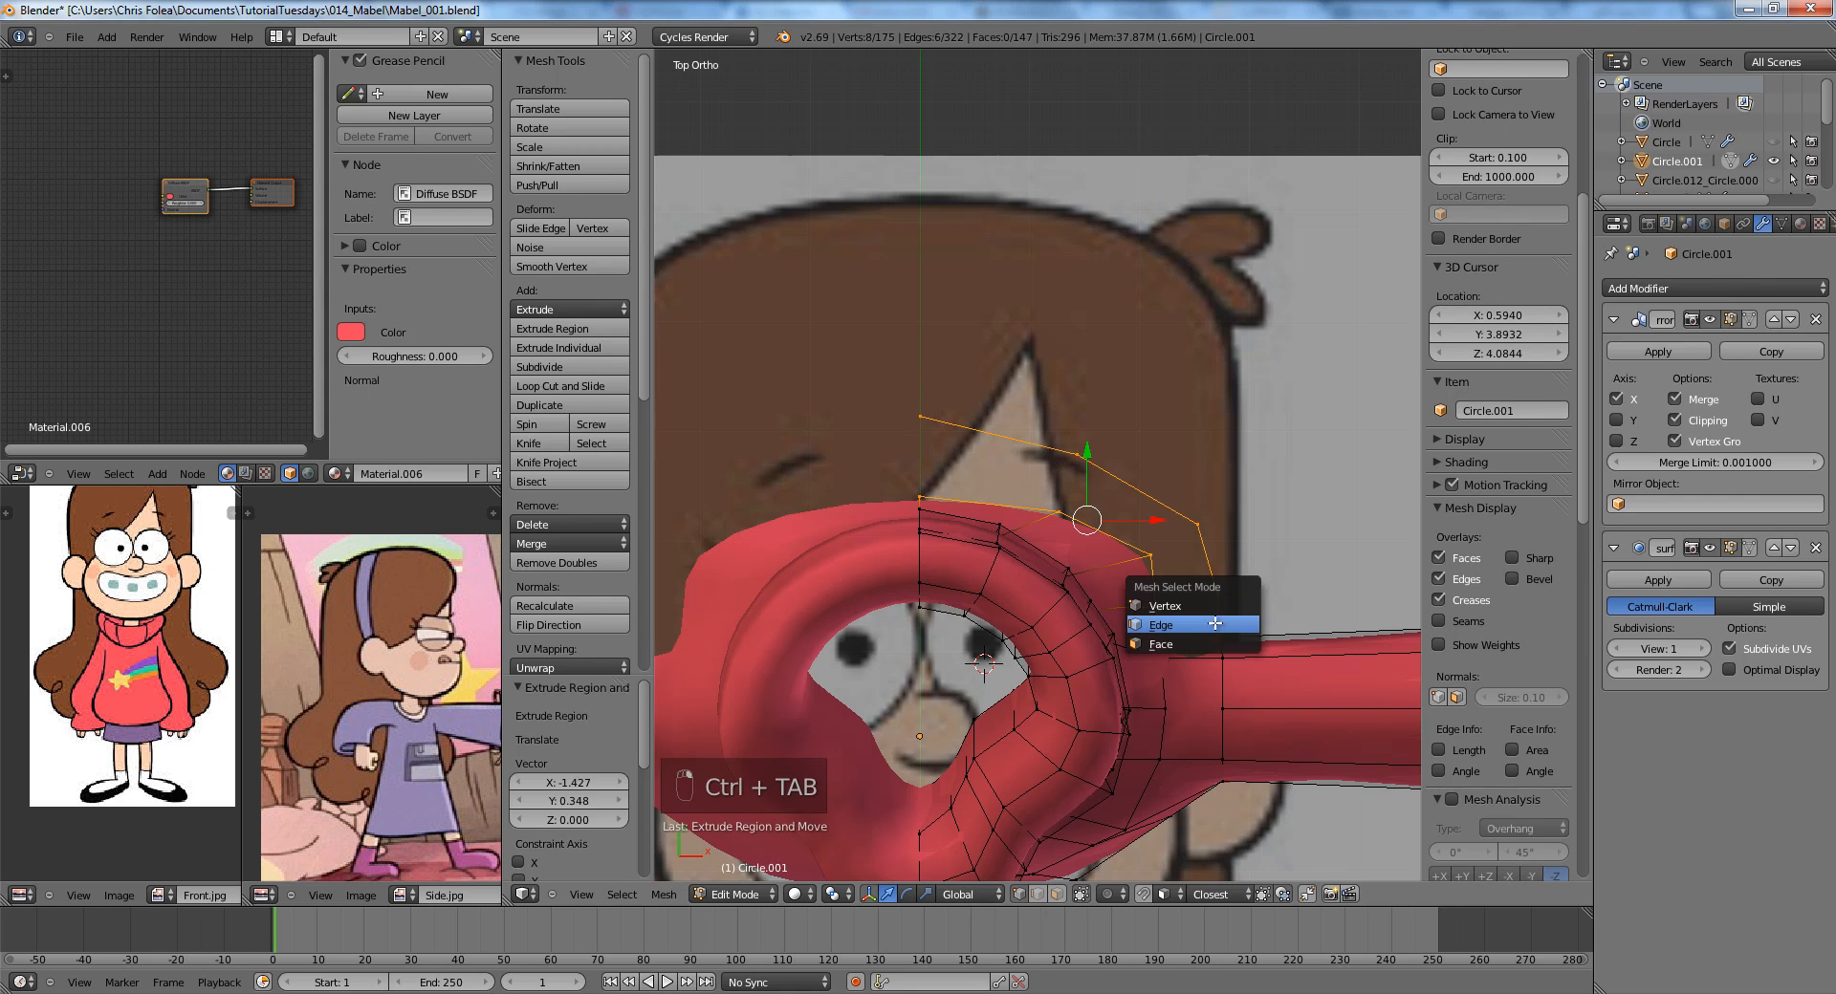
left_click(1214, 623)
key("space")
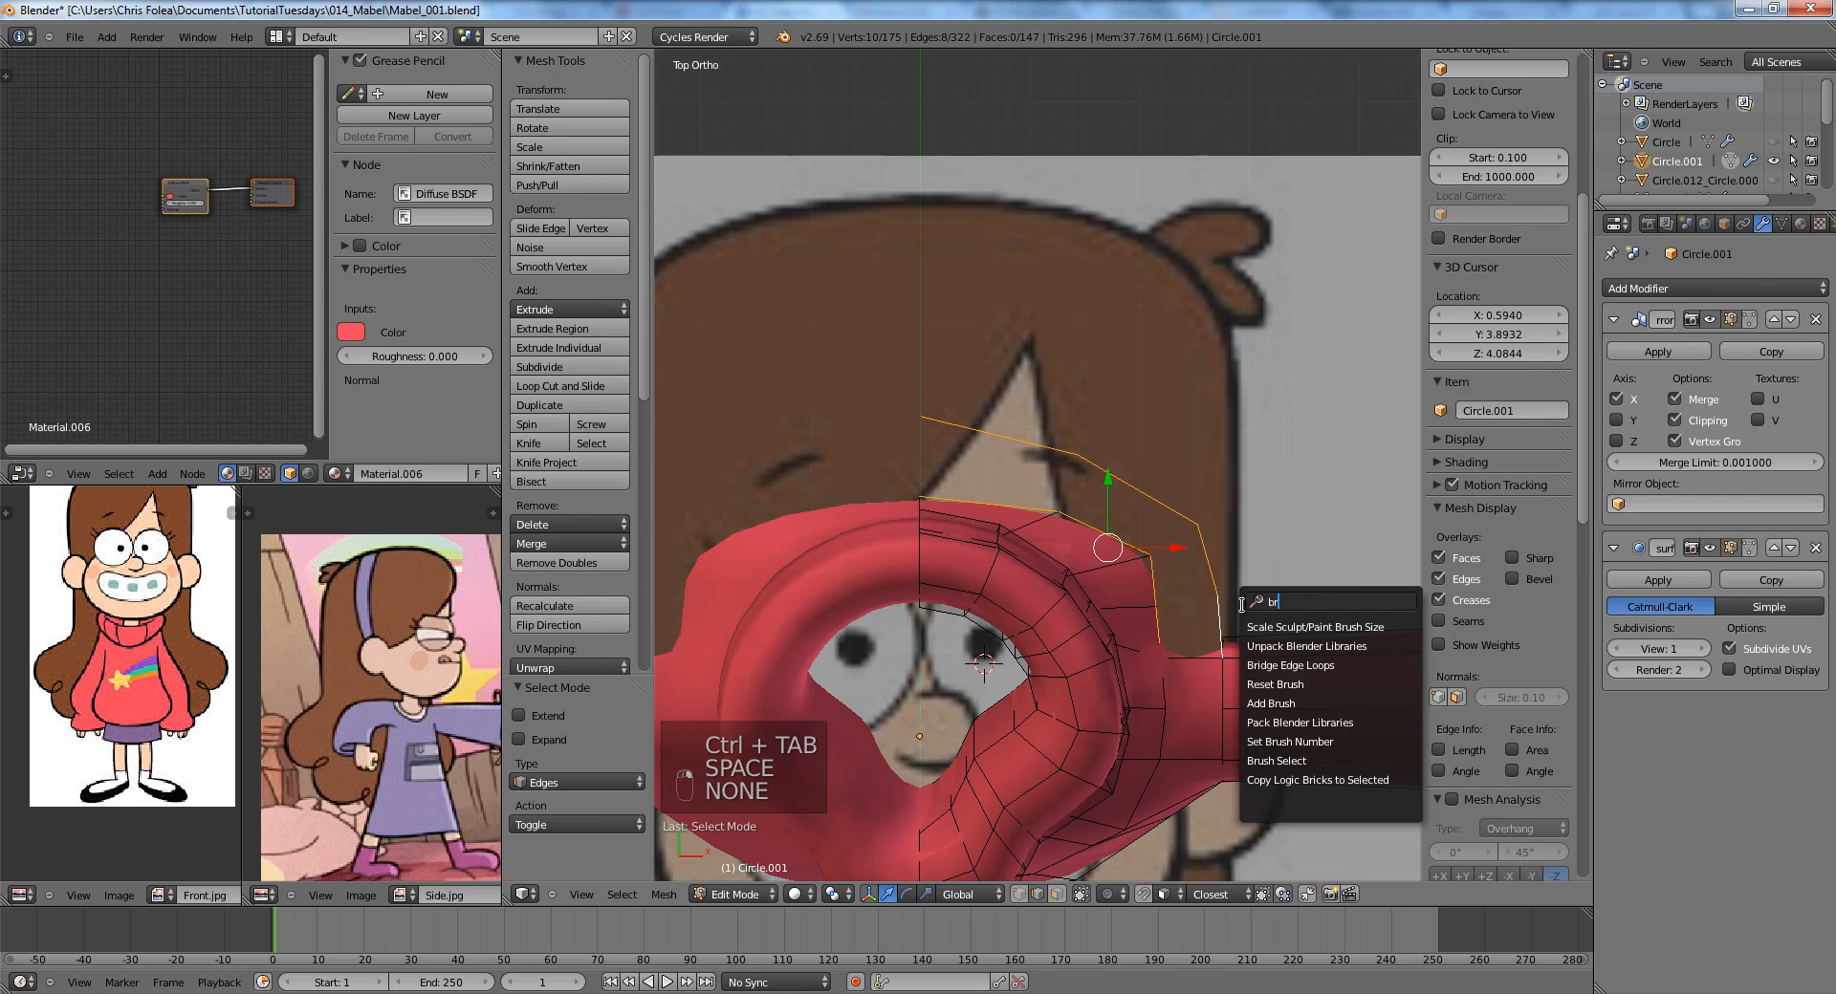
key("Return")
key("a")
Move the centre vertex of the new back edge -0.474 along X to the mirror line.
middle_click_drag(1013, 536, 963, 521)
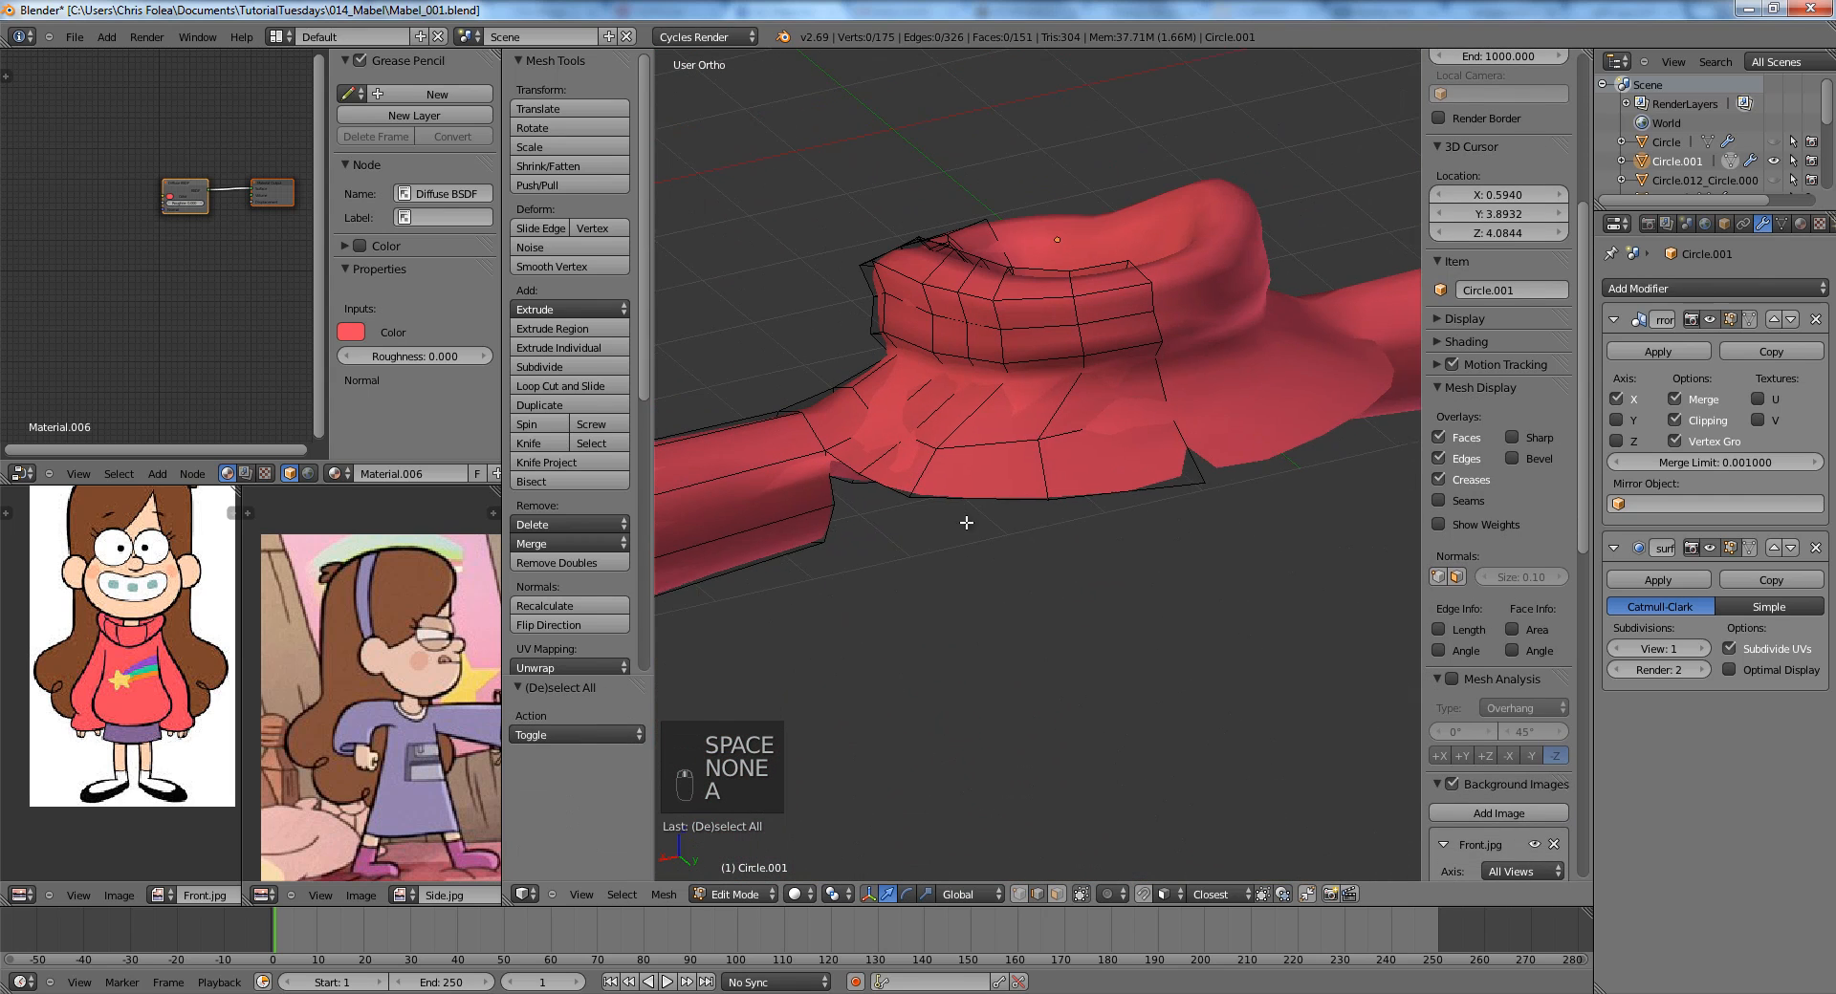
key("ctrl+Tab")
left_click(1003, 451)
right_click(1221, 495)
middle_click_drag(1230, 491, 1164, 526)
key("g")
middle_click(1212, 541)
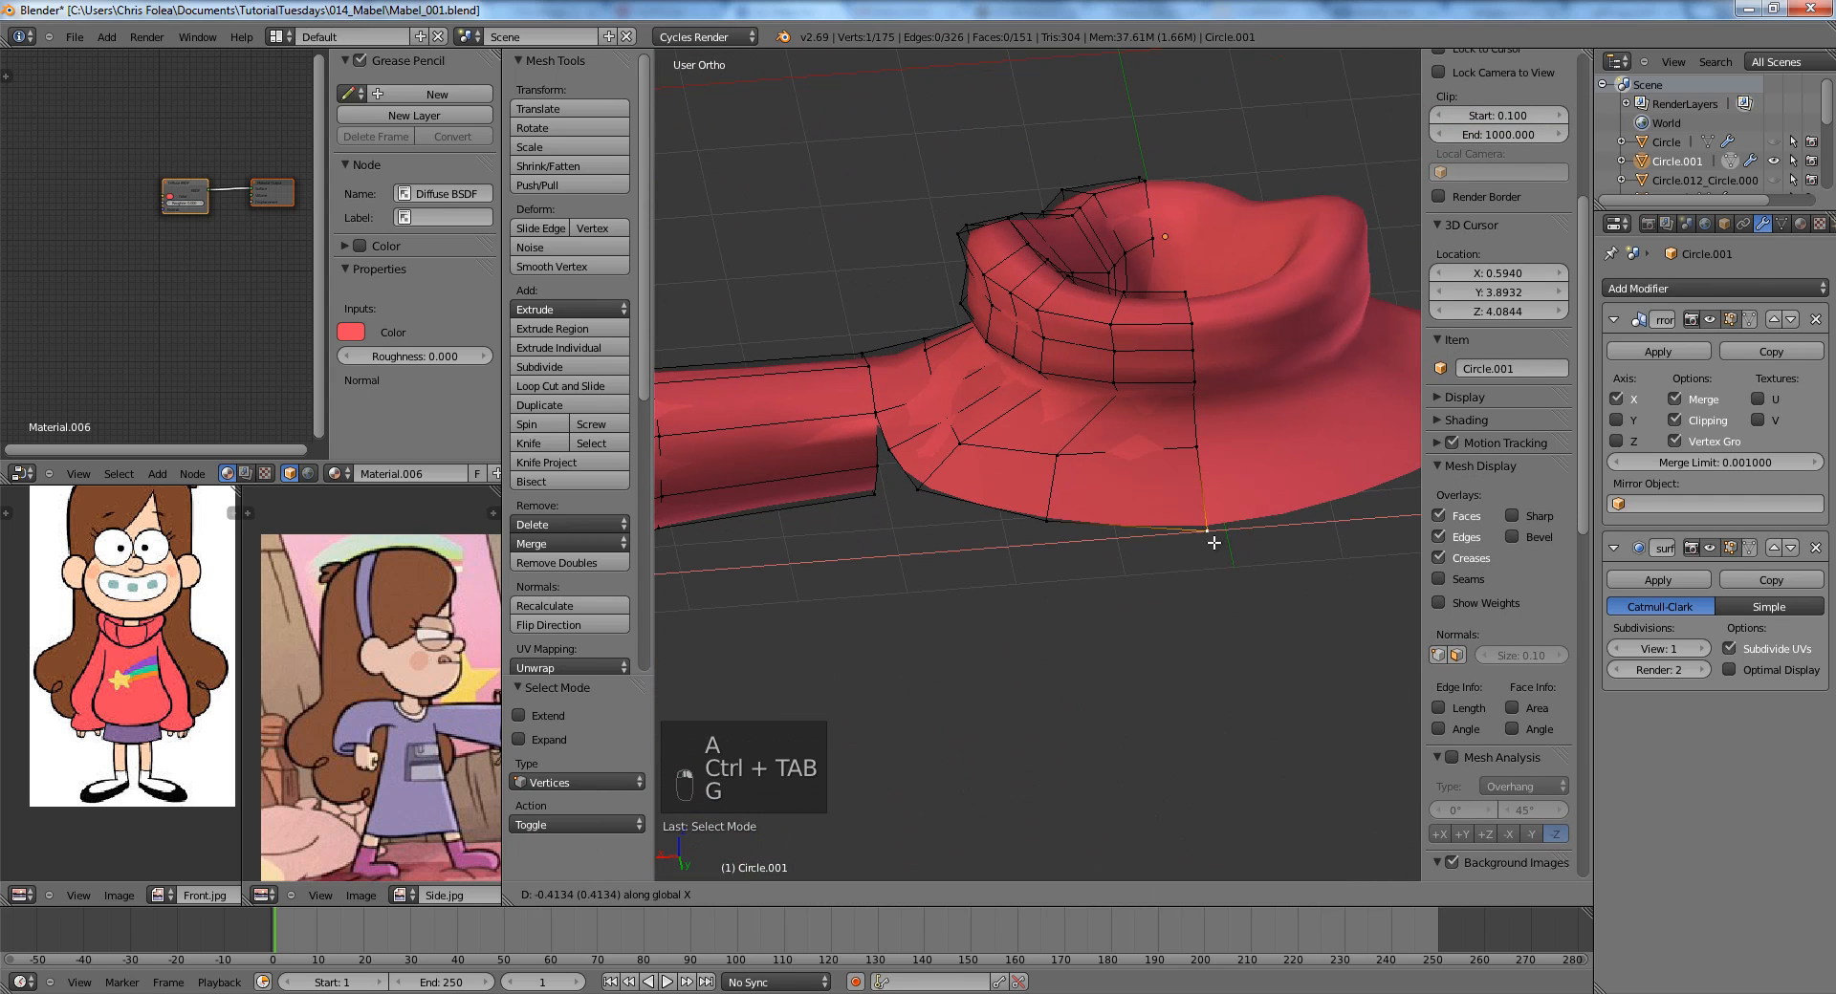
left_click(1247, 554)
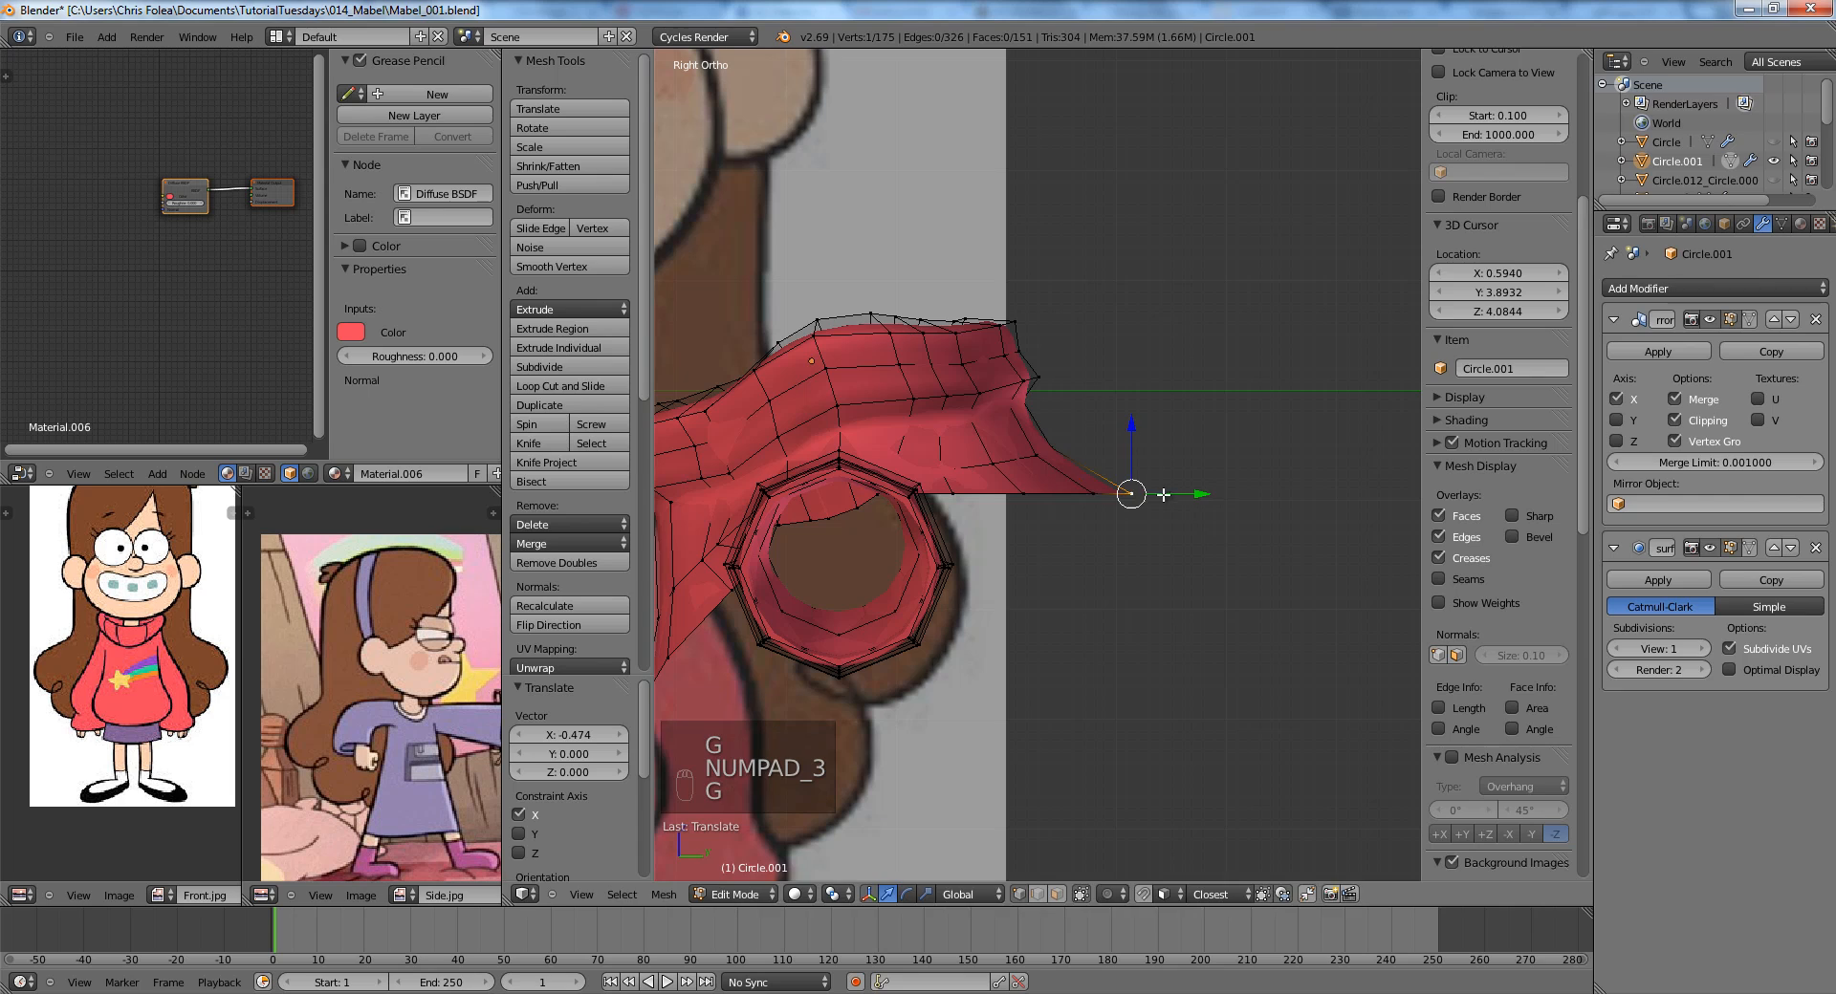
Lower the bottom vertices of the sweater's back about 1.07 in side view and pull the vertices above inward.
right_click(1107, 495, "shift")
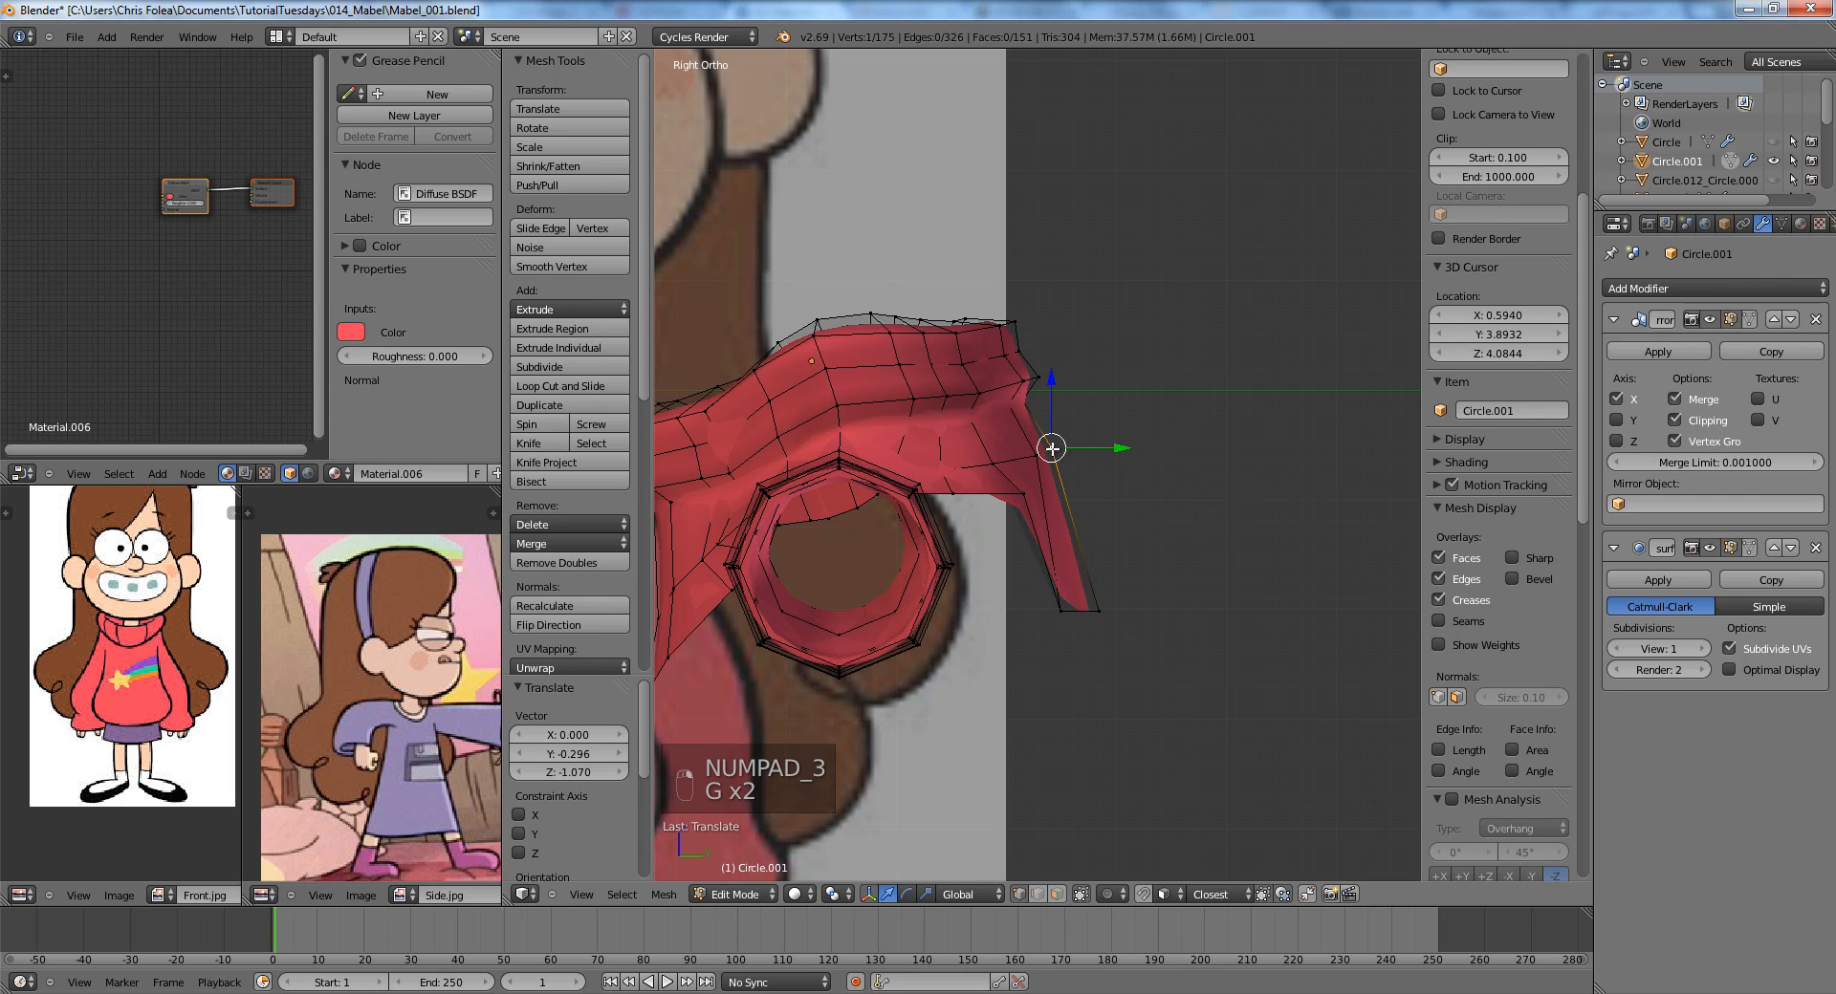
key("g")
right_click(1025, 496)
key("g")
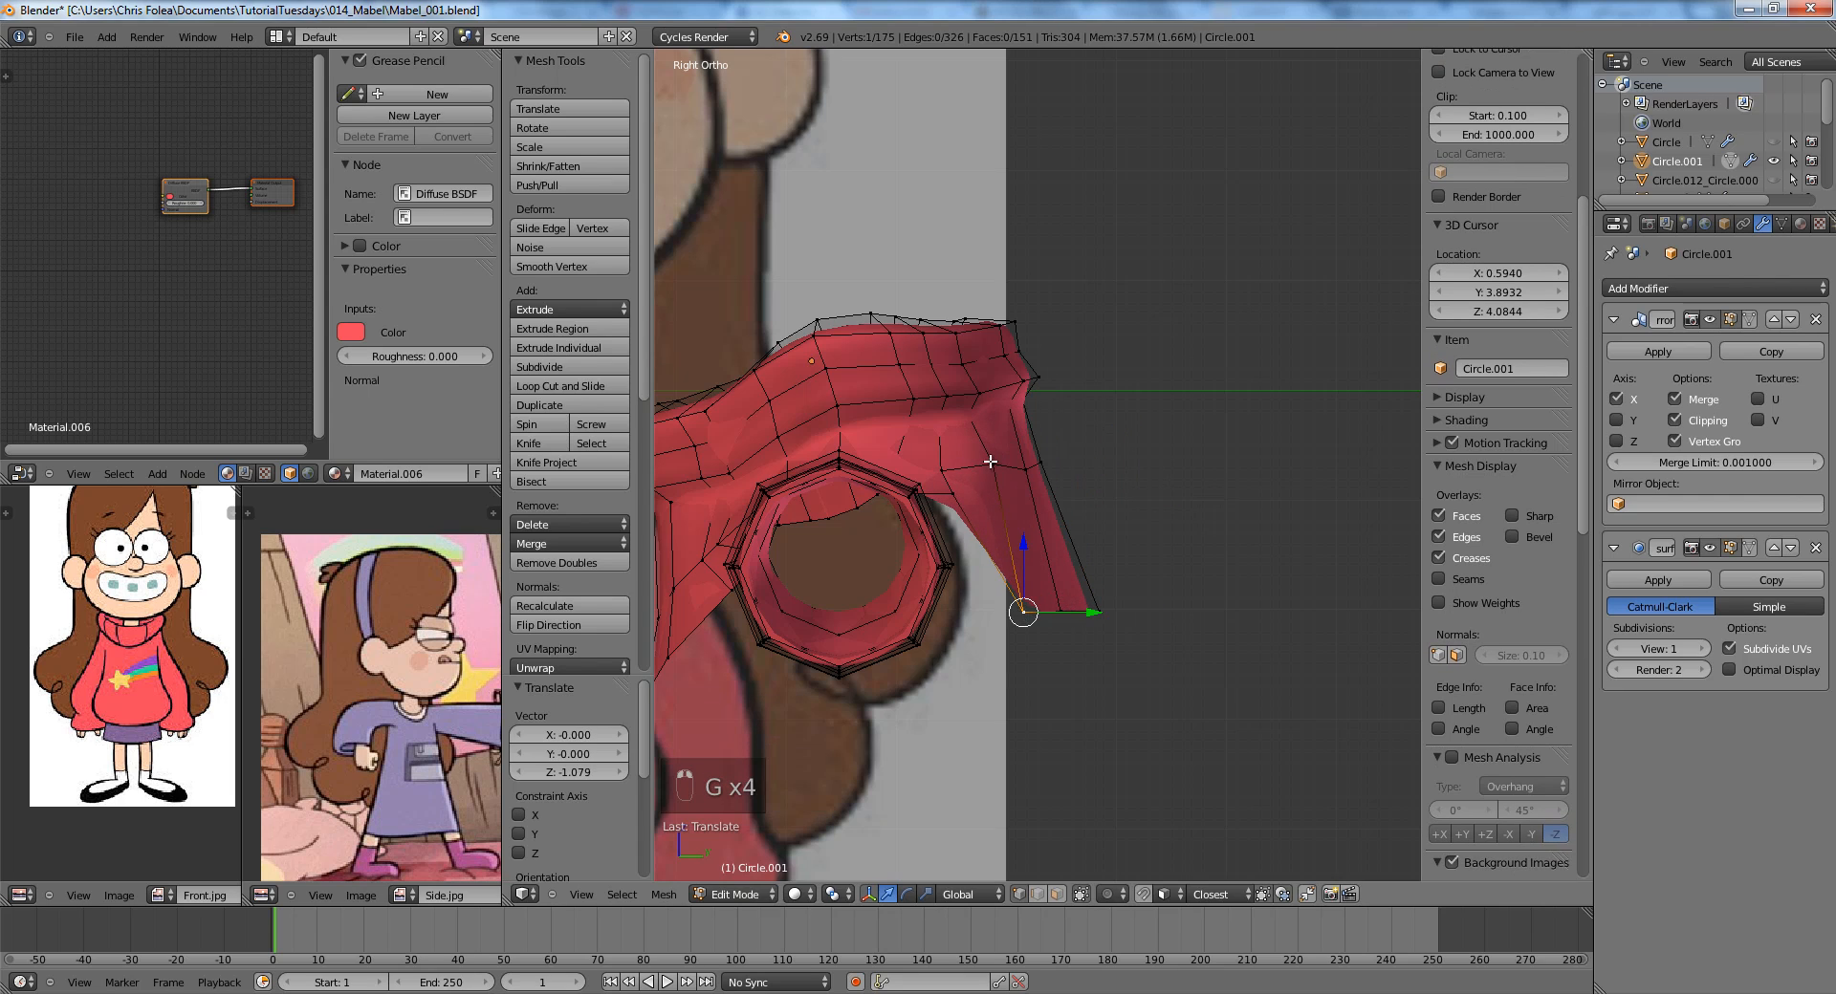
left_click(991, 477)
middle_click_drag(990, 478, 894, 535)
key("a")
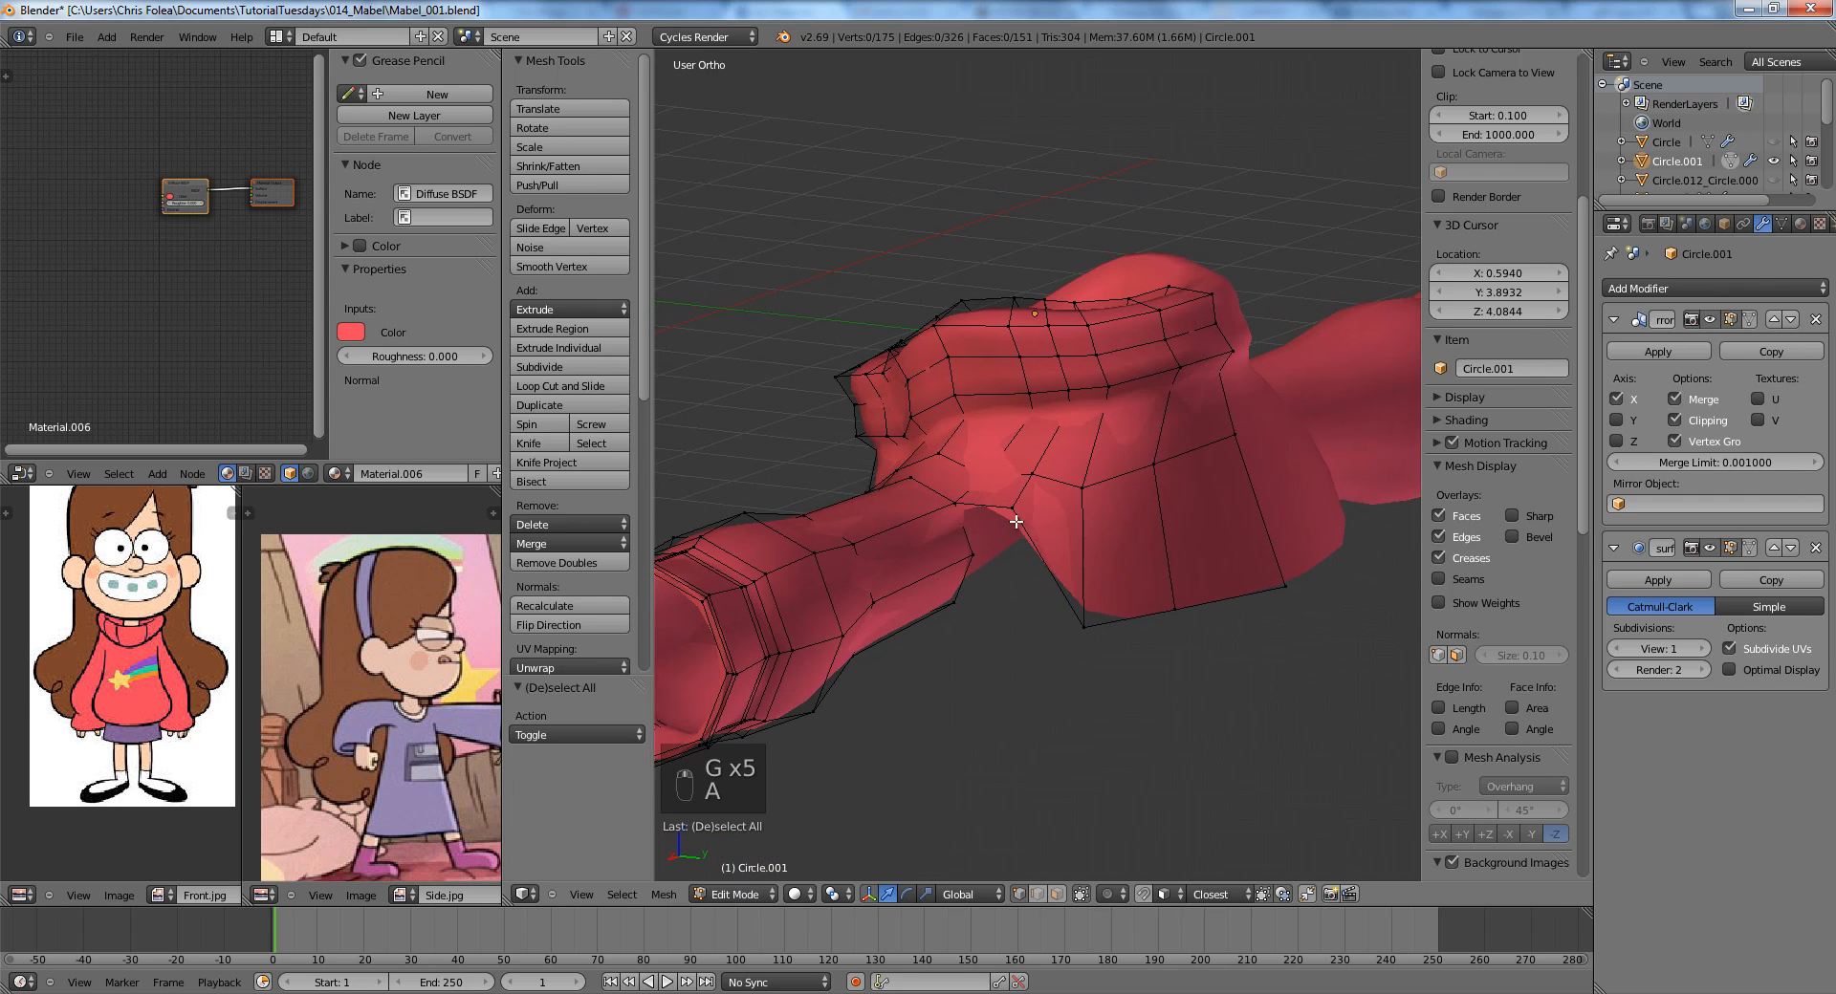
Move a vertex on the sweater's back -0.34 along X to even out the faces.
middle_click_drag(1016, 520, 976, 554)
right_click(975, 516)
key("g")
key("g")
middle_click(1004, 554)
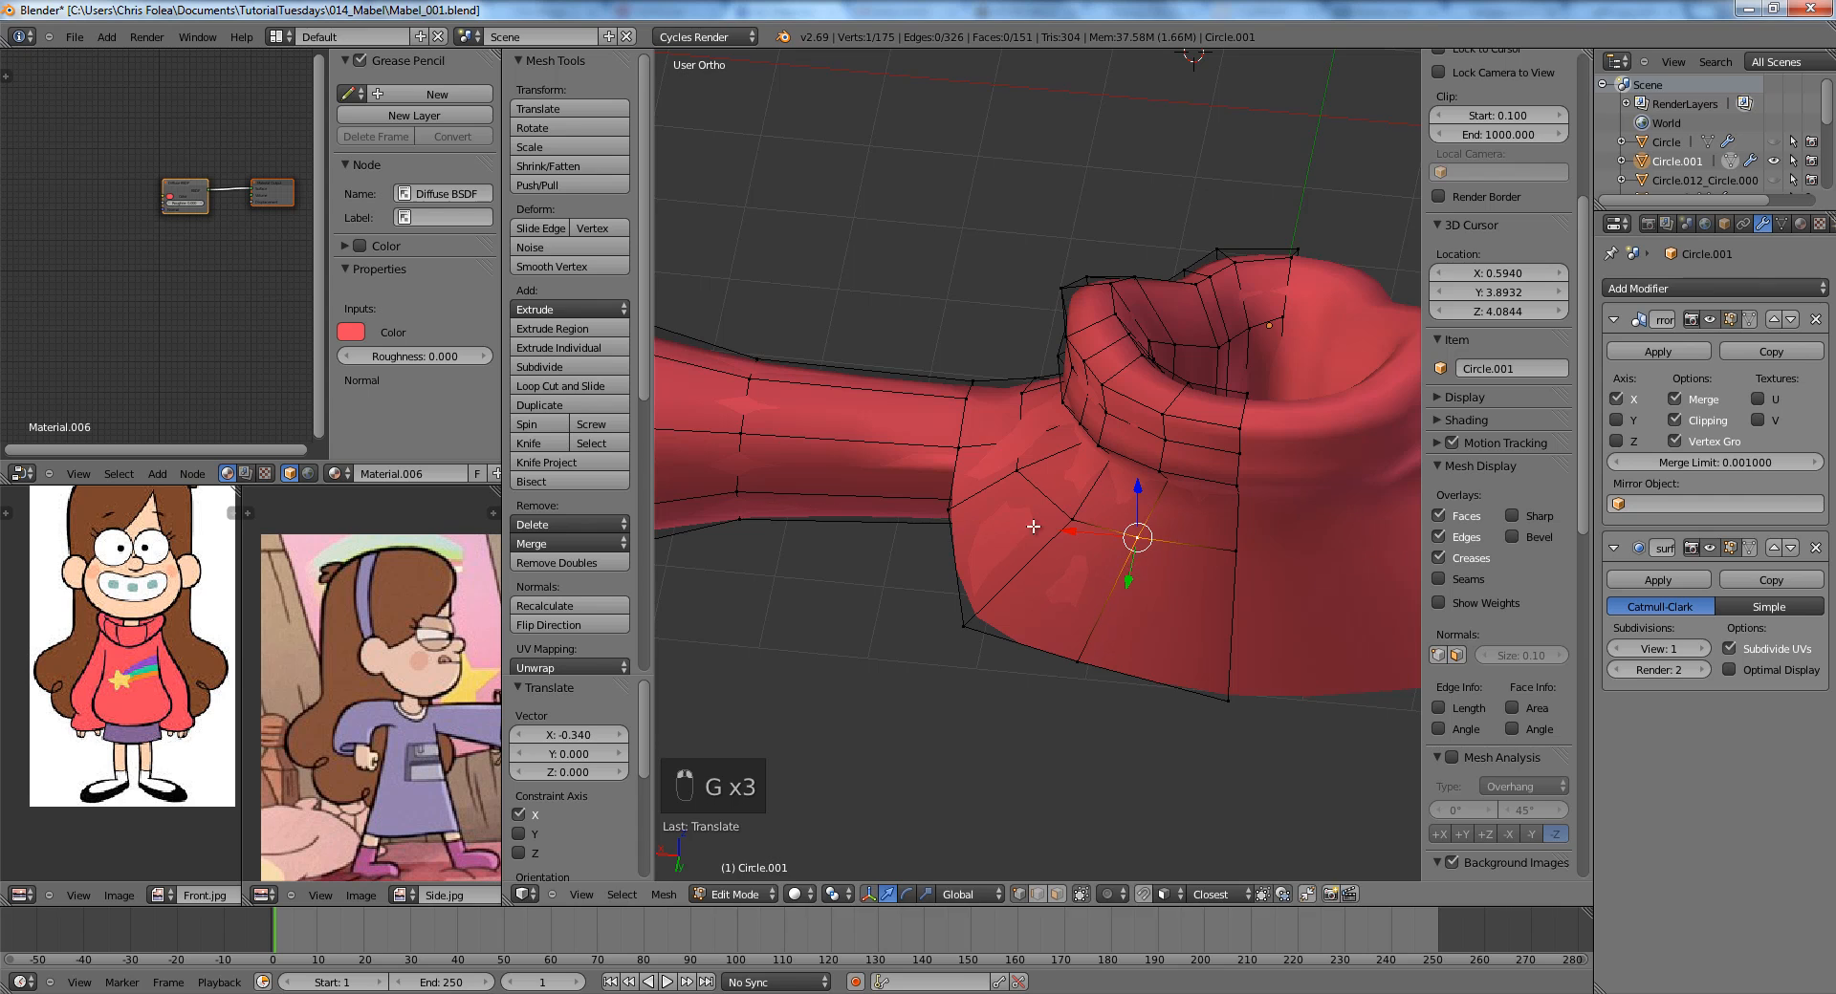
Extrude the sweater's lower front centre edge straight down 4.837 along Z in front view.
key("Tab")
scroll(1079, 547, "down", 4)
middle_click_drag(1078, 547, 1121, 440)
key("KP_1")
key("Tab")
scroll(1121, 440, "up", 3)
key("a")
key("a")
right_click(955, 442)
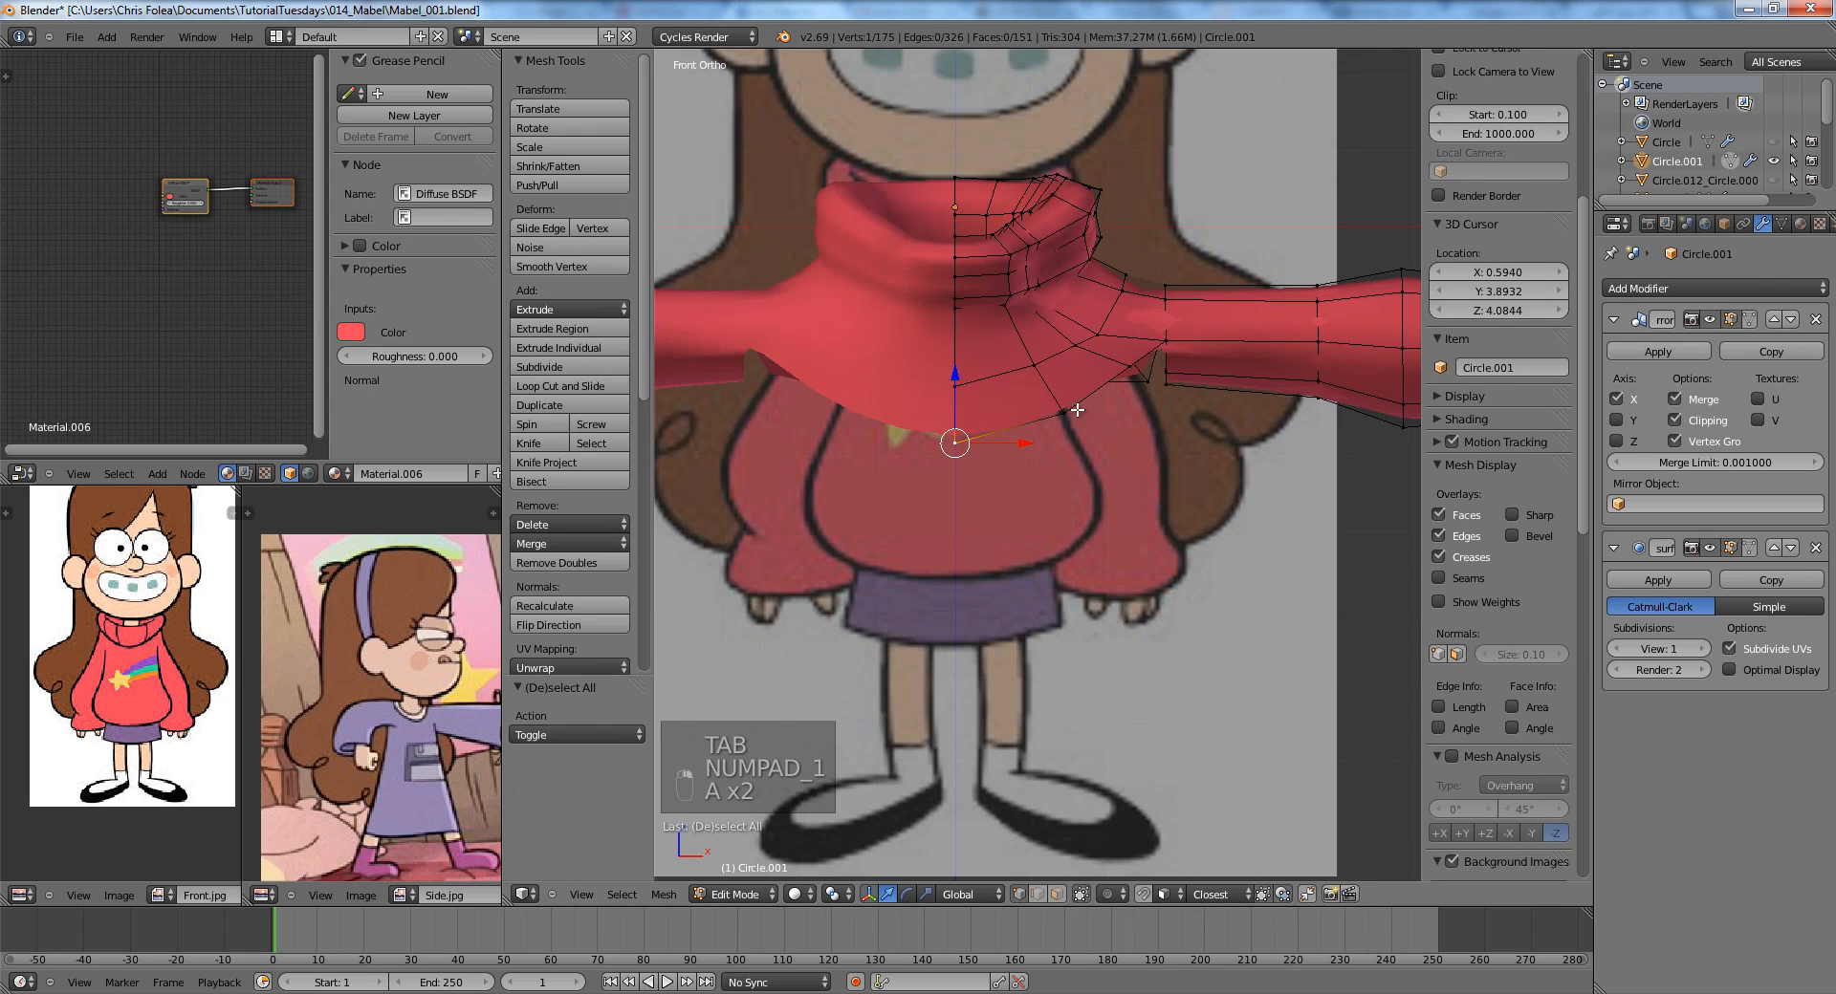
right_click(1065, 414, "shift")
key("e")
middle_click(1066, 573)
left_click(1075, 784)
scroll(1100, 765, "down", 2)
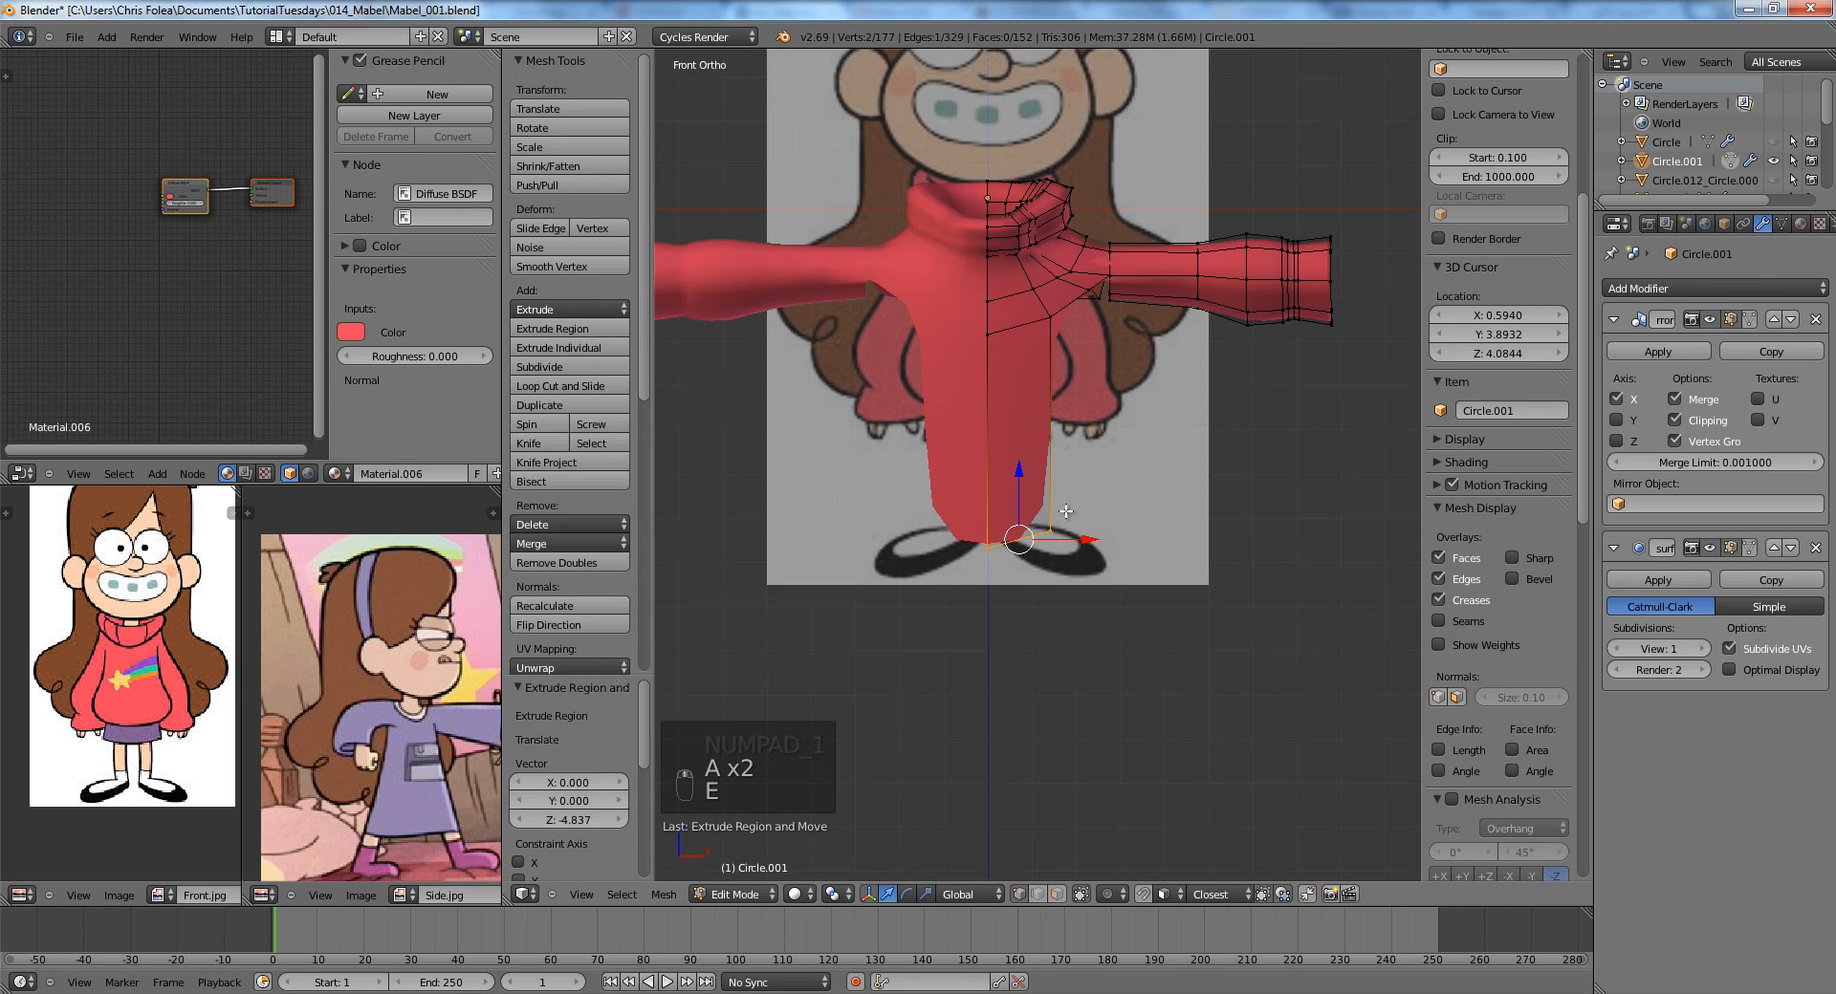
Raise the extruded lower front edge 3.14 along Z and fine-tune its height against the reference.
key("z")
left_click(1111, 575)
key("z")
scroll(1138, 526, "up", 2)
key("g")
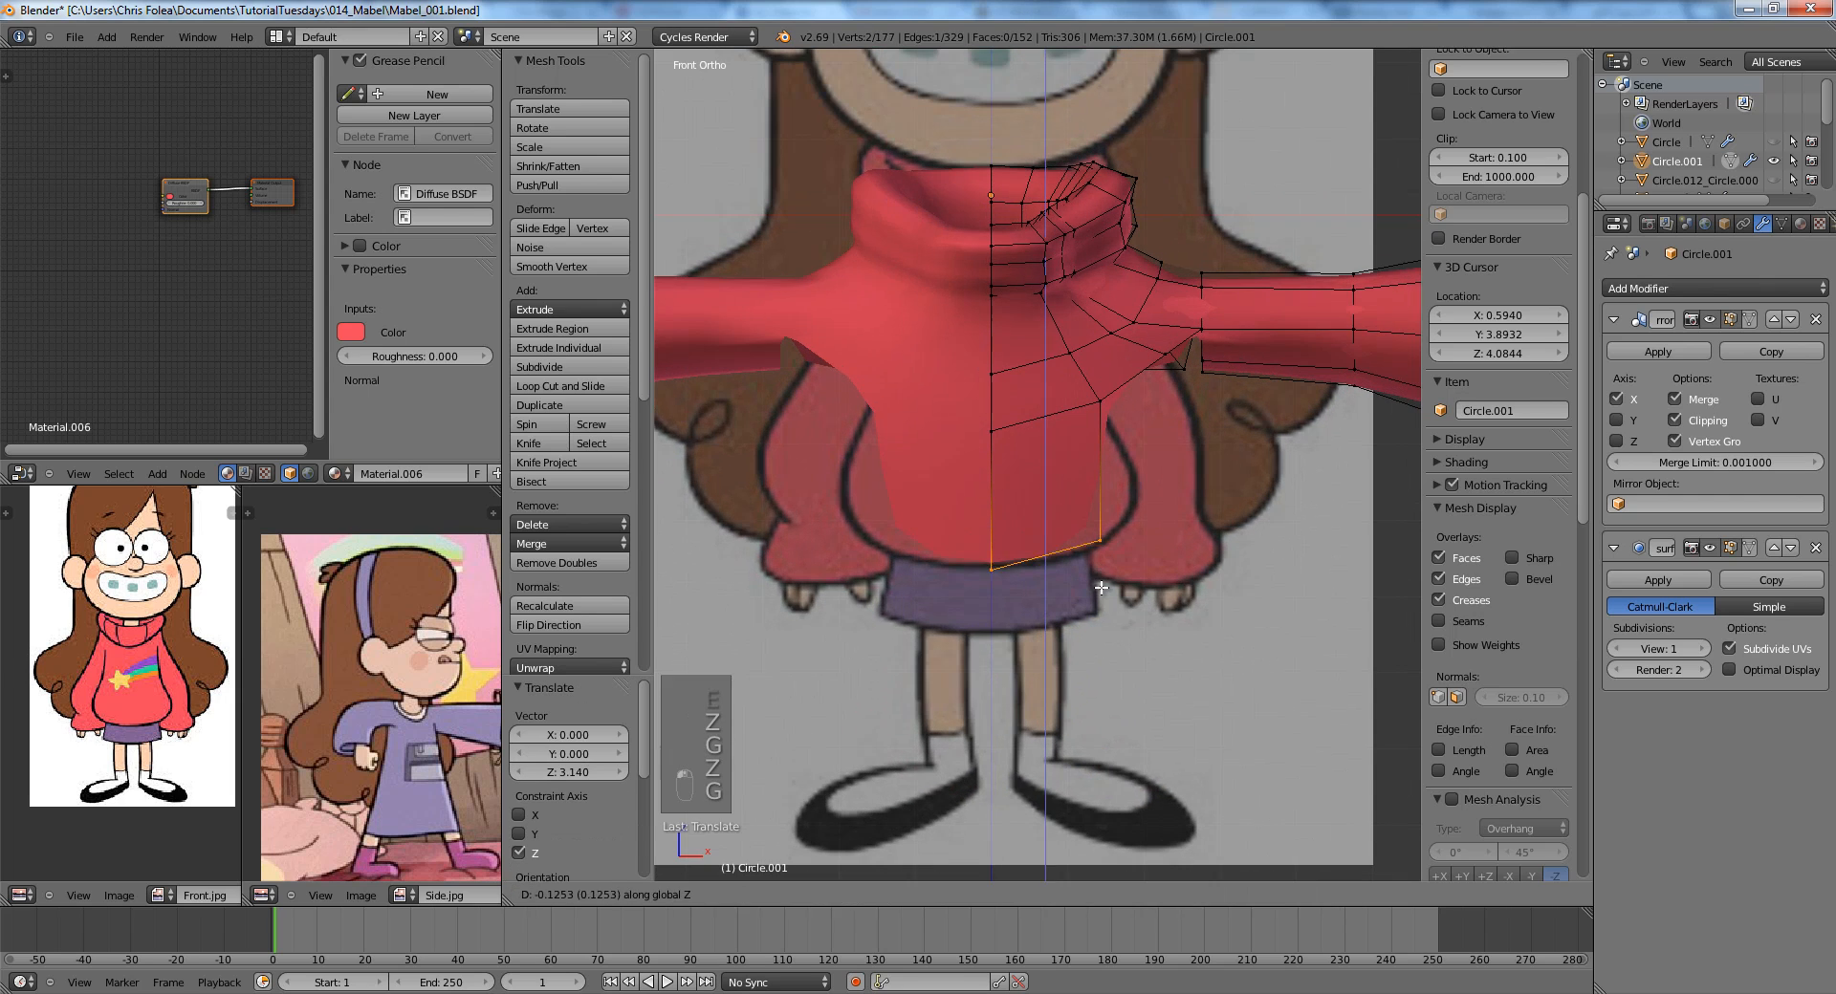
left_click(1158, 484)
Compare the extended sweater front with the reference drawing using solid and wireframe shading.
key("z")
middle_click_drag(1145, 507, 1111, 579, "shift")
scroll(1111, 579, "up", 1)
key("a")
middle_click_drag(1131, 474, 1111, 579, "shift")
key("z")
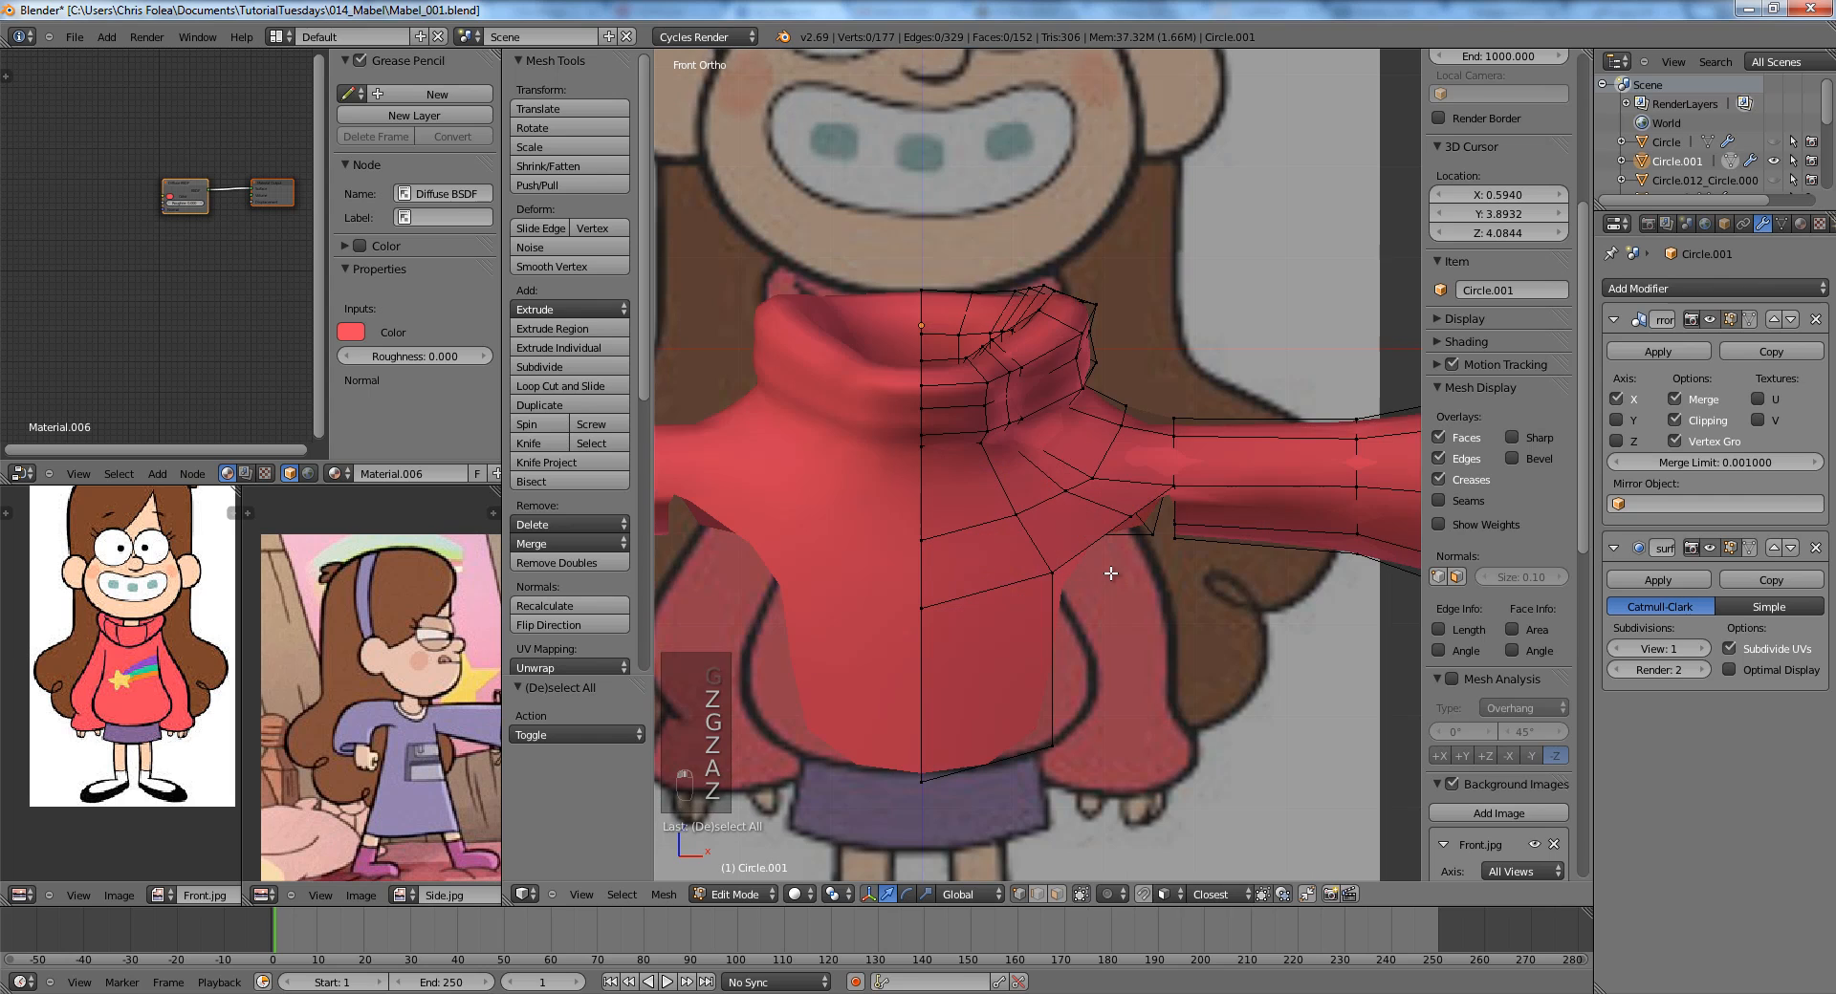
key("z")
key("z")
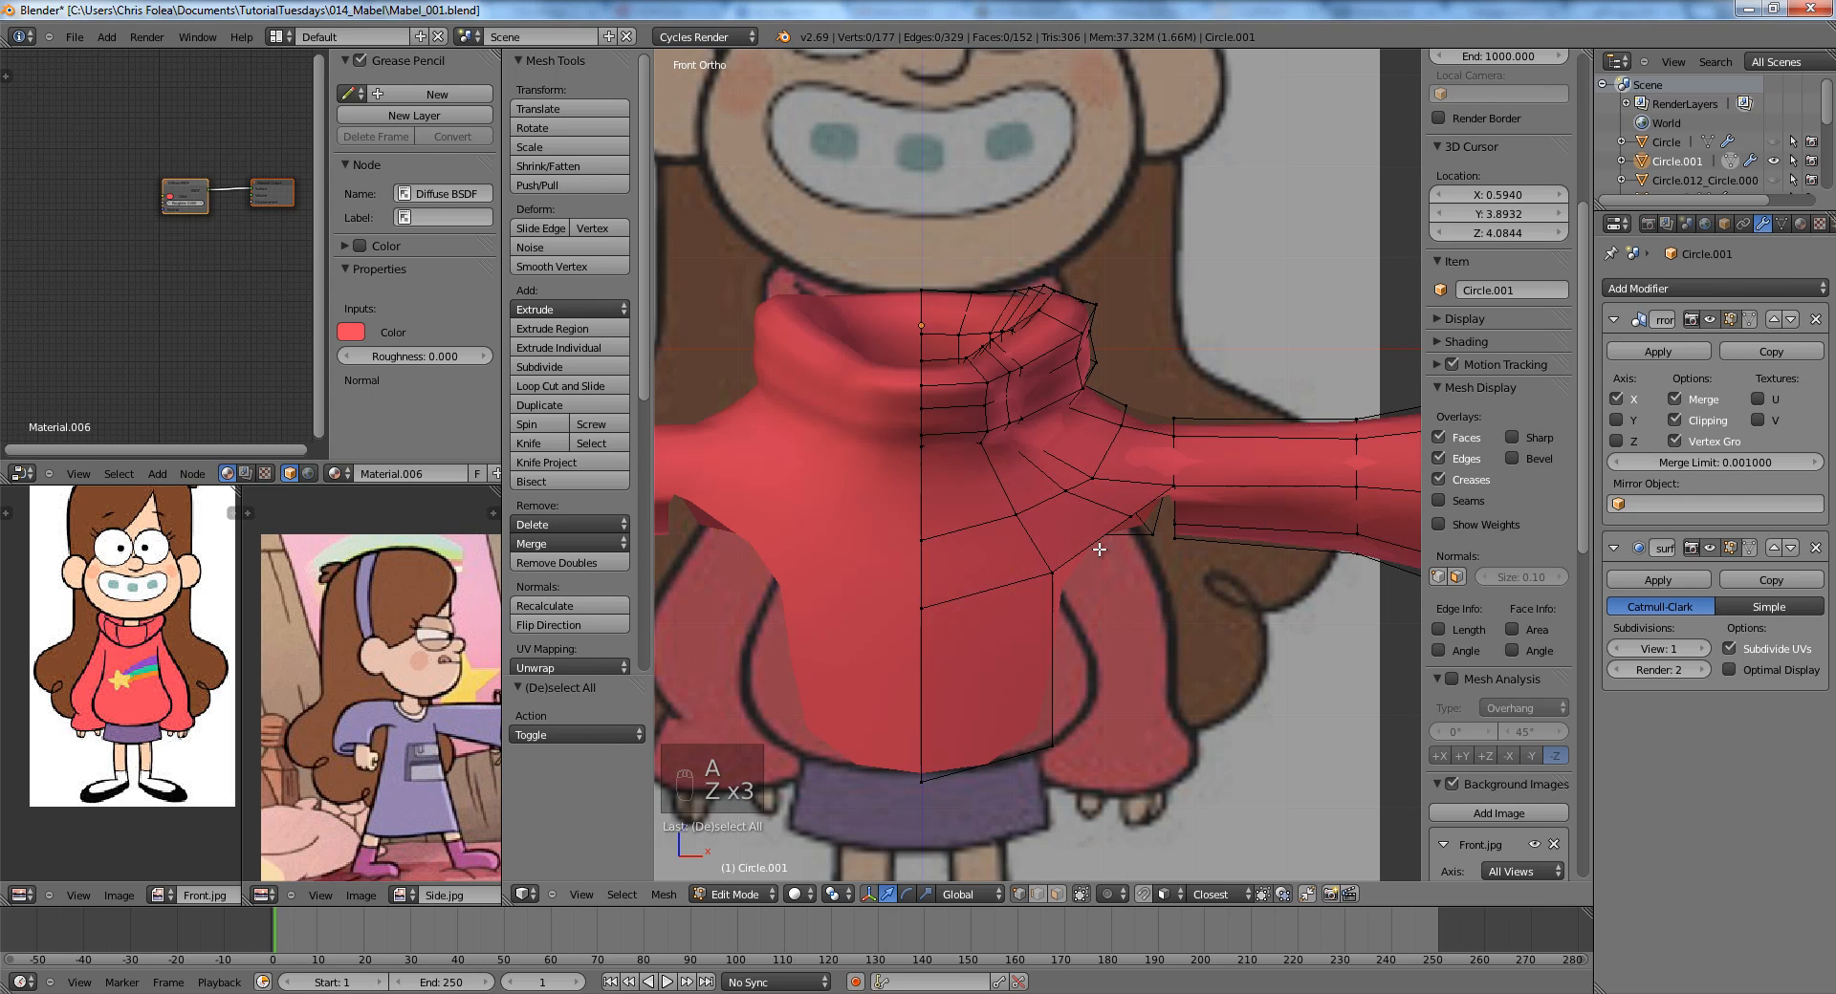
scroll(1137, 521, "down", 3)
key("z")
key("Tab")
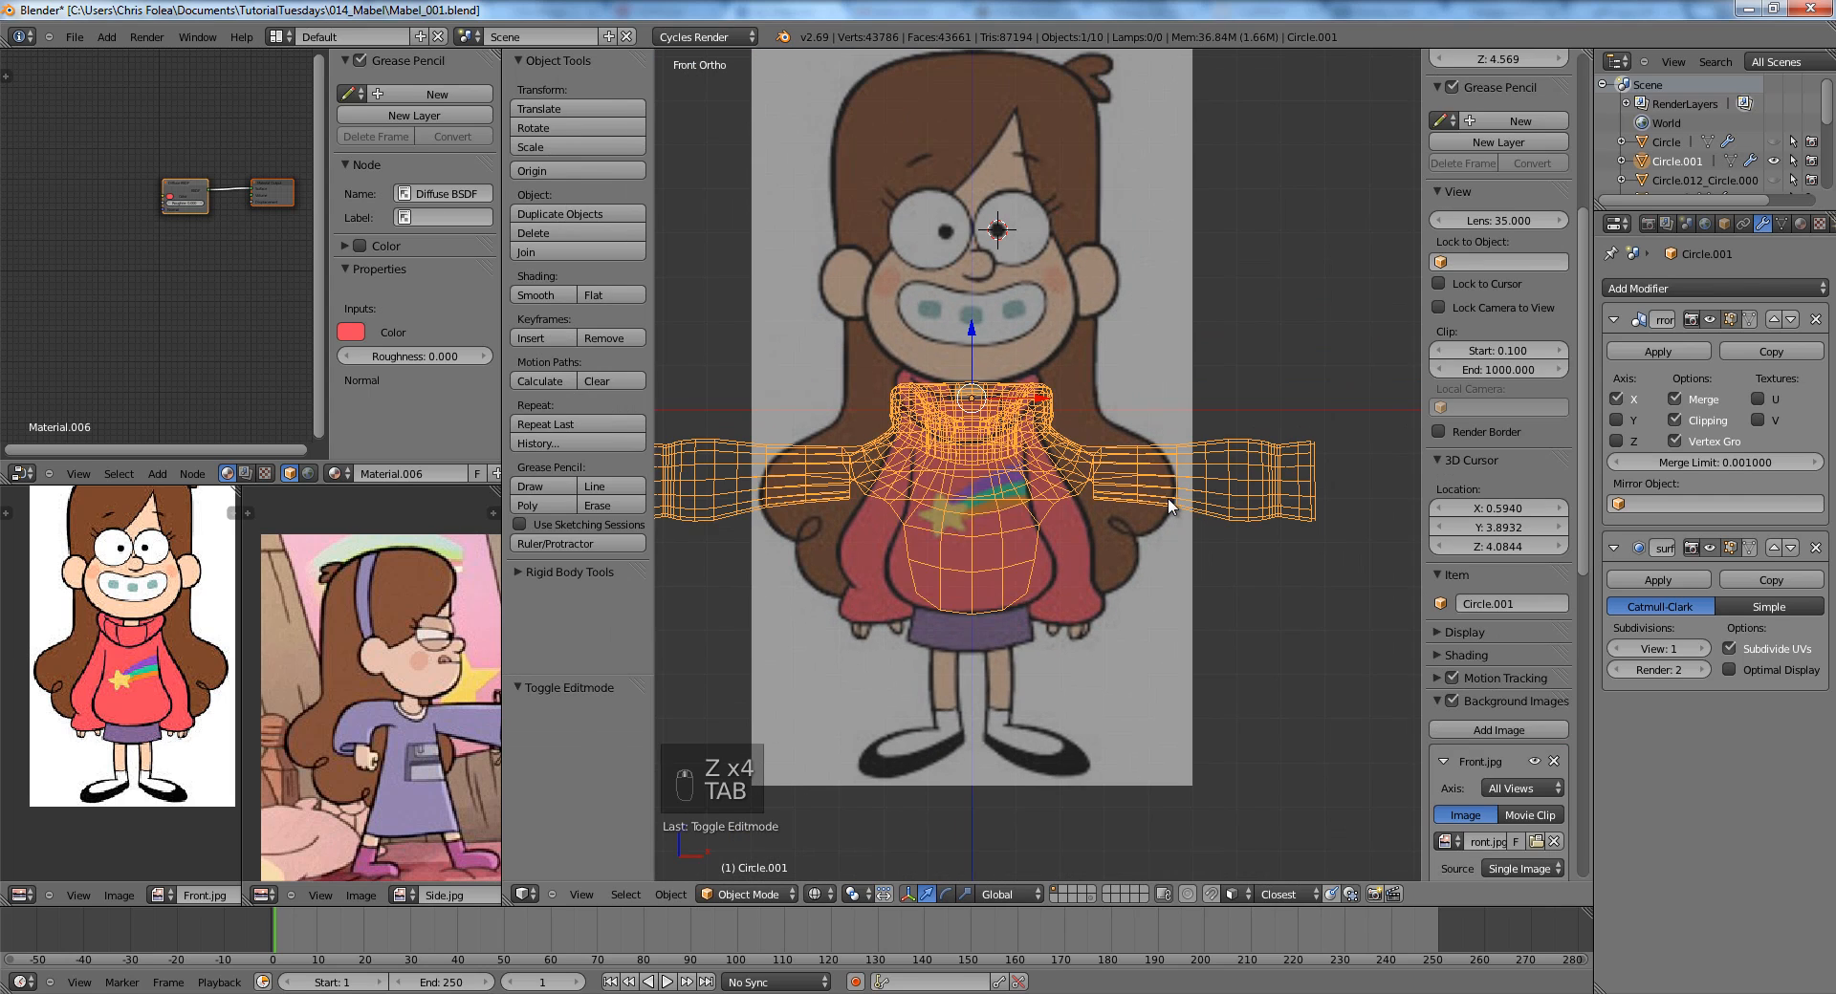
Scale the whole sweater down to fit the reference and raise it 0.439 along Z.
scroll(1174, 497, "up", 4)
key("z")
key("z")
key("s")
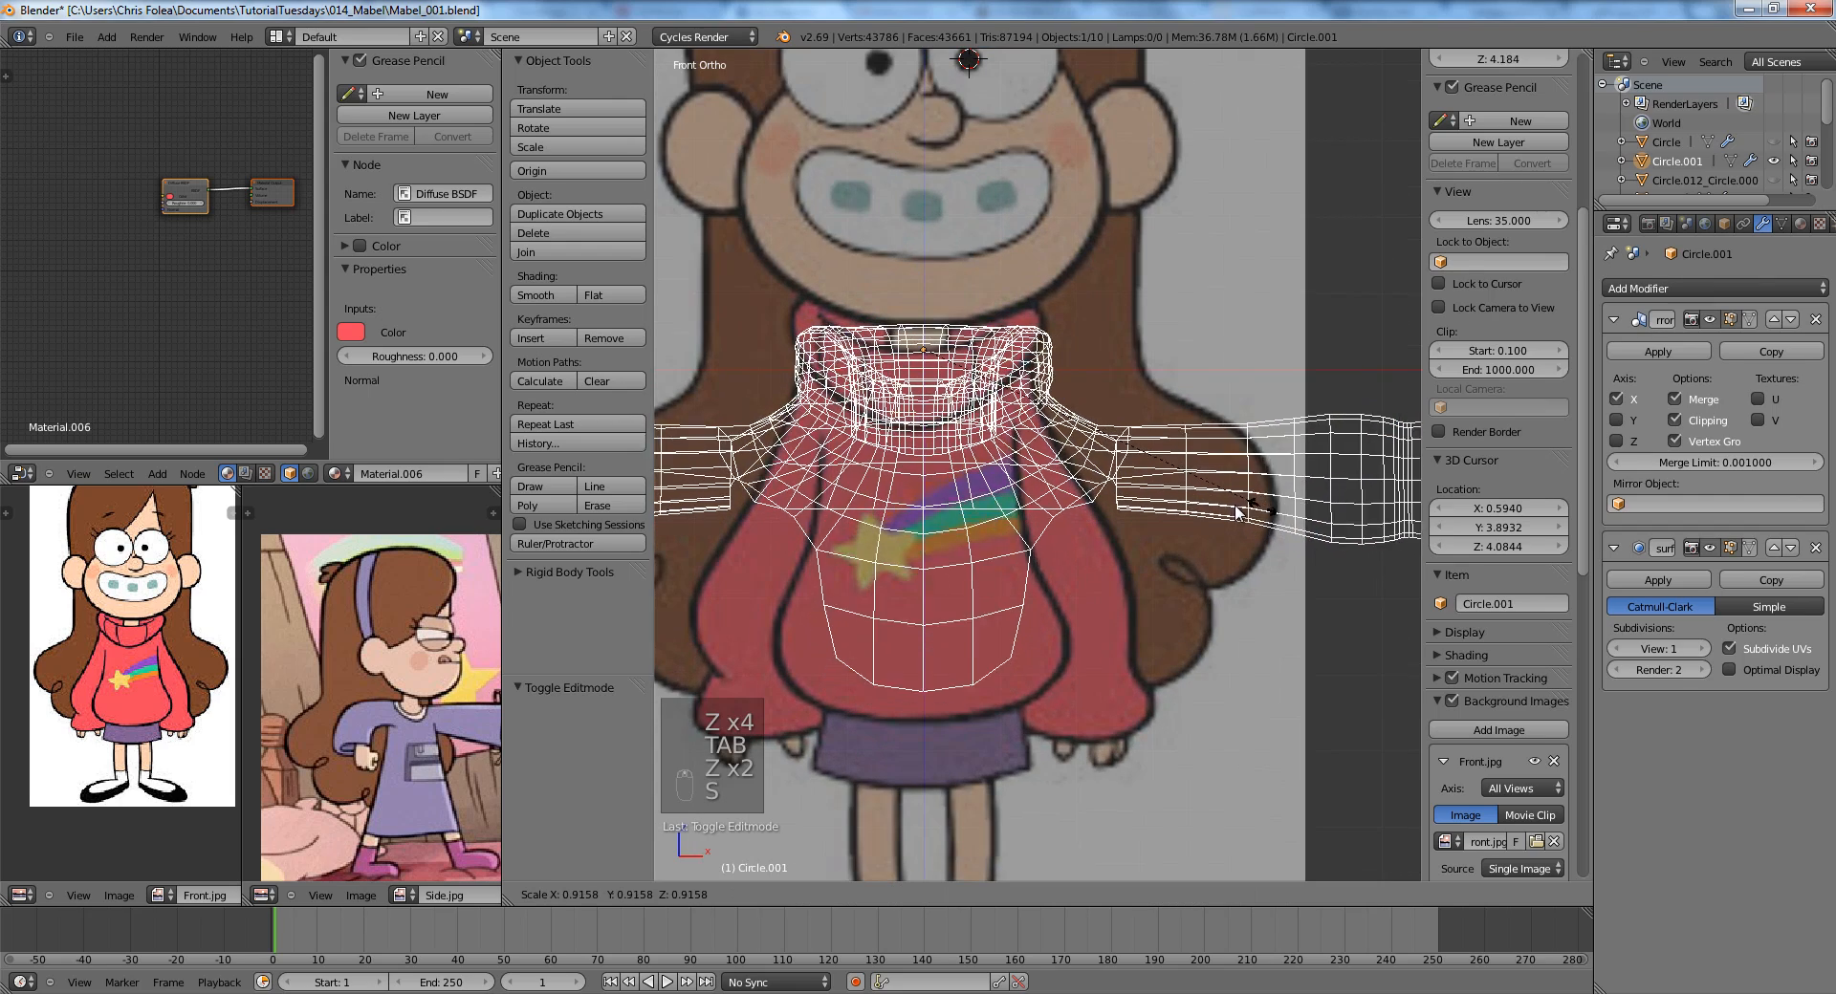
left_click(1220, 502)
key("g")
key("z")
left_click(1229, 477)
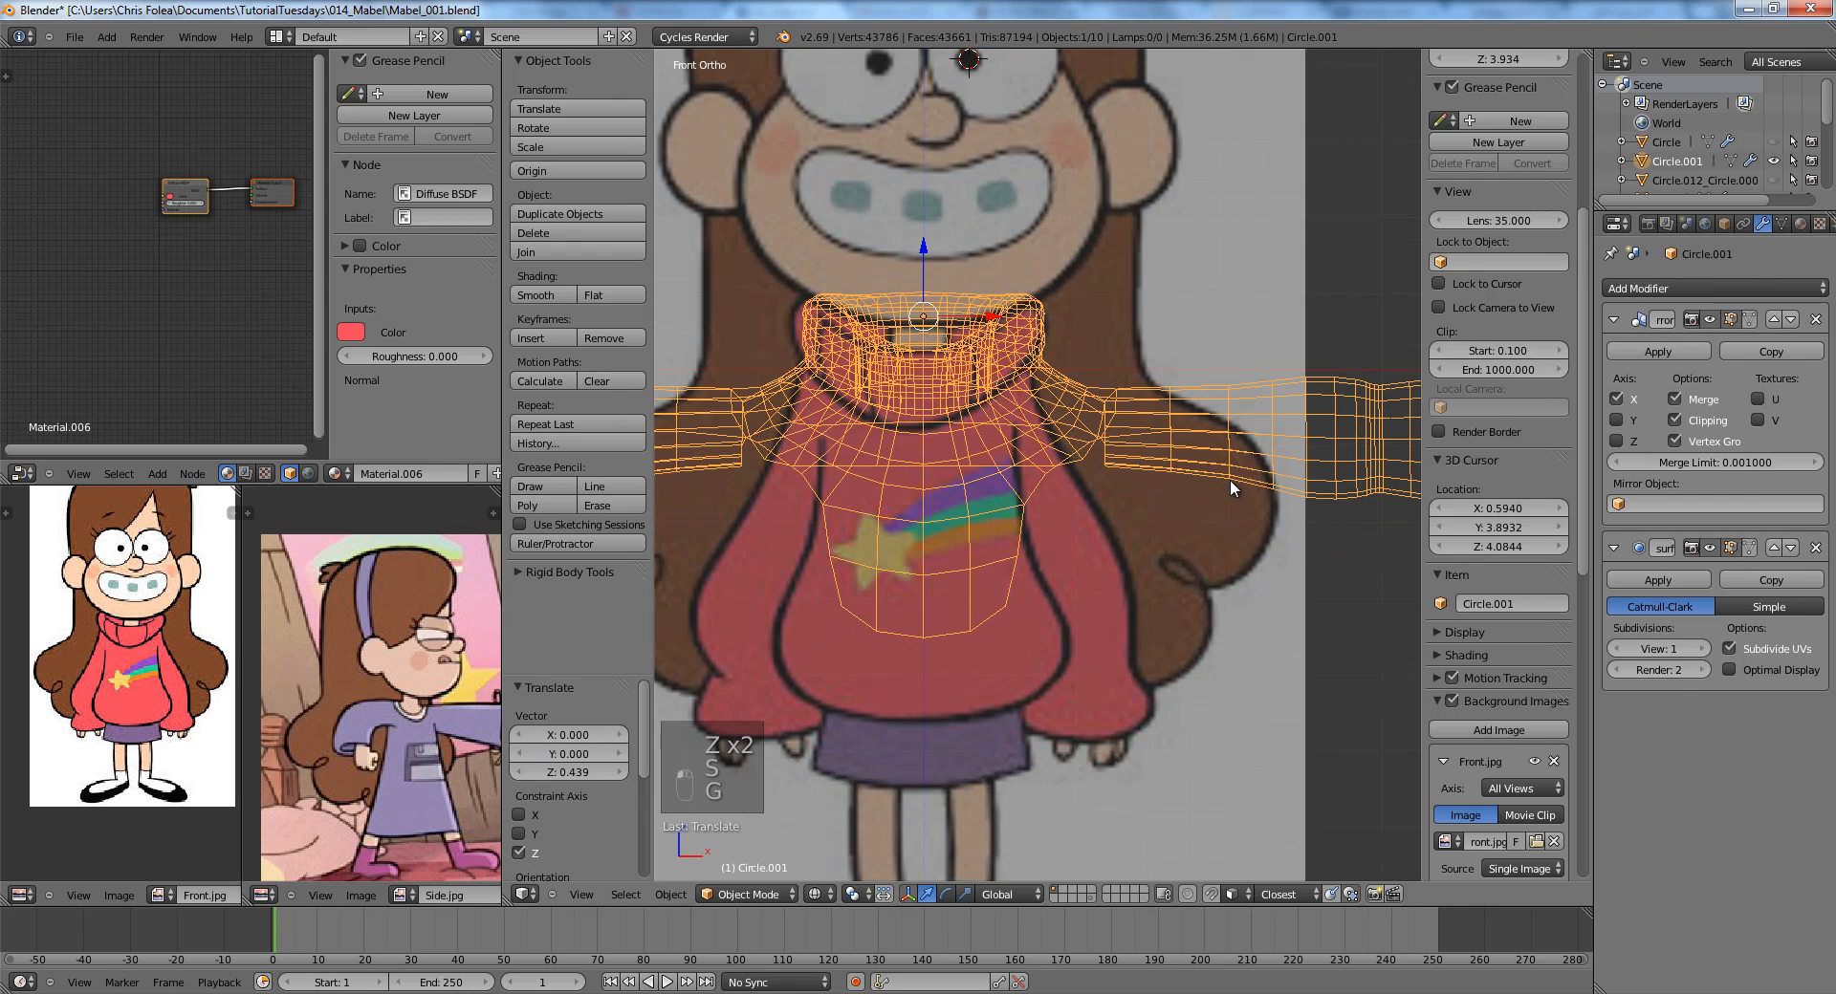
Nudge the sweater 0.025 along X and 0.025 along Z to align it with the drawing.
key("g")
key("x")
left_click(1122, 531)
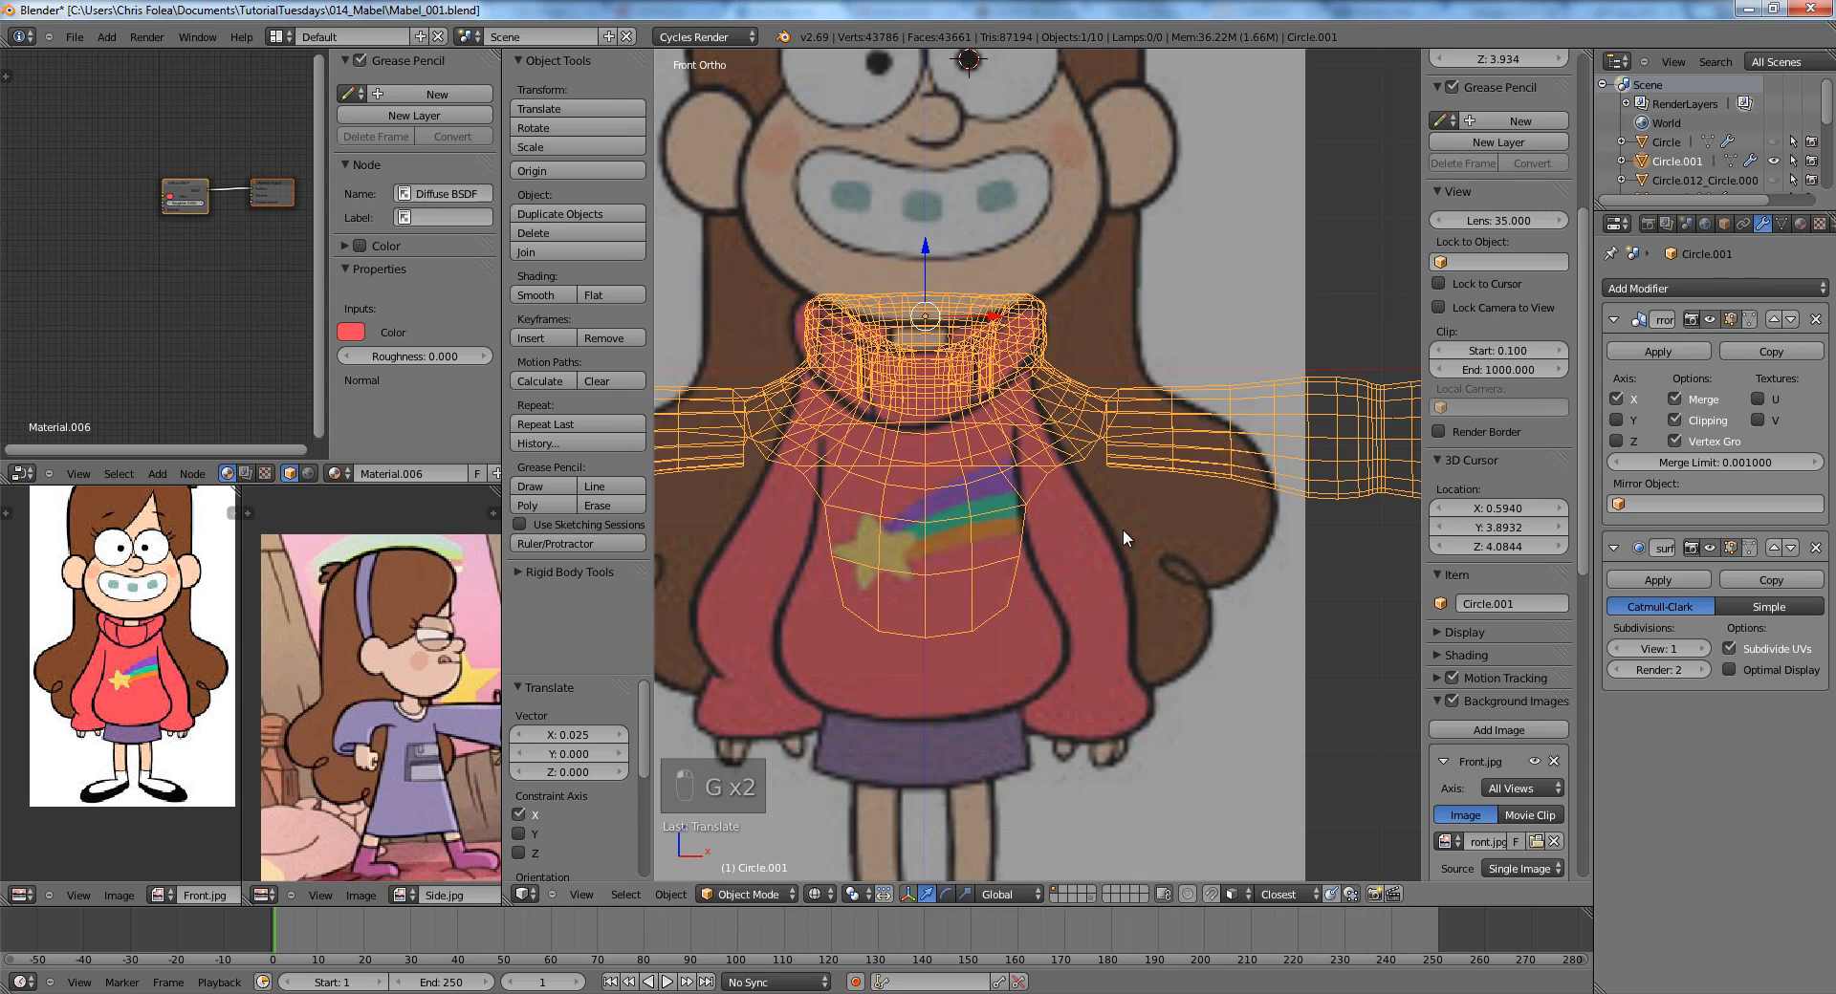
key("g")
key("z")
left_click(1122, 529)
key("g")
key("z")
left_click(1122, 531)
key("g")
key("z")
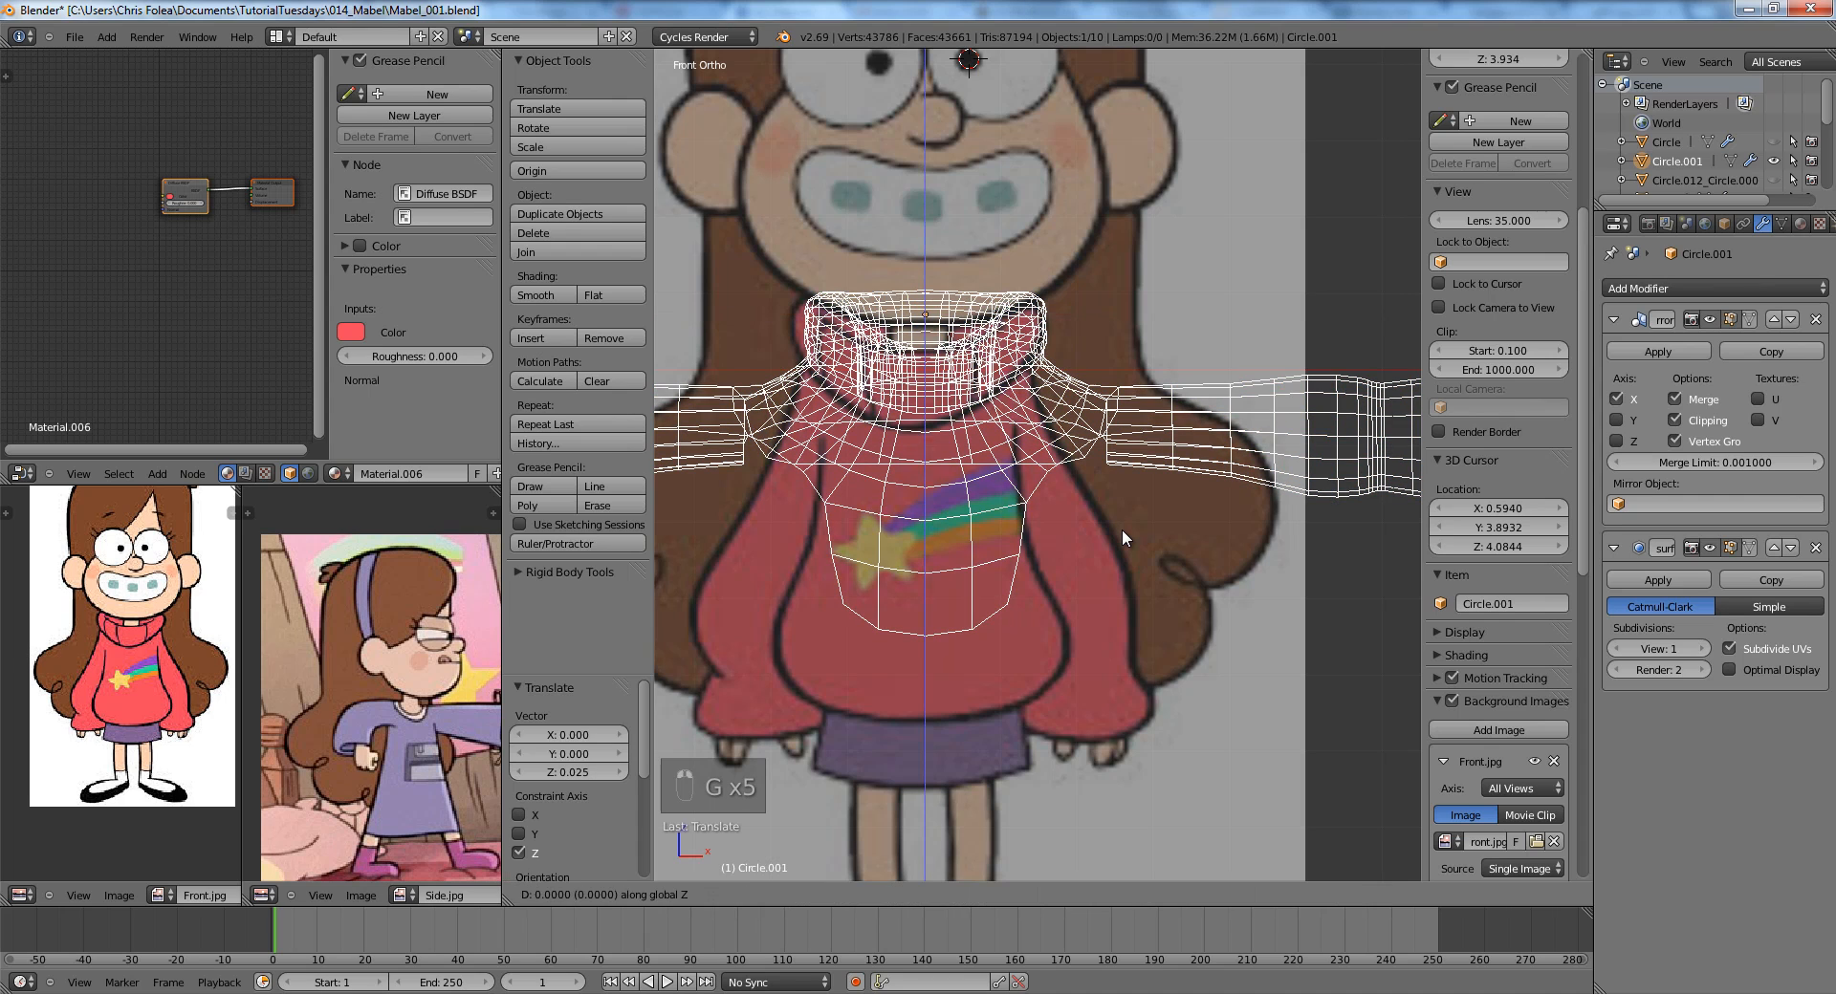
left_click(1123, 531)
Set the sweater's X location to 0 and readjust its height along Z.
scroll(1491, 58, "up", 10)
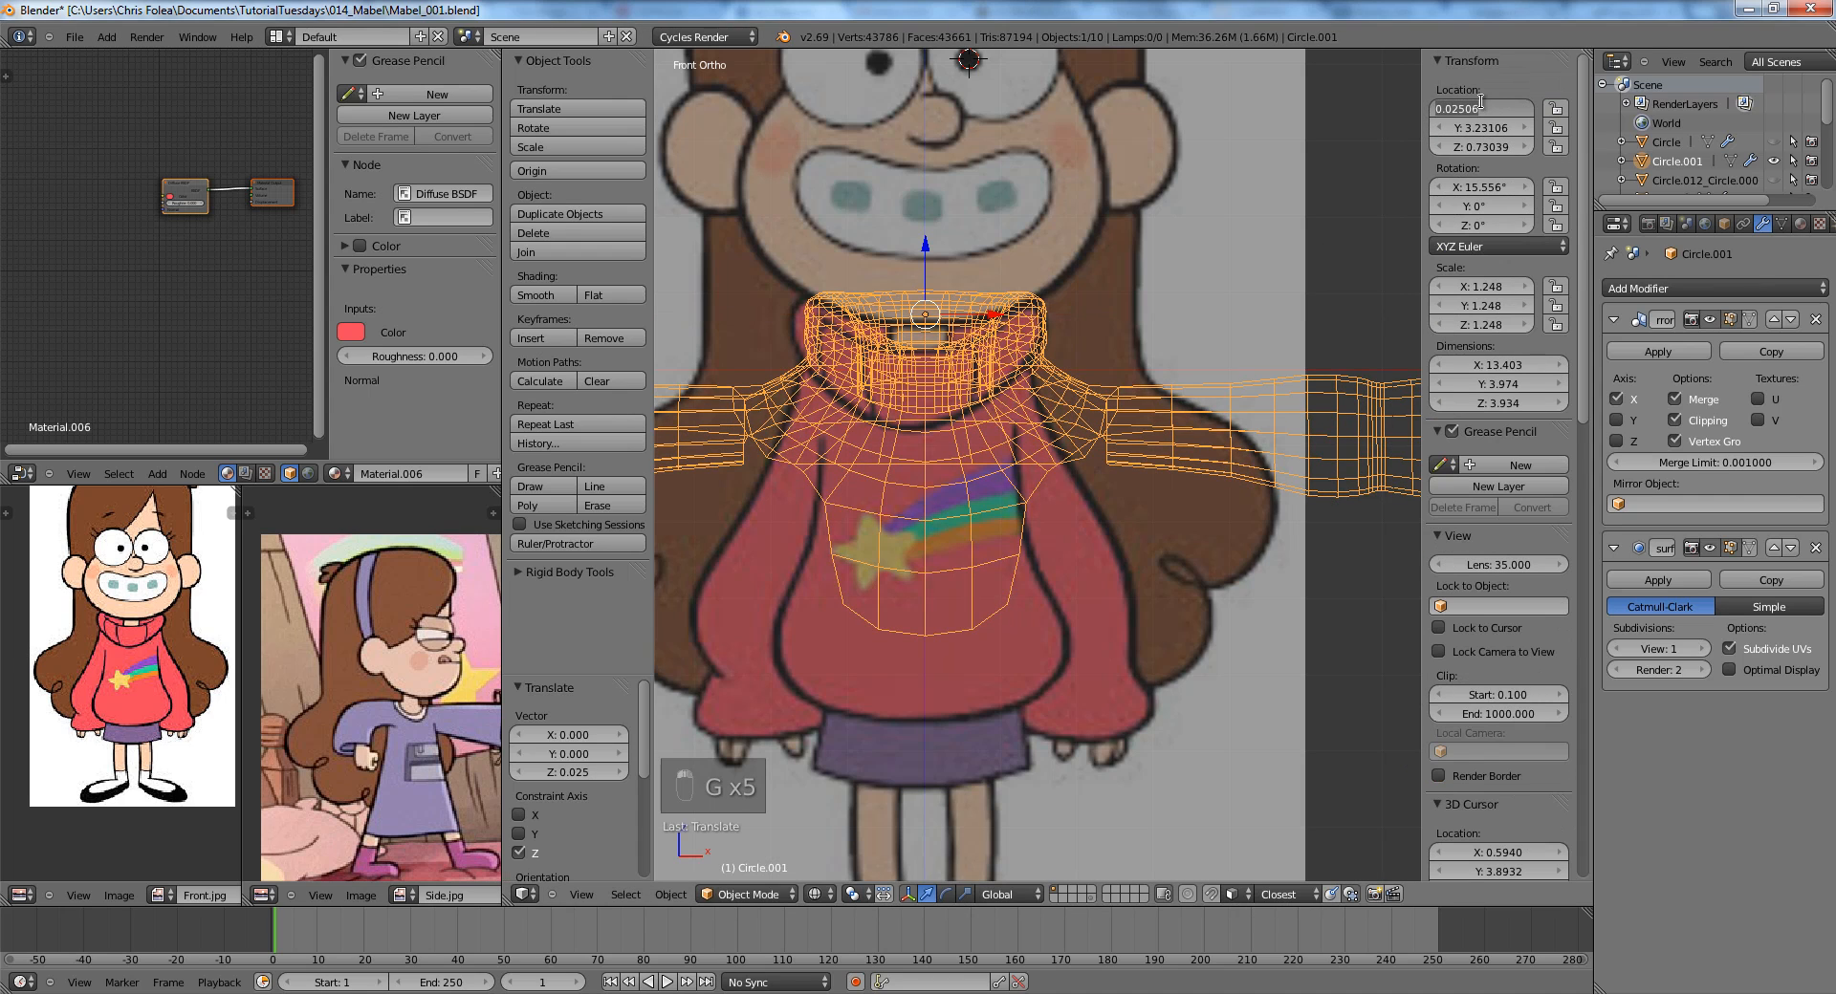
type("0")
key("Return")
key("g")
key("z")
left_click(1106, 489)
Box-select the bottom vertices of the sweater front and move them -0.993 along Z towards the drawn hem.
key("Tab")
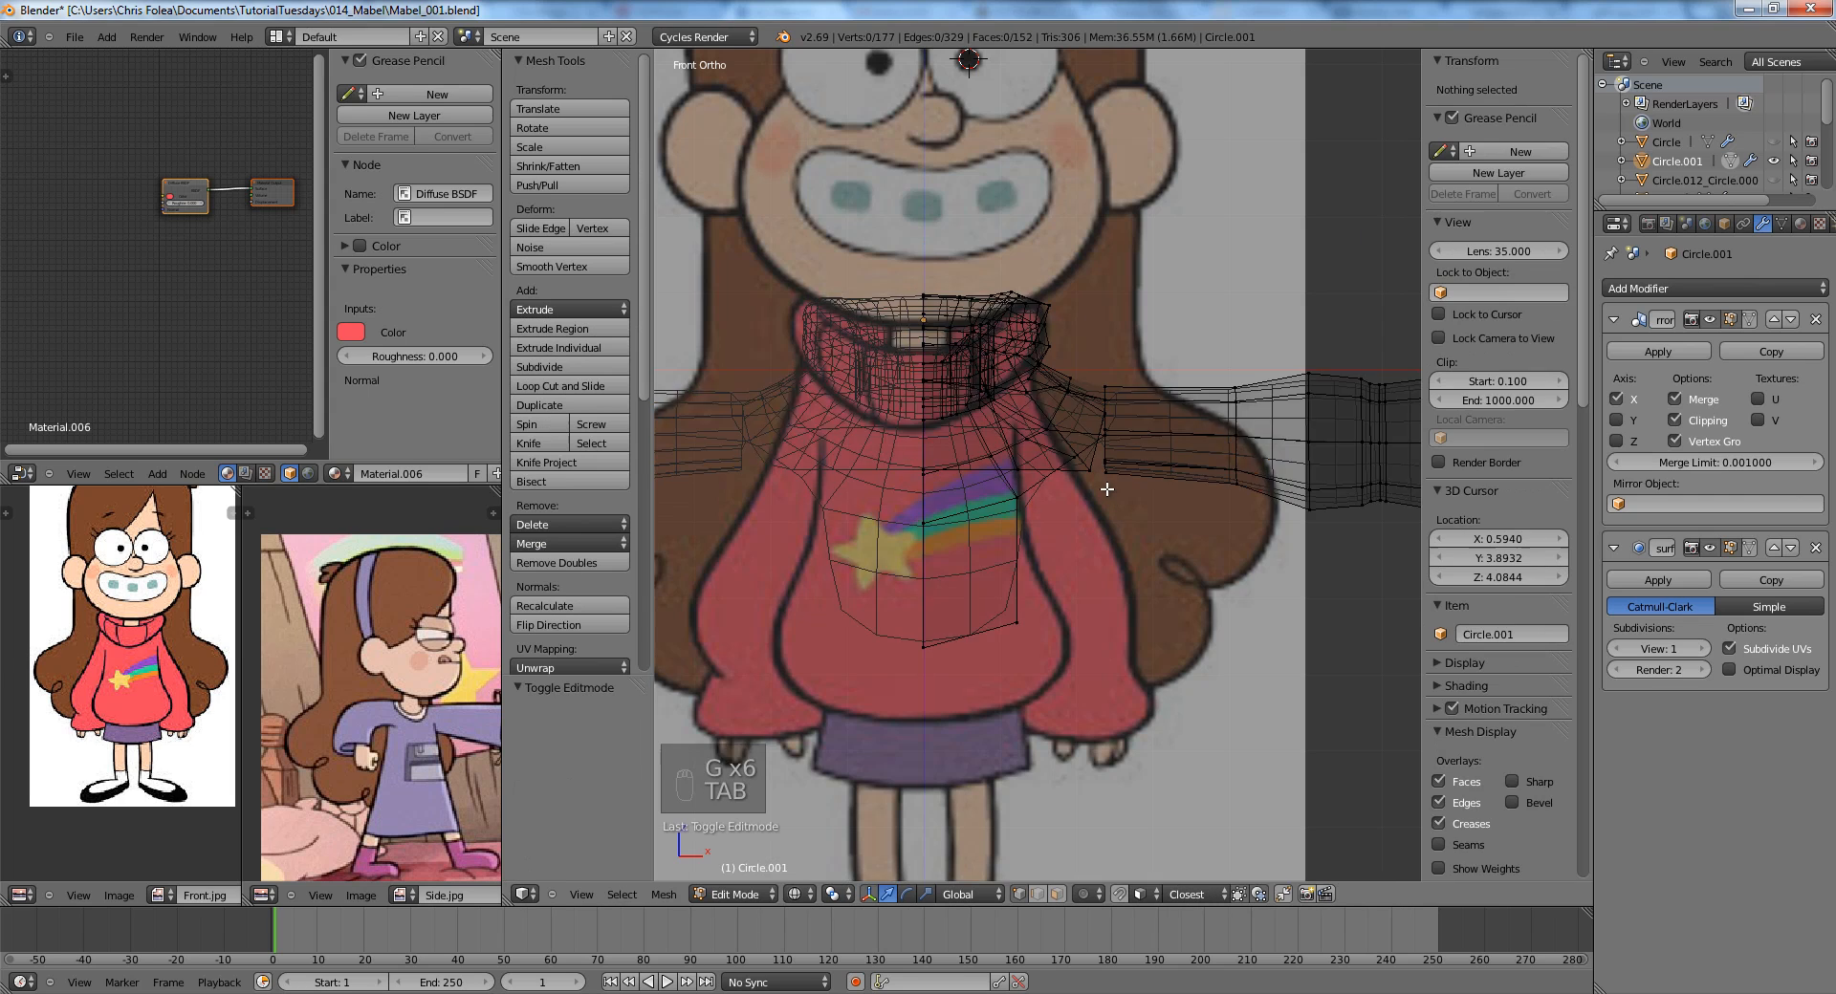
scroll(1106, 489, "down", 2)
key("a")
key("a")
key("b")
left_click_drag(918, 569, 1077, 612)
key("g")
key("z")
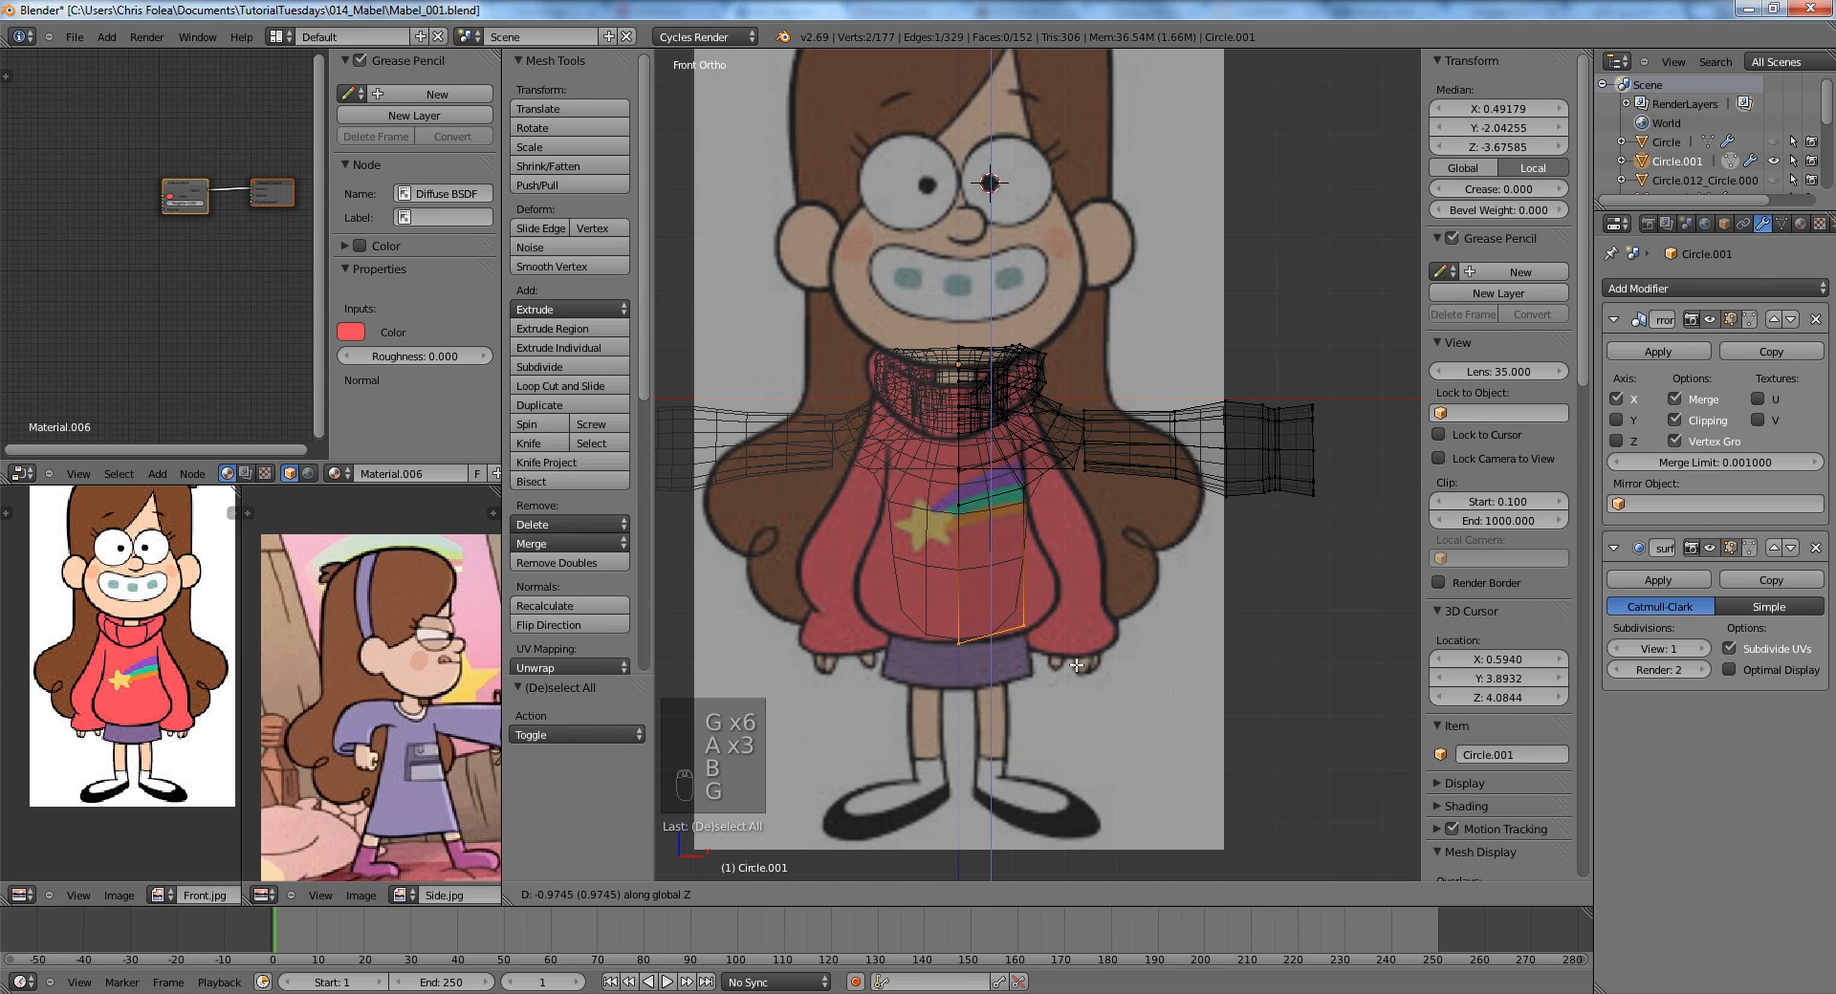
Add a centred edge loop across the extended front panel in side view.
key("z")
key("KP_3")
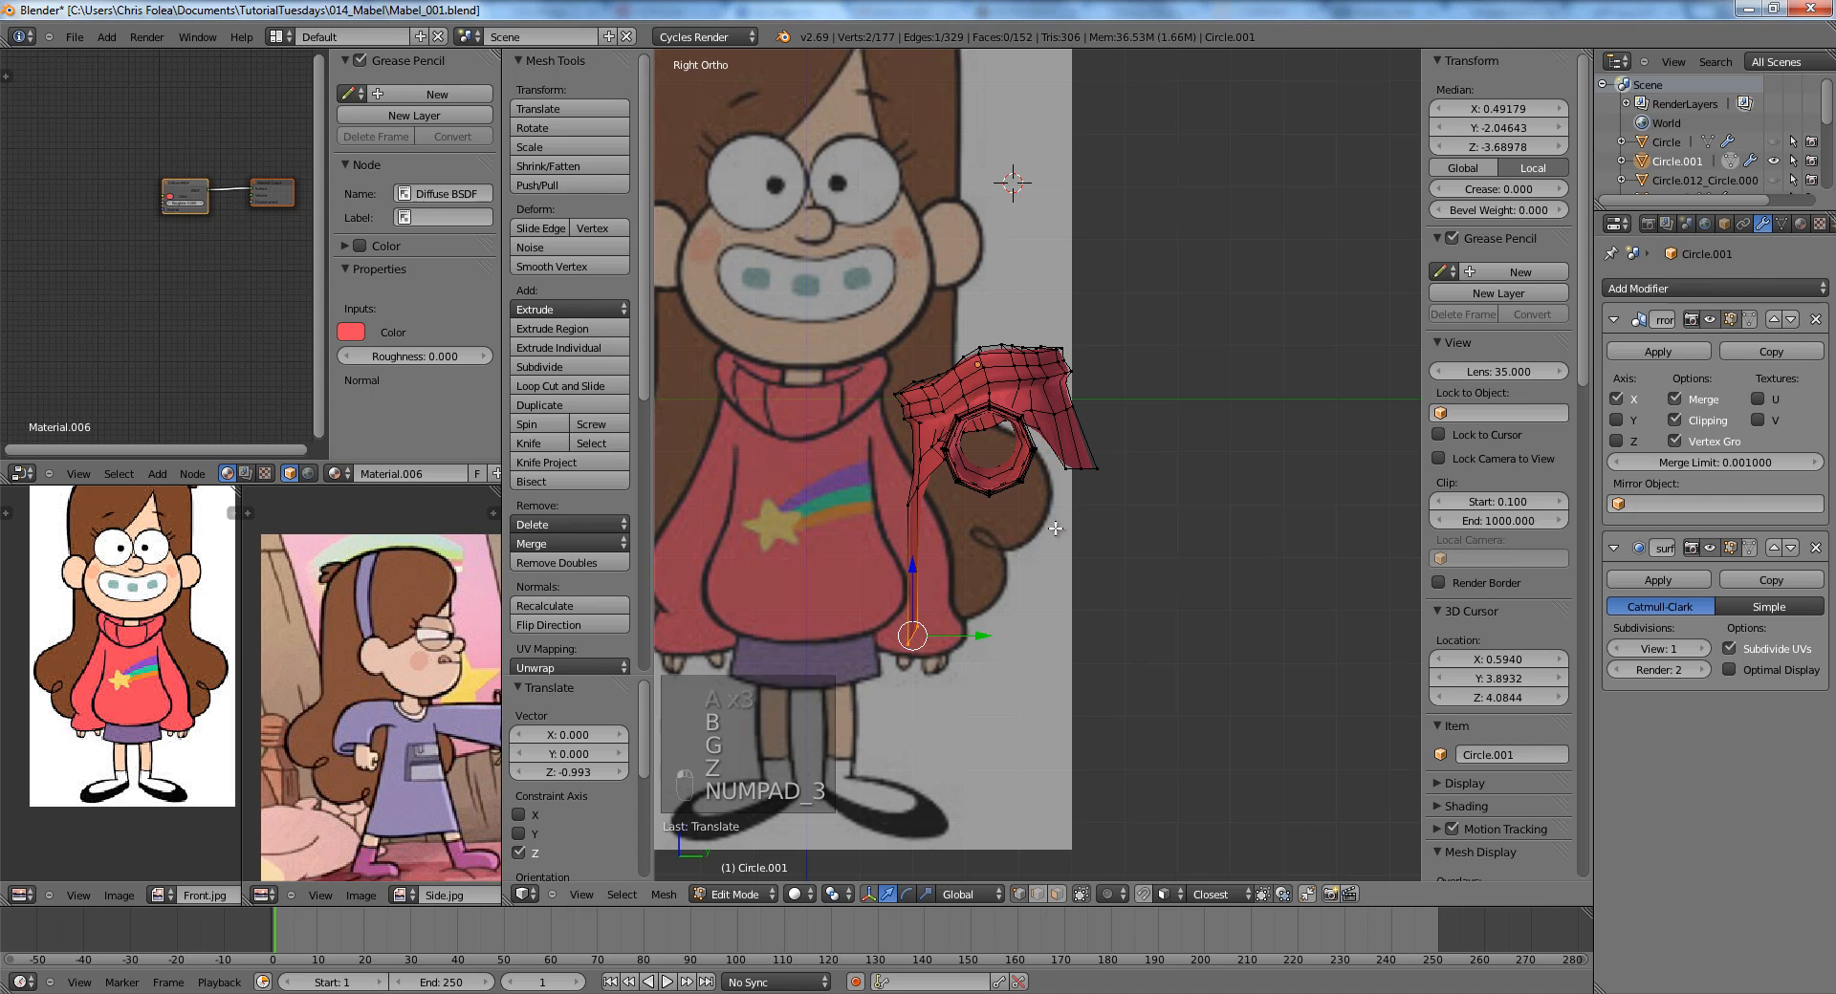
scroll(1055, 528, "up", 3)
middle_click_drag(917, 613, 1099, 491, "shift")
key("ctrl+r")
left_click(1017, 537)
right_click(1018, 537)
key("a")
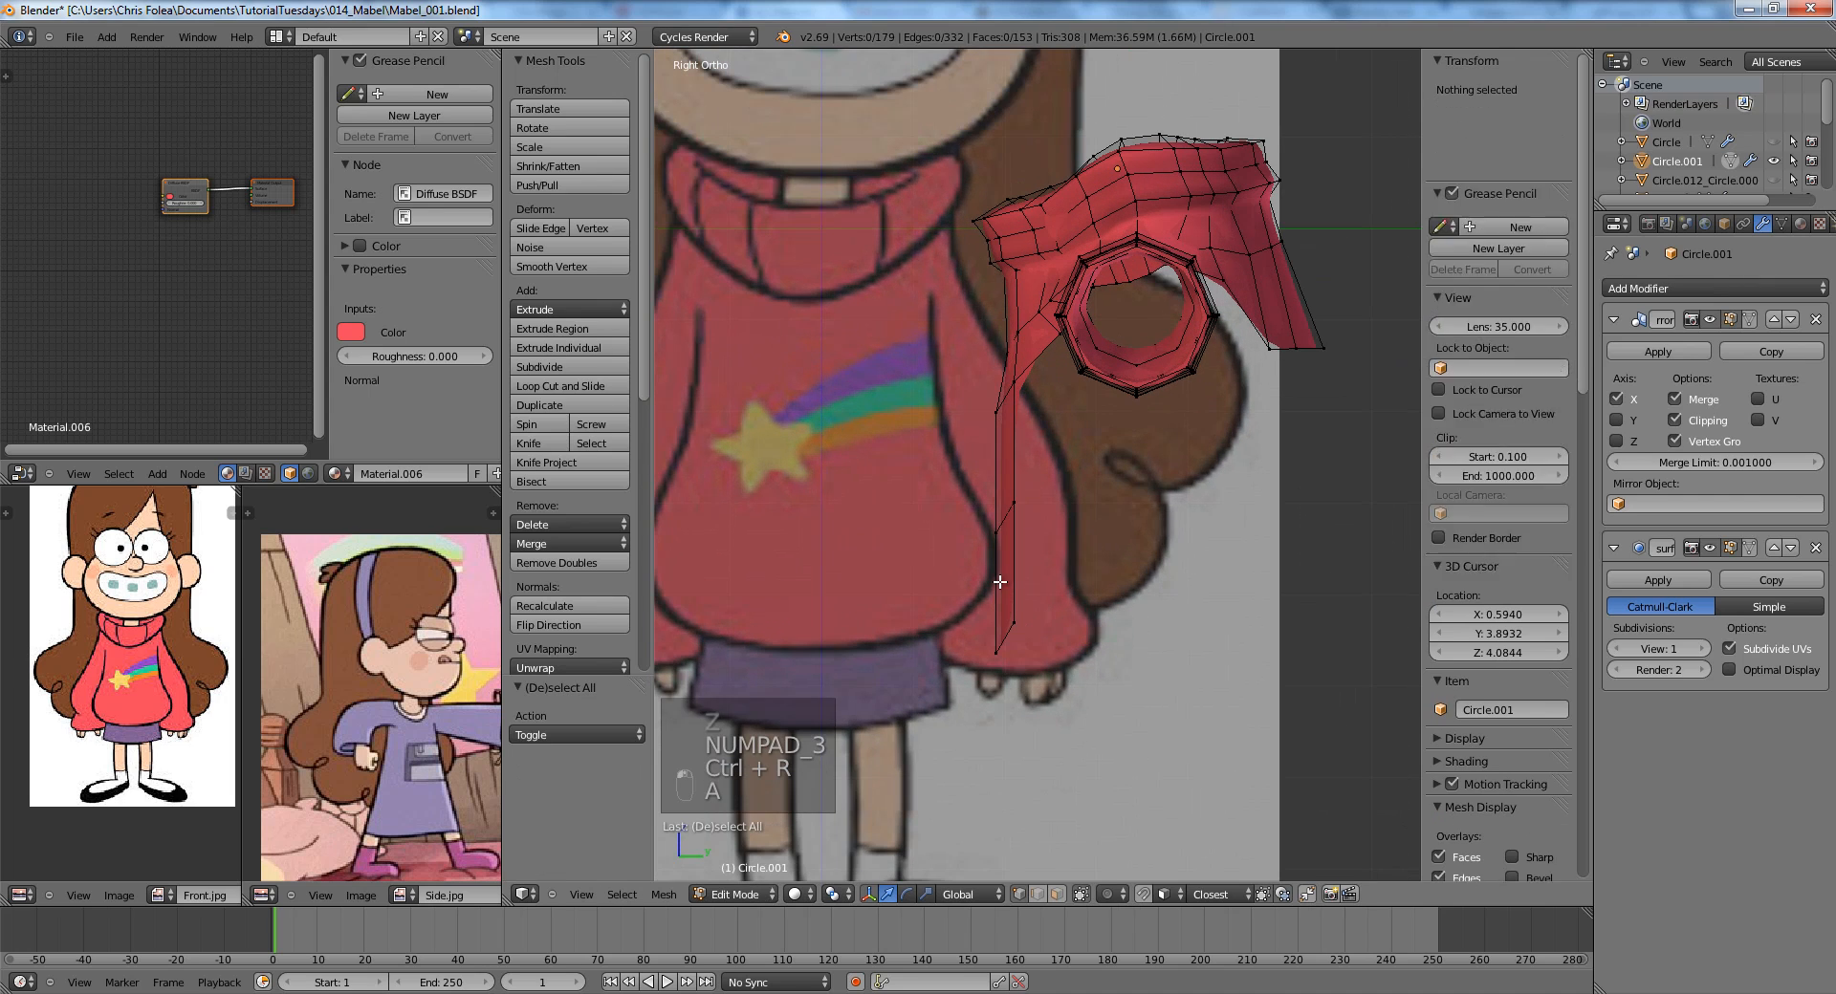
Add another edge loop to the lower front panel and push it forward about 0.42 along Y.
key("z")
key("ctrl+r")
left_click(1019, 568)
left_click(1055, 566)
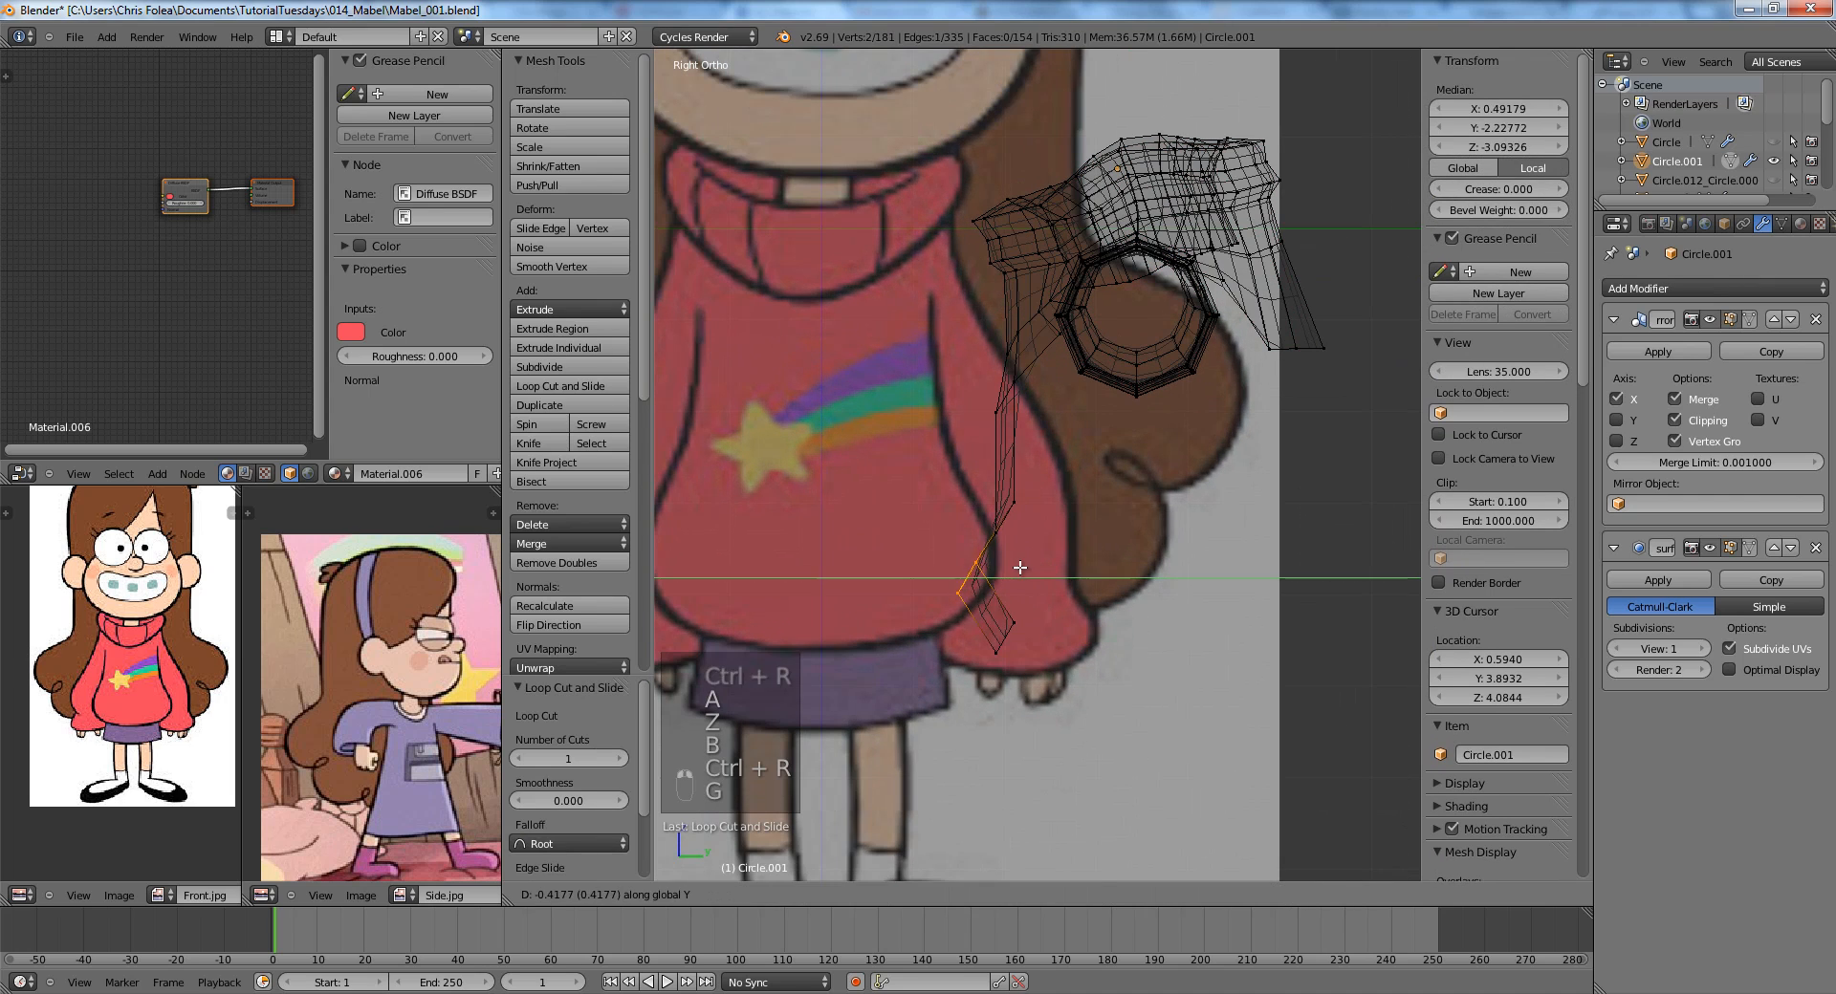
left_click(1022, 568)
Box-select the middle edge loop of the front panel and raise it slightly.
key("a")
key("b")
left_click_drag(1000, 489, 1086, 543)
key("g")
middle_click(1050, 516)
left_click(1052, 500)
key("a")
key("b")
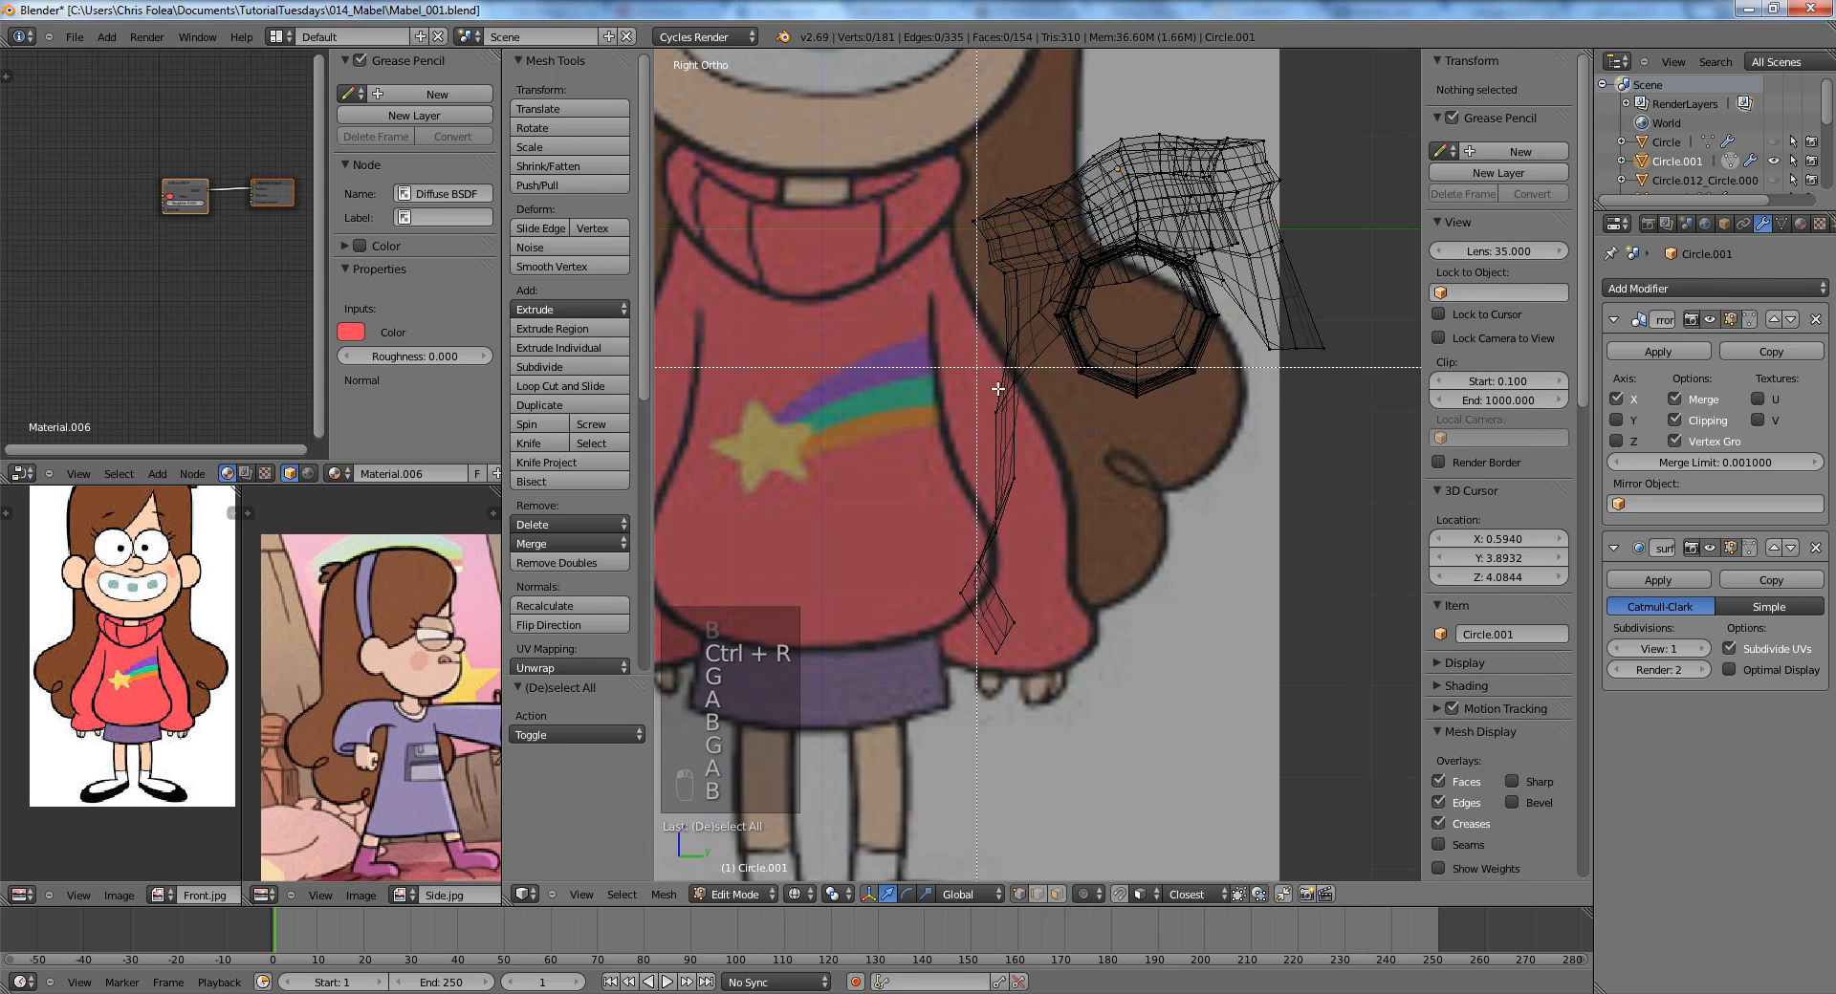
Reposition the chest-level vertices of the sweater's front panel in the side view.
left_click_drag(998, 389, 1038, 421)
key("g")
left_click(1039, 413)
Apply the scale of the sweater object.
key("Tab")
key("ctrl+a")
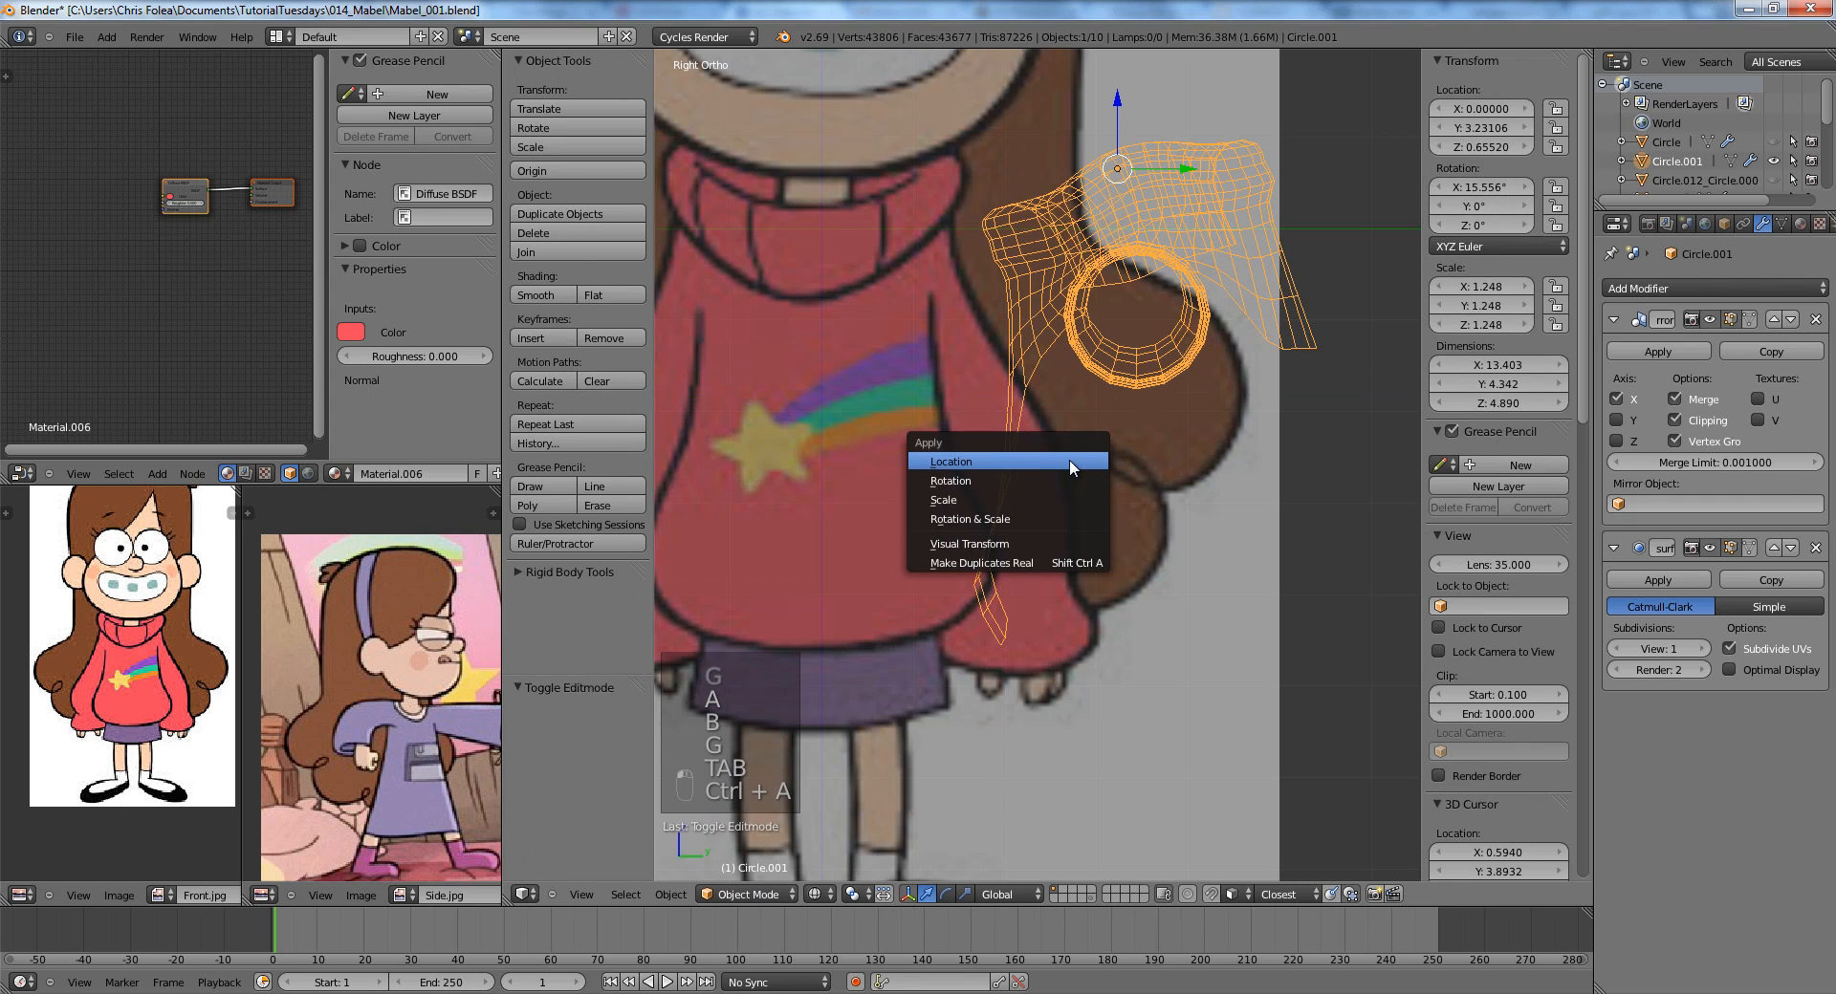
left_click(1041, 494)
Scale and extrude the open edge loop of the sweater's sleeve cuff in the solid view.
key("z")
key("Tab")
mouse_move(1040, 499)
middle_mouse_down()
mouse_move(1155, 503)
mouse_move(1028, 564)
mouse_move(877, 569)
mouse_move(1243, 447)
middle_mouse_up()
key("KP_1")
scroll(877, 569, "up", 4)
scroll(1243, 447, "up", 2)
scroll(1191, 390, "up", 2)
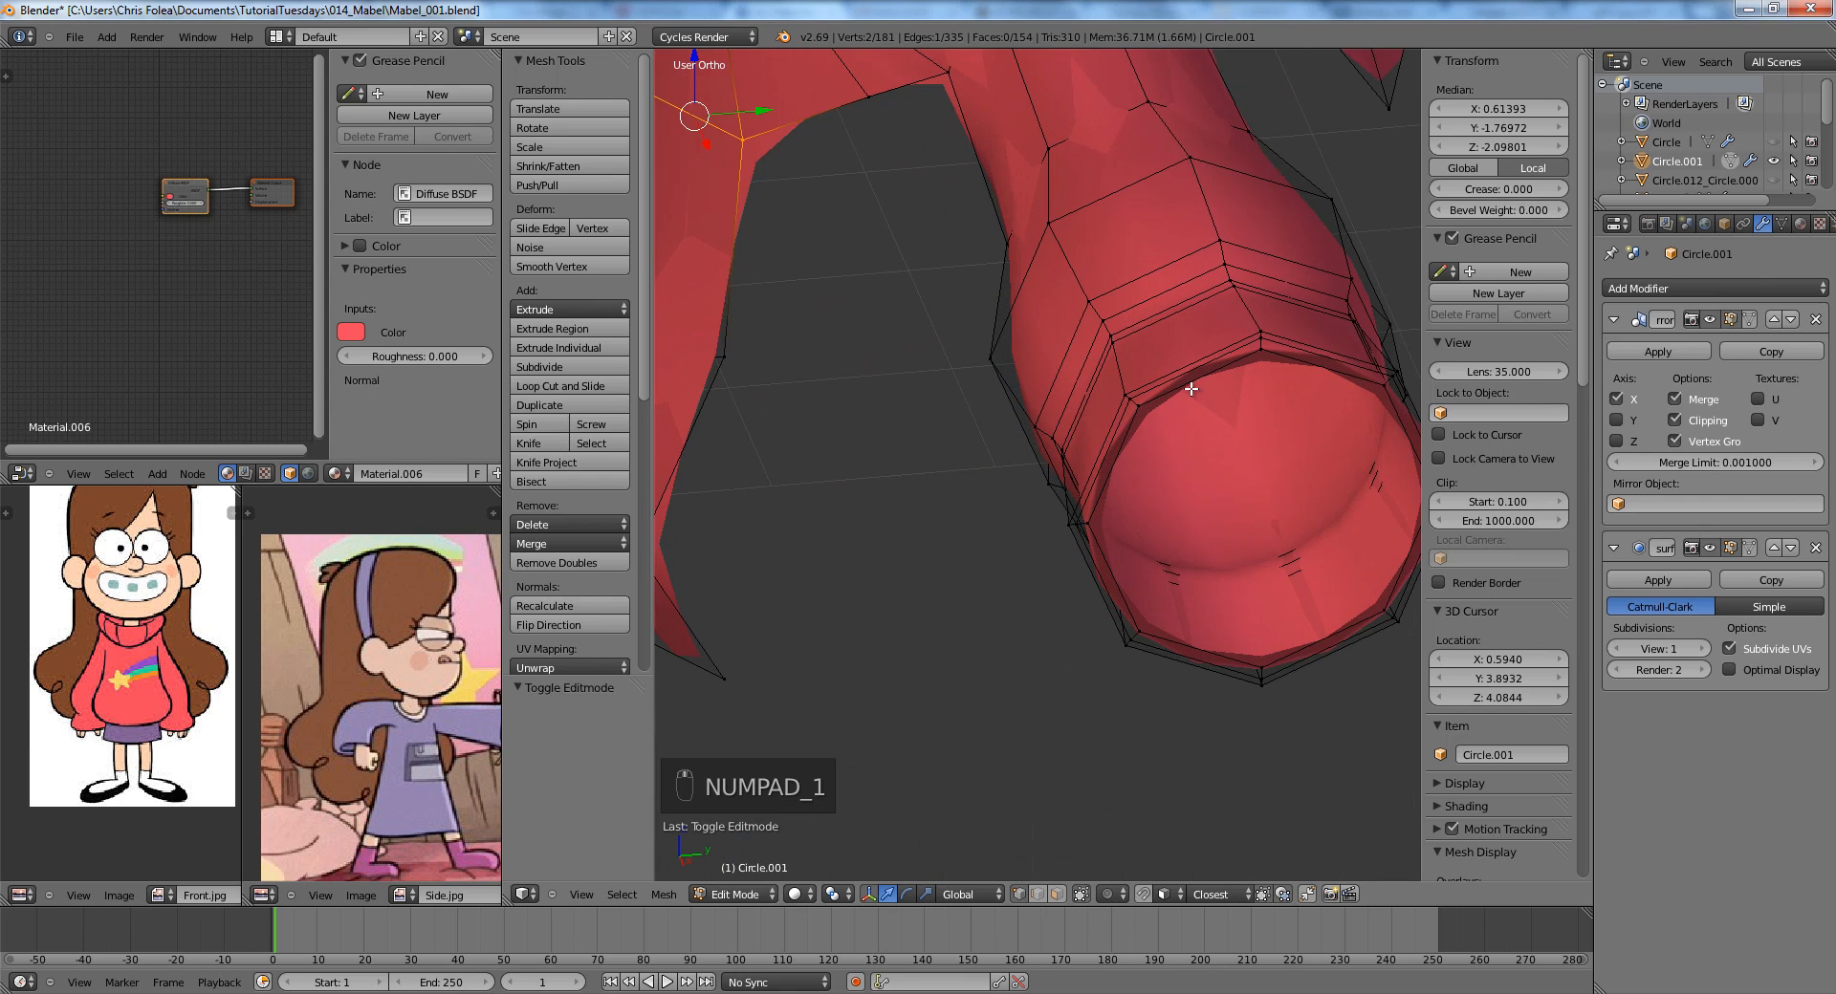
left_click(1346, 721)
key("e")
left_click(1326, 652)
key("Tab")
scroll(1288, 616, "down", 3)
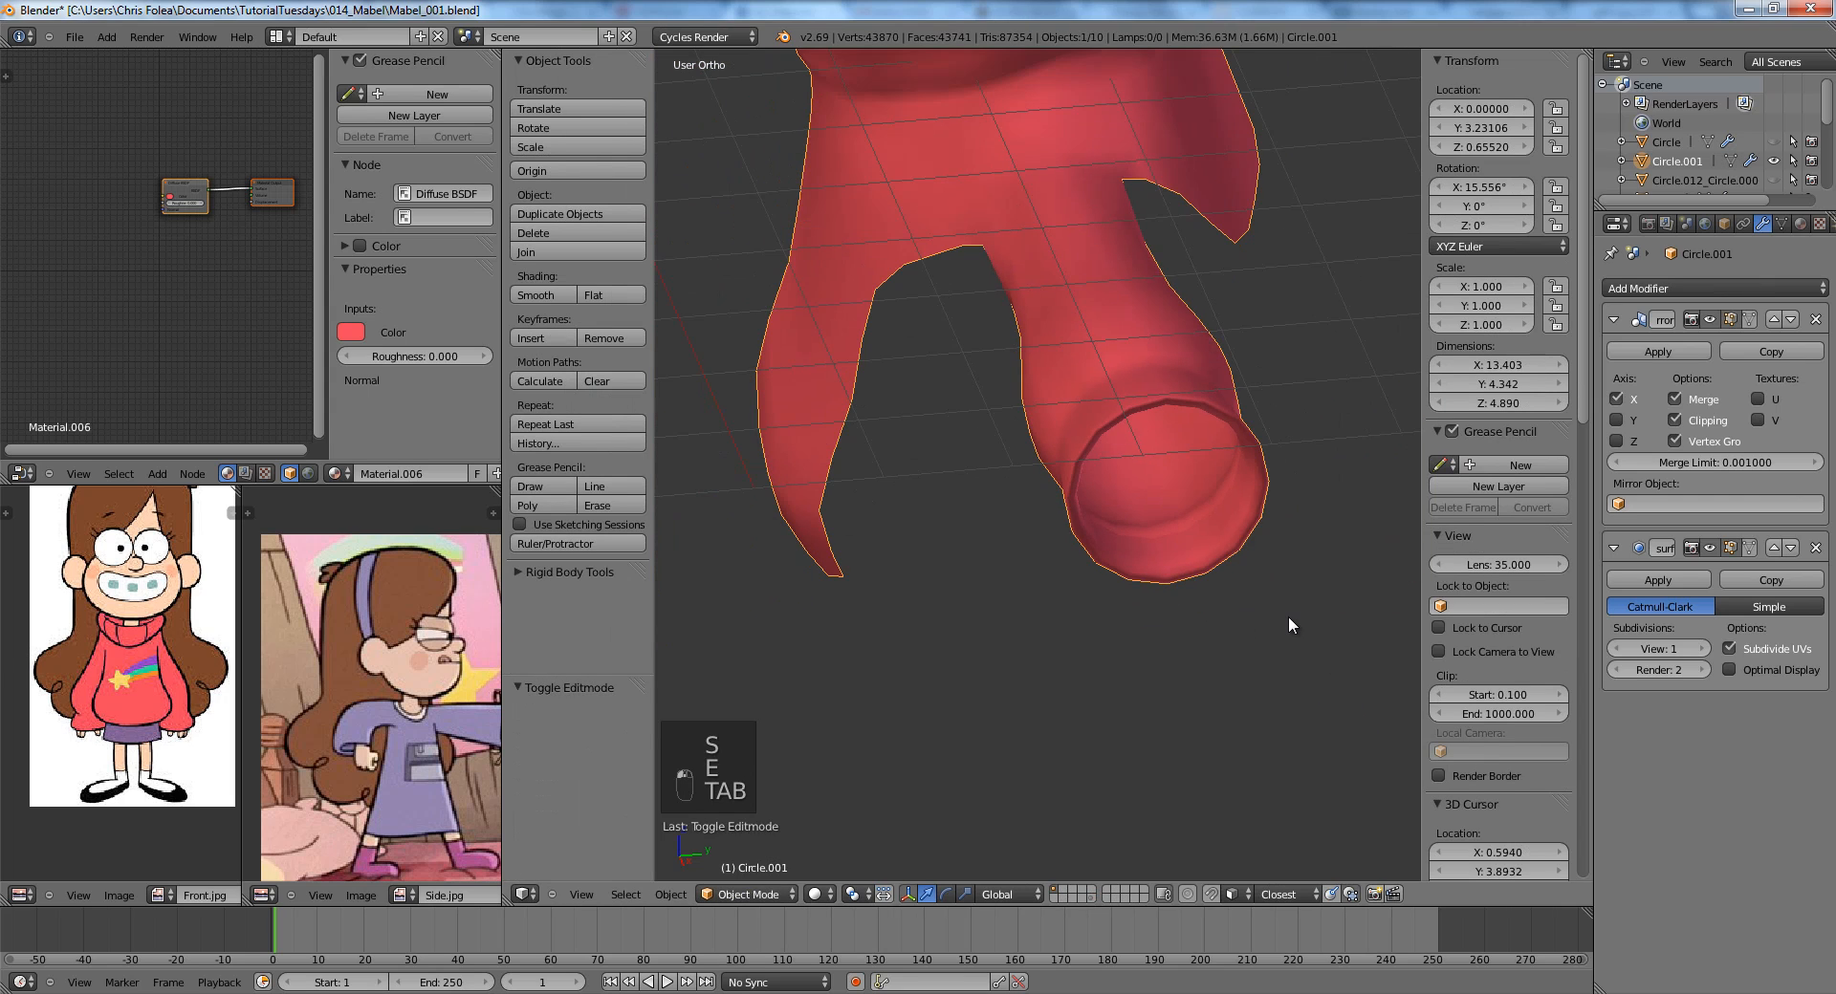
Unhide all hidden objects and show the whole character as wireframe in the front view.
key("alt+h")
key("a")
scroll(1052, 598, "down", 5)
middle_click_drag(1052, 599, 1256, 591)
scroll(1093, 554, "down", 2)
key("KP_1")
key("z")
Scale the hands down and raise them along Z to line up with the sleeves in the front view.
right_click(1178, 533)
left_click(1220, 564)
key("g")
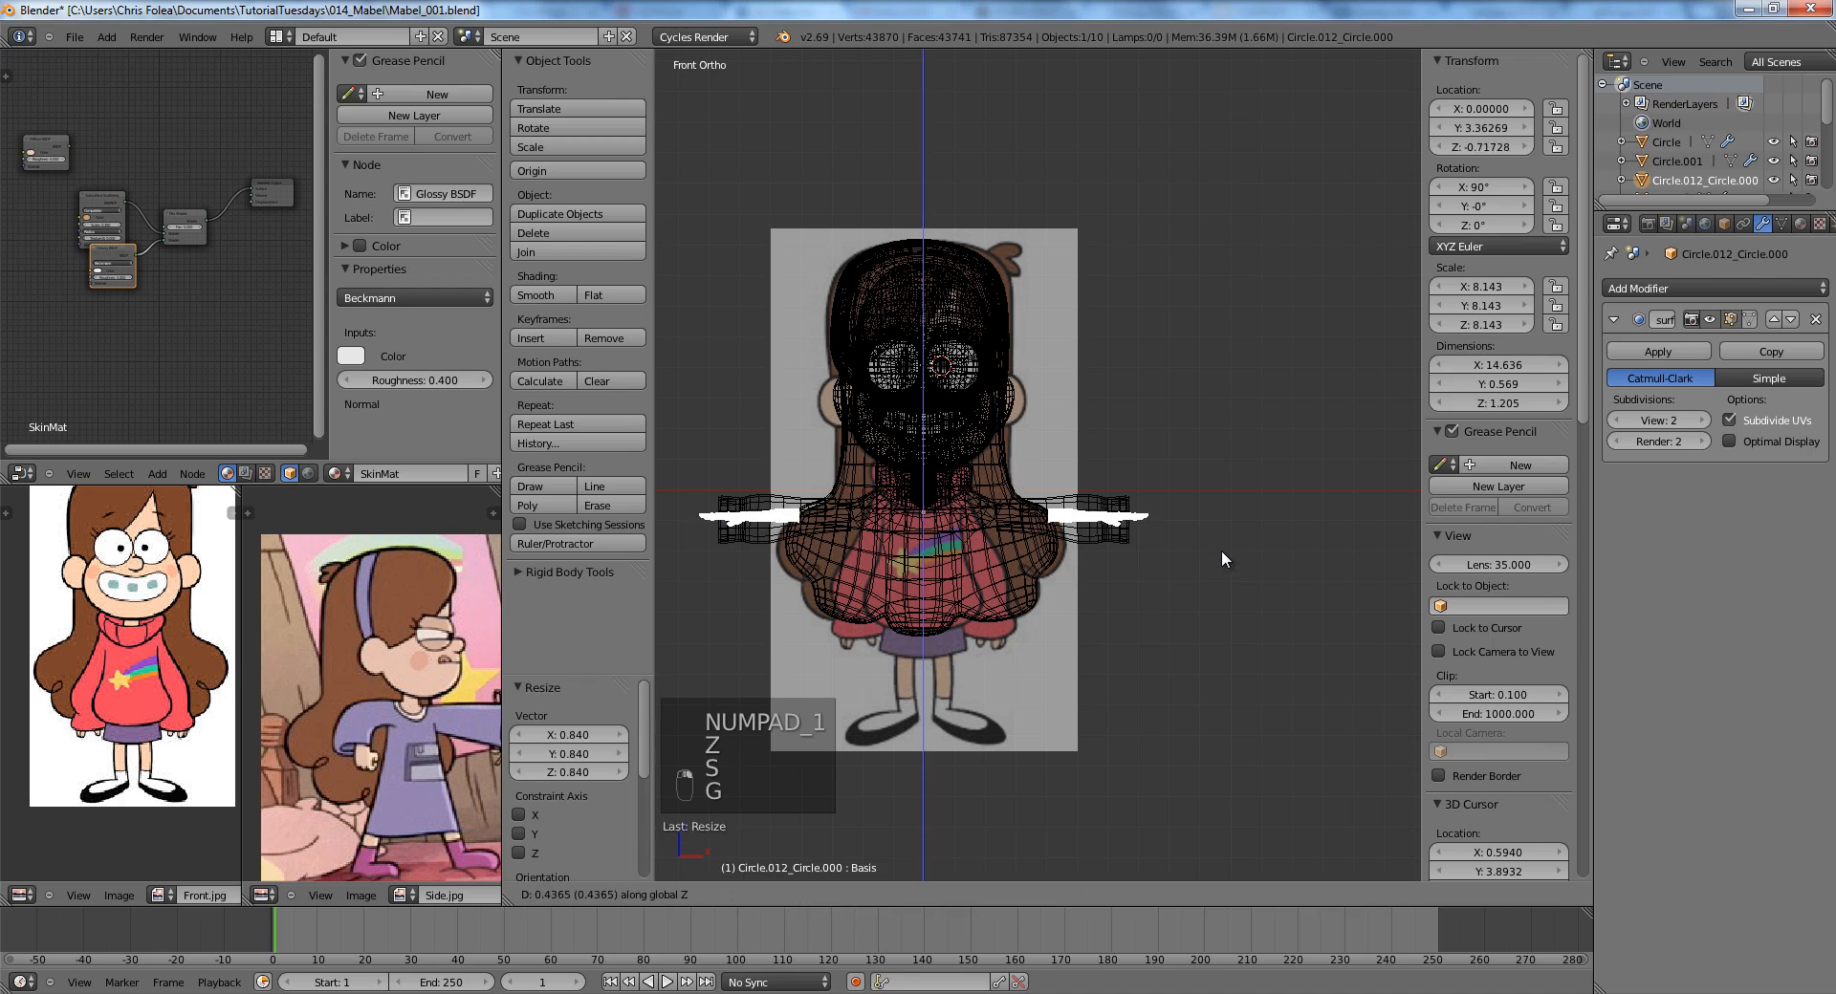
left_click(1220, 549)
key("s")
left_click(1220, 549)
key("g")
left_click(1225, 551)
key("s")
left_click(1235, 554)
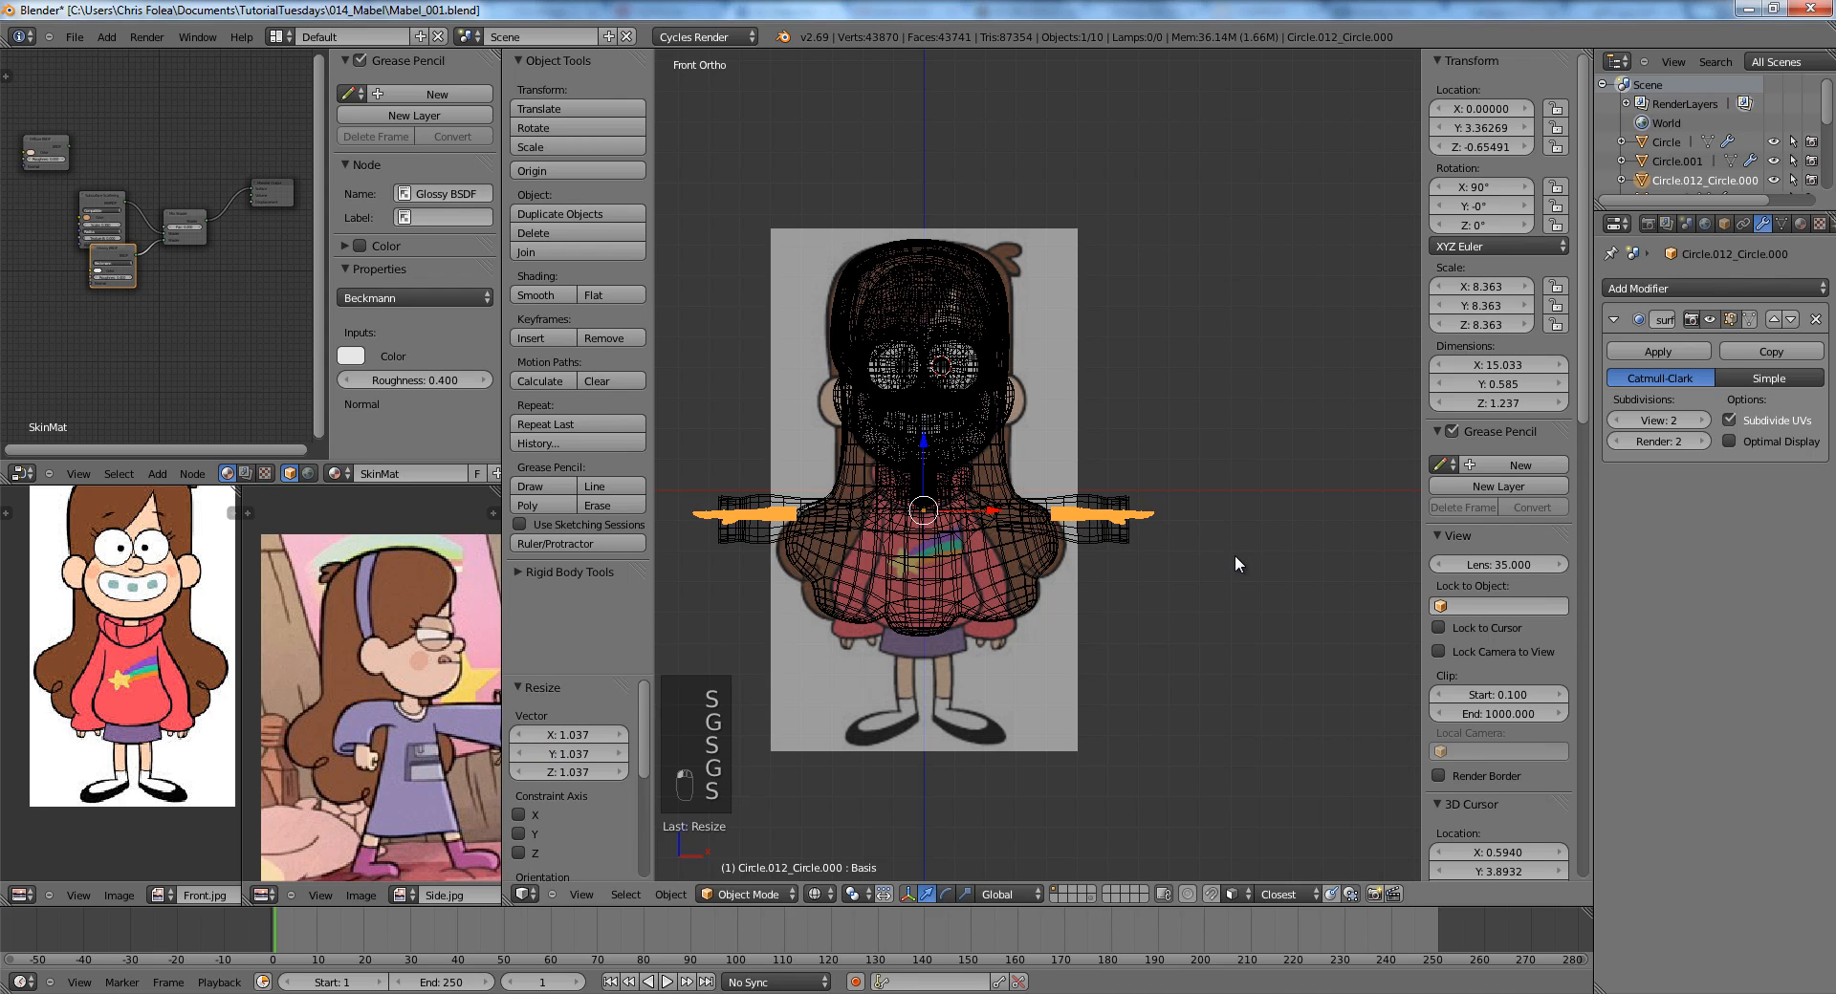
Raise the hands slightly more along Z and enlarge them by a factor of 1.073 in solid shading.
key("g")
key("z")
left_click(1235, 553)
key("z")
key("g")
left_click(1237, 553)
key("a")
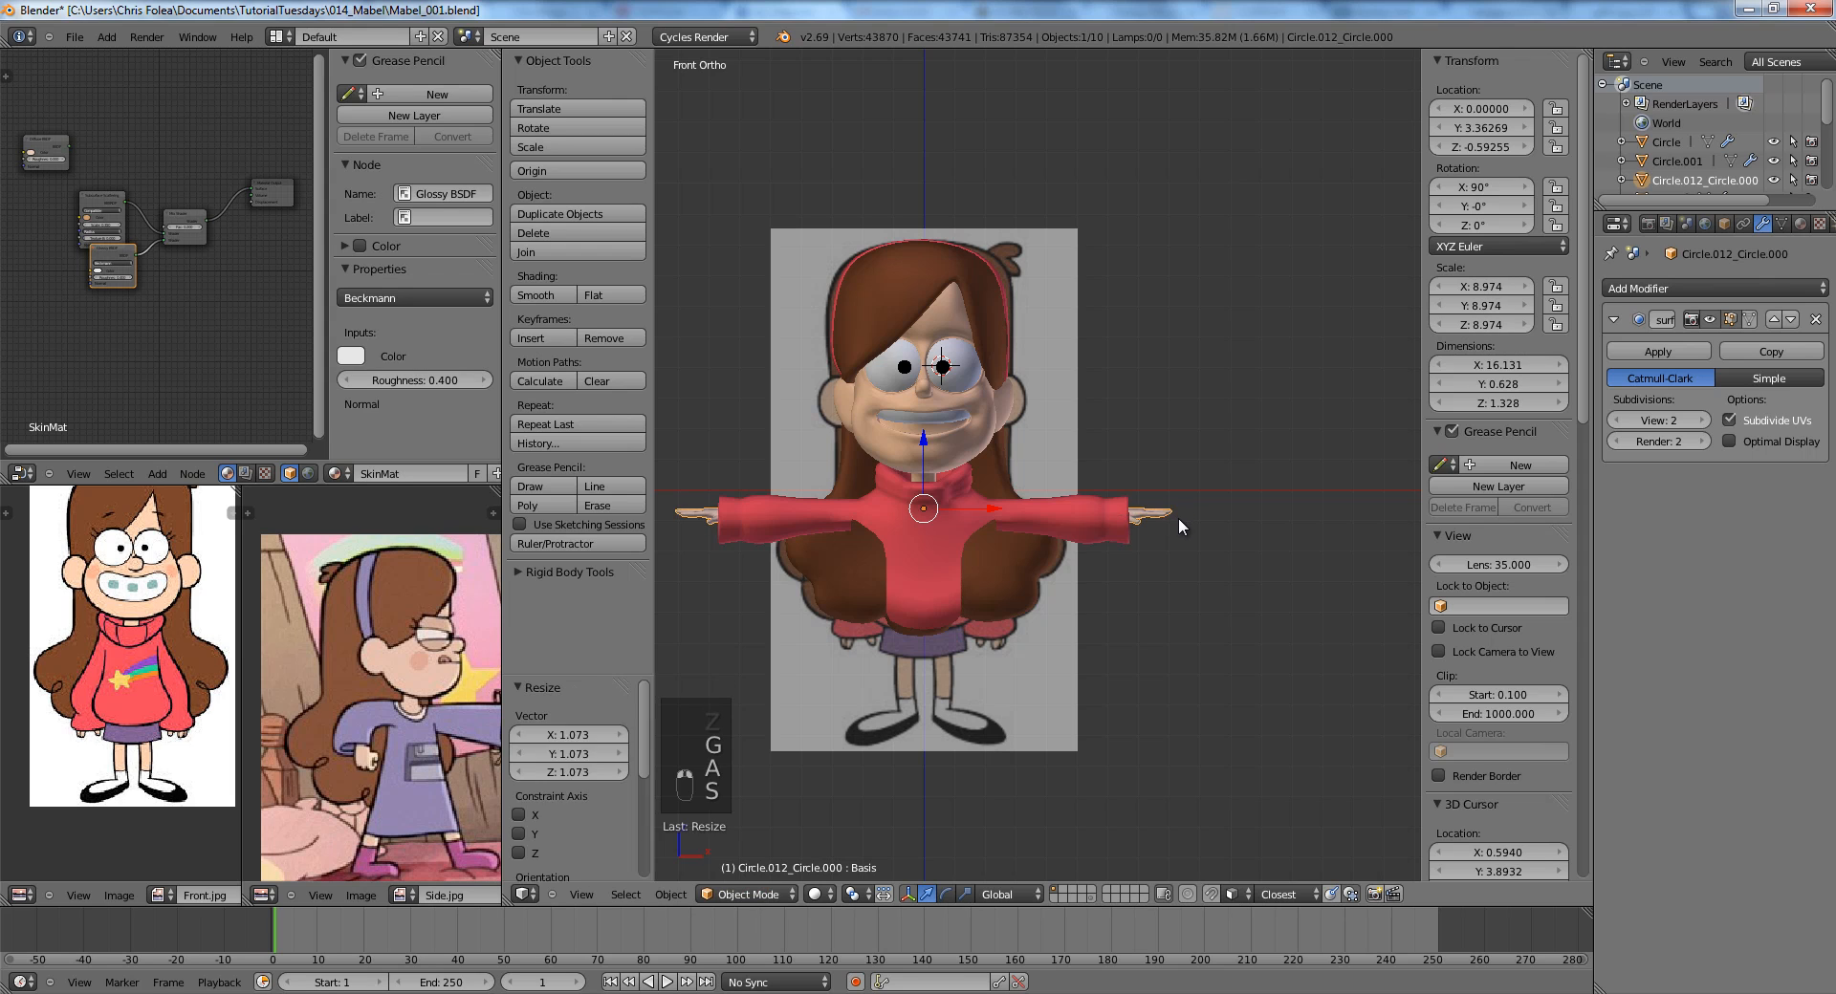
key("a")
Save the Mabel_001.blend file.
mouse_move(1182, 525)
middle_mouse_down()
mouse_move(1184, 587)
mouse_move(934, 606)
mouse_move(1214, 541)
mouse_move(1251, 558)
mouse_move(1158, 547)
middle_mouse_up()
key("ctrl+s")
scroll(1078, 578, "up", 2)
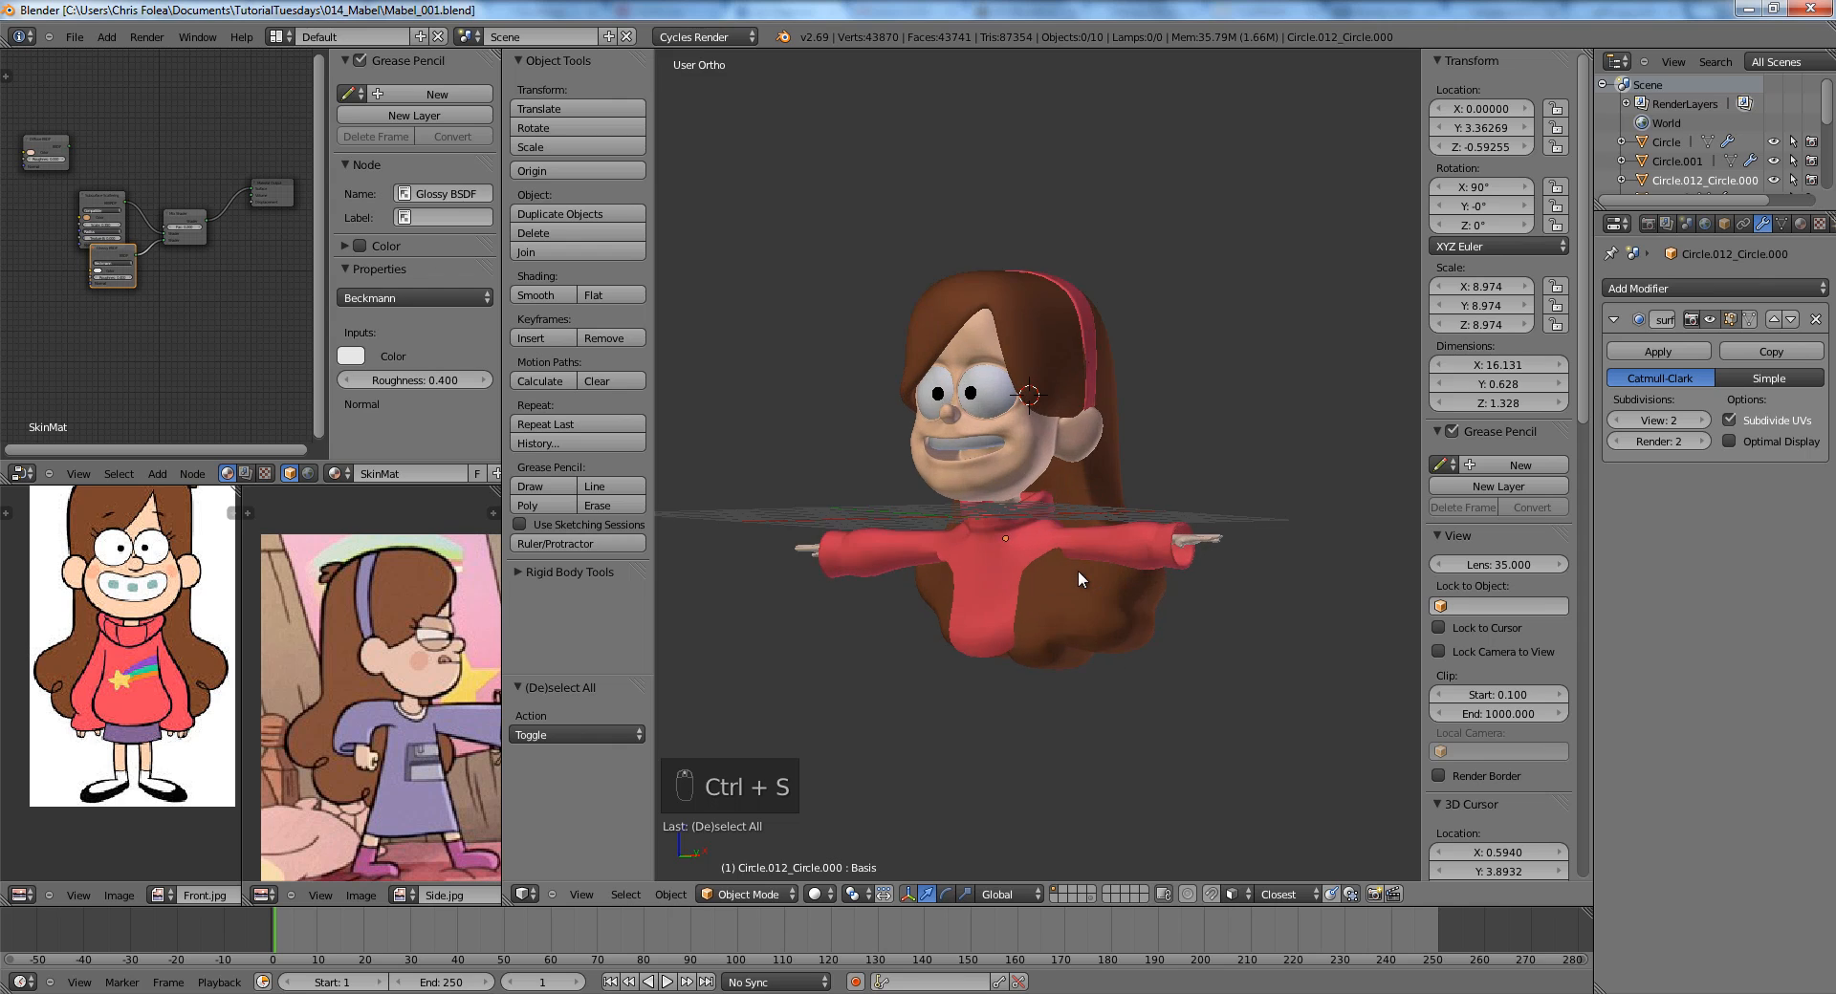
Isolate the sweater and hands by hiding all other objects, shown in the side view.
key("KP_1")
scroll(1138, 553, "up", 5)
right_click(1079, 440)
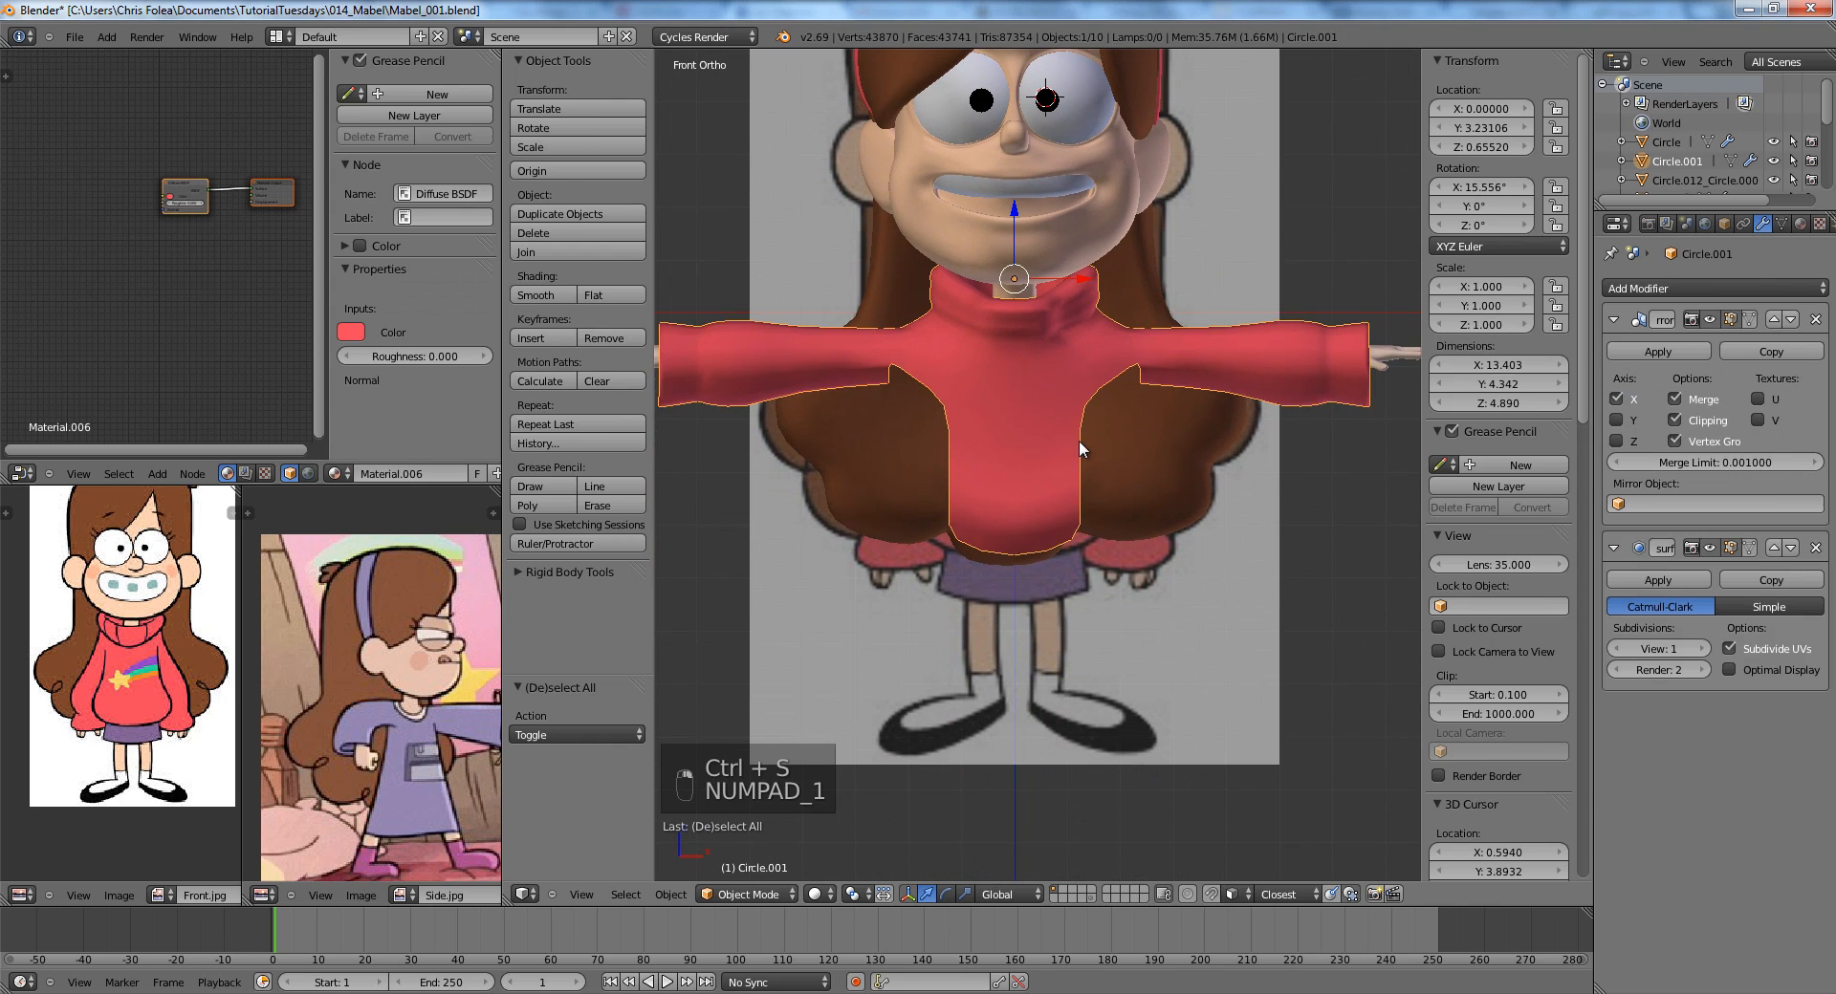
key("Tab")
middle_click_drag(1078, 439, 925, 447)
key("Tab")
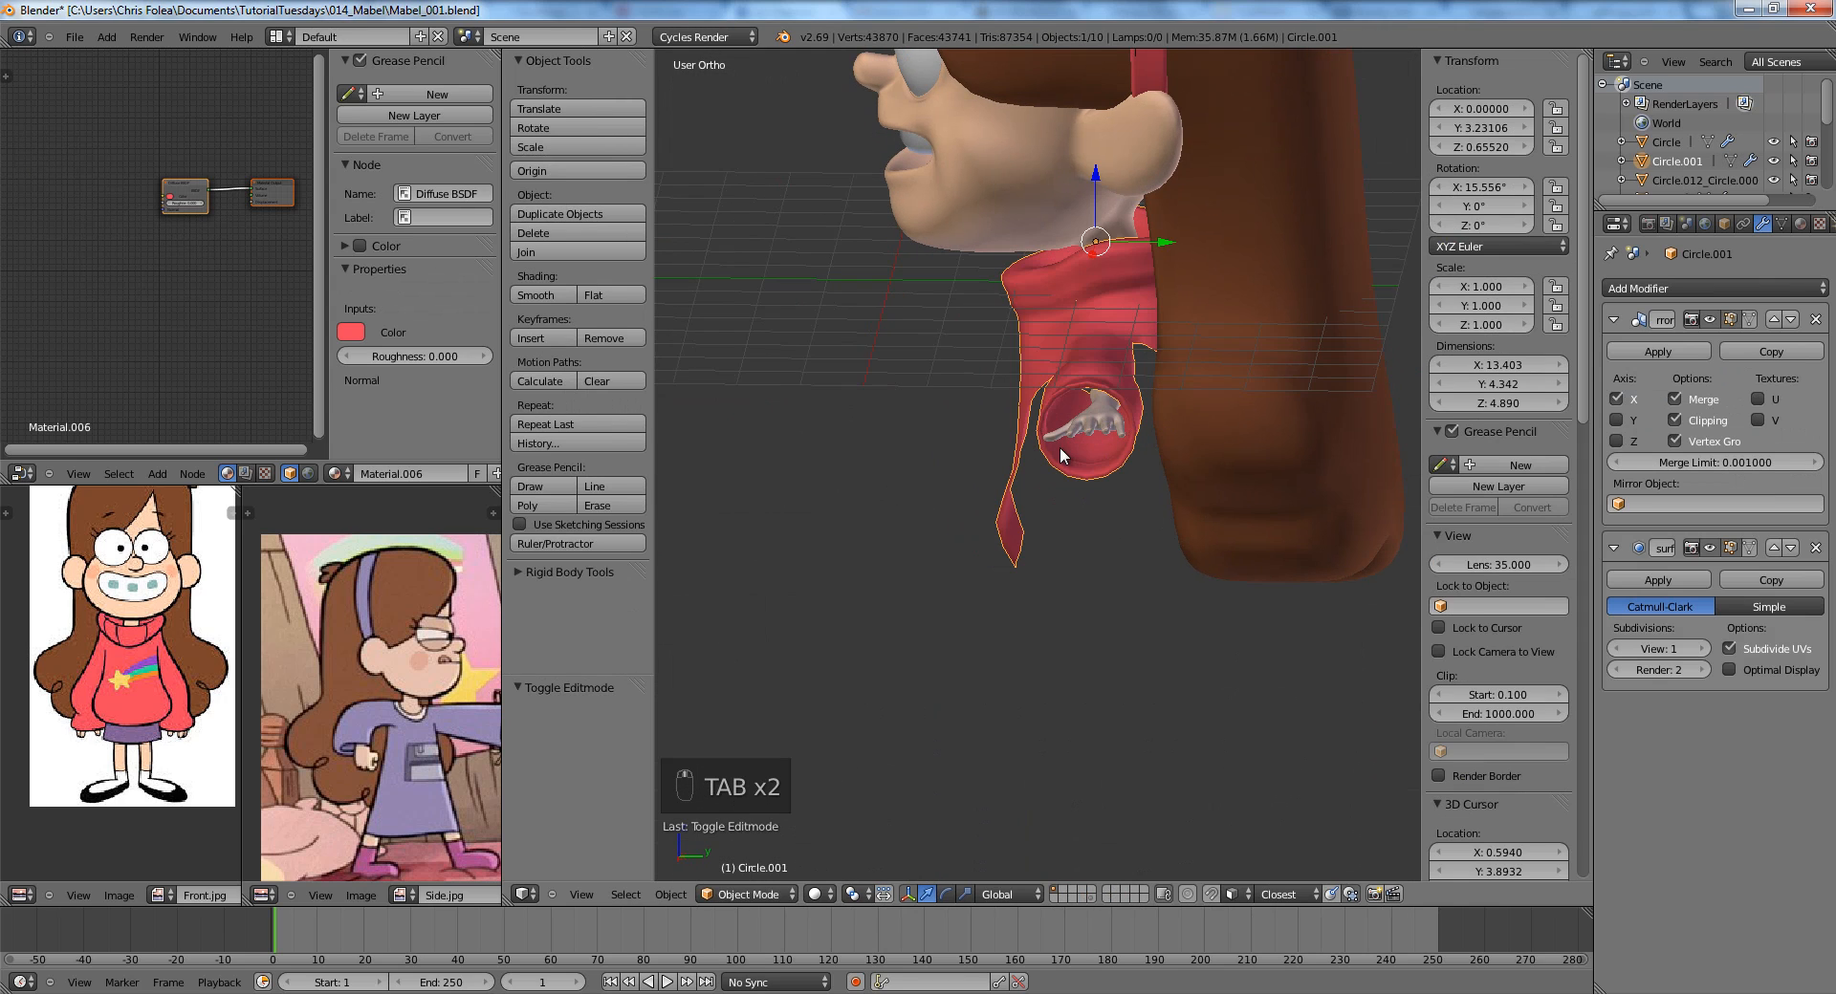
right_click(1079, 428, "shift")
key("shift+h")
key("KP_3")
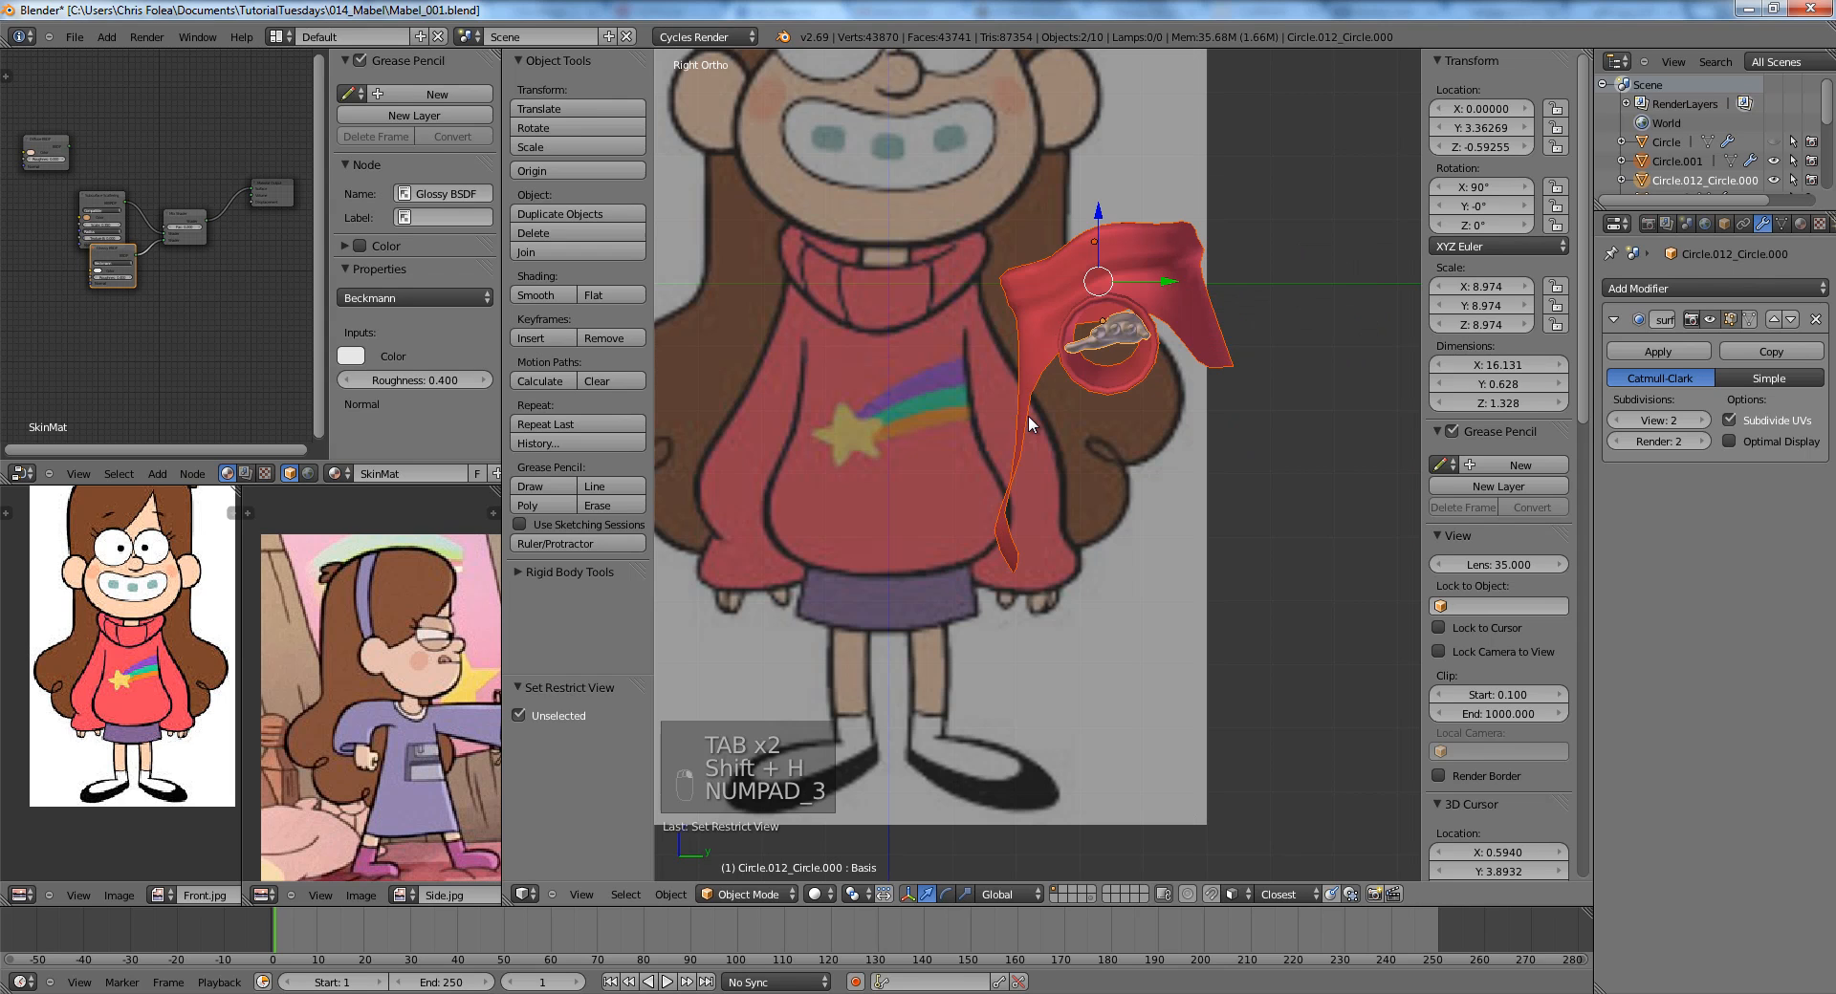
key("a")
middle_click_drag(1037, 419, 970, 444, "shift")
Move the outermost lower vertices of the sweater's back panel slightly forward along Y in the side view.
right_click(1128, 354)
key("Tab")
key("a")
scroll(1186, 379, "up", 2)
key("z")
key("b")
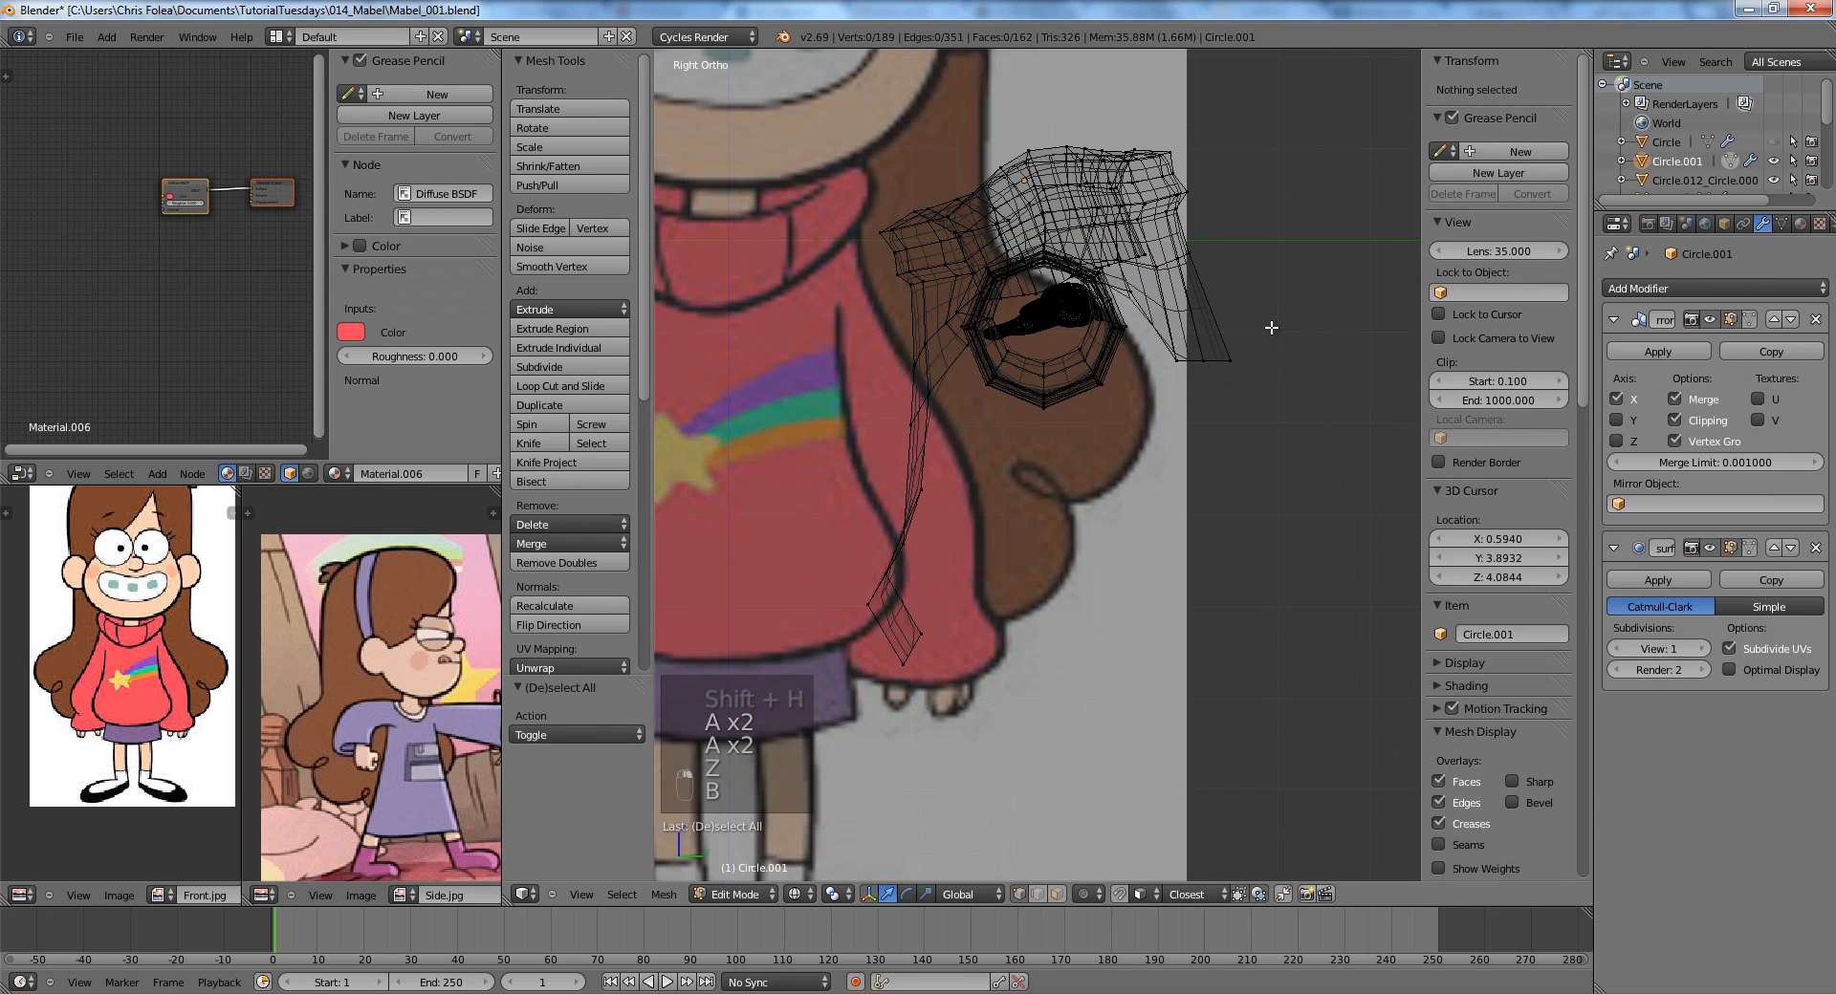
left_click_drag(1271, 321, 1189, 393)
key("g")
middle_click(1259, 386)
left_click(1270, 388)
key("a")
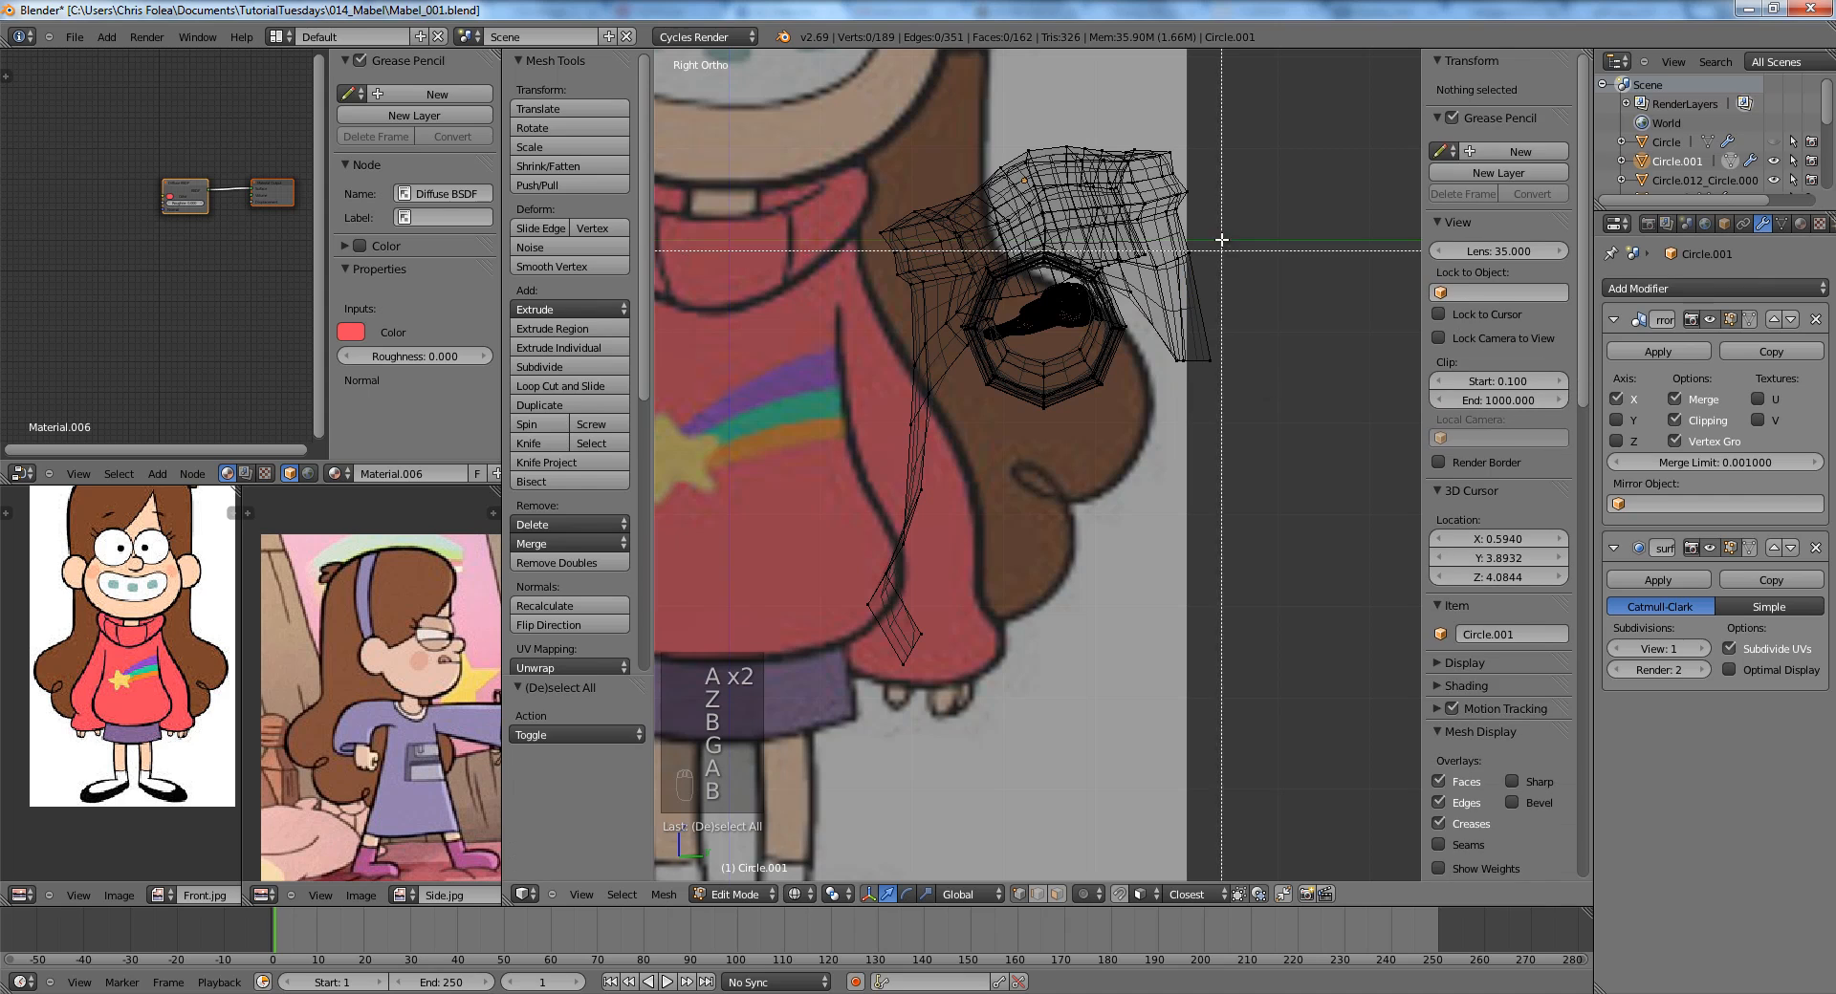
Adjust a mid-height edge vertex and a lower hem vertex of the sweater's back panel along Y.
right_click(1189, 251)
key("b")
key("g")
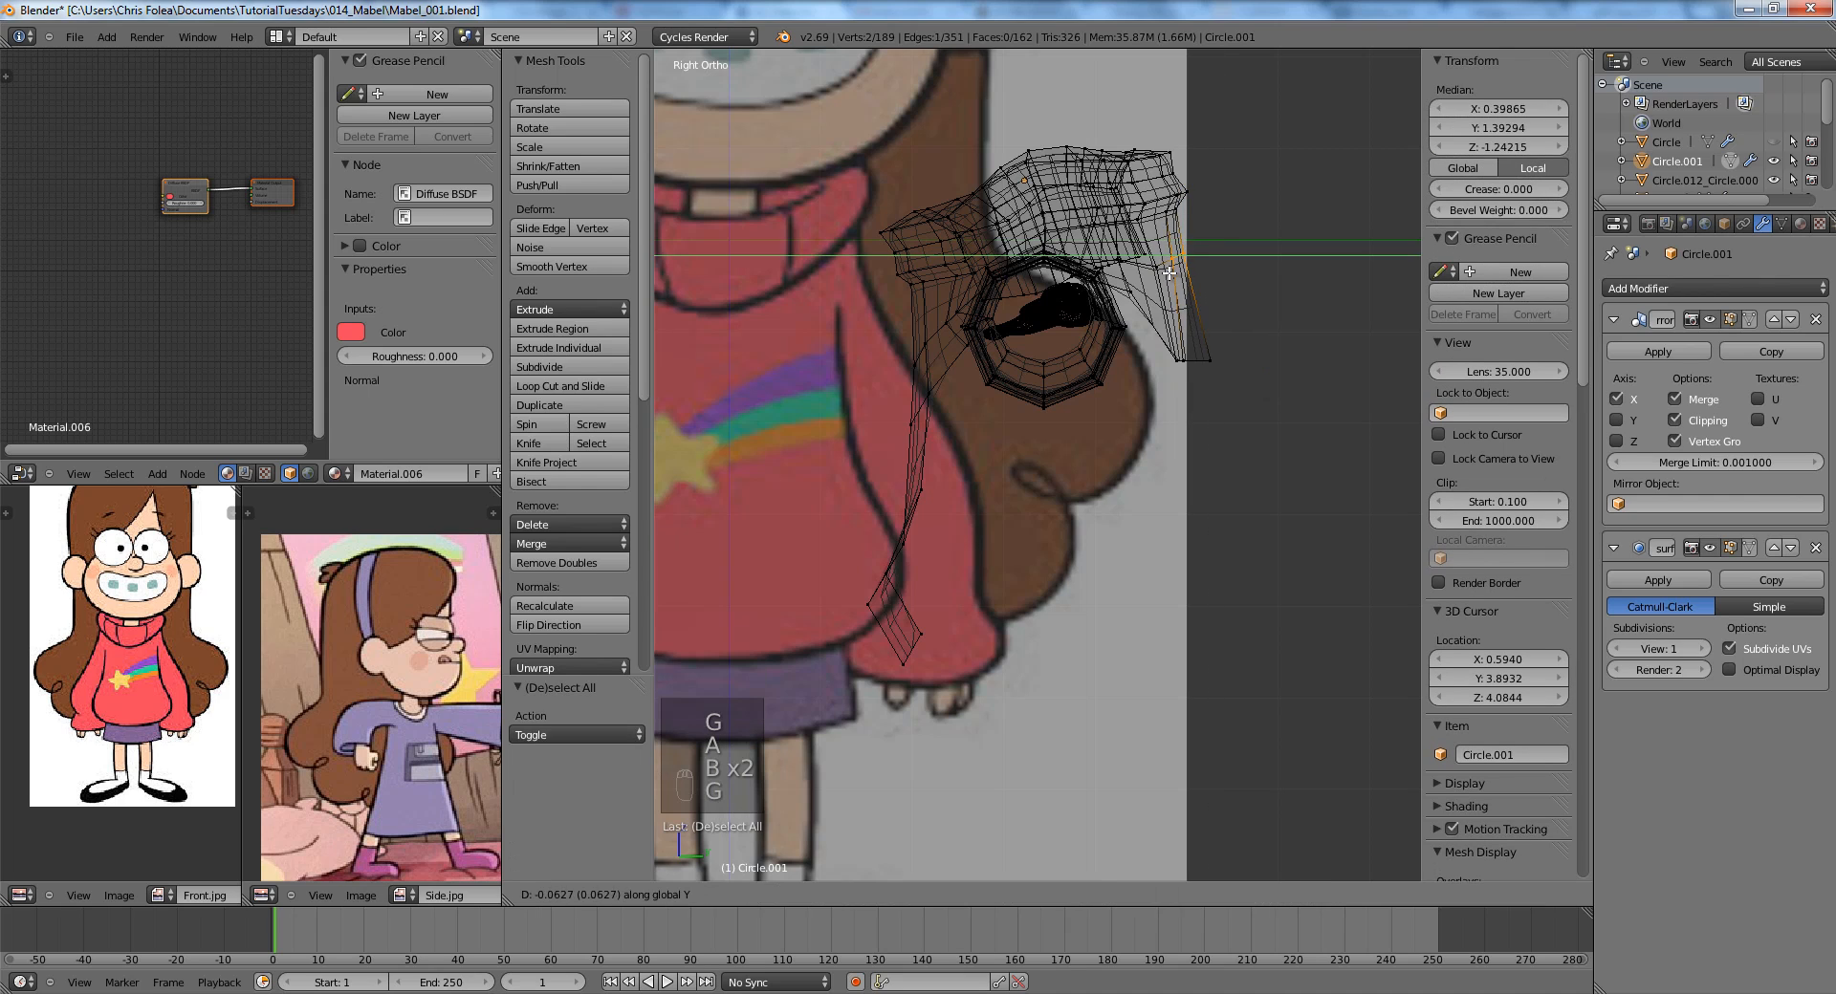
key("a")
left_click_drag(1200, 372, 1201, 373)
key("g")
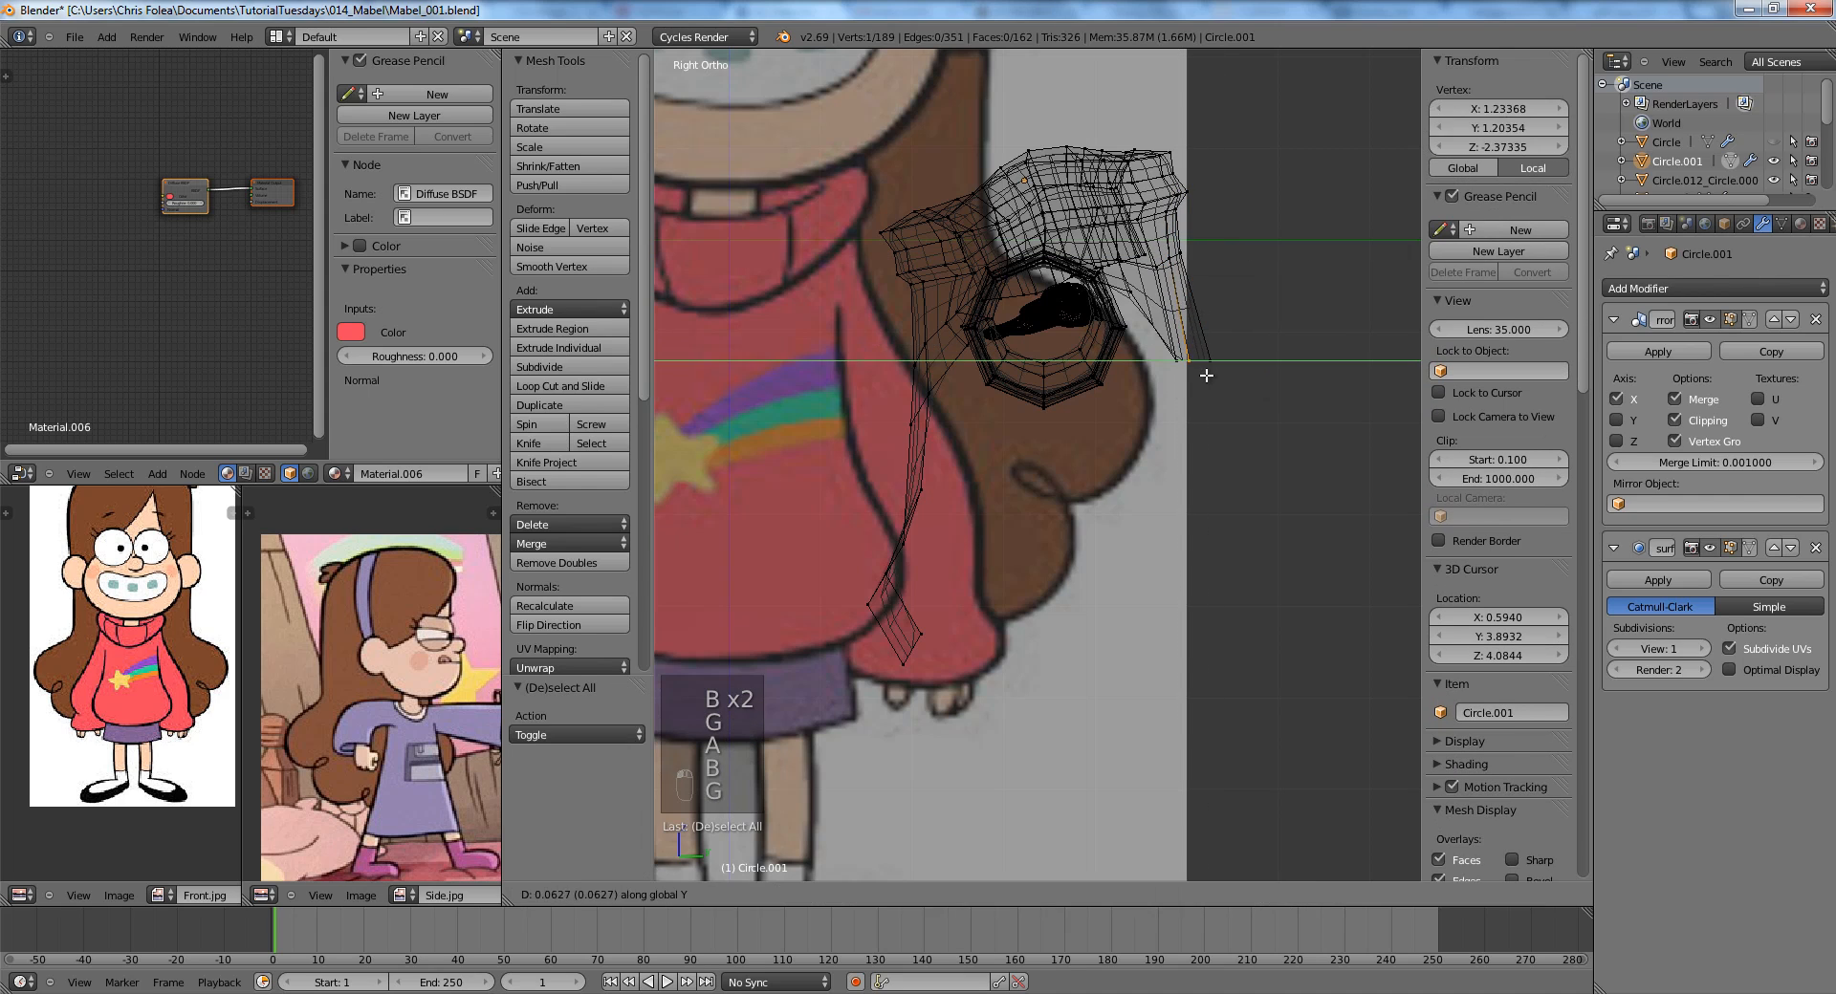
left_click(1206, 376)
key("a")
Extrude new vertices from the front armhole edge across the underside of the sleeve.
key("z")
mouse_move(1153, 344)
middle_mouse_down()
mouse_move(1118, 495)
mouse_move(1104, 318)
mouse_move(1047, 399)
middle_mouse_up()
key("a")
scroll(1047, 398, "up", 1)
right_click(1016, 427)
right_click(999, 454)
middle_click_drag(999, 454, 1100, 488)
scroll(1029, 482, "up", 2)
key("e")
left_click(1049, 502)
key("e")
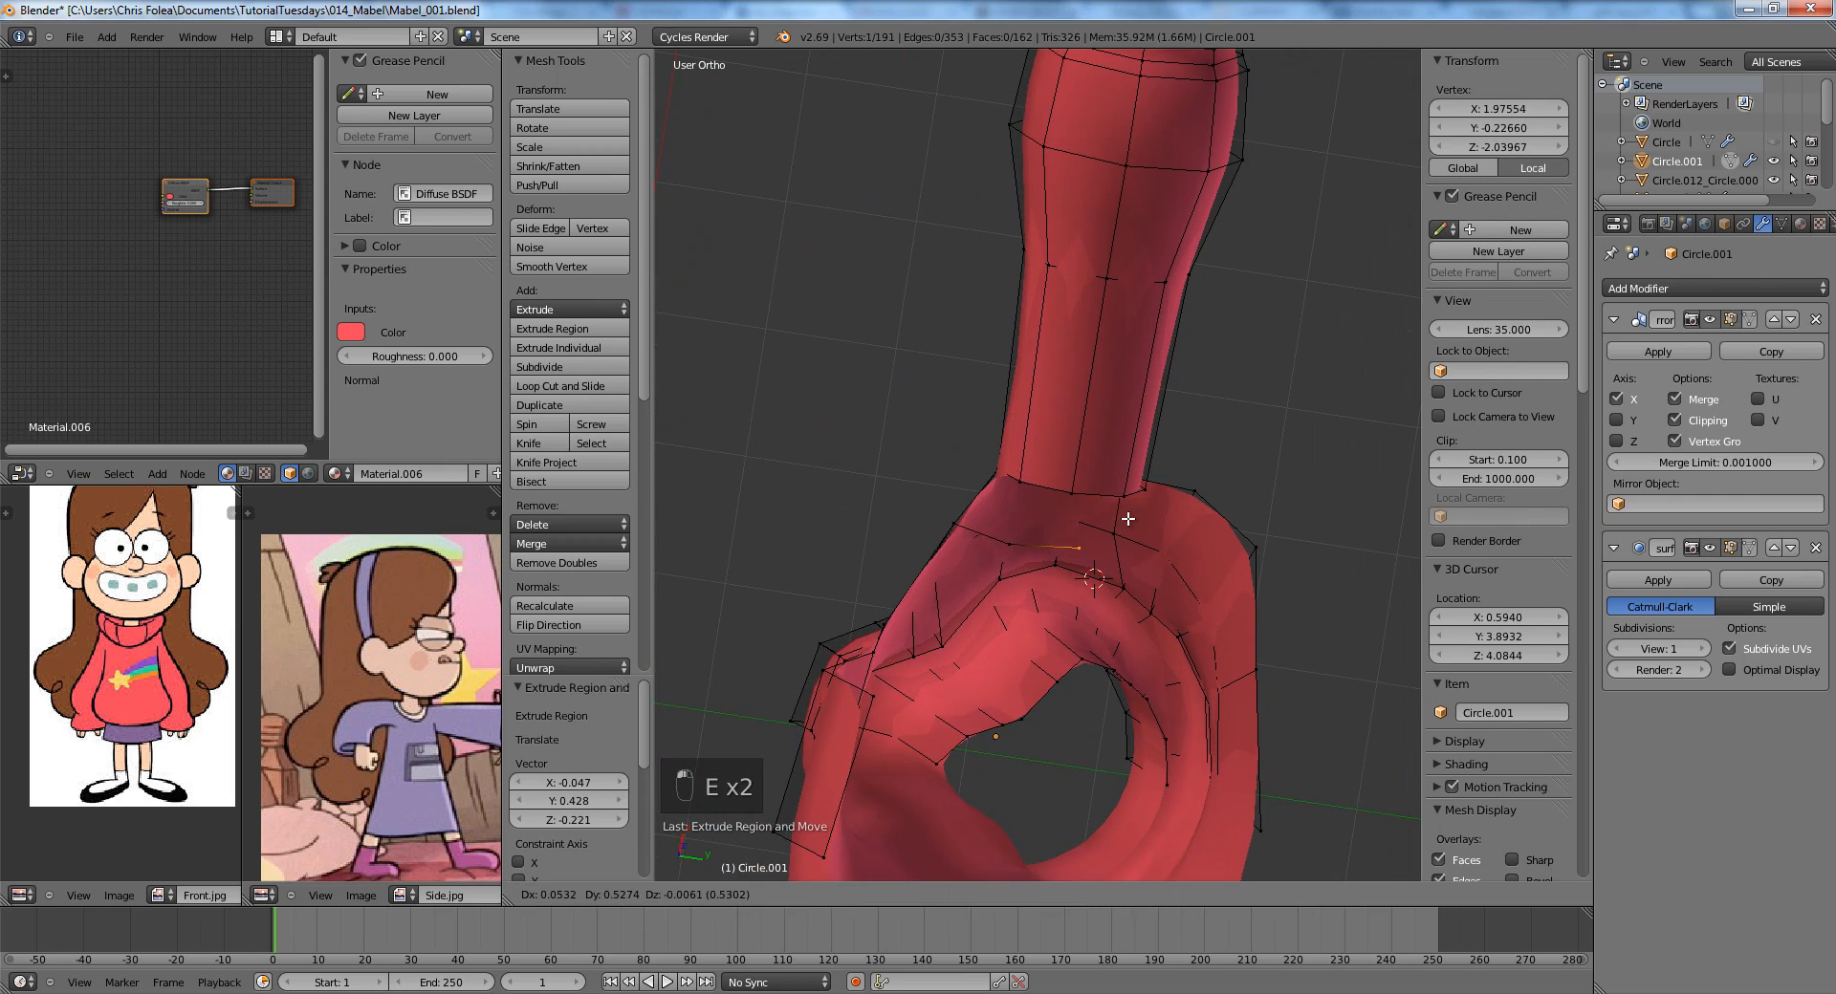
Fill faces between the extruded underarm edge and the lower edge of the sleeve.
right_click(1072, 490, "shift")
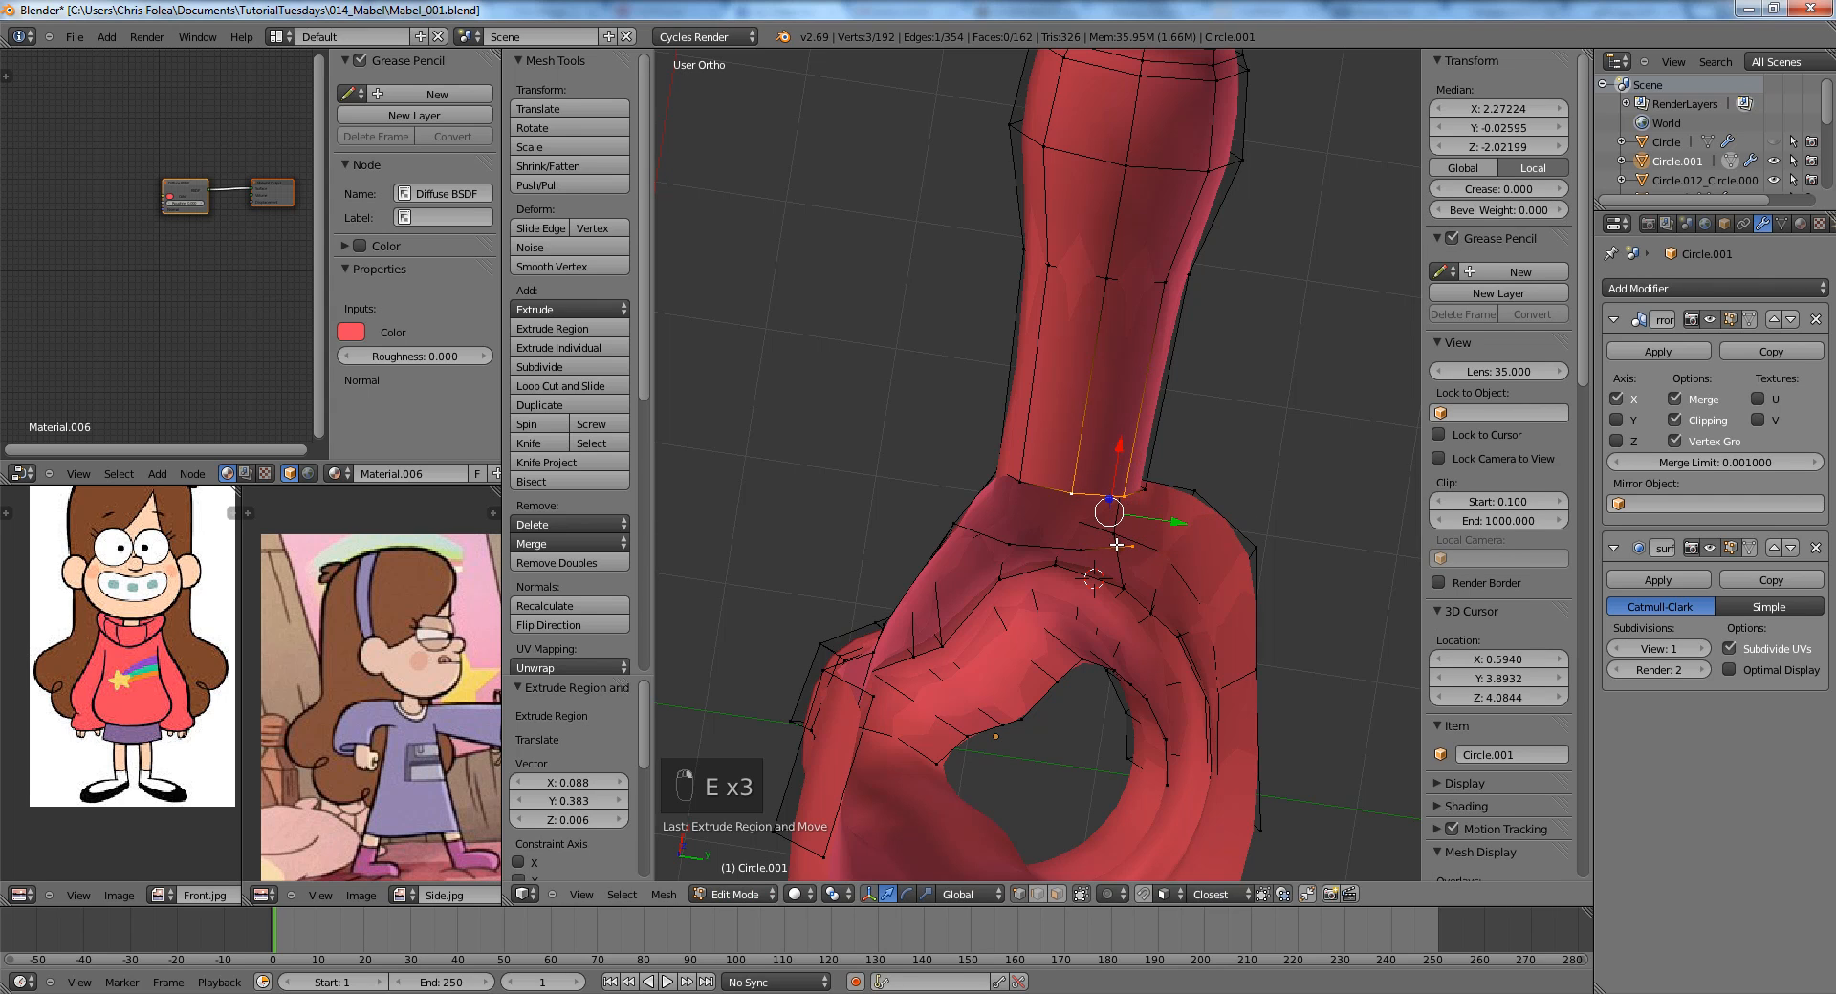
key("f")
key("a")
middle_click_drag(1048, 464, 1153, 602)
right_click(1021, 512)
right_click(970, 543, "shift")
right_click(1015, 557, "shift")
right_click(1050, 542, "shift")
key("f")
key("a")
Close the rest of the underarm strip with another face and merge its loose end vertex into the neighbouring one.
right_click(1022, 513)
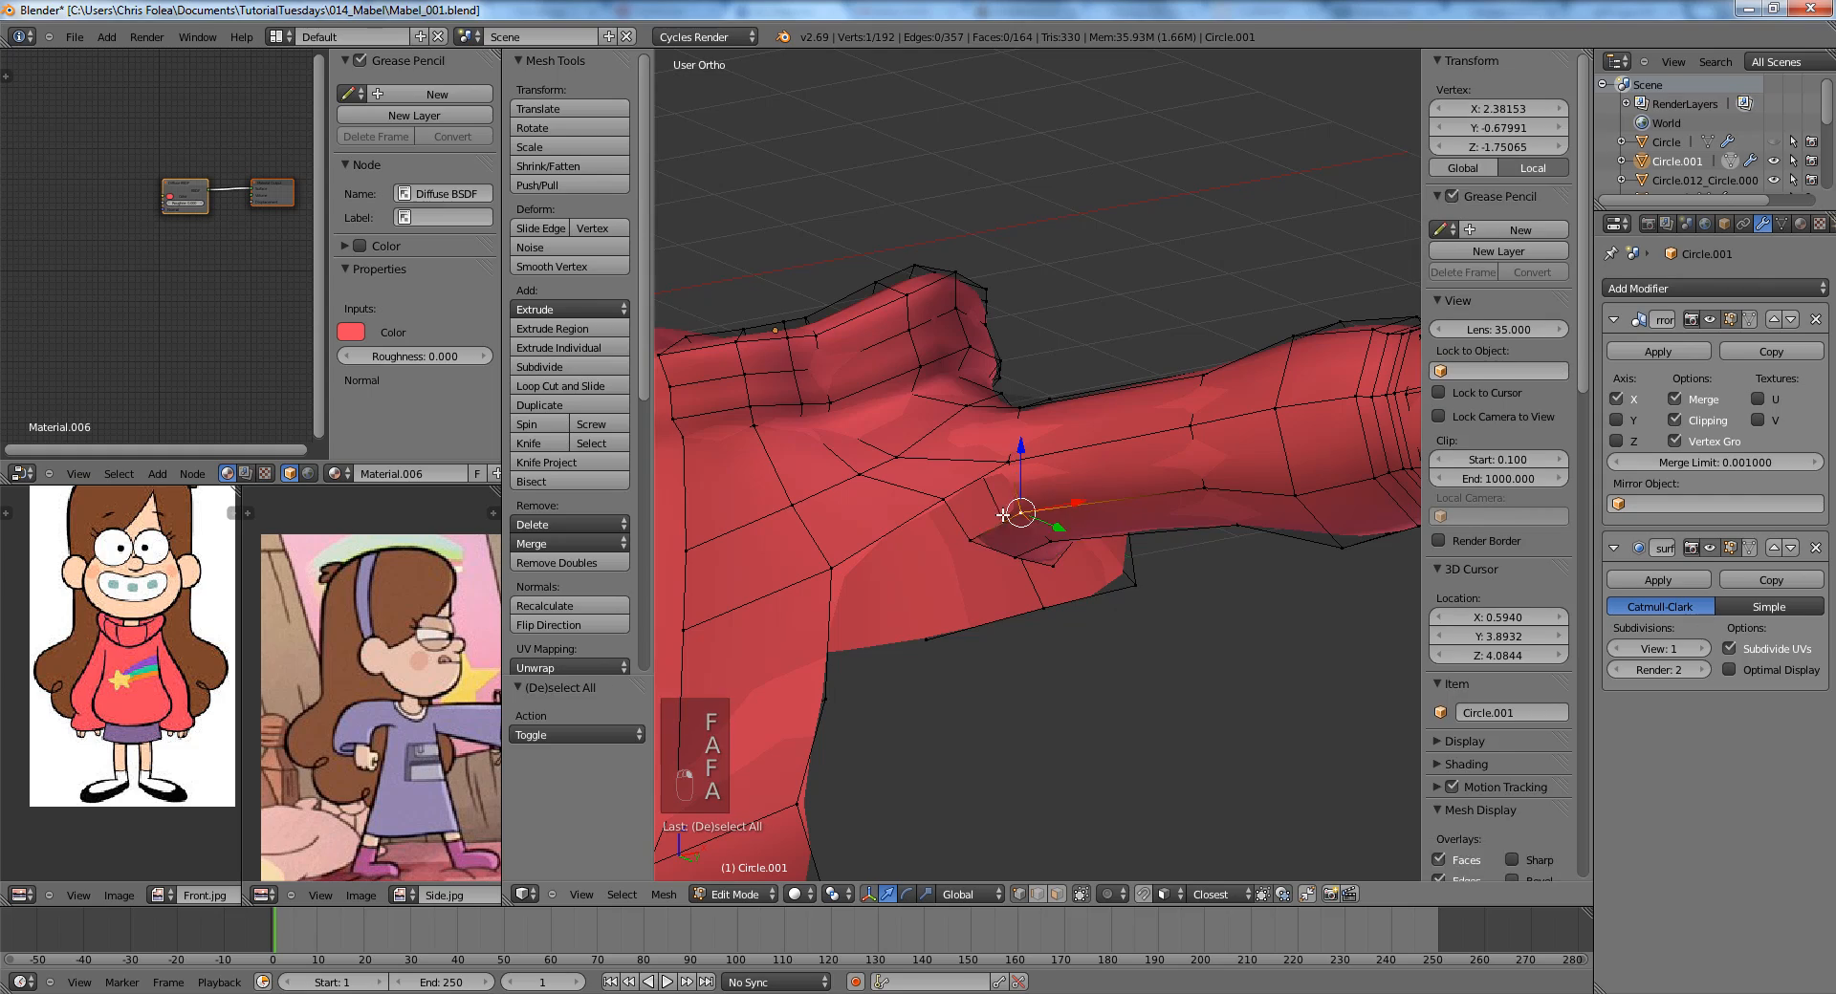
right_click(970, 541, "shift")
key("a")
middle_click_drag(1120, 468, 1222, 422)
right_click(1133, 472)
right_click(1096, 486, "shift")
key("a")
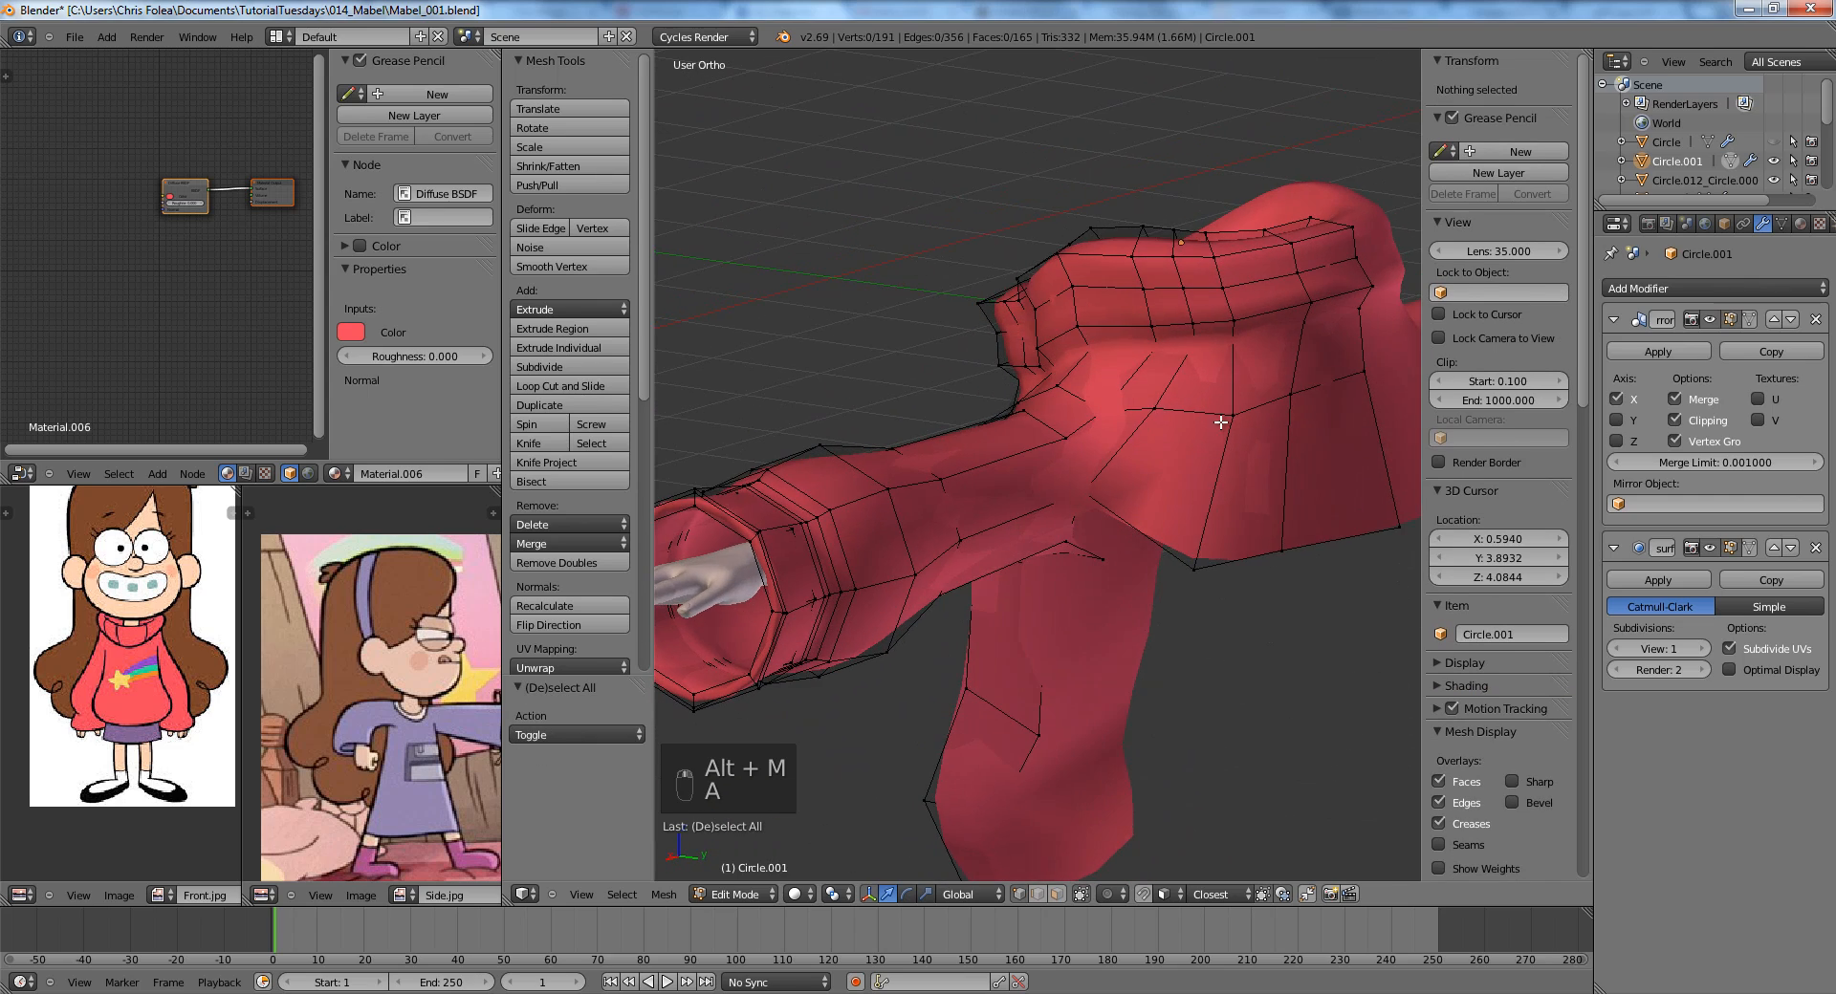
Fill a face between the back panel and the sleeve at the rear of the armhole.
mouse_move(1164, 564)
middle_mouse_down()
mouse_move(1176, 463)
mouse_move(1193, 492)
mouse_move(1128, 449)
mouse_move(1098, 655)
mouse_move(1097, 564)
middle_mouse_up()
right_click(1190, 496)
key("g")
key("g")
key("z")
key("z")
right_click(1099, 526, "shift")
right_click(1056, 494, "shift")
right_click(1071, 443, "shift")
key("a")
Move two vertices around the rear armhole to smooth the transition from sleeve to back panel.
right_click(1098, 561)
key("g")
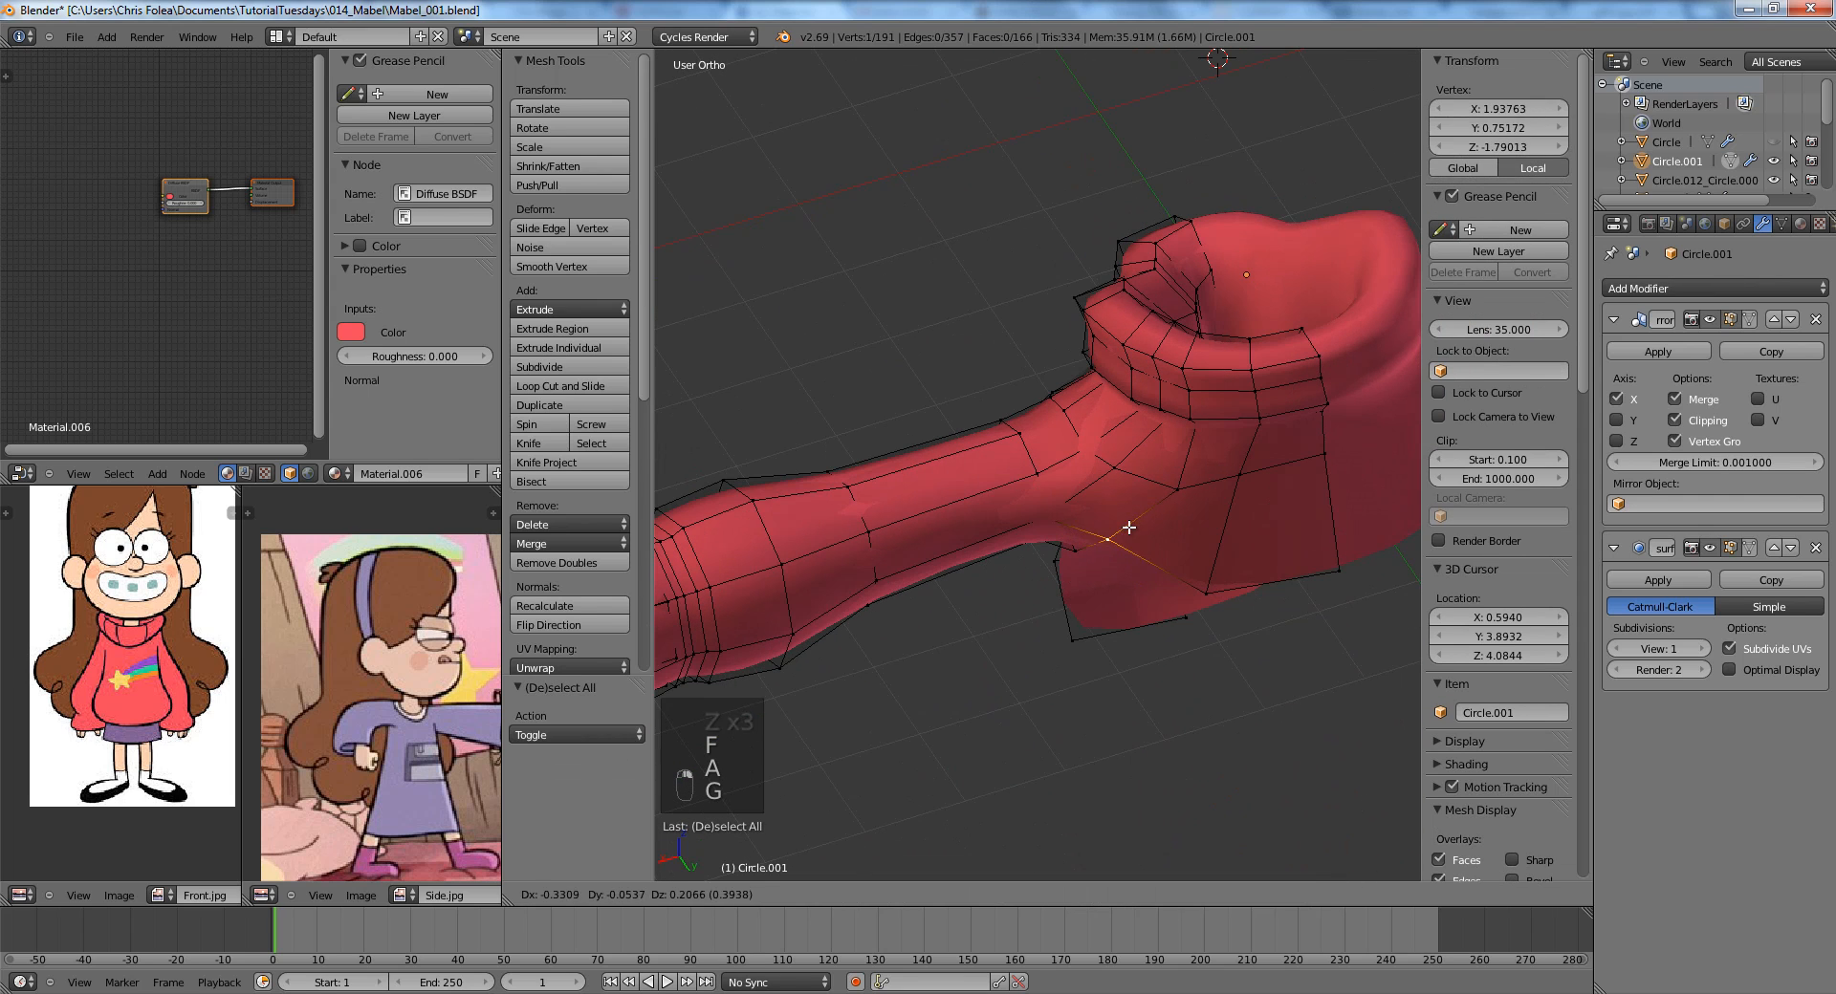
left_click(1130, 527)
right_click(1176, 494)
key("g")
left_click(1163, 487)
key("Tab")
mouse_move(1138, 462)
middle_mouse_down()
mouse_move(1058, 508)
mouse_move(1121, 474)
middle_mouse_up()
key("Tab")
Move and rotate the group of underarm vertices in the front wireframe view.
key("KP_1")
key("a")
key("a")
key("z")
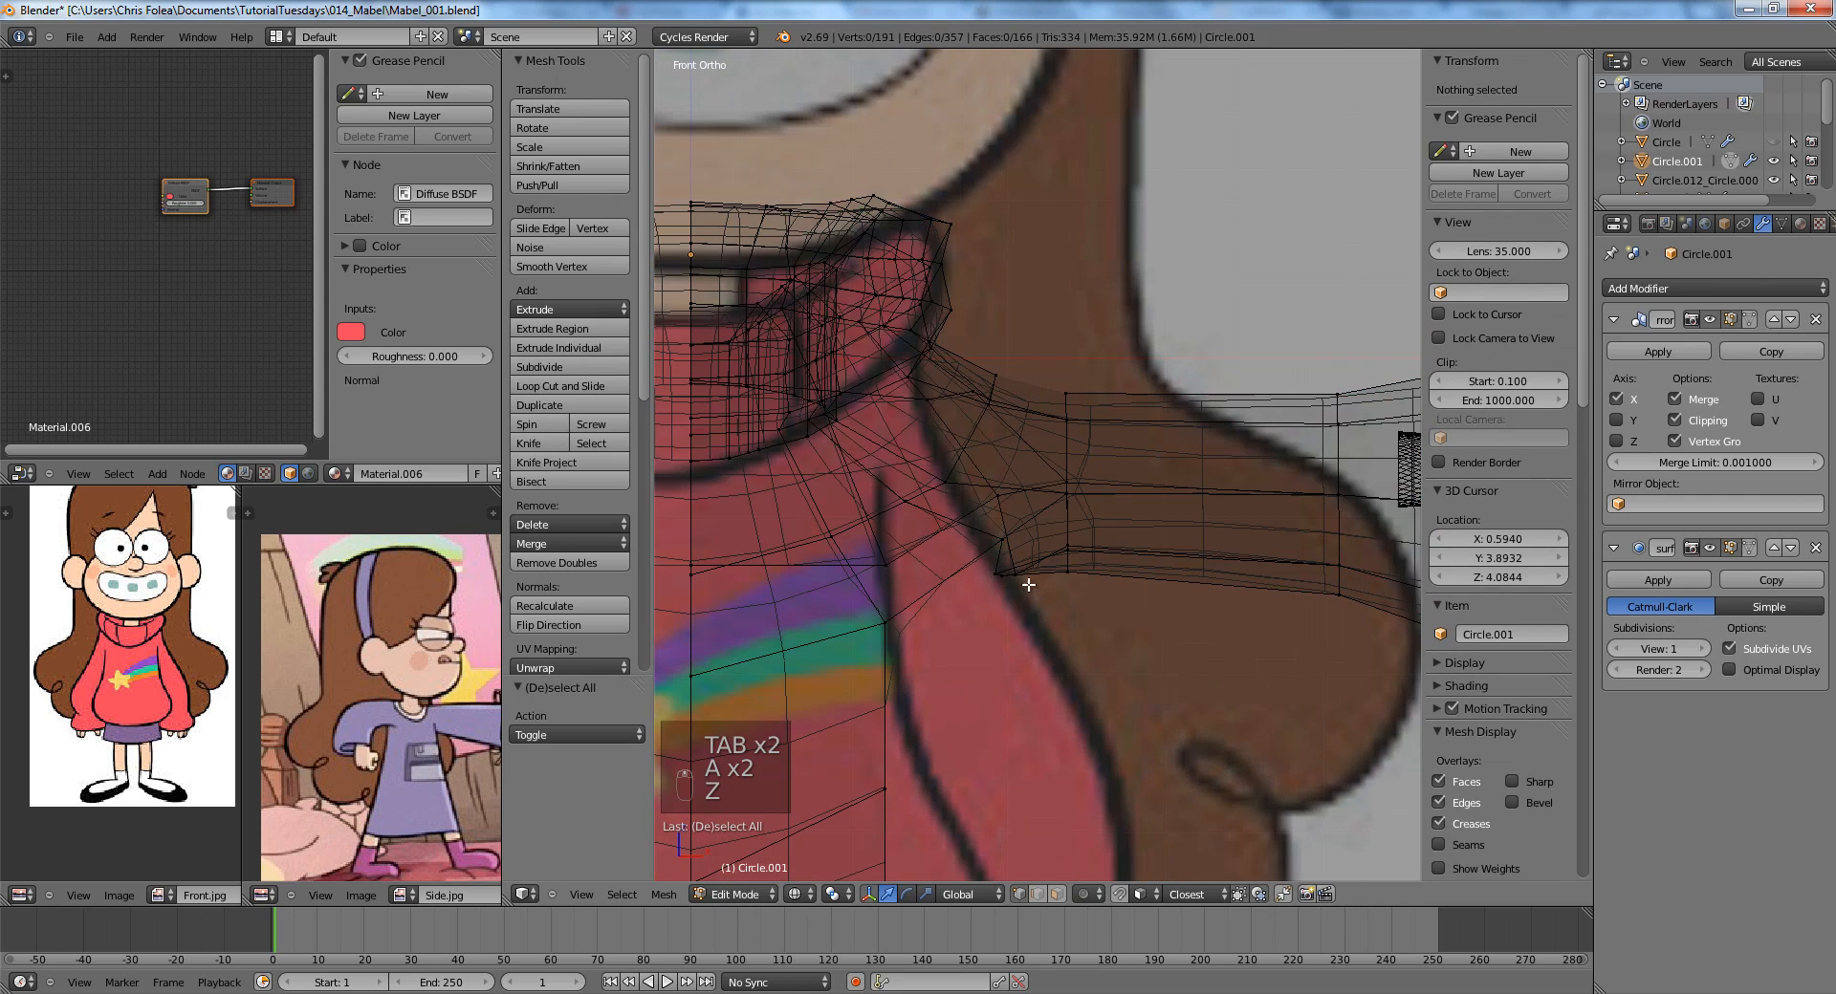
left_click_drag(1017, 596, 1039, 596)
key("z")
scroll(1038, 574, "down", 2)
key("z")
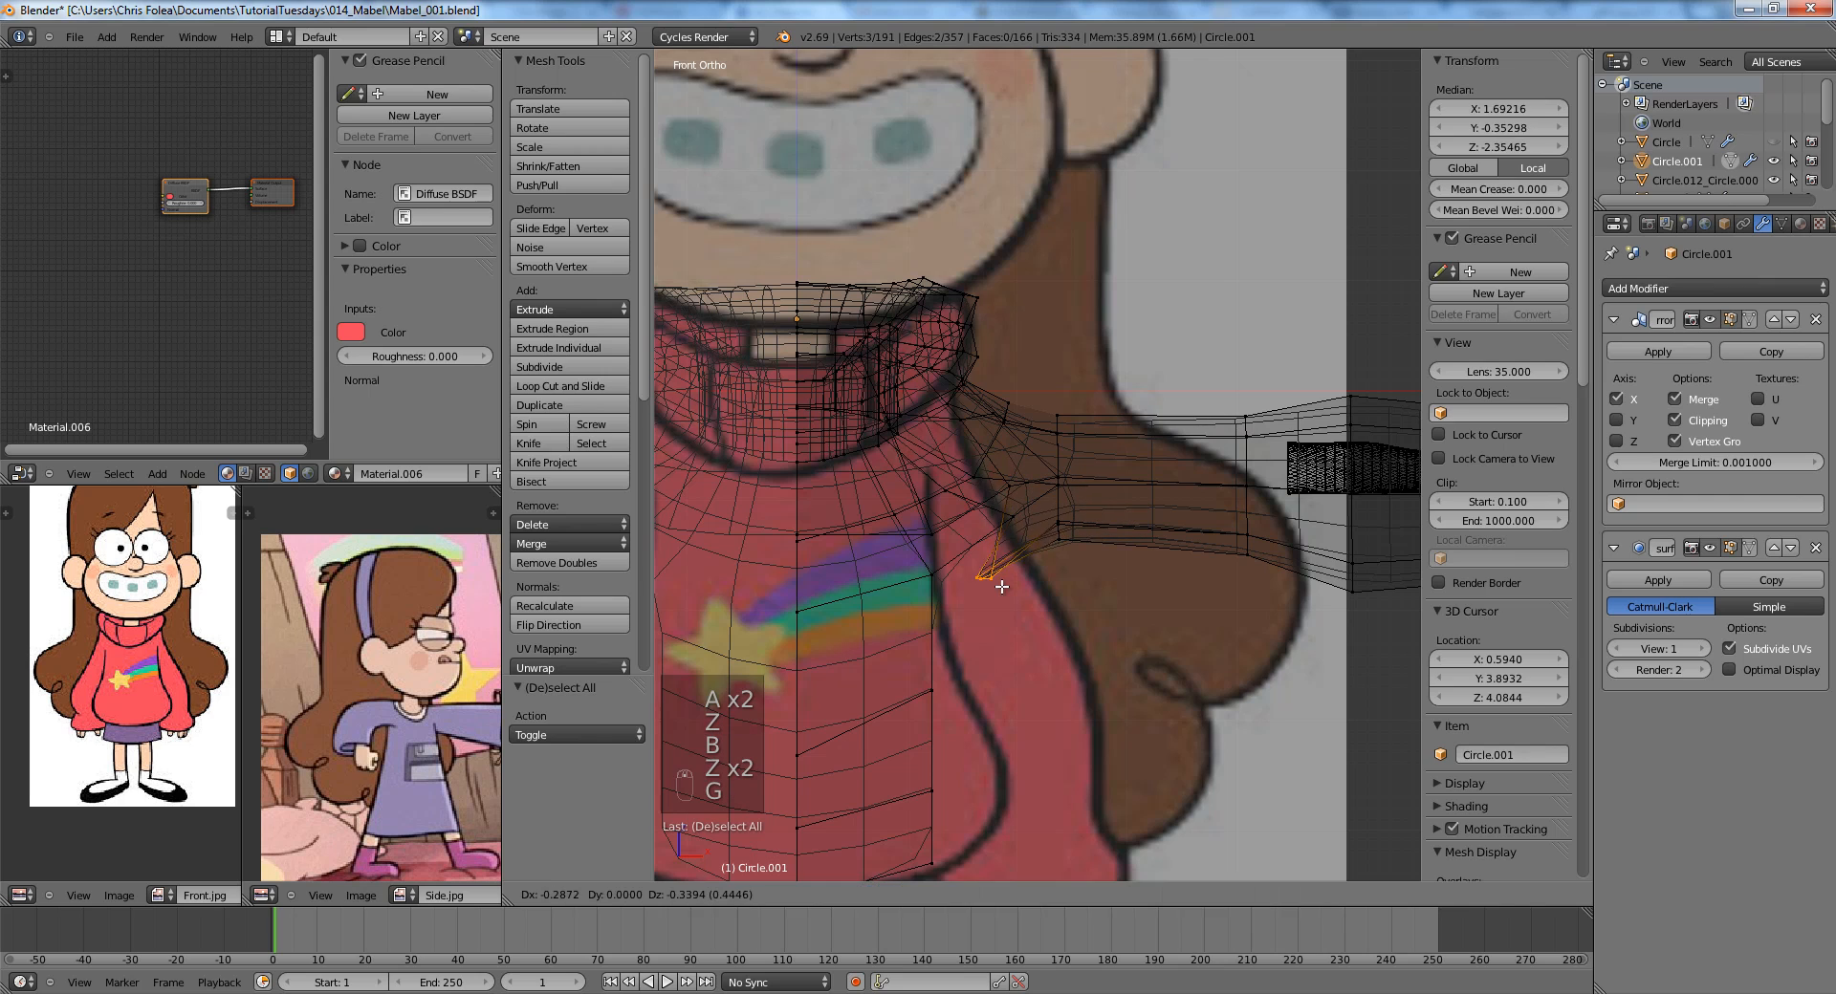
key("g")
left_click(1095, 566)
key("a")
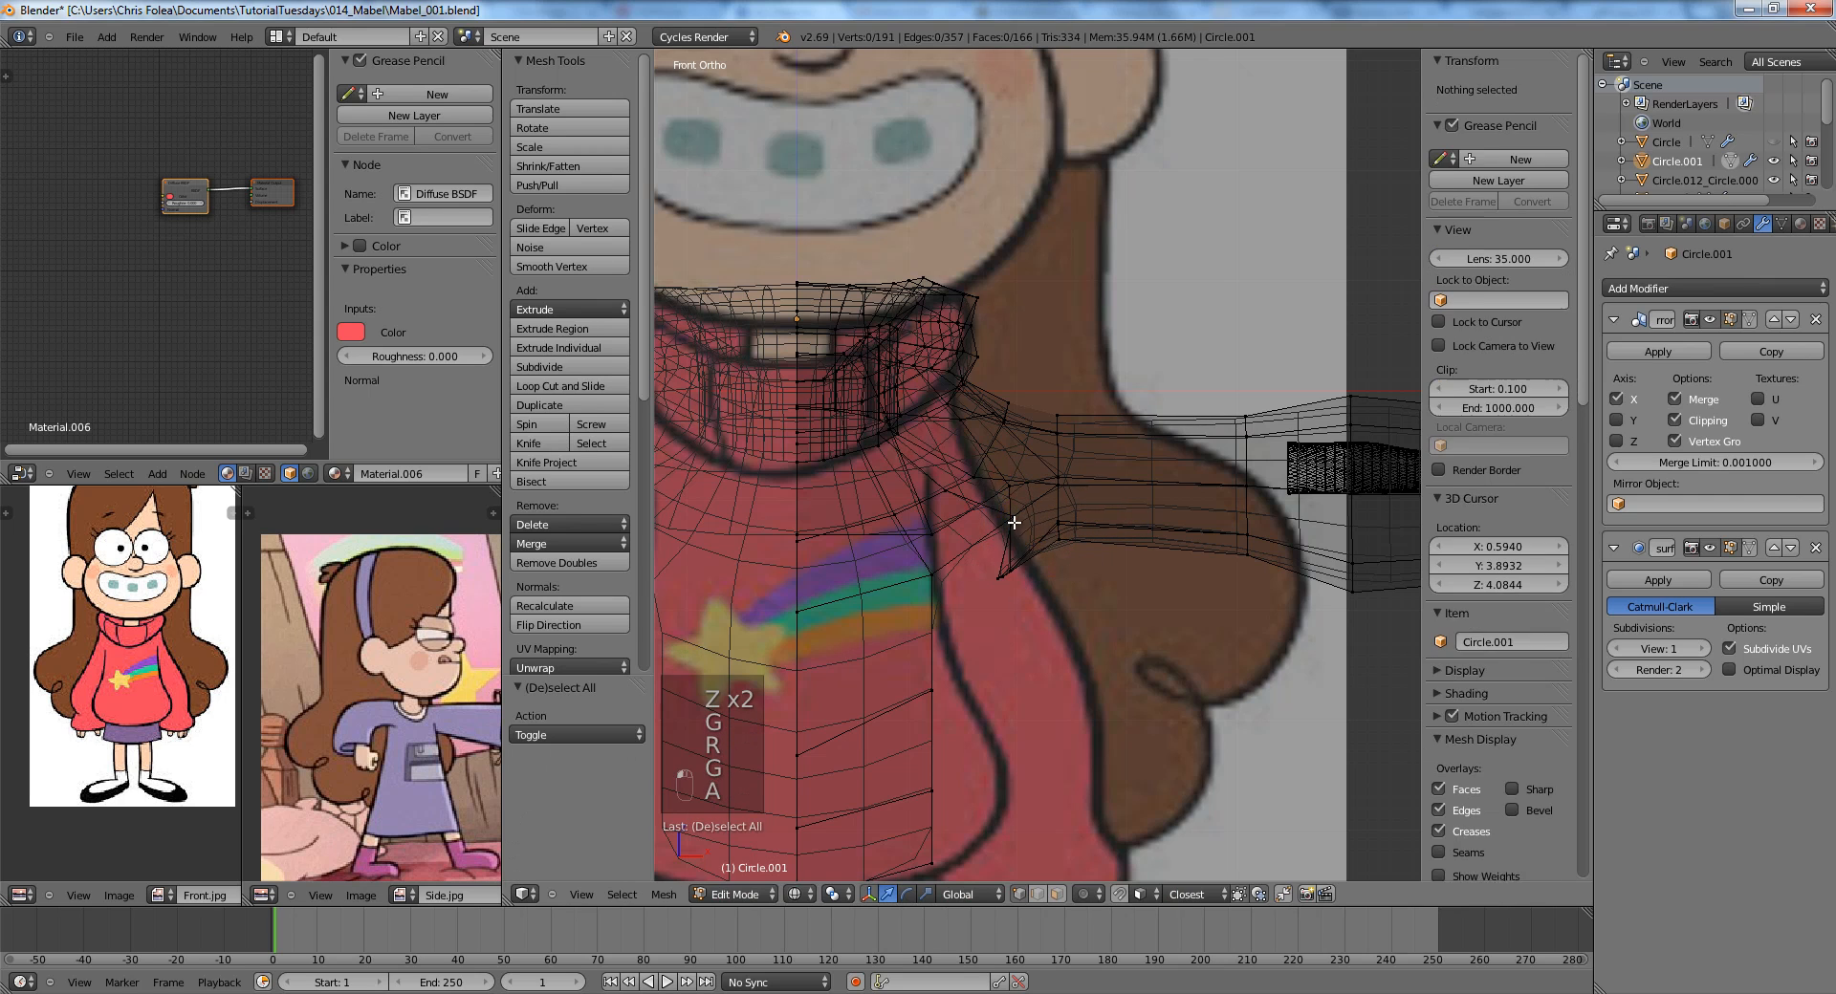
Move the front armhole vertex inward and slightly down in the front view.
key("z")
right_click(1012, 526)
key("z")
key("z")
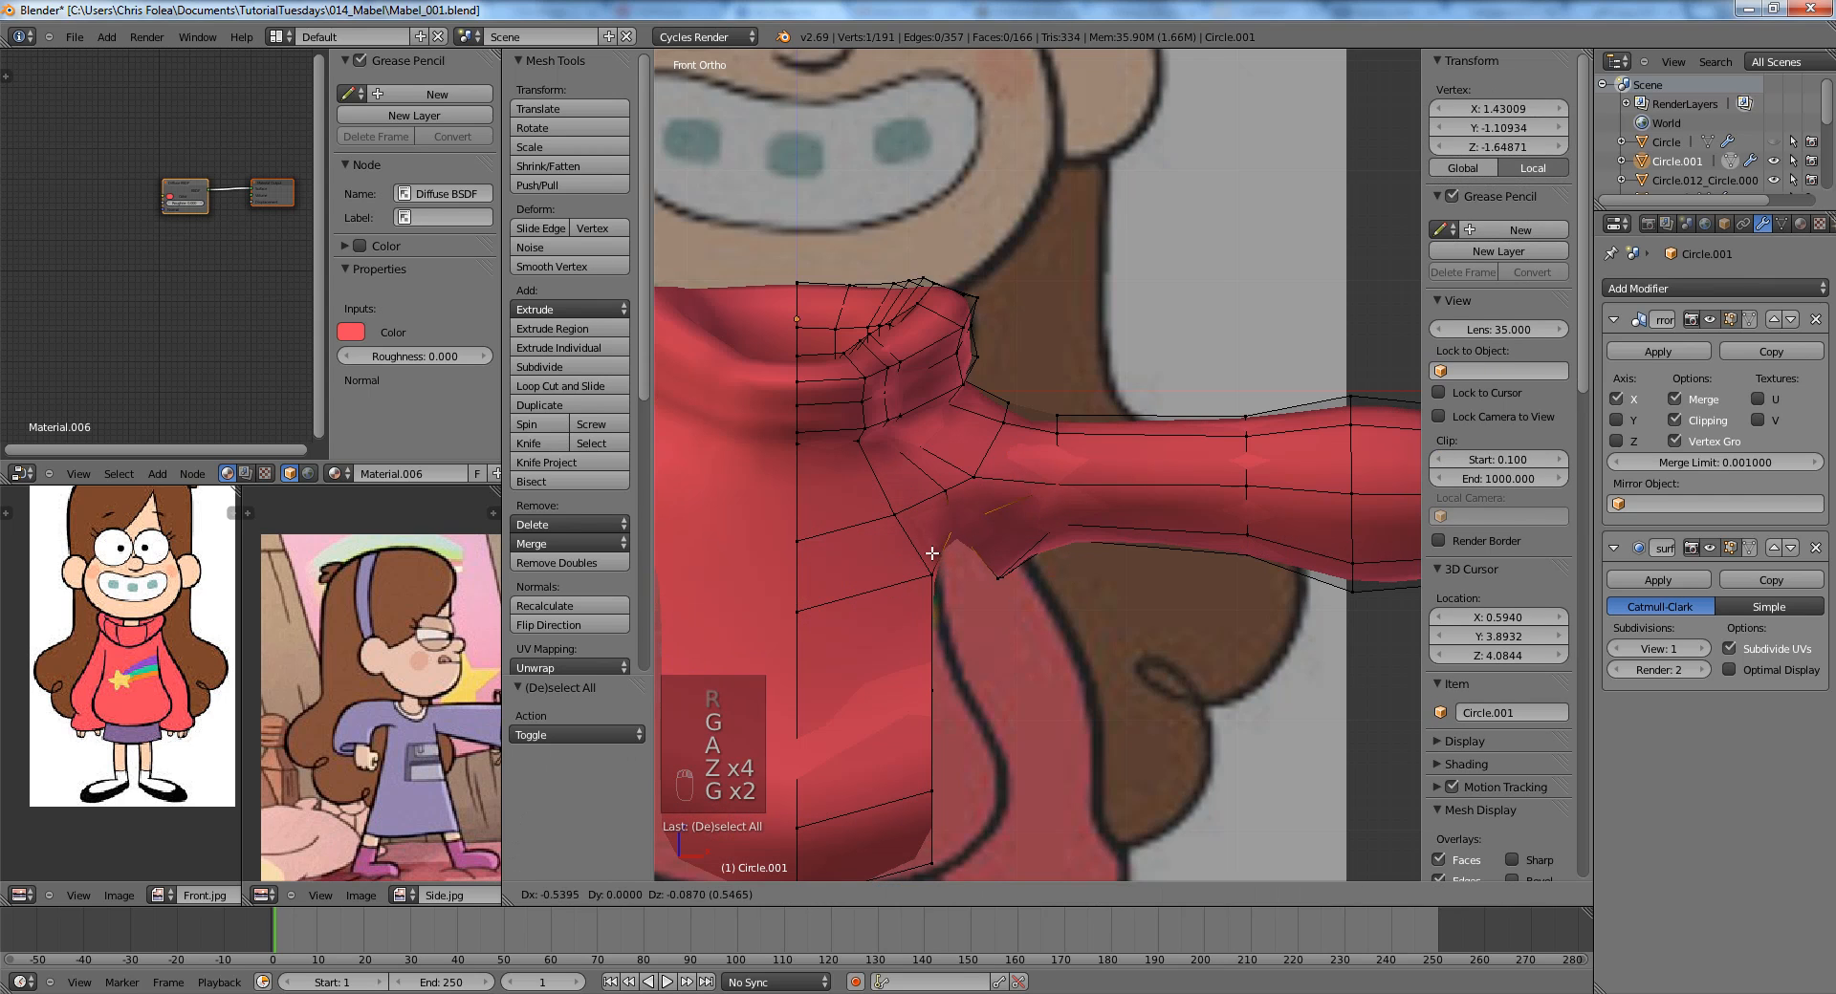
left_click(937, 560)
Move the upper side vertex of the sweater's front panel -0.470 along X.
key("z")
key("z")
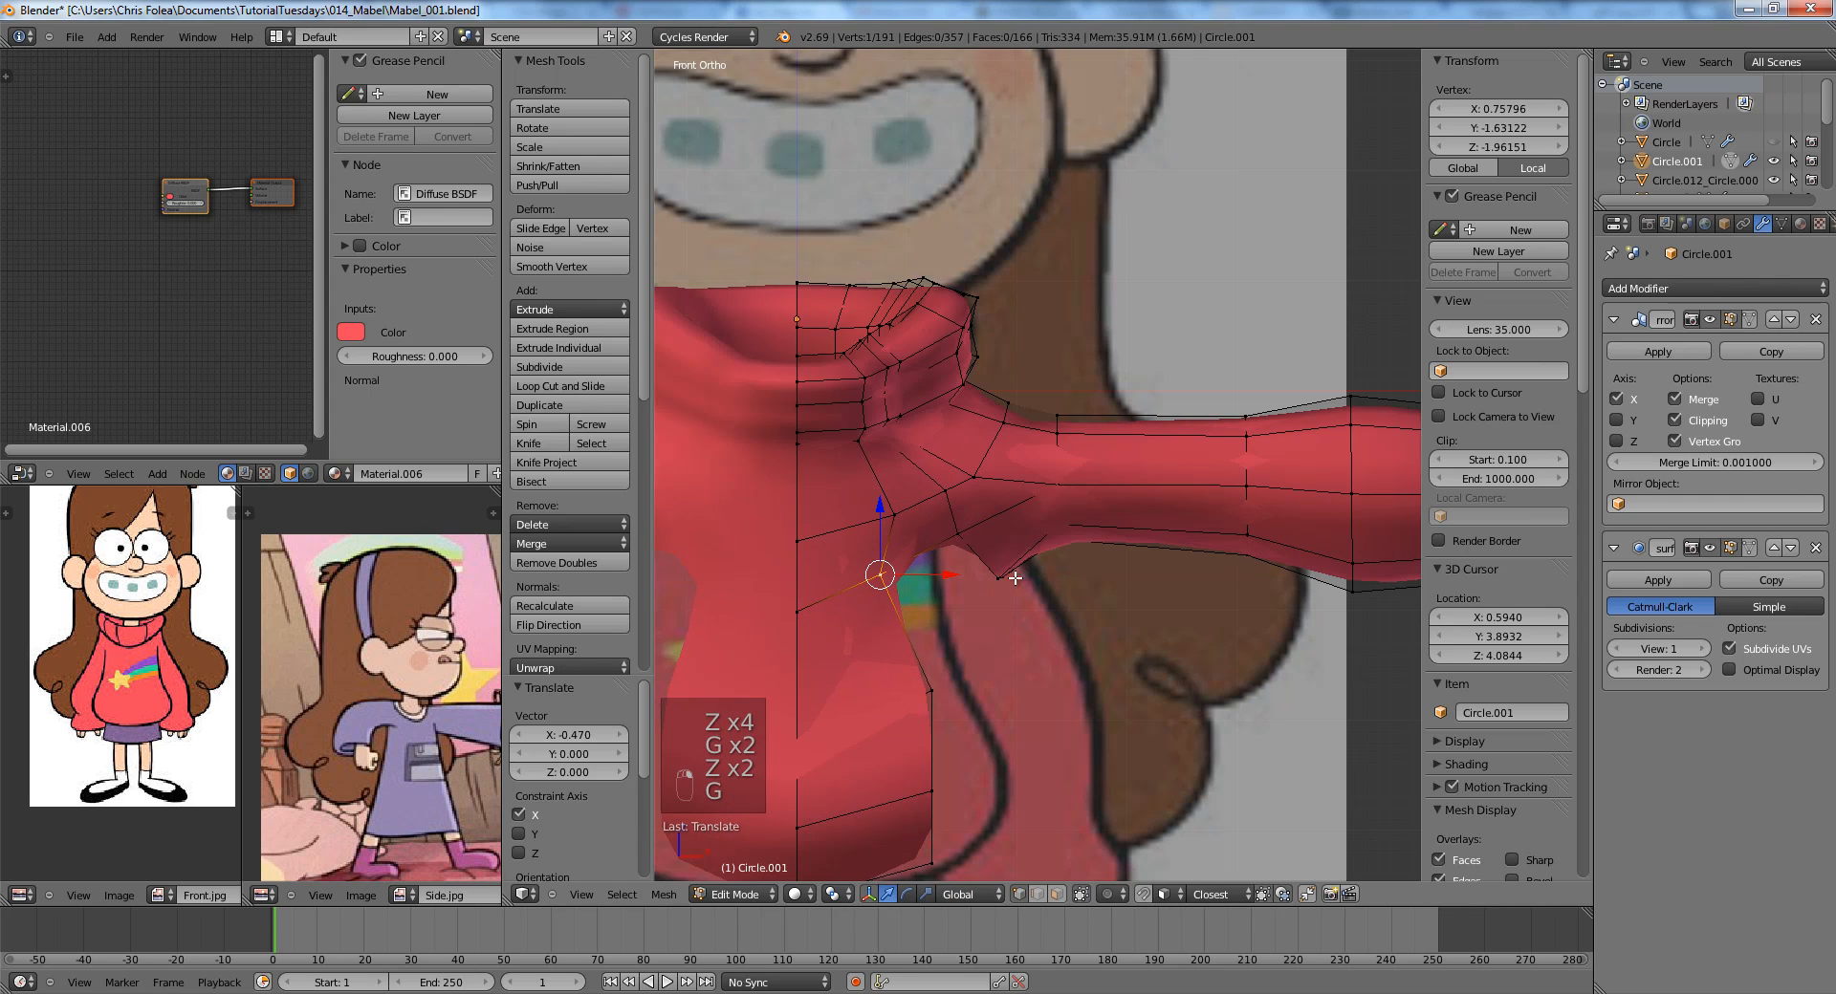
middle_click_drag(1015, 577, 1100, 577, "shift")
right_click(987, 511)
middle_click_drag(970, 651, 1005, 544, "shift")
key("a")
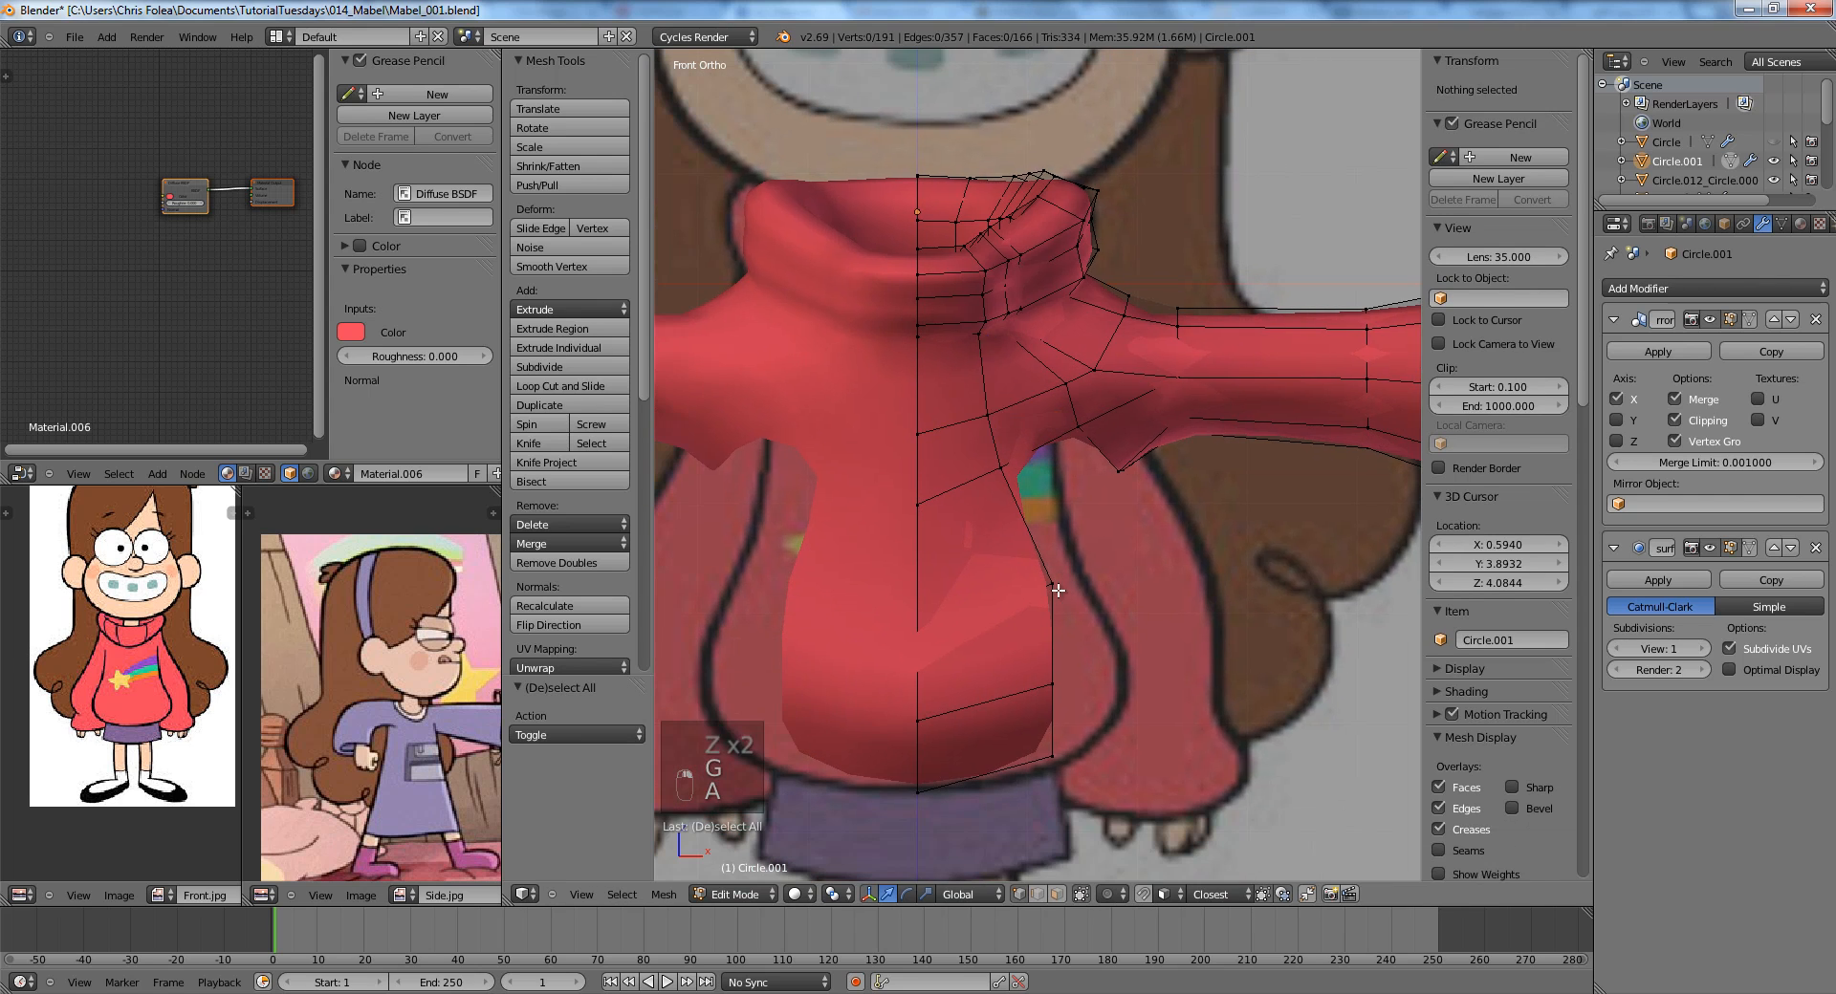
Move the side vertex at the middle of the front panel inward in the front wireframe view.
key("z")
right_click(1056, 587)
key("g")
middle_click(1019, 589)
left_click(1013, 624)
key("a")
Move the group of underarm vertices -0.326 along X in the front view.
scroll(1086, 525, "up", 1)
middle_click_drag(1133, 461, 1029, 631, "shift")
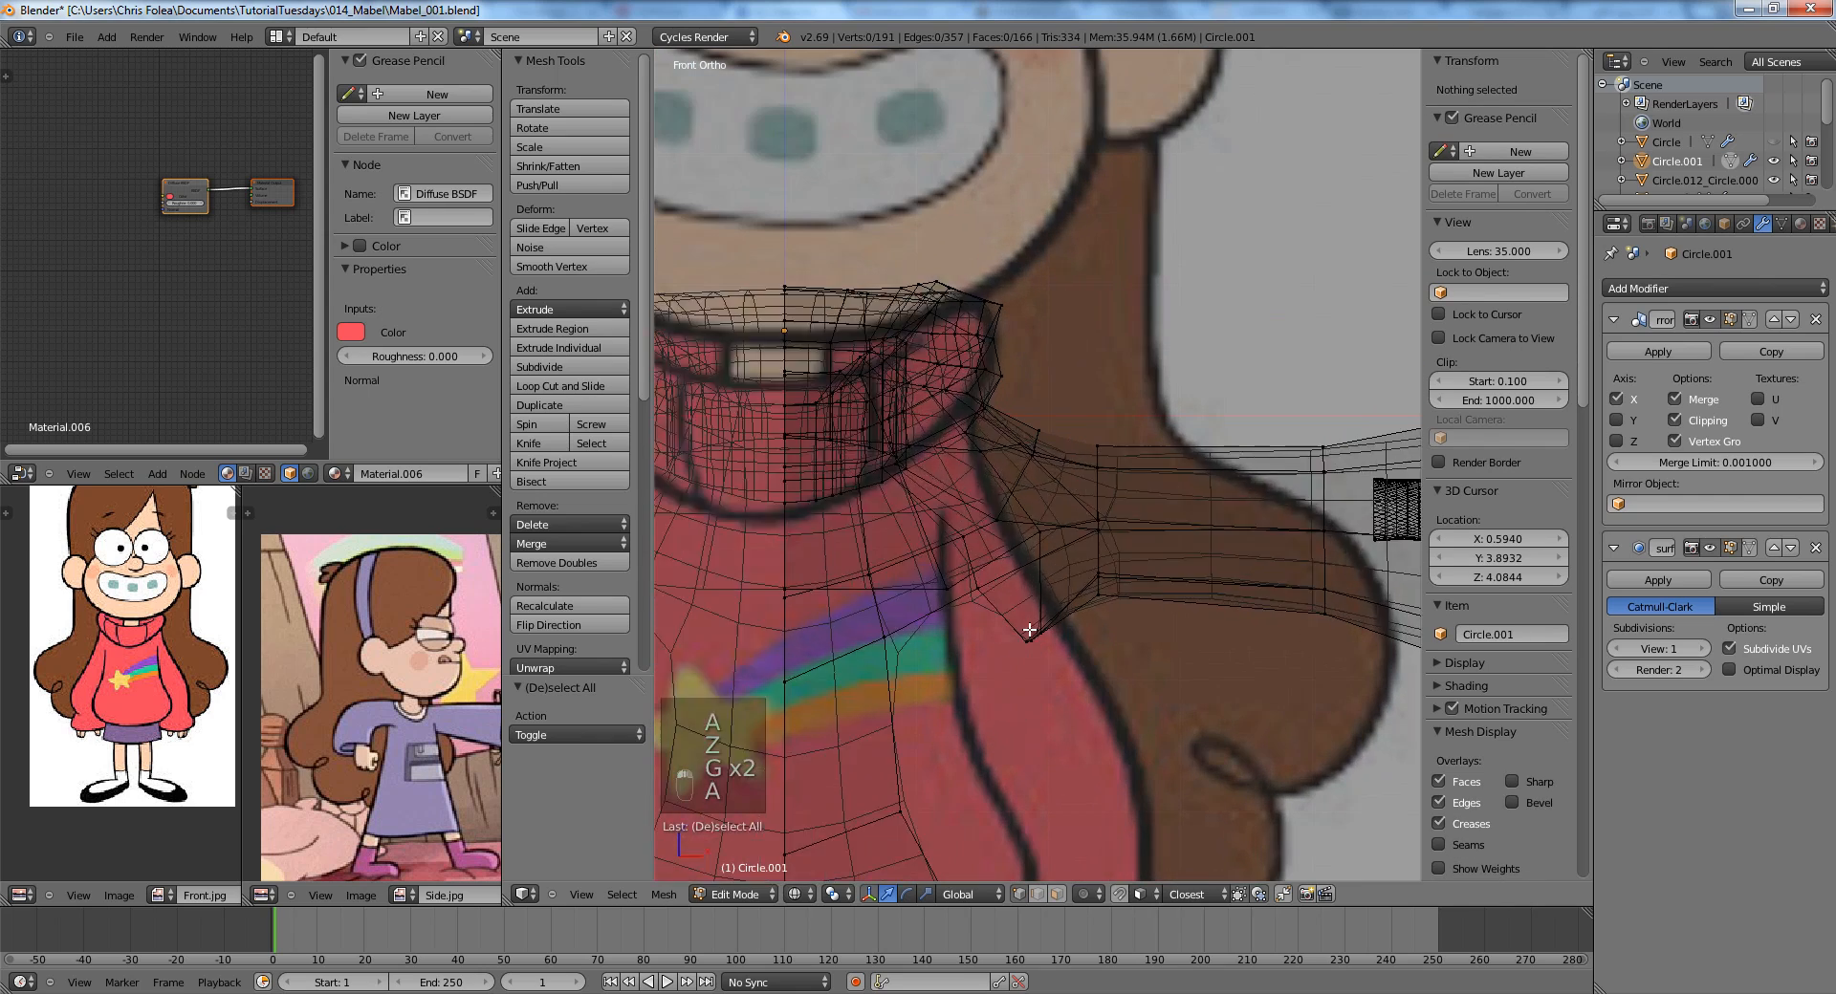
key("z")
key("z")
left_click_drag(1090, 701, 1094, 705)
key("z")
key("g")
left_click(1052, 704)
key("z")
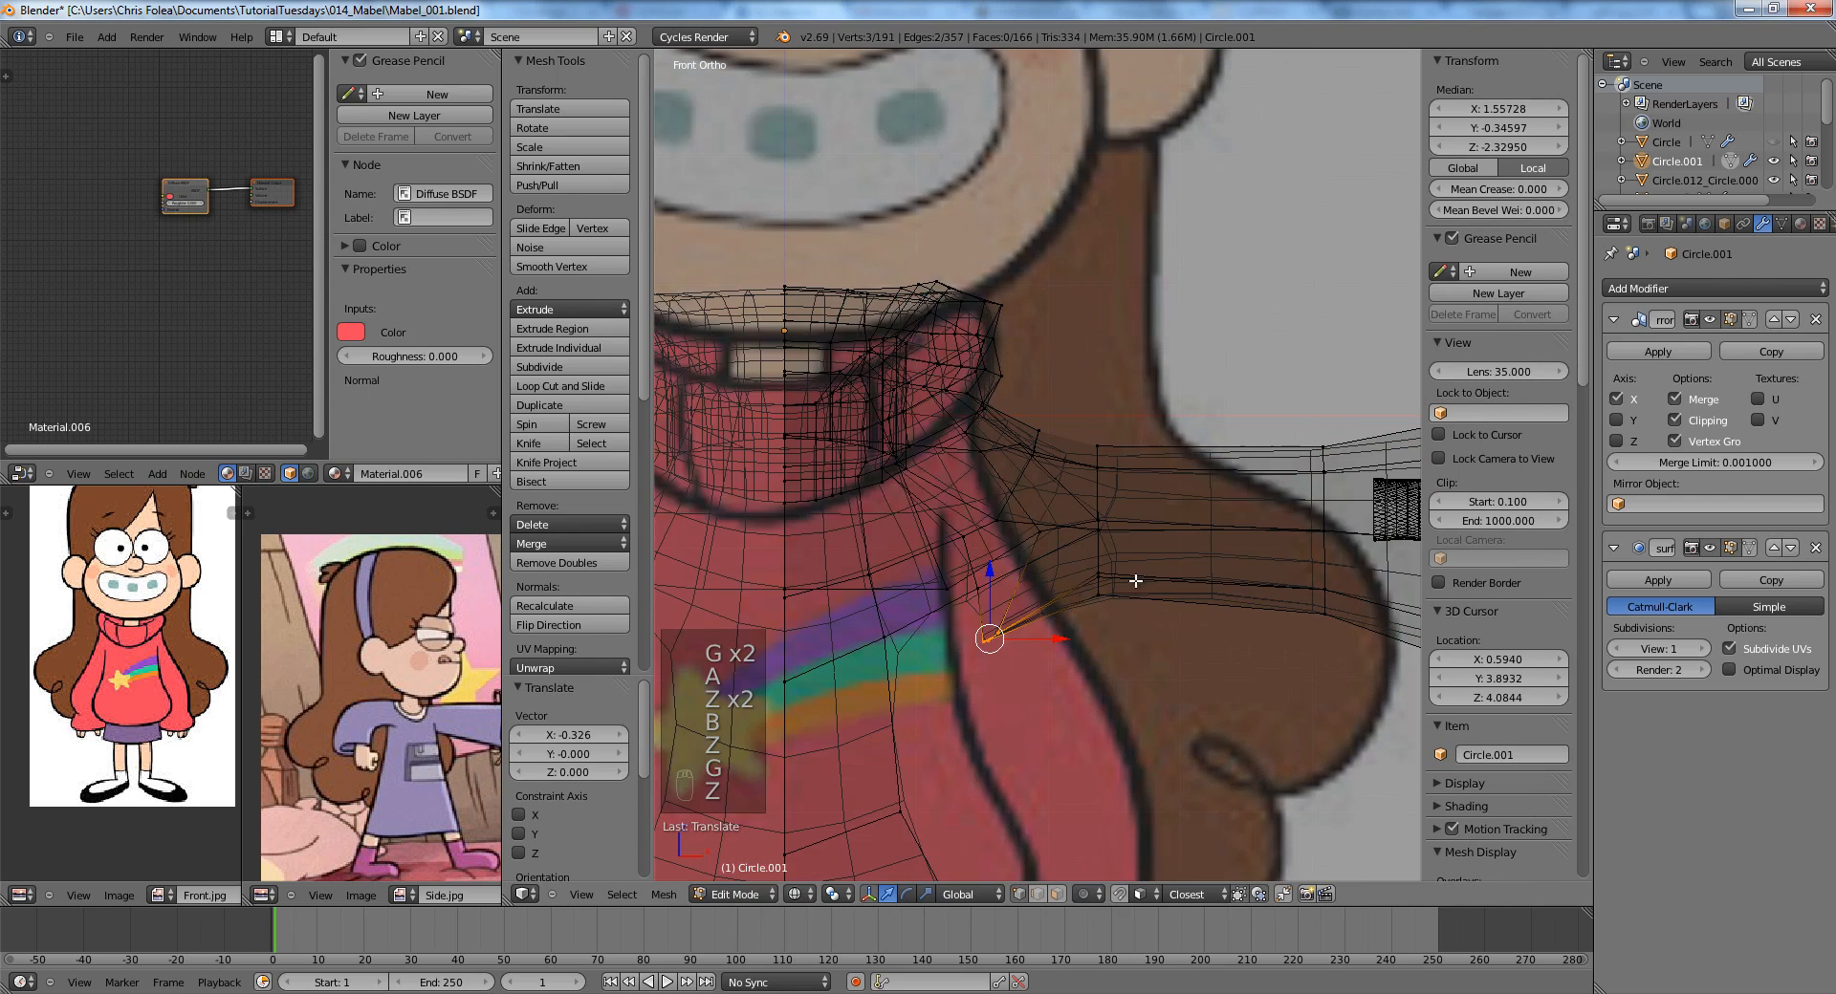
Box-select the vertices at the sleeve's shoulder end and move them slightly towards the body in the front view.
scroll(1135, 581, "down", 3)
key("a")
key("b")
left_click_drag(1063, 427, 1111, 588)
key("g")
left_click(1095, 590)
key("z")
key("Tab")
scroll(1087, 510, "up", 3)
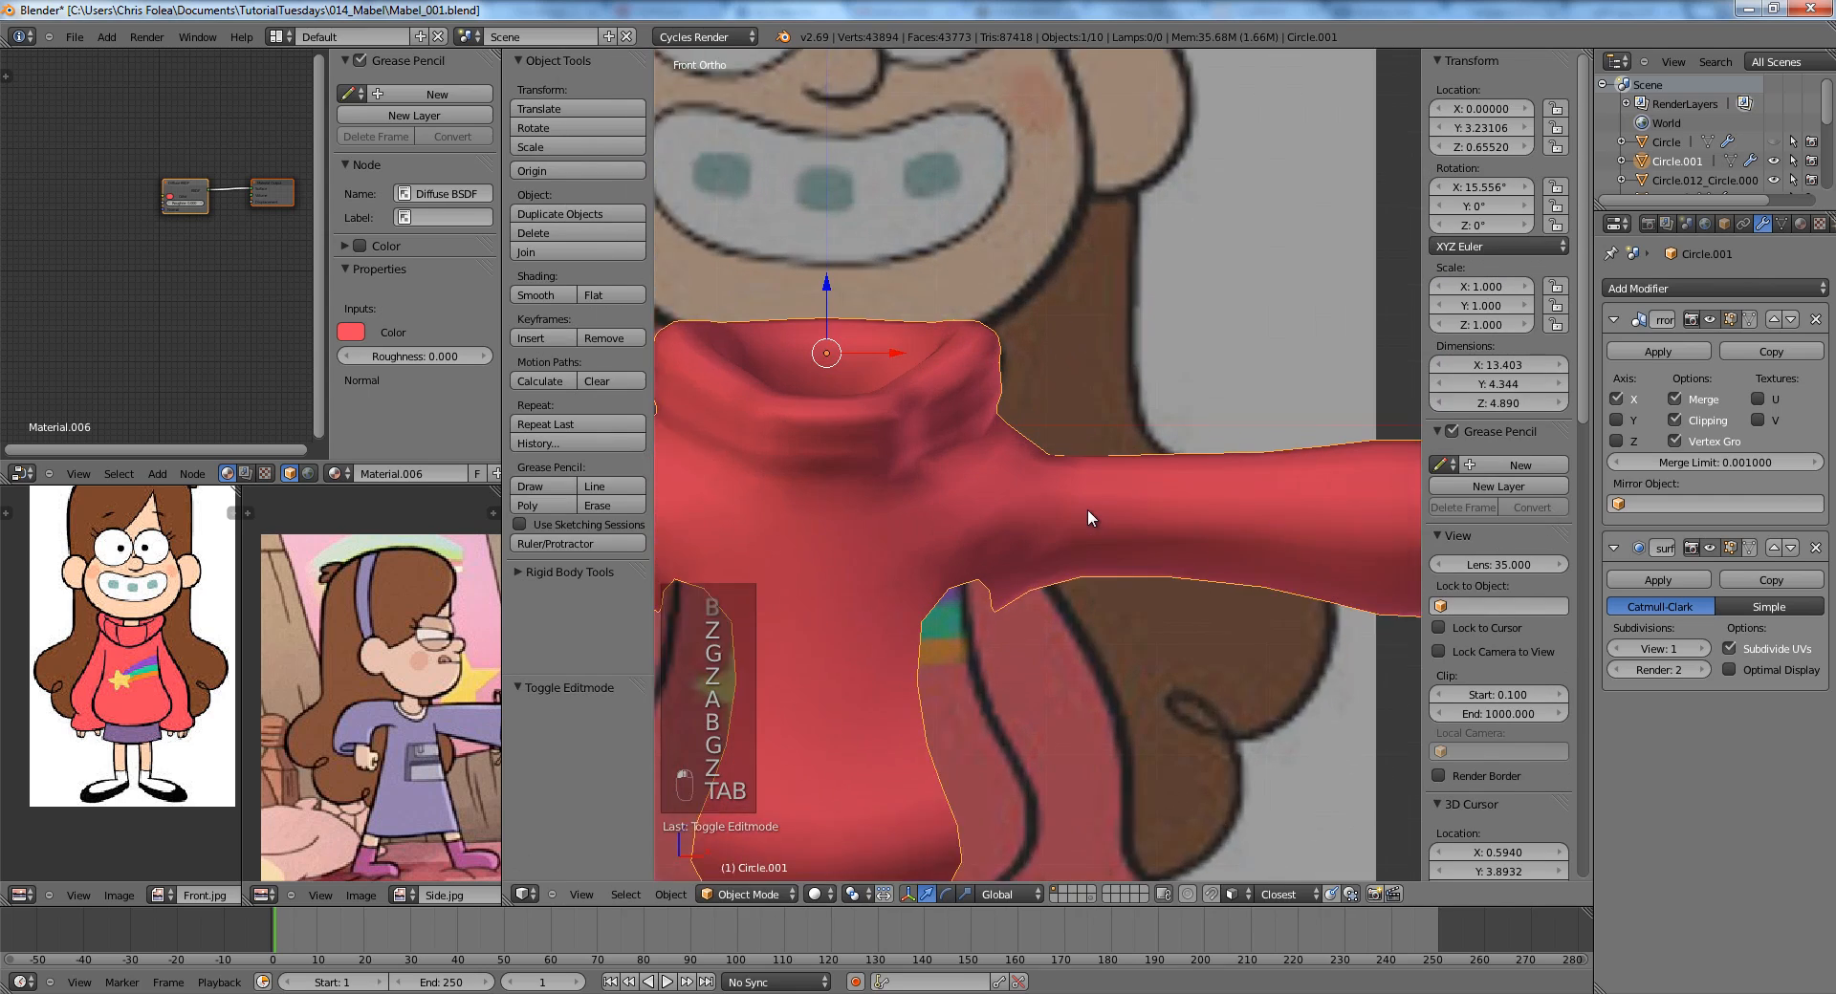
Edge-slide the loop around the sleeve's shoulder end slightly towards the body.
scroll(1081, 516, "down", 2)
mouse_move(1134, 522)
middle_mouse_down()
mouse_move(1028, 421)
mouse_move(1007, 459)
mouse_move(991, 379)
mouse_move(1192, 488)
middle_mouse_up()
key("Tab")
key("z")
key("z")
key("g")
key("g")
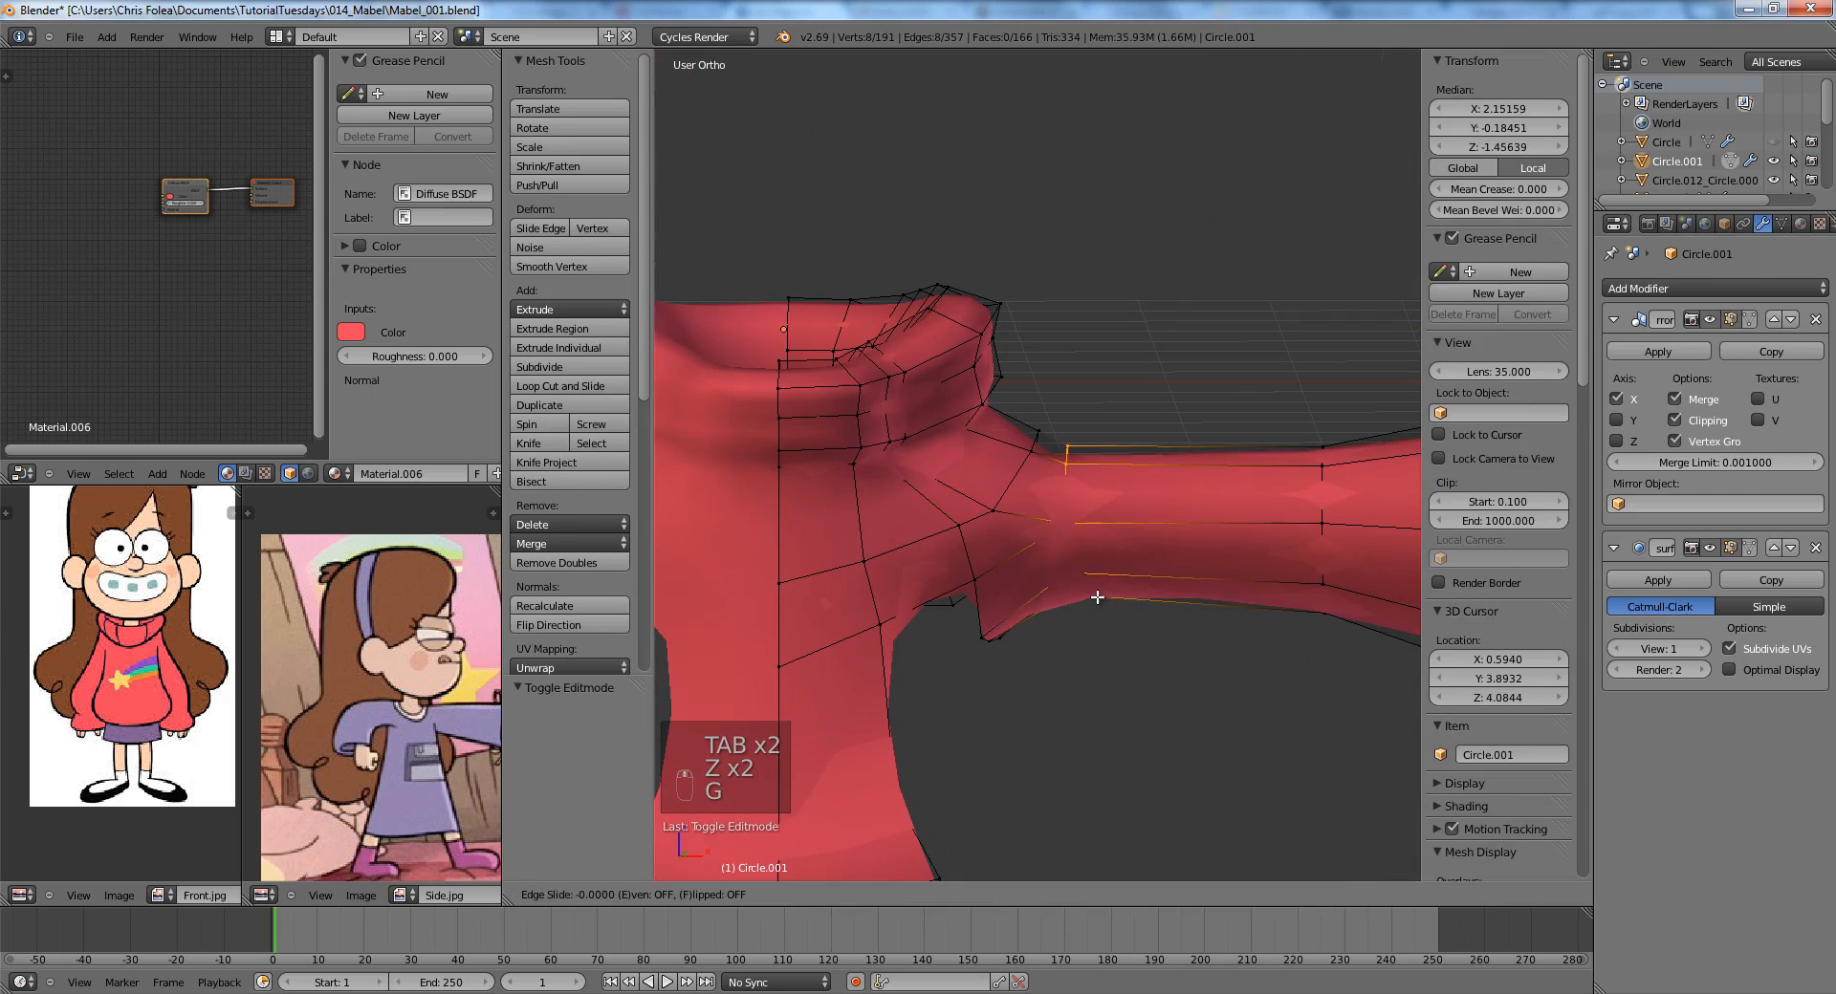
left_click(1075, 594)
Vertex-slide the front armhole vertex by a factor of 0.325 and connect two front shoulder vertices with an edge.
right_click(992, 509)
middle_click_drag(993, 509, 1020, 449)
left_click(975, 532)
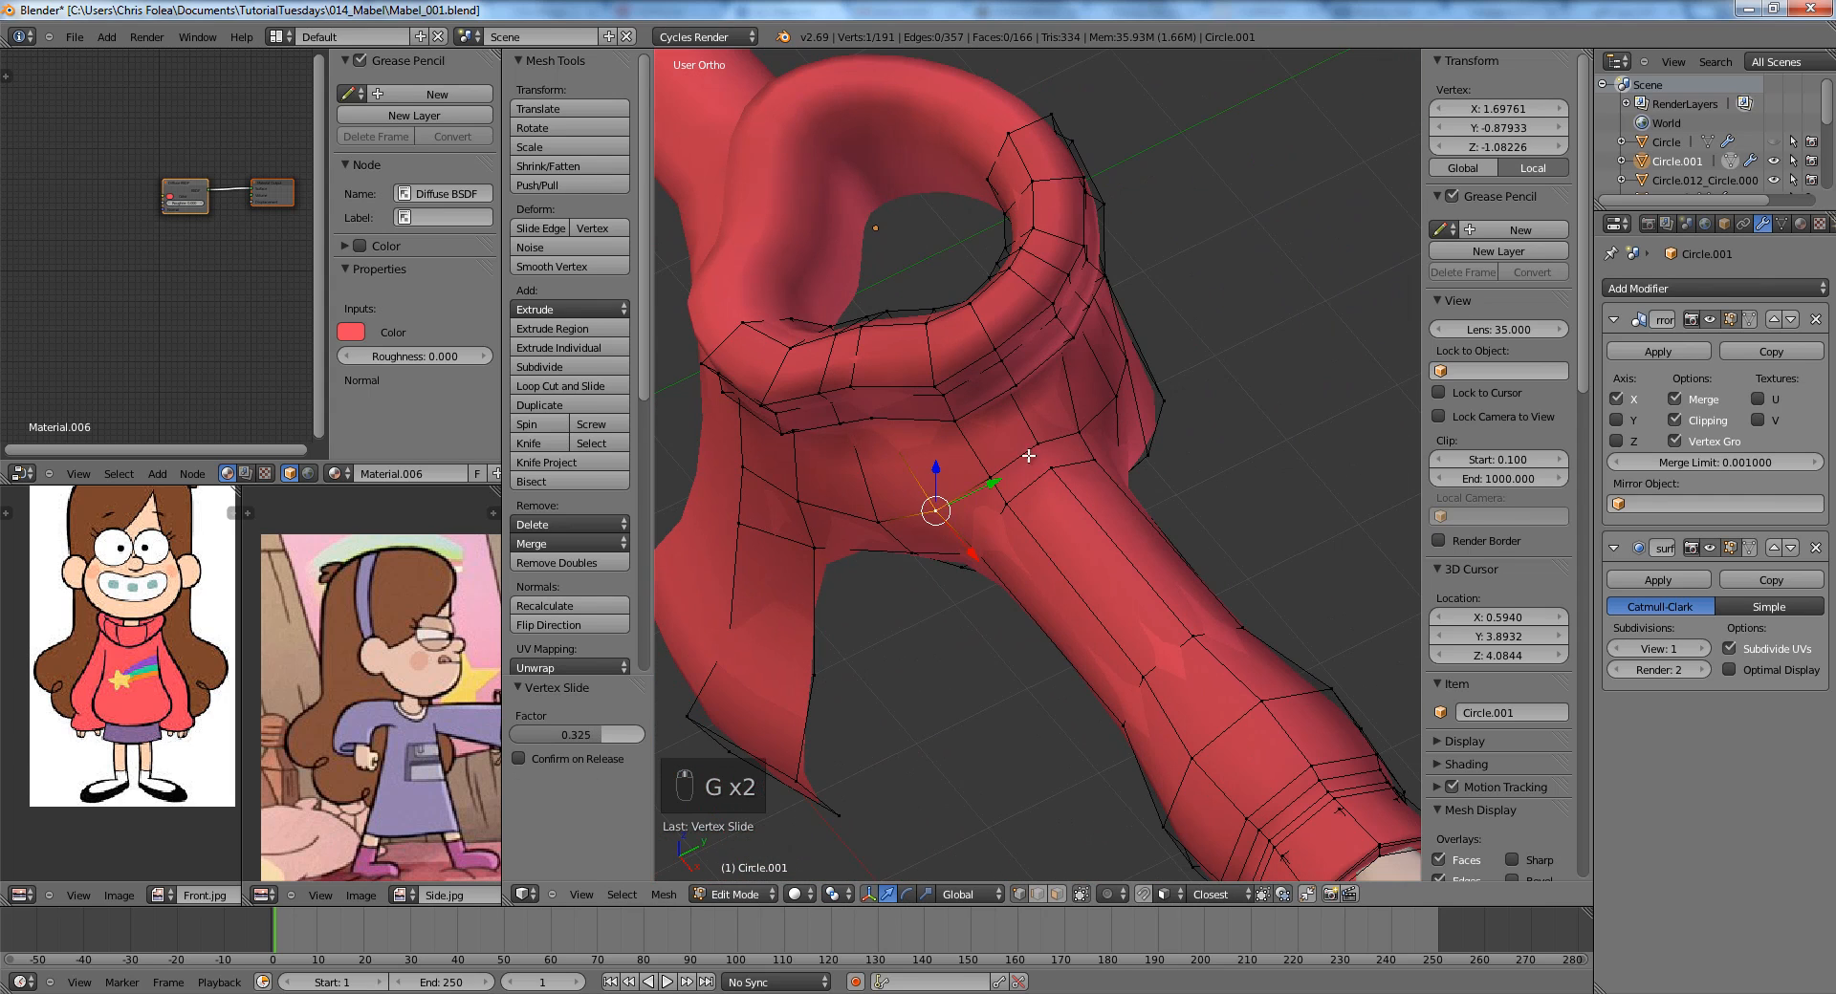
key("a")
right_click(1055, 468, "shift")
key("a")
Vertex-slide the shoulder vertices where the sleeve meets the body by a factor of 0.307.
right_click(1039, 445)
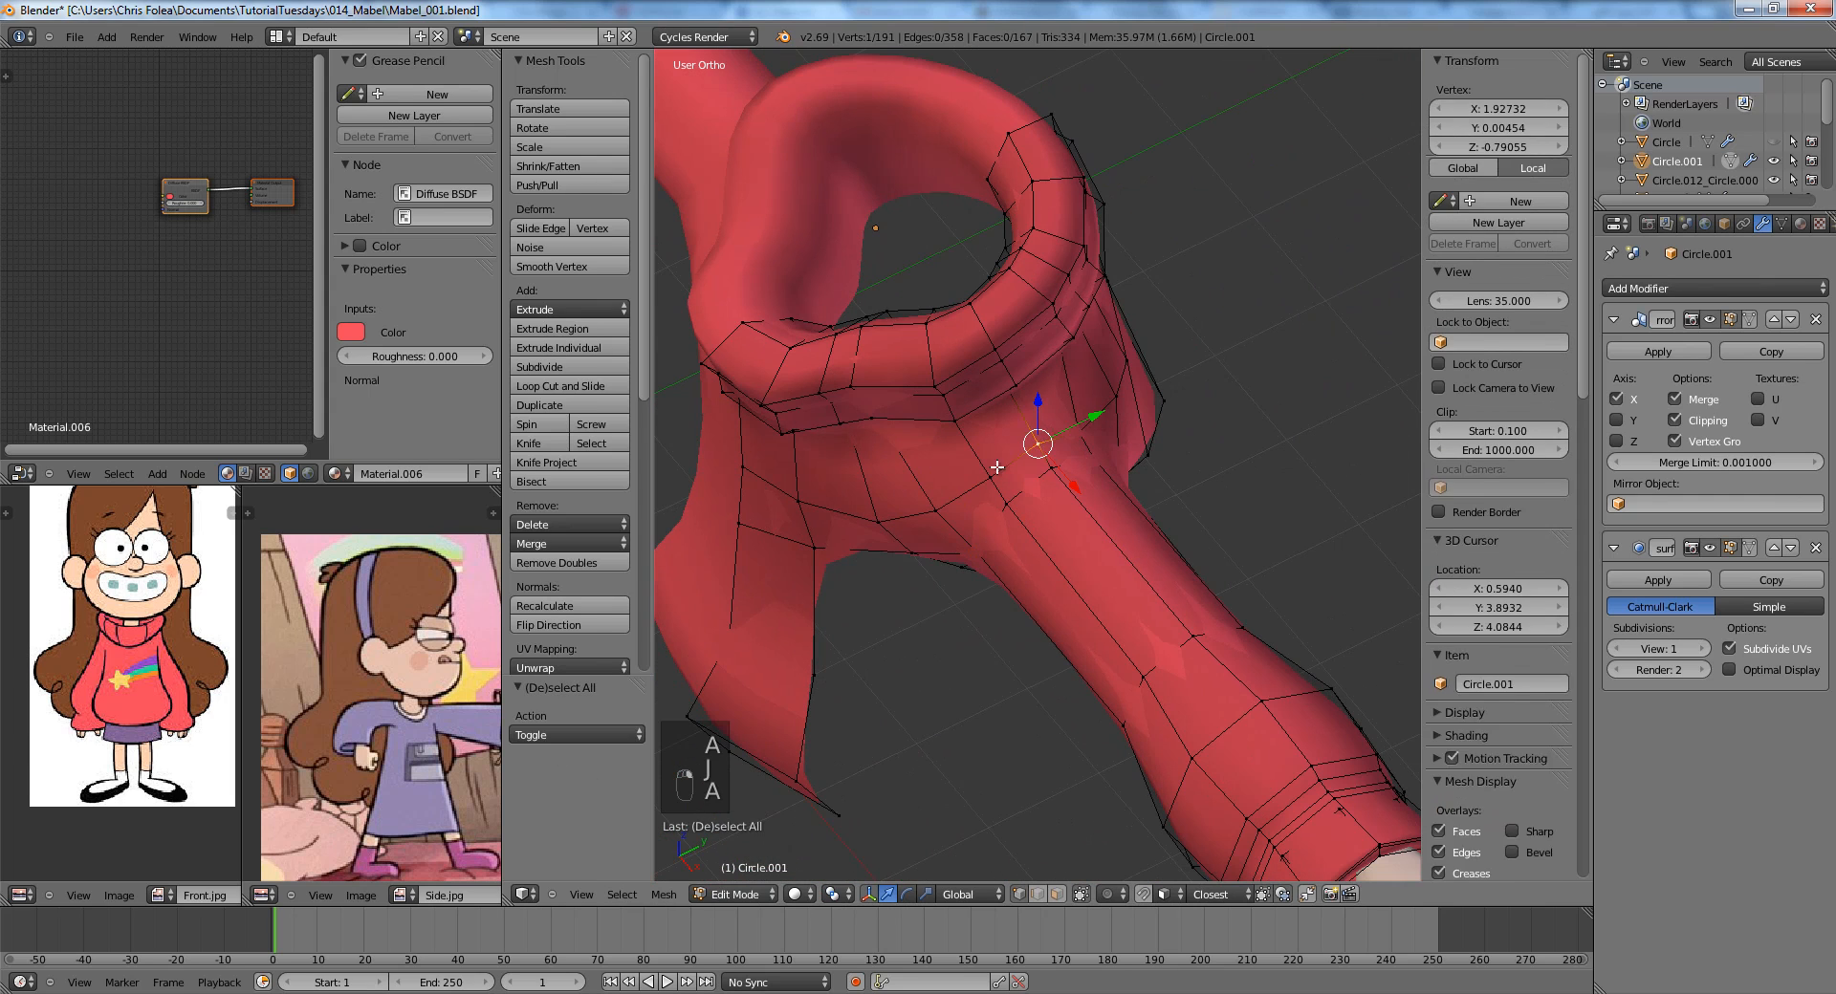
right_click(993, 471, "shift")
right_click(1080, 428, "shift")
left_click(1074, 409)
key("a")
Vertex-slide the vertex behind the armhole on the sweater's back by a factor of 0.284.
middle_click_drag(996, 454, 1106, 508)
right_click(1097, 509)
key("g")
key("g")
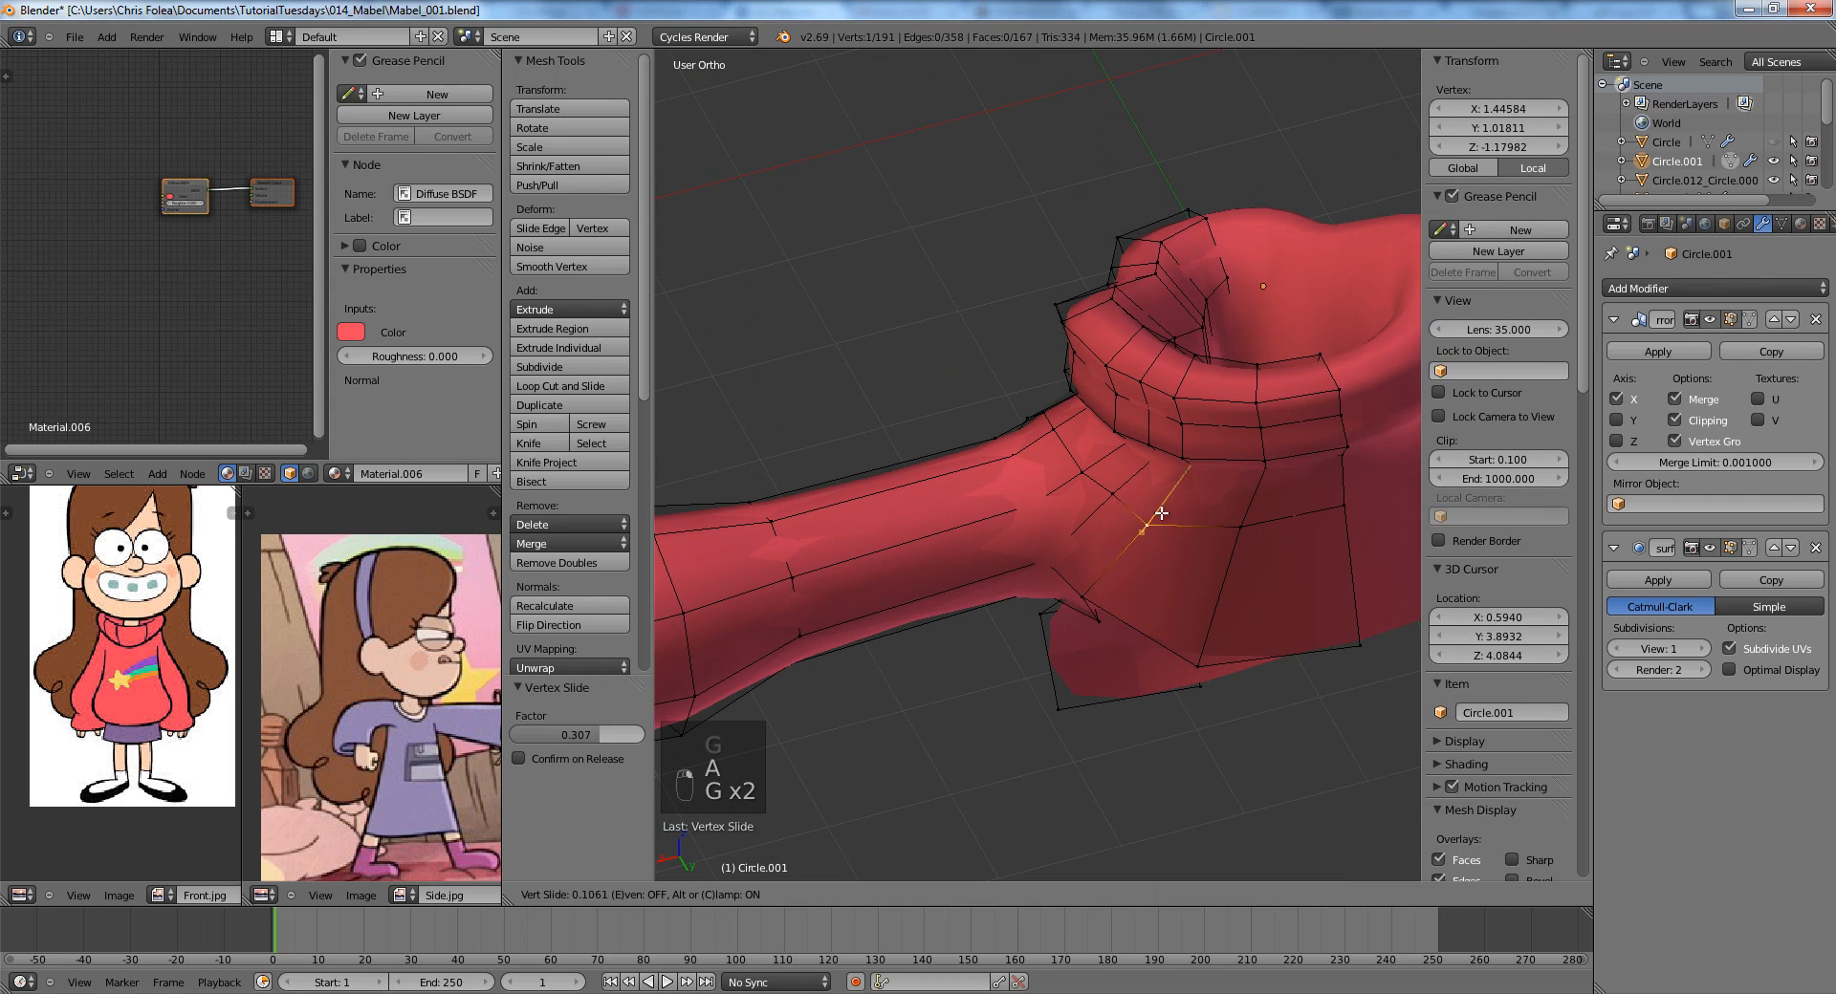
Edge-slide the horizontal edge at the middle of the sweater's upper back.
middle_click_drag(1239, 537, 1339, 540)
right_click(1408, 554, "shift")
key("g")
key("g")
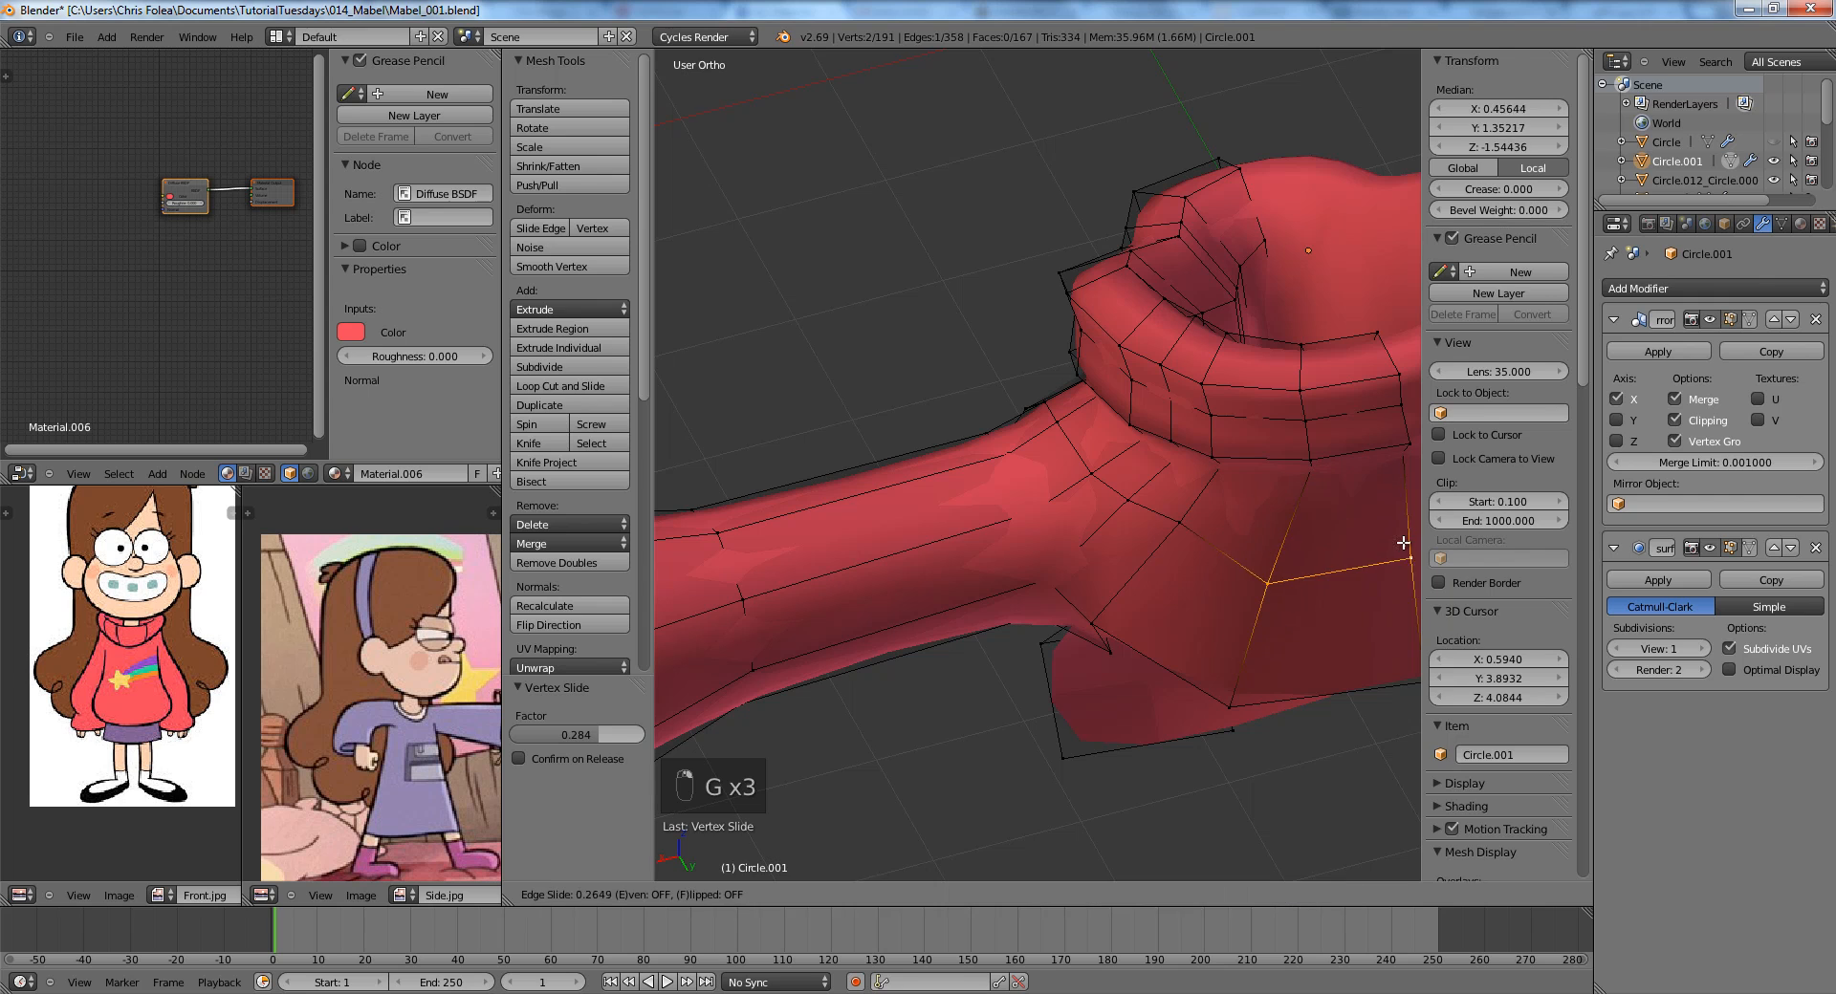
key("a")
Move the front panel's side vertex at armhole level in the front view.
key("Tab")
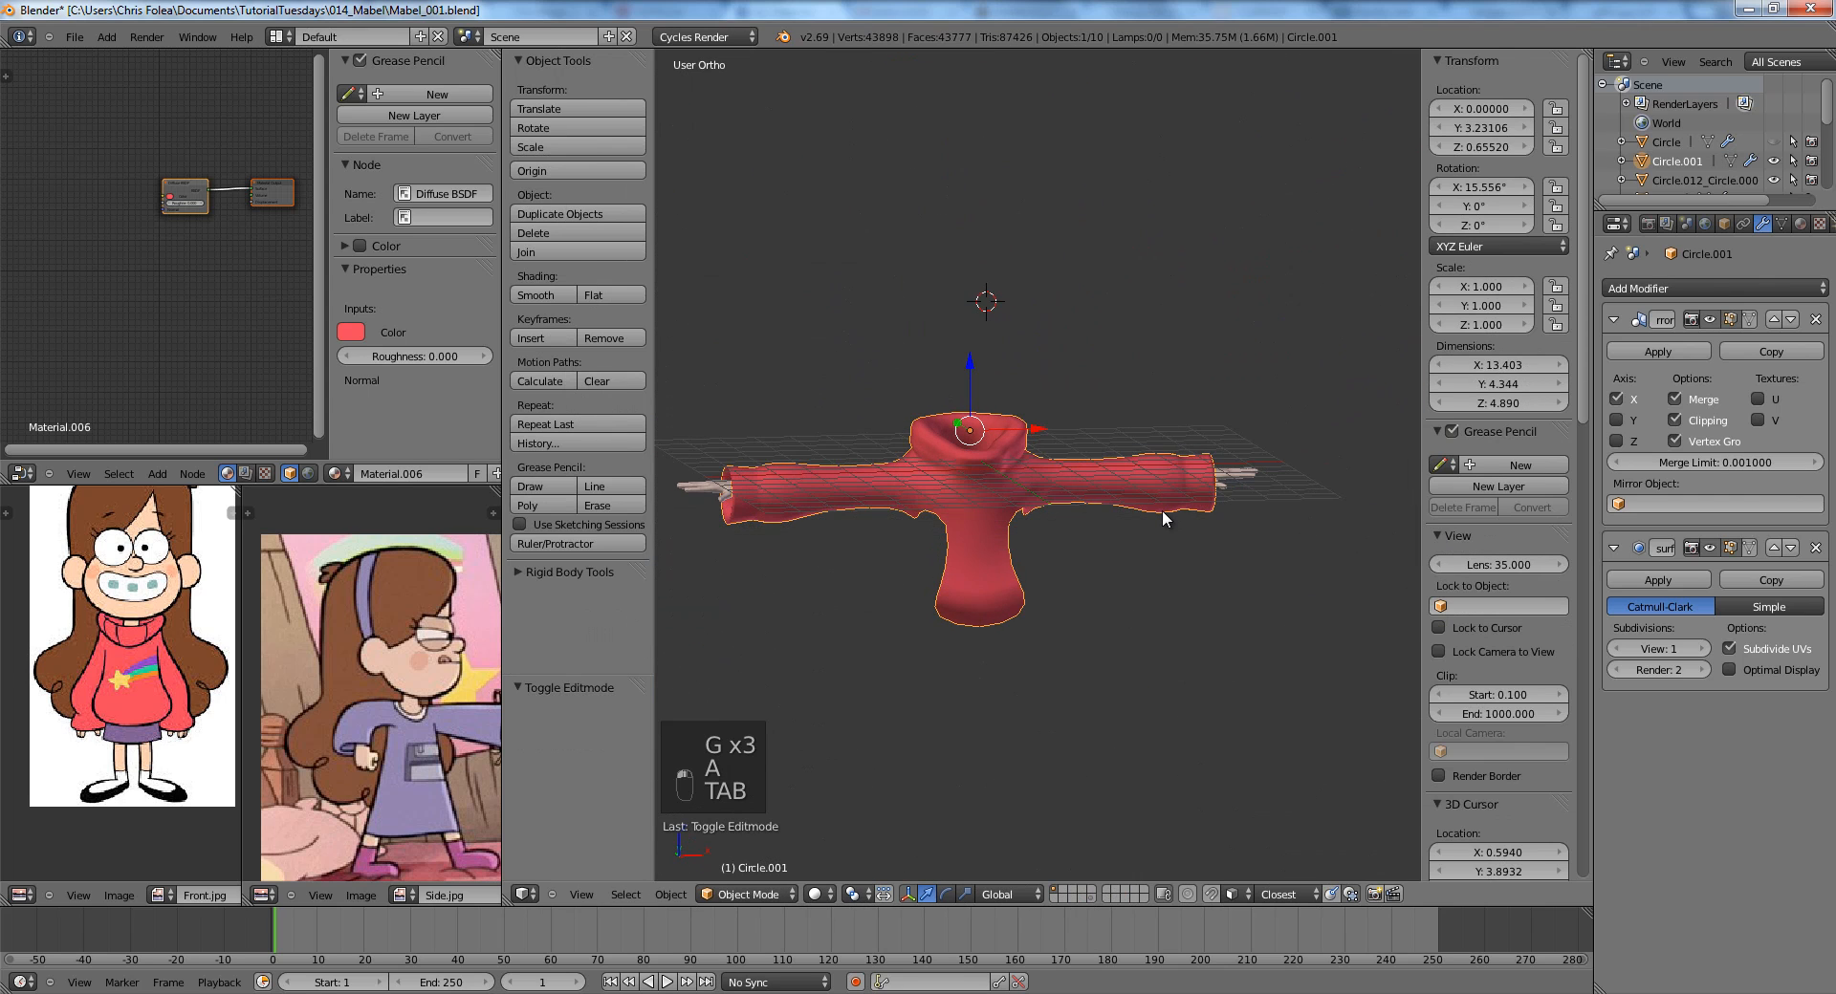
key("KP_1")
key("Tab")
scroll(1027, 349, "up", 6)
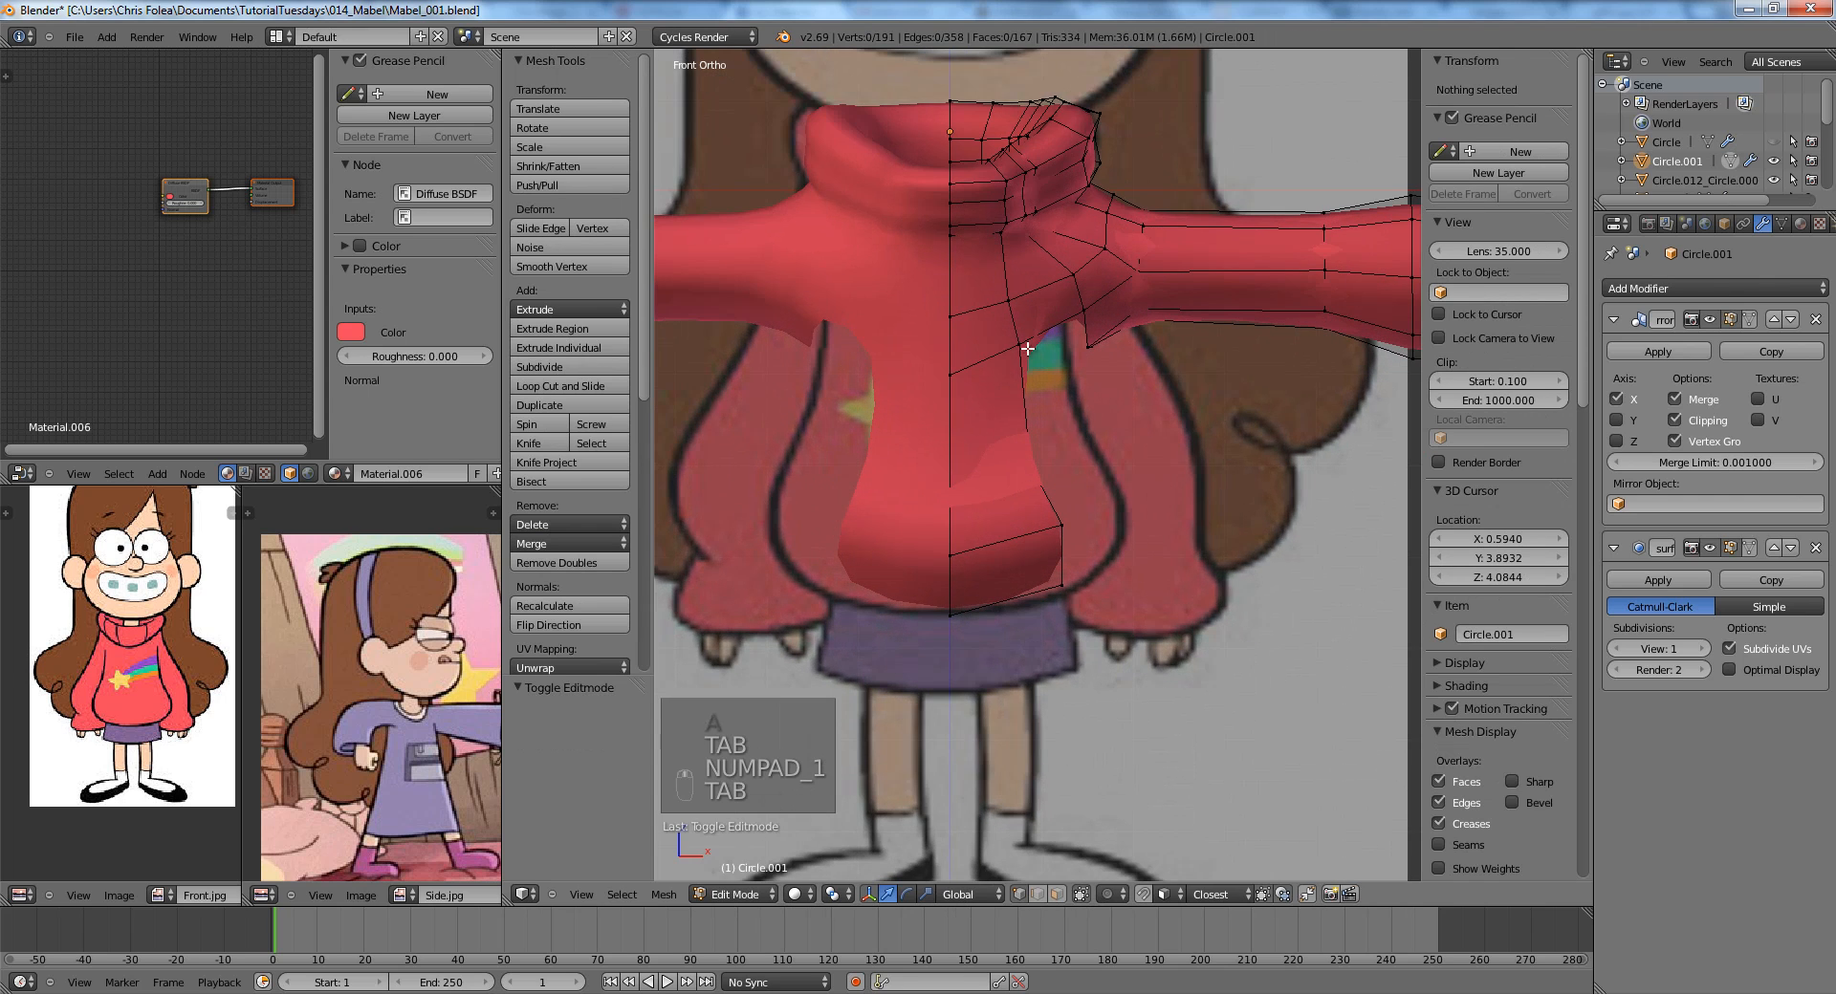
right_click(1027, 349)
key("g")
scroll(1022, 337, "down", 2)
key("a")
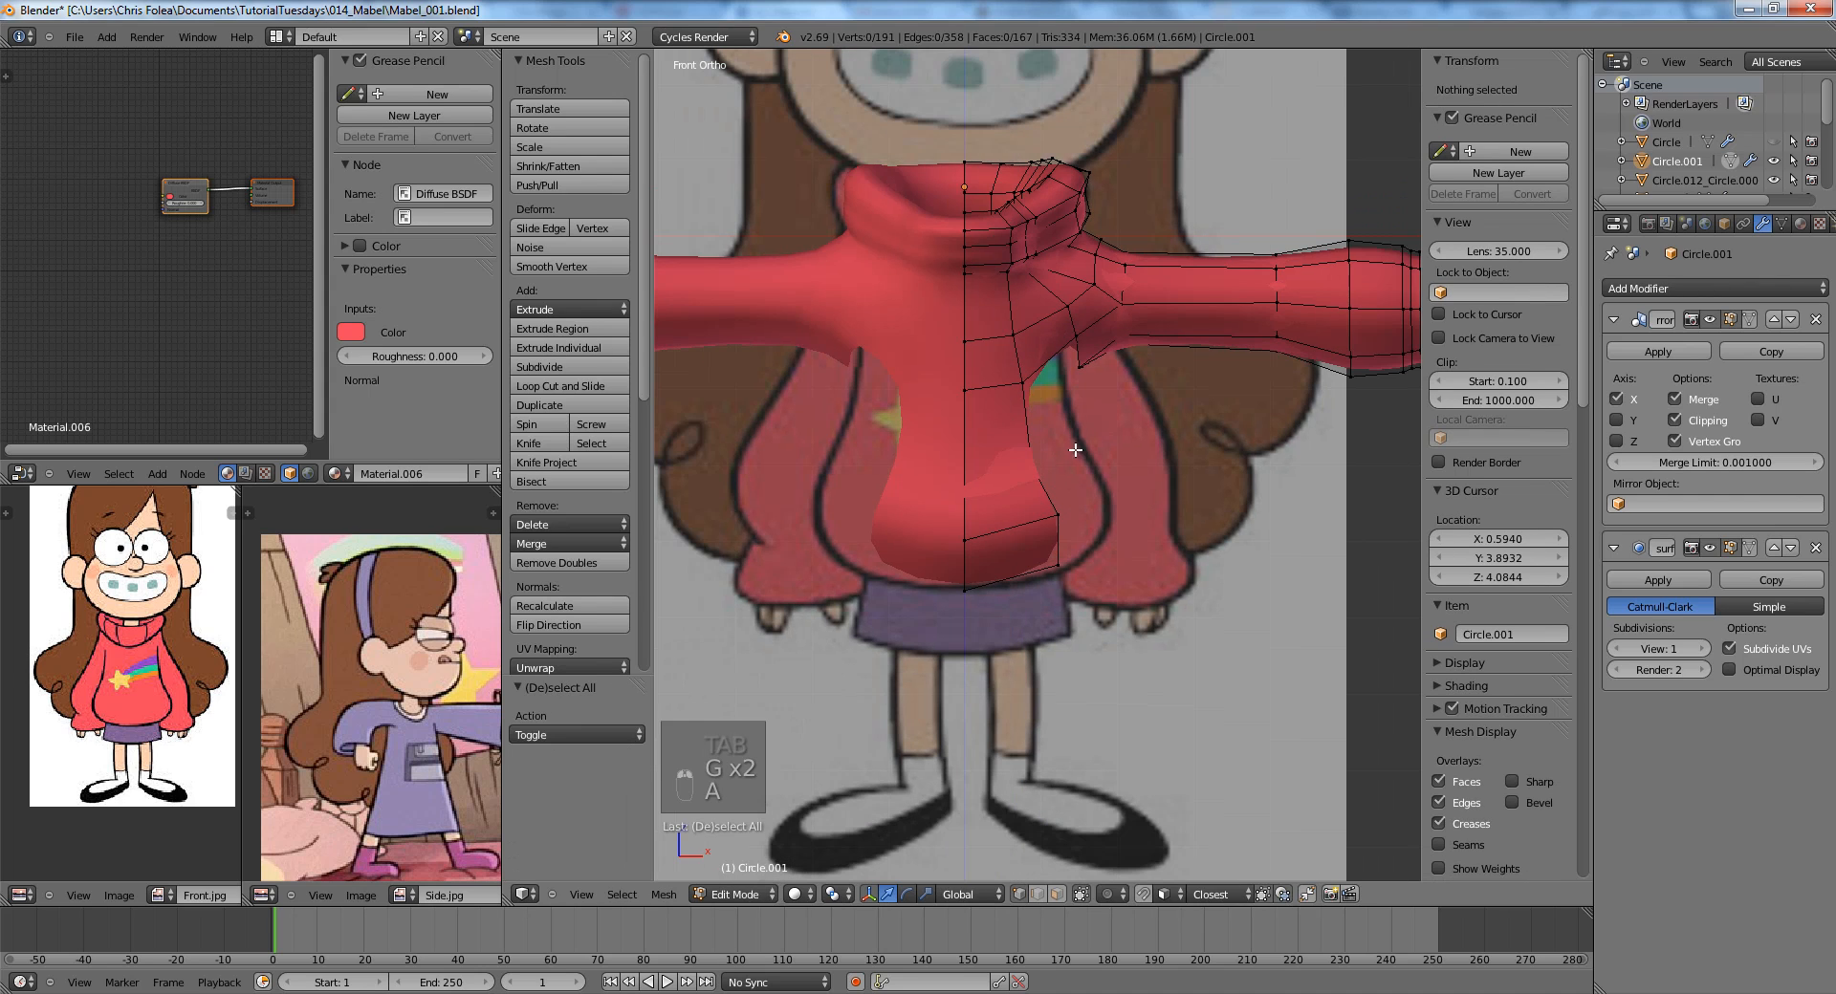
Move the front centre-line vertex at mid-torso upward along Z in the front wireframe view.
key("z")
key("z")
key("z")
right_click(1006, 444)
key("g")
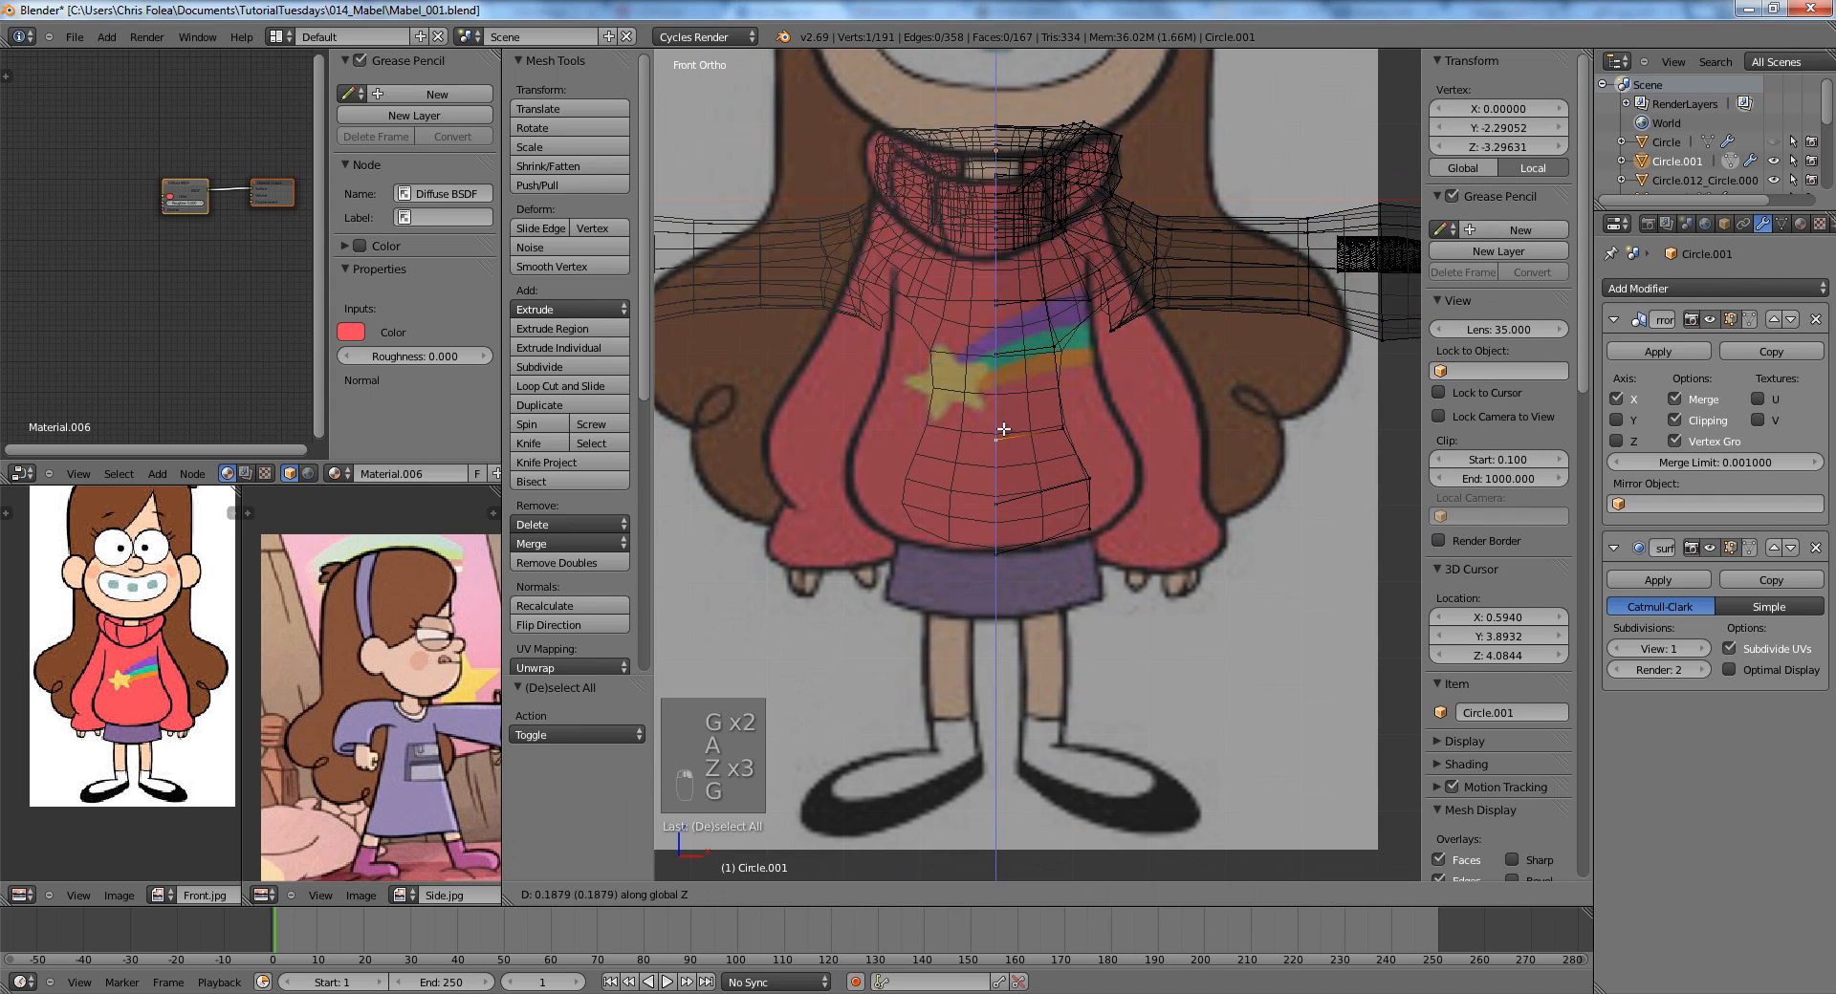
key("a")
Extrude the bottom edge of the sweater's back straight down to the level of the front panel's hem.
key("z")
right_click(1095, 478)
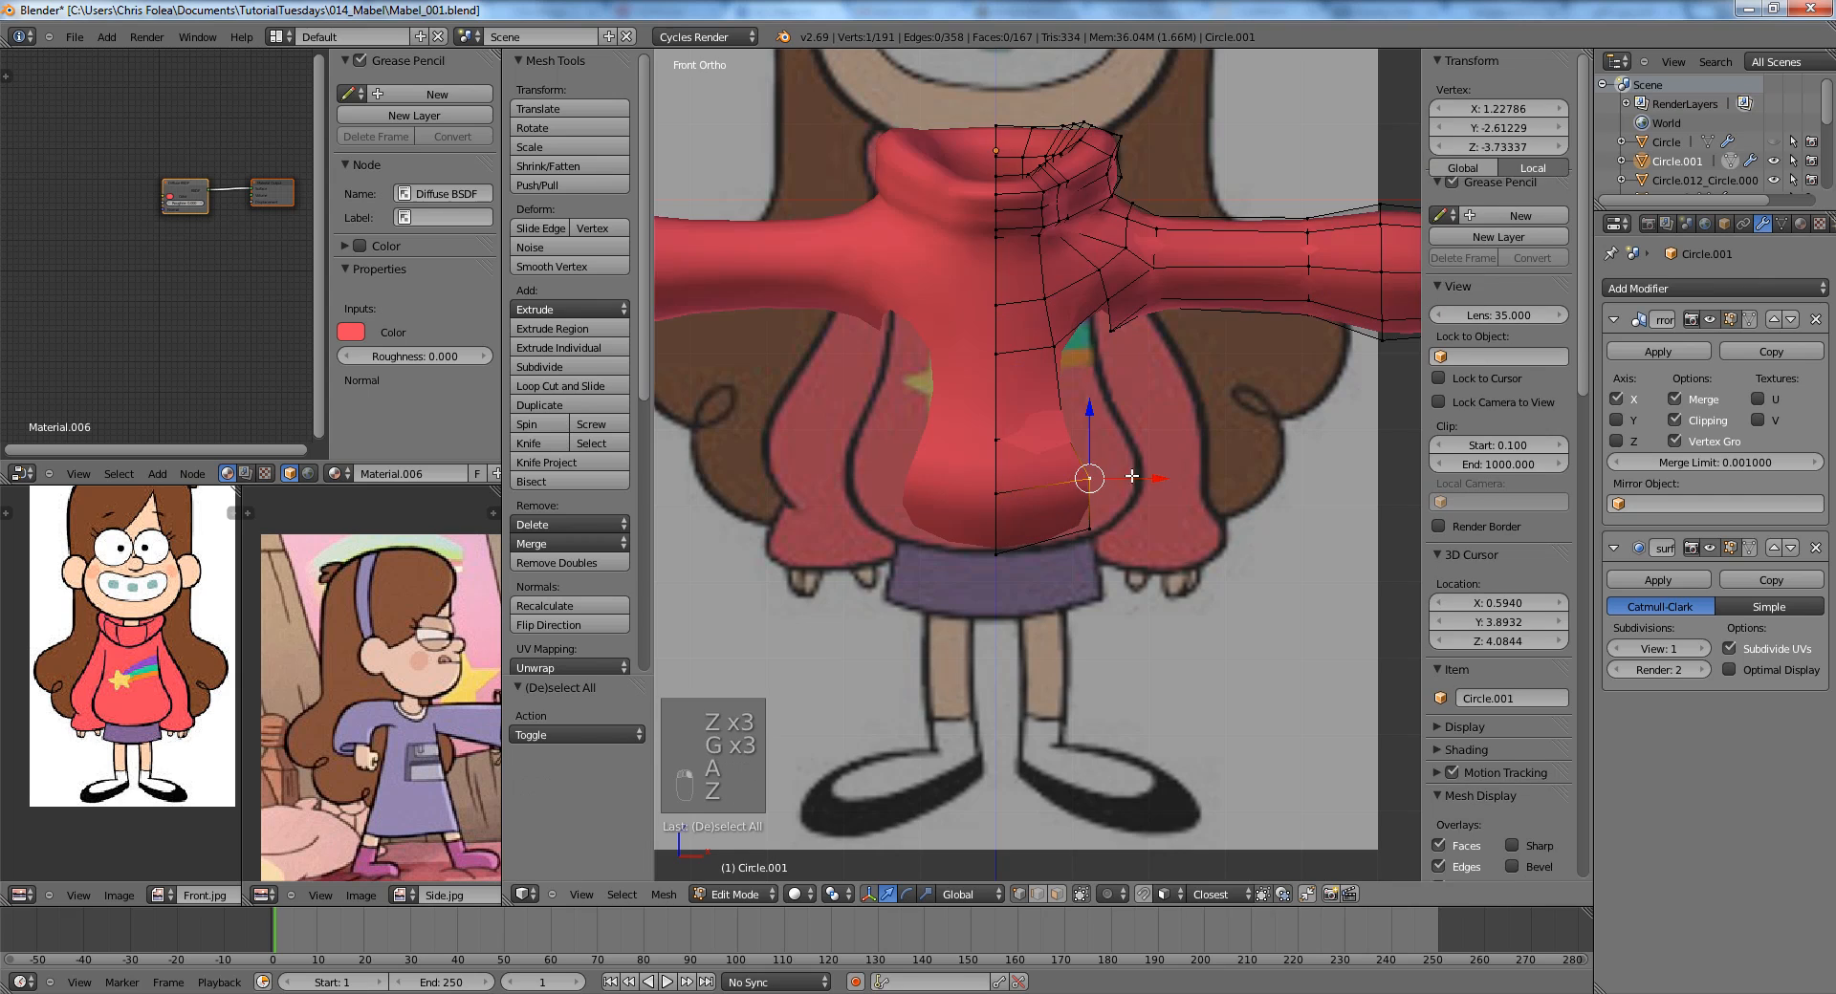
middle_click_drag(1126, 476, 889, 480)
key("a")
key("KP_3")
middle_click_drag(1066, 465, 971, 496)
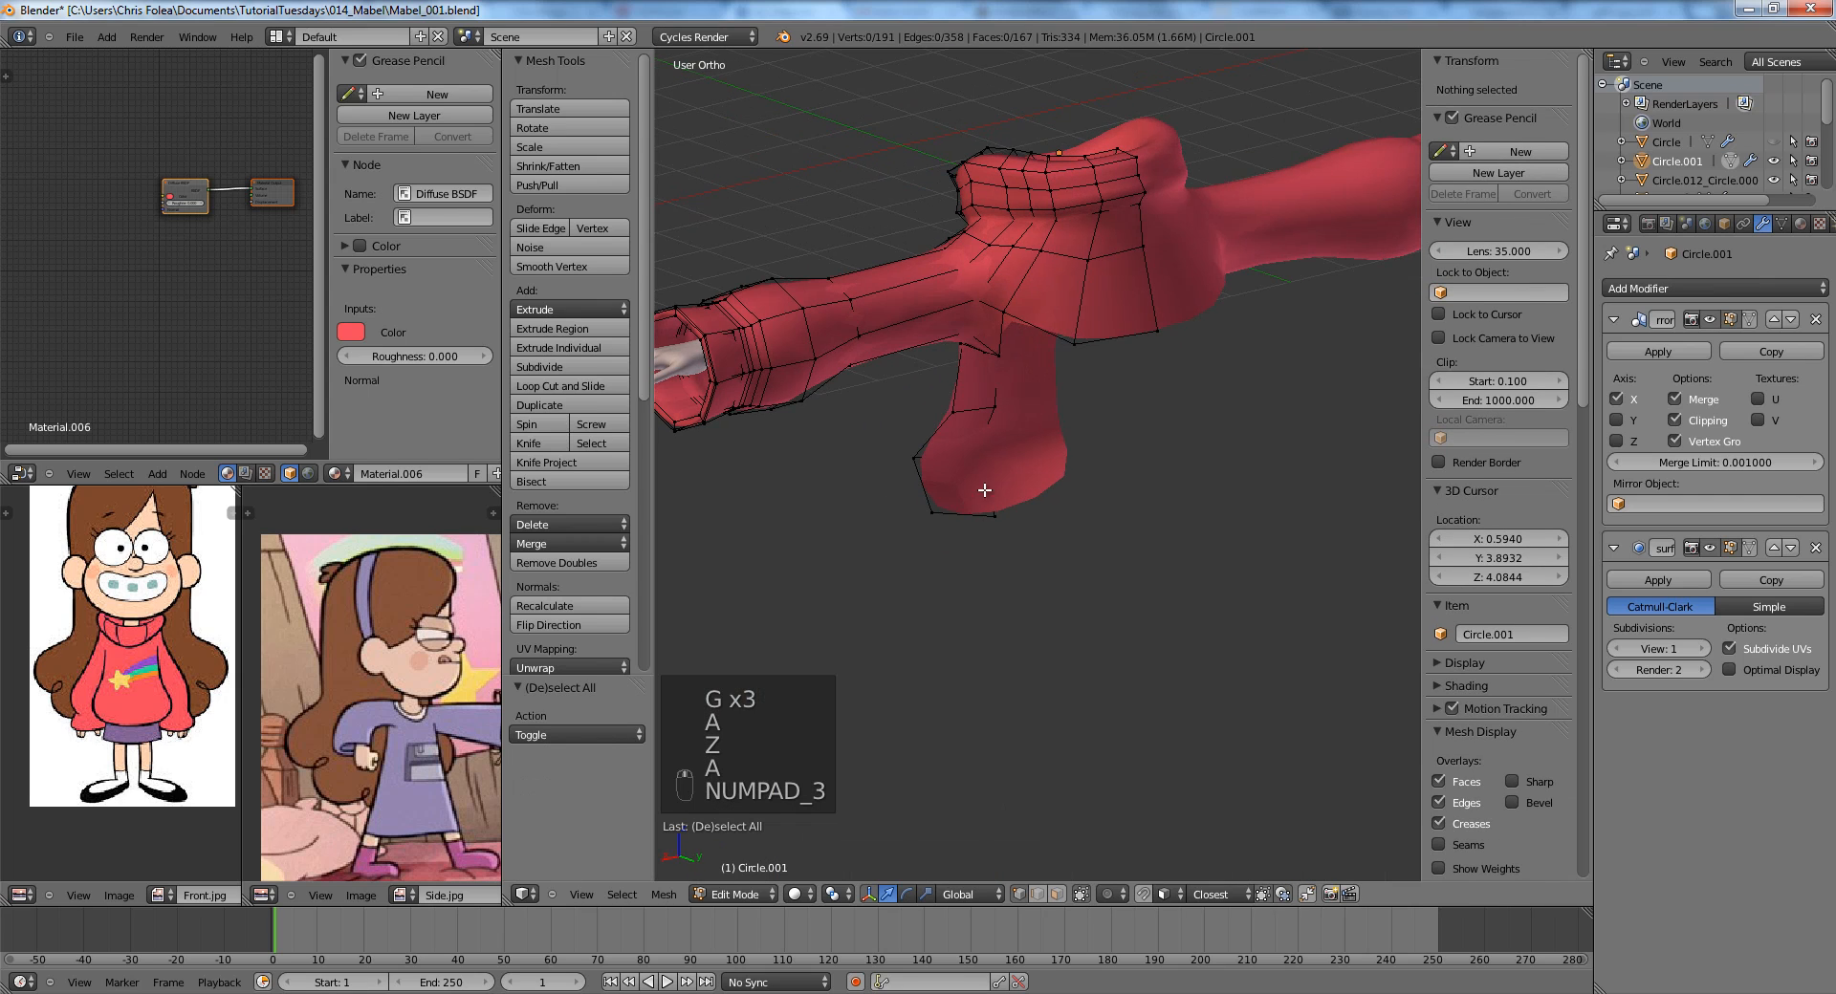
right_click(1074, 342)
right_click(1157, 330, "shift")
key("KP_3")
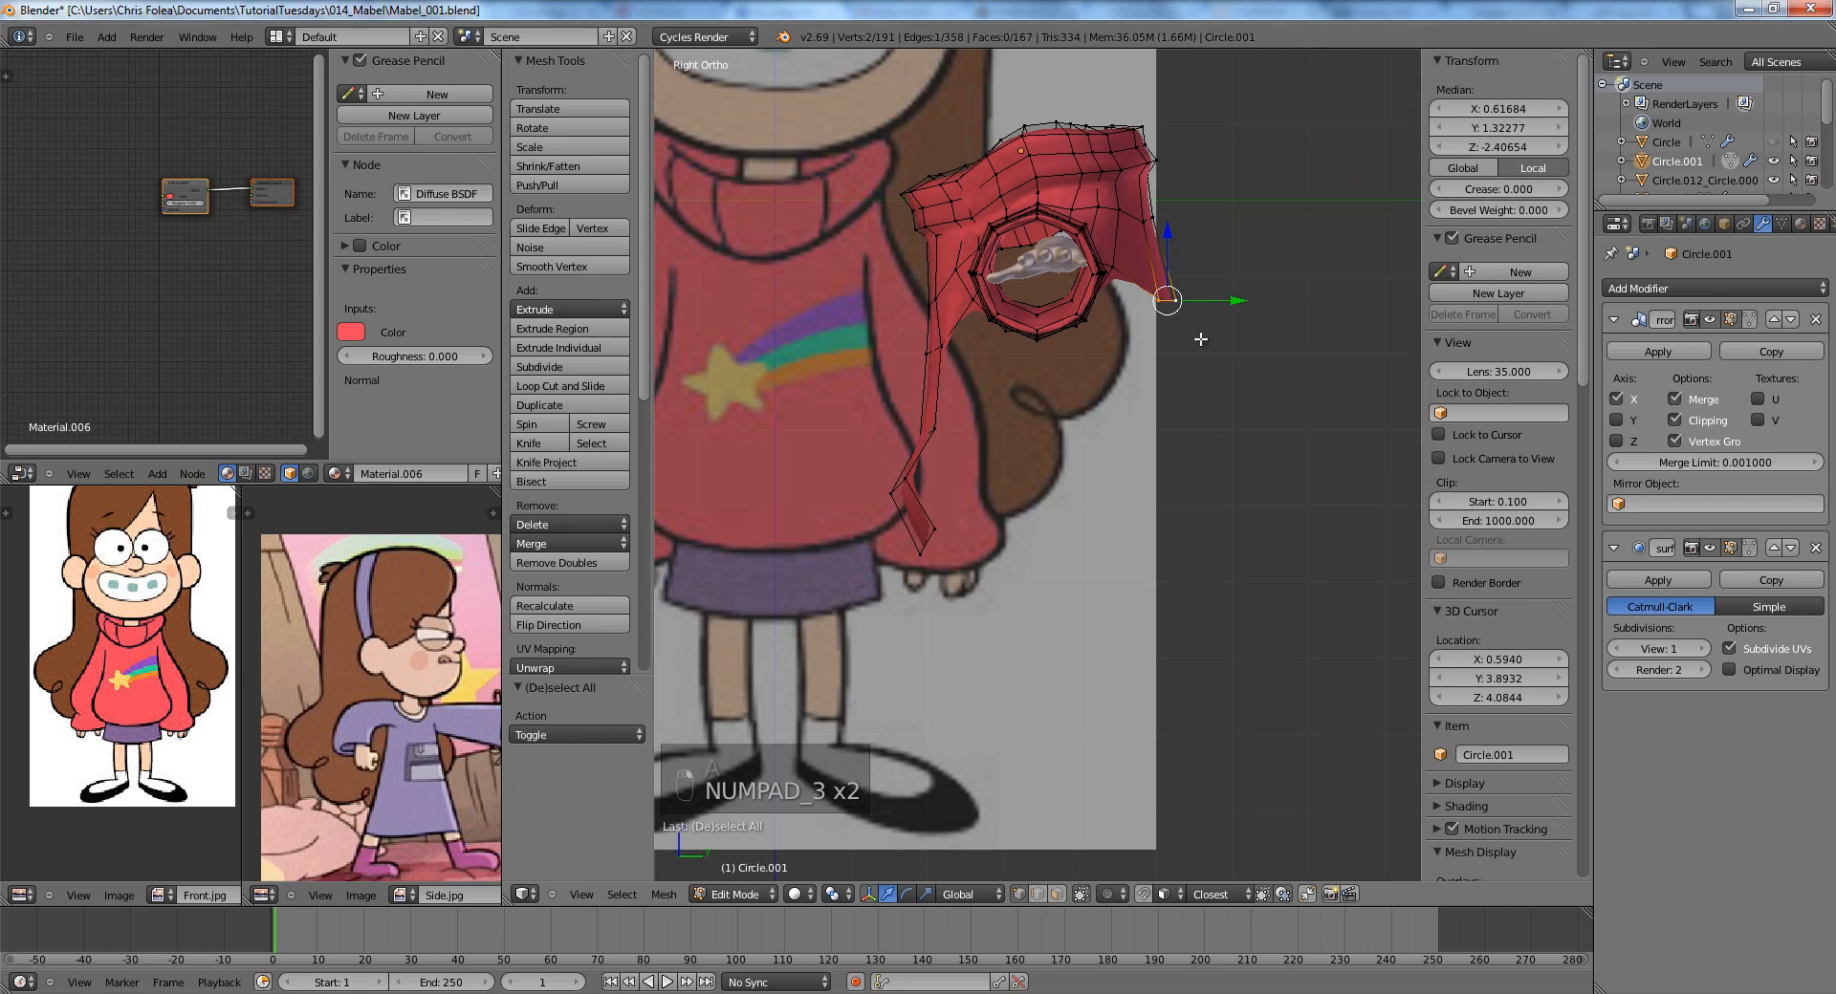
left_click(1204, 580)
Join the lower outer corners of the back and front panels with an edge and subdivide it.
key("a")
right_click_drag(1132, 547, 951, 538)
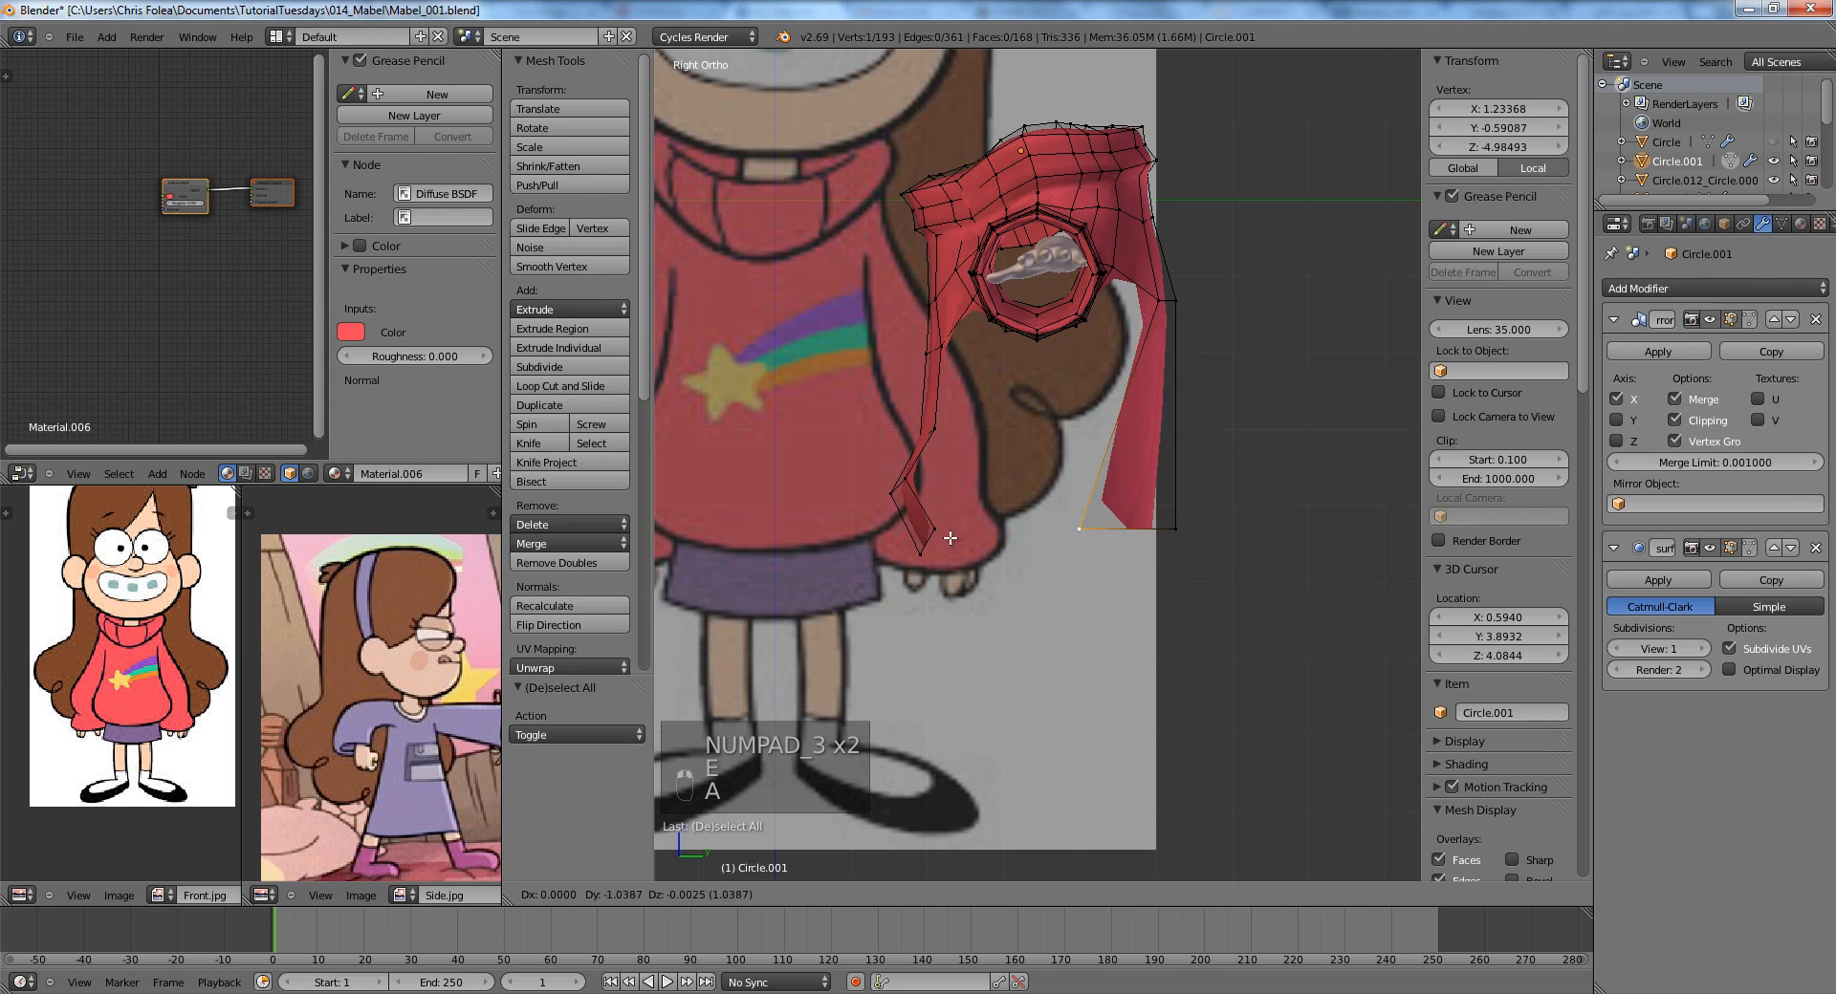
right_click(945, 532, "shift")
key("f")
mouse_move(1074, 541)
middle_mouse_down()
mouse_move(1094, 381)
mouse_move(1095, 535)
middle_mouse_up()
key("KP_1")
key("ctrl+z")
key("w")
key("a")
Move the side hem midpoint 0.163 along X and 0.025 along Z, and extrude it 0.514 along X and 0.589 along Z.
key("KP_1")
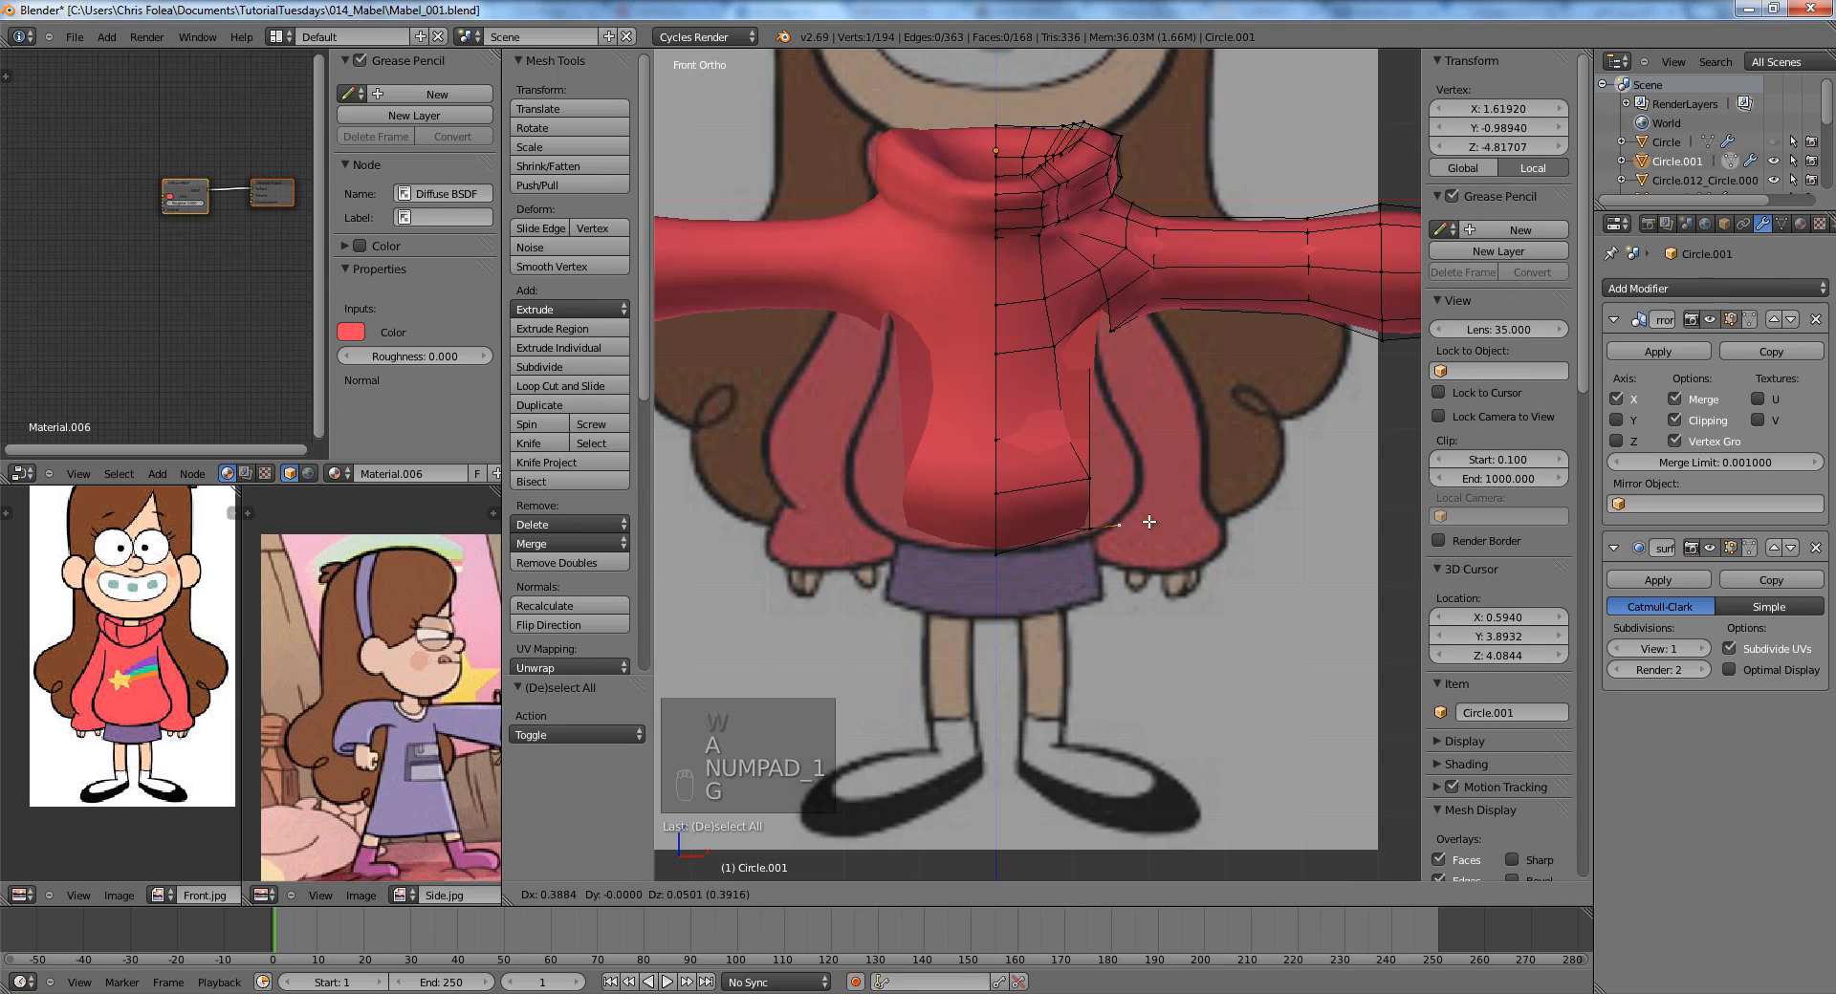
left_click(1132, 524)
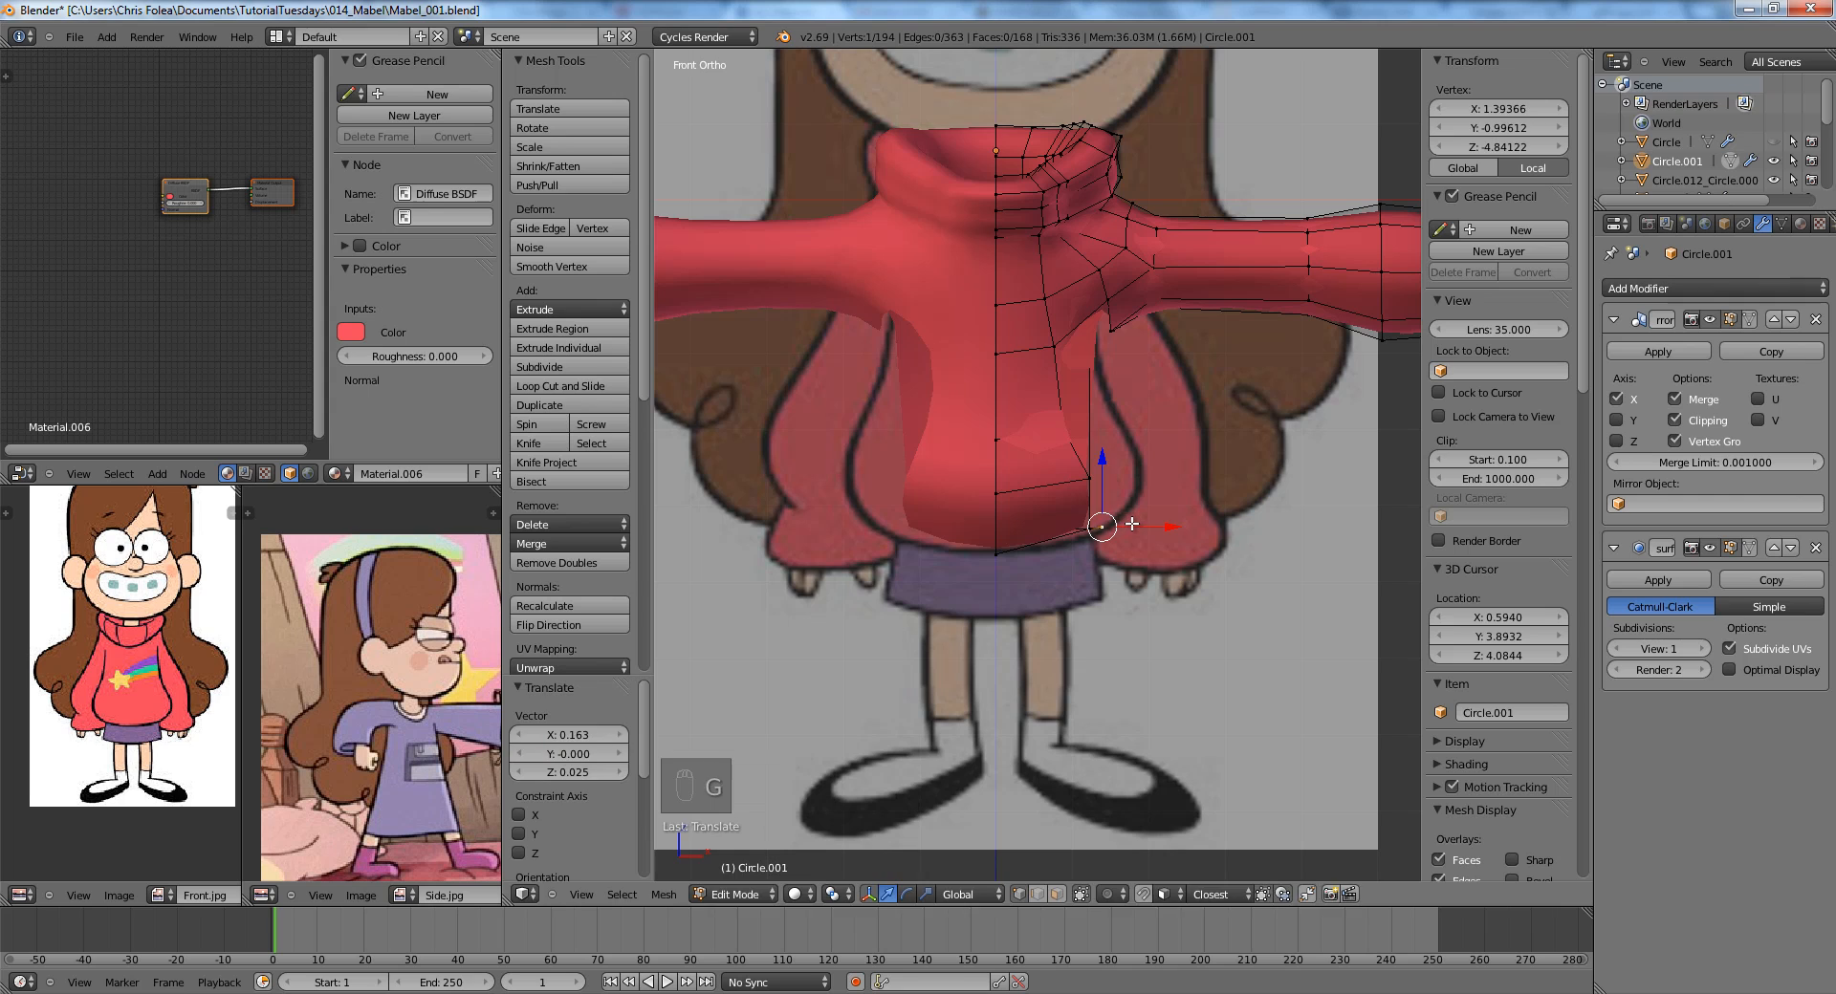
left_click(1182, 482)
Fill the face between the extruded side edge and the lower side of the front panel.
middle_click_drag(1186, 475, 1007, 495)
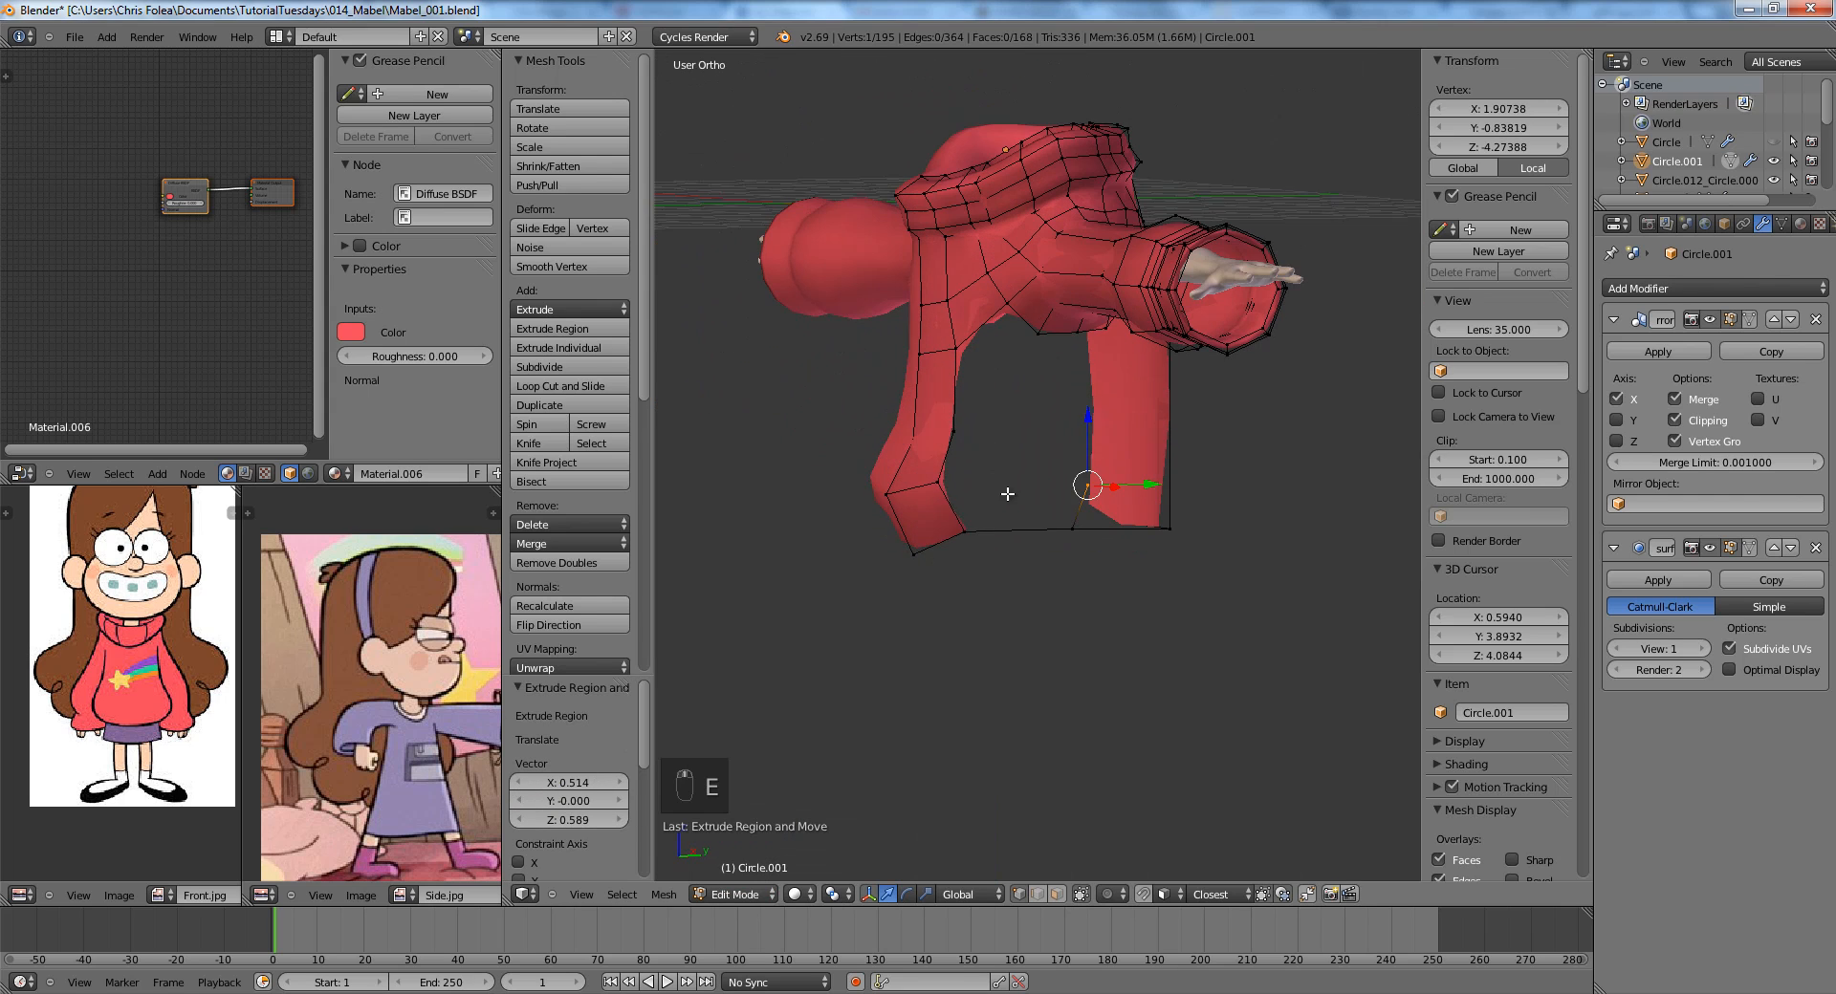
right_click(961, 527, "shift")
key("f")
right_click(1076, 526, "shift")
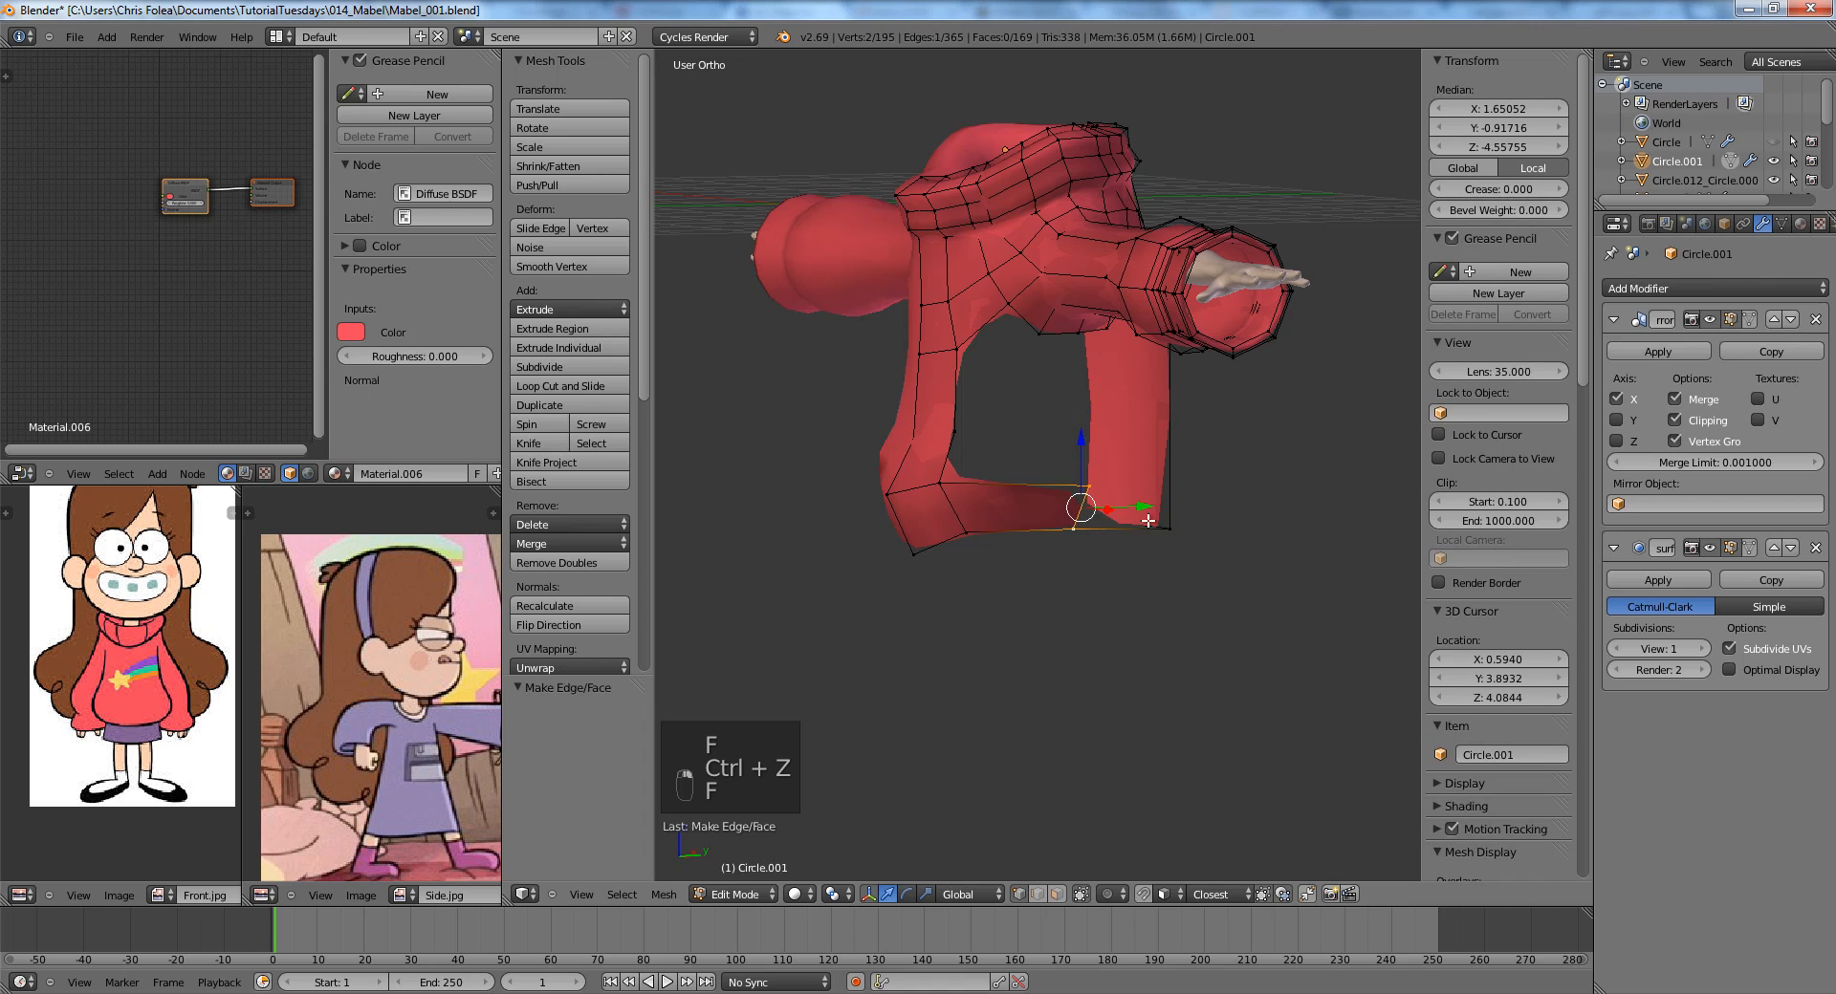
Add a loop cut near the bottom of the back panel and fill the face between it and the side edge.
middle_click_drag(1076, 526, 1132, 529)
key("a")
key("ctrl+r")
left_click(1144, 492)
left_click(1135, 488)
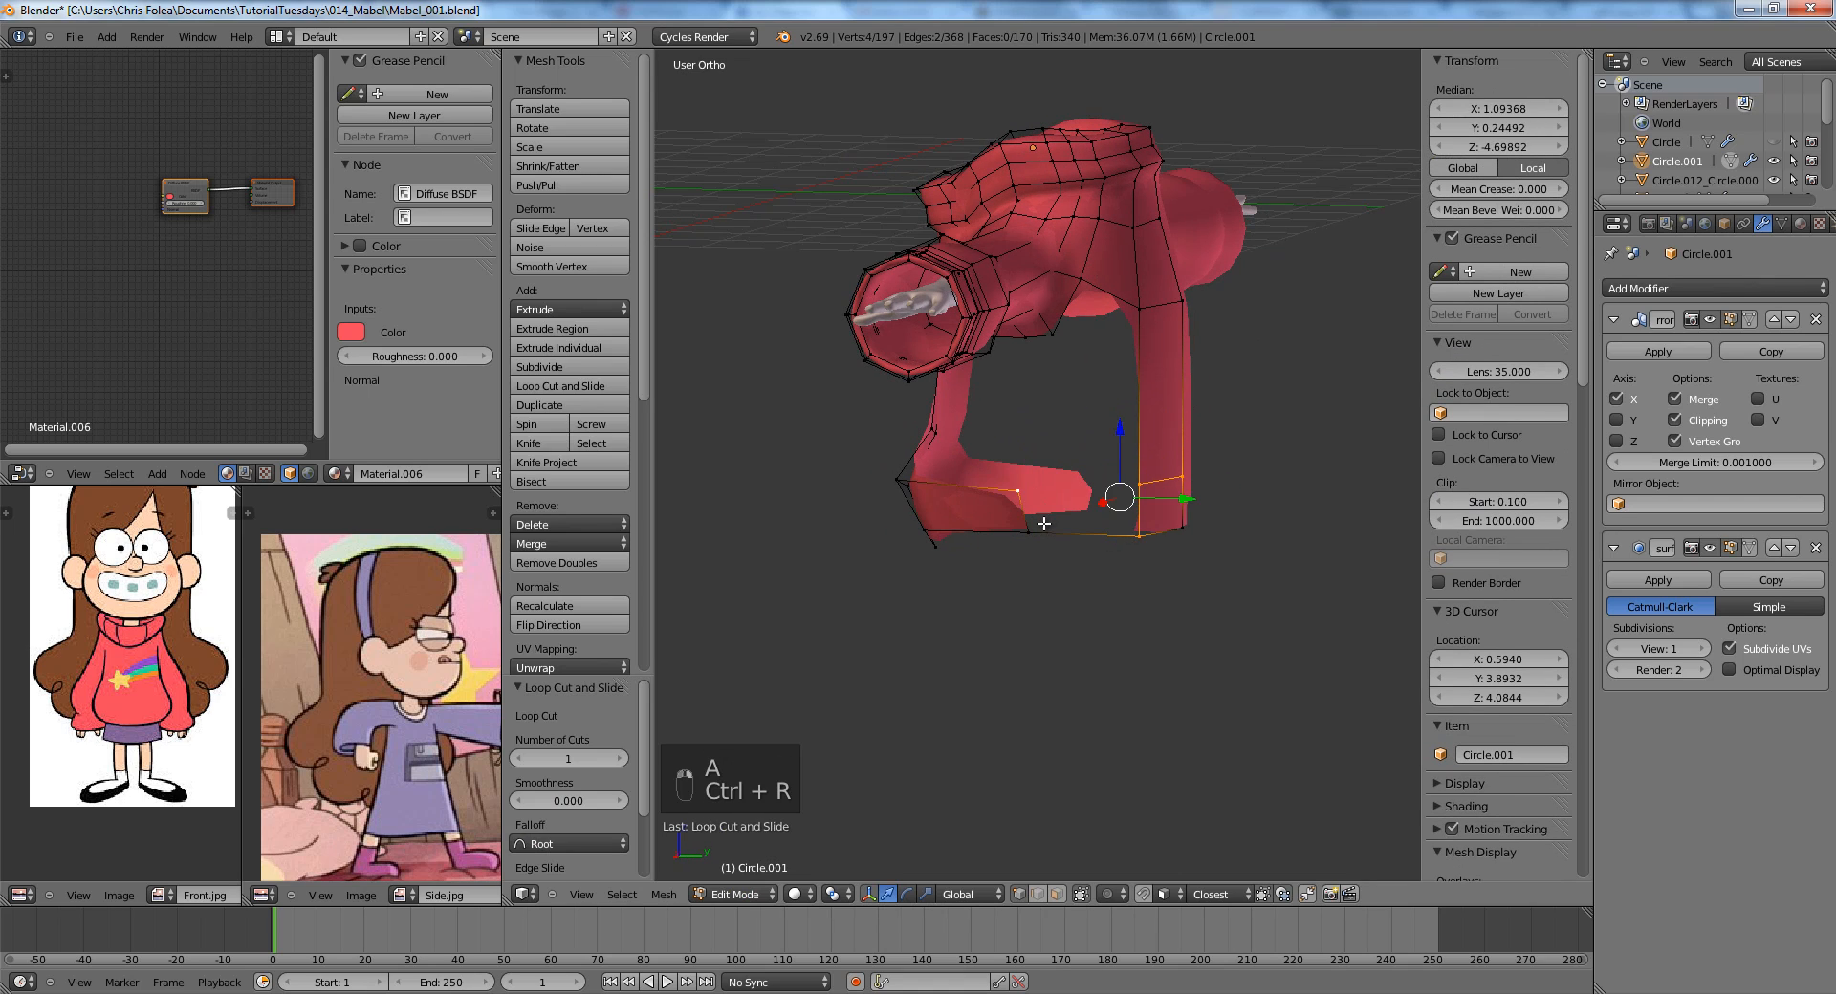
key("f")
key("a")
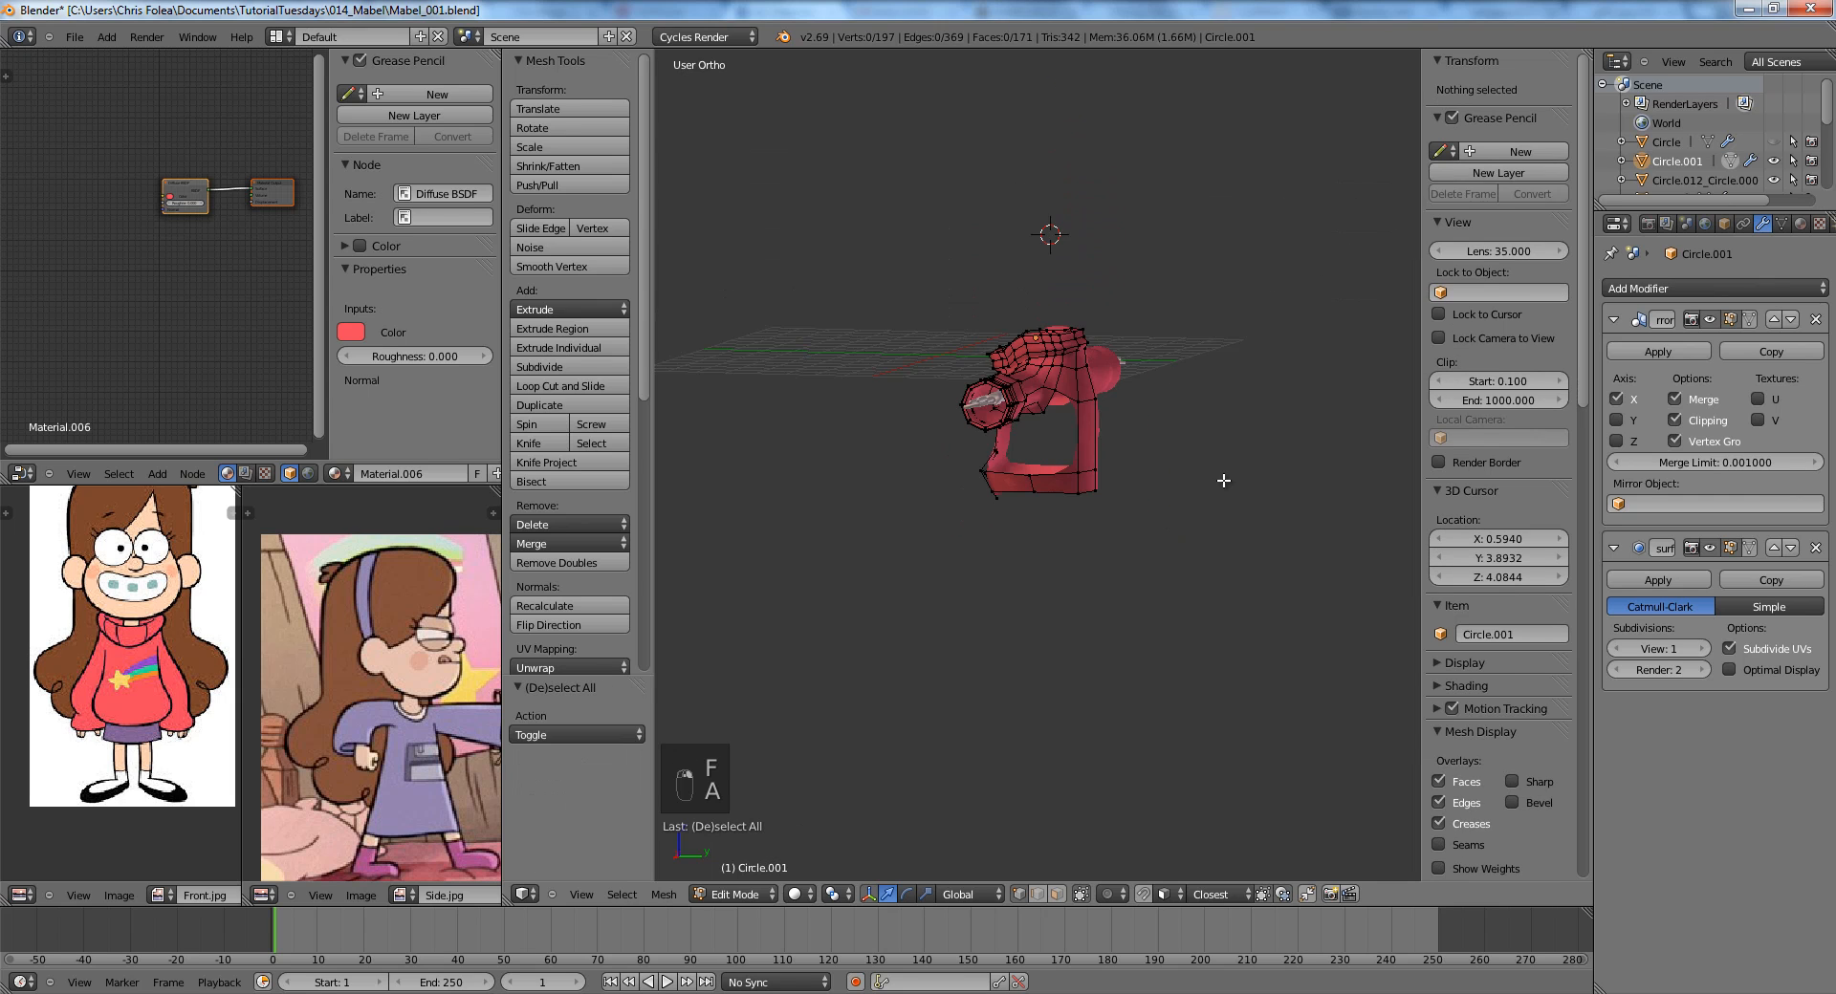
Connect the lower side vertex of the torso to the underarm vertex with an edge.
key("KP_1")
key("Tab")
key("Tab")
scroll(1185, 502, "up", 4)
key("a")
middle_click_drag(1172, 508, 958, 373)
key("a")
right_click(1045, 539)
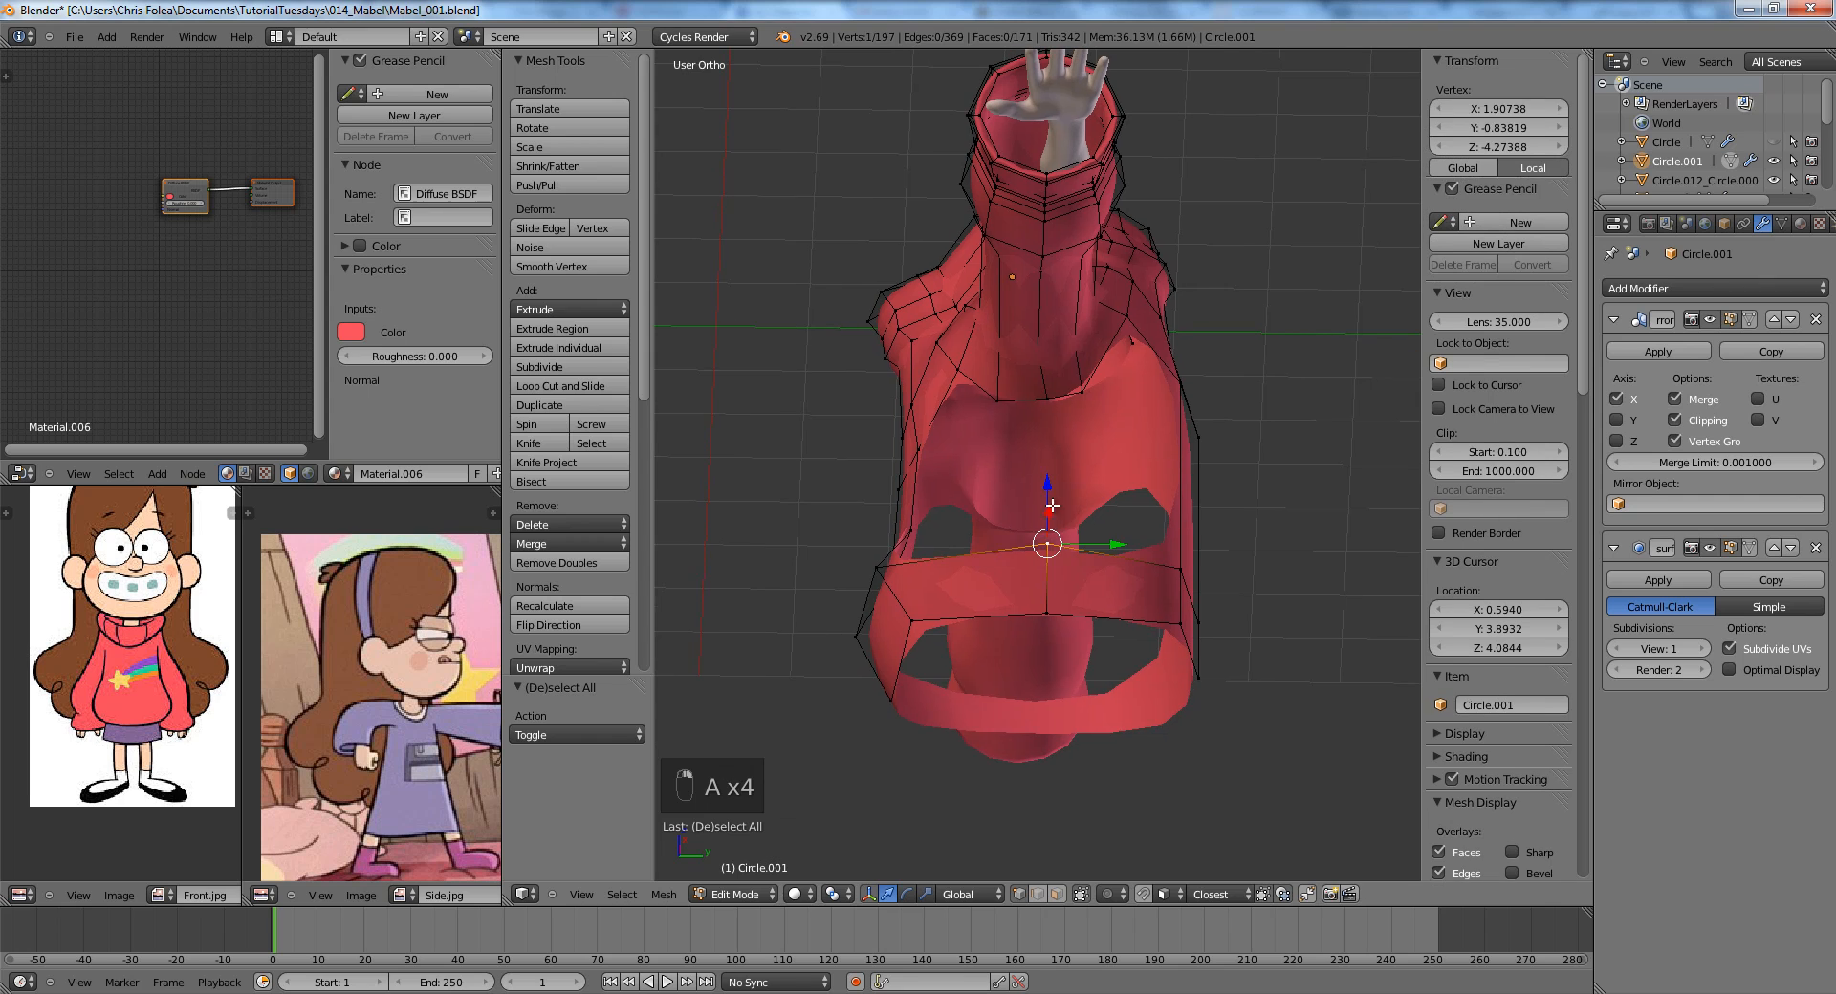
right_click(1043, 401, "shift")
key("f")
Subdivide the new side edge below the underarm once.
middle_click_drag(1047, 416, 1186, 535)
key("KP_1")
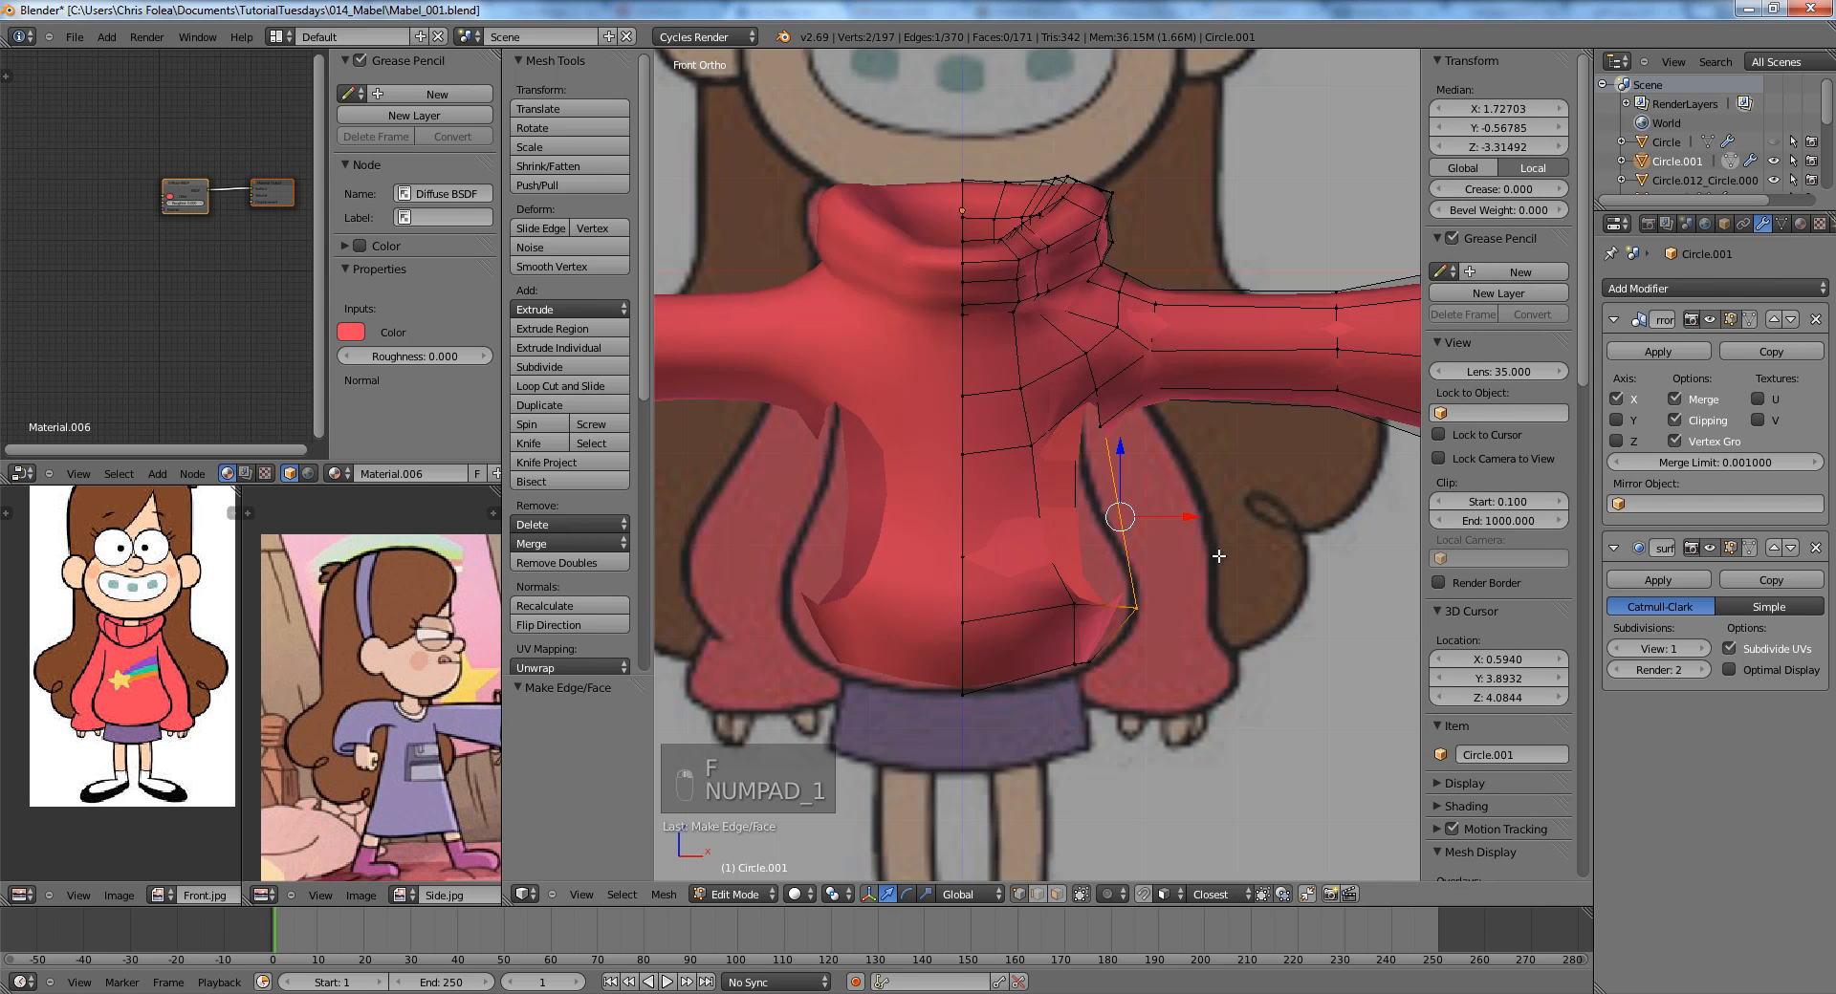
scroll(1195, 528, "up", 3)
key("w")
left_click(1196, 525)
Shift the subdivided side edge in the front view and move its middle vertex inward onto the torso outline.
key("g")
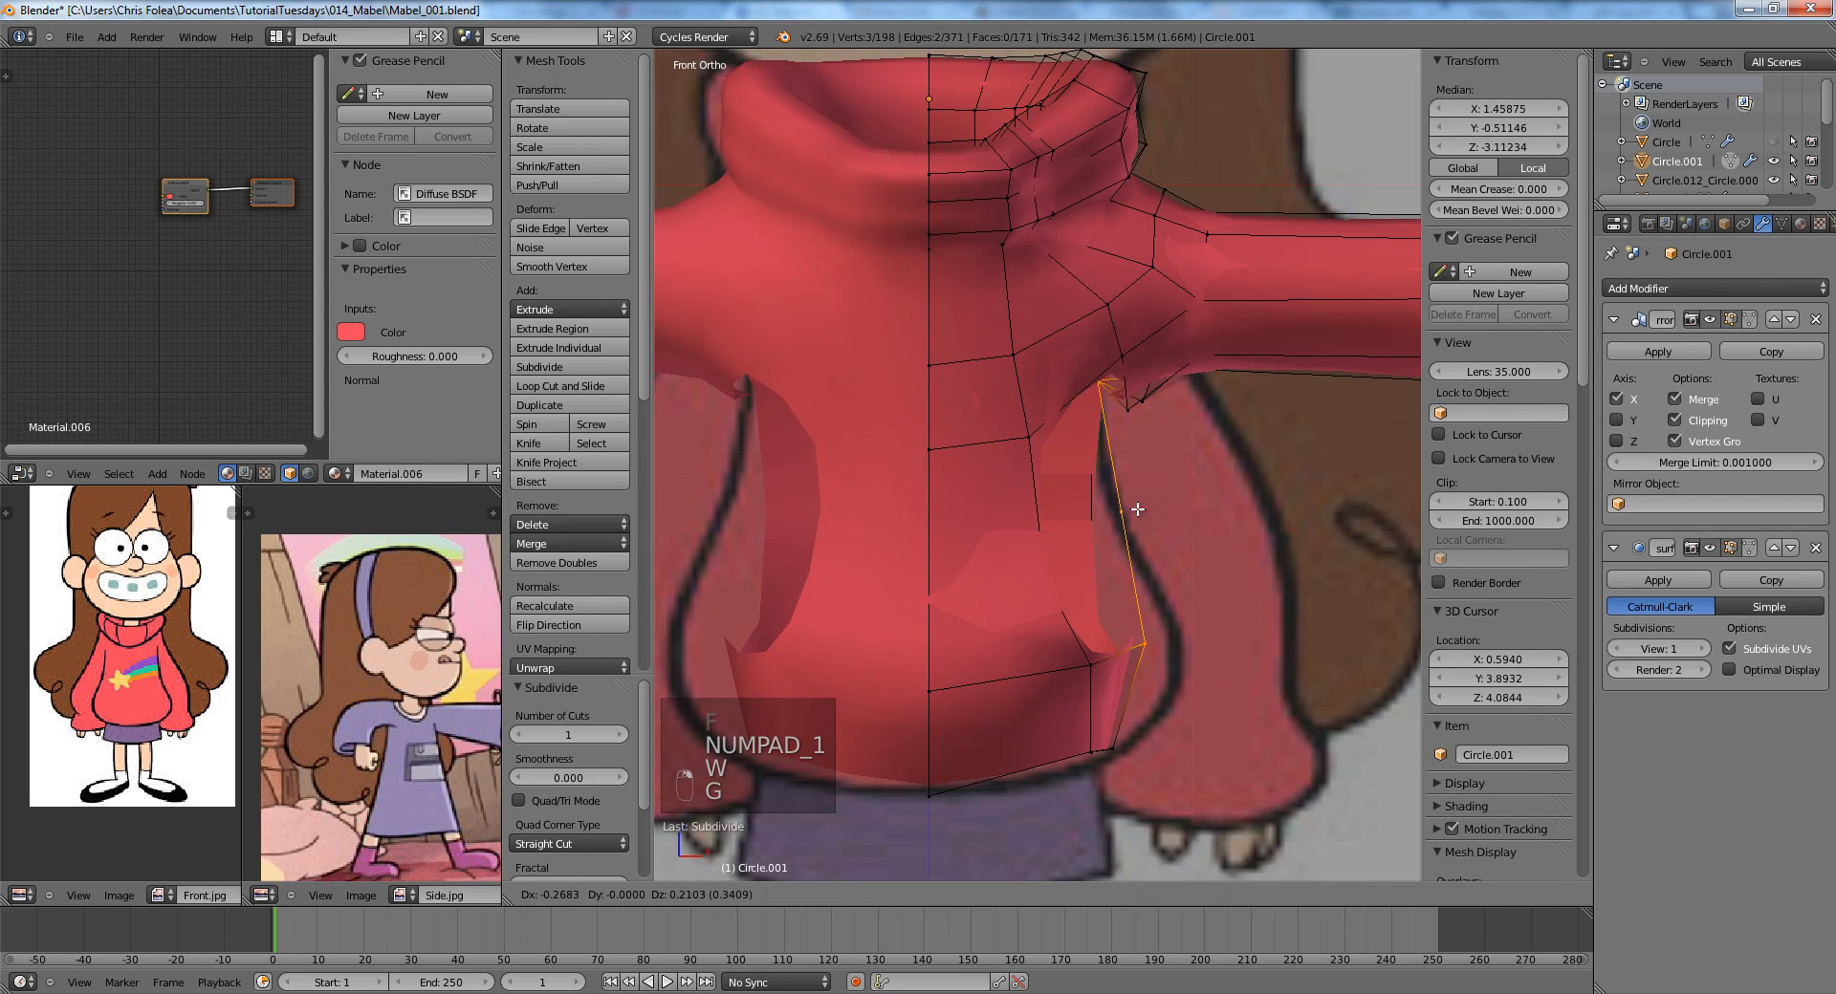
left_click(1173, 538)
key("a")
right_click(1161, 540)
key("g")
left_click(1121, 499)
key("a")
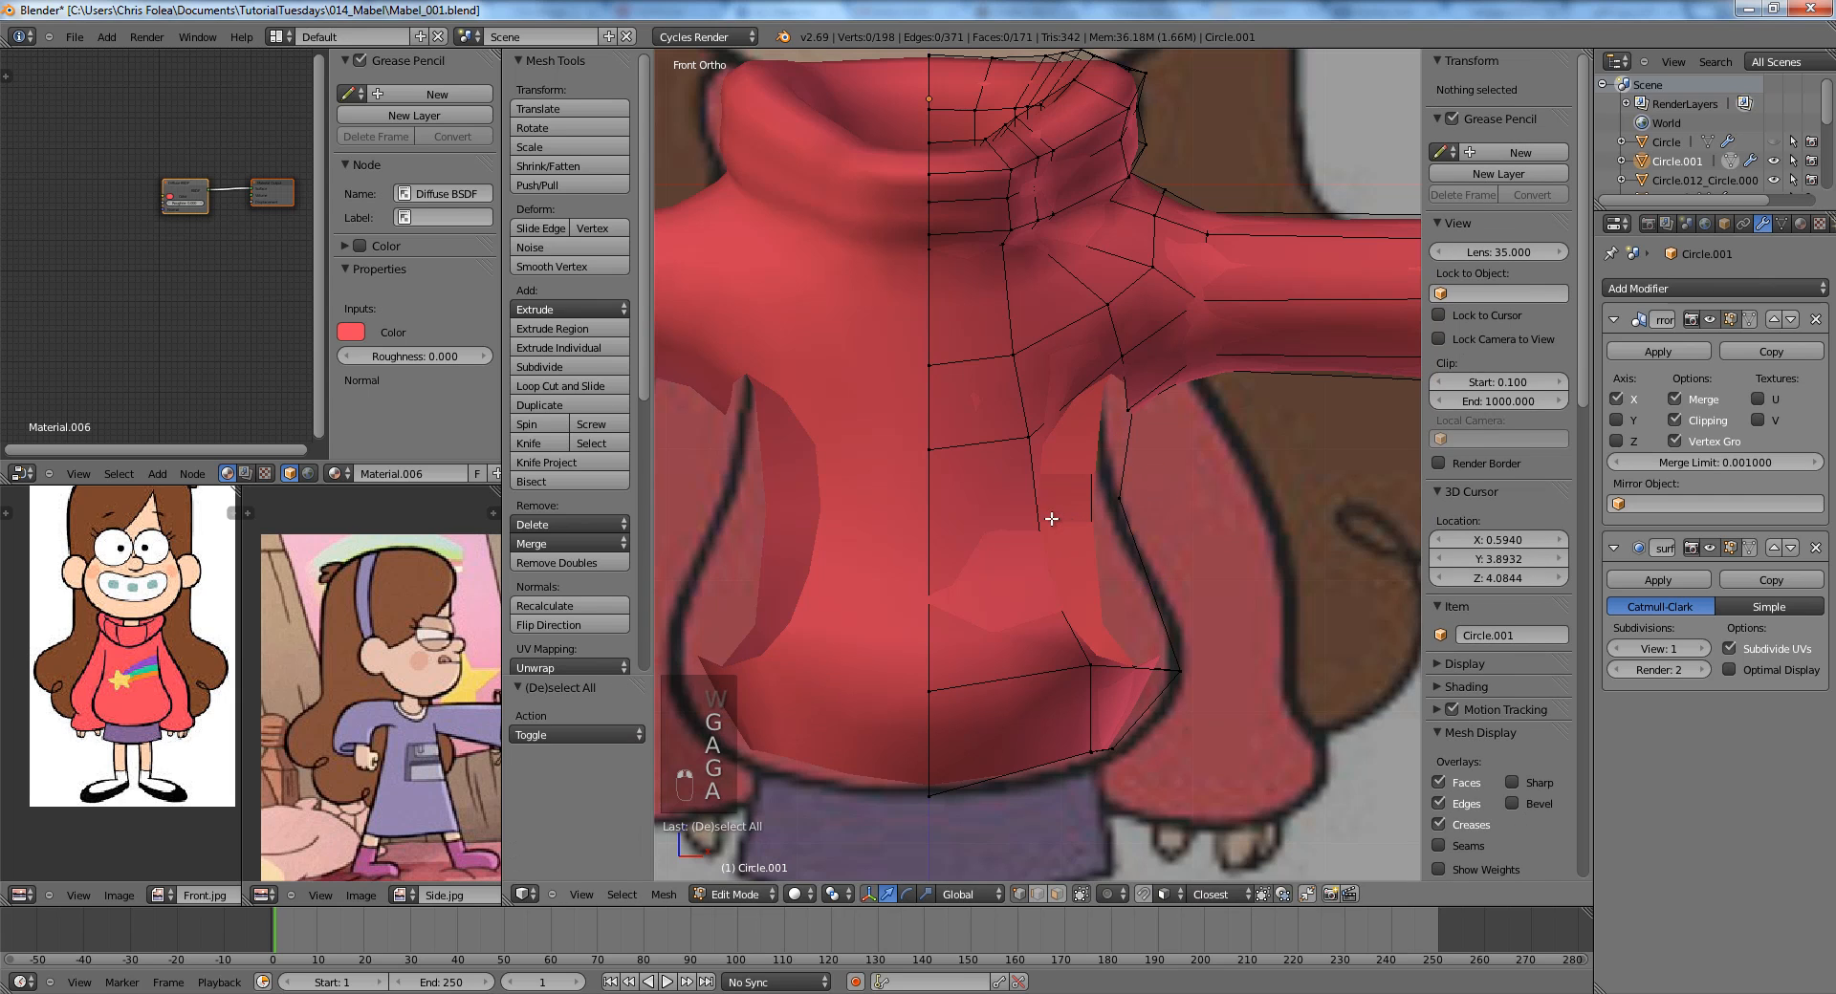
Edge-slide the horizontal edge at the middle of the front panel slightly upward.
key("ctrl+r")
left_click(1036, 520)
key("z")
middle_click_drag(1041, 561, 980, 585)
key("z")
right_click(937, 604, "alt")
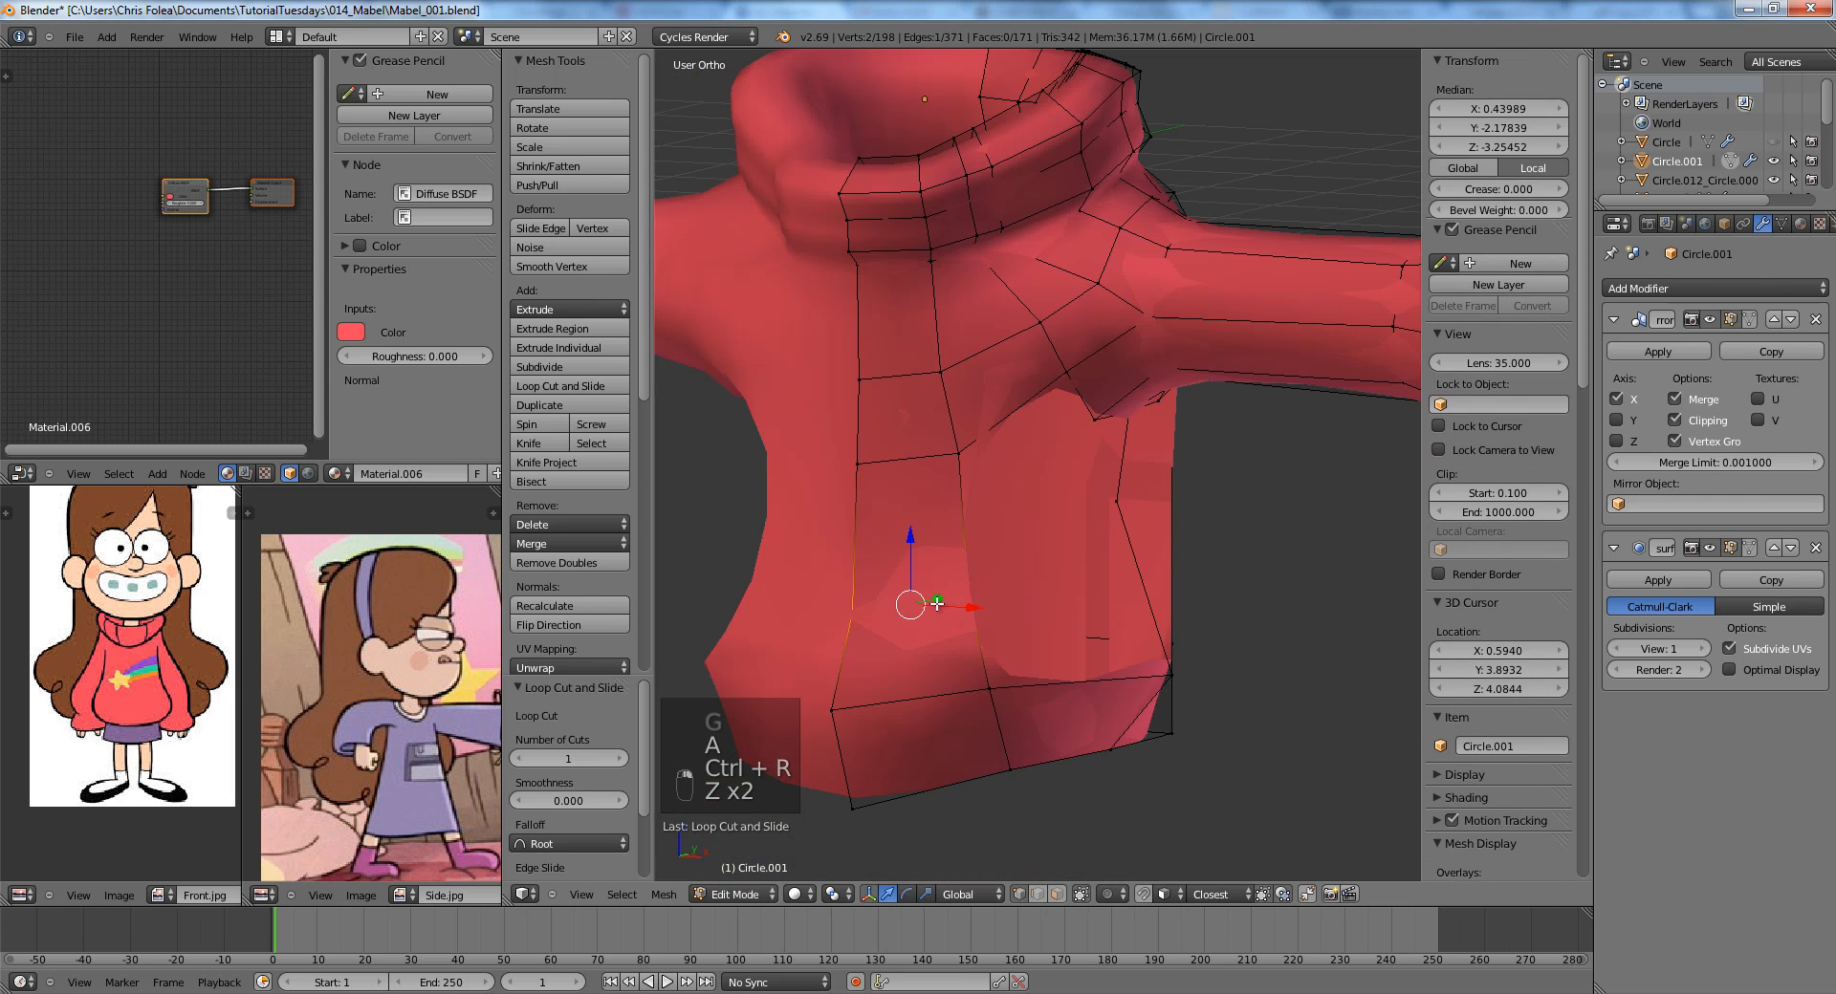
key("g")
key("g")
left_click(931, 555)
Fill the face between the front panel's side and the lower half of the torso's side edge.
key("z")
right_click(964, 558)
middle_click_drag(1107, 593, 975, 678)
right_click(860, 712, "shift")
right_click(1107, 706, "shift")
key("f")
key("a")
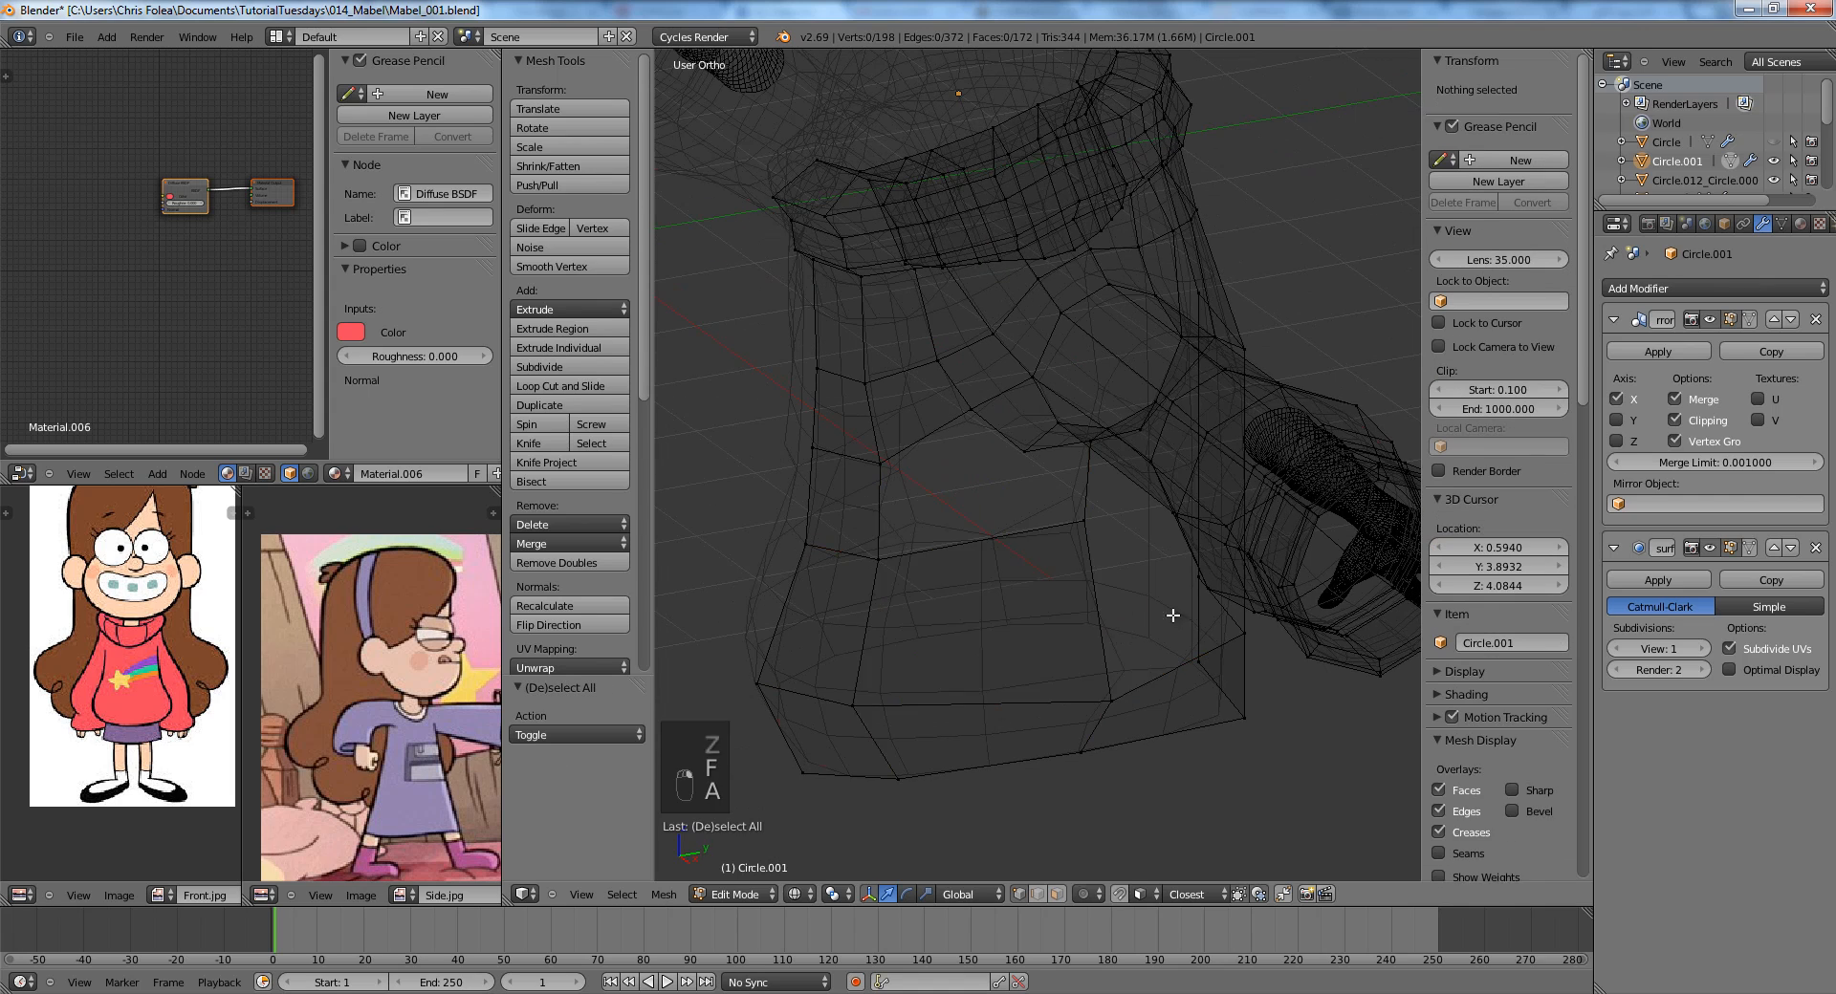
Add a loop cut across the middle of the back panel and fill the lower face between it and the side edge.
key("z")
middle_click_drag(1168, 614, 1193, 487)
key("ctrl+r")
left_click(1192, 511)
key("a")
right_click(1183, 522)
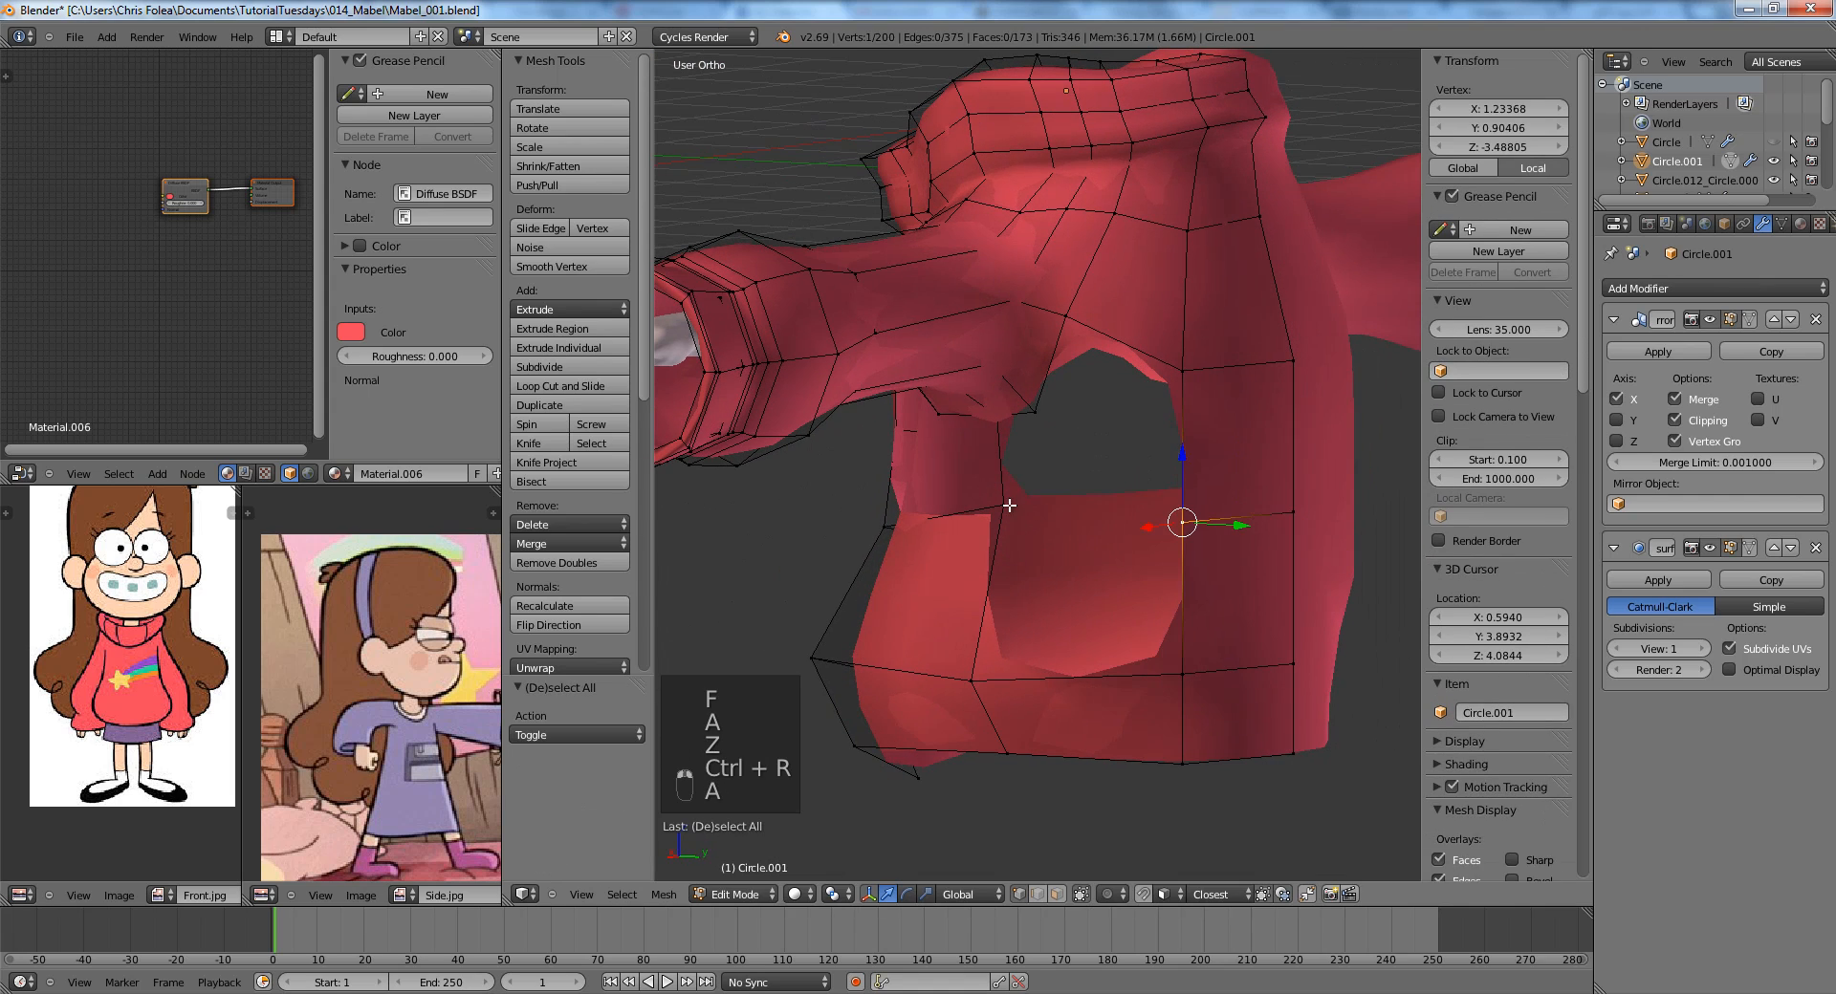
key("f")
key("a")
Select the vertical edges at the front side of the collar and edge-slide them.
middle_click_drag(971, 688, 948, 344)
right_click(949, 344, "alt")
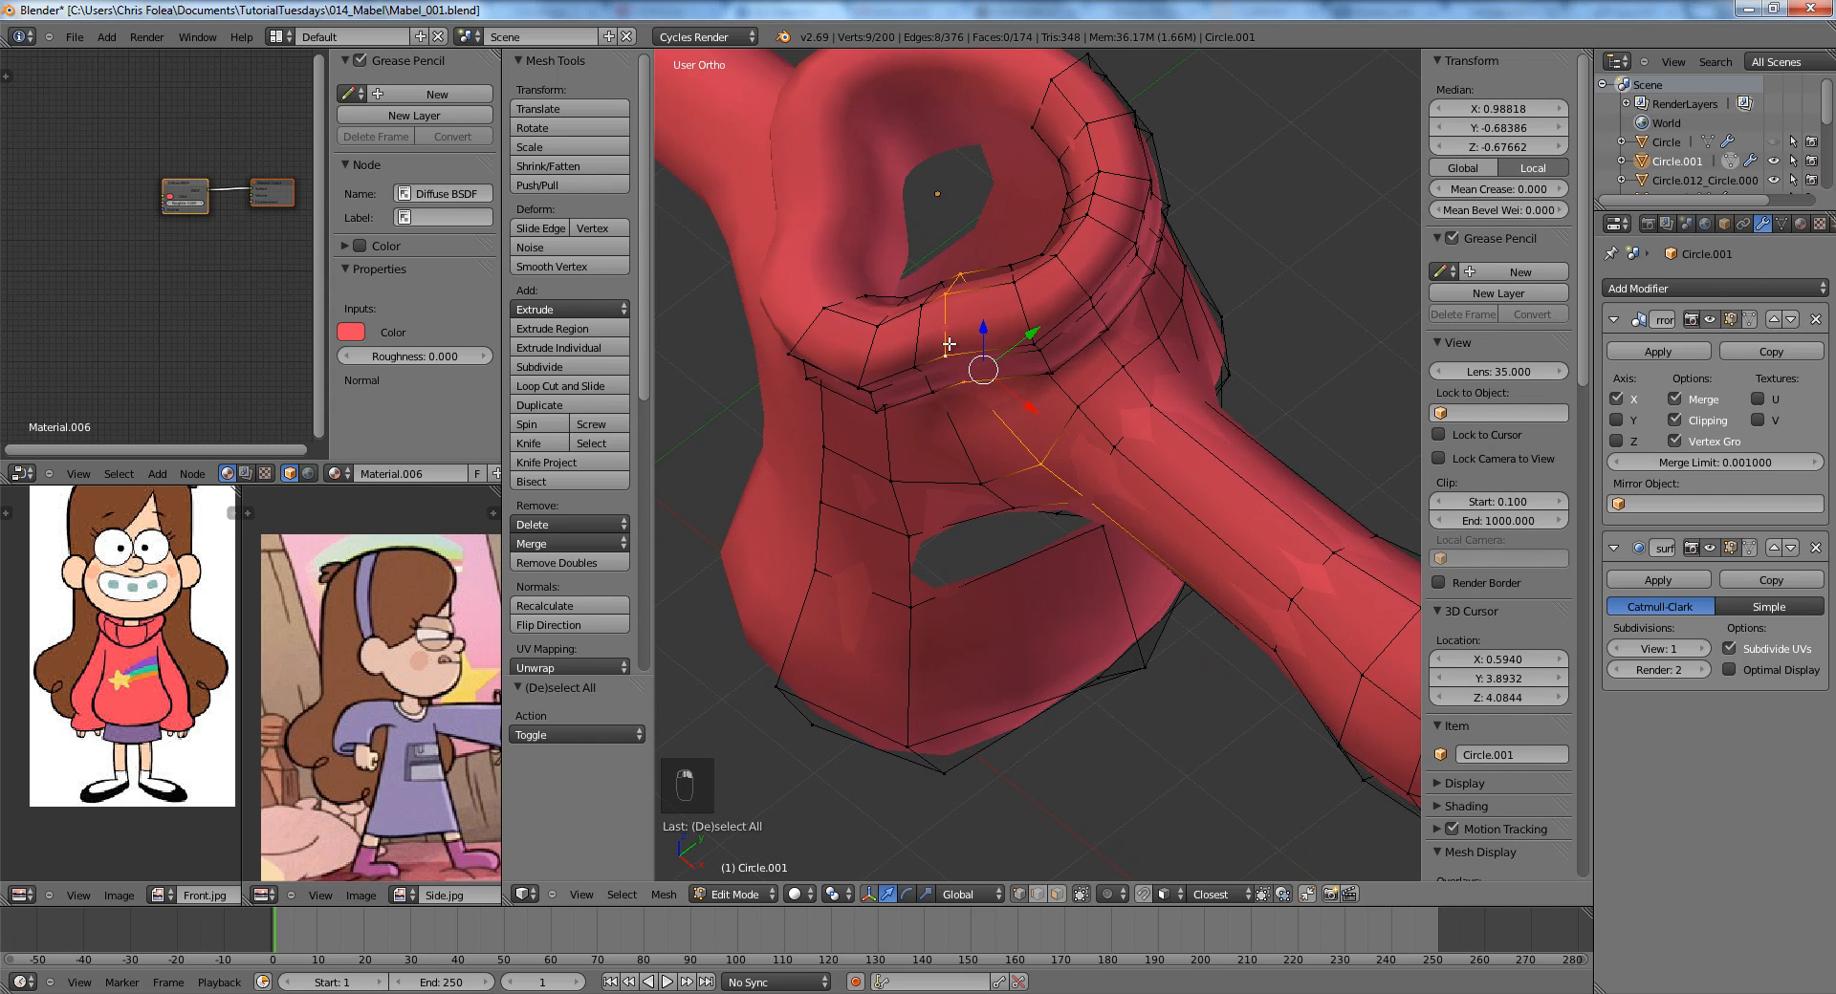
key("z")
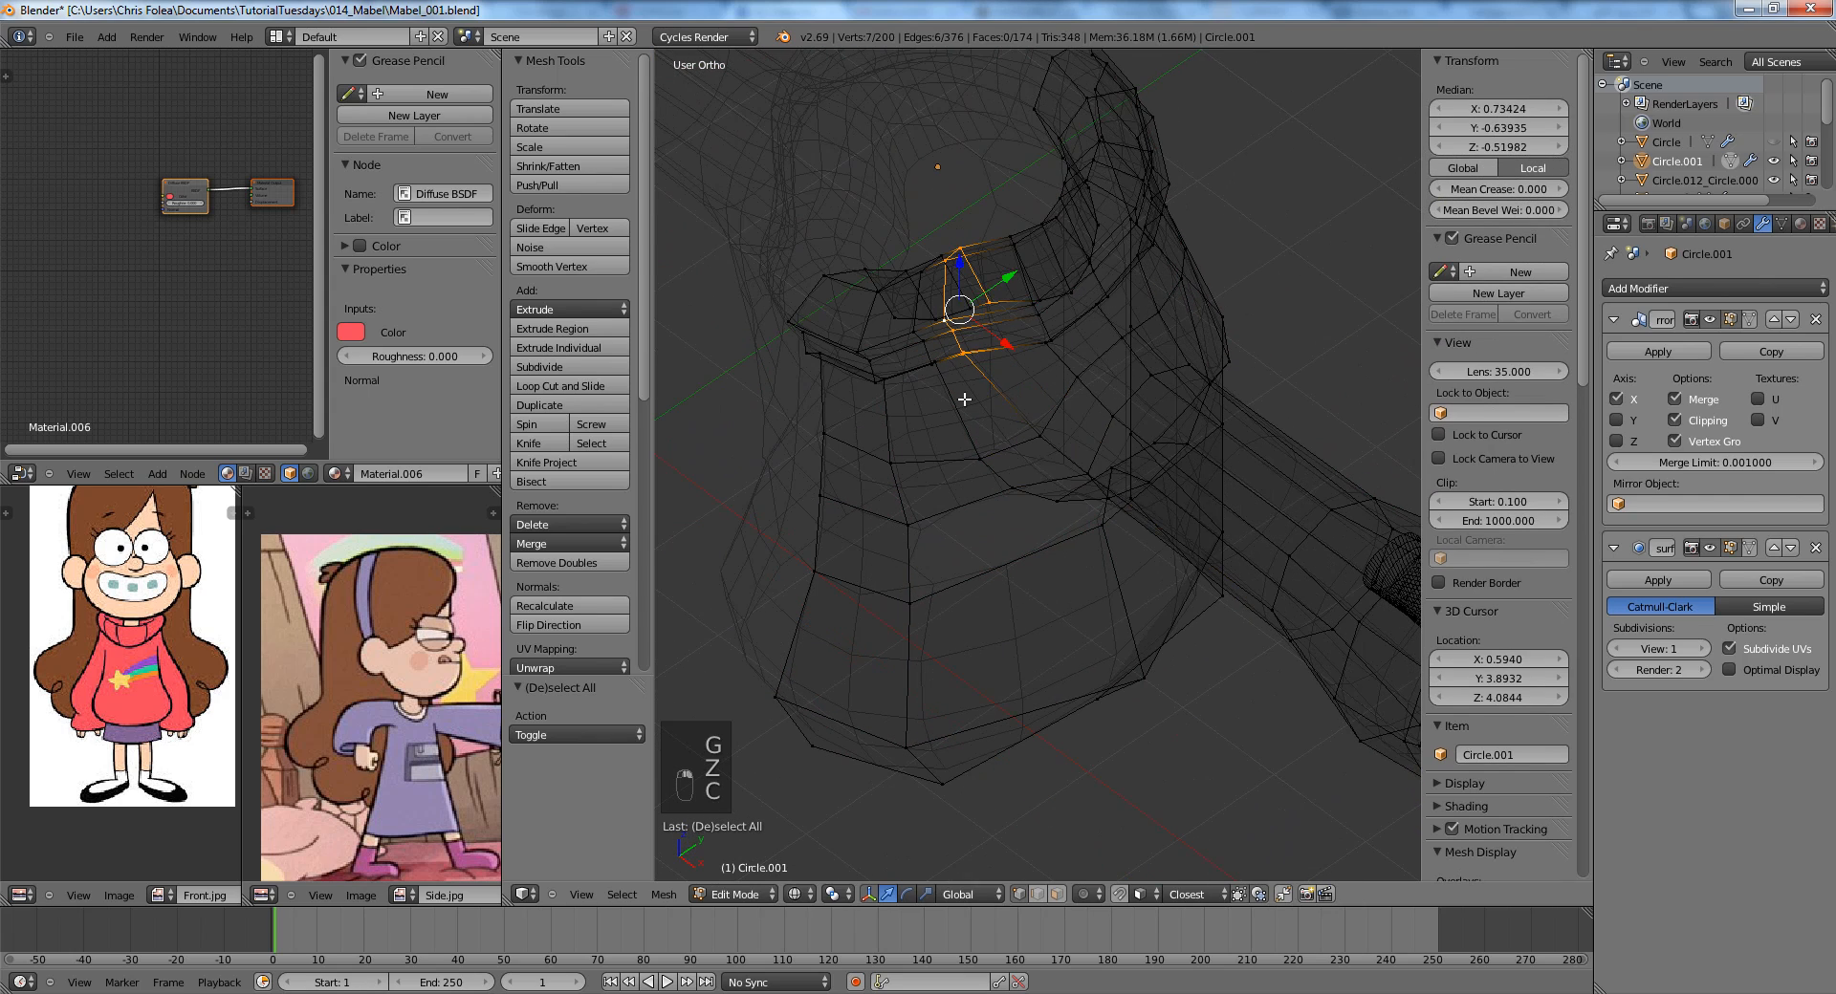
key("z")
key("g")
key("g")
key("a")
Select two vertices around the sweater's shoulder area and move them slightly.
middle_click_drag(983, 400, 1126, 336)
right_click(1118, 395)
right_click(1127, 268, "shift")
key("g")
left_click(1118, 262)
key("a")
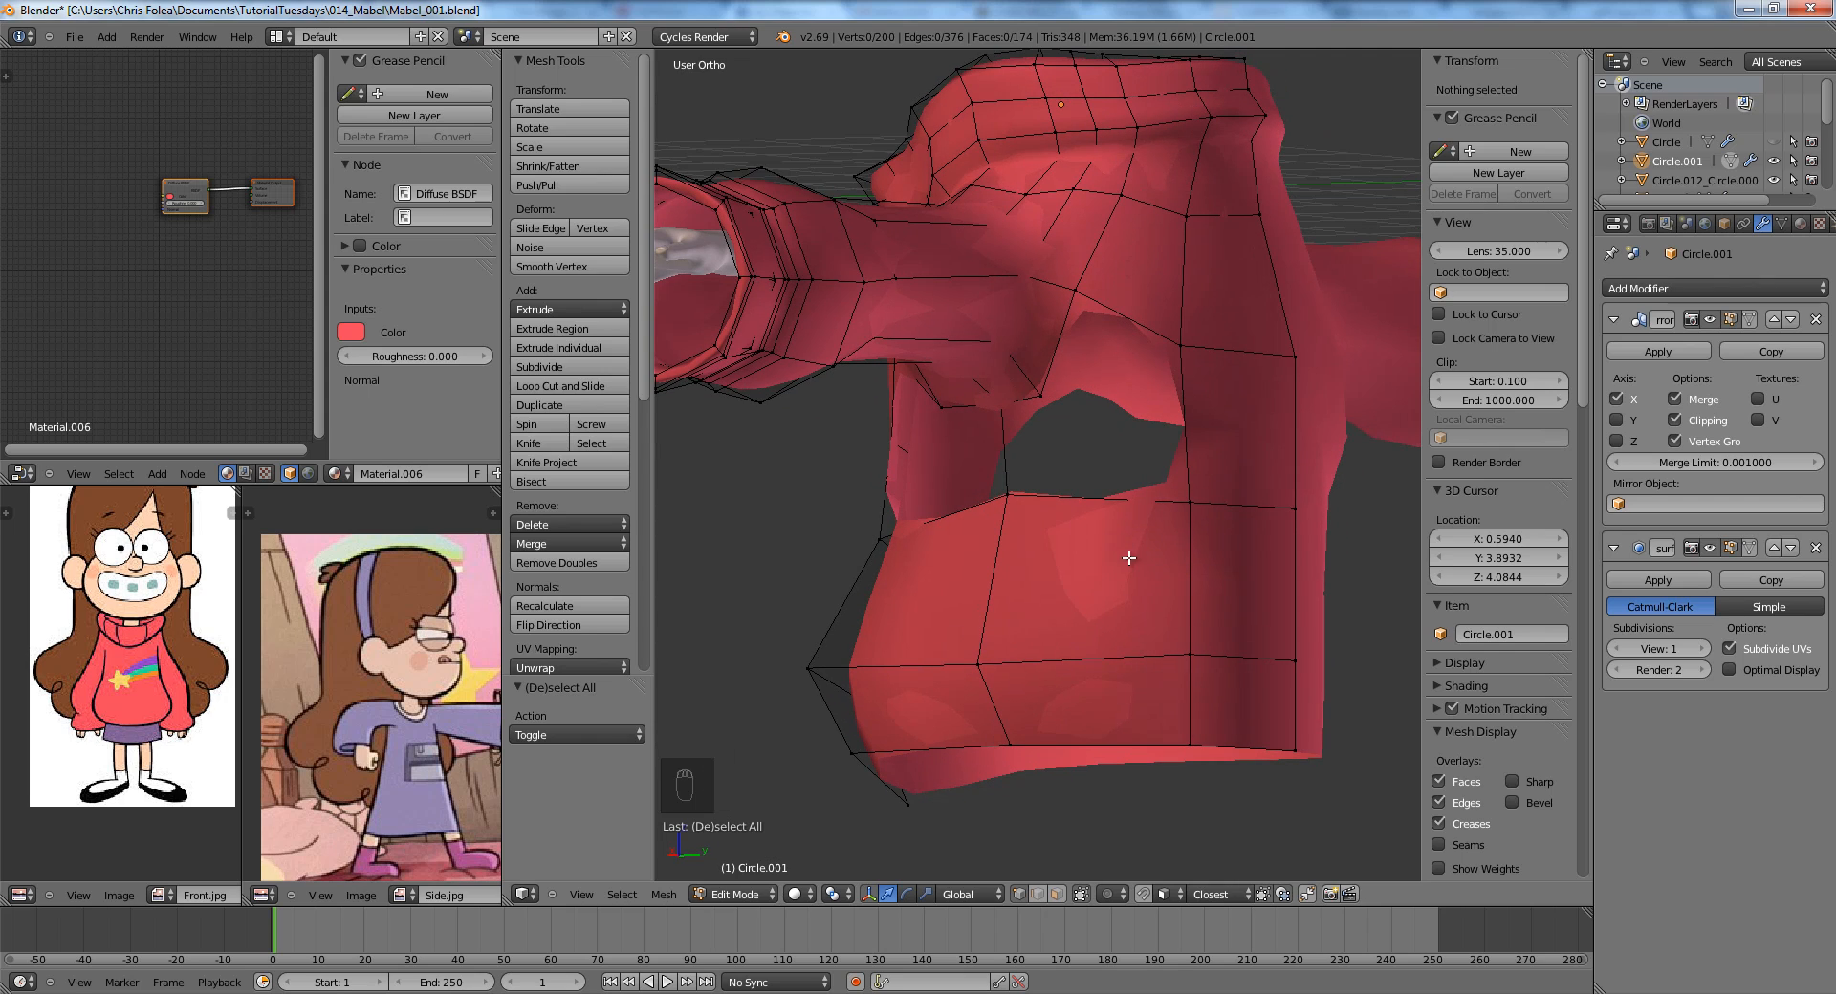
Try a vertical loop cut down the sweater's lower side and one across the back, and undo both.
left_click(1090, 507)
right_click(1090, 507)
key("a")
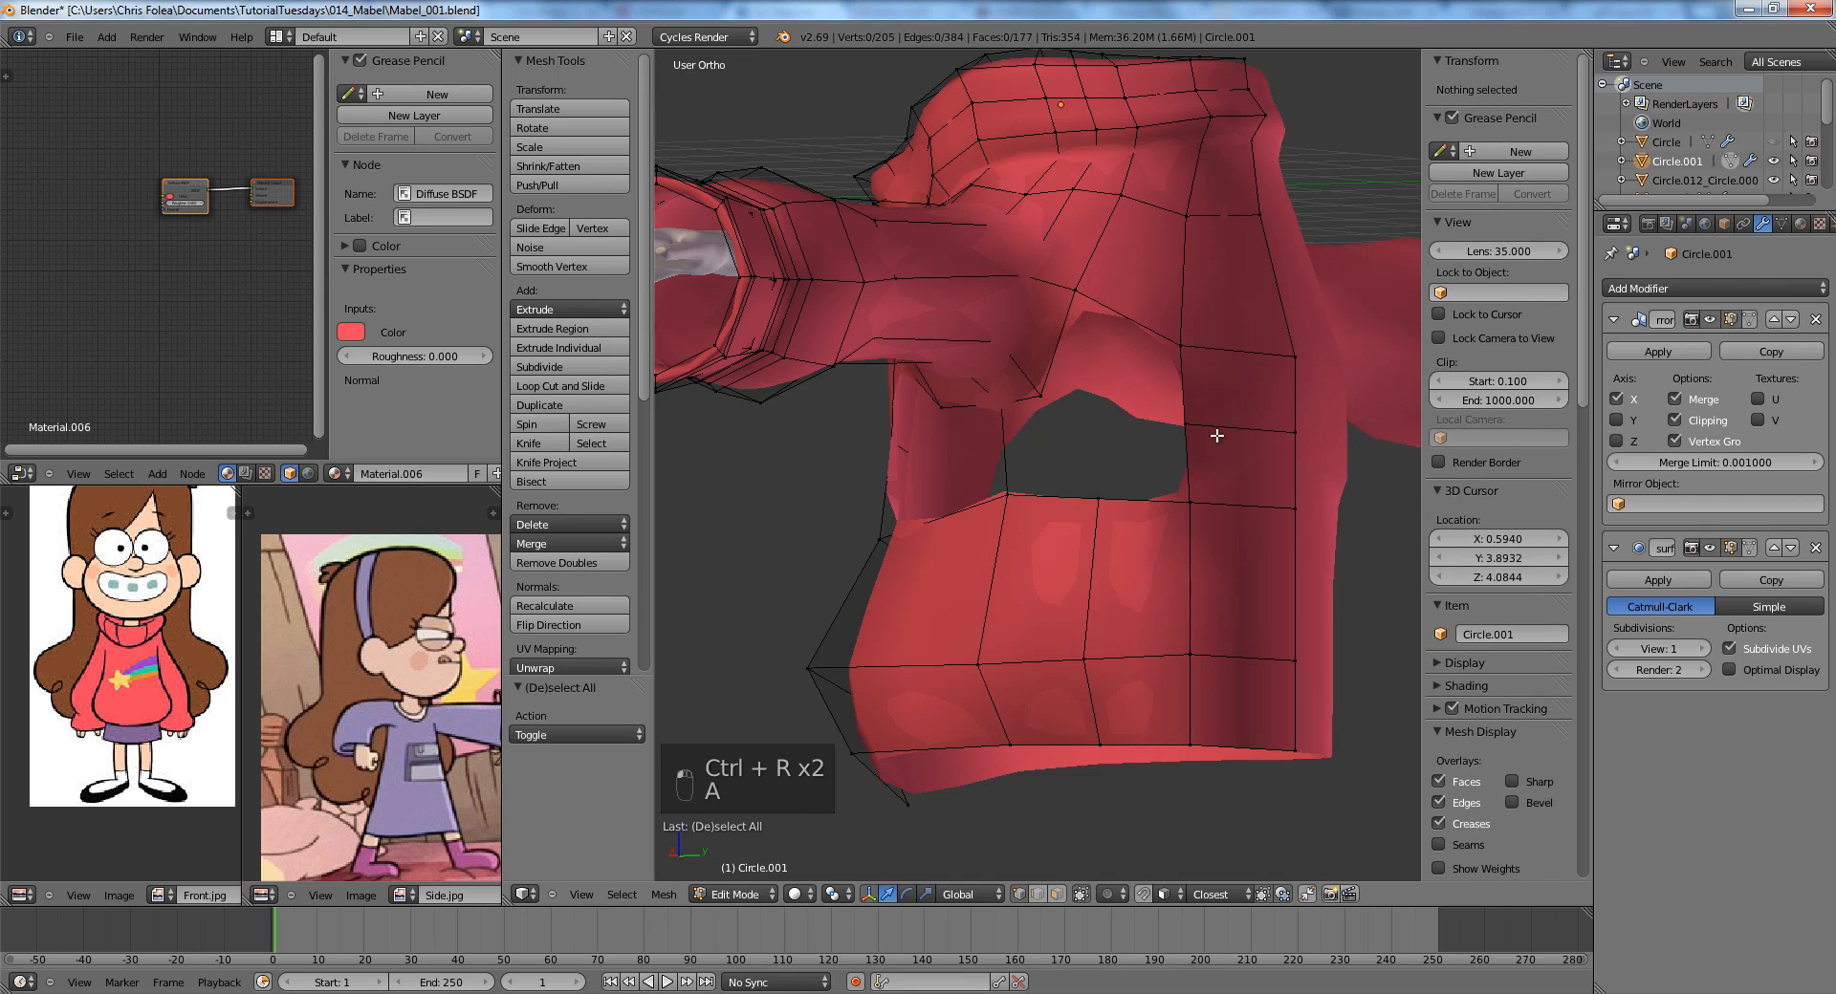
key("ctrl+z")
key("ctrl+z")
key("ctrl+z")
key("ctrl+z")
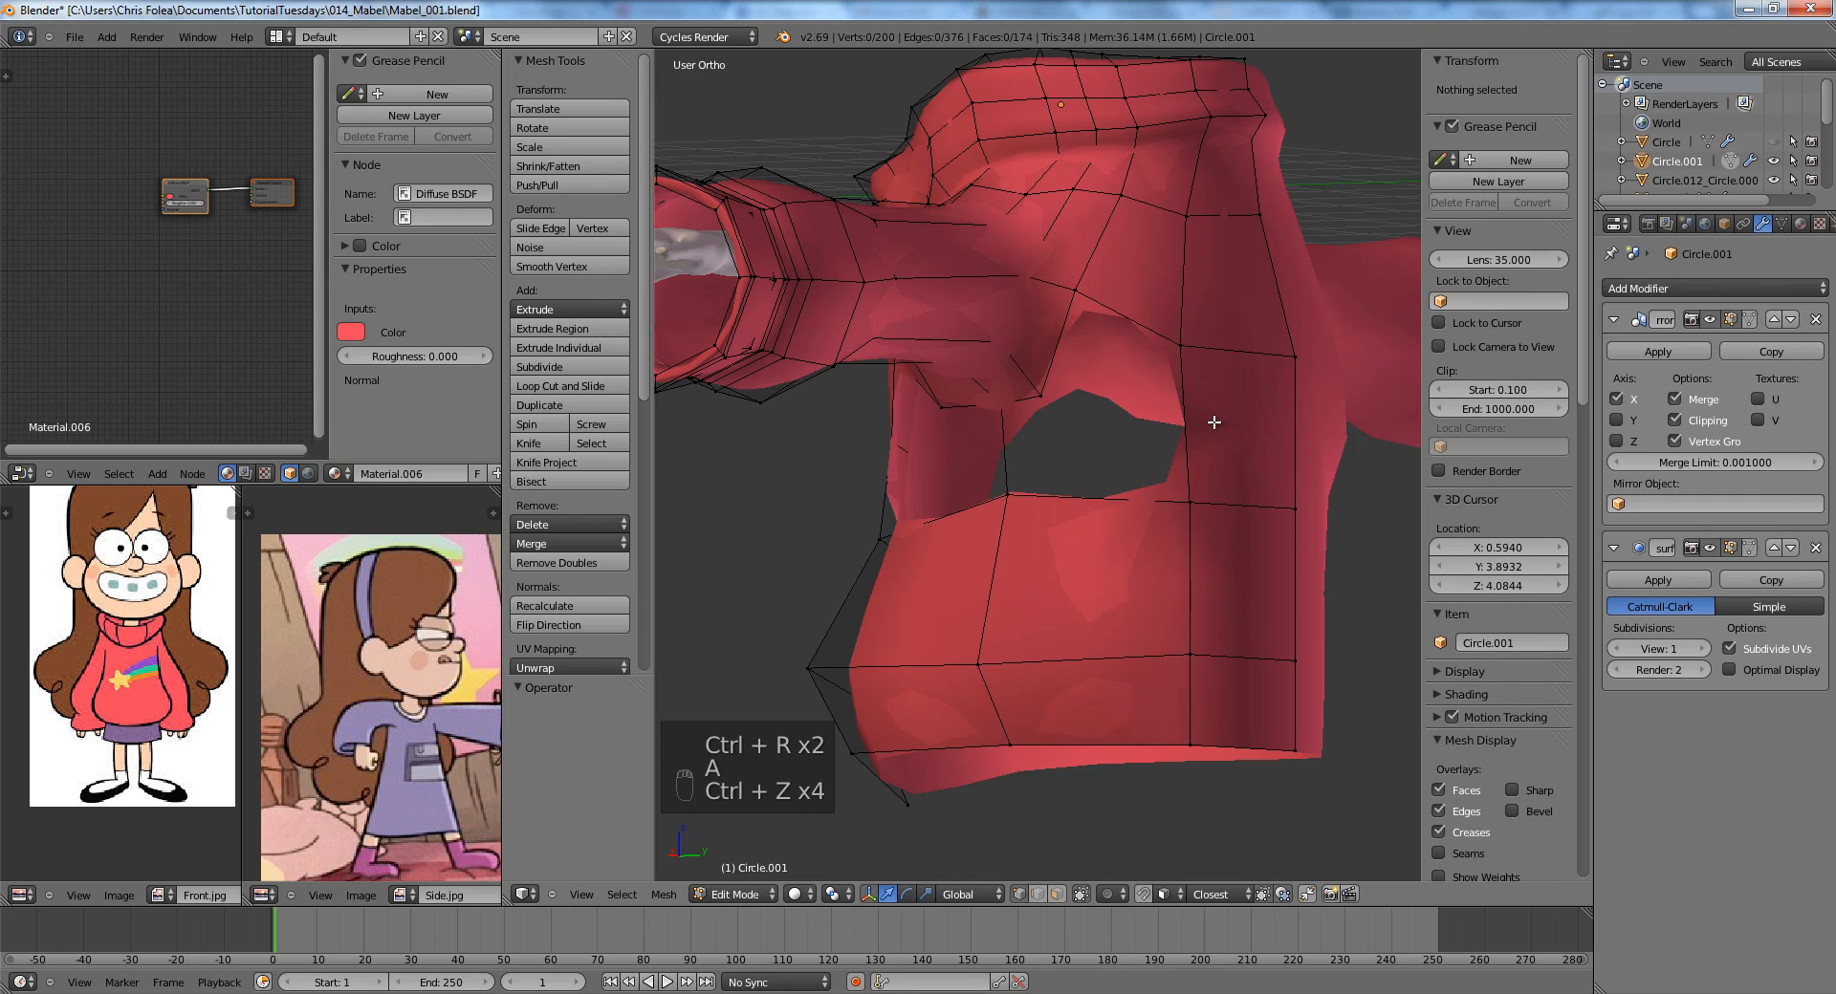
Add a loop cut from the side opening up through the back shoulder and a vertical one down the lower side panel near the back.
key("ctrl+r")
left_click(1135, 303)
right_click(1136, 303)
key("ctrl+r")
right_click(1219, 441)
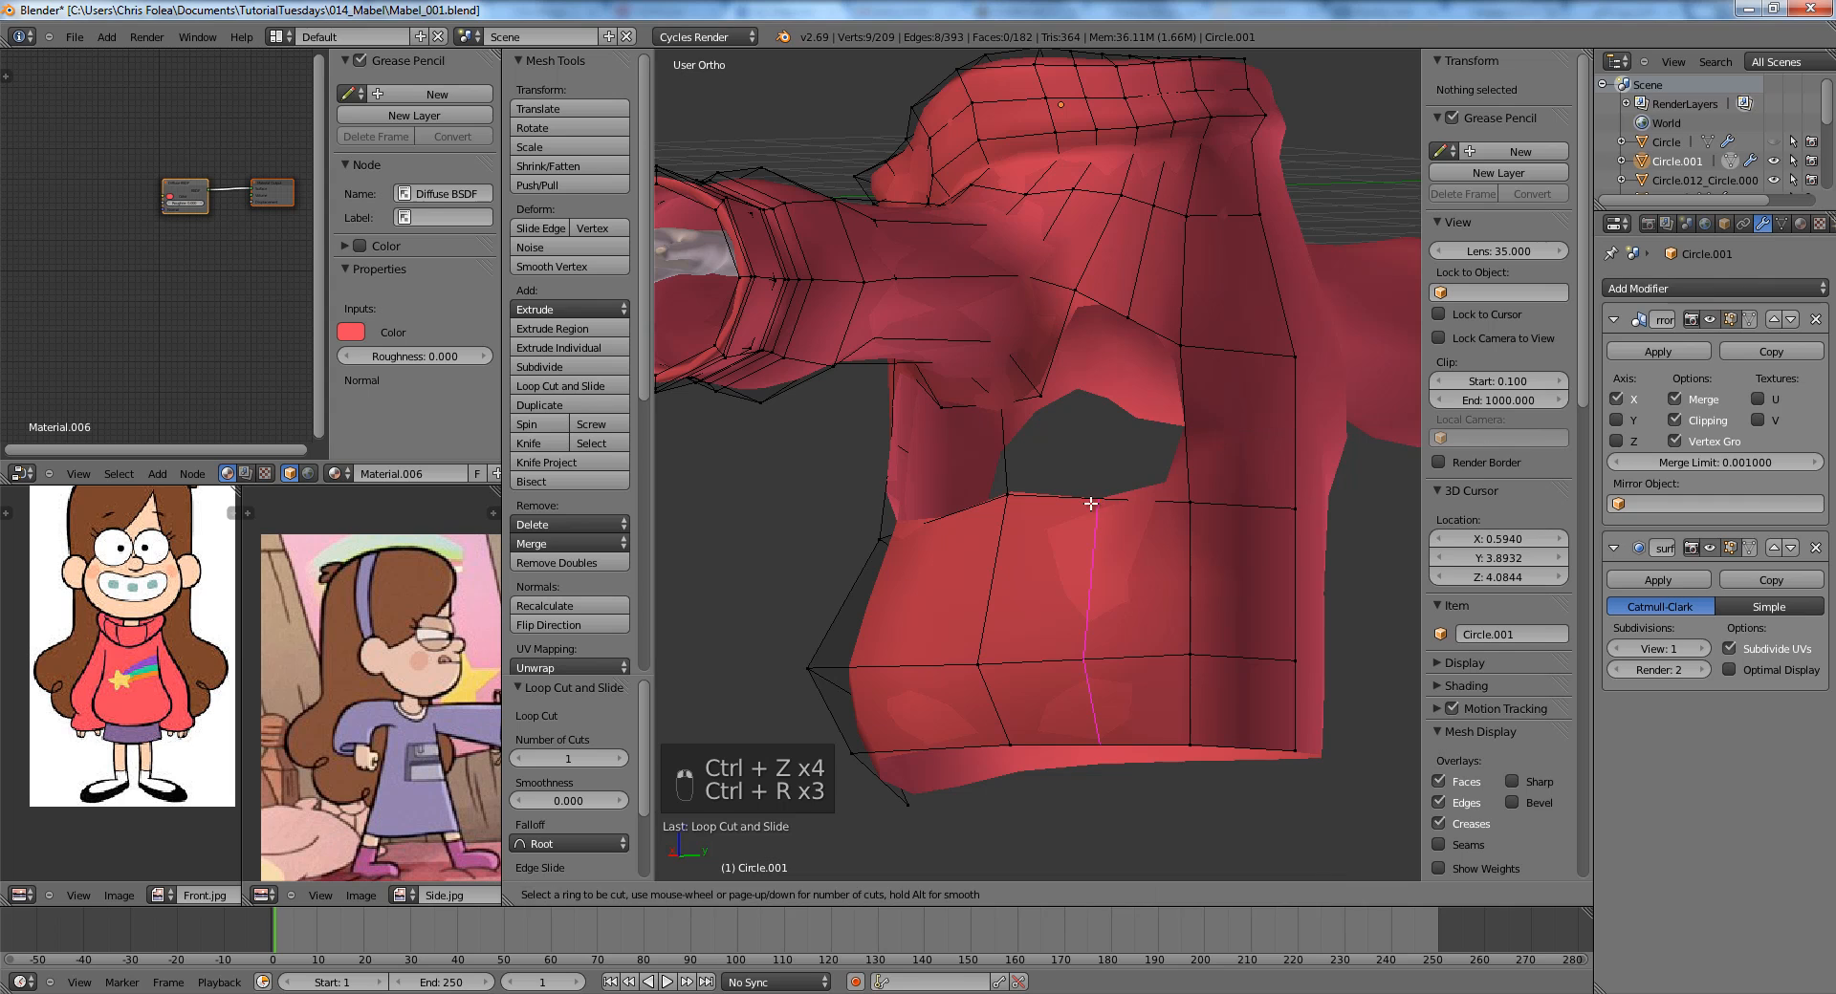
left_click(1090, 504)
right_click(1089, 503)
Add a loop cut across the back panel beside the opening and cut the loose vertical edge under the arm at its middle.
key("ctrl+r")
left_click(1196, 424)
right_click(1196, 424)
key("ctrl+r")
right_click(1148, 347)
key("a")
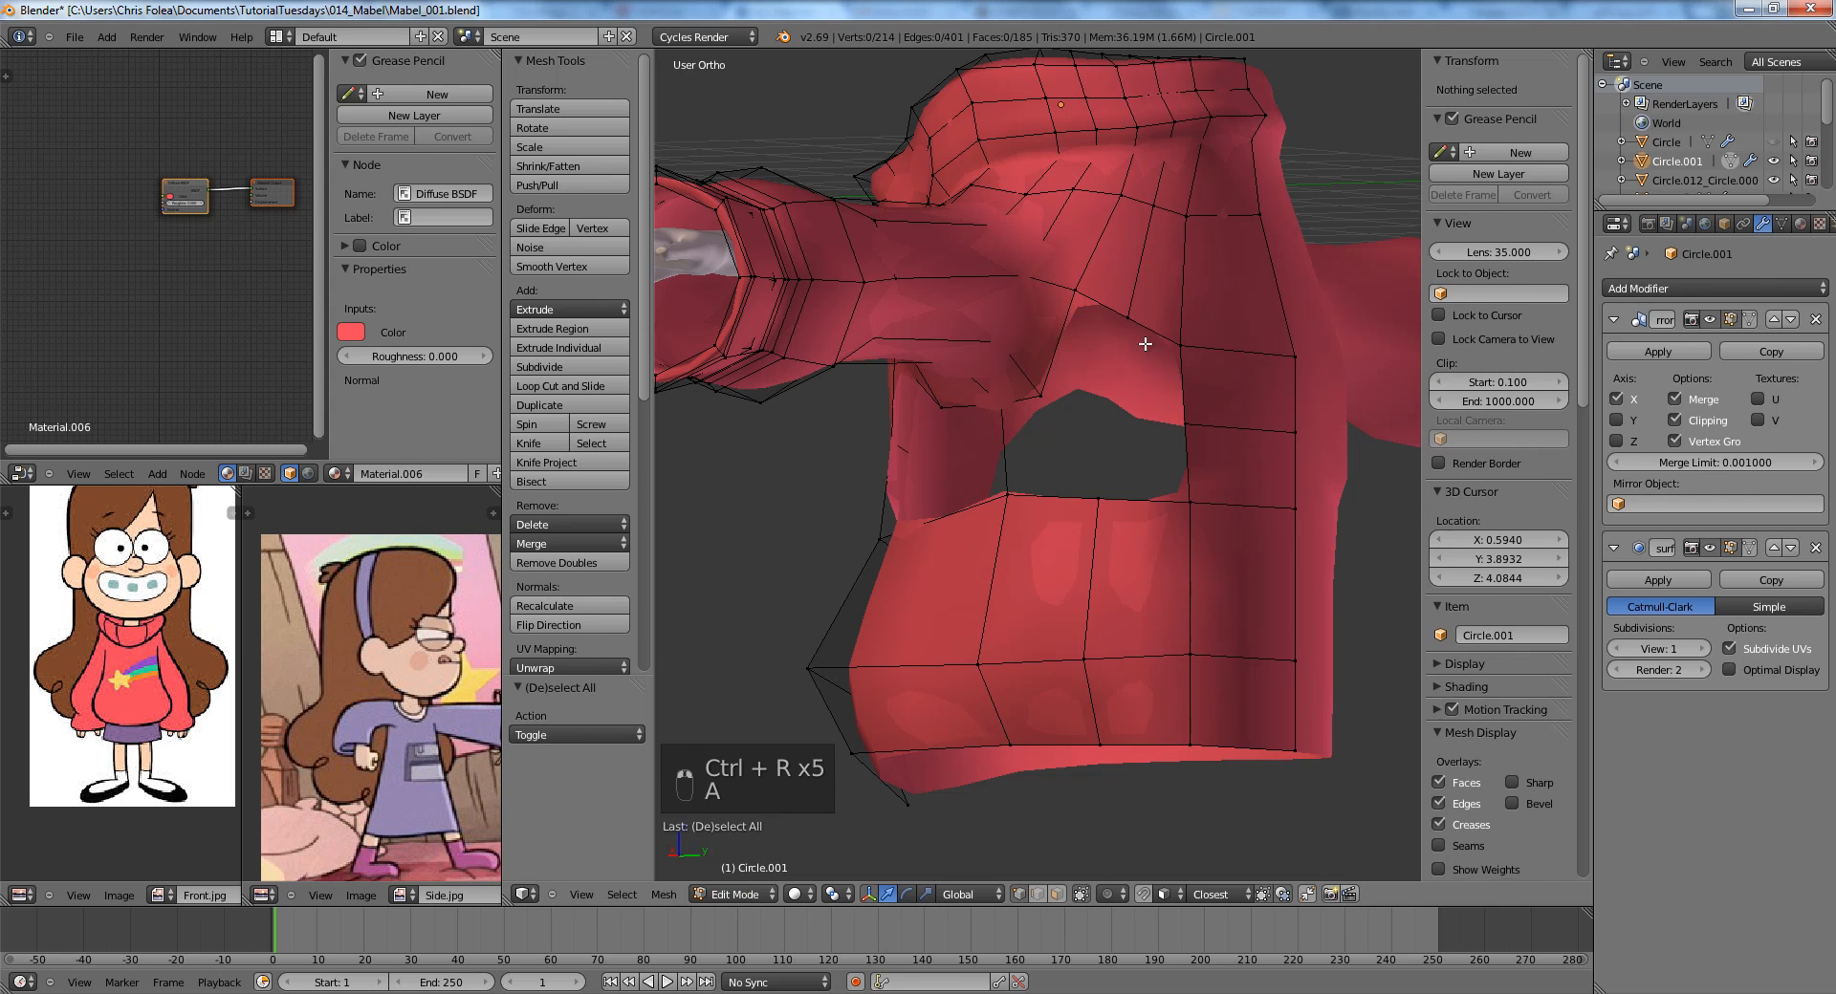
middle_click_drag(1144, 397, 1197, 421)
key("ctrl+r")
left_click(1033, 457)
right_click(1034, 460)
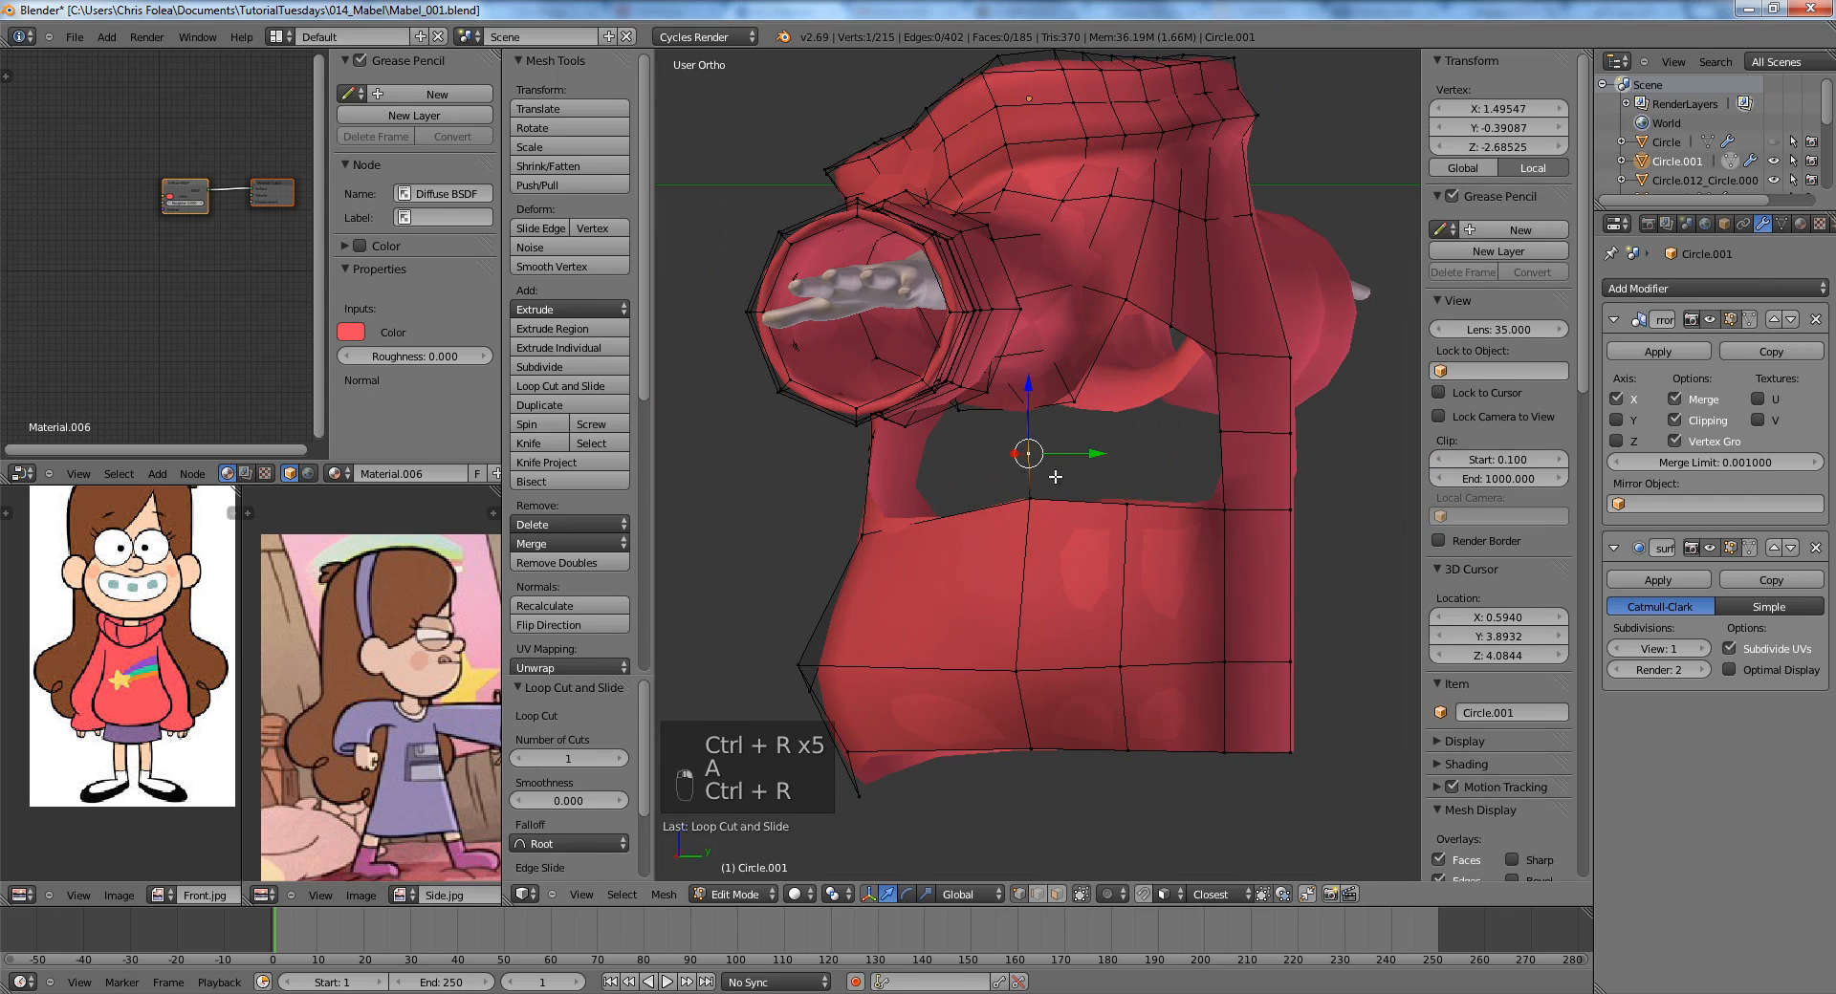
key("a")
Add two loop cuts toward the front, one through the upper chest and one vertically down the lower side panel.
middle_click_drag(1052, 479, 1052, 440)
key("ctrl+r")
key("ctrl+r")
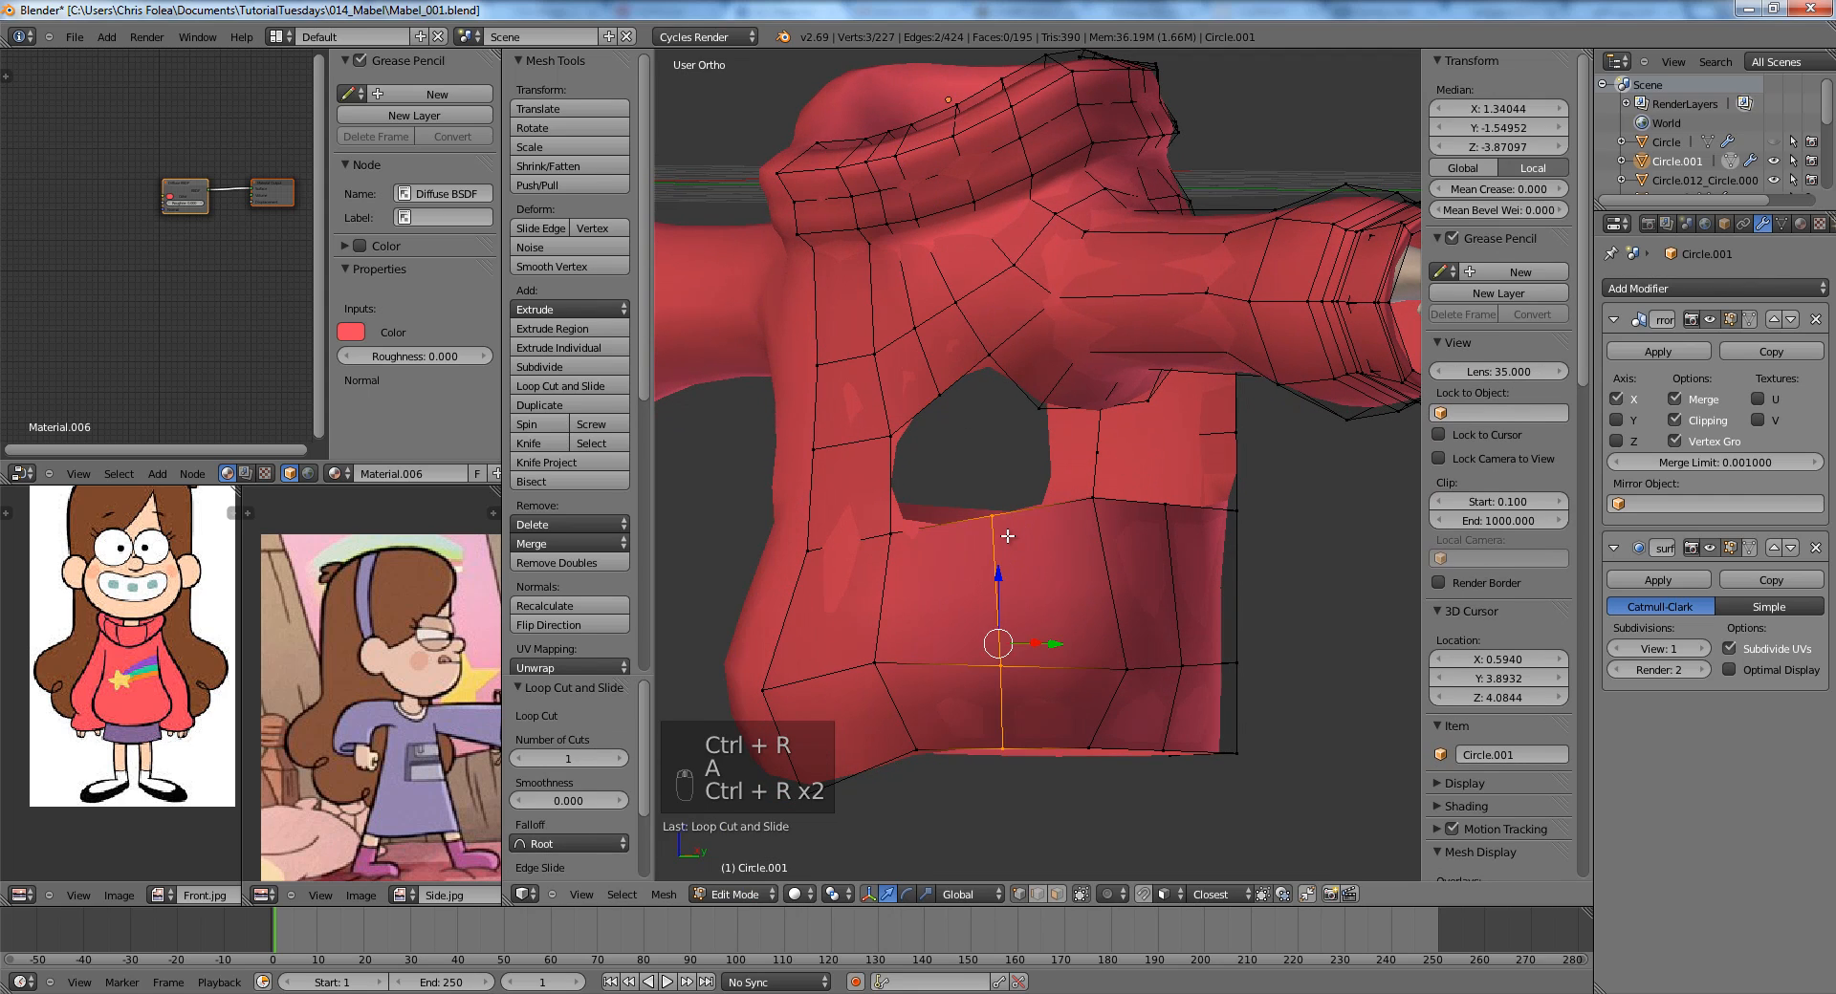
left_click(995, 642)
key("a")
middle_click_drag(992, 510, 1051, 360)
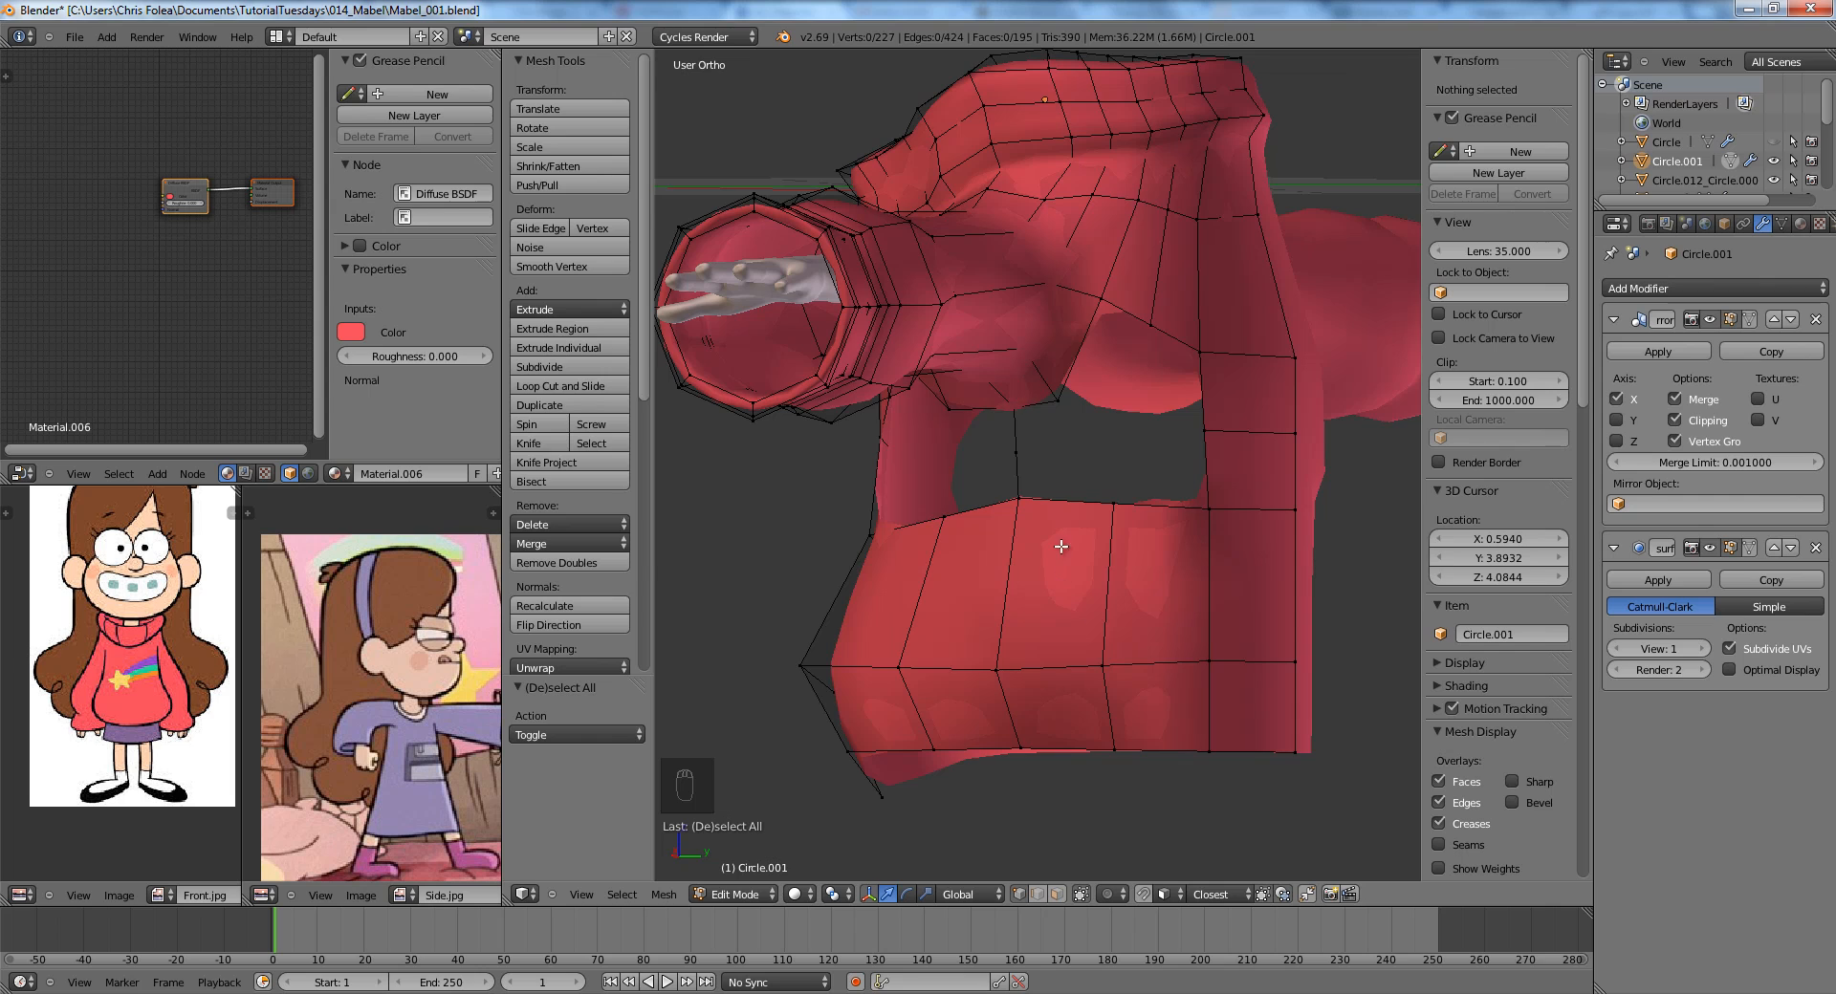
Connect the rear opening's top vertex to the underarm edge's middle vertex, subdivide the new edge and move its midpoint down toward the back.
middle_click_drag(1060, 546, 1087, 410)
right_click(1105, 402)
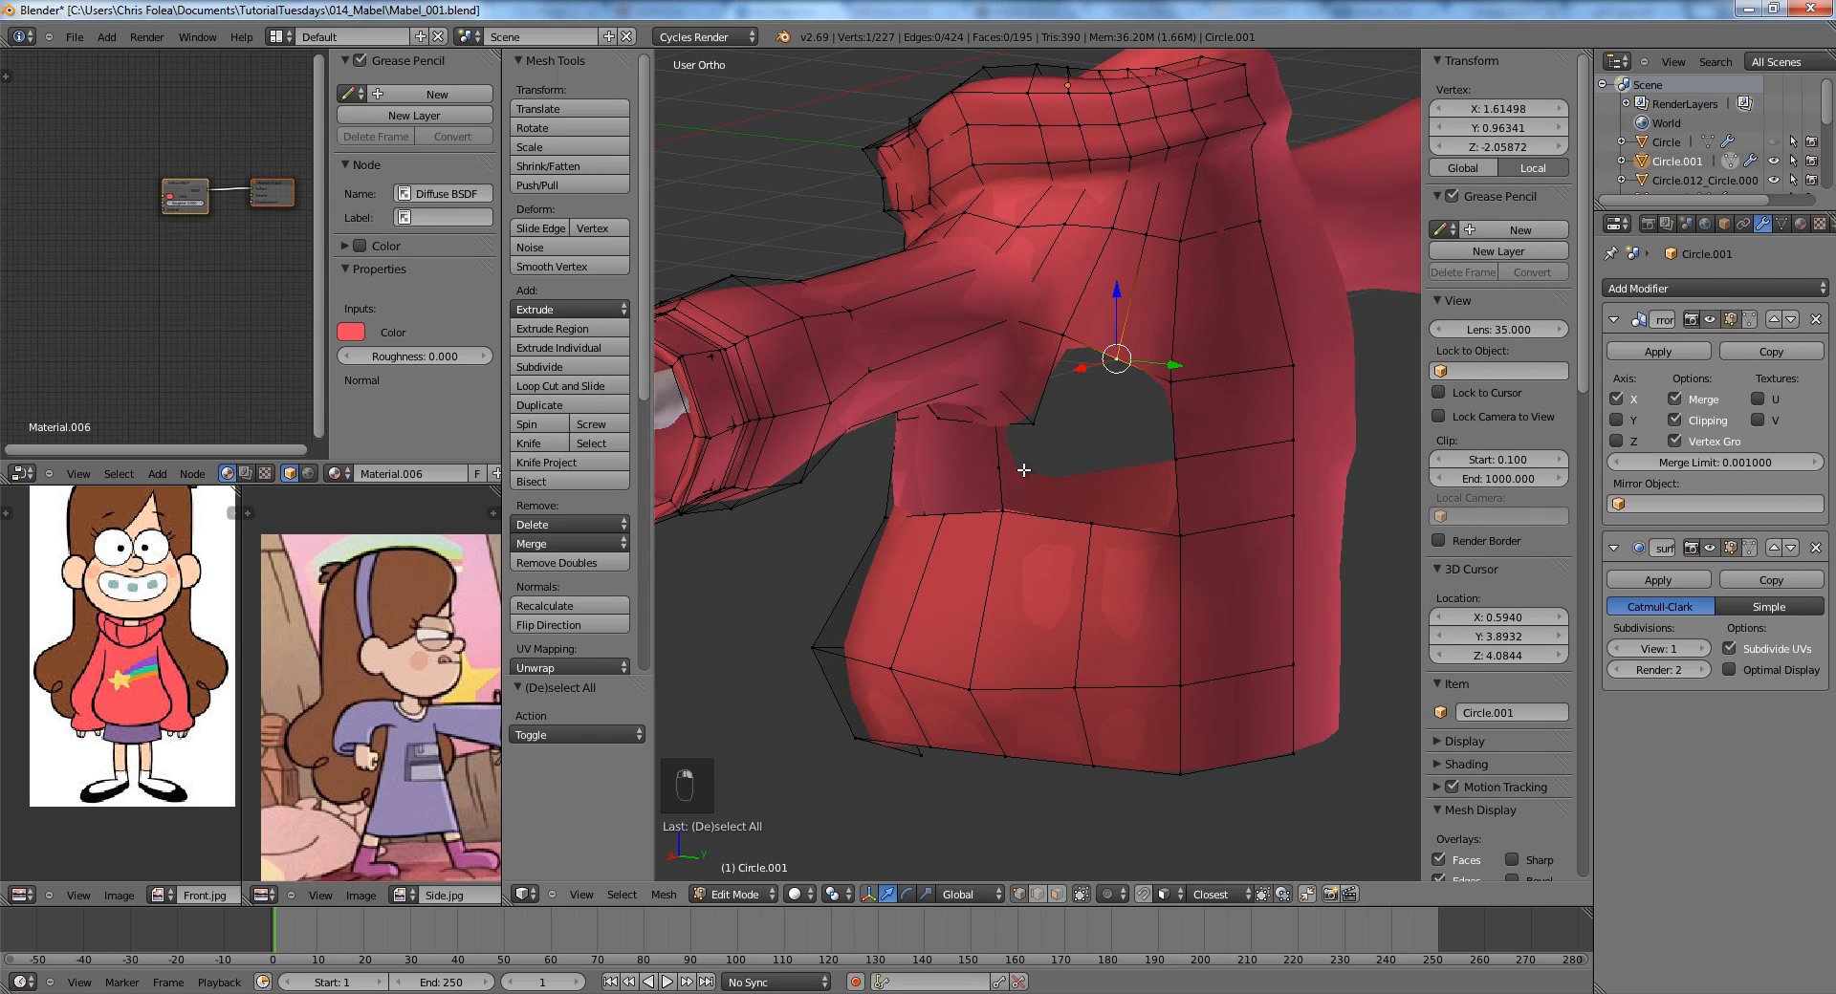
key("f")
key("w")
left_click(994, 465)
key("g")
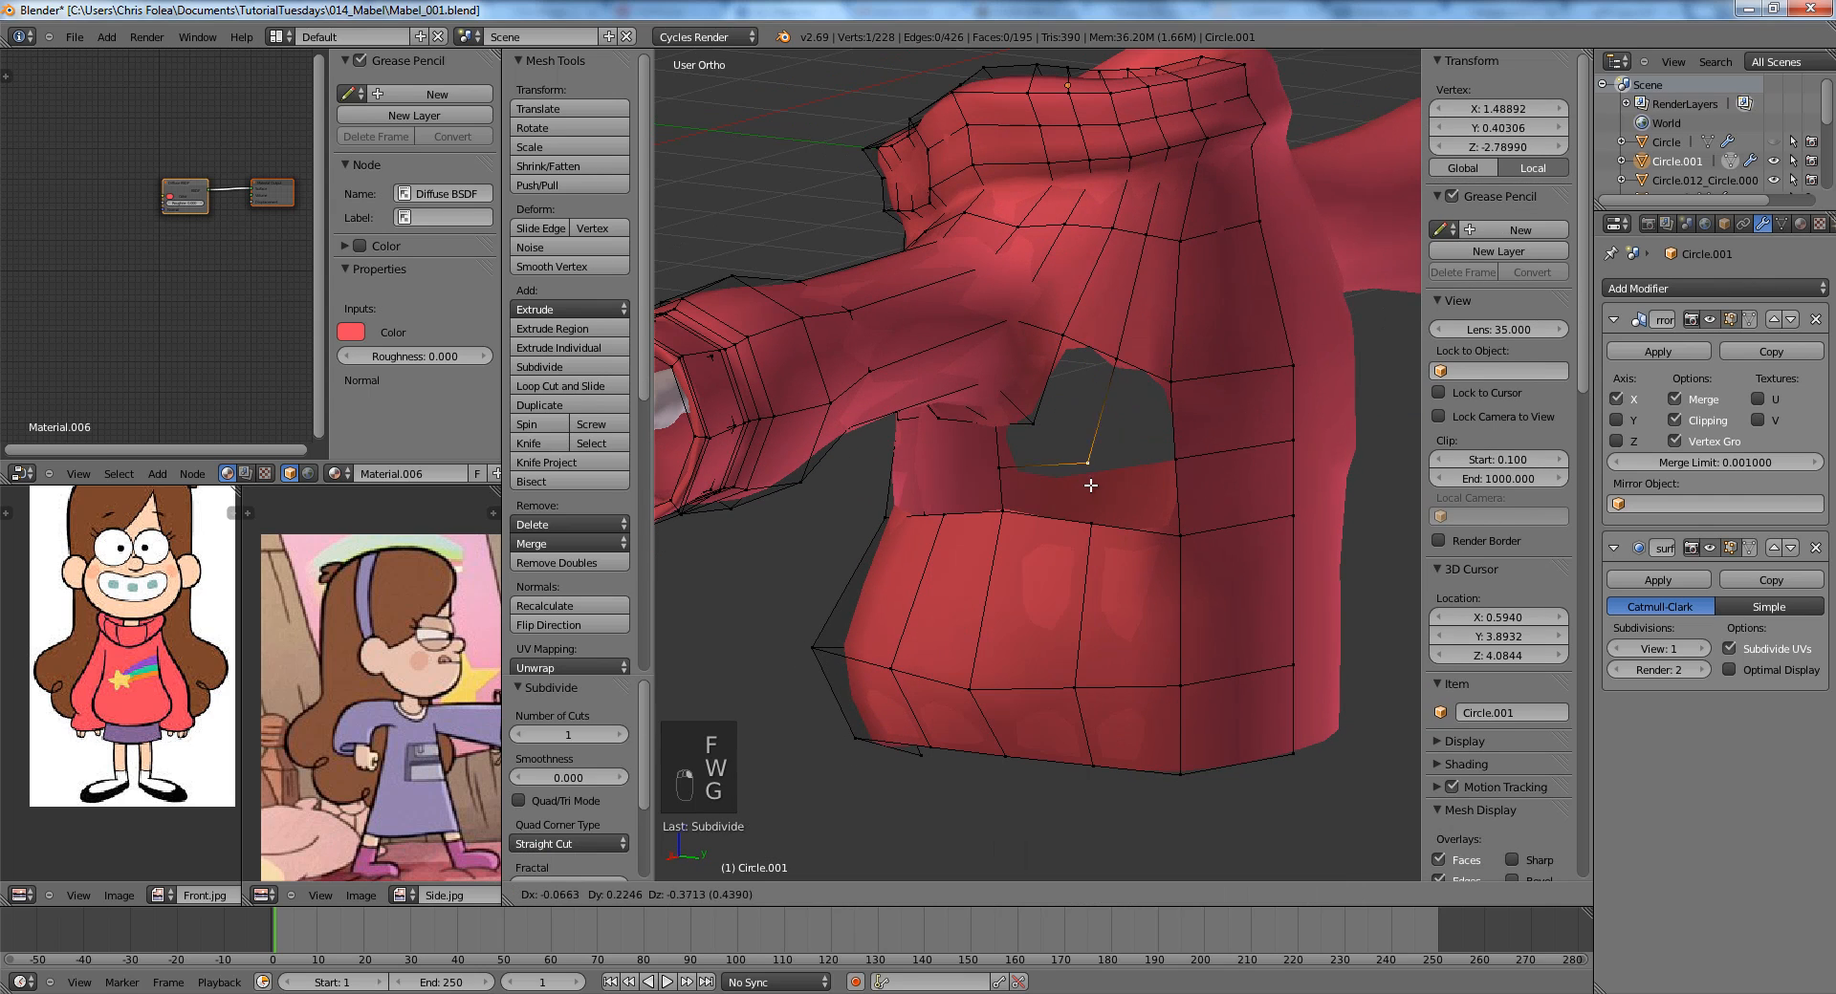
left_click(1041, 441)
Fill the two upper faces of the rear opening between the underarm edge and the moved midpoint.
right_click(1033, 424, "shift")
right_click(997, 426, "shift")
right_click(1000, 467, "shift")
key("f")
right_click(1034, 425)
right_click(1094, 470, "shift")
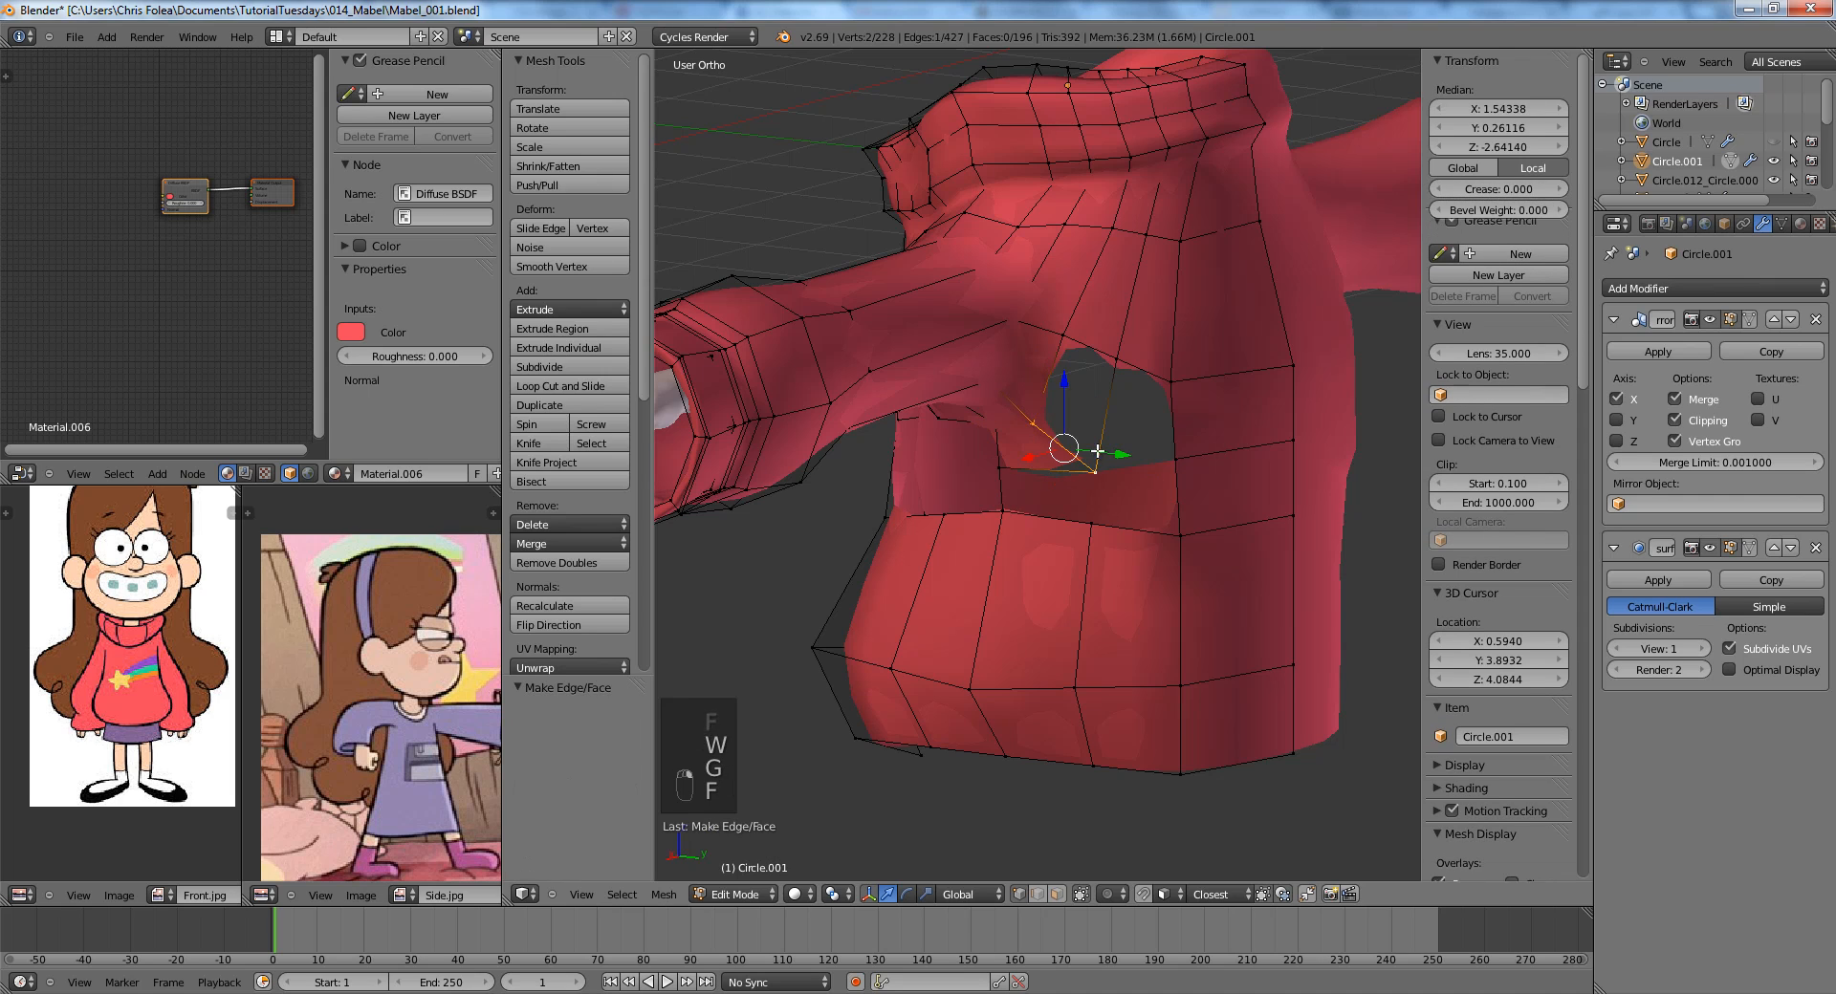
right_click(1115, 362, "shift")
key("f")
key("a")
Fill the remaining faces of the rear opening down to the lower side panel and check the smoothed sweater in Object Mode.
right_click(1116, 360)
right_click(1170, 381, "shift")
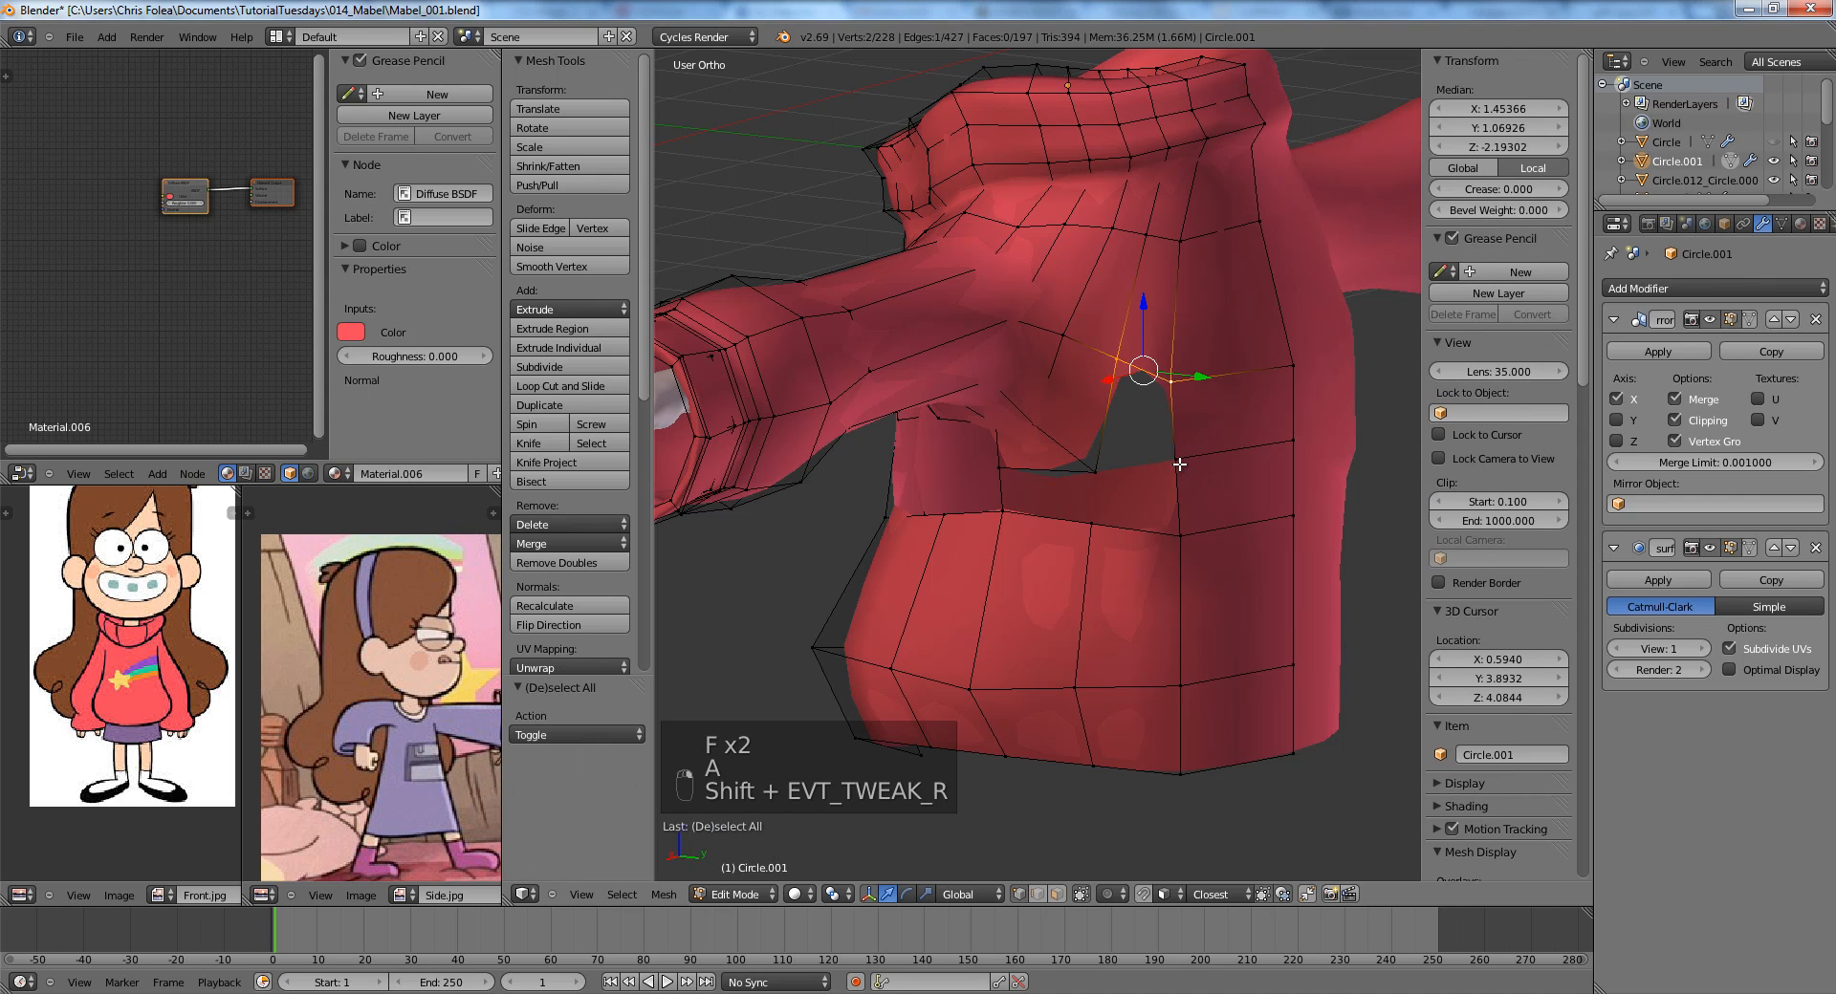
key("f")
right_click(1096, 479)
right_click(1095, 524, "shift")
right_click(1177, 533, "shift")
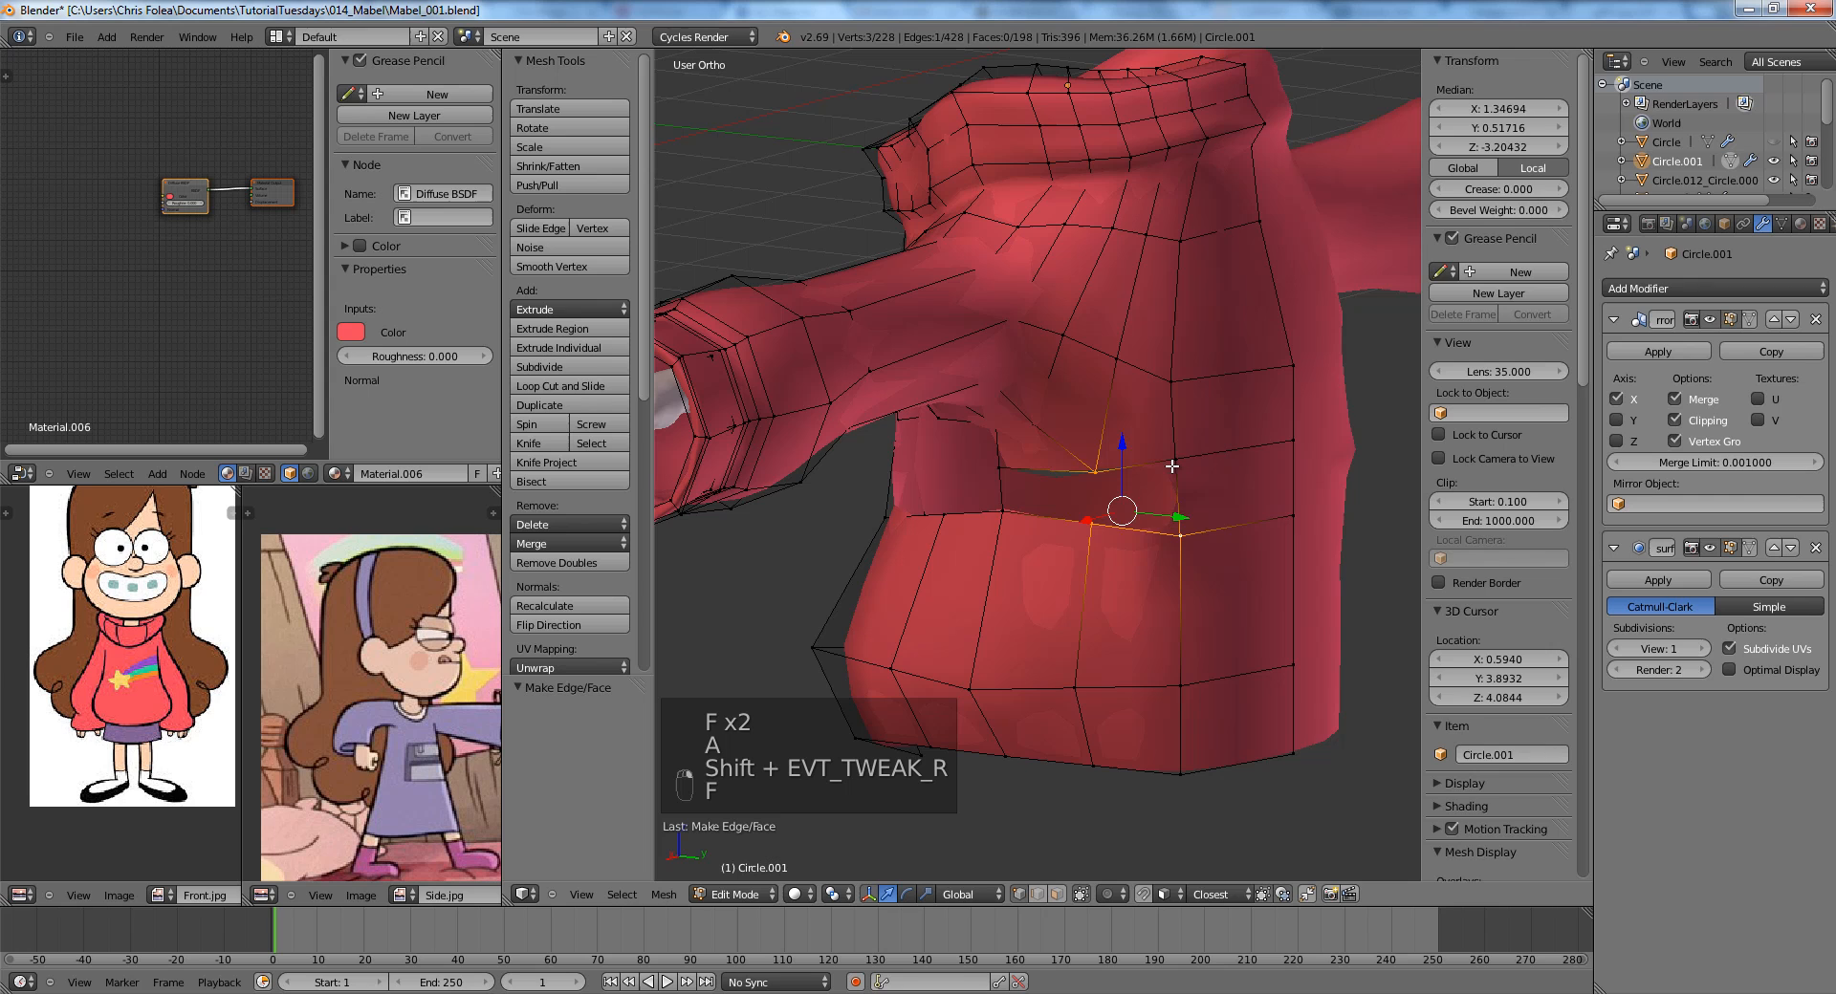
right_click(1086, 475)
right_click(1089, 518, "shift")
key("f")
key("a")
key("Tab")
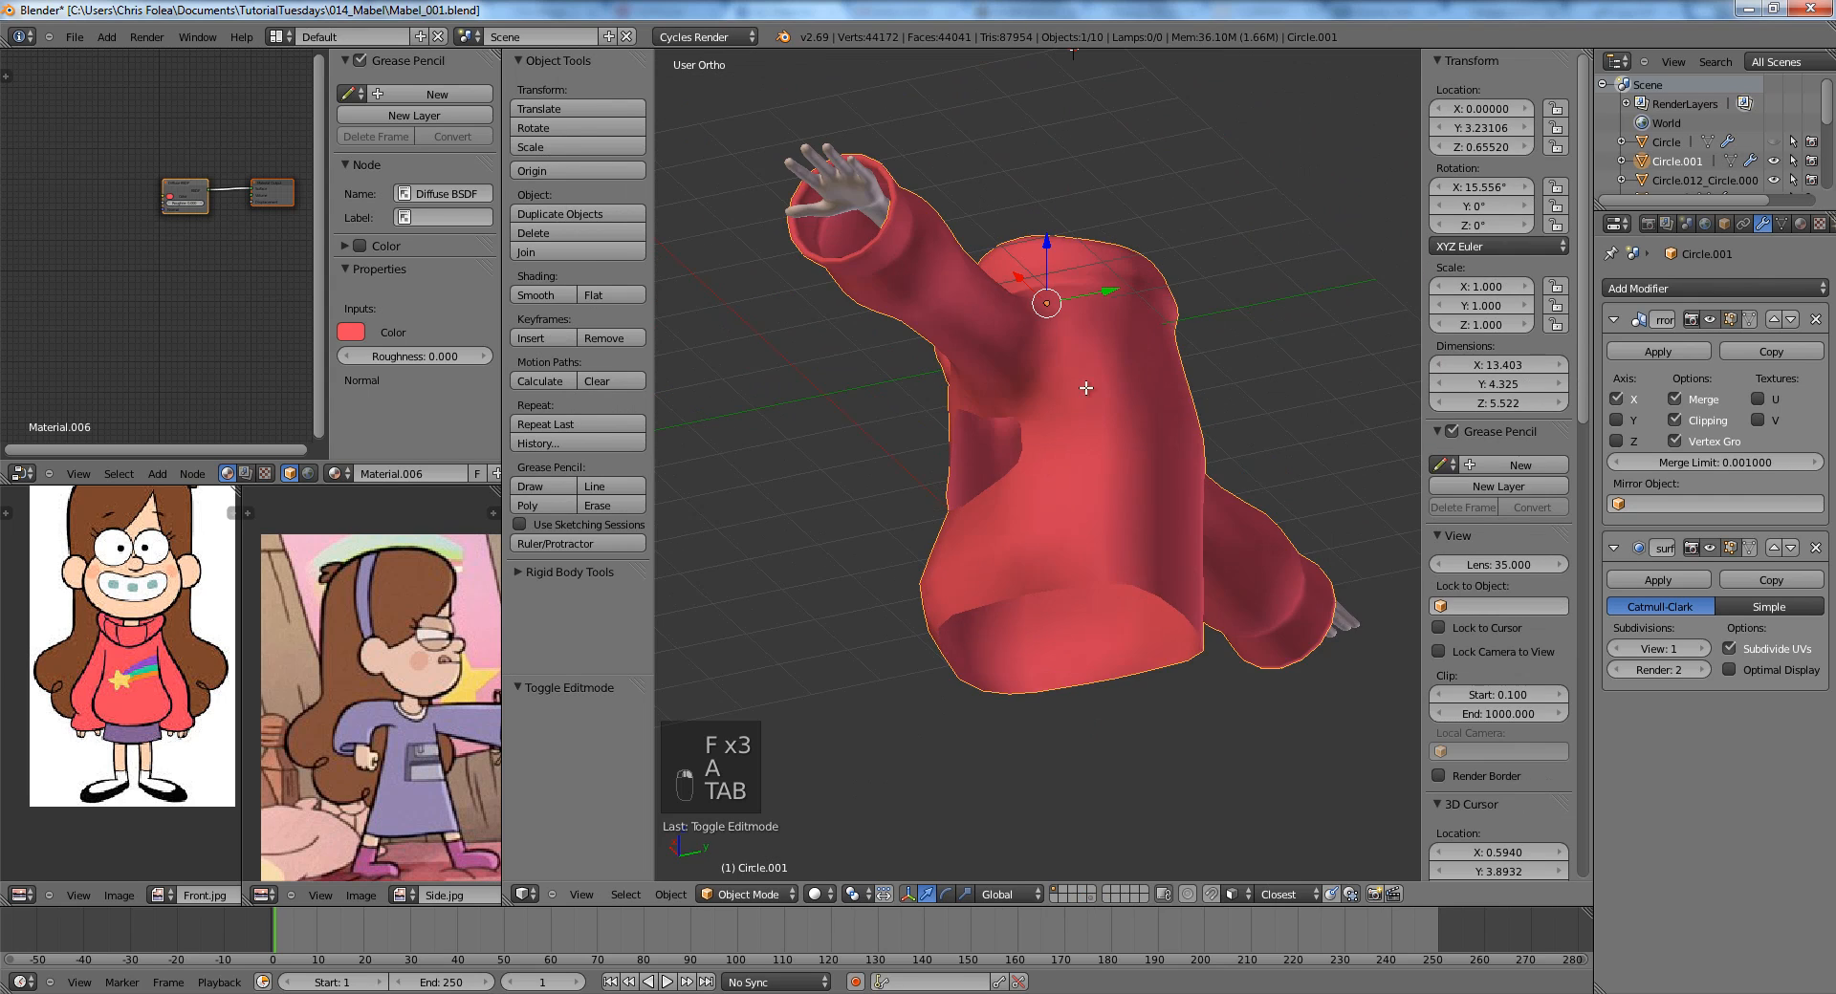
In back view, move the two middle vertices on the back panel's side edge by -0.174 along X, toward the centre.
key("Tab")
key("ctrl+KP_1")
right_click(986, 435)
right_click(987, 509, "shift")
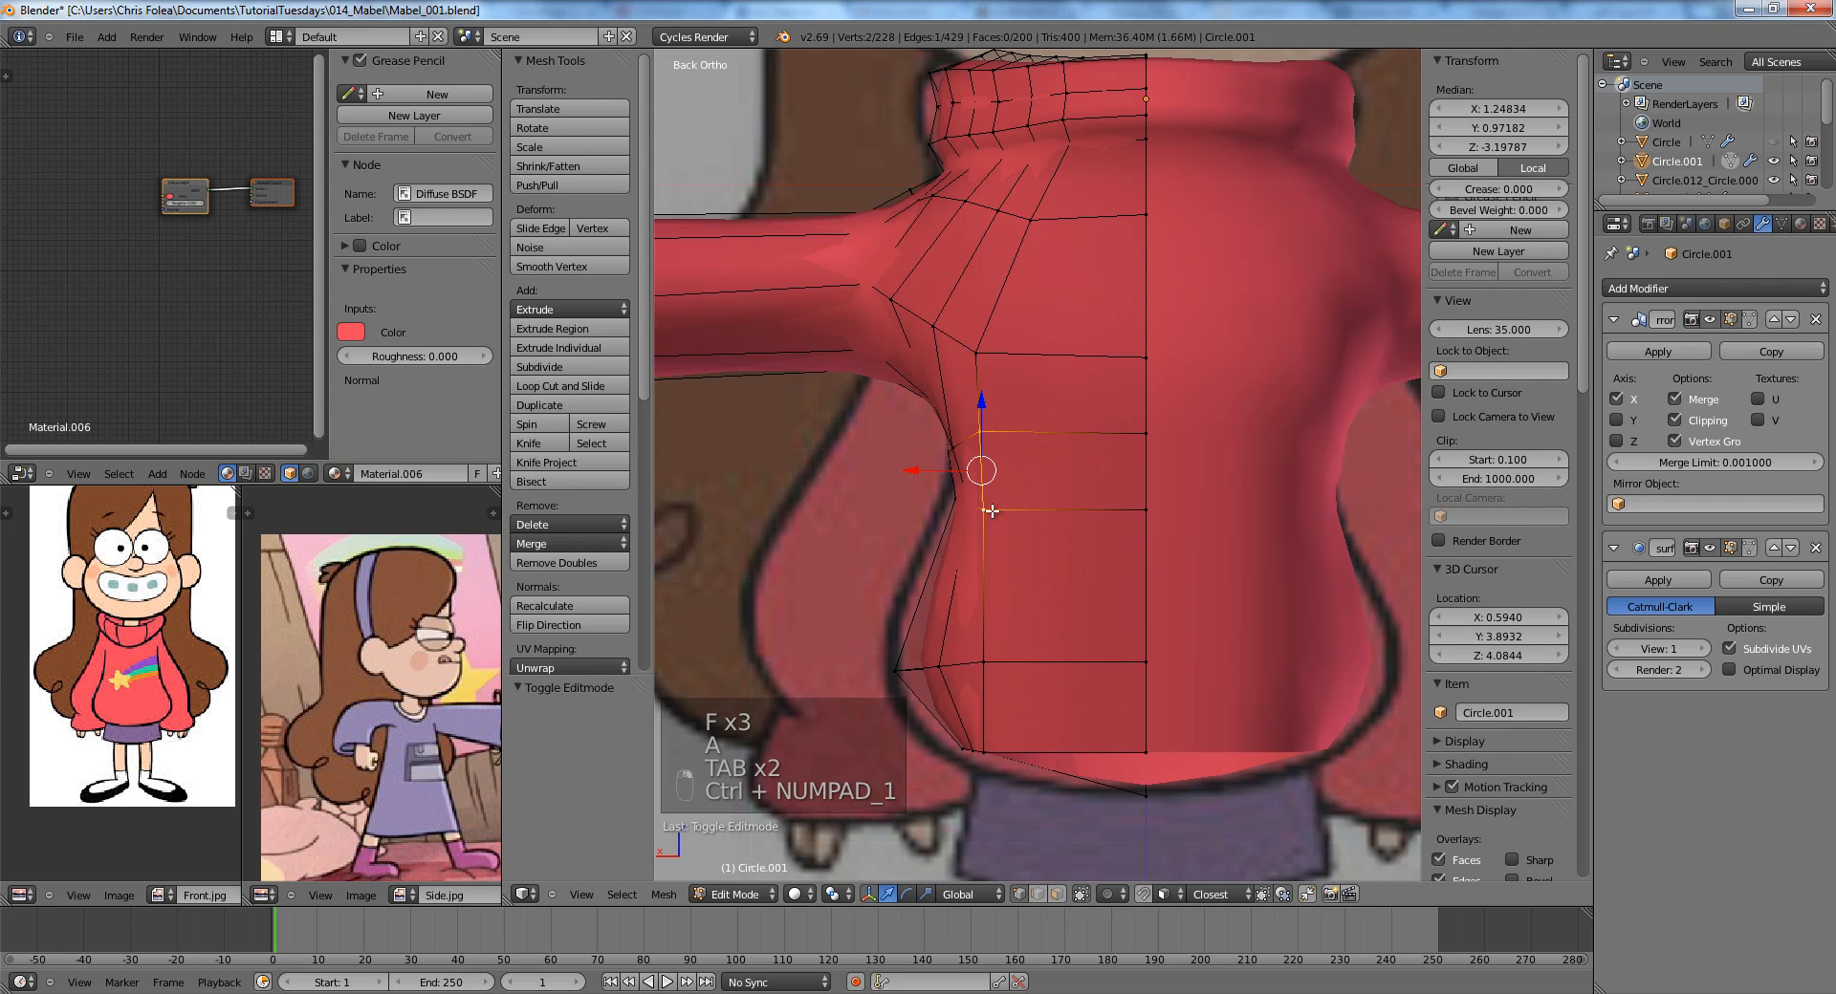
key("g")
key("x")
left_click(1013, 509)
Shift the back vertex below the shoulder about -0.21 along X, raise it 0.152 along Z, and raise its centre-line neighbour to match.
right_click(986, 366)
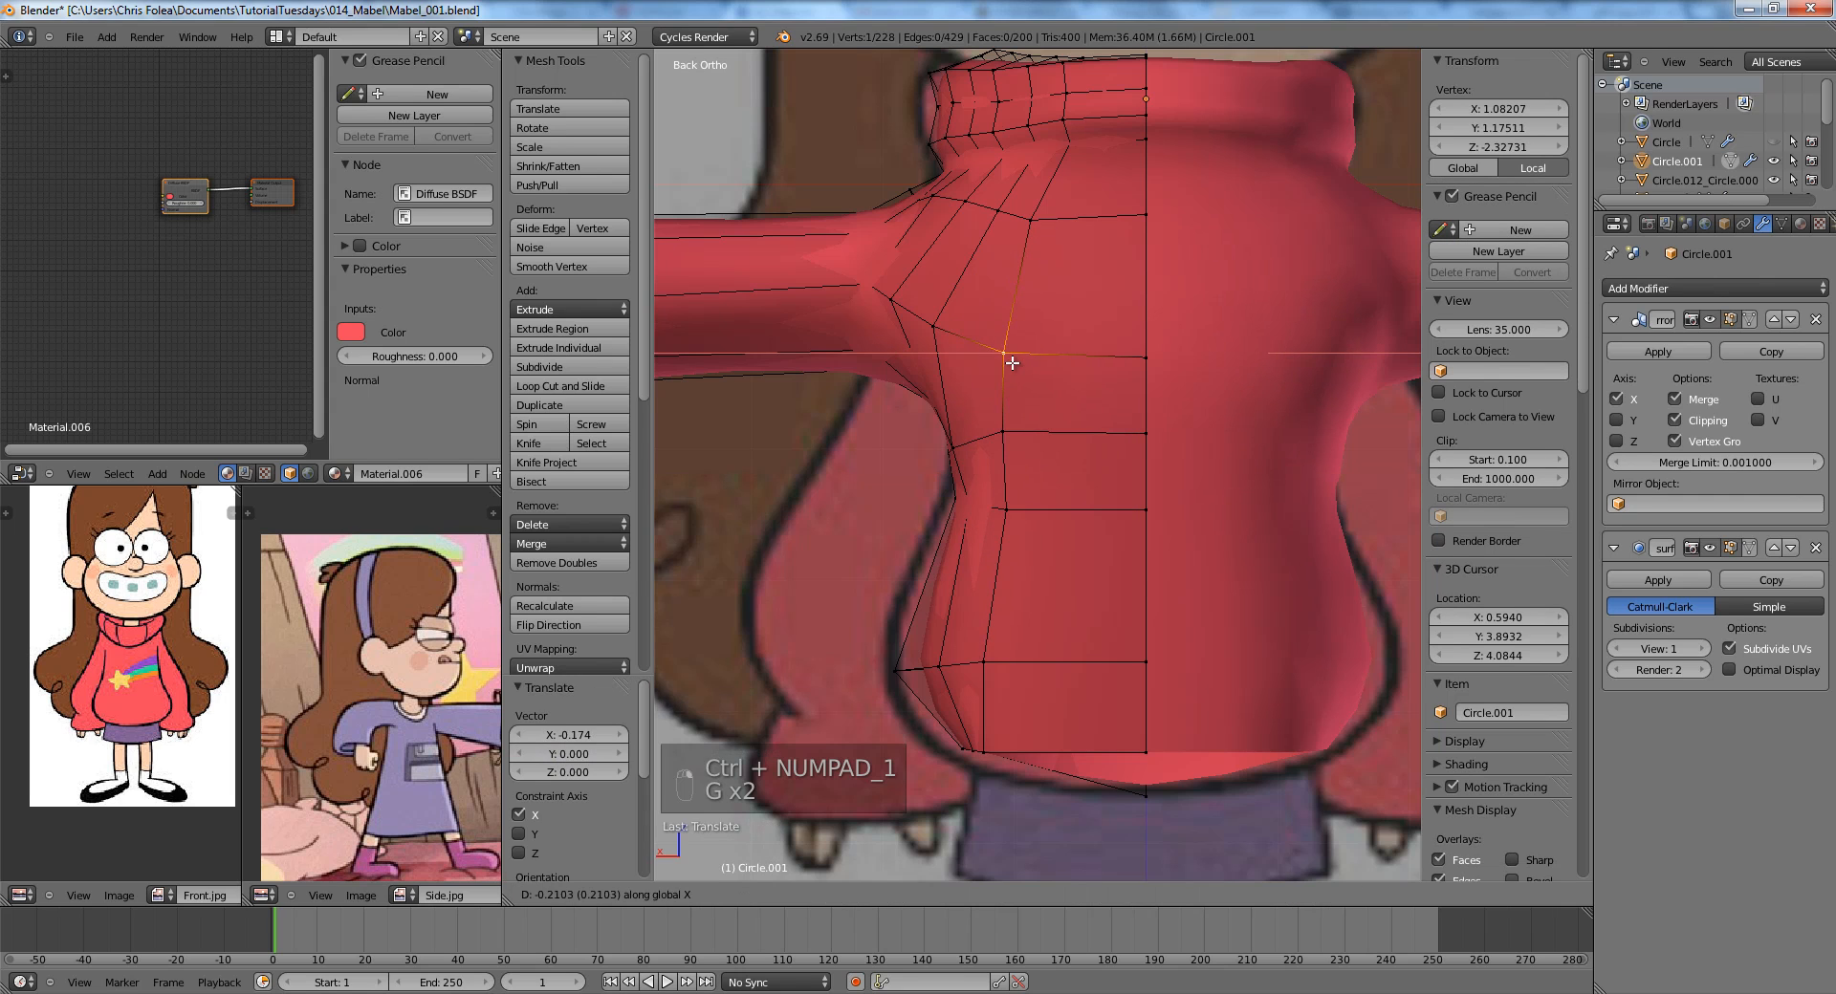
key("g")
key("g")
key("g")
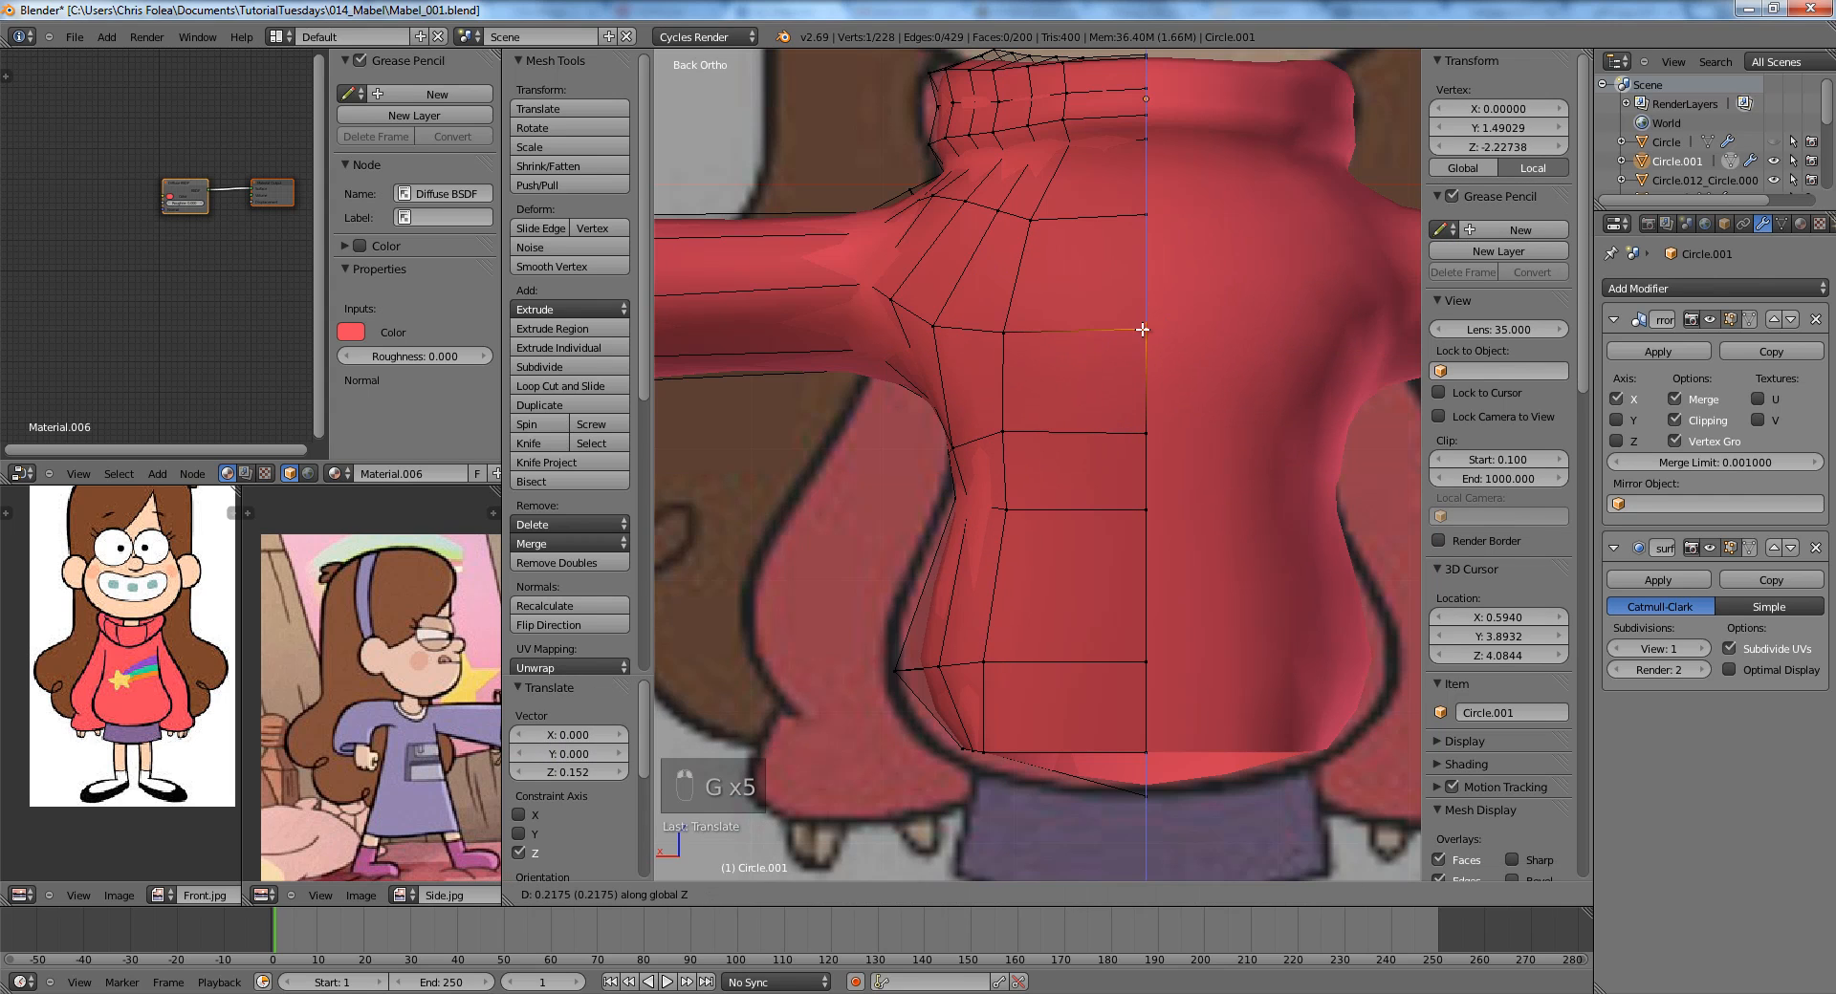
Lower the side panel's rear upper vertex by 0.196 along Z and nudge the middle vertex on the front opening's lower edge.
key("Tab")
scroll(1142, 339, "down", 3)
middle_click_drag(1085, 449, 1217, 471)
key("Tab")
scroll(1217, 471, "up", 3)
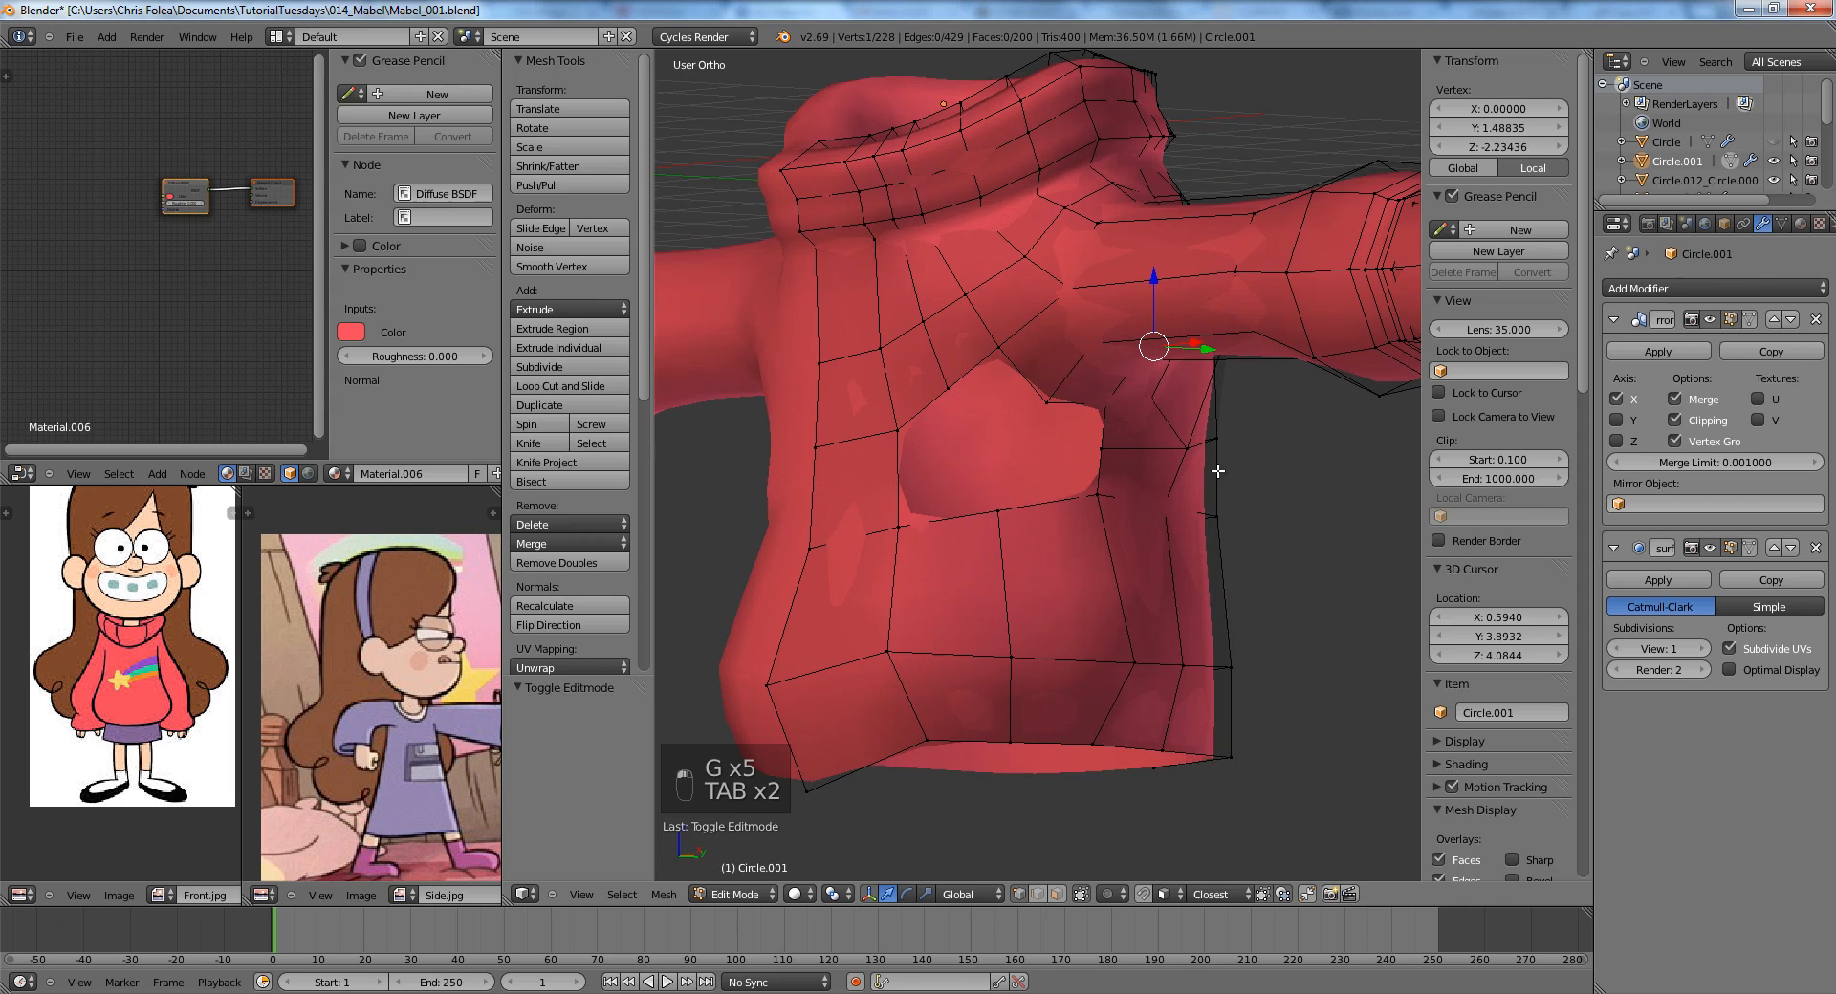
right_click(1172, 524, "shift")
key("g")
left_click(1177, 536)
right_click(1177, 537)
key("g")
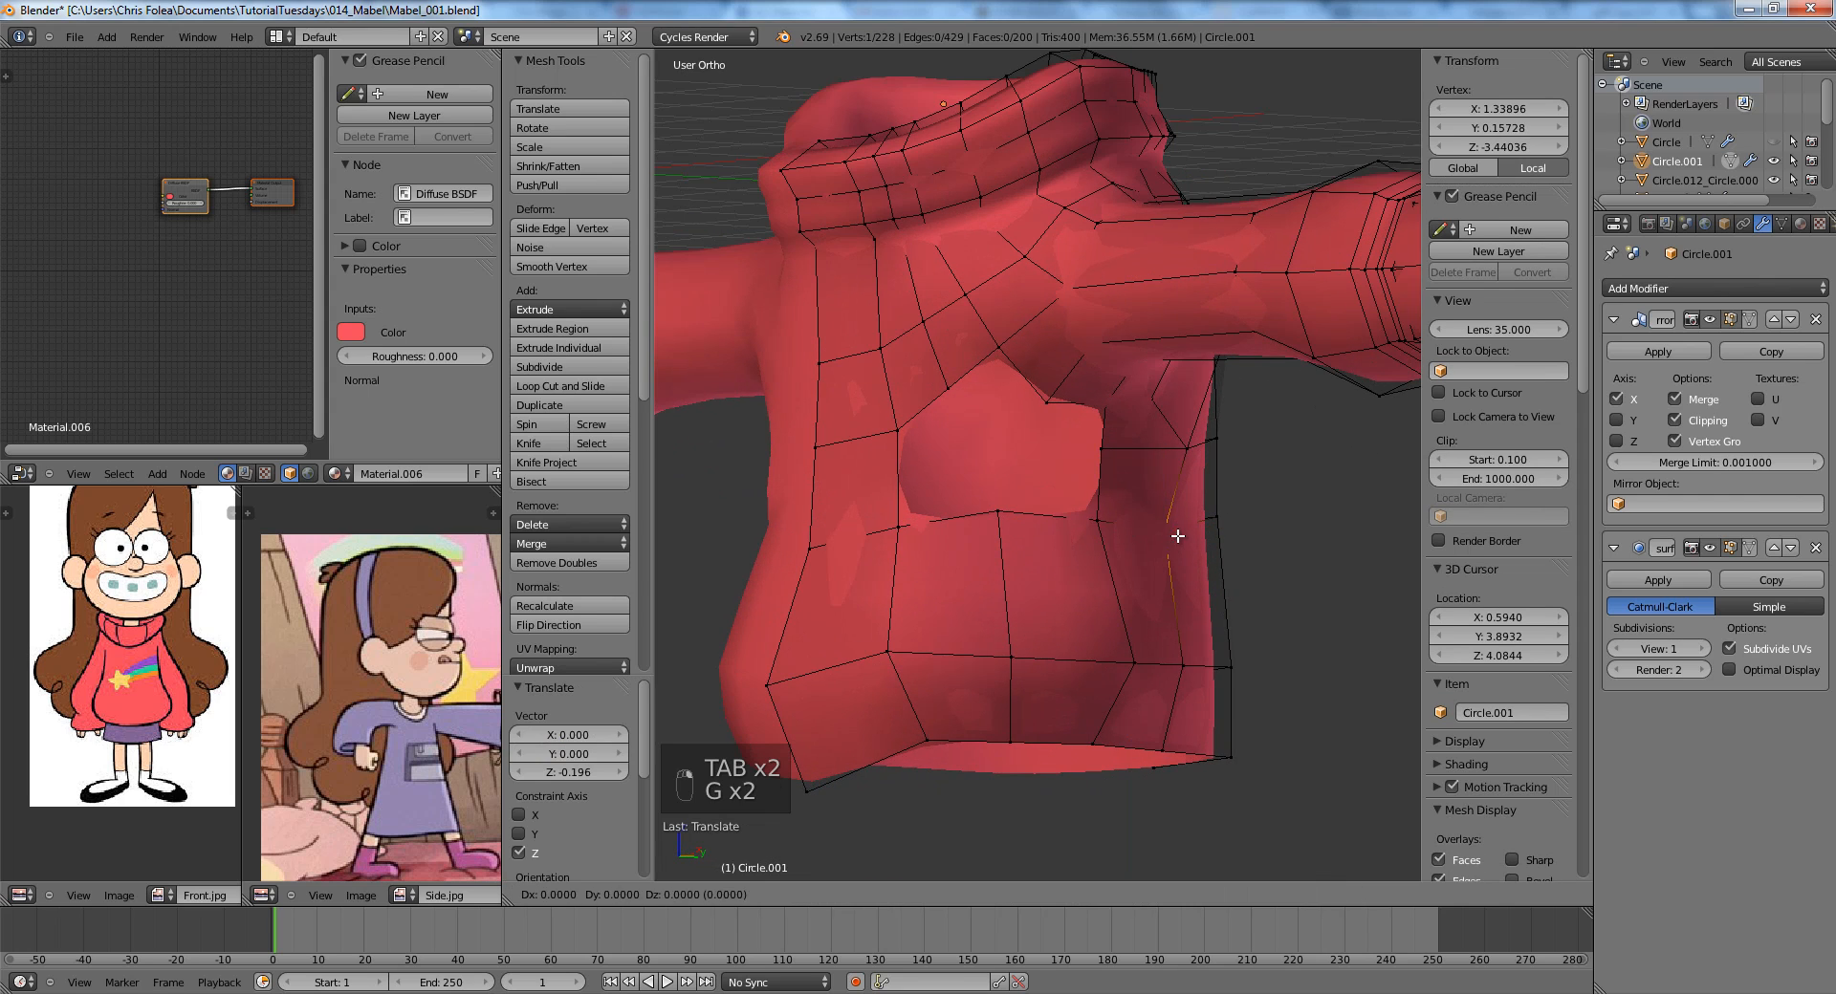
left_click(998, 512)
key("a")
left_click(997, 516)
key("a")
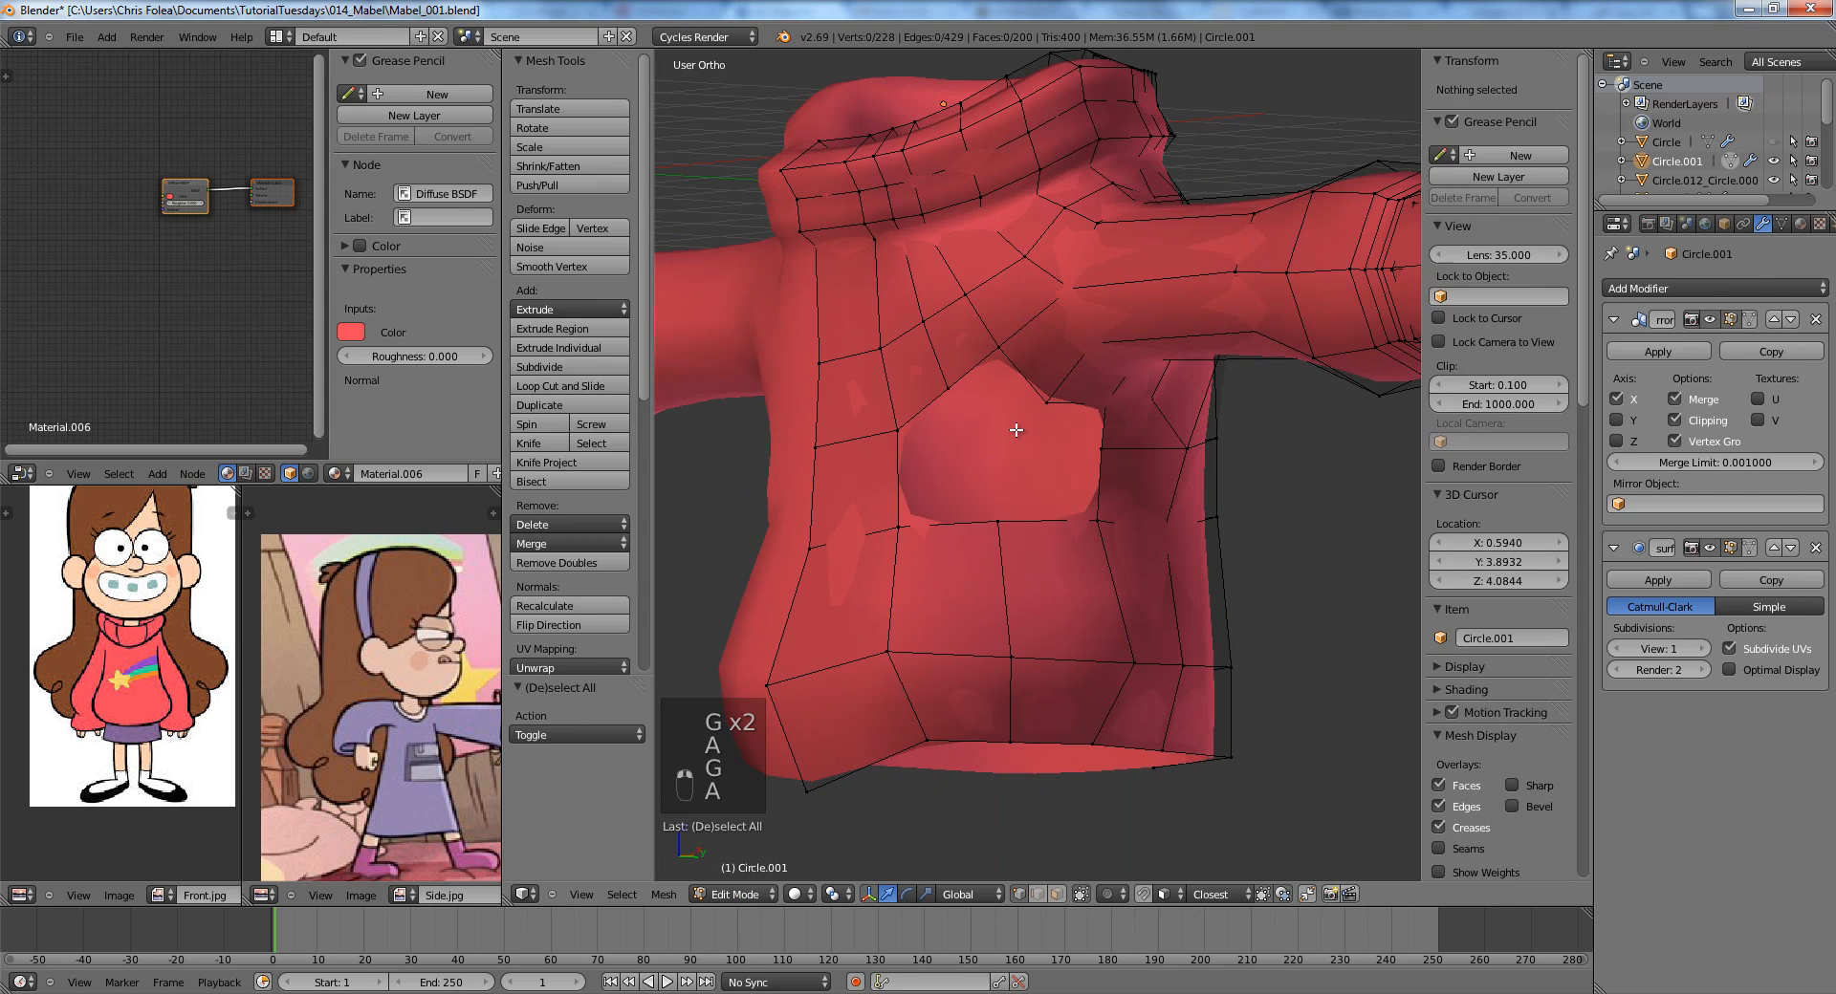
Connect the front opening's upper corner to the underarm edge's middle vertex, subdivide the new edge and move its midpoint down.
middle_click_drag(1015, 430, 995, 487, "shift")
right_click(939, 453)
right_click(1103, 514, "shift")
key("f")
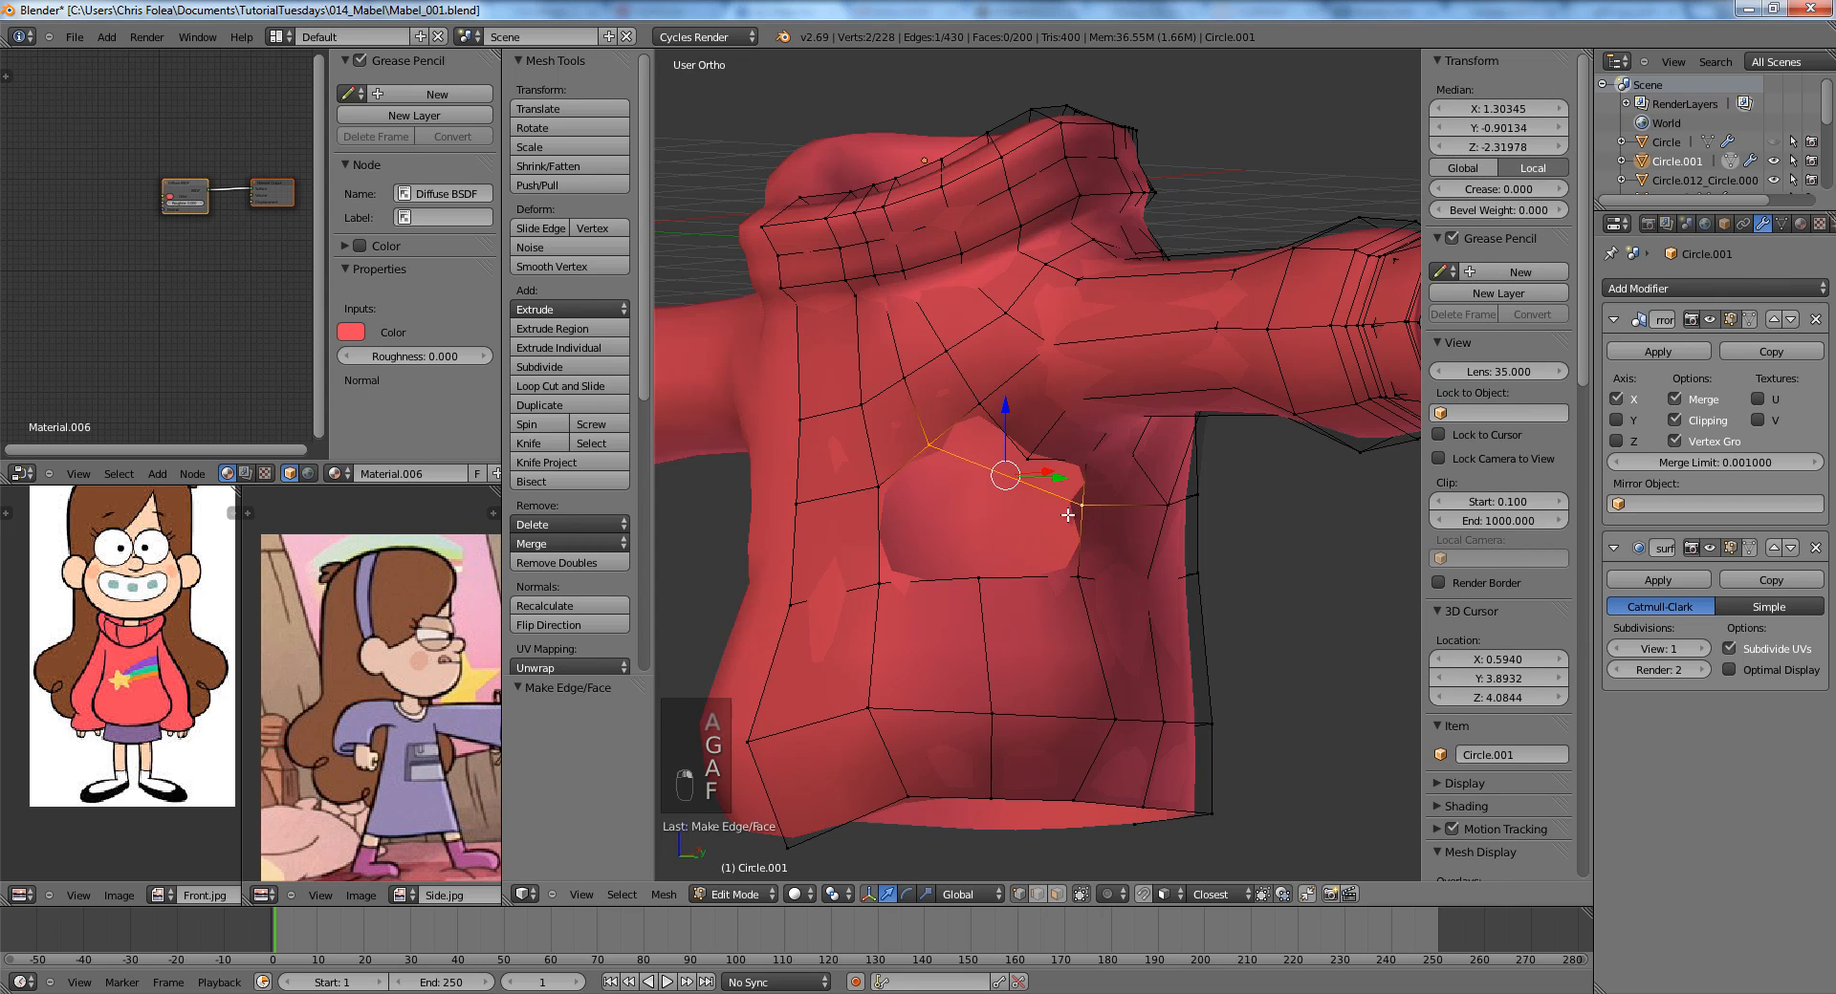
key("w")
left_click(1063, 513)
key("a")
right_click(1015, 484)
key("g")
left_click(1011, 503)
Fill the faces between the new subdivided edge and the underarm.
right_click(1031, 463, "shift")
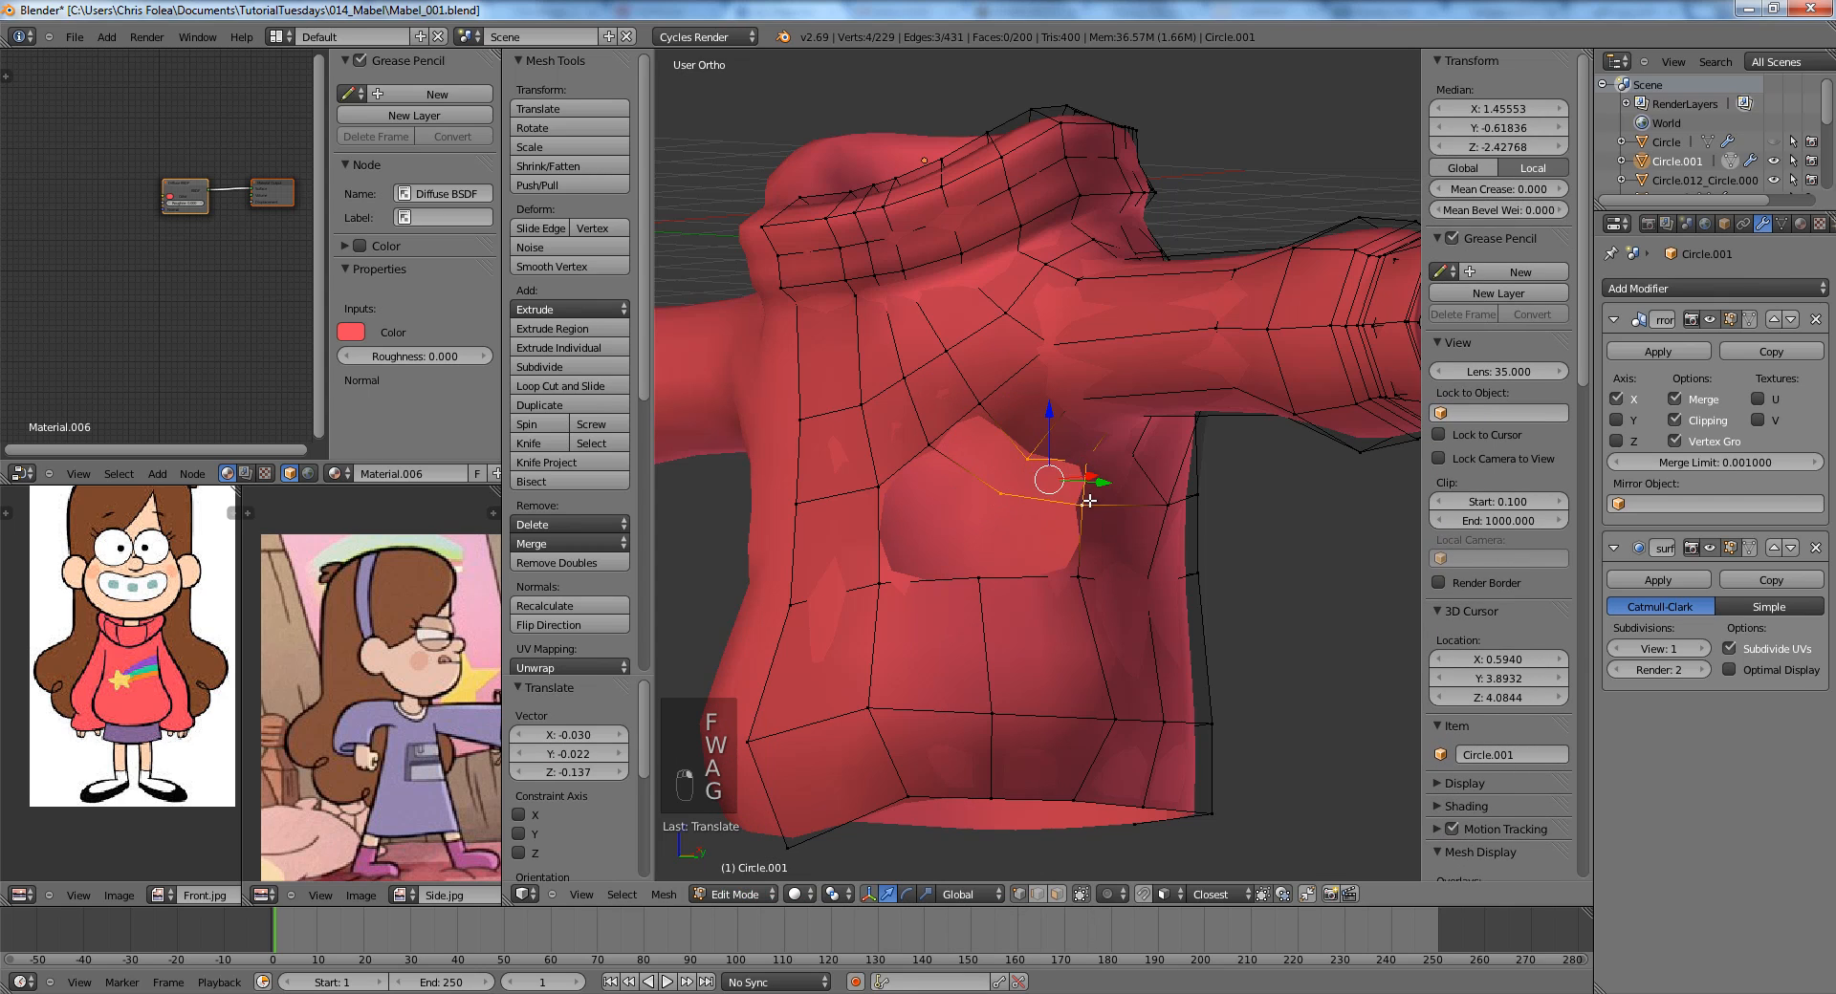
key("f")
key("a")
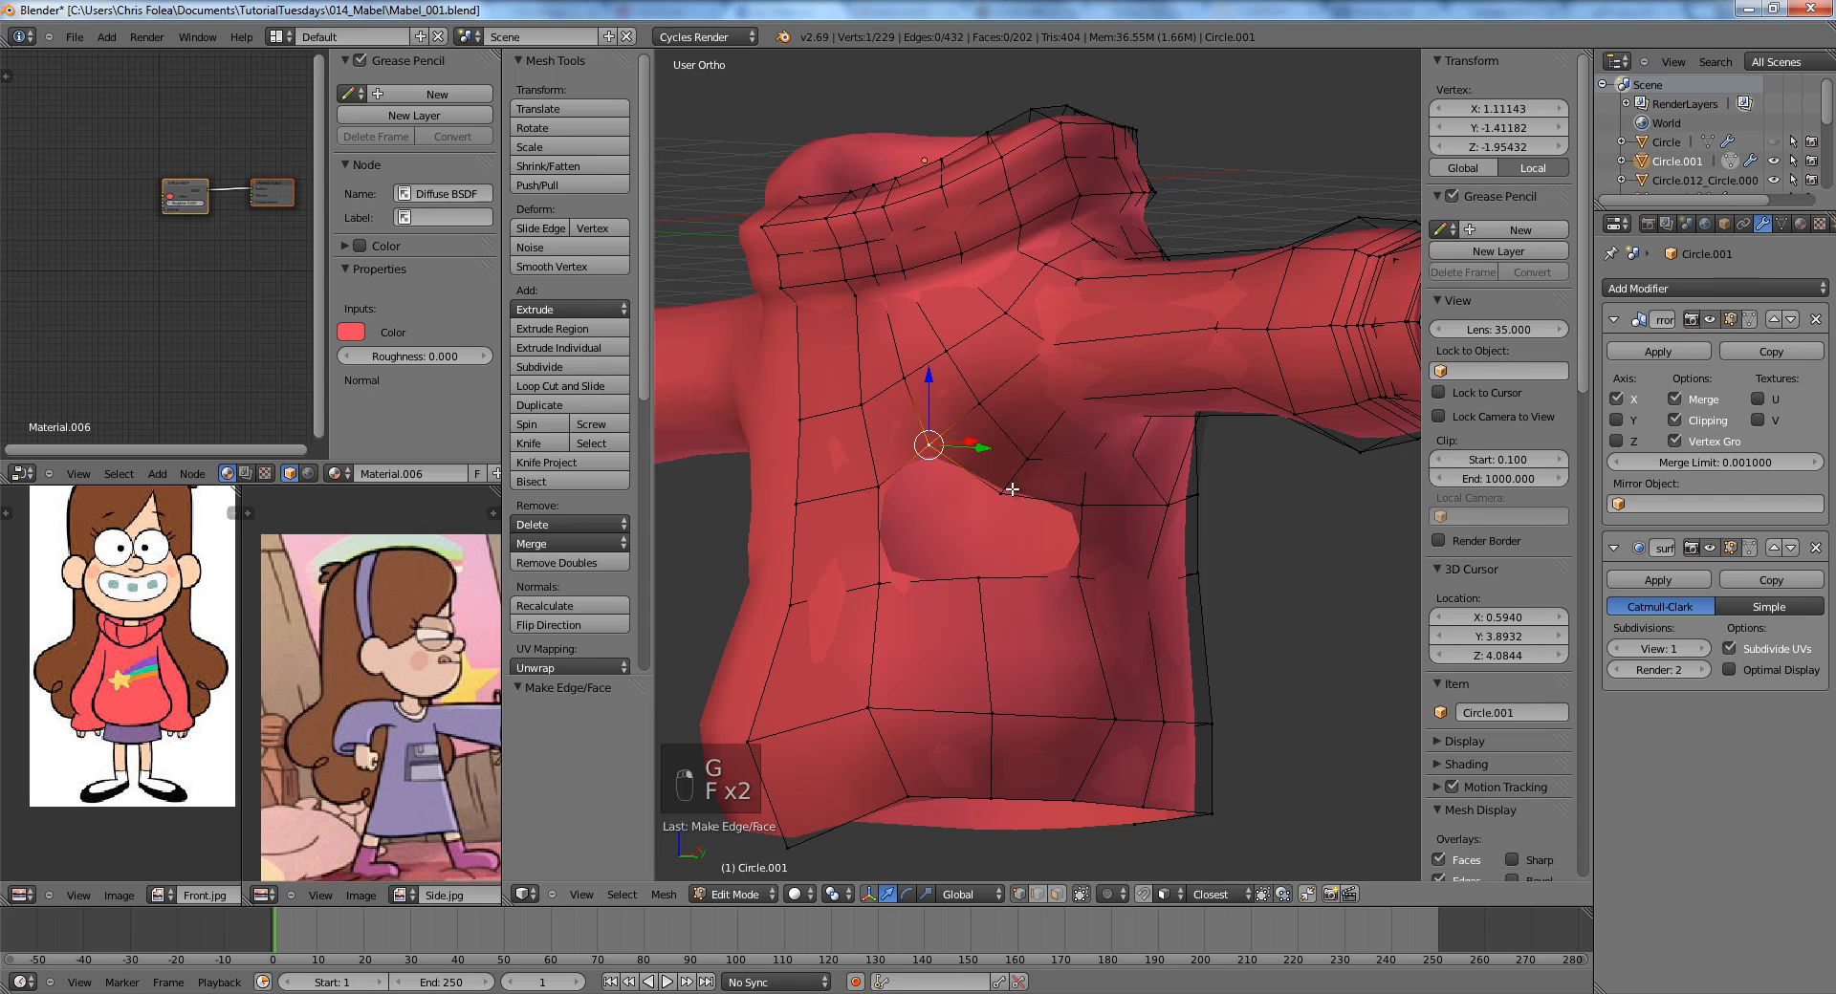
Try to fill the front portion of the remaining side opening with a face, and undo it.
mouse_move(937, 545)
middle_mouse_down()
mouse_move(1004, 500)
mouse_move(966, 552)
mouse_move(943, 517)
mouse_move(956, 535)
middle_mouse_up()
right_click(935, 456)
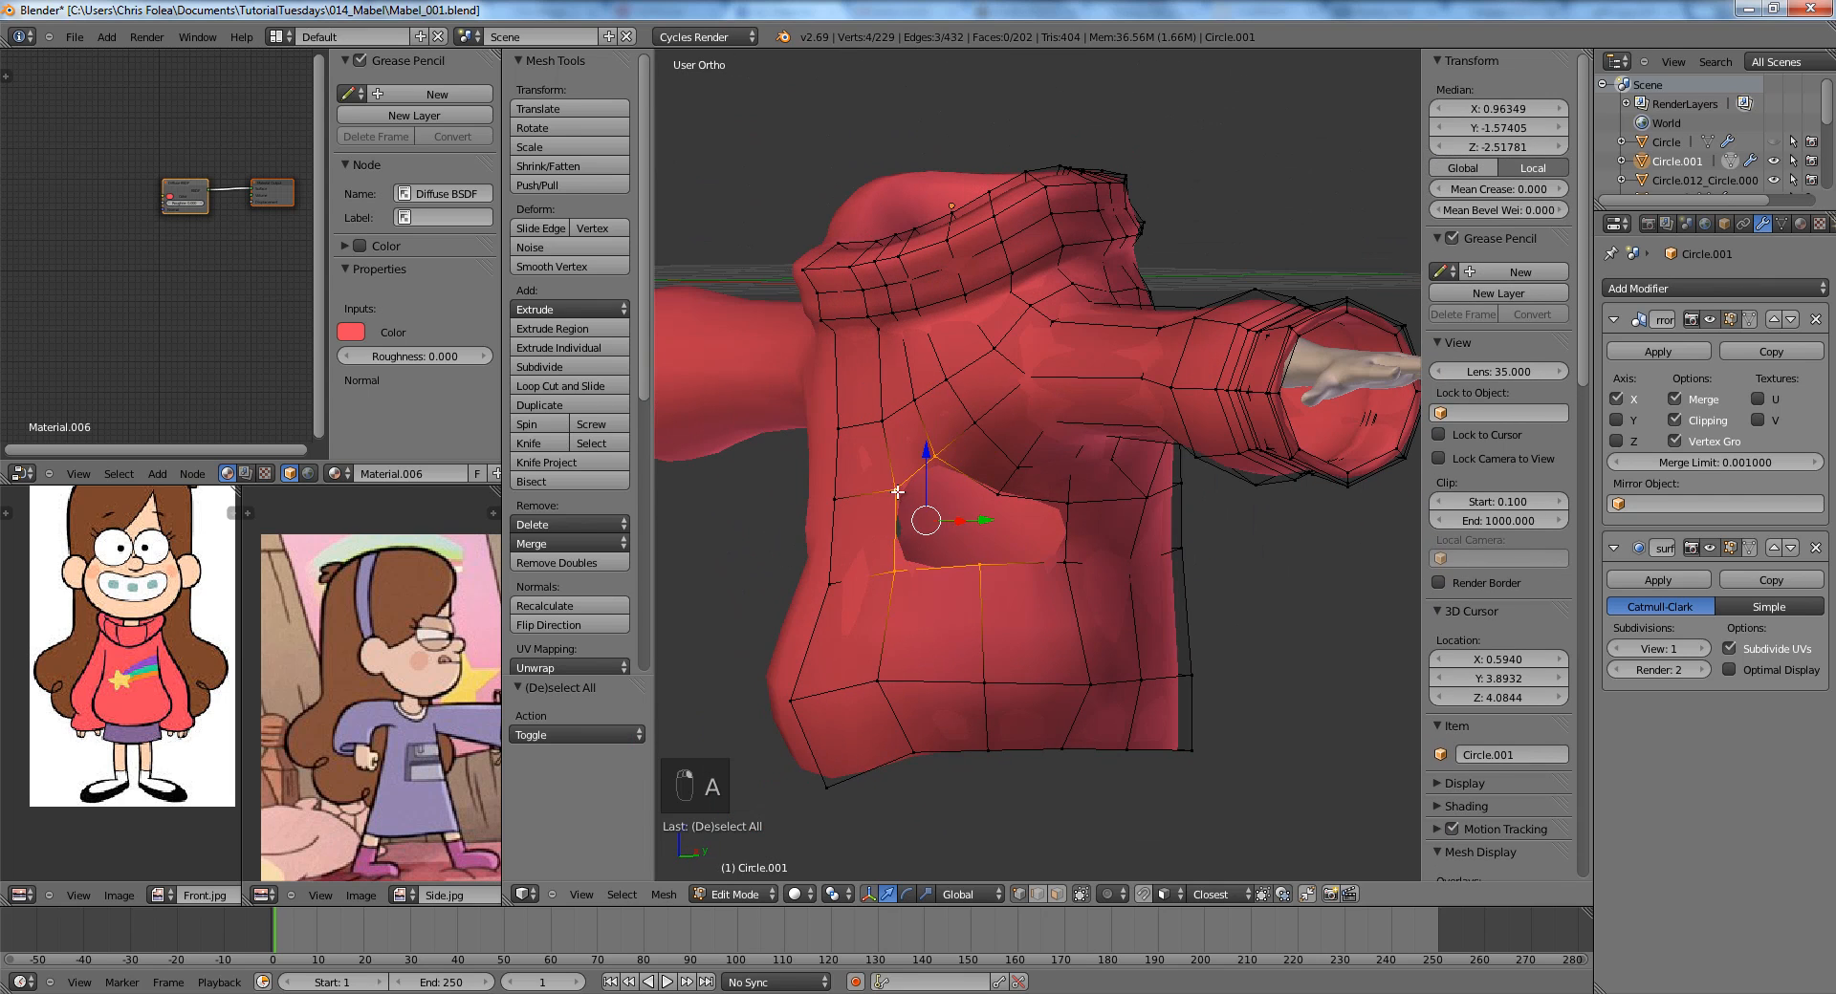
key("f")
key("a")
middle_click_drag(1021, 533, 969, 517)
key("ctrl+z")
key("ctrl+z")
key("ctrl+z")
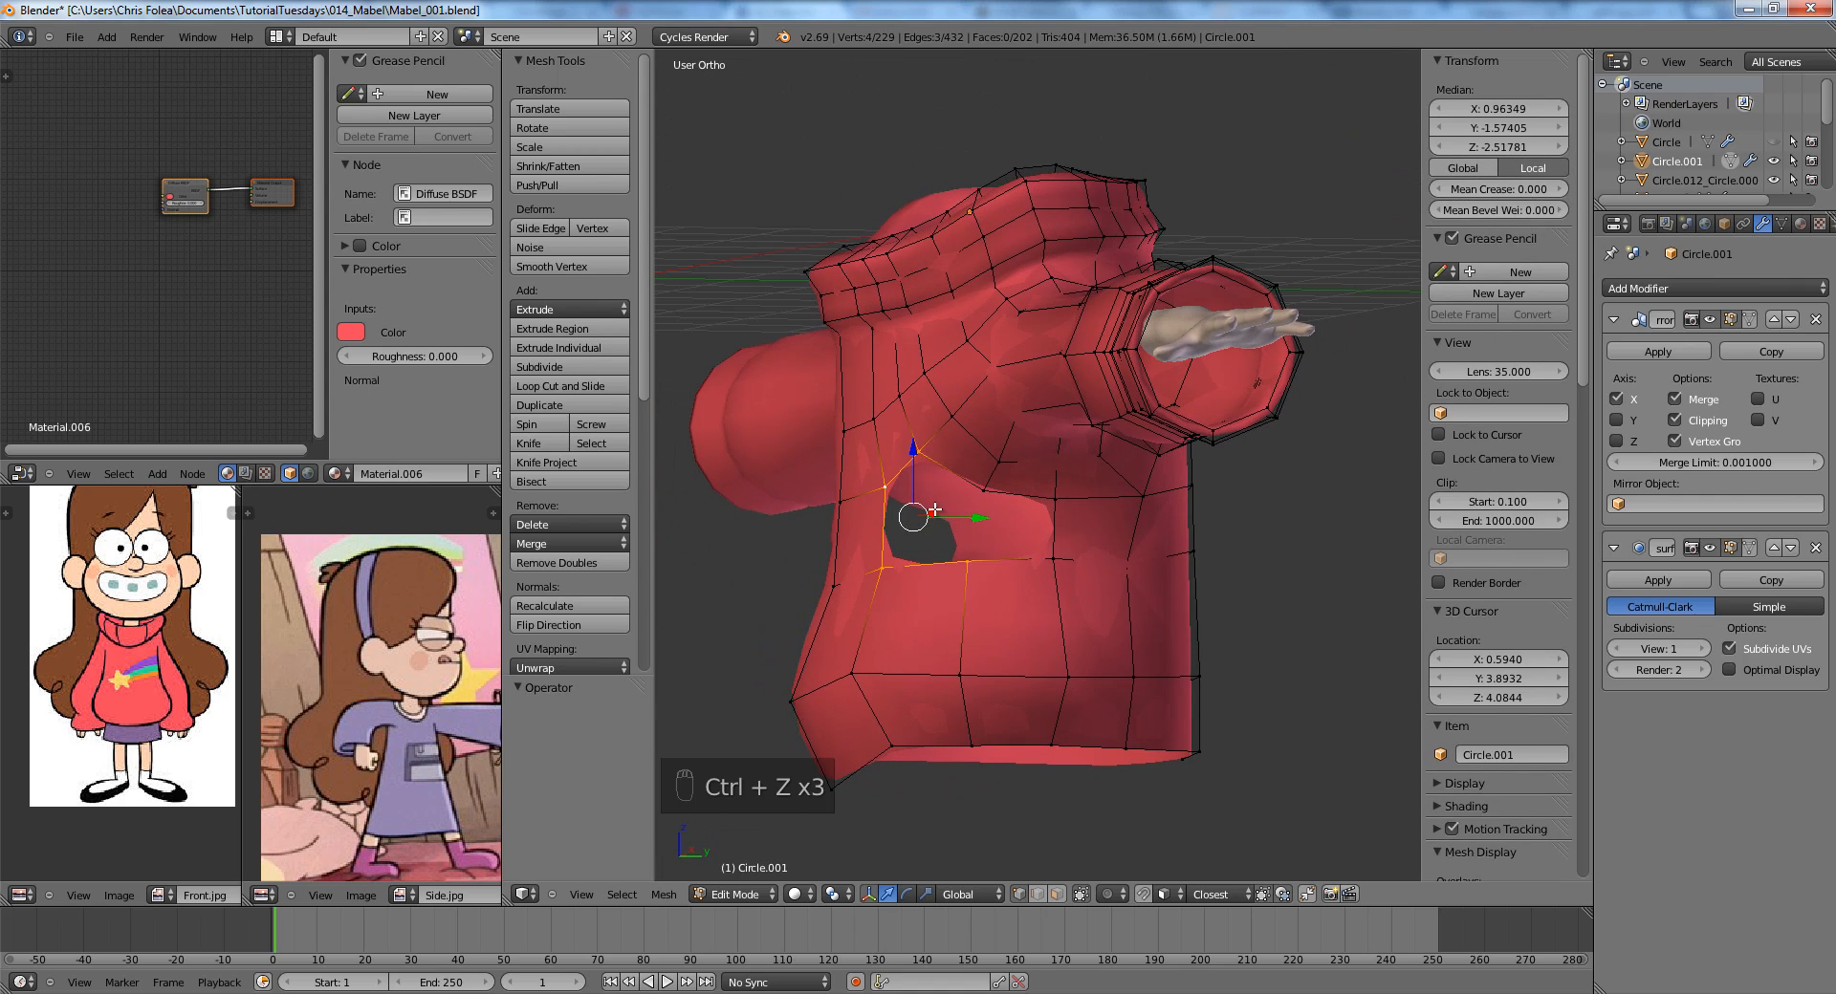
Add a loop cut across the front panel beside the opening and fill the opening's upper front face.
key("ctrl+r")
left_click(891, 522)
right_click(891, 522)
key("a")
right_click(885, 527)
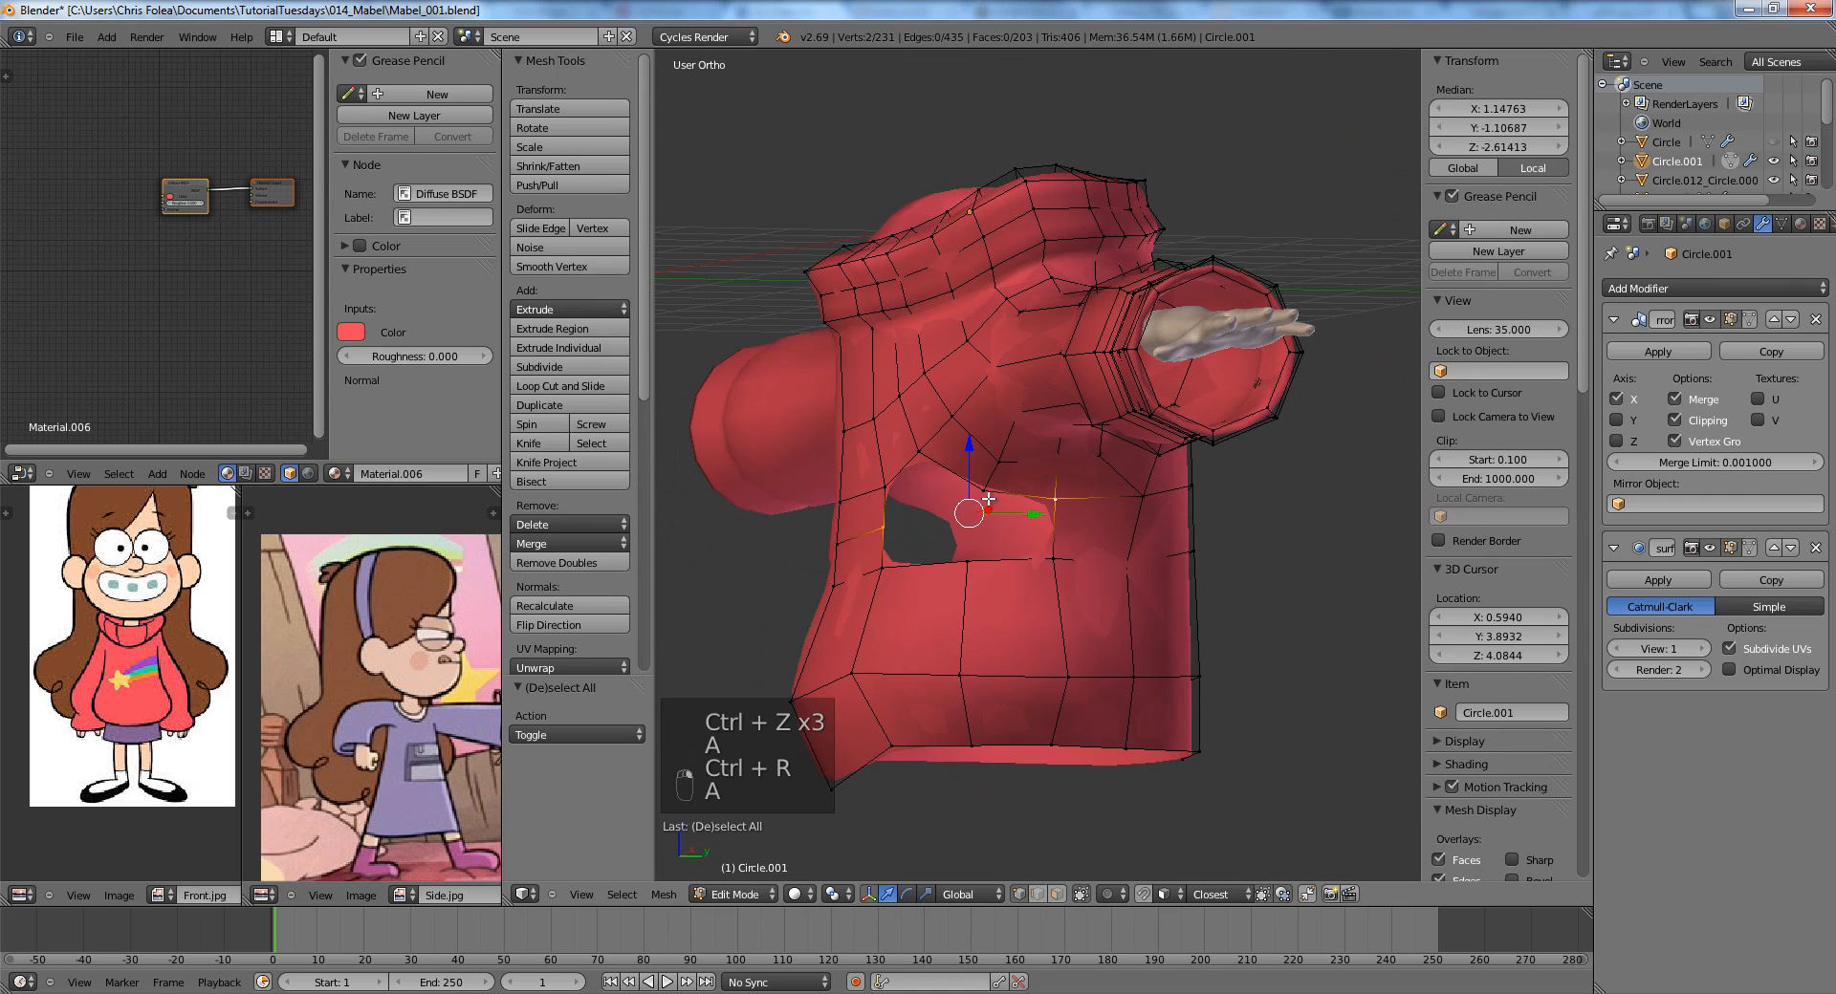
right_click(919, 455, "shift")
right_click(886, 487, "shift")
key("f")
Fill the last two faces between the underarm and the lower side panel to close the front opening.
right_click(884, 529)
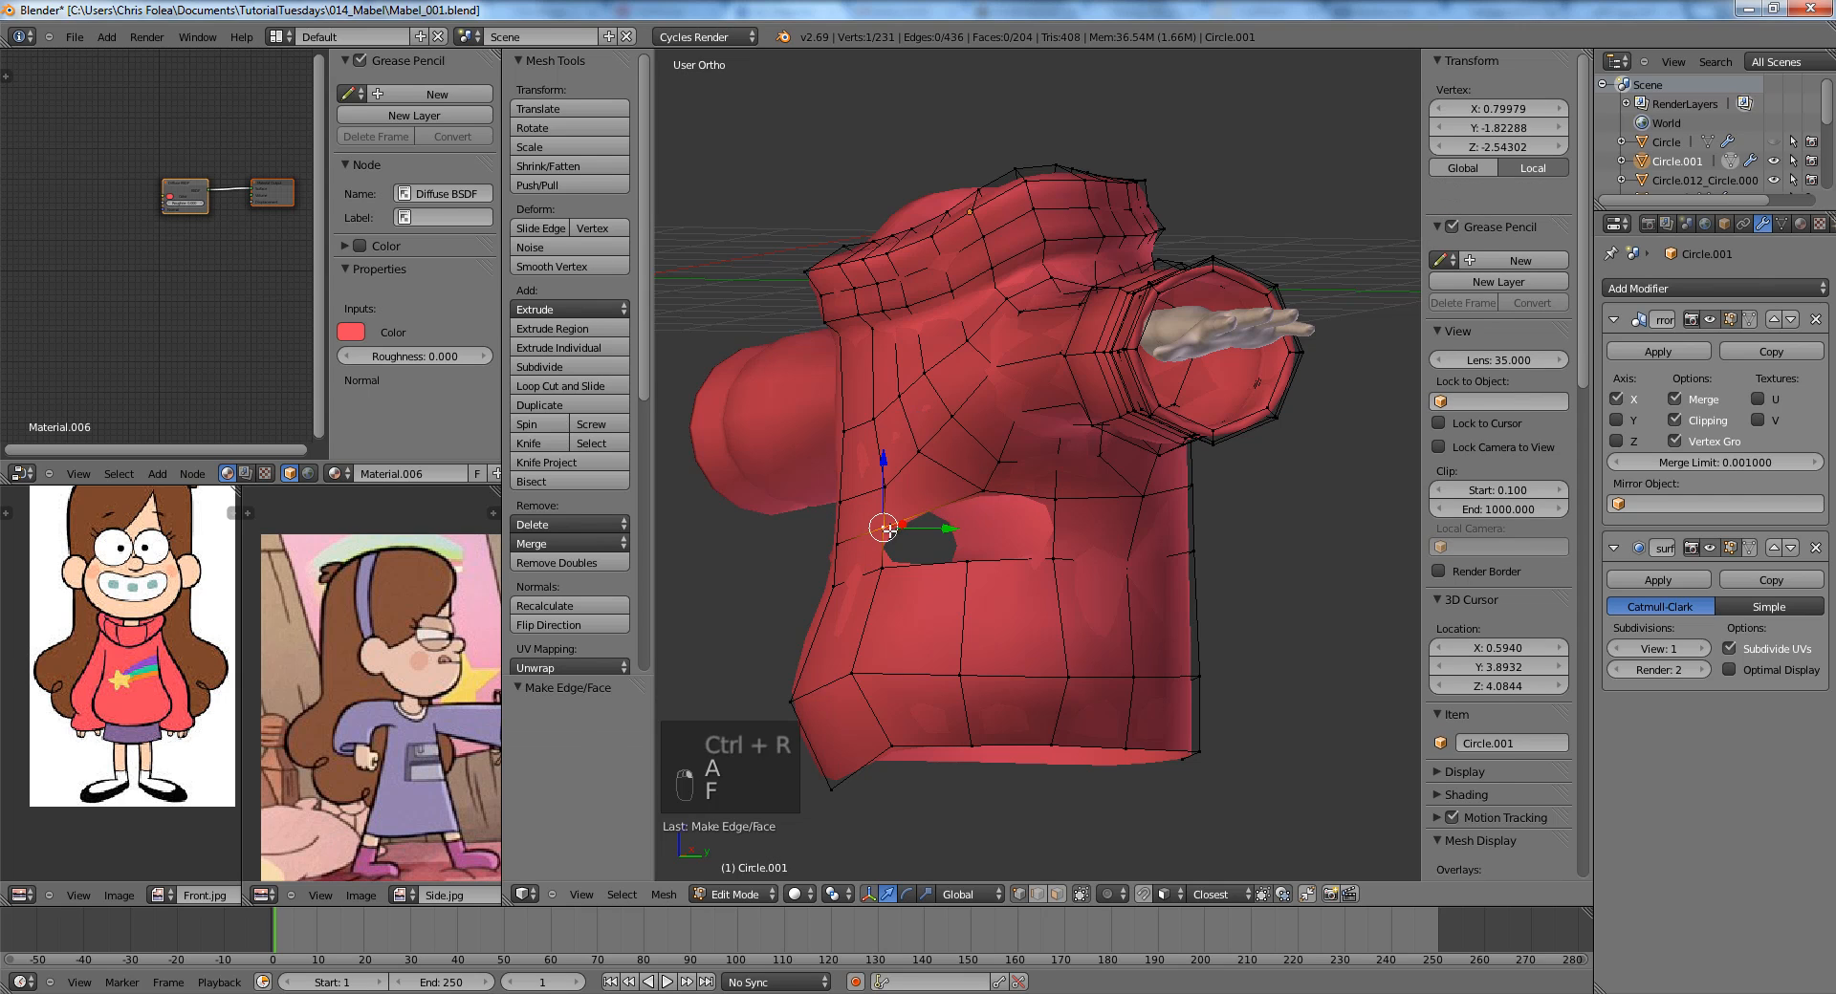
right_click(884, 566, "shift")
right_click(967, 560, "shift")
right_click(985, 490)
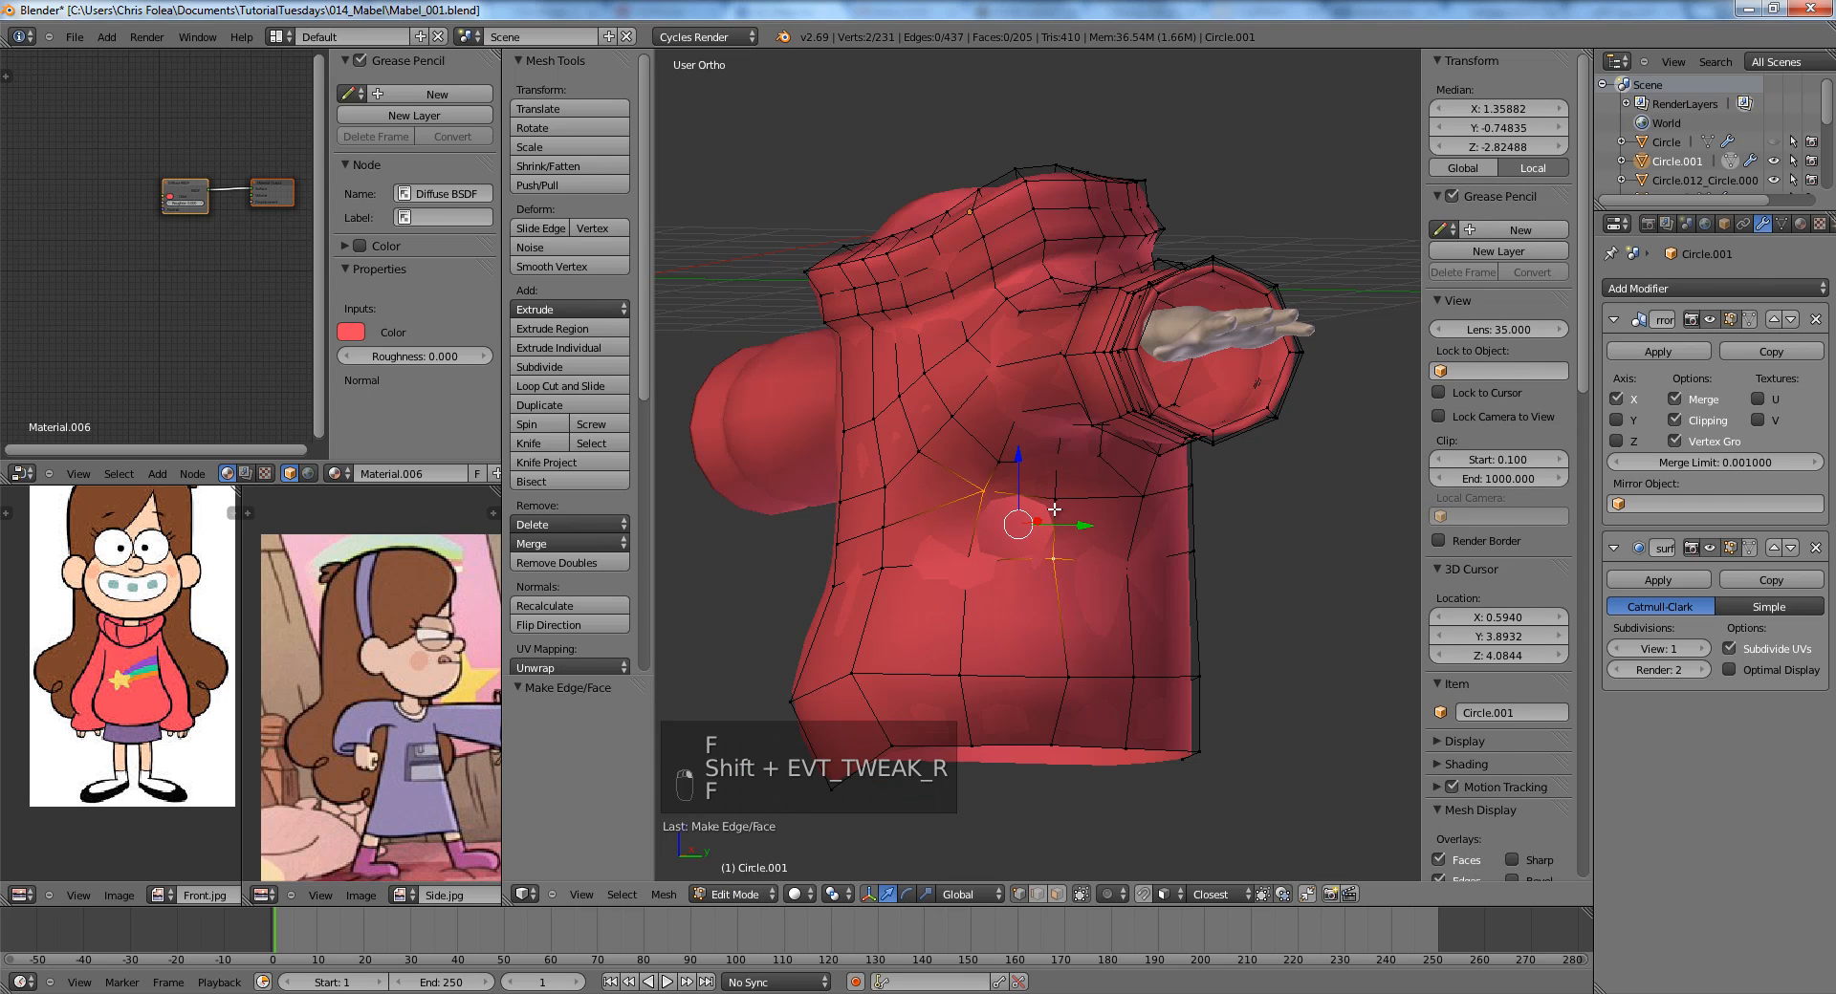
key("f")
key("a")
In front view, add a horizontal loop cut around the lower torso, just above its widest part.
key("Tab")
key("KP_1")
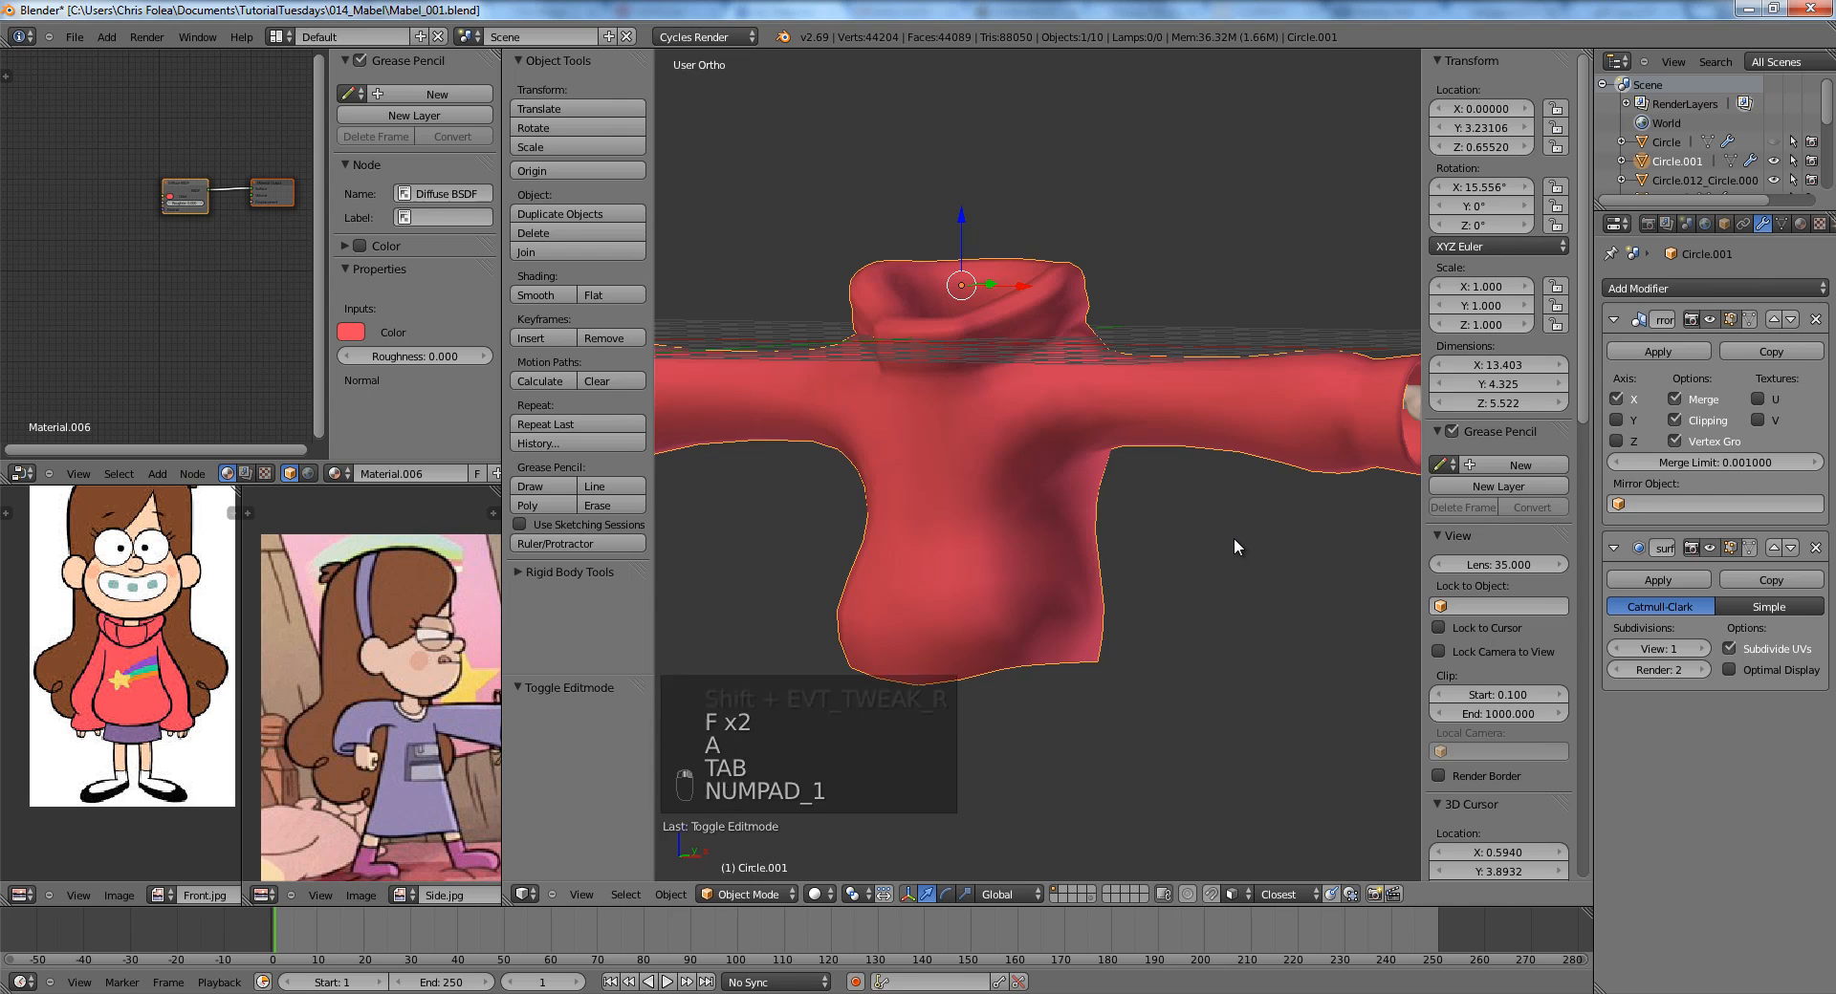
key("Tab")
key("a")
key("a")
key("a")
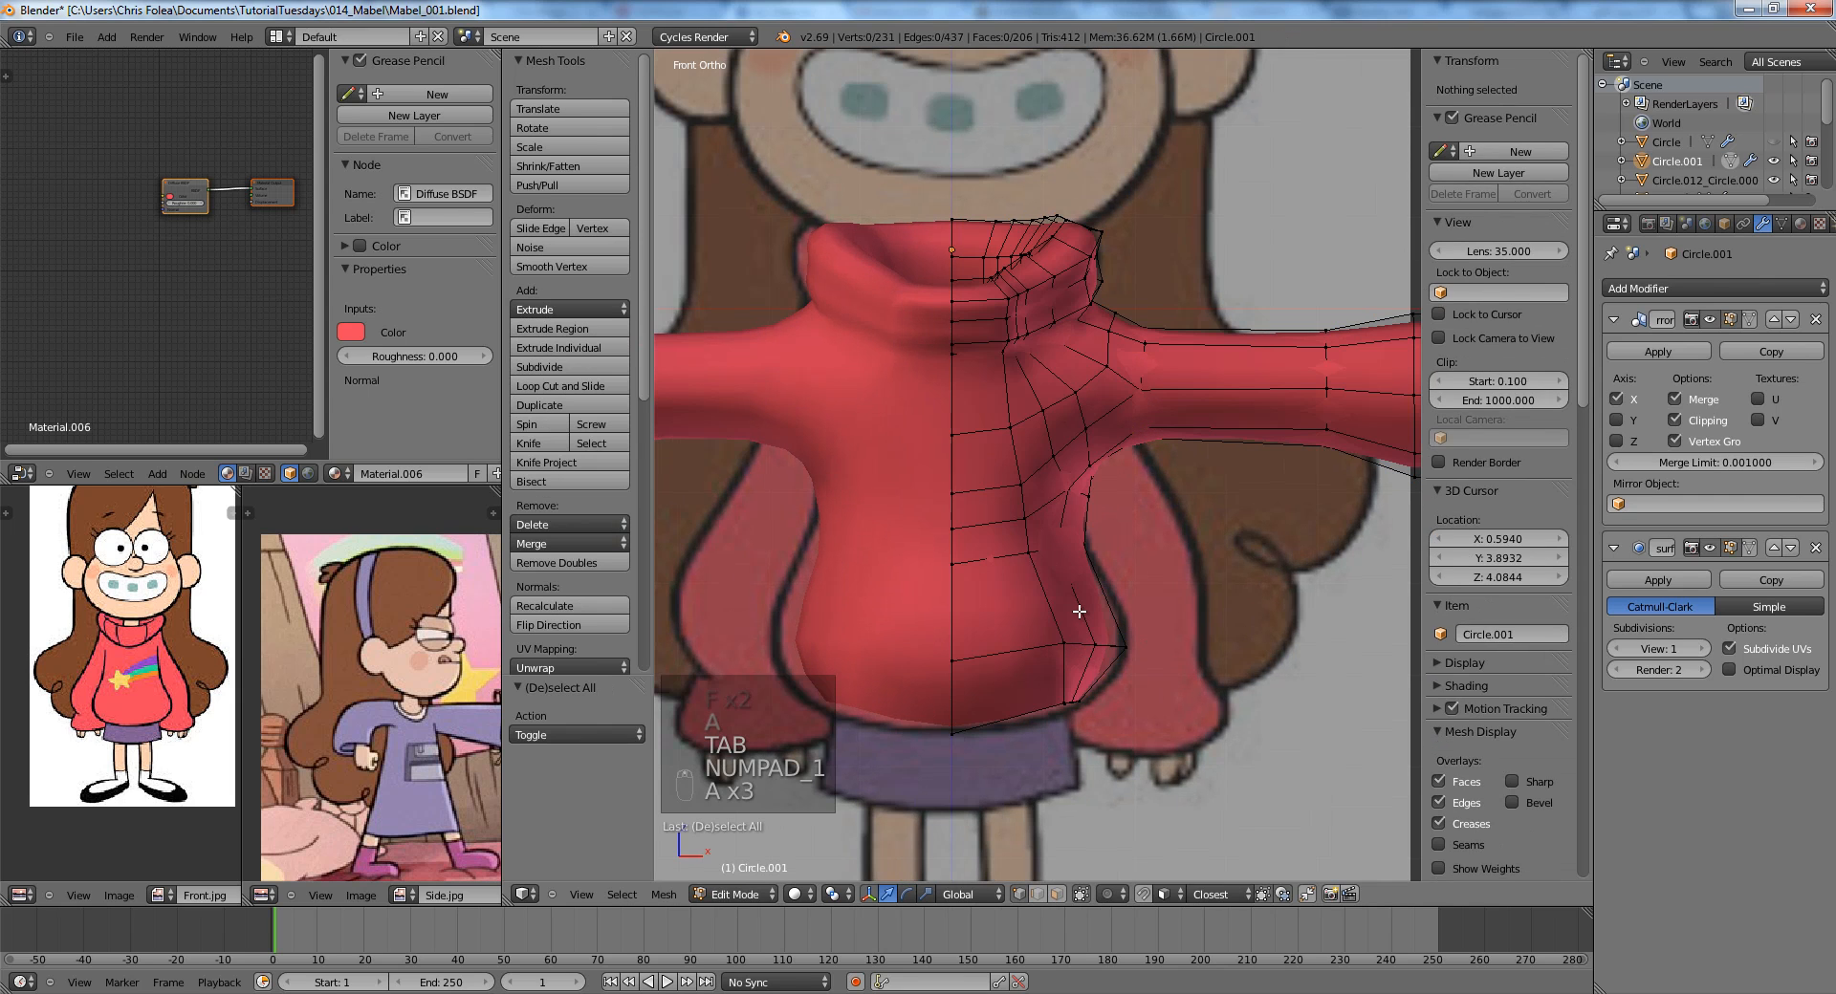
key("ctrl+r")
left_click(1079, 611)
key("a")
Select the new loop's outer side vertex and move it outward by 0.271 in X and 0.063 in Z with proportional editing.
key("z")
key("b")
left_click_drag(1095, 601, 1139, 613)
key("z")
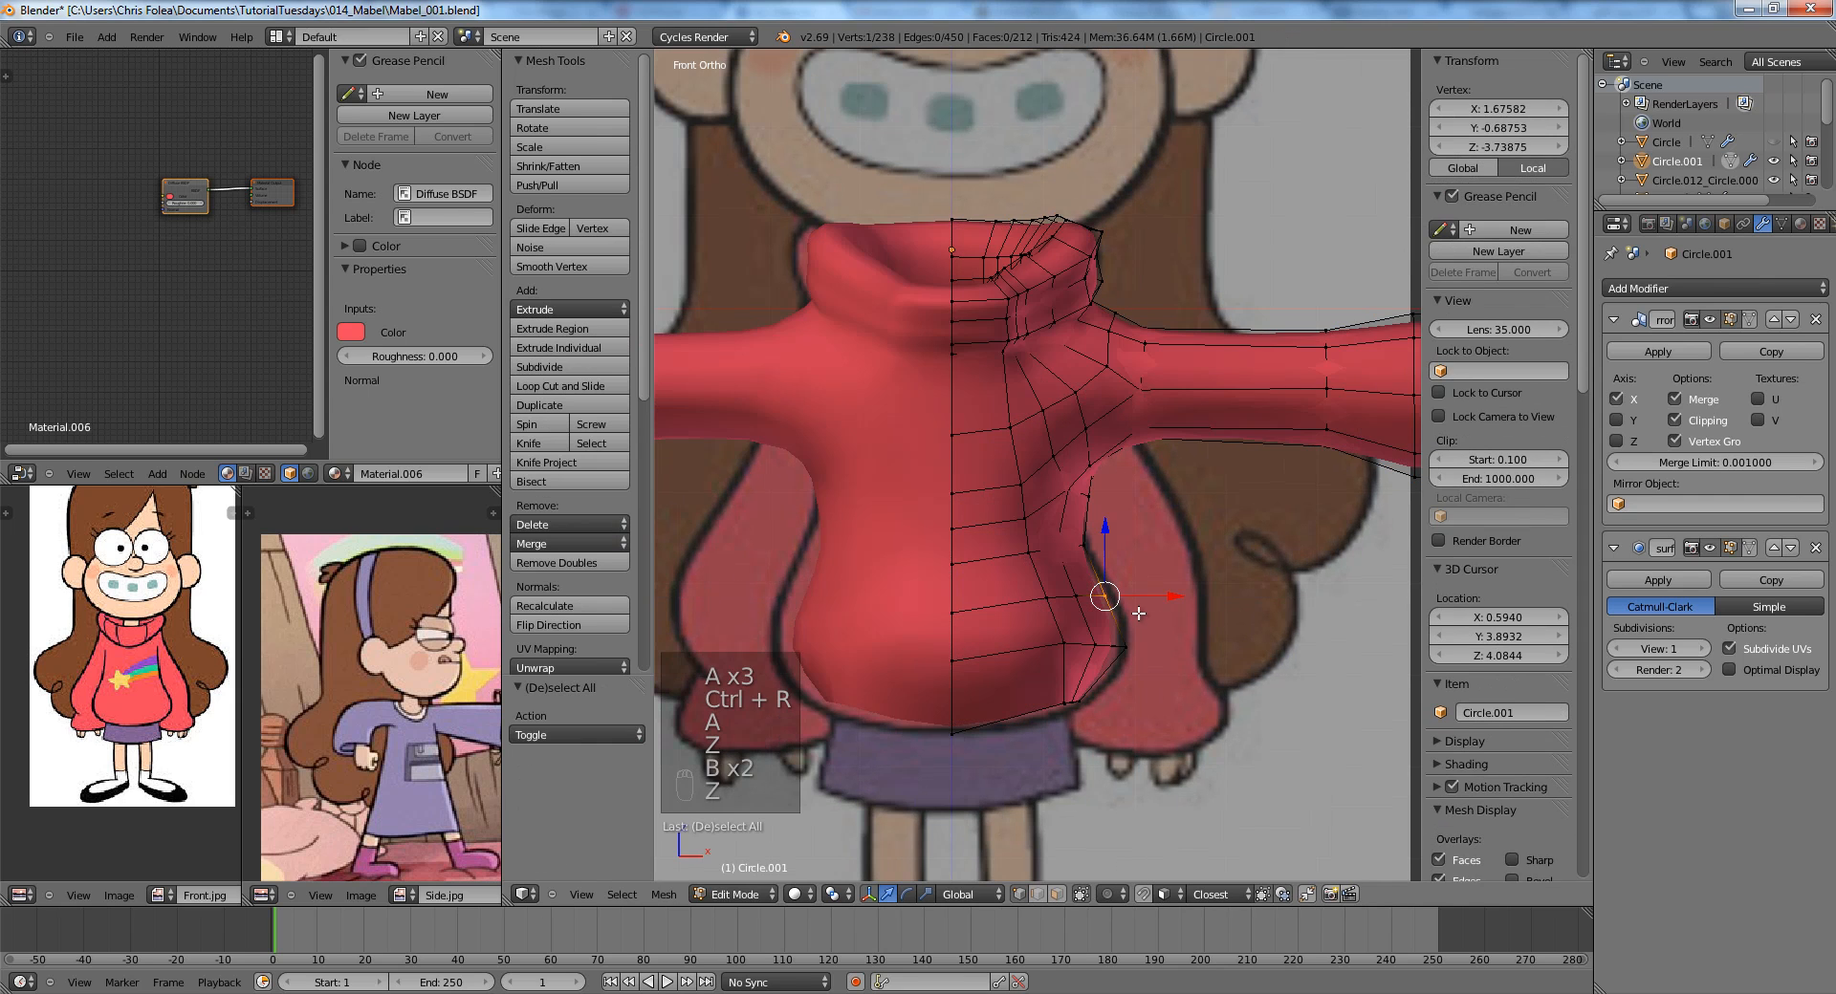
key("g")
left_click(1186, 595)
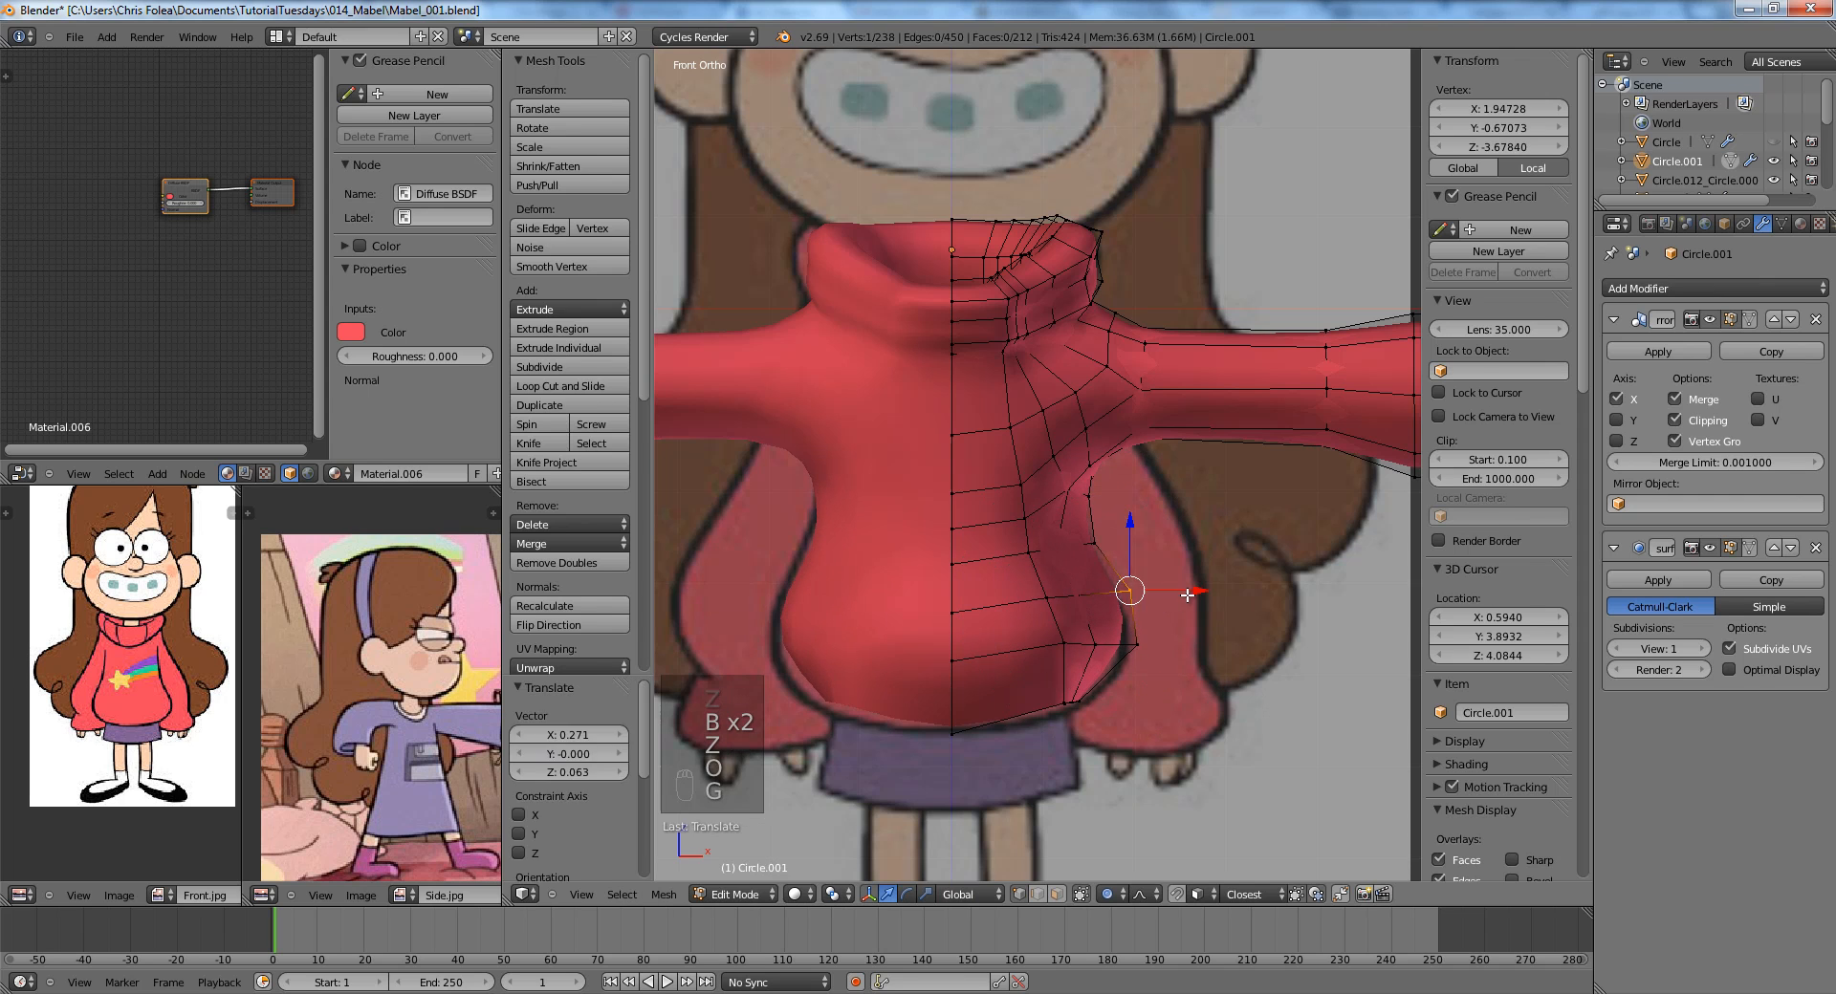
Select the two side vertices just below the armpit and move them inward with proportional editing to match the front reference.
key("a")
key("z")
scroll(1147, 521, "up", 2)
key("b")
left_click_drag(1136, 499, 1089, 523)
key("z")
key("g")
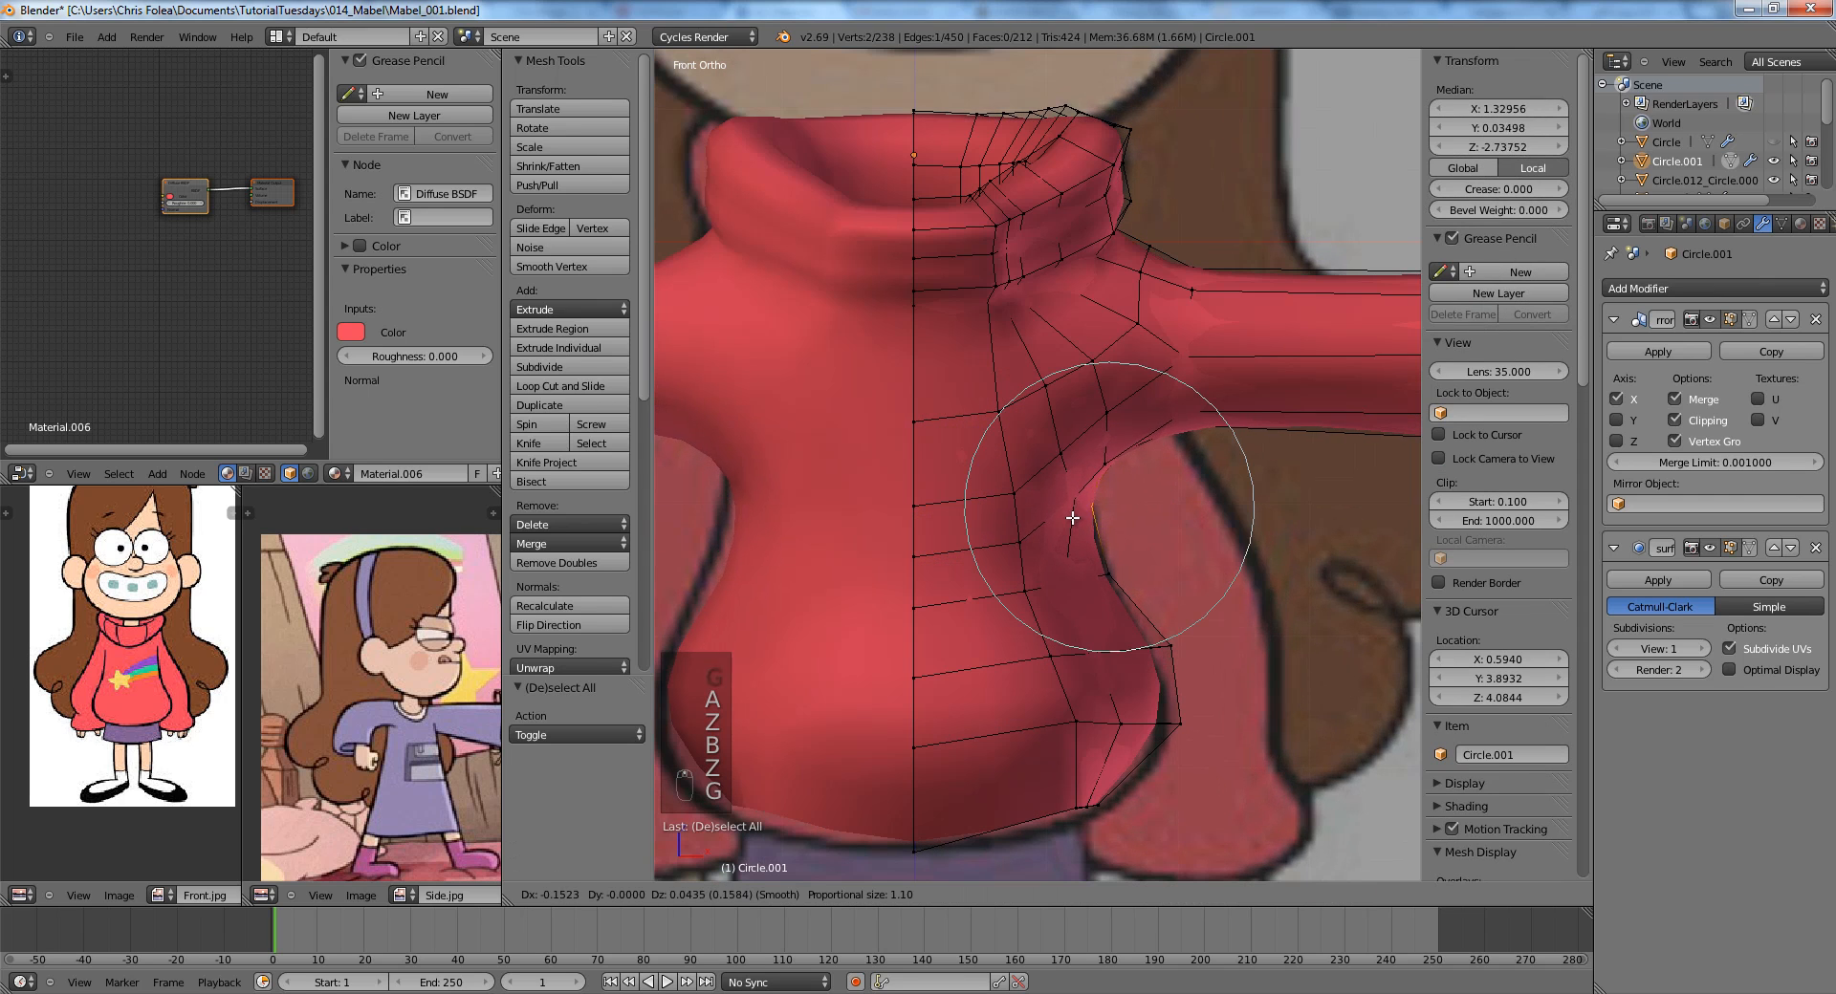
left_click(1072, 510)
Leave Edit Mode, unhide all of the character's parts and preview the character with rendered shading before returning to solid display.
key("Tab")
scroll(1114, 540, "down", 5)
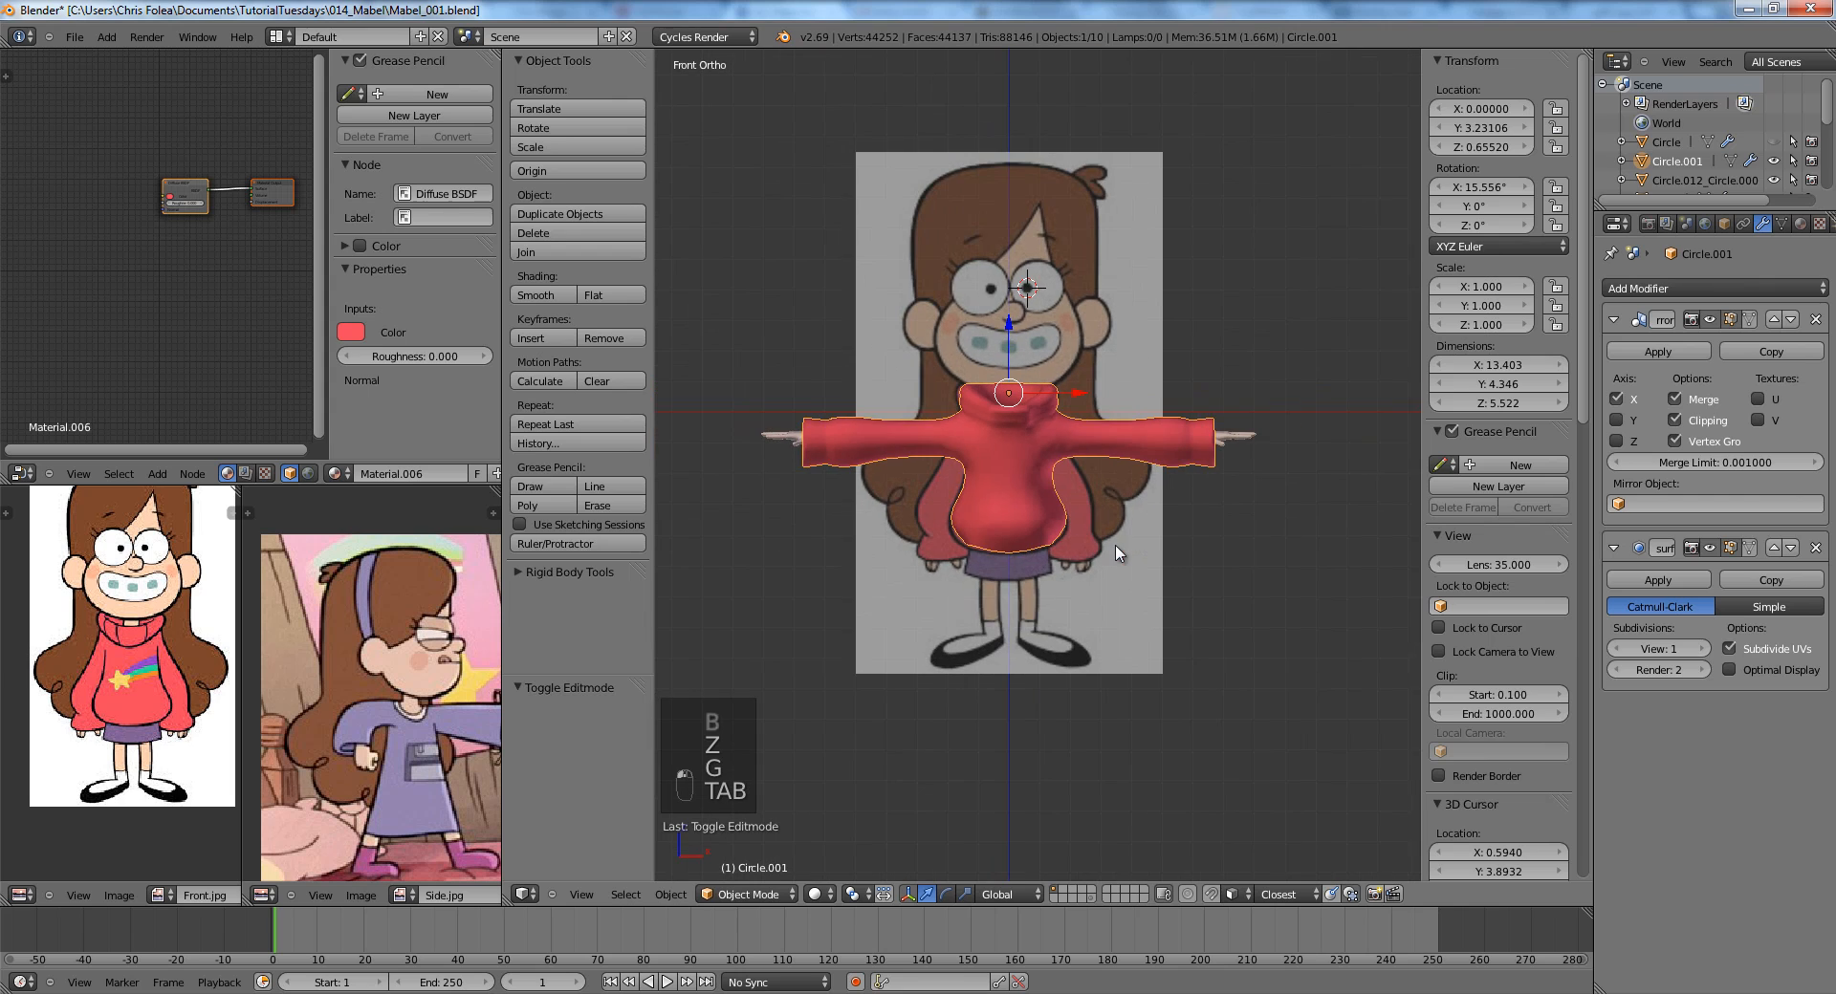
key("alt+h")
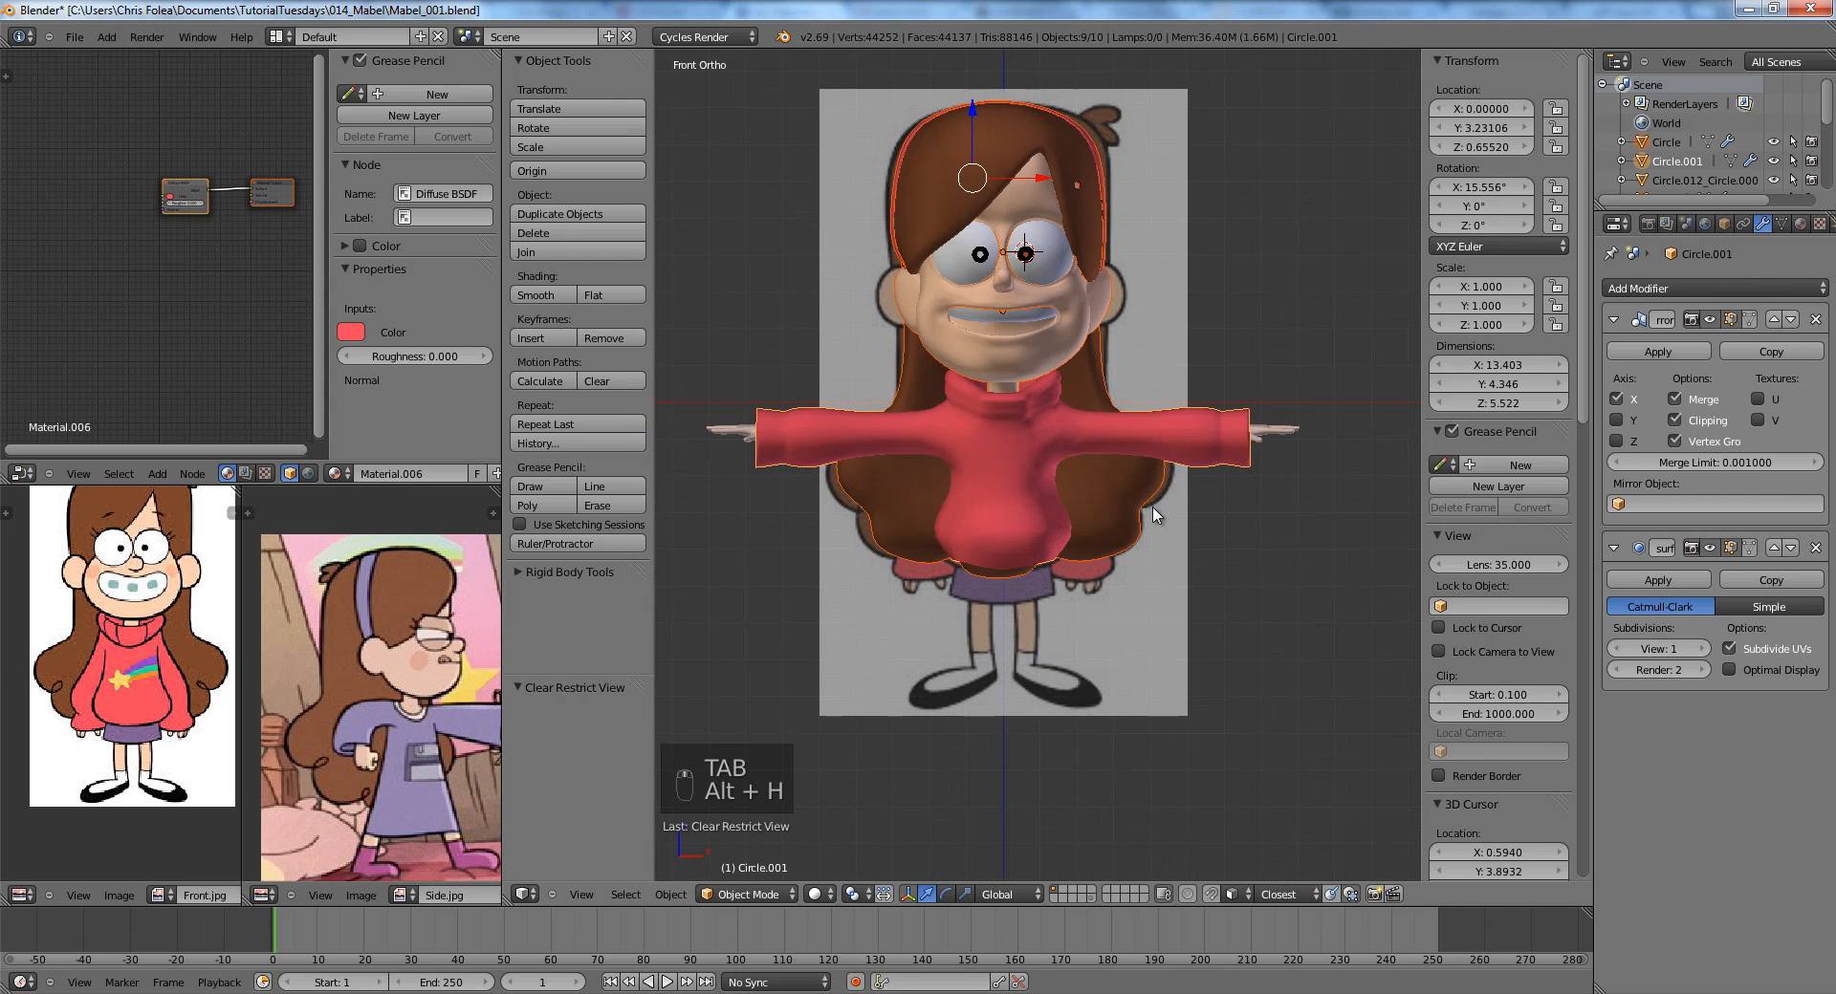
key("a")
key("shift+z")
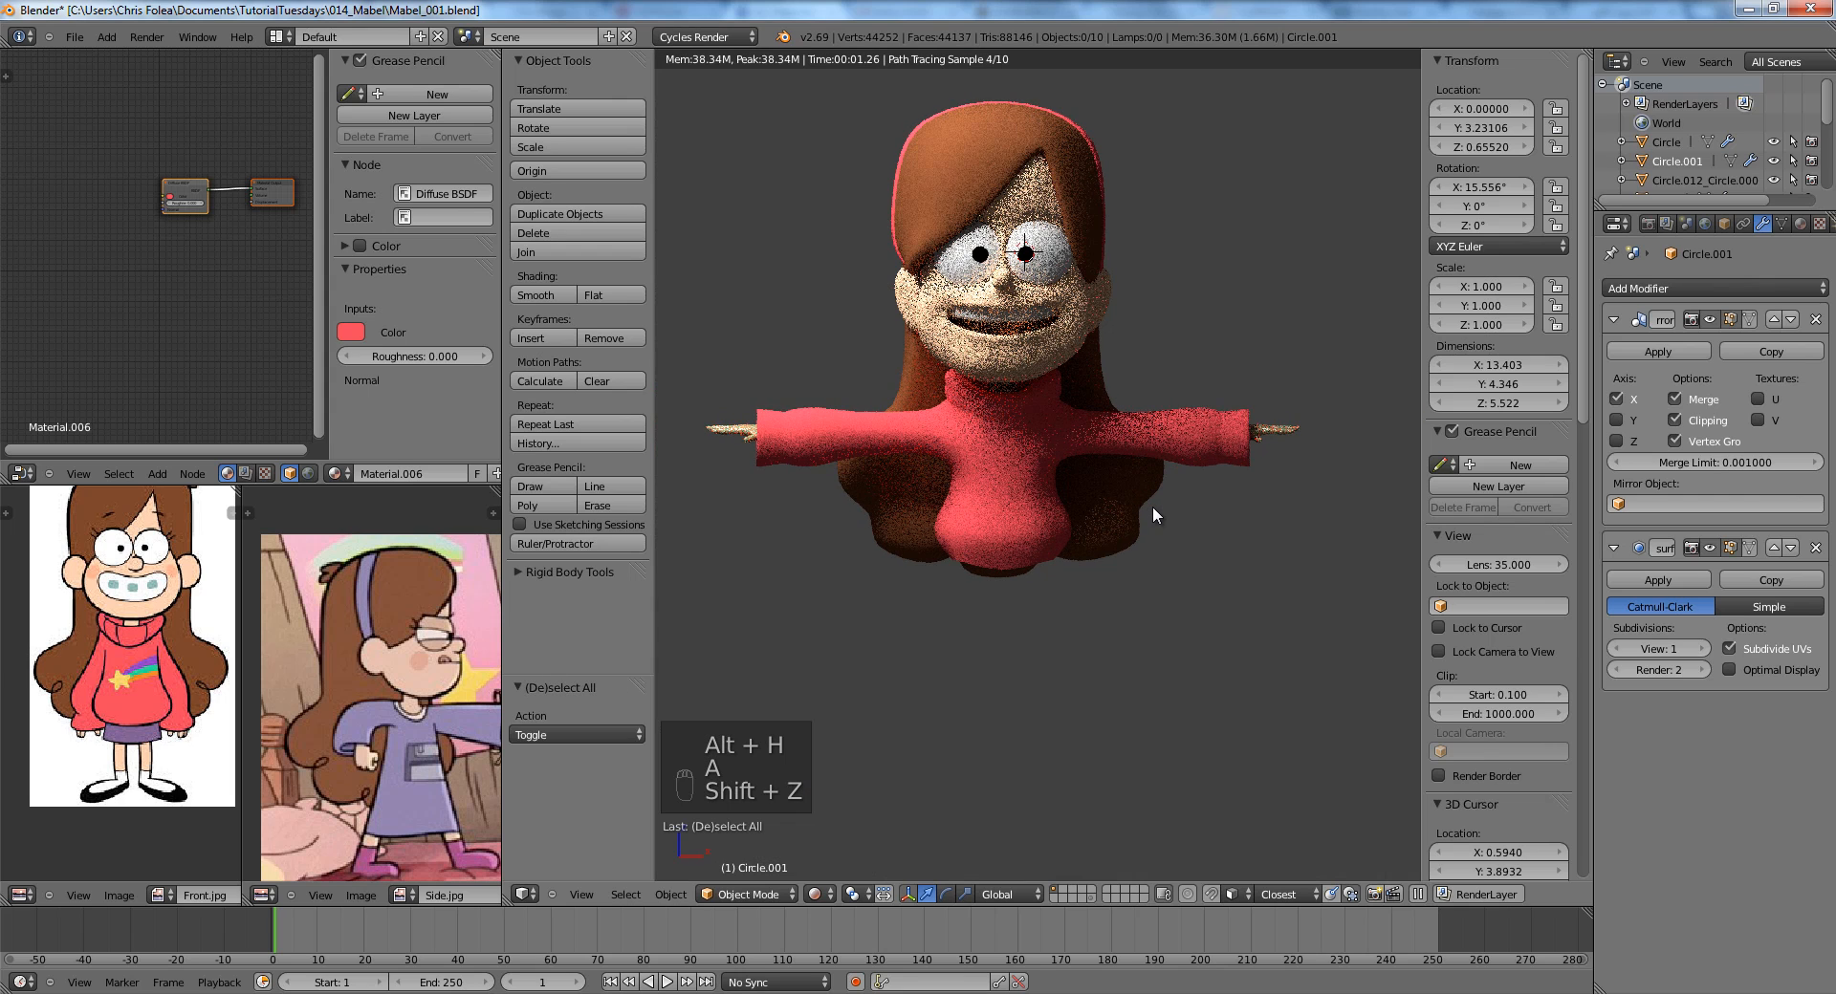
key("z")
key("z")
key("z")
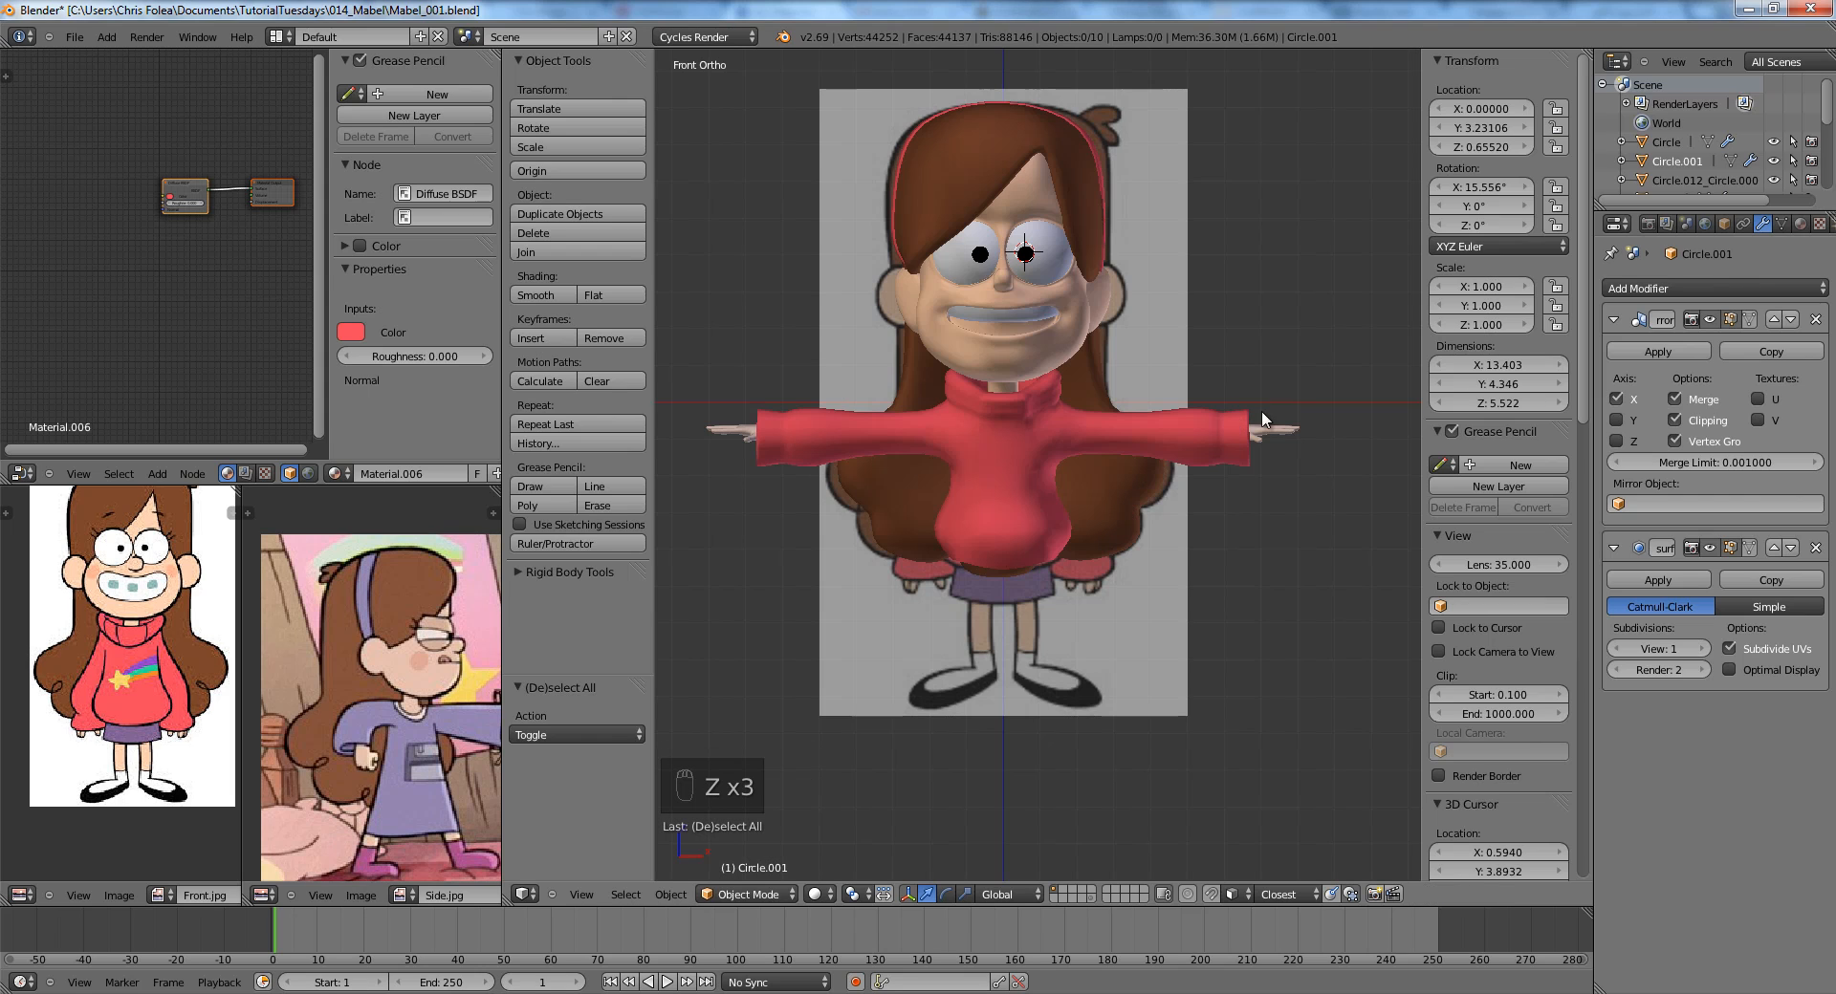
Check the arms and sweater in wireframe, and preview the whole character with rendered shading before returning to solid display.
key("z")
right_click(1295, 433)
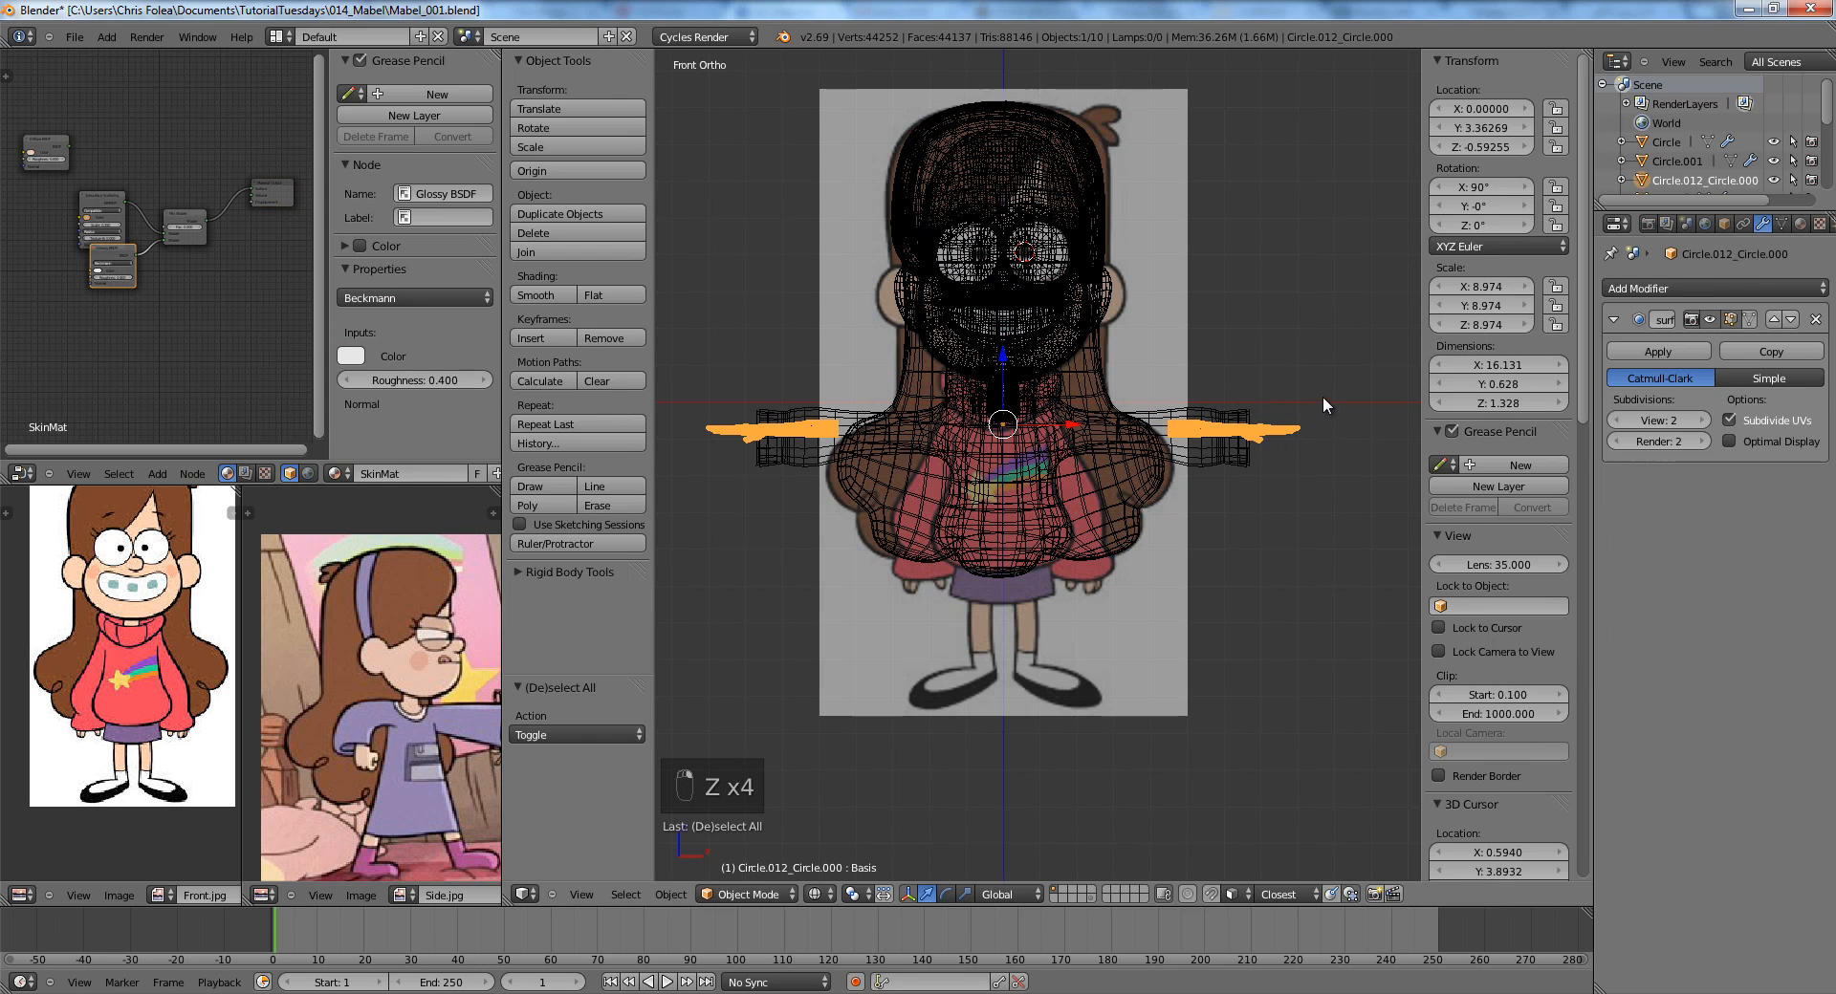
right_click(1081, 495)
right_click(1034, 530)
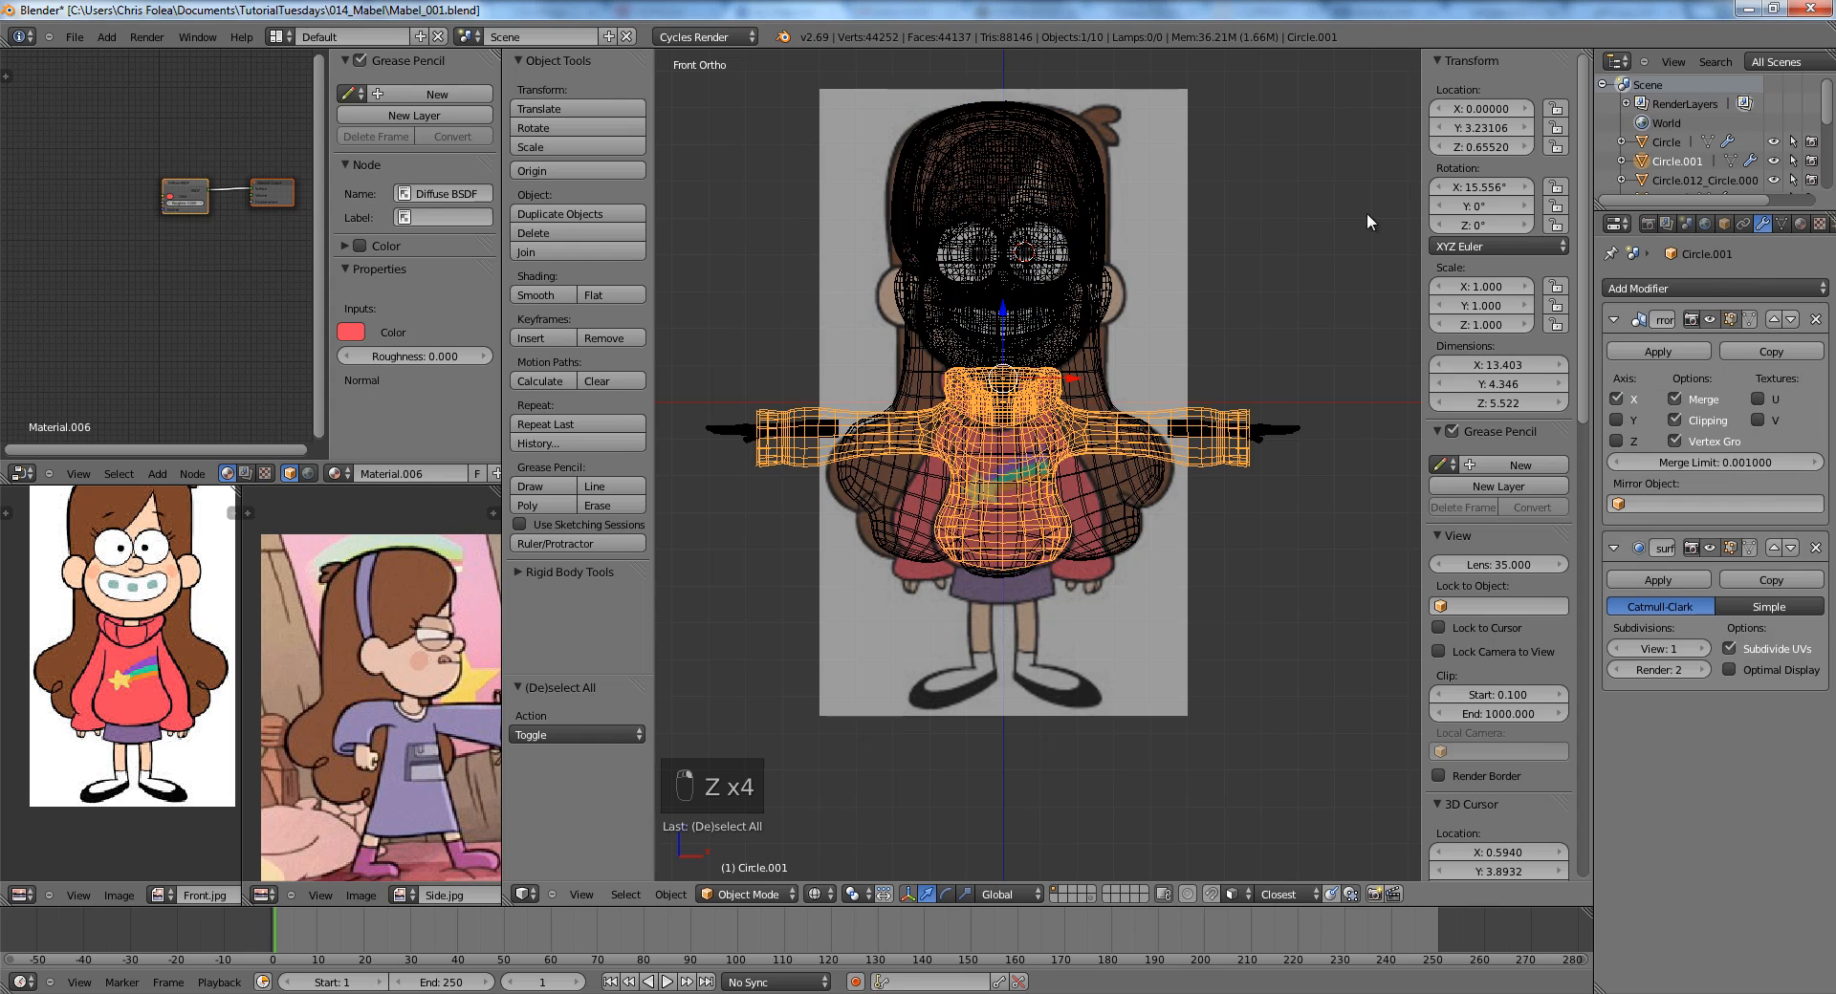
key("z")
key("a")
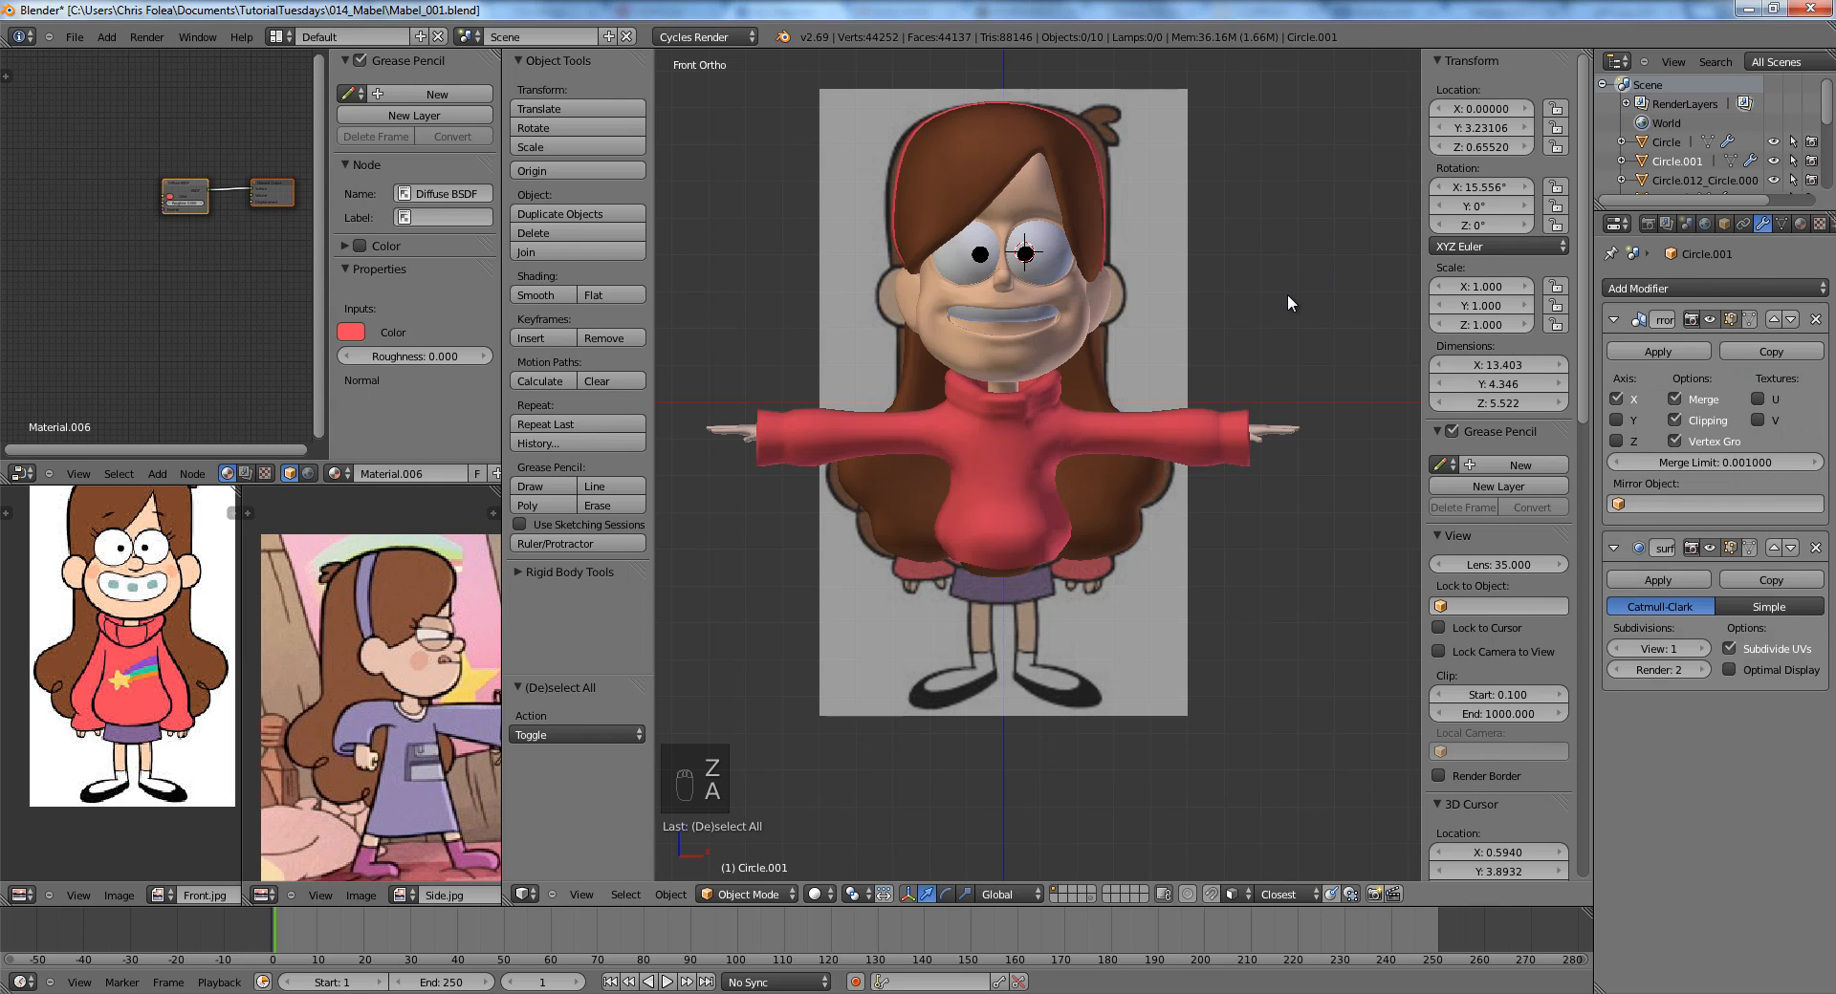
key("shift+z")
scroll(1288, 268, "down", 2)
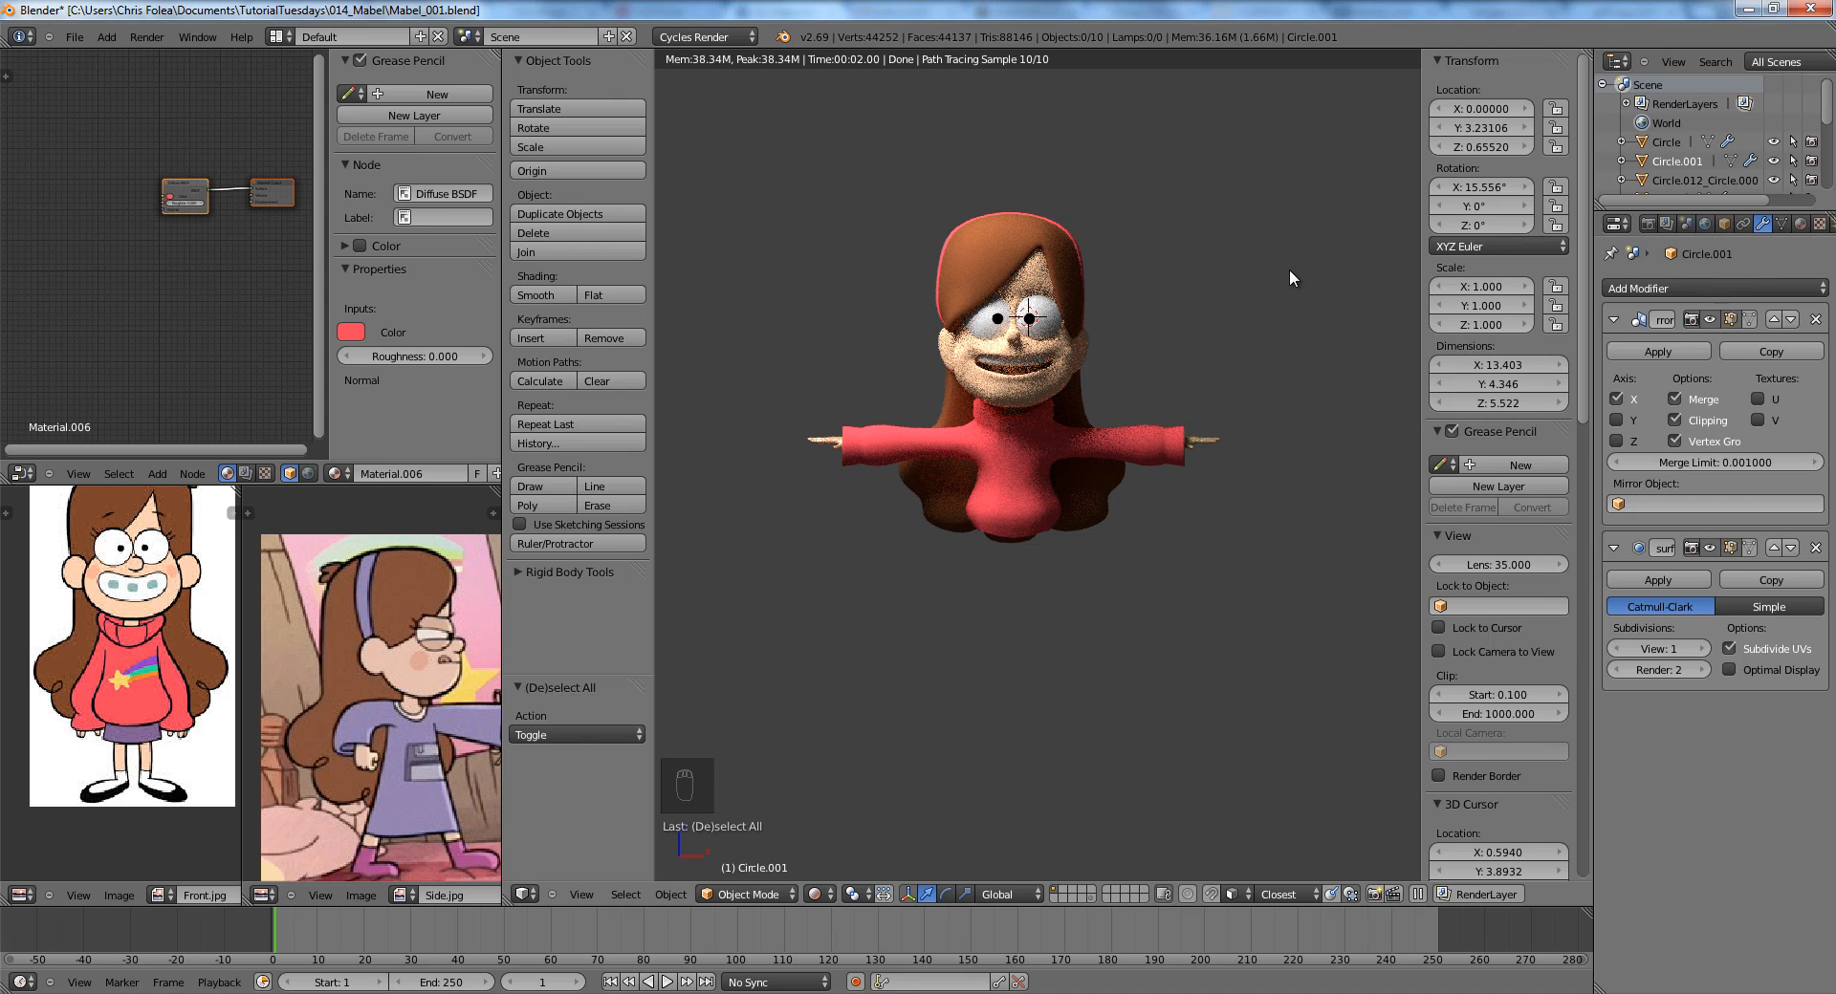
key("z")
key("z")
key("z")
In Edit Mode on the sweater, add a loop cut running through the collar and around the base of the sleeve.
key("Tab")
scroll(1116, 453, "up", 5)
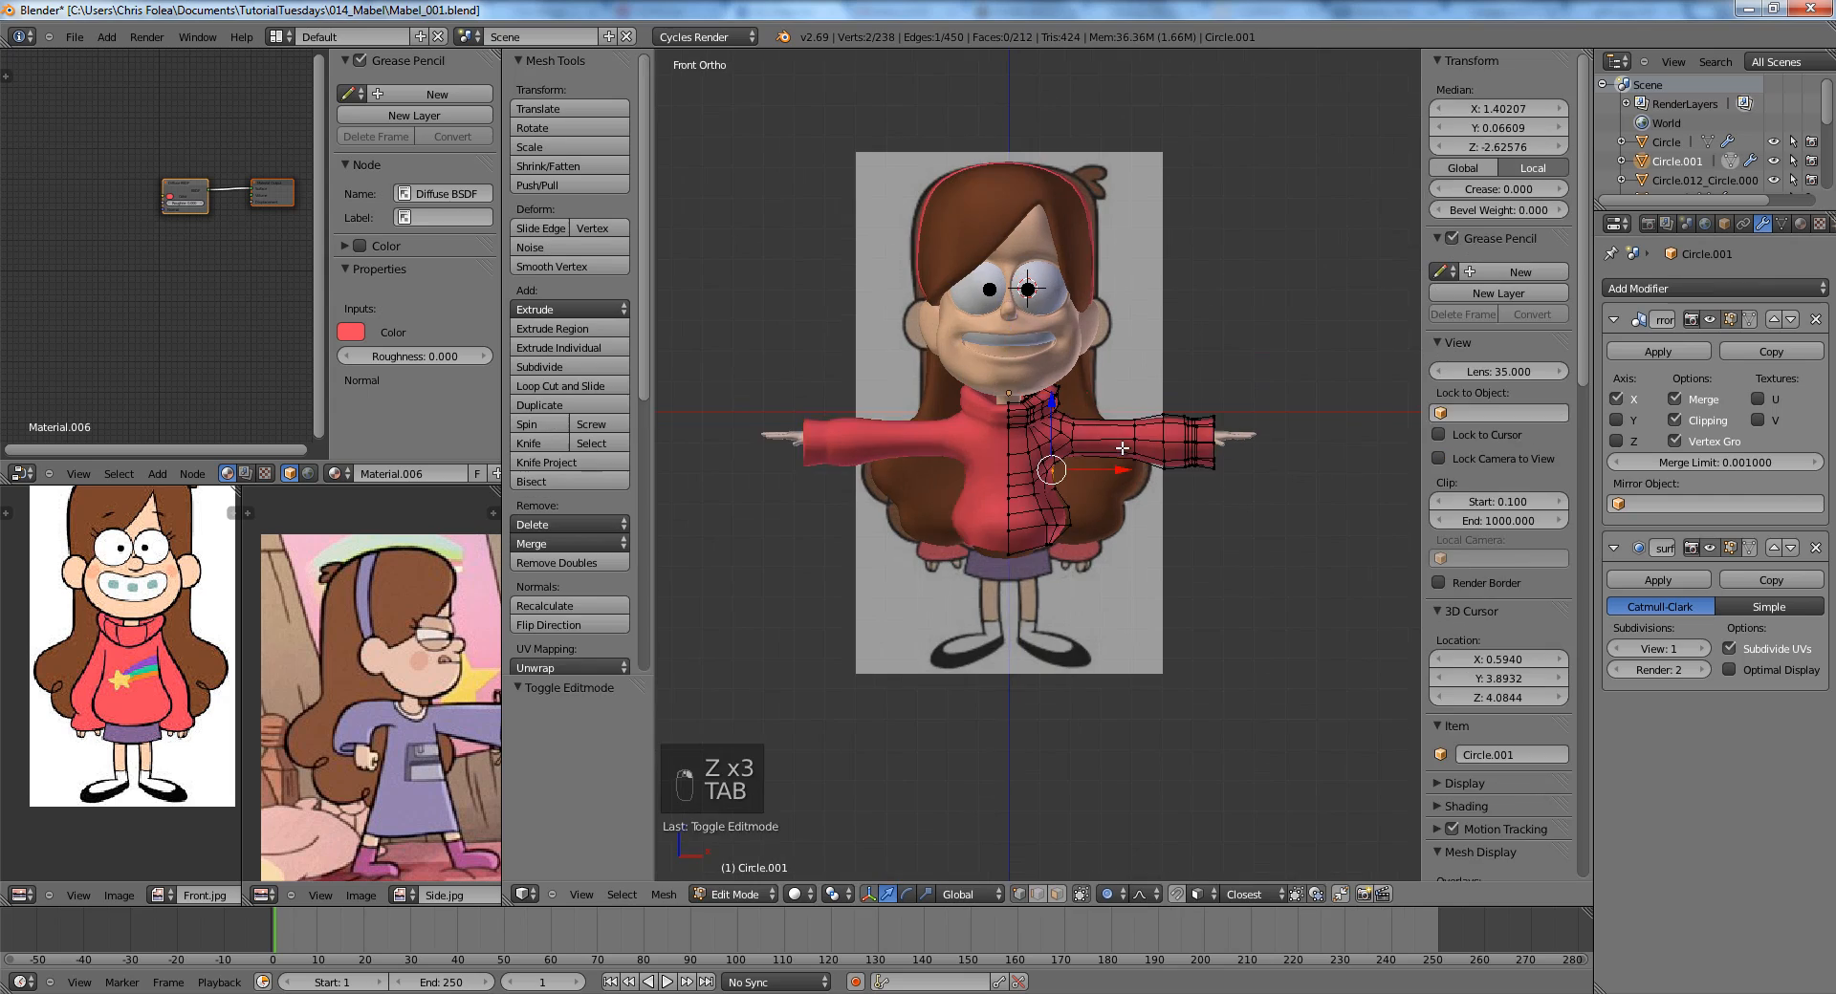
key("a")
key("a")
mouse_move(1155, 436)
middle_mouse_down()
mouse_move(1003, 404)
mouse_move(1086, 508)
mouse_move(1130, 439)
middle_mouse_up()
key("ctrl+r")
right_click(989, 397)
right_click(1145, 402)
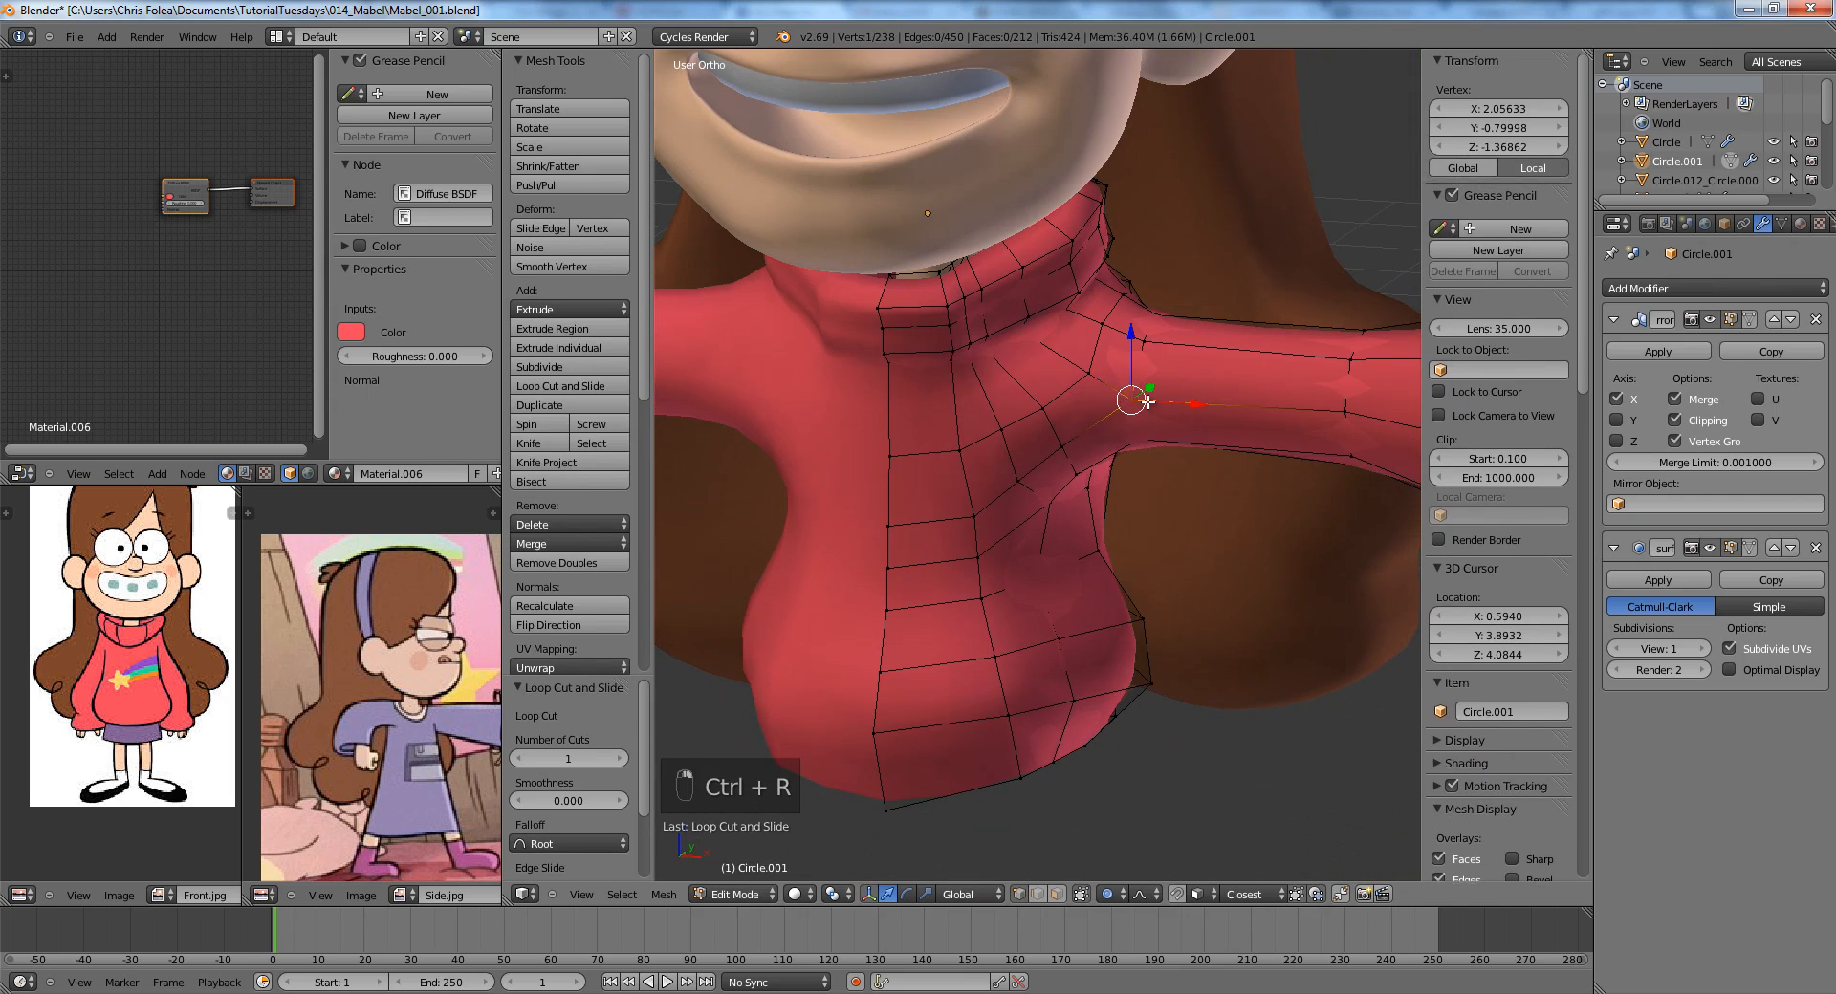
key("g")
key("g")
key("ctrl+r")
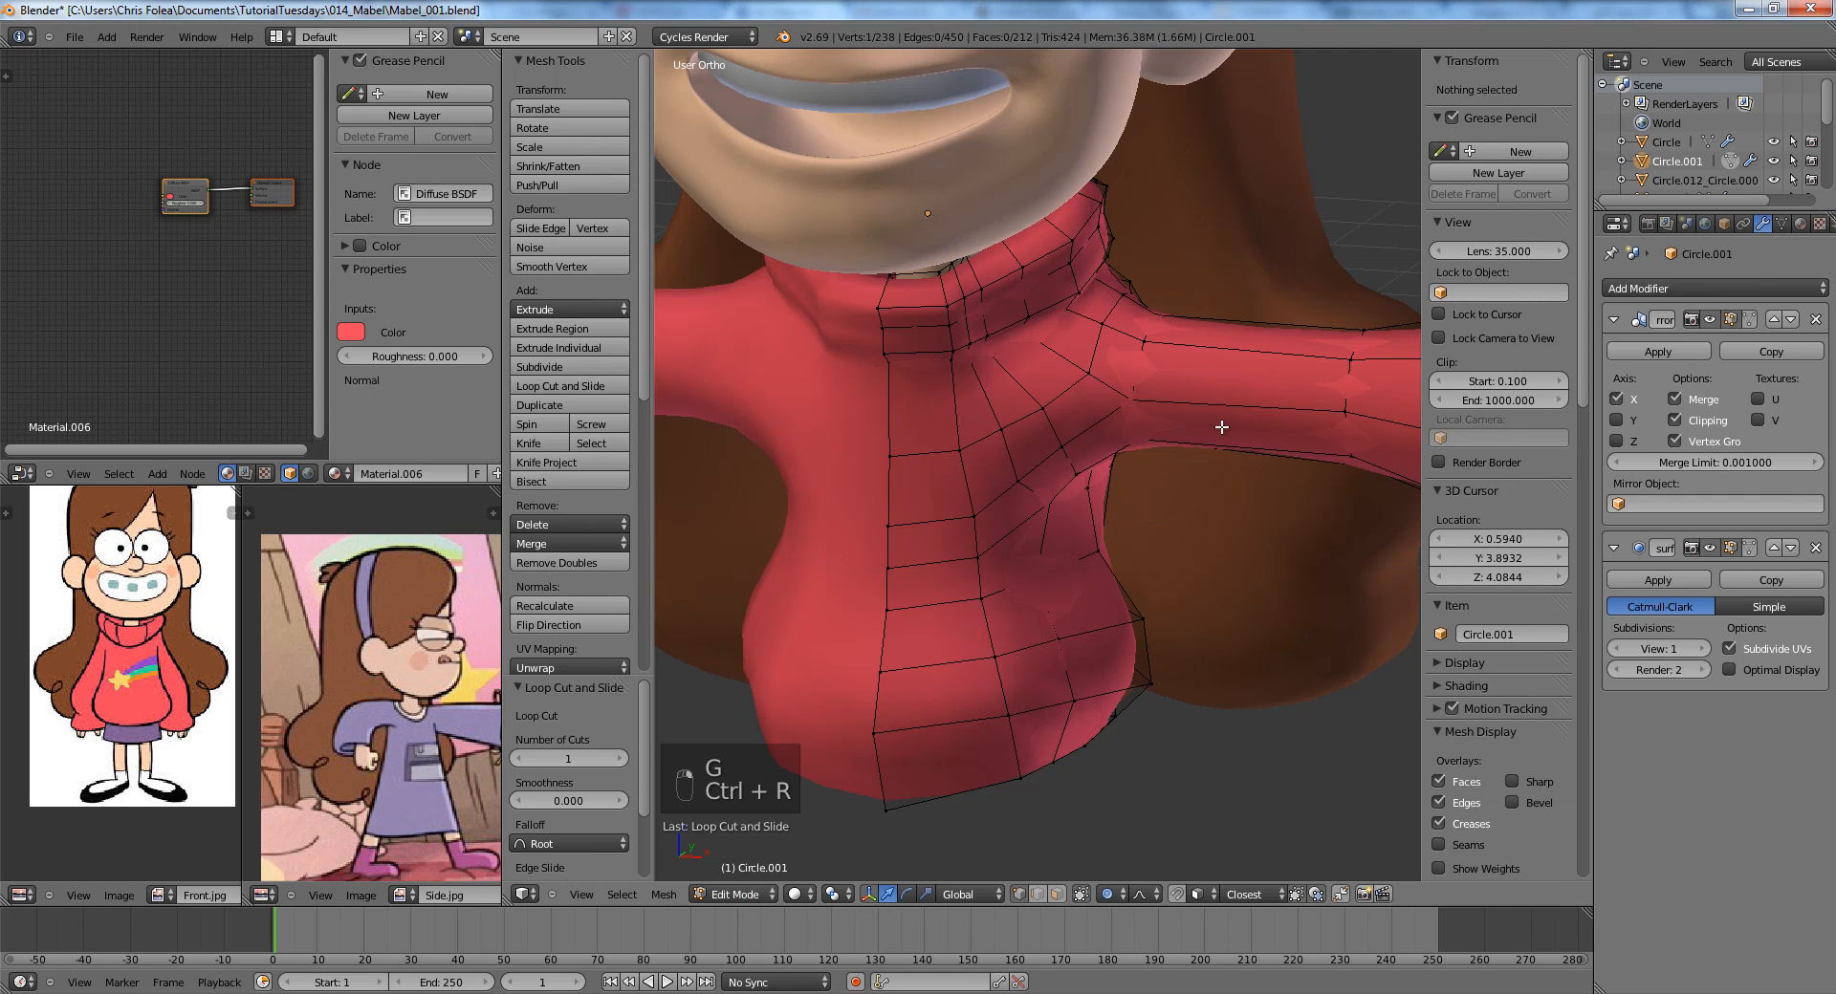
middle_click_drag(1221, 427, 1092, 329)
left_click(1001, 368)
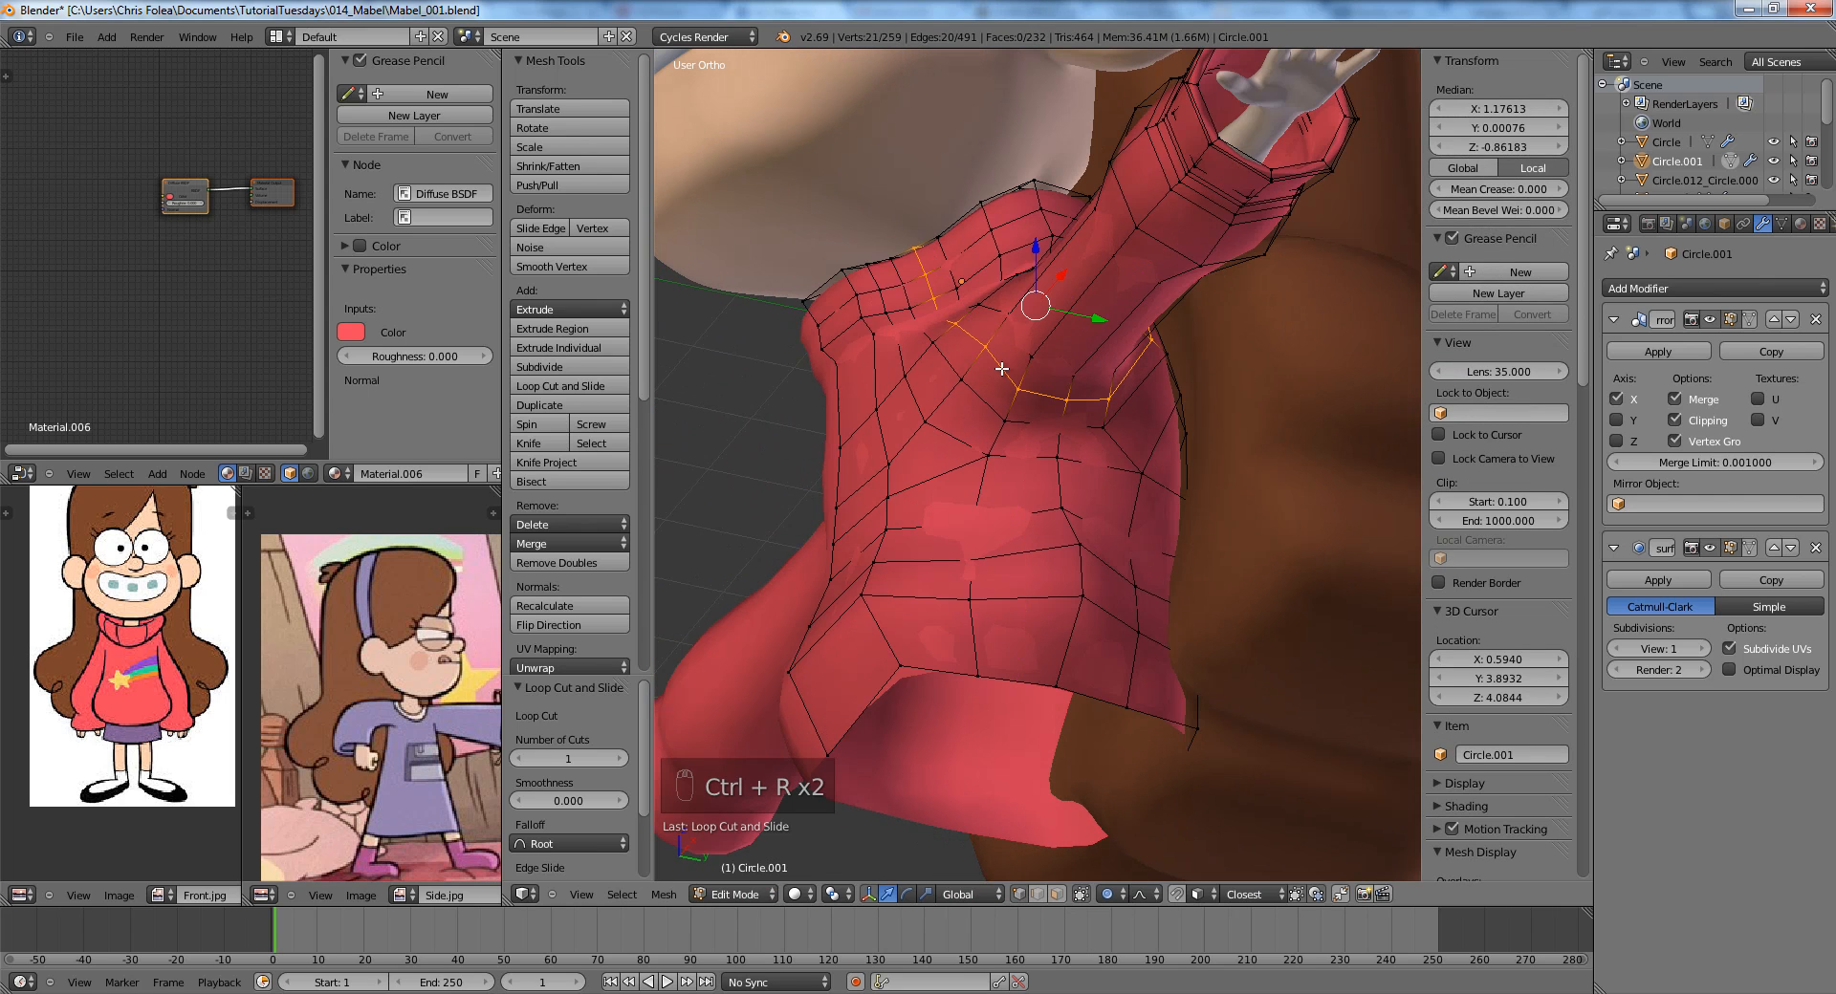
In front view, box-select the three underarm vertices and move them by -0.035 in X and 0.059 in Z with proportional editing off.
key("KP_1")
middle_click_drag(1078, 389, 1004, 479, "shift")
scroll(1004, 479, "up", 3)
key("a")
key("z")
scroll(1123, 560, "up", 3)
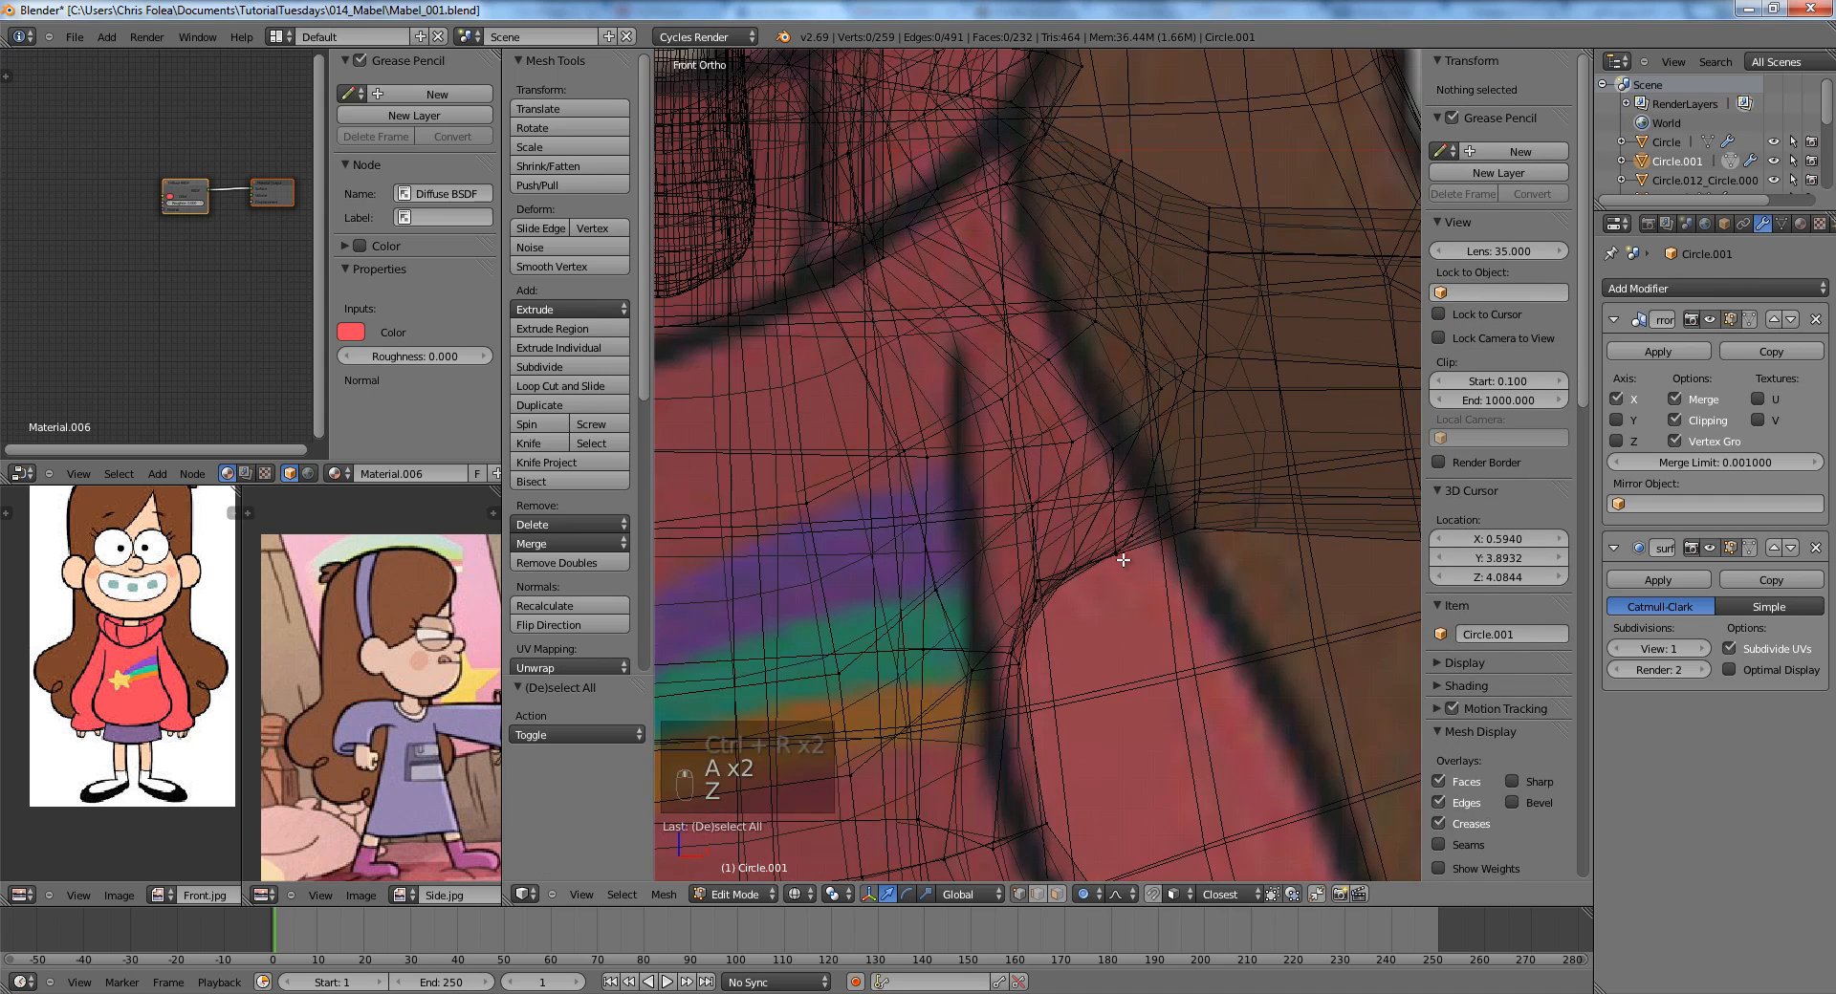
right_click(1123, 514)
key("z")
key("z")
key("z")
key("b")
left_click(1100, 491)
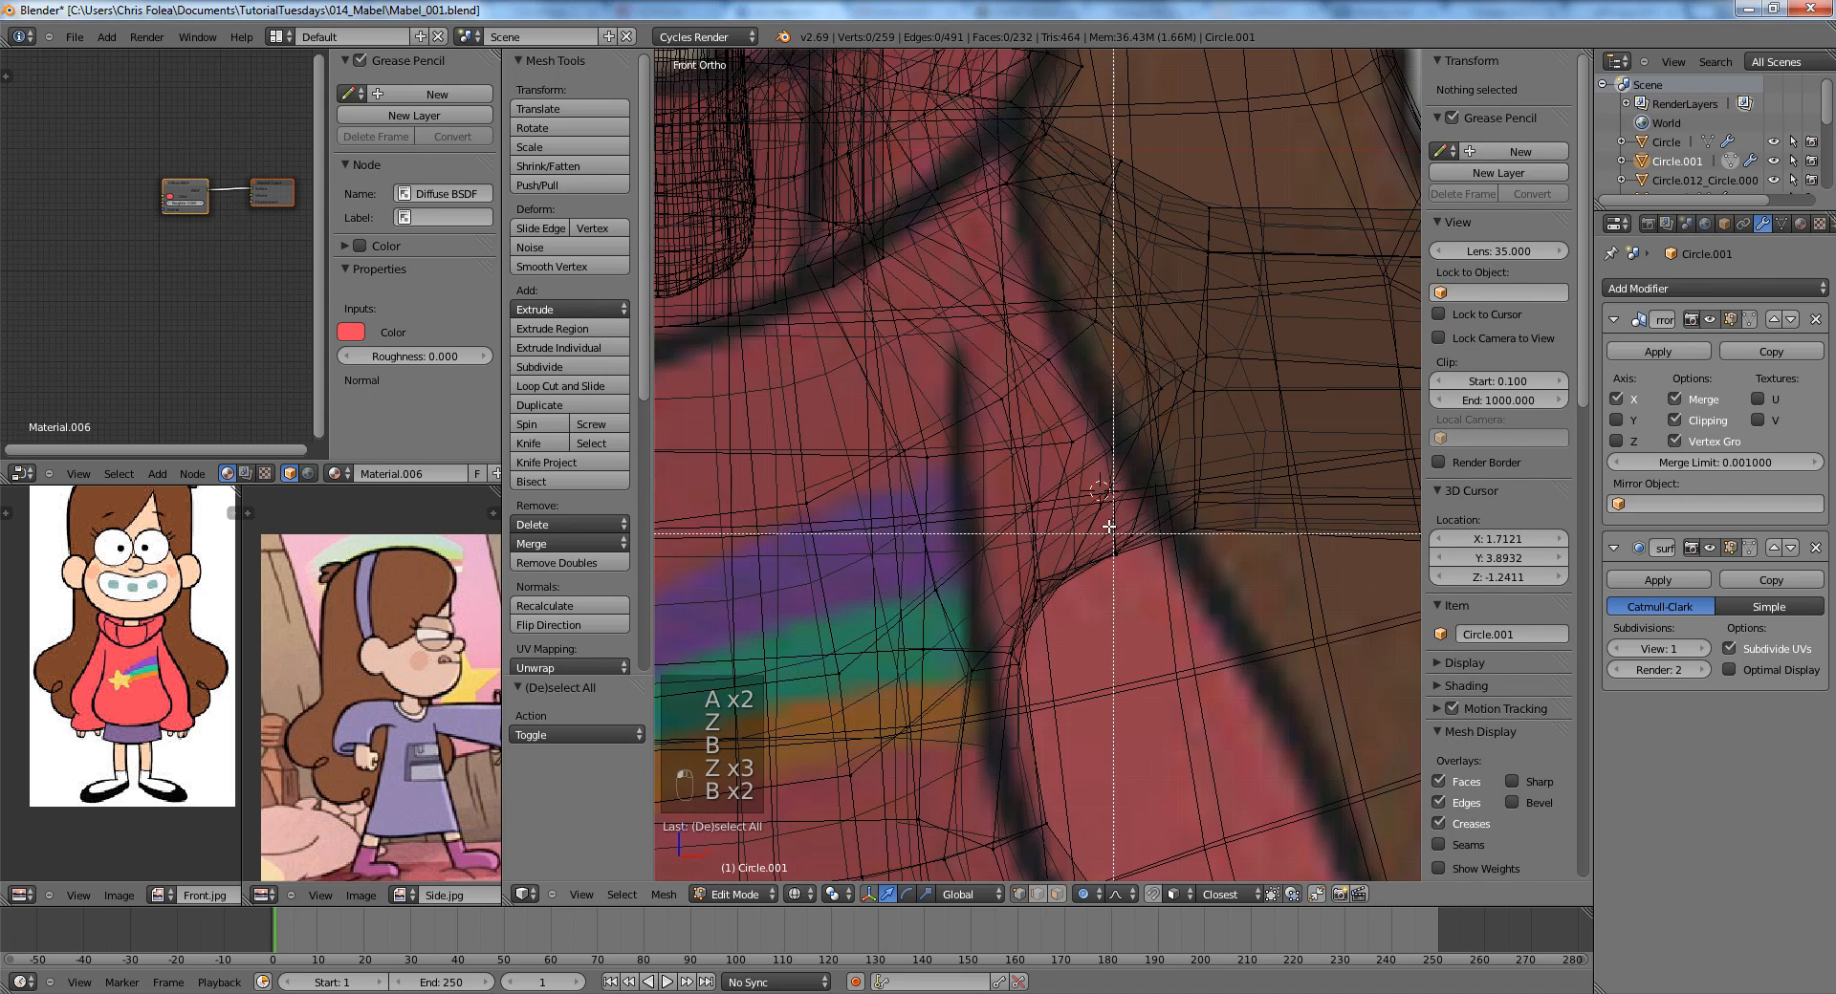
left_click_drag(1109, 527, 1144, 589)
key("z")
key("g")
right_click(1138, 572)
key("o")
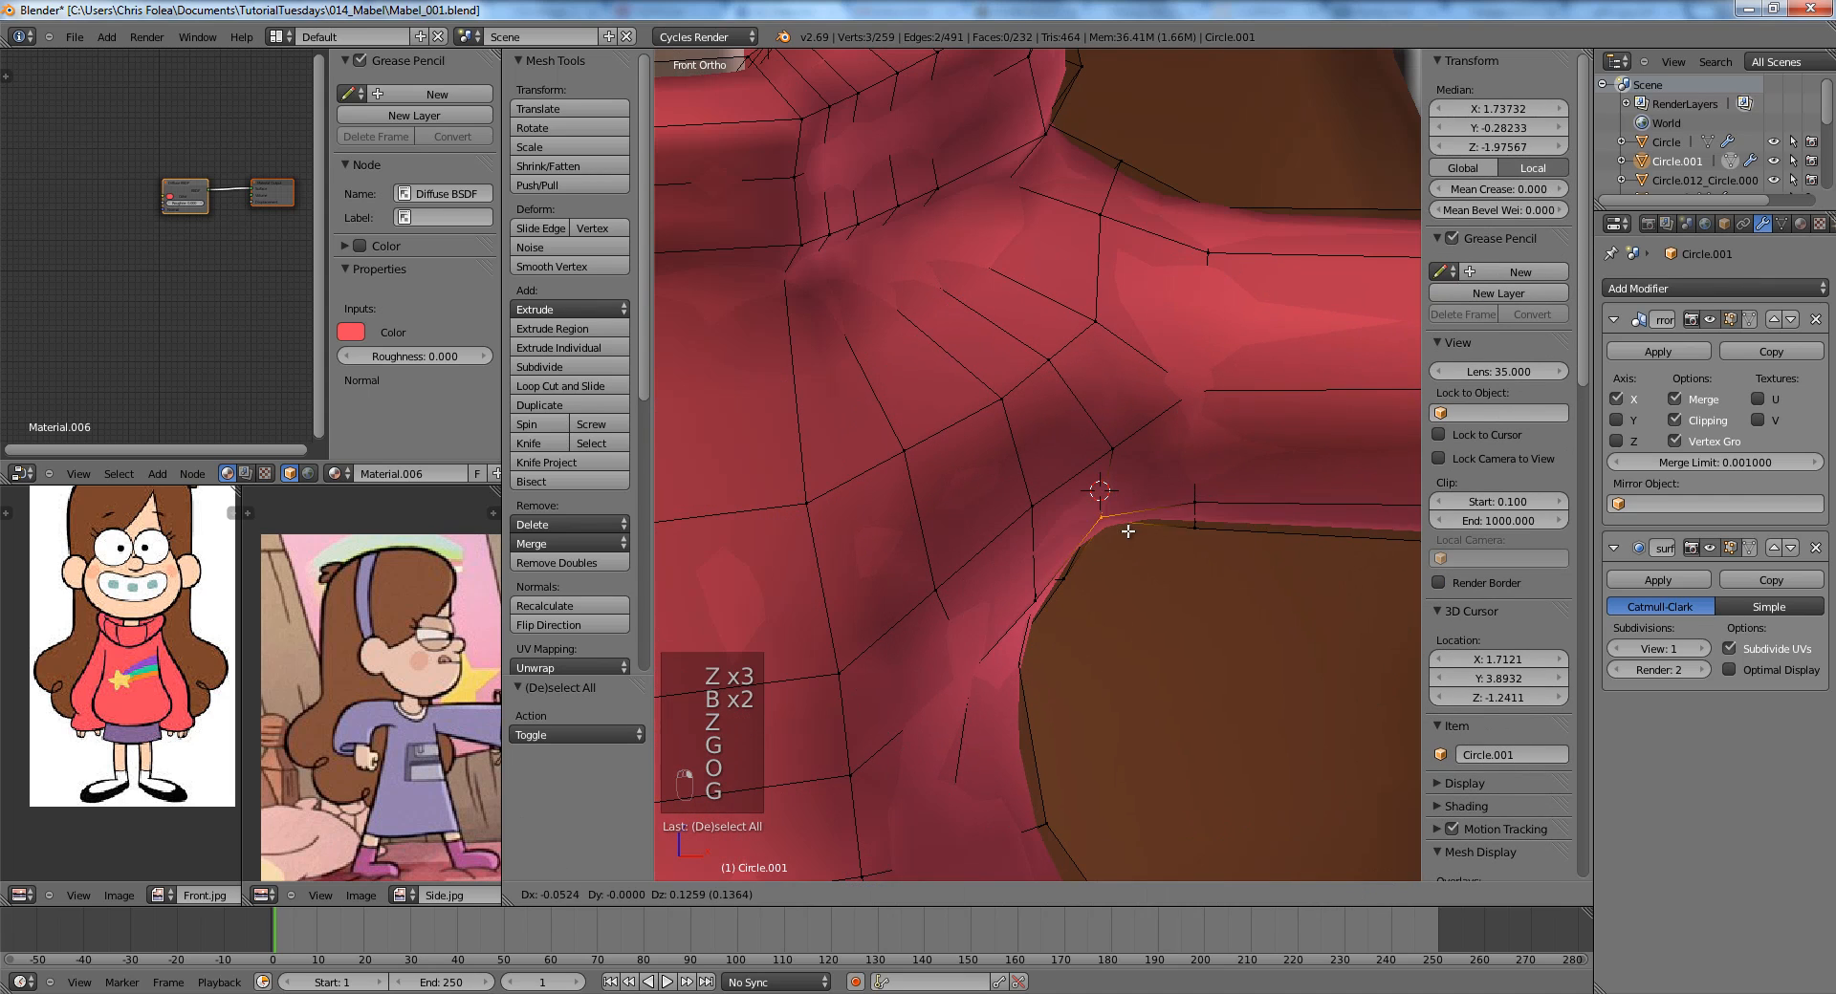
left_click(1143, 562)
key("z")
key("z")
key("z")
scroll(1109, 465, "down", 3)
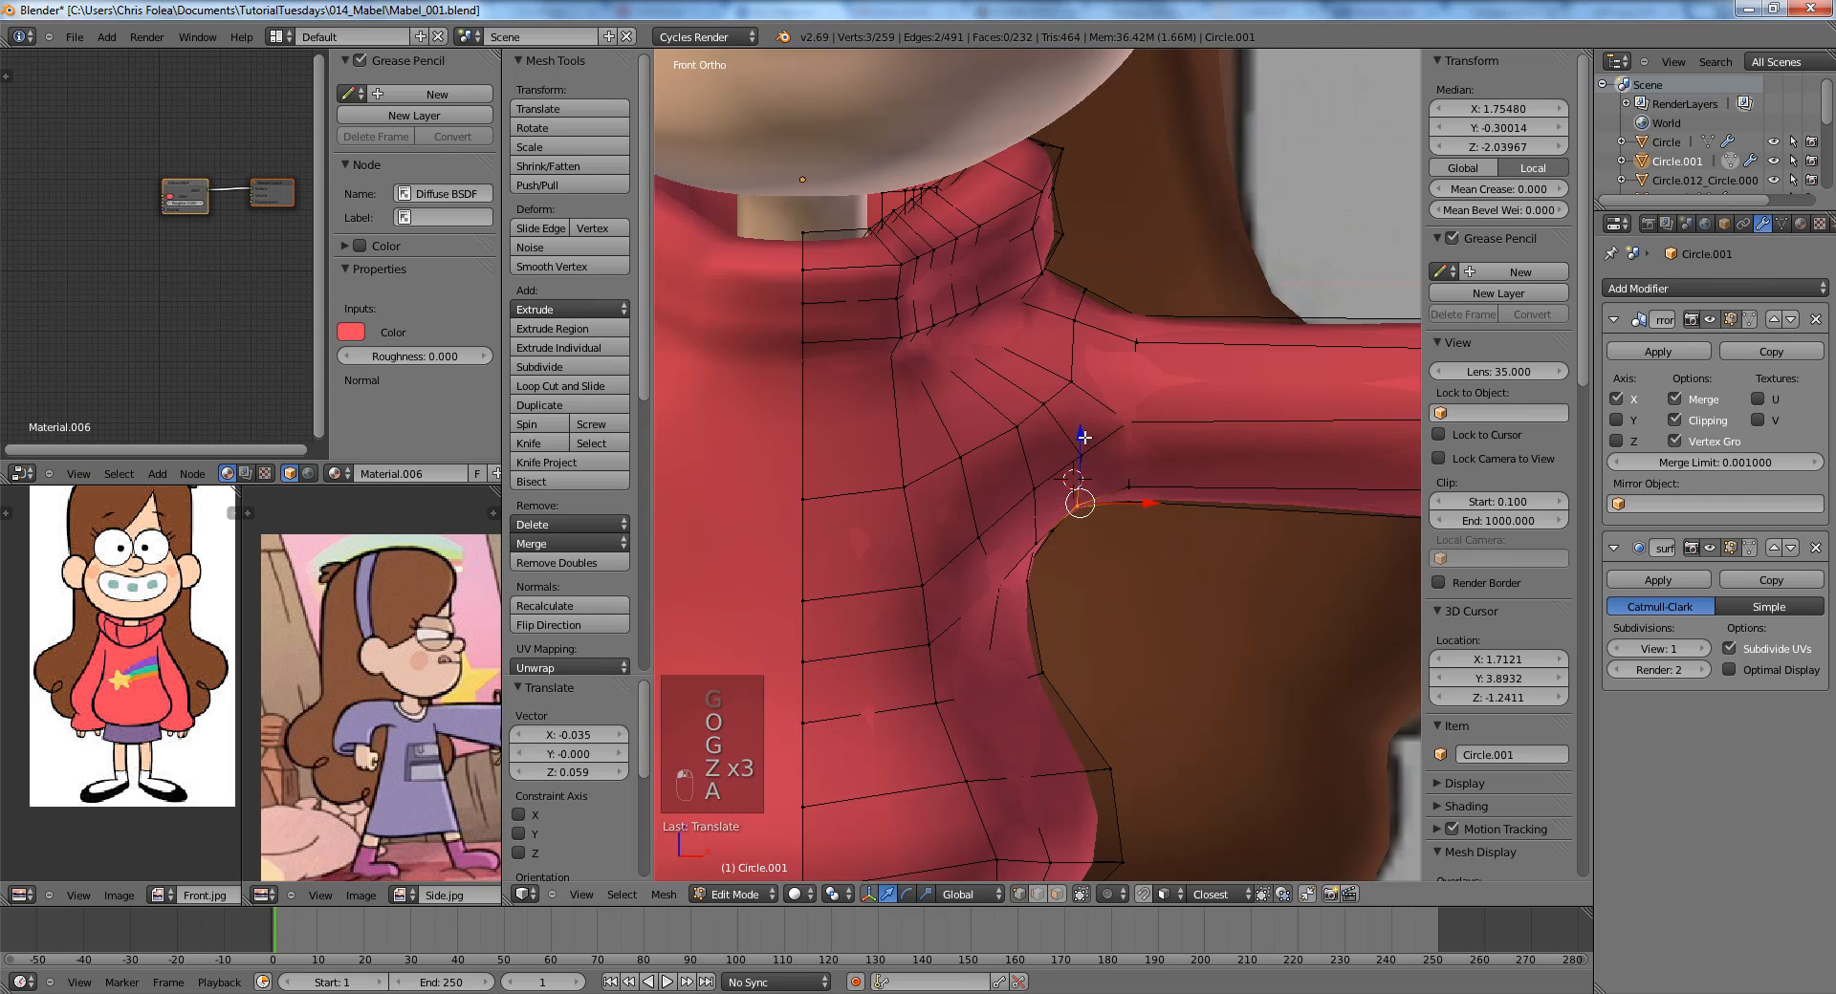
Select the two vertices at the front of the shoulder and edge-slide them to even out the spacing.
scroll(1084, 437, "up", 2)
right_click(1167, 402)
right_click(1098, 348, "shift")
middle_click_drag(1099, 350, 1049, 432)
key("g")
key("g")
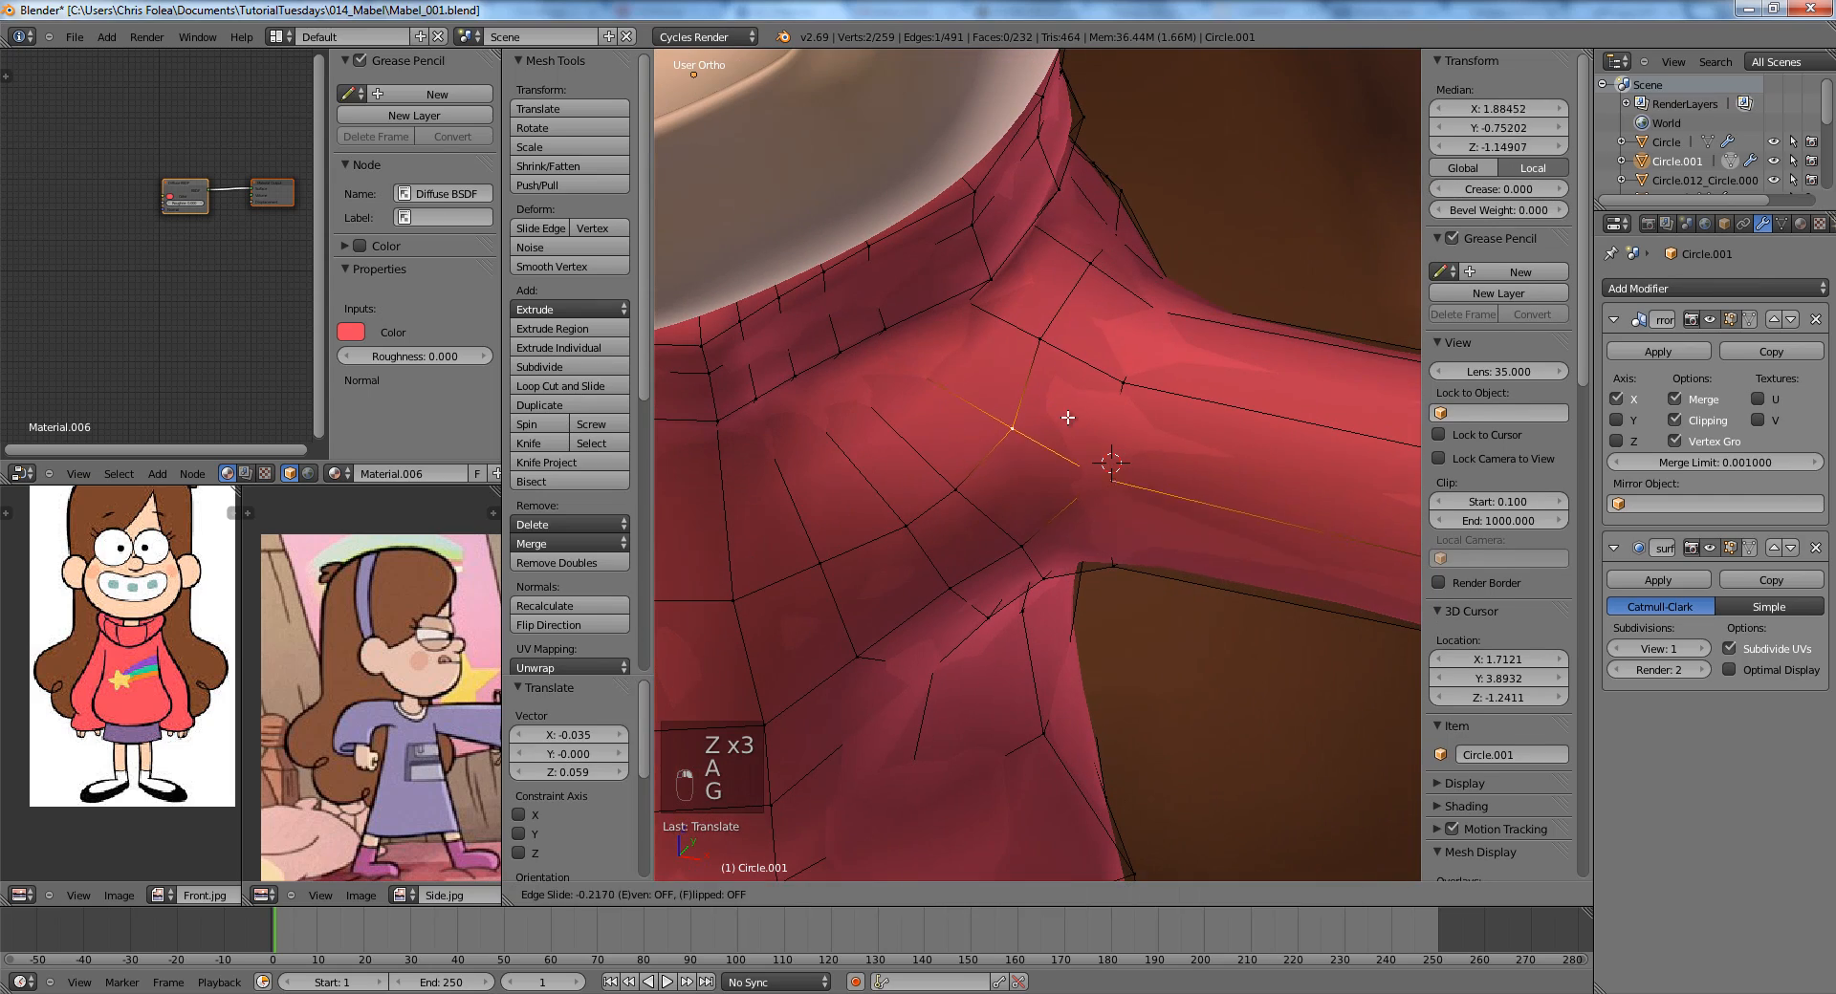
scroll(1054, 412, "down", 3)
key("a")
Hide every part except the sweater and return to editing its mesh in solid display.
key("z")
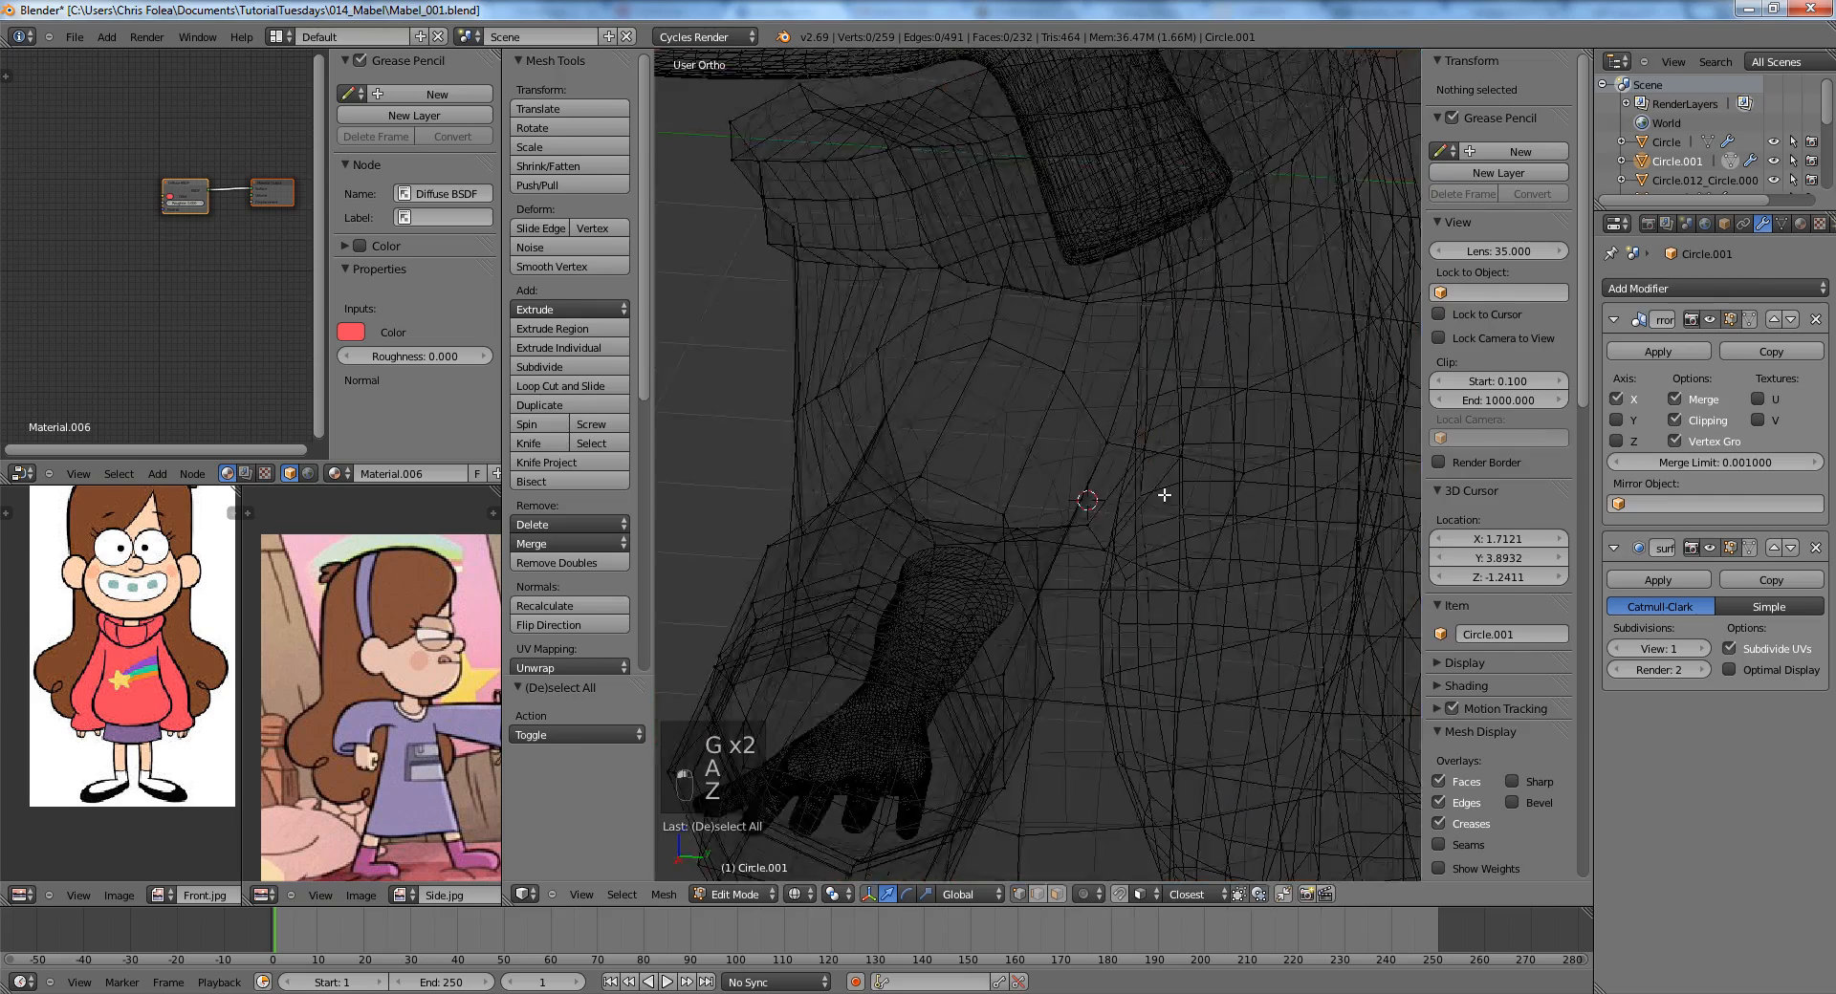
key("Tab")
key("z")
key("shift+h")
key("Tab")
scroll(1181, 486, "up", 5)
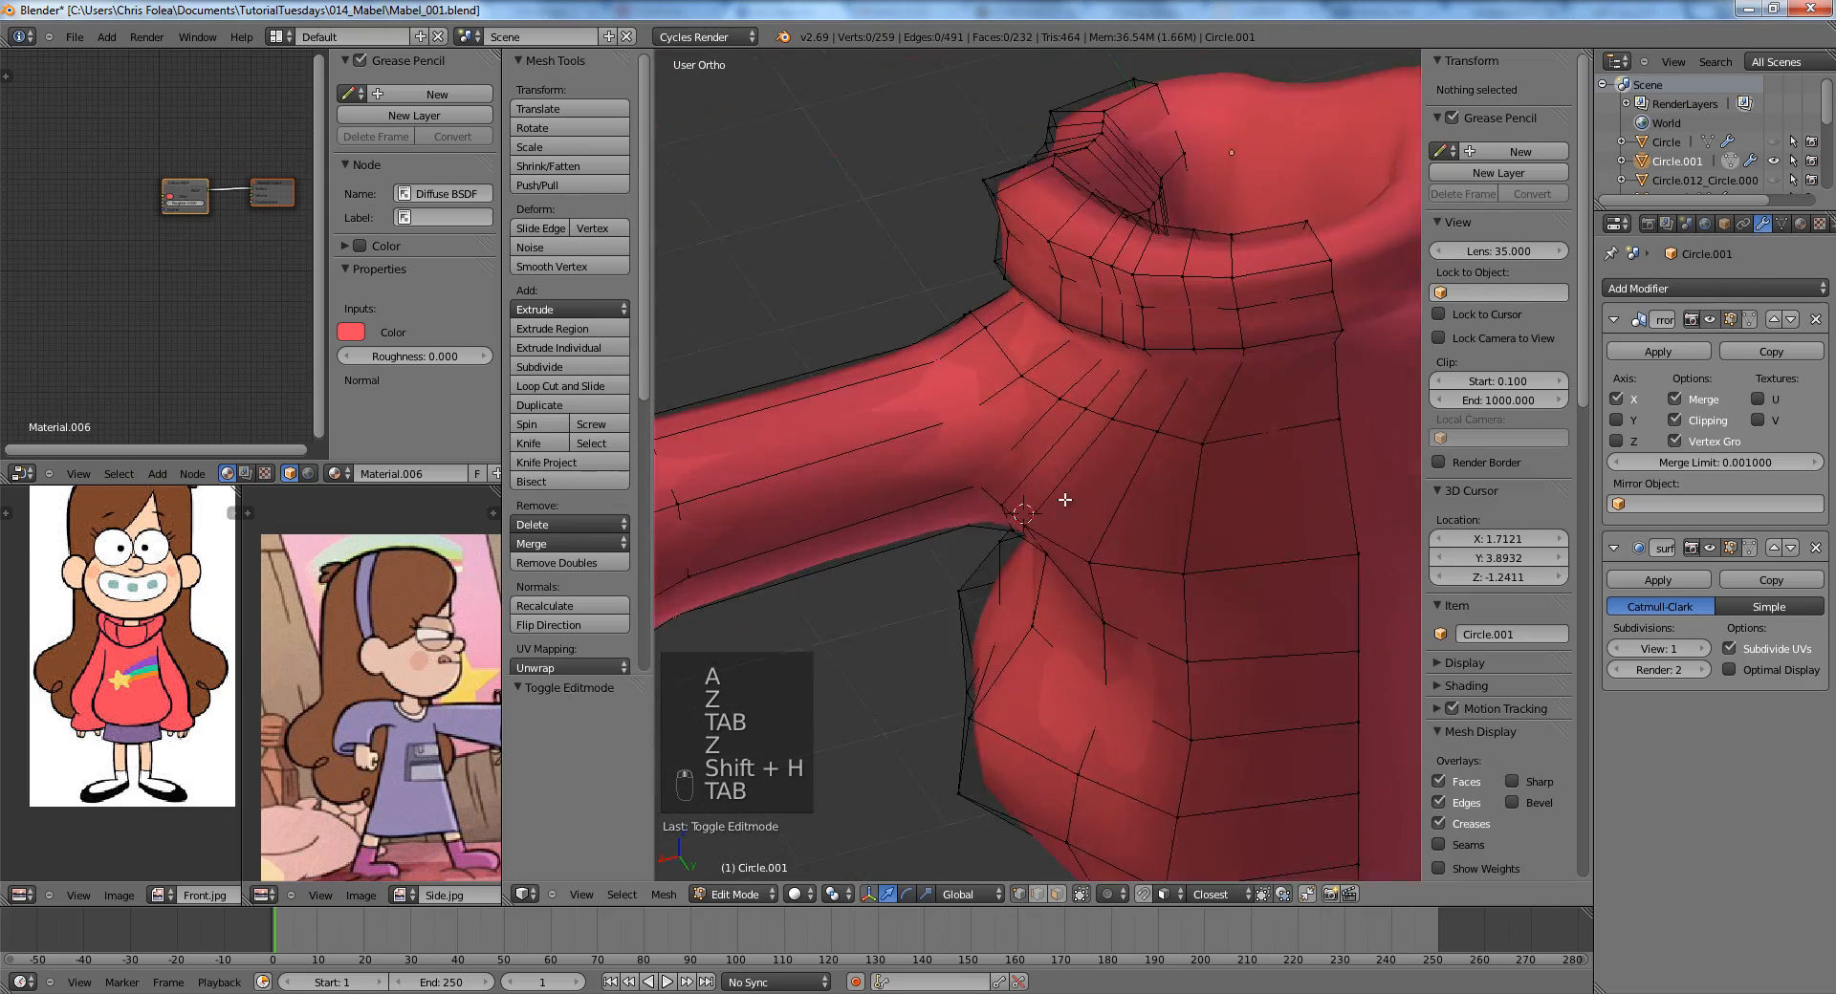
Select the two vertices at the back of the shoulder and slide them to smooth the sleeve joint.
right_click(1079, 462)
right_click(1134, 357, "shift")
key("g")
left_click(1133, 367)
key("a")
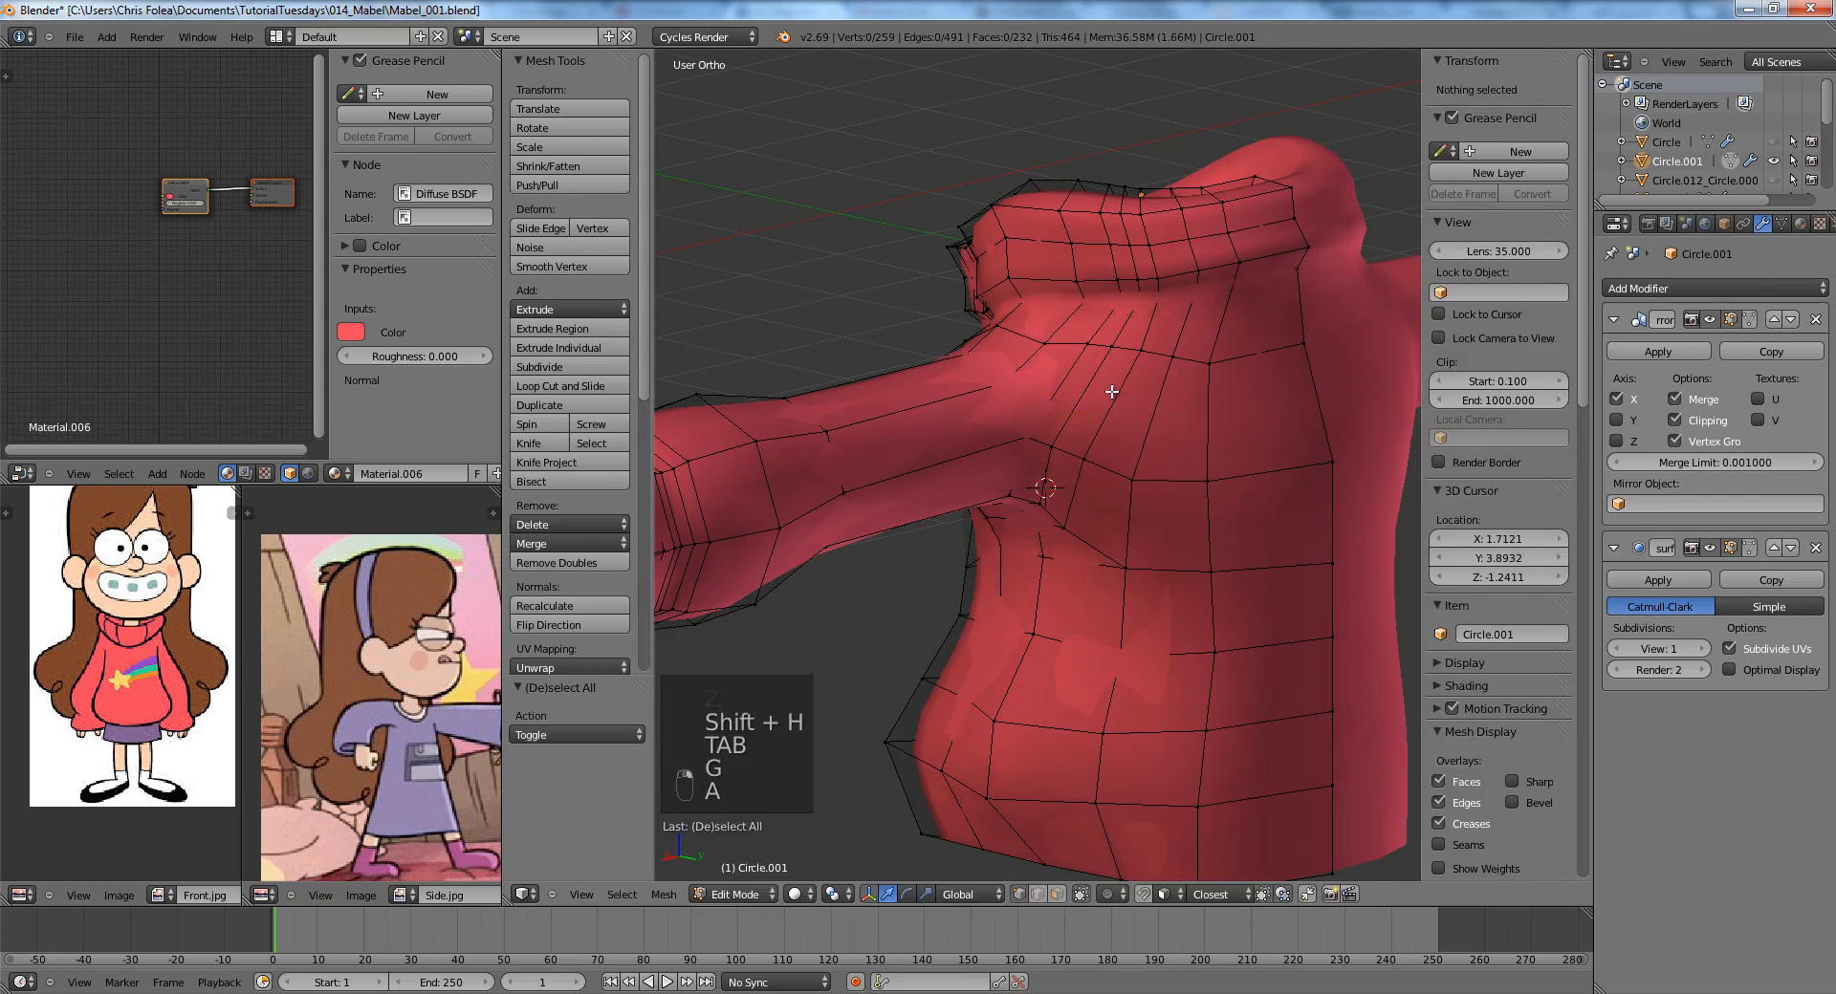
Add a vertical loop cut down the sweater's back and slide its three upper vertices towards the centre line.
key("ctrl+r")
double_click(1161, 421)
key("a")
middle_click_drag(1162, 422, 1171, 450)
right_click(1179, 385)
right_click(1173, 443, "shift")
right_click(1167, 507, "shift")
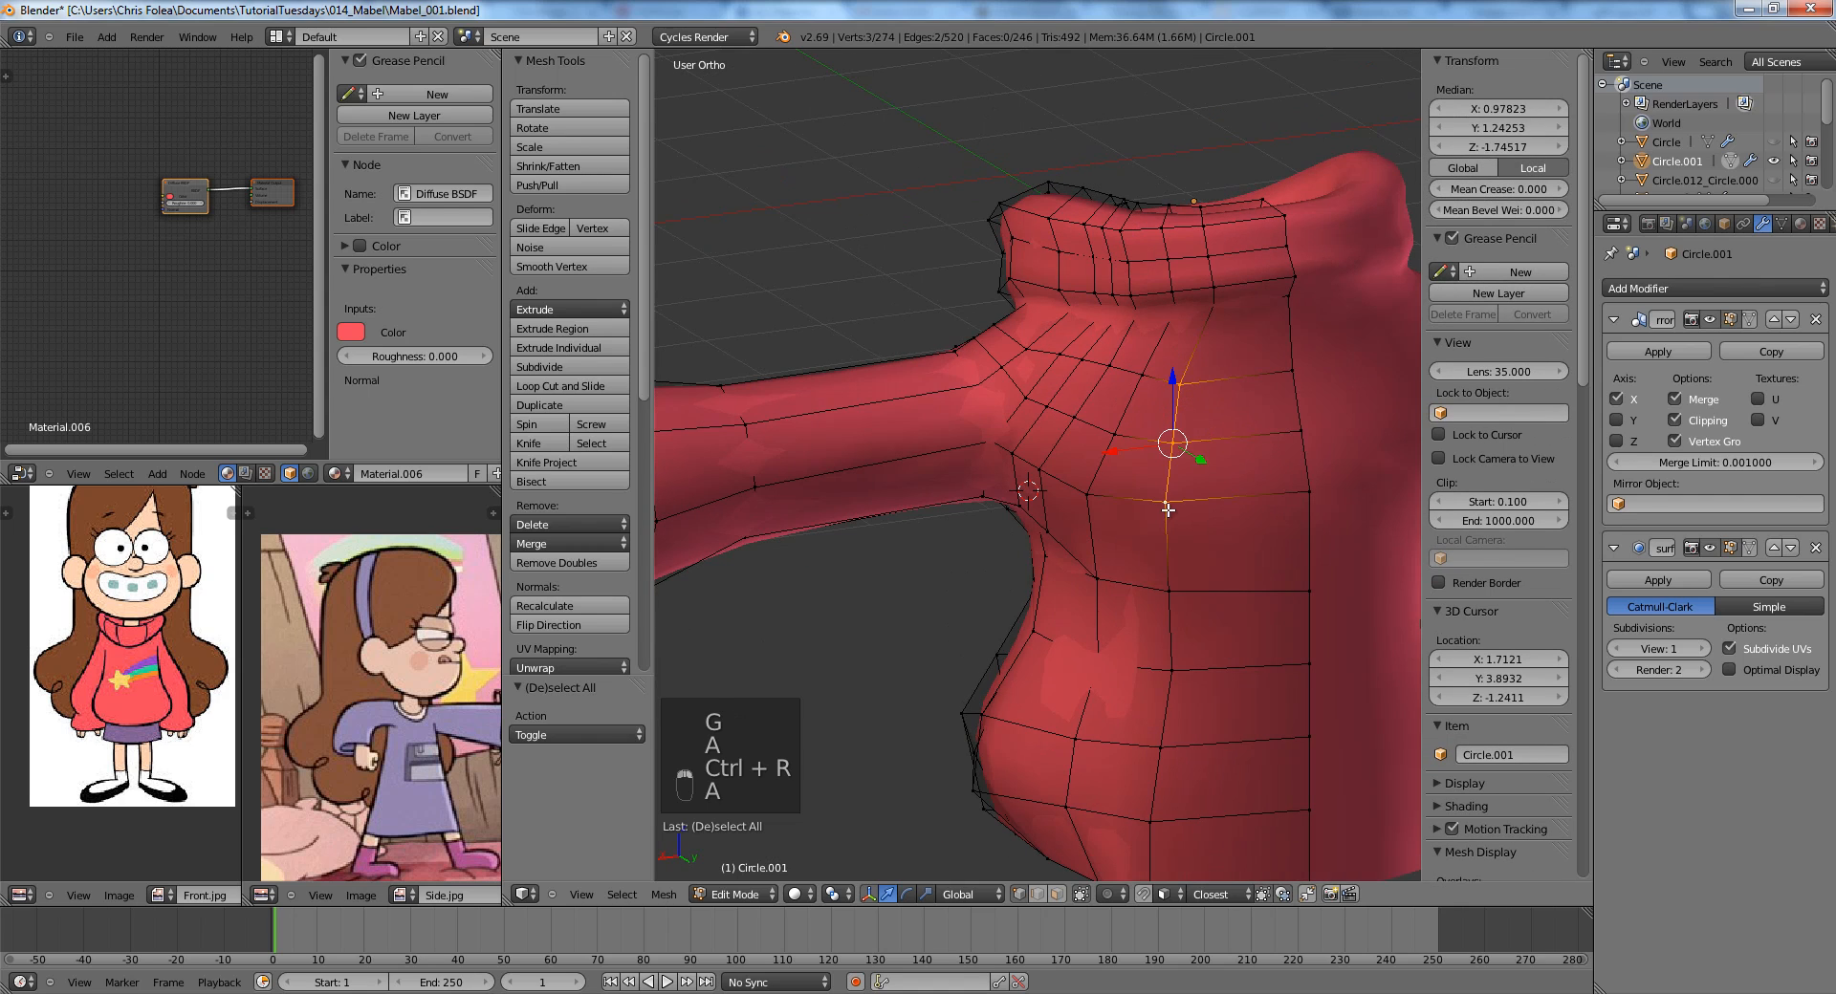
middle_click_drag(1181, 624, 1135, 422, "shift")
key("a")
Select the new loop's five lower back vertices down to the hem and edge-slide them by a factor of 0.270.
right_click(1122, 390)
right_click(1125, 469, "shift")
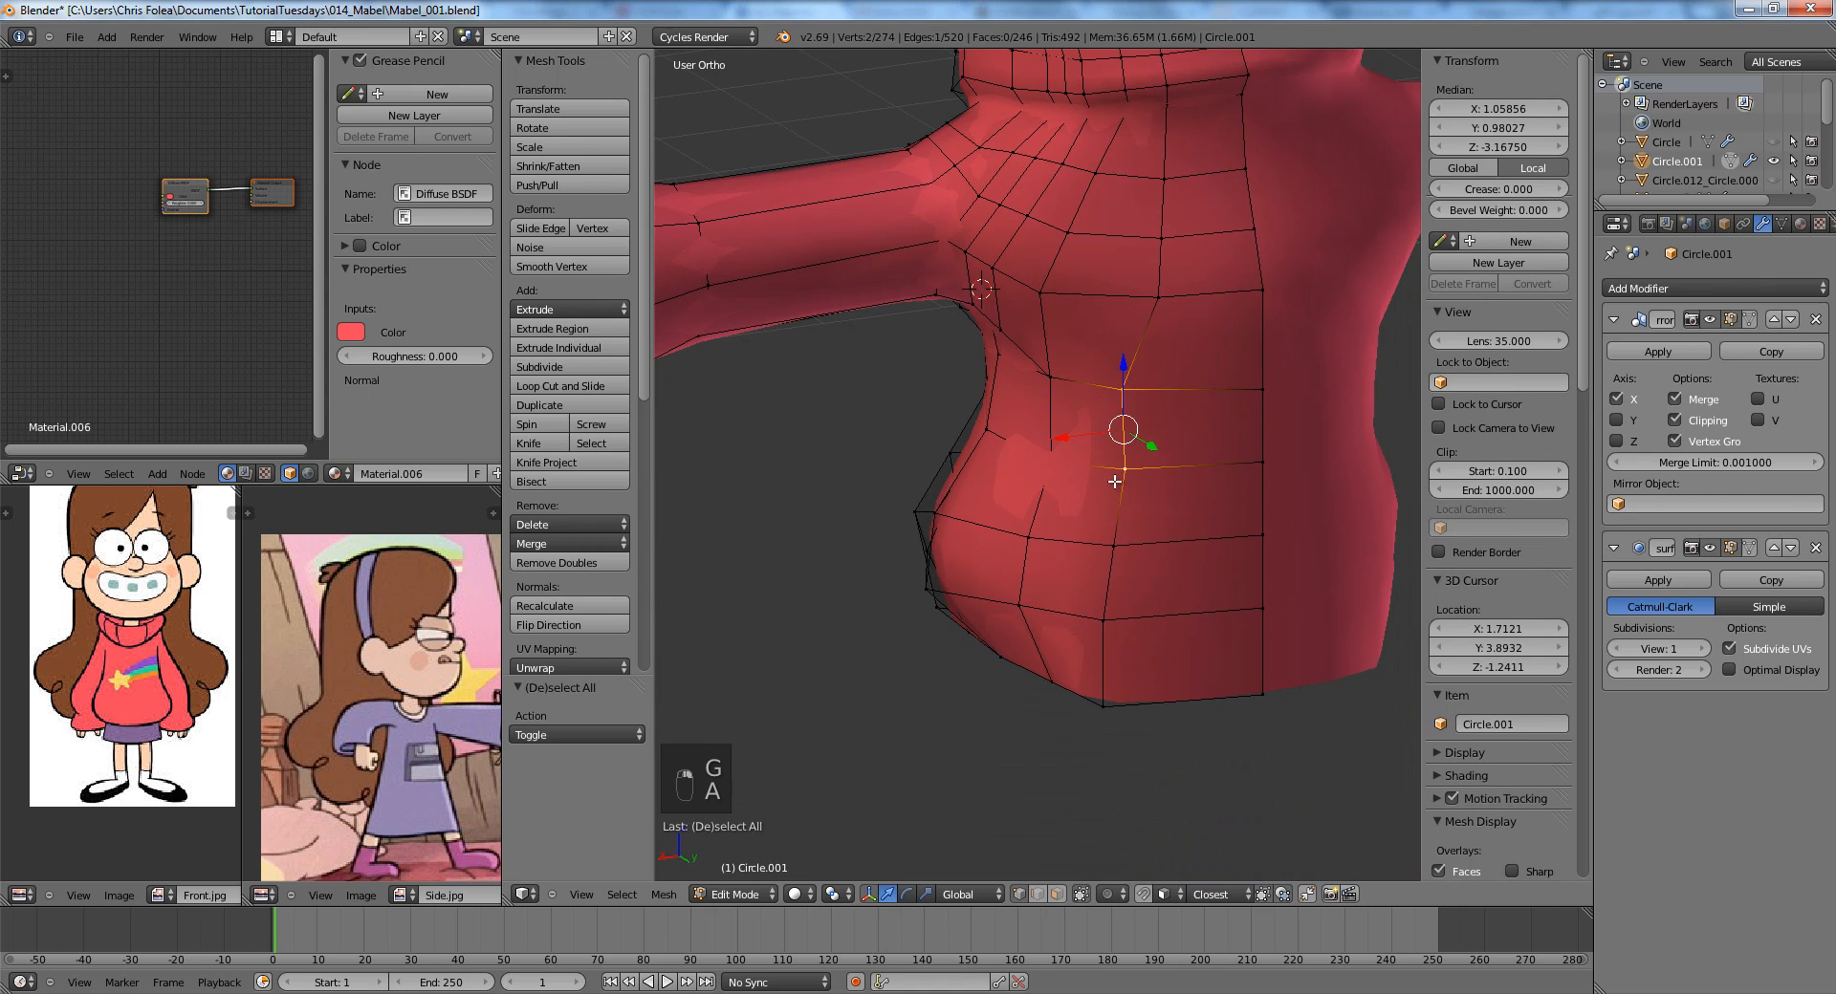
right_click(1114, 546, "shift")
right_click(1104, 619, "shift")
key("g")
key("g")
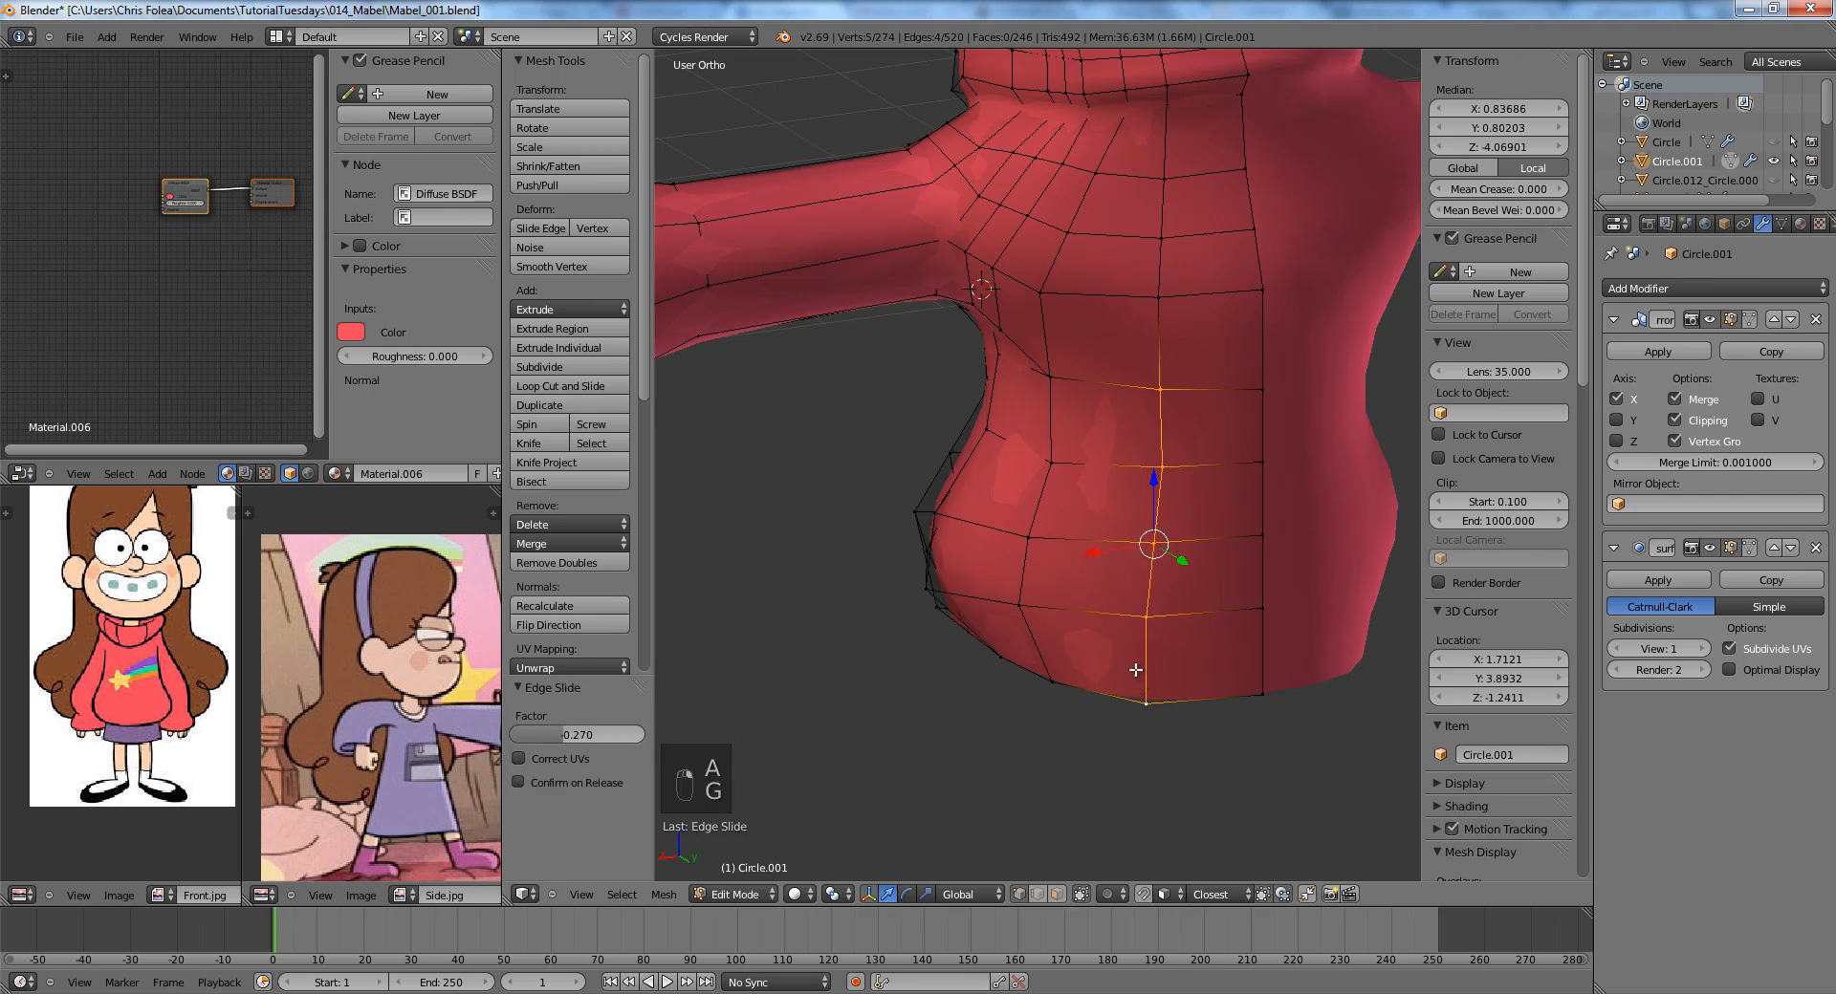
key("a")
Viewed from below, reposition the sweater's hem vertices horizontally, with movement locked on global Z, to round the bottom opening.
middle_click_drag(1136, 671, 921, 439)
right_click(895, 433)
left_click(994, 574)
key("a")
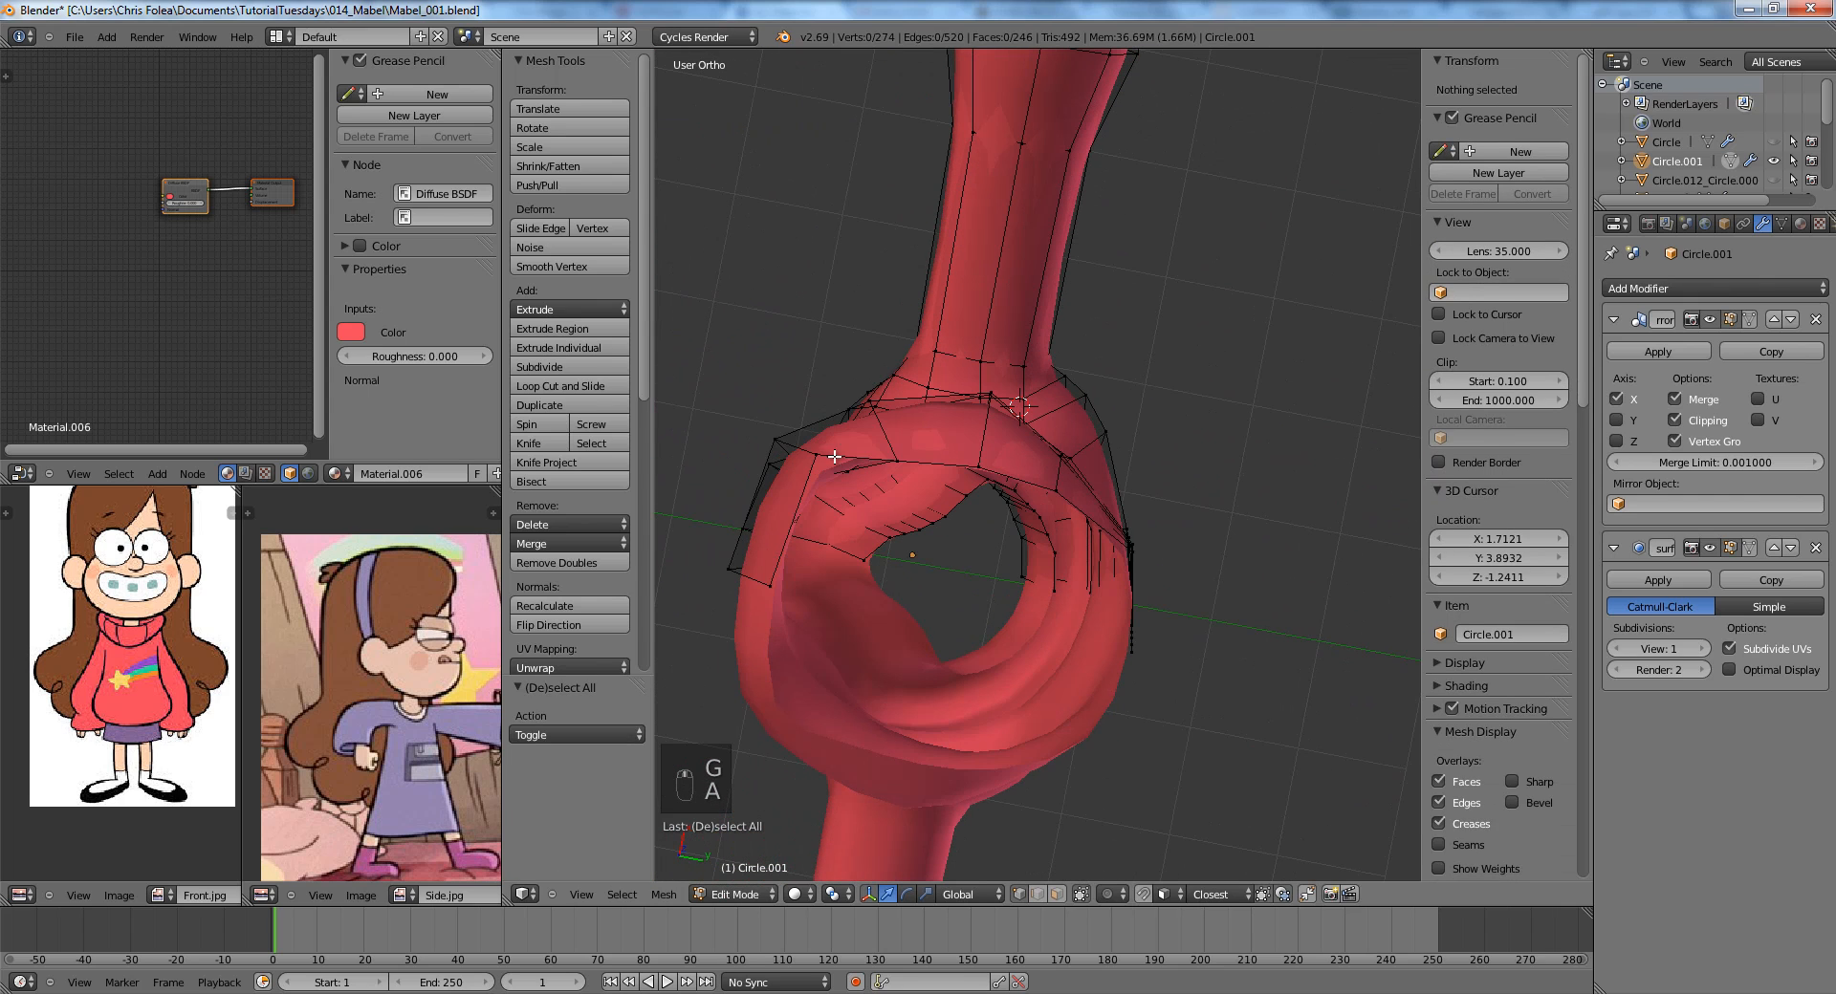
right_click(802, 455)
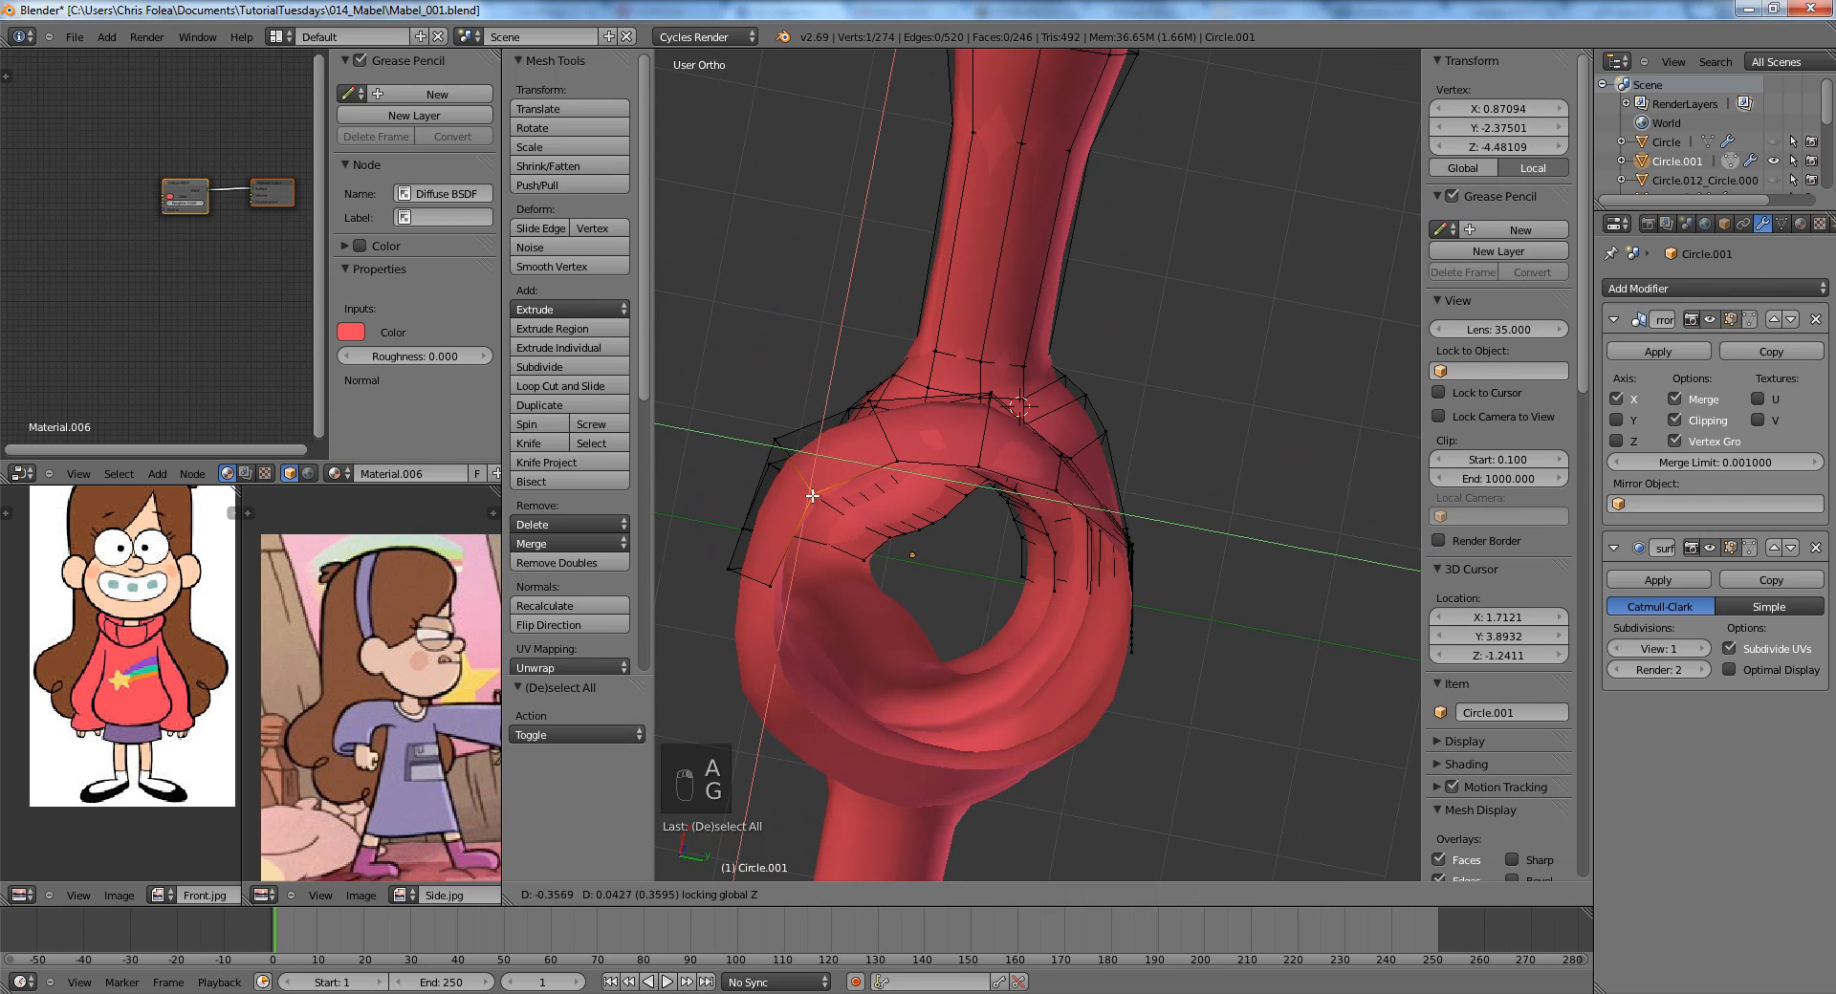
left_click(812, 496)
key("a")
middle_click_drag(812, 496, 1020, 528)
In front view, lower the hem vertex beside the centre and the centre-line vertex just above the hem along global Z.
key("KP_1")
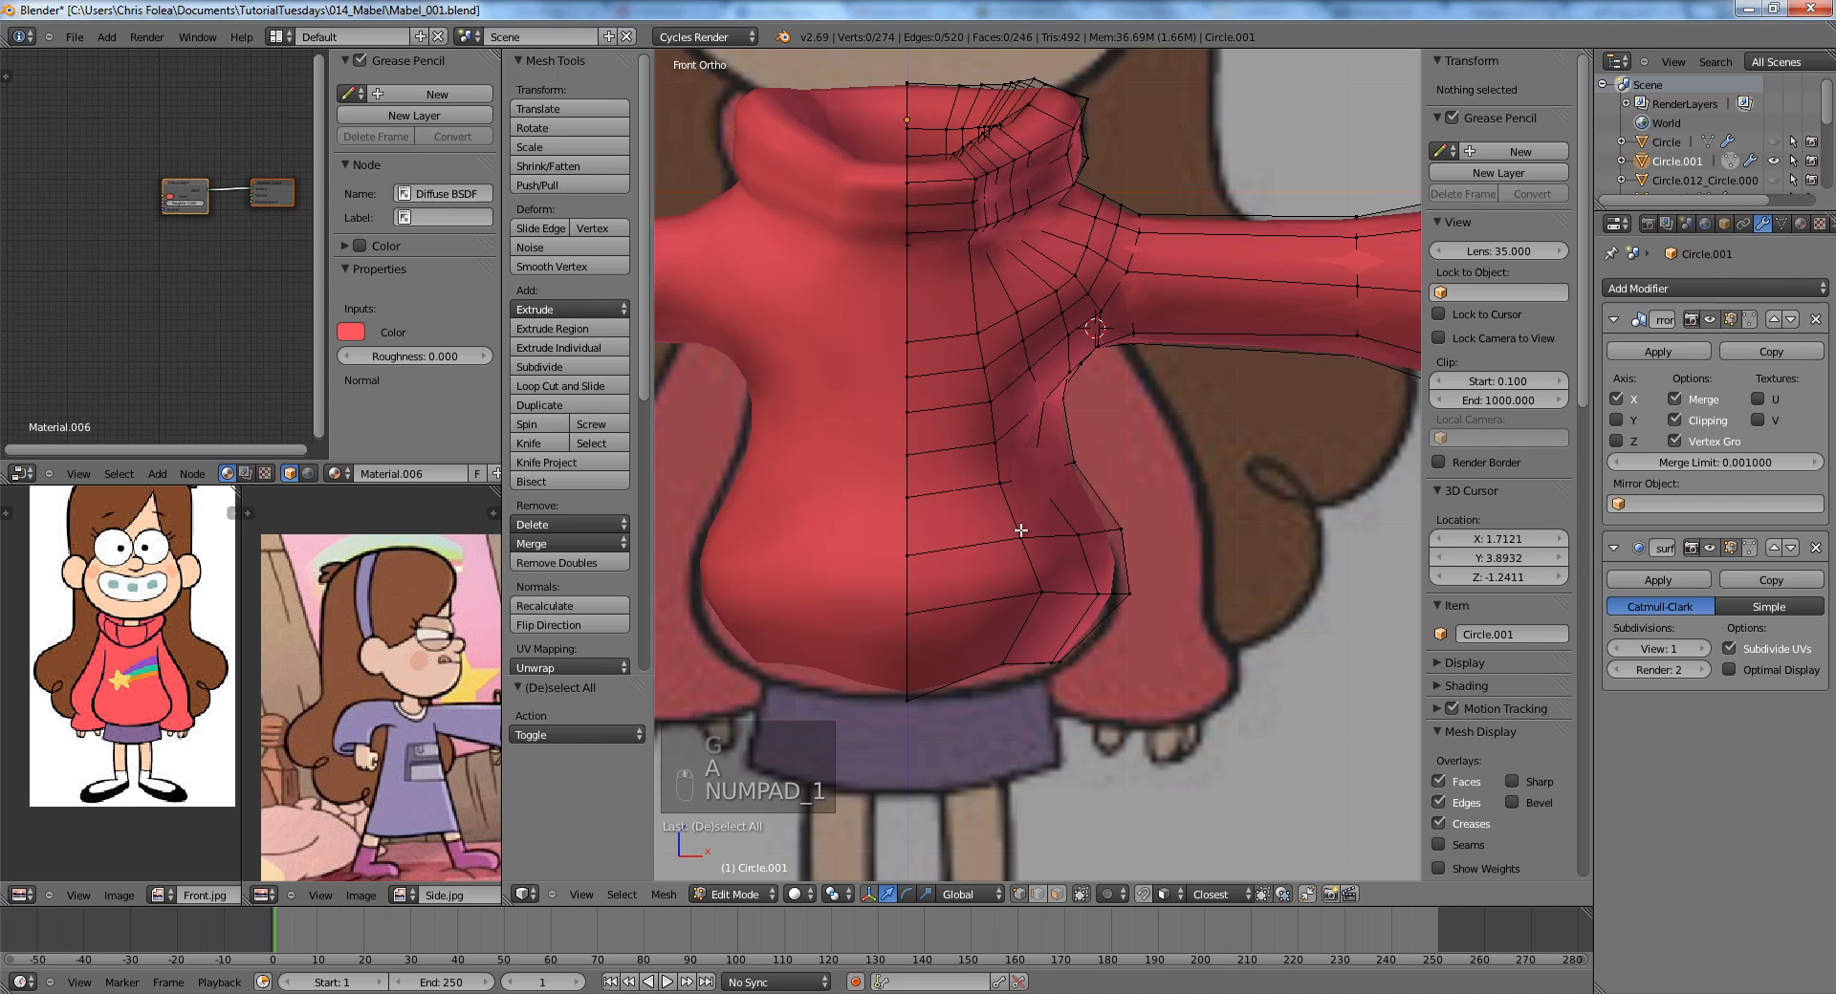
right_click(1034, 603)
key("g")
key("g")
left_click(1001, 649)
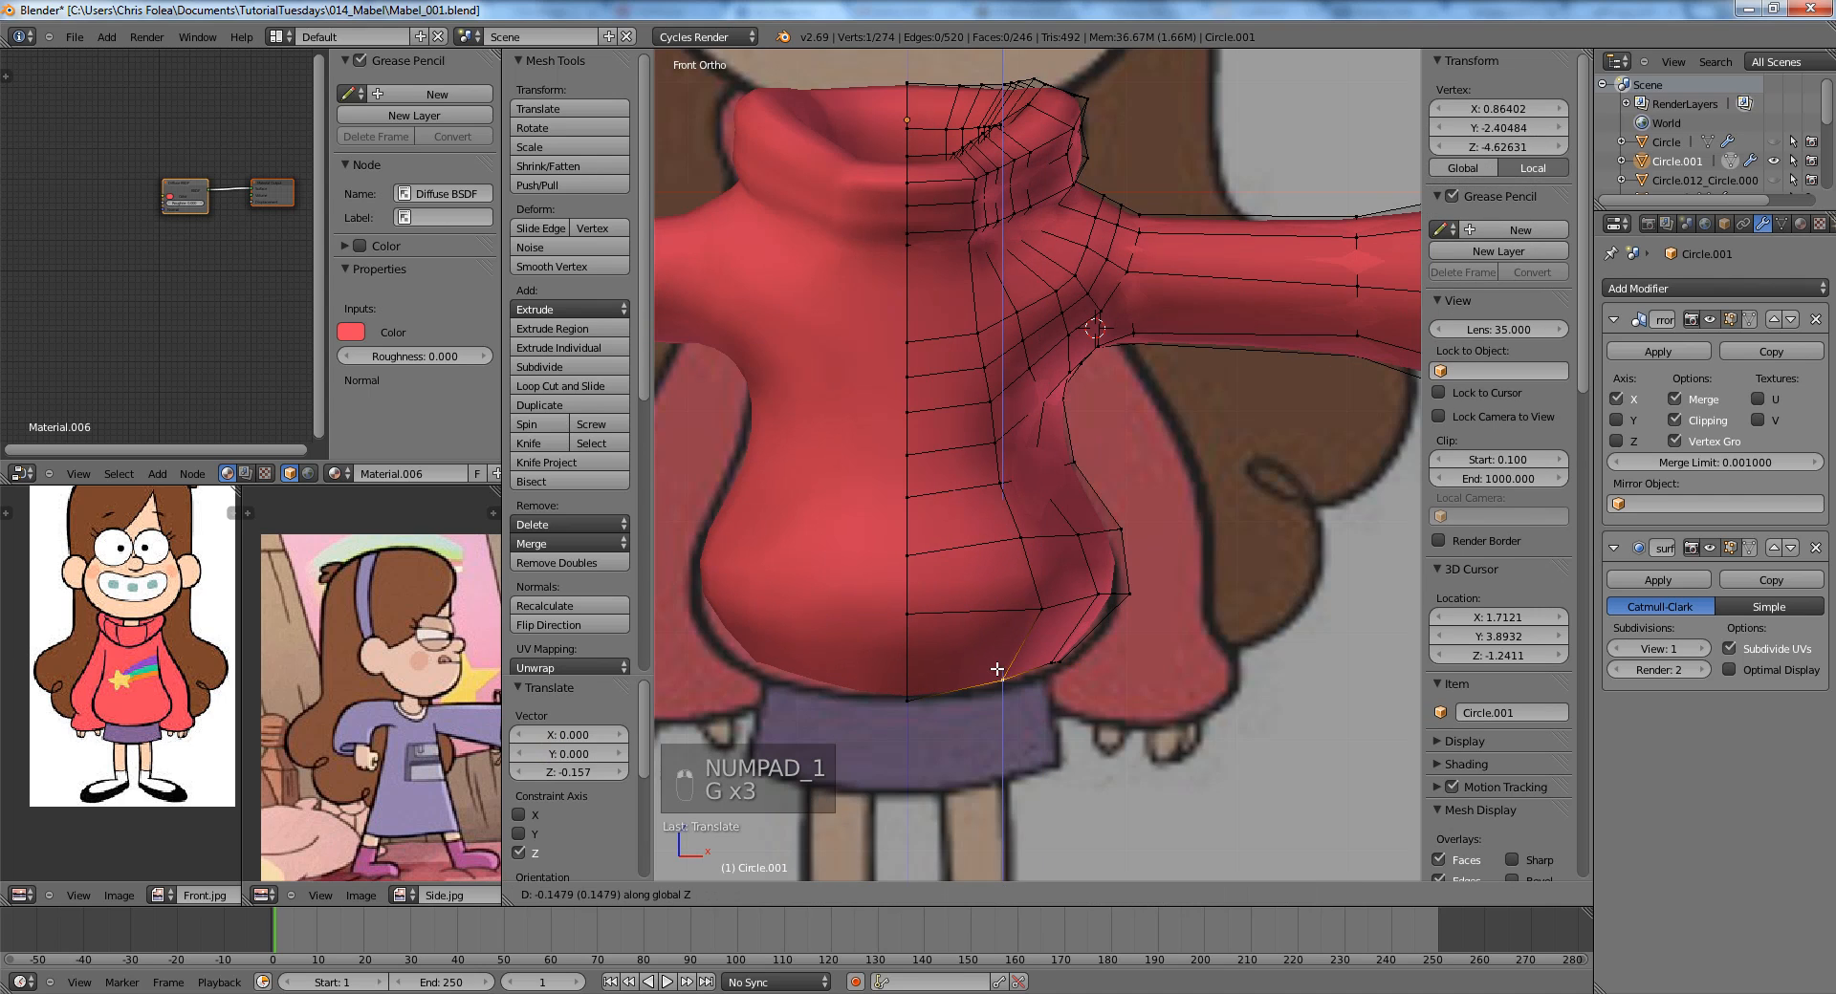
key("a")
right_click(908, 612)
key("g")
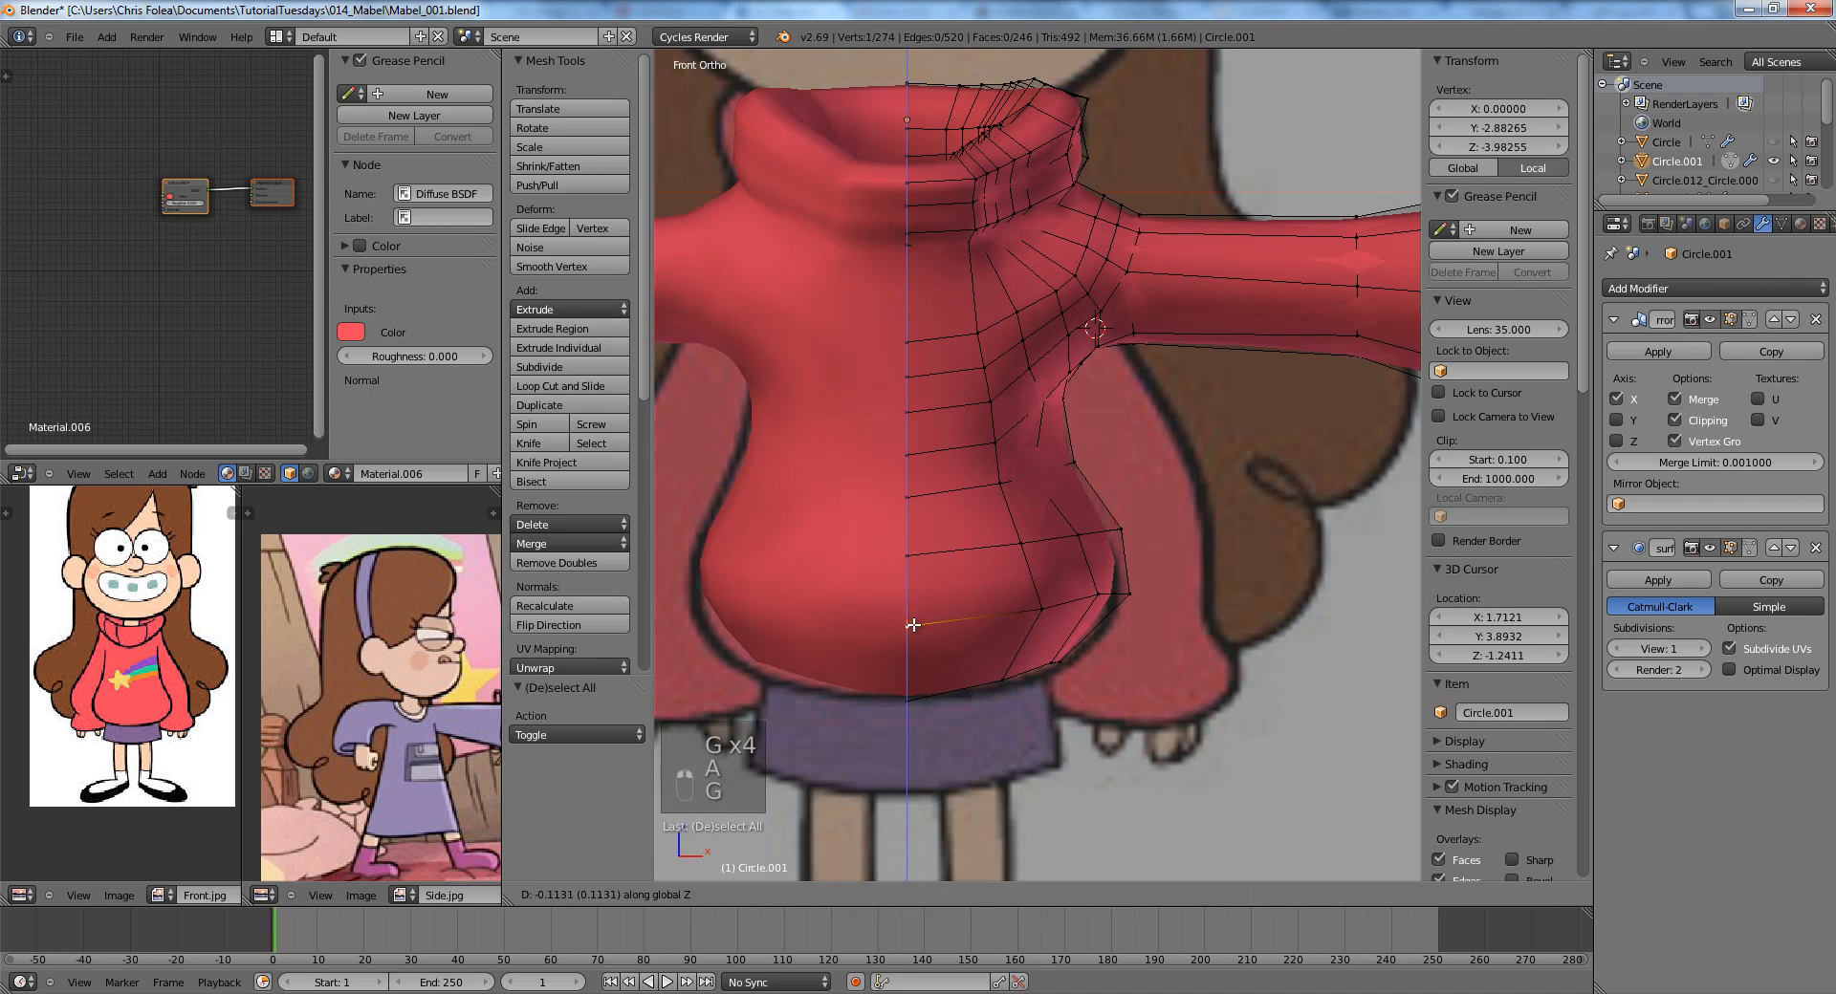
left_click(910, 623)
key("a")
Select two vertically adjacent vertices on the lower front of the torso and slide them to even out the spacing.
scroll(971, 556, "down", 1)
middle_click_drag(983, 508, 930, 569, "shift")
right_click(904, 565)
right_click(901, 613, "shift")
key("g")
key("g")
left_click(891, 608)
key("a")
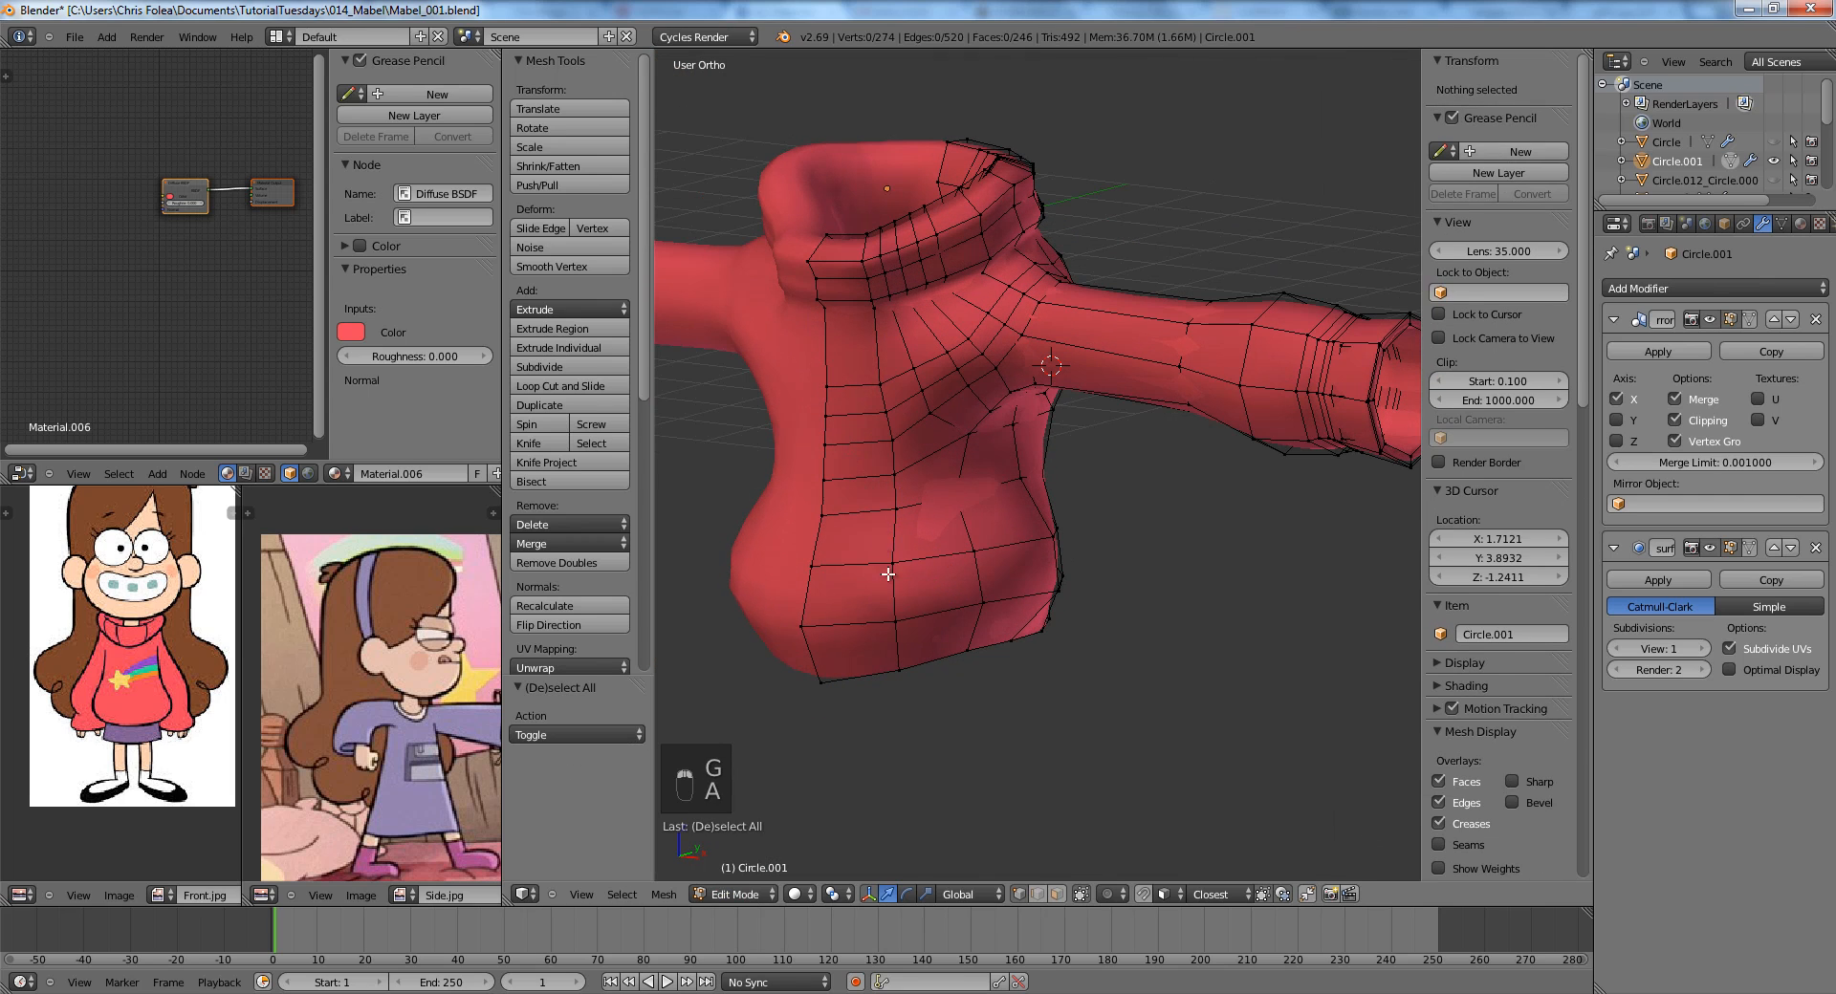
Edge-slide the two chest vertices nearest the centre line by -0.317, and slide the next three vertices towards the collar.
middle_click_drag(913, 391, 955, 498, "shift")
scroll(955, 498, "up", 2)
right_click(908, 500)
right_click(827, 511, "shift")
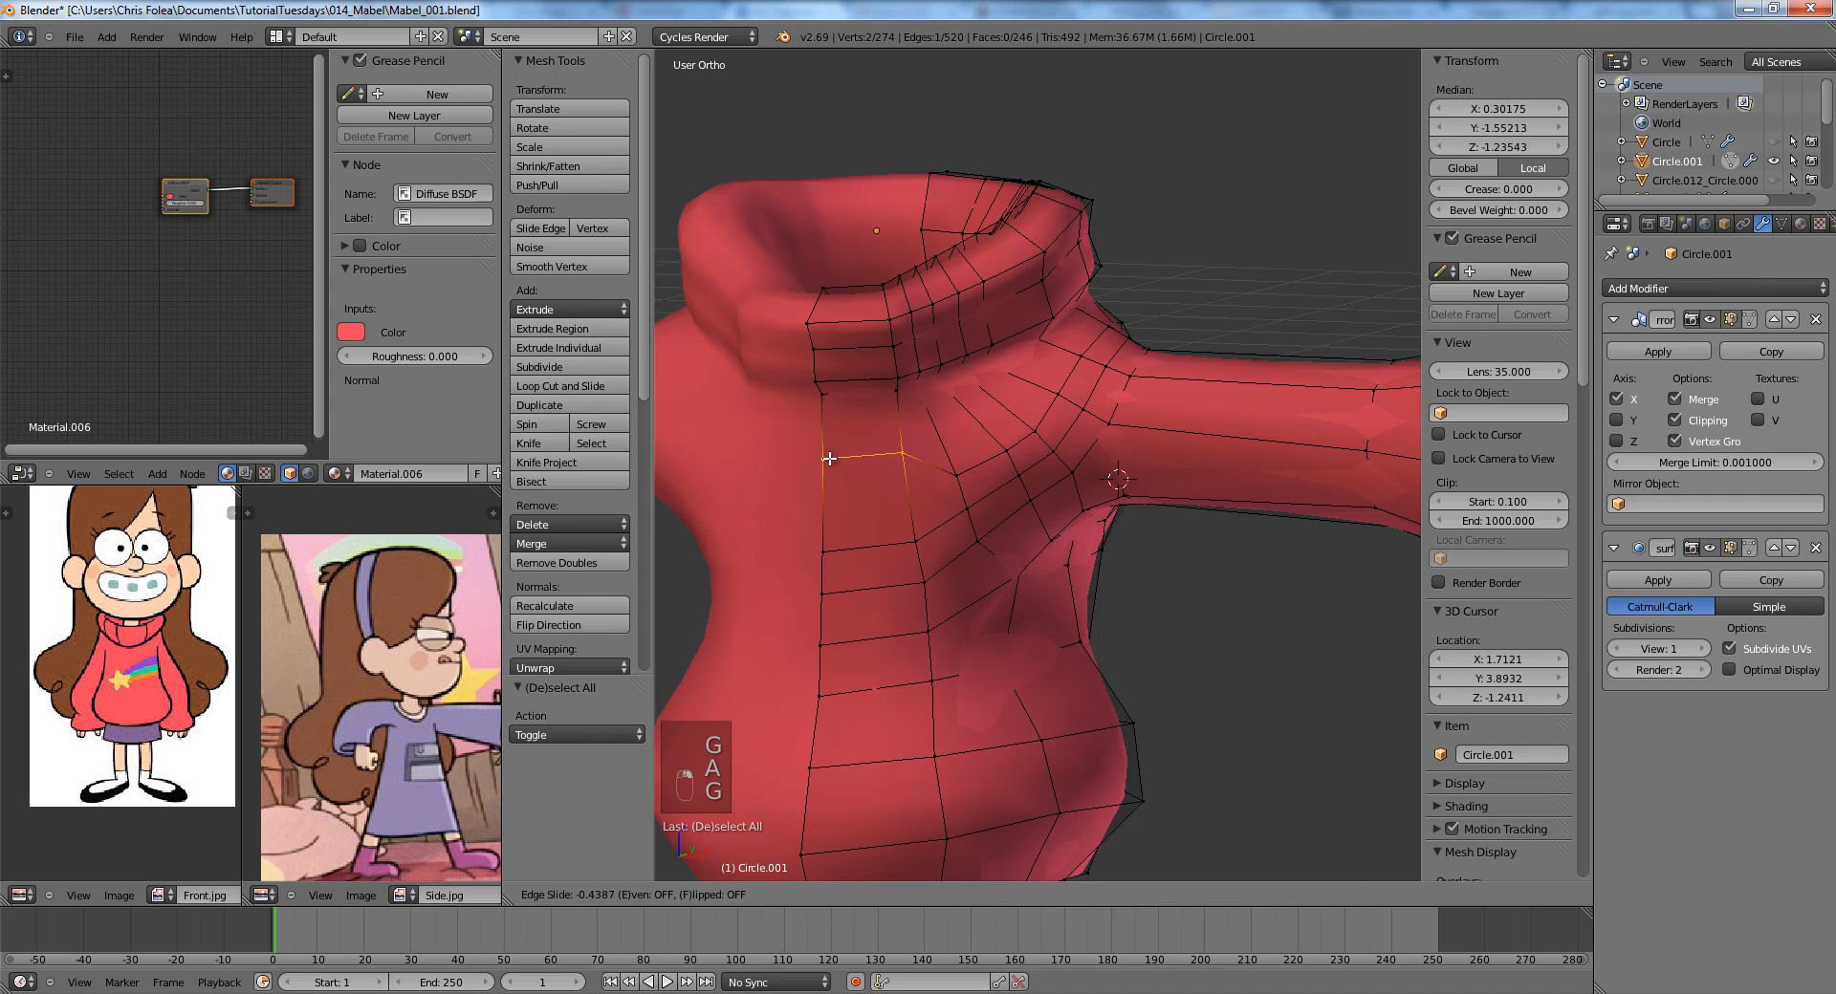
right_click(959, 473)
right_click(1002, 452, "shift")
right_click(1029, 433, "shift")
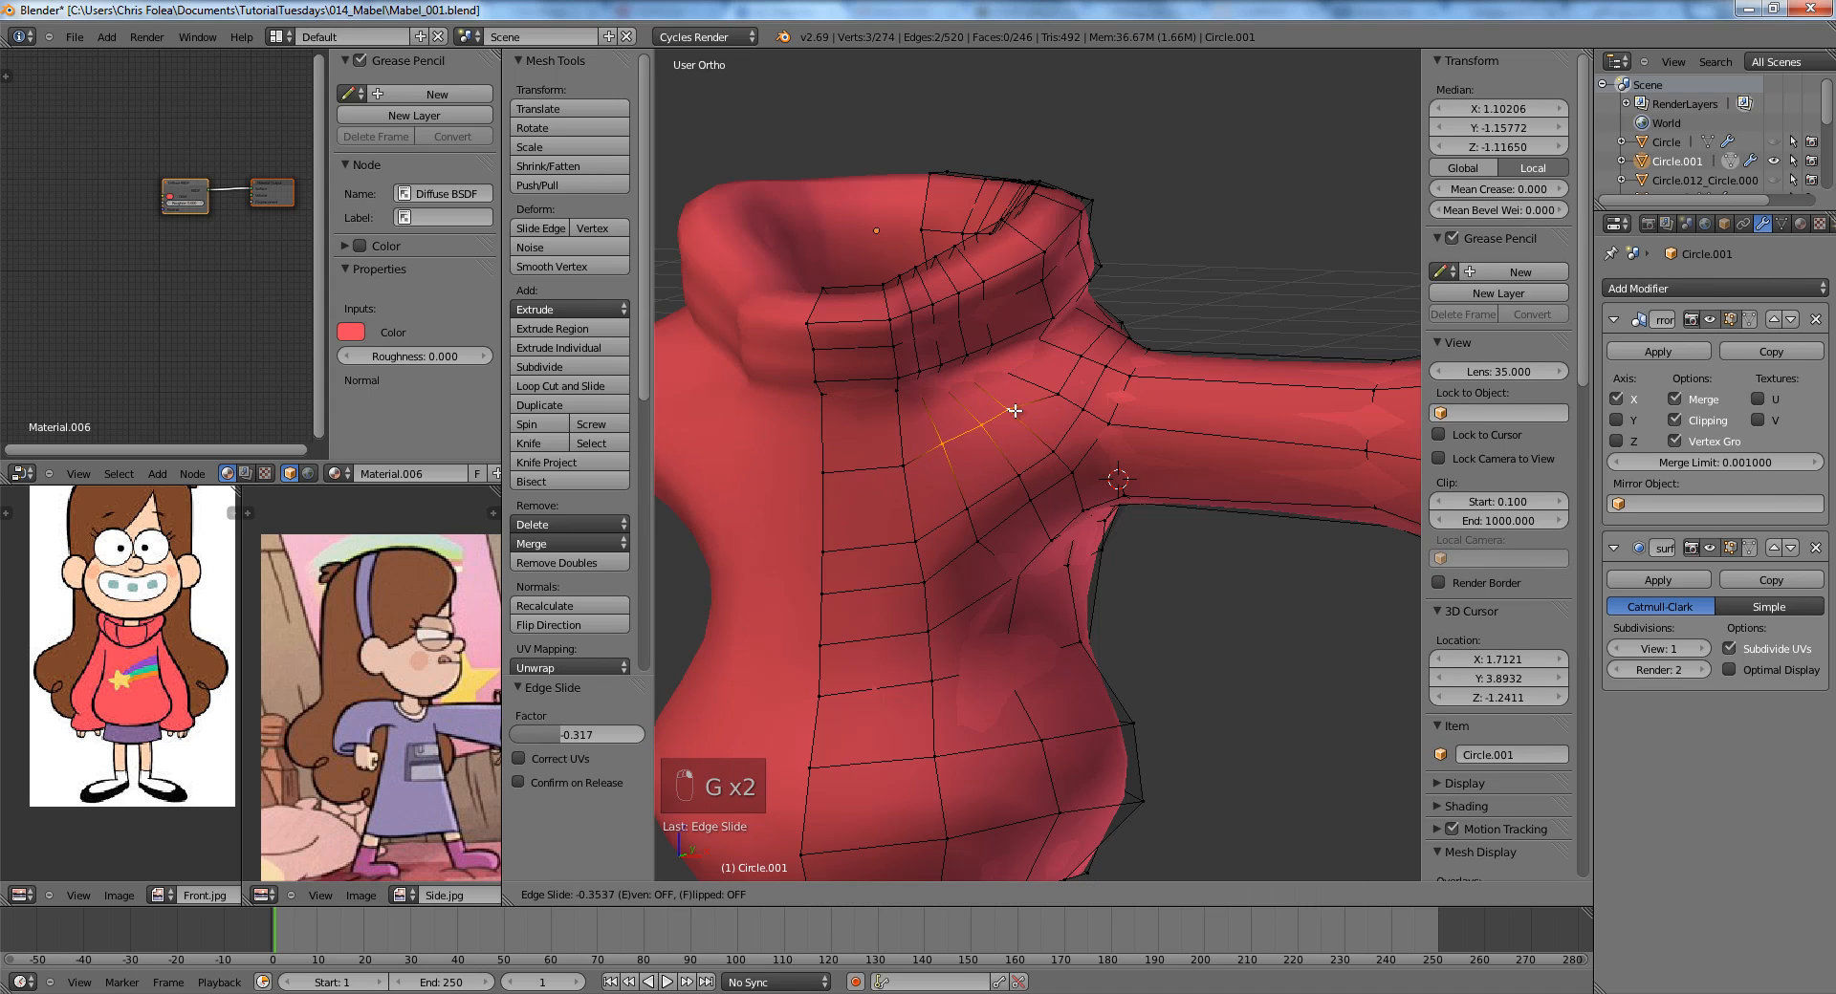
left_click(1017, 414)
key("a")
Select the two vertices at the front shoulder end of the chest row and edge-slide them by a factor of -0.125.
right_click(1058, 394)
right_click(1080, 357, "shift")
key("g")
key("g")
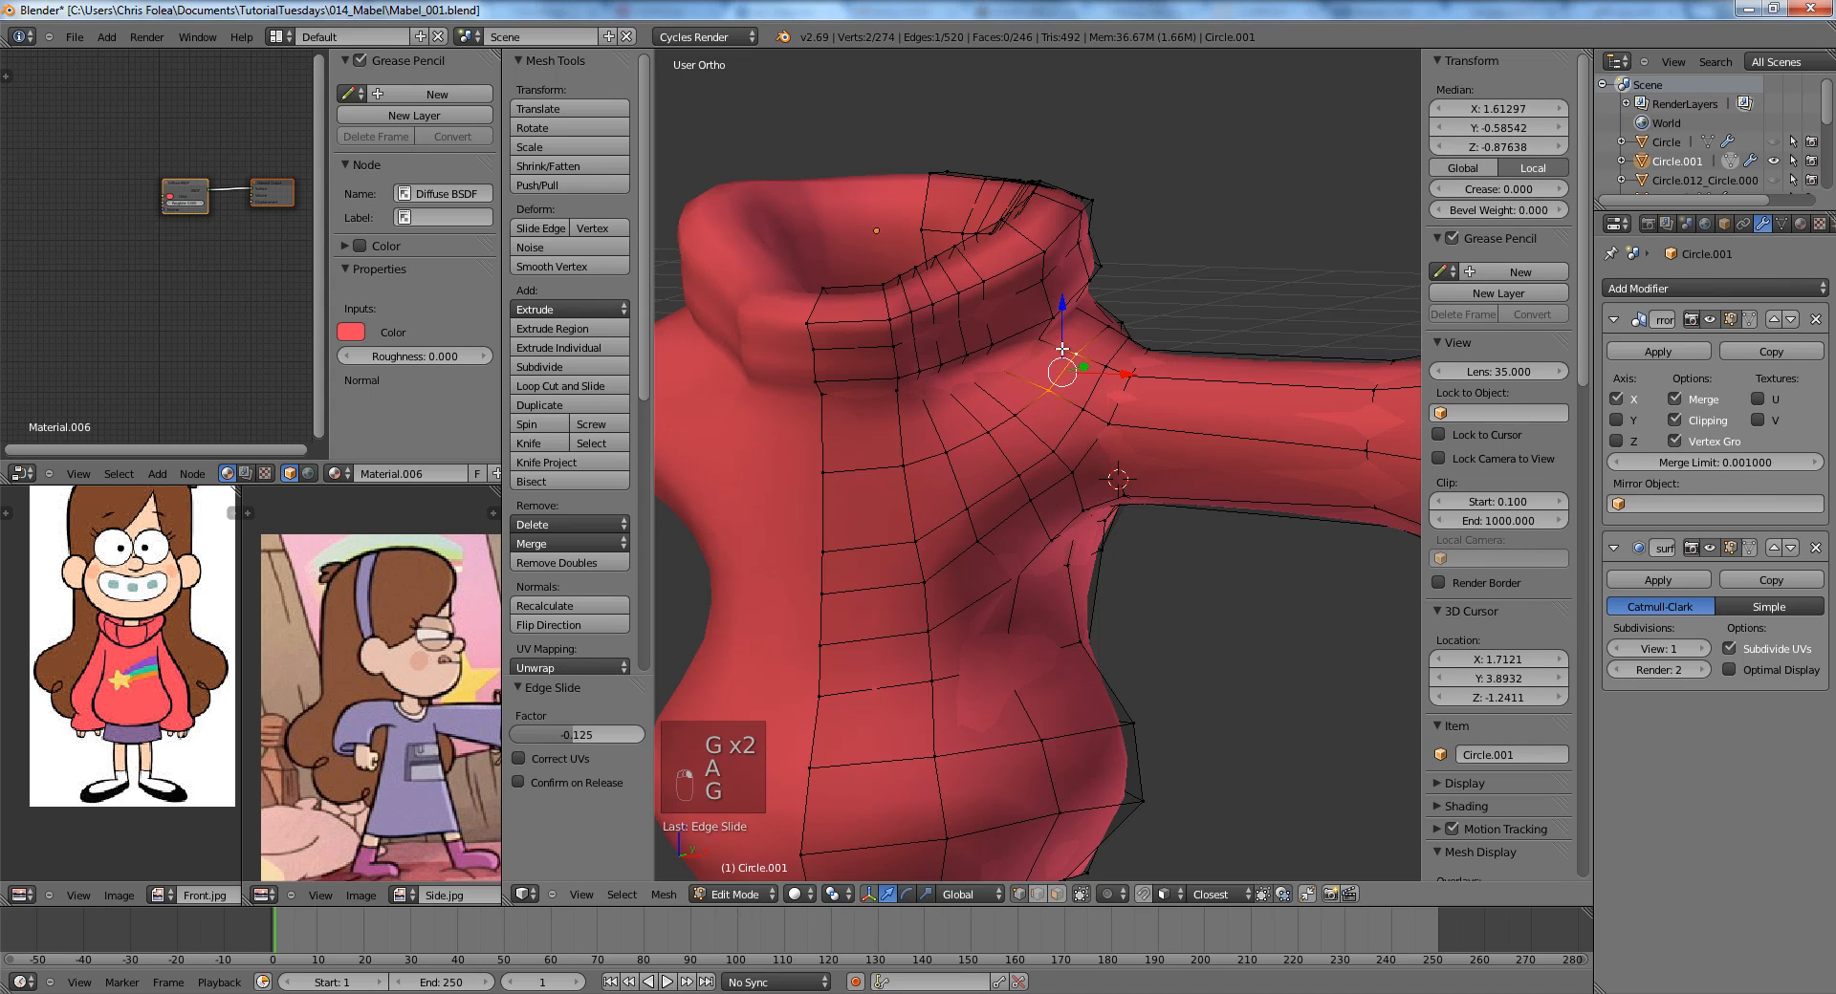
middle_click_drag(1061, 349, 992, 466)
key("a")
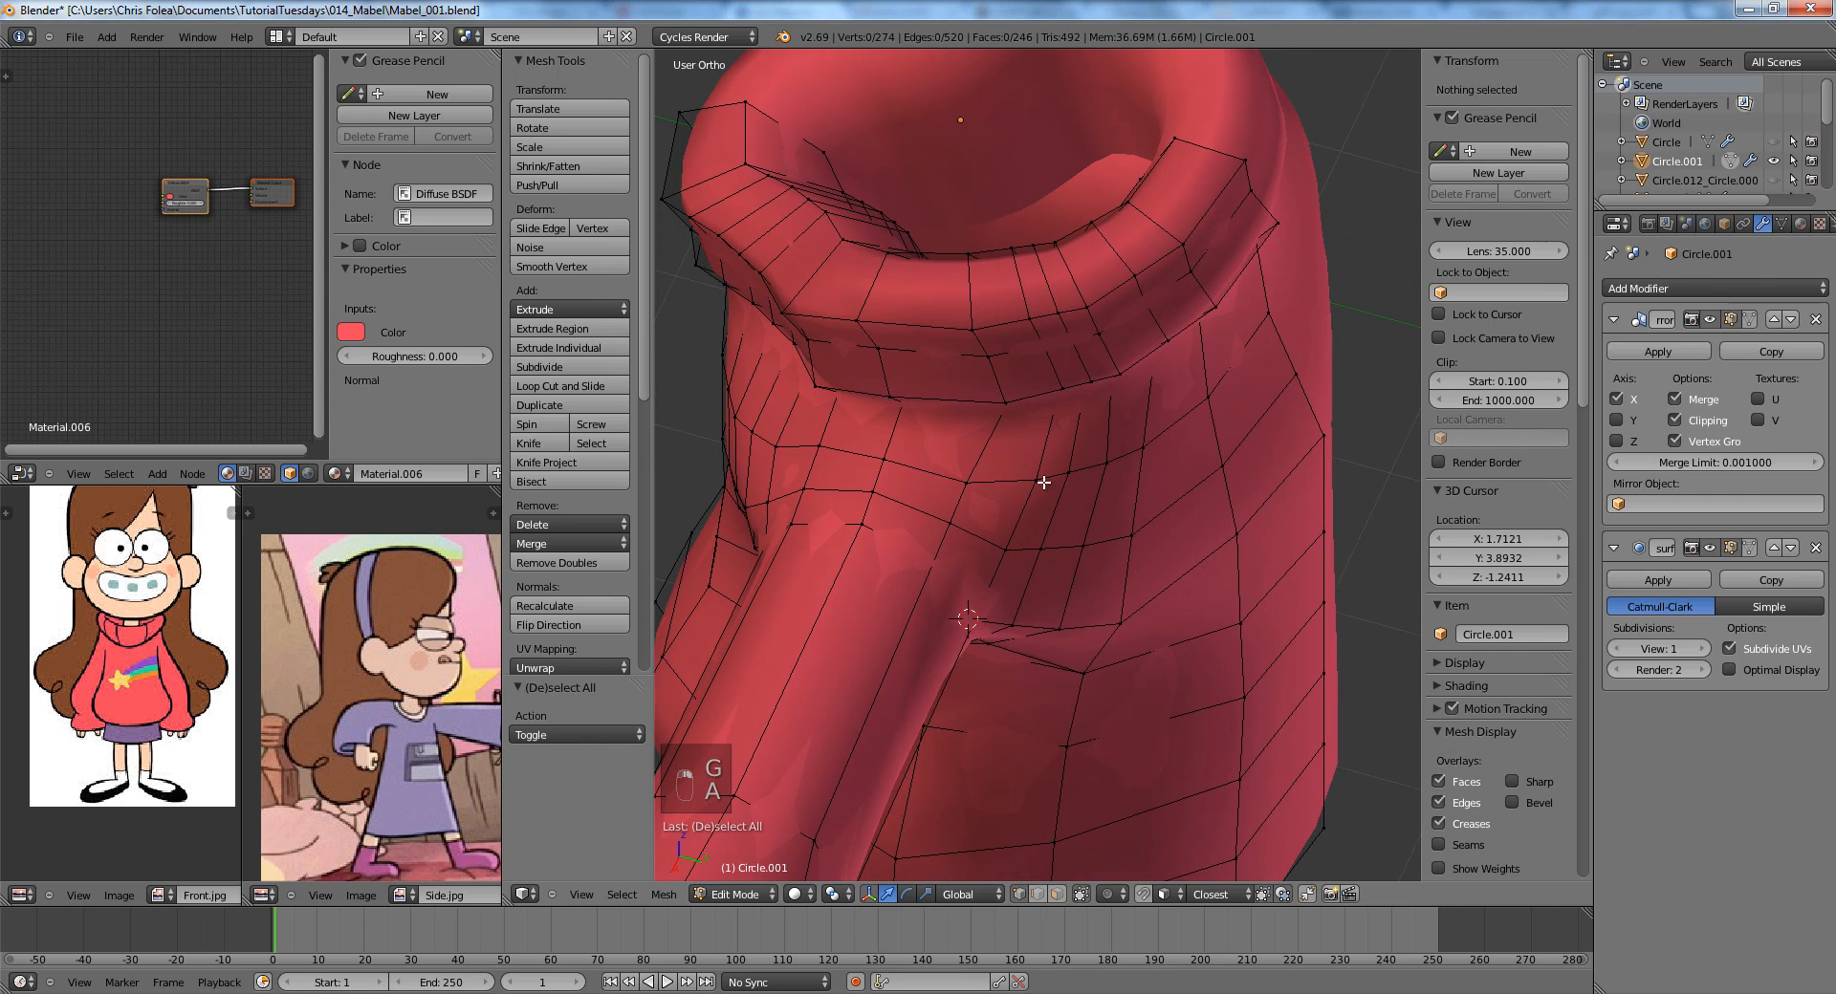
Select the row of five vertices across the back of the shoulder and slide it up towards the collar.
right_click(968, 483)
right_click(1037, 479, "shift")
right_click(1068, 472, "shift")
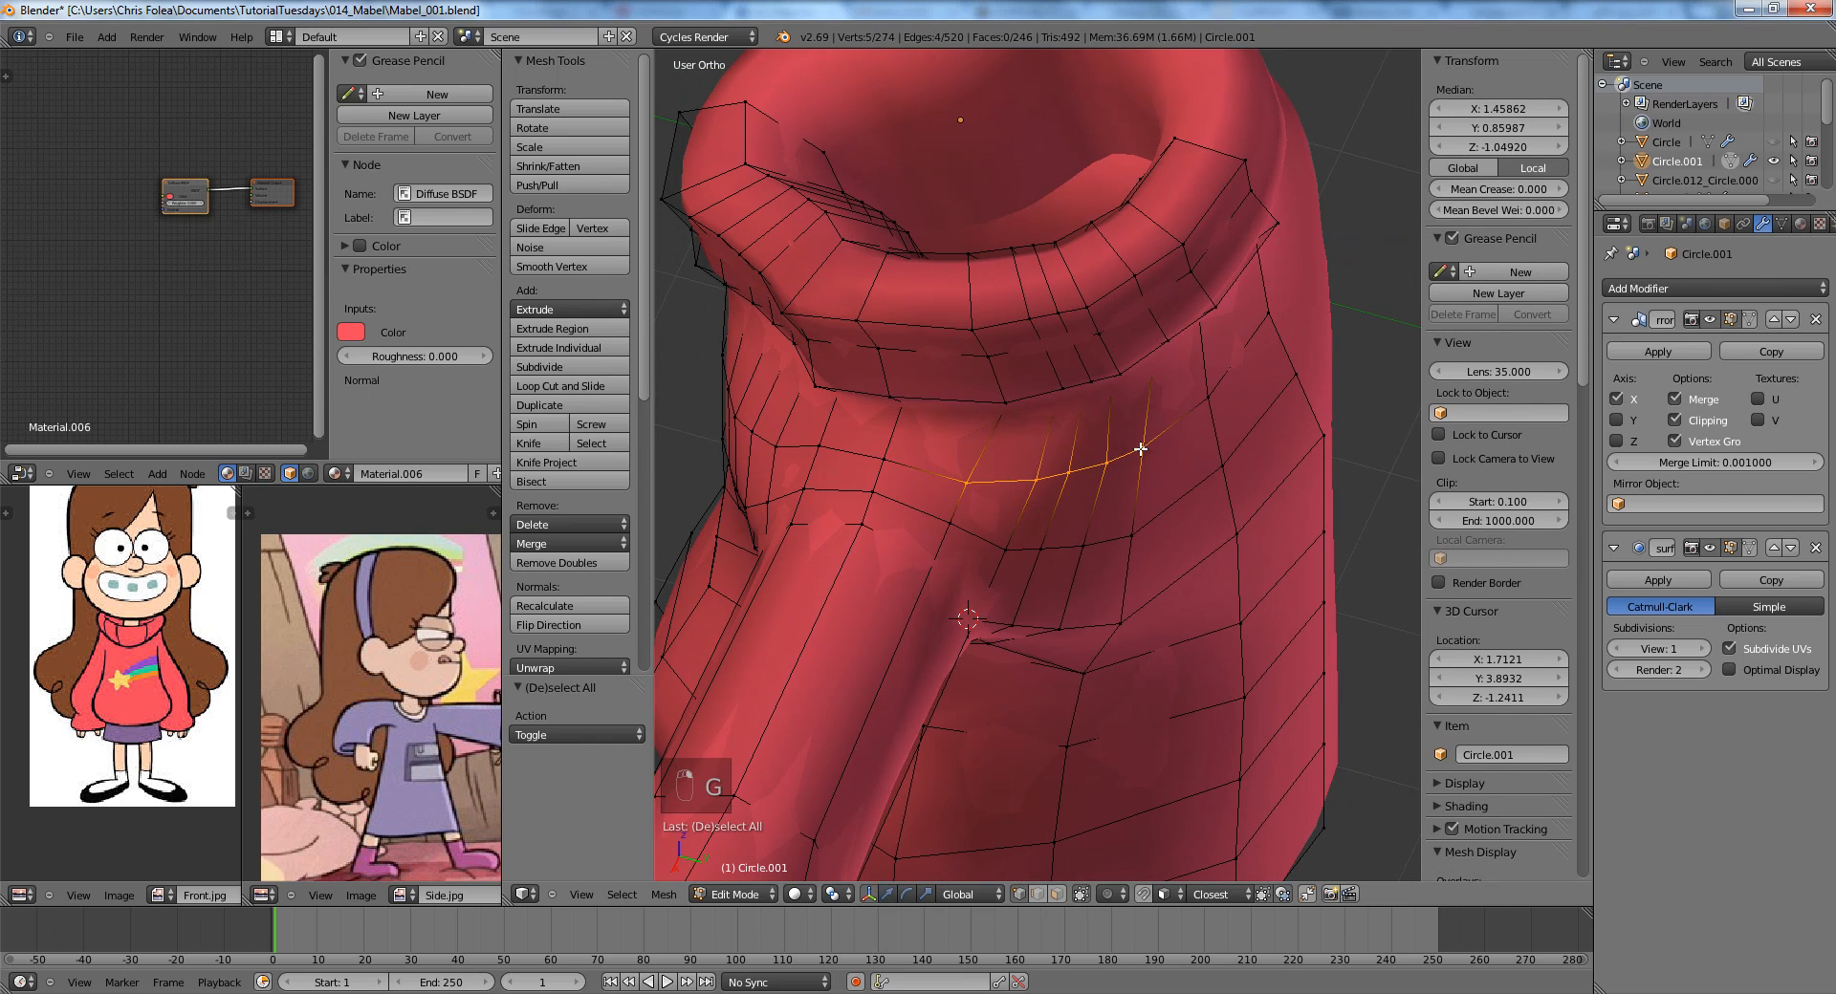
left_click(1141, 432)
key("a")
middle_click_drag(1141, 432, 1013, 479)
scroll(1081, 467, "down", 3)
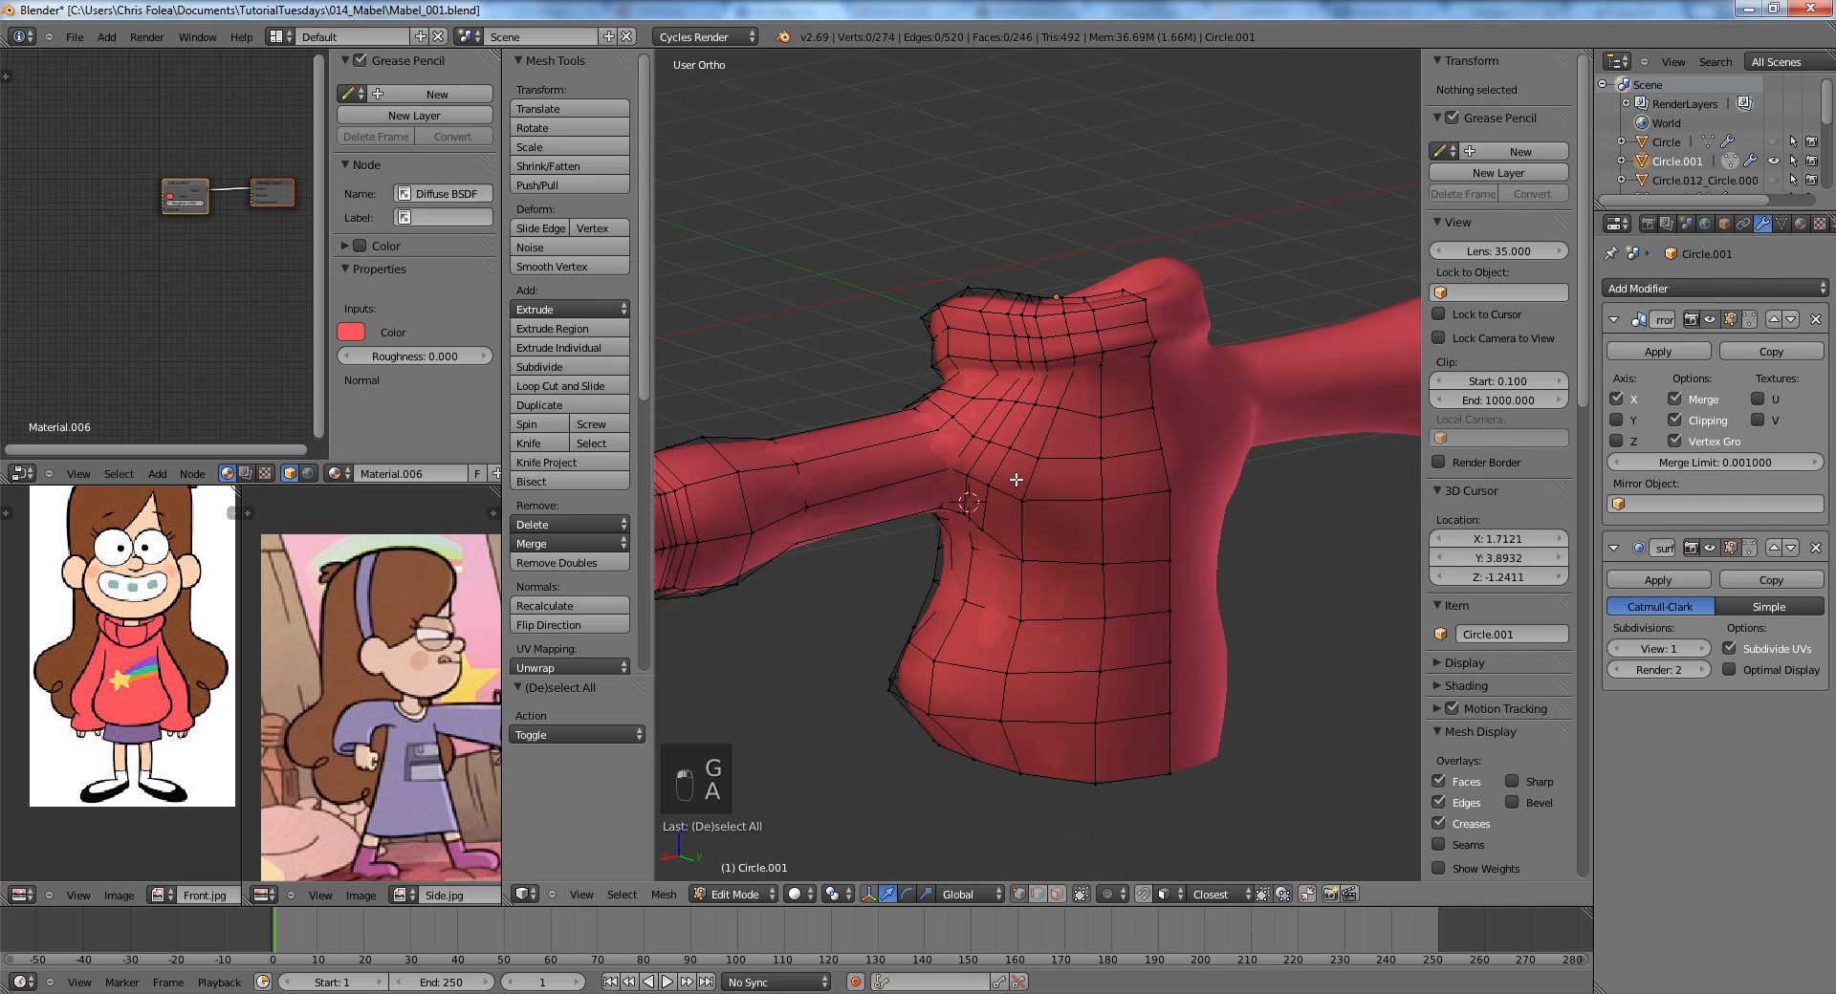
Select the two upper back vertices beside the armhole and edge-slide them by a factor of 0.263.
right_click(1019, 488)
right_click(1031, 455, "shift")
key("g")
key("g")
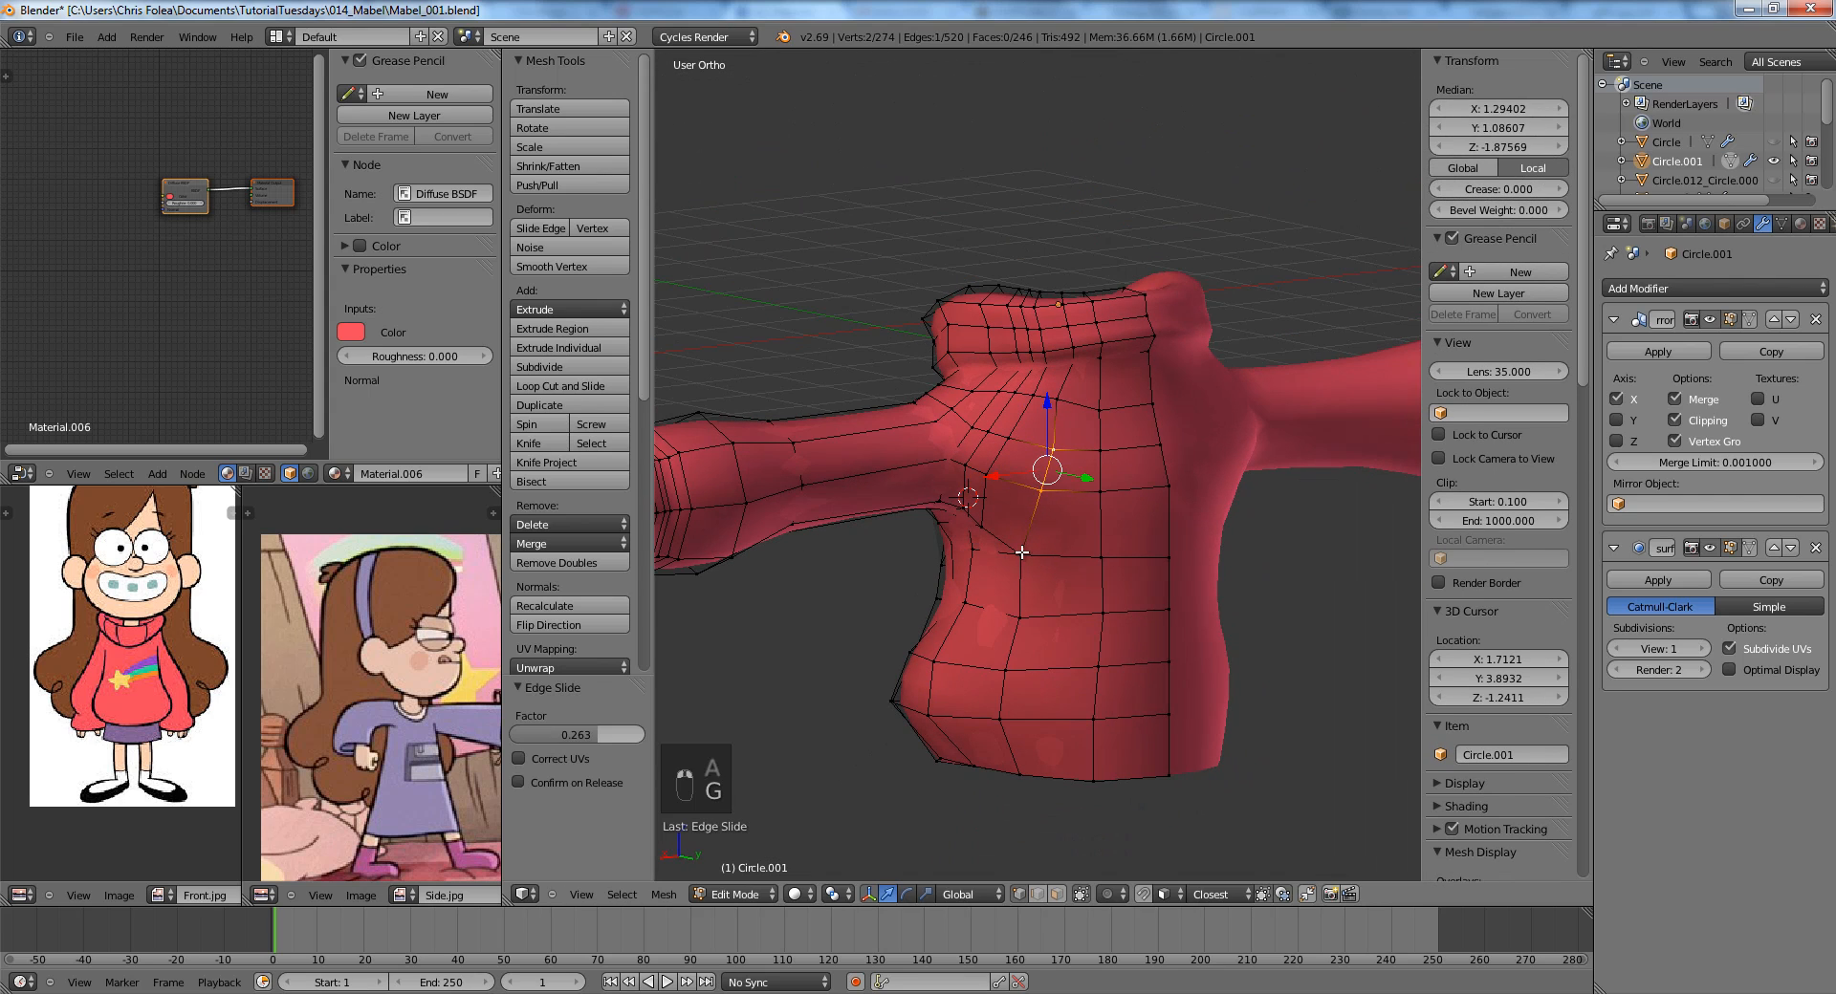
Vertex-slide the single back vertex just below the armpit to even out the surrounding faces.
right_click(1022, 552)
key("g")
key("g")
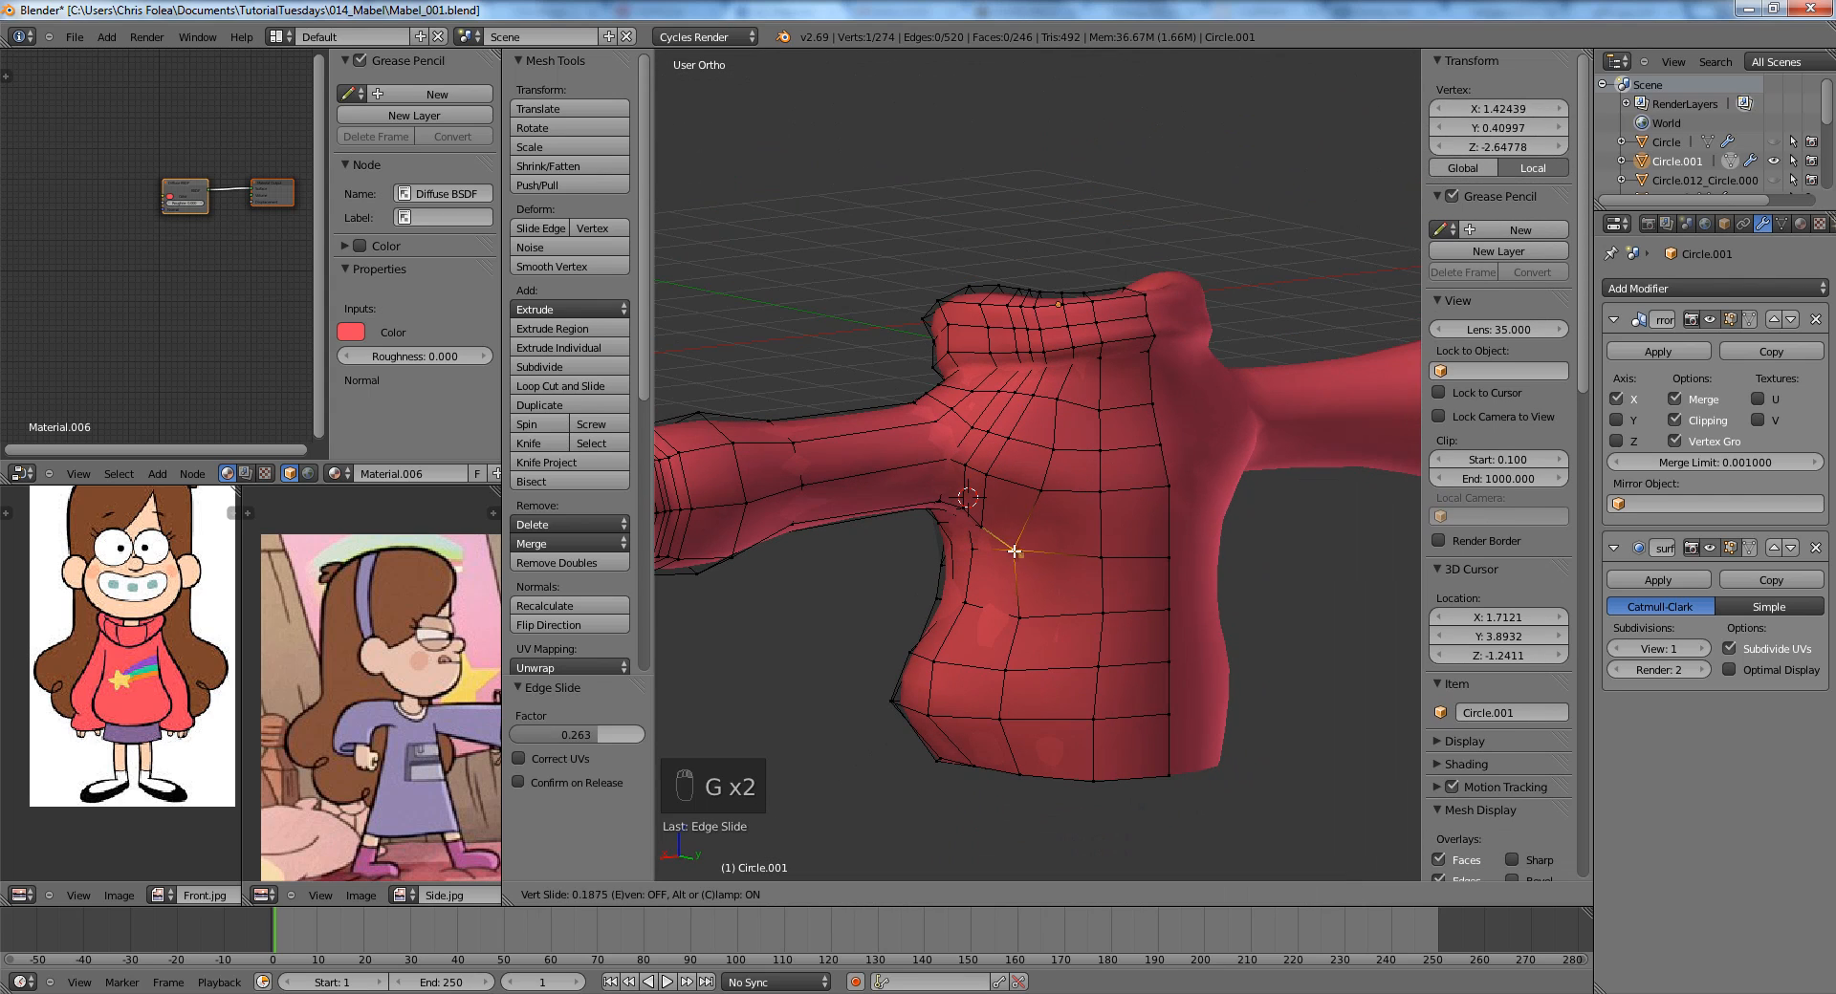
left_click(1025, 557)
middle_click_drag(1025, 556, 1150, 593, "shift")
key("a")
Edge-slide the collar's vertical edge loop at the front of the shoulder, excluding the part running along the sleeve.
middle_click_drag(875, 454, 964, 461)
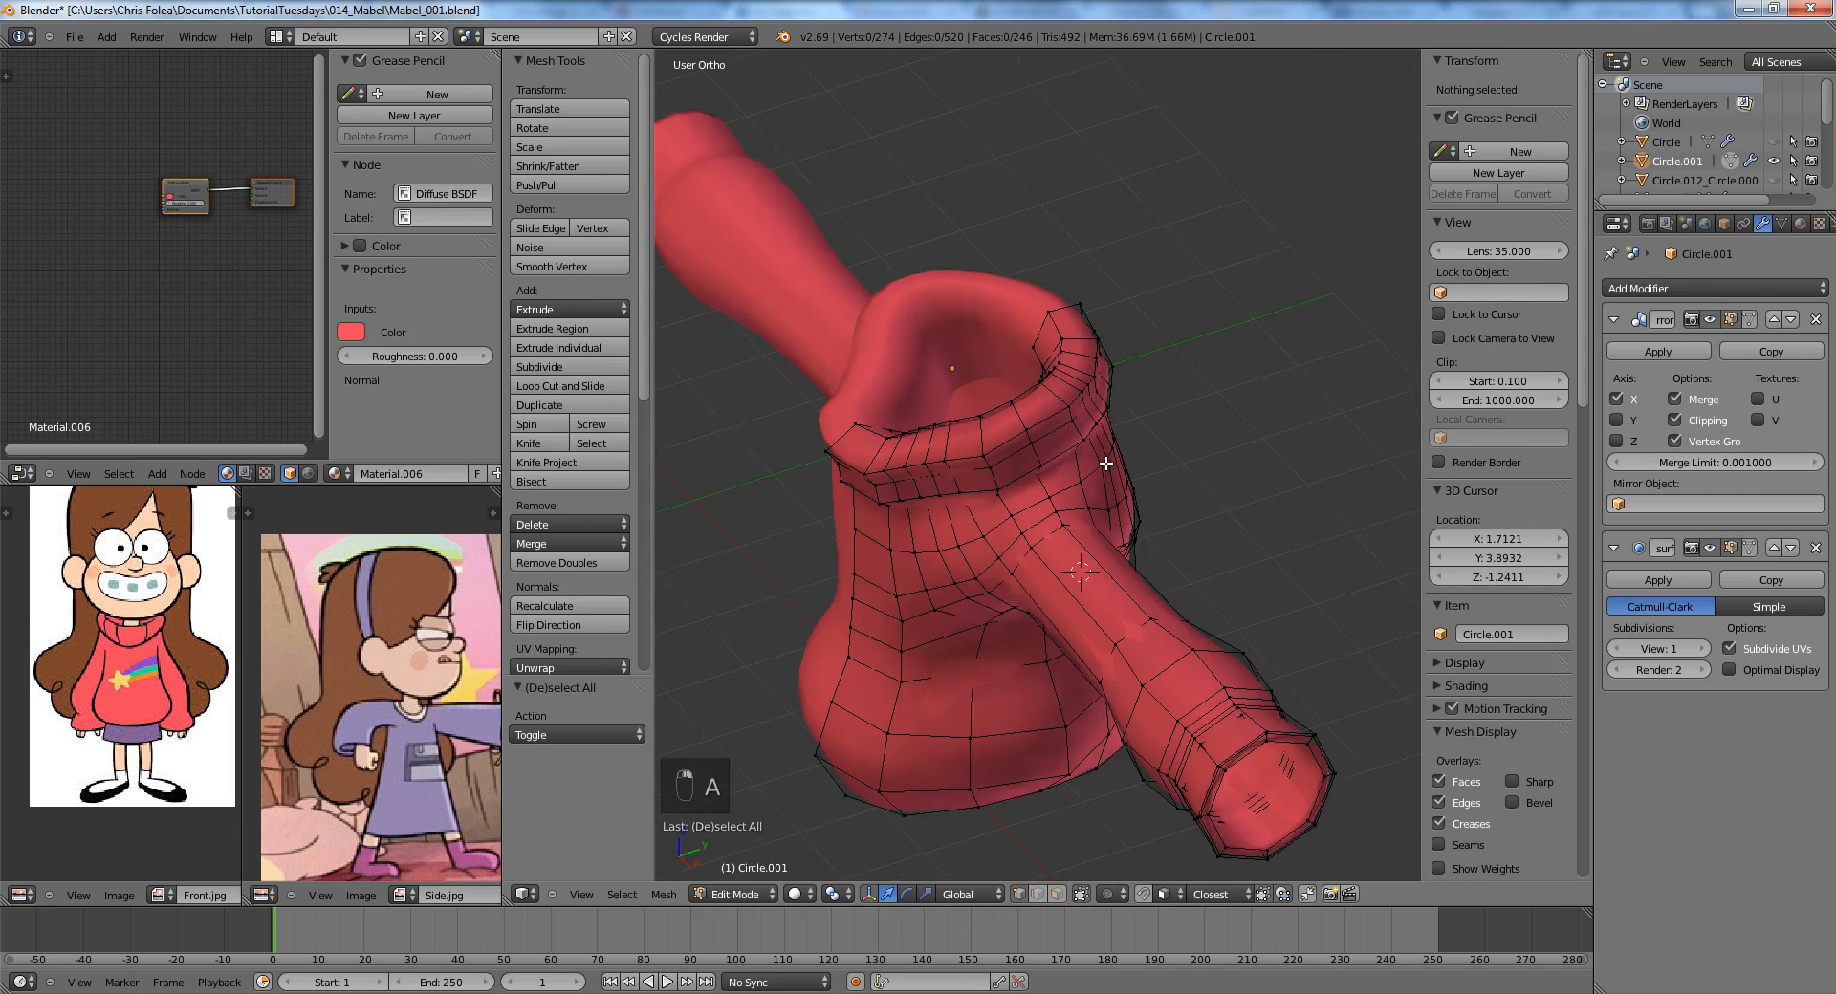
scroll(964, 461, "up", 2)
right_click(963, 461, "alt")
scroll(963, 461, "down", 4)
key("z")
key("c")
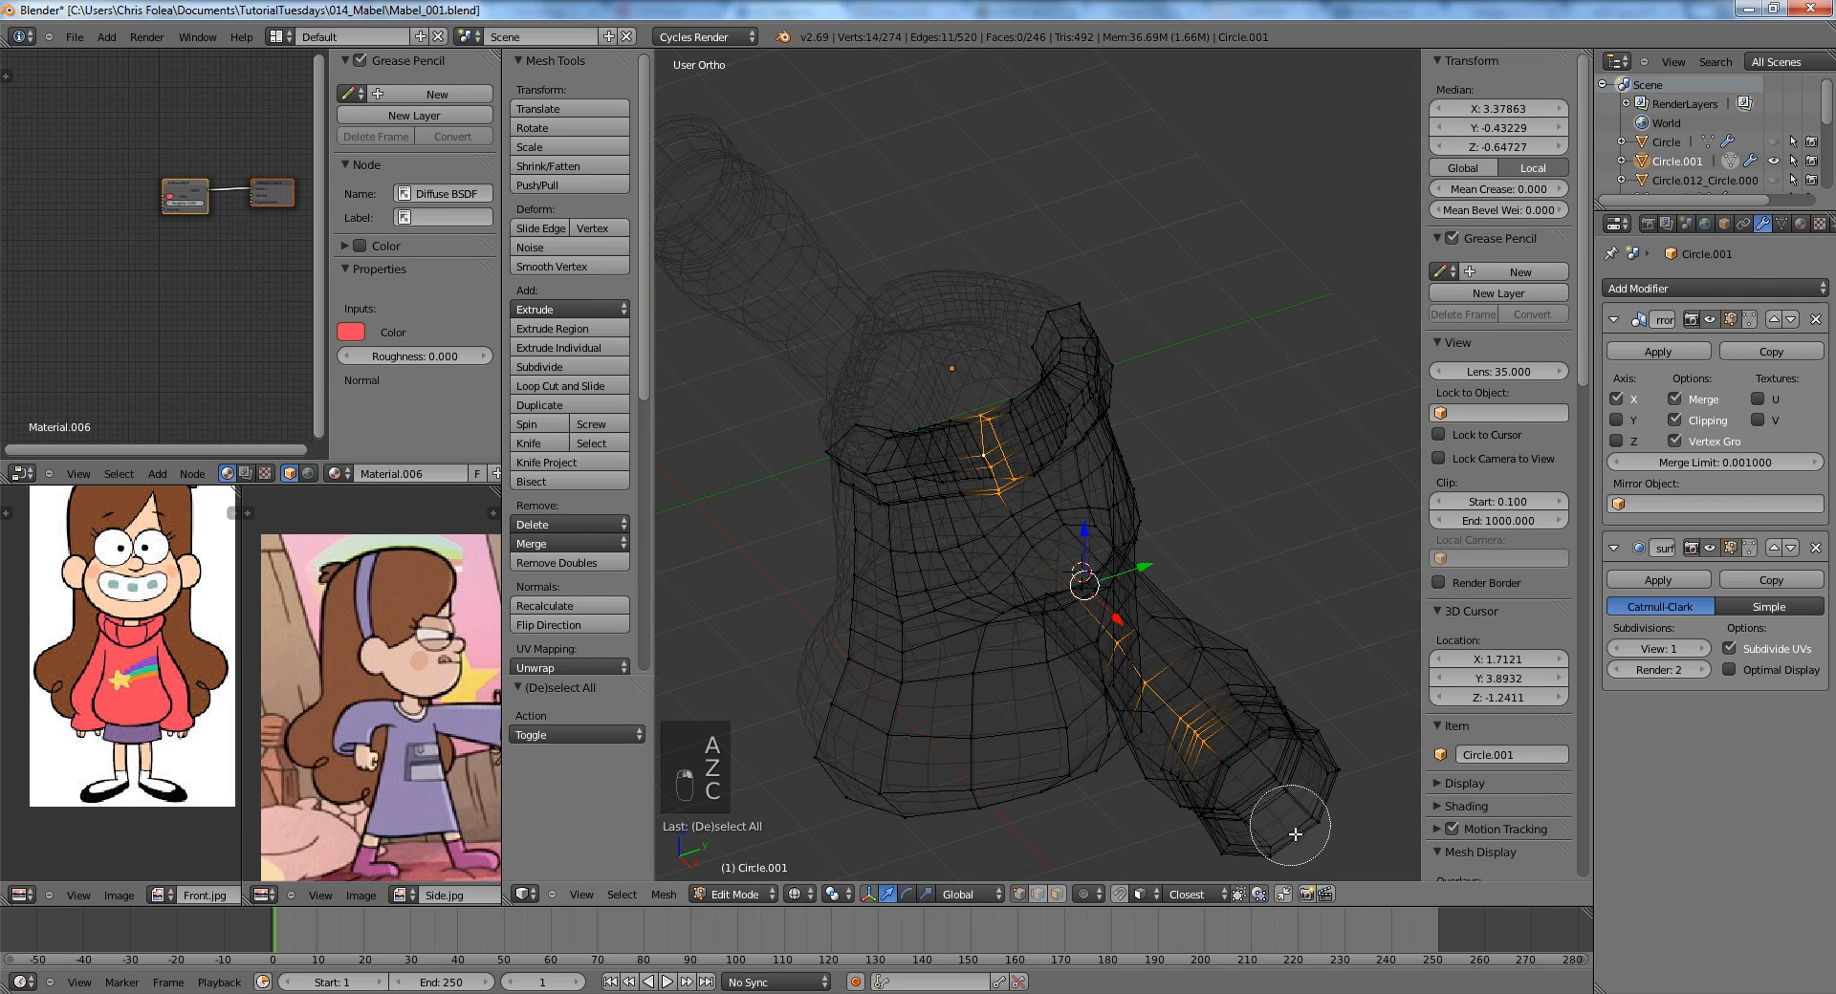
right_click(1104, 600)
scroll(1081, 536, "up", 3)
key("z")
left_click(1068, 482)
key("a")
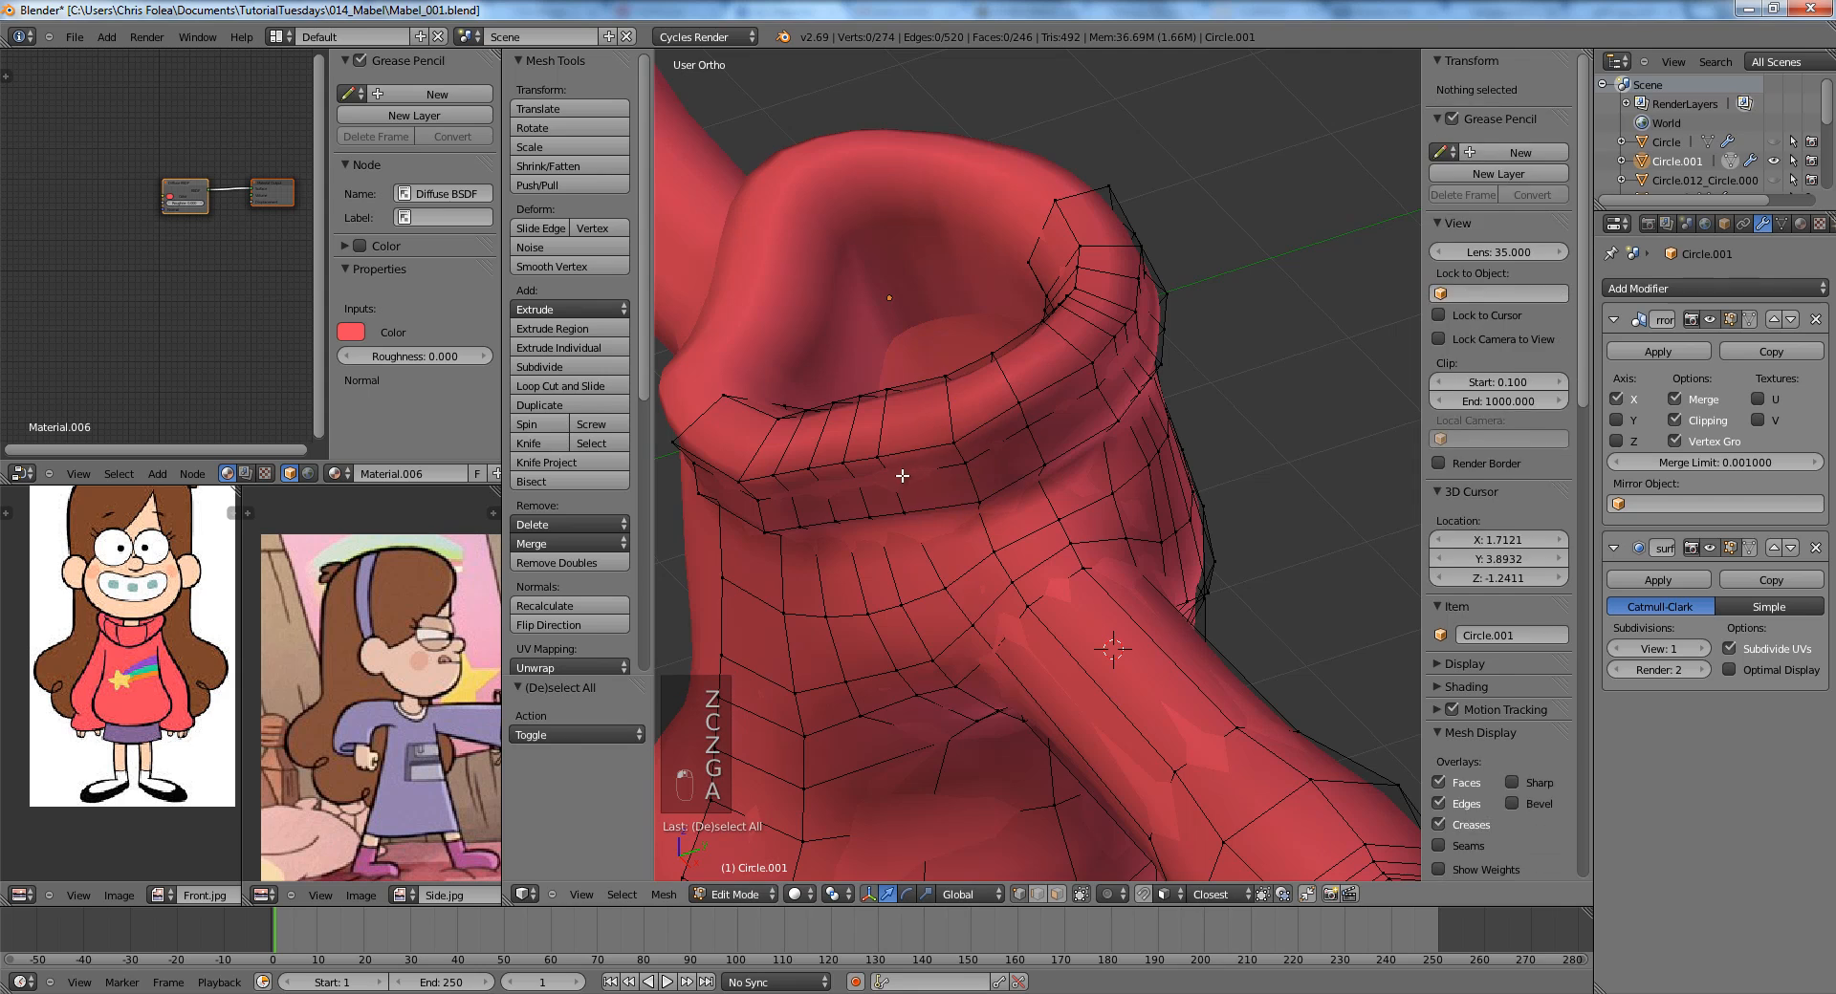
Edge-slide the next collar loop towards the front centre, limiting the selection to the collar's seven vertices.
right_click(901, 475, "alt")
scroll(995, 545, "down", 2)
key("z")
key("c")
middle_click_drag(1011, 576, 989, 528)
right_click(987, 523)
key("z")
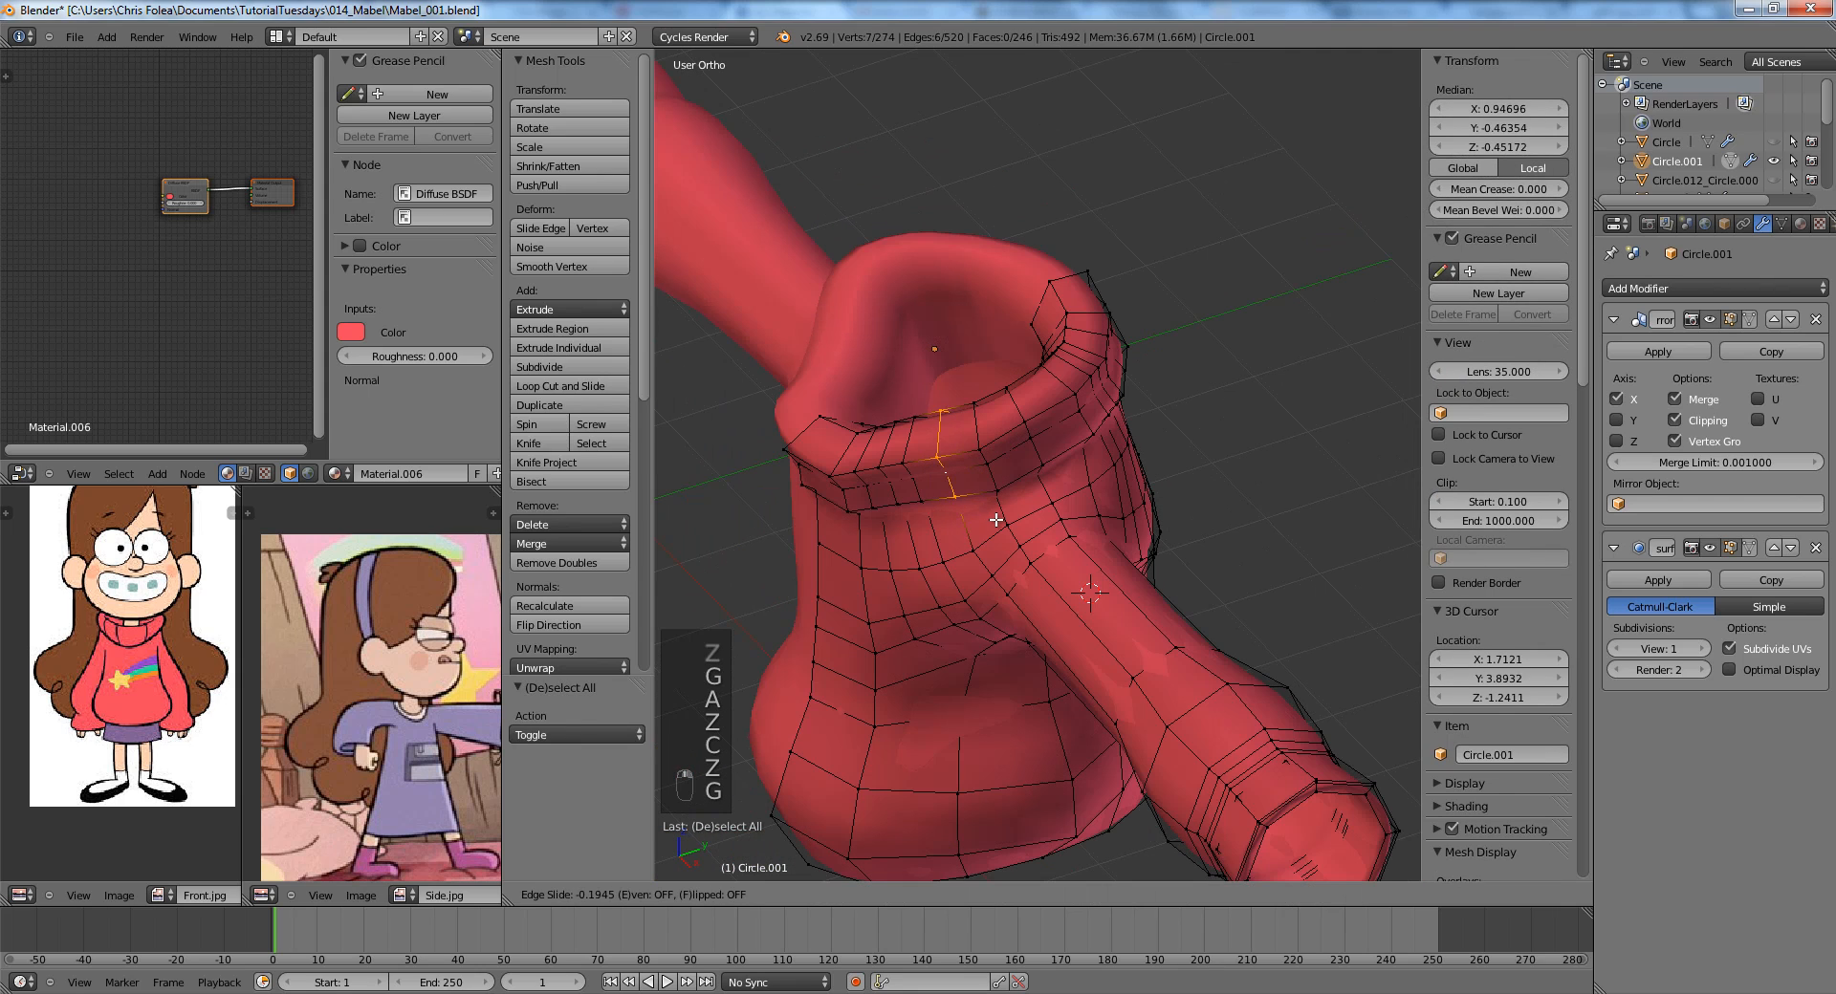
key("a")
right_click(1014, 409, "alt")
middle_click_drag(1044, 422, 1020, 427)
key("z")
key("c")
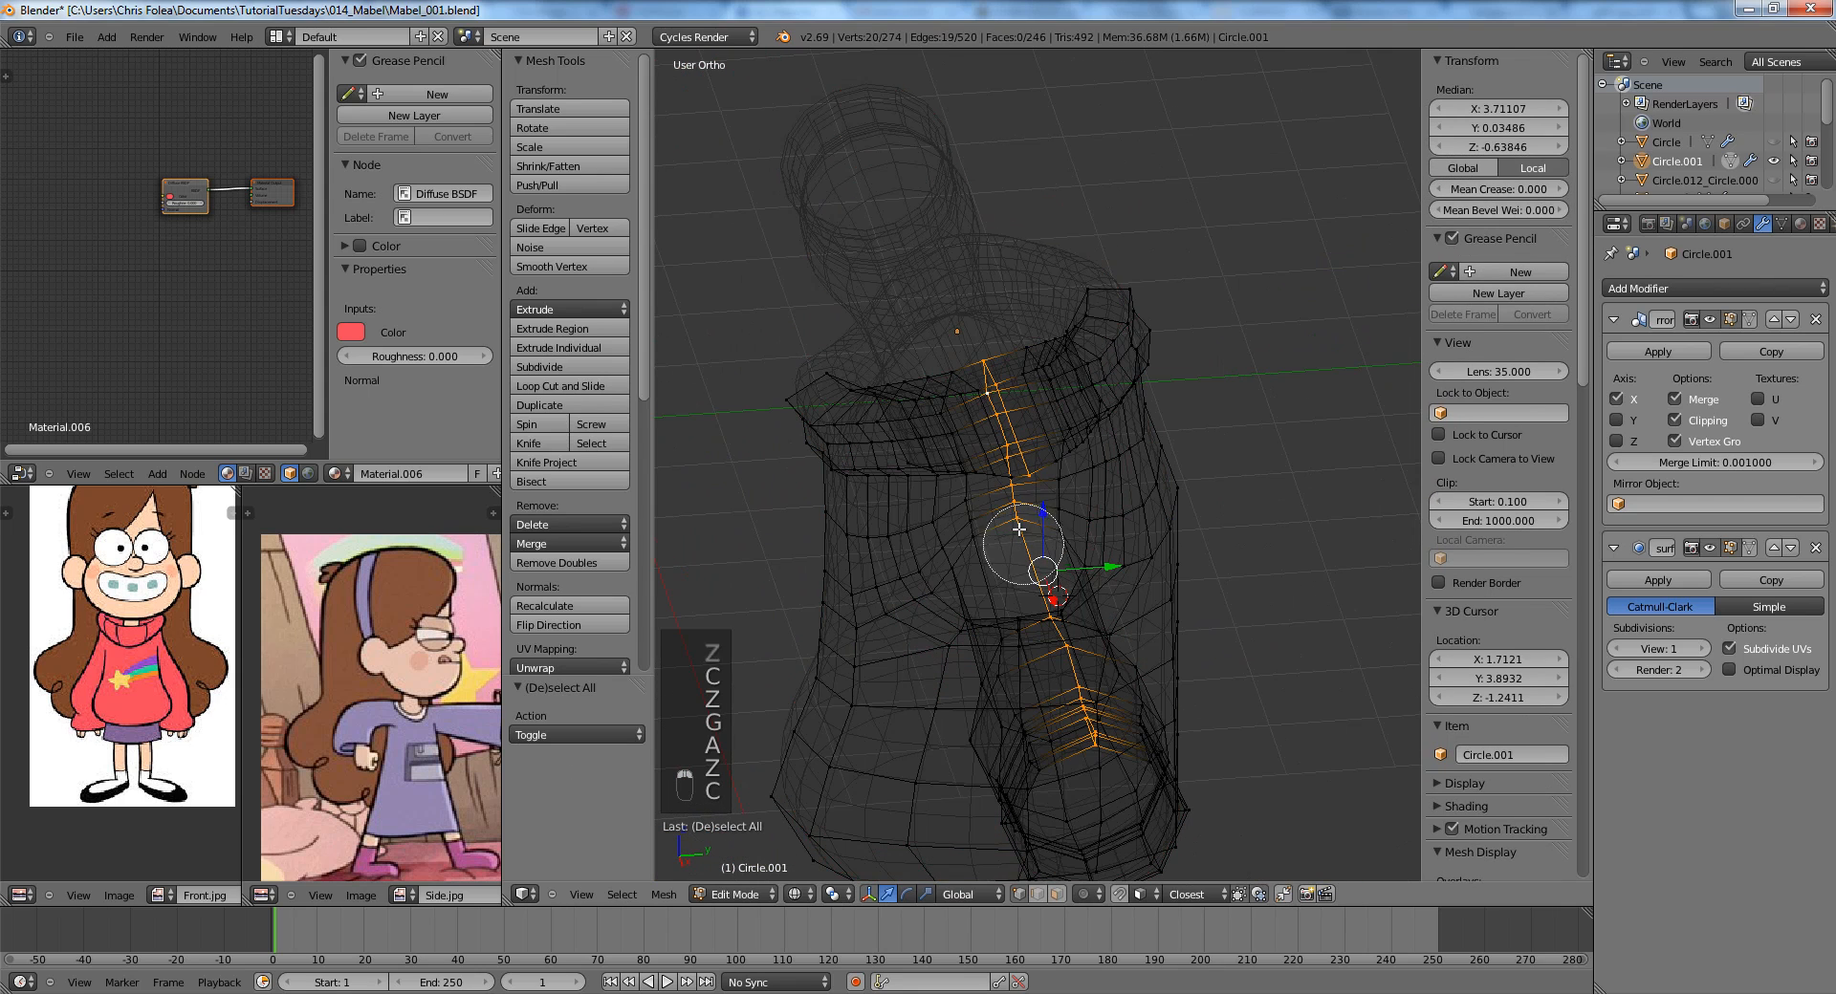
key("z")
middle_click_drag(1066, 505, 1028, 519)
scroll(1030, 497, "up", 1)
key("a")
Isolate the collar part of the edge loop just behind the shoulder top and edge-slide it to even out the spacing.
right_click(1043, 448, "alt")
key("z")
scroll(1047, 498, "down", 2)
key("c")
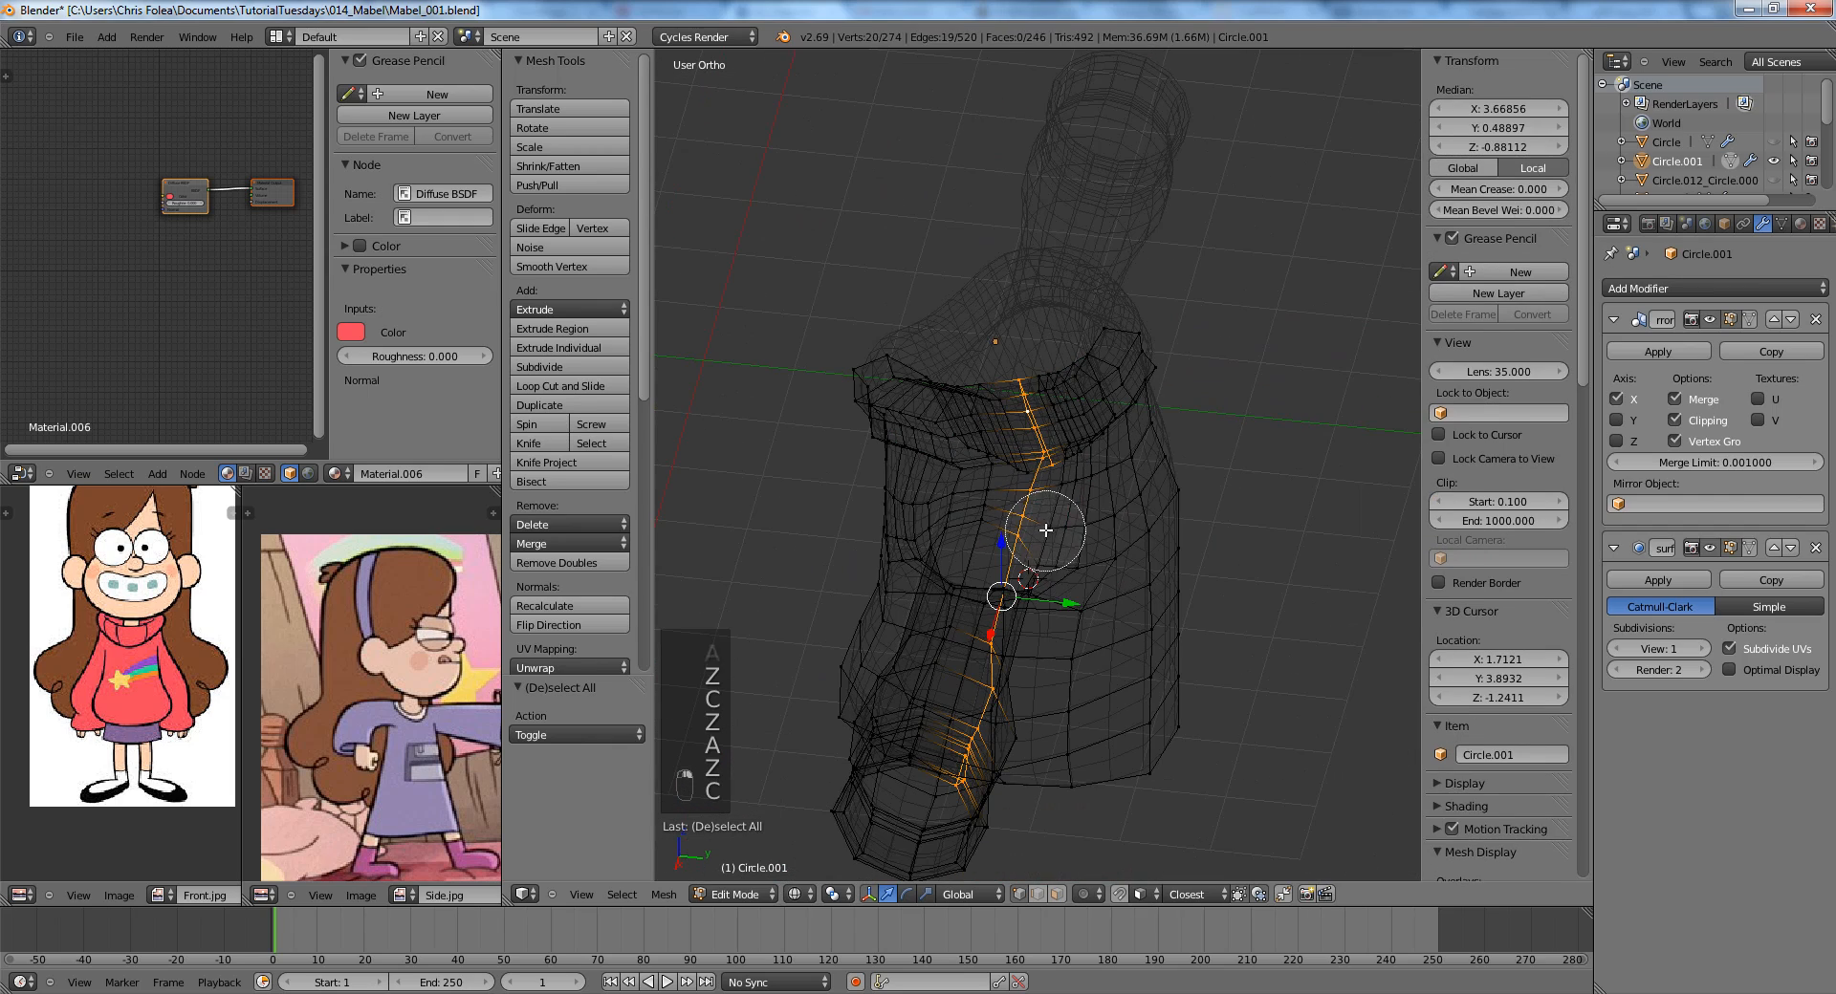
key("z")
scroll(1093, 474, "up", 3)
key("g")
key("g")
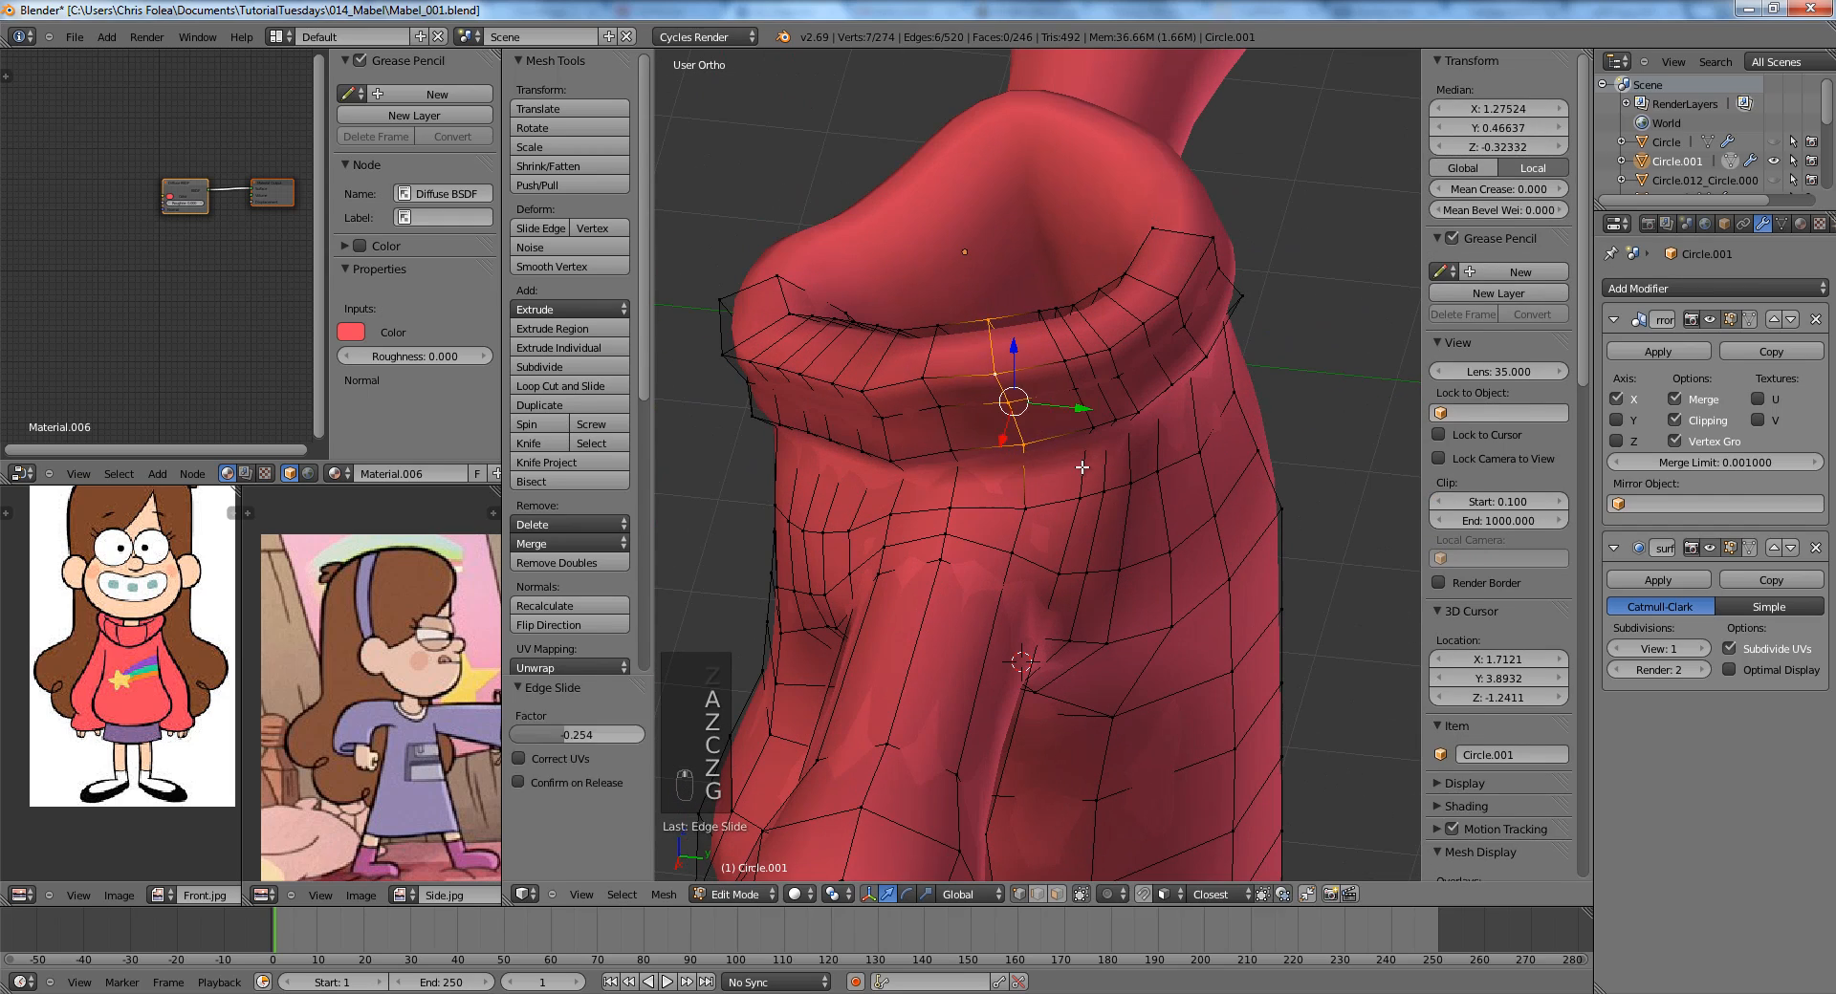
key("a")
Select the collar segment of the following loop over the rear shoulder and slide it along the collar.
right_click(1085, 488, "alt")
scroll(1080, 512, "down", 3)
key("z")
key("c")
key("z")
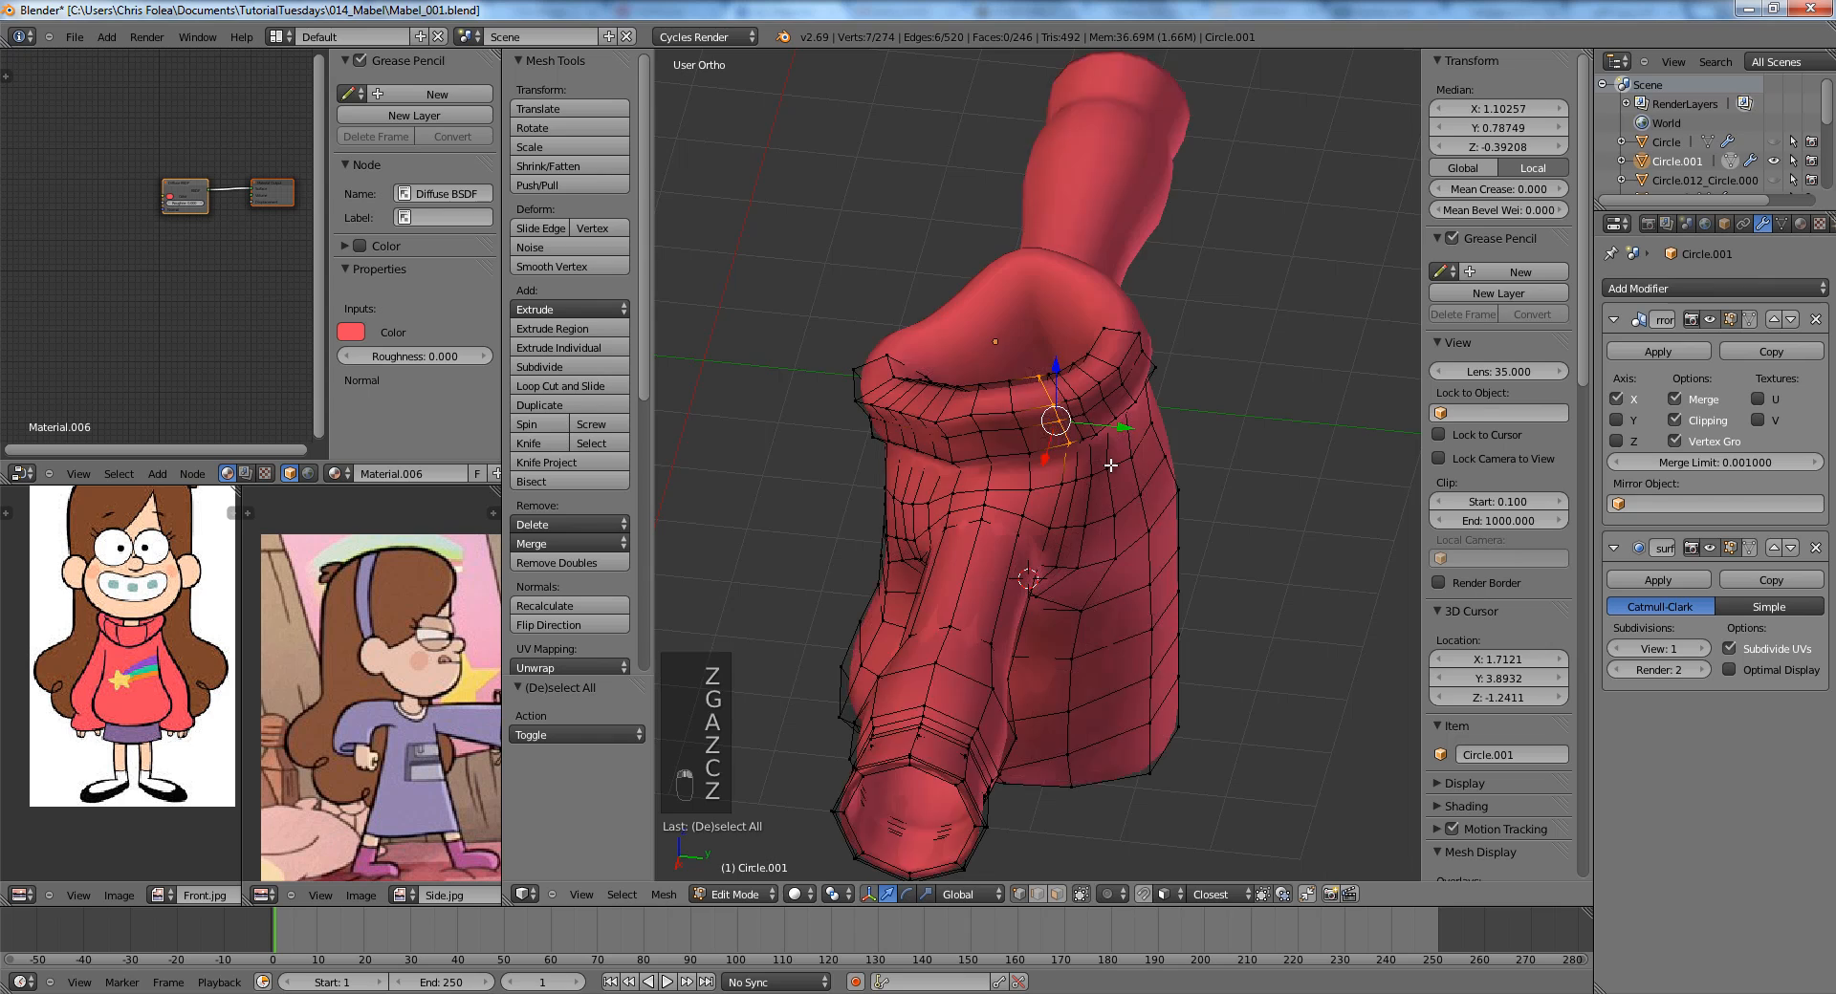
scroll(1090, 473, "up", 3)
key("g")
left_click(1095, 468)
key("a")
Edge-slide the collar loop nearest the back centre line, leaving the loop's vertices down the back and hem unselected.
middle_click_drag(1094, 469, 1069, 492)
scroll(1069, 492, "down", 1)
scroll(1081, 455, "up", 1)
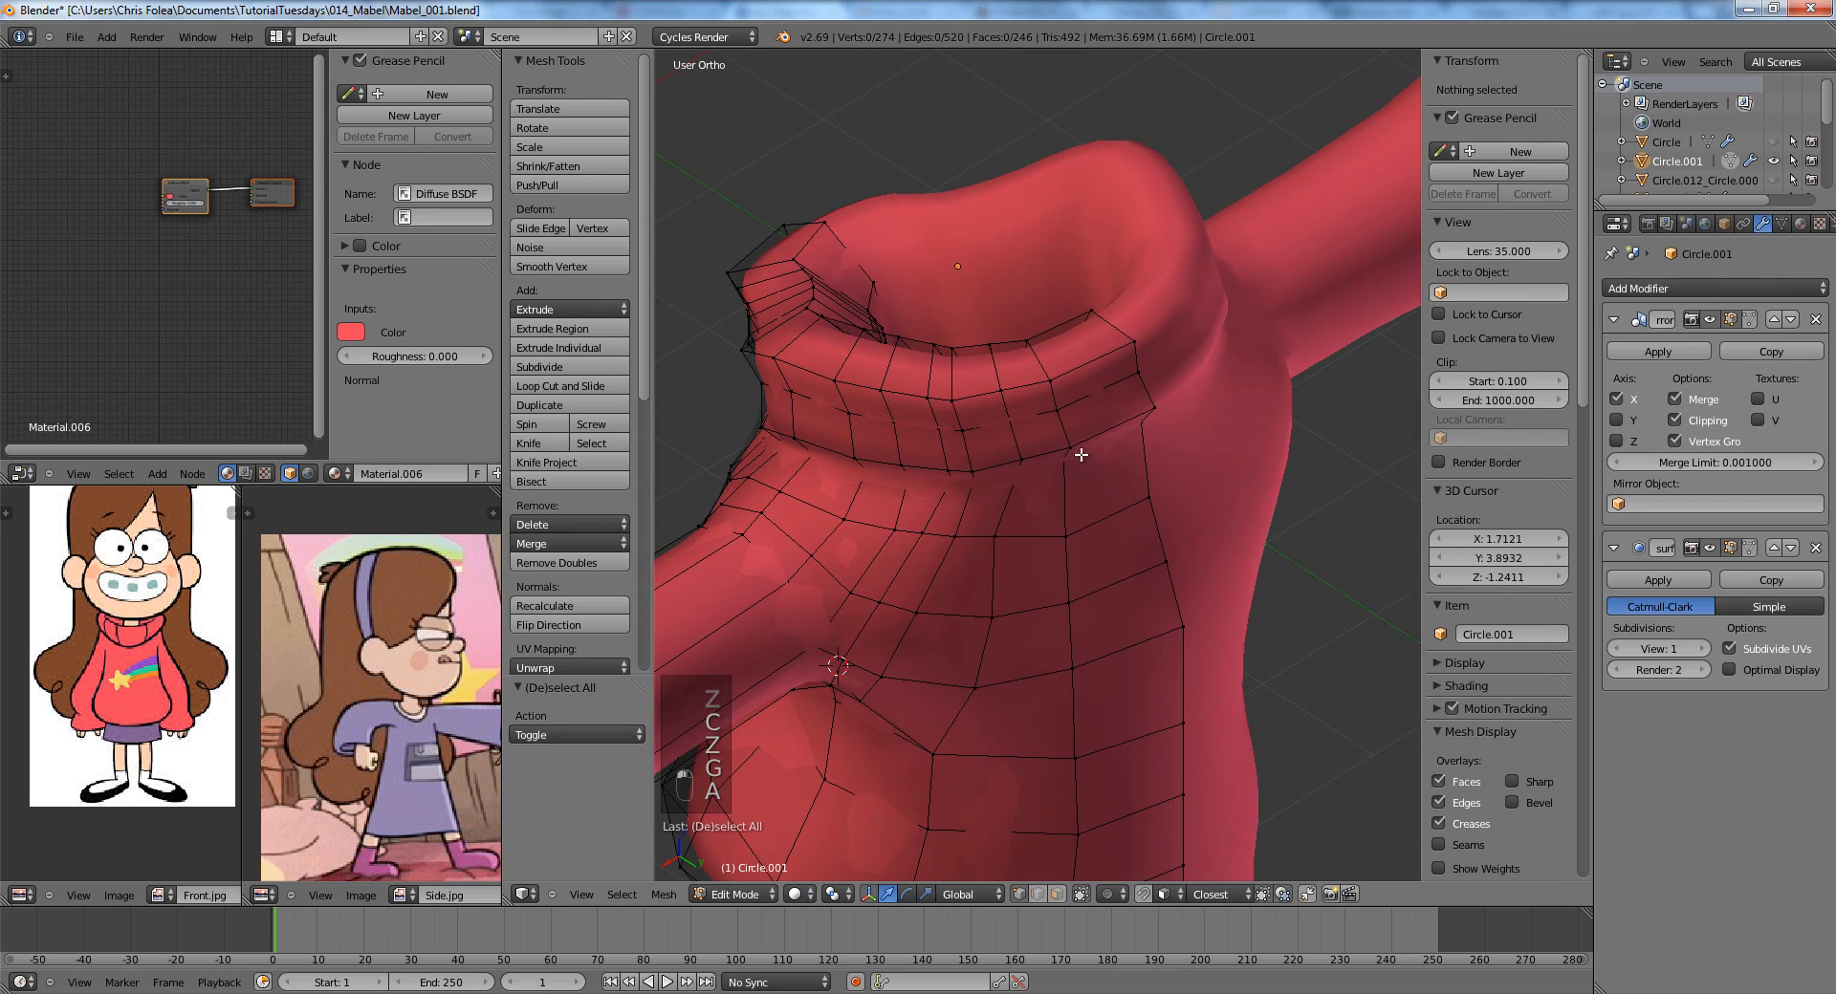
right_click(1081, 455, "alt")
scroll(1090, 507, "down", 2)
key("z")
middle_click_drag(1060, 638, 1057, 861)
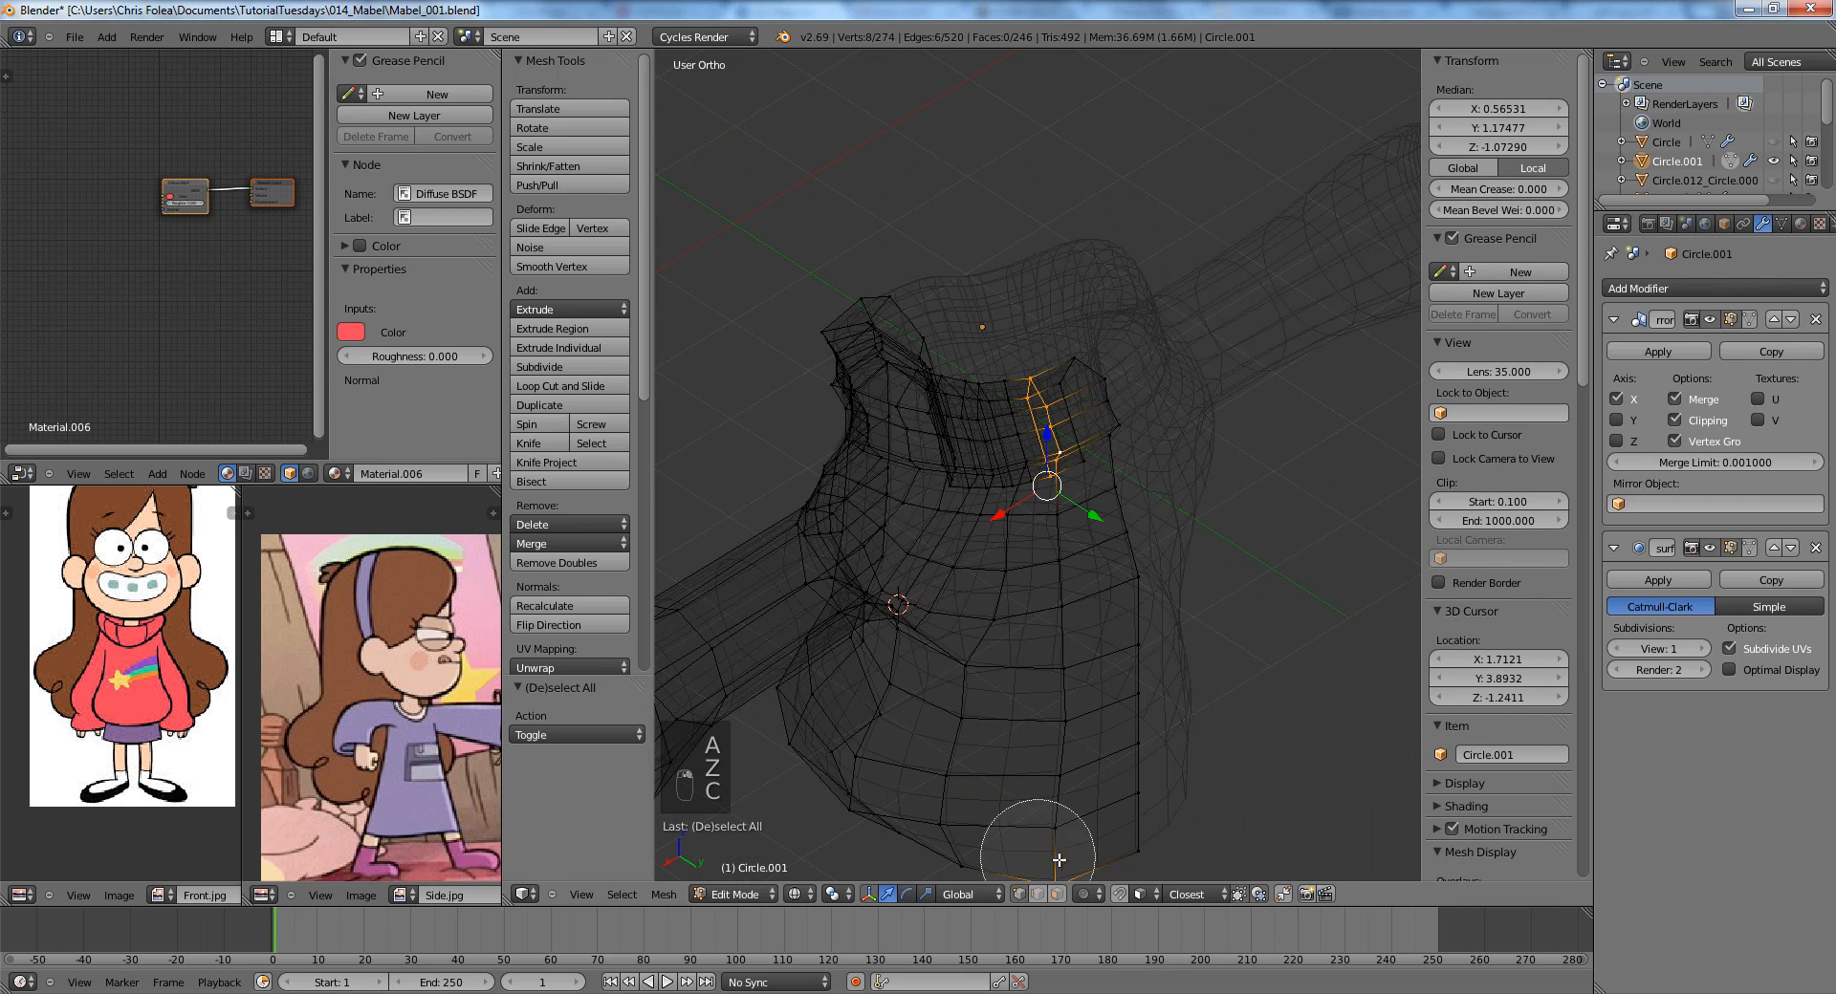
right_click(1057, 856)
middle_click_drag(1069, 717, 1042, 617, "shift")
key("c")
middle_click(1036, 750)
right_click(1039, 727)
middle_click_drag(1063, 308, 1061, 489, "shift")
scroll(1061, 490, "up", 2)
key("z")
key("g")
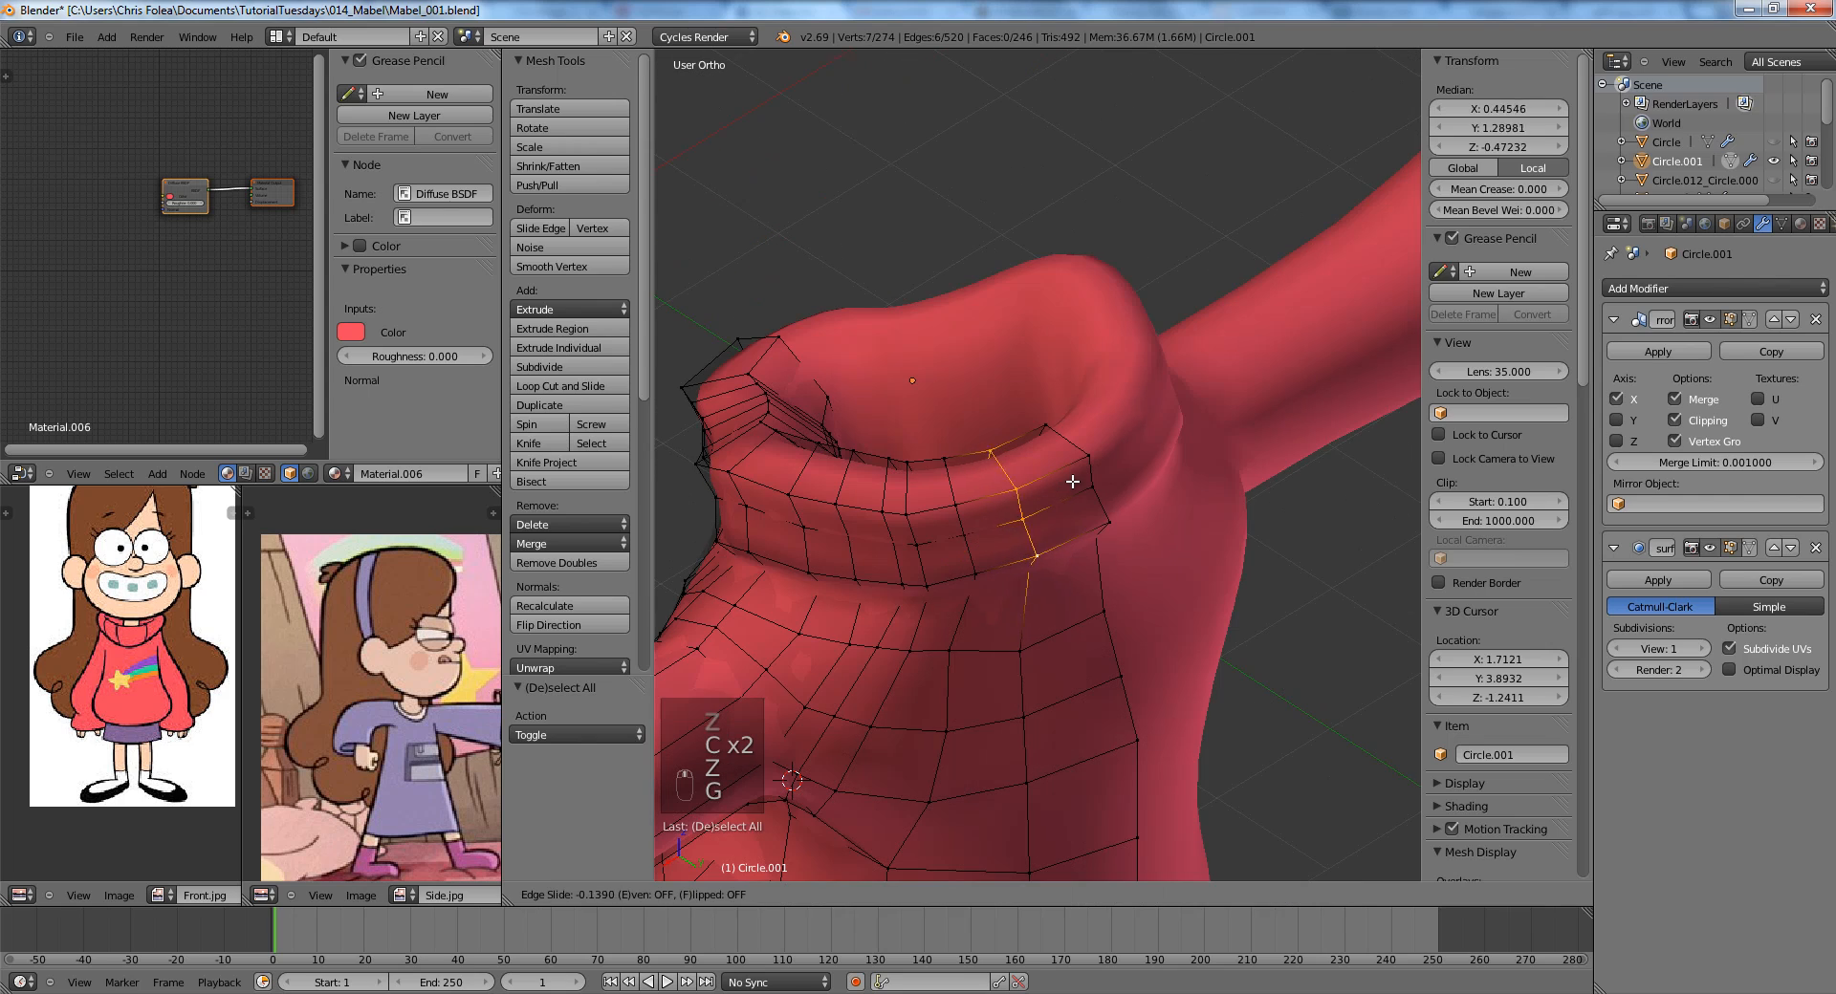
left_click(1069, 488)
key("a")
Select the adjacent back collar loop, exclude its vertices below the collar and edge-slide it to even the spacing.
right_click(985, 578, "alt")
scroll(999, 617, "down", 3)
middle_click_drag(1006, 623, 1065, 495, "shift")
key("z")
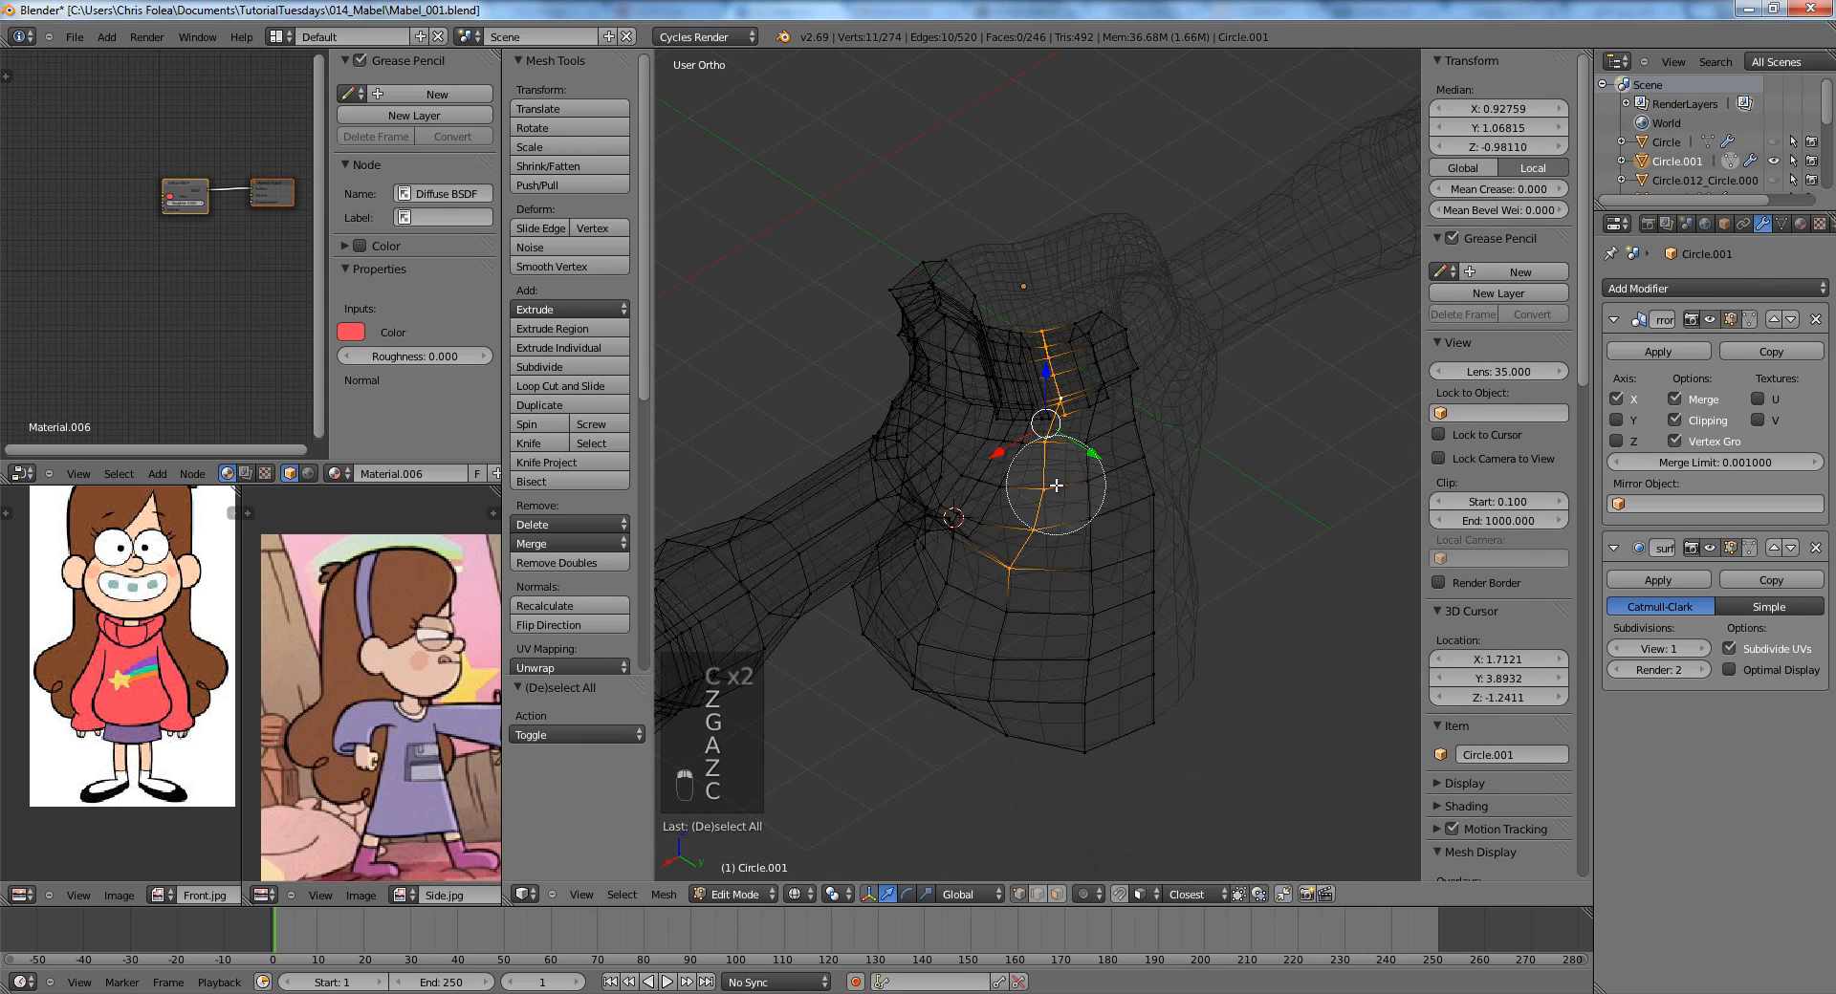
middle_click(1055, 485)
right_click(1055, 485)
key("z")
scroll(1153, 364, "up", 3)
key("g")
left_click(1166, 365)
key("a")
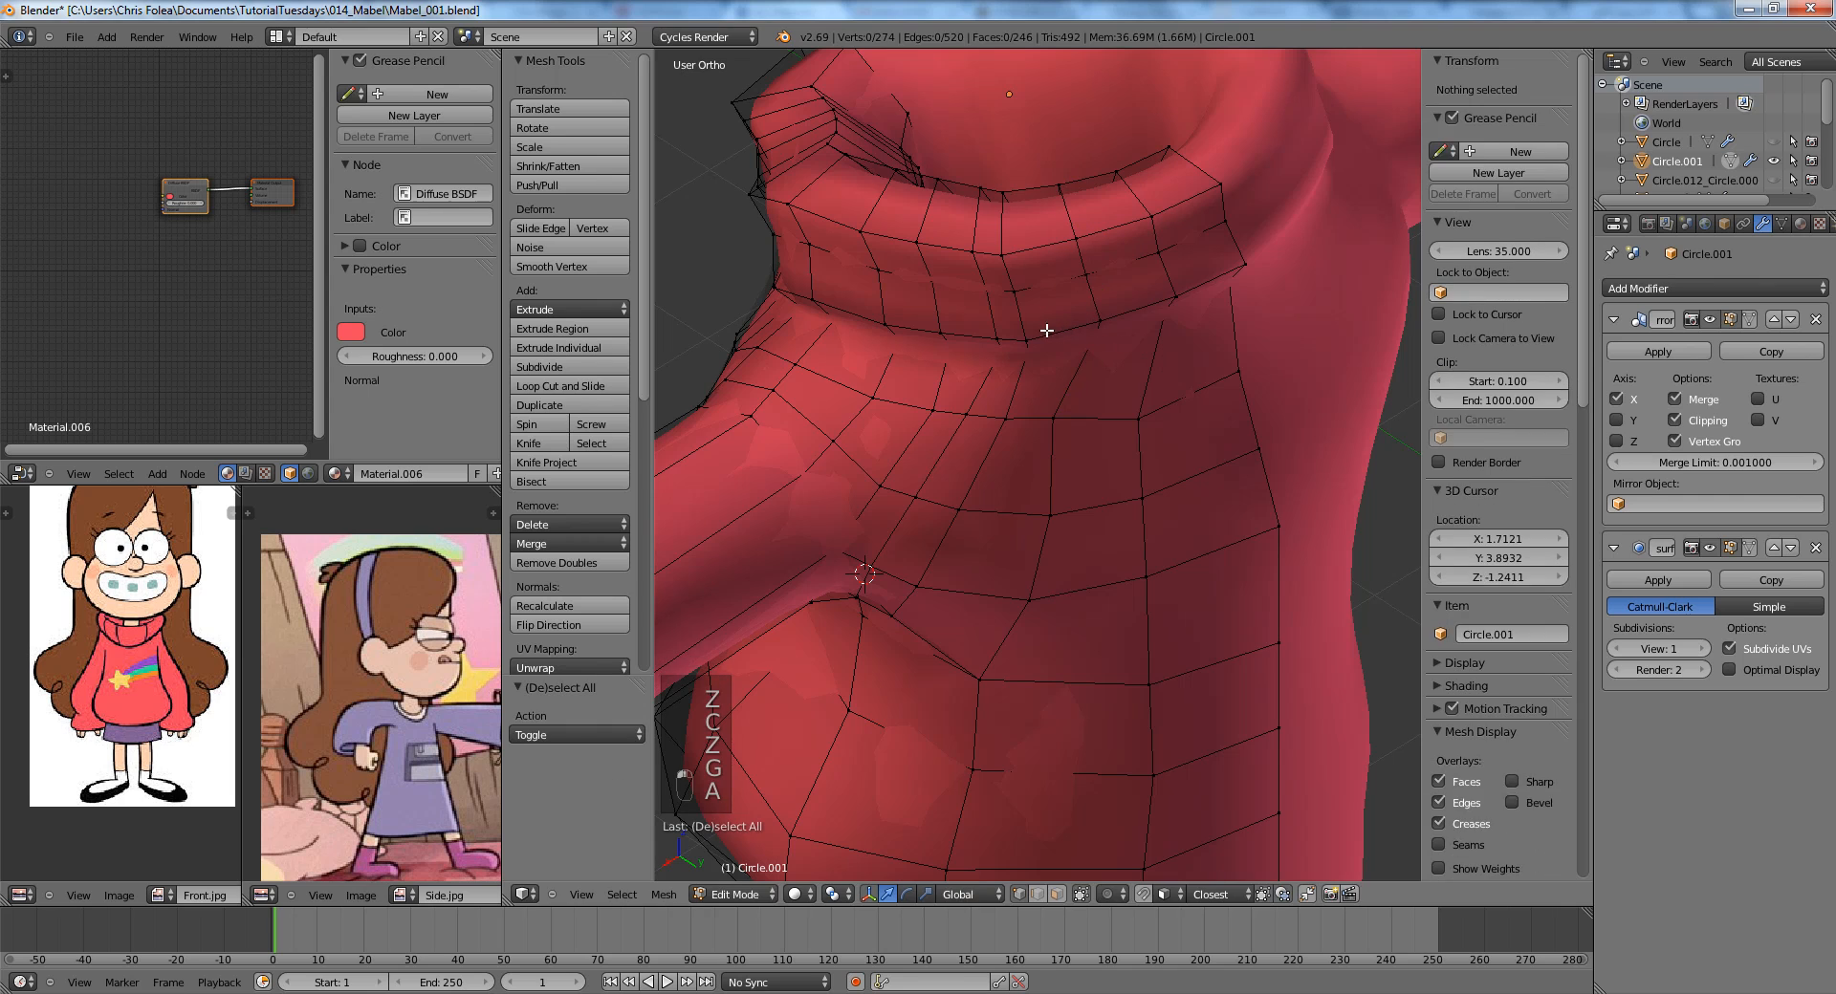
Edge-slide the next back collar loop towards the shoulder using only its collar vertices, and return to Object Mode.
right_click(1037, 336, "alt")
scroll(1032, 407, "down", 2)
key("z")
key("c")
mouse_move(1012, 480)
middle_mouse_down()
mouse_move(844, 481)
mouse_move(815, 355)
mouse_move(868, 241)
middle_mouse_up()
right_click(869, 241)
key("z")
key("g")
right_click(1115, 323)
key("z")
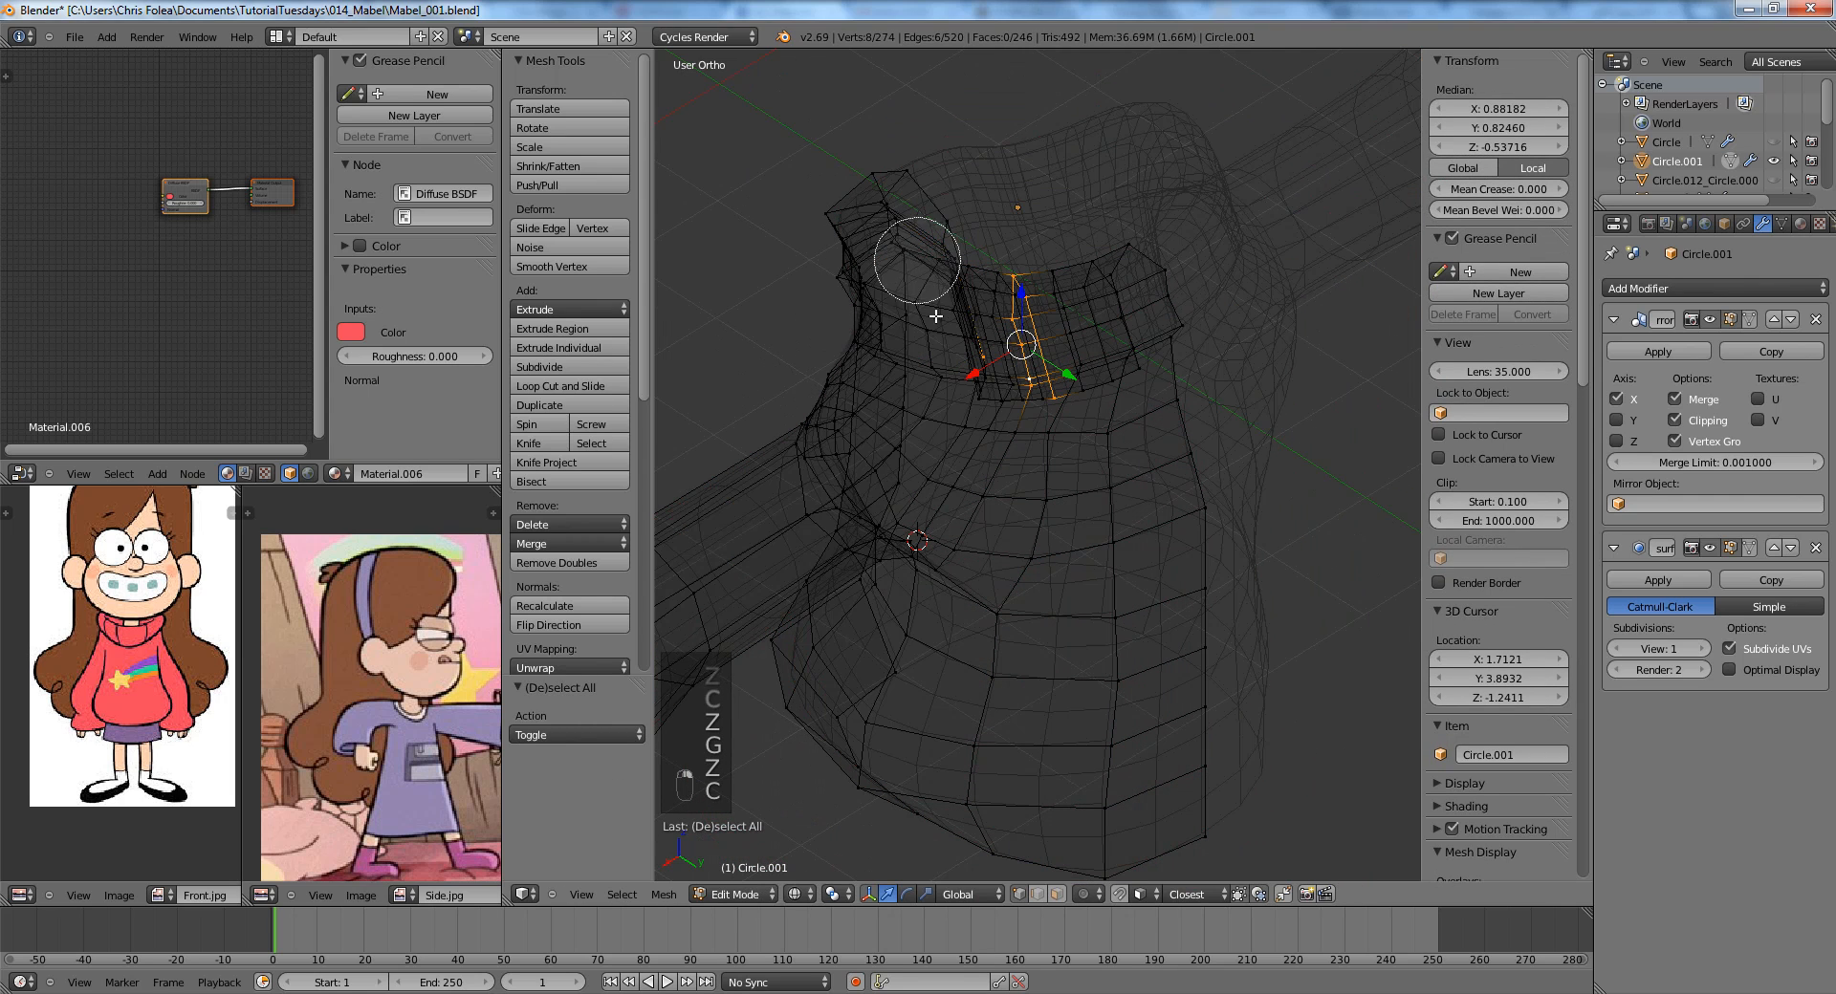
key("z")
key("g")
key("g")
left_click(973, 369)
key("Tab")
scroll(1008, 543, "down", 3)
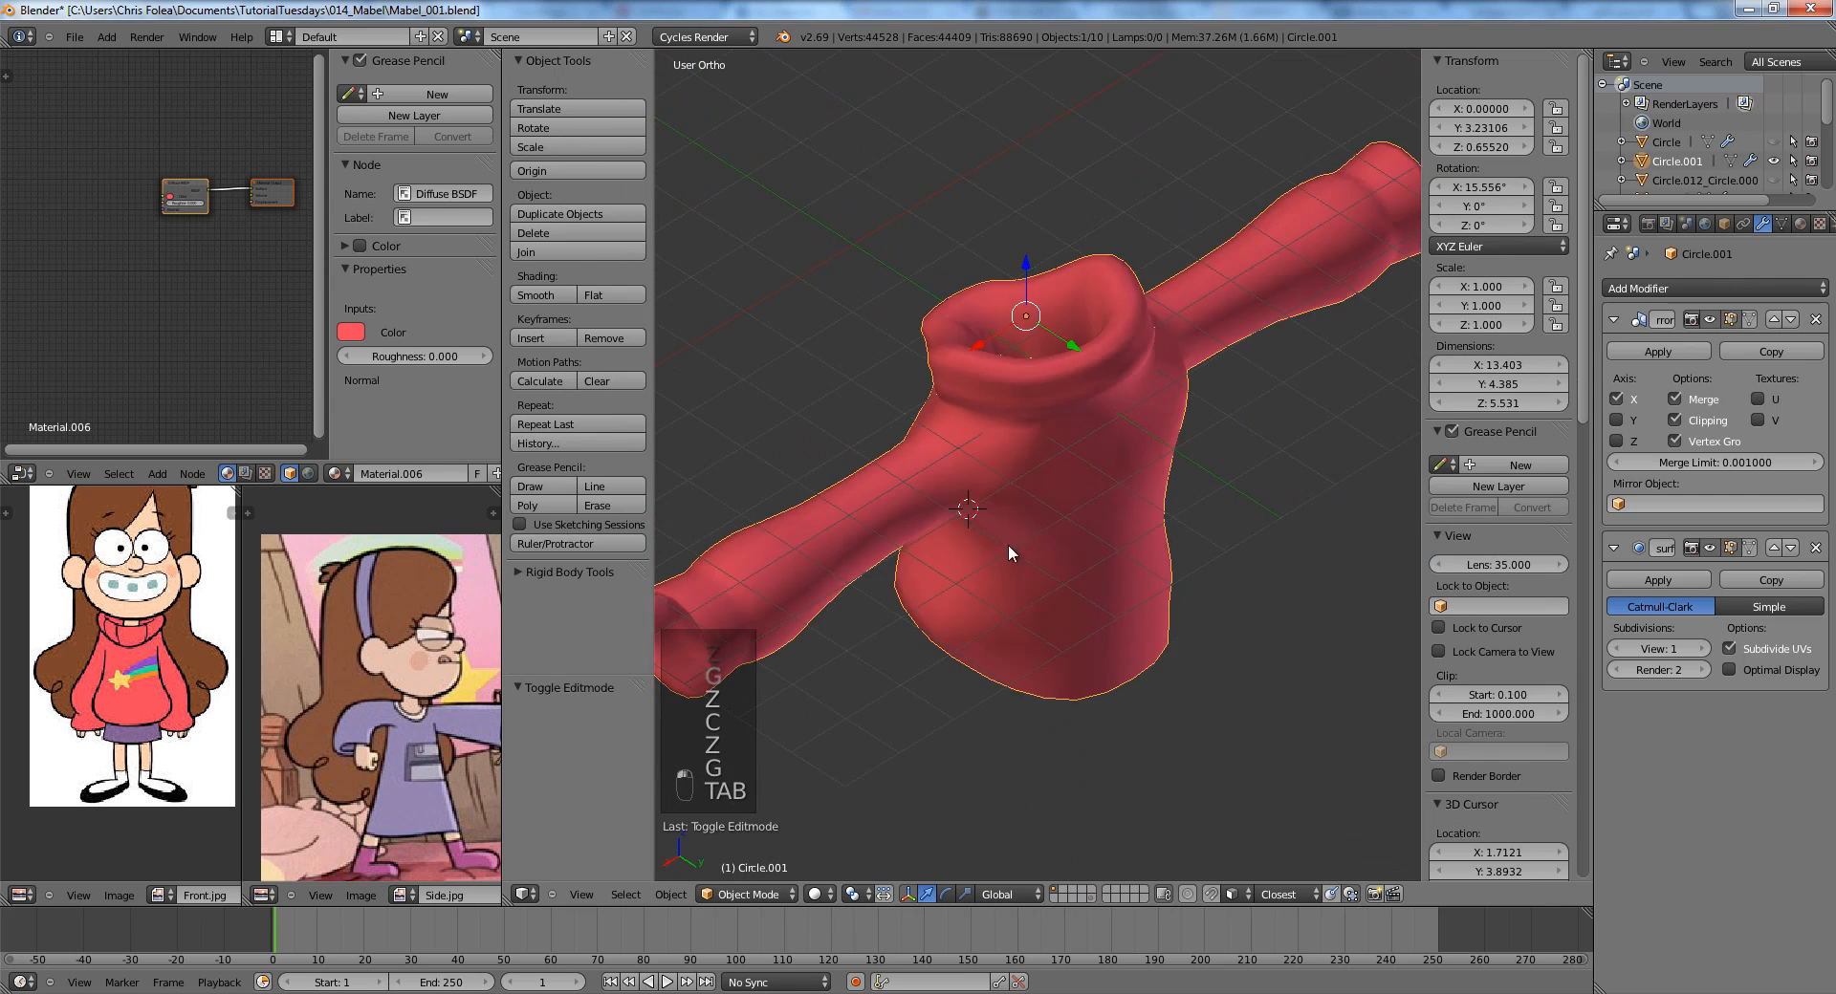
Move the four vertices under the collar's front, beside the centre line, about 0.047 horizontally with Z locked, and leave Edit Mode.
middle_click_drag(1007, 543, 1277, 626)
scroll(1277, 625, "up", 2)
key("Tab")
middle_click_drag(1196, 522, 960, 656)
key("a")
key("a")
key("a")
scroll(1037, 555, "up", 2)
mouse_move(1067, 517)
middle_mouse_down()
mouse_move(1045, 382)
mouse_move(1094, 463)
middle_mouse_up()
right_click(1042, 319)
right_click(1044, 346, "shift")
right_click(1052, 384, "shift")
key("z")
key("z")
key("g")
key("shift+z")
key("z")
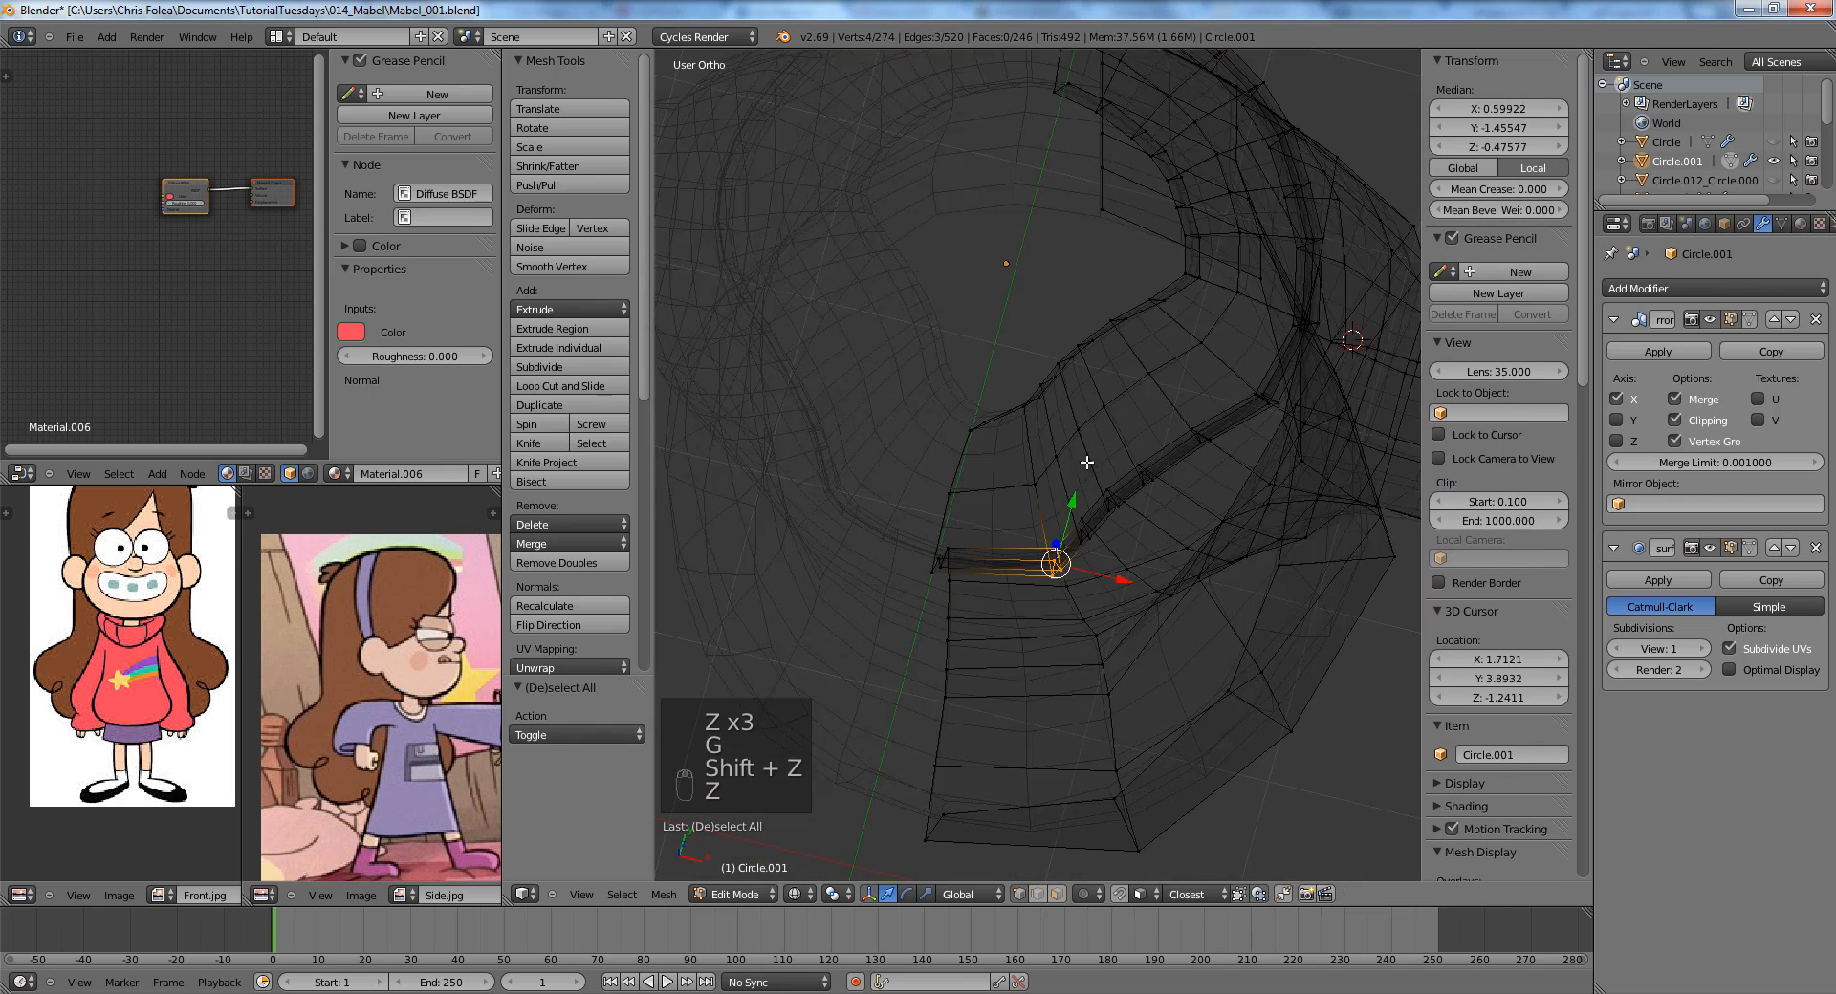
key("z")
key("z")
key("g")
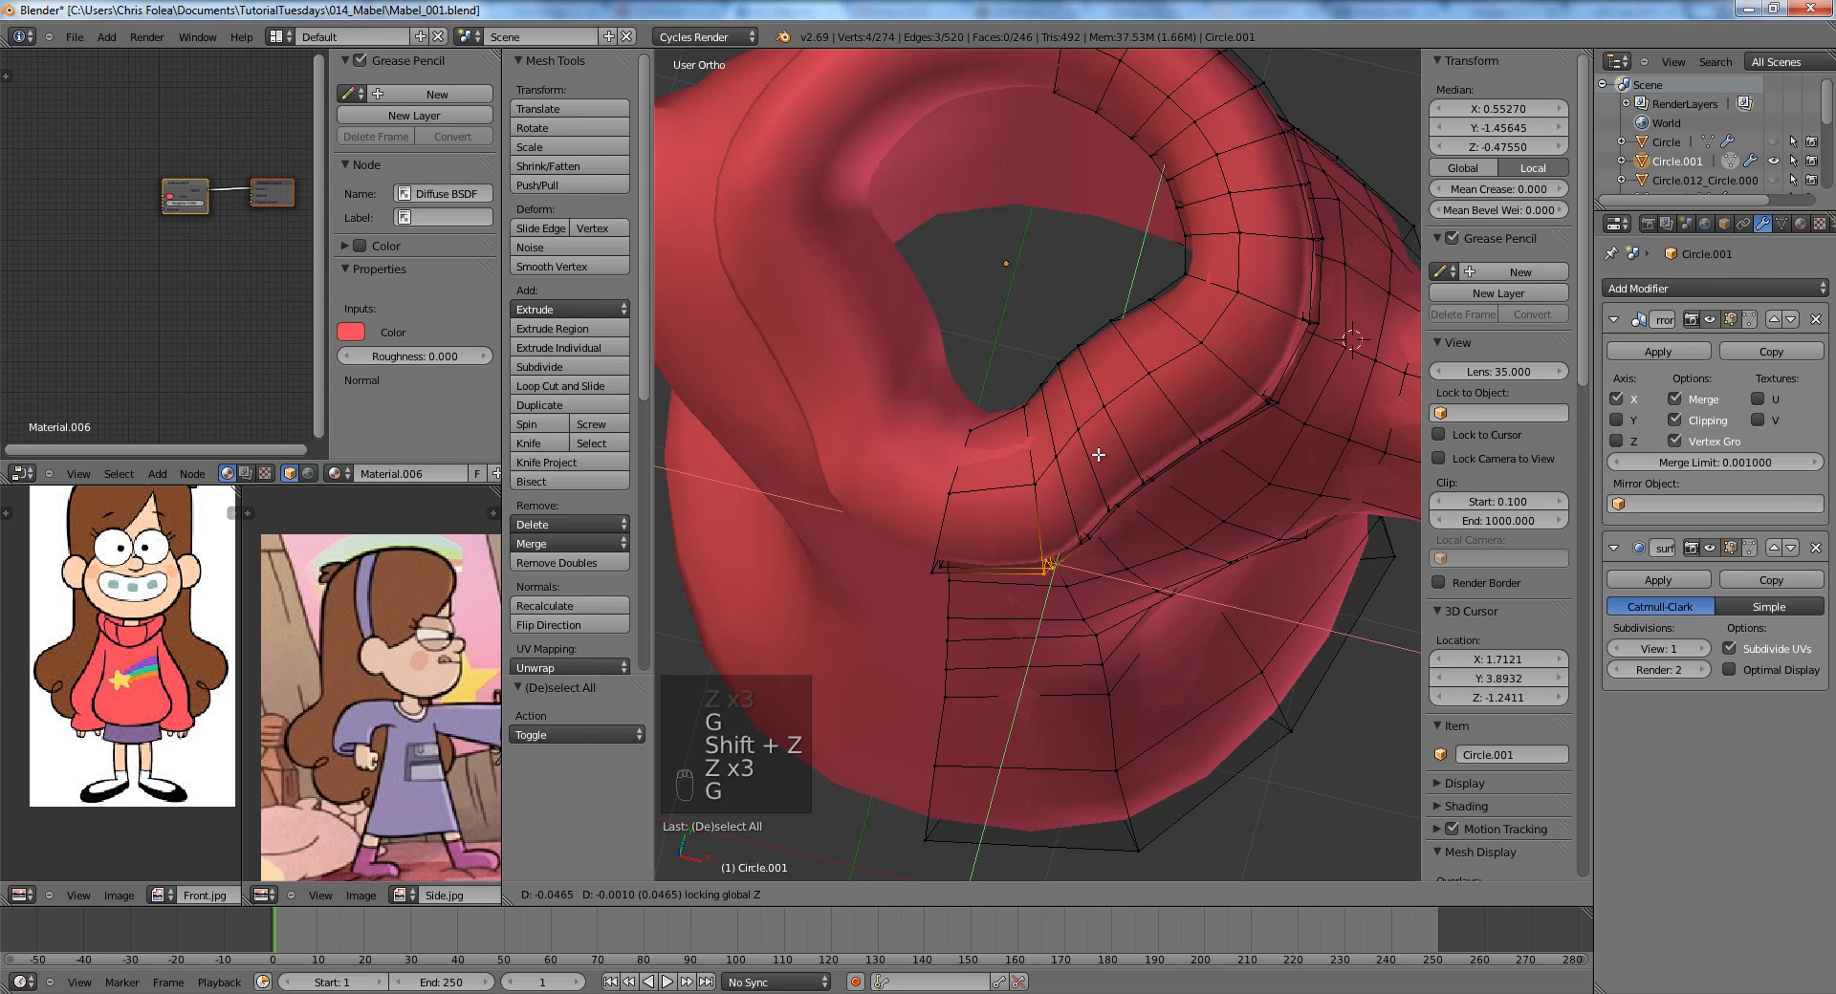
left_click(1093, 450)
key("Tab")
scroll(1117, 491, "down", 5)
middle_click_drag(1117, 492, 1160, 458)
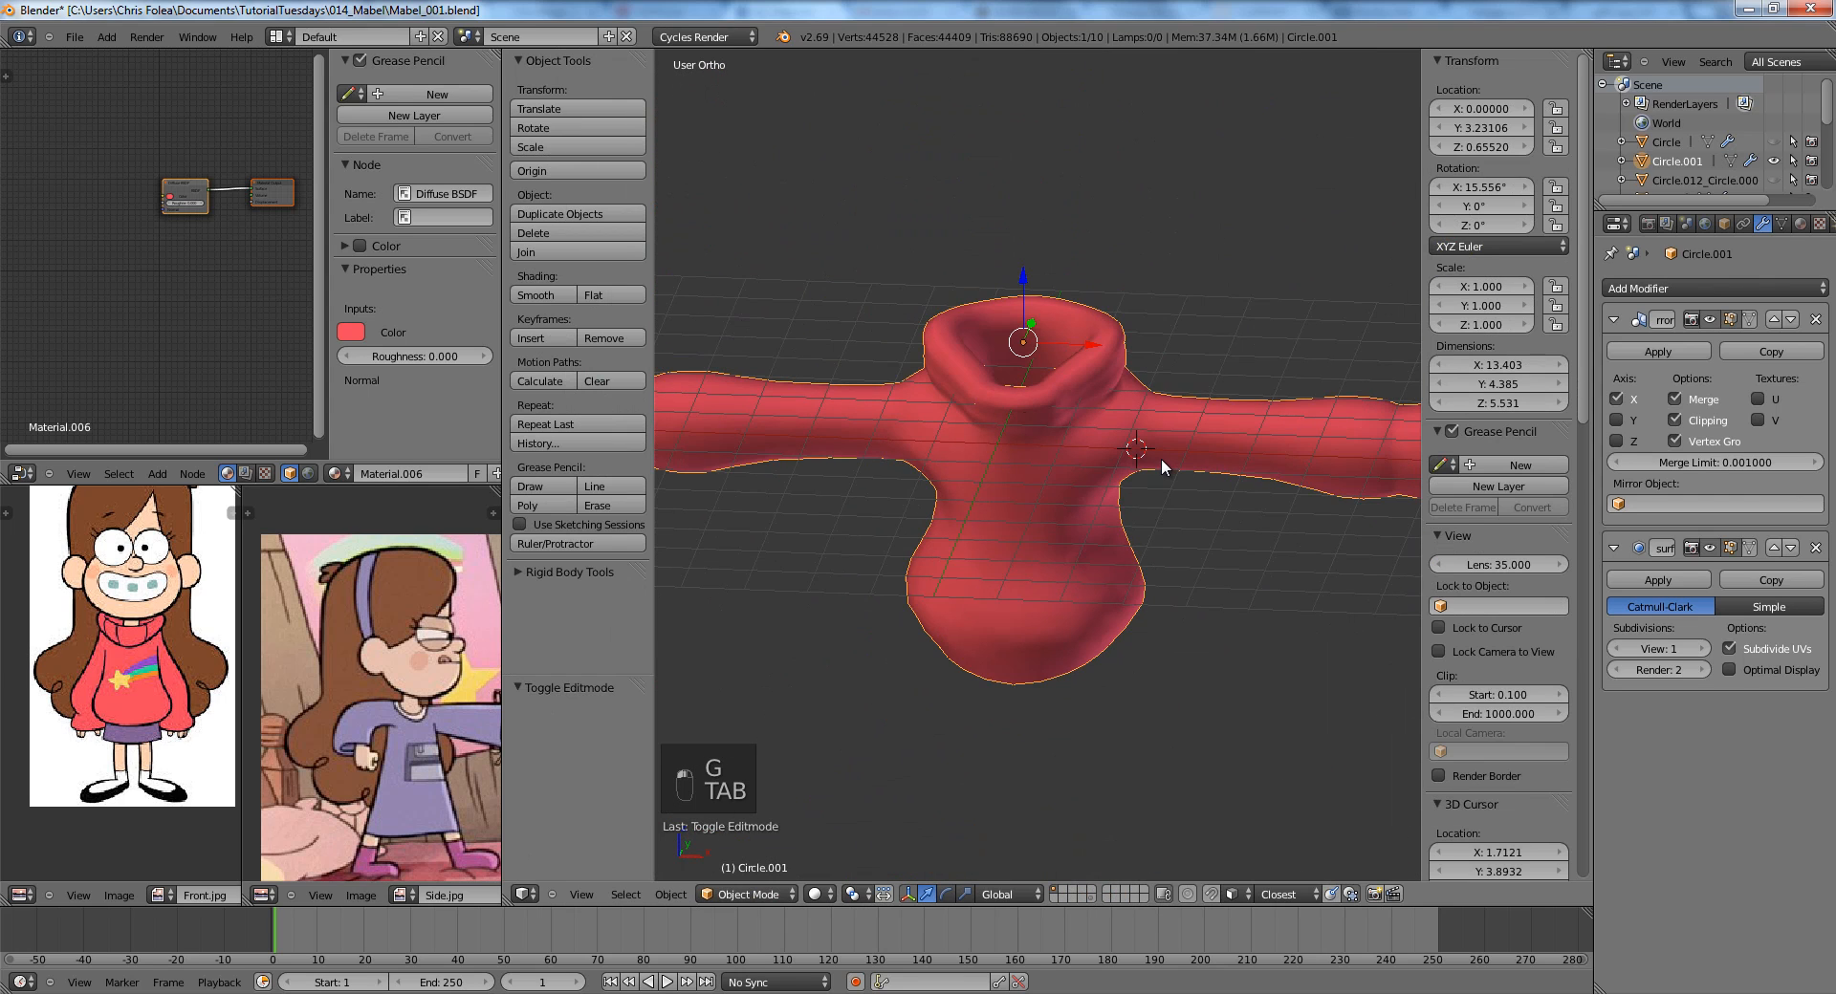
Unhide all character parts and check the sweater in front view with rendered and solid shading.
key("alt+h")
key("a")
key("KP_1")
key("shift+z")
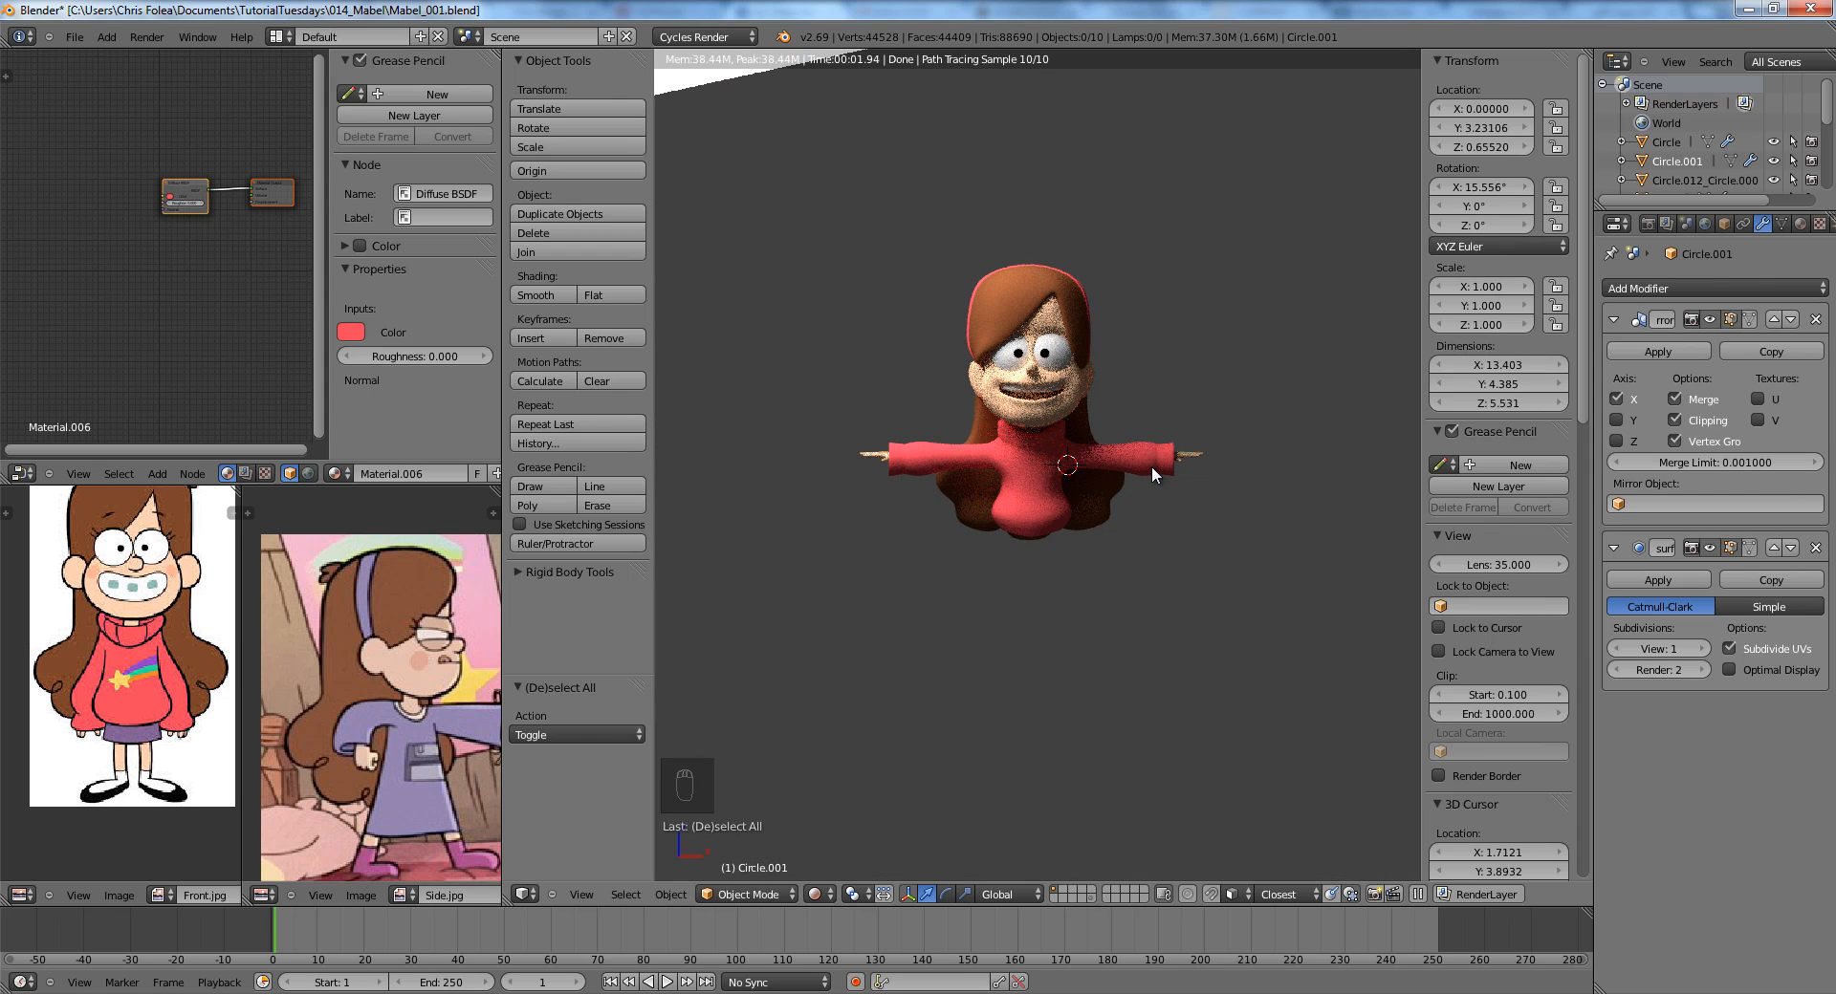
key("z")
key("z")
key("z")
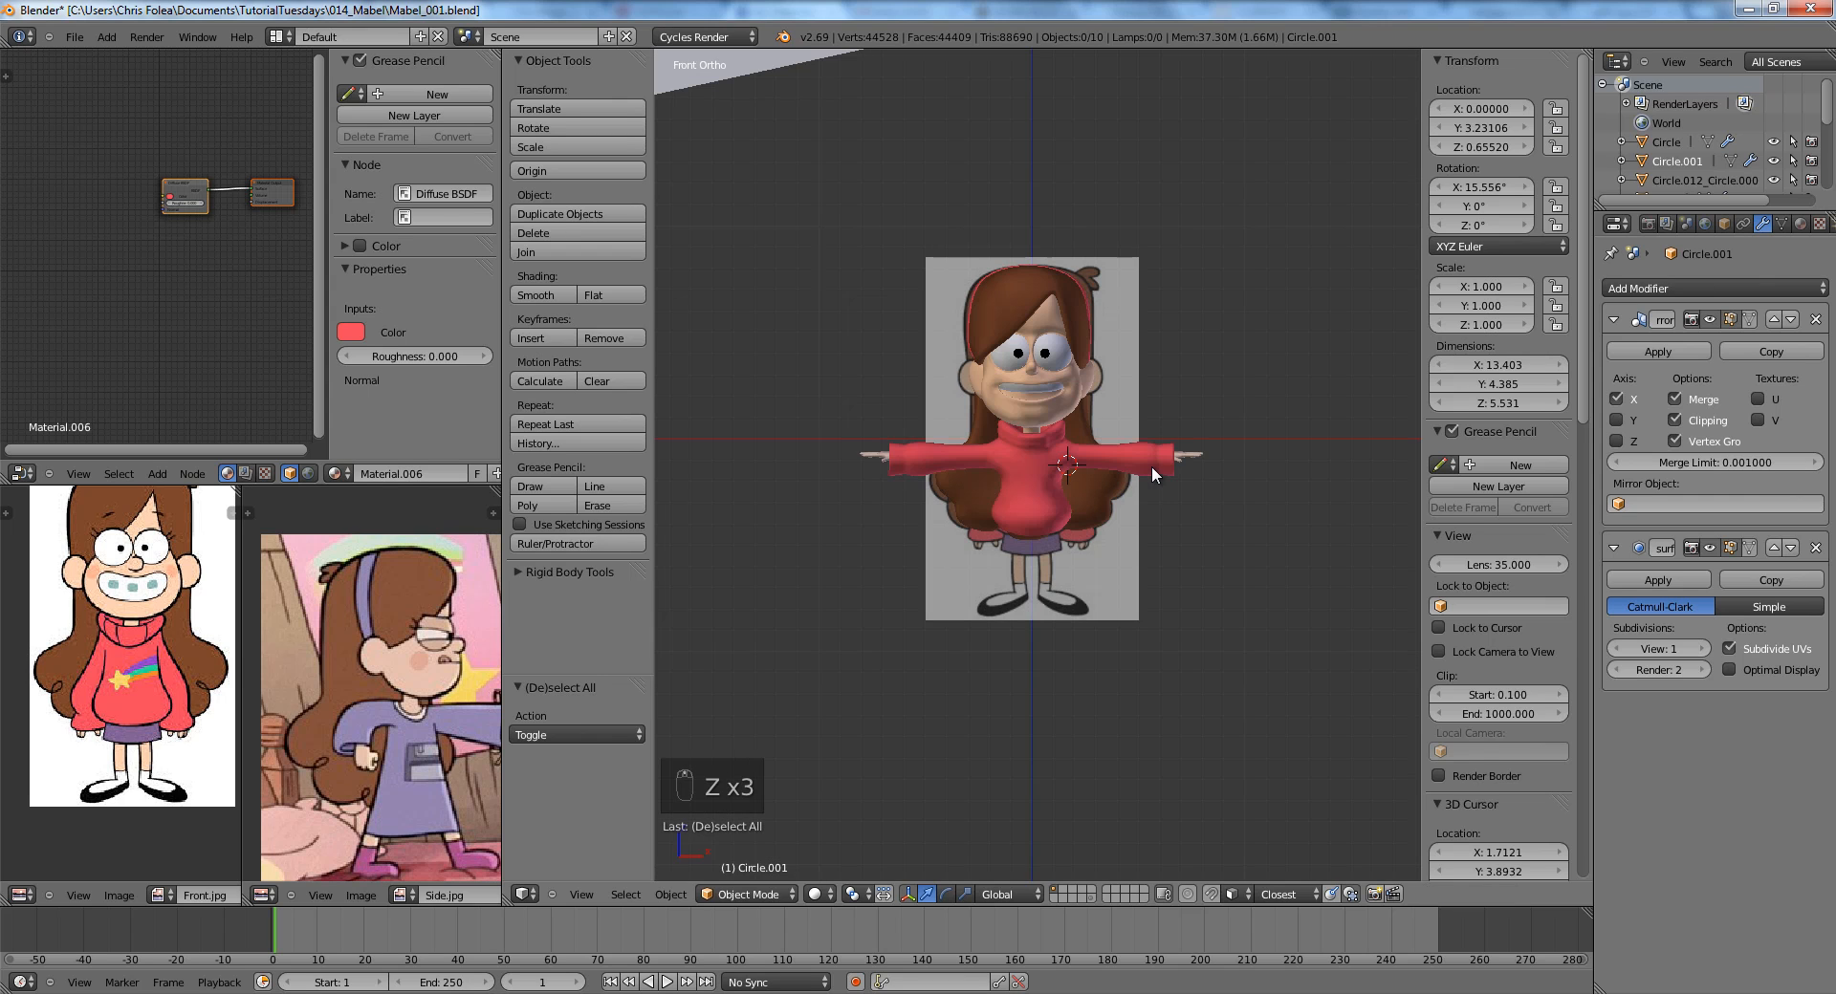
Select the sweater's bottom hem vertices in front view and flatten them by scaling to 0 along Z.
key("Tab")
key("Tab")
scroll(1096, 463, "up", 2)
middle_click_drag(1077, 558, 1106, 526, "shift")
key("a")
scroll(1106, 526, "up", 9)
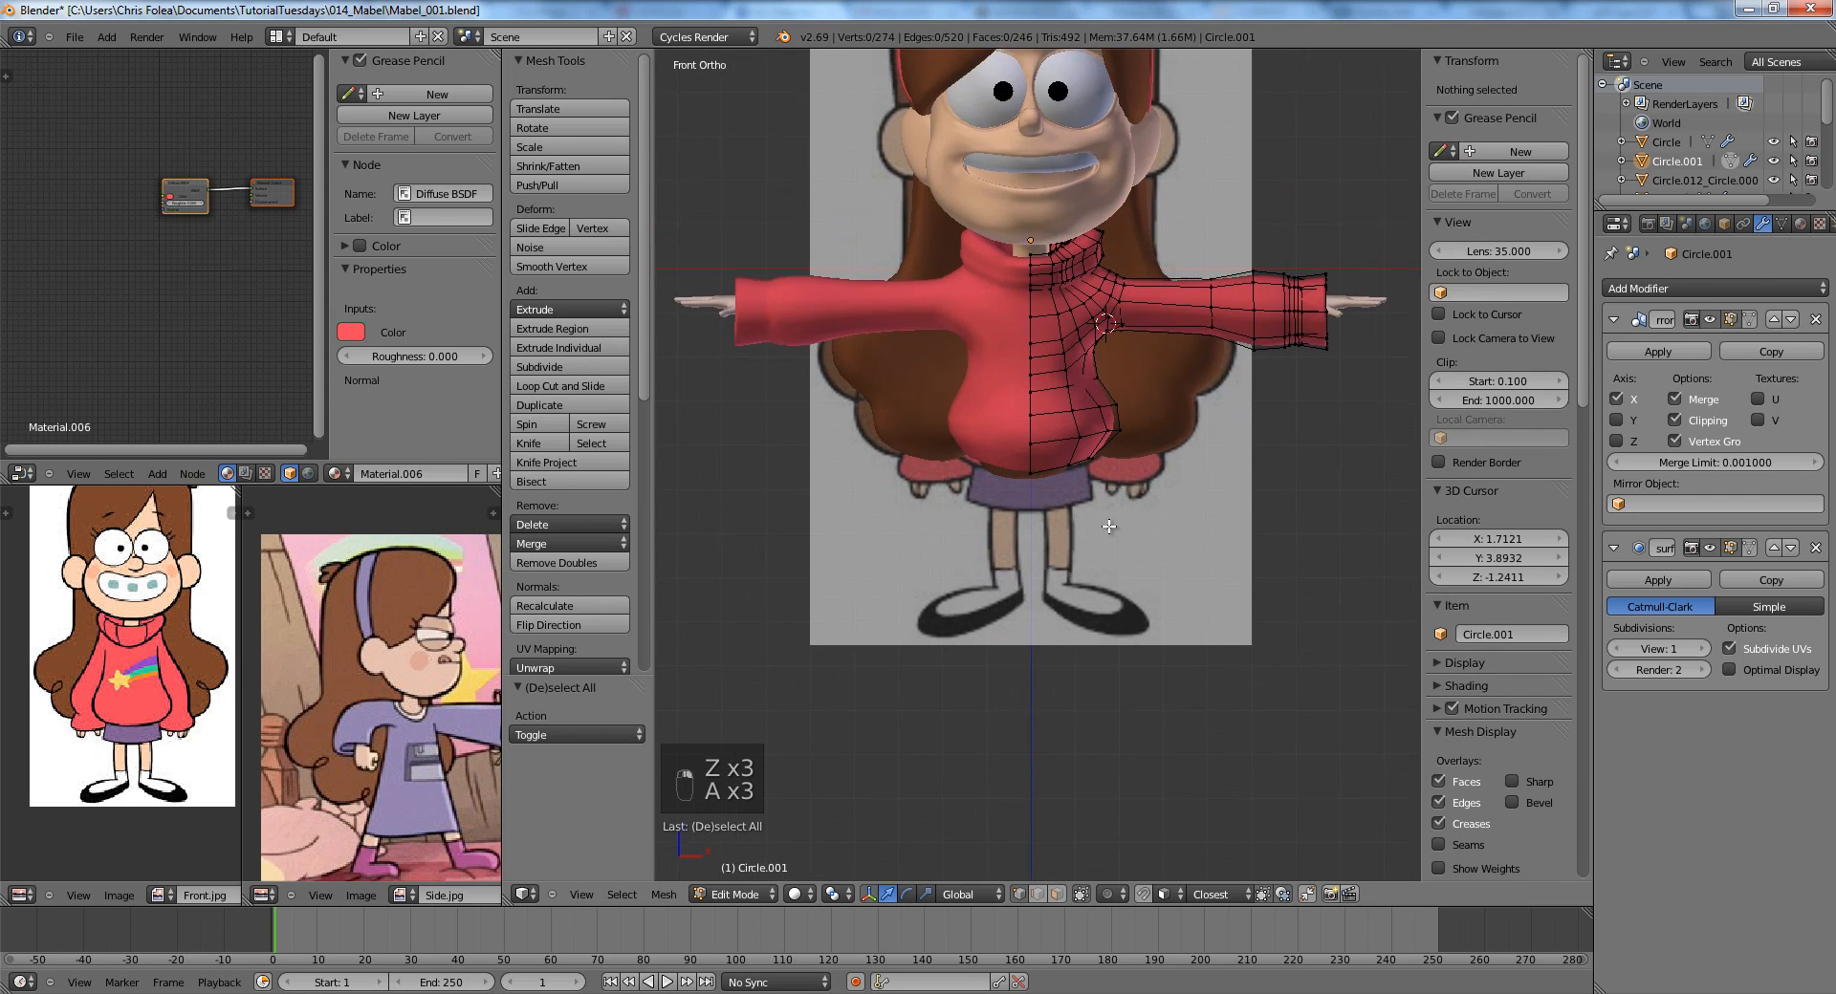
key("z")
key("a")
key("z")
key("a")
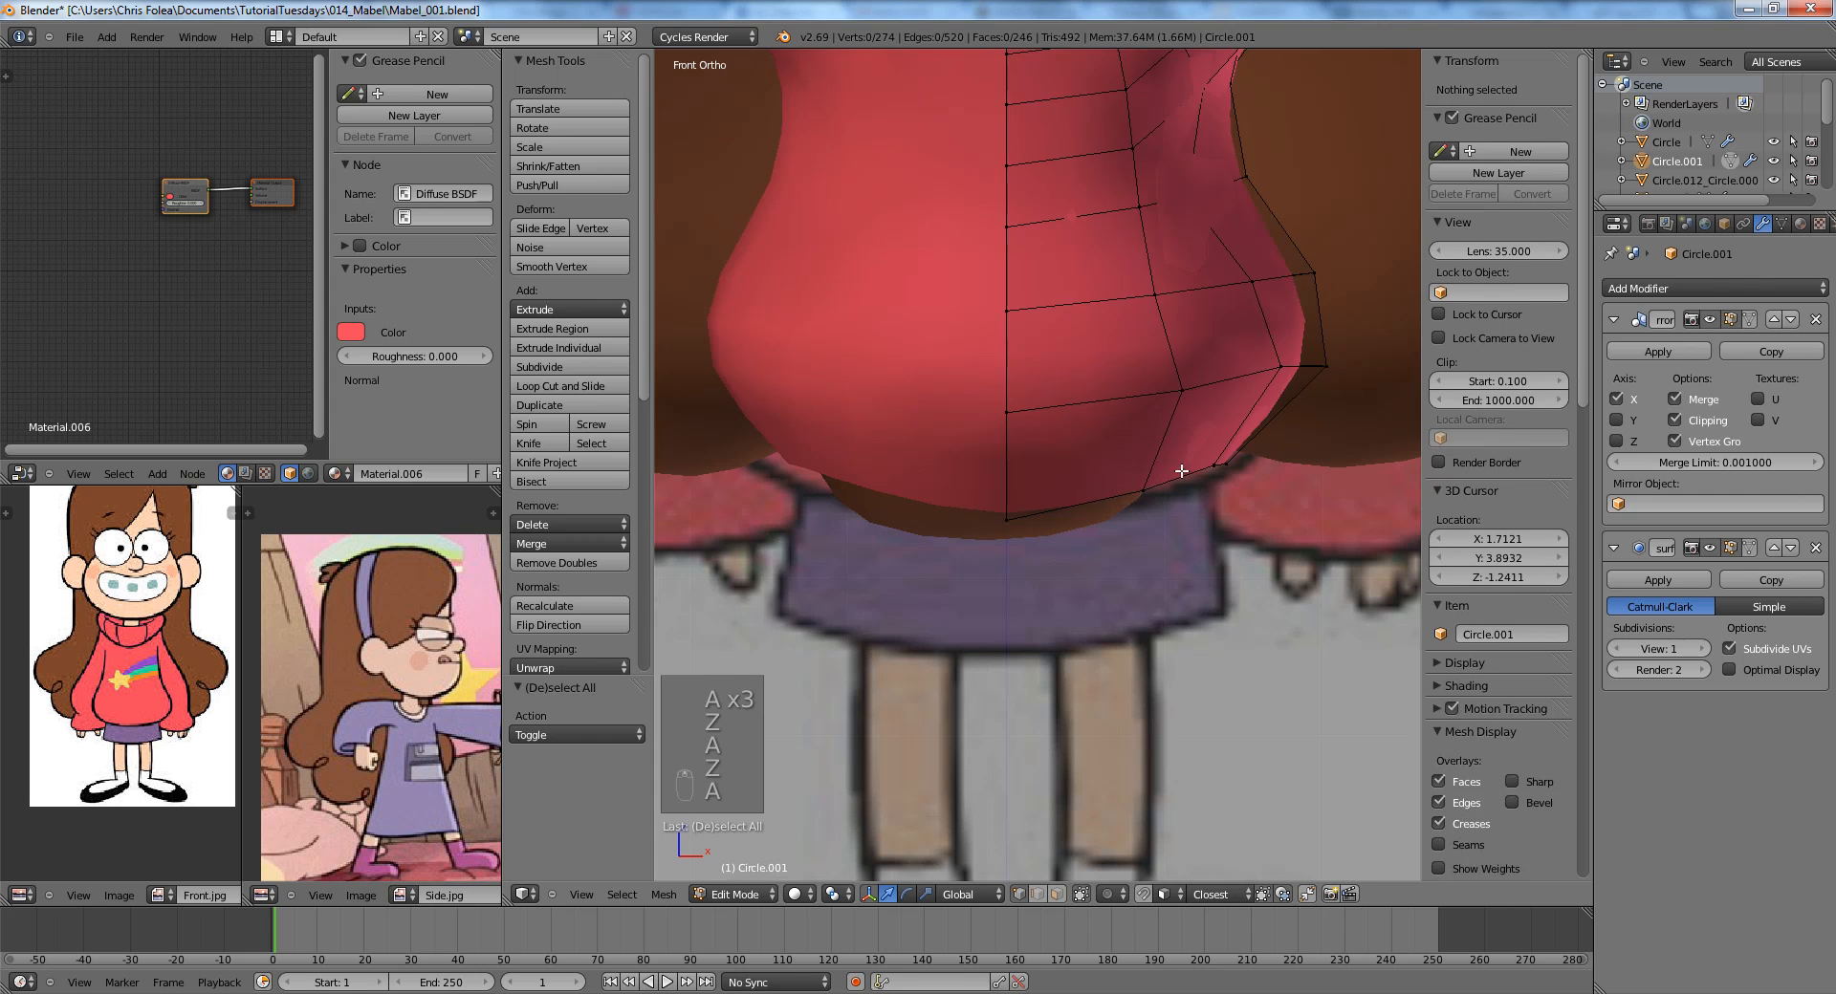
key("z")
key("b")
left_click_drag(947, 460, 1264, 576)
key("z")
key("s")
left_click(1250, 487)
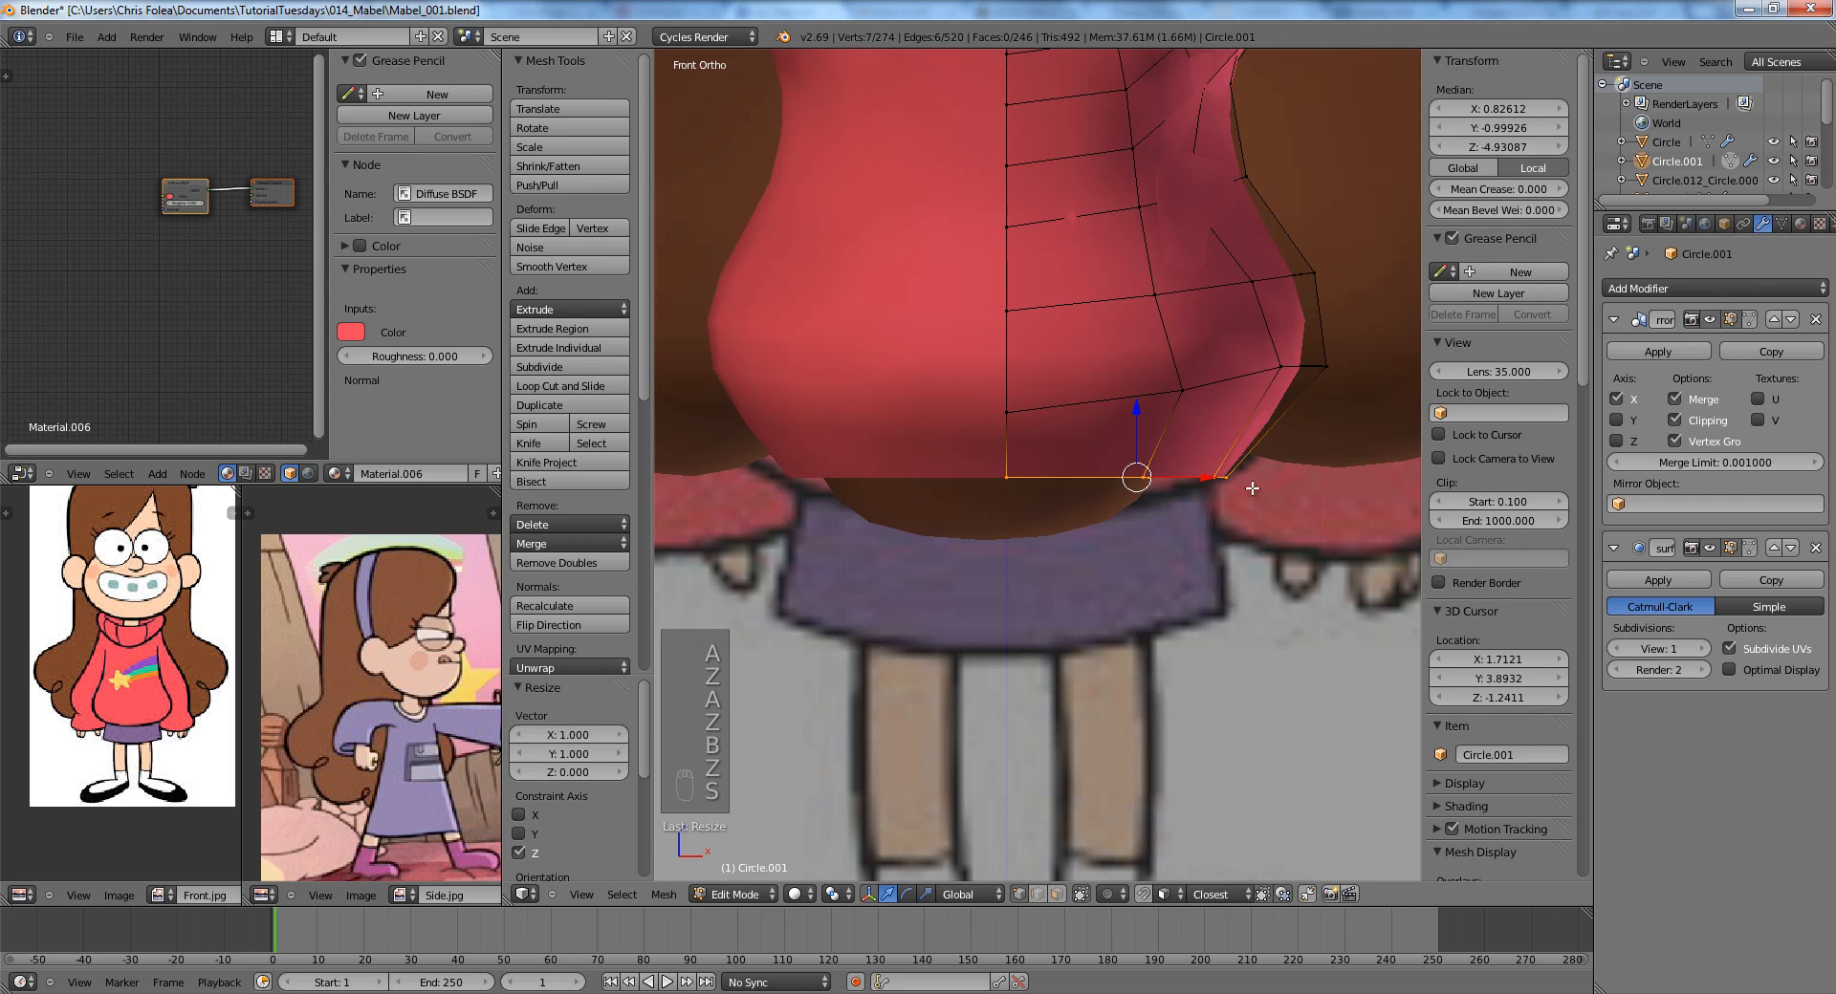
key("h")
key("ctrl+z")
Move the flattened hem row down by about 0.103 along Z.
key("g")
key("g")
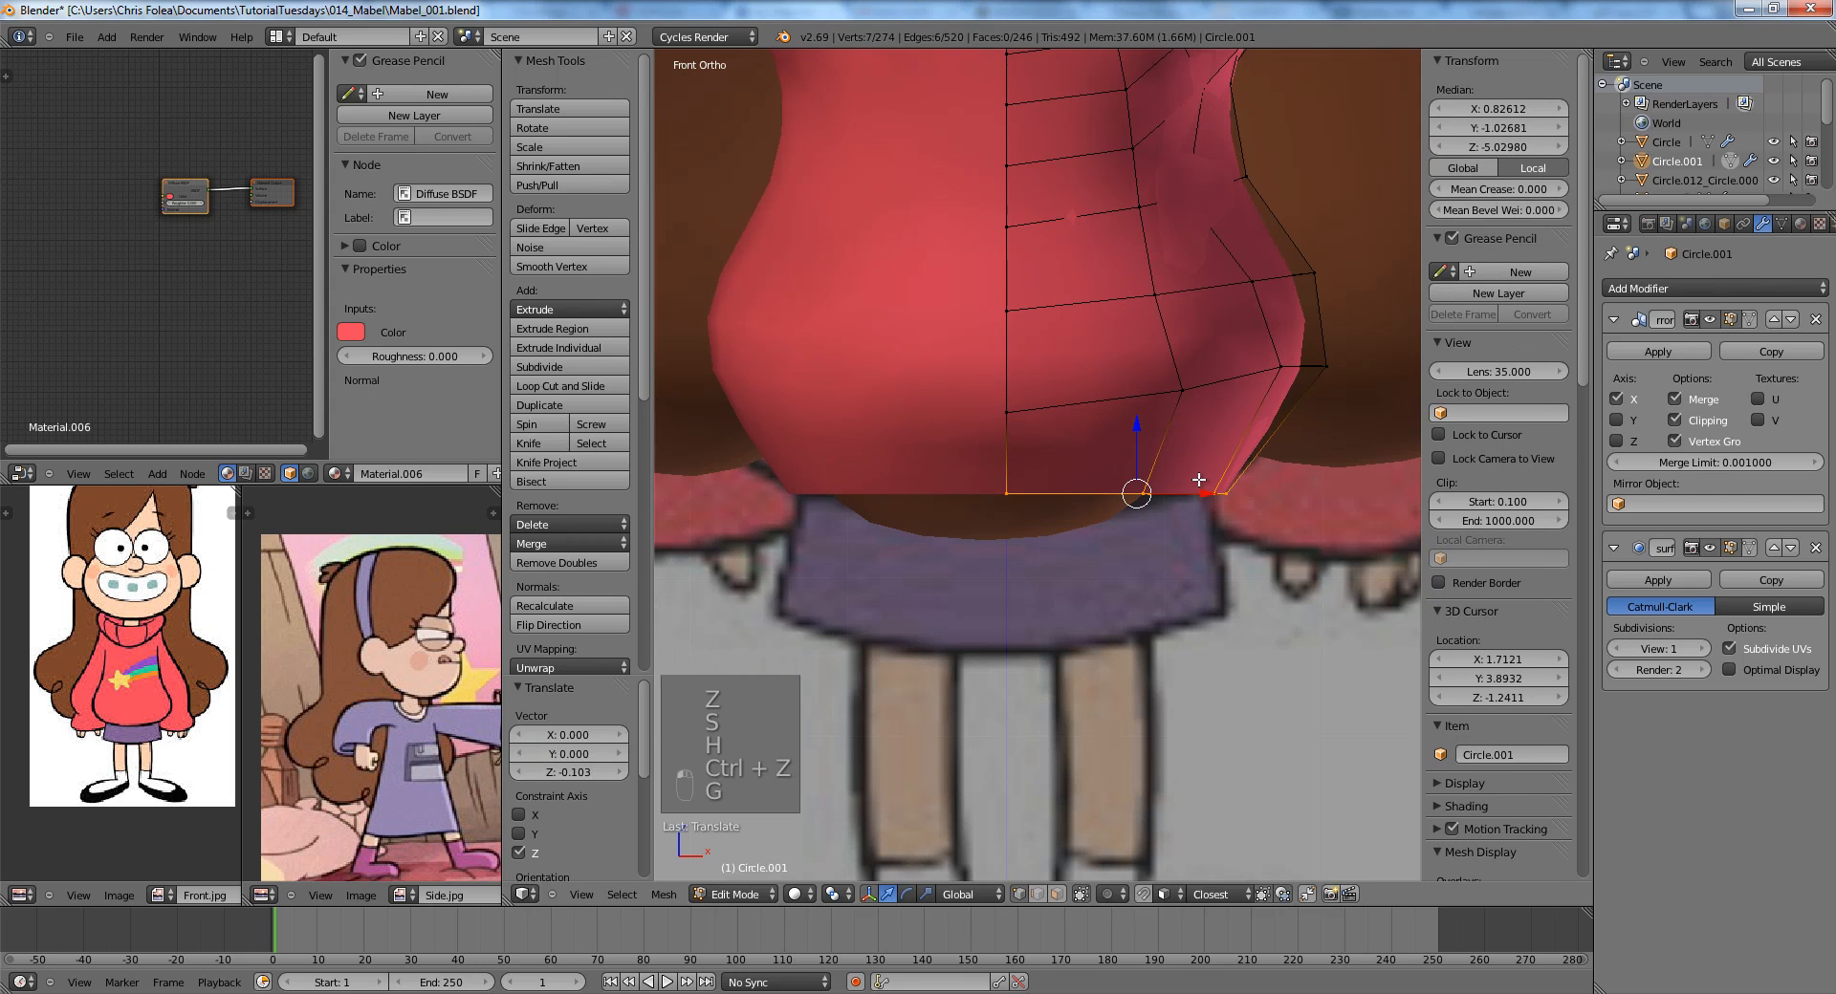
key("a")
Select the vertex loop just above the hem and scale it down along Z to level it.
key("r")
key("s")
key("z")
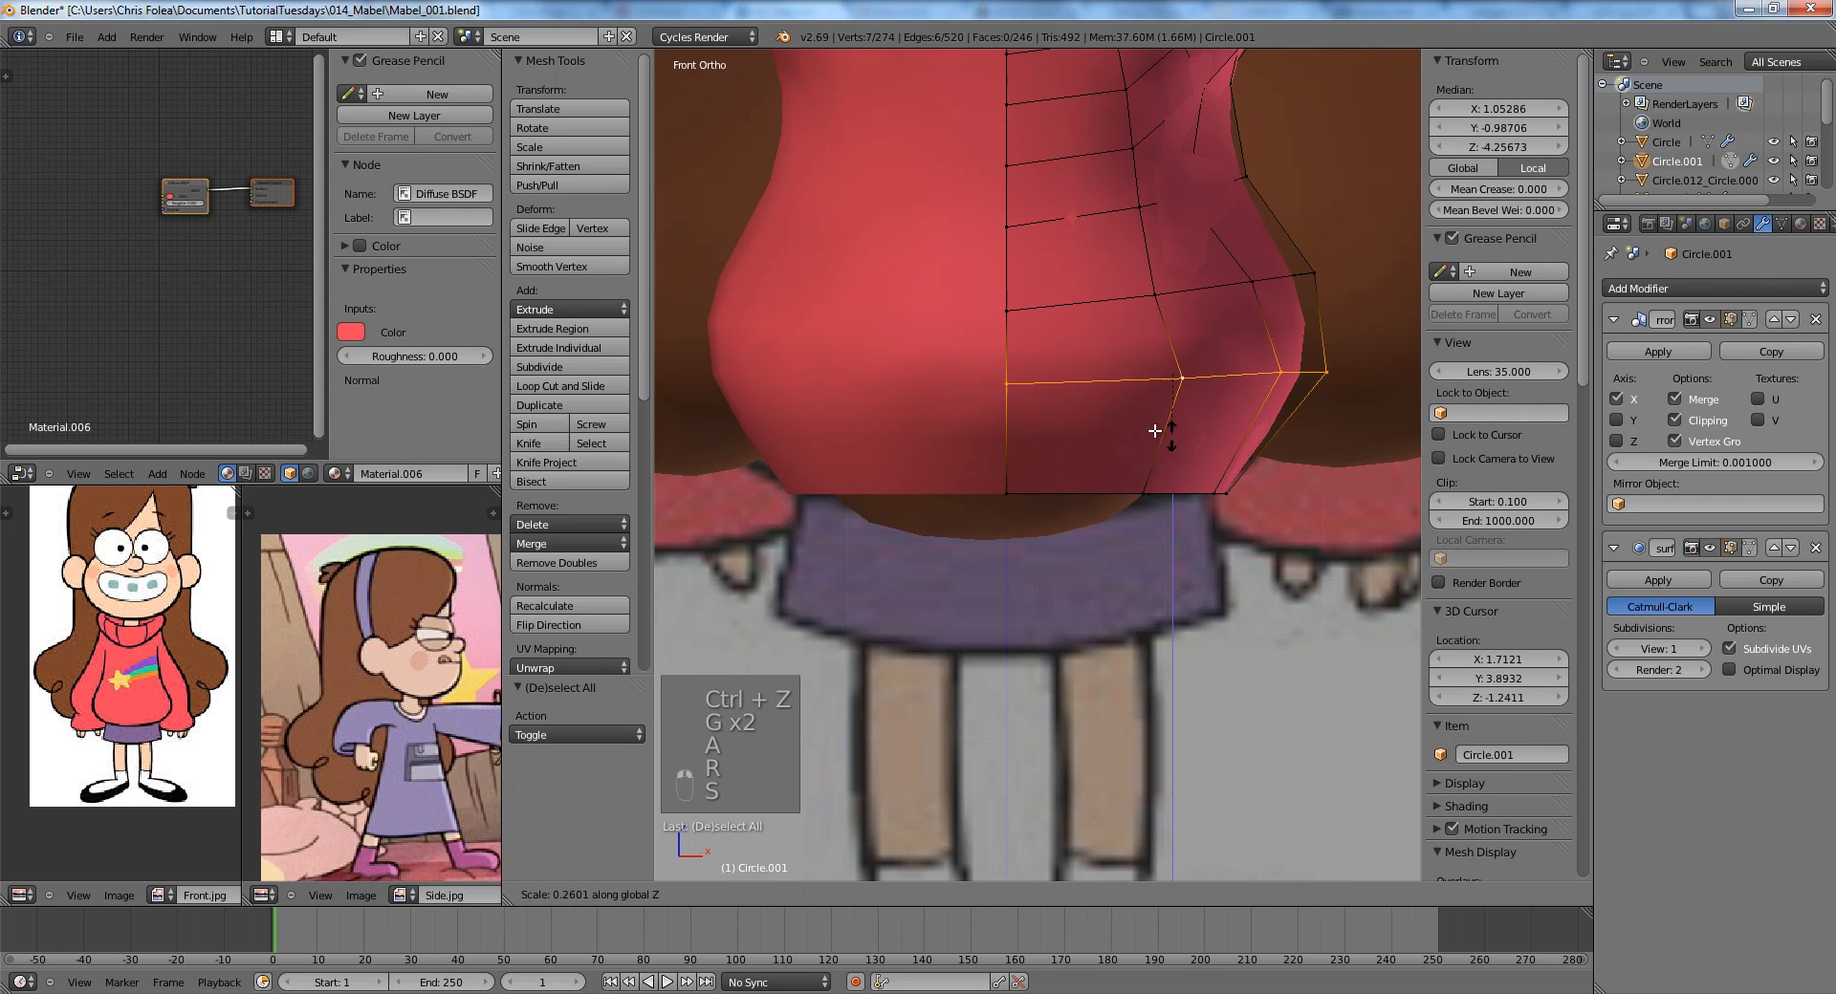
left_click(1221, 406)
Lower the loop above the hem along Z and scale it by 0.704 along Z.
key("g")
key("z")
left_click(1218, 416)
key("s")
key("z")
left_click(1257, 421)
middle_click_drag(1172, 390, 1189, 524, "shift")
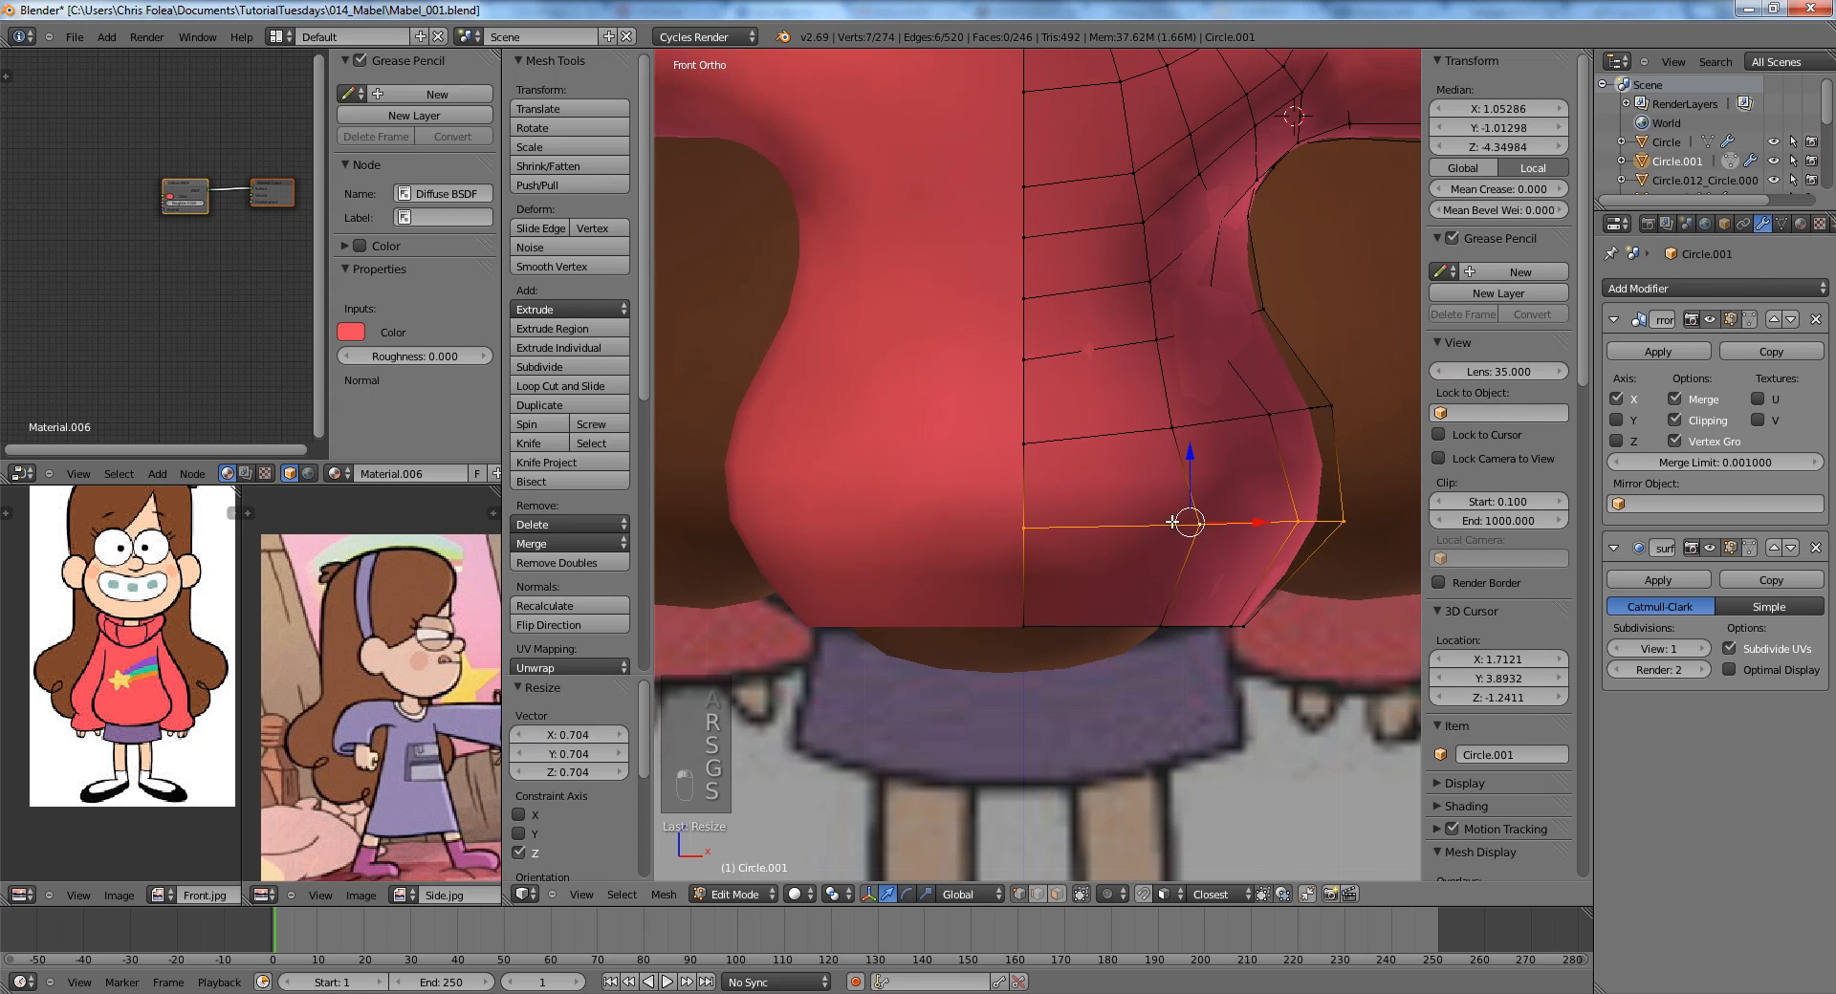
Level the second vertex loop above the sweater's hem by scaling it 0.141 along Z, and lower it slightly along Z.
key("a")
right_click(1115, 436, "alt")
key("s")
key("z")
left_click(1176, 441)
key("g")
key("z")
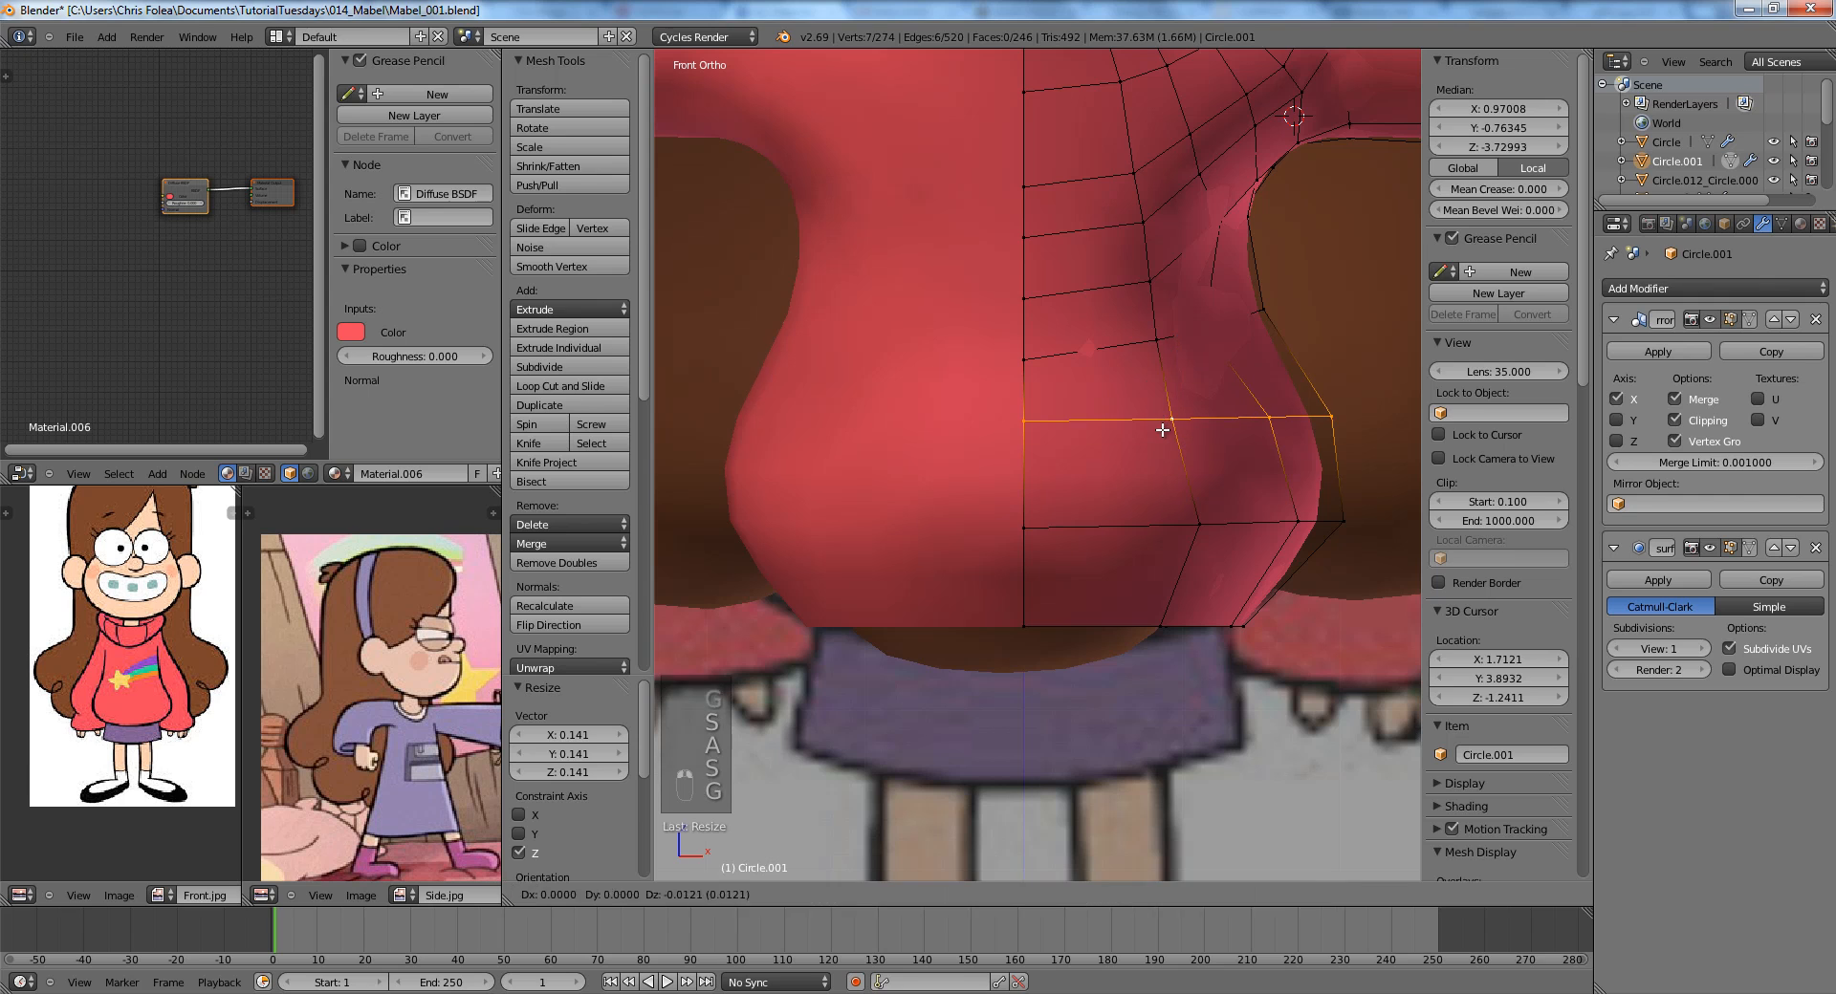
left_click(1164, 428)
key("s")
right_click(1275, 515)
Level the third vertex loop above the hem by scaling it down along Z, and adjust its height along Z.
key("a")
right_click(1121, 355, "alt")
key("s")
key("z")
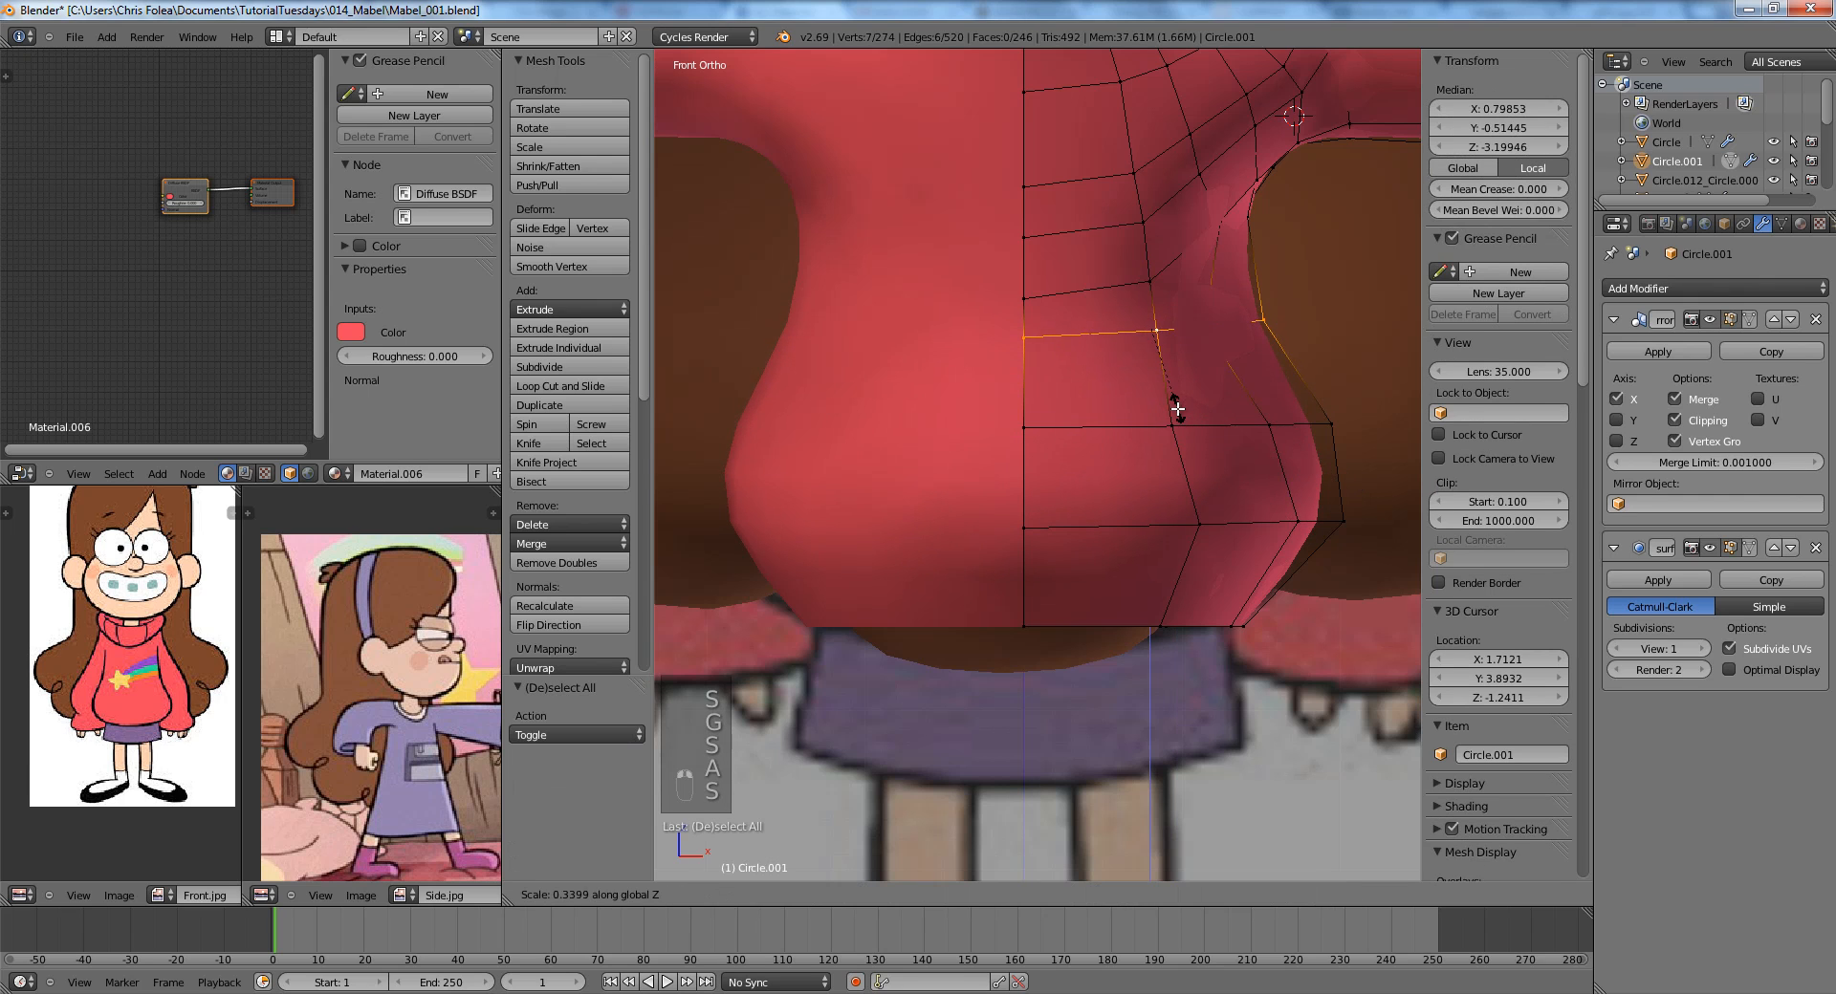
left_click(1177, 409)
key("g")
key("z")
left_click(1177, 406)
key("a")
Examine the sweater's overall shape at an angle and from the front, with and without the editing mesh shown.
scroll(1270, 388, "down", 1)
key("z")
key("z")
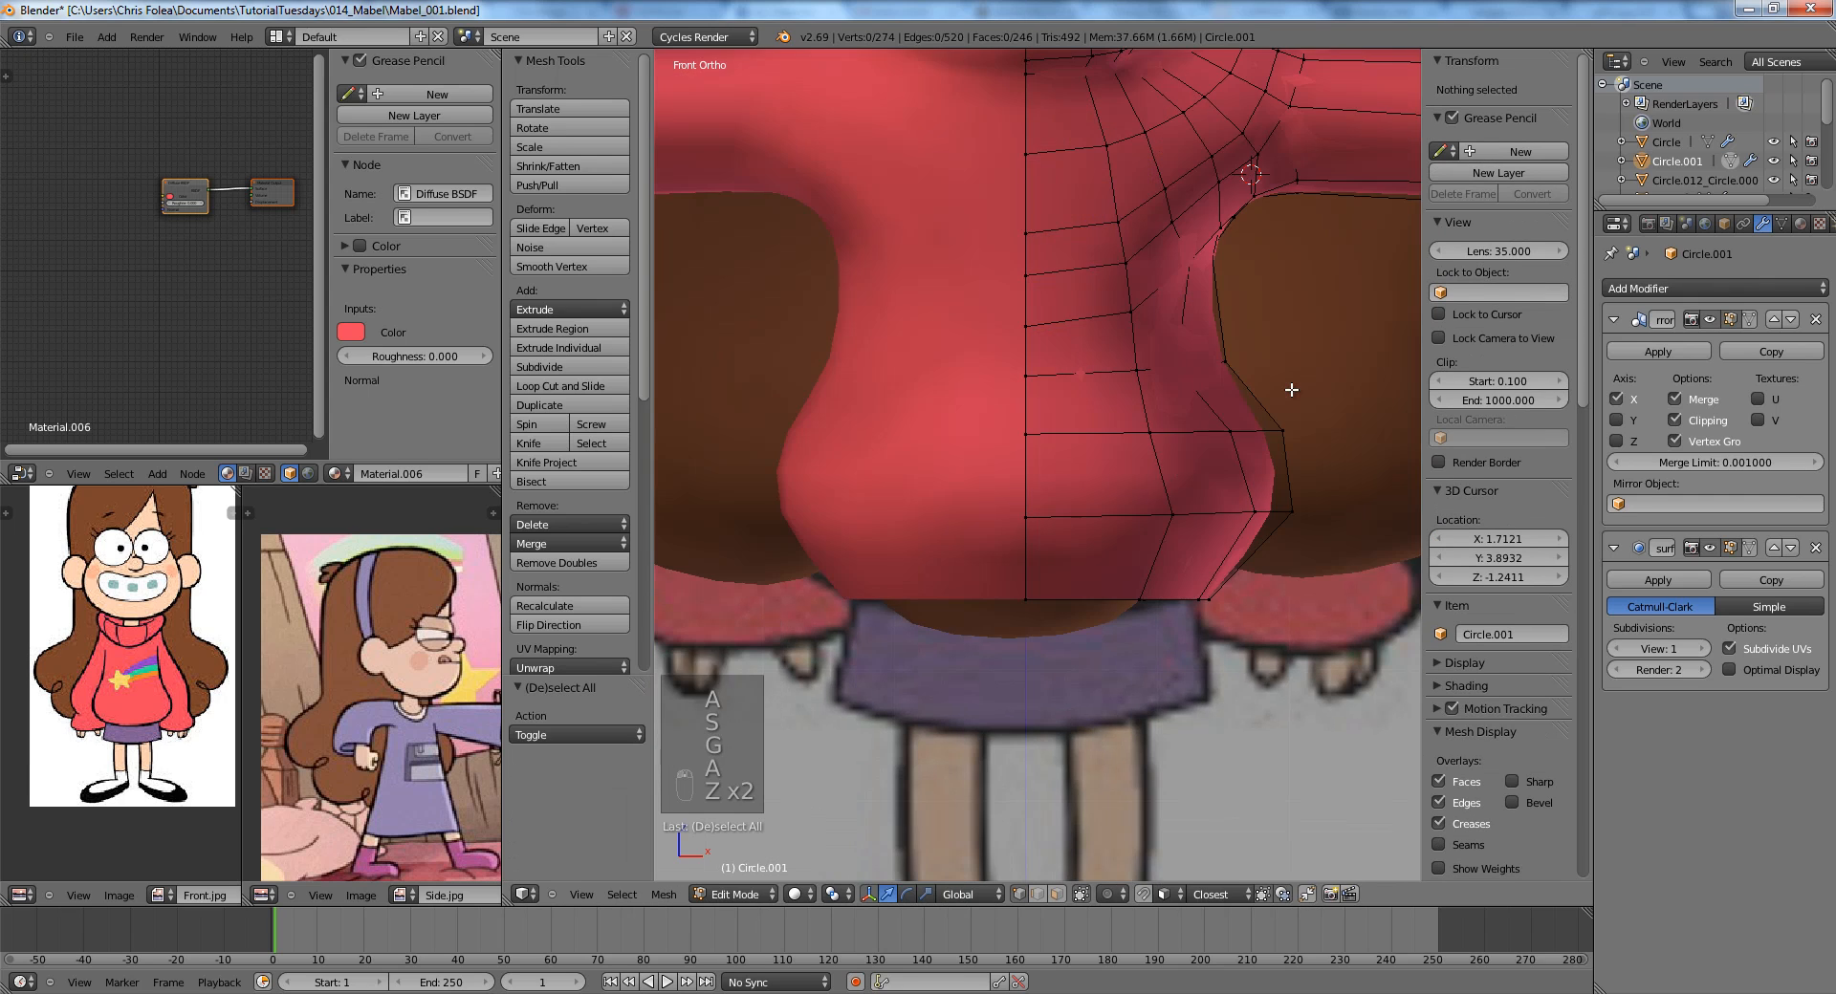
key("Tab")
scroll(1243, 390, "down", 2)
middle_click_drag(1168, 393, 1267, 387)
key("Tab")
scroll(1243, 401, "down", 3)
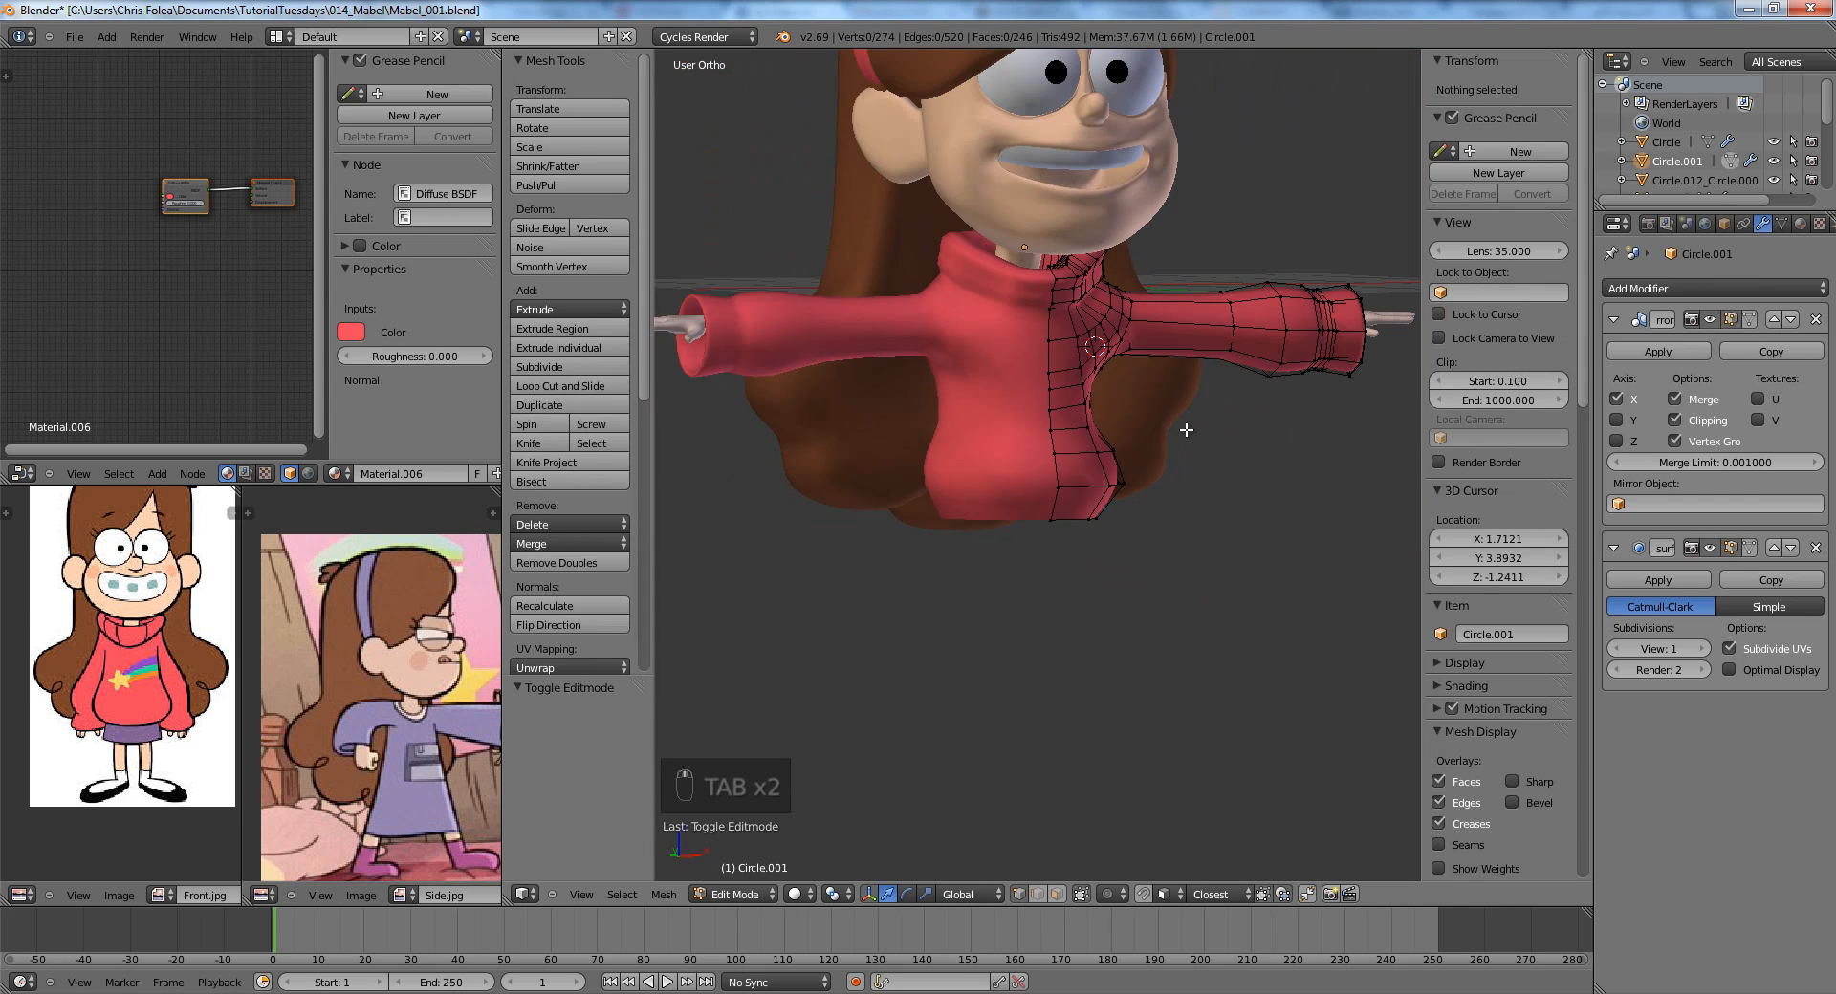
key("KP_1")
key("Tab")
key("Tab")
scroll(1122, 451, "up", 3)
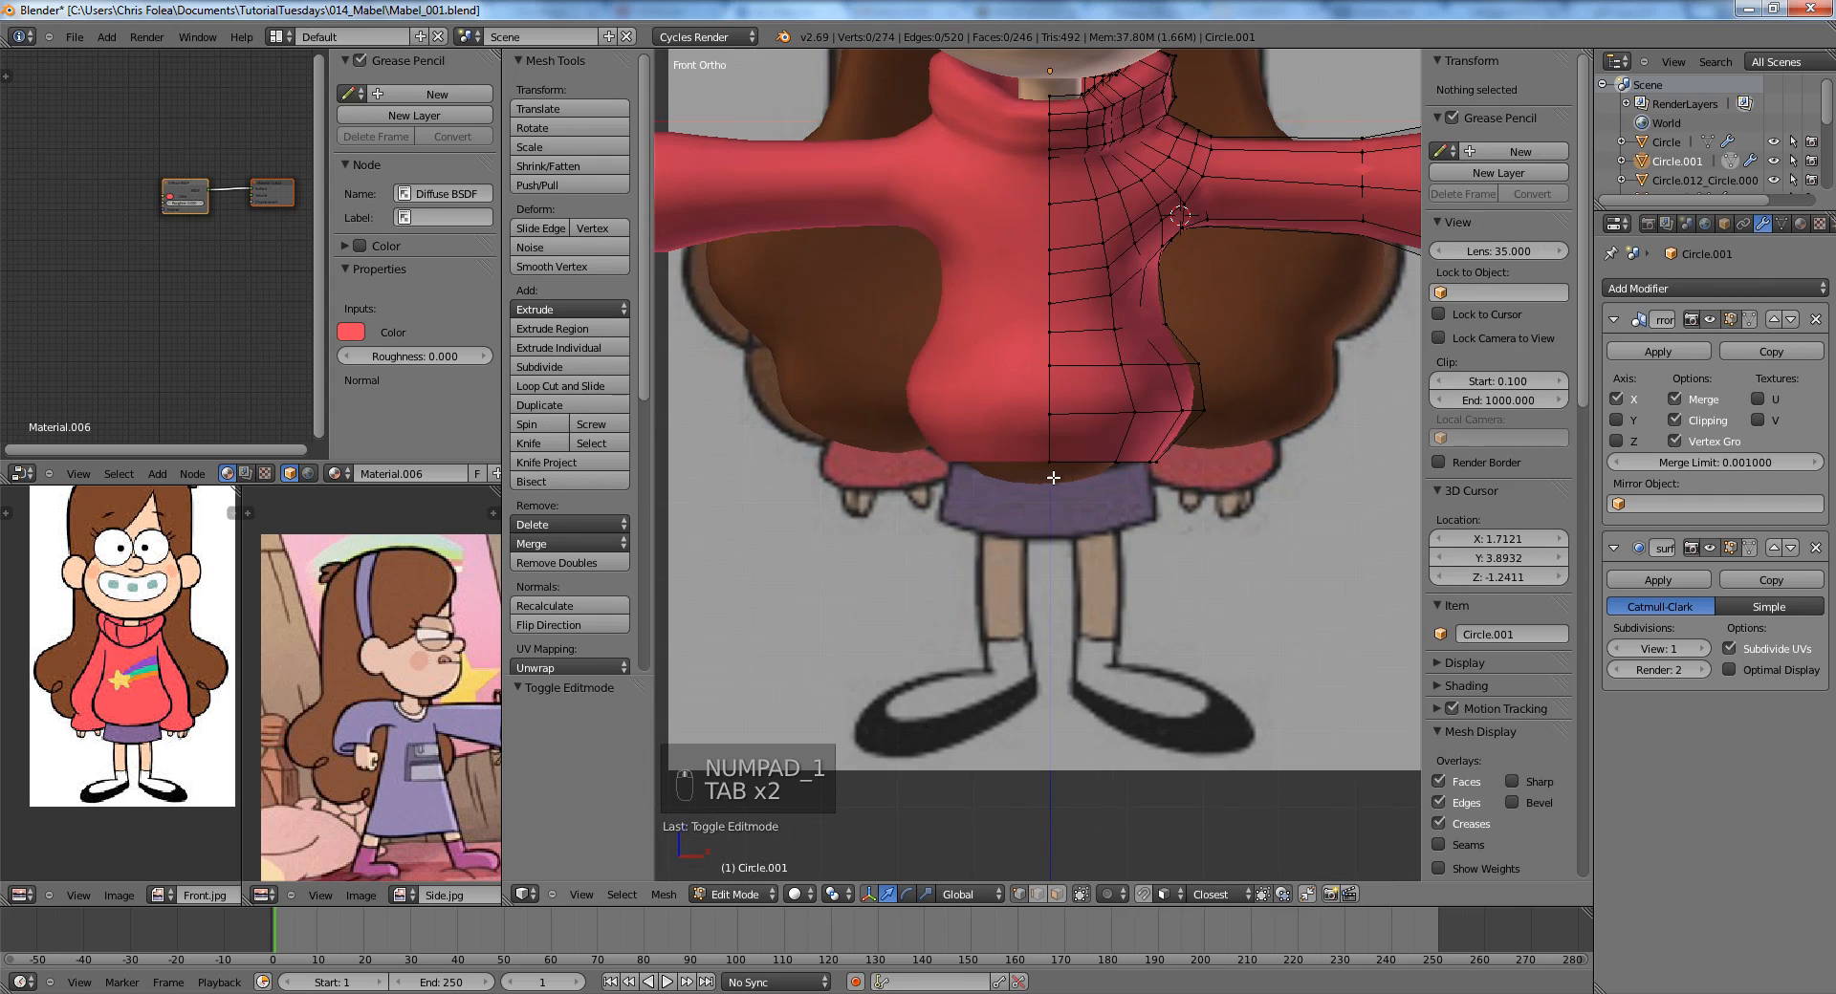
Extrude the sweater's bottom hem loop in place and scale the new loop inward by 0.845.
right_click(1102, 462, "alt")
scroll(1103, 462, "up", 2)
key("z")
key("e")
right_click(1157, 435)
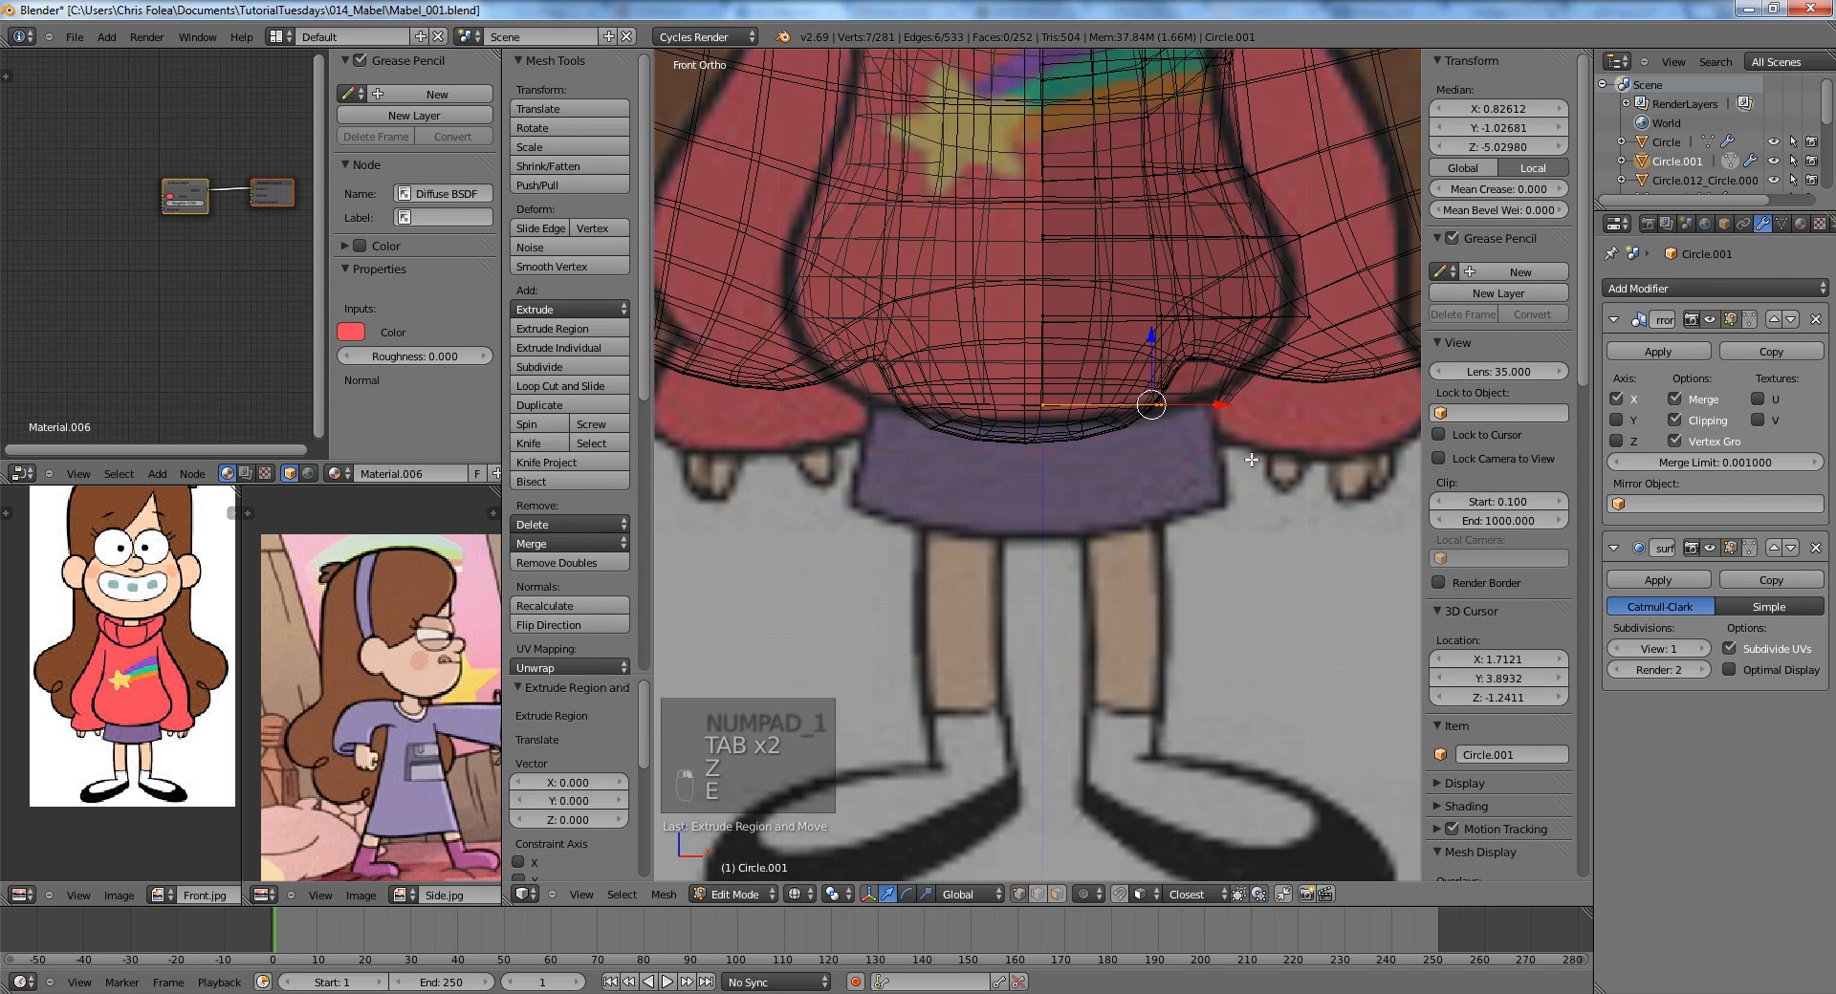
key("s")
left_click(1237, 457)
Extrude the inner hem loop up about 0.18 along Z, and extrude it again in place, scaling it inward.
key("e")
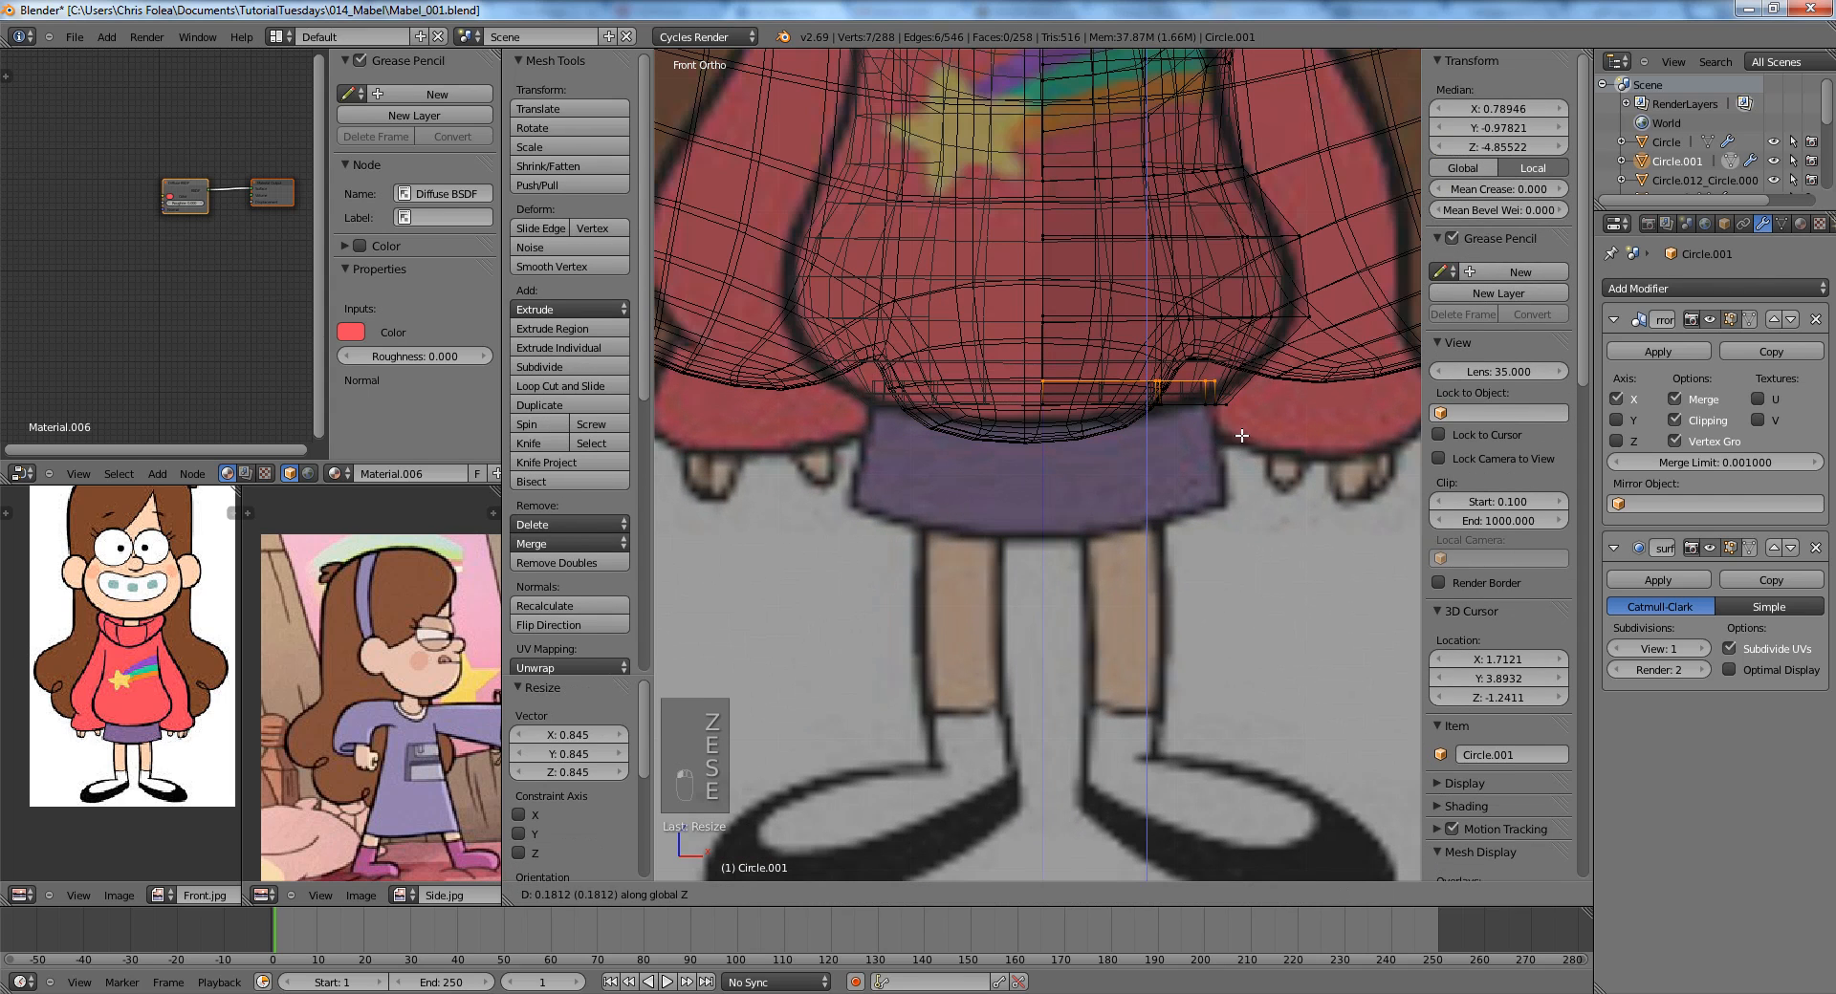
left_click(1241, 436)
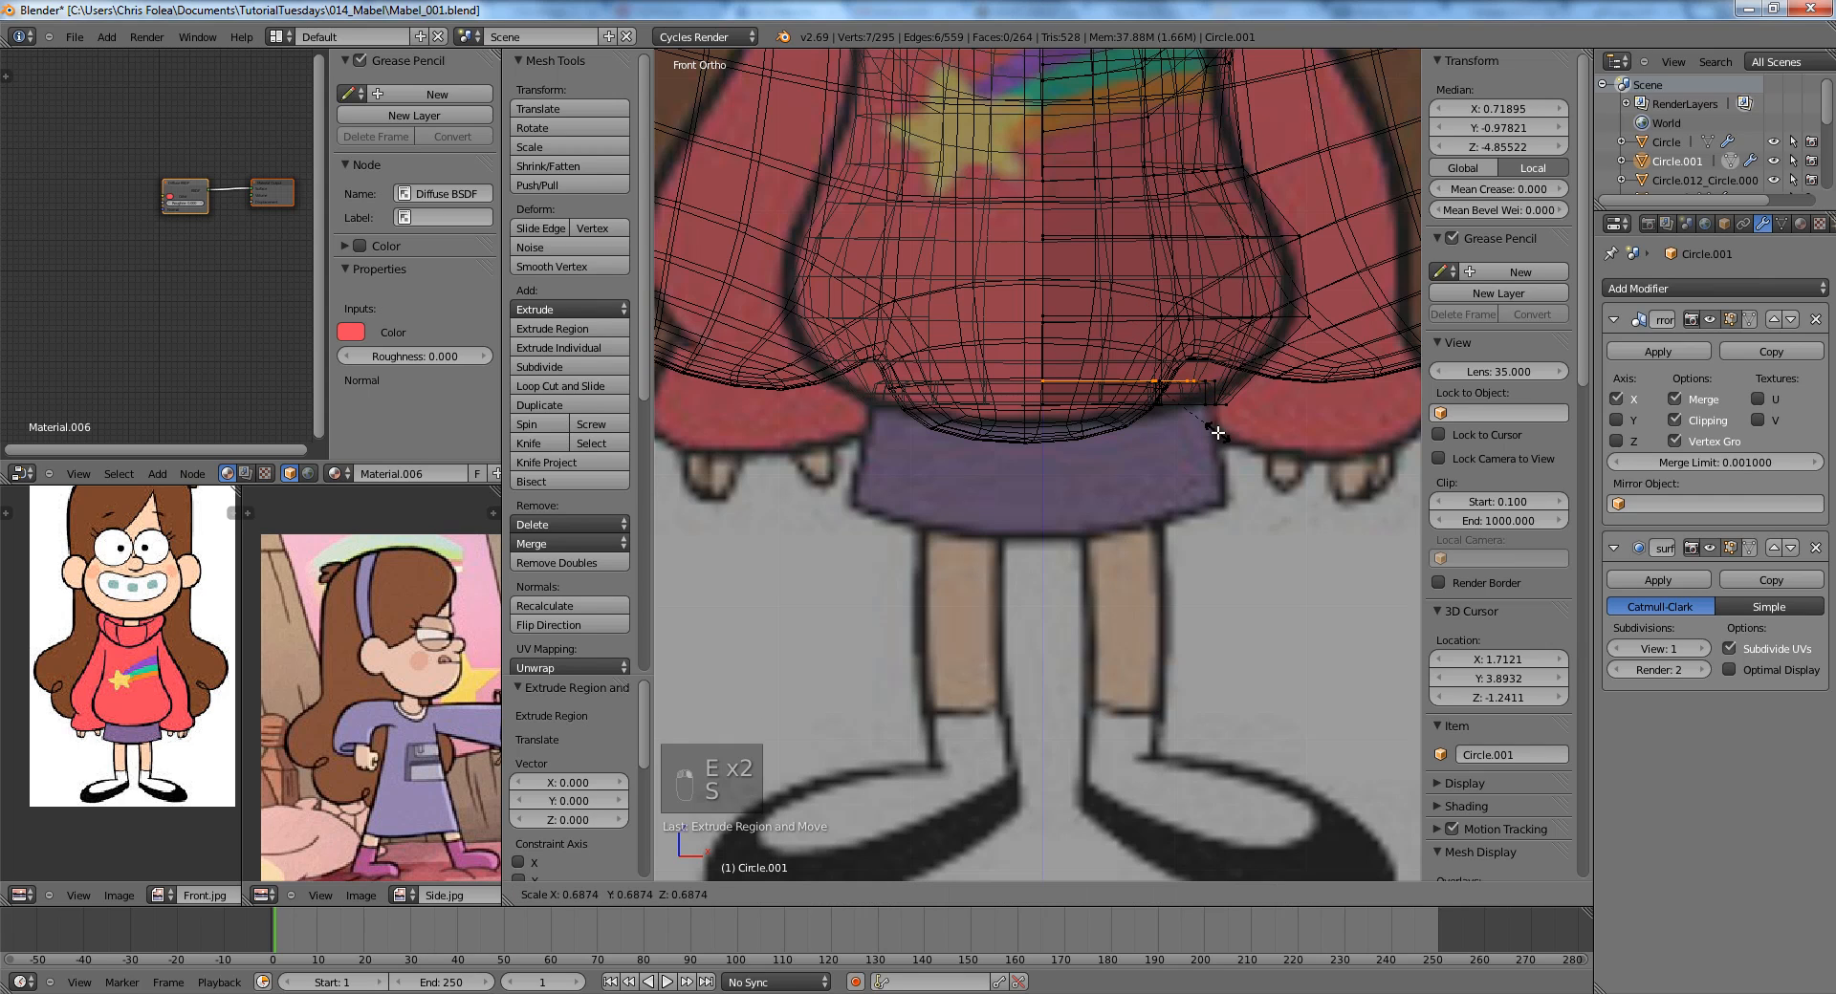
left_click(1232, 433)
Extrude the inner loop down by 1.044 along Z and flare its bottom edge outward to match the reference skirt.
key("e")
left_click(1235, 521)
key("s")
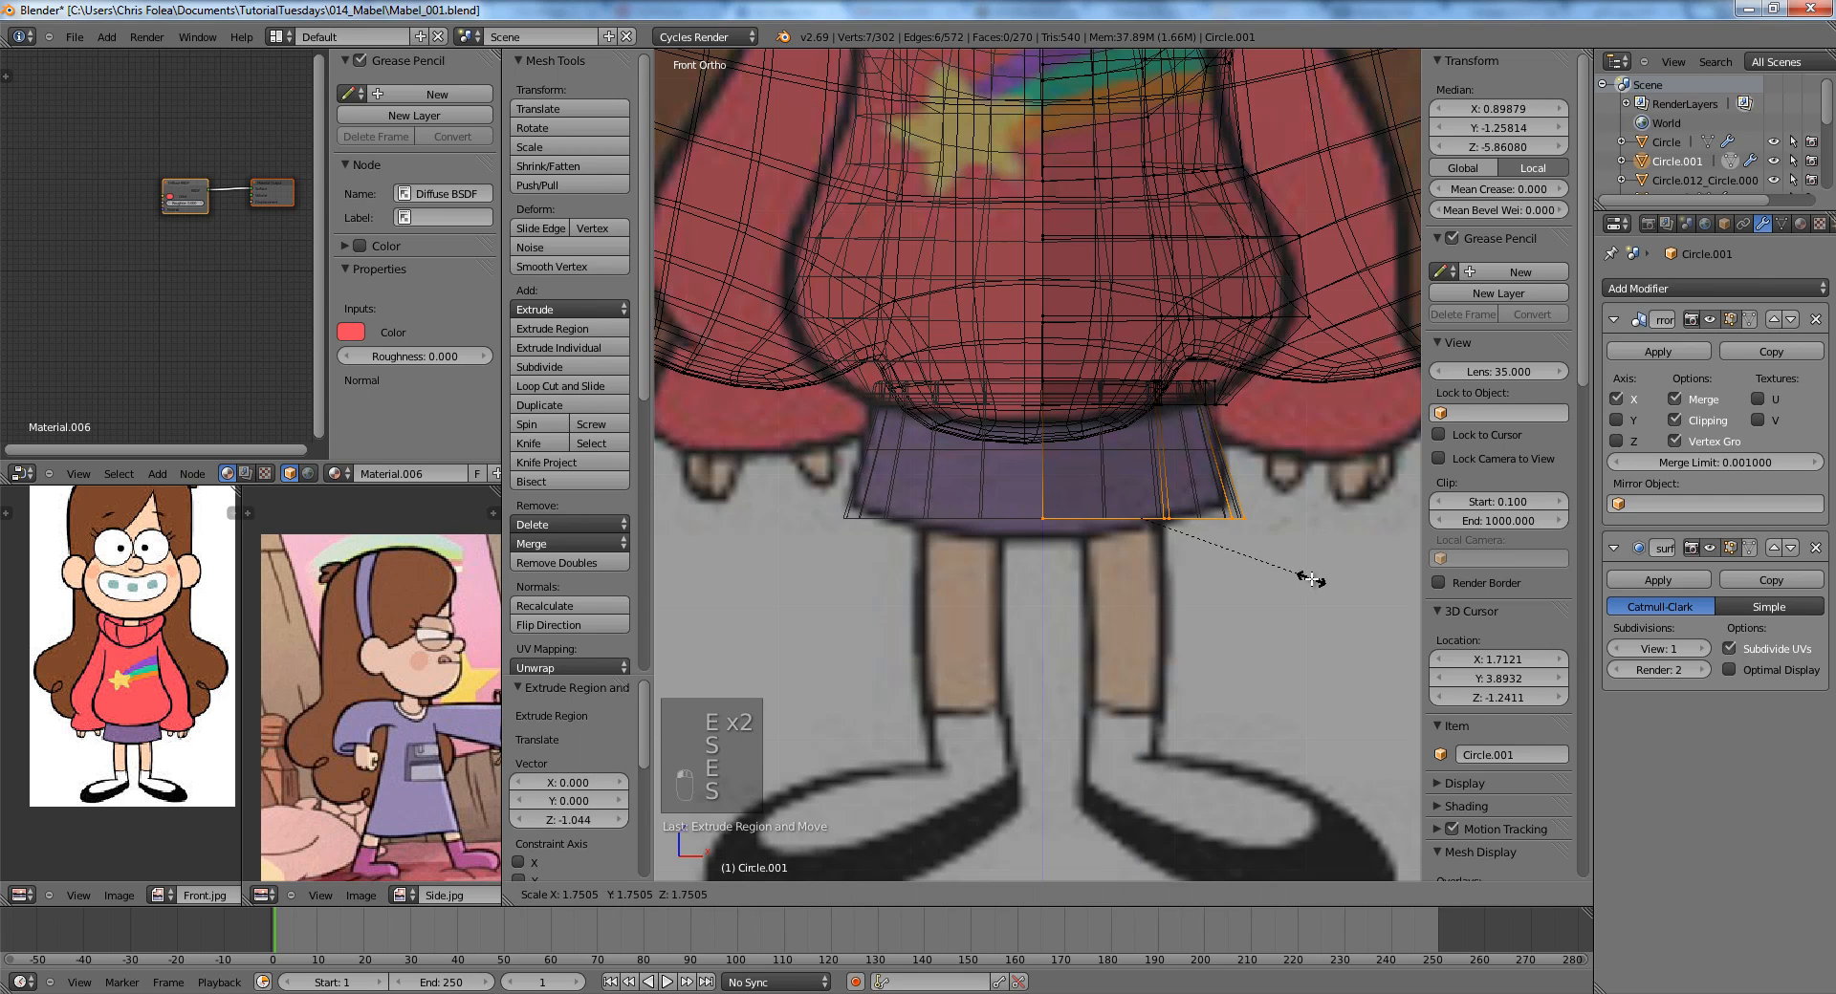
left_click(1309, 579)
key("z")
key("g")
left_click(1308, 568)
Lower the skirt's bottom vertices at the centre and the neighbouring group along Z to follow the reference's curved hem.
key("a")
key("z")
key("b")
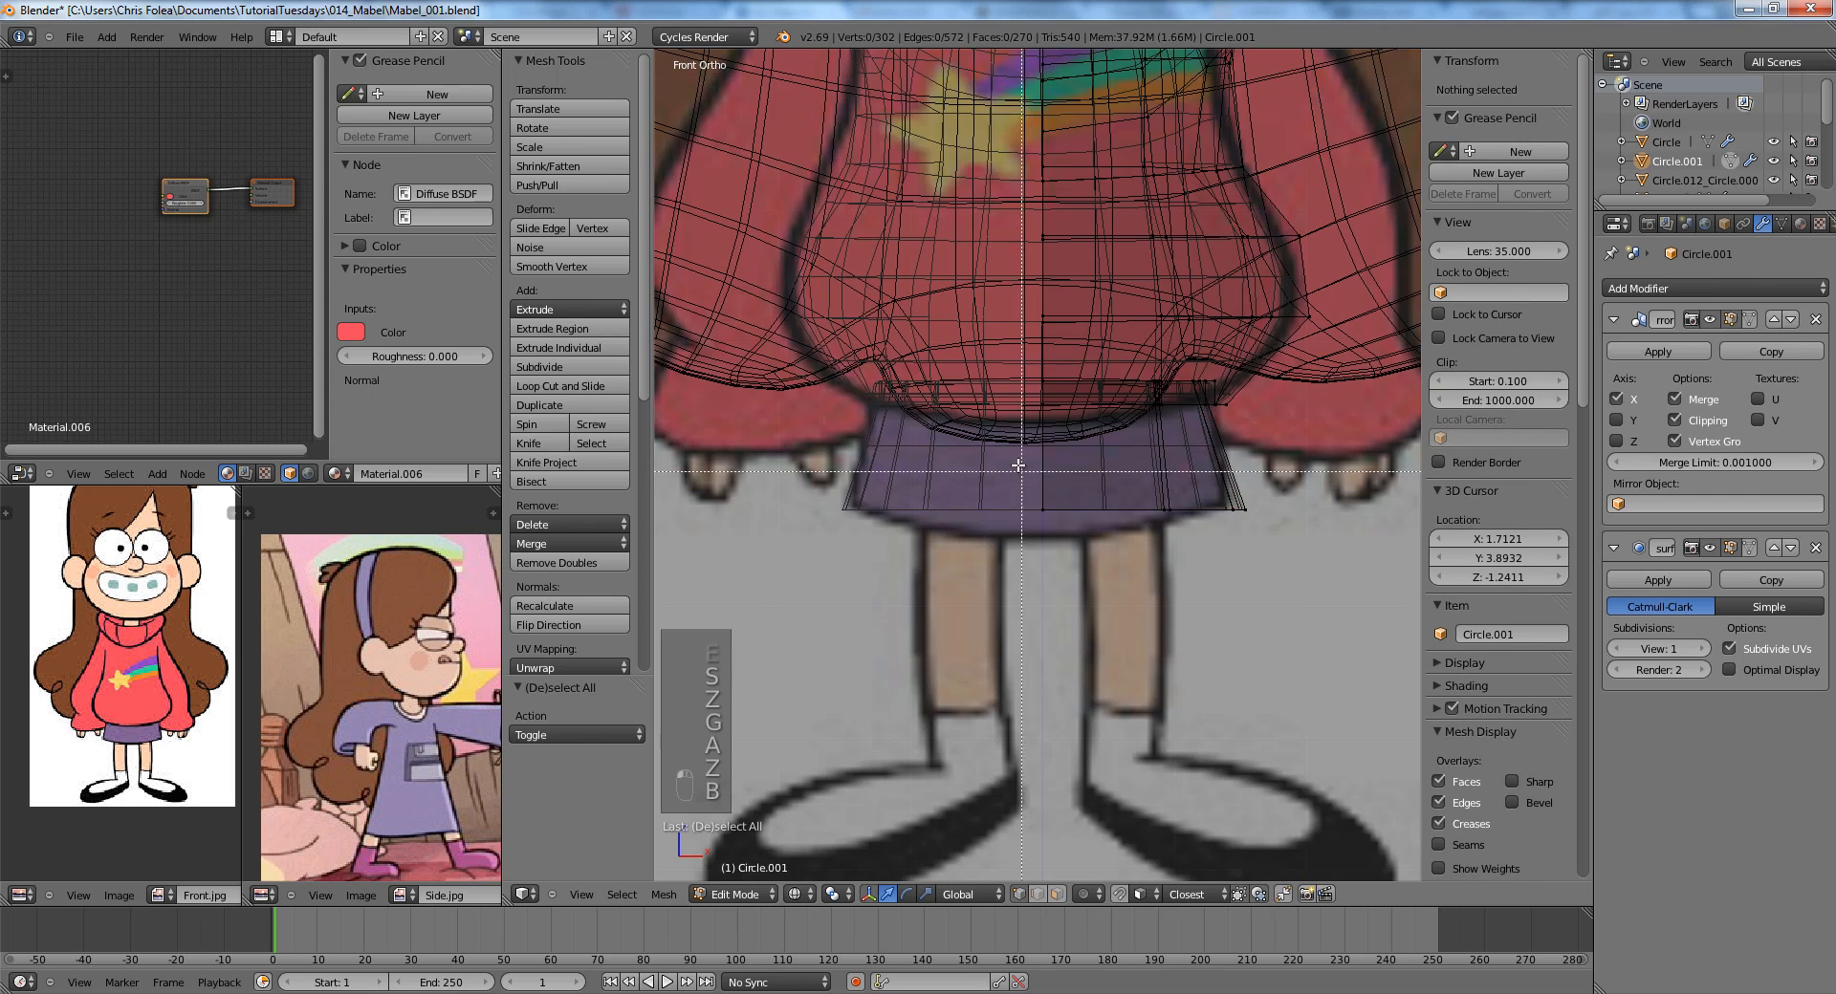
left_click_drag(1016, 463, 1091, 574)
key("g")
left_click(1096, 602)
key("a")
key("b")
left_click_drag(1131, 477, 1181, 548)
key("g")
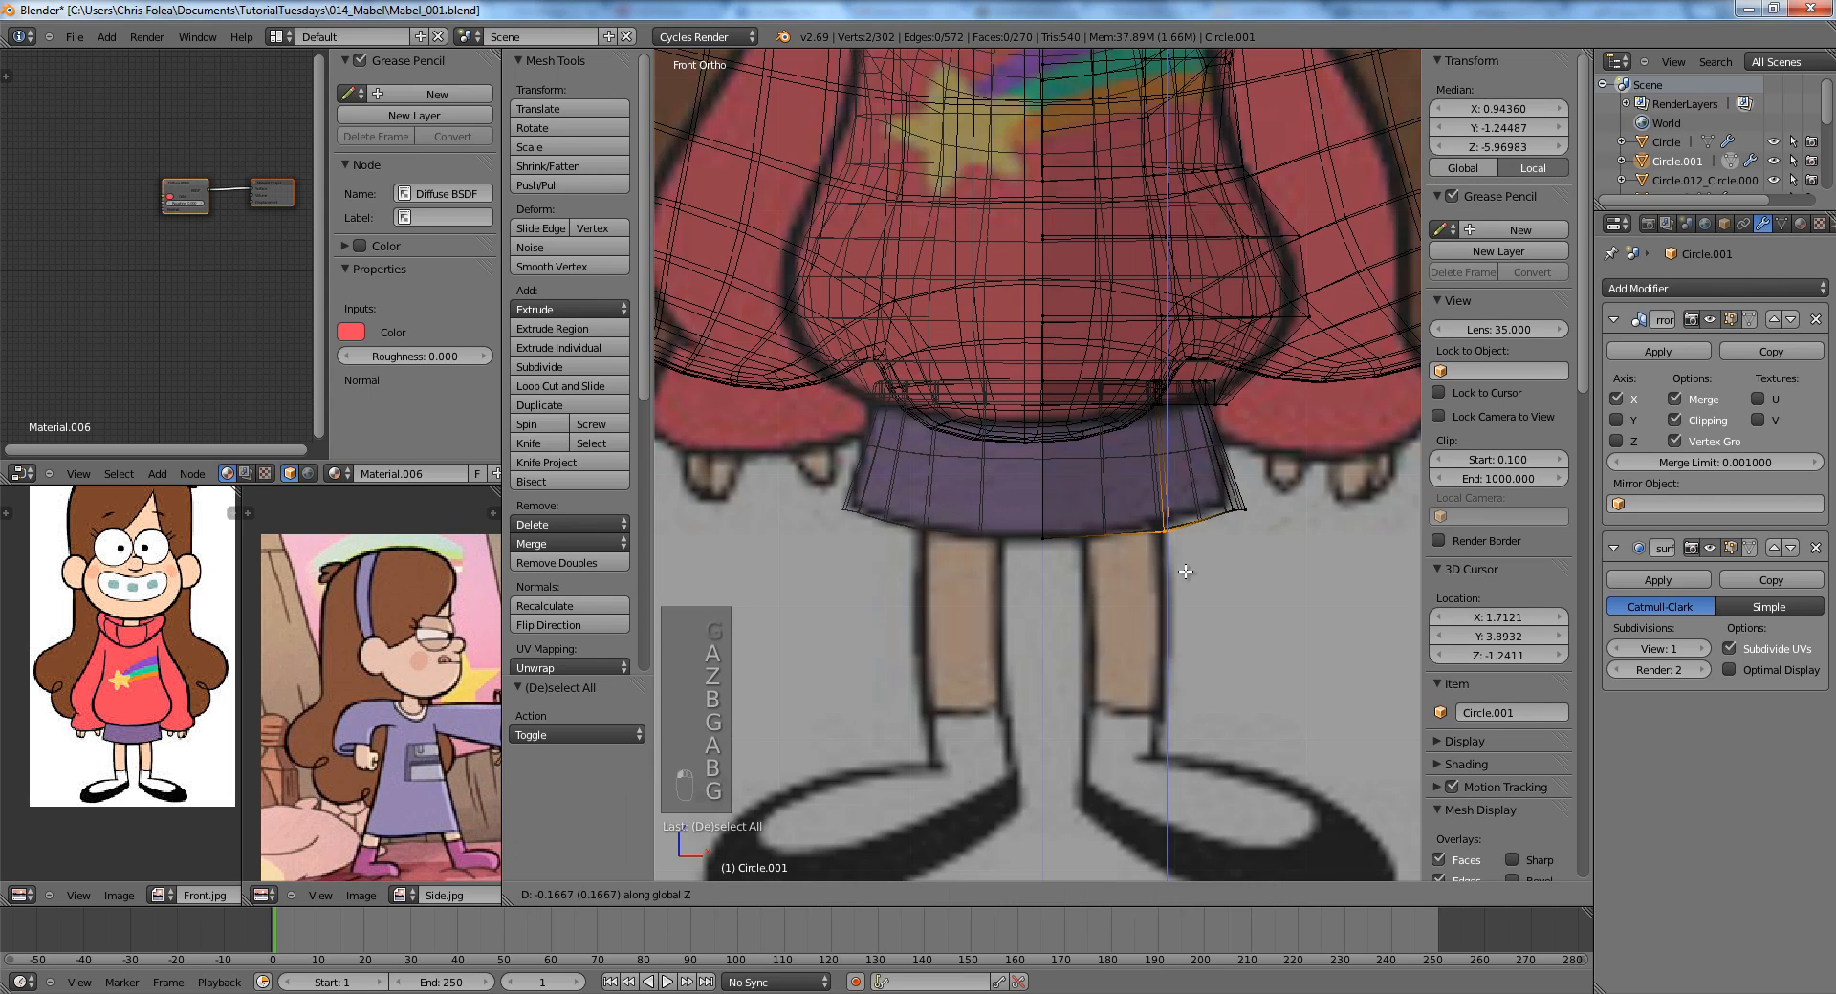
left_click(1182, 569)
Rotate the skirt's outer bottom corner vertices by -20.873° and nudge them onto the reference outline.
key("a")
key("b")
left_click_drag(1210, 486, 1269, 532)
key("r")
left_click(1320, 521)
key("g")
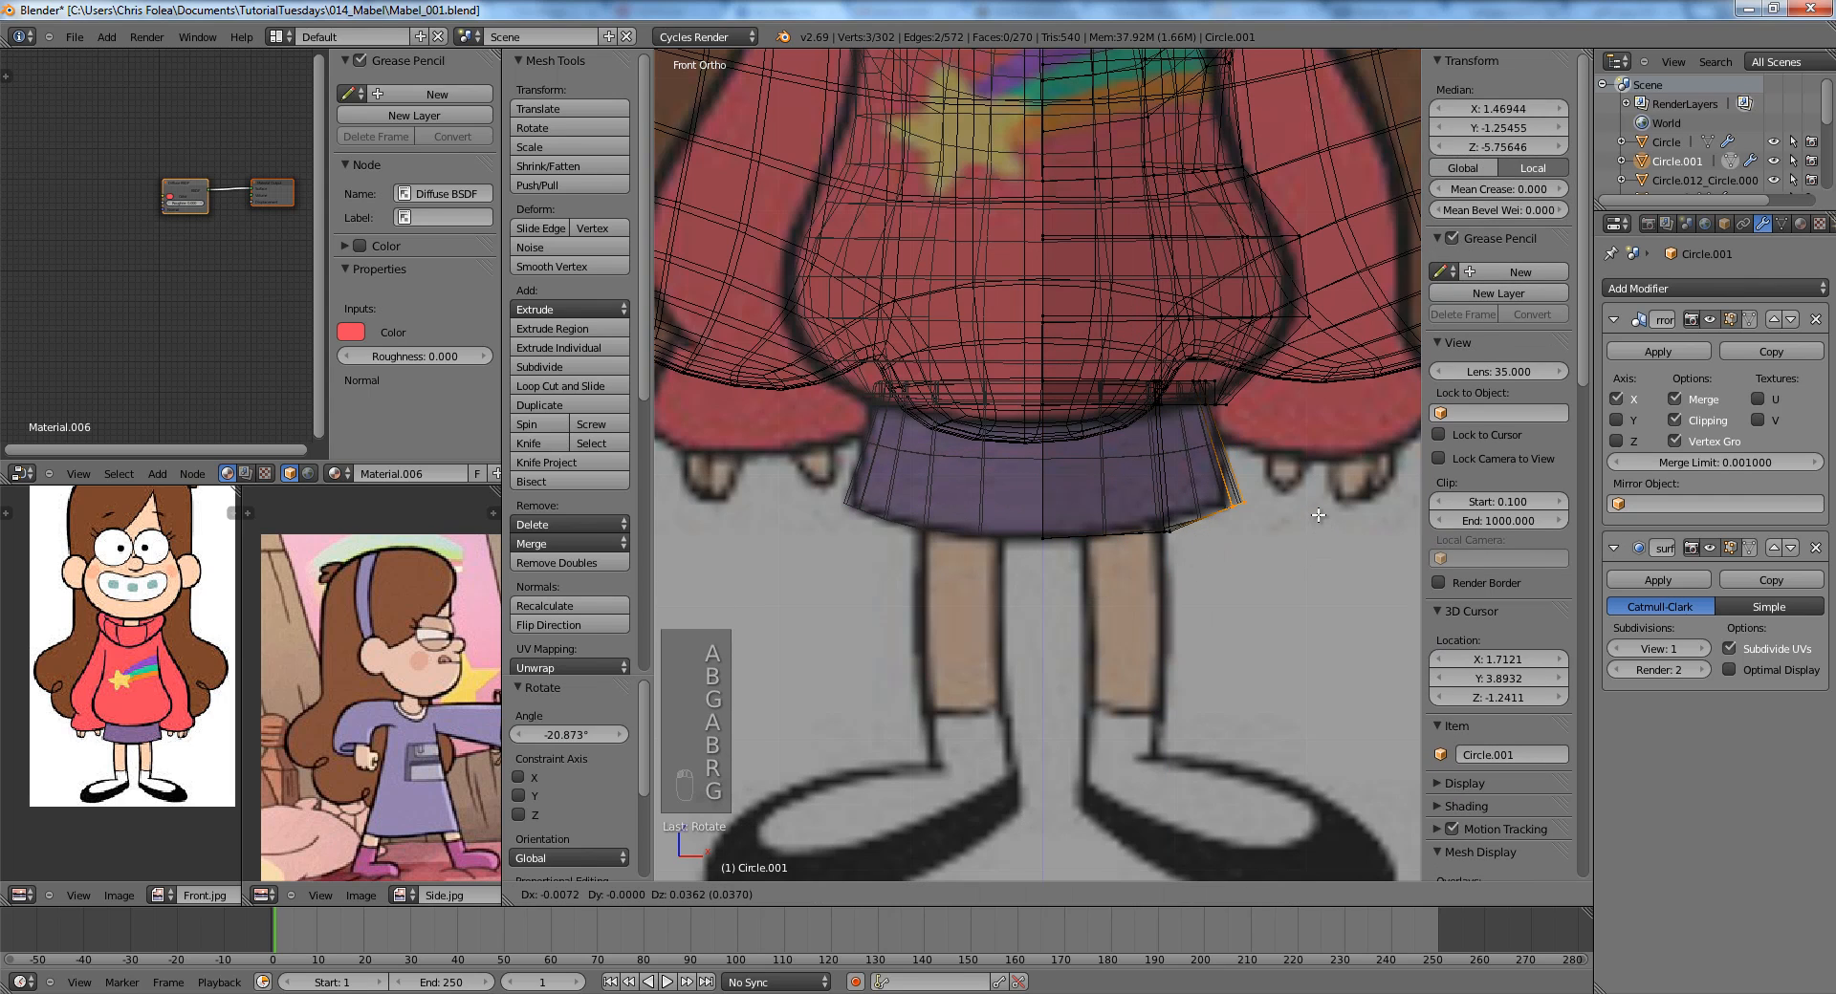
left_click(1318, 513)
Extrude the skirt's bottom loop in place and scale it inward by 0.779 to give the hem an inner rim.
key("z")
middle_click_drag(1146, 560, 1262, 478)
key("e")
key("s")
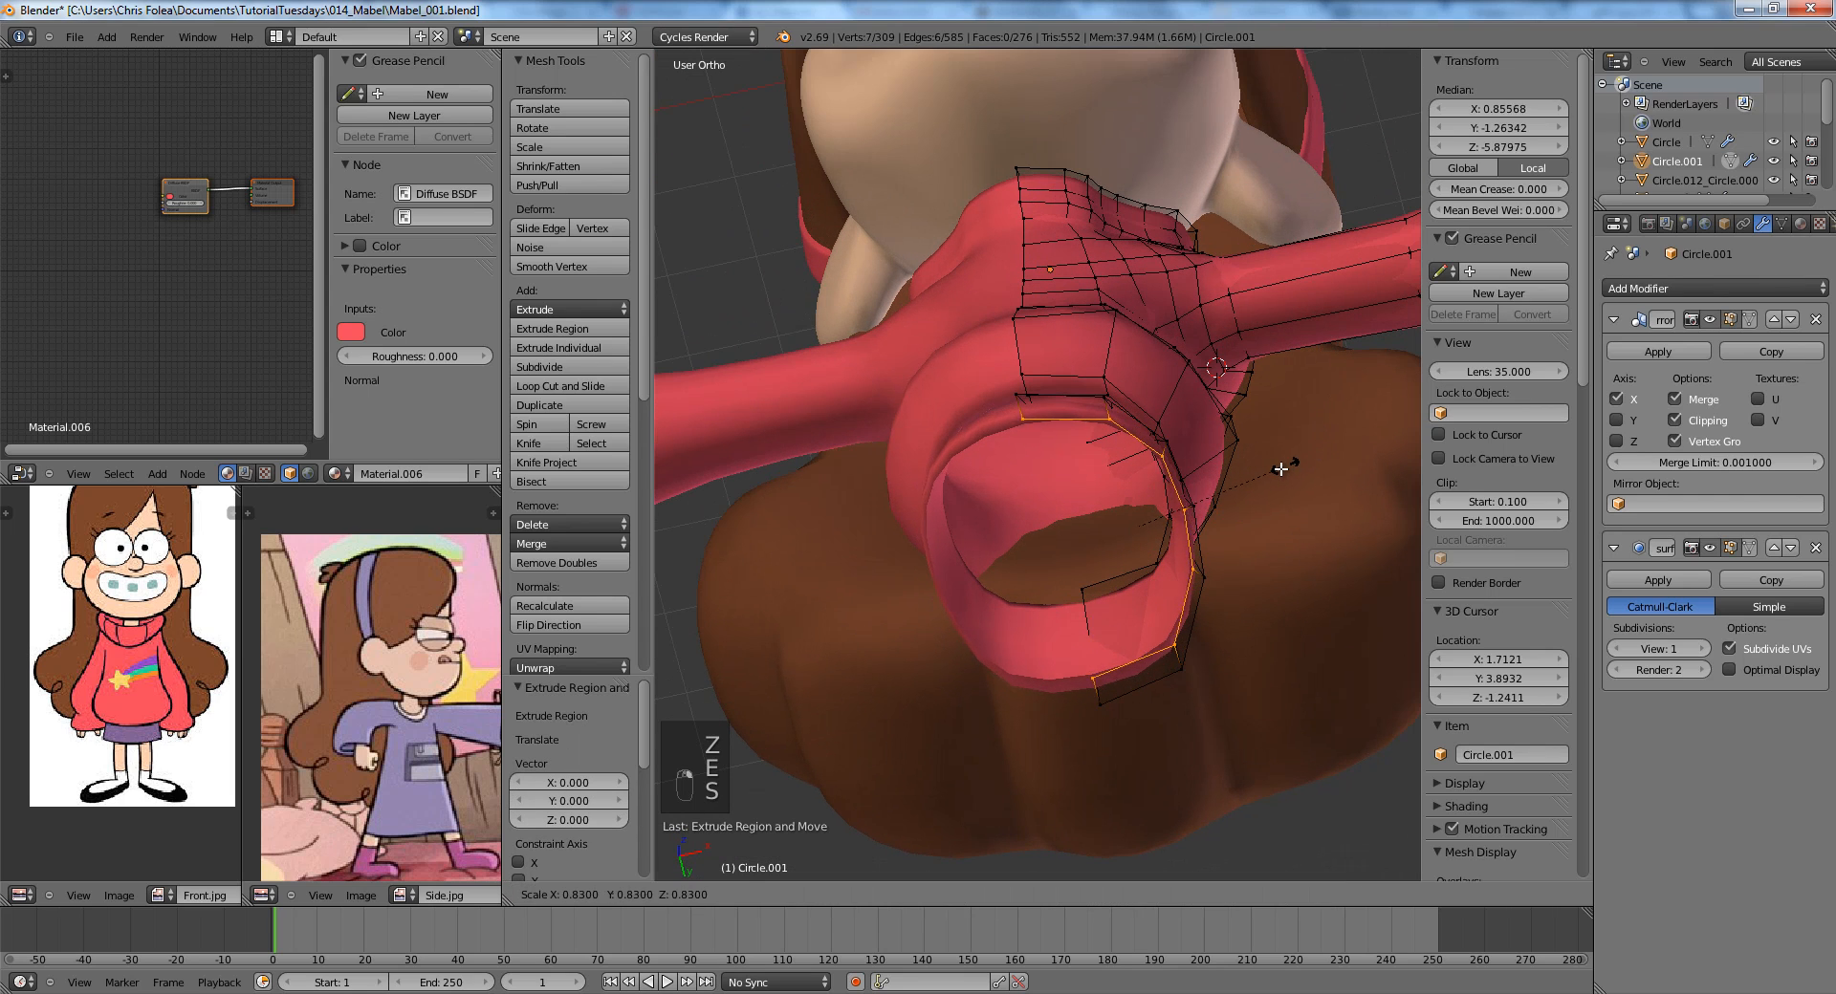
left_click(1274, 470)
In right view, select all of the skirt's bottom vertices and scale them by 0.672 along Y.
key("KP_3")
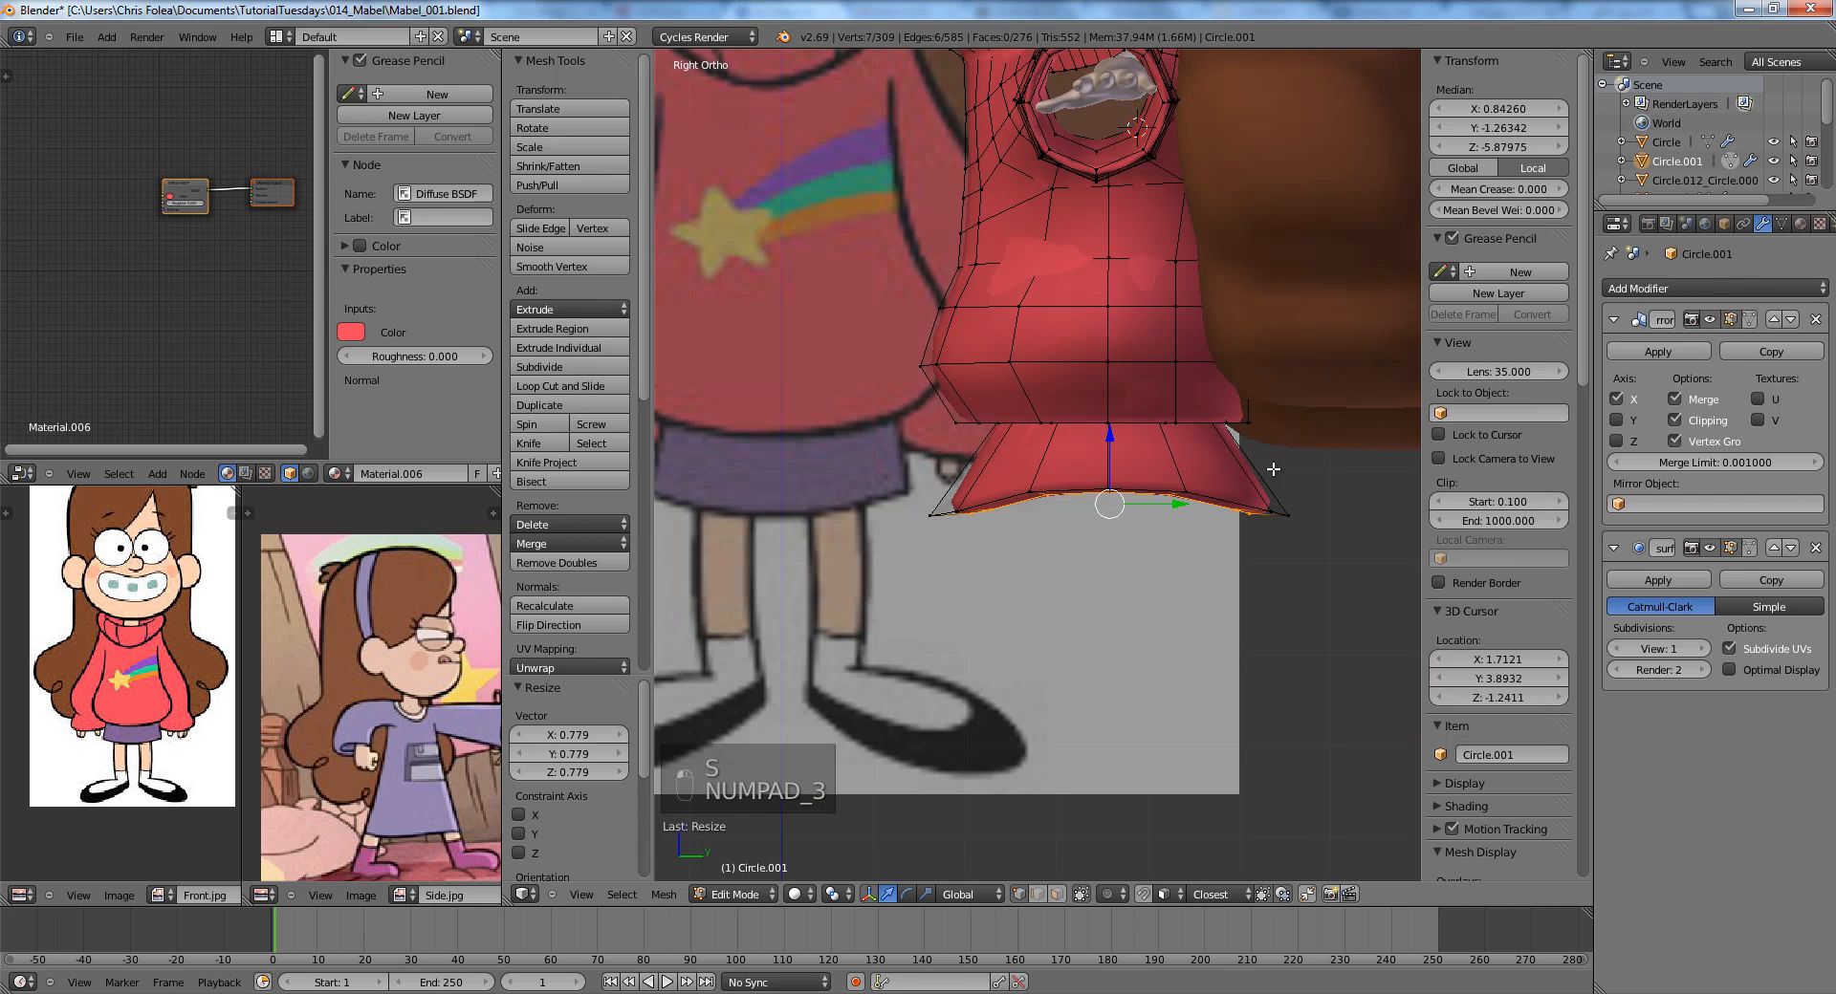
middle_click_drag(1169, 517, 1100, 548, "shift")
key("z")
key("a")
key("b")
left_click_drag(799, 507, 1310, 613)
key("s")
key("y")
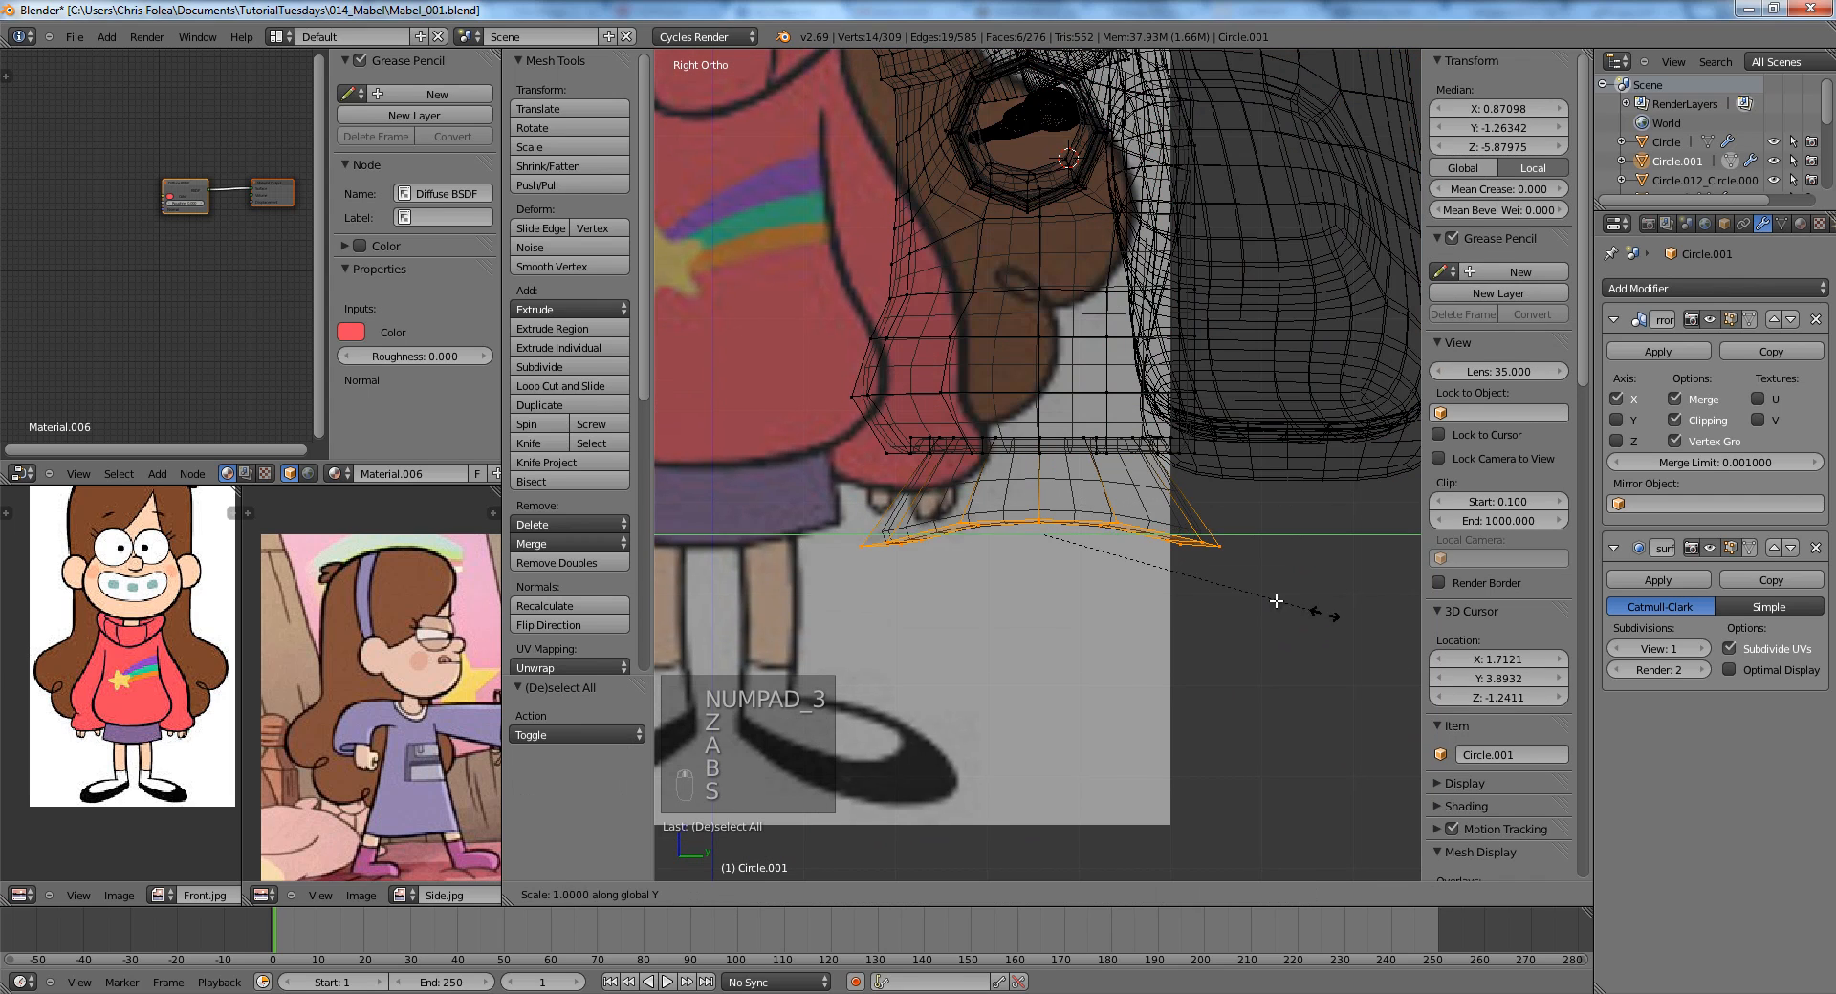
left_click(1236, 561)
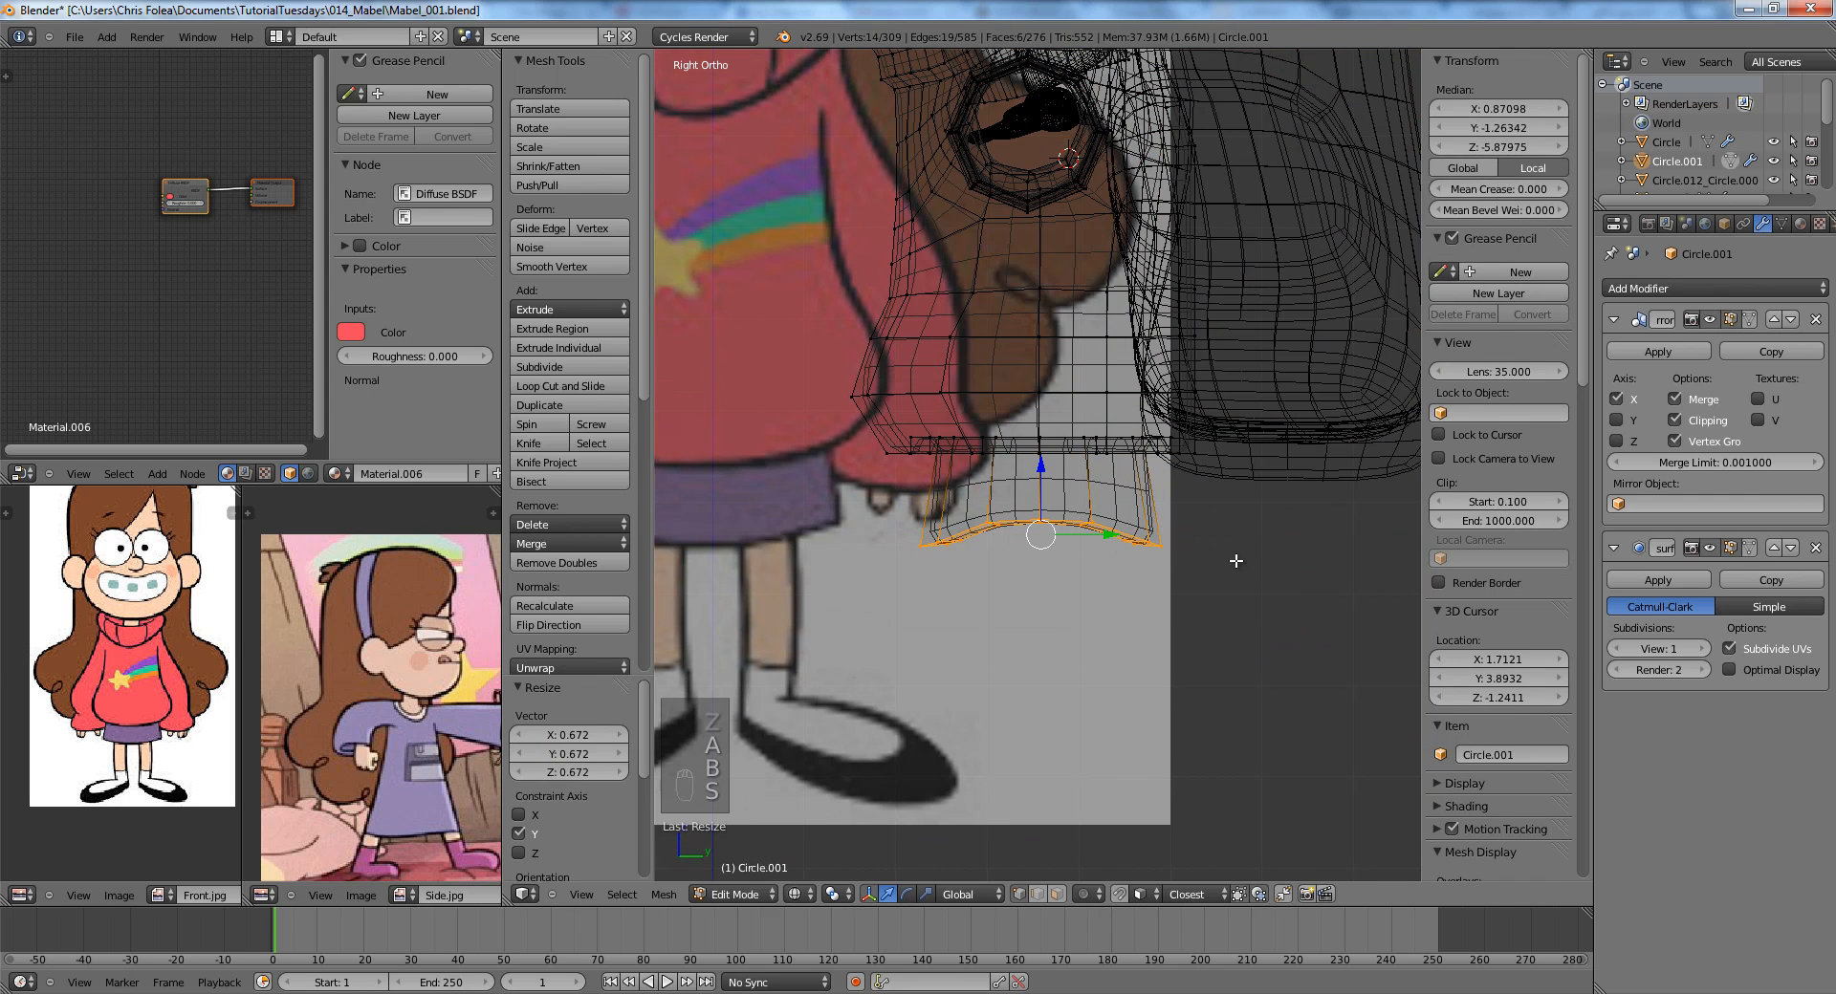
In front view, move the skirt's bottom vertices down along Z to lengthen the skirt.
key("KP_1")
key("z")
key("g")
key("z")
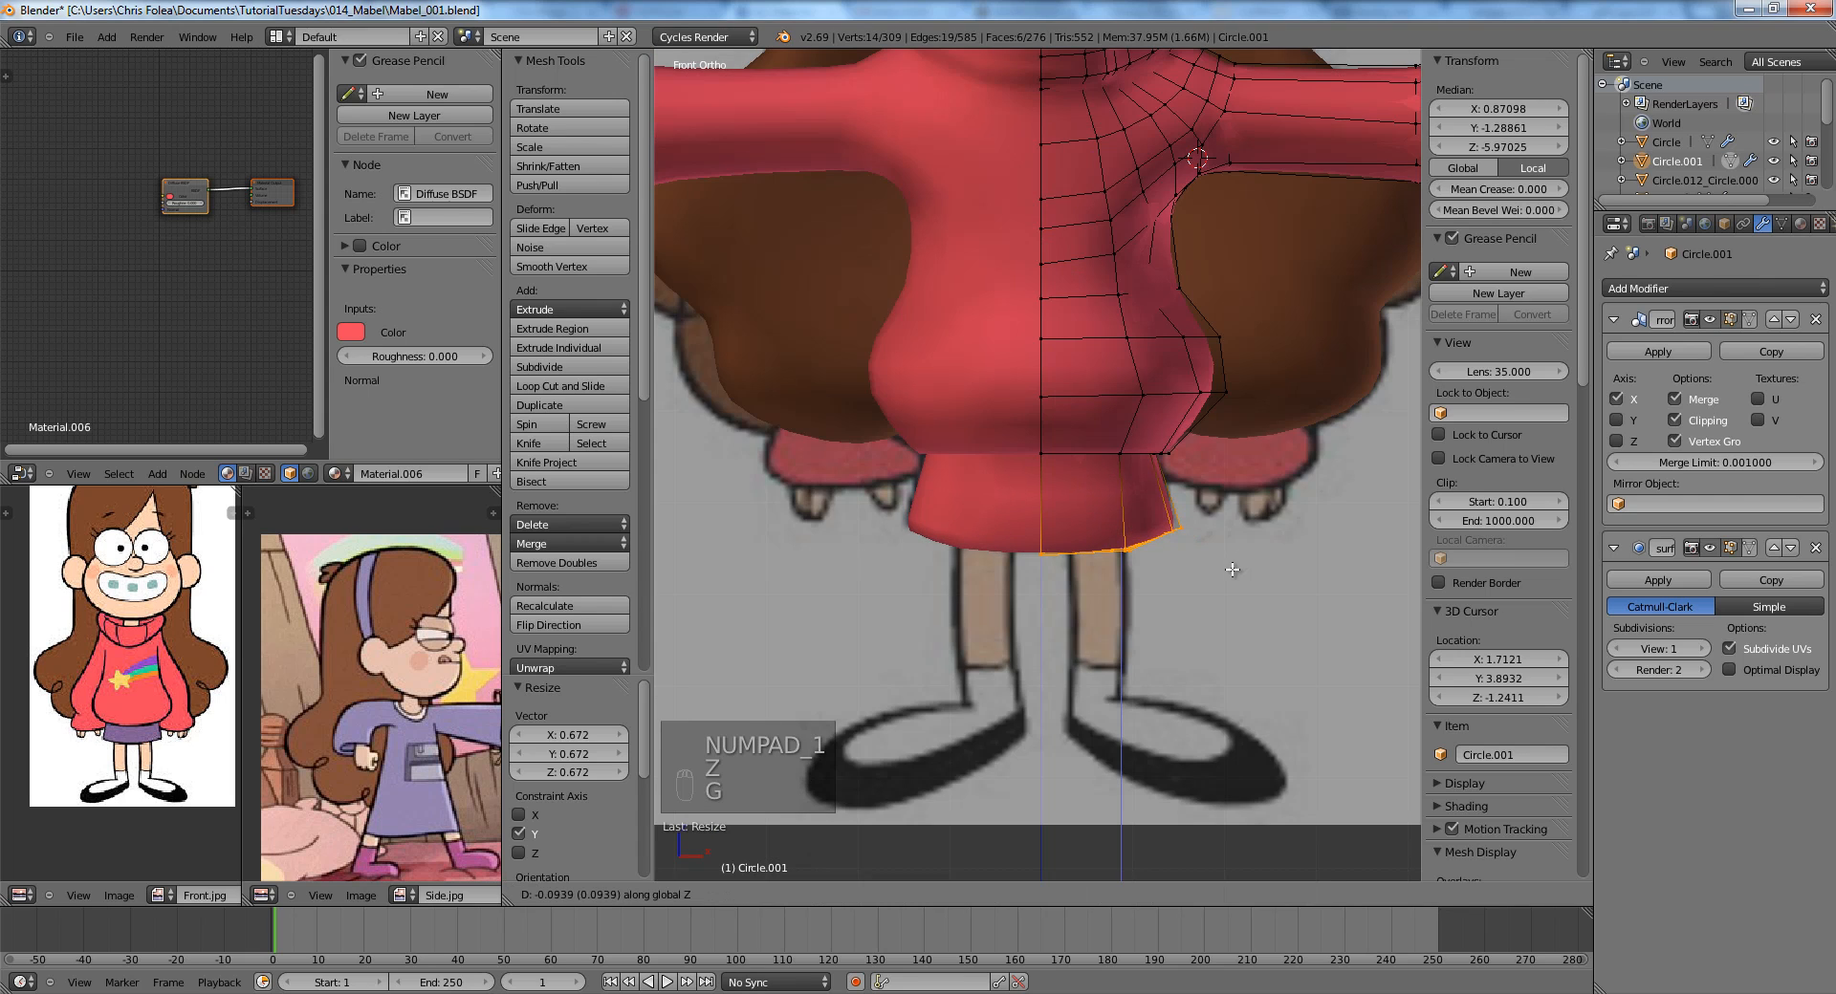
left_click(1237, 568)
key("z")
key("g")
left_click(1238, 574)
key("a")
key("z")
scroll(1171, 526, "up", 2)
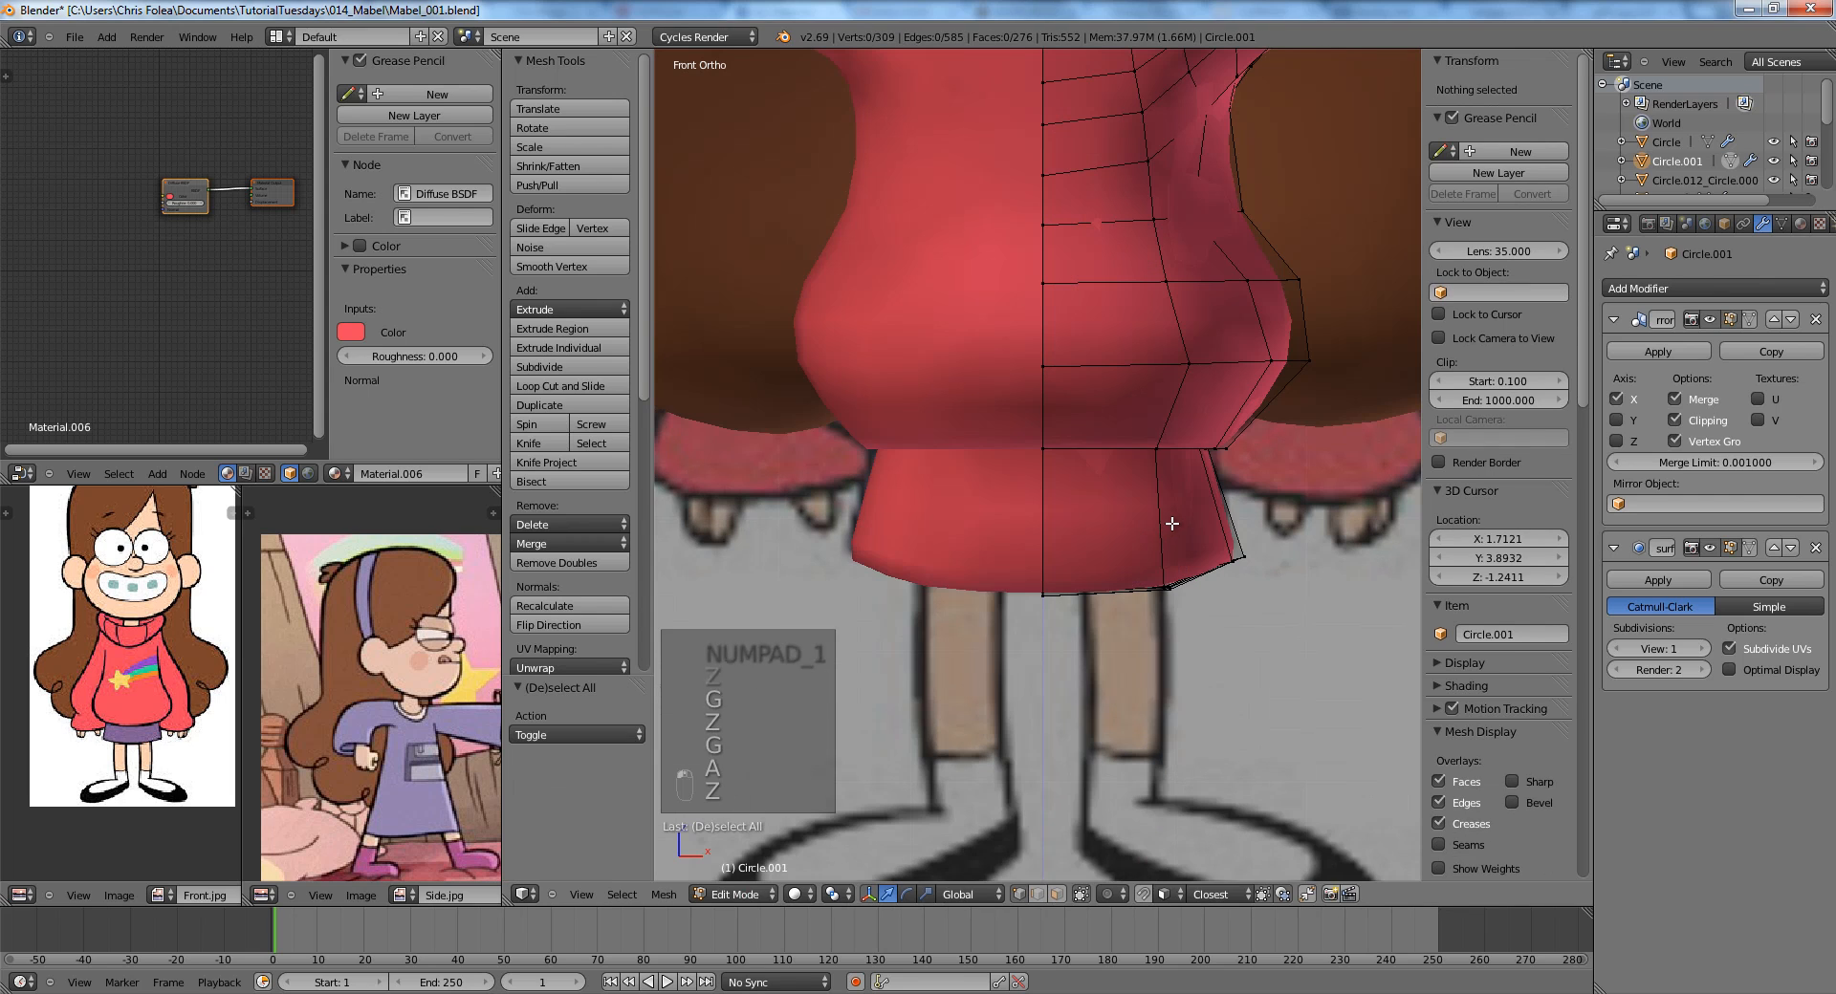
Add two loop cuts around the skirt, one close to its bottom edge and one near mid-height.
key("ctrl+r")
left_click(1171, 526)
left_click(1182, 591)
key("ctrl+r")
left_click(1178, 526)
left_click(1186, 508)
Scale the skirt's mid-height loop inward, lower it along Z, and rescale it to fit the reference outline.
key("s")
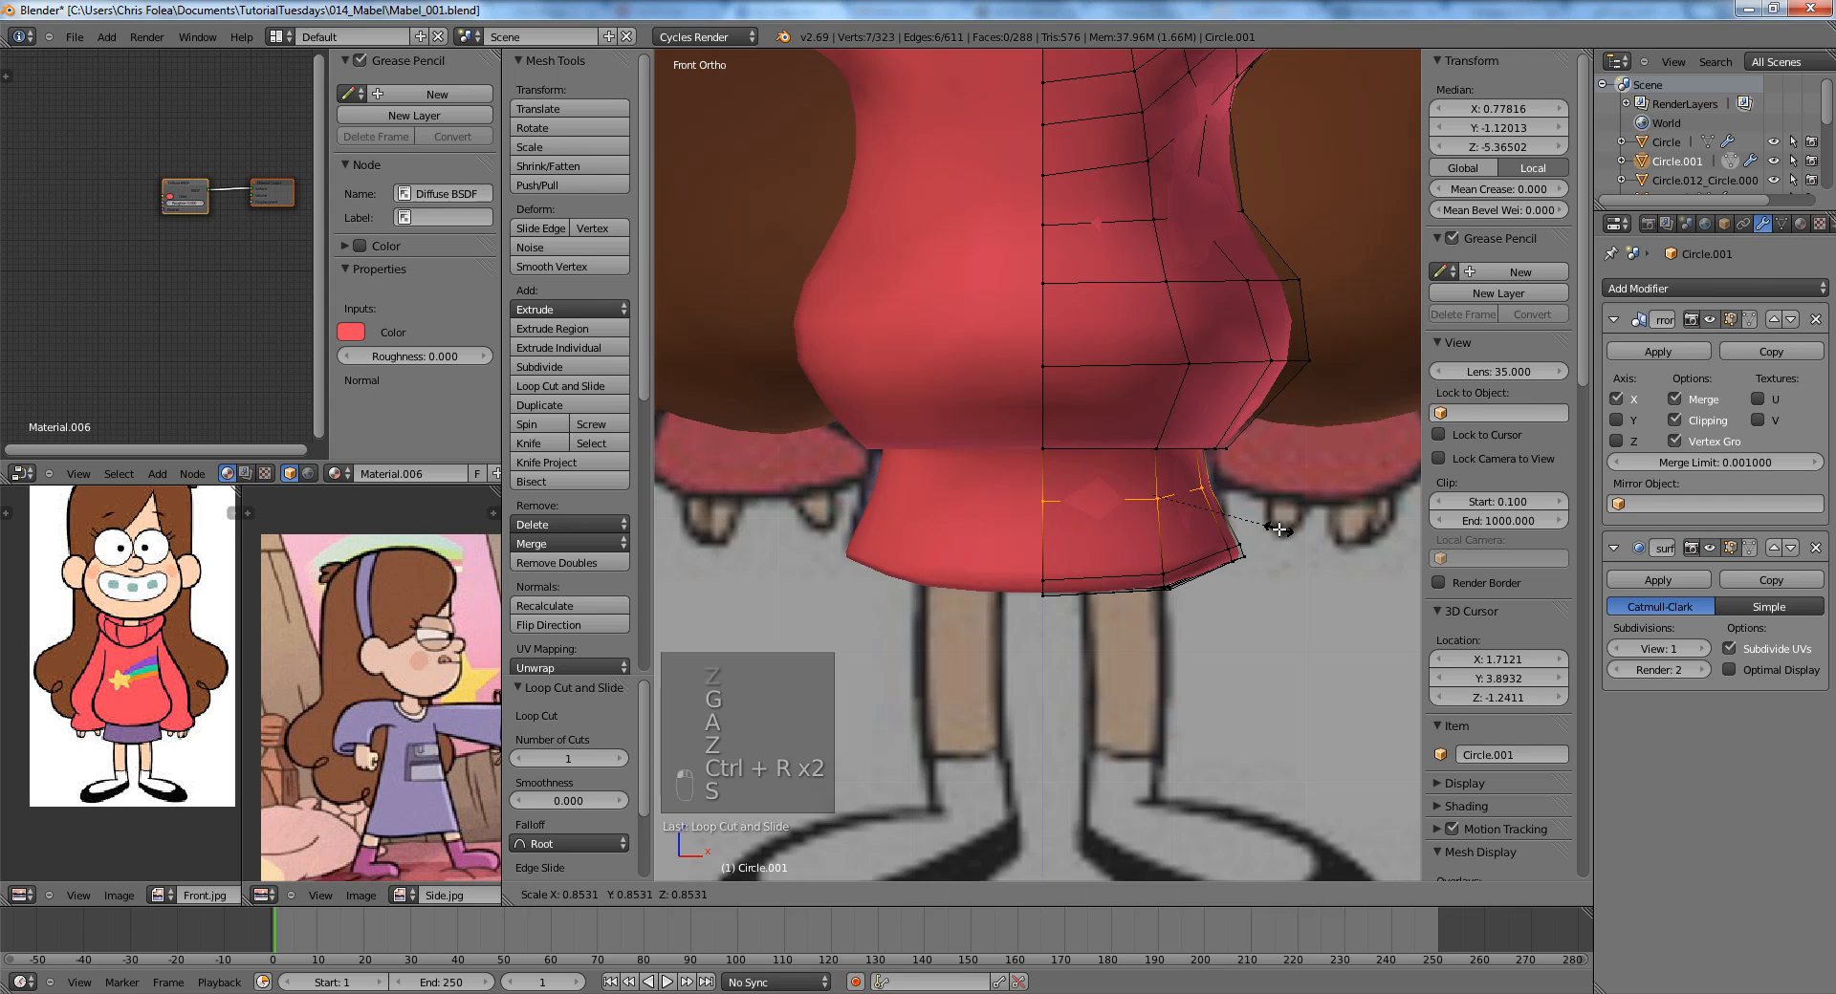
left_click(1254, 525)
key("g")
key("z")
left_click(1278, 537)
key("z")
key("g")
key("z")
left_click(1280, 542)
key("s")
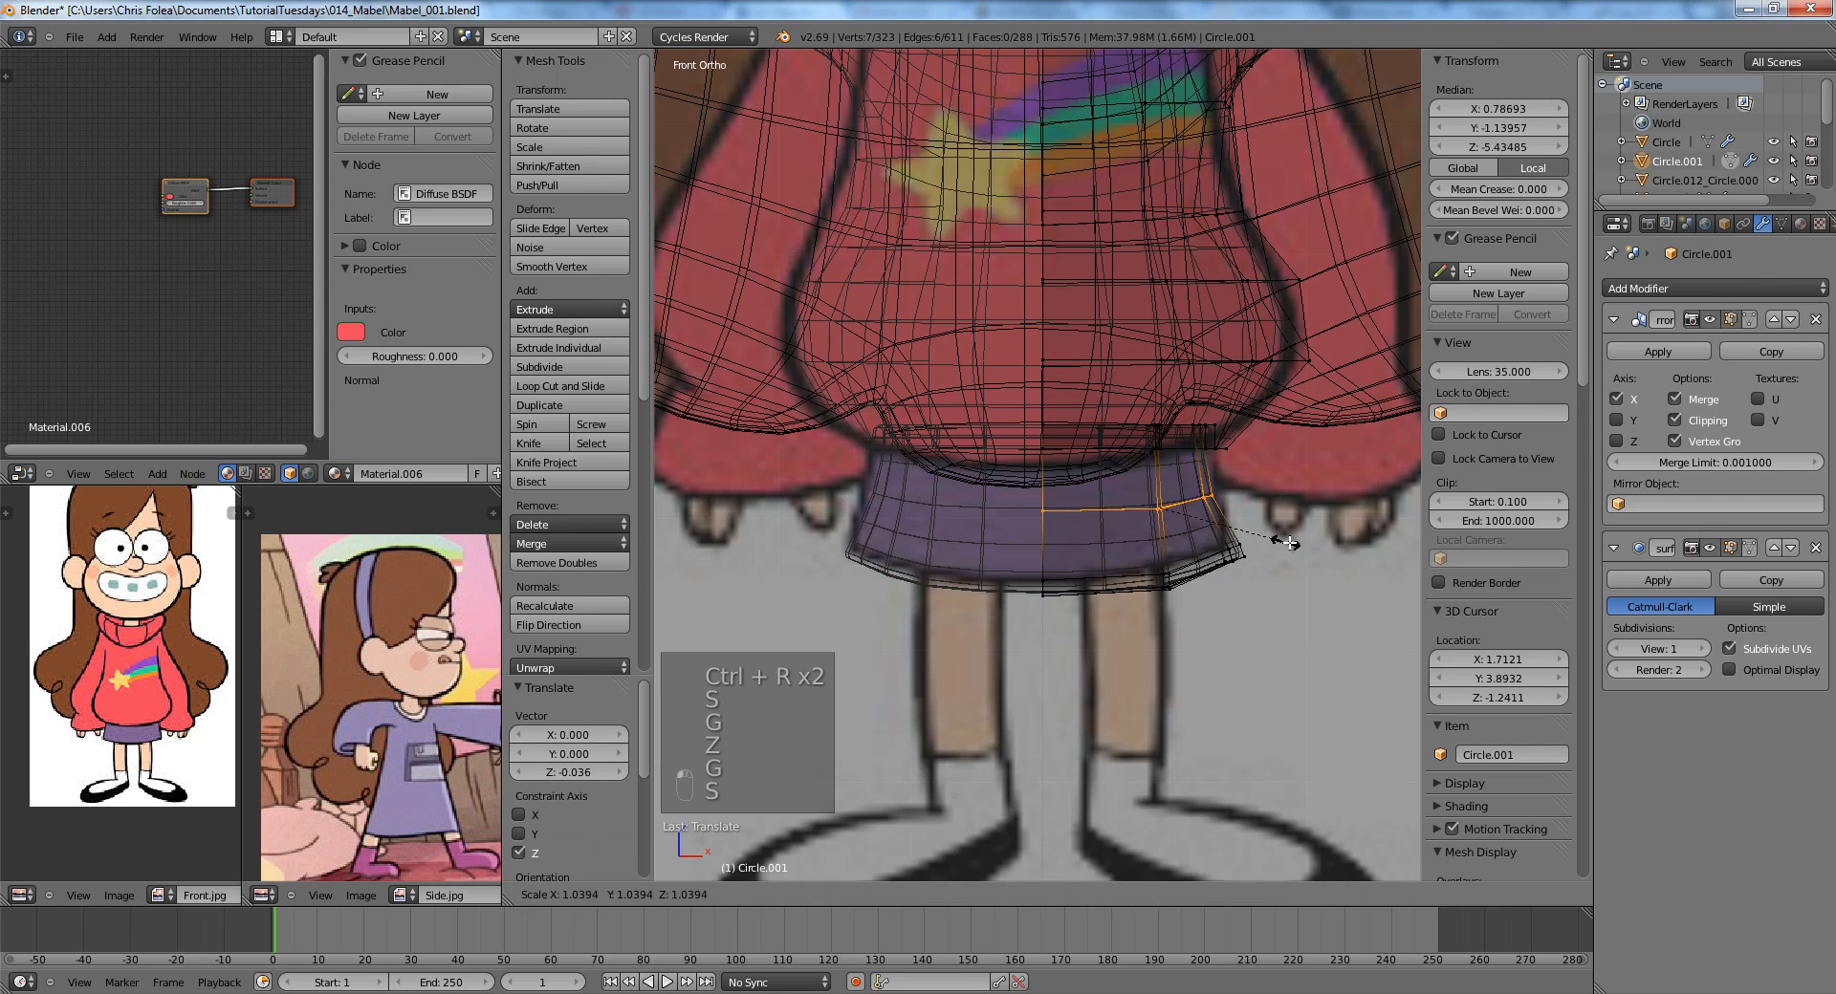
left_click(1289, 543)
Switch to face selection and select all of the skirt's faces, including the inner ones.
key("z")
key("Tab")
scroll(1286, 550, "down", 2)
key("Tab")
scroll(1190, 557, "up", 3)
key("a")
key("ctrl+Tab")
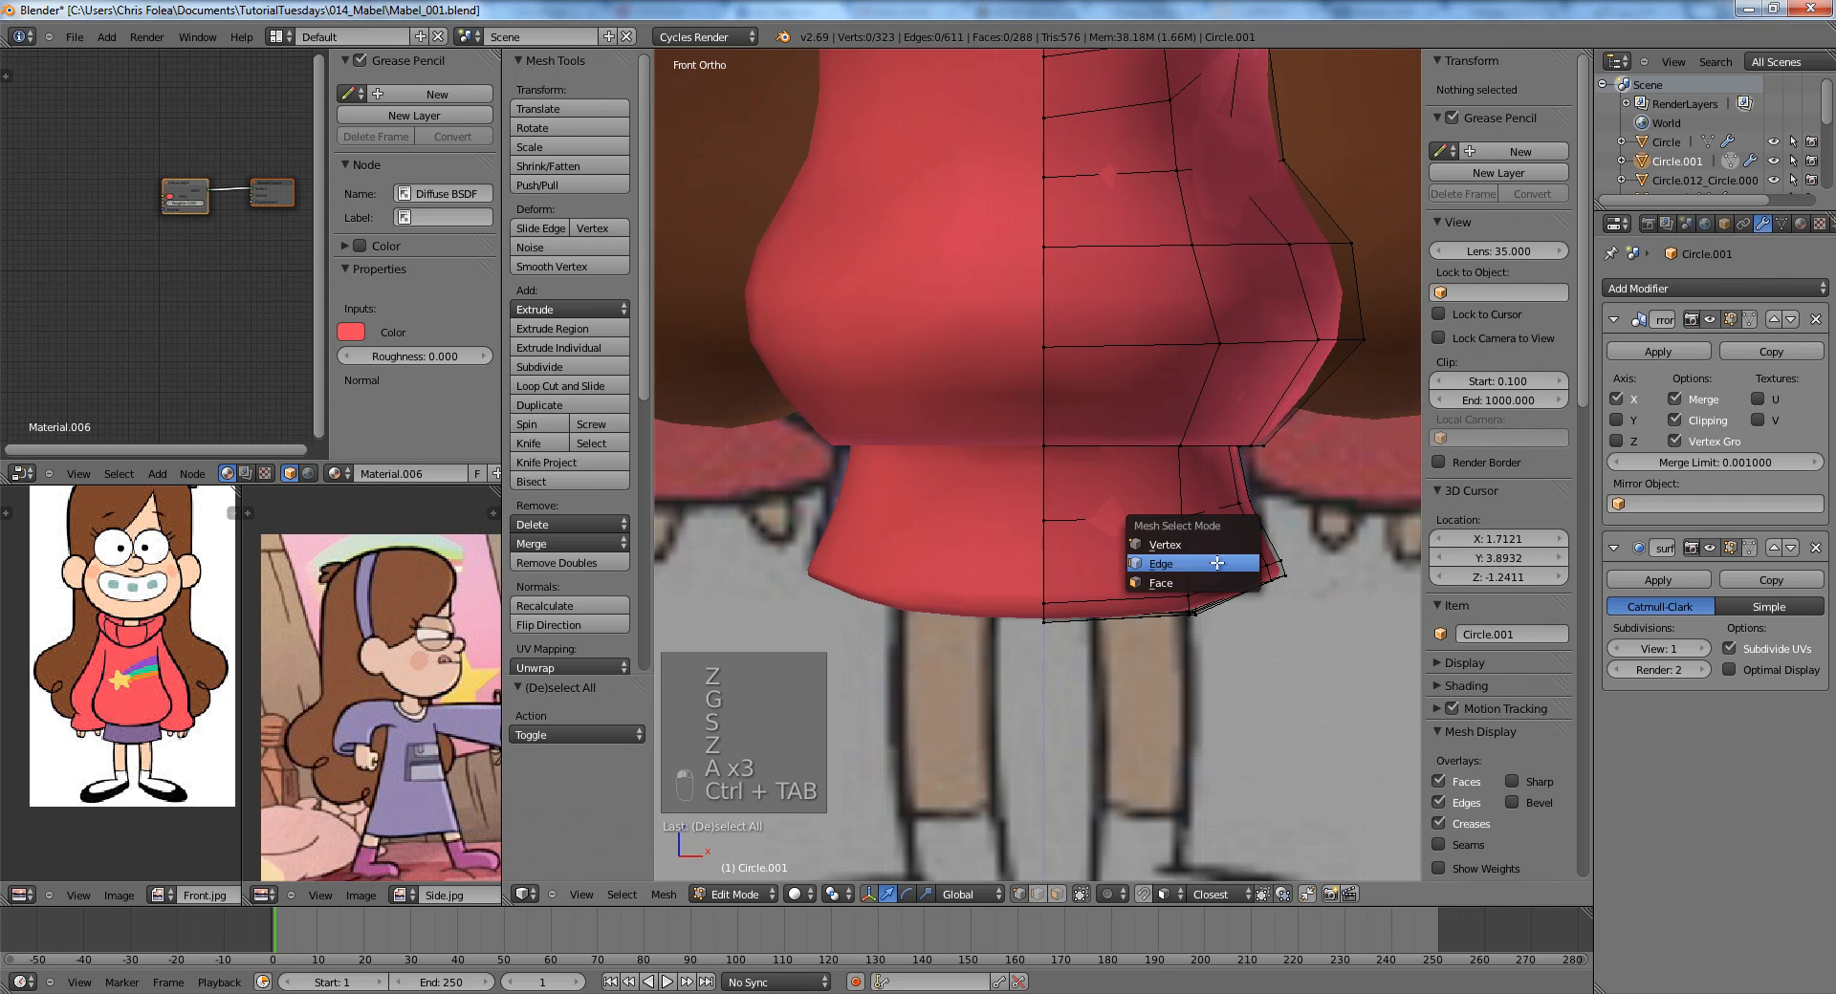
left_click(1185, 582)
right_click(1180, 498, "alt")
right_click(1194, 551, "alt+shift")
key("z")
key("c")
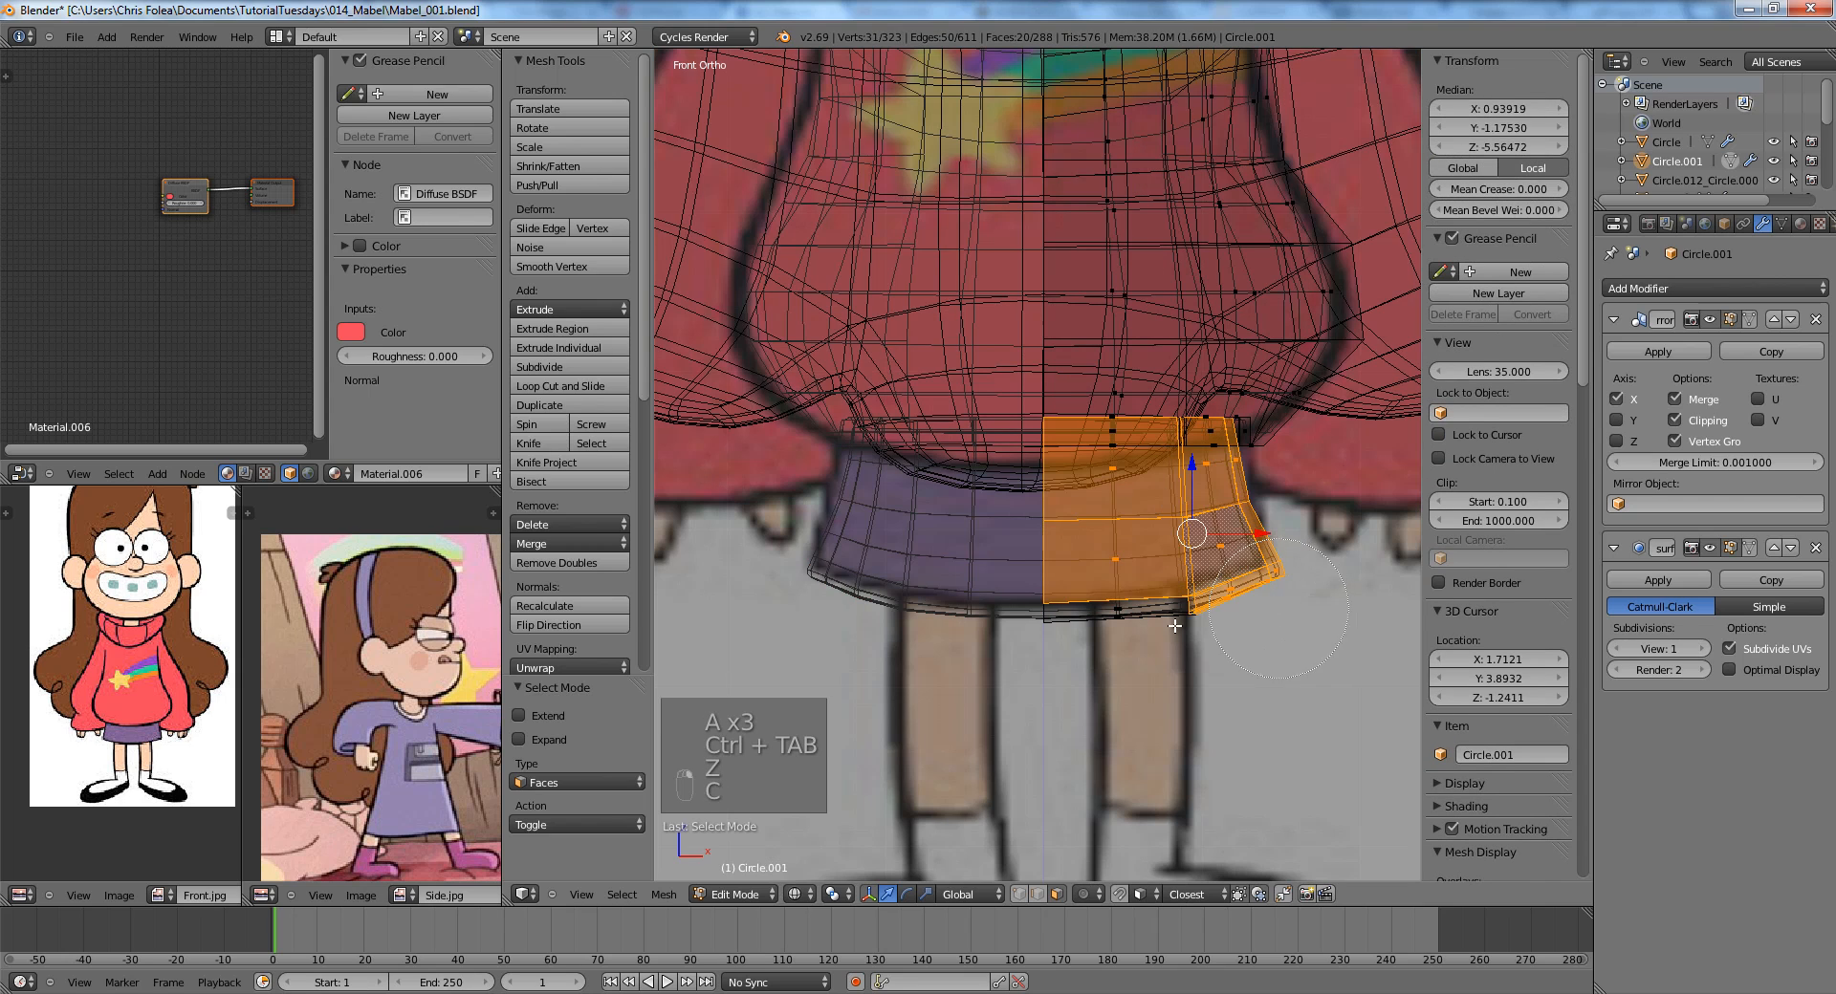
Assign a new material in a second slot to the skirt faces, with purple as its viewport and diffuse colour.
left_click(1801, 224)
left_click(1819, 287)
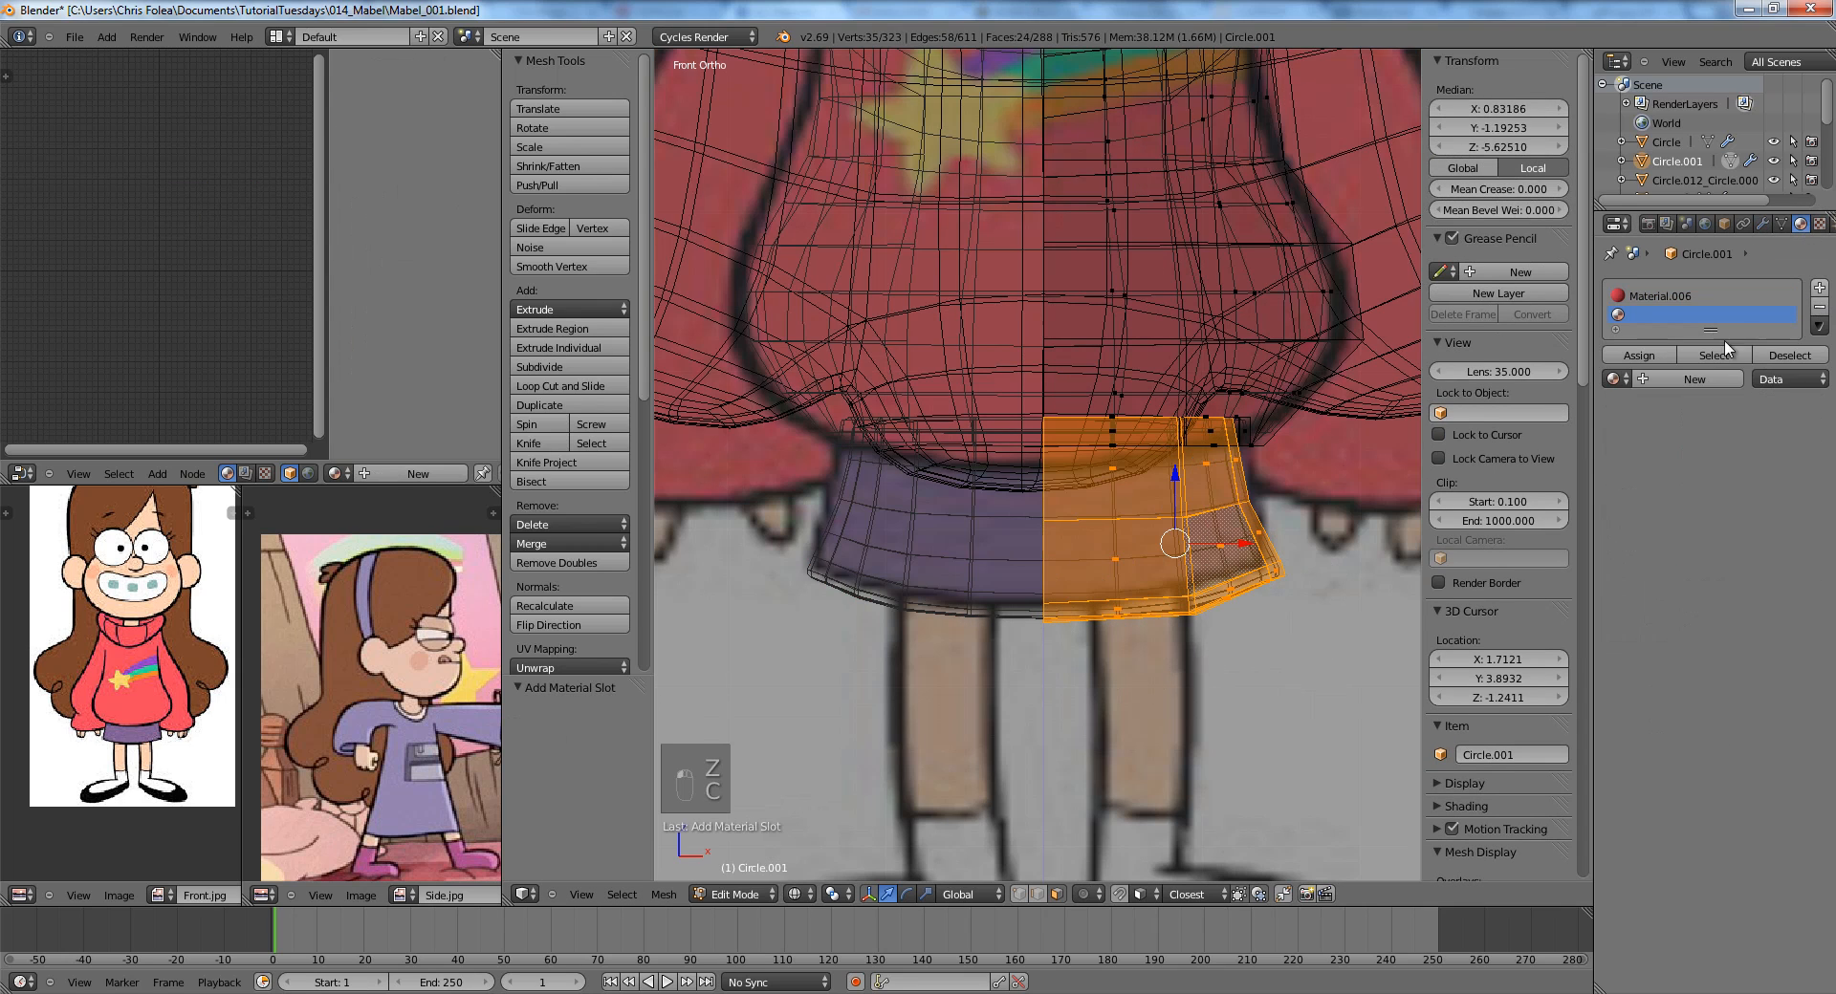
left_click(1688, 379)
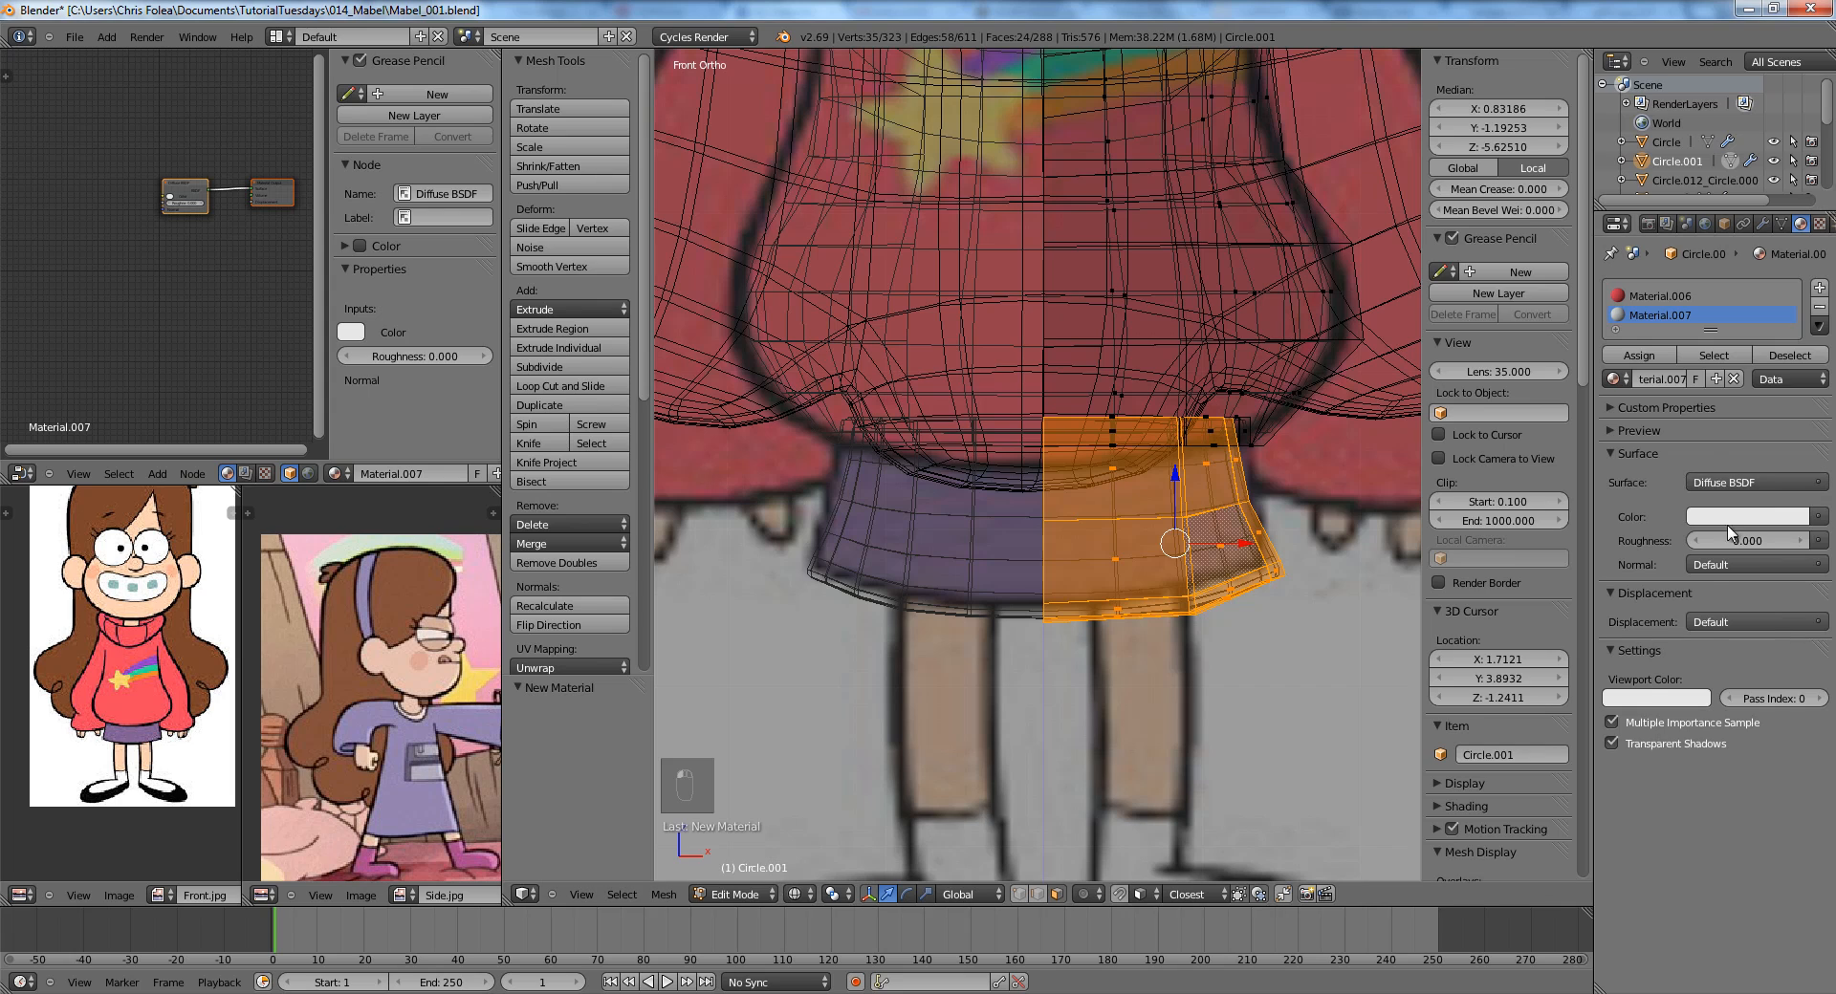
left_click(1649, 699)
left_click(1695, 631)
key("ctrl+v")
Examine the whole character with its purple skirt in the rendered preview, and return to solid shading.
key("Tab")
scroll(1196, 537, "down", 5)
key("z")
key("a")
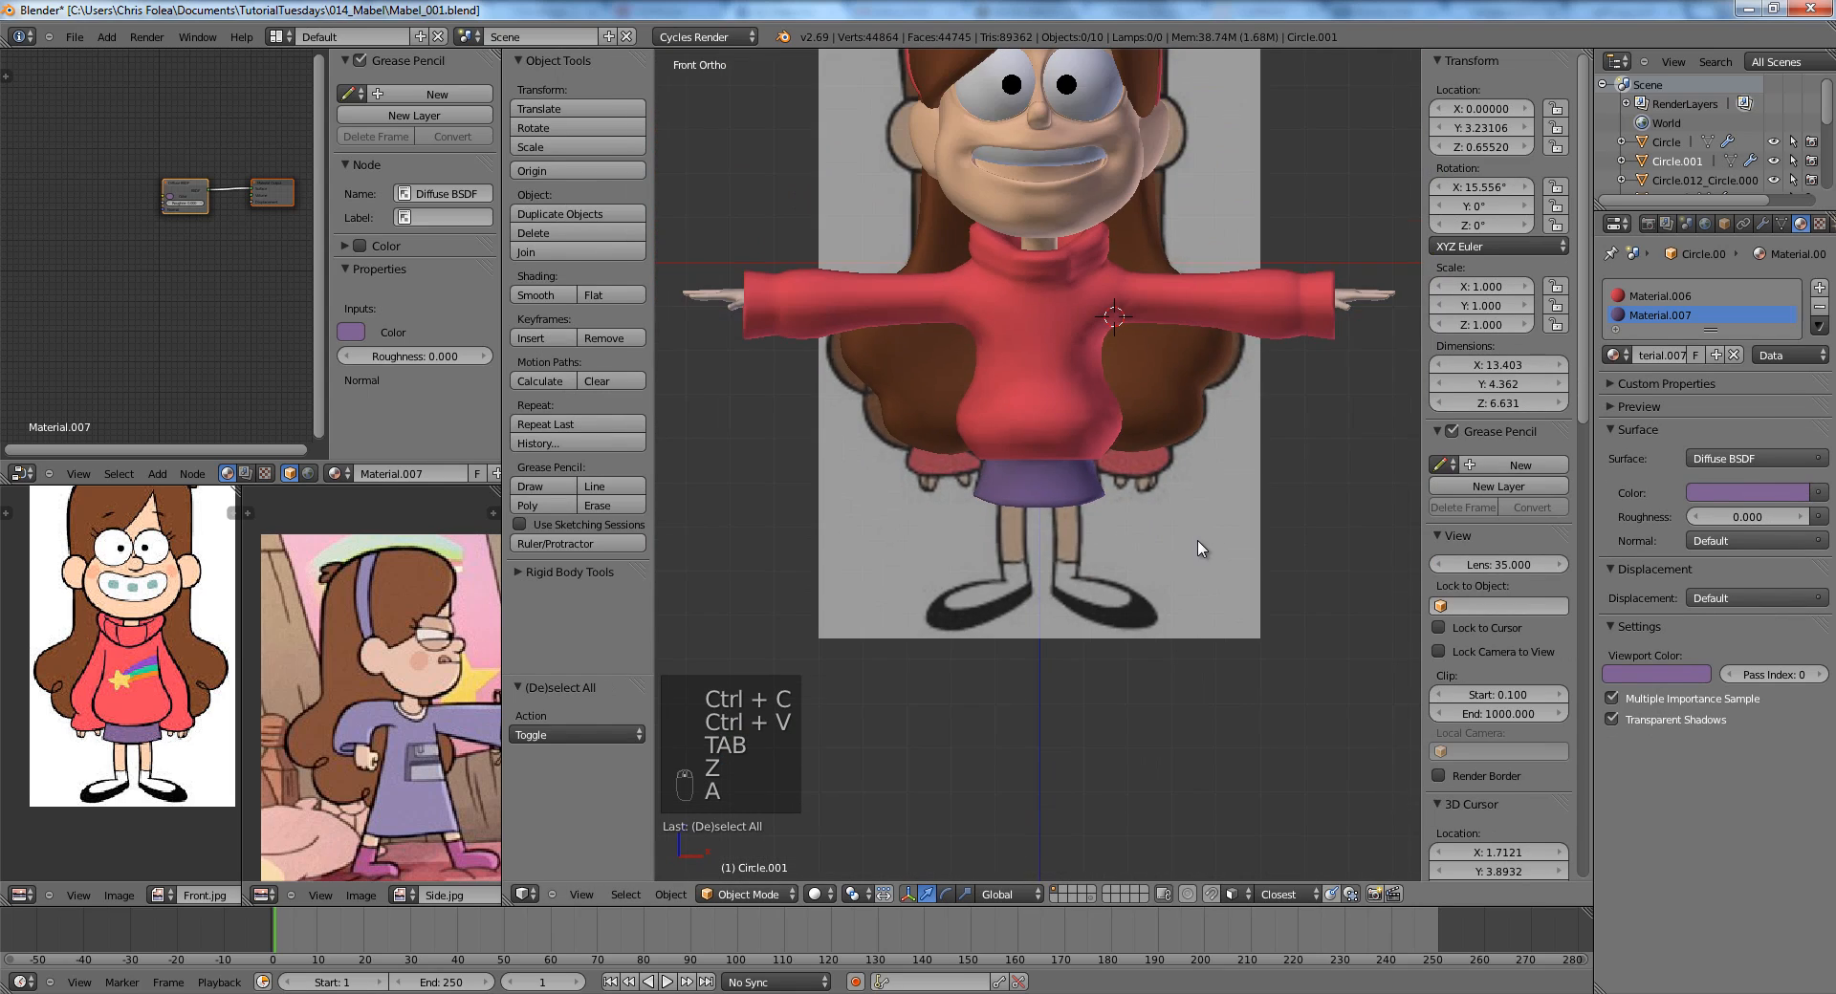
key("shift+z")
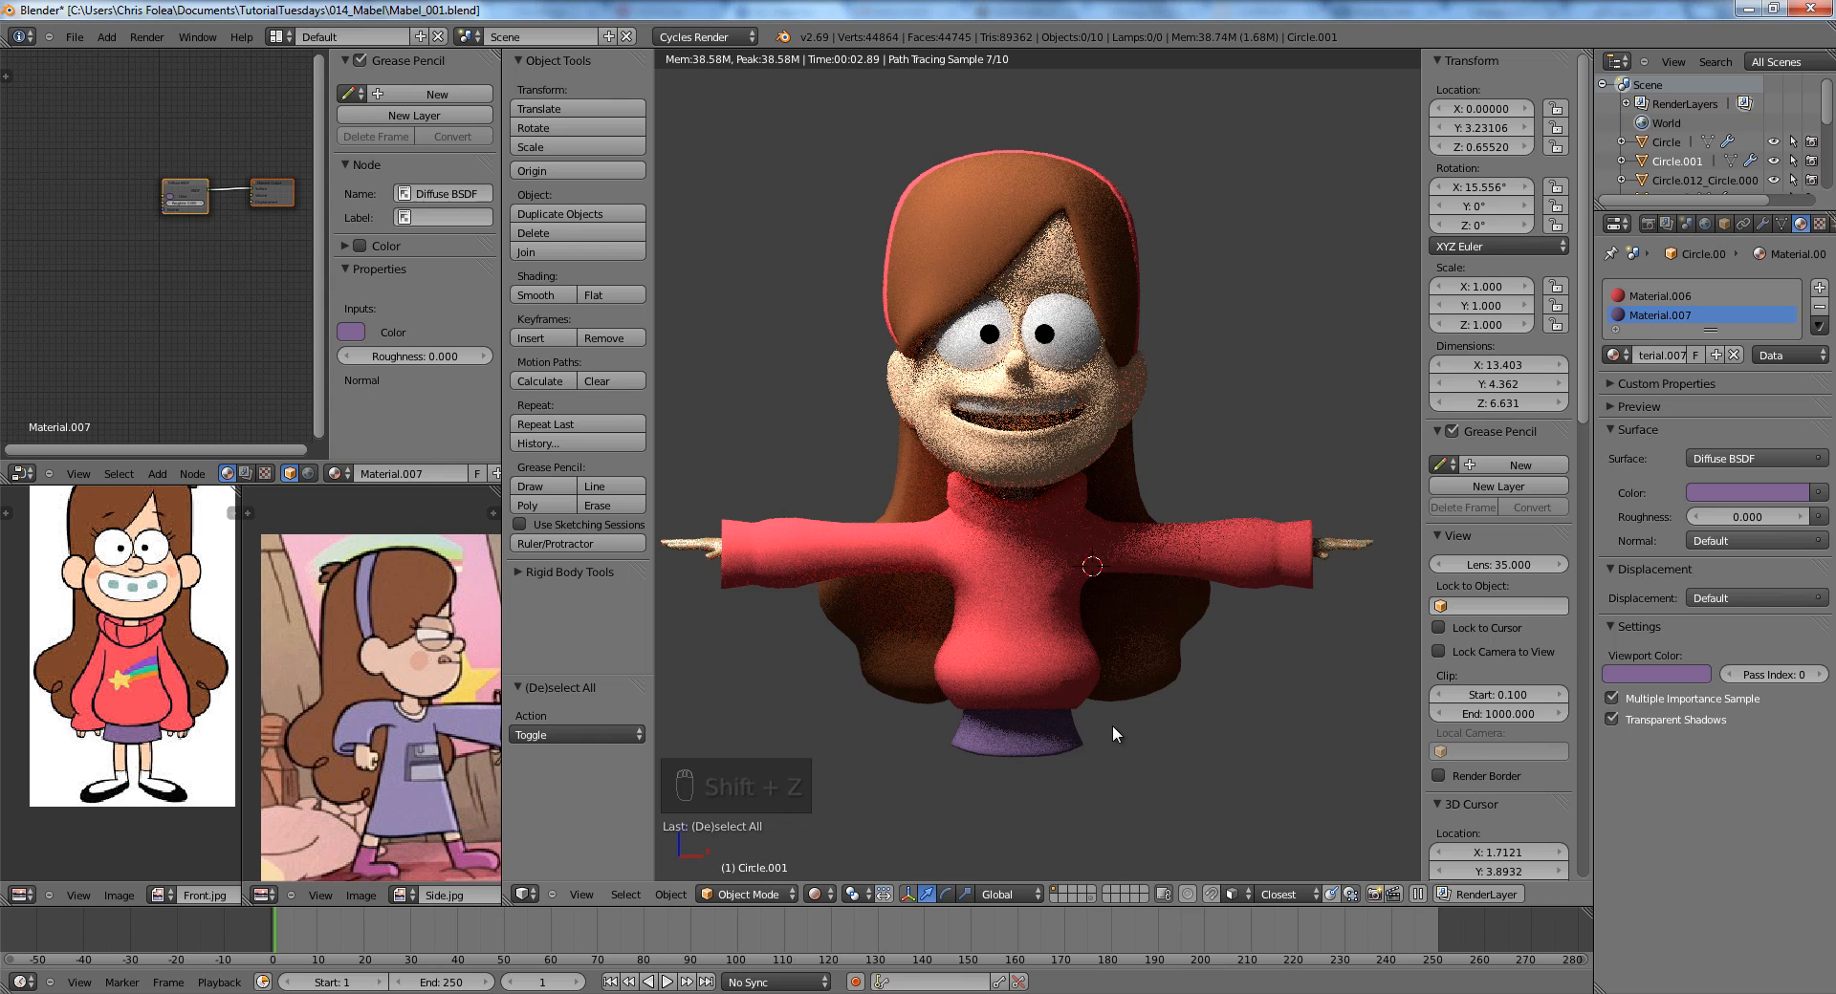
key("z")
key("z")
key("z")
Add supporting edge loops around the base of the sweater's collar to sharpen its crease.
key("Tab")
key("a")
key("a")
key("a")
scroll(1109, 503, "up", 6)
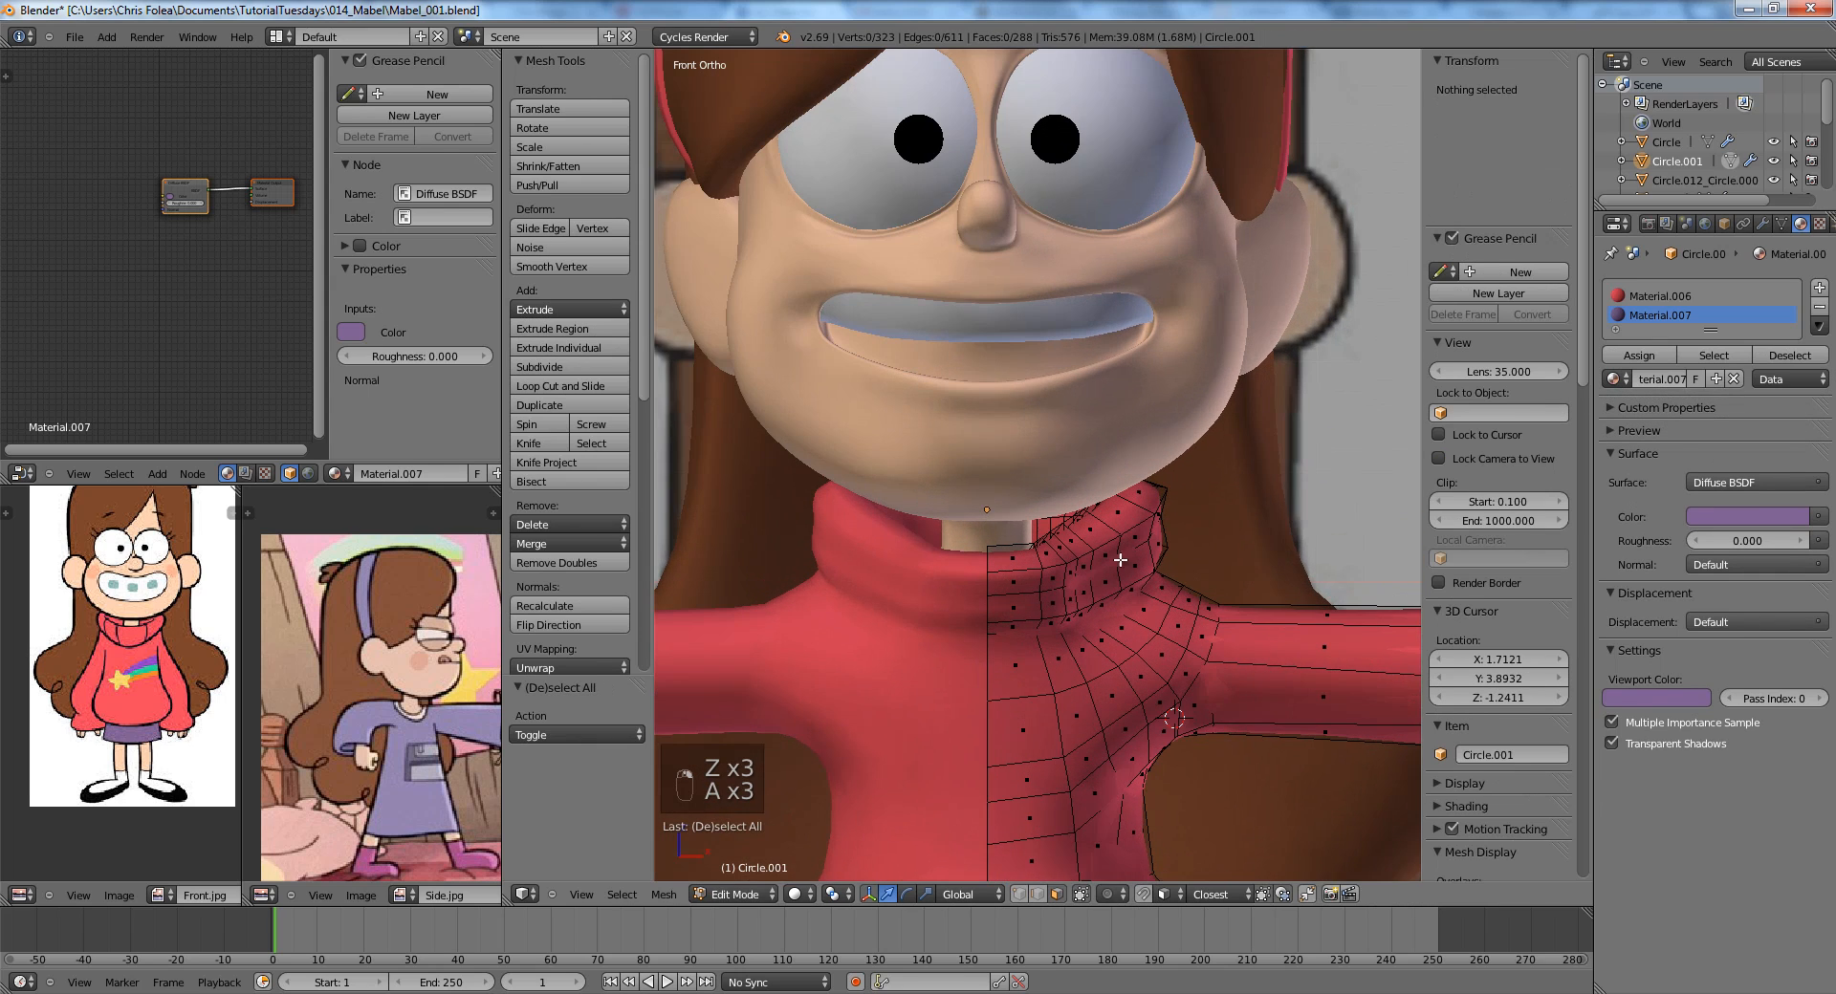
key("ctrl+r")
left_click(991, 516)
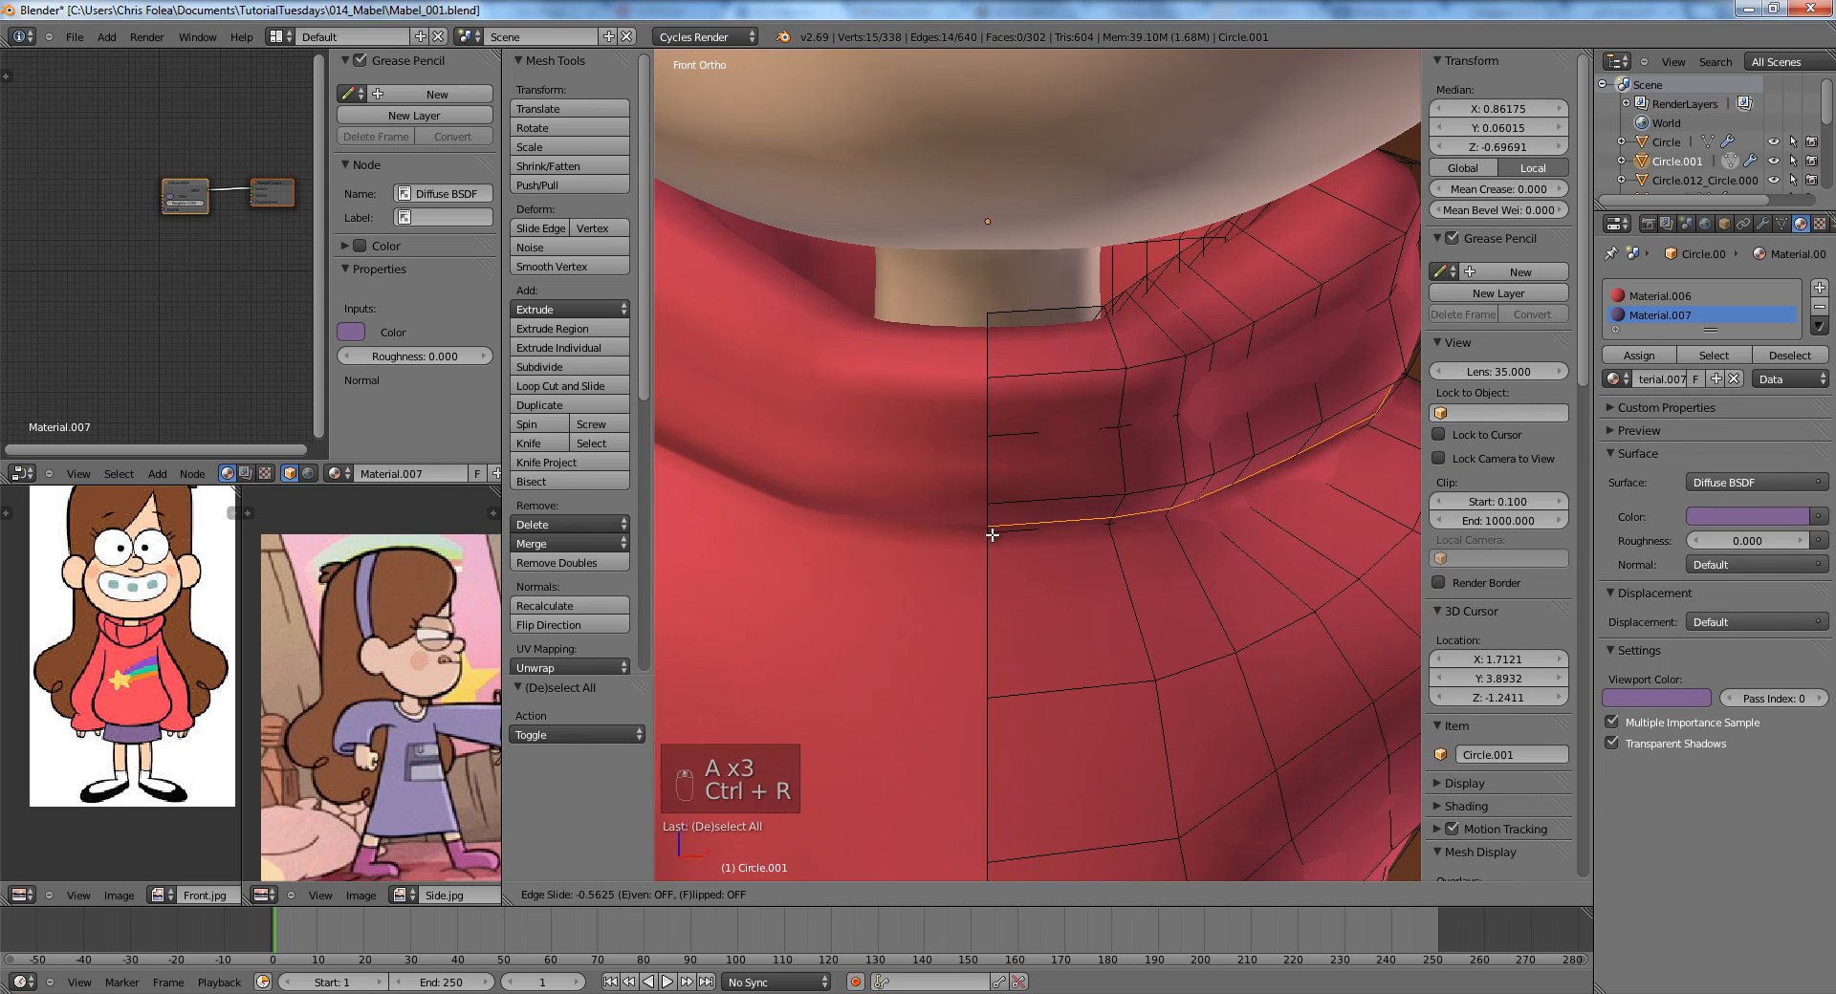
left_click(994, 519)
key("ctrl+r")
key("Tab")
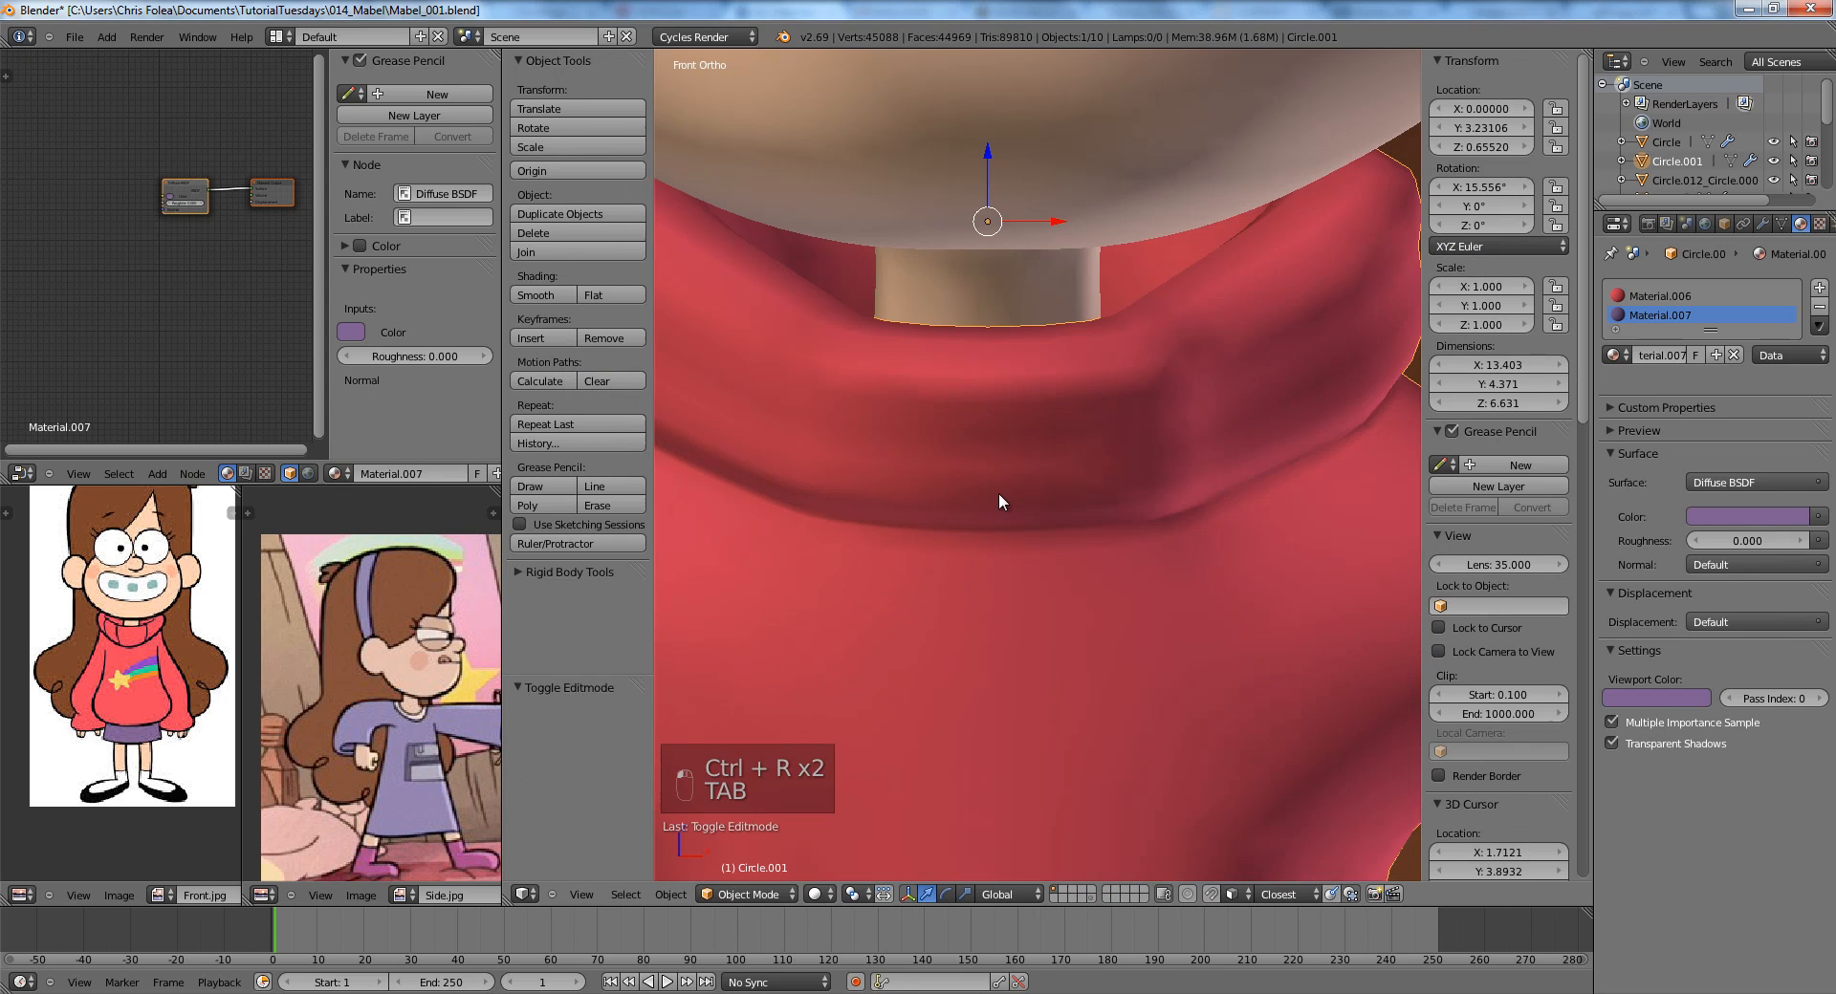
Examine the full character with the sharpened collar in the rendered preview, and return to solid shading.
scroll(1017, 522, "down", 3)
scroll(1023, 521, "down", 5)
key("shift+z")
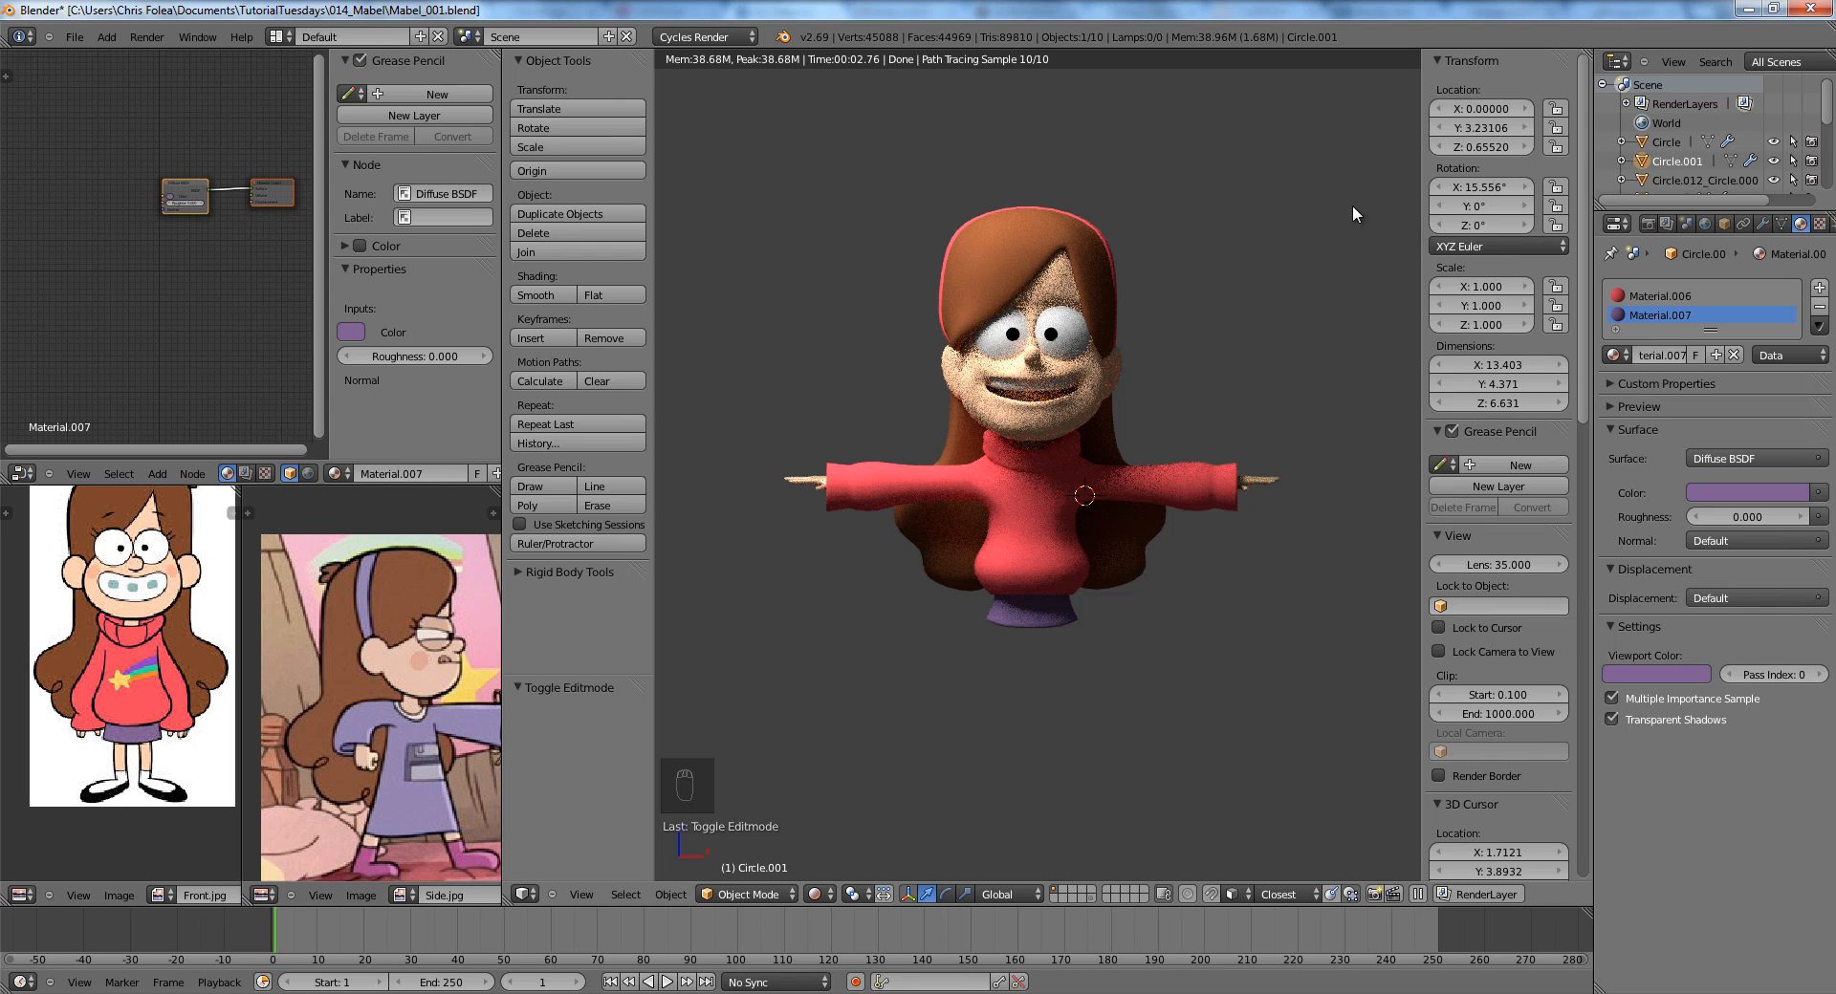
scroll(1185, 320, "up", 3)
key("z")
key("z")
key("z")
Select the head object and inspect it from the right side.
scroll(1146, 309, "up", 3)
right_click(1018, 447)
key("Tab")
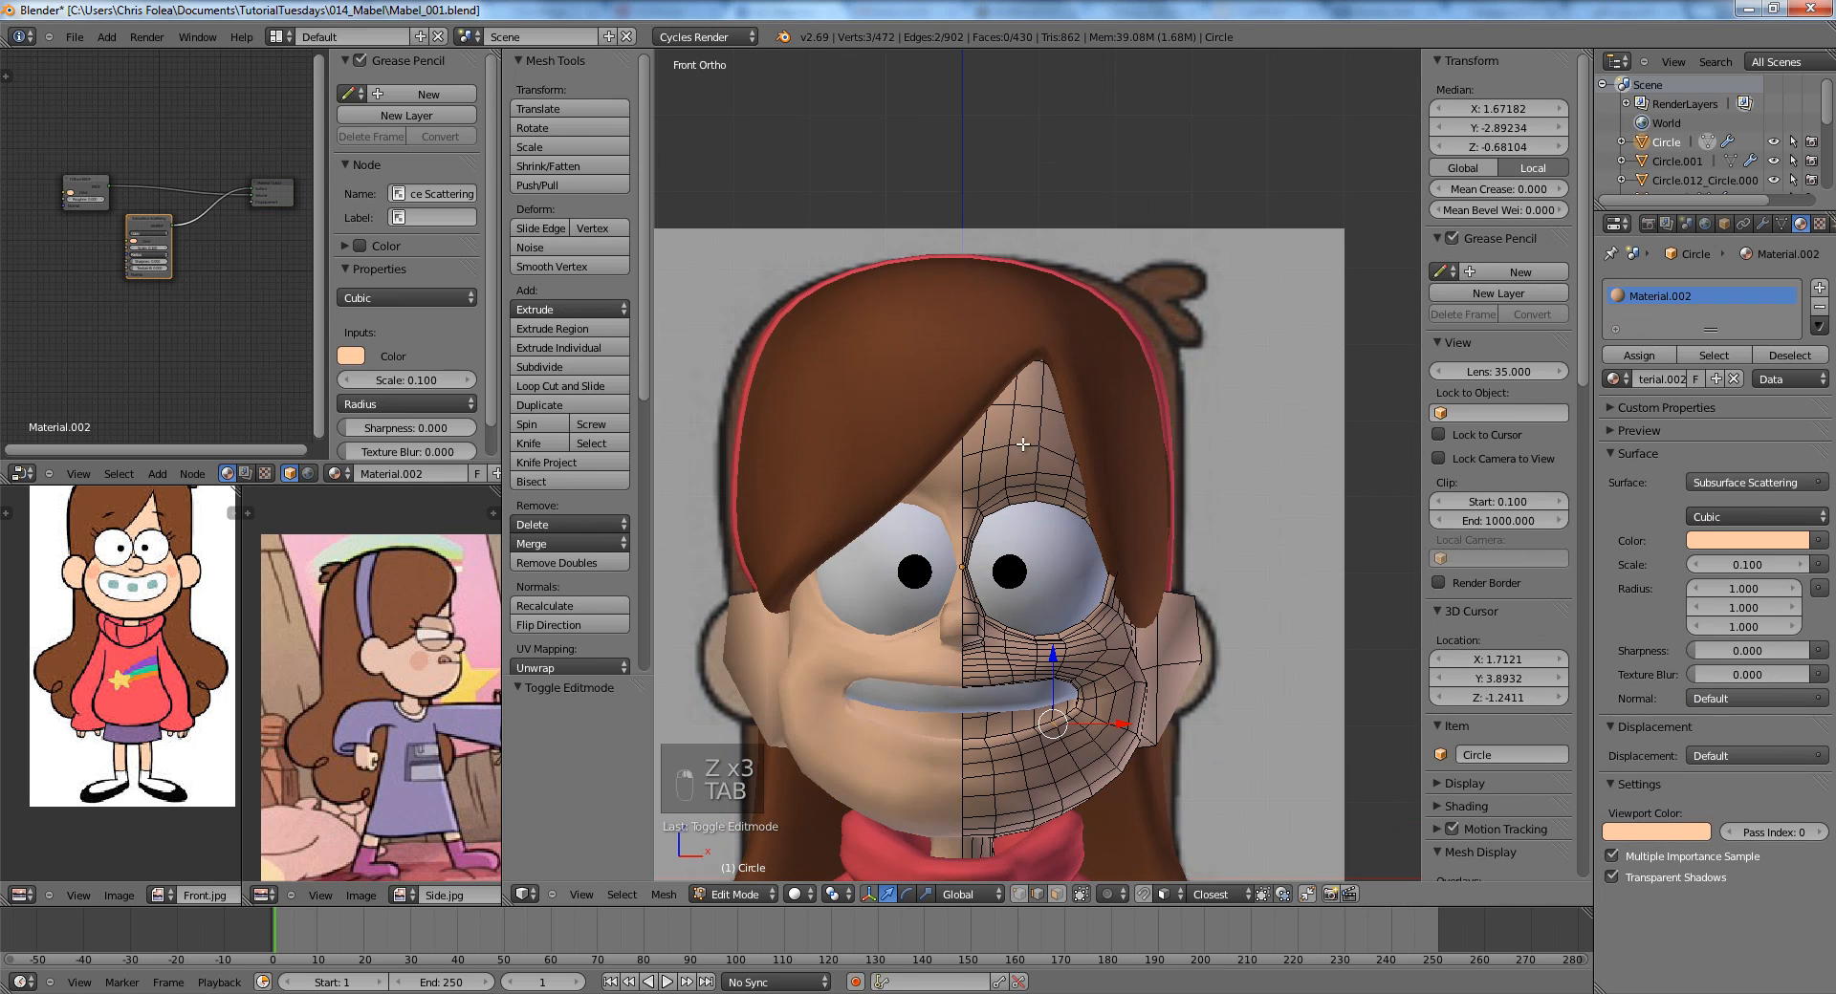
key("KP_3")
key("Tab")
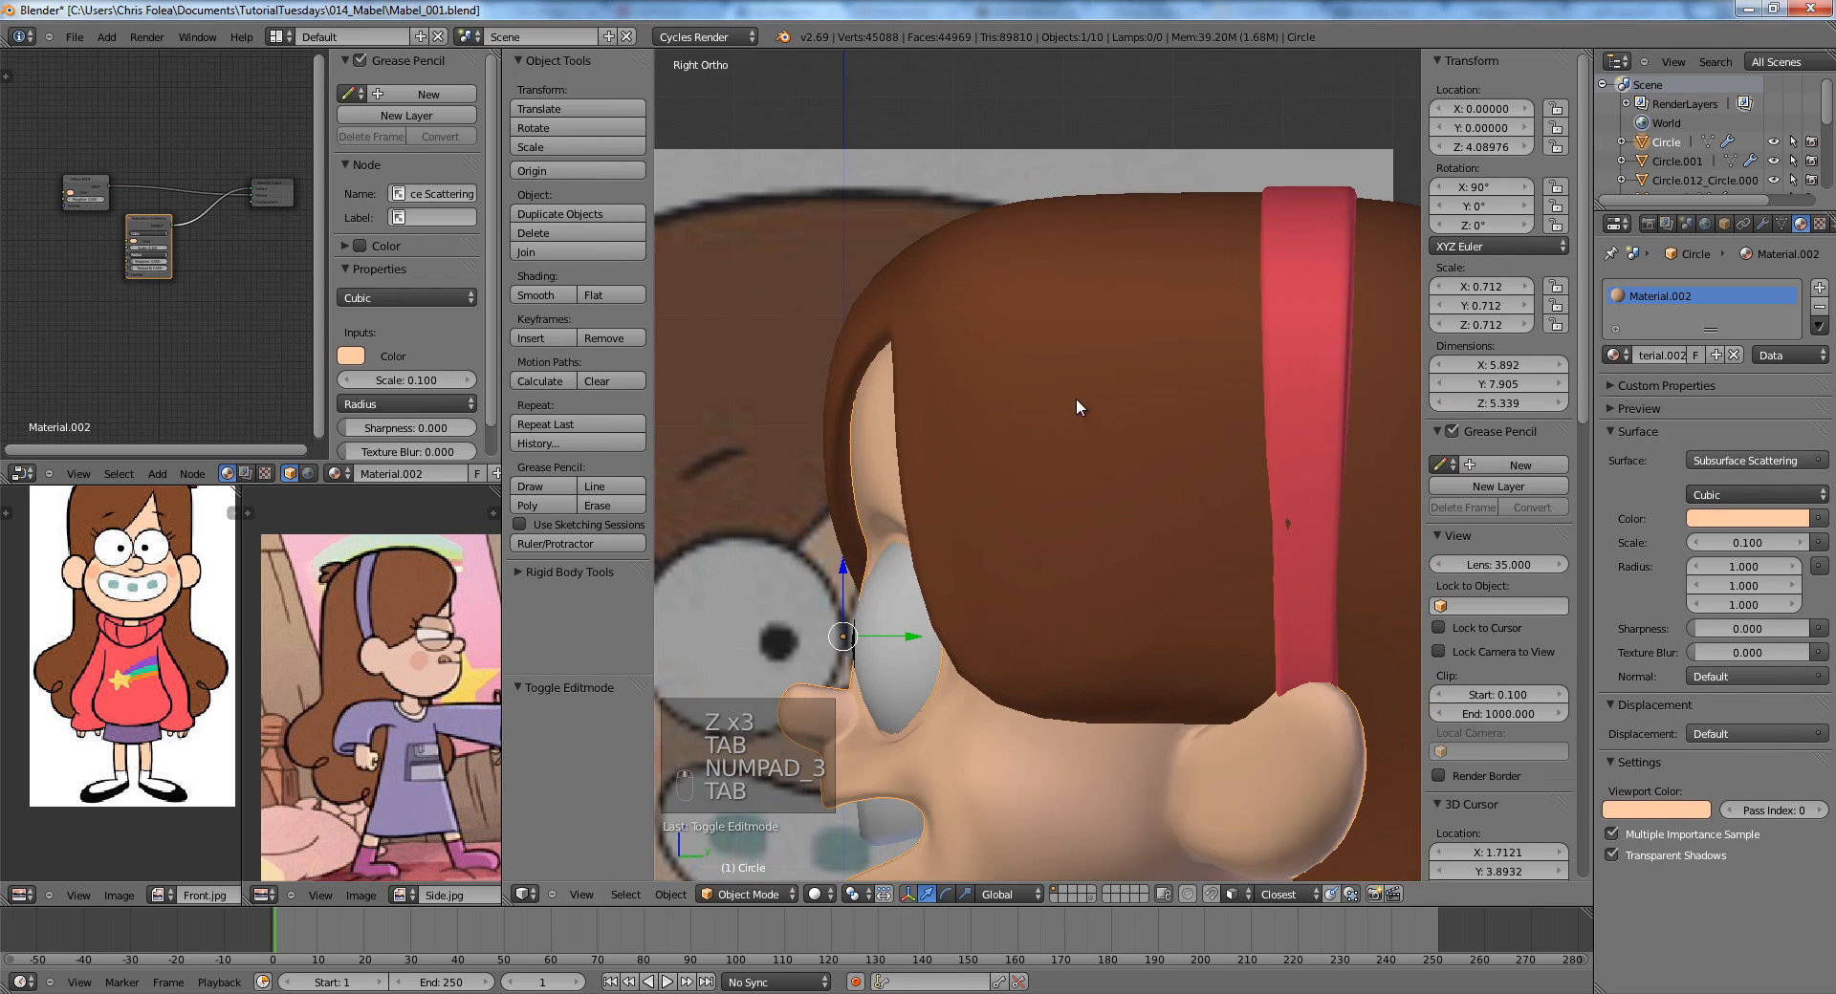
Examine the character from an angle in the rendered preview, and return to solid shading in the front view.
key("z")
key("z")
key("z")
scroll(981, 520, "down", 3)
key("Tab")
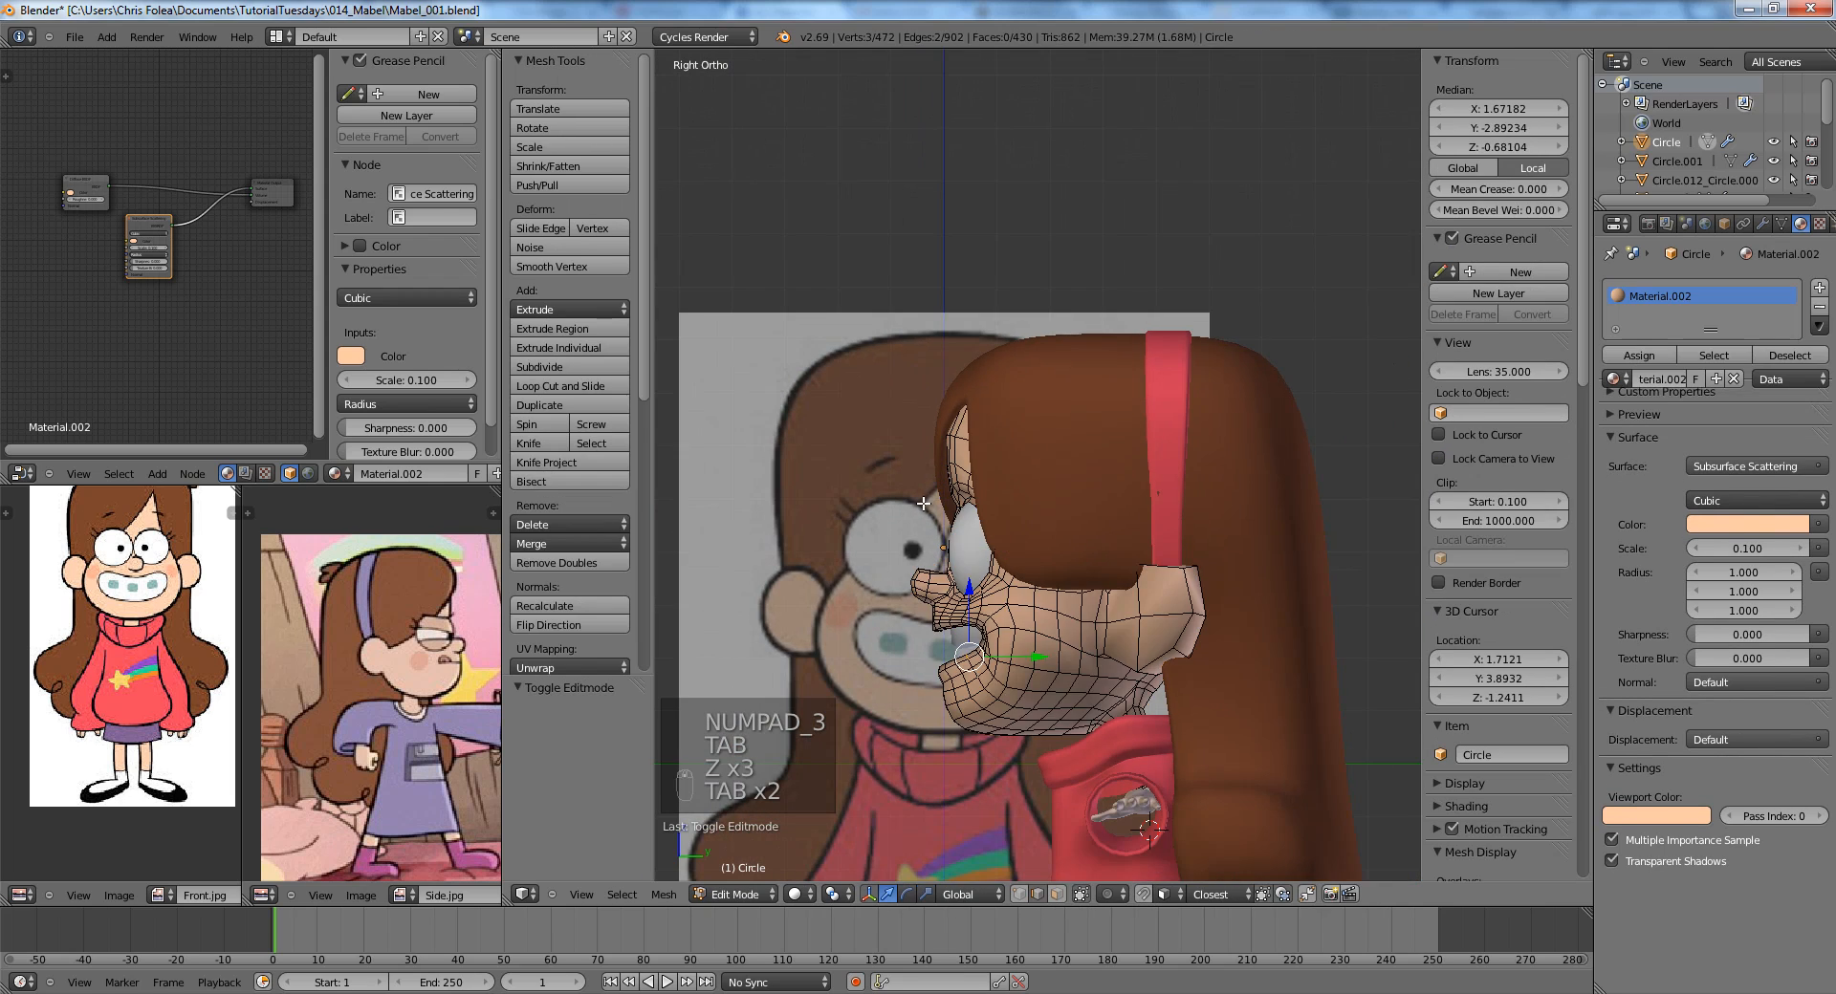
scroll(981, 520, "down", 3)
key("Tab")
middle_click_drag(923, 515, 1076, 527)
key("shift+z")
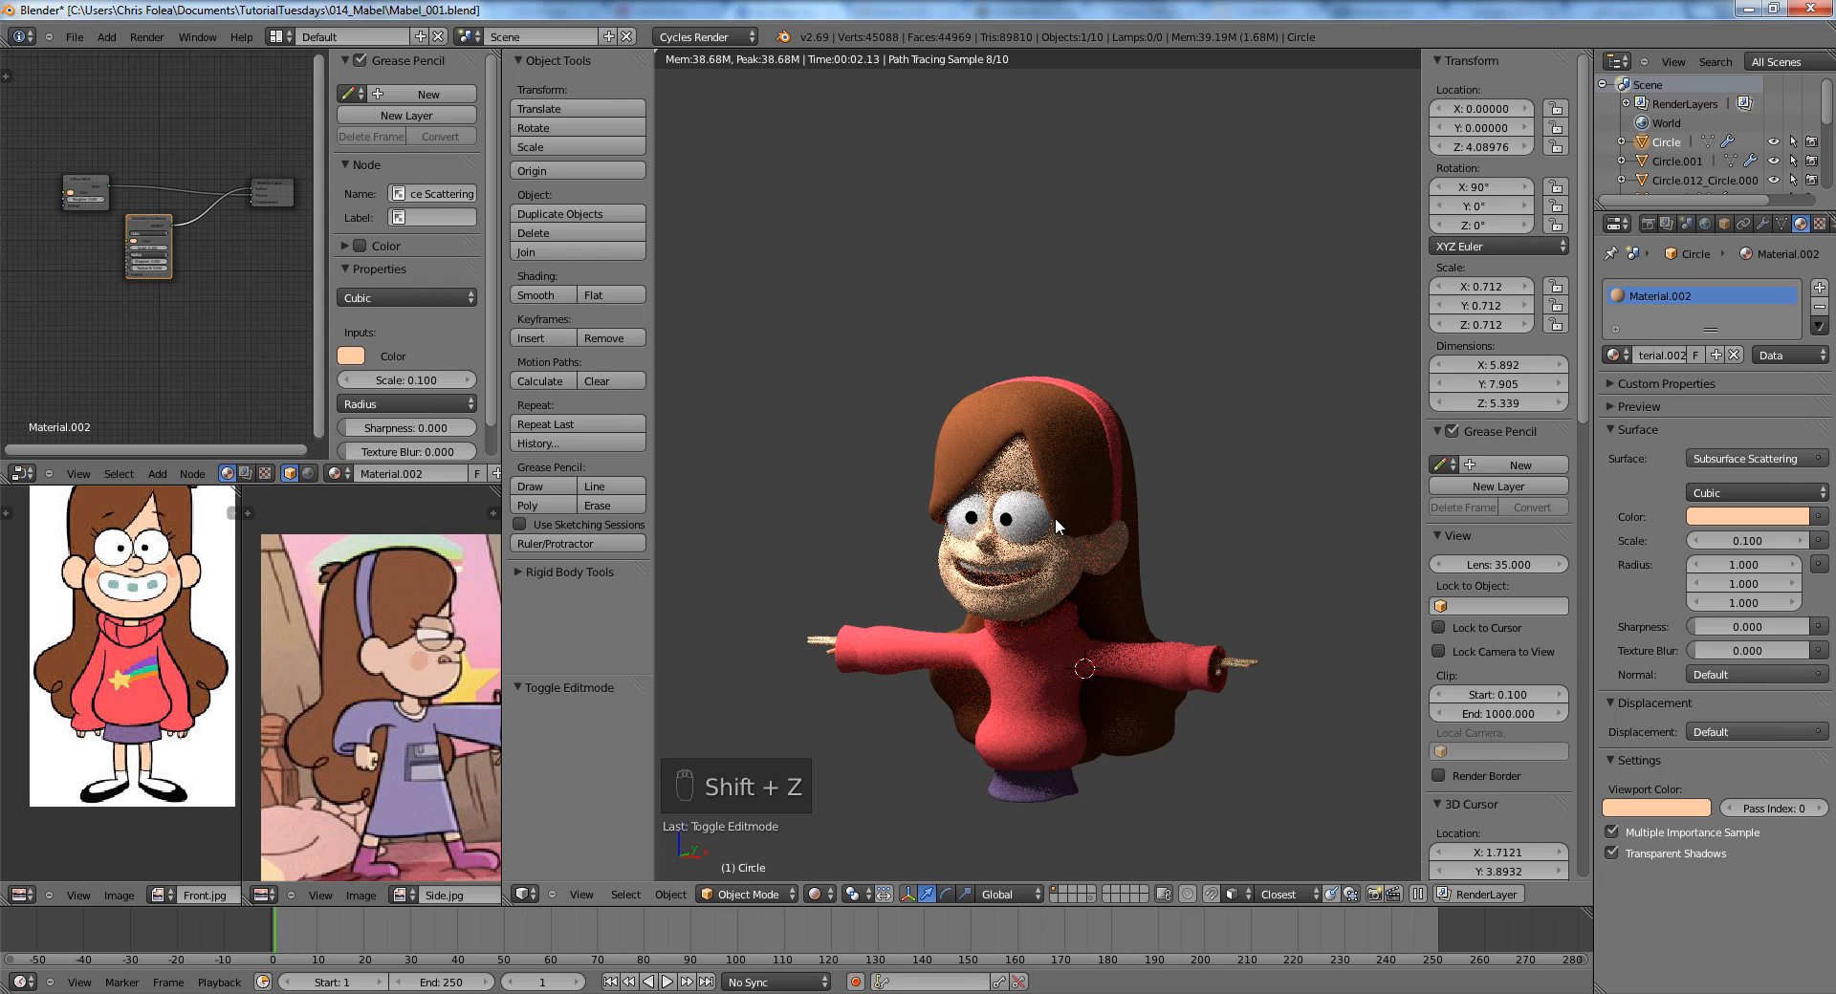
mouse_move(1099, 508)
middle_mouse_down()
mouse_move(1232, 520)
mouse_move(1182, 485)
mouse_move(1098, 525)
mouse_move(1074, 515)
middle_mouse_up()
key("z")
key("z")
key("z")
key("KP_1")
key("KP_1")
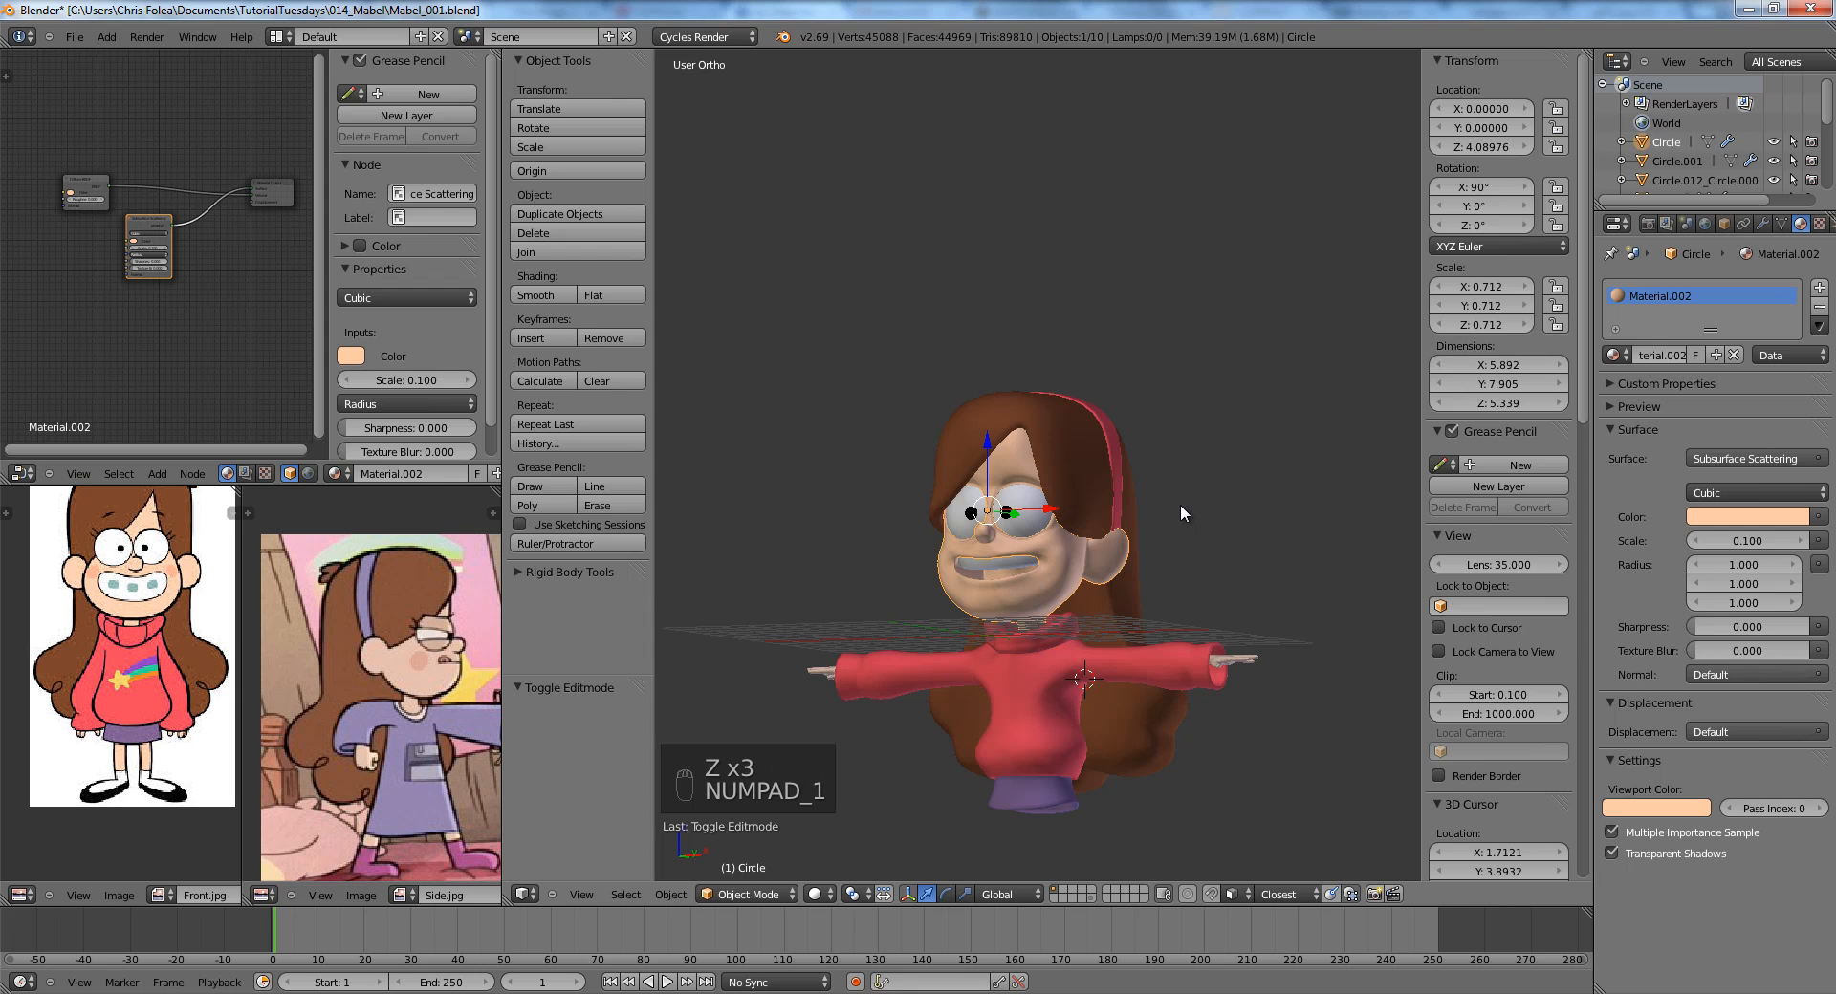
Add a plane as a ground surface and scale it up to about 71 units wide.
key("shift+a")
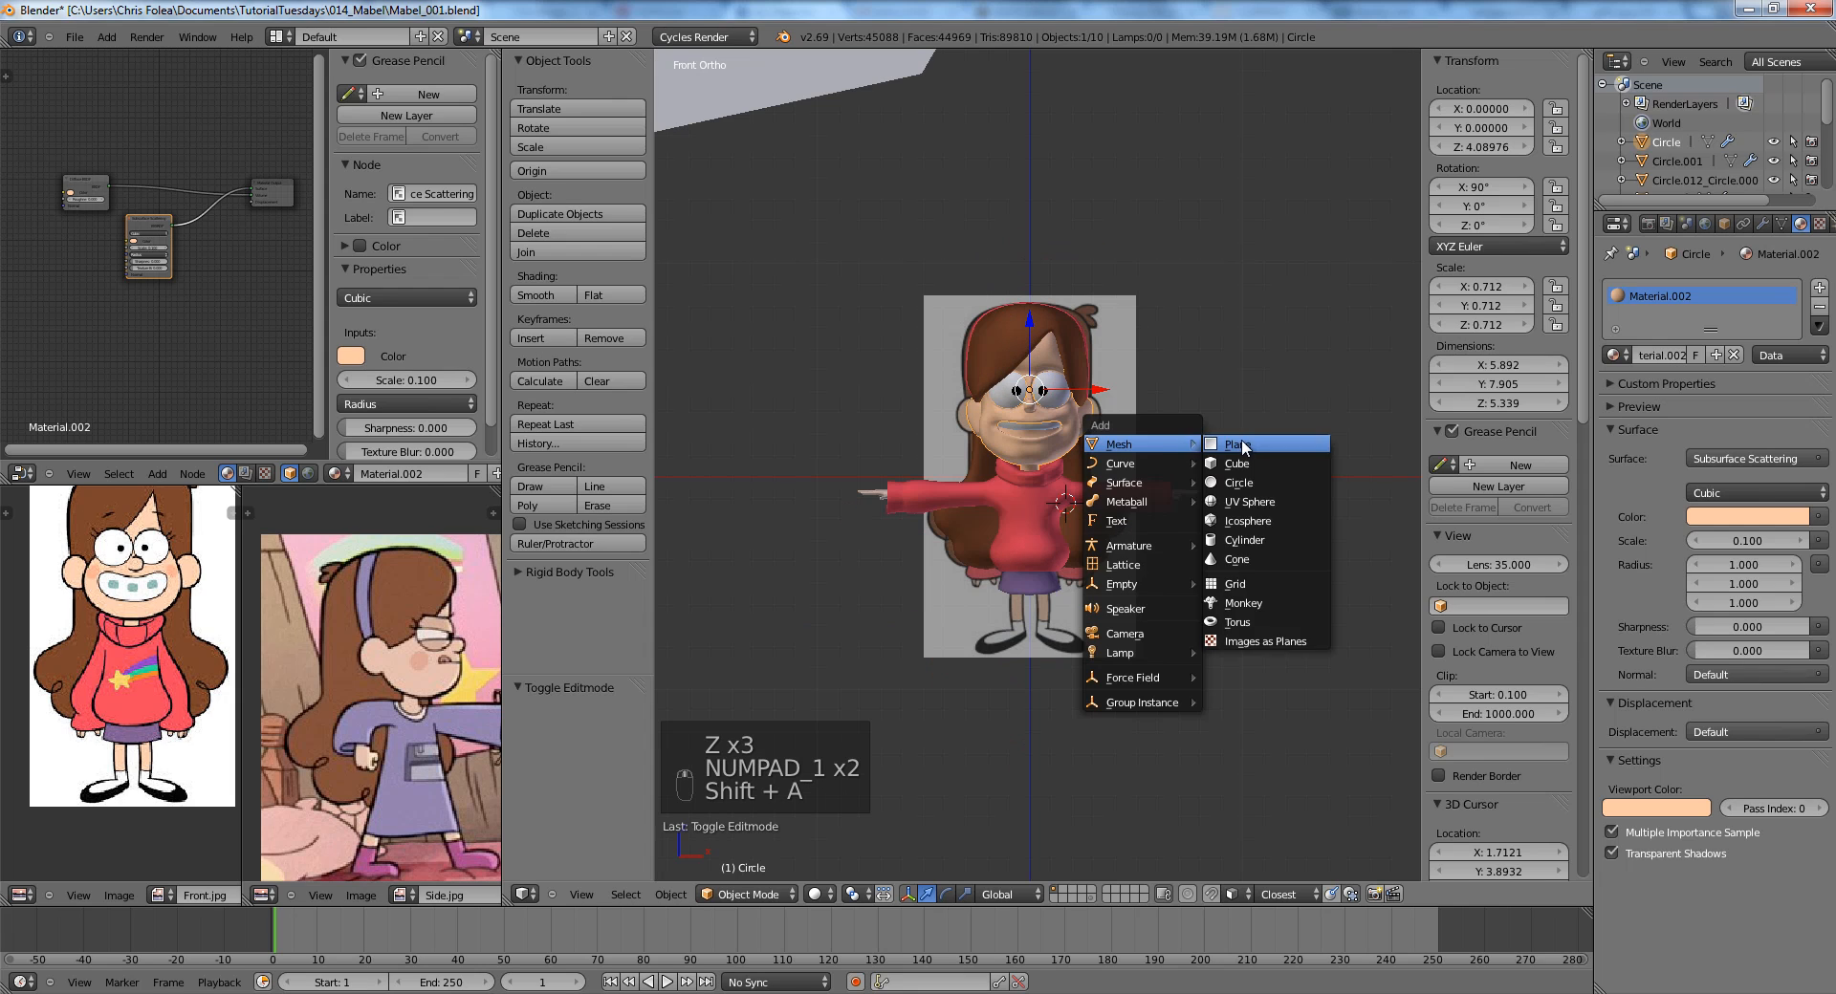
left_click(1245, 445)
key("s")
left_click(1338, 751)
key("s")
left_click(1381, 761)
key("s")
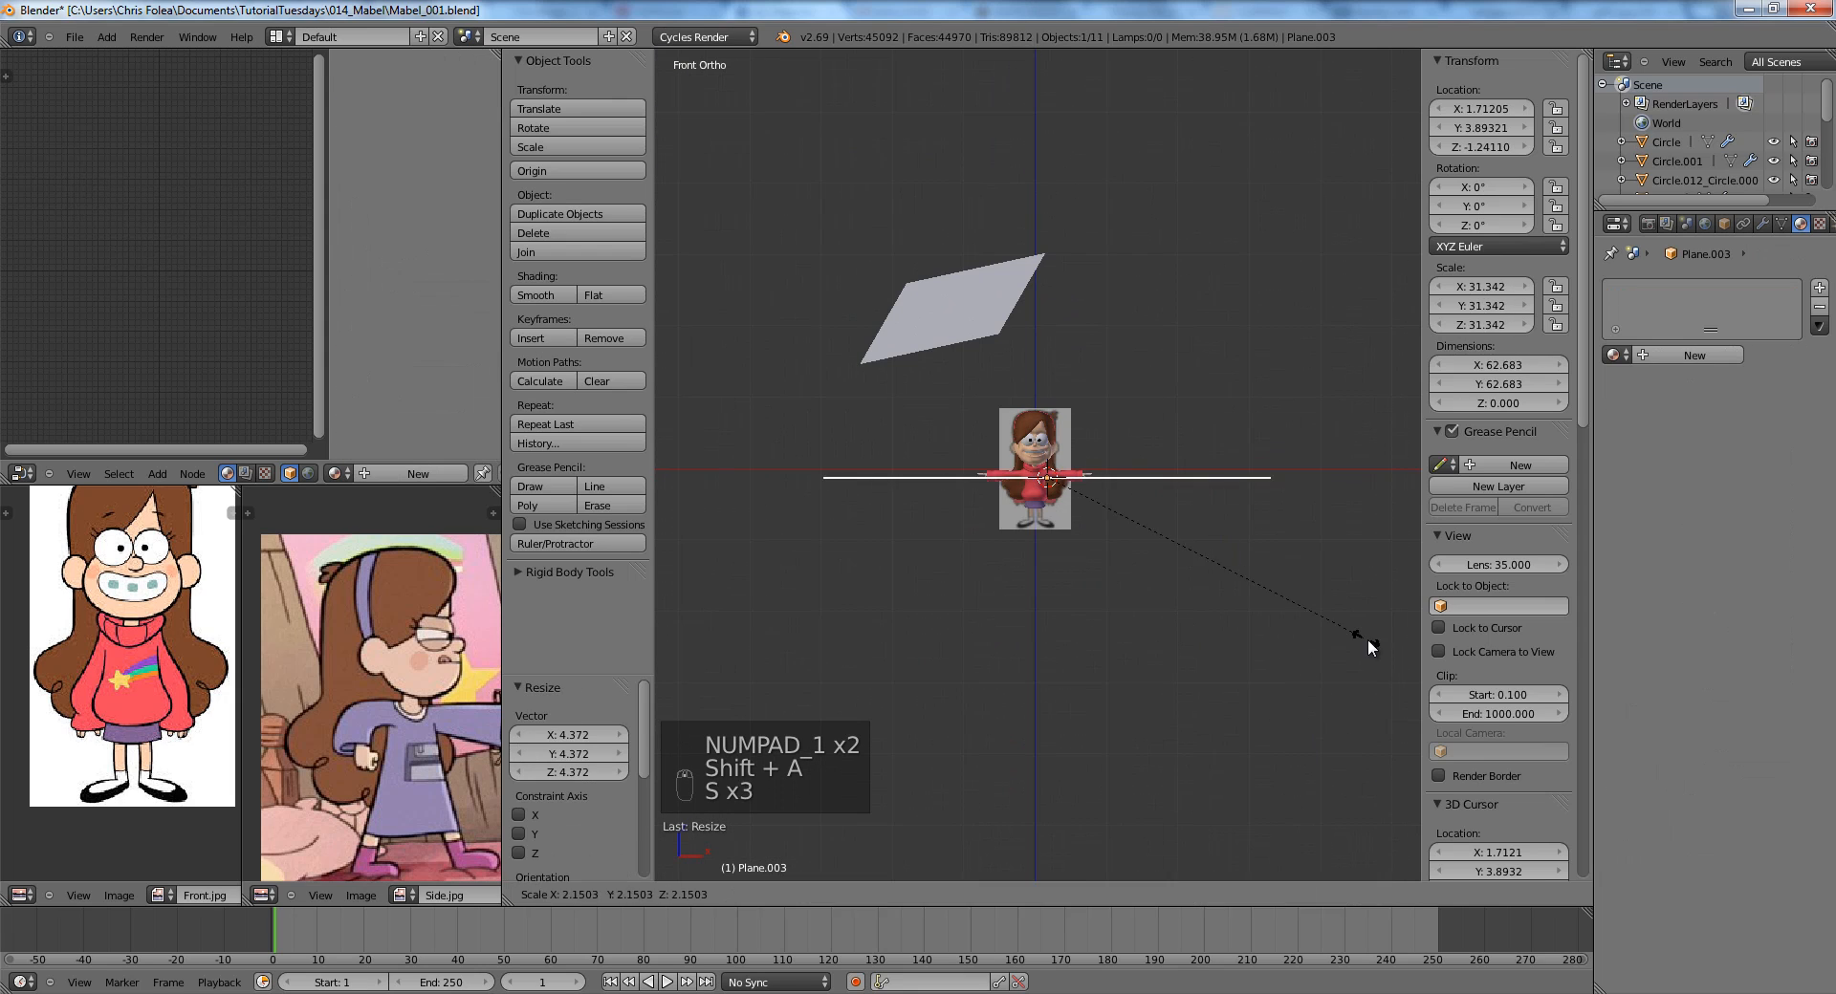
left_click(1368, 639)
Try to lower the ground plane along Z to the character's feet.
key("g")
middle_click(1281, 597)
left_click(1283, 610)
key("g")
middle_click(1281, 581)
left_click(1280, 577)
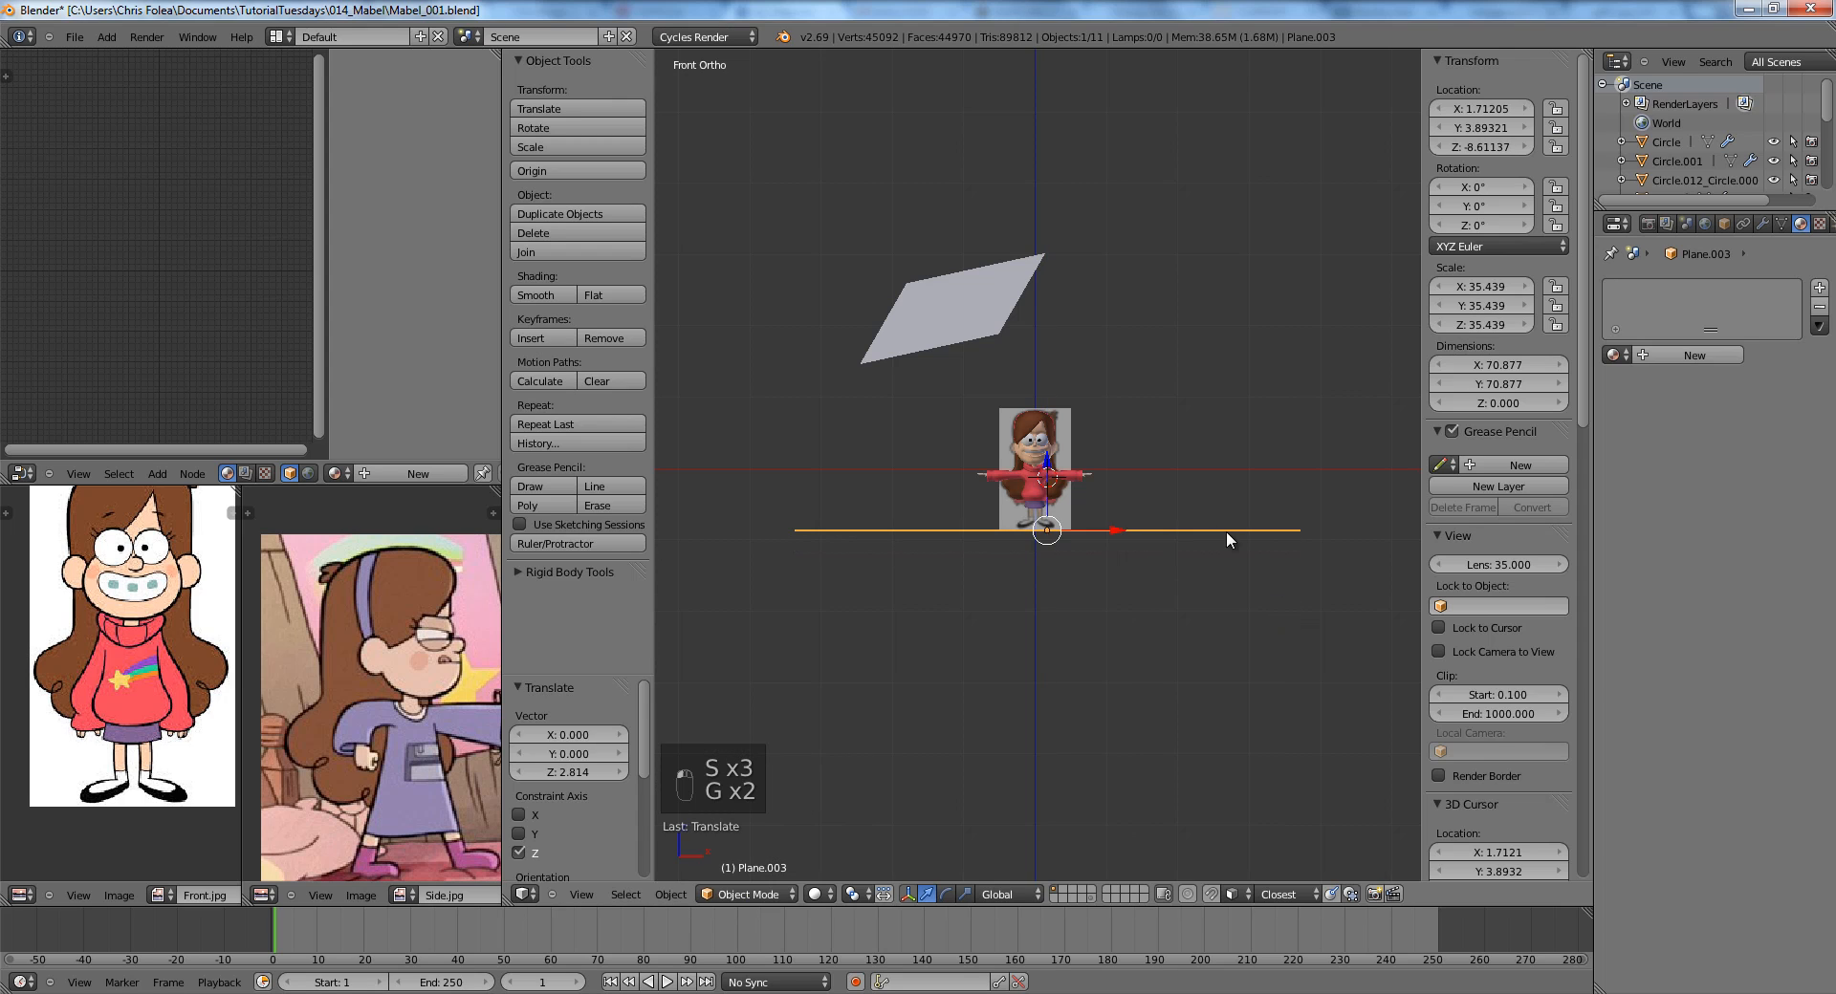
scroll(1207, 507, "up", 9)
key("g")
right_click(1206, 512)
Reset the ground plane's location to the origin and lower it along Z to the reference shoes, about Z -7.6.
key("alt+g")
key("g")
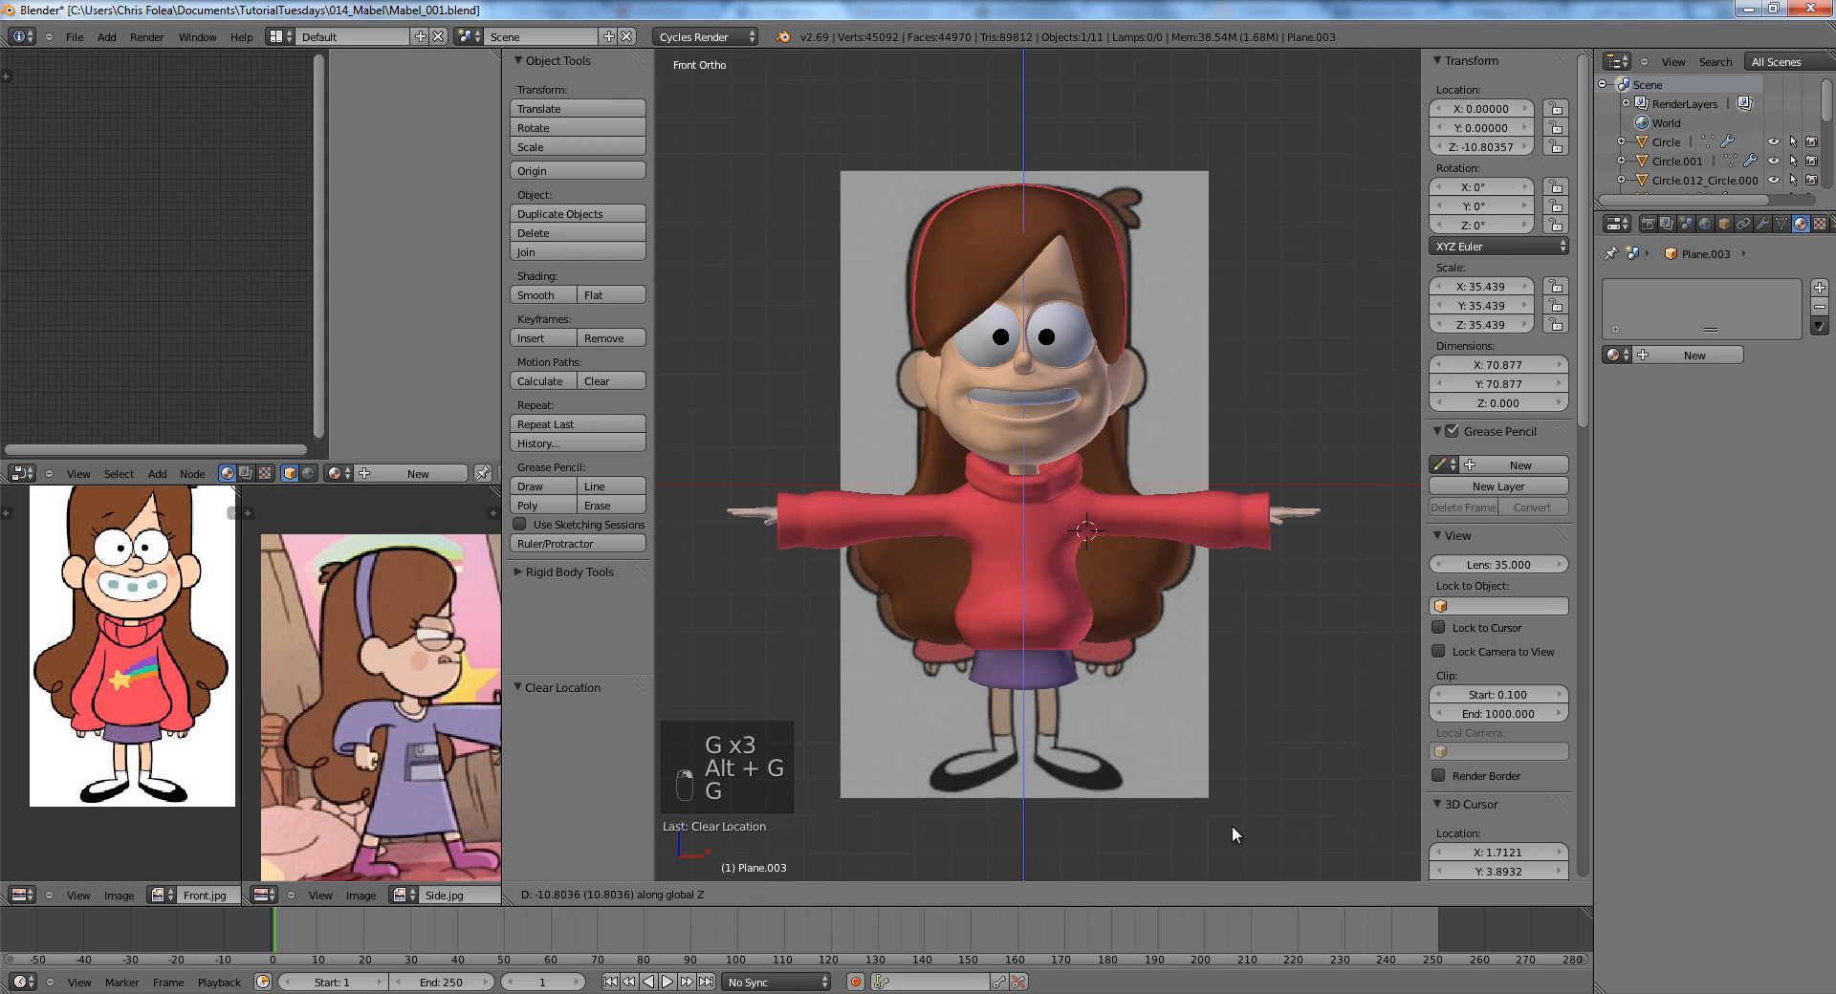
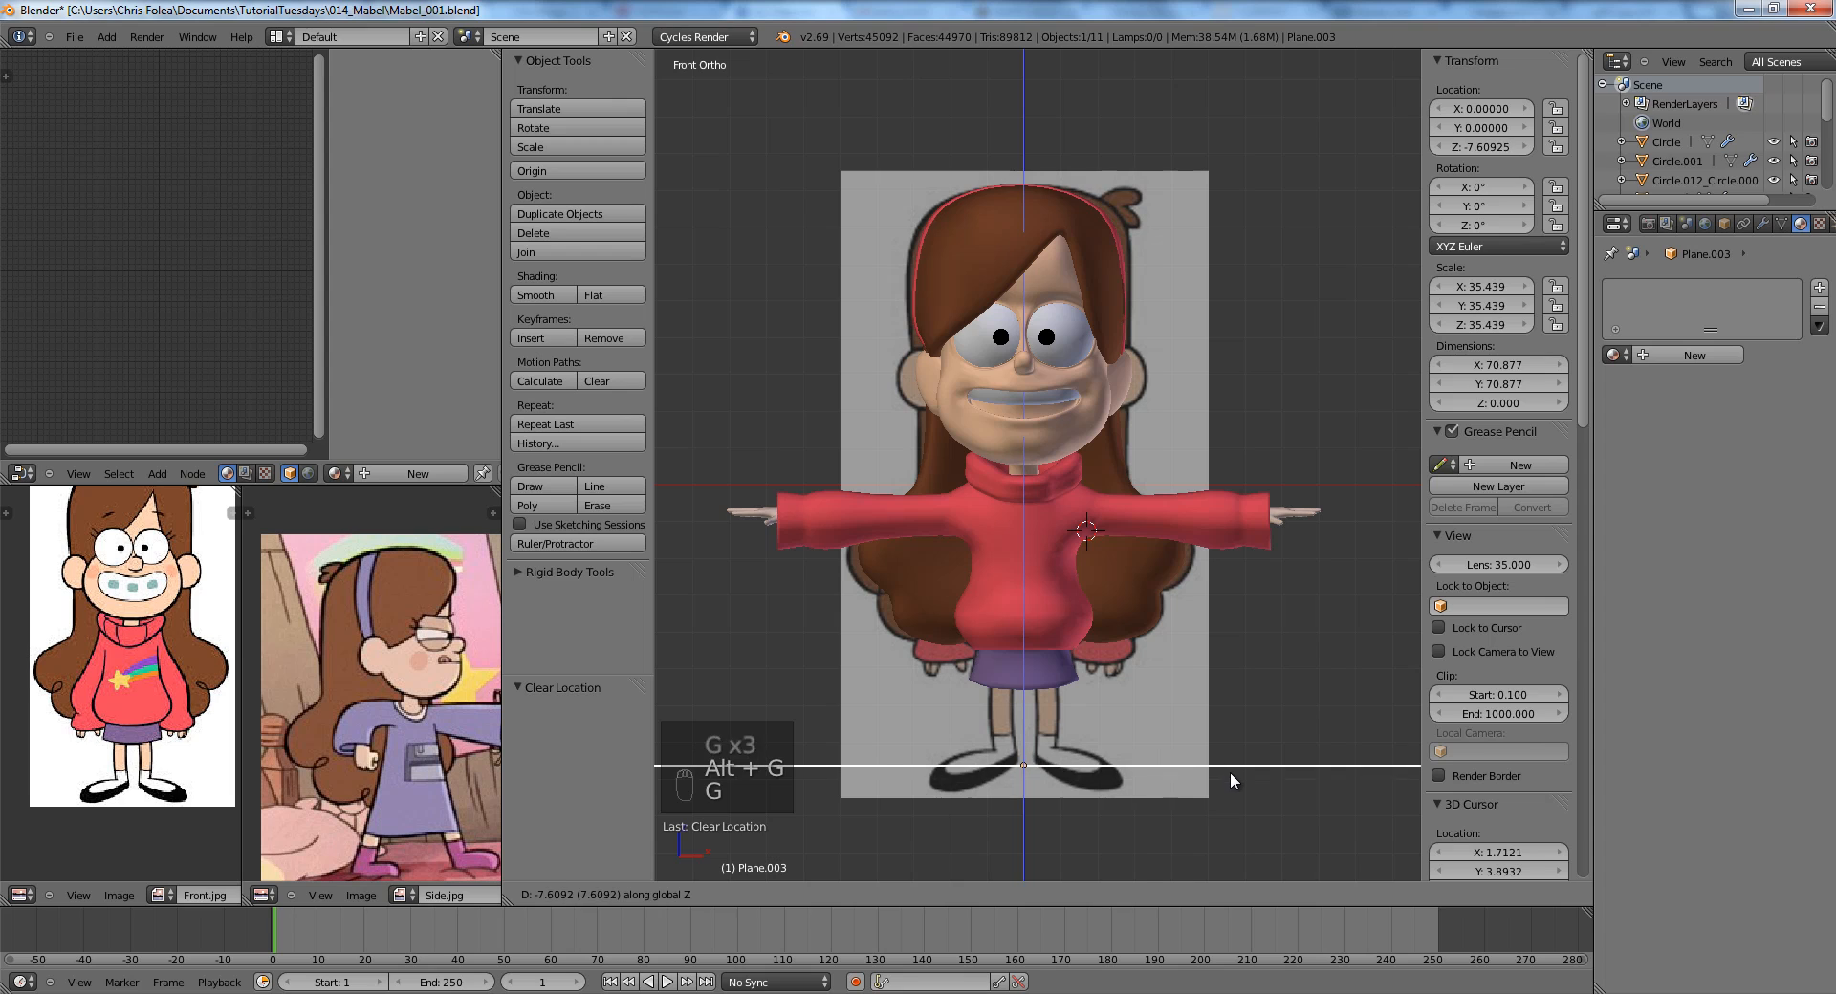
left_click(1229, 775)
Fine-tune the ground plane's height against the soles of the reference shoes, at about Z -7.9.
middle_click_drag(1148, 700, 1084, 459, "shift")
scroll(1151, 554, "up", 1)
key("g")
middle_click(1149, 573)
left_click(1148, 583)
key("z")
key("z")
key("g")
middle_click(1130, 575)
left_click(1128, 577)
scroll(1084, 458, "up", 1)
key("g")
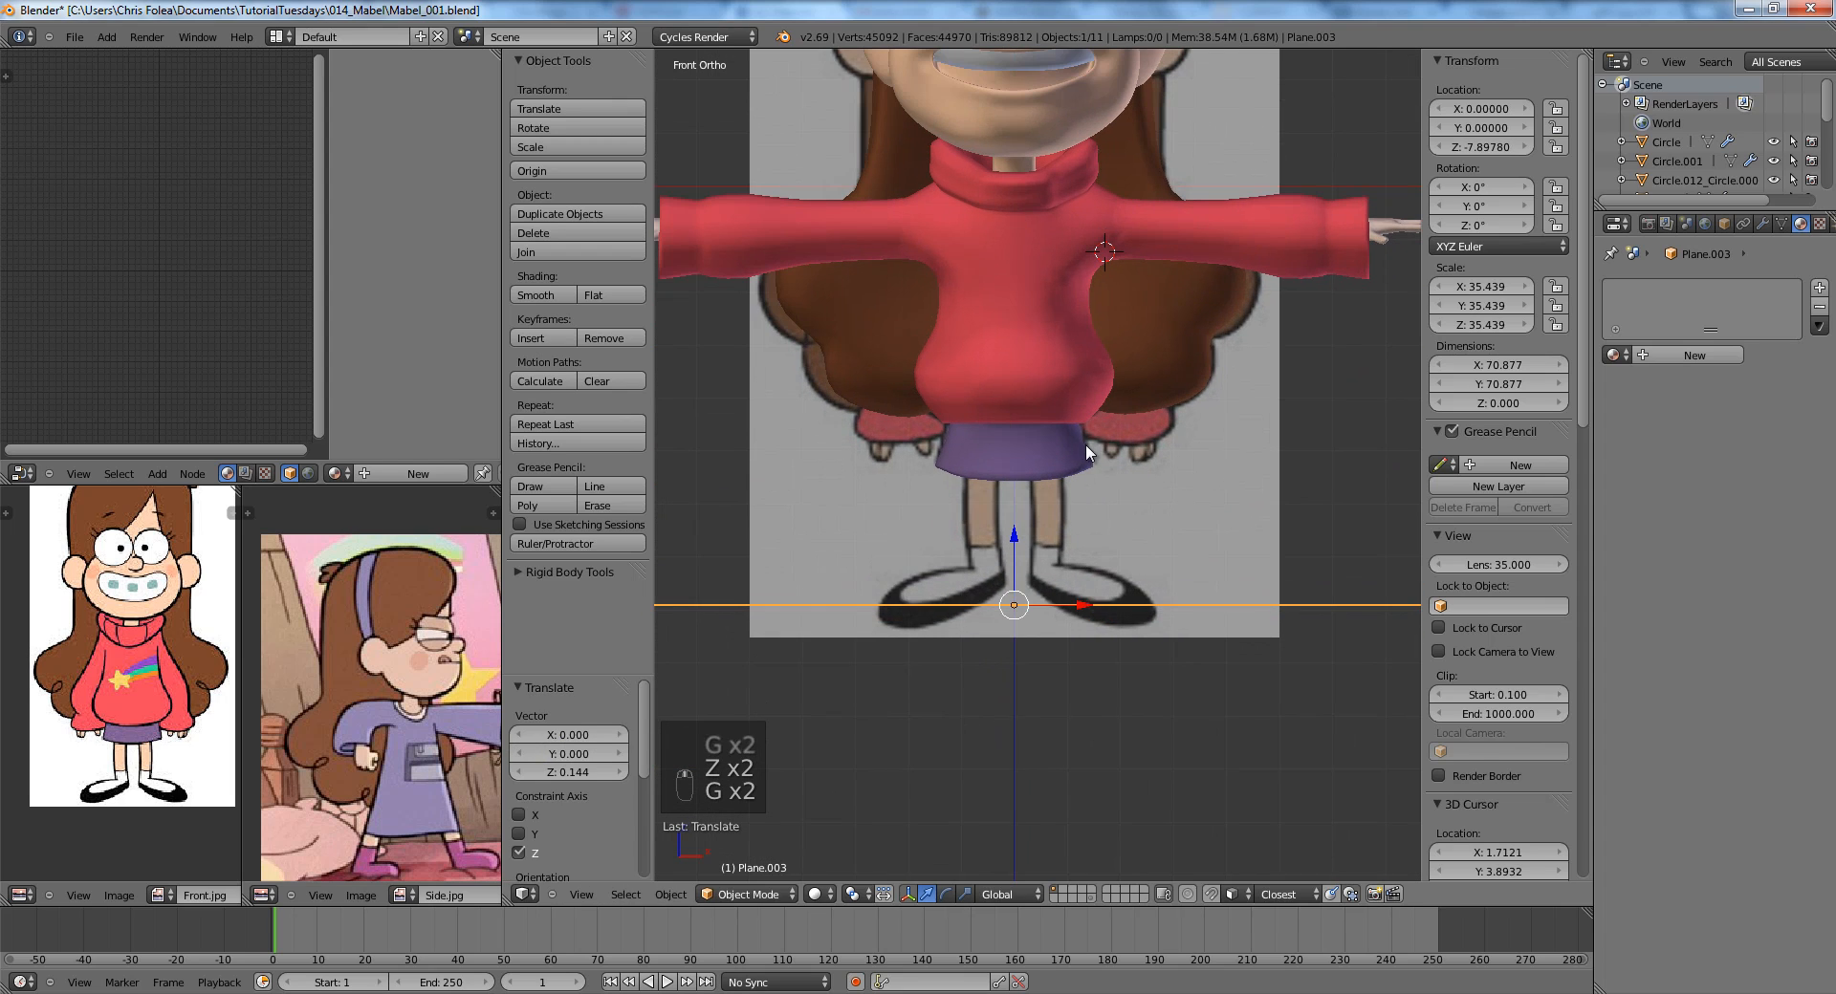
left_click(1086, 444)
Add an eight-sided cylinder for the legs, reset its location and lower it beneath the skirt to about Z -5.49.
scroll(1086, 443, "up", 1)
key("a")
key("shift+a")
mouse_move(1058, 371)
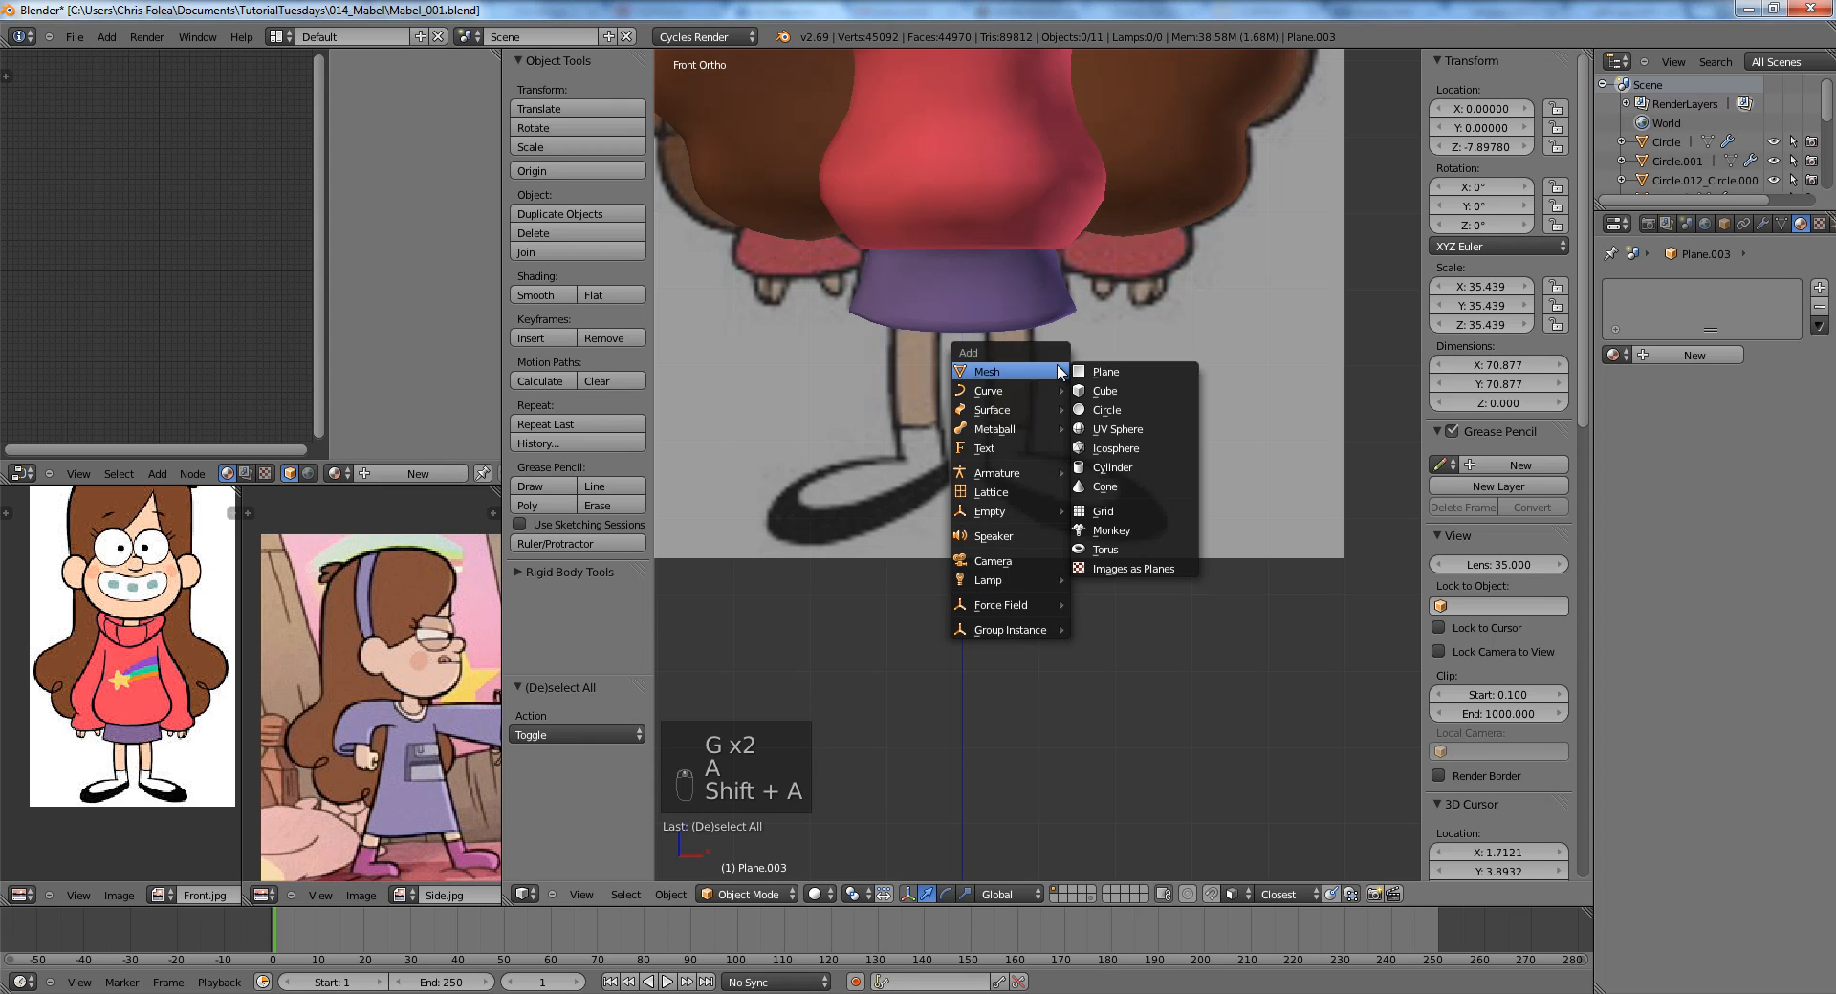
left_click(1110, 469)
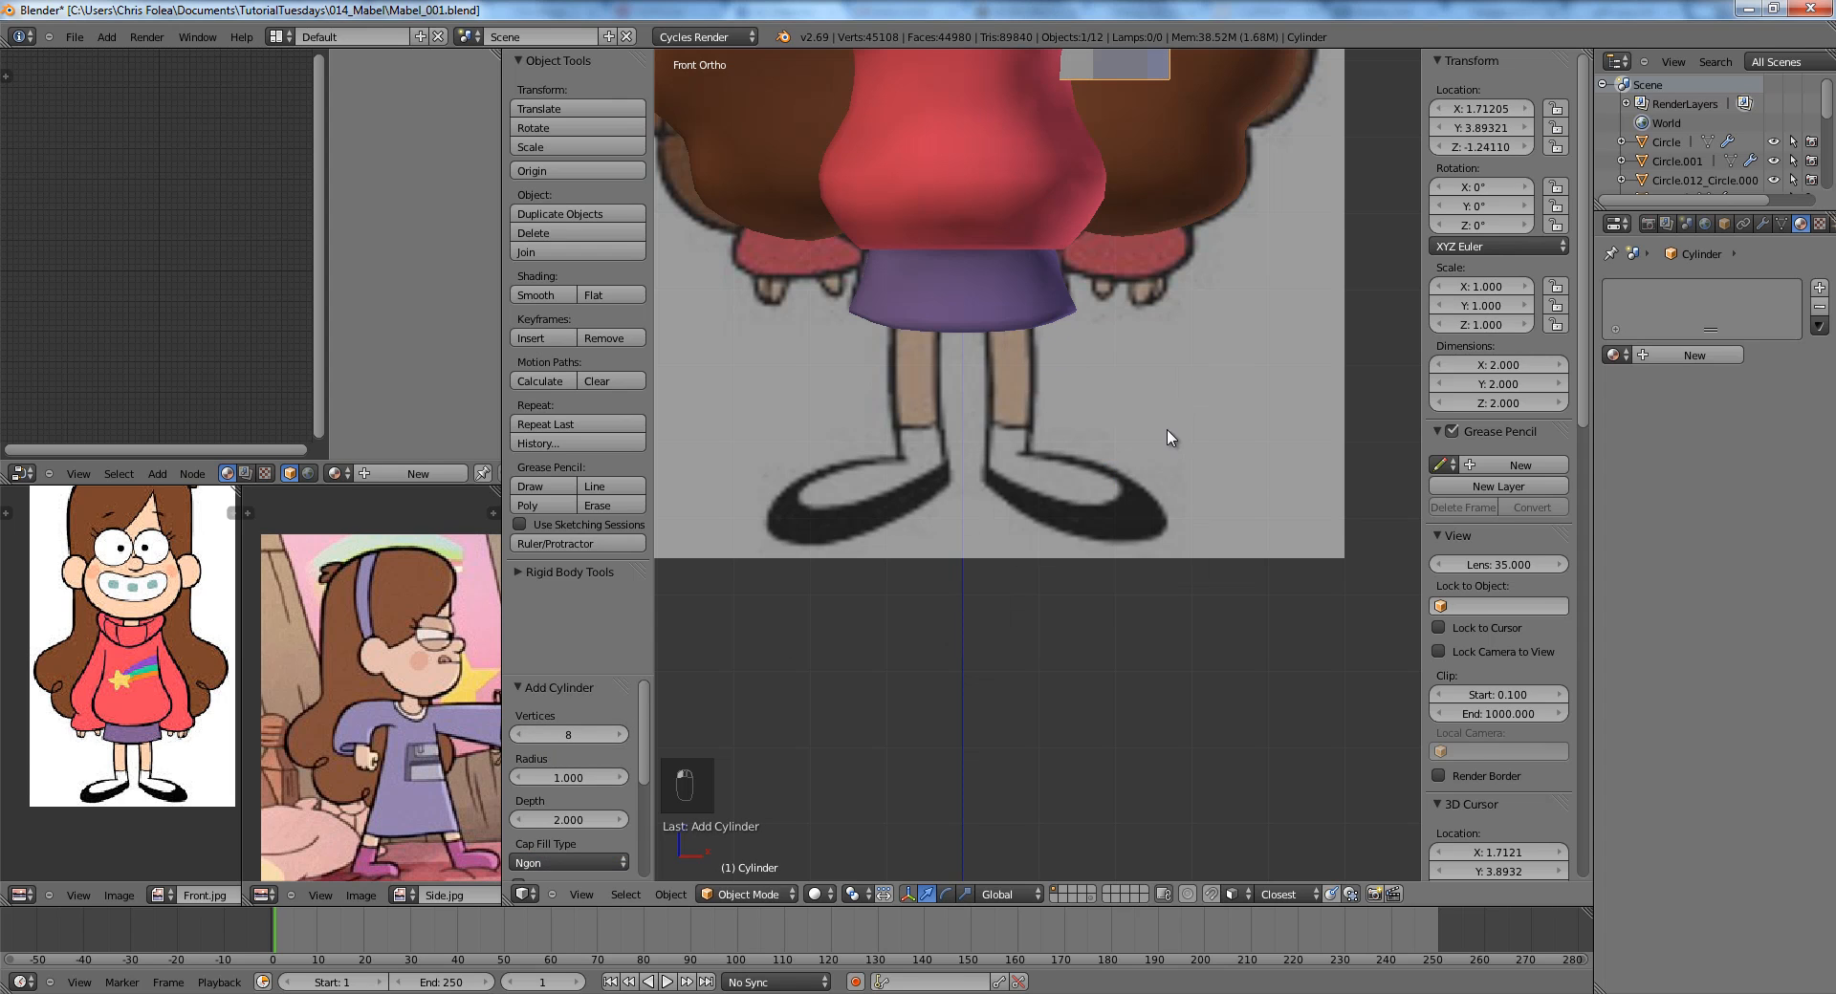
key("z")
key("alt+g")
key("g")
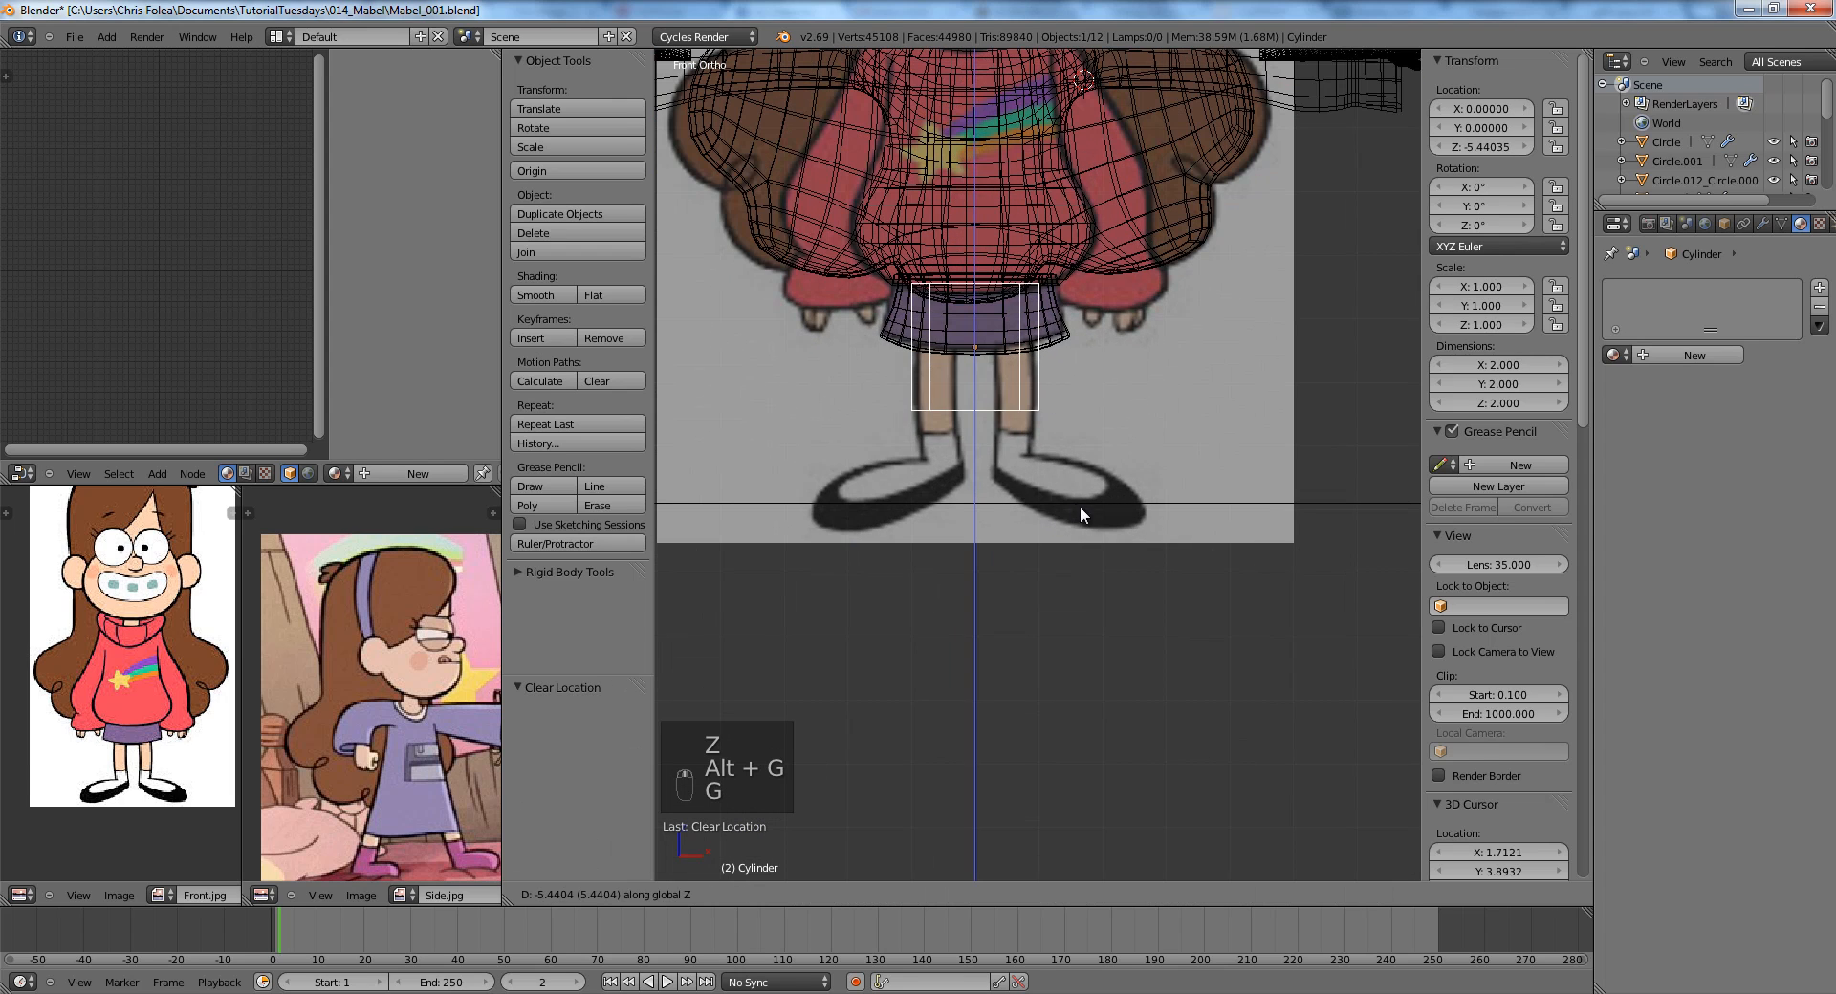
left_click(1083, 513)
Add a Mirror modifier across the X axis to the cylinder and open its mesh for editing.
scroll(1063, 413, "up", 3)
left_click(1761, 225)
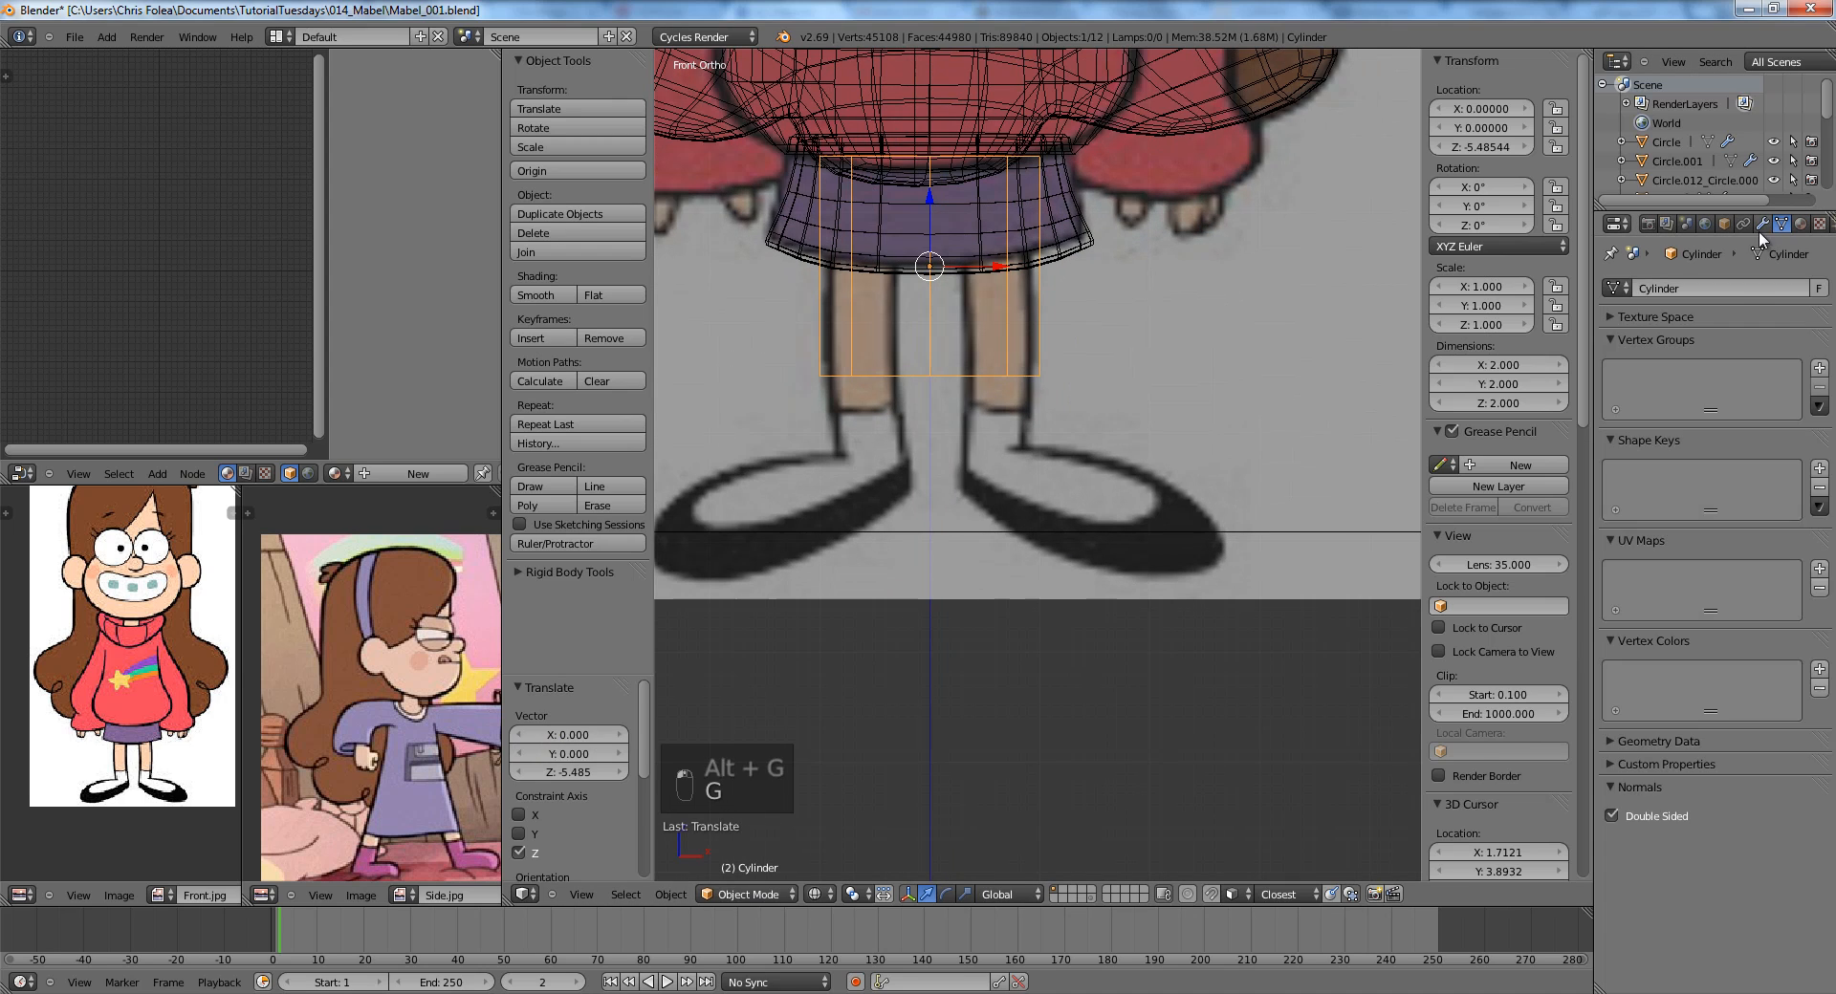
left_click(1704, 289)
left_click(1477, 475)
key("Tab")
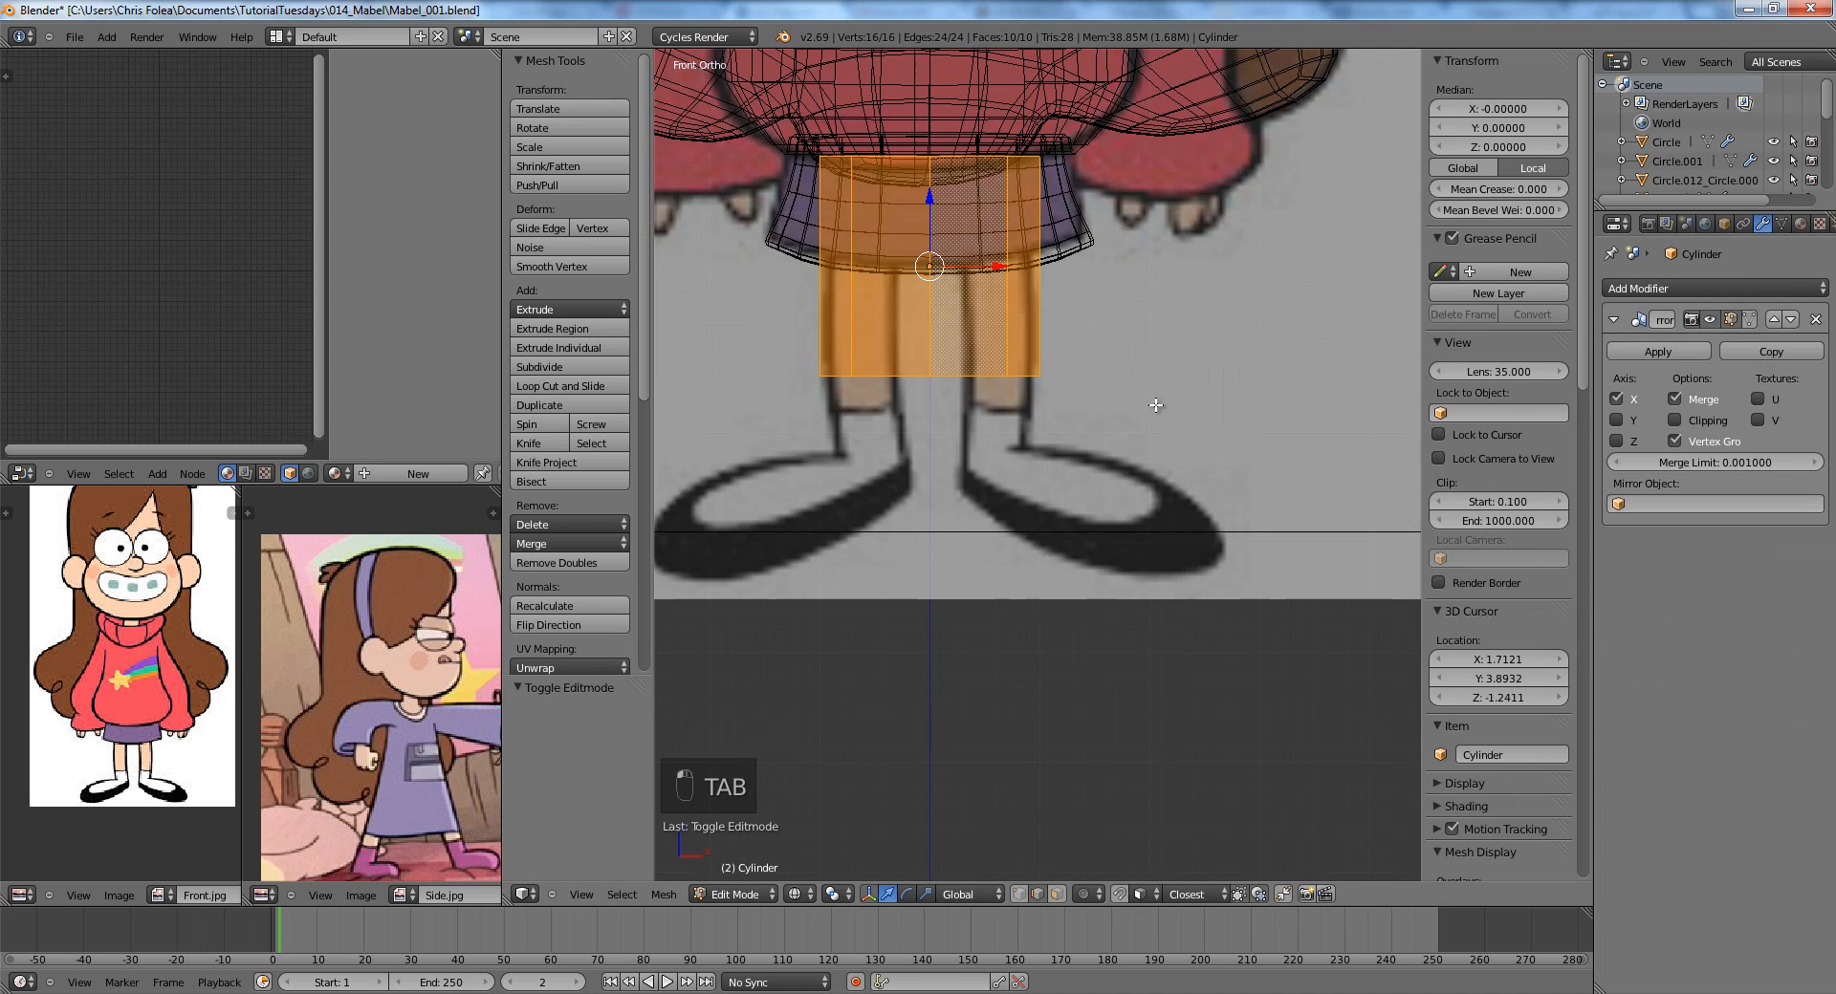
Scale the whole cylinder mesh down to about 0.45 and move it along X onto one reference leg.
key("a")
key("a")
key("a")
key("a")
key("s")
left_click(1027, 352)
key("g")
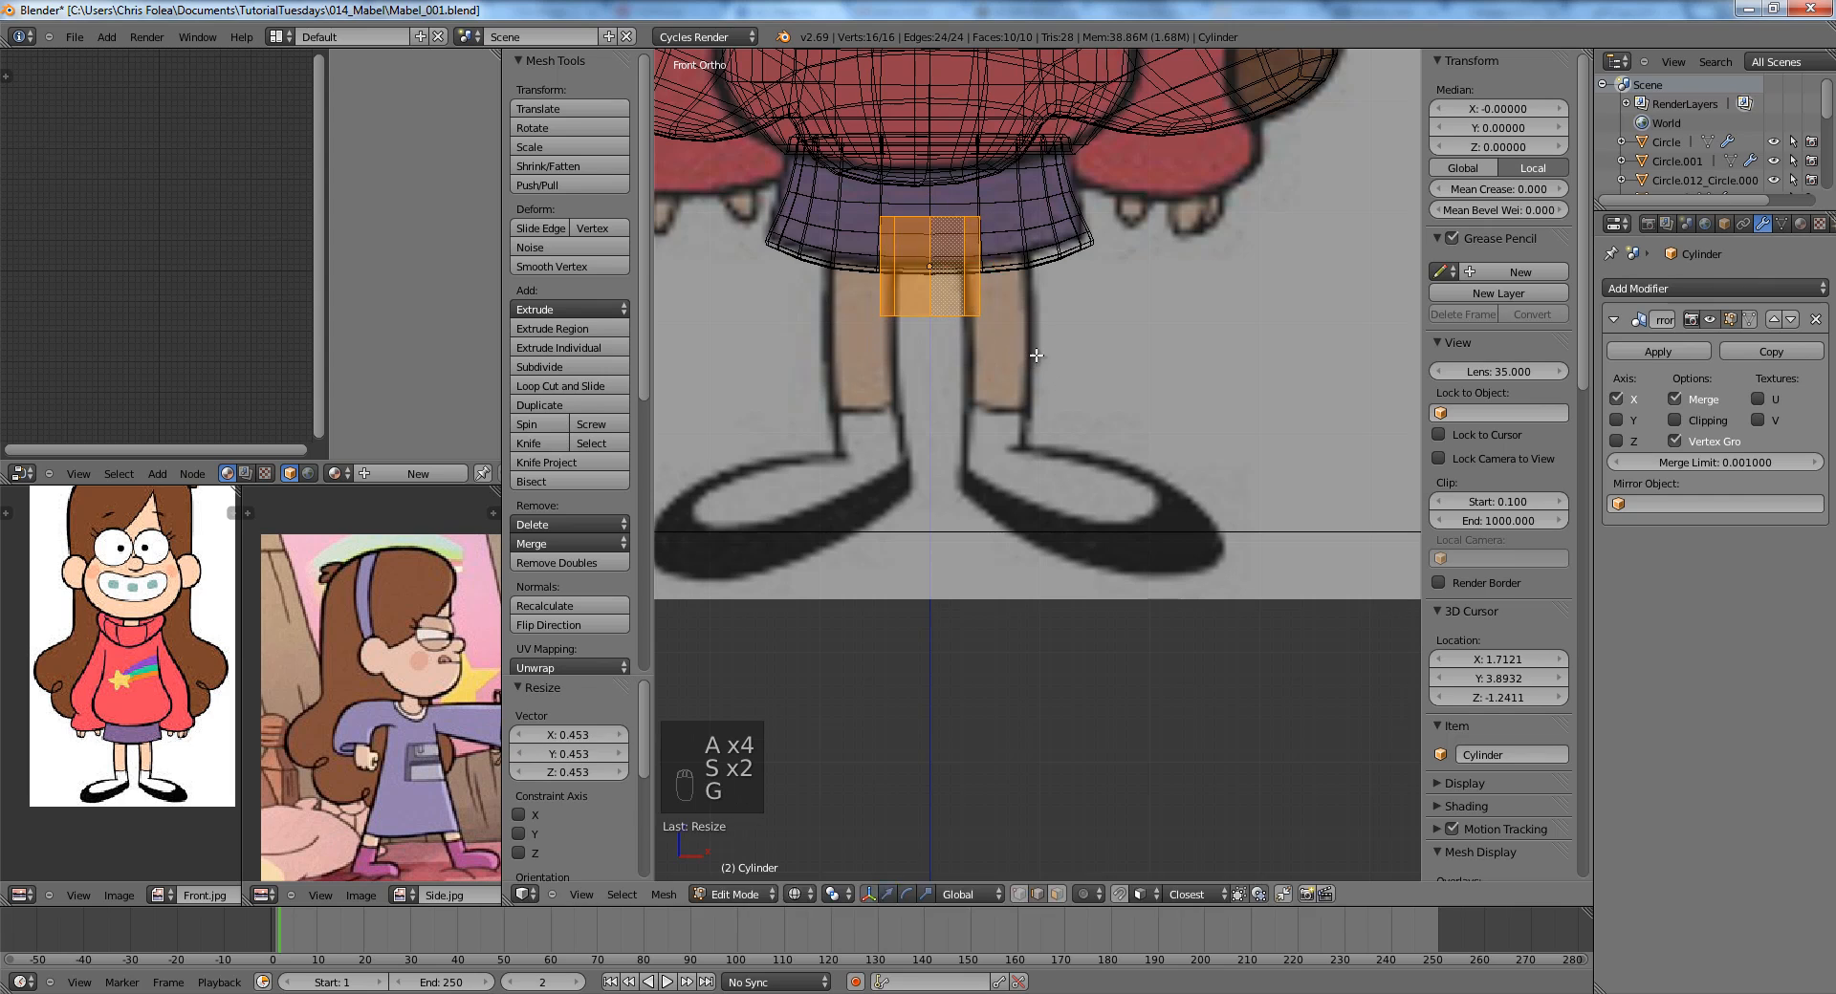
key("x")
left_click(1090, 355)
Refine the cylinder mesh's size and X position to match the width of the reference leg.
key("s")
left_click(1040, 324)
key("g")
left_click(1047, 324)
key("s")
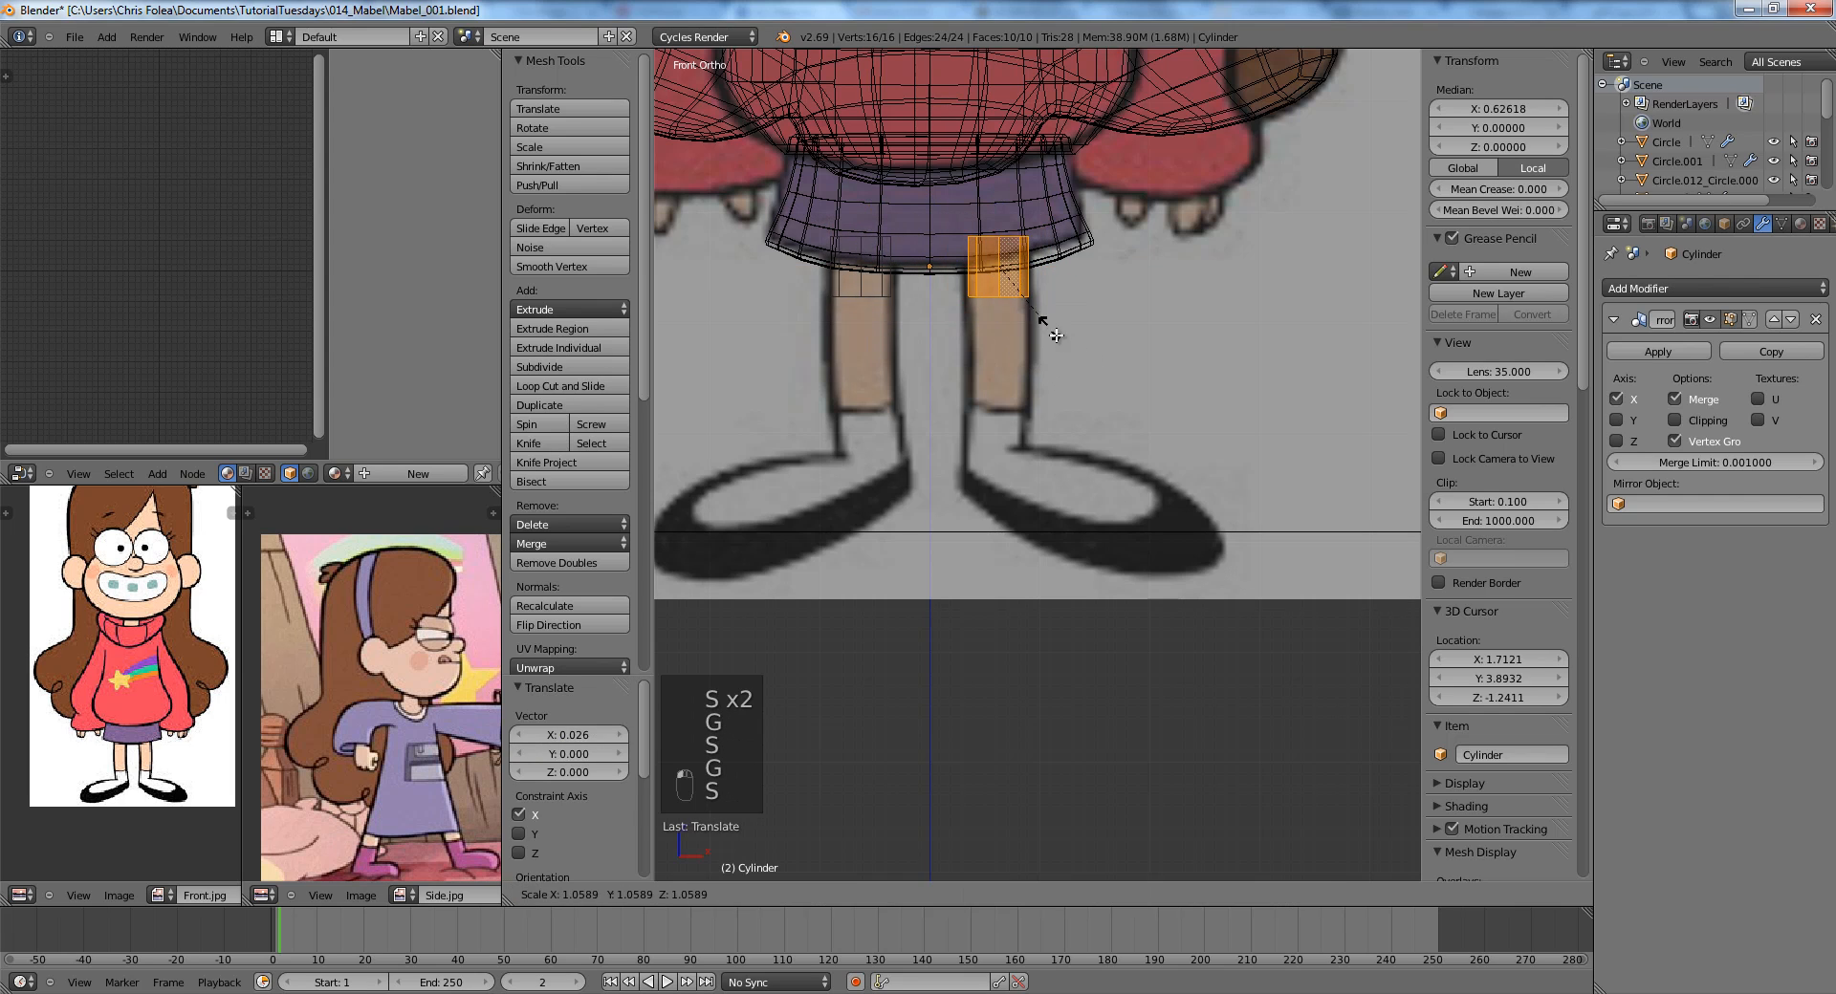
left_click(1056, 335)
Delete the top and bottom cap faces of the leg cylinder.
middle_click_drag(1056, 337, 1076, 509, "shift")
key("ctrl+Tab")
left_click(1056, 507)
key("a")
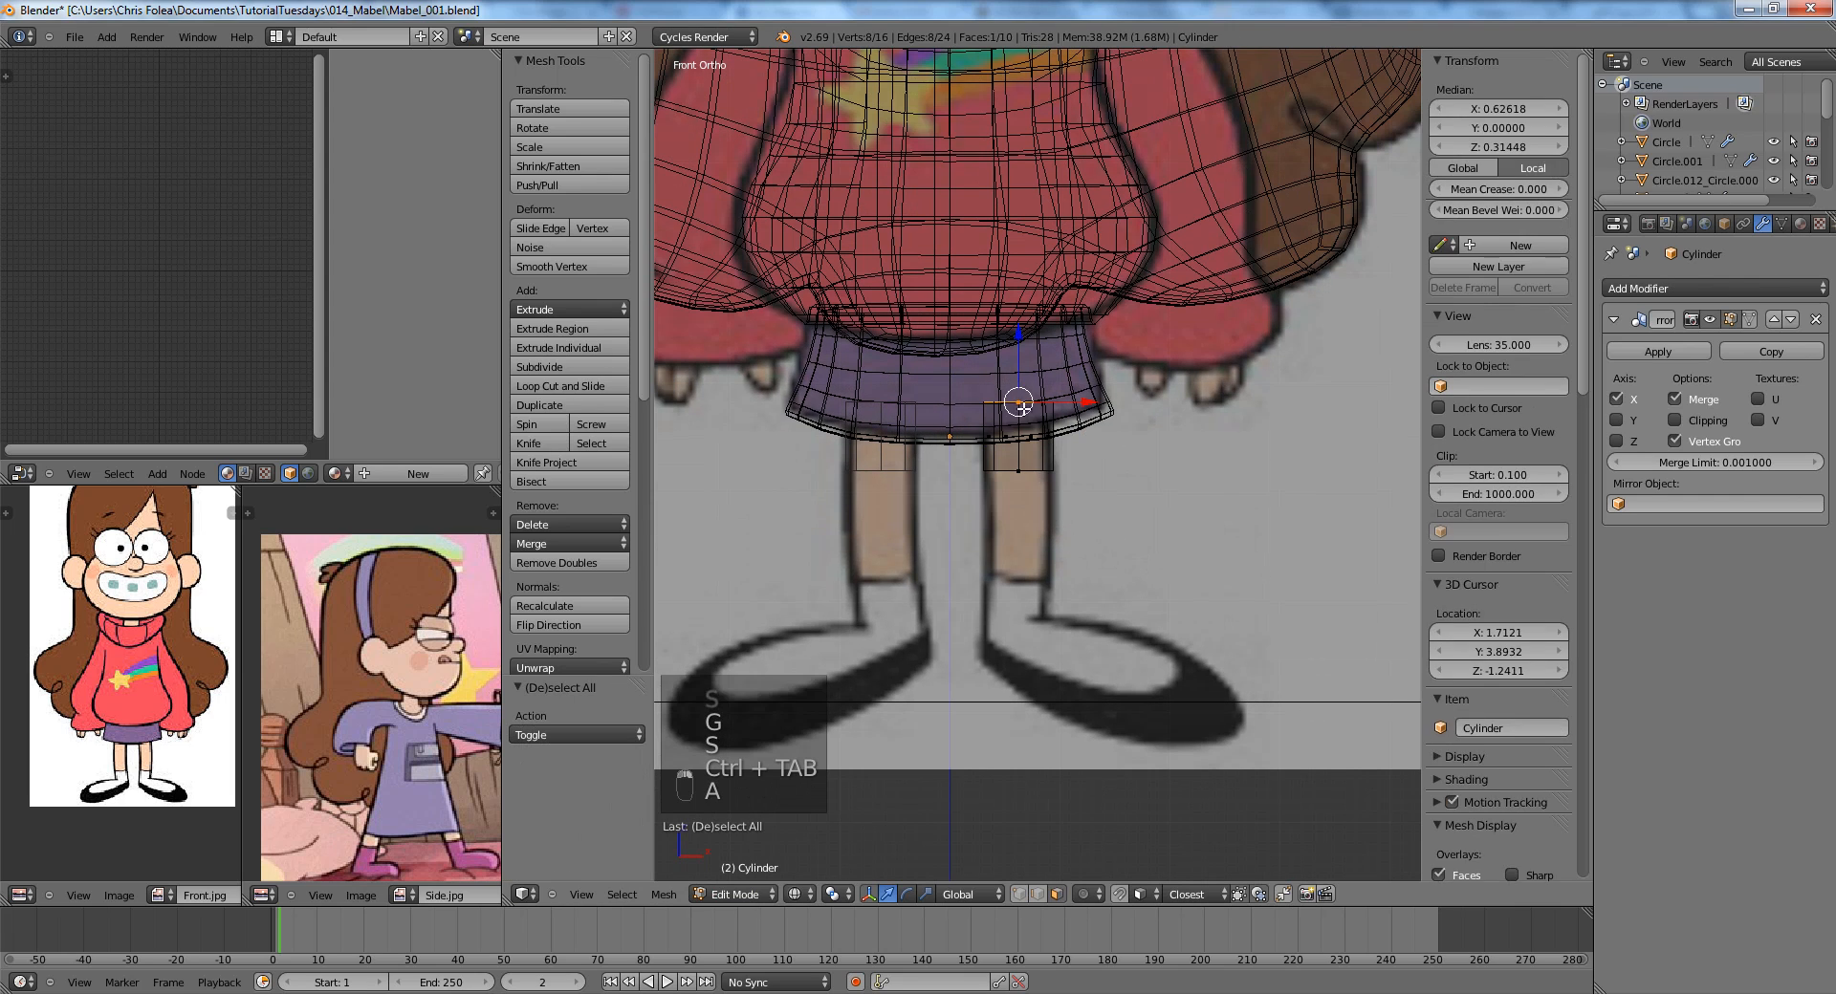
right_click(1018, 431)
key("Delete")
left_click(1010, 499)
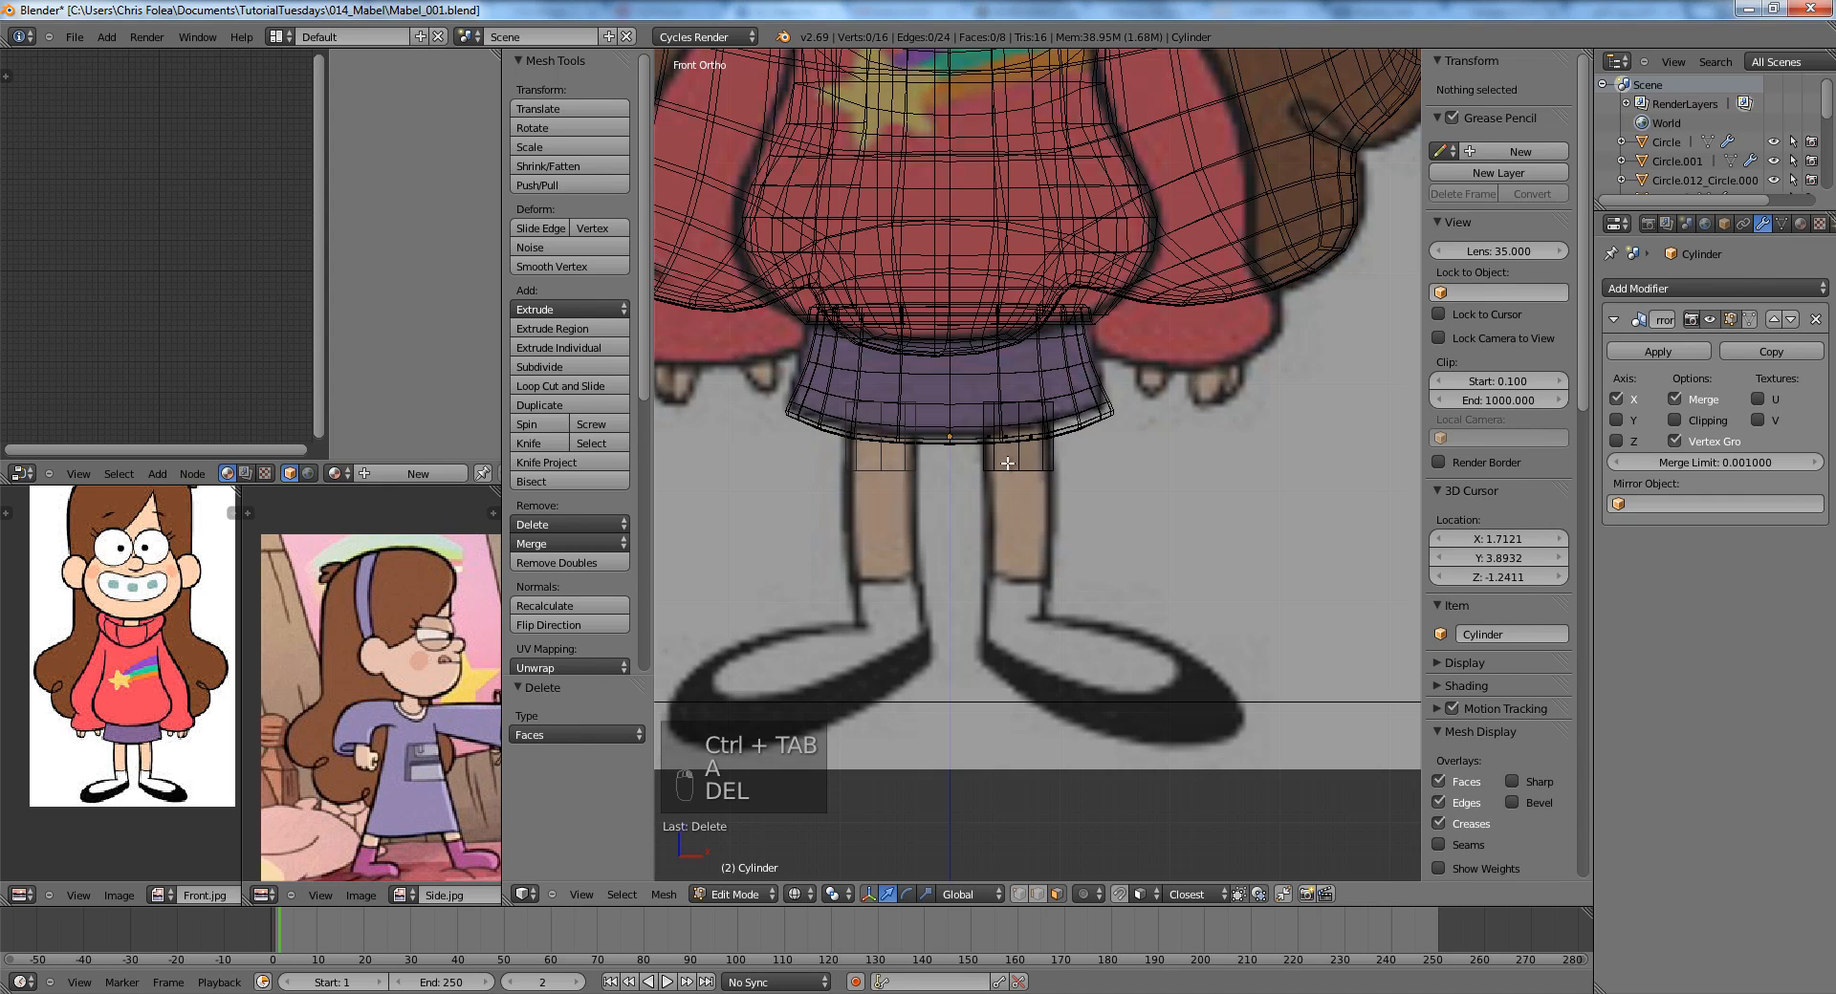
Move the leg's bottom ring of vertices down along Z to the ankle inside the shoe.
key("ctrl+Tab")
left_click(980, 445)
key("a")
key("a")
key("a")
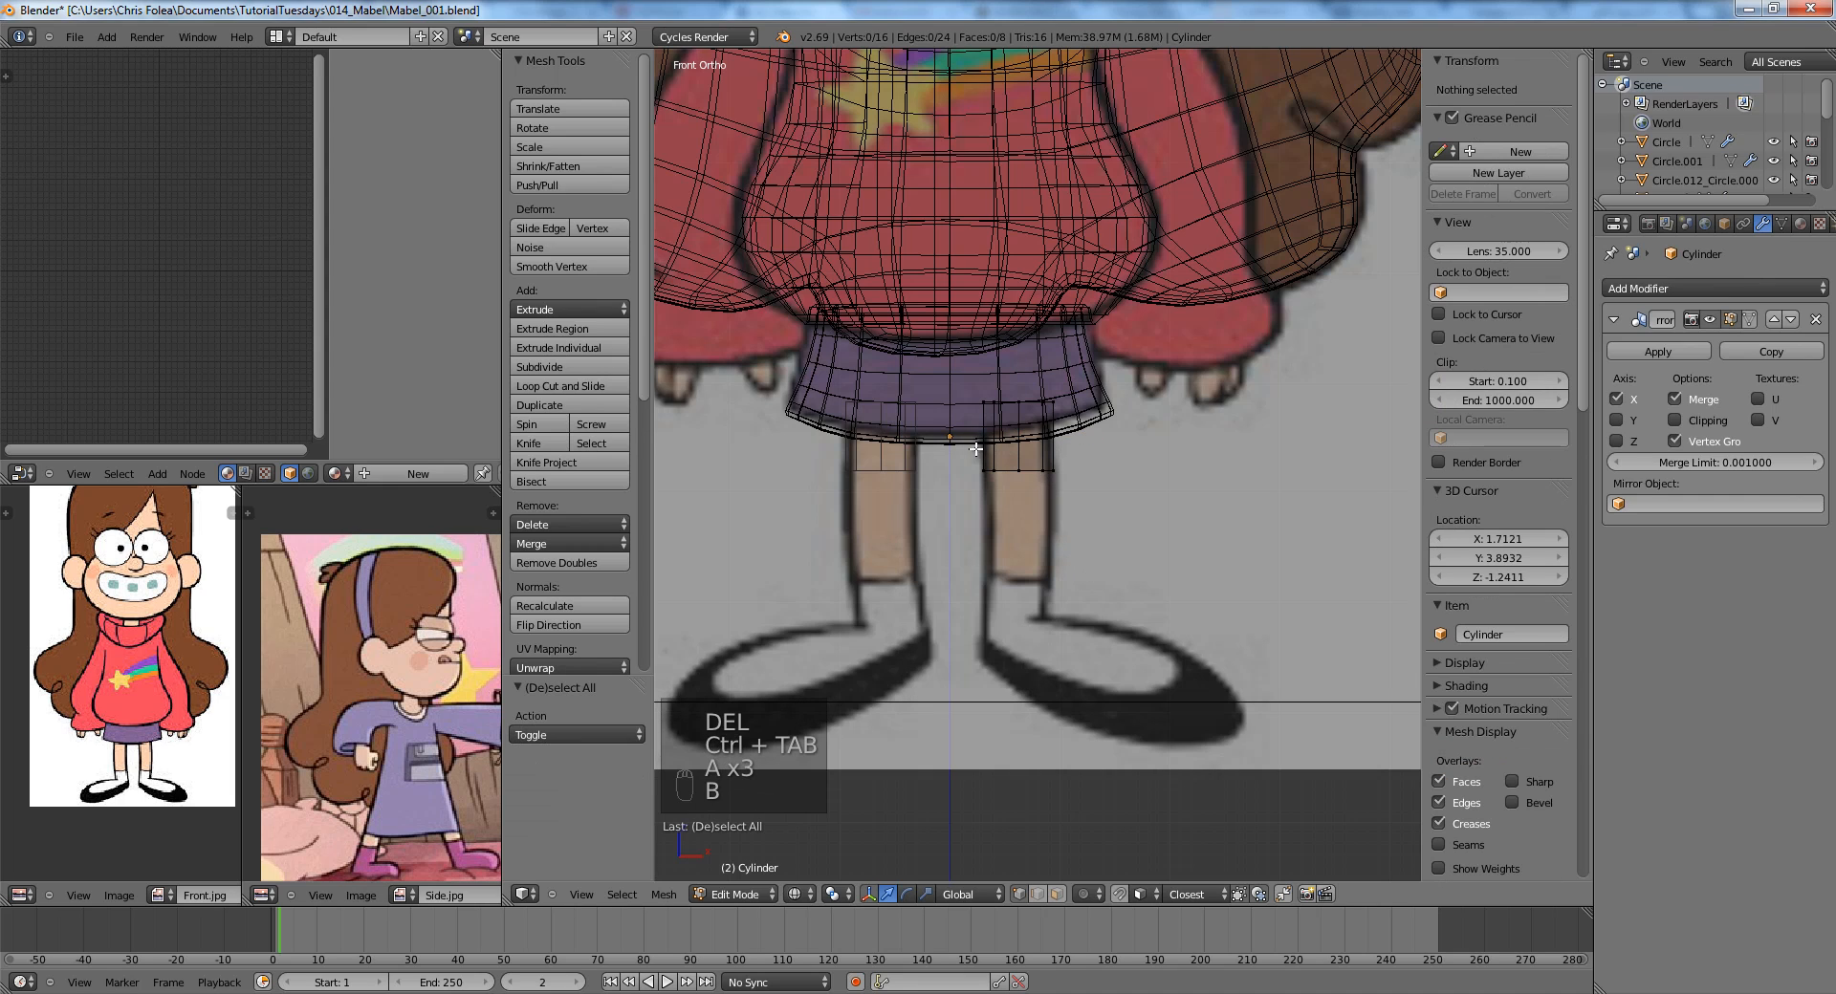
left_click_drag(970, 447, 1126, 509)
key("g")
key("z")
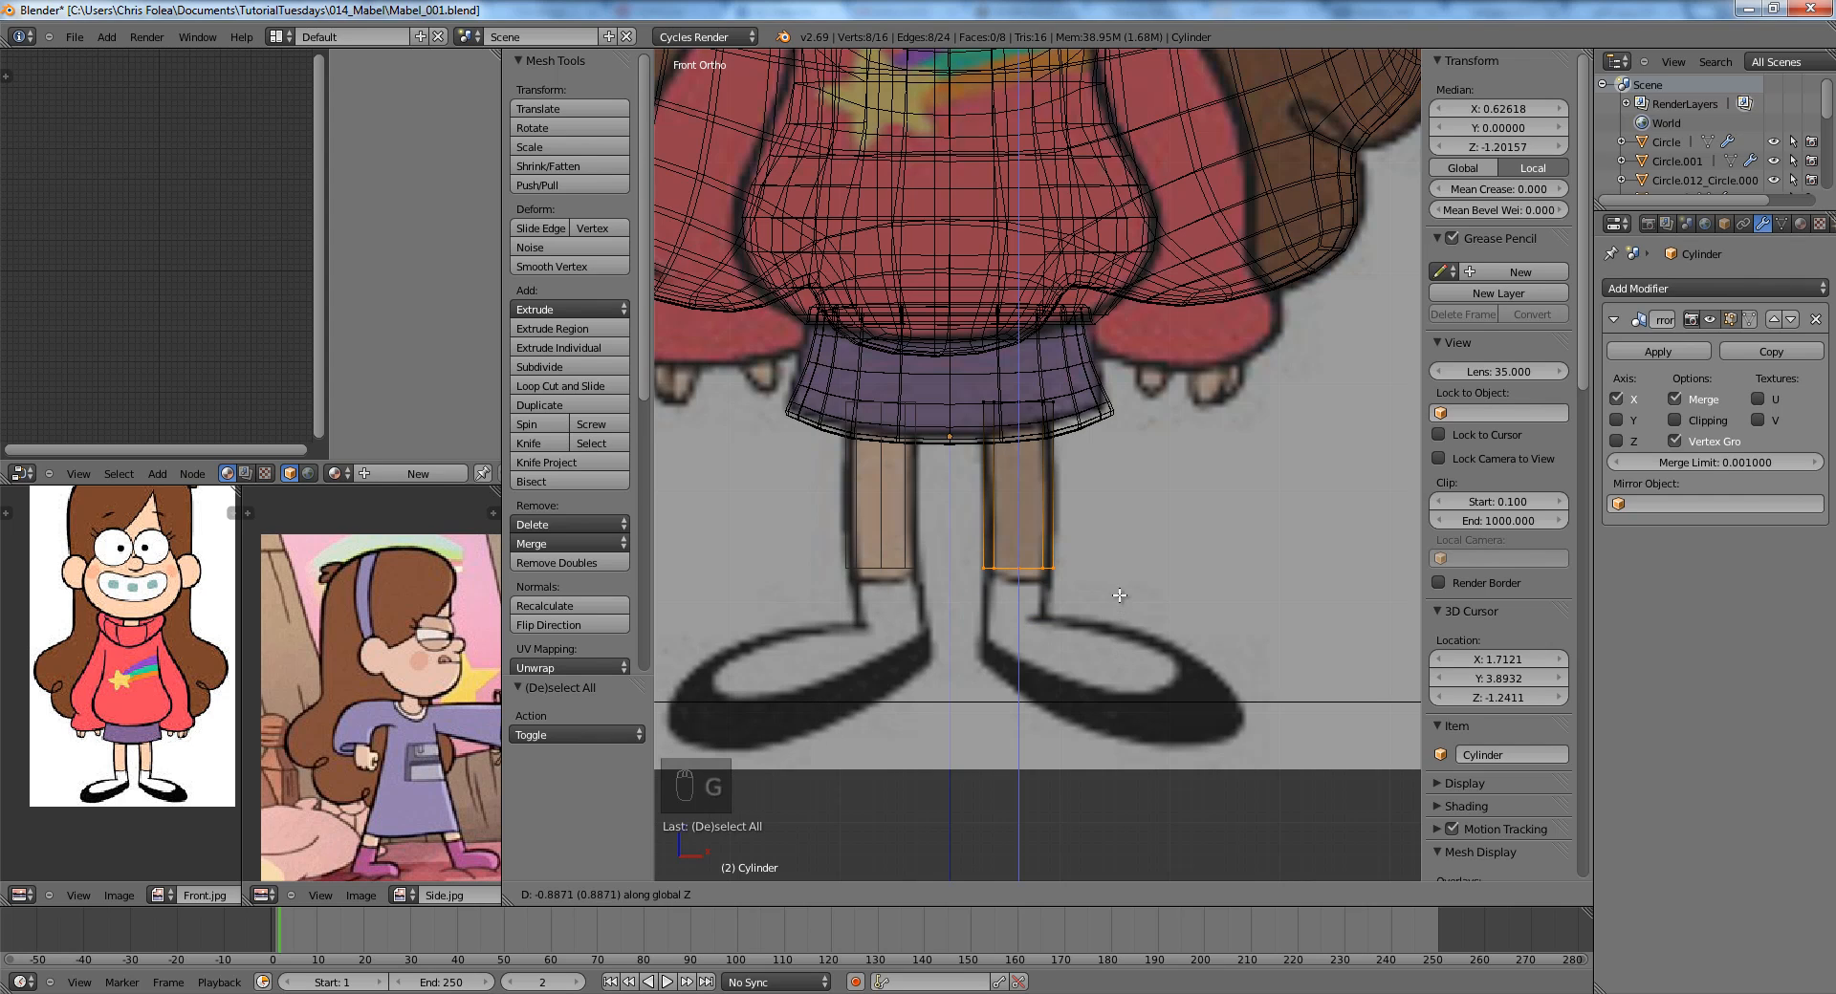
left_click(1095, 694)
key("a")
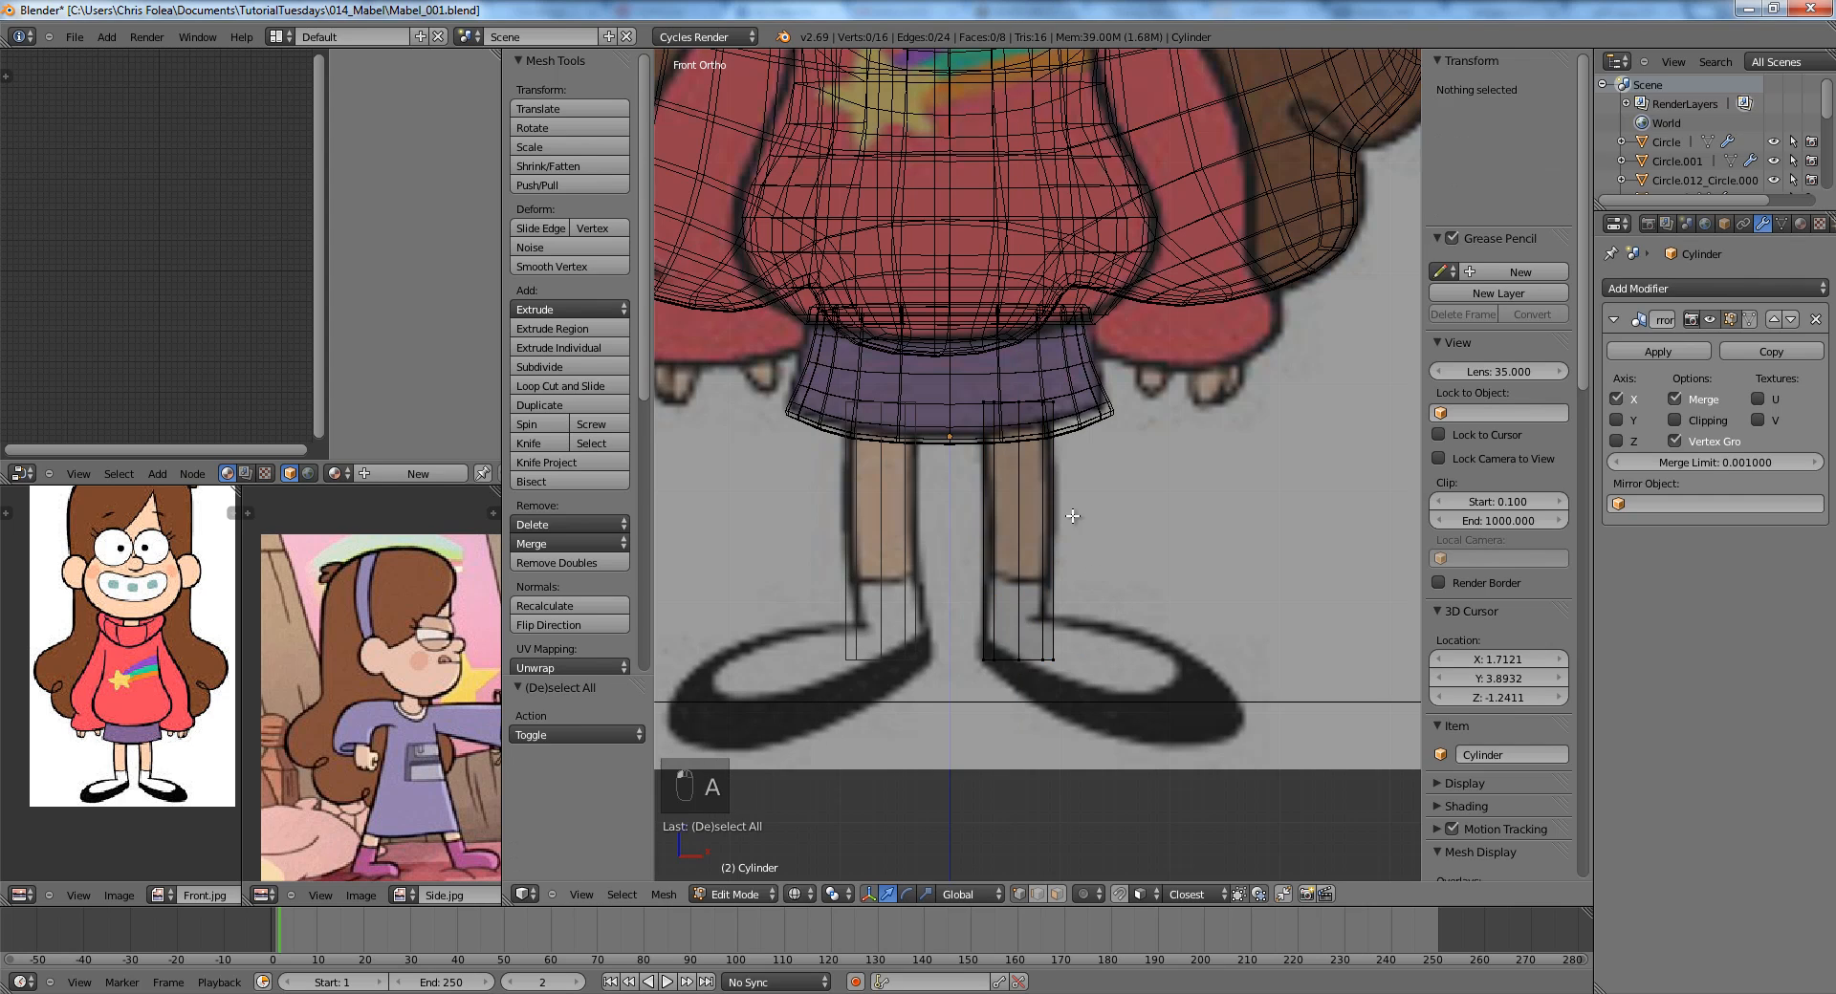
Add an edge loop at the top of the sock and three evenly spaced loops across the leg above it.
key("ctrl+r")
left_click(1047, 512)
left_click(1053, 546)
key("ctrl+r")
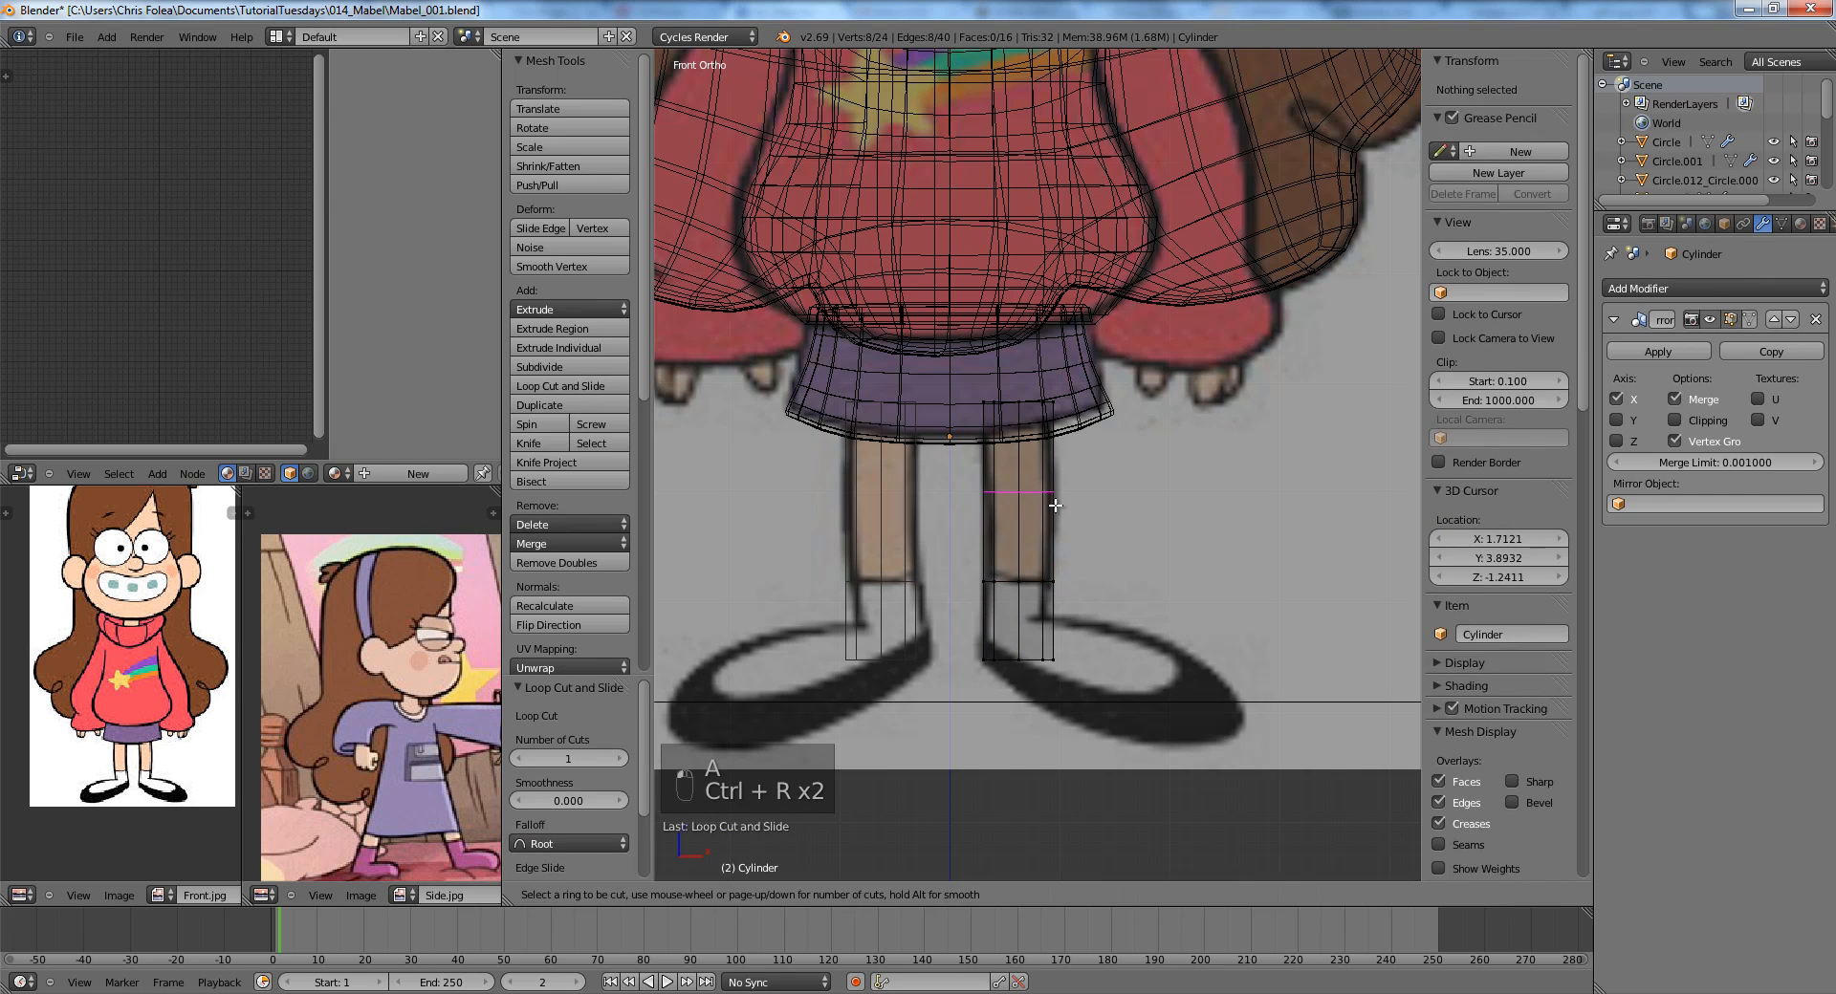
key("ctrl+z")
key("ctrl+r")
scroll(1055, 513, "up", 2)
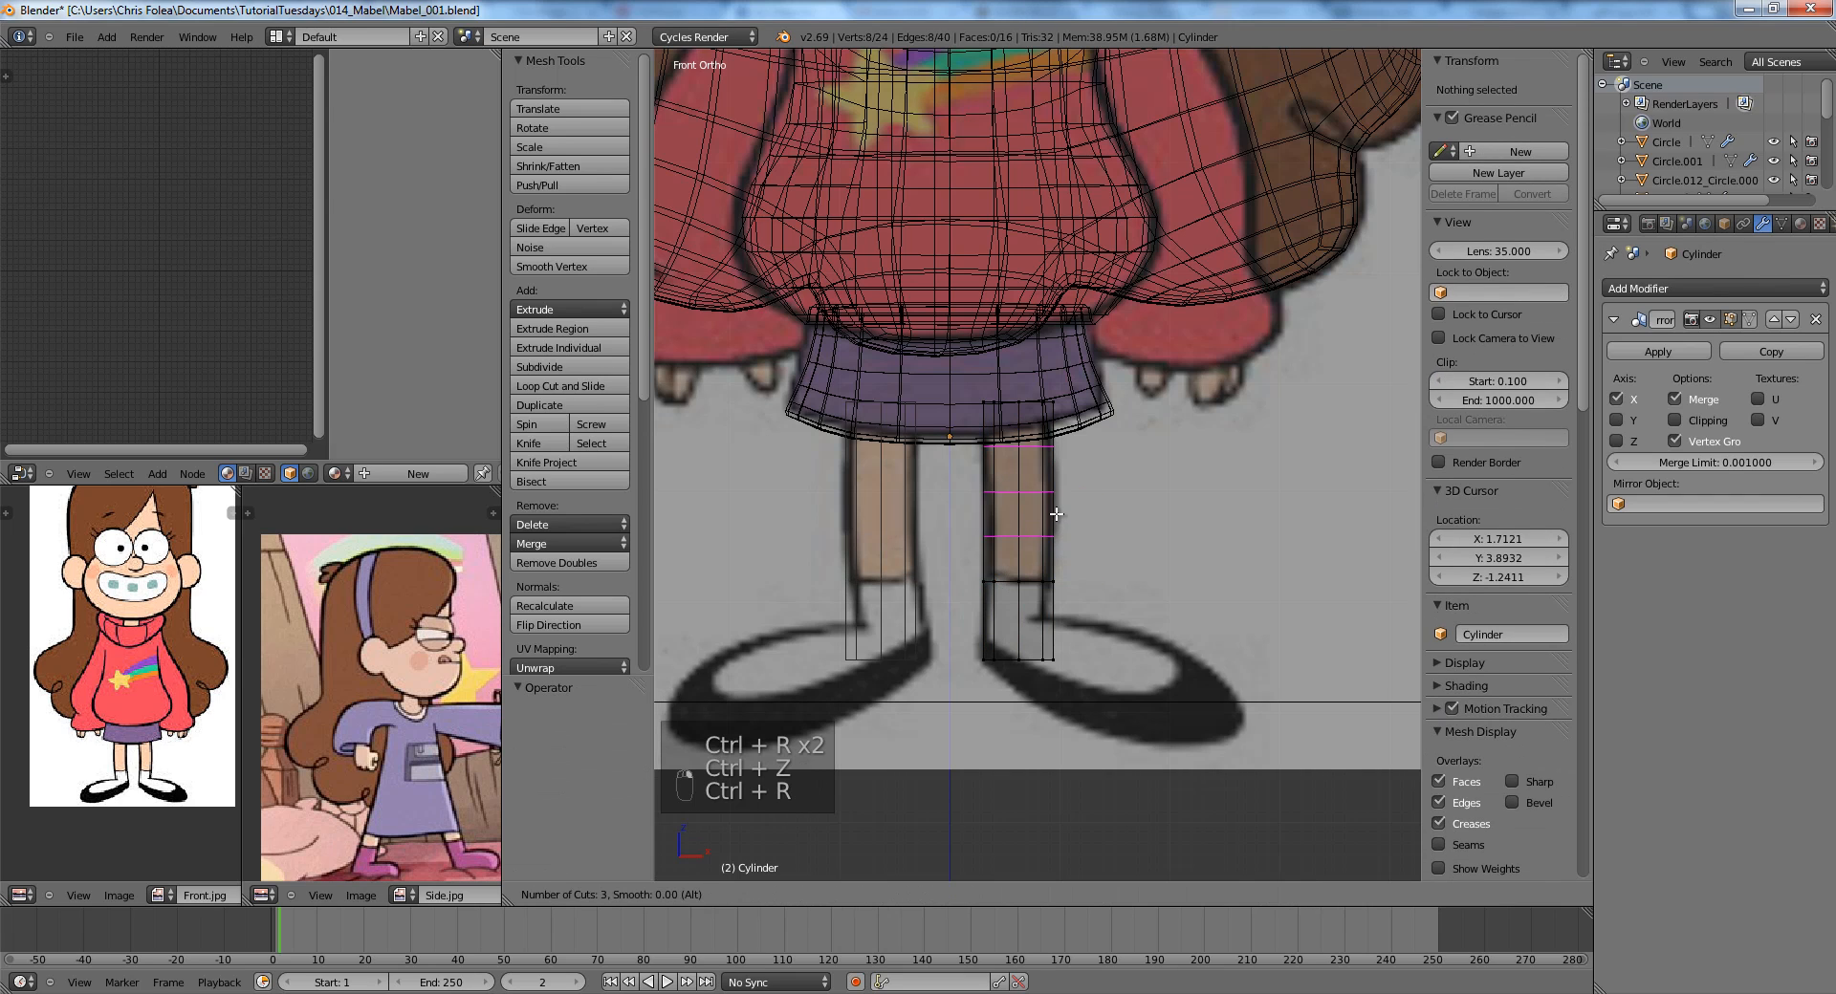
left_click(1055, 513)
right_click(1056, 514)
Squeeze the three upper loops closer together along Z and position them around the knee.
key("g")
key("z")
left_click(1102, 561)
key("s")
key("z")
left_click(1049, 547)
key("g")
key("z")
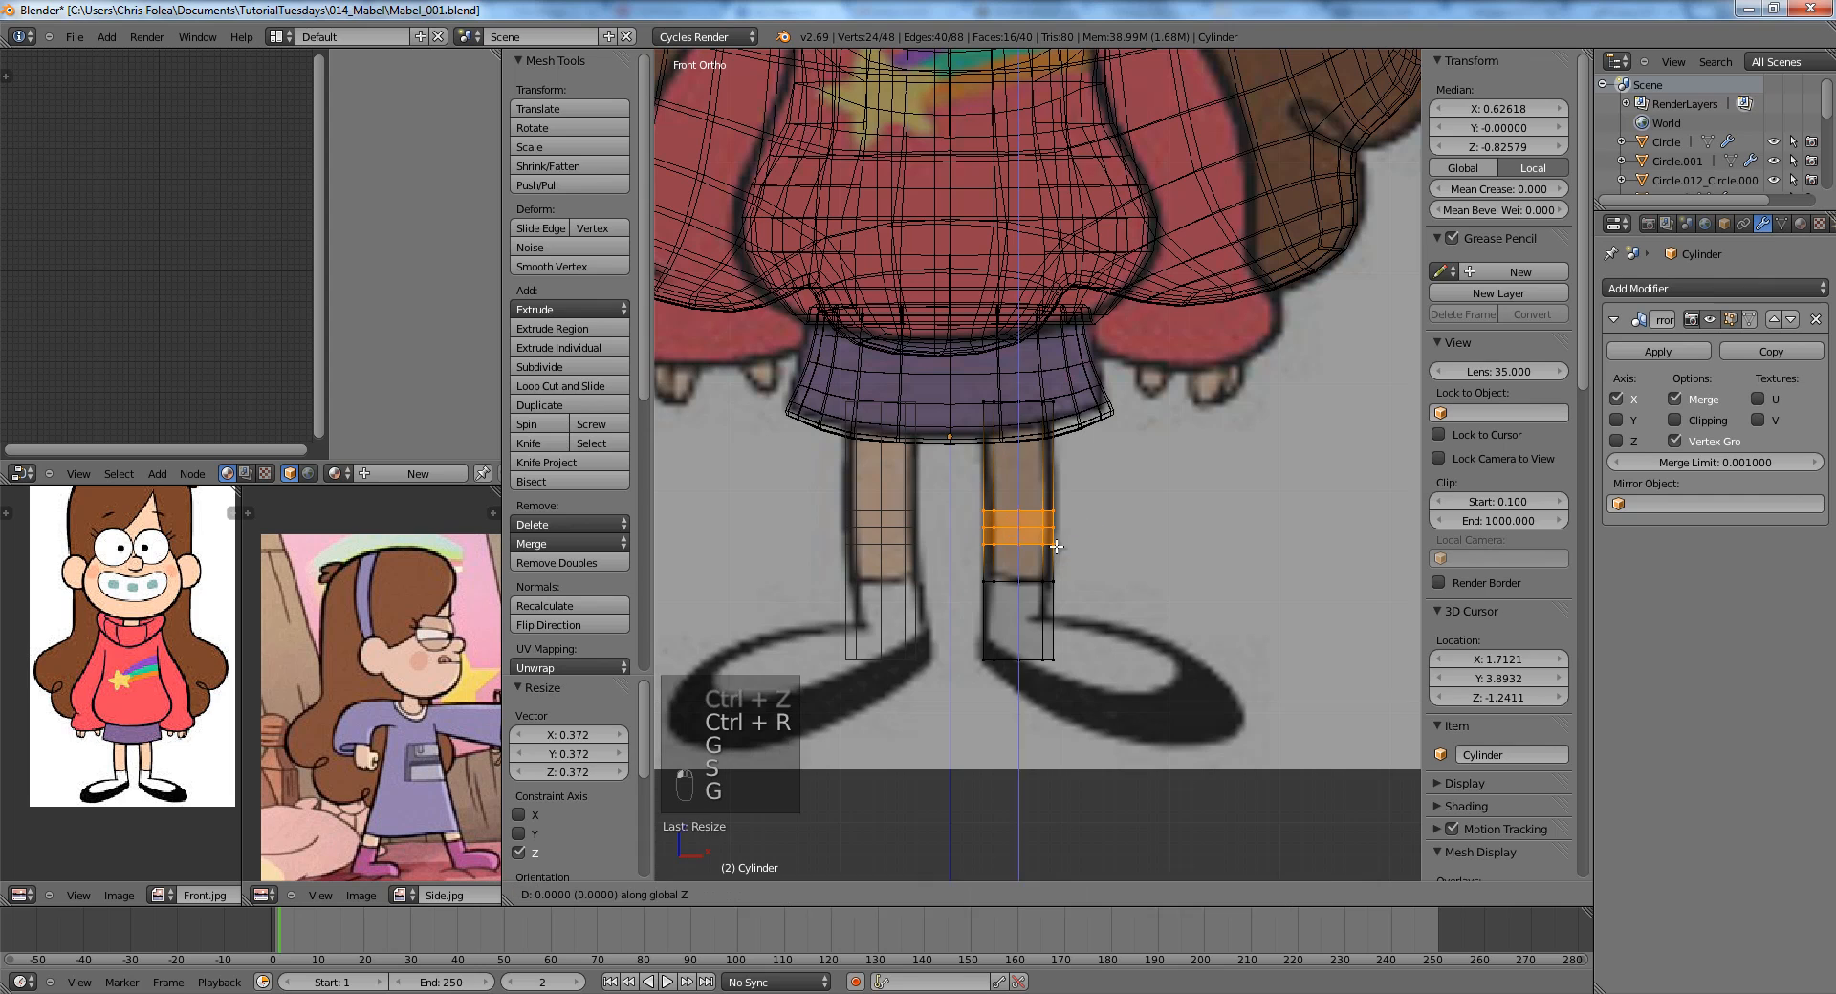
left_click(1054, 540)
key("s")
key("z")
key("a")
scroll(1083, 566, "up", 2)
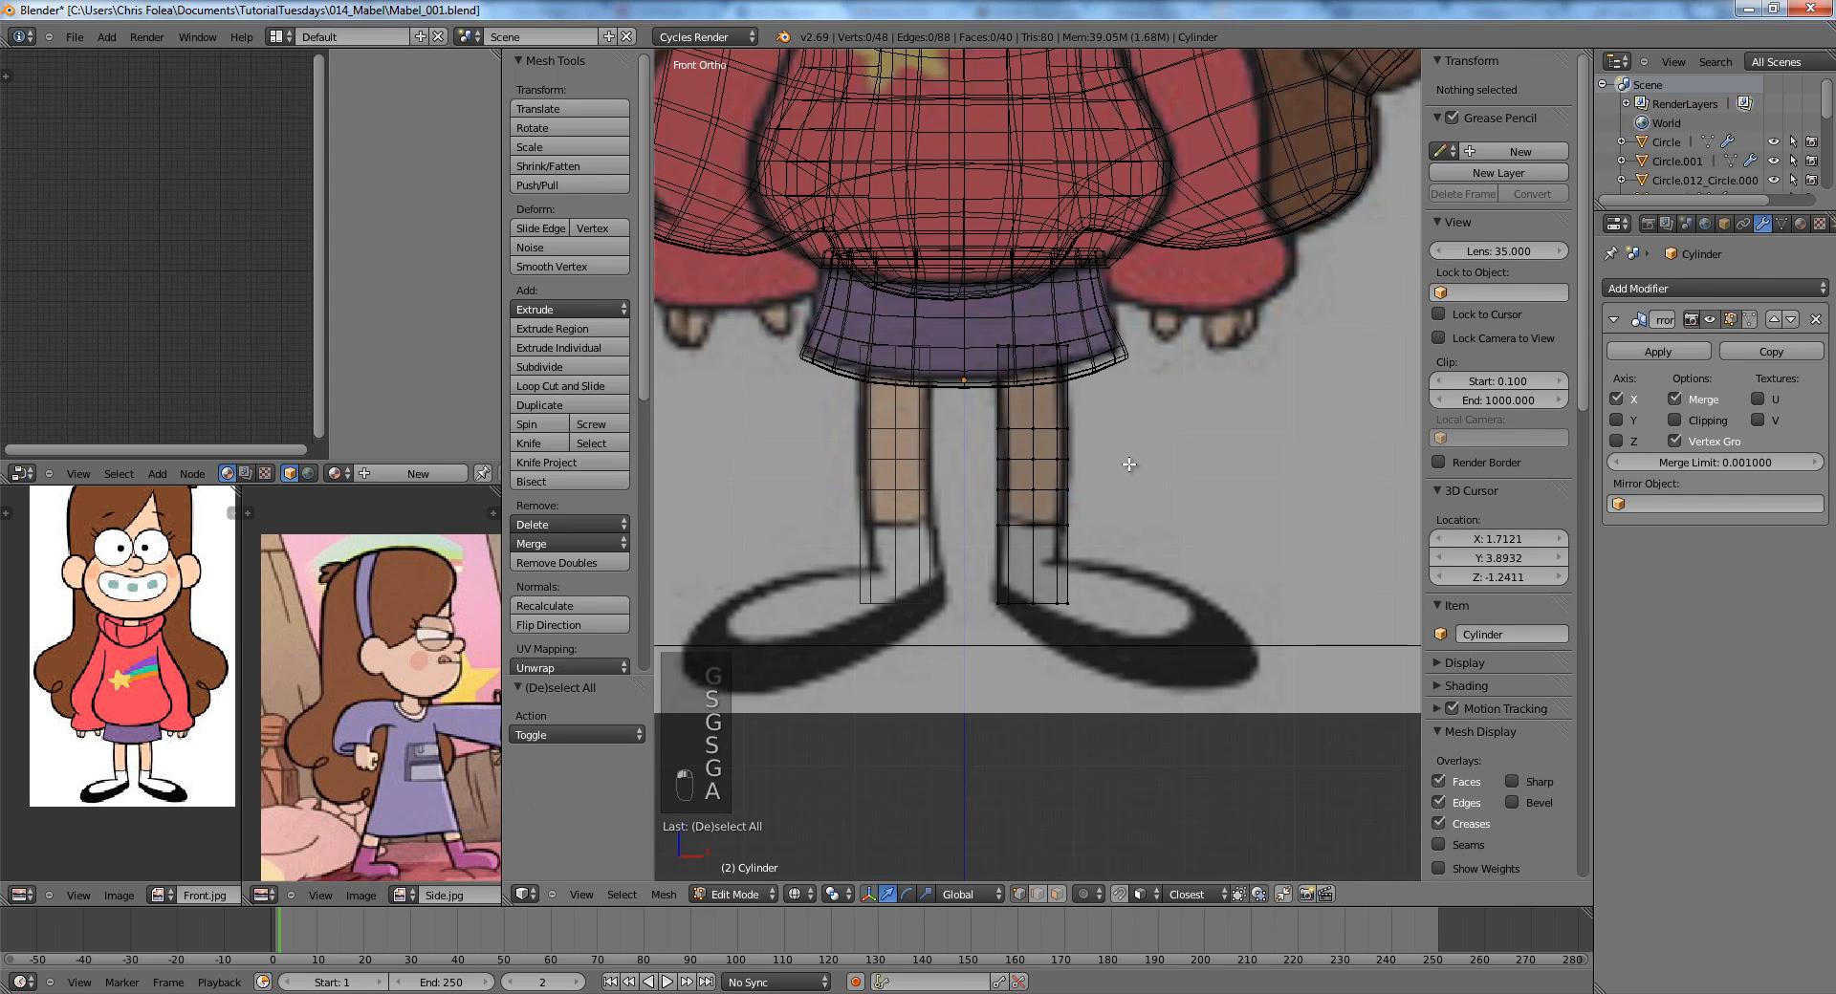
Add an edge loop just above the sock line and scale the sock's top ring outward by about 1.09.
key("ctrl+r")
key("ctrl+z")
key("ctrl+r")
left_click(1083, 496)
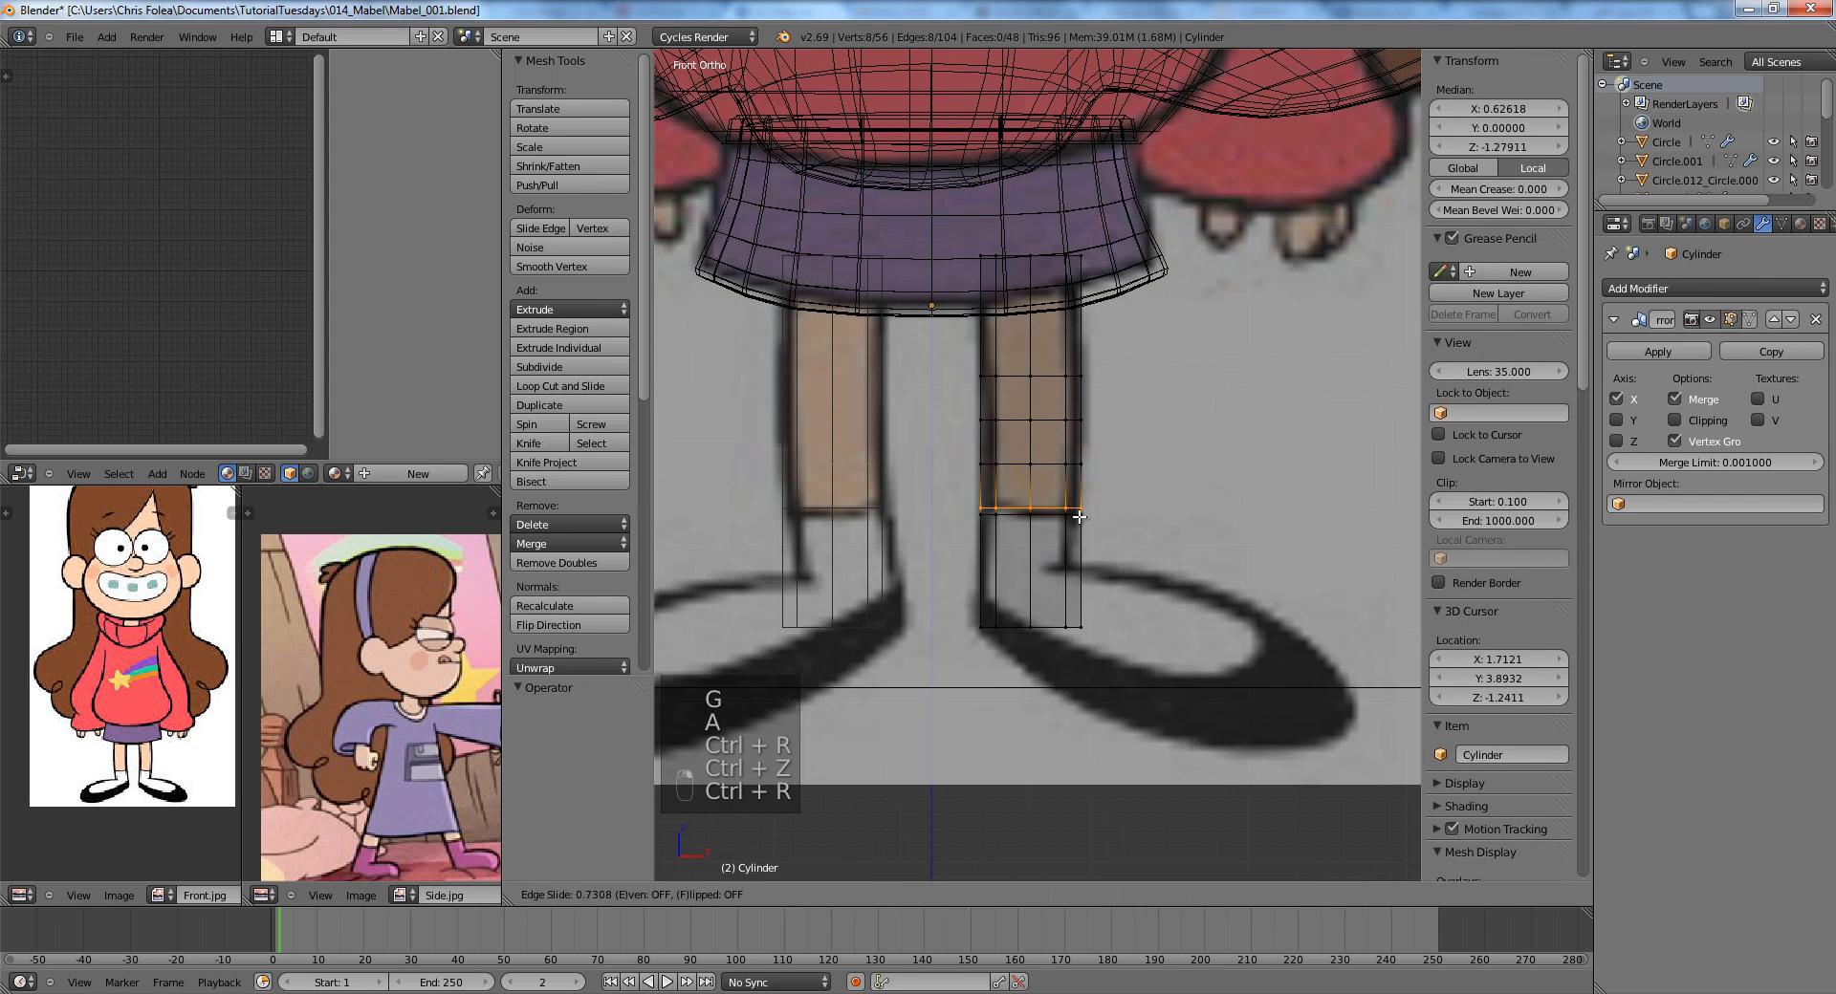
left_click(1083, 518)
scroll(1084, 522, "up", 3)
key("a")
right_click(1098, 555, "alt")
key("s")
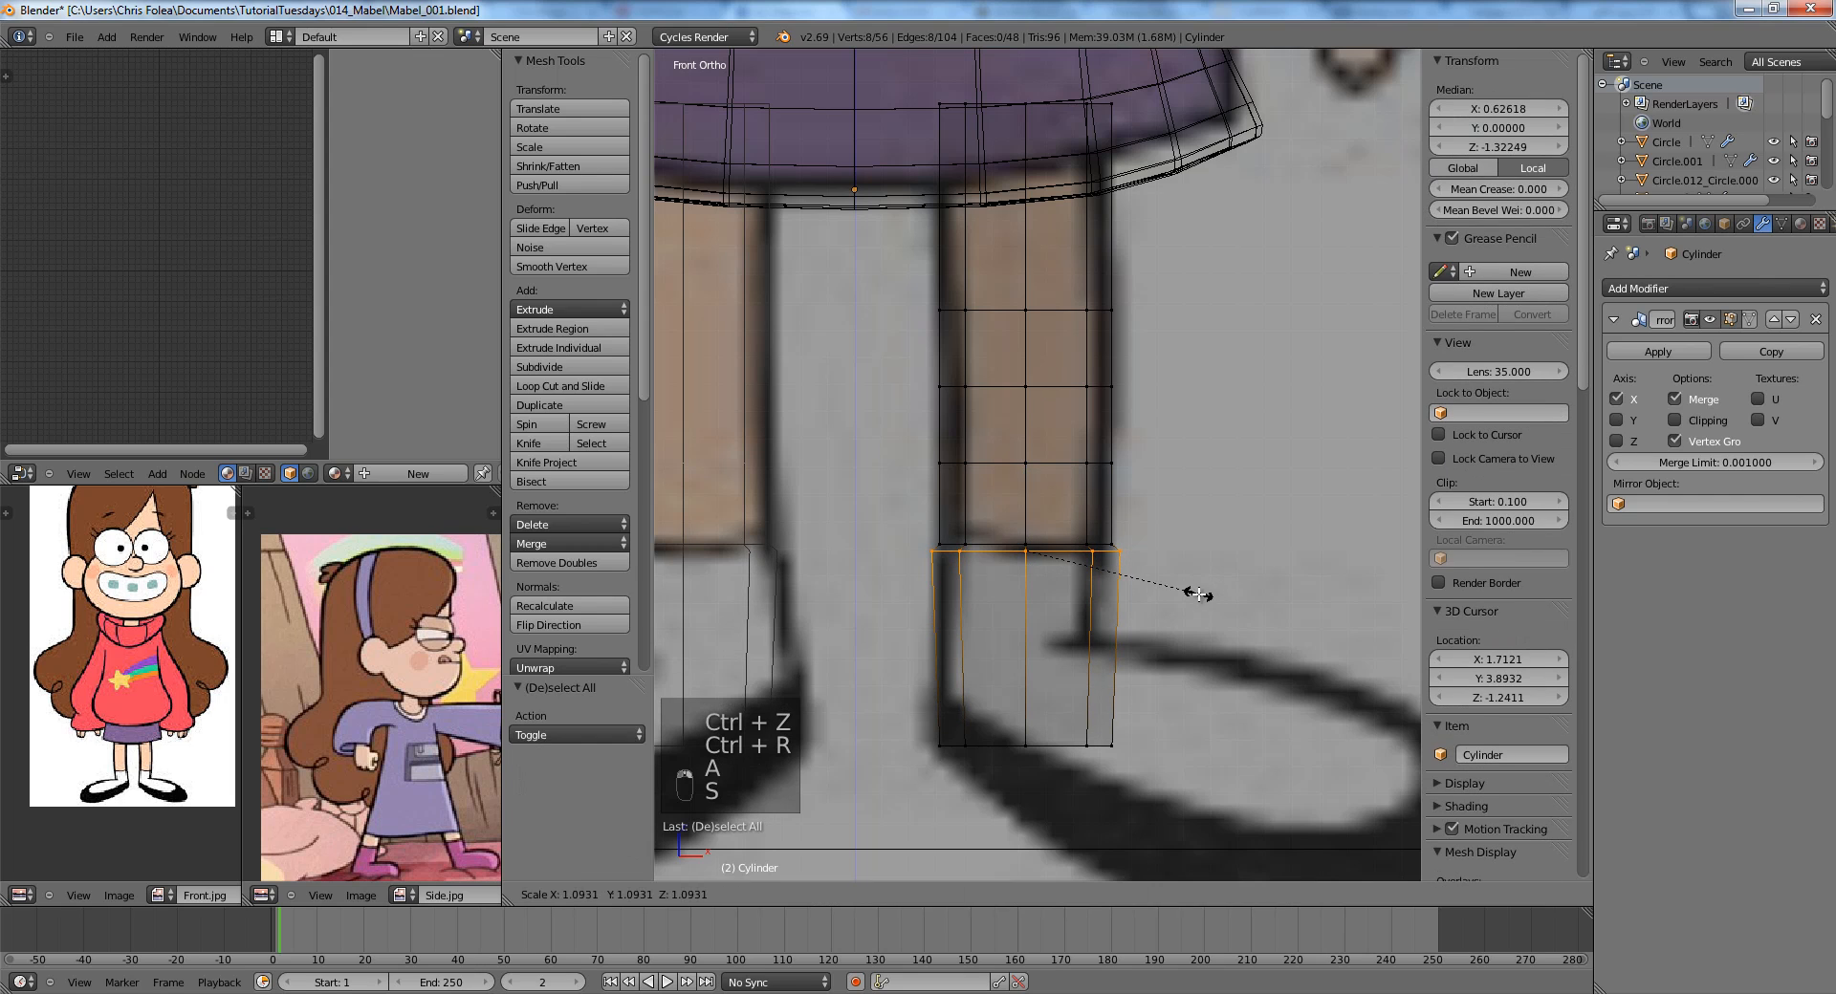
left_click(1198, 593)
Add another edge loop at the sock's top, raise and widen it into a crisp rim, and check it in solid shading.
key("a")
scroll(1065, 478, "up", 4)
key("ctrl+r")
left_click(1081, 464)
left_click(1081, 463)
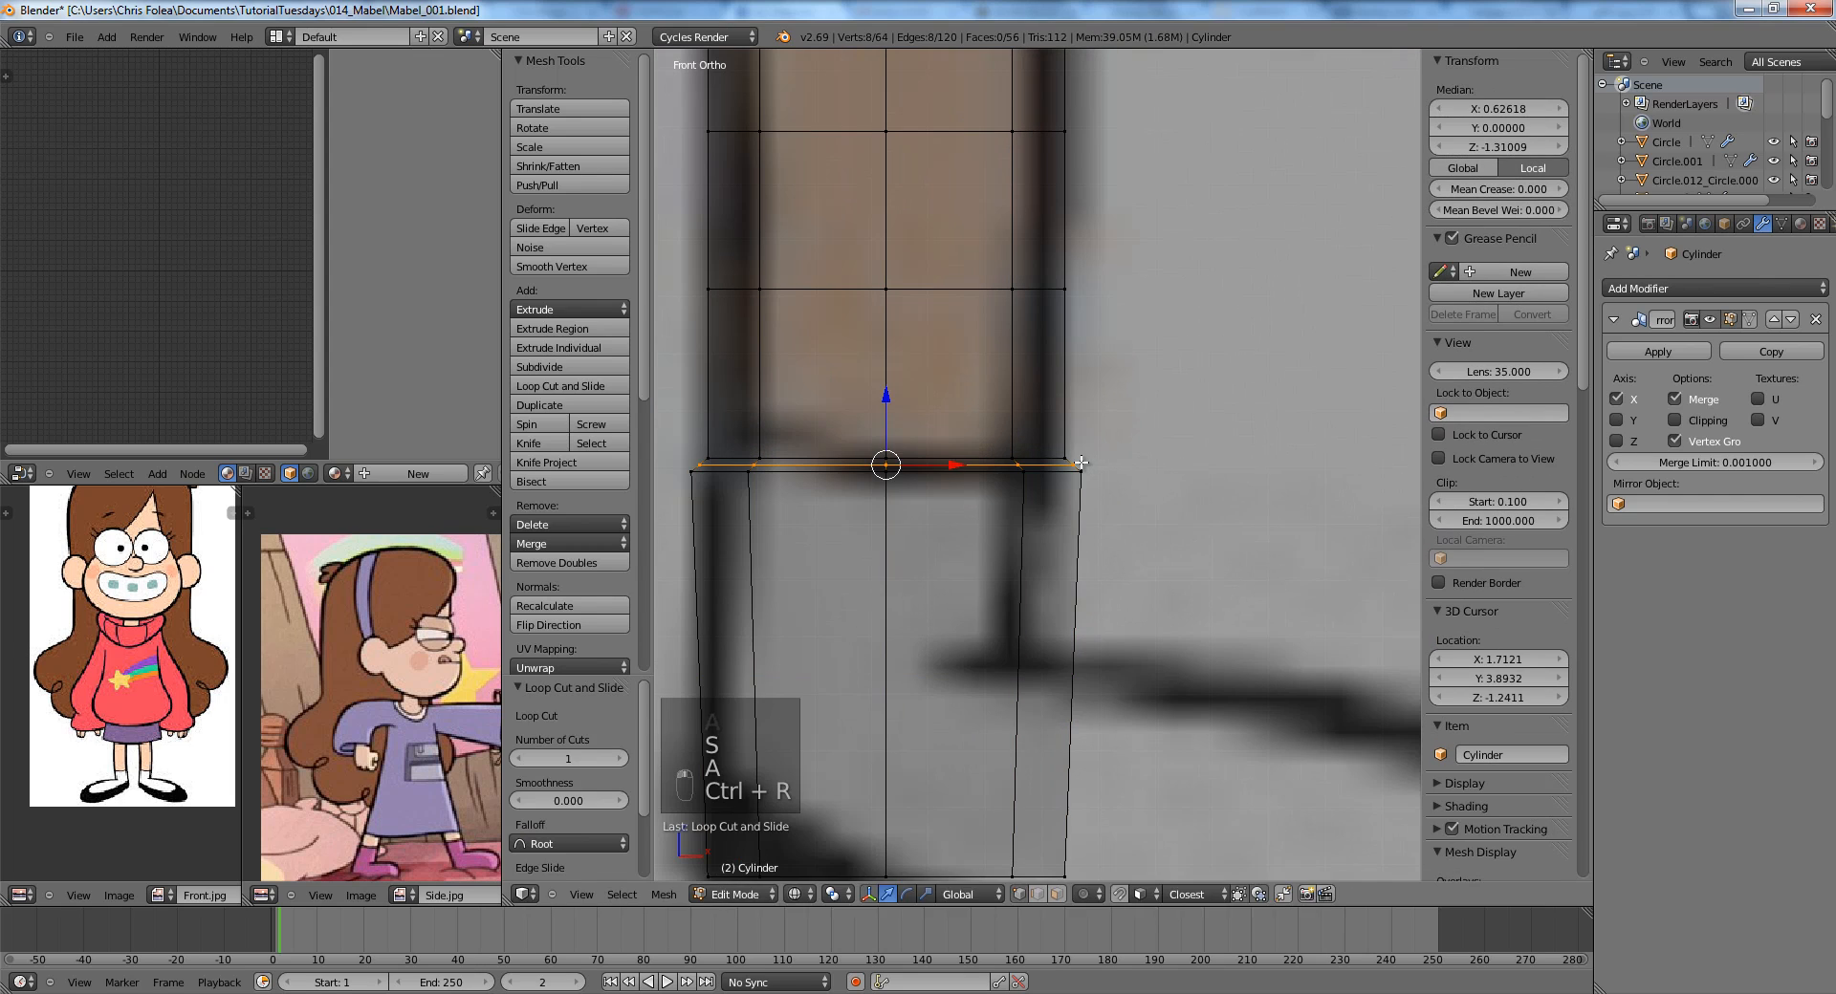
left_click(1081, 456)
key("s")
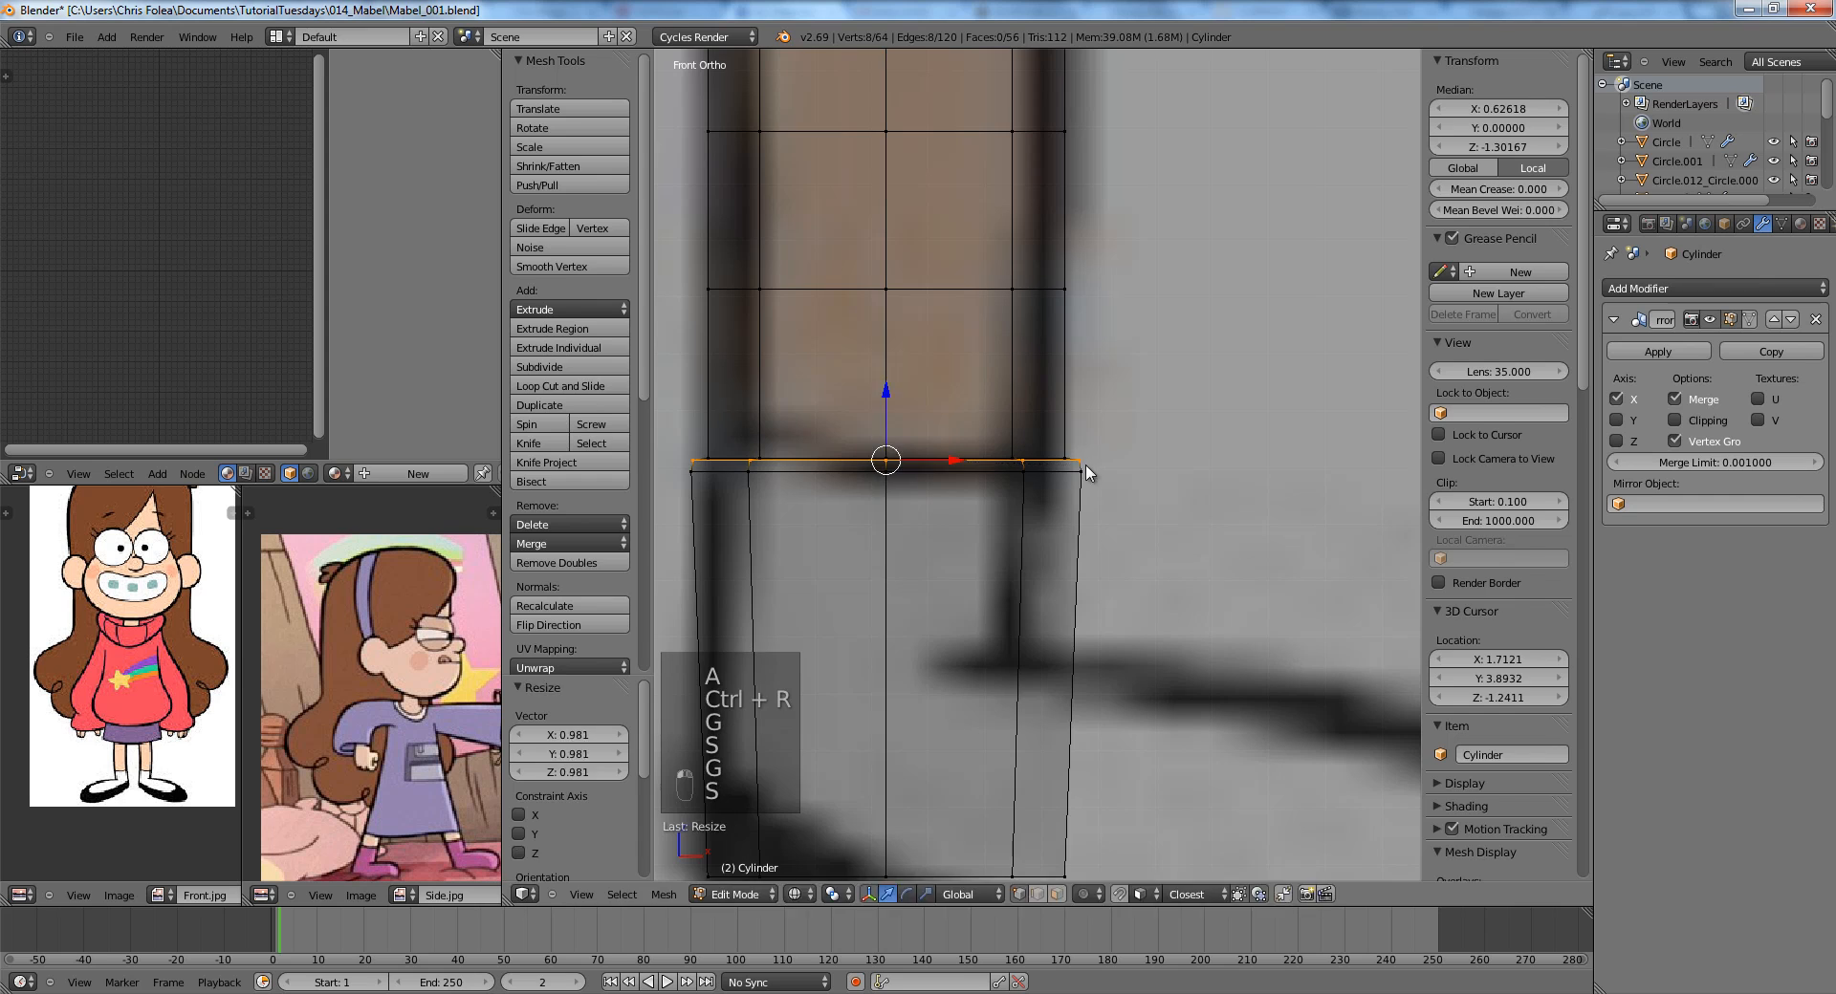
key("Tab")
key("z")
scroll(1090, 474, "down", 10)
Add an edge loop midway down the sock and scale it to shape the sock's taper.
key("Tab")
scroll(1134, 466, "up", 4)
key("z")
scroll(1083, 580, "up", 3)
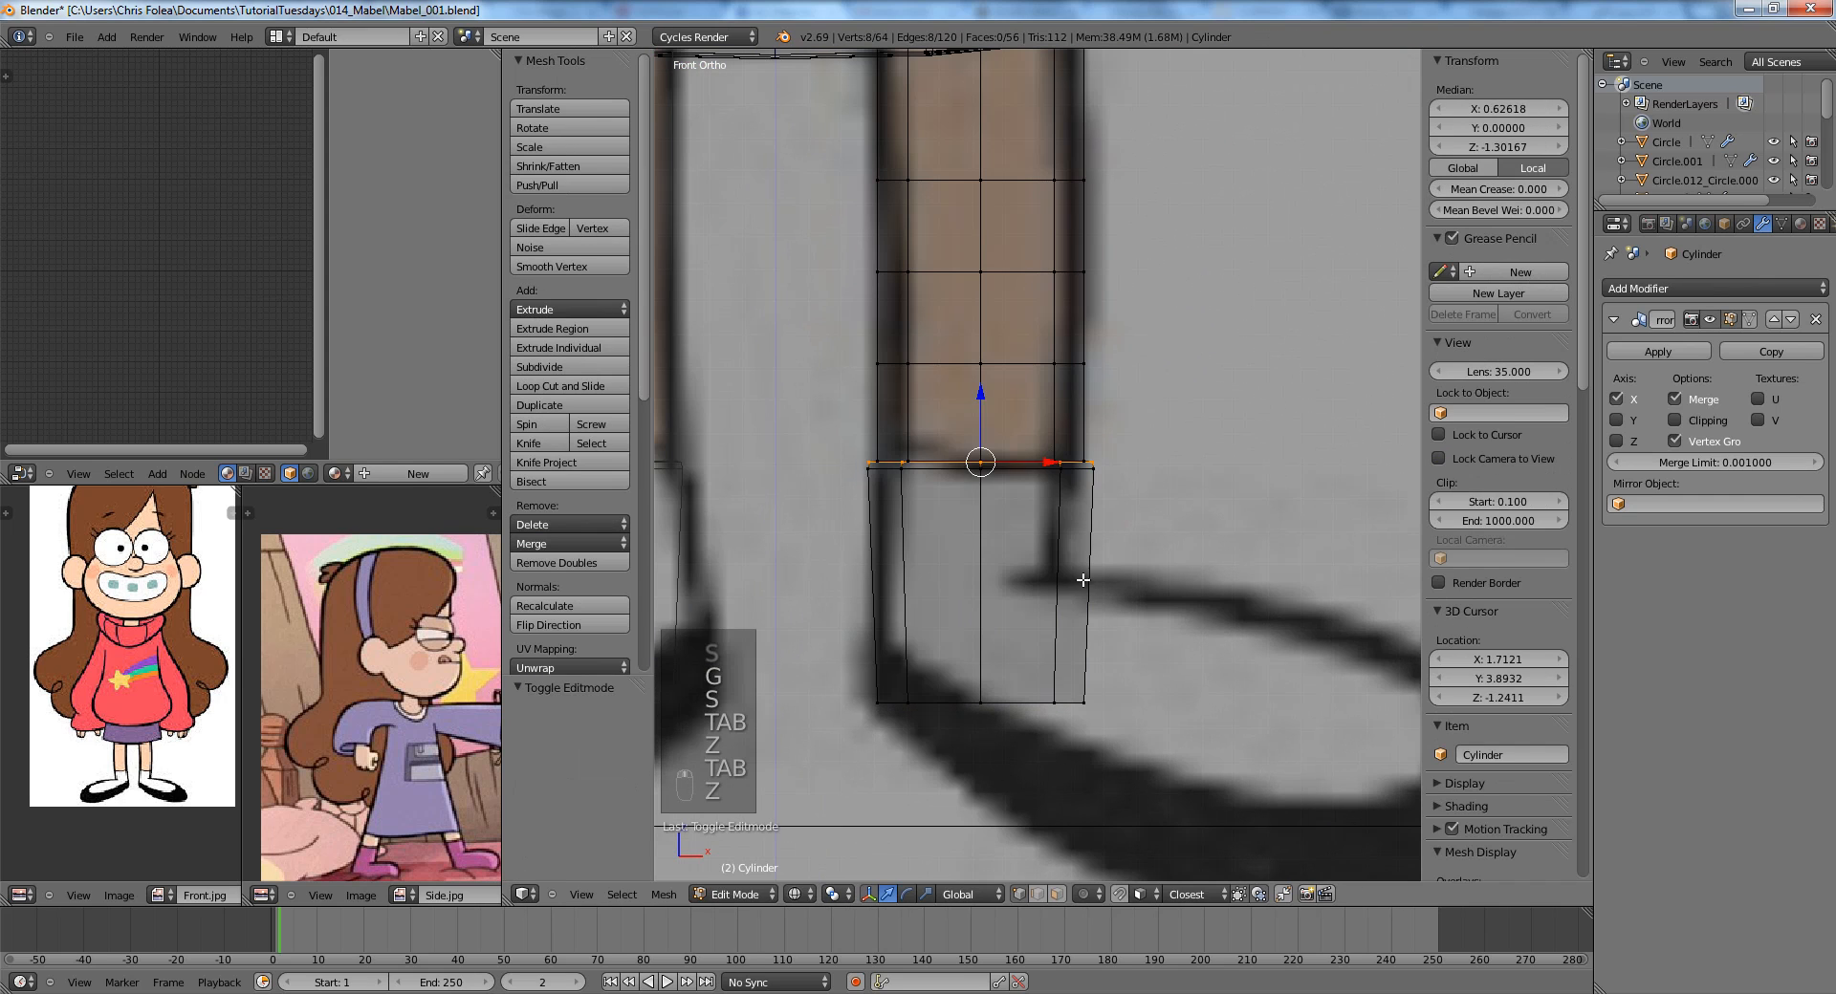
key("a")
key("ctrl+r")
left_click(1103, 544)
key("s")
left_click(1111, 527)
key("a")
scroll(1107, 459, "down", 3)
key("z")
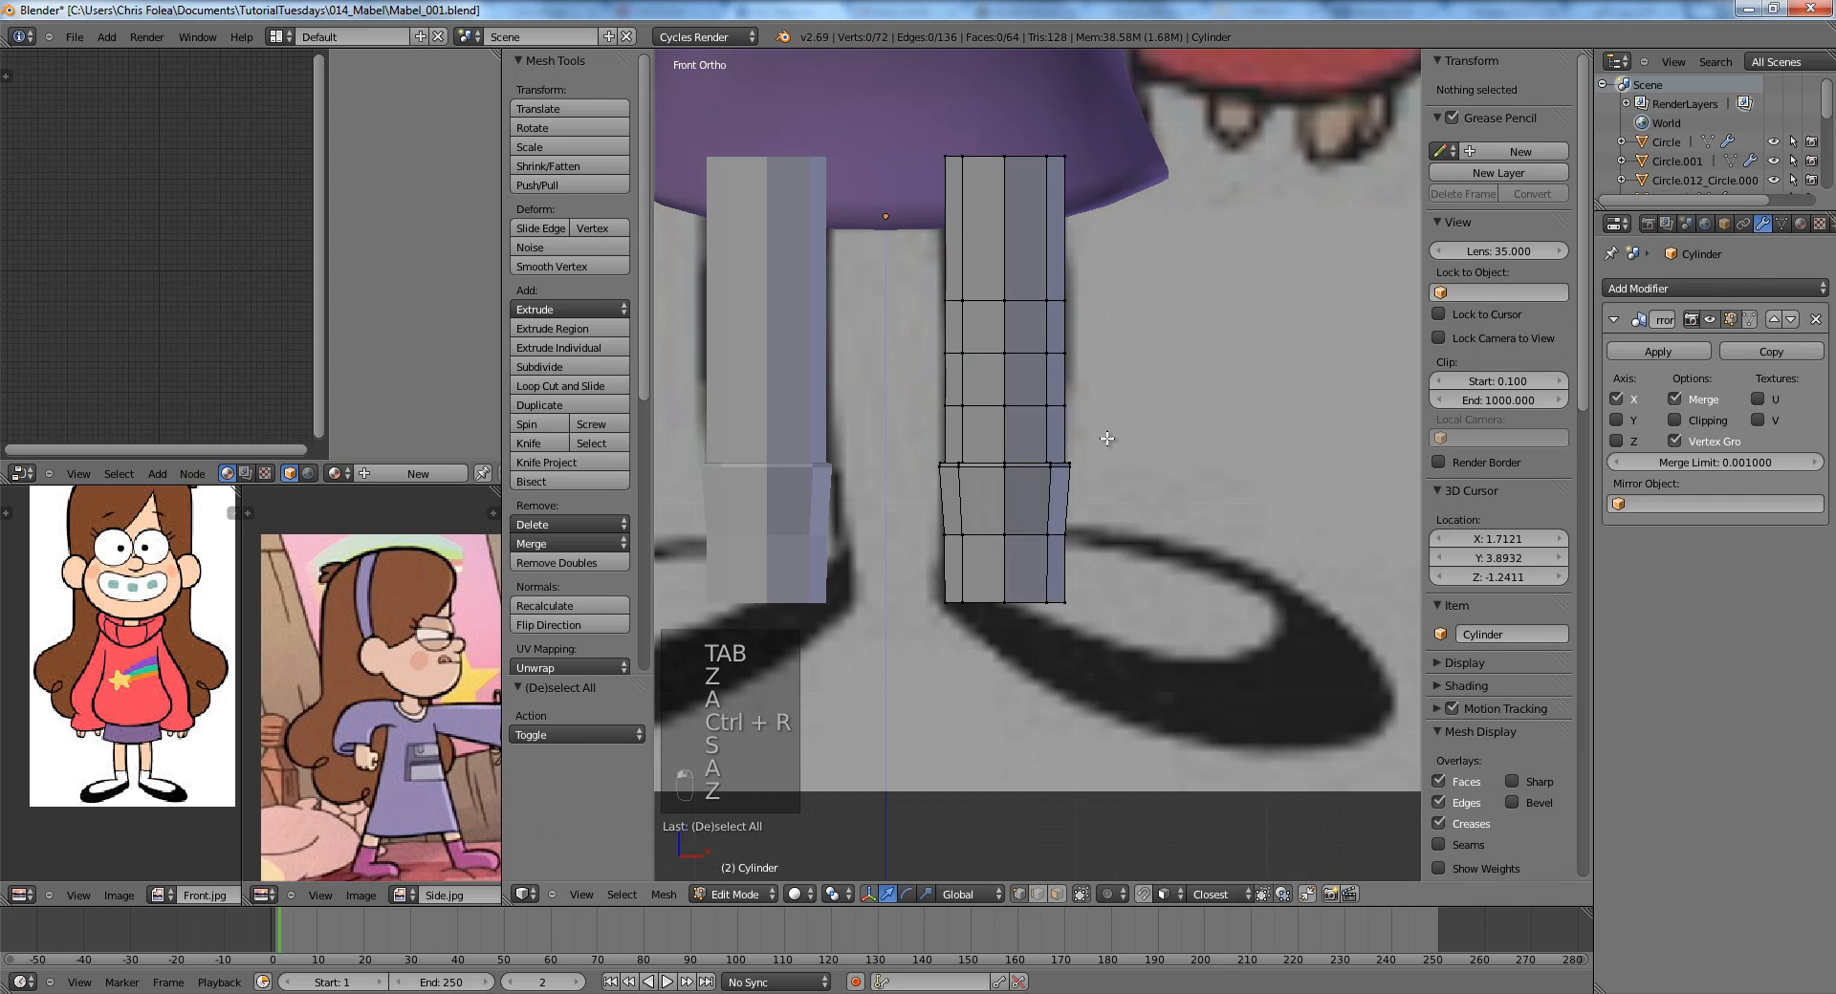
In the side view, move the legs object along Y beneath the skirt, to about Y 3.62.
key("a")
key("Tab")
scroll(1129, 473, "down", 4)
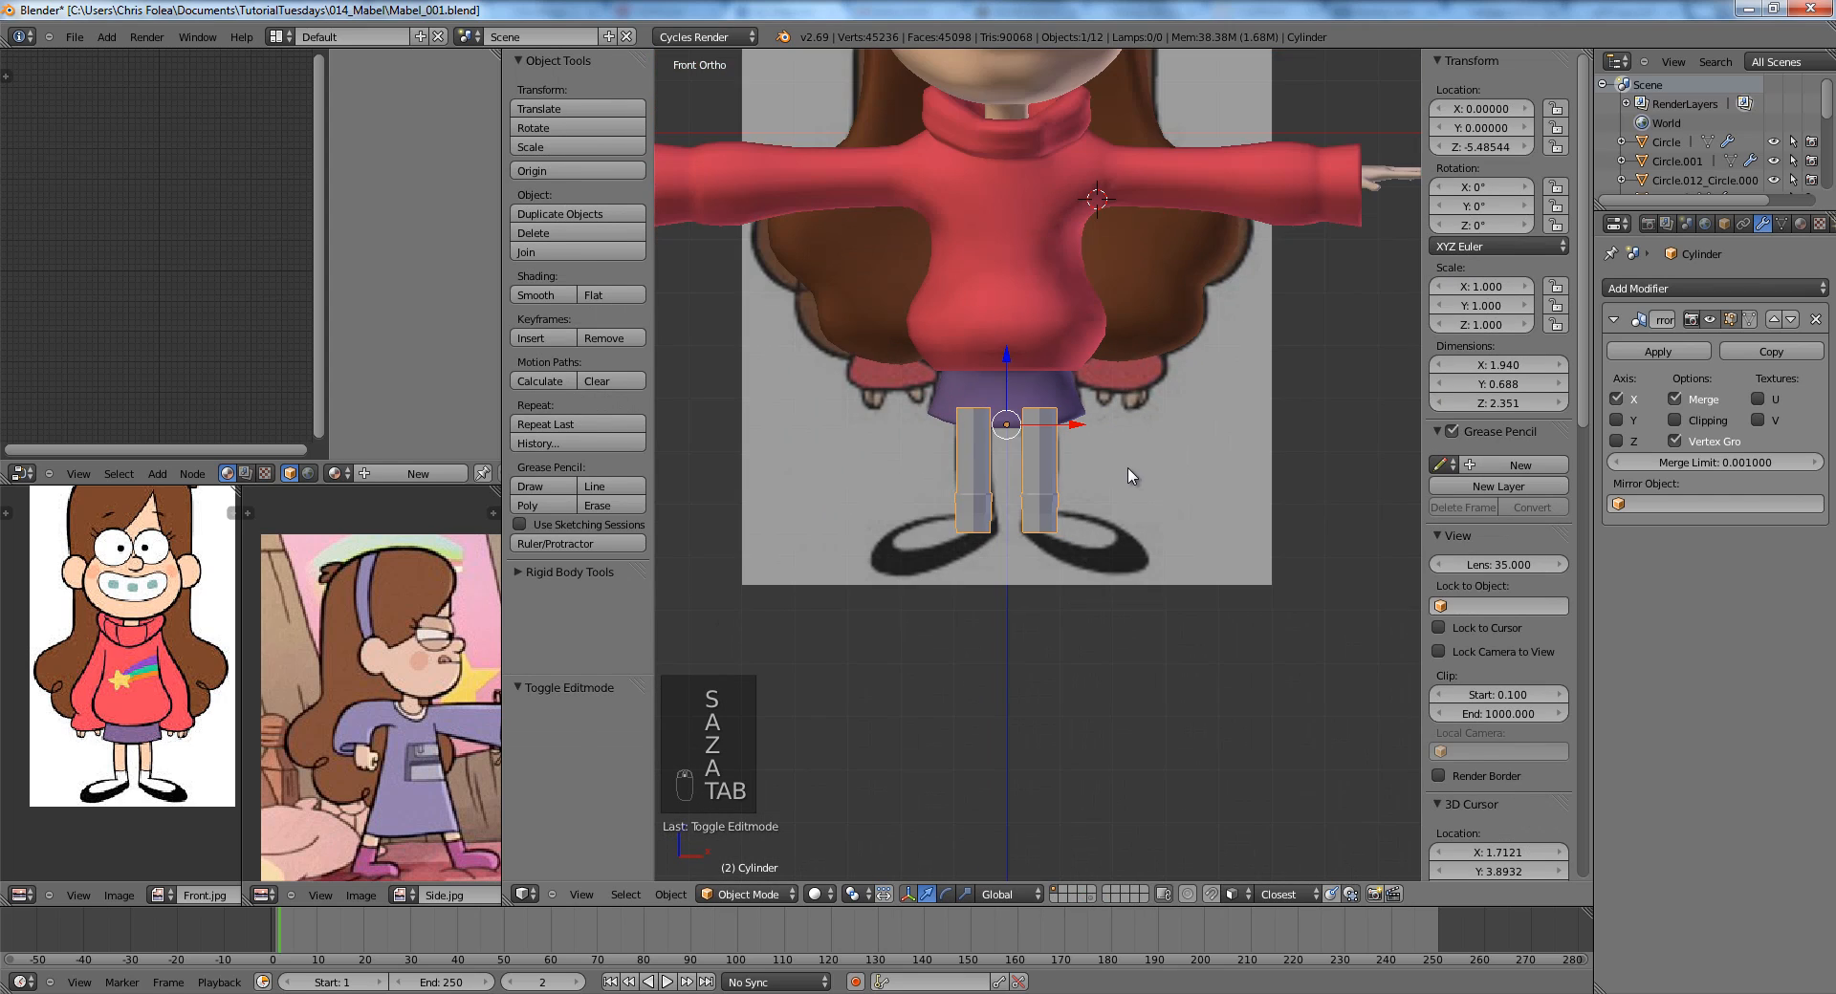
key("KP_3")
key("g")
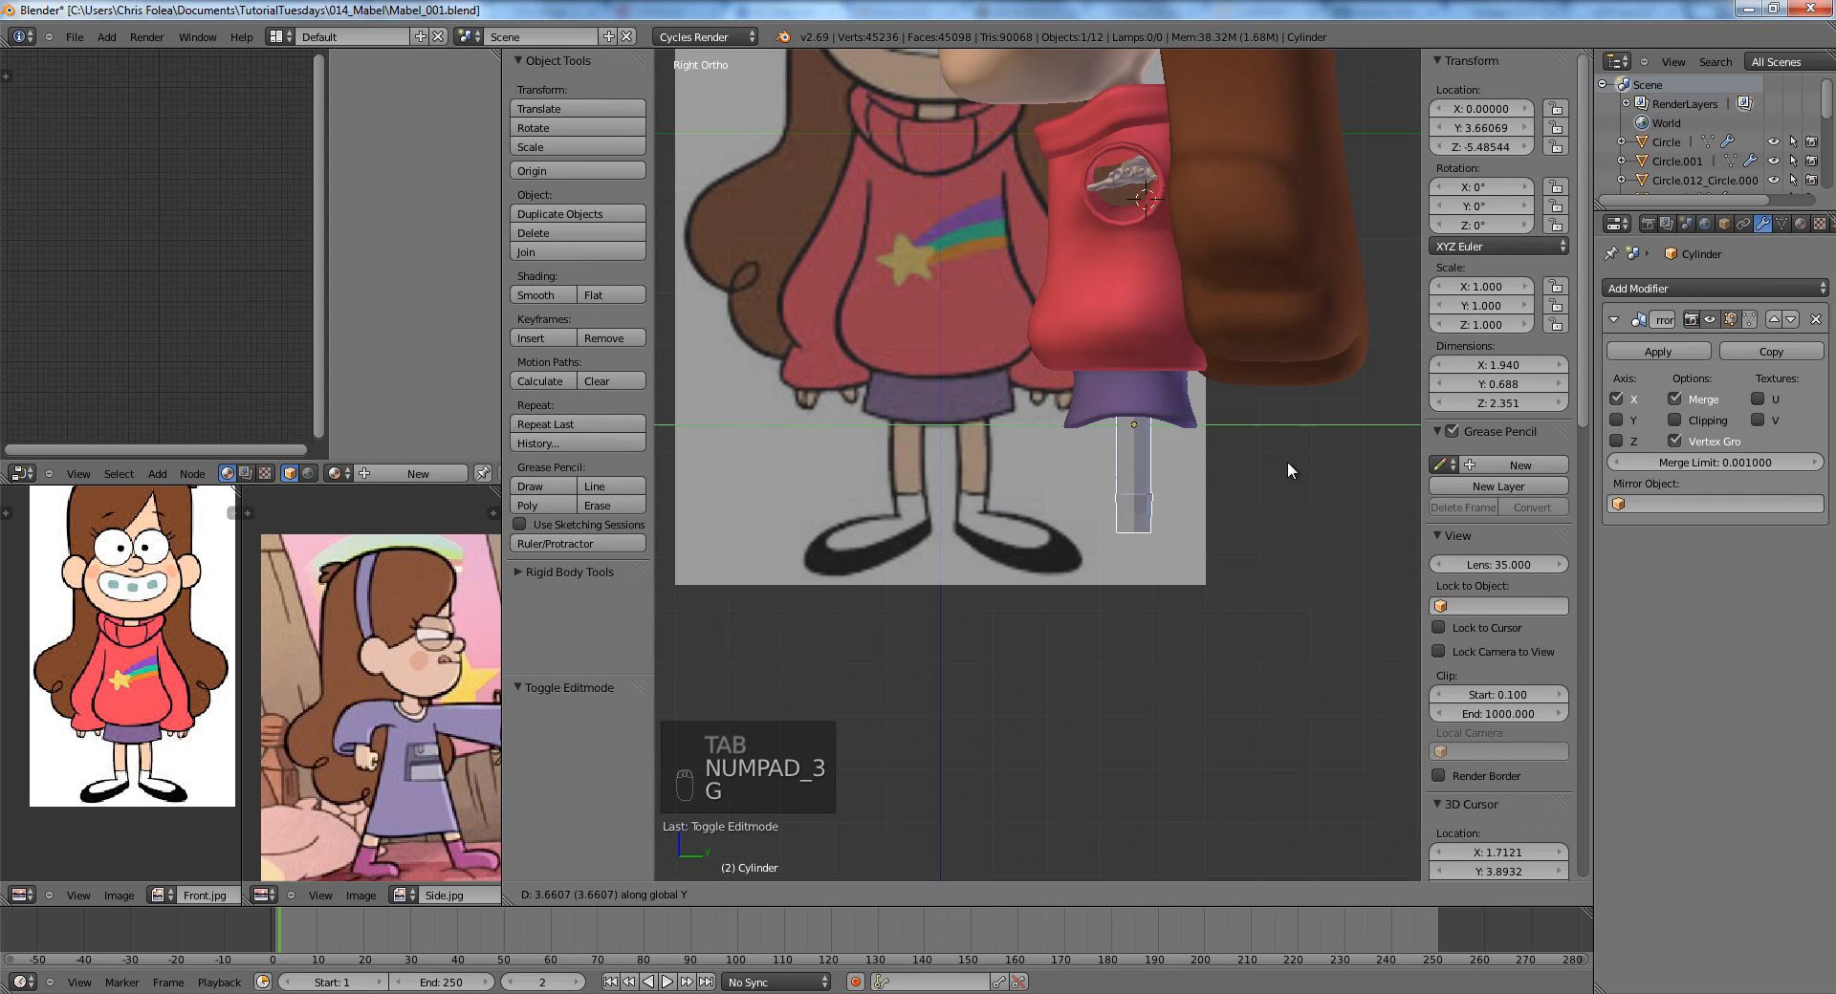
left_click(1285, 459)
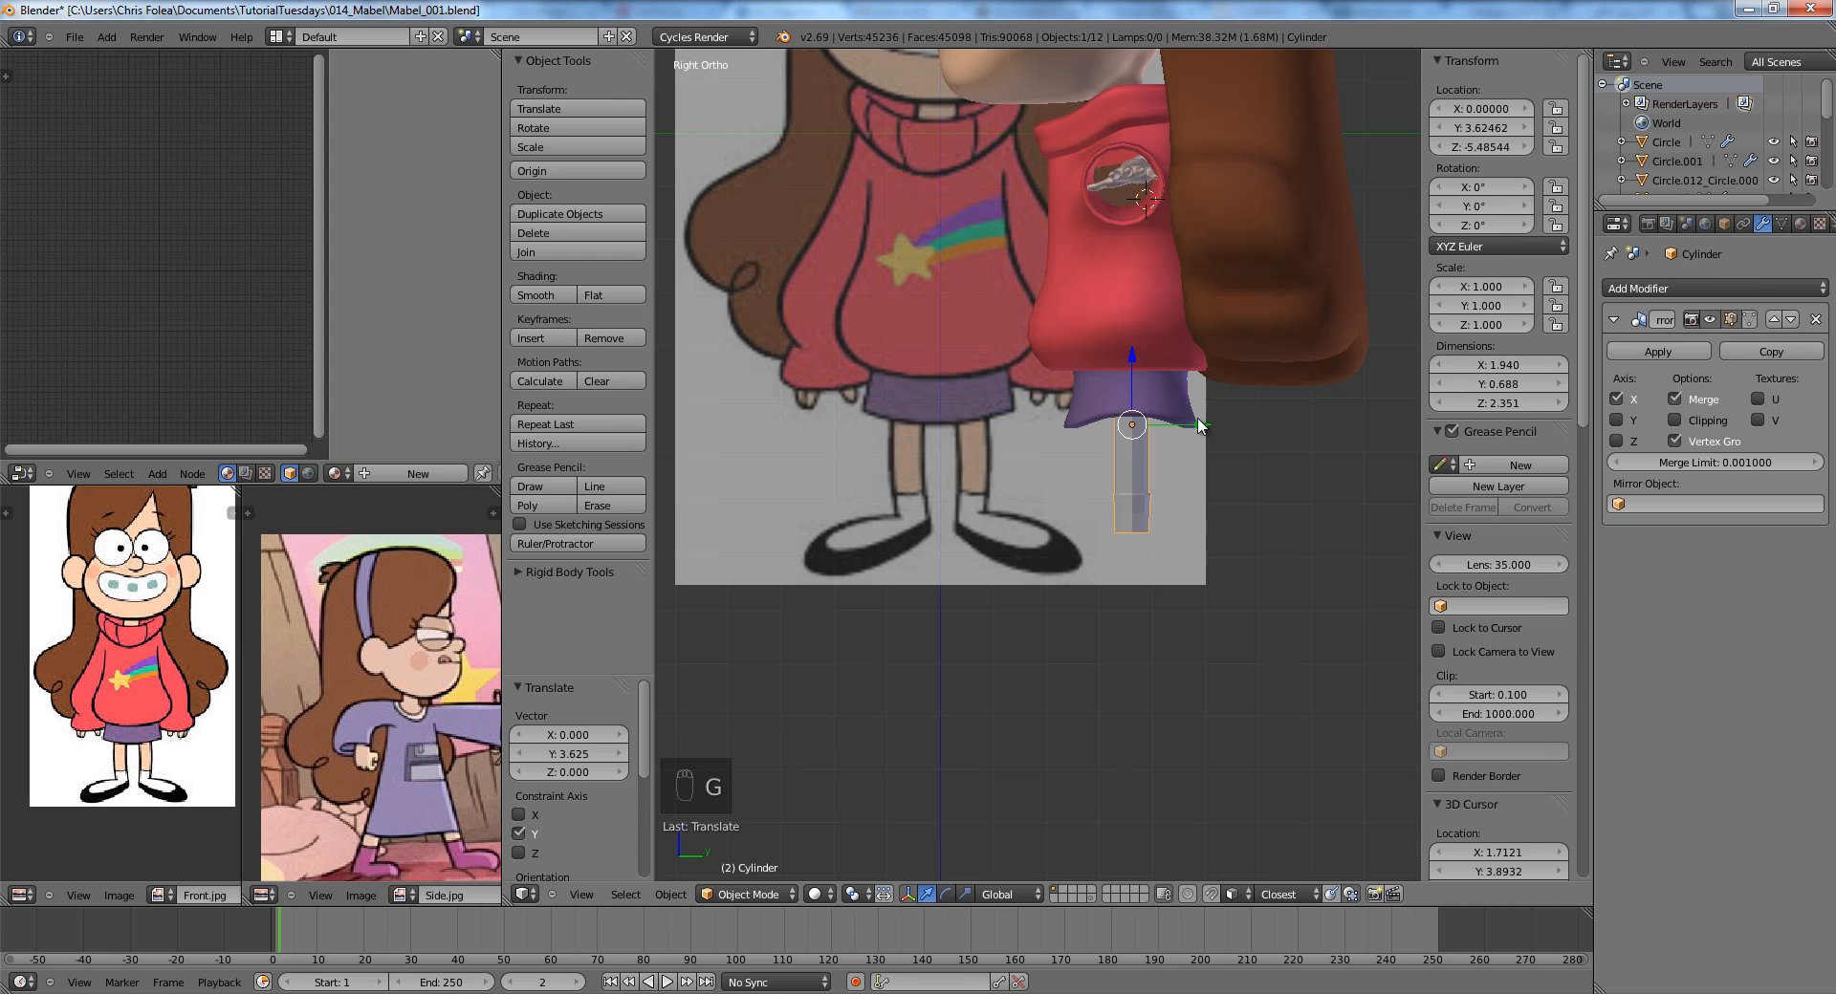
In the front view, use proportional editing to move the leg's middle edge loops slightly outward to match the reference.
key("KP_1")
scroll(1078, 475, "up", 5)
key("Tab")
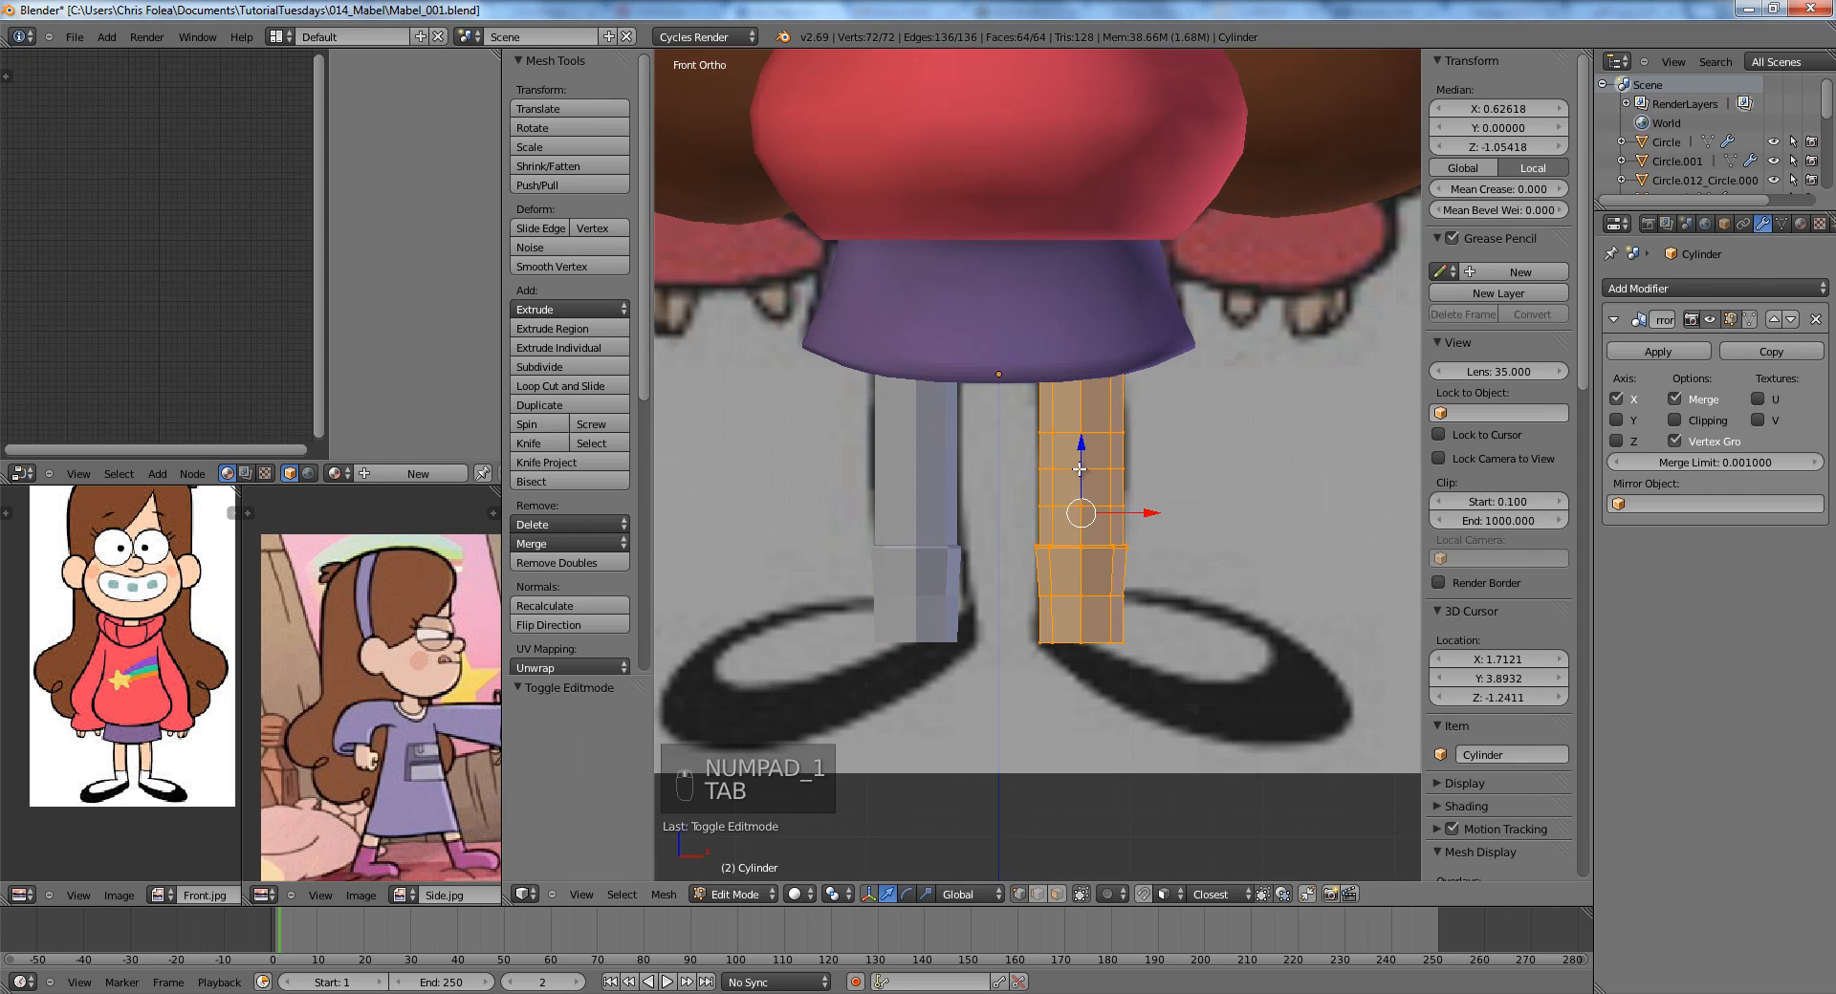
key("a")
key("a")
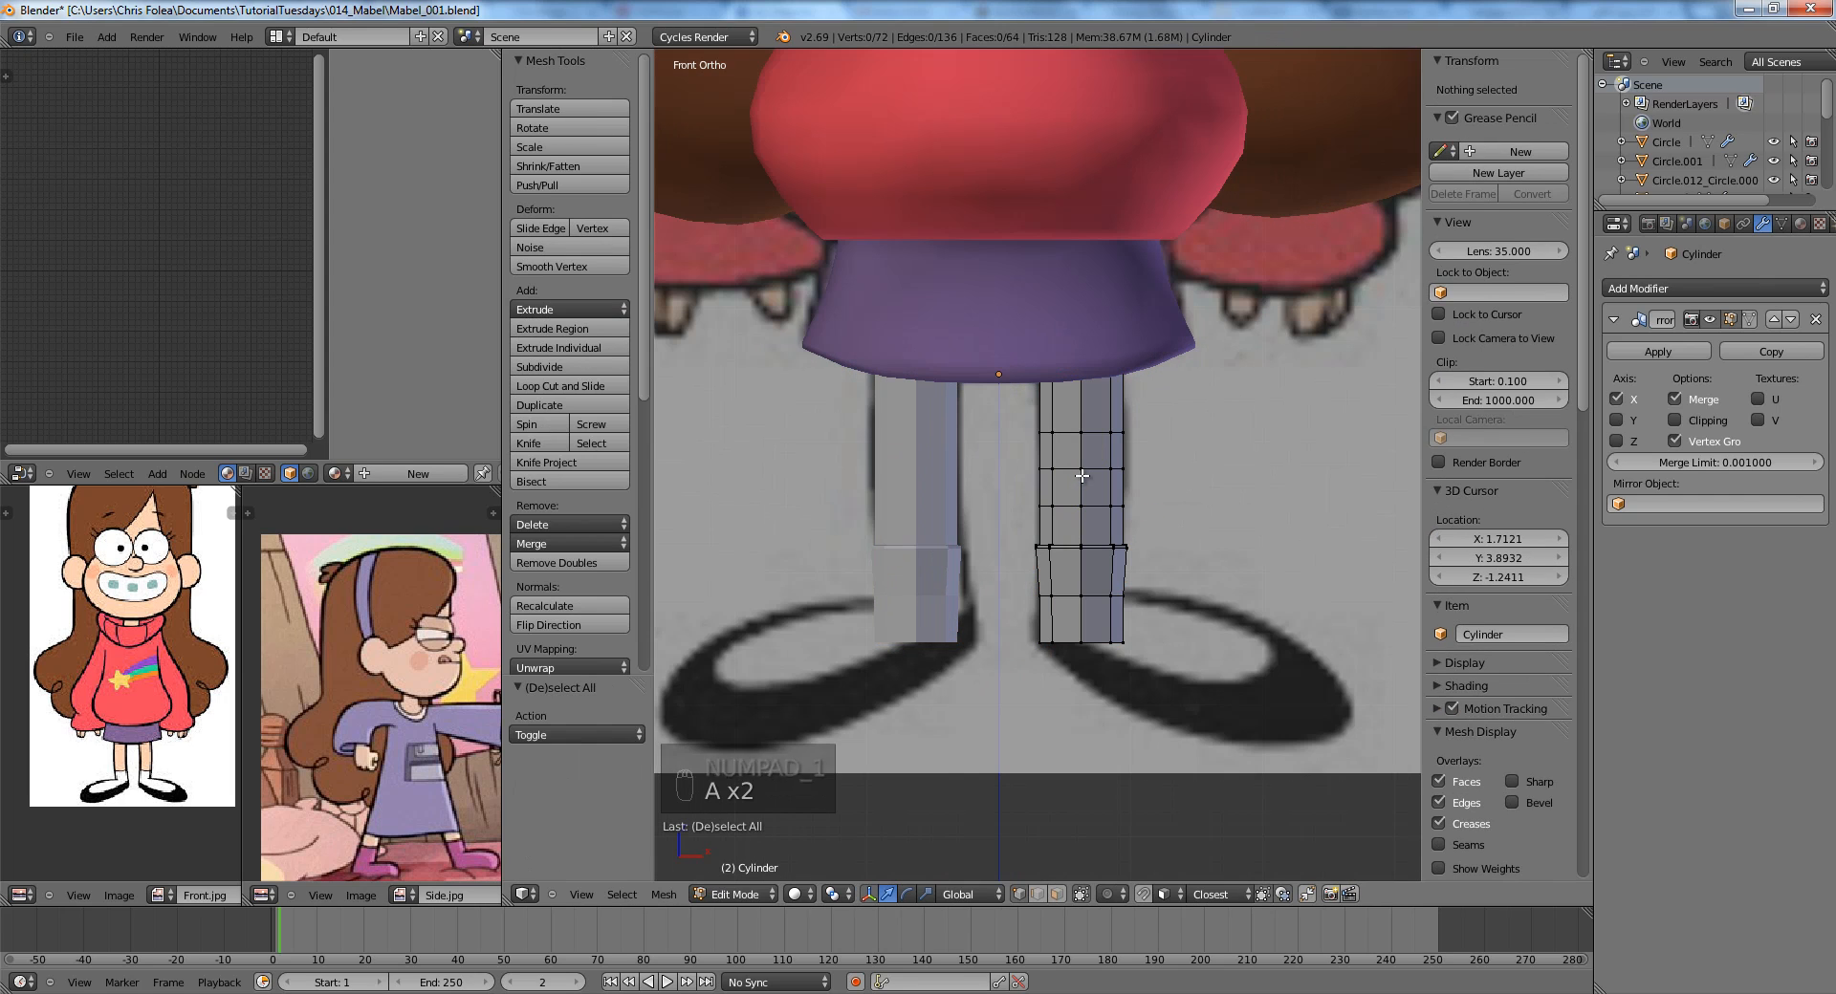
scroll(1082, 476, "down", 1)
right_click(1099, 480, "alt")
scroll(1096, 480, "up", 3)
key("g")
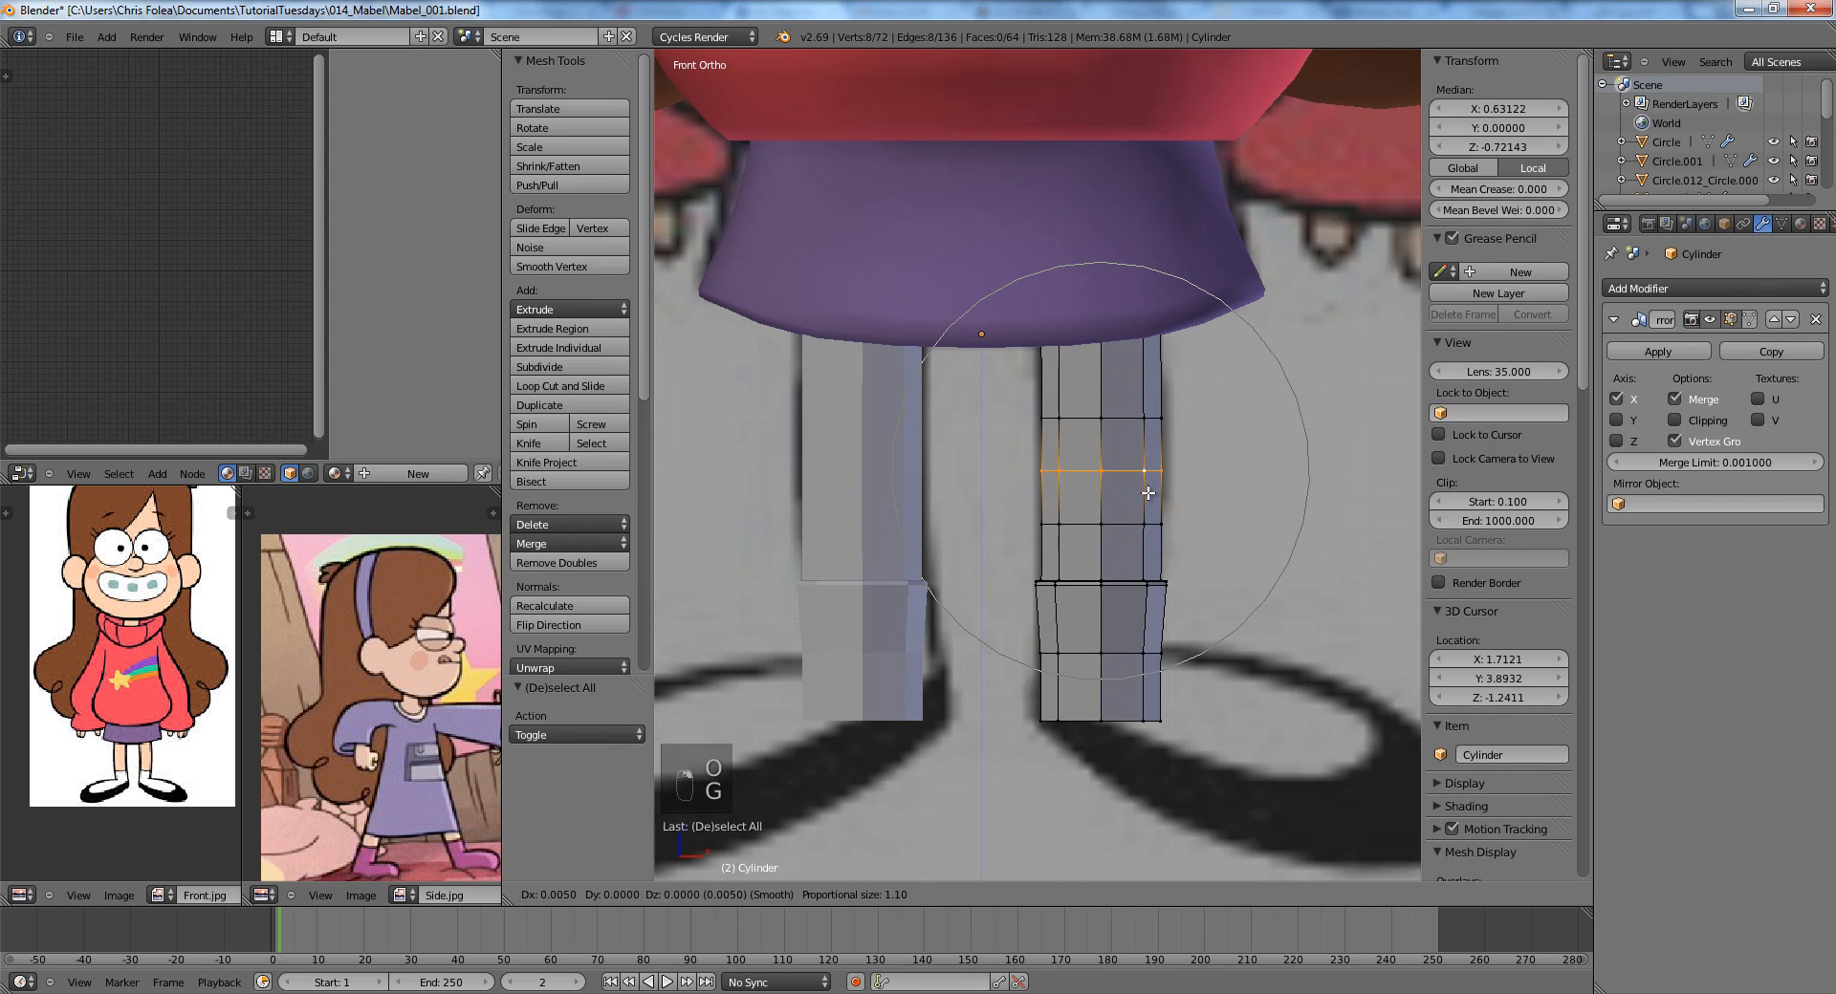
right_click(1151, 493)
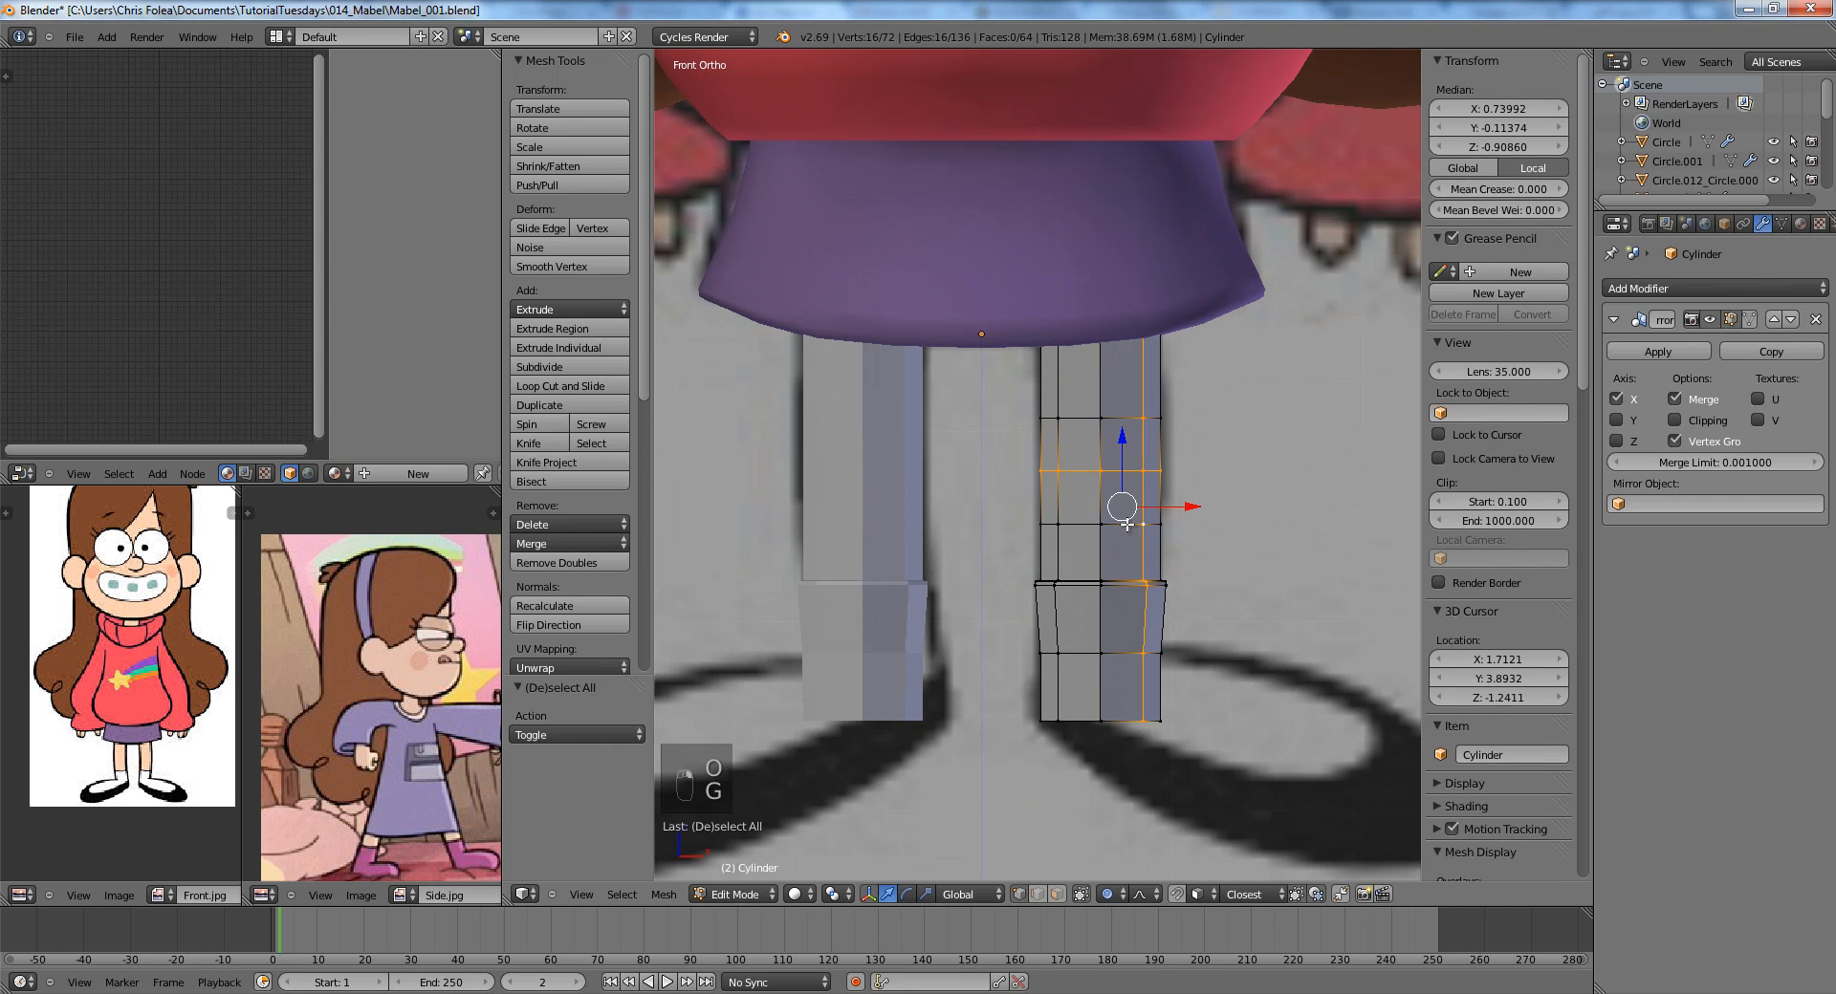
key("g")
left_click(1132, 526)
key("Tab")
scroll(1138, 543, "down", 4)
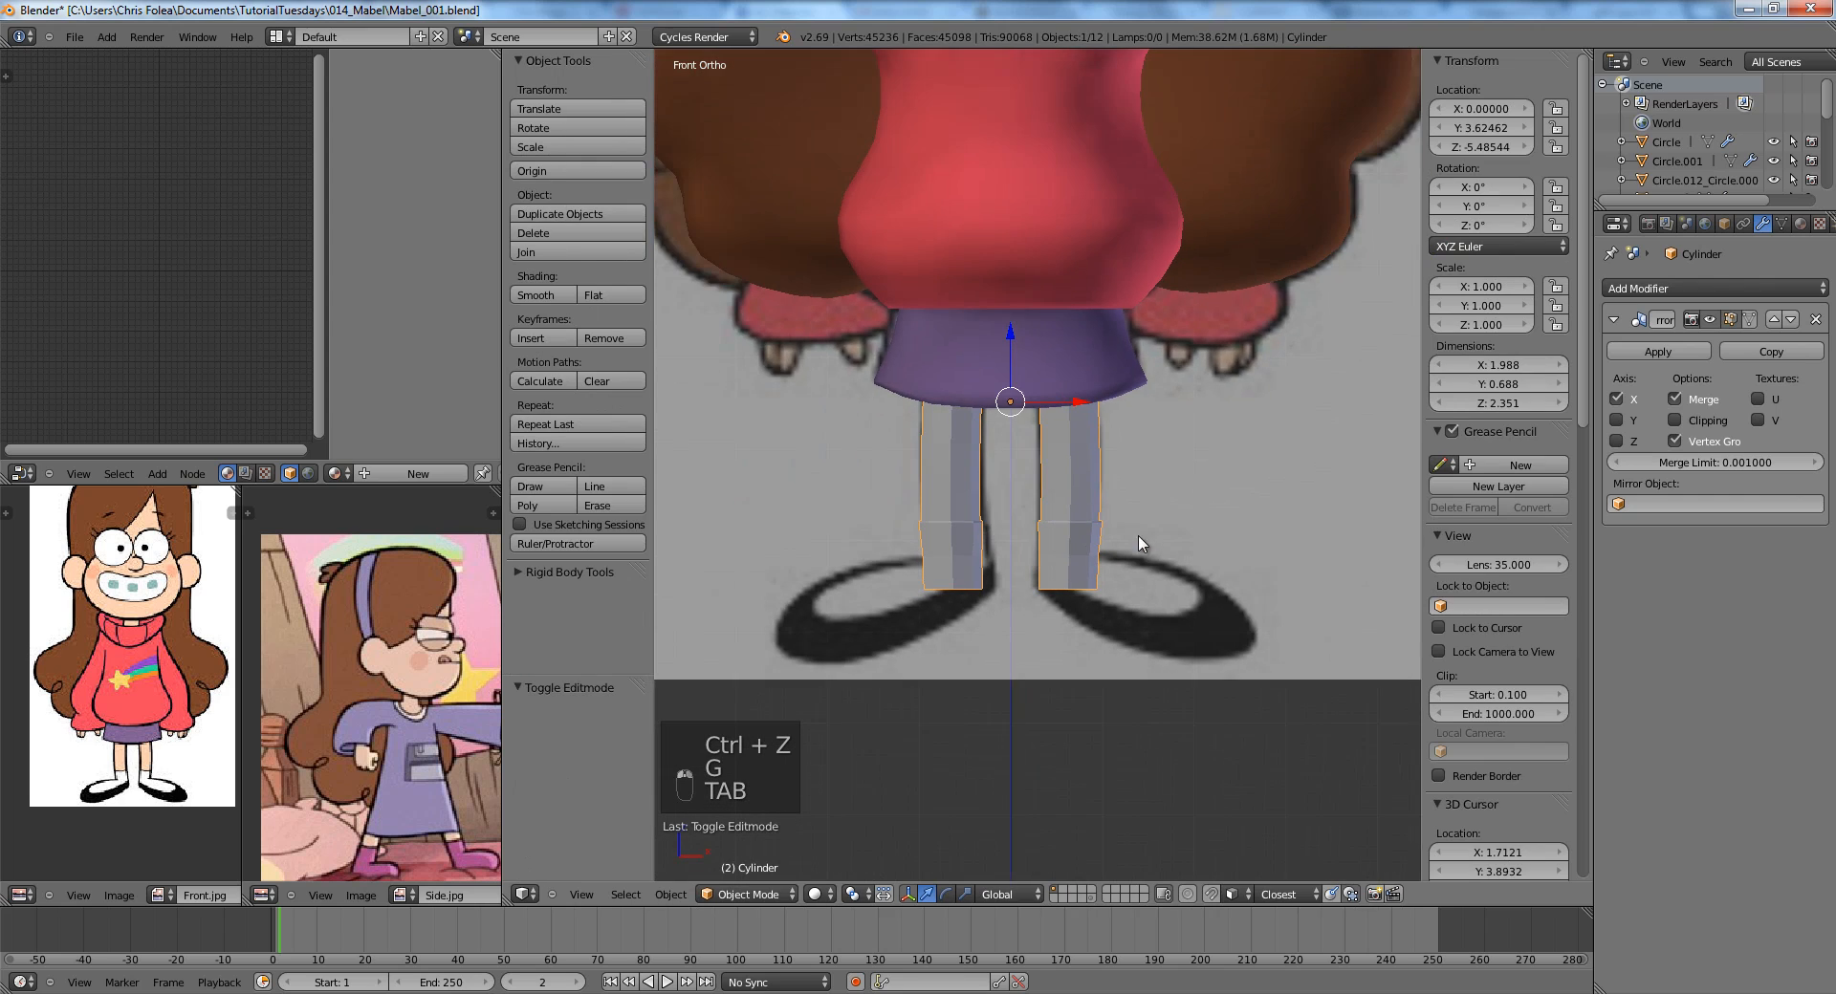
Deselect everything and examine the whole character with its legs in rendered shading.
scroll(1109, 542, "down", 5)
key("a")
key("a")
key("shift+z")
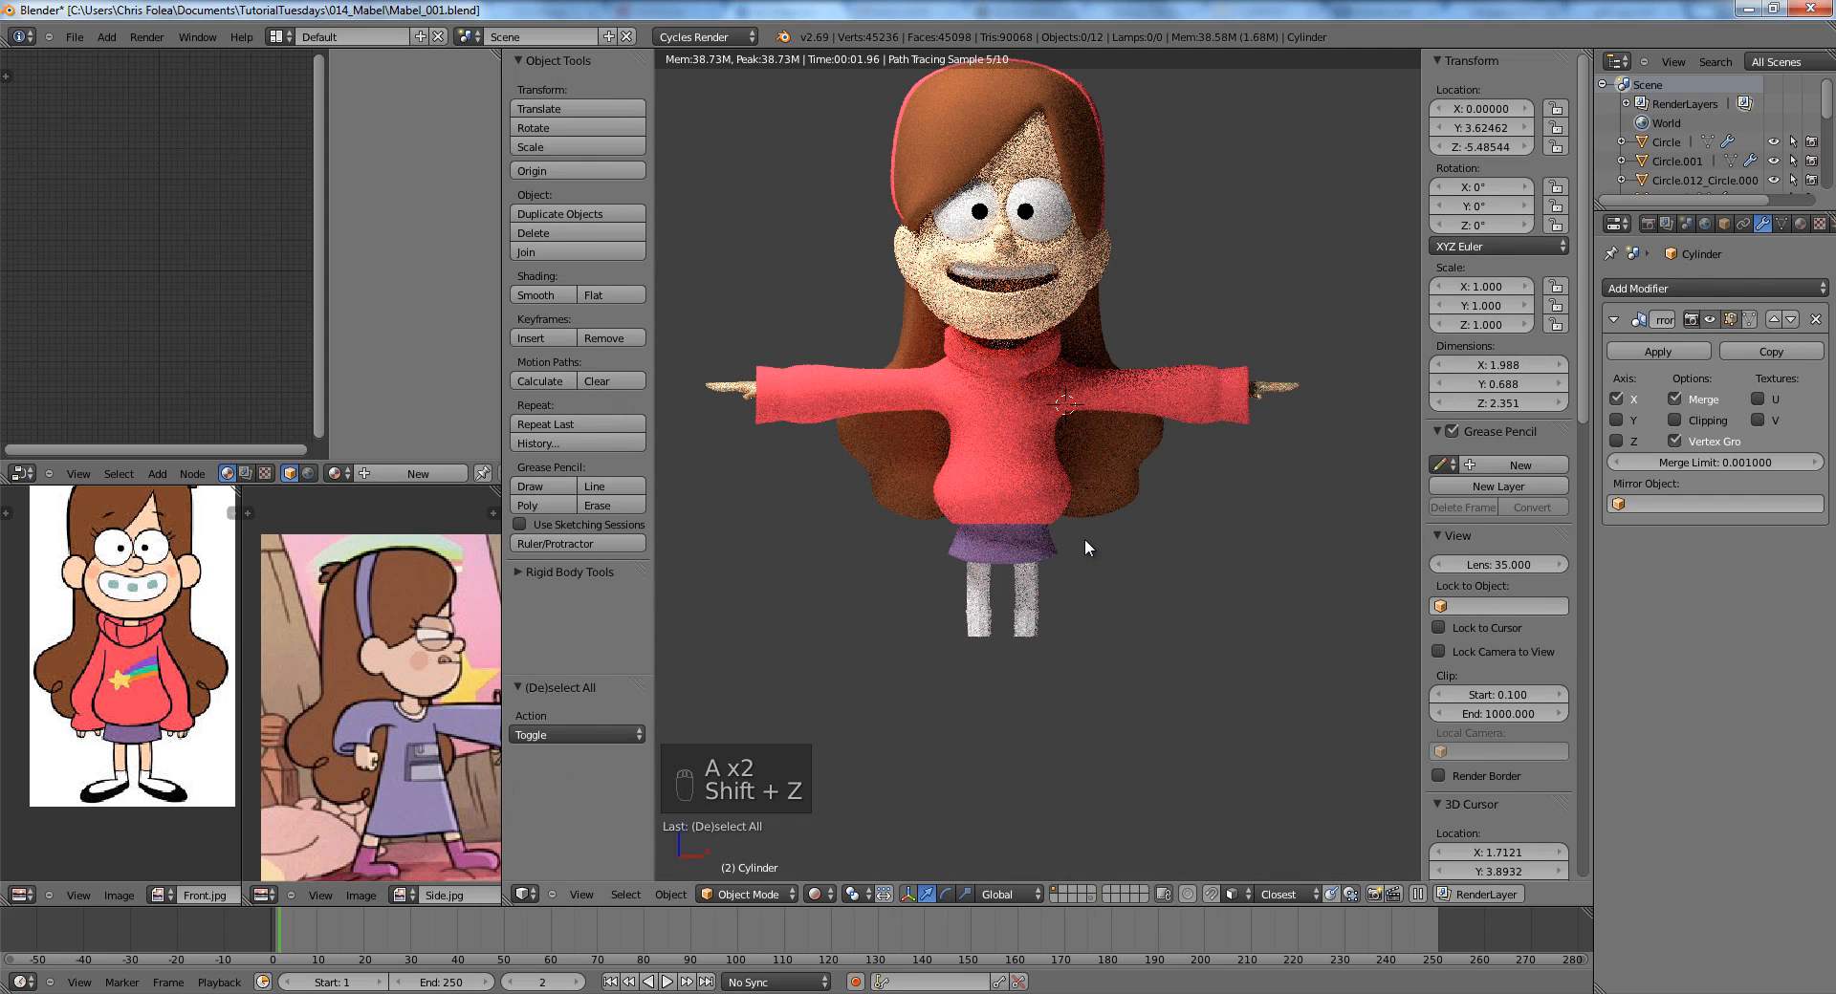
key("z")
key("z")
key("z")
Select the leg's face loops above the sock and give the legs the existing skin material, Material.002.
scroll(1084, 537, "up", 5)
key("Tab")
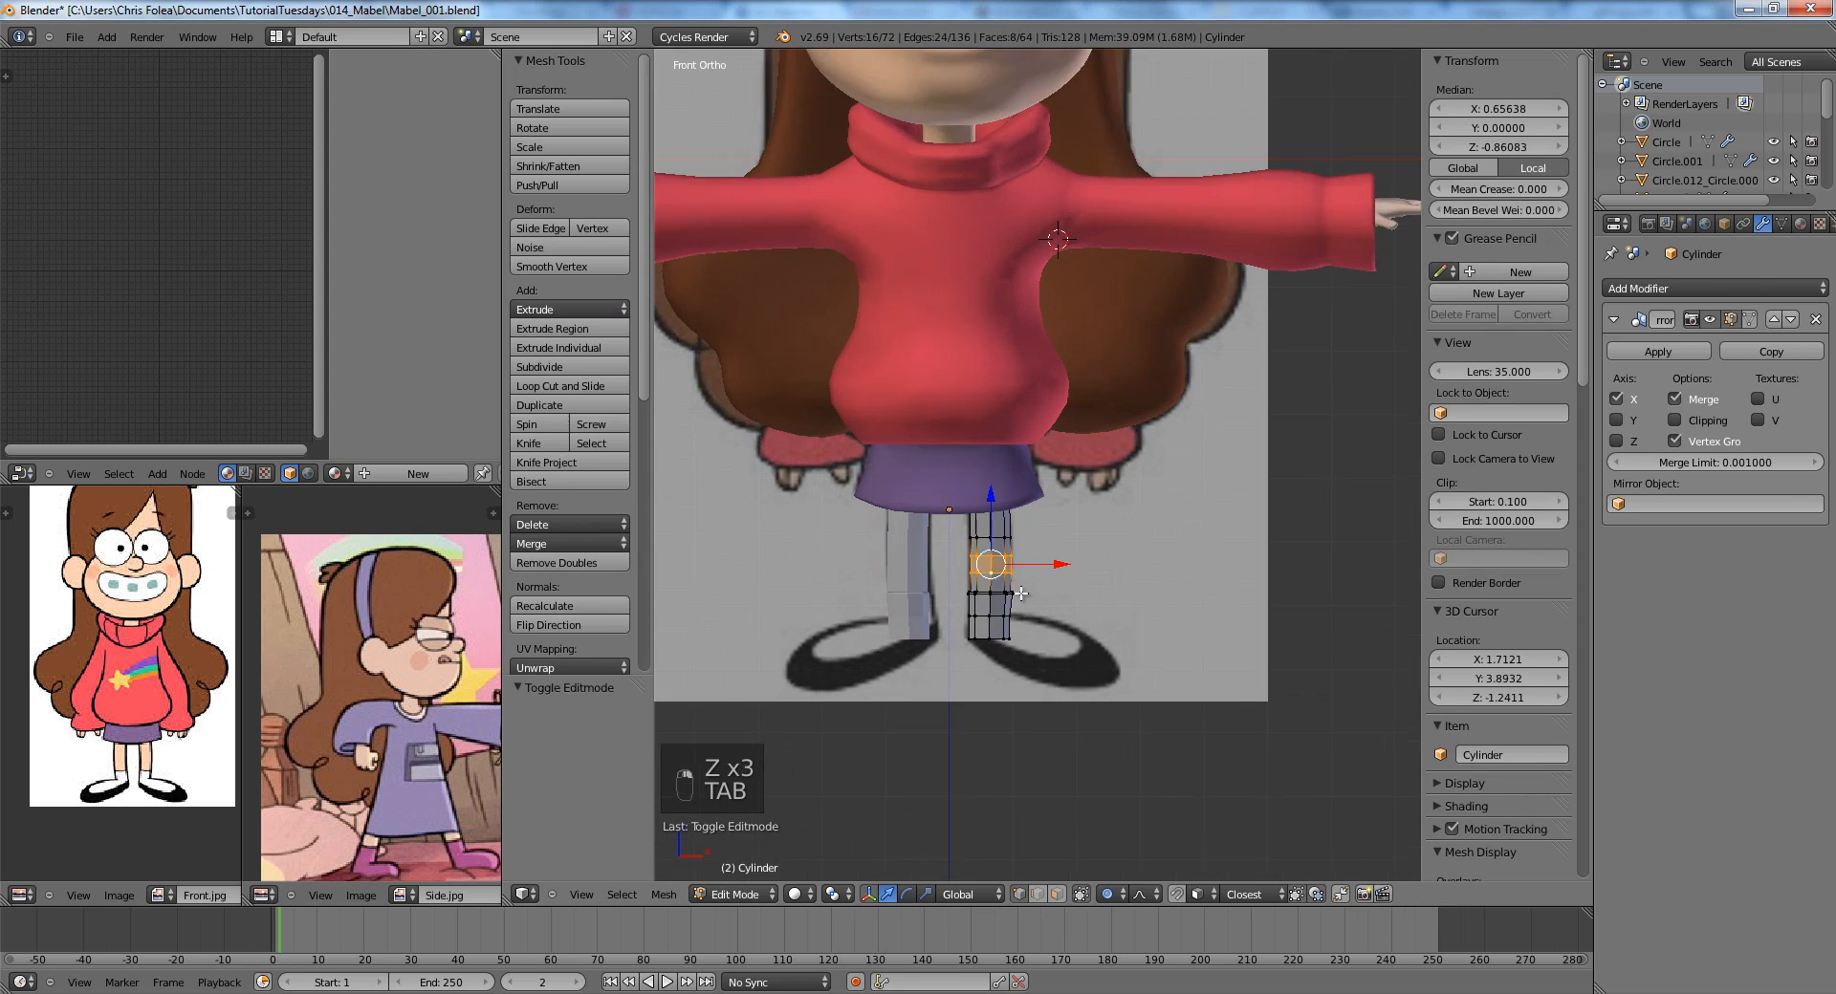
scroll(1086, 425, "up", 2)
key("a")
key("a")
middle_click_drag(1086, 426, 1090, 414, "shift")
key("ctrl+Tab")
left_click(1028, 483)
key("z")
right_click(1019, 446, "alt")
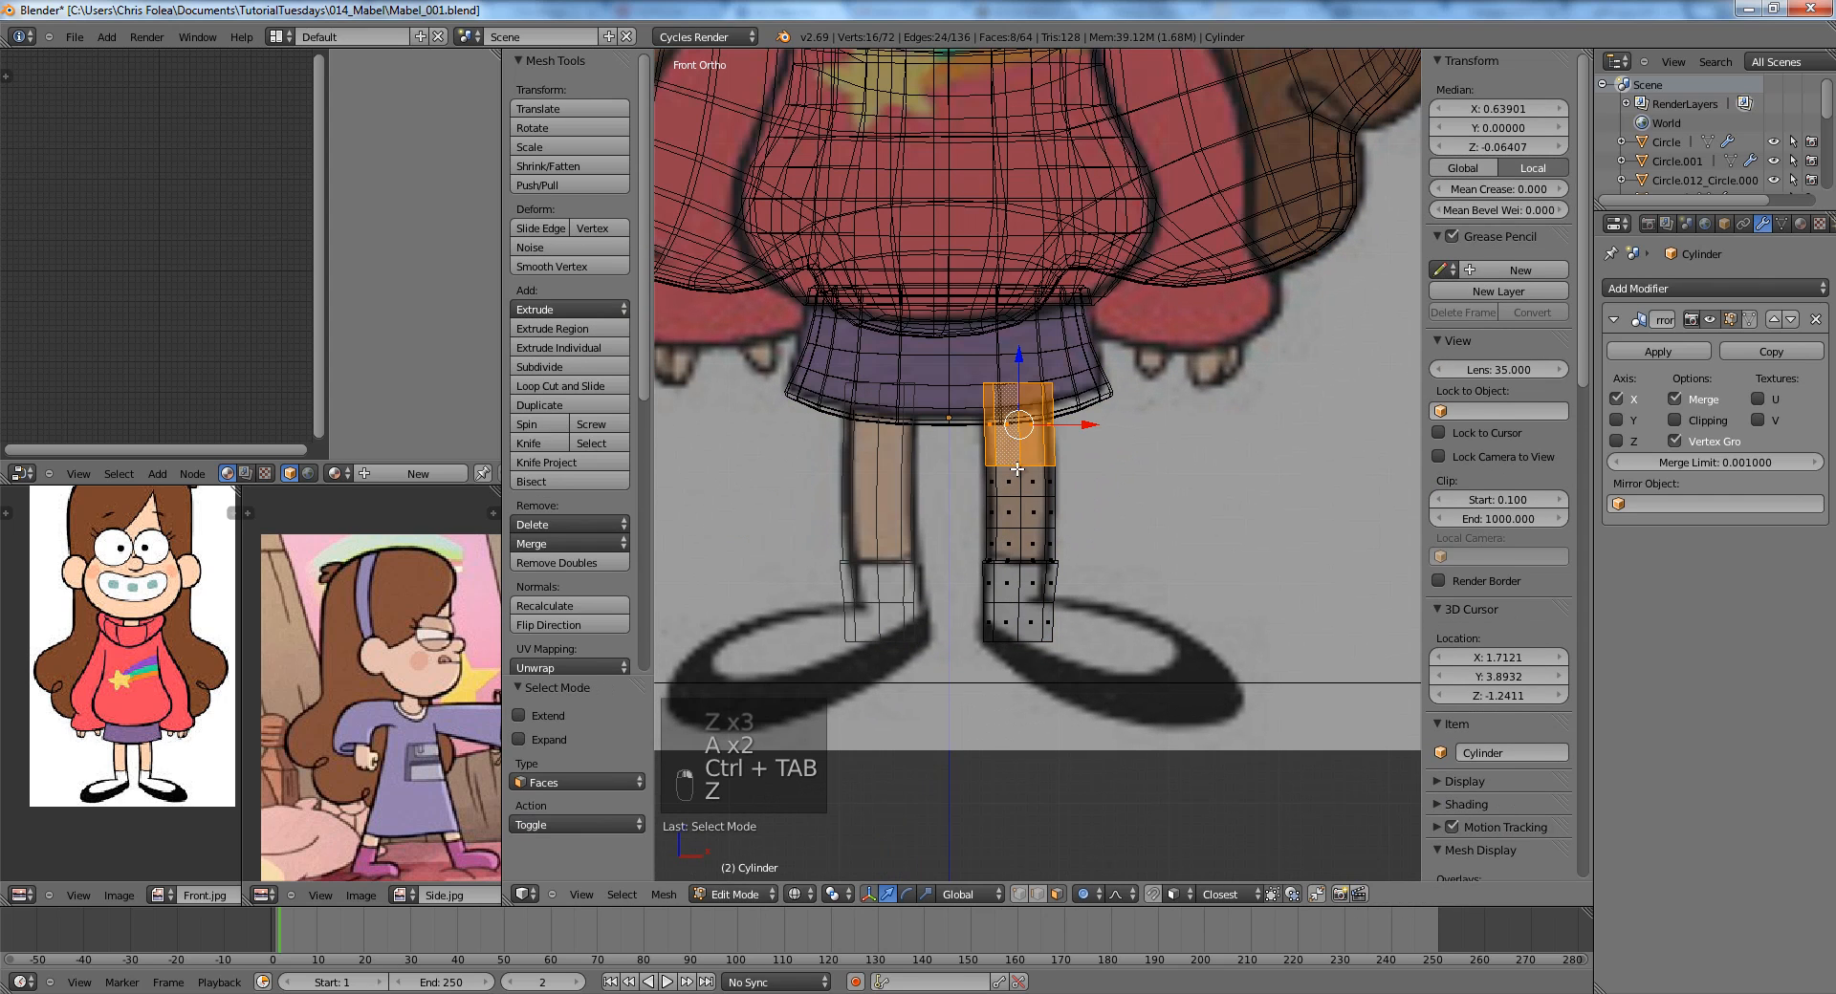
right_click(1022, 486, "alt+shift")
right_click(1022, 517, "alt+shift")
key("z")
left_click(1800, 223)
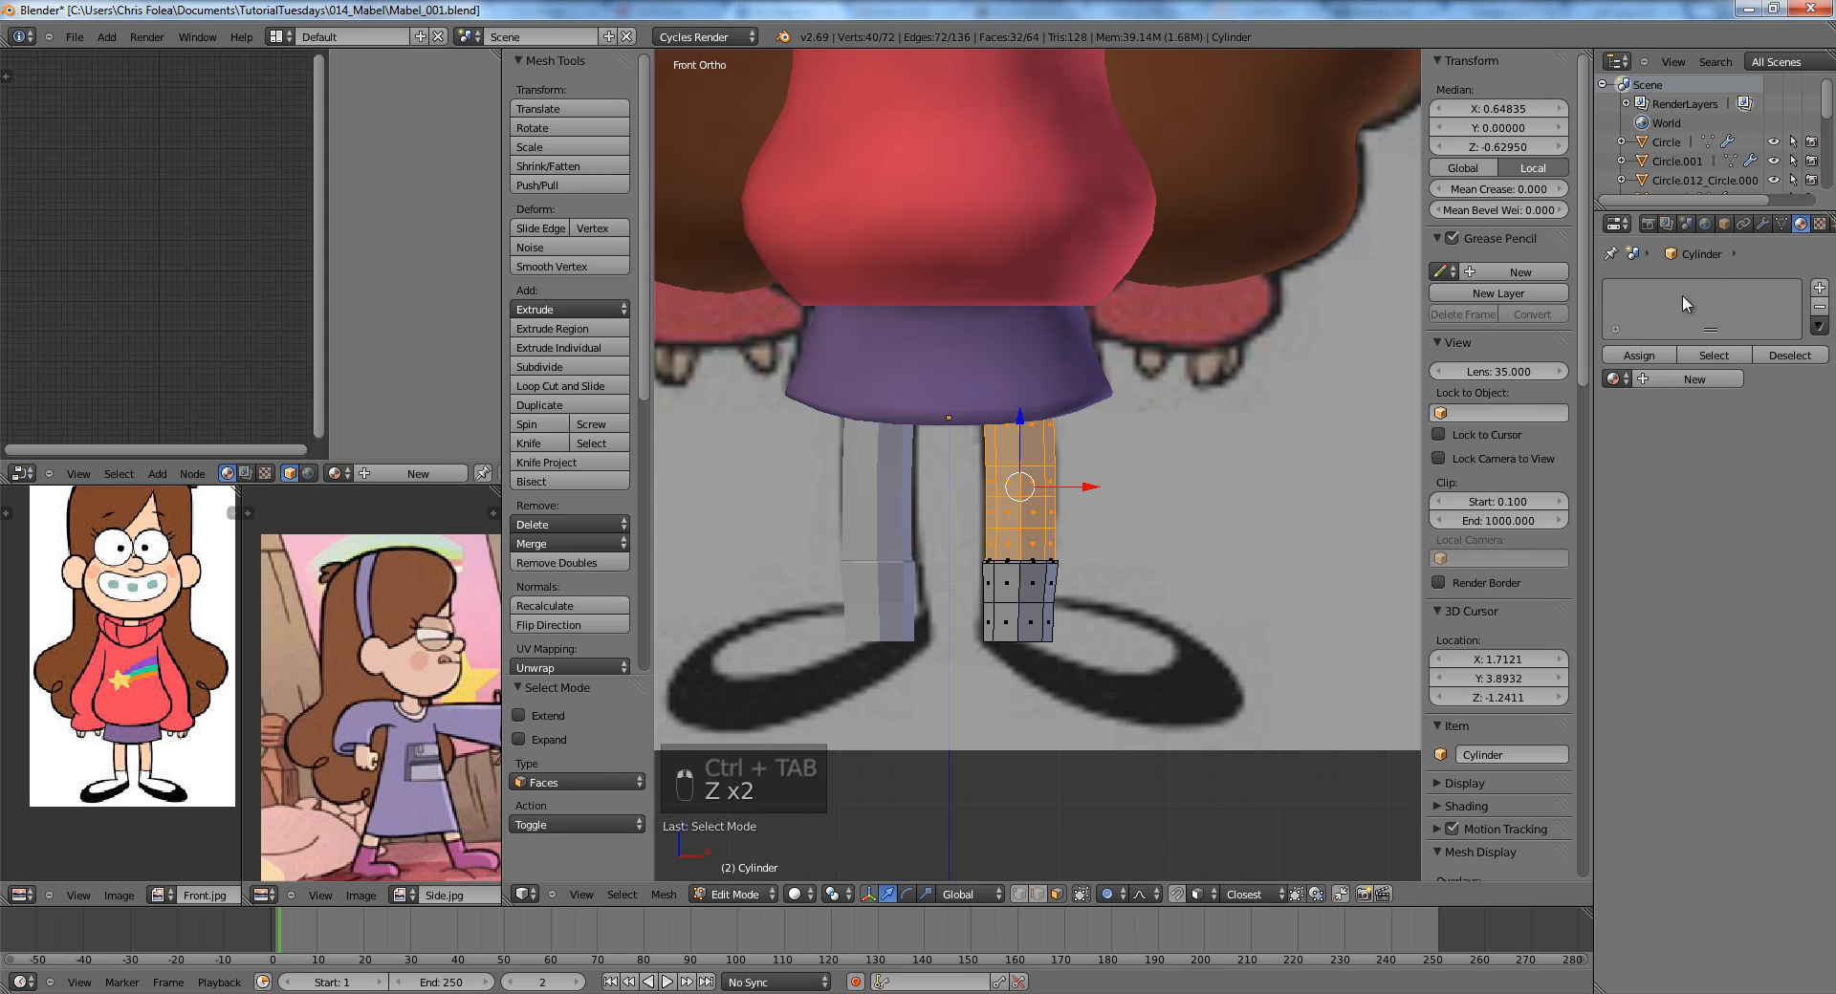
left_click(1821, 289)
left_click(1612, 380)
left_click(1657, 445)
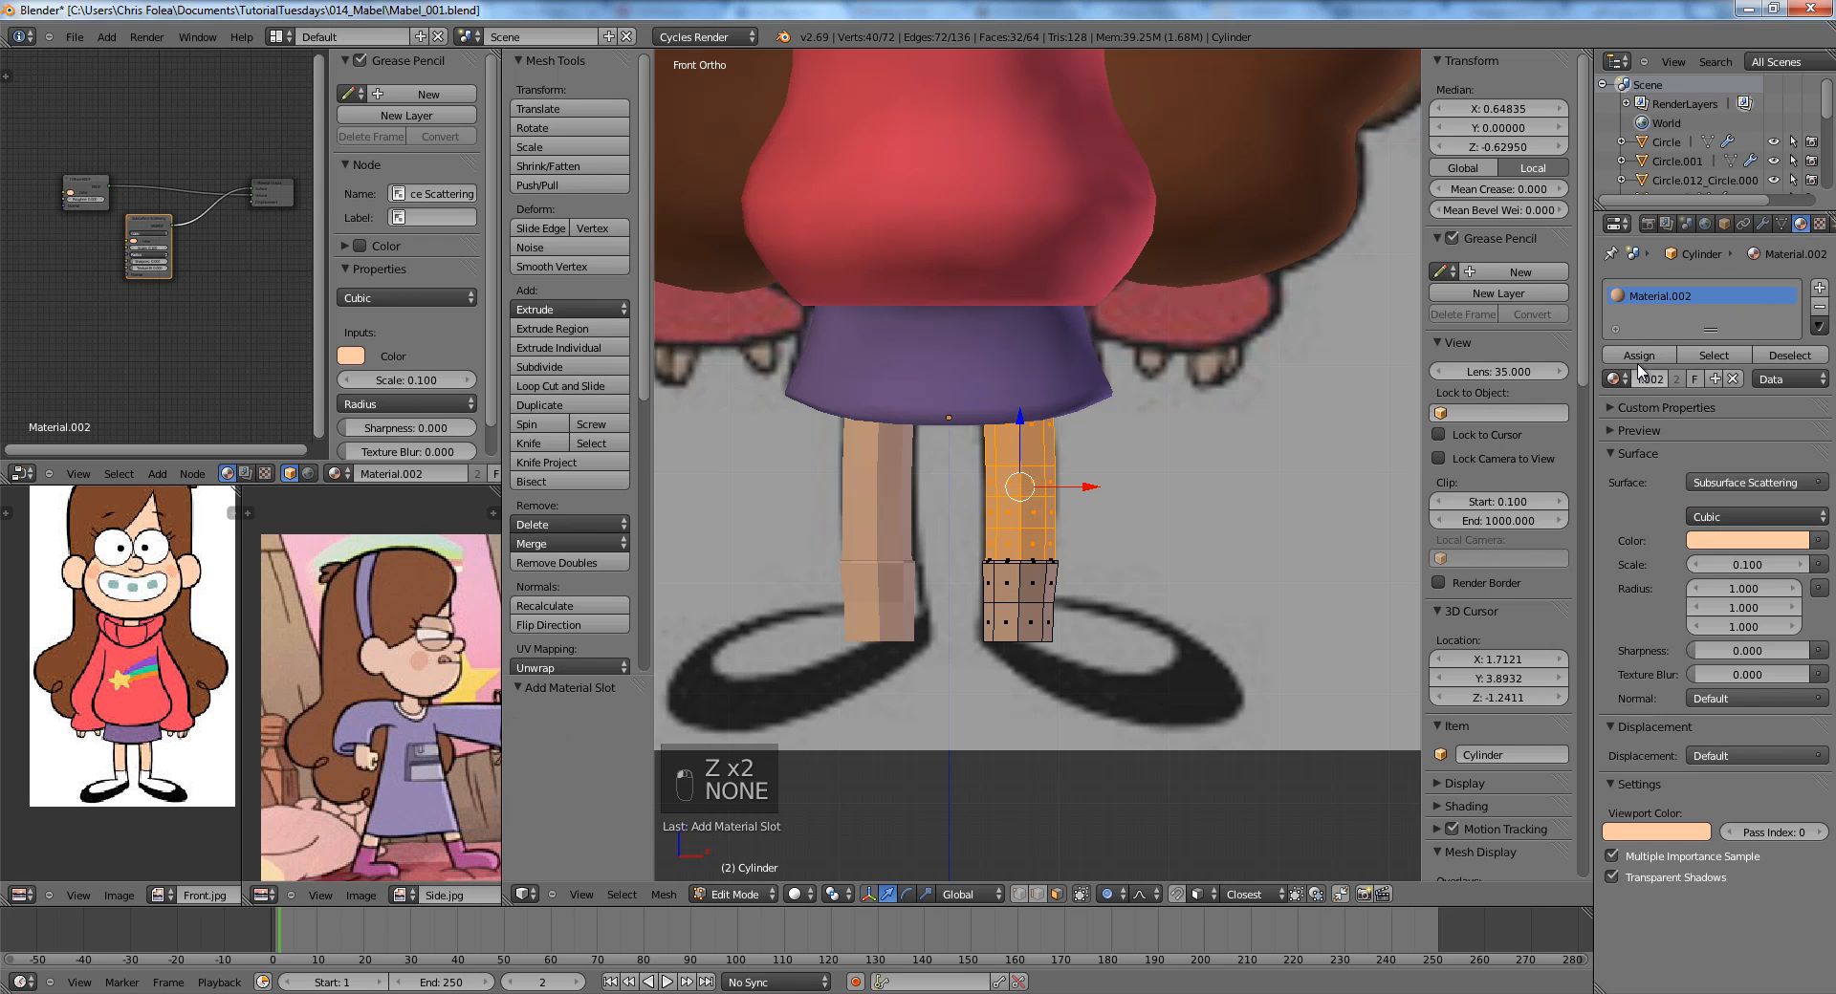
Select all the sock faces below the sock line and create a new material for them in a second slot.
key("a")
key("z")
scroll(1279, 638, "up", 4)
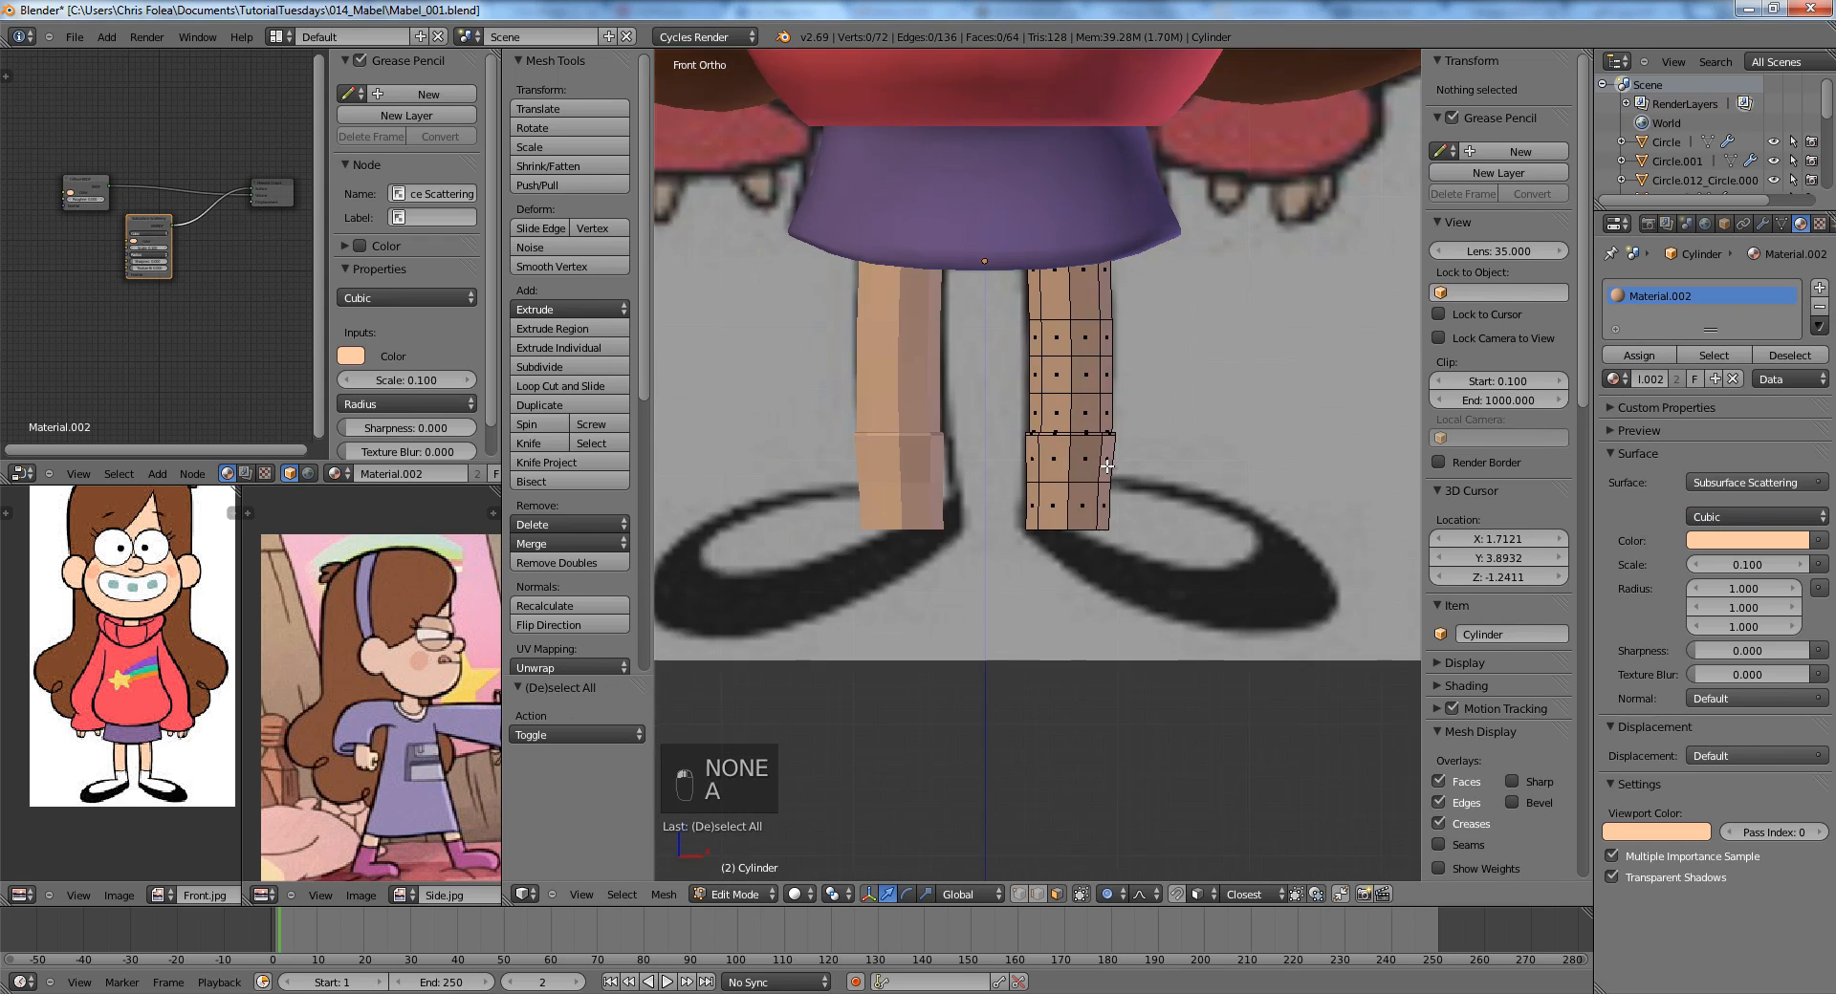
key("b")
left_click_drag(1277, 638, 933, 402)
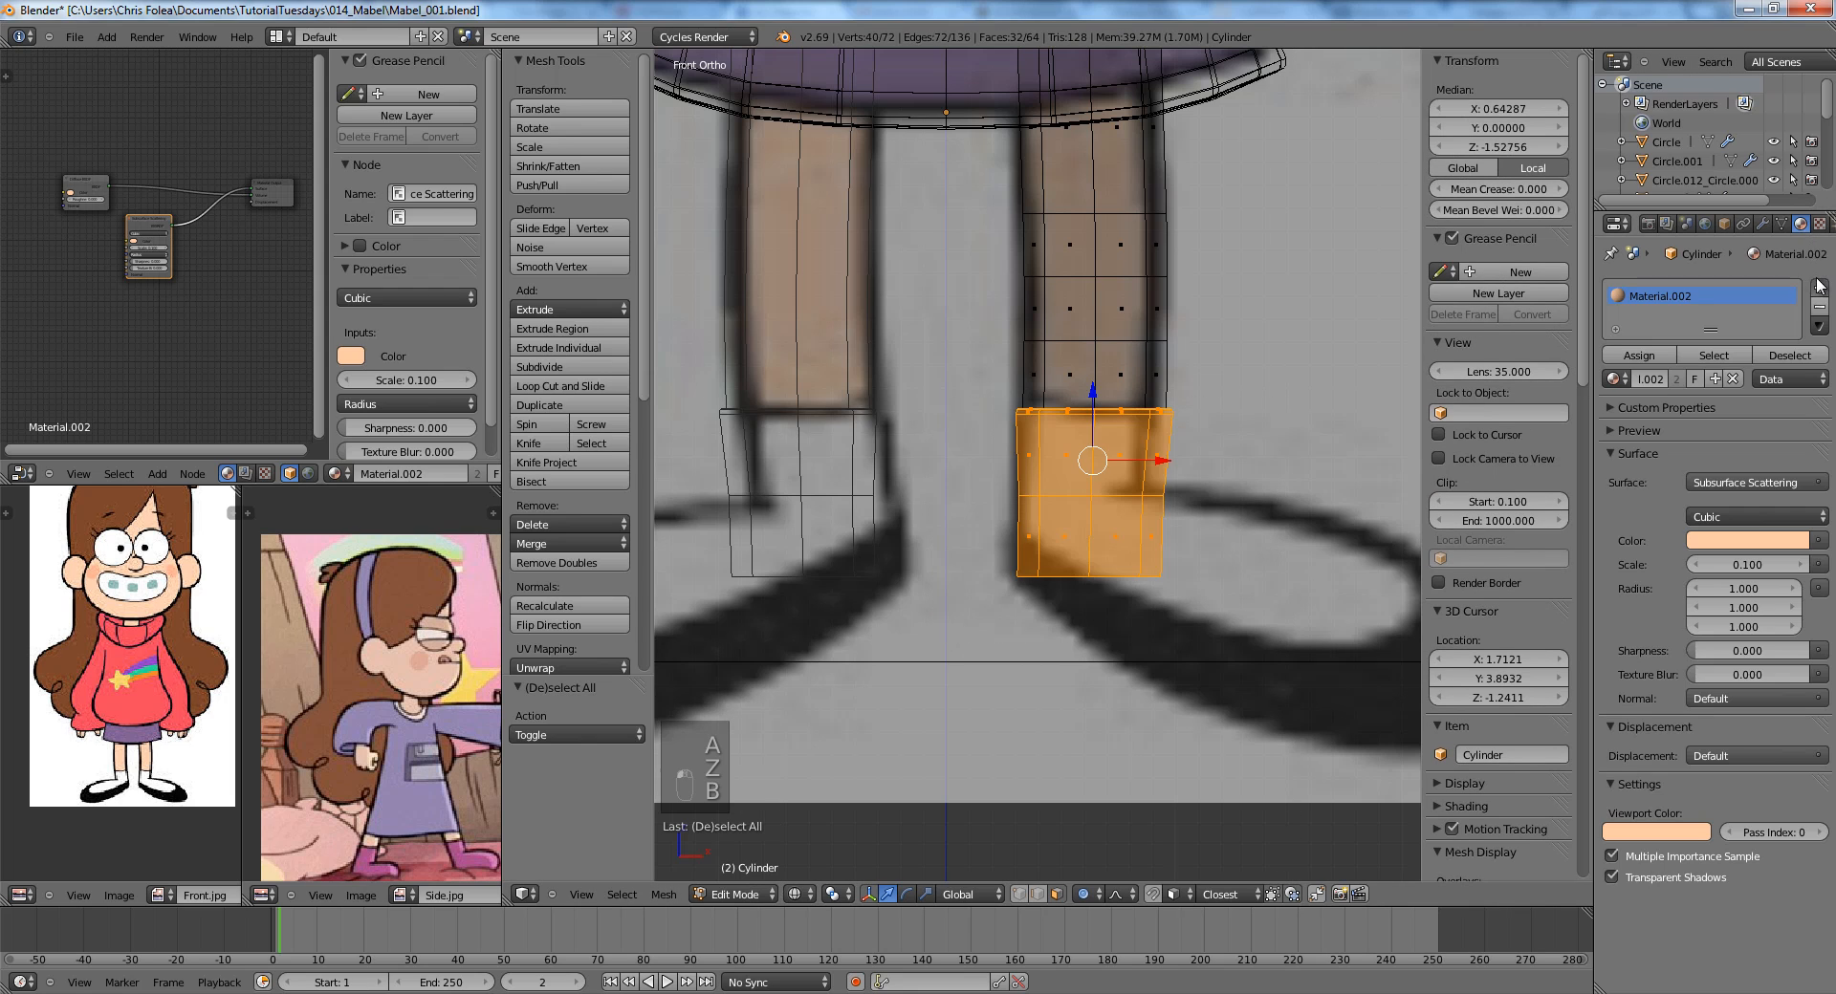
left_click(1820, 285)
left_click(1683, 378)
Apply smooth shading to the legs object and check it in rendered shading.
key("Tab")
key("z")
scroll(1205, 464, "down", 3)
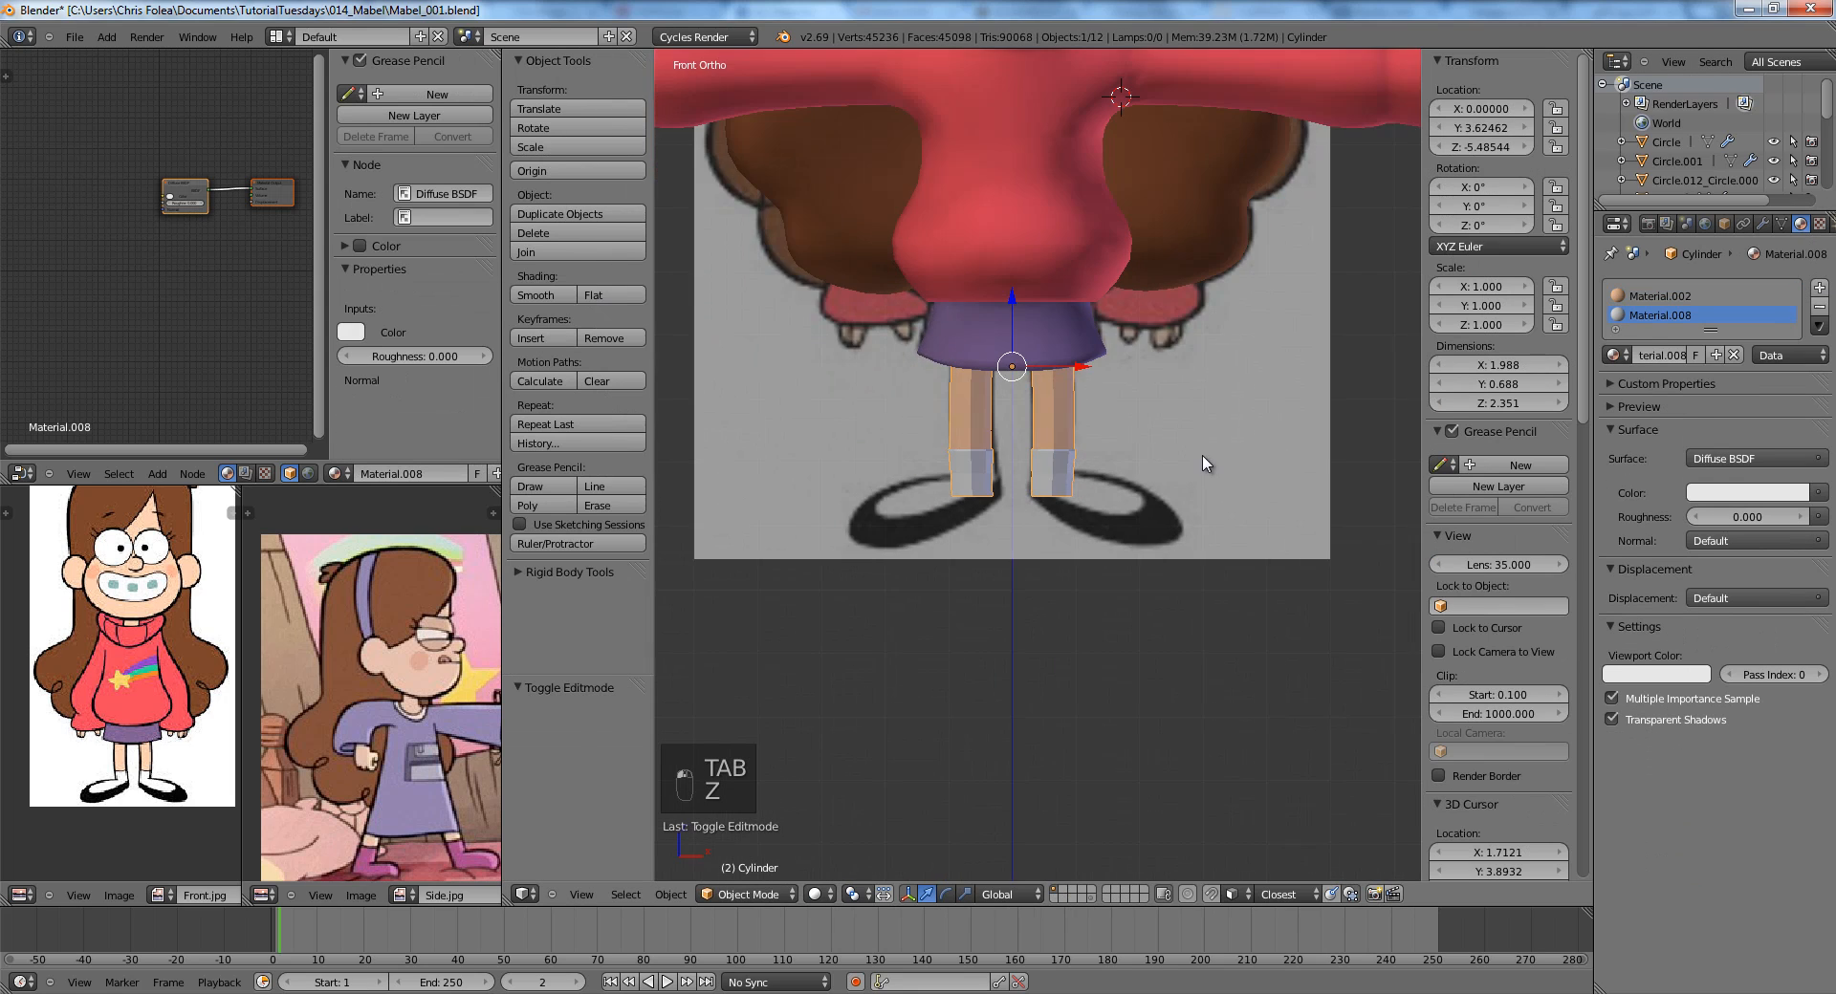
key("shift+z")
middle_click_drag(1074, 346, 1054, 527, "shift")
right_click(1053, 528)
right_click(1032, 612)
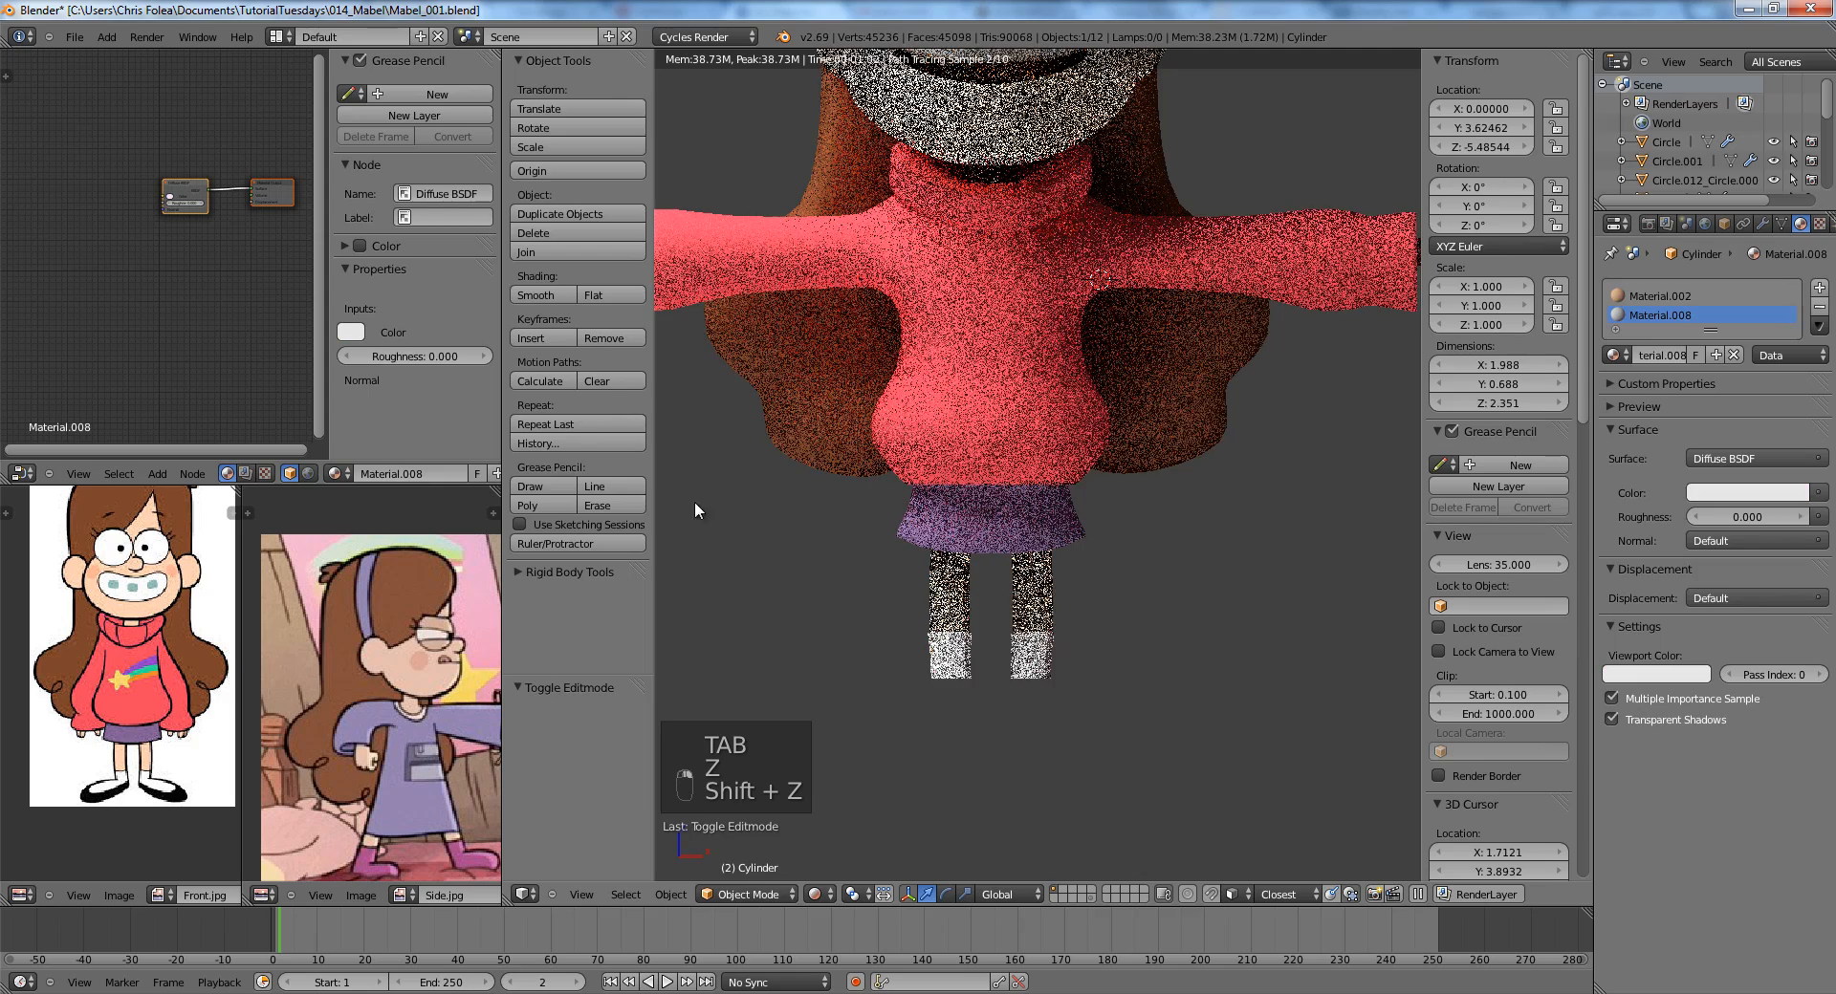
left_click(536, 294)
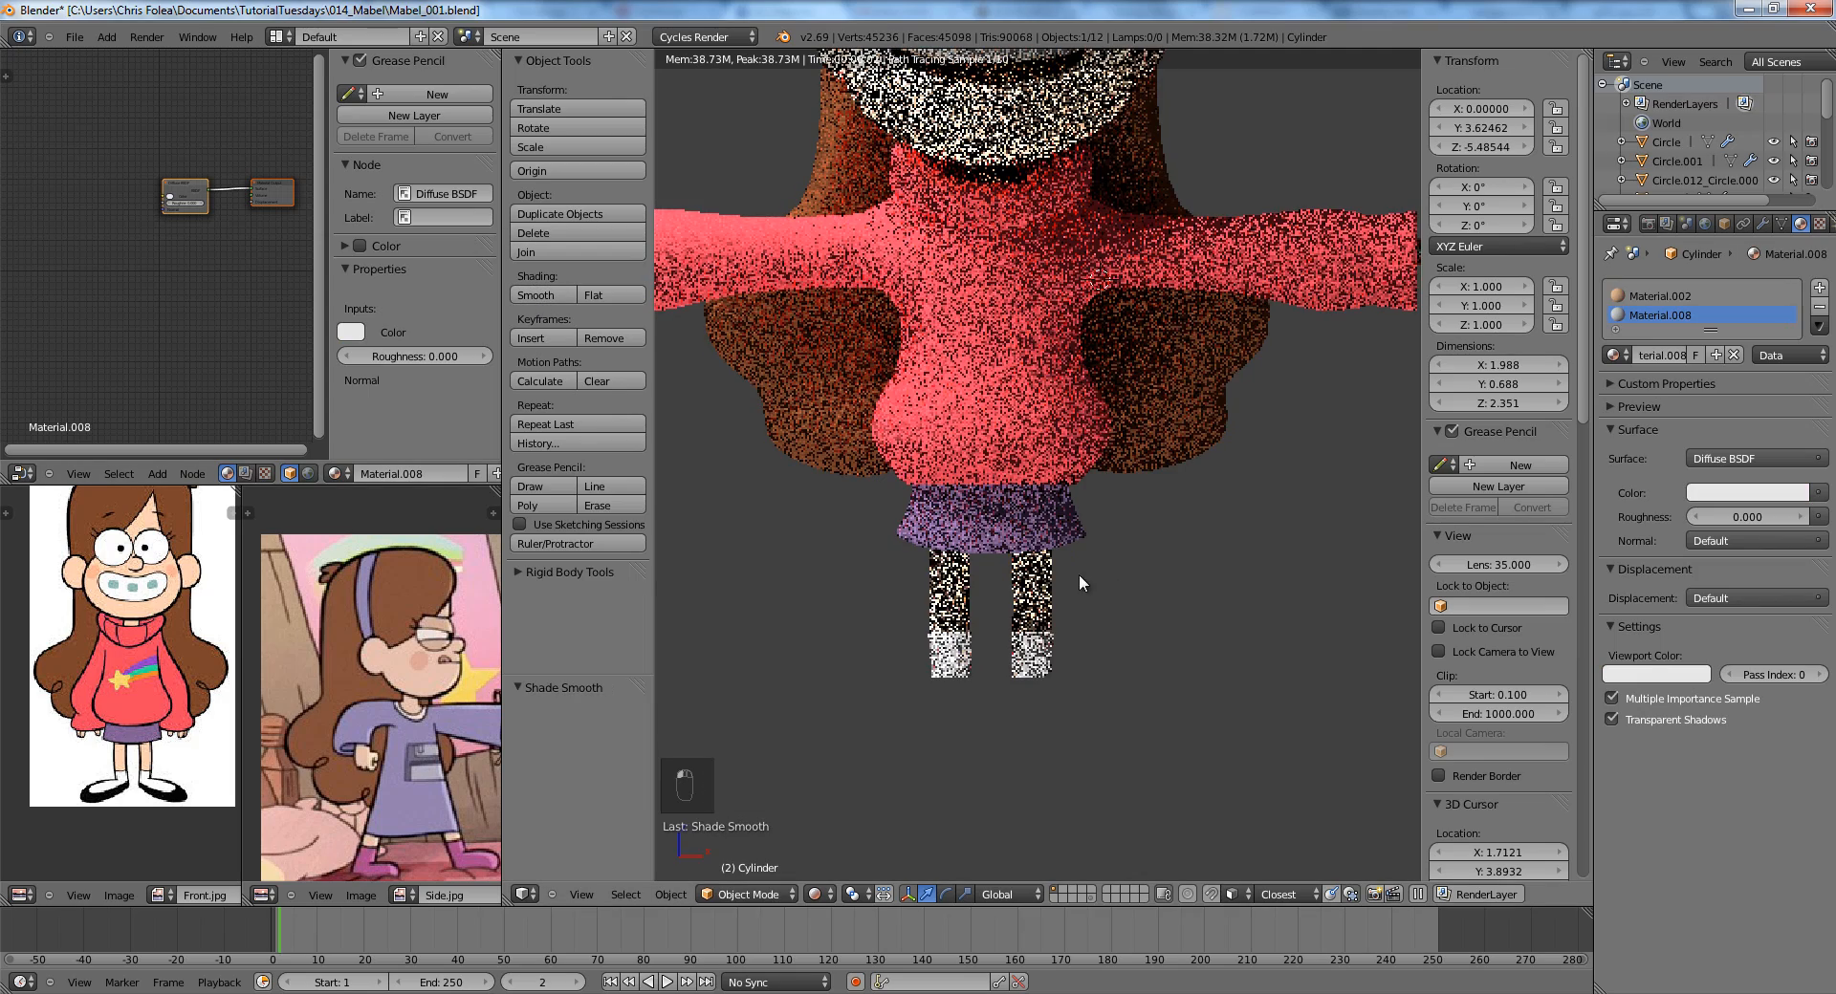
key("z")
key("z")
key("z")
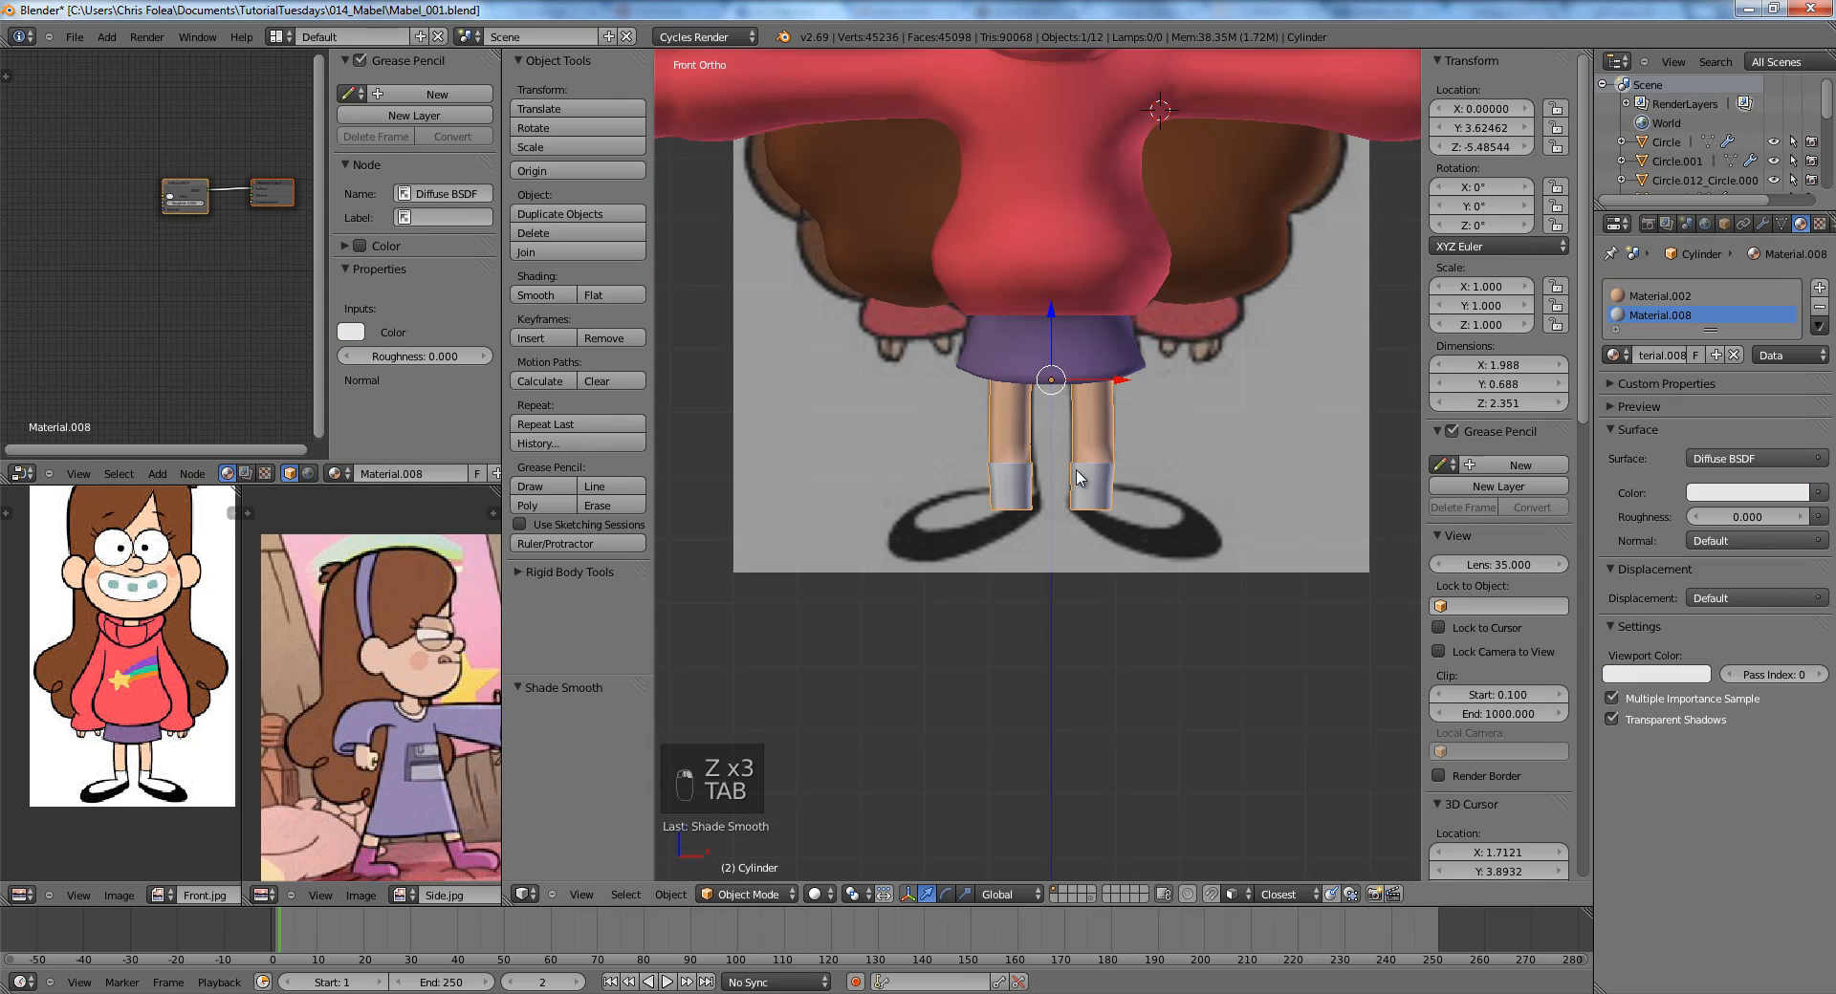
In the side view, extrude the sock's bottom front edge forward about 1.14 along Y to start the foot.
middle_click_drag(1079, 478, 1000, 516)
scroll(1000, 517, "up", 3)
key("a")
key("a")
key("a")
key("ctrl+Tab")
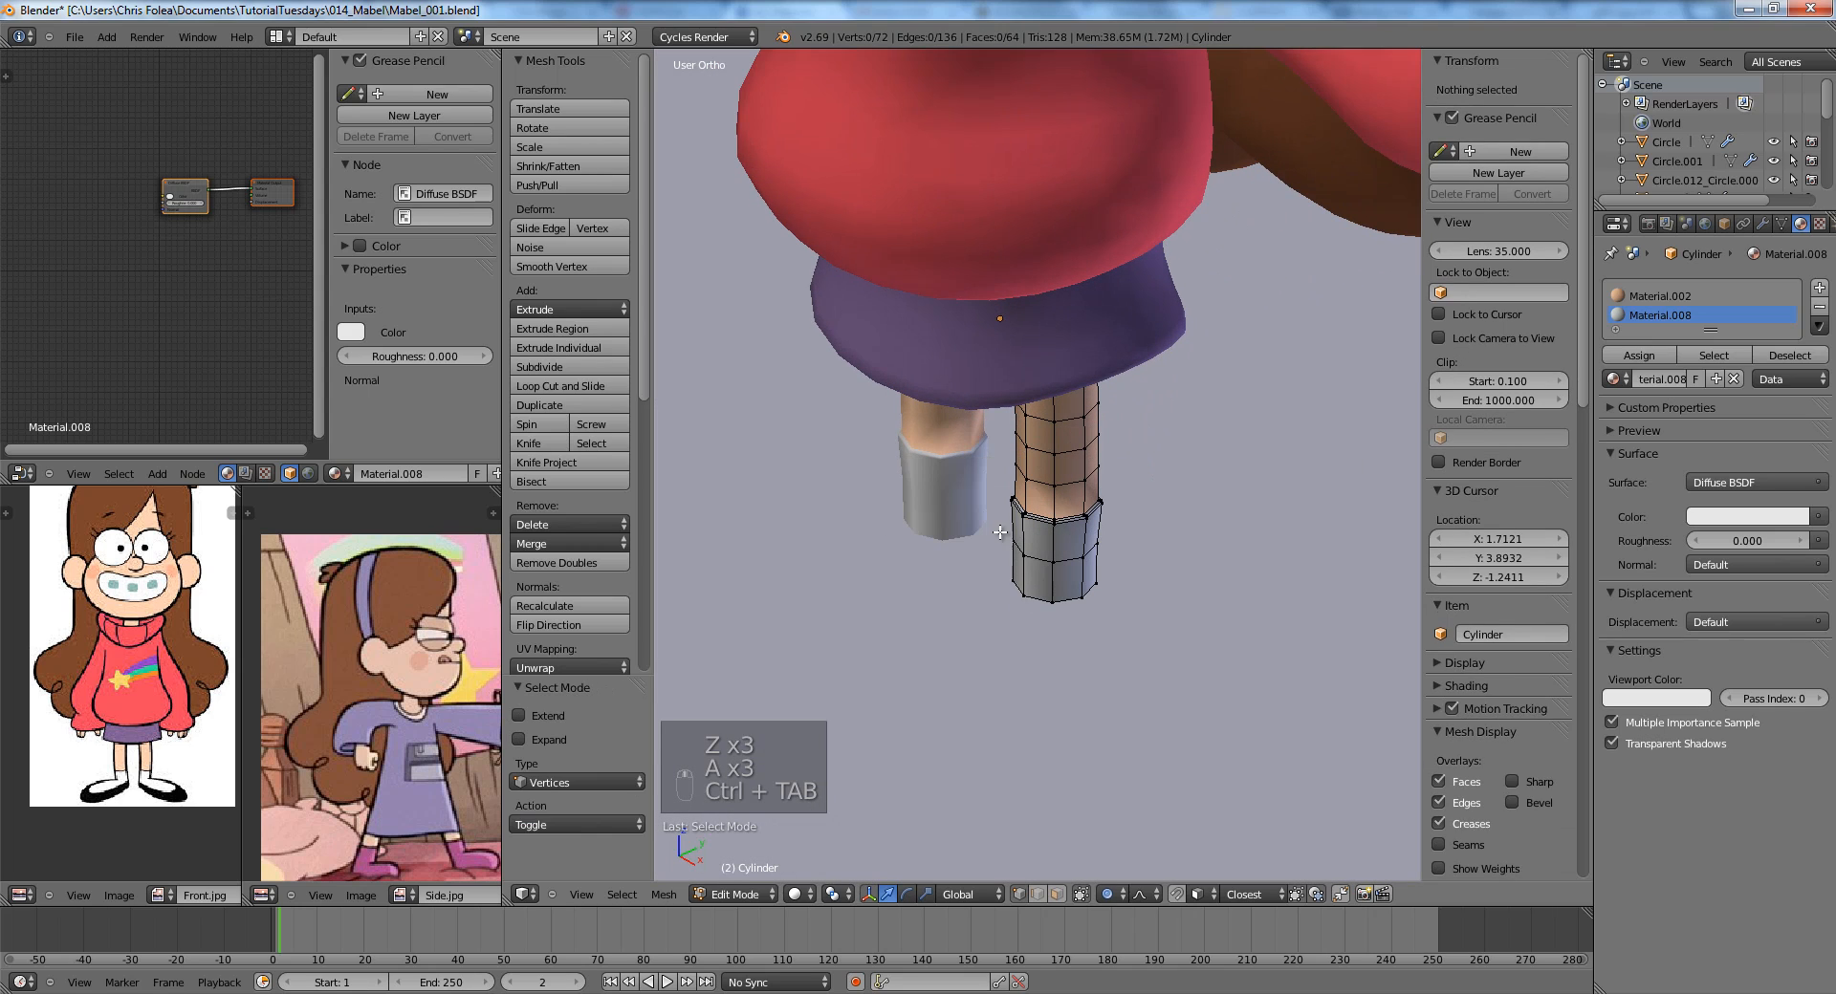
right_click(1019, 587)
key("KP_3")
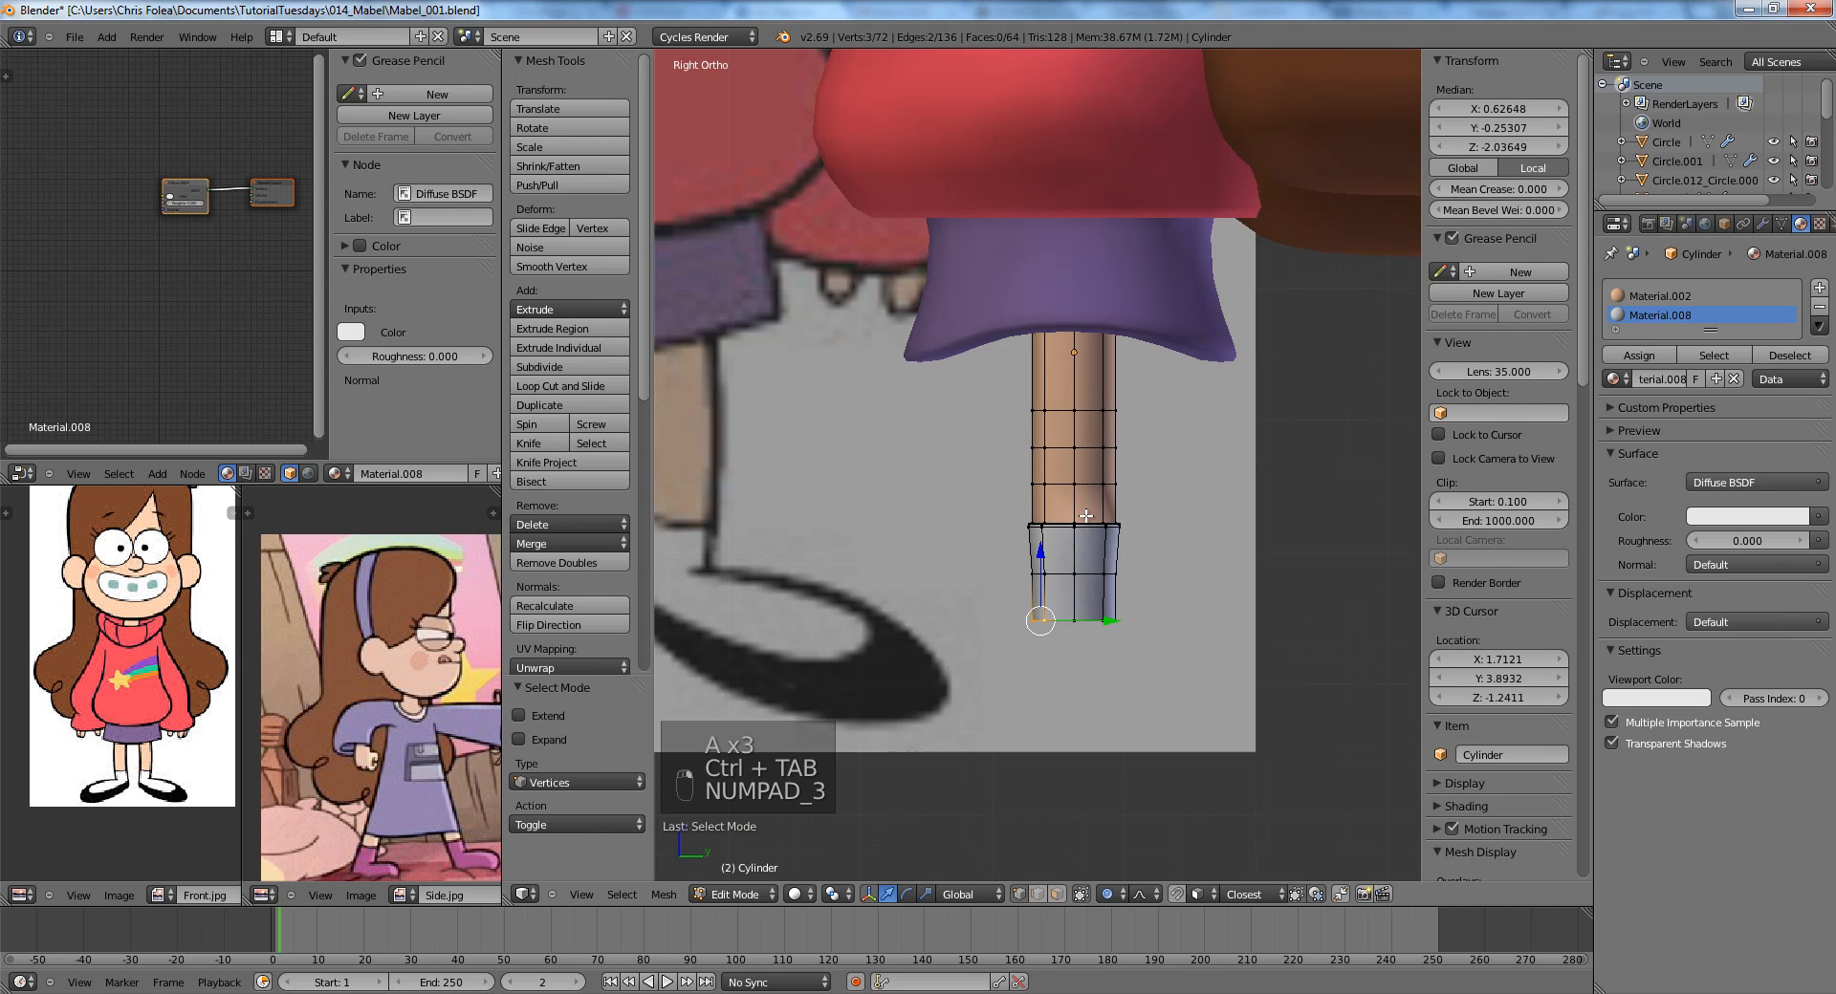
key("e")
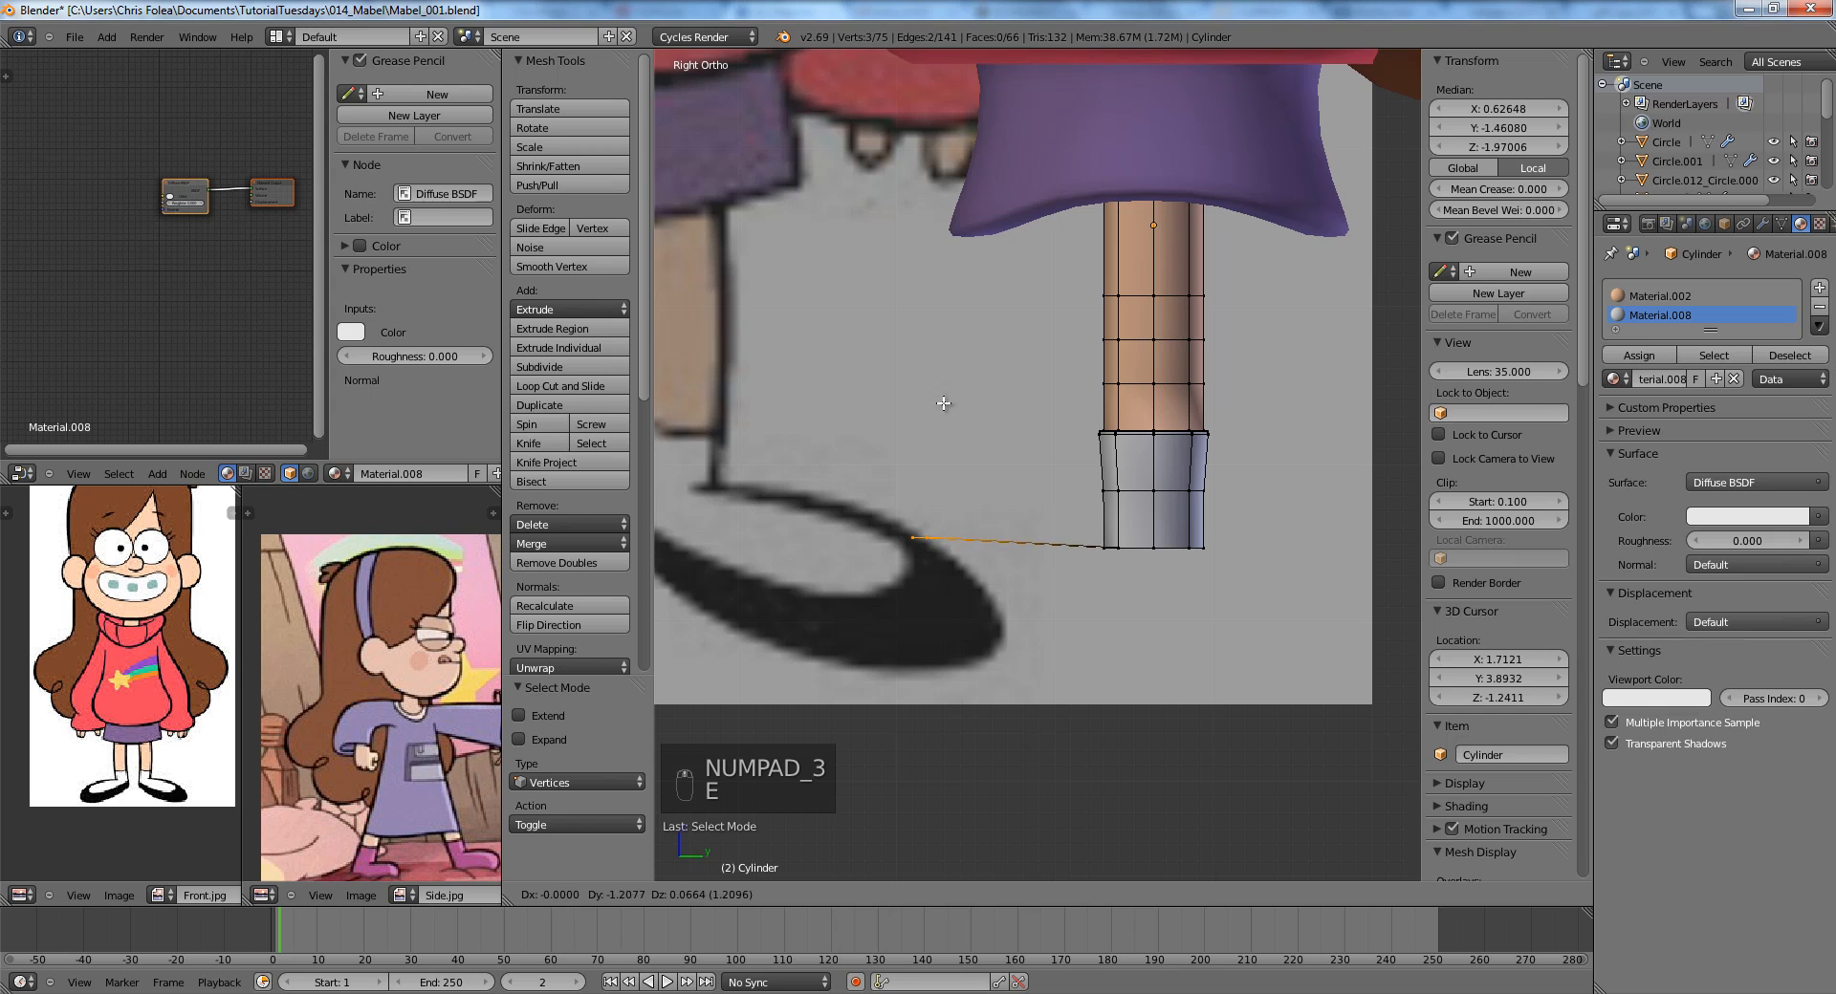
left_click(971, 430)
Extrude the foot's front edge down about 0.27 to form the toe and adjust its height along Z.
middle_click_drag(972, 430, 1104, 411, "shift")
scroll(1028, 450, "down", 3)
scroll(1105, 411, "up", 2)
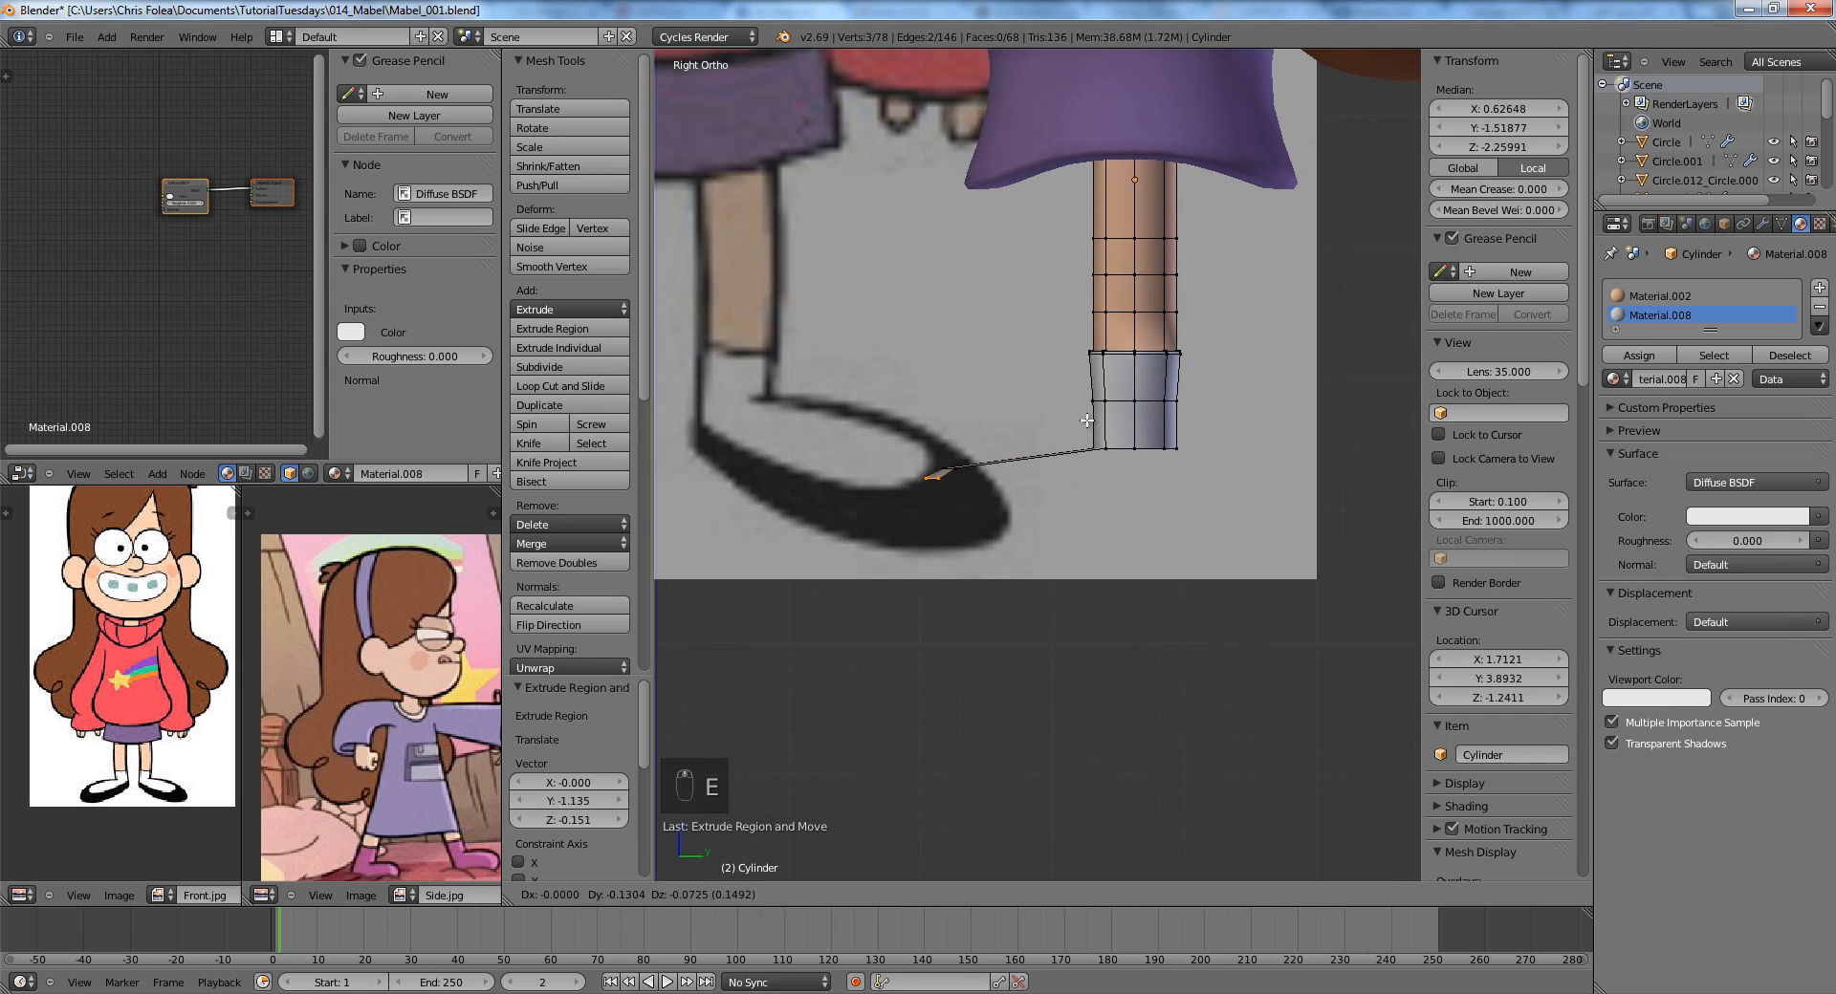
key("z")
key("g")
key("z")
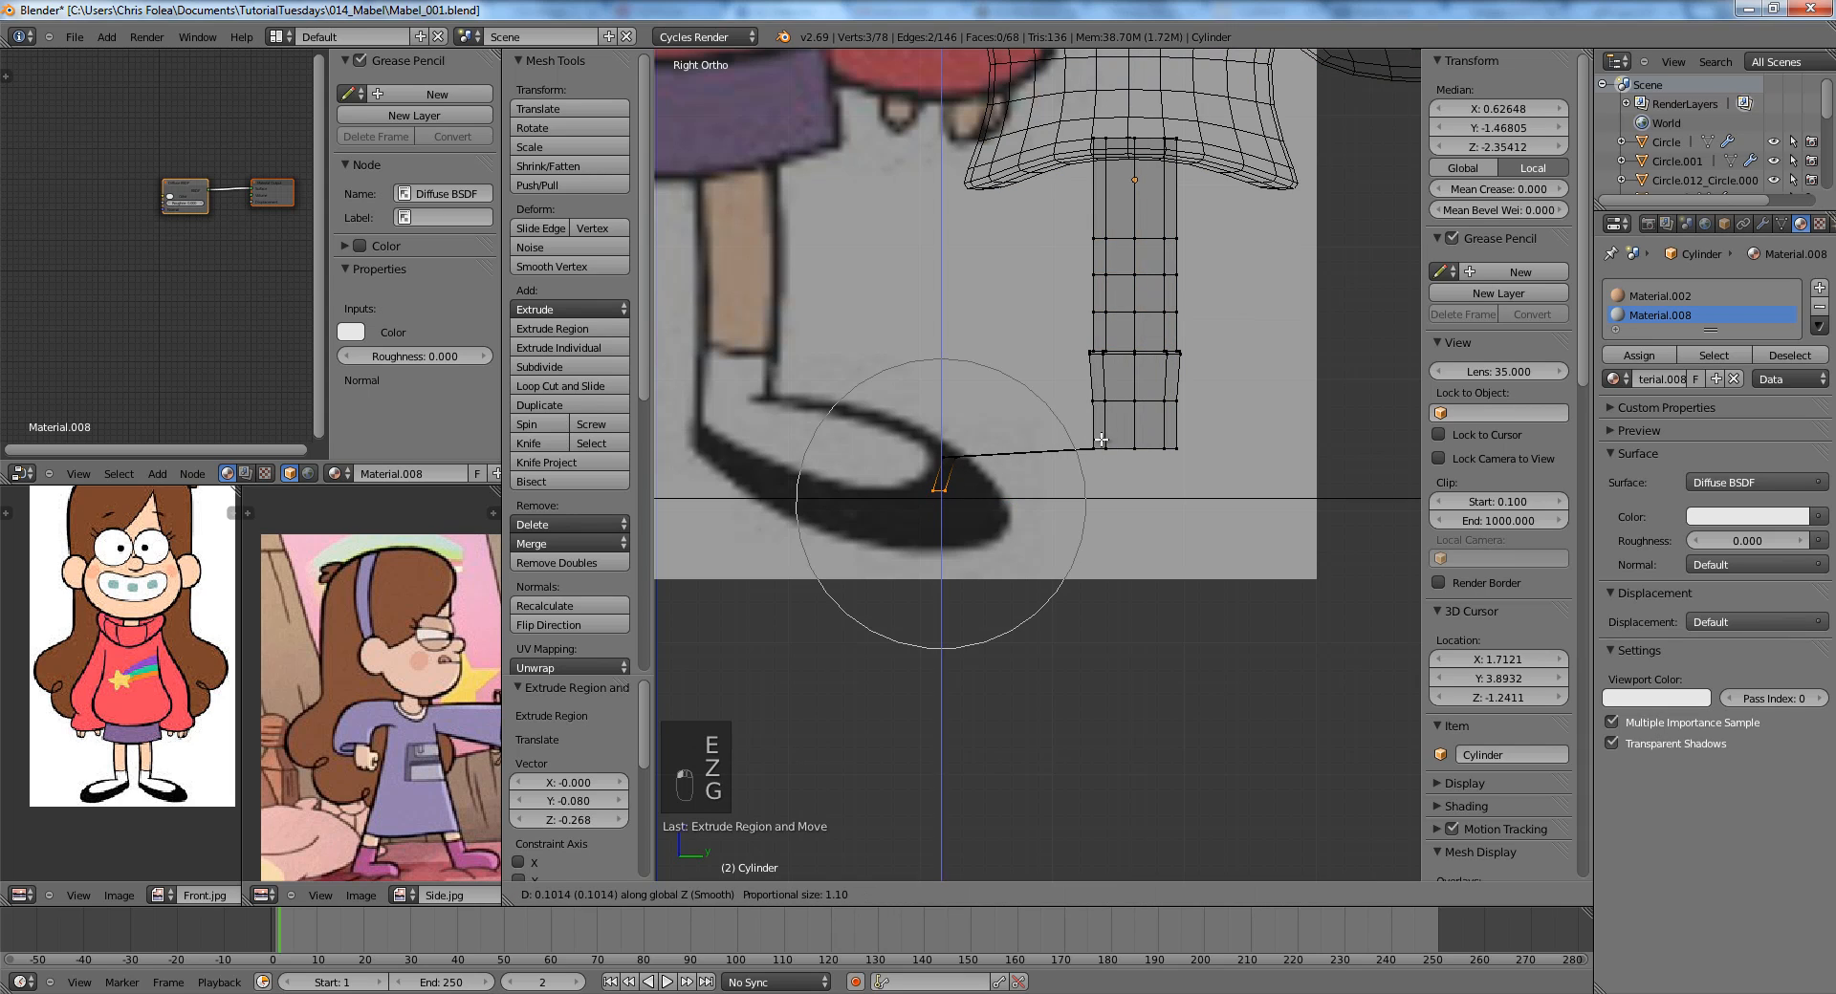
left_click(1100, 440)
Add a loop cut across the middle of the foot's top strip and raise it slightly along Z.
key("a")
key("ctrl+r")
left_click(990, 453)
left_click(990, 453)
key("g")
key("z")
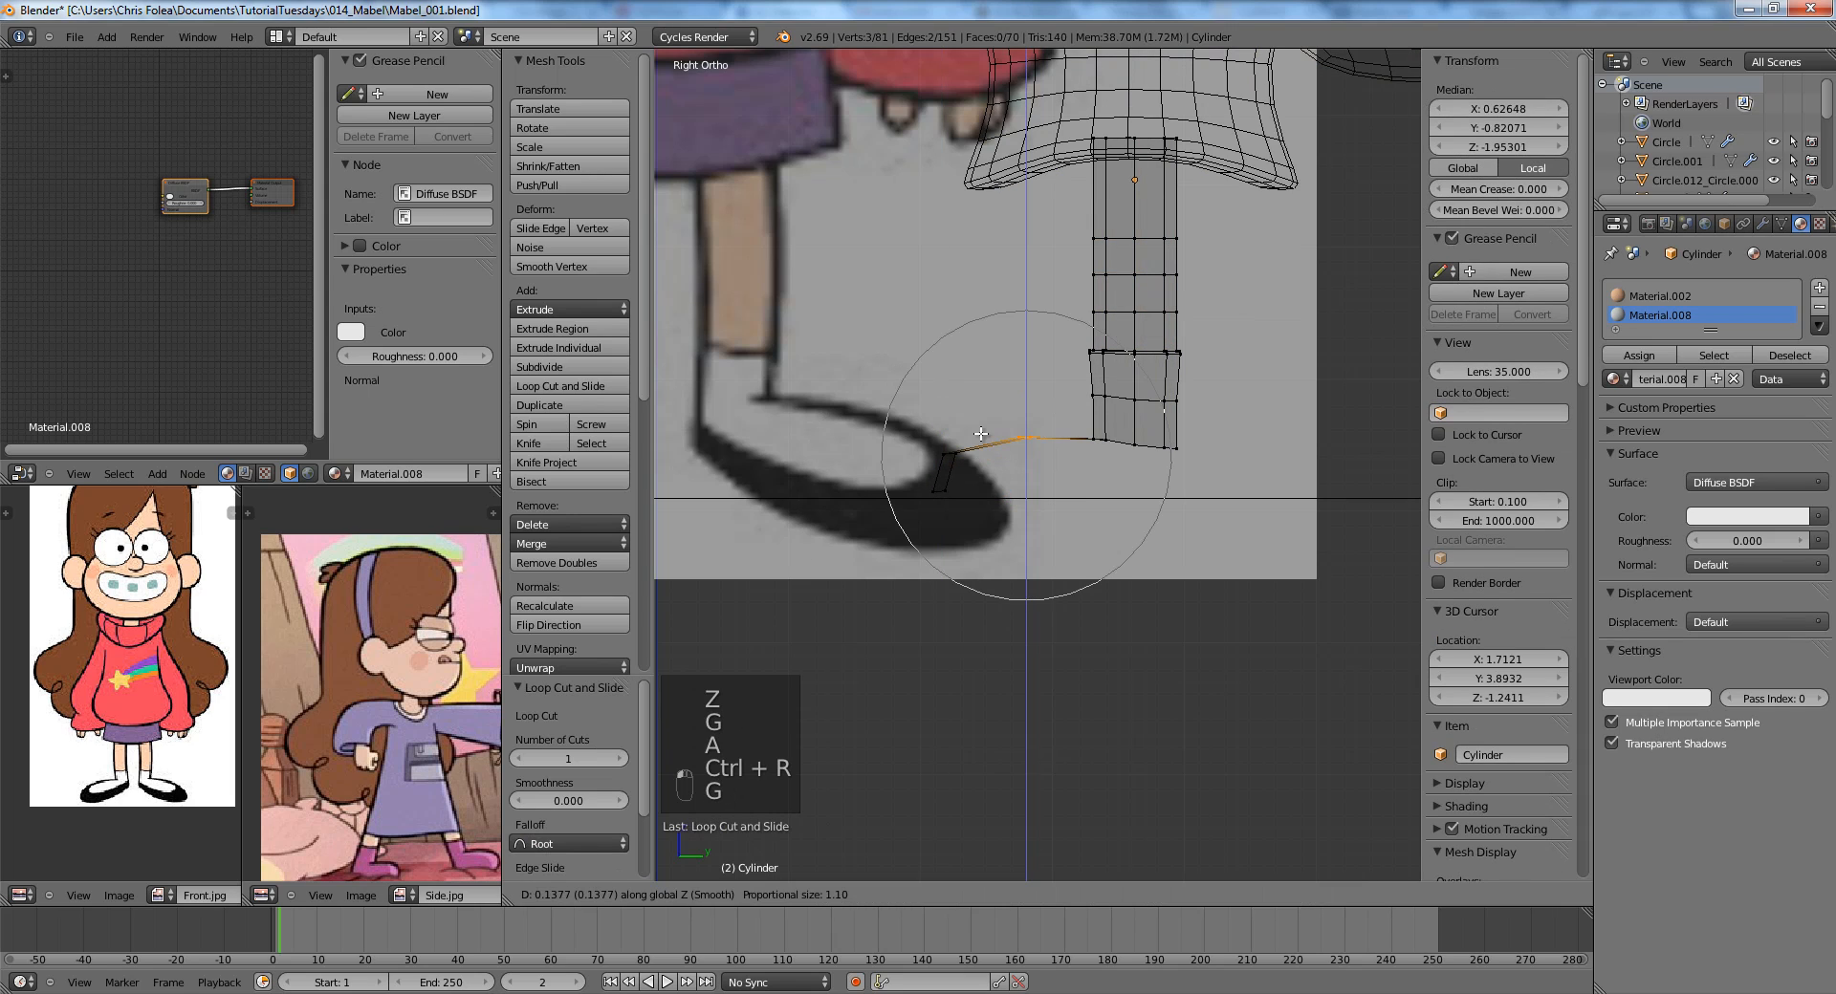
left_click(1070, 433)
key("a")
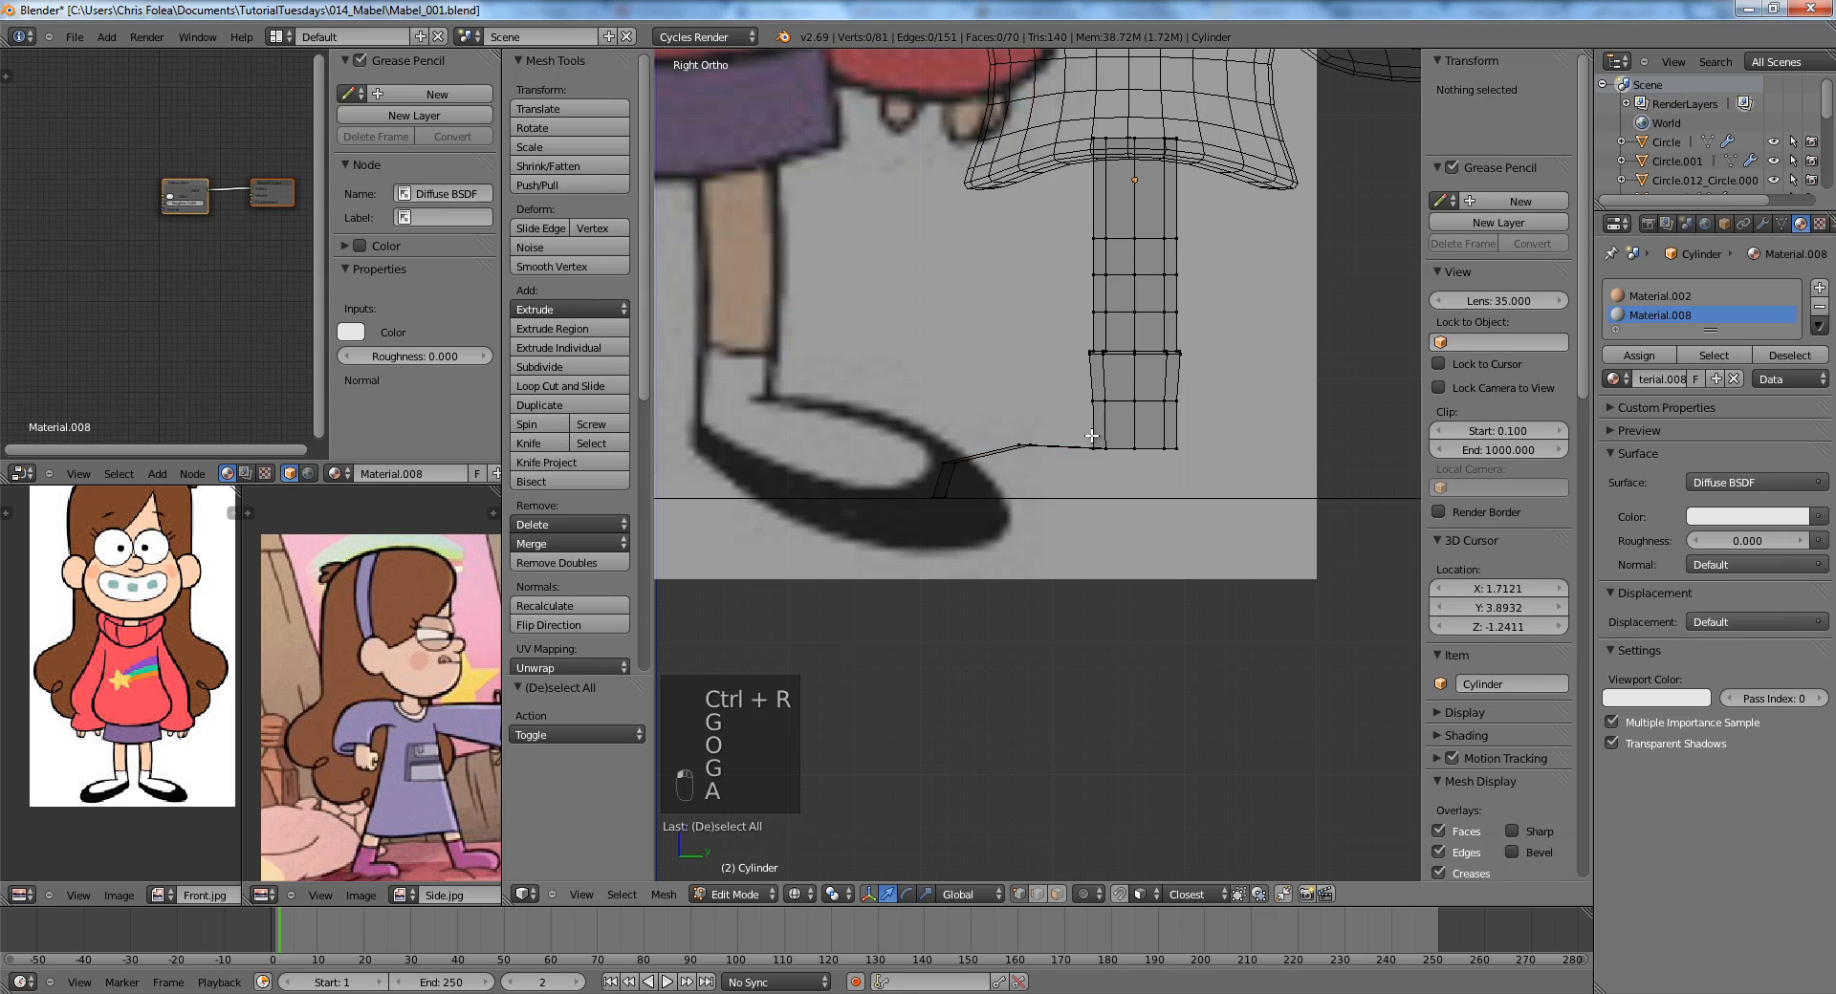
Raise the sock's bottom vertex ring along Z and check its height against the front reference.
key("b")
left_click_drag(1071, 423, 1236, 487)
key("g")
key("z")
left_click(1235, 475)
key("KP_1")
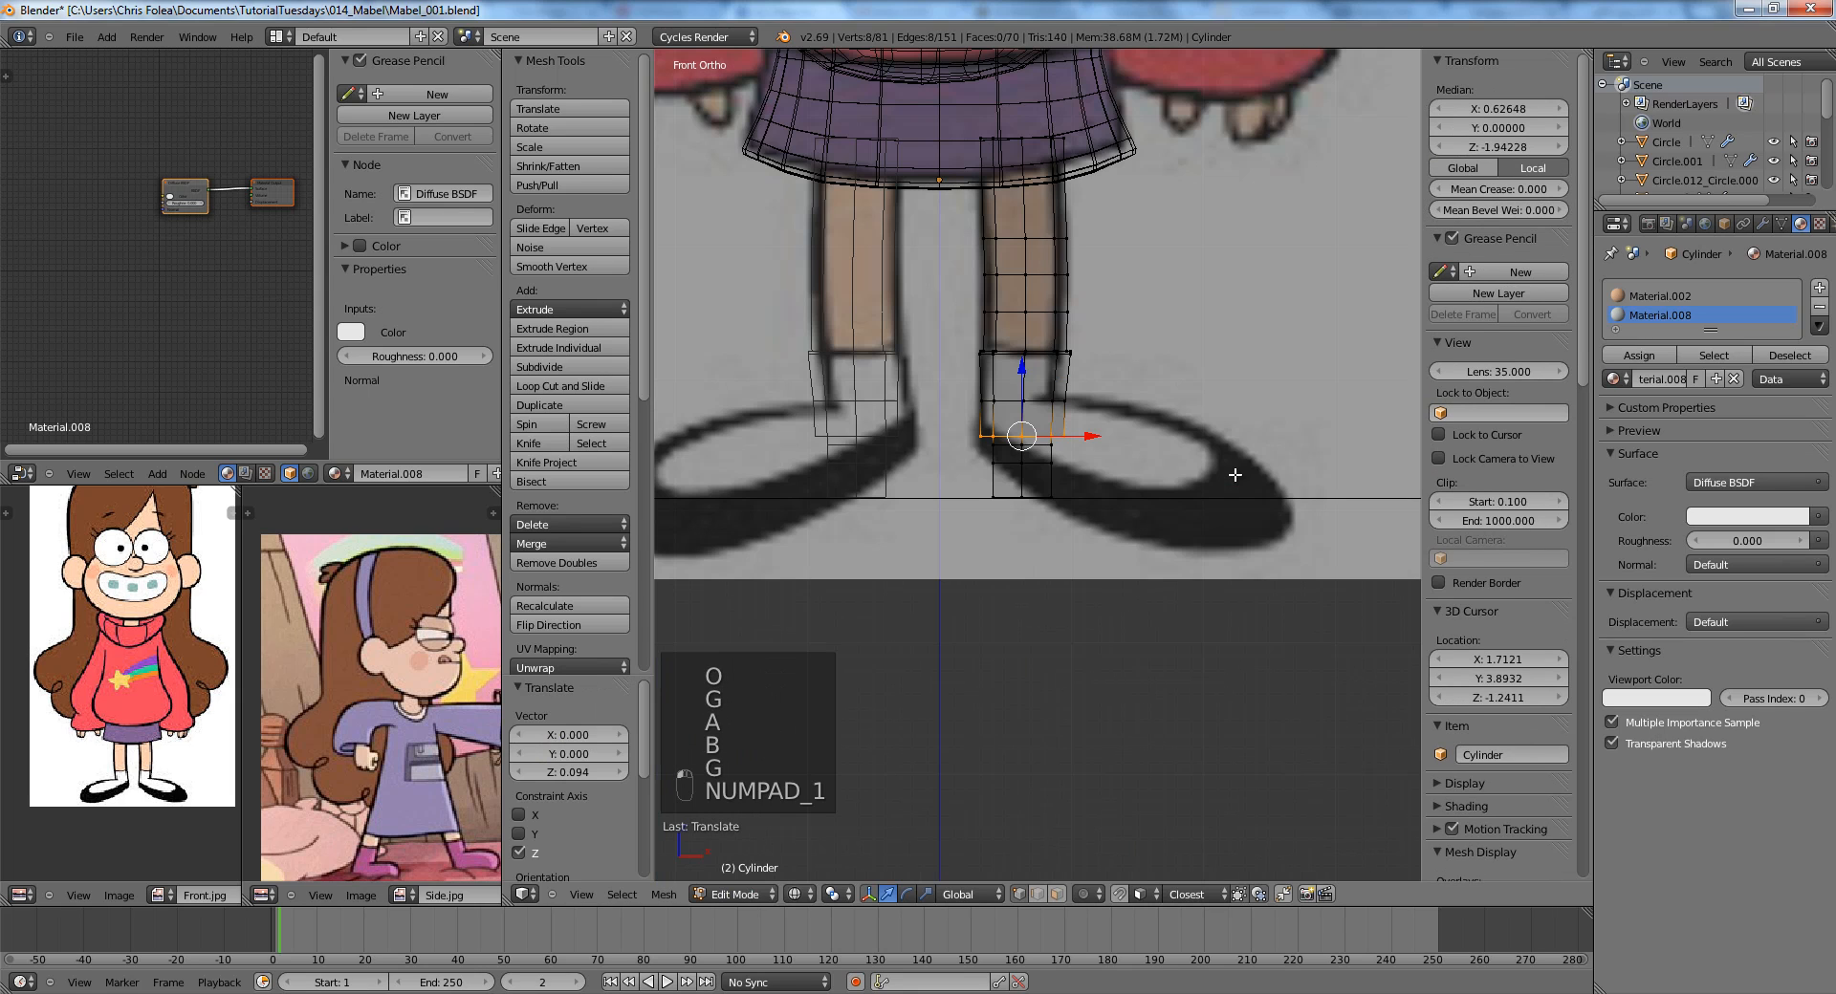
left_click(1246, 460)
In the front view, adjust the heights of the sock's middle ring and bottom ring along Z.
key("a")
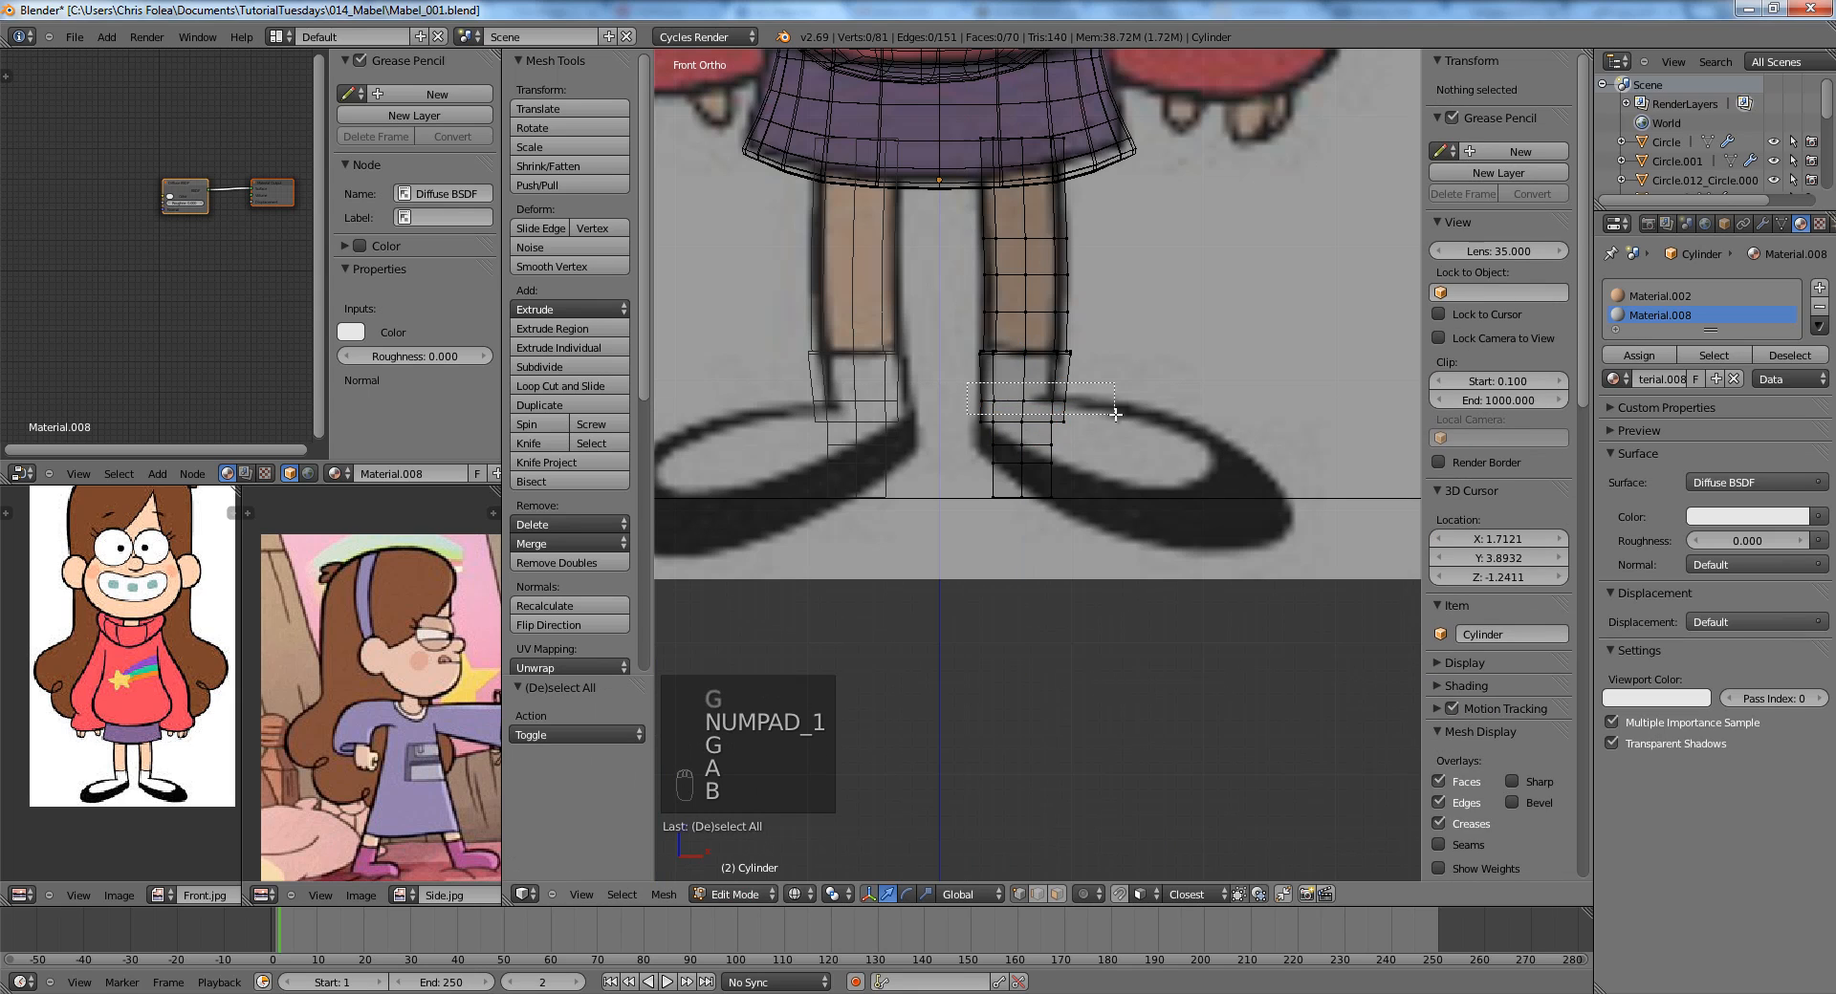
left_click_drag(1115, 415, 1115, 416)
key("g")
key("z")
left_click(1099, 396)
key("a")
key("b")
left_click_drag(967, 408, 1117, 398)
key("g")
key("z")
left_click(1107, 415)
Fine-tune the height of the sock's bottom ring along Z and check the shape in solid shading.
key("a")
key("g")
middle_click(1120, 427)
left_click(1118, 431)
key("a")
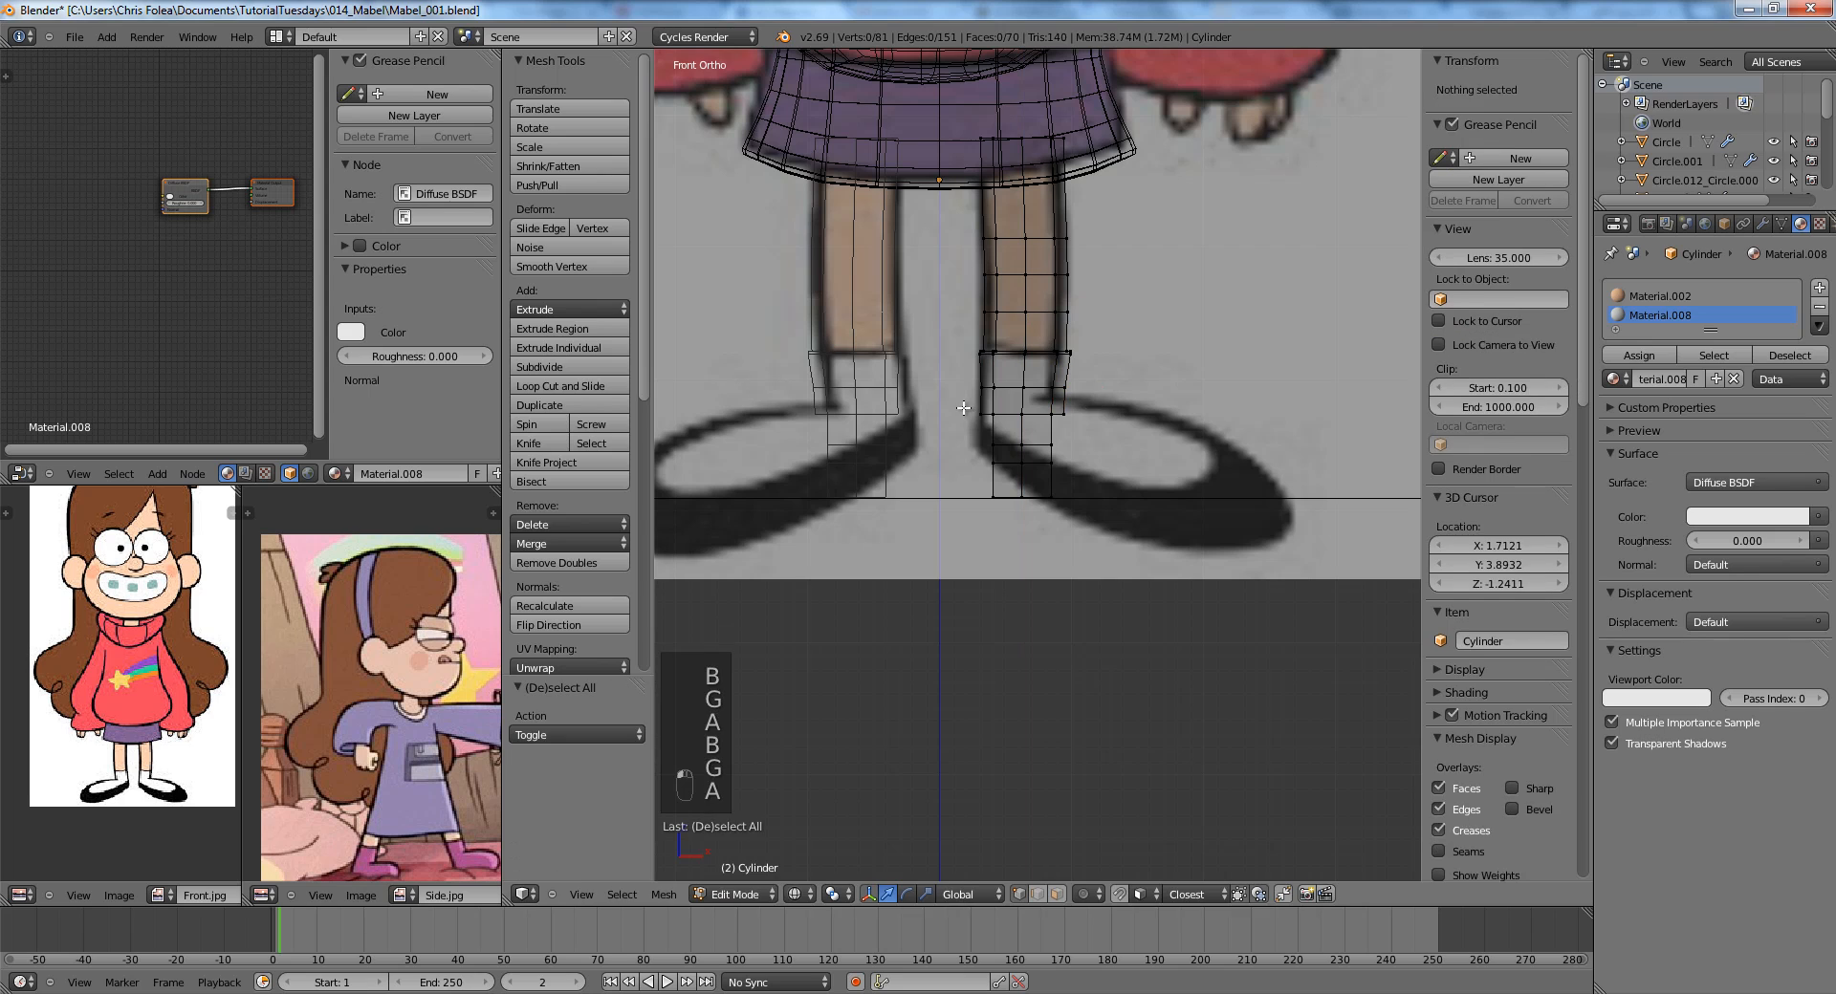
key("g")
key("z")
left_click(1115, 428)
key("a")
key("z")
scroll(1109, 430, "down", 3)
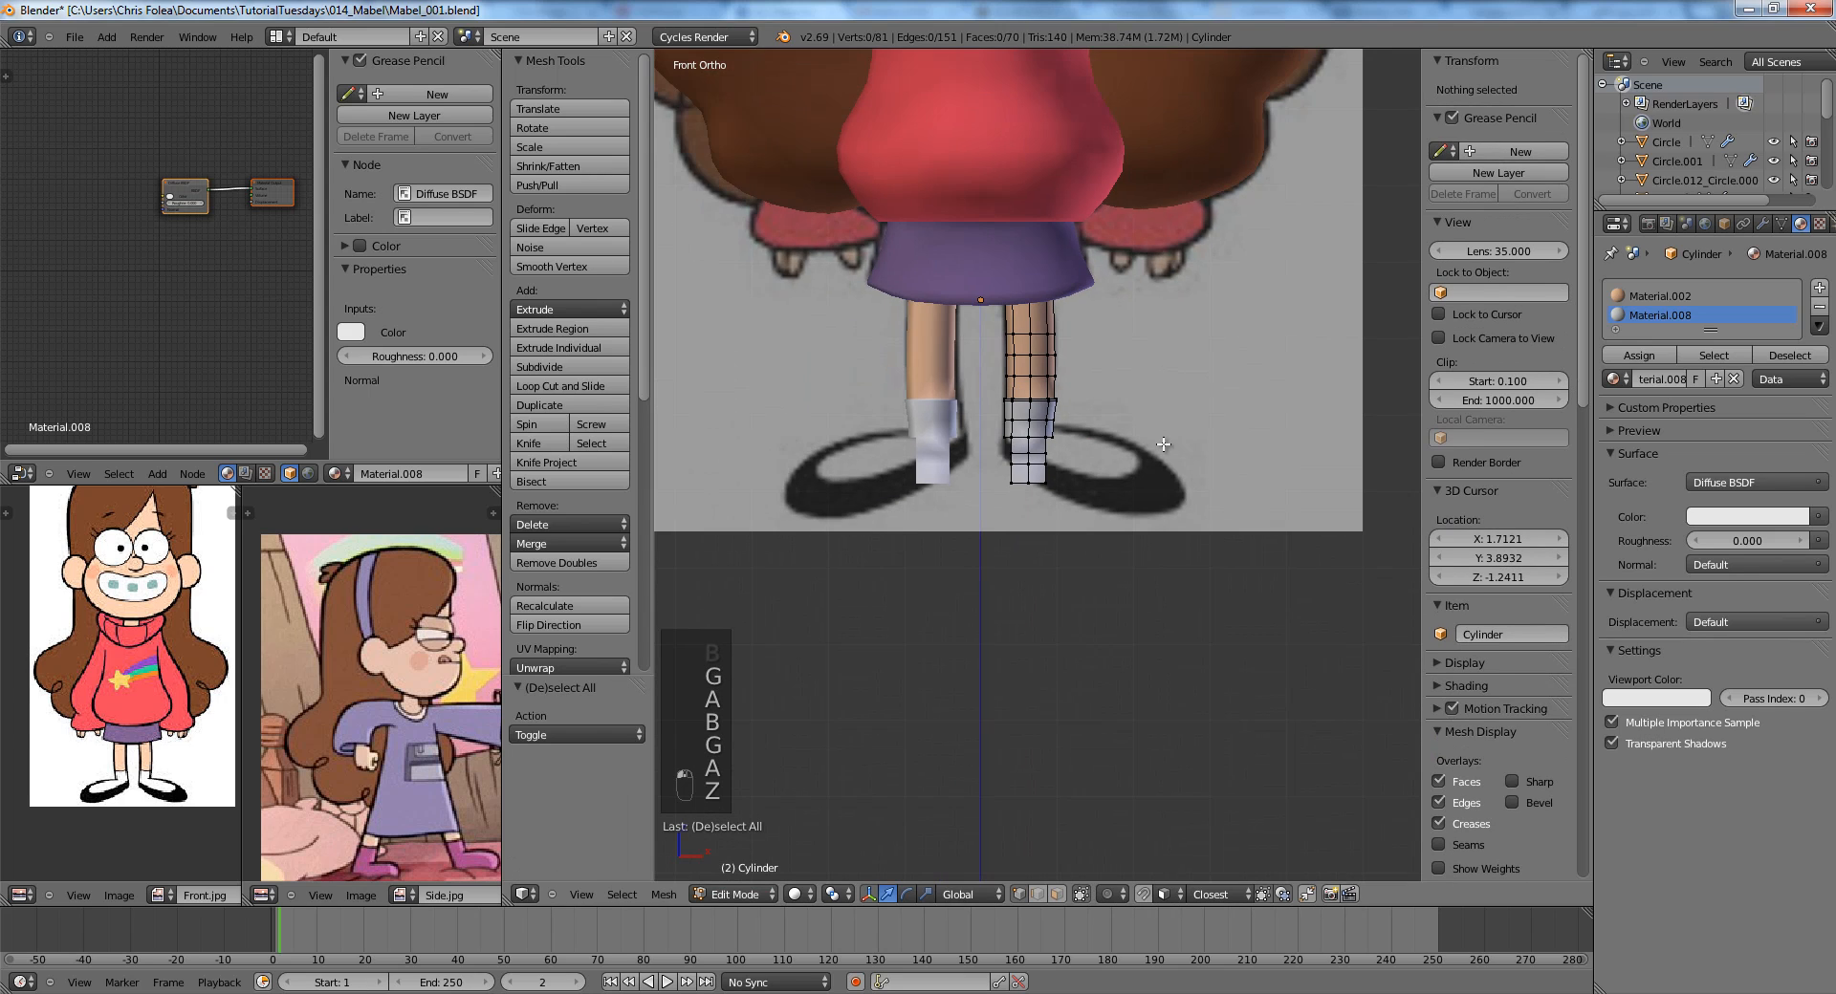
In the side view, move the foot's middle edge loop about 0.24 forward and 0.21 up to shape the instep.
key("KP_3")
scroll(1160, 438, "up", 4)
key("a")
key("a")
key("a")
key("a")
key("z")
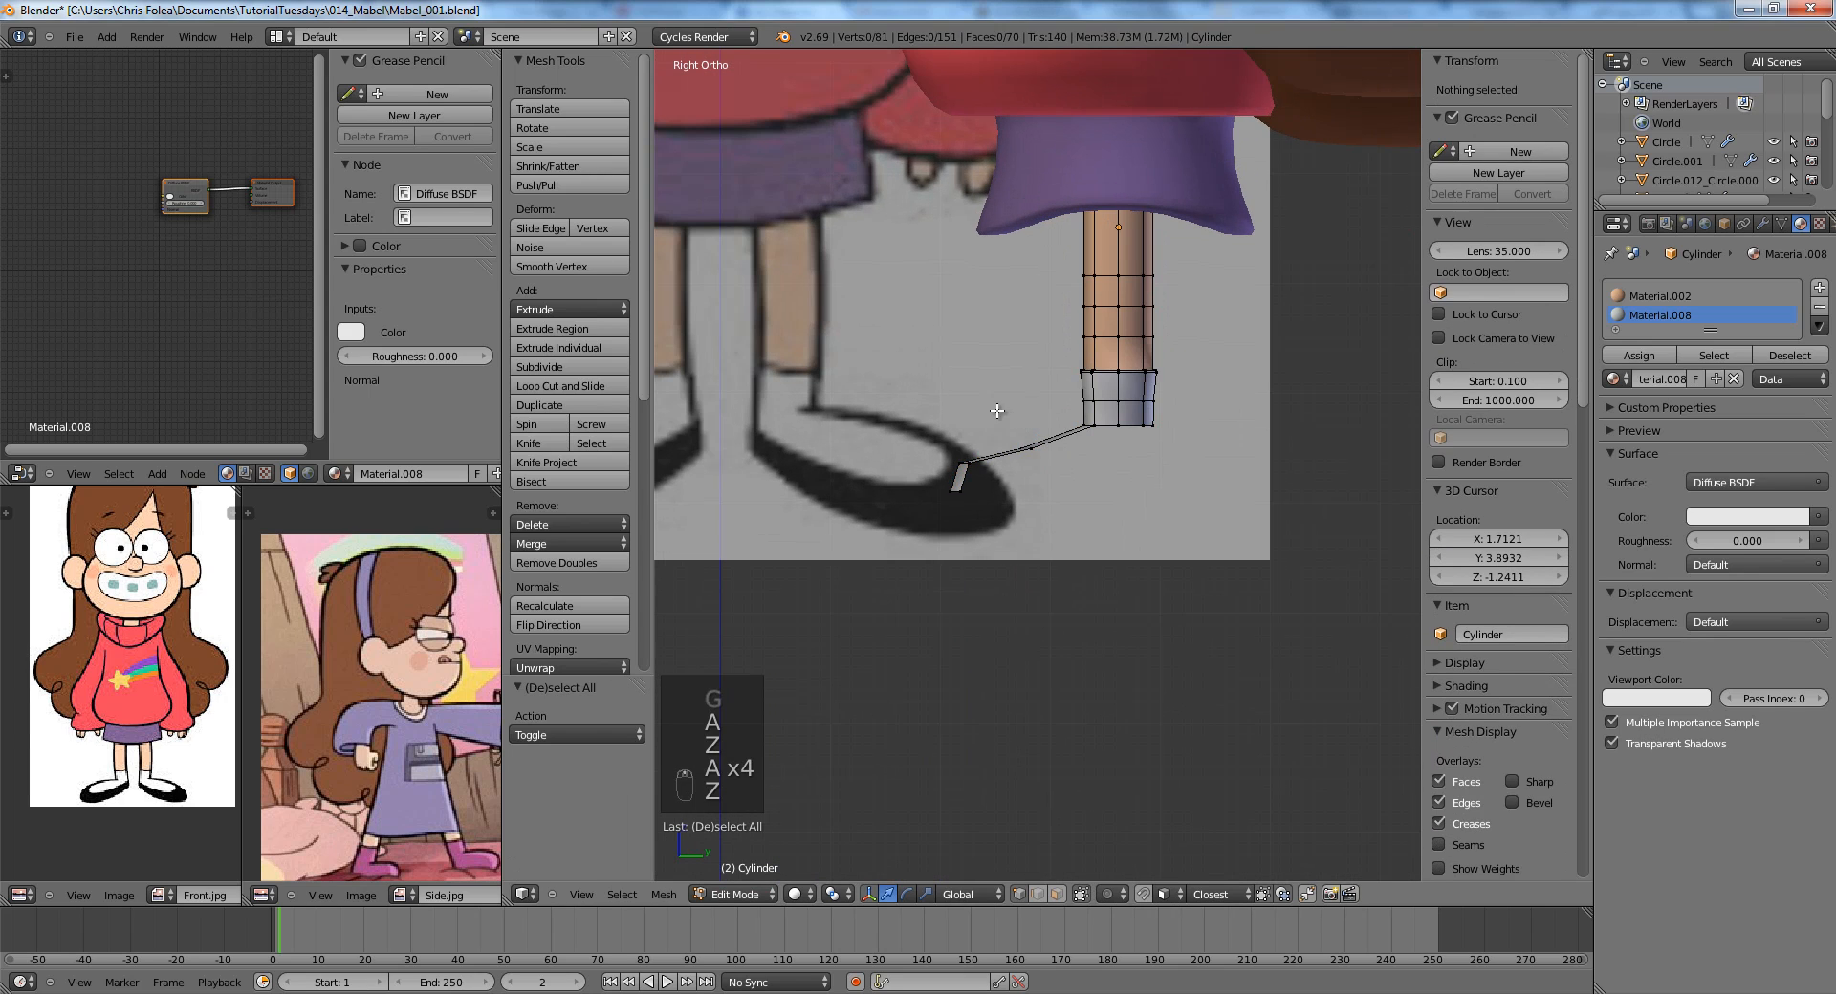
key("z")
key("b")
left_click_drag(1010, 424, 1052, 465)
key("g")
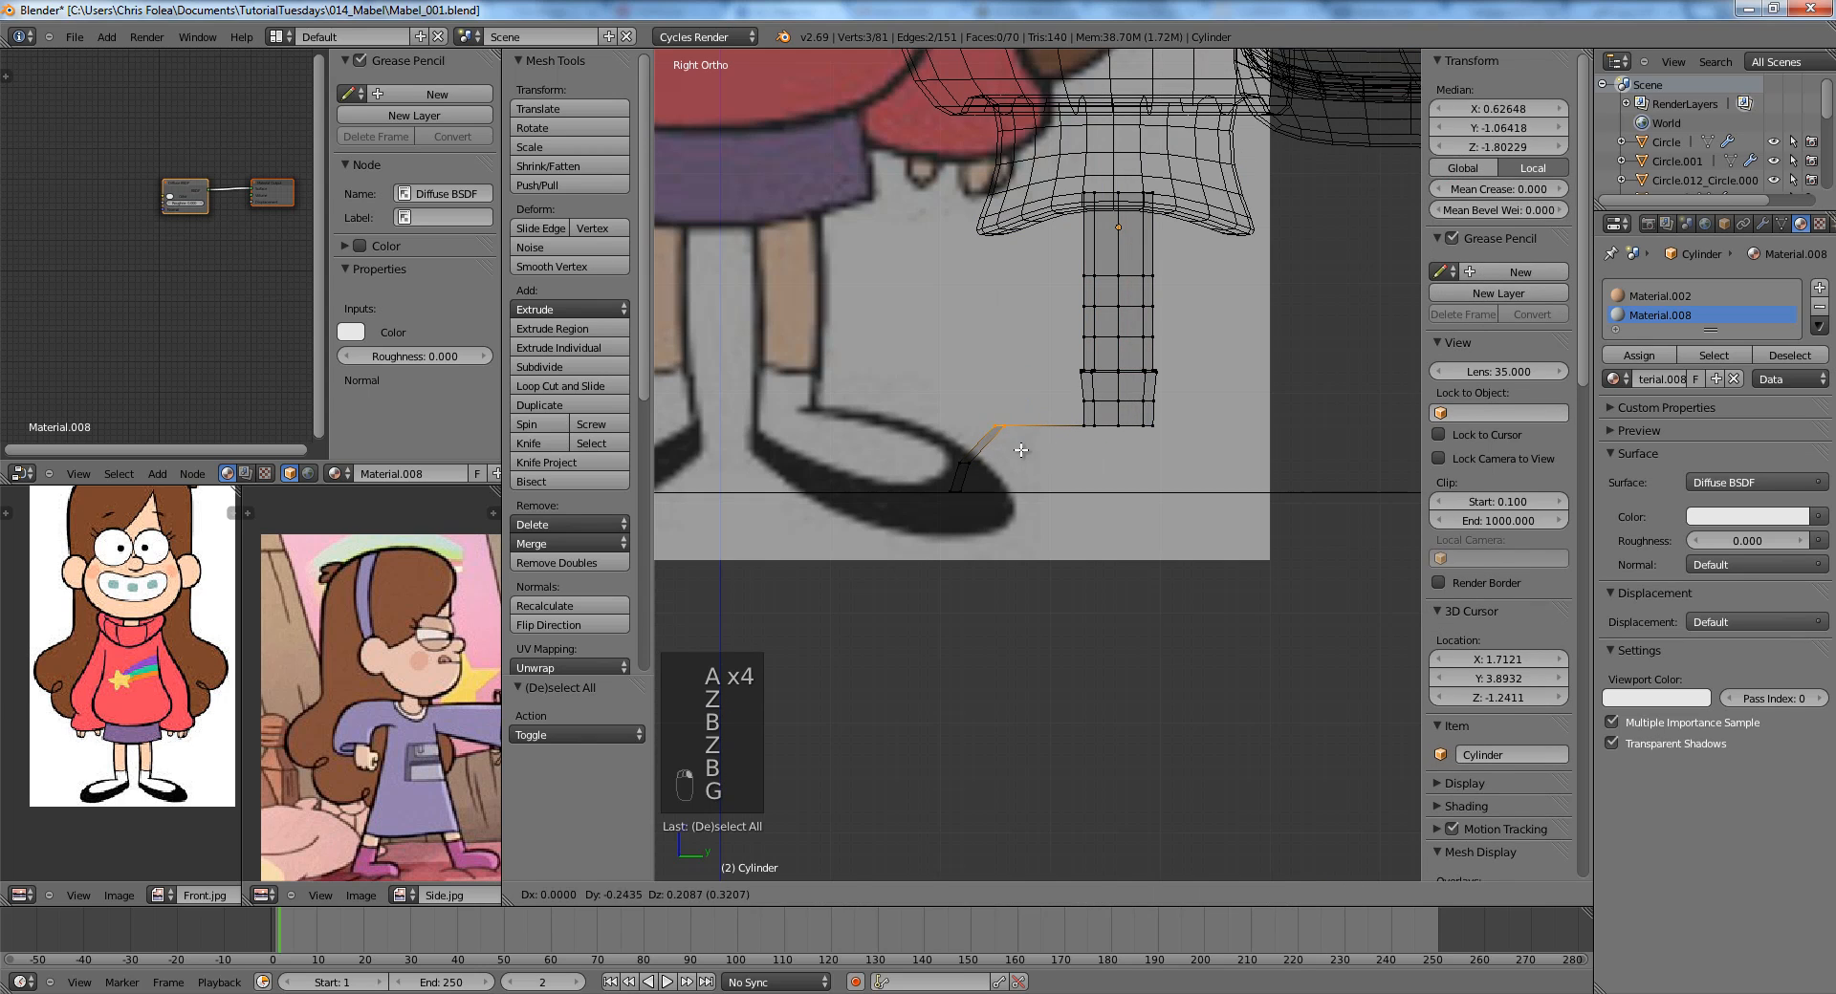
left_click(1021, 450)
Extrude the toe's bottom edge back to about Y 0.64 behind the heel and fill a face up to the sock's back edge.
key("a")
left_click_drag(933, 476, 1000, 519)
key("e")
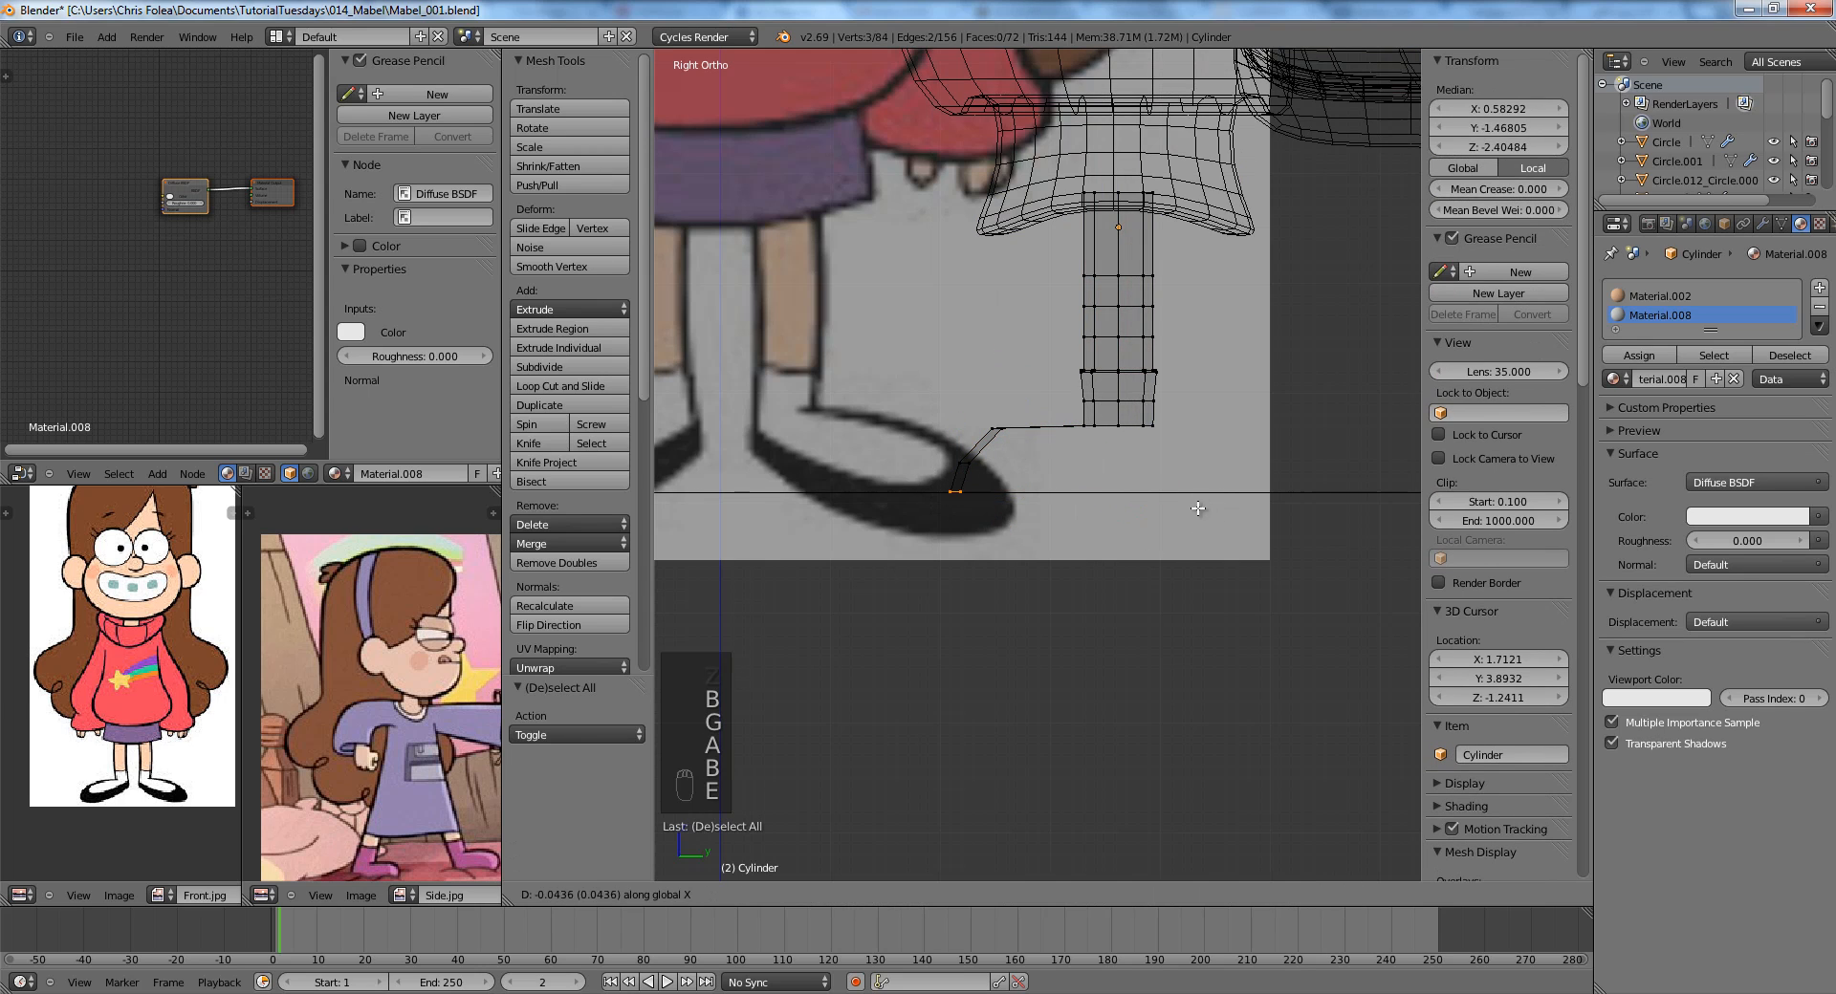
left_click(1226, 506)
mouse_move(1227, 506)
middle_mouse_down()
mouse_move(1096, 443)
mouse_move(1033, 502)
mouse_move(1041, 484)
mouse_move(1276, 474)
mouse_move(1144, 454)
middle_mouse_up()
key("z")
right_click(1172, 431, "shift")
key("f")
key("a")
key("ctrl+z")
key("ctrl+z")
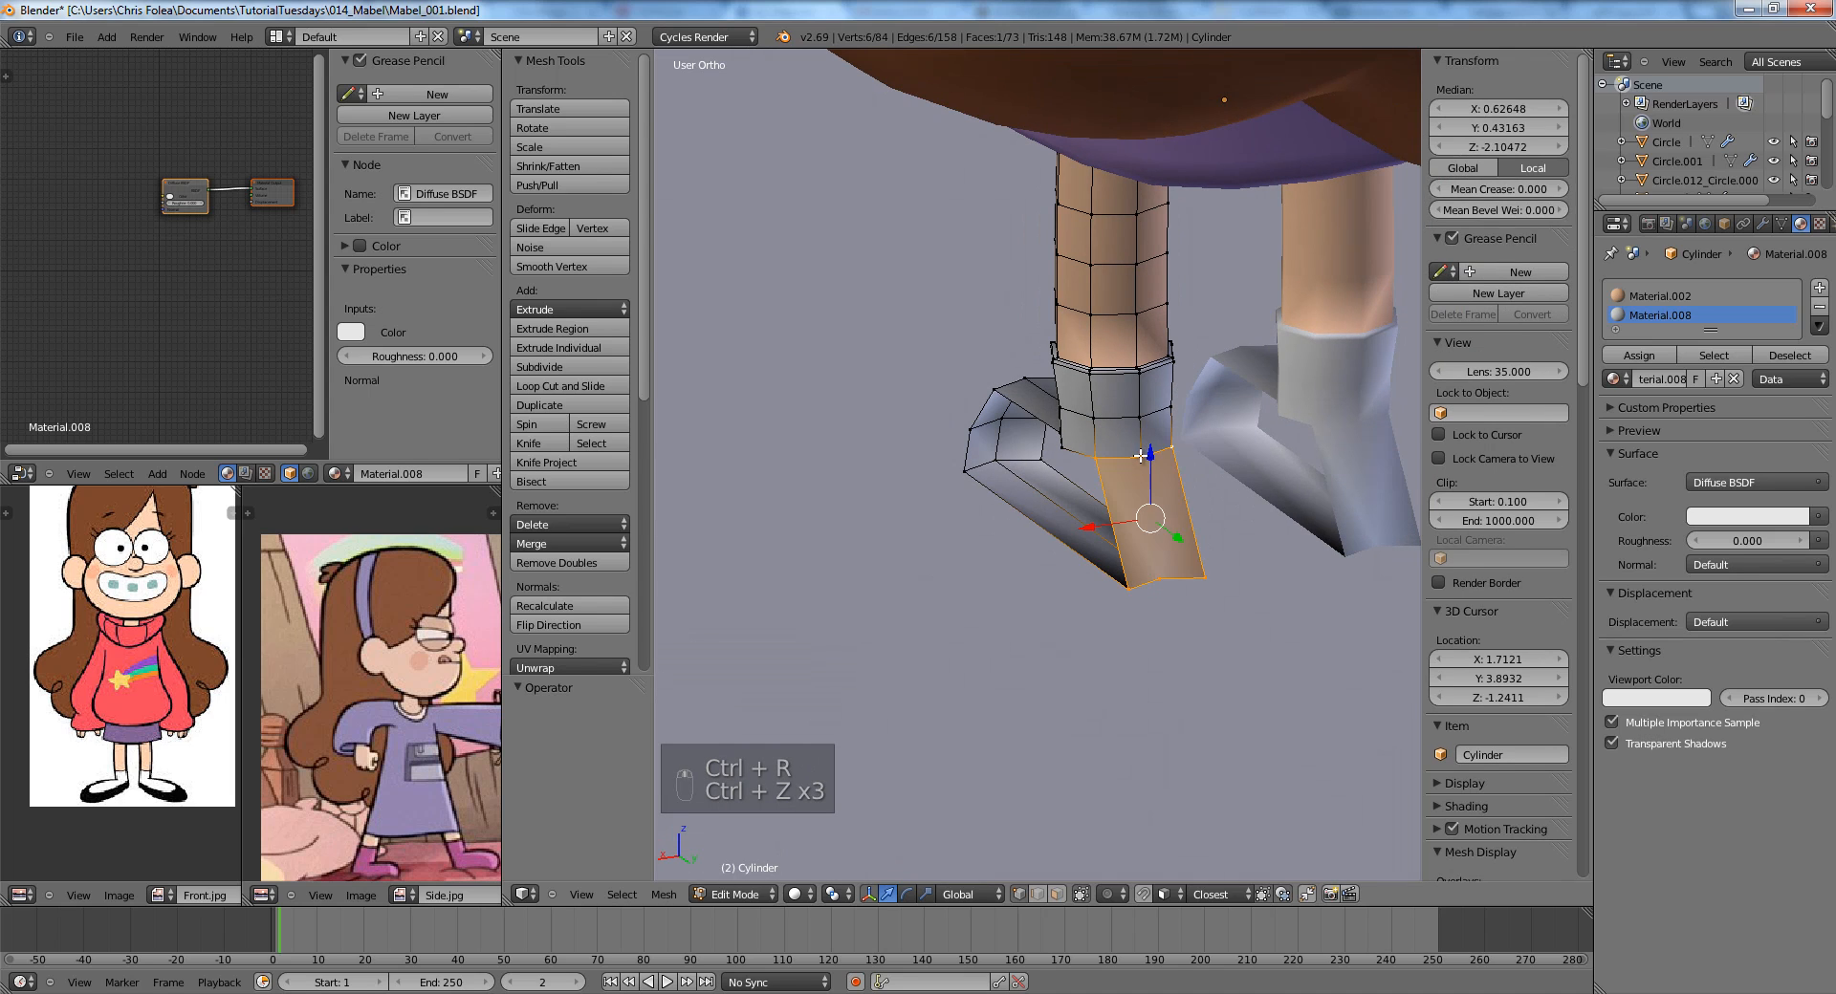
Split the heel face lengthwise by connecting its middle vertices and add a loop cut across it.
key("j")
key("a")
key("ctrl+r")
left_click(1159, 512)
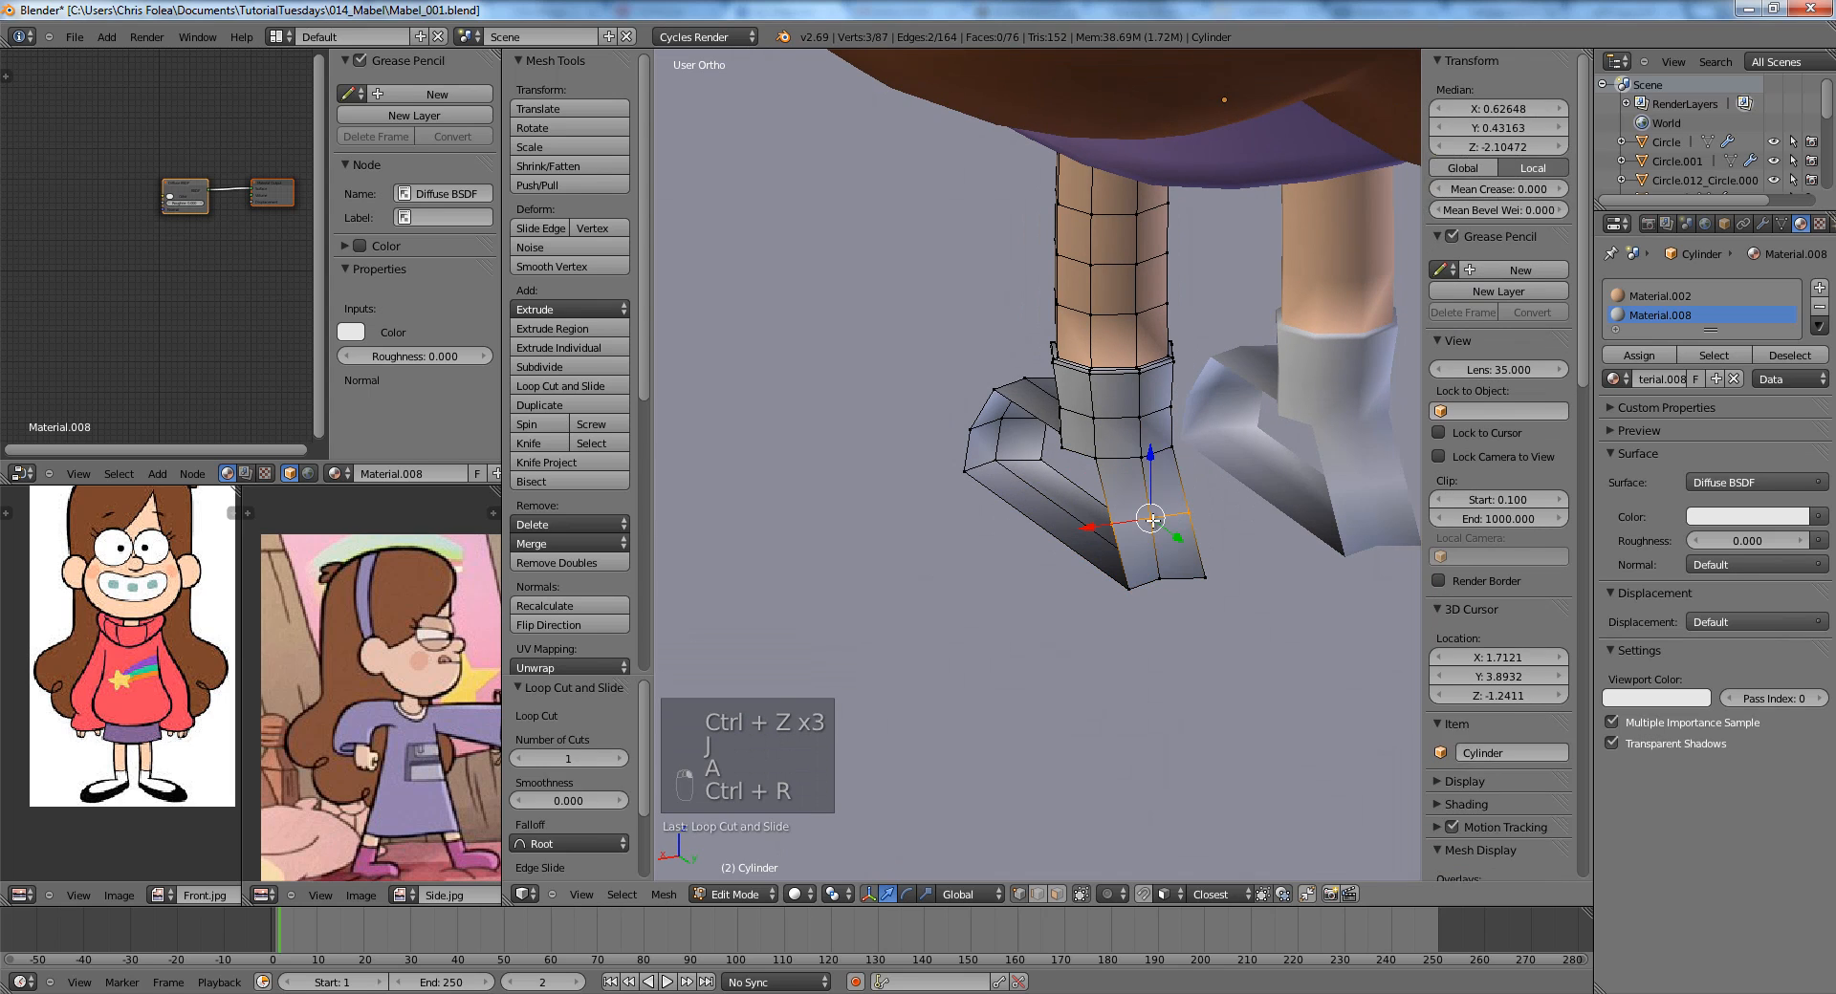
In the side view, move the heel's new edge loop backward to bulge the heel.
key("a")
key("KP_2")
key("KP_3")
key("z")
key("b")
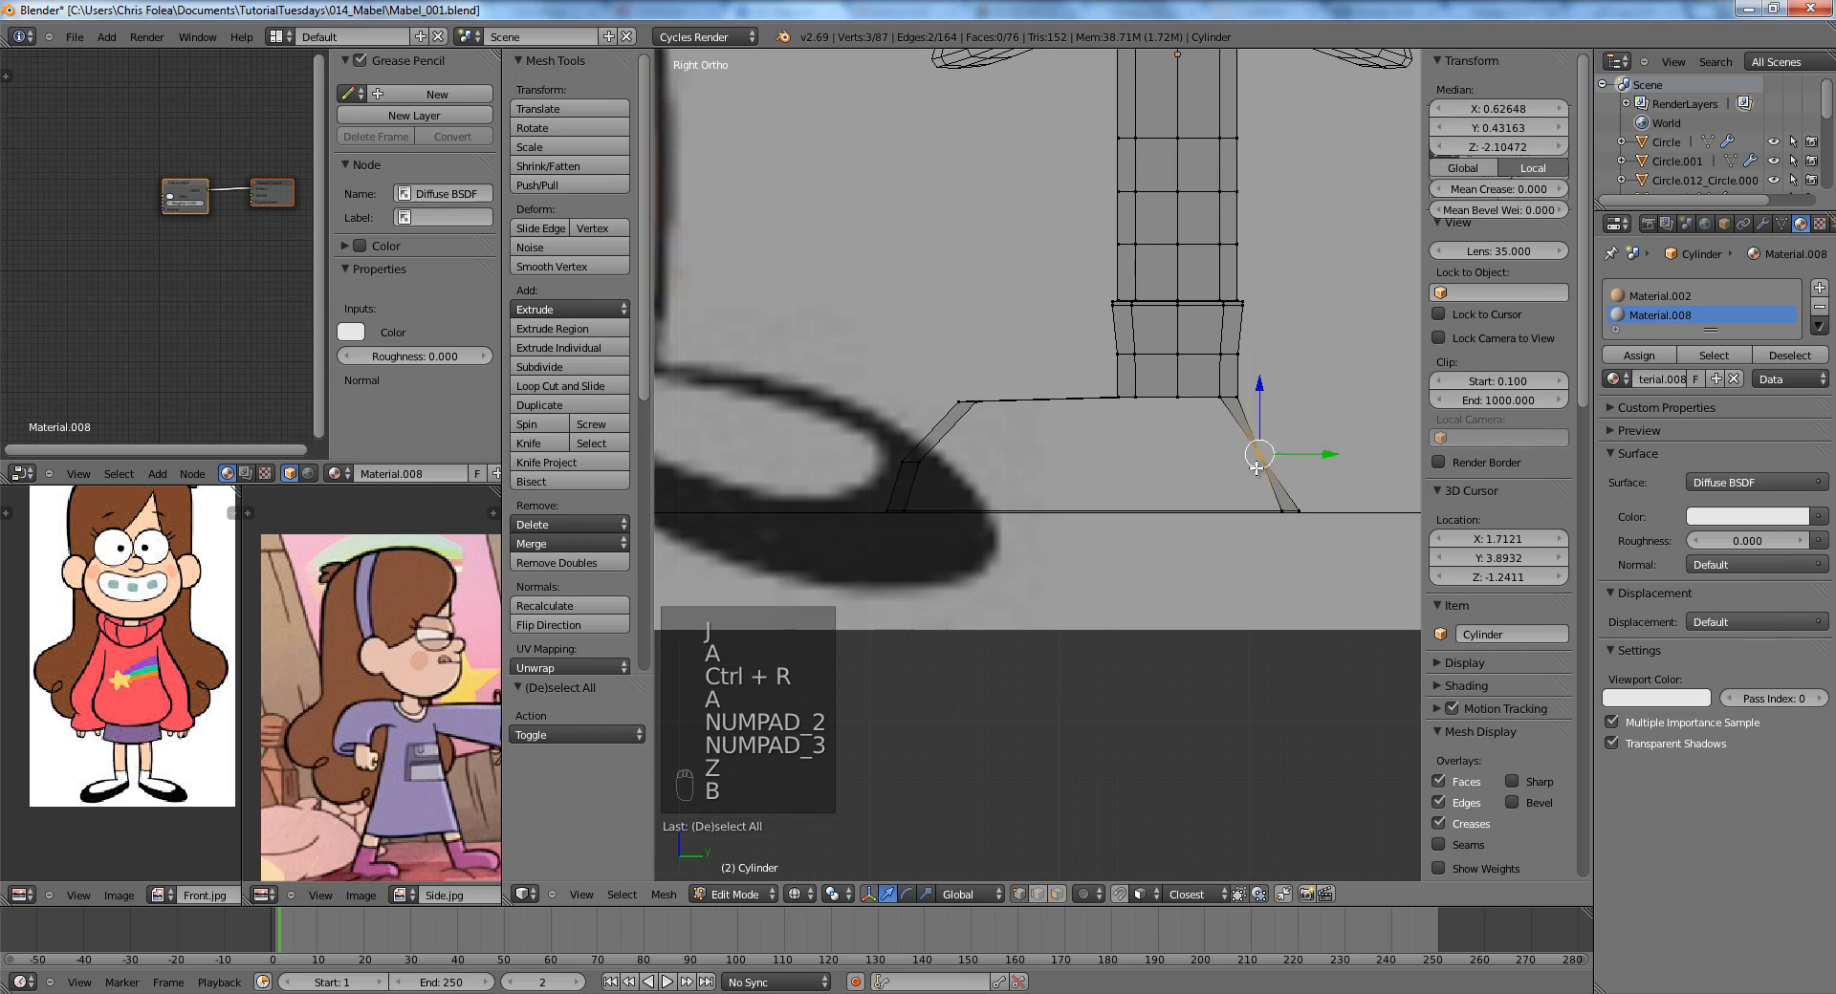
key("g")
left_click(1277, 455)
Select the two outer vertices of the heel's middle loop and move them forward in the side view to round the heel.
key("a")
key("z")
middle_click_drag(1267, 459, 1080, 549)
right_click(1129, 541)
right_click(1206, 522, "shift")
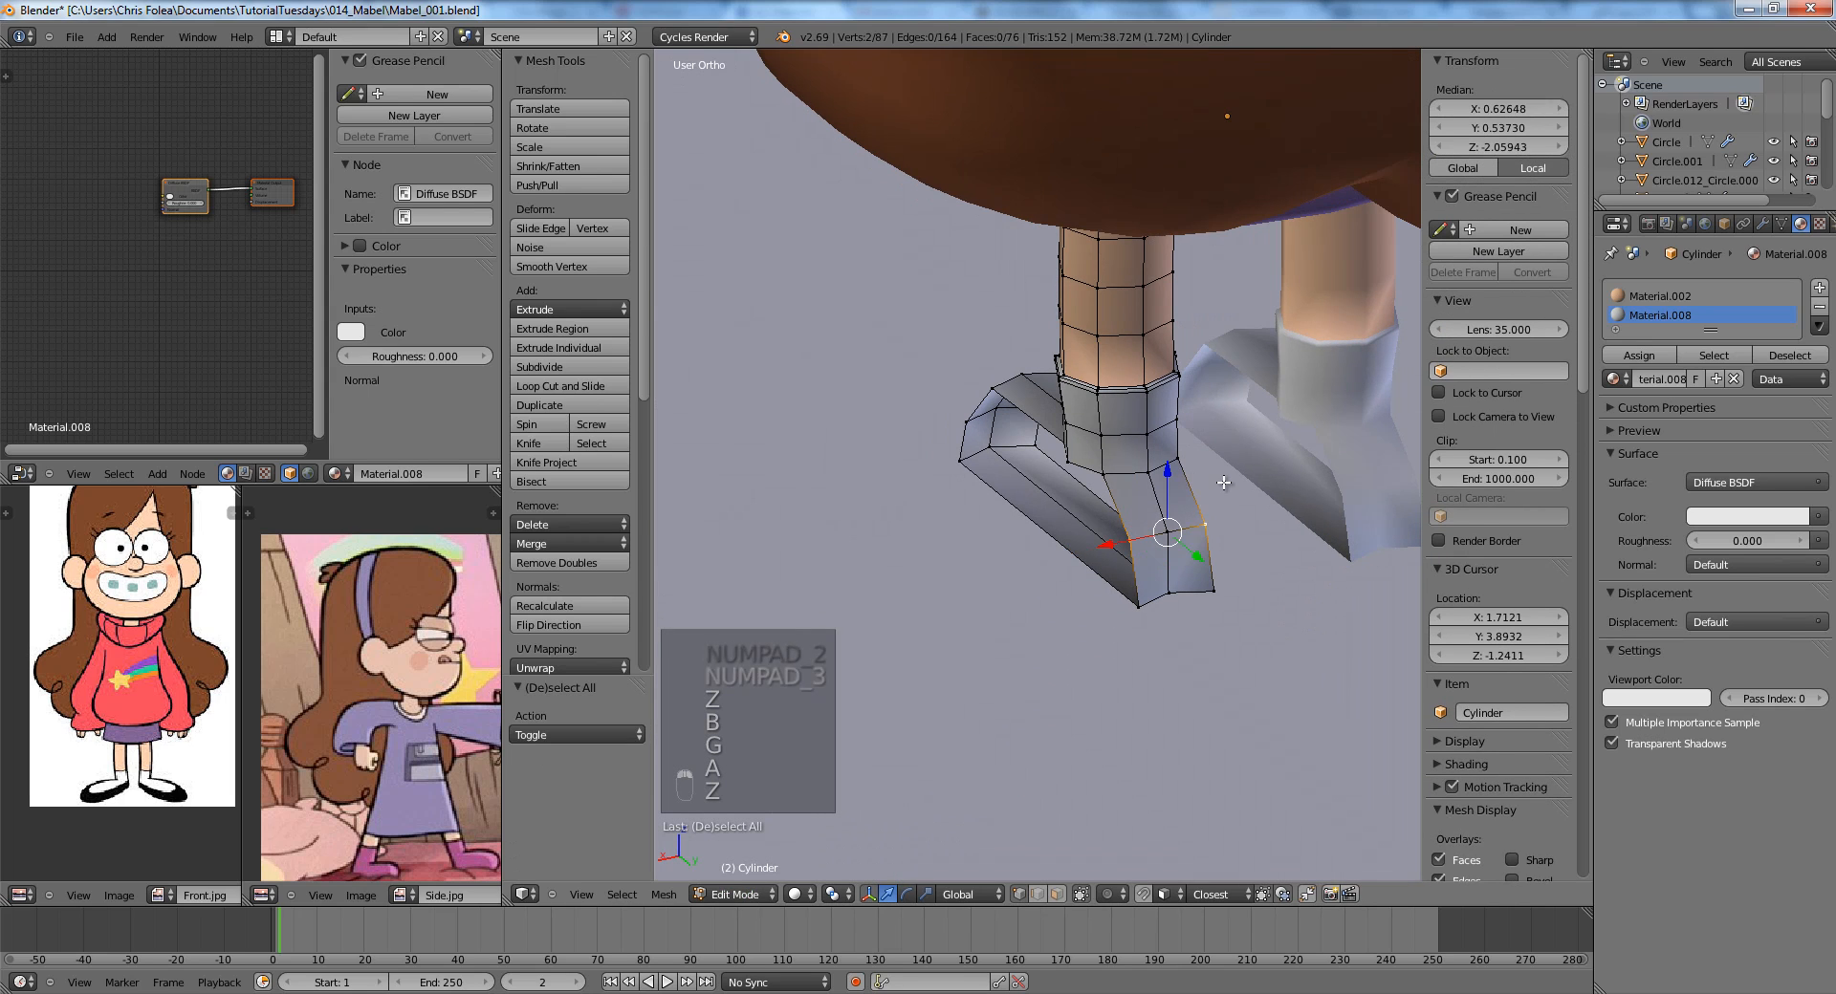
key("KP_3")
left_click(1250, 520)
Select the heel's two outer bottom vertices and move them slightly forward along Y in the side view.
key("a")
key("z")
right_click(1295, 506)
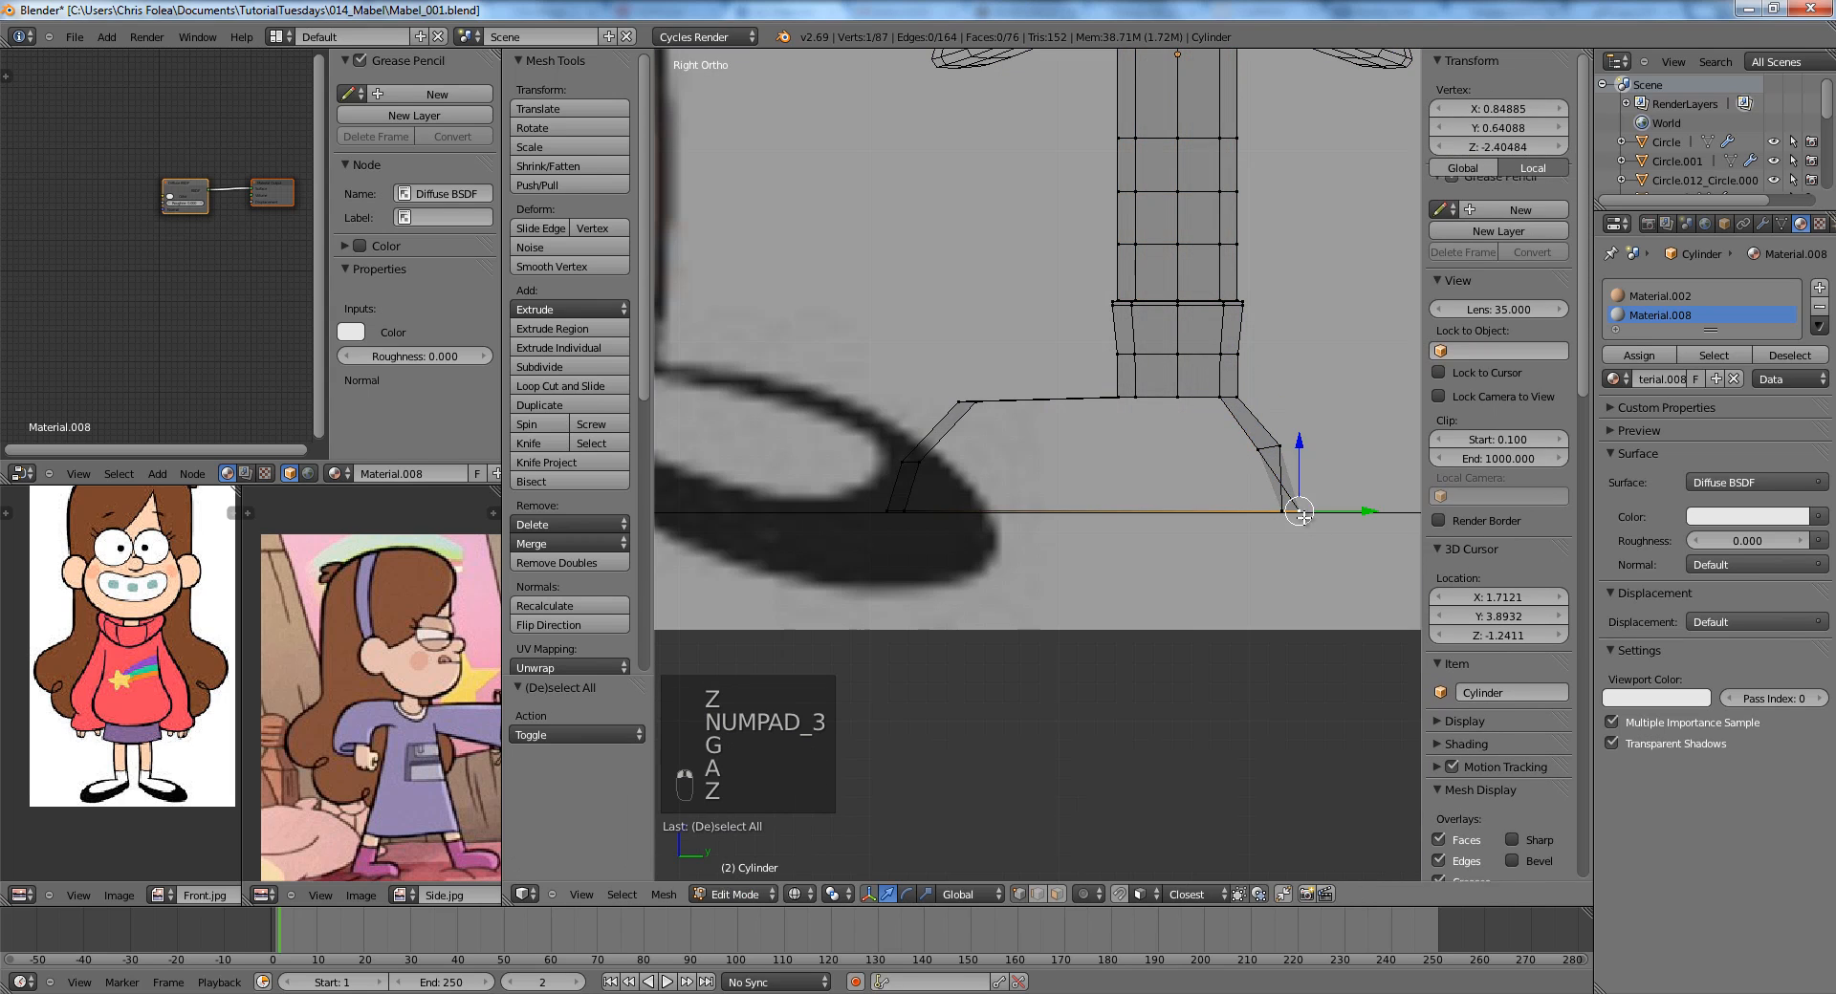
middle_click_drag(1295, 507, 1204, 472)
key("KP_3")
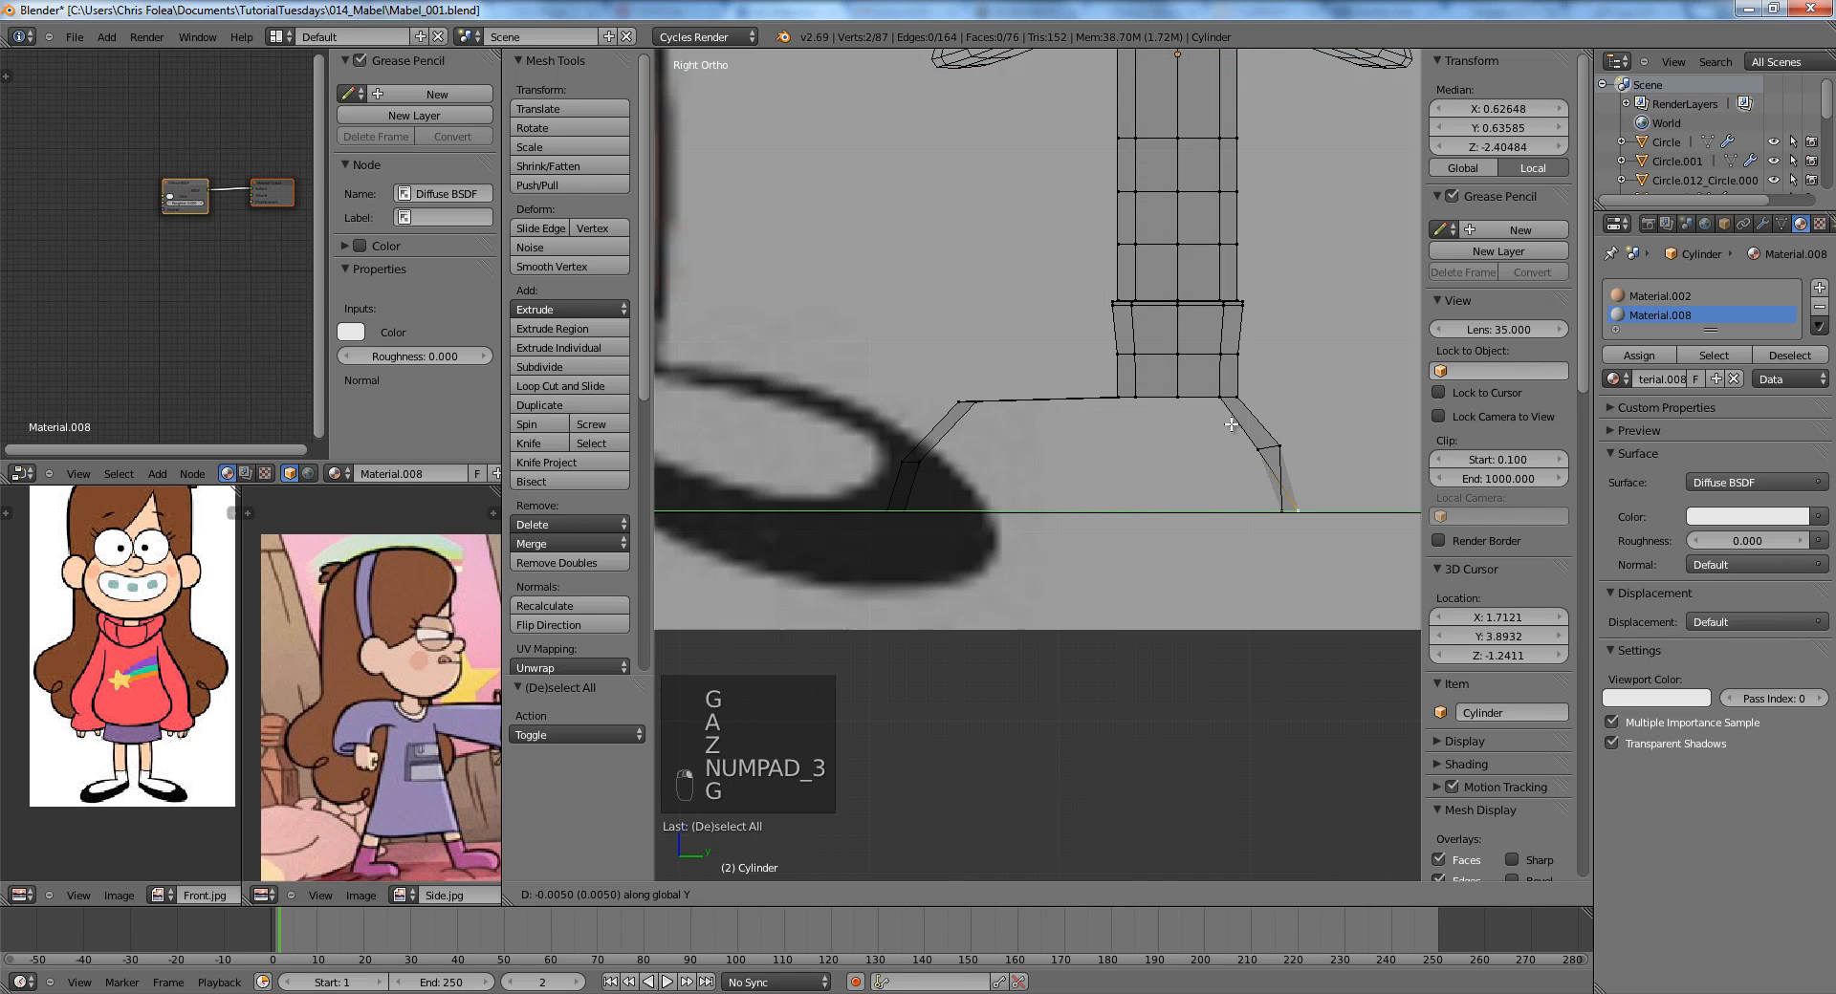
left_click(1243, 422)
key("z")
key("Tab")
mouse_move(1100, 483)
middle_mouse_down()
mouse_move(1216, 523)
mouse_move(1319, 517)
middle_mouse_up()
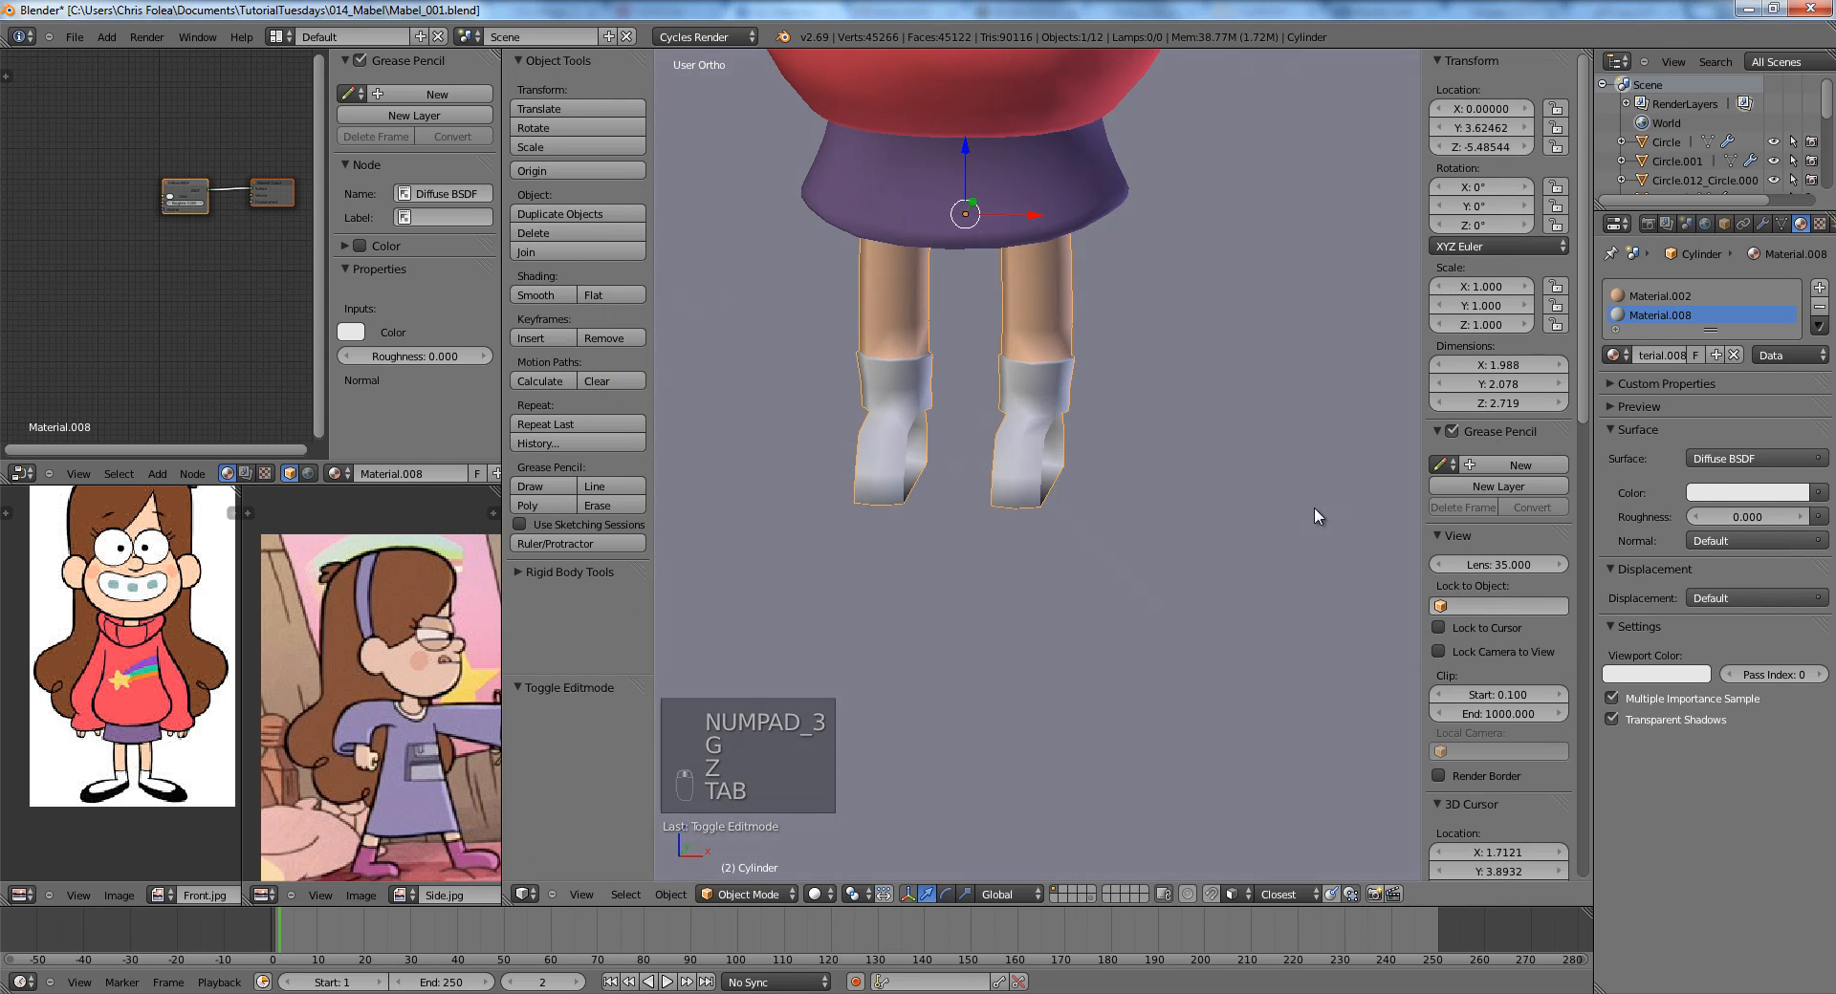
Fill the gaps between the bottom edges of toe and heel with a long face on each side of the foot.
key("Tab")
mouse_move(1138, 504)
middle_mouse_down()
mouse_move(1039, 510)
mouse_move(1156, 532)
mouse_move(1106, 479)
mouse_move(1007, 461)
mouse_move(969, 488)
middle_mouse_up()
key("a")
key("a")
key("a")
scroll(970, 488, "up", 2)
right_click(955, 467)
right_click(948, 509, "shift")
middle_click_drag(1143, 512, 1081, 515)
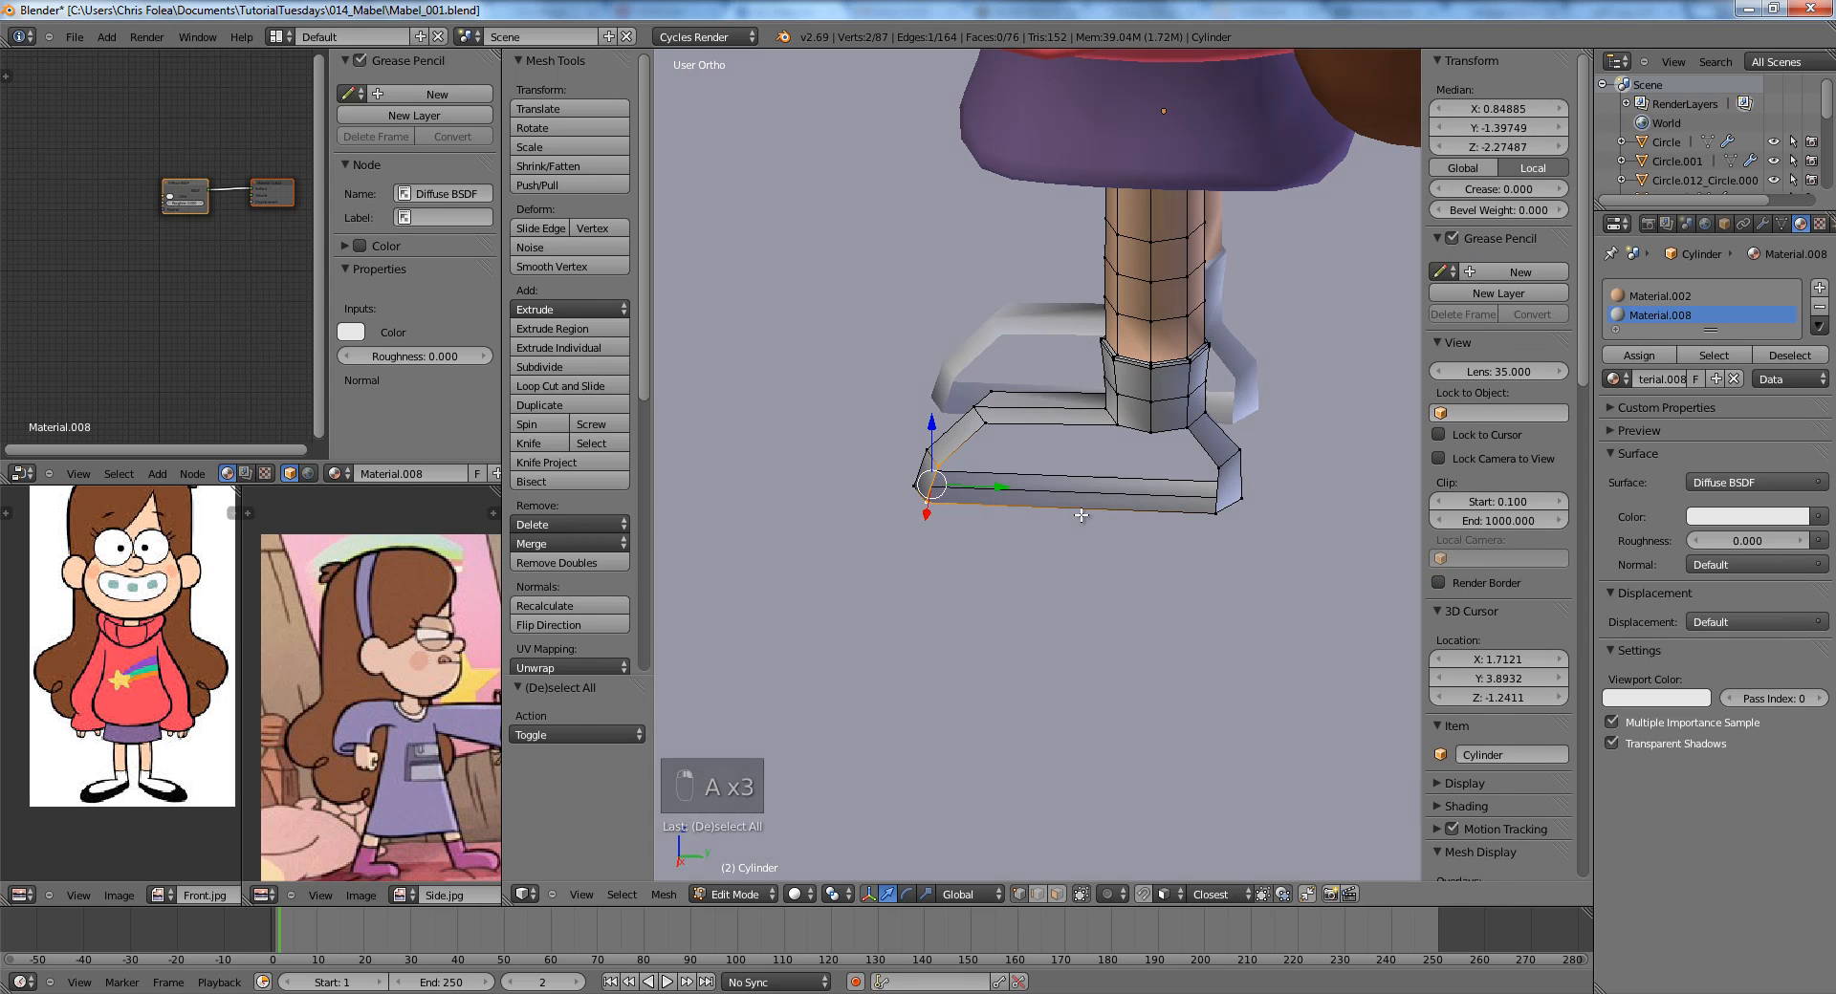
key("f")
middle_click_drag(1261, 474, 1129, 440)
right_click(1122, 510)
right_click(1129, 440, "shift")
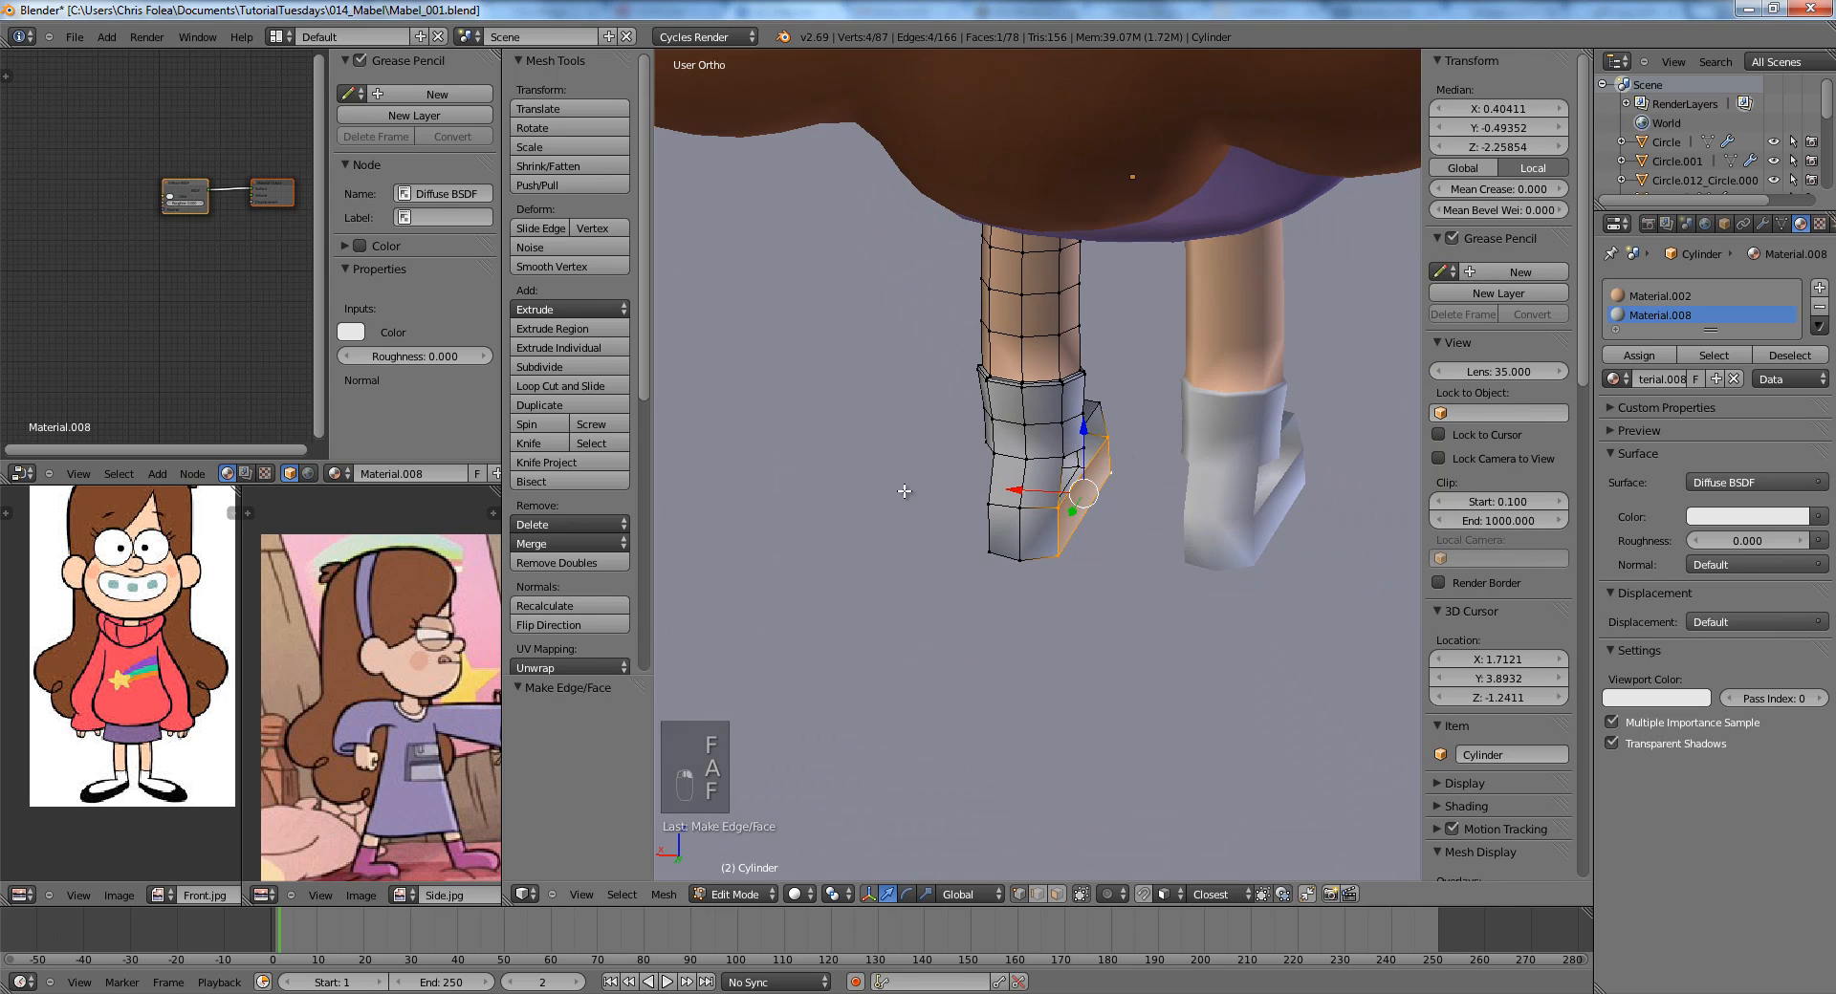
key("a")
Add three loop cuts across the foot's lower side faces and slide the rear two back beneath the ankle.
middle_click_drag(904, 492, 1124, 494)
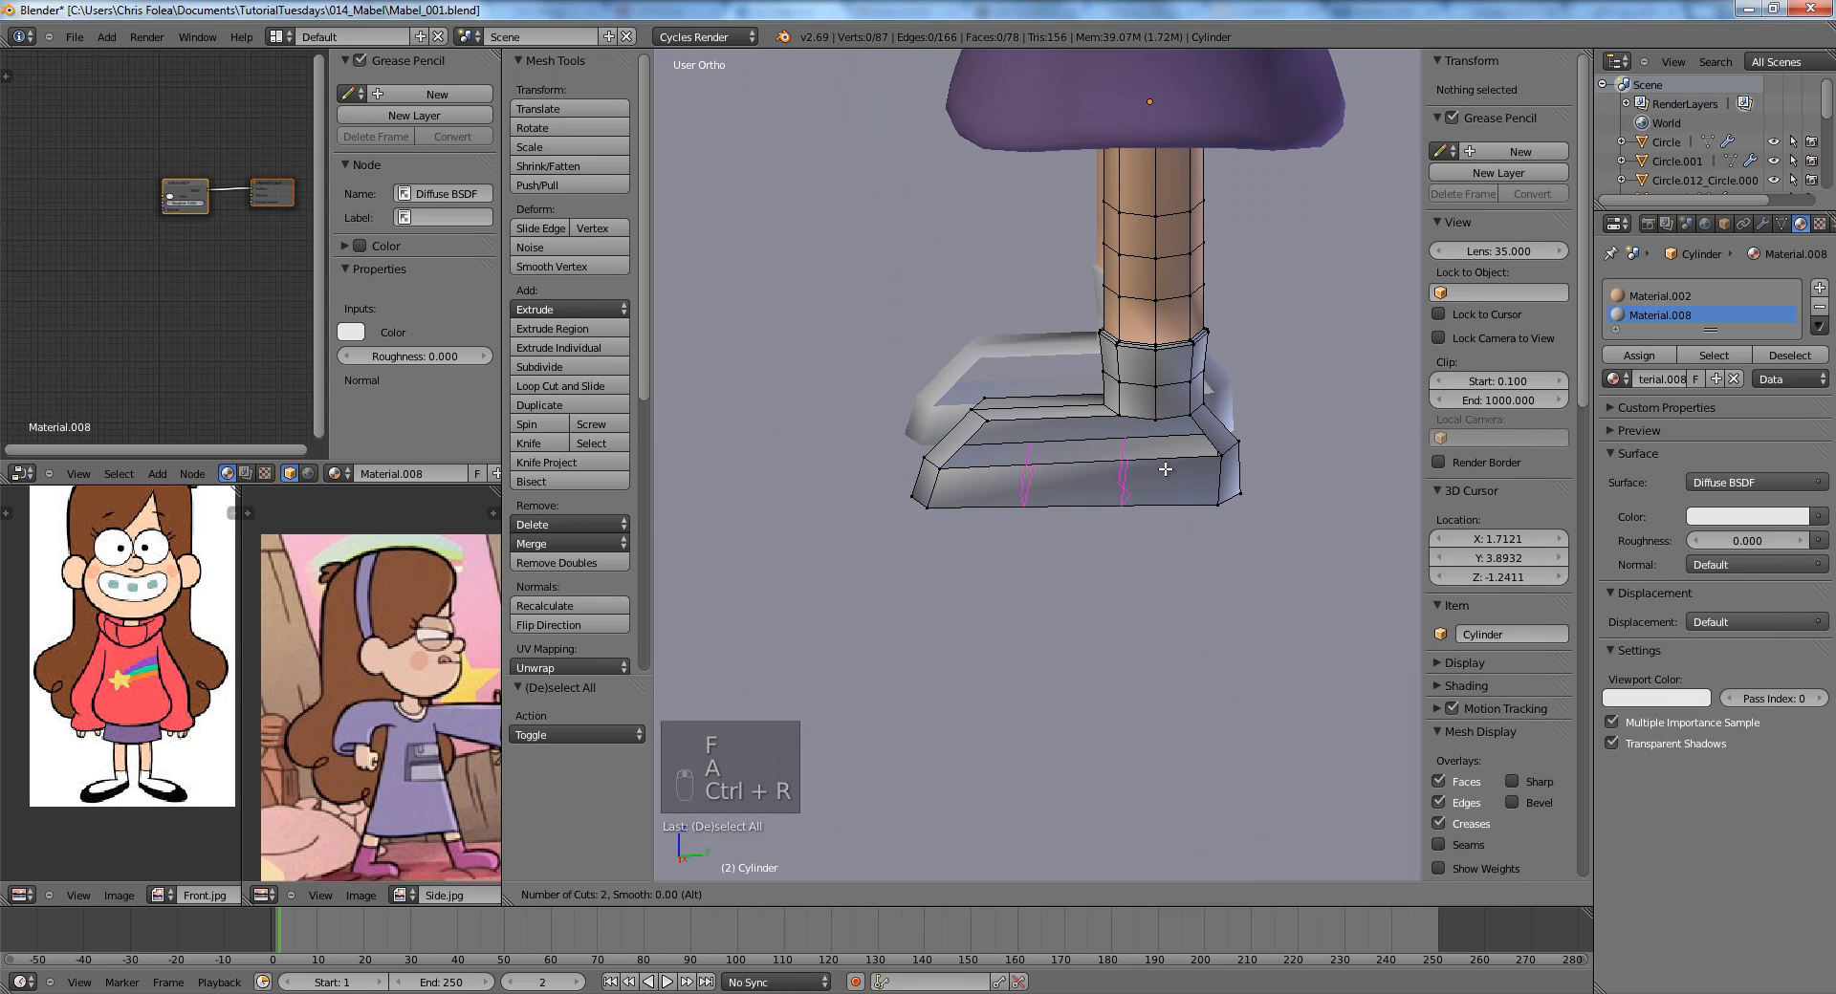
scroll(1165, 470, "up", 1)
left_click(1165, 470)
right_click(1164, 469)
key("a")
right_click(1145, 483, "alt")
key("g")
key("g")
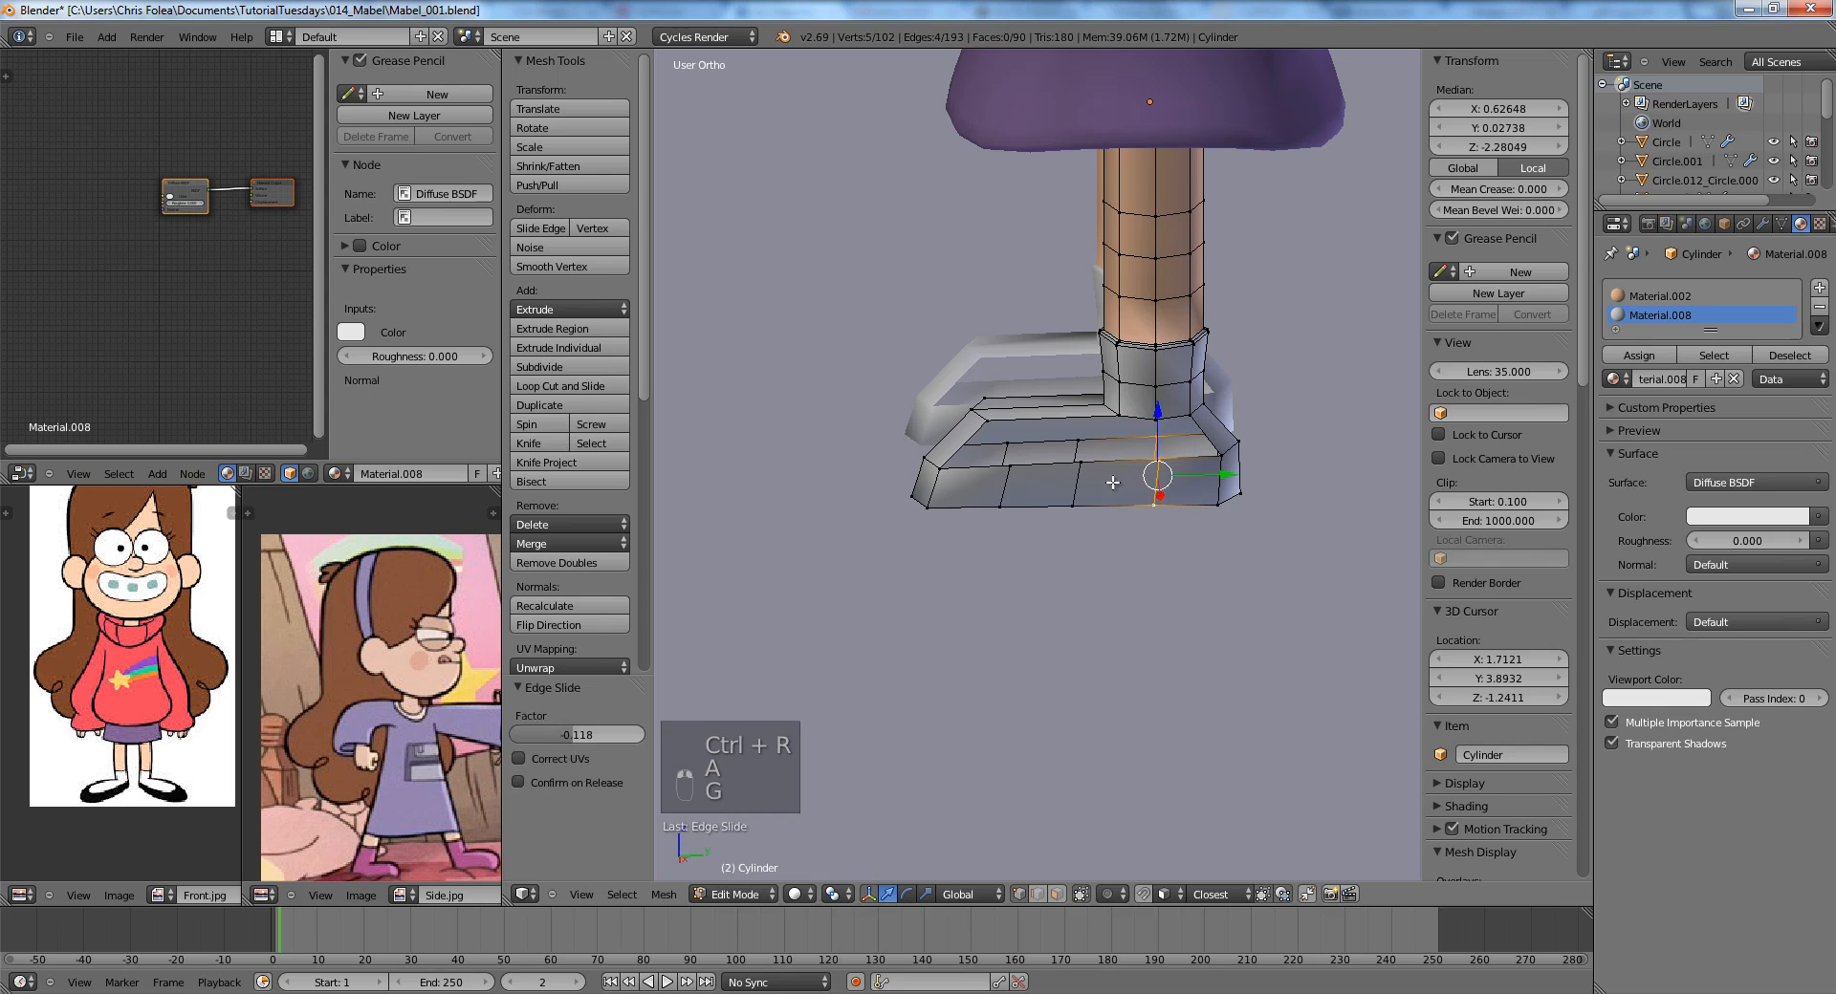
key("a")
right_click(1083, 484, "alt")
key("g")
key("g")
left_click(1131, 484)
Fill the two outer side faces between the sock's lower edge and the foot's lower side strip.
key("a")
right_click(1192, 461, "alt")
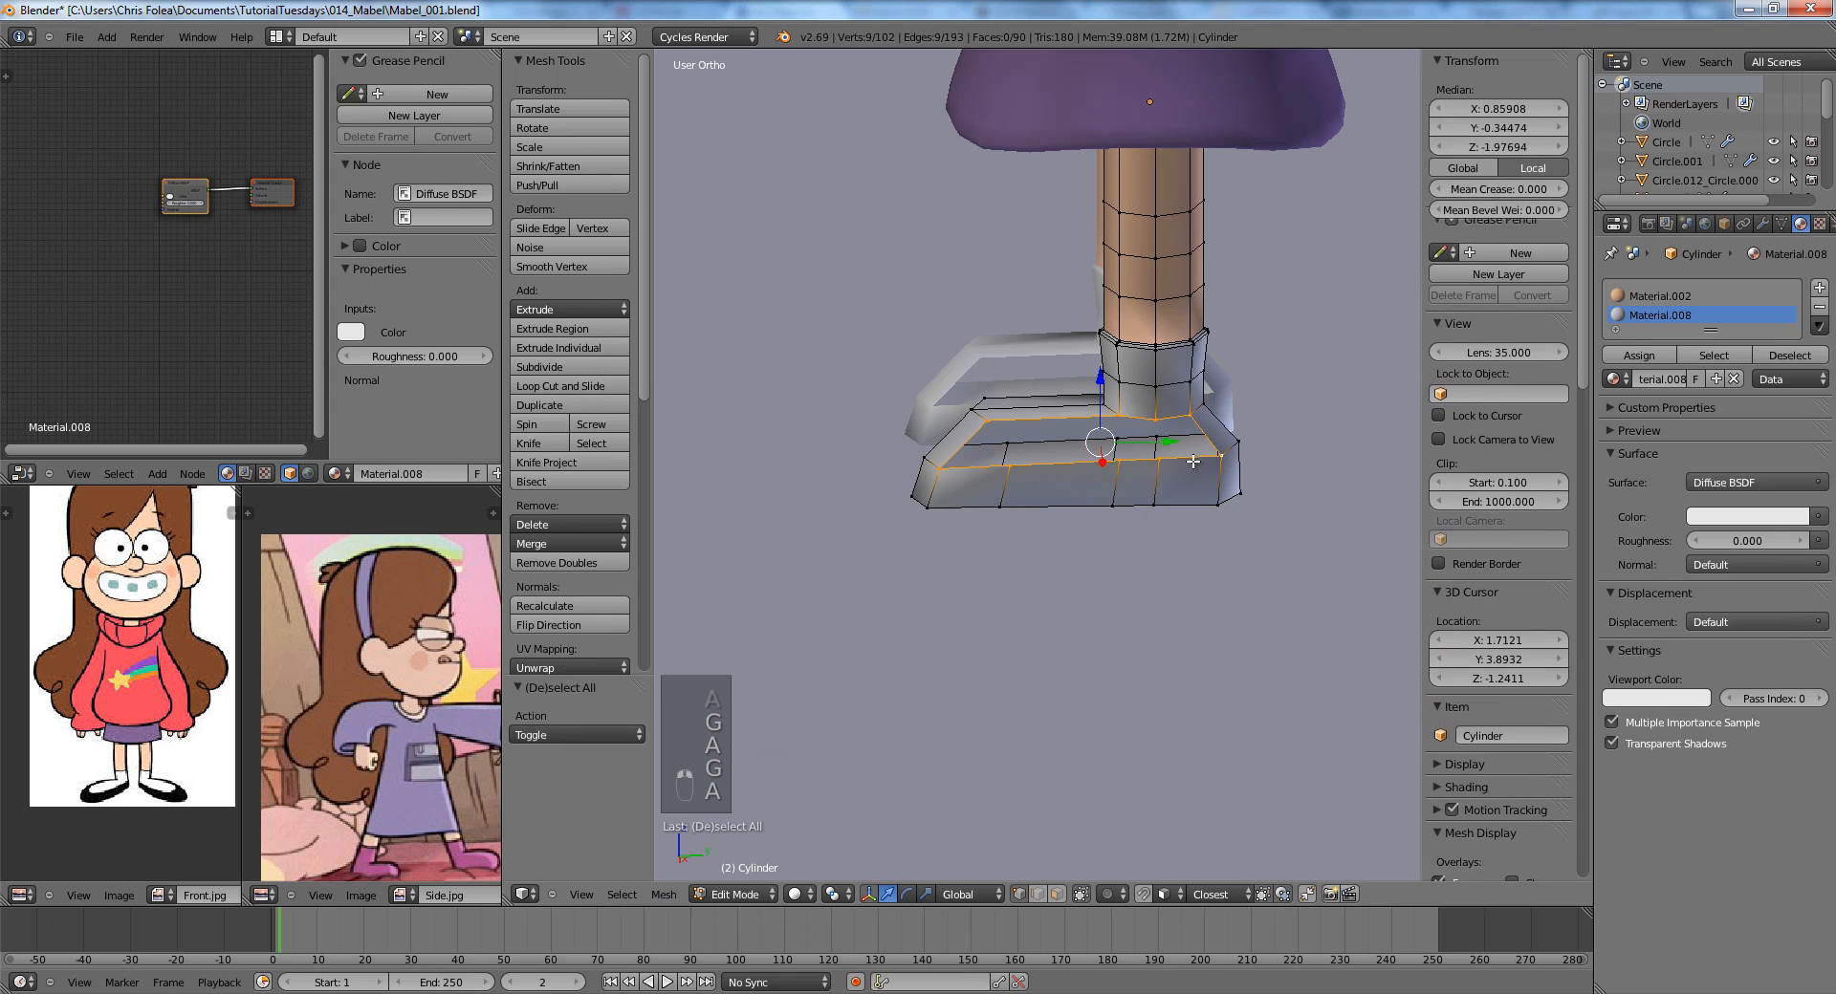
key("a")
right_click(1161, 422, "alt")
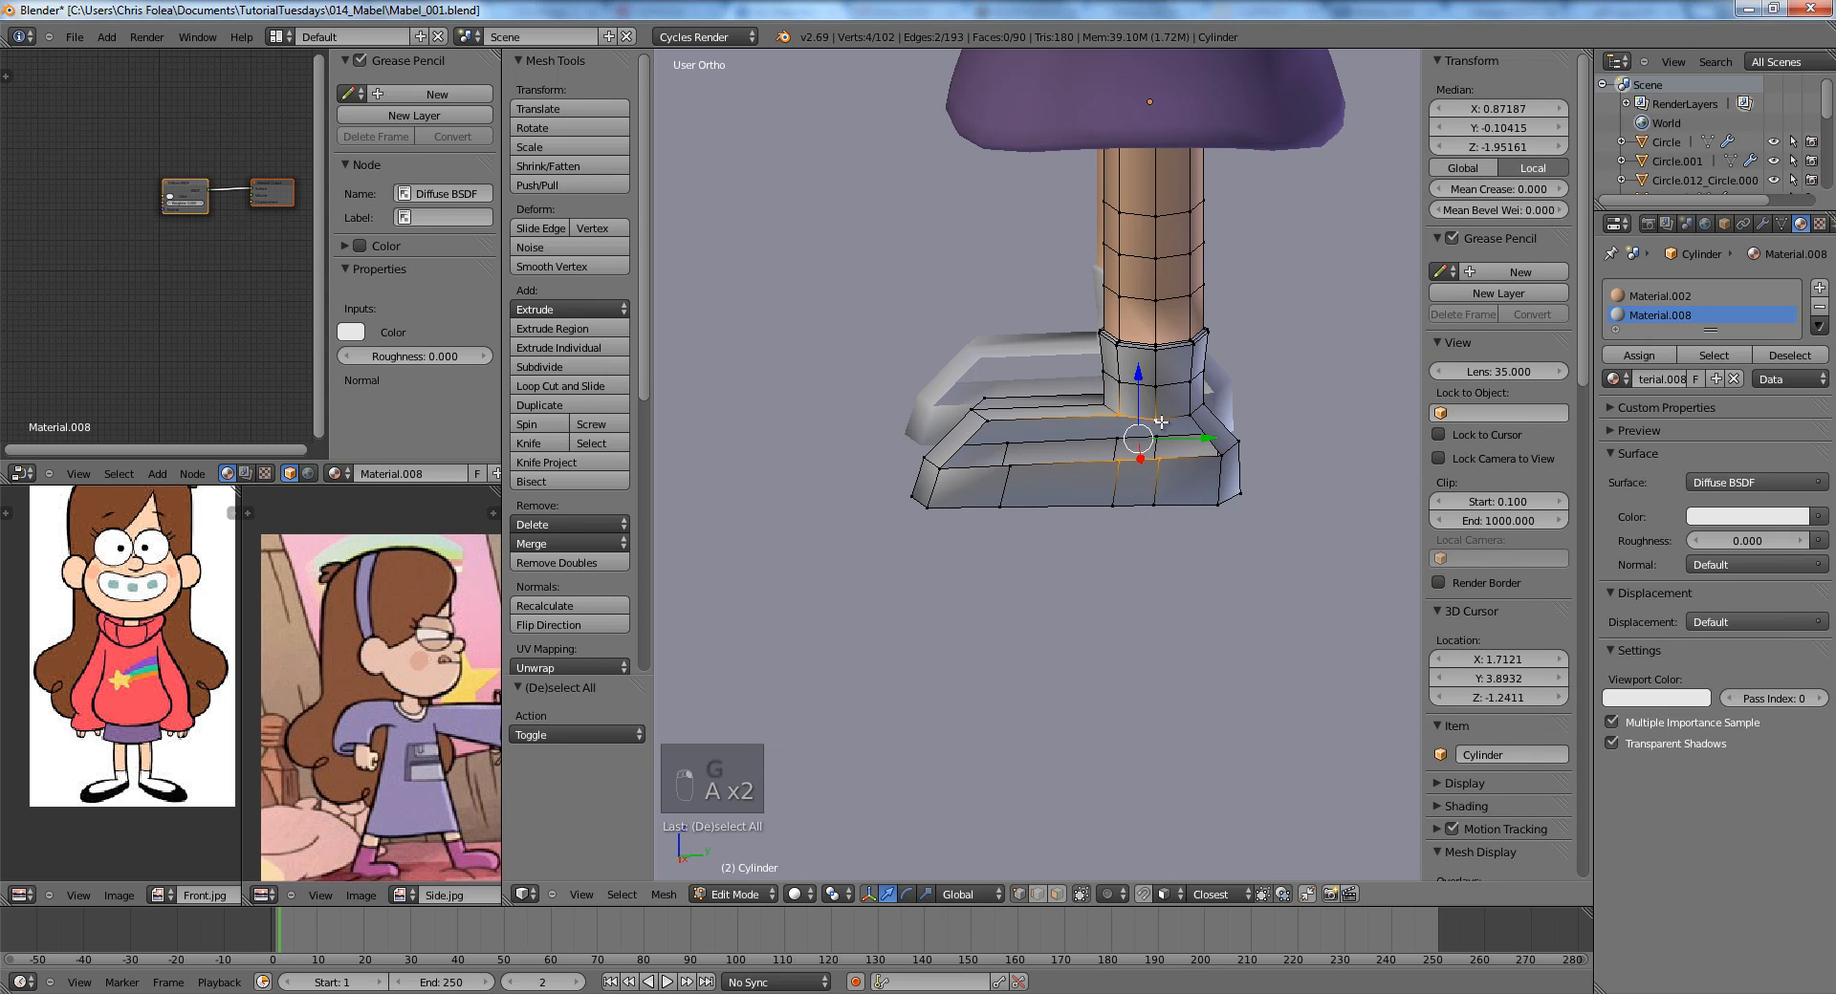
key("f")
right_click(1159, 421)
right_click(1160, 457, "shift")
right_click(1231, 458, "shift")
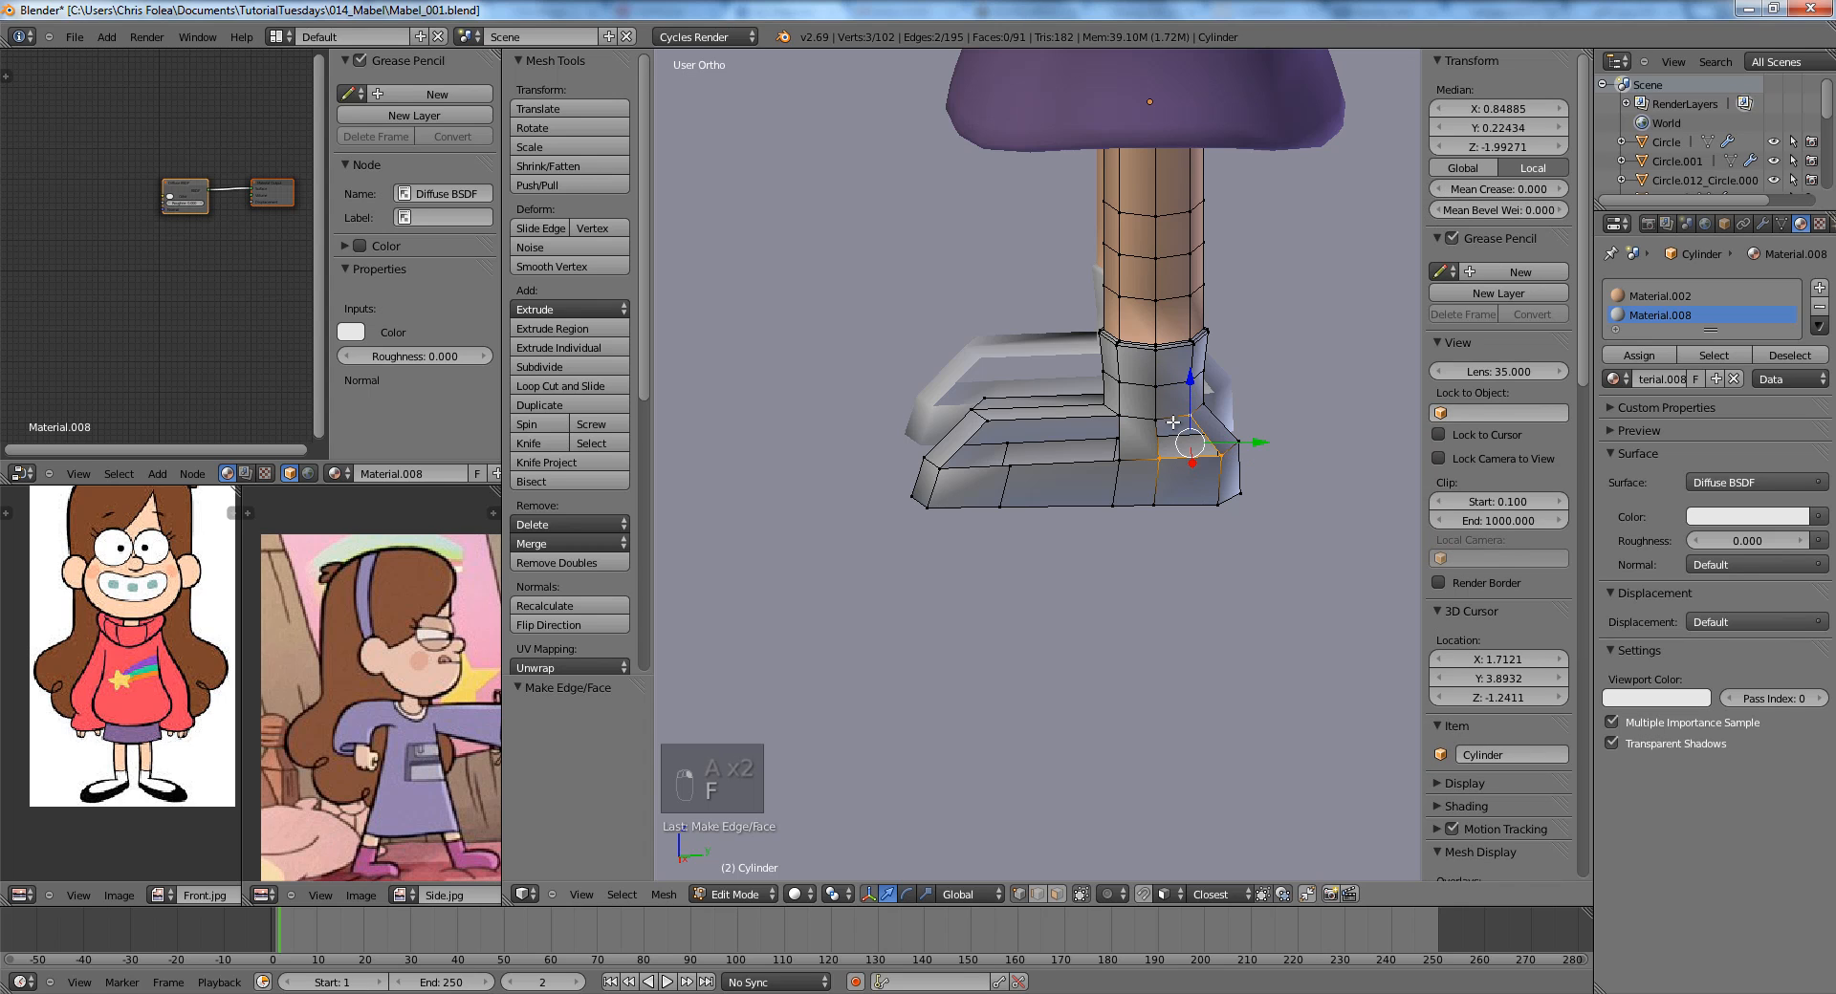
key("f")
key("a")
Fill the matching two inner side faces between the sock's lower edge and the foot's lower side strip.
middle_click_drag(1224, 441, 913, 459)
scroll(918, 464, "up", 1)
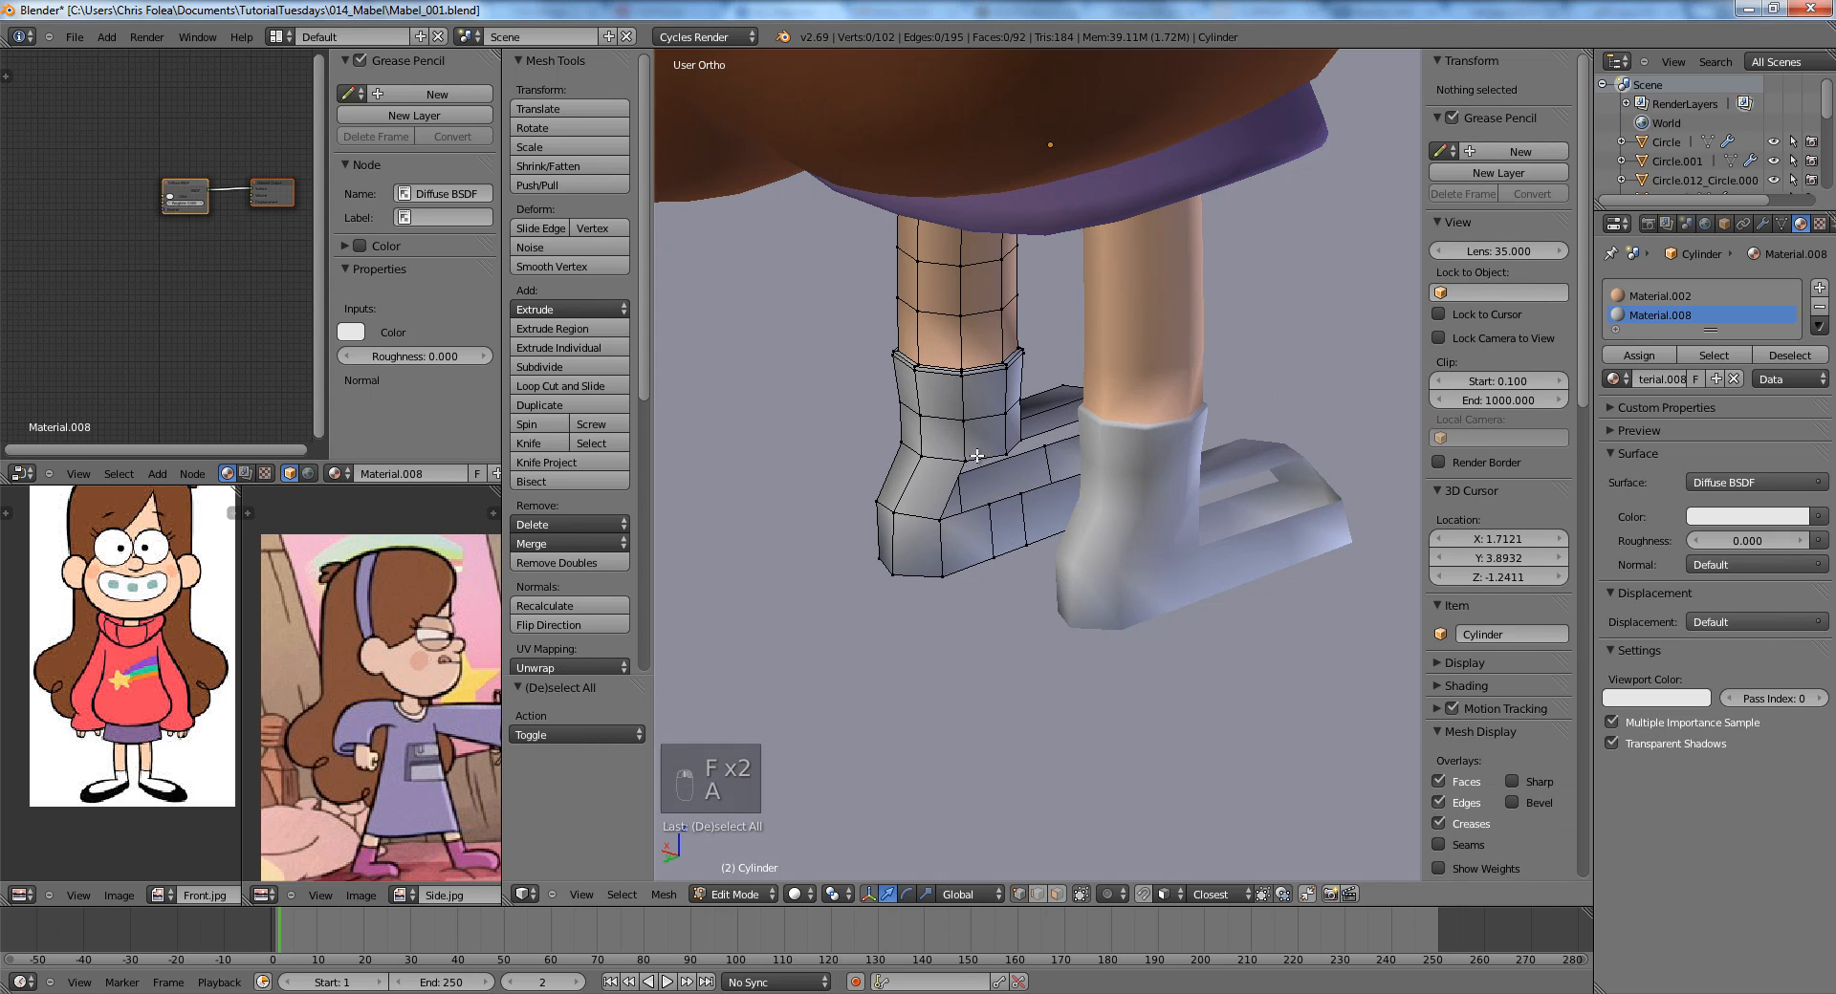
right_click(965, 461)
right_click(940, 519, "shift")
right_click(988, 503, "shift")
right_click(1020, 439)
right_click(1021, 494, "shift")
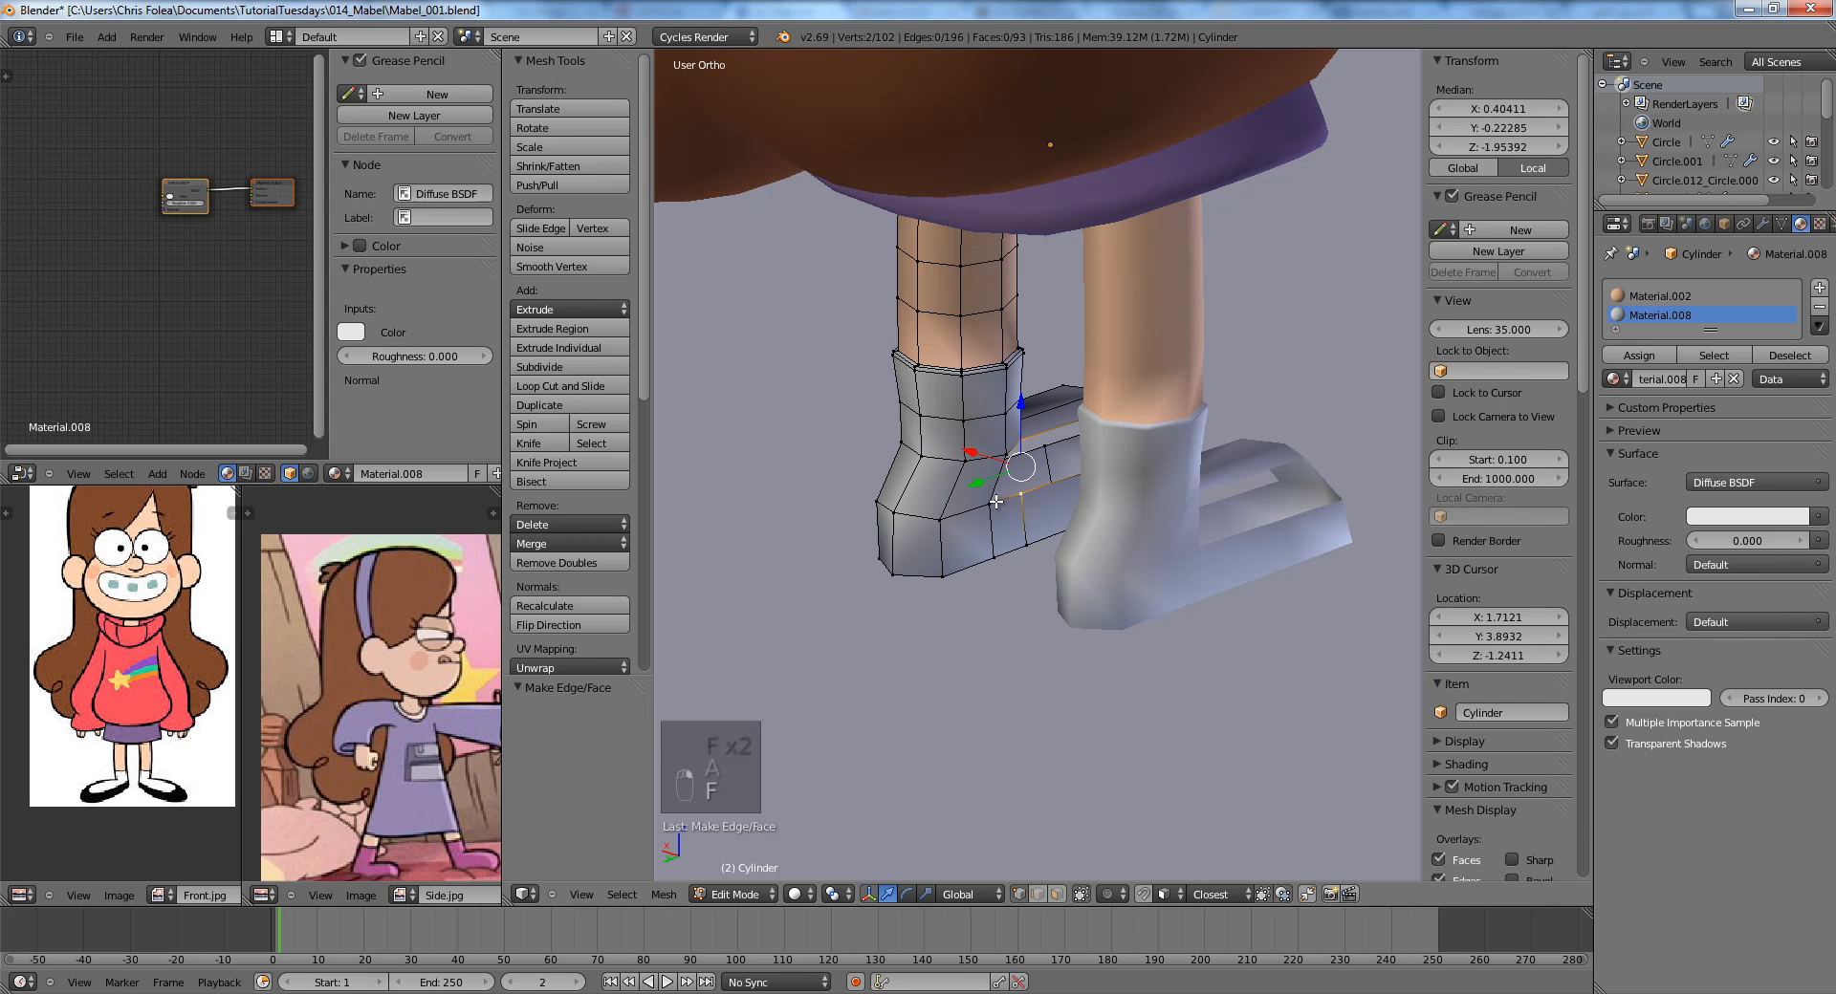
right_click(989, 503, "shift")
right_click(1006, 455, "shift")
key("f")
scroll(925, 478, "down", 3)
key("a")
Add a centred loop cut across the top of the foot between the toe and the ankle.
middle_click_drag(842, 495, 1120, 557)
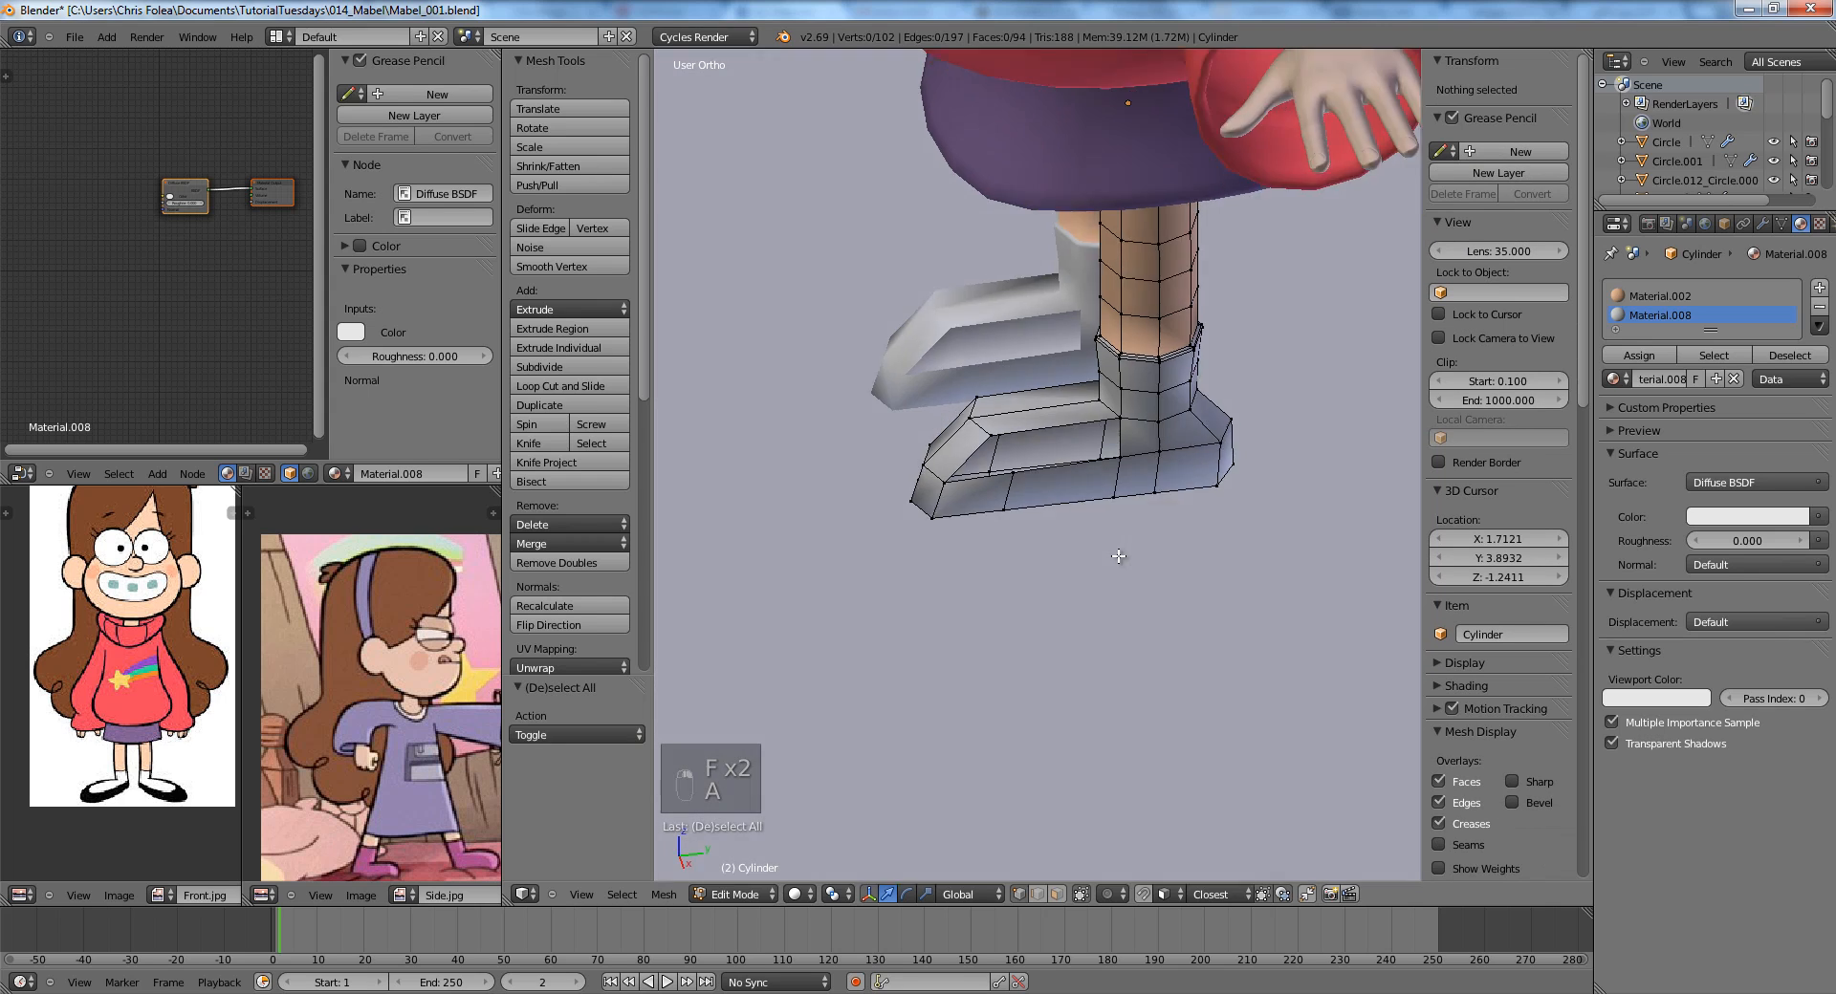
scroll(1120, 556, "up", 2)
key("ctrl+r")
left_click(1053, 422)
right_click(1052, 423)
key("a")
Fill the two remaining openings on the foot's outer side, at the toe and the mid-foot.
right_click(1052, 421)
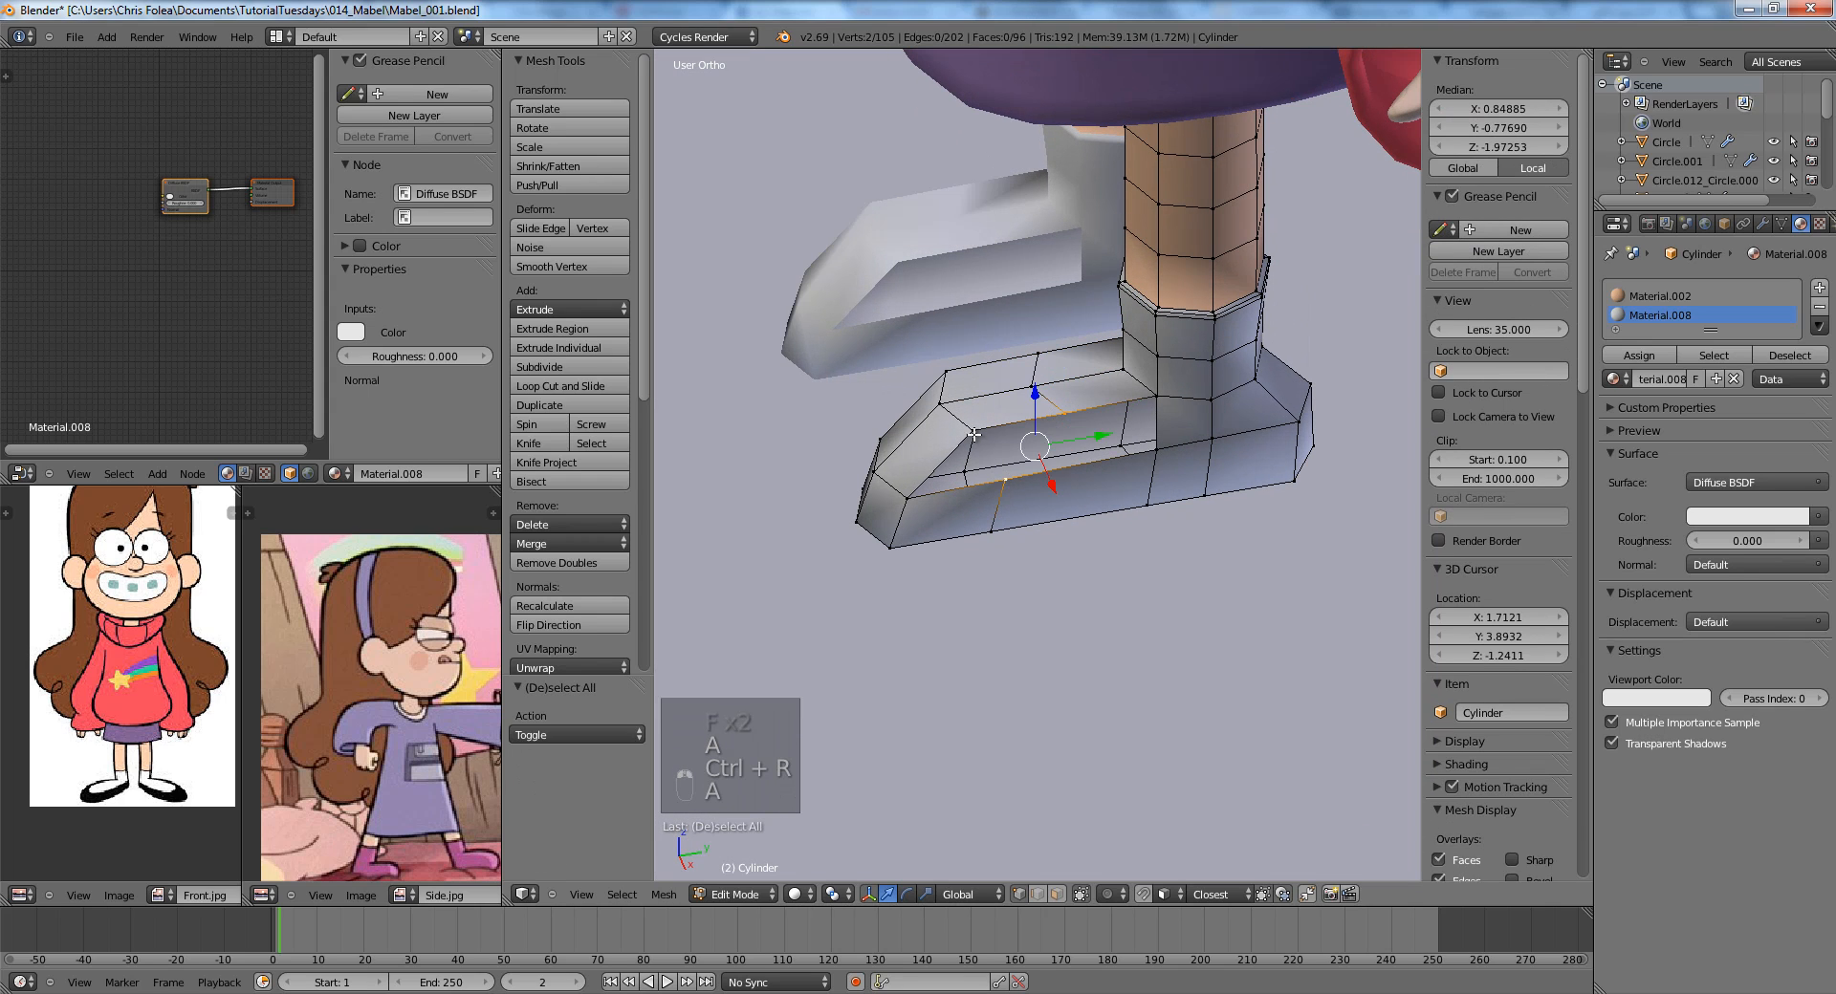
right_click(922, 485, "shift")
key("f")
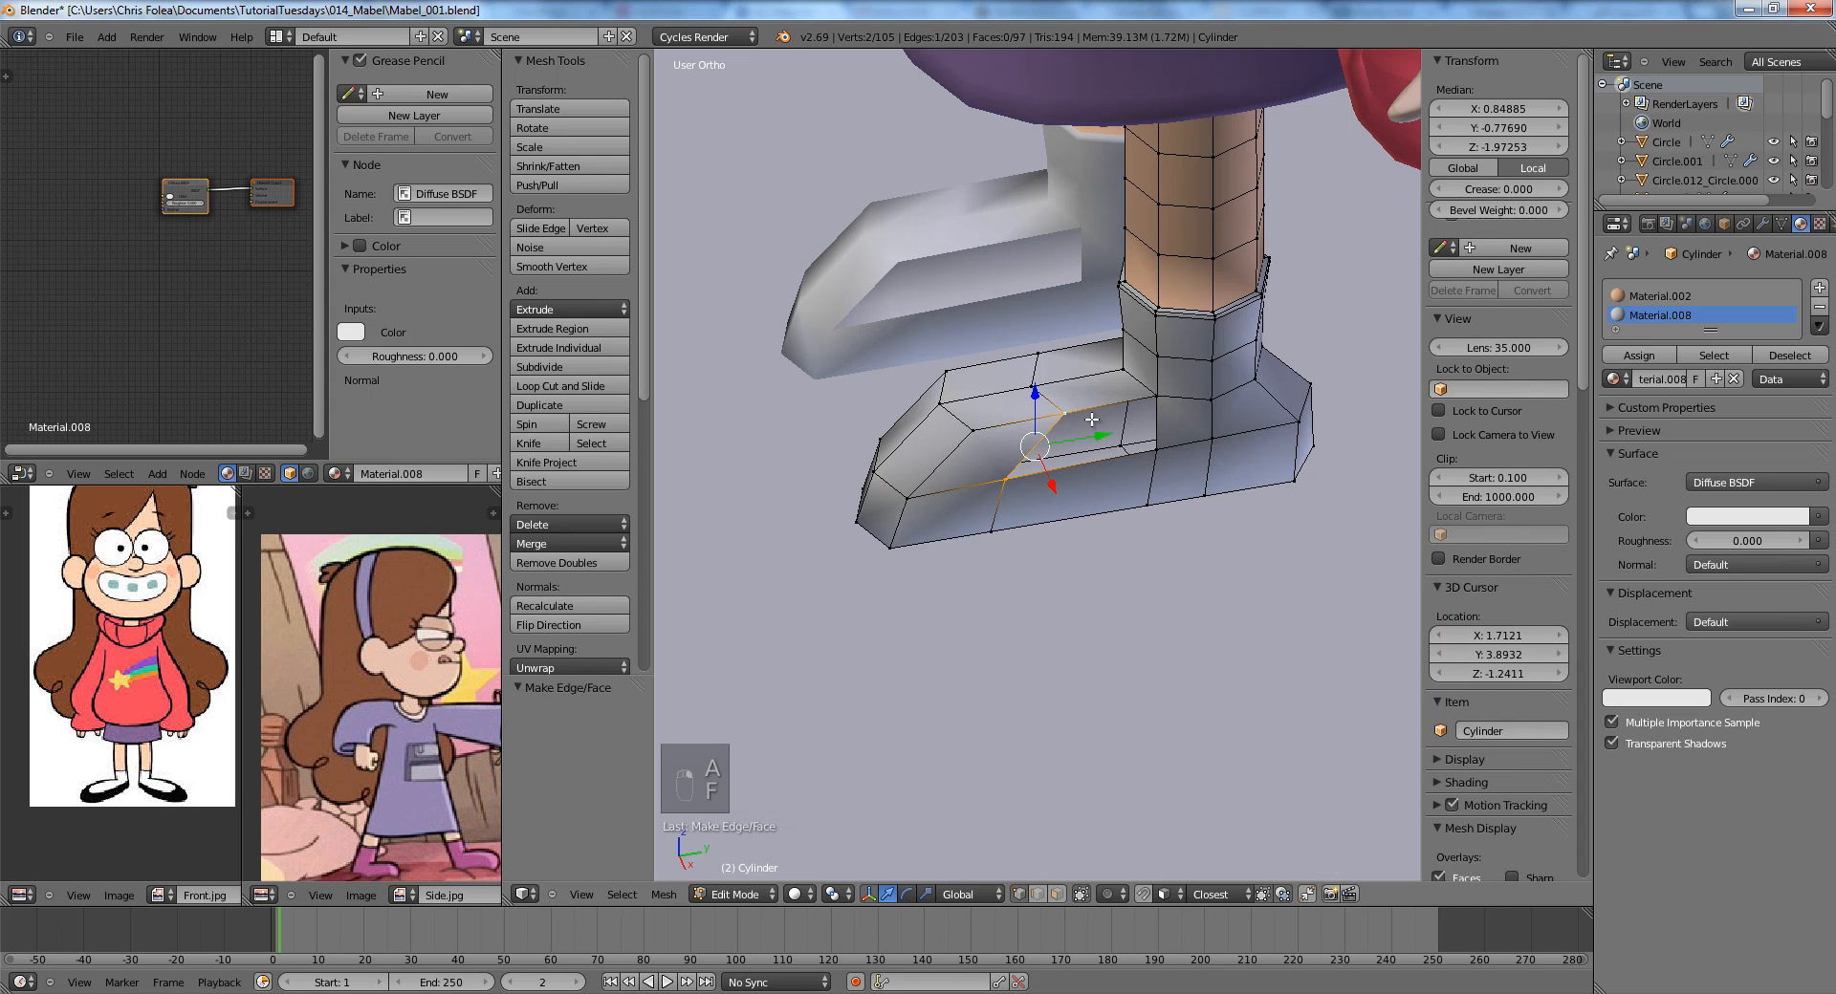
key("f")
key("a")
Fill the two remaining openings on the foot's inner side, at the toe and the mid-foot.
middle_click_drag(889, 466, 1219, 430)
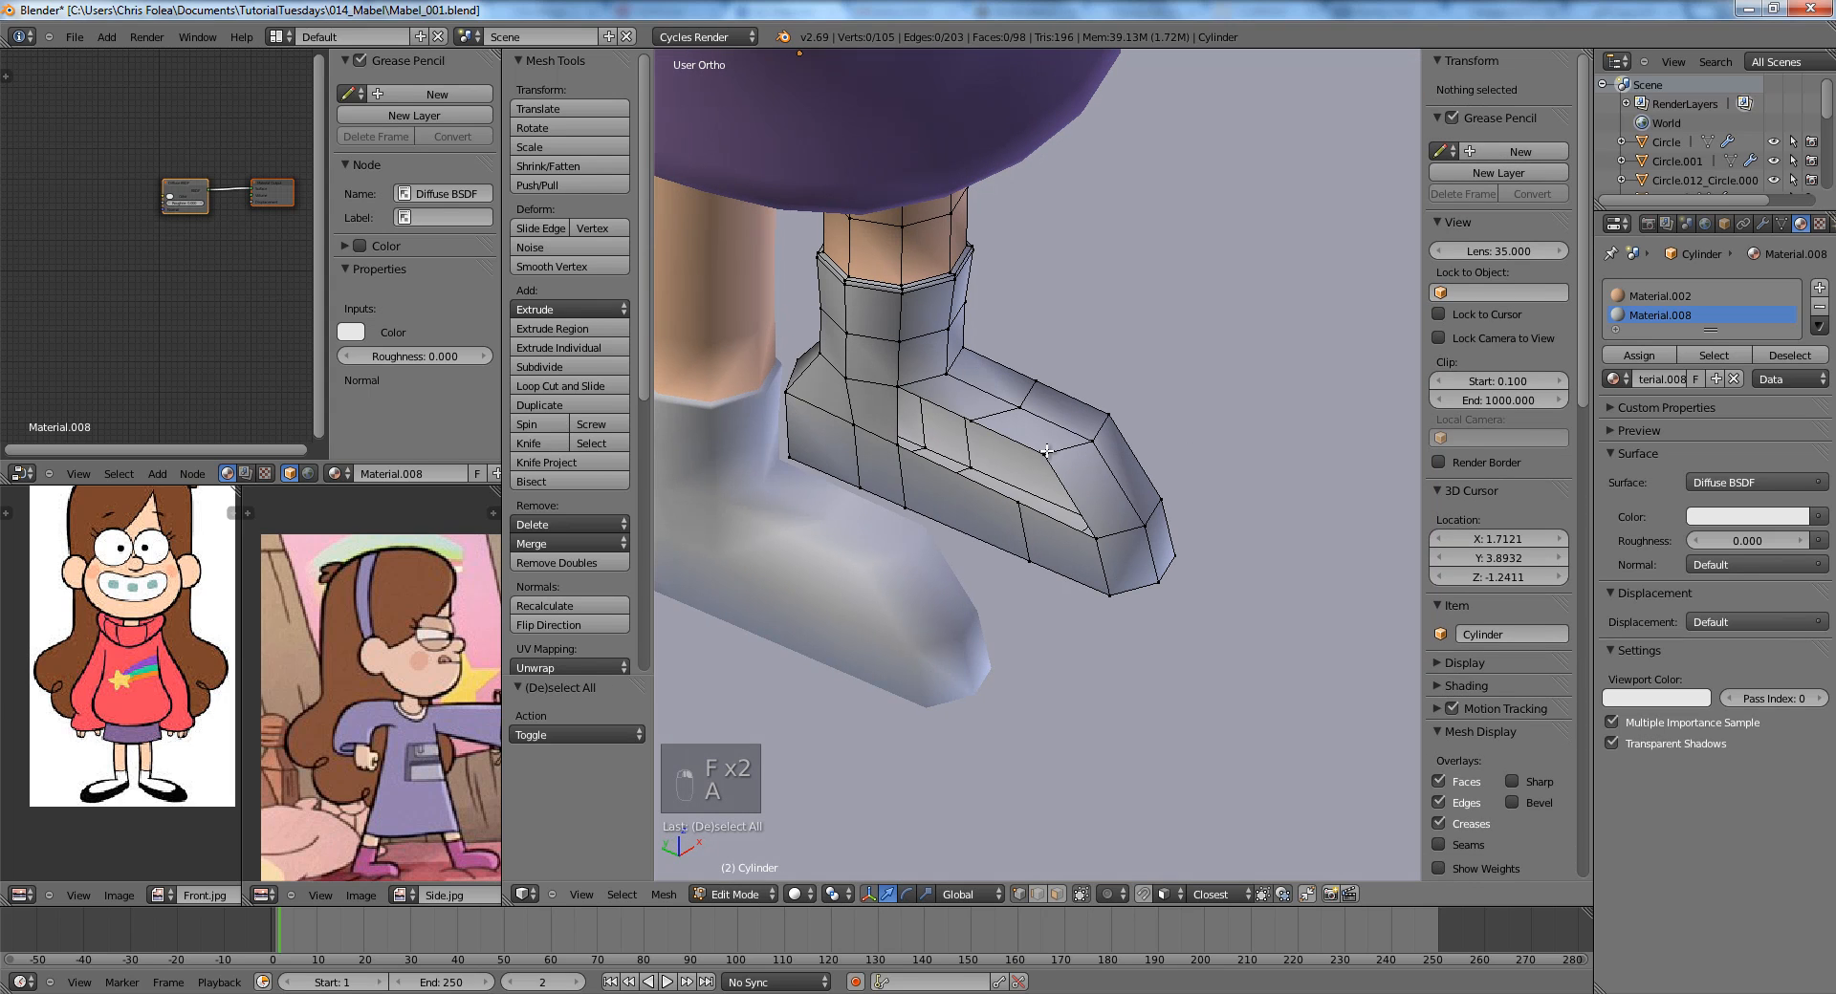
right_click(1045, 454)
right_click(1021, 505, "shift")
right_click(974, 422, "shift")
right_click(1095, 536, "shift")
key("f")
right_click(1019, 503)
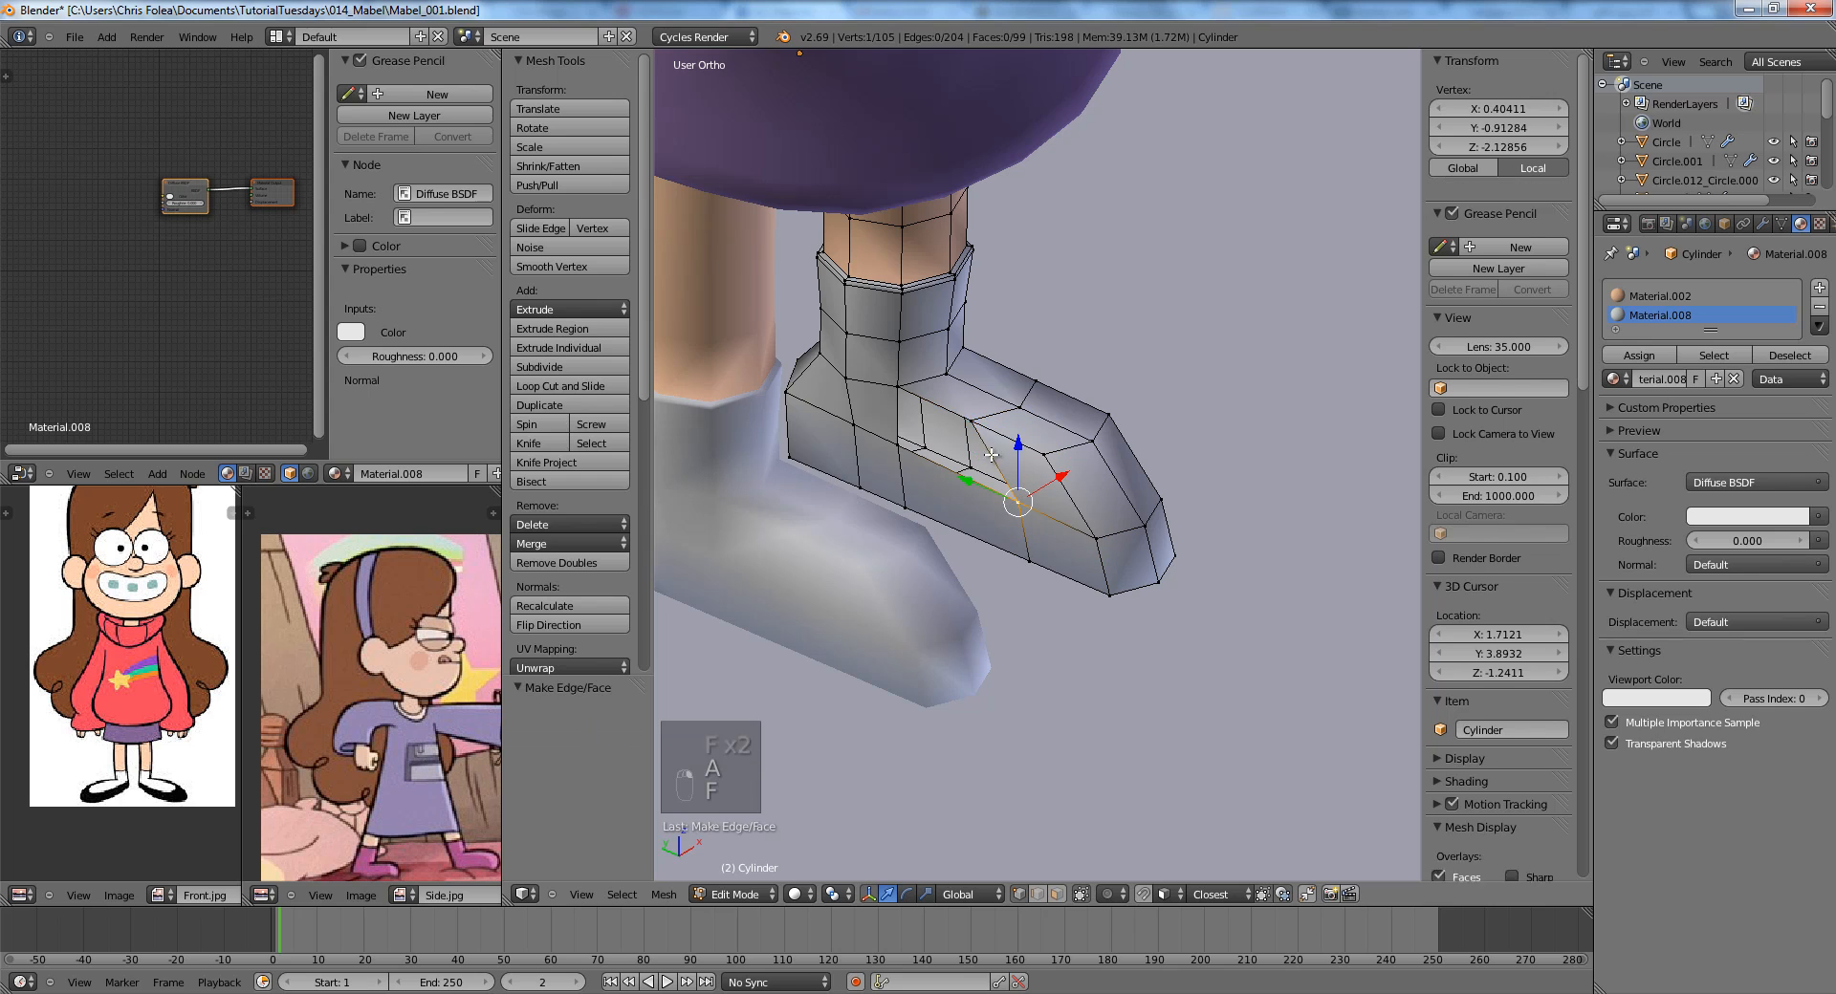
right_click(972, 422, "shift")
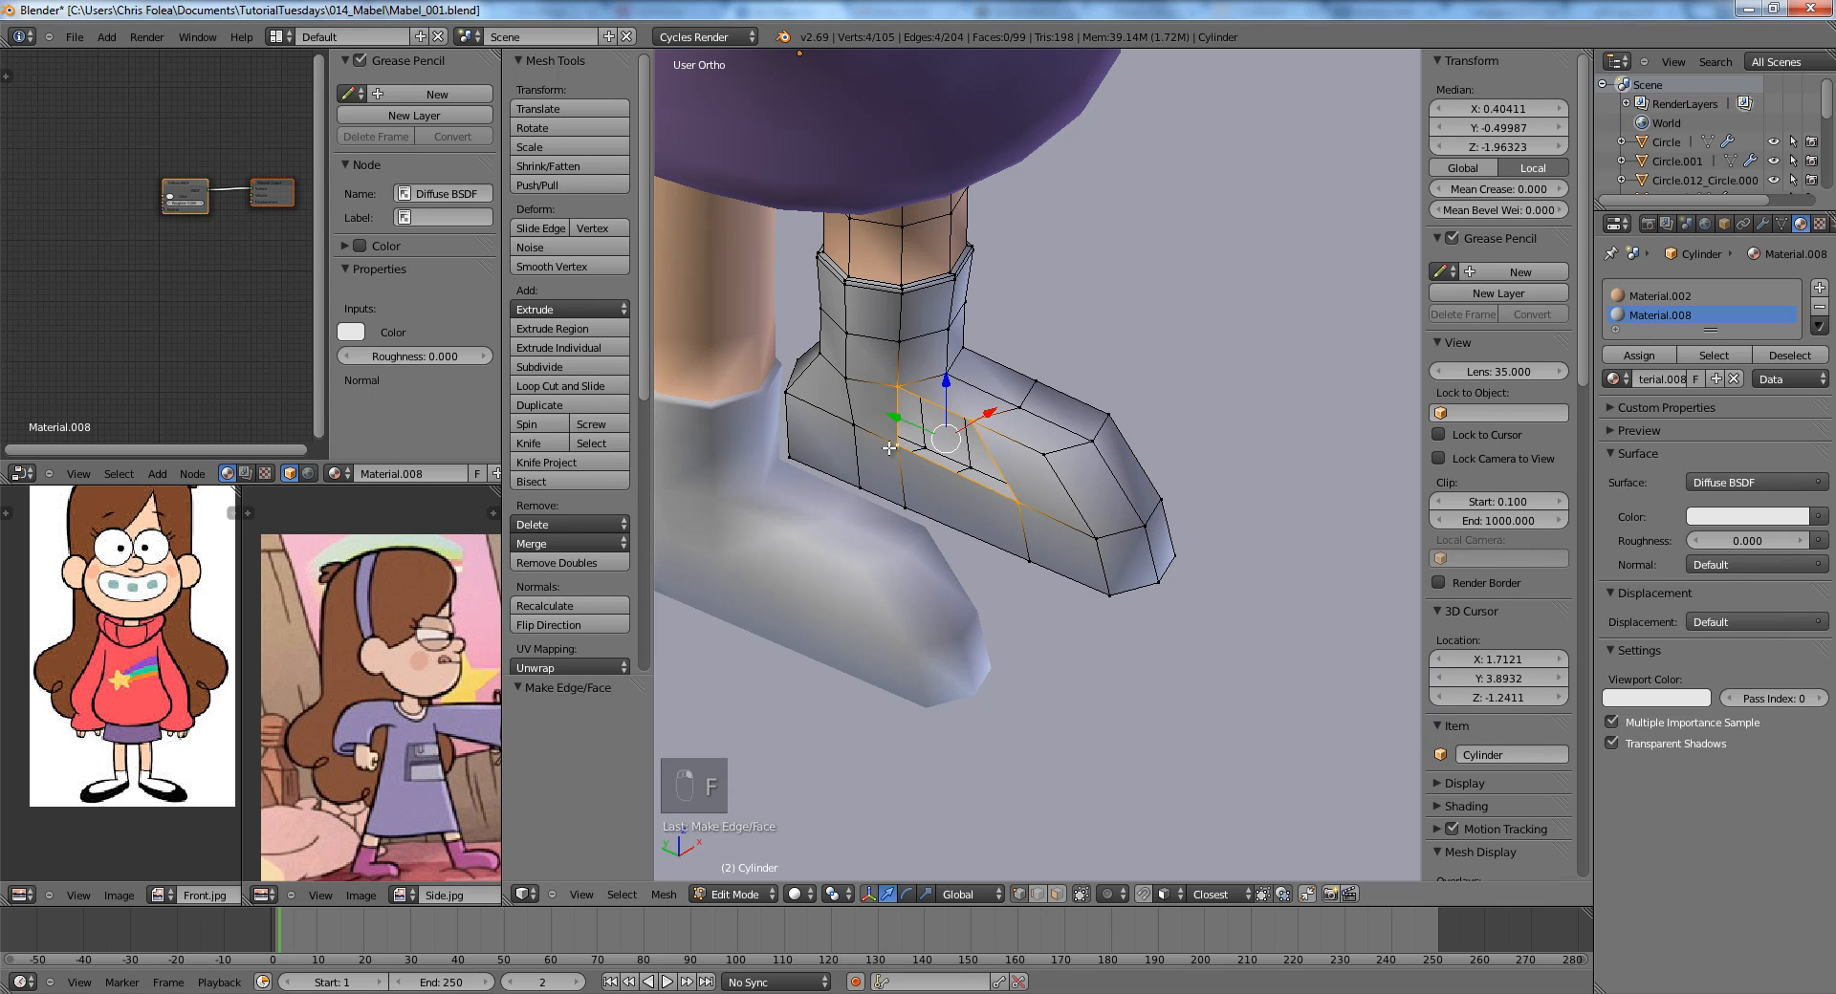
key("f")
scroll(889, 449, "down", 2)
key("a")
Flatten the mid-foot edge loop by scaling it to 0 along Y and slide it toward the ankle by a factor of 0.225.
middle_click_drag(890, 449, 1176, 399)
key("Tab")
scroll(1176, 400, "up", 2)
key("Tab")
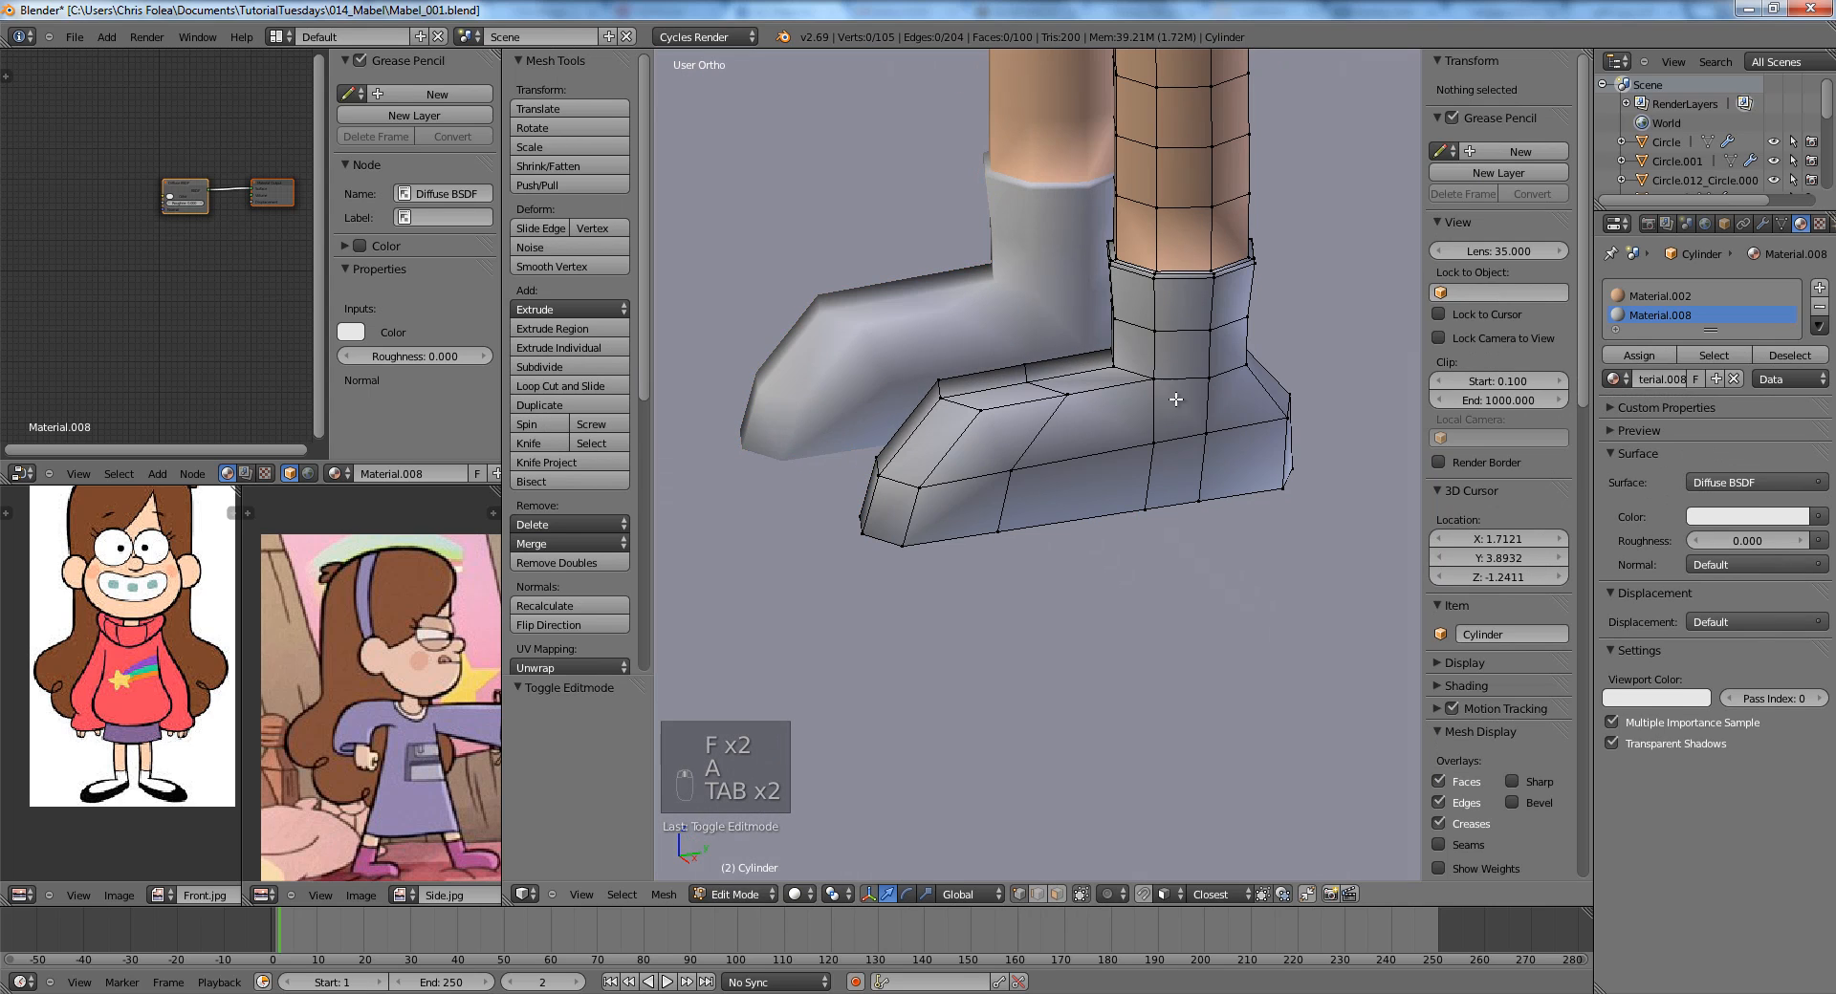
middle_click_drag(1069, 463, 1224, 549)
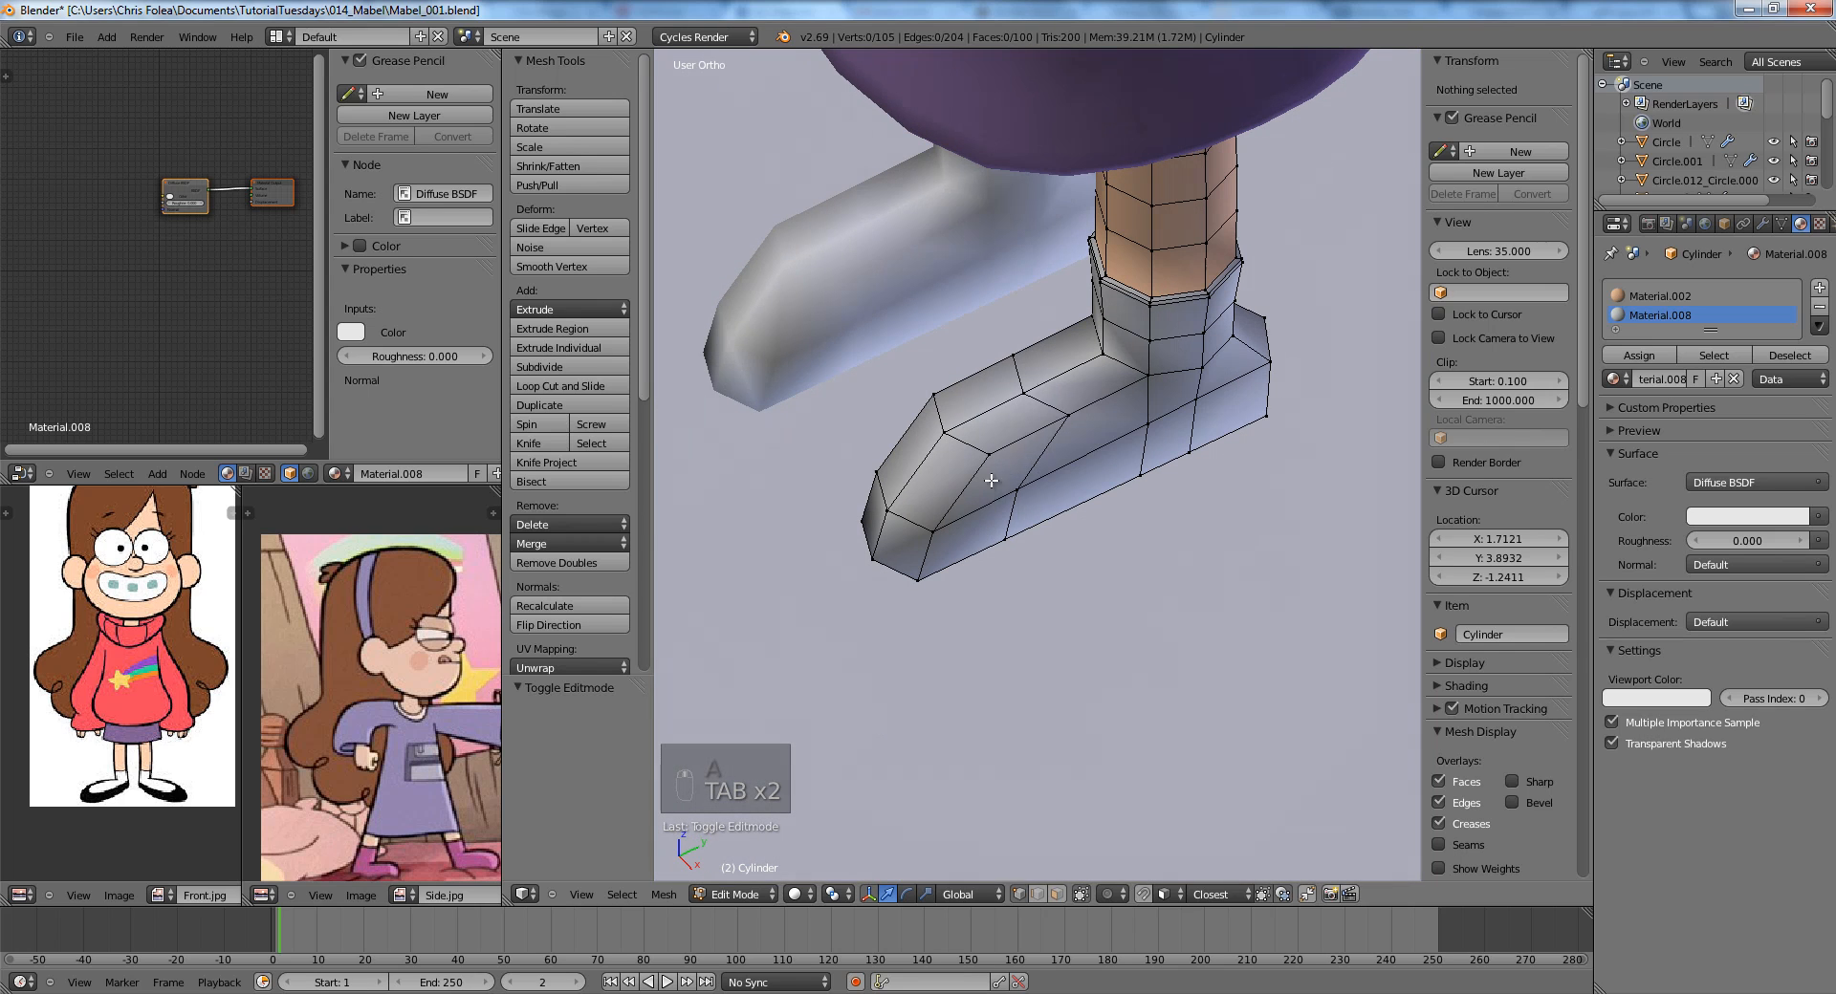
right_click(1130, 483, "alt")
key("s")
key("y")
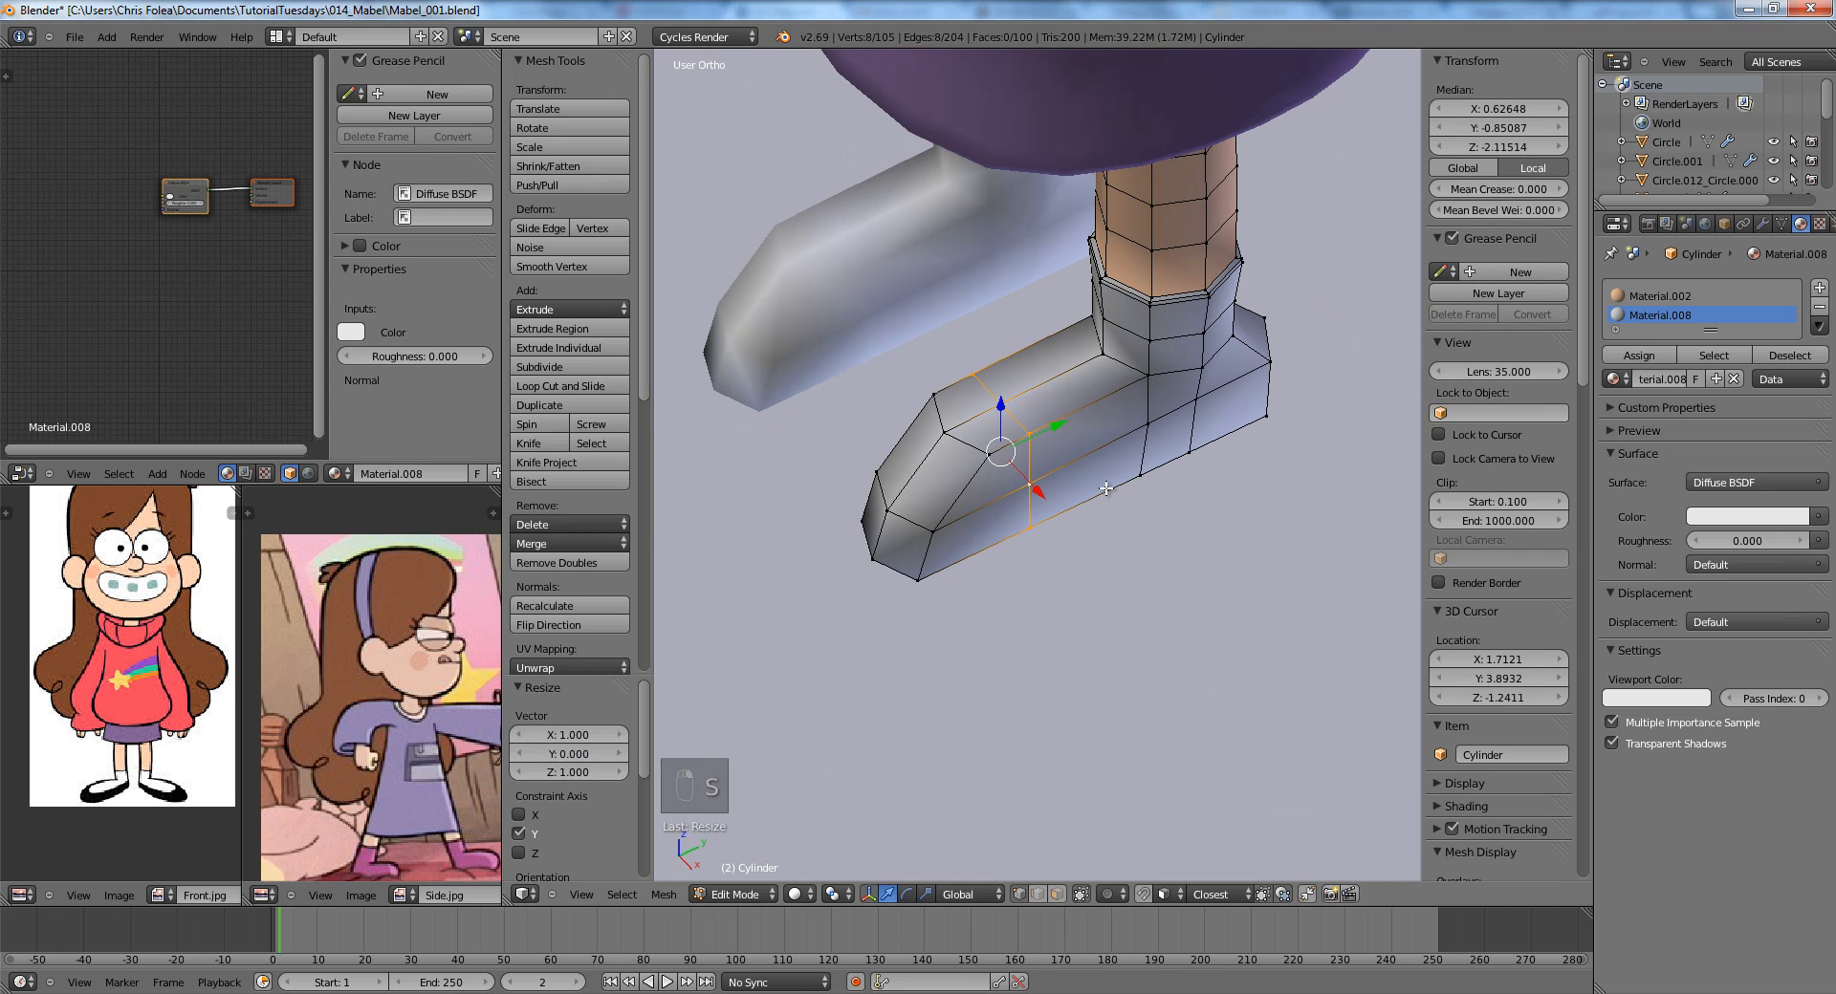
Hide all objects except the legs and show their mesh in wireframe from the top view.
key("z")
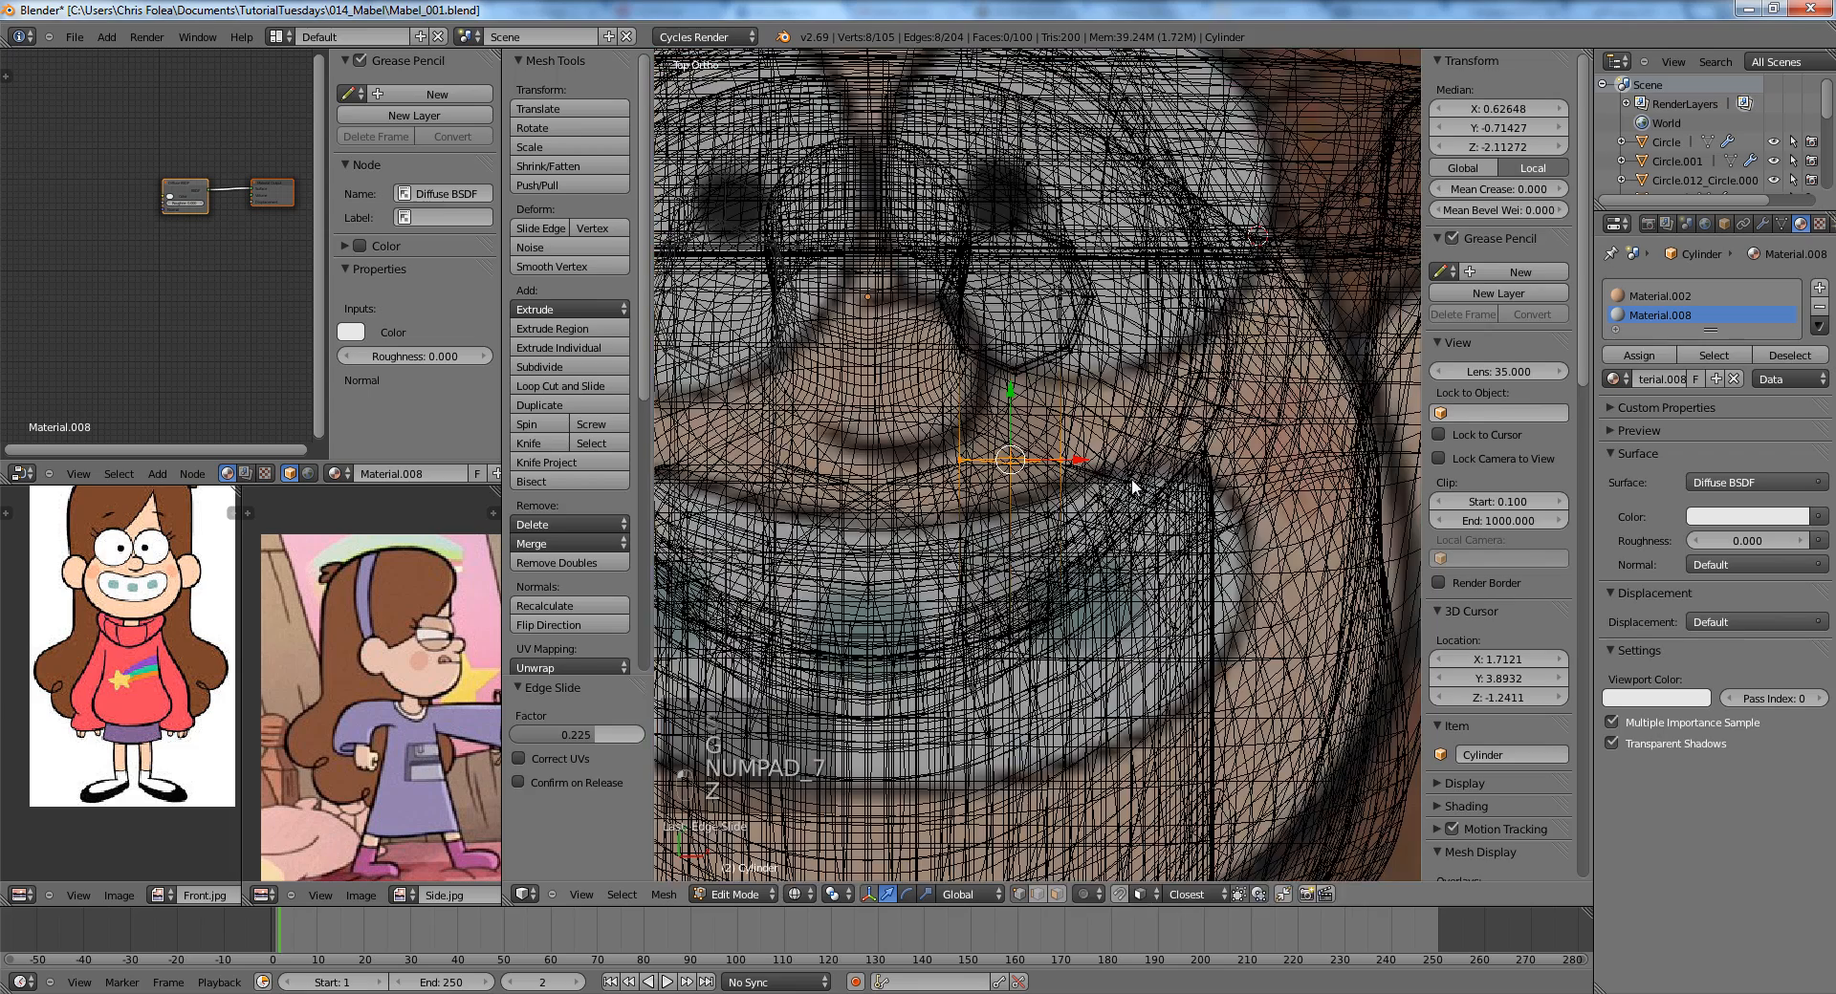
key("Tab")
key("shift+h")
key("z")
key("Tab")
key("a")
key("a")
key("z")
scroll(1081, 497, "up", 2)
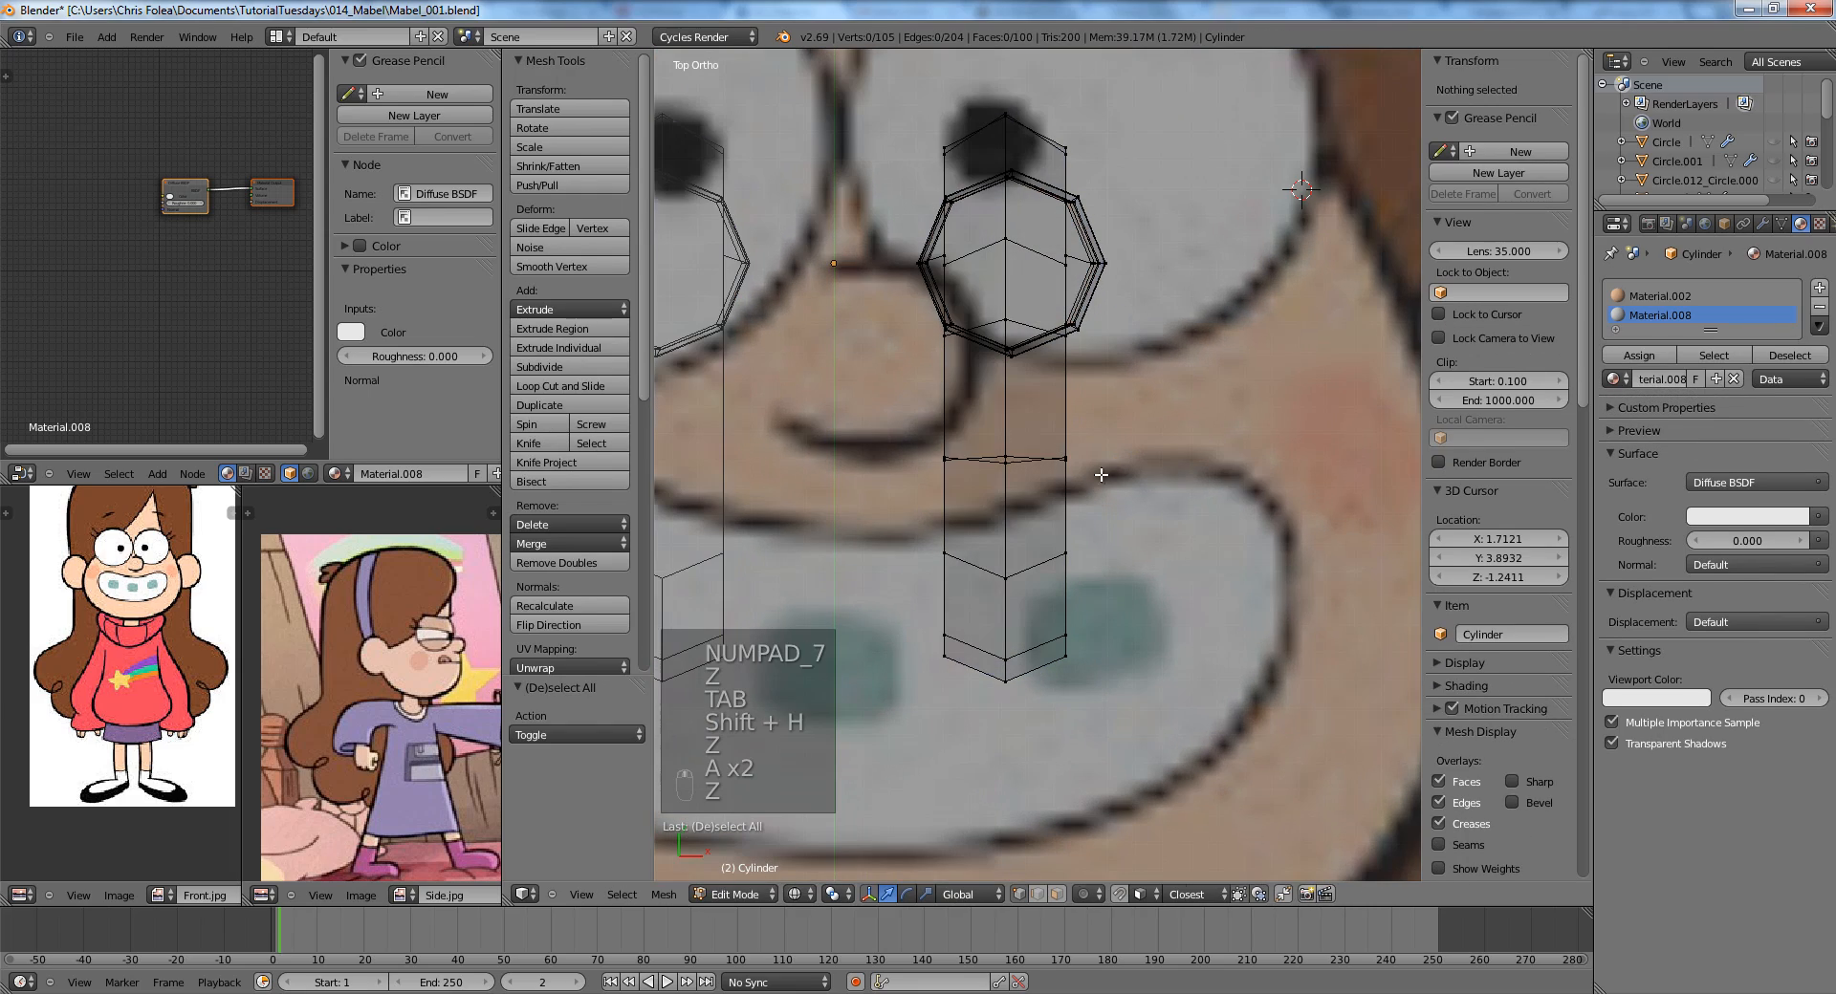
Move the outer vertices of the mid-foot loop outward along X to widen the foot.
left_click_drag(1020, 521, 1019, 520)
key("g")
key("x")
left_click(1081, 521)
key("a")
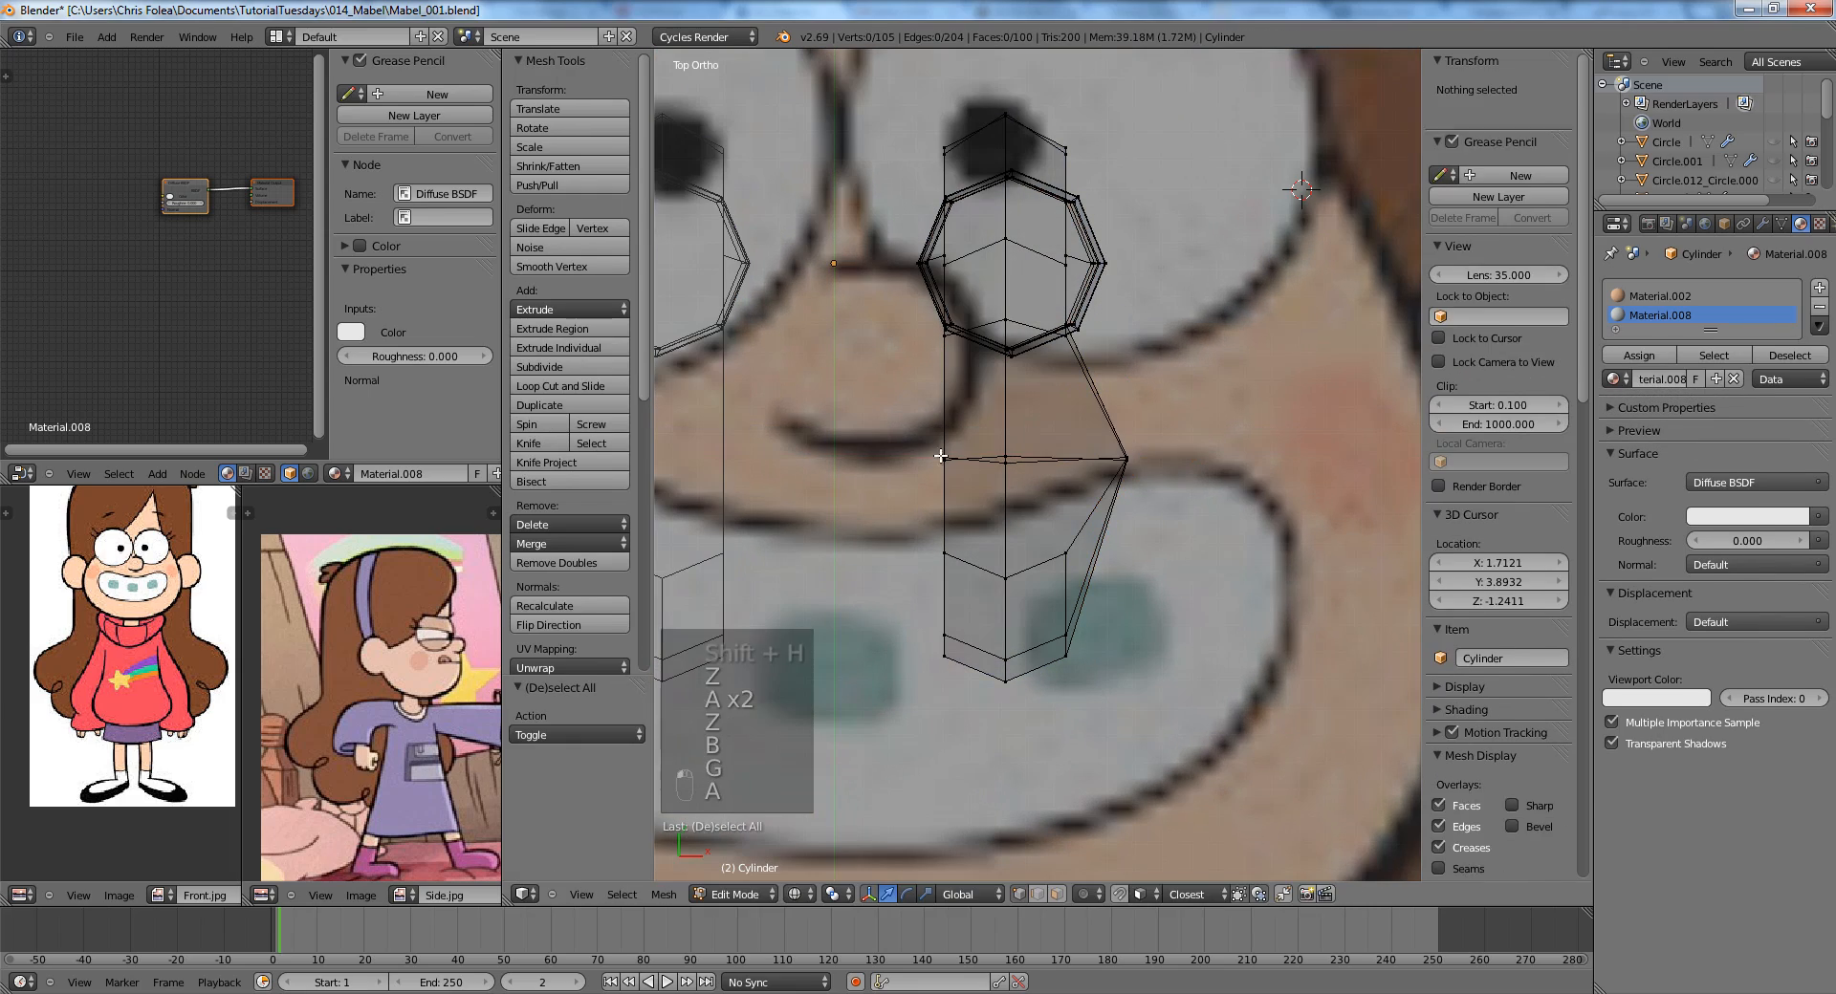
Box-select the inner vertices of the mid-foot loop and move them slightly toward the other foot along X.
key("b")
left_click_drag(917, 421, 964, 496)
key("g")
key("x")
left_click(916, 495)
key("a")
Move the foot's outer side vertices beside the ankle outward along X to round the foot.
middle_click_drag(979, 504, 968, 608, "shift")
middle_click_drag(1176, 602, 1107, 492)
key("z")
mouse_move(1214, 535)
middle_mouse_down()
mouse_move(1111, 494)
mouse_move(1072, 438)
mouse_move(1071, 368)
mouse_move(1068, 446)
mouse_move(1102, 386)
mouse_move(1162, 346)
mouse_move(1160, 484)
mouse_move(1135, 481)
mouse_move(1091, 582)
mouse_move(1053, 531)
mouse_move(1027, 571)
middle_mouse_up()
right_click(1074, 444)
right_click(1066, 525)
right_click(1074, 446, "shift")
key("g")
left_click(1068, 339)
key("z")
key("z")
key("g")
key("x")
left_click(1159, 344)
key("a")
Reposition the foot's inner side vertices beside and beneath the ankle to smooth the inner contour.
right_click(1136, 481)
key("g")
left_click(1095, 587)
key("a")
right_click(1066, 589)
right_click(1074, 618, "shift")
key("g")
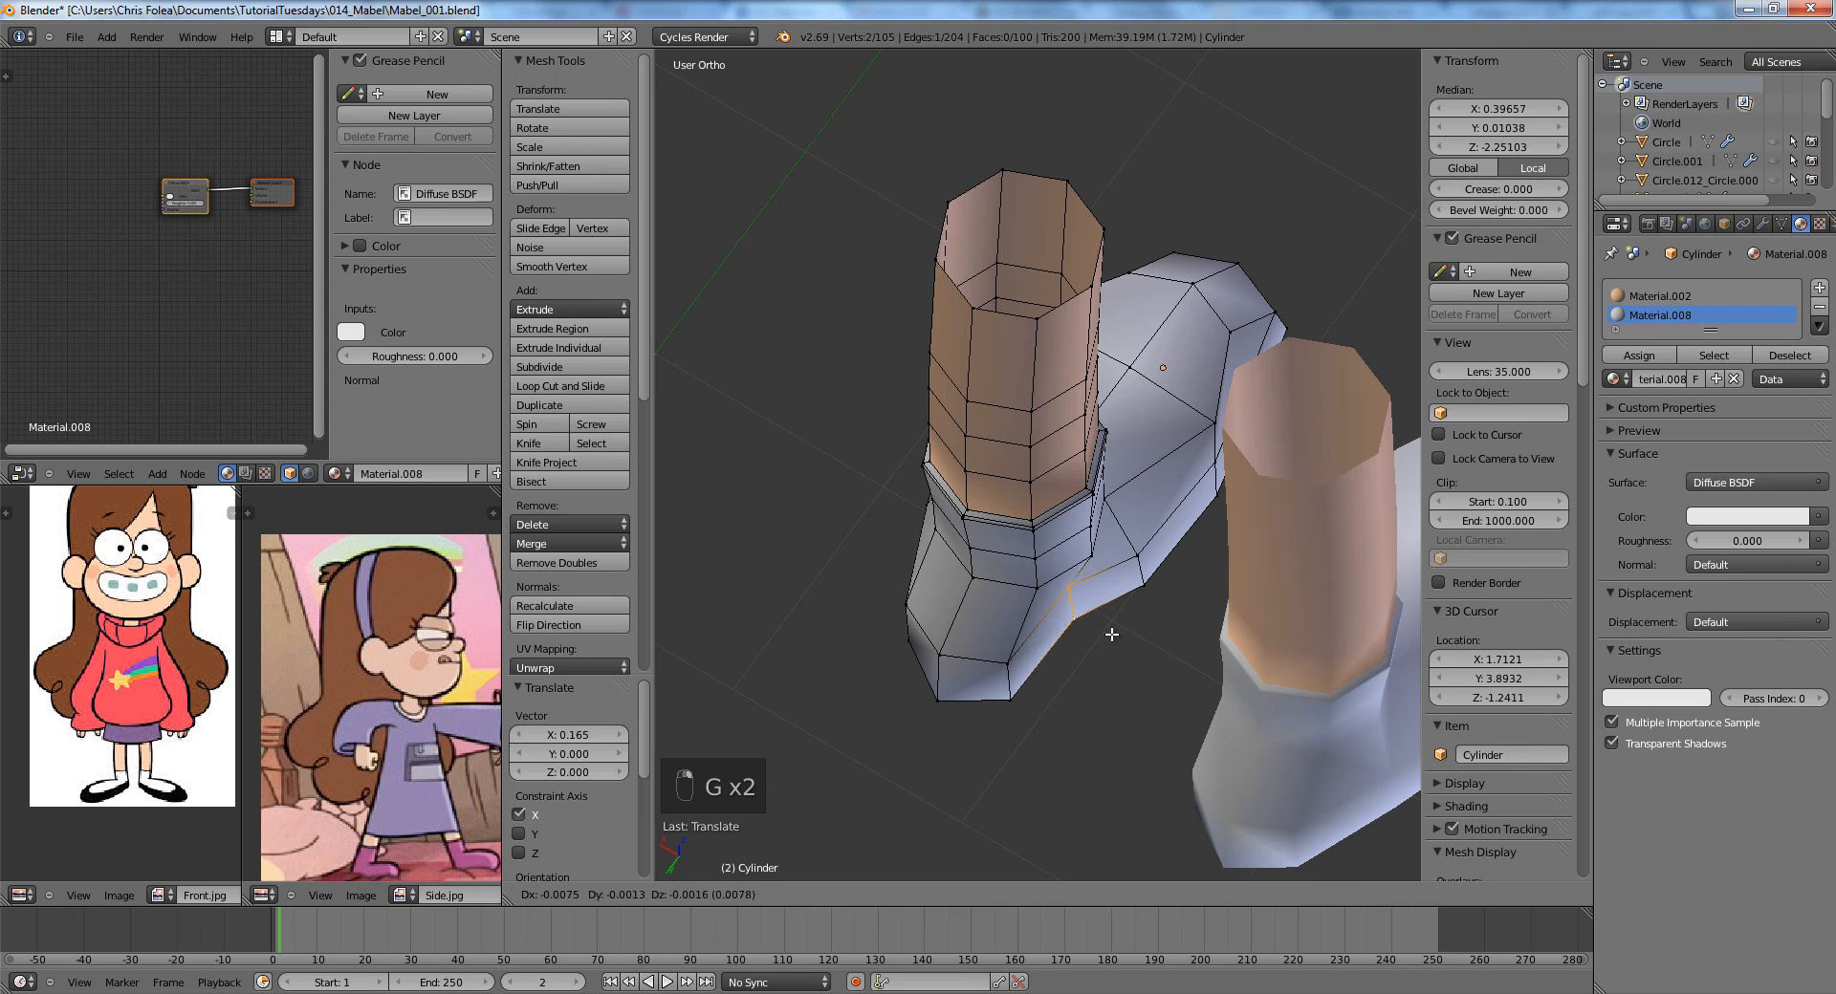
left_click(1110, 636)
Move the upper inner vertex of the mid-foot loop by -0.025 along X.
key("Tab")
middle_click_drag(1078, 581, 908, 583)
key("Tab")
right_click(1091, 494)
key("g")
left_click(904, 502)
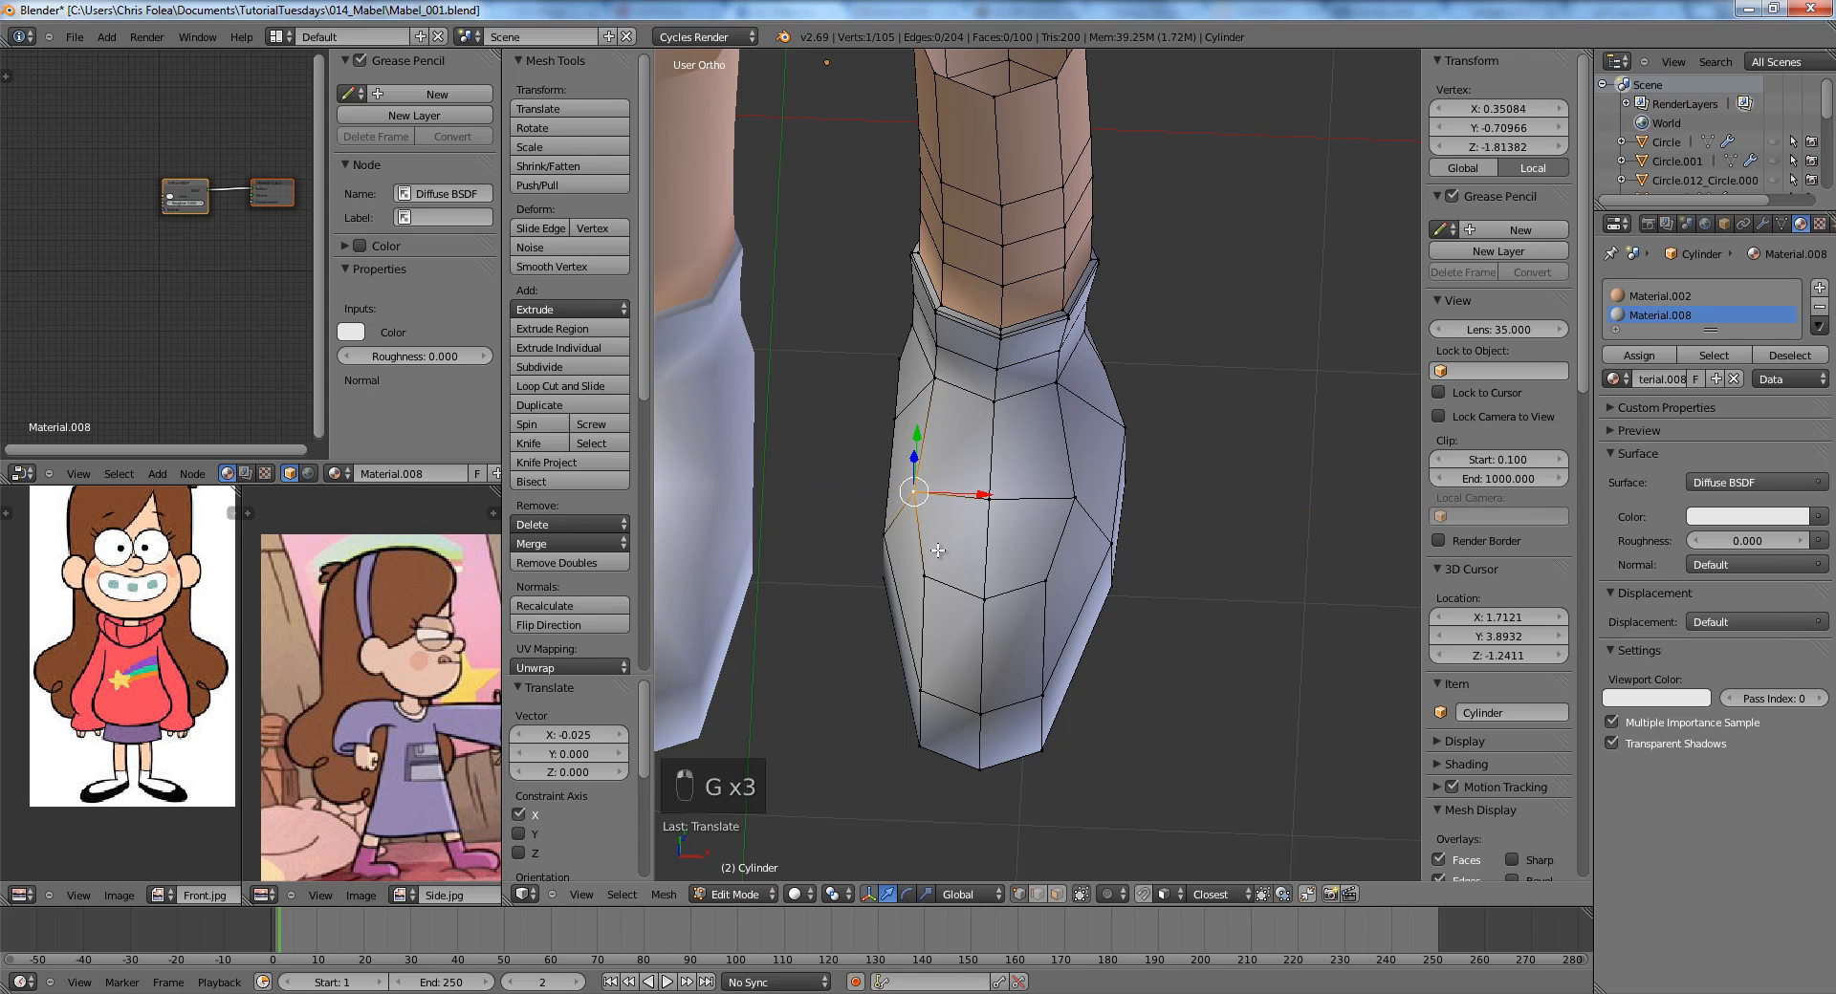
Add a Subdivision Surface modifier to the legs object and check the smoothed feet.
scroll(927, 569, "down", 2)
middle_click_drag(1024, 550, 1062, 621)
scroll(1052, 576, "down", 3)
key("Tab")
left_click(1762, 223)
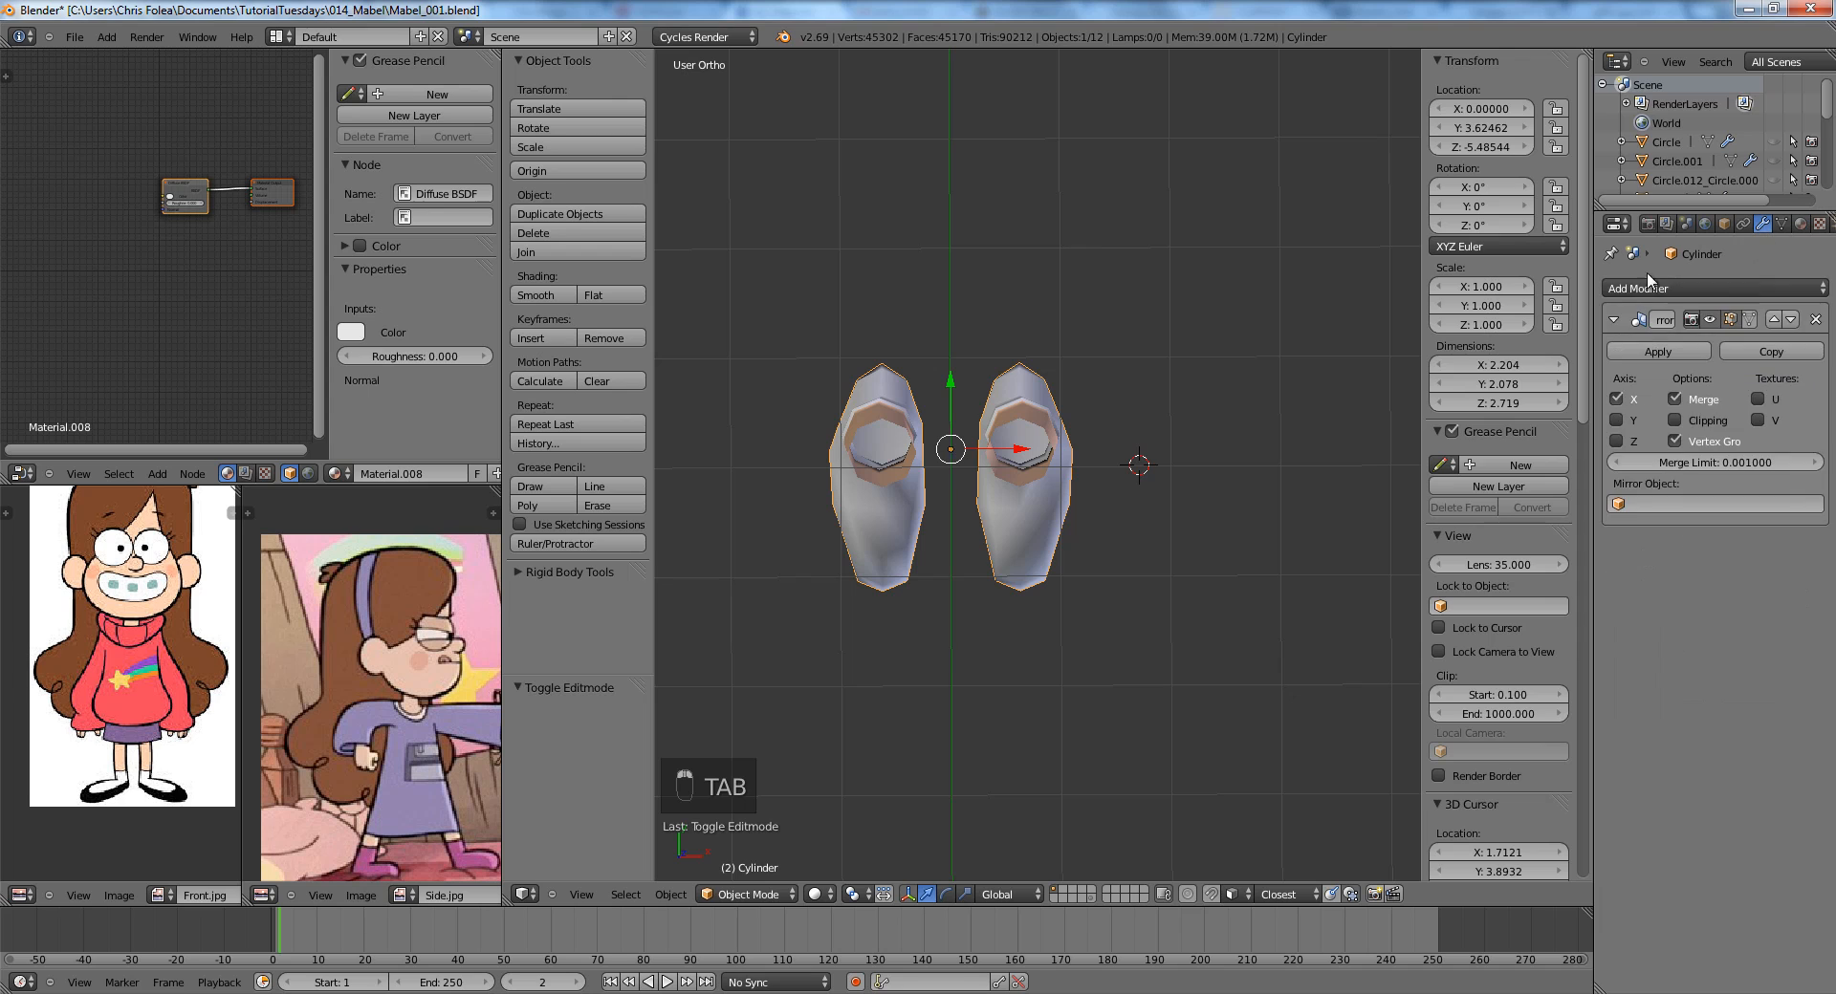
left_click(1711, 287)
left_click(1402, 600)
middle_click_drag(1367, 574, 1219, 453)
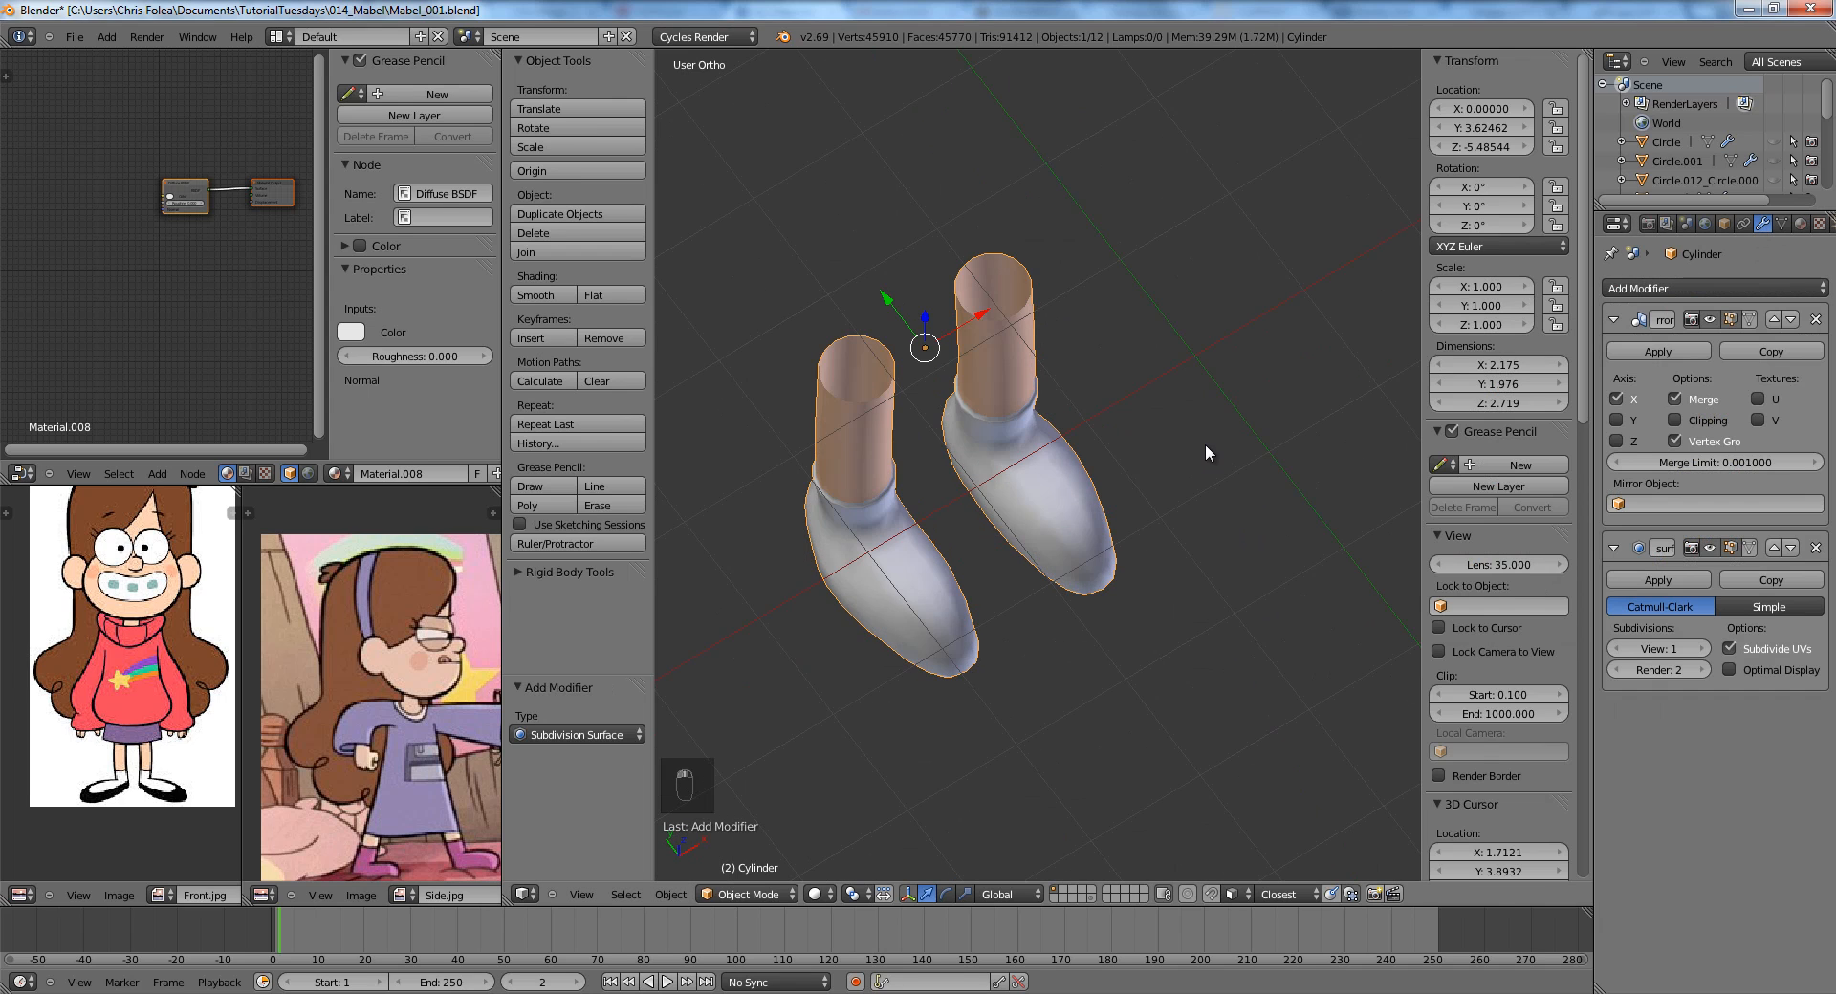
Add supporting loop cuts close above the foot's bottom edge and on the leg close above the sock's top edge.
key("Tab")
key("KP_3")
scroll(1204, 443, "up", 4)
scroll(1043, 487, "up", 3)
key("a")
key("a")
key("ctrl+r")
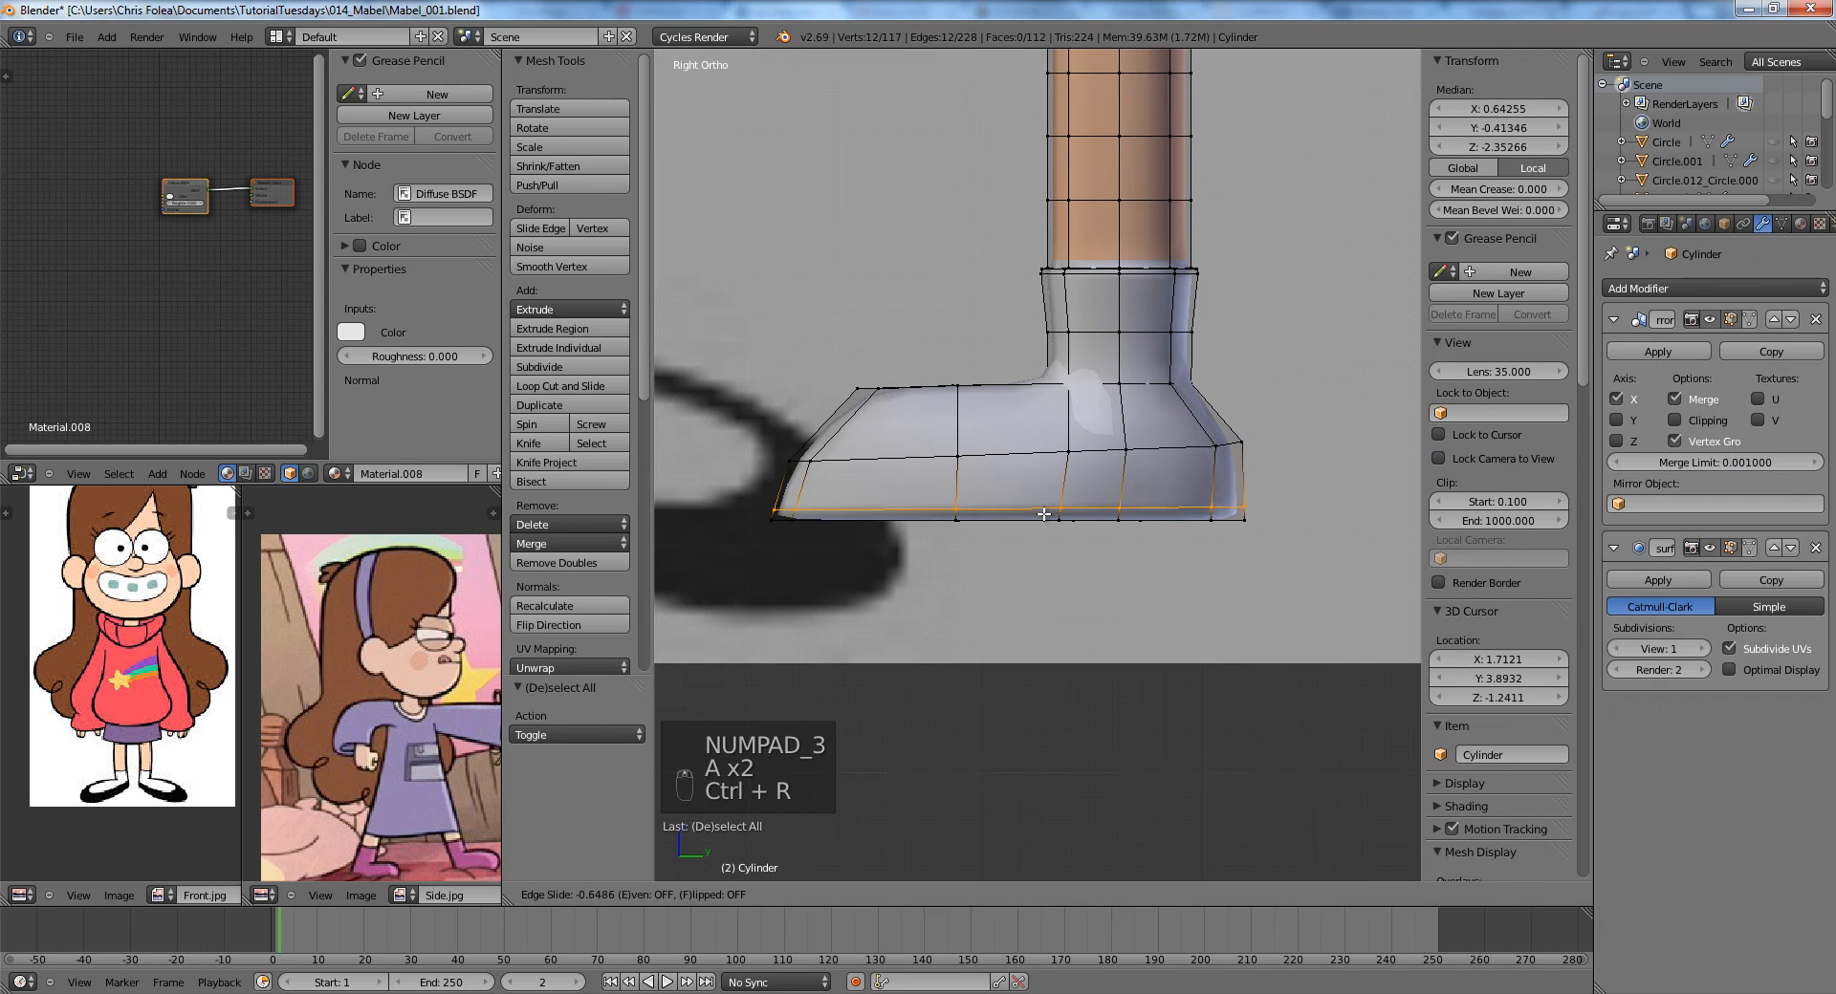
left_click(1042, 515)
key("ctrl+r")
left_click(1129, 231)
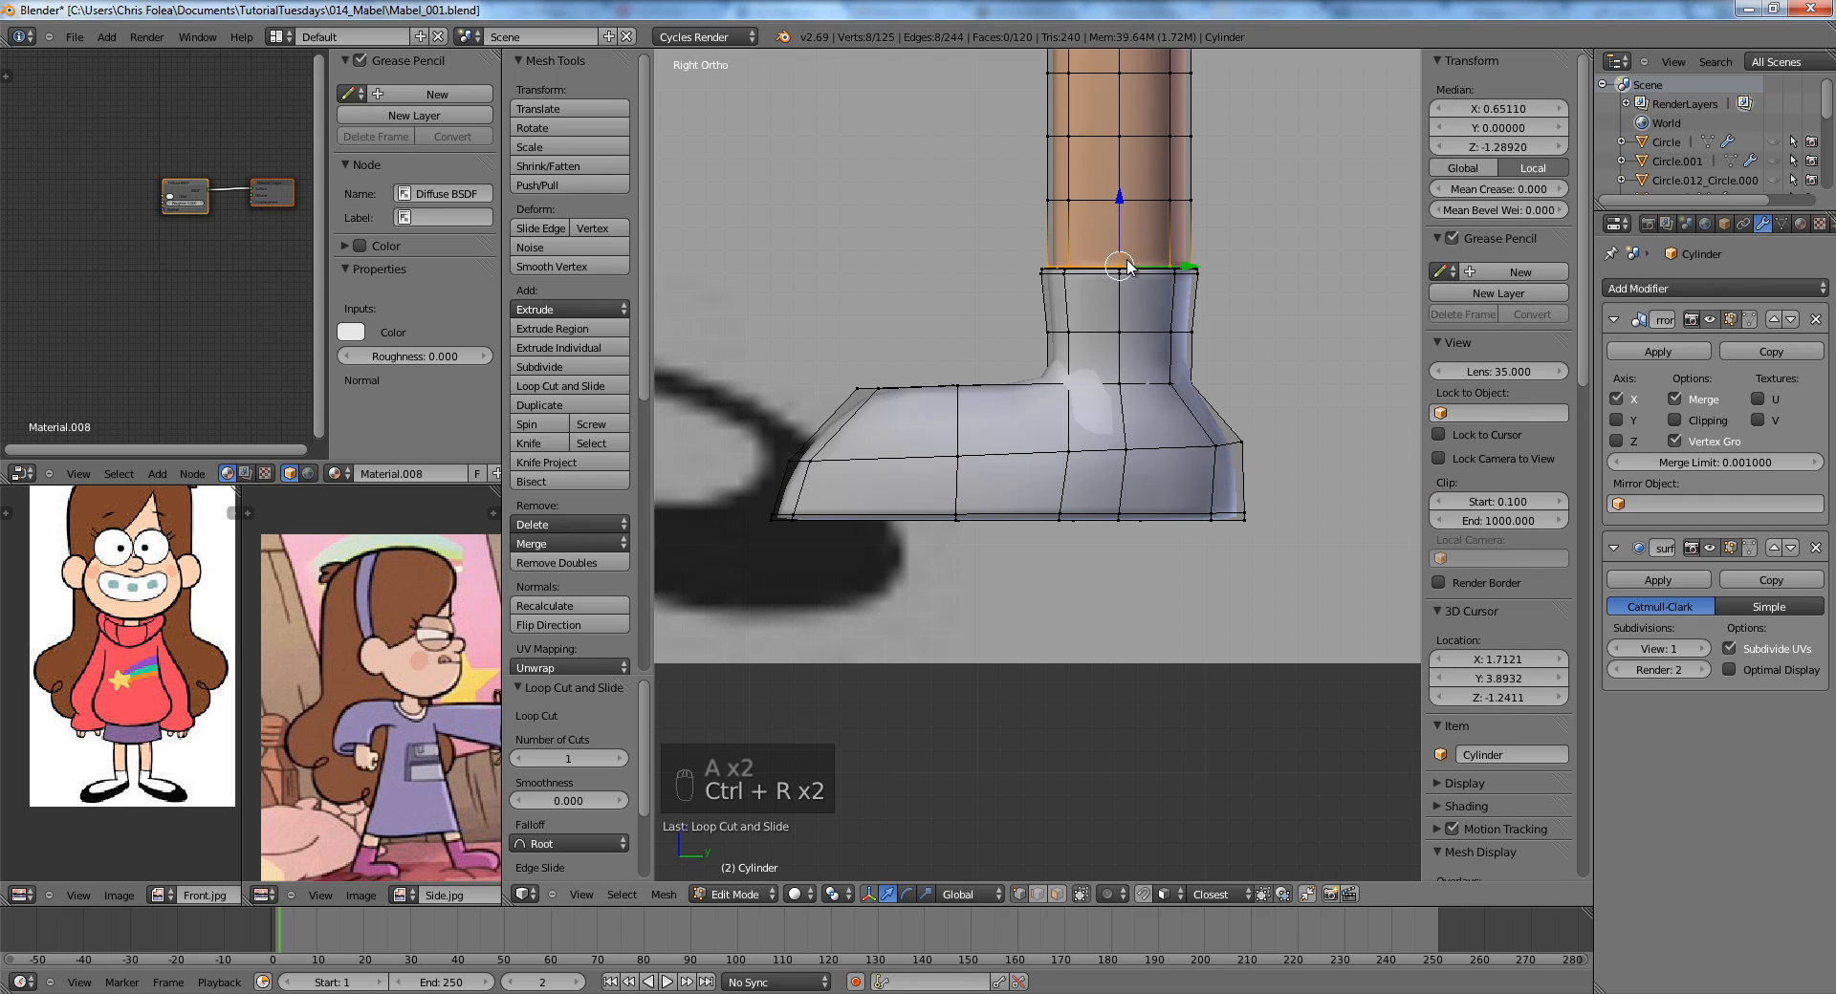
Add a loop cut around the foot's upper slope below the ankle and rescale it slightly.
key("Tab")
scroll(984, 429, "down", 4)
middle_click_drag(990, 424, 1053, 440, "shift")
scroll(1055, 438, "up", 2)
key("Tab")
scroll(1067, 439, "up", 2)
key("a")
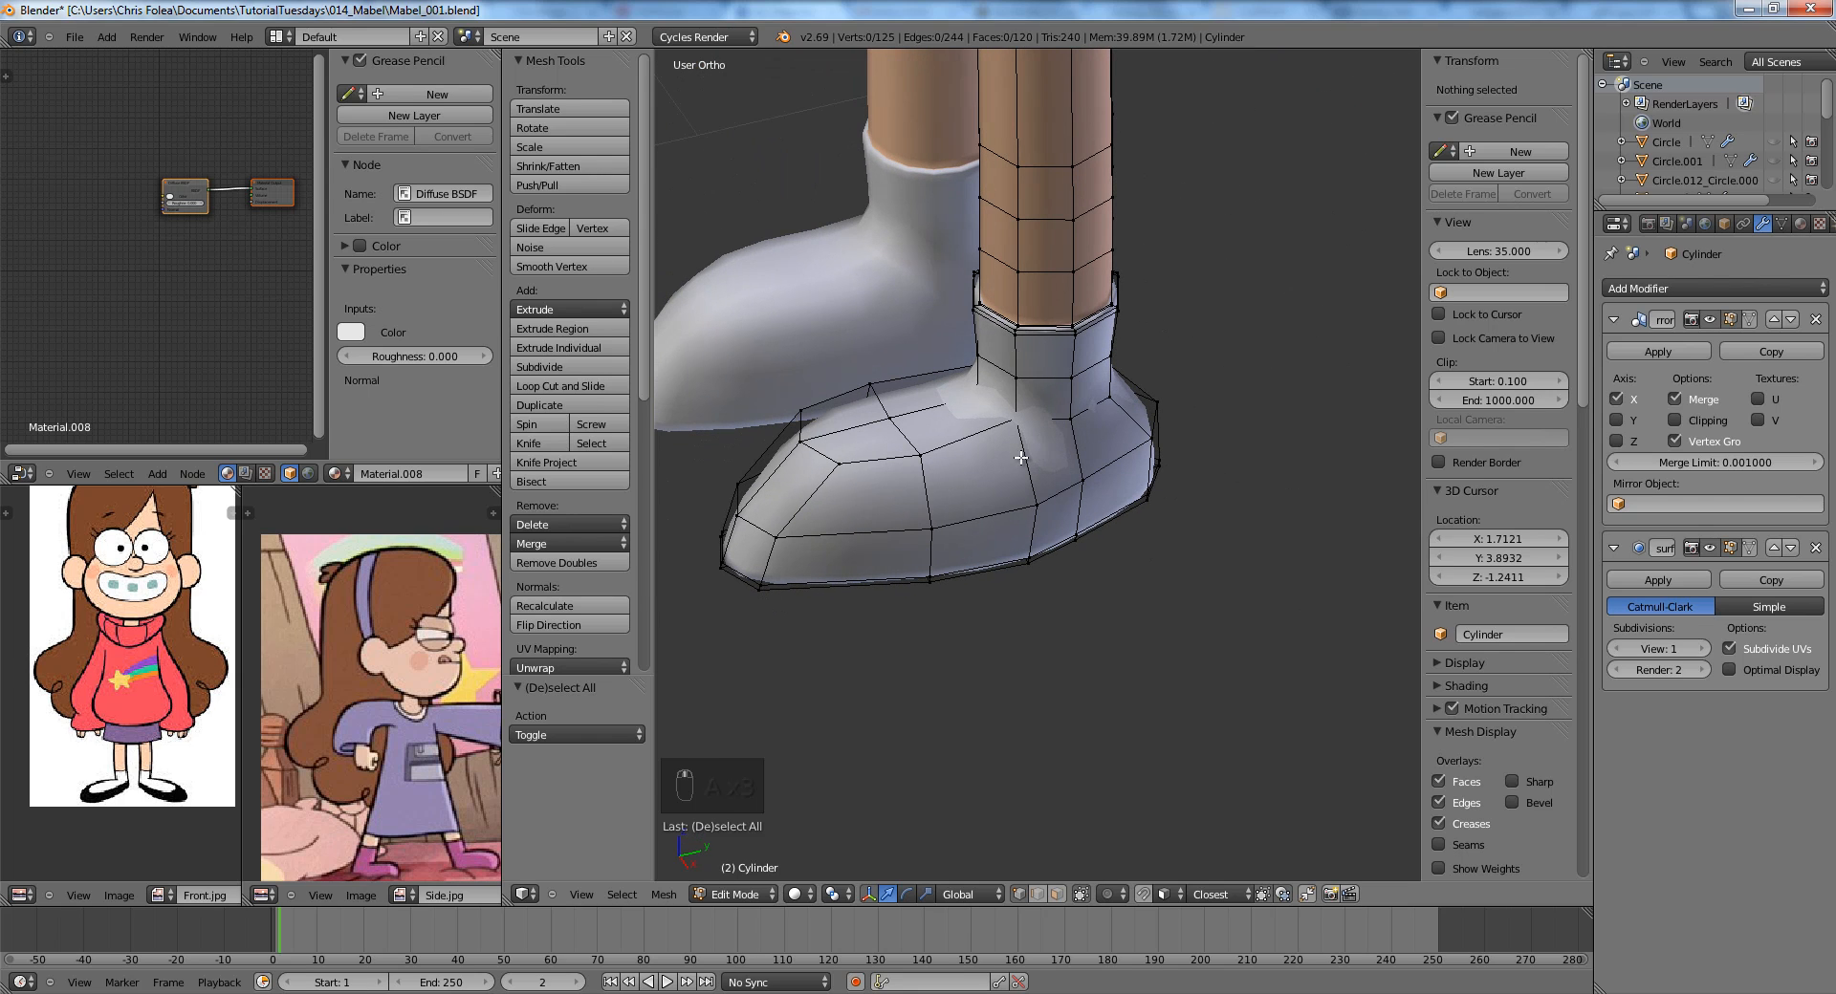
left_click(1037, 454)
left_click(1043, 435)
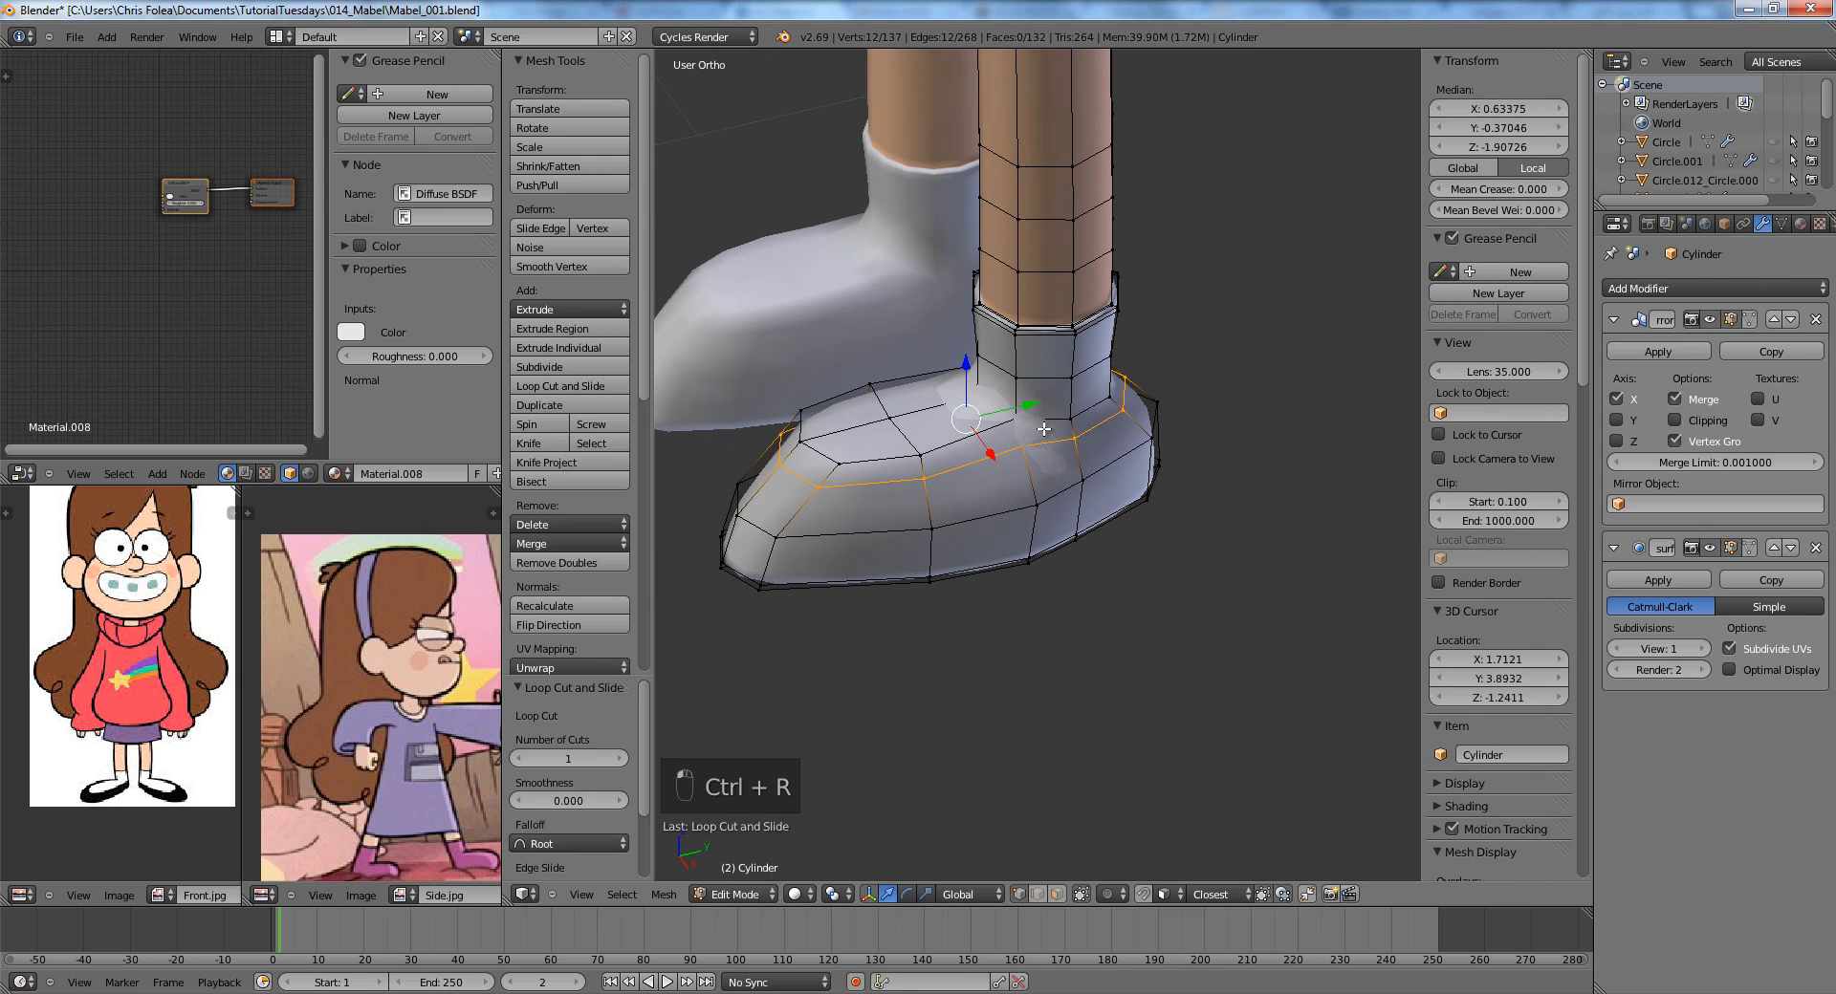
key("KP_3")
left_click(1219, 463)
Slightly reposition the upper vertices at the toe end of the foot in side view.
key("a")
key("z")
scroll(794, 334, "up", 1)
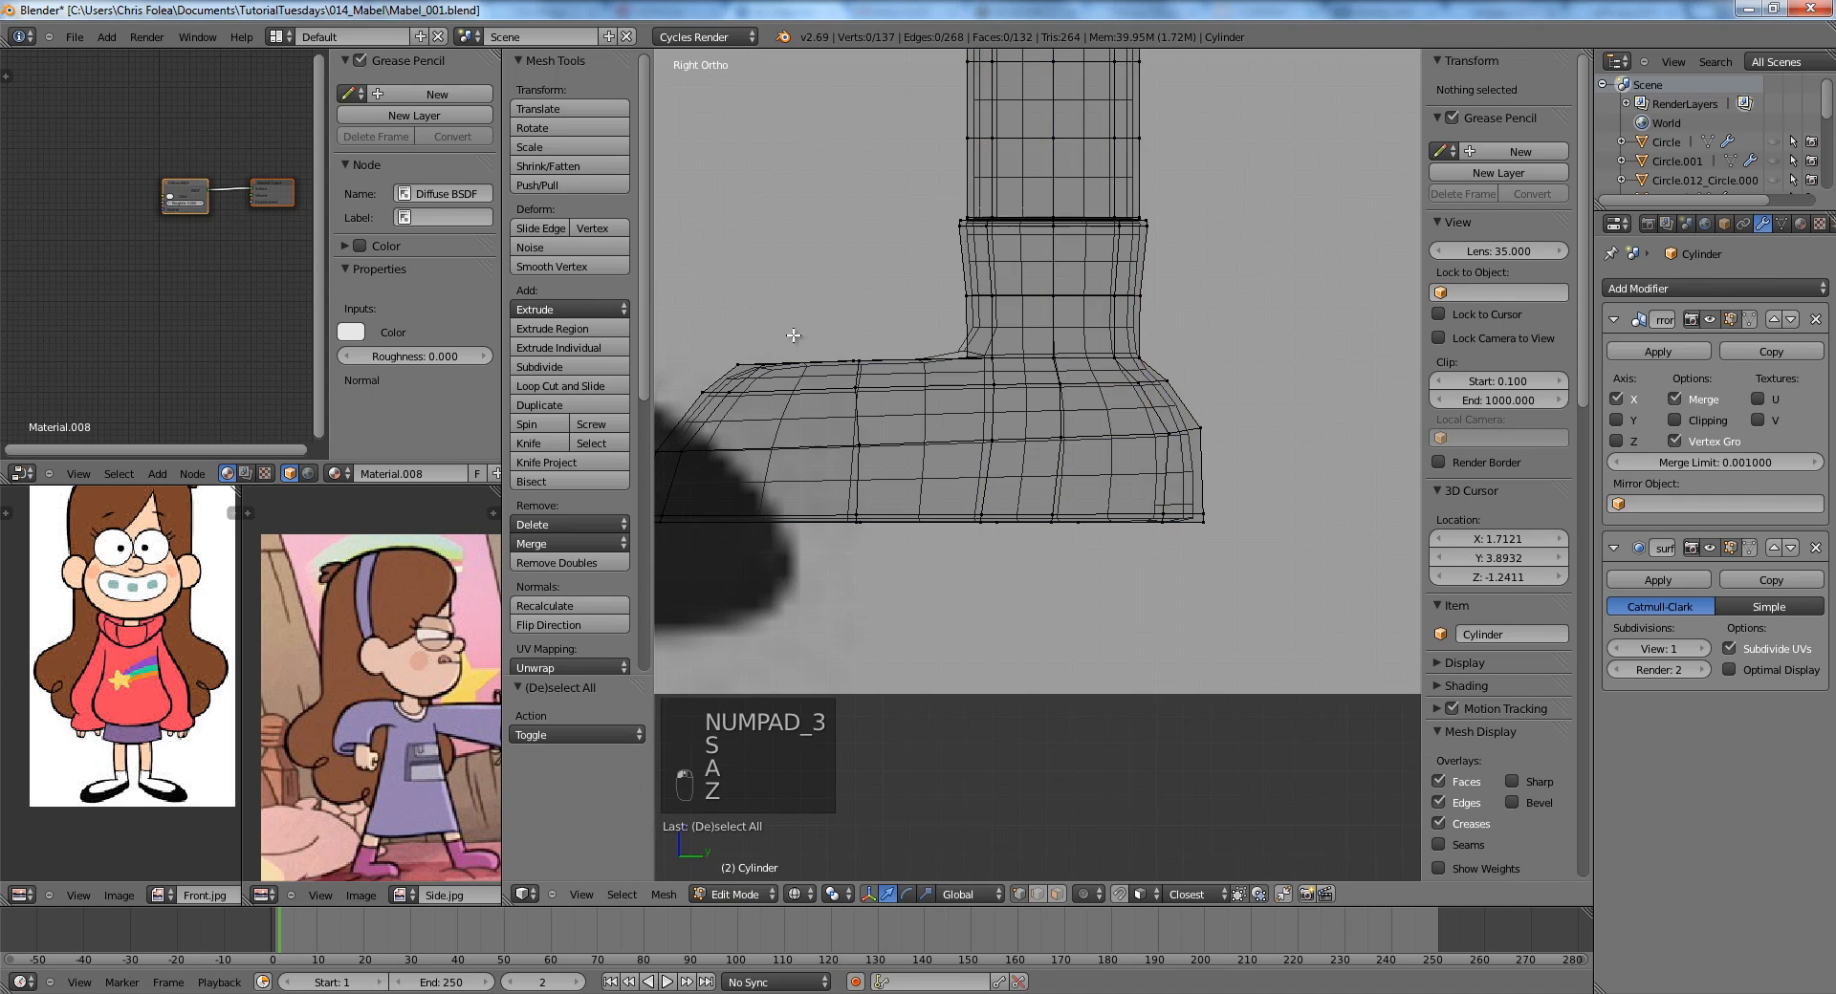
middle_click_drag(795, 336, 965, 392, "shift")
scroll(898, 389, "up", 1)
left_click_drag(948, 420, 950, 422)
key("z")
key("g")
left_click(968, 425)
key("a")
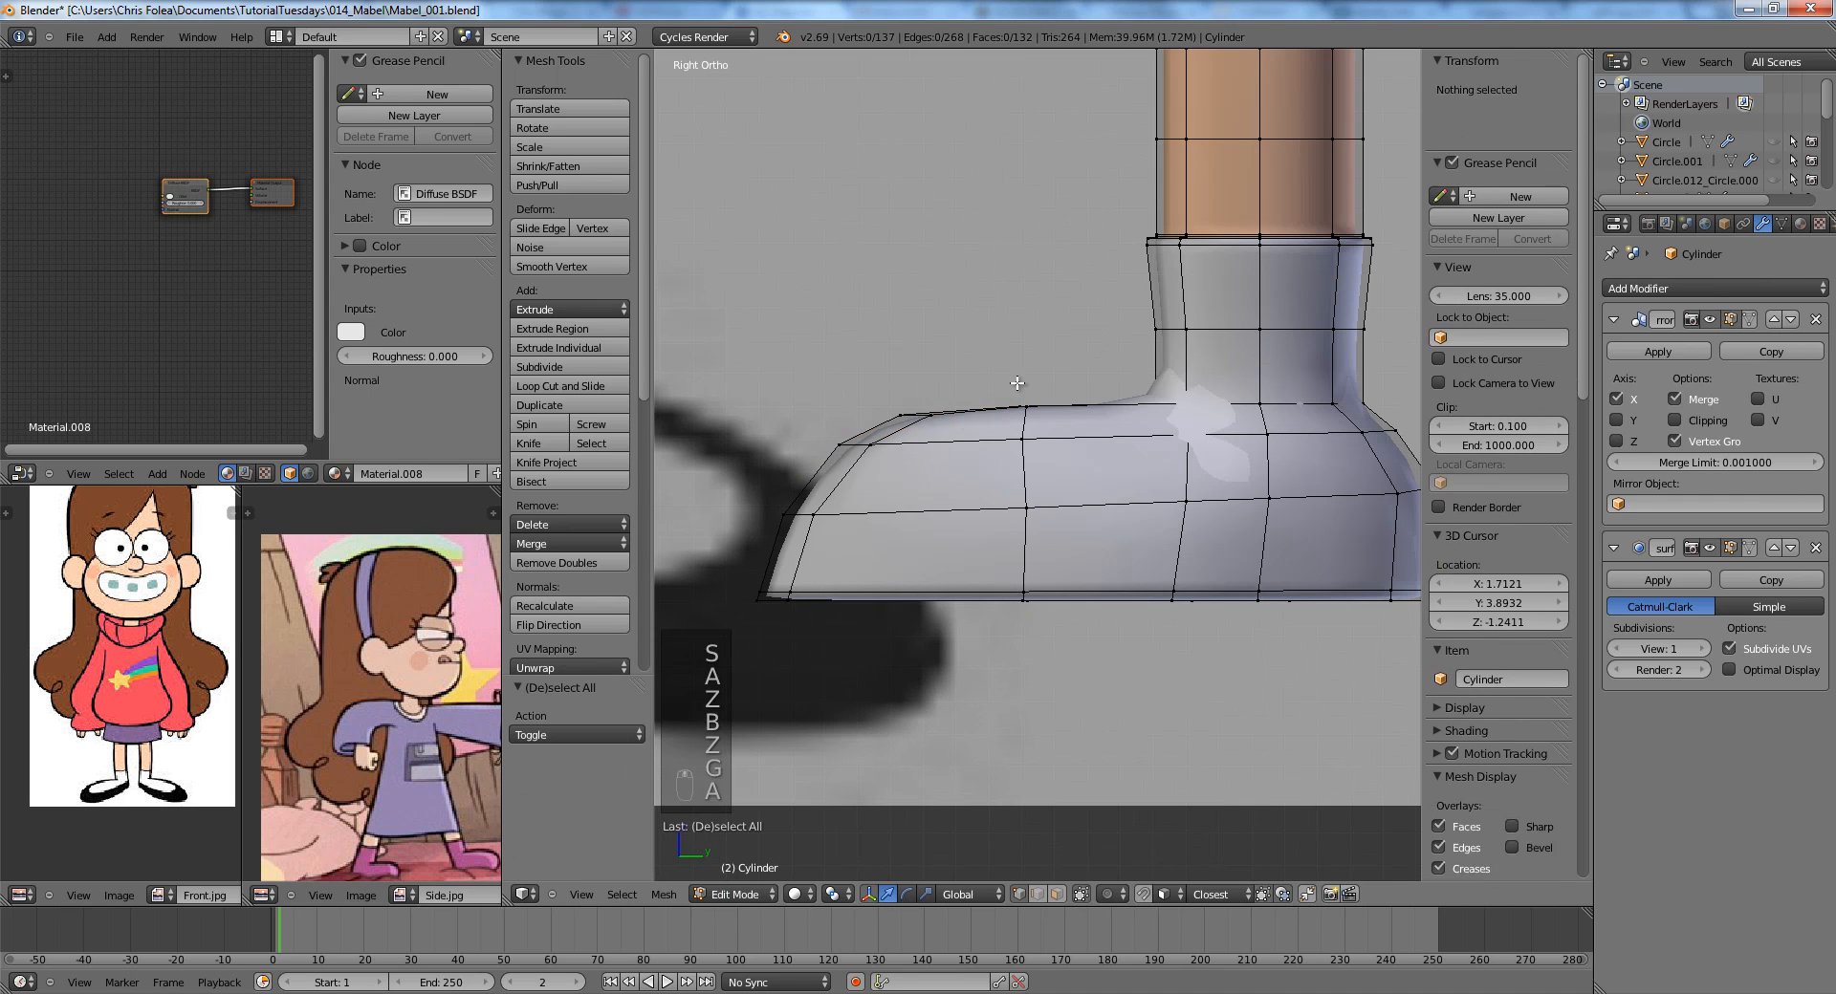
Slightly adjust the vertices on top of the mid-foot to refine the side profile.
key("z")
key("b")
left_click_drag(987, 331, 1055, 429)
key("z")
key("g")
key("z")
left_click(1057, 430)
key("a")
Add a loop cut below the foot's upper side loop, then scale the upper loop to 0.968 overall and 0.982 along Y.
key("ctrl+r")
left_click(1037, 461)
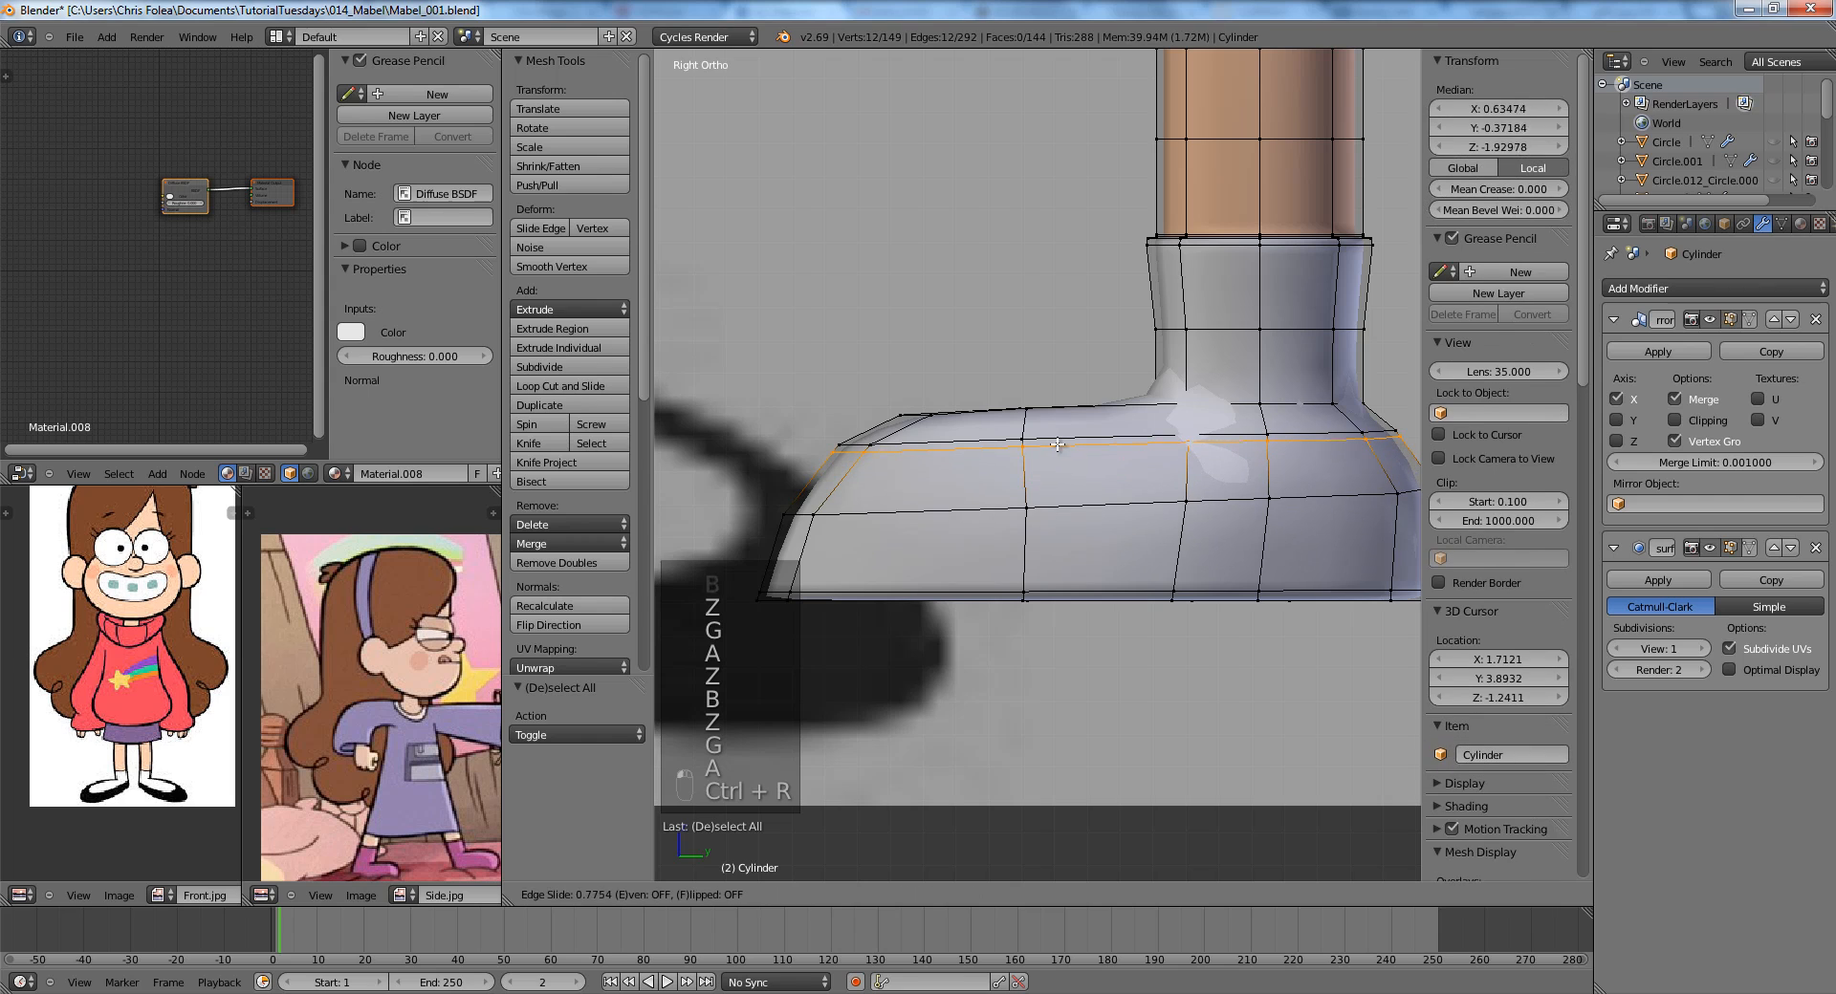
left_click(1019, 439)
middle_click_drag(1004, 438, 1009, 435, "shift")
key("a")
right_click(991, 433, "alt")
scroll(1372, 488, "up", 2)
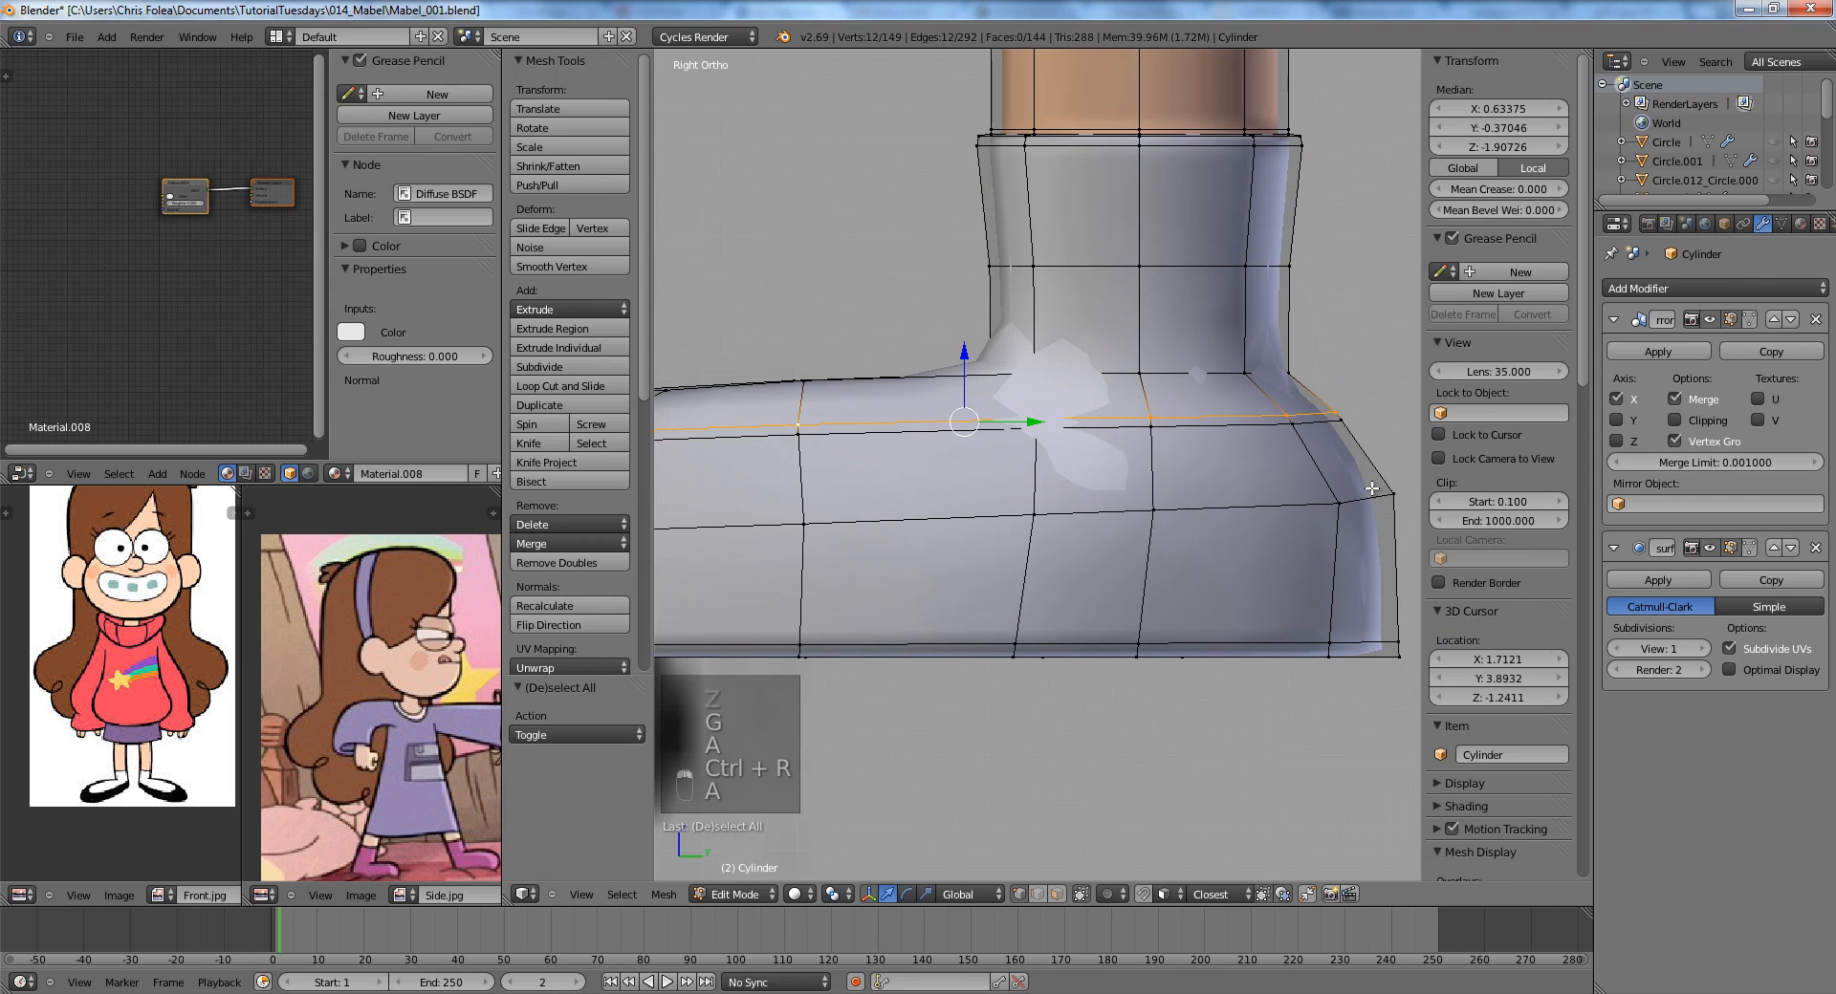
left_click(1360, 483)
key("KP_7")
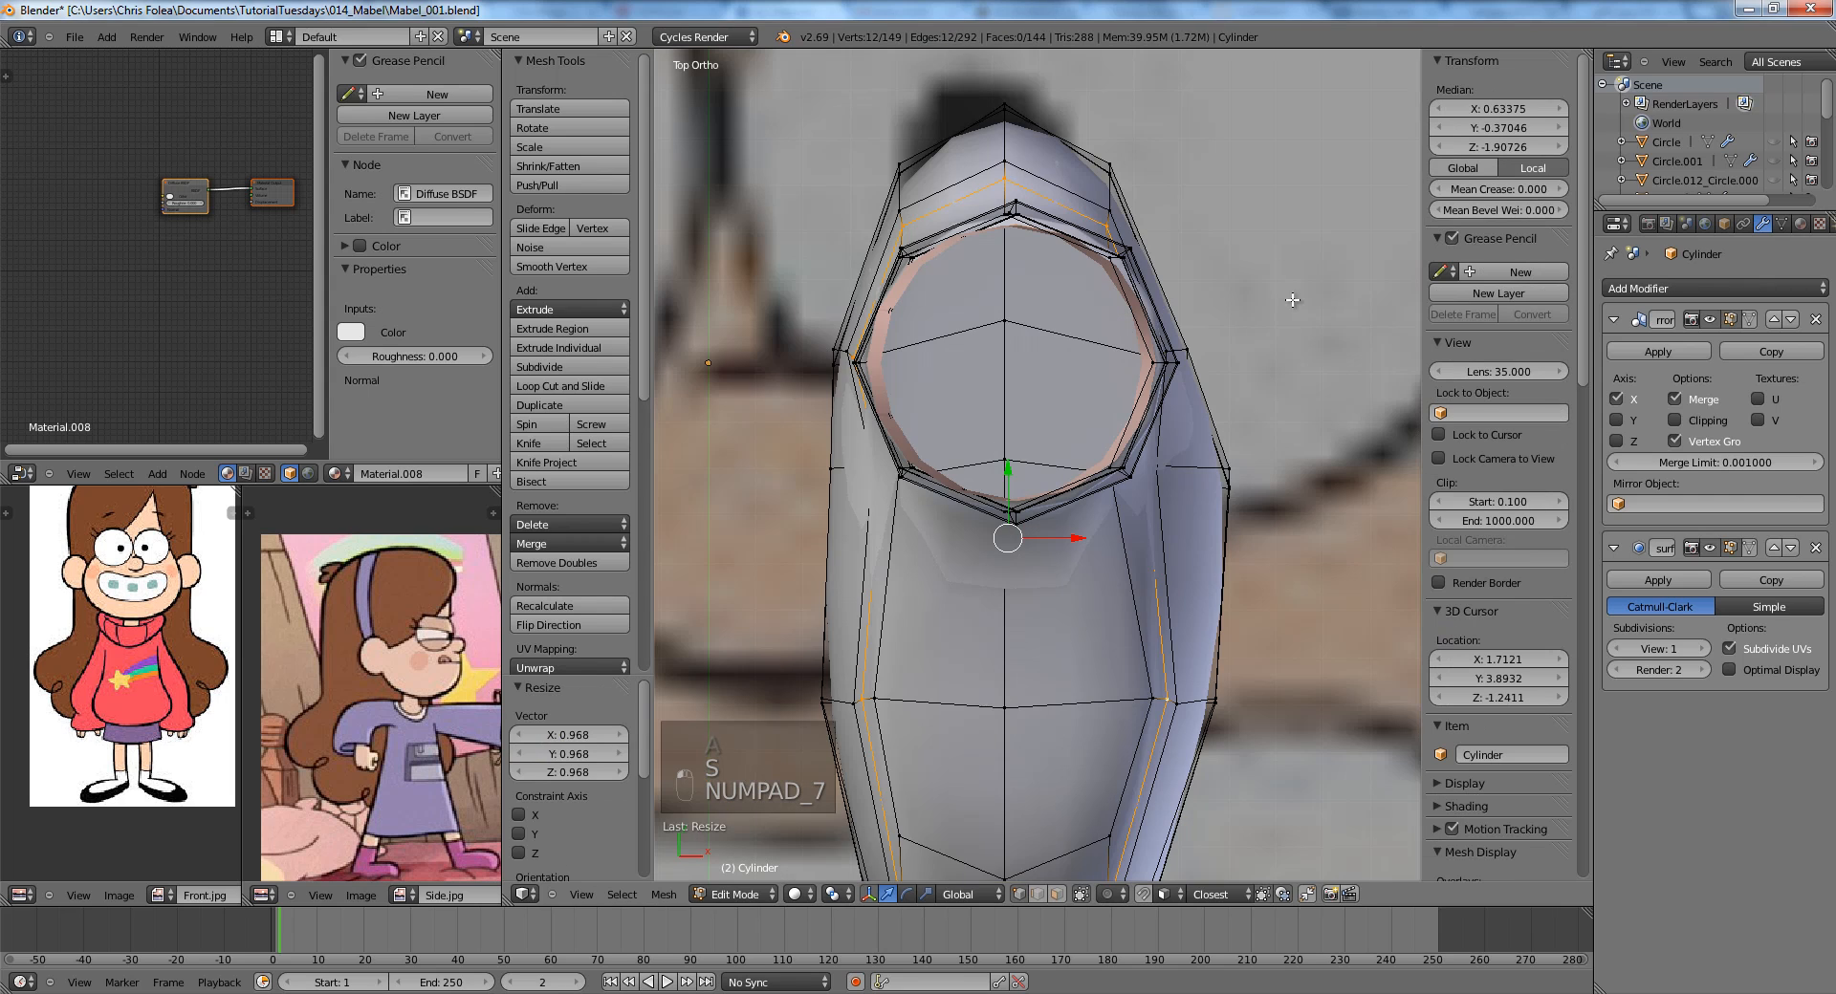
scroll(1291, 421, "up", 3)
key("s")
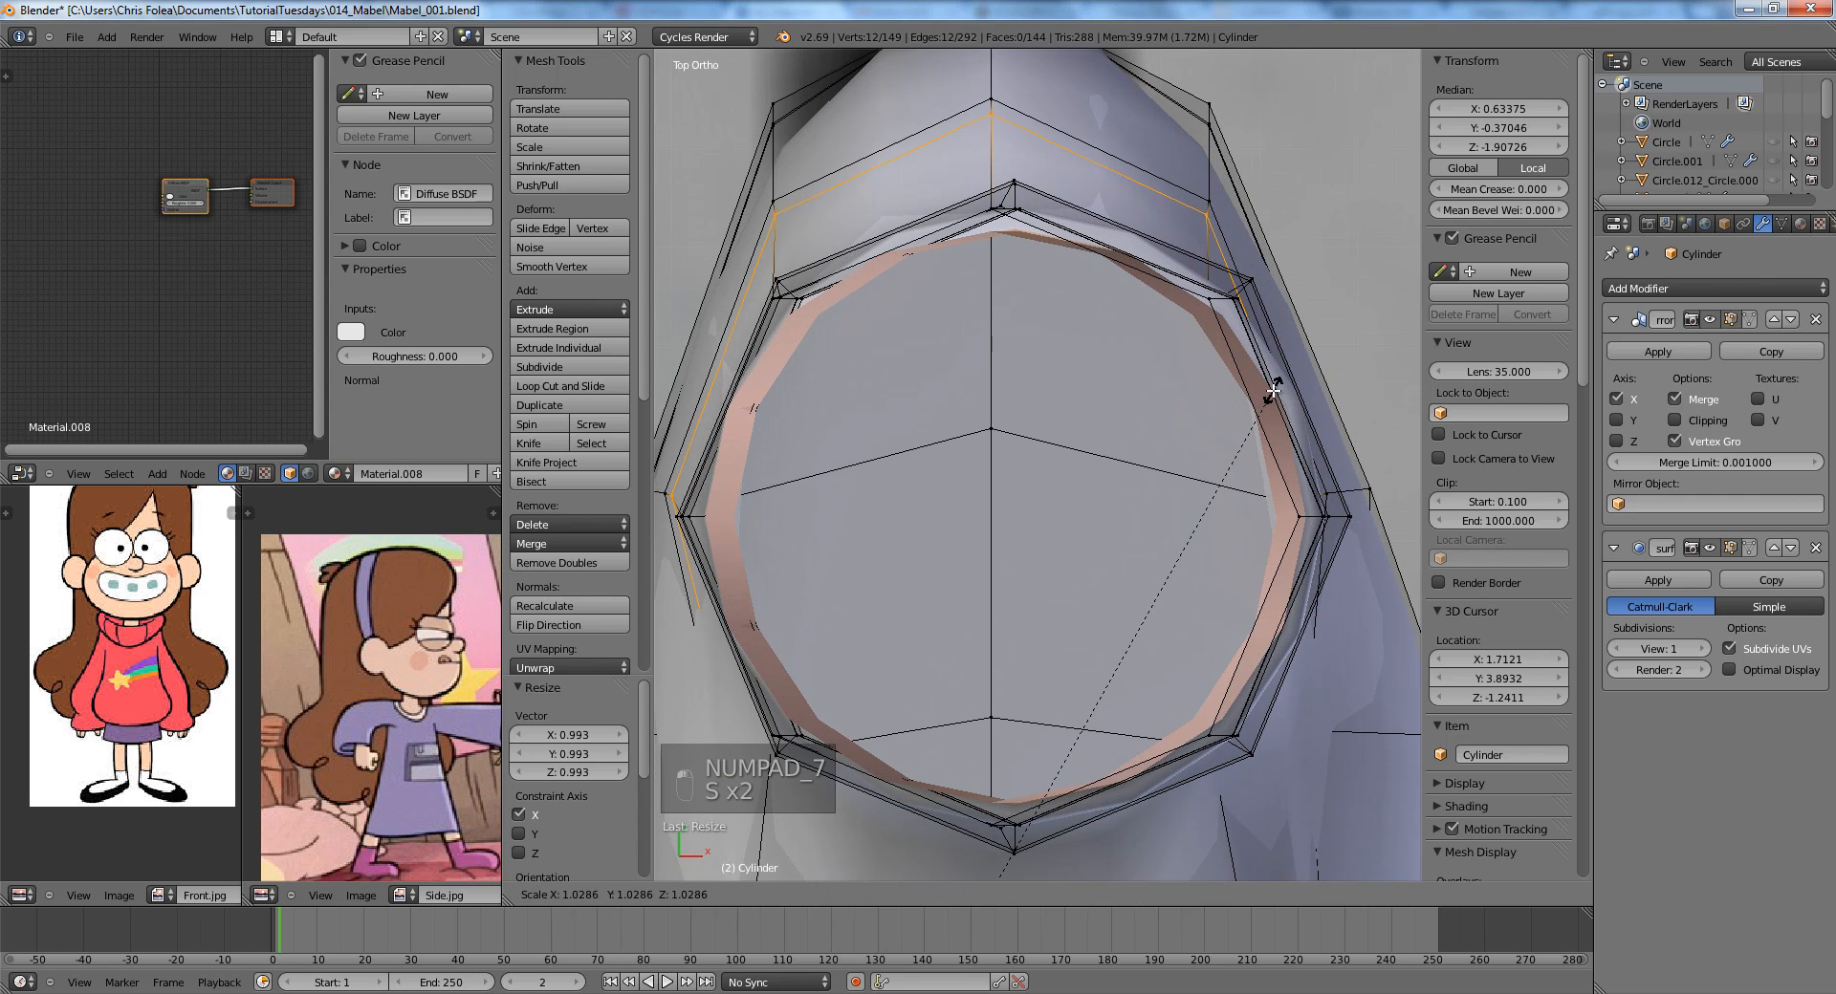
left_click(1374, 292)
key("s")
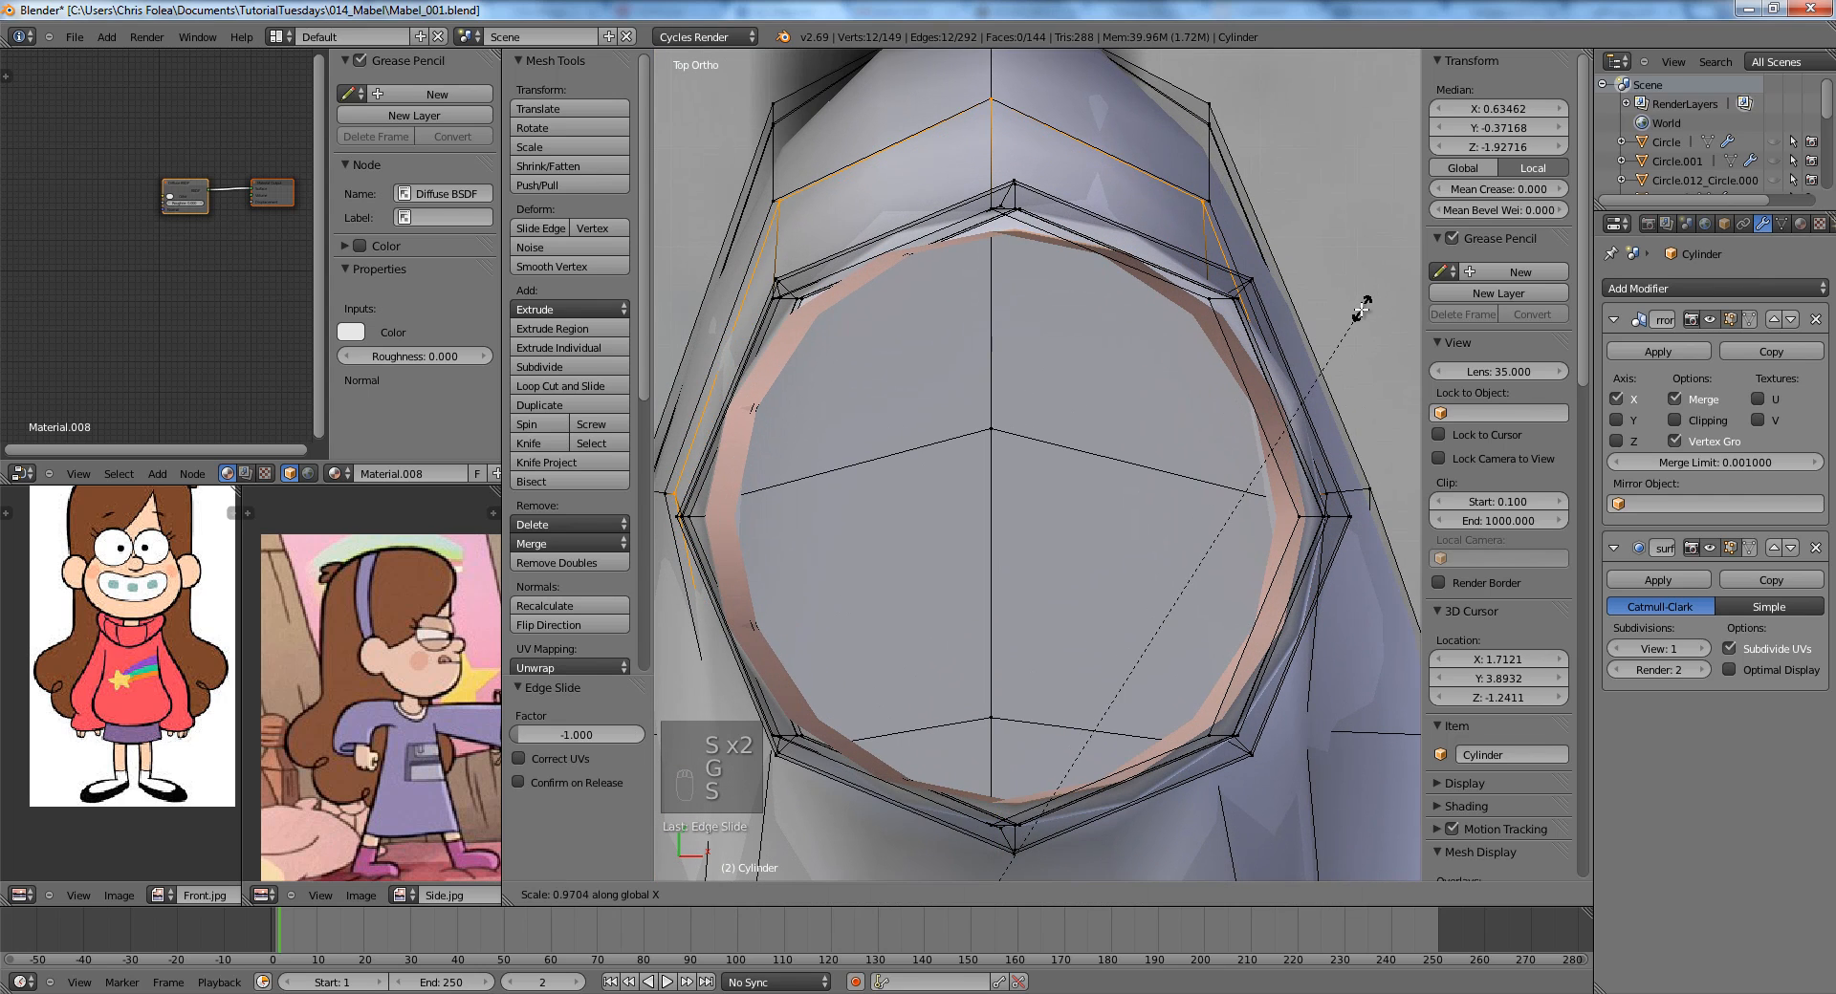
scroll(1350, 307, "down", 5)
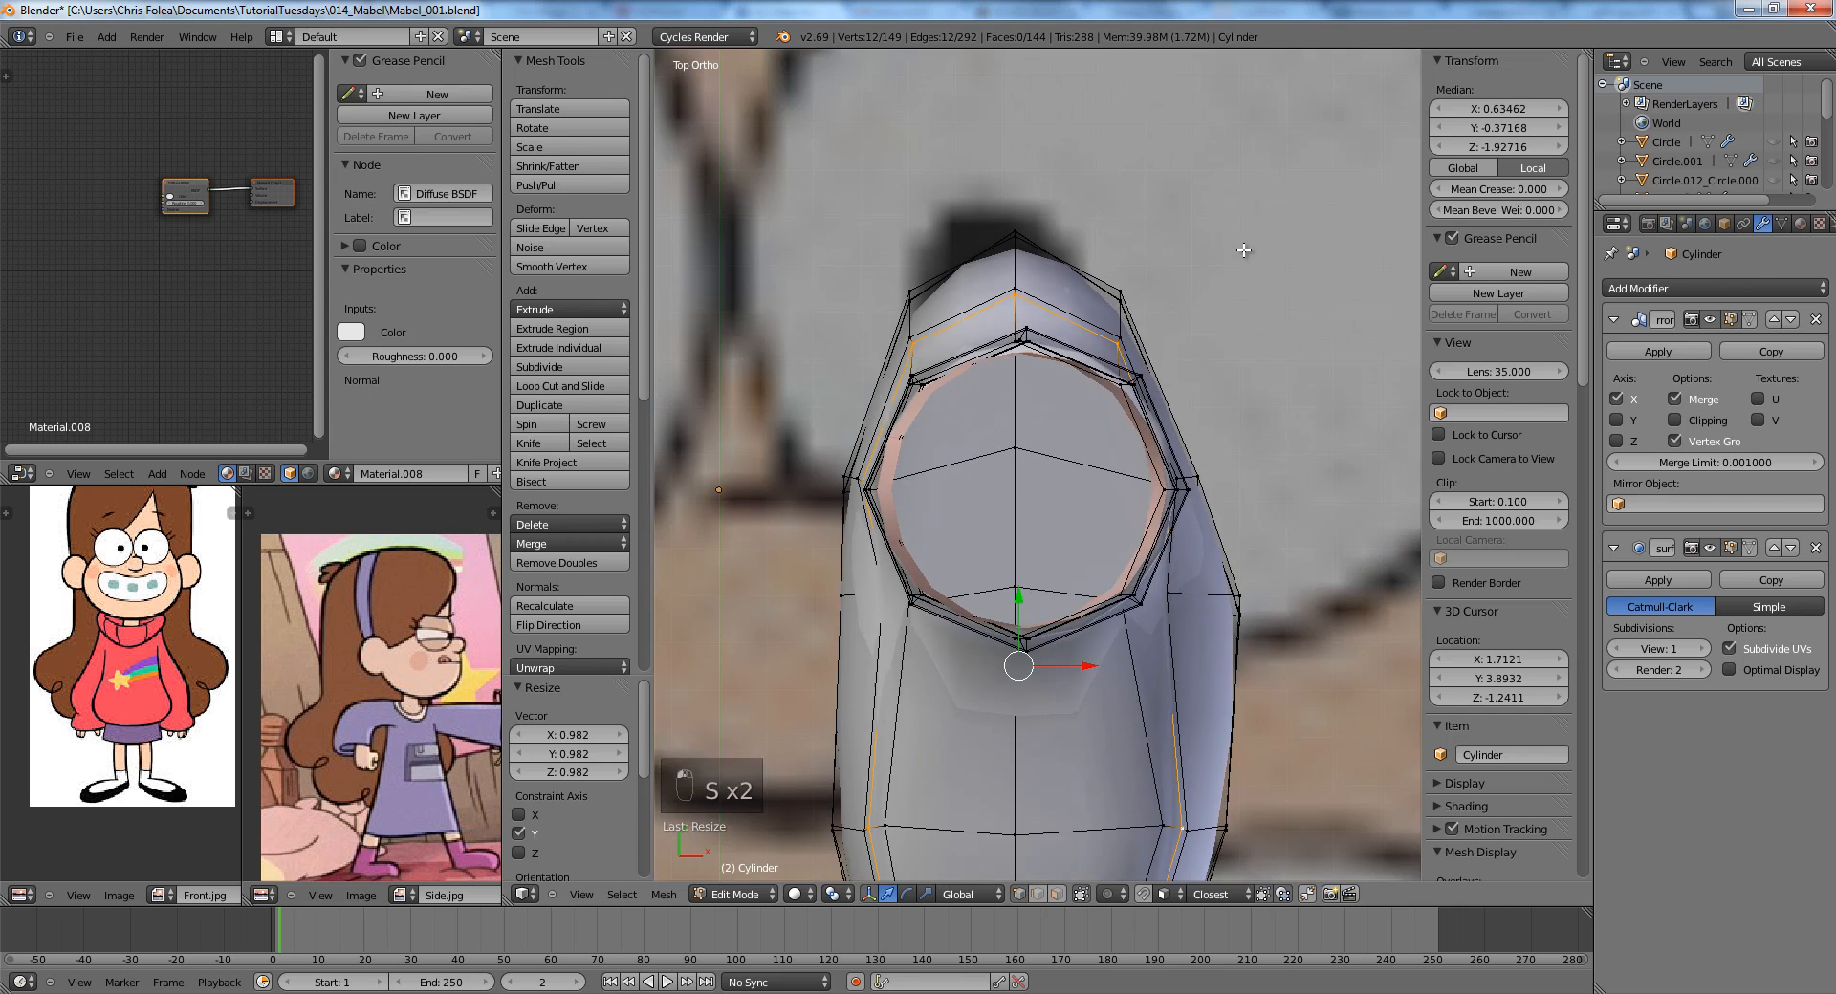
Add another supporting loop cut directly against the upper side edge of the foot to sharpen the shoe line.
key("KP_3")
middle_click_drag(971, 373, 1086, 487)
key("a")
scroll(1085, 488, "up", 1)
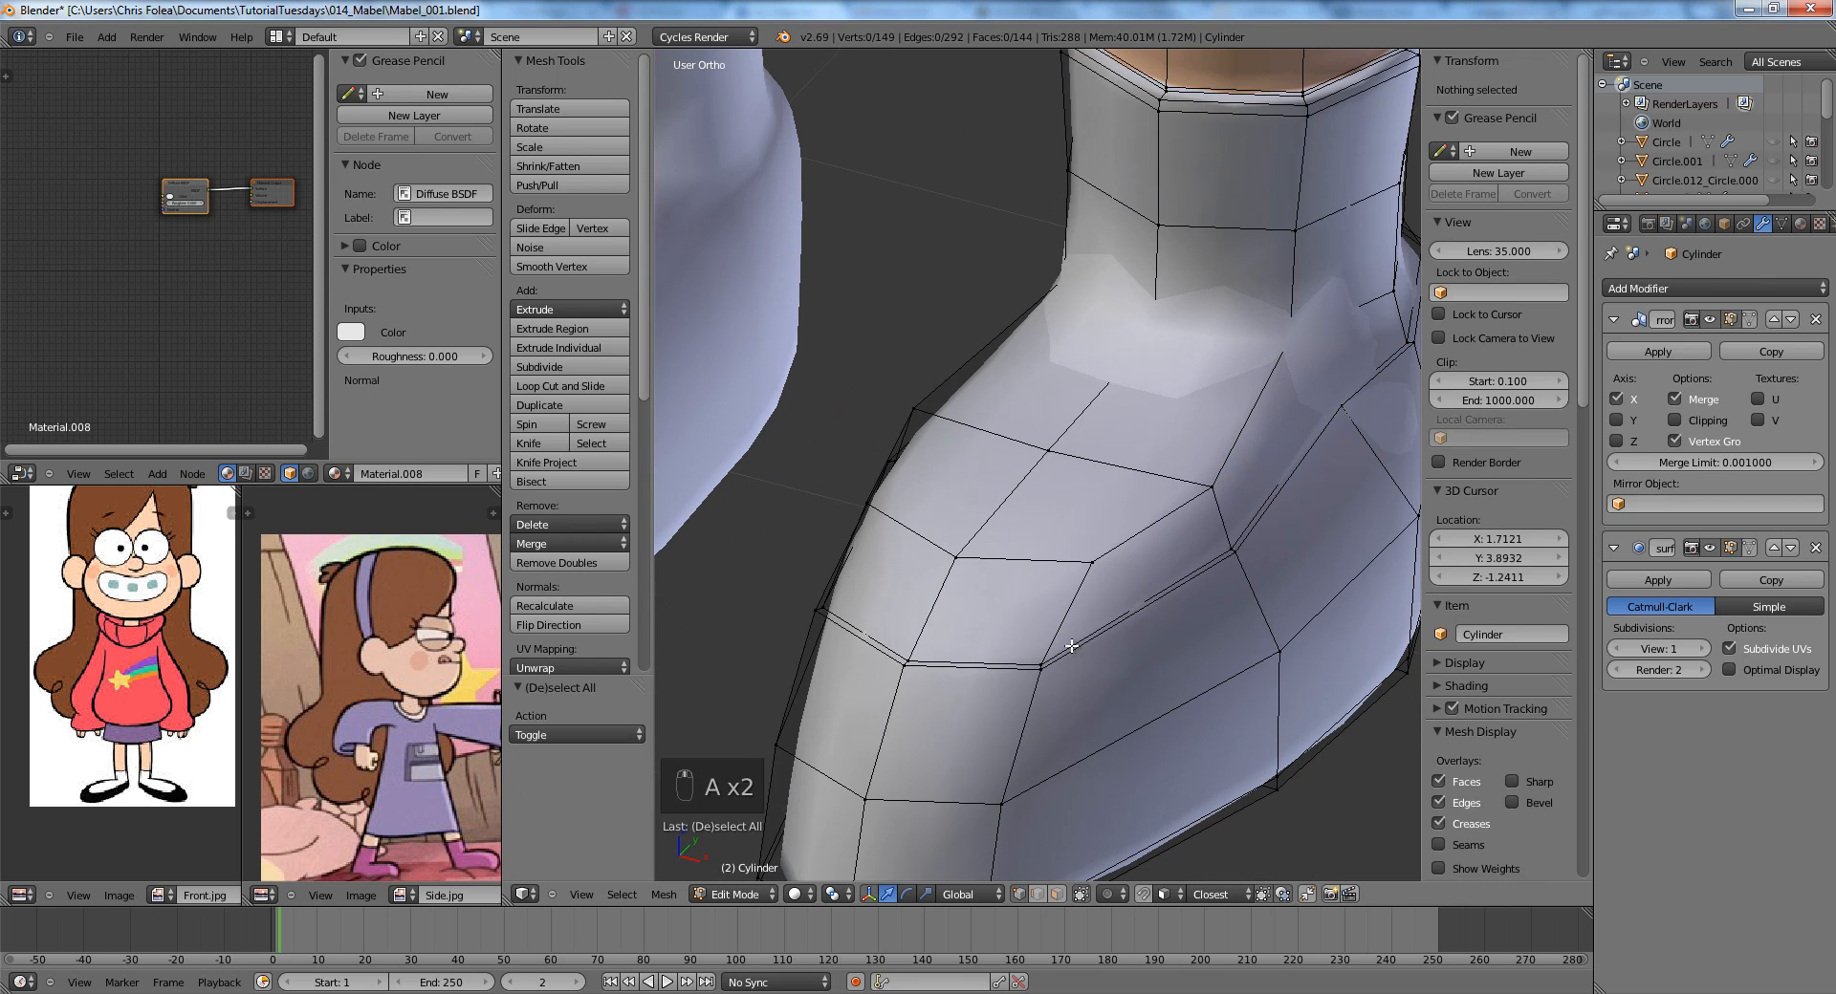
key("ctrl+r")
left_click(1064, 622)
left_click(1037, 672)
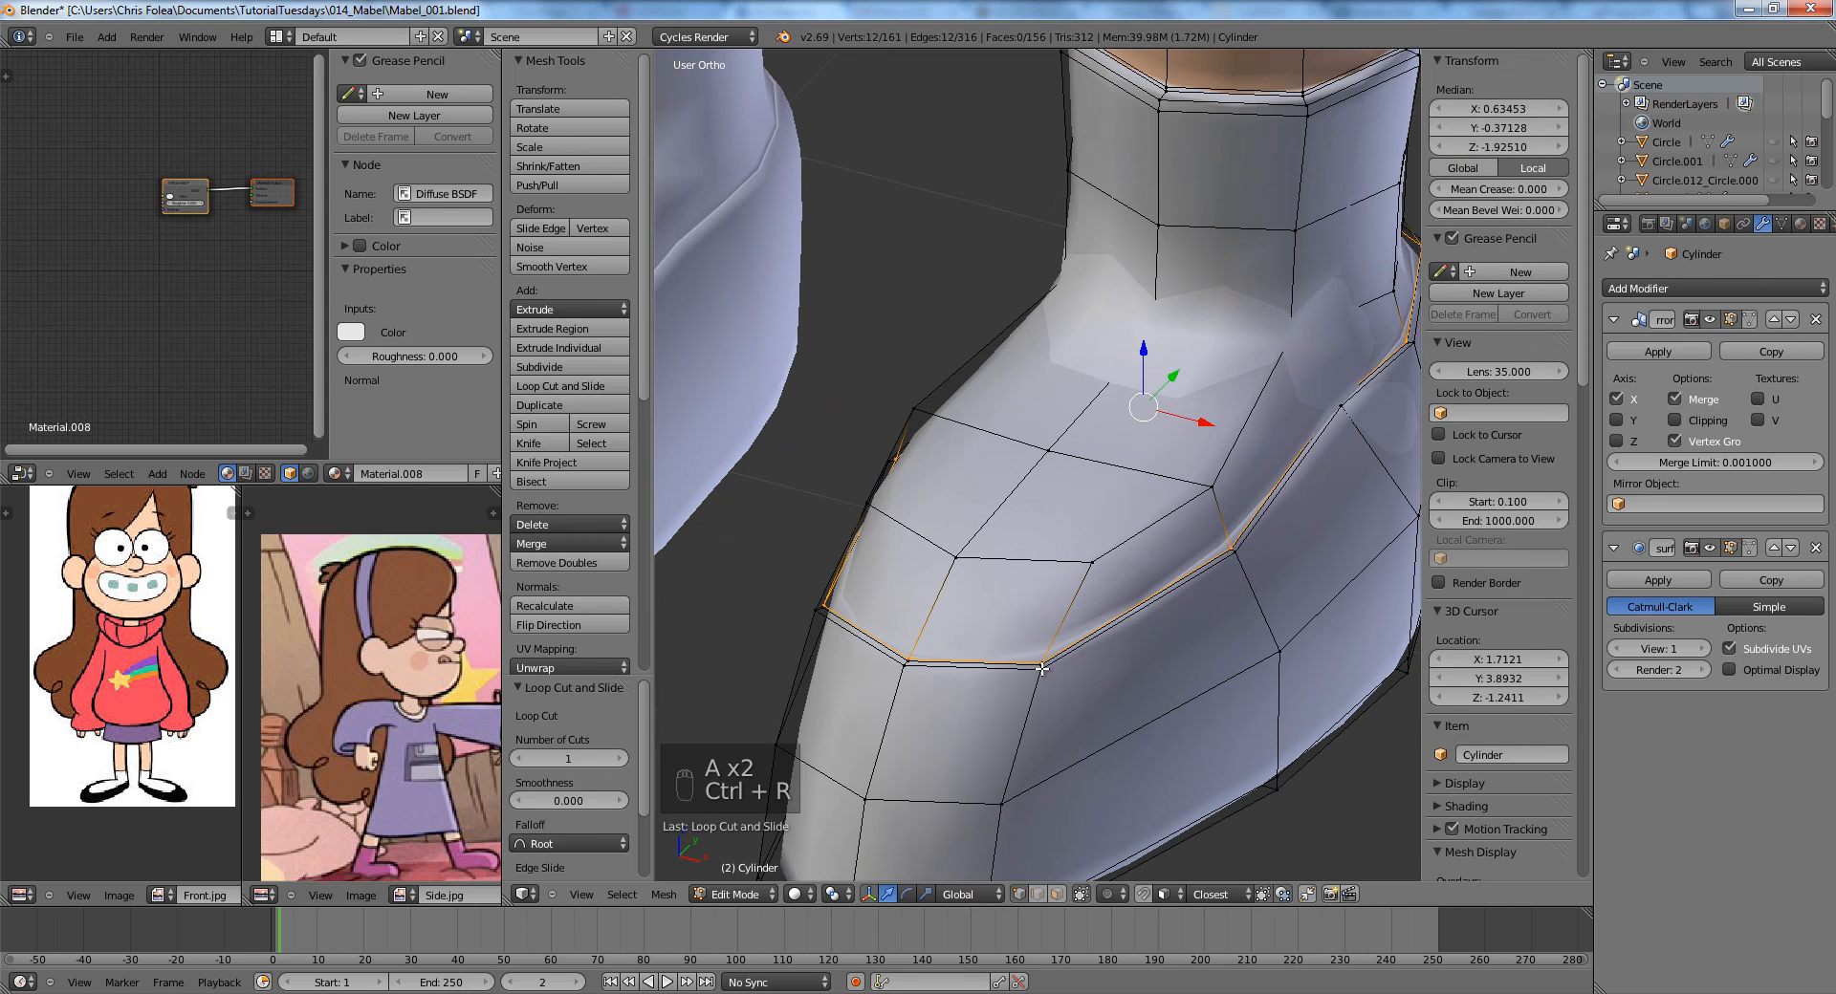
Switch to face selection and select all faces of the foot below the supporting loops, including the sole.
scroll(1099, 536, "down", 3)
key("ctrl+Tab")
left_click(1152, 558)
scroll(1152, 557, "up", 10)
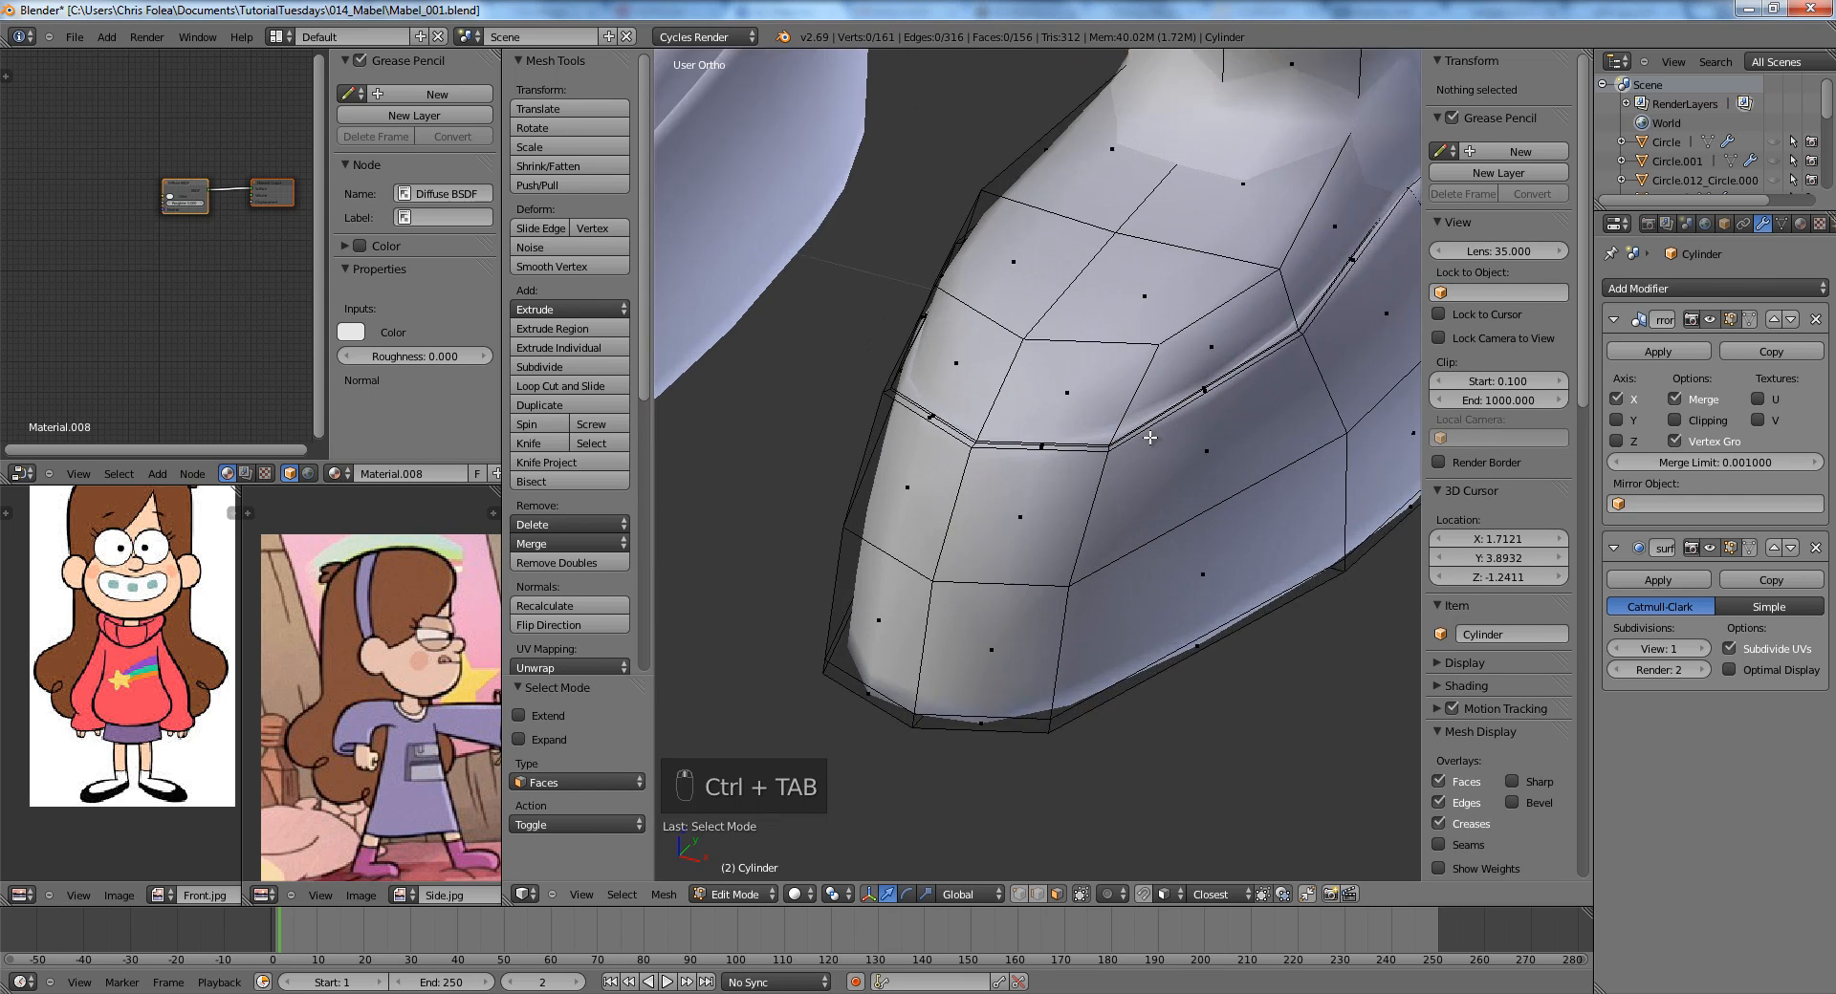
left_click(903, 415, "alt")
scroll(903, 415, "down", 8)
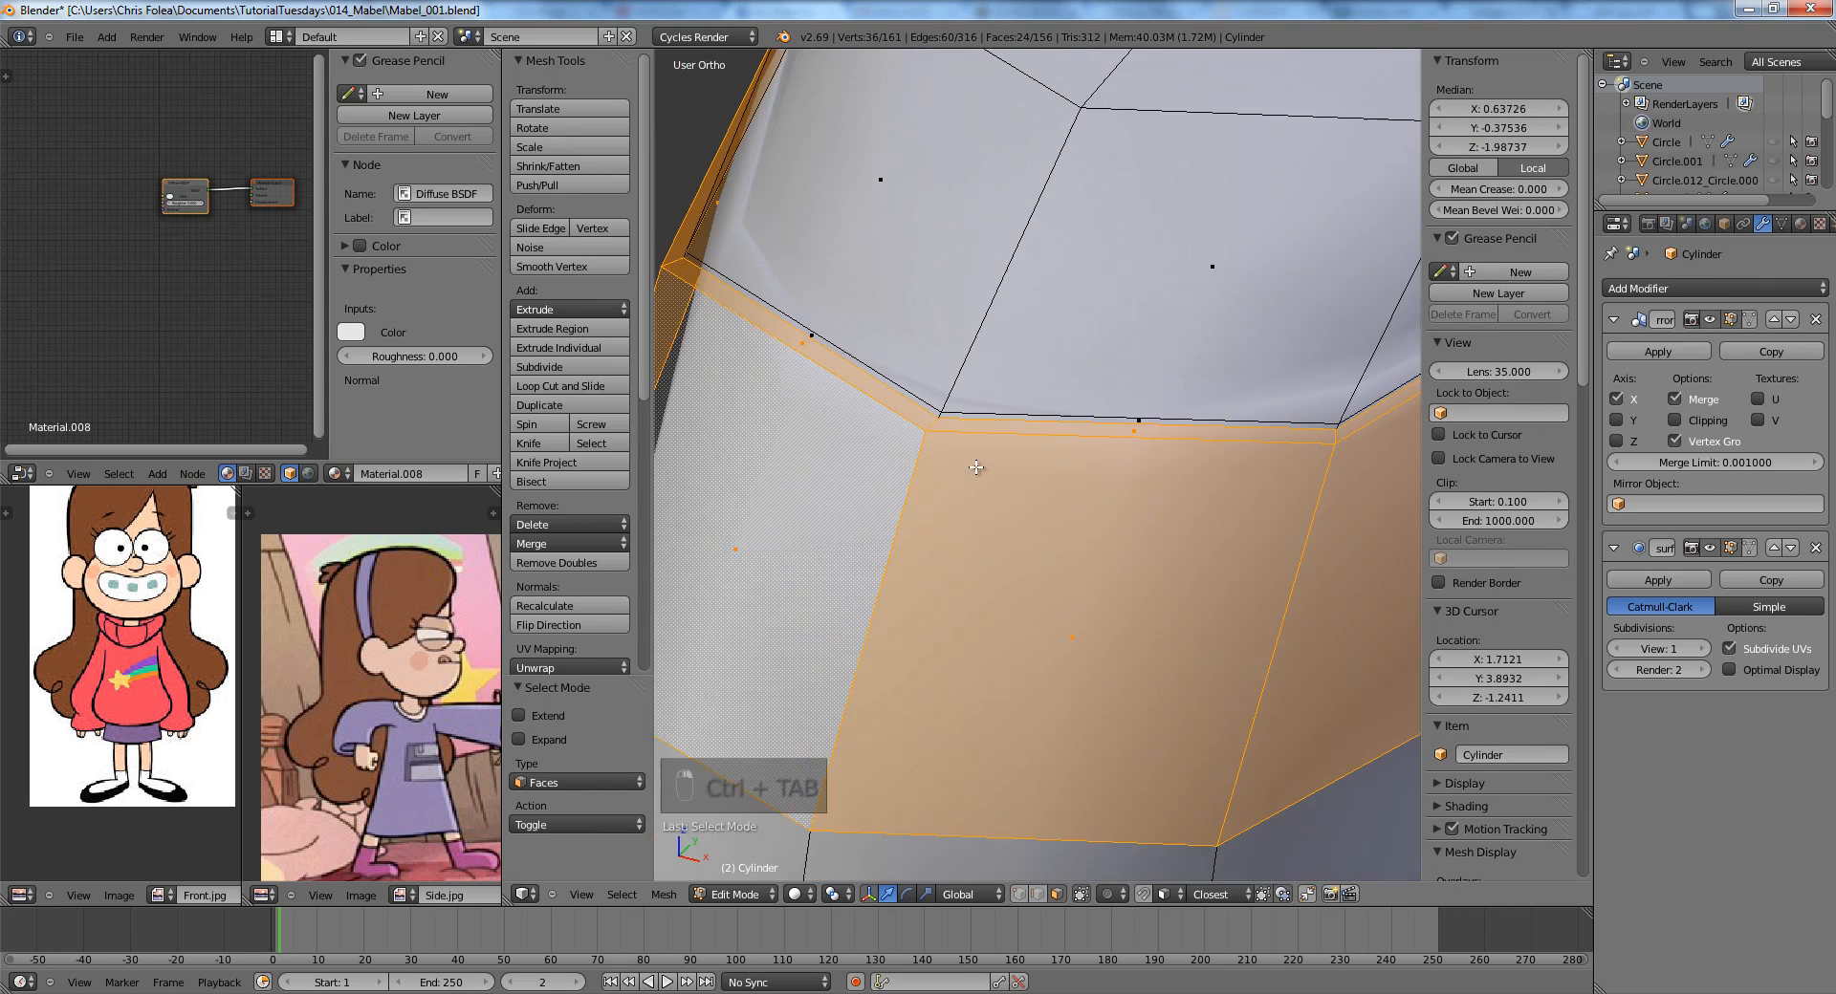
left_click(1099, 601, "alt+shift")
left_click(1071, 690, "alt+shift")
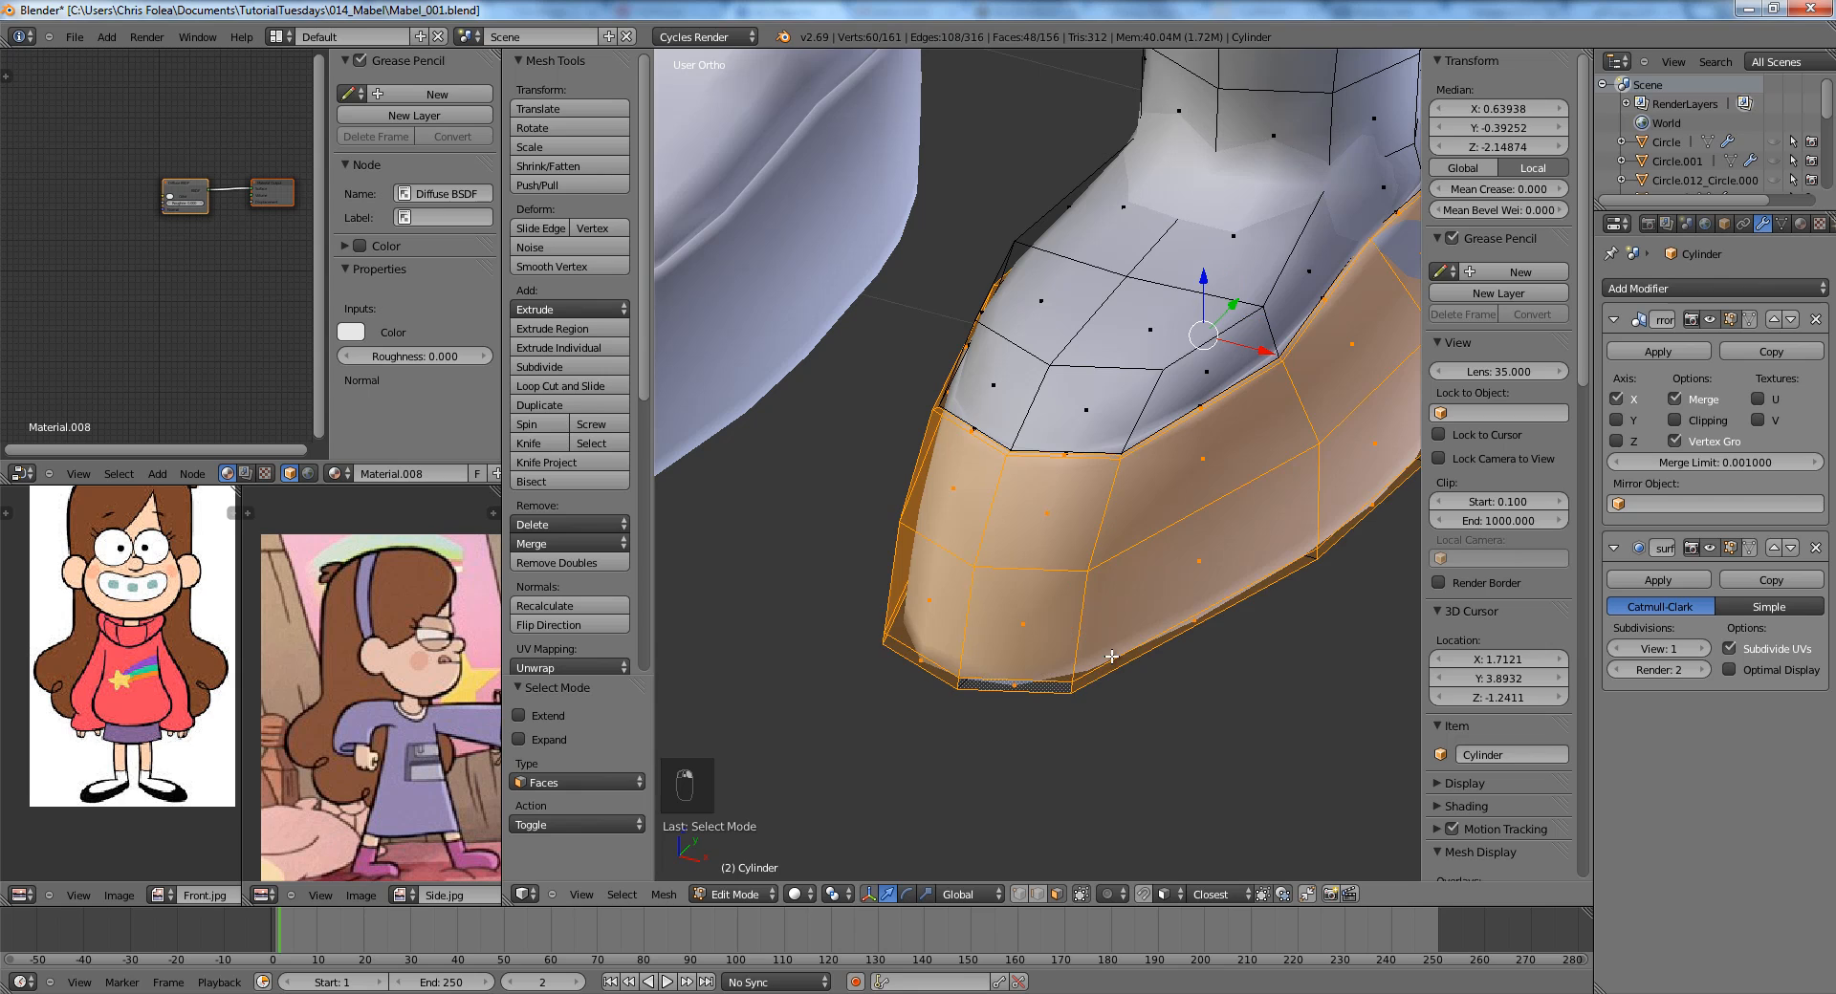
key("KP_3")
scroll(1107, 622, "down", 3)
key("z")
key("b")
left_click_drag(845, 456, 1308, 595)
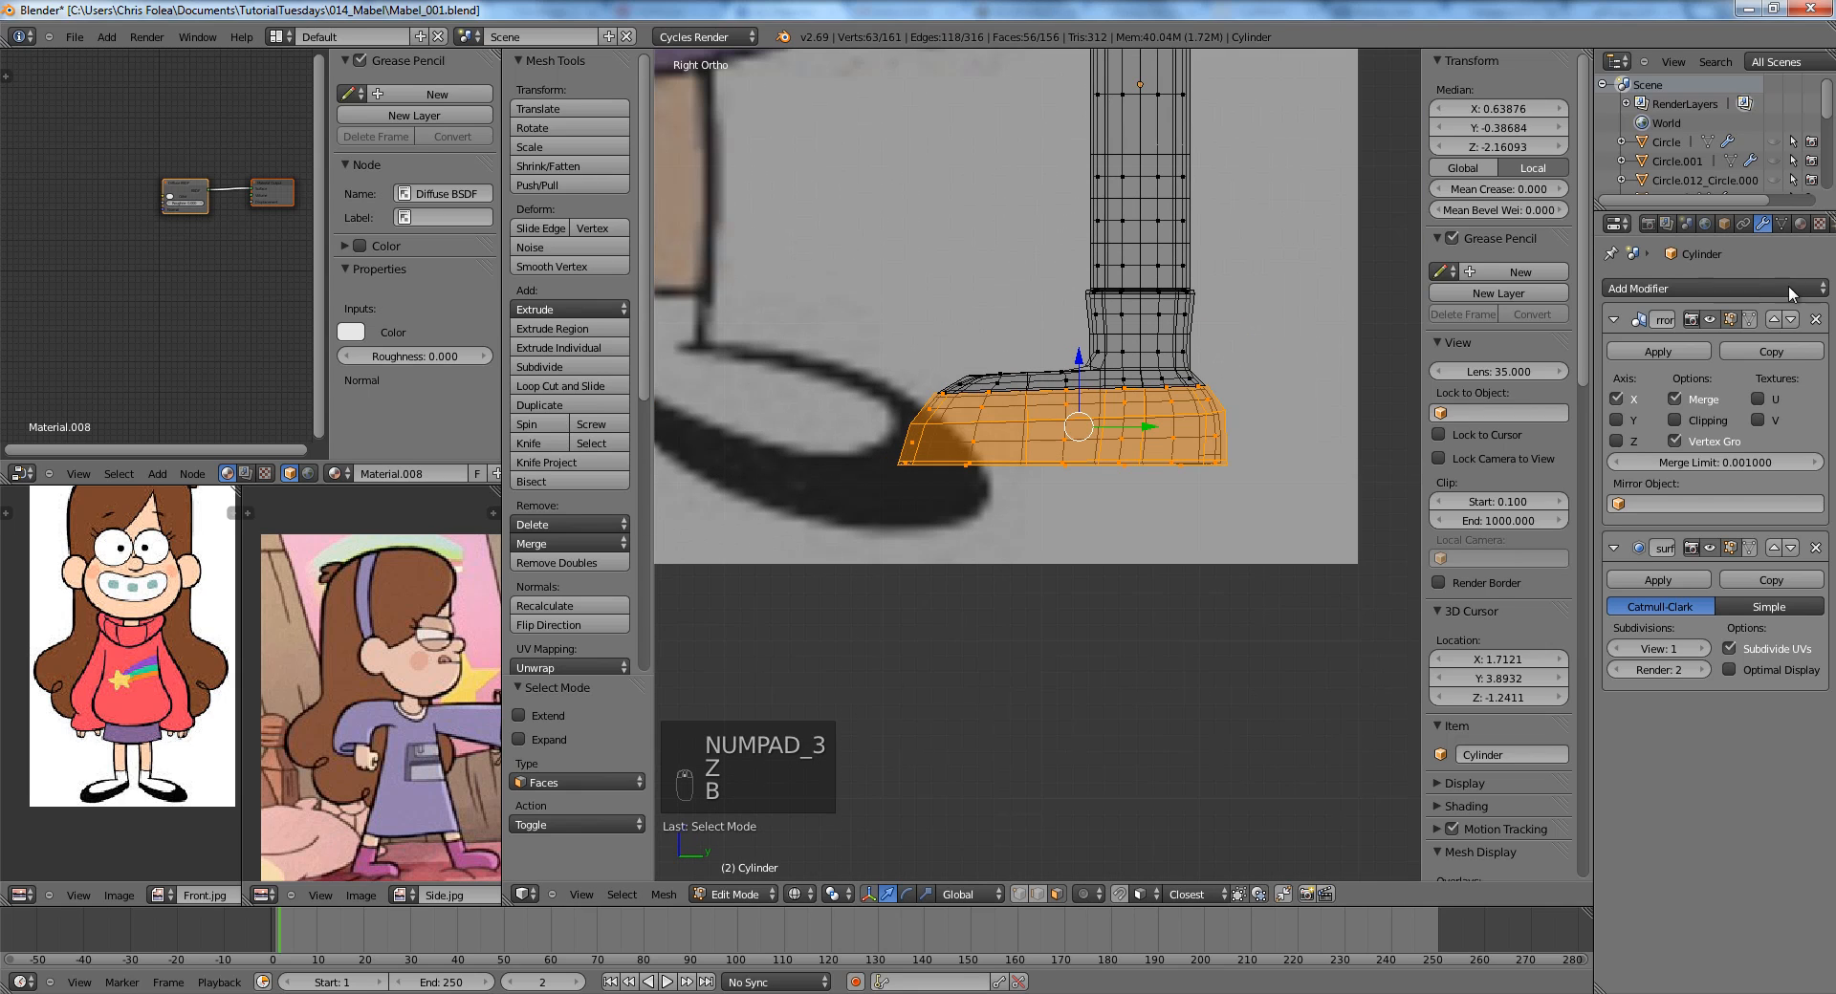
Assign a new black Diffuse BSDF material to the selected lower foot faces and copy its color to the viewport color.
left_click(1802, 225)
left_click(1818, 287)
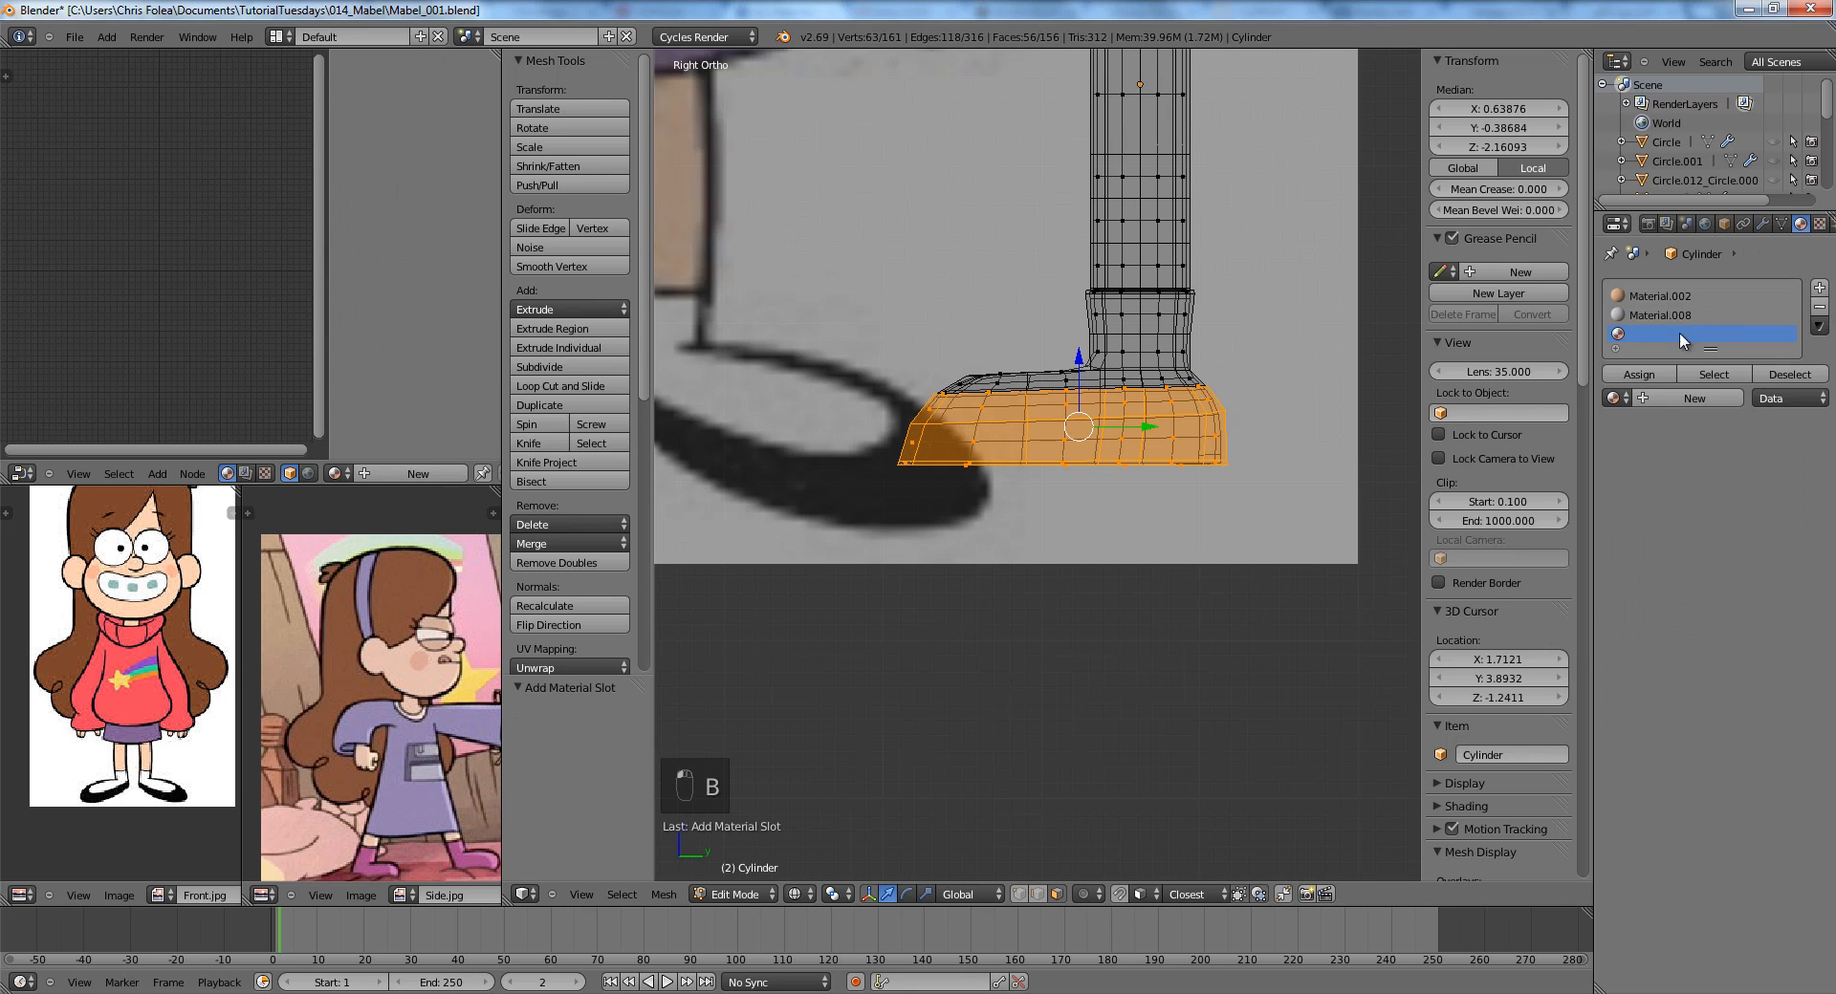
left_click(1673, 396)
left_click(1735, 536)
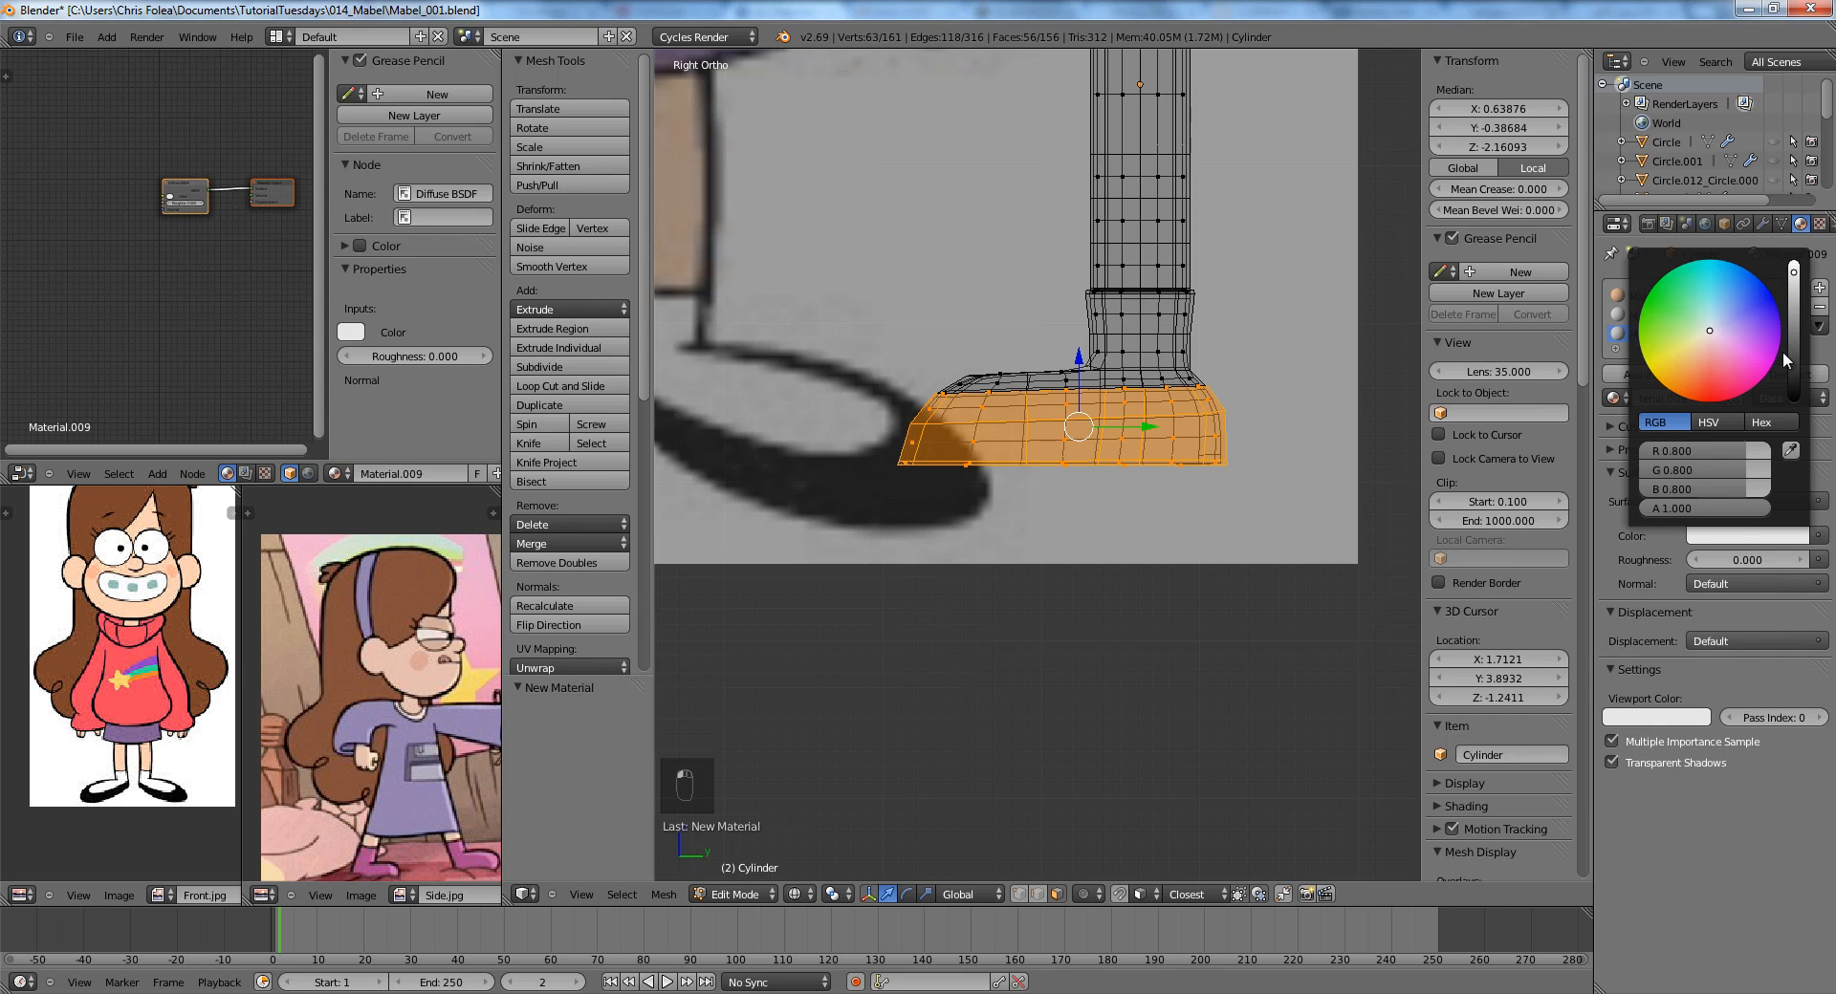
left_click_drag(1782, 351, 1784, 411)
key("Tab")
scroll(1136, 476, "down", 3)
key("z")
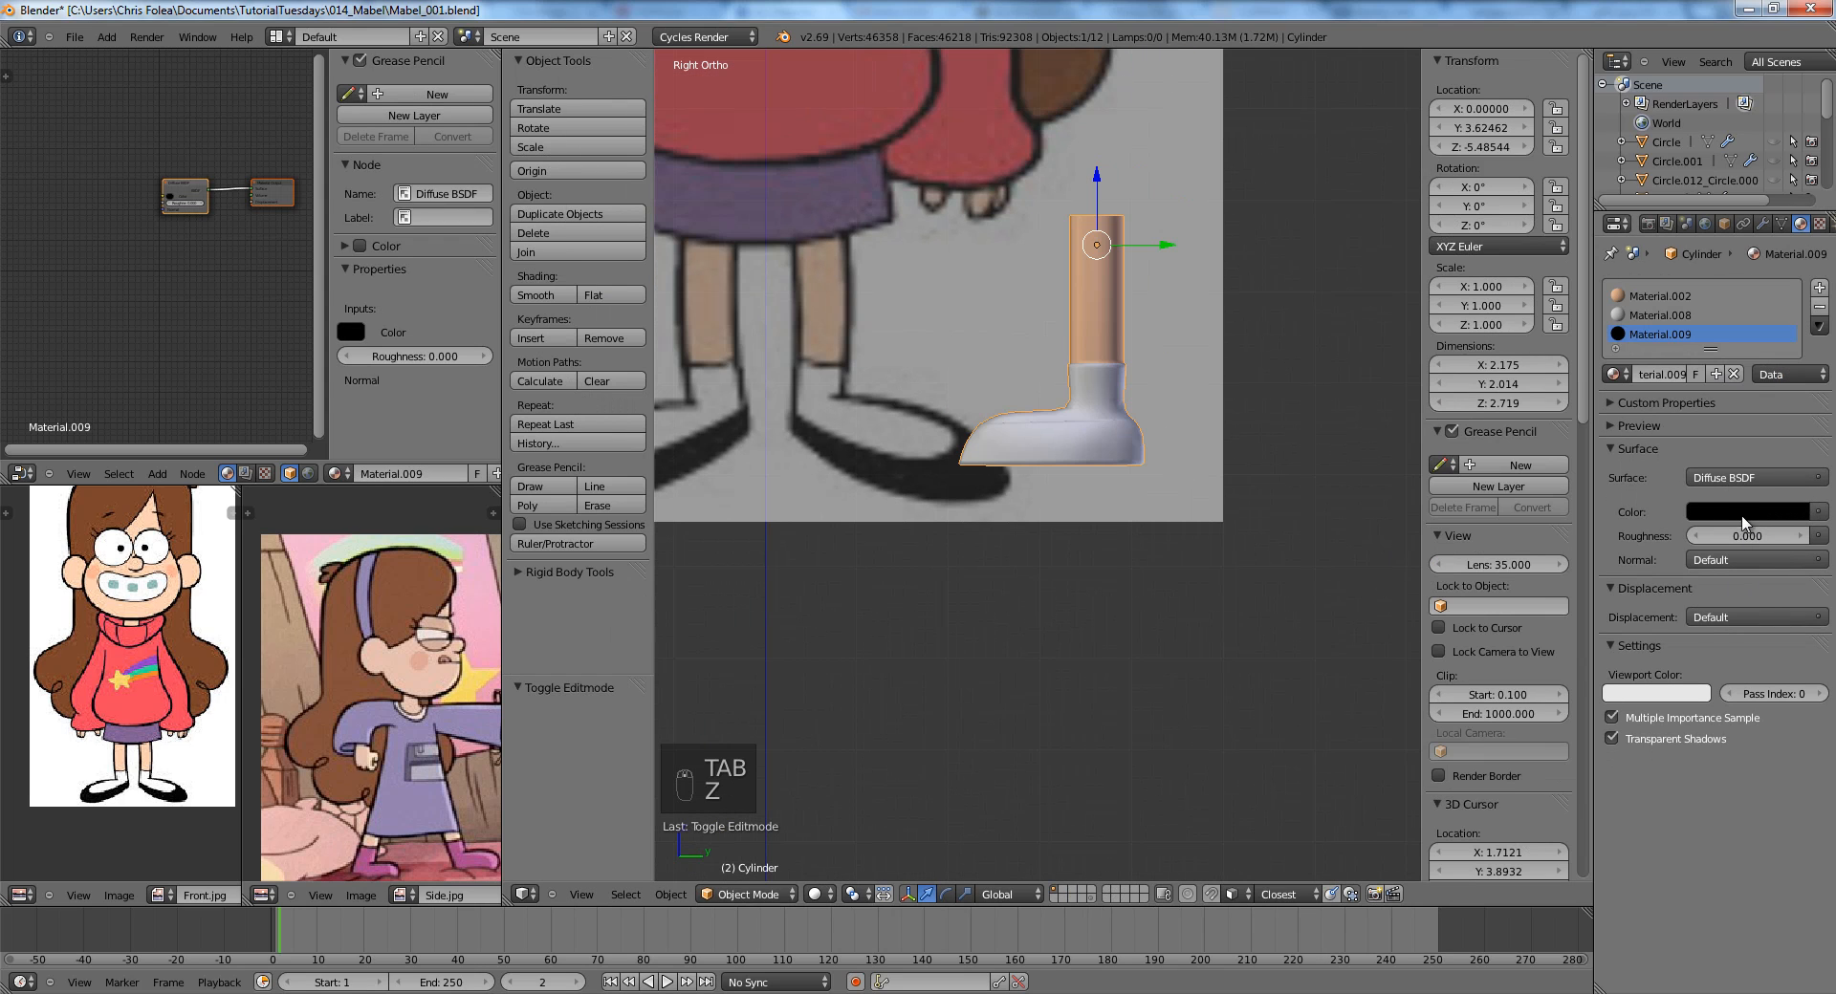
key("ctrl+c")
key("ctrl+v")
Unhide all objects and check the legs and shoes on the full character against the front reference.
scroll(913, 488, "down", 1)
key("a")
key("KP_0")
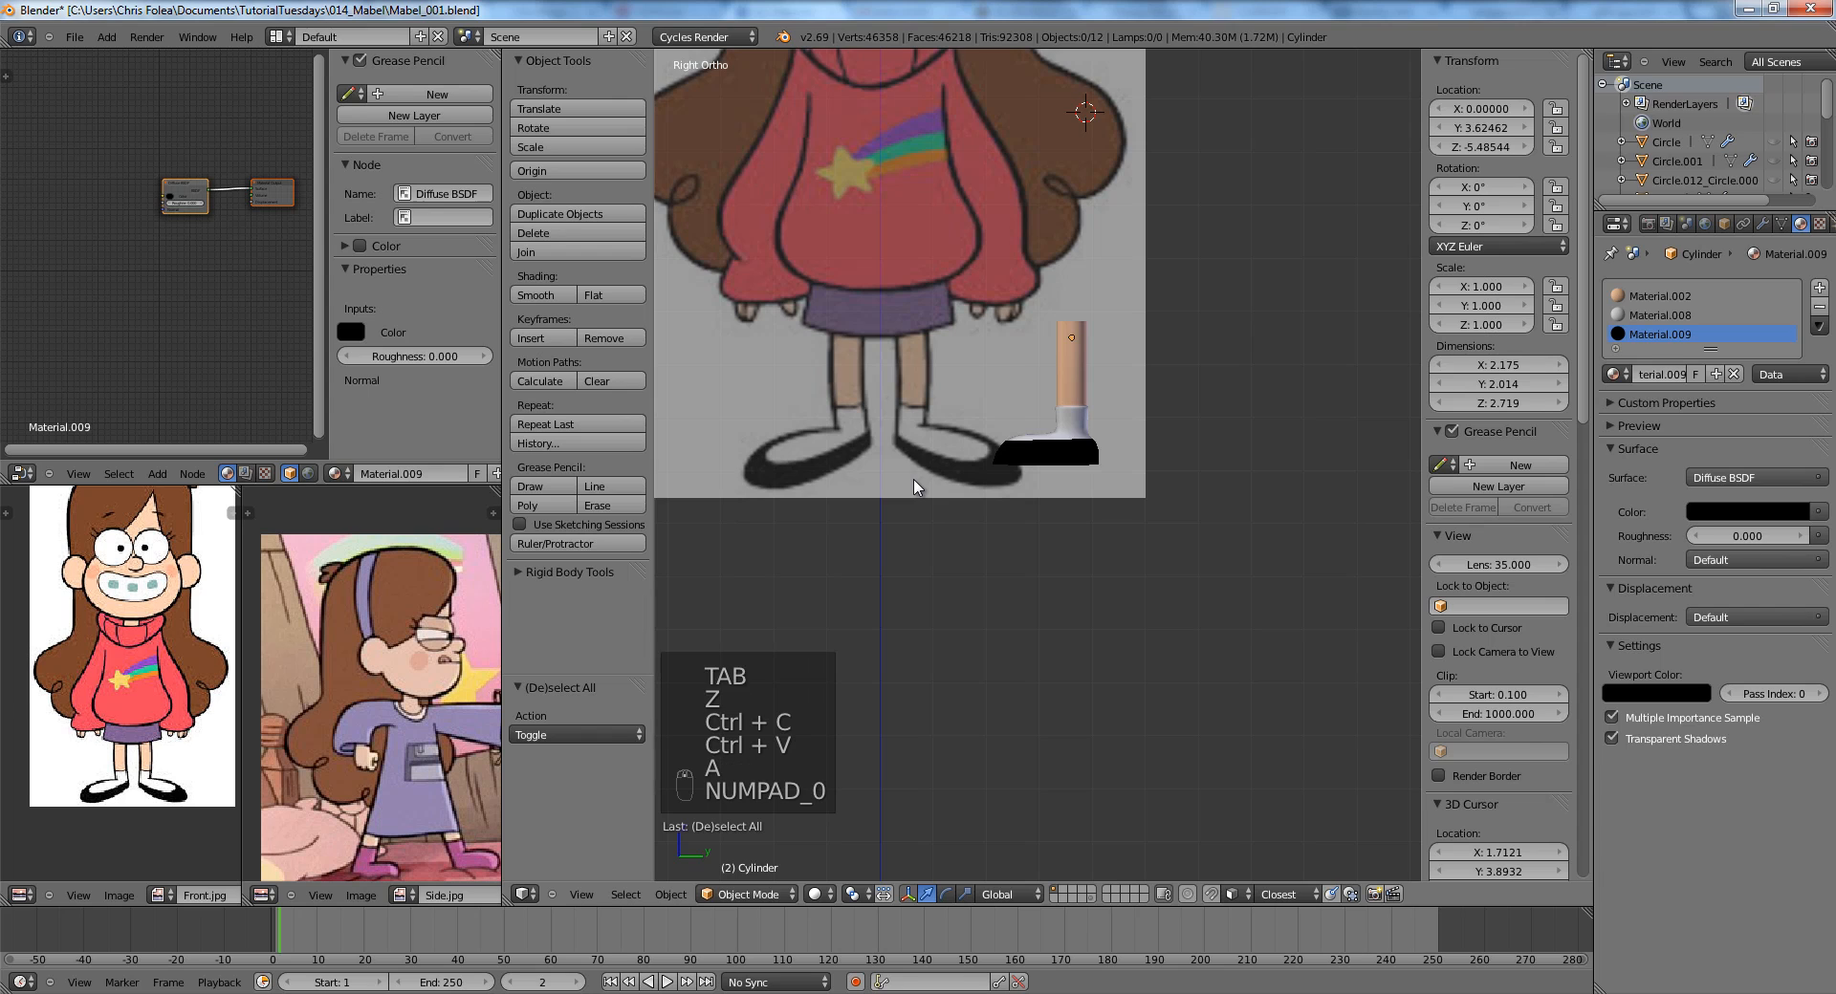
scroll(914, 488, "down", 3)
middle_click_drag(974, 486, 1220, 445)
key("alt+h")
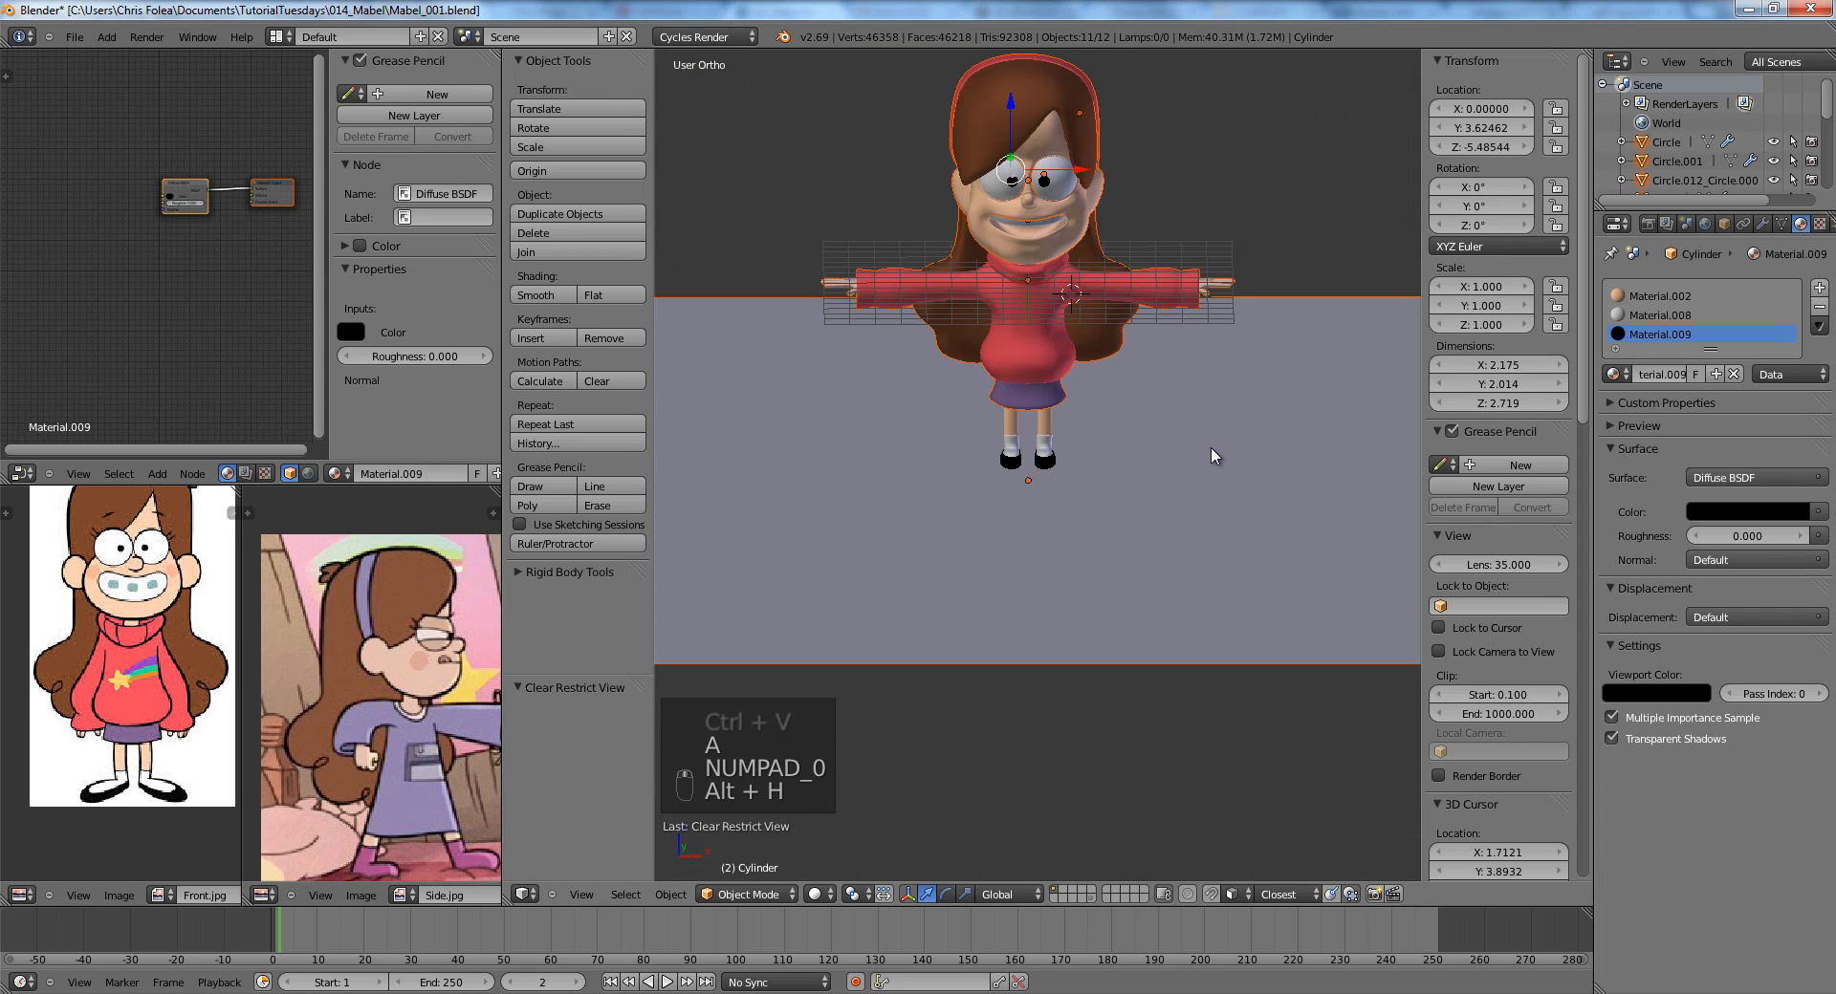
key("KP_1")
scroll(1137, 437, "up", 3)
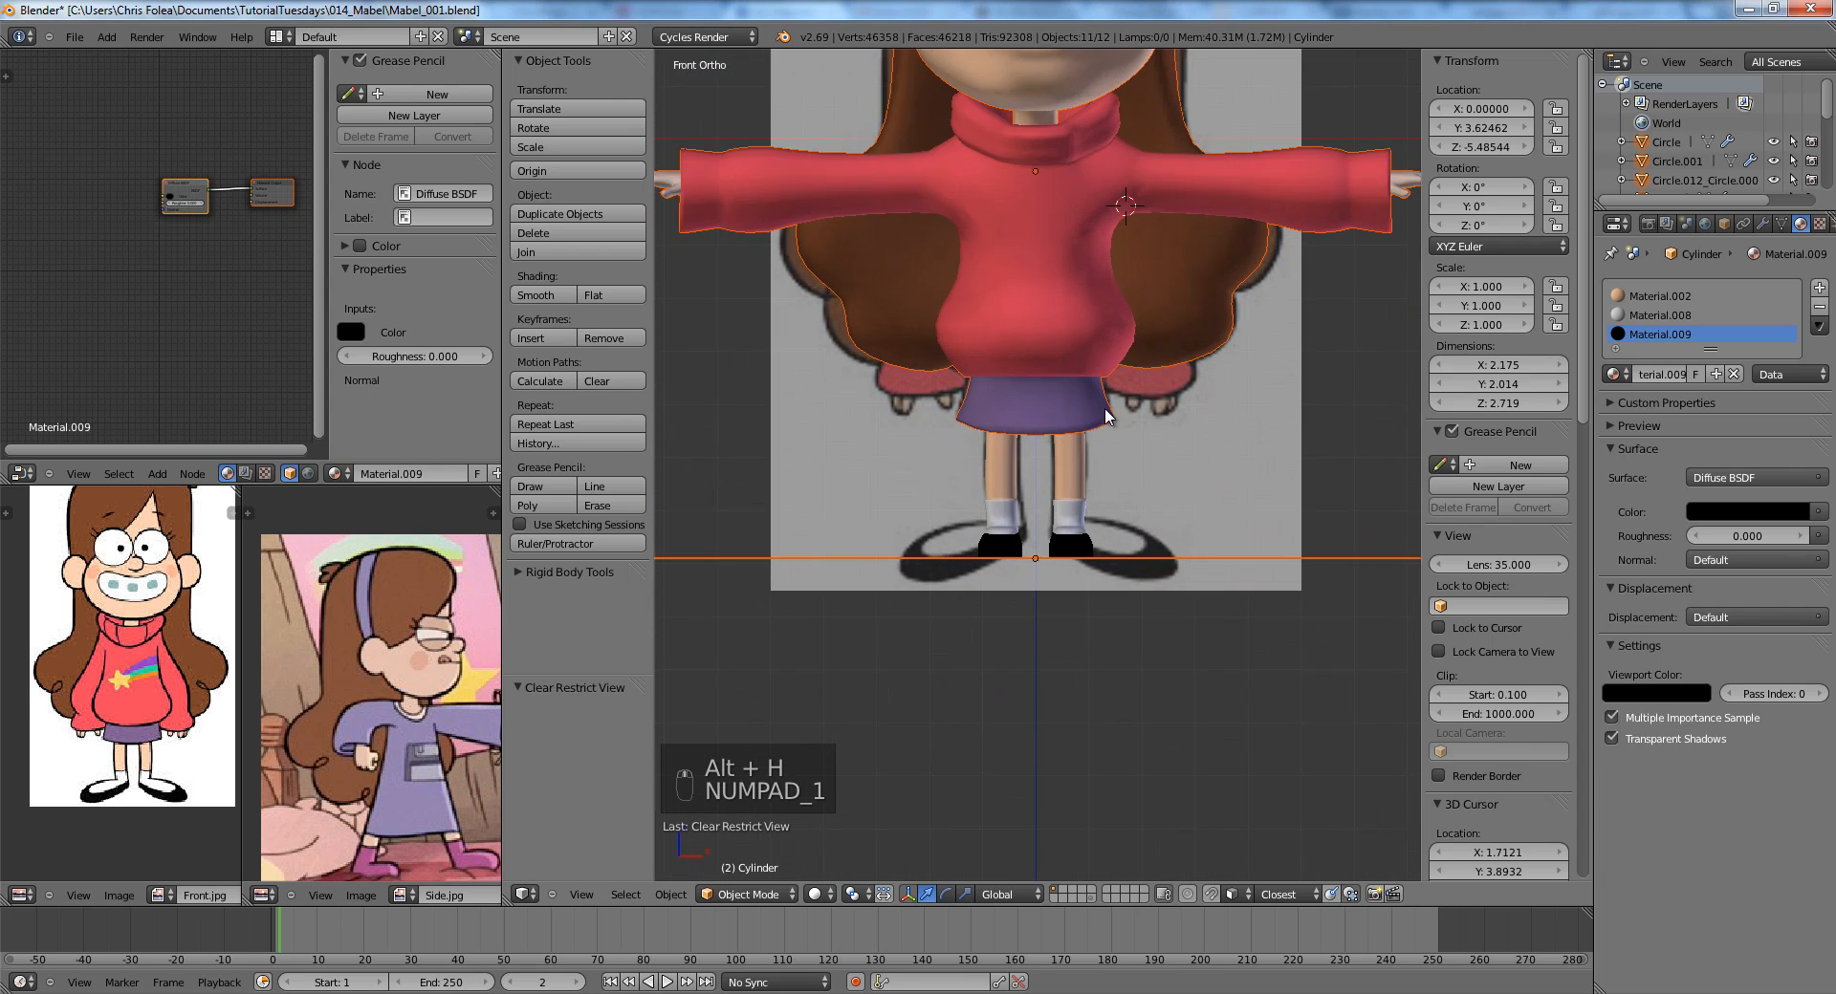
middle_click_drag(1138, 437, 1098, 436)
scroll(1038, 481, "up", 3)
Isolate the legs object by hiding everything else and open it for mesh editing in top view.
right_click(1056, 368)
key("Tab")
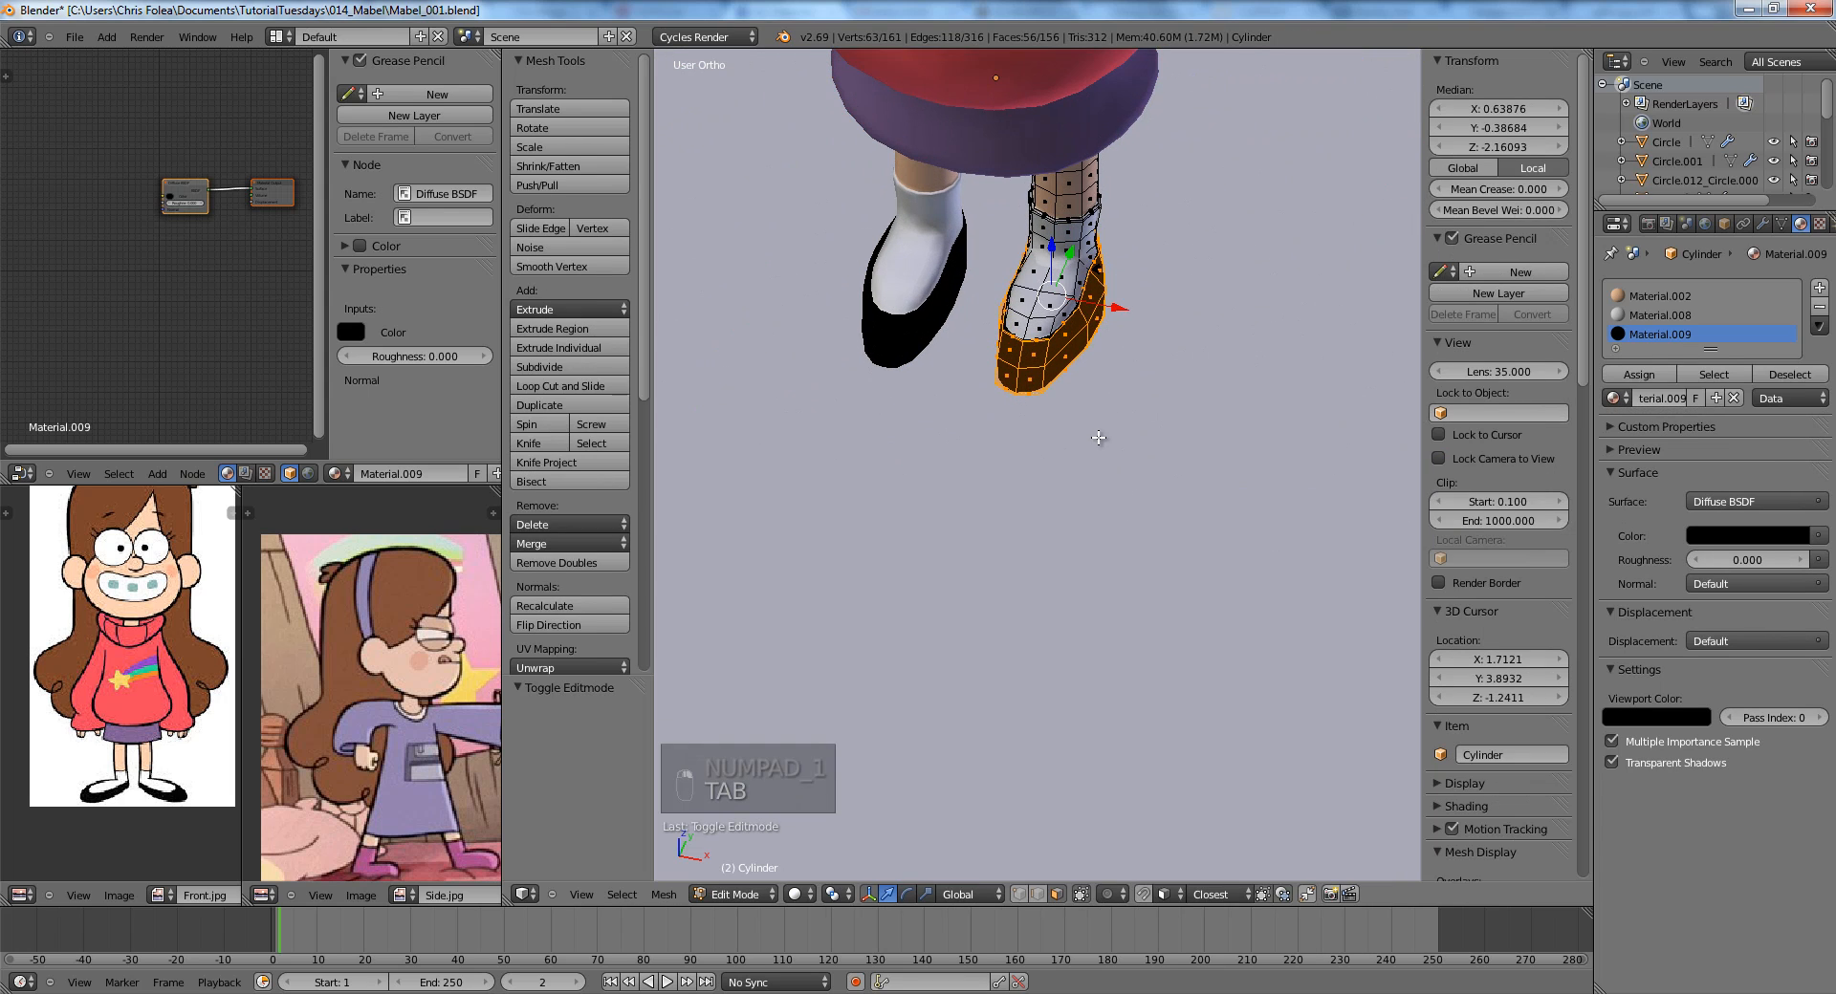
key("KP_7")
key("Tab")
key("shift+h")
key("Tab")
scroll(1098, 436, "up", 3)
Switch to vertex selection and move the toe vertices forward to lengthen the foot in top view.
key("z")
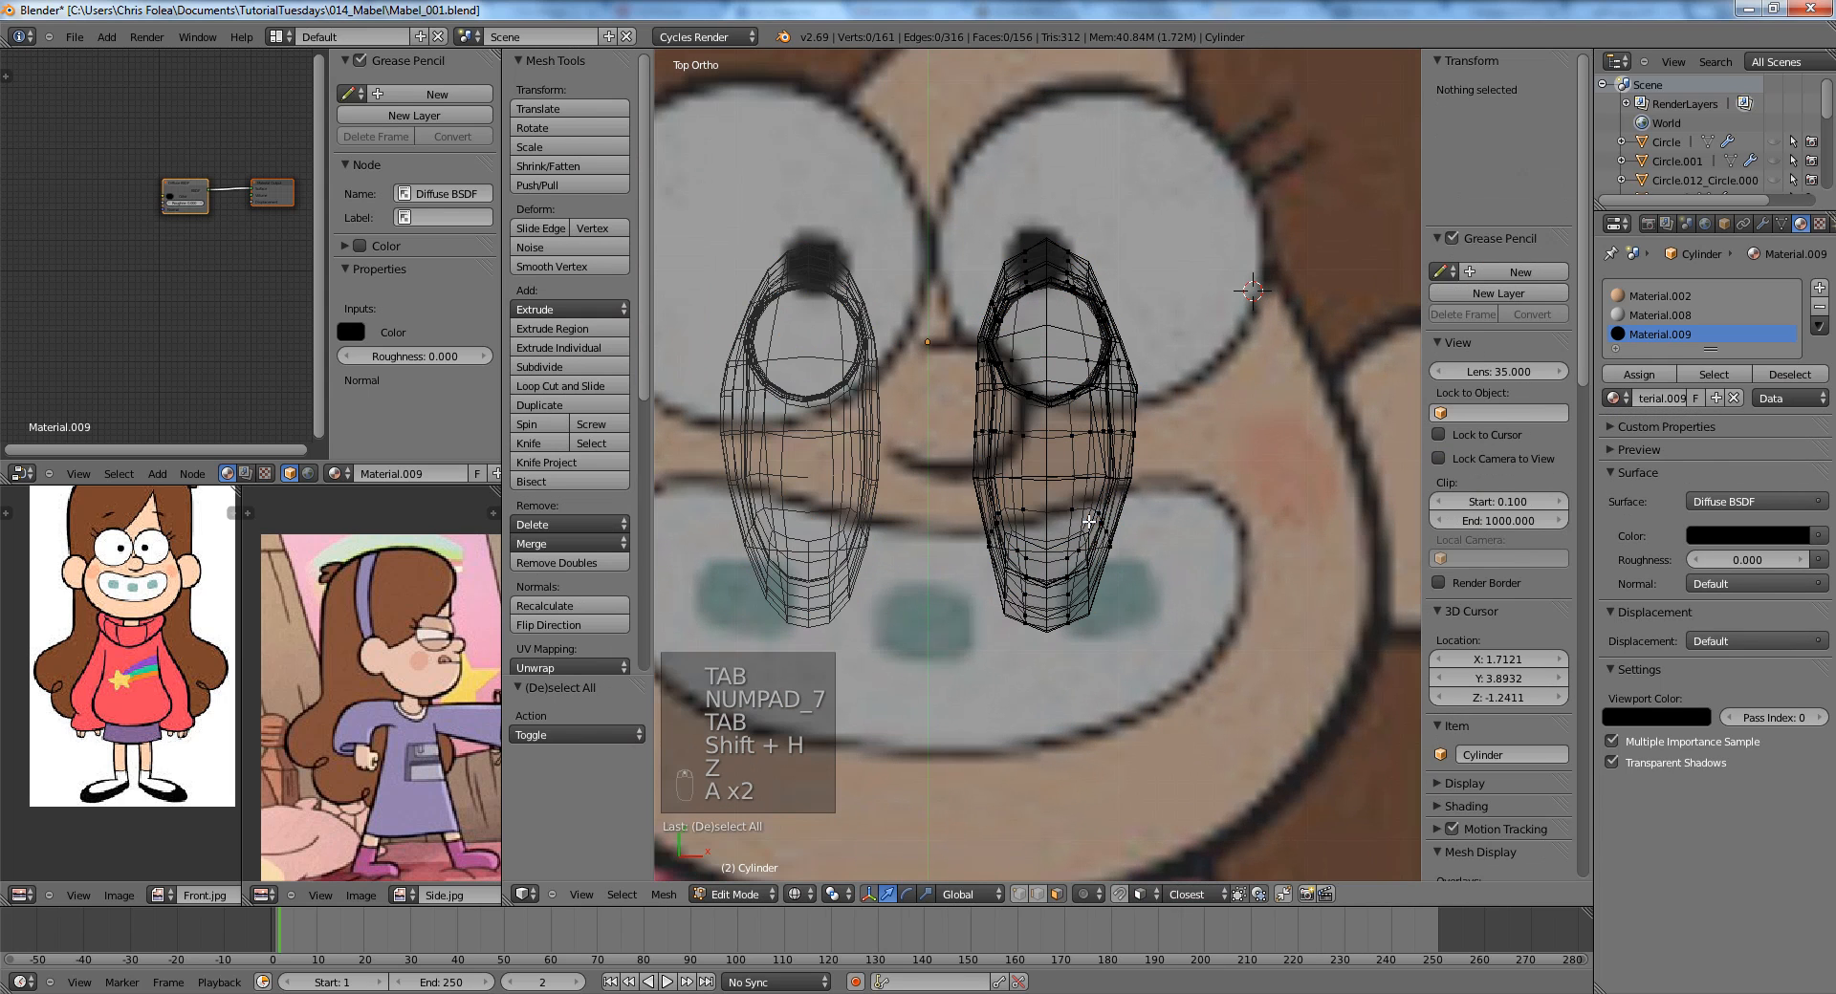
key("a")
key("a")
key("ctrl+Tab")
left_click(1013, 494)
key("b")
left_click_drag(971, 521, 1124, 639)
key("z")
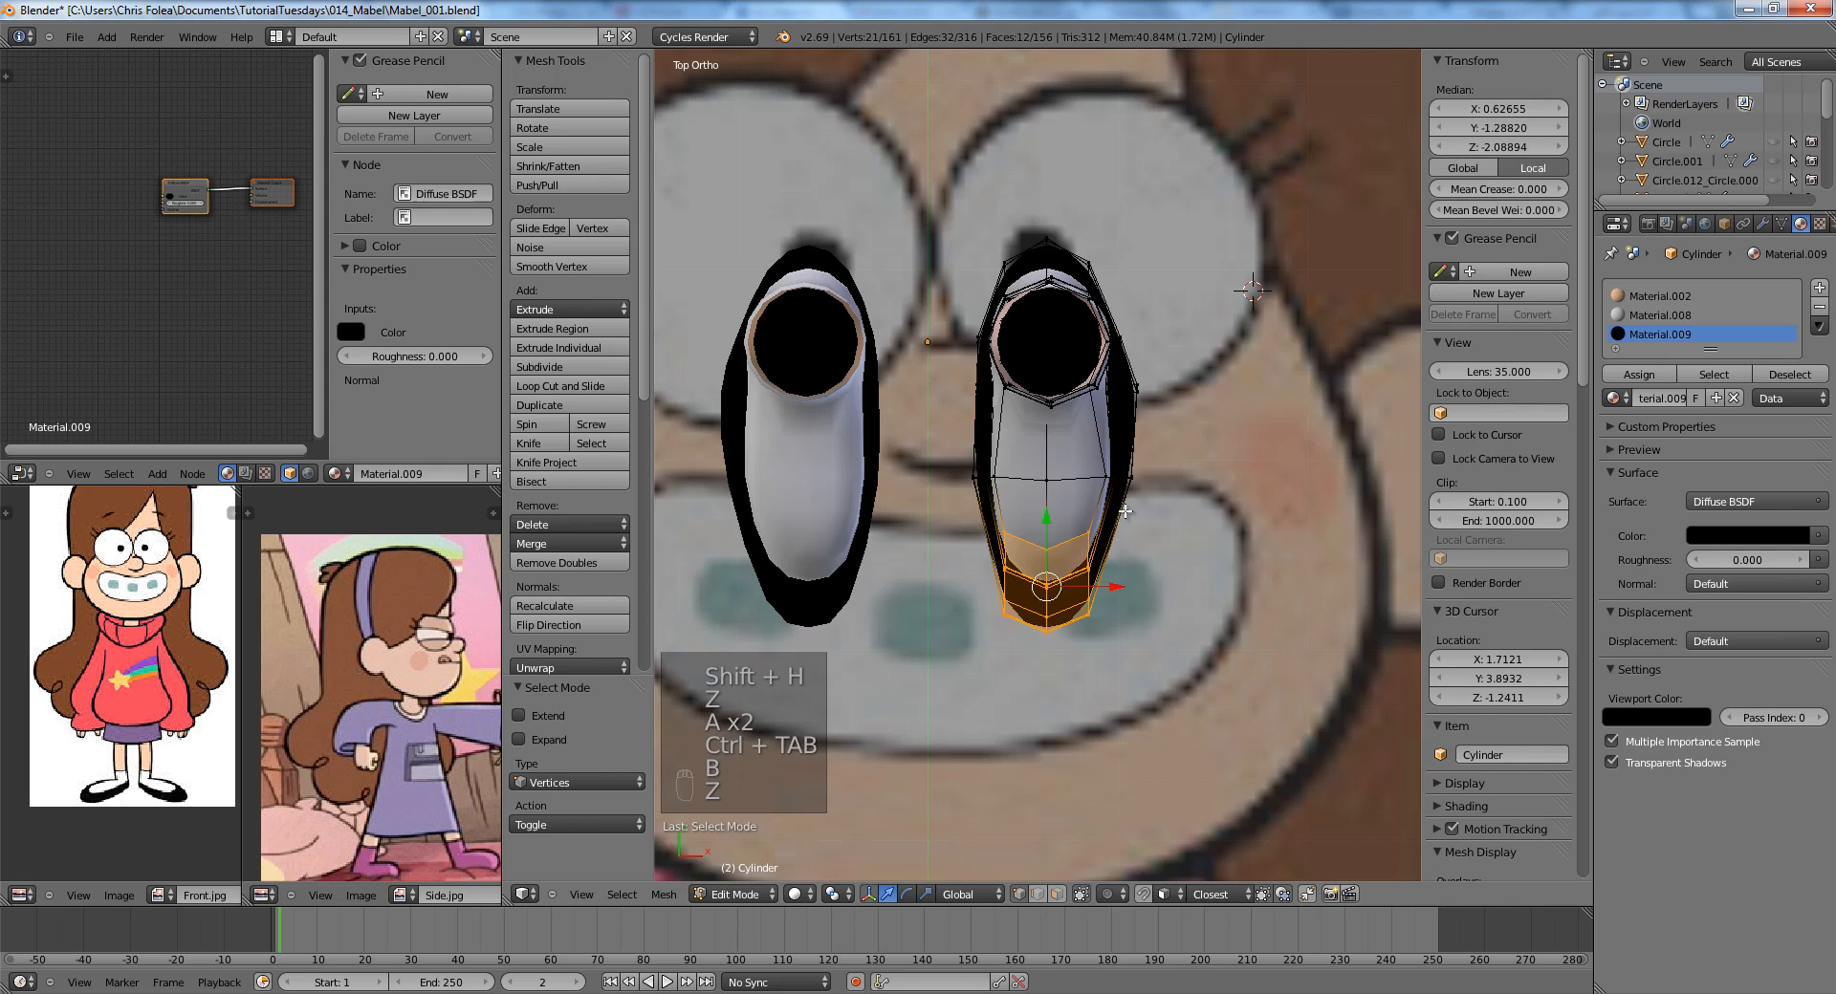
key("g")
left_click(1121, 569)
Move the mid-foot edge loop toward the toe and add a slightly enlarged loop cut between it and the ankle.
key("a")
key("z")
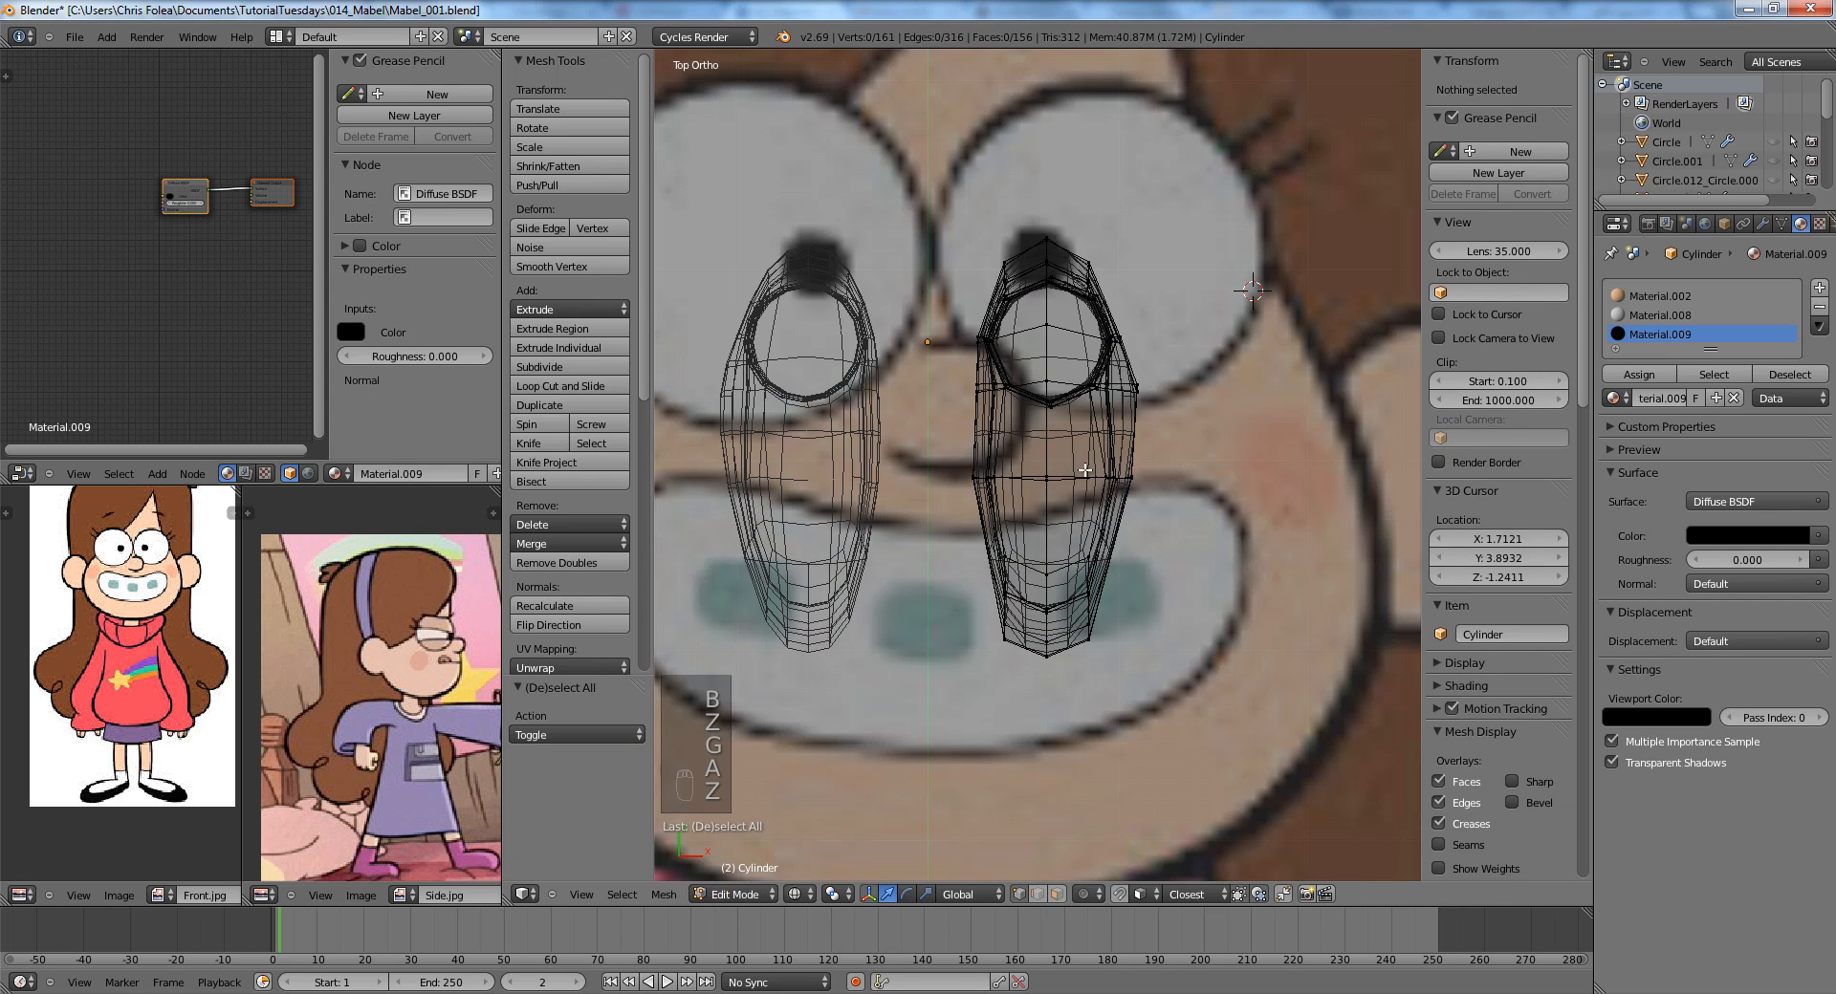
right_click(1080, 481, "alt")
key("z")
key("ctrl+r")
left_click(1133, 458)
right_click(1138, 474)
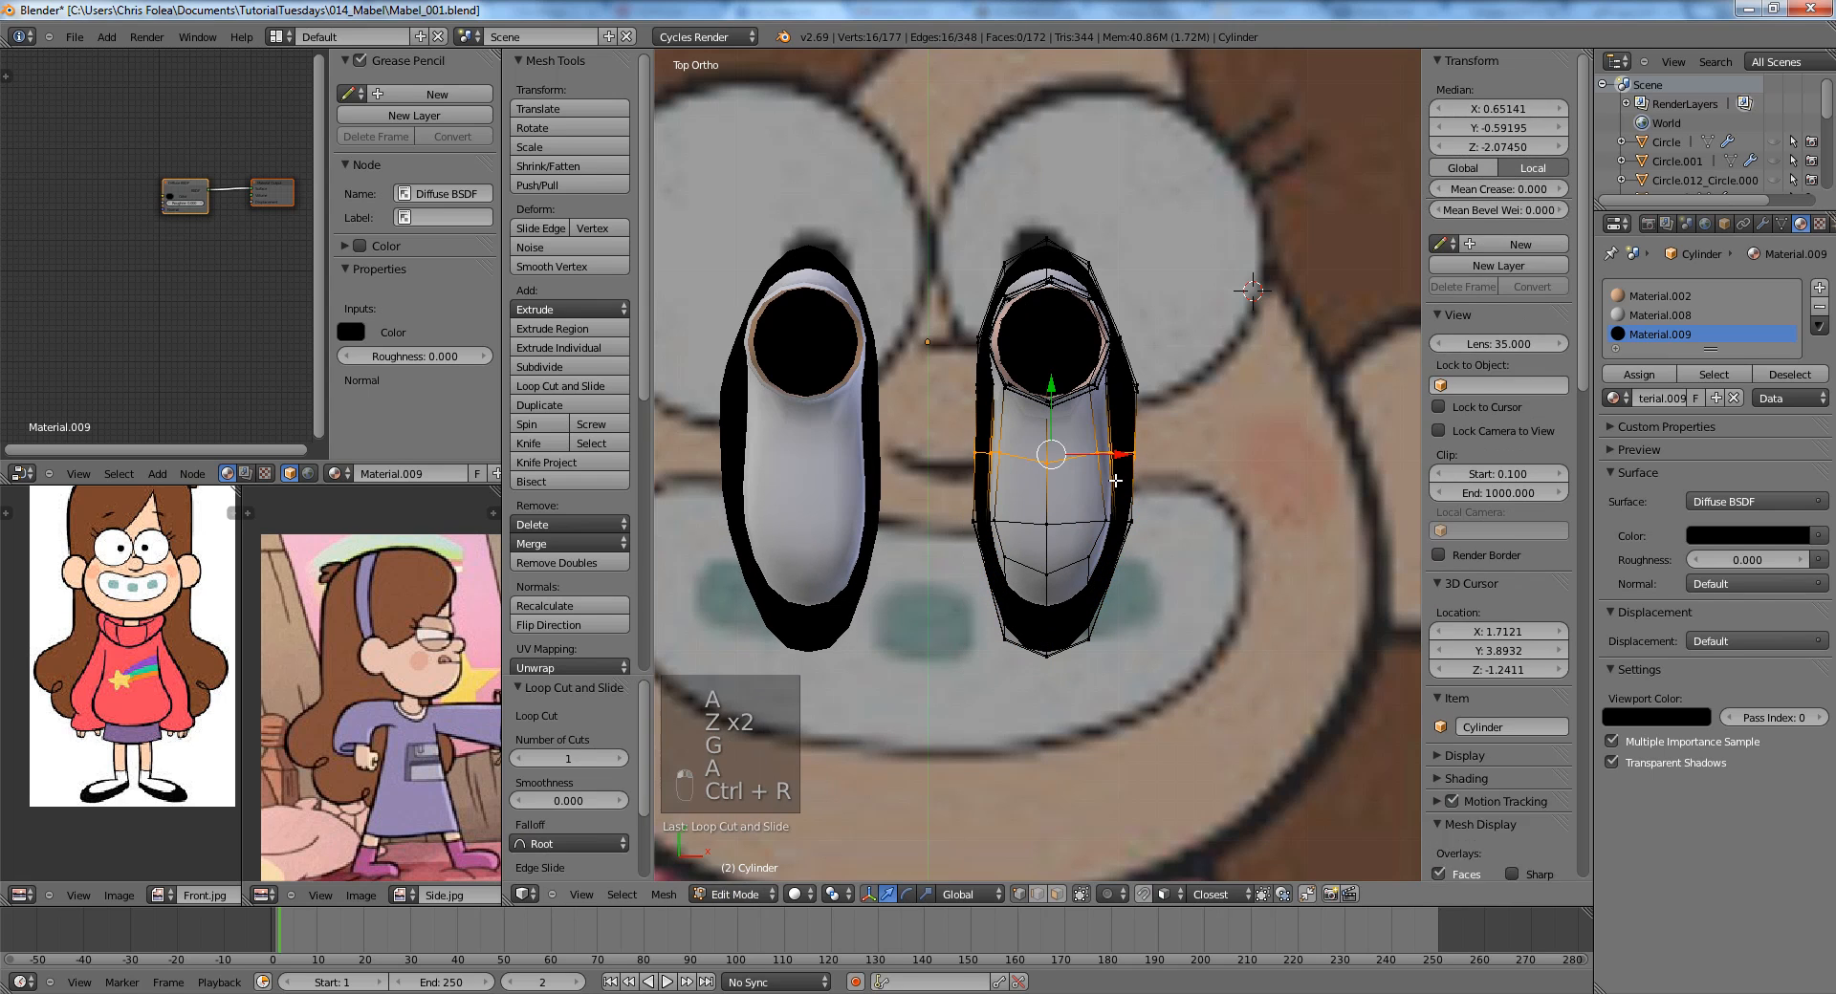
key("s")
left_click(1141, 487)
Widen the toe's outer side by moving its vertices 0.101 along X and 0.030 along Y, rotating them and scaling to 0.913.
key("a")
key("z")
key("b")
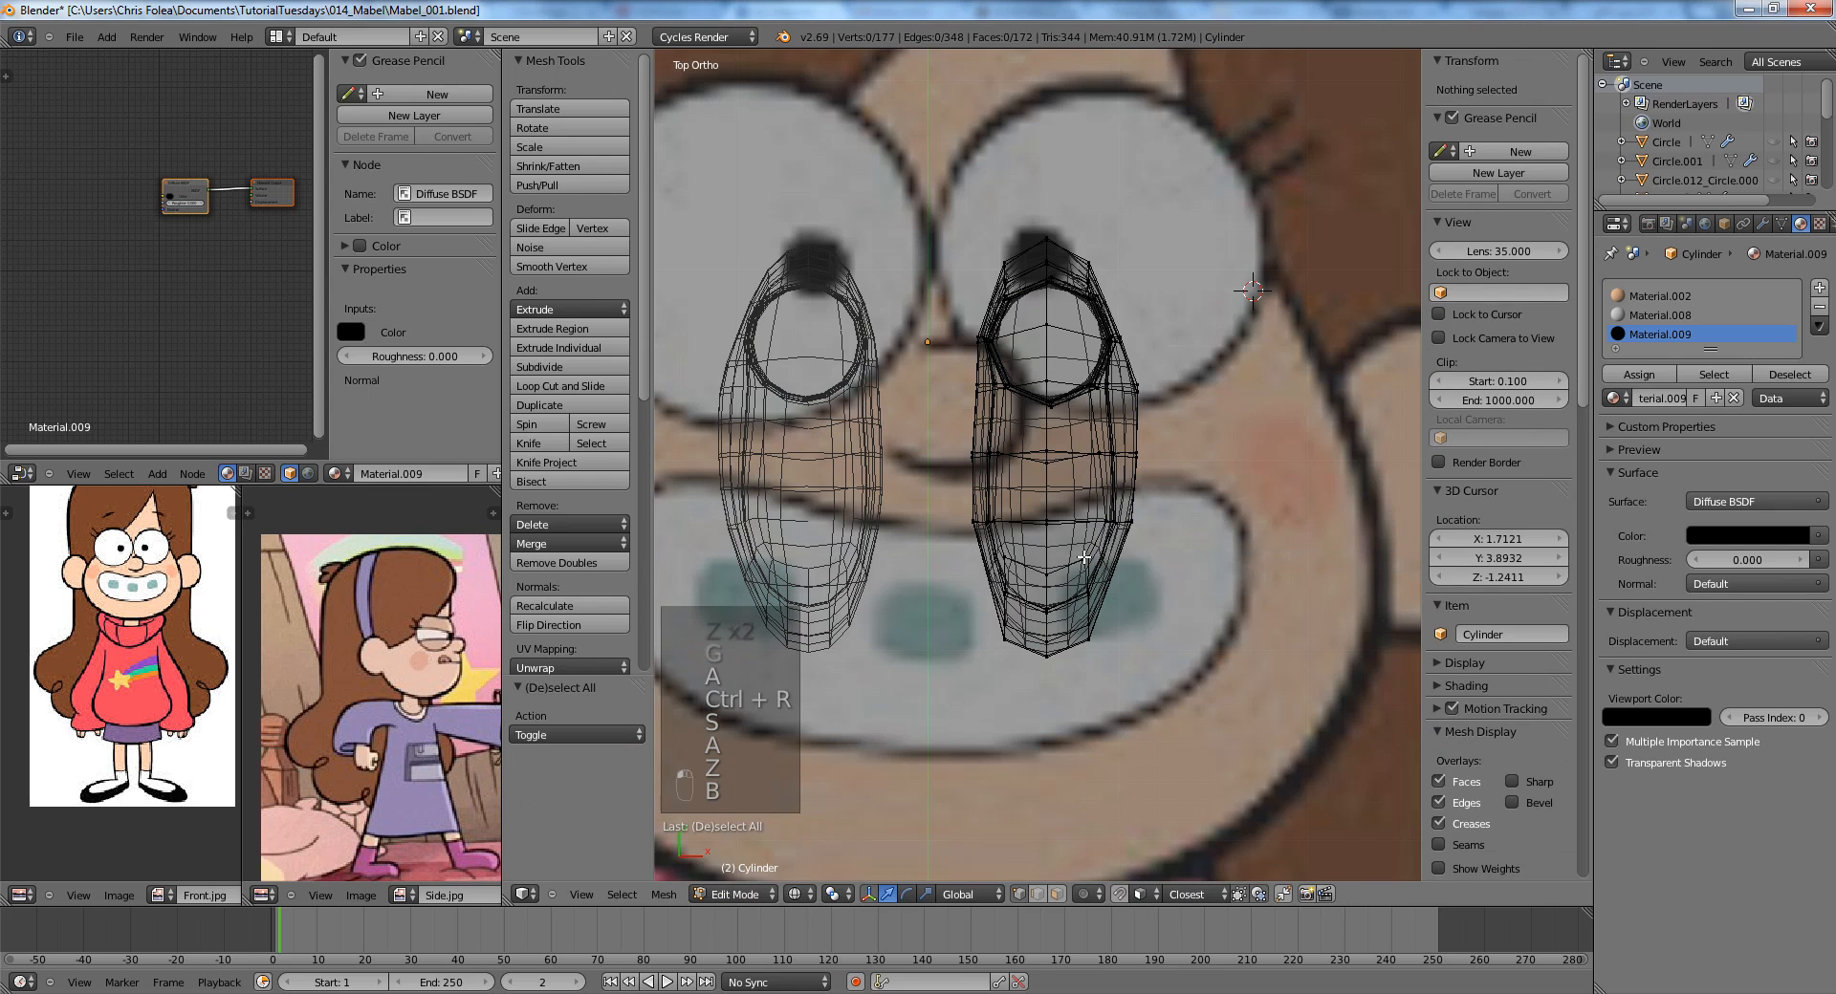
left_click_drag(1062, 549, 1120, 676)
key("z")
key("r")
key("g")
key("r")
left_click(1147, 638)
key("s")
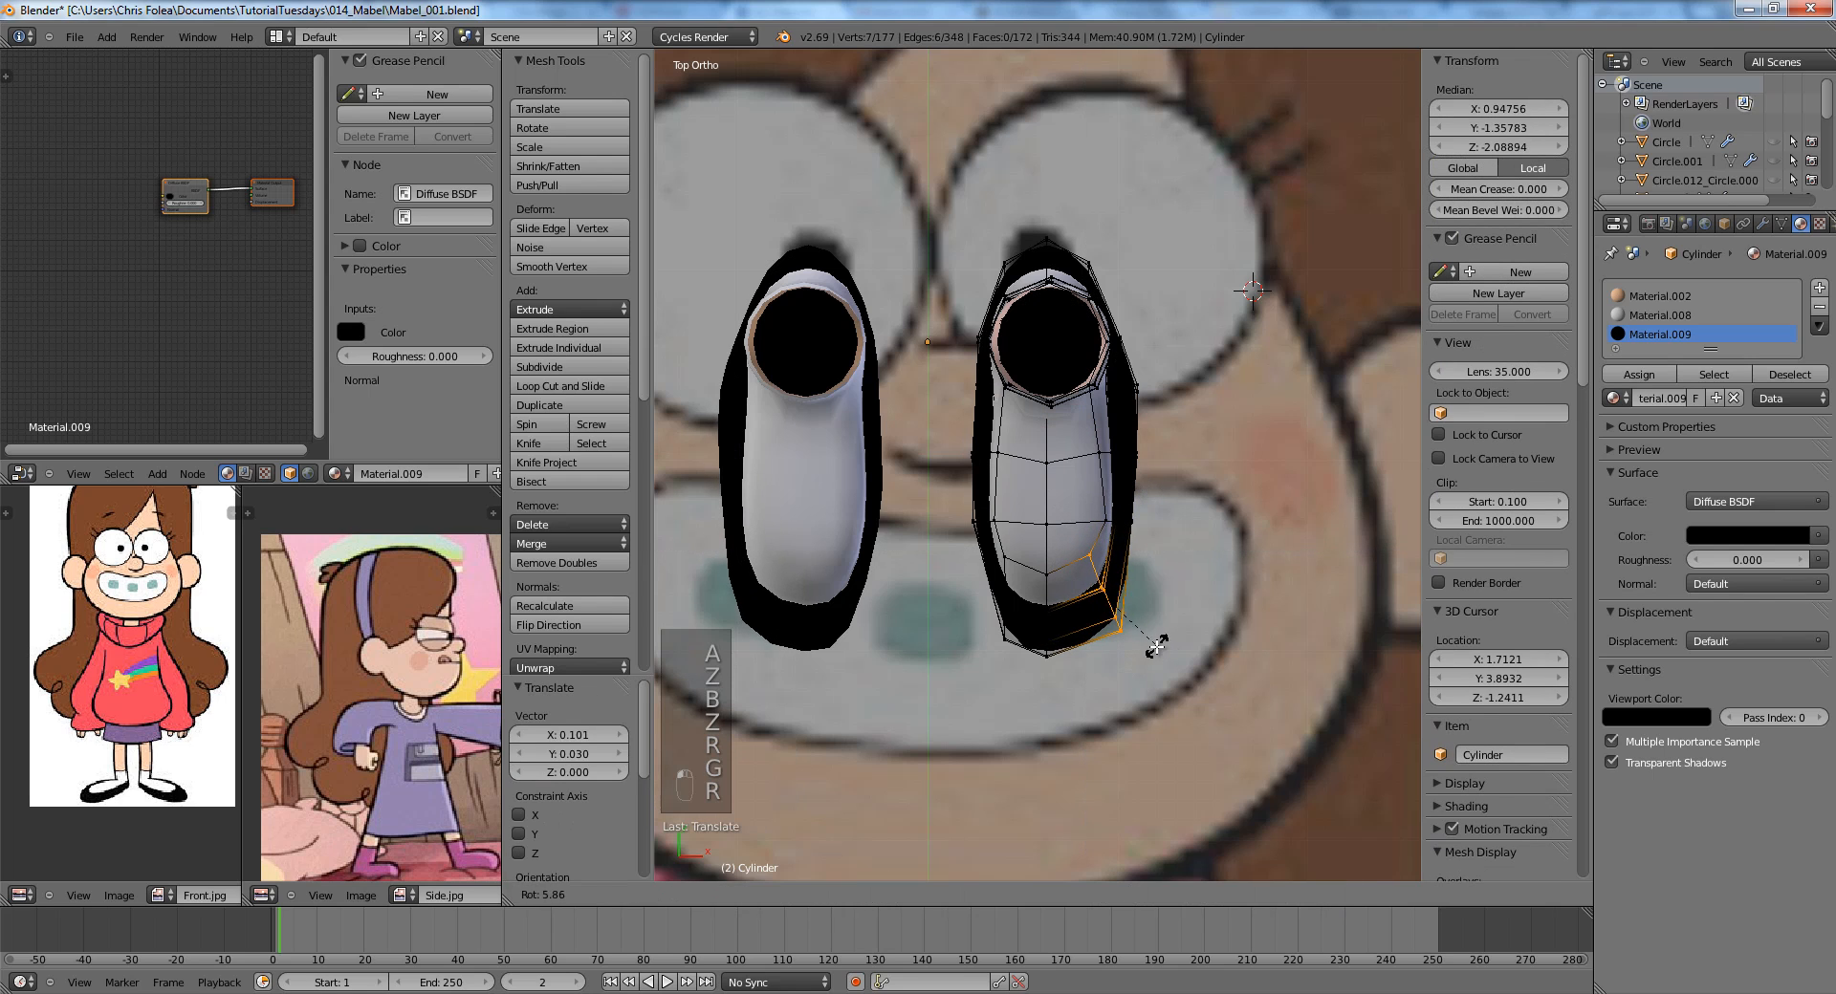
left_click(1156, 642)
key("g")
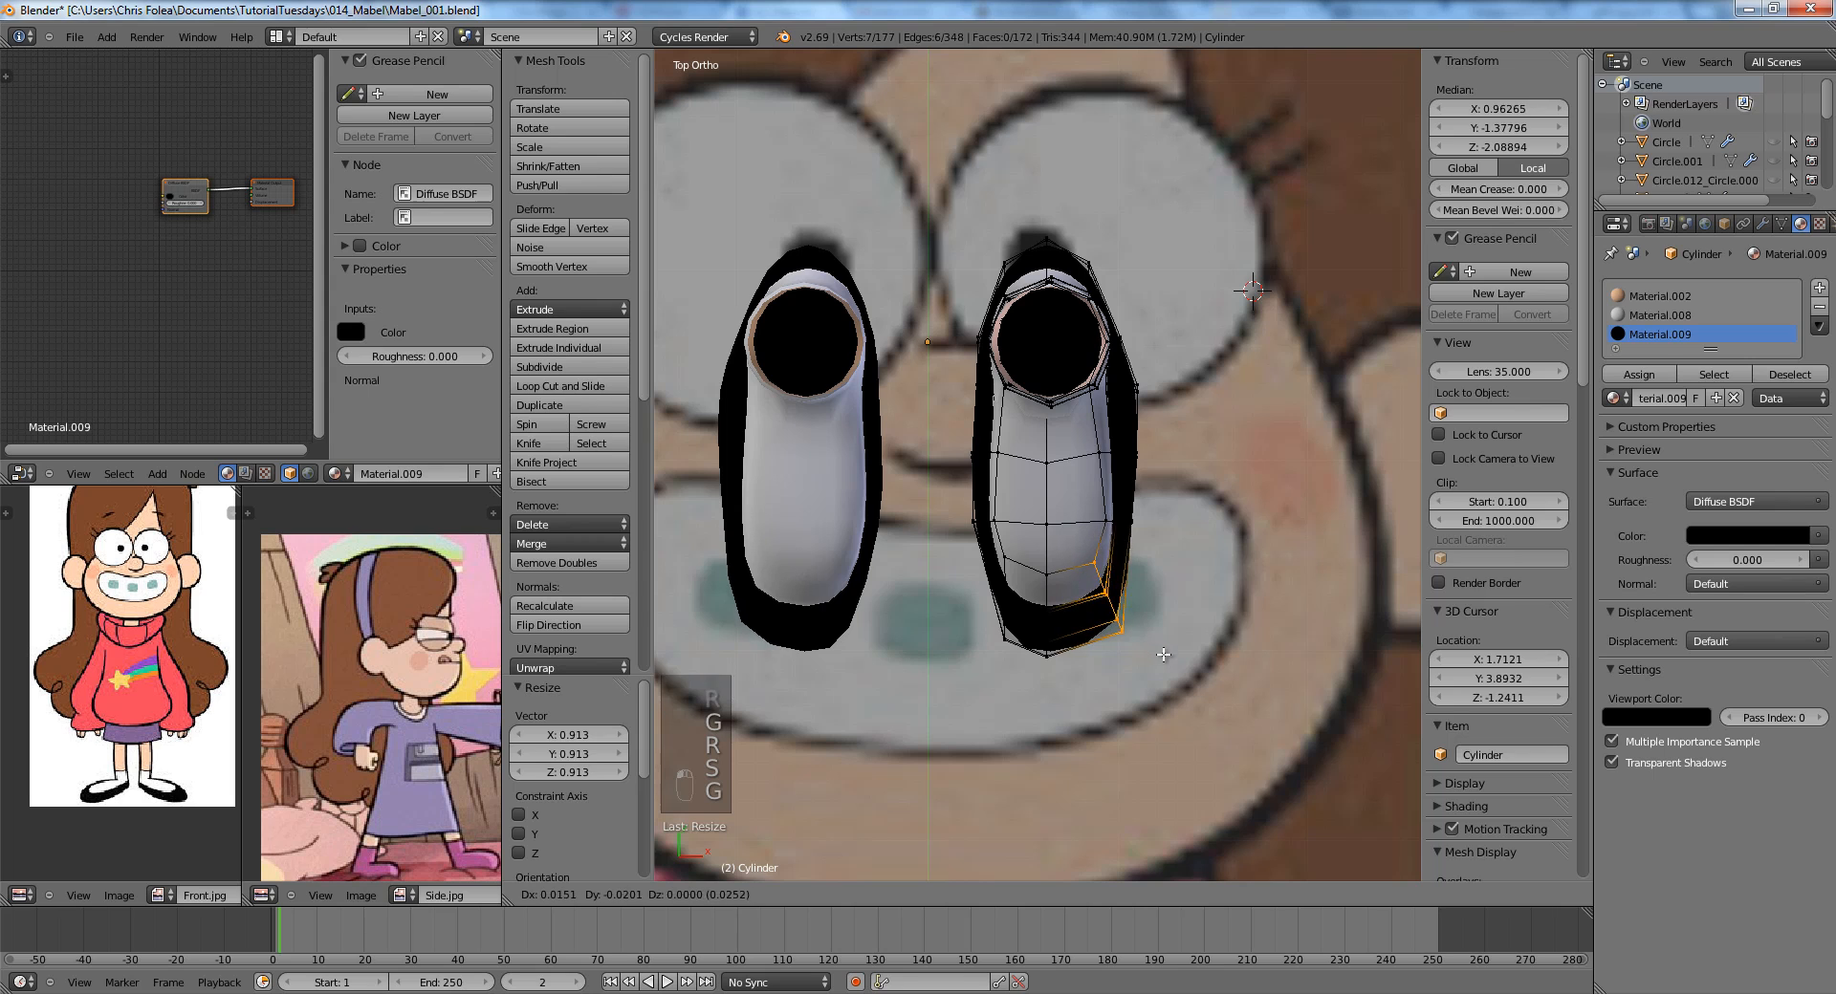
left_click(1162, 654)
Rotate the toe's inner side vertices by 12.686° and move them slightly toward the other foot.
key("a")
key("z")
left_click_drag(990, 667, 991, 667)
key("z")
key("r")
left_click(1102, 693)
key("g")
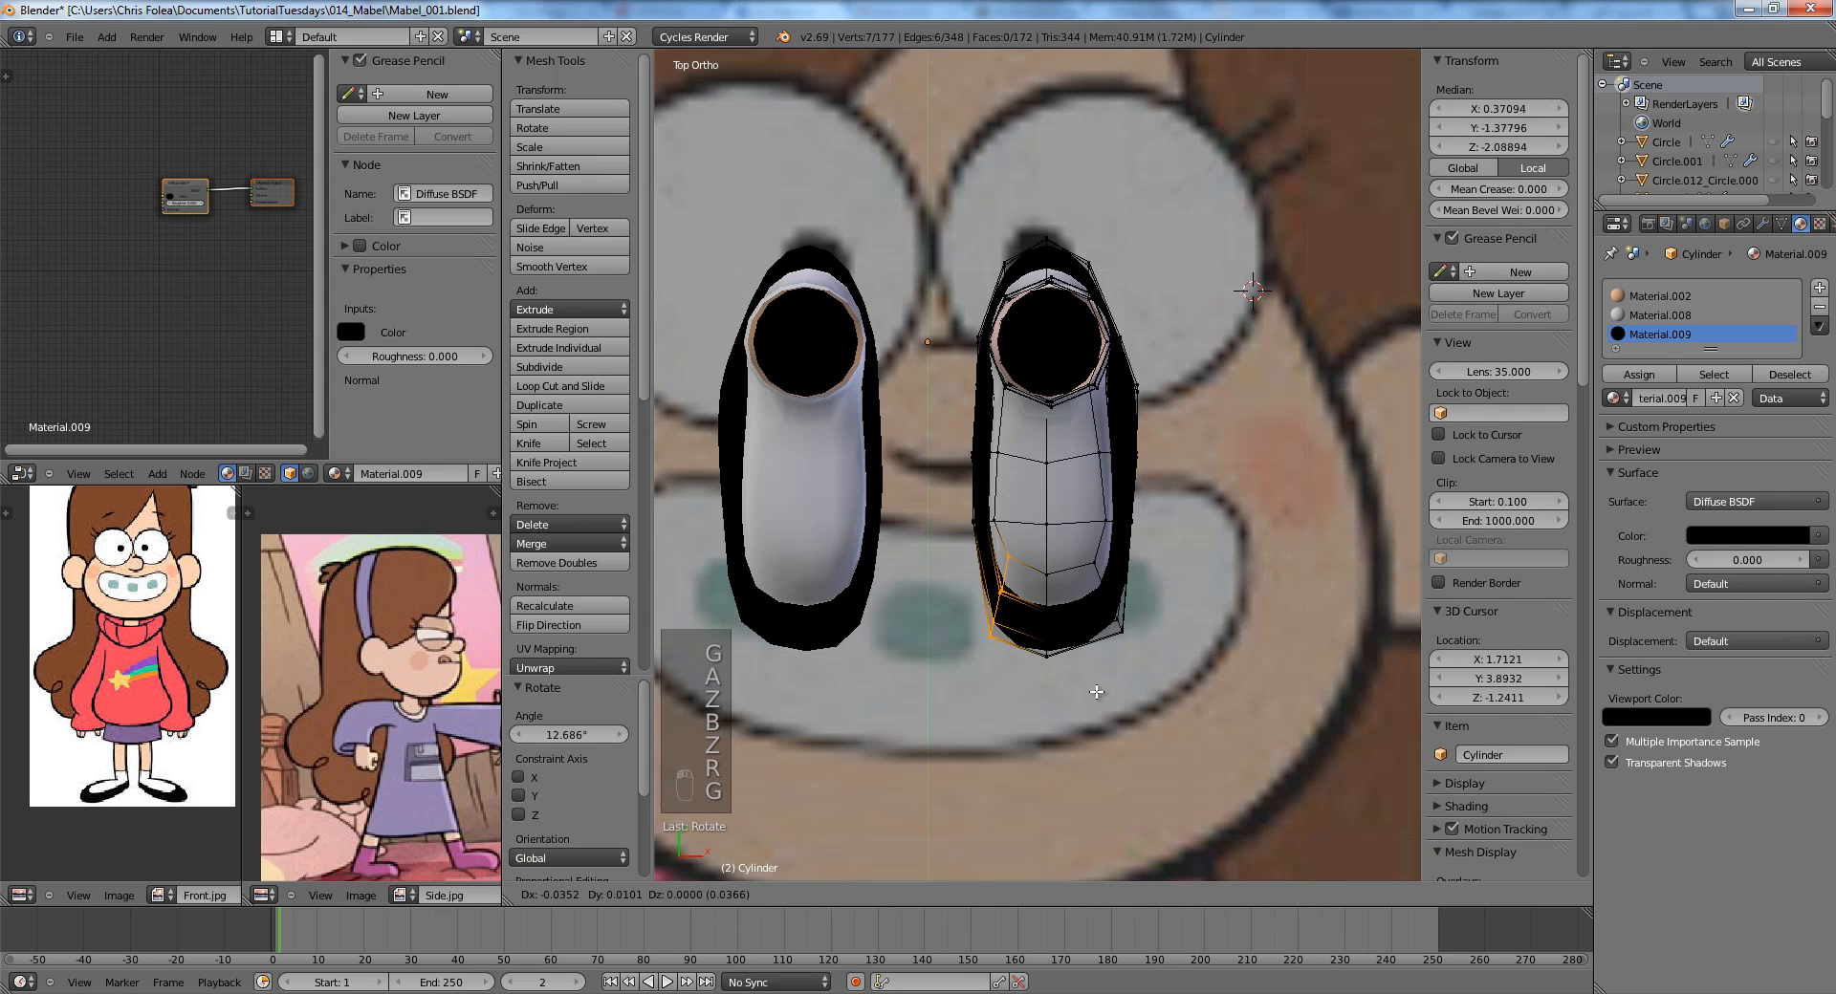
left_click(1091, 697)
Move the central toe-tip vertices forward along Y to round the front of the shoe.
key("a")
key("z")
key("b")
left_click_drag(1030, 541, 1070, 696)
key("z")
key("g")
middle_click(1072, 697)
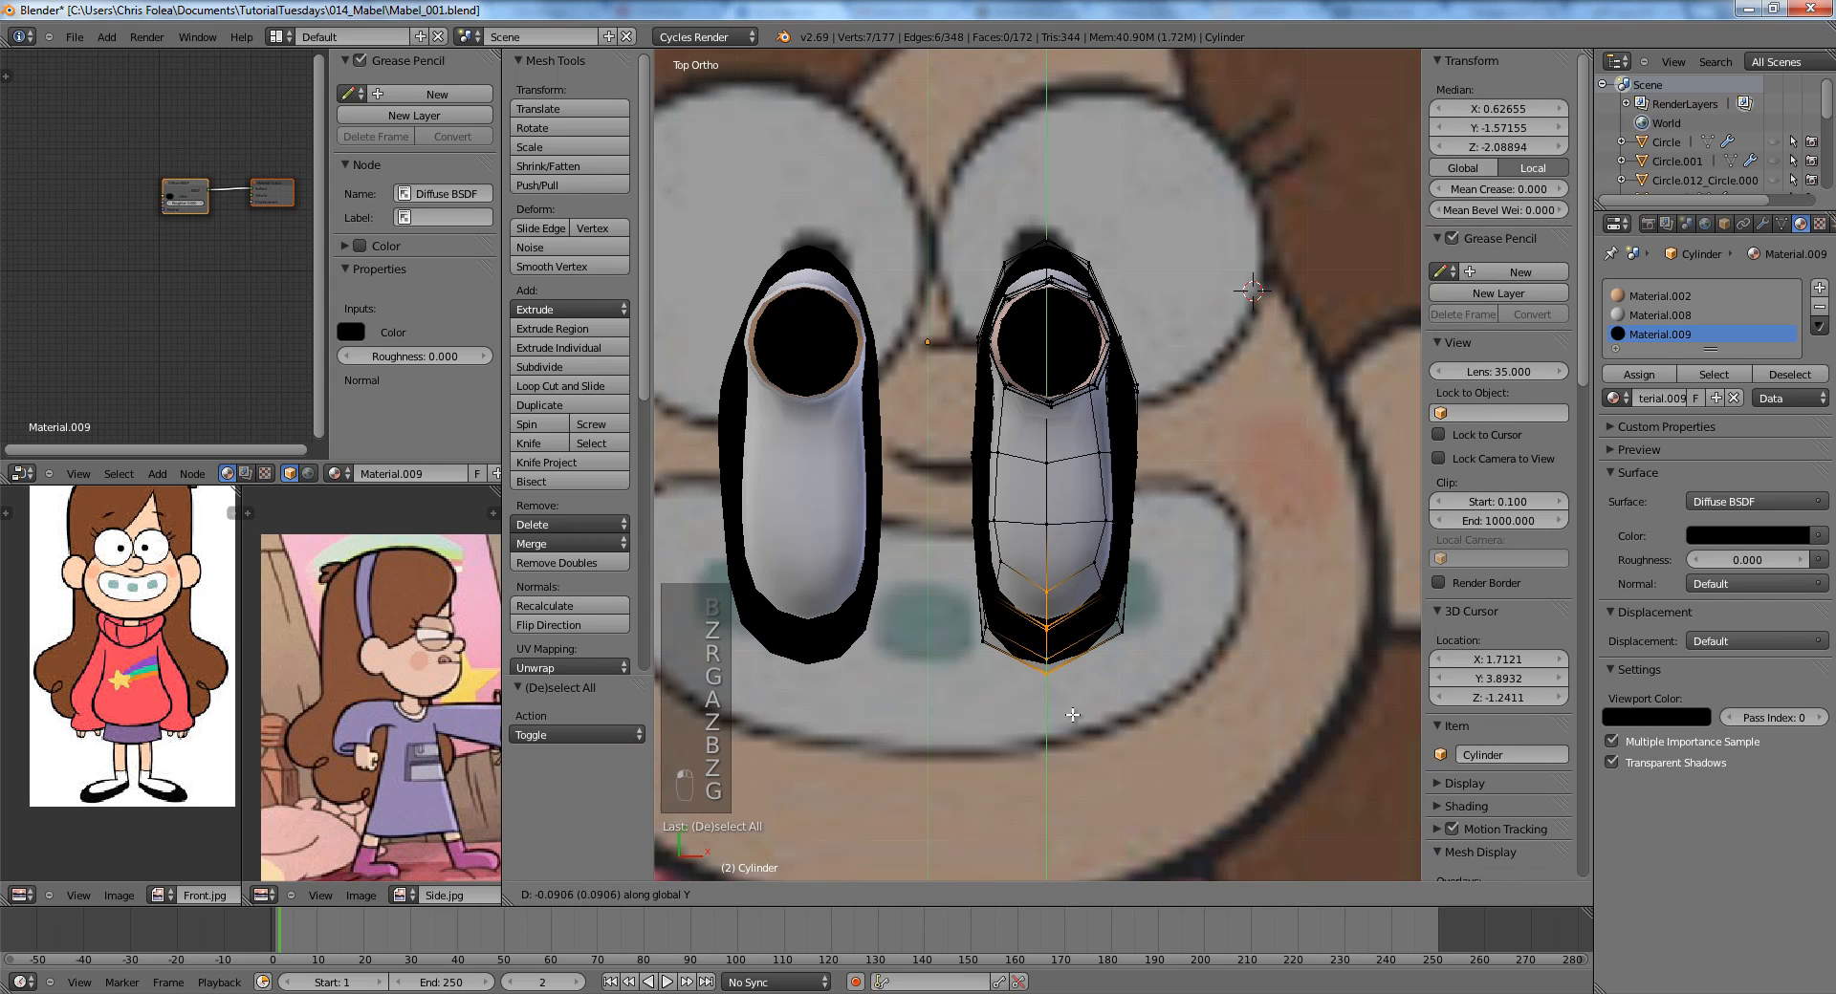
left_click(1078, 697)
key("Tab")
key("KP_0")
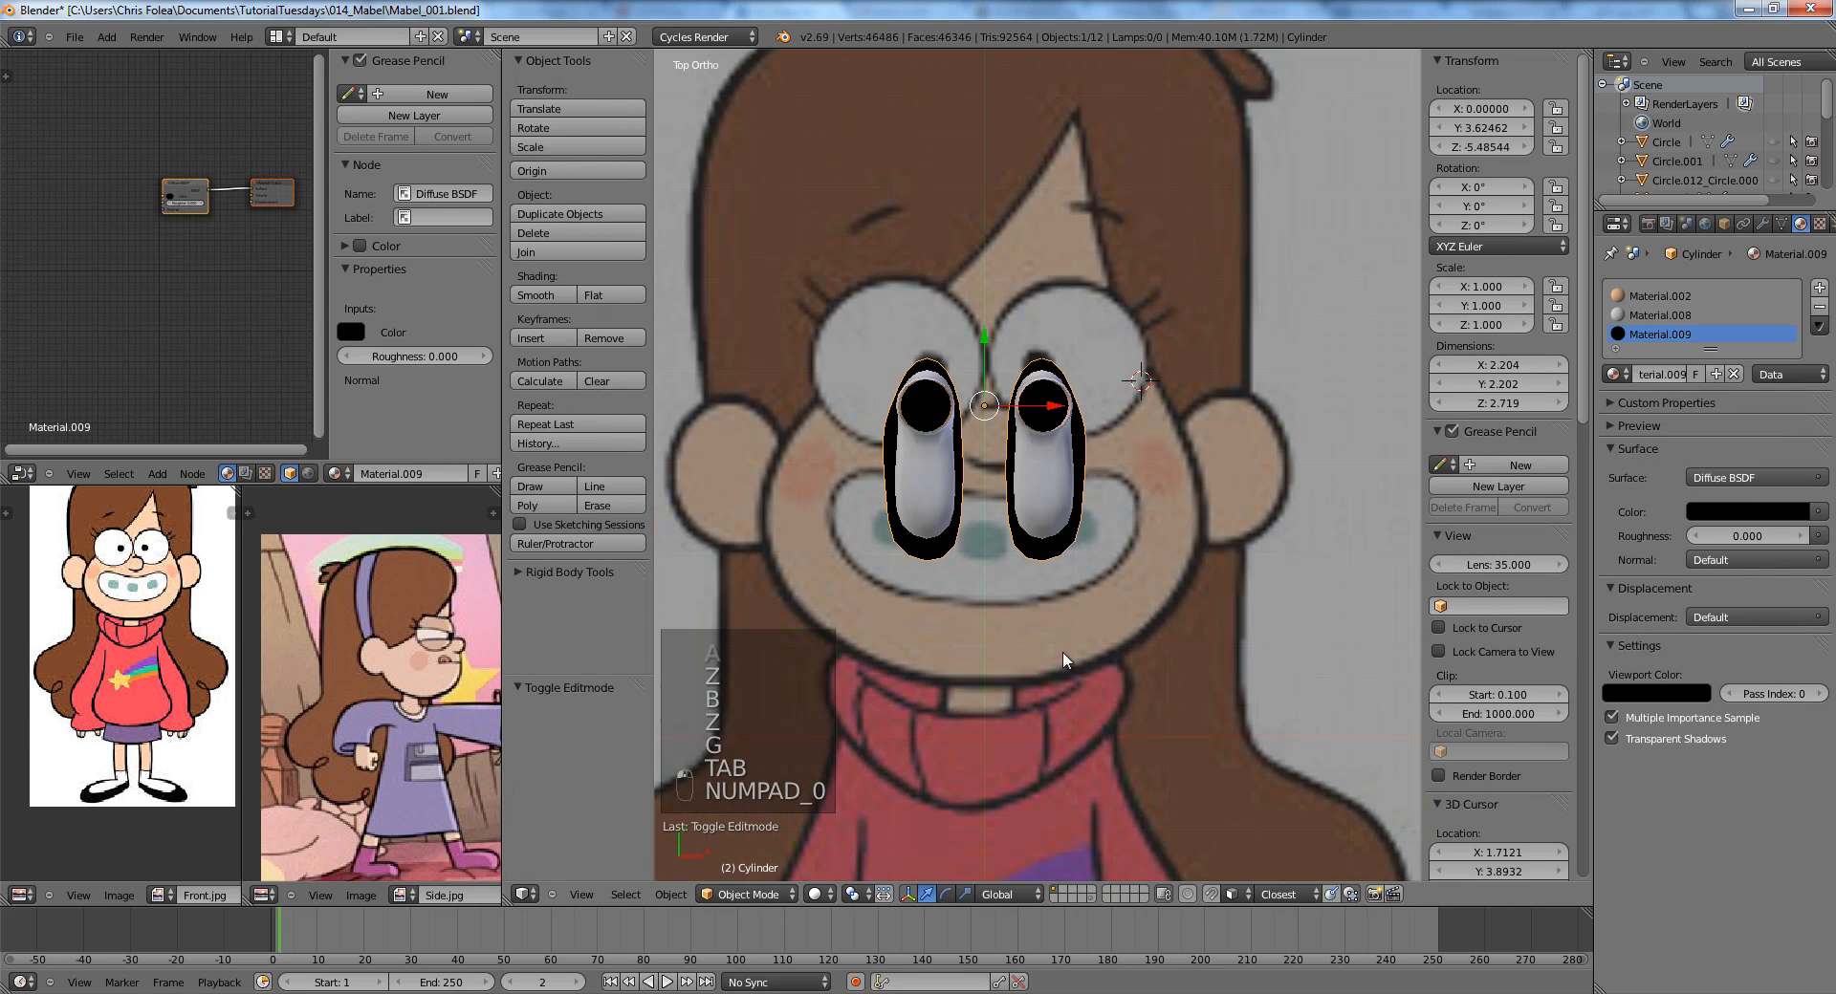
Move the inner-side vertices at the front of the shoe opening slightly away from the other foot and back toward the ankle.
key("Tab")
key("a")
key("a")
scroll(1093, 624, "up", 4)
key("z")
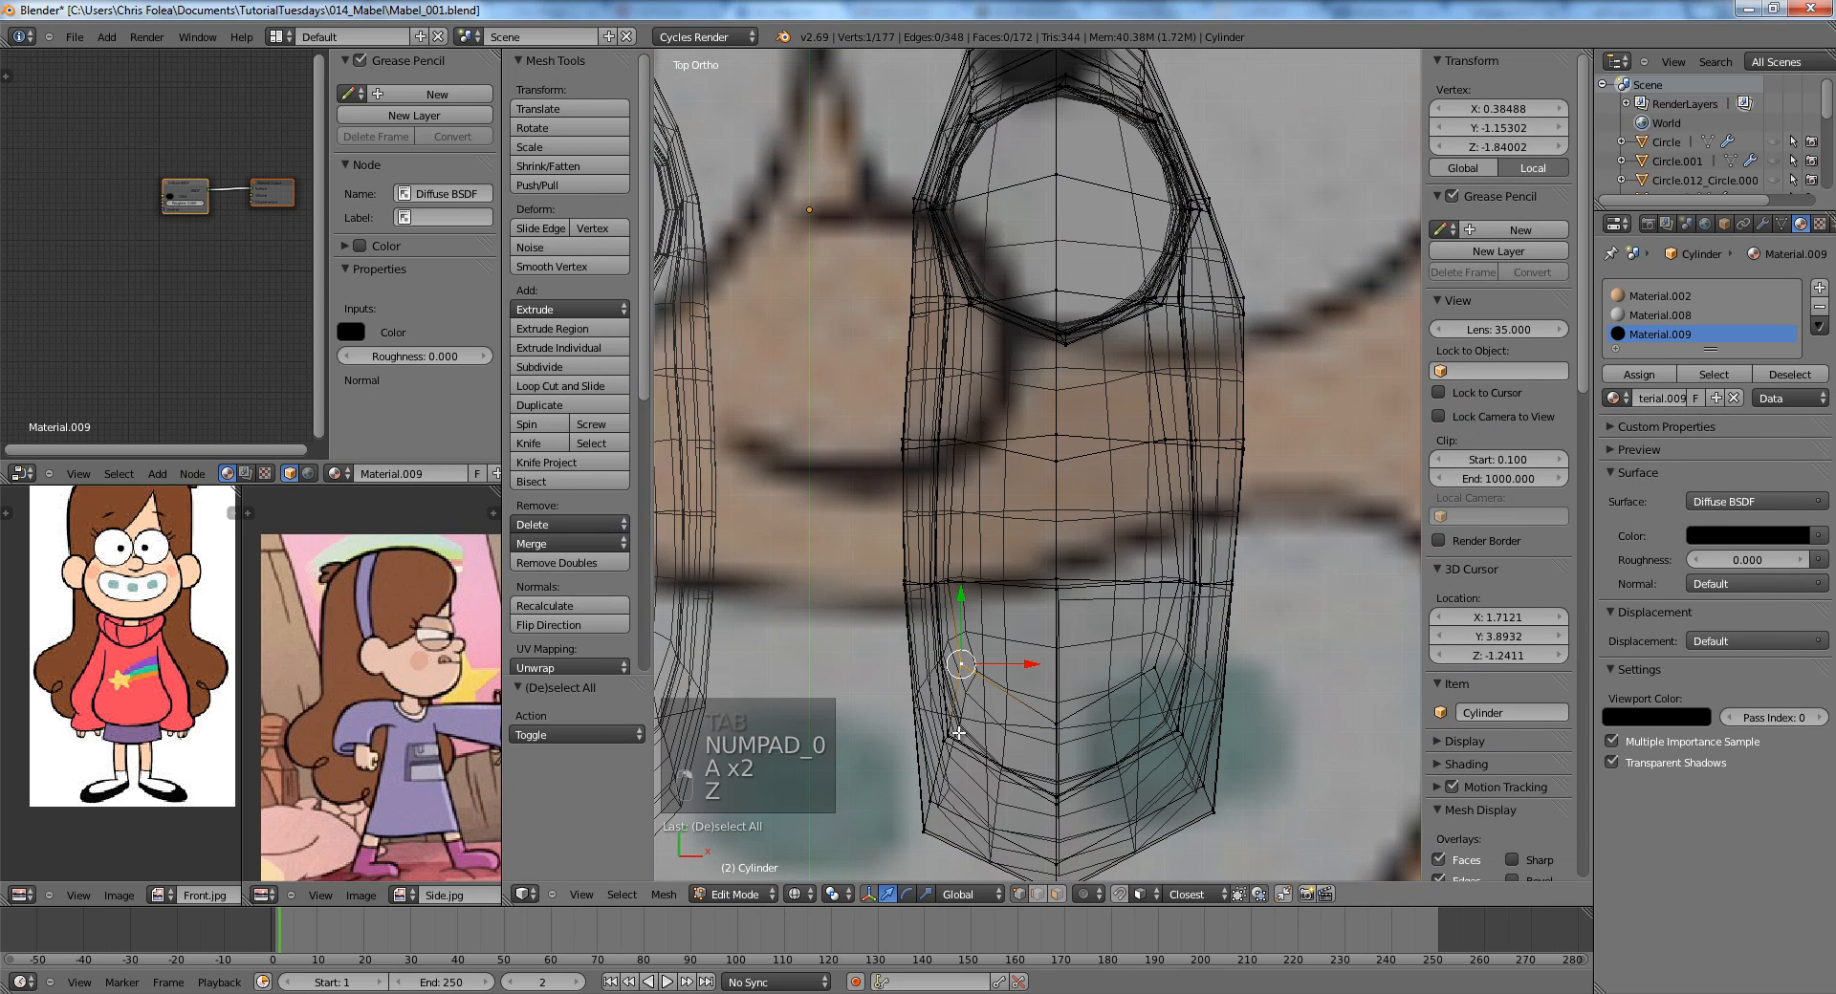
left_click_drag(953, 743, 956, 727)
right_click(956, 727)
key("z")
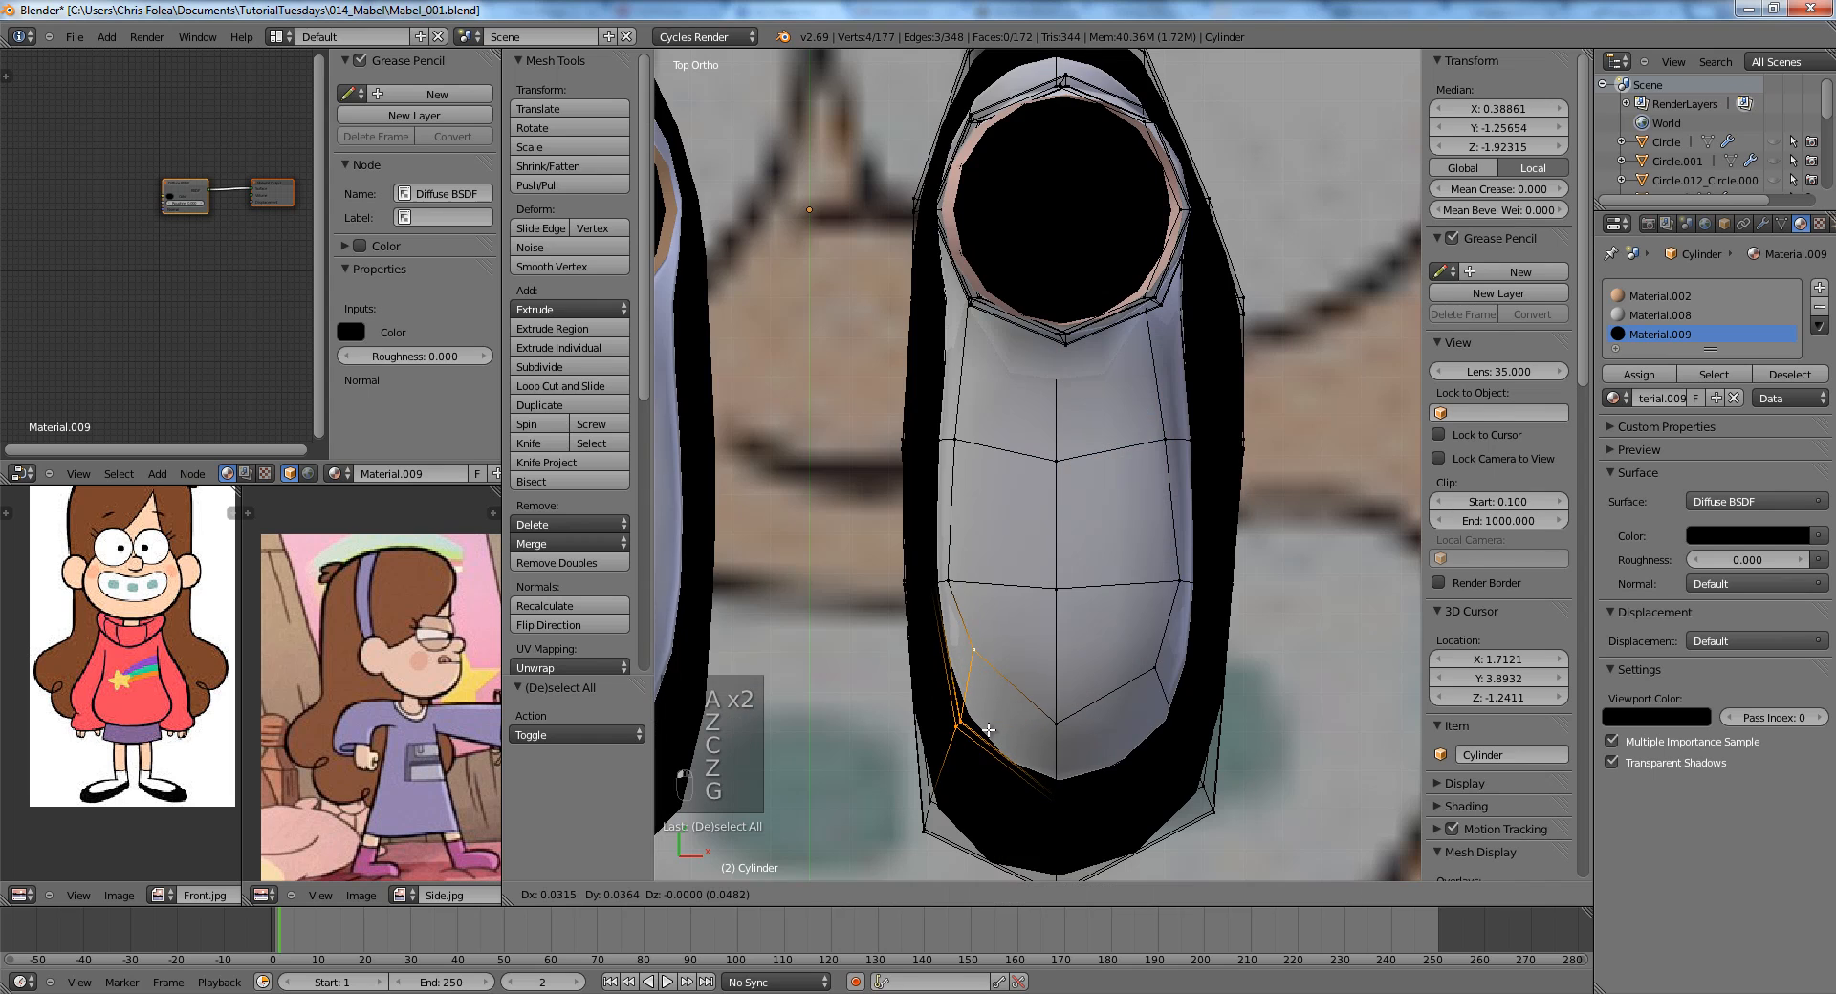
key("g")
left_click(988, 730)
Reposition the matching outer-side vertices at the front of the shoe opening to round it, and finish editing the mesh.
key("a")
key("z")
left_click_drag(1157, 670, 1182, 733)
right_click(1182, 732)
key("z")
key("g")
left_click(1176, 737)
key("Tab")
scroll(1195, 725, "down", 2)
scroll(1199, 723, "down", 5)
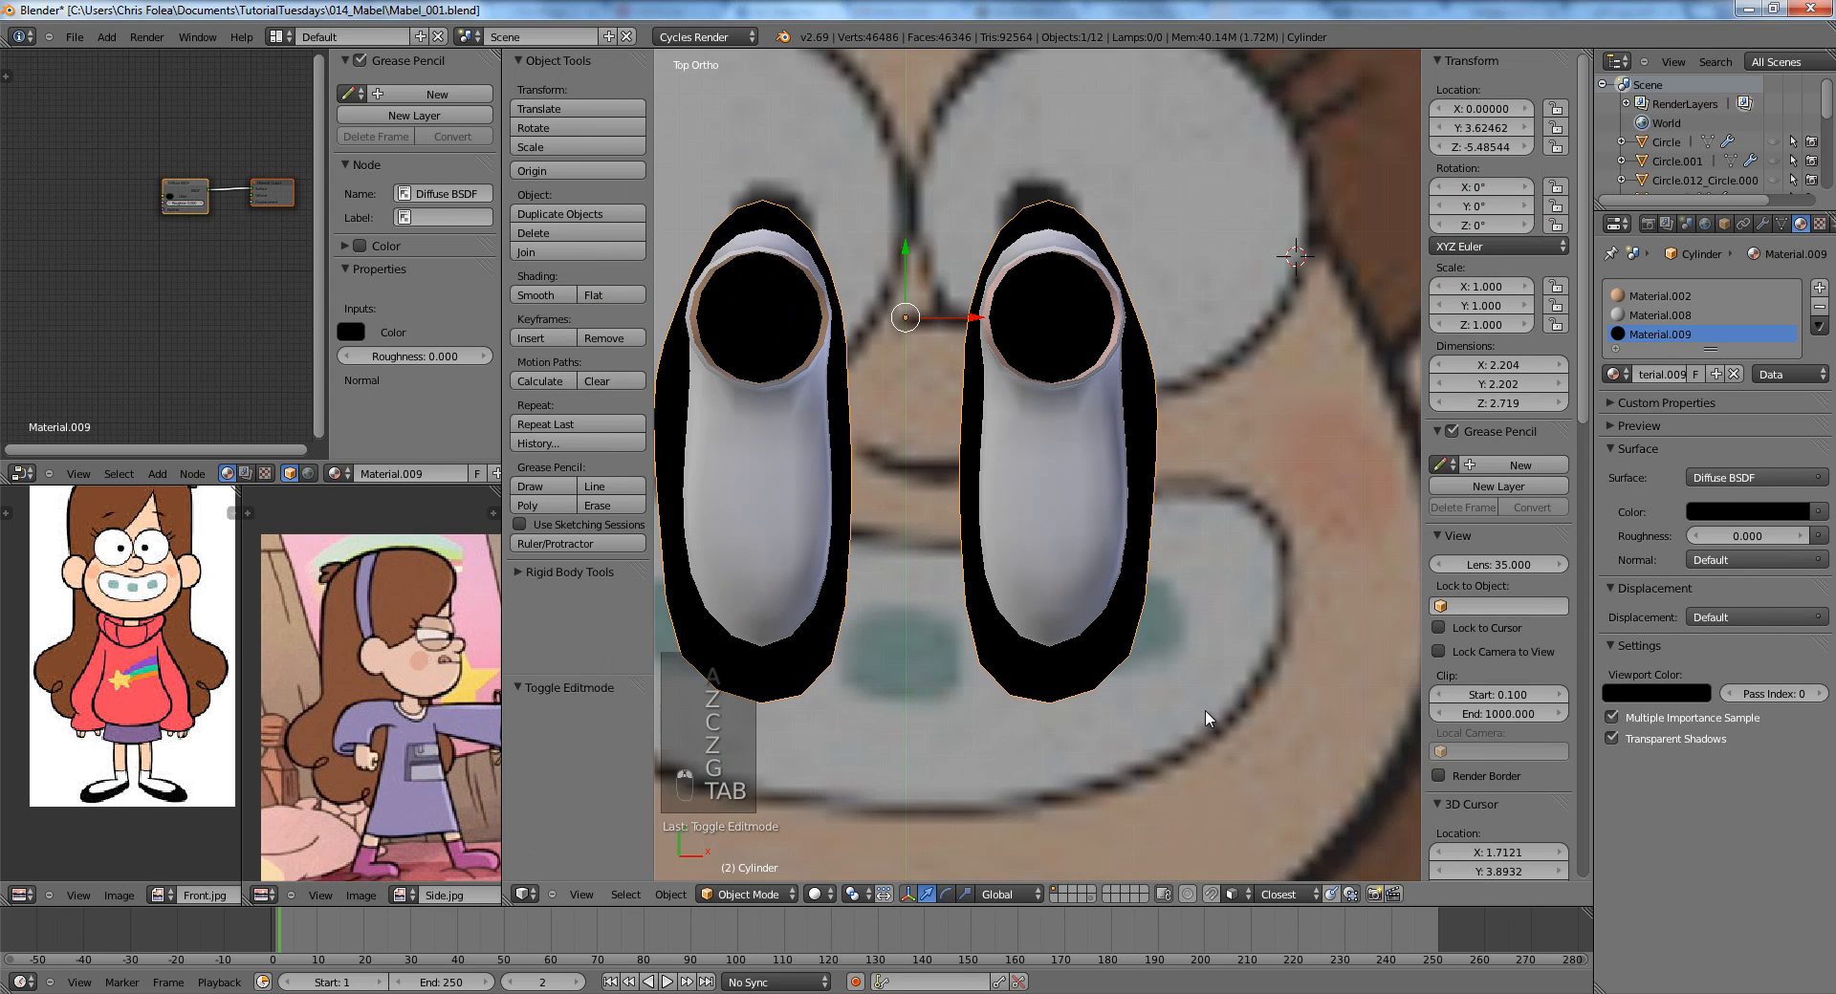
Unhide all parts of the character and select only the legs object.
key("KP_0")
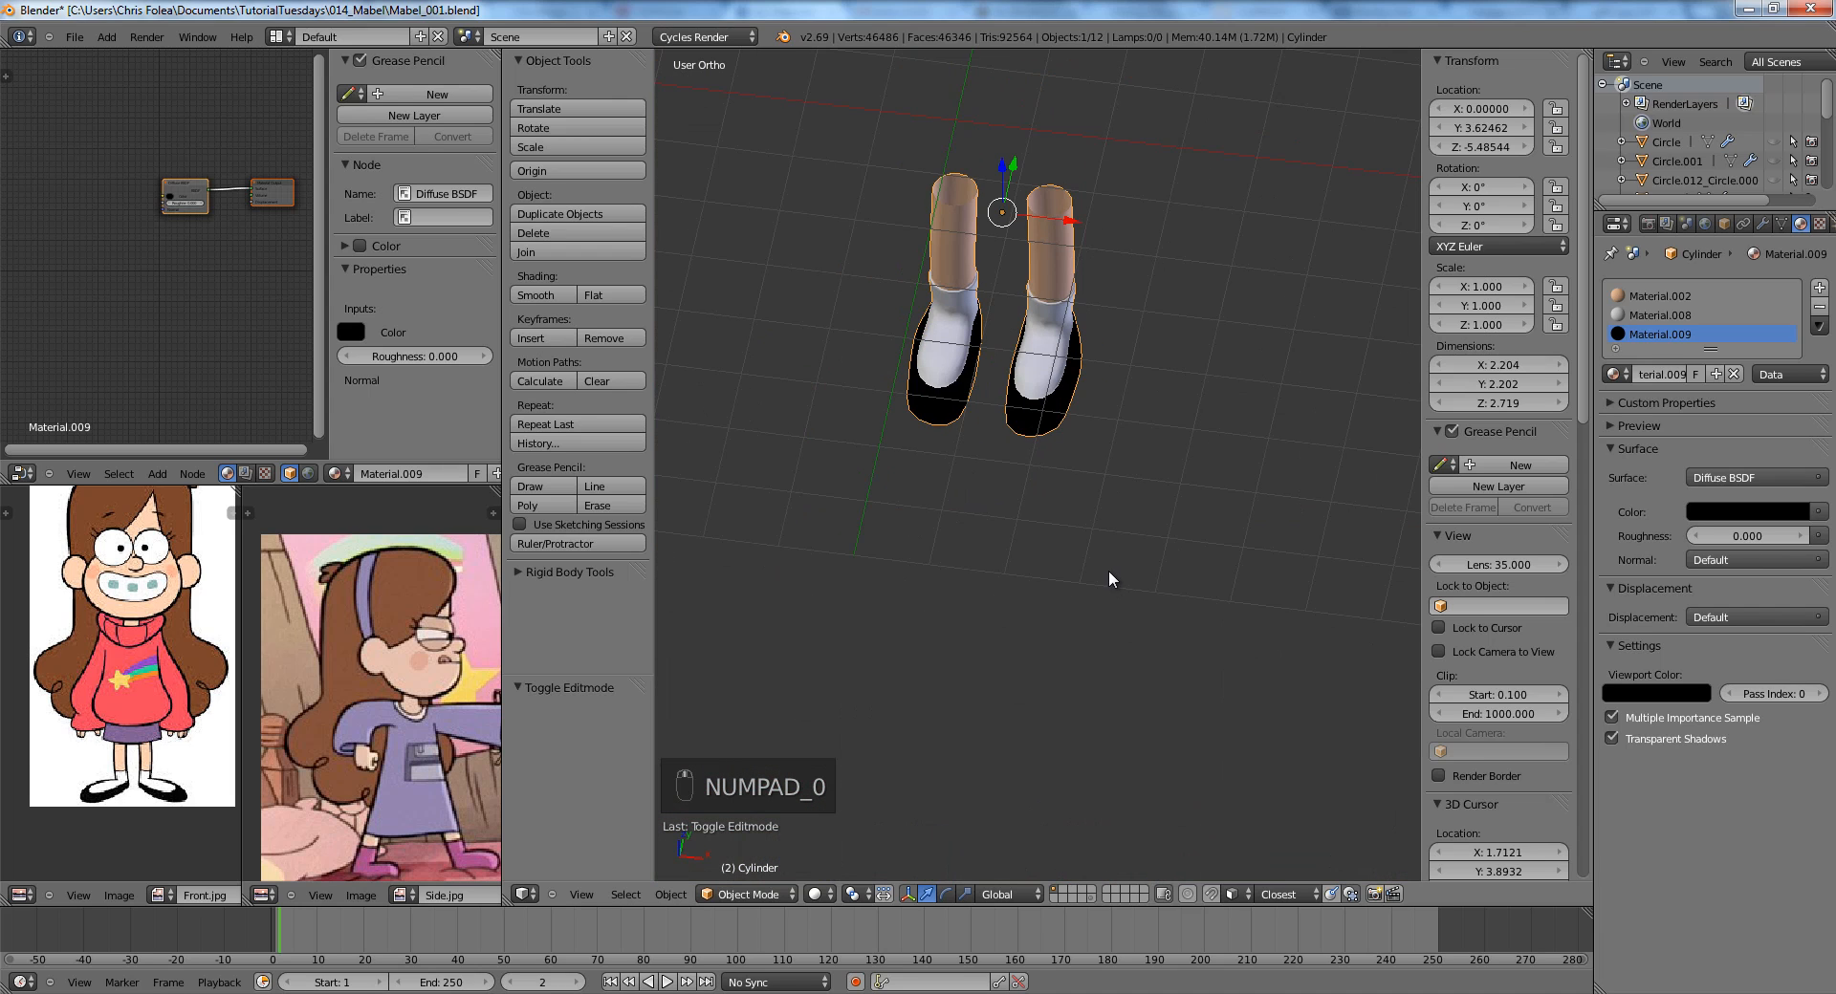
key("KP_1")
scroll(1132, 582, "down", 4)
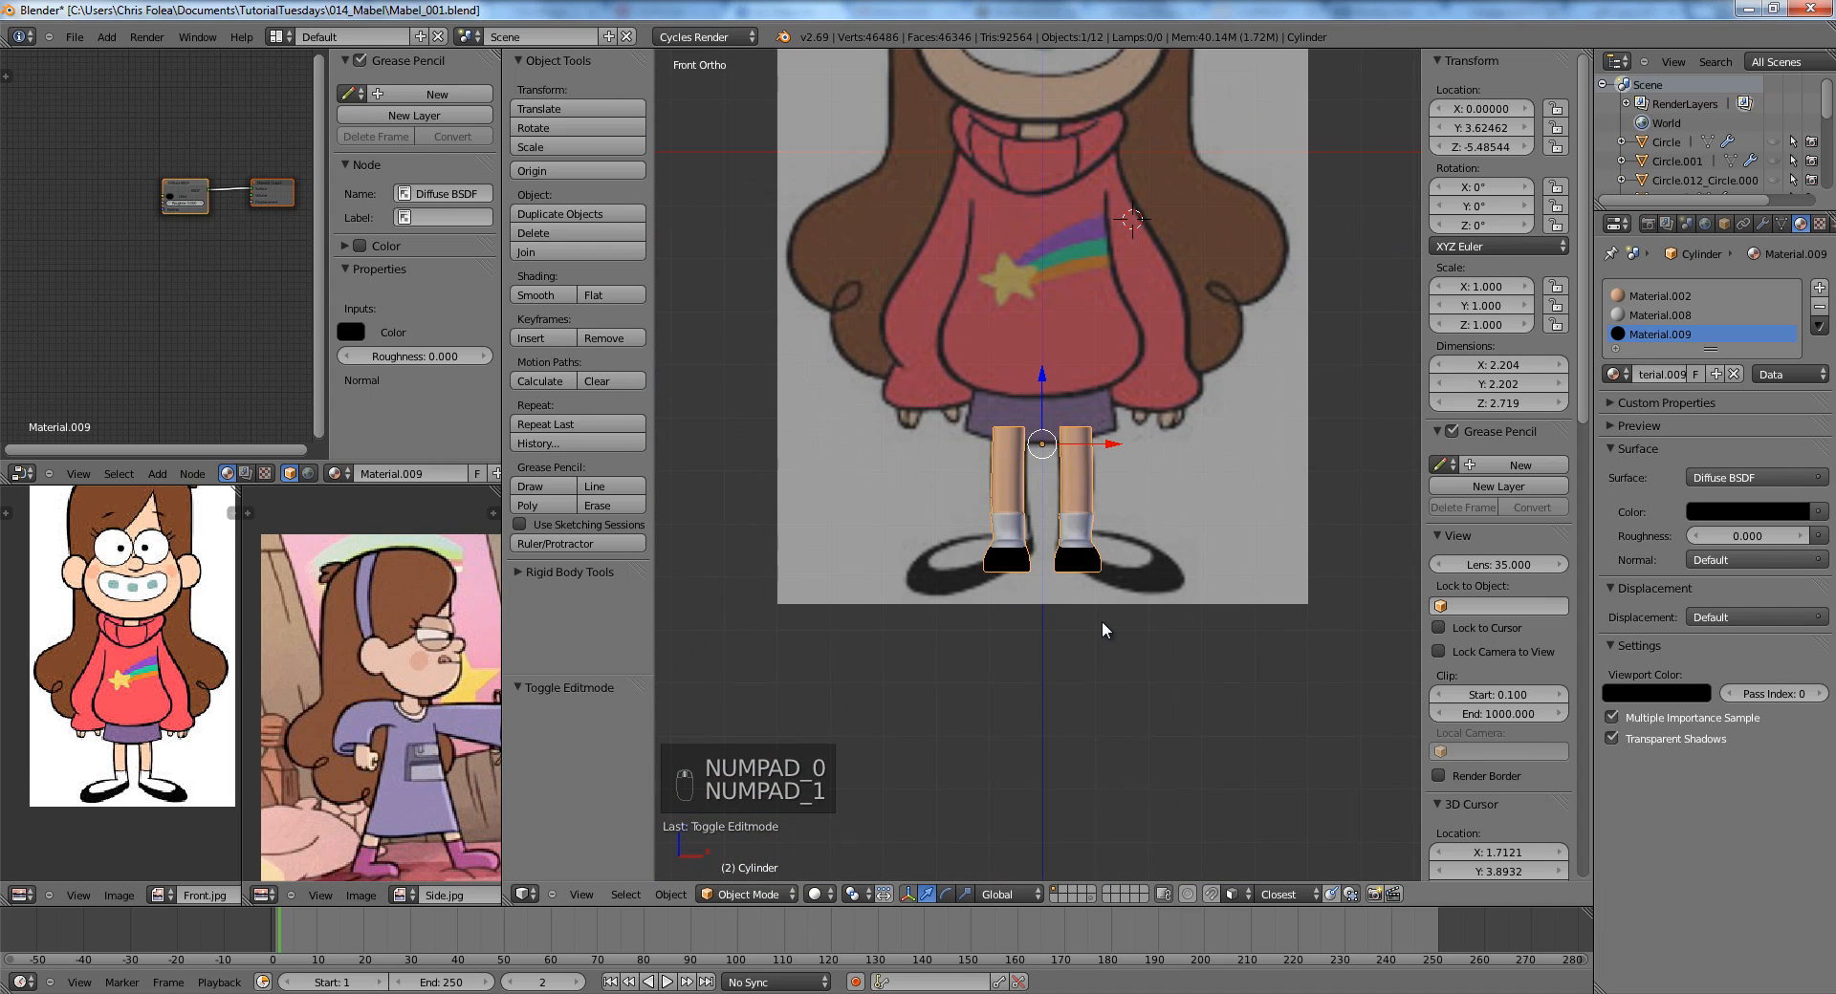
key("alt+h")
key("a")
middle_click_drag(1110, 488, 1069, 650)
right_click(1072, 539)
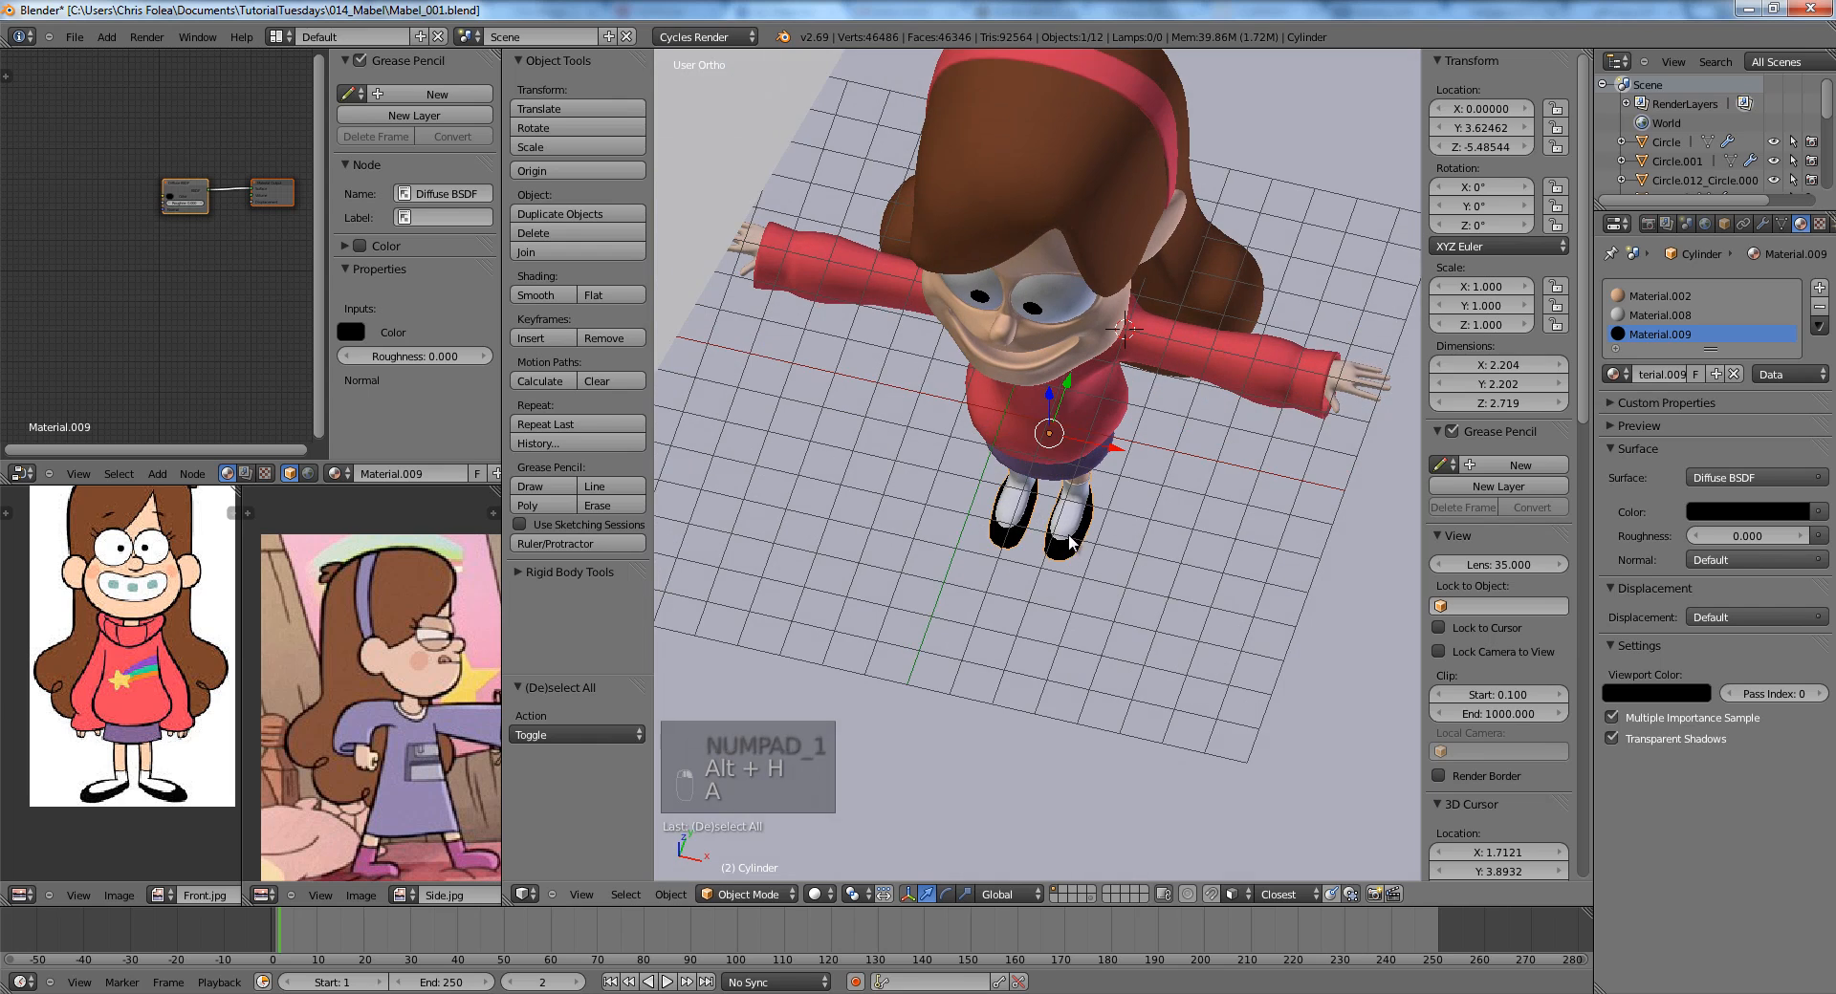
Rotate the entire leg mesh about the Z axis so the mirrored feet point outward.
scroll(1085, 564, "up", 3)
key("Tab")
key("a")
key("a")
key("a")
key("a")
key("r")
key("z")
key("z")
key("r")
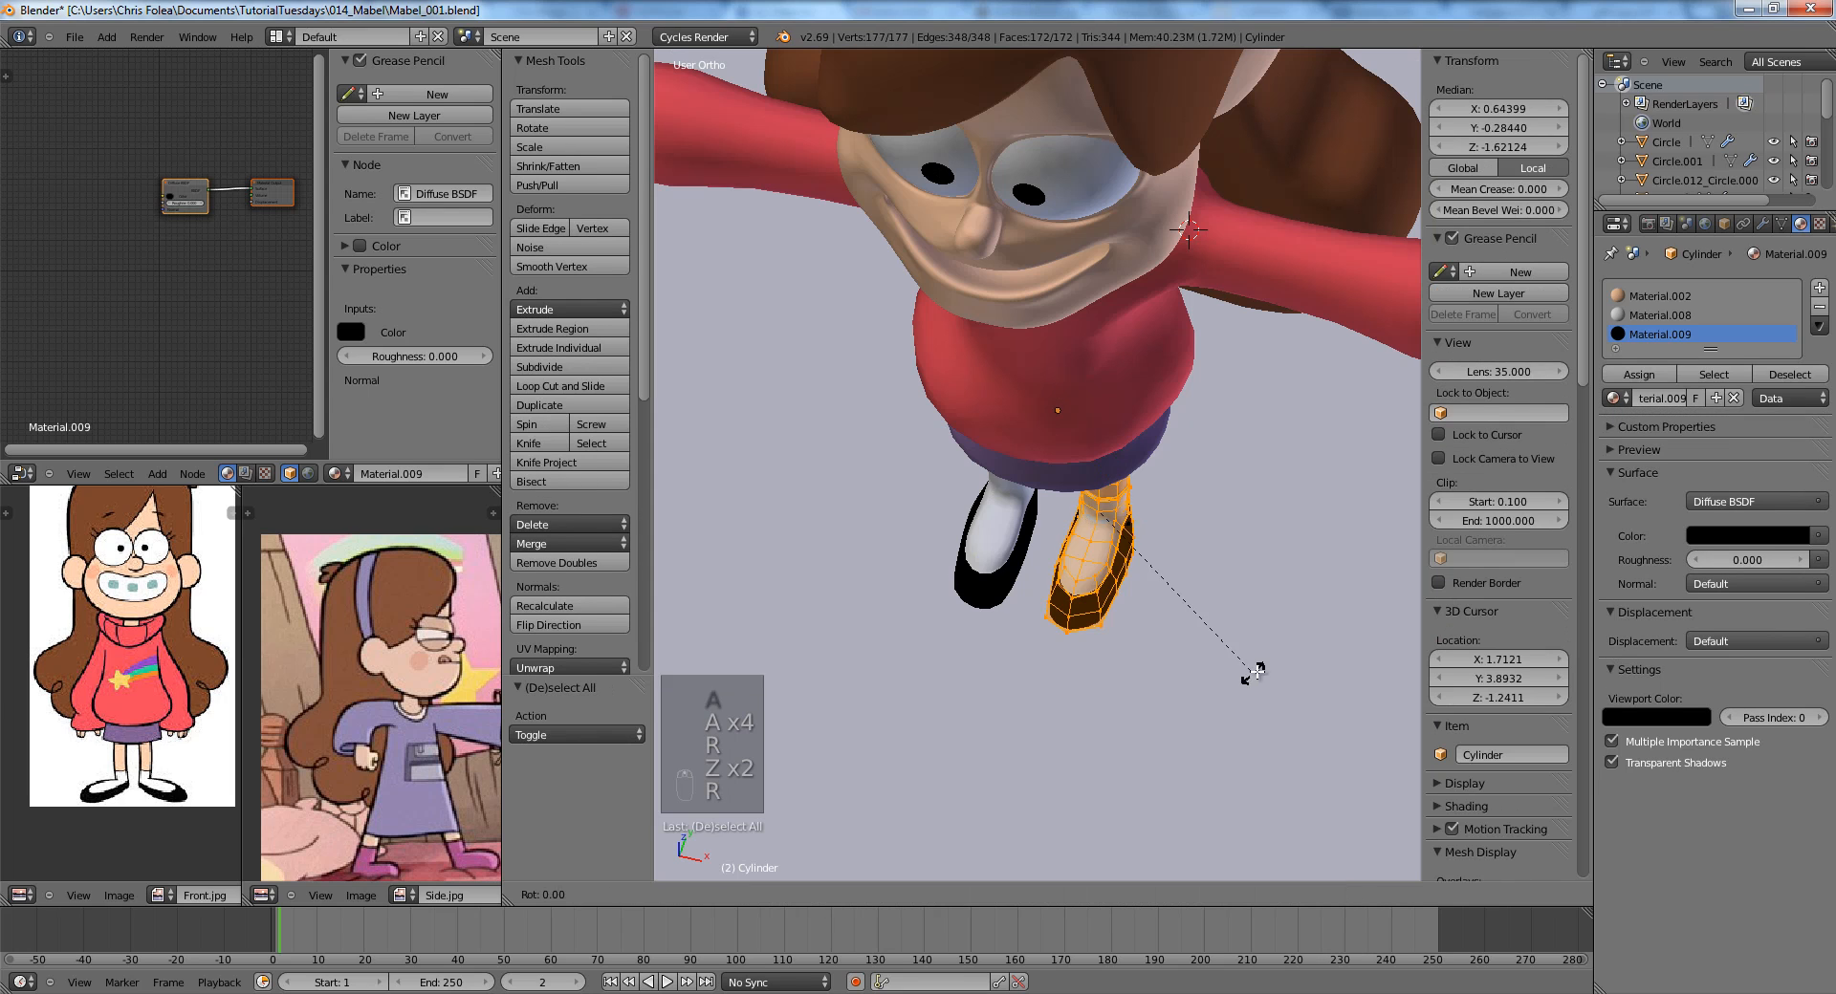
left_click(1303, 605)
key("r")
left_click(1303, 605)
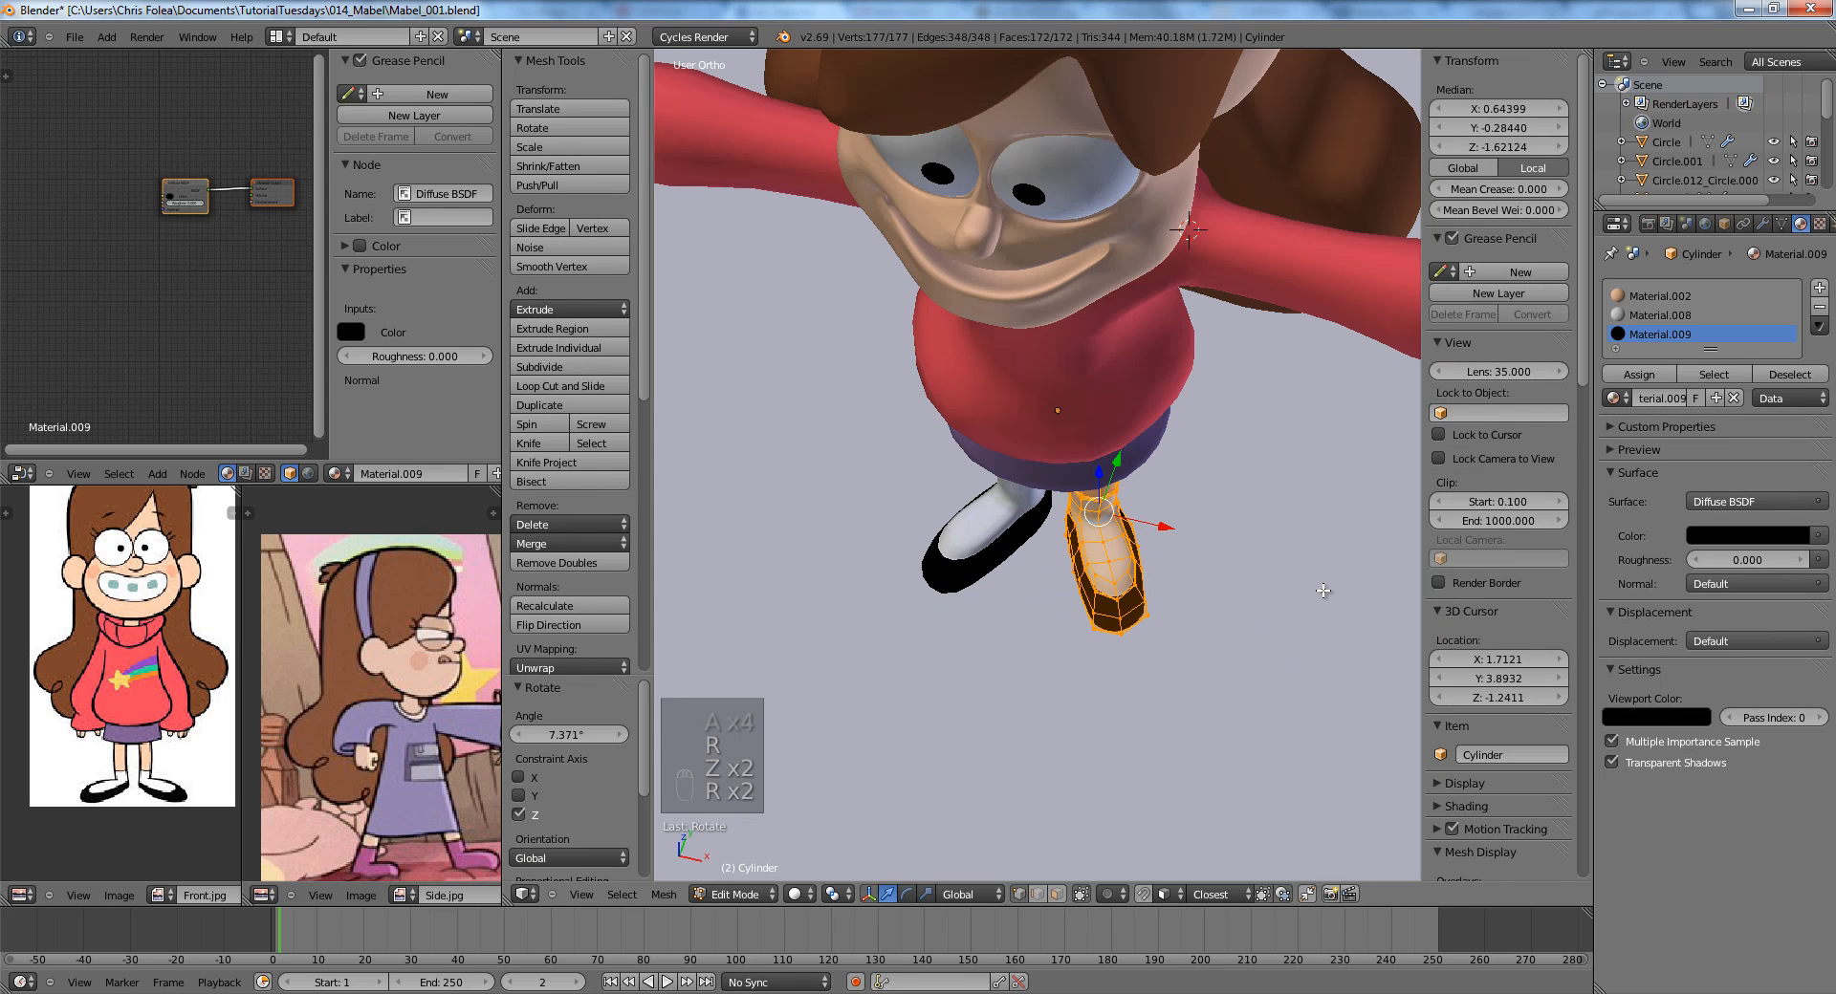
Move the whole leg mesh 0.088 outward along X in front view and clear the selection.
key("KP_1")
key("g")
left_click(1329, 590)
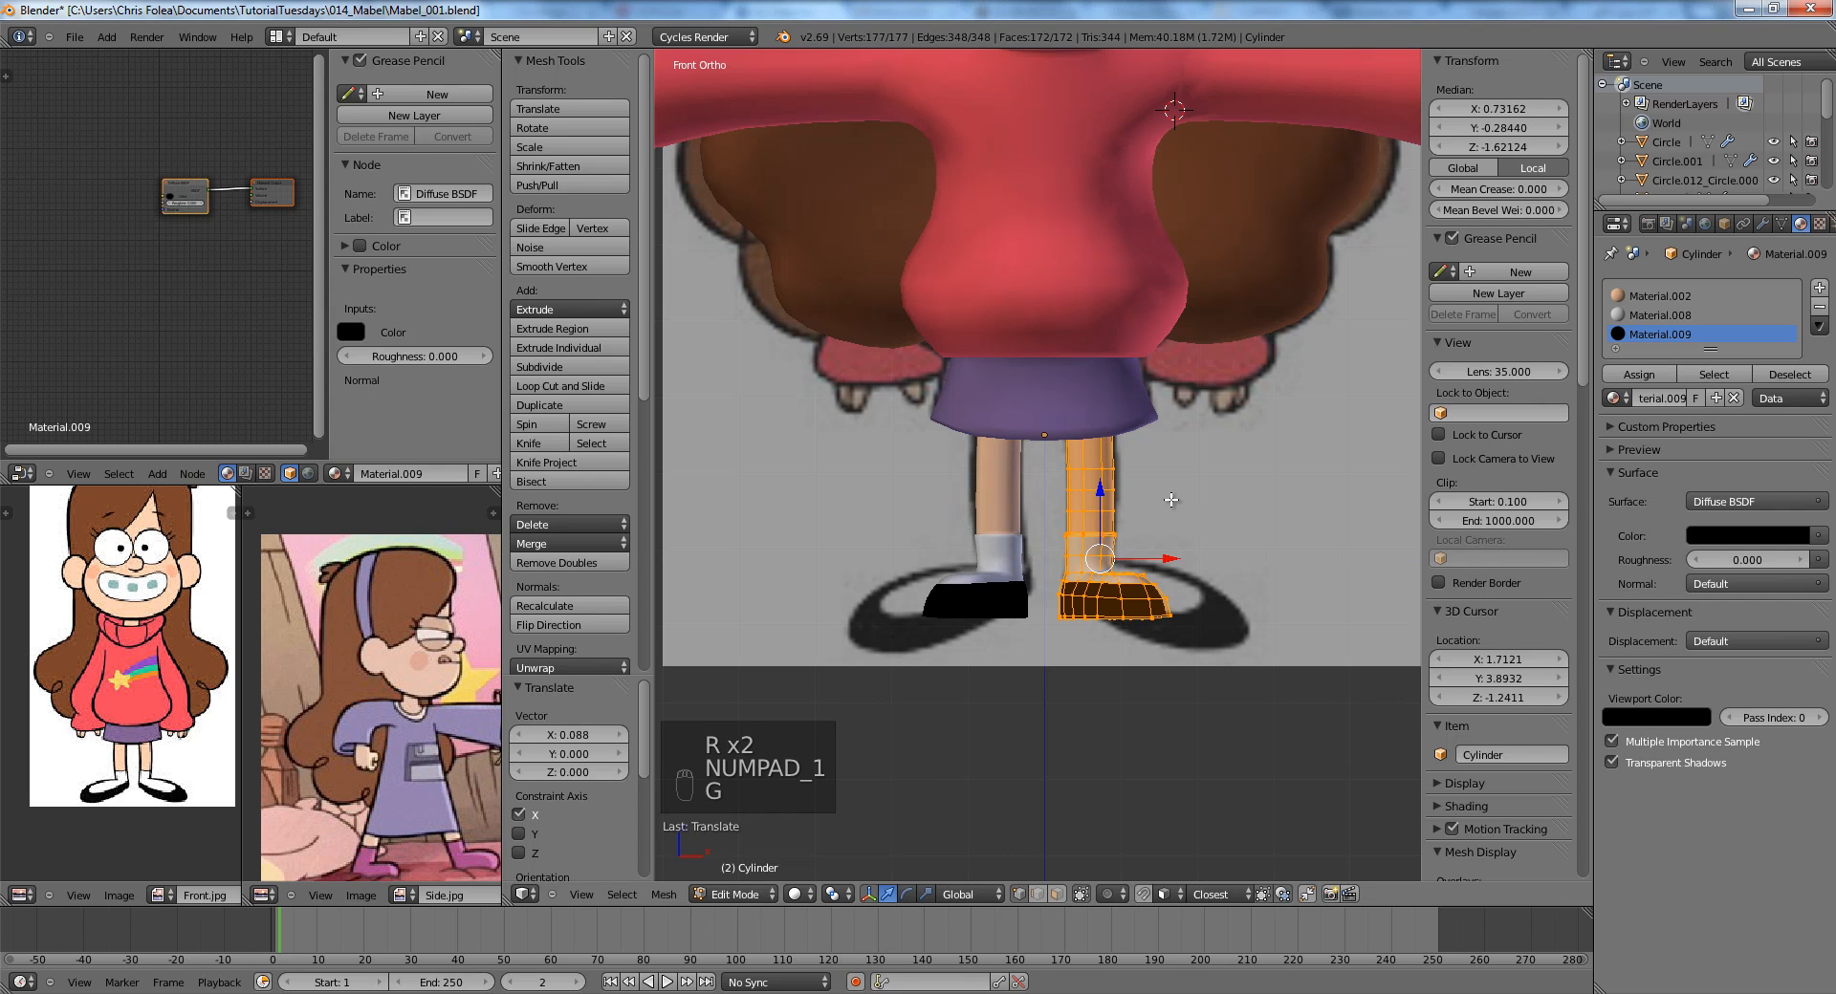
key("a")
Shift the mid-shin edge loop slightly forward with proportional editing enabled, and finish editing the legs.
middle_click_drag(1172, 499, 977, 526)
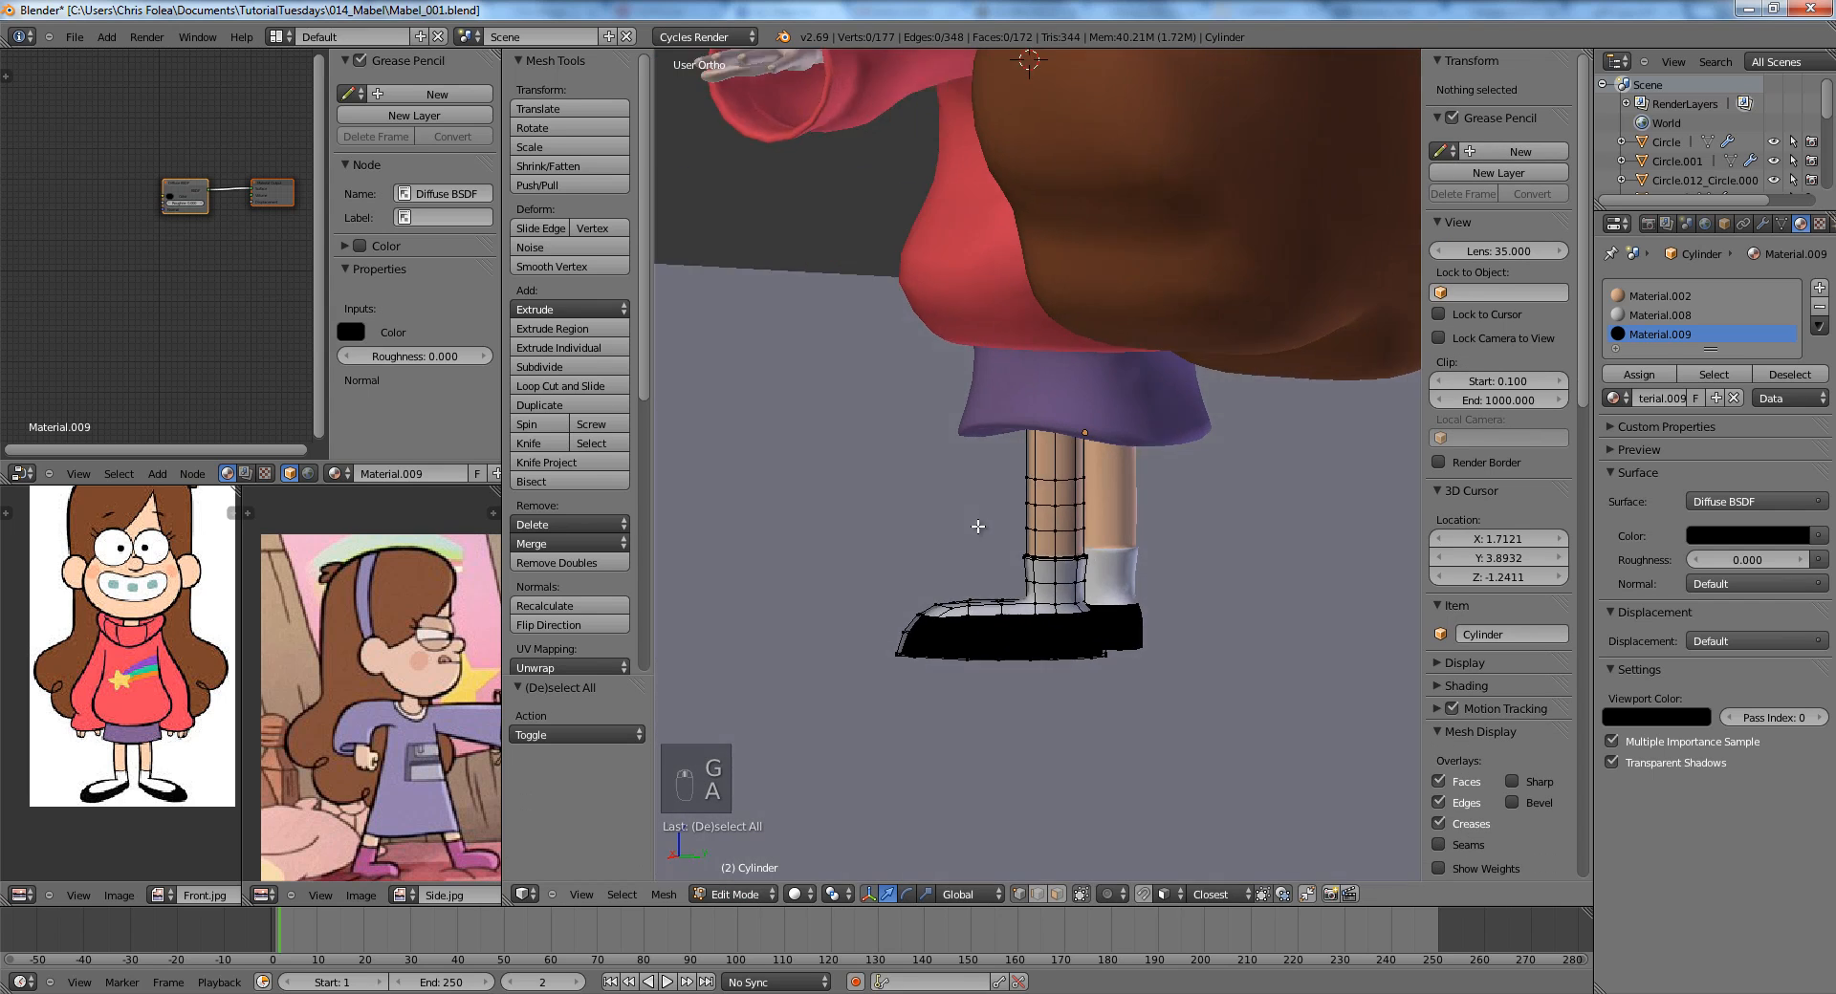
scroll(977, 526, "up", 3)
right_click(1047, 531, "alt")
key("g")
right_click(1057, 534)
key("o")
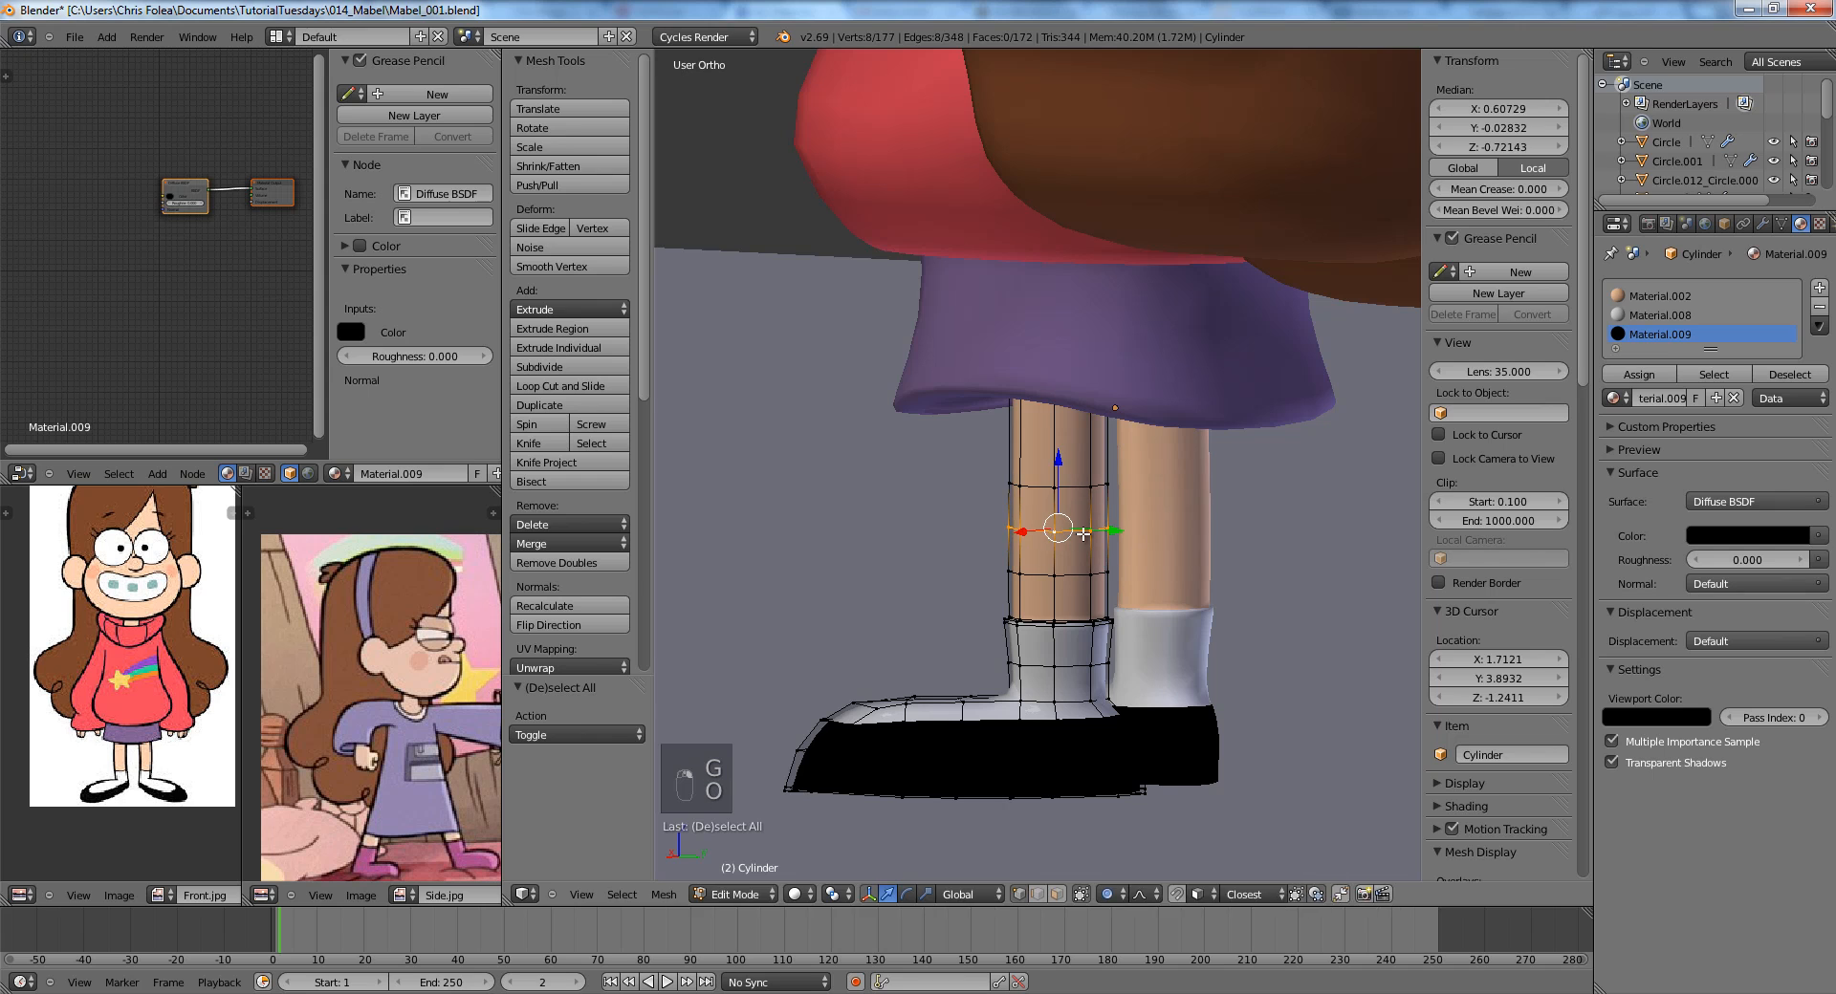
key("g")
left_click(1044, 536)
key("Tab")
Add a camera, look through it and pull it back along its local Z axis until the character is in frame.
scroll(980, 569, "down", 4)
middle_click_drag(980, 562, 1315, 590)
scroll(1185, 576, "down", 3)
middle_click_drag(1184, 576, 1147, 560)
scroll(1147, 559, "down", 2)
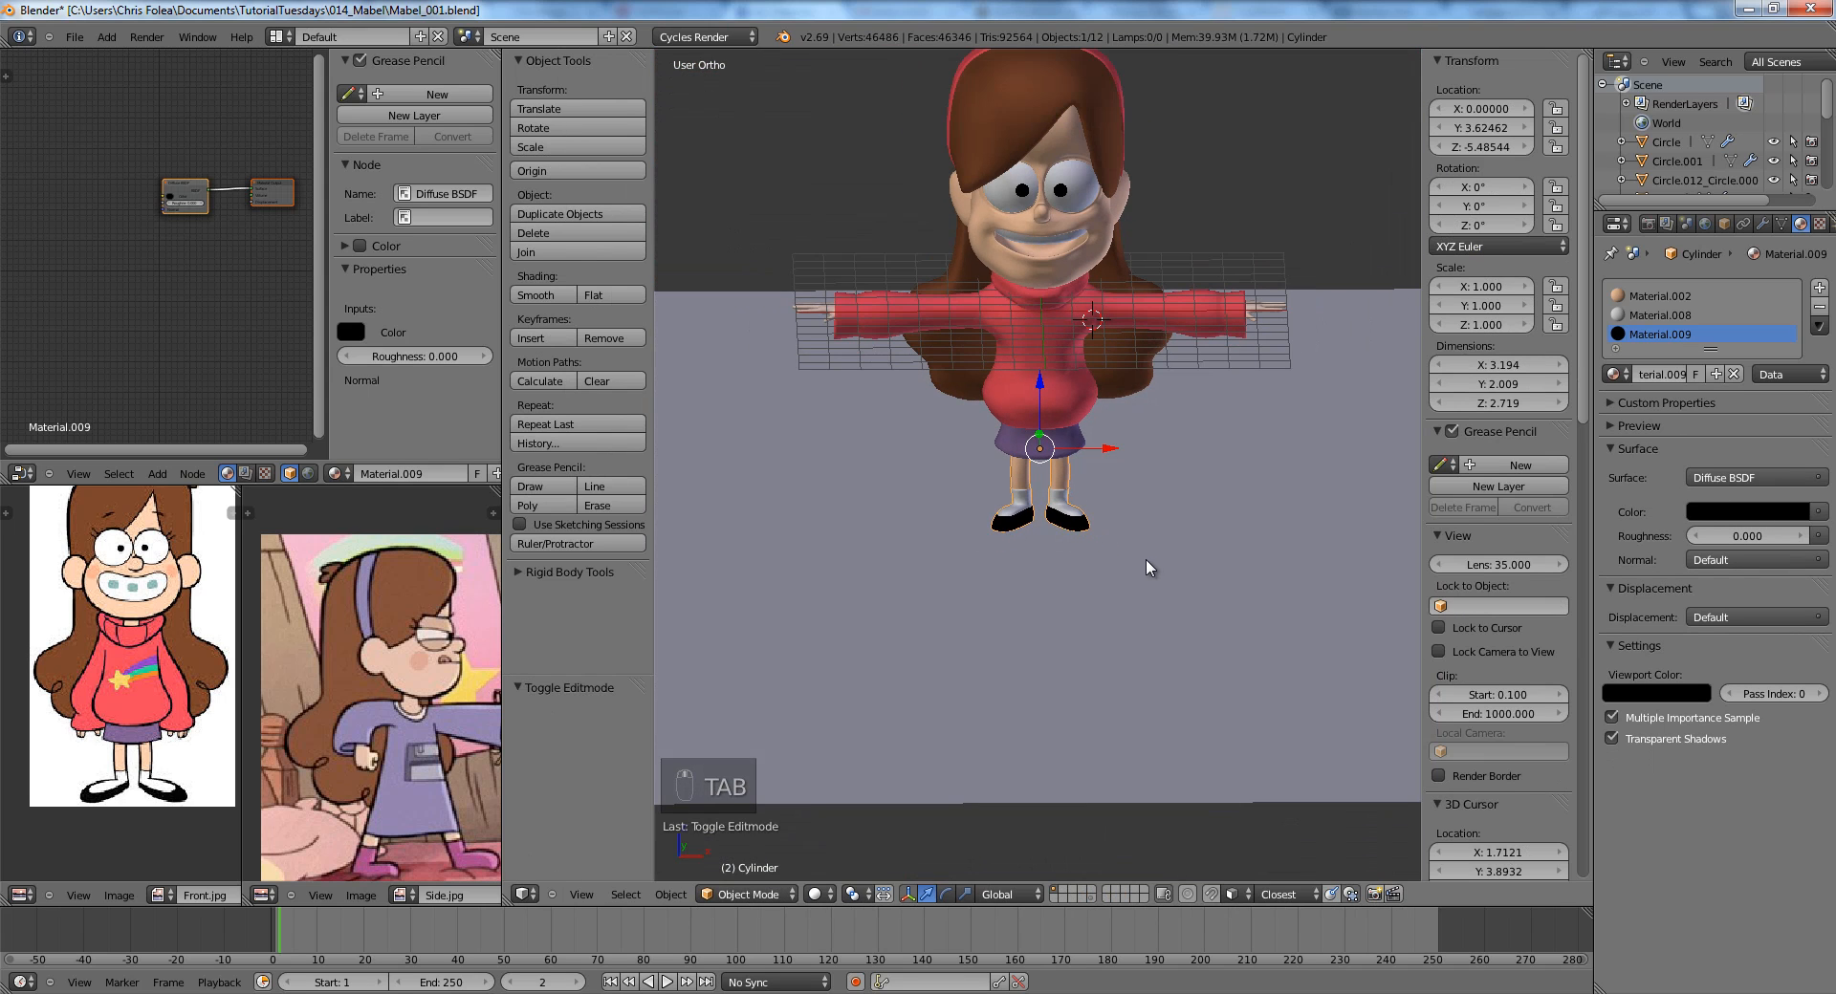
key("shift+a")
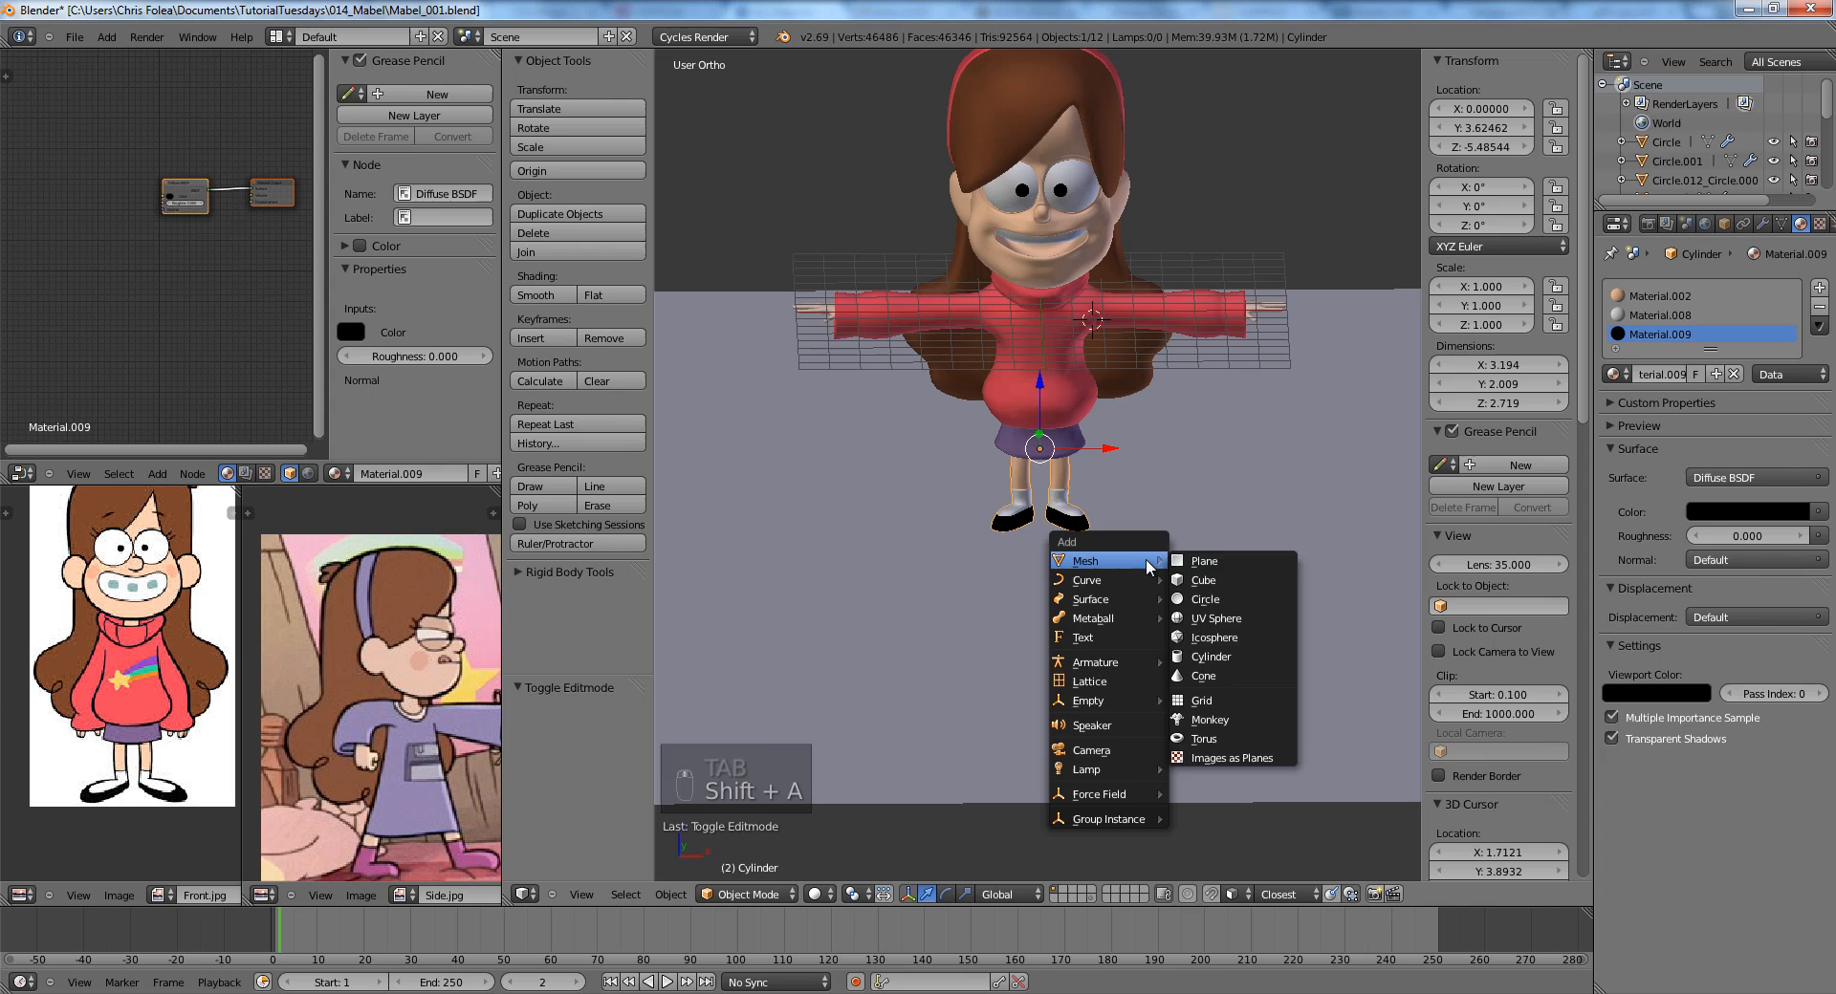
left_click(1075, 738)
key("KP_0")
key("g")
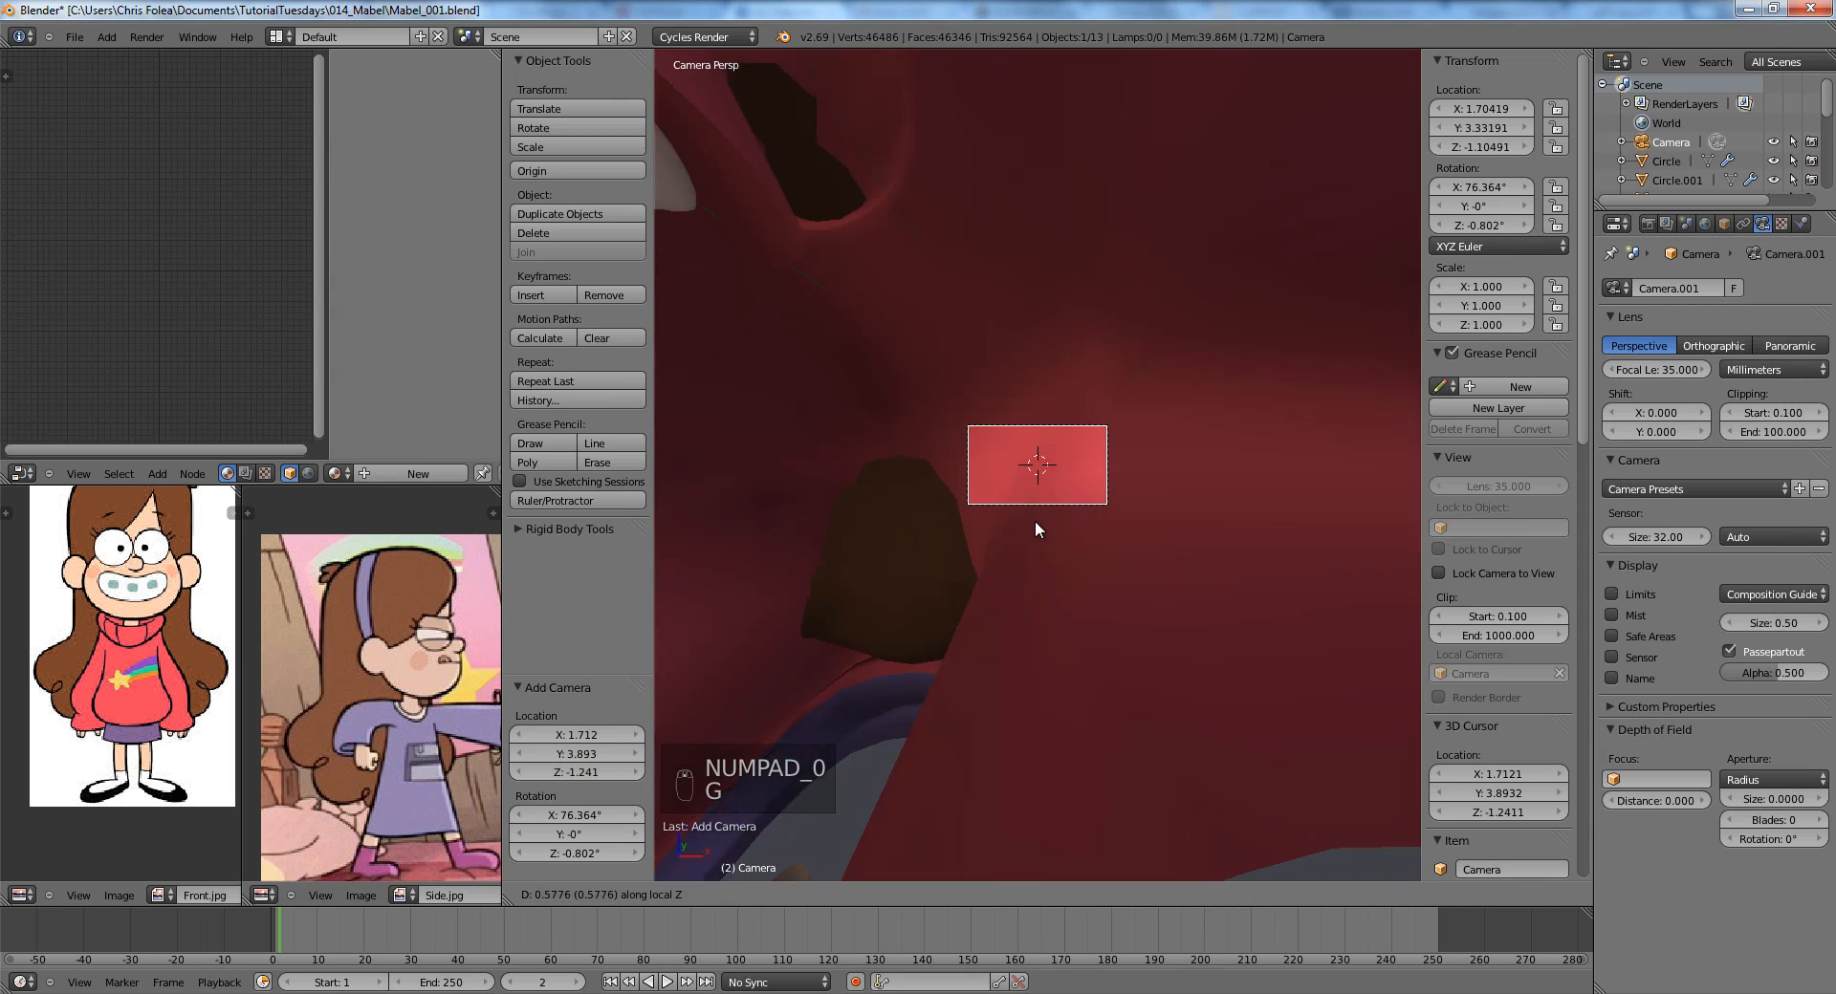
left_click(1073, 519)
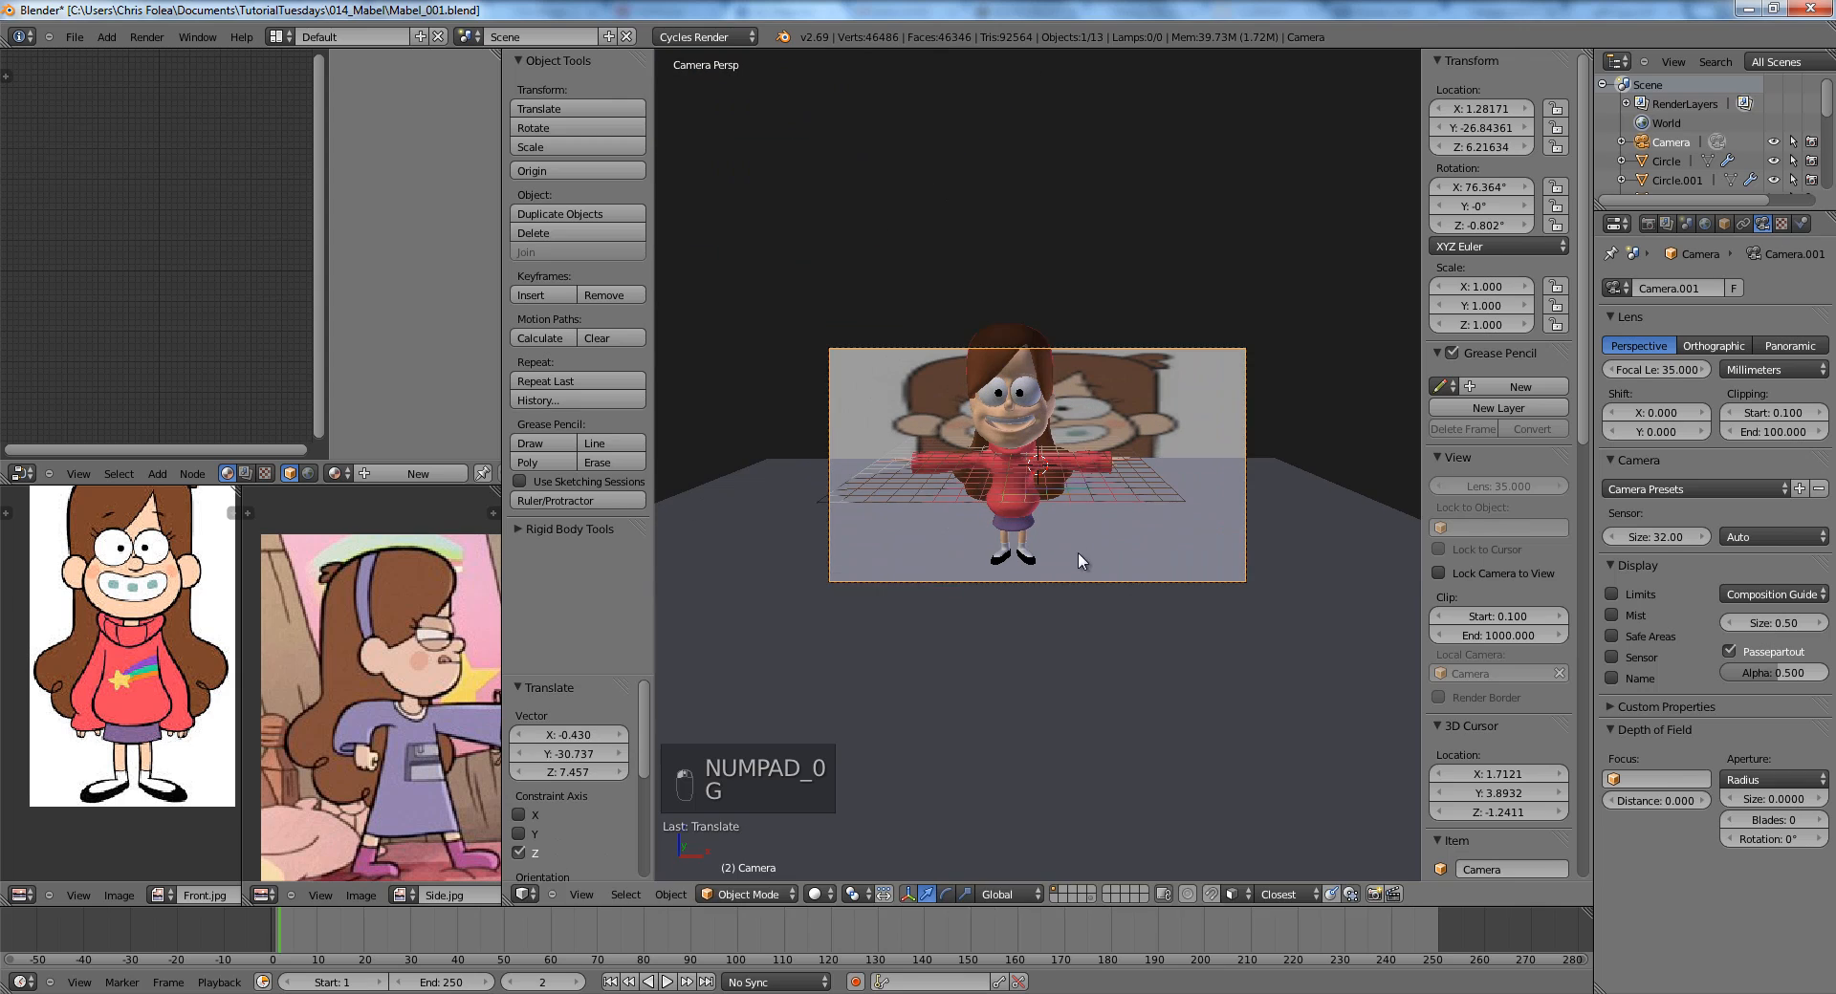
Reposition the camera and pull it back a little more so the whole character sits centred in the frame.
key("g")
left_click(1046, 523)
key("g")
middle_click(1046, 529)
left_click(1042, 583)
key("g")
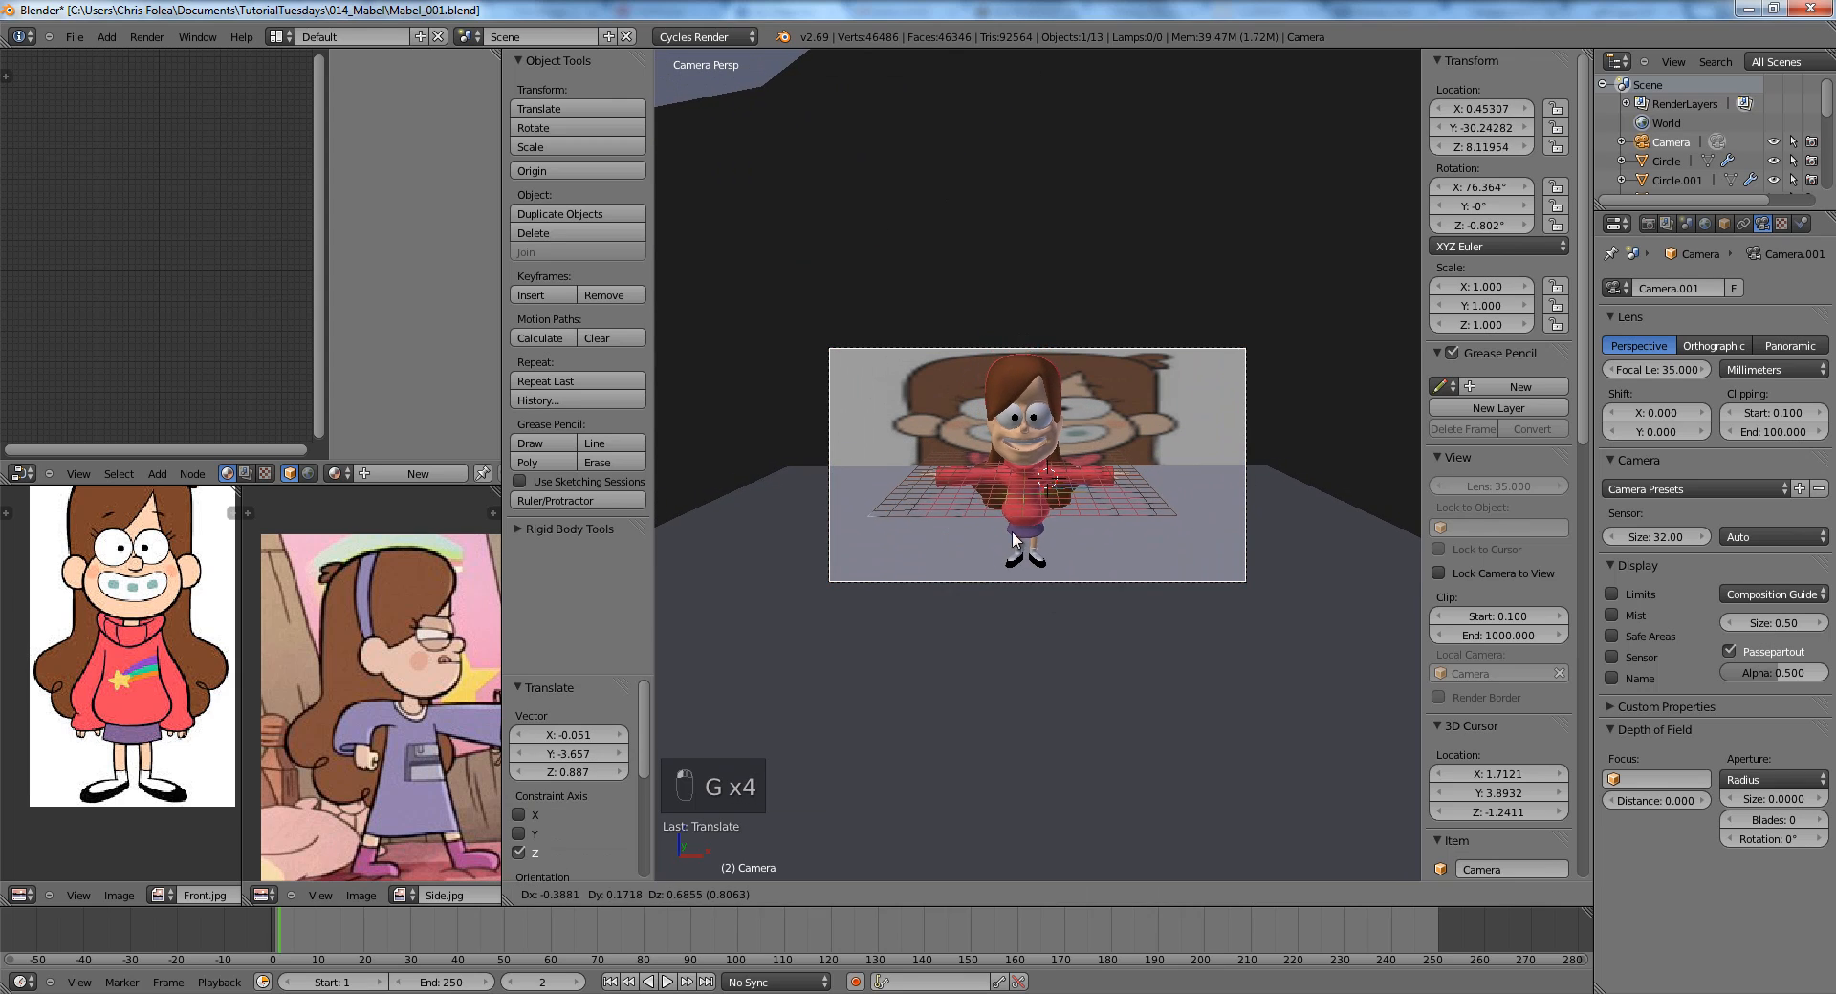
left_click(1013, 532)
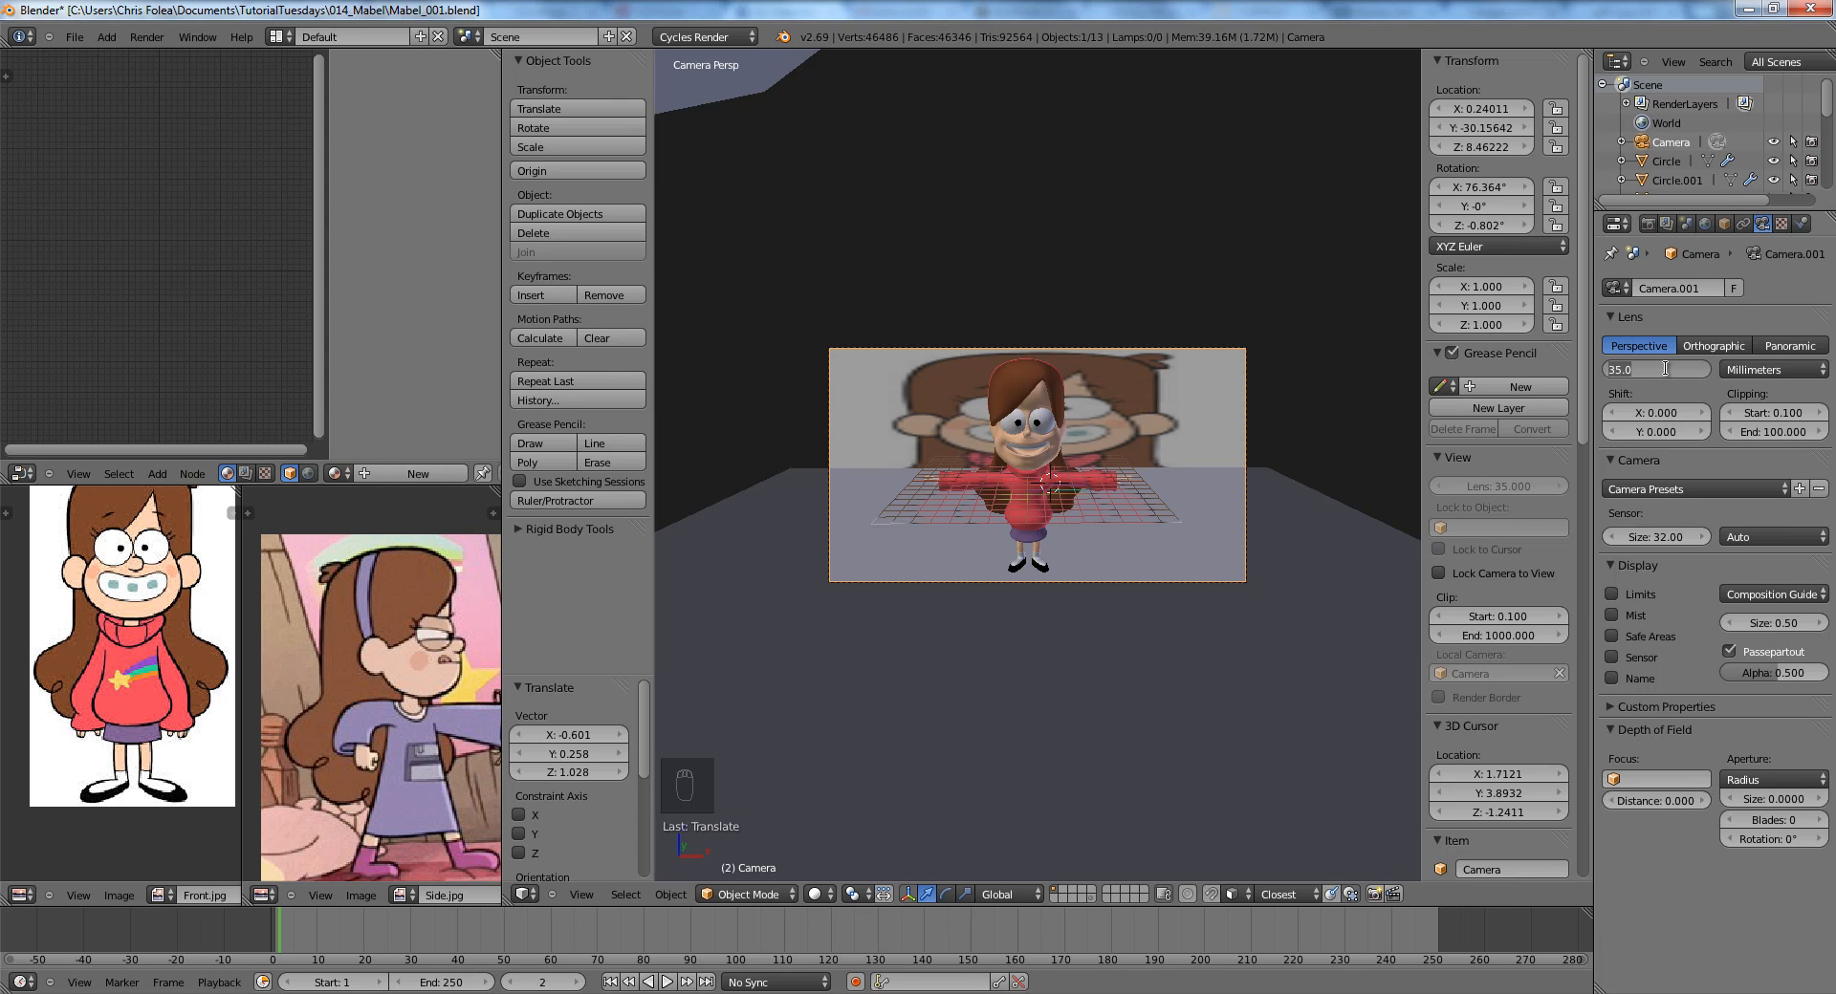
Set the camera's focal length to 50 mm and move it farther back along its local Z axis to about Y -51.06.
type("50")
key("Return")
key("g")
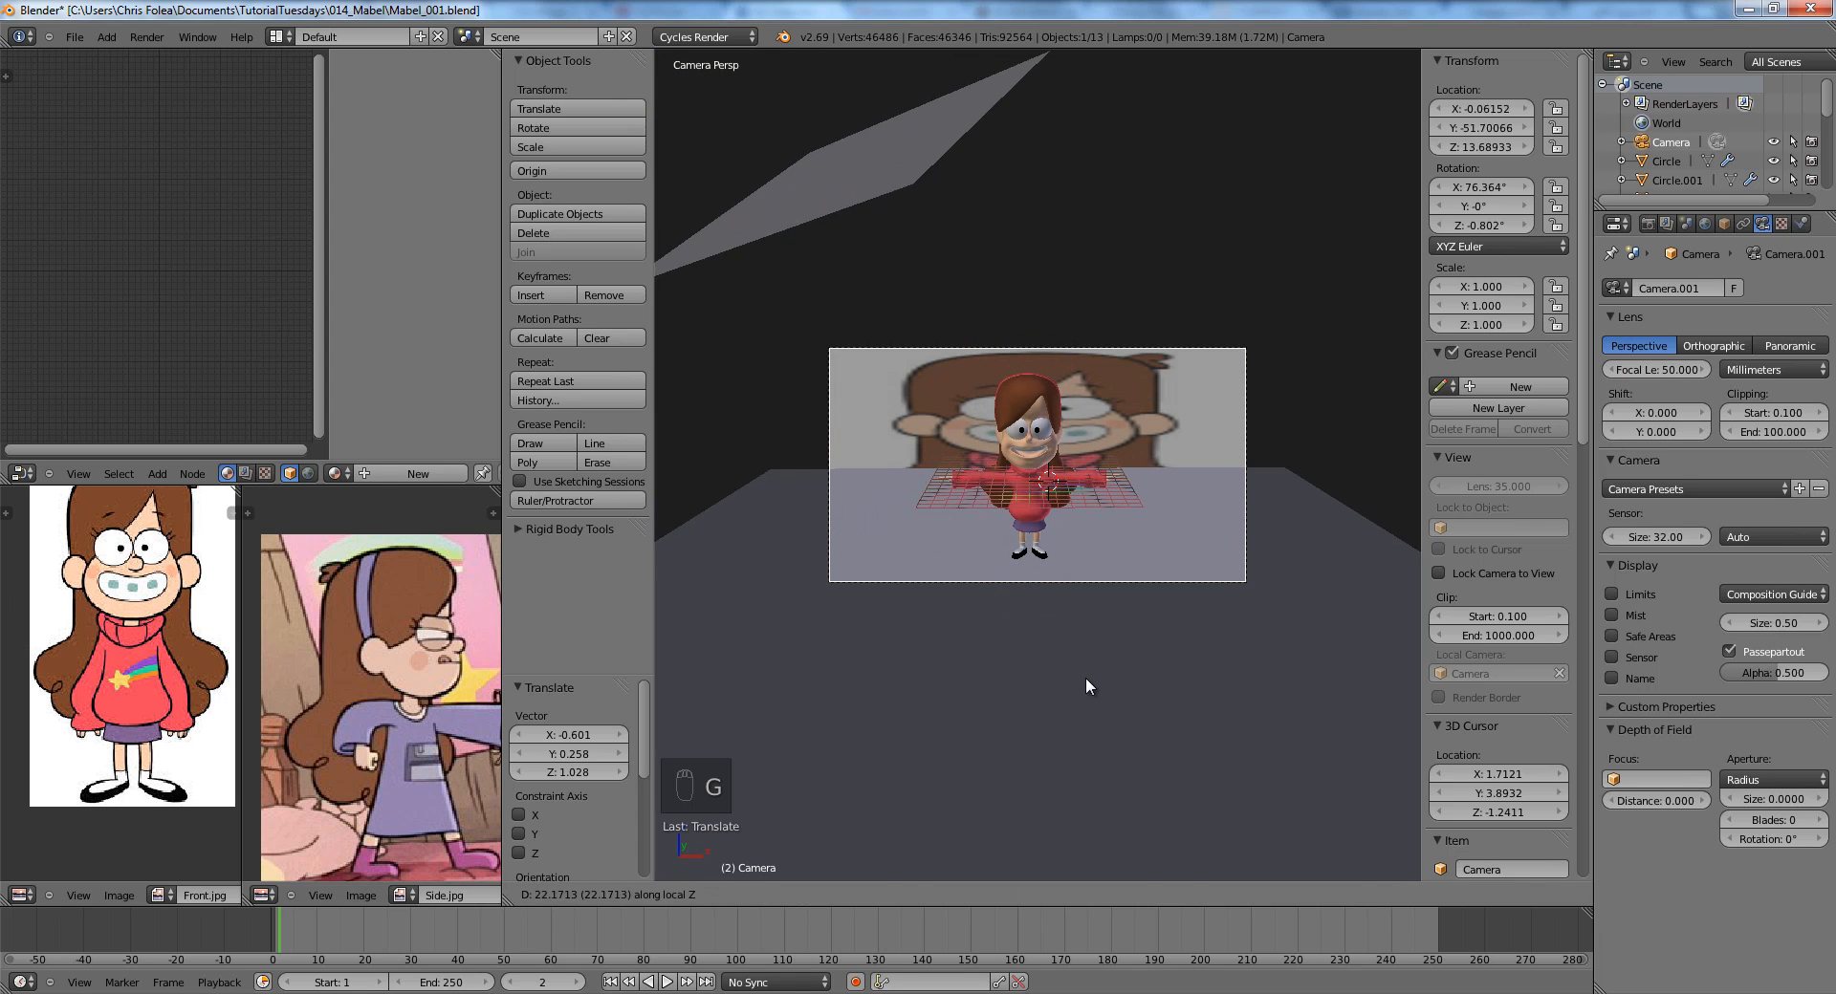
left_click(1075, 495)
In side view, lower the camera to about Z 3.935 and rotate it by -7.697°.
key("KP_3")
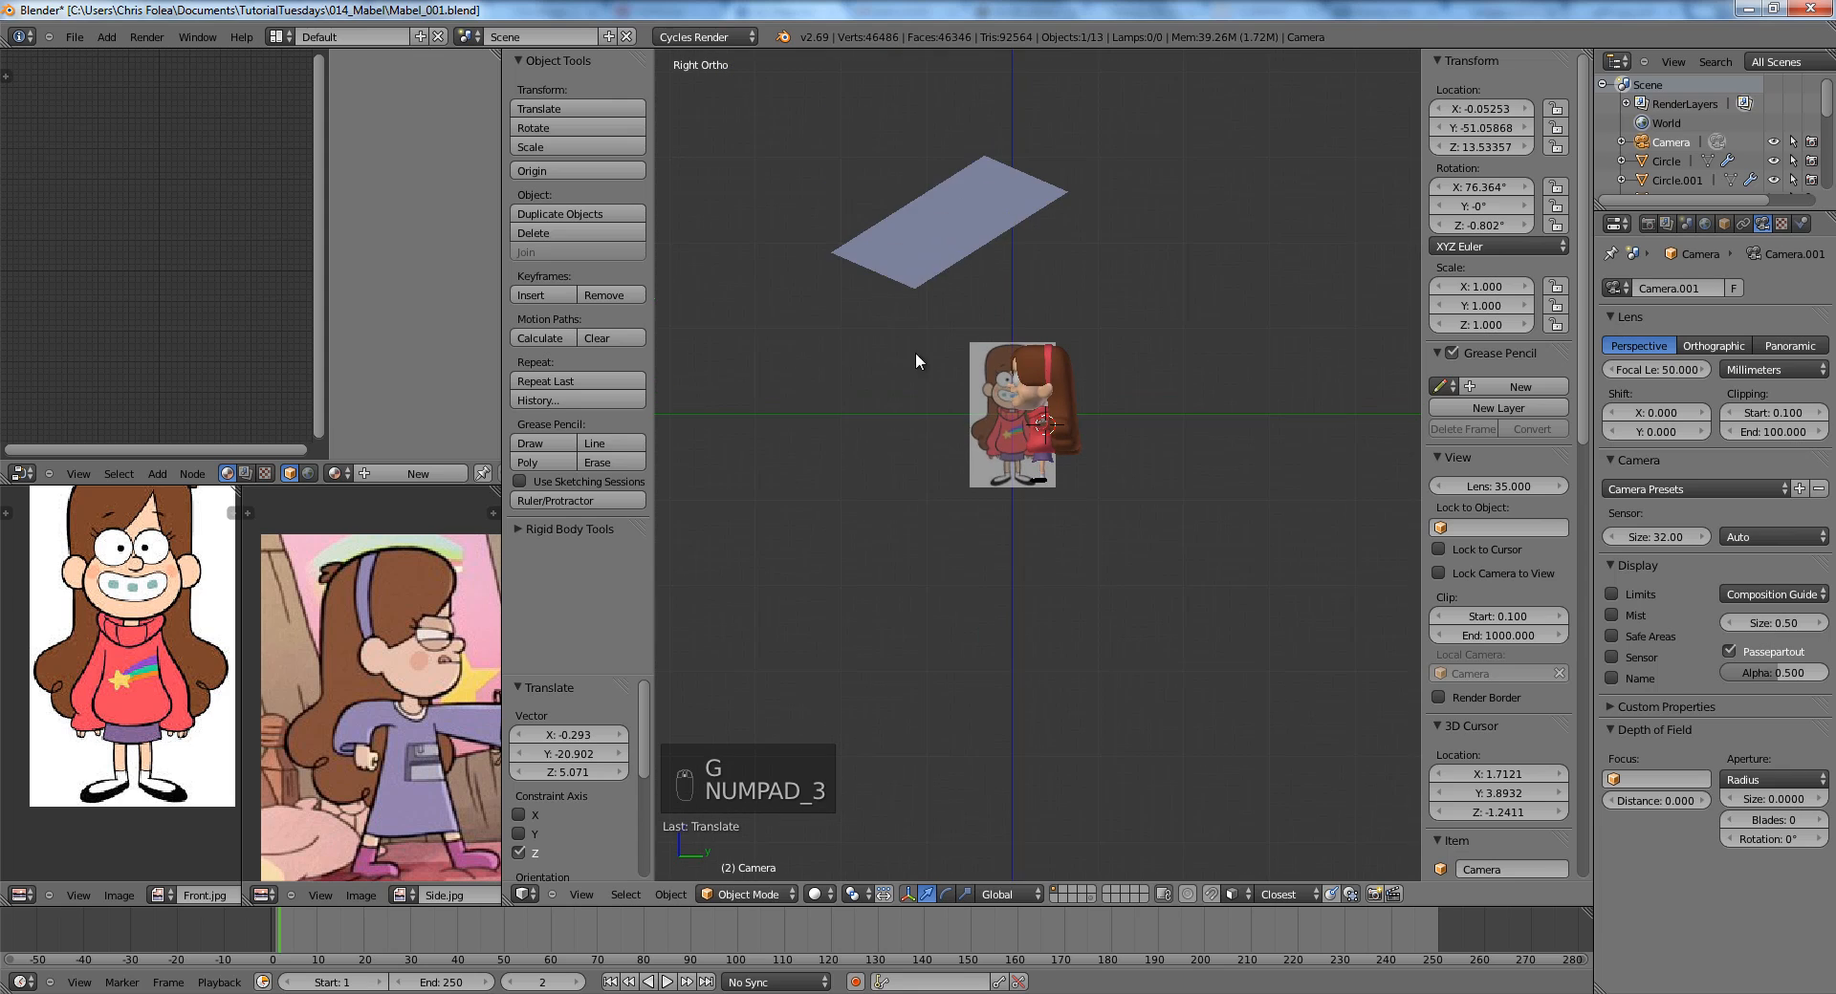
key("z")
key("g")
left_click(1023, 492)
key("r")
left_click(1028, 478)
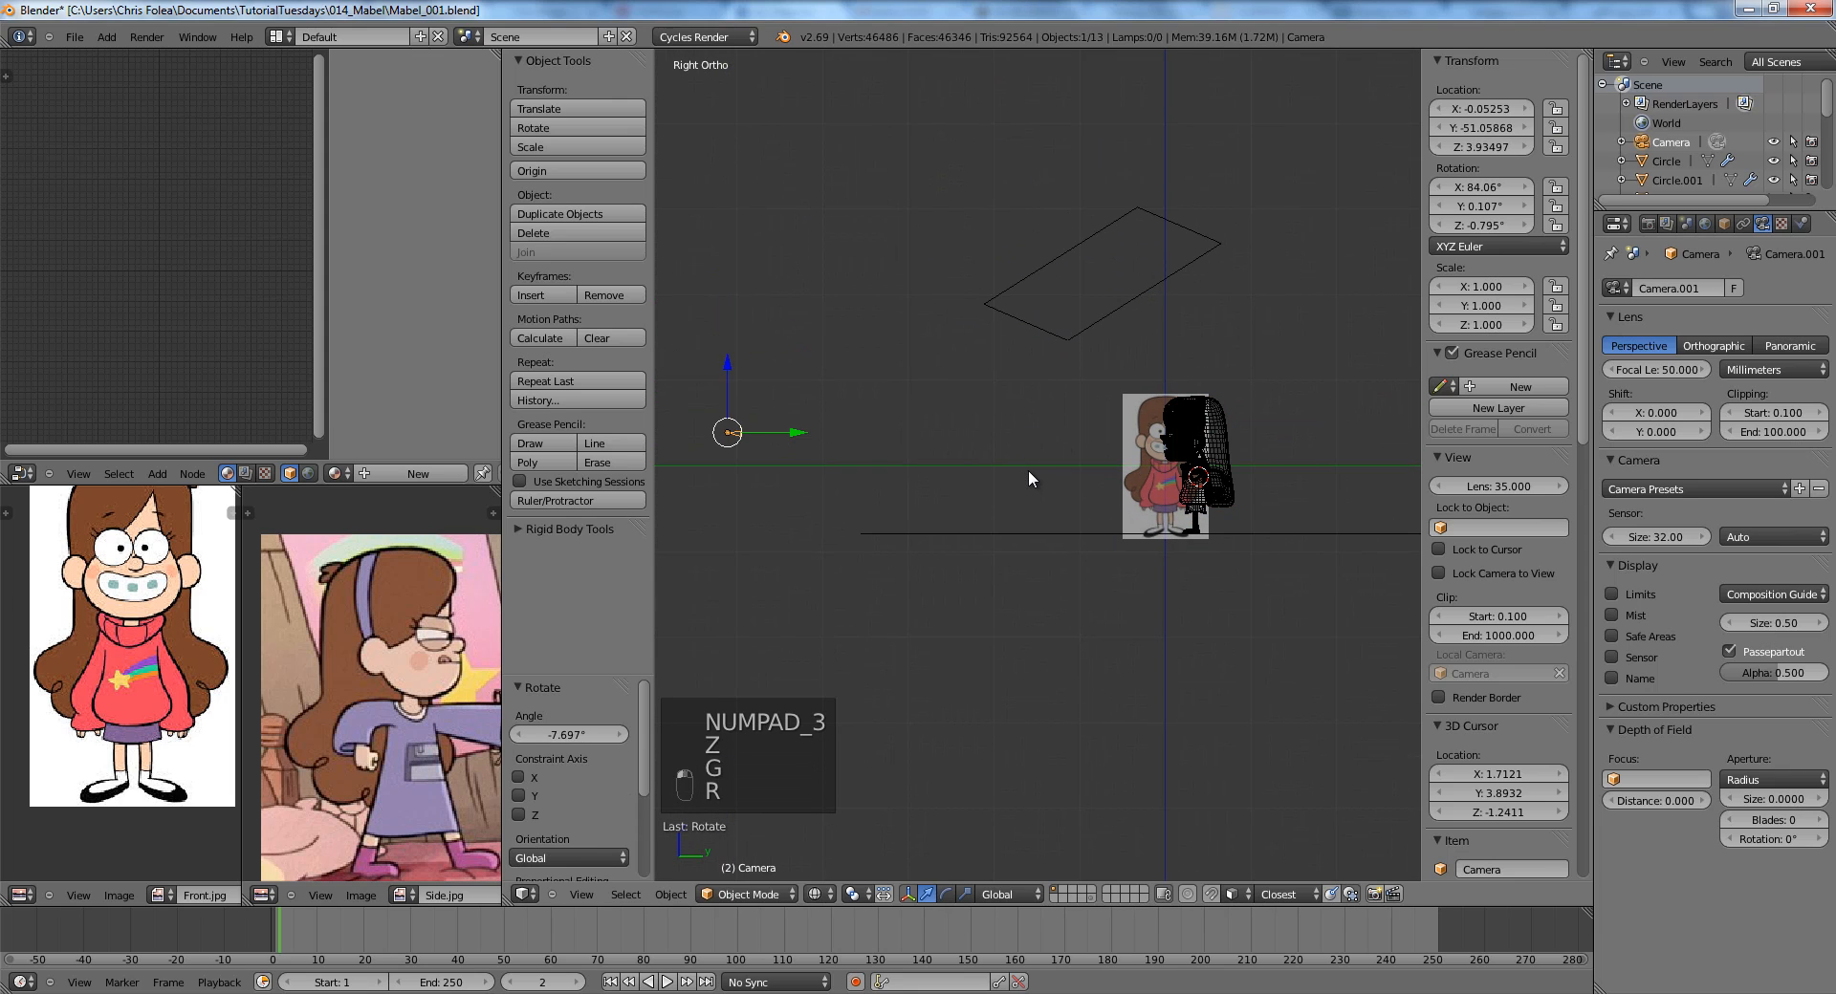
Looking through the camera, raise it along global Z to about 5.637 to reframe the character.
key("KP_0")
key("z")
key("g")
key("z")
left_click(1046, 357)
key("g")
key("z")
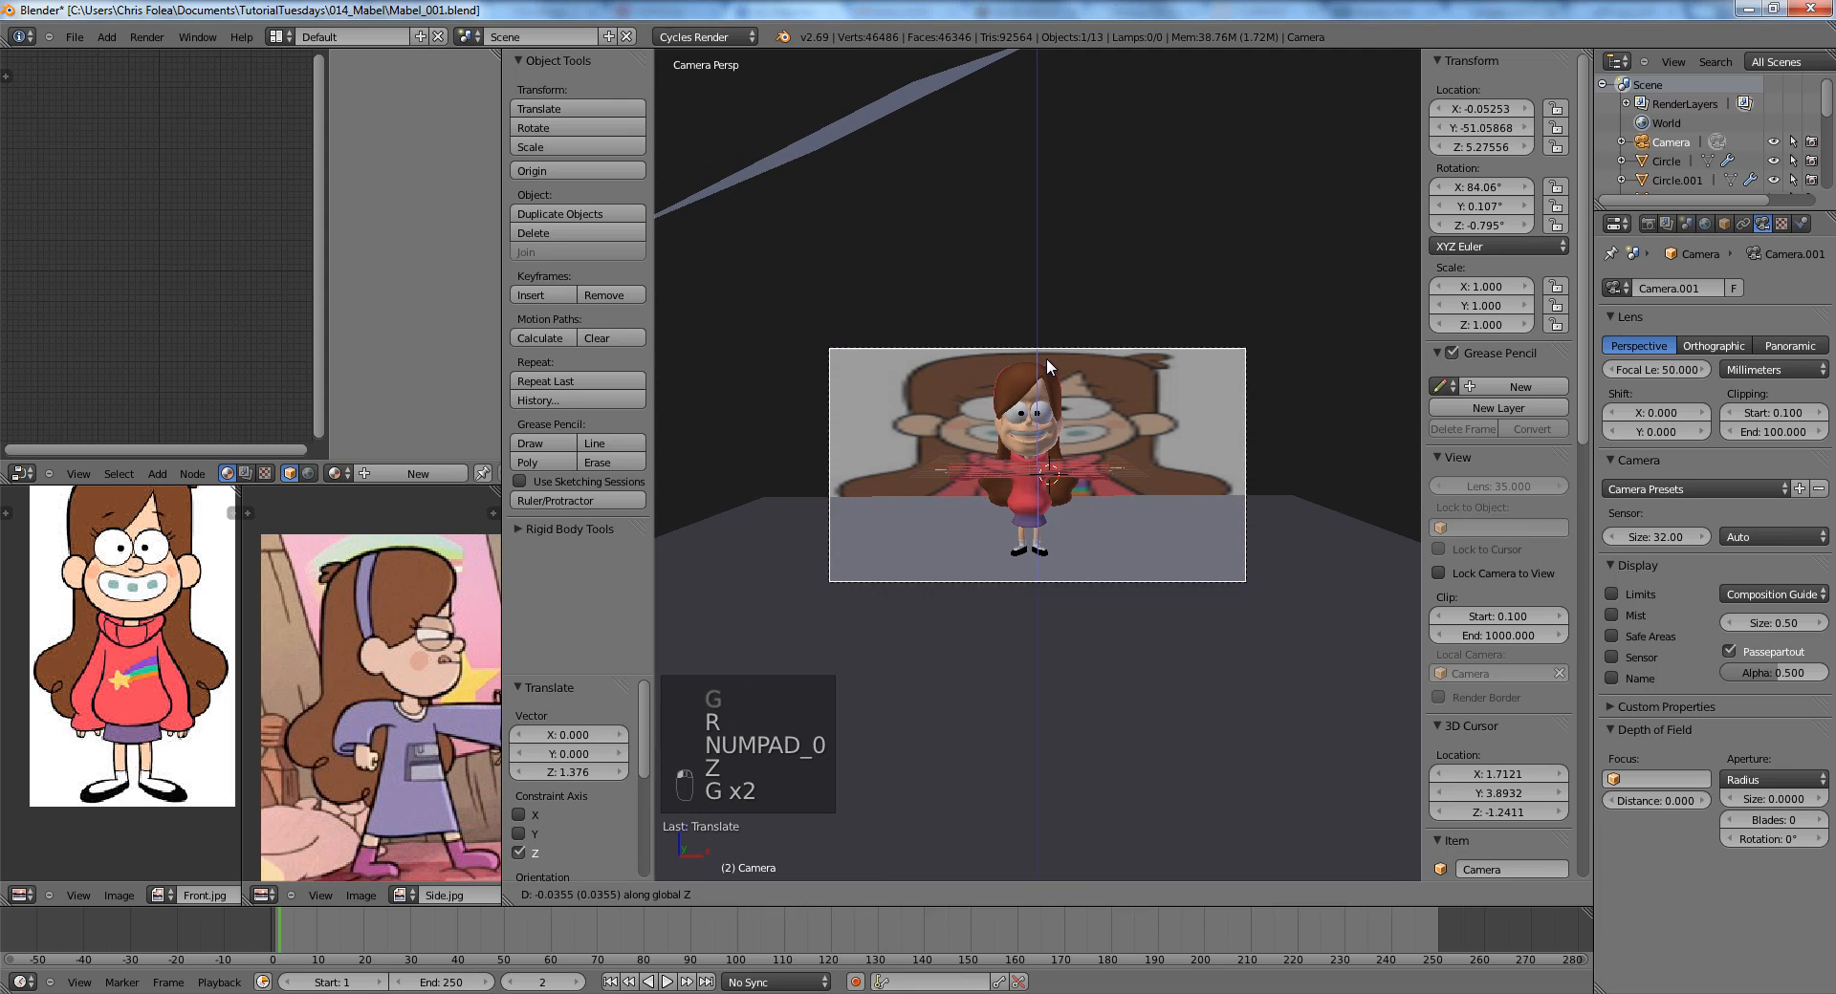
left_click(1046, 358)
key("g")
middle_click(1107, 432)
left_click(1111, 430)
key("r")
right_click(1233, 477)
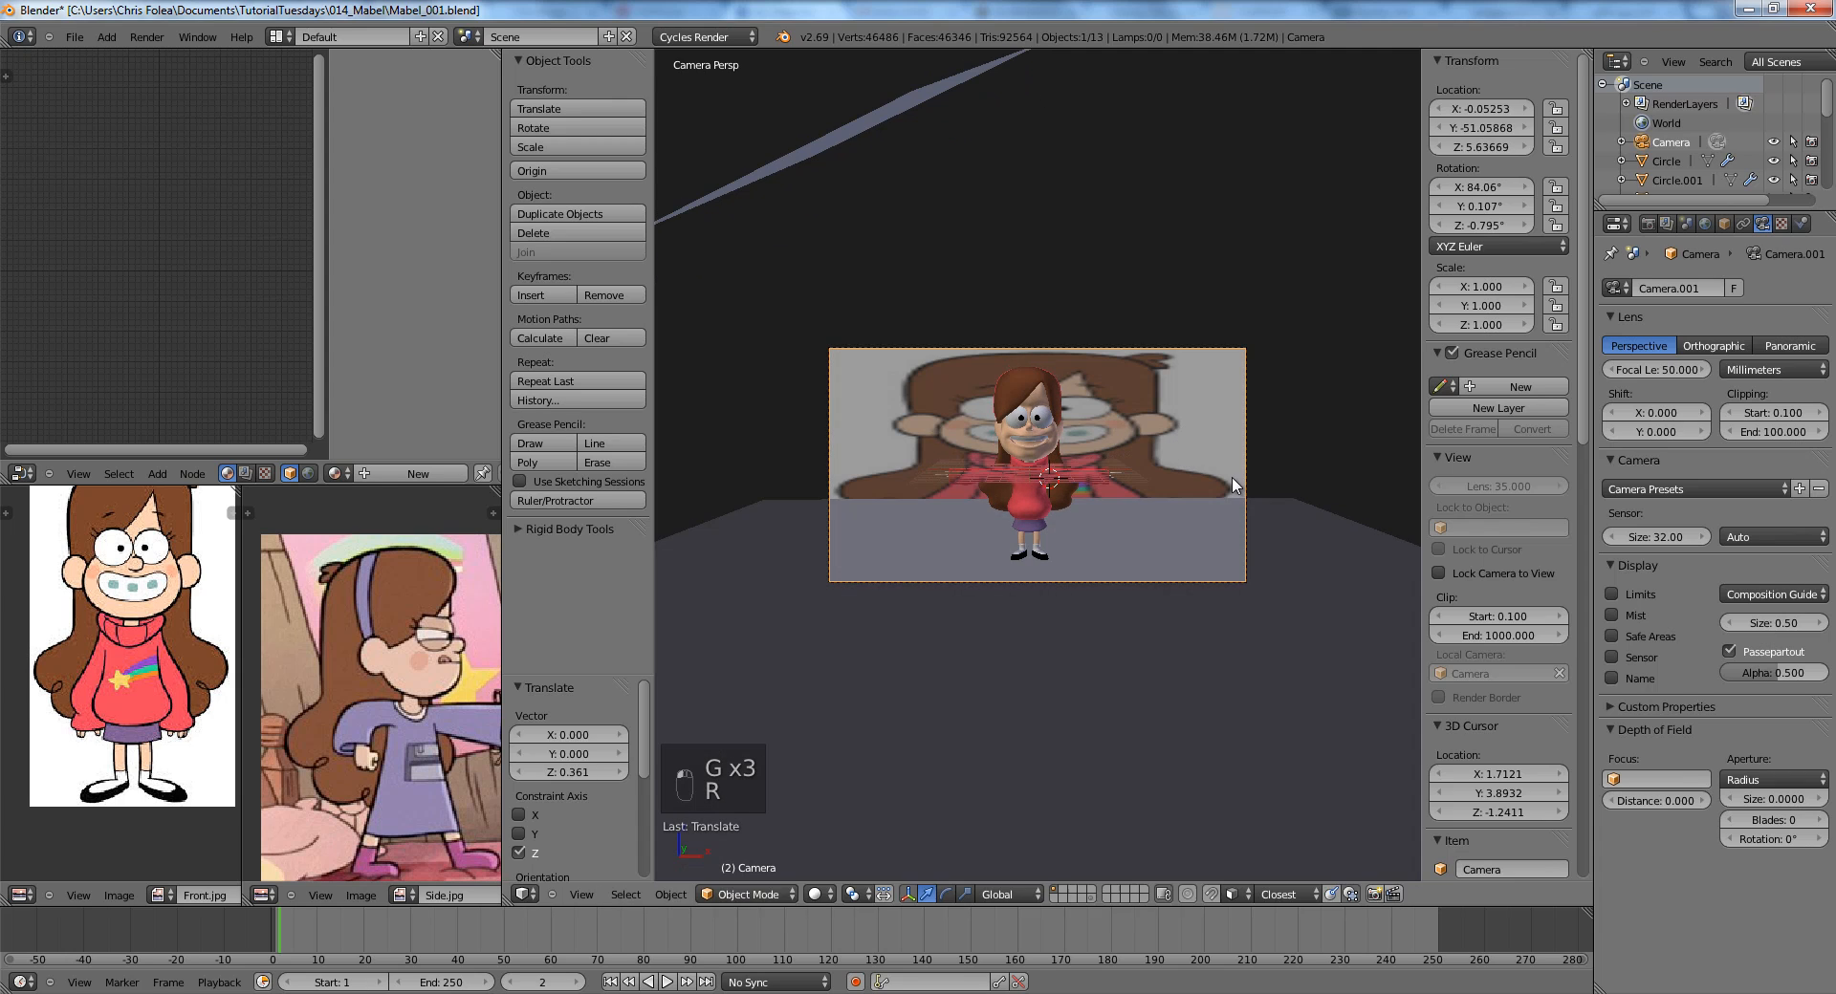
key("r")
key("x")
key("x")
right_click(1232, 478)
Tilt the camera about its local X axis to an X rotation of 85.467°.
key("r")
key("x")
key("x")
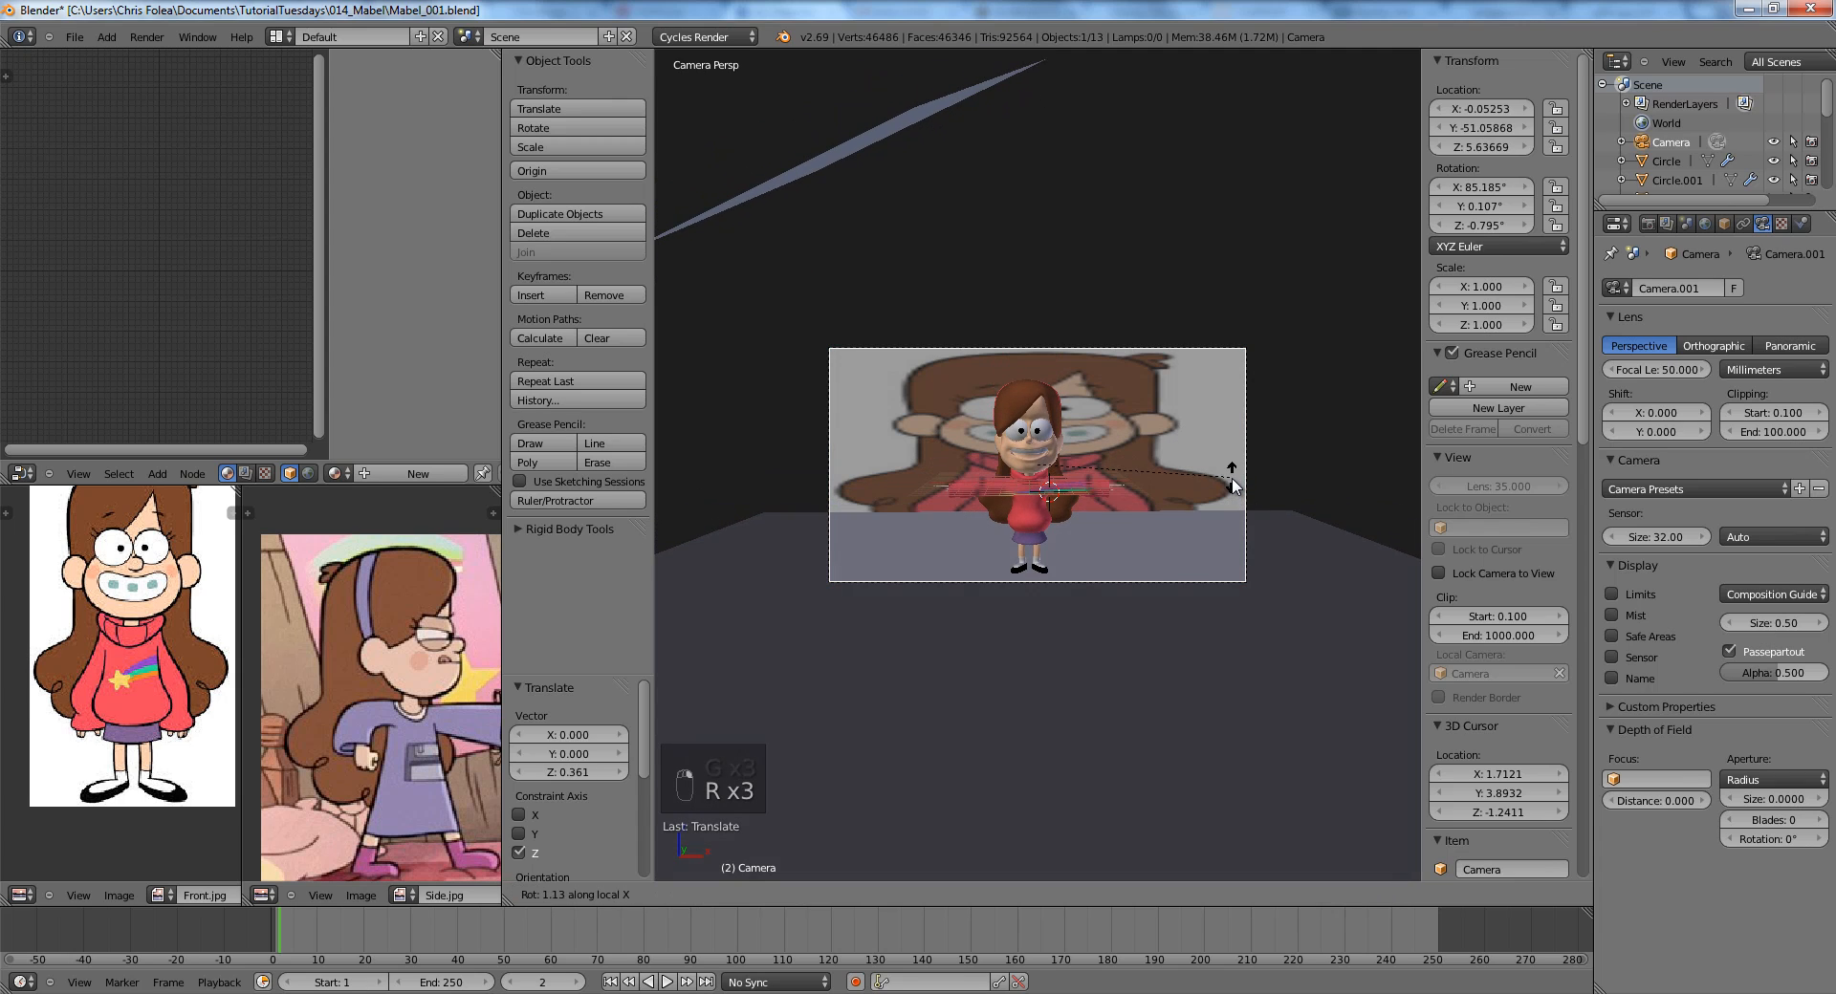
left_click(1233, 484)
Lower the camera along global Z to about 4.414 to centre the character vertically.
key("g")
key("z")
left_click(1224, 548)
key("g")
key("z")
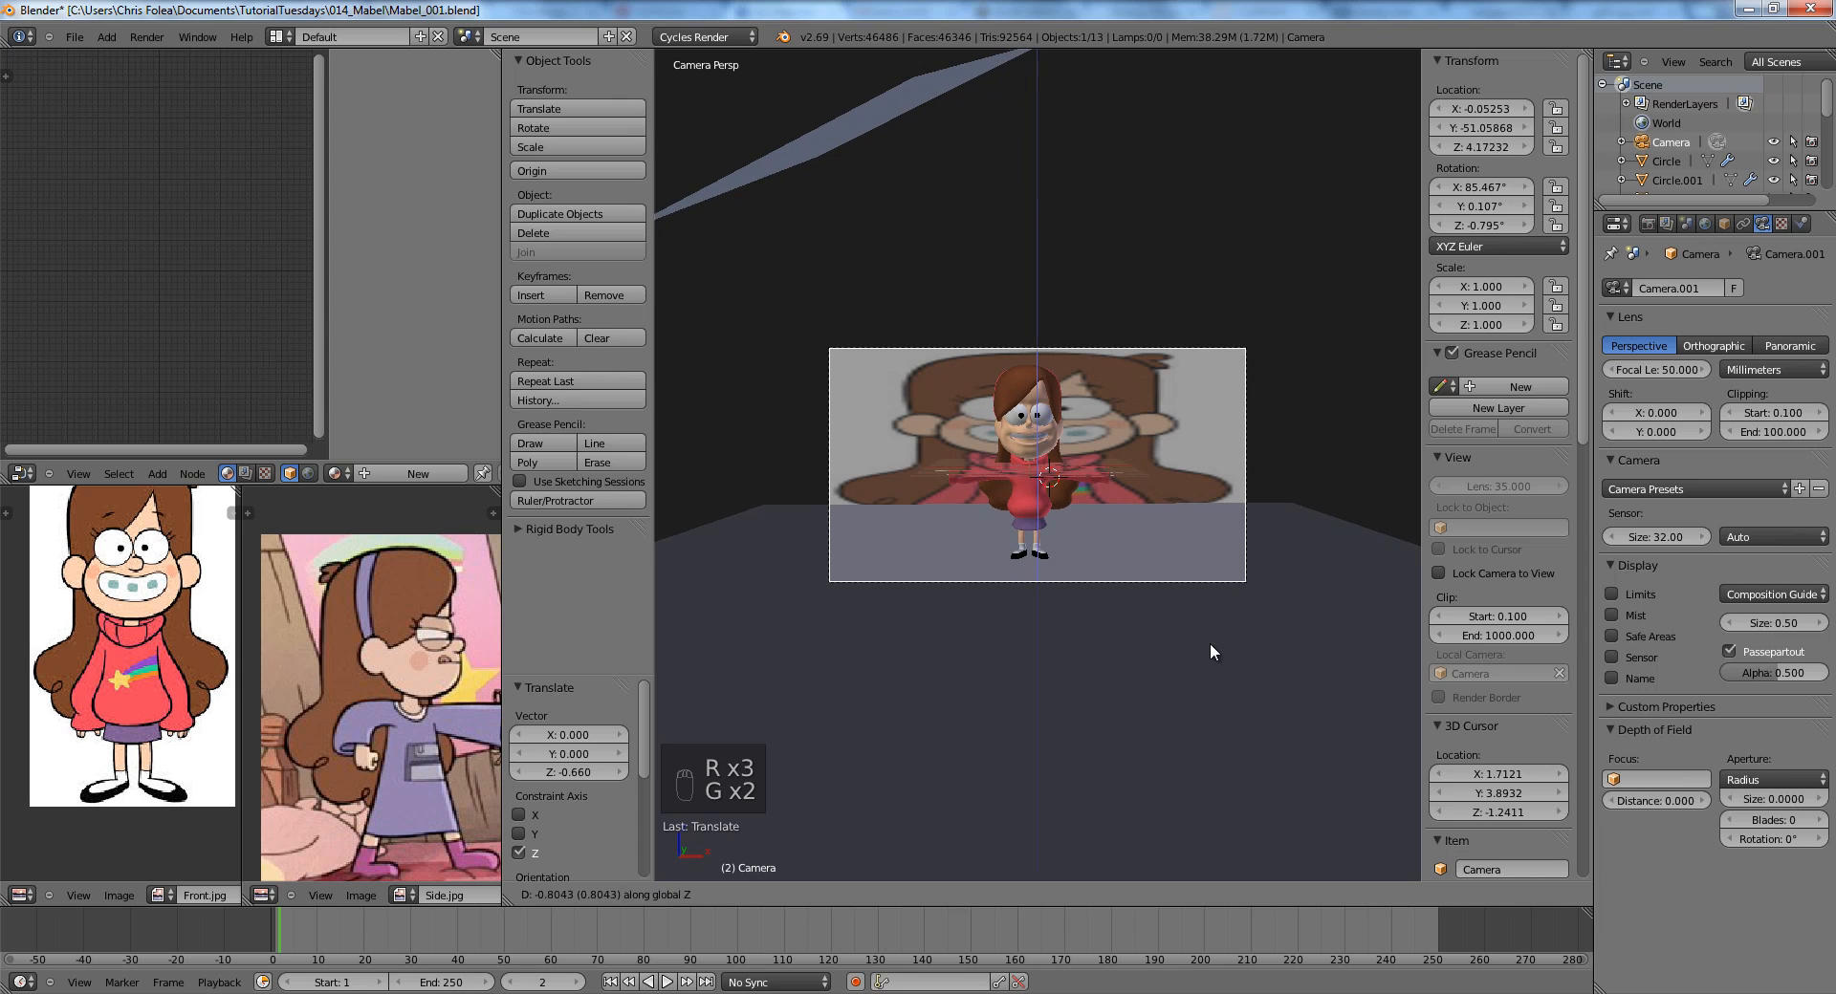
left_click(1209, 623)
key("g")
key("z")
left_click(1411, 524)
Set the camera's focal length to 65 mm and pull it back along its local Z axis to about Y -67.46.
left_click(1668, 369)
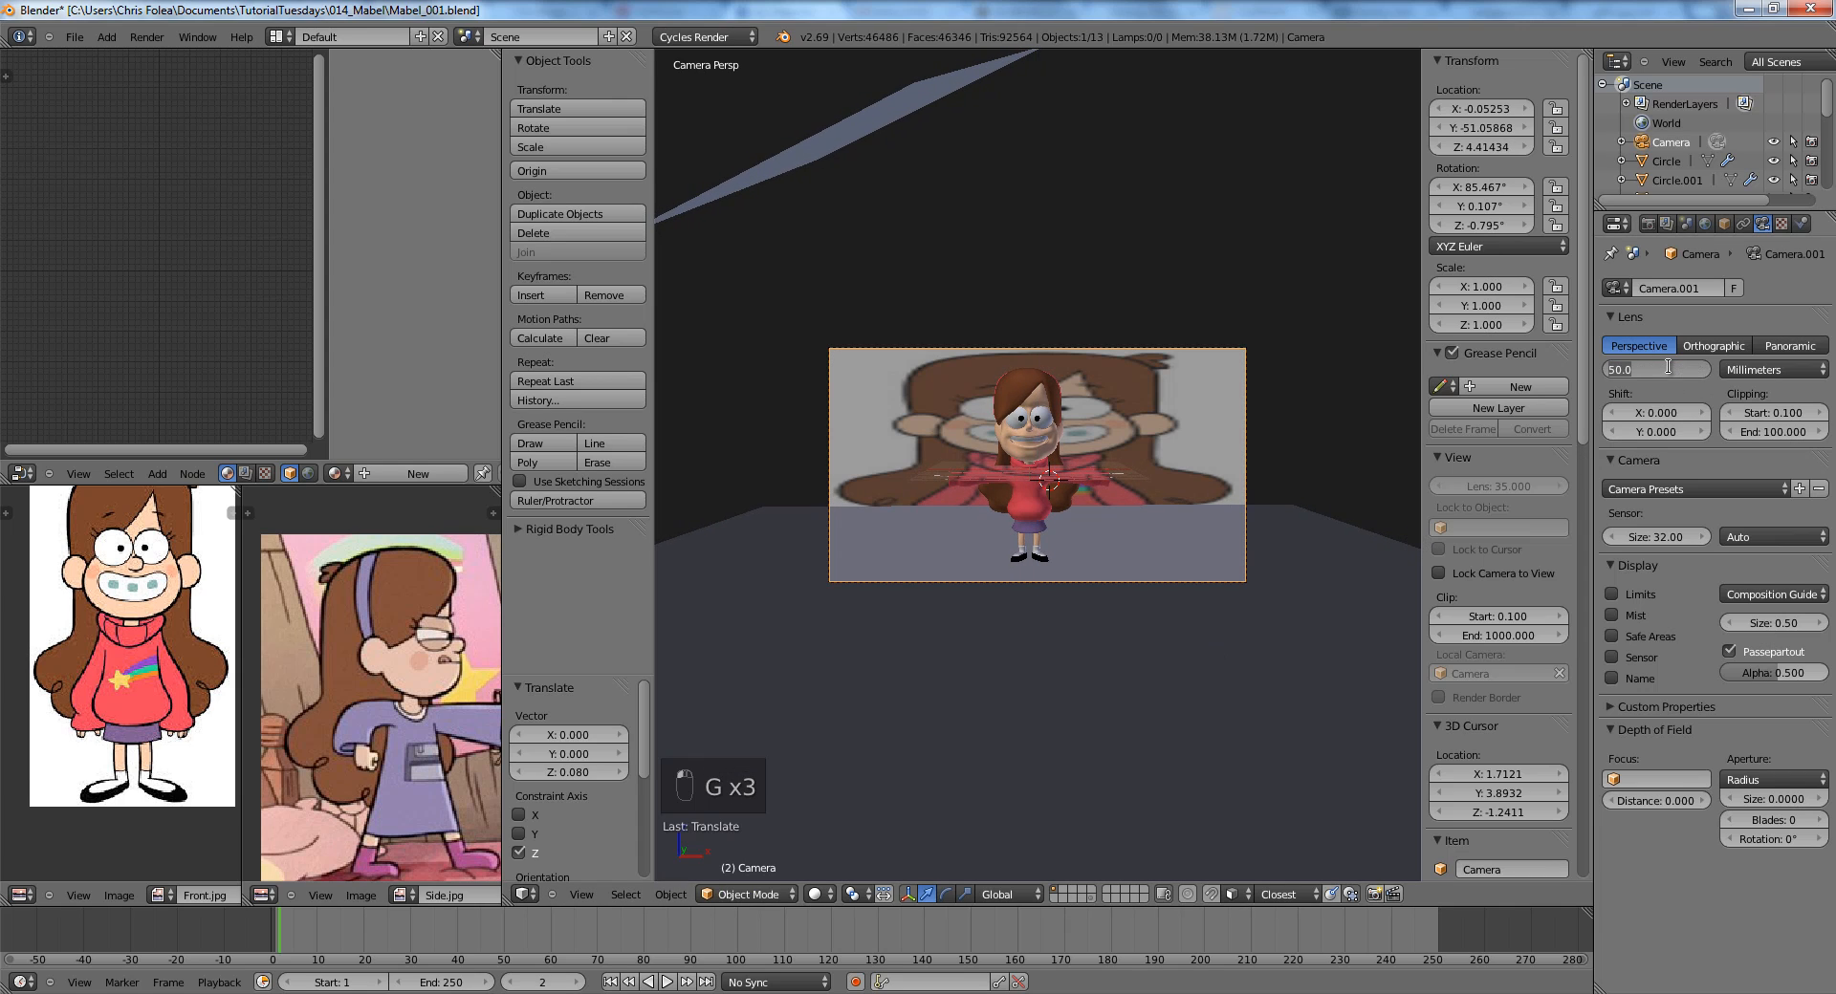
type("65")
key("Return")
key("g")
key("z")
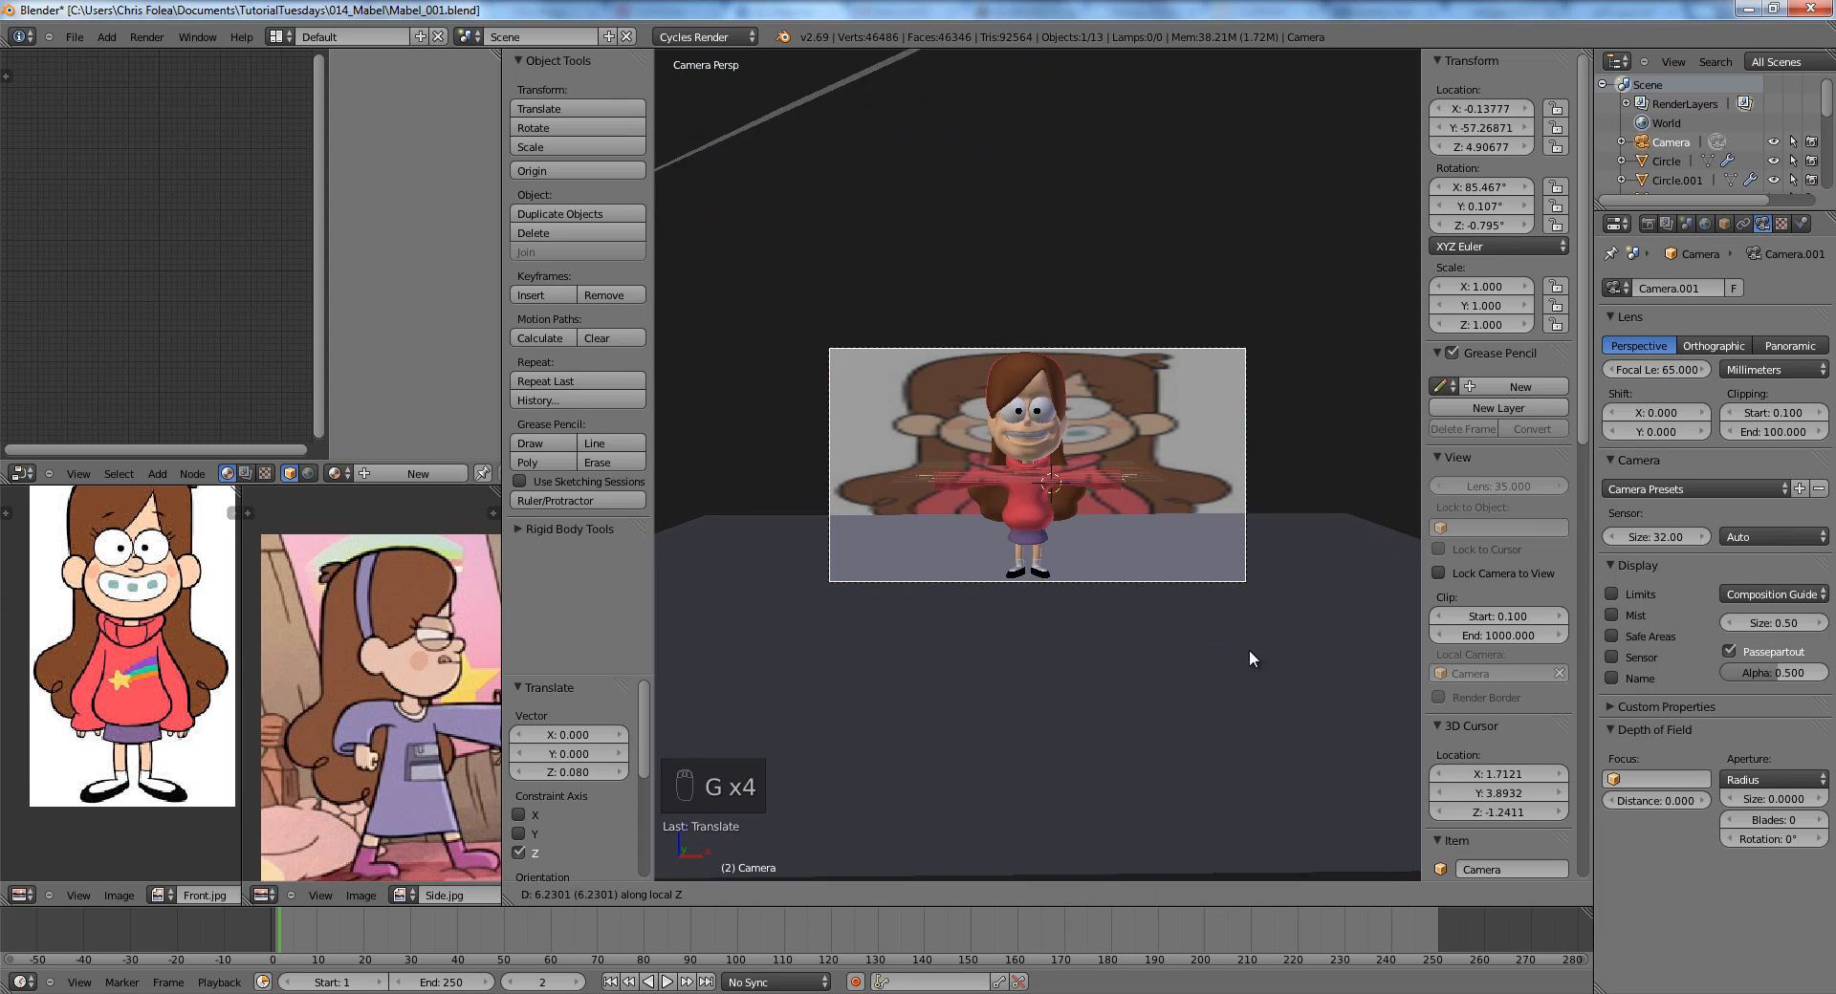
key("g")
left_click(1254, 675)
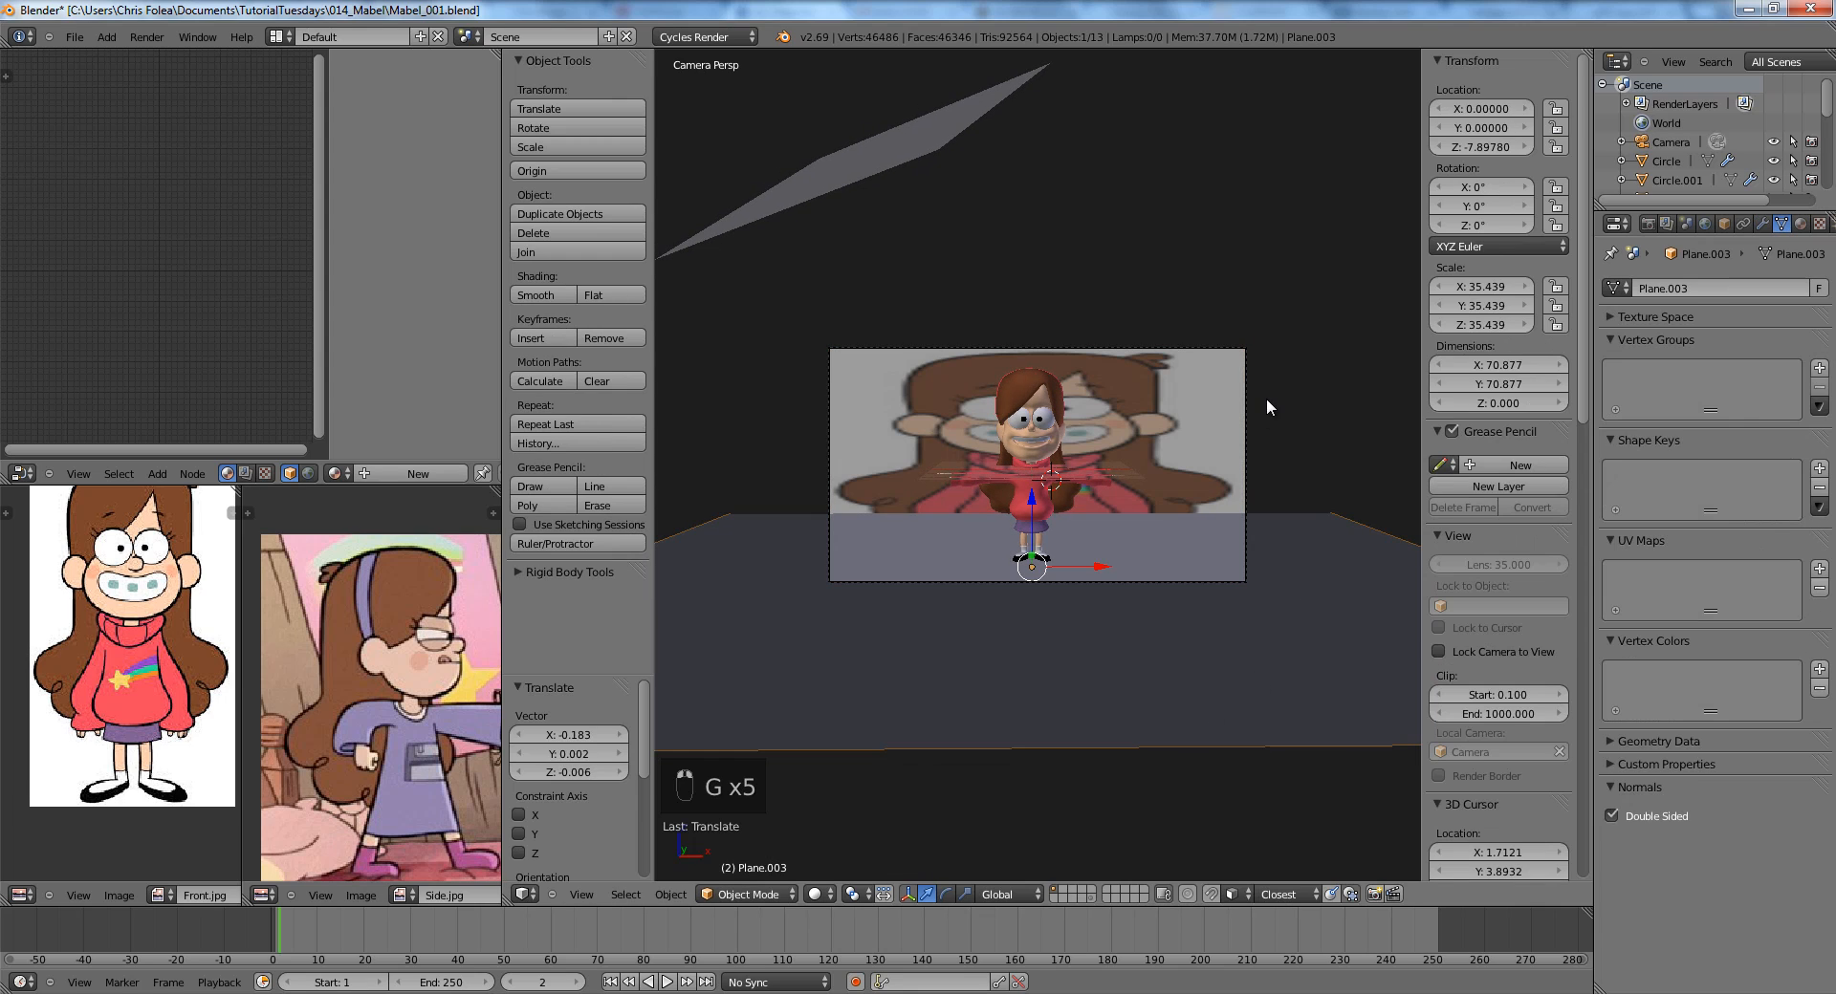
Set the camera's clipping end distance to 1000.
left_click(1780, 433)
type("10")
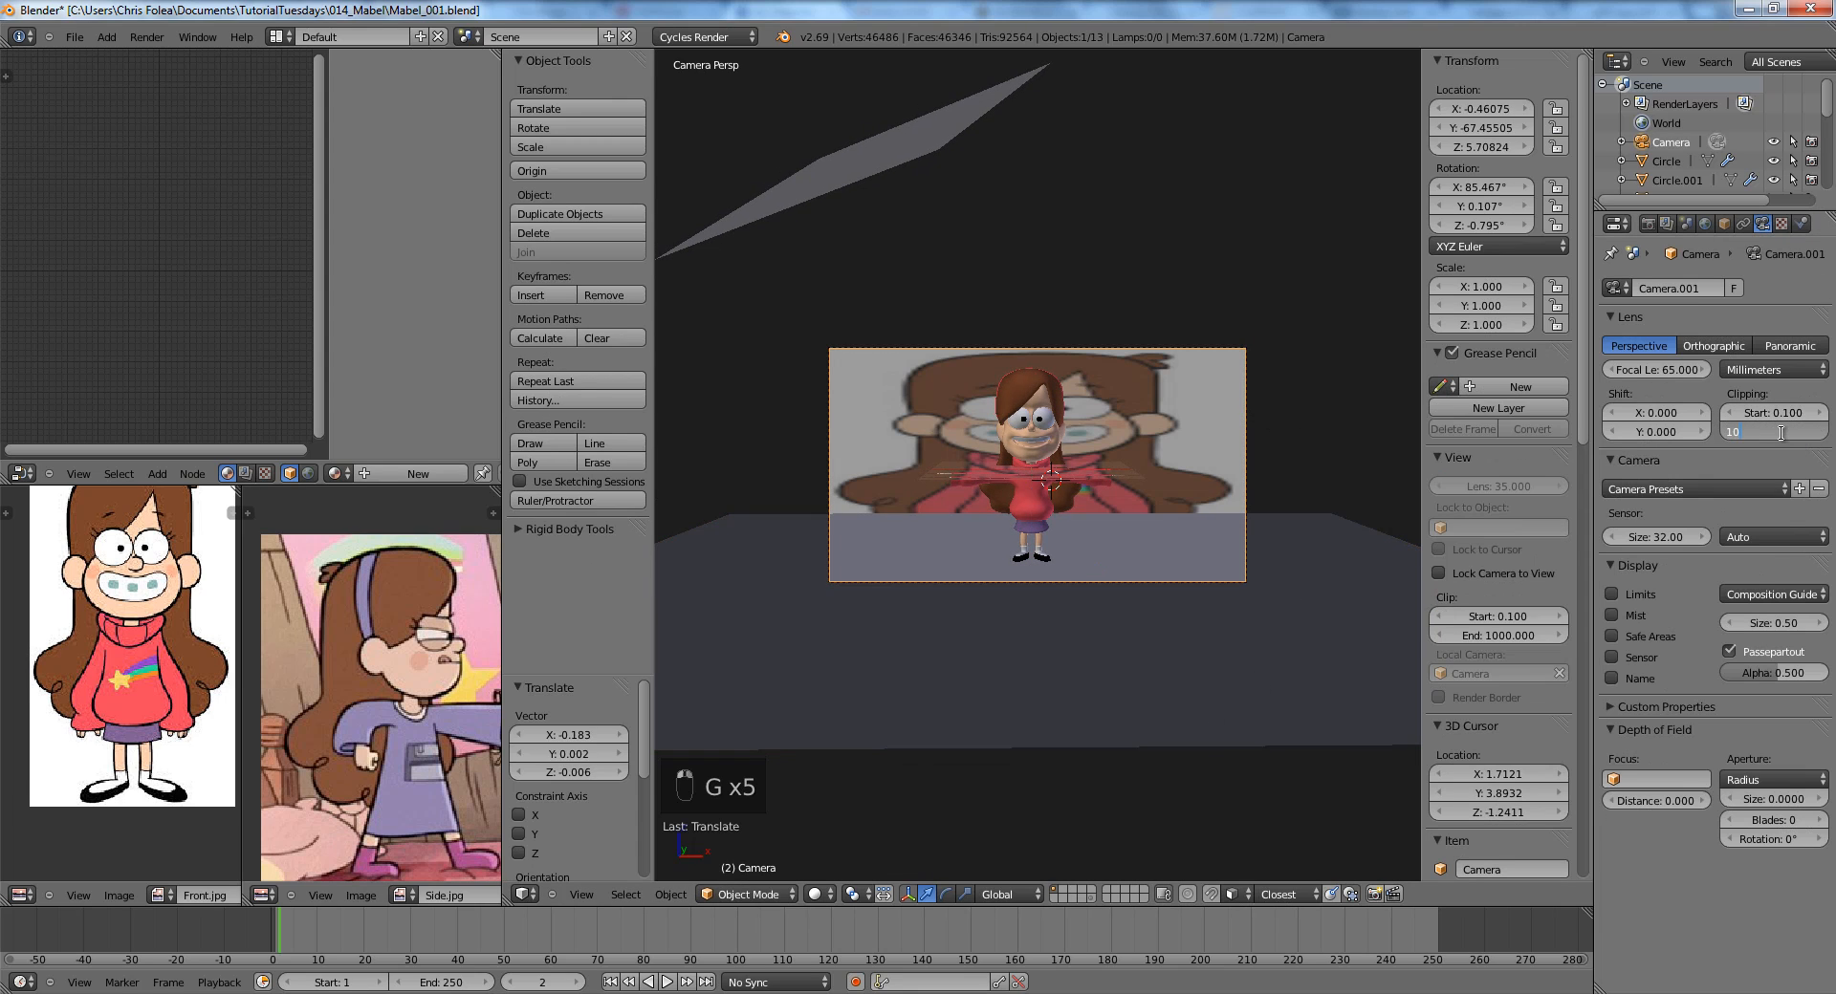
type("00")
key("Return")
Extrude the floor plane's rear edge three times in side view, curving back and upward into a studio backdrop.
right_click(1282, 548)
key("KP_3")
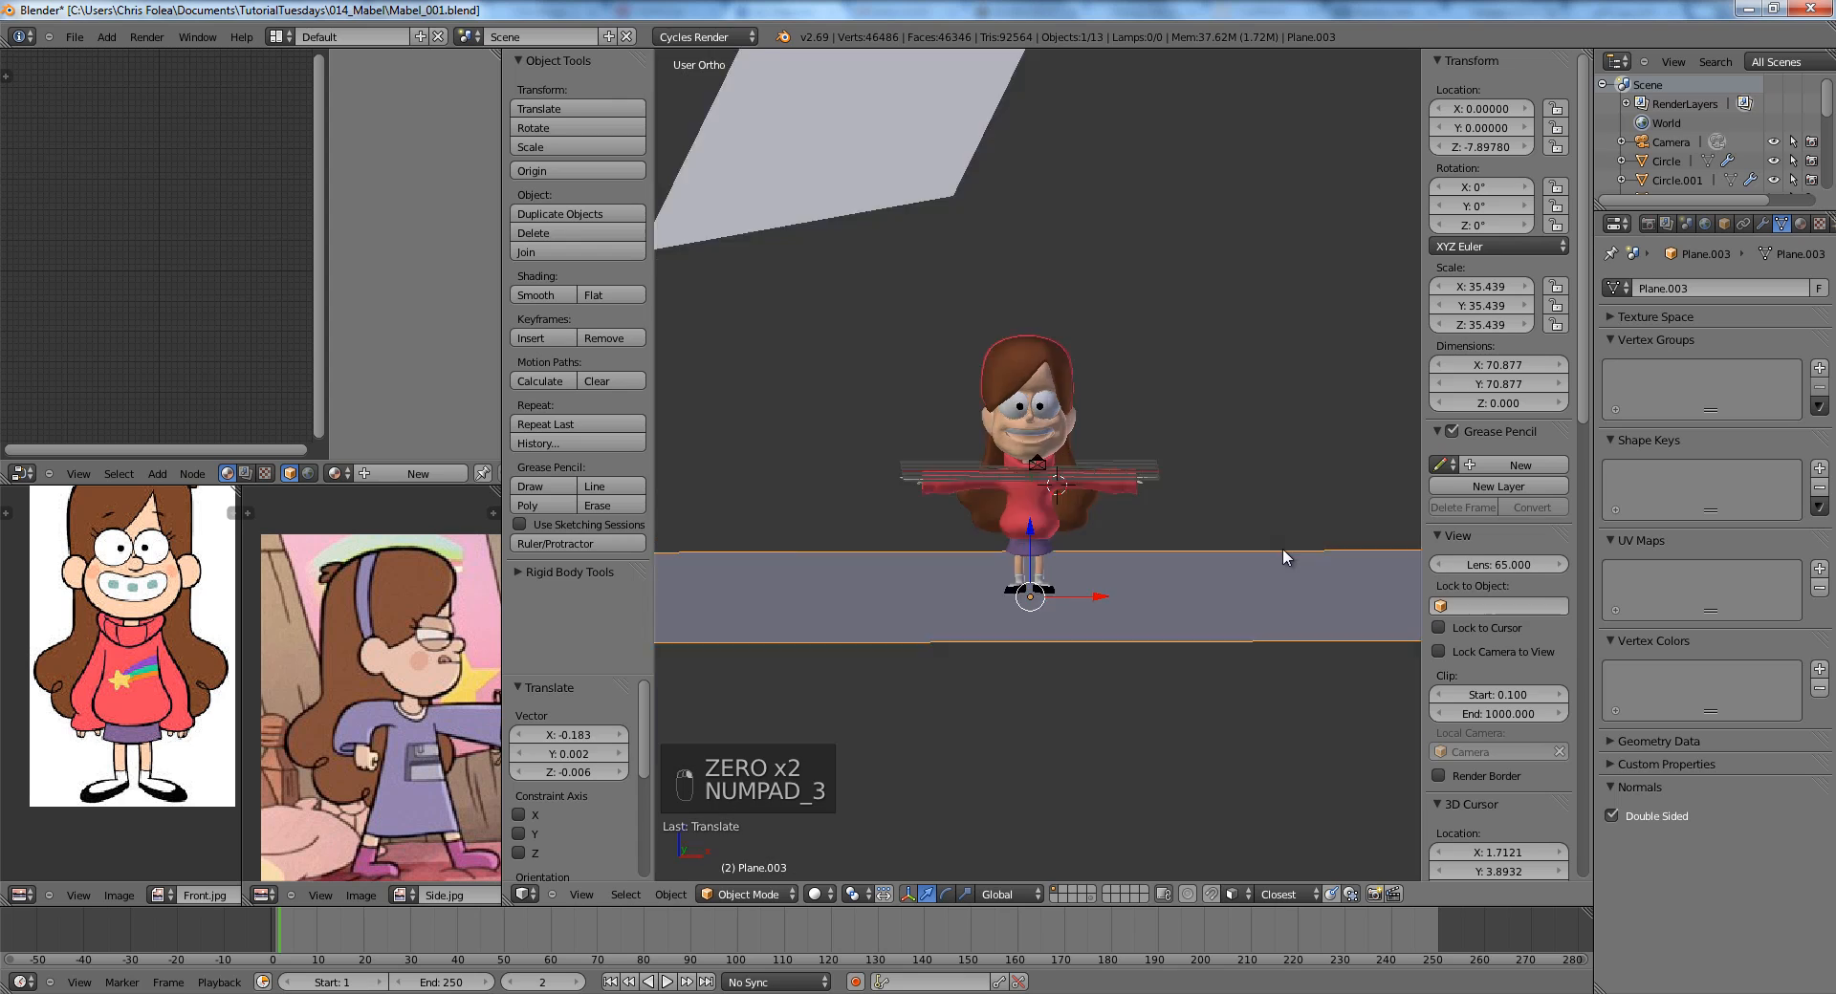
key("Tab")
key("z")
key("a")
key("b")
left_click_drag(1152, 511, 1205, 559)
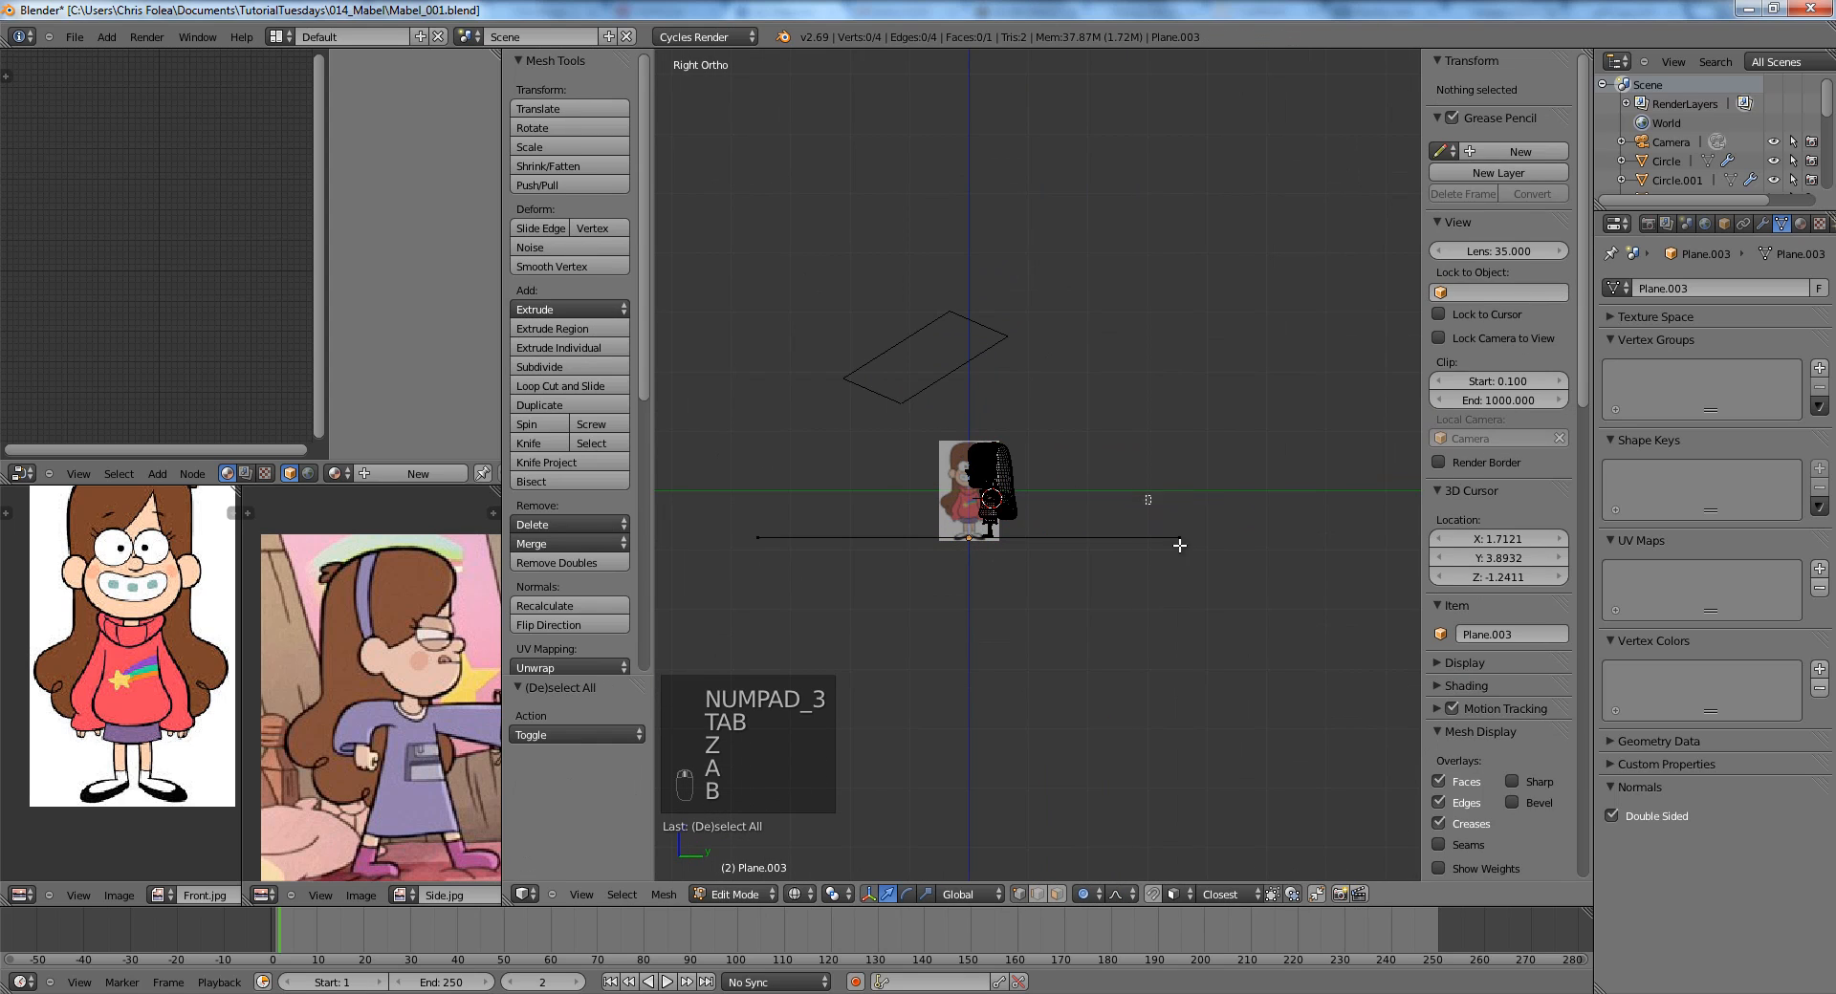
key("e")
left_click(1285, 528)
key("e")
left_click(1332, 385)
key("e")
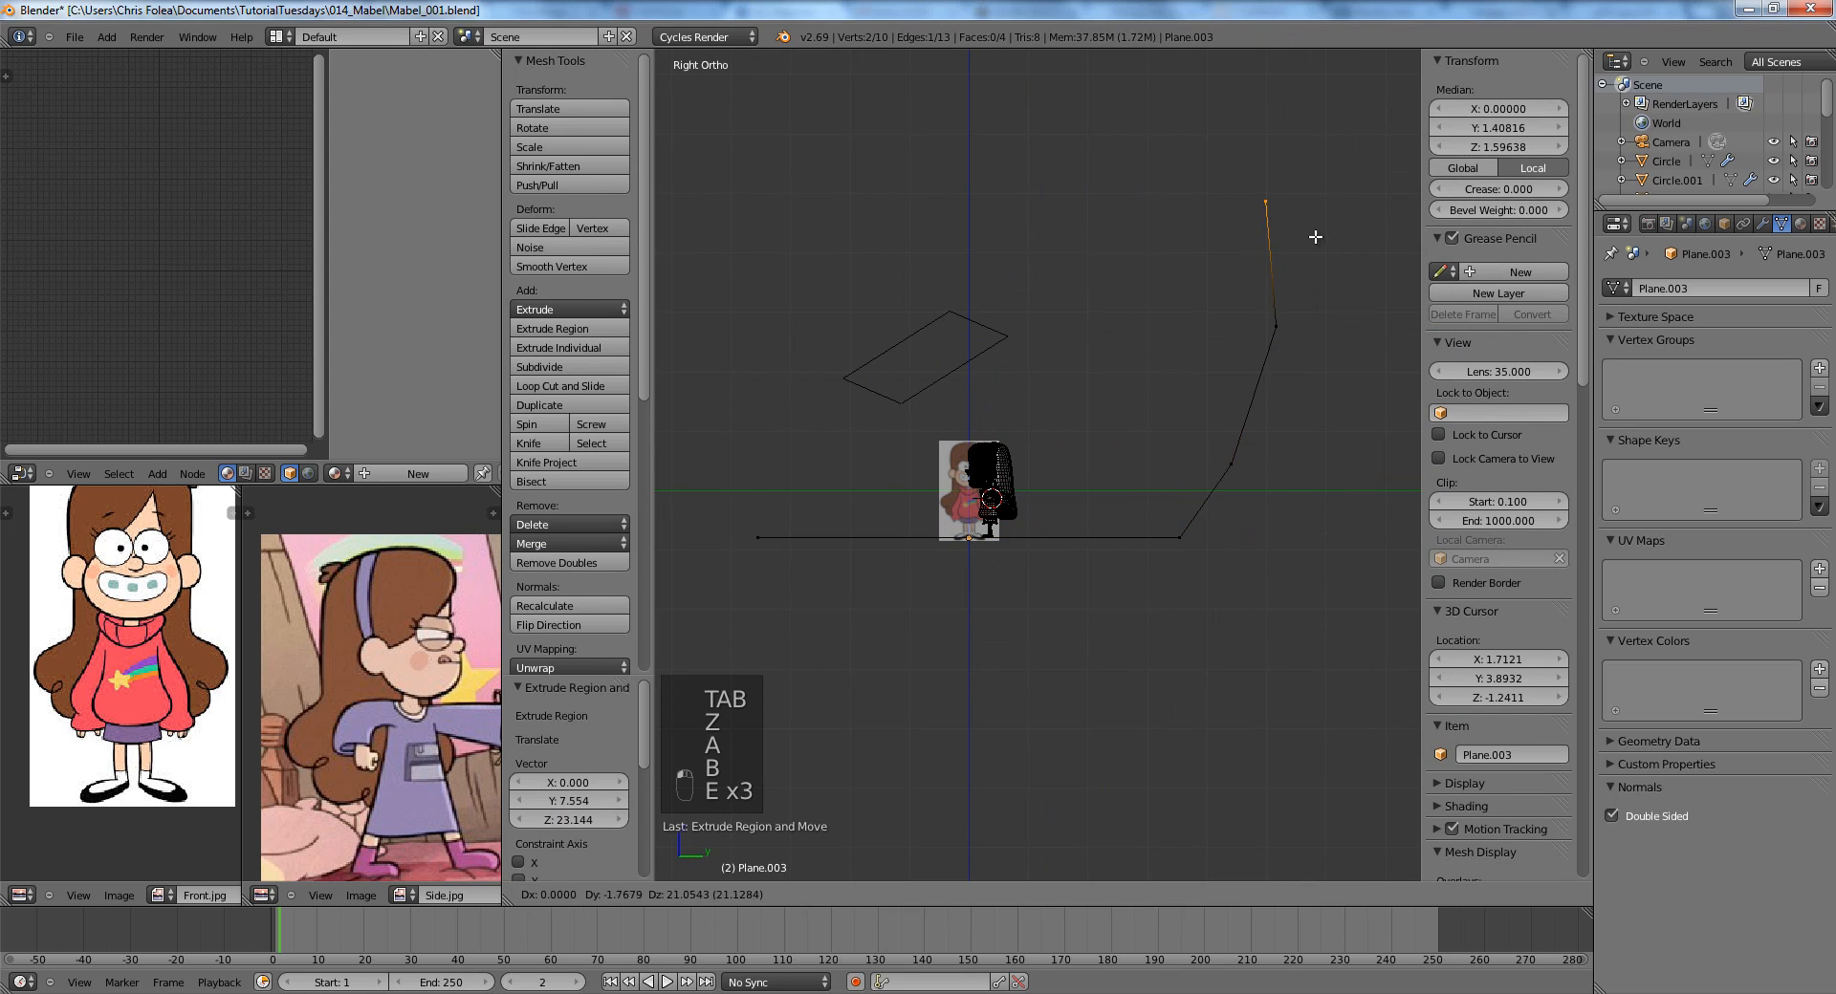
left_click(1315, 239)
key("Tab")
key("z")
Apply smooth shading to the backdrop plane and look at it through the camera.
middle_click_drag(1002, 435, 1166, 494)
key("KP_0")
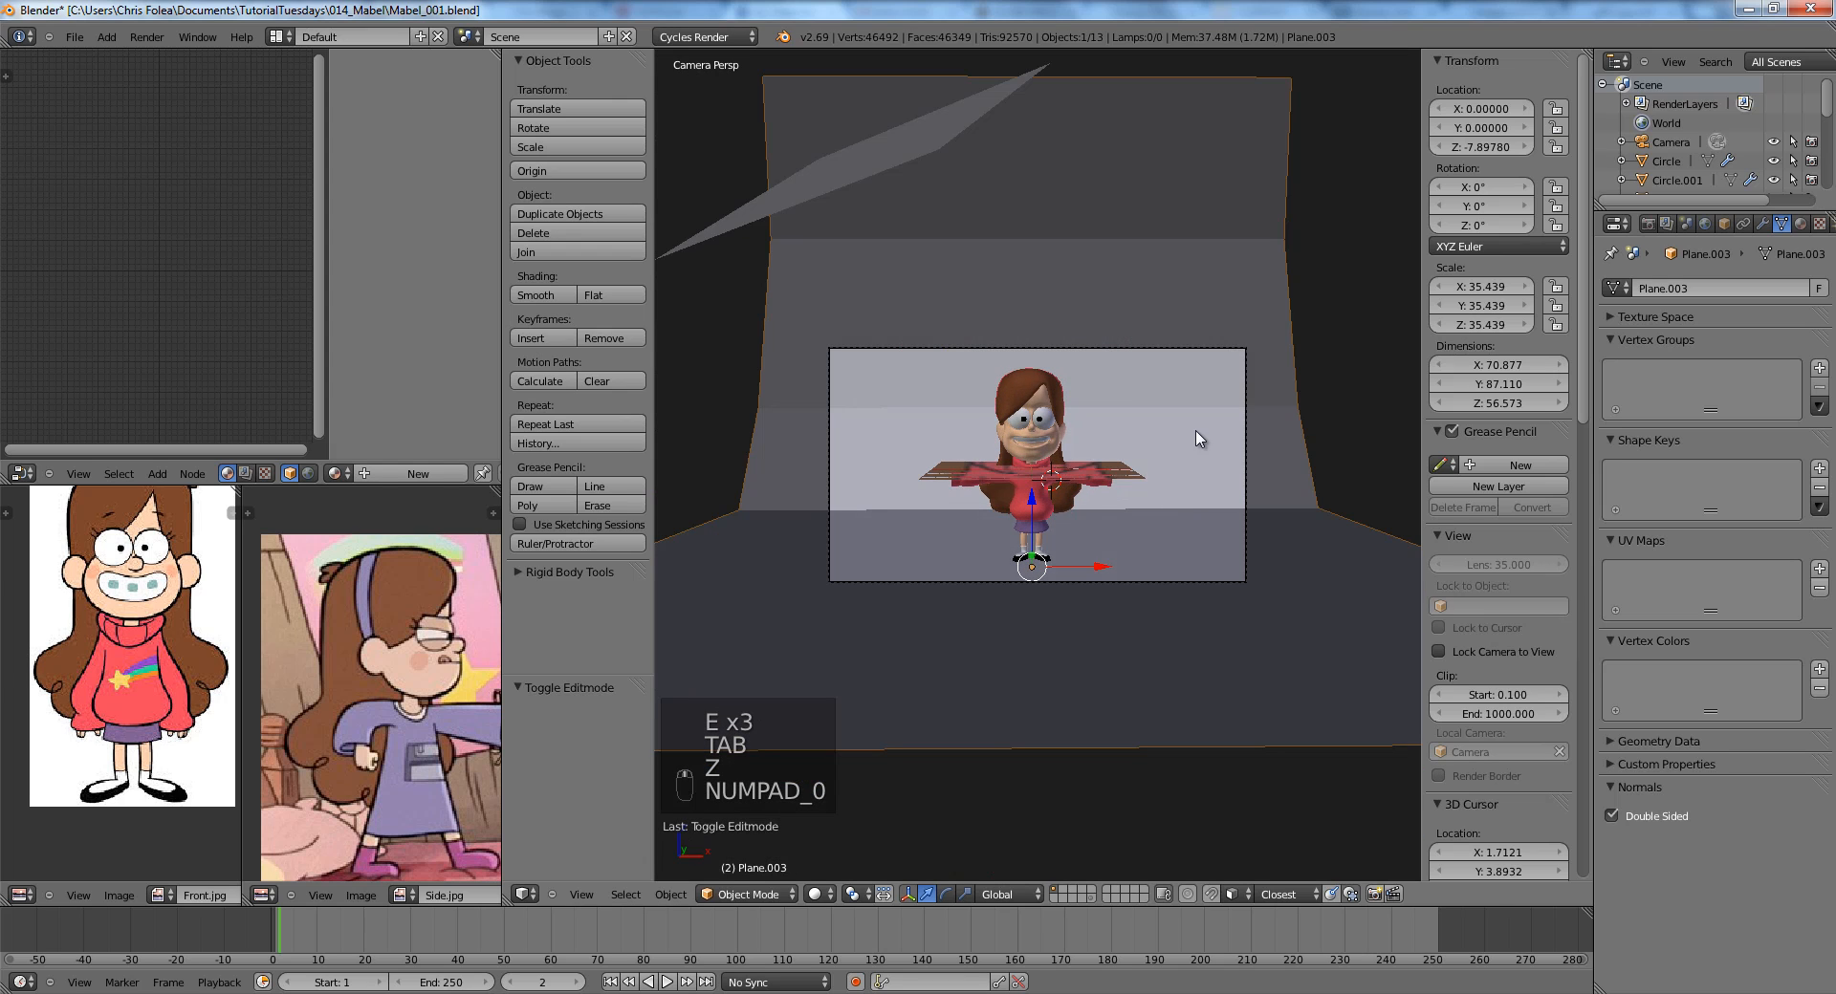
left_click(541, 295)
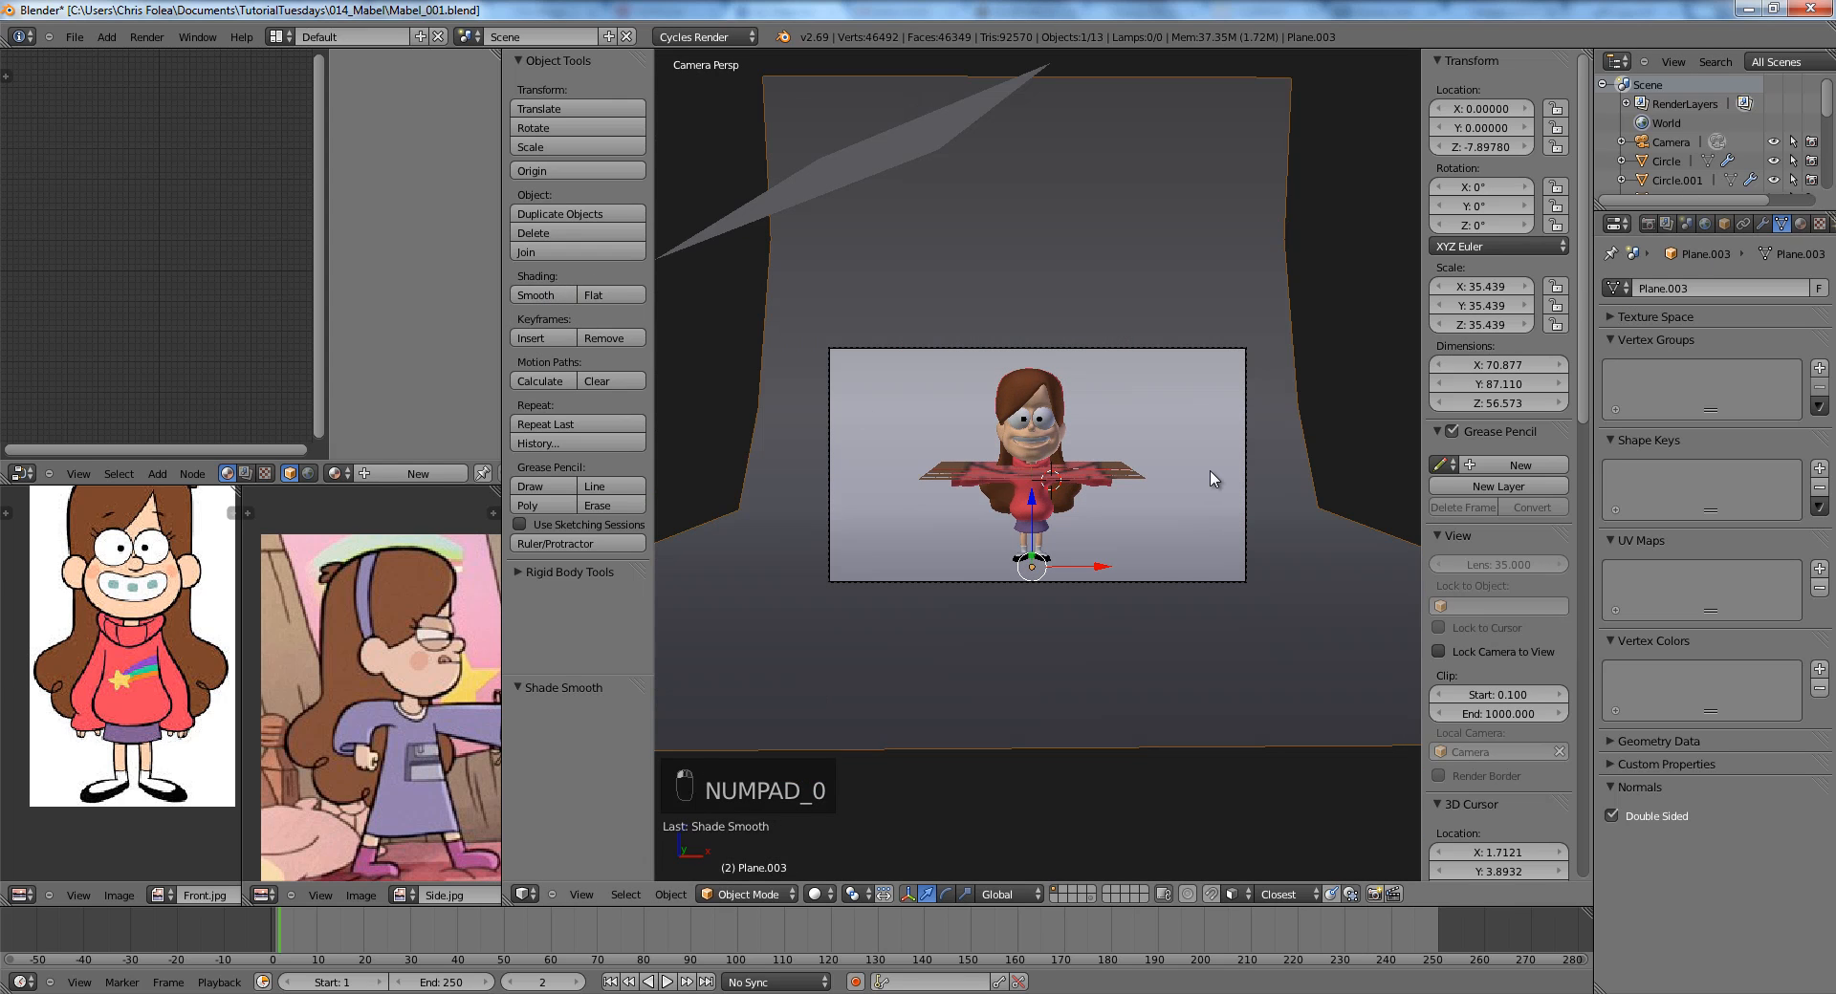
Preview the scene in rendered shading through the camera and return to solid shading.
key("shift+z")
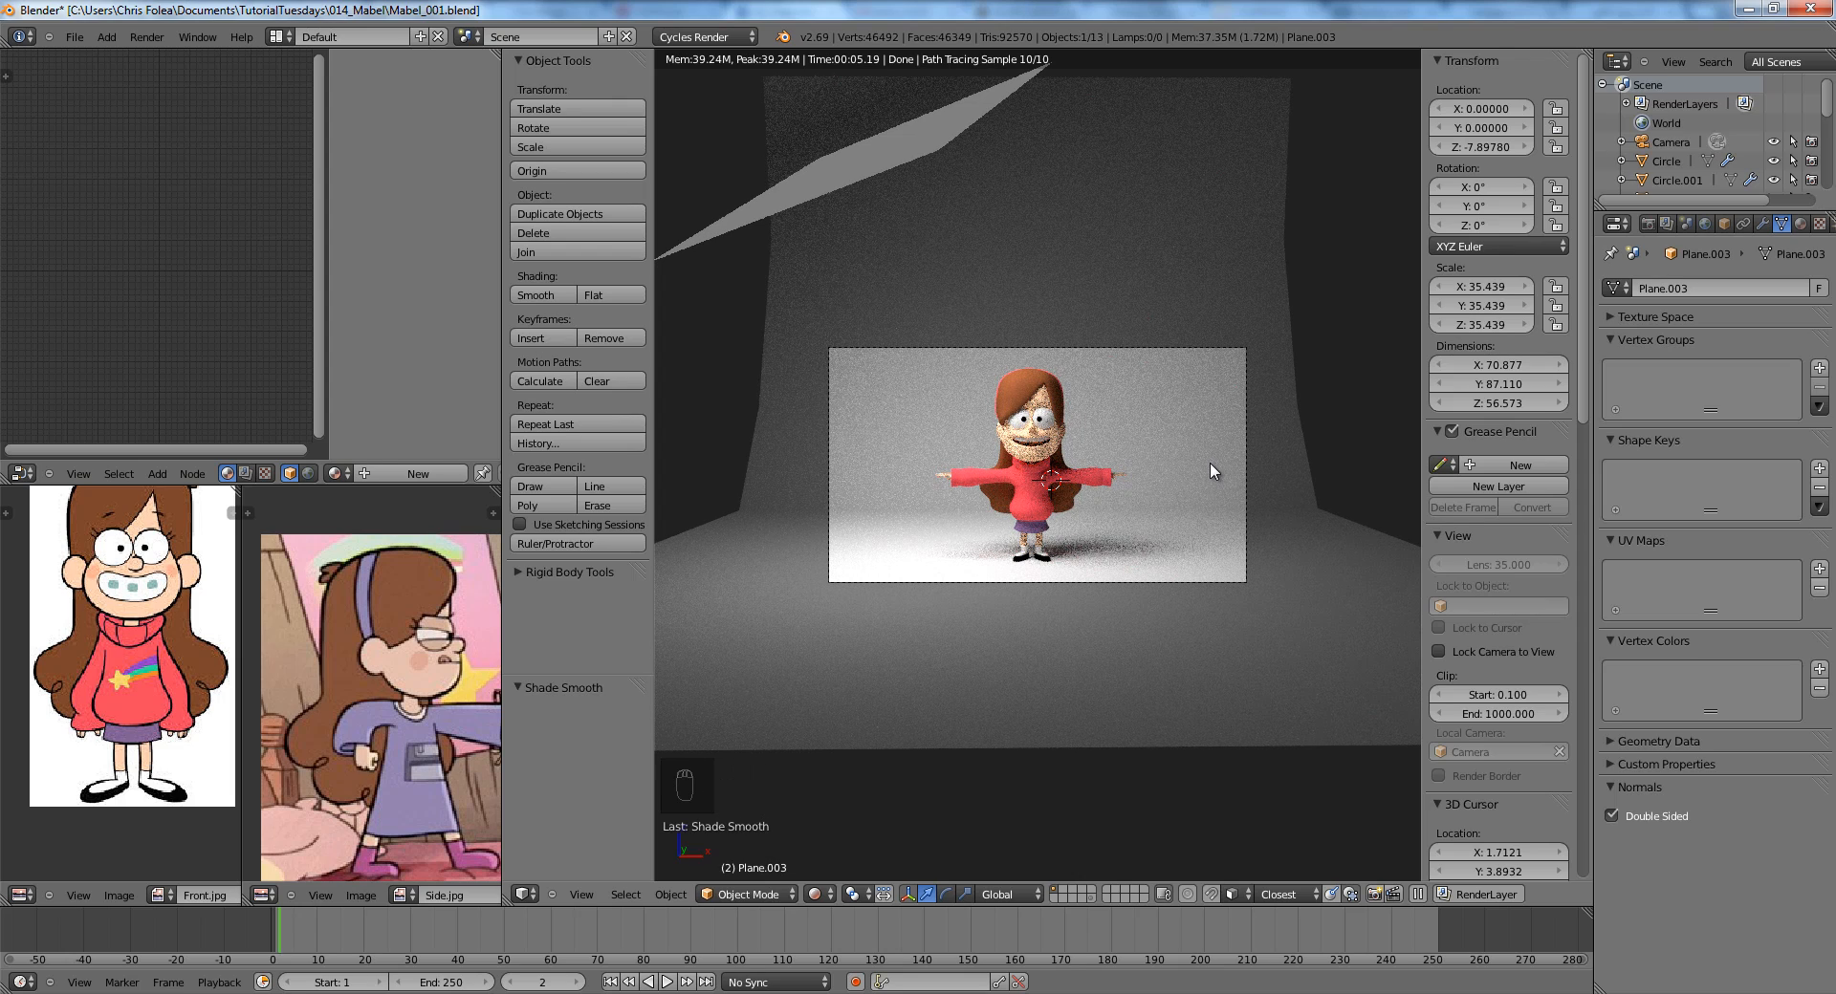
key("z")
key("z")
key("z")
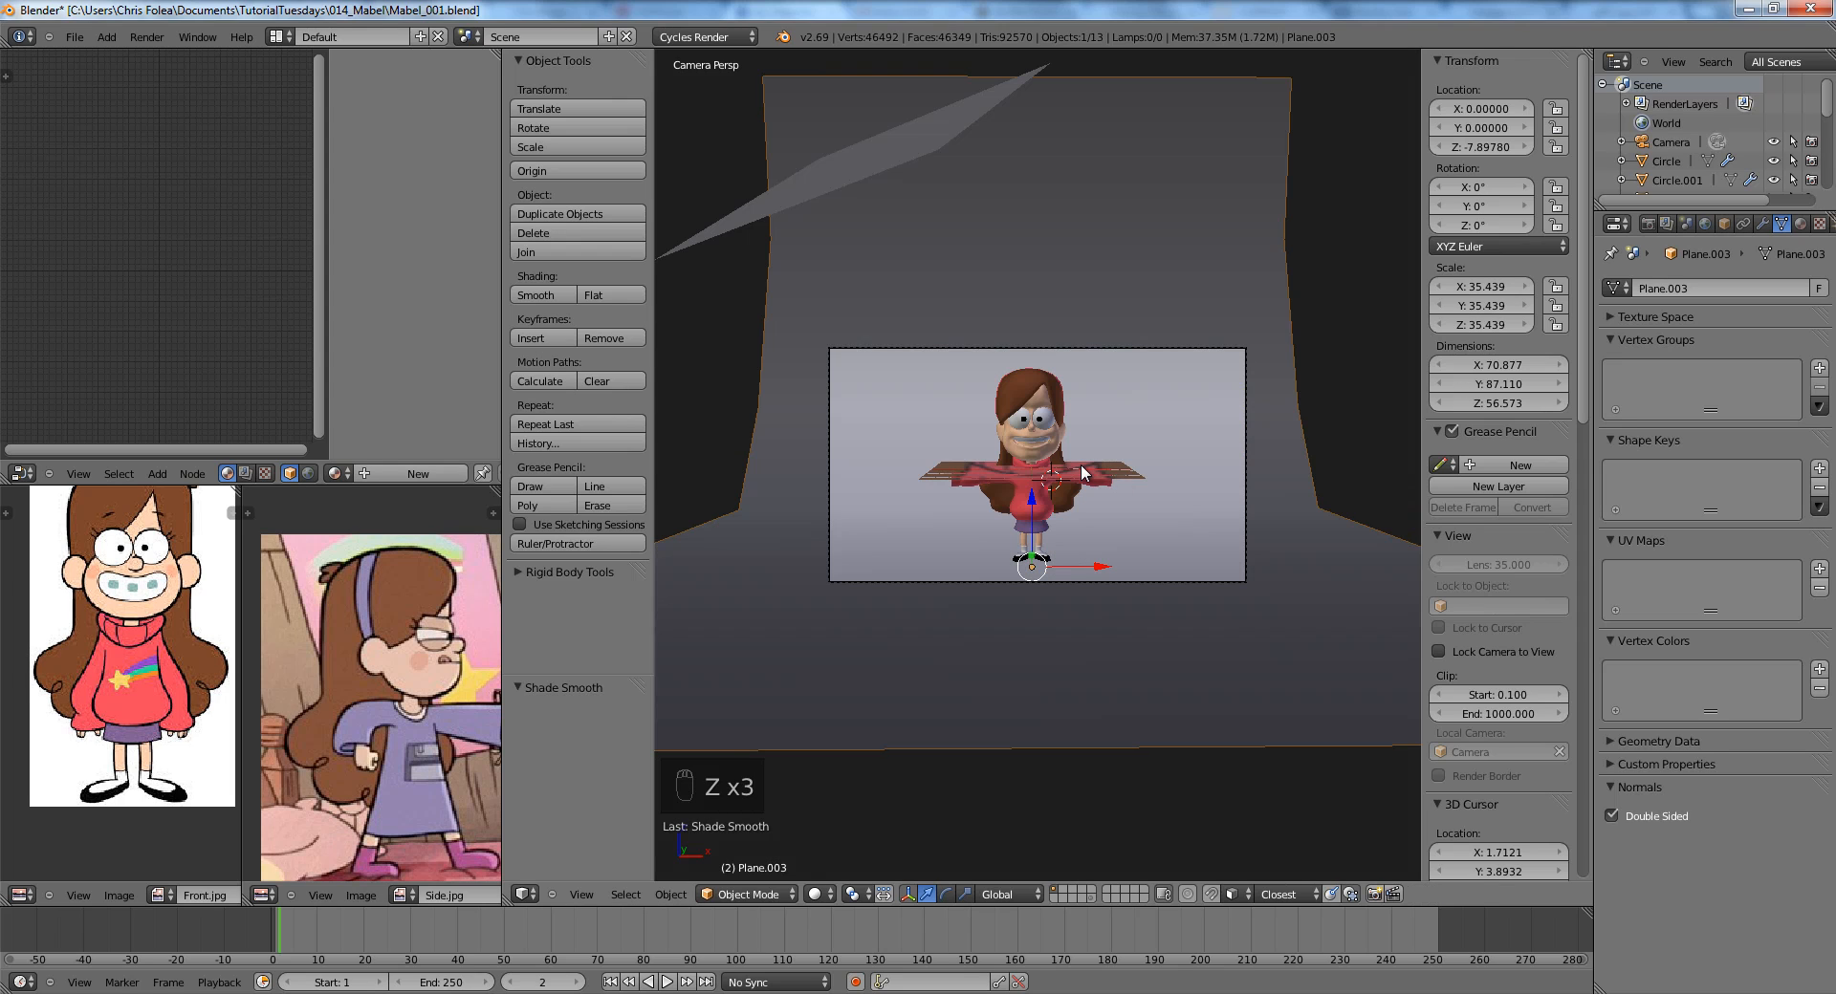
In front view, shorten the sweater's sleeve by moving its lower section about 0.54 units inward along X with proportional editing.
key("KP_1")
key("KP_1")
key("KP_0")
key("KP_1")
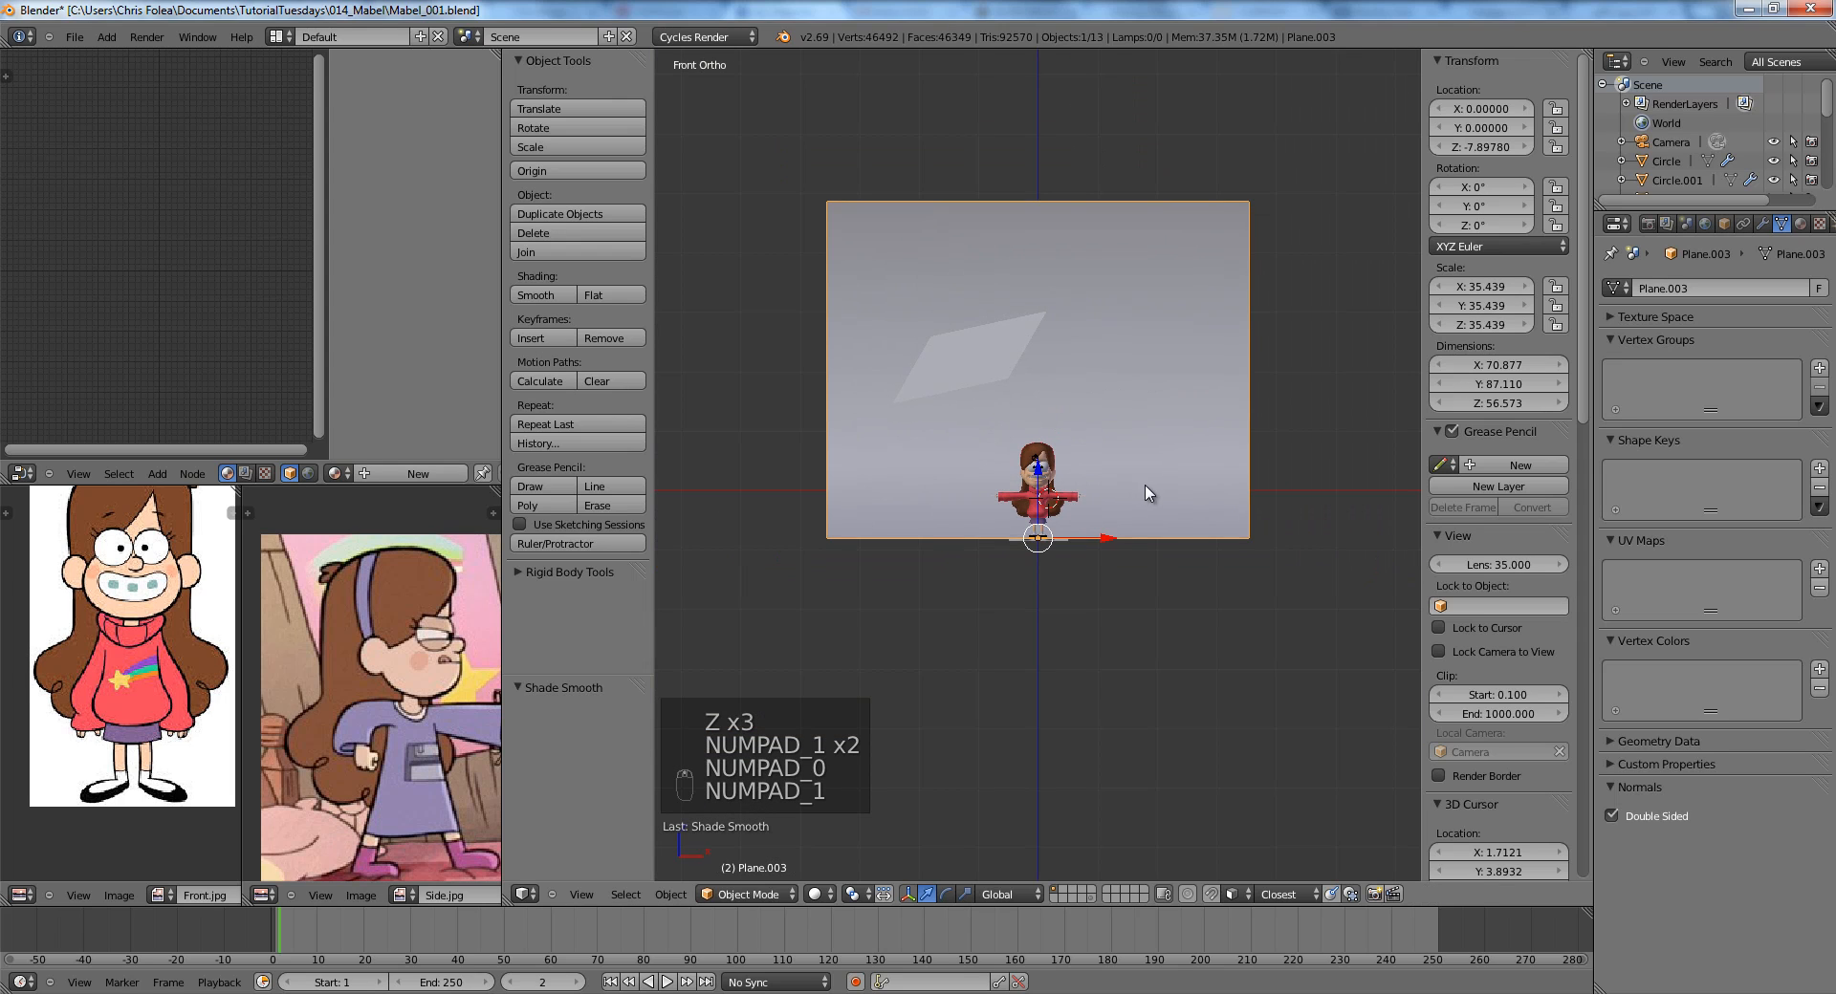
scroll(1144, 487, "up", 8)
right_click(1143, 599)
middle_click_drag(1160, 561, 1112, 453, "shift")
scroll(1112, 454, "up", 3)
key("Tab")
key("a")
key("a")
key("z")
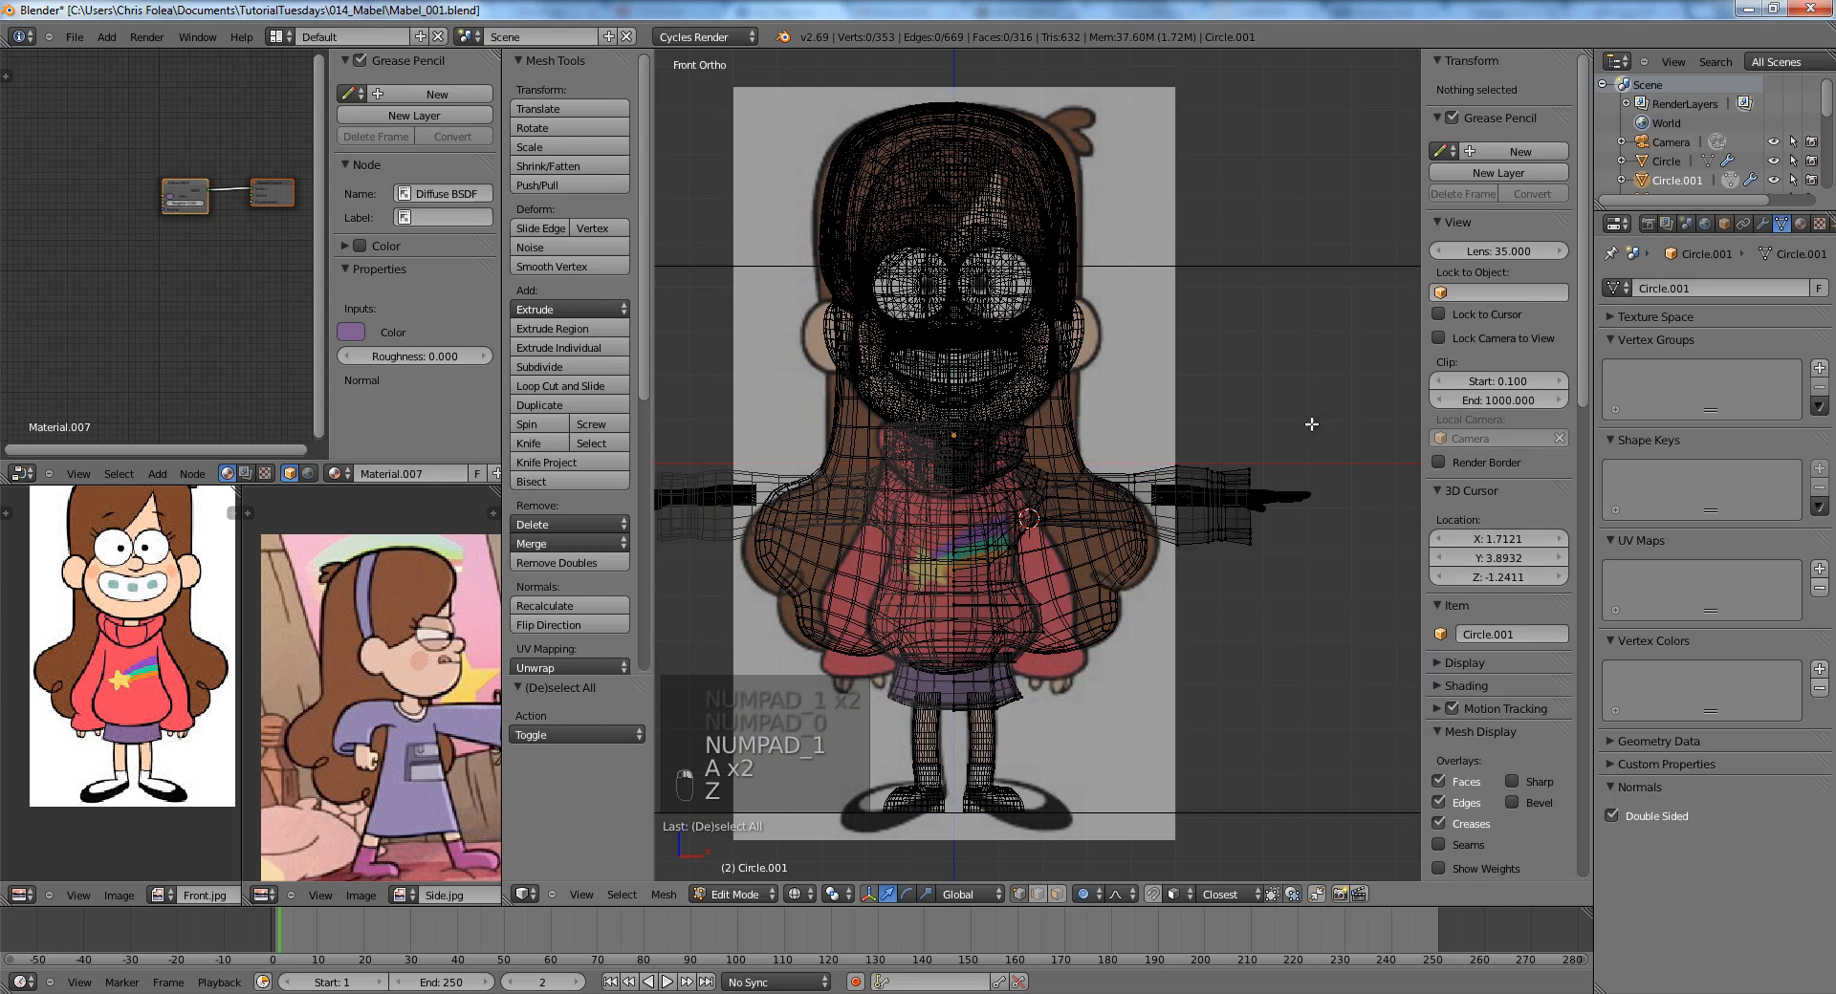
key("b")
left_click_drag(1312, 423, 1171, 536)
key("z")
key("g")
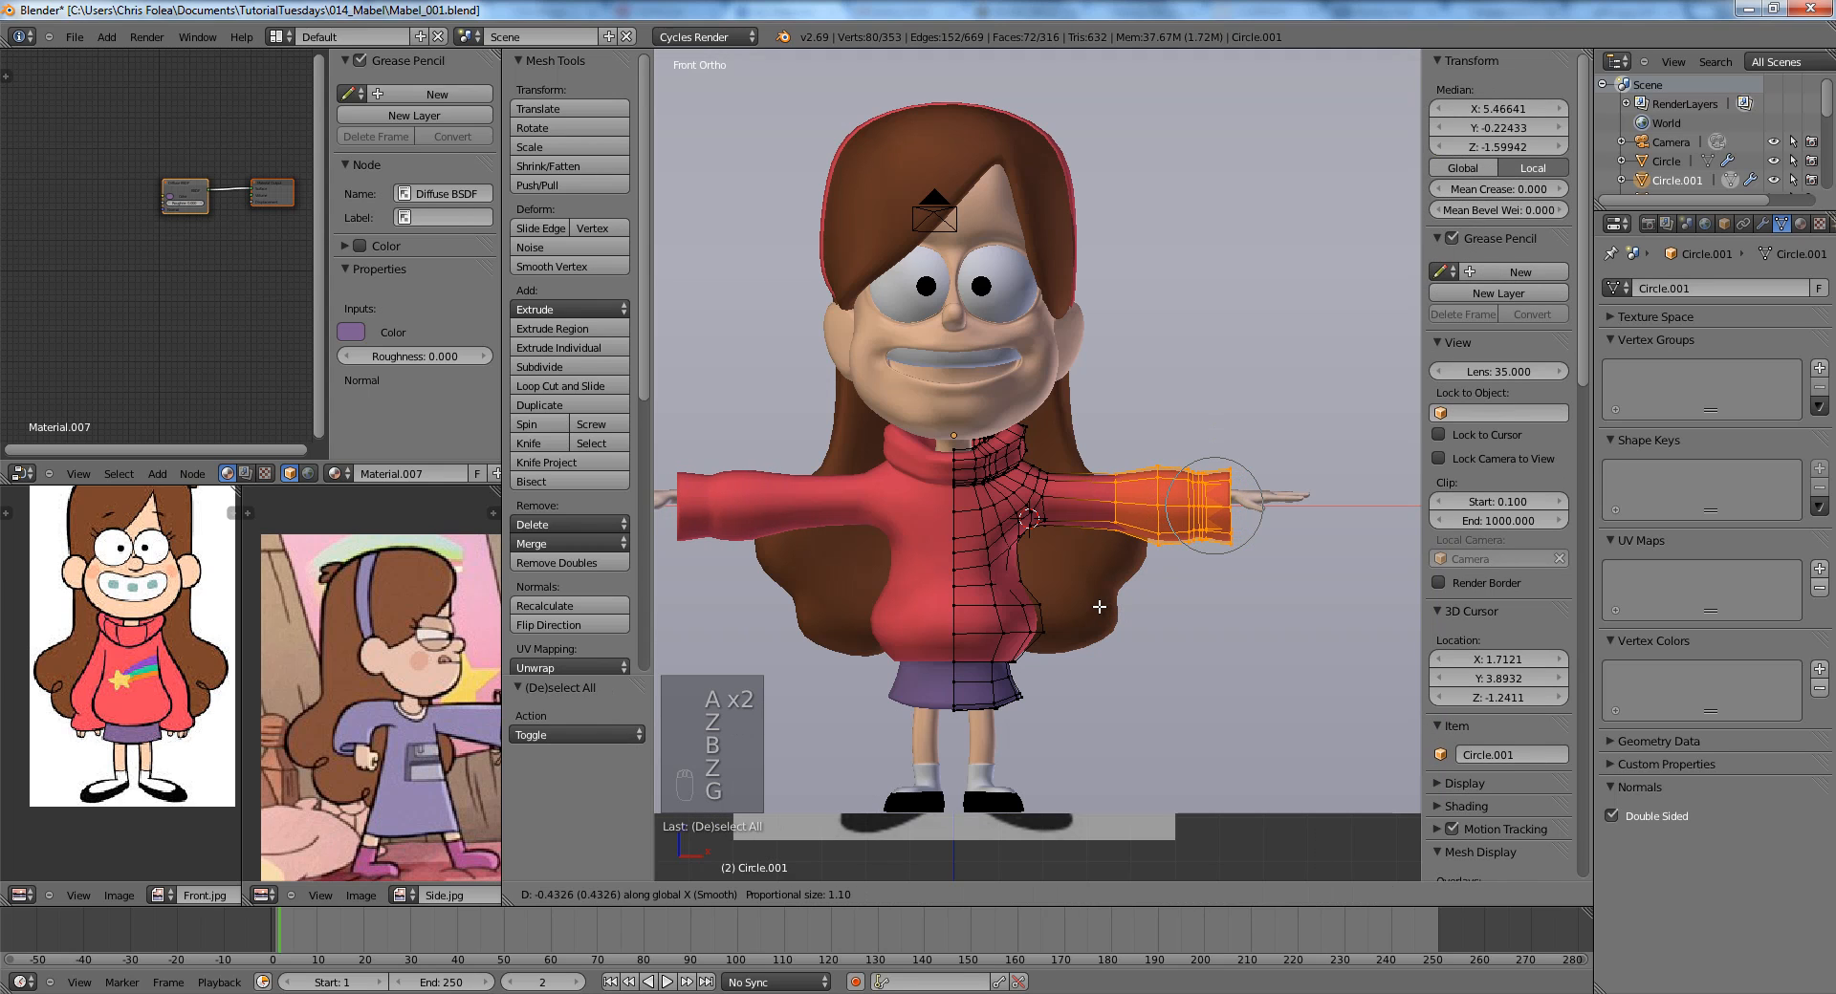
left_click(1095, 606)
Duplicate the selected sleeve section in face select mode, turn off proportional editing and place the copy below the arm.
key("ctrl+Tab")
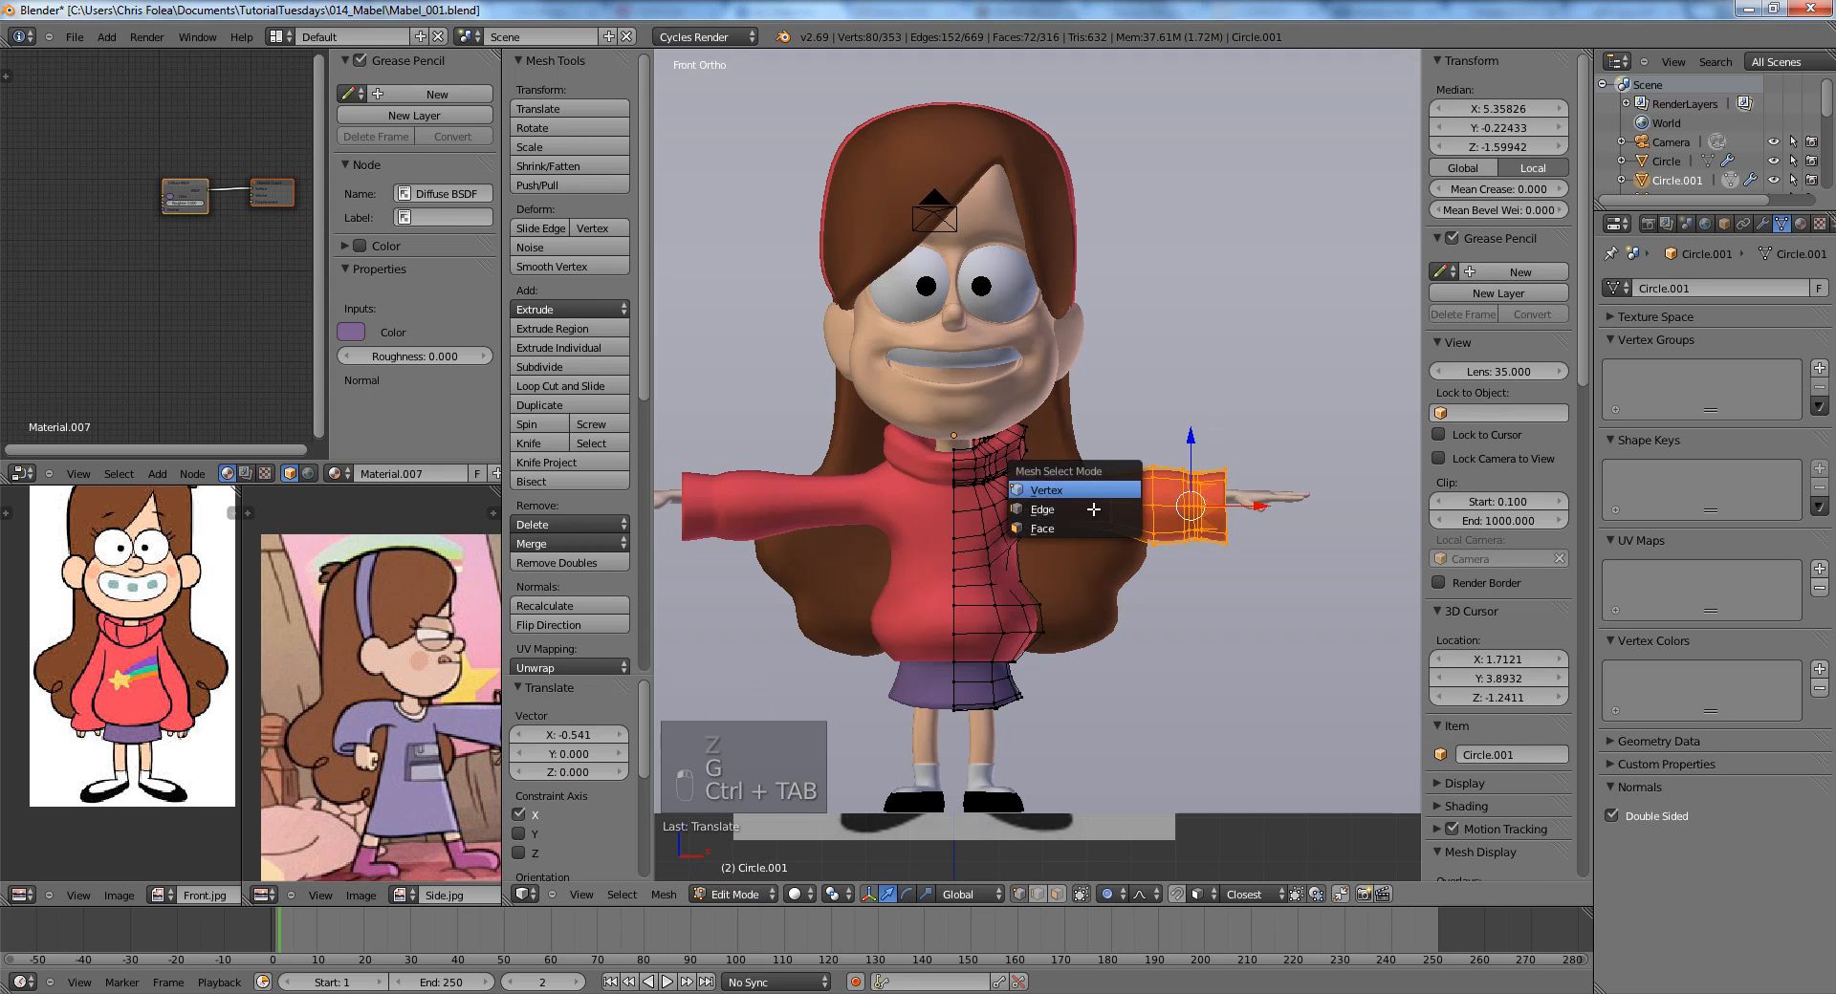
left_click(1090, 500)
key("shift+d")
key("r")
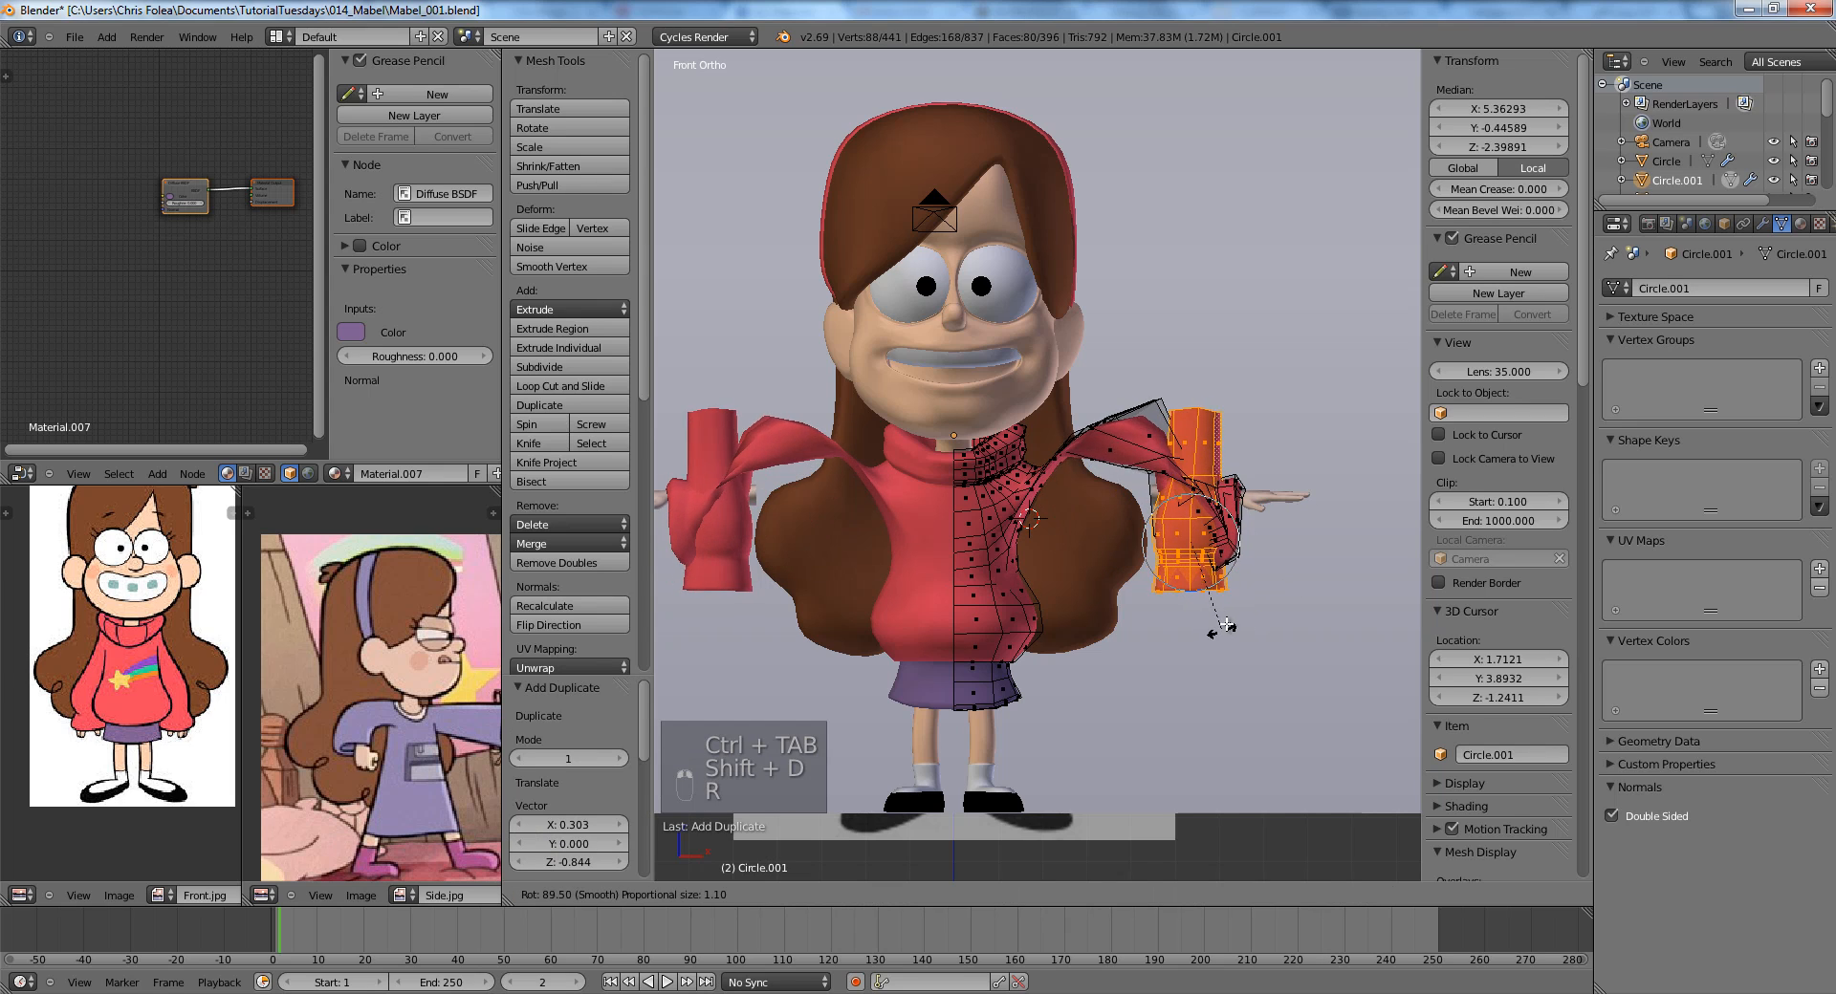
key("o")
left_click(1255, 478)
key("g")
left_click(1231, 532)
Rotate and move the sleeve copy to hang beside the body as an arm-length comparison, and delete it.
key("r")
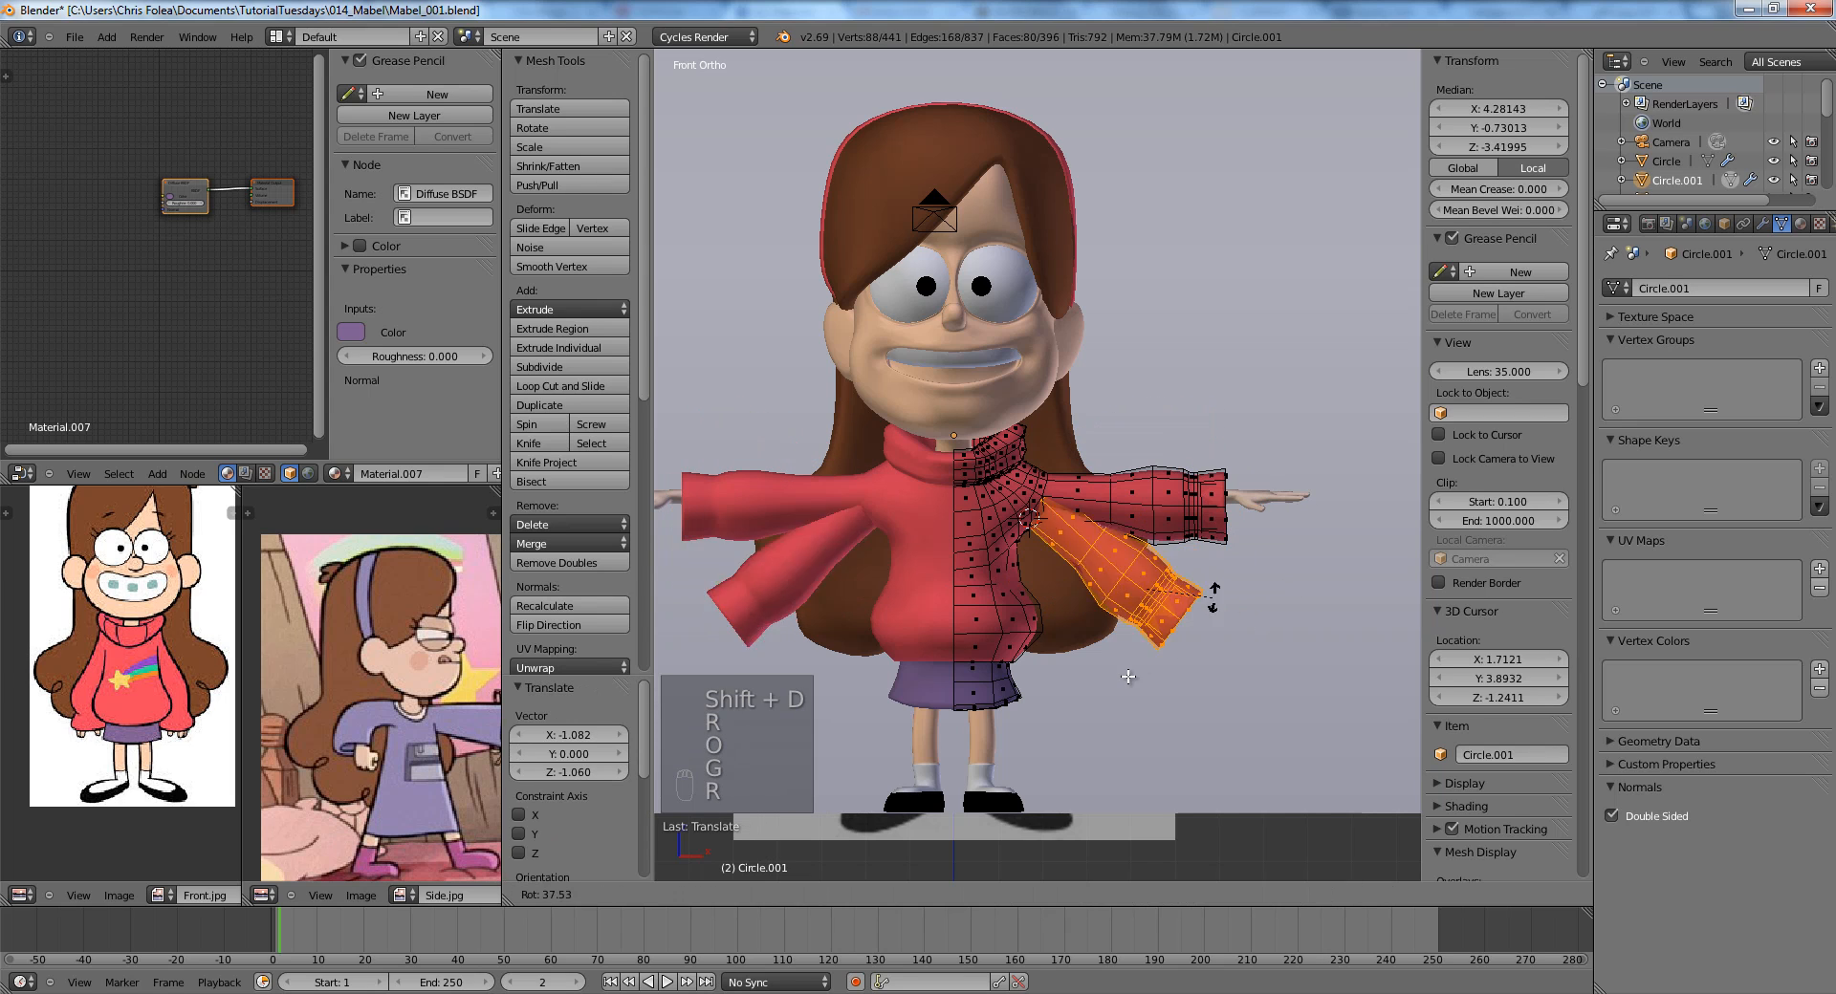
left_click(1194, 651)
key("g")
left_click(1150, 672)
key("r")
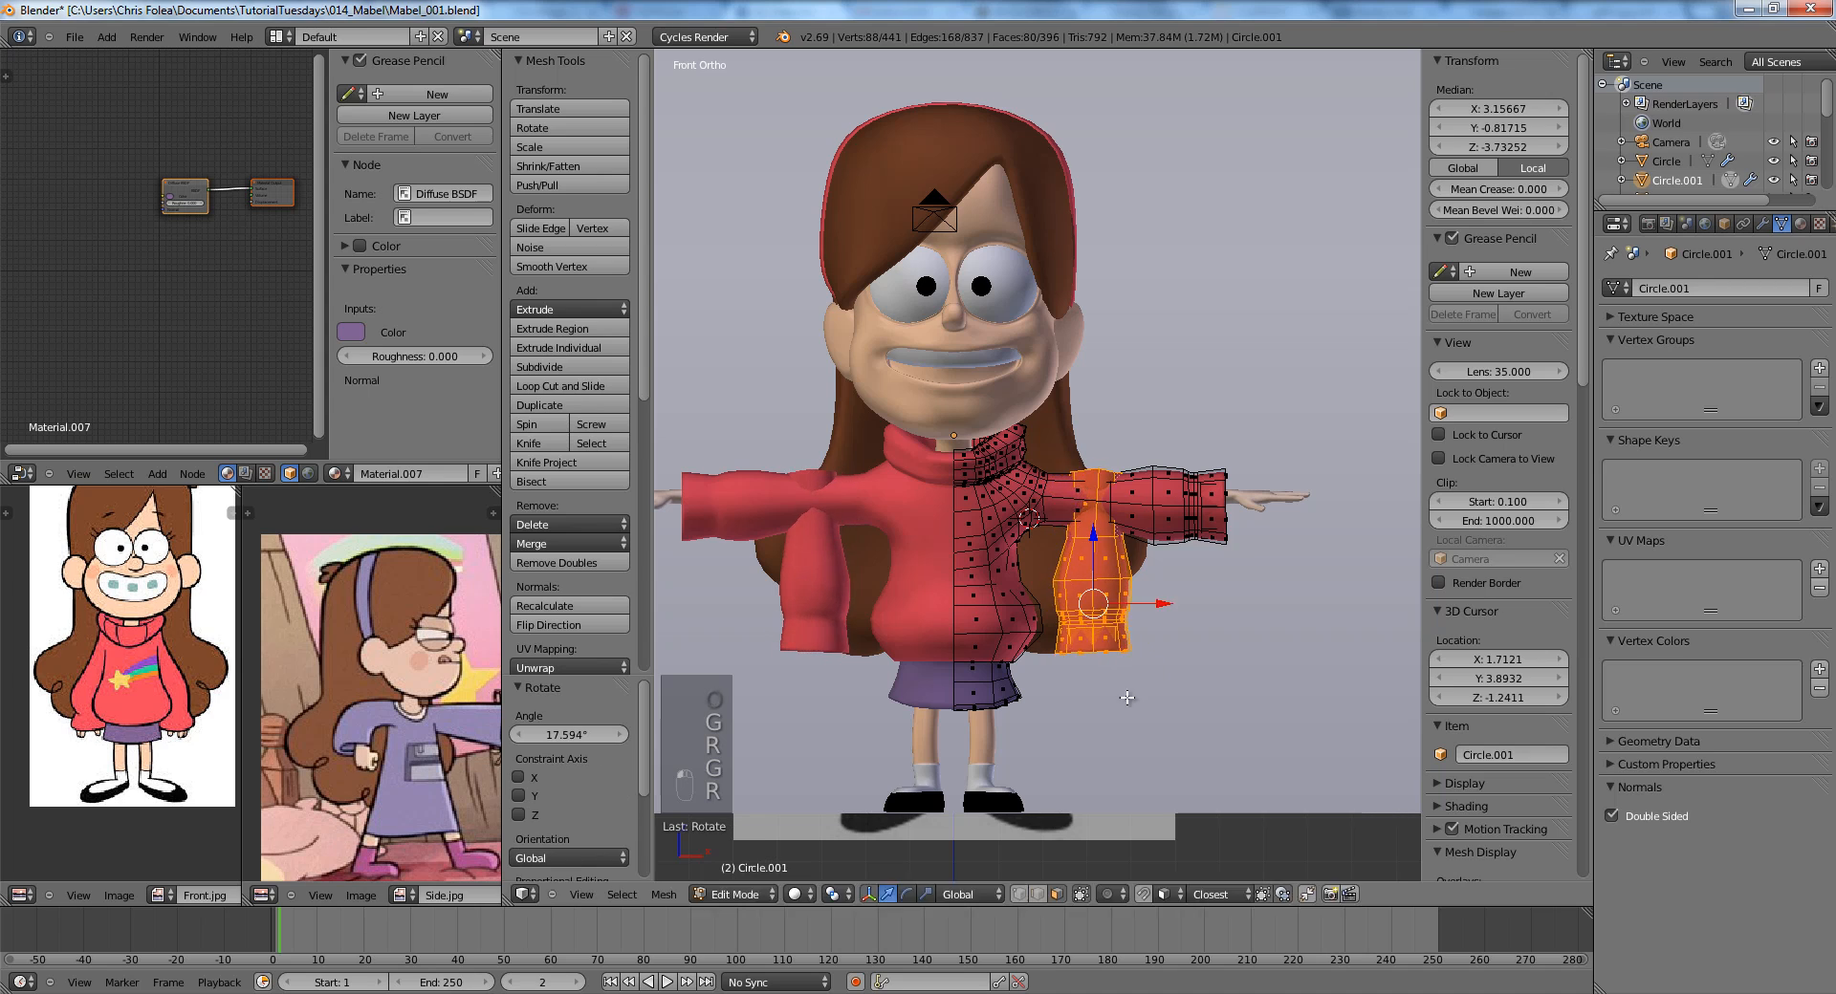
left_click(1124, 727)
key("g")
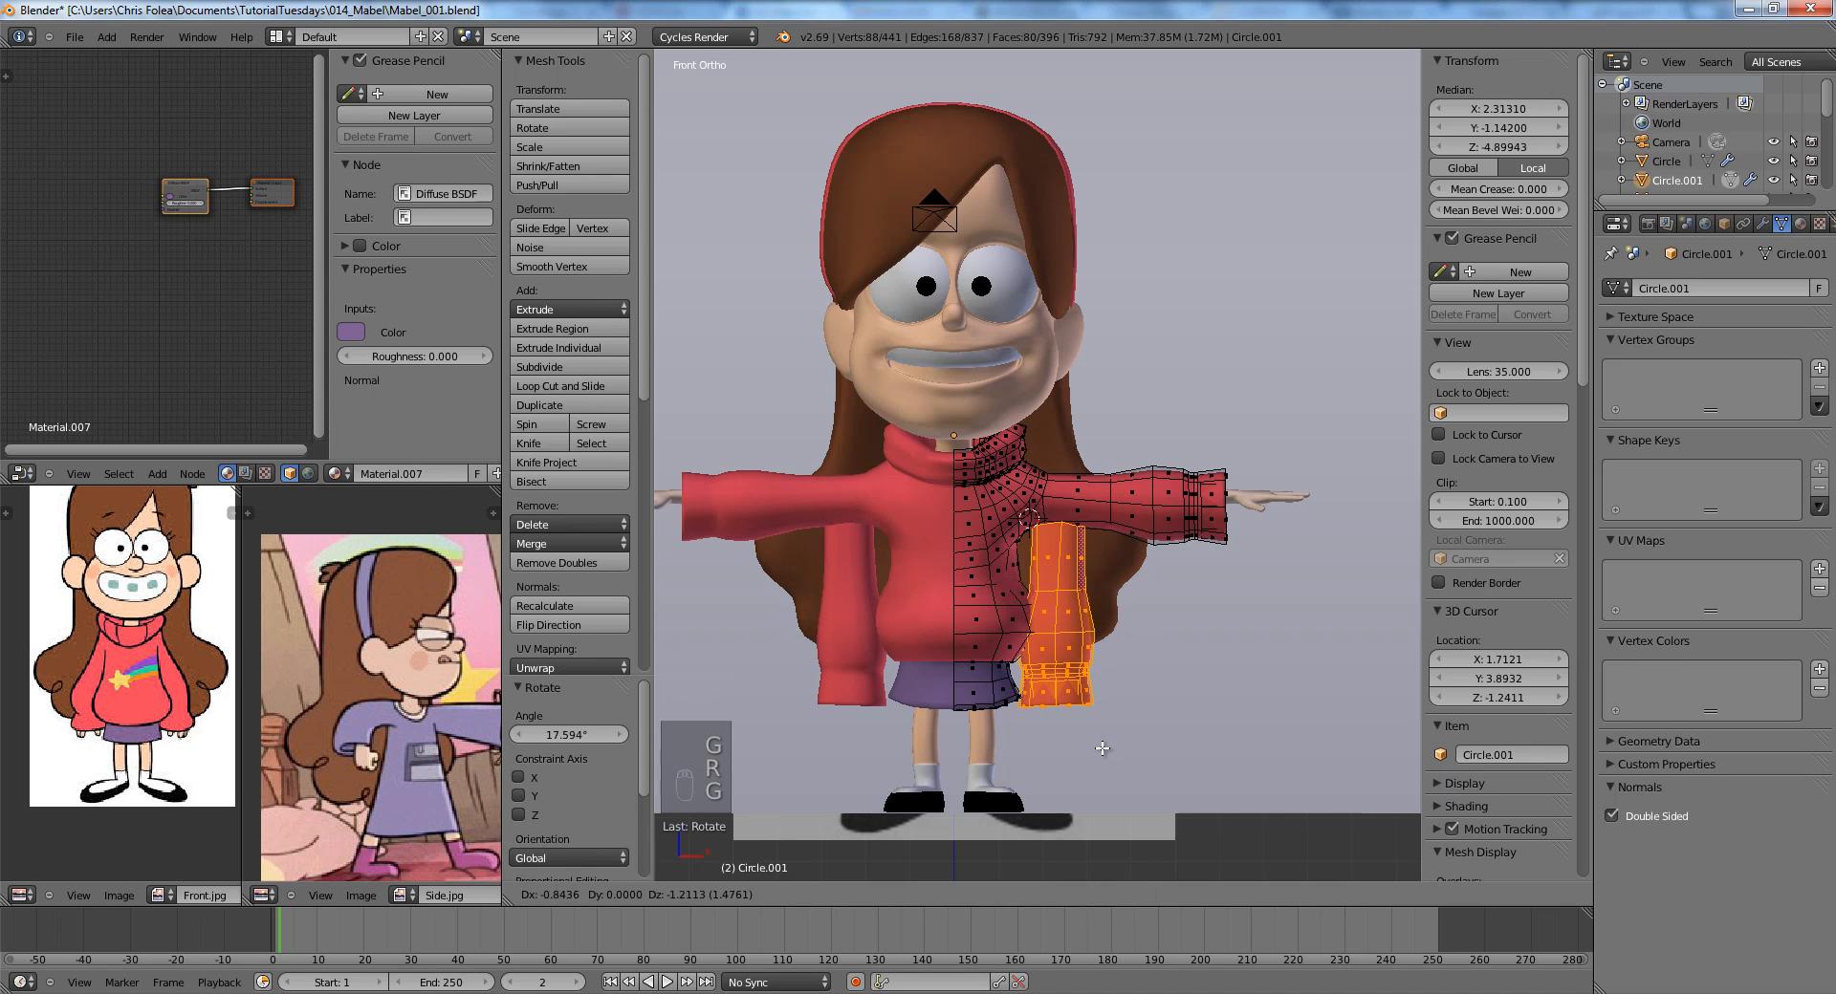
left_click(1104, 739)
key("Delete")
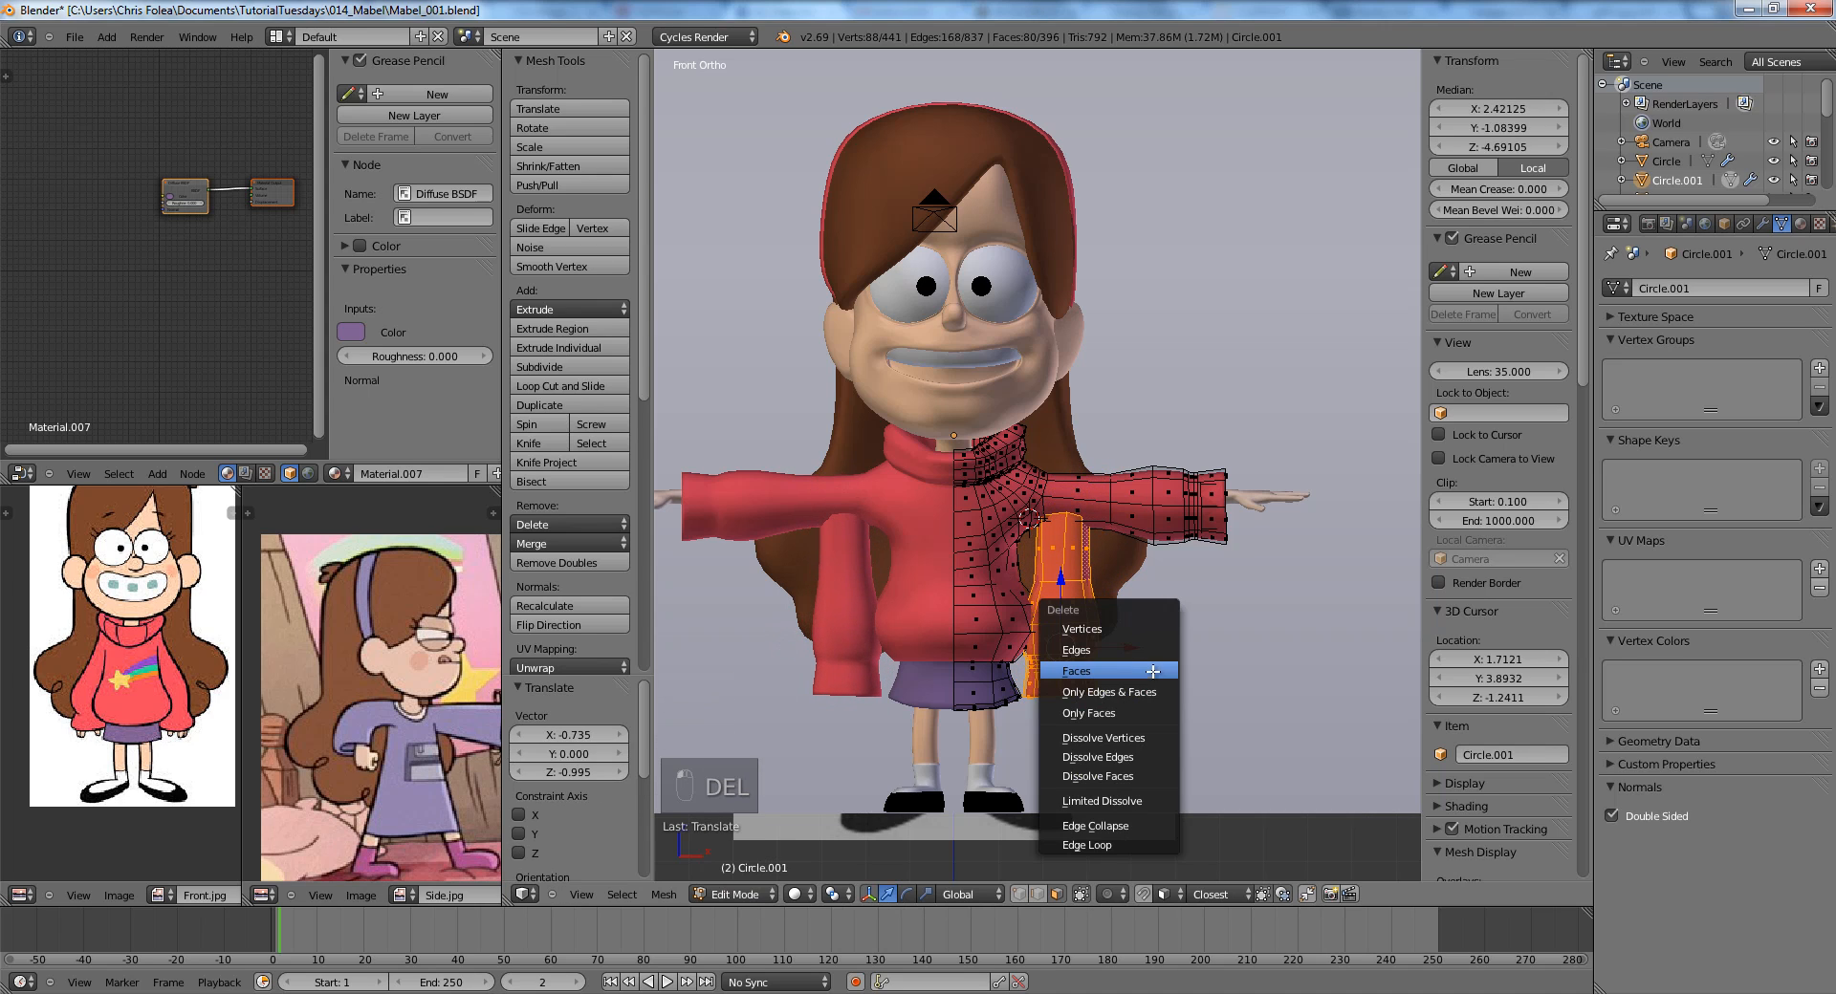
left_click(1117, 627)
Move the sweater sleeve's lower section another 0.24 units or so inward along X.
key("z")
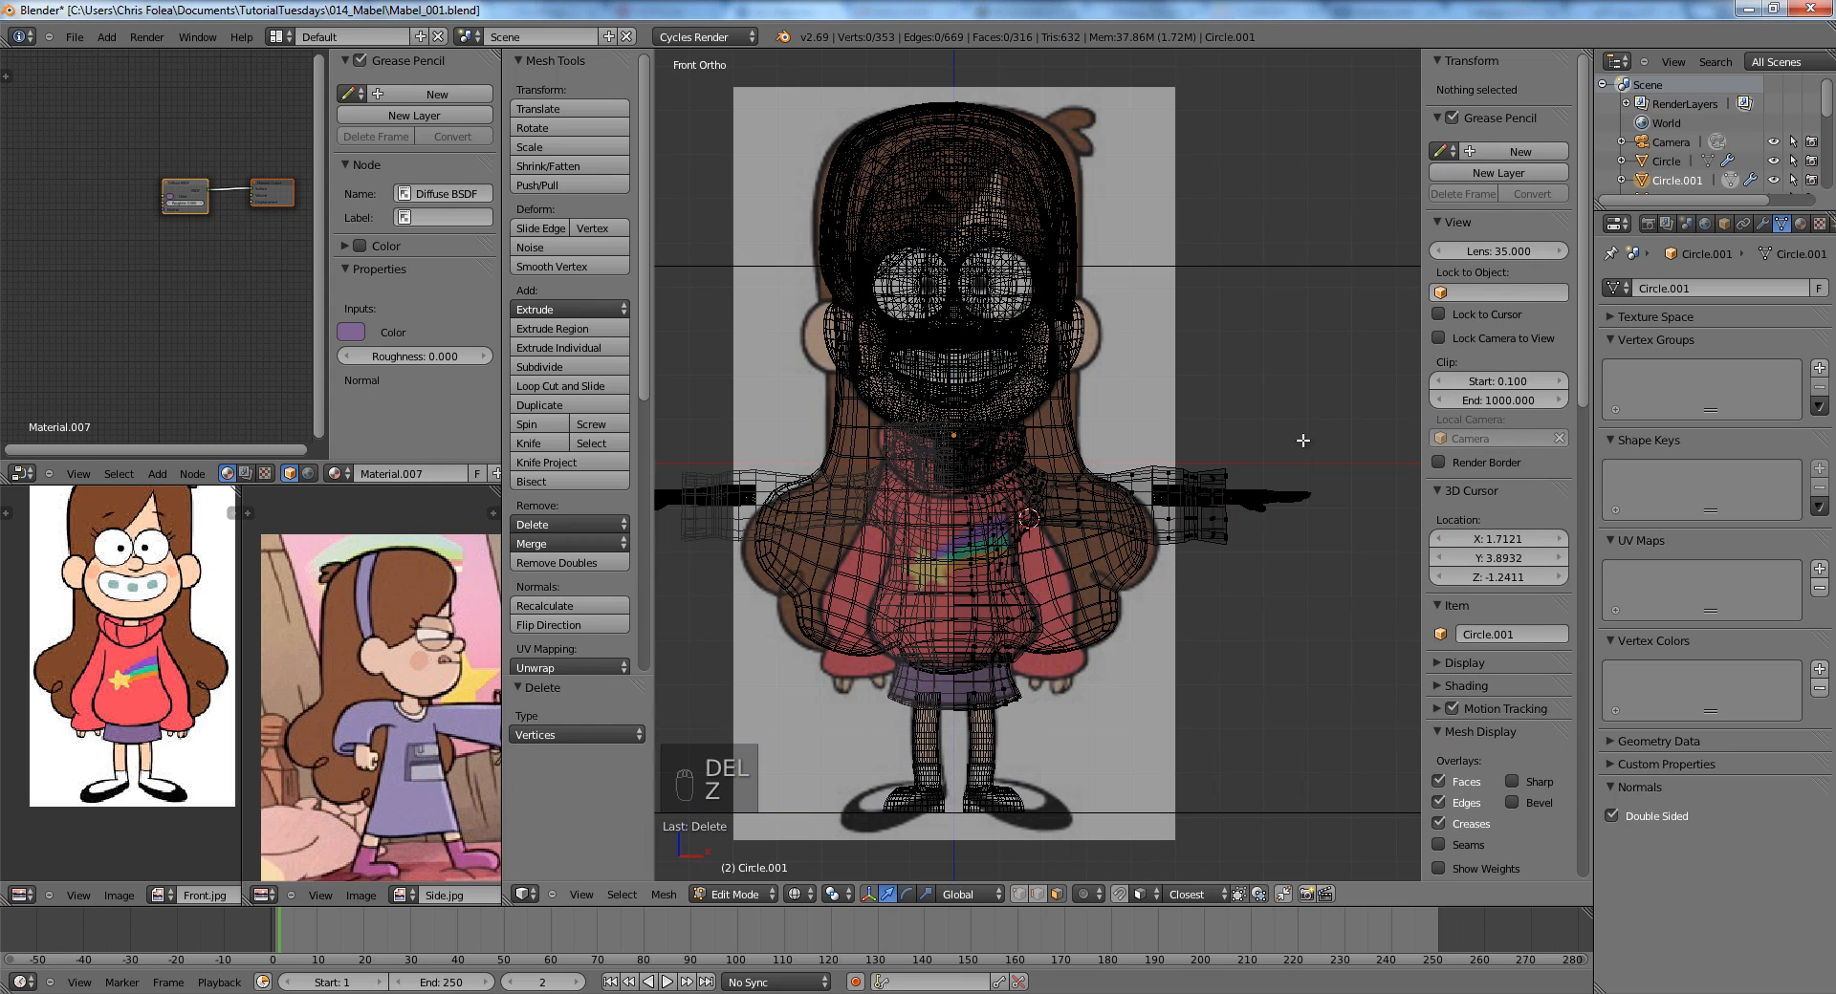
key("b")
left_click_drag(1307, 421, 1117, 609)
key("z")
key("g")
key("x")
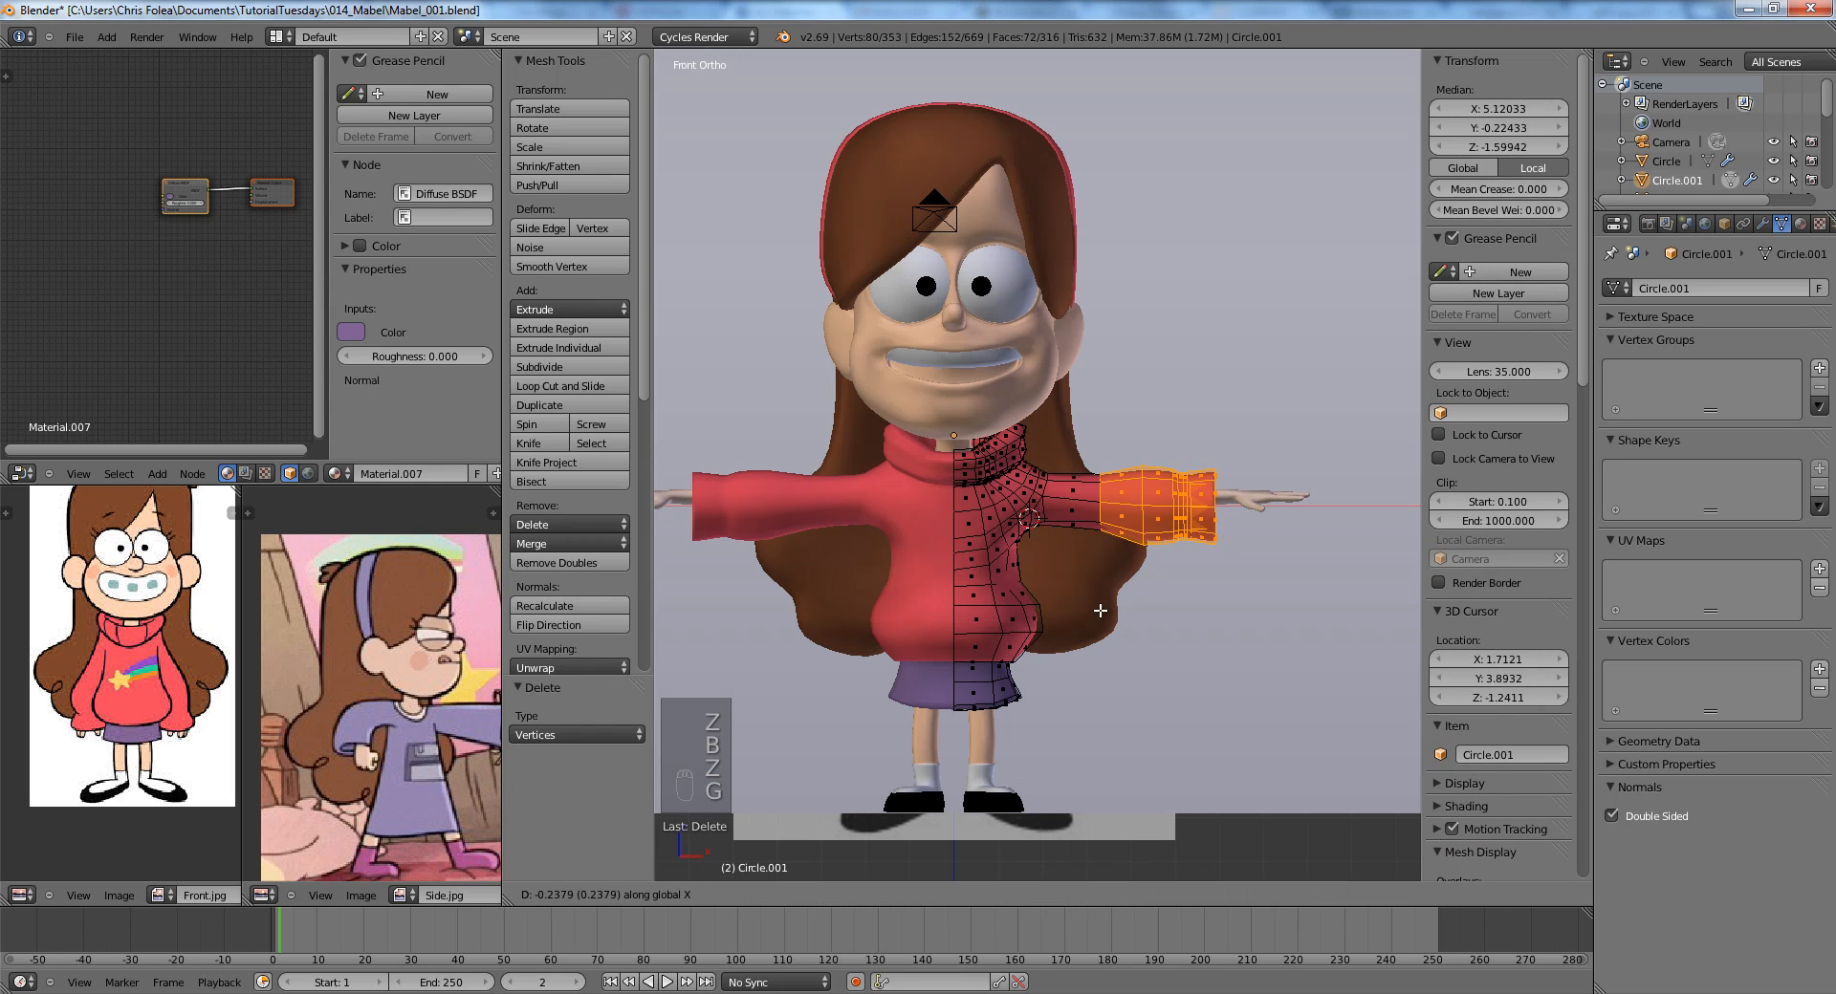
left_click(1100, 611)
Edit the hands mesh and move the hand on the positive X side about 0.93 units inward along X.
key("Tab")
right_click(1284, 503)
key("z")
key("Tab")
key("a")
key("a")
key("a")
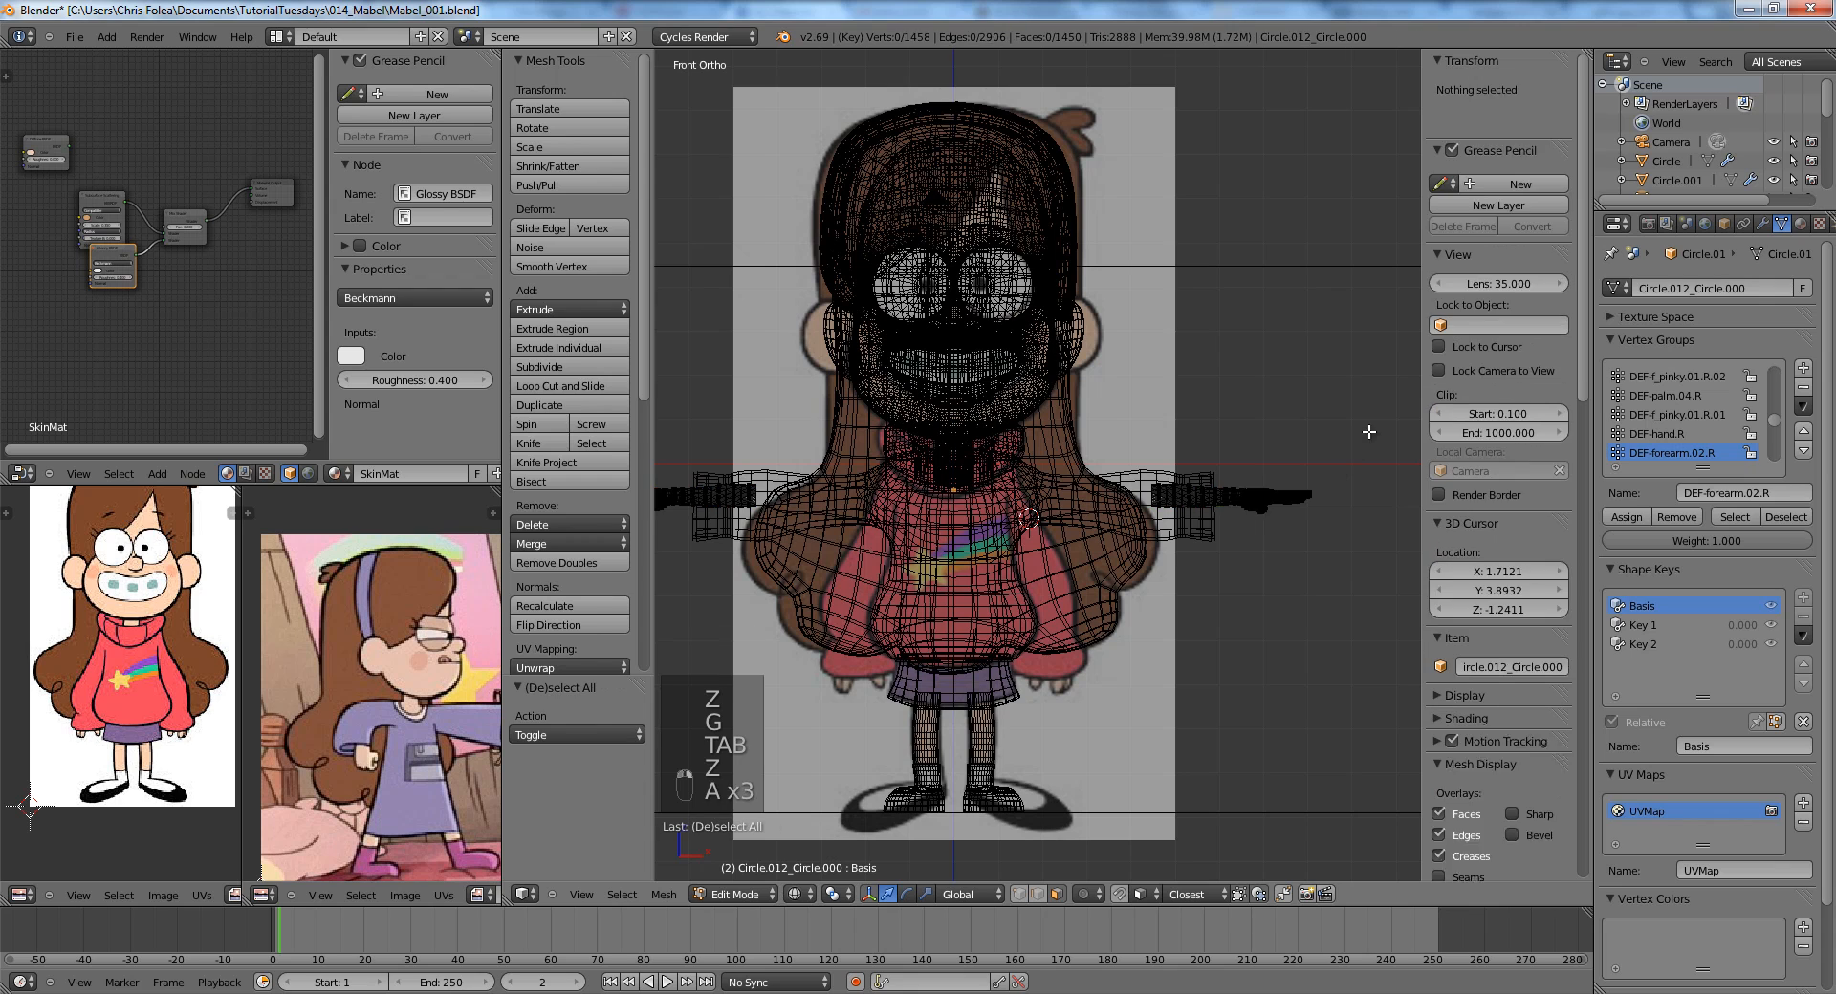
key("b")
left_click_drag(1369, 432, 1152, 574)
key("z")
key("g")
key("x")
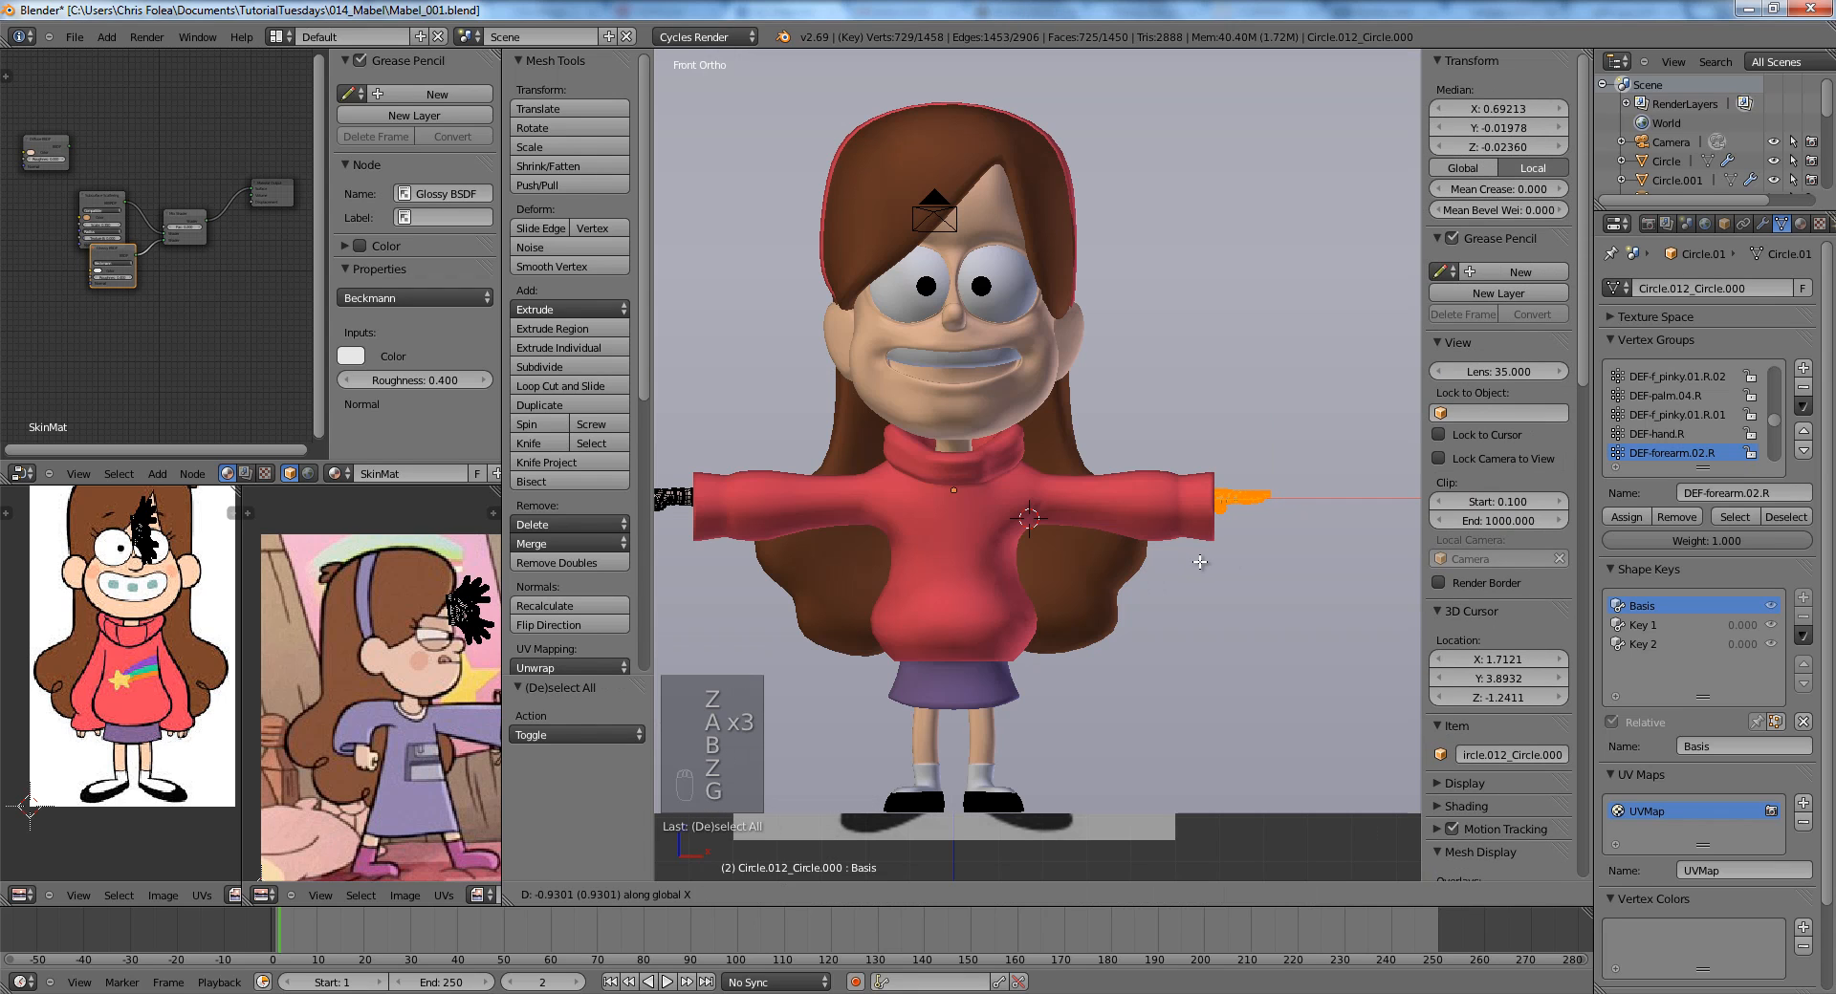
left_click(1200, 554)
key("Tab")
Preview the character through the camera in rendered shading and display the render settings.
key("KP_0")
key("shift+z")
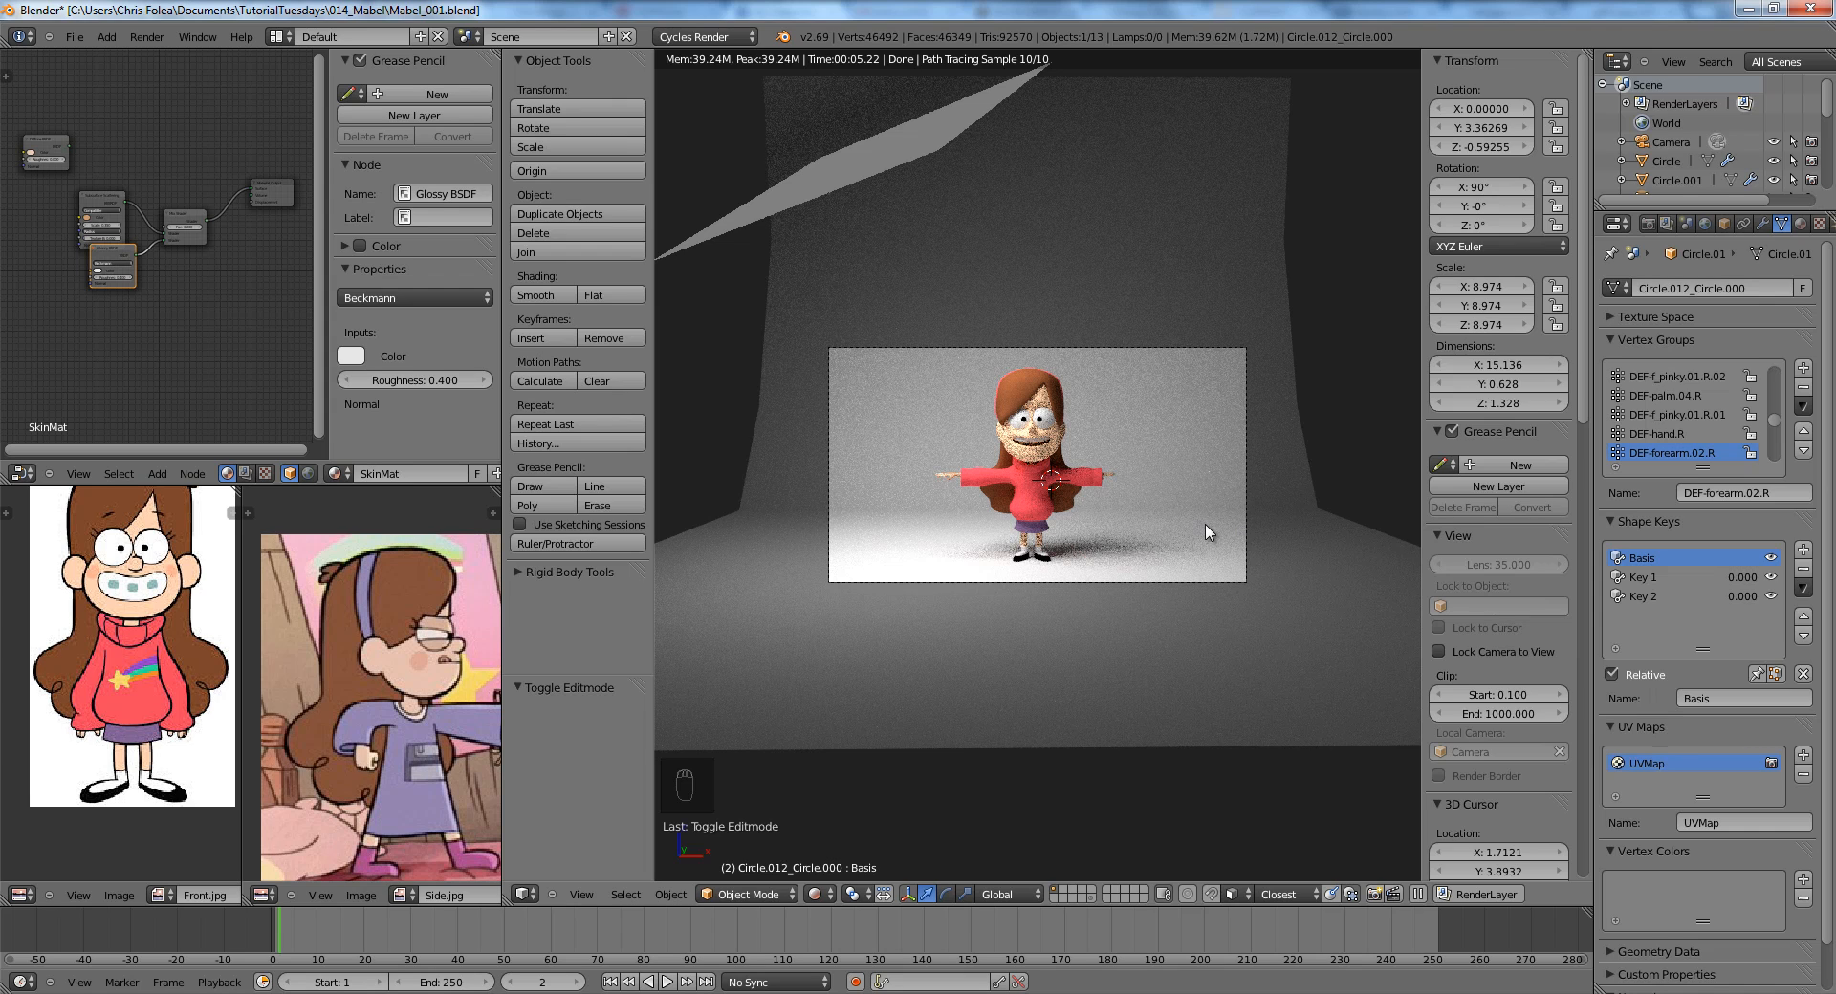
scroll(1208, 532, "up", 4)
scroll(1240, 502, "down", 2)
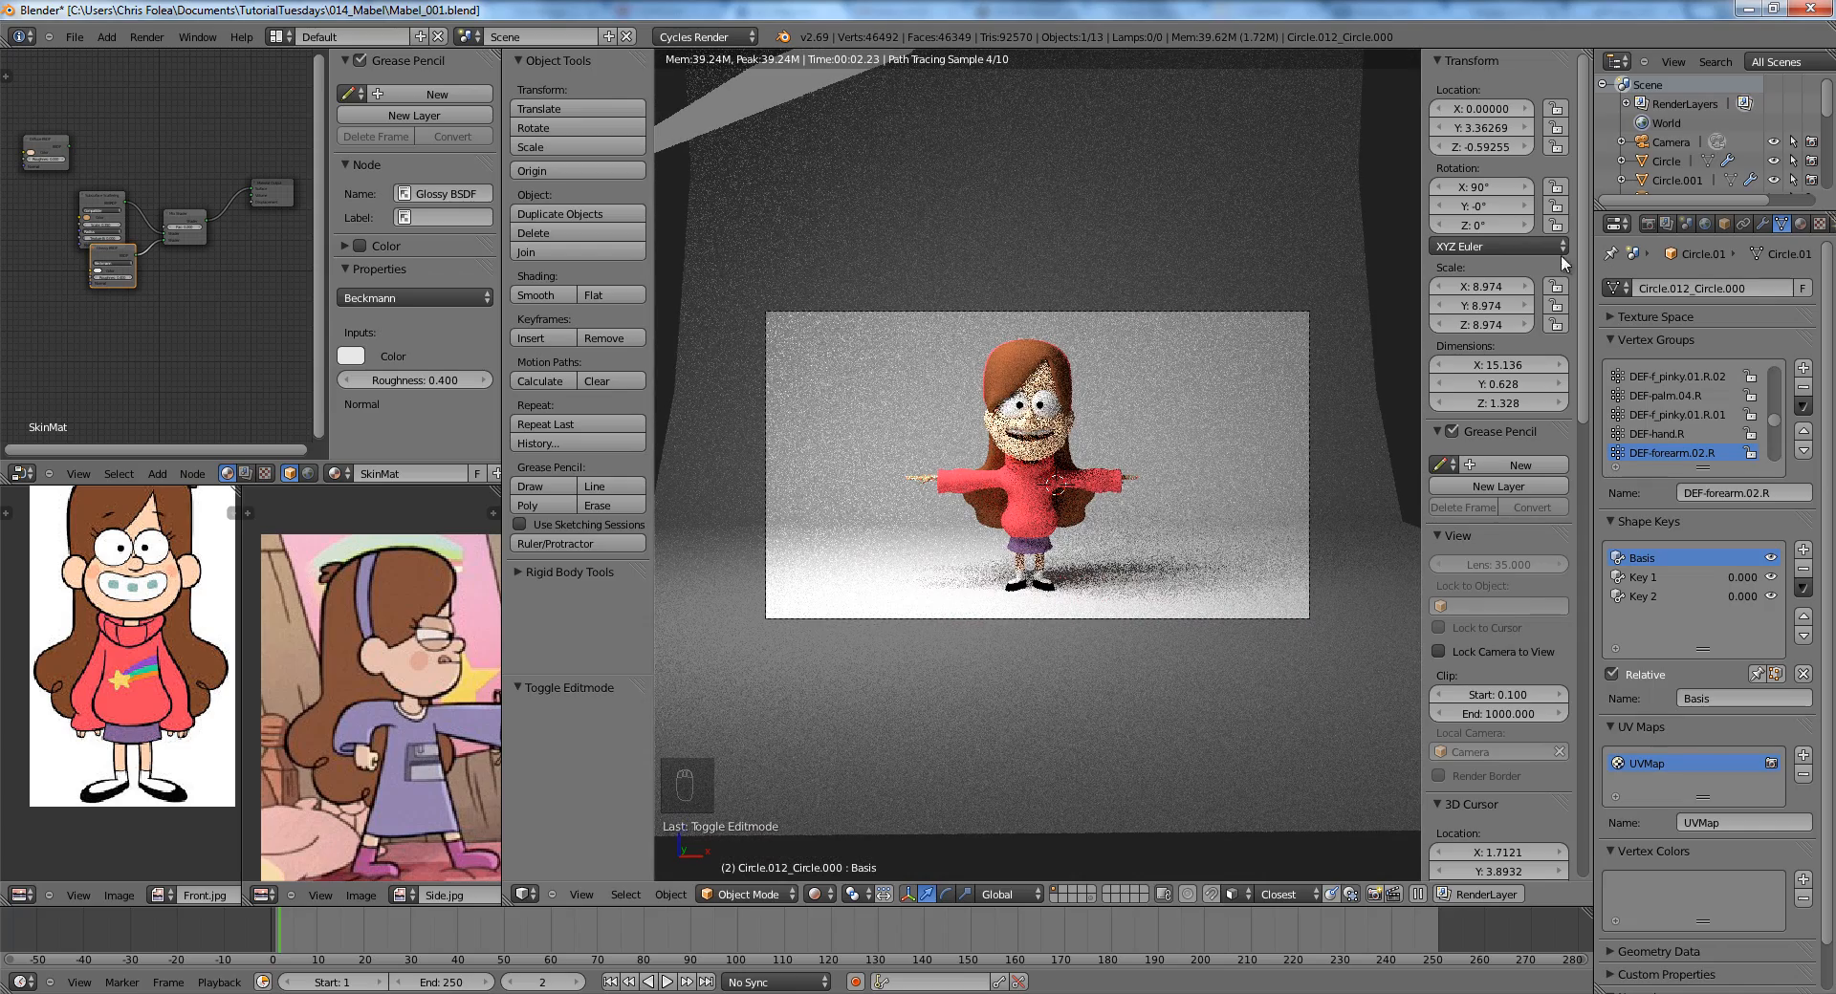
left_click(1645, 226)
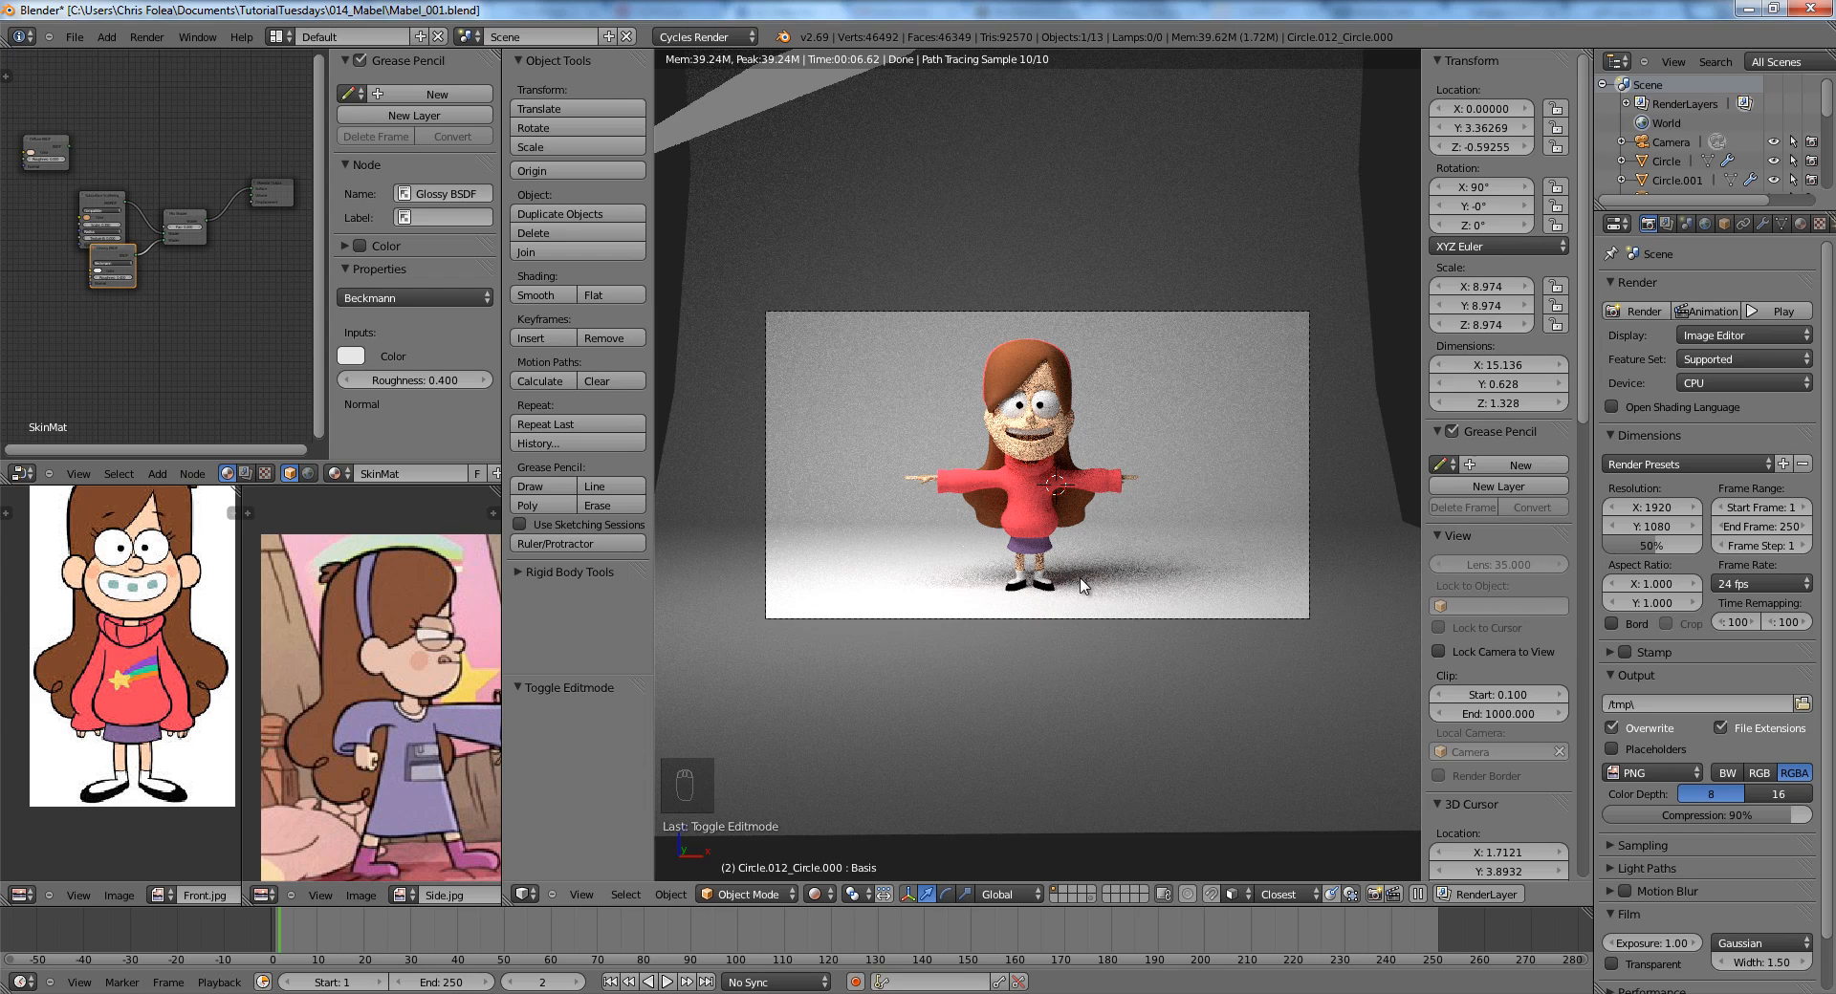
In front wireframe view, move the hand on the negative X side 1.168 units inward along X.
key("z")
key("z")
key("z")
key("KP_1")
key("z")
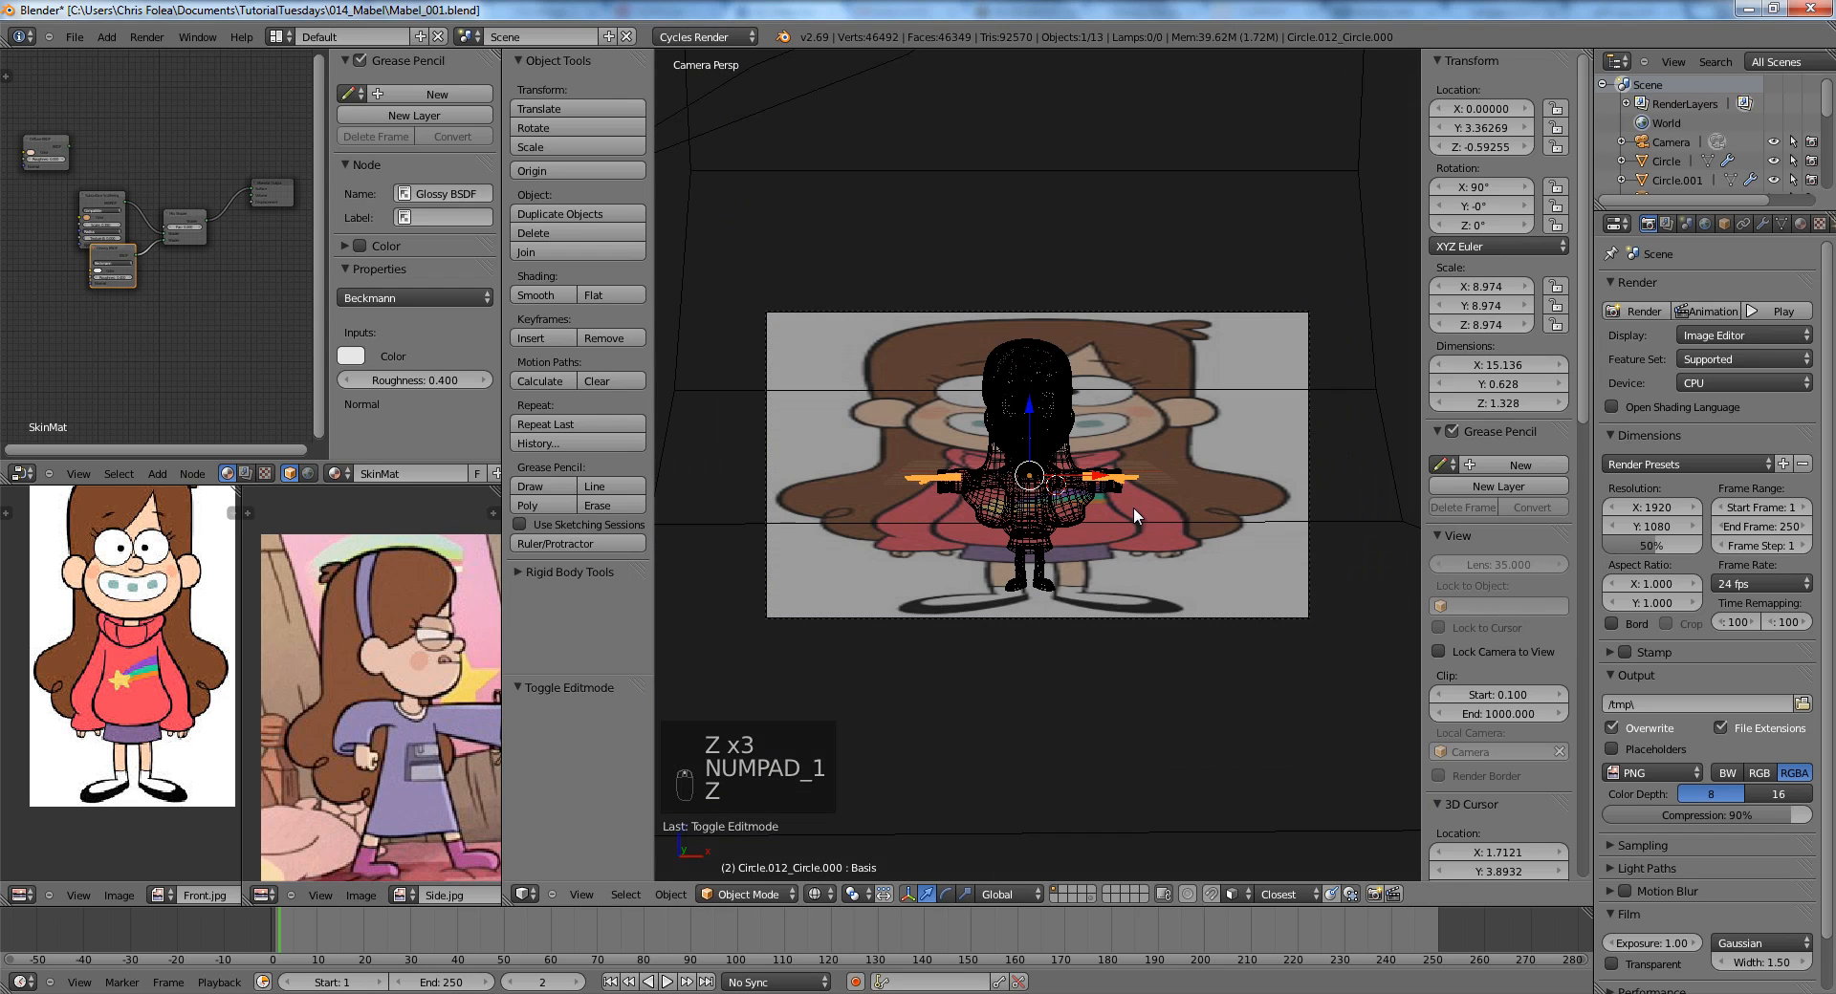
key("KP_1")
key("KP_5")
key("KP_5")
key("Tab")
key("a")
key("a")
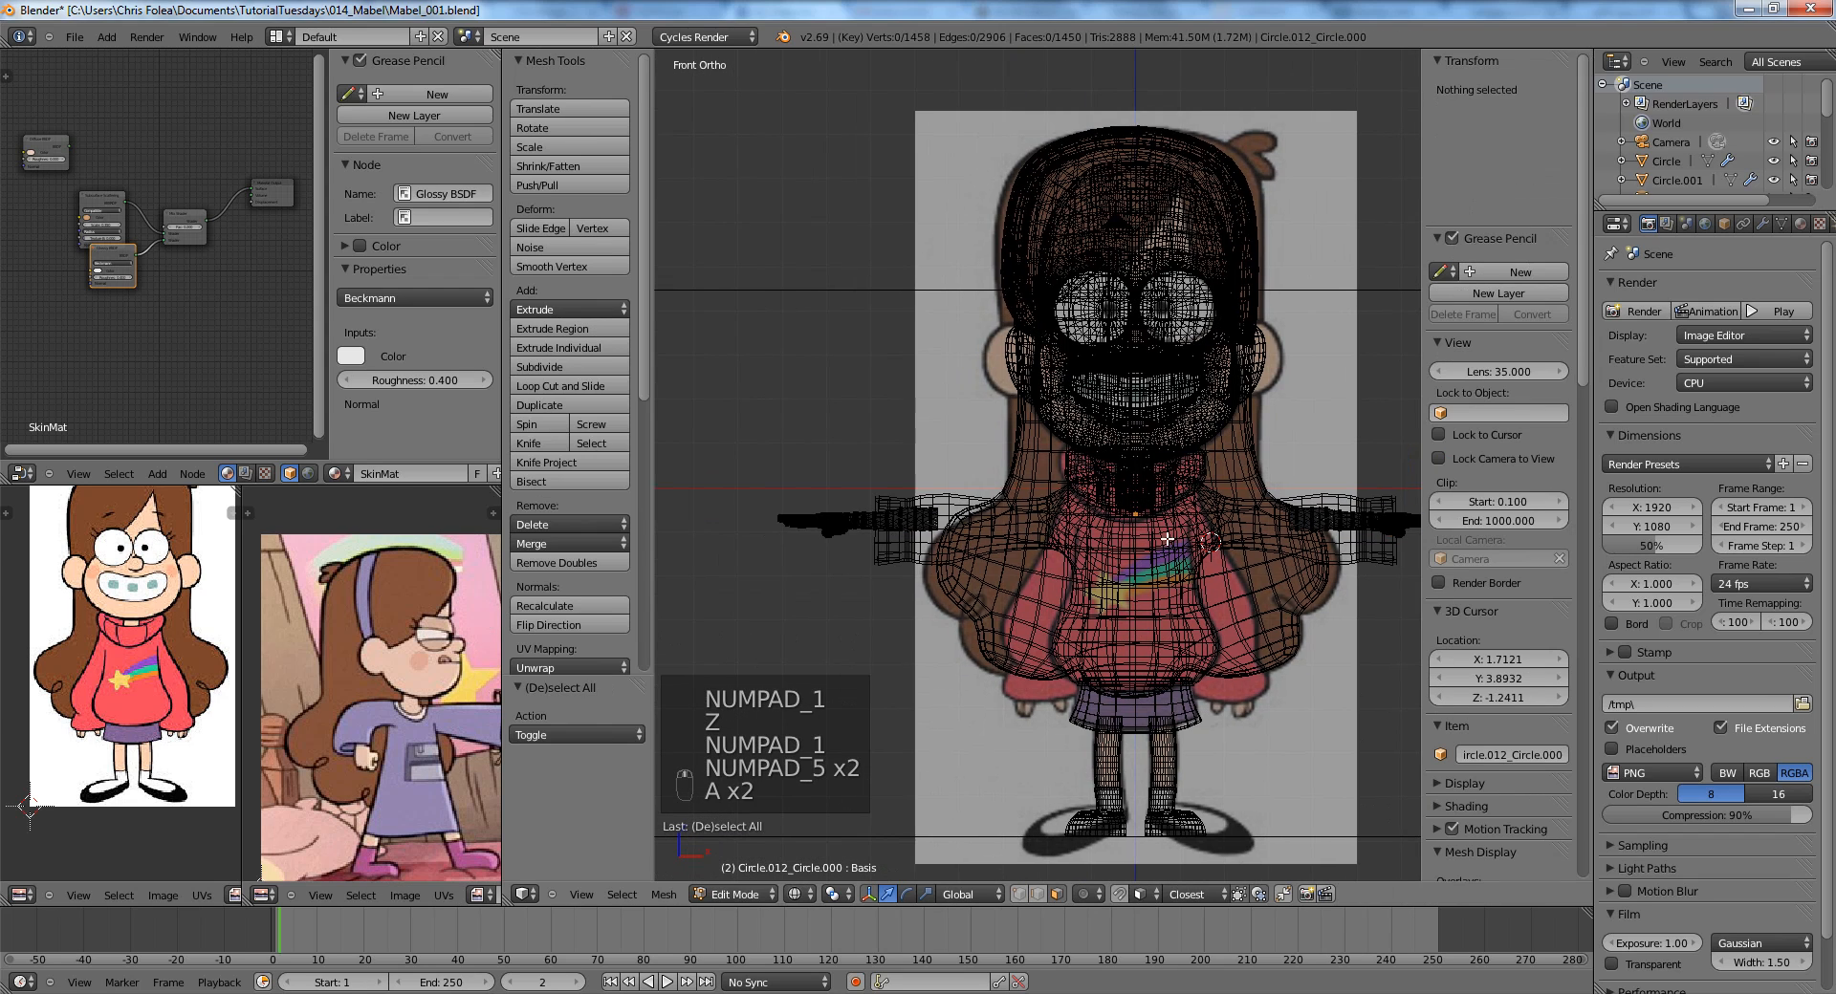
key("b")
left_click_drag(721, 451, 939, 593)
key("g")
left_click(1038, 595)
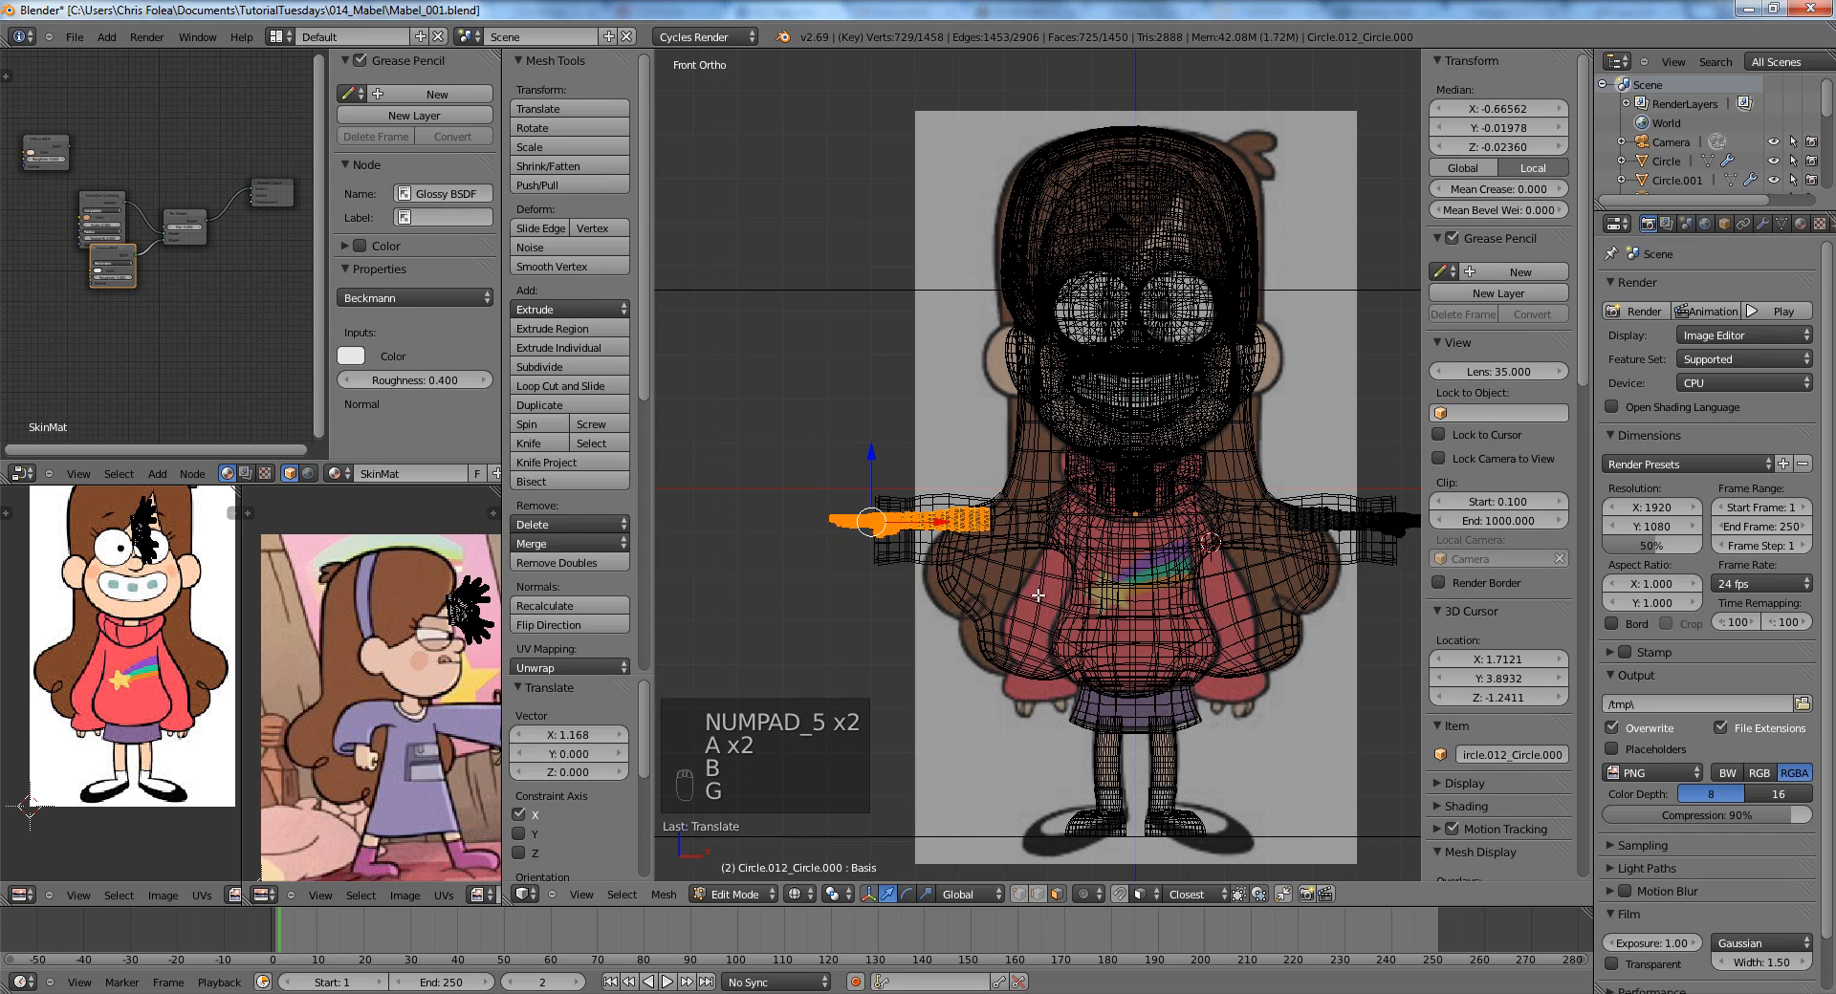
Nudge the same hand back outward in solid shading so it protrudes from the sleeve like the opposite hand.
key("z")
key("g")
left_click(908, 596)
key("Tab")
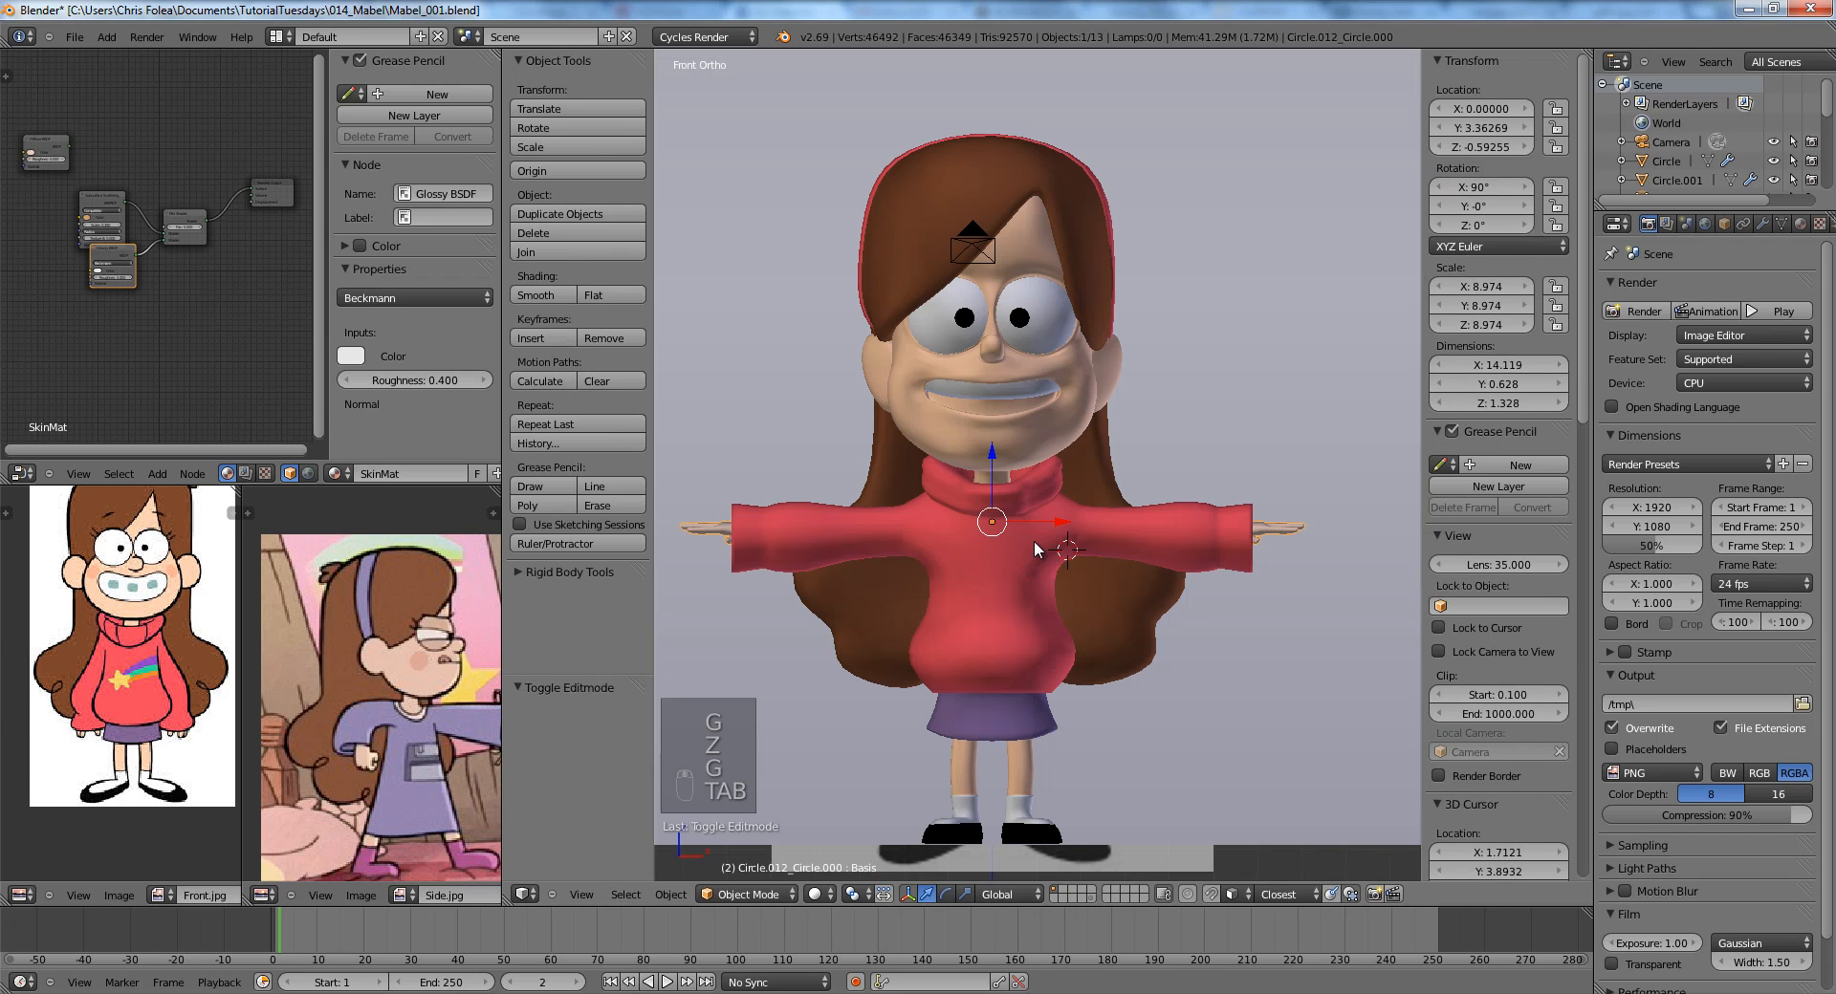
Check the shortened arms in a rendered preview through the camera.
key("KP_0")
key("shift+z")
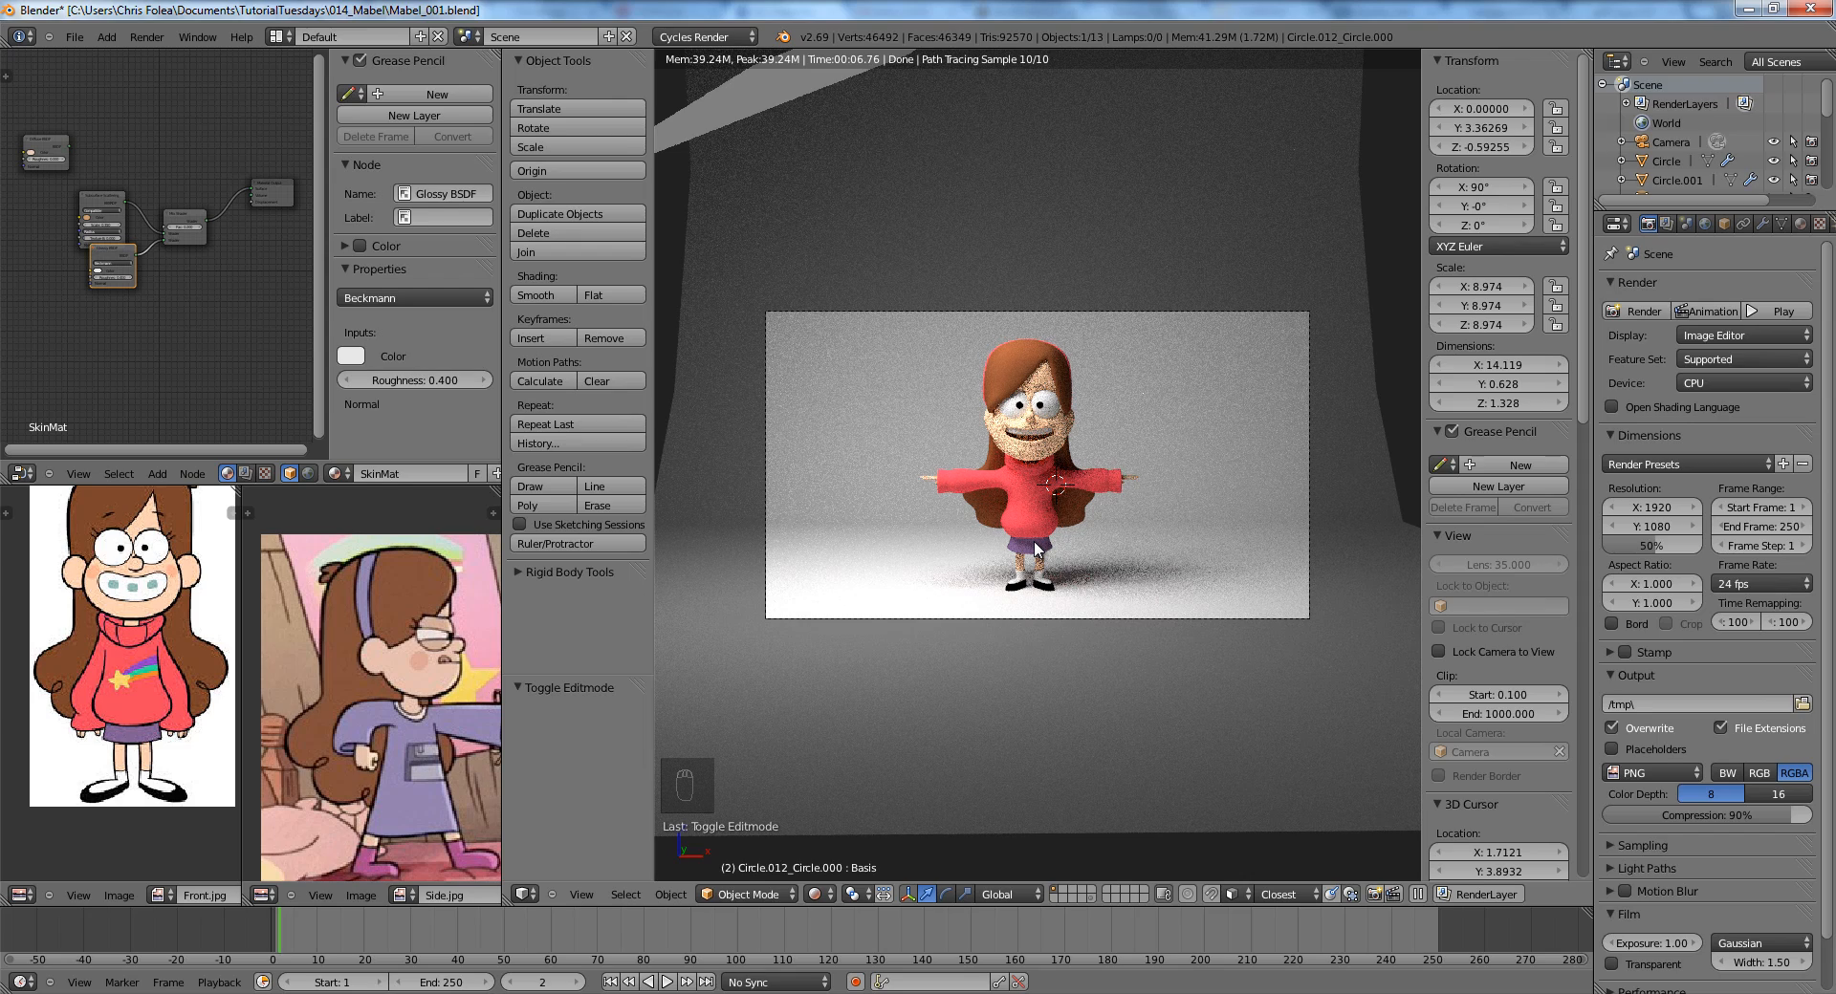
scroll(996, 450, "up", 3)
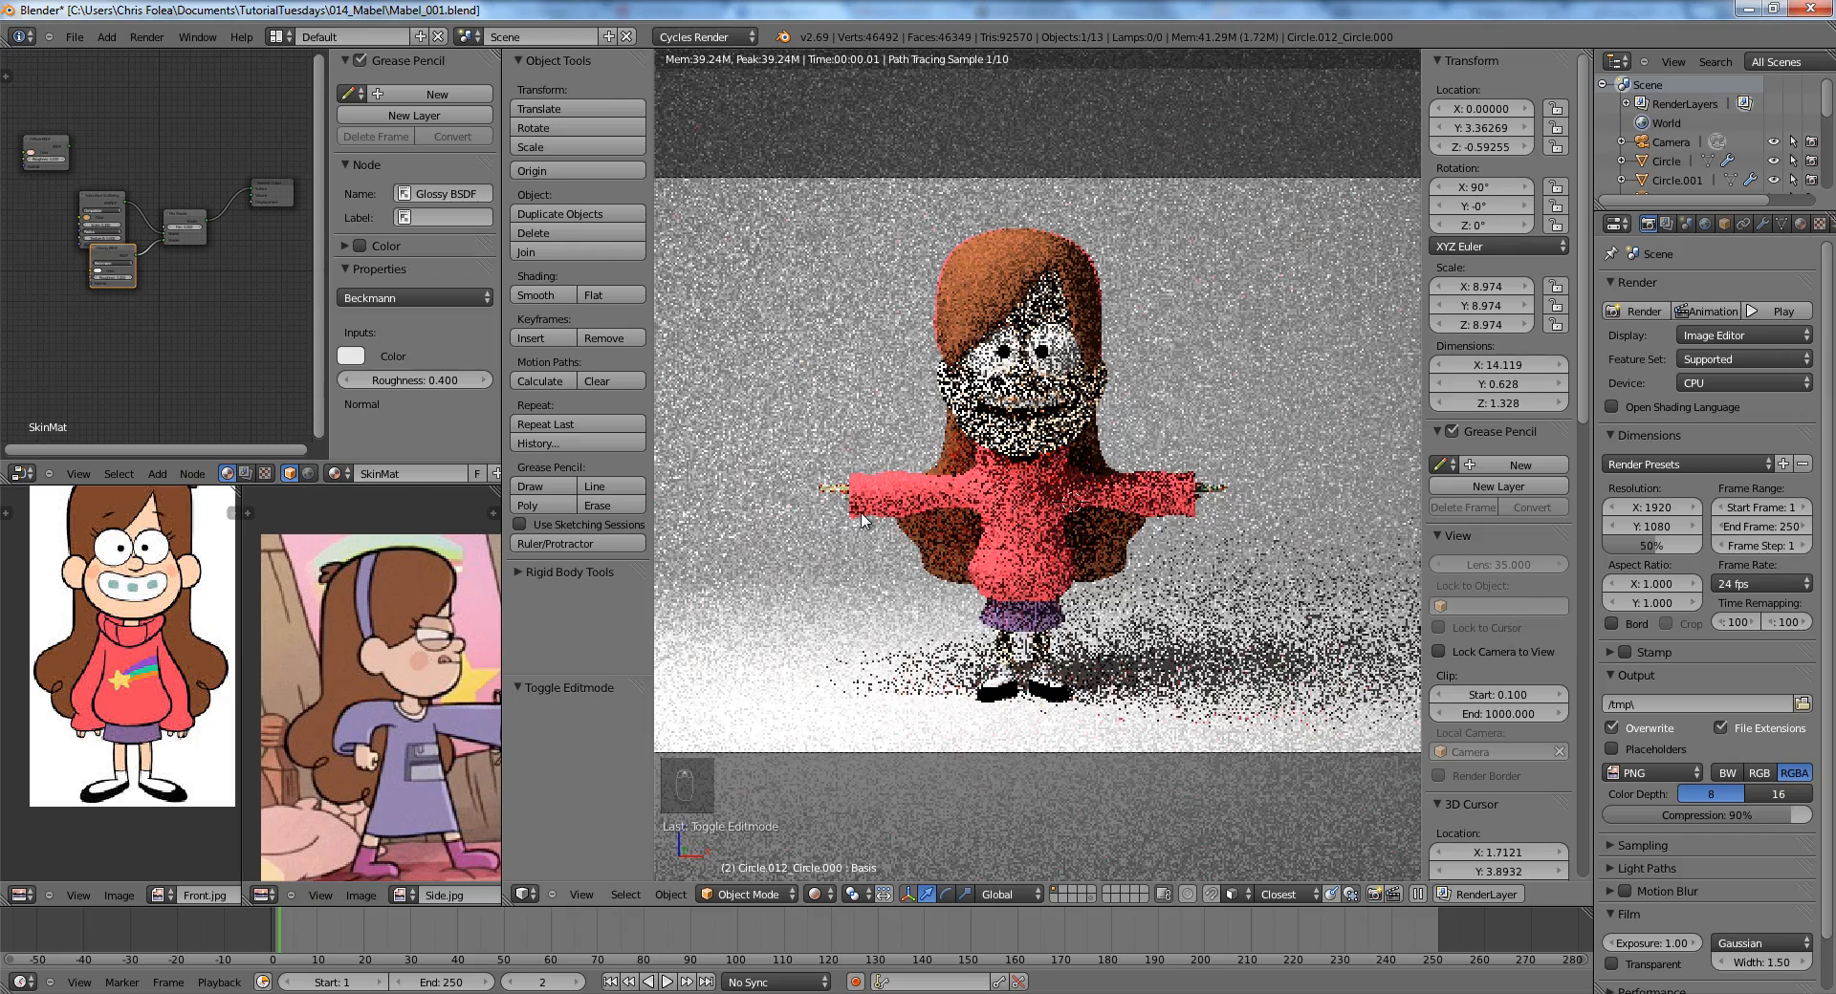
Select the sweater and bring up its red material, Material.006, for editing.
right_click(862, 516)
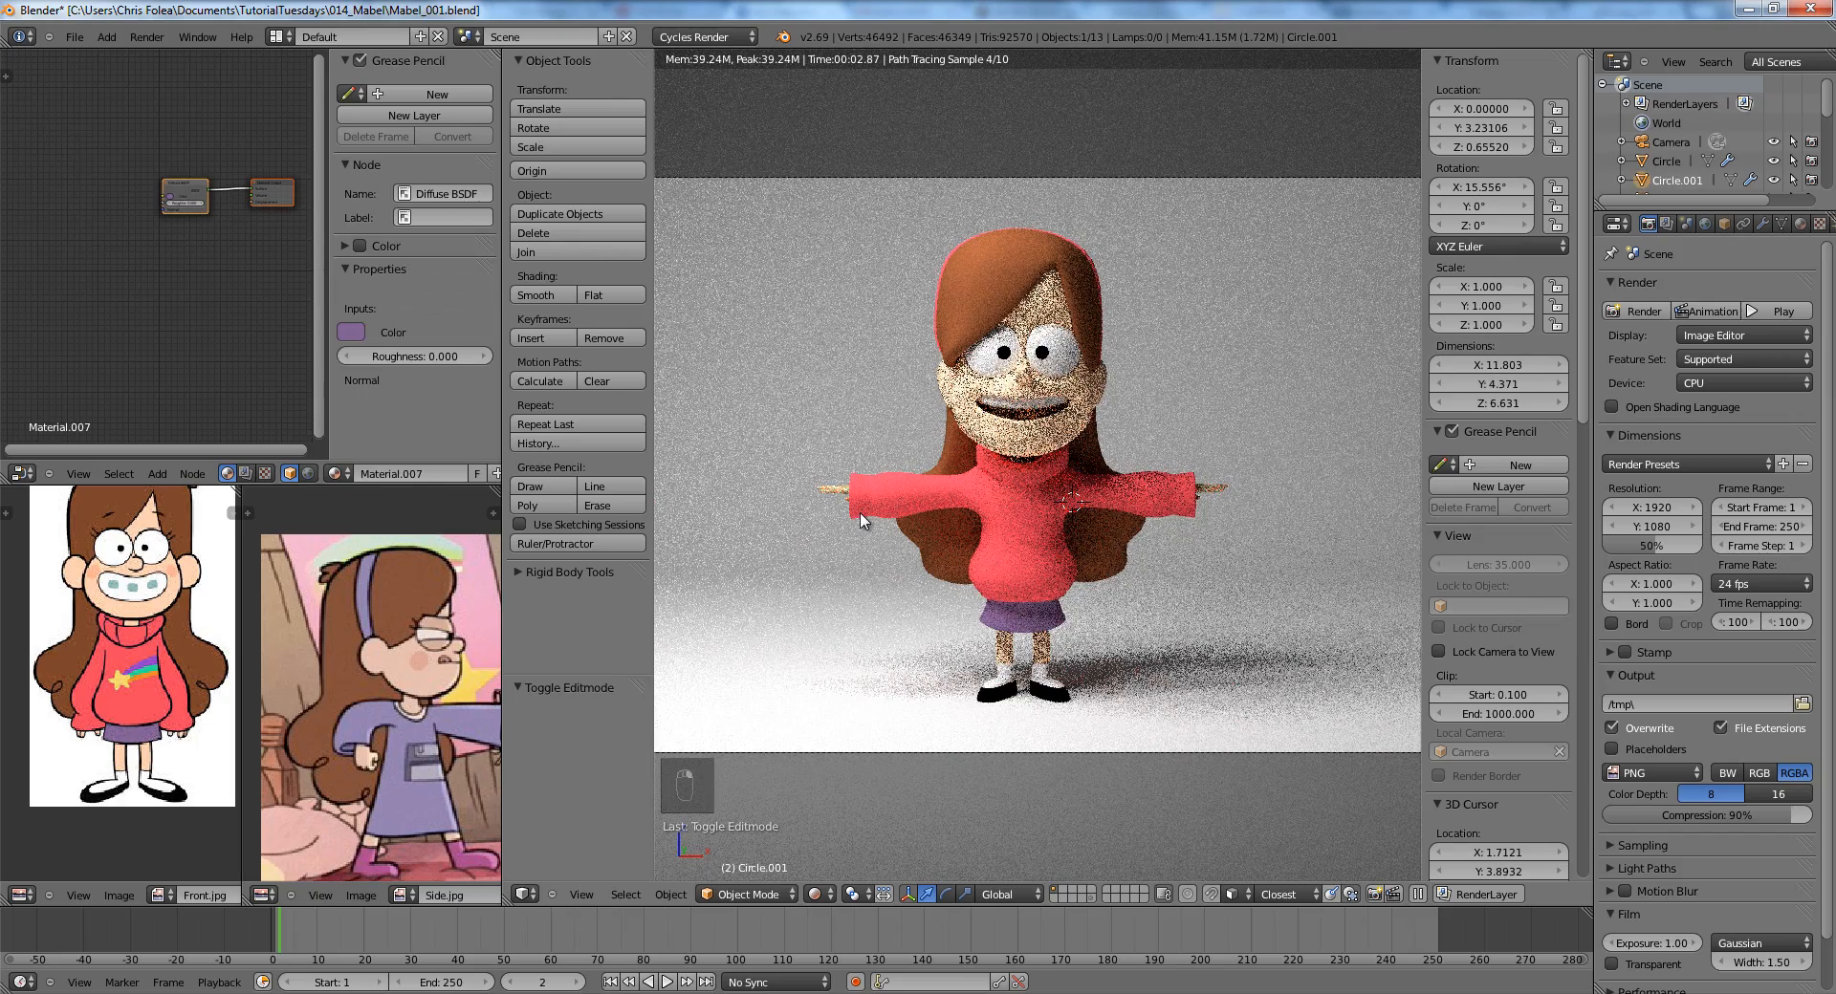
left_click(1801, 223)
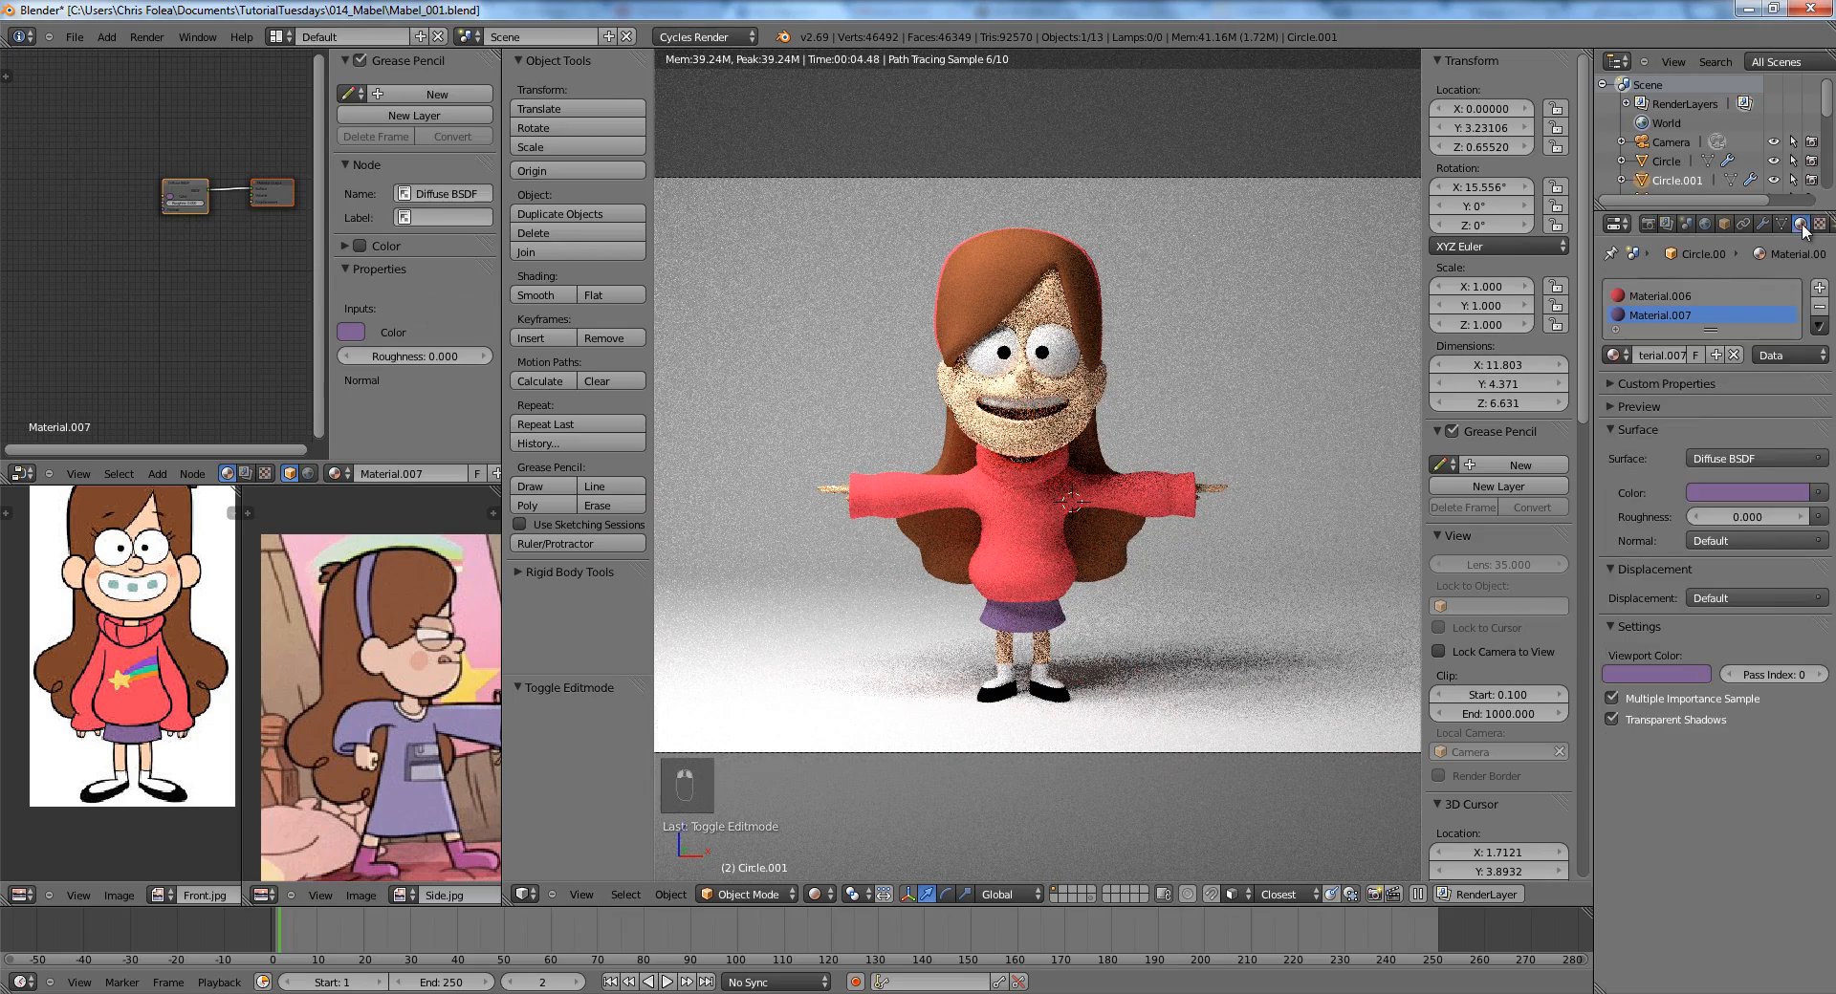
left_click(1689, 295)
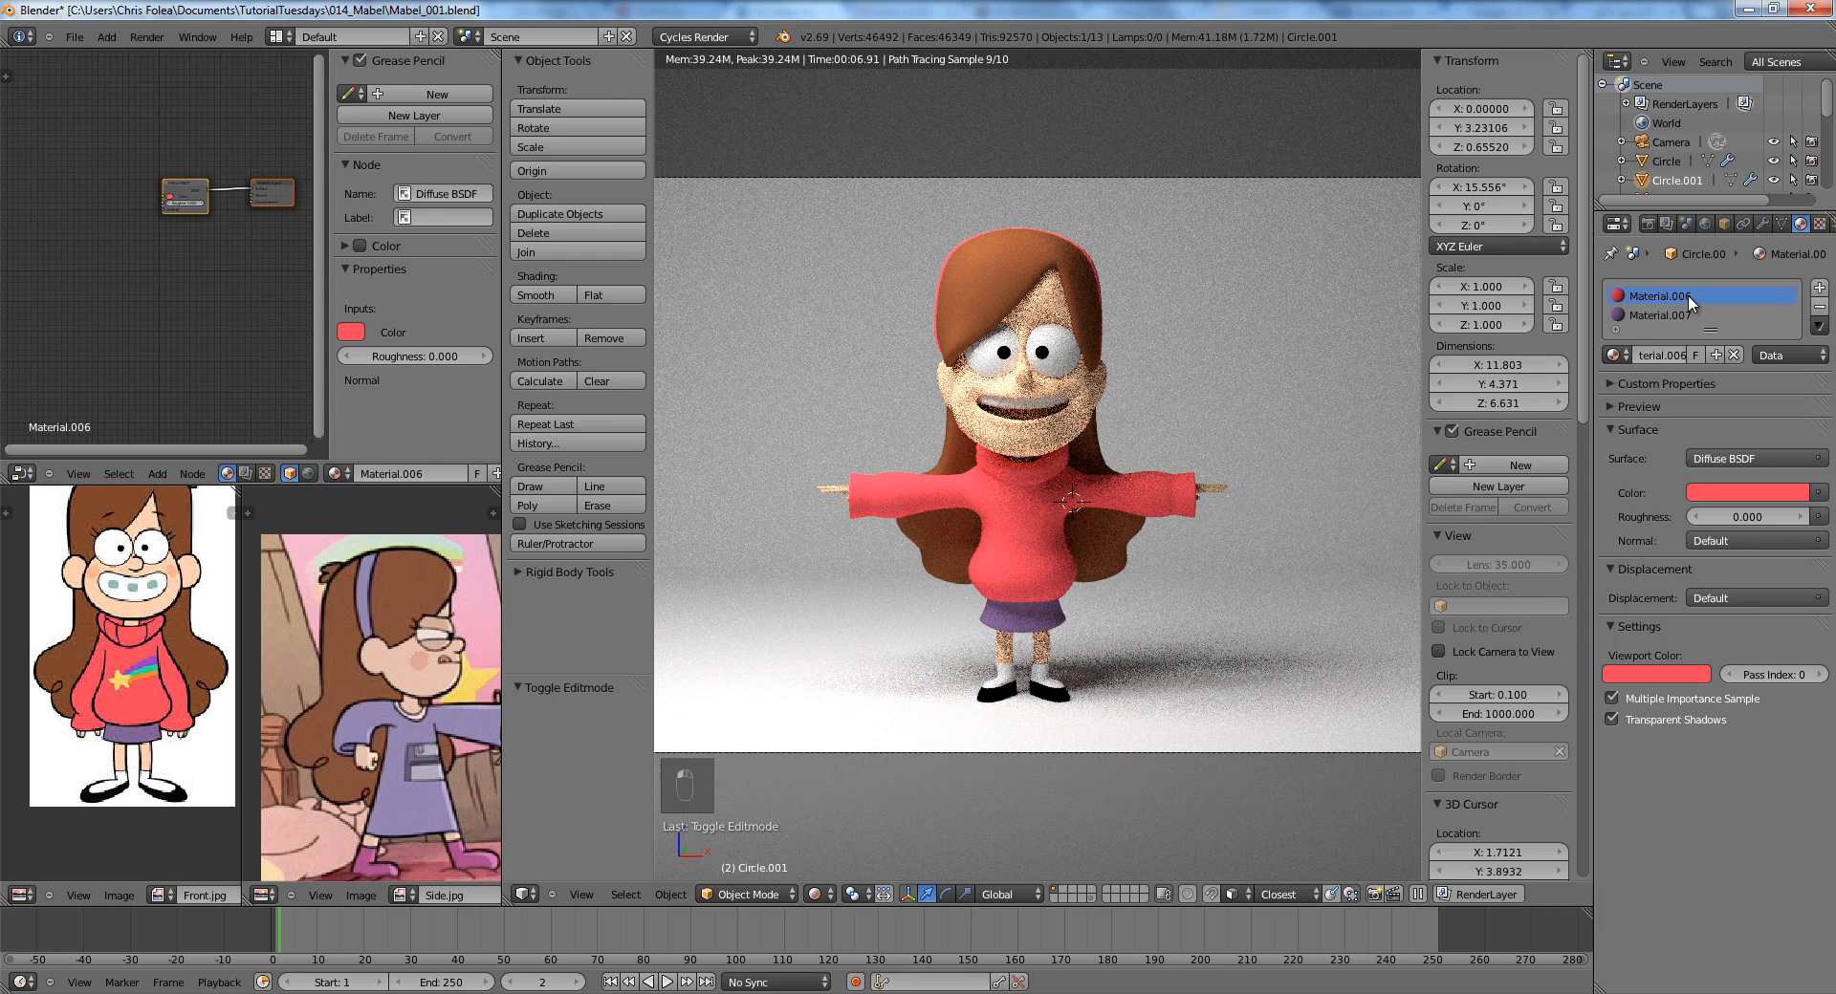